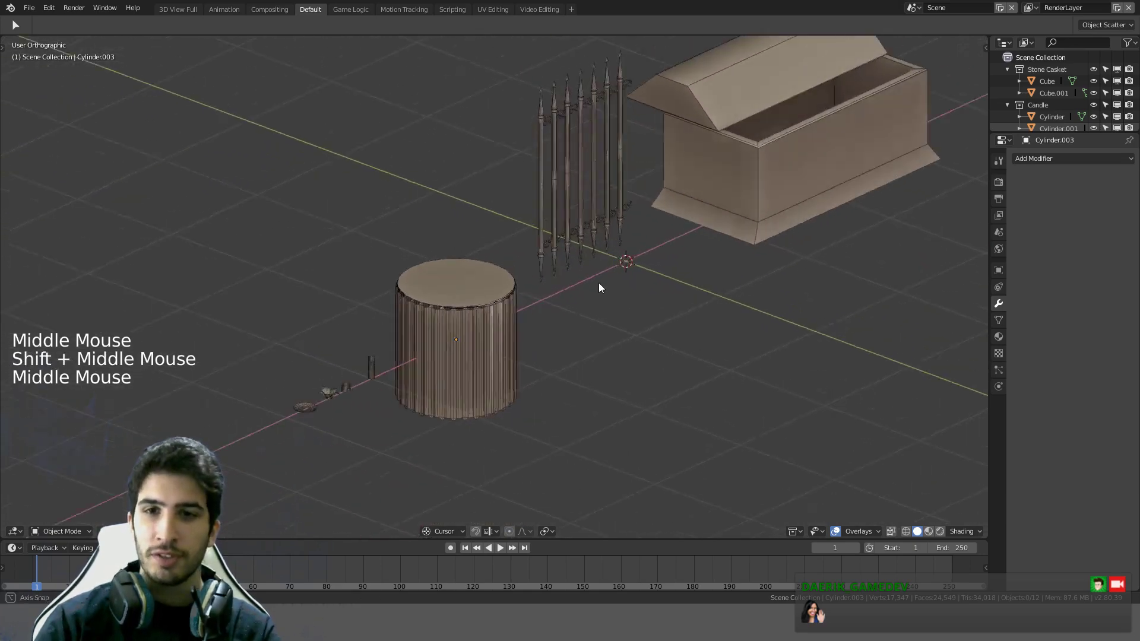
Step: Examine the metal gate, the fluted column and the candle models from several angles
{"action": "middle_click_drag", "start_coordinate": [446, 290], "coordinate": [796, 272]}
{"action": "scroll", "coordinate": [475, 278], "scroll_direction": "up", "scroll_amount": 2}
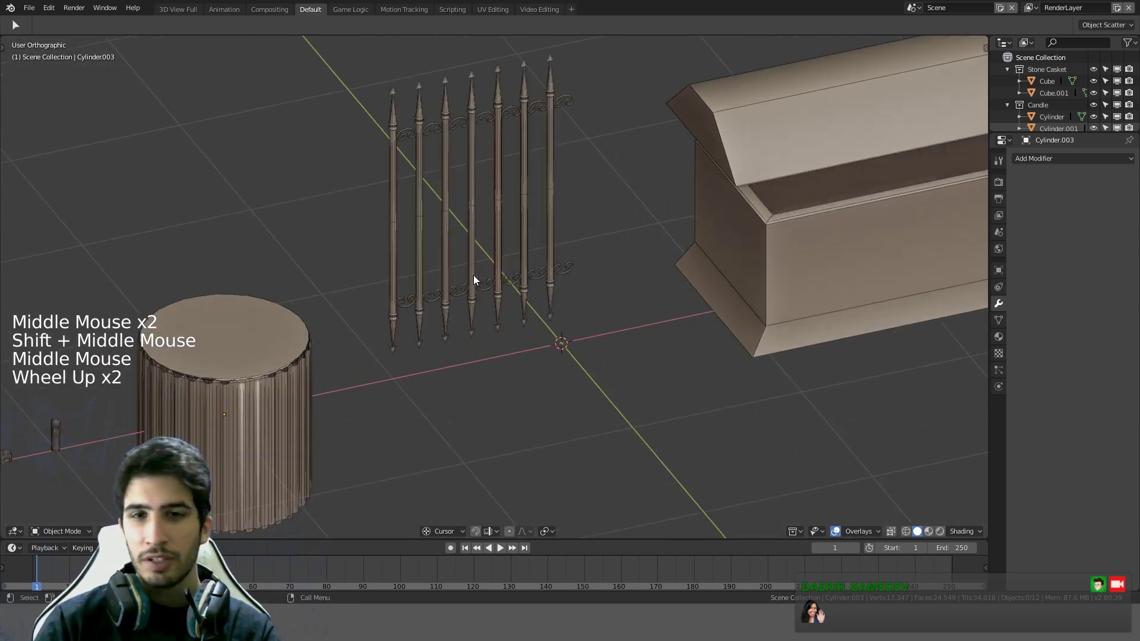
{"action": "middle_click_drag", "start_coordinate": [475, 277], "coordinate": [456, 251], "text": "shift"}
{"action": "scroll", "coordinate": [588, 384], "scroll_direction": "up", "scroll_amount": 3}
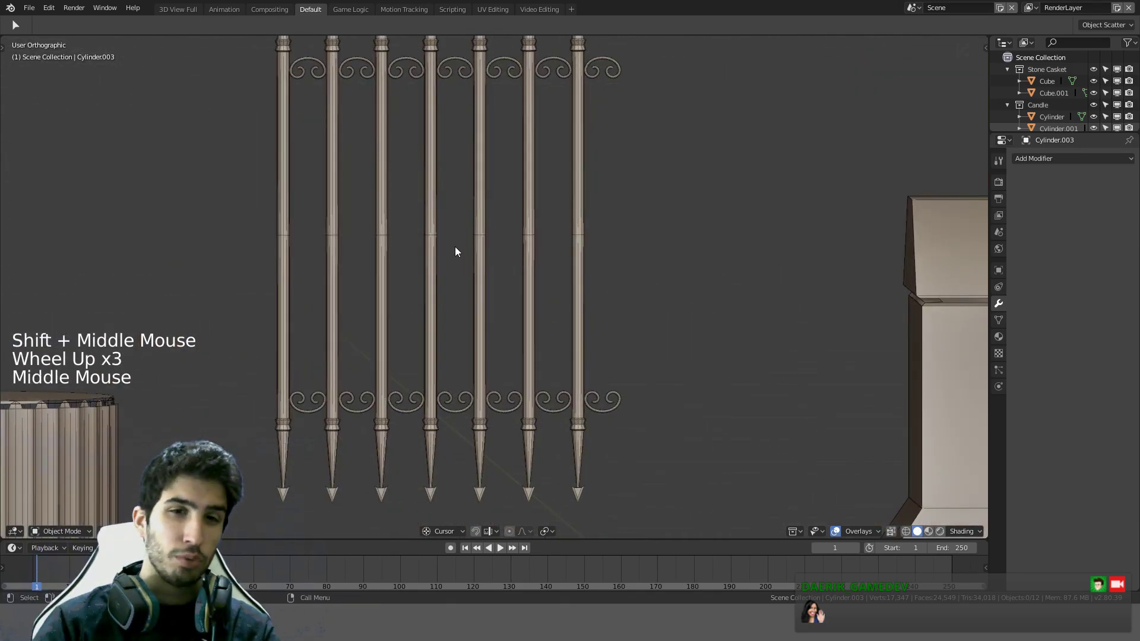
{"action": "middle_click_drag", "start_coordinate": [454, 247], "coordinate": [590, 153], "text": "shift"}
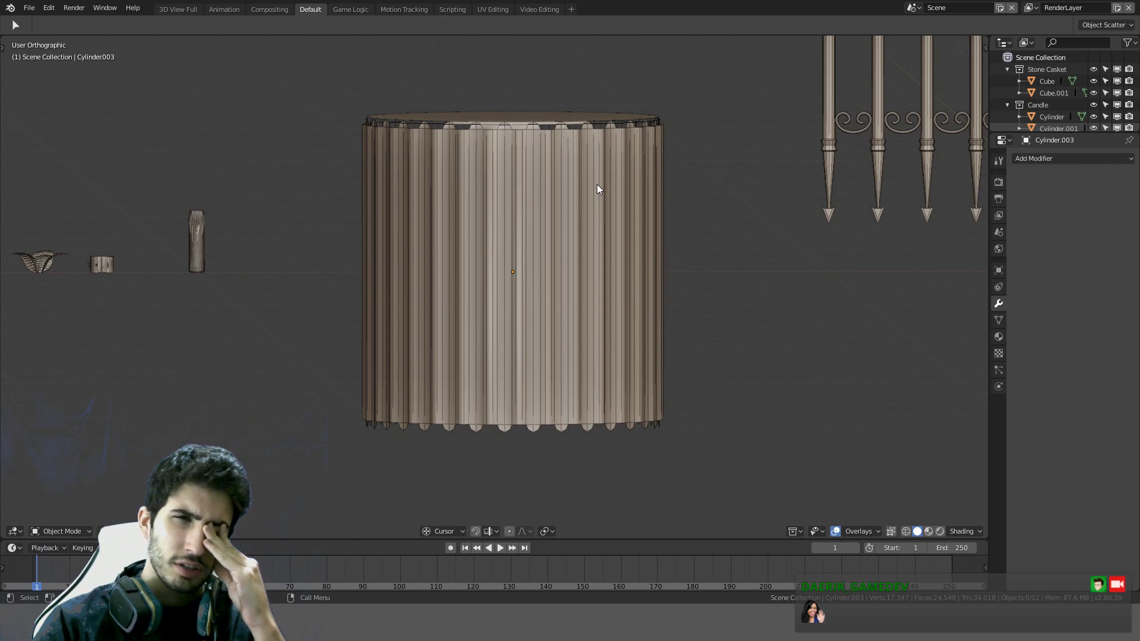
{"action": "middle_click_drag", "start_coordinate": [598, 188], "coordinate": [617, 194]}
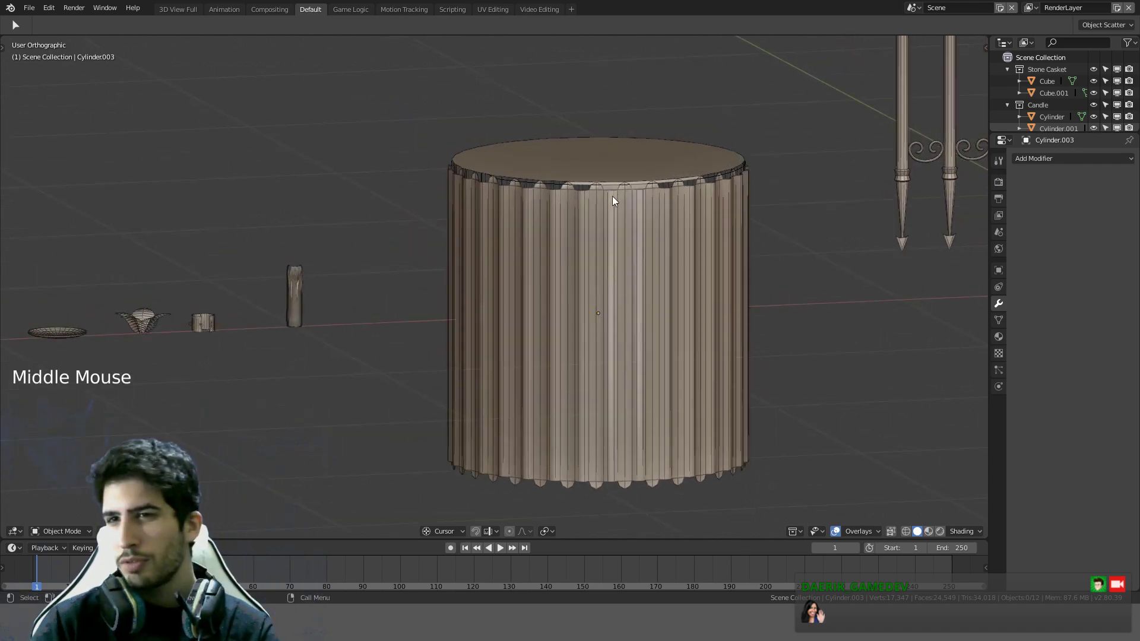
{"action": "middle_click_drag", "start_coordinate": [615, 275], "coordinate": [529, 223], "text": "shift"}
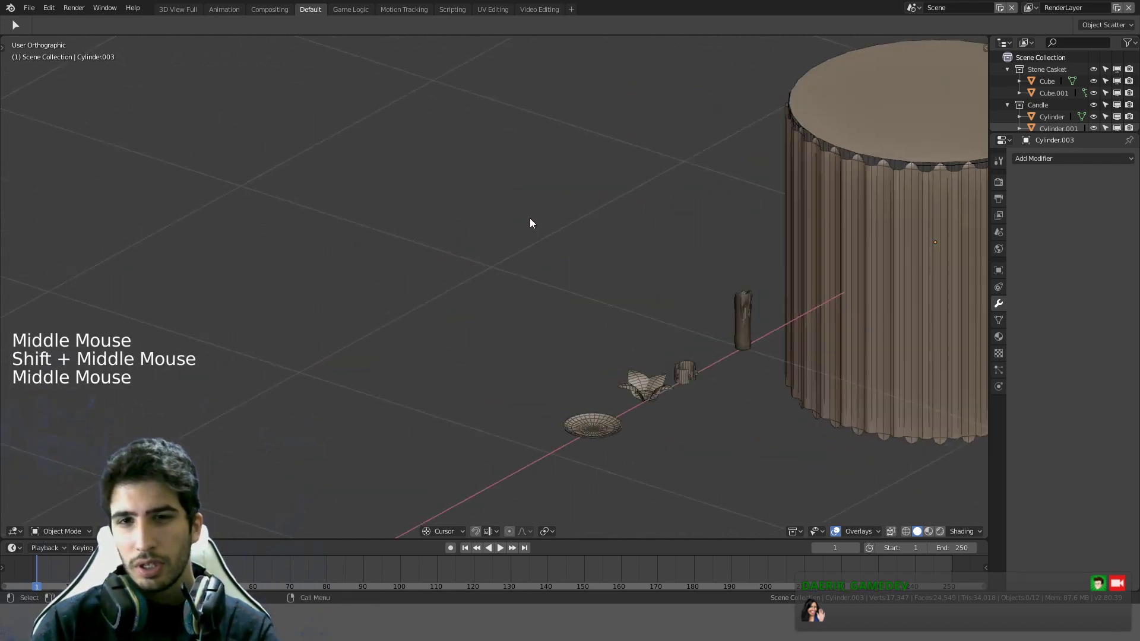
{"action": "scroll", "coordinate": [529, 224], "scroll_direction": "up", "scroll_amount": 4}
{"action": "middle_click_drag", "start_coordinate": [757, 238], "coordinate": [336, 166], "text": "shift"}
{"action": "scroll", "coordinate": [536, 102], "scroll_direction": "up", "scroll_amount": 5}
{"action": "middle_click_drag", "start_coordinate": [536, 101], "coordinate": [547, 223], "text": "shift"}
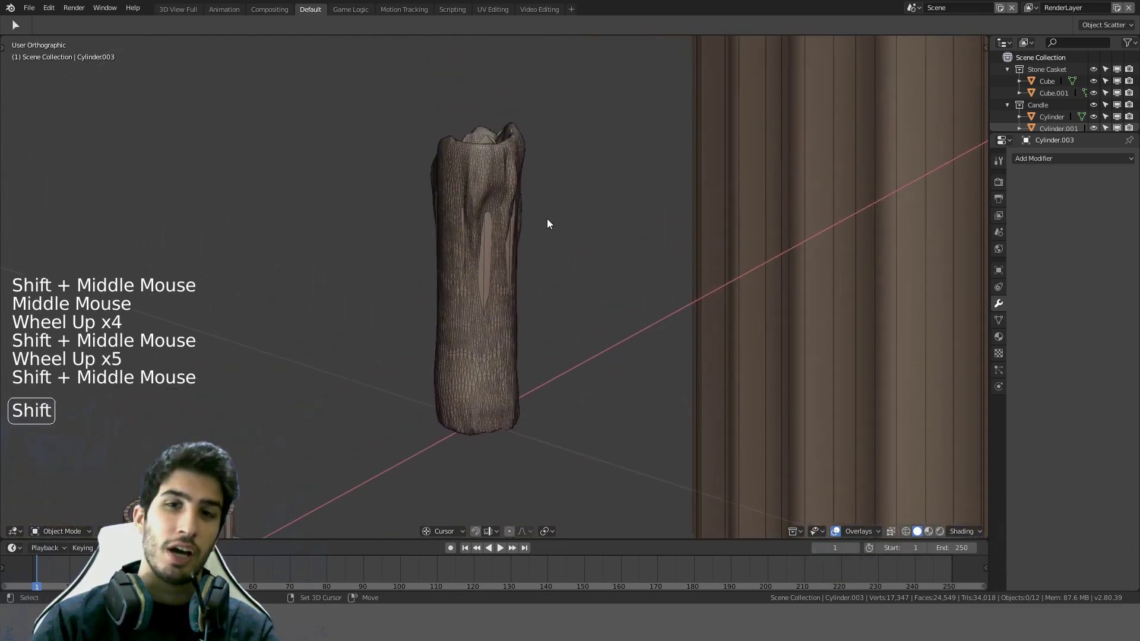
Step: Check the candle's mesh density in Edit Mode, returning to Object Mode with nothing selected
{"action": "key", "text": "Tab"}
{"action": "key", "text": "Tab"}
{"action": "left_click", "coordinate": [505, 154]}
{"action": "key", "text": "Tab"}
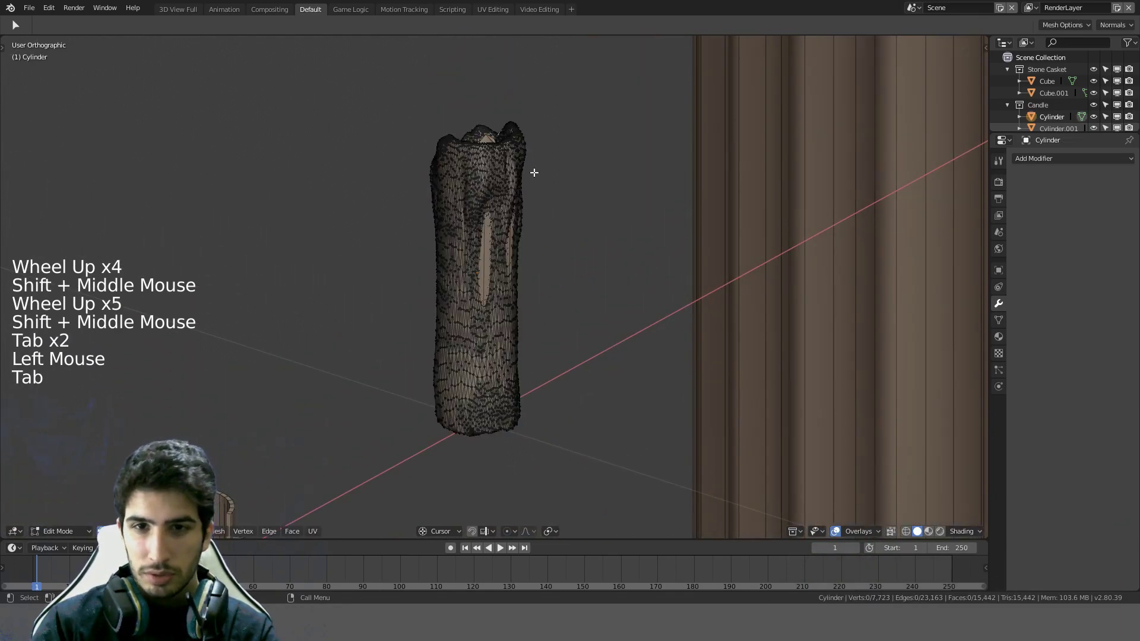
{"action": "key", "text": "Tab"}
{"action": "key", "text": "a"}
Step: Turn off the wireframe overlay so the models display as smooth shaded surfaces
{"action": "scroll", "coordinate": [522, 252], "scroll_direction": "down", "scroll_amount": 3}
{"action": "middle_click_drag", "start_coordinate": [522, 252], "coordinate": [534, 214], "text": "shift"}
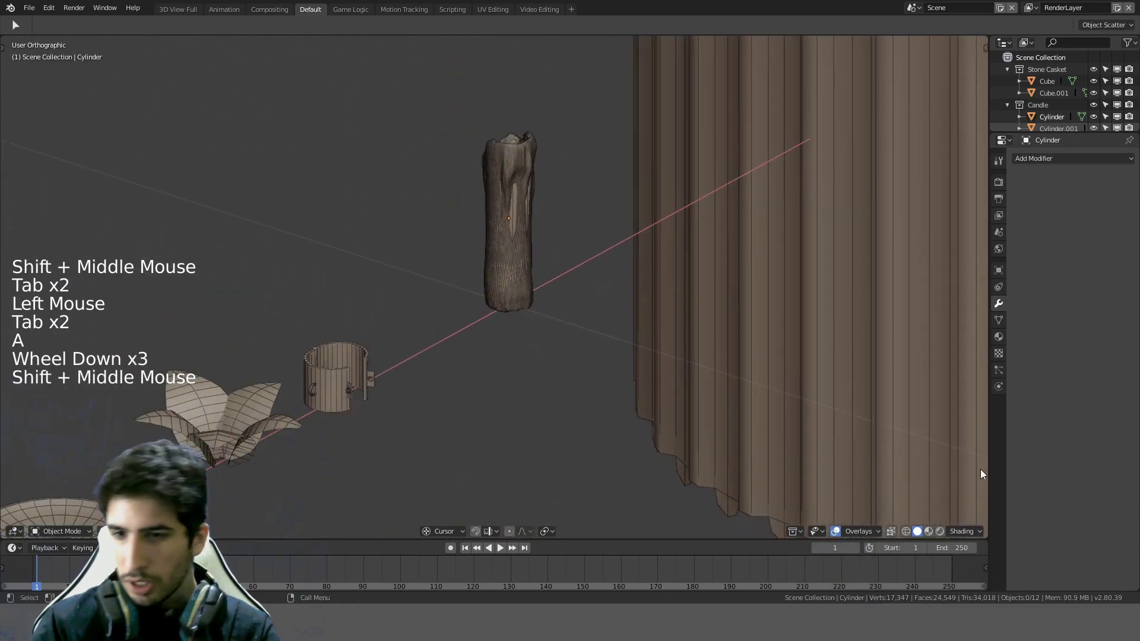
{"action": "left_click", "coordinate": [866, 534]}
{"action": "left_click", "coordinate": [788, 474]}
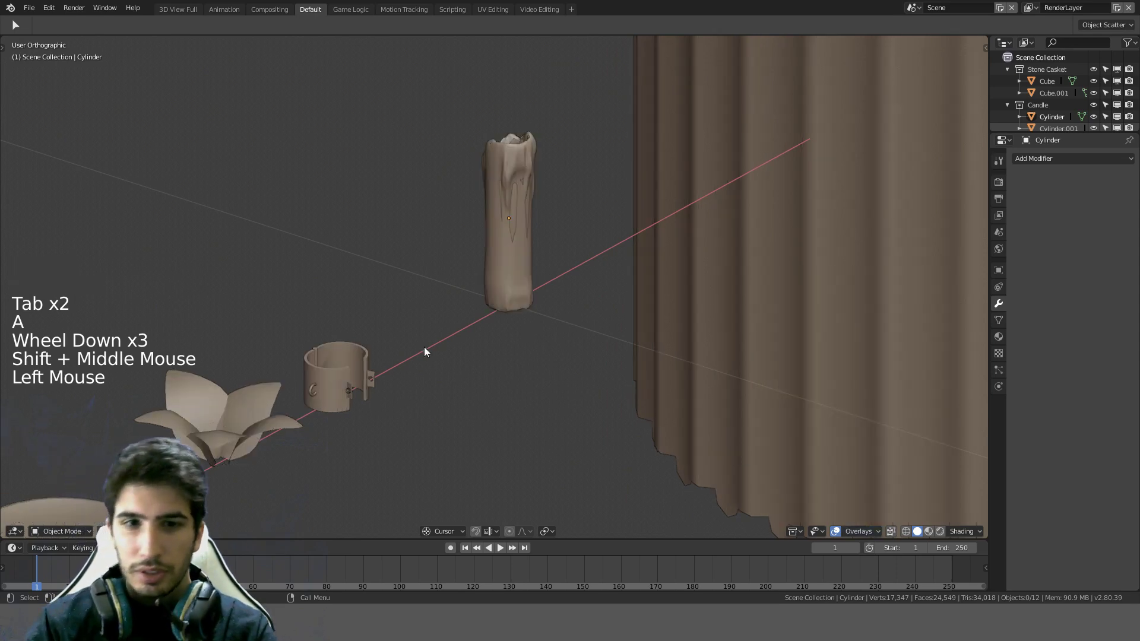
Step: Examine the bowl, flower, chain cuff and fluted column models without their wireframes
{"action": "scroll", "coordinate": [424, 346], "scroll_direction": "down", "scroll_amount": 2}
{"action": "middle_click_drag", "start_coordinate": [424, 347], "coordinate": [540, 330], "text": "shift"}
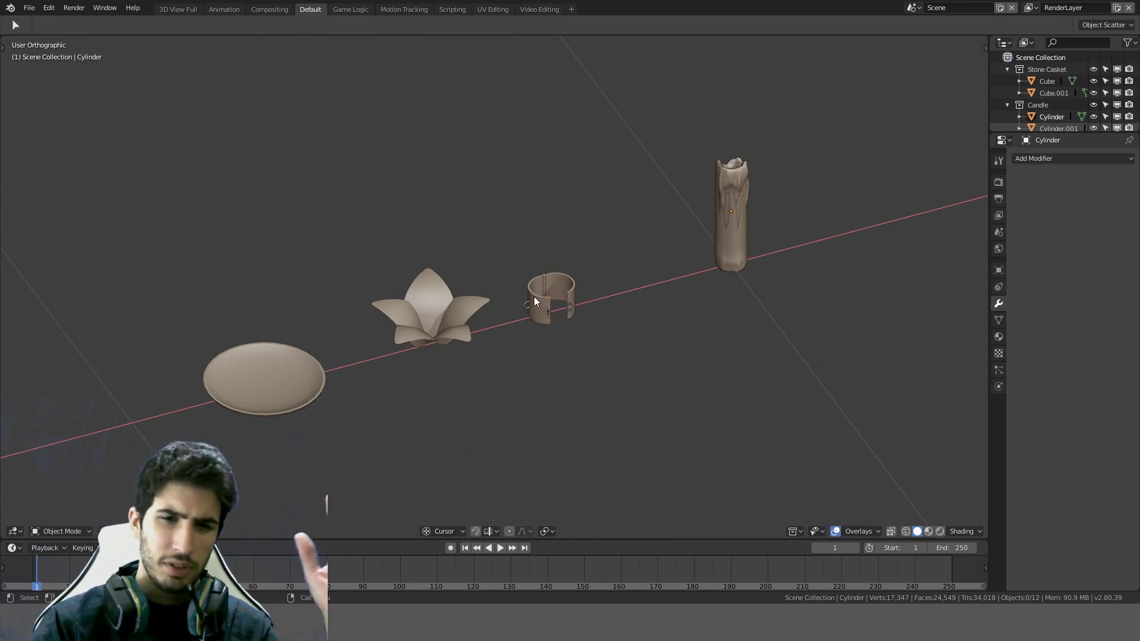
{"action": "scroll", "coordinate": [463, 317], "scroll_direction": "up", "scroll_amount": 3}
{"action": "middle_click_drag", "start_coordinate": [465, 318], "coordinate": [650, 293], "text": "shift"}
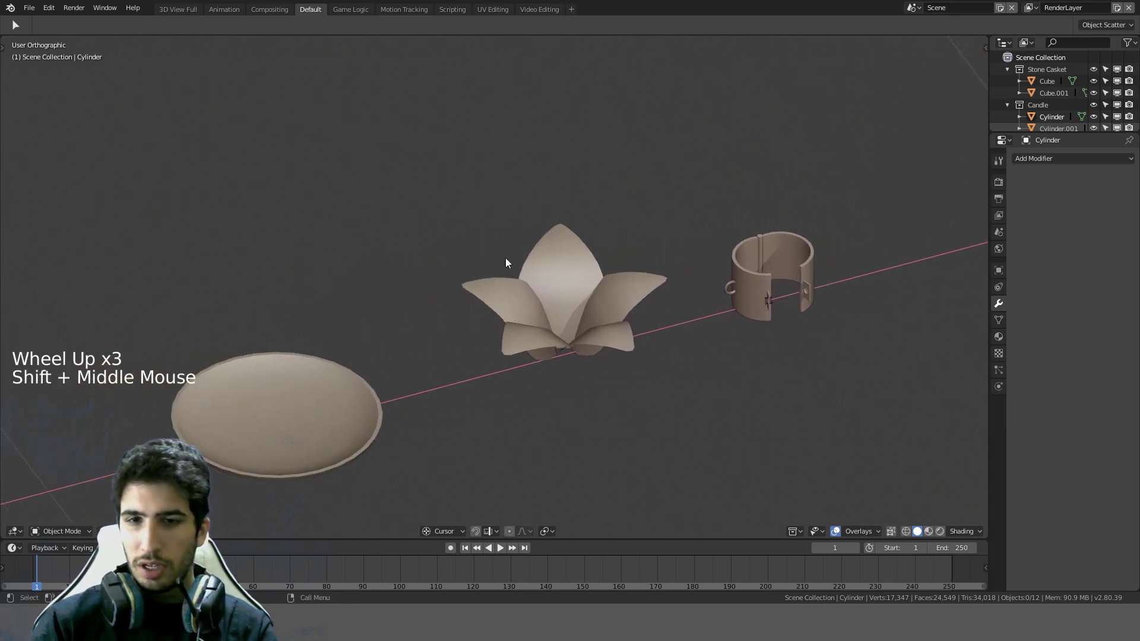
{"action": "scroll", "coordinate": [508, 317], "scroll_direction": "down", "scroll_amount": 1}
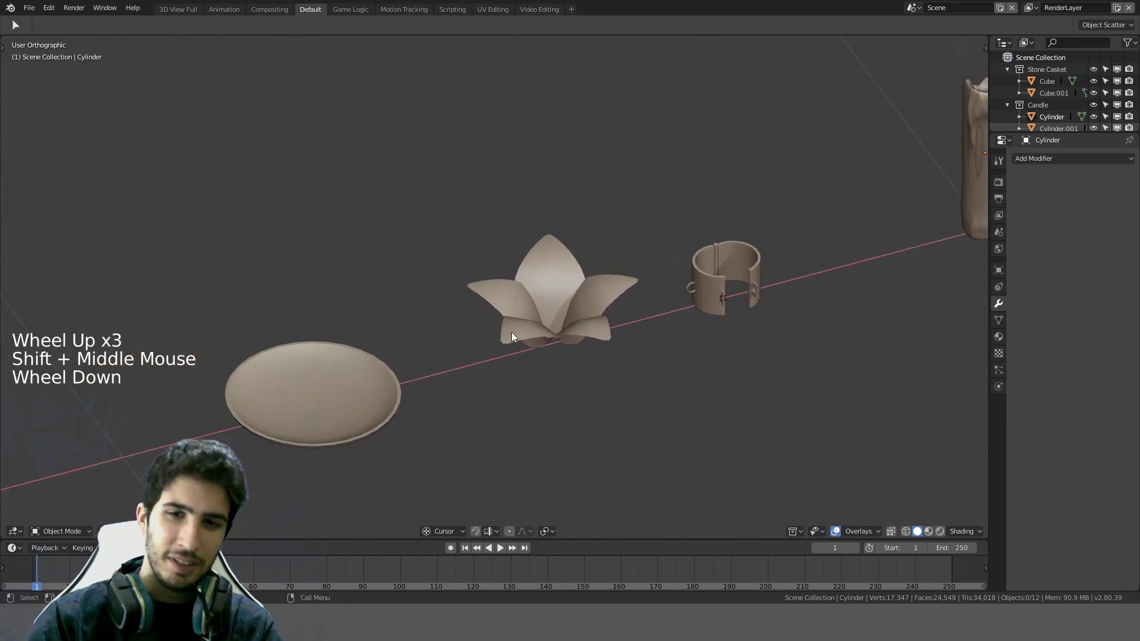
{"action": "scroll", "coordinate": [523, 255], "scroll_direction": "up", "scroll_amount": 1}
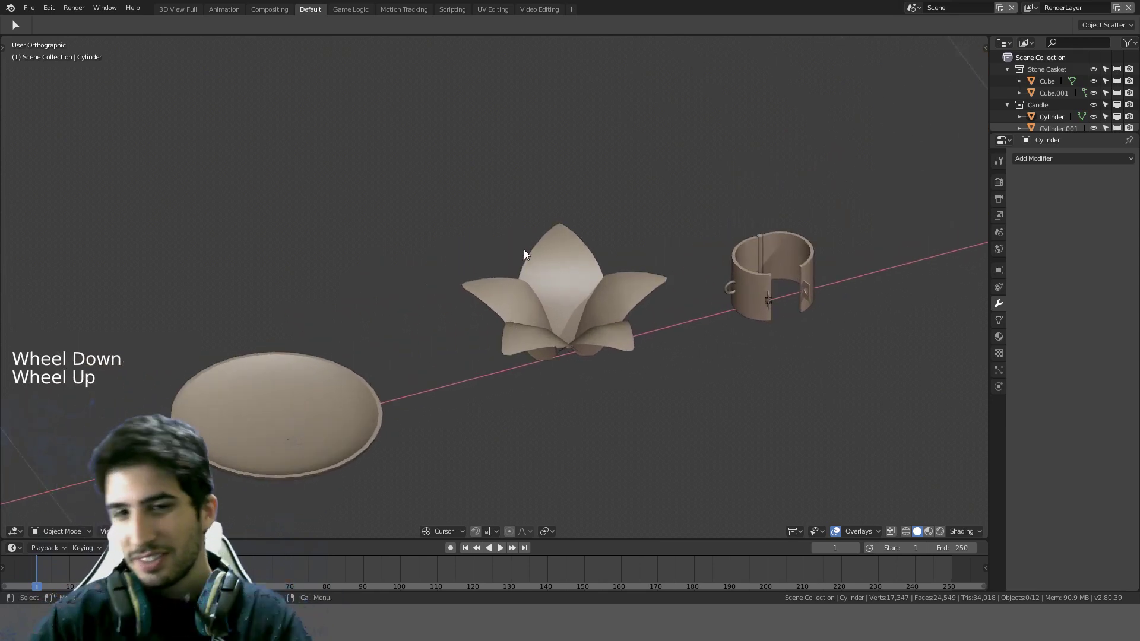
{"action": "scroll", "coordinate": [524, 250], "scroll_direction": "down", "scroll_amount": 1}
{"action": "scroll", "coordinate": [524, 250], "scroll_direction": "up", "scroll_amount": 1}
{"action": "middle_click_drag", "start_coordinate": [524, 250], "coordinate": [368, 298]}
{"action": "scroll", "coordinate": [368, 298], "scroll_direction": "down", "scroll_amount": 2}
{"action": "scroll", "coordinate": [735, 198], "scroll_direction": "down", "scroll_amount": 8}
{"action": "scroll", "coordinate": [735, 198], "scroll_direction": "down", "scroll_amount": 1, "text": "shift"}
{"action": "middle_click_drag", "start_coordinate": [735, 198], "coordinate": [305, 308], "text": "shift"}
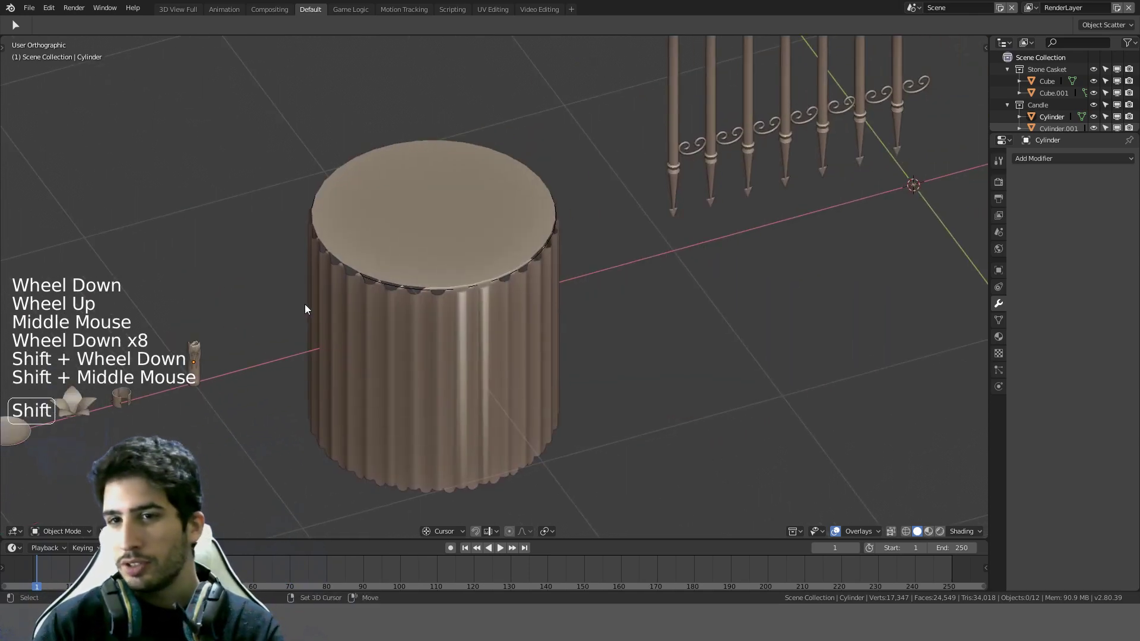
Step: Isolate the metal gate in front view by hiding all other objects
{"action": "key", "text": "KP_1"}
{"action": "scroll", "coordinate": [640, 184], "scroll_direction": "down", "scroll_amount": 7}
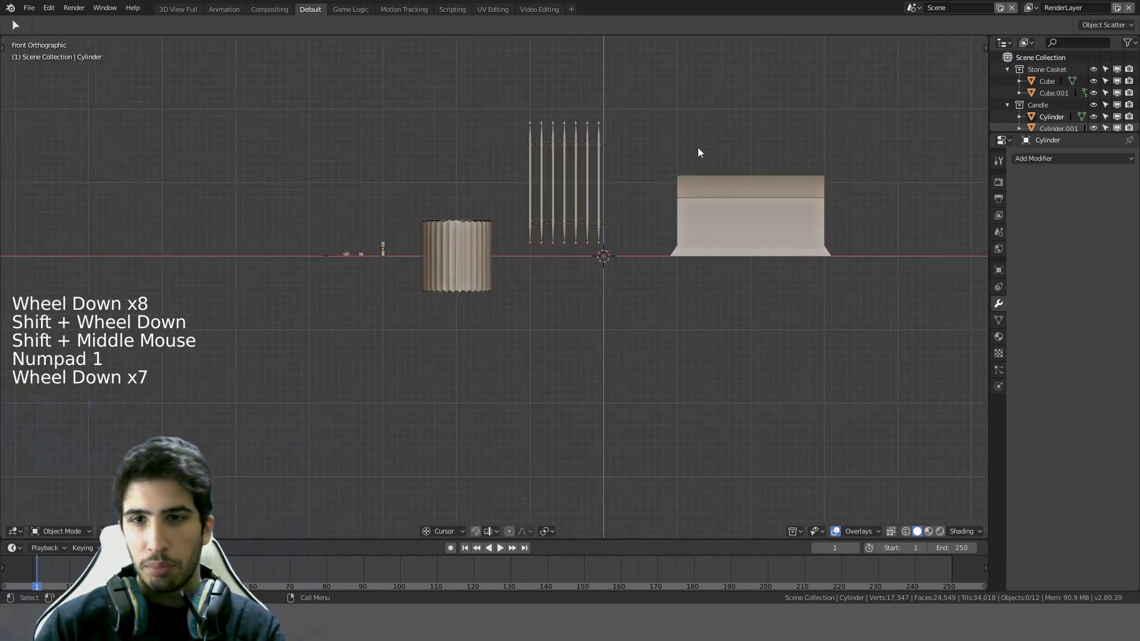
{"action": "middle_click_drag", "start_coordinate": [698, 148], "coordinate": [594, 268], "text": "shift"}
{"action": "scroll", "coordinate": [594, 269], "scroll_direction": "up", "scroll_amount": 3}
{"action": "left_click", "coordinate": [494, 270]}
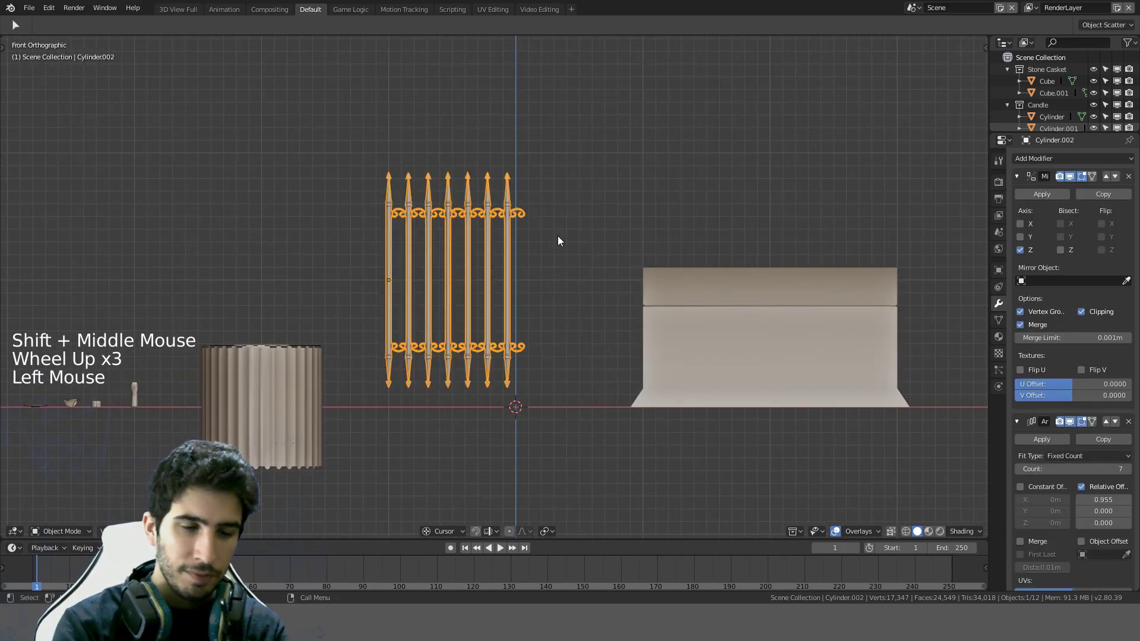
{"action": "key", "text": "ctrl"}
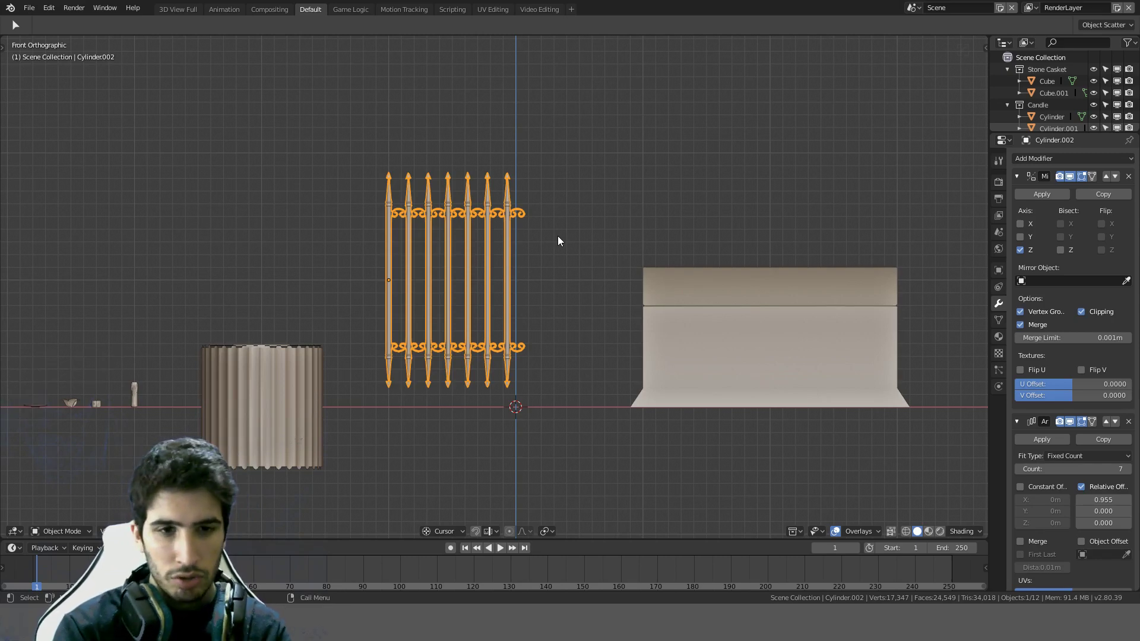
{"action": "key", "text": "ctrl+h"}
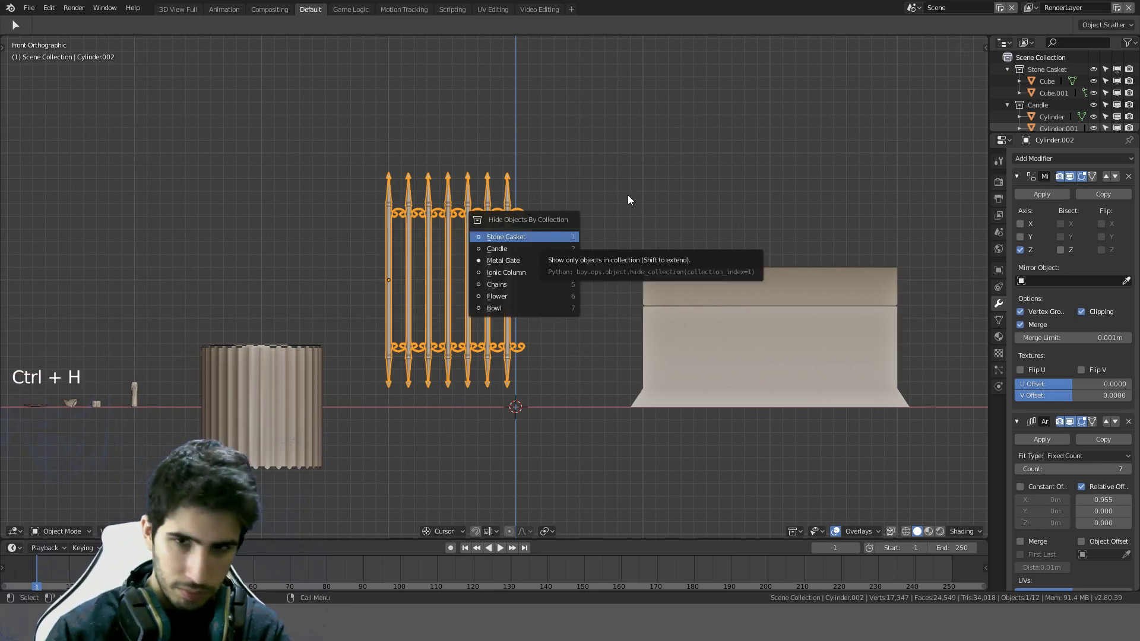
{"action": "key", "text": "alt"}
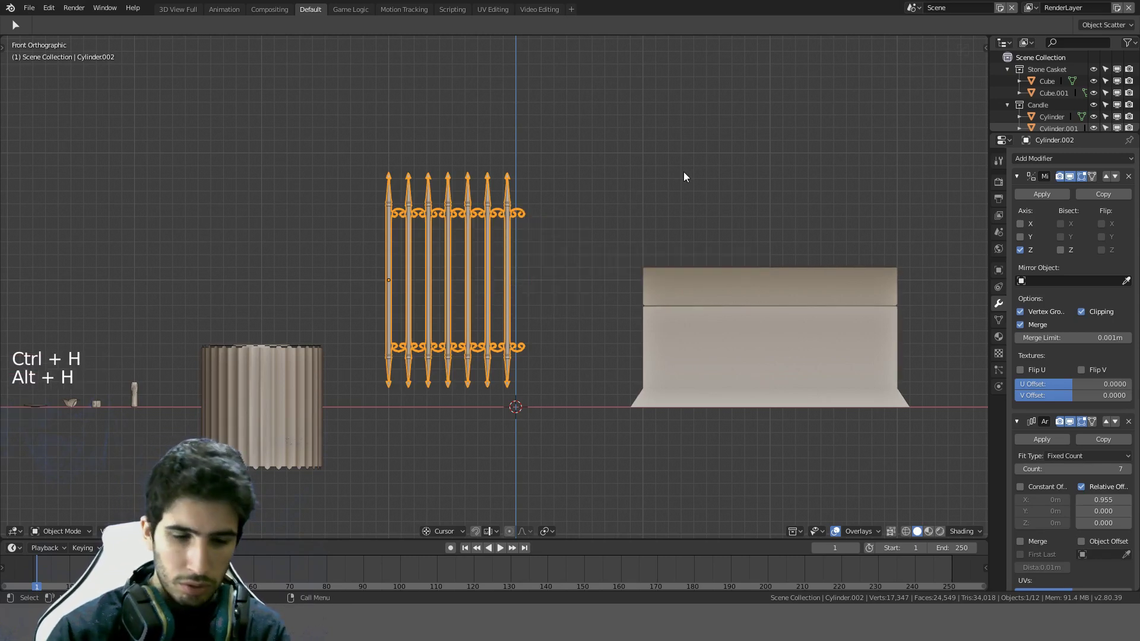
{"action": "key", "text": "shift+h"}
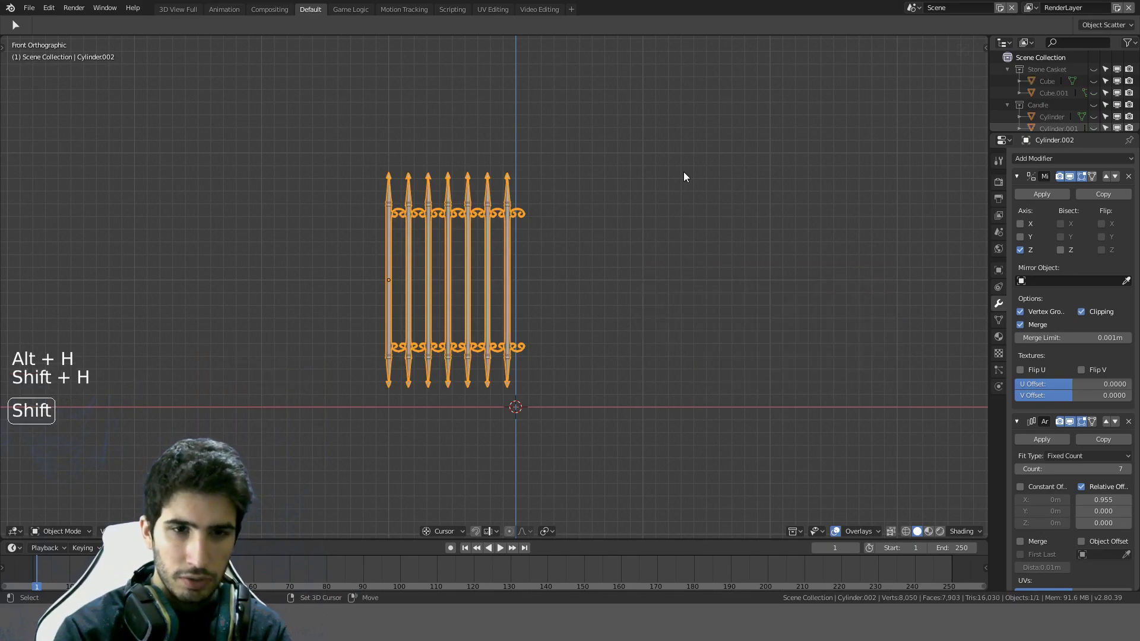
Step: Start appending from a library file and browse to the •3DArt• folder
{"action": "scroll", "coordinate": [554, 232], "scroll_direction": "up", "scroll_amount": 4}
{"action": "middle_click_drag", "start_coordinate": [554, 232], "coordinate": [710, 270], "text": "shift"}
{"action": "scroll", "coordinate": [711, 270], "scroll_direction": "down", "scroll_amount": 5}
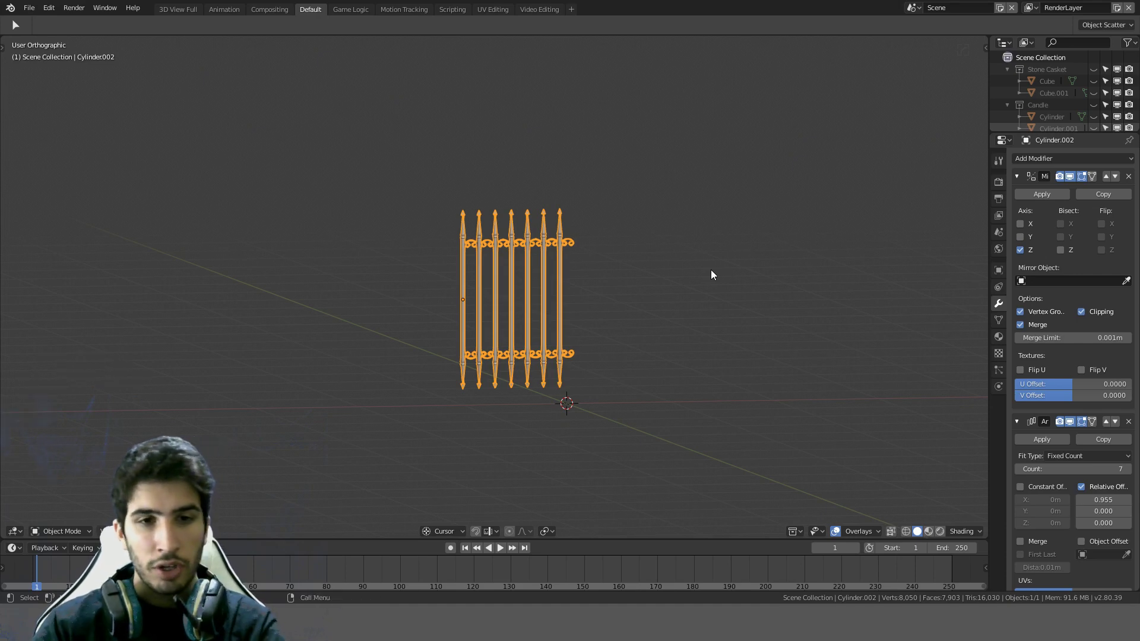
{"action": "key", "text": "shift+F1"}
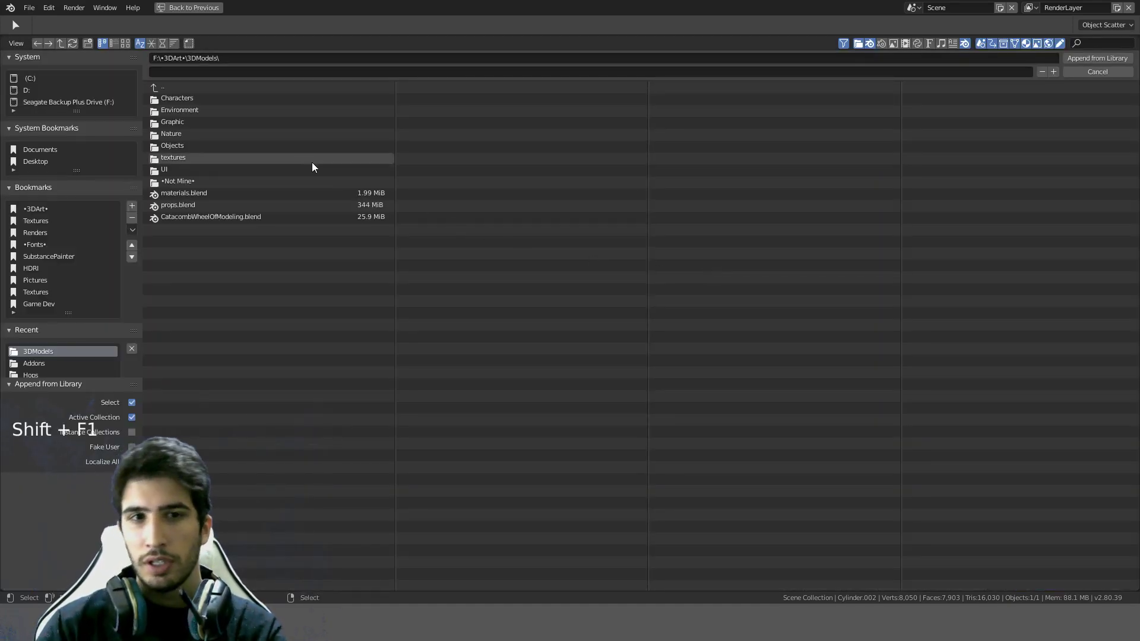
{"action": "left_click", "coordinate": [202, 95]}
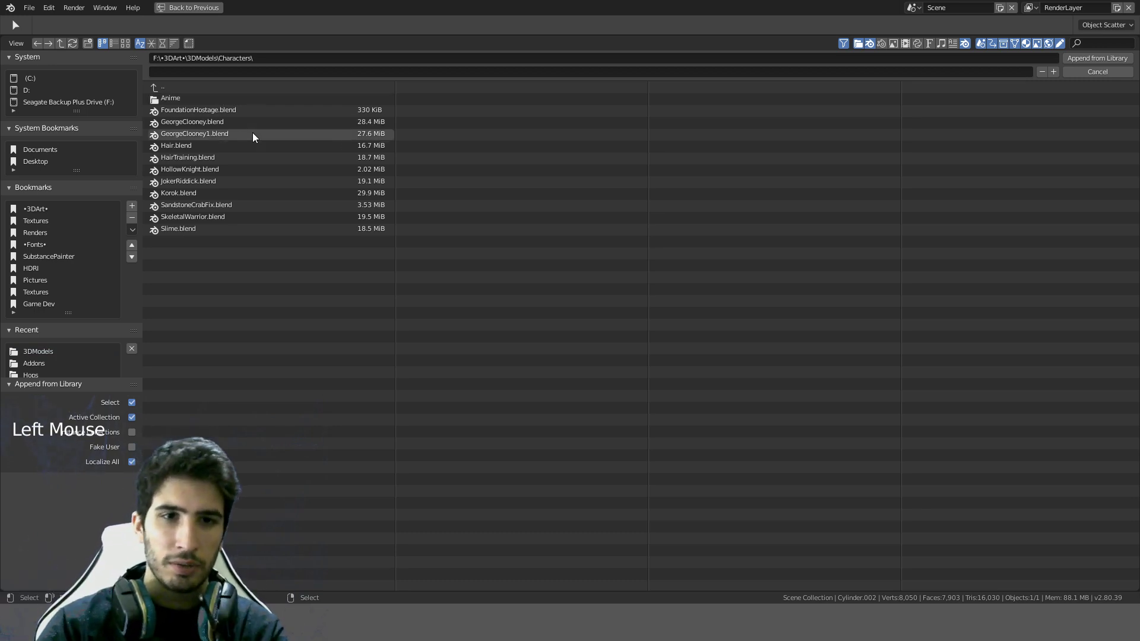
{"action": "left_click", "coordinate": [175, 88]}
{"action": "left_click", "coordinate": [176, 88]}
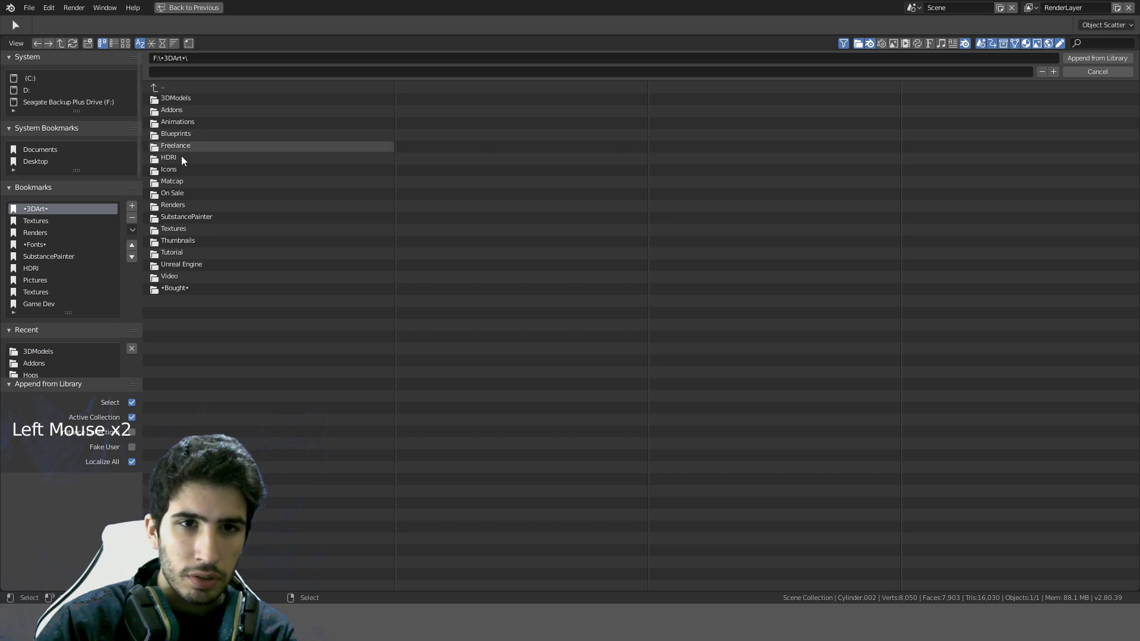
Step: Append the male_basemesh object from male_rigged_basemesh.blend in the •Bought• folder
{"action": "left_click", "coordinate": [187, 288]}
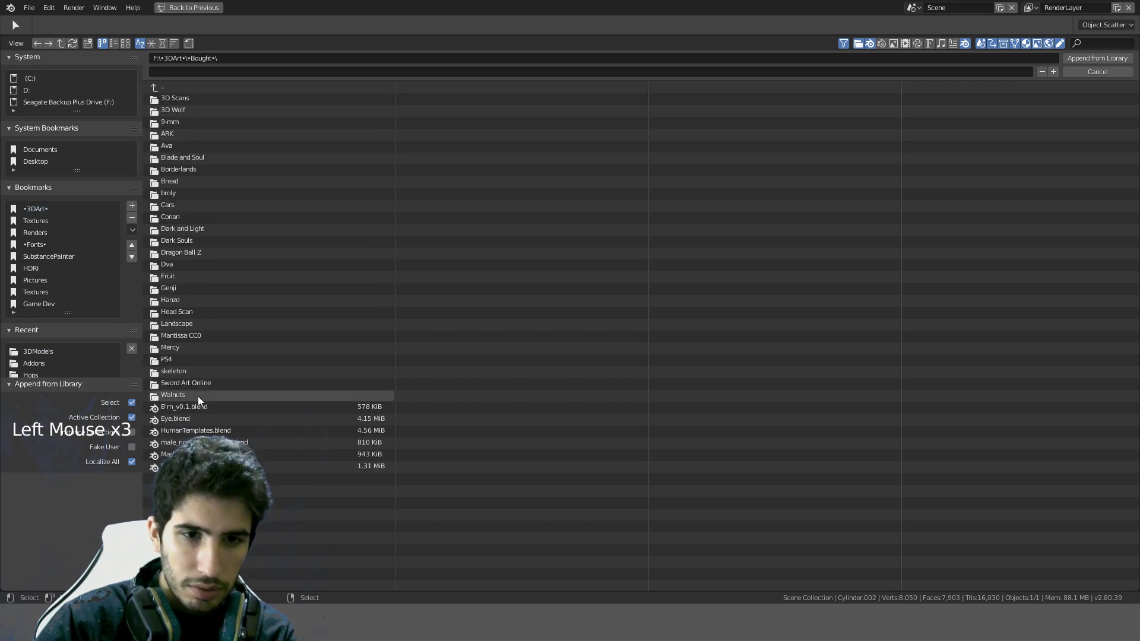
{"action": "left_click", "coordinate": [249, 441]}
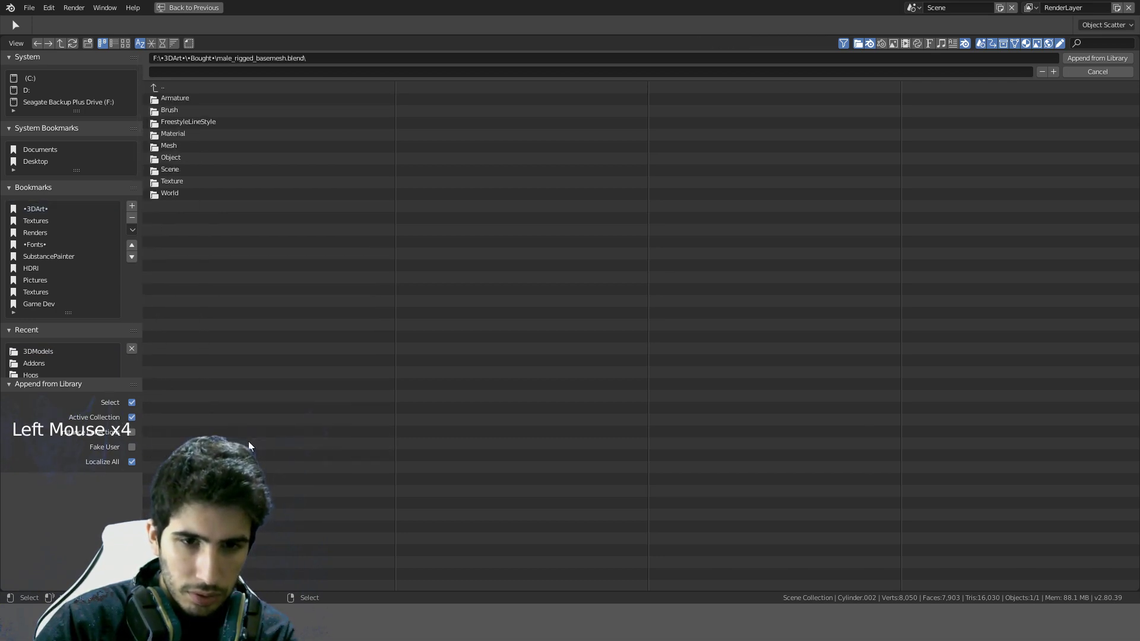
{"action": "left_click", "coordinate": [182, 156]}
{"action": "left_click", "coordinate": [217, 98]}
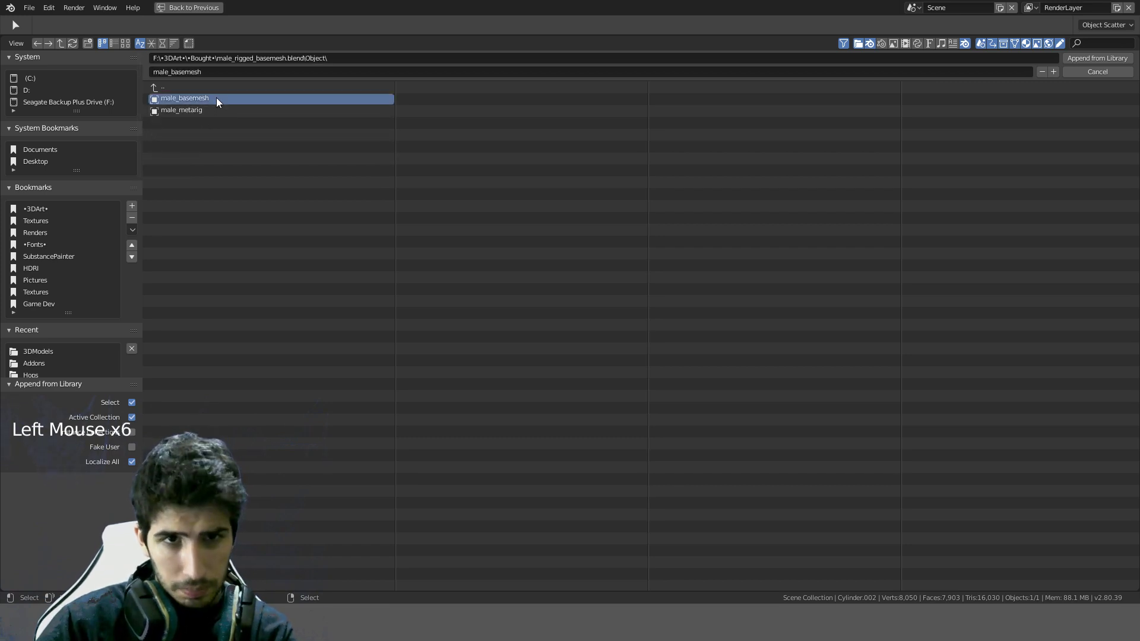
{"action": "double_click", "coordinate": [216, 98]}
Step: Scale the human figure and its rig uniformly to 0.9 in front view
{"action": "key", "text": "KP_1"}
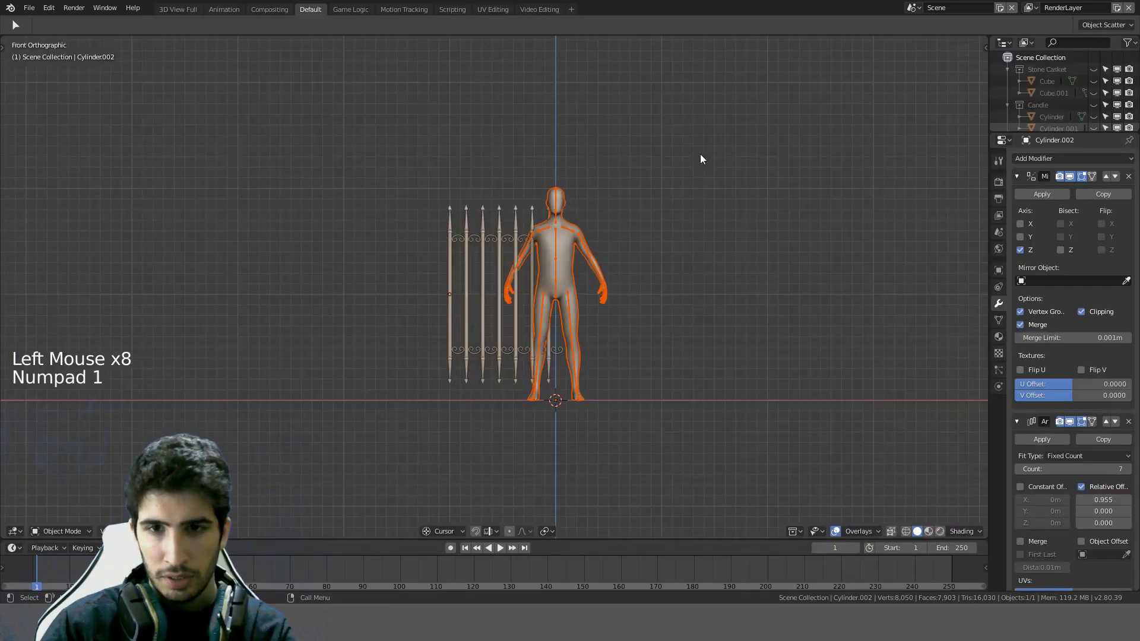
{"action": "scroll", "coordinate": [700, 155], "scroll_direction": "up", "scroll_amount": 1}
{"action": "key", "text": "s"}
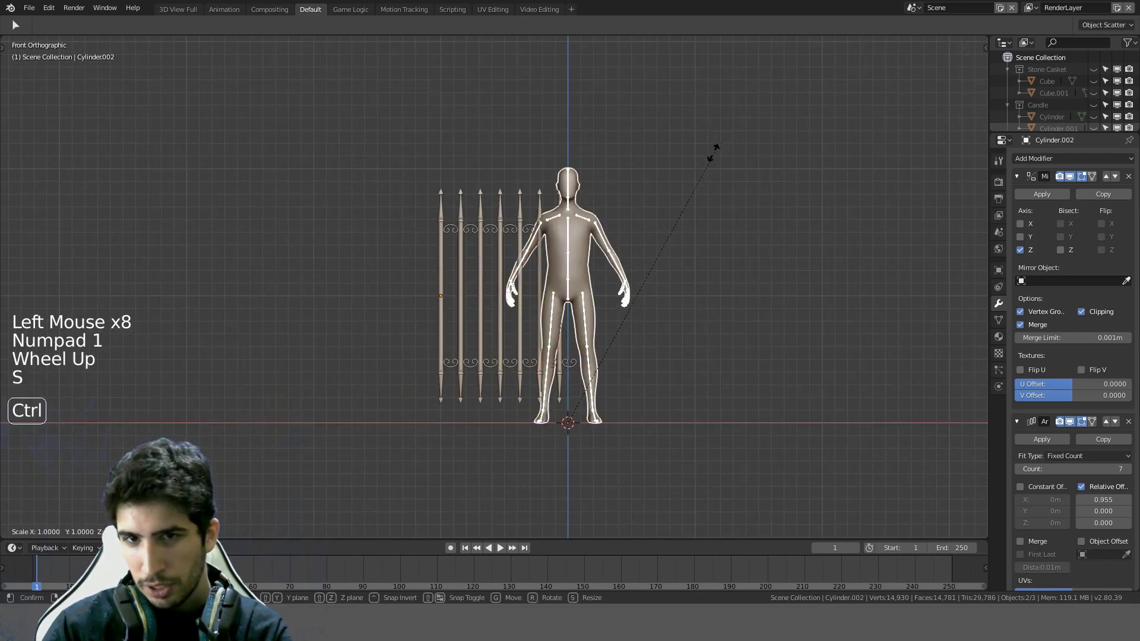
{"action": "left_click", "coordinate": [707, 155]}
Step: Move the human figure along X by -0.5 m and another -0.03 m to centre it against the gate
{"action": "key", "text": "KP_1"}
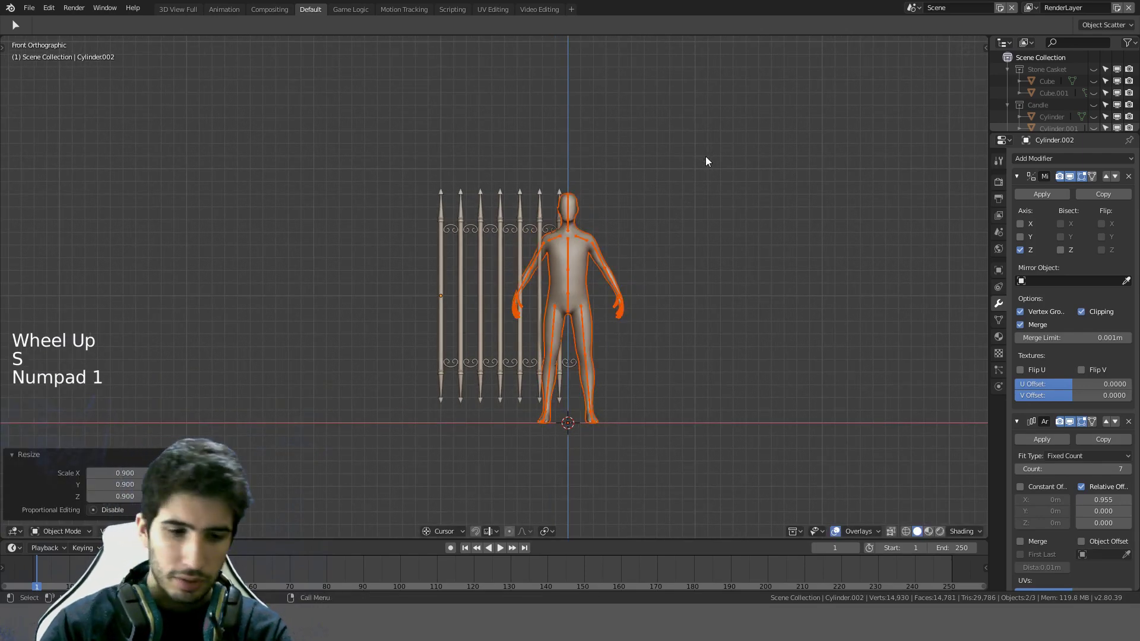
{"action": "key", "text": "g"}
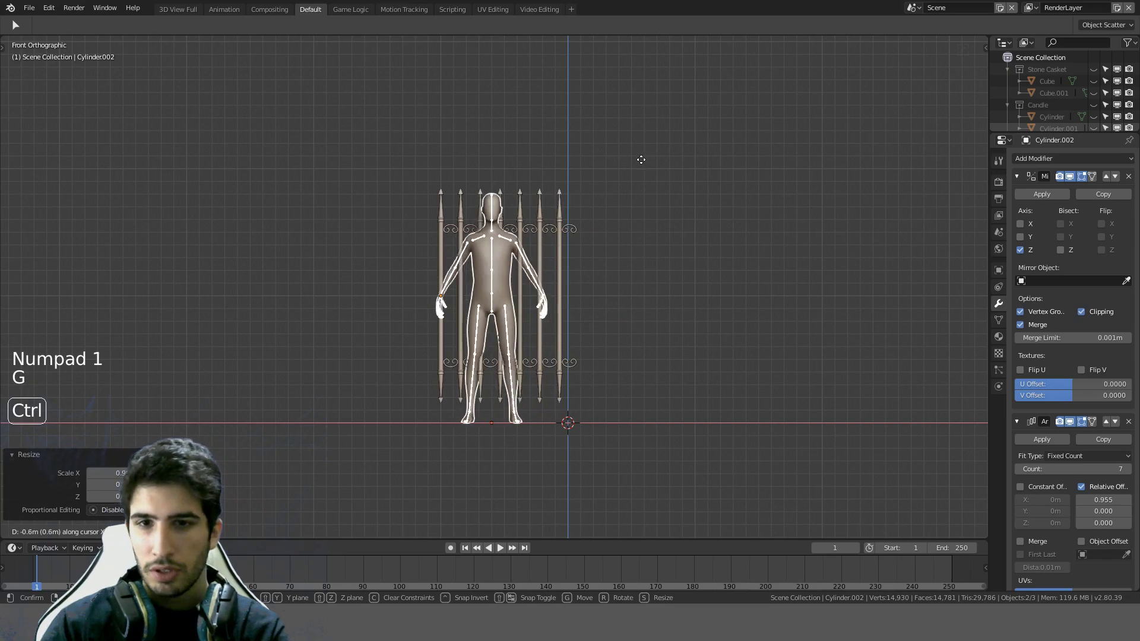
{"action": "left_click", "coordinate": [643, 160]}
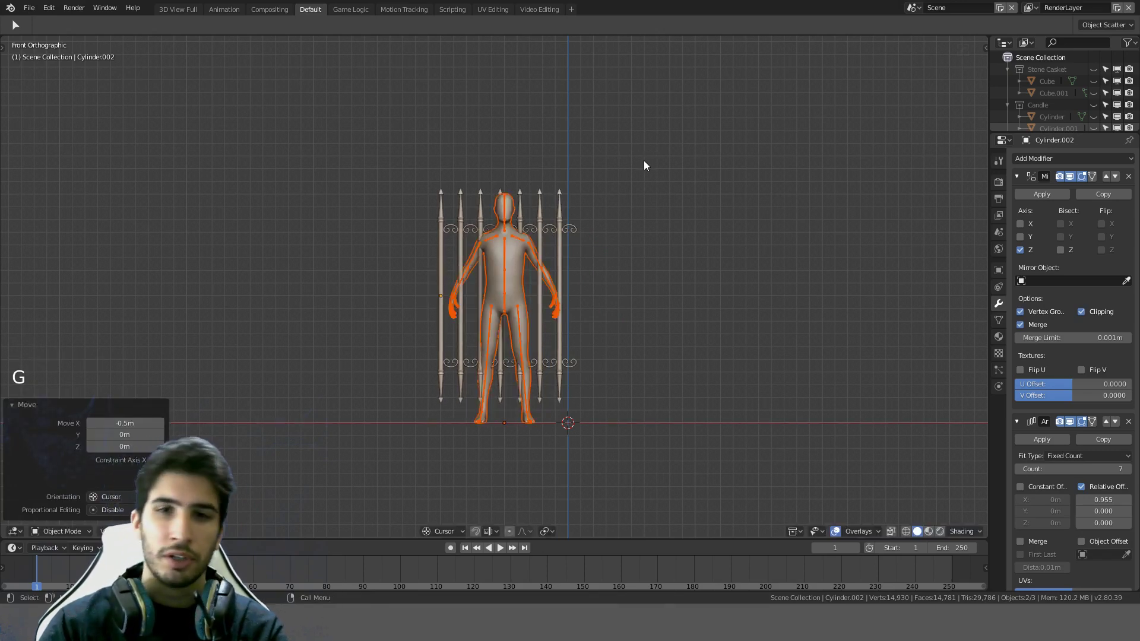
{"action": "key", "text": "g"}
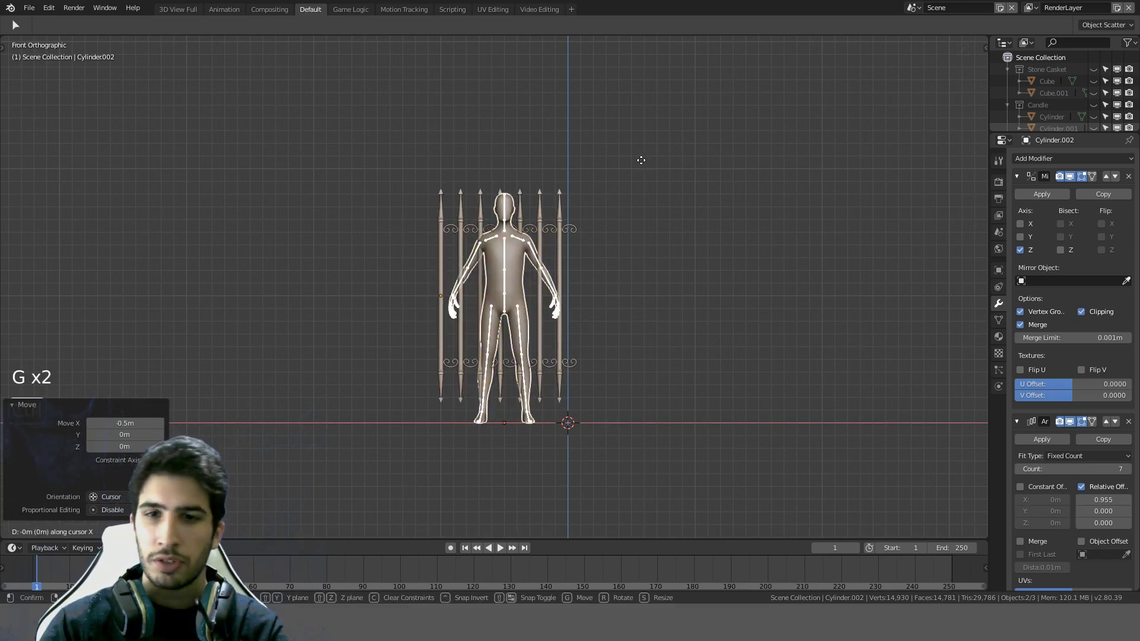
{"action": "middle_click_drag", "start_coordinate": [626, 161], "coordinate": [592, 265]}
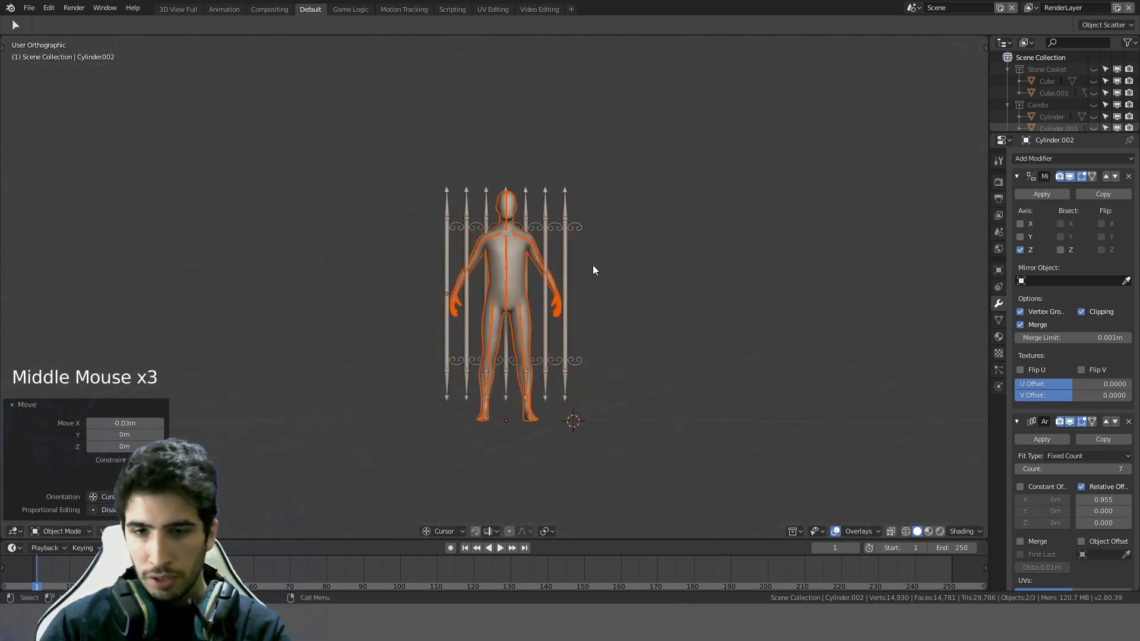
{"action": "key", "text": "KP_1"}
{"action": "scroll", "coordinate": [593, 265], "scroll_direction": "up", "scroll_amount": 4}
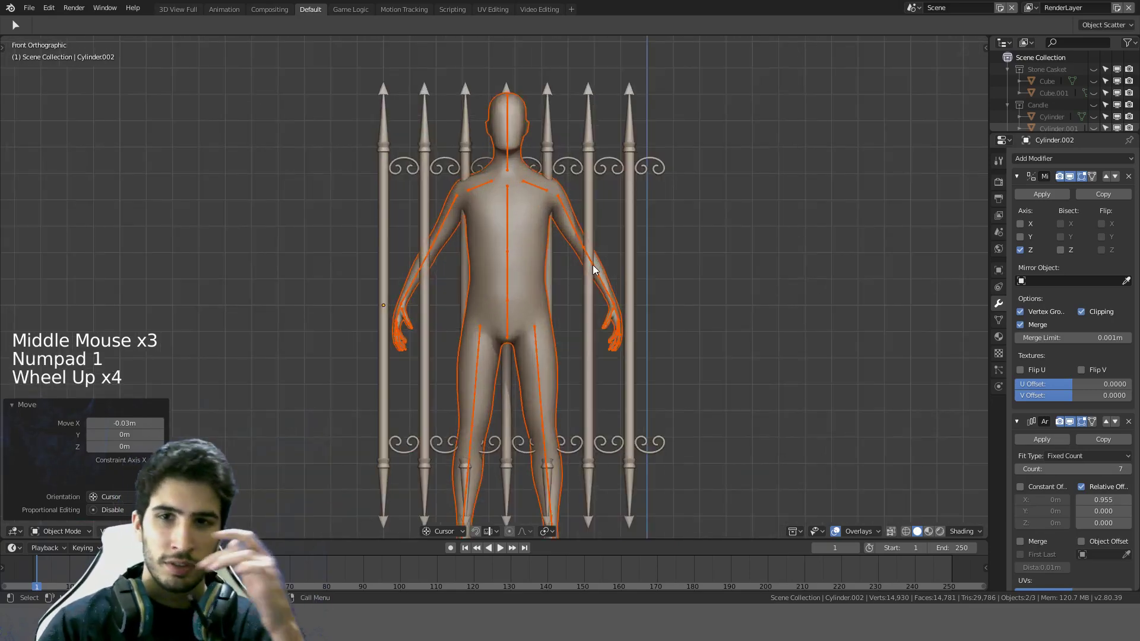
Step: Move the human figure 1.5 m along X so it stands beside the gate, and select the gate
{"action": "scroll", "coordinate": [593, 264], "scroll_direction": "down", "scroll_amount": 7}
{"action": "key", "text": "g"}
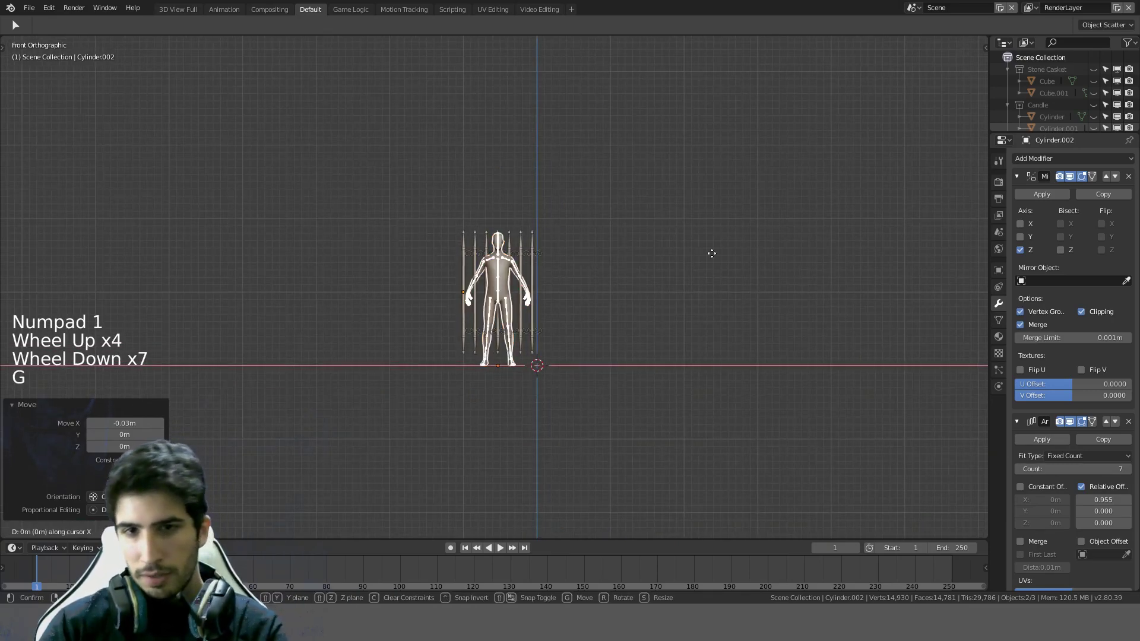
{"action": "left_click", "coordinate": [707, 262]}
{"action": "scroll", "coordinate": [877, 274], "scroll_direction": "up", "scroll_amount": 4}
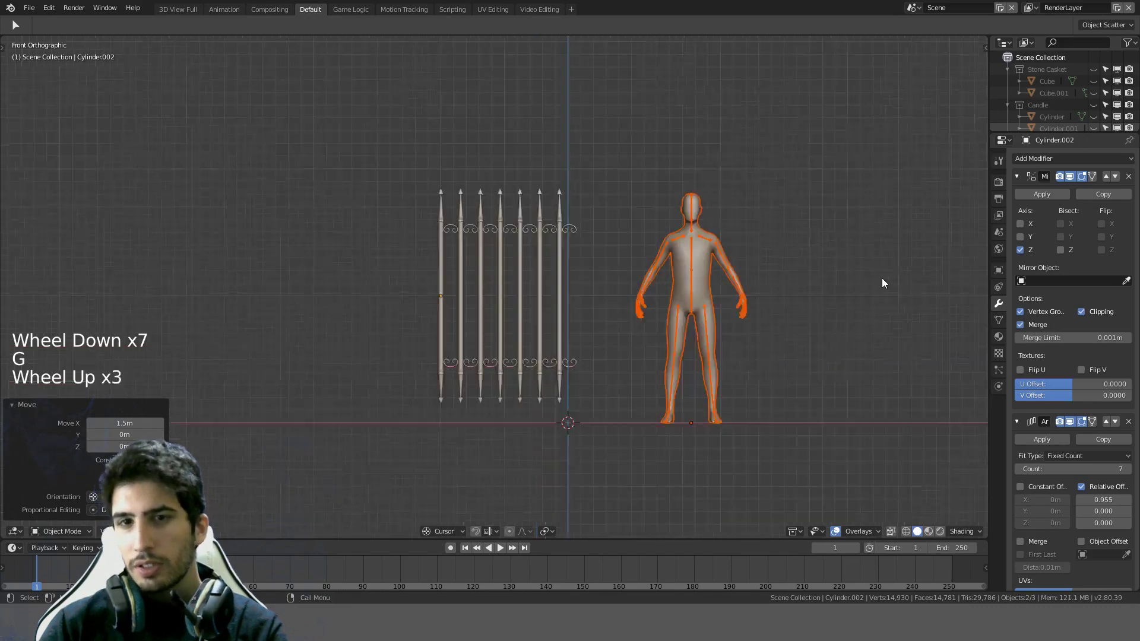
{"action": "key", "text": "a"}
{"action": "left_click", "coordinate": [573, 270]}
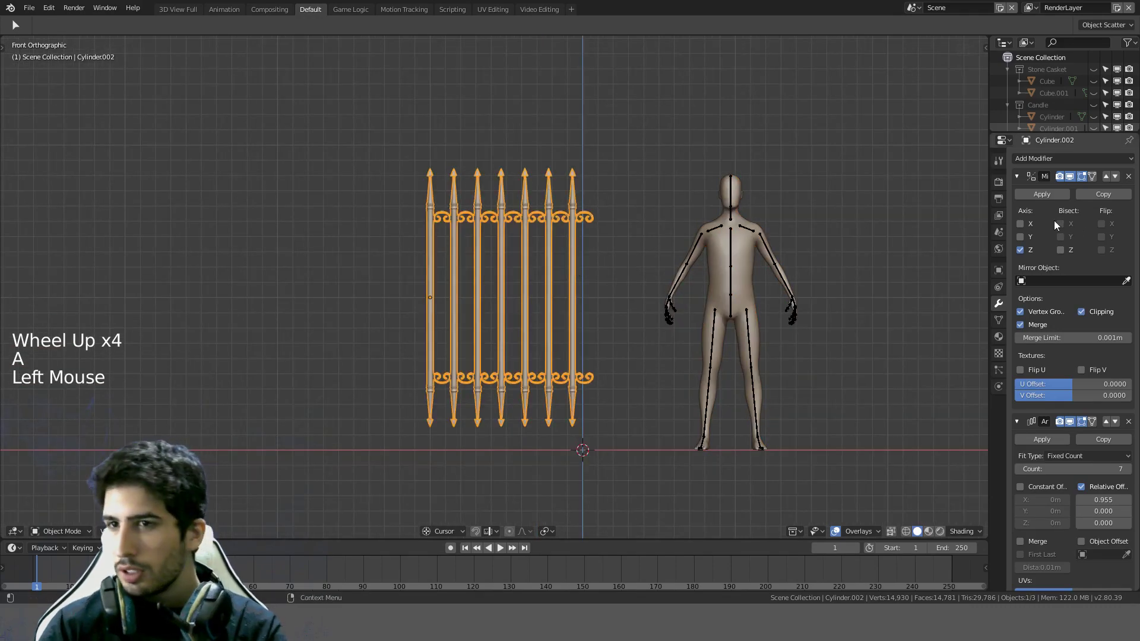
Step: Try applying the gate's Mirror and Array modifiers, and undo both applications
{"action": "middle_click_drag", "start_coordinate": [610, 287], "coordinate": [905, 231]}
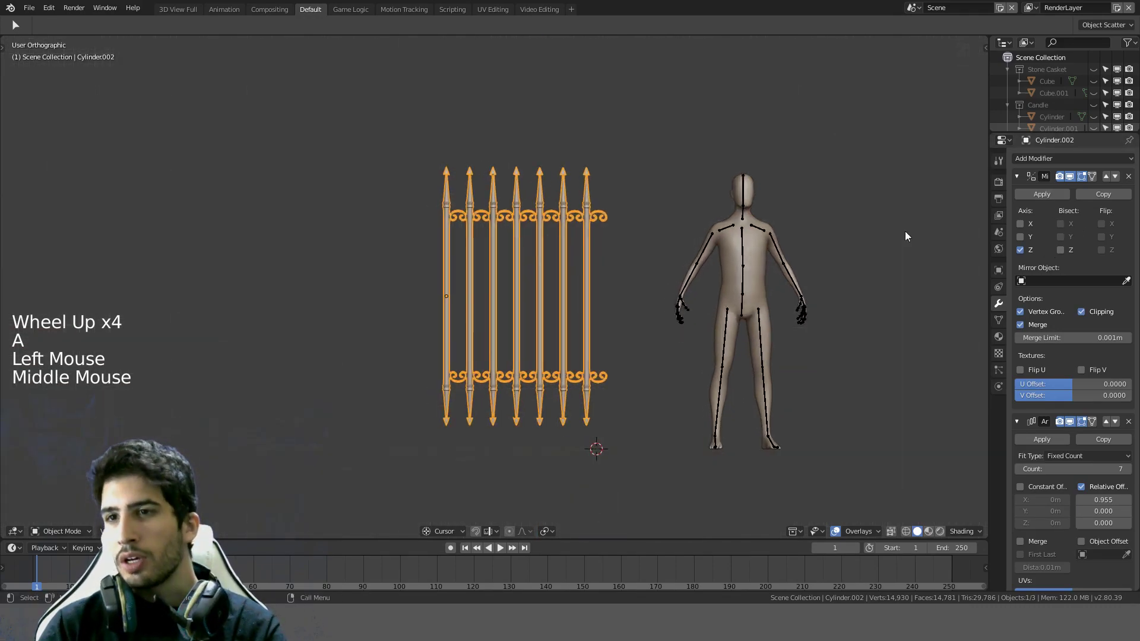
{"action": "left_click", "coordinate": [1032, 190]}
{"action": "left_click", "coordinate": [1032, 191]}
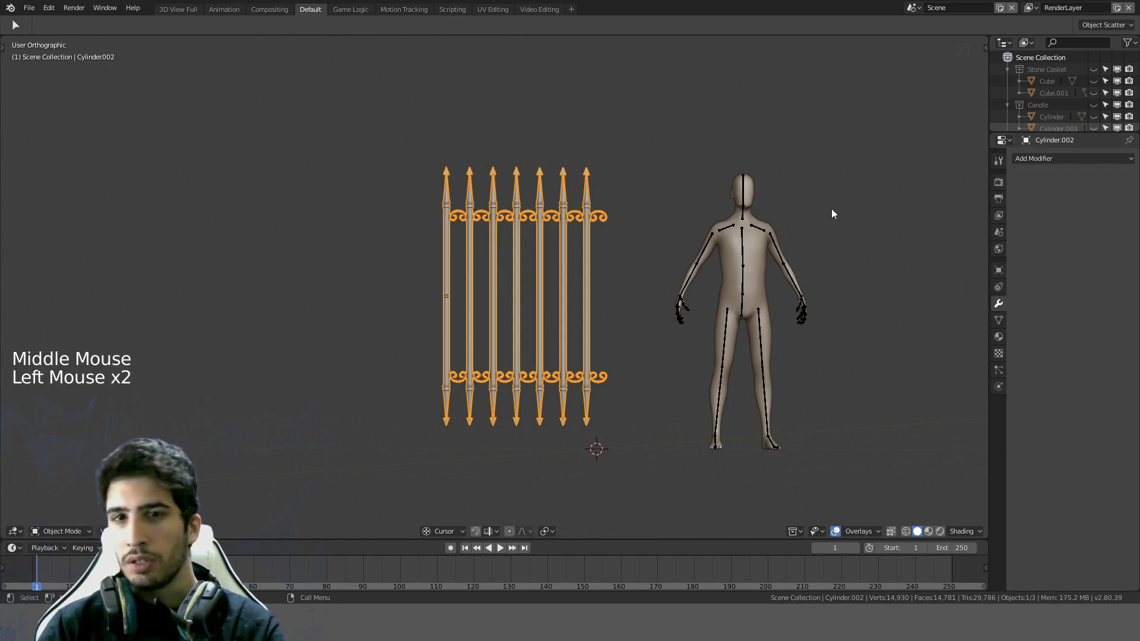
{"action": "scroll", "coordinate": [569, 222], "scroll_direction": "up", "scroll_amount": 2}
{"action": "key", "text": "KP_1"}
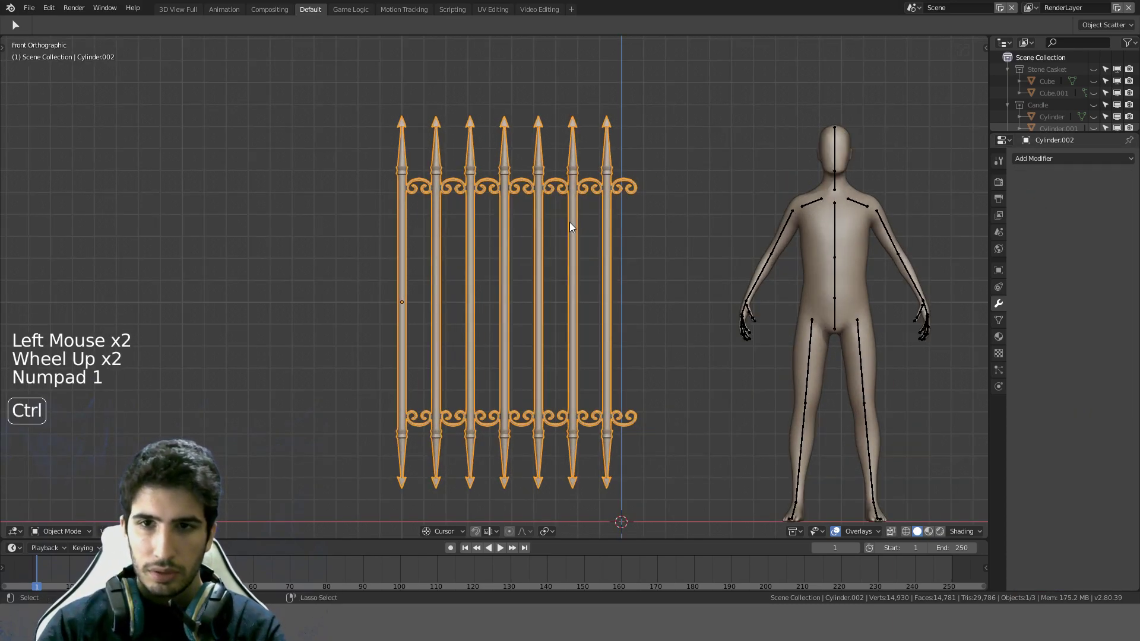
{"action": "key", "text": "ctrl+z"}
{"action": "key", "text": "ctrl+z"}
Step: Circle-select the top arrowhead of the gate's first bar in edit mode with wireframe shading
{"action": "middle_click_drag", "start_coordinate": [532, 162], "coordinate": [562, 274], "text": "shift"}
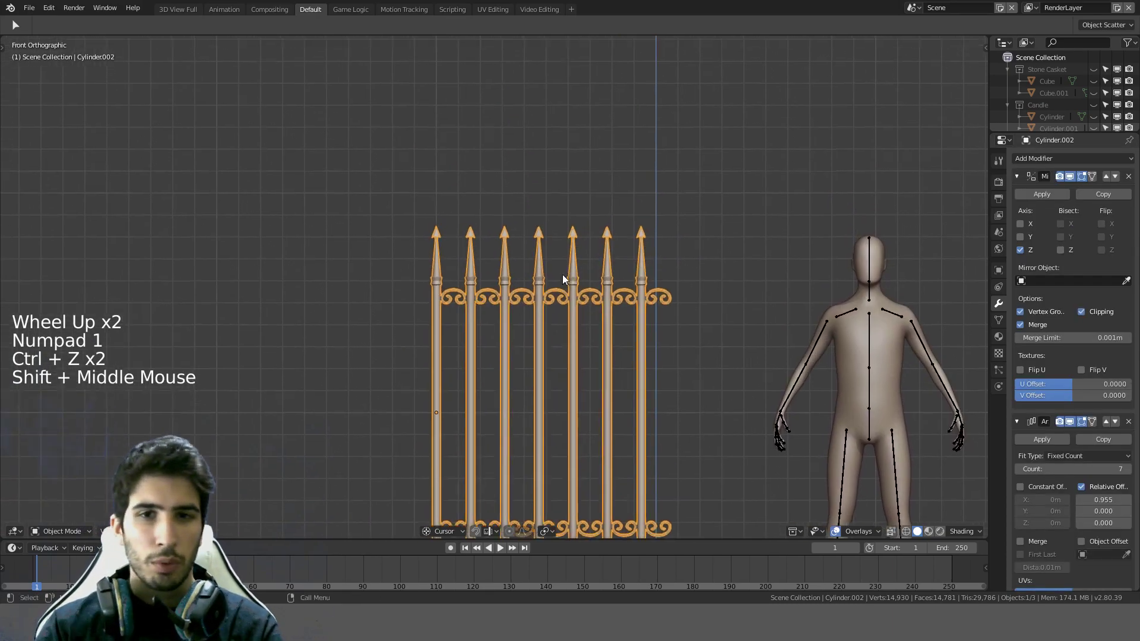
{"action": "scroll", "coordinate": [562, 274], "scroll_direction": "up", "scroll_amount": 4}
{"action": "key", "text": "Tab"}
{"action": "middle_click_drag", "start_coordinate": [478, 216], "coordinate": [432, 316], "text": "shift"}
{"action": "scroll", "coordinate": [525, 223], "scroll_direction": "up", "scroll_amount": 4}
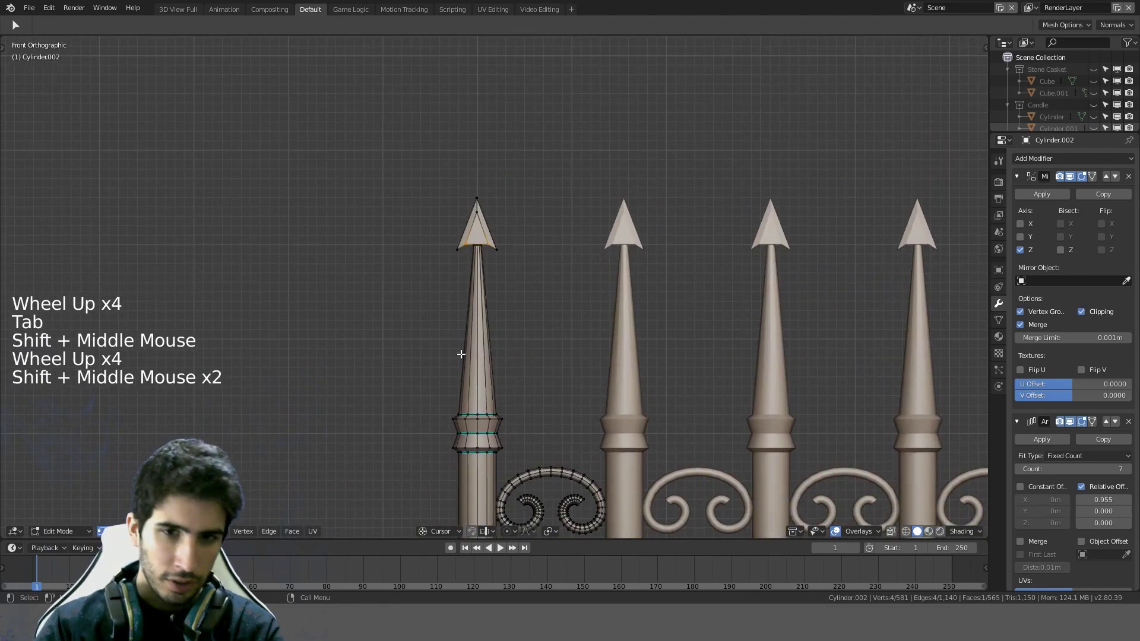
{"action": "key", "text": "z"}
{"action": "key", "text": "a"}
{"action": "key", "text": "c"}
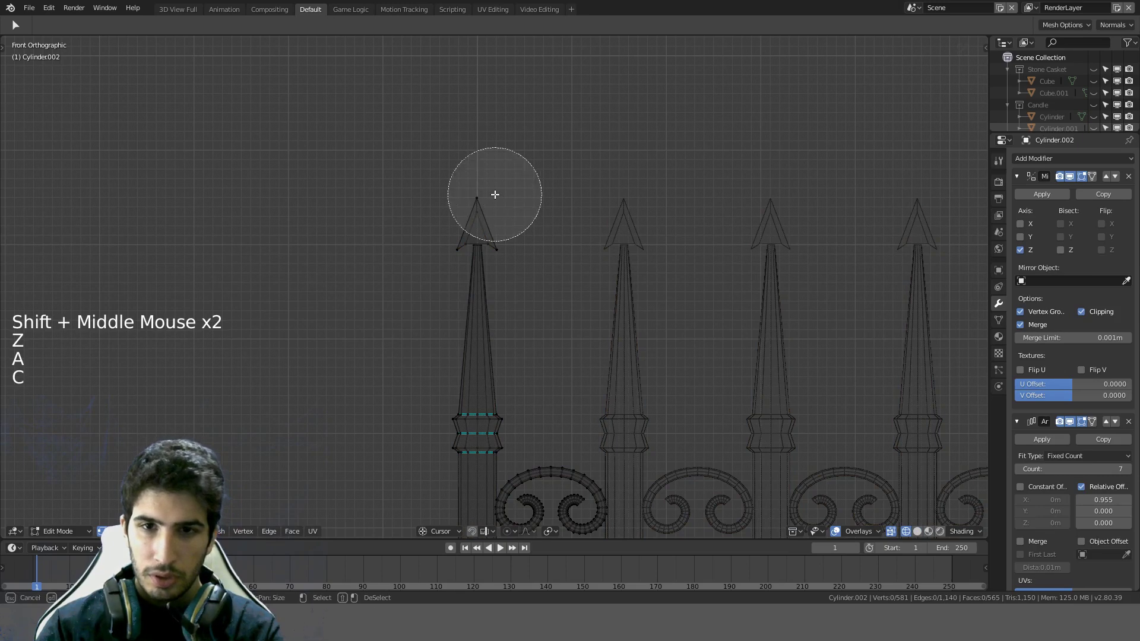
{"action": "left_click", "coordinate": [481, 195]}
{"action": "right_click", "coordinate": [481, 196]}
Step: Try enlarging the selected arrowhead uniformly by 1.4 and by 2.4, comparing its proportions with the rest of the gate
{"action": "key", "text": "s"}
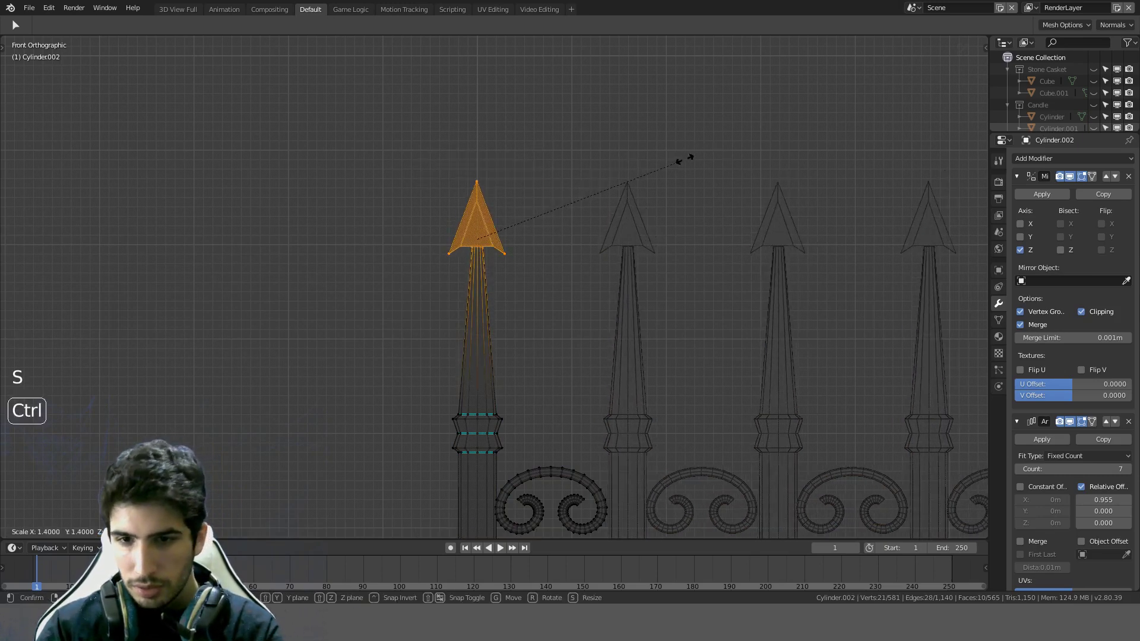
{"action": "left_click", "coordinate": [625, 184]}
{"action": "scroll", "coordinate": [628, 202], "scroll_direction": "down", "scroll_amount": 2}
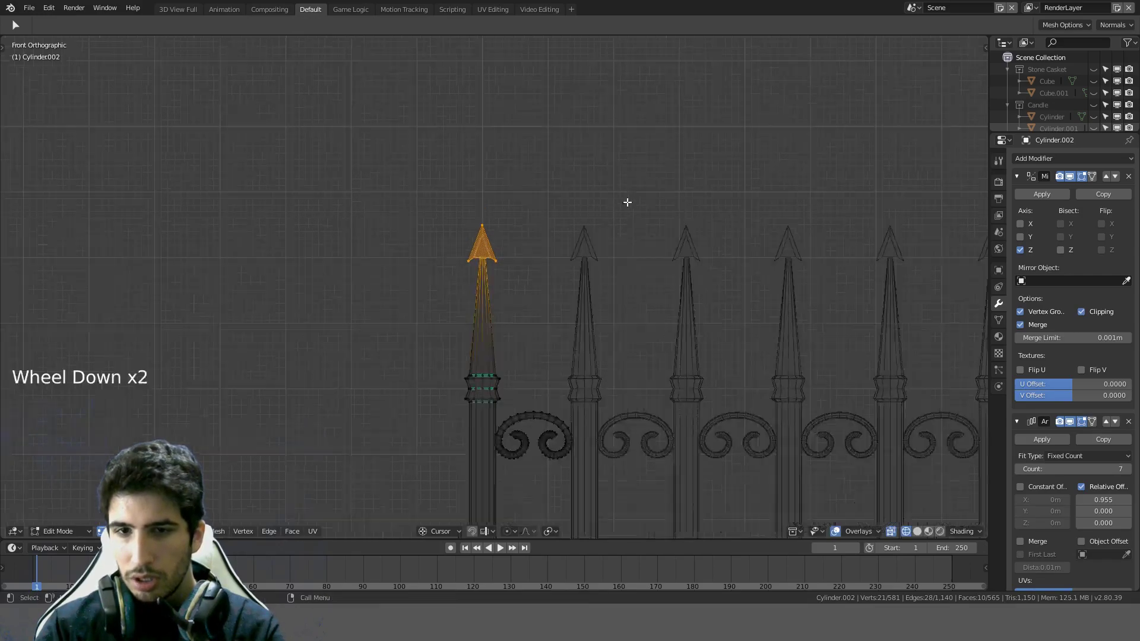
{"action": "scroll", "coordinate": [628, 203], "scroll_direction": "down", "scroll_amount": 1}
{"action": "middle_click_drag", "start_coordinate": [624, 204], "coordinate": [622, 155], "text": "shift"}
{"action": "scroll", "coordinate": [600, 142], "scroll_direction": "down", "scroll_amount": 3, "text": "shift"}
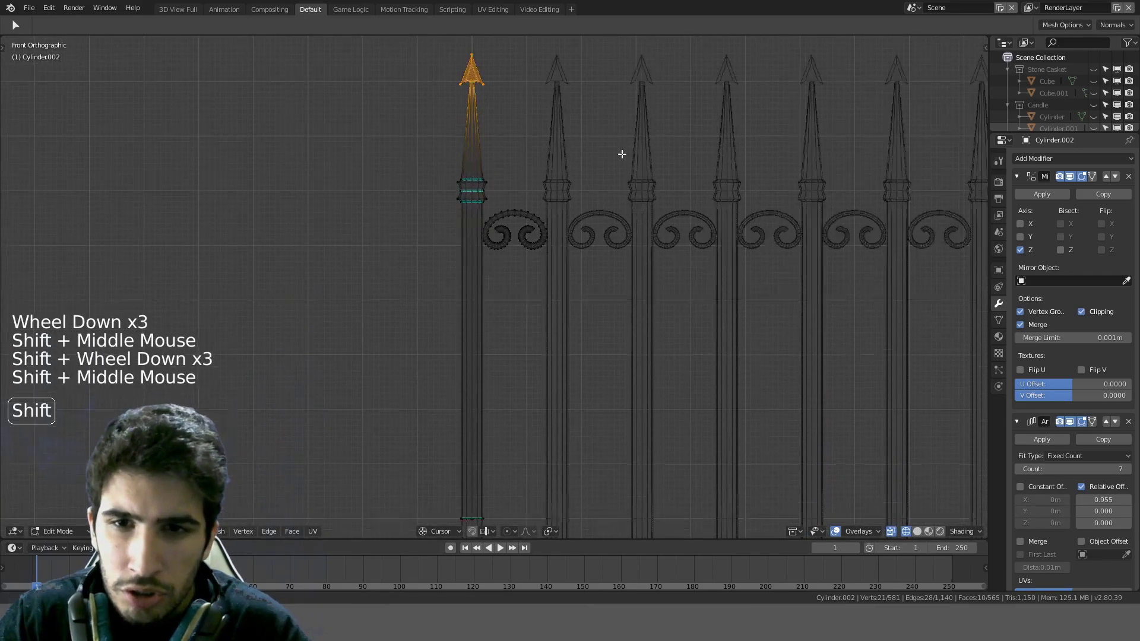
{"action": "scroll", "coordinate": [622, 154], "scroll_direction": "down", "scroll_amount": 5}
{"action": "middle_click_drag", "start_coordinate": [605, 244], "coordinate": [603, 316], "text": "shift"}
{"action": "scroll", "coordinate": [616, 247], "scroll_direction": "down", "scroll_amount": 1, "text": "shift"}
{"action": "scroll", "coordinate": [621, 168], "scroll_direction": "up", "scroll_amount": 4}
{"action": "scroll", "coordinate": [593, 250], "scroll_direction": "up", "scroll_amount": 3}
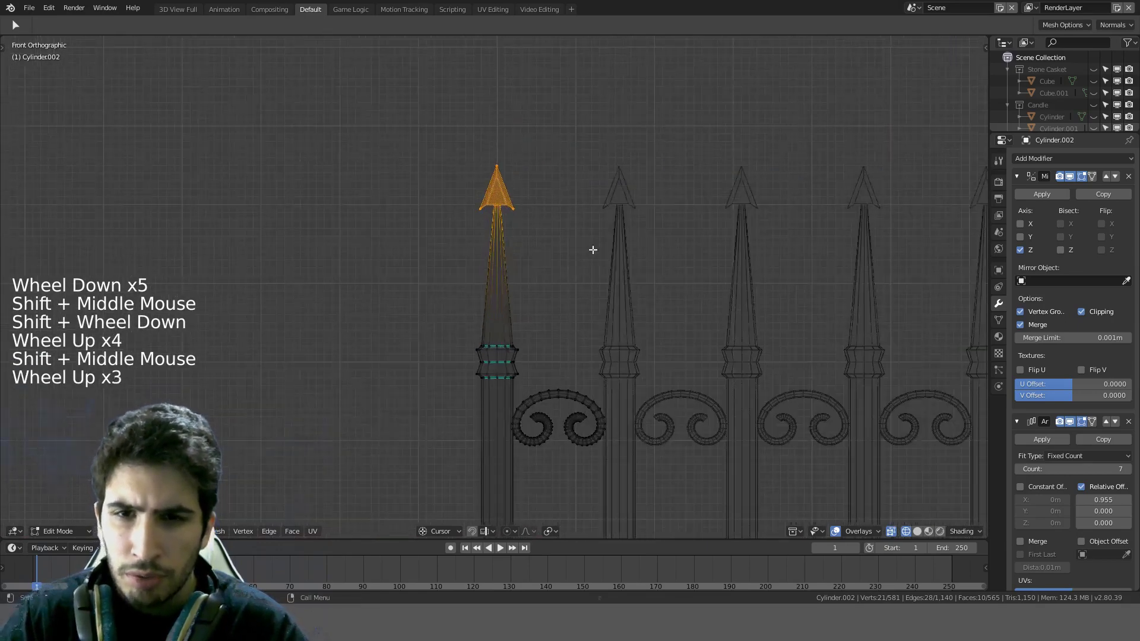
{"action": "key", "text": "s"}
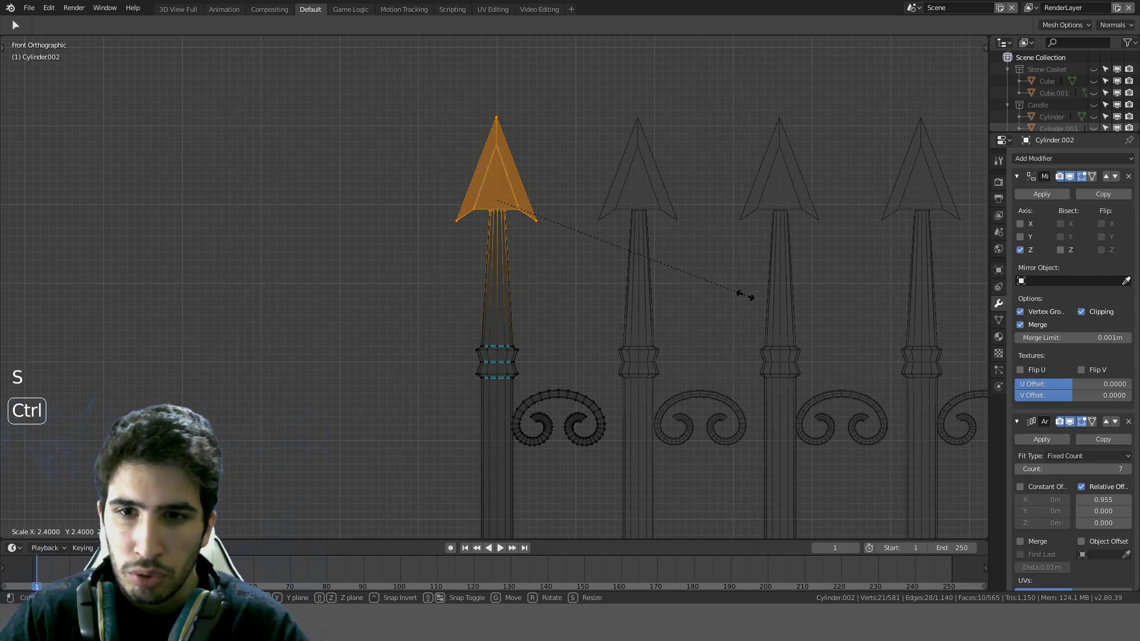
{"action": "left_click", "coordinate": [745, 295]}
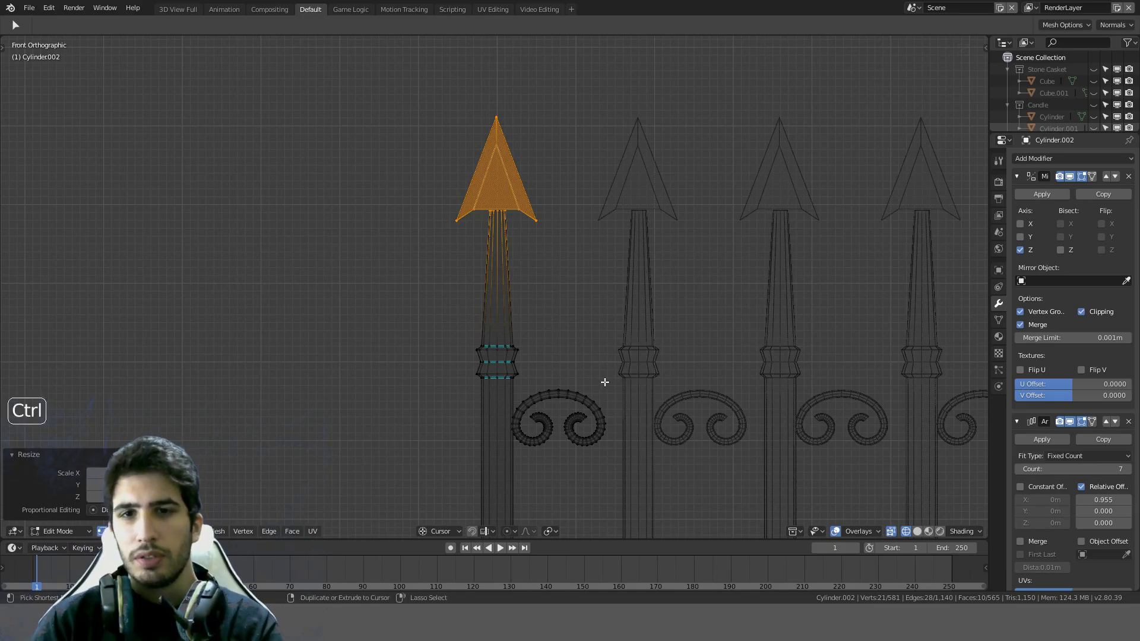
{"action": "key", "text": "ctrl+z"}
Step: Scale the selected arrowhead uniformly to 1.2, undoing a first try at 1.7
{"action": "key", "text": "s"}
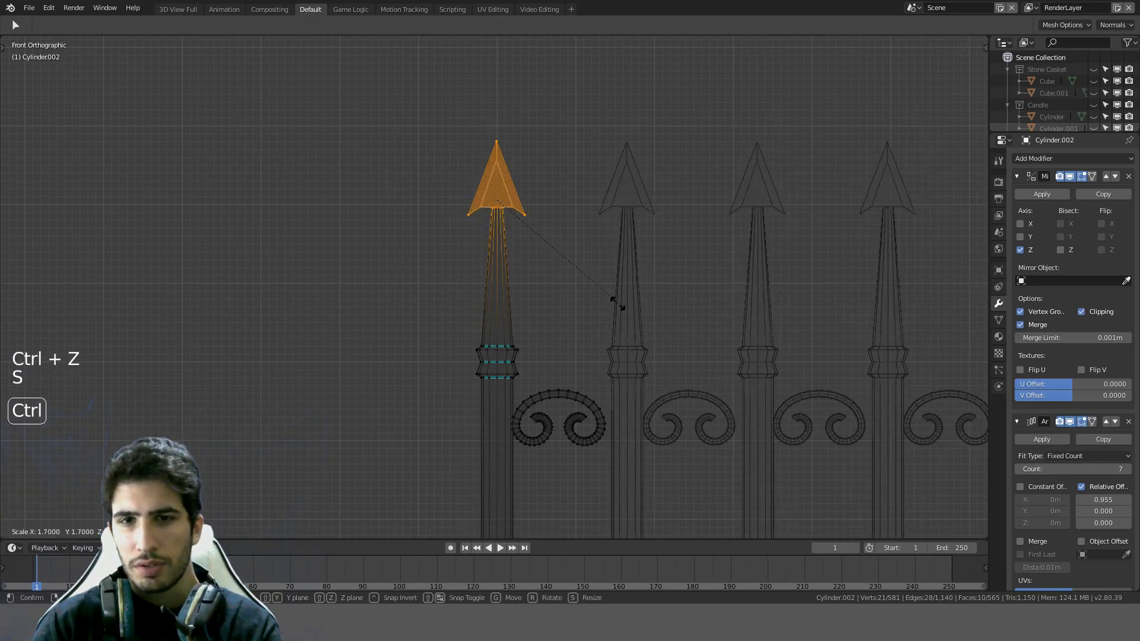
{"action": "left_click", "coordinate": [617, 305]}
{"action": "scroll", "coordinate": [563, 242], "scroll_direction": "up", "scroll_amount": 1}
{"action": "key", "text": "ctrl+z"}
{"action": "key", "text": "s"}
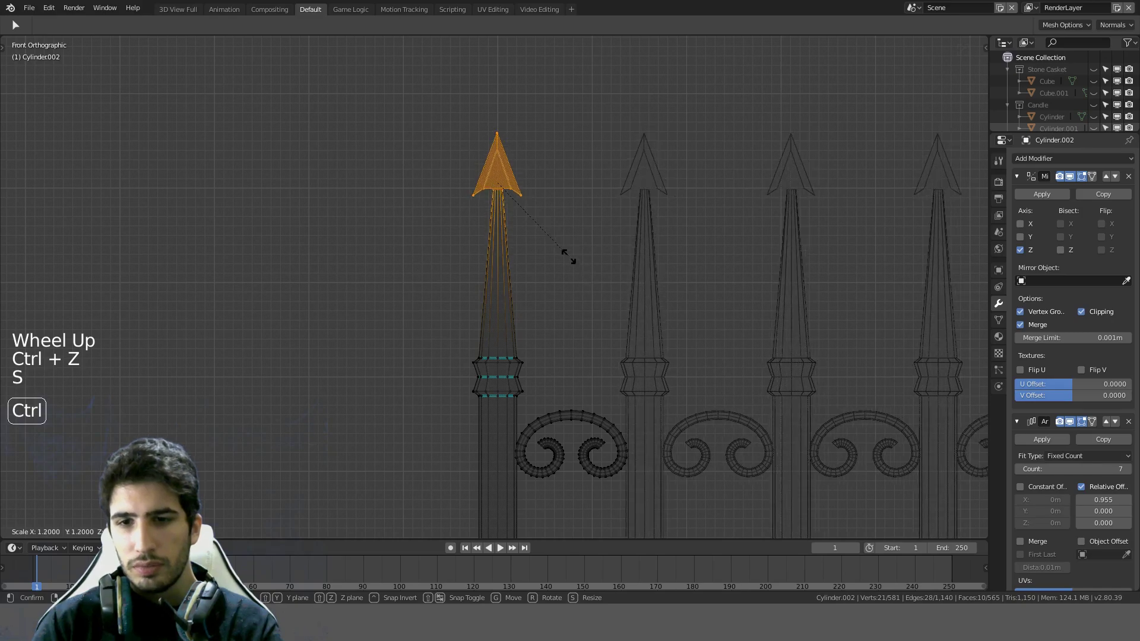
{"action": "left_click", "coordinate": [567, 254]}
Step: Select the vertex ring where the first bar meets its arrowhead and examine that junction up close
{"action": "scroll", "coordinate": [509, 196], "scroll_direction": "up", "scroll_amount": 2}
{"action": "middle_click_drag", "start_coordinate": [508, 202], "coordinate": [499, 229], "text": "shift"}
{"action": "key", "text": "a"}
{"action": "key", "text": "c"}
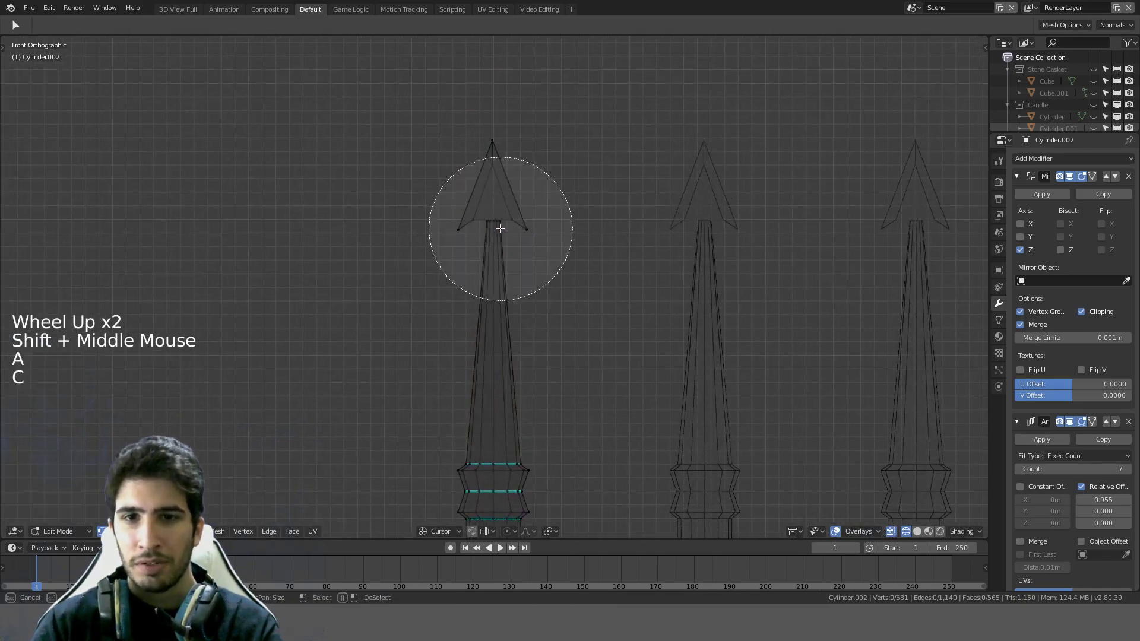
{"action": "left_click", "coordinate": [494, 226]}
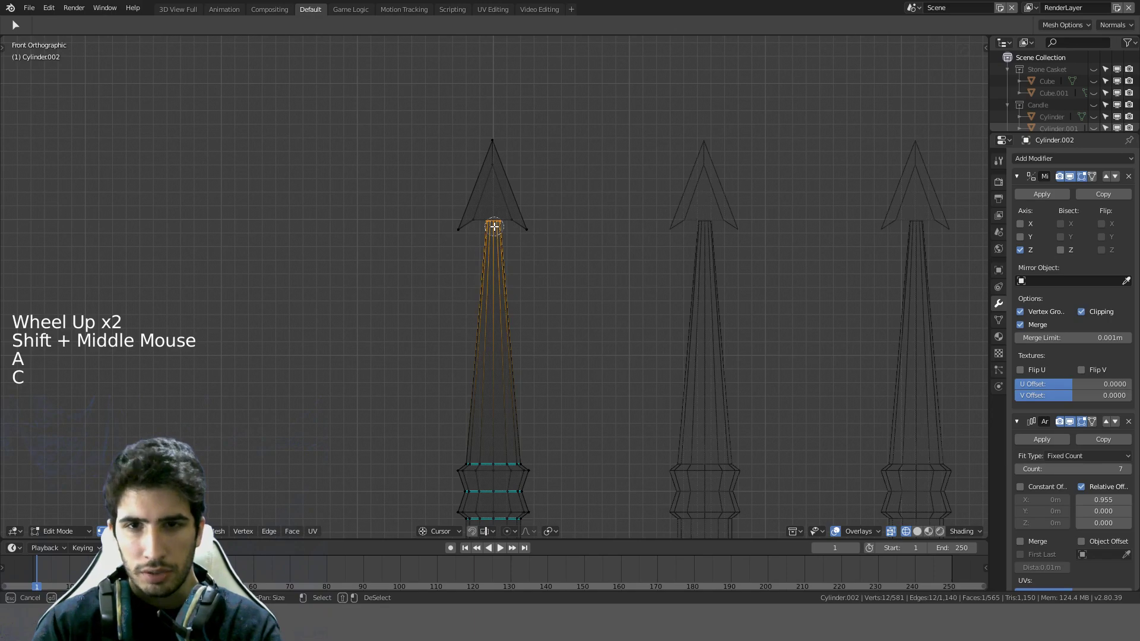
{"action": "scroll", "coordinate": [498, 221], "scroll_direction": "up", "scroll_amount": 4}
{"action": "middle_click_drag", "start_coordinate": [498, 221], "coordinate": [536, 288], "text": "shift"}
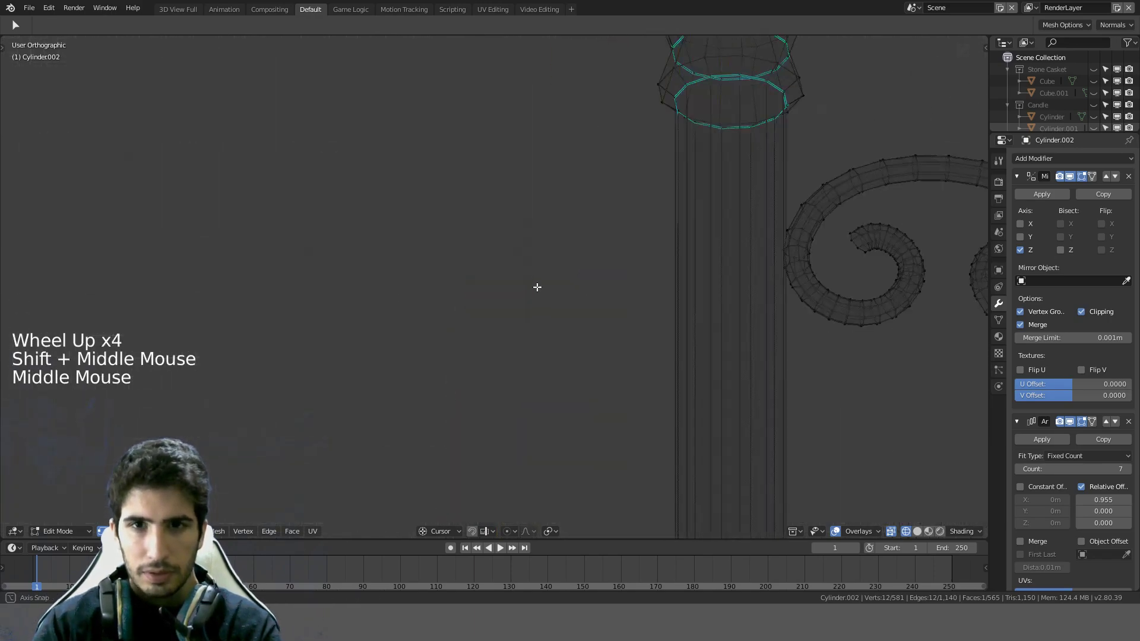
{"action": "scroll", "coordinate": [644, 140], "scroll_direction": "down", "scroll_amount": 4}
{"action": "middle_click_drag", "start_coordinate": [644, 140], "coordinate": [595, 402], "text": "shift"}
{"action": "scroll", "coordinate": [596, 401], "scroll_direction": "up", "scroll_amount": 3}
{"action": "middle_click_drag", "start_coordinate": [667, 145], "coordinate": [622, 197], "text": "shift"}
{"action": "scroll", "coordinate": [576, 331], "scroll_direction": "up", "scroll_amount": 4}
{"action": "scroll", "coordinate": [576, 331], "scroll_direction": "up", "scroll_amount": 2}
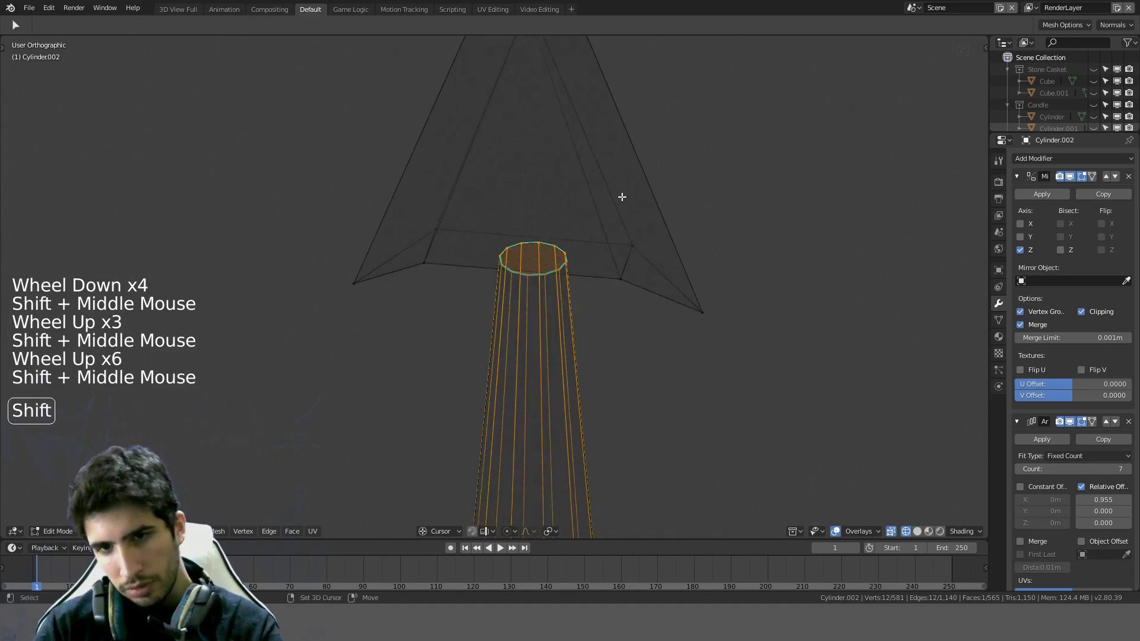
Step: Deselect the mesh, return to solid shading and object mode, and apply the gate's Mirror and Array modifiers
{"action": "key", "text": "KP_1"}
{"action": "scroll", "coordinate": [622, 197], "scroll_direction": "down", "scroll_amount": 19}
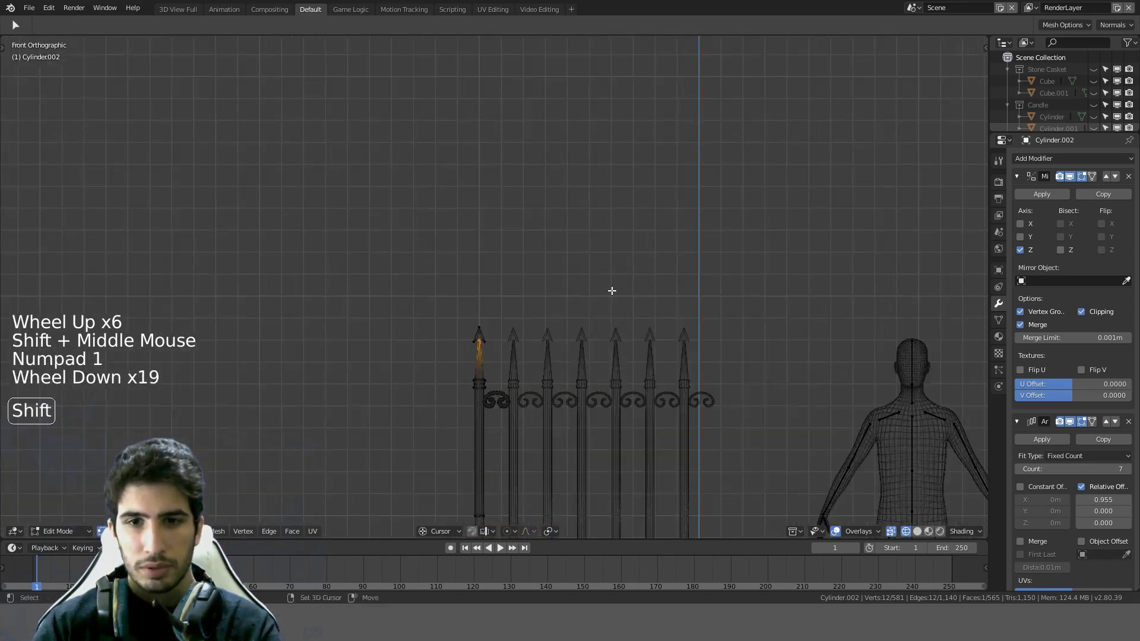
{"action": "middle_click_drag", "start_coordinate": [611, 293], "coordinate": [597, 176], "text": "shift"}
{"action": "key", "text": "a"}
{"action": "key", "text": "z"}
{"action": "scroll", "coordinate": [603, 236], "scroll_direction": "down", "scroll_amount": 4}
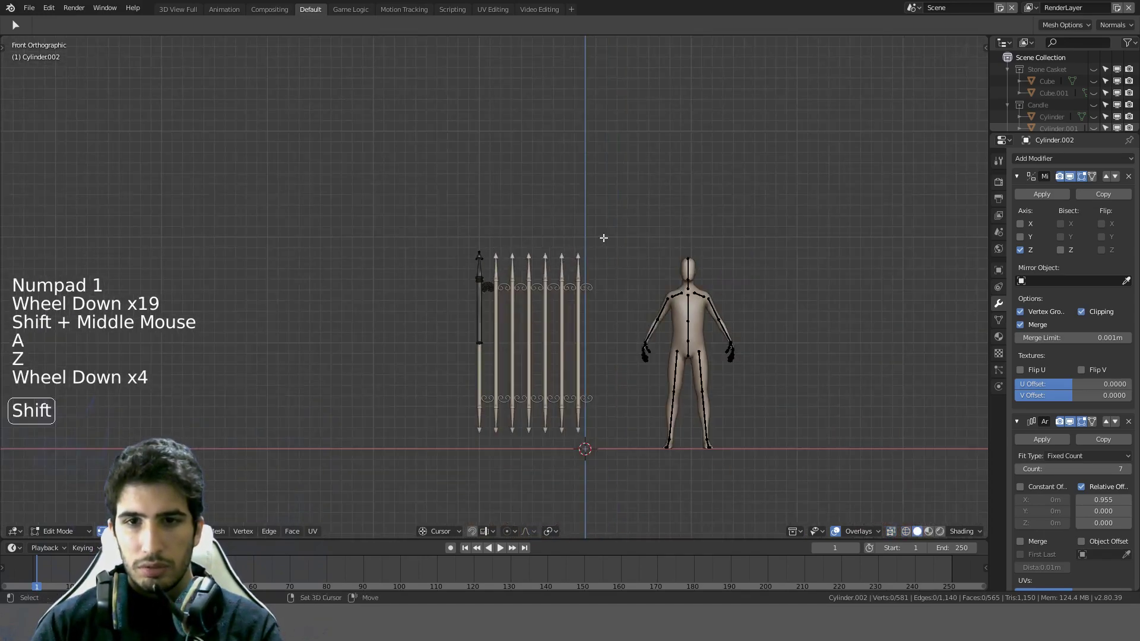
{"action": "middle_click_drag", "start_coordinate": [603, 237], "coordinate": [591, 217], "text": "shift"}
{"action": "scroll", "coordinate": [591, 218], "scroll_direction": "up", "scroll_amount": 3}
{"action": "key", "text": "Tab"}
{"action": "left_click", "coordinate": [1027, 194]}
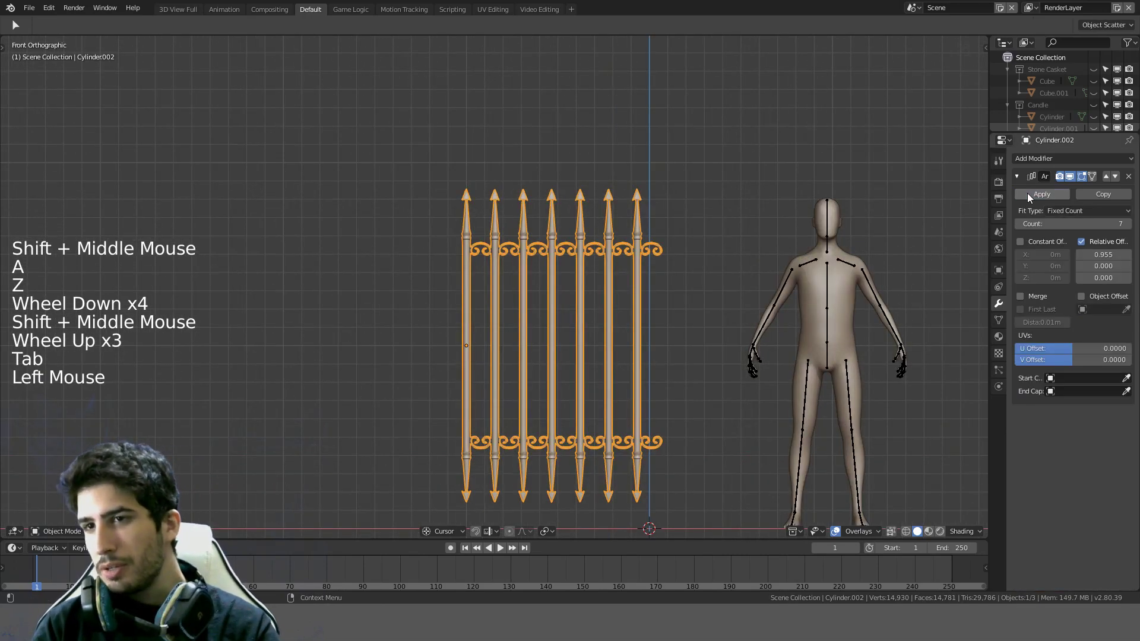
{"action": "left_click", "coordinate": [1027, 194]}
Step: Circle-select the mid-height vertex loops on all the gate's bars in edit mode with wireframe shading
{"action": "scroll", "coordinate": [711, 269], "scroll_direction": "up", "scroll_amount": 4}
{"action": "key", "text": "Tab"}
{"action": "mouse_move", "coordinate": [506, 338]}
{"action": "middle_mouse_down", "text": "shift"}
{"action": "mouse_move", "coordinate": [429, 245]}
{"action": "mouse_move", "coordinate": [410, 261]}
{"action": "middle_mouse_up", "text": "shift"}
{"action": "key", "text": "z"}
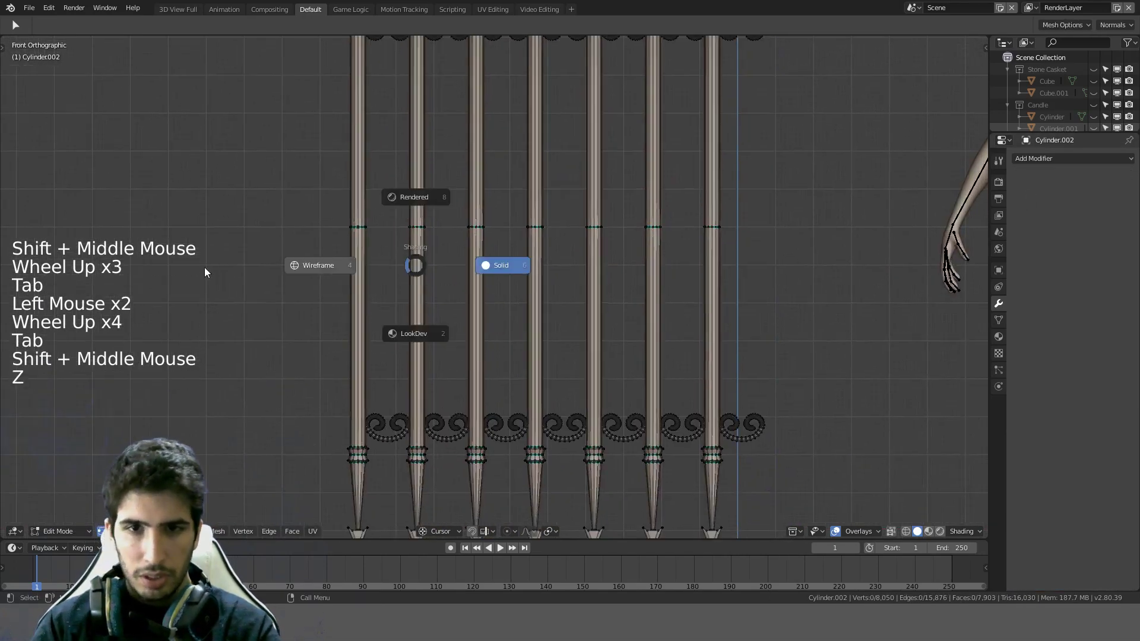
{"action": "key", "text": "c"}
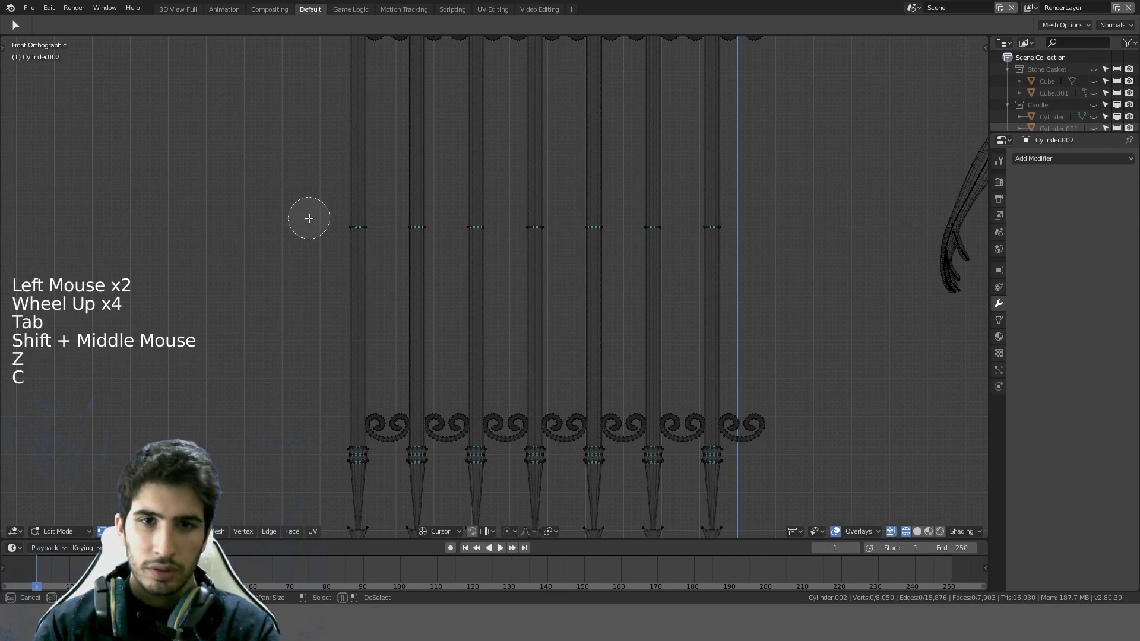
{"action": "mouse_move", "coordinate": [308, 216]}
{"action": "left_mouse_down"}
{"action": "mouse_move", "coordinate": [417, 231]}
{"action": "mouse_move", "coordinate": [786, 232]}
{"action": "left_mouse_up"}
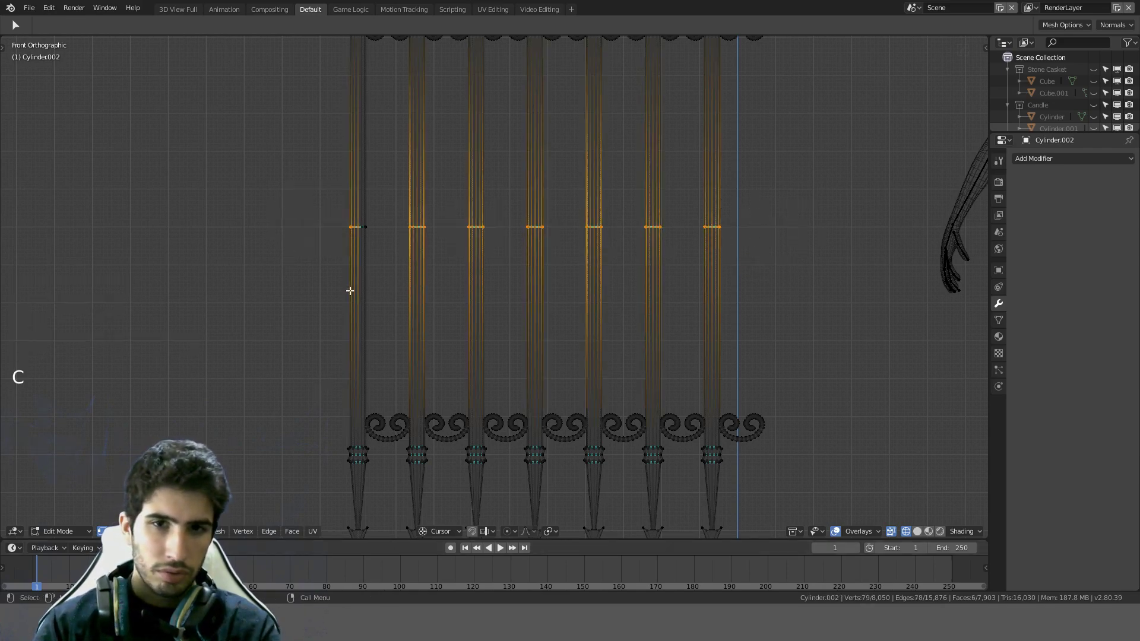
{"action": "key", "text": "c"}
{"action": "left_click_drag", "start_coordinate": [356, 219], "coordinate": [781, 219]}
{"action": "key", "text": "Escape"}
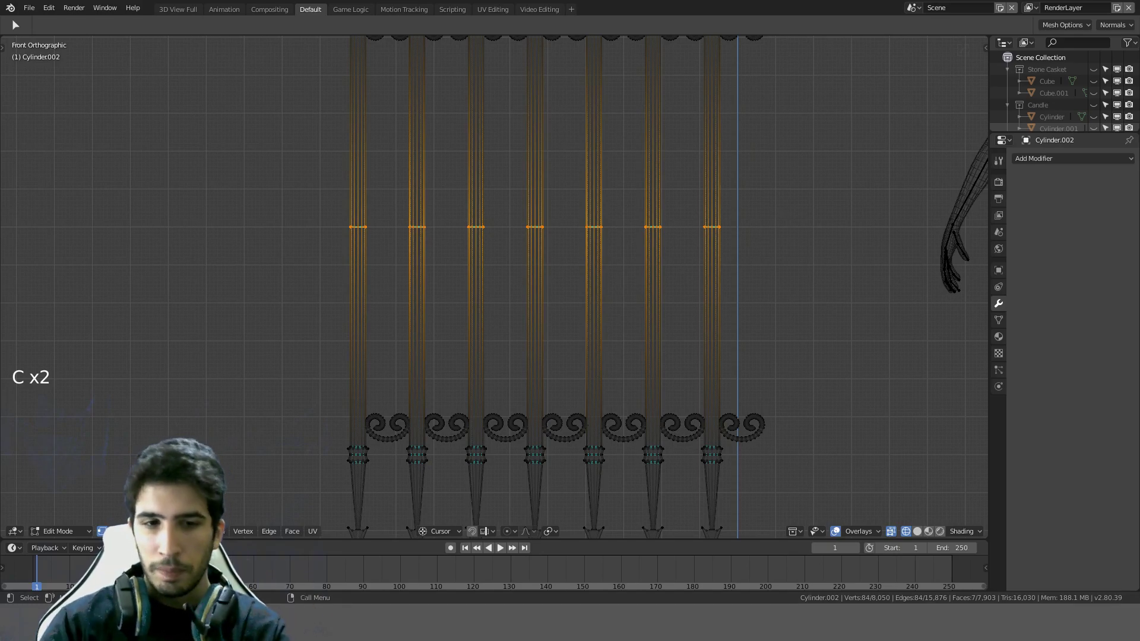
Step: Try to dissolve the selected mid-height loops in edge select mode and inspect the bars from an angle
{"action": "left_click", "coordinate": [113, 532]}
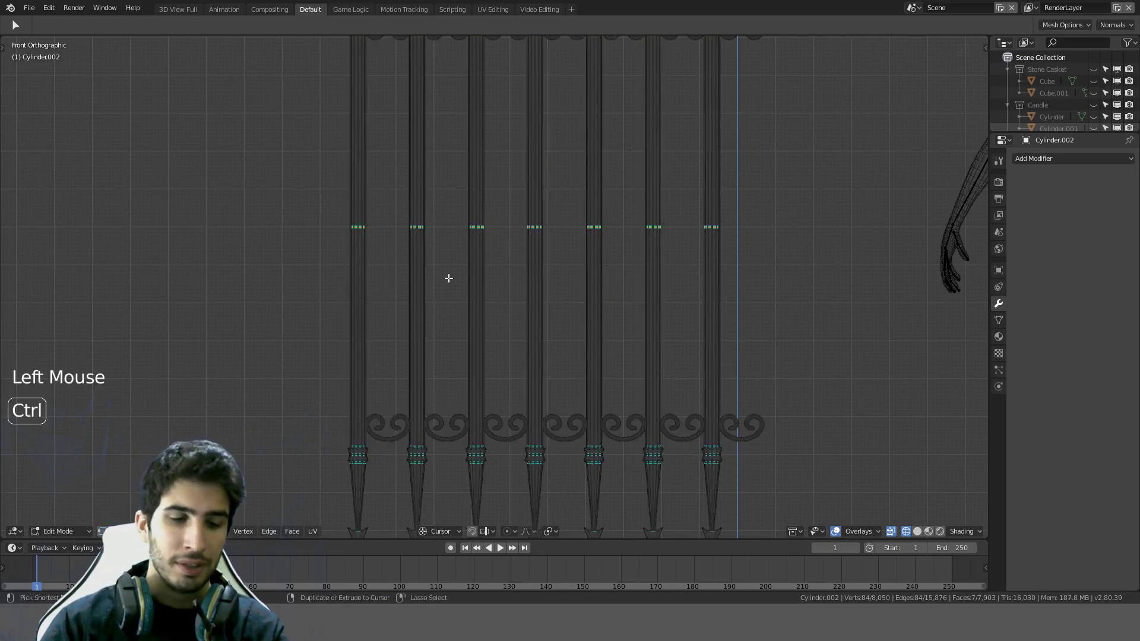
{"action": "key", "text": "ctrl+x"}
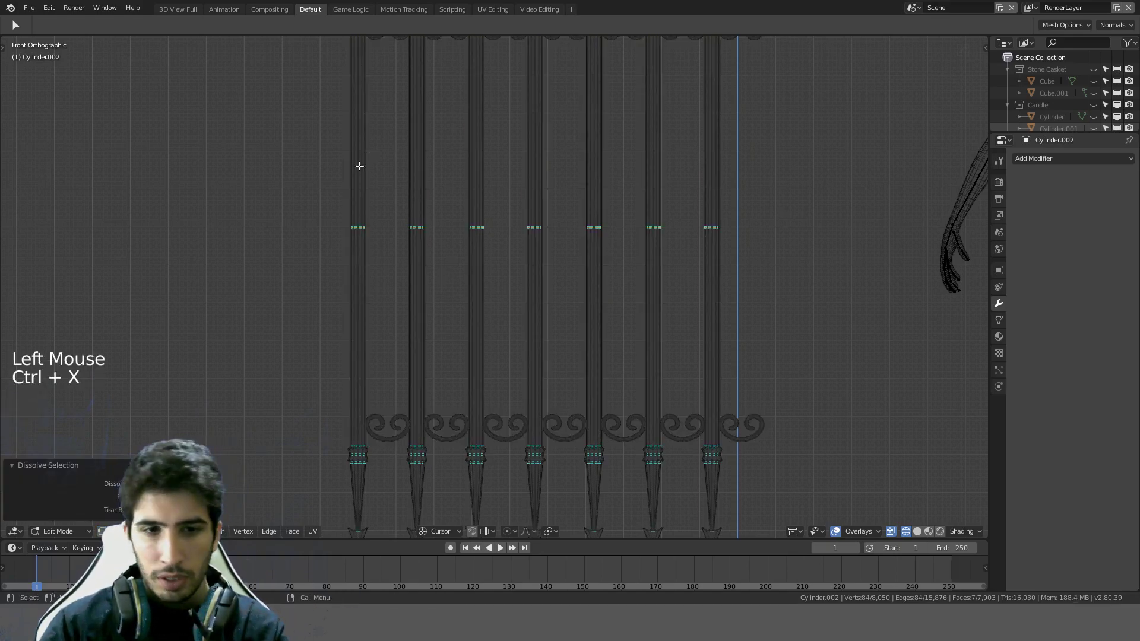
{"action": "middle_click_drag", "start_coordinate": [359, 166], "coordinate": [570, 276]}
{"action": "scroll", "coordinate": [570, 276], "scroll_direction": "down", "scroll_amount": 3}
{"action": "scroll", "coordinate": [570, 276], "scroll_direction": "up", "scroll_amount": 8}
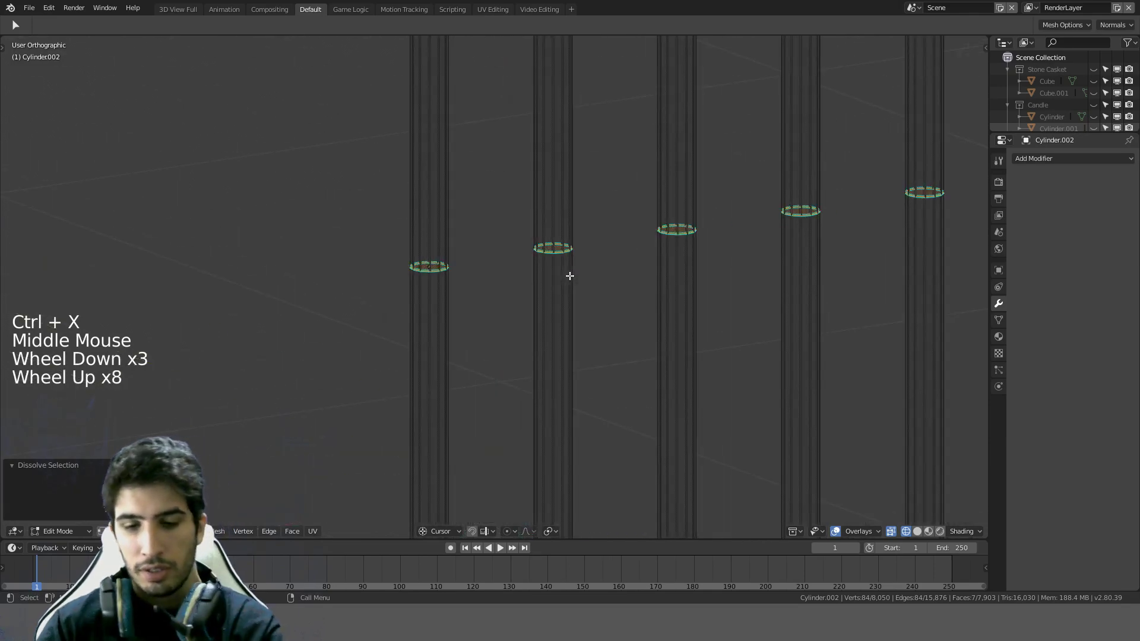
{"action": "key", "text": "KP_1"}
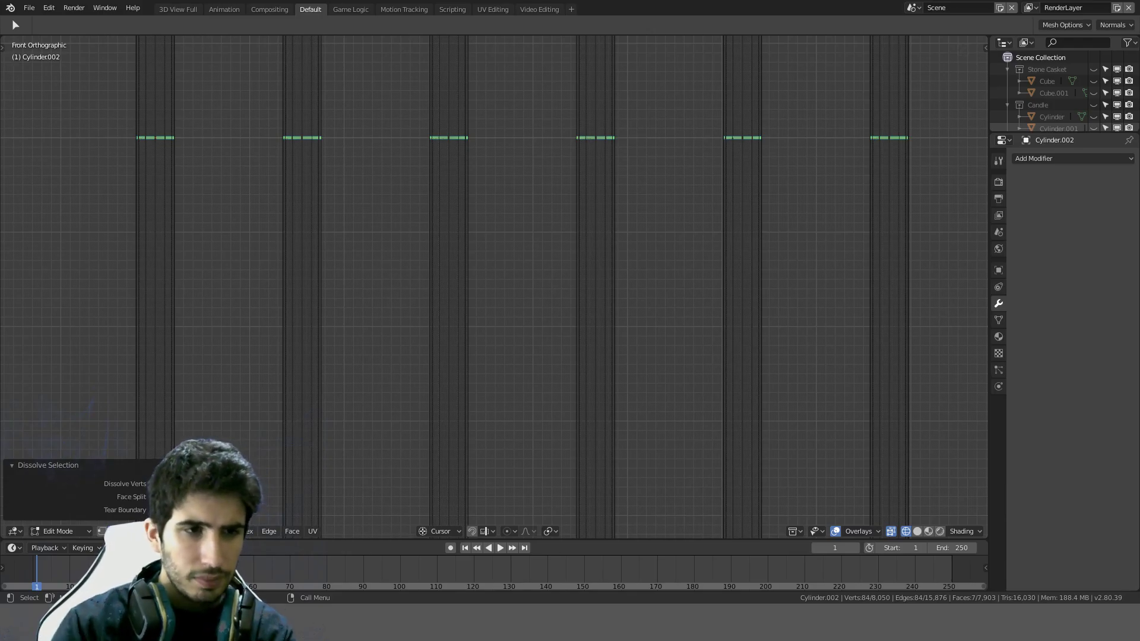
{"action": "middle_click_drag", "start_coordinate": [386, 255], "coordinate": [389, 257]}
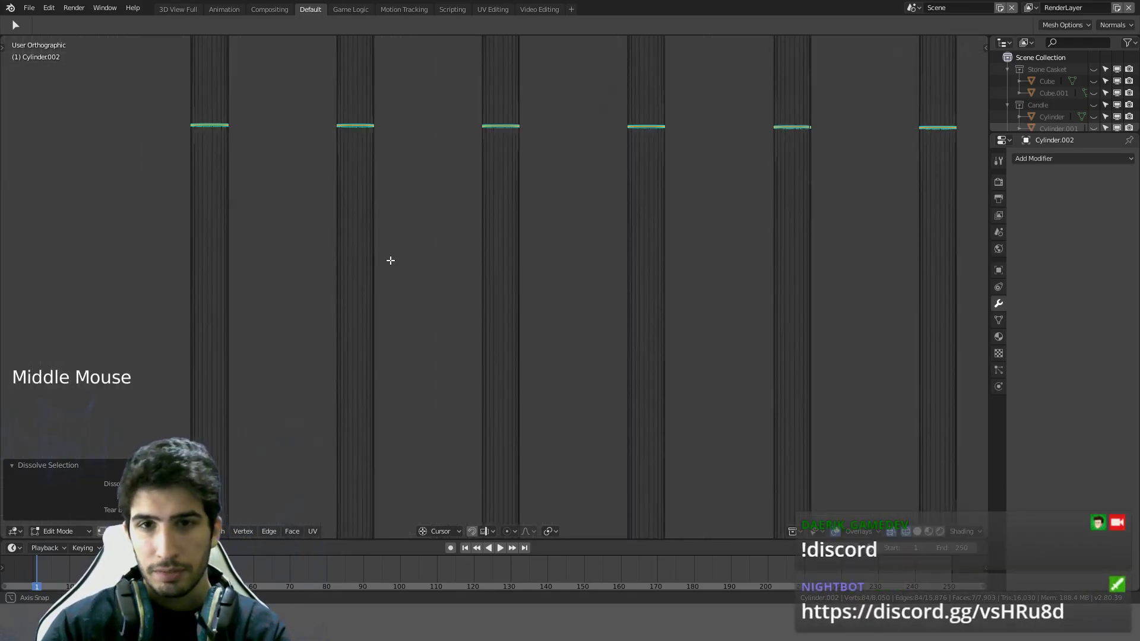
Step: Delete the selected interior faces at the mid-height loops of the bars
{"action": "scroll", "coordinate": [390, 260], "scroll_direction": "down", "scroll_amount": 5}
{"action": "key", "text": "Delete"}
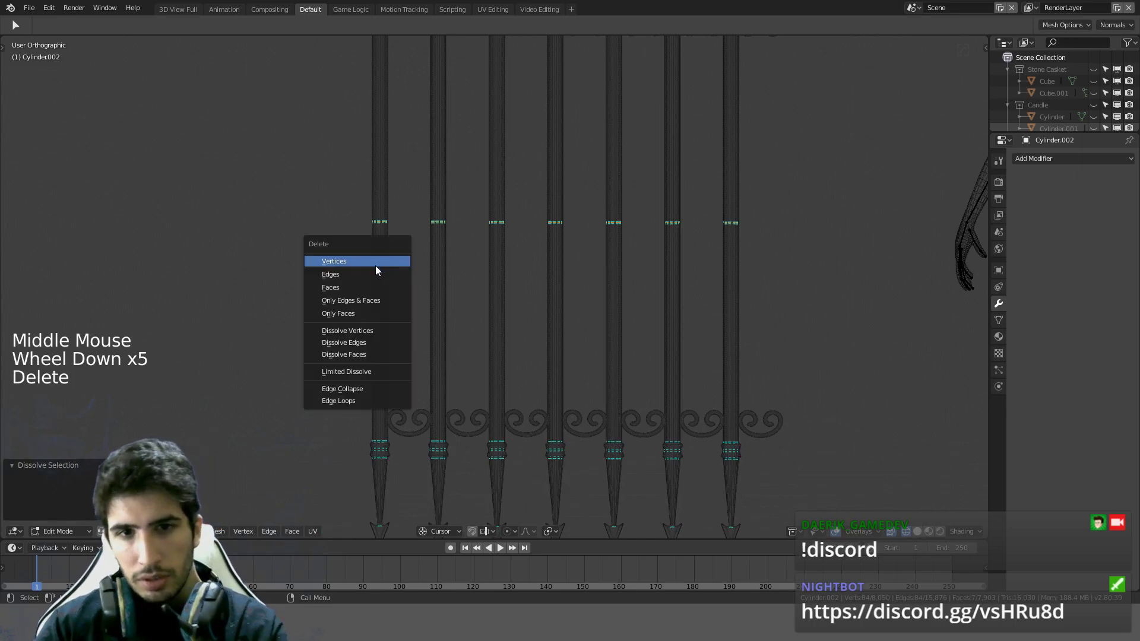
{"action": "left_click", "coordinate": [352, 287]}
Step: Circle-select the remaining mid-height loops on all the gate's bars and dissolve them
{"action": "left_click", "coordinate": [102, 532]}
{"action": "key", "text": "c"}
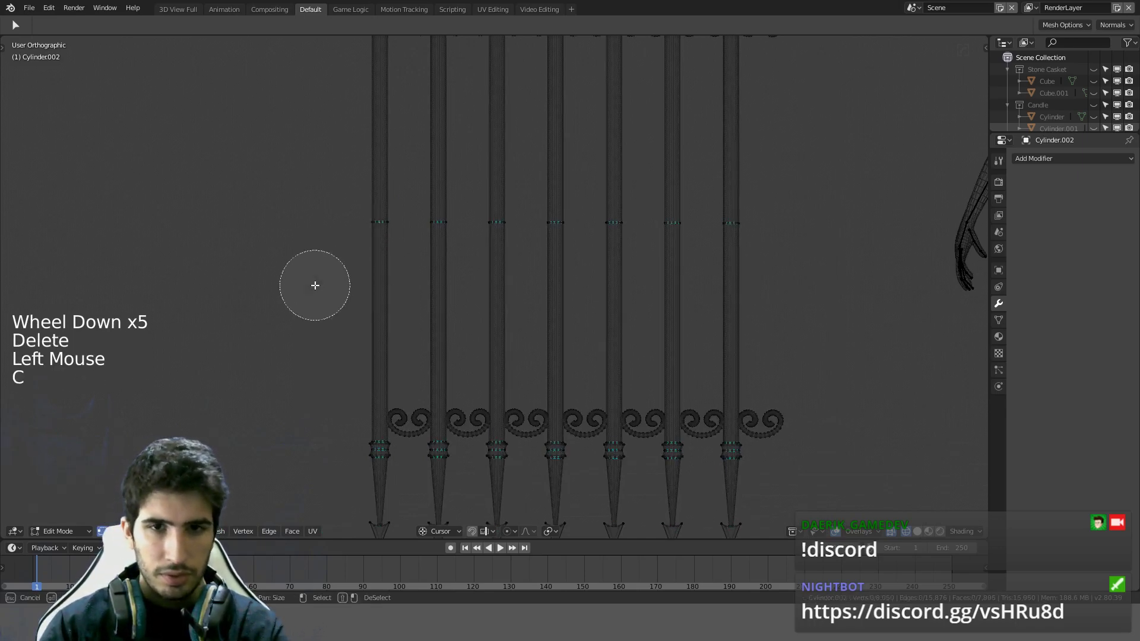
{"action": "left_click_drag", "start_coordinate": [338, 239], "coordinate": [770, 238]}
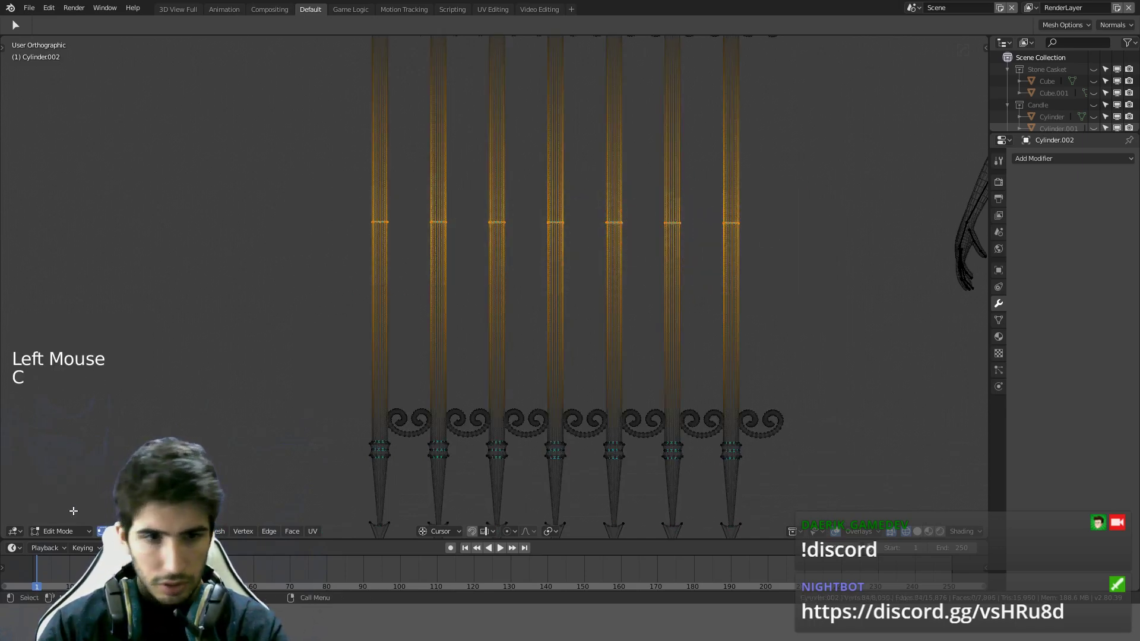
{"action": "left_click", "coordinate": [315, 390]}
{"action": "key", "text": "ctrl+x"}
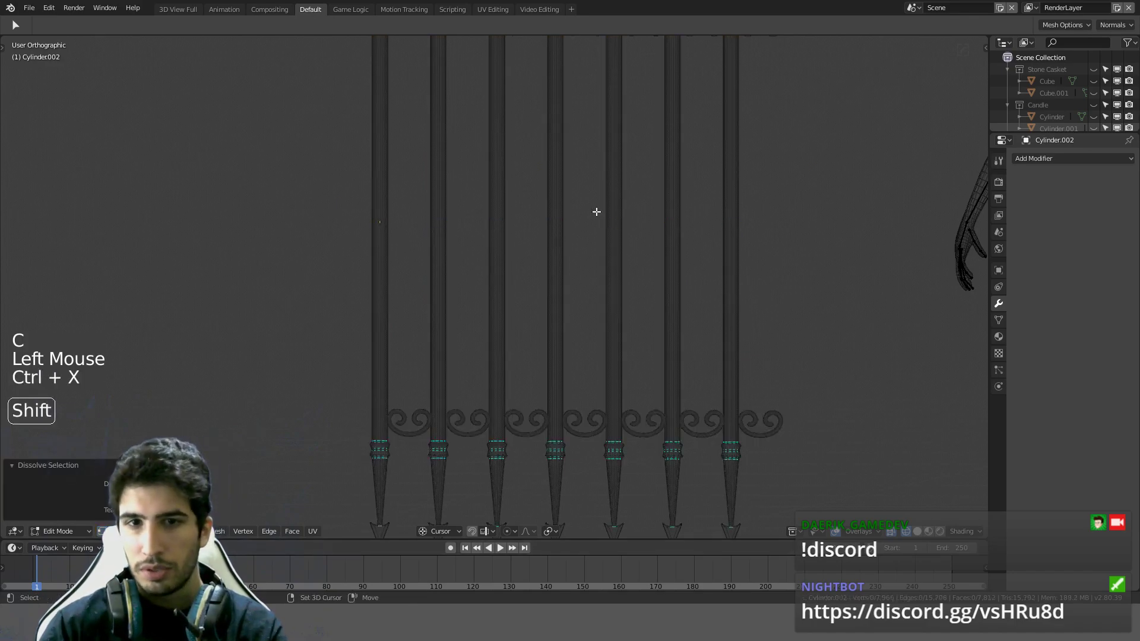
{"action": "middle_click_drag", "start_coordinate": [595, 211], "coordinate": [569, 279], "text": "shift"}
{"action": "scroll", "coordinate": [570, 279], "scroll_direction": "down", "scroll_amount": 2, "text": "shift"}
{"action": "middle_click_drag", "start_coordinate": [567, 297], "coordinate": [550, 309]}
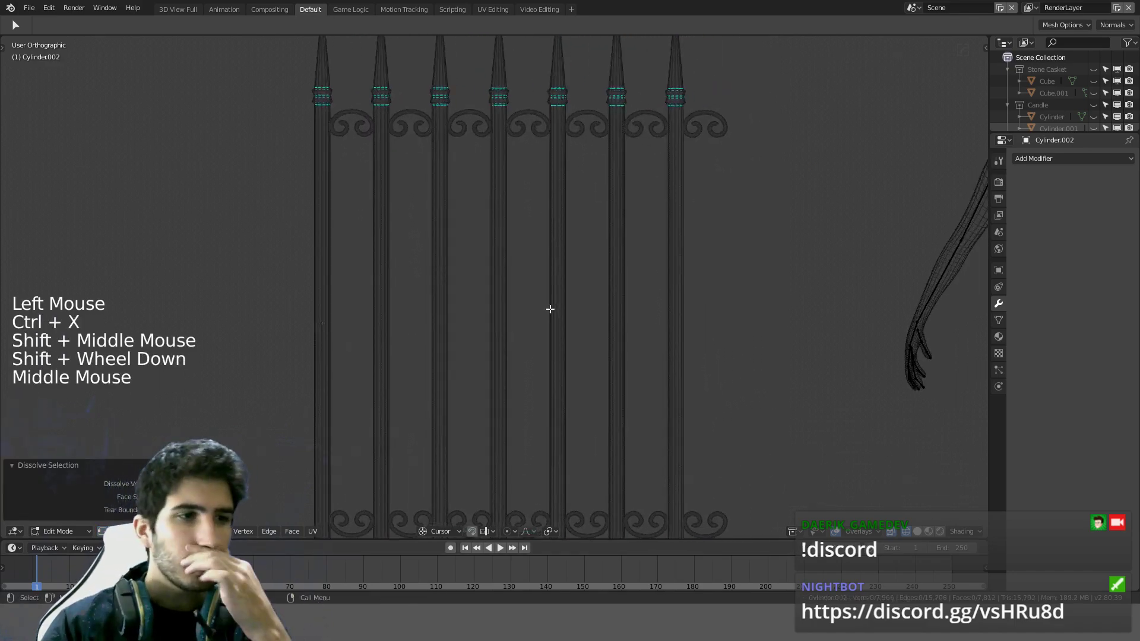
{"action": "scroll", "coordinate": [473, 348], "scroll_direction": "up", "scroll_amount": 1}
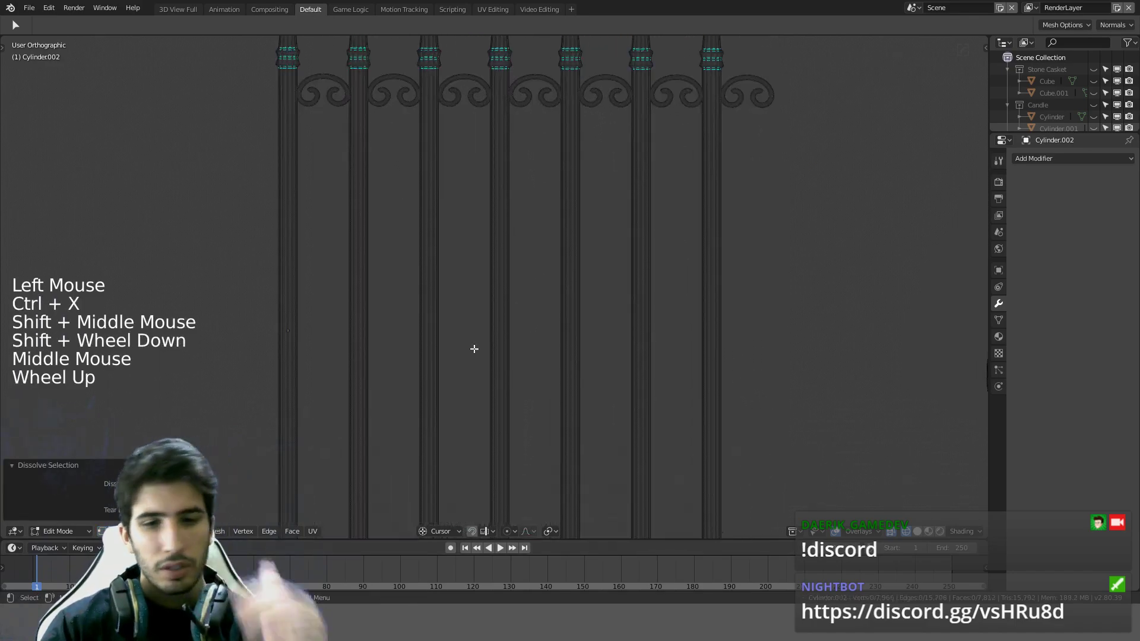
Step: Show the upper part of the gate in front view with solid shading
{"action": "key", "text": "KP_1"}
{"action": "scroll", "coordinate": [473, 348], "scroll_direction": "down", "scroll_amount": 3}
{"action": "scroll", "coordinate": [538, 168], "scroll_direction": "up", "scroll_amount": 3}
{"action": "middle_click_drag", "start_coordinate": [538, 168], "coordinate": [639, 376], "text": "shift"}
{"action": "scroll", "coordinate": [639, 377], "scroll_direction": "down", "scroll_amount": 1, "text": "shift"}
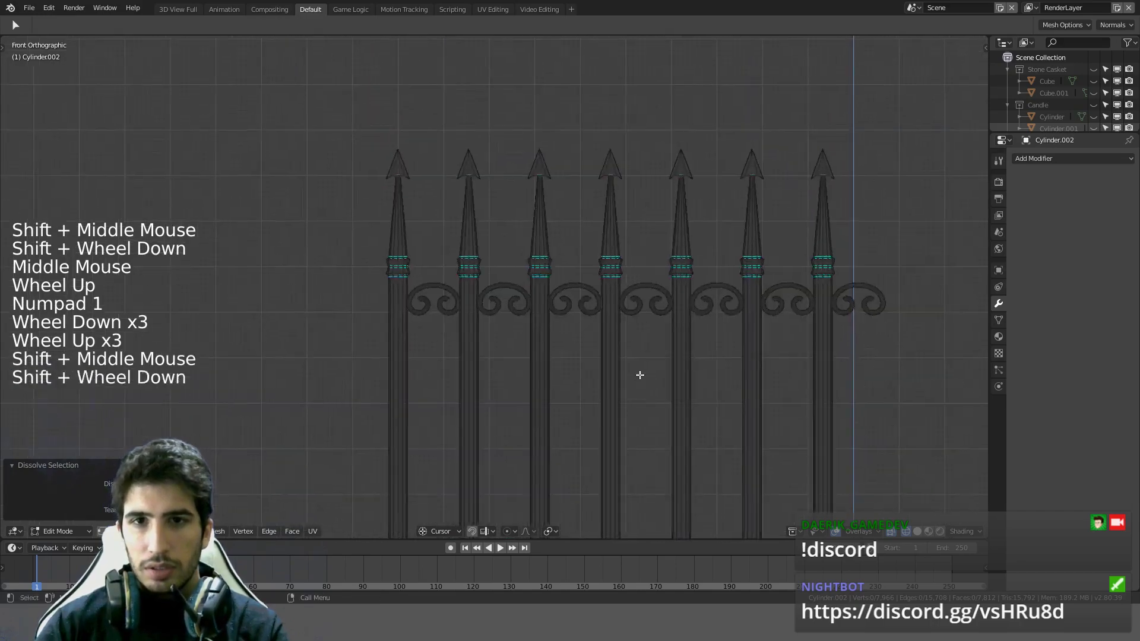
{"action": "scroll", "coordinate": [639, 376], "scroll_direction": "up", "scroll_amount": 5}
{"action": "middle_click_drag", "start_coordinate": [564, 238], "coordinate": [604, 320], "text": "shift"}
{"action": "key", "text": "z"}
{"action": "left_click", "coordinate": [688, 321]}
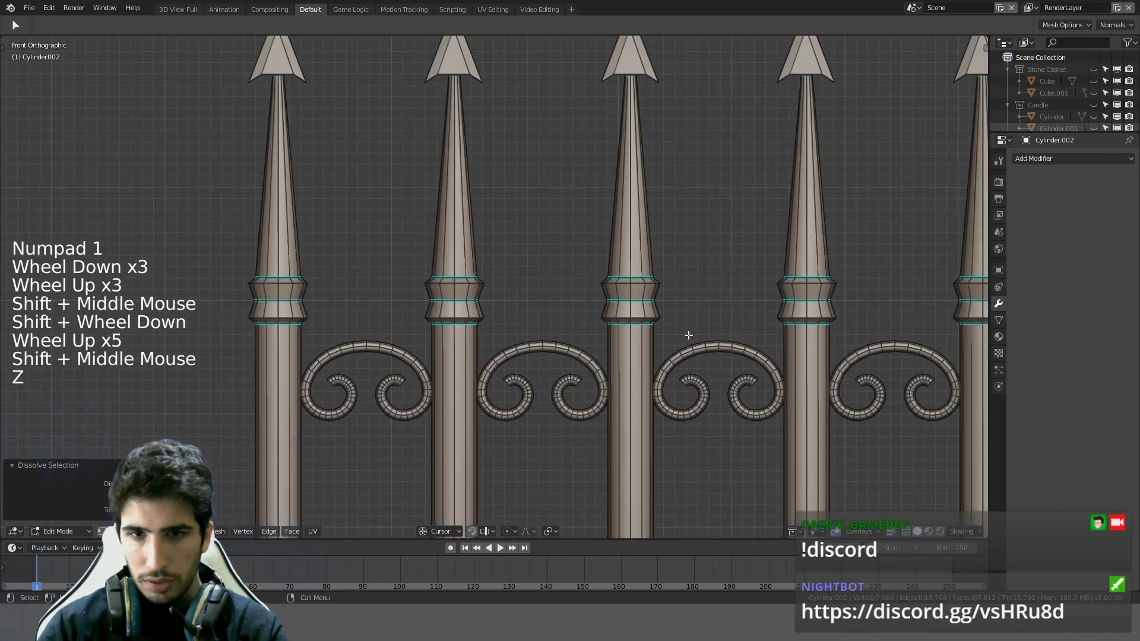
Step: Select the two cross-section edge loops on either side of the arch's peak on one upper scroll ornament
{"action": "scroll", "coordinate": [542, 338], "scroll_direction": "up", "scroll_amount": 3}
{"action": "mouse_move", "coordinate": [542, 339]}
{"action": "middle_mouse_down", "text": "shift"}
{"action": "mouse_move", "coordinate": [611, 260]}
{"action": "mouse_move", "coordinate": [405, 301]}
{"action": "middle_mouse_up", "text": "shift"}
{"action": "scroll", "coordinate": [405, 301], "scroll_direction": "up", "scroll_amount": 4}
{"action": "key", "text": "Tab"}
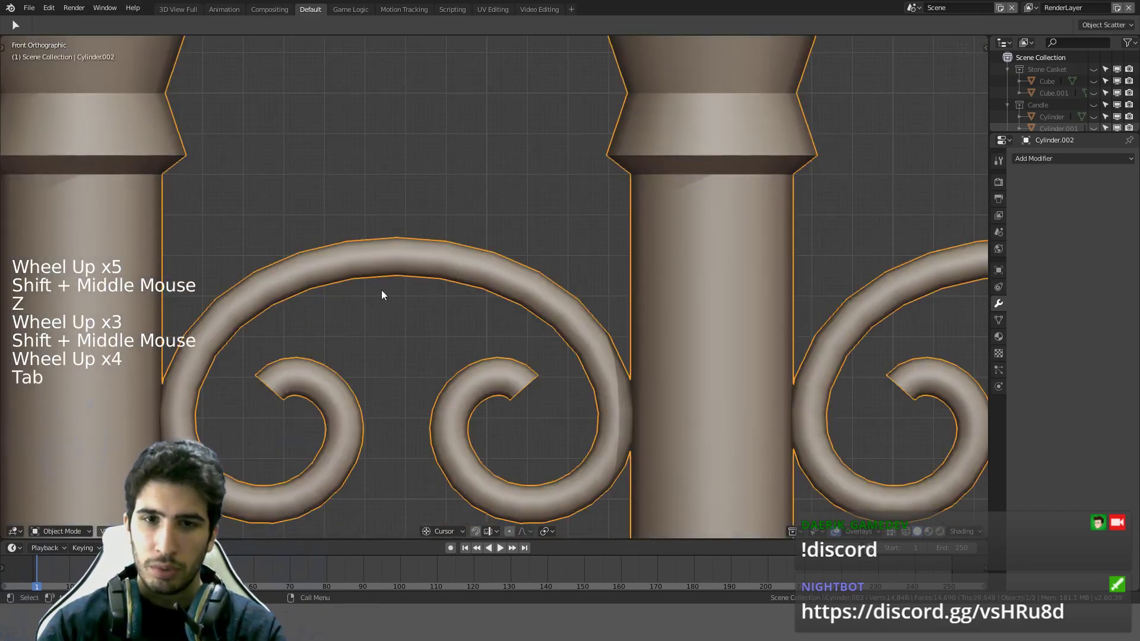
{"action": "key", "text": "Tab"}
{"action": "key", "text": "a"}
{"action": "key", "text": "a"}
{"action": "left_click", "coordinate": [355, 255], "text": "alt"}
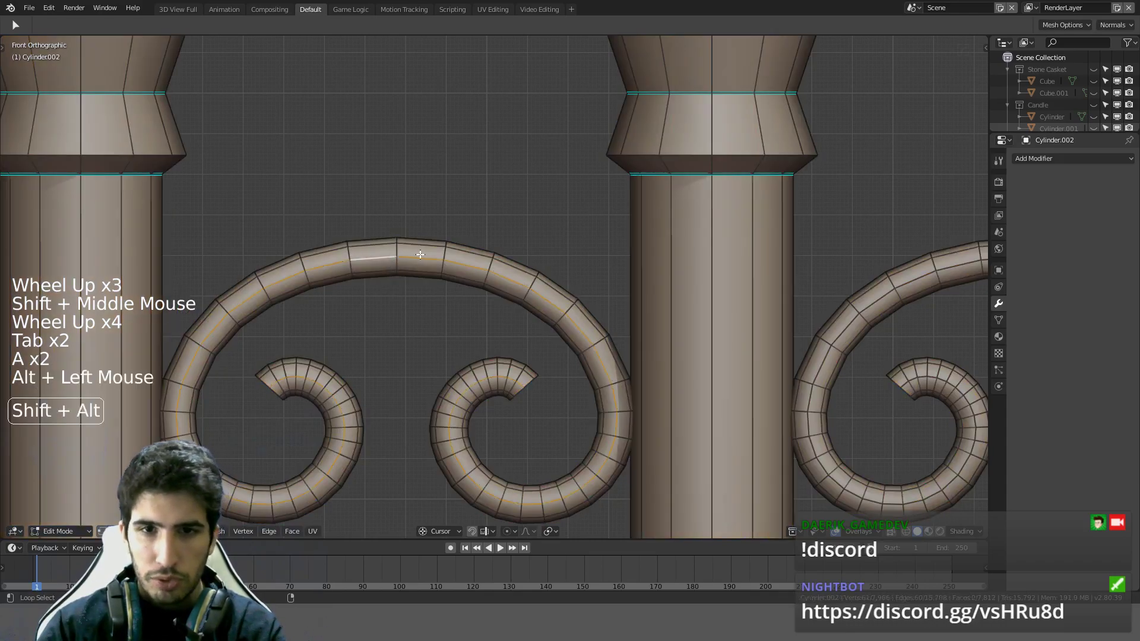
{"action": "key", "text": "a"}
{"action": "left_click", "coordinate": [351, 254], "text": "alt"}
{"action": "left_click", "coordinate": [349, 254], "text": "alt"}
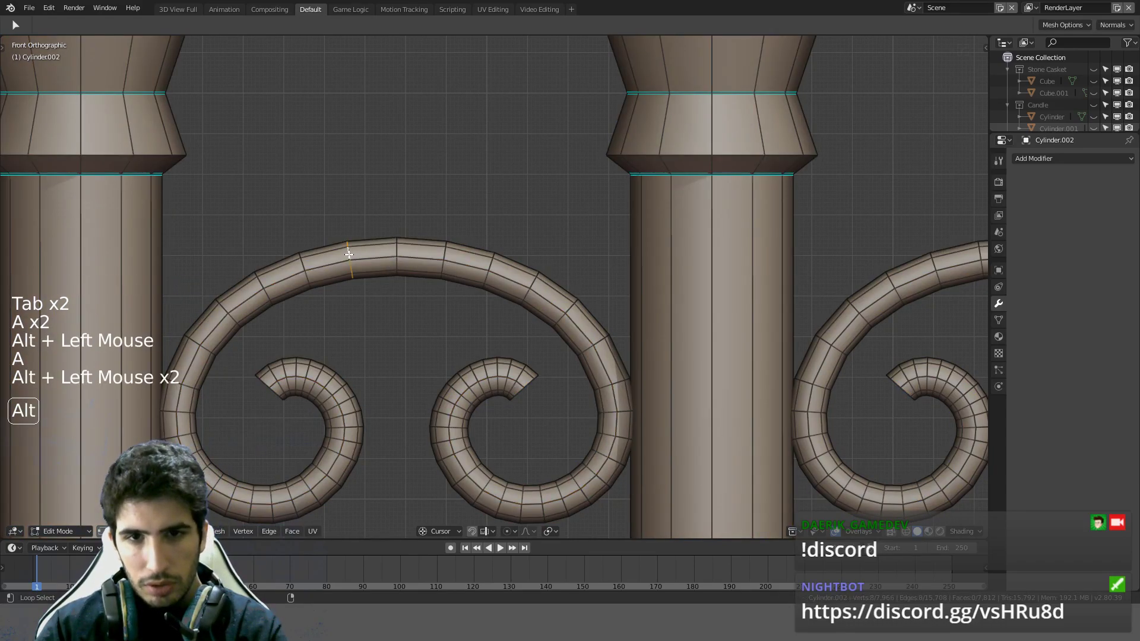
{"action": "left_click", "coordinate": [402, 254], "text": "alt+shift"}
{"action": "scroll", "coordinate": [403, 256], "scroll_direction": "up", "scroll_amount": 3}
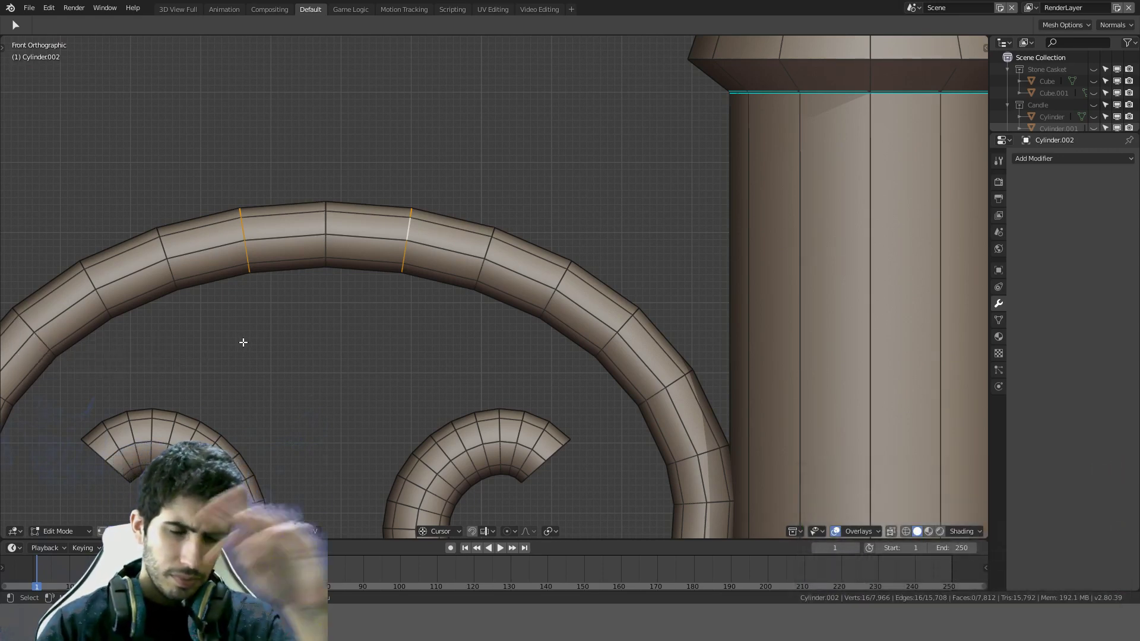
Step: Try Set Linear on the two selected loops, inspect the arch from an angle and undo the change
{"action": "right_click", "coordinate": [281, 336]}
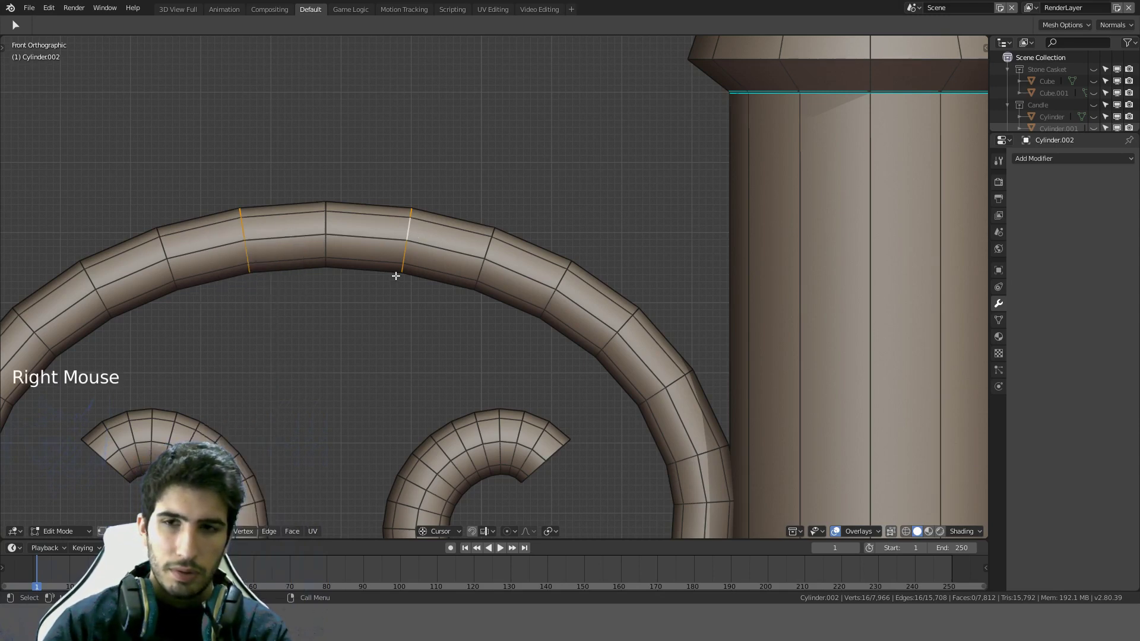
{"action": "scroll", "coordinate": [405, 306], "scroll_direction": "down", "scroll_amount": 2}
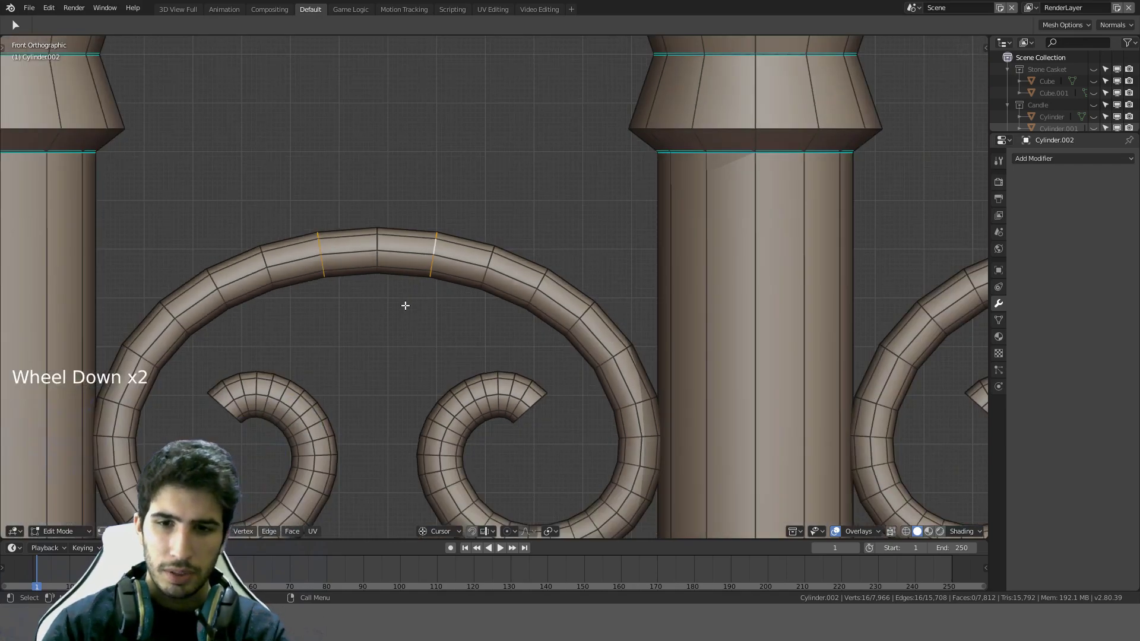
{"action": "key", "text": "ctrl+e"}
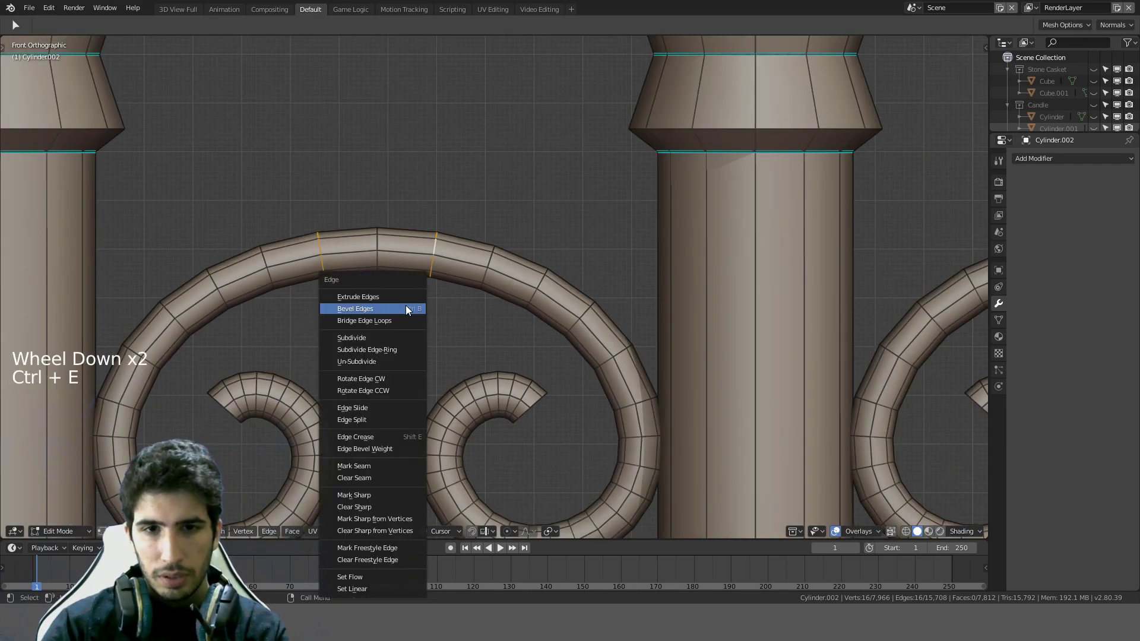
{"action": "left_click", "coordinate": [352, 588]}
{"action": "middle_click_drag", "start_coordinate": [349, 285], "coordinate": [515, 143]}
{"action": "scroll", "coordinate": [714, 372], "scroll_direction": "down", "scroll_amount": 2}
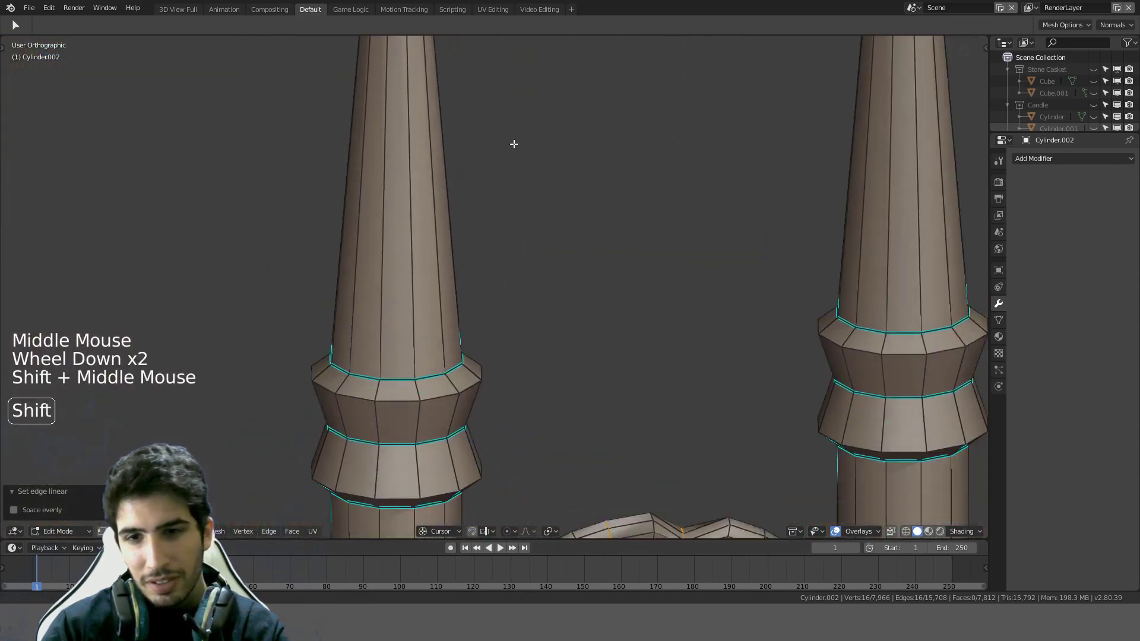
{"action": "scroll", "coordinate": [489, 341], "scroll_direction": "up", "scroll_amount": 4}
{"action": "middle_click_drag", "start_coordinate": [488, 341], "coordinate": [443, 306], "text": "shift"}
{"action": "key", "text": "a"}
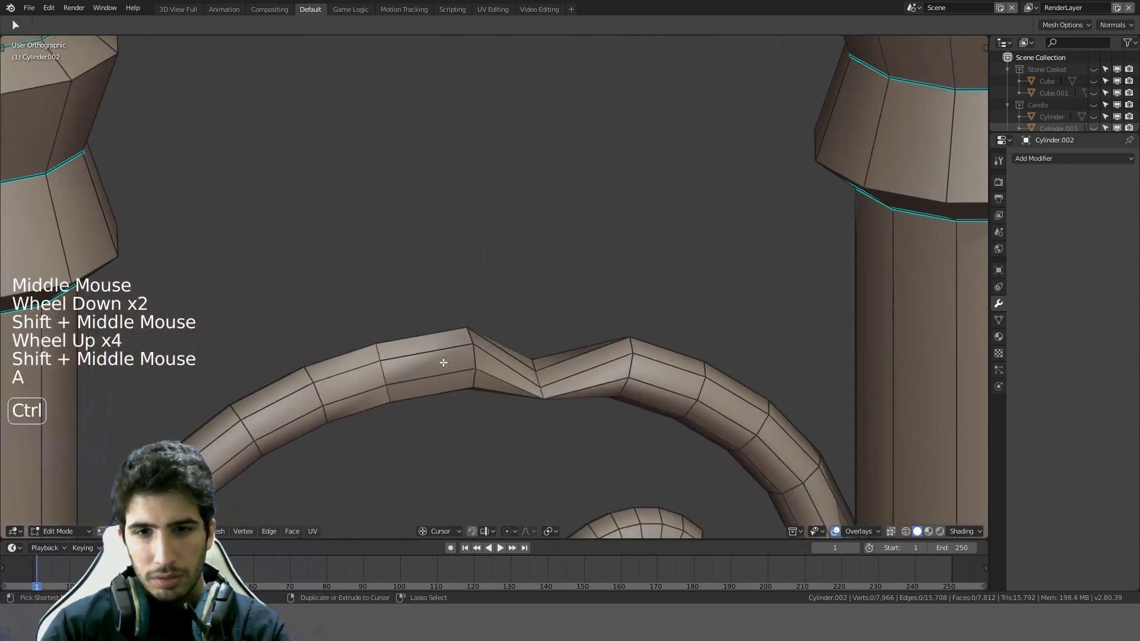
{"action": "key", "text": "ctrl+z"}
{"action": "key", "text": "ctrl+z"}
Step: Try Set Linear on the single edge ring beside the arch's peak in front view, and undo it
{"action": "key", "text": "KP_1"}
{"action": "scroll", "coordinate": [447, 358], "scroll_direction": "down", "scroll_amount": 4}
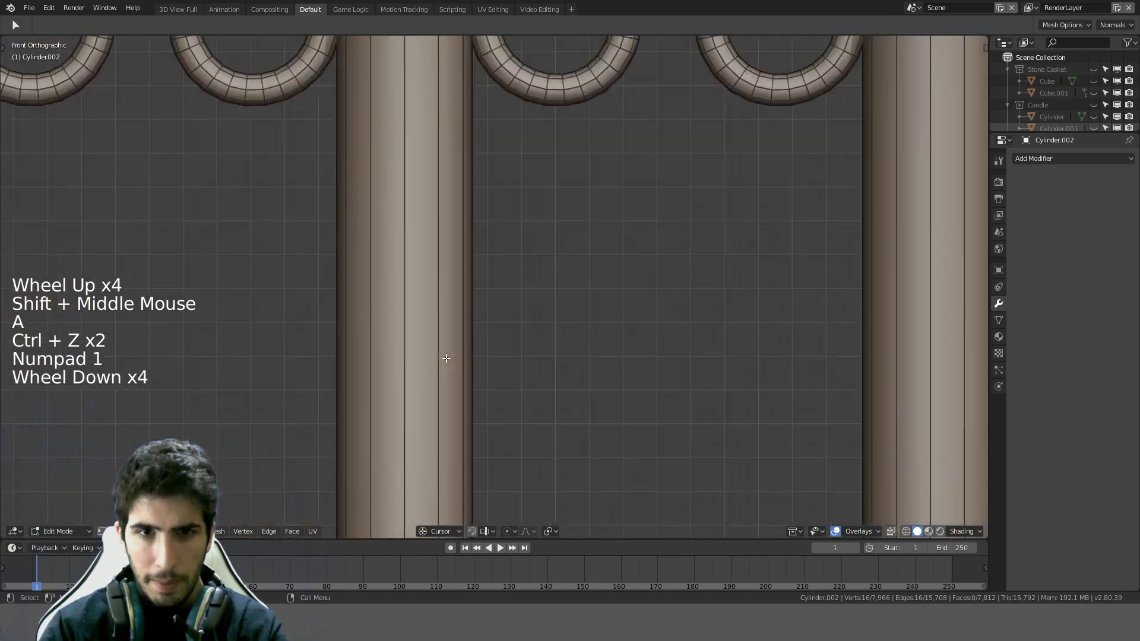
{"action": "scroll", "coordinate": [446, 358], "scroll_direction": "down", "scroll_amount": 4}
{"action": "middle_click_drag", "start_coordinate": [446, 358], "coordinate": [402, 323], "text": "shift"}
{"action": "scroll", "coordinate": [390, 249], "scroll_direction": "up", "scroll_amount": 5}
{"action": "middle_click_drag", "start_coordinate": [389, 250], "coordinate": [369, 263], "text": "shift"}
{"action": "scroll", "coordinate": [325, 227], "scroll_direction": "up", "scroll_amount": 5}
{"action": "key", "text": "a"}
{"action": "left_click", "coordinate": [312, 263], "text": "ctrl+alt"}
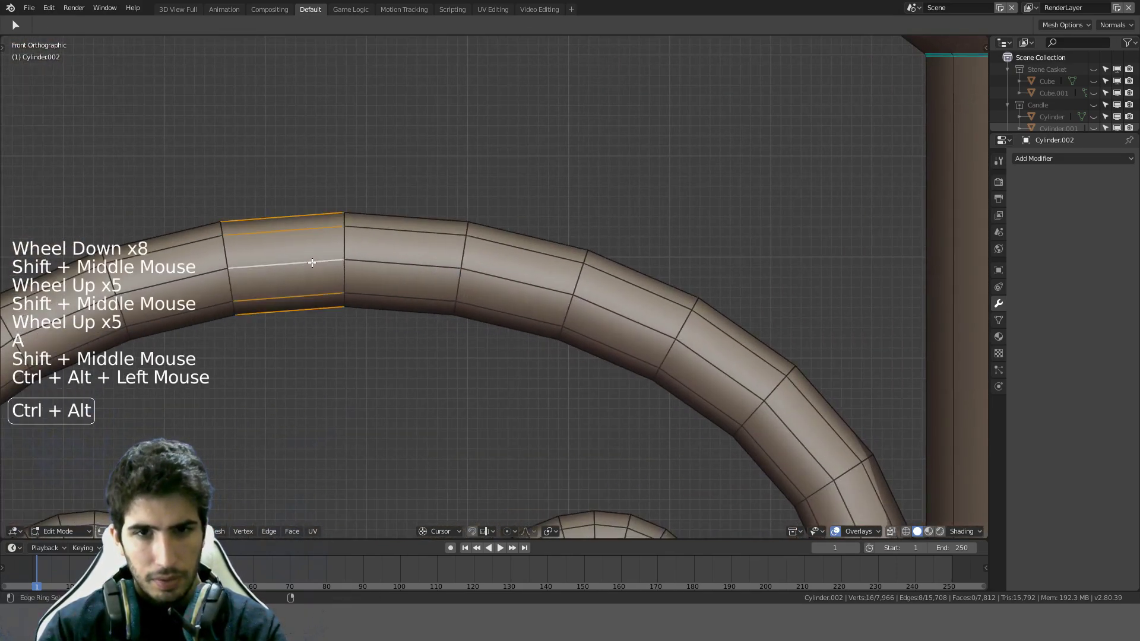
{"action": "key", "text": "ctrl+e"}
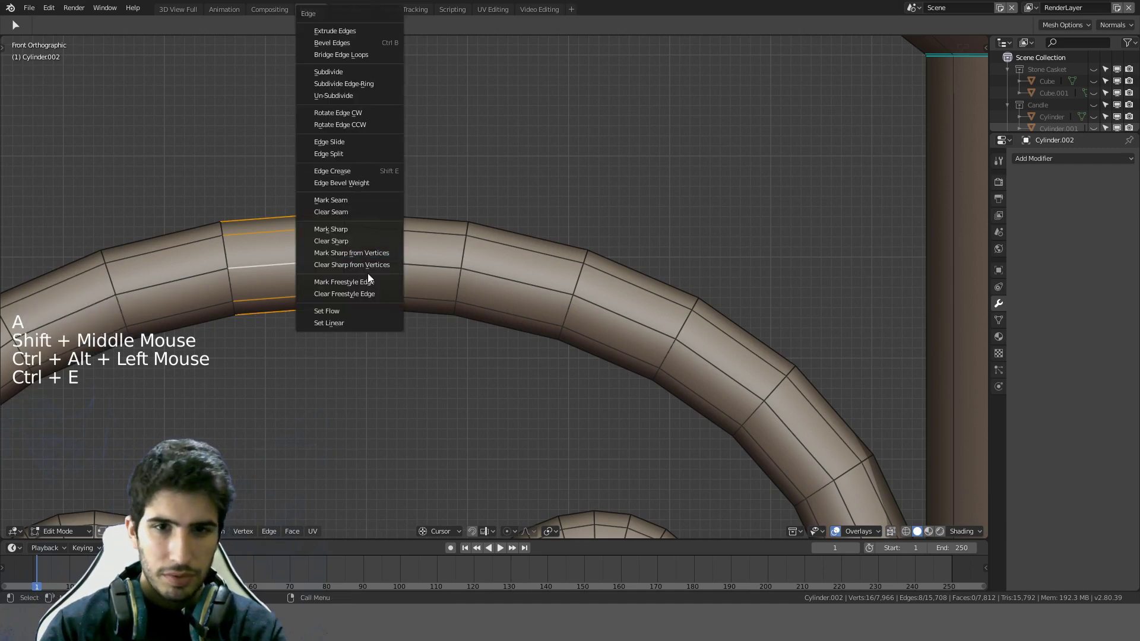
{"action": "left_click", "coordinate": [343, 324]}
{"action": "key", "text": "ctrl+z"}
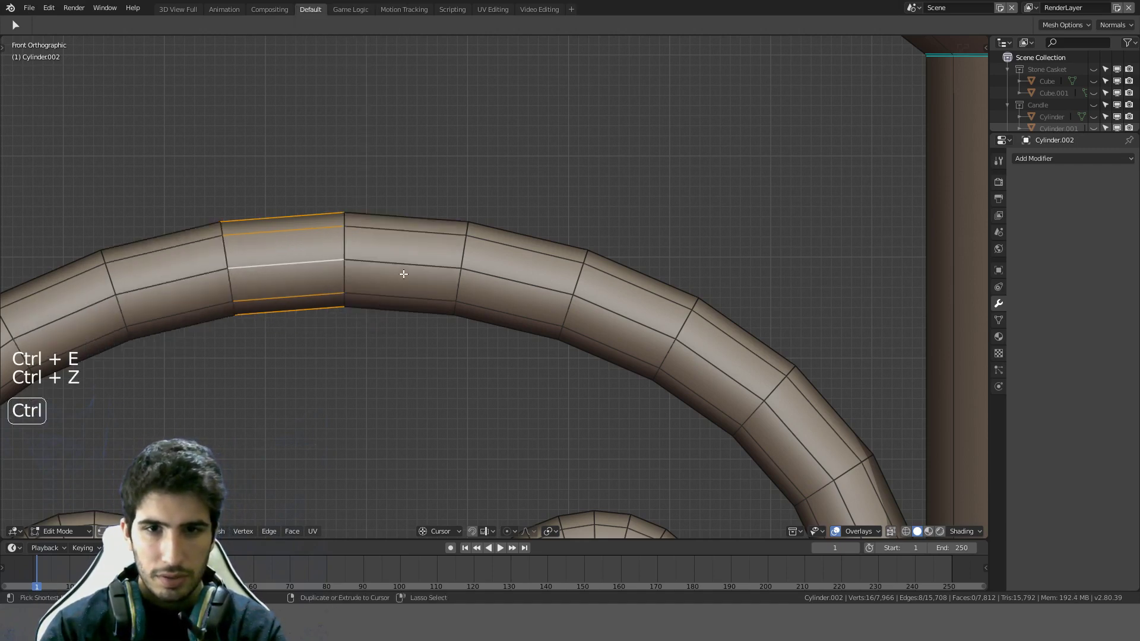
Step: Try Set Linear on the two edge rings adjoining the arch's peak, then undo it and clear the selection
{"action": "left_click", "coordinate": [405, 268], "text": "ctrl+alt"}
{"action": "left_click", "coordinate": [305, 268], "text": "ctrl+alt+shift"}
{"action": "key", "text": "ctrl+e"}
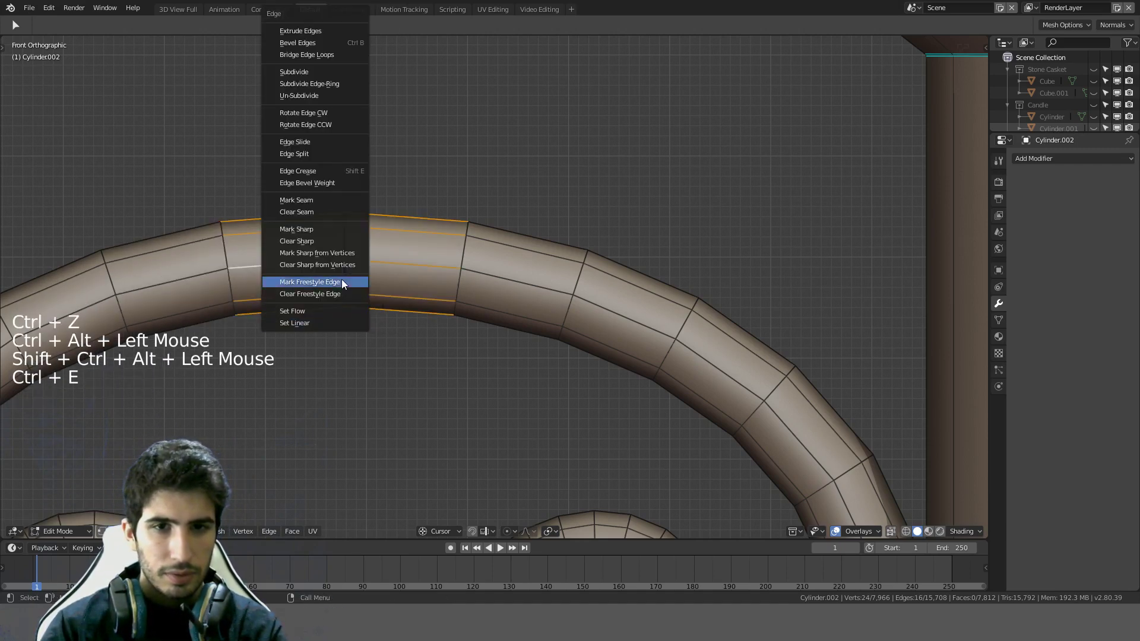
{"action": "left_click", "coordinate": [312, 320]}
{"action": "key", "text": "a"}
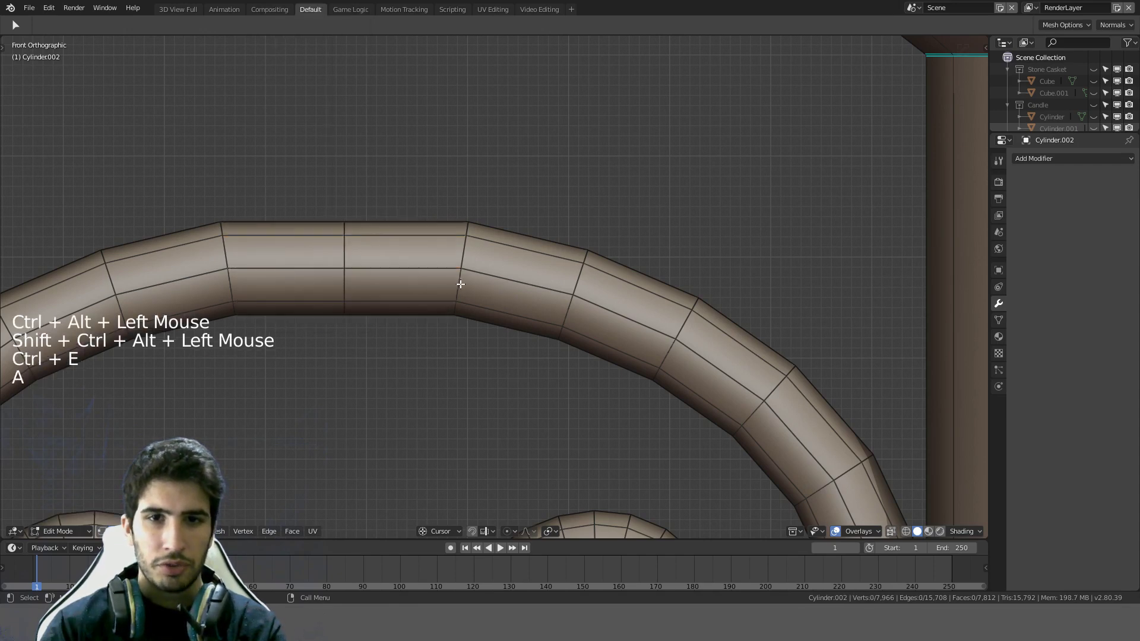
{"action": "key", "text": "ctrl+z"}
{"action": "key", "text": "ctrl+z"}
{"action": "key", "text": "ctrl+z"}
{"action": "key", "text": "a"}
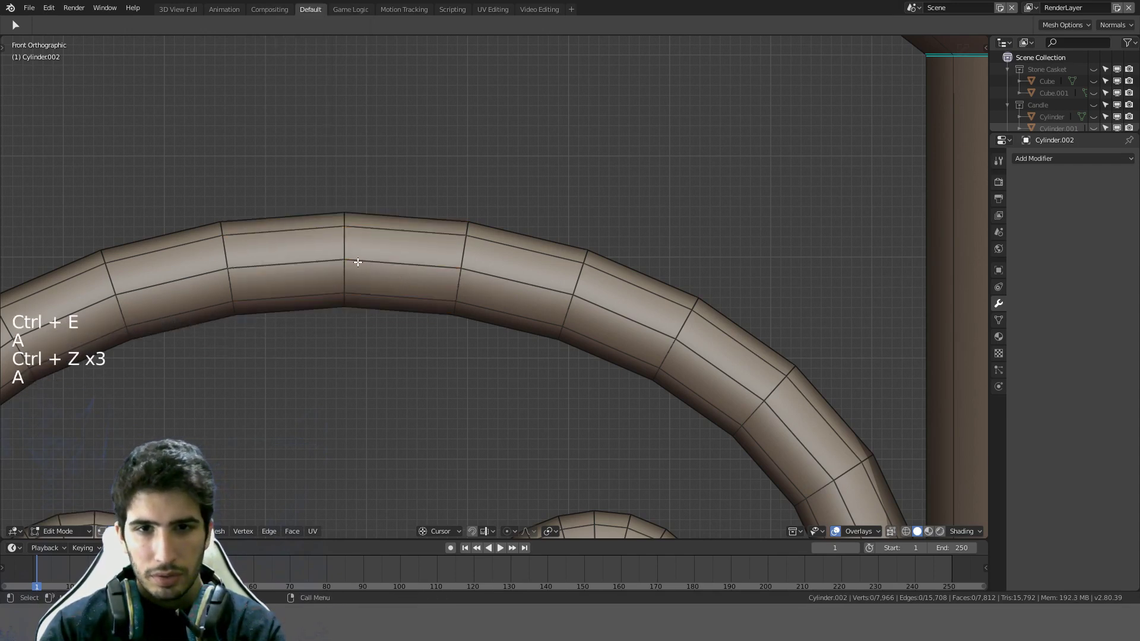
Step: Try Set Flow on the four edge rings around the arch's peak, and undo it
{"action": "left_click", "coordinate": [389, 258], "text": "ctrl+alt"}
{"action": "left_click", "coordinate": [493, 271], "text": "ctrl+alt+shift"}
{"action": "left_click", "coordinate": [311, 274], "text": "ctrl+alt+shift"}
{"action": "left_click", "coordinate": [194, 274], "text": "ctrl+alt+shift"}
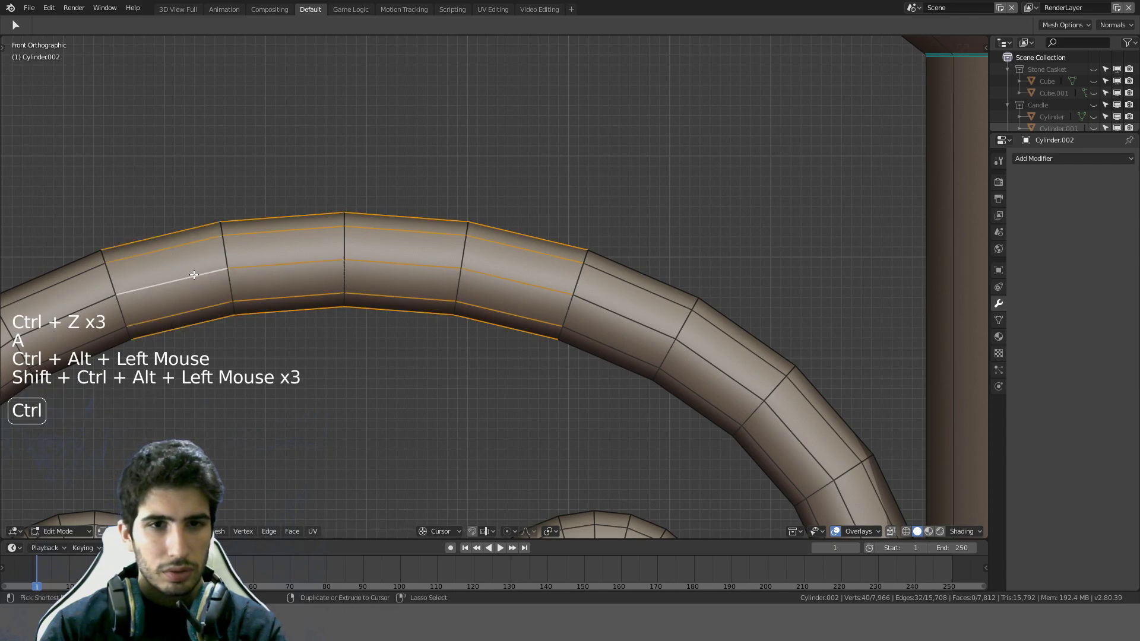
{"action": "key", "text": "ctrl+e"}
{"action": "left_click", "coordinate": [175, 307]}
{"action": "scroll", "coordinate": [337, 301], "scroll_direction": "down", "scroll_amount": 5}
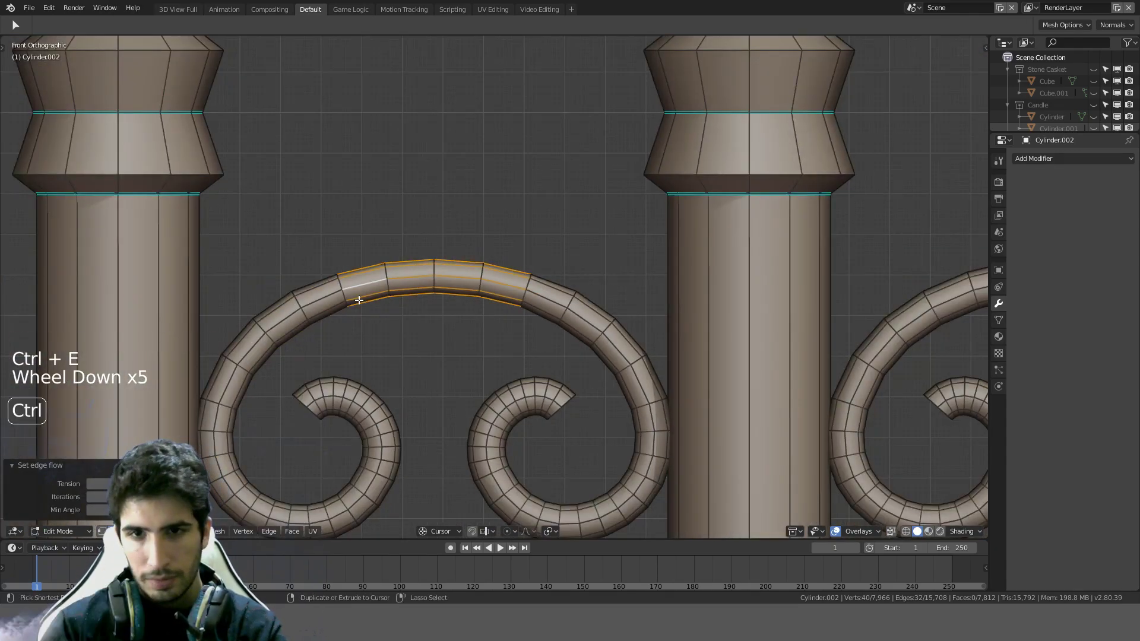
{"action": "key", "text": "ctrl+z"}
Step: Examine the curvature and edge density of the scroll ornaments between the bars in object and edit modes
{"action": "key", "text": "Tab"}
{"action": "scroll", "coordinate": [459, 314], "scroll_direction": "down", "scroll_amount": 5}
{"action": "scroll", "coordinate": [466, 329], "scroll_direction": "up", "scroll_amount": 4}
{"action": "scroll", "coordinate": [600, 310], "scroll_direction": "down", "scroll_amount": 7}
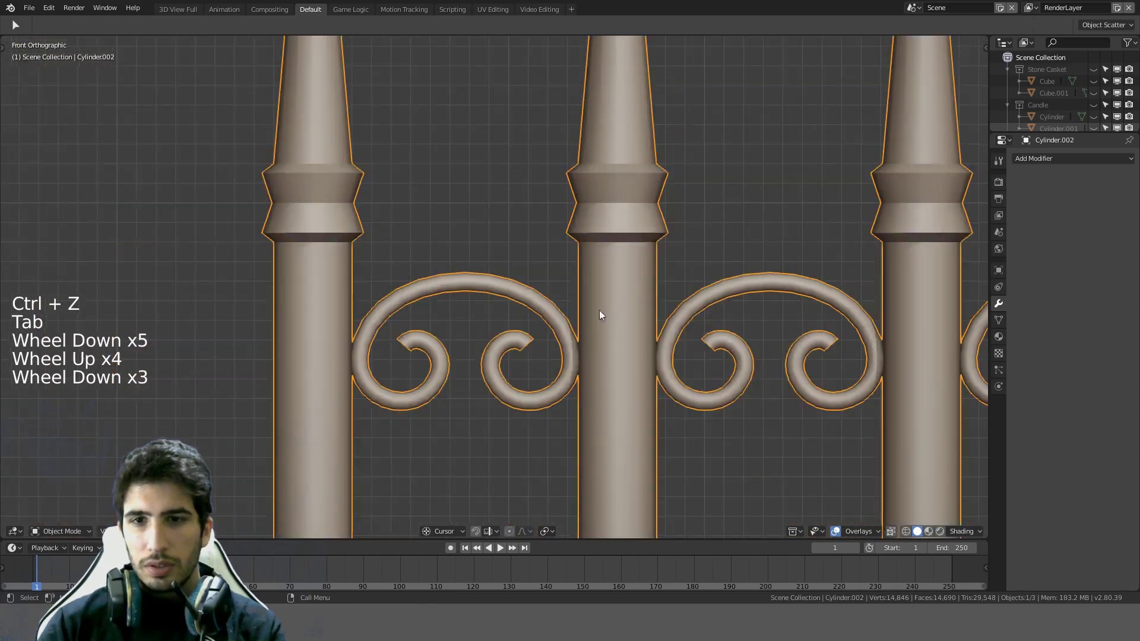
{"action": "key", "text": "Tab"}
{"action": "middle_click_drag", "start_coordinate": [509, 391], "coordinate": [438, 234], "text": "shift"}
{"action": "scroll", "coordinate": [431, 107], "scroll_direction": "down", "scroll_amount": 3}
{"action": "scroll", "coordinate": [446, 234], "scroll_direction": "up", "scroll_amount": 3}
{"action": "scroll", "coordinate": [452, 233], "scroll_direction": "up", "scroll_amount": 4}
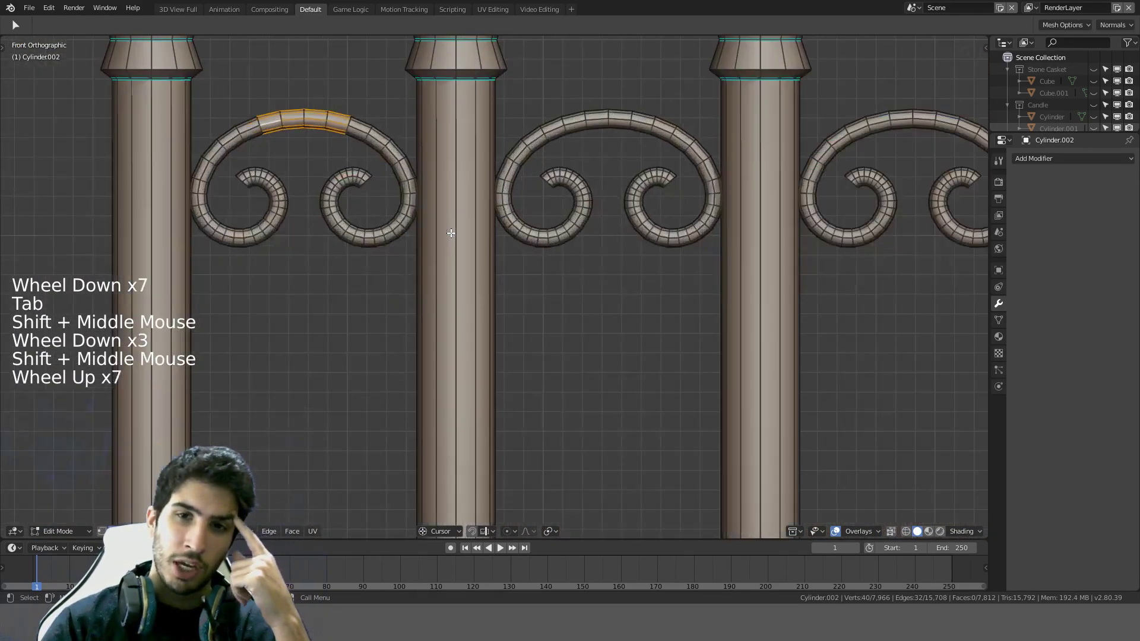
{"action": "scroll", "coordinate": [320, 212], "scroll_direction": "up", "scroll_amount": 3}
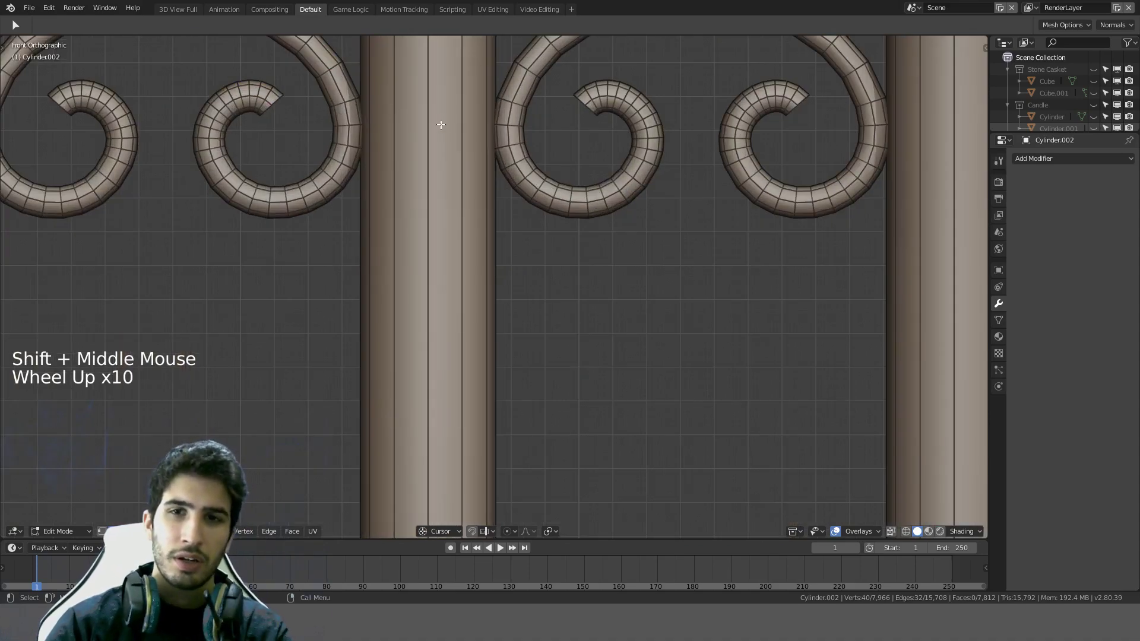
{"action": "middle_click_drag", "start_coordinate": [441, 120], "coordinate": [508, 309], "text": "shift"}
{"action": "key", "text": "Tab"}
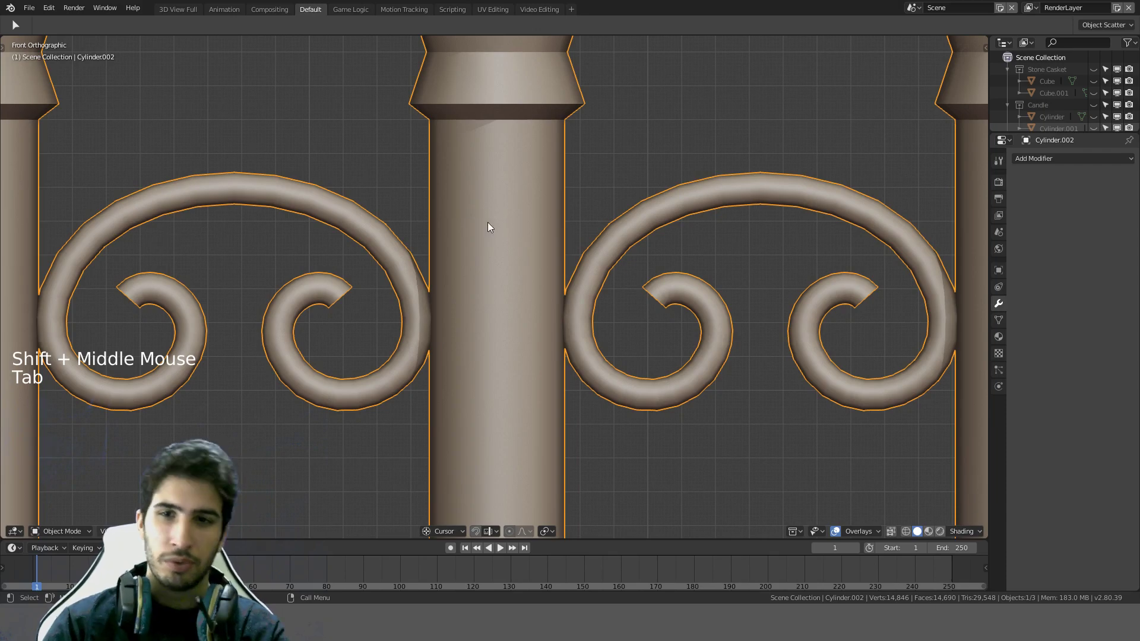
{"action": "scroll", "coordinate": [275, 296], "scroll_direction": "up", "scroll_amount": 2}
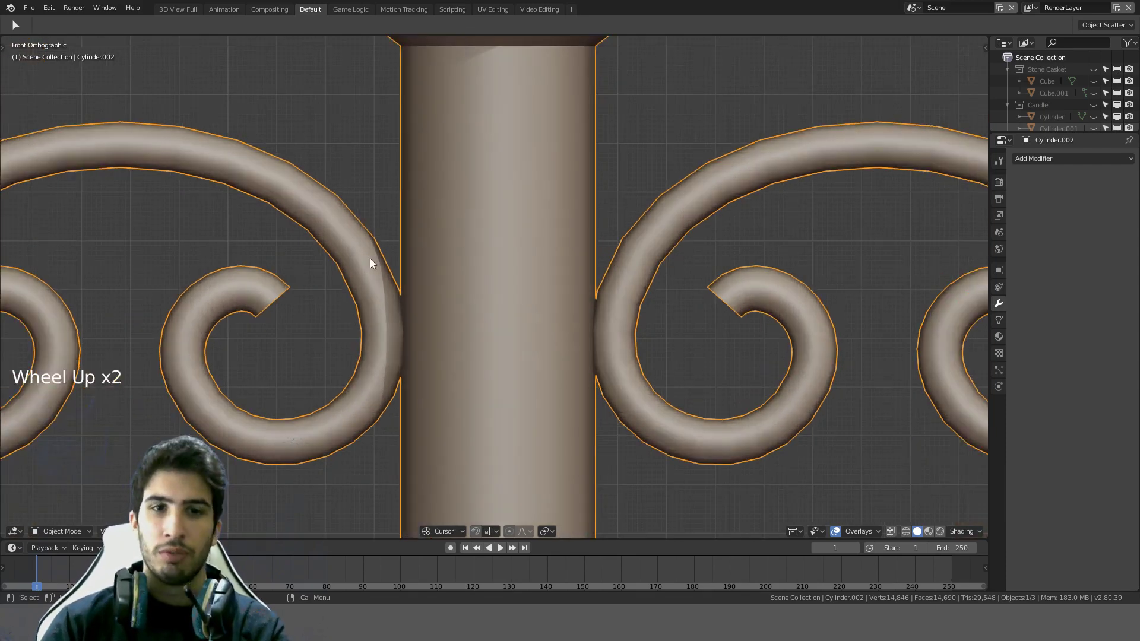
{"action": "scroll", "coordinate": [371, 258], "scroll_direction": "down", "scroll_amount": 5}
{"action": "scroll", "coordinate": [329, 262], "scroll_direction": "up", "scroll_amount": 2}
{"action": "middle_click_drag", "start_coordinate": [329, 261], "coordinate": [507, 266], "text": "shift"}
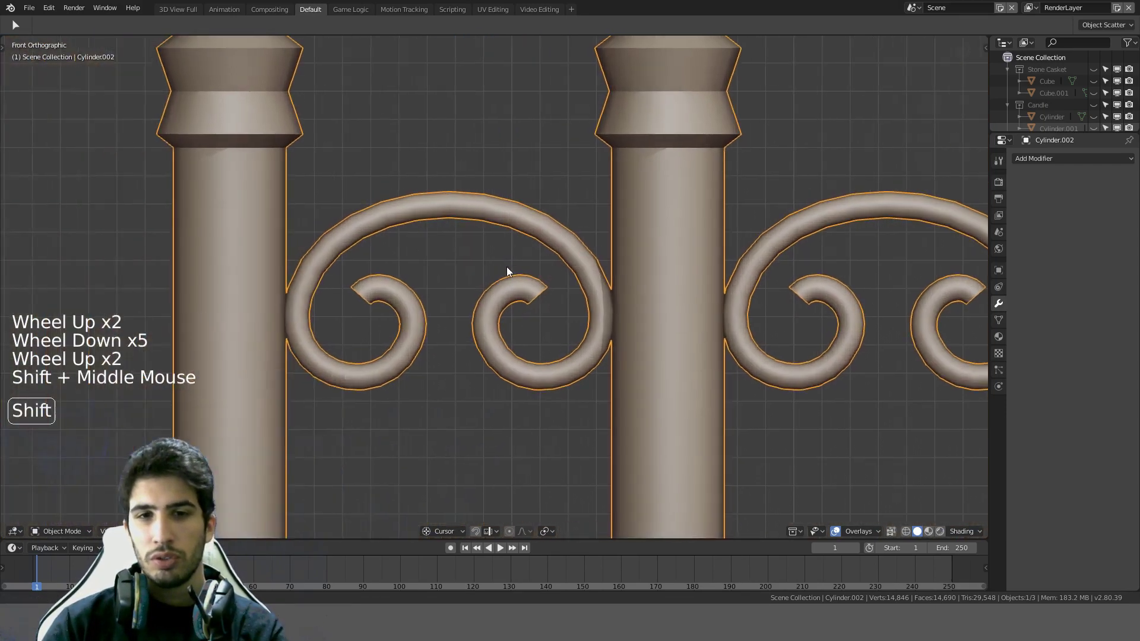
{"action": "scroll", "coordinate": [465, 246], "scroll_direction": "up", "scroll_amount": 3}
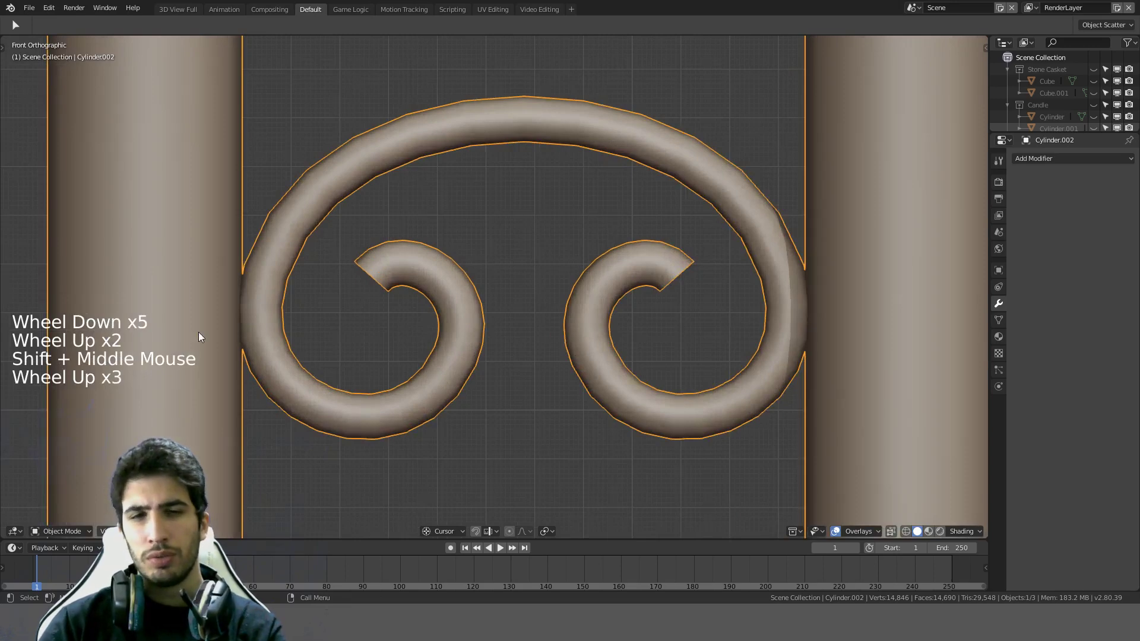
Step: Dissolve the lengthwise edge loop along the front of one upper scroll ornament and return to object mode
{"action": "key", "text": "Tab"}
{"action": "key", "text": "a"}
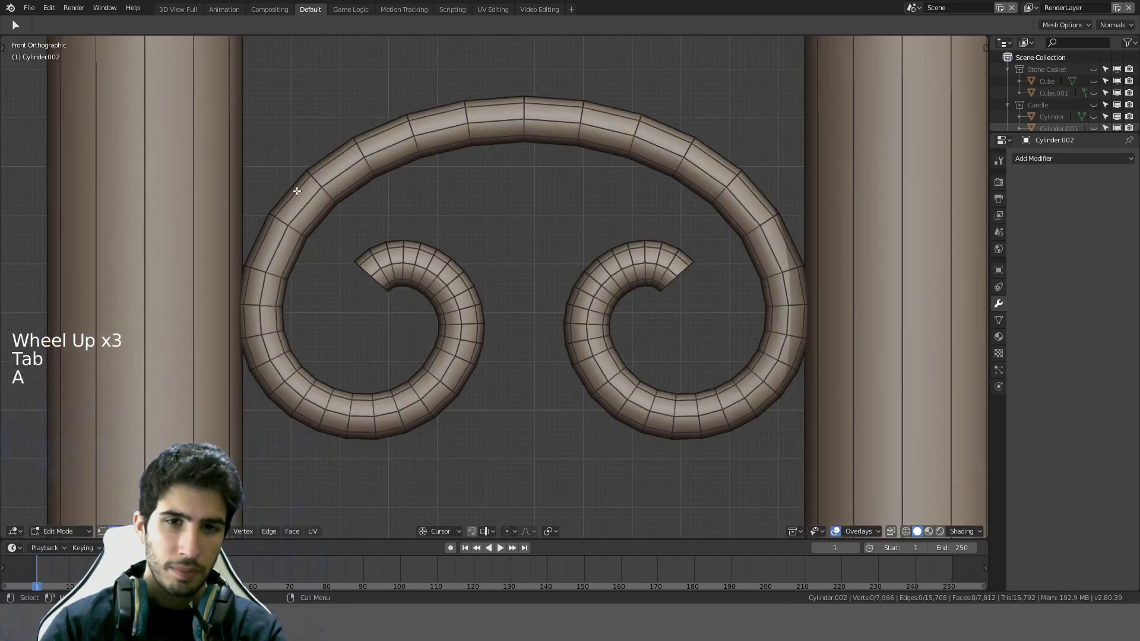
{"action": "middle_click_drag", "start_coordinate": [298, 184], "coordinate": [332, 242], "text": "shift"}
{"action": "left_click", "coordinate": [342, 227], "text": "alt"}
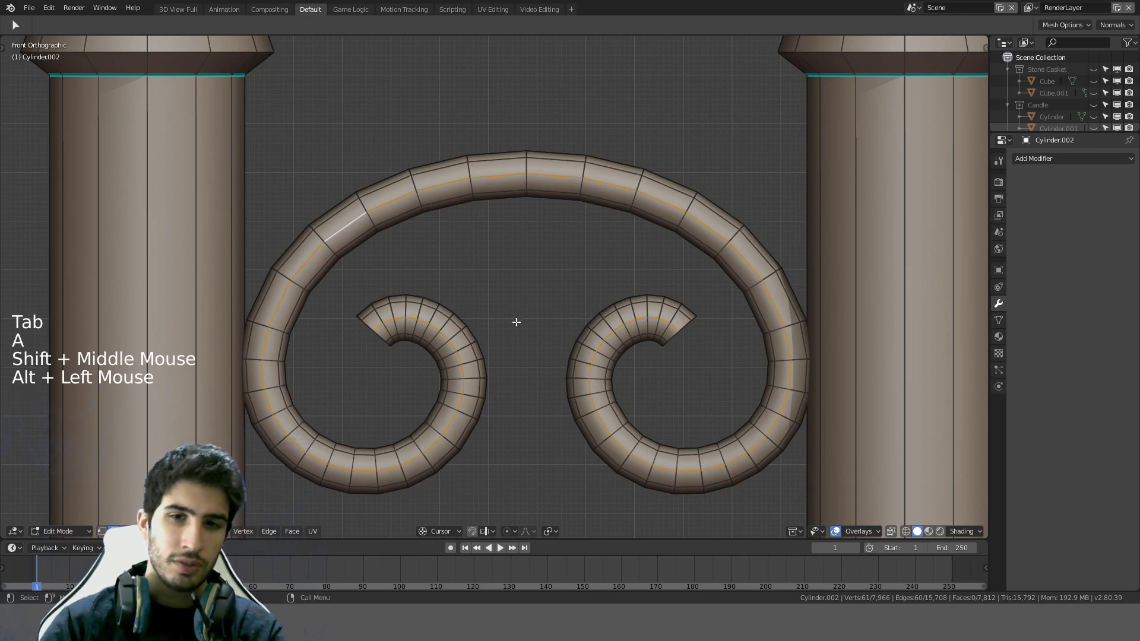
{"action": "key", "text": "ctrl+x"}
{"action": "scroll", "coordinate": [617, 290], "scroll_direction": "down", "scroll_amount": 3}
{"action": "key", "text": "Tab"}
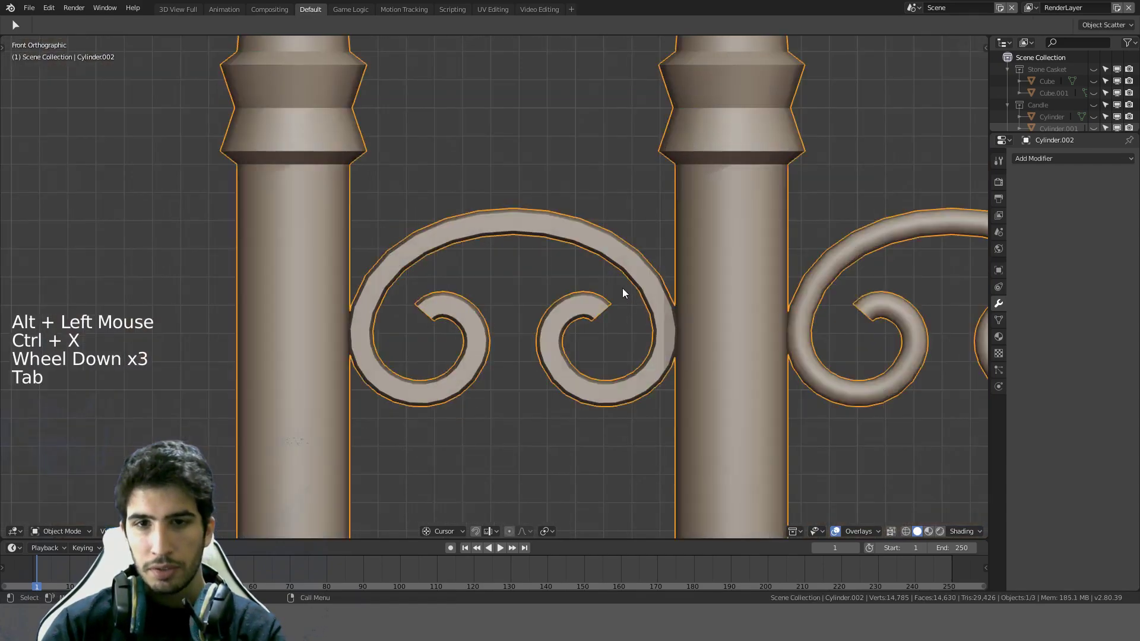
Step: Examine the simplified scroll ornament from an oblique angle, then undo the dissolve of its lengthwise front edge loop
{"action": "scroll", "coordinate": [622, 294], "scroll_direction": "down", "scroll_amount": 3}
{"action": "middle_click_drag", "start_coordinate": [623, 293], "coordinate": [320, 246]}
{"action": "scroll", "coordinate": [382, 181], "scroll_direction": "up", "scroll_amount": 4}
{"action": "middle_click_drag", "start_coordinate": [383, 181], "coordinate": [518, 306], "text": "shift"}
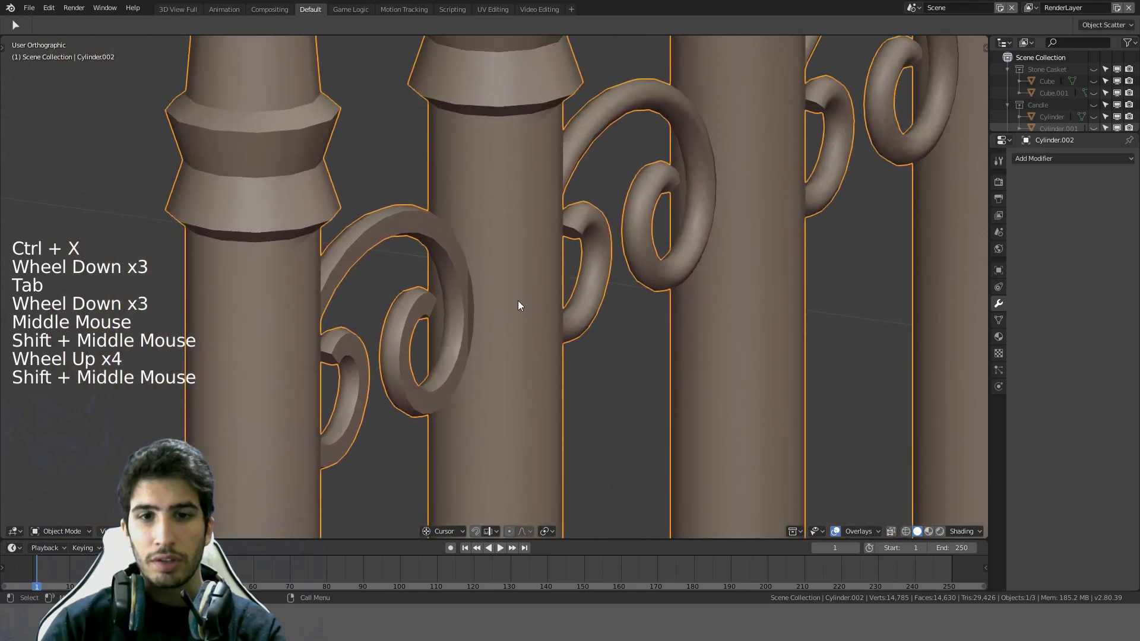
{"action": "scroll", "coordinate": [518, 306], "scroll_direction": "up", "scroll_amount": 3}
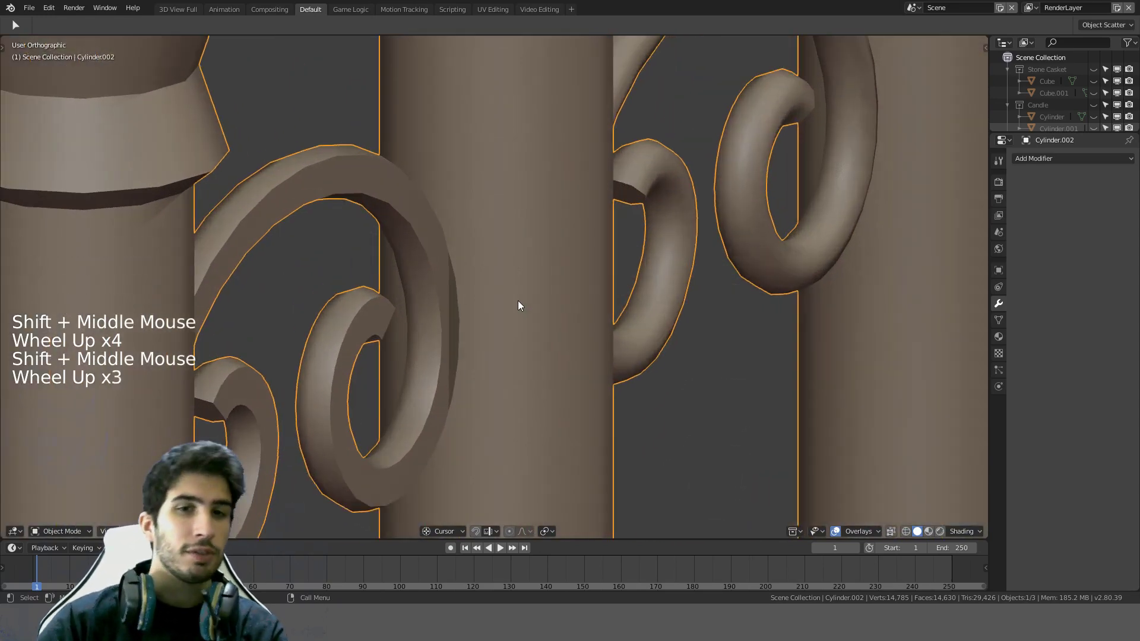
{"action": "key", "text": "Tab"}
{"action": "key", "text": "ctrl+z"}
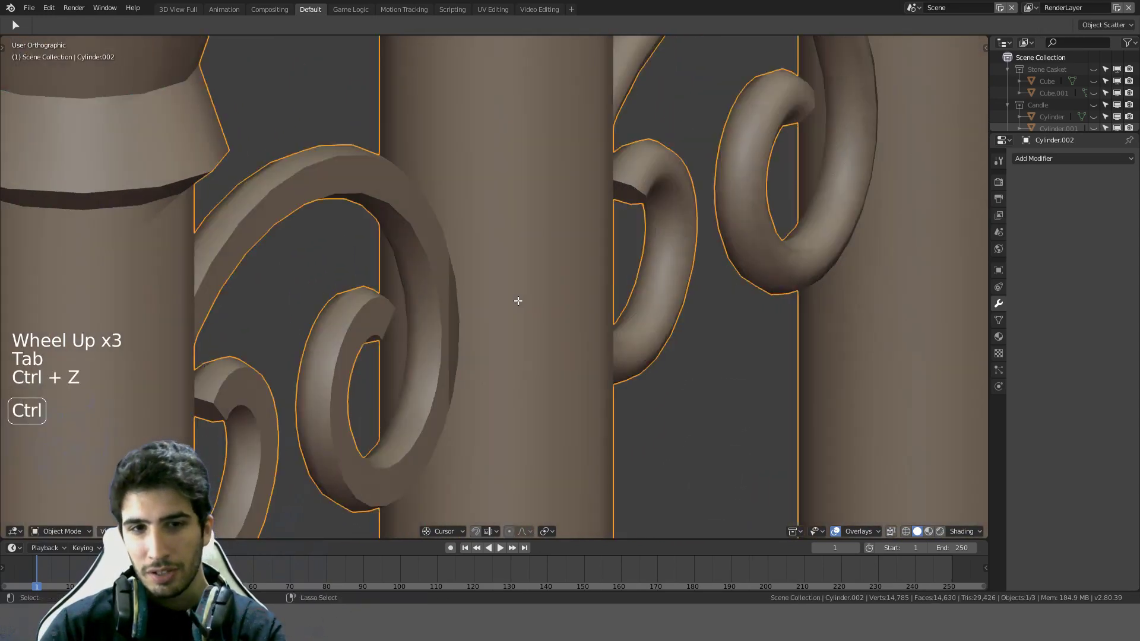
{"action": "key", "text": "ctrl+z"}
{"action": "key", "text": "ctrl+z"}
{"action": "key", "text": "ctrl+z"}
Step: Undo the gate's earlier edits back to the state where its Mirror and Array modifiers are still unapplied
{"action": "scroll", "coordinate": [518, 301], "scroll_direction": "down", "scroll_amount": 5}
{"action": "scroll", "coordinate": [517, 301], "scroll_direction": "down", "scroll_amount": 5}
{"action": "middle_click_drag", "start_coordinate": [518, 301], "coordinate": [419, 249]}
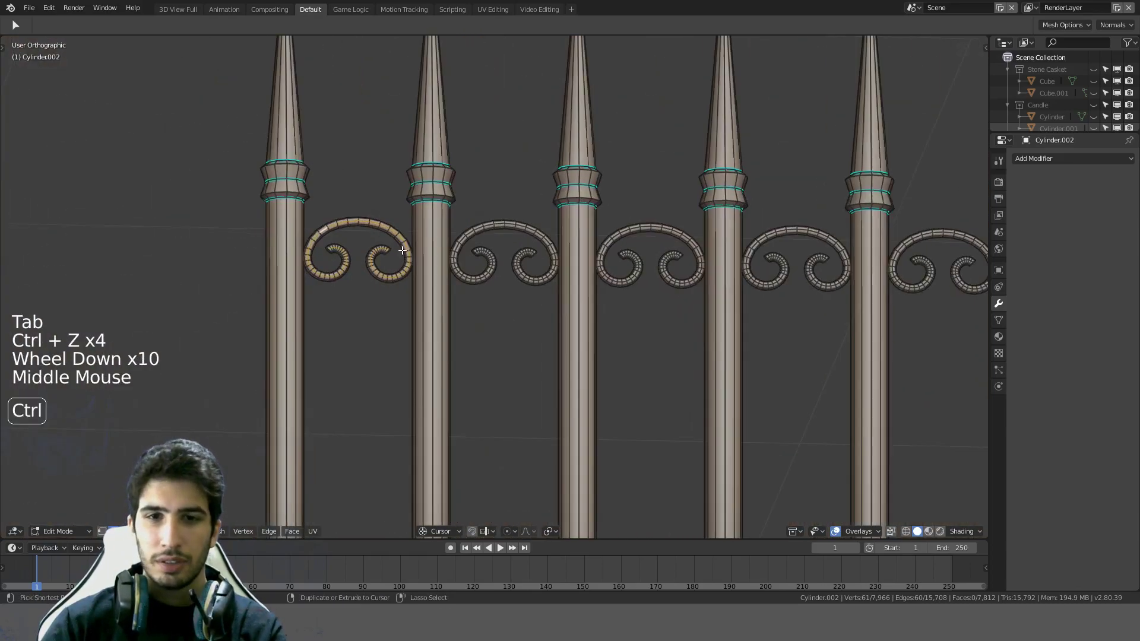
{"action": "key", "text": "ctrl+z"}
{"action": "key", "text": "ctrl+z"}
{"action": "key", "text": "ctrl+z"}
{"action": "key", "text": "ctrl+z"}
{"action": "key", "text": "Tab"}
{"action": "scroll", "coordinate": [420, 249], "scroll_direction": "down", "scroll_amount": 4}
{"action": "key", "text": "Tab"}
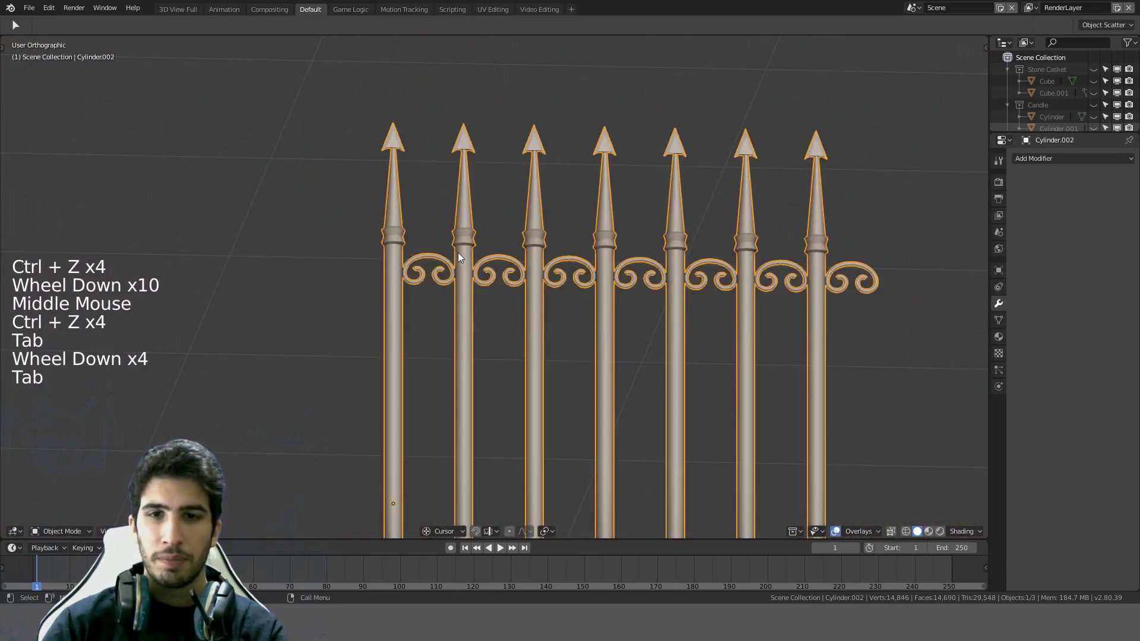
{"action": "key", "text": "ctrl+z"}
{"action": "key", "text": "ctrl+z"}
{"action": "key", "text": "ctrl+z"}
{"action": "key", "text": "ctrl+z"}
{"action": "key", "text": "ctrl+z"}
{"action": "key", "text": "ctrl+z"}
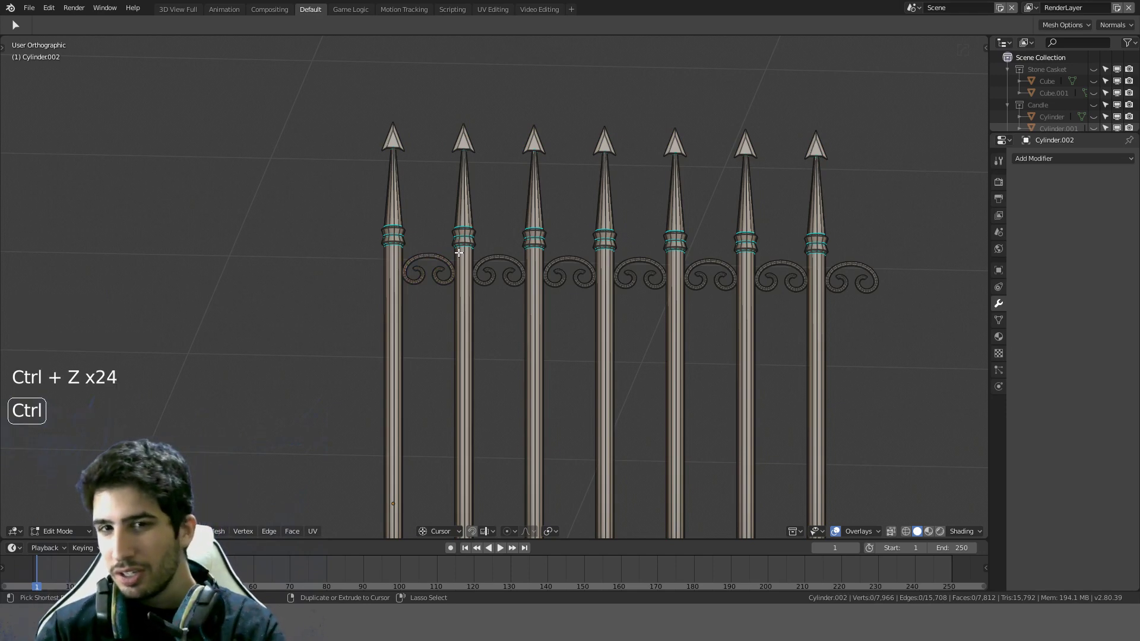
{"action": "key", "text": "ctrl+z"}
{"action": "key", "text": "ctrl+z"}
{"action": "key", "text": "ctrl+z"}
{"action": "key", "text": "ctrl+z"}
{"action": "key", "text": "ctrl+z"}
{"action": "key", "text": "ctrl+z"}
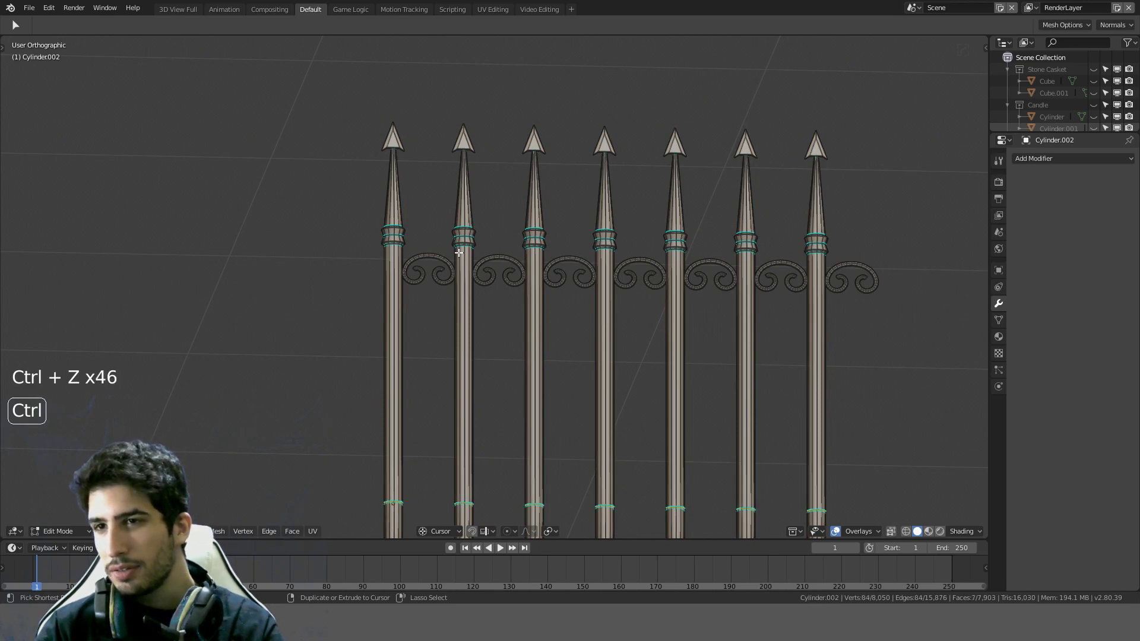
{"action": "key", "text": "ctrl+z"}
{"action": "key", "text": "ctrl+z"}
{"action": "key", "text": "ctrl+z"}
{"action": "key", "text": "ctrl+z"}
{"action": "key", "text": "ctrl+z"}
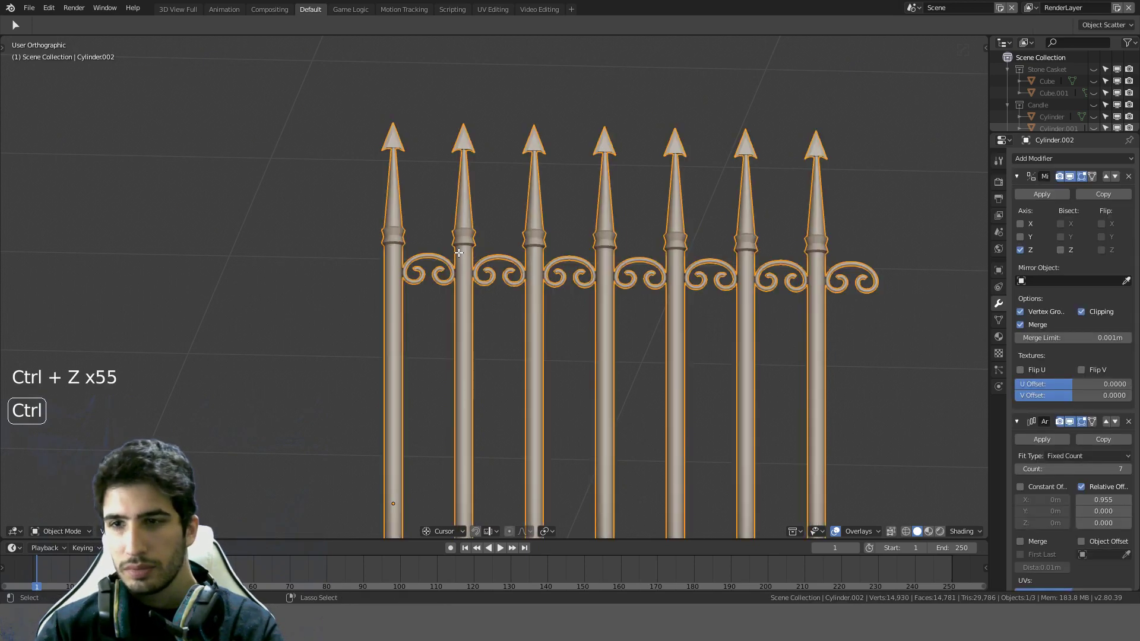
Step: Dissolve the lengthwise edge loops along the front and back of the first scroll ornament and return to object mode
{"action": "scroll", "coordinate": [459, 253], "scroll_direction": "up", "scroll_amount": 3}
{"action": "key", "text": "Tab"}
{"action": "scroll", "coordinate": [308, 173], "scroll_direction": "up", "scroll_amount": 4}
{"action": "middle_click_drag", "start_coordinate": [308, 173], "coordinate": [425, 290], "text": "shift"}
{"action": "scroll", "coordinate": [424, 290], "scroll_direction": "up", "scroll_amount": 3}
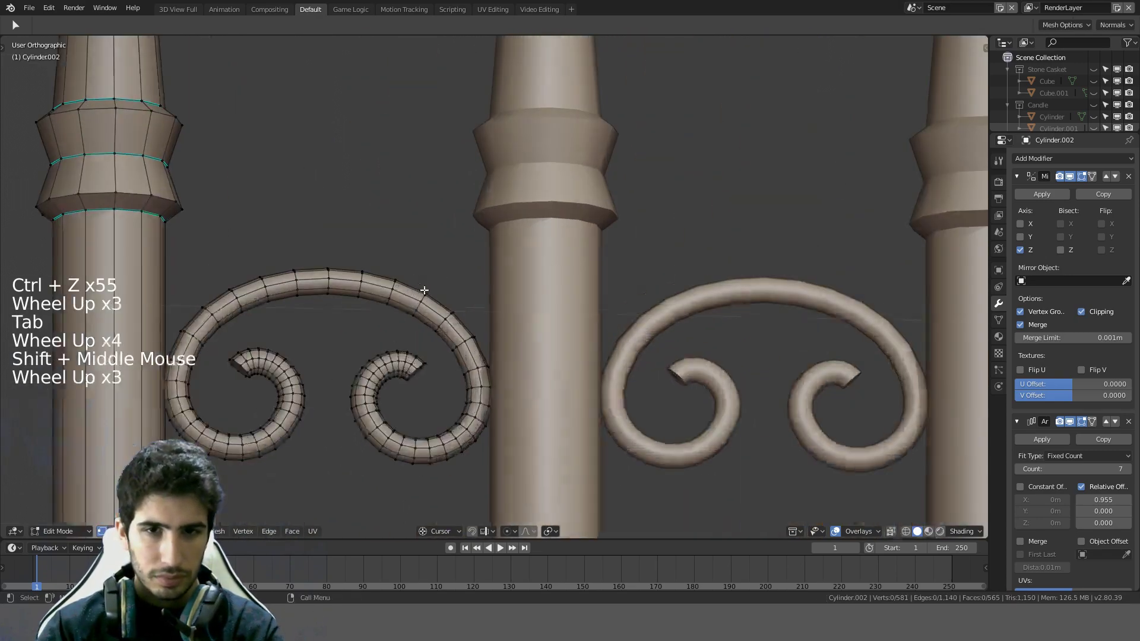
{"action": "left_click", "coordinate": [262, 313]}
{"action": "left_click", "coordinate": [263, 313], "text": "alt"}
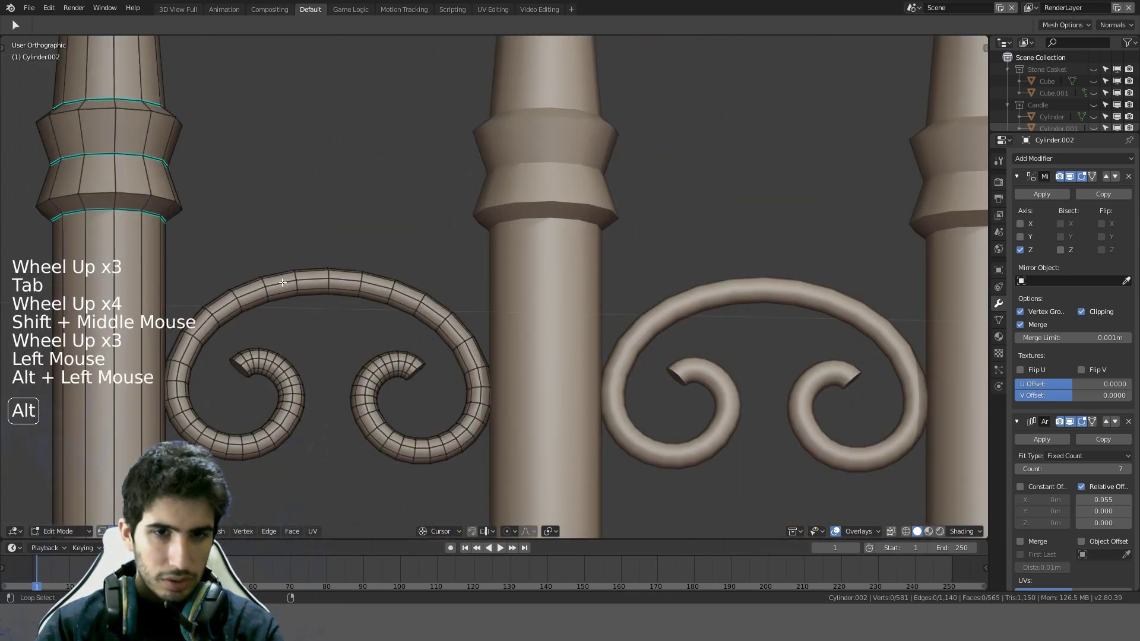
{"action": "scroll", "coordinate": [292, 323], "scroll_direction": "down", "scroll_amount": 6}
{"action": "middle_click_drag", "start_coordinate": [293, 324], "coordinate": [554, 374]}
{"action": "scroll", "coordinate": [677, 320], "scroll_direction": "up", "scroll_amount": 6}
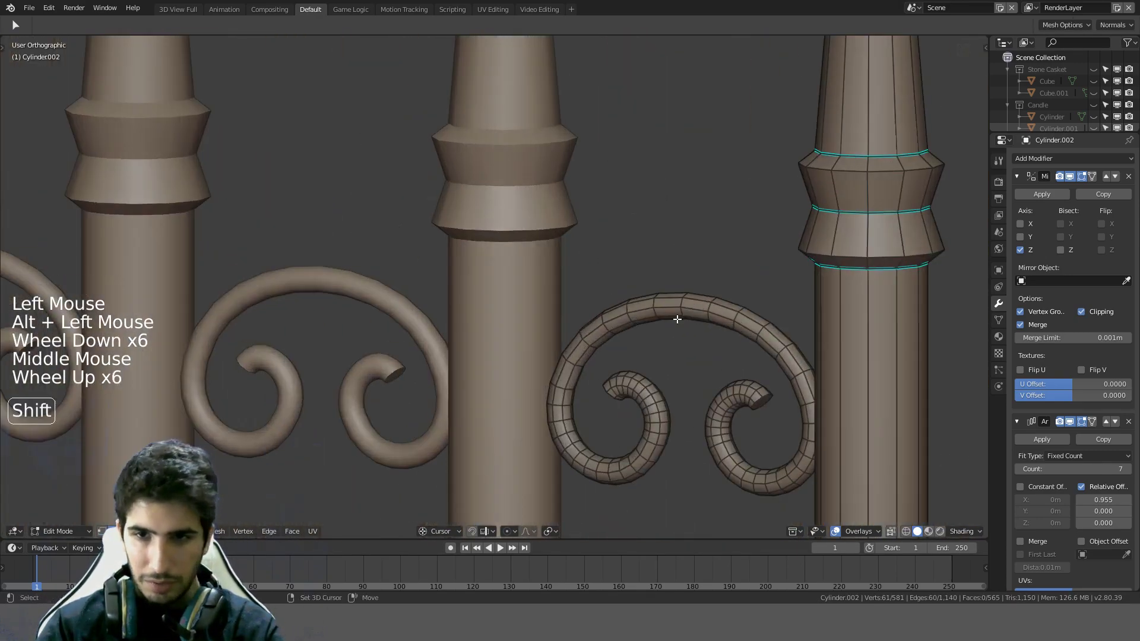
{"action": "left_click", "coordinate": [673, 307], "text": "alt+shift"}
{"action": "key", "text": "ctrl+x"}
{"action": "scroll", "coordinate": [674, 308], "scroll_direction": "down", "scroll_amount": 3}
{"action": "key", "text": "Tab"}
{"action": "middle_click_drag", "start_coordinate": [673, 307], "coordinate": [552, 270]}
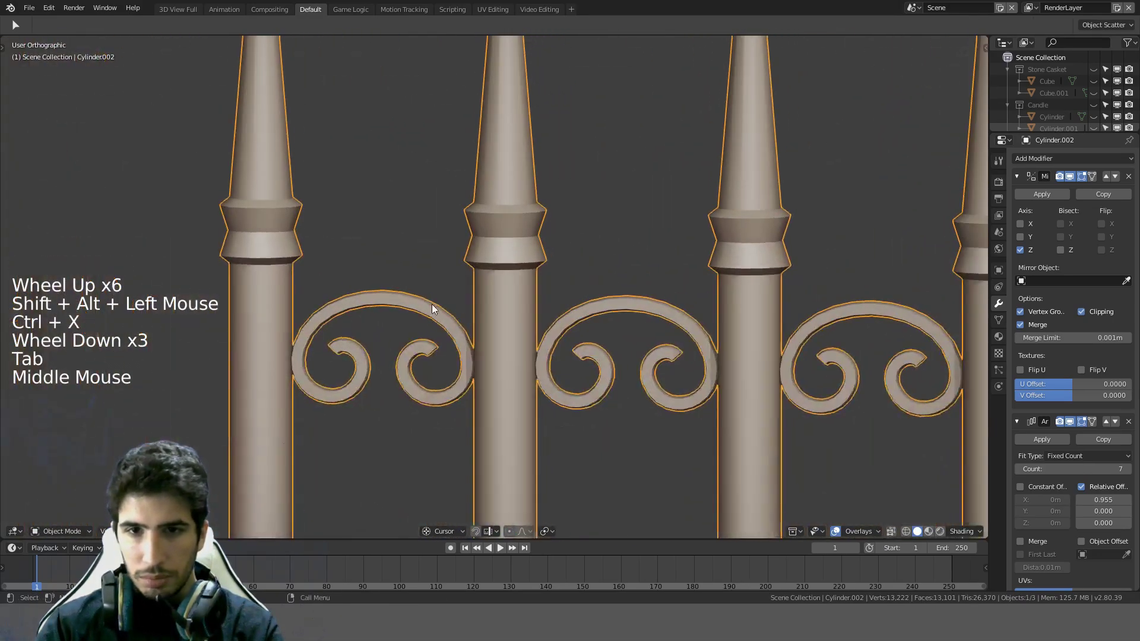
Step: Examine the whole gate's proportions and scroll ornaments beside the human figure, ending in front view
{"action": "scroll", "coordinate": [442, 294], "scroll_direction": "down", "scroll_amount": 7}
{"action": "scroll", "coordinate": [571, 334], "scroll_direction": "down", "scroll_amount": 2}
{"action": "scroll", "coordinate": [571, 335], "scroll_direction": "down", "scroll_amount": 5}
{"action": "middle_click_drag", "start_coordinate": [552, 270], "coordinate": [453, 168]}
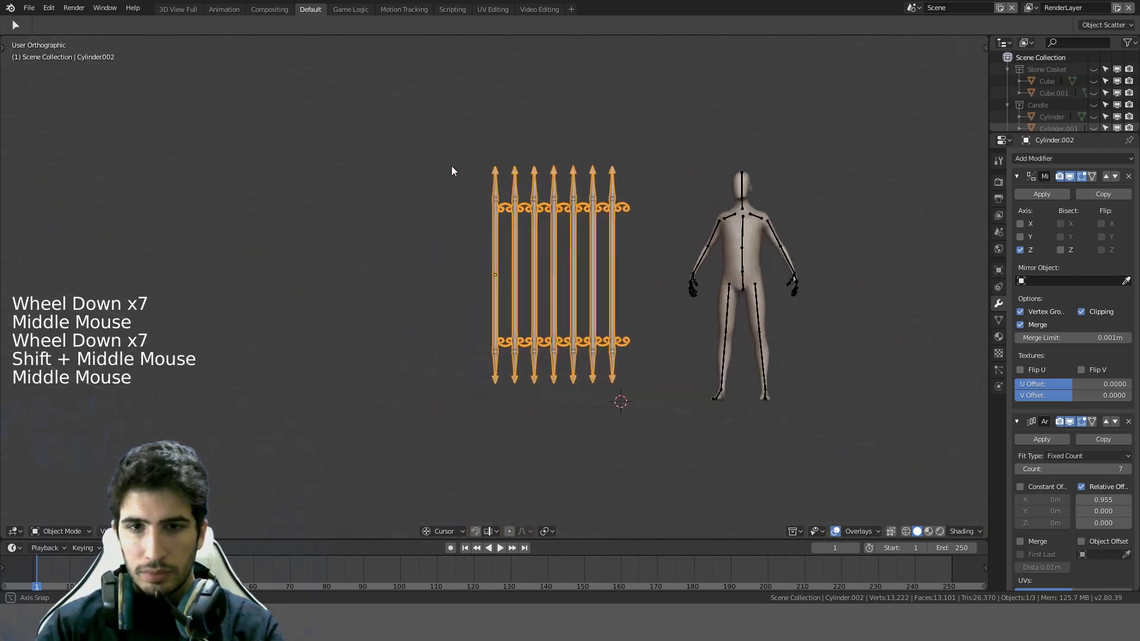
{"action": "scroll", "coordinate": [609, 187], "scroll_direction": "up", "scroll_amount": 4}
{"action": "middle_click_drag", "start_coordinate": [609, 187], "coordinate": [415, 250], "text": "shift"}
{"action": "scroll", "coordinate": [584, 159], "scroll_direction": "up", "scroll_amount": 1}
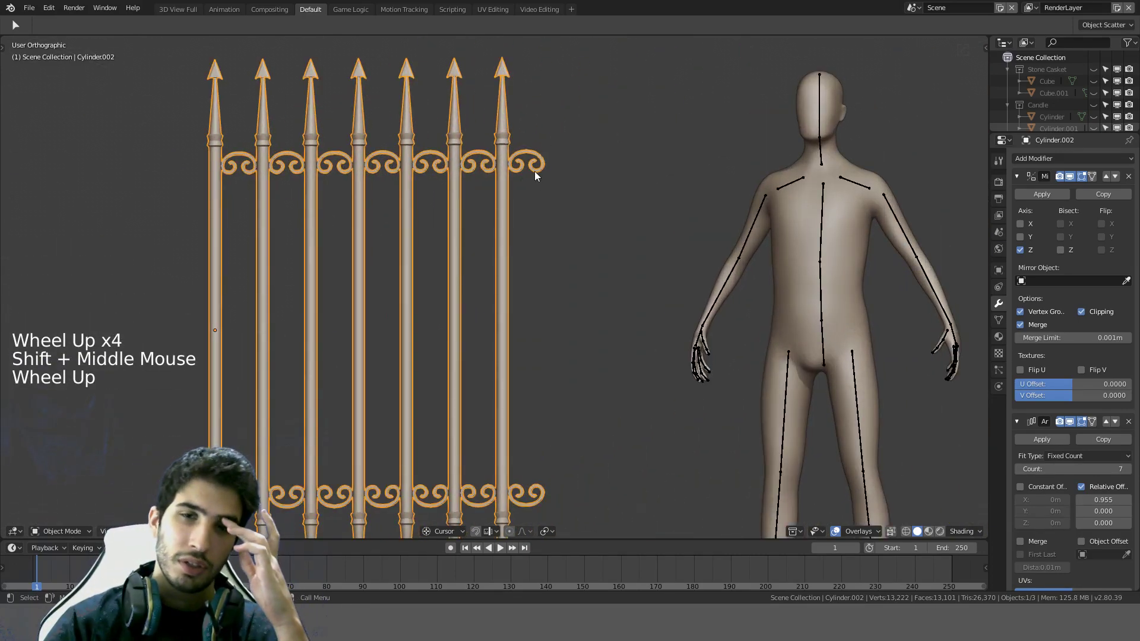
{"action": "scroll", "coordinate": [533, 174], "scroll_direction": "down", "scroll_amount": 4}
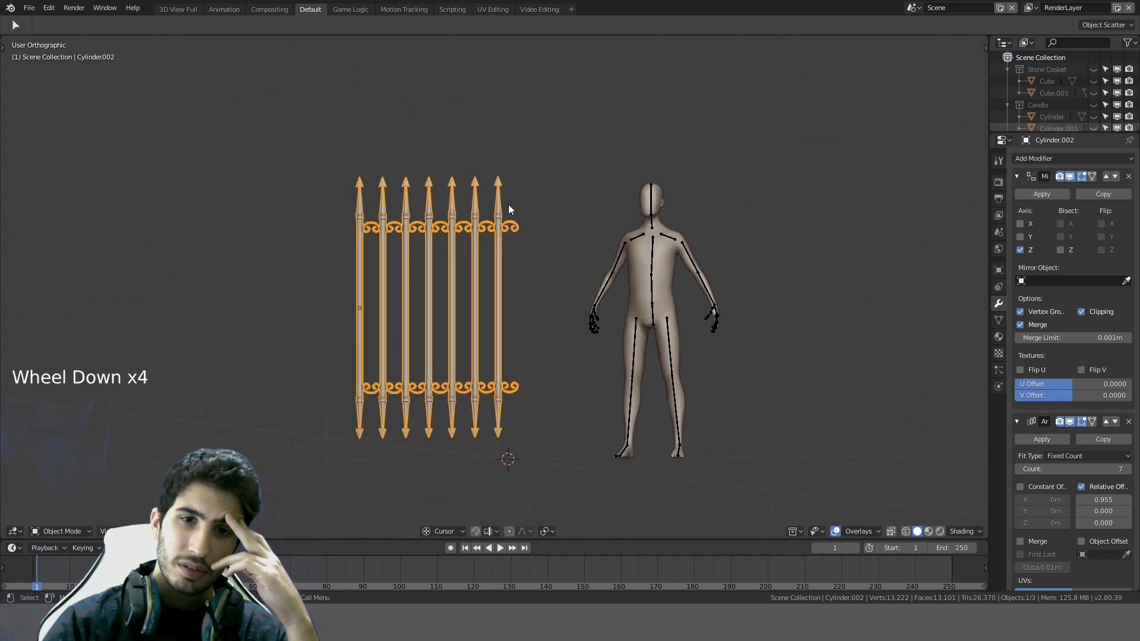
{"action": "middle_click_drag", "start_coordinate": [427, 313], "coordinate": [451, 324]}
{"action": "key", "text": "KP_1"}
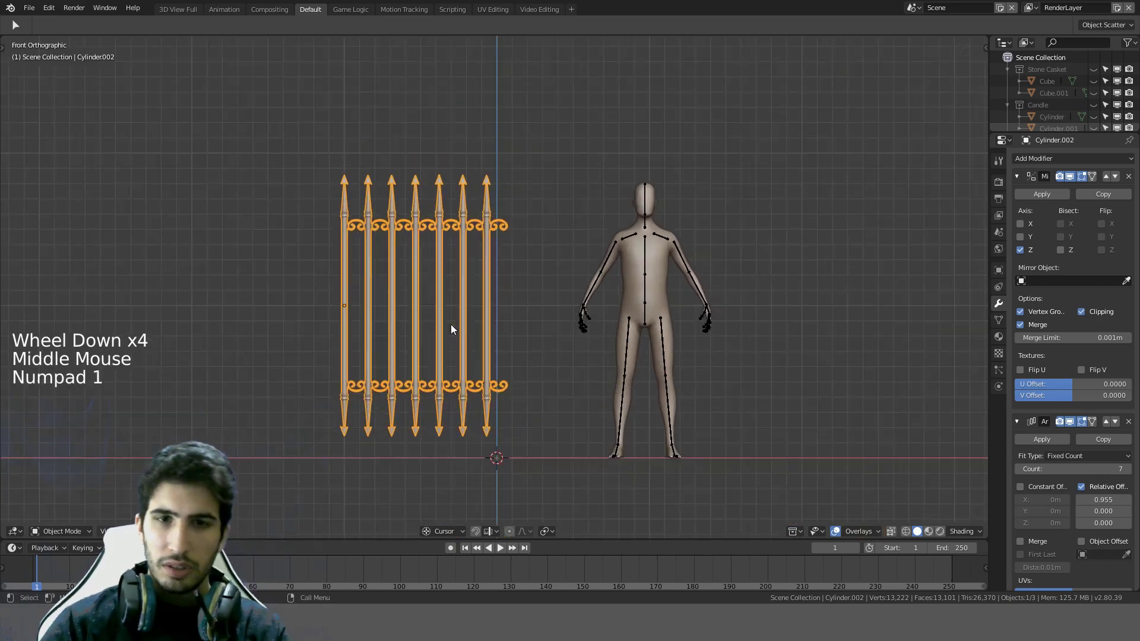
Step: Apply all of the gate's modifiers, including Mirror and Array
{"action": "scroll", "coordinate": [451, 324], "scroll_direction": "up", "scroll_amount": 4}
{"action": "left_click", "coordinate": [1042, 194]}
{"action": "left_click", "coordinate": [1042, 194]}
{"action": "left_click", "coordinate": [1042, 194]}
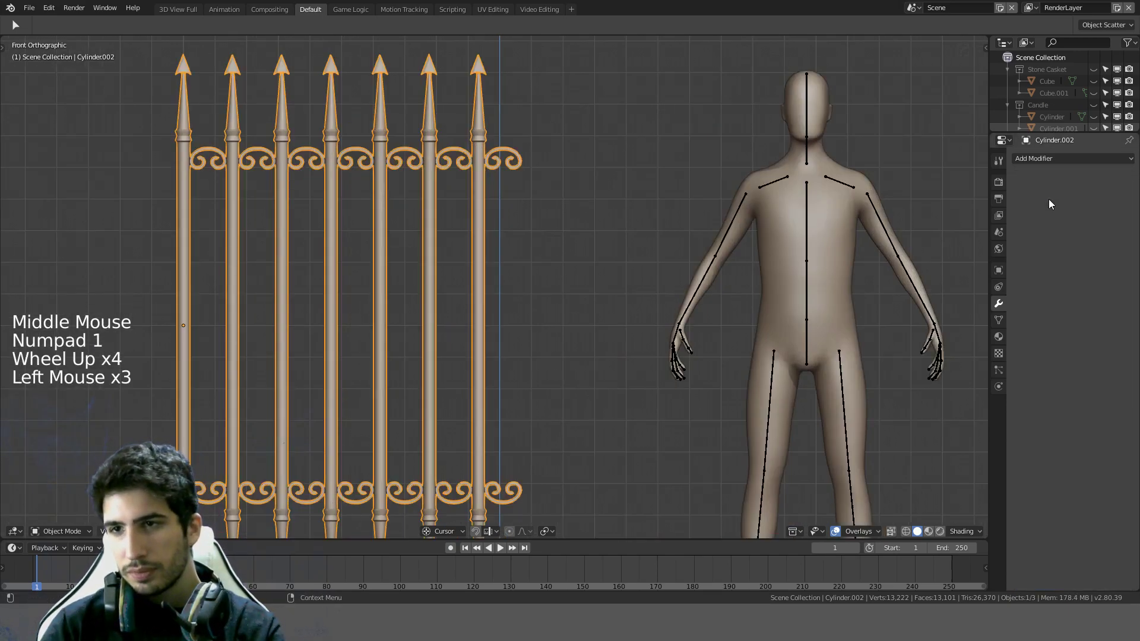
Step: In wireframe edit mode, select the mid-height rings of all seven bars and delete only the faces inside them
{"action": "key", "text": "Tab"}
{"action": "key", "text": "z"}
{"action": "key", "text": "a"}
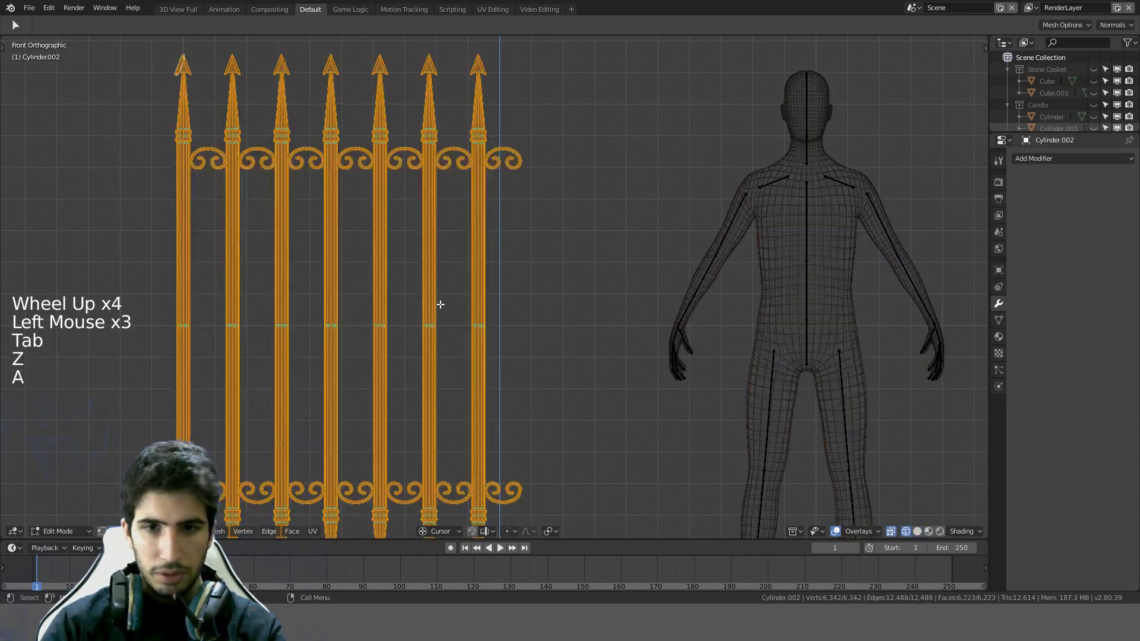
{"action": "key", "text": "a"}
{"action": "key", "text": "c"}
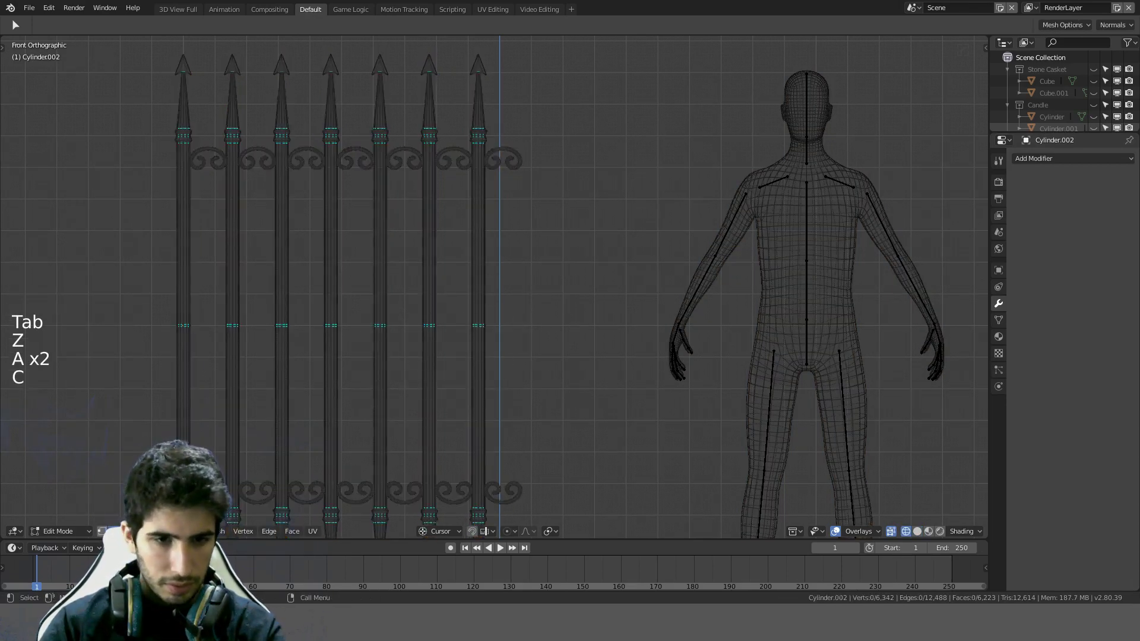
{"action": "left_click", "coordinate": [102, 531]}
{"action": "key", "text": "c"}
{"action": "left_click_drag", "start_coordinate": [534, 309], "coordinate": [105, 317]}
{"action": "right_click", "coordinate": [105, 317]}
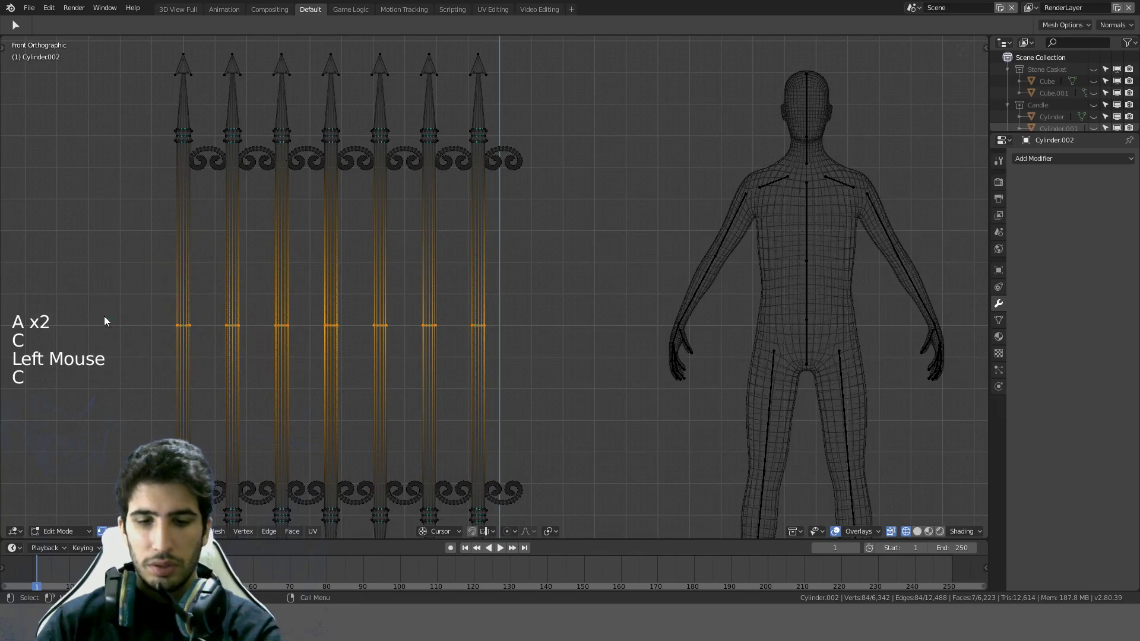
{"action": "key", "text": "Delete"}
{"action": "left_click", "coordinate": [104, 318]}
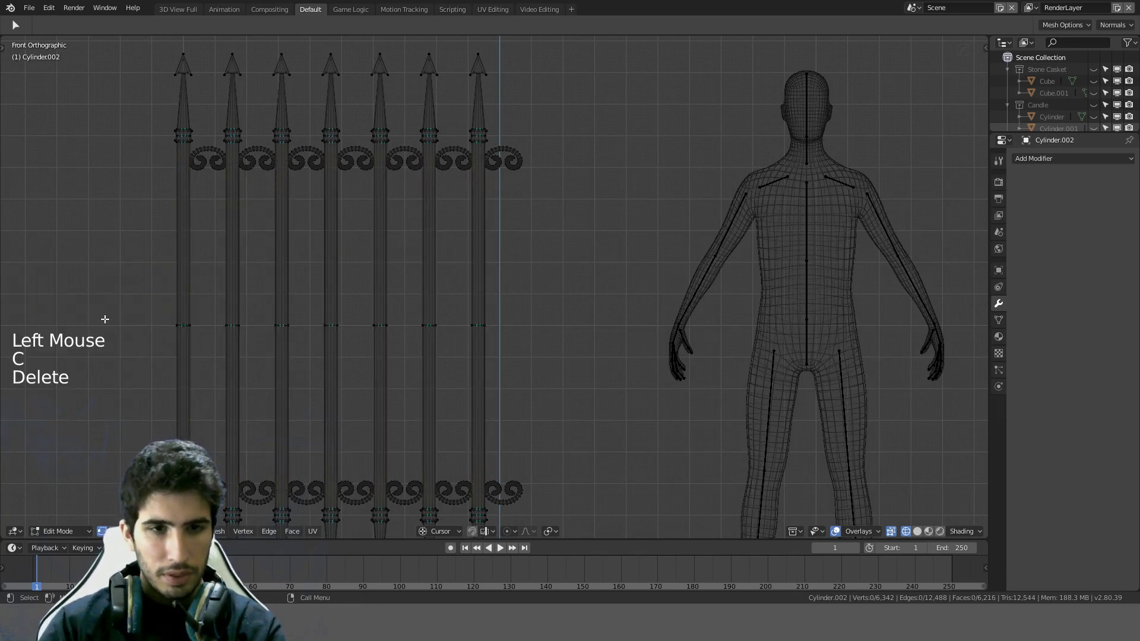
Step: Reselect the mid-height edge rings across all seven bars and dissolve them
{"action": "key", "text": "c"}
{"action": "mouse_move", "coordinate": [172, 323]}
{"action": "left_mouse_down"}
{"action": "mouse_move", "coordinate": [318, 323]}
{"action": "mouse_move", "coordinate": [467, 367]}
{"action": "left_mouse_up"}
{"action": "right_click", "coordinate": [467, 367]}
{"action": "key", "text": "ctrl+x"}
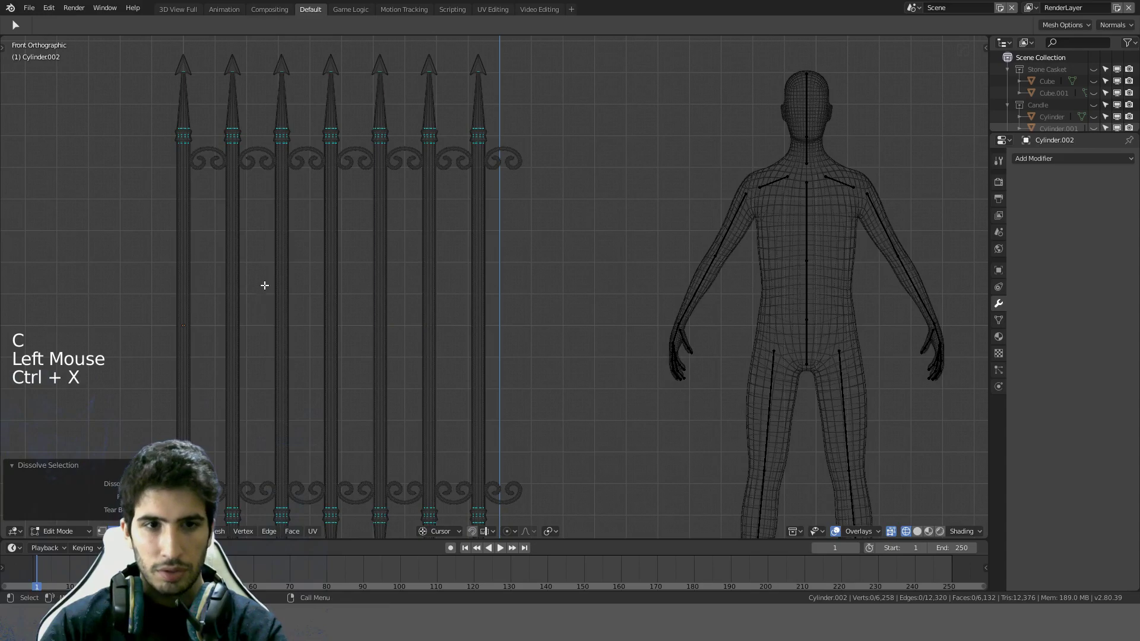
{"action": "middle_click_drag", "start_coordinate": [265, 286], "coordinate": [427, 321], "text": "shift"}
{"action": "scroll", "coordinate": [428, 321], "scroll_direction": "up", "scroll_amount": 3}
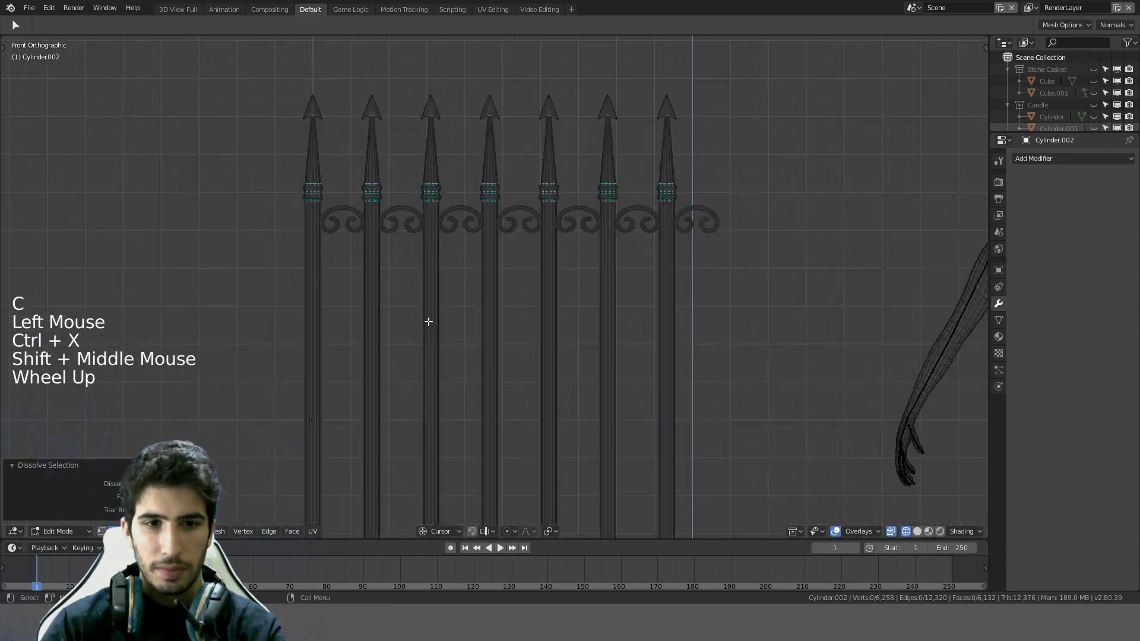
{"action": "scroll", "coordinate": [410, 319], "scroll_direction": "down", "scroll_amount": 1}
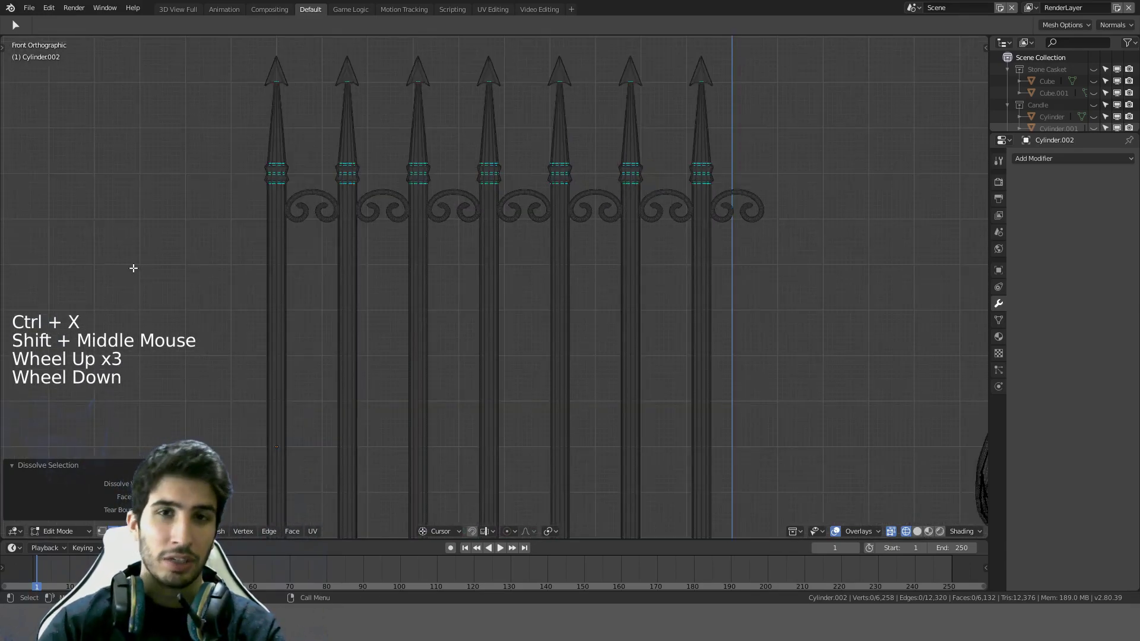
{"action": "key", "text": "n"}
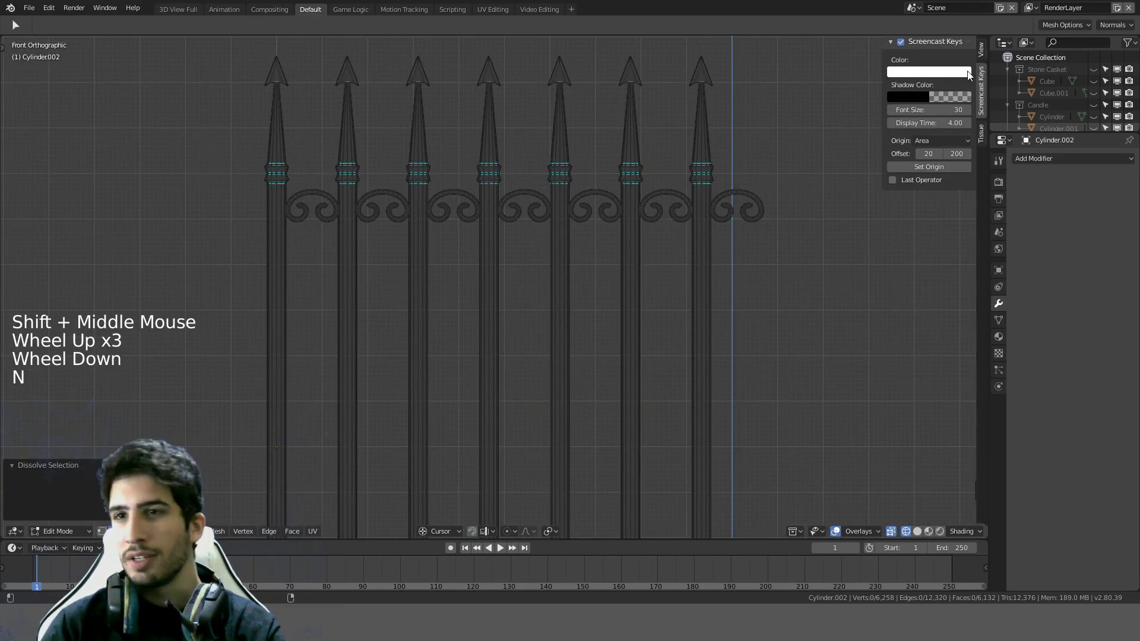
{"action": "left_click", "coordinate": [980, 106]}
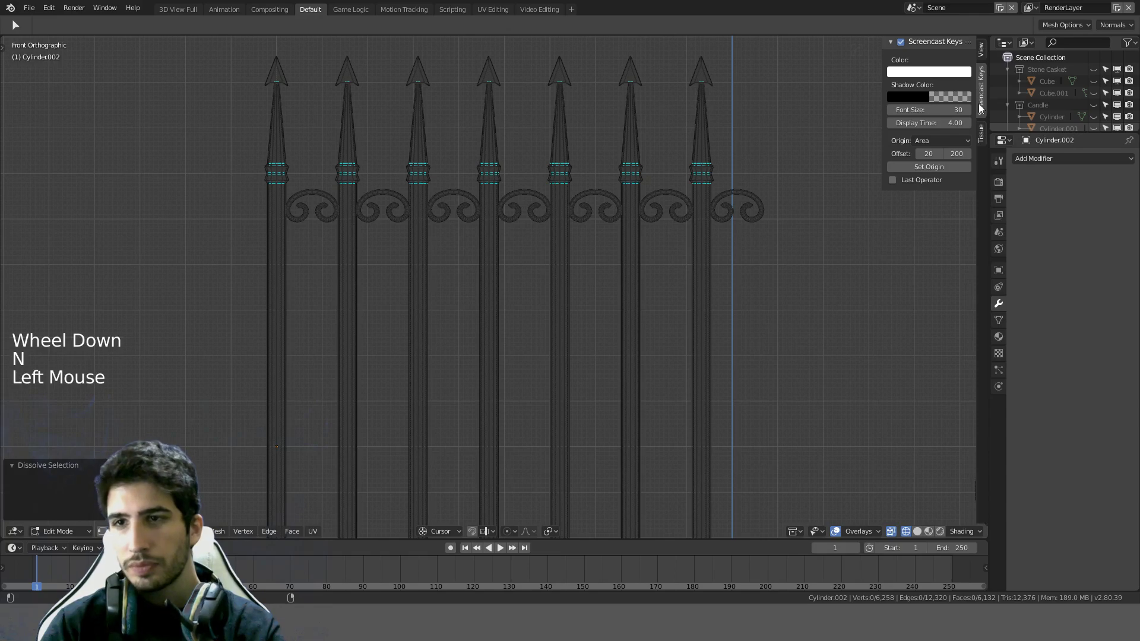
{"action": "left_click", "coordinate": [981, 134]}
{"action": "key", "text": "n"}
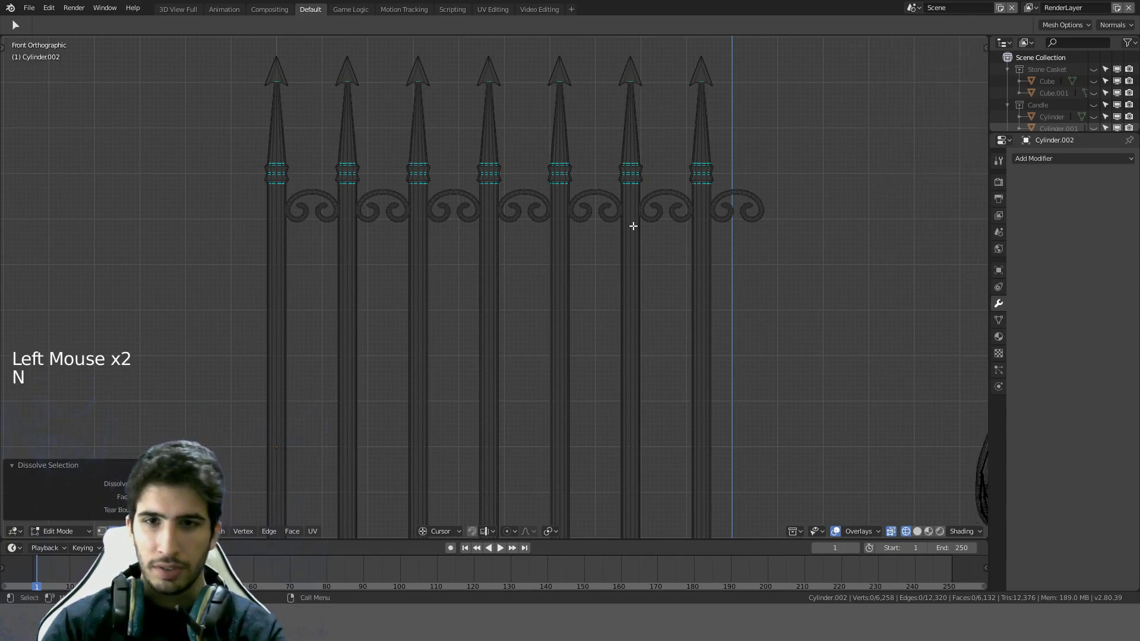
Step: Return to object mode, show the scene in front view with solid shading, and deselect everything
{"action": "scroll", "coordinate": [630, 226], "scroll_direction": "down", "scroll_amount": 4}
{"action": "key", "text": "less"}
{"action": "middle_click_drag", "start_coordinate": [591, 221], "coordinate": [621, 260]}
{"action": "key", "text": "Tab"}
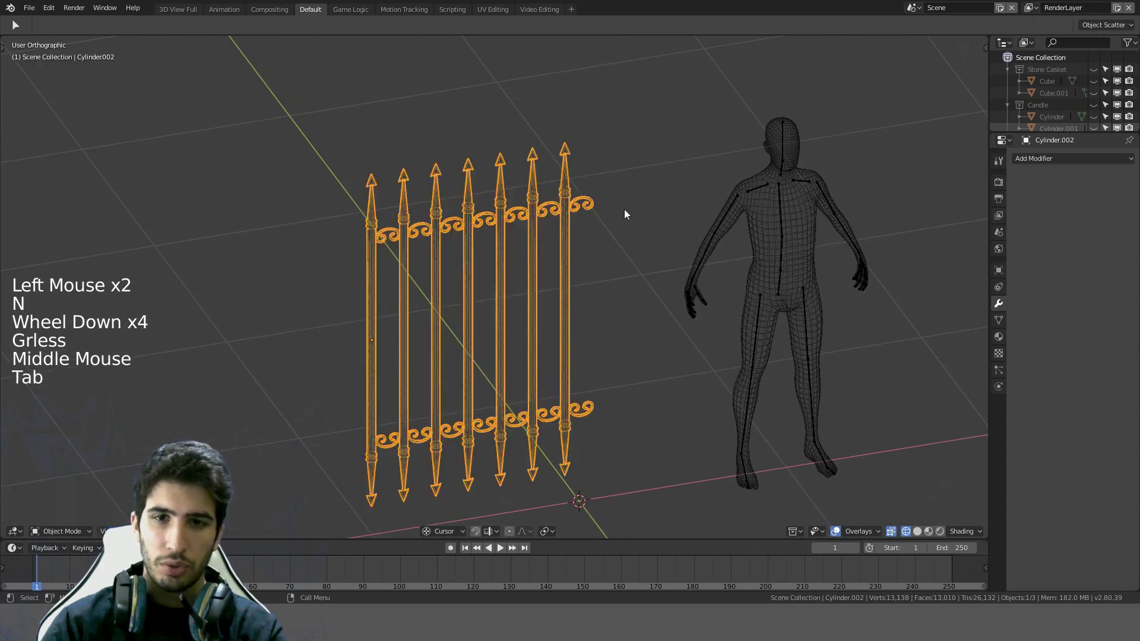
{"action": "scroll", "coordinate": [620, 208], "scroll_direction": "down", "scroll_amount": 4}
{"action": "key", "text": "KP_1"}
{"action": "key", "text": "z"}
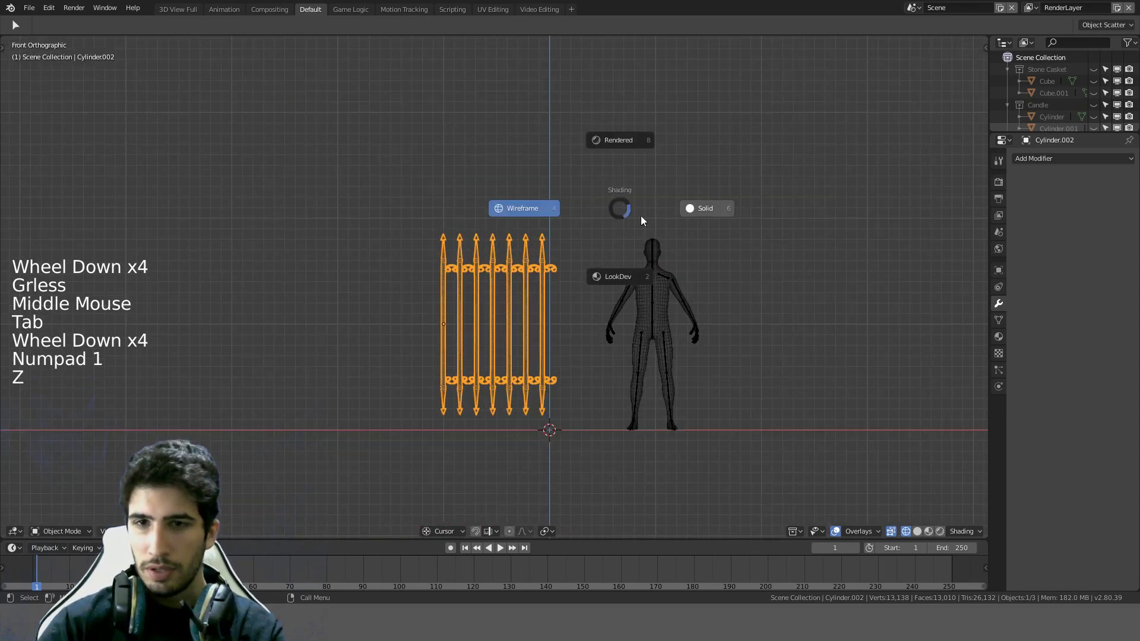
{"action": "middle_click_drag", "start_coordinate": [655, 213], "coordinate": [494, 245], "text": "shift"}
{"action": "key", "text": "a"}
{"action": "scroll", "coordinate": [495, 216], "scroll_direction": "up", "scroll_amount": 3}
{"action": "key", "text": "shift+a"}
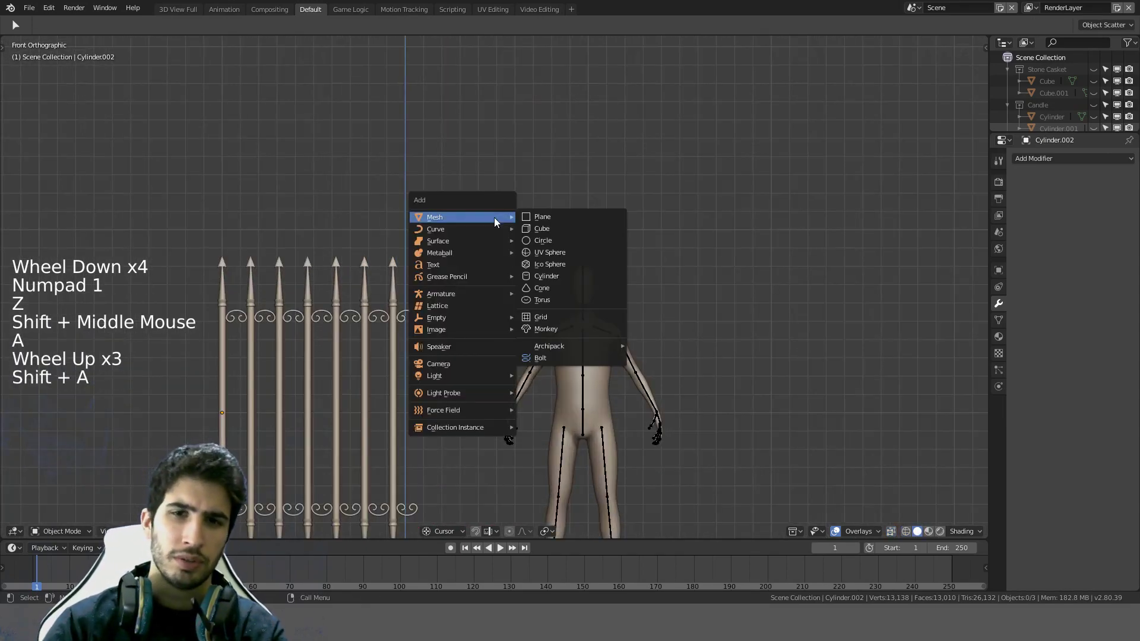
{"action": "mouse_move", "coordinate": [484, 226]}
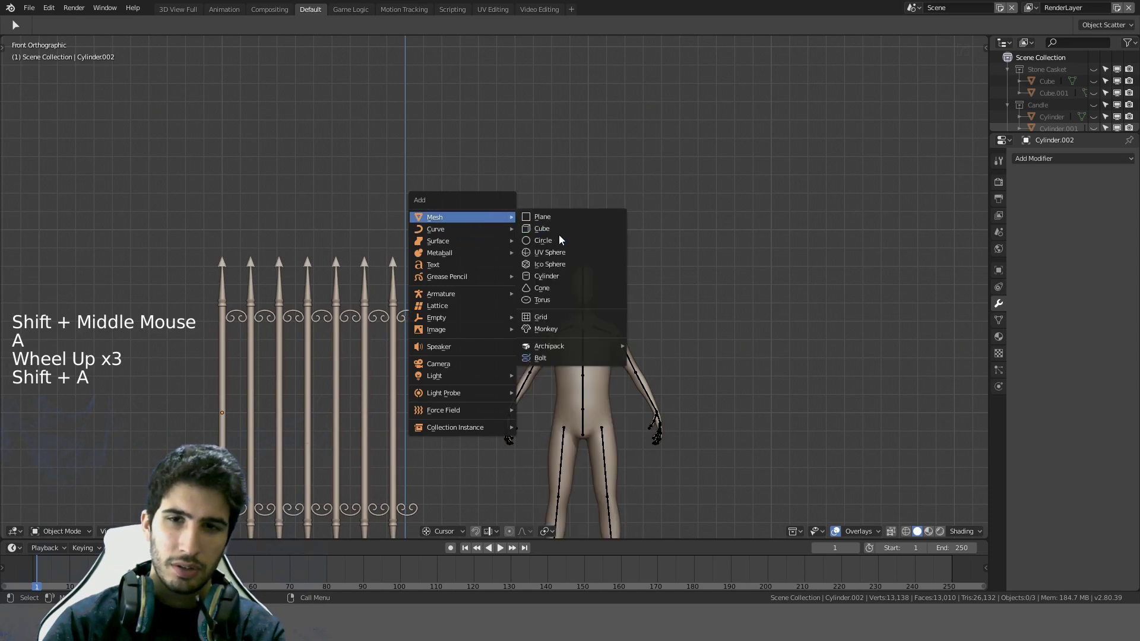
{"action": "left_click", "coordinate": [558, 240]}
{"action": "key", "text": "ctrl+z"}
Step: Add a UV sphere with 32 segments, 16 rings and 1 m radius, and move it 2.4 m up along Z
{"action": "key", "text": "shift+a"}
{"action": "mouse_move", "coordinate": [549, 241]}
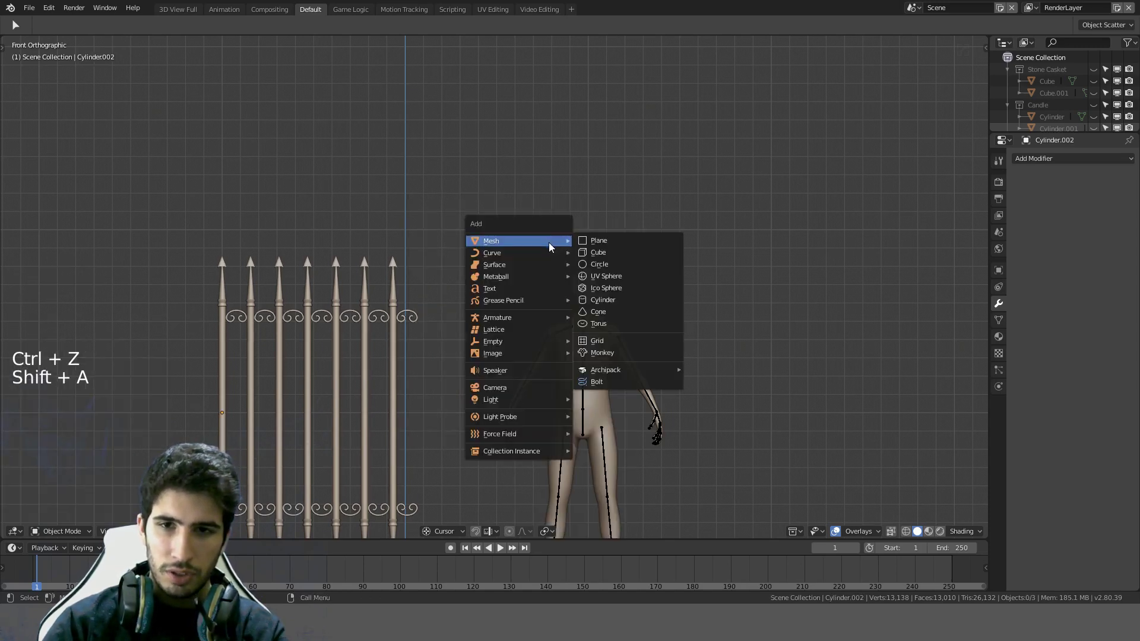
{"action": "left_click", "coordinate": [607, 275]}
{"action": "key", "text": "g"}
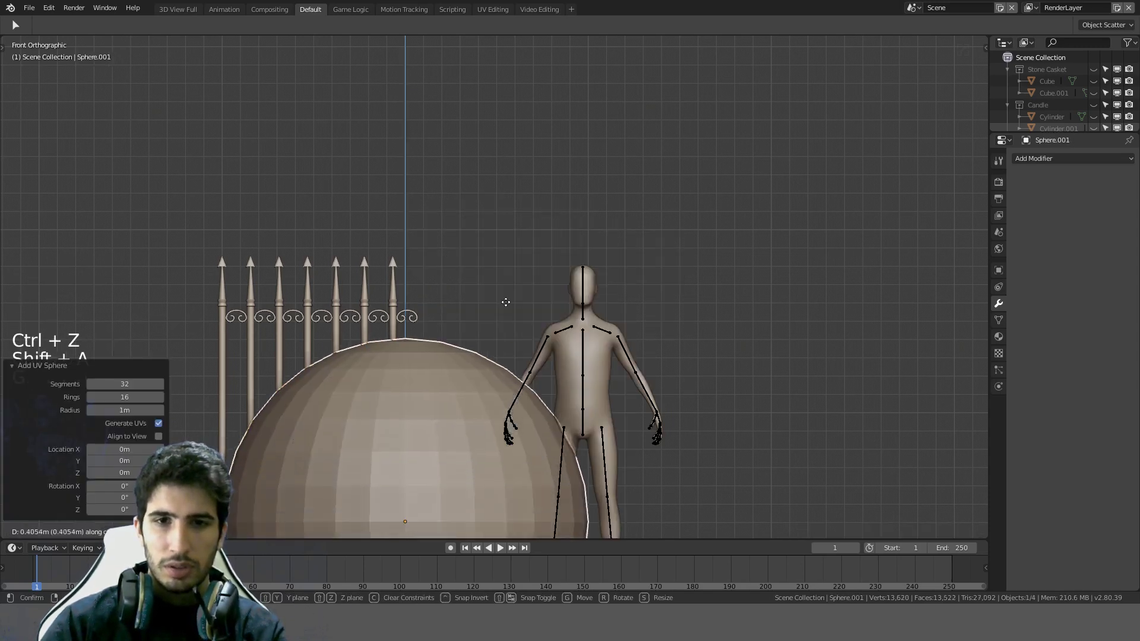
{"action": "left_click", "coordinate": [550, 407]}
Step: Add a cylinder with 3 vertices, 1 m radius and 2 m depth, and place it beside the raised sphere
{"action": "scroll", "coordinate": [551, 406], "scroll_direction": "down", "scroll_amount": 4}
{"action": "middle_click_drag", "start_coordinate": [581, 308], "coordinate": [427, 361], "text": "shift"}
{"action": "key", "text": "shift+a"}
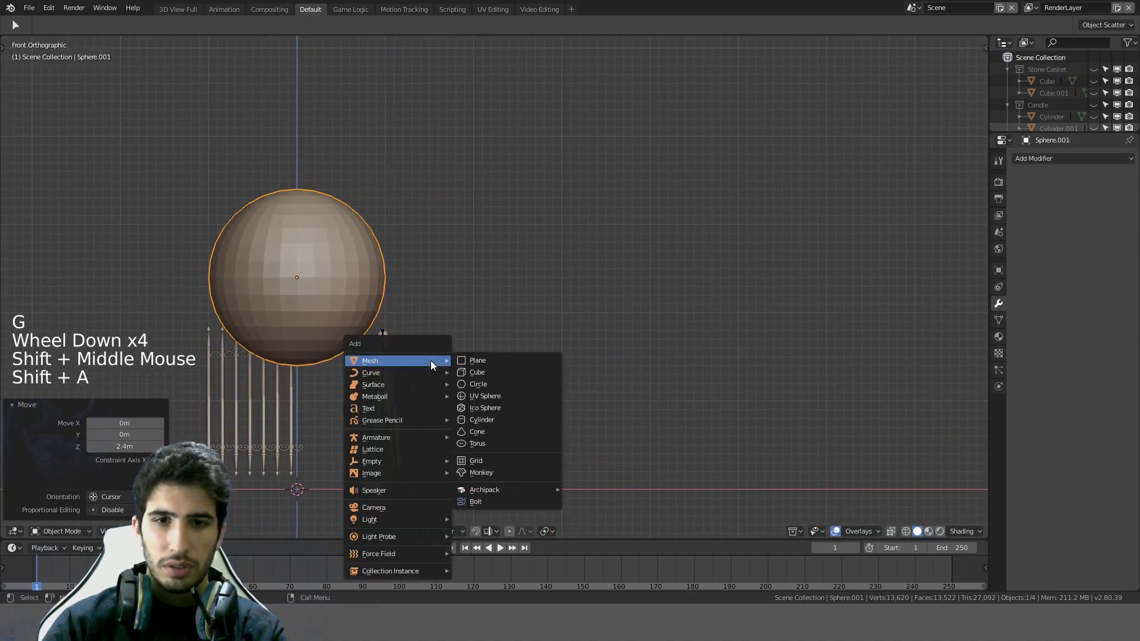
{"action": "mouse_move", "coordinate": [437, 362]}
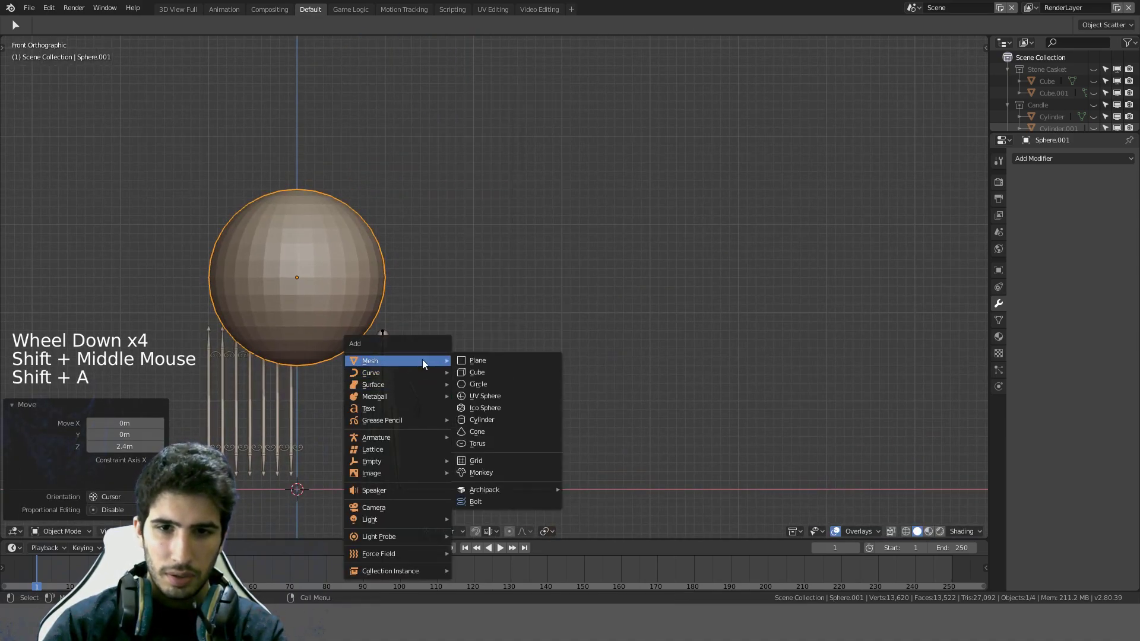
{"action": "left_click", "coordinate": [491, 421]}
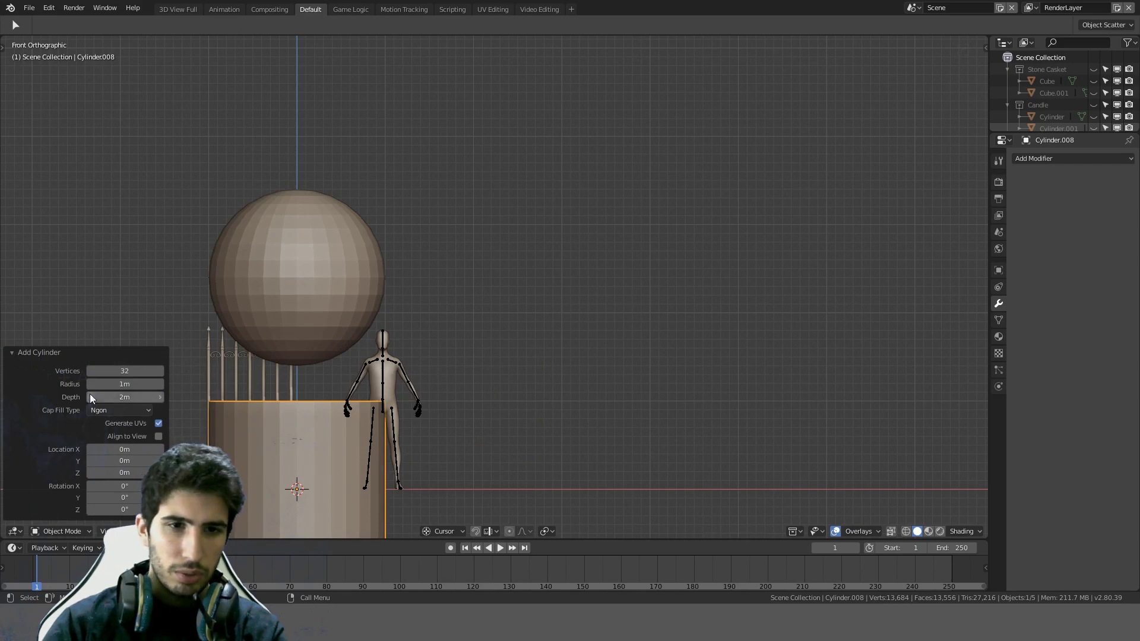
{"action": "left_click", "coordinate": [109, 370]}
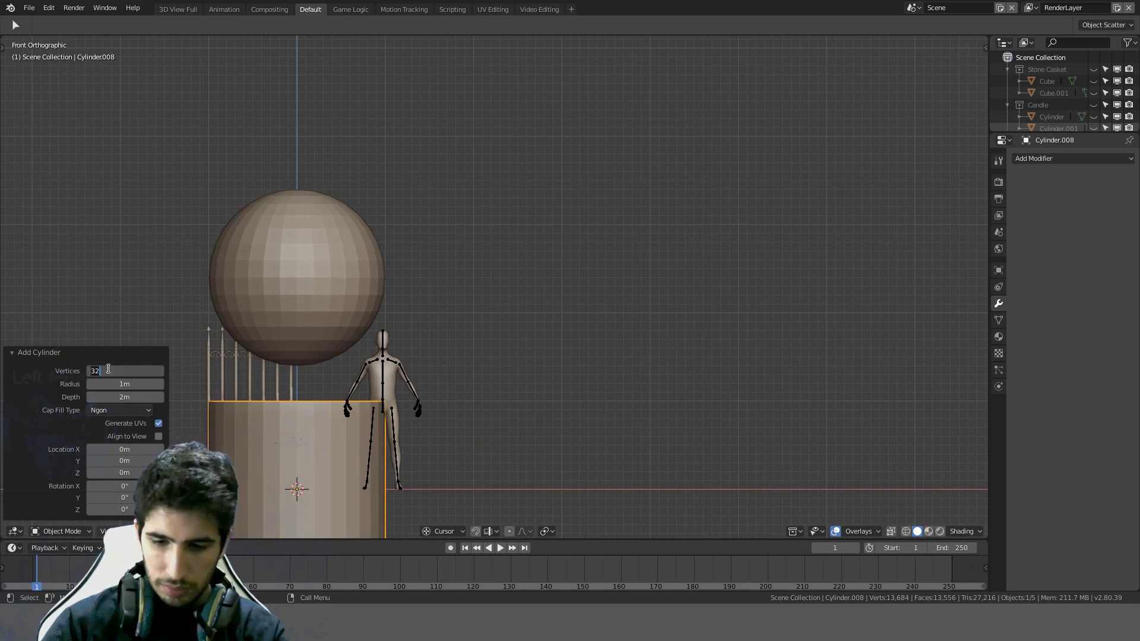
{"action": "key", "text": "Return"}
{"action": "scroll", "coordinate": [358, 393], "scroll_direction": "down", "scroll_amount": 3}
{"action": "key", "text": "g"}
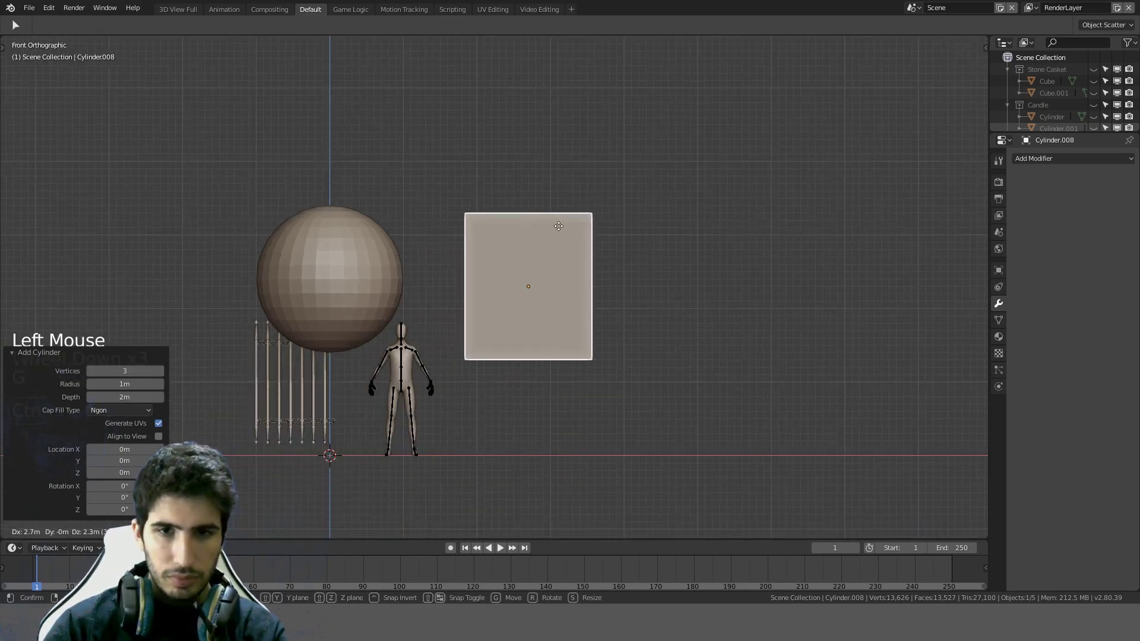
{"action": "left_click", "coordinate": [571, 218]}
Step: Tessellate the sphere with the three-sided prism as component, using Quad fill, Bounds coordinates and Proportional thickness
{"action": "middle_click_drag", "start_coordinate": [571, 218], "coordinate": [582, 286]}
{"action": "scroll", "coordinate": [457, 262], "scroll_direction": "up", "scroll_amount": 3}
{"action": "scroll", "coordinate": [623, 224], "scroll_direction": "down", "scroll_amount": 1, "text": "shift"}
{"action": "scroll", "coordinate": [623, 224], "scroll_direction": "up", "scroll_amount": 1}
{"action": "middle_click_drag", "start_coordinate": [458, 262], "coordinate": [502, 222], "text": "shift"}
{"action": "left_click", "coordinate": [798, 183]}
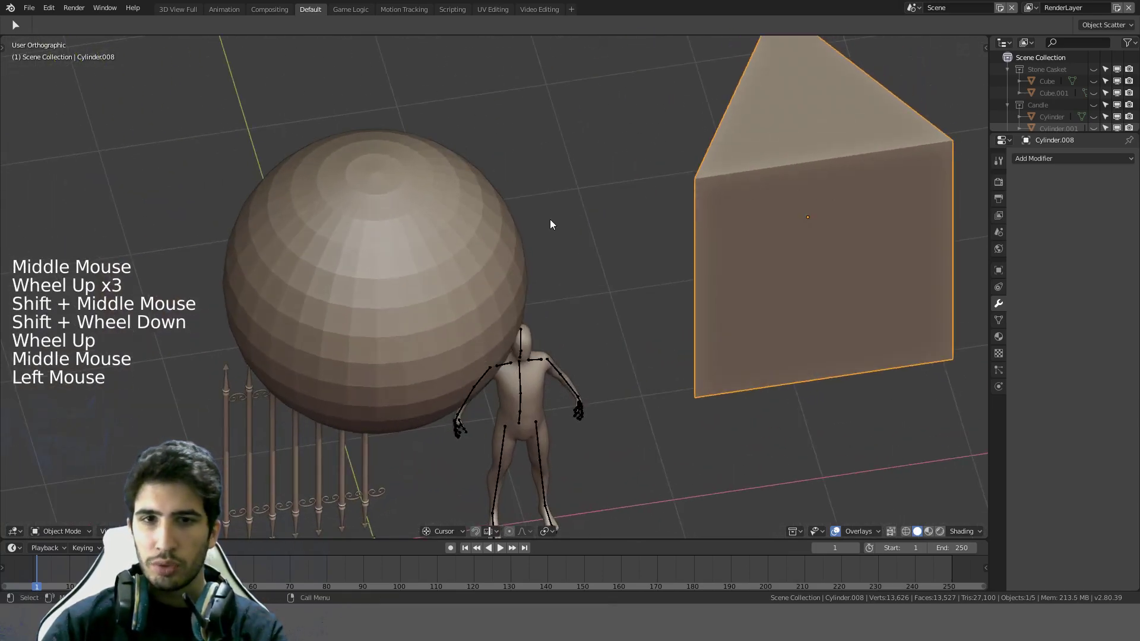
{"action": "left_click", "coordinate": [476, 240], "text": "shift"}
{"action": "key", "text": "n"}
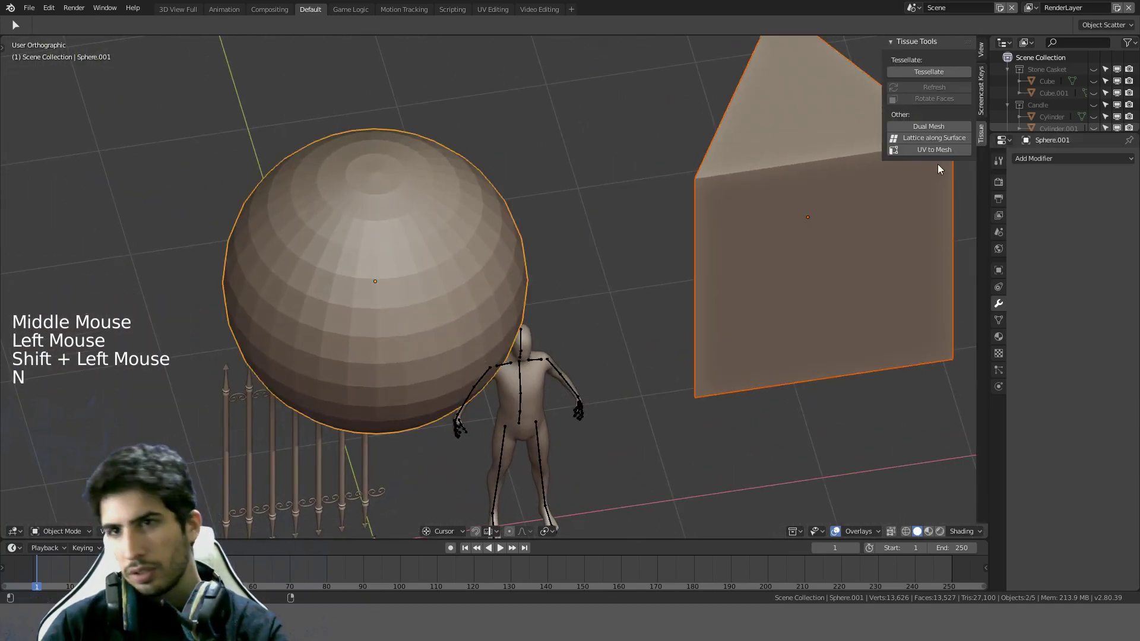
{"action": "left_click", "coordinate": [945, 68]}
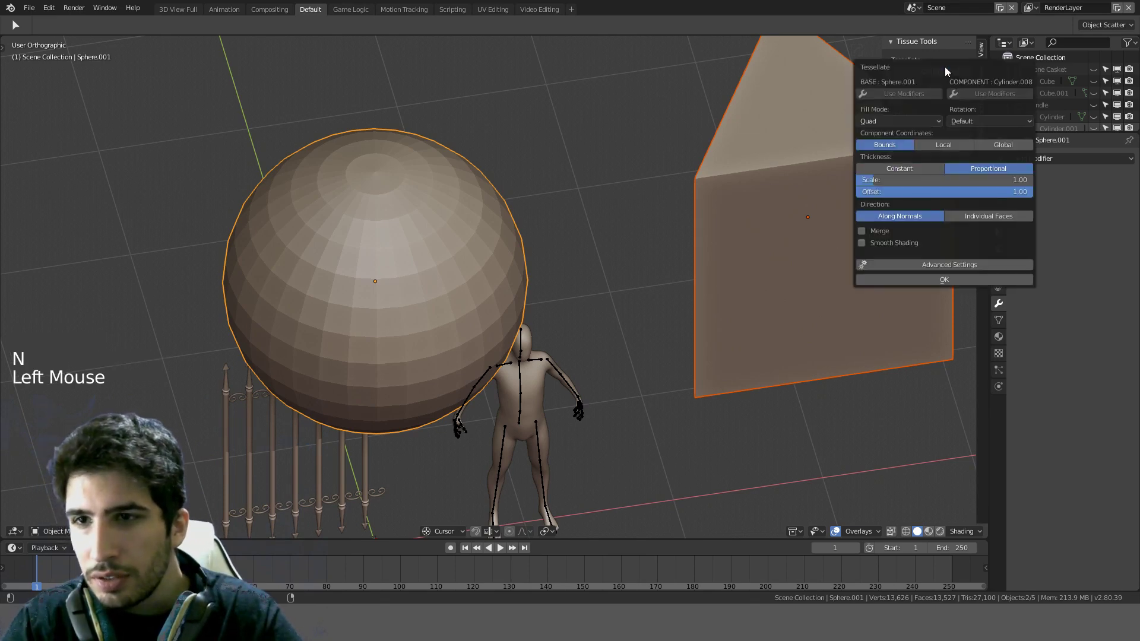
{"action": "left_click", "coordinate": [946, 276]}
Step: Inspect the tessellated sphere from several angles and distances
{"action": "middle_click_drag", "start_coordinate": [554, 245], "coordinate": [671, 212]}
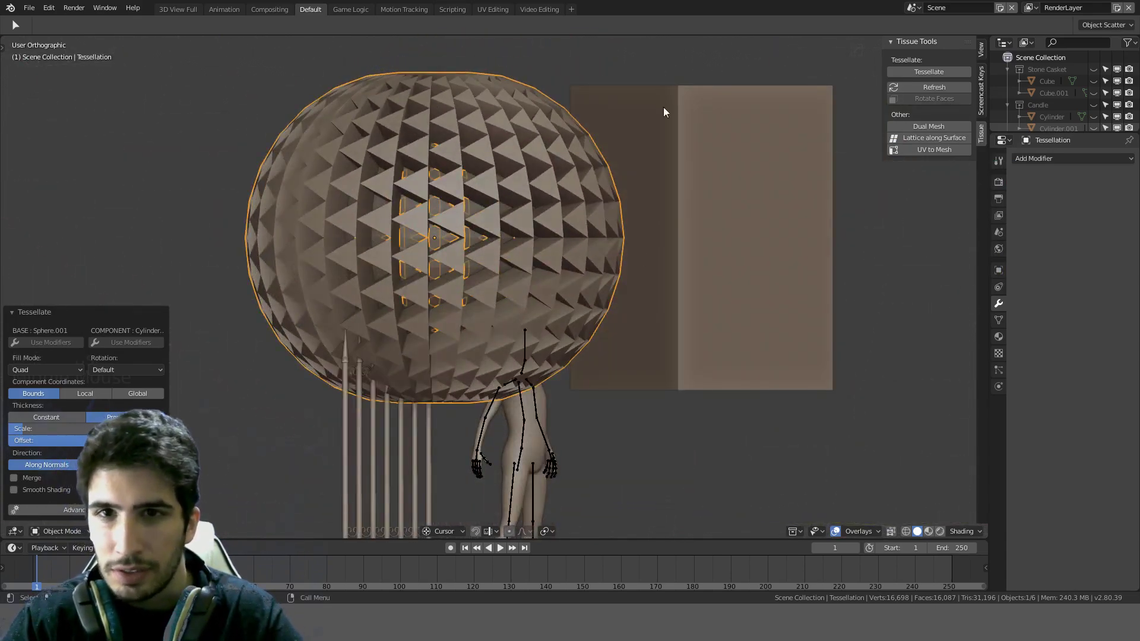
{"action": "middle_click_drag", "start_coordinate": [755, 104], "coordinate": [682, 166]}
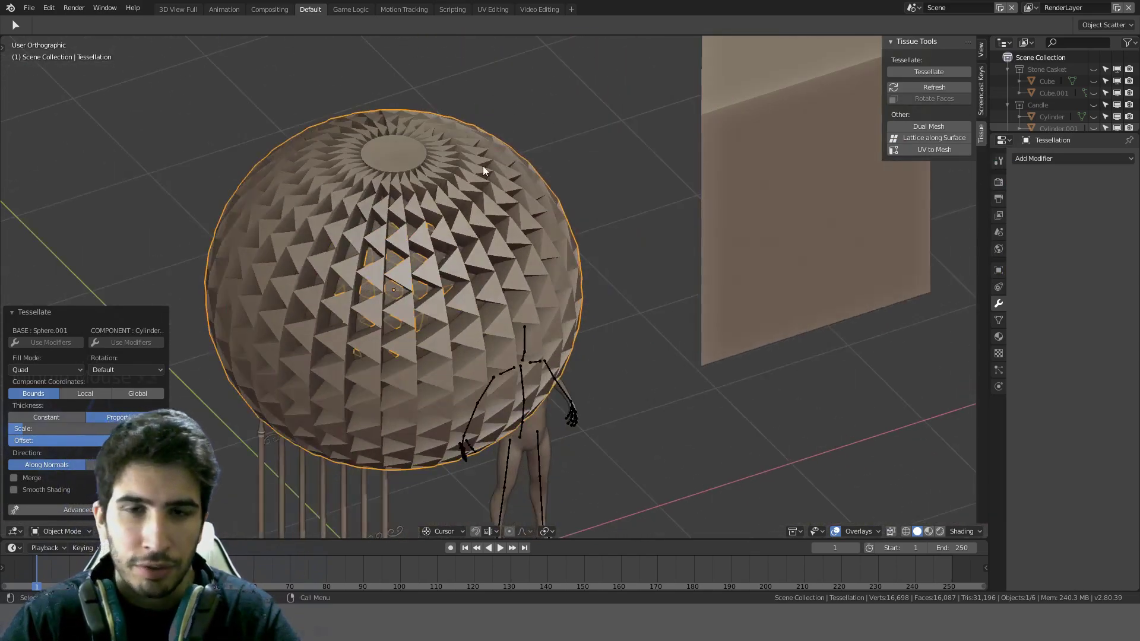
{"action": "middle_click_drag", "start_coordinate": [477, 207], "coordinate": [549, 209]}
{"action": "scroll", "coordinate": [439, 308], "scroll_direction": "up", "scroll_amount": 4}
{"action": "scroll", "coordinate": [438, 308], "scroll_direction": "down", "scroll_amount": 1}
{"action": "scroll", "coordinate": [591, 179], "scroll_direction": "down", "scroll_amount": 6}
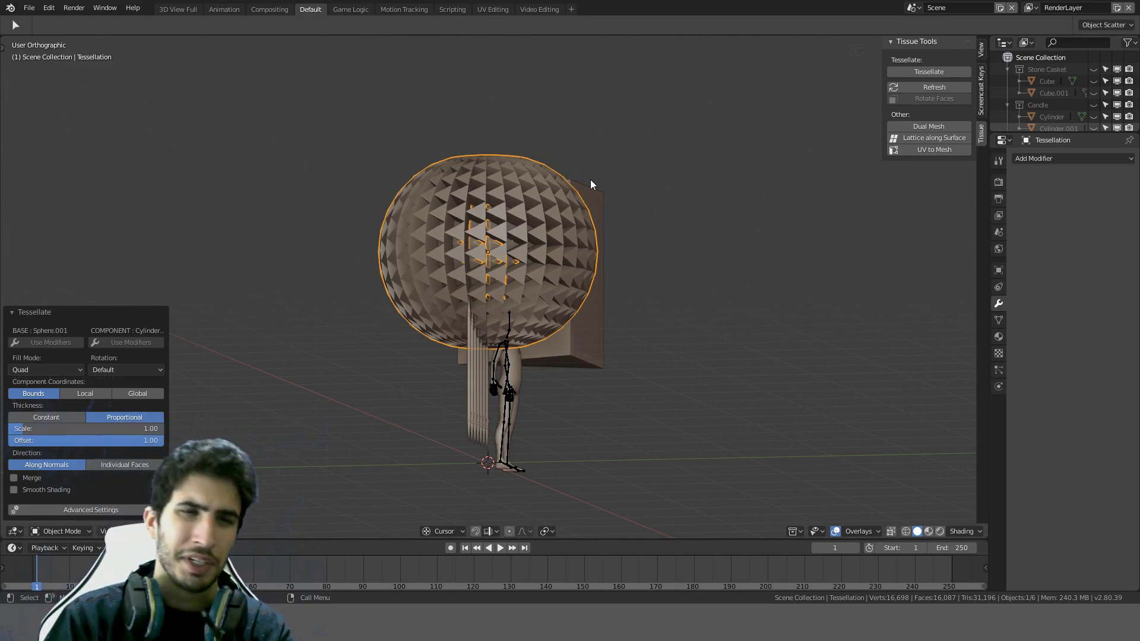
{"action": "scroll", "coordinate": [590, 179], "scroll_direction": "up", "scroll_amount": 4}
{"action": "middle_click_drag", "start_coordinate": [590, 179], "coordinate": [558, 251]}
Step: Undo the tessellation and delete both the sphere and the three-sided prism
{"action": "key", "text": "ctrl+z"}
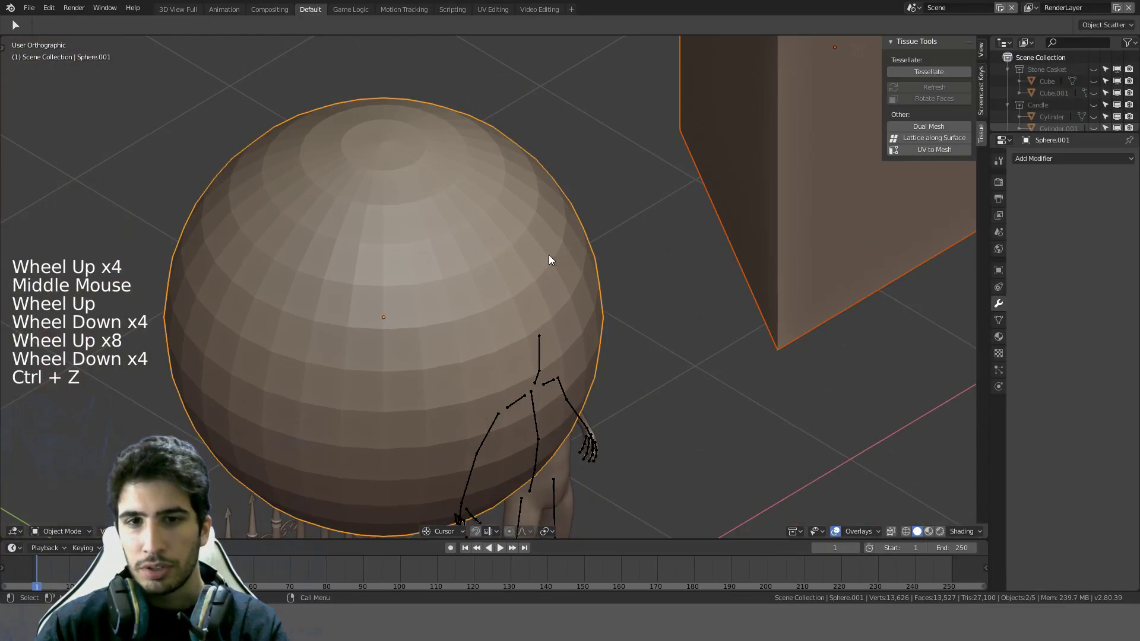
{"action": "middle_click_drag", "start_coordinate": [549, 255], "coordinate": [493, 225]}
{"action": "scroll", "coordinate": [490, 223], "scroll_direction": "down", "scroll_amount": 7}
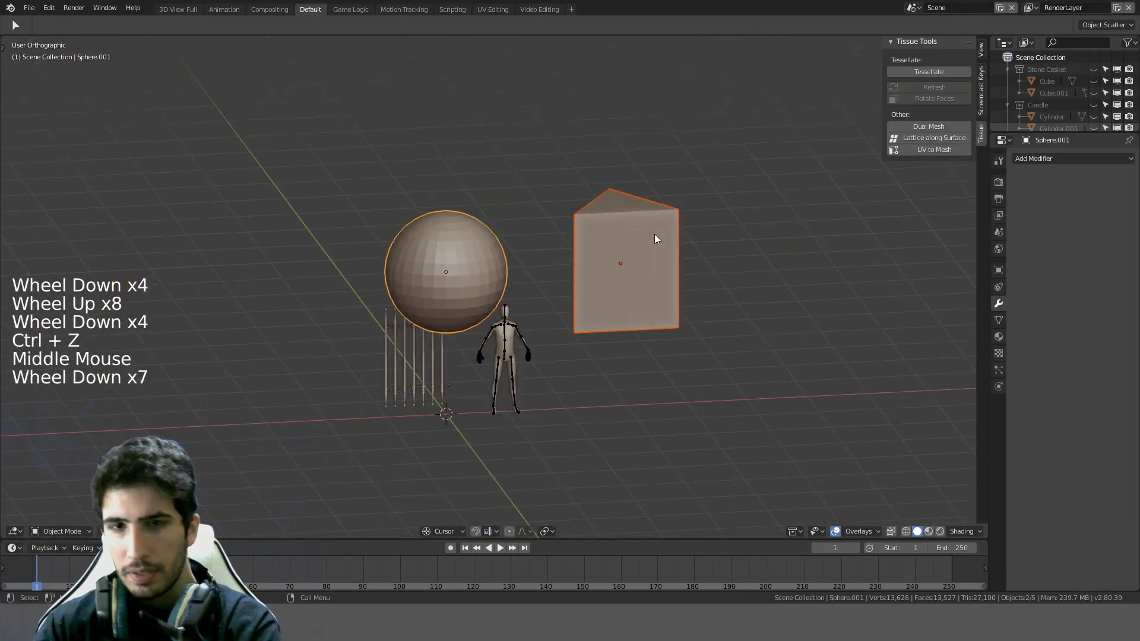
{"action": "key", "text": "Delete"}
{"action": "key", "text": "n"}
{"action": "key", "text": "n"}
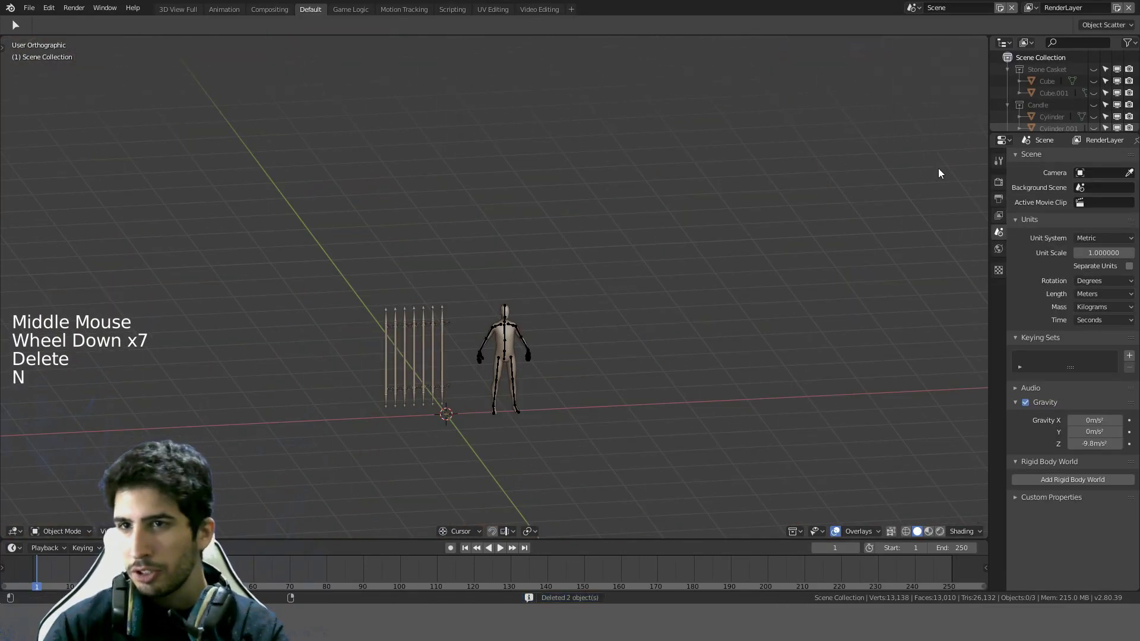
{"action": "left_click", "coordinate": [982, 84]}
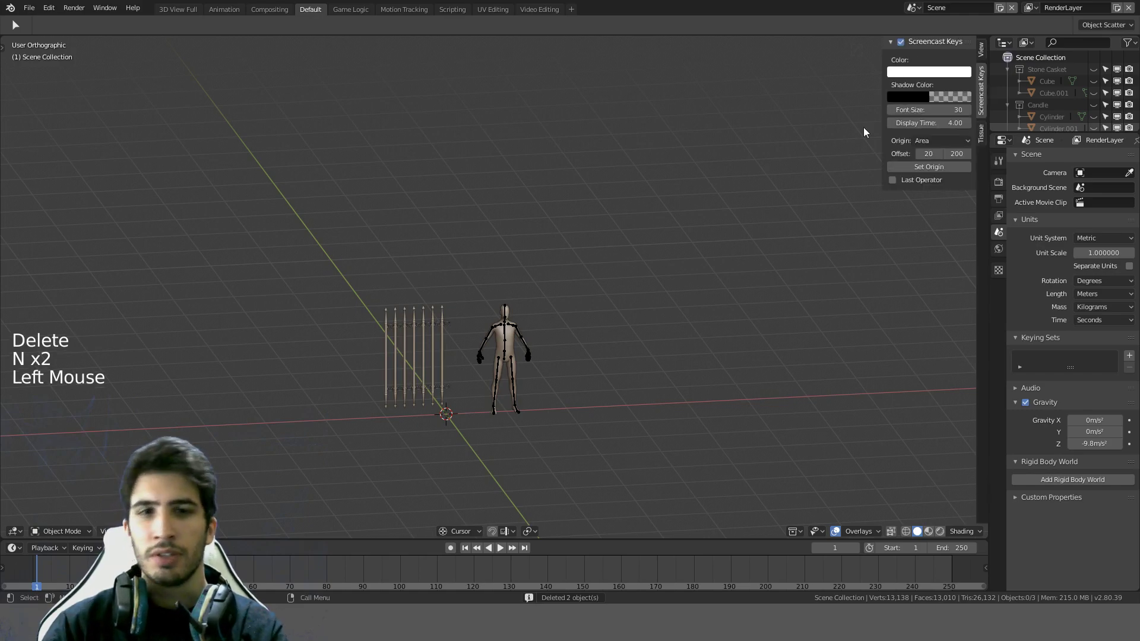
{"action": "key", "text": "n"}
Step: In the gate mesh, delete the surplus upper and lower scrolls that extend beyond the last bar, and return to object mode
{"action": "scroll", "coordinate": [673, 250], "scroll_direction": "up", "scroll_amount": 4}
{"action": "key", "text": "KP_1"}
{"action": "scroll", "coordinate": [597, 288], "scroll_direction": "up", "scroll_amount": 3}
{"action": "middle_click_drag", "start_coordinate": [346, 410], "coordinate": [504, 253], "text": "shift"}
{"action": "left_click", "coordinate": [482, 261]}
{"action": "key", "text": "Tab"}
{"action": "scroll", "coordinate": [567, 260], "scroll_direction": "up", "scroll_amount": 4}
{"action": "scroll", "coordinate": [534, 237], "scroll_direction": "up", "scroll_amount": 3}
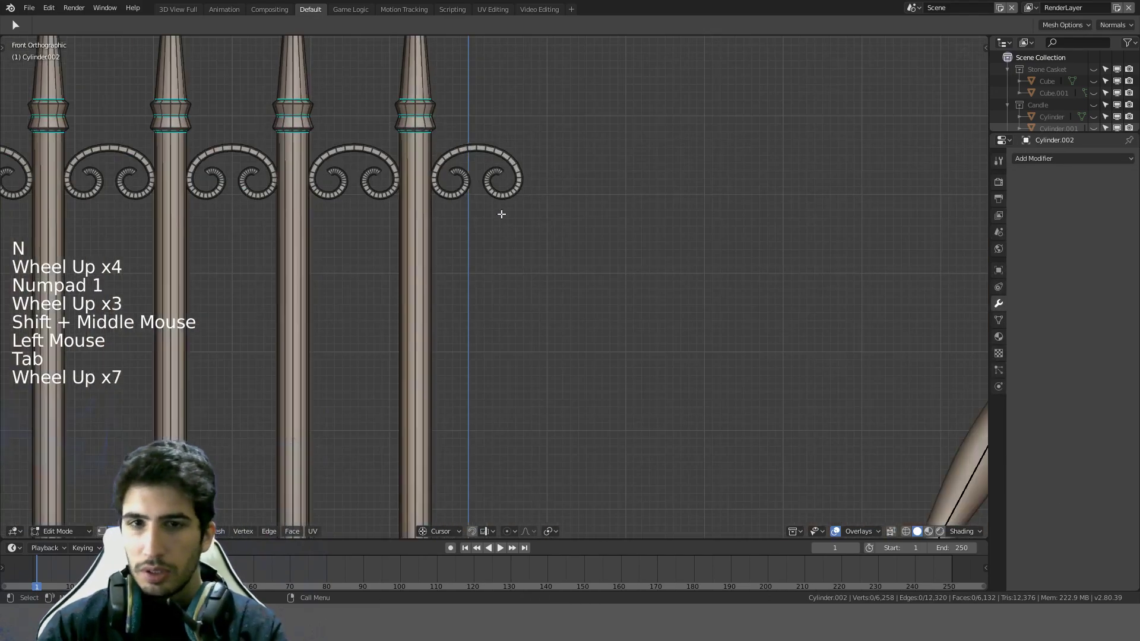
{"action": "key", "text": "l"}
{"action": "scroll", "coordinate": [509, 399], "scroll_direction": "down", "scroll_amount": 8}
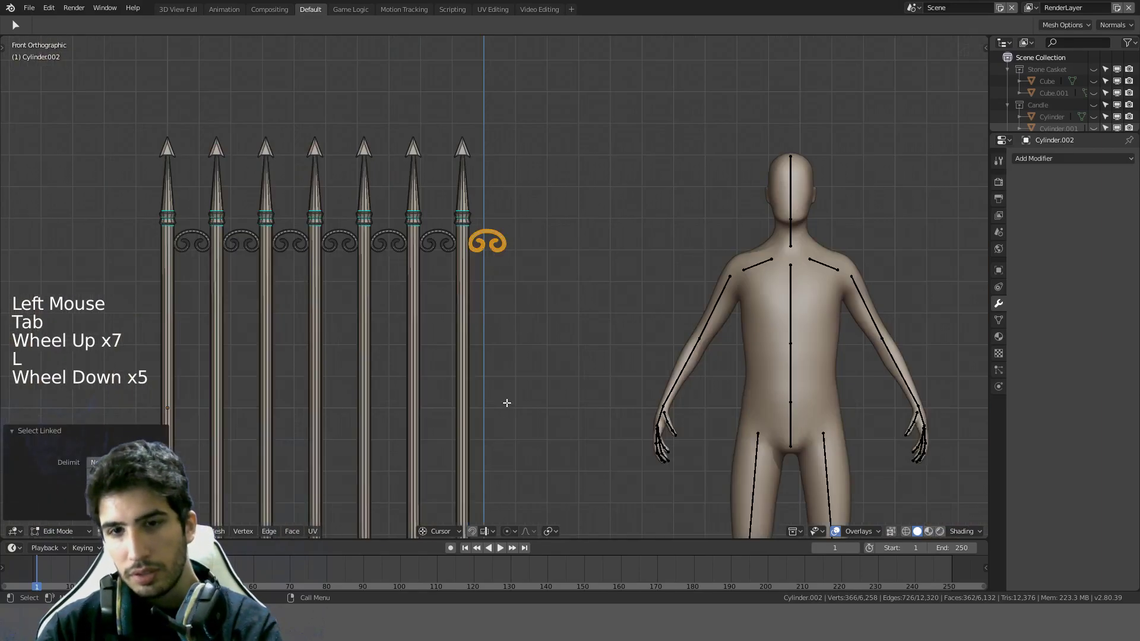
{"action": "key", "text": "l"}
{"action": "key", "text": "Delete"}
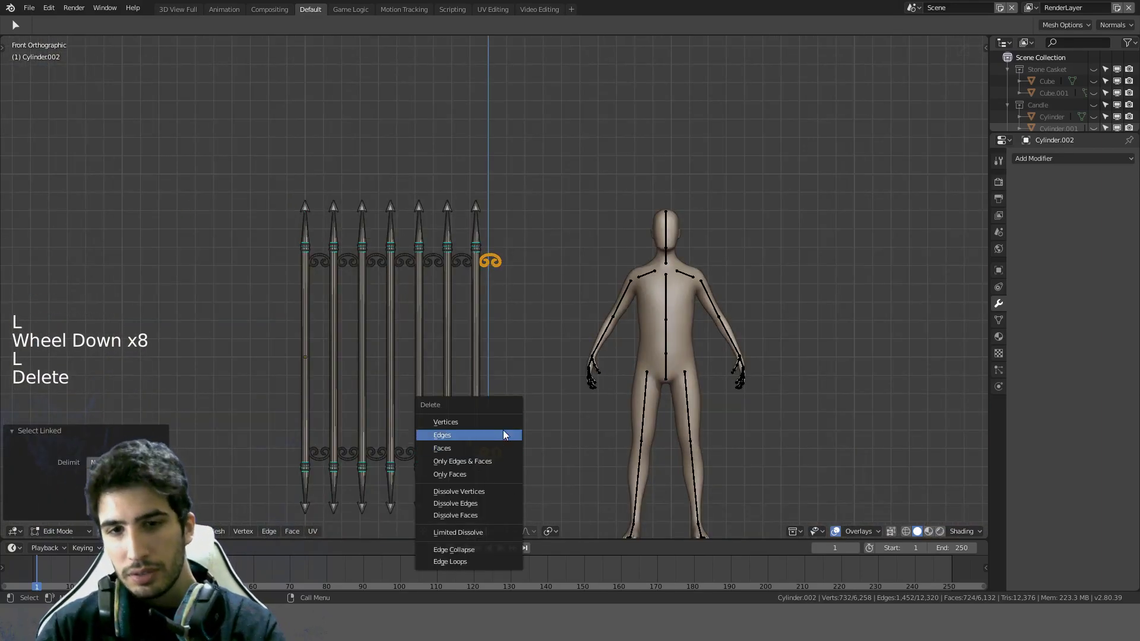
{"action": "left_click", "coordinate": [503, 429]}
{"action": "middle_click_drag", "start_coordinate": [500, 314], "coordinate": [517, 308], "text": "shift"}
{"action": "scroll", "coordinate": [628, 273], "scroll_direction": "up", "scroll_amount": 3}
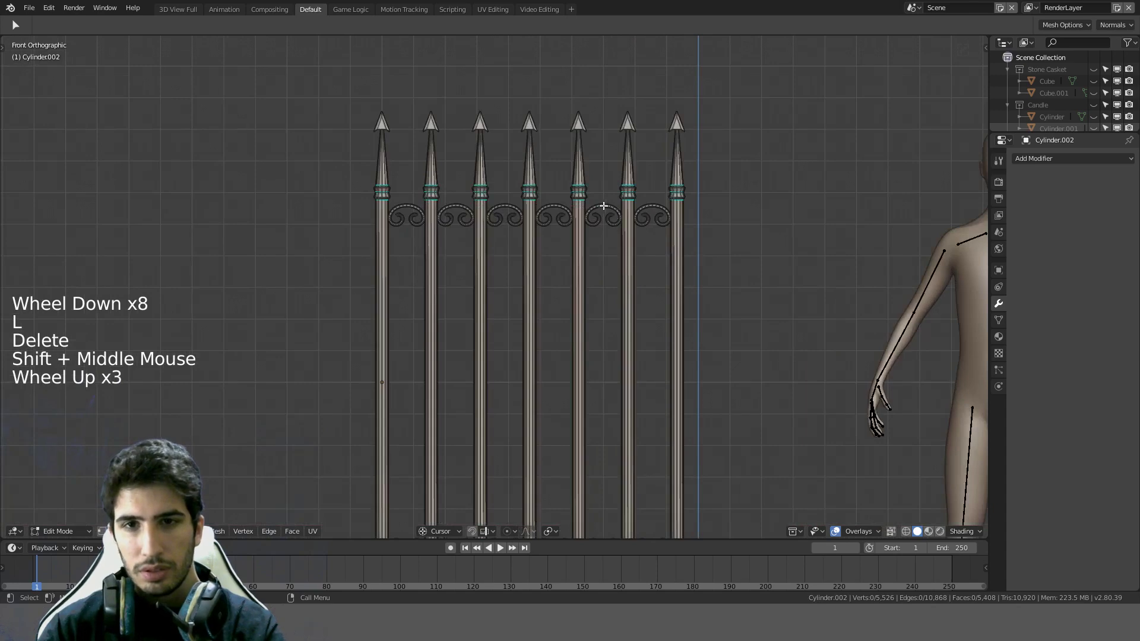
{"action": "key", "text": "Tab"}
Step: Try rotating the gate about the vertical Z axis
{"action": "scroll", "coordinate": [555, 257], "scroll_direction": "down", "scroll_amount": 3}
{"action": "middle_click_drag", "start_coordinate": [555, 258], "coordinate": [642, 306], "text": "shift"}
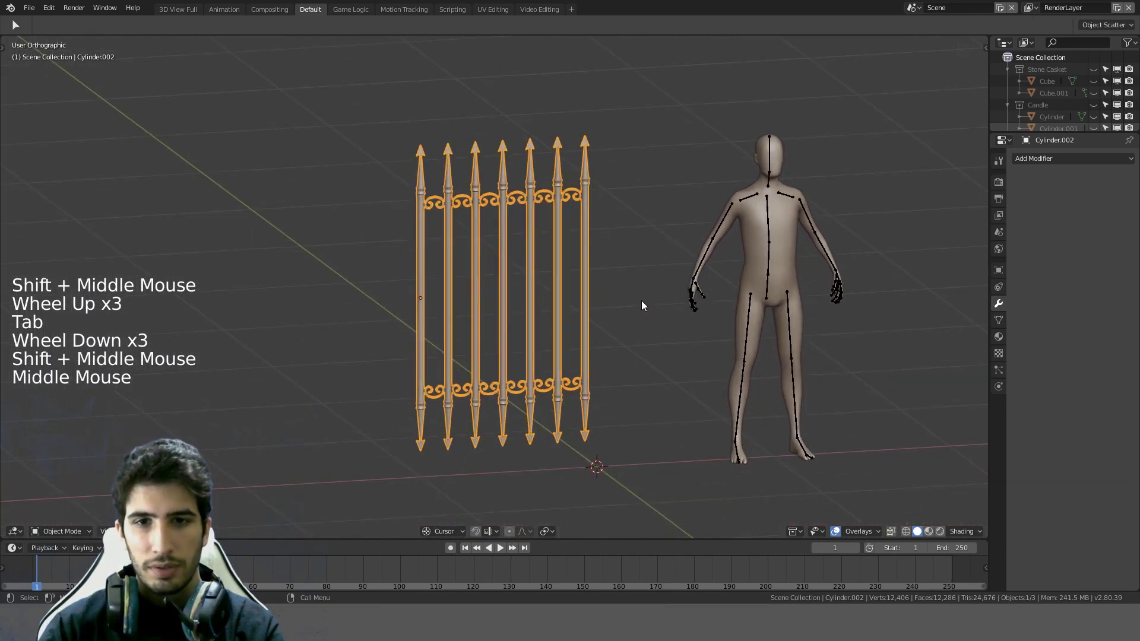
{"action": "key", "text": "r"}
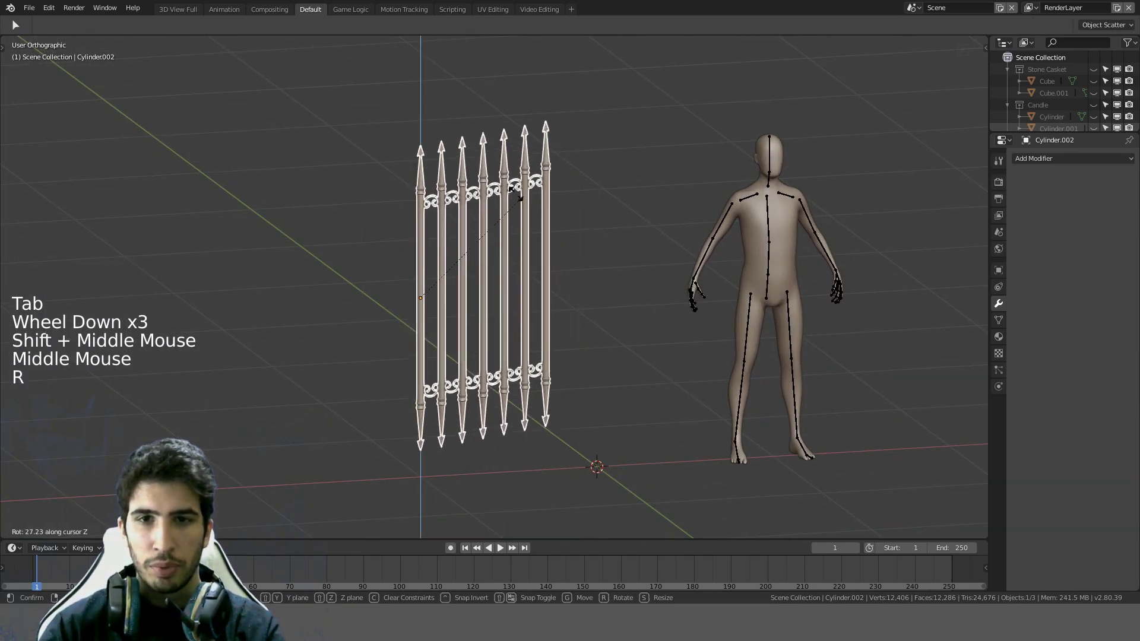
{"action": "left_click", "coordinate": [546, 342]}
Step: Show the gate in front view and deselect everything
{"action": "scroll", "coordinate": [543, 361], "scroll_direction": "up", "scroll_amount": 4}
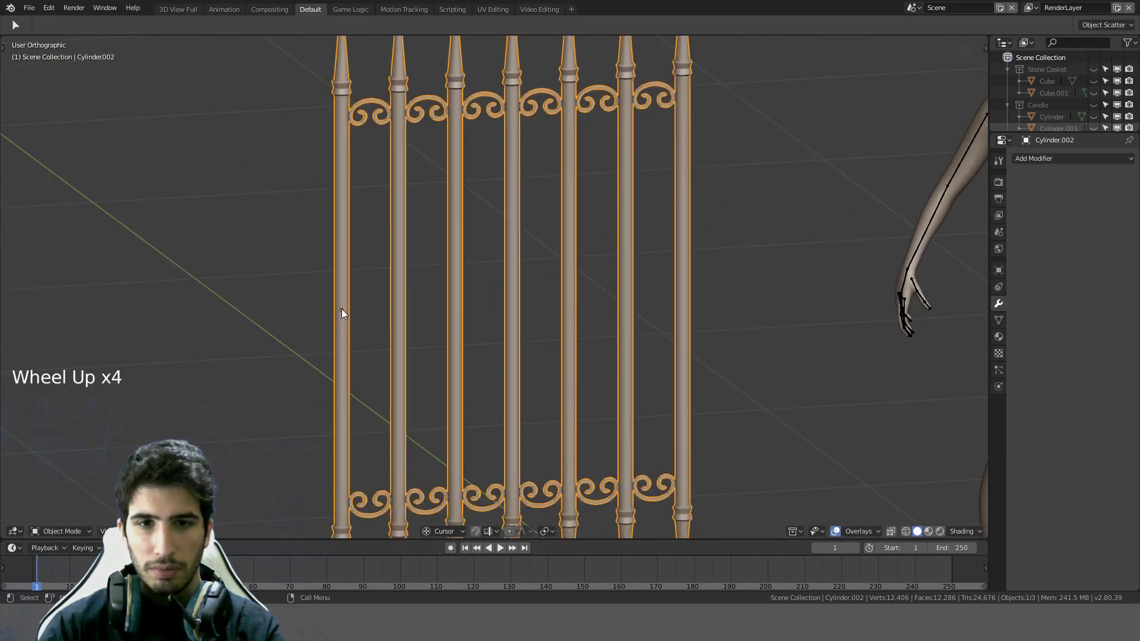
{"action": "key", "text": "KP_1"}
{"action": "scroll", "coordinate": [306, 310], "scroll_direction": "down", "scroll_amount": 4}
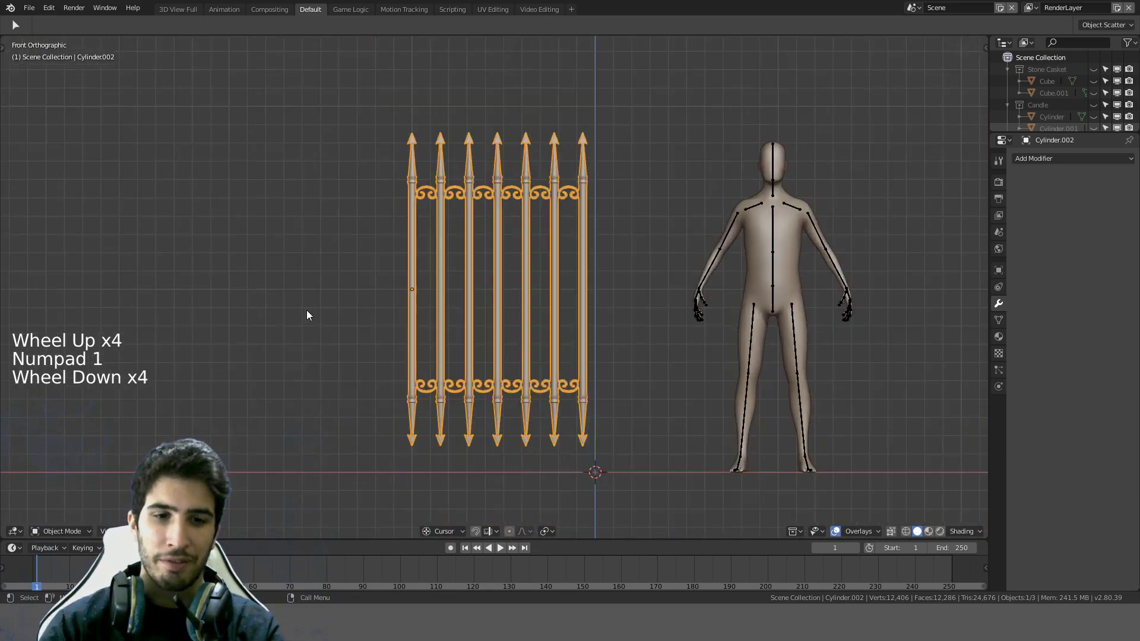
{"action": "scroll", "coordinate": [314, 314], "scroll_direction": "down", "scroll_amount": 3}
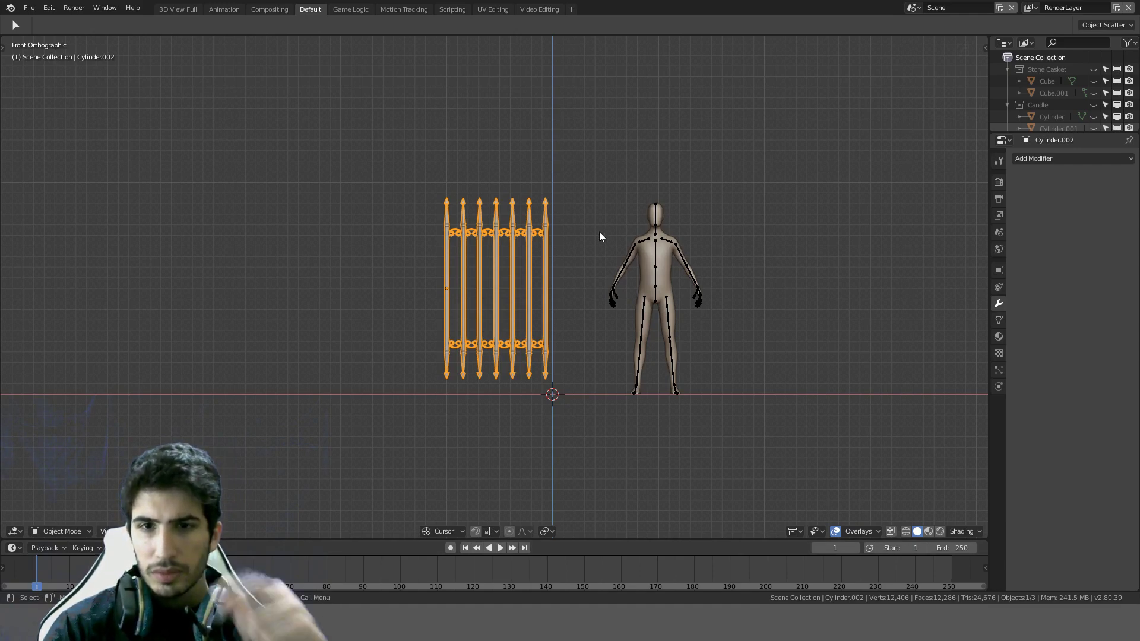
{"action": "scroll", "coordinate": [597, 237], "scroll_direction": "up", "scroll_amount": 2}
{"action": "key", "text": "KP_1"}
{"action": "scroll", "coordinate": [595, 235], "scroll_direction": "up", "scroll_amount": 3}
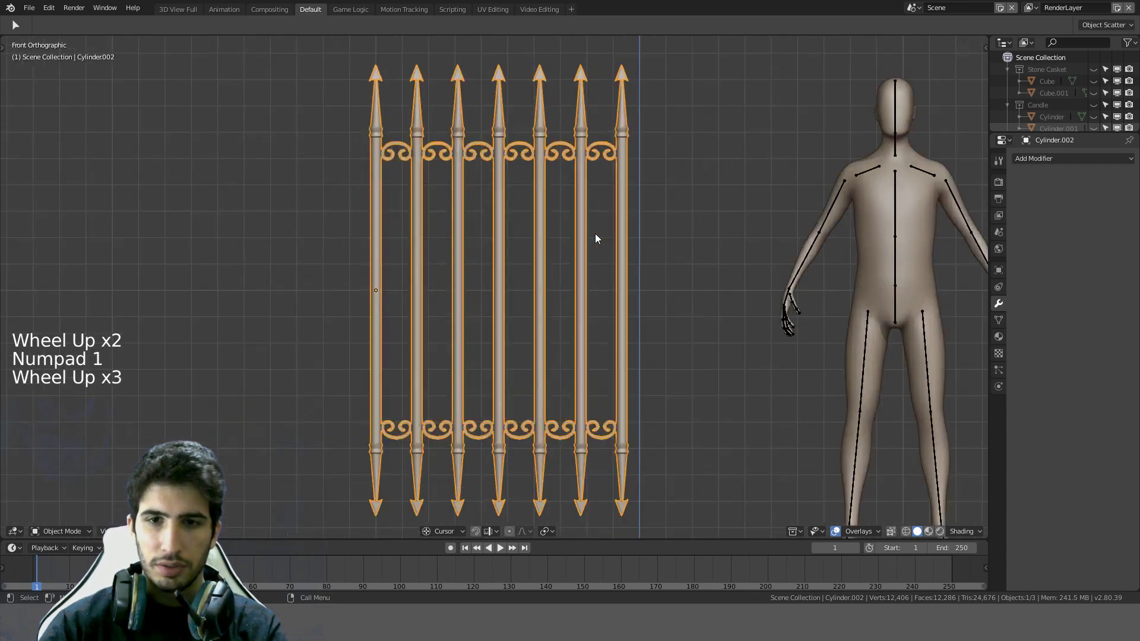
{"action": "key", "text": "a"}
Step: Add a 2 m cube at the world origin
{"action": "scroll", "coordinate": [595, 235], "scroll_direction": "down", "scroll_amount": 4}
{"action": "scroll", "coordinate": [595, 234], "scroll_direction": "up", "scroll_amount": 3}
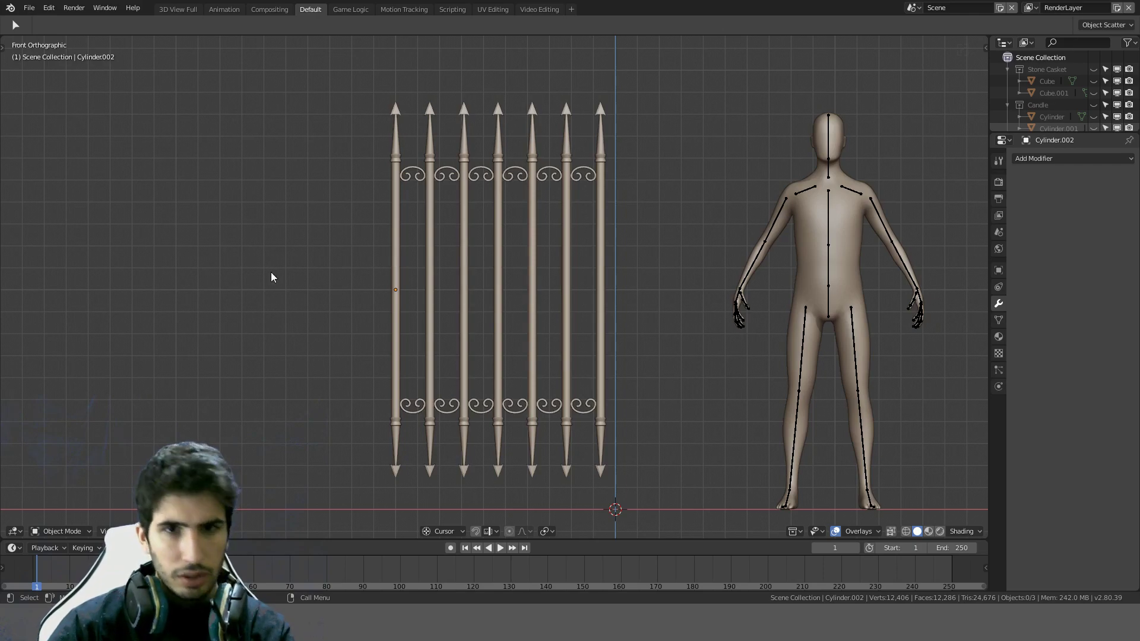
{"action": "scroll", "coordinate": [397, 262], "scroll_direction": "up", "scroll_amount": 2}
{"action": "scroll", "coordinate": [397, 263], "scroll_direction": "down", "scroll_amount": 3}
{"action": "key", "text": "shift+a"}
{"action": "mouse_move", "coordinate": [398, 263]}
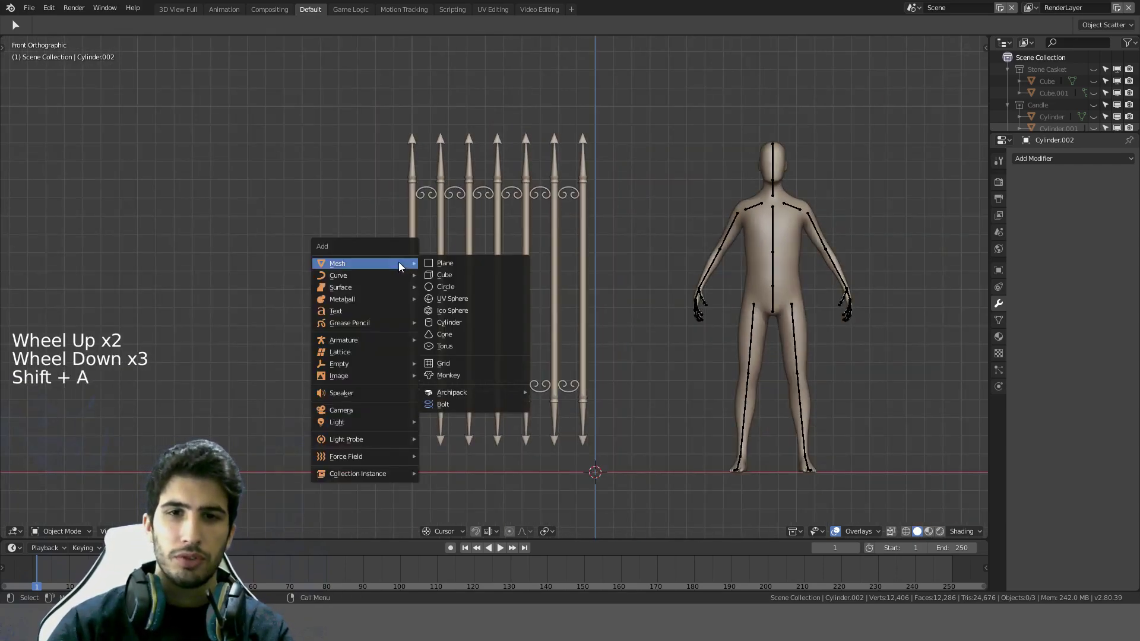
{"action": "key", "text": "shift+a"}
{"action": "mouse_move", "coordinate": [408, 241]}
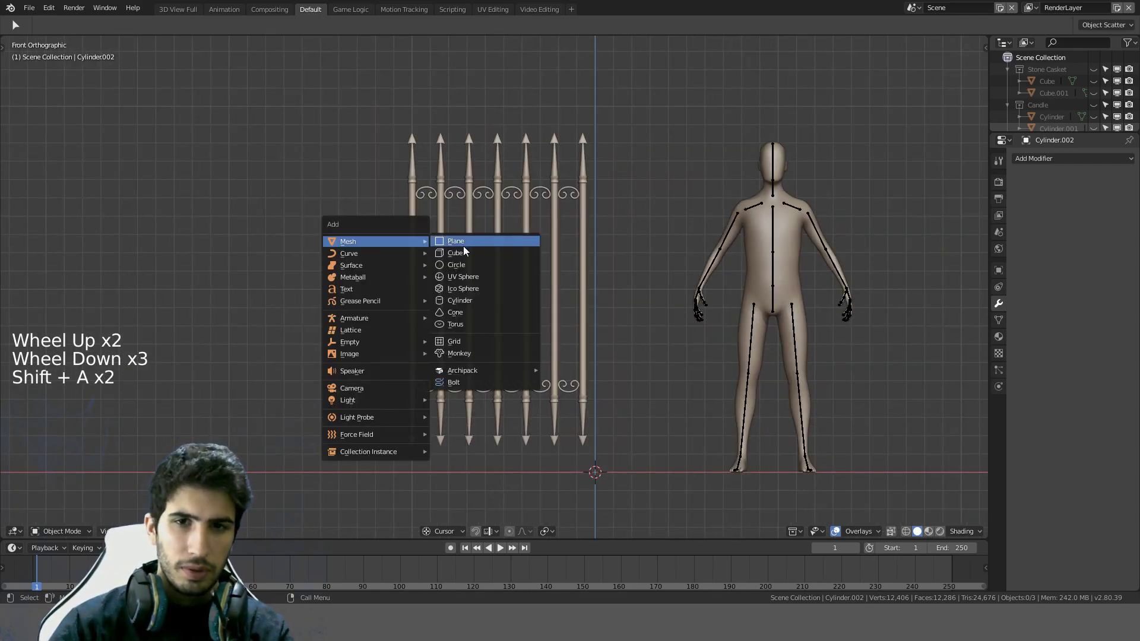
{"action": "left_click", "coordinate": [466, 253]}
{"action": "scroll", "coordinate": [601, 283], "scroll_direction": "down", "scroll_amount": 4}
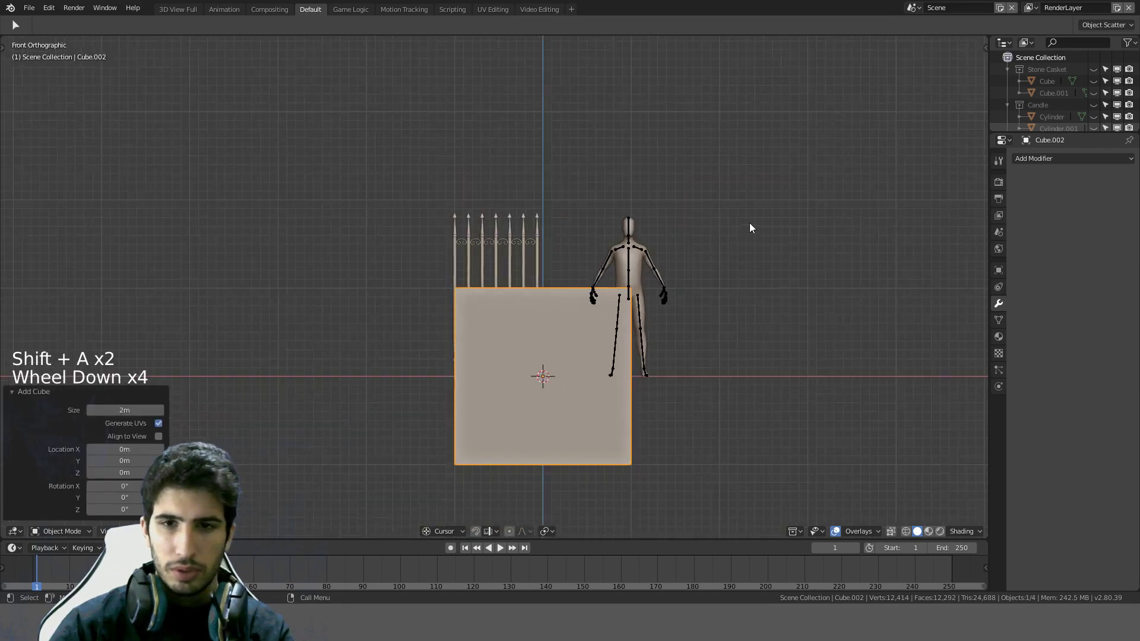
{"action": "scroll", "coordinate": [749, 227], "scroll_direction": "up", "scroll_amount": 5}
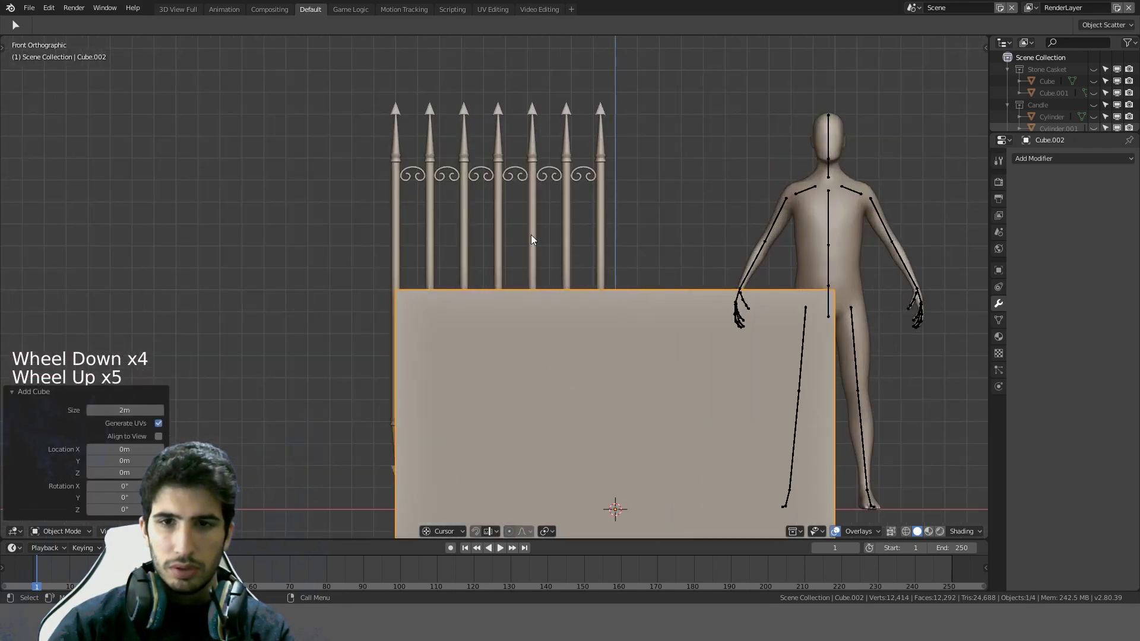
Step: Move the gate 0.53 m along X so its middle bar sits on the scene's vertical centre axis
{"action": "left_click", "coordinate": [531, 234]}
{"action": "scroll", "coordinate": [586, 235], "scroll_direction": "down", "scroll_amount": 4}
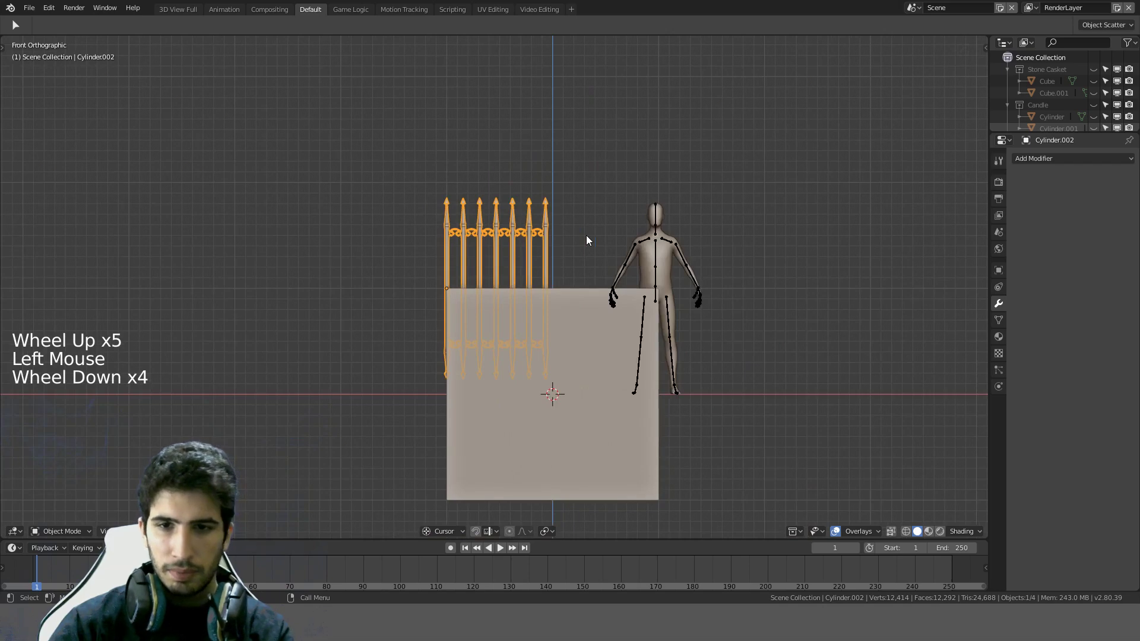
{"action": "middle_click_drag", "start_coordinate": [586, 235], "coordinate": [507, 206], "text": "shift"}
{"action": "scroll", "coordinate": [507, 205], "scroll_direction": "up", "scroll_amount": 3}
{"action": "key", "text": "g"}
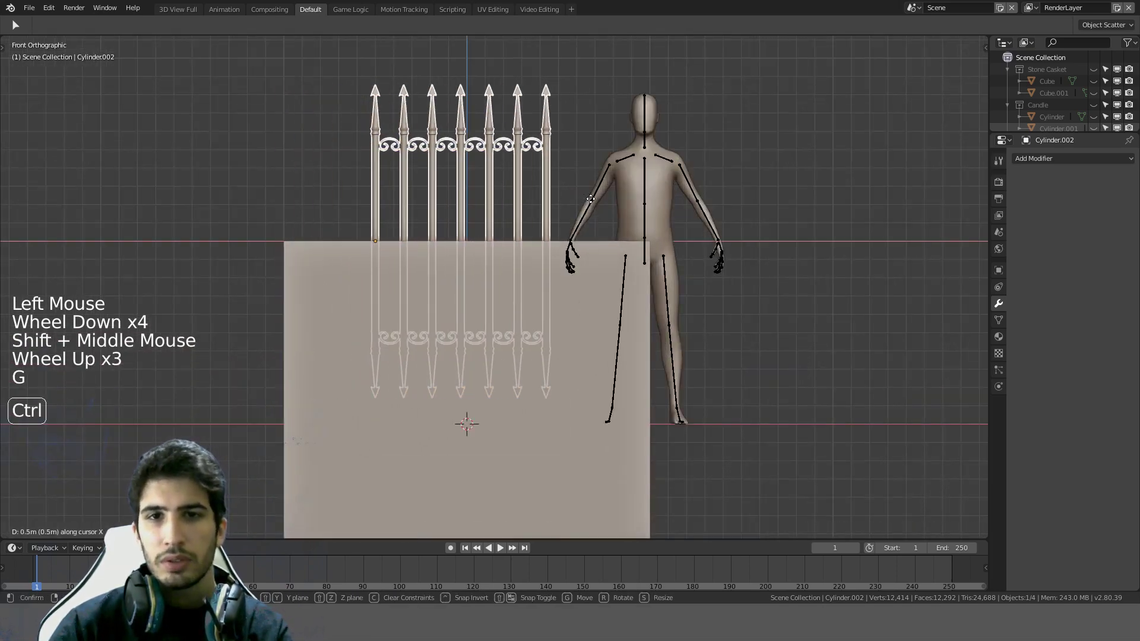
{"action": "key", "text": "shift"}
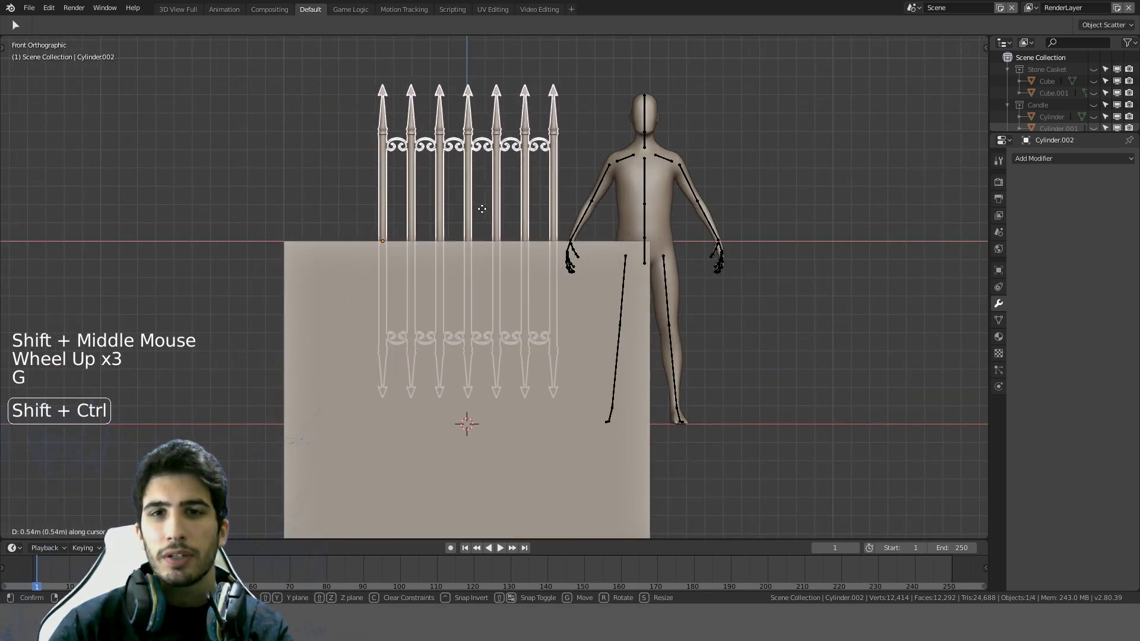
{"action": "left_click", "coordinate": [481, 209]}
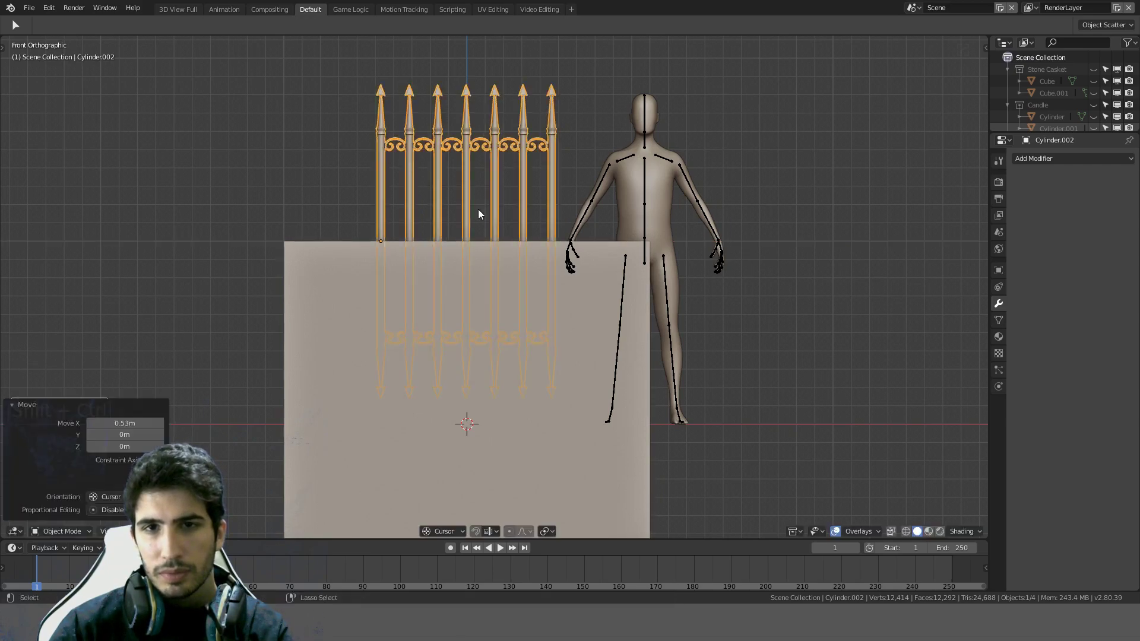
Step: Select the new cube and add a Mirror modifier on the X axis
{"action": "left_click", "coordinate": [433, 392]}
{"action": "scroll", "coordinate": [461, 400], "scroll_direction": "down", "scroll_amount": 4}
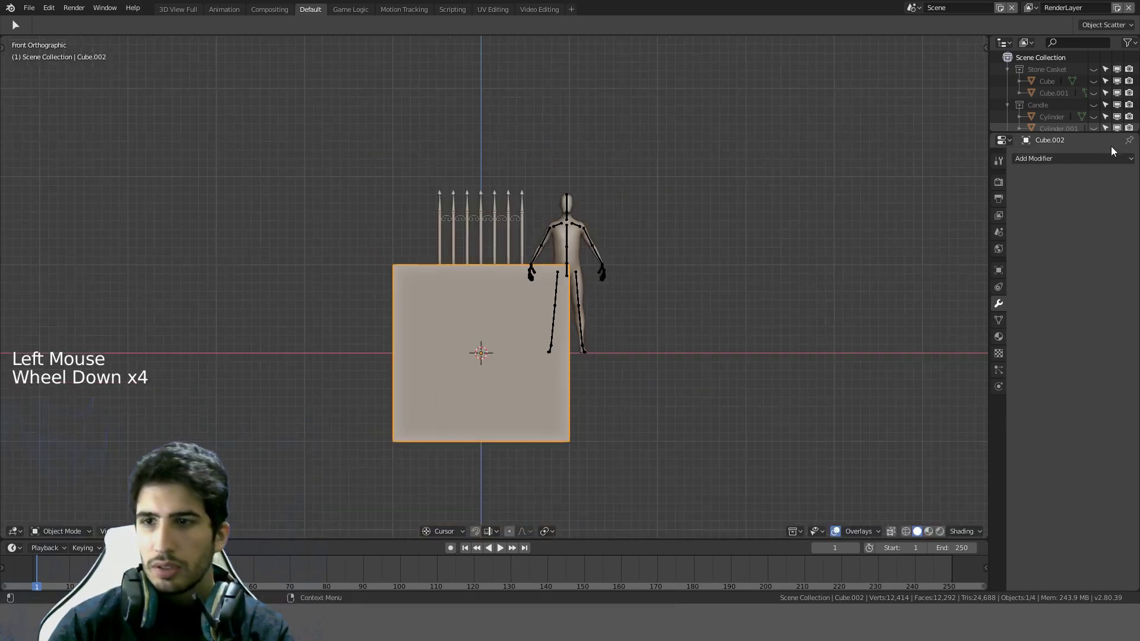
{"action": "left_click", "coordinate": [1066, 165]}
{"action": "left_click", "coordinate": [1049, 159]}
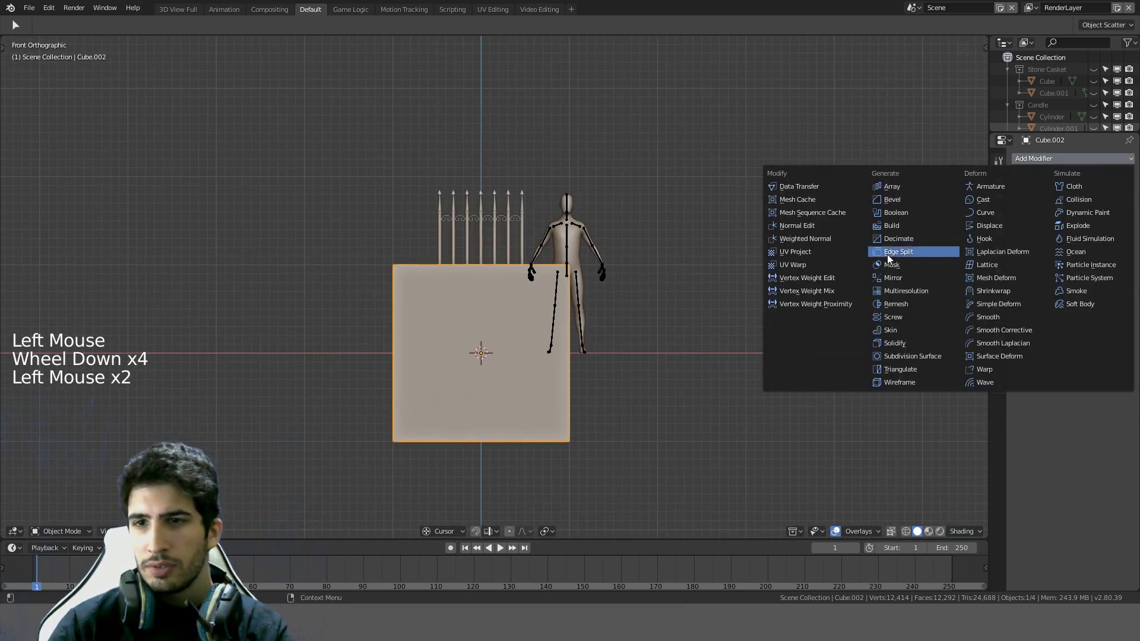
{"action": "left_click", "coordinate": [910, 278]}
{"action": "scroll", "coordinate": [752, 281], "scroll_direction": "up", "scroll_amount": 3}
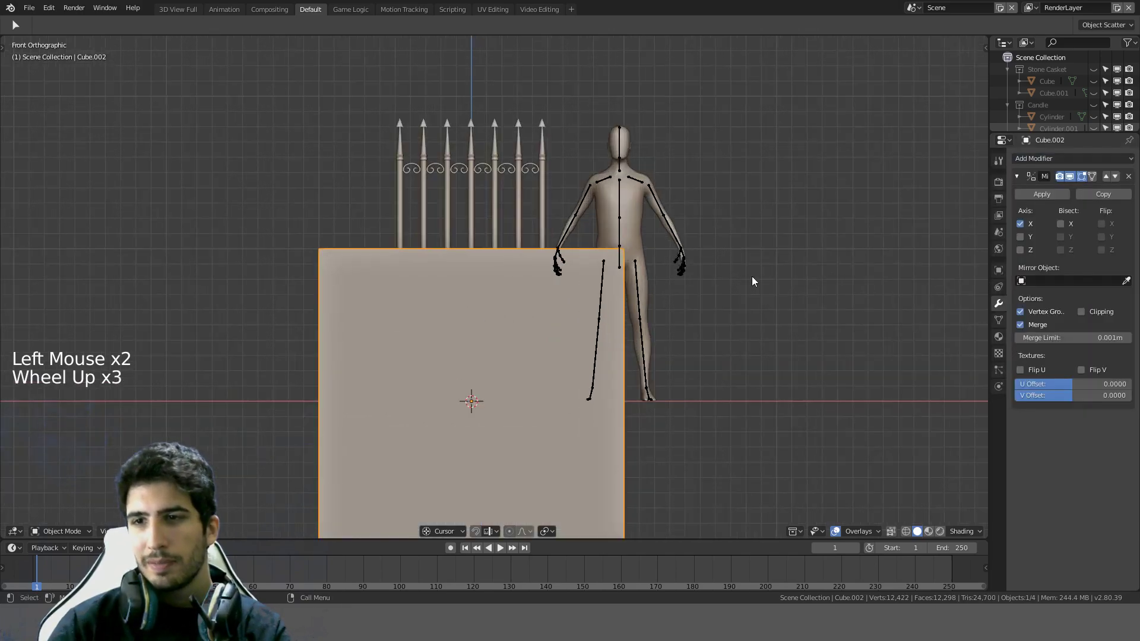
Step: Edit the cube's mesh and move it about 1.4 m along negative X and 0.8 m up
{"action": "key", "text": "Tab"}
{"action": "key", "text": "g"}
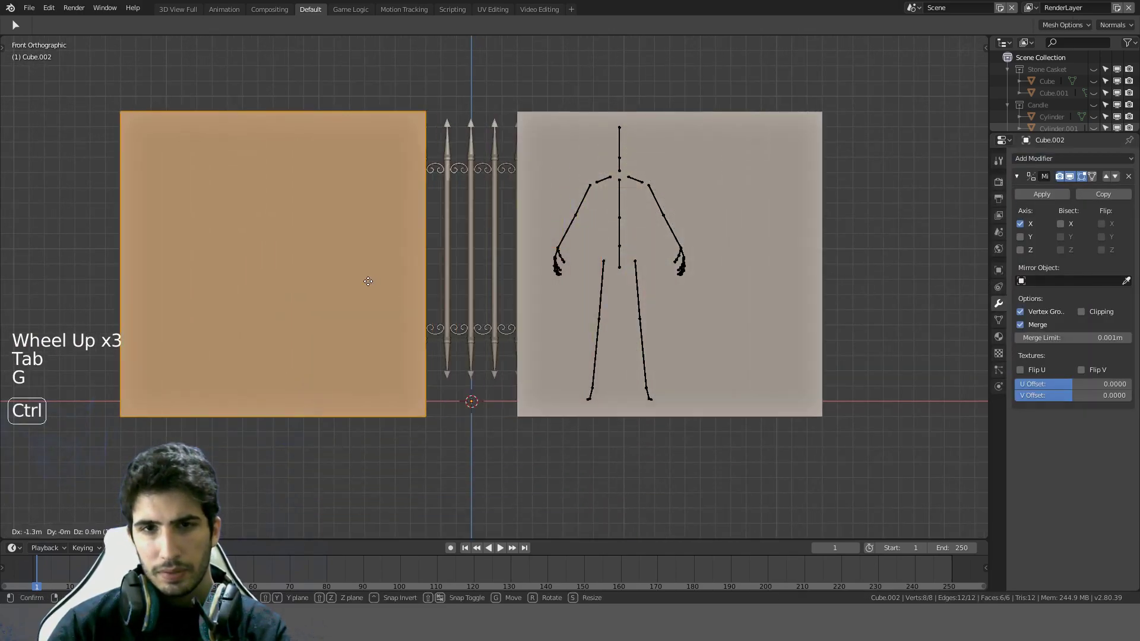
{"action": "left_click", "coordinate": [348, 416]}
Step: Scale the cube's width and depth by 0.1 and again by 0.2, keeping its height, to form a thin post
{"action": "key", "text": "s"}
{"action": "key", "text": "shift+z"}
{"action": "mouse_move", "coordinate": [309, 295]}
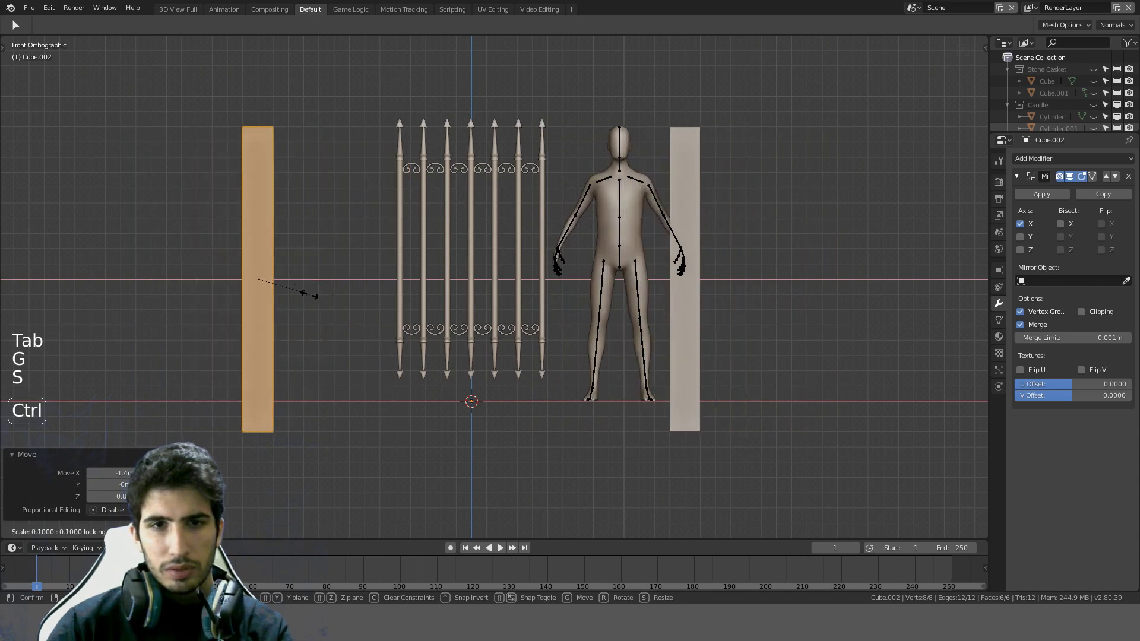
{"action": "key", "text": "s"}
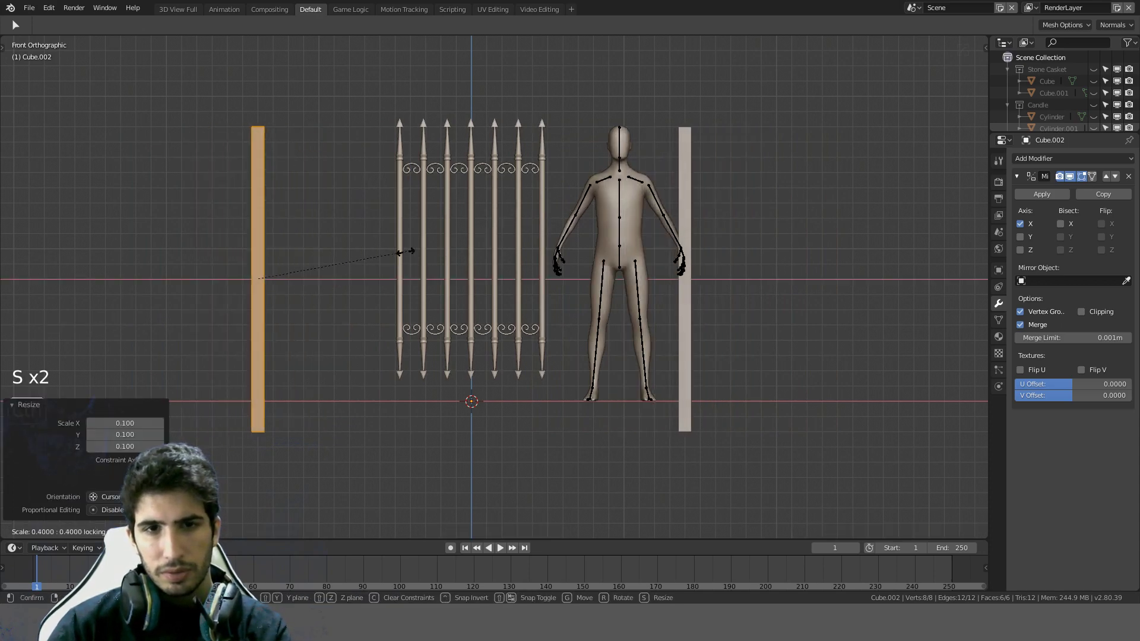
{"action": "left_click", "coordinate": [300, 267]}
{"action": "left_click", "coordinate": [323, 263]}
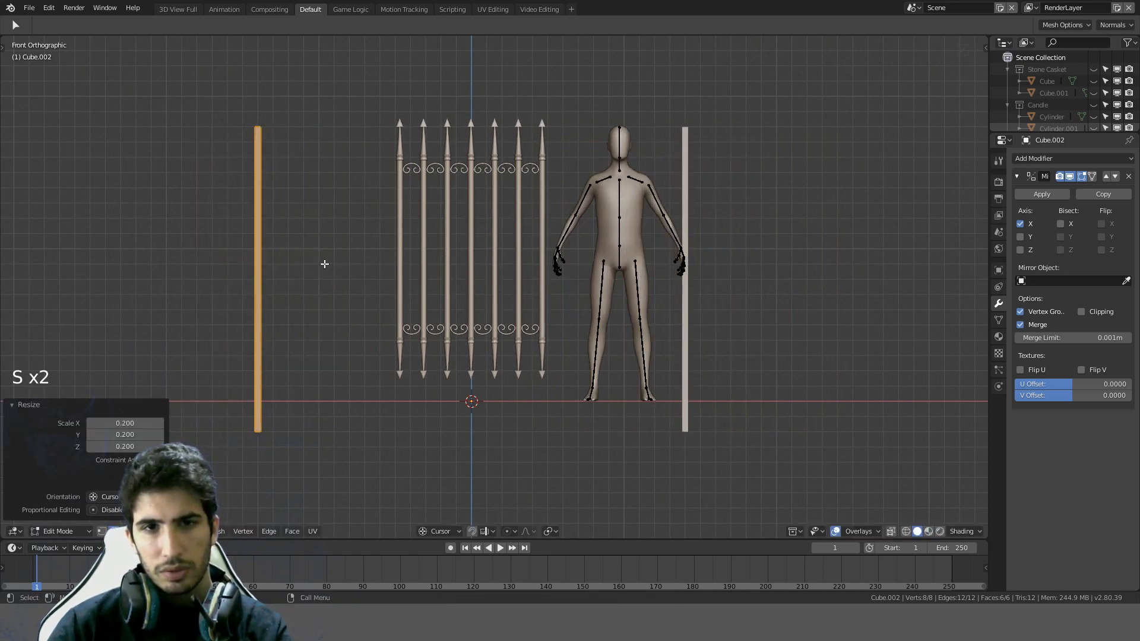
{"action": "scroll", "coordinate": [295, 267], "scroll_direction": "up", "scroll_amount": 4}
{"action": "scroll", "coordinate": [284, 264], "scroll_direction": "down", "scroll_amount": 2}
{"action": "key", "text": "g"}
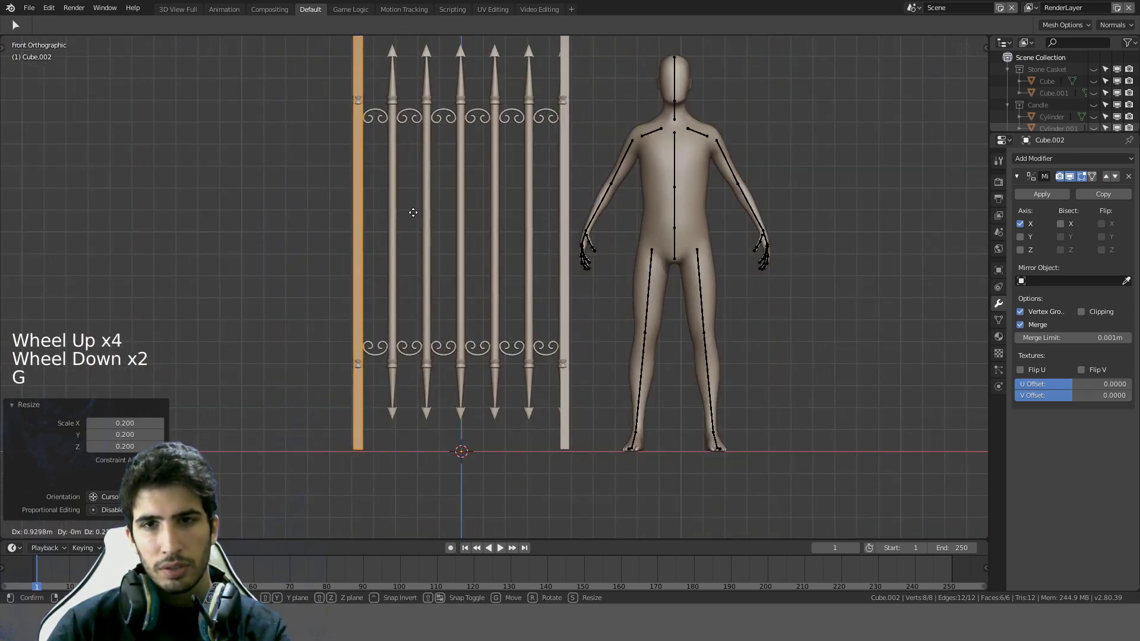
{"action": "right_click", "coordinate": [401, 212]}
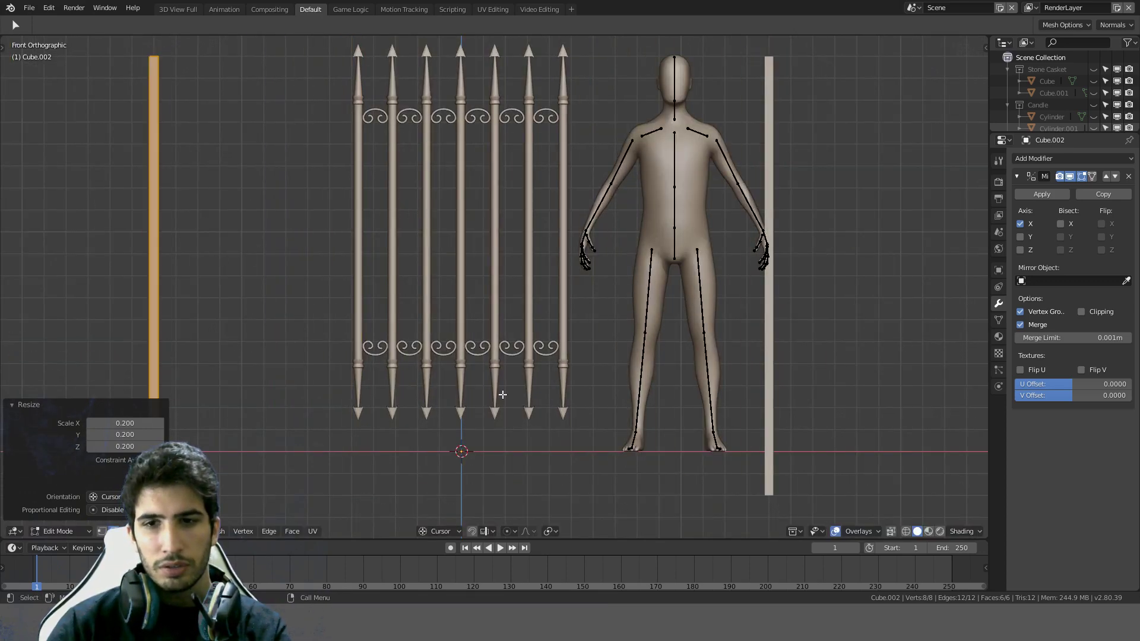
Step: Move the post 0.2 m up along Z and 0.88 m along X, beside the gate's outermost bar
{"action": "scroll", "coordinate": [491, 394], "scroll_direction": "down", "scroll_amount": 3}
{"action": "scroll", "coordinate": [474, 390], "scroll_direction": "up", "scroll_amount": 2}
{"action": "key", "text": "g"}
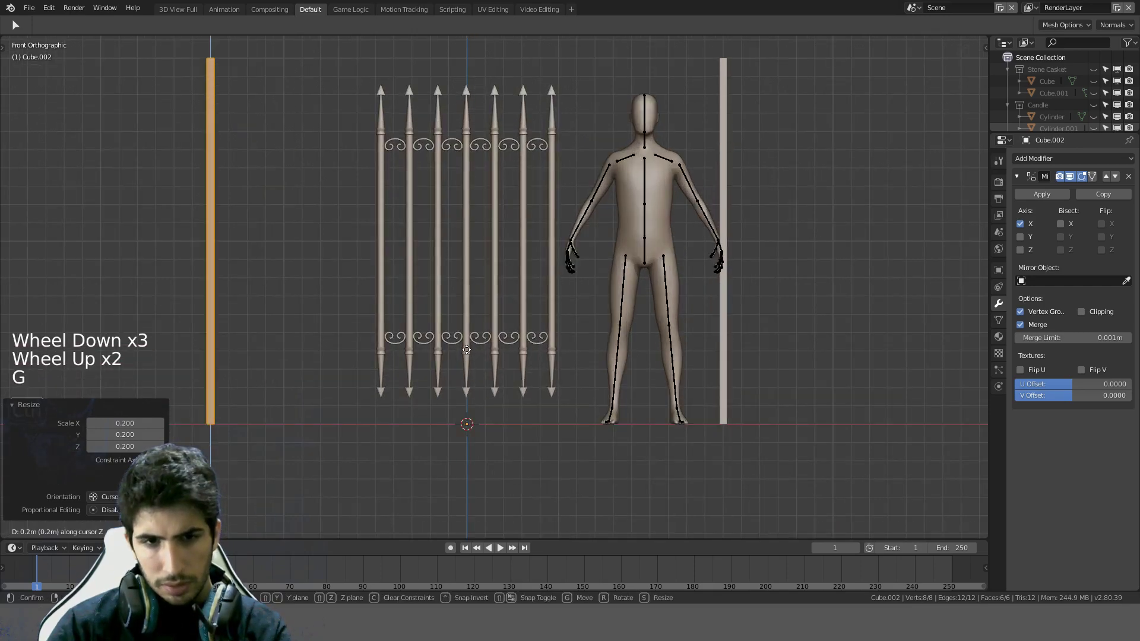
{"action": "left_click", "coordinate": [466, 350]}
{"action": "key", "text": "g"}
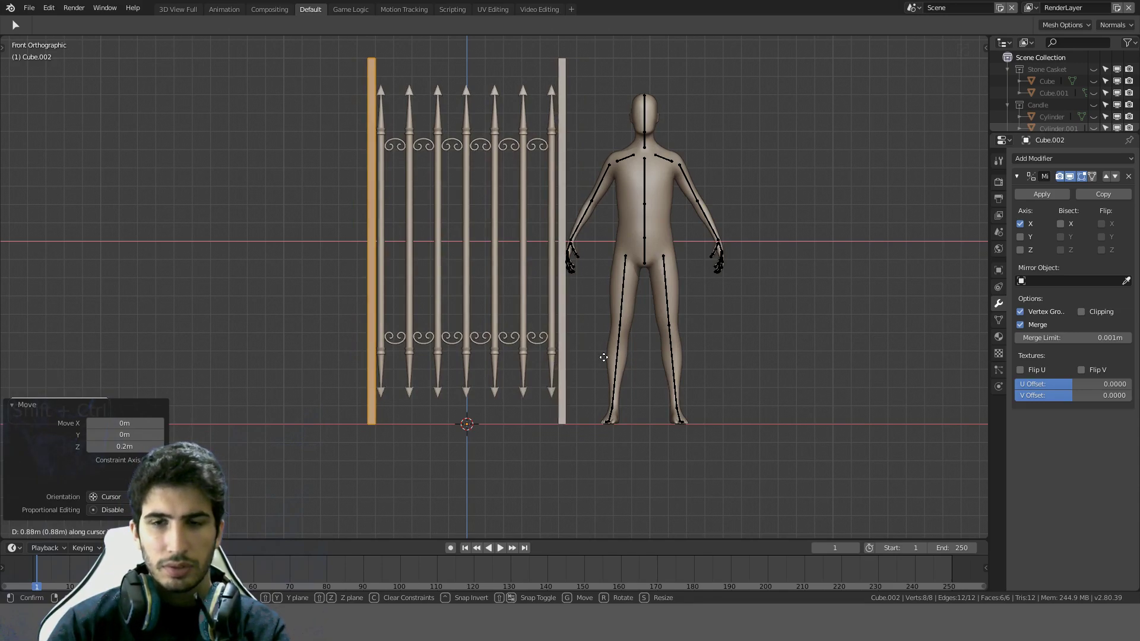
{"action": "left_click", "coordinate": [603, 357]}
Step: Examine the mirrored posts flanking the gate at an angle and in front view
{"action": "middle_click_drag", "start_coordinate": [604, 368], "coordinate": [639, 406]}
{"action": "key", "text": "KP_1"}
{"action": "scroll", "coordinate": [519, 376], "scroll_direction": "down", "scroll_amount": 3}
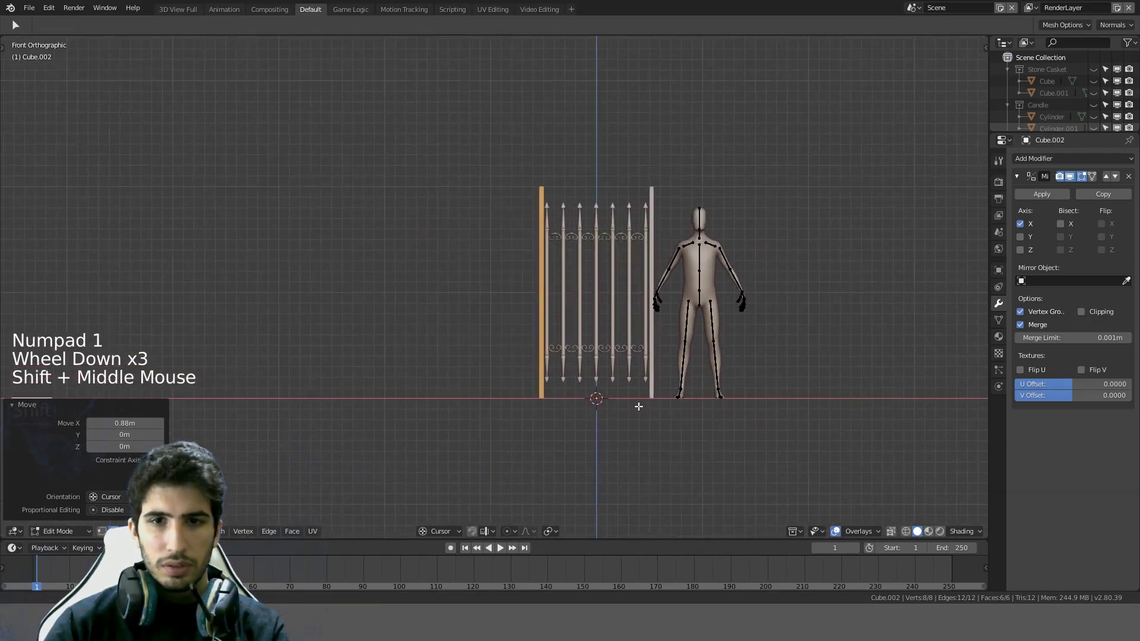
{"action": "scroll", "coordinate": [651, 330], "scroll_direction": "up", "scroll_amount": 4}
{"action": "middle_click_drag", "start_coordinate": [652, 330], "coordinate": [537, 270], "text": "shift"}
{"action": "scroll", "coordinate": [537, 269], "scroll_direction": "down", "scroll_amount": 3}
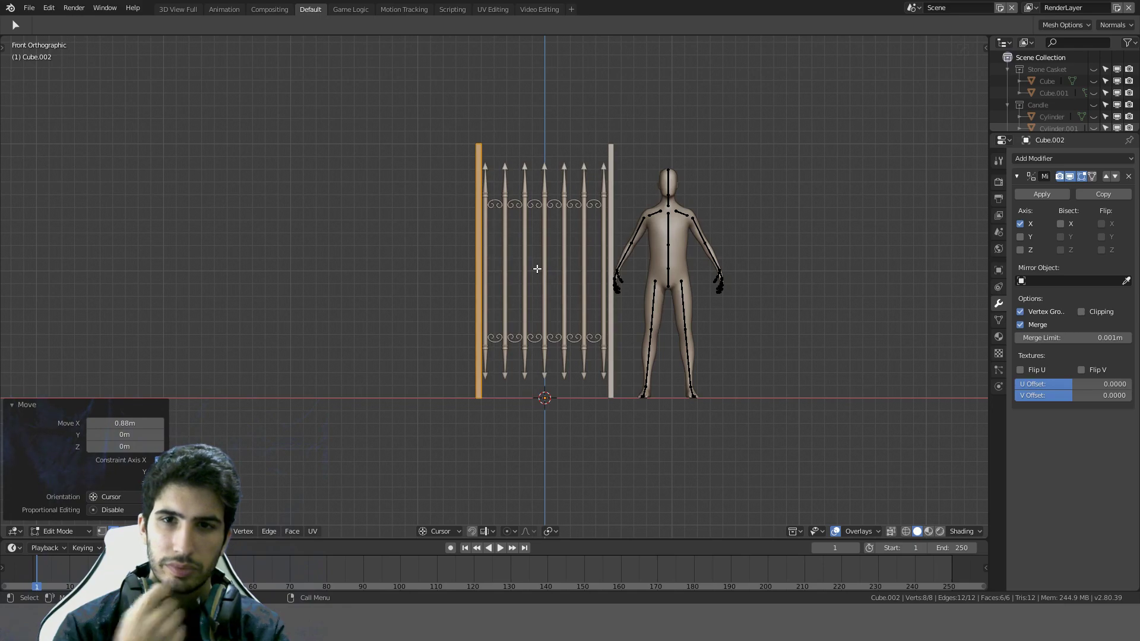
{"action": "scroll", "coordinate": [537, 269], "scroll_direction": "up", "scroll_amount": 3}
{"action": "middle_click_drag", "start_coordinate": [521, 153], "coordinate": [514, 238], "text": "shift"}
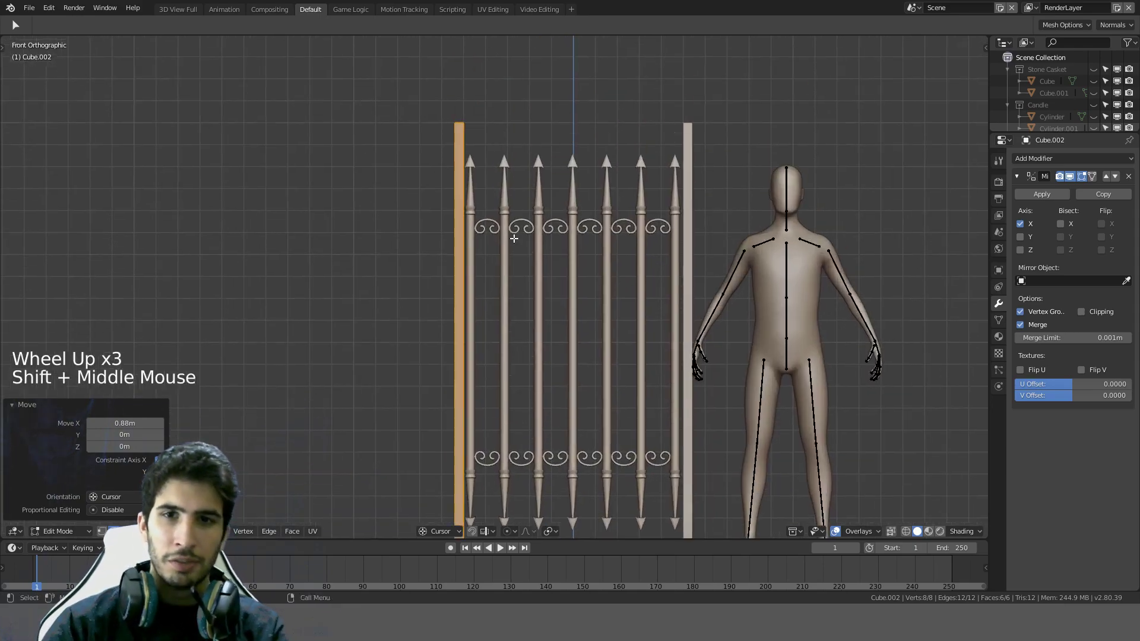
Step: Duplicate the post and place the copy about 1.1 m farther out from the gate along X
{"action": "key", "text": "shift+d"}
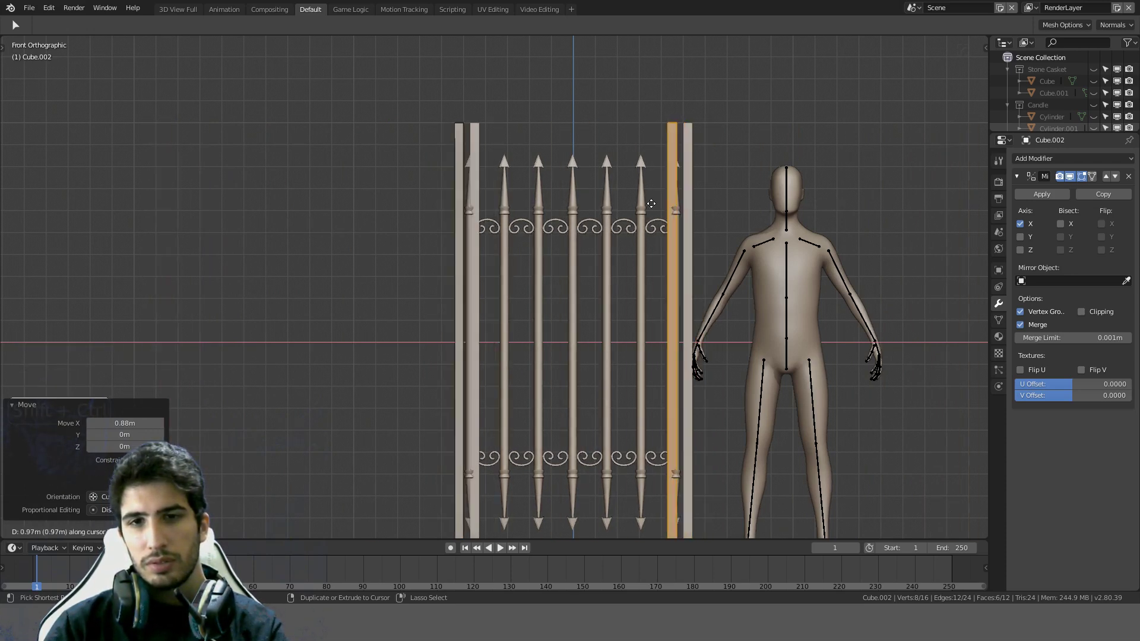
{"action": "left_click", "coordinate": [181, 183]}
{"action": "key", "text": "g"}
{"action": "key", "text": "Escape"}
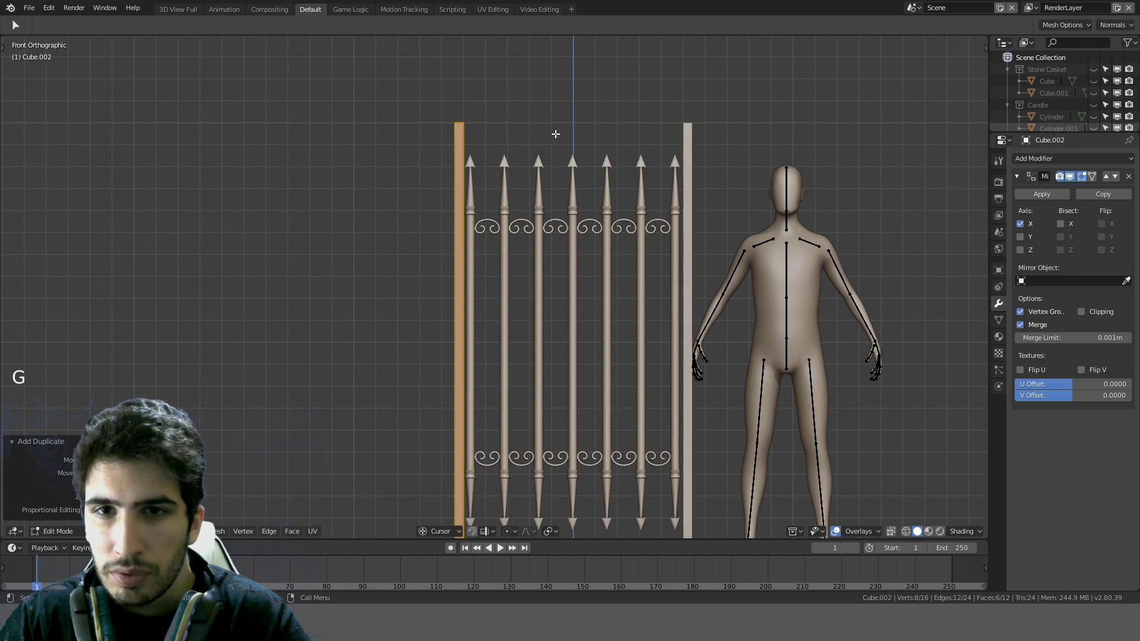
{"action": "scroll", "coordinate": [552, 139], "scroll_direction": "down", "scroll_amount": 2}
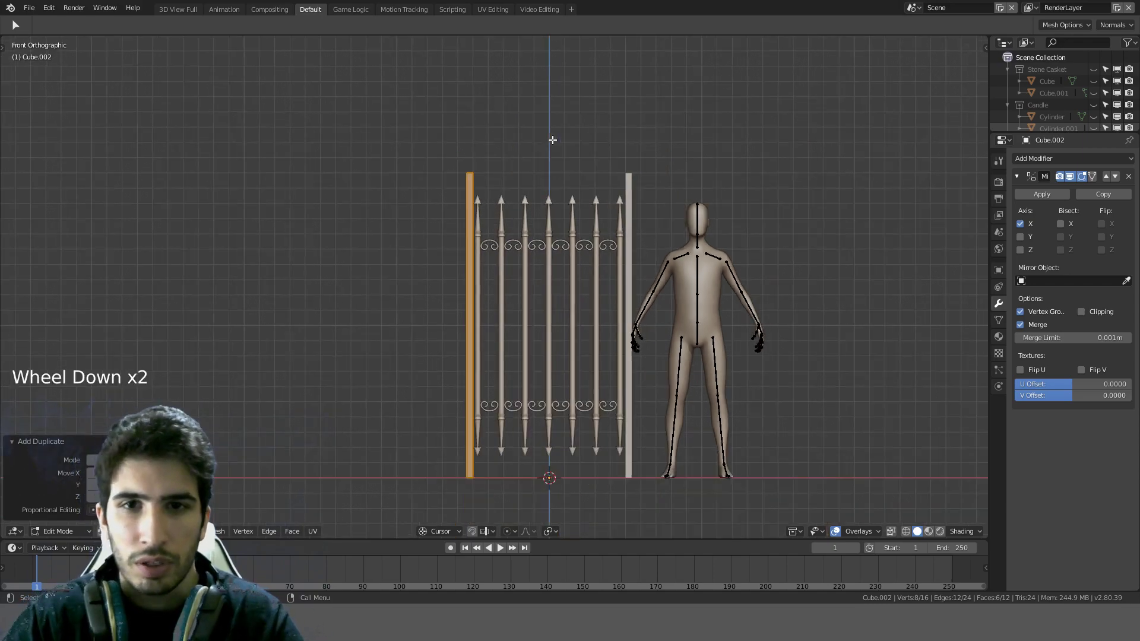
{"action": "scroll", "coordinate": [552, 137], "scroll_direction": "up", "scroll_amount": 2}
{"action": "key", "text": "g"}
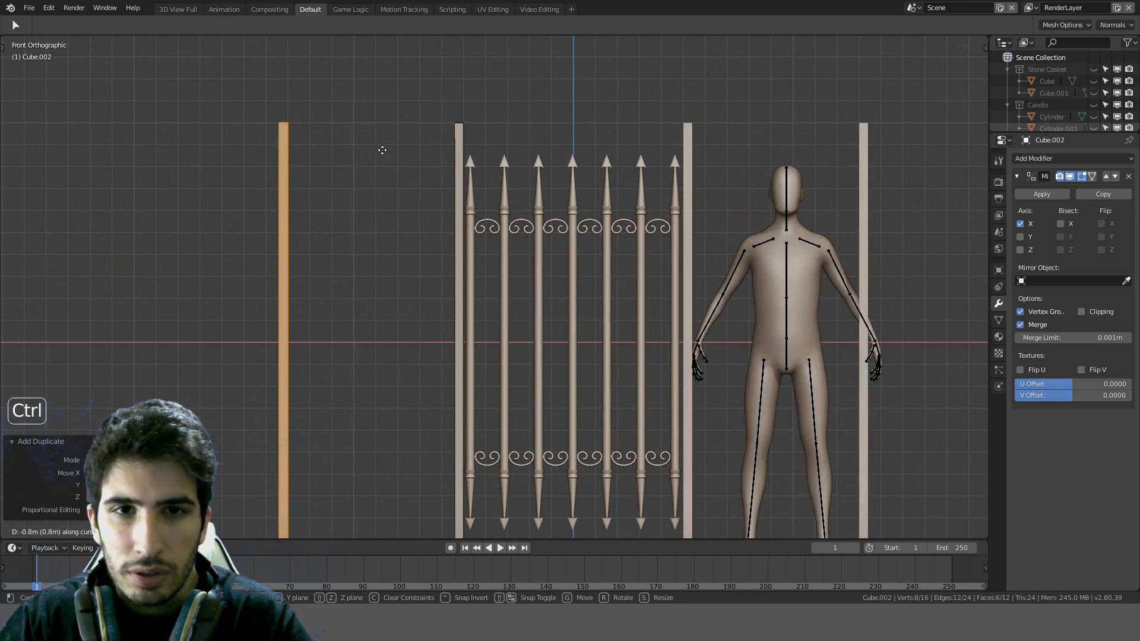
{"action": "left_click", "coordinate": [311, 152]}
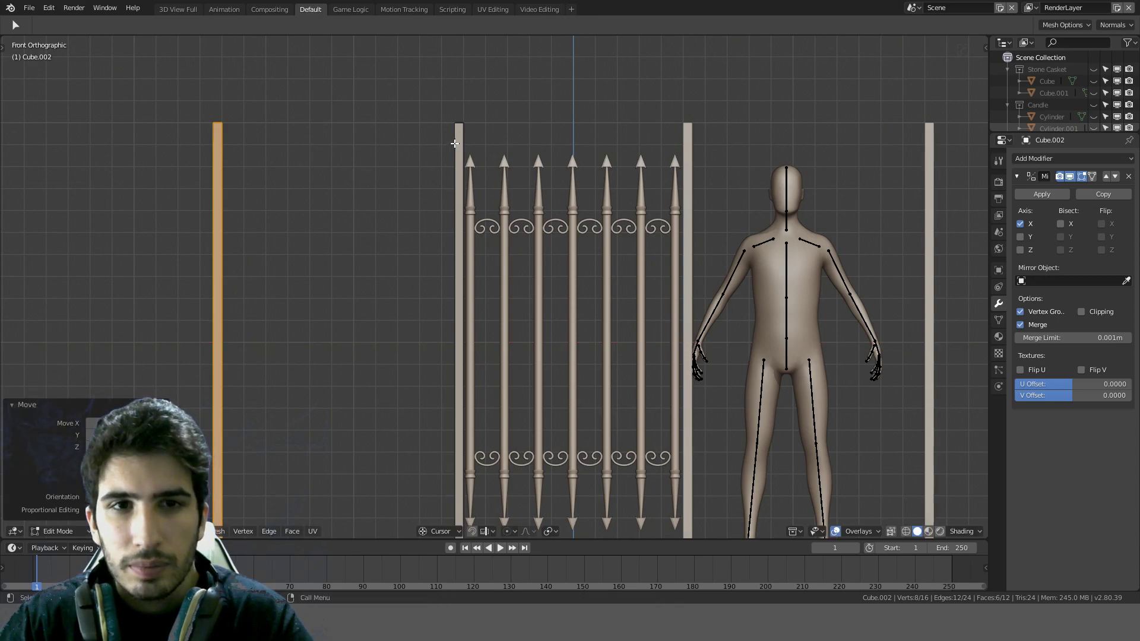
Step: Try shifting both posts 1.1 m along X to compare their spacing with the gate opening
{"action": "scroll", "coordinate": [456, 139], "scroll_direction": "down", "scroll_amount": 3}
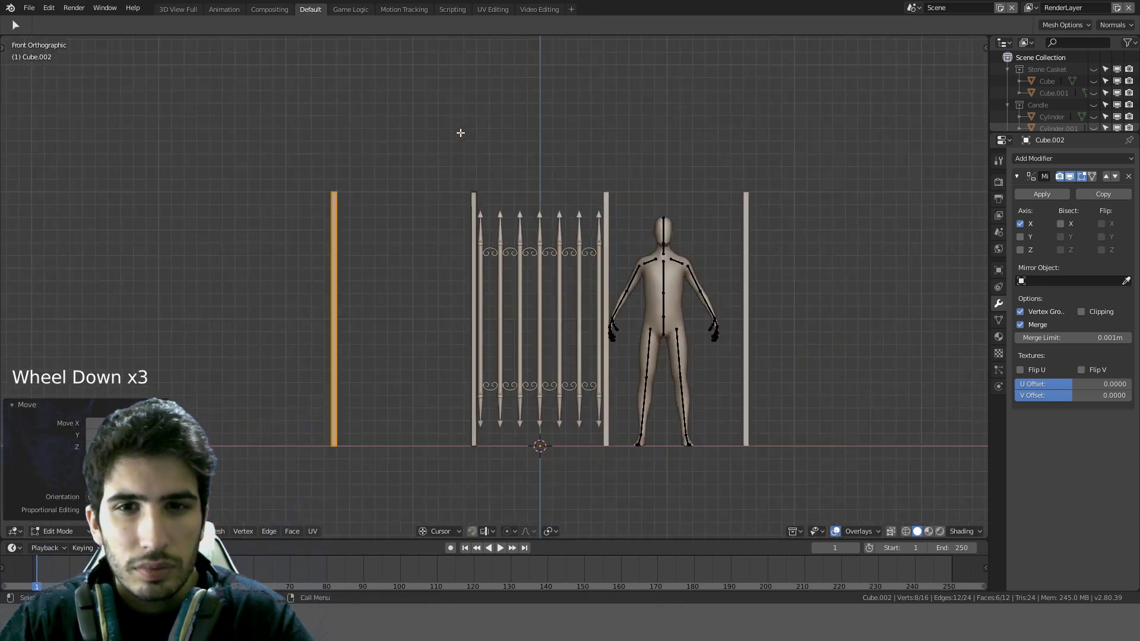
{"action": "scroll", "coordinate": [459, 152], "scroll_direction": "up", "scroll_amount": 1}
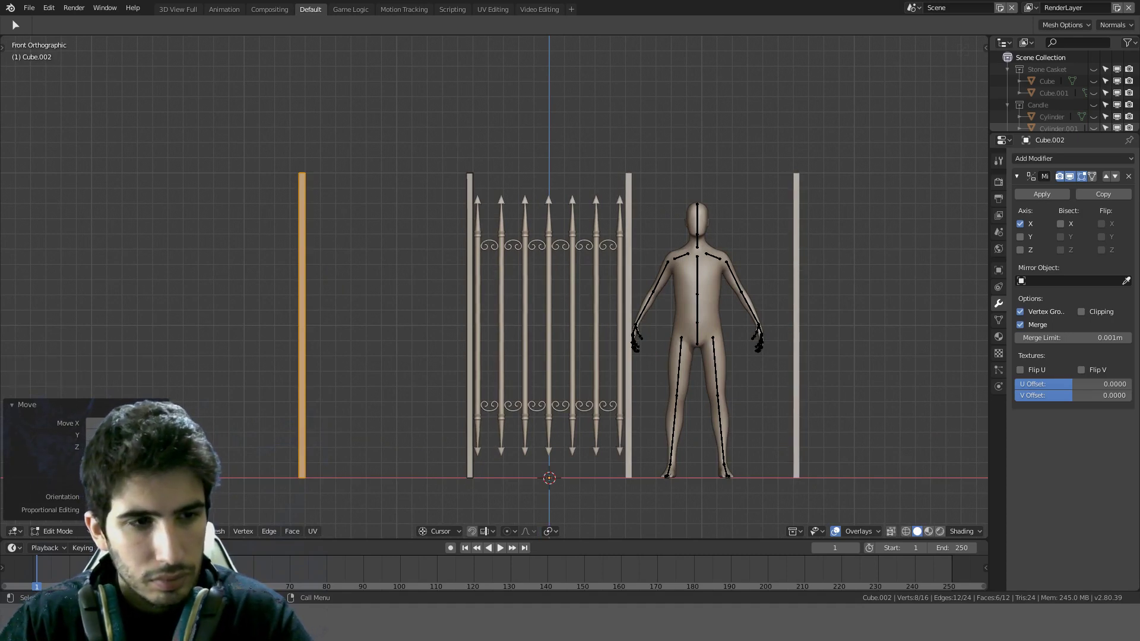
{"action": "left_click", "coordinate": [412, 178]}
{"action": "key", "text": "a"}
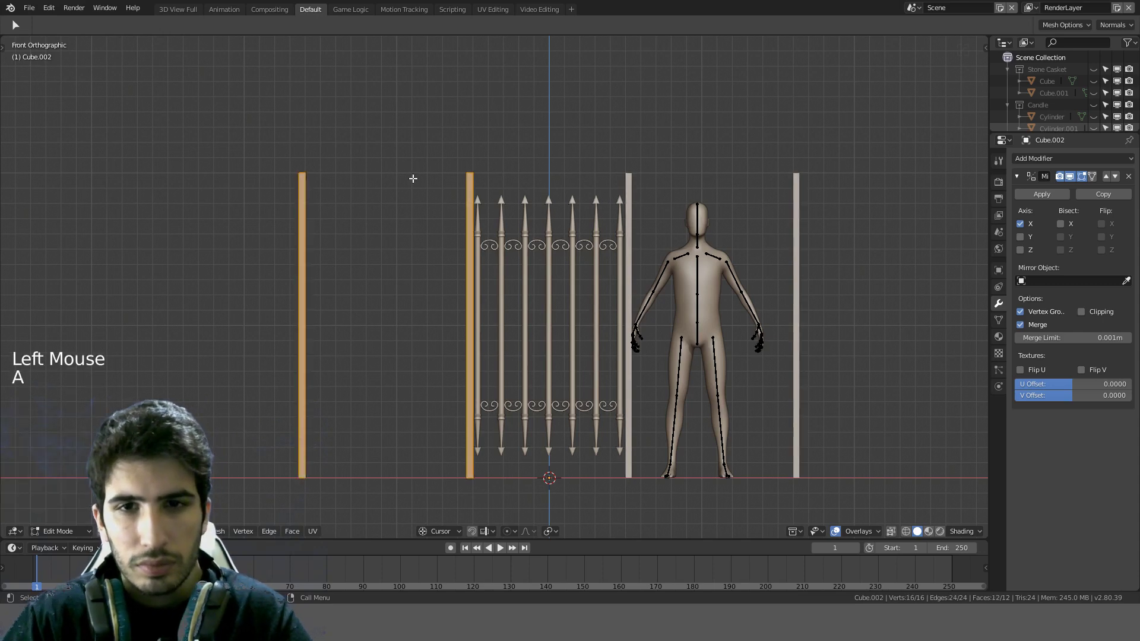
{"action": "key", "text": "a"}
{"action": "key", "text": "a"}
{"action": "key", "text": "a"}
{"action": "key", "text": "g"}
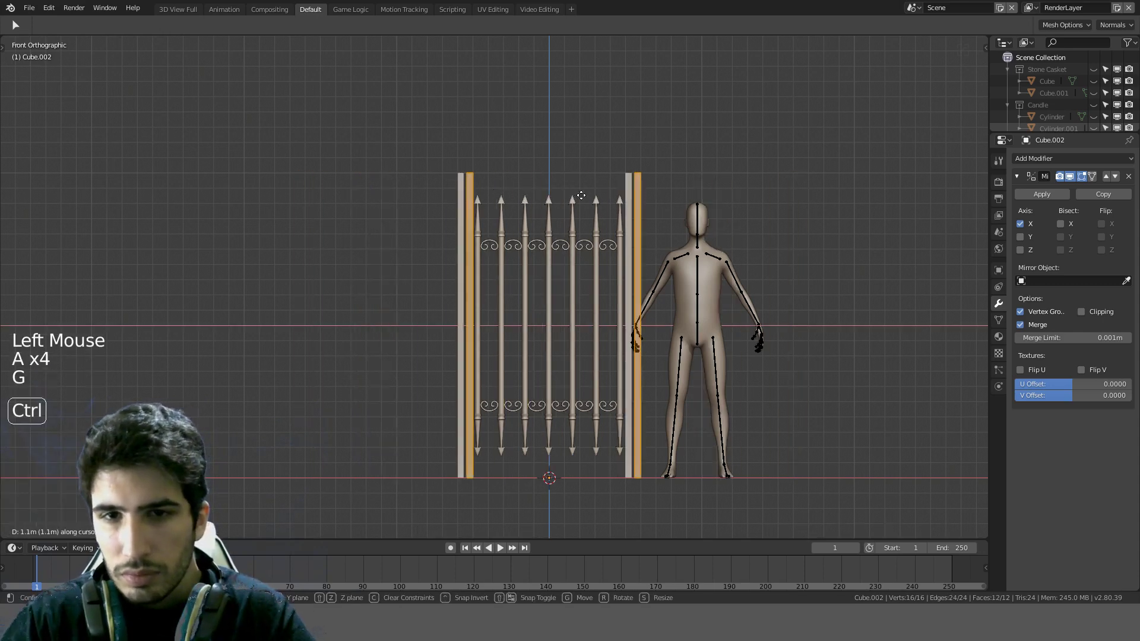
{"action": "left_click", "coordinate": [291, 262]}
Step: Select only the outer post and move it 0.1 m along X towards the gate
{"action": "key", "text": "a"}
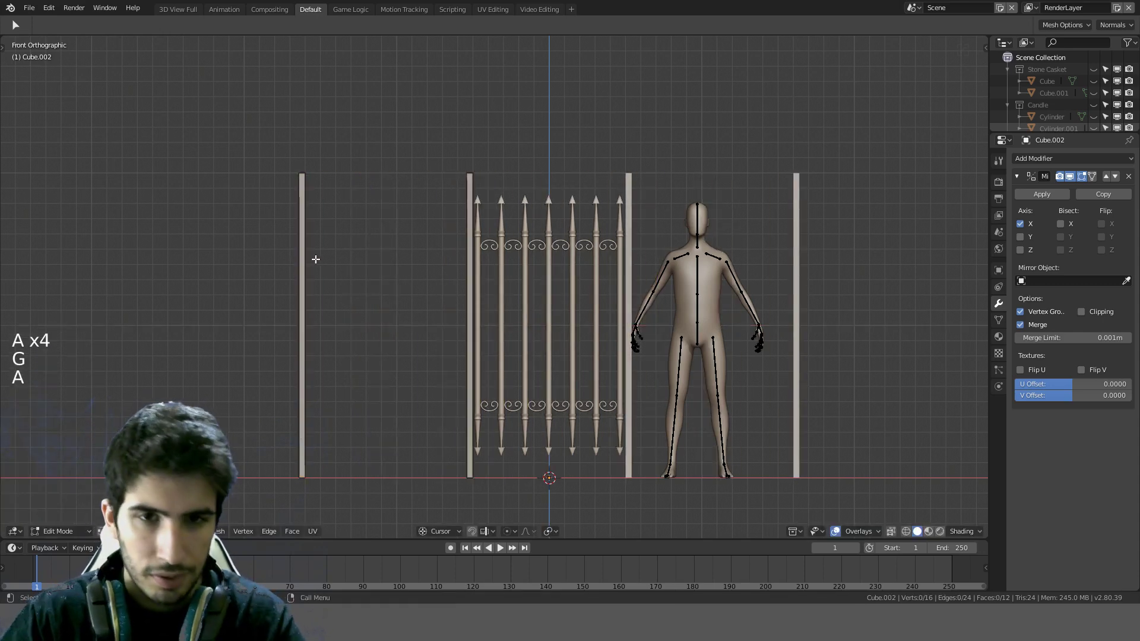
{"action": "key", "text": "l"}
{"action": "scroll", "coordinate": [346, 252], "scroll_direction": "up", "scroll_amount": 2}
{"action": "key", "text": "g"}
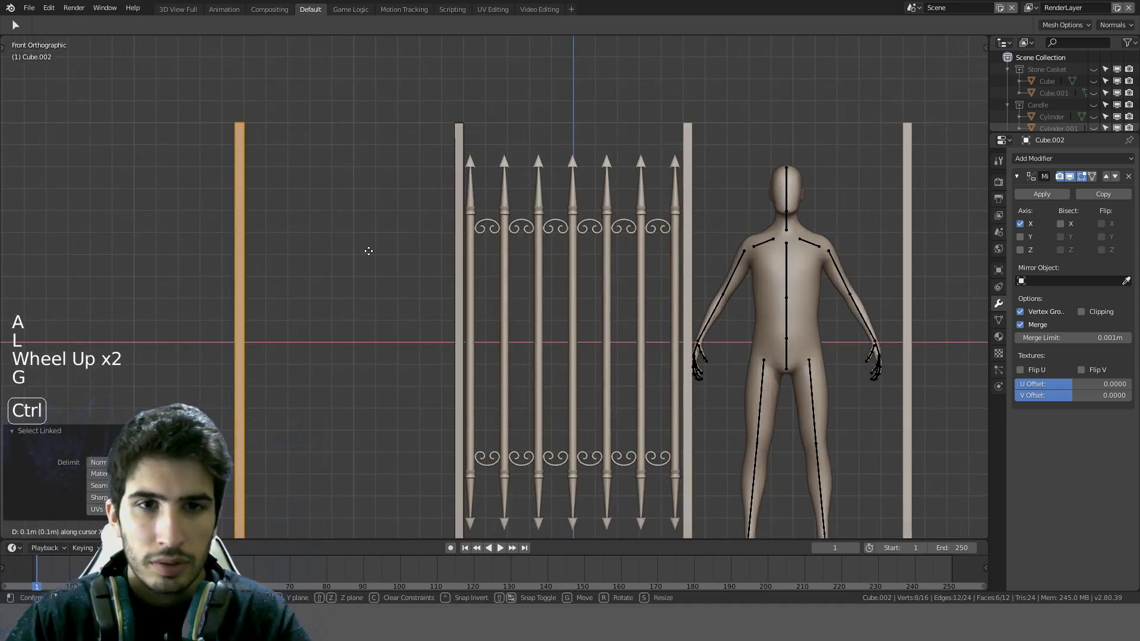
{"action": "left_click", "coordinate": [369, 252]}
Step: Try shifting both posts about 1.03 m along X to compare their adjusted spacing with the gate opening
{"action": "key", "text": "a"}
{"action": "key", "text": "a"}
{"action": "key", "text": "a"}
{"action": "key", "text": "g"}
{"action": "key", "text": "ctrl"}
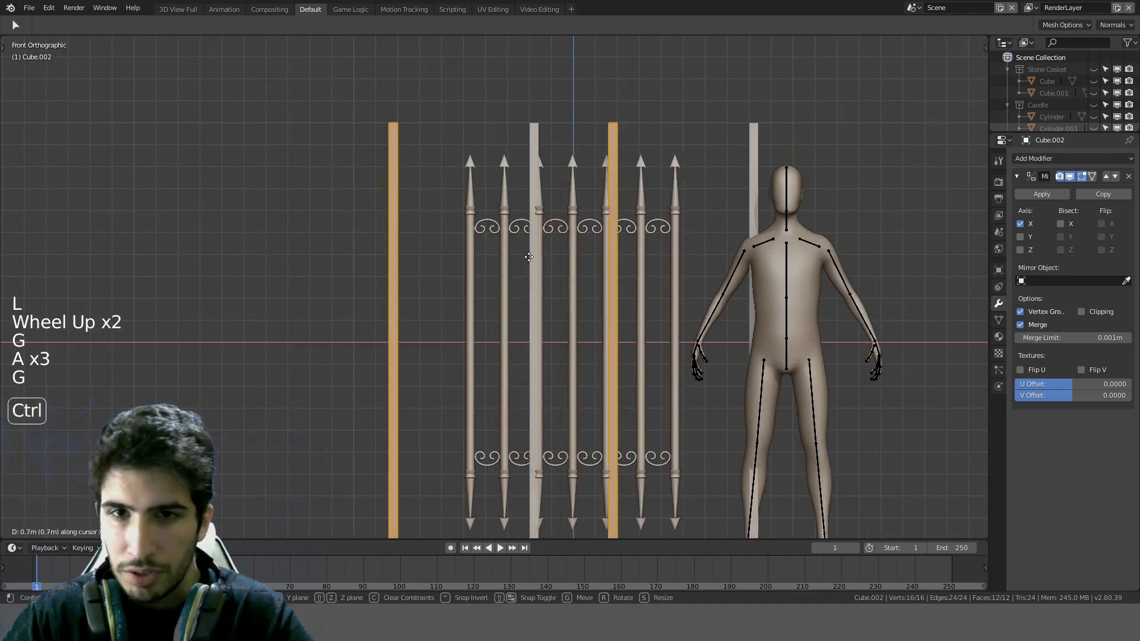
{"action": "key", "text": "shift"}
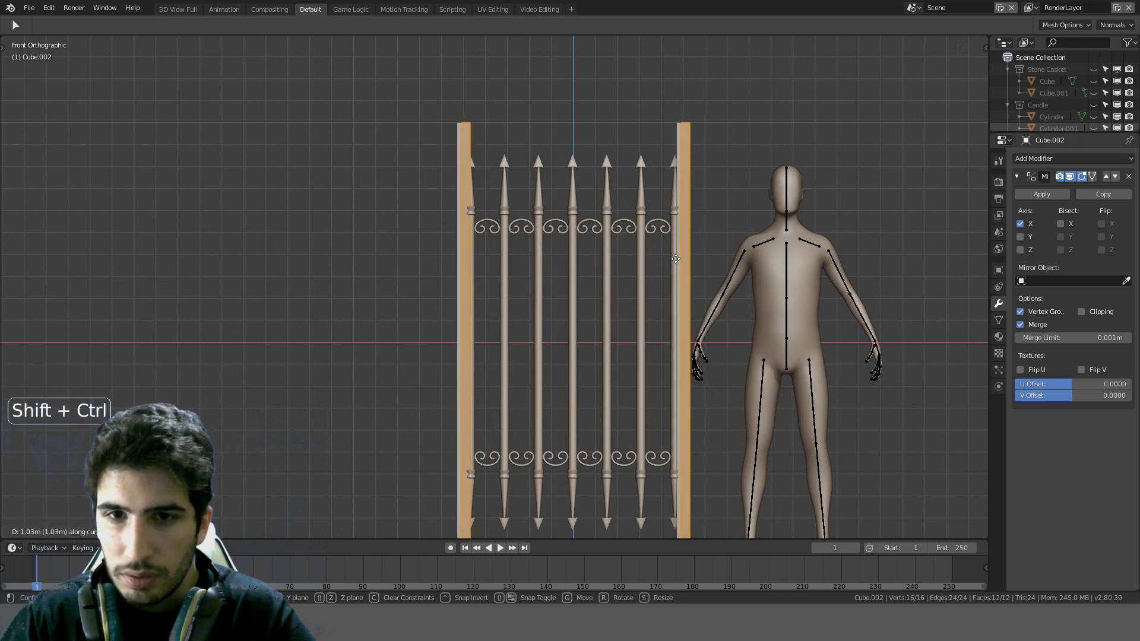
{"action": "key", "text": "Escape"}
{"action": "scroll", "coordinate": [448, 240], "scroll_direction": "down", "scroll_amount": 3}
{"action": "key", "text": "a"}
Step: Examine the inner and outer posts around the gate in front view and at an angle
{"action": "scroll", "coordinate": [447, 237], "scroll_direction": "up", "scroll_amount": 3}
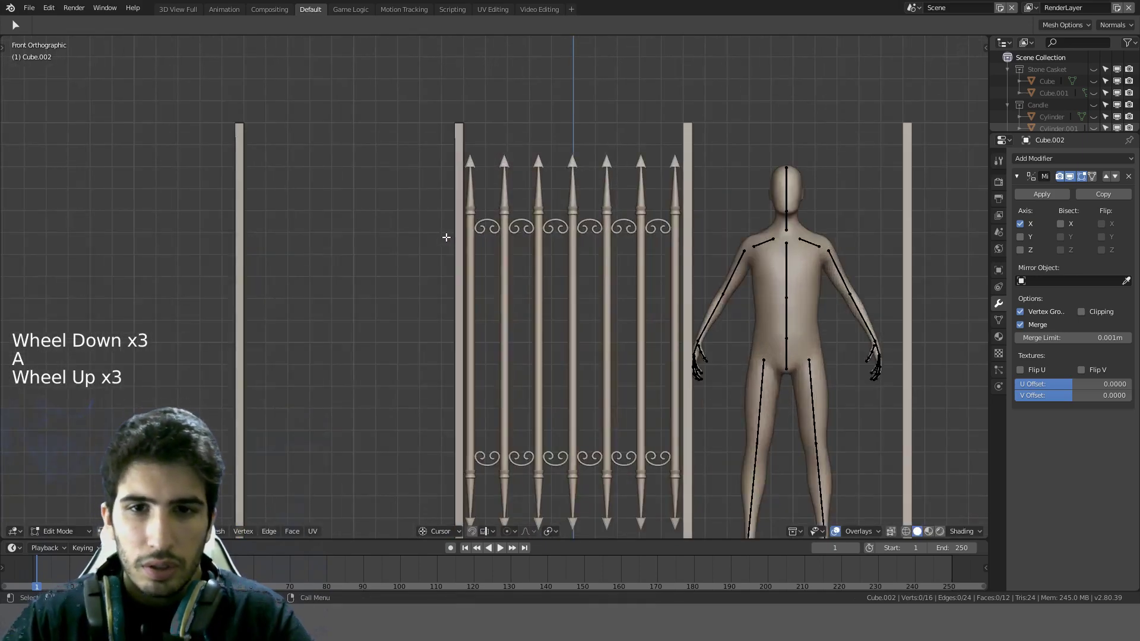
{"action": "scroll", "coordinate": [447, 238], "scroll_direction": "up", "scroll_amount": 1}
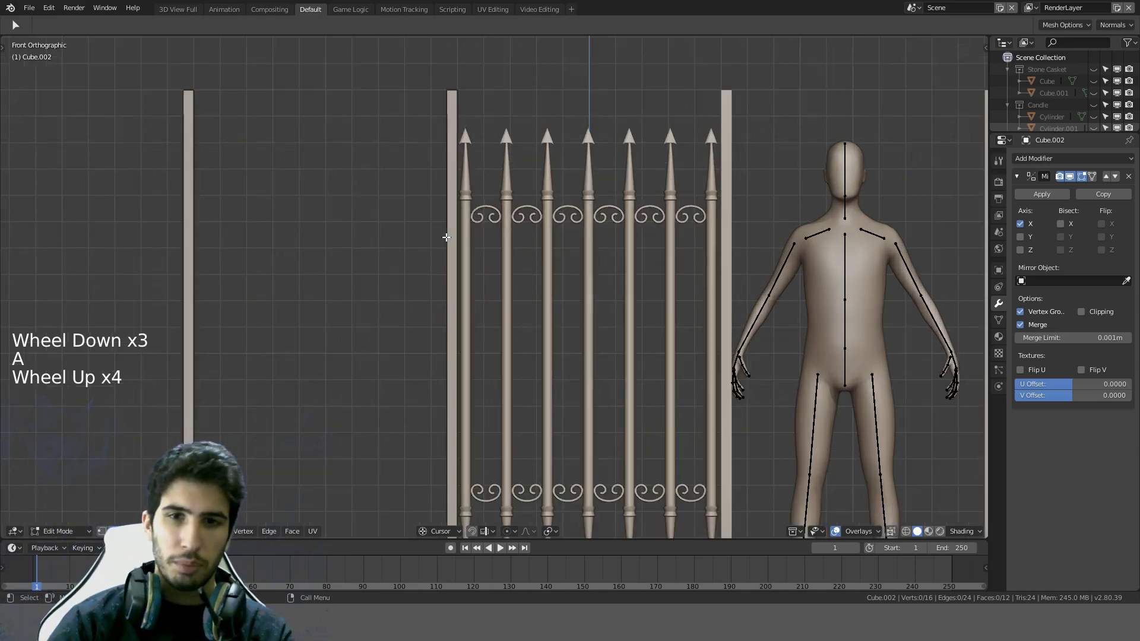
{"action": "scroll", "coordinate": [446, 237], "scroll_direction": "down", "scroll_amount": 5}
{"action": "middle_click_drag", "start_coordinate": [447, 237], "coordinate": [473, 257], "text": "shift"}
{"action": "scroll", "coordinate": [481, 217], "scroll_direction": "up", "scroll_amount": 4}
{"action": "scroll", "coordinate": [455, 287], "scroll_direction": "up", "scroll_amount": 1}
{"action": "scroll", "coordinate": [455, 288], "scroll_direction": "up", "scroll_amount": 1}
{"action": "scroll", "coordinate": [499, 201], "scroll_direction": "down", "scroll_amount": 4}
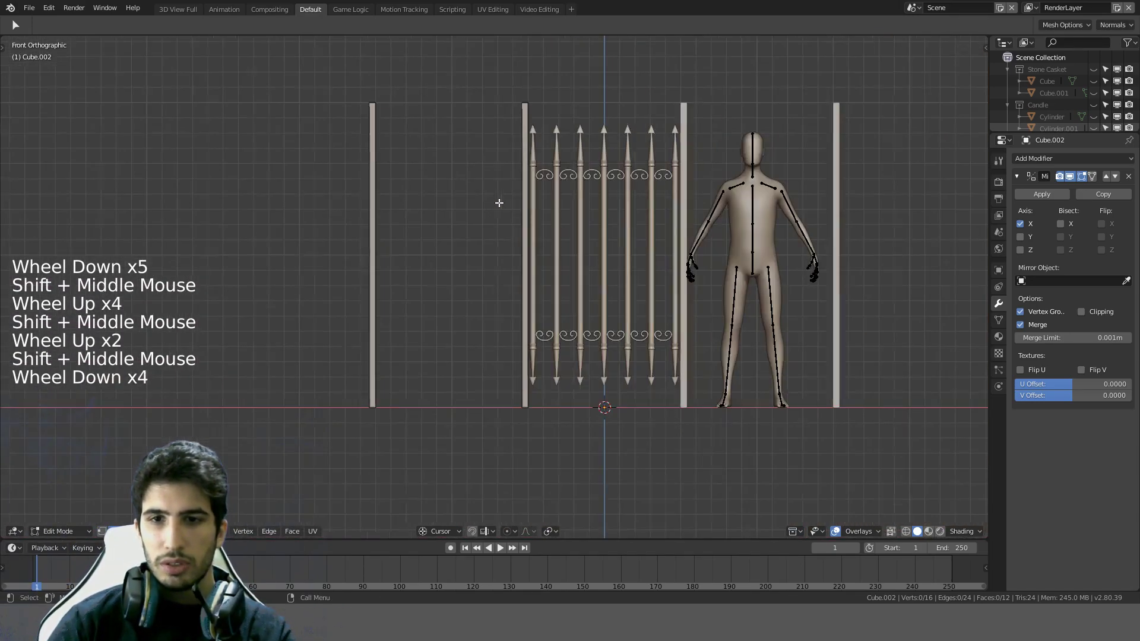
{"action": "middle_click_drag", "start_coordinate": [499, 201], "coordinate": [542, 257]}
{"action": "scroll", "coordinate": [531, 249], "scroll_direction": "up", "scroll_amount": 1}
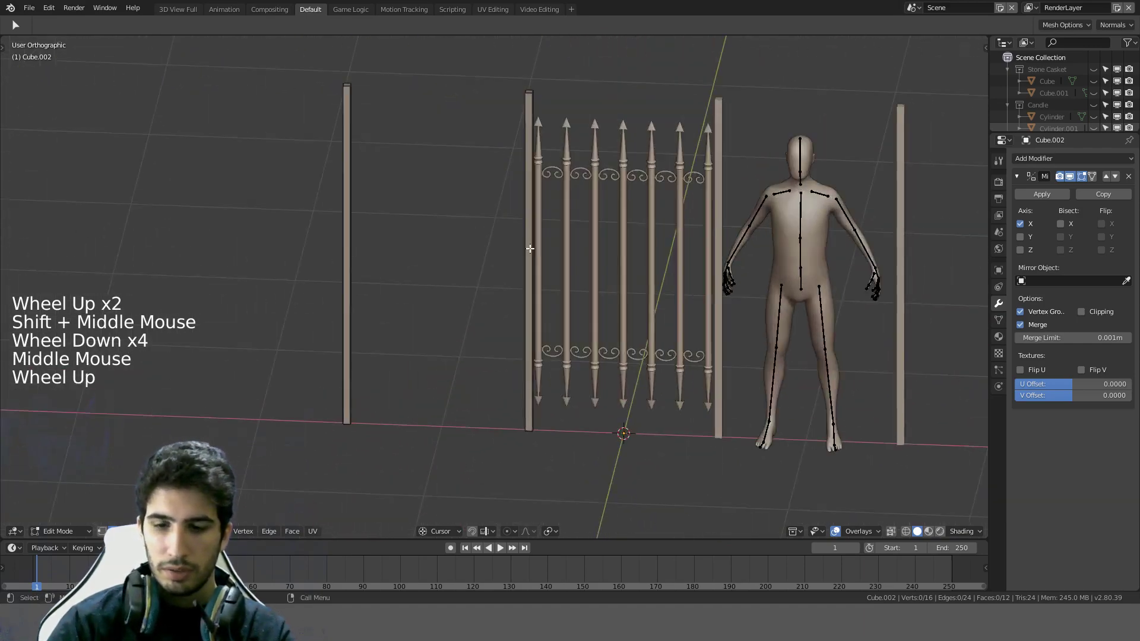
Step: Duplicate the inner post in front view and place the copy about 0.37 m outward, between the two posts
{"action": "key", "text": "KP_1"}
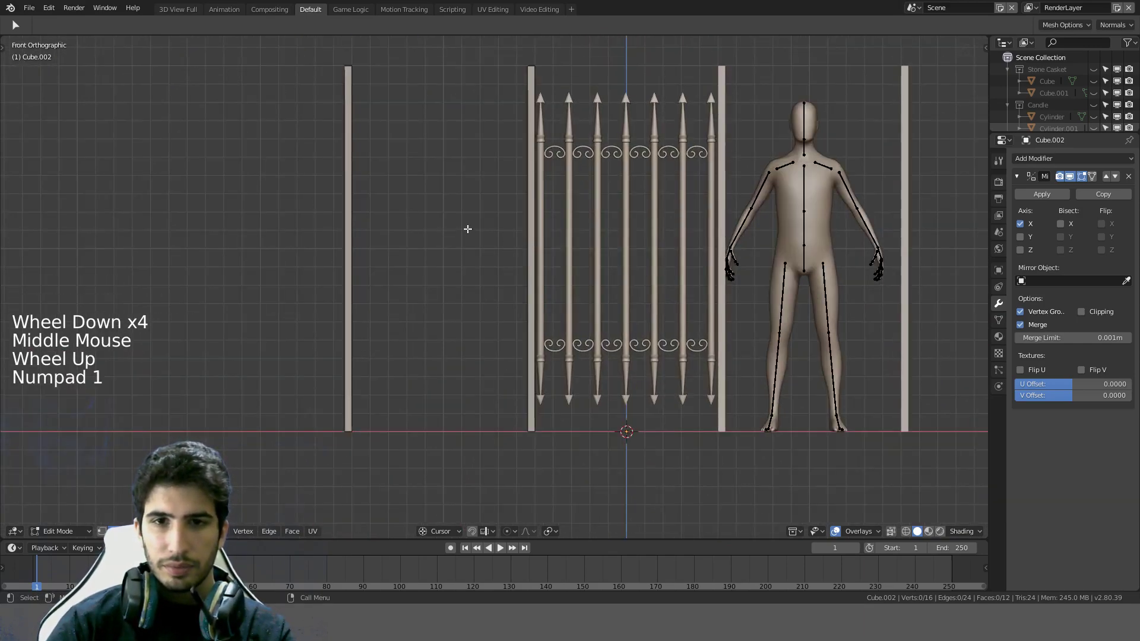
{"action": "scroll", "coordinate": [468, 229], "scroll_direction": "up", "scroll_amount": 1}
{"action": "middle_click_drag", "start_coordinate": [489, 196], "coordinate": [514, 214], "text": "shift"}
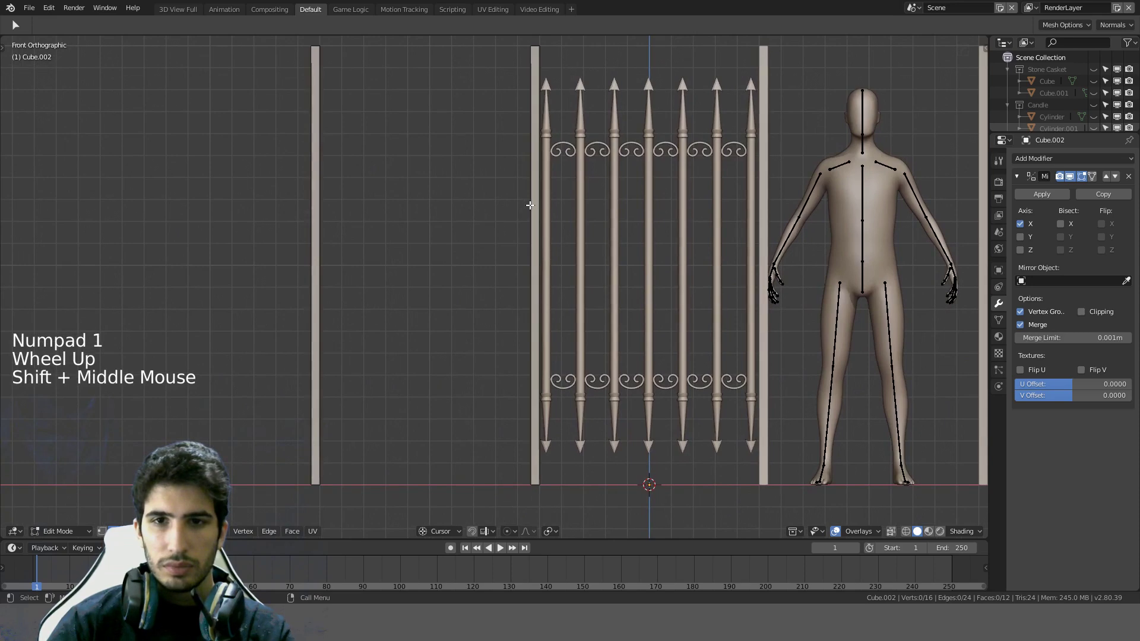
{"action": "key", "text": "l"}
{"action": "key", "text": "shift+d"}
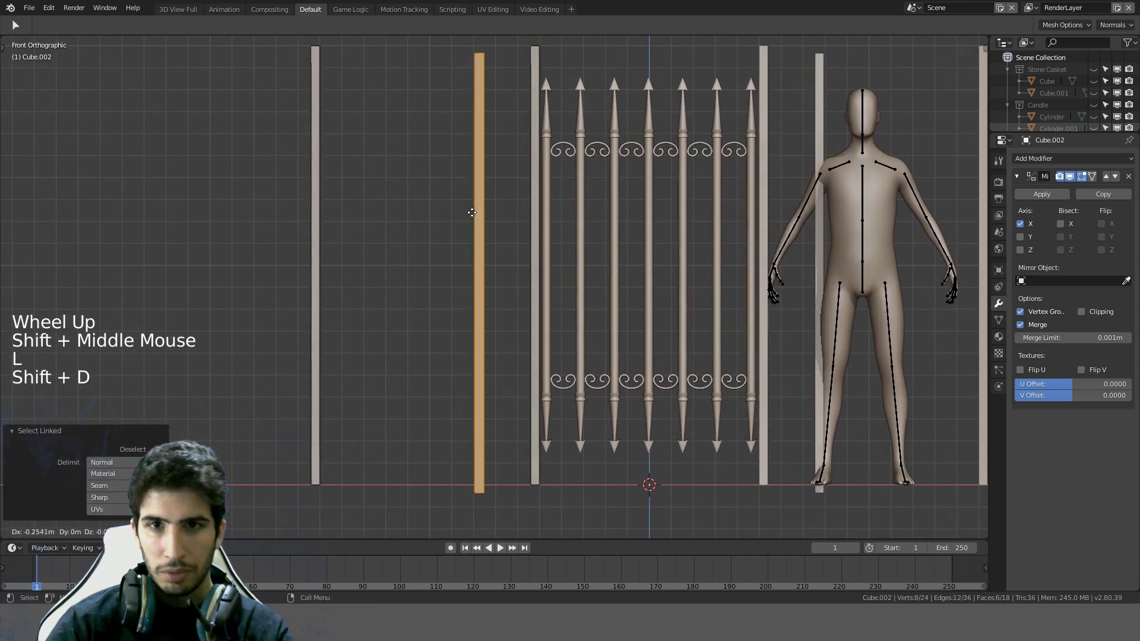
{"action": "left_click", "coordinate": [447, 219]}
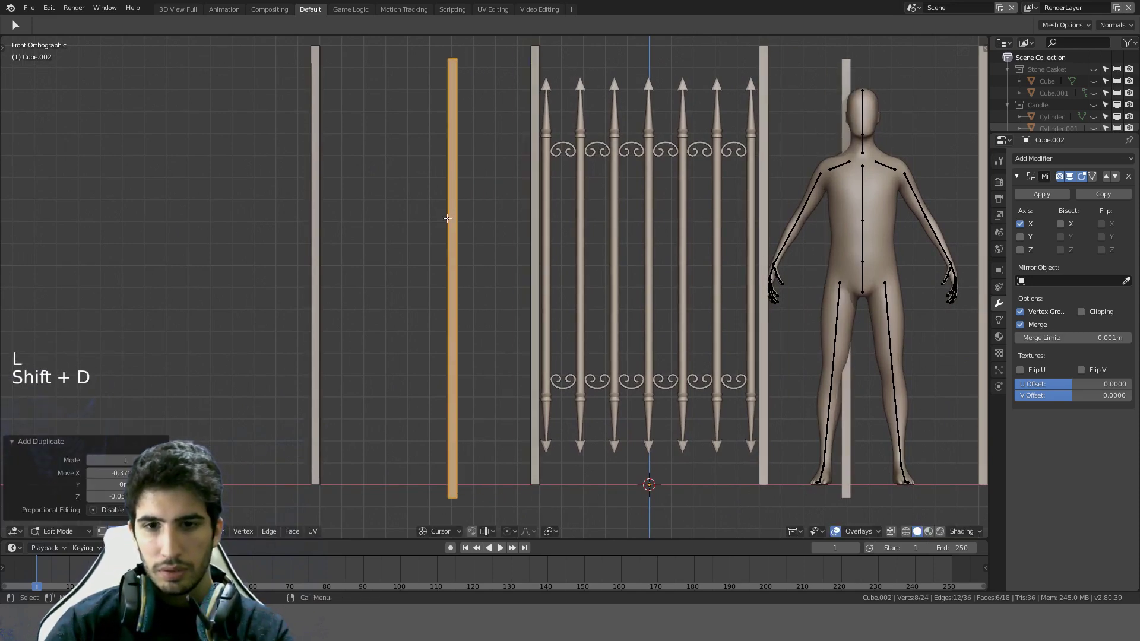
Step: Rotate the duplicated post 90 degrees in front view and scale it to 0.6 along X to form a crossbar
{"action": "type", "text": "r90"}
{"action": "key", "text": "Return"}
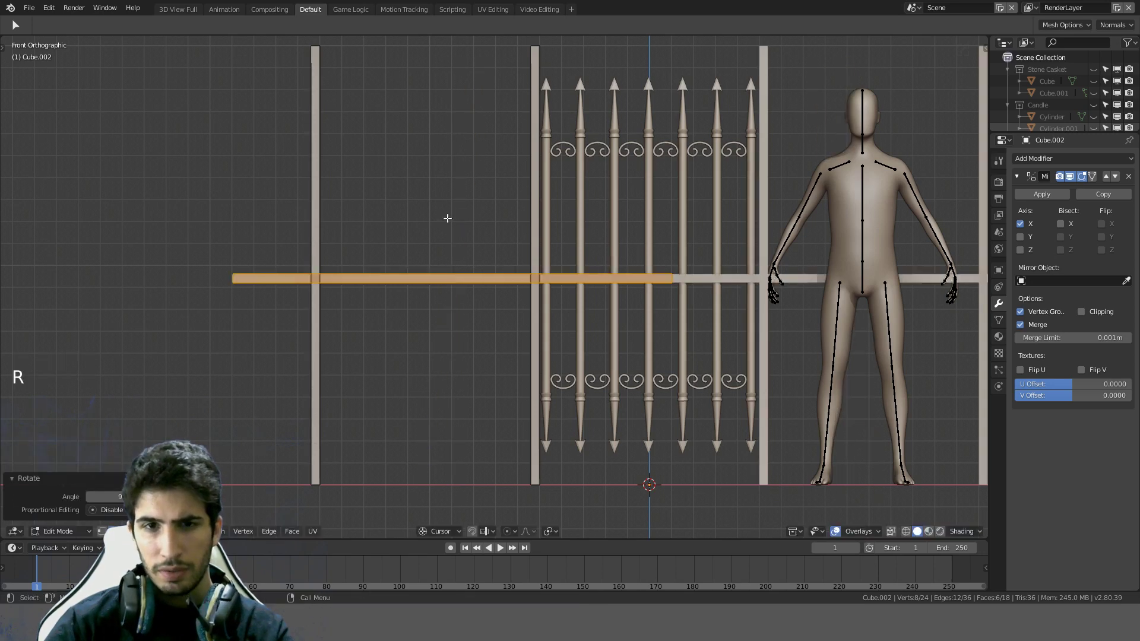
{"action": "key", "text": "s"}
{"action": "key", "text": "x"}
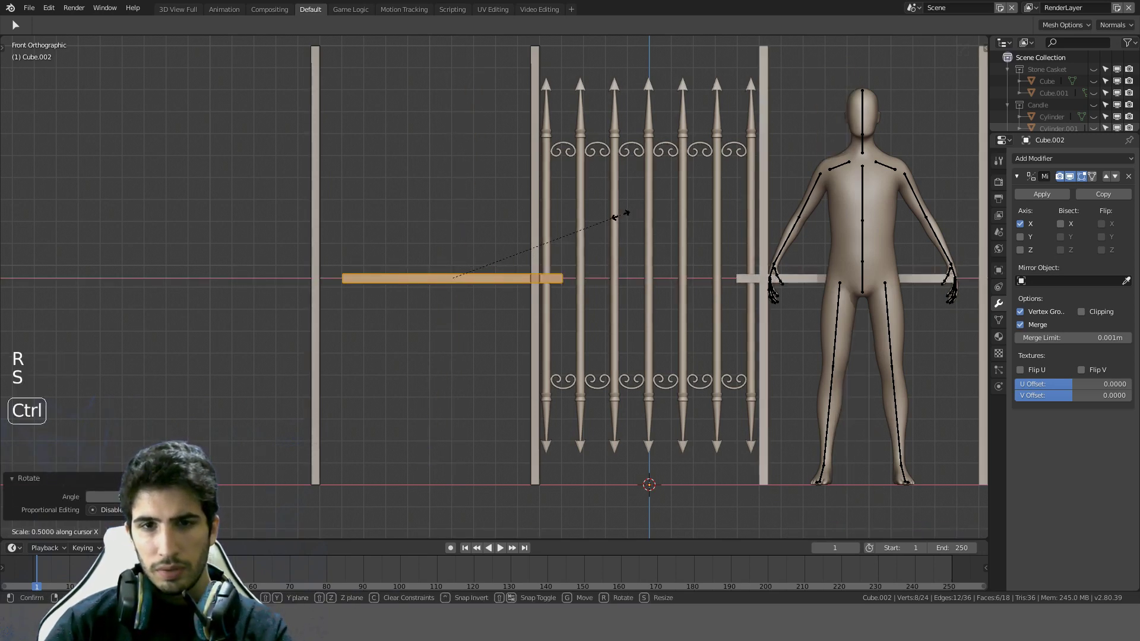
{"action": "left_click", "coordinate": [635, 214]}
Step: Move the crossbar about 0.7 m up and 0.2 m outward, and scale it to 0.9 along X
{"action": "key", "text": "g"}
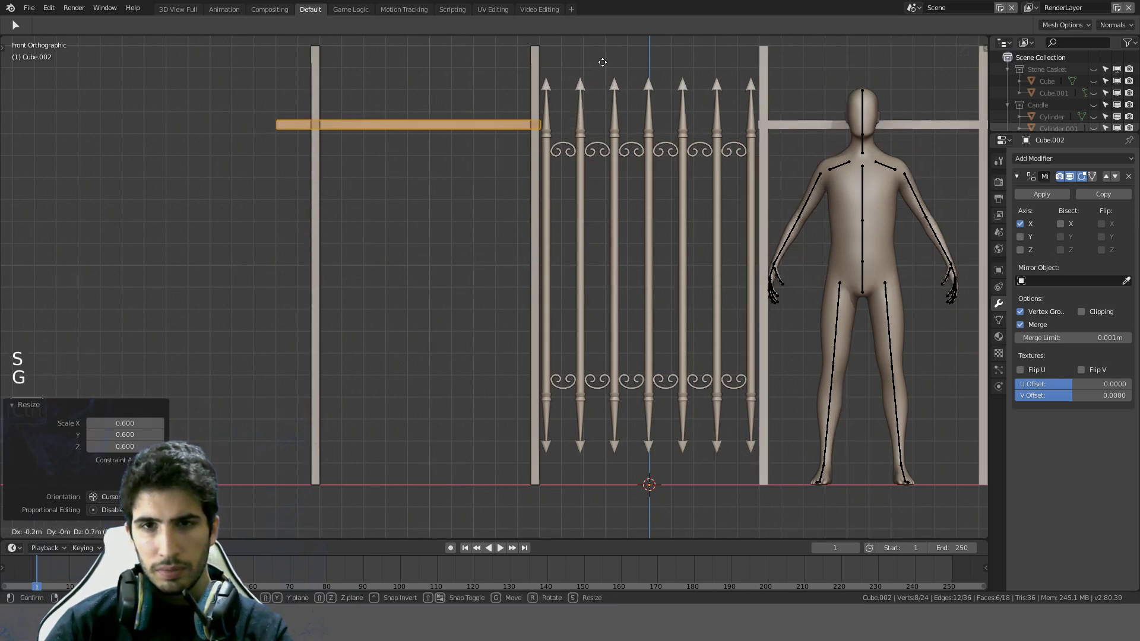
{"action": "left_click", "coordinate": [603, 62]}
{"action": "middle_click_drag", "start_coordinate": [603, 62], "coordinate": [623, 188], "text": "shift"}
{"action": "key", "text": "s"}
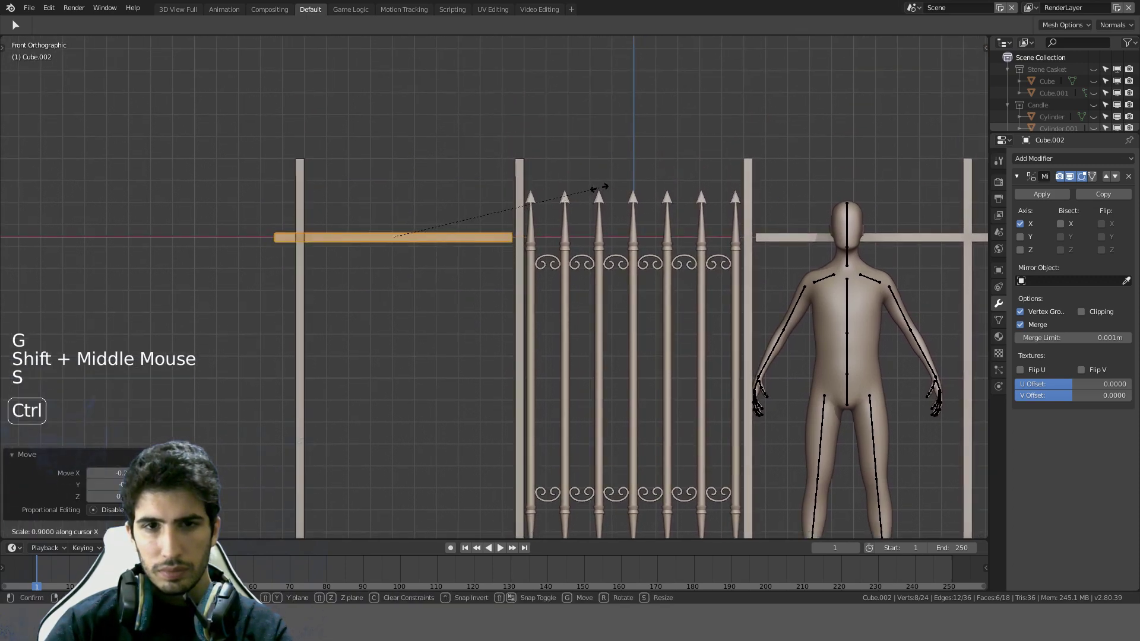
{"action": "left_click", "coordinate": [592, 188]}
Step: Move the crossbar 0.073 m along X and scale it to 0.9 along X so it fits between the two posts
{"action": "key", "text": "g"}
{"action": "key", "text": "x"}
{"action": "left_click", "coordinate": [606, 184]}
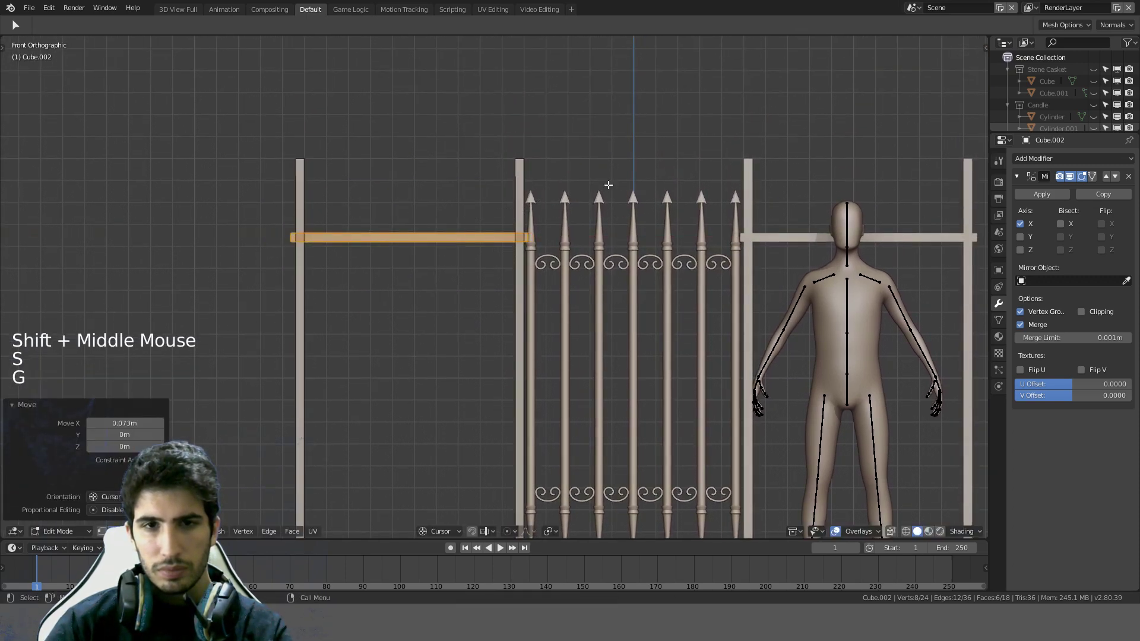
{"action": "key", "text": "s"}
{"action": "key", "text": "x"}
{"action": "left_click", "coordinate": [590, 185]}
{"action": "scroll", "coordinate": [587, 188], "scroll_direction": "up", "scroll_amount": 3}
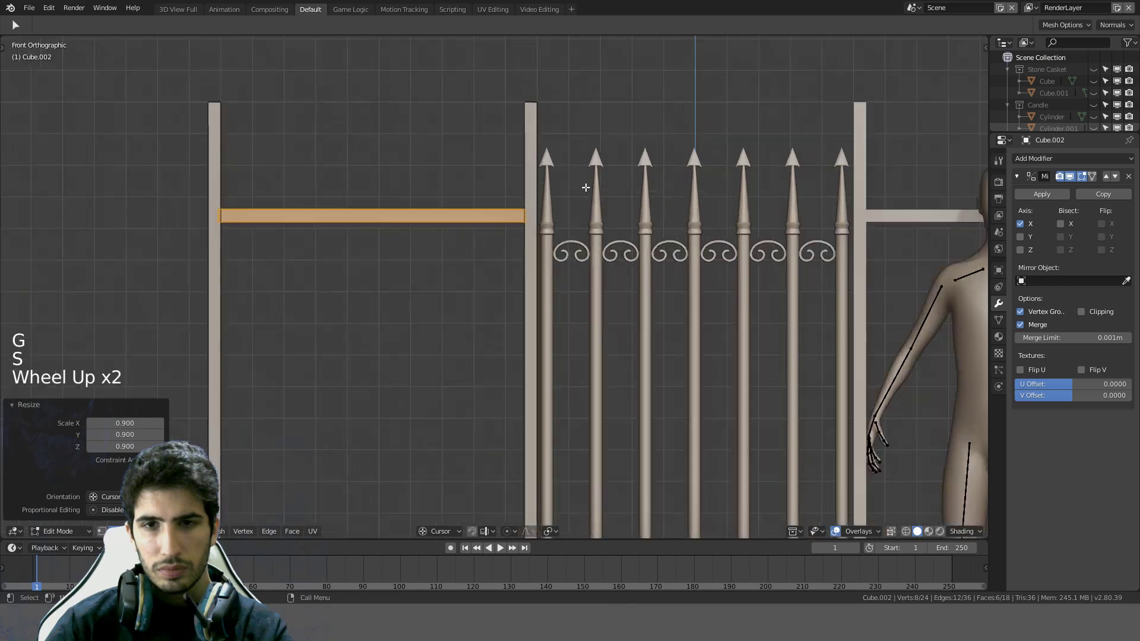
{"action": "scroll", "coordinate": [586, 188], "scroll_direction": "down", "scroll_amount": 4}
{"action": "key", "text": "KP_1"}
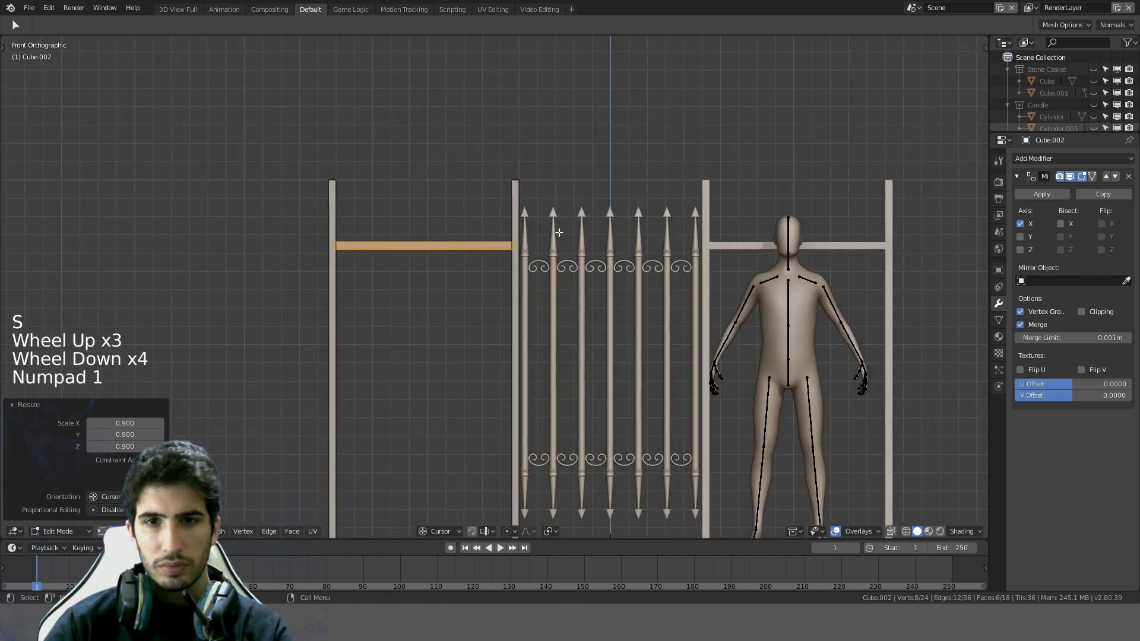
Step: Try adding a lower crossbar copy 1.3 m down and a middle copy 0.7 m above that one
{"action": "middle_click_drag", "start_coordinate": [559, 232], "coordinate": [564, 167], "text": "shift"}
{"action": "key", "text": "shift+d"}
{"action": "key", "text": "z"}
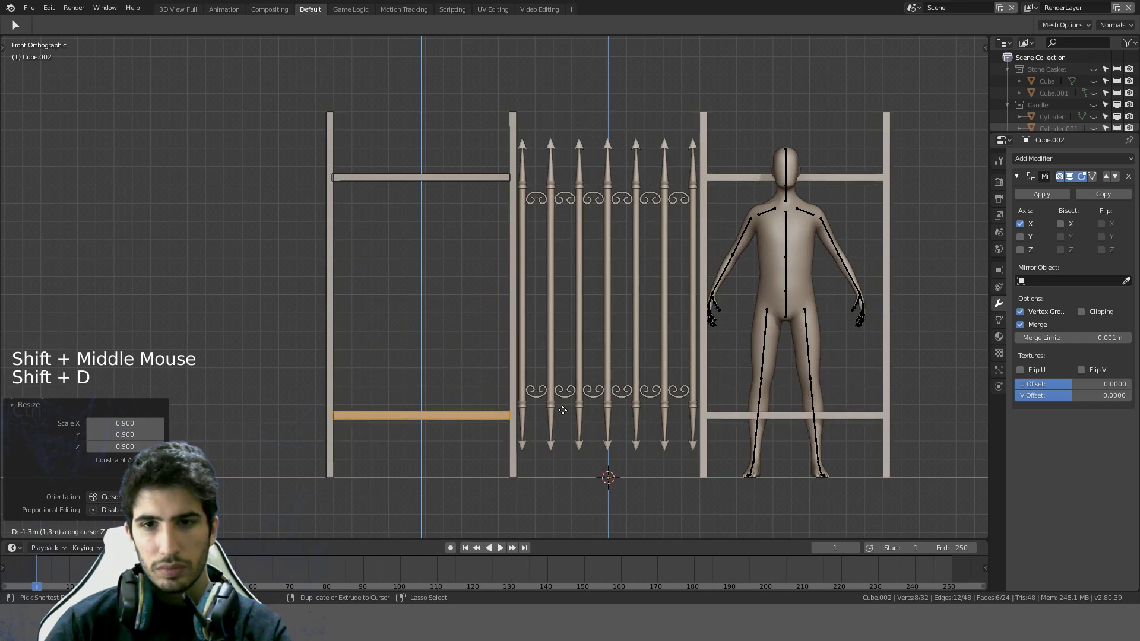
{"action": "key", "text": "shift+d"}
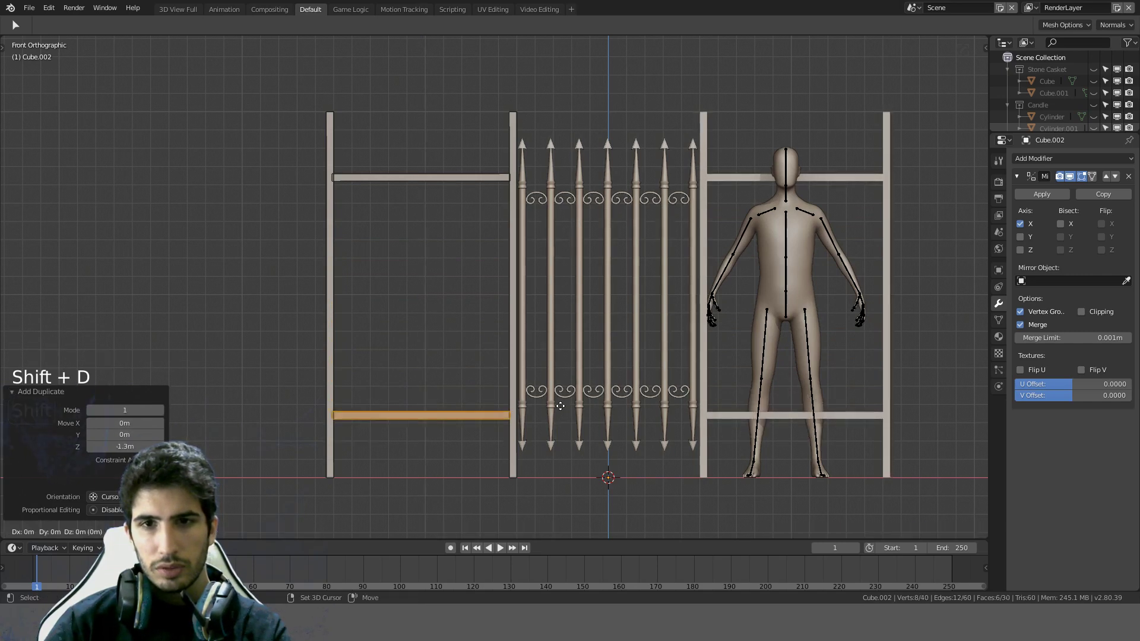
{"action": "key", "text": "x"}
{"action": "key", "text": "z"}
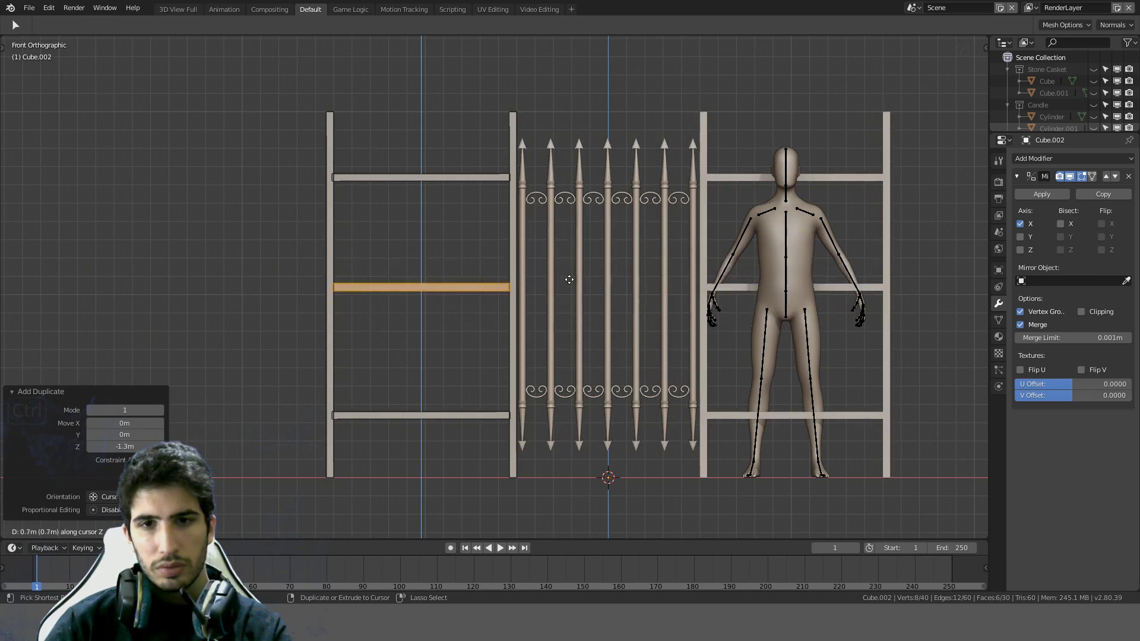
{"action": "left_click", "coordinate": [569, 279]}
{"action": "scroll", "coordinate": [504, 272], "scroll_direction": "up", "scroll_amount": 3}
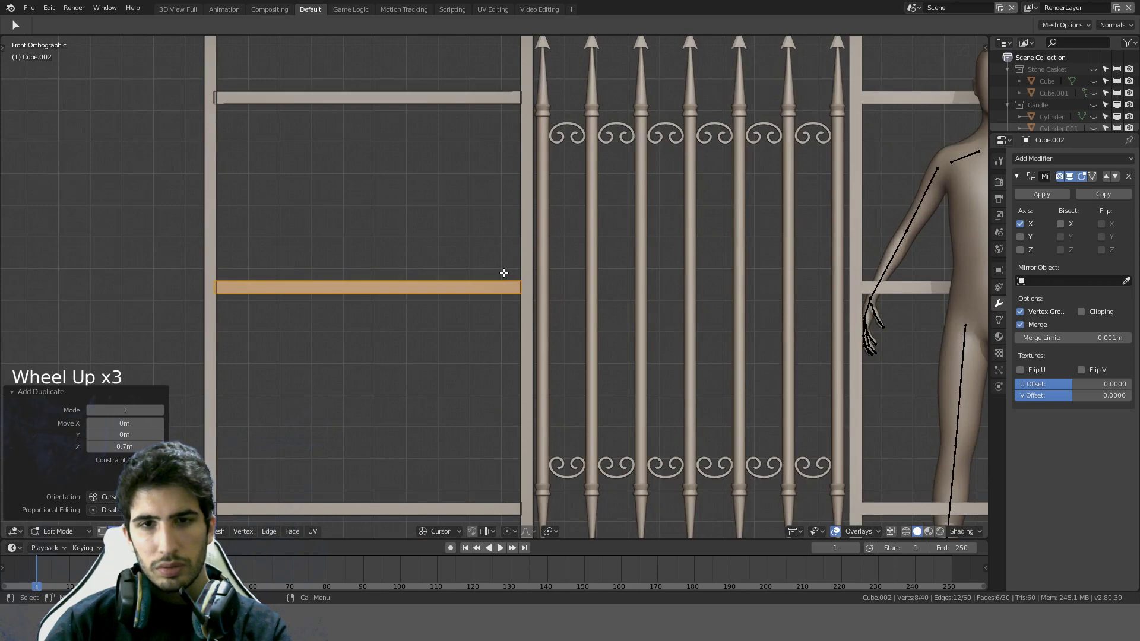
Step: Delete the middle and lower crossbar copies, keeping only the upper crossbar
{"action": "key", "text": "alt+a"}
{"action": "key", "text": "l"}
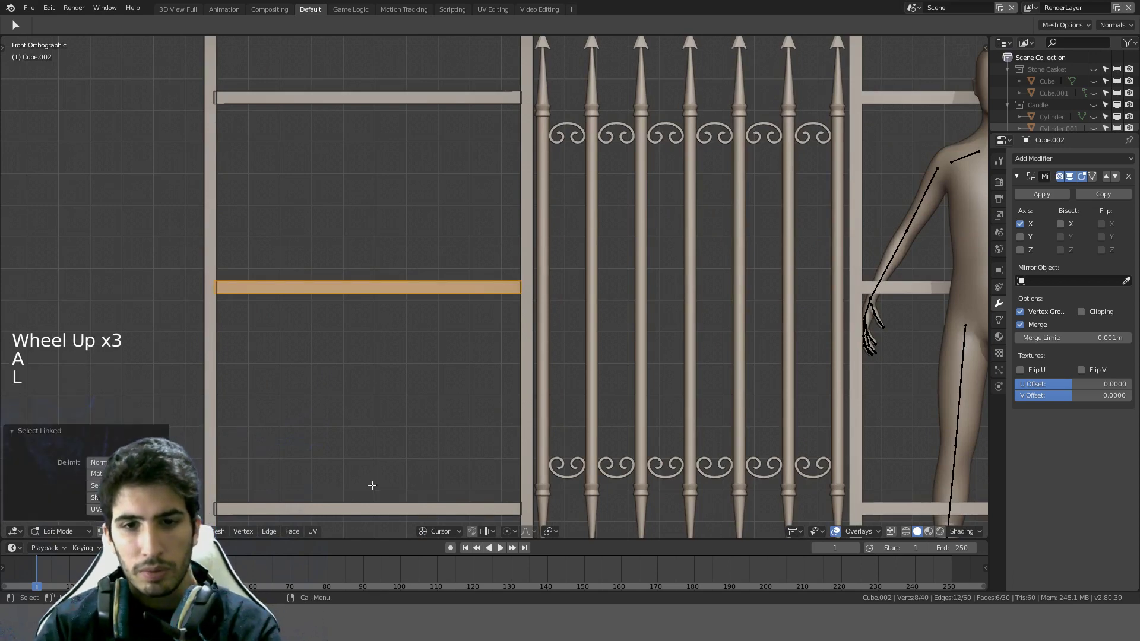
{"action": "key", "text": "l"}
{"action": "key", "text": "Delete"}
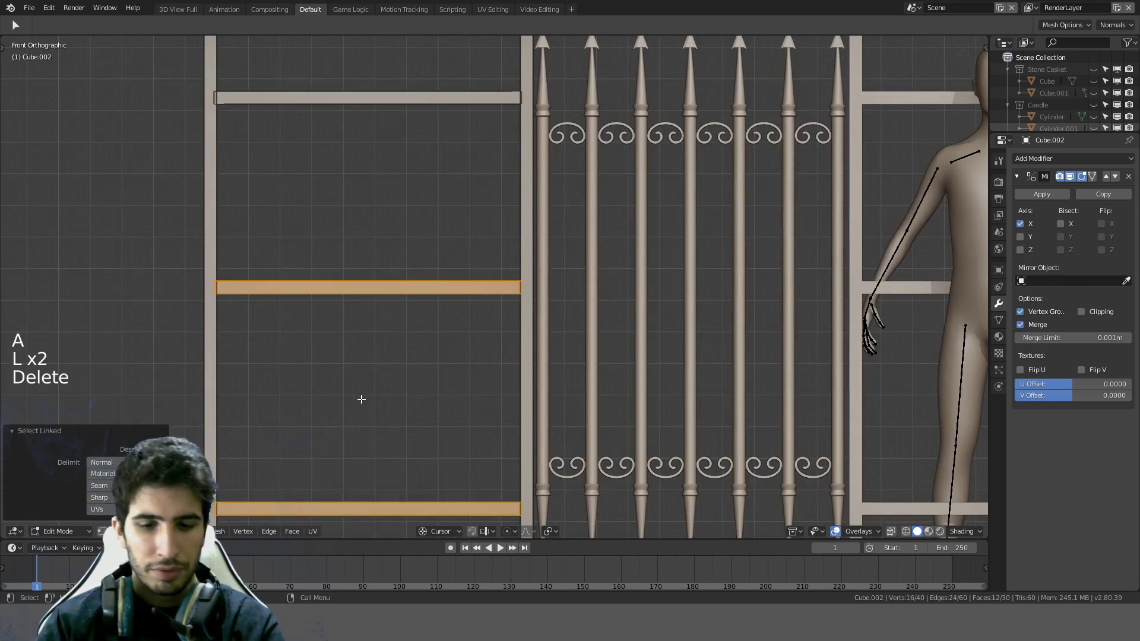
{"action": "key", "text": "Delete"}
{"action": "left_click", "coordinate": [365, 395]}
Step: Separate the upper crossbar from the posts into its own object and select it in Object Mode
{"action": "left_click", "coordinate": [344, 95]}
{"action": "middle_click_drag", "start_coordinate": [343, 95], "coordinate": [412, 145]}
{"action": "key", "text": "Tab"}
{"action": "key", "text": "Tab"}
{"action": "key", "text": "a"}
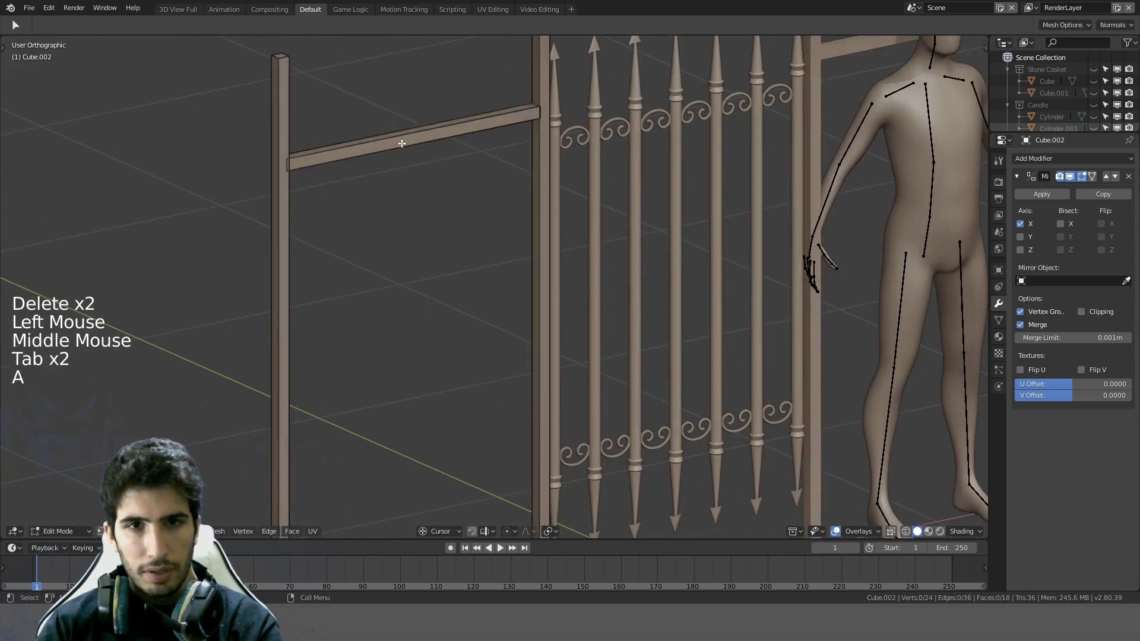
{"action": "key", "text": "l"}
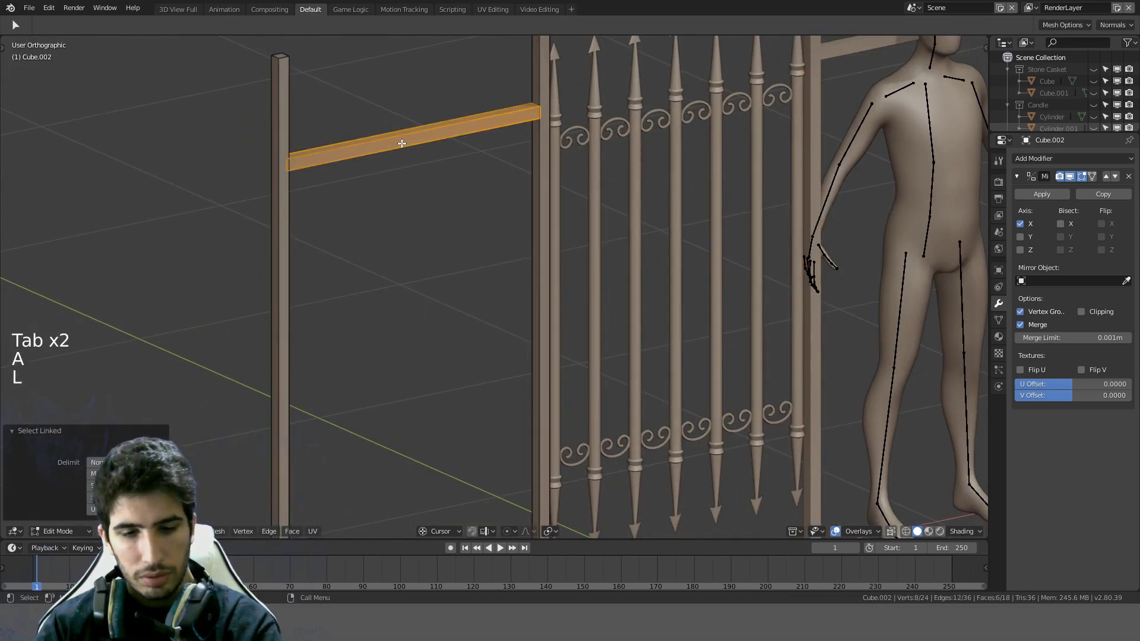
{"action": "key", "text": "p"}
{"action": "left_click", "coordinate": [365, 141]}
{"action": "key", "text": "Tab"}
{"action": "left_click", "coordinate": [360, 149]}
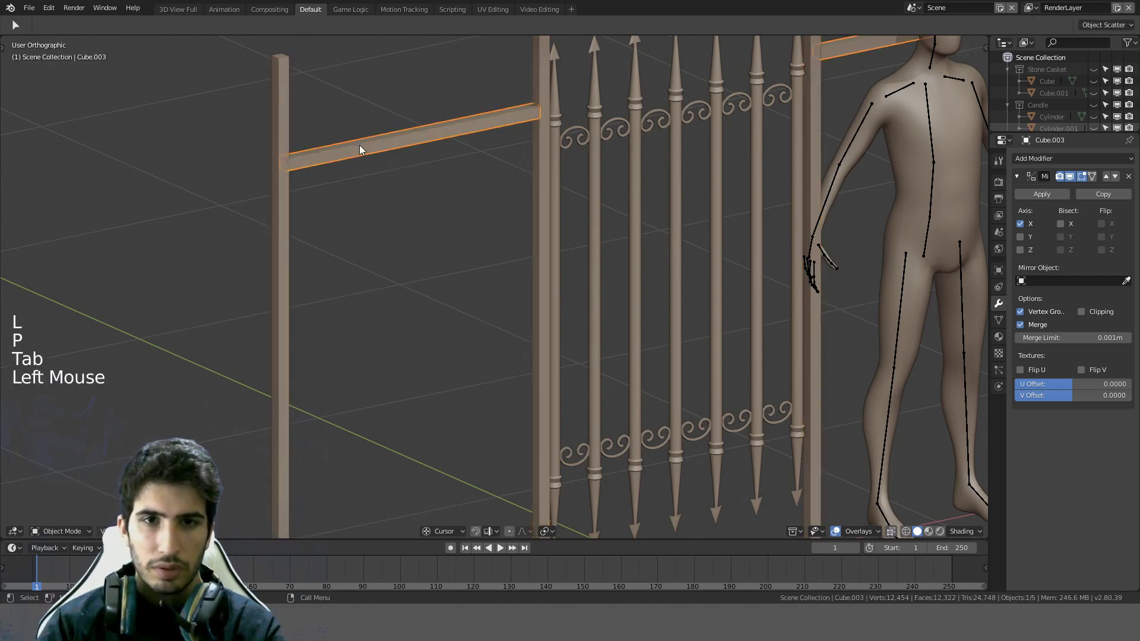
{"action": "middle_click_drag", "start_coordinate": [360, 149], "coordinate": [607, 212], "text": "shift"}
{"action": "scroll", "coordinate": [656, 229], "scroll_direction": "up", "scroll_amount": 3}
{"action": "key", "text": "s"}
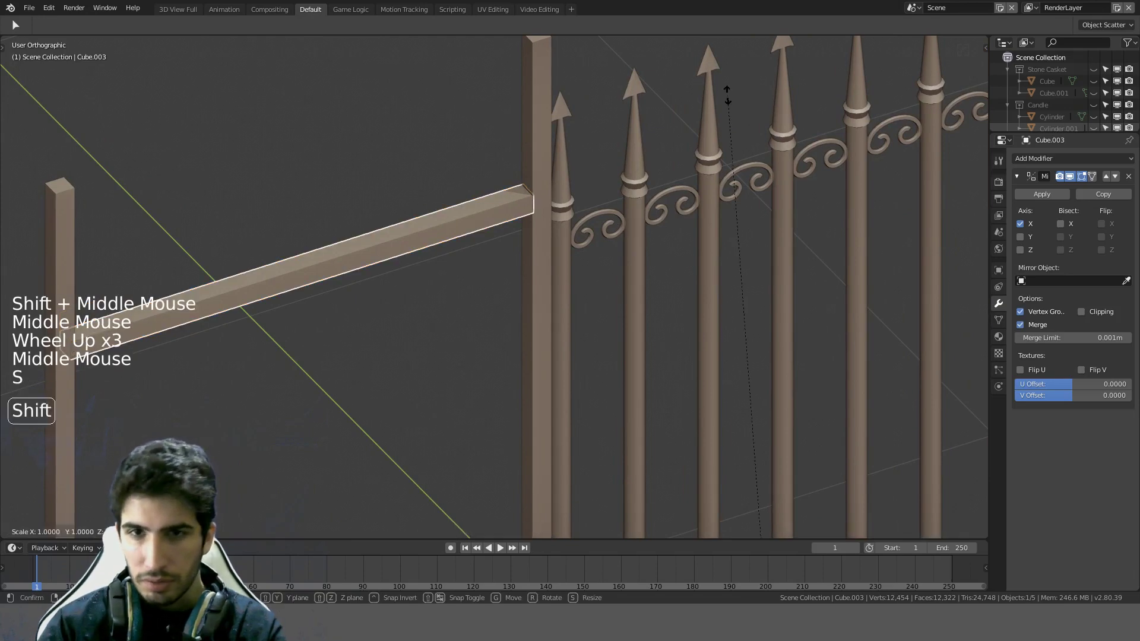
{"action": "left_click", "coordinate": [707, 180]}
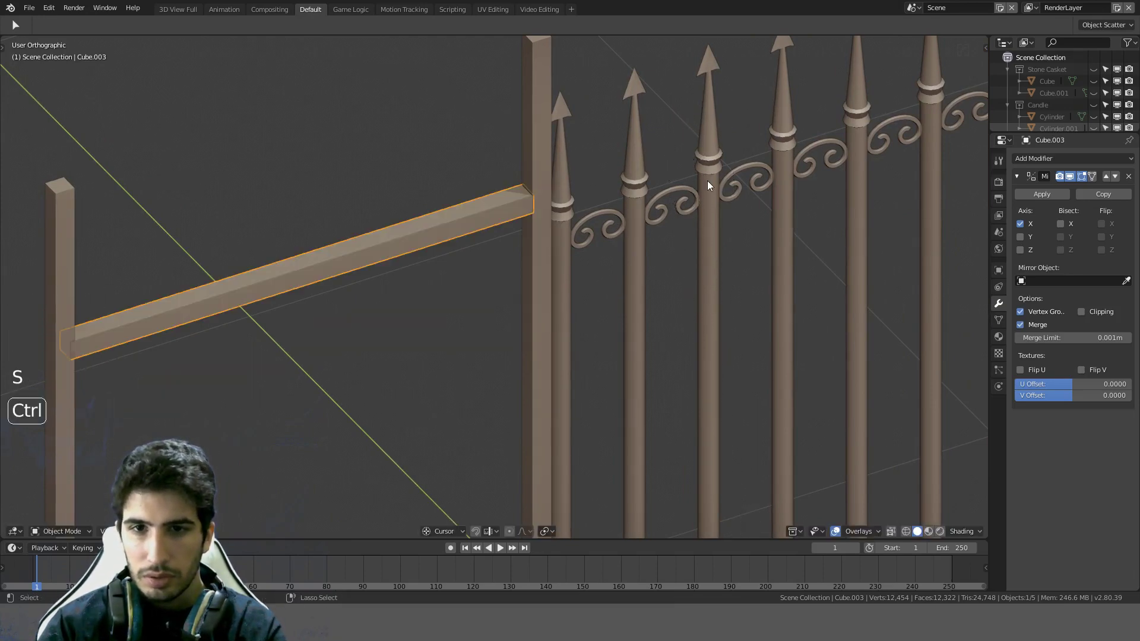
{"action": "scroll", "coordinate": [732, 262], "scroll_direction": "down", "scroll_amount": 8}
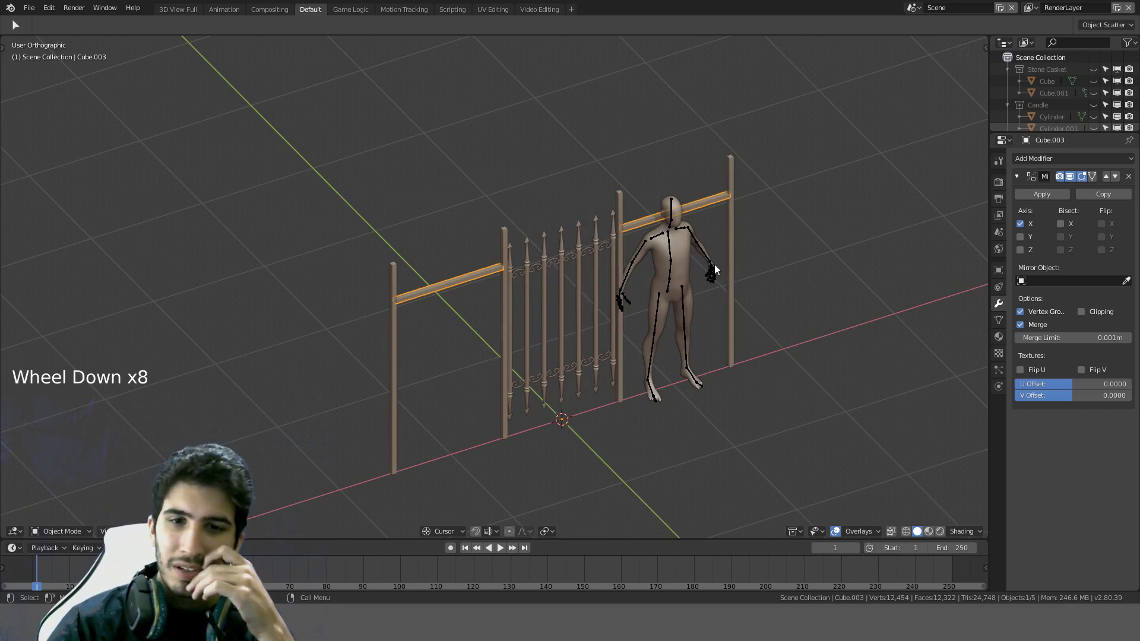
Step: Select the crossbar's whole mesh in Edit Mode and scale its thickness to 0.8 in Y and Z, excluding X
{"action": "scroll", "coordinate": [715, 269], "scroll_direction": "up", "scroll_amount": 3}
{"action": "key", "text": "Tab"}
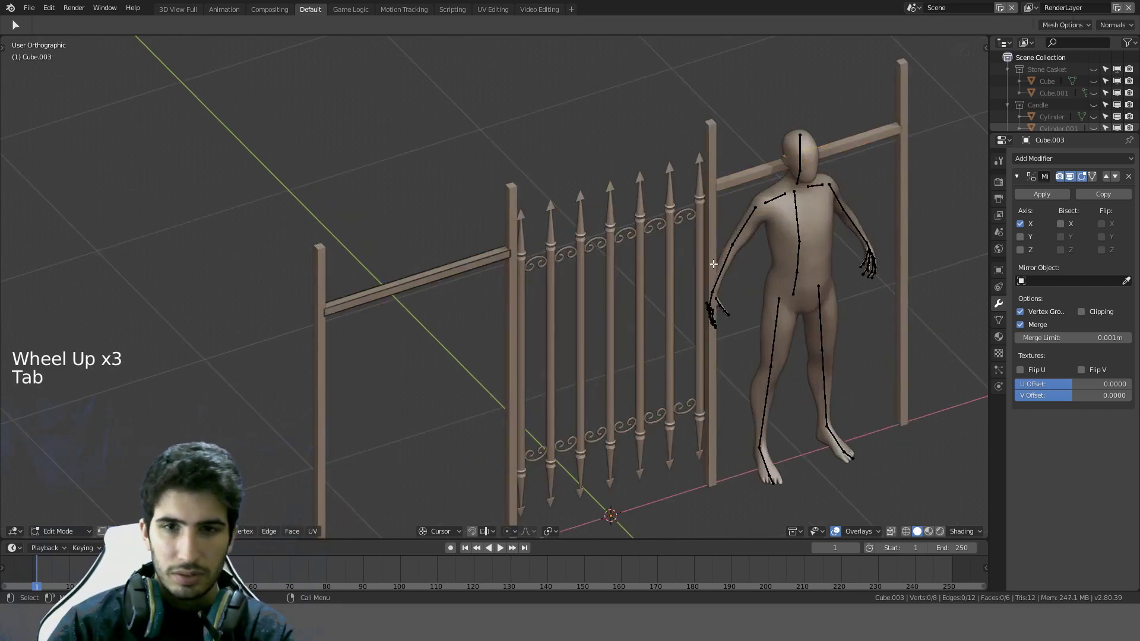
{"action": "key", "text": "a"}
{"action": "key", "text": "shift+ctrl+alt+c"}
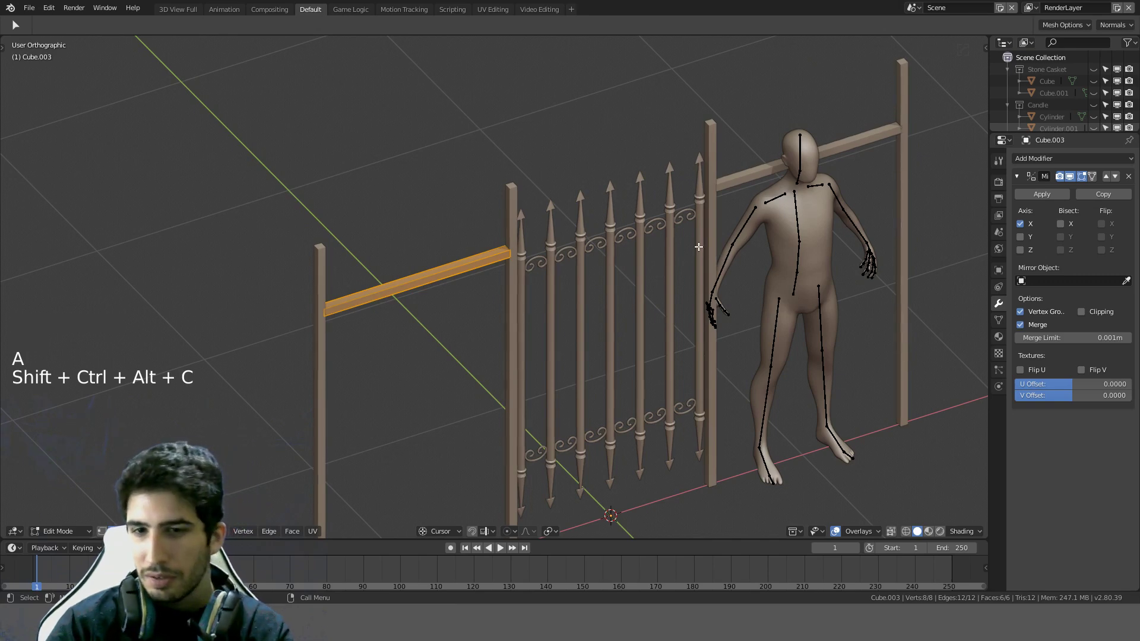
{"action": "scroll", "coordinate": [698, 246], "scroll_direction": "down", "scroll_amount": 1}
{"action": "key", "text": "s"}
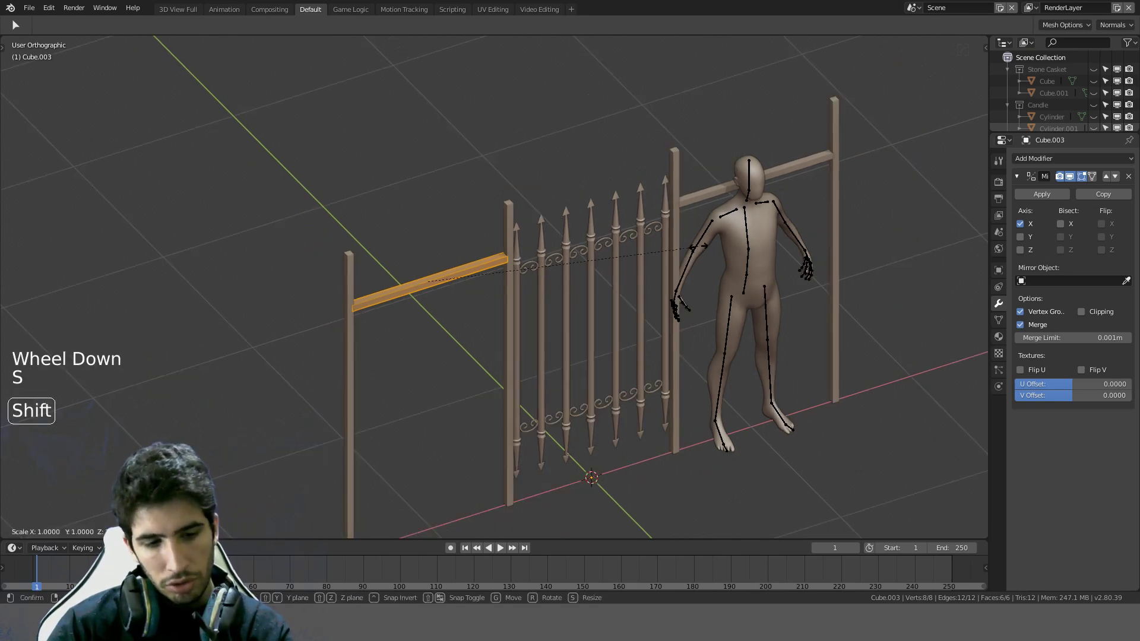
{"action": "left_click", "coordinate": [629, 252]}
Step: Thin the crossbar further by scaling it to 0.8 again on every axis except X
{"action": "scroll", "coordinate": [630, 250], "scroll_direction": "up", "scroll_amount": 11}
{"action": "middle_click_drag", "start_coordinate": [636, 168], "coordinate": [535, 300], "text": "shift"}
{"action": "scroll", "coordinate": [534, 300], "scroll_direction": "down", "scroll_amount": 1, "text": "shift"}
{"action": "middle_click_drag", "start_coordinate": [535, 300], "coordinate": [668, 207]}
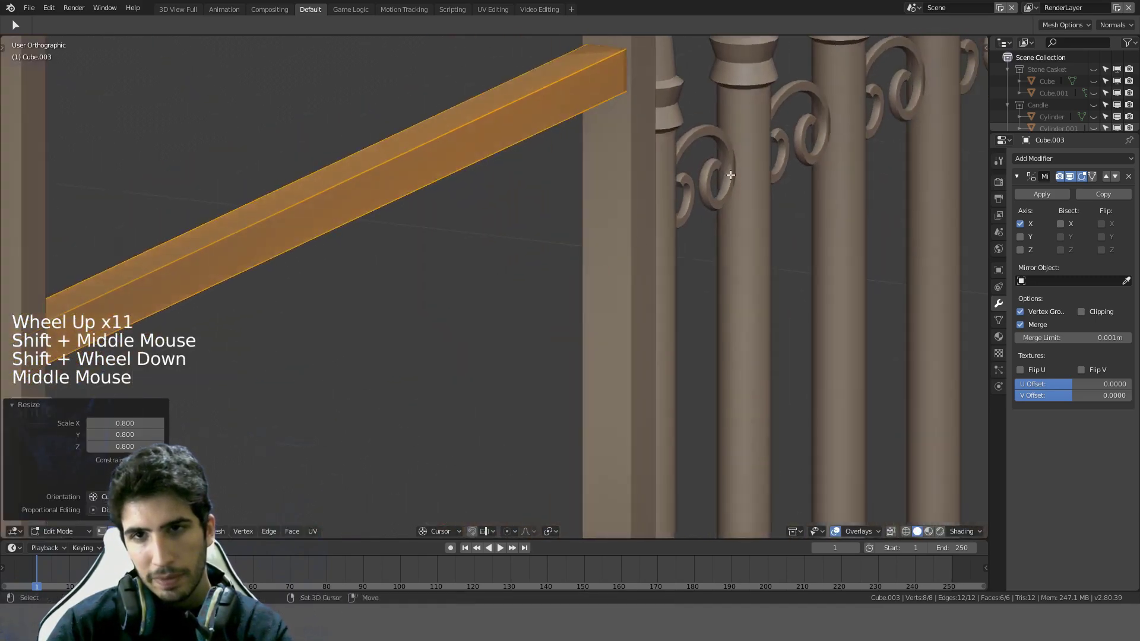
{"action": "middle_click_drag", "start_coordinate": [742, 134], "coordinate": [719, 279], "text": "shift"}
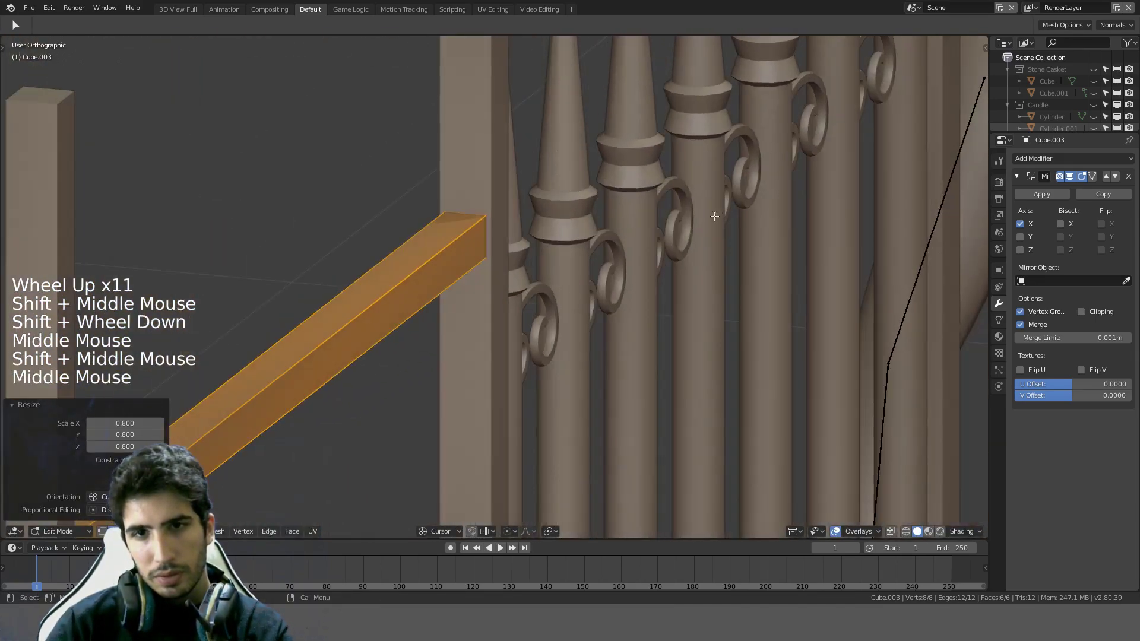
{"action": "key", "text": "s"}
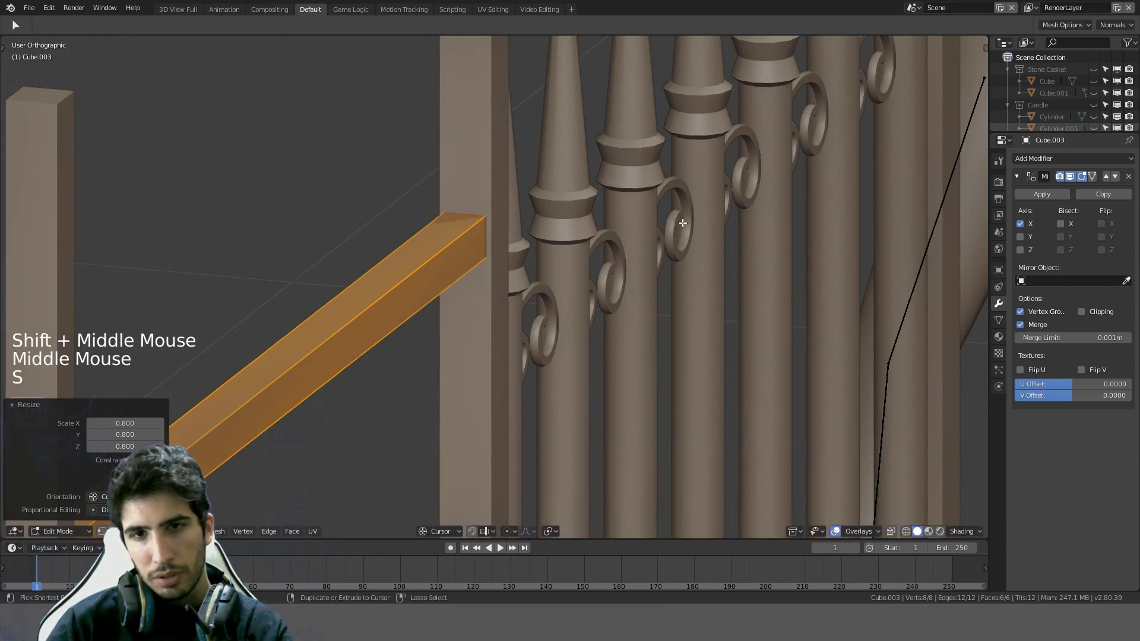
{"action": "key", "text": "s"}
{"action": "key", "text": "shift+x"}
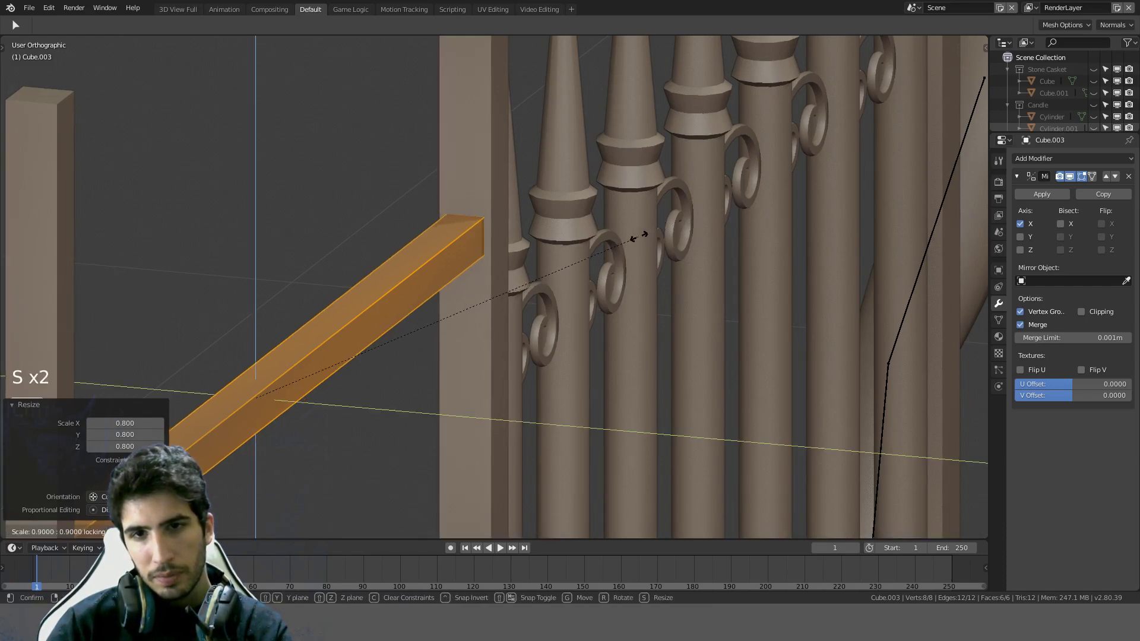
{"action": "left_click", "coordinate": [590, 257]}
{"action": "scroll", "coordinate": [600, 259], "scroll_direction": "down", "scroll_amount": 5}
{"action": "middle_click_drag", "start_coordinate": [613, 262], "coordinate": [592, 267]}
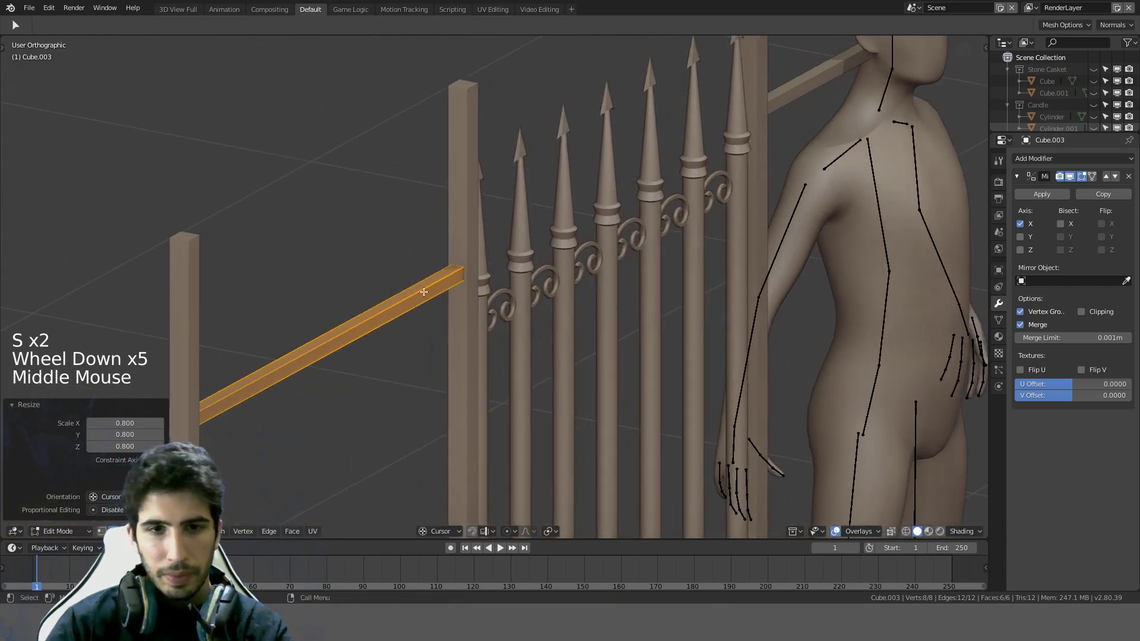
Step: Delete the crossbar's two end faces hidden inside the posts, using wireframe display to select them
{"action": "scroll", "coordinate": [418, 294], "scroll_direction": "up", "scroll_amount": 2}
{"action": "middle_click_drag", "start_coordinate": [208, 375], "coordinate": [404, 300], "text": "shift"}
{"action": "key", "text": "z"}
{"action": "left_click", "coordinate": [305, 300]}
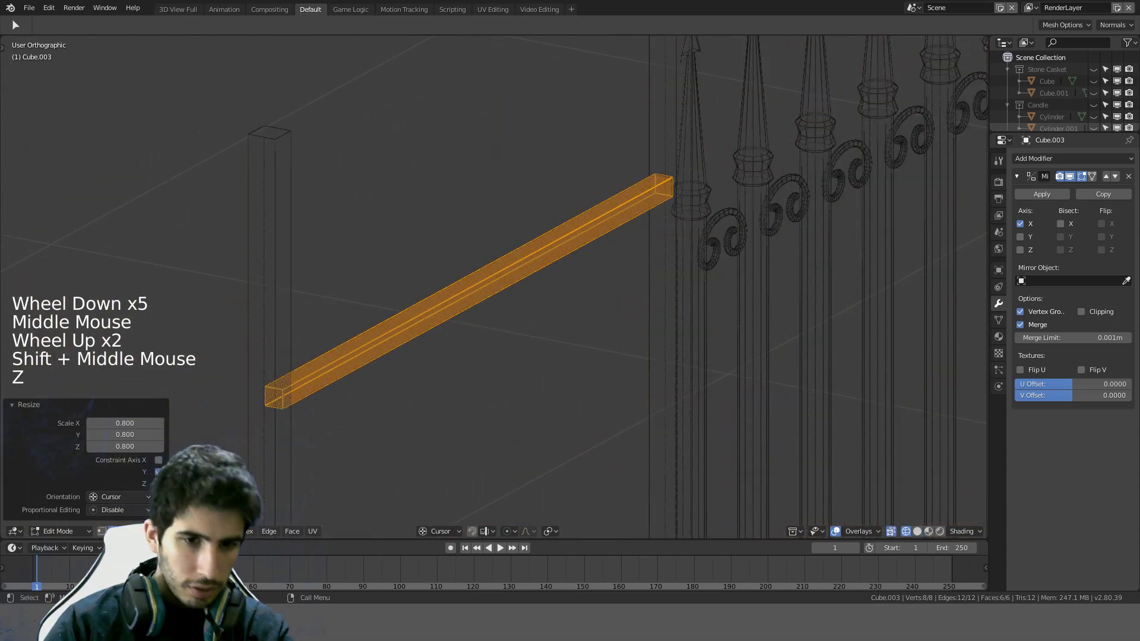
{"action": "left_click", "coordinate": [252, 392]}
{"action": "left_click", "coordinate": [274, 396]}
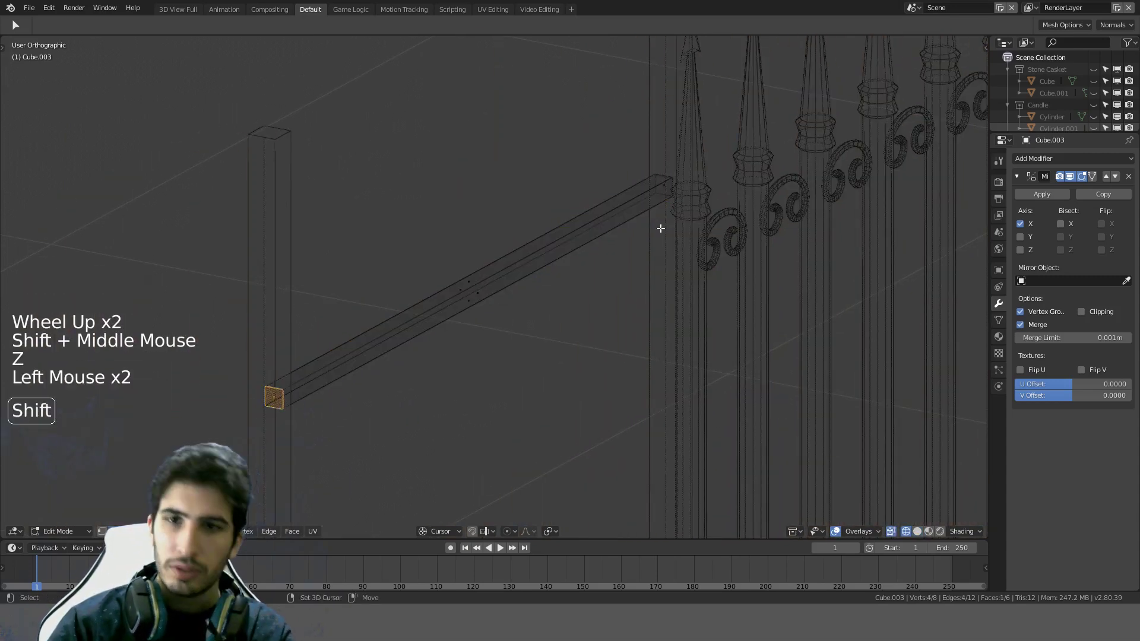
{"action": "left_click", "coordinate": [666, 186], "text": "shift"}
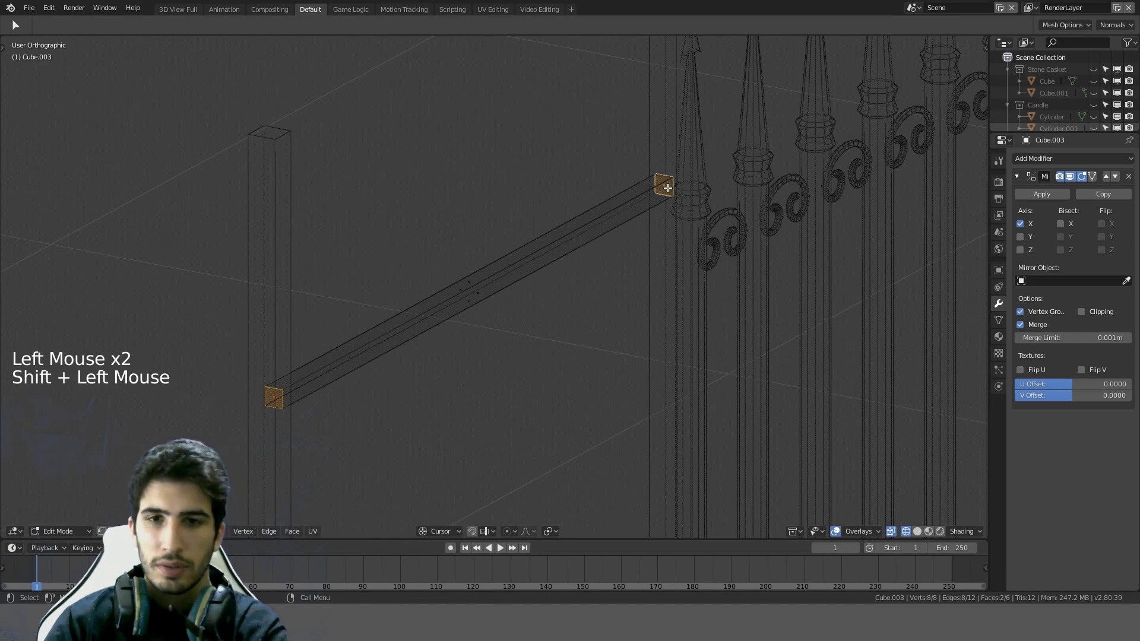
{"action": "key", "text": "Delete"}
{"action": "left_click", "coordinate": [647, 212]}
Step: Select the entire open-ended crossbar mesh and return the viewport to solid shading
{"action": "scroll", "coordinate": [629, 219], "scroll_direction": "down", "scroll_amount": 3}
{"action": "middle_click_drag", "start_coordinate": [629, 219], "coordinate": [511, 257]}
{"action": "middle_click_drag", "start_coordinate": [328, 343], "coordinate": [520, 288], "text": "shift"}
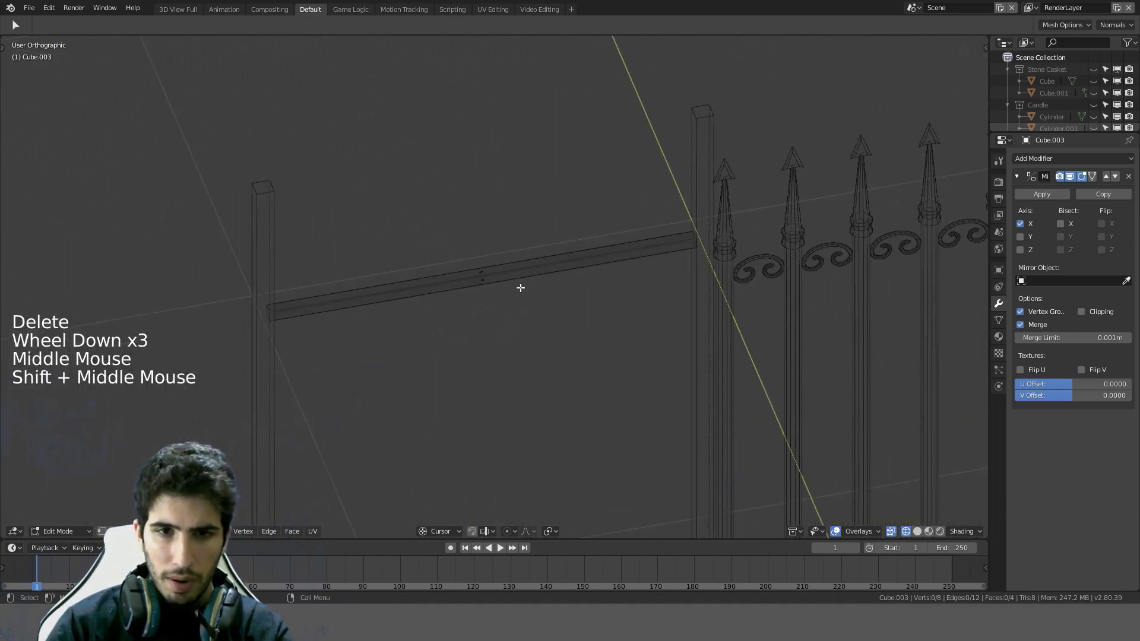
{"action": "key", "text": "KP_1"}
{"action": "middle_click_drag", "start_coordinate": [364, 316], "coordinate": [372, 336]}
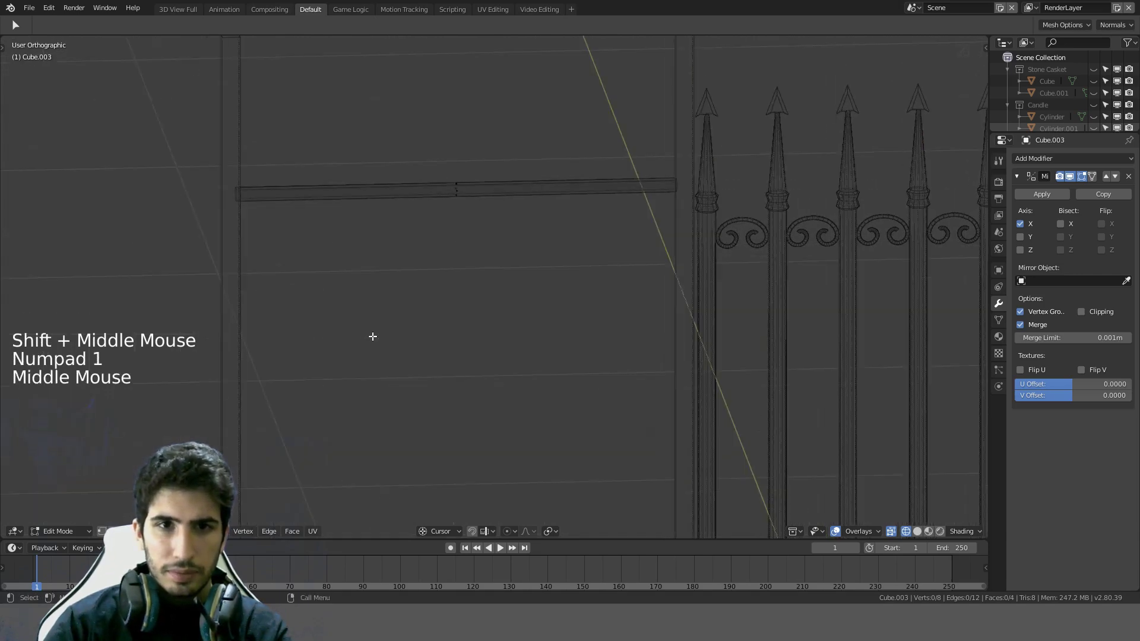
{"action": "key", "text": "Tab"}
{"action": "scroll", "coordinate": [448, 239], "scroll_direction": "up", "scroll_amount": 2}
{"action": "key", "text": "Tab"}
{"action": "key", "text": "a"}
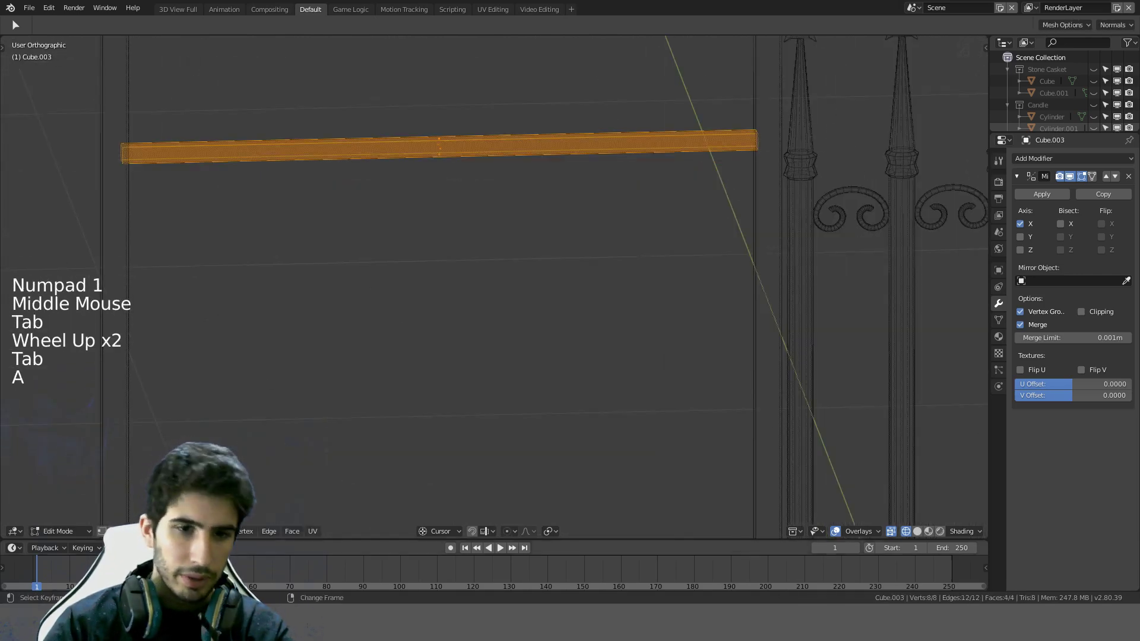
{"action": "left_click", "coordinate": [249, 219]}
{"action": "key", "text": "z"}
{"action": "mouse_move", "coordinate": [333, 225]}
{"action": "middle_mouse_down"}
{"action": "mouse_move", "coordinate": [372, 234]}
{"action": "mouse_move", "coordinate": [338, 420]}
{"action": "middle_mouse_up"}
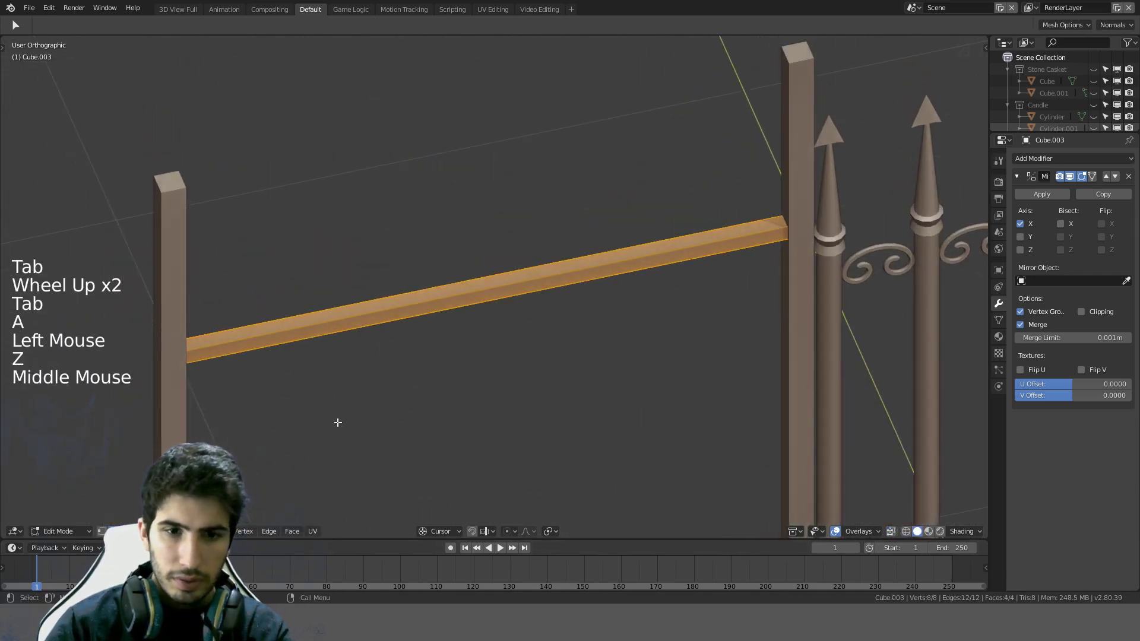
Step: Mark the crossbar's upper rear long edge as a seam
{"action": "left_click", "coordinate": [376, 295]}
{"action": "key", "text": "ctrl+e"}
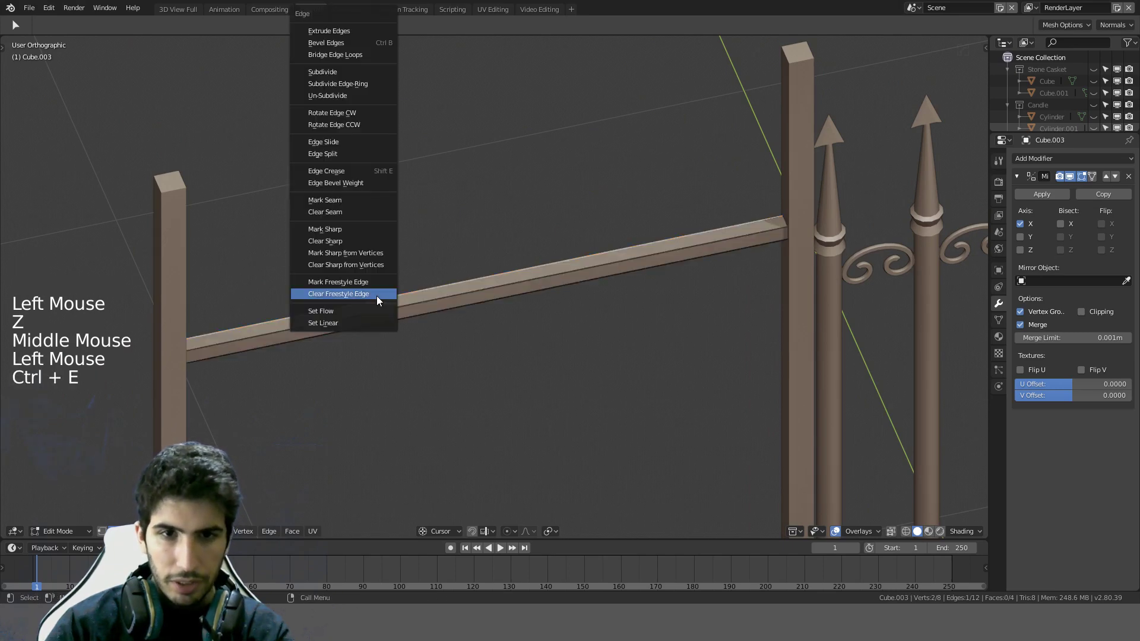
{"action": "left_click", "coordinate": [356, 202]}
Step: Return the crossbar to Object Mode in front view and add an Array modifier to it
{"action": "scroll", "coordinate": [438, 321], "scroll_direction": "down", "scroll_amount": 2}
{"action": "scroll", "coordinate": [438, 321], "scroll_direction": "down", "scroll_amount": 1}
{"action": "middle_click_drag", "start_coordinate": [438, 321], "coordinate": [451, 308]}
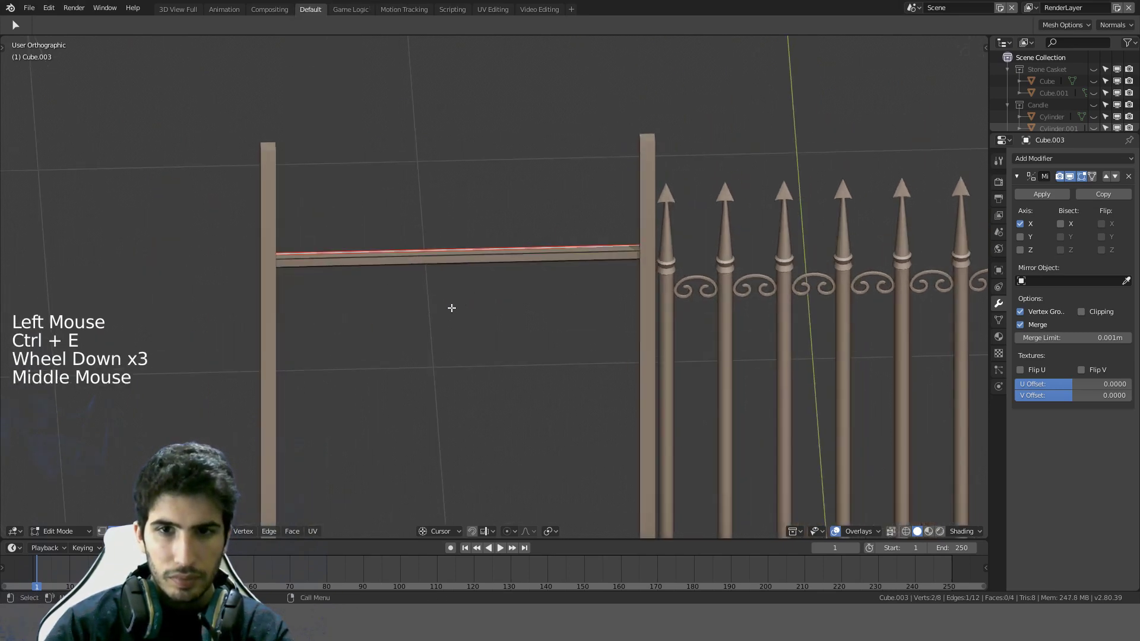
{"action": "key", "text": "KP_1"}
{"action": "key", "text": "Tab"}
{"action": "left_click", "coordinate": [1048, 157]}
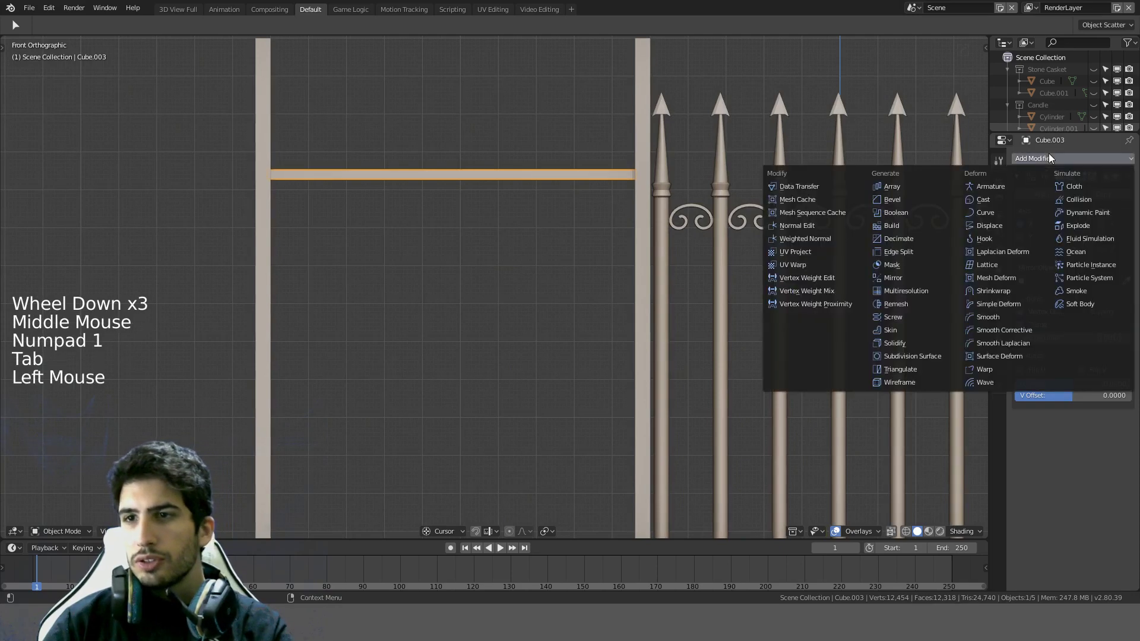
{"action": "left_click", "coordinate": [918, 187]}
Step: Set the crossbar array's relative offset to 1 in Z and 0 in X
{"action": "double_click", "coordinate": [1089, 523]}
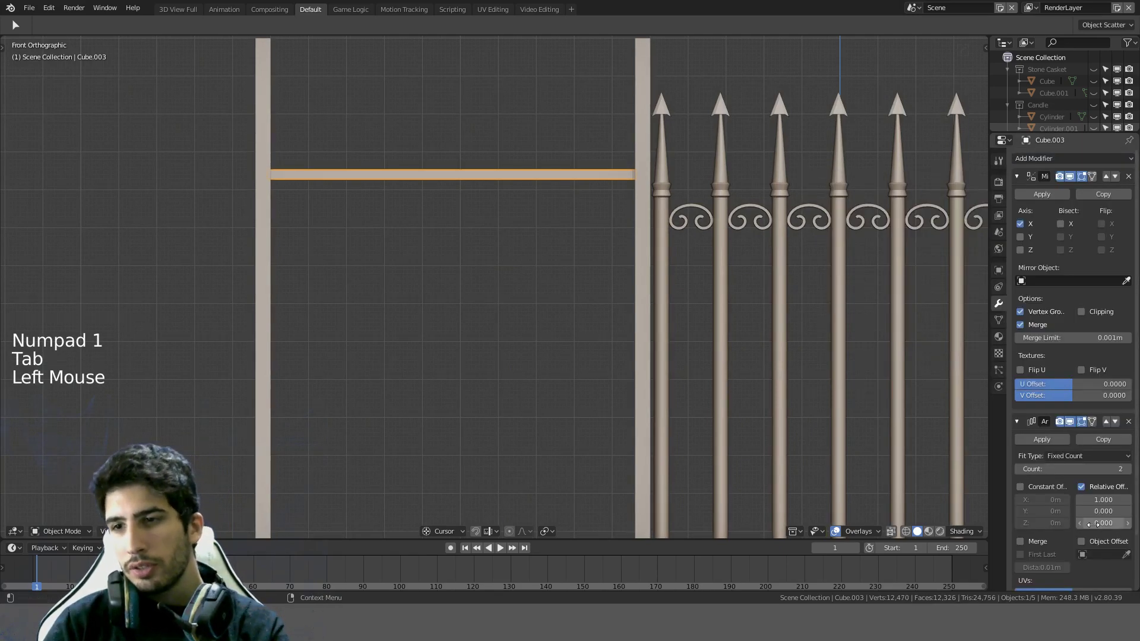
{"action": "type", "text": "1"}
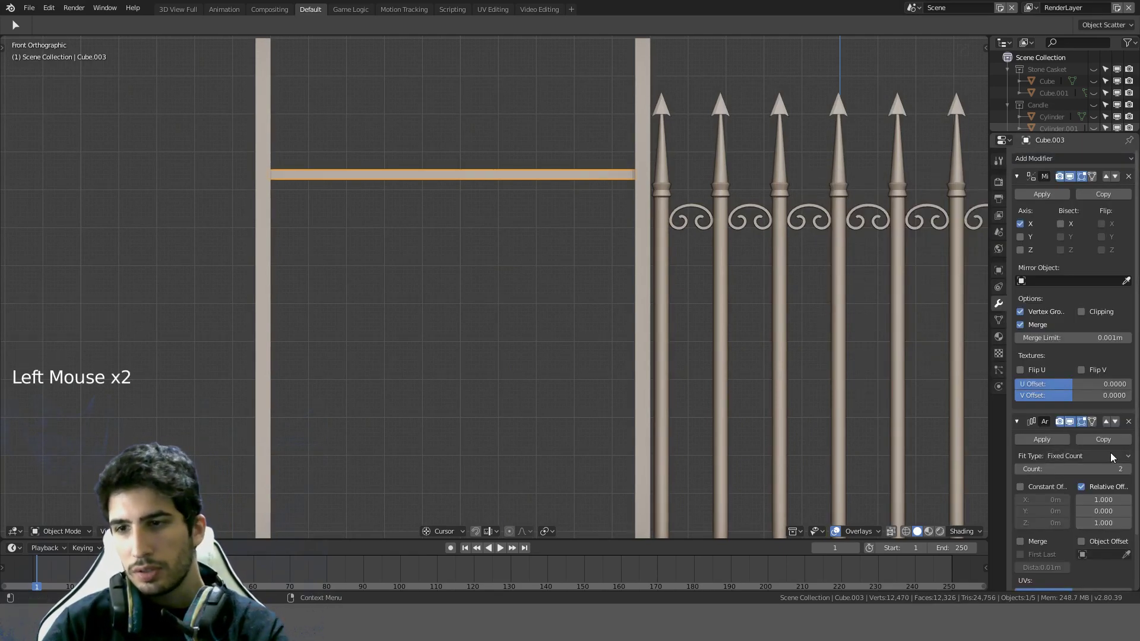
{"action": "left_click", "coordinate": [1099, 499]}
{"action": "type", "text": "0"}
{"action": "key", "text": "Return"}
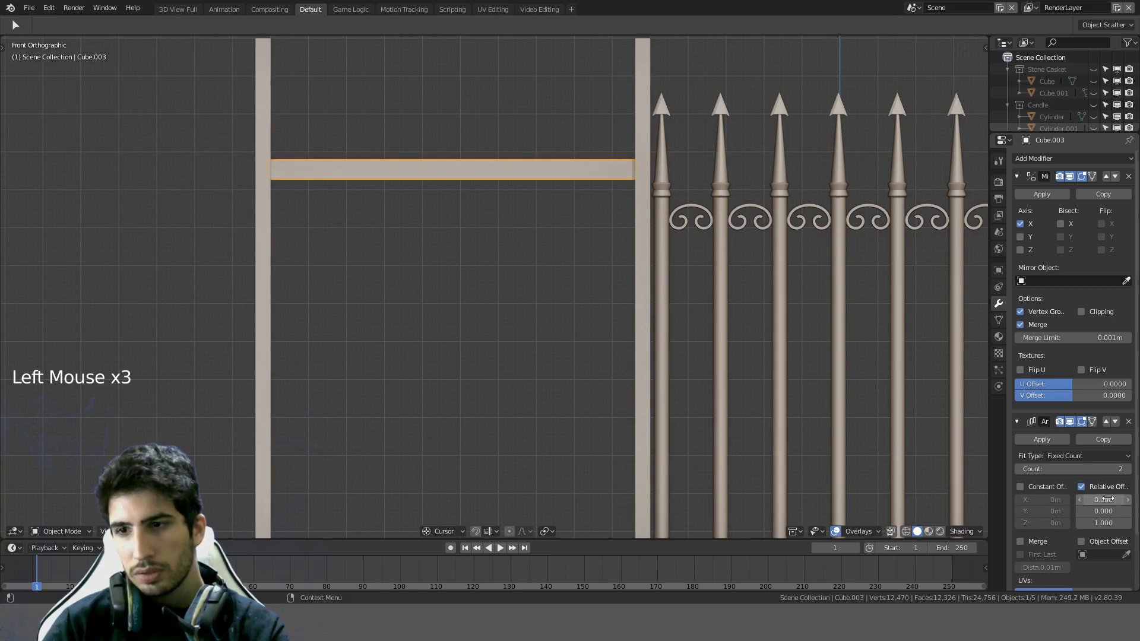
Step: Stack the crossbars downward with a relative Z offset of -20 and raise the array count to 4
{"action": "left_click_drag", "start_coordinate": [1092, 523], "coordinate": [1092, 522]}
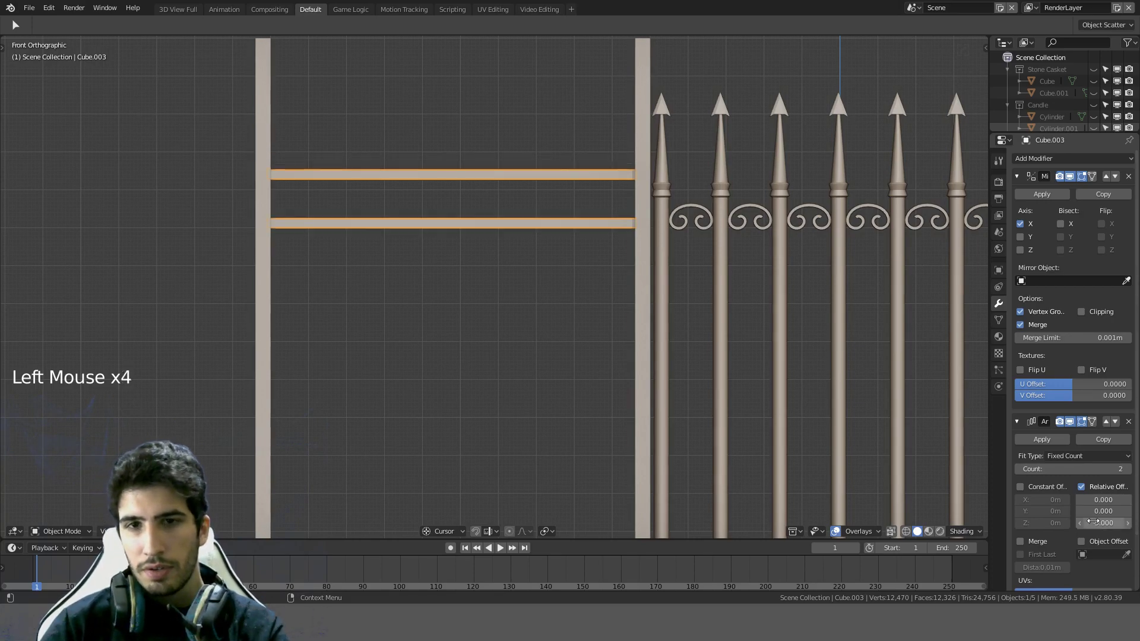
{"action": "left_click", "coordinate": [1092, 522]}
{"action": "type", "text": "-20"}
{"action": "key", "text": "Return"}
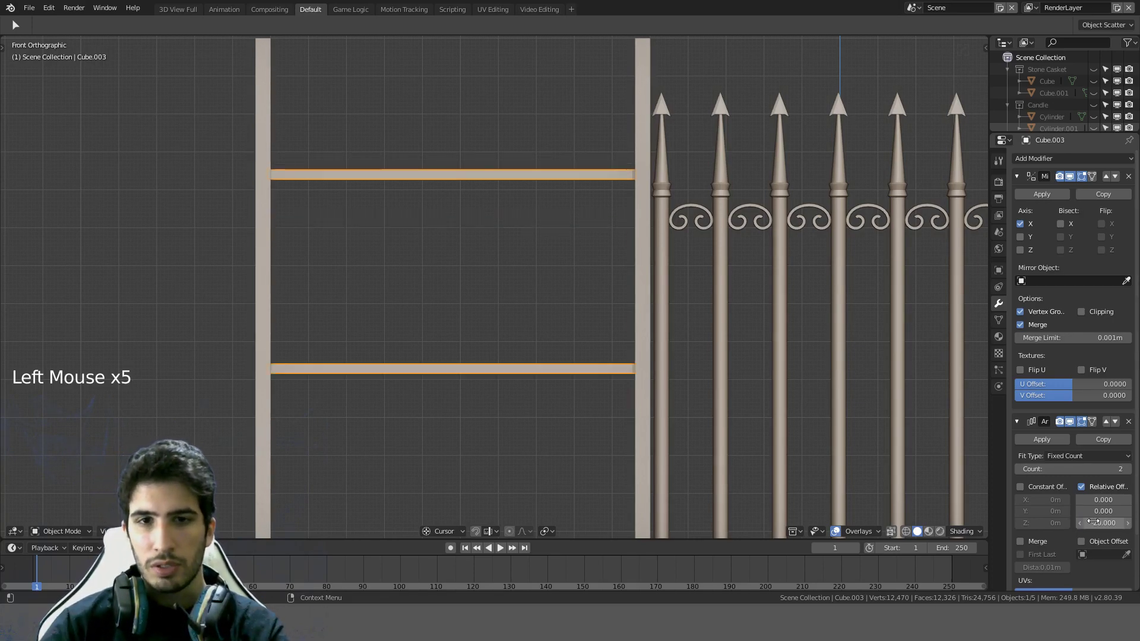
{"action": "scroll", "coordinate": [547, 376], "scroll_direction": "down", "scroll_amount": 5}
{"action": "middle_click_drag", "start_coordinate": [637, 362], "coordinate": [604, 308], "text": "shift"}
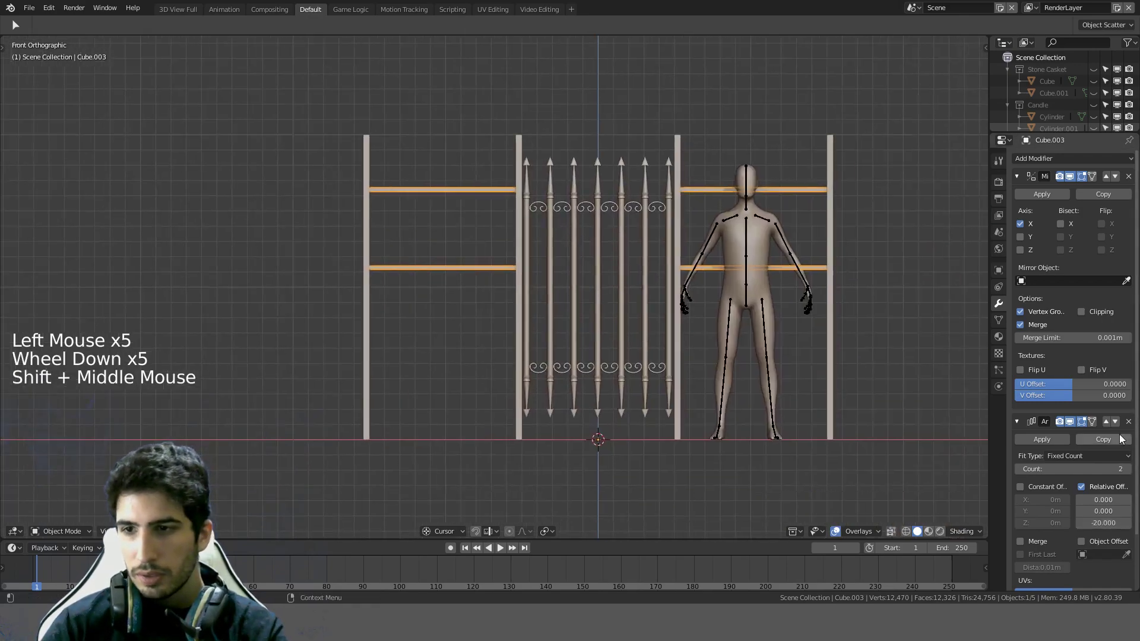
{"action": "left_click", "coordinate": [1128, 469]}
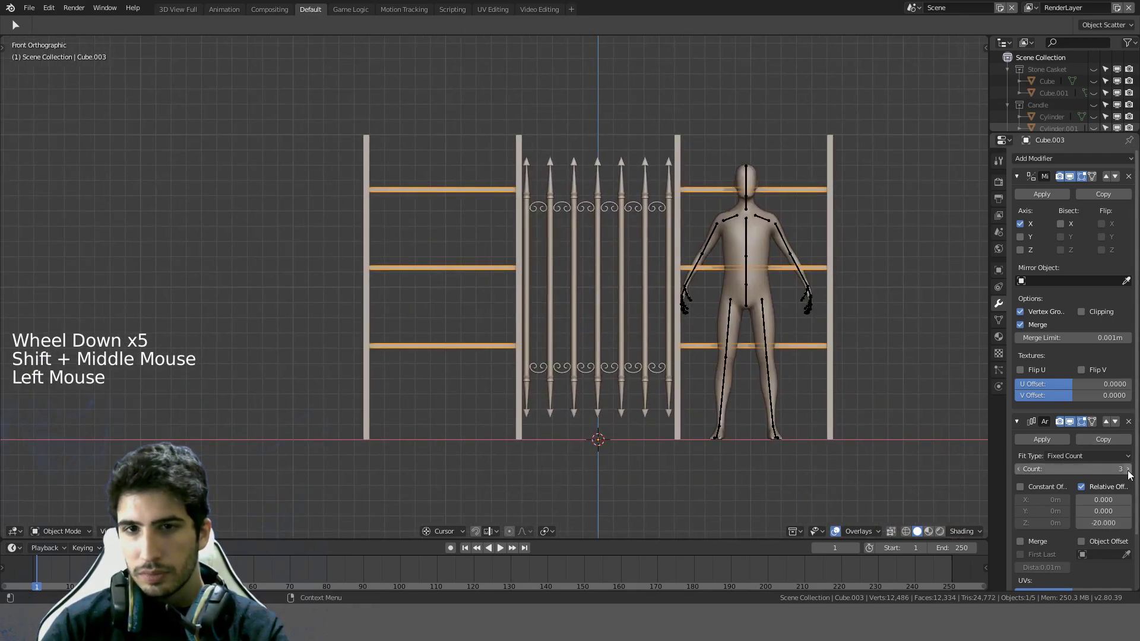
{"action": "left_click", "coordinate": [1128, 469]}
Step: Try tighter relative Z offsets of -15 and -17 for the crossbar array
{"action": "left_click", "coordinate": [1103, 523]}
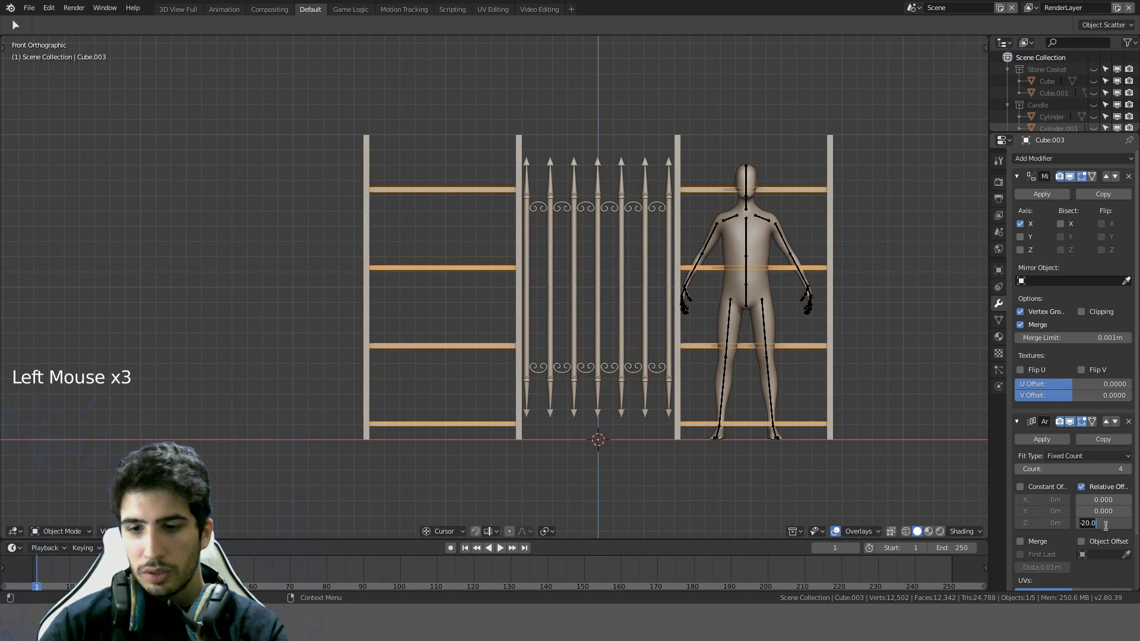
{"action": "type", "text": "-15"}
{"action": "key", "text": "Return"}
{"action": "left_click", "coordinate": [1104, 523]}
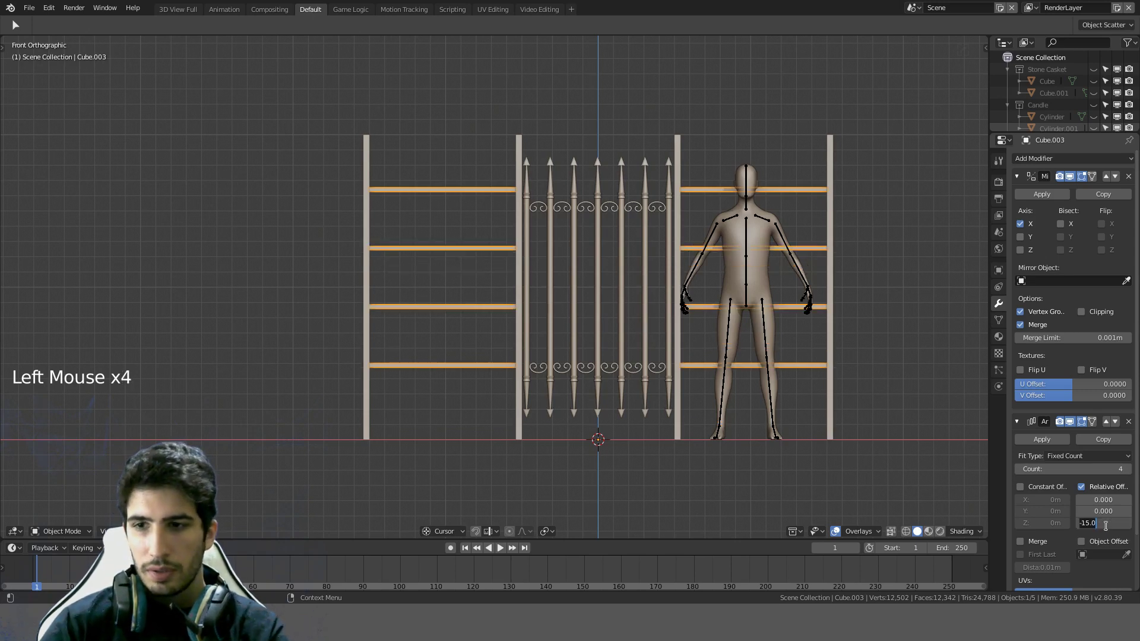
{"action": "key", "text": "Return"}
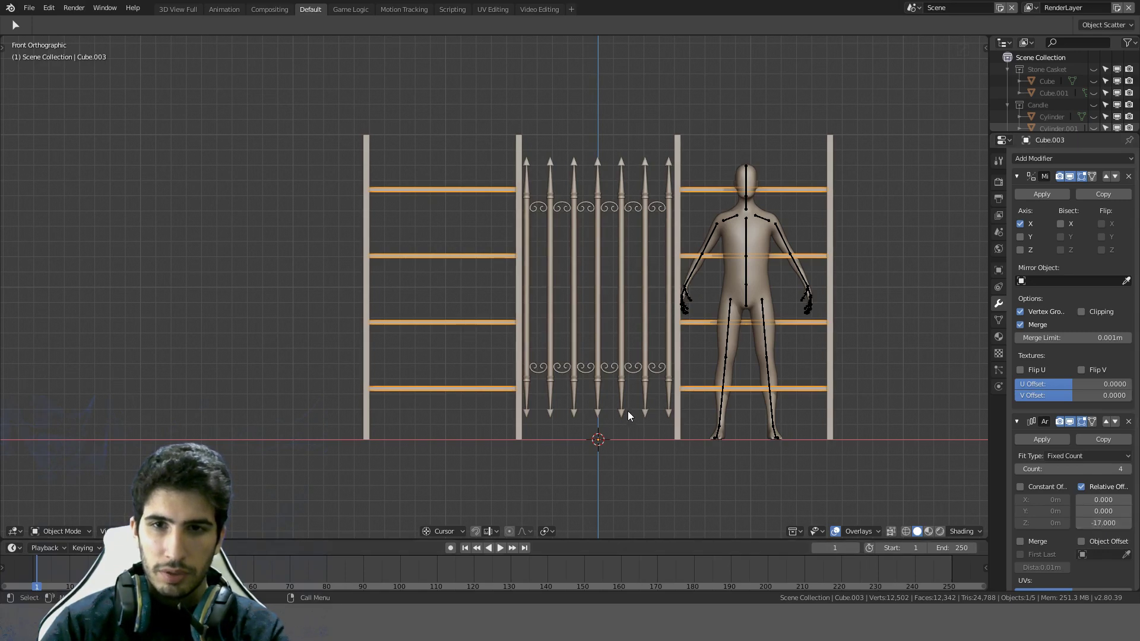
Step: Set the crossbar array's relative Z offset to -16.5 and deselect everything
{"action": "scroll", "coordinate": [628, 409], "scroll_direction": "up", "scroll_amount": 3}
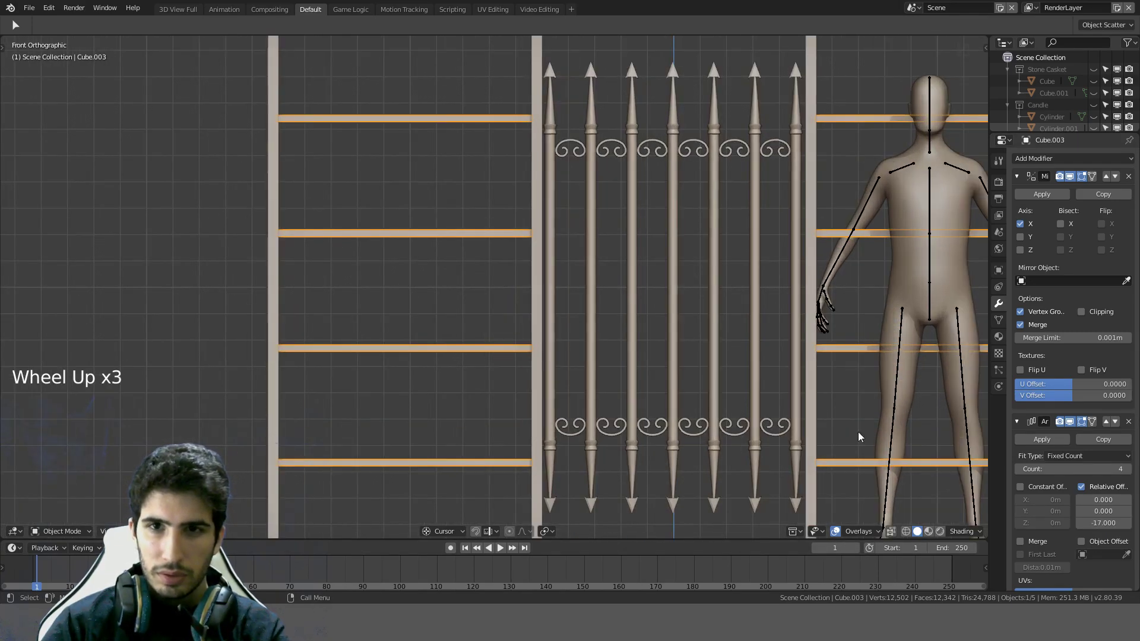
{"action": "left_click", "coordinate": [1097, 522]}
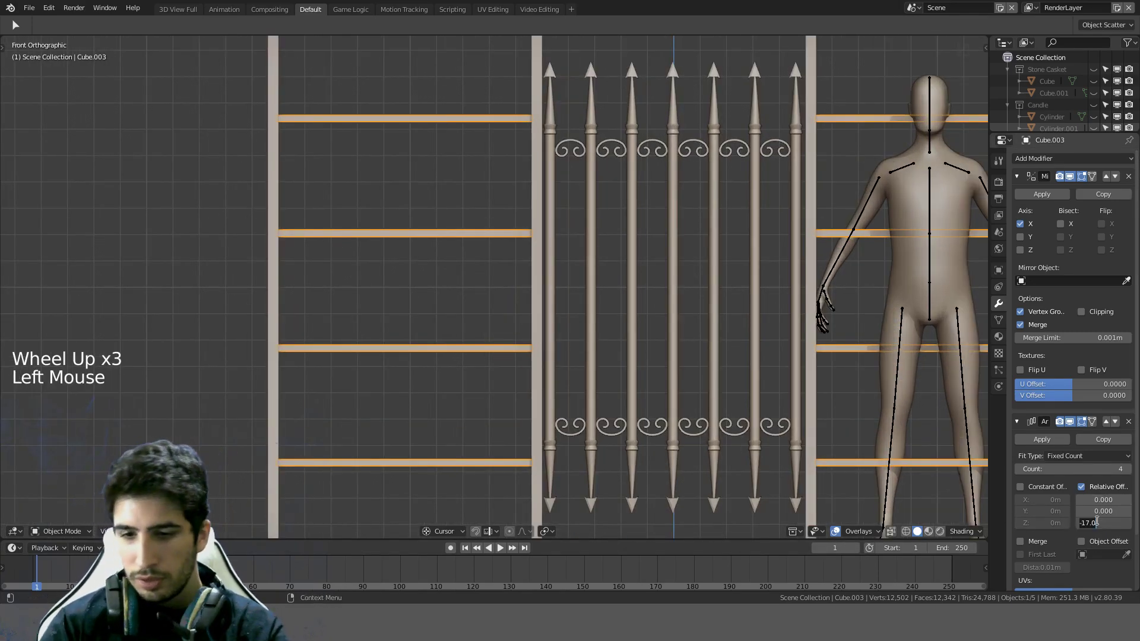
{"action": "type", "text": "-16.5"}
{"action": "key", "text": "Return"}
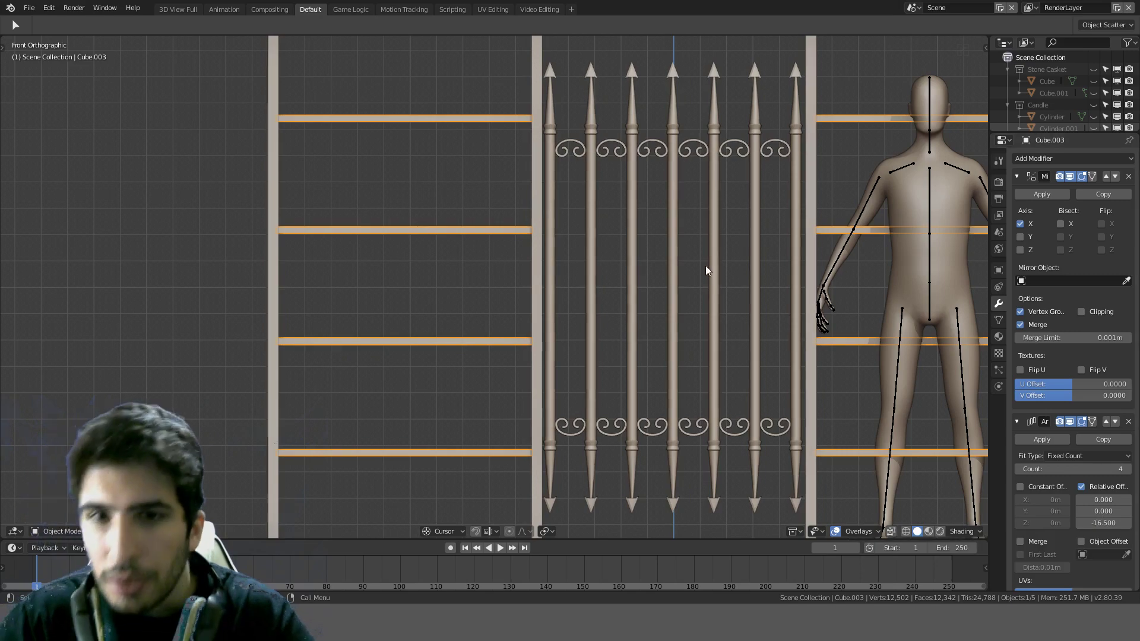
{"action": "scroll", "coordinate": [706, 267], "scroll_direction": "down", "scroll_amount": 4}
{"action": "scroll", "coordinate": [686, 234], "scroll_direction": "up", "scroll_amount": 3}
{"action": "key", "text": "a"}
{"action": "scroll", "coordinate": [503, 244], "scroll_direction": "up", "scroll_amount": 1}
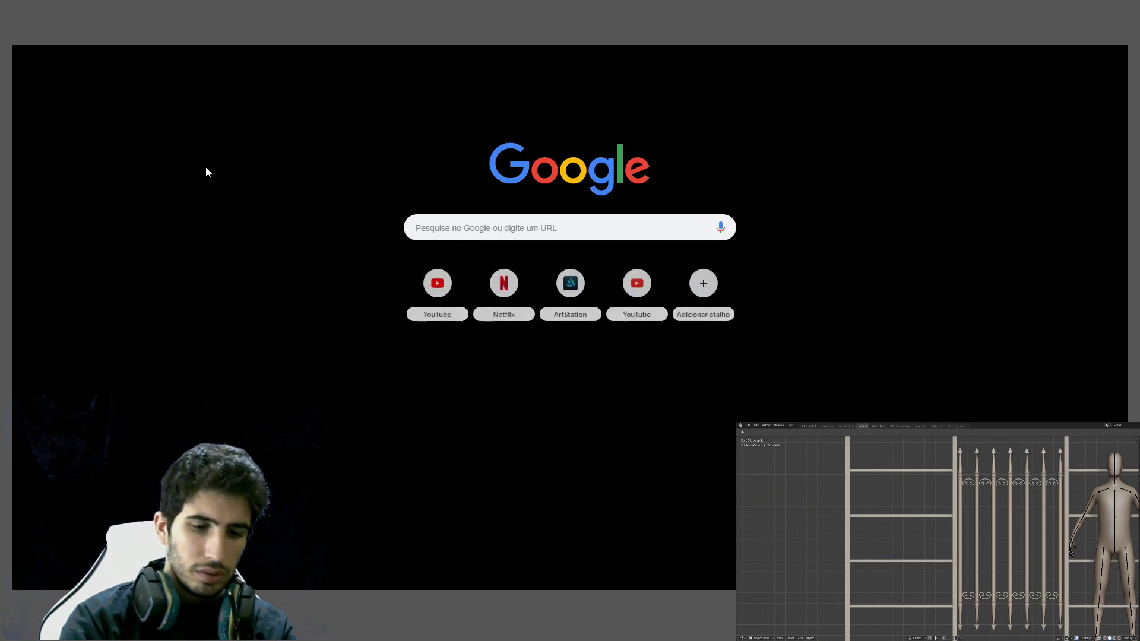
Step: Switch to the web browser and search Google Images for "old metal gate"
{"action": "type", "text": "old metal"}
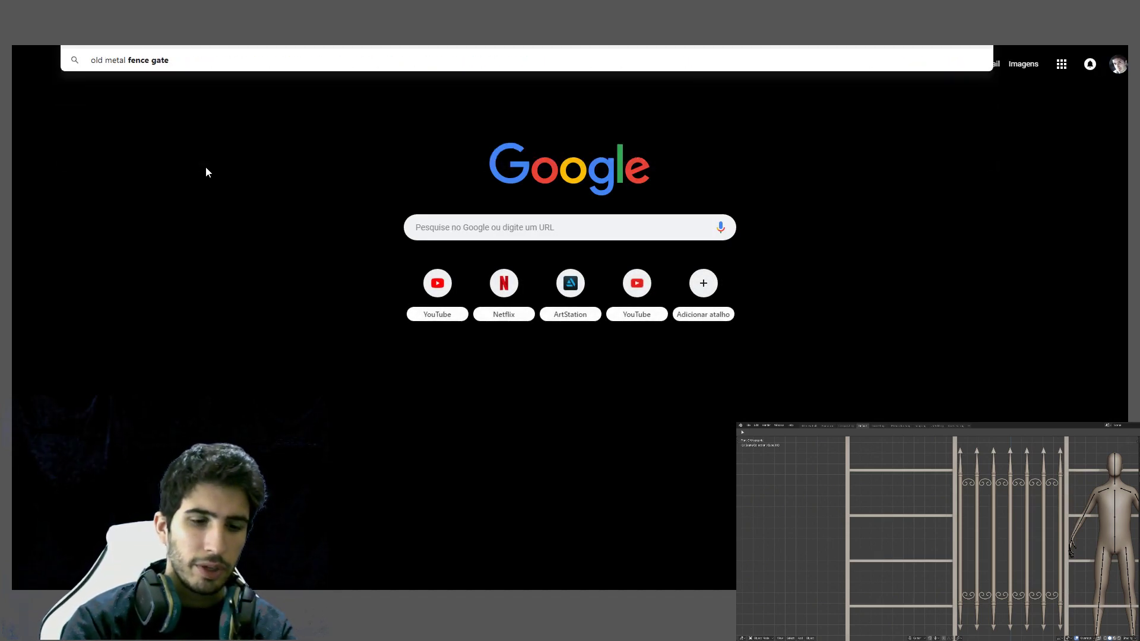
{"action": "key", "text": "Return"}
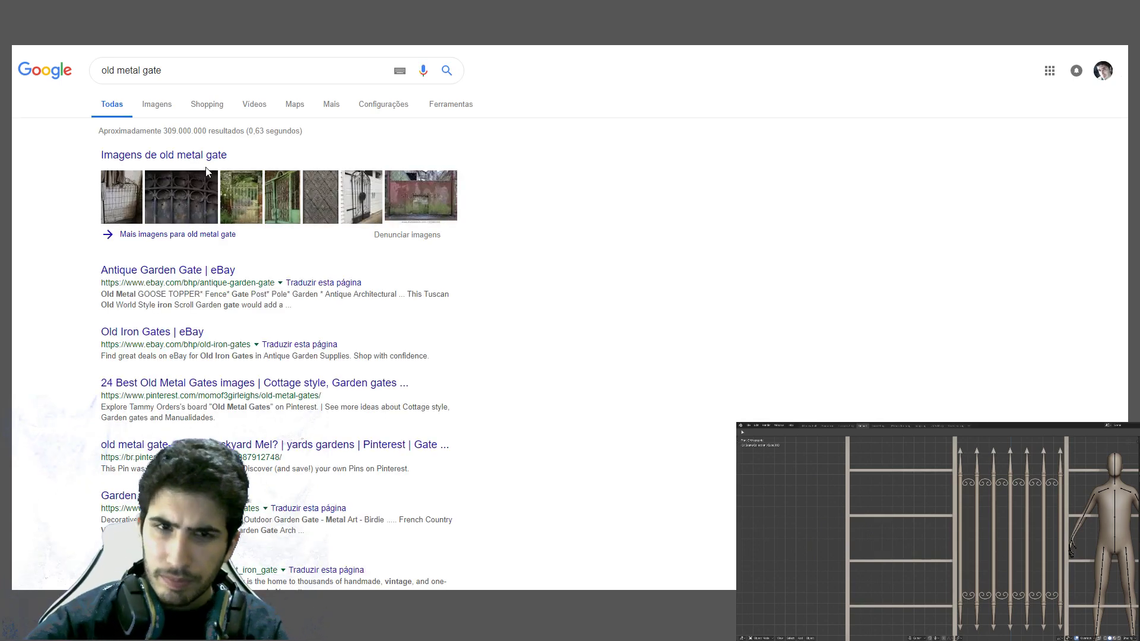
{"action": "left_click", "coordinate": [148, 107]}
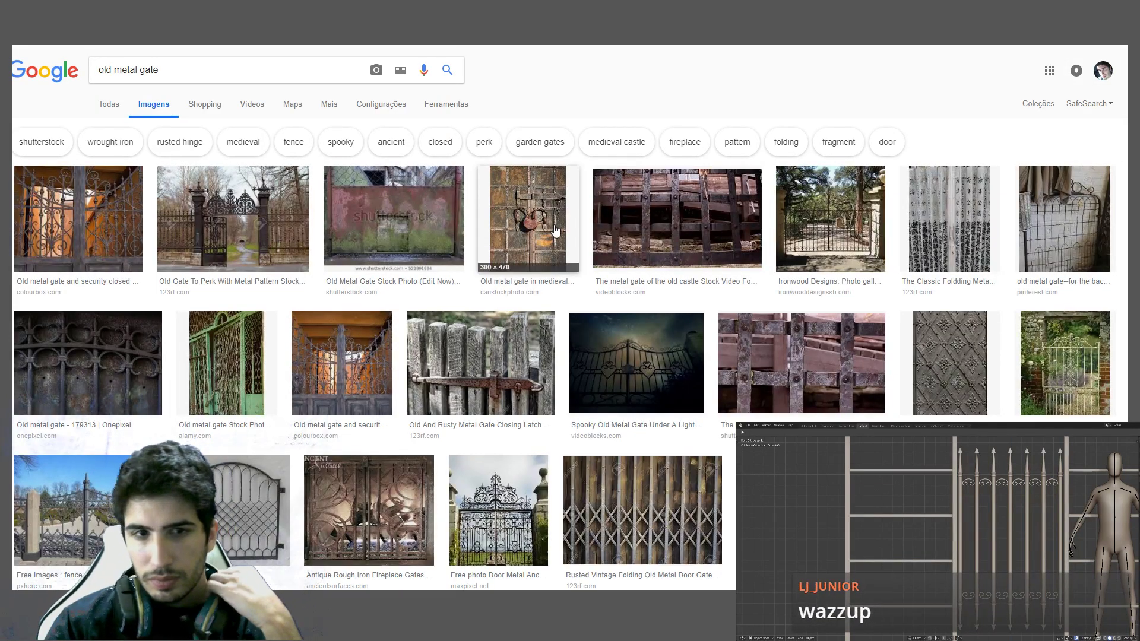
Step: Preview the first result, the ornate gate and security entrance door, and browse the images below it
{"action": "left_click", "coordinate": [109, 253]}
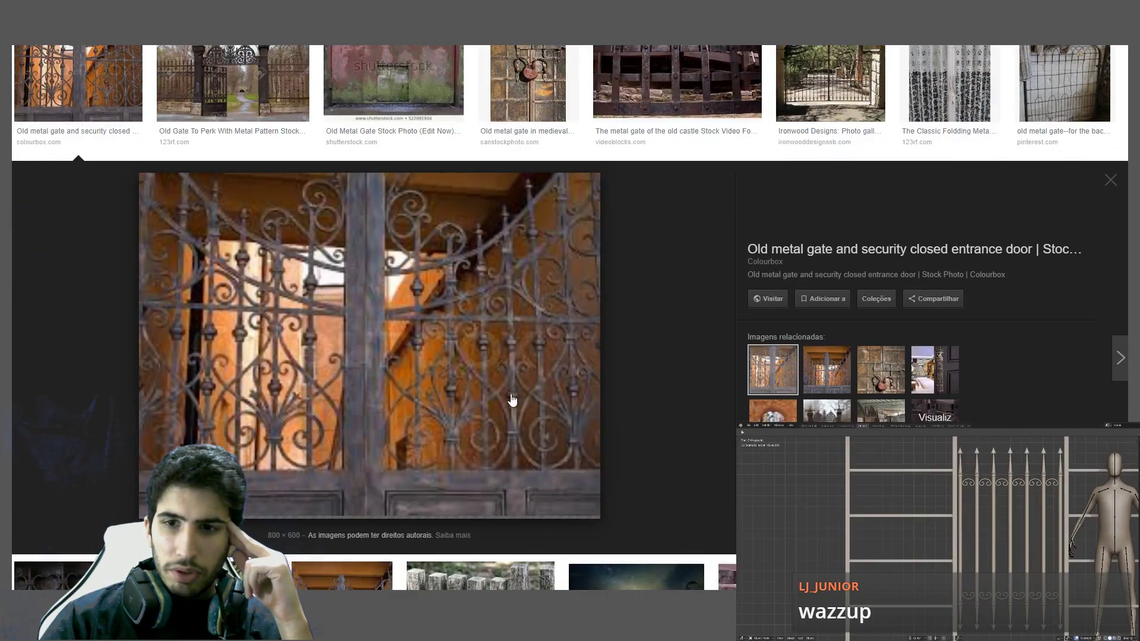
{"action": "scroll", "coordinate": [505, 368], "scroll_direction": "down", "scroll_amount": 8}
{"action": "scroll", "coordinate": [335, 137], "scroll_direction": "up", "scroll_amount": 4}
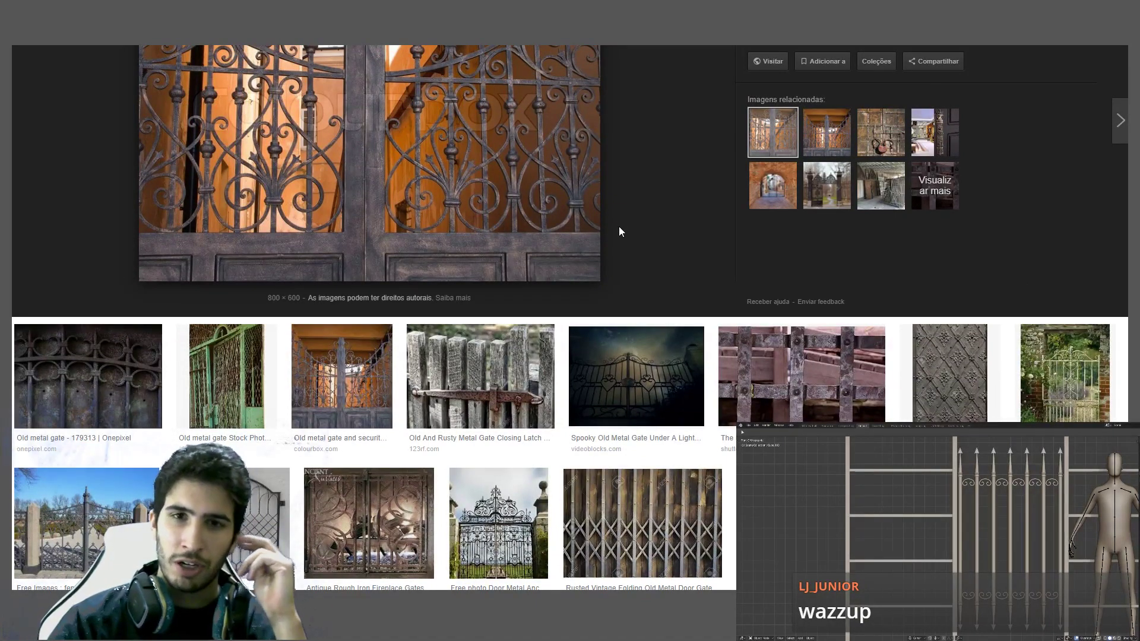
{"action": "scroll", "coordinate": [618, 228], "scroll_direction": "down", "scroll_amount": 4}
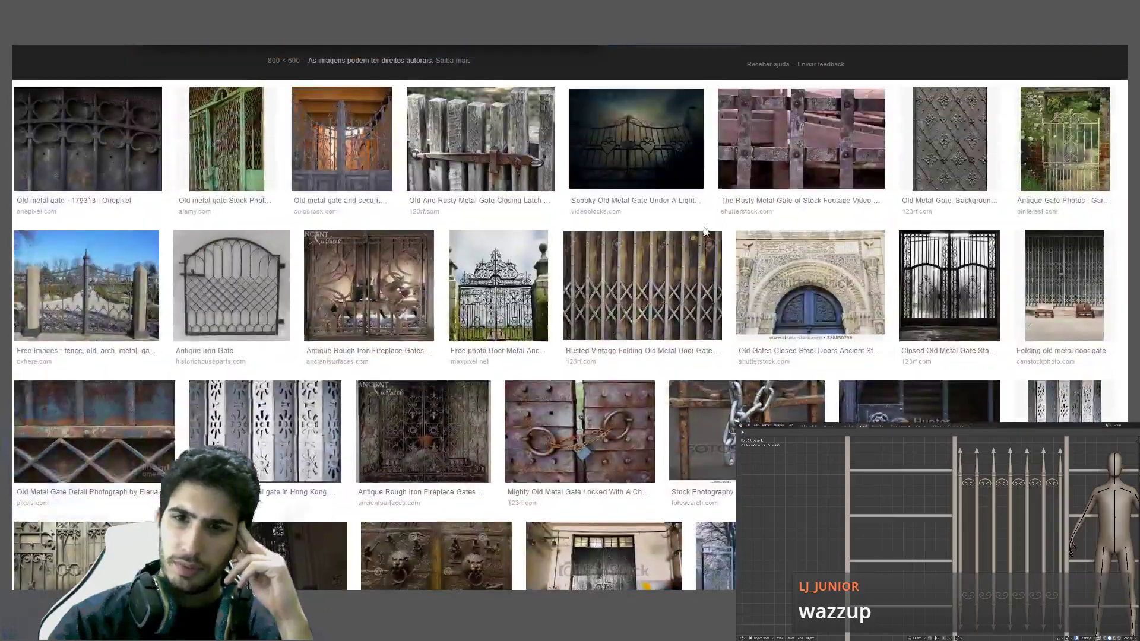
Step: Preview the closed old metal gate and the folding metal door, and look through further gate references
{"action": "left_click", "coordinate": [950, 285]}
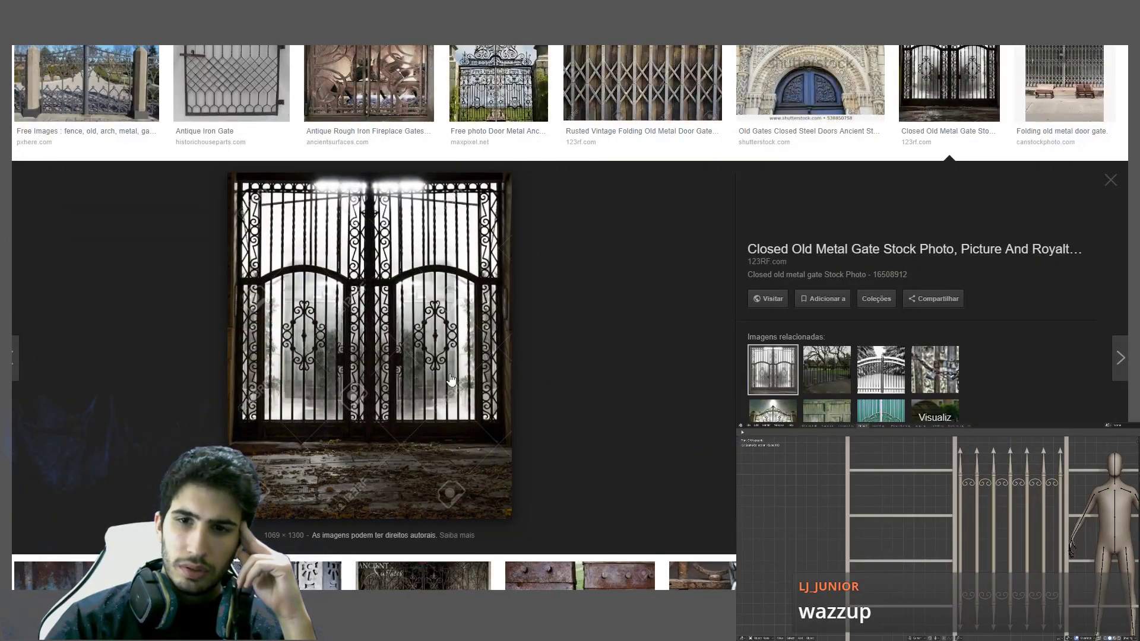
{"action": "scroll", "coordinate": [868, 318], "scroll_direction": "up", "scroll_amount": 3}
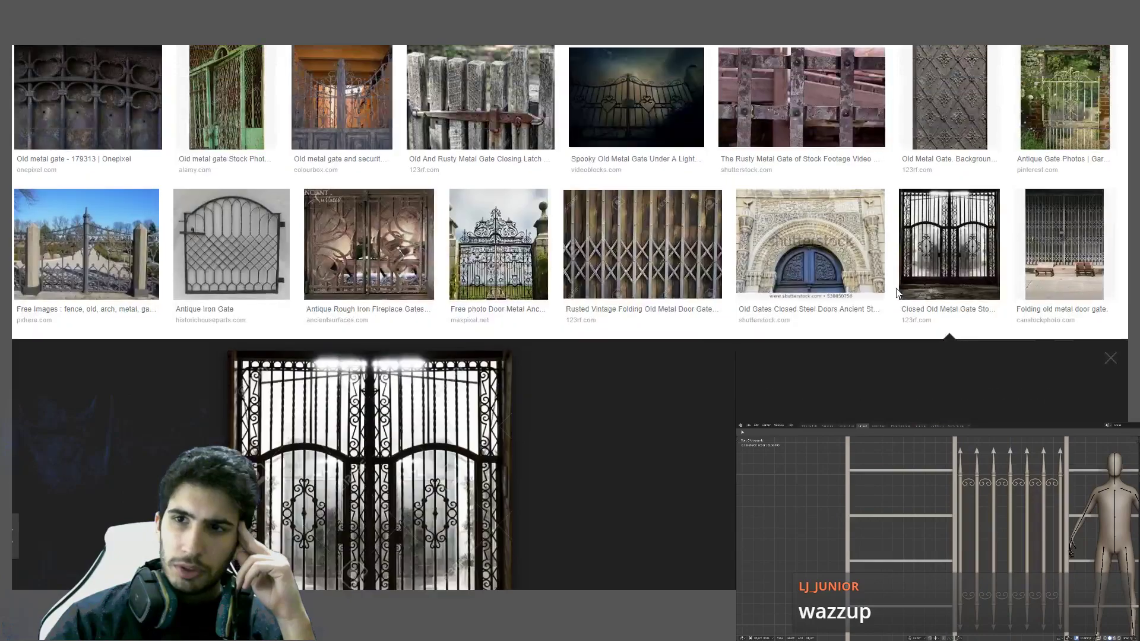
{"action": "left_click", "coordinate": [1060, 238]}
{"action": "scroll", "coordinate": [469, 387], "scroll_direction": "down", "scroll_amount": 4}
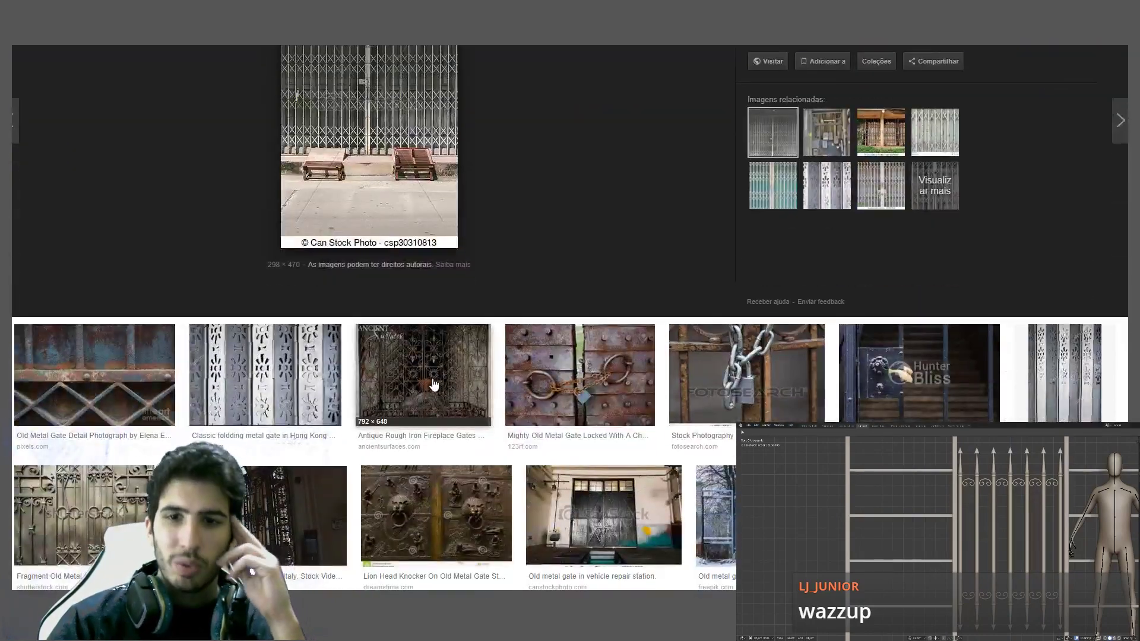
{"action": "scroll", "coordinate": [429, 387], "scroll_direction": "down", "scroll_amount": 6}
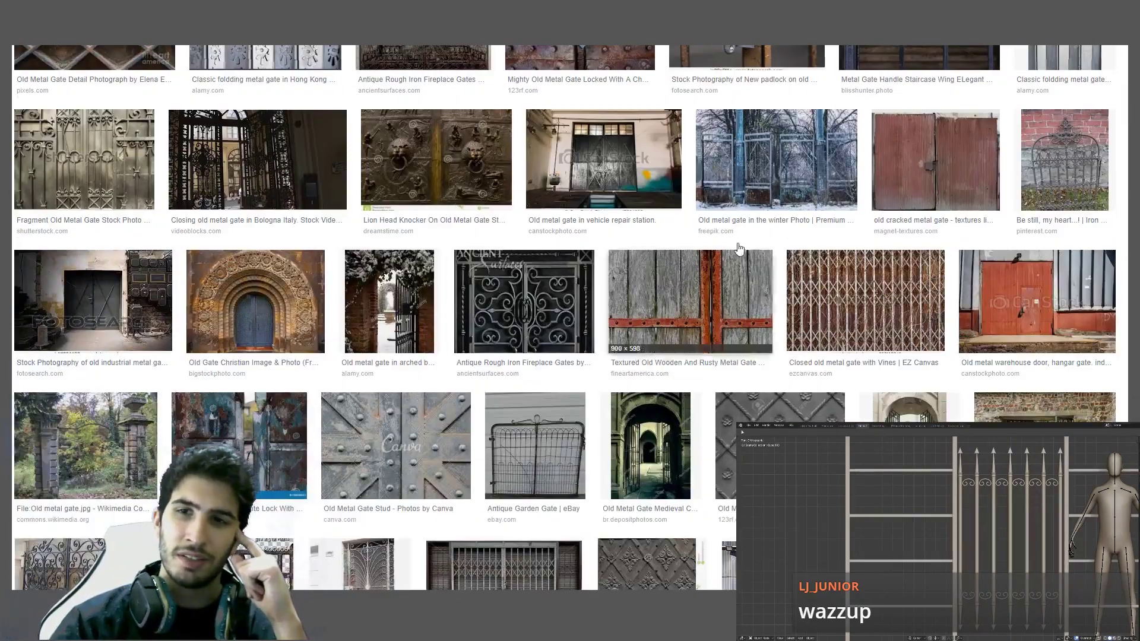
Step: Preview the "Old metal gate in the winter" photo and study its frame and posts
{"action": "left_click", "coordinate": [800, 161]}
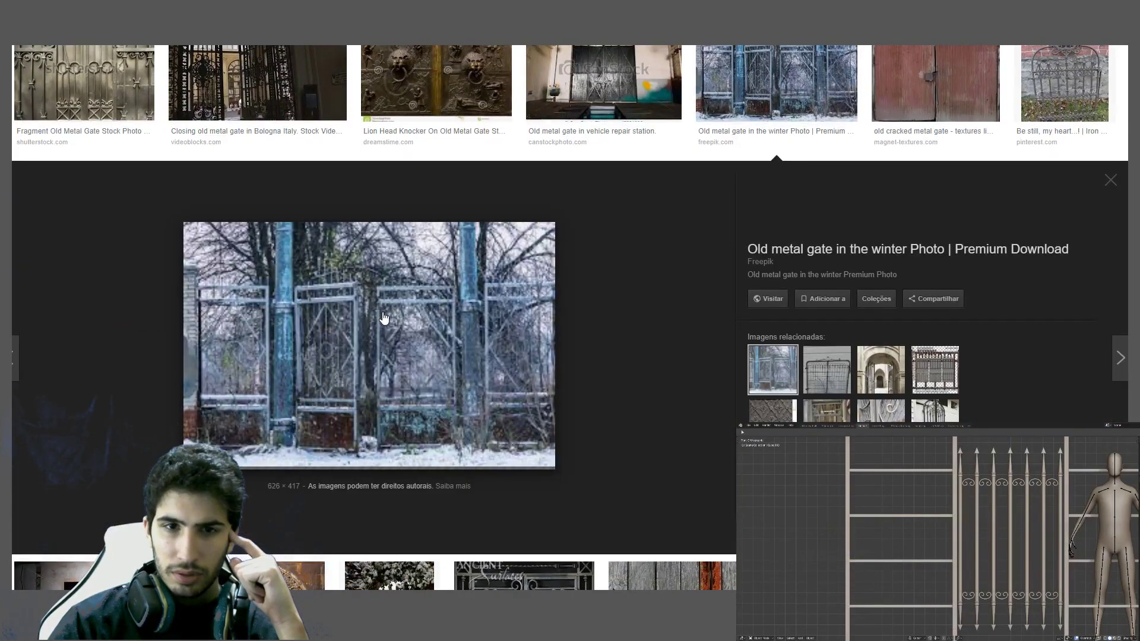
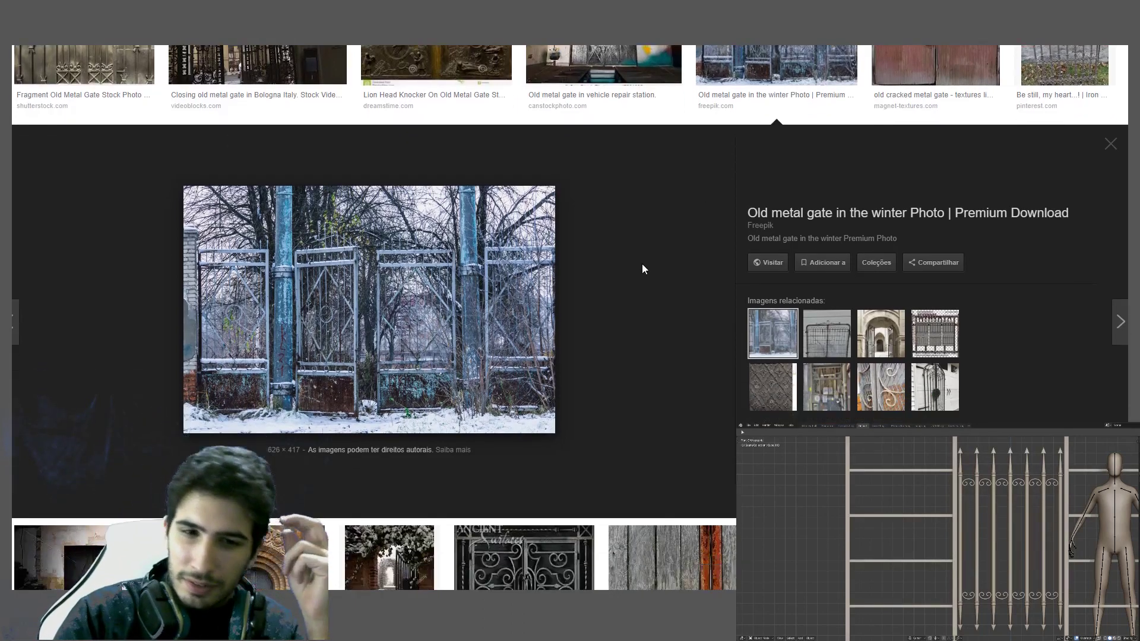
{"action": "scroll", "coordinate": [642, 265], "scroll_direction": "down", "scroll_amount": 4}
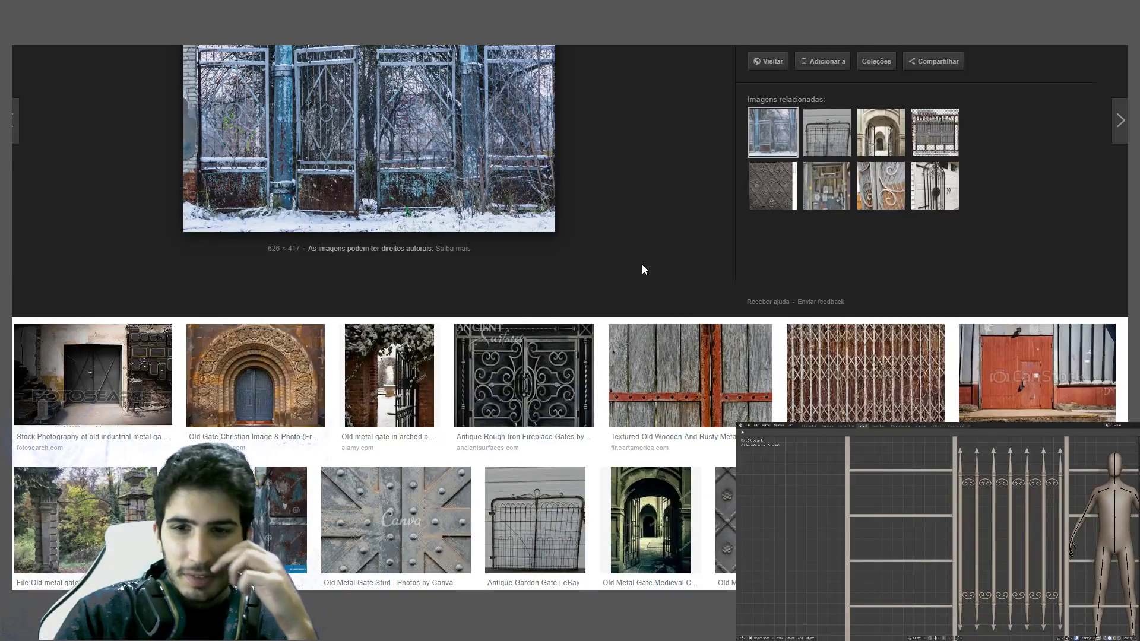
{"action": "scroll", "coordinate": [642, 264], "scroll_direction": "up", "scroll_amount": 3}
{"action": "scroll", "coordinate": [642, 265], "scroll_direction": "down", "scroll_amount": 1}
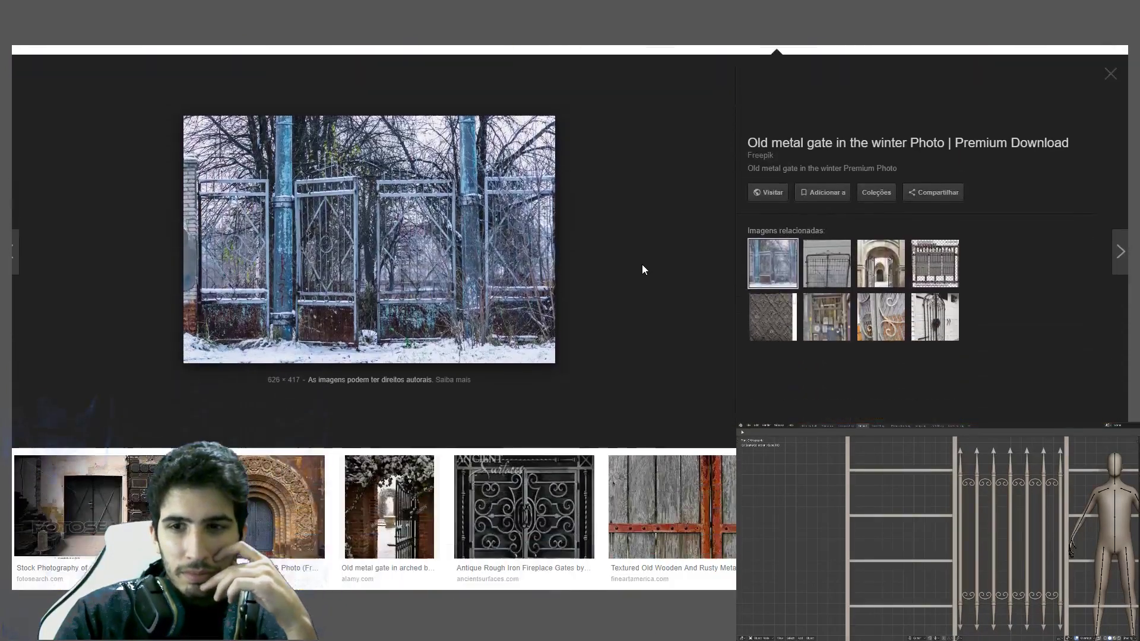
Step: Compare the related images, including the iron scroll gate, Hong Kong door, antique garden gate and rusted gate textures
{"action": "left_click", "coordinate": [941, 307]}
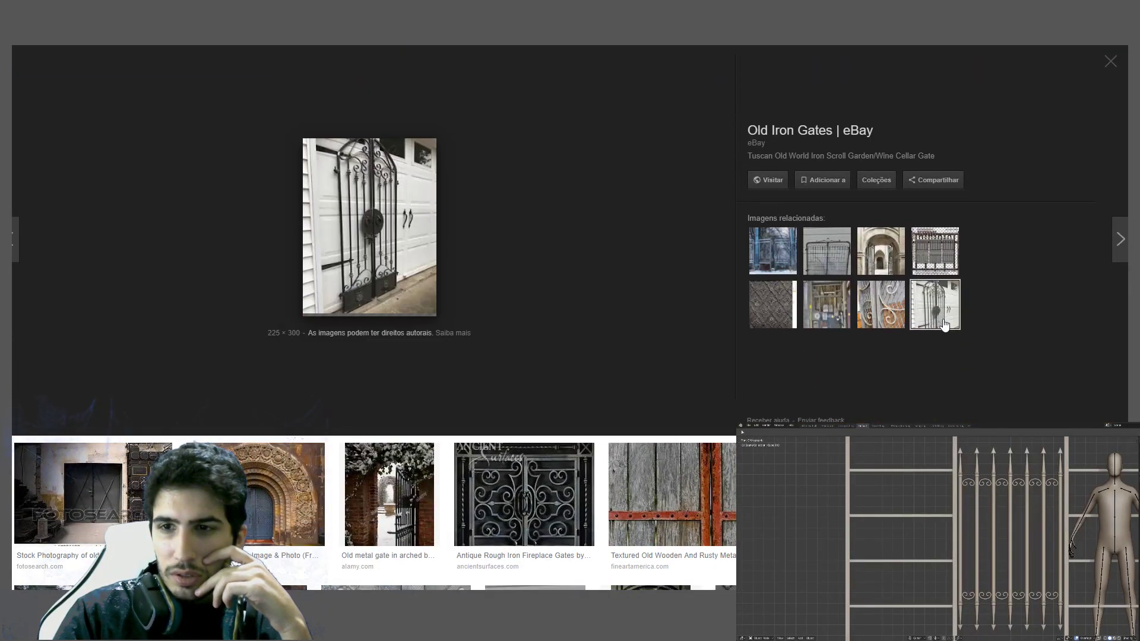
{"action": "left_click", "coordinate": [899, 319]}
{"action": "left_click", "coordinate": [813, 309]}
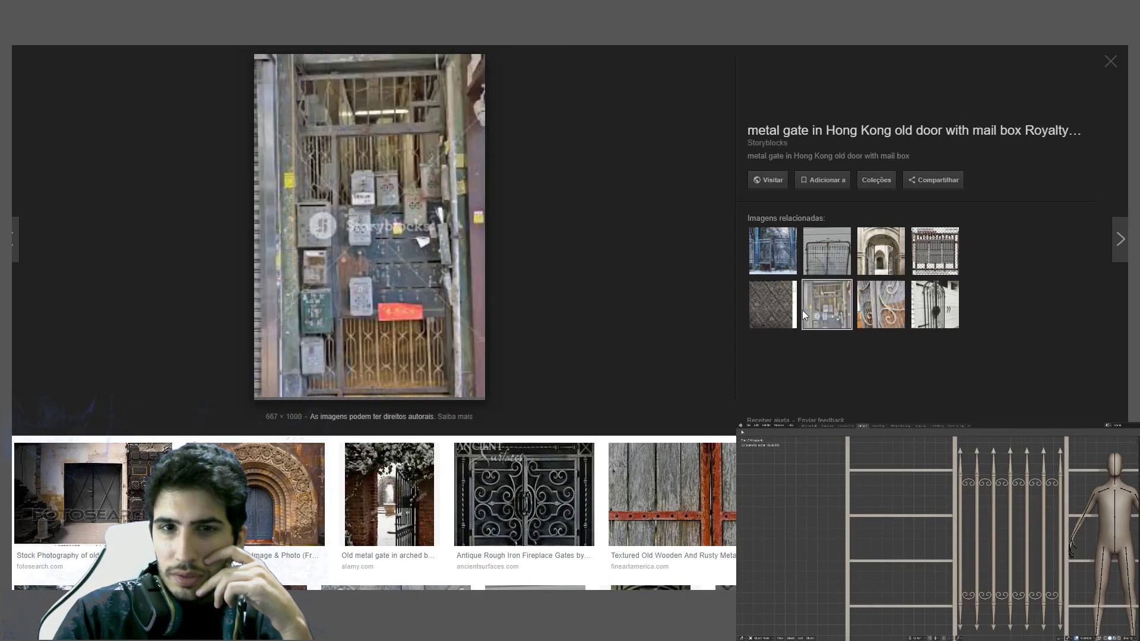
{"action": "left_click", "coordinate": [836, 271]}
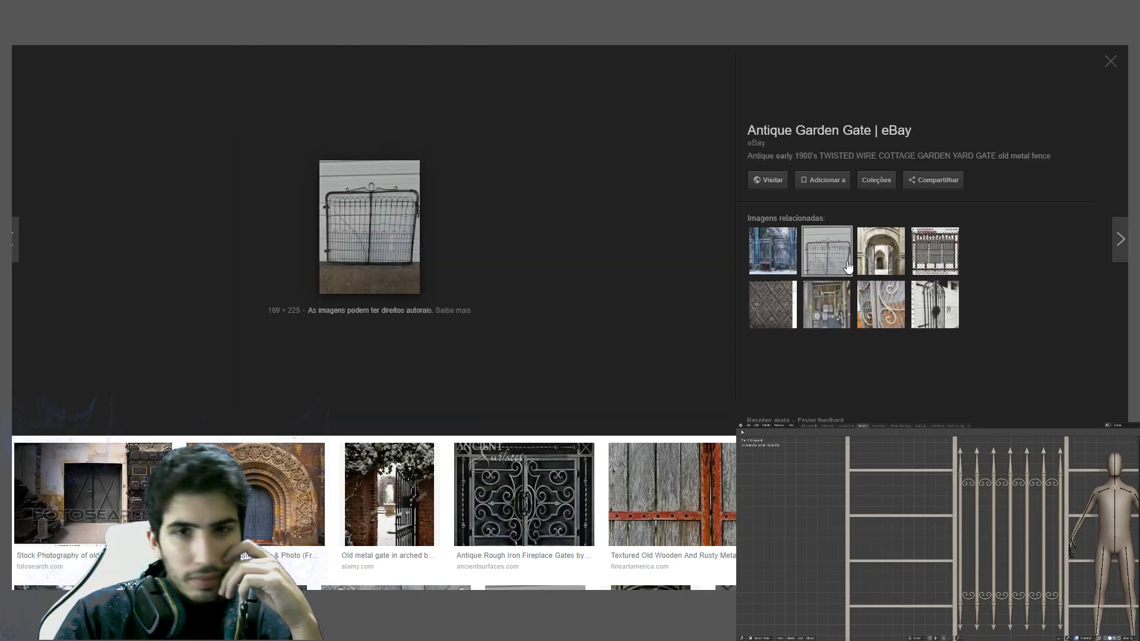
{"action": "left_click", "coordinate": [930, 256]}
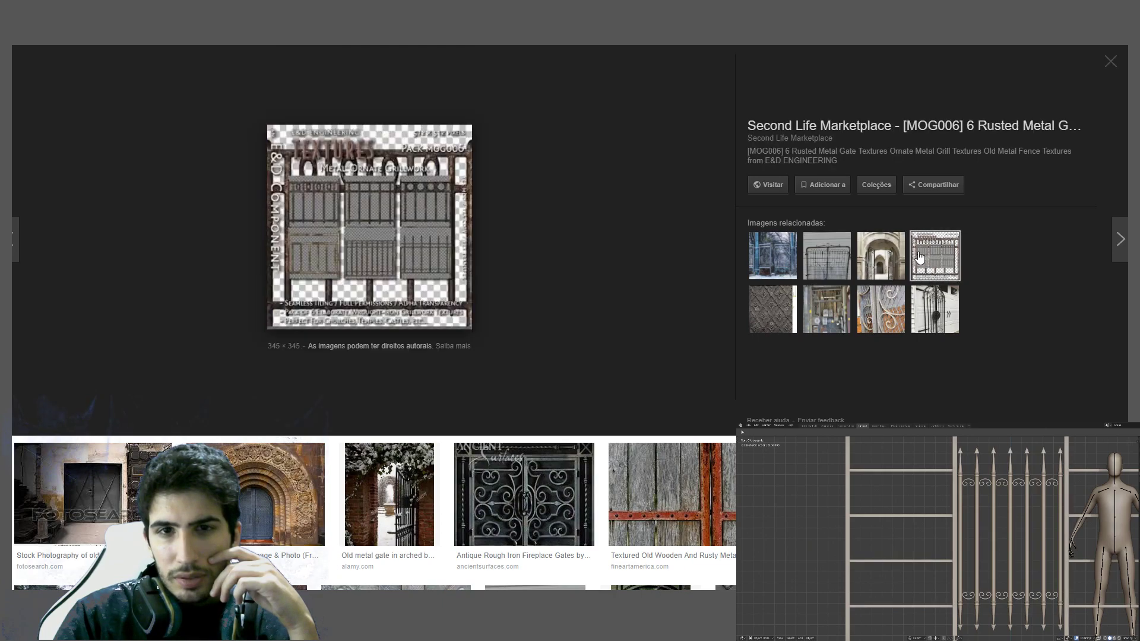
Step: Search the images for "old metal fence" and preview the first result, the fence with tall vertical posts
{"action": "scroll", "coordinate": [606, 300], "scroll_direction": "up", "scroll_amount": 10}
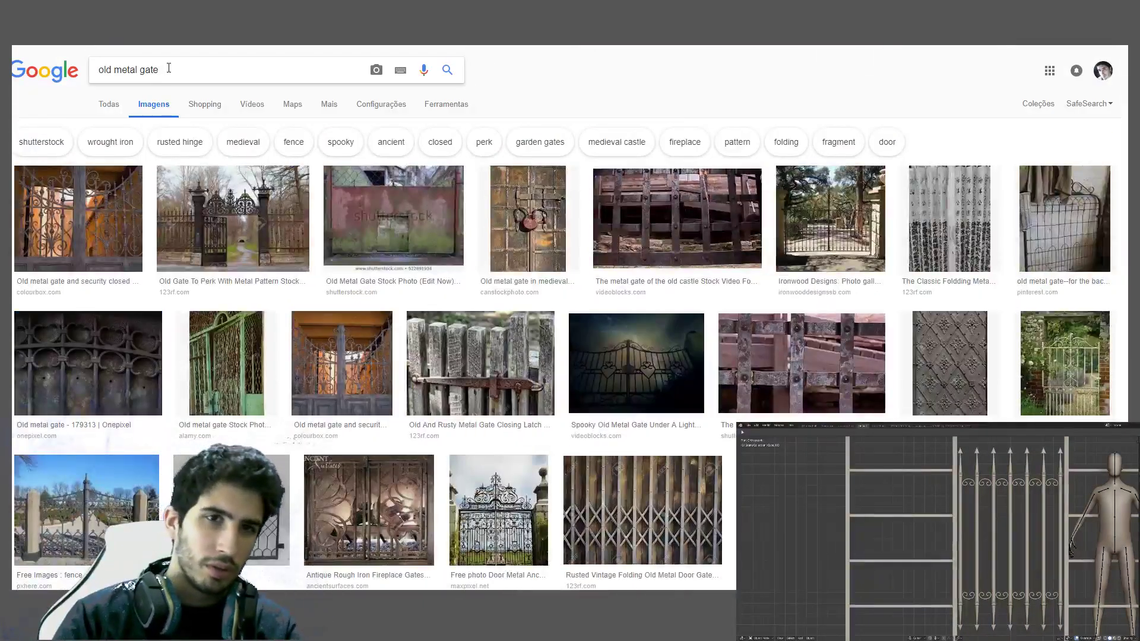
{"action": "type", "text": "fence"}
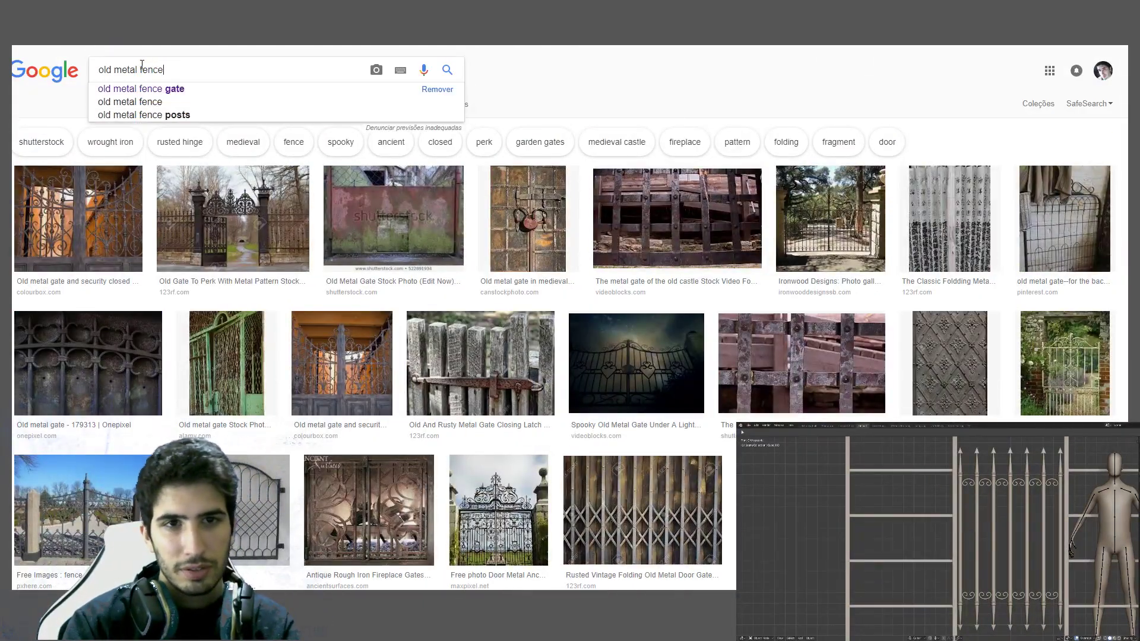
{"action": "key", "text": "Return"}
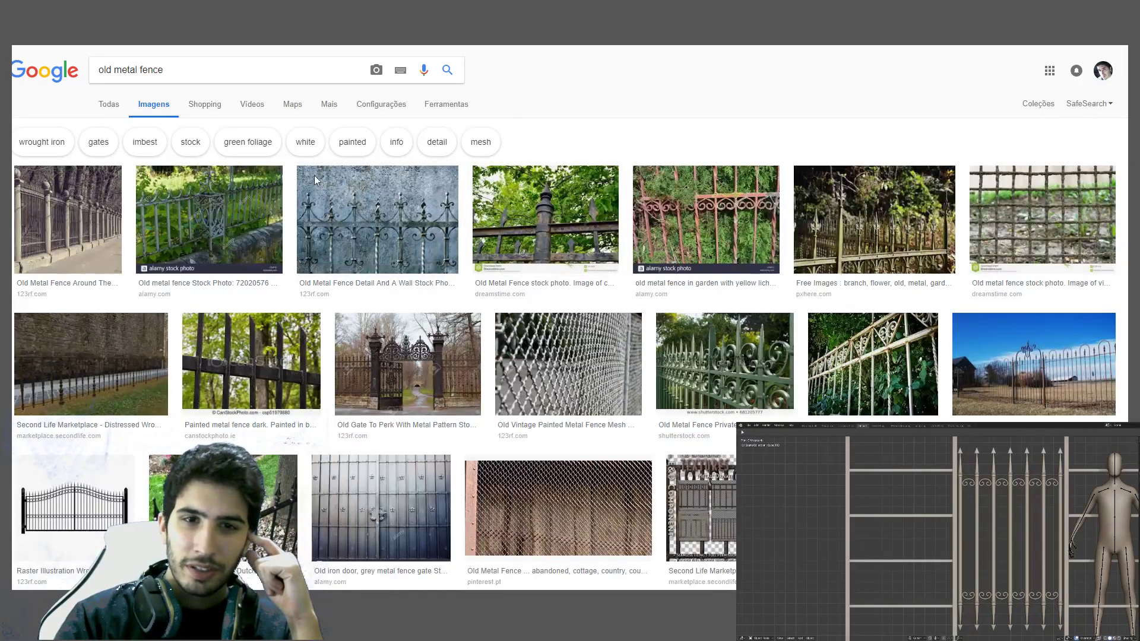
{"action": "left_click", "coordinate": [80, 212]}
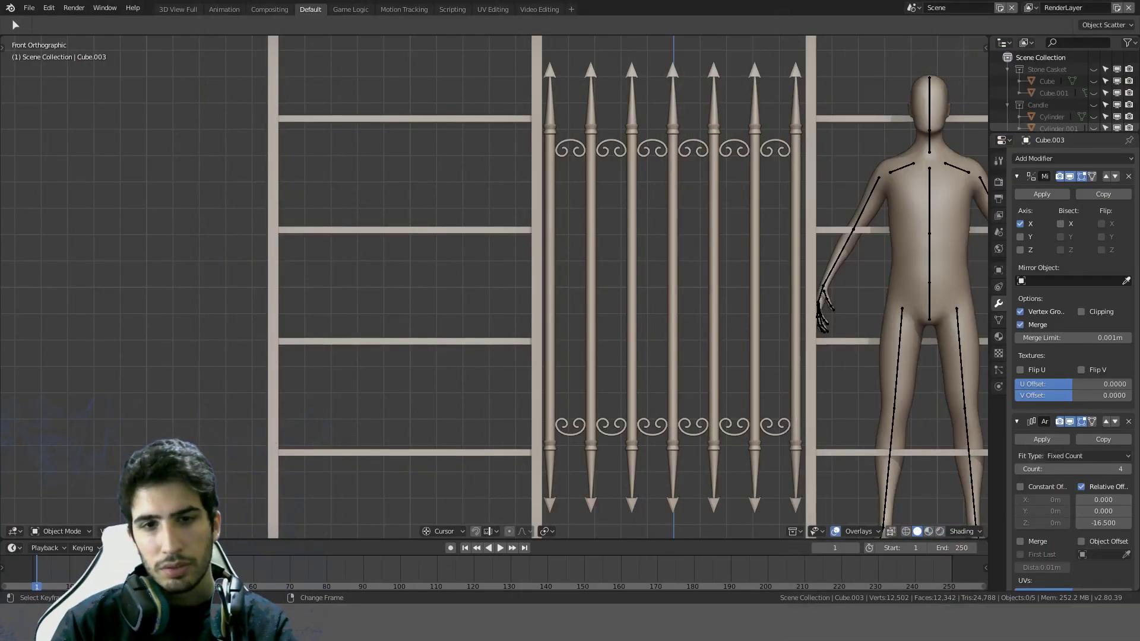
Step: Remove the Array modifier from the horizontal crossbars between the posts
{"action": "scroll", "coordinate": [749, 345], "scroll_direction": "down", "scroll_amount": 2}
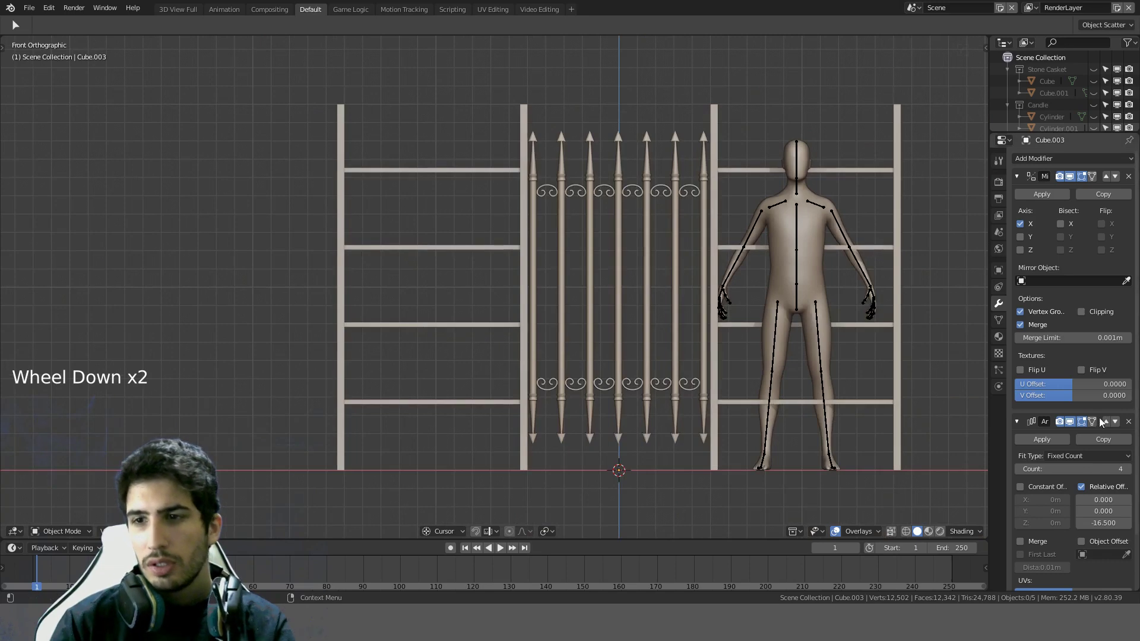
{"action": "left_click", "coordinate": [1026, 469]}
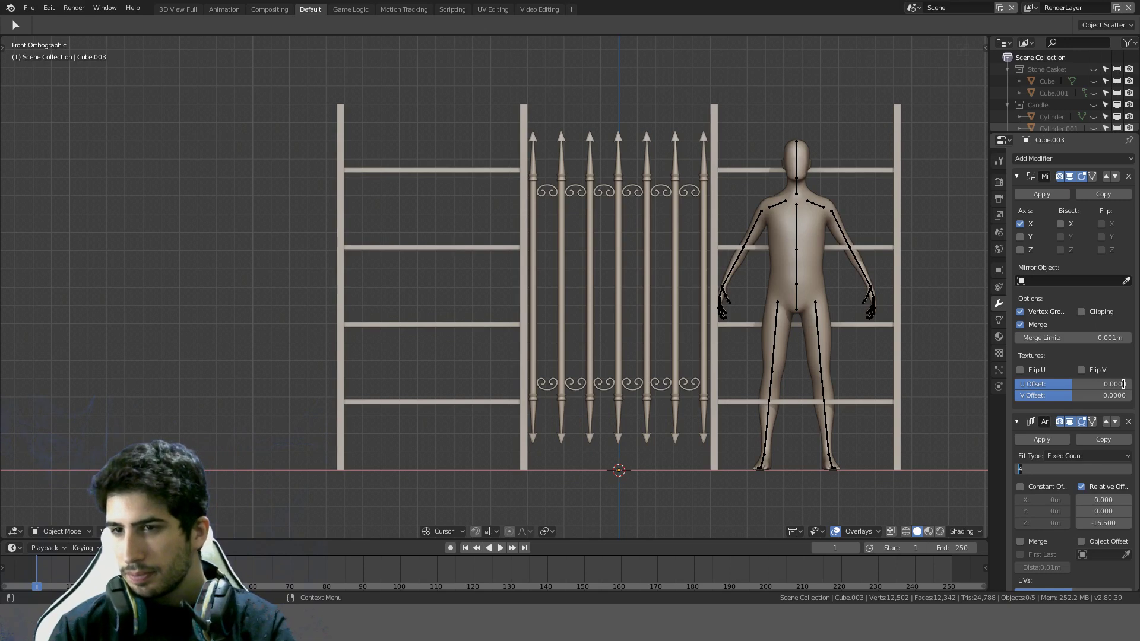
{"action": "left_click", "coordinate": [468, 170]}
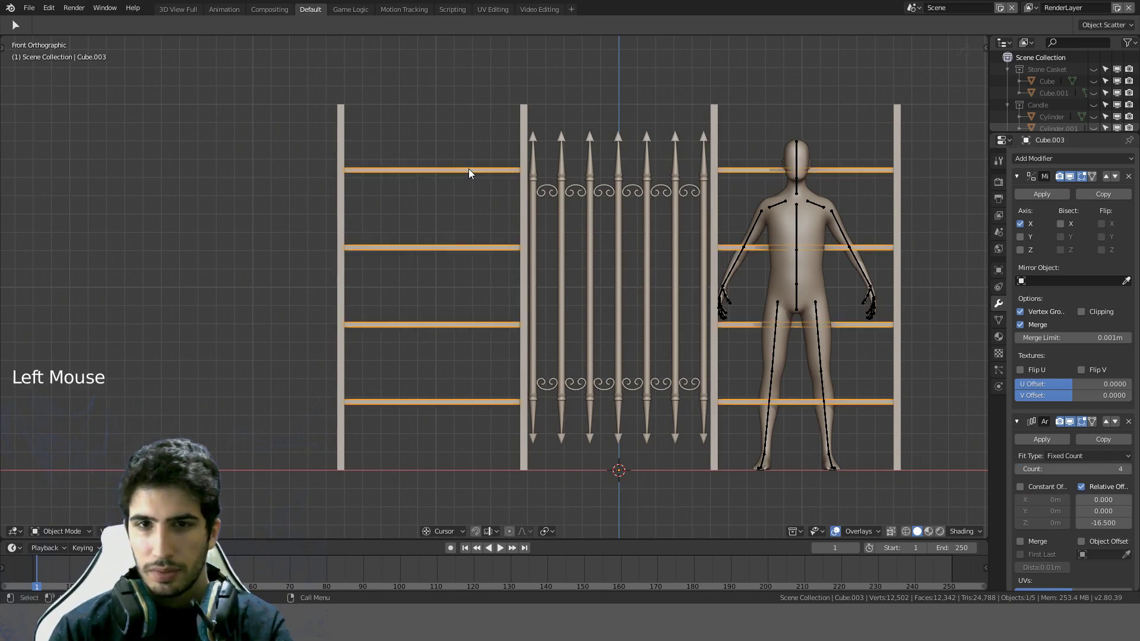
{"action": "left_click", "coordinate": [1128, 422]}
{"action": "left_click", "coordinate": [341, 218]}
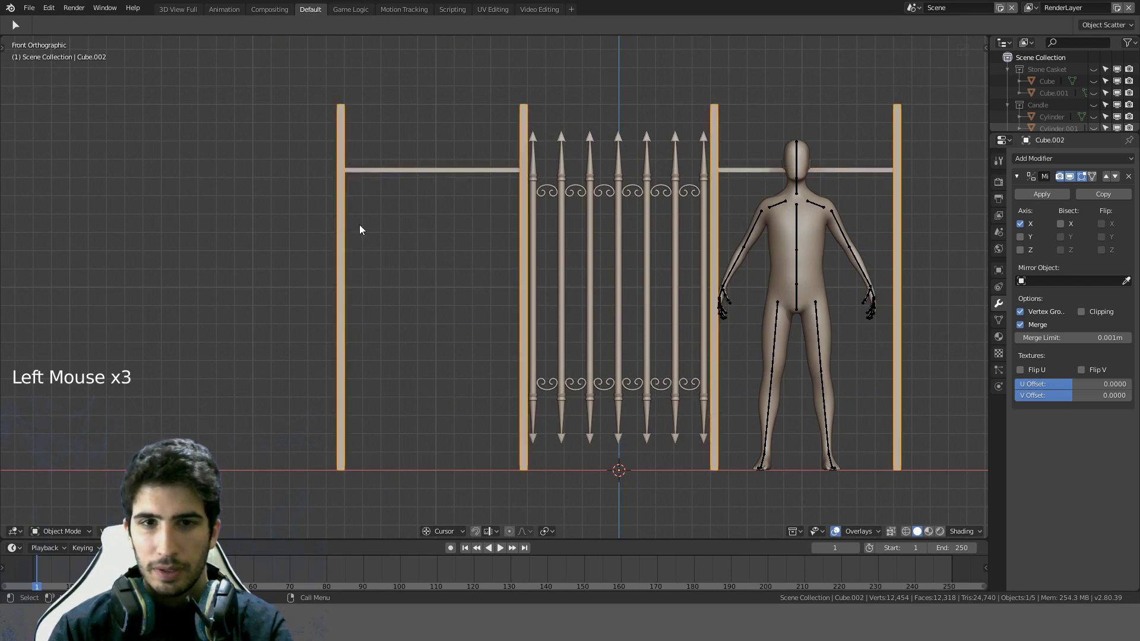
{"action": "key", "text": "Tab"}
{"action": "middle_click_drag", "start_coordinate": [358, 243], "coordinate": [465, 425]}
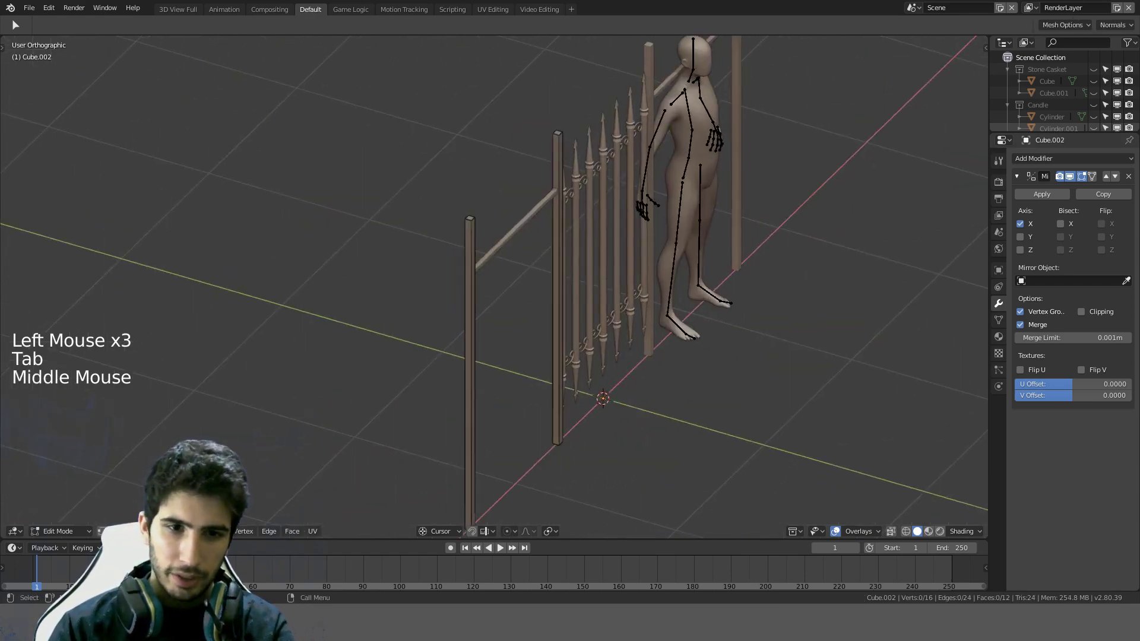
{"action": "left_click", "coordinate": [453, 276]}
{"action": "left_click", "coordinate": [469, 220]}
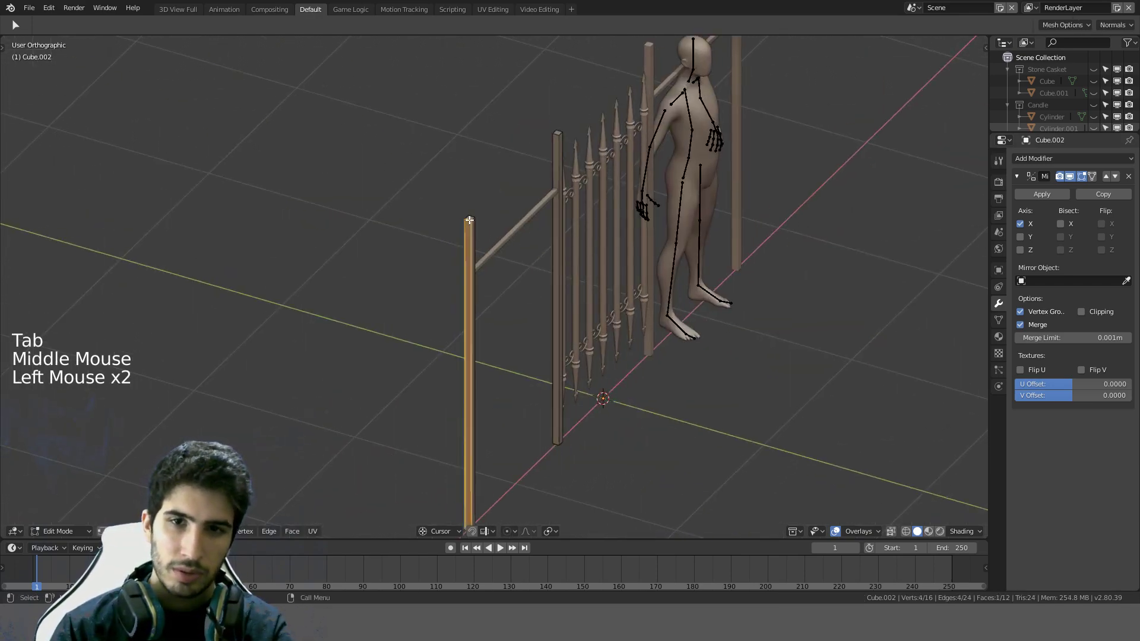
{"action": "left_click", "coordinate": [470, 219]}
{"action": "middle_click_drag", "start_coordinate": [527, 355], "coordinate": [587, 261]}
{"action": "scroll", "coordinate": [583, 242], "scroll_direction": "up", "scroll_amount": 1}
{"action": "key", "text": "Tab"}
Step: Snap the 3D cursor midway between the top and bottom tips of the gate's third bar and check the cursor's location
{"action": "left_click", "coordinate": [589, 239]}
{"action": "key", "text": "Tab"}
{"action": "left_click", "coordinate": [102, 531]}
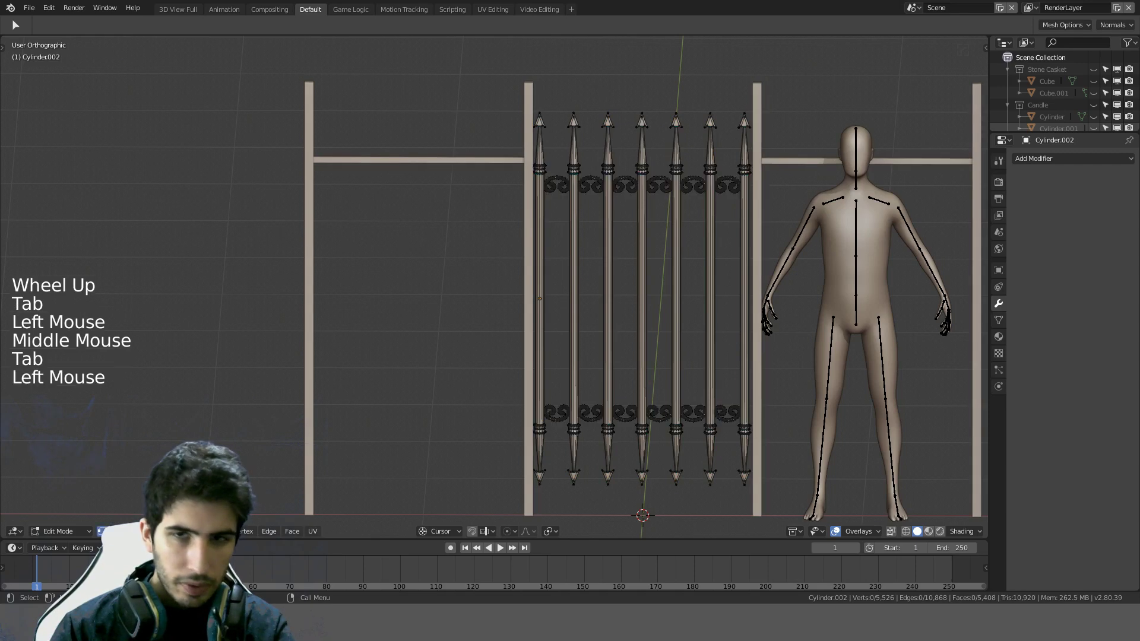
{"action": "left_click", "coordinate": [601, 112]}
{"action": "middle_click_drag", "start_coordinate": [635, 371], "coordinate": [634, 344]}
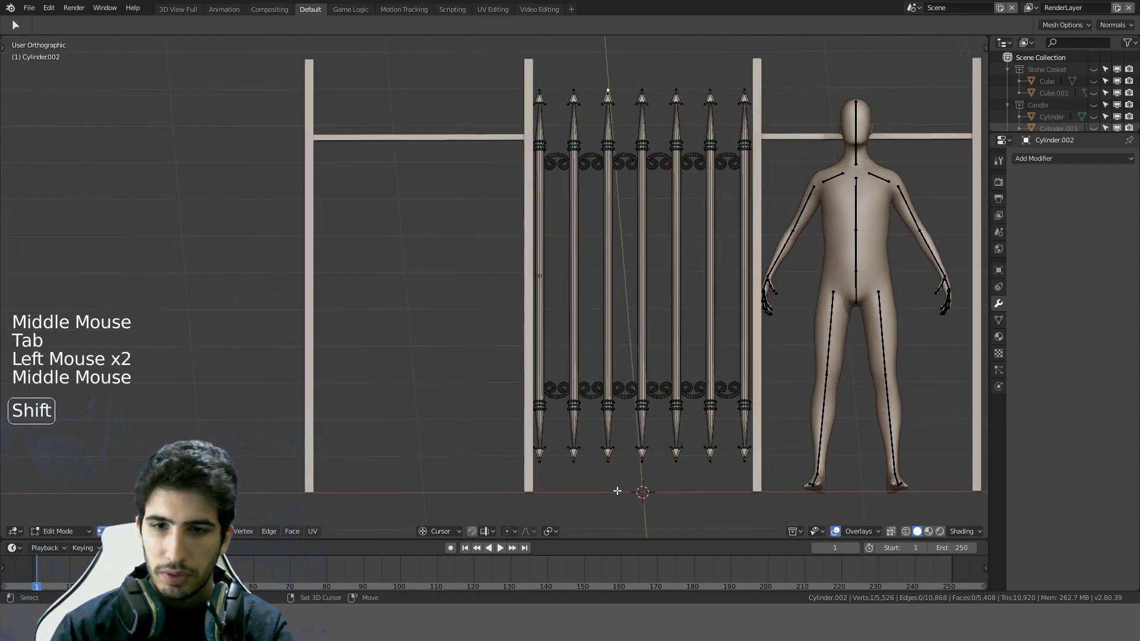
{"action": "left_click", "coordinate": [611, 461], "text": "shift"}
{"action": "mouse_move", "coordinate": [742, 314]}
{"action": "middle_mouse_down"}
{"action": "mouse_move", "coordinate": [755, 337]}
{"action": "mouse_move", "coordinate": [753, 314]}
{"action": "middle_mouse_up"}
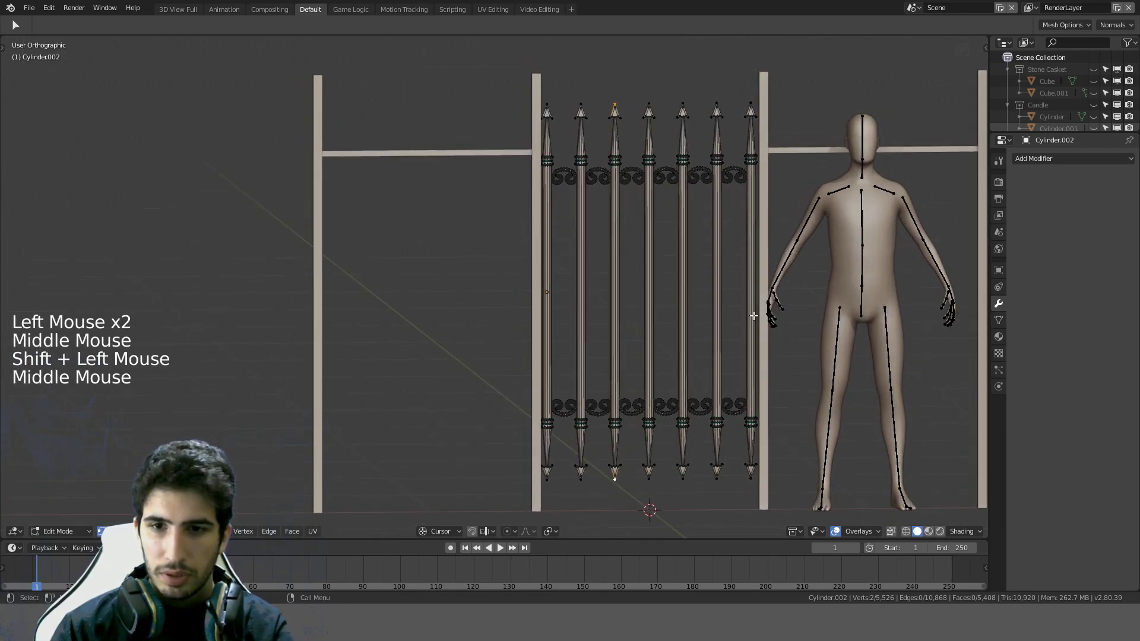
{"action": "key", "text": "shift+s"}
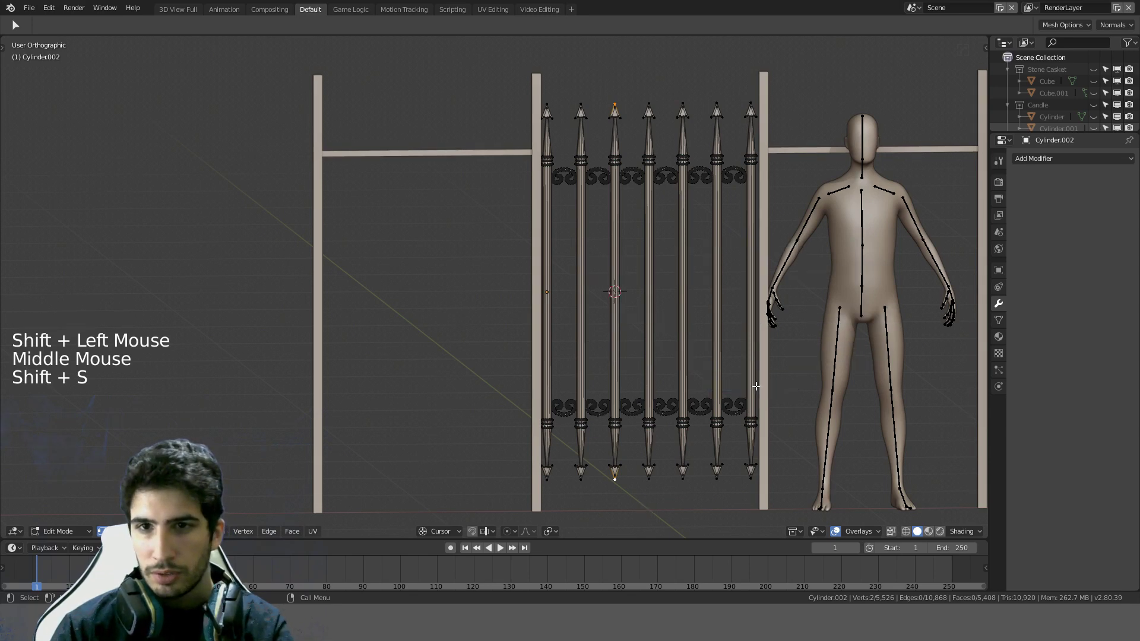
{"action": "key", "text": "KP_1"}
{"action": "key", "text": "n"}
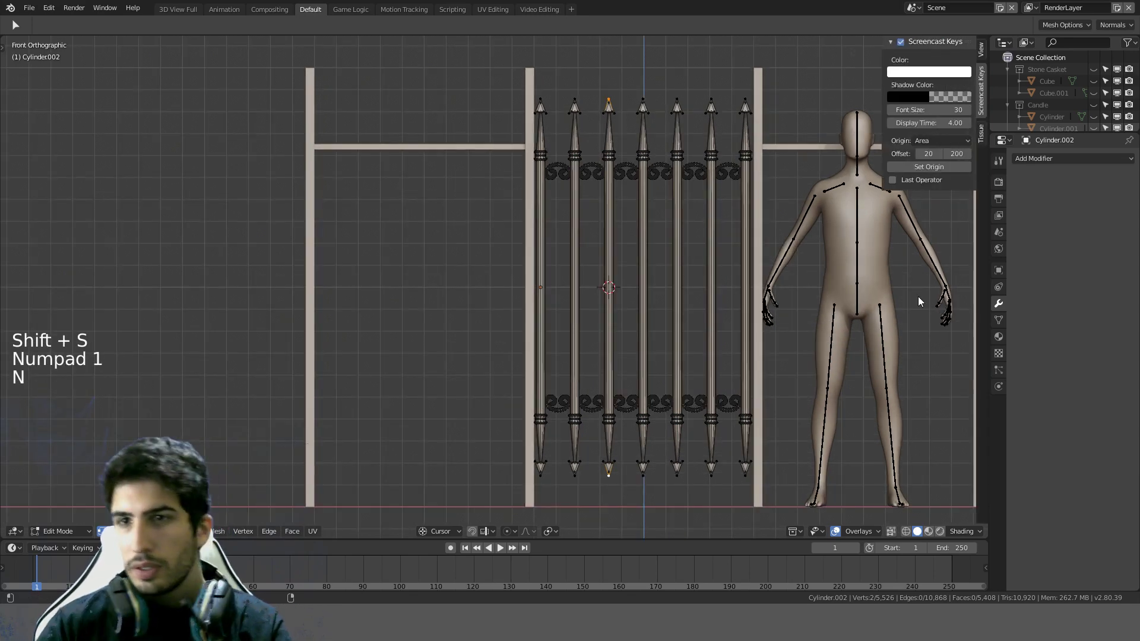
{"action": "left_click", "coordinate": [980, 54]}
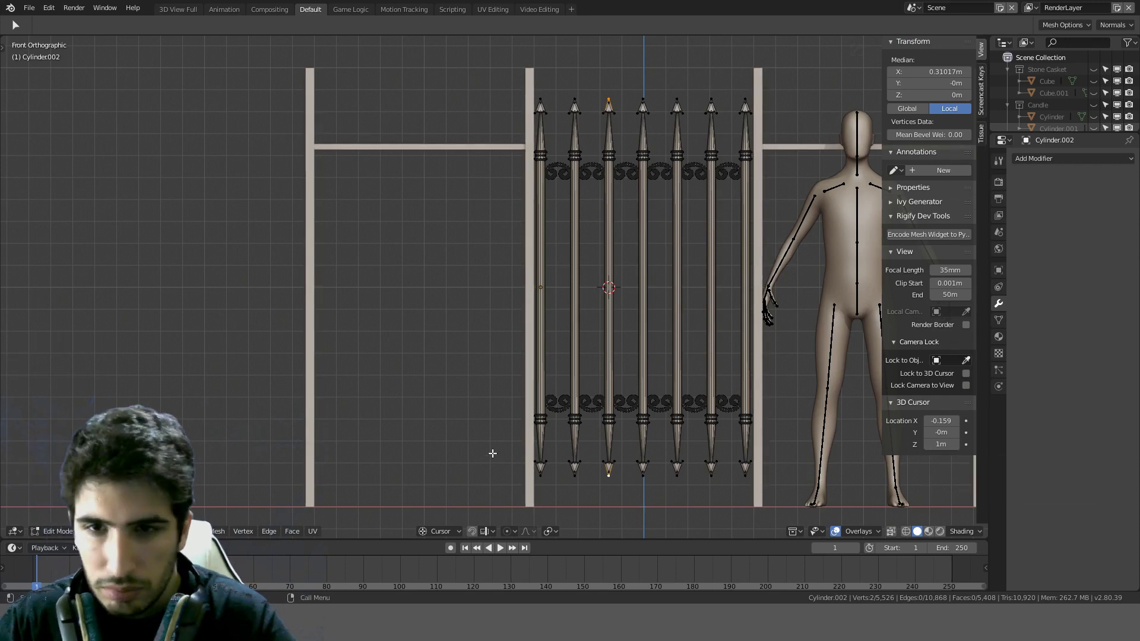
Step: Reset the 3D cursor to the world origin and set its Z location to 1 m
{"action": "left_click", "coordinate": [410, 379]}
{"action": "key", "text": "shift+c"}
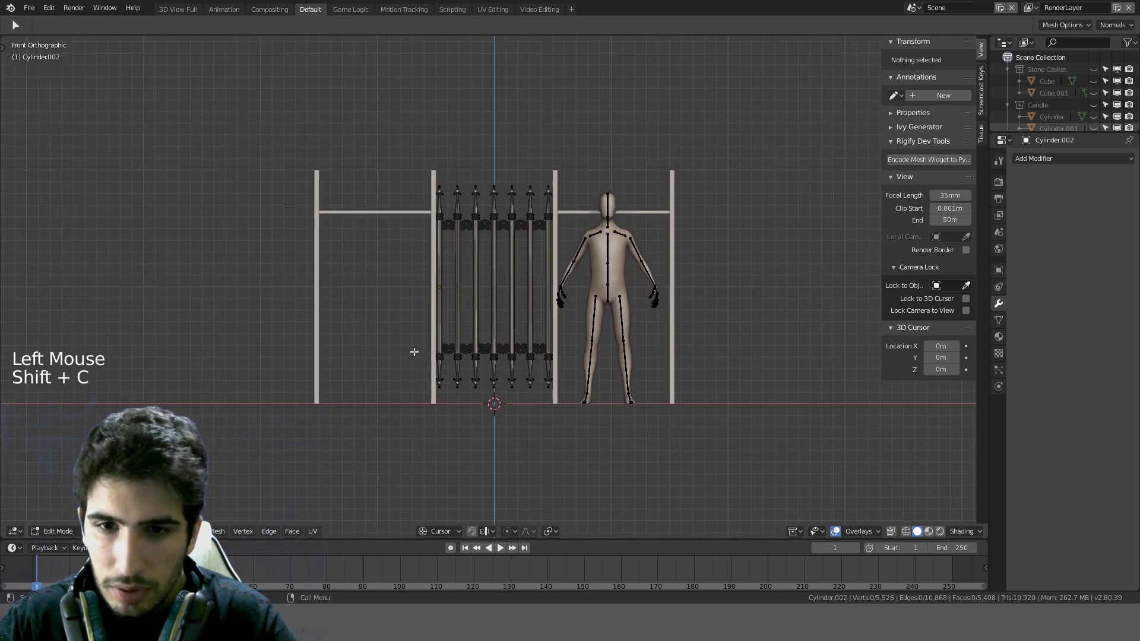
{"action": "scroll", "coordinate": [402, 285], "scroll_direction": "up", "scroll_amount": 2}
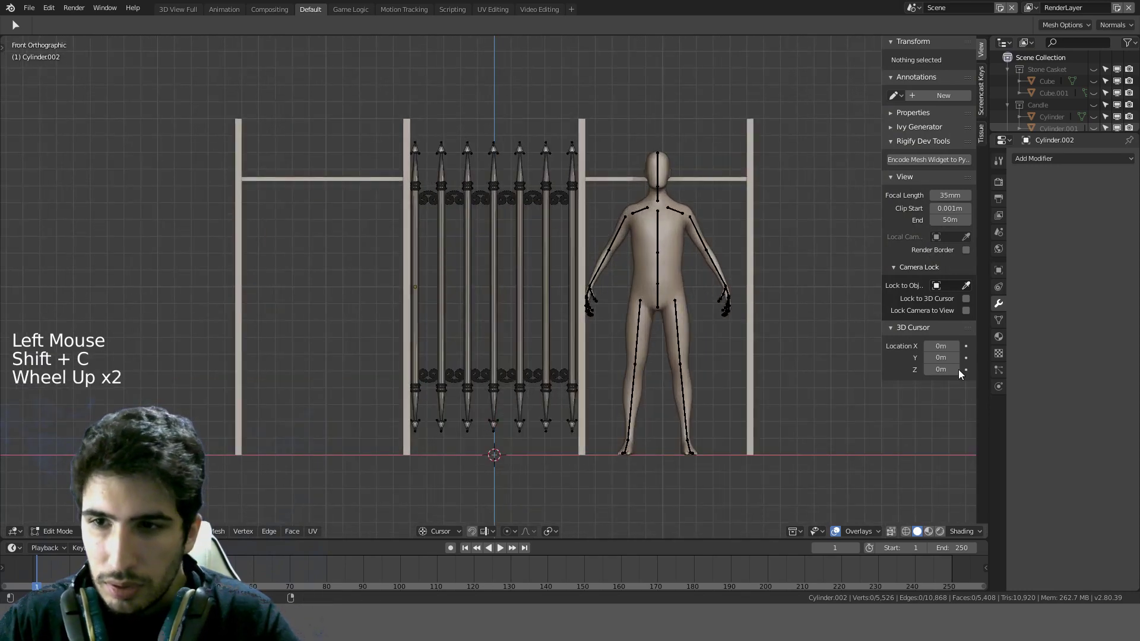
{"action": "left_click", "coordinate": [940, 369]}
{"action": "type", "text": "1"}
{"action": "key", "text": "Return"}
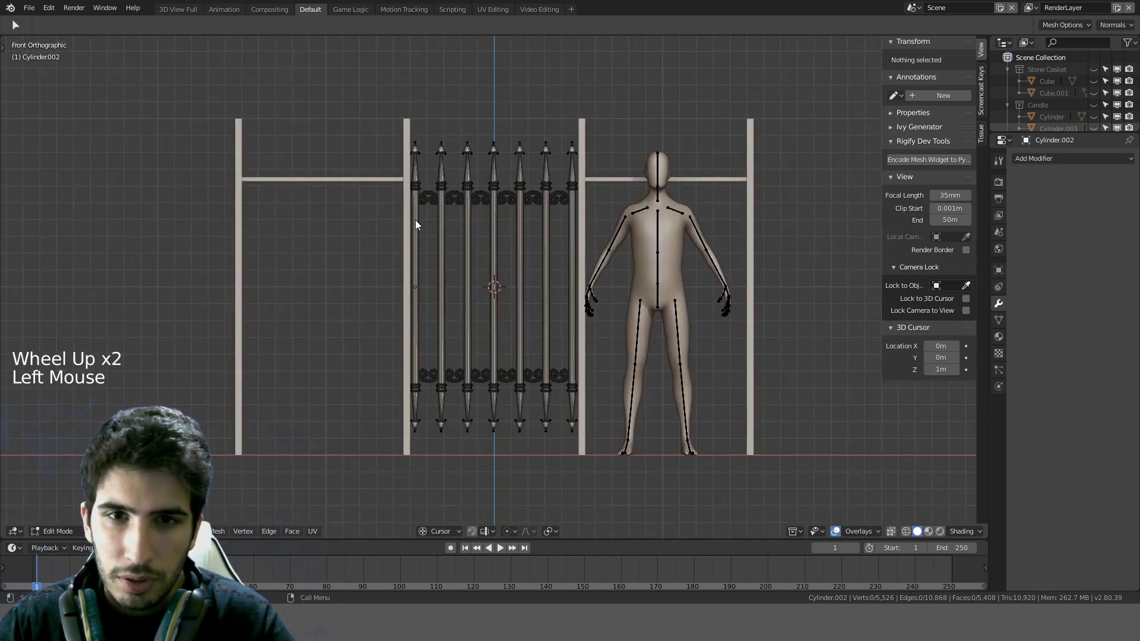
Step: Set the crossbar object's origin to the 3D cursor
{"action": "left_click", "coordinate": [383, 181]}
{"action": "left_click", "coordinate": [369, 180]}
{"action": "left_click", "coordinate": [363, 180]}
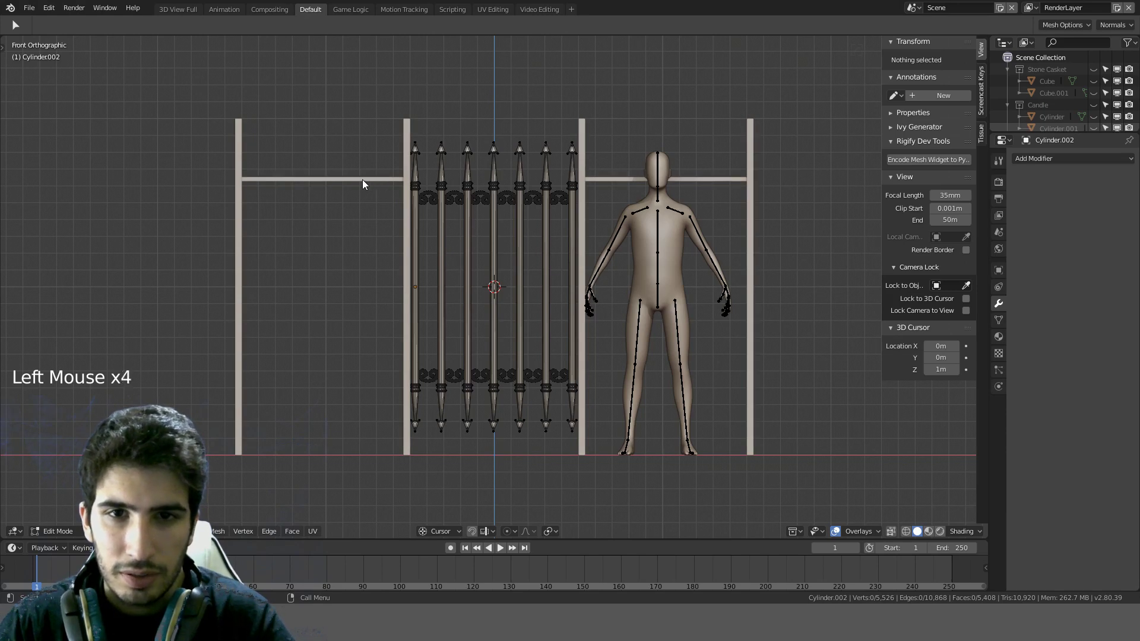
{"action": "key", "text": "Tab"}
{"action": "left_click", "coordinate": [367, 179]}
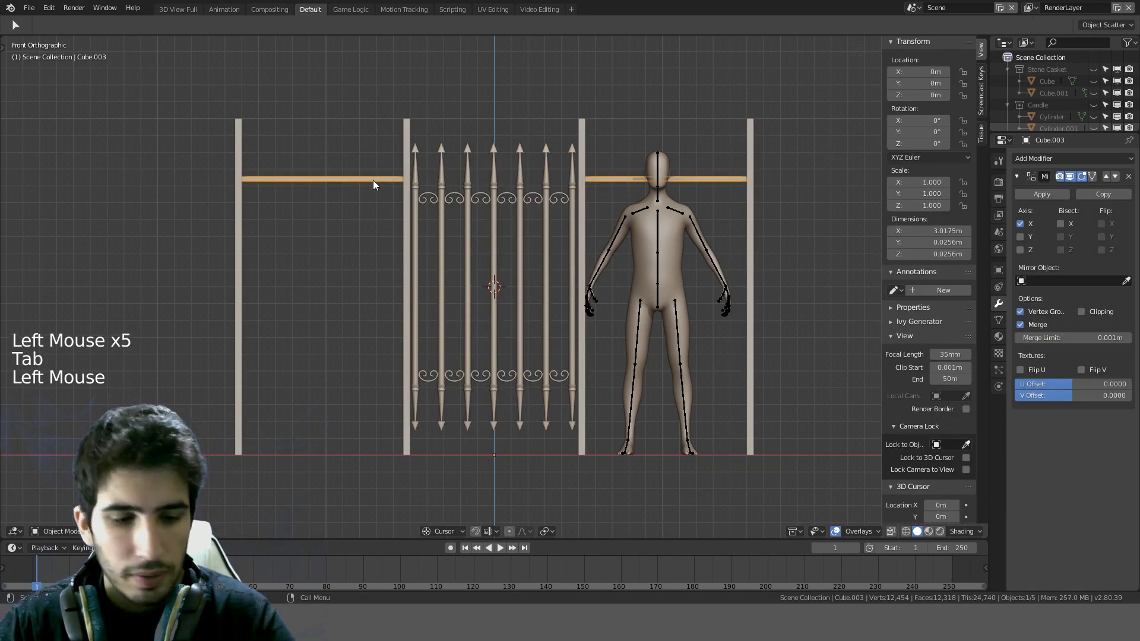
{"action": "key", "text": "shift+ctrl+alt+c"}
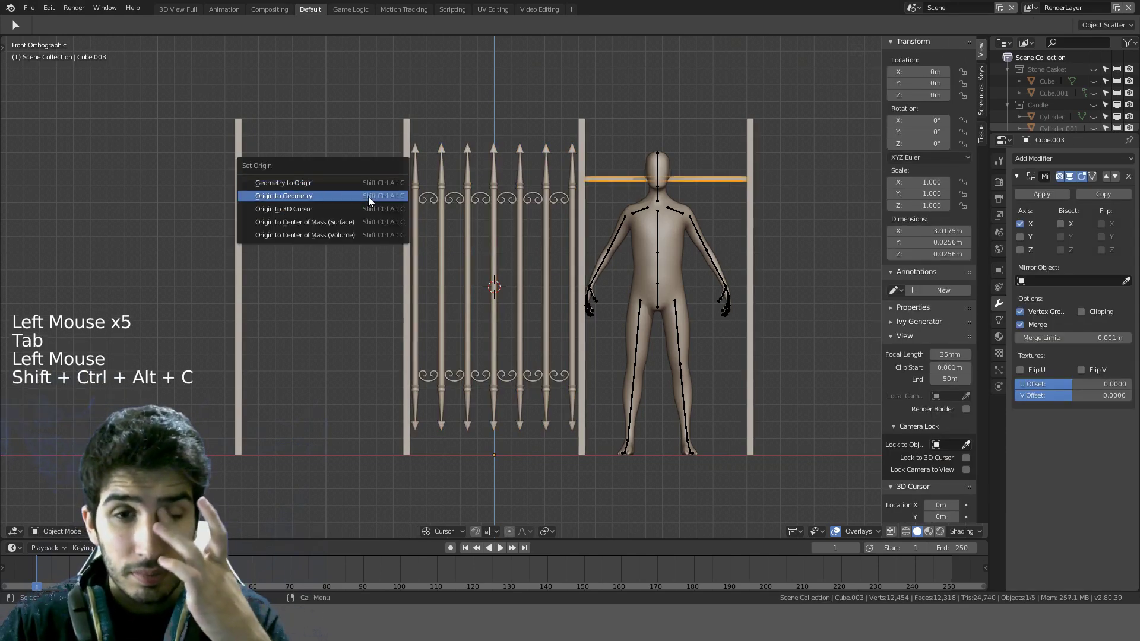
{"action": "left_click", "coordinate": [353, 211]}
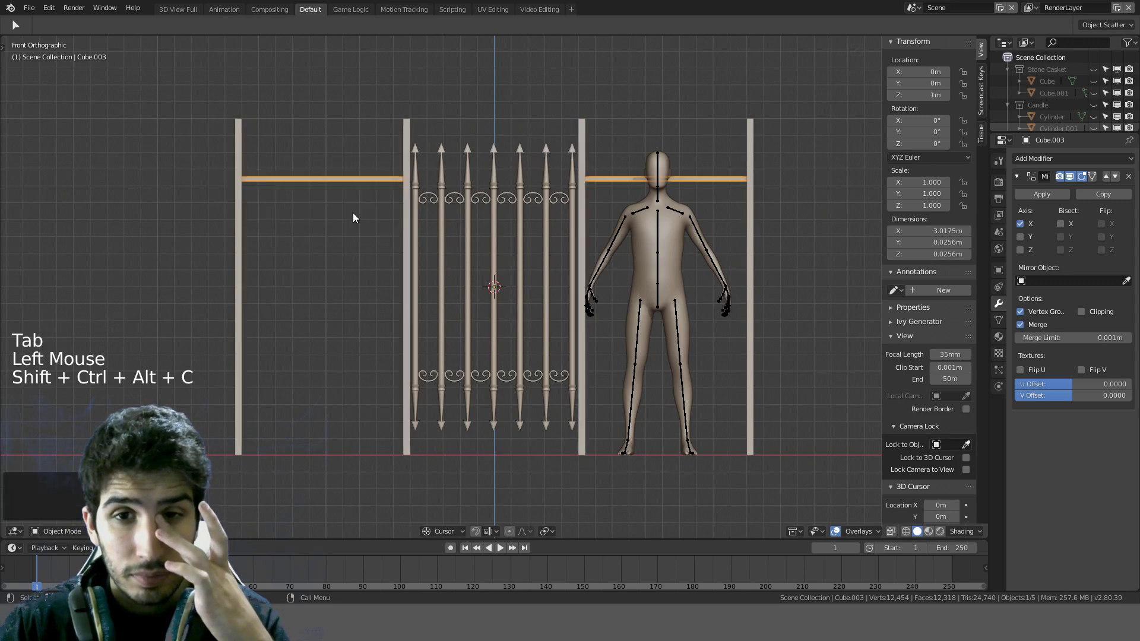
Step: Mirror the crossbars along the Z axis as well and apply the Mirror modifier
{"action": "left_click", "coordinate": [1020, 250]}
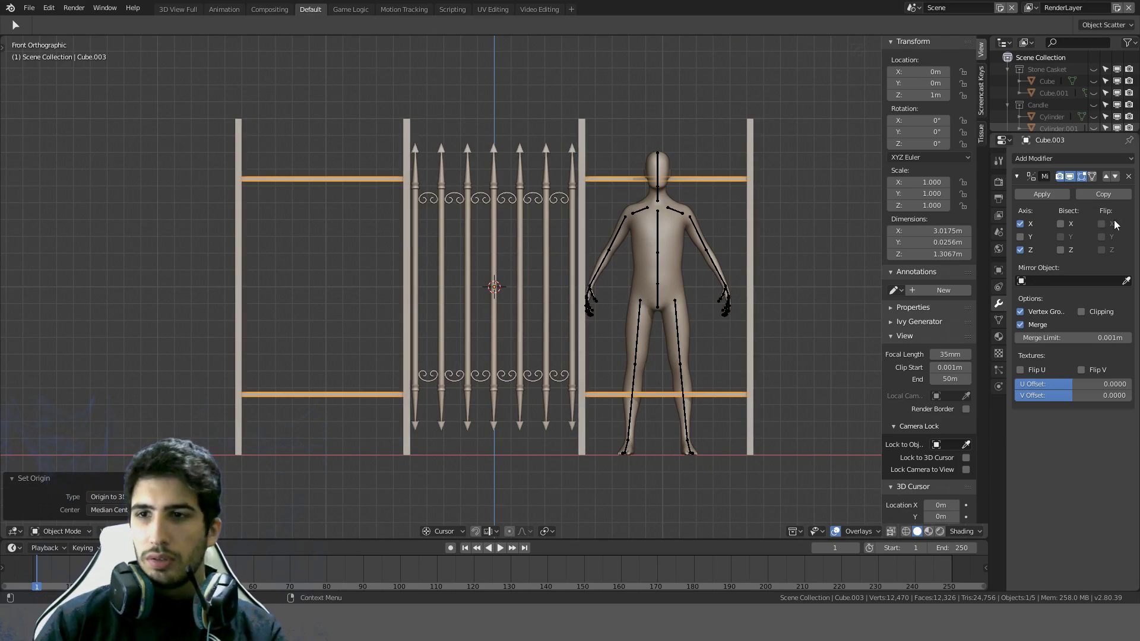
{"action": "left_click", "coordinate": [1042, 194]}
{"action": "middle_click_drag", "start_coordinate": [368, 232], "coordinate": [485, 373], "text": "shift"}
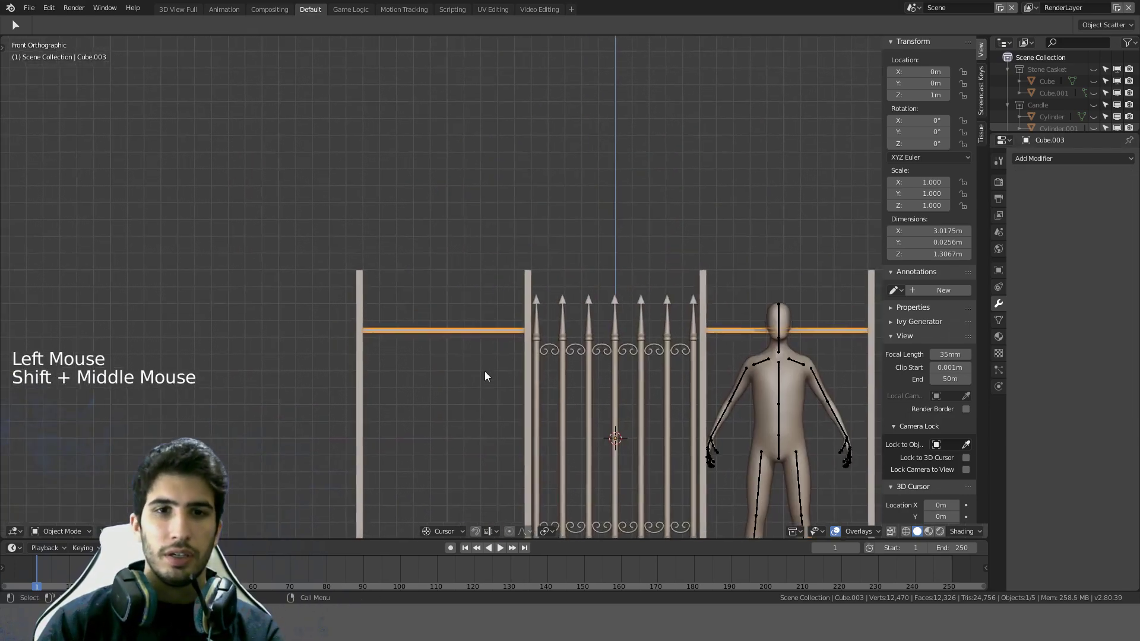
{"action": "left_click", "coordinate": [463, 330]}
{"action": "key", "text": "Tab"}
{"action": "scroll", "coordinate": [483, 362], "scroll_direction": "up", "scroll_amount": 2}
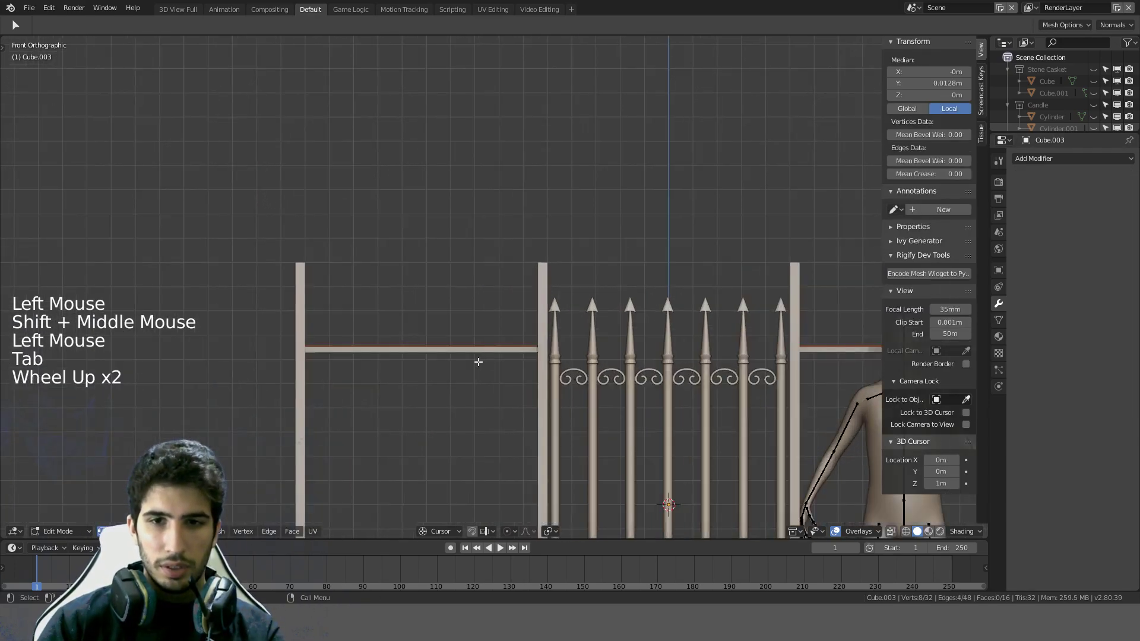
{"action": "scroll", "coordinate": [469, 357], "scroll_direction": "down", "scroll_amount": 4}
{"action": "middle_click_drag", "start_coordinate": [469, 357], "coordinate": [427, 303], "text": "shift"}
{"action": "key", "text": "Tab"}
{"action": "key", "text": "Tab"}
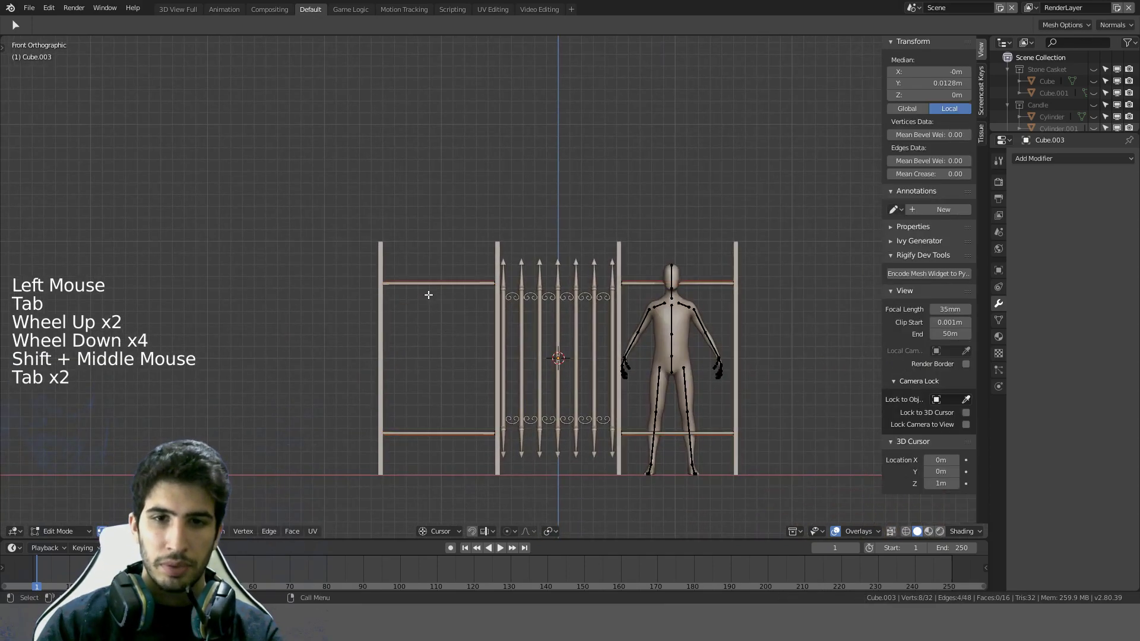
{"action": "key", "text": "l"}
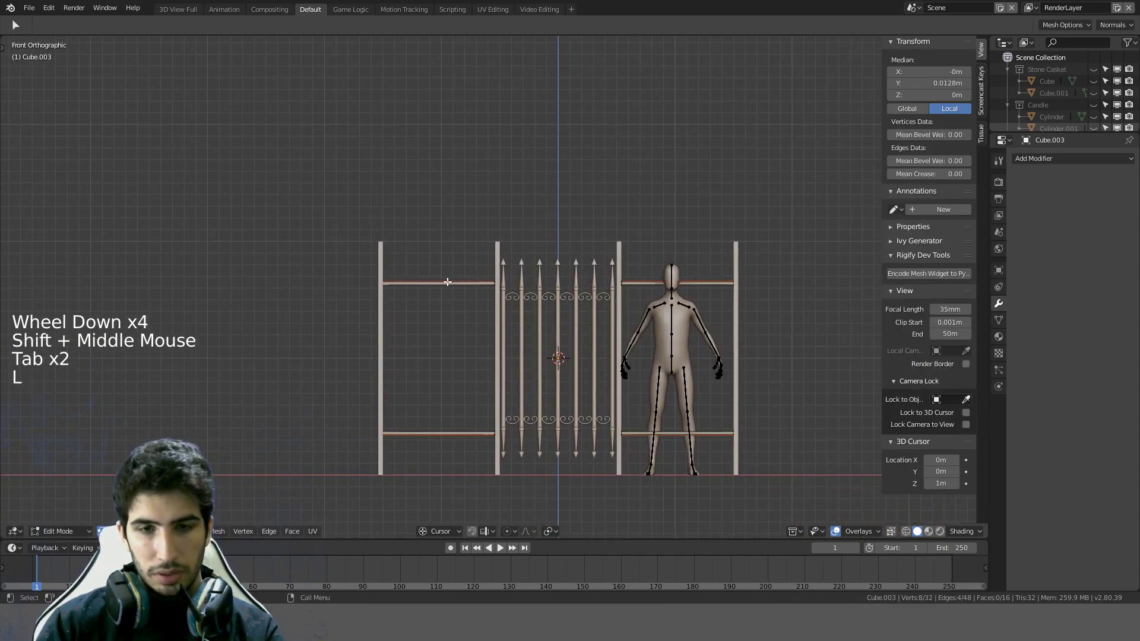
{"action": "key", "text": "l"}
{"action": "scroll", "coordinate": [448, 282], "scroll_direction": "up", "scroll_amount": 4}
{"action": "scroll", "coordinate": [448, 282], "scroll_direction": "up", "scroll_amount": 3}
{"action": "key", "text": "Tab"}
{"action": "key", "text": "a"}
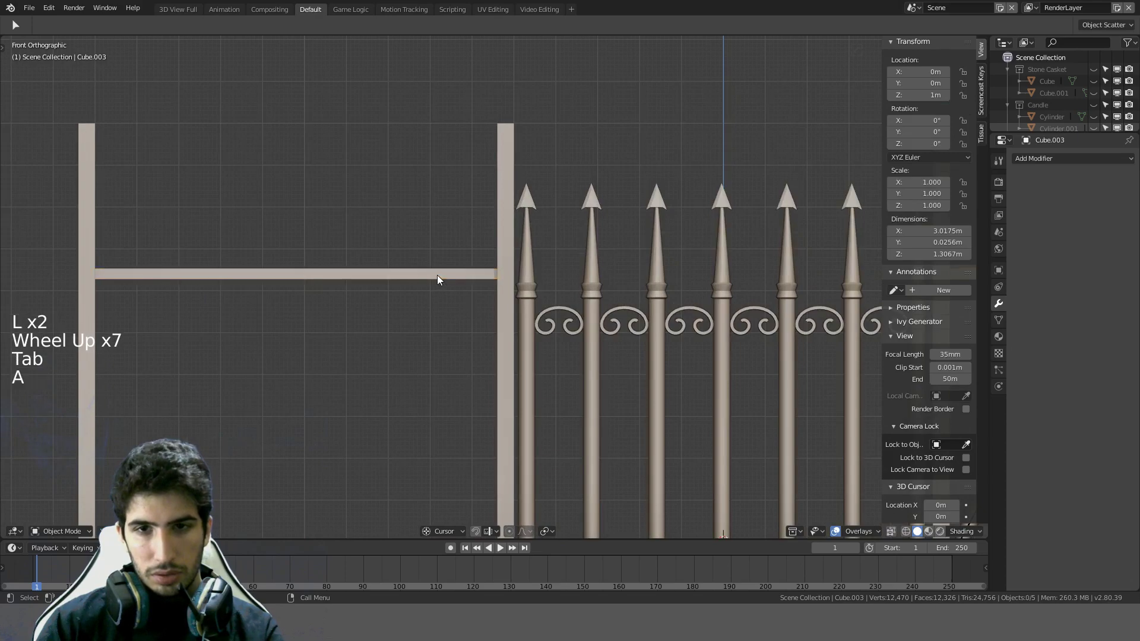
Step: Open the crossbar object for mesh editing and select only the linked geometry of the upper-left crossbar
{"action": "left_click", "coordinate": [433, 273]}
{"action": "key", "text": "Tab"}
{"action": "key", "text": "a"}
{"action": "key", "text": "a"}
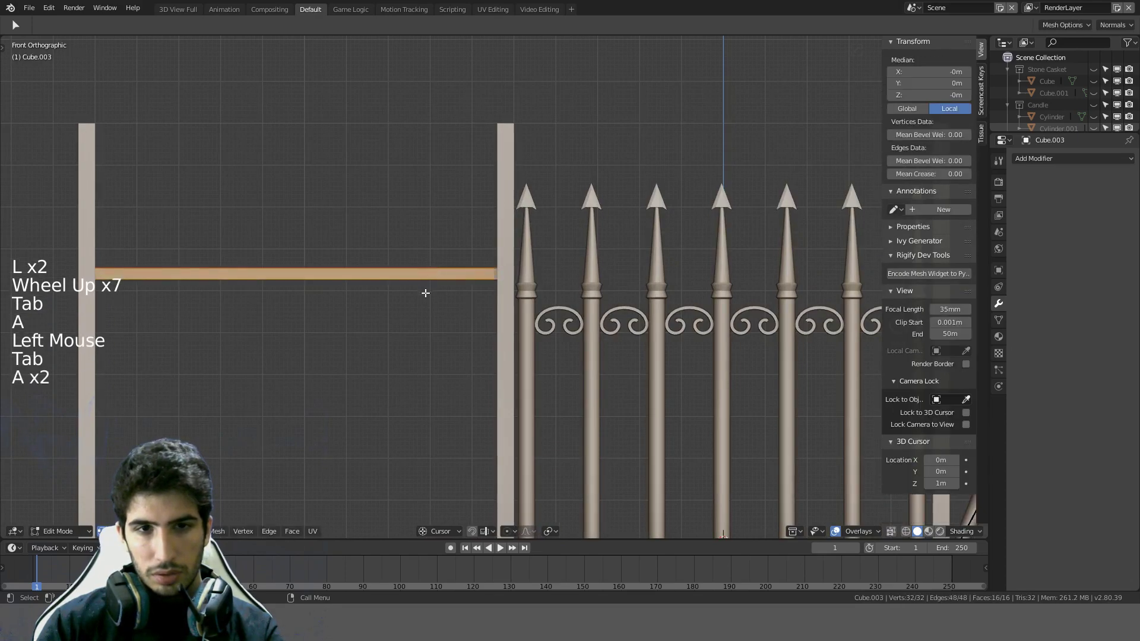
{"action": "scroll", "coordinate": [425, 320], "scroll_direction": "down", "scroll_amount": 4}
{"action": "key", "text": "a"}
{"action": "key", "text": "l"}
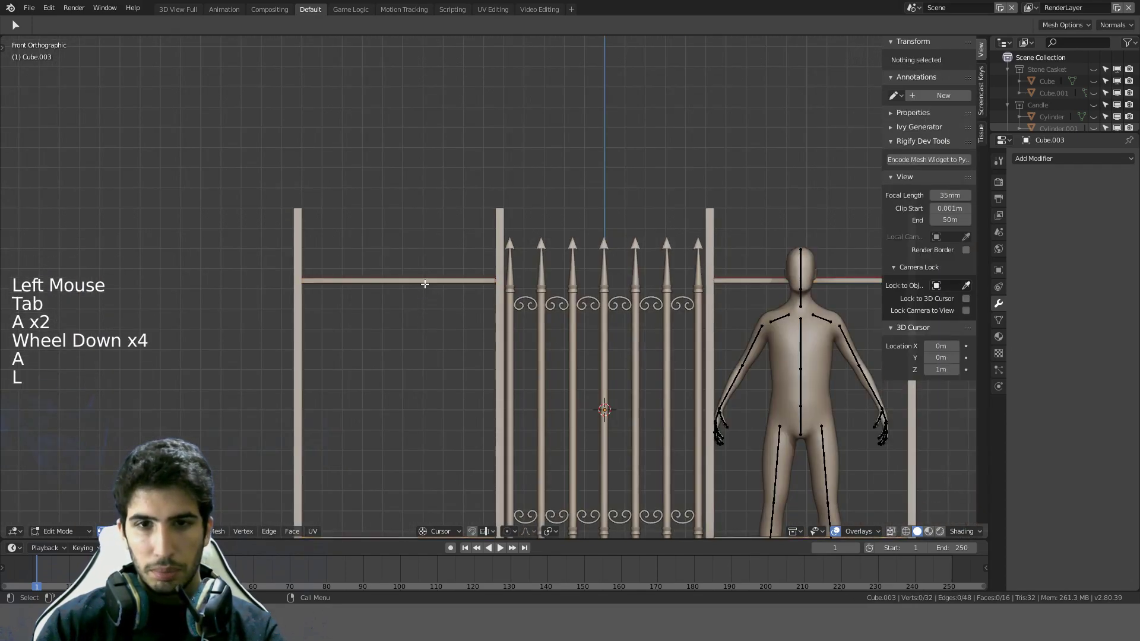
{"action": "key", "text": "l"}
{"action": "key", "text": "l"}
{"action": "scroll", "coordinate": [428, 280], "scroll_direction": "up", "scroll_amount": 8}
{"action": "key", "text": "l"}
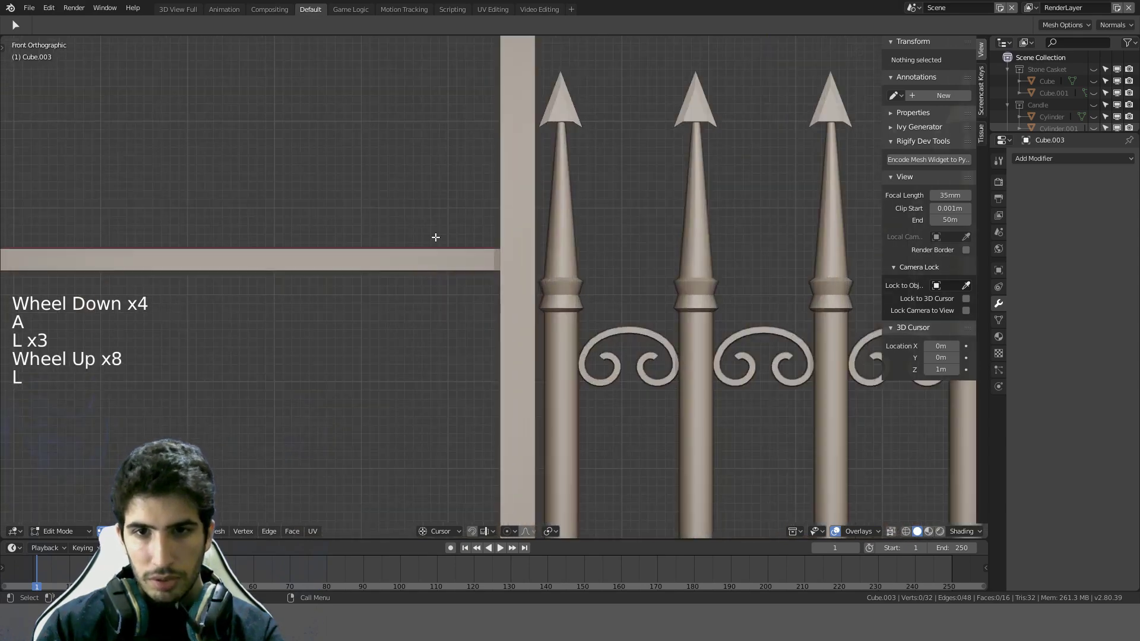
{"action": "left_click", "coordinate": [226, 348]}
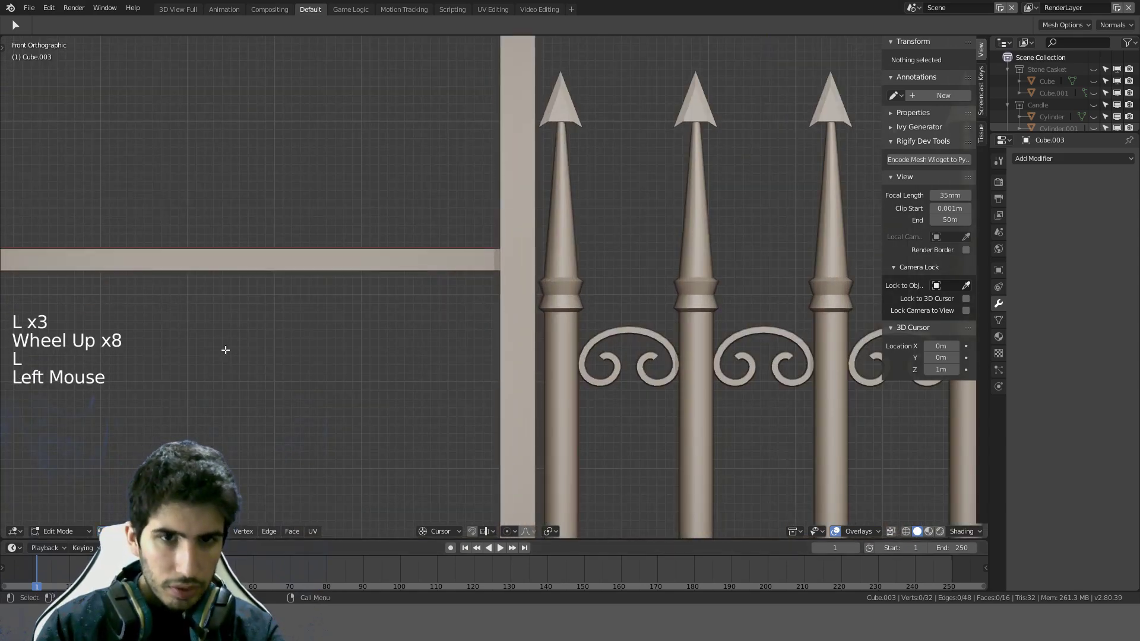
{"action": "key", "text": "l"}
{"action": "key", "text": "l"}
{"action": "scroll", "coordinate": [272, 267], "scroll_direction": "down", "scroll_amount": 12}
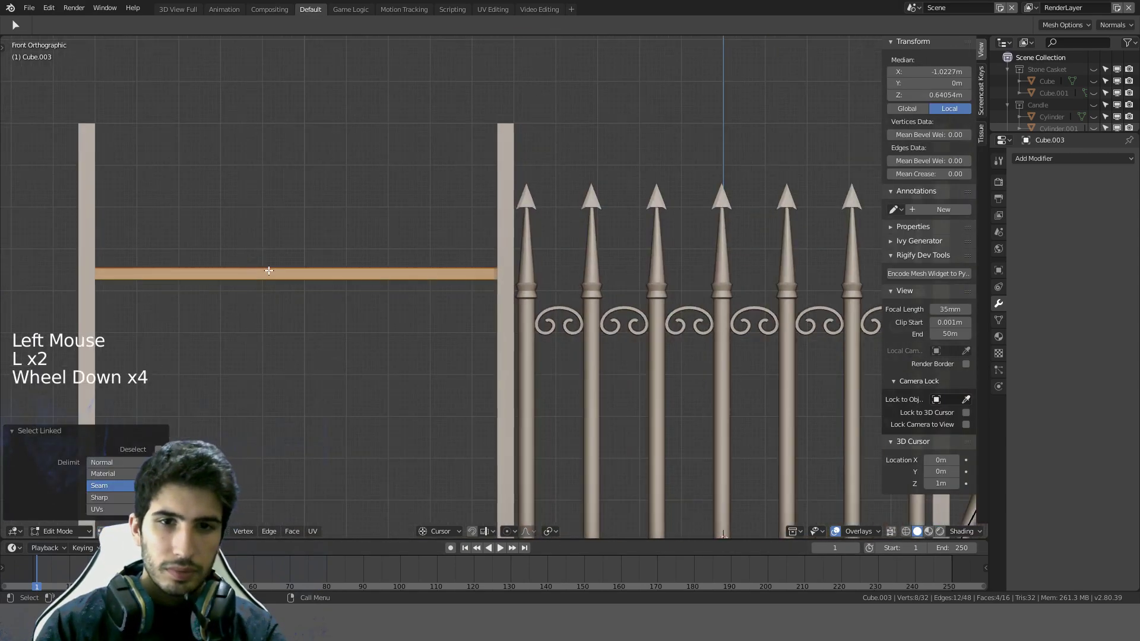
{"action": "key", "text": "s"}
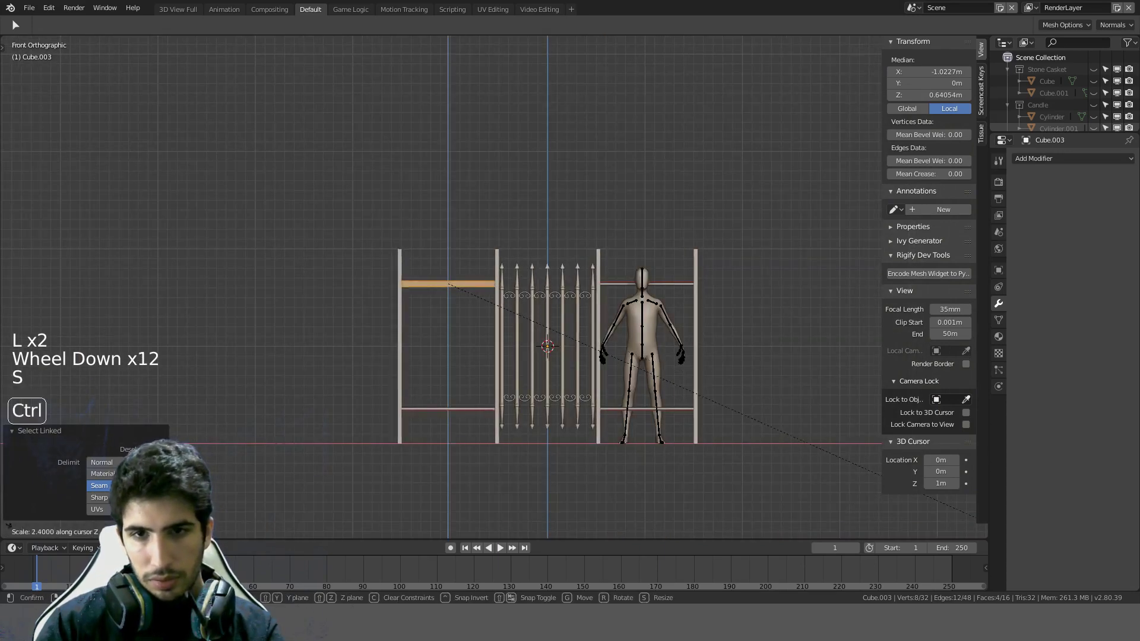
{"action": "key", "text": "s"}
{"action": "key", "text": "z"}
{"action": "key", "text": "KP_5"}
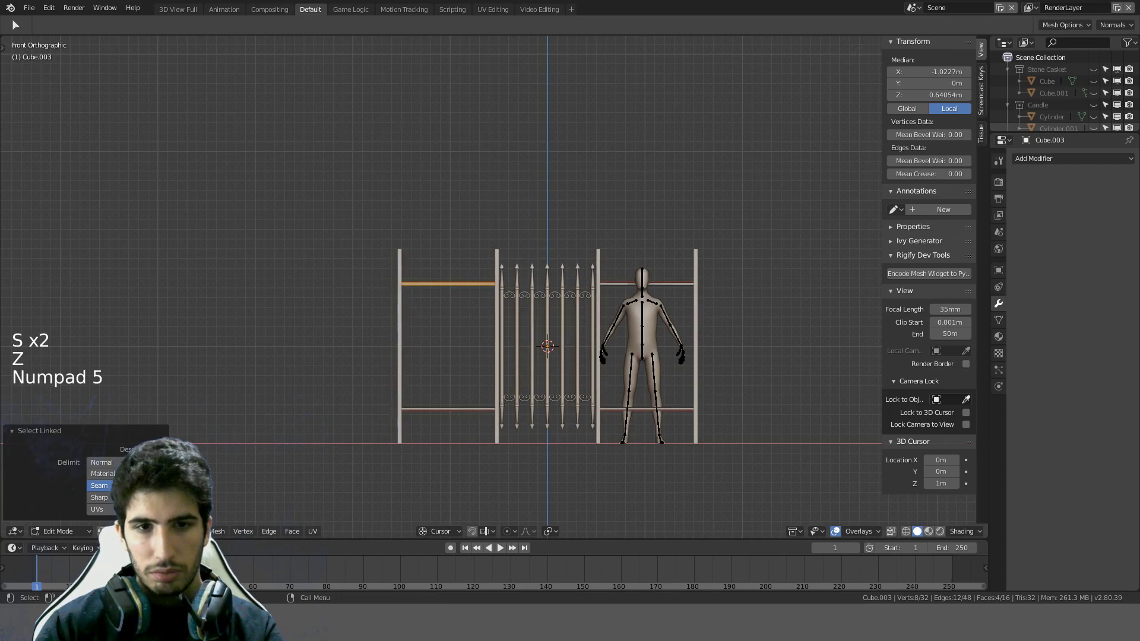
{"action": "scroll", "coordinate": [440, 285], "scroll_direction": "up", "scroll_amount": 3}
{"action": "left_click", "coordinate": [251, 316]}
{"action": "scroll", "coordinate": [389, 288], "scroll_direction": "up", "scroll_amount": 1}
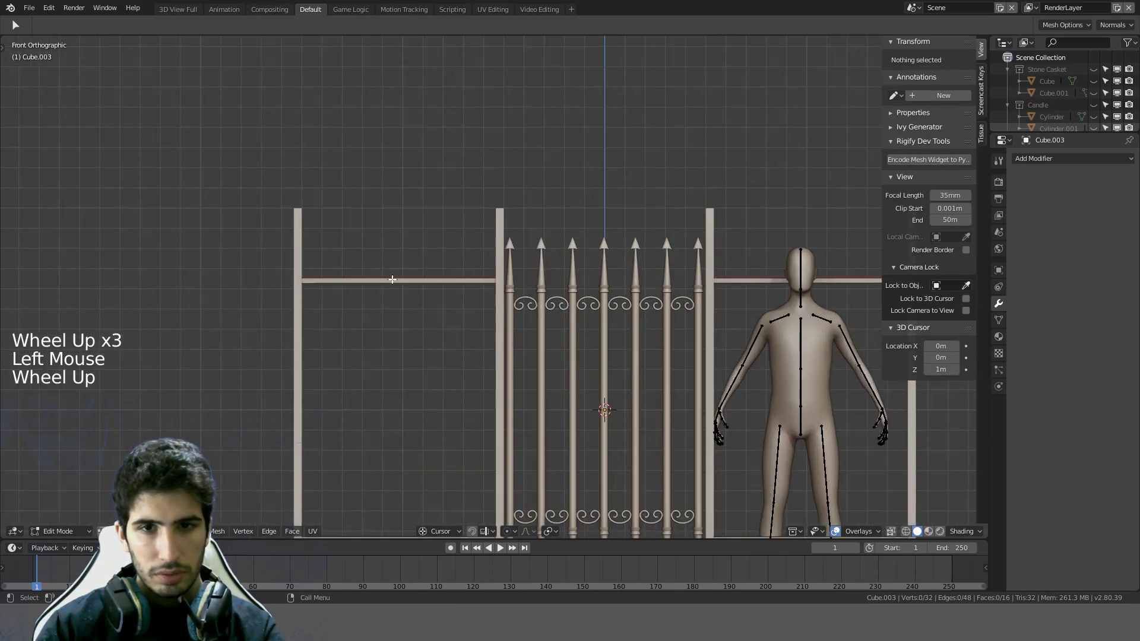
Step: Select the upper-left crossbar's linked geometry and scale it by 4 along Z
{"action": "left_click", "coordinate": [393, 279]}
{"action": "scroll", "coordinate": [430, 314], "scroll_direction": "up", "scroll_amount": 2}
{"action": "key", "text": "a"}
{"action": "key", "text": "a"}
{"action": "key", "text": "a"}
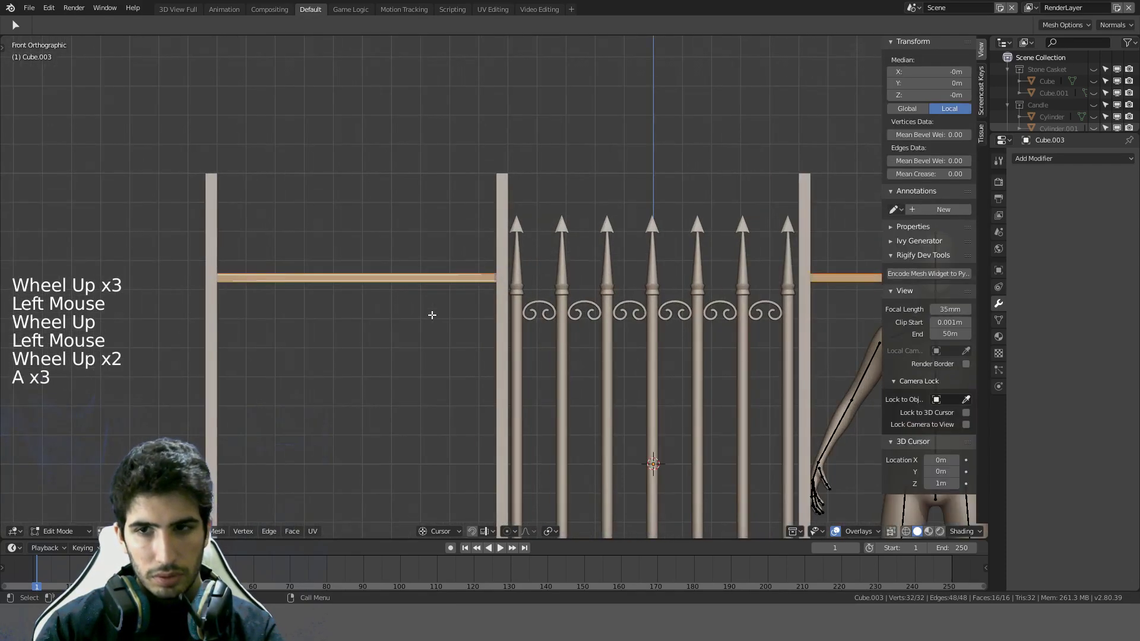
{"action": "key", "text": "a"}
{"action": "key", "text": "l"}
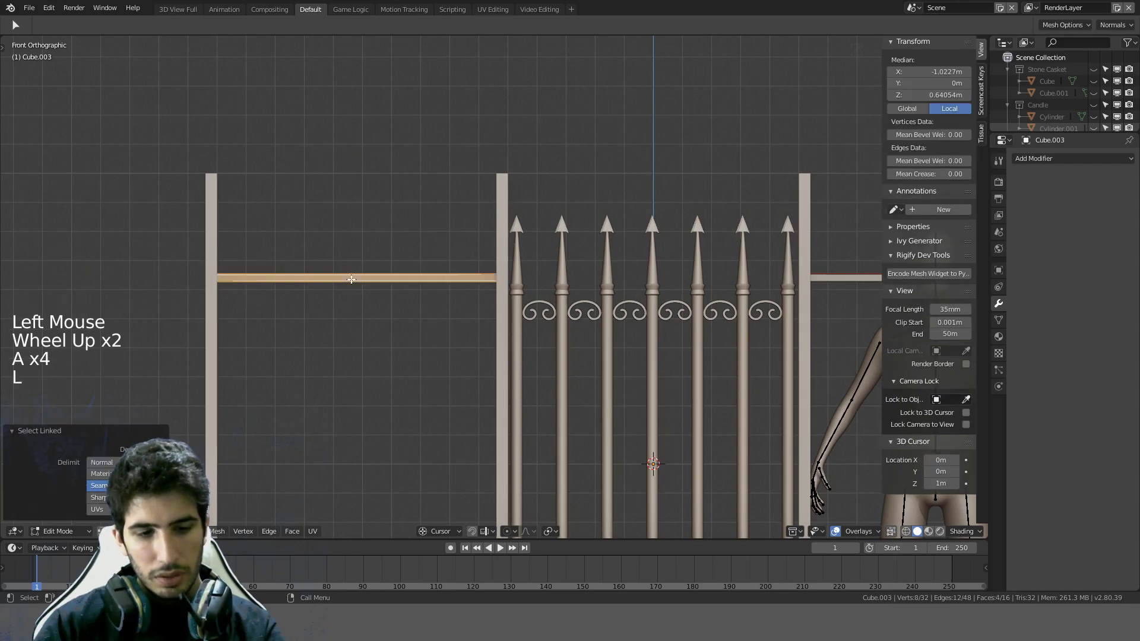
{"action": "key", "text": "s"}
{"action": "key", "text": "z"}
{"action": "key", "text": "5"}
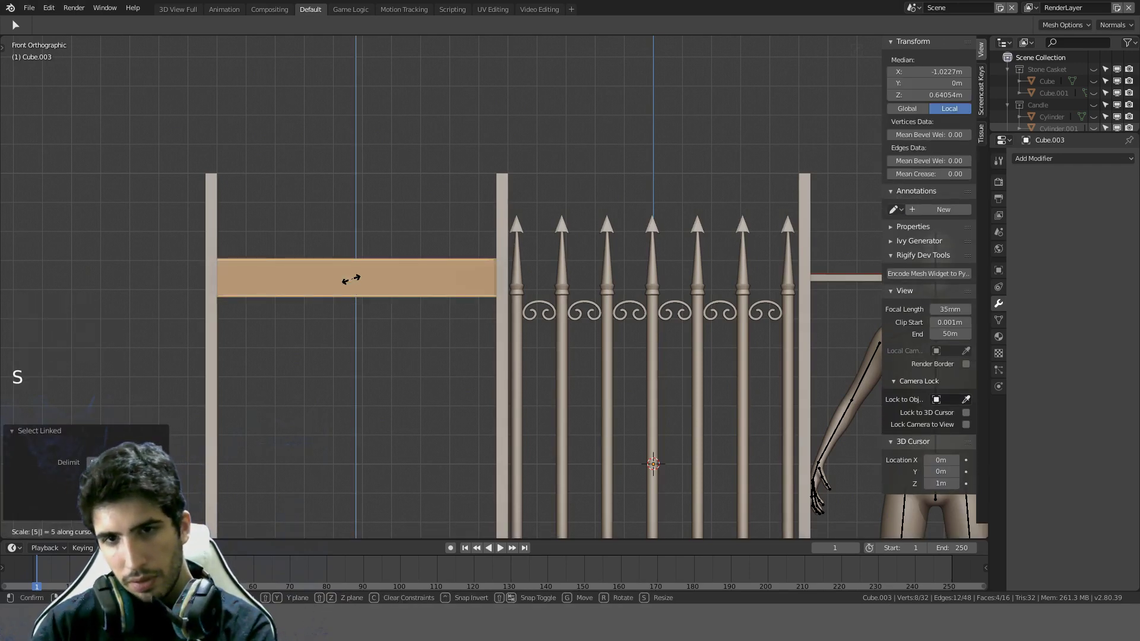
{"action": "key", "text": "BackSpace"}
{"action": "key", "text": "3"}
{"action": "key", "text": "BackSpace"}
{"action": "key", "text": "4"}
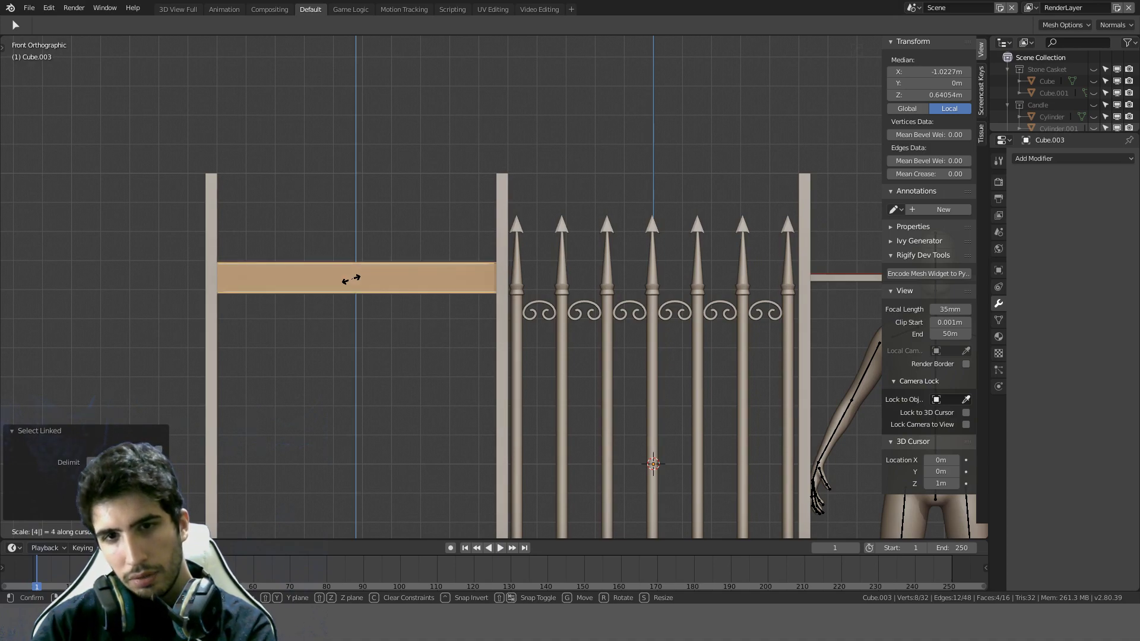
{"action": "key", "text": "Return"}
Step: Scale the upper-right crossbar by 4 along Z and return to Object Mode
{"action": "scroll", "coordinate": [351, 279], "scroll_direction": "down", "scroll_amount": 4}
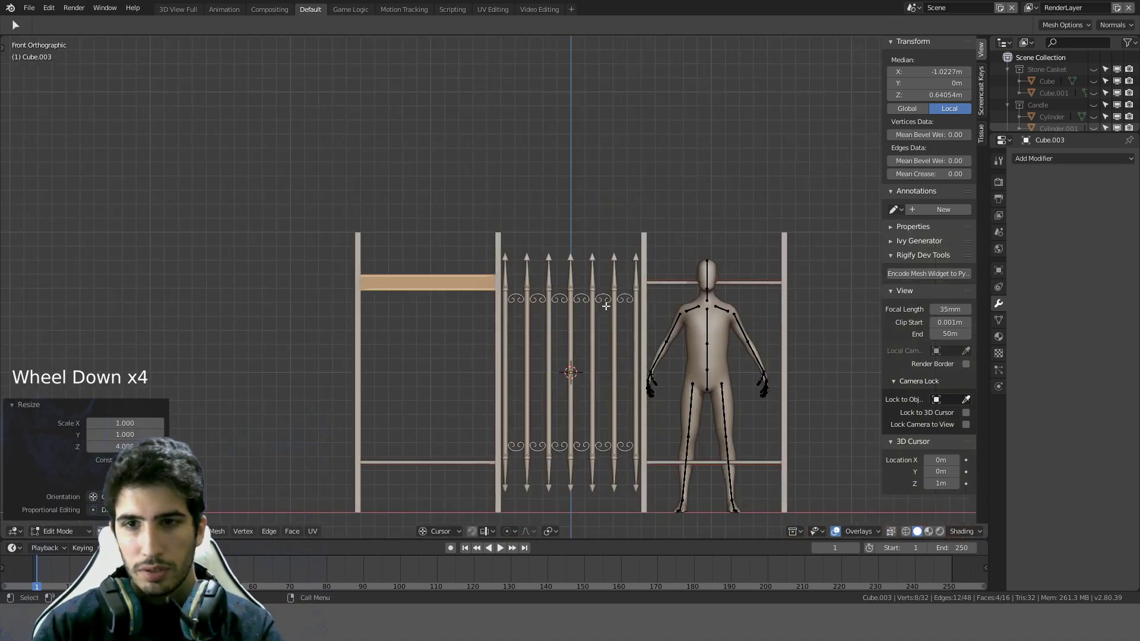
{"action": "key", "text": "Tab"}
{"action": "left_click", "coordinate": [662, 283]}
{"action": "key", "text": "Tab"}
{"action": "left_click", "coordinate": [663, 283]}
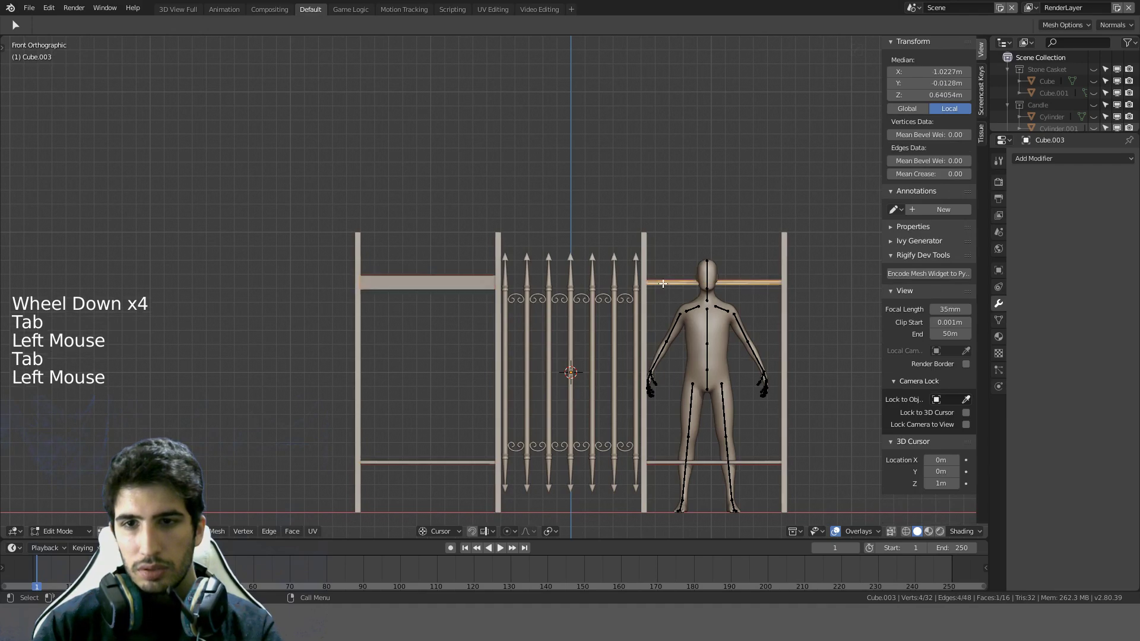
{"action": "key", "text": "l"}
{"action": "key", "text": "s"}
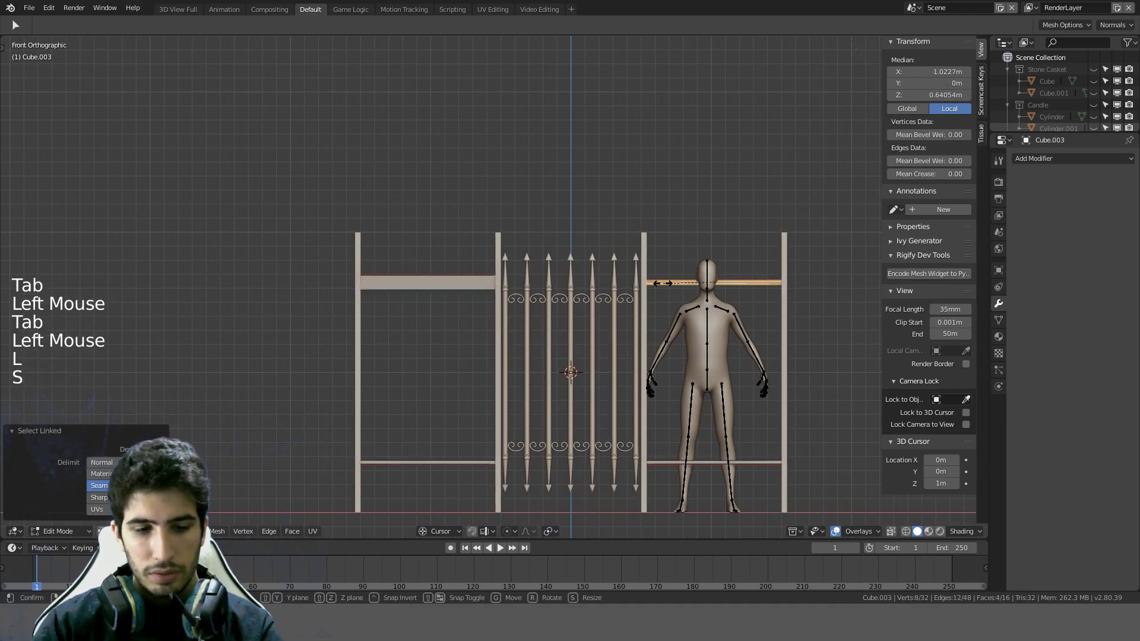
{"action": "key", "text": "z"}
{"action": "key", "text": "4"}
{"action": "key", "text": "Return"}
{"action": "middle_click_drag", "start_coordinate": [663, 283], "coordinate": [641, 269]}
{"action": "key", "text": "Tab"}
{"action": "key", "text": "KP_1"}
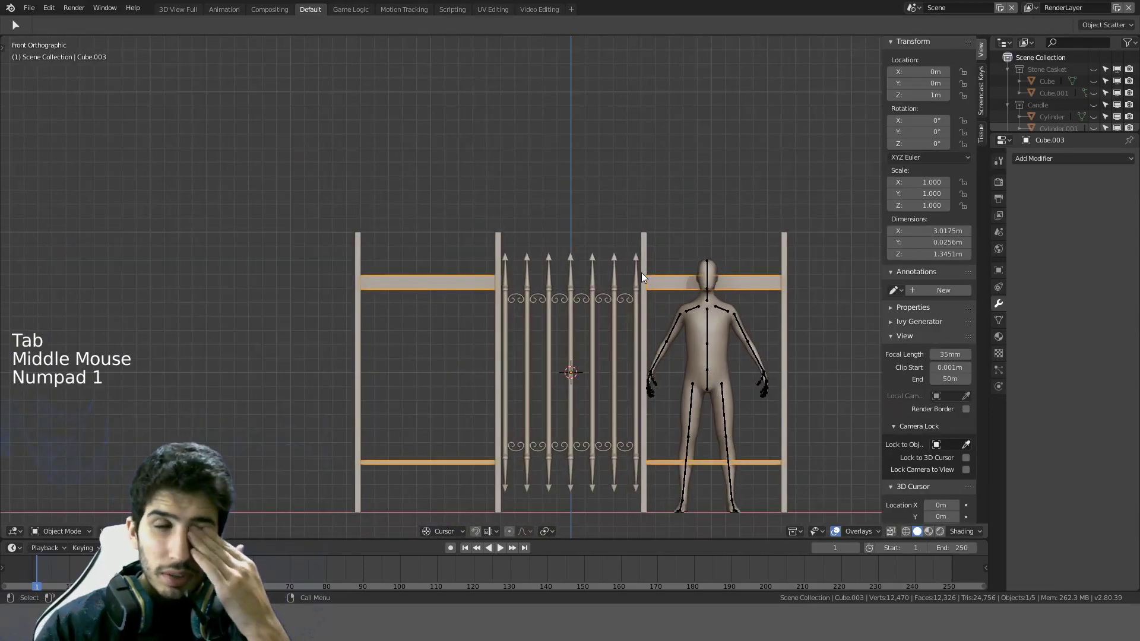
Step: Duplicate the gate's leftmost bar with its top arrow tip and place the copy 0.91 m along negative X
{"action": "scroll", "coordinate": [614, 312], "scroll_direction": "up", "scroll_amount": 4}
{"action": "scroll", "coordinate": [613, 311], "scroll_direction": "down", "scroll_amount": 3}
{"action": "middle_click_drag", "start_coordinate": [547, 316], "coordinate": [474, 314], "text": "shift"}
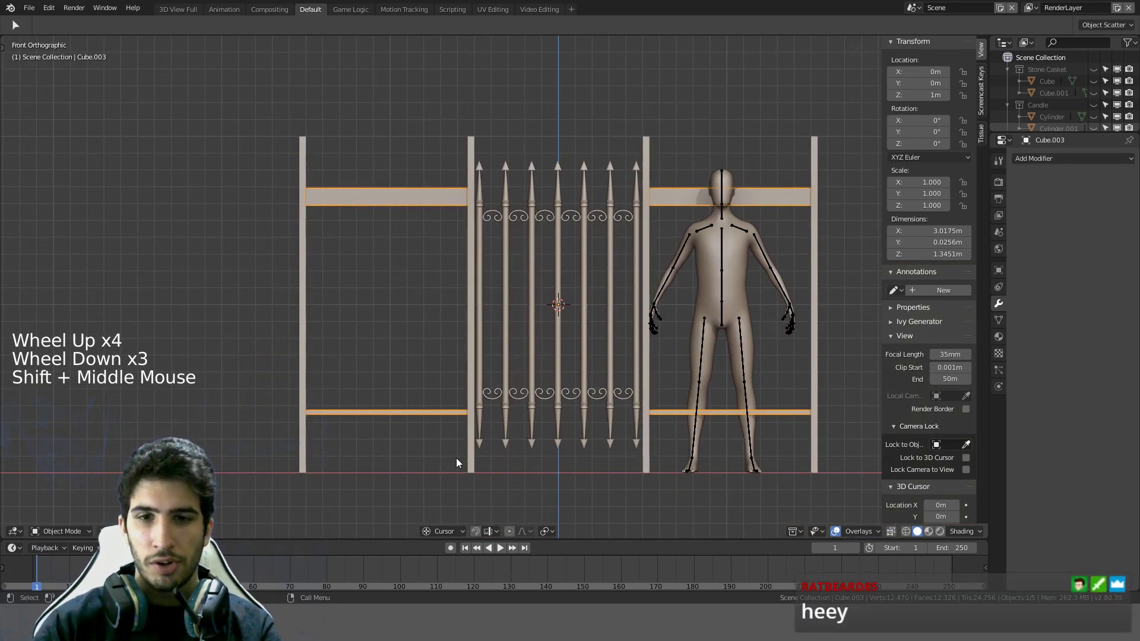
{"action": "left_click", "coordinate": [536, 270]}
{"action": "scroll", "coordinate": [544, 261], "scroll_direction": "up", "scroll_amount": 2}
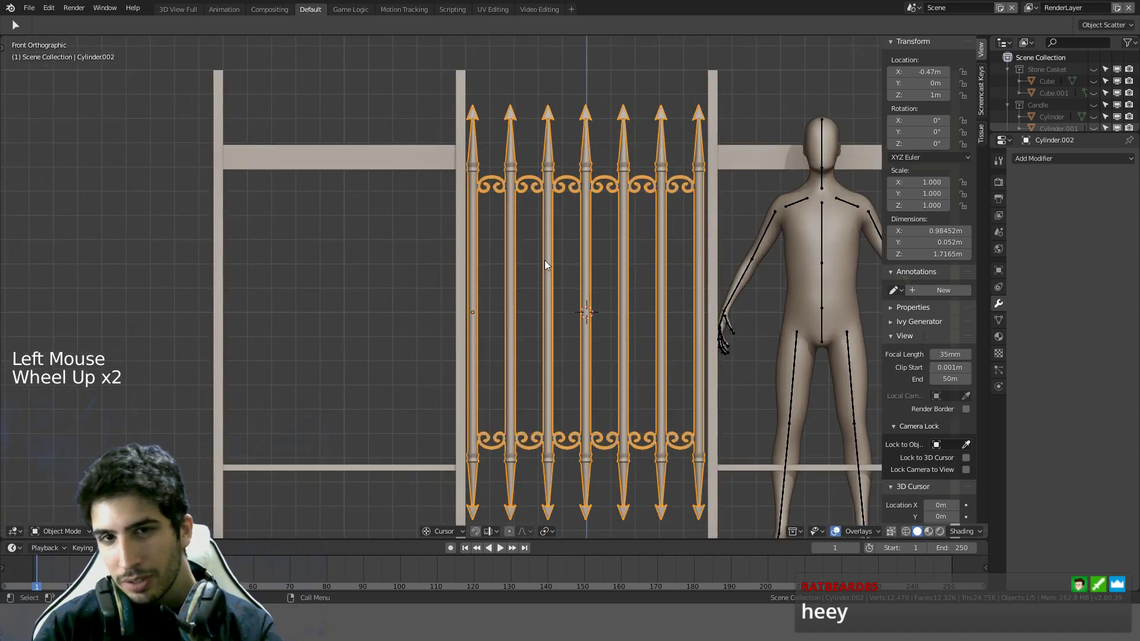
{"action": "key", "text": "Tab"}
{"action": "key", "text": "l"}
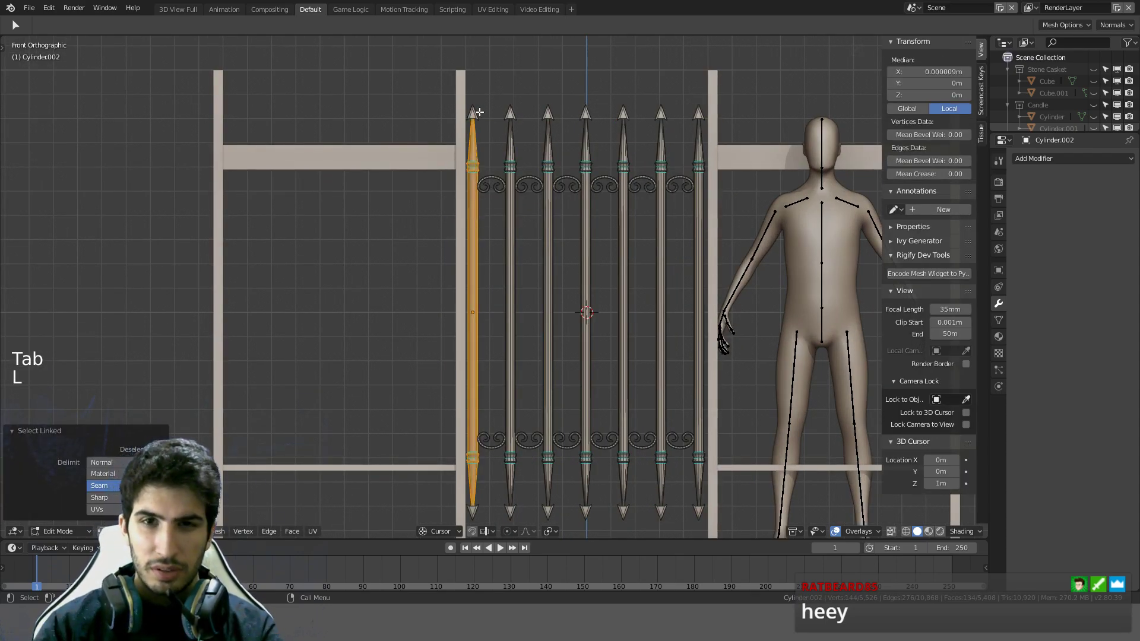
{"action": "key", "text": "l"}
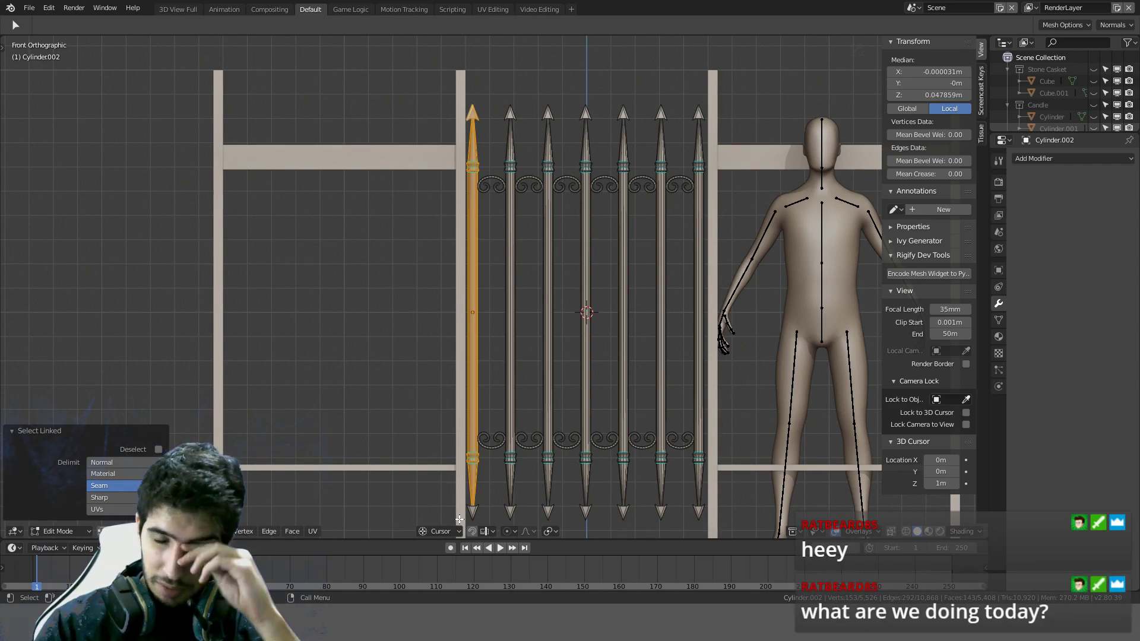
{"action": "key", "text": "KP_1"}
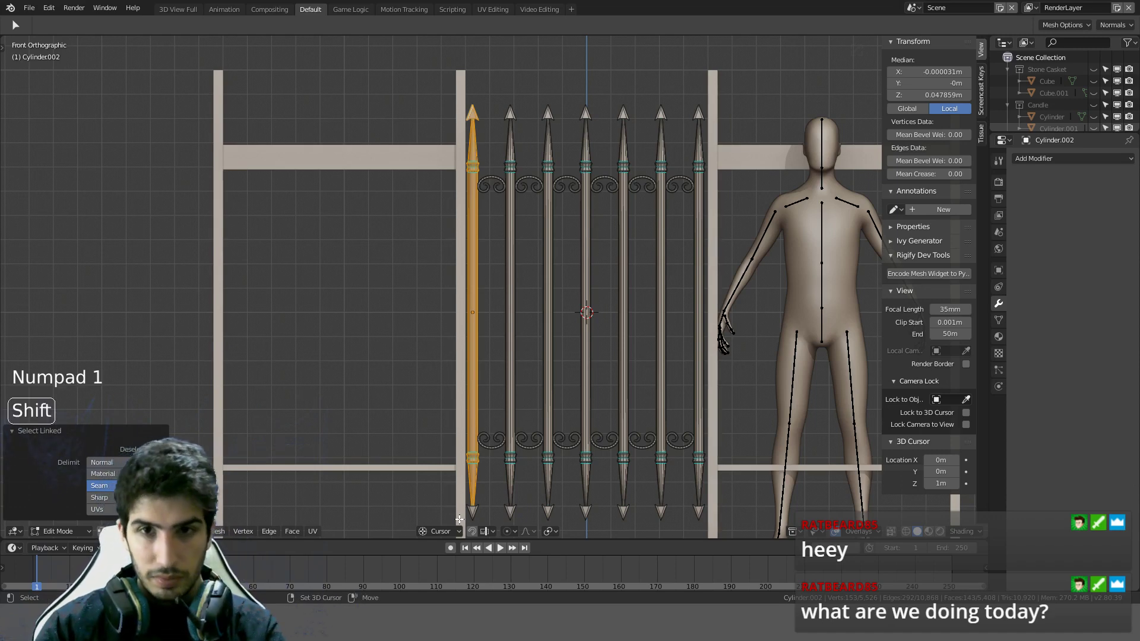
{"action": "key", "text": "shift+d"}
{"action": "left_click", "coordinate": [238, 512]}
Step: Separate the copied bar from the gate mesh and join it to the crossbar object
{"action": "key", "text": "p"}
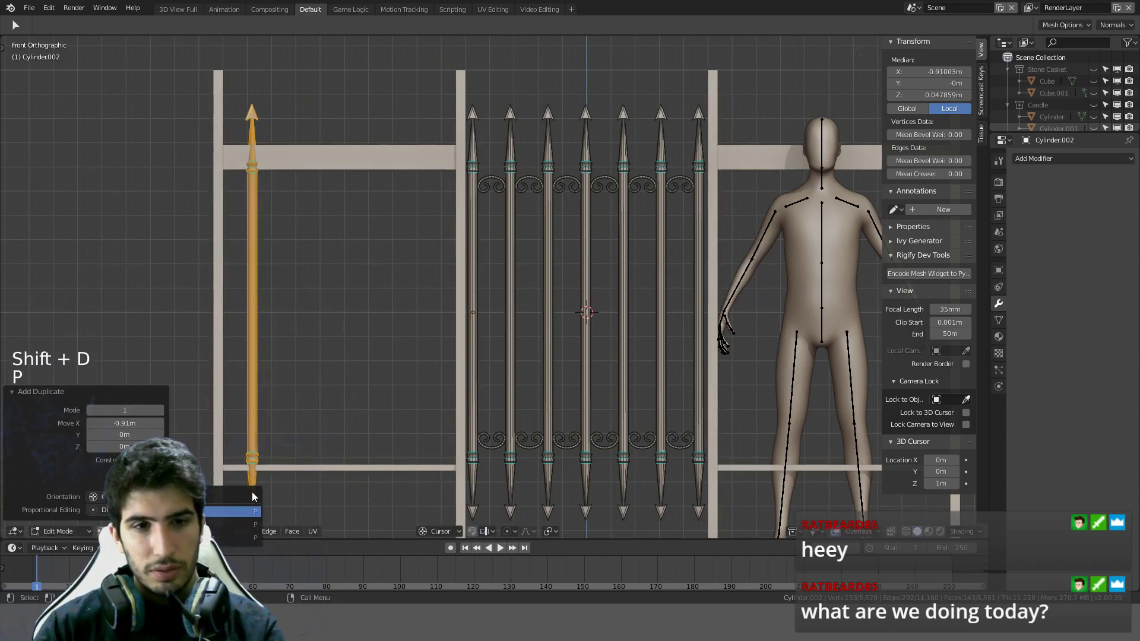
{"action": "left_click", "coordinate": [232, 511]}
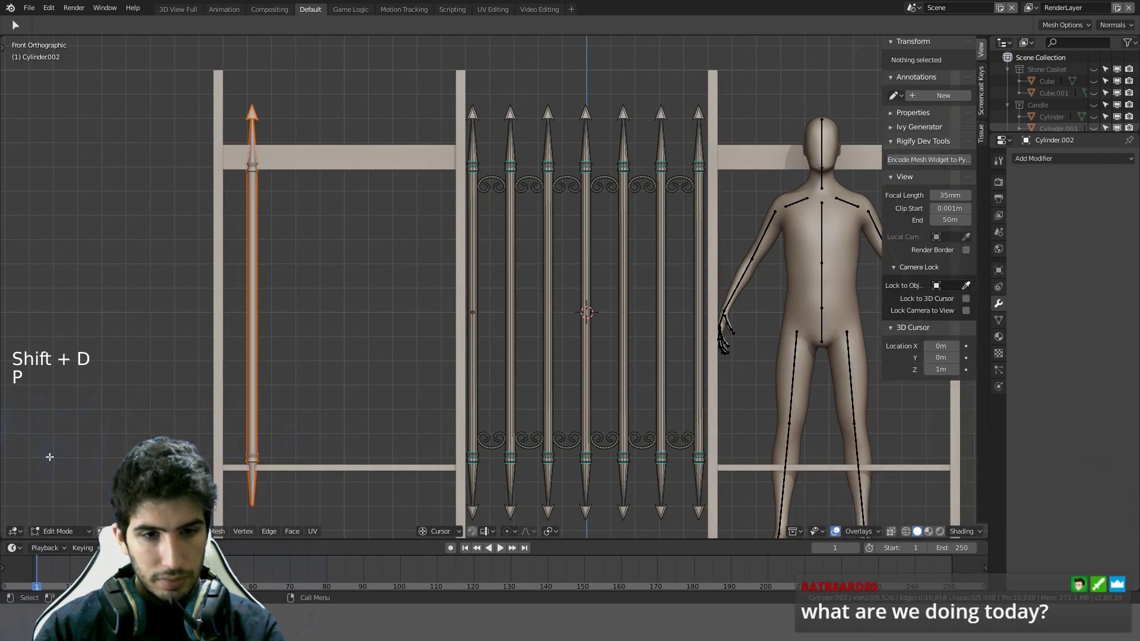
{"action": "key", "text": "Tab"}
{"action": "left_click", "coordinate": [254, 237]}
{"action": "left_click", "coordinate": [315, 168], "text": "shift"}
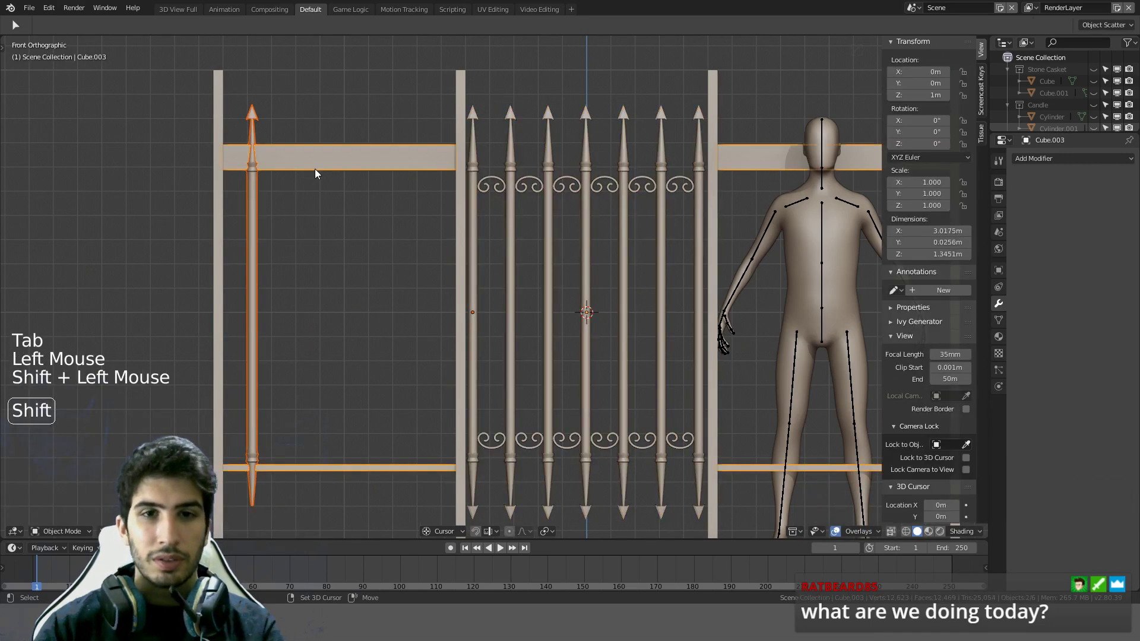
{"action": "key", "text": "ctrl+j"}
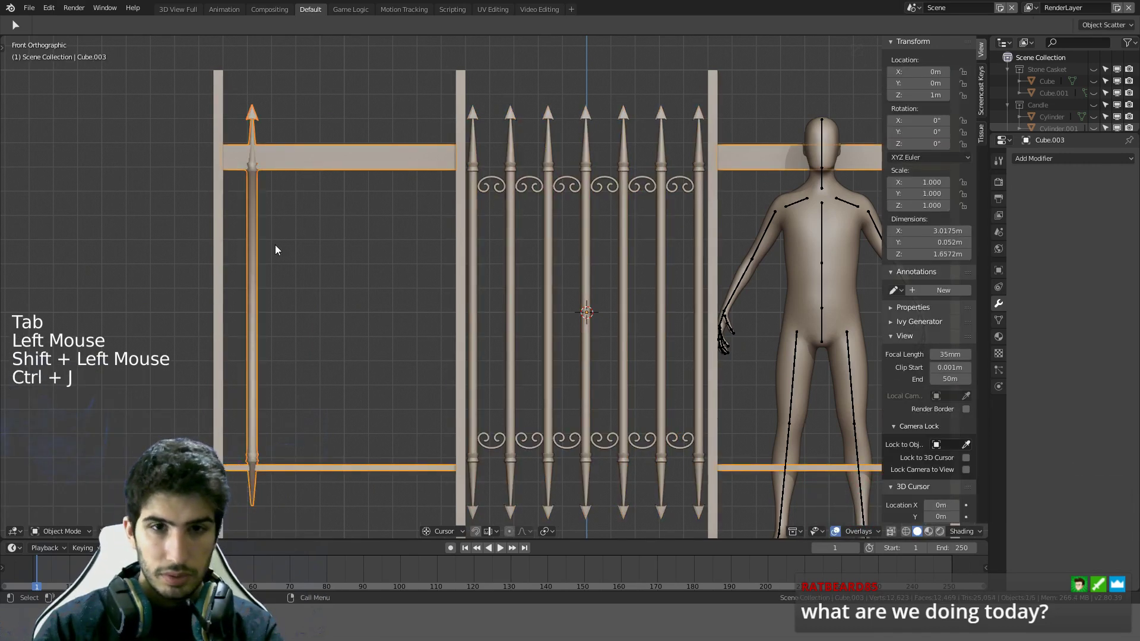
Step: Hide the sidebar and apply the Hard Ops Sharpen operation to the joined crossbar object
{"action": "scroll", "coordinate": [306, 196], "scroll_direction": "up", "scroll_amount": 2}
{"action": "scroll", "coordinate": [305, 196], "scroll_direction": "down", "scroll_amount": 3}
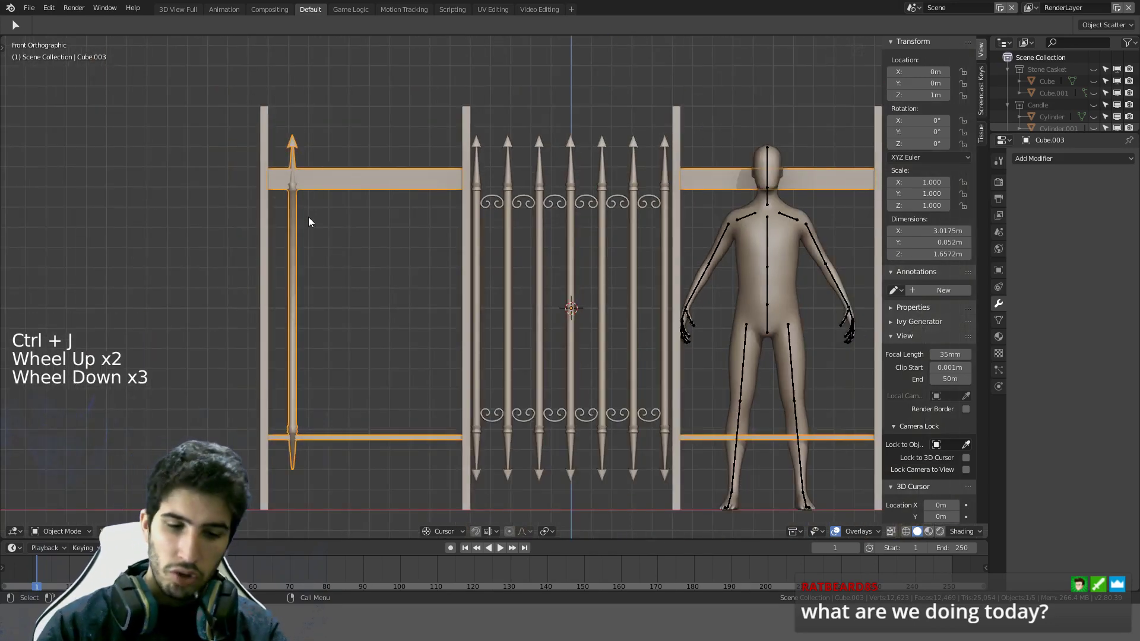
{"action": "key", "text": "n"}
{"action": "key", "text": "q"}
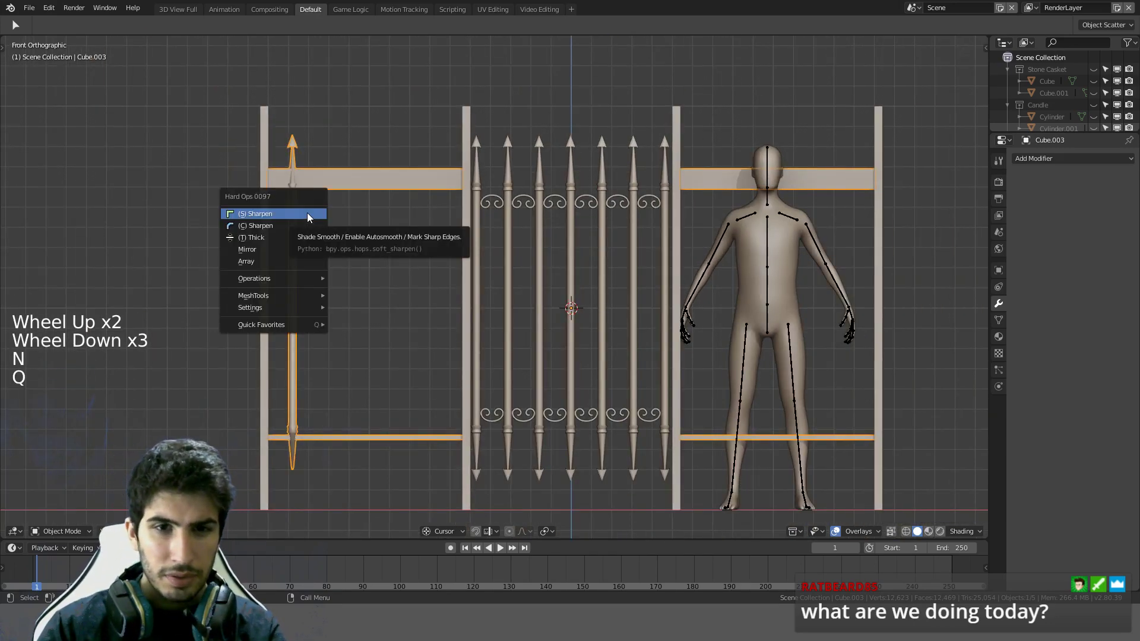
{"action": "left_click", "coordinate": [307, 212]}
Step: Select the ring of lengthwise edges on the copied bar's shaft and extend the selection to full edge loops
{"action": "scroll", "coordinate": [307, 215], "scroll_direction": "up", "scroll_amount": 4}
{"action": "middle_click_drag", "start_coordinate": [290, 224], "coordinate": [674, 173], "text": "shift"}
{"action": "scroll", "coordinate": [291, 232], "scroll_direction": "up", "scroll_amount": 4}
{"action": "scroll", "coordinate": [583, 231], "scroll_direction": "down", "scroll_amount": 3}
{"action": "key", "text": "Tab"}
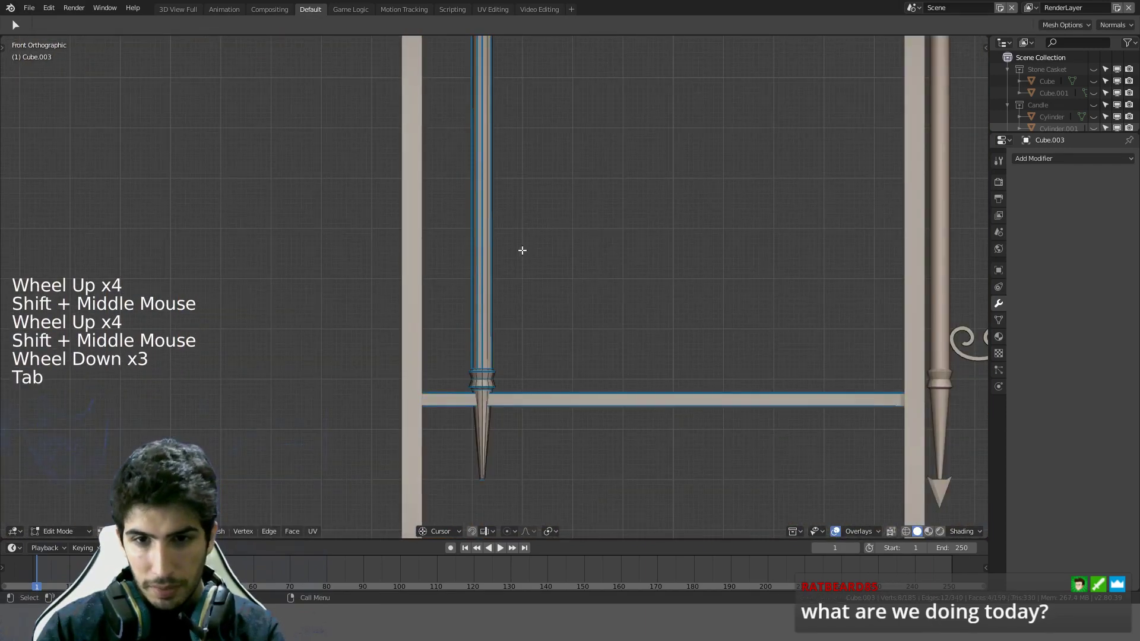
{"action": "key", "text": "a"}
{"action": "left_click", "coordinate": [484, 310], "text": "ctrl+alt"}
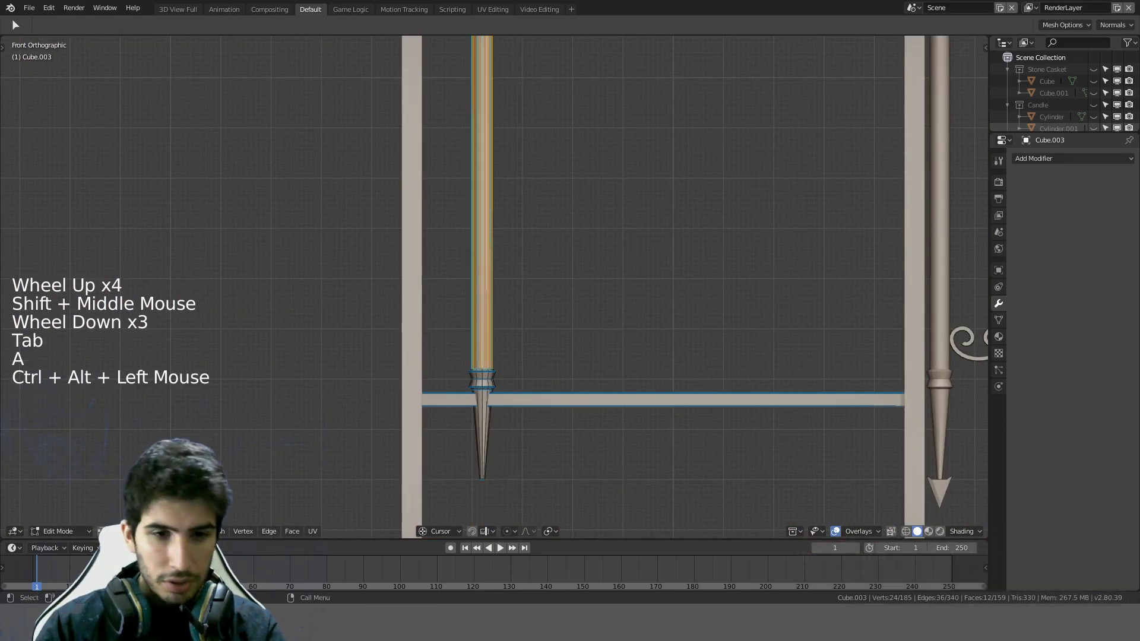
{"action": "left_click", "coordinate": [466, 313]}
{"action": "key", "text": "a"}
{"action": "left_click", "coordinate": [469, 313], "text": "ctrl+alt"}
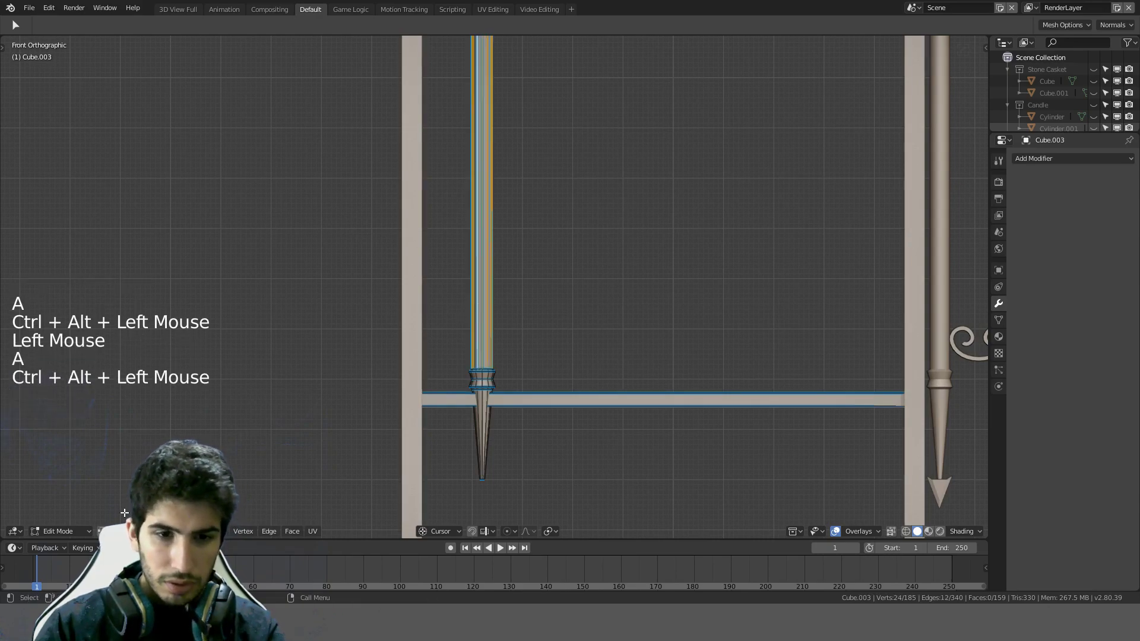
{"action": "left_click", "coordinate": [165, 530]}
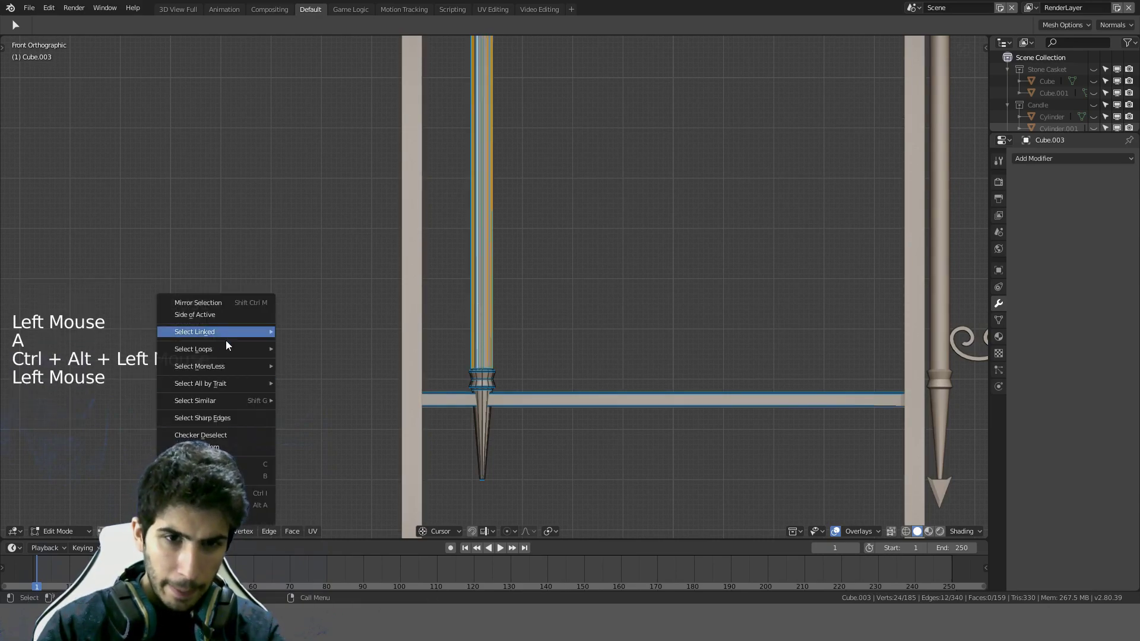
{"action": "mouse_move", "coordinate": [227, 351]}
{"action": "left_click", "coordinate": [329, 350]}
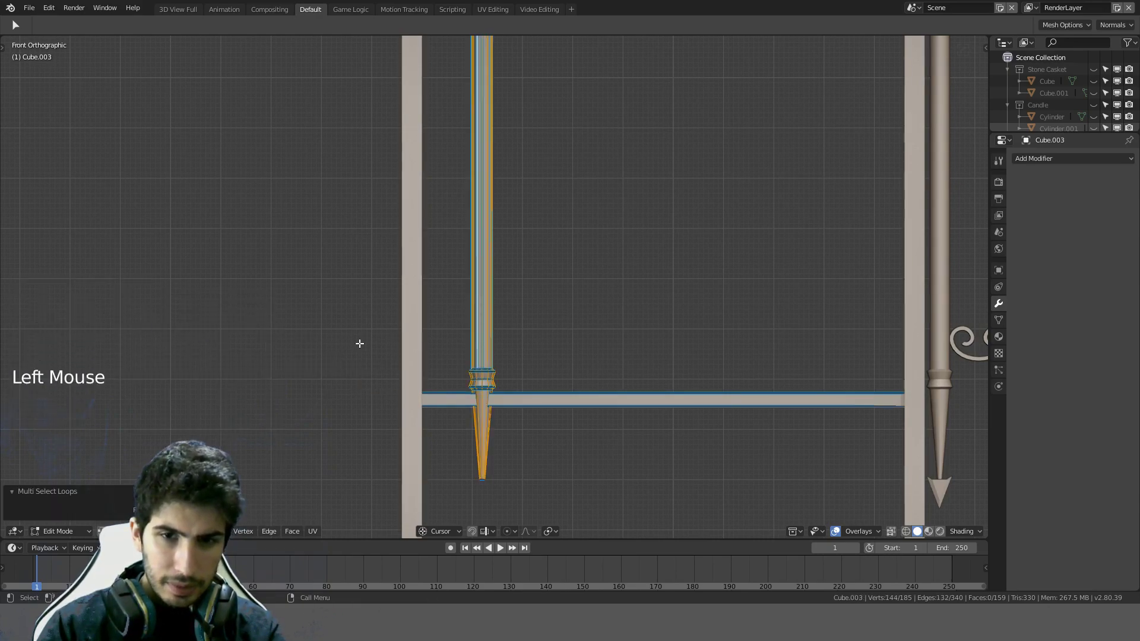
Step: Apply Hard Ops Set SSharp to the copied bar's selected edge loops and return to Object Mode
{"action": "key", "text": "ctrl+x"}
{"action": "key", "text": "ctrl+z"}
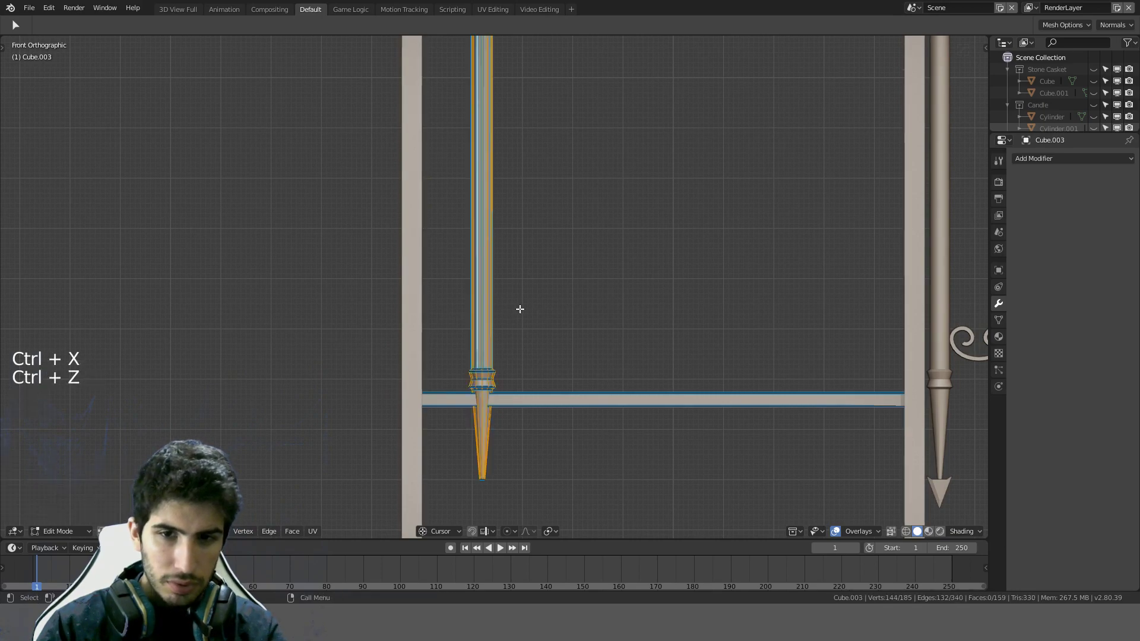
{"action": "key", "text": "q"}
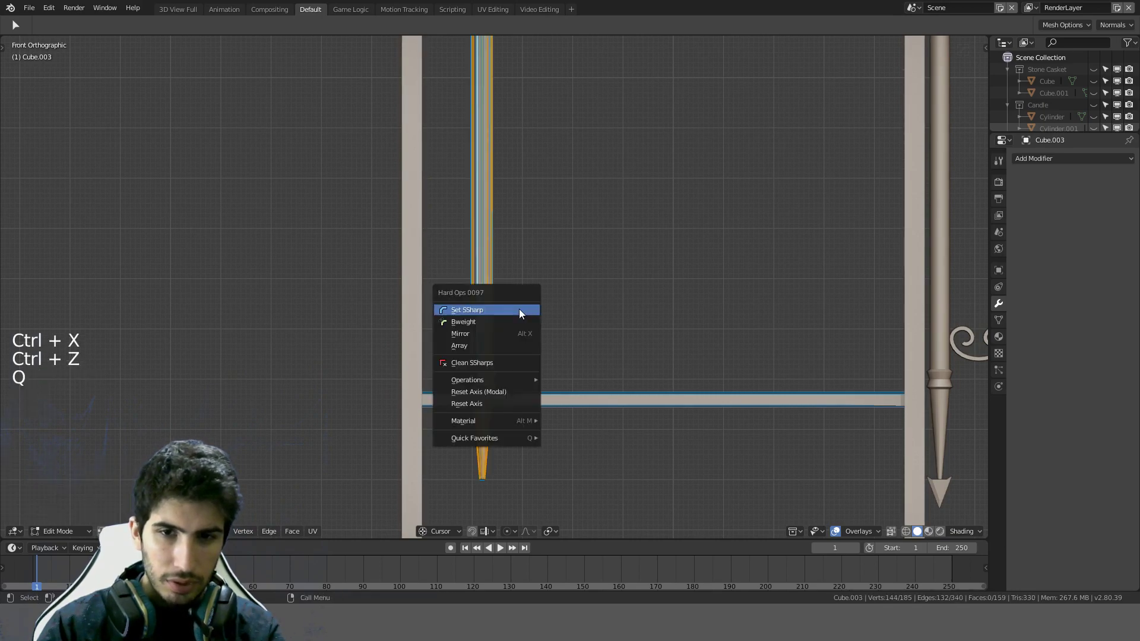
{"action": "left_click", "coordinate": [519, 308]}
{"action": "key", "text": "Tab"}
{"action": "scroll", "coordinate": [539, 308], "scroll_direction": "down", "scroll_amount": 4}
{"action": "middle_click_drag", "start_coordinate": [539, 308], "coordinate": [500, 300], "text": "shift"}
{"action": "key", "text": "KP_1"}
{"action": "scroll", "coordinate": [554, 344], "scroll_direction": "down", "scroll_amount": 3}
{"action": "scroll", "coordinate": [493, 296], "scroll_direction": "up", "scroll_amount": 4}
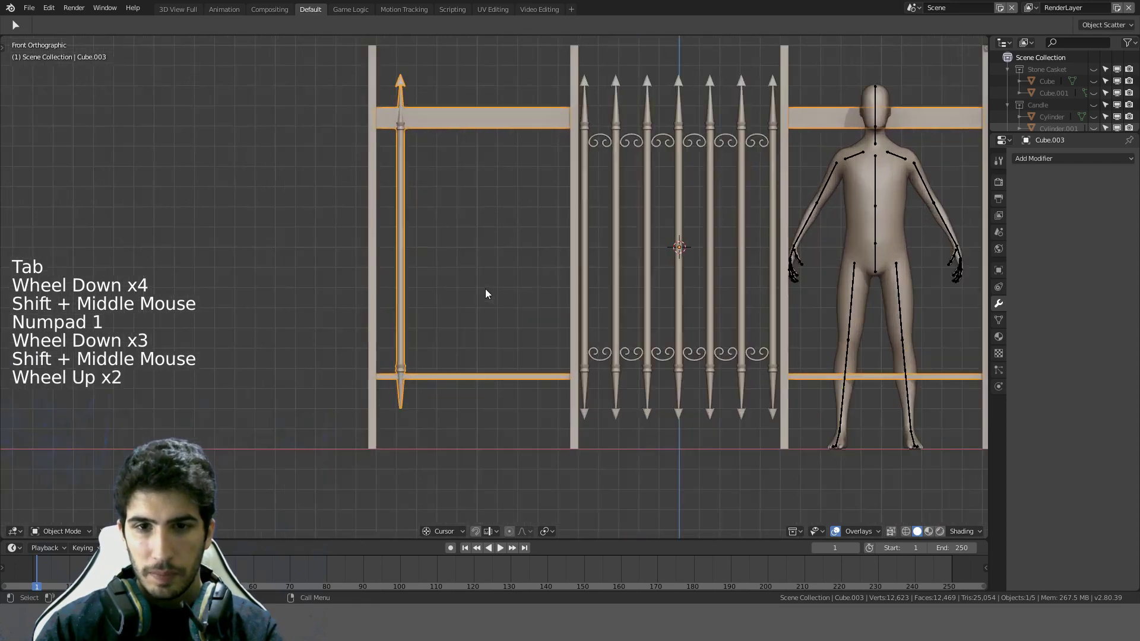
Step: Edit the joined crossbar object with nothing selected, using vertex selection and wireframe shading
{"action": "scroll", "coordinate": [388, 407], "scroll_direction": "down", "scroll_amount": 2}
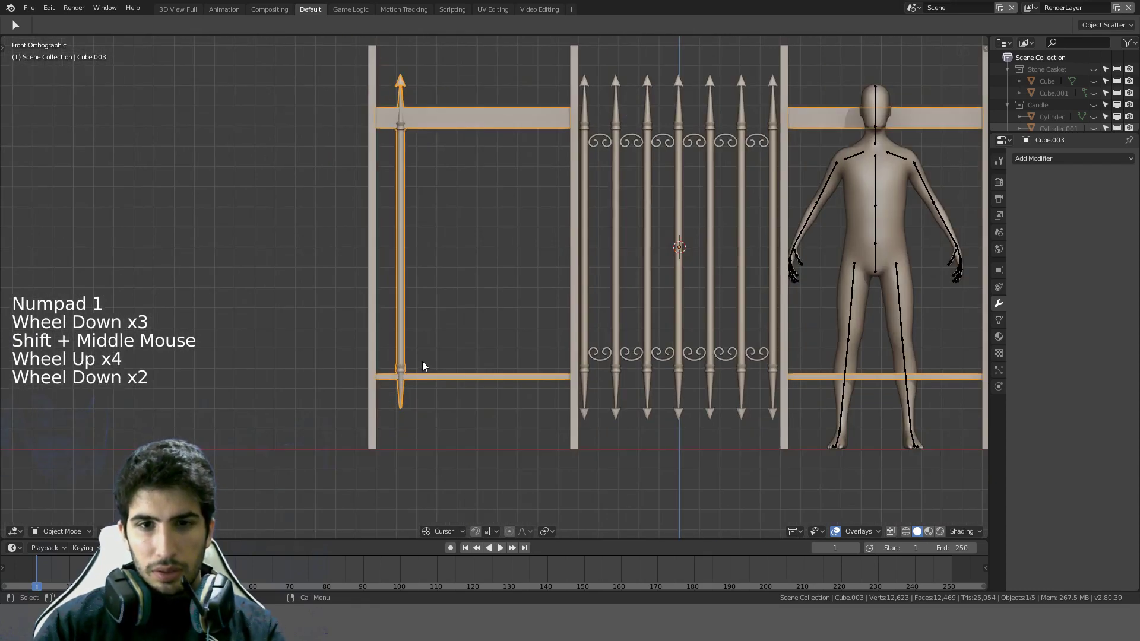
{"action": "key", "text": "Tab"}
{"action": "scroll", "coordinate": [422, 361], "scroll_direction": "up", "scroll_amount": 1}
{"action": "key", "text": "a"}
{"action": "middle_click_drag", "start_coordinate": [422, 359], "coordinate": [452, 293], "text": "shift"}
{"action": "scroll", "coordinate": [417, 308], "scroll_direction": "up", "scroll_amount": 2}
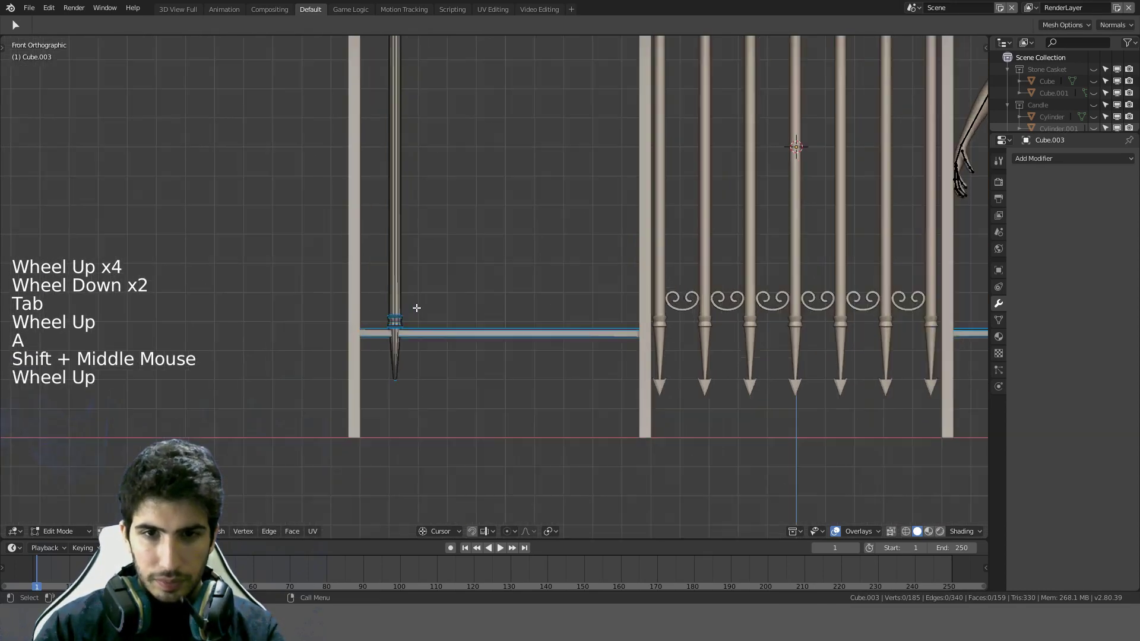
{"action": "left_click", "coordinate": [378, 330]}
{"action": "left_click", "coordinate": [102, 531]}
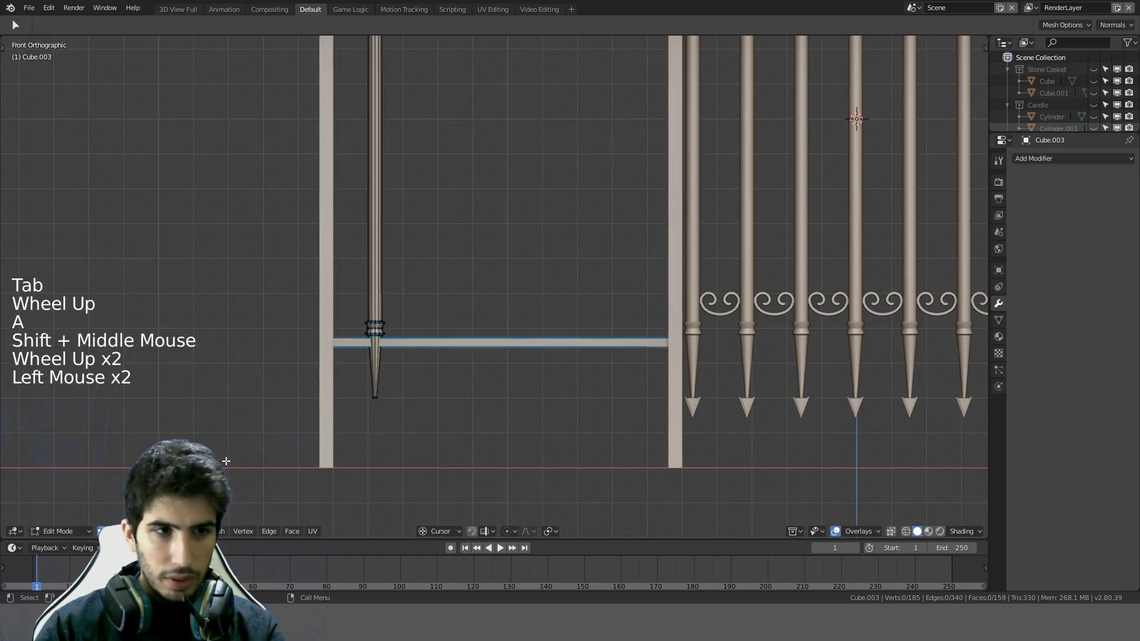
{"action": "key", "text": "z"}
{"action": "left_click", "coordinate": [301, 343]}
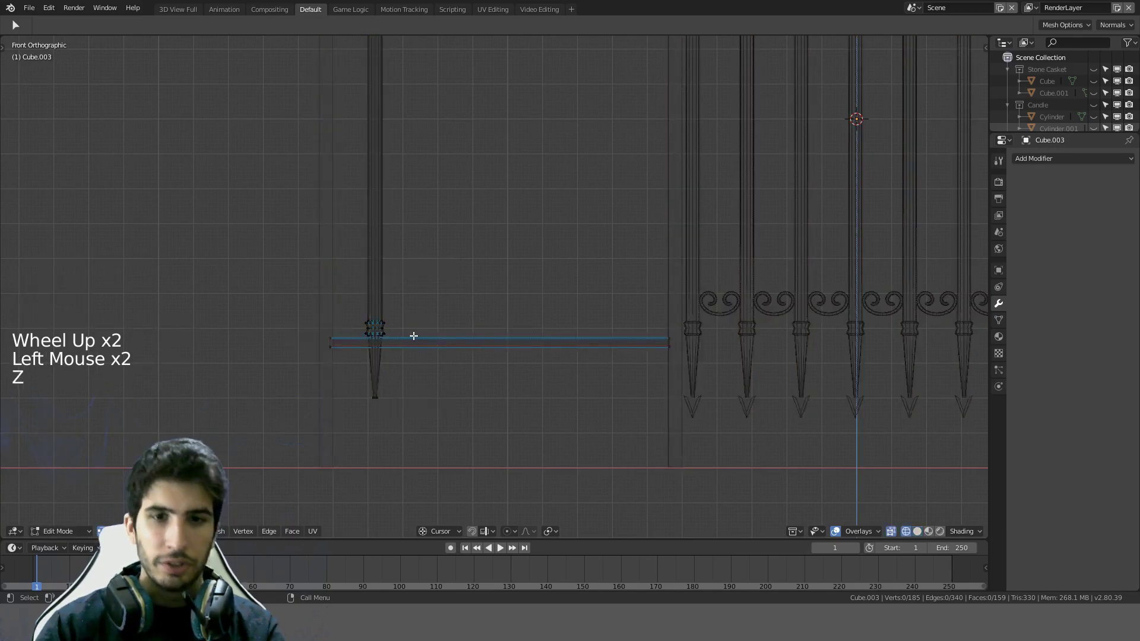
Step: Select the copied bar's lower collar and spike and move them straight down until the collar sits just above the ground line
{"action": "scroll", "coordinate": [377, 330], "scroll_direction": "up", "scroll_amount": 1}
{"action": "key", "text": "a"}
{"action": "key", "text": "a"}
{"action": "key", "text": "c"}
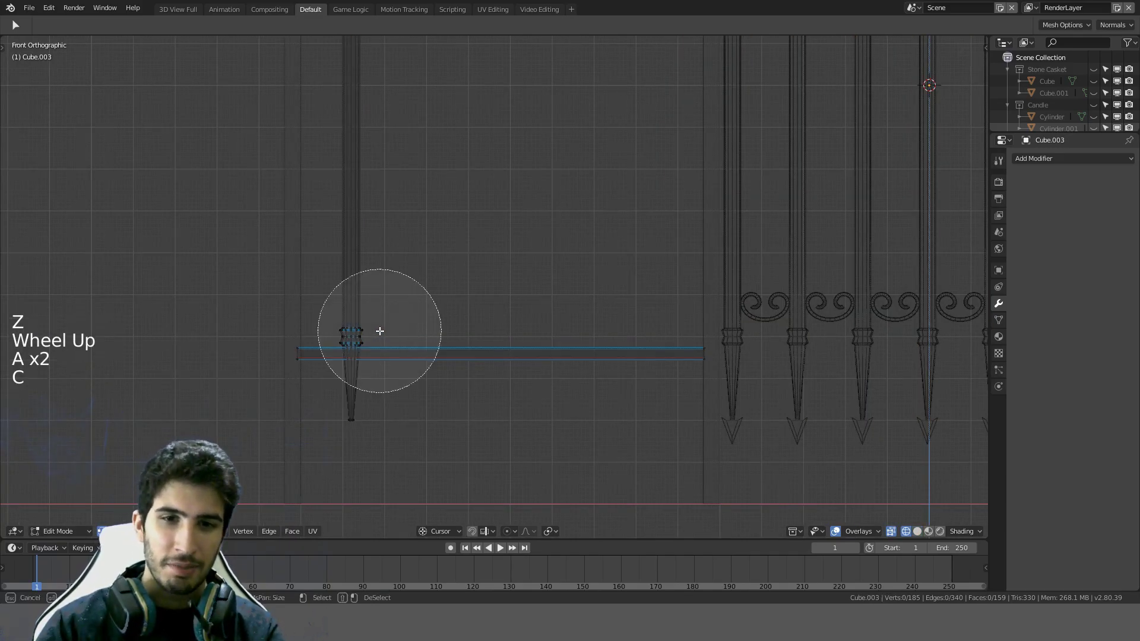
{"action": "left_click_drag", "start_coordinate": [380, 330], "coordinate": [390, 405]}
{"action": "key", "text": "Escape"}
{"action": "key", "text": "KP_1"}
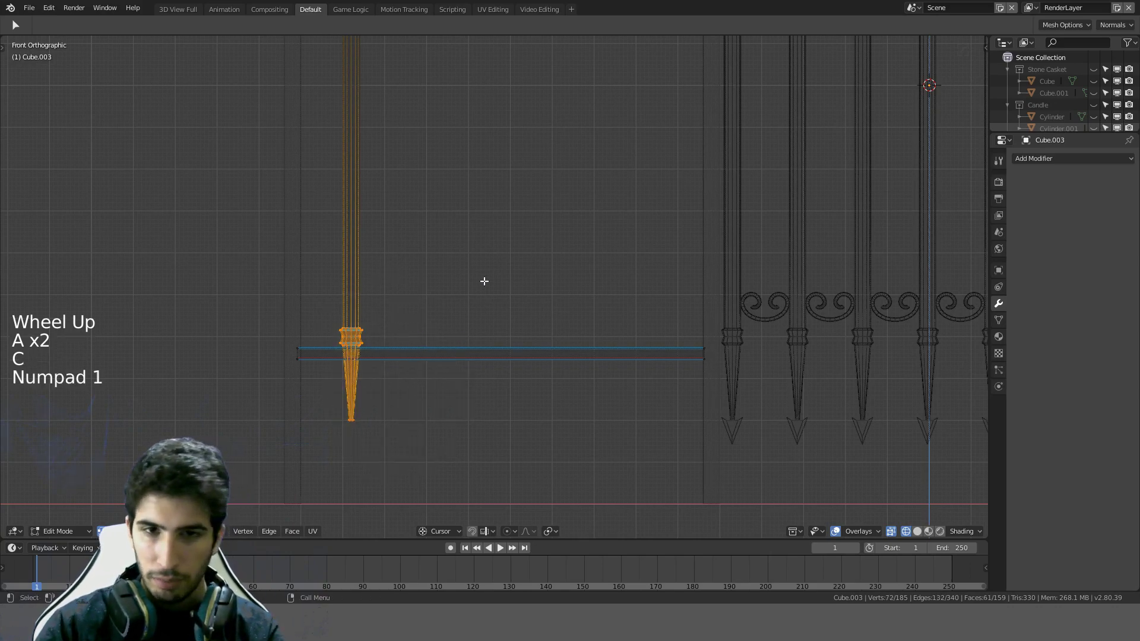
{"action": "middle_click_drag", "start_coordinate": [483, 280], "coordinate": [535, 173], "text": "shift"}
{"action": "key", "text": "g"}
{"action": "key", "text": "ctrl"}
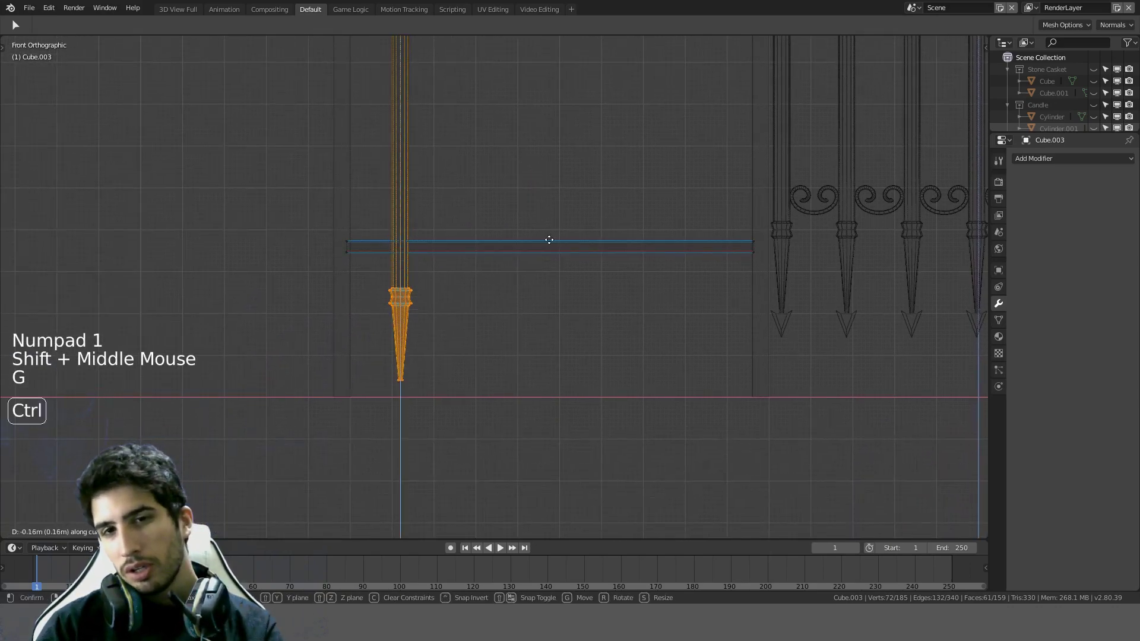
{"action": "left_click", "coordinate": [549, 298]}
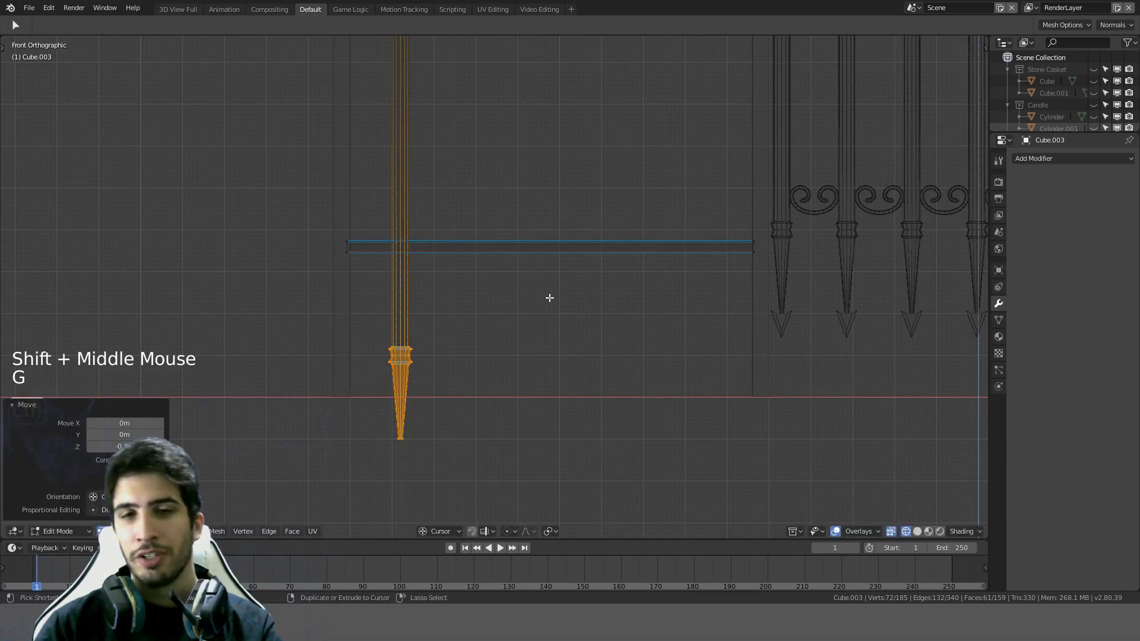
Step: Select only the ring of vertices at the tip of the copied bar's lower spike
{"action": "key", "text": "a"}
{"action": "key", "text": "c"}
{"action": "left_click", "coordinate": [400, 454]}
{"action": "right_click", "coordinate": [400, 454]}
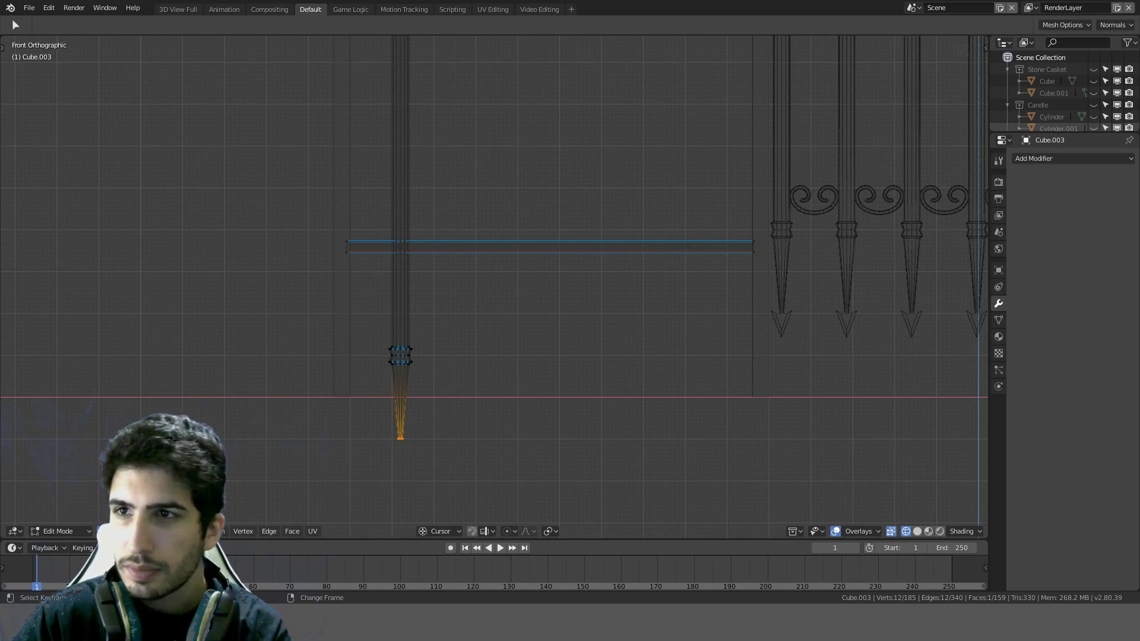
{"action": "middle_click_drag", "start_coordinate": [493, 297], "coordinate": [493, 300]}
{"action": "key", "text": "KP_1"}
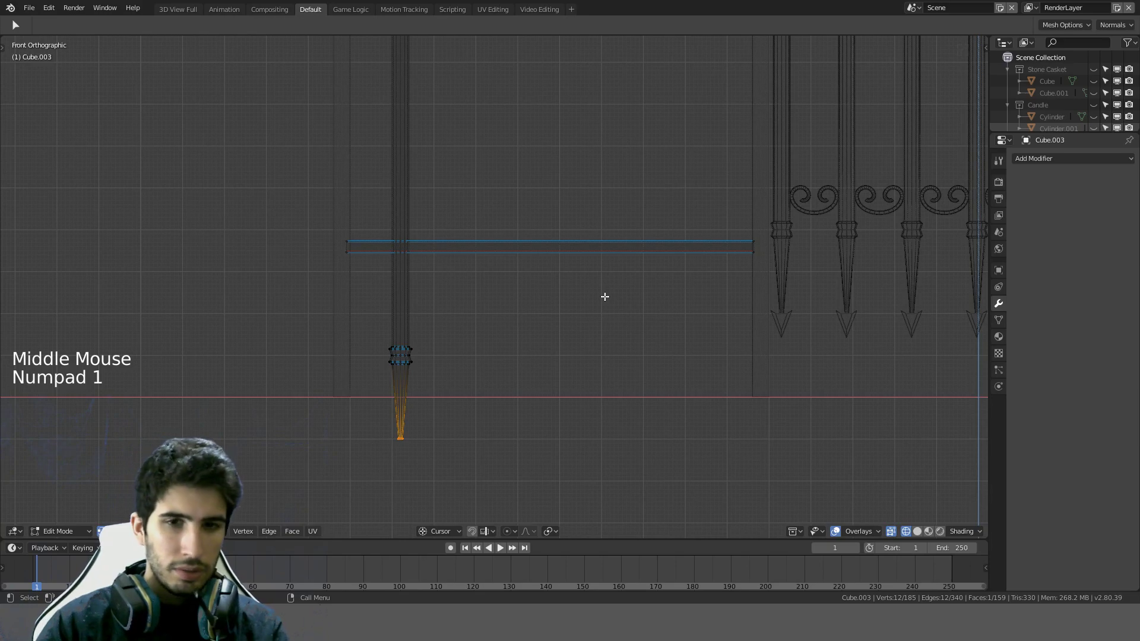
Step: Try Set Edge Flow and Set Edge Linear on the lower spike's tip ring, undoing each one
{"action": "scroll", "coordinate": [555, 392], "scroll_direction": "up", "scroll_amount": 2}
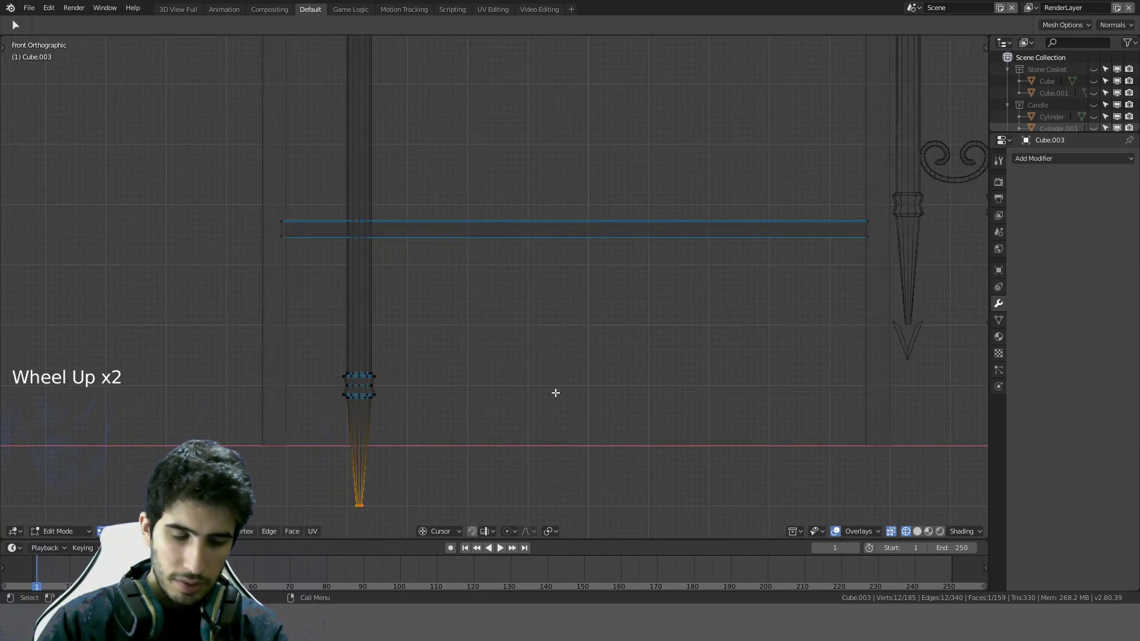
{"action": "key", "text": "ctrl+e"}
{"action": "left_click", "coordinate": [524, 493]}
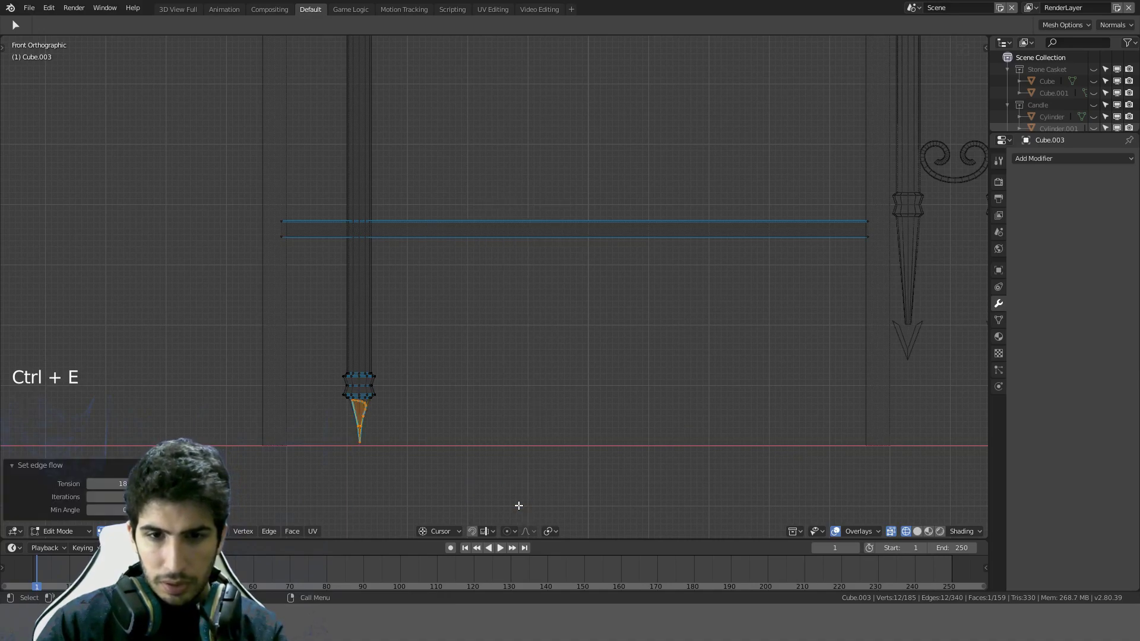
{"action": "key", "text": "ctrl+z"}
{"action": "key", "text": "ctrl+e"}
{"action": "left_click", "coordinate": [510, 521]}
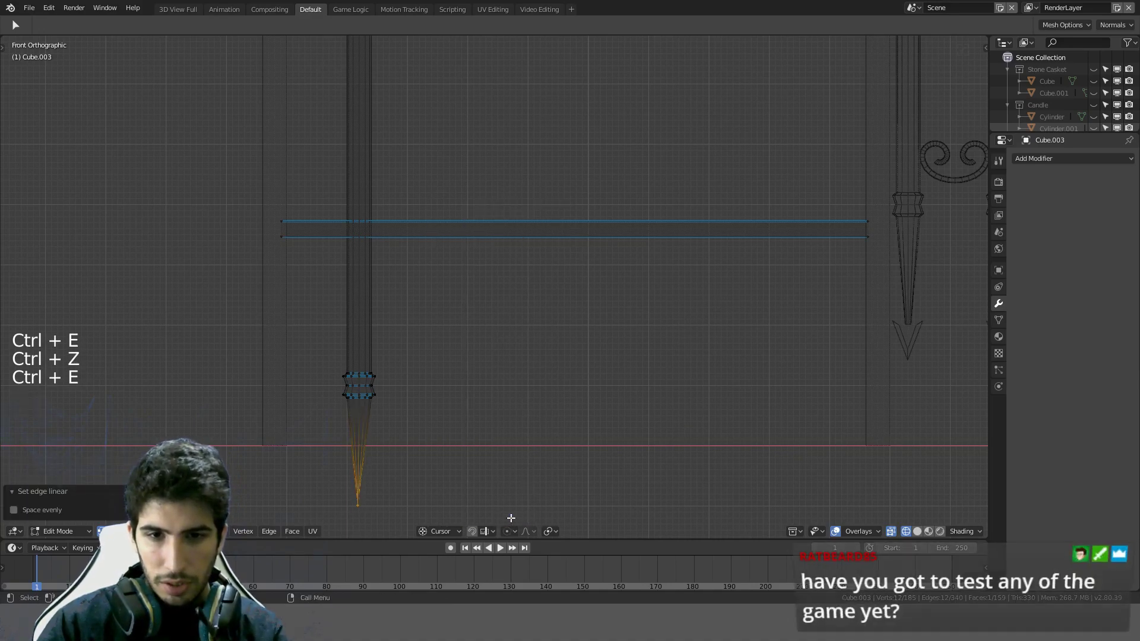
{"action": "middle_click_drag", "start_coordinate": [510, 518], "coordinate": [527, 300], "text": "shift"}
{"action": "scroll", "coordinate": [534, 283], "scroll_direction": "up", "scroll_amount": 5}
{"action": "key", "text": "ctrl+z"}
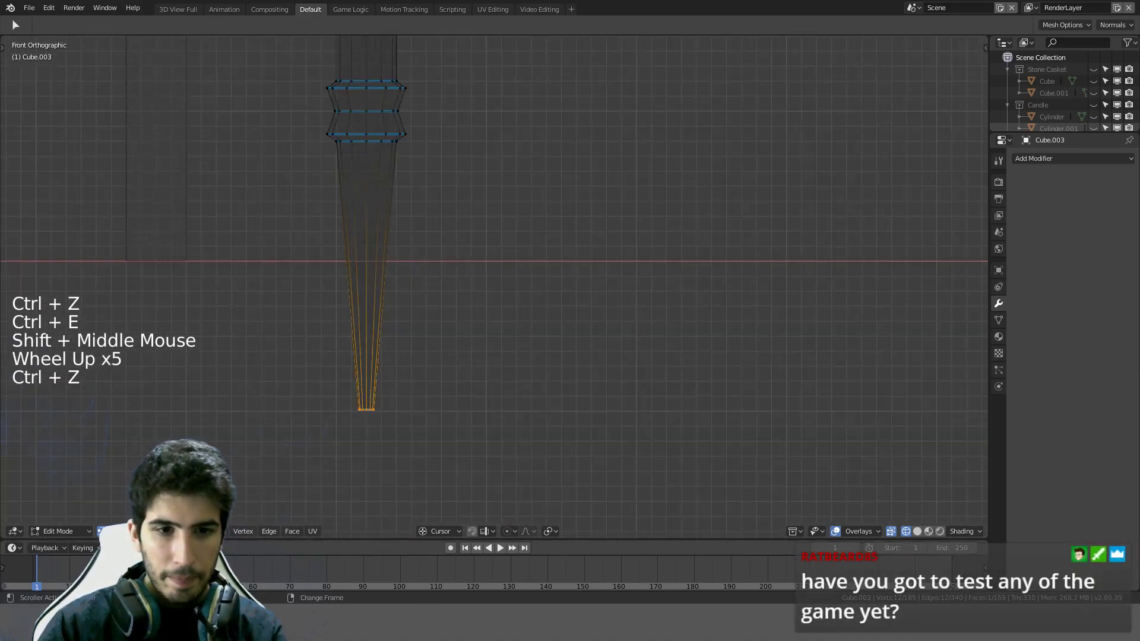
Step: Delete the tapered lower spike from the copied bar, keeping the collar above it
{"action": "left_click", "coordinate": [303, 391]}
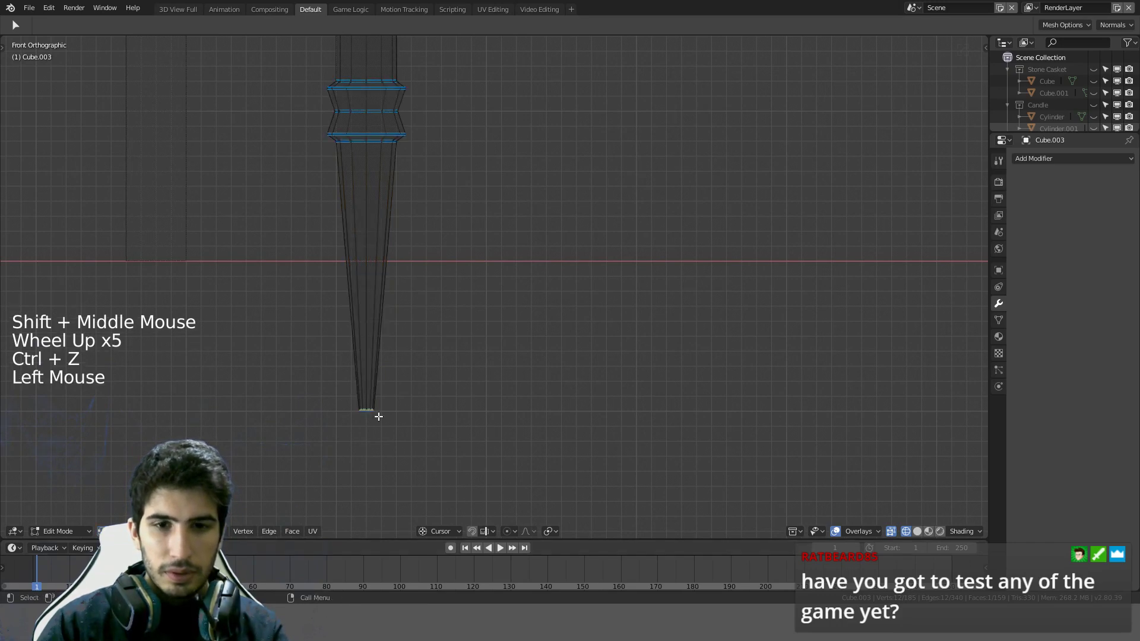
{"action": "key", "text": "Delete"}
{"action": "left_click", "coordinate": [345, 400]}
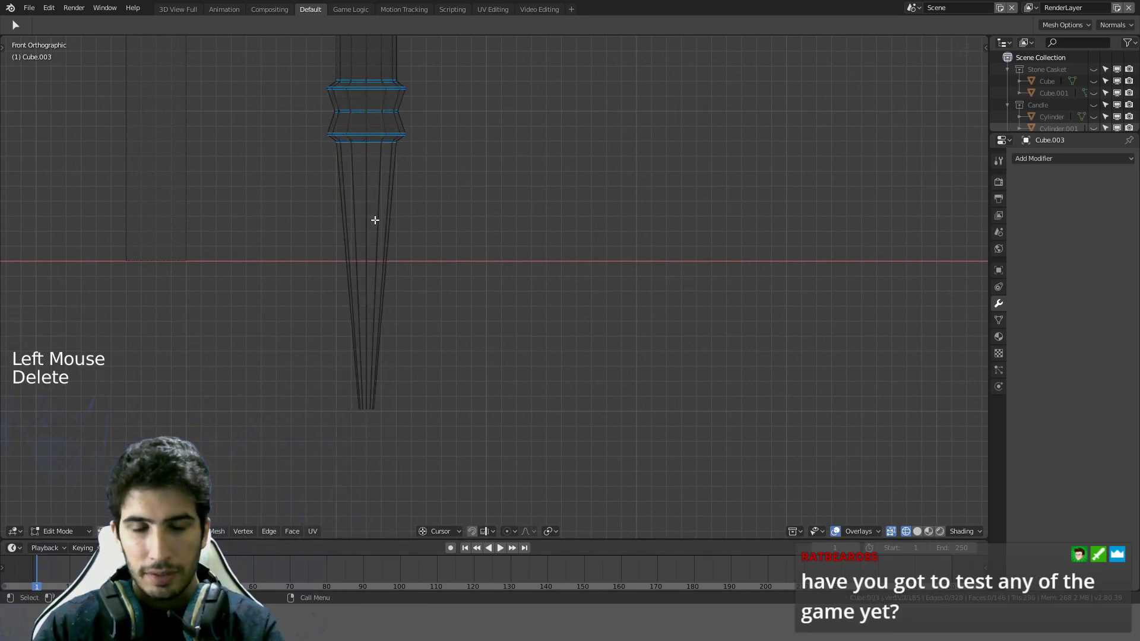
{"action": "key", "text": "ctrl+z"}
{"action": "key", "text": "Delete"}
{"action": "left_click", "coordinate": [341, 207]}
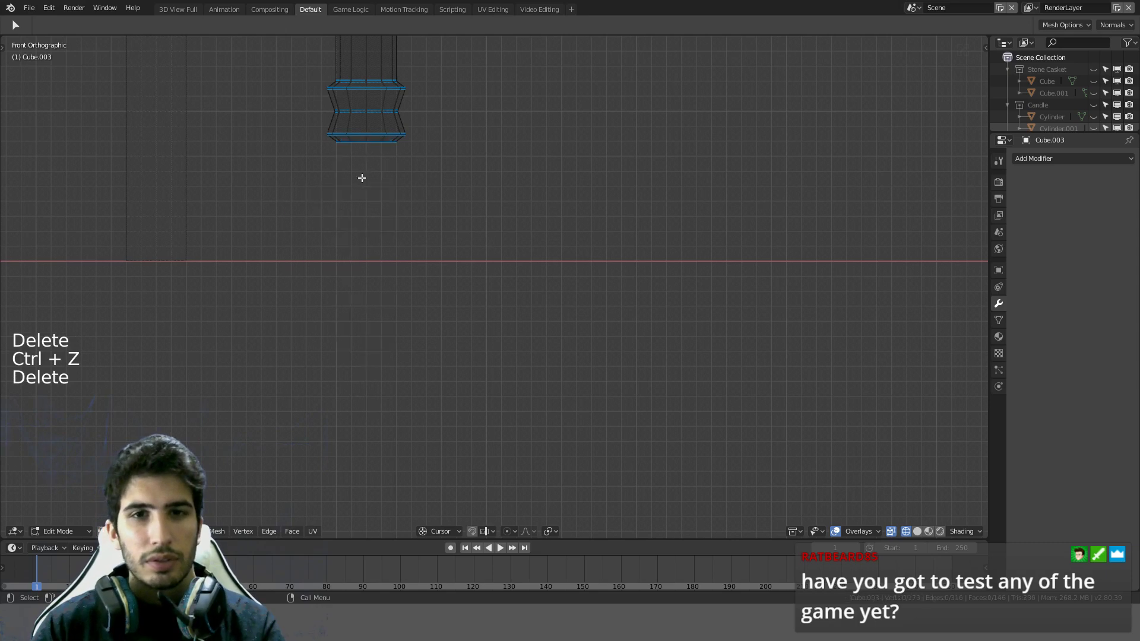
Step: Extrude the lower collar's open bottom edge loop about 0.08 m straight down to the ground line
{"action": "left_click", "coordinate": [361, 145], "text": "alt"}
{"action": "key", "text": "e"}
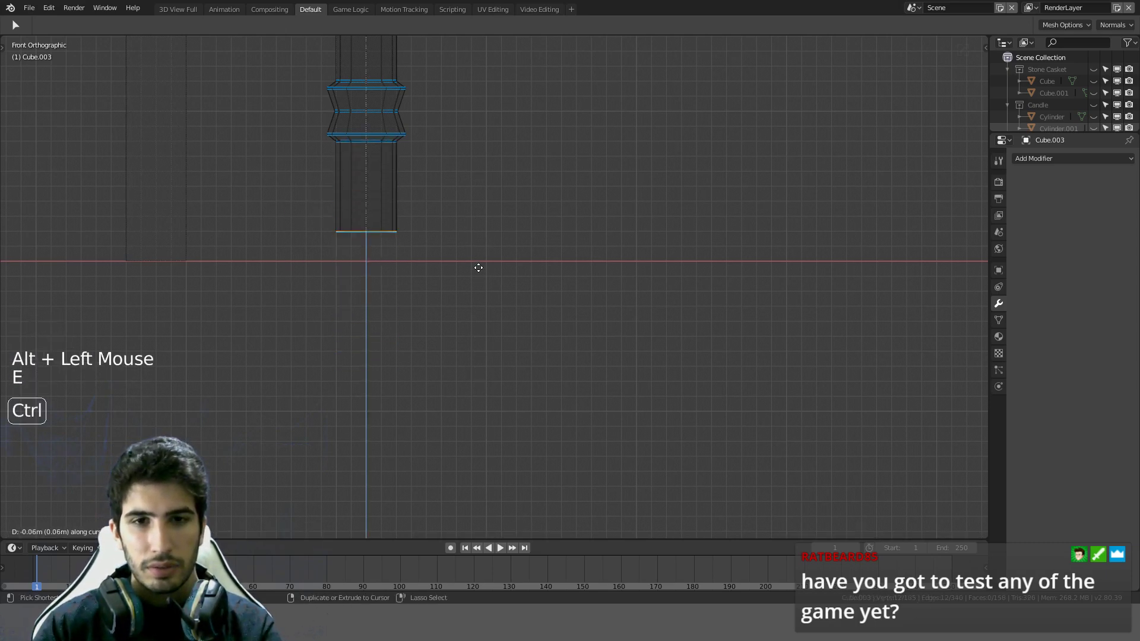
{"action": "left_click", "coordinate": [476, 287]}
{"action": "scroll", "coordinate": [476, 288], "scroll_direction": "down", "scroll_amount": 10}
{"action": "middle_click_drag", "start_coordinate": [519, 247], "coordinate": [441, 362], "text": "shift"}
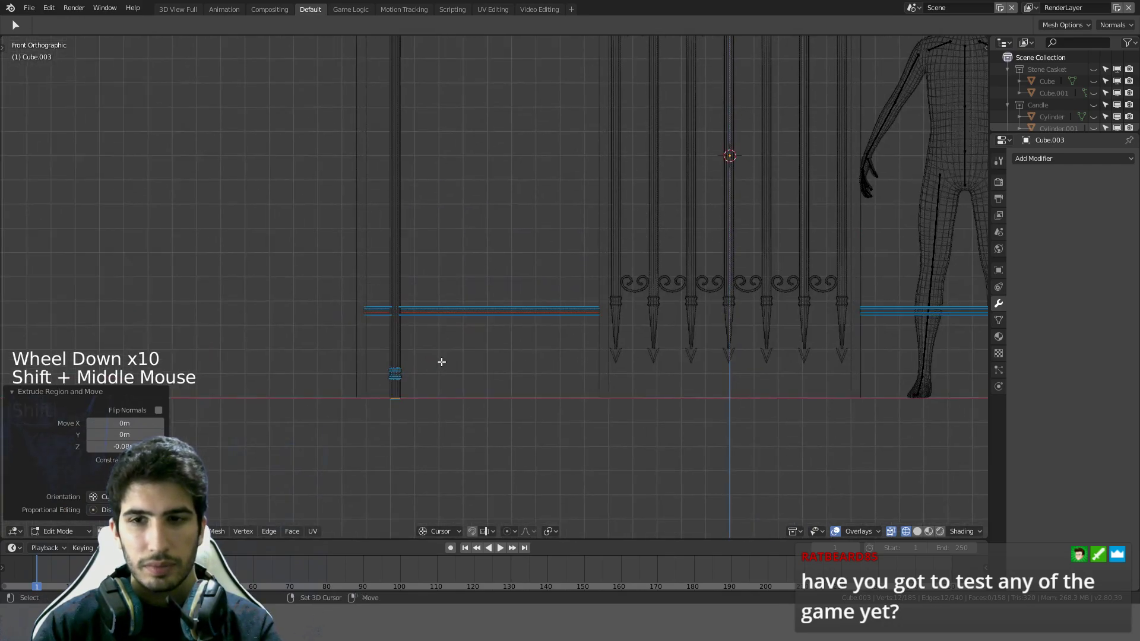
Step: Select the linked geometry of the whole bar, including its arrowhead, and move it -0.03 m along X toward the outer post
{"action": "key", "text": "Tab"}
{"action": "scroll", "coordinate": [456, 361], "scroll_direction": "down", "scroll_amount": 2}
{"action": "key", "text": "Tab"}
{"action": "key", "text": "a"}
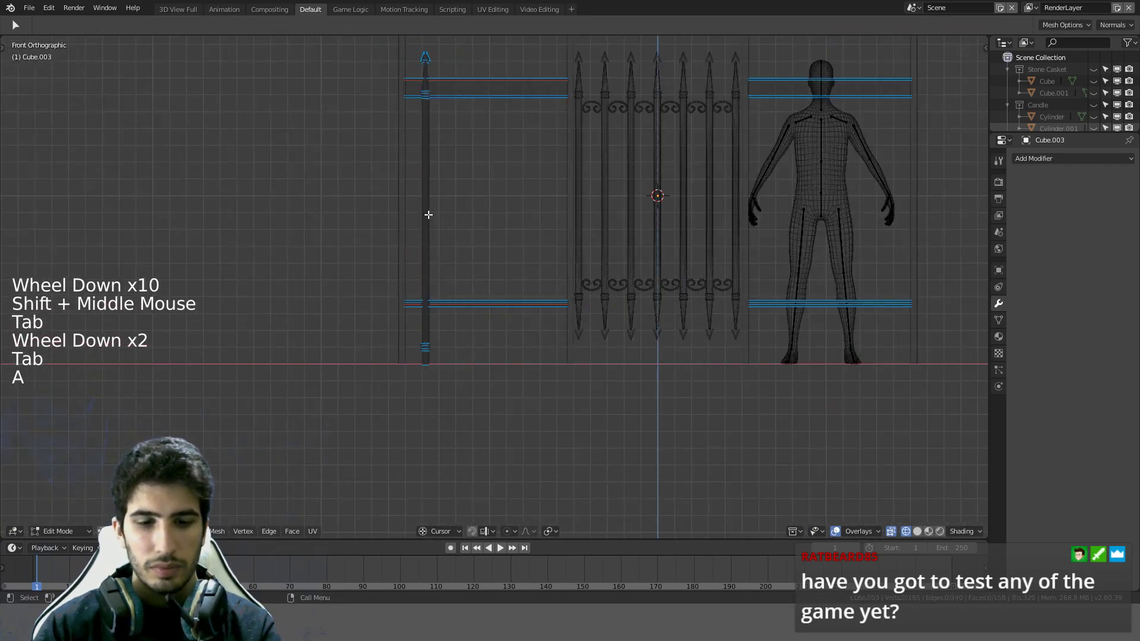
{"action": "key", "text": "l"}
{"action": "scroll", "coordinate": [463, 214], "scroll_direction": "up", "scroll_amount": 2}
{"action": "middle_click_drag", "start_coordinate": [463, 214], "coordinate": [496, 356], "text": "shift"}
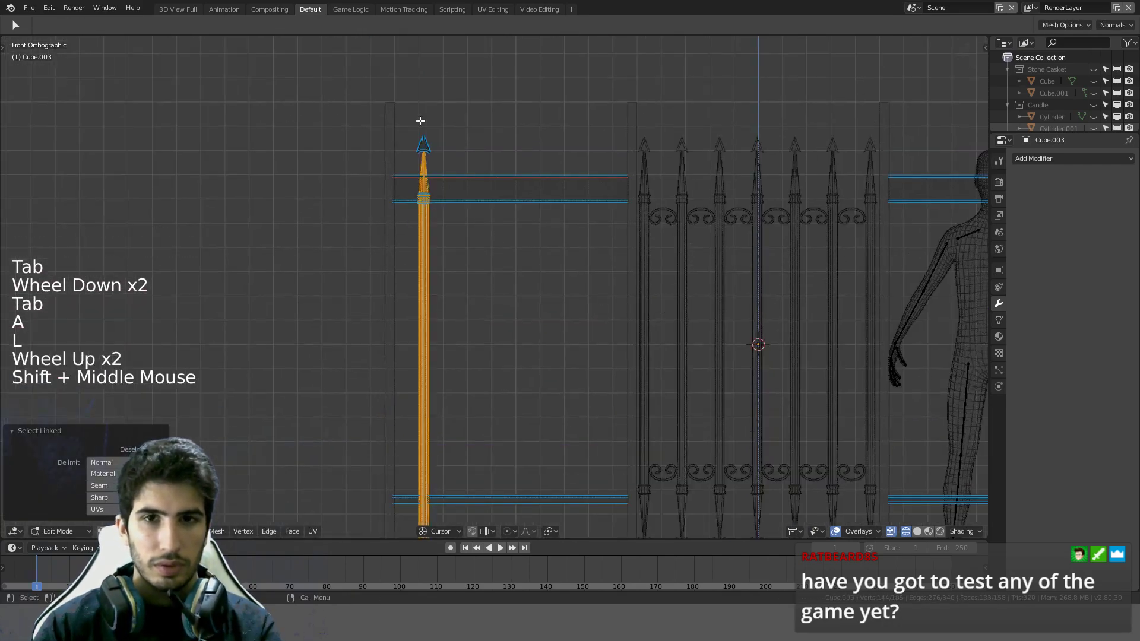
{"action": "scroll", "coordinate": [420, 121], "scroll_direction": "up", "scroll_amount": 2}
{"action": "key", "text": "semicolon"}
{"action": "key", "text": "semicolon"}
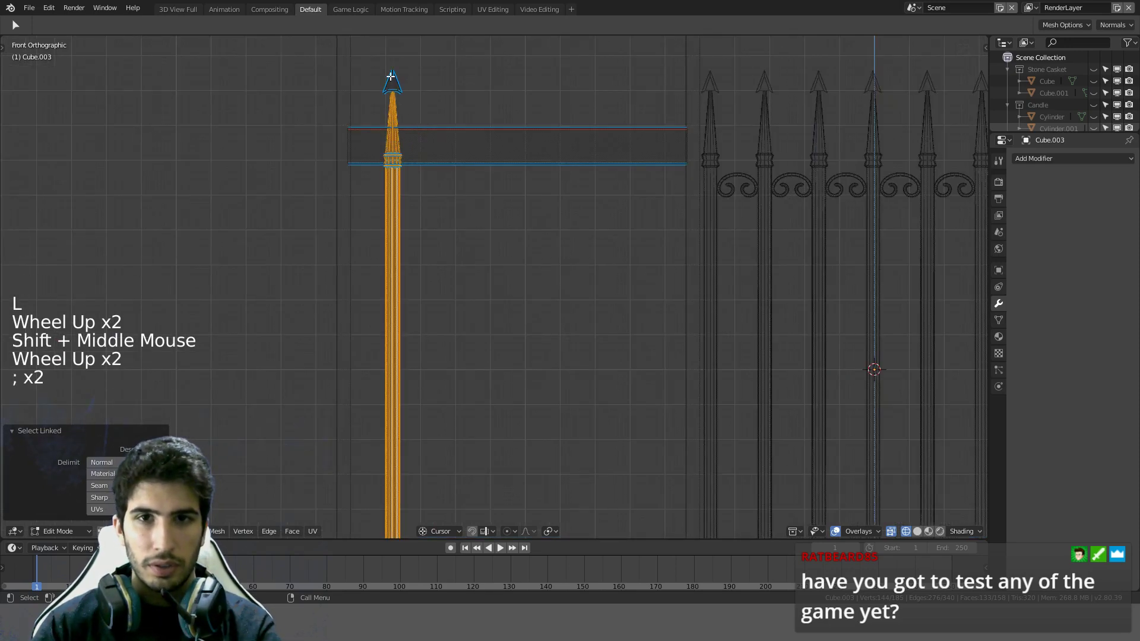
{"action": "key", "text": "l"}
{"action": "key", "text": "KP_1"}
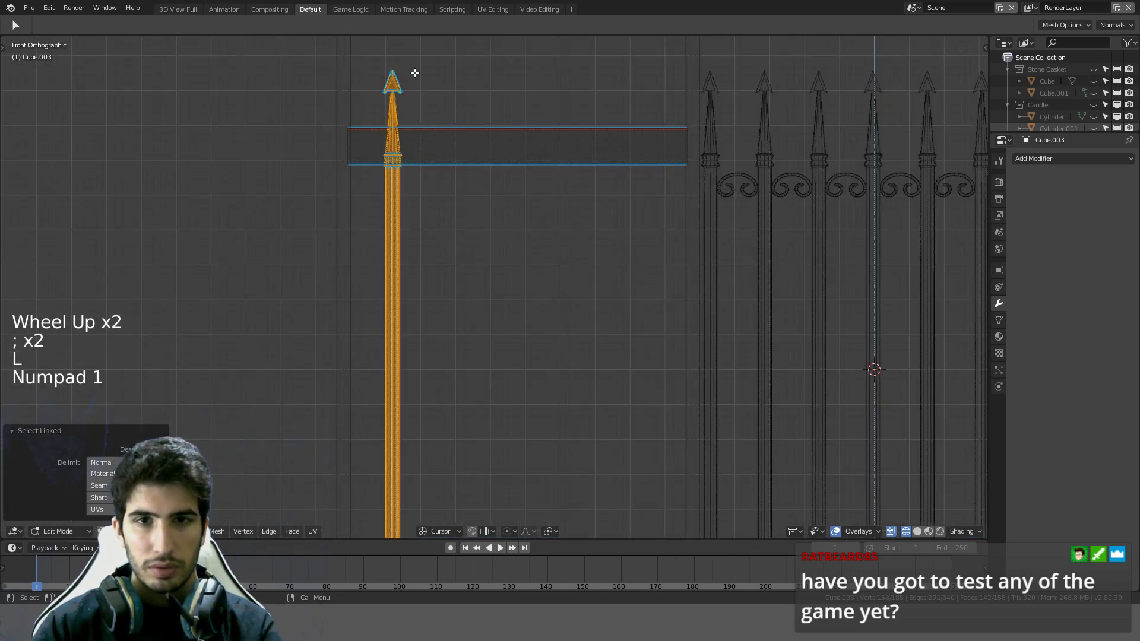
{"action": "key", "text": "g"}
{"action": "key", "text": "ctrl"}
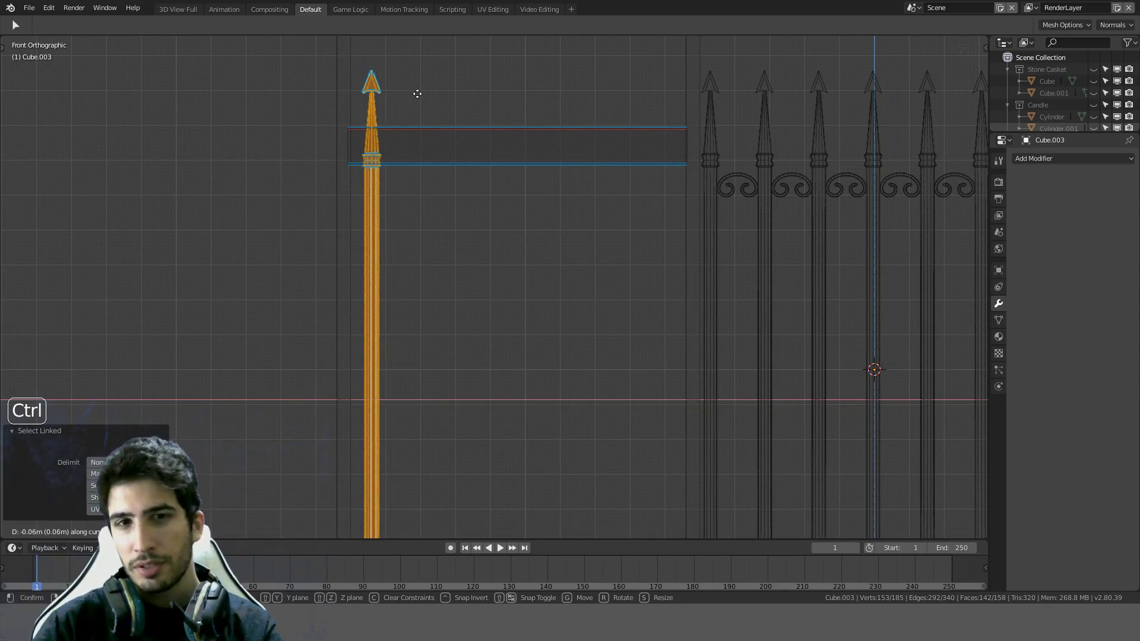
{"action": "left_click", "coordinate": [426, 94]}
Step: Select the bar's upper collar, spike and arrowhead and move them straight up until the tip is level with the post tops
{"action": "scroll", "coordinate": [426, 93], "scroll_direction": "up", "scroll_amount": 3}
{"action": "middle_click_drag", "start_coordinate": [410, 110], "coordinate": [456, 275], "text": "shift"}
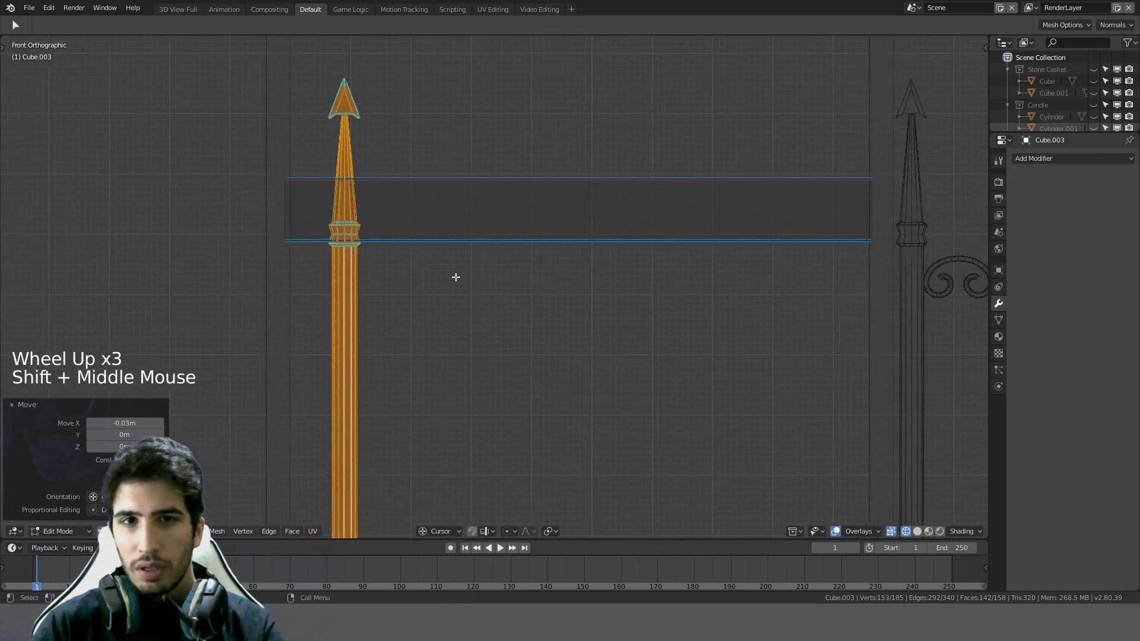
{"action": "key", "text": "a"}
{"action": "left_click", "coordinate": [356, 127]}
{"action": "key", "text": "c"}
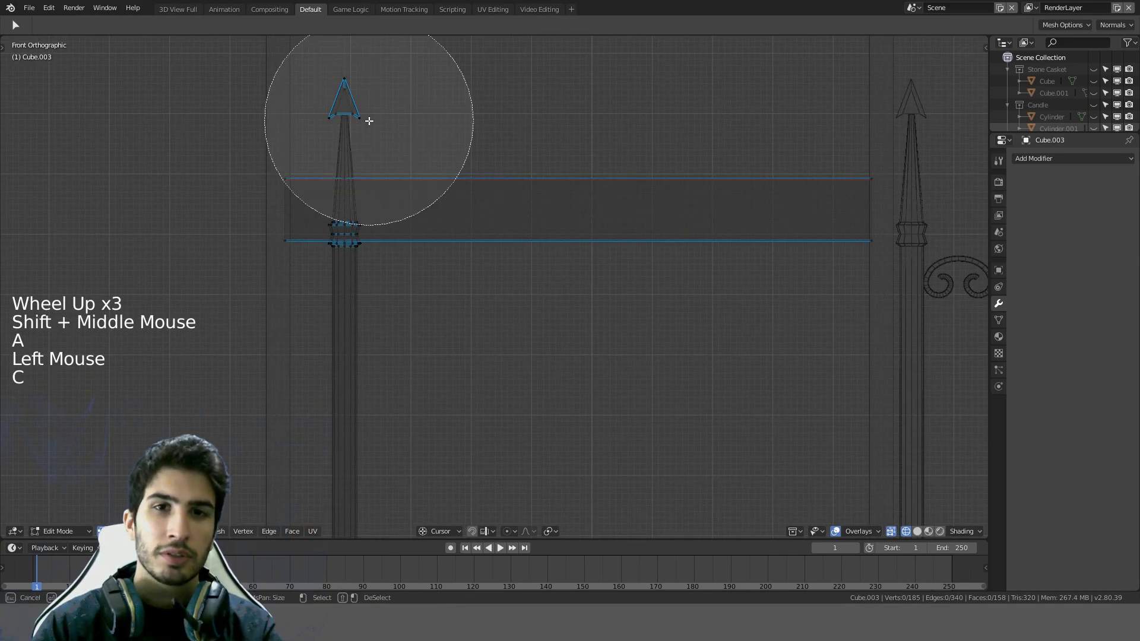
{"action": "scroll", "coordinate": [369, 116], "scroll_direction": "up", "scroll_amount": 3}
{"action": "mouse_move", "coordinate": [369, 114]}
{"action": "left_mouse_down"}
{"action": "mouse_move", "coordinate": [370, 206]}
{"action": "mouse_move", "coordinate": [385, 213]}
{"action": "left_mouse_up"}
{"action": "key", "text": "g"}
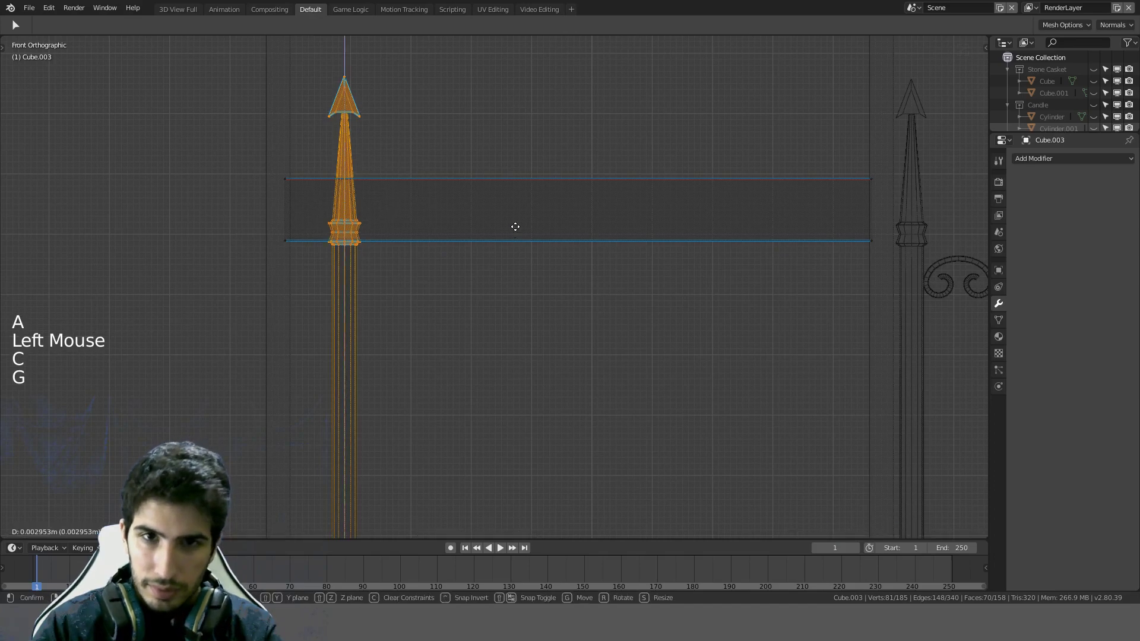
{"action": "left_click", "coordinate": [513, 158]}
{"action": "scroll", "coordinate": [516, 150], "scroll_direction": "down", "scroll_amount": 5}
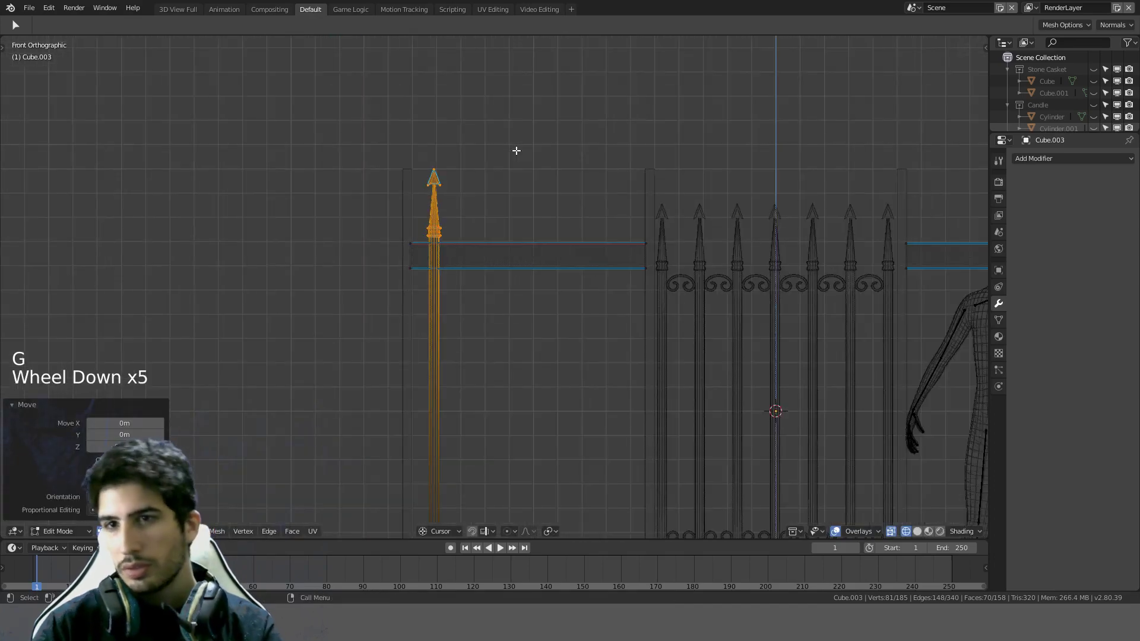
Step: Select the entire bar from arrowhead to foot, leaving the upper and lower crossbars deselected
{"action": "middle_click_drag", "start_coordinate": [516, 150], "coordinate": [476, 114], "text": "shift"}
{"action": "key", "text": "a"}
{"action": "key", "text": "c"}
{"action": "mouse_move", "coordinate": [432, 94]}
{"action": "left_mouse_down"}
{"action": "mouse_move", "coordinate": [469, 333]}
{"action": "mouse_move", "coordinate": [471, 473]}
{"action": "left_mouse_up"}
{"action": "middle_click_drag", "start_coordinate": [497, 378], "coordinate": [525, 191], "text": "shift"}
{"action": "key", "text": "c"}
{"action": "left_click_drag", "start_coordinate": [517, 364], "coordinate": [501, 382]}
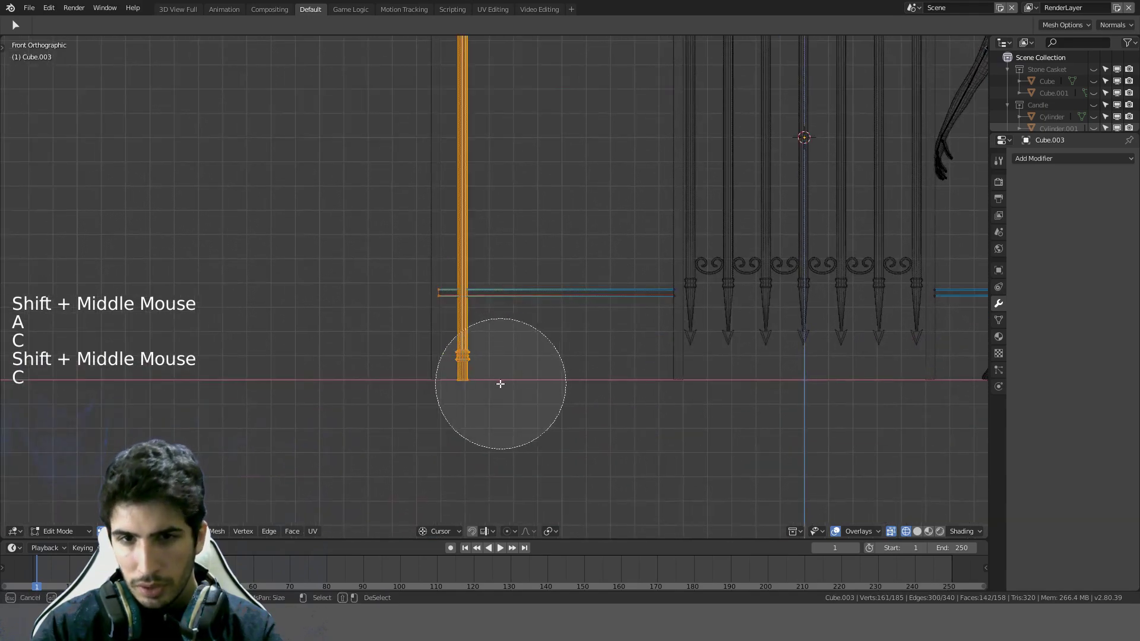
{"action": "right_click", "coordinate": [373, 284]}
{"action": "middle_click_drag", "start_coordinate": [527, 234], "coordinate": [532, 419], "text": "shift"}
{"action": "key", "text": "c"}
{"action": "middle_click", "coordinate": [386, 181]}
{"action": "right_click", "coordinate": [387, 176]}
{"action": "middle_click_drag", "start_coordinate": [615, 291], "coordinate": [552, 272], "text": "shift"}
Step: Try duplicating the bar and moving the copy sideways along X, cancel both moves and delete the duplicate
{"action": "key", "text": "KP_1"}
{"action": "key", "text": "shift+d"}
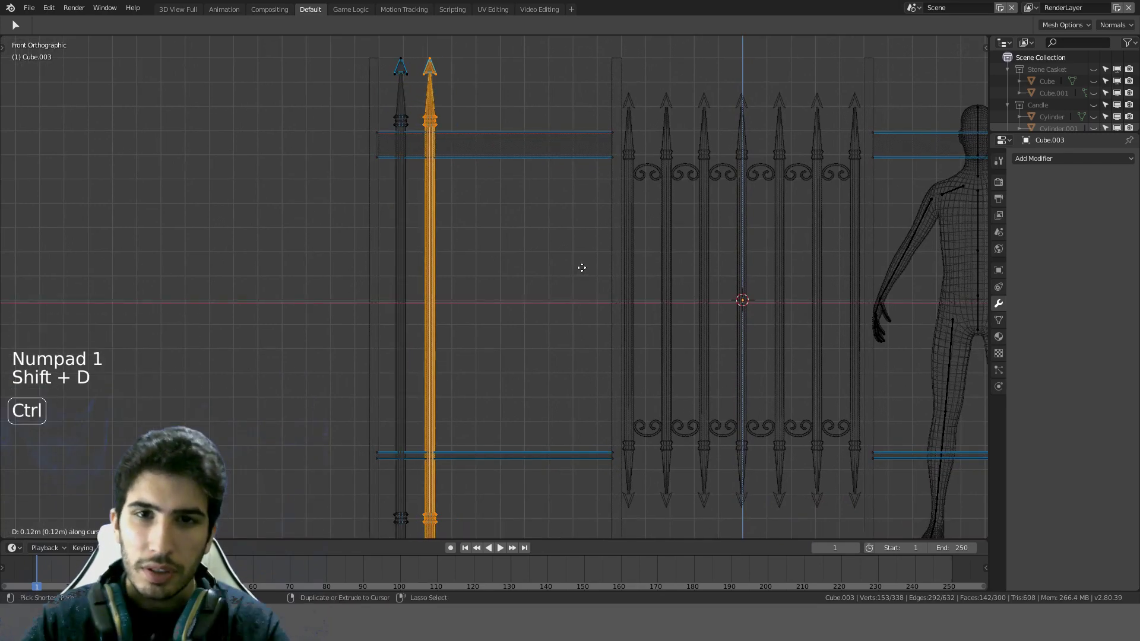
{"action": "right_click", "coordinate": [590, 268]}
{"action": "key", "text": "g"}
{"action": "key", "text": "ctrl"}
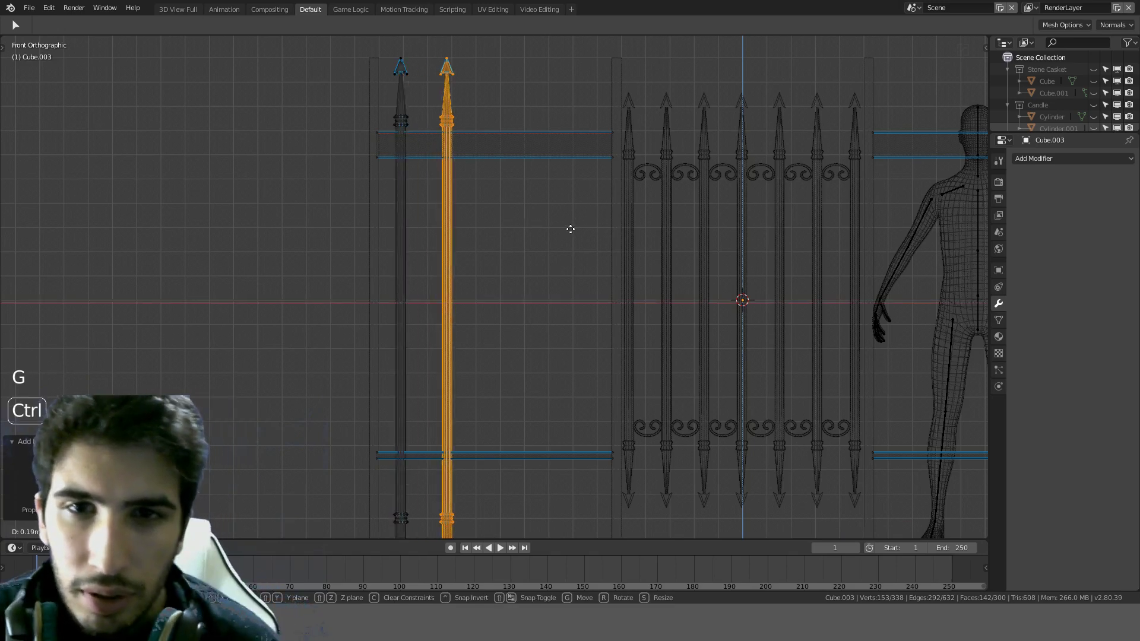
{"action": "right_click", "coordinate": [561, 237]}
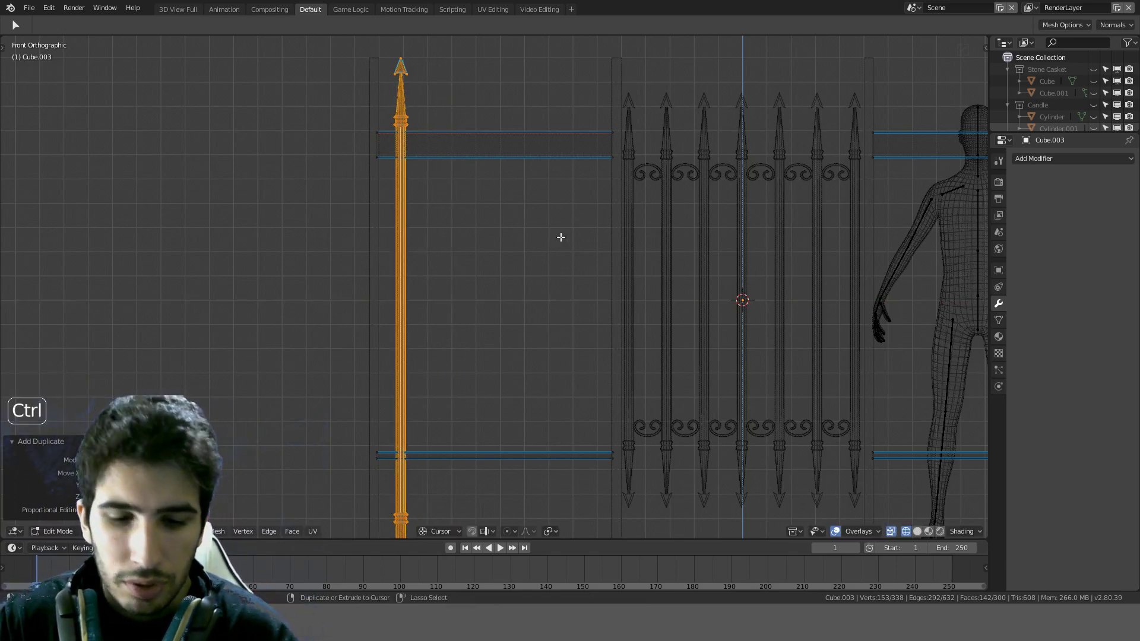
{"action": "key", "text": "x"}
{"action": "left_click", "coordinate": [544, 236]}
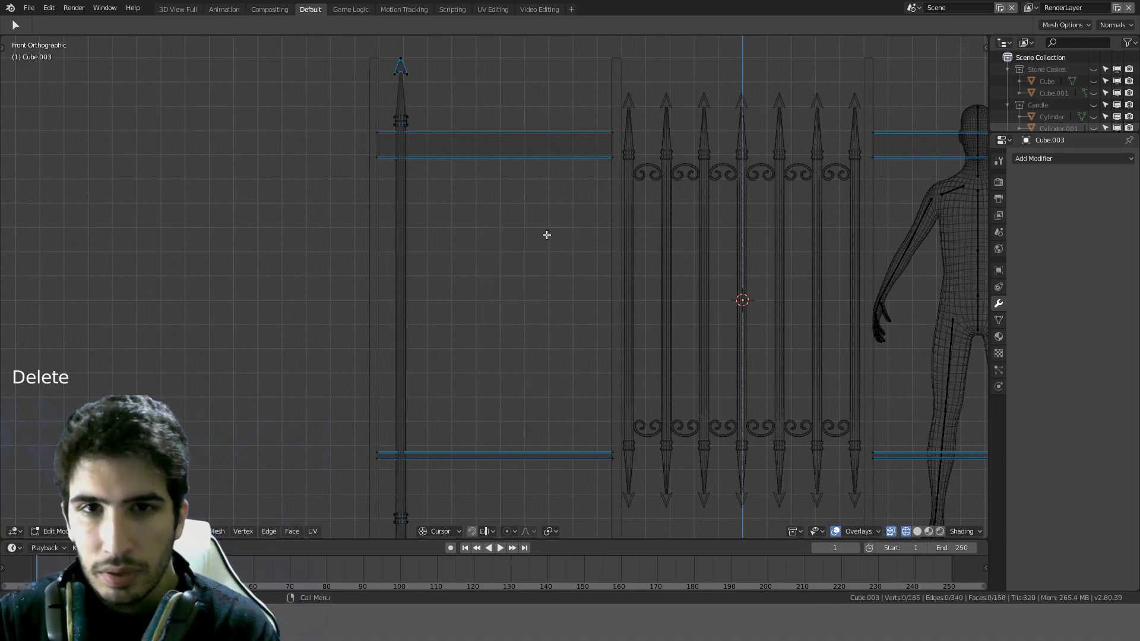
Step: Select the linked bar and its arrowhead and separate them from the crossbars into their own object
{"action": "key", "text": "l"}
{"action": "key", "text": "l"}
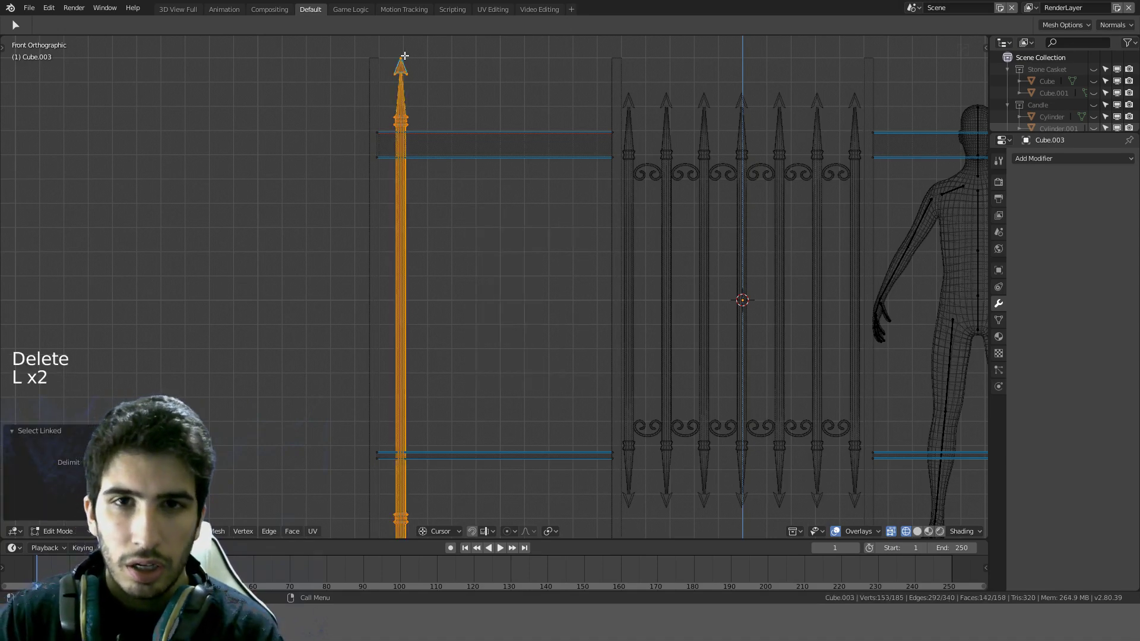
{"action": "key", "text": "p"}
{"action": "left_click", "coordinate": [404, 55]}
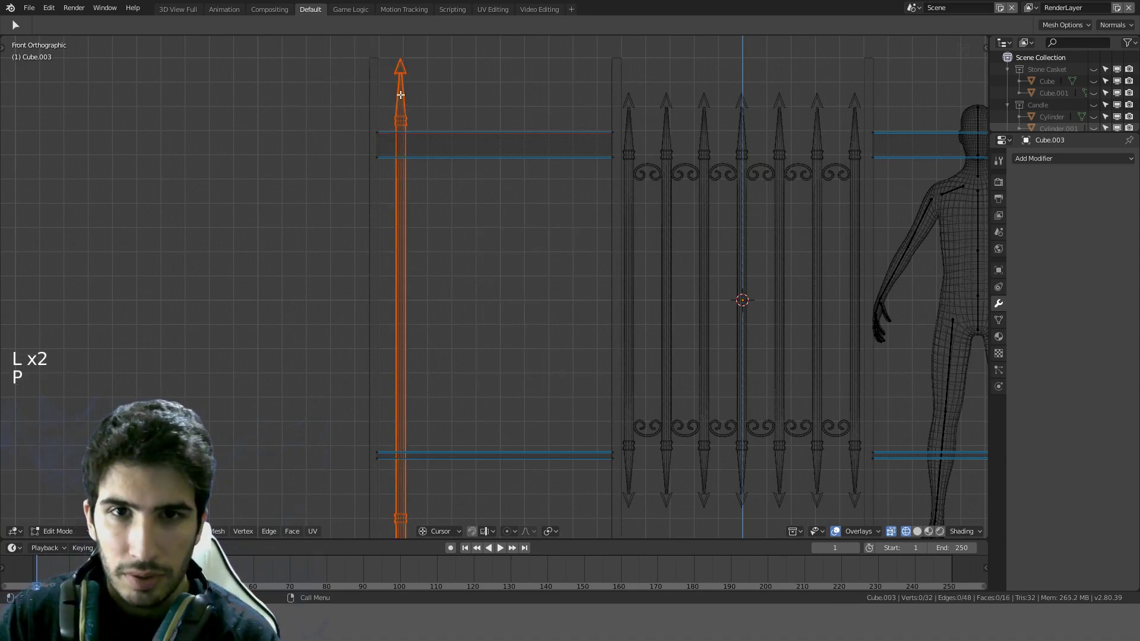
Step: Move the separated spear-tipped bar about 0.09 m outward along X to the outer end of the crossbars
{"action": "key", "text": "Tab"}
{"action": "left_click", "coordinate": [403, 110]}
{"action": "key", "text": "g"}
{"action": "key", "text": "x"}
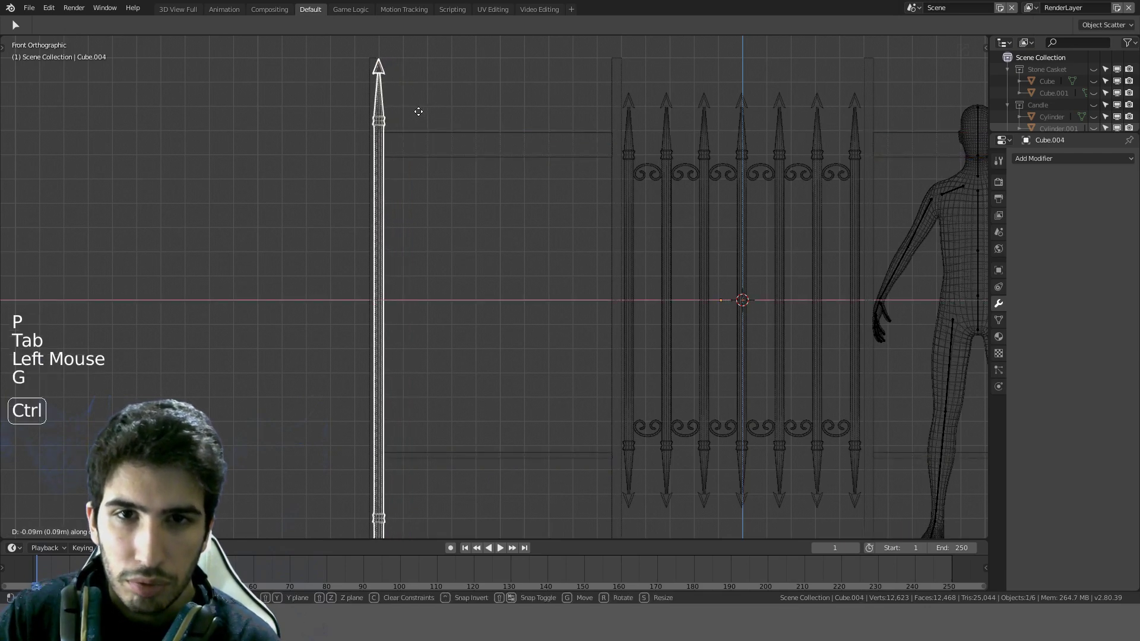
{"action": "left_click", "coordinate": [418, 112]}
Step: Add an Array modifier to the bar with a relative X offset of 2
{"action": "left_click", "coordinate": [1052, 160]}
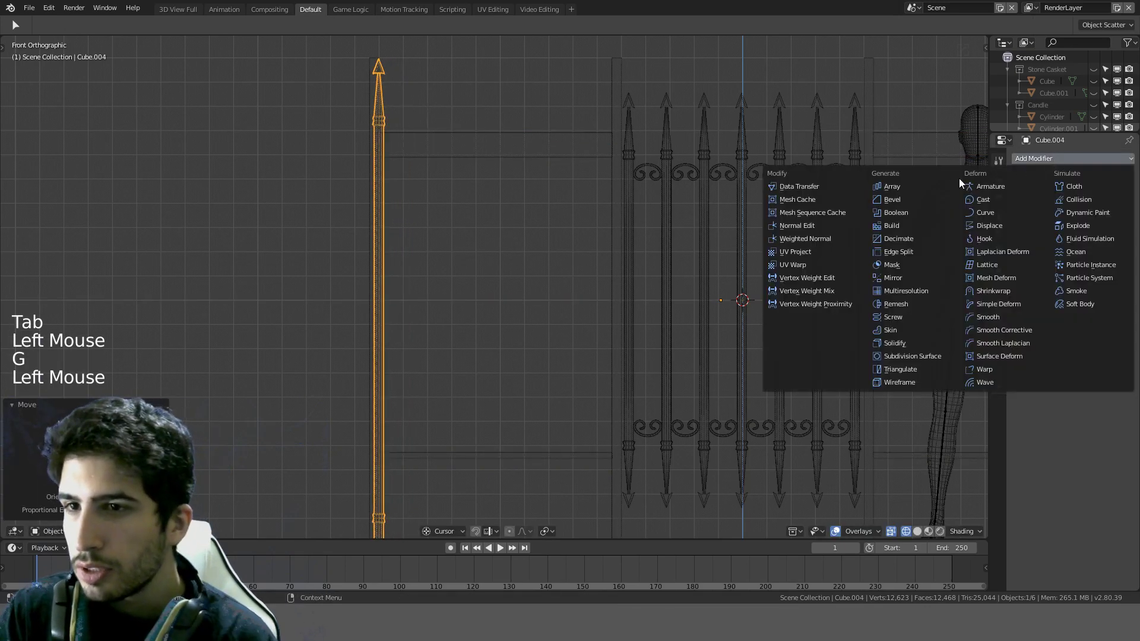
{"action": "left_click", "coordinate": [917, 187]}
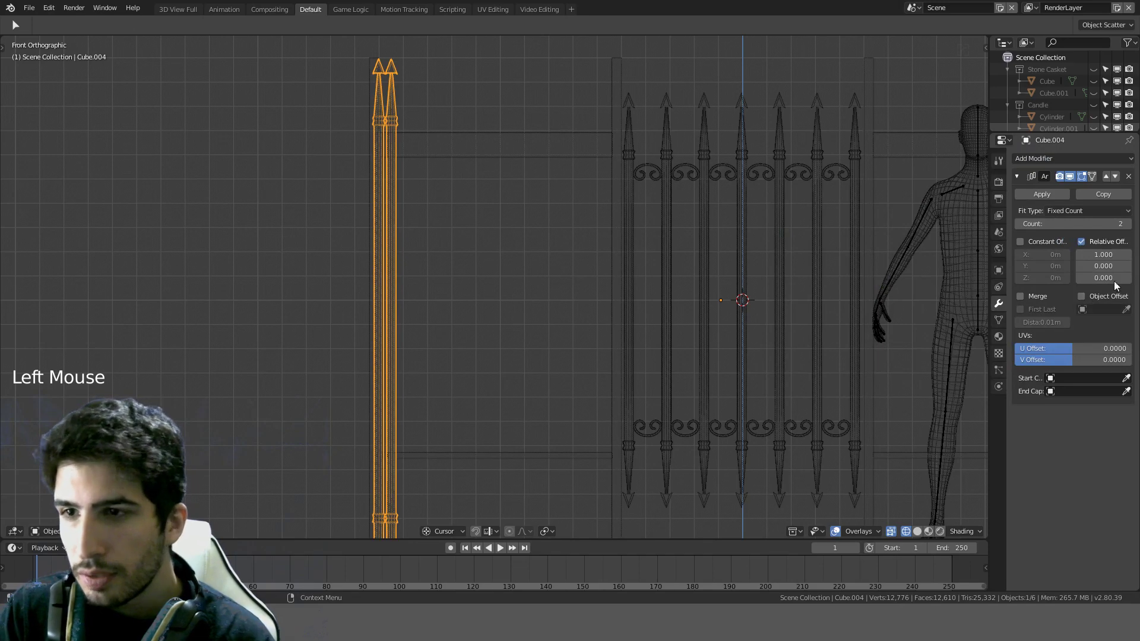
{"action": "double_click", "coordinate": [1104, 254]}
{"action": "type", "text": "2"}
{"action": "key", "text": "Return"}
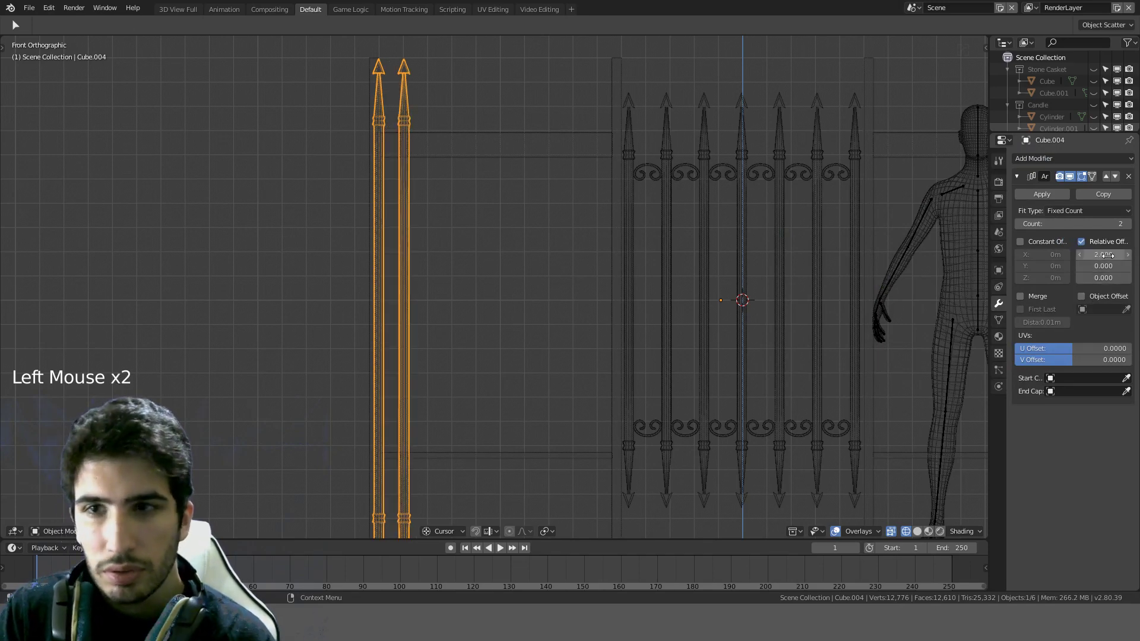
Step: Raise the array count to 11 so the bars span the whole side section
{"action": "left_click", "coordinate": [1128, 223]}
{"action": "left_click", "coordinate": [1128, 223]}
{"action": "left_click", "coordinate": [1128, 224]}
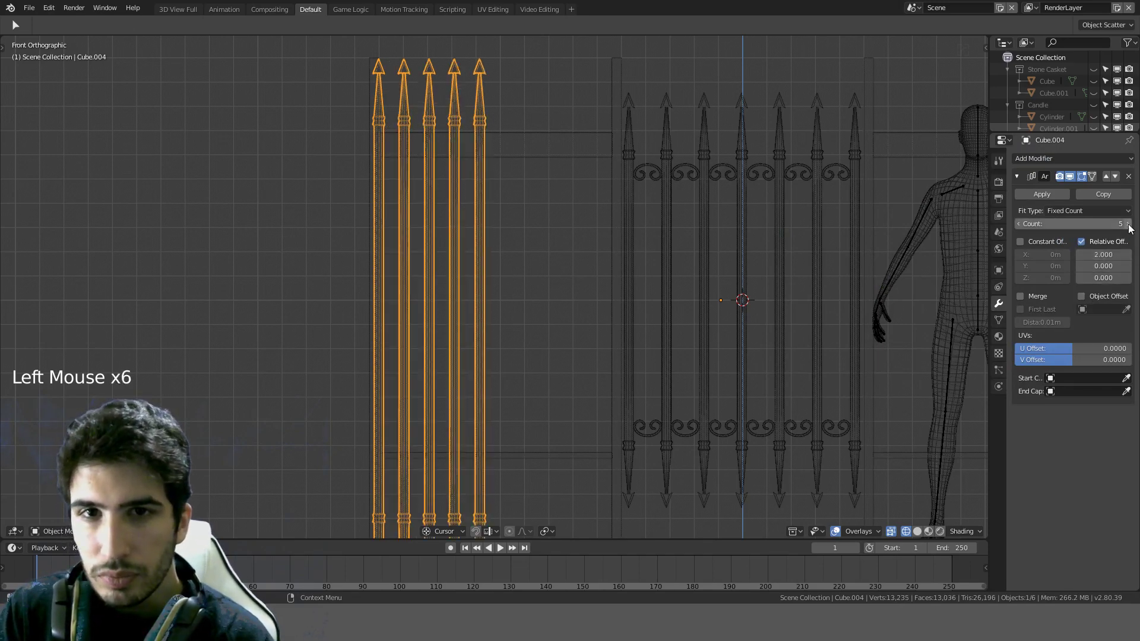
{"action": "left_click", "coordinate": [1128, 223]}
{"action": "left_click", "coordinate": [1128, 224]}
{"action": "left_click", "coordinate": [1128, 224]}
{"action": "left_click", "coordinate": [1128, 224]}
{"action": "left_click", "coordinate": [1128, 224]}
{"action": "left_click", "coordinate": [1128, 223]}
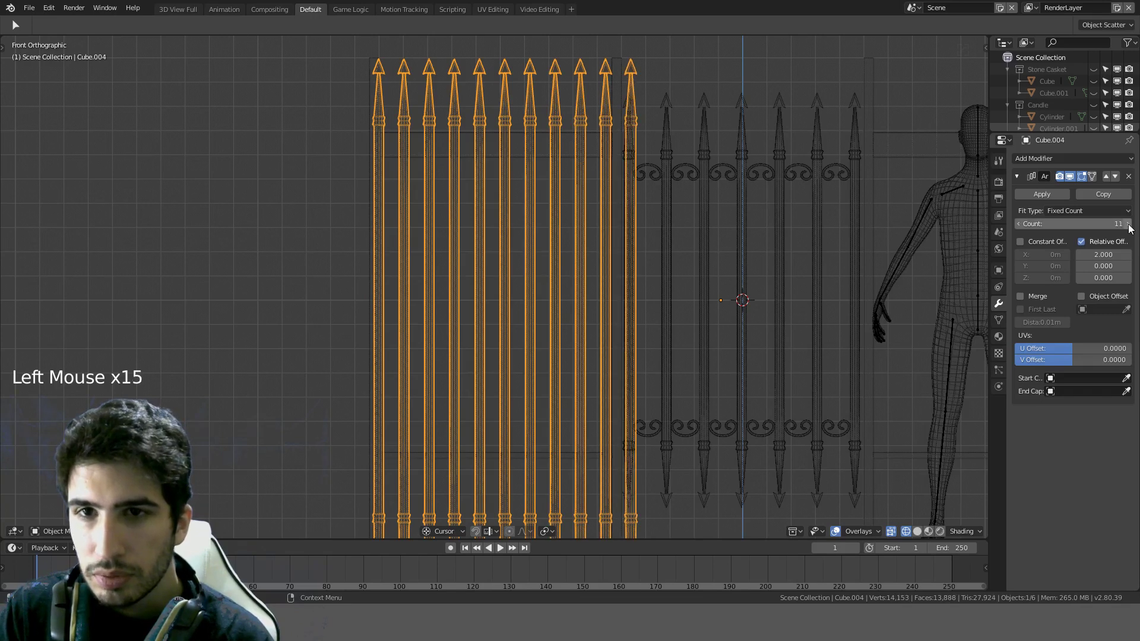
{"action": "left_click", "coordinate": [1021, 224]}
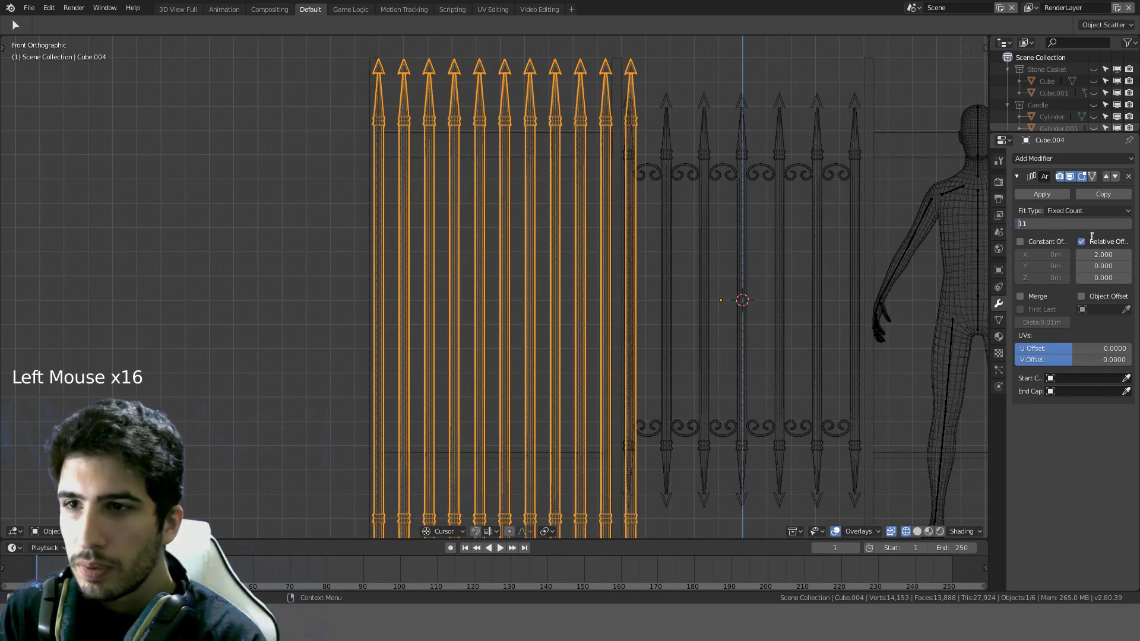
Step: Try relative X offsets of 1.5, 1.8 and 1.9 for the bar array
{"action": "left_click", "coordinate": [1102, 254]}
{"action": "type", "text": "1"}
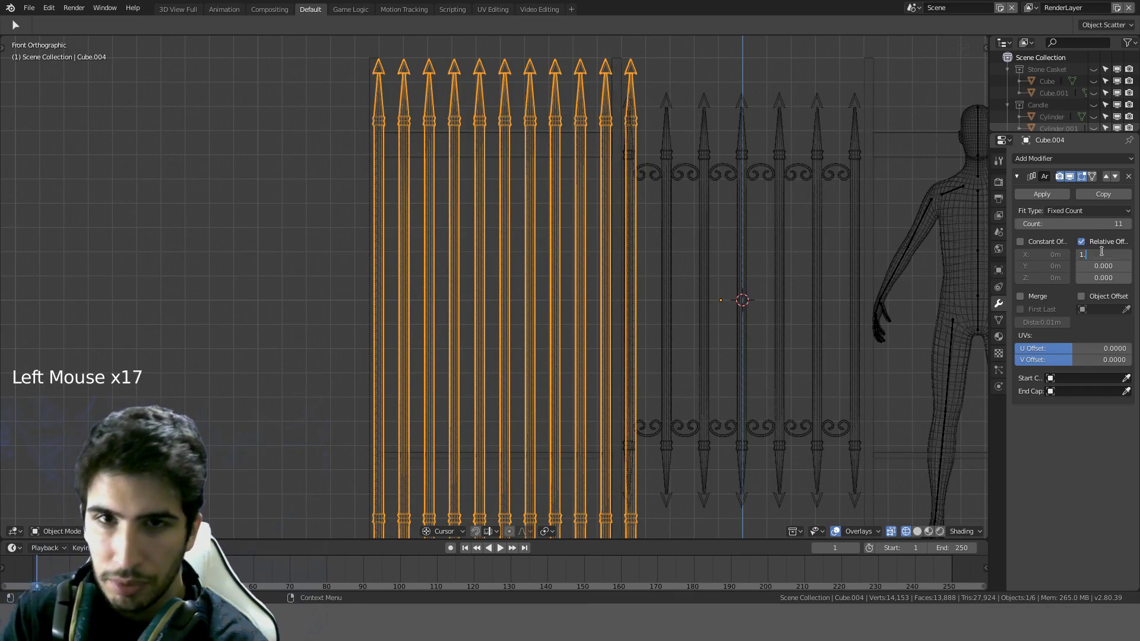
{"action": "type", "text": ".5"}
{"action": "key", "text": "Return"}
{"action": "left_click", "coordinate": [1102, 254]}
{"action": "type", "text": "1"}
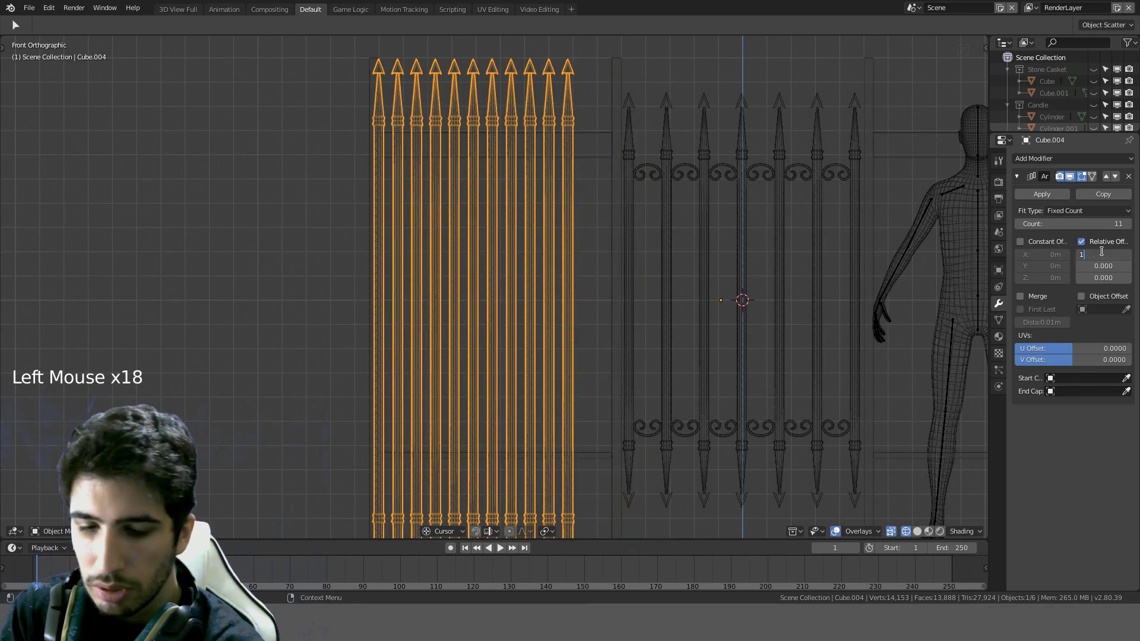
{"action": "key", "text": "Return"}
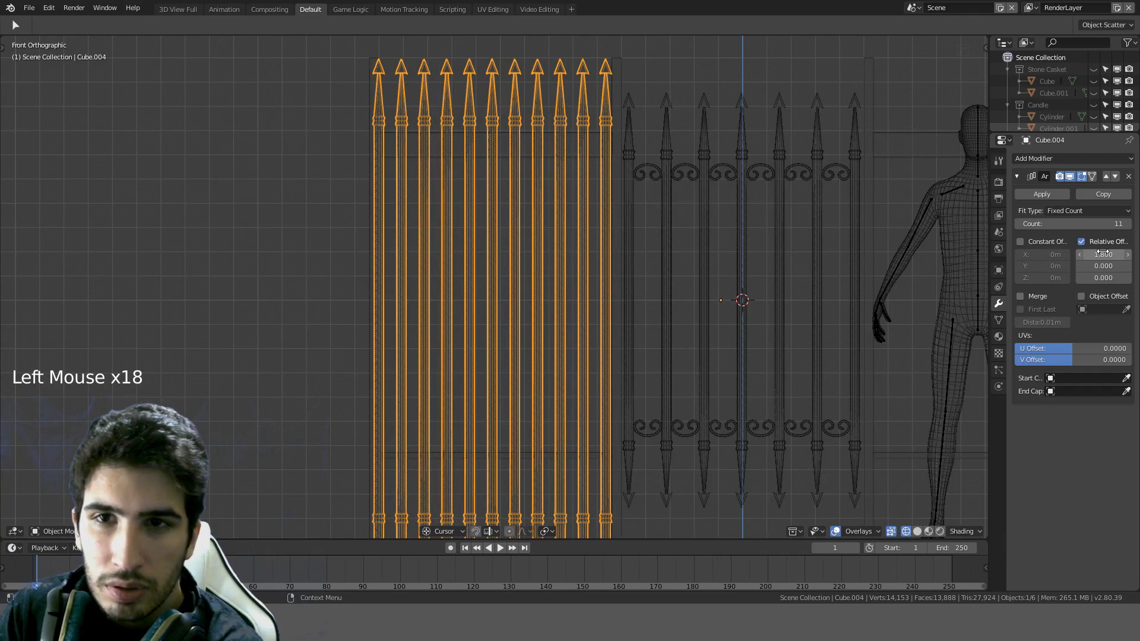
{"action": "left_click", "coordinate": [1102, 253]}
{"action": "type", "text": "1.9"}
{"action": "key", "text": "Return"}
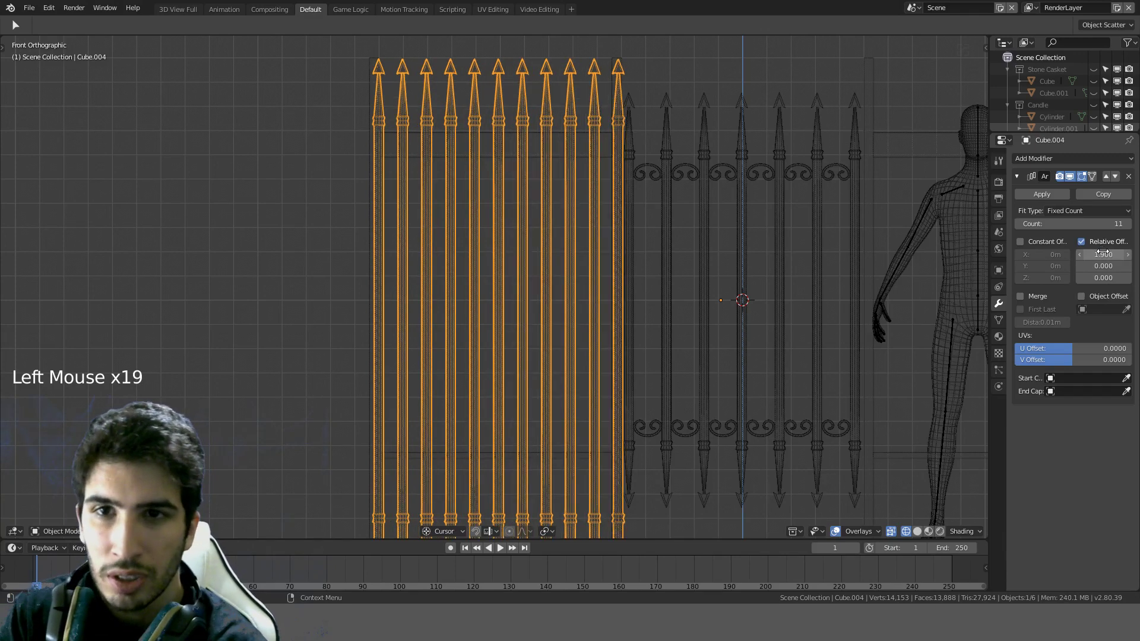
Step: Set the array's relative X offset to 1.85 and apply the modifier
{"action": "left_click", "coordinate": [1101, 253]}
{"action": "type", "text": "1.85"}
{"action": "key", "text": "Return"}
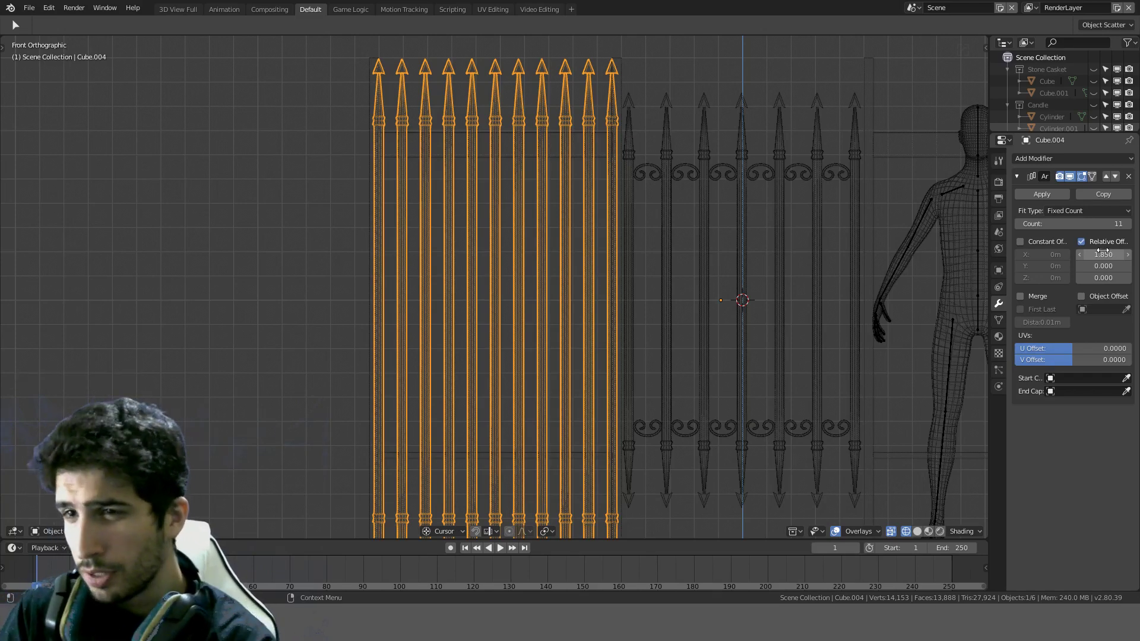
{"action": "left_click", "coordinate": [1043, 190]}
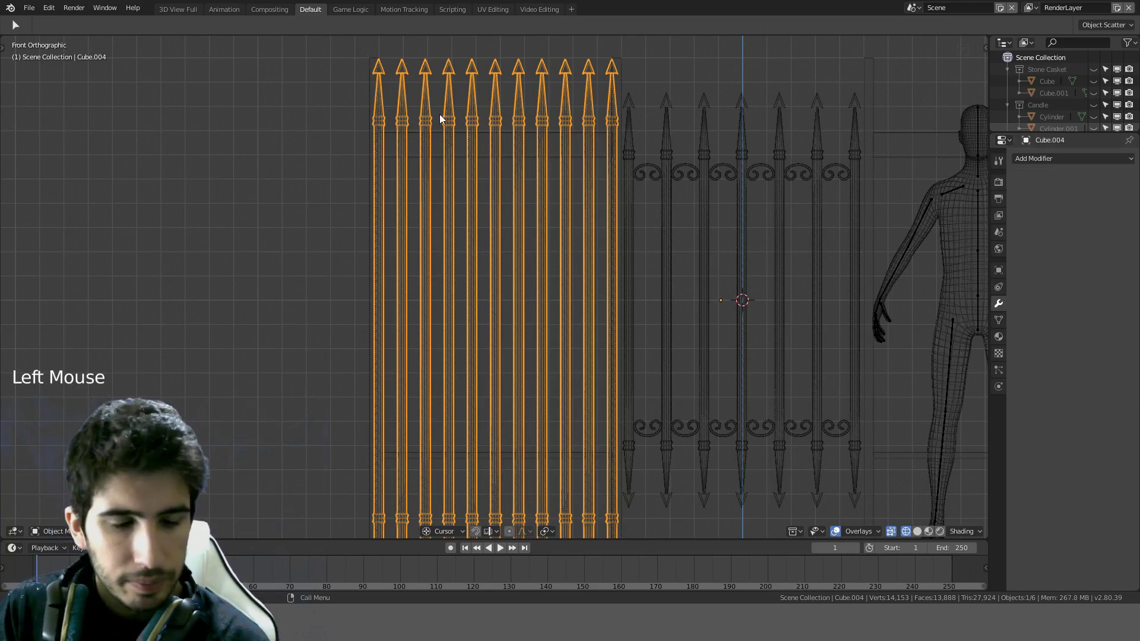
Step: Delete the first and last bars with their arrowheads, where they overlap the section's posts
{"action": "key", "text": "Tab"}
{"action": "key", "text": "a"}
{"action": "key", "text": "a"}
{"action": "key", "text": "l"}
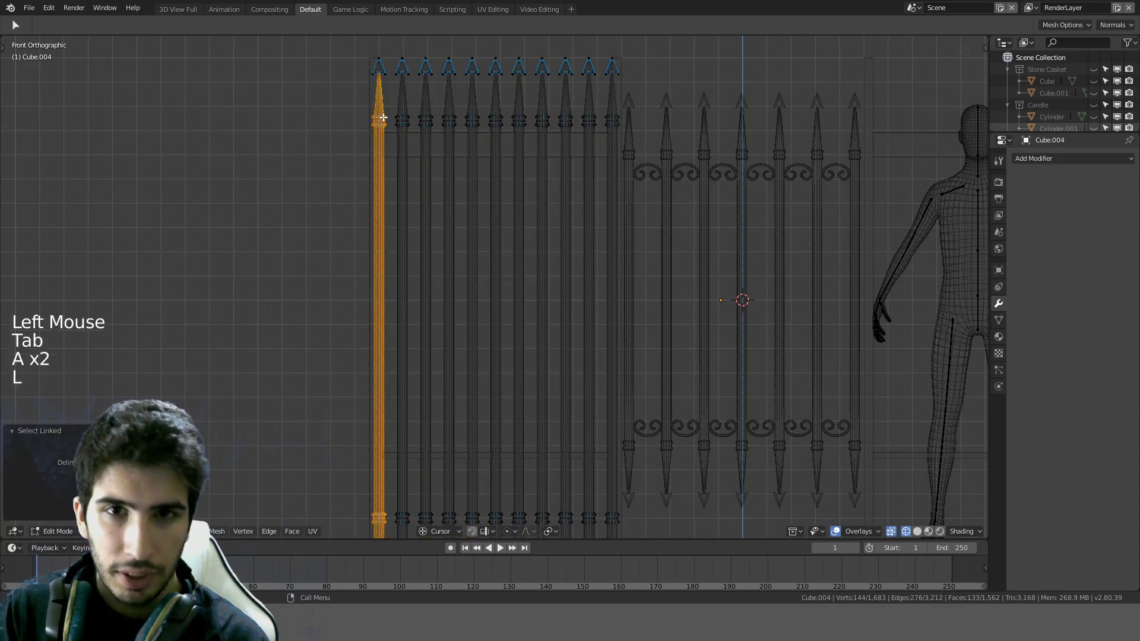
{"action": "key", "text": "l"}
{"action": "key", "text": "l"}
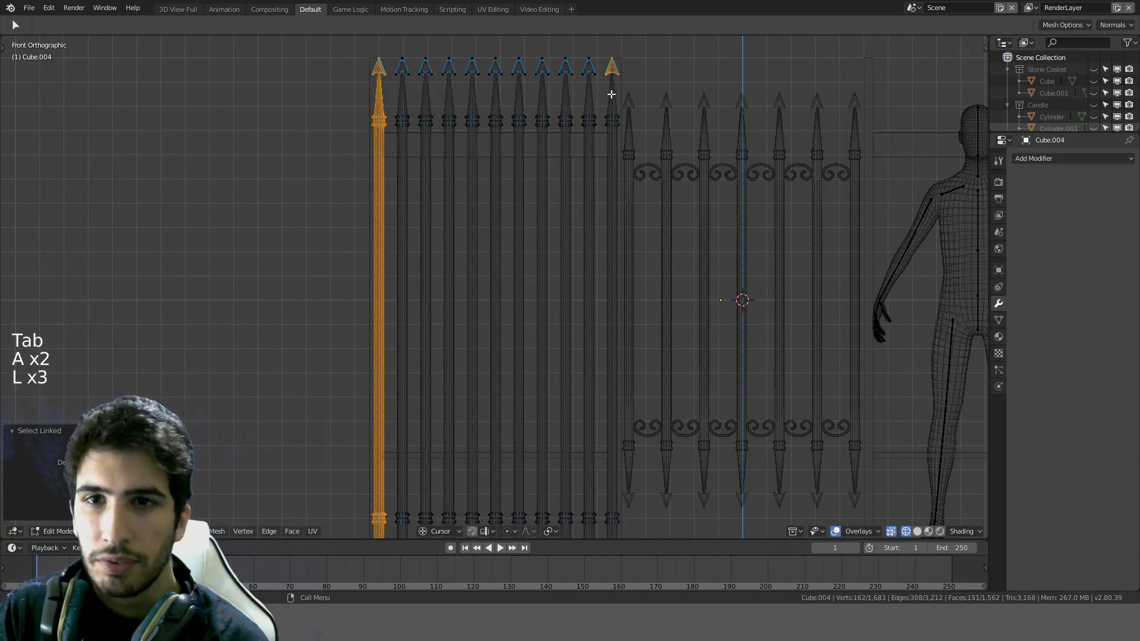
{"action": "key", "text": "l"}
{"action": "key", "text": "Delete"}
{"action": "left_click", "coordinate": [611, 116]}
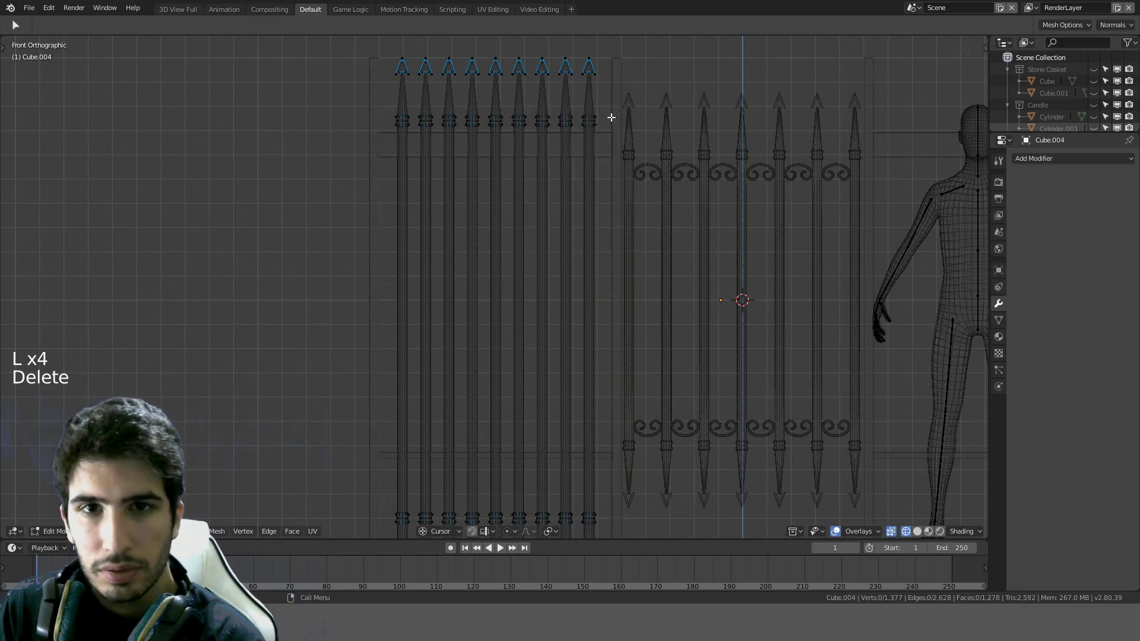
Step: Join the remaining nine bars into the crossbars object
{"action": "key", "text": "Tab"}
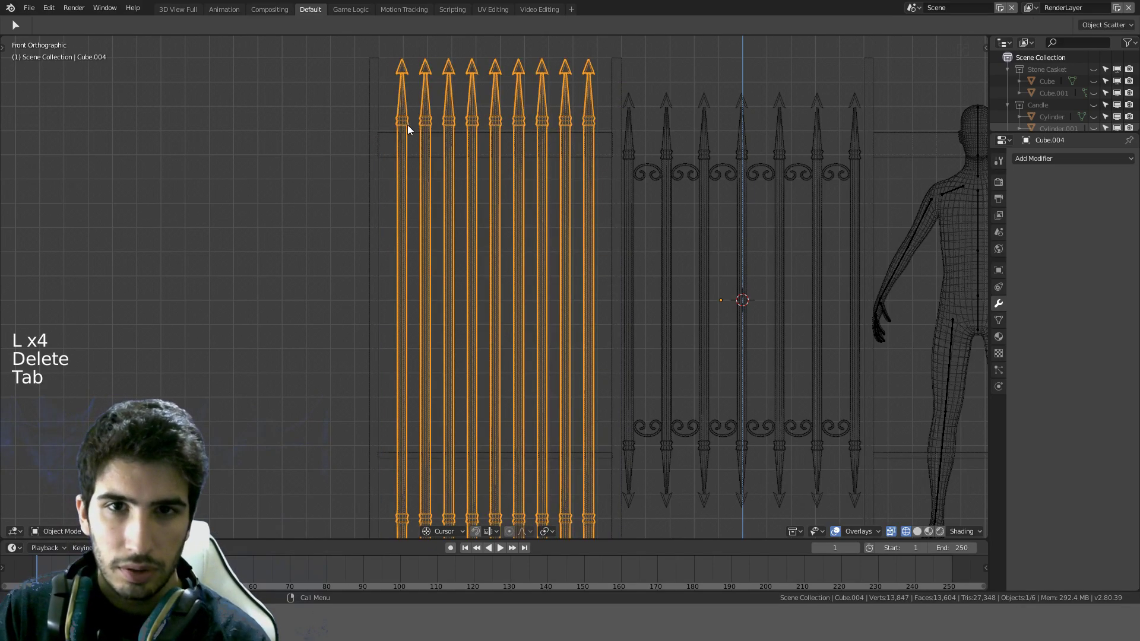
{"action": "left_click", "coordinate": [389, 134], "text": "shift"}
{"action": "key", "text": "ctrl+j"}
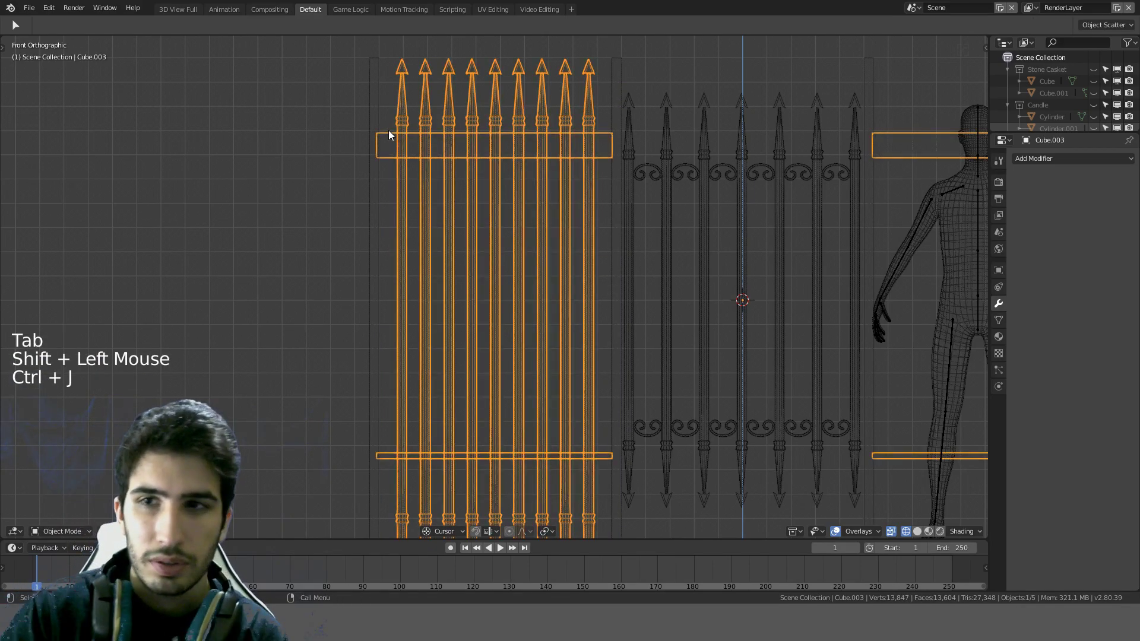
Step: Open the joined bars and crossbars mesh for editing with nothing selected
{"action": "scroll", "coordinate": [817, 198], "scroll_direction": "down", "scroll_amount": 3}
{"action": "scroll", "coordinate": [740, 201], "scroll_direction": "up", "scroll_amount": 3}
{"action": "scroll", "coordinate": [740, 203], "scroll_direction": "down", "scroll_amount": 3}
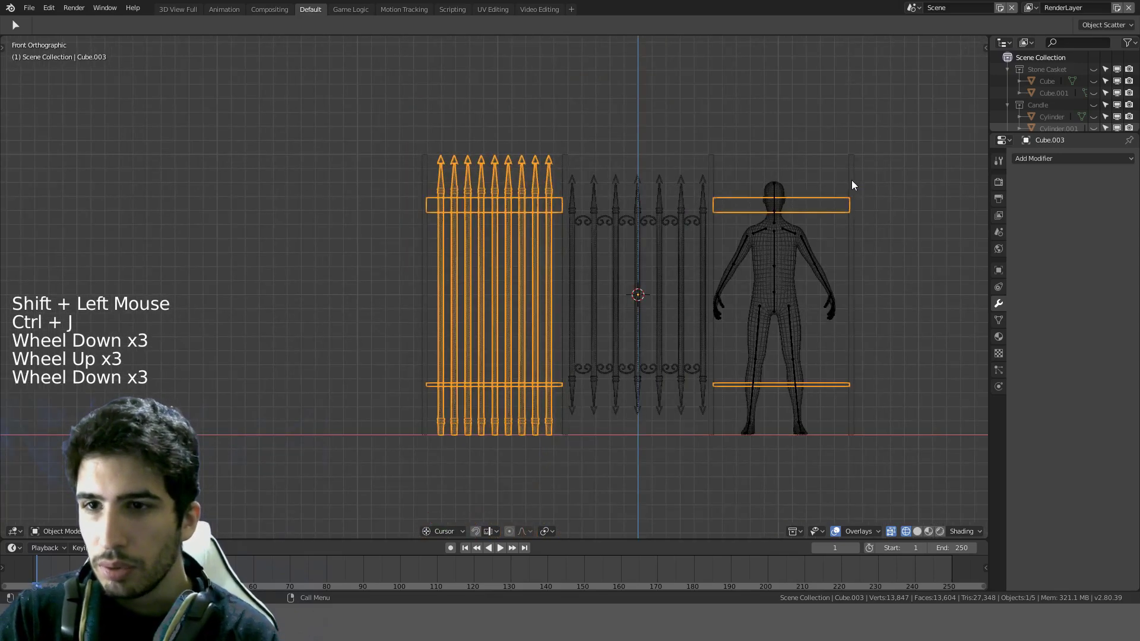
{"action": "key", "text": "Tab"}
{"action": "key", "text": "Tab"}
{"action": "key", "text": "Tab"}
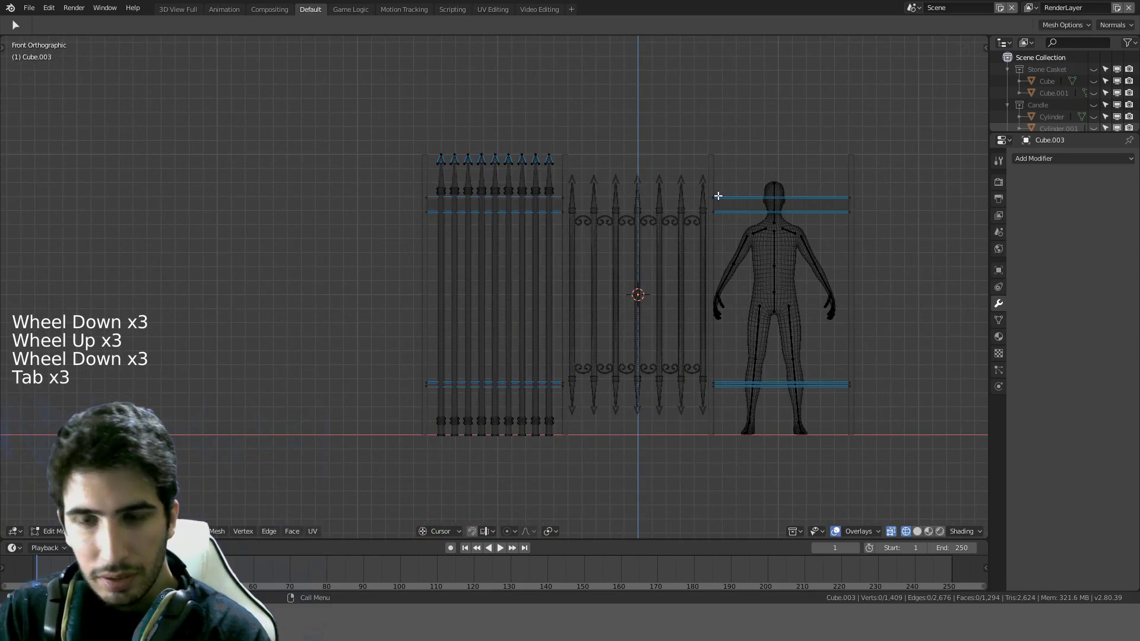
Step: Delete the two horizontal rails on the character's side of the fence panel mesh
{"action": "key", "text": "l"}
{"action": "key", "text": "l"}
{"action": "key", "text": "Delete"}
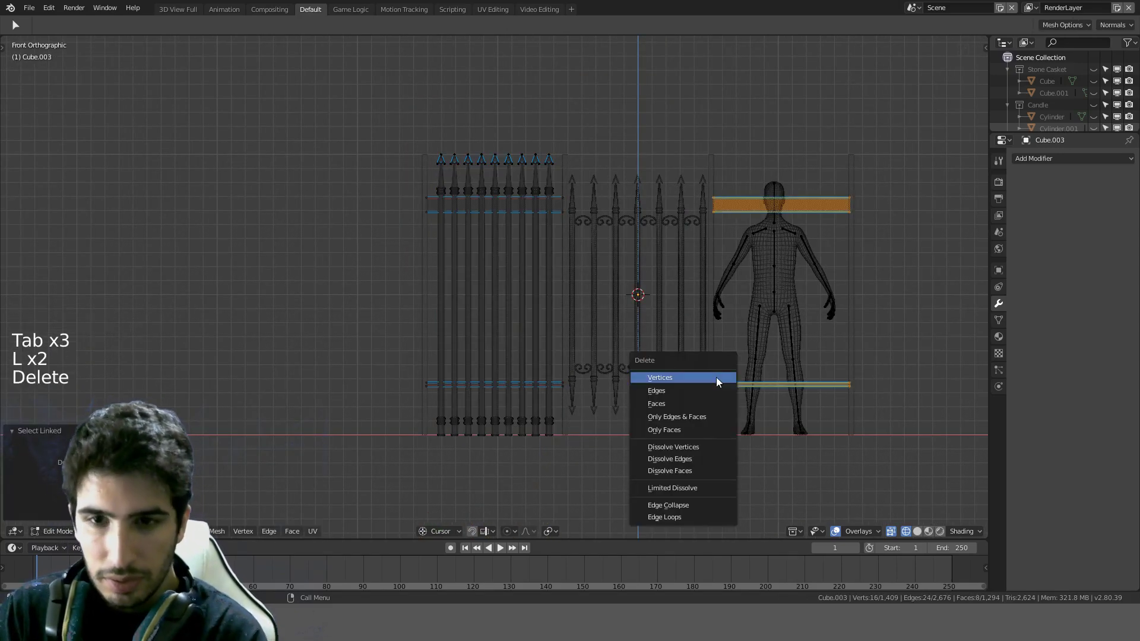
{"action": "left_click", "coordinate": [716, 377]}
{"action": "key", "text": "Tab"}
Step: Add a Mirror modifier on the X axis to the fence panel
{"action": "left_click", "coordinate": [1097, 158]}
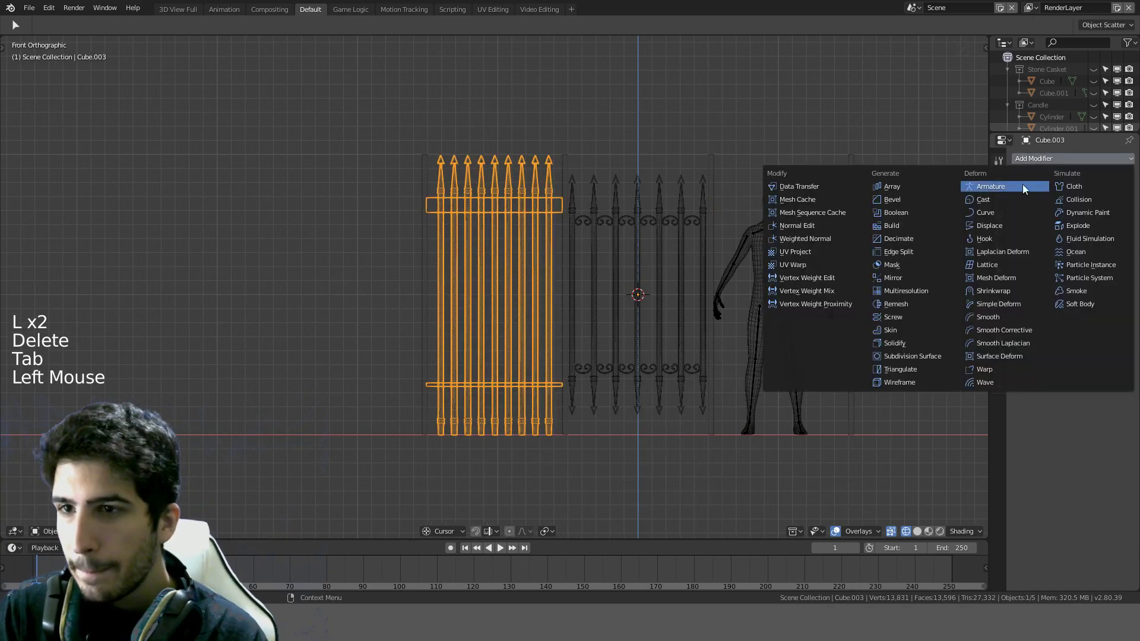
{"action": "left_click", "coordinate": [894, 278]}
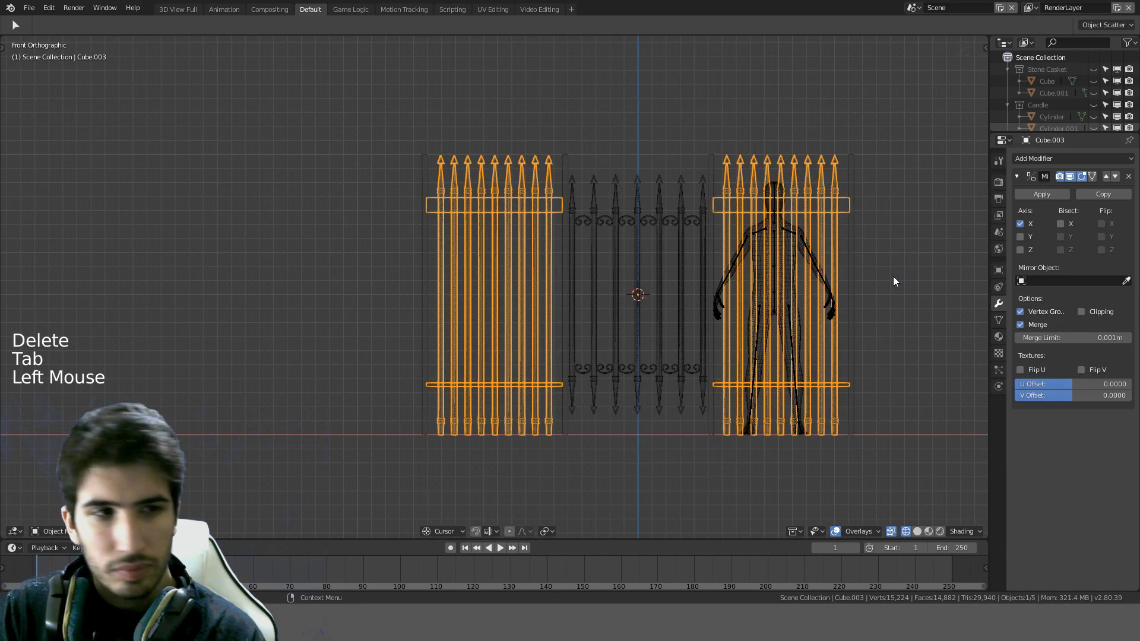
{"action": "scroll", "coordinate": [873, 283], "scroll_direction": "up", "scroll_amount": 3}
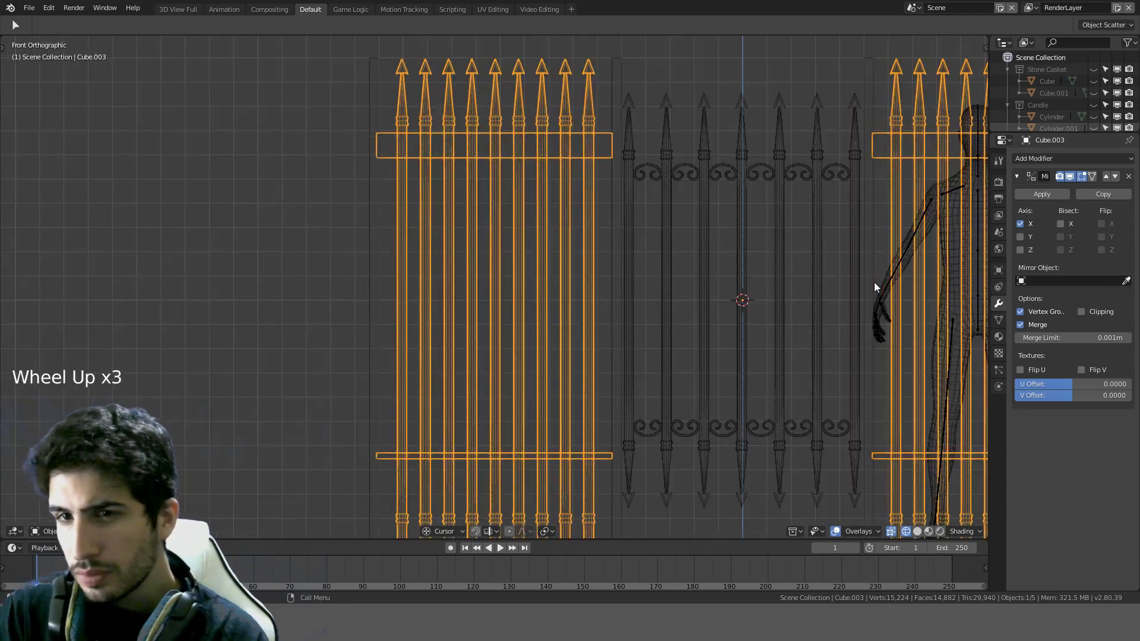
{"action": "scroll", "coordinate": [874, 282], "scroll_direction": "down", "scroll_amount": 4}
Step: Deselect everything, display the model in solid shading and examine the mirrored fence from the front and from above
{"action": "key", "text": "a"}
{"action": "mouse_move", "coordinate": [800, 232]}
{"action": "middle_mouse_down"}
{"action": "mouse_move", "coordinate": [743, 234]}
{"action": "mouse_move", "coordinate": [786, 243]}
{"action": "mouse_move", "coordinate": [761, 267]}
{"action": "middle_mouse_up"}
{"action": "key", "text": "z"}
{"action": "left_click", "coordinate": [849, 249]}
{"action": "scroll", "coordinate": [797, 252], "scroll_direction": "up", "scroll_amount": 3}
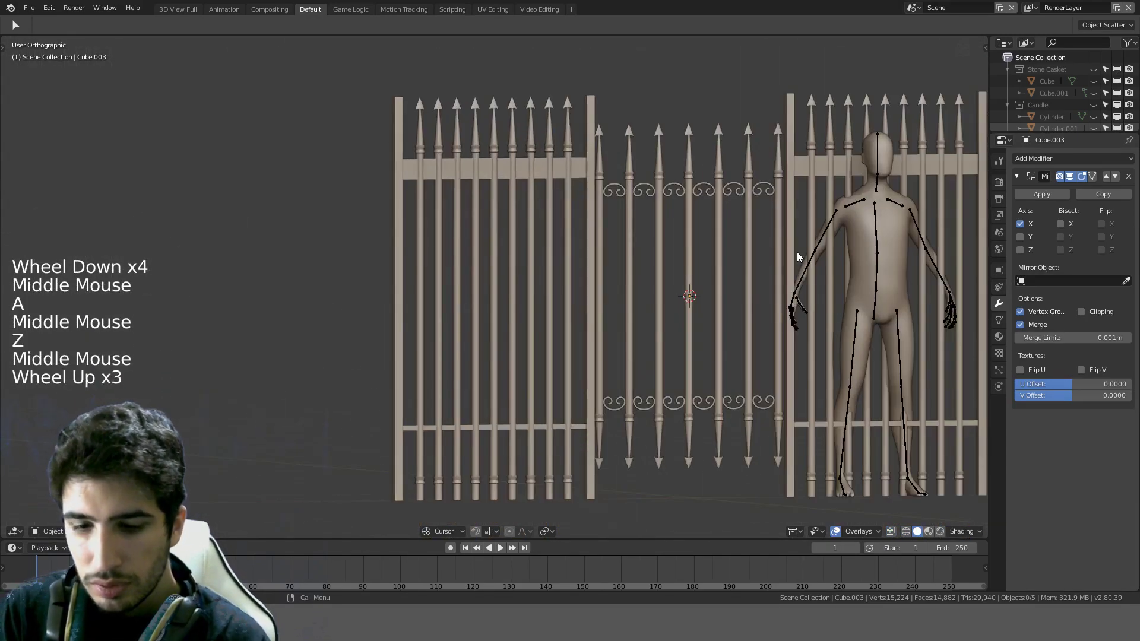
{"action": "key", "text": "KP_1"}
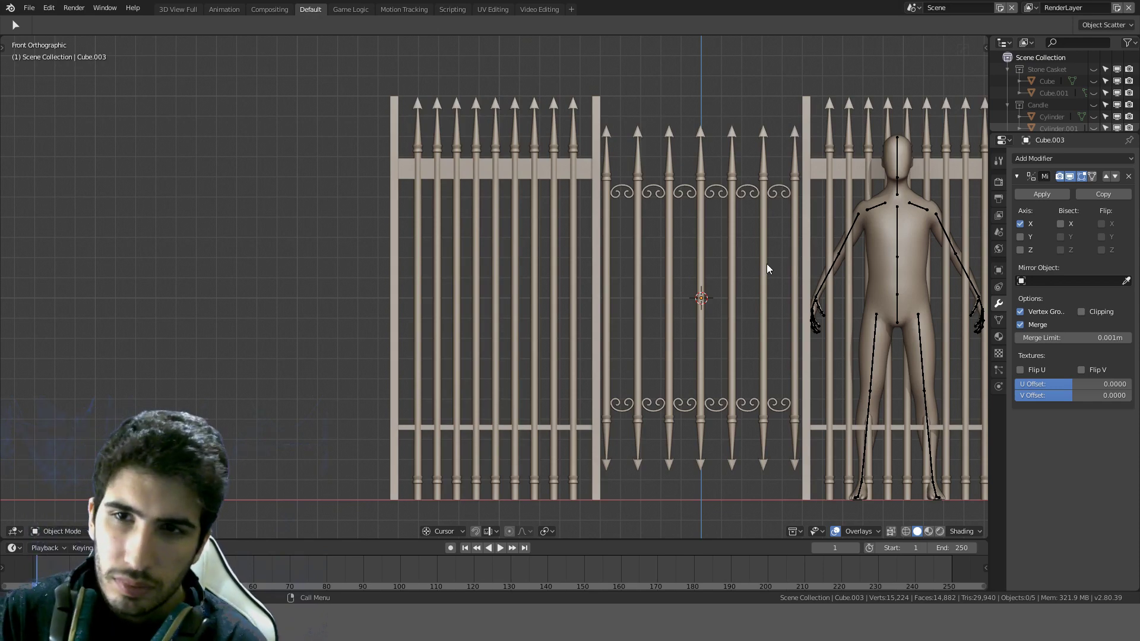
{"action": "middle_click_drag", "start_coordinate": [767, 264], "coordinate": [774, 350]}
{"action": "scroll", "coordinate": [774, 346], "scroll_direction": "up", "scroll_amount": 5}
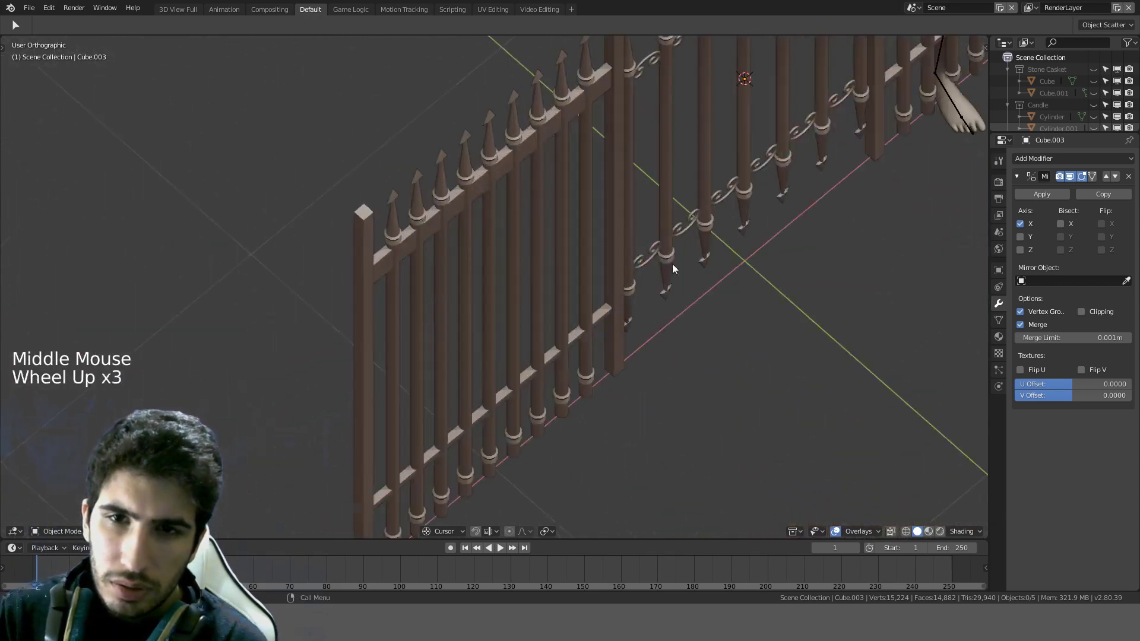
Step: Select all nine vertical spear bars of the fence panel in Edit Mode, leaving its horizontal rails unselected
{"action": "left_click", "coordinate": [504, 212]}
{"action": "scroll", "coordinate": [483, 222], "scroll_direction": "down", "scroll_amount": 1}
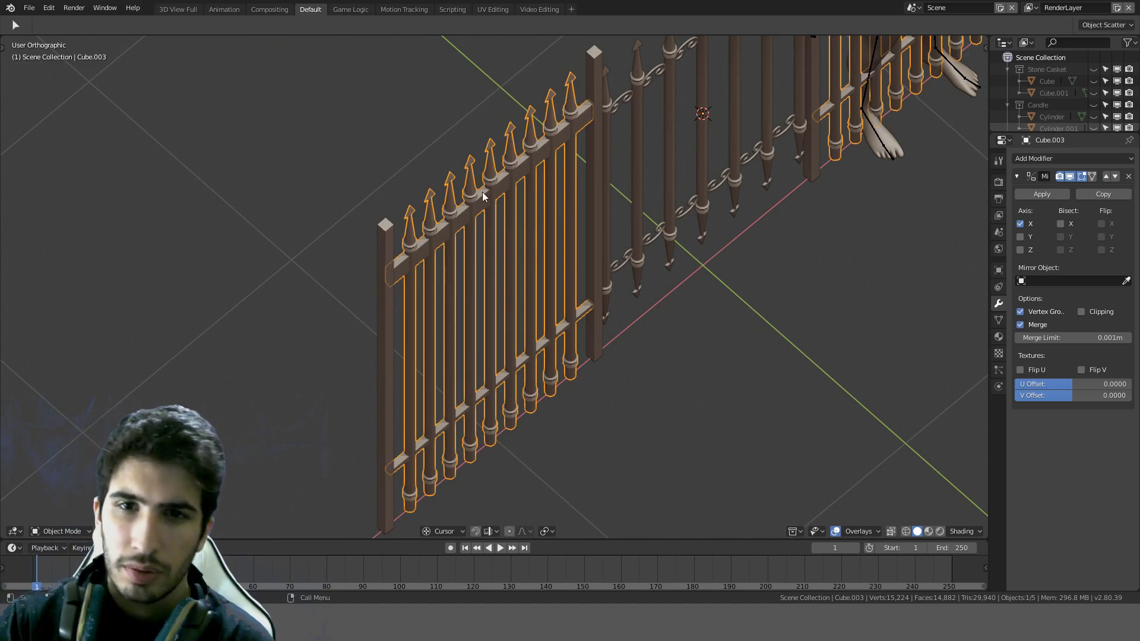
{"action": "key", "text": "KP_1"}
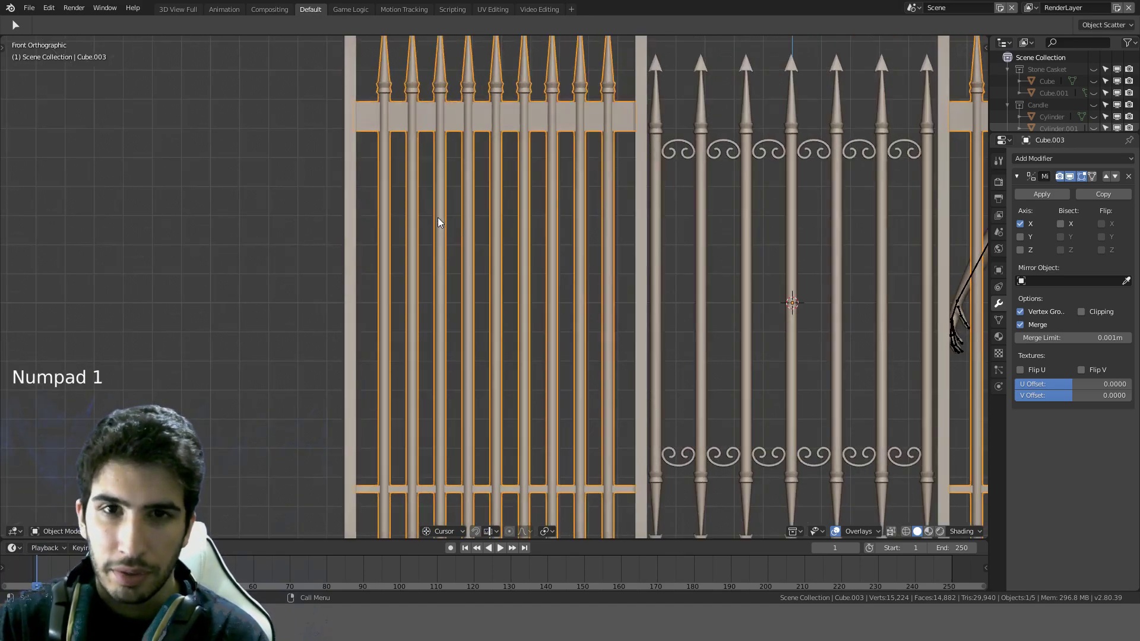
{"action": "middle_click_drag", "start_coordinate": [428, 127], "coordinate": [504, 149], "text": "shift"}
{"action": "key", "text": "Tab"}
{"action": "scroll", "coordinate": [498, 225], "scroll_direction": "down", "scroll_amount": 2}
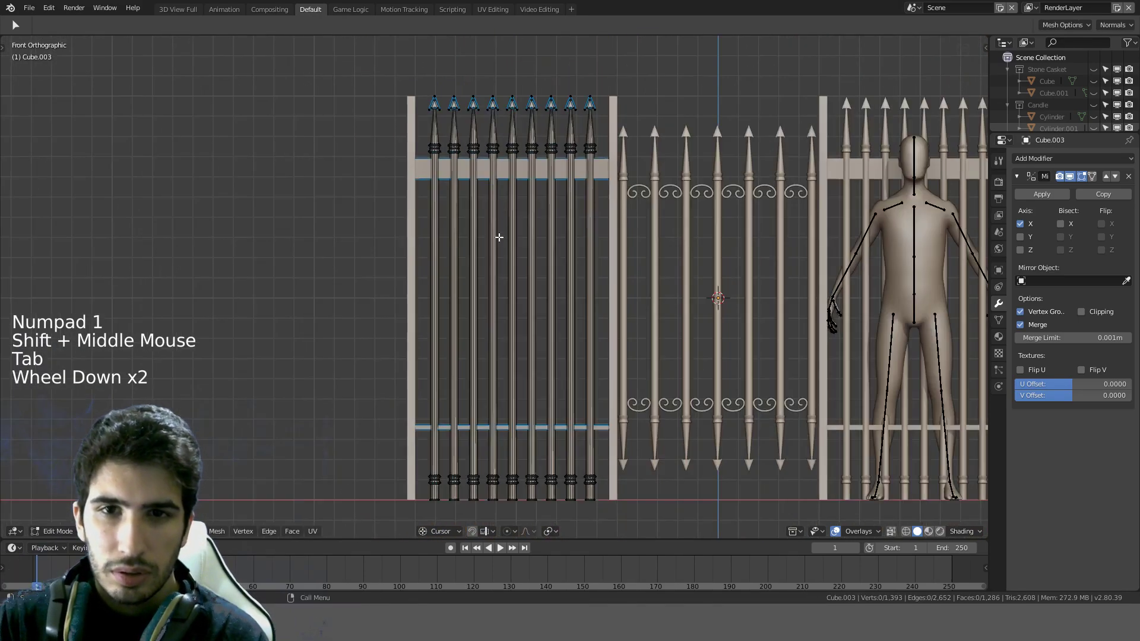
{"action": "key", "text": "a"}
{"action": "key", "text": "a"}
{"action": "key", "text": "l"}
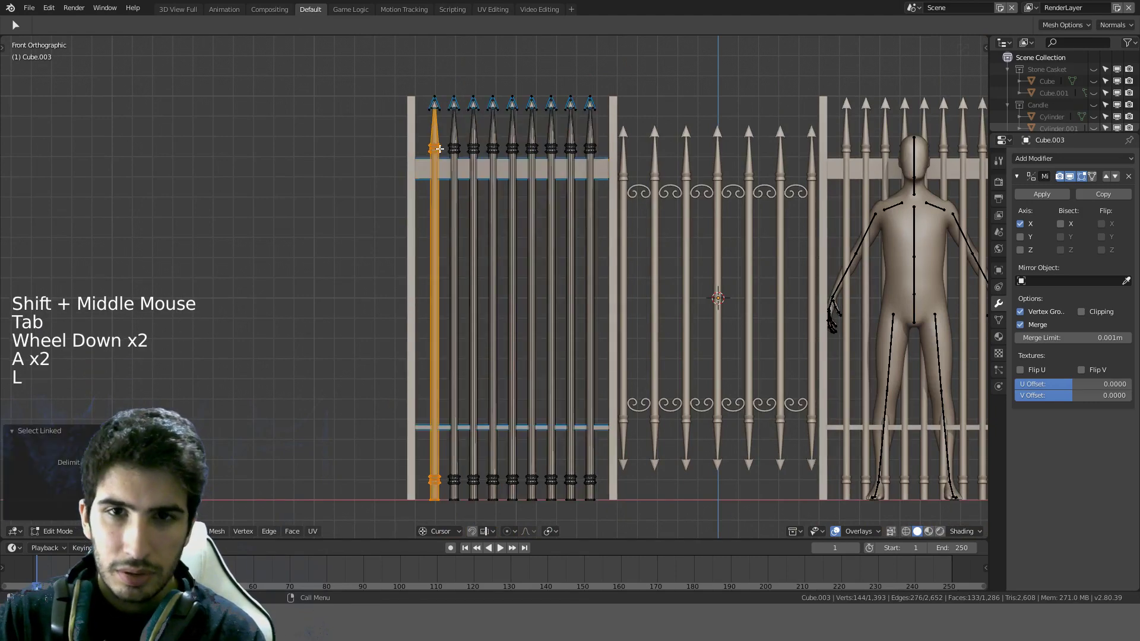
{"action": "key", "text": "l"}
{"action": "key", "text": "l"}
{"action": "key", "text": "l"}
{"action": "key", "text": "l"}
{"action": "key", "text": "l"}
{"action": "key", "text": "l"}
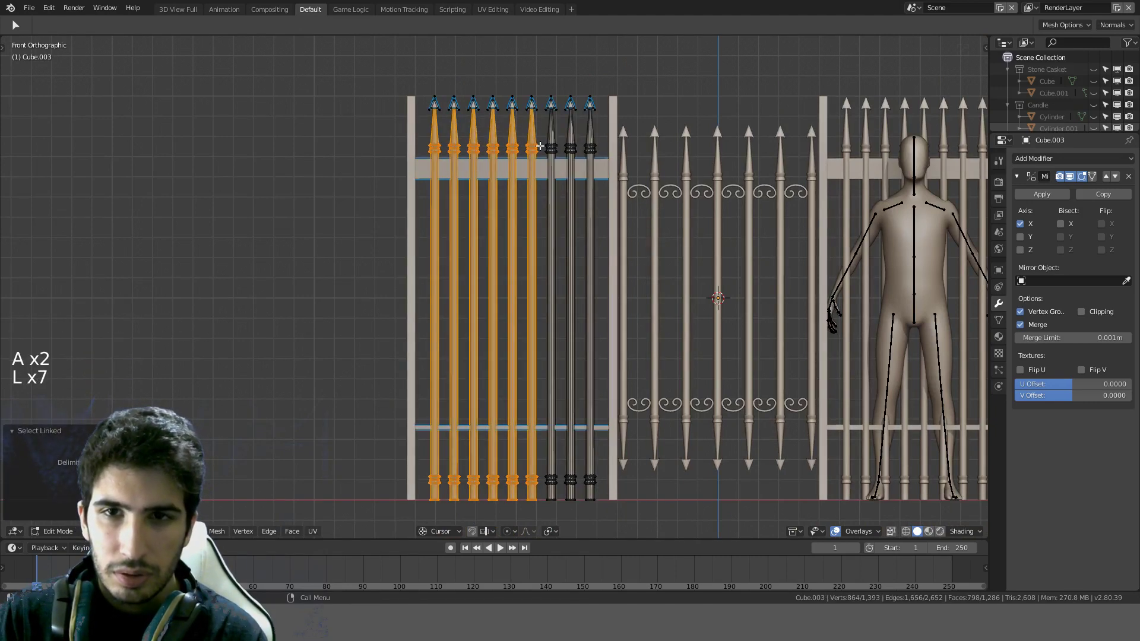
{"action": "key", "text": "l"}
{"action": "key", "text": "l"}
{"action": "key", "text": "l"}
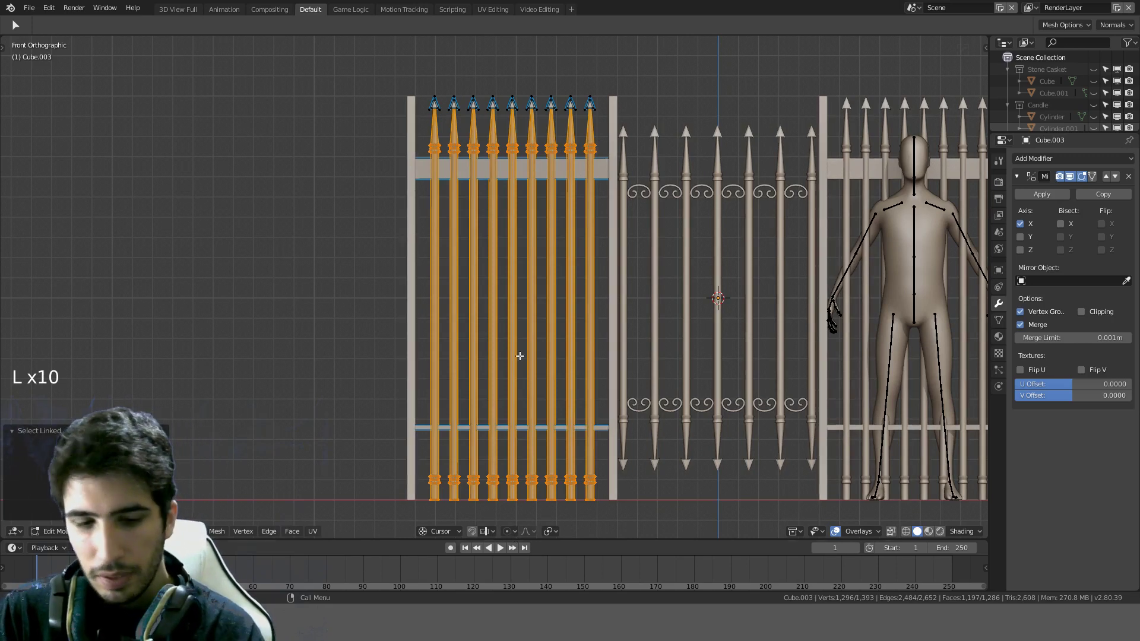
Step: Try thinning the selected bars around their individual origins while keeping their height
{"action": "key", "text": "period"}
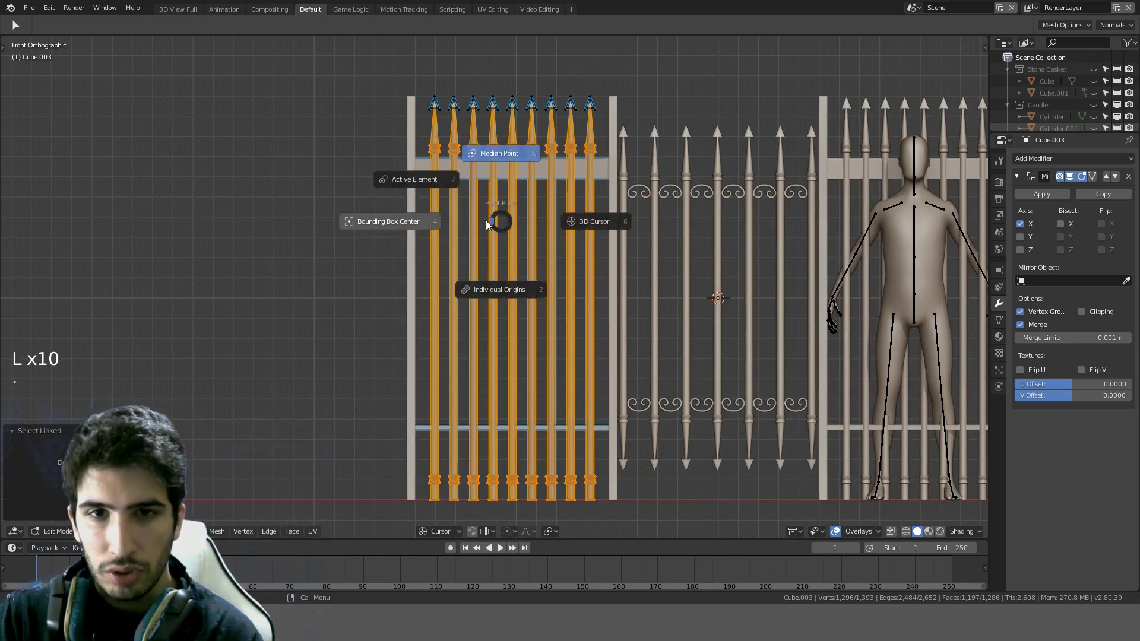
{"action": "left_click", "coordinate": [512, 293]}
{"action": "key", "text": "s"}
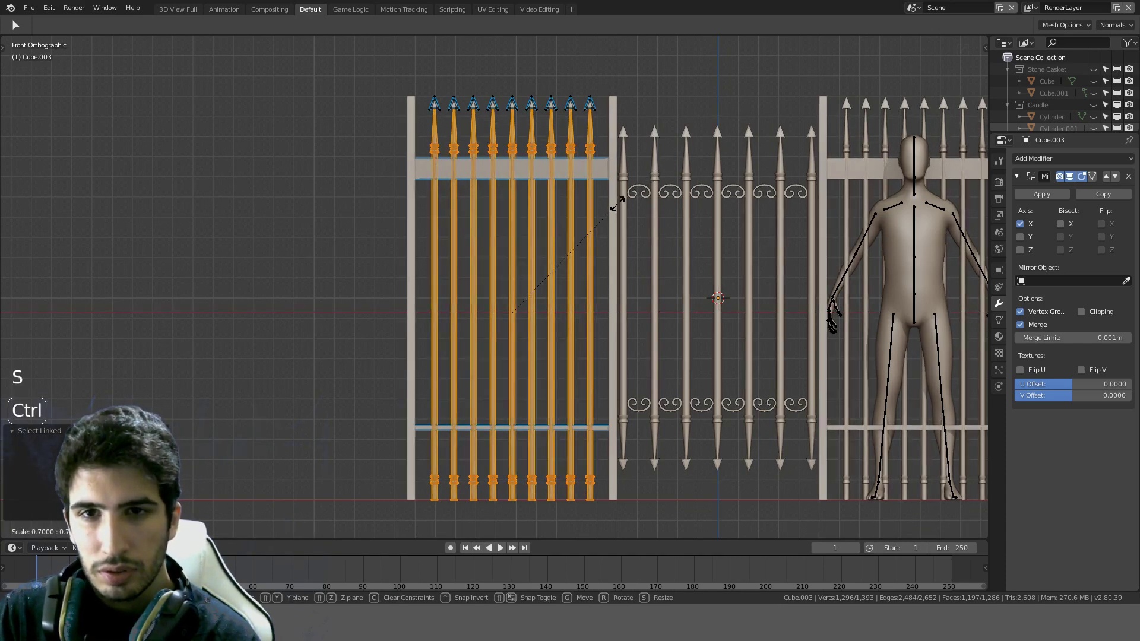
{"action": "left_click", "coordinate": [580, 226]}
{"action": "key", "text": "Tab"}
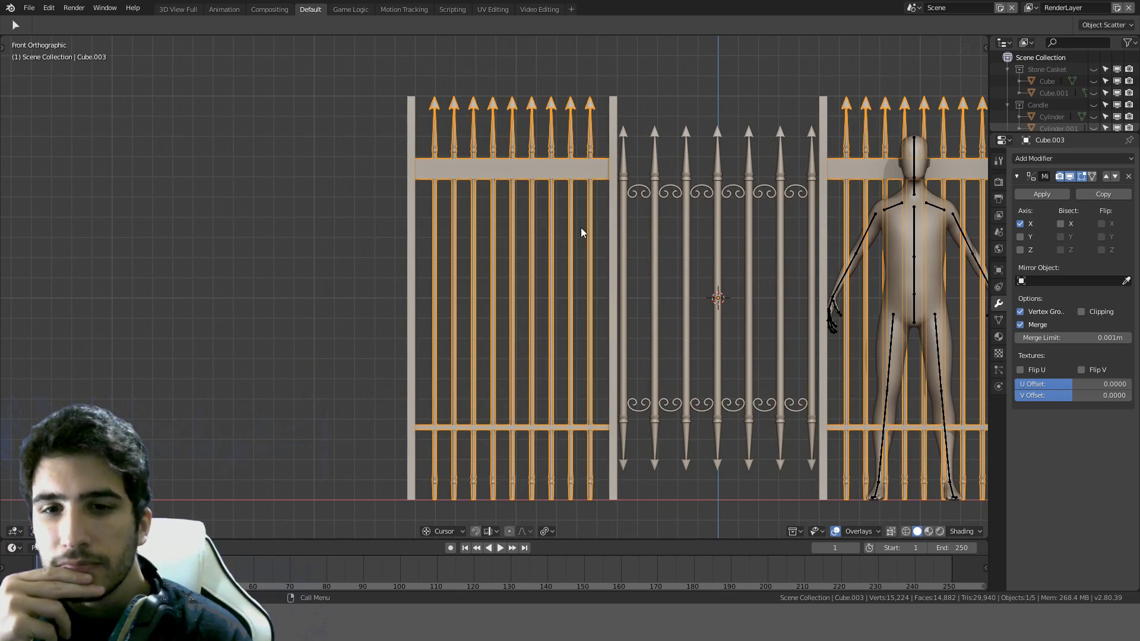
{"action": "key", "text": "ctrl+z"}
{"action": "key", "text": "ctrl+z"}
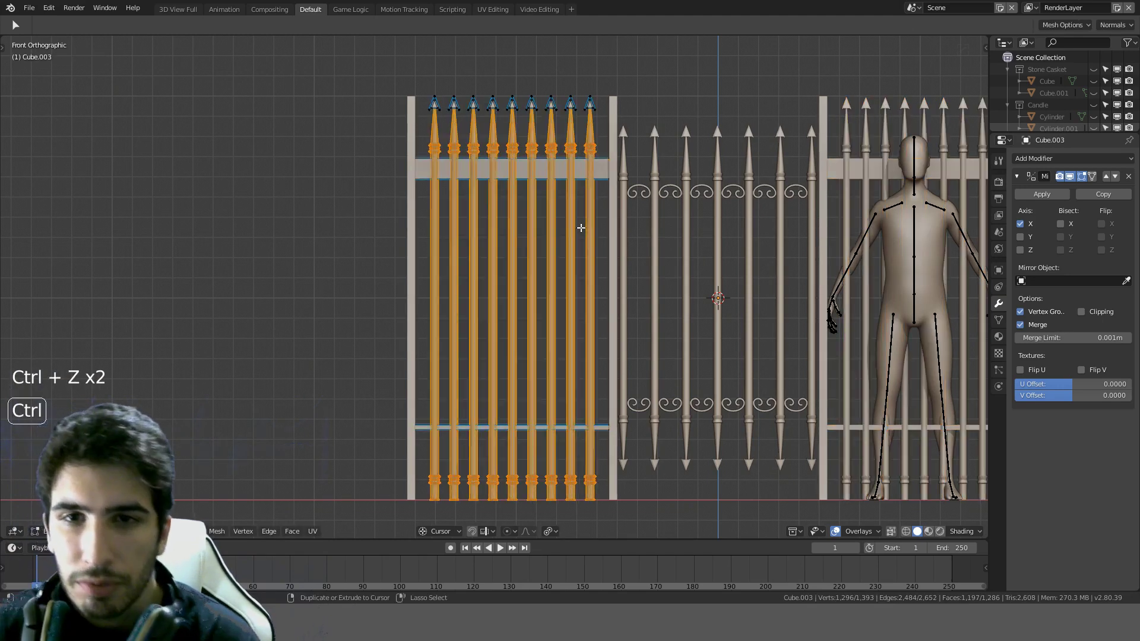
Step: Remove the arrowheads from the bar selection using circle select in wireframe, and return to solid shading
{"action": "scroll", "coordinate": [582, 182], "scroll_direction": "up", "scroll_amount": 2}
{"action": "scroll", "coordinate": [579, 160], "scroll_direction": "up", "scroll_amount": 1}
{"action": "scroll", "coordinate": [573, 112], "scroll_direction": "down", "scroll_amount": 4}
{"action": "key", "text": "z"}
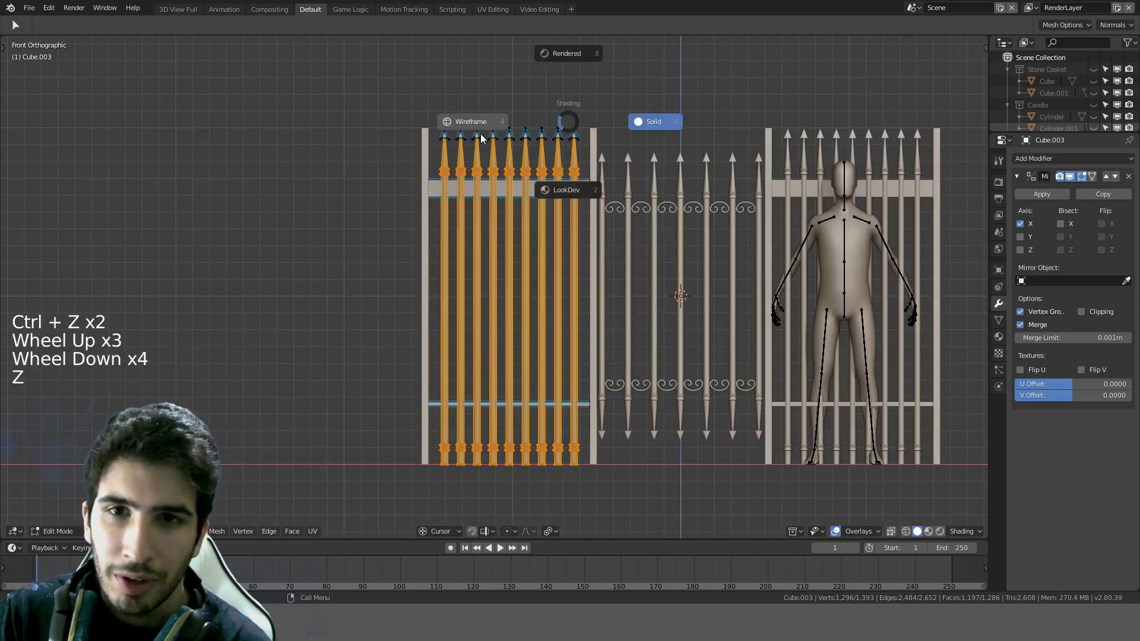
{"action": "key", "text": "c"}
{"action": "scroll", "coordinate": [615, 95], "scroll_direction": "up", "scroll_amount": 3}
{"action": "middle_click_drag", "start_coordinate": [599, 106], "coordinate": [389, 97]}
{"action": "right_click", "coordinate": [389, 98]}
{"action": "scroll", "coordinate": [674, 119], "scroll_direction": "up", "scroll_amount": 3}
{"action": "key", "text": "z"}
{"action": "left_click", "coordinate": [760, 122]}
{"action": "scroll", "coordinate": [771, 126], "scroll_direction": "down", "scroll_amount": 4}
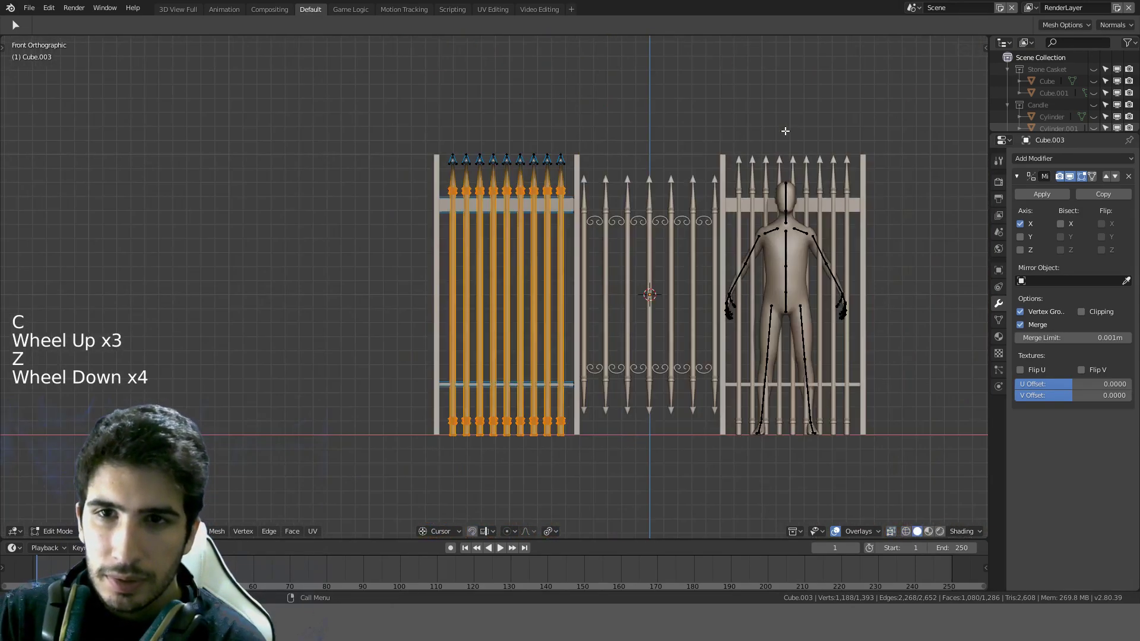
Step: Scale down the thickness of the selected bar shafts, leaving the arrowheads at full size, and exit Edit Mode
{"action": "scroll", "coordinate": [751, 177], "scroll_direction": "up", "scroll_amount": 2}
{"action": "key", "text": "s"}
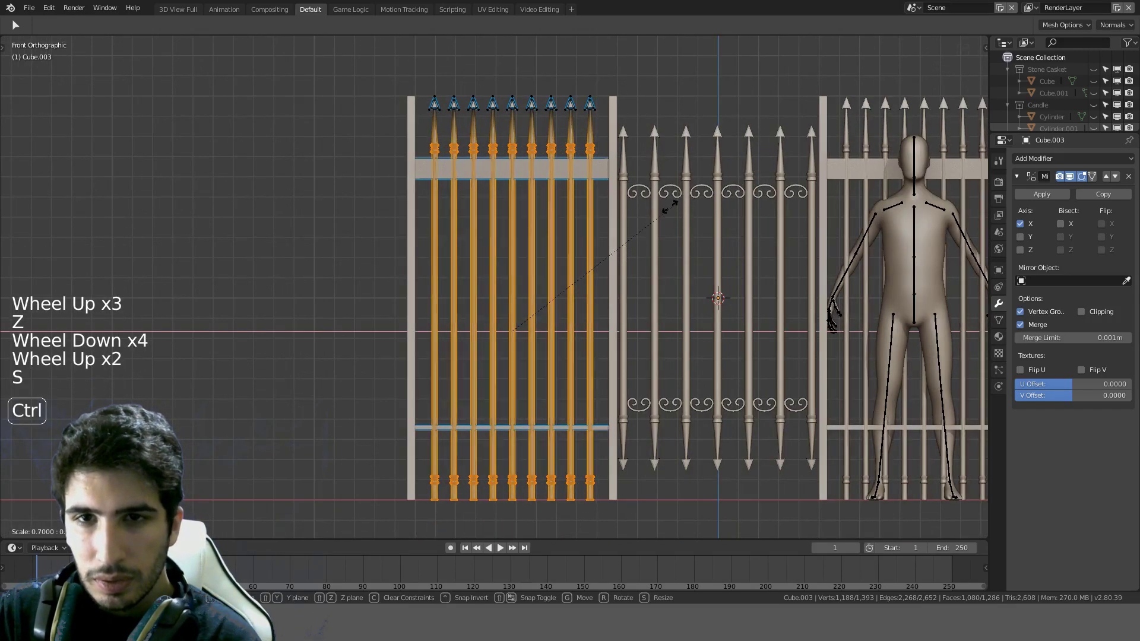
{"action": "left_click", "coordinate": [644, 236]}
{"action": "key", "text": "a"}
{"action": "key", "text": "Tab"}
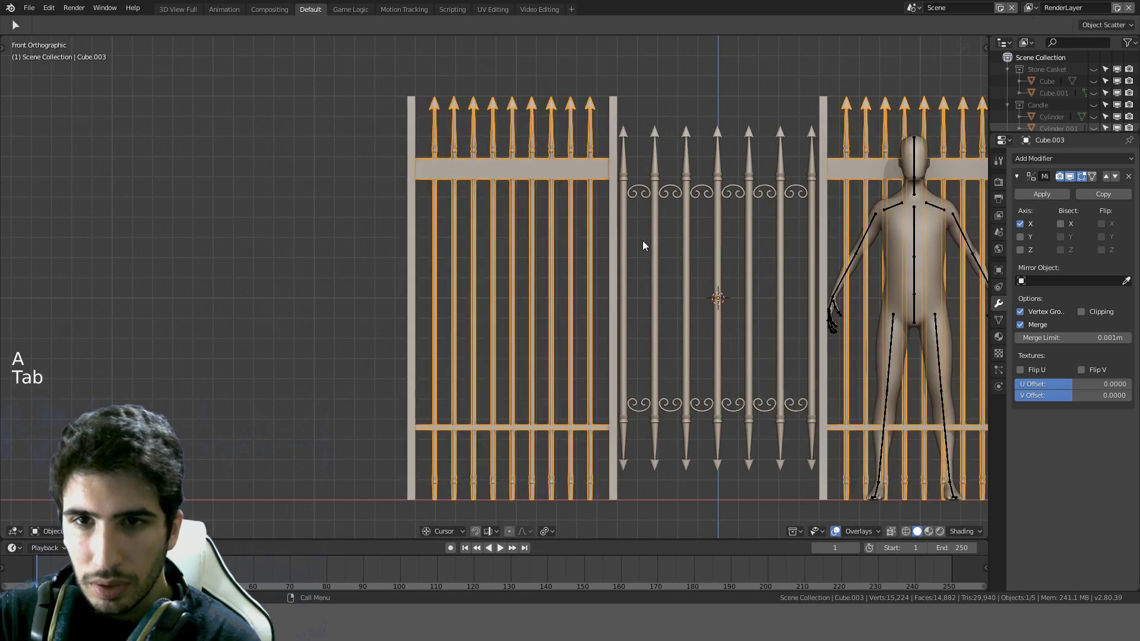
Step: Examine how the thinned bars look against the rails and posts from the front and from oblique angles
{"action": "middle_click_drag", "start_coordinate": [643, 240], "coordinate": [686, 213]}
{"action": "key", "text": "KP_1"}
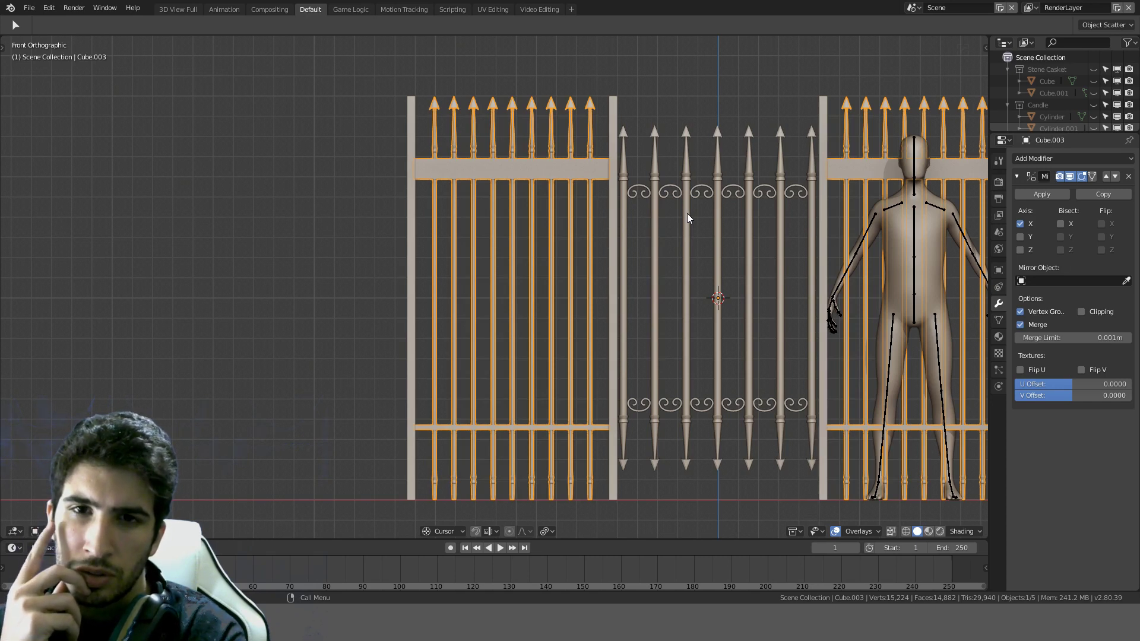
{"action": "middle_click_drag", "start_coordinate": [639, 177], "coordinate": [671, 204]}
{"action": "middle_click_drag", "start_coordinate": [490, 177], "coordinate": [514, 180]}
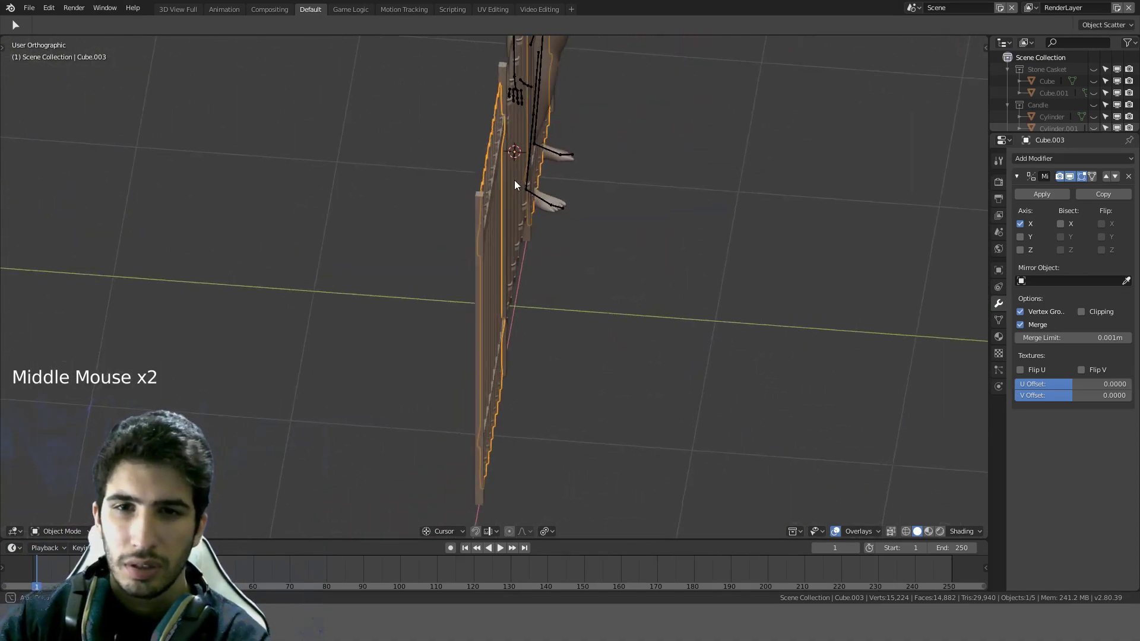
{"action": "scroll", "coordinate": [503, 195], "scroll_direction": "up", "scroll_amount": 6}
{"action": "scroll", "coordinate": [451, 135], "scroll_direction": "down", "scroll_amount": 1}
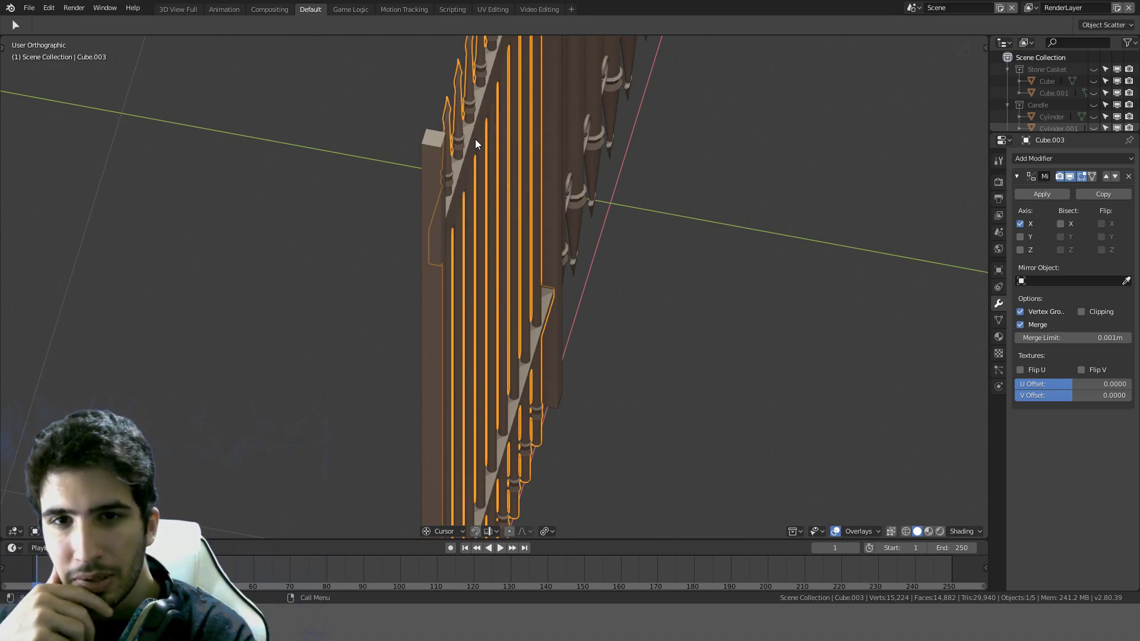
{"action": "scroll", "coordinate": [475, 139], "scroll_direction": "down", "scroll_amount": 2}
{"action": "middle_click_drag", "start_coordinate": [592, 153], "coordinate": [639, 113]}
{"action": "scroll", "coordinate": [666, 232], "scroll_direction": "down", "scroll_amount": 4}
{"action": "mouse_move", "coordinate": [666, 233]}
{"action": "middle_mouse_down"}
{"action": "mouse_move", "coordinate": [665, 243]}
{"action": "mouse_move", "coordinate": [531, 236]}
{"action": "mouse_move", "coordinate": [675, 248]}
{"action": "mouse_move", "coordinate": [728, 272]}
{"action": "mouse_move", "coordinate": [700, 286]}
{"action": "mouse_move", "coordinate": [626, 243]}
{"action": "mouse_move", "coordinate": [619, 198]}
{"action": "mouse_move", "coordinate": [671, 187]}
{"action": "mouse_move", "coordinate": [609, 236]}
{"action": "mouse_move", "coordinate": [646, 247]}
{"action": "mouse_move", "coordinate": [685, 233]}
{"action": "middle_mouse_up"}
{"action": "scroll", "coordinate": [532, 236], "scroll_direction": "up", "scroll_amount": 4}
Step: Undo the thinning of the bar shafts and check the bars from the front
{"action": "key", "text": "ctrl+z"}
{"action": "key", "text": "ctrl+z"}
{"action": "key", "text": "ctrl+z"}
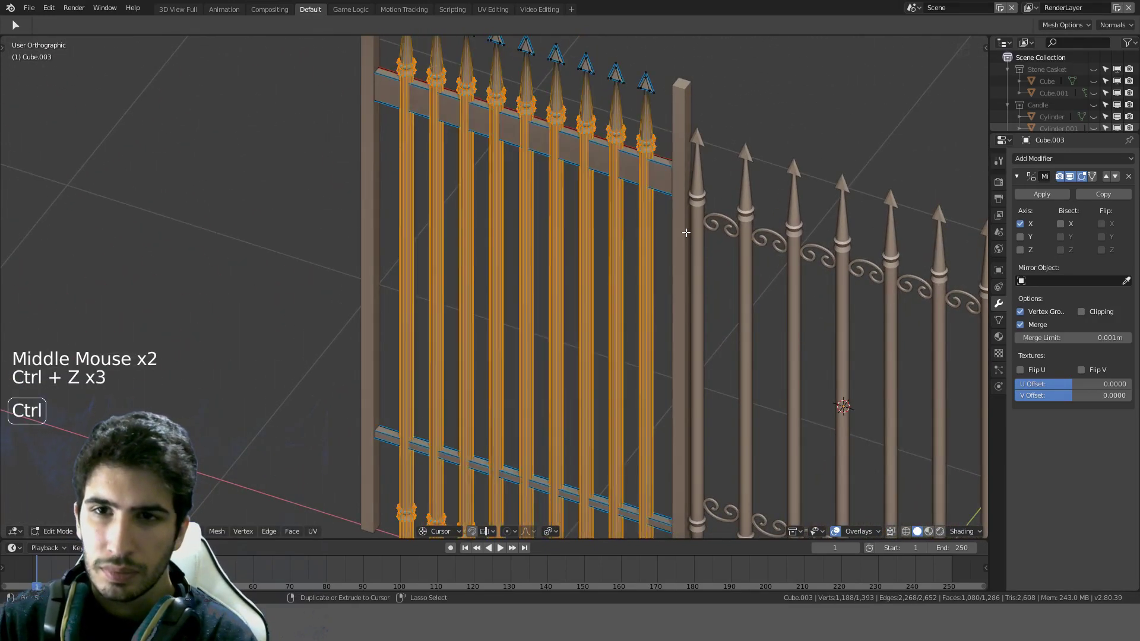
{"action": "key", "text": "KP_1"}
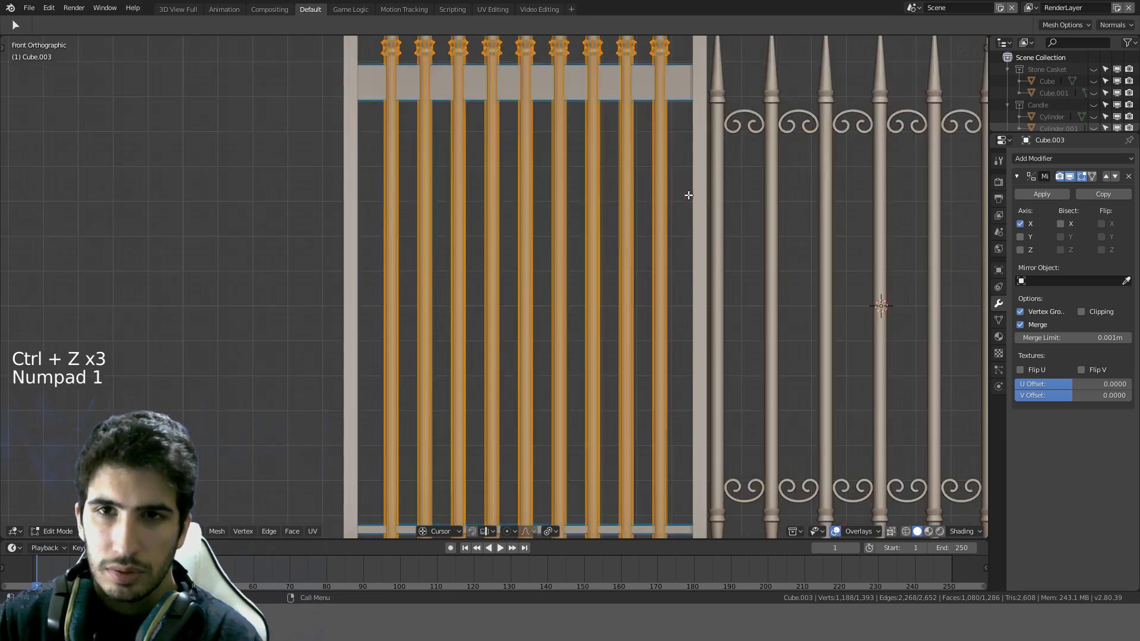
{"action": "scroll", "coordinate": [695, 181], "scroll_direction": "down", "scroll_amount": 2}
{"action": "middle_click_drag", "start_coordinate": [703, 168], "coordinate": [626, 228], "text": "shift"}
{"action": "scroll", "coordinate": [708, 140], "scroll_direction": "up", "scroll_amount": 3}
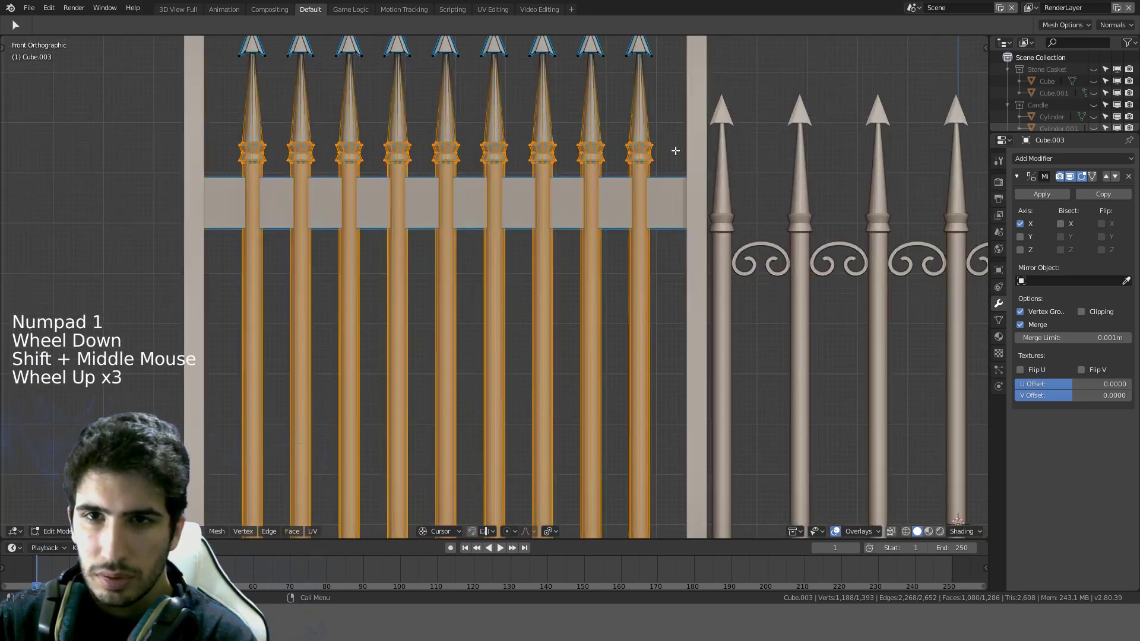
{"action": "scroll", "coordinate": [710, 140], "scroll_direction": "down", "scroll_amount": 1}
{"action": "scroll", "coordinate": [700, 140], "scroll_direction": "up", "scroll_amount": 1}
{"action": "scroll", "coordinate": [639, 174], "scroll_direction": "down", "scroll_amount": 3}
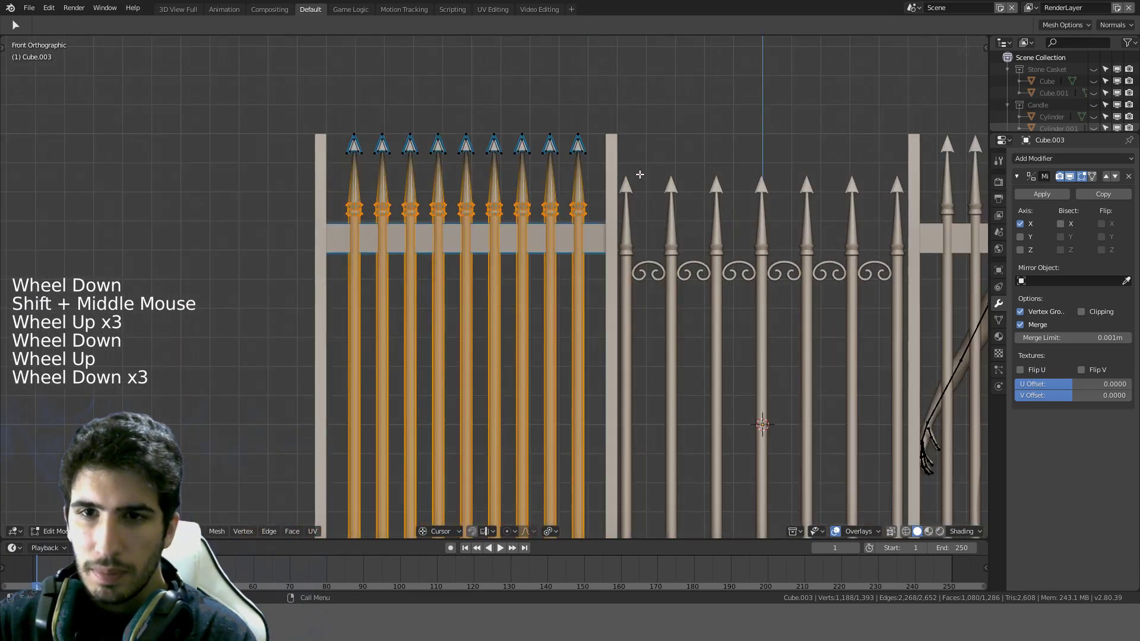
Step: Clear the bar selection and return to Object Mode
{"action": "key", "text": "Tab"}
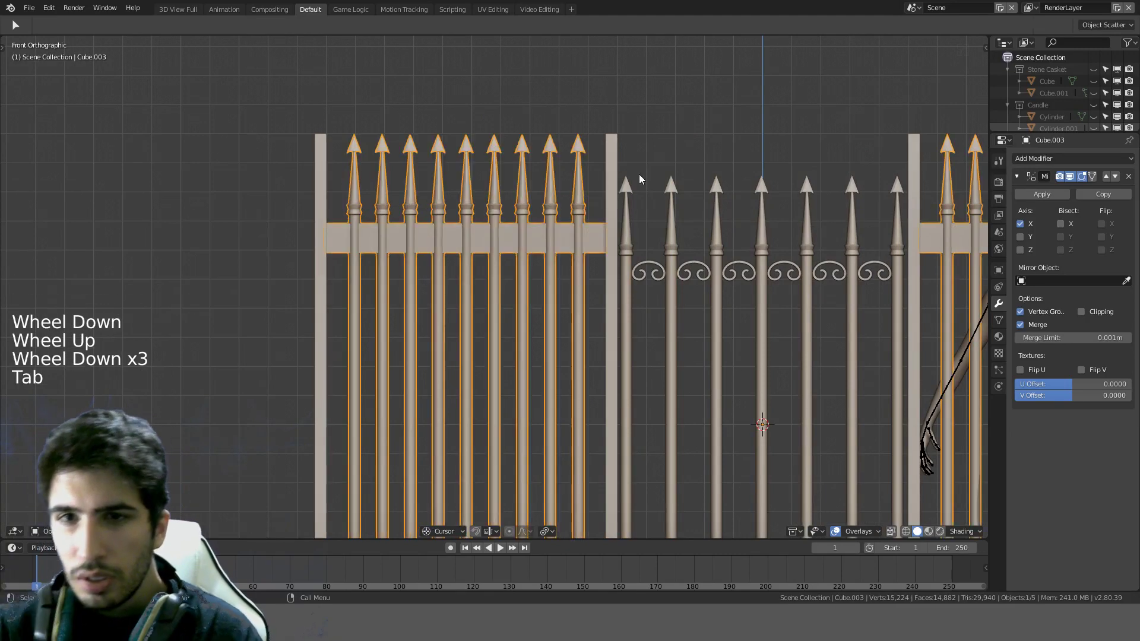
{"action": "key", "text": "Tab"}
{"action": "key", "text": "a"}
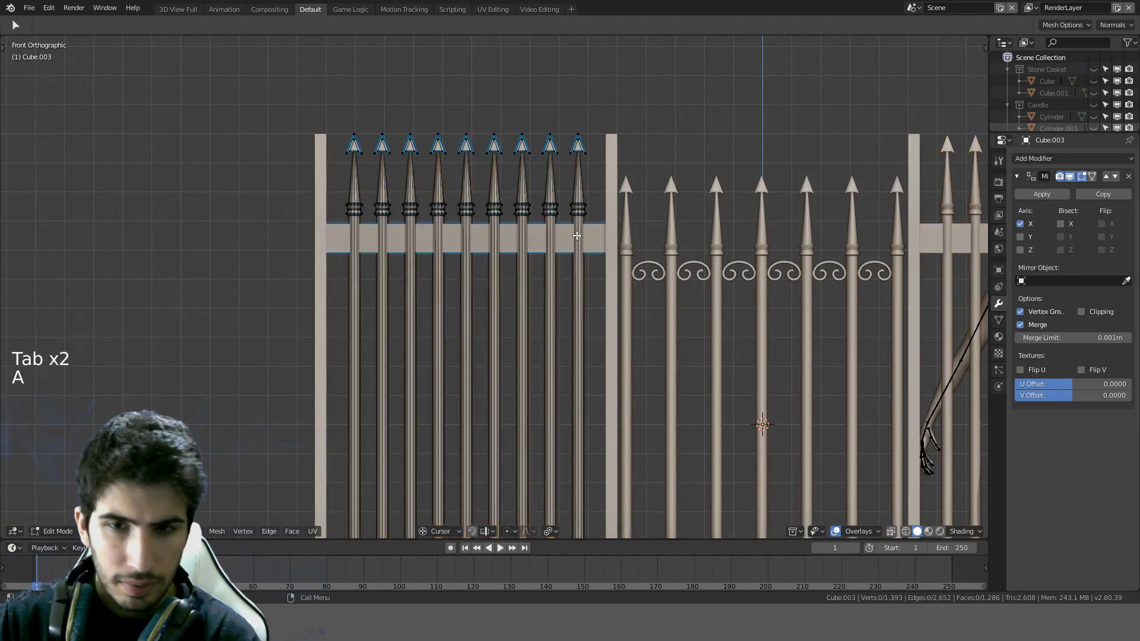
{"action": "key", "text": "l"}
{"action": "scroll", "coordinate": [596, 224], "scroll_direction": "down", "scroll_amount": 1}
{"action": "key", "text": "a"}
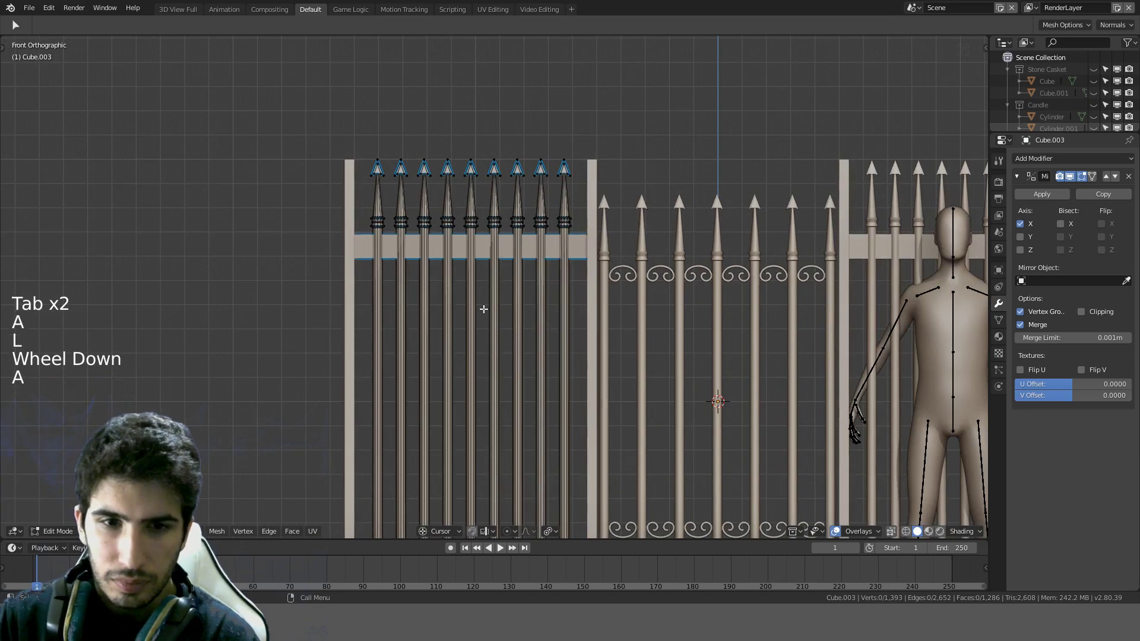
{"action": "key", "text": "Tab"}
Step: Select the fence posts object and scale its depth by a factor of 3 along the Y axis
{"action": "left_click", "coordinate": [594, 161]}
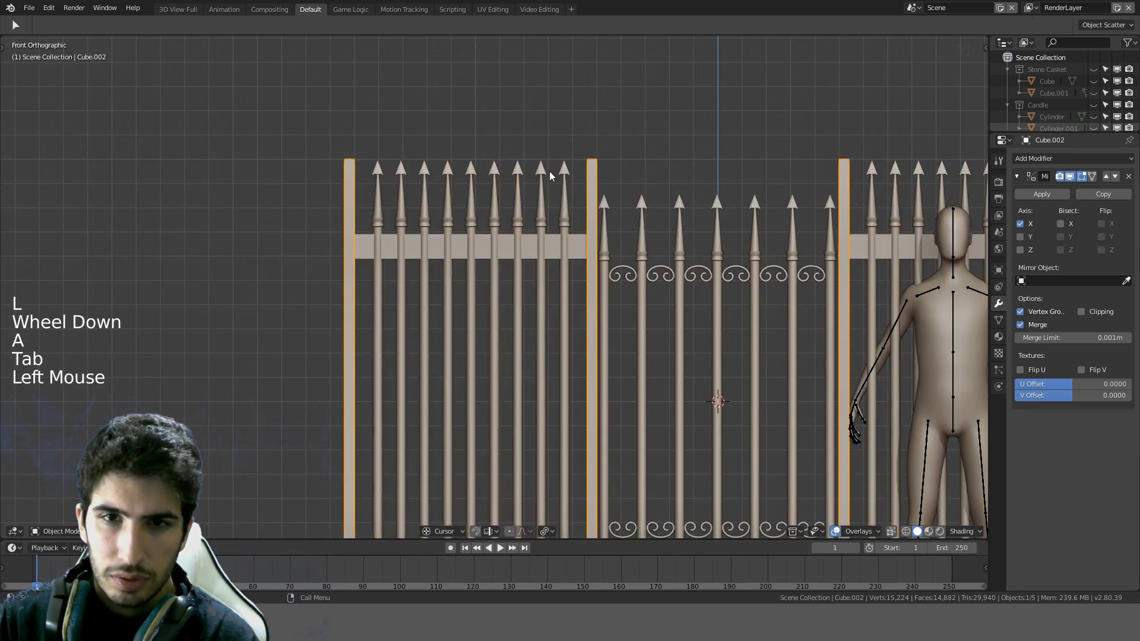
{"action": "middle_click_drag", "start_coordinate": [550, 171], "coordinate": [620, 246]}
{"action": "scroll", "coordinate": [546, 210], "scroll_direction": "down", "scroll_amount": 1}
{"action": "key", "text": "s"}
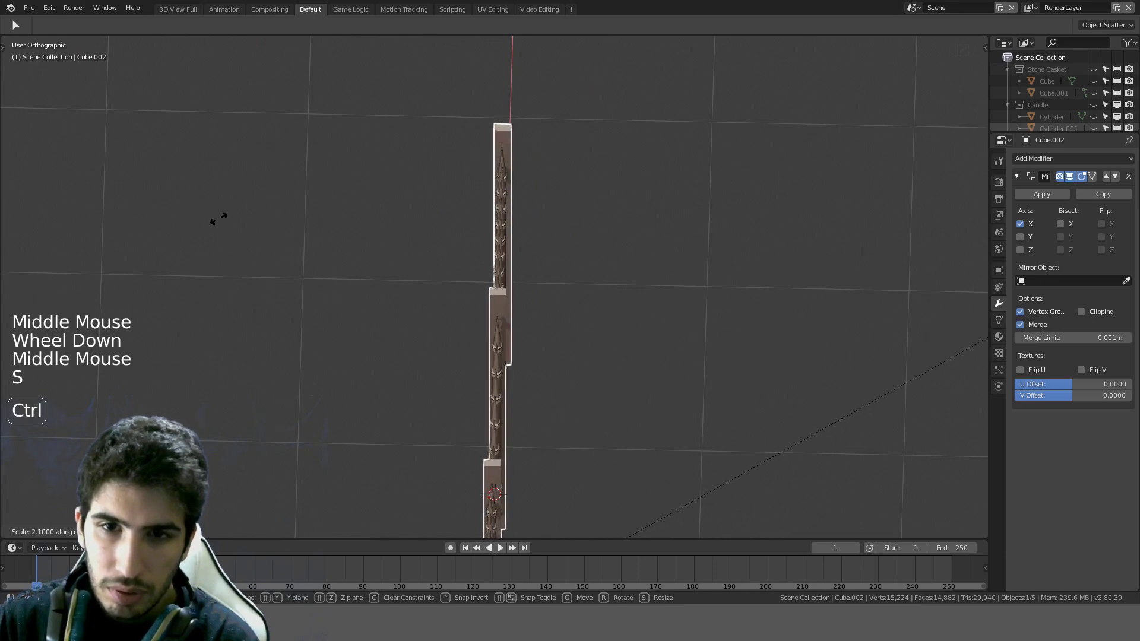
{"action": "key", "text": "s"}
{"action": "key", "text": "2"}
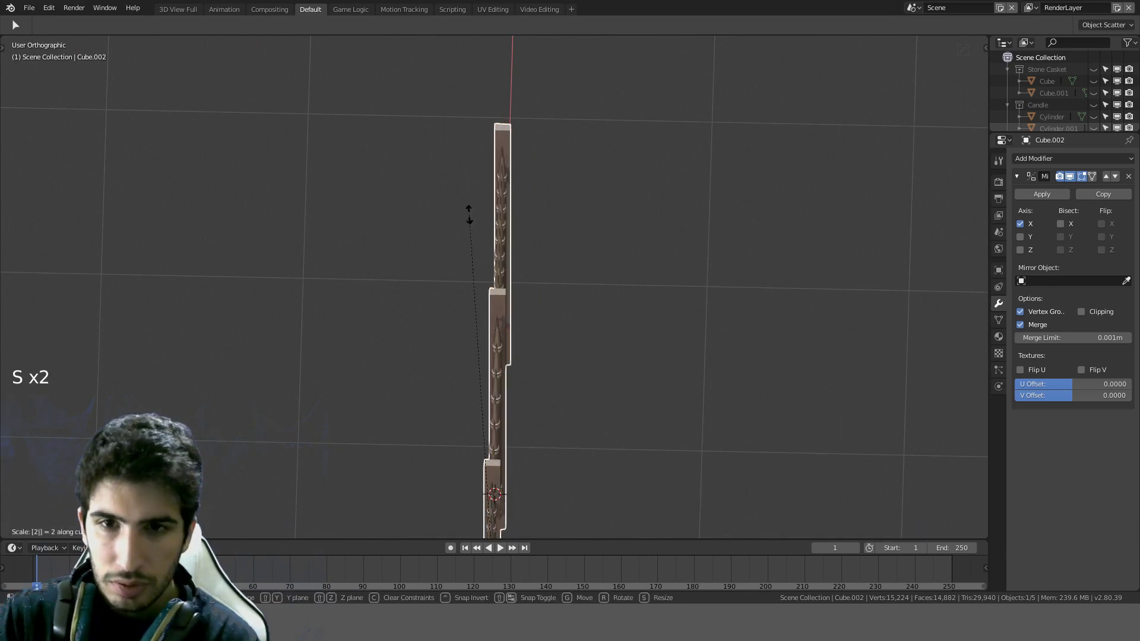
{"action": "key", "text": "BackSpace"}
{"action": "key", "text": "3"}
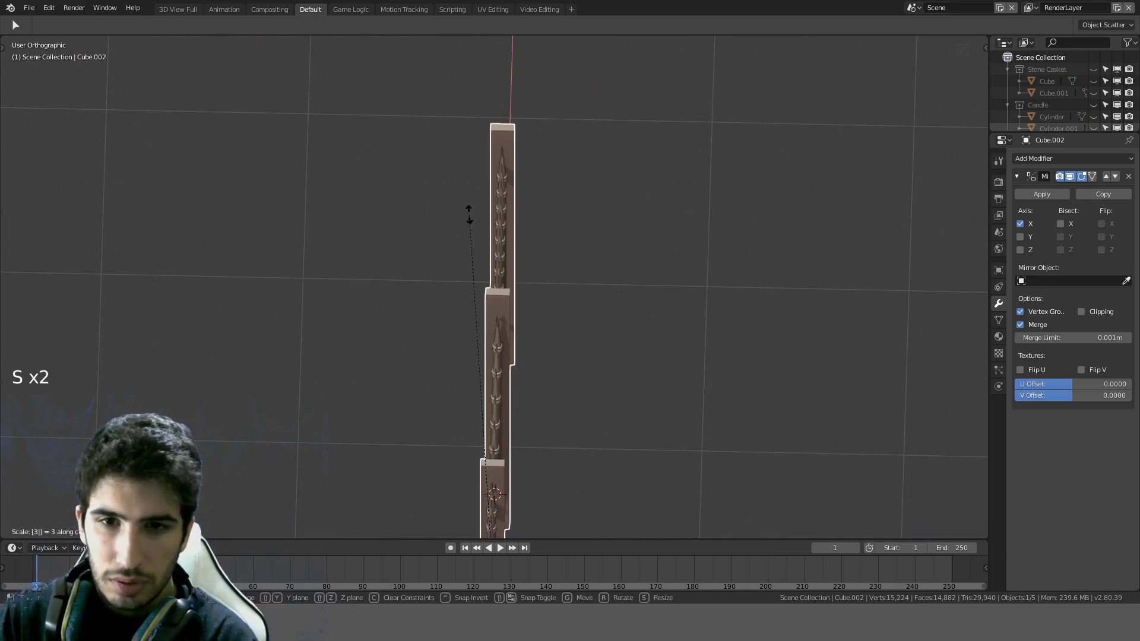
{"action": "left_click", "coordinate": [469, 215]}
Step: Put the side panel's bars-and-rails object into Edit Mode with nothing selected
{"action": "middle_click_drag", "start_coordinate": [469, 215], "coordinate": [467, 245]}
{"action": "key", "text": "Tab"}
{"action": "key", "text": "Tab"}
{"action": "left_click", "coordinate": [449, 183]}
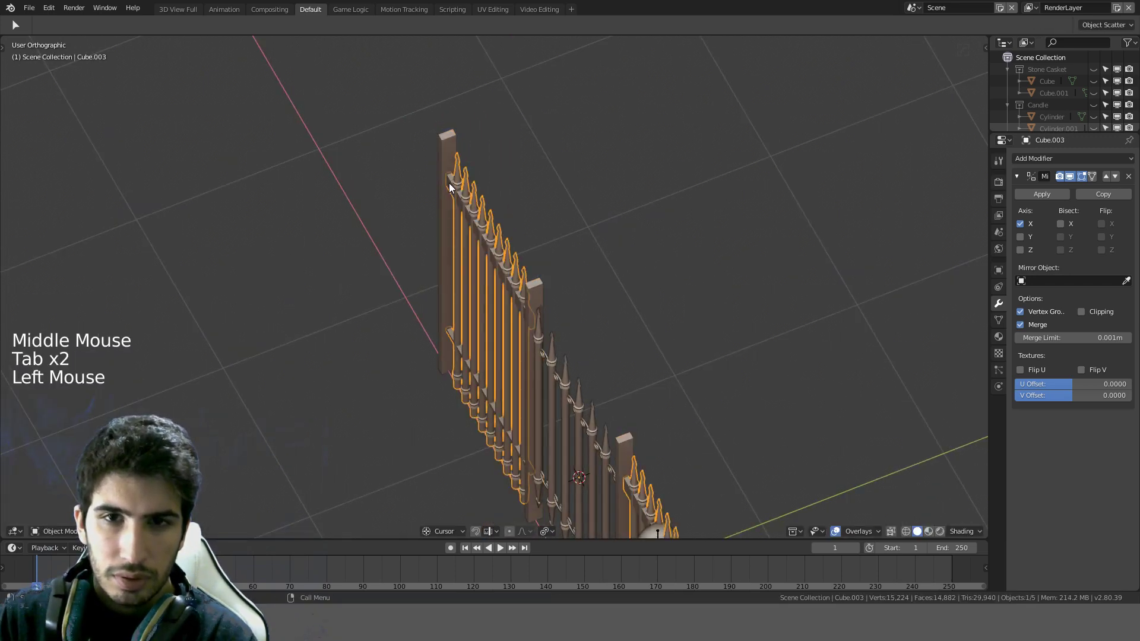
{"action": "key", "text": "Tab"}
{"action": "scroll", "coordinate": [448, 183], "scroll_direction": "up", "scroll_amount": 1}
{"action": "key", "text": "a"}
{"action": "key", "text": "a"}
{"action": "key", "text": "a"}
{"action": "key", "text": "l"}
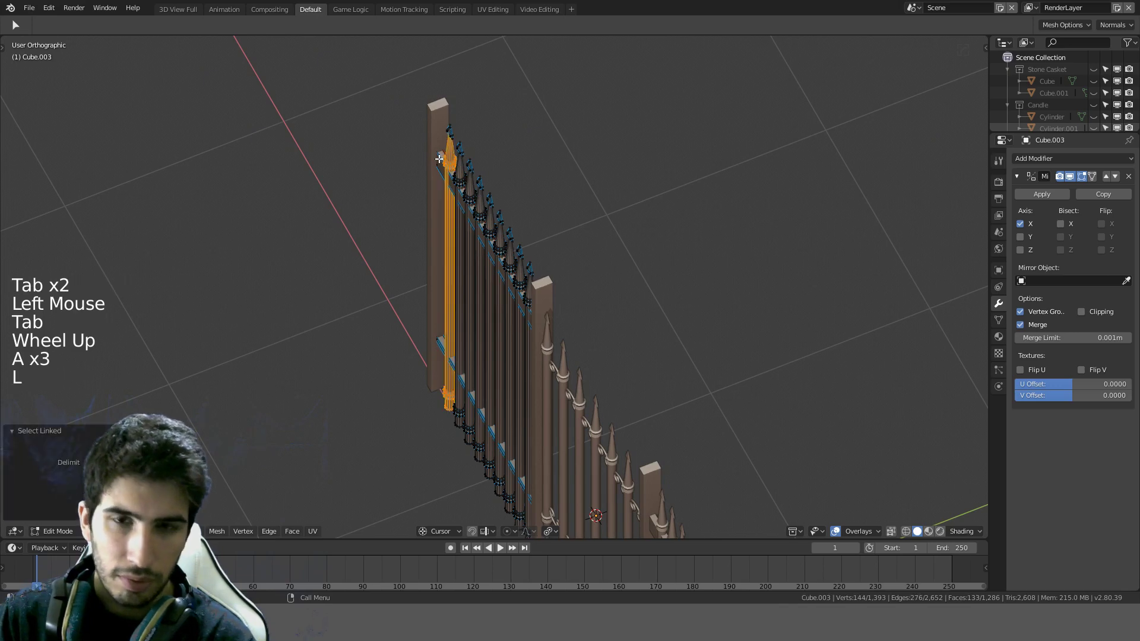
{"action": "scroll", "coordinate": [425, 253], "scroll_direction": "up", "scroll_amount": 3}
{"action": "key", "text": "a"}
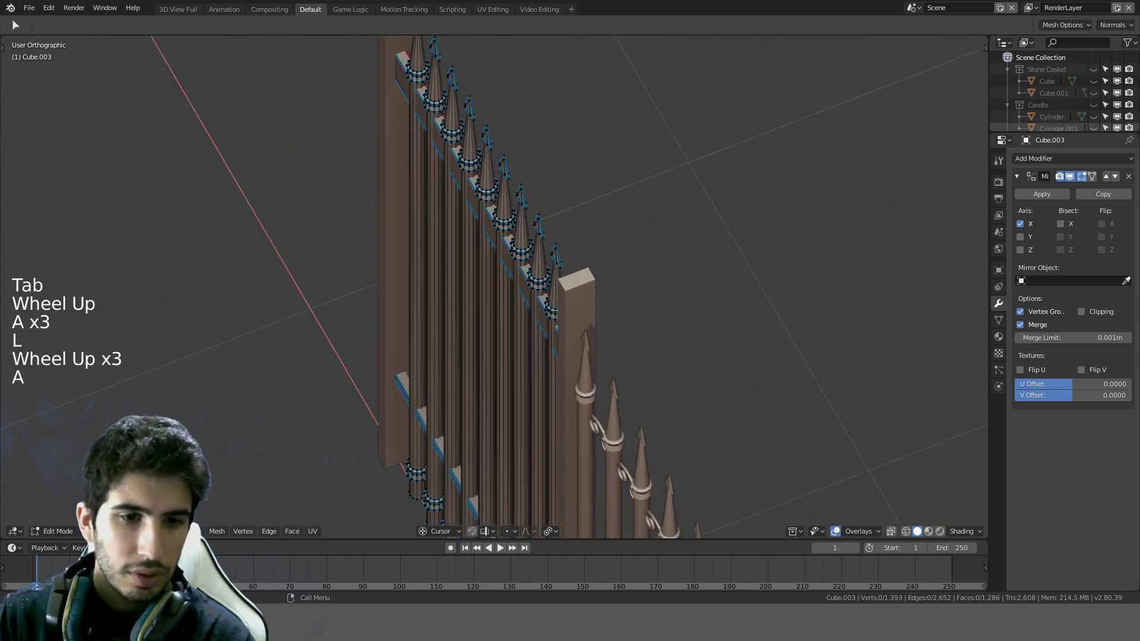
Step: Select the upper and lower horizontal rails of the side panel and scale them by 2 along the Y axis
{"action": "left_click", "coordinate": [425, 254]}
{"action": "middle_click_drag", "start_coordinate": [425, 253], "coordinate": [408, 194], "text": "shift"}
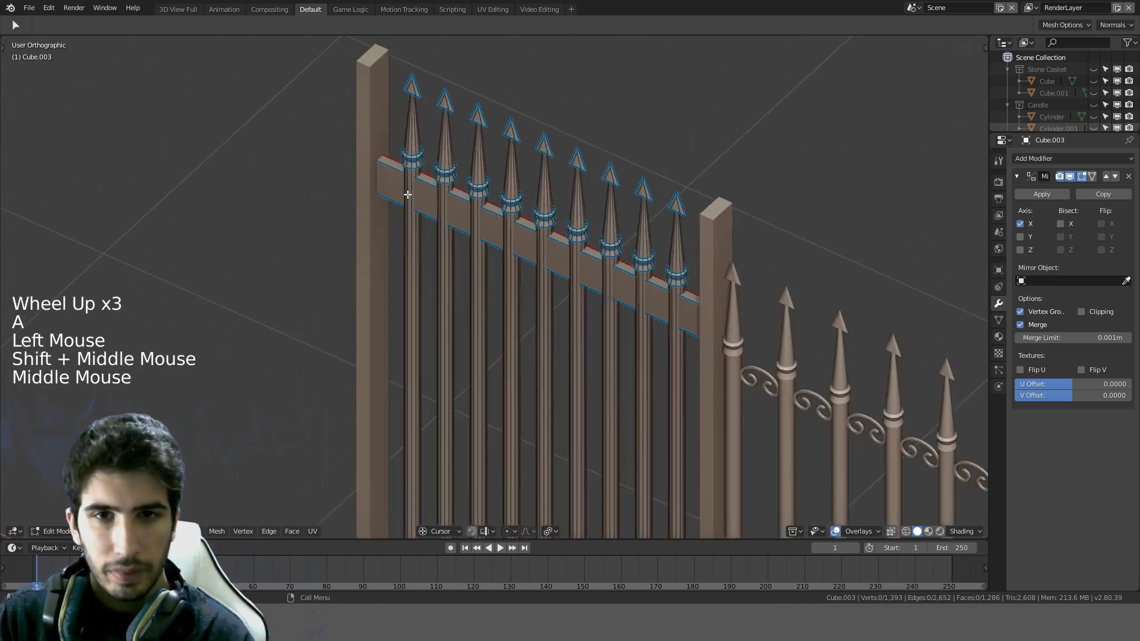
{"action": "key", "text": "l"}
{"action": "scroll", "coordinate": [425, 473], "scroll_direction": "down", "scroll_amount": 4}
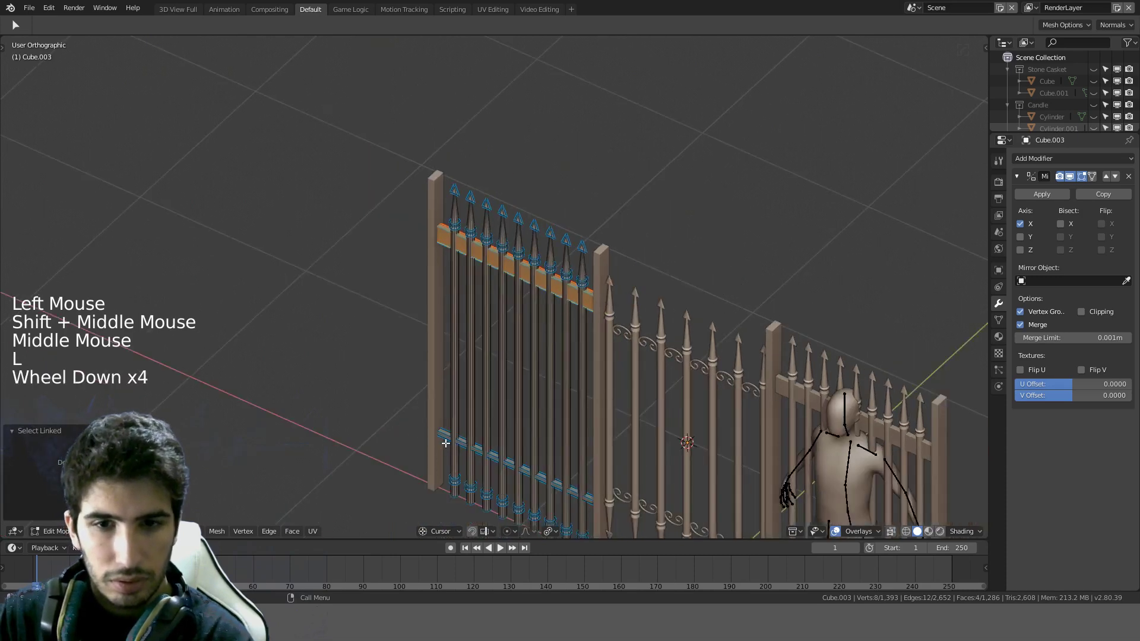
{"action": "type", "text": "l"}
{"action": "type", "text": "sy3"}
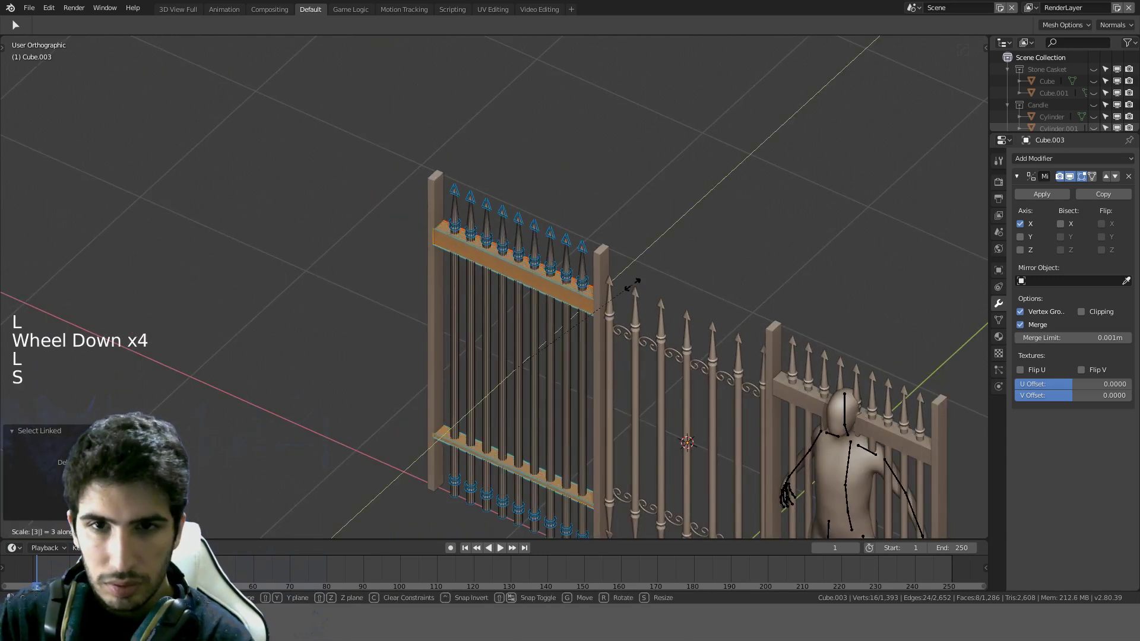
{"action": "key", "text": "BackSpace"}
{"action": "type", "text": "2."}
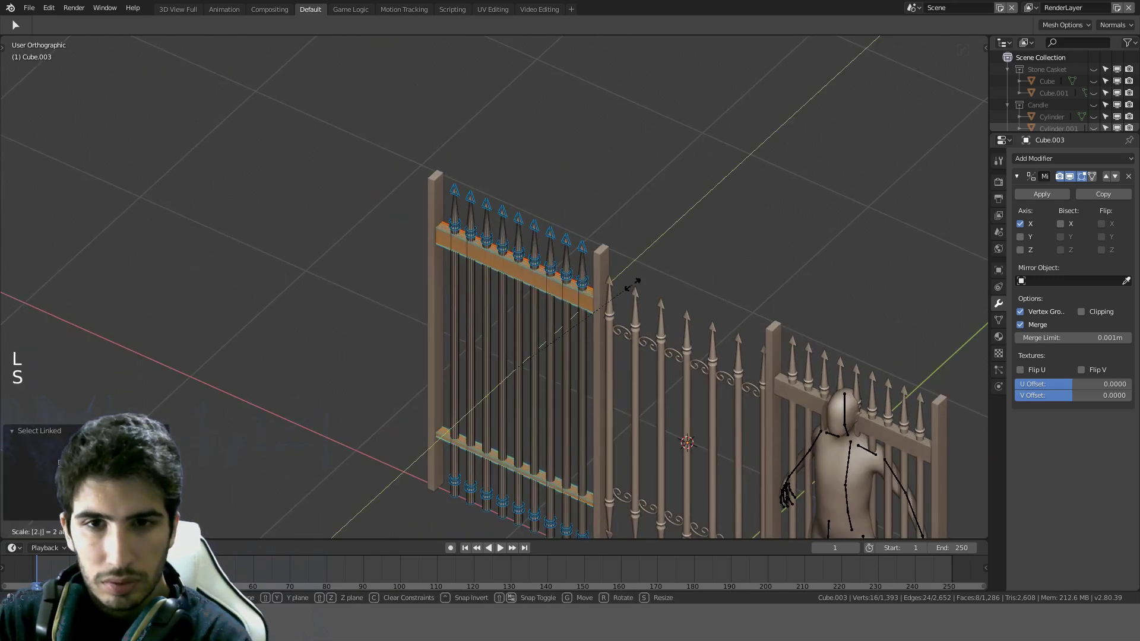
{"action": "type", "text": "5"}
{"action": "key", "text": "BackSpace"}
{"action": "key", "text": "BackSpace"}
{"action": "key", "text": "BackSpace"}
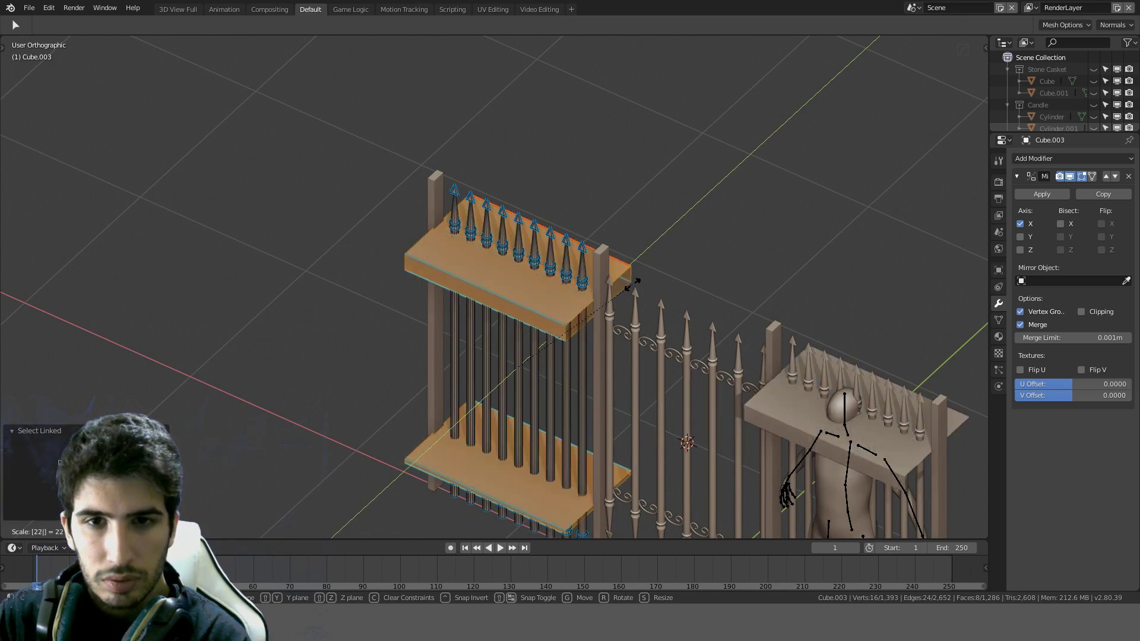
{"action": "type", "text": "2"}
{"action": "key", "text": "Return"}
Step: Clear the rail selection, leave Edit Mode and check the rail depth against the posts from up close
{"action": "scroll", "coordinate": [632, 284], "scroll_direction": "up", "scroll_amount": 3}
{"action": "middle_click_drag", "start_coordinate": [633, 284], "coordinate": [561, 207]}
{"action": "key", "text": "a"}
{"action": "key", "text": "Tab"}
{"action": "key", "text": "KP_1"}
{"action": "scroll", "coordinate": [583, 180], "scroll_direction": "up", "scroll_amount": 3}
Step: Try a narrow single-segment bevel on the long edges of the upper rail and inspect it in Object Mode
{"action": "key", "text": "Tab"}
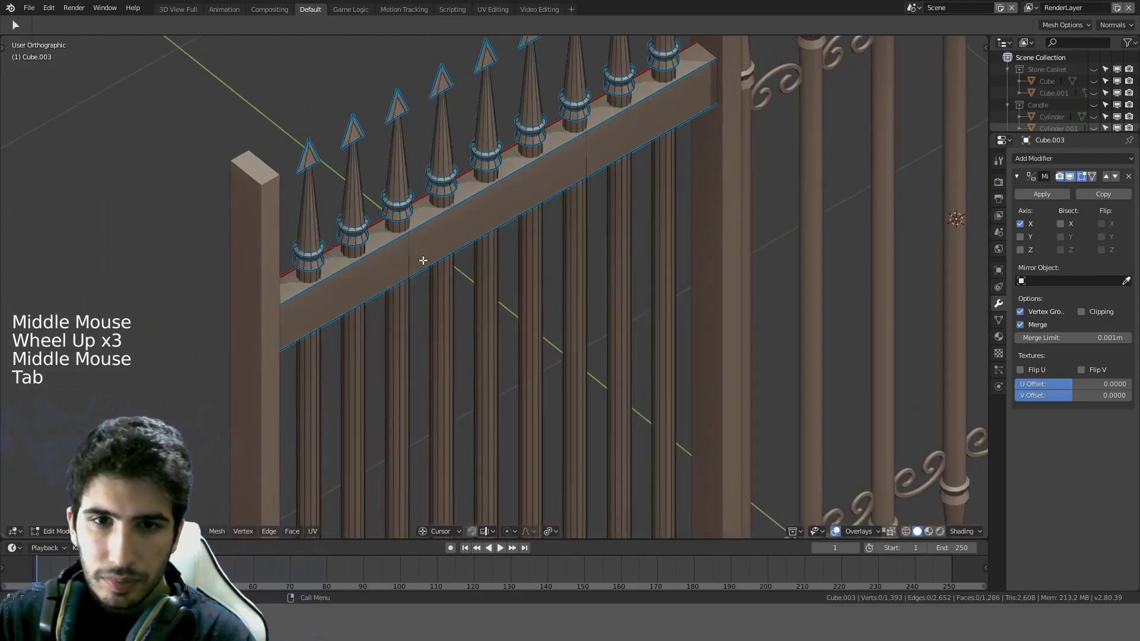
{"action": "left_click", "coordinate": [356, 323]}
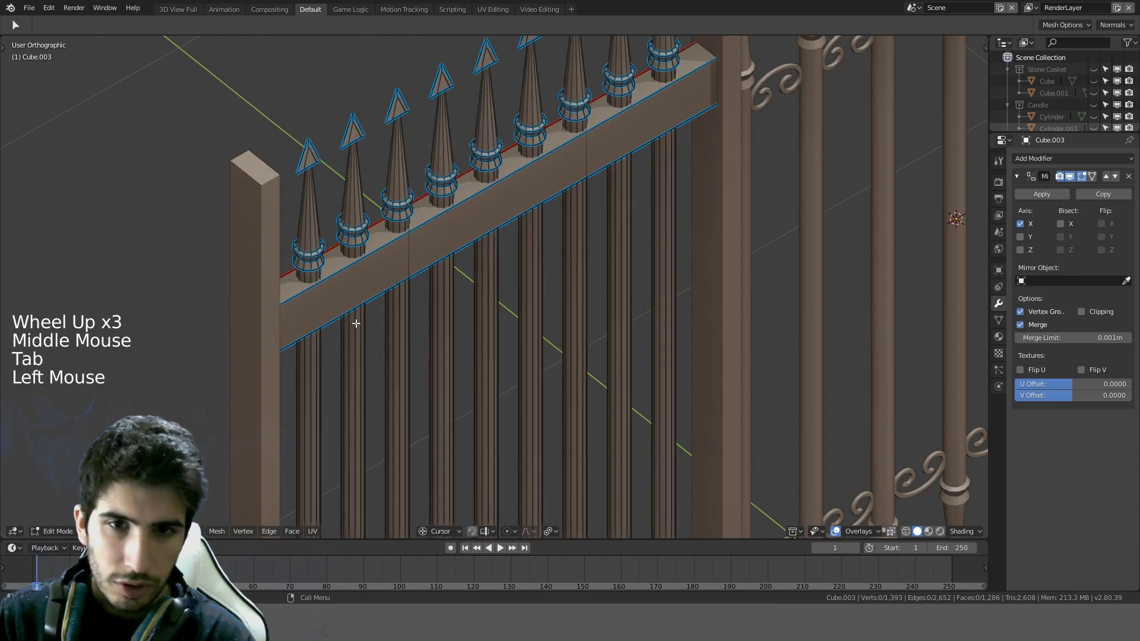
{"action": "left_click", "coordinate": [380, 251], "text": "ctrl+alt"}
{"action": "key", "text": "ctrl+b"}
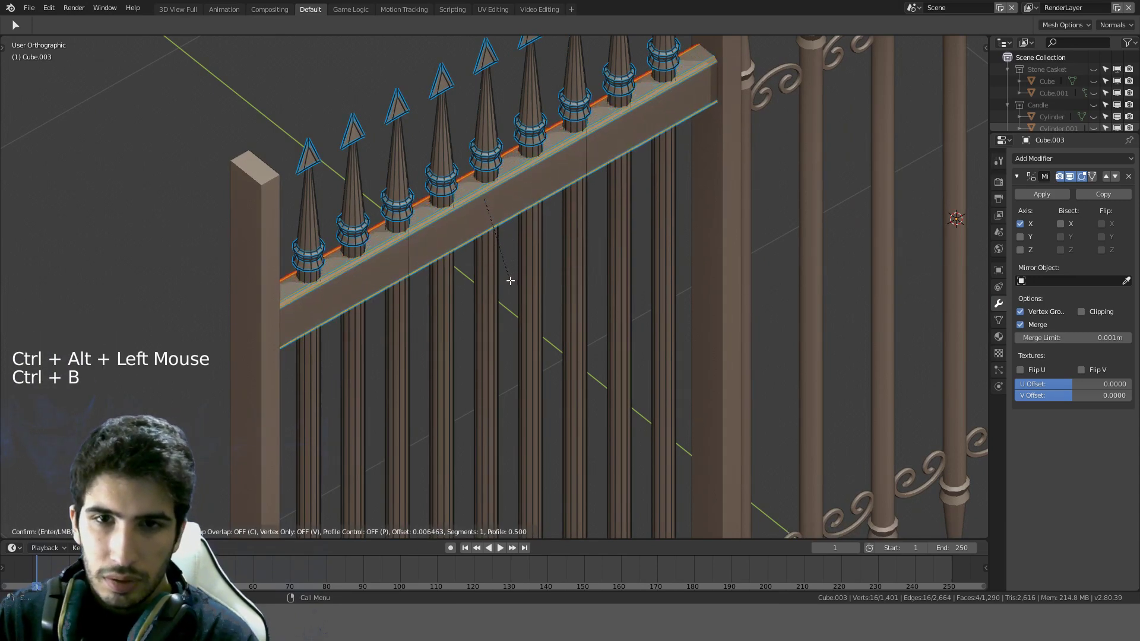
{"action": "key", "text": "Tab"}
{"action": "middle_click_drag", "start_coordinate": [557, 273], "coordinate": [586, 175]}
{"action": "key", "text": "Tab"}
Step: Undo the bevel on the upper rail and return to Object Mode in front view
{"action": "key", "text": "ctrl+z"}
{"action": "key", "text": "ctrl+z"}
{"action": "key", "text": "ctrl+z"}
{"action": "key", "text": "ctrl+z"}
{"action": "key", "text": "Tab"}
{"action": "scroll", "coordinate": [677, 195], "scroll_direction": "down", "scroll_amount": 5}
{"action": "key", "text": "KP_1"}
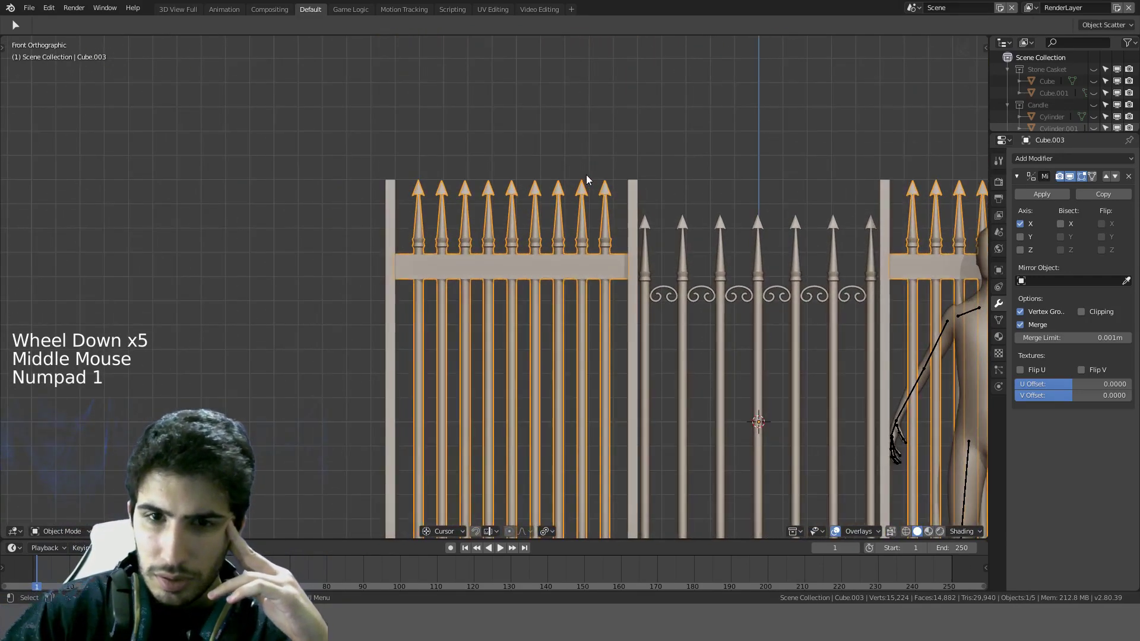
Step: Examine the side panel's bar spacing and rails beside the gate from the front
{"action": "scroll", "coordinate": [623, 218], "scroll_direction": "down", "scroll_amount": 1}
{"action": "scroll", "coordinate": [624, 219], "scroll_direction": "up", "scroll_amount": 1}
{"action": "middle_click_drag", "start_coordinate": [573, 215], "coordinate": [536, 94], "text": "shift"}
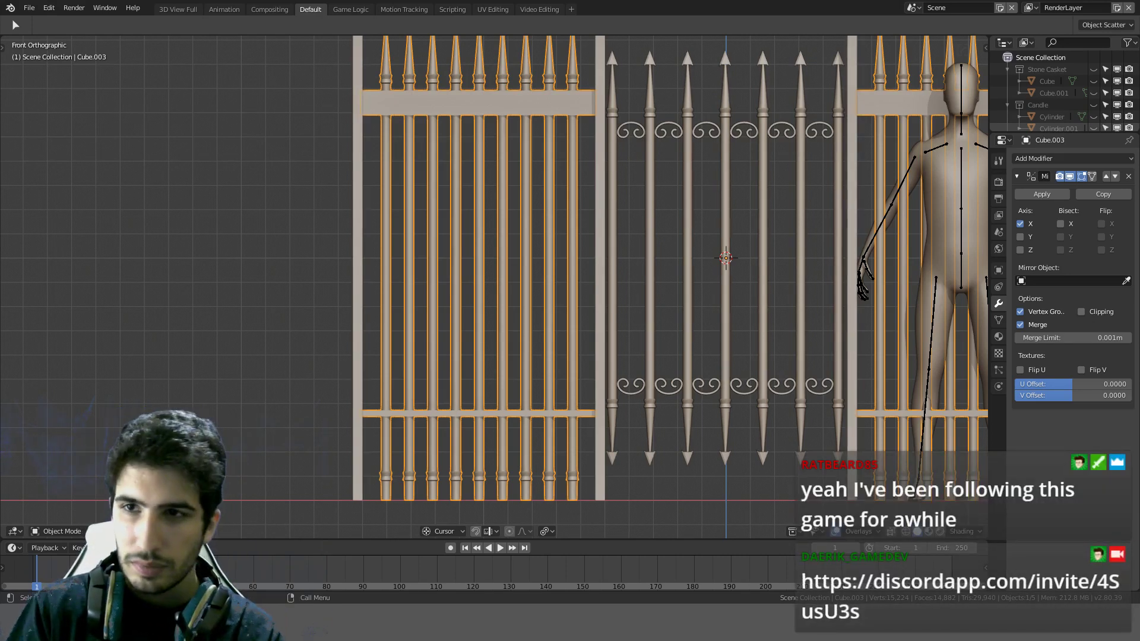
{"action": "scroll", "coordinate": [499, 285], "scroll_direction": "down", "scroll_amount": 3}
{"action": "scroll", "coordinate": [499, 285], "scroll_direction": "up", "scroll_amount": 4}
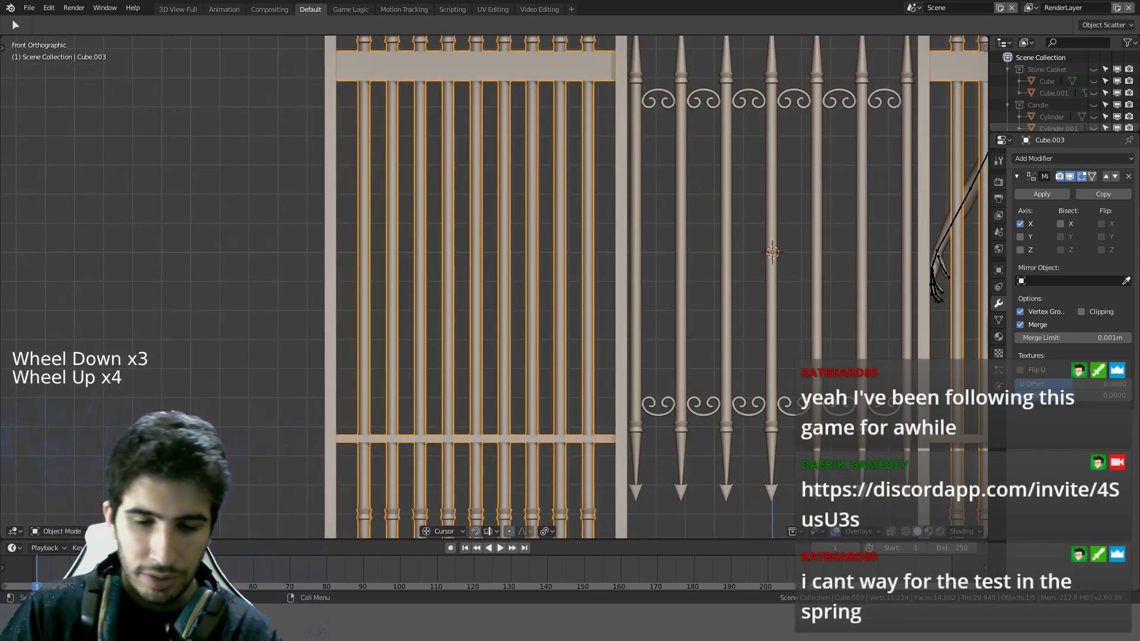
{"action": "scroll", "coordinate": [500, 285], "scroll_direction": "down", "scroll_amount": 2}
{"action": "scroll", "coordinate": [499, 285], "scroll_direction": "up", "scroll_amount": 2}
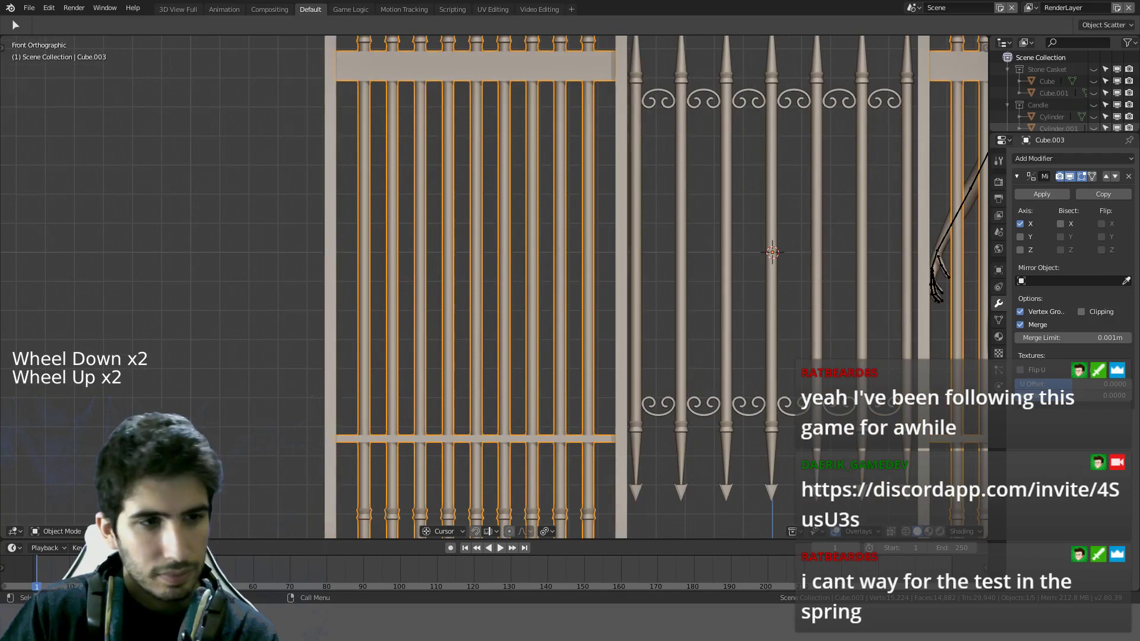
{"action": "left_click", "coordinate": [366, 305]}
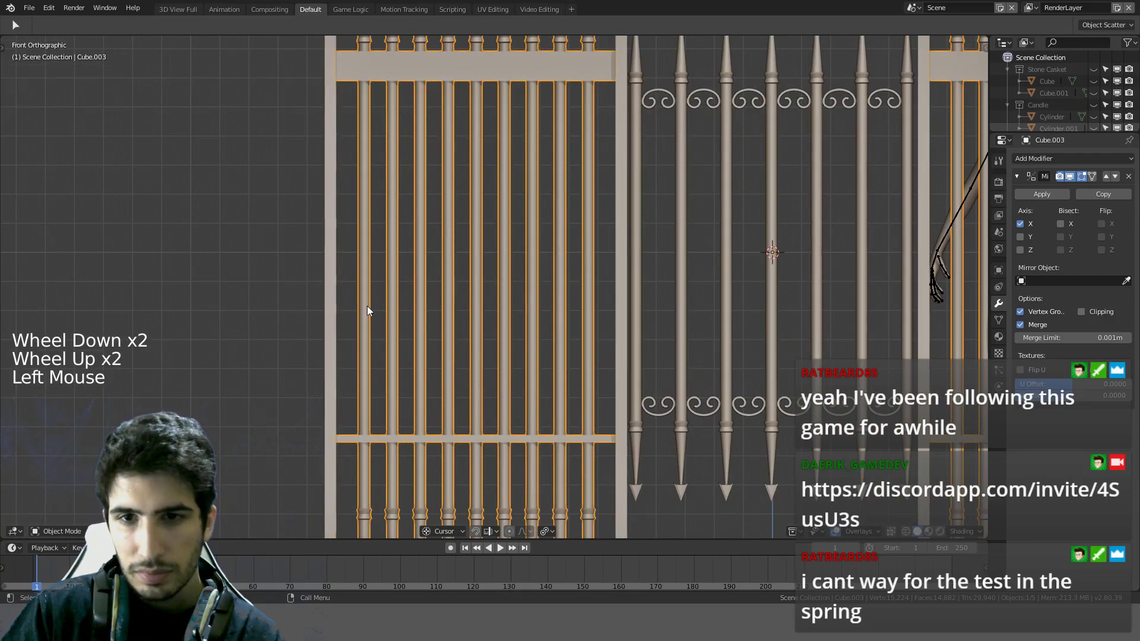
{"action": "key", "text": "KP_1"}
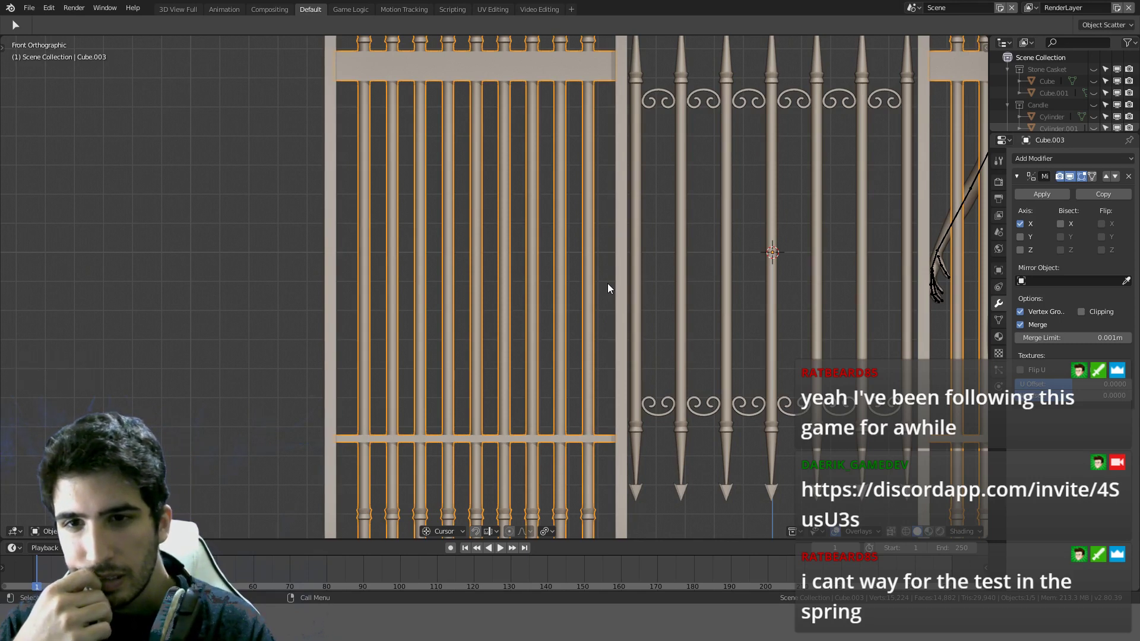
Step: Delete all bars of the left side panel except the outermost one, keeping both rails
{"action": "key", "text": "Tab"}
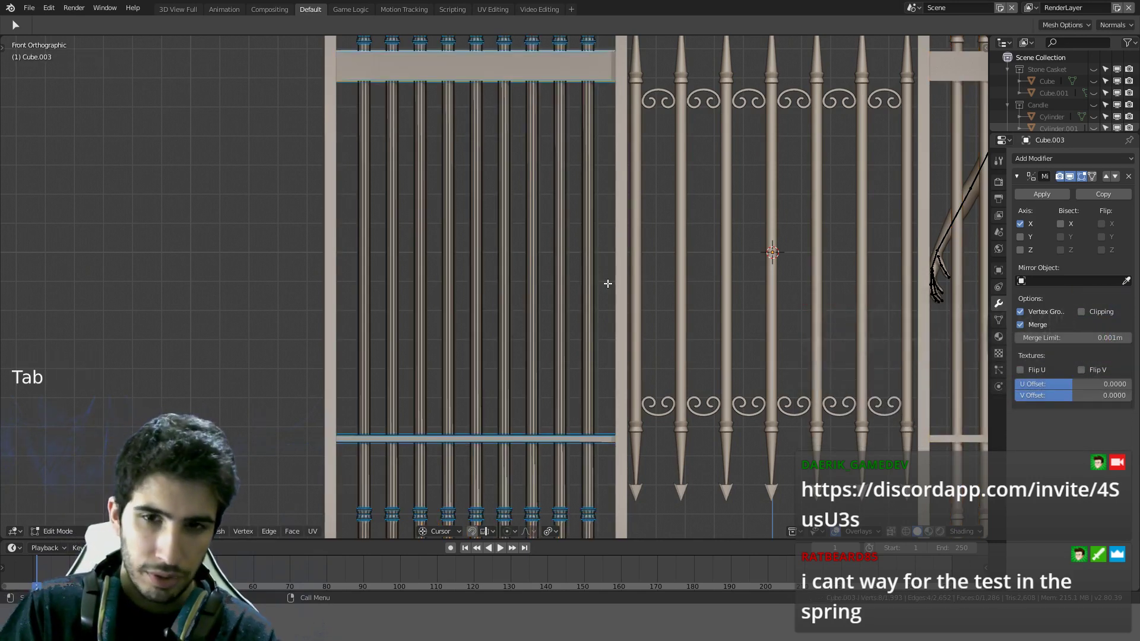
{"action": "scroll", "coordinate": [580, 288], "scroll_direction": "down", "scroll_amount": 3}
{"action": "key", "text": "semicolon"}
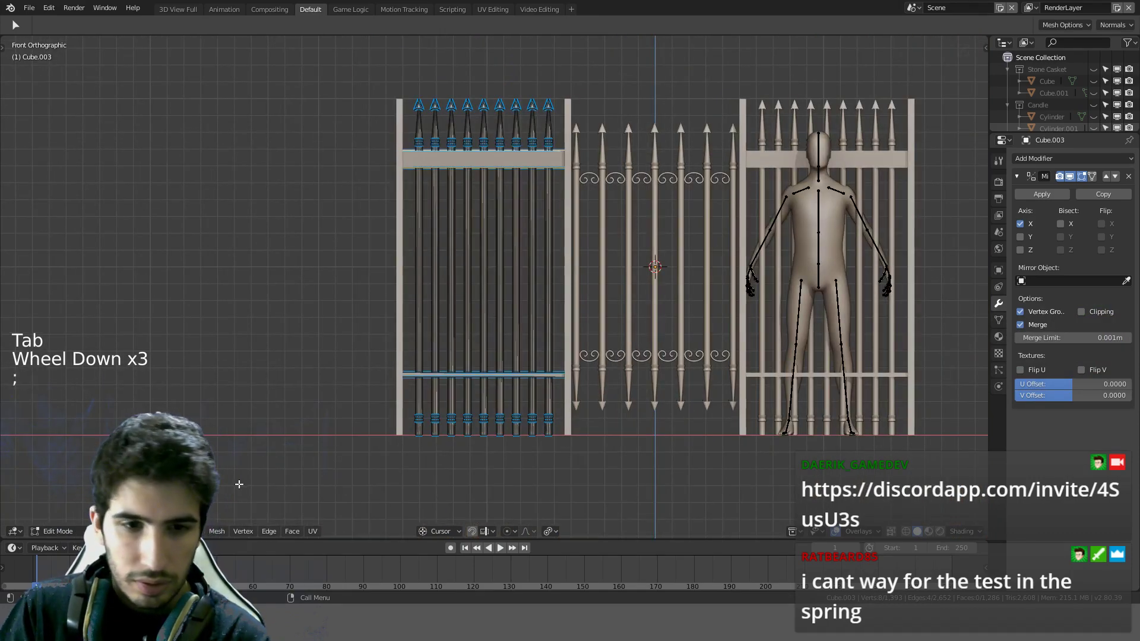
{"action": "left_click", "coordinate": [550, 261]}
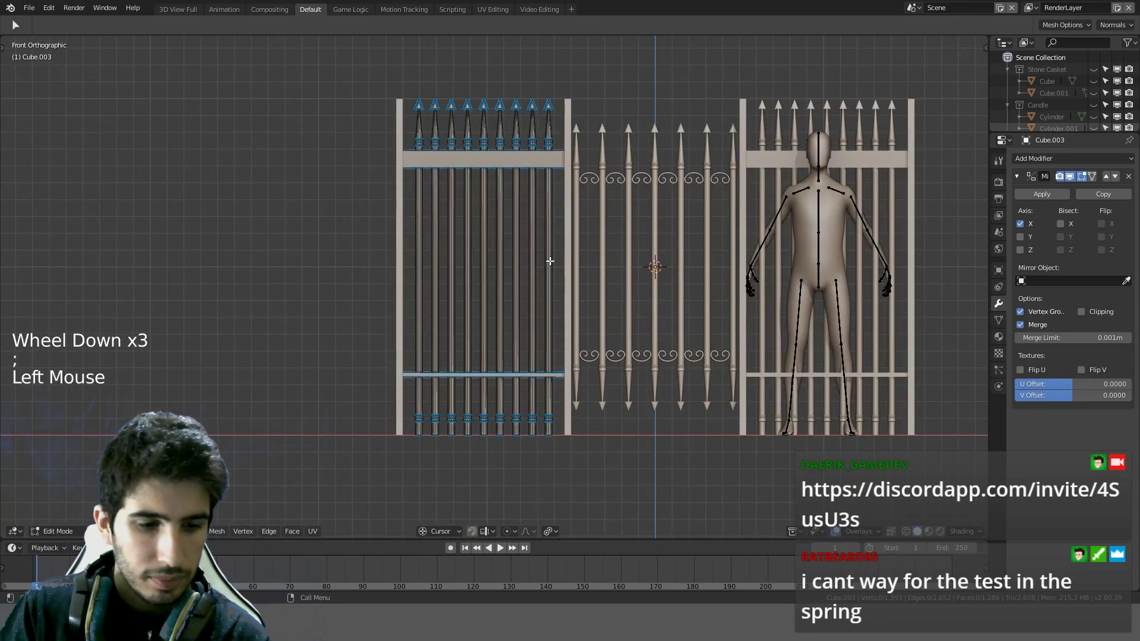
{"action": "key", "text": "c"}
{"action": "left_click_drag", "start_coordinate": [542, 260], "coordinate": [470, 255]}
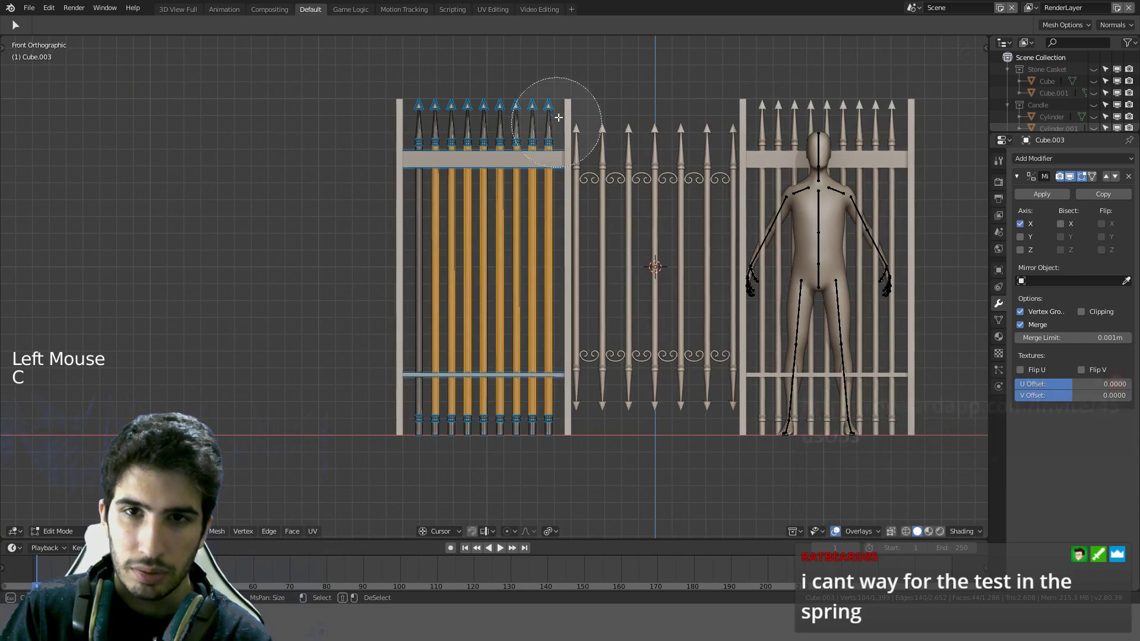
{"action": "mouse_move", "coordinate": [558, 117]}
{"action": "left_mouse_down"}
{"action": "mouse_move", "coordinate": [534, 64]}
{"action": "mouse_move", "coordinate": [470, 71]}
{"action": "left_mouse_up"}
{"action": "right_click", "coordinate": [503, 69]}
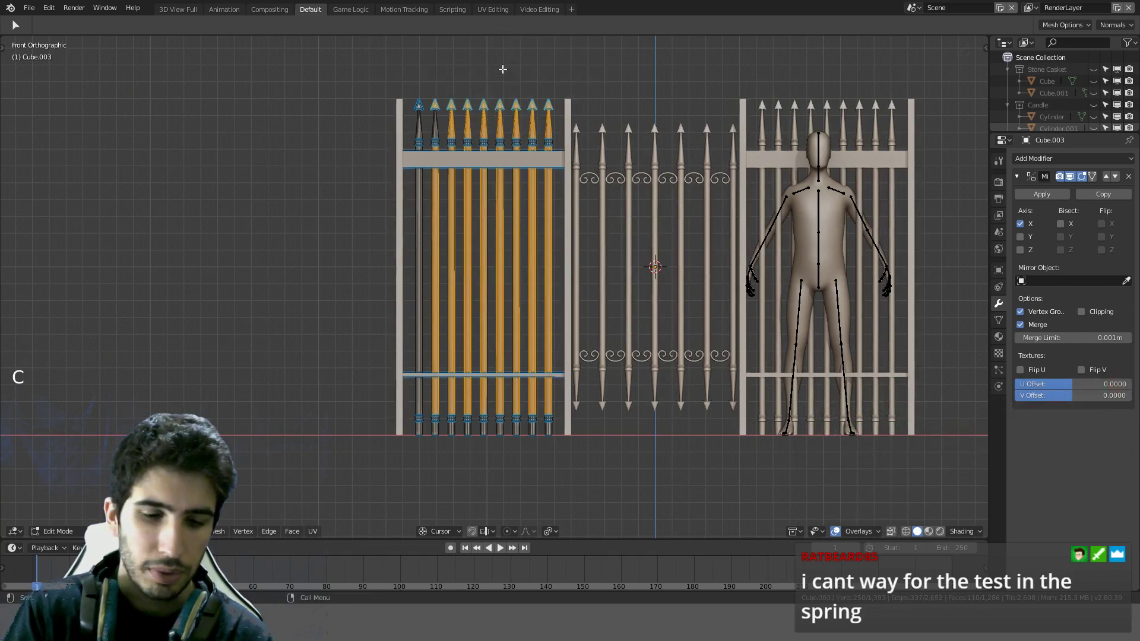
{"action": "key", "text": "ctrl+l"}
{"action": "key", "text": "Delete"}
{"action": "left_click", "coordinate": [502, 69]}
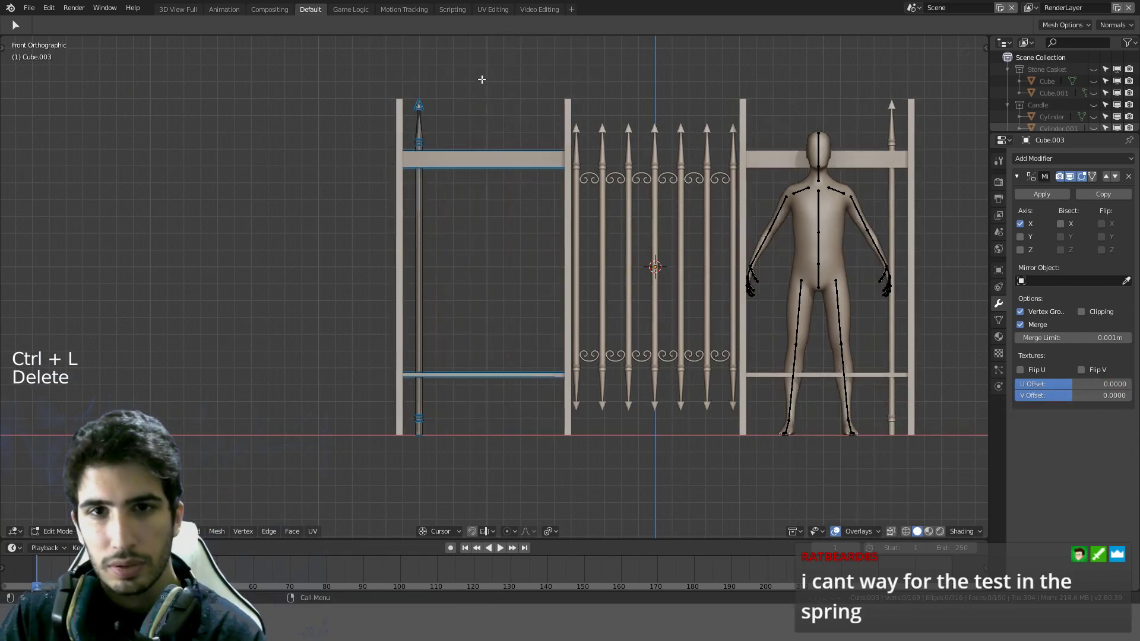
Step: Separate the remaining bar with its arrowhead into its own object and select it in Object Mode
{"action": "key", "text": "l"}
{"action": "key", "text": "l"}
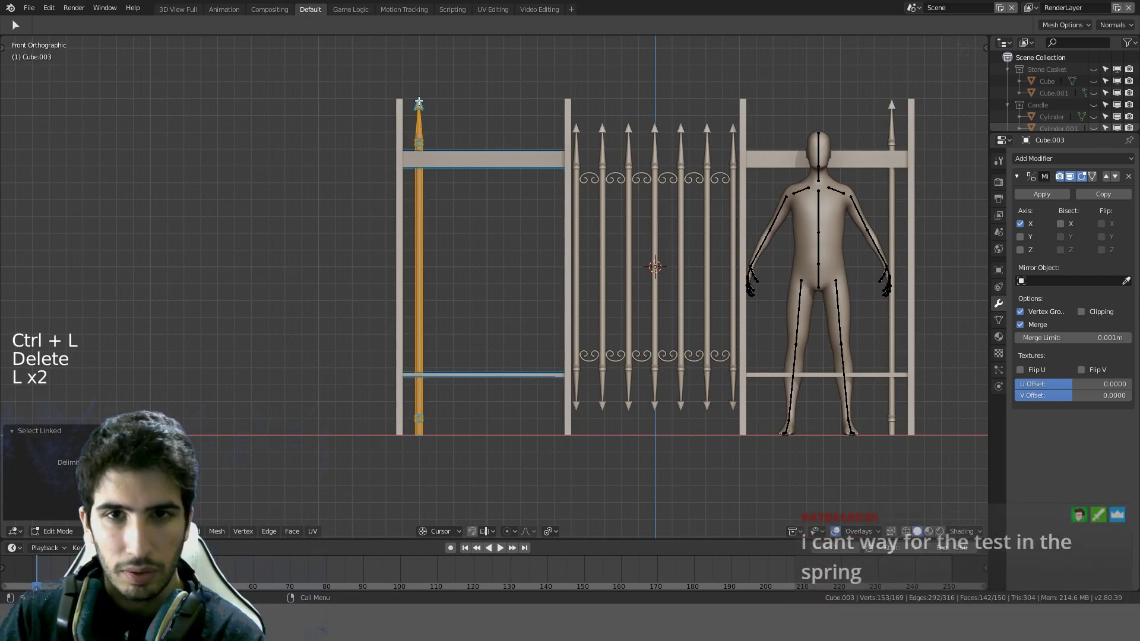
{"action": "key", "text": "p"}
{"action": "left_click", "coordinate": [438, 98]}
{"action": "key", "text": "Tab"}
{"action": "left_click", "coordinate": [425, 117]}
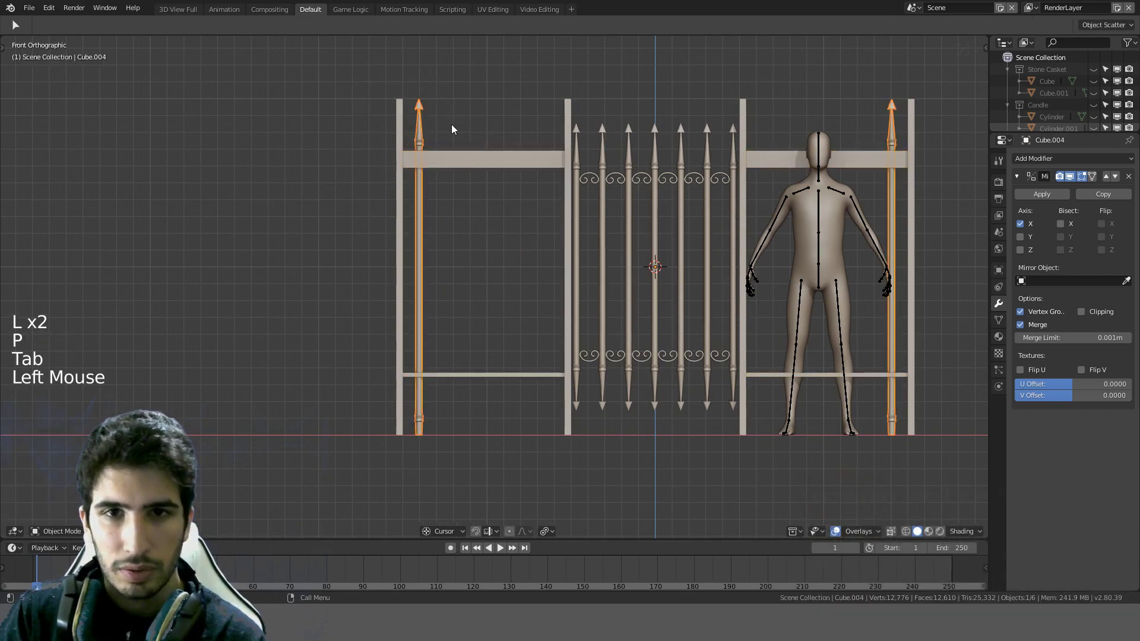
Step: Move the separated bar outward along the X axis onto the left panel's outer post
{"action": "scroll", "coordinate": [469, 121], "scroll_direction": "up", "scroll_amount": 3}
{"action": "key", "text": "g"}
{"action": "key", "text": "ctrl"}
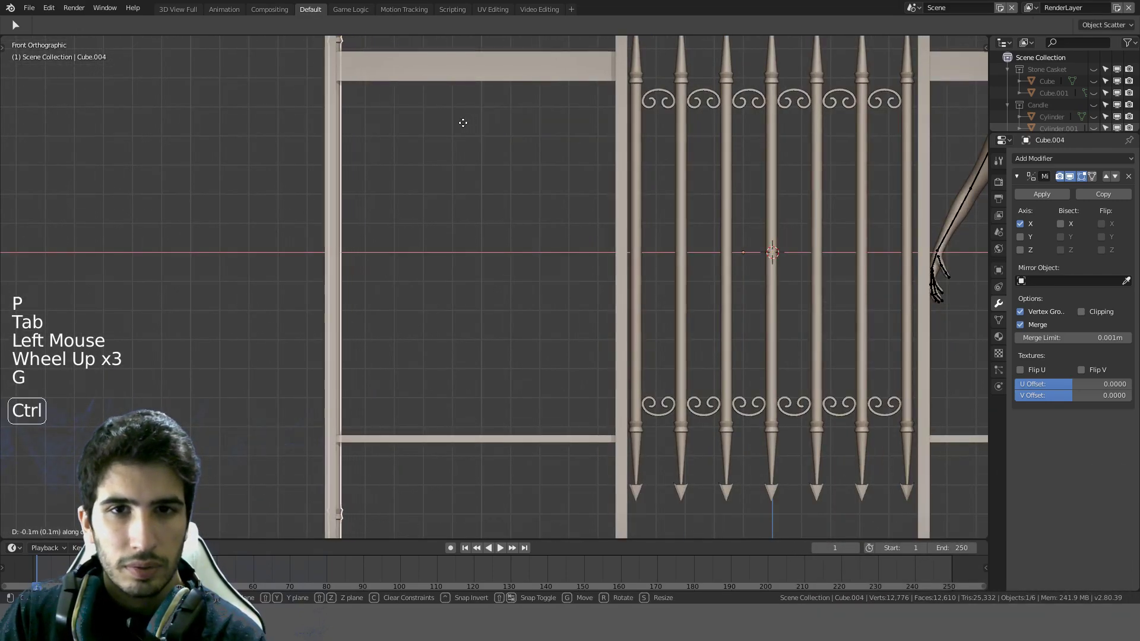
{"action": "left_click", "coordinate": [454, 124]}
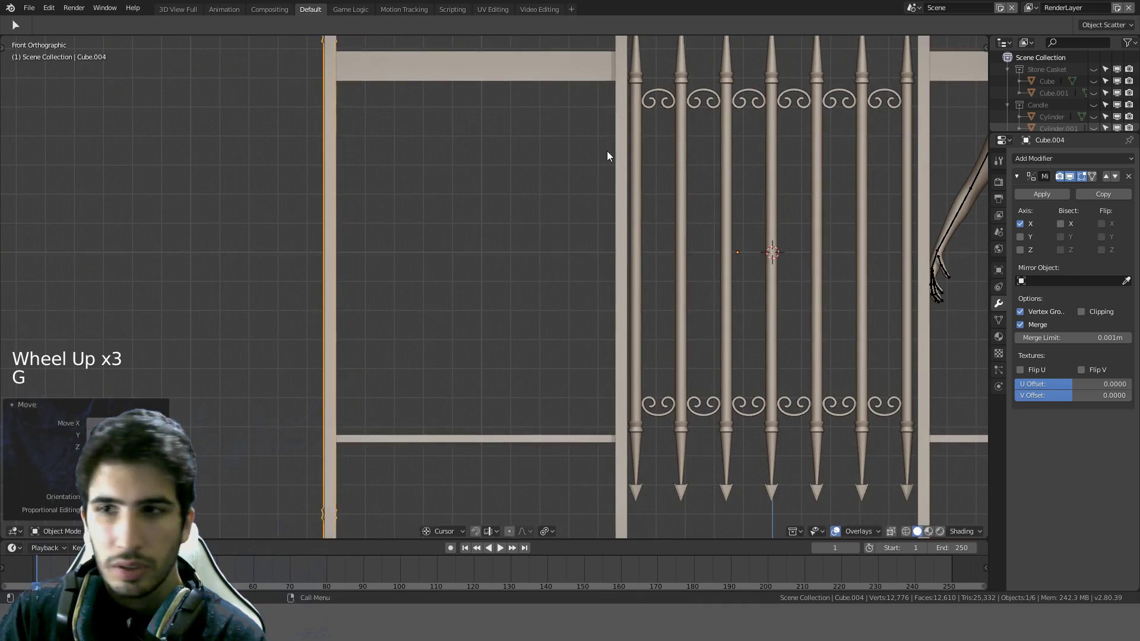
Step: Add an Array modifier with a relative X offset of 2 to the bar and remove its Mirror modifier
{"action": "left_click", "coordinate": [1061, 160]}
{"action": "left_click", "coordinate": [905, 189]}
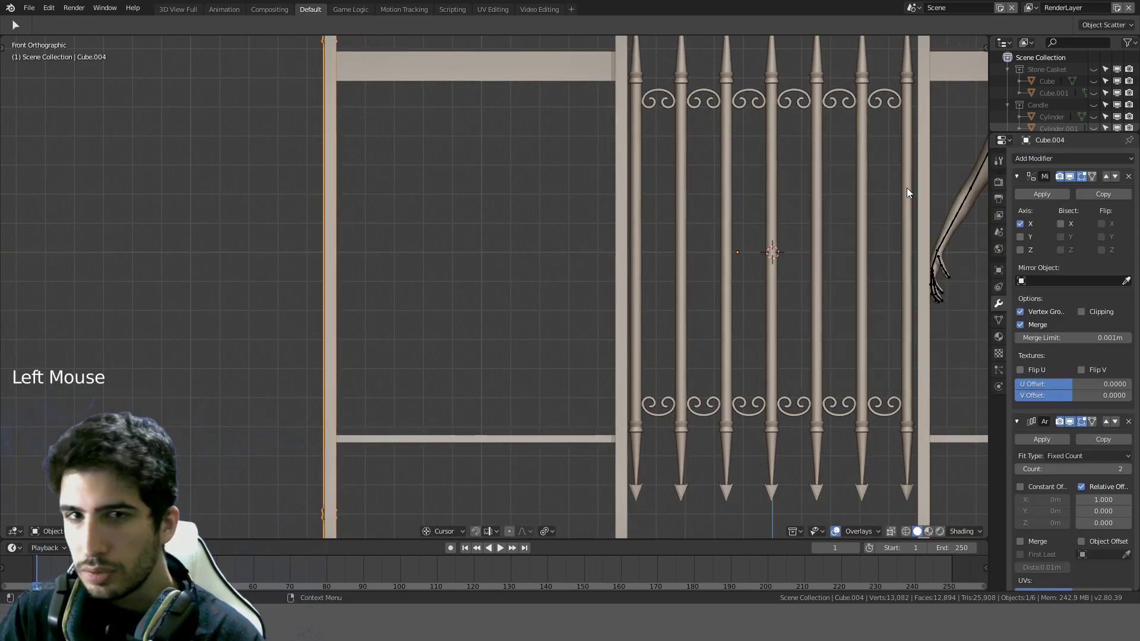
{"action": "double_click", "coordinate": [1102, 499]}
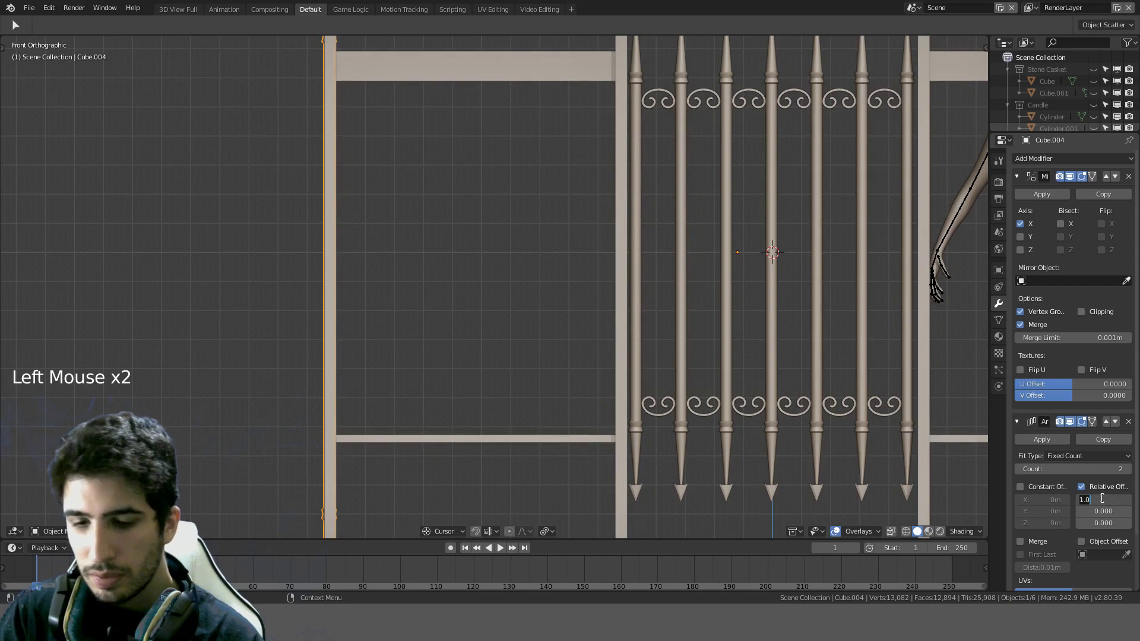
{"action": "key", "text": "Return"}
{"action": "scroll", "coordinate": [507, 362], "scroll_direction": "down", "scroll_amount": 7}
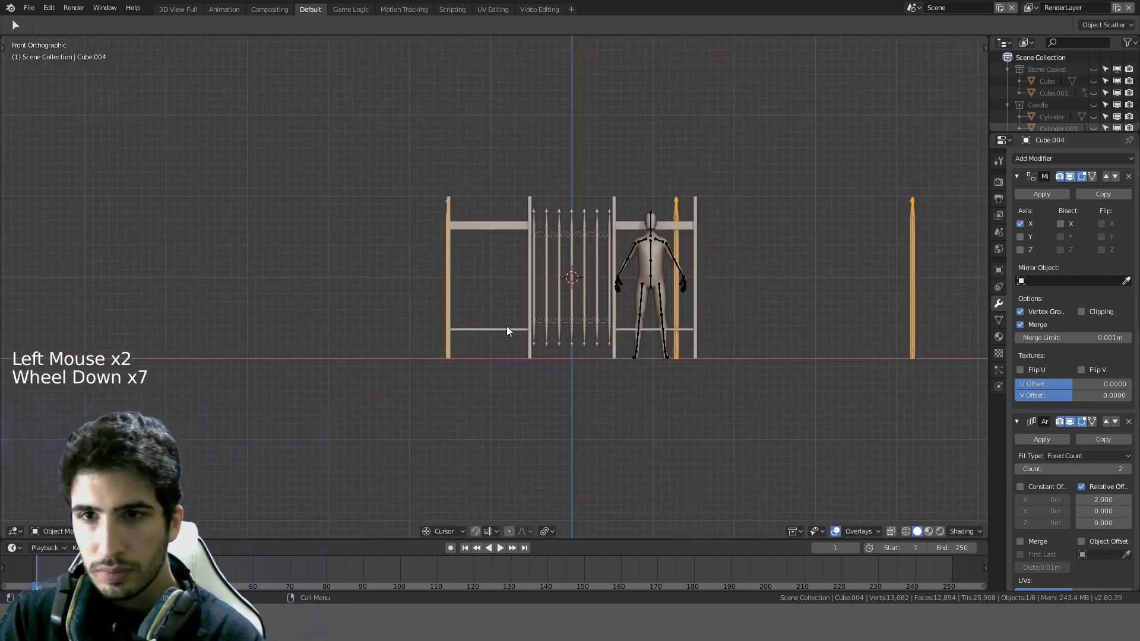
{"action": "left_click", "coordinate": [1129, 177]}
{"action": "scroll", "coordinate": [526, 277], "scroll_direction": "up", "scroll_amount": 5}
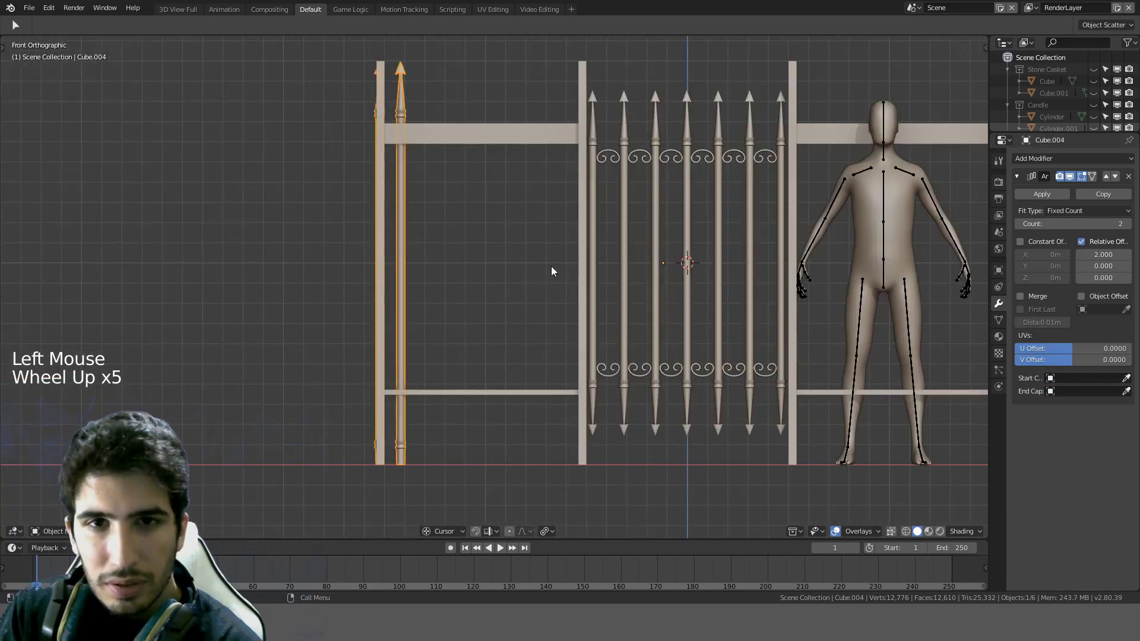
Step: Raise the Array modifier's count to 11 so the bars span from the left panel's outer post to its inner post
{"action": "left_click", "coordinate": [1128, 224]}
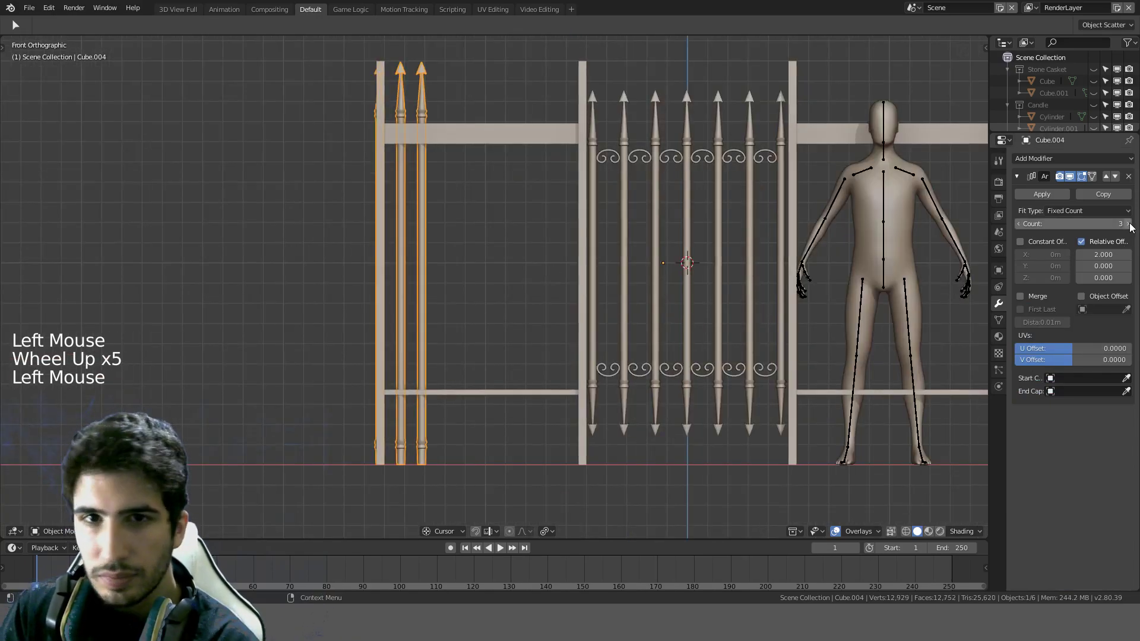
{"action": "left_click", "coordinate": [1128, 224]}
{"action": "left_click", "coordinate": [1129, 224]}
{"action": "left_click", "coordinate": [1128, 224]}
{"action": "left_click", "coordinate": [1128, 224]}
{"action": "left_click", "coordinate": [1128, 224]}
{"action": "left_click", "coordinate": [1128, 224]}
{"action": "left_click", "coordinate": [1128, 224]}
{"action": "left_click", "coordinate": [1128, 224]}
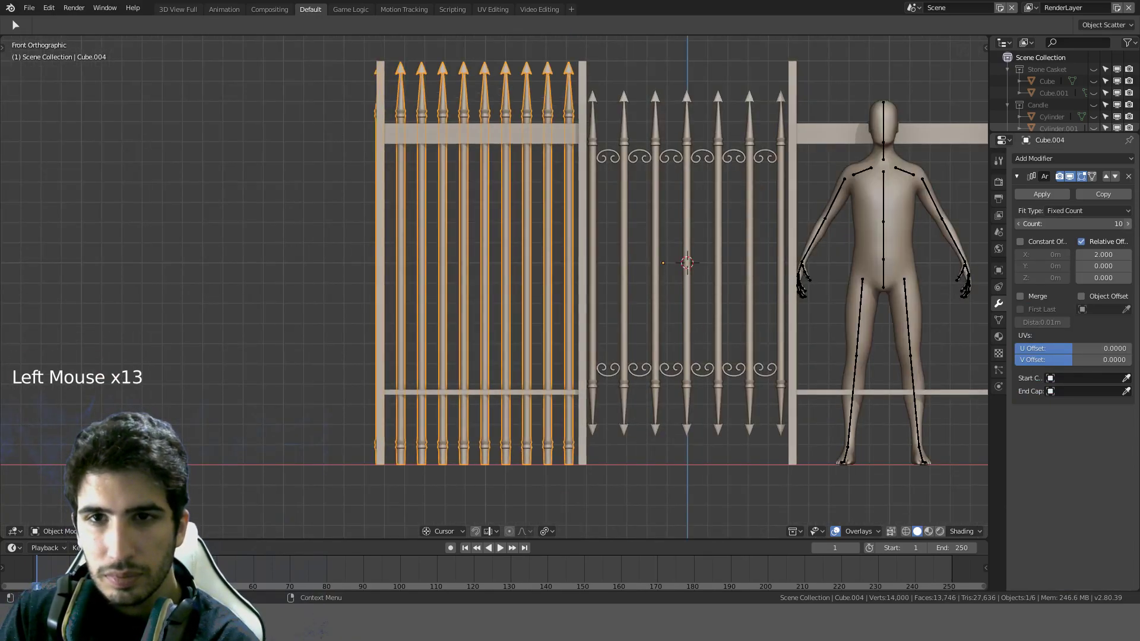
Step: Reduce the array's relative X offset to just under 1.95 so the last bar sits on the inner post, and apply the modifier
{"action": "left_click", "coordinate": [1103, 255]}
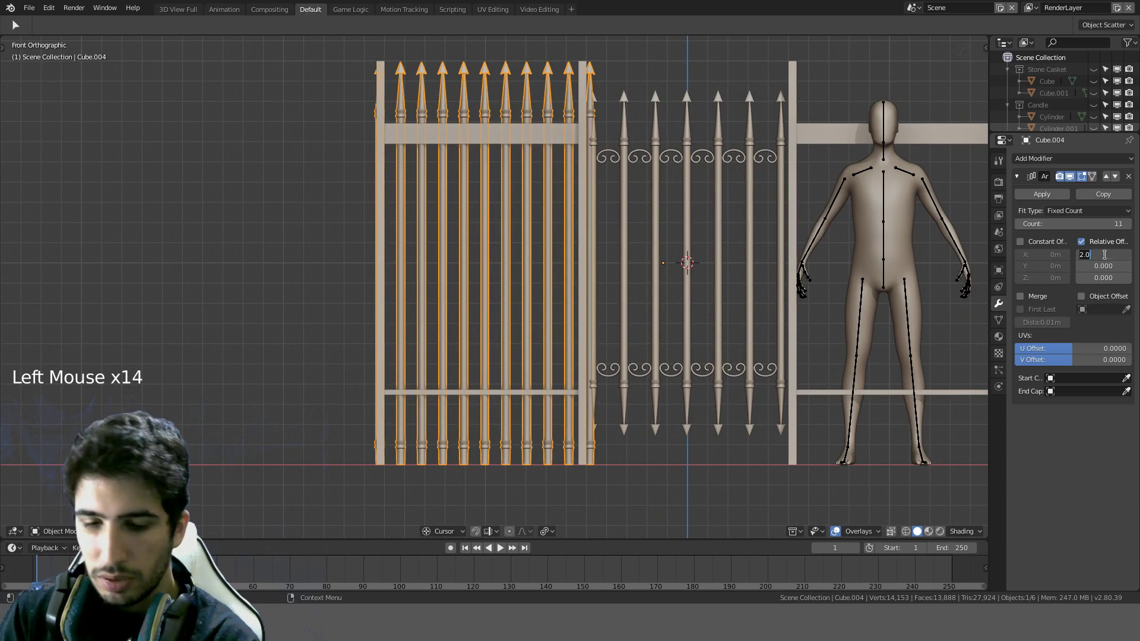
{"action": "type", "text": "1.95"}
{"action": "key", "text": "Return"}
{"action": "left_click", "coordinate": [1104, 255]}
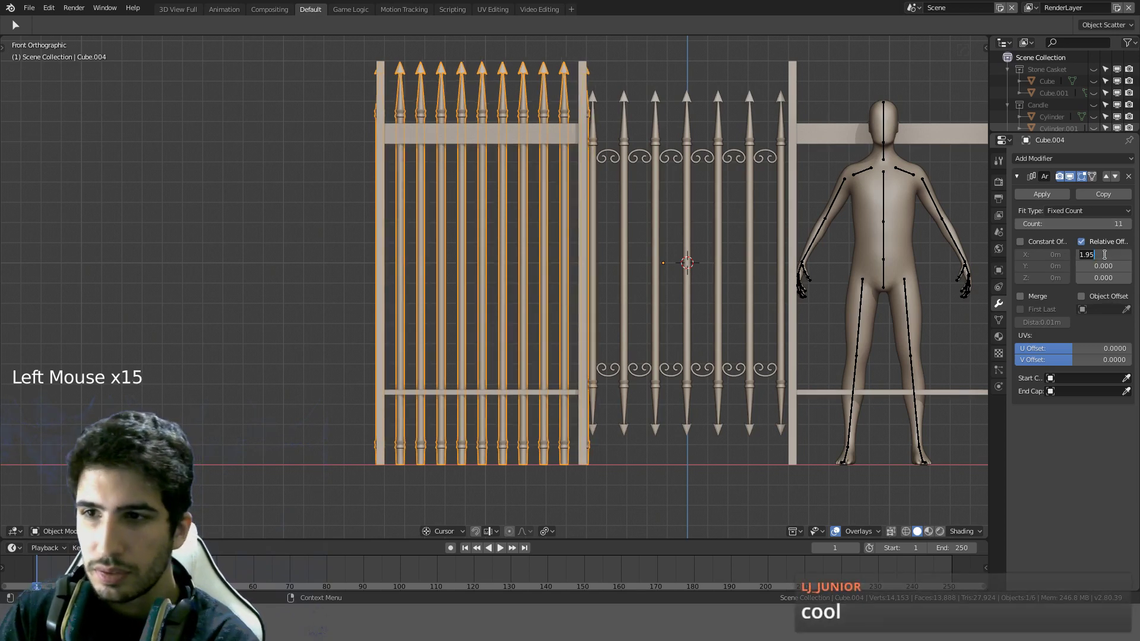
{"action": "type", "text": "1.9"}
{"action": "key", "text": "Return"}
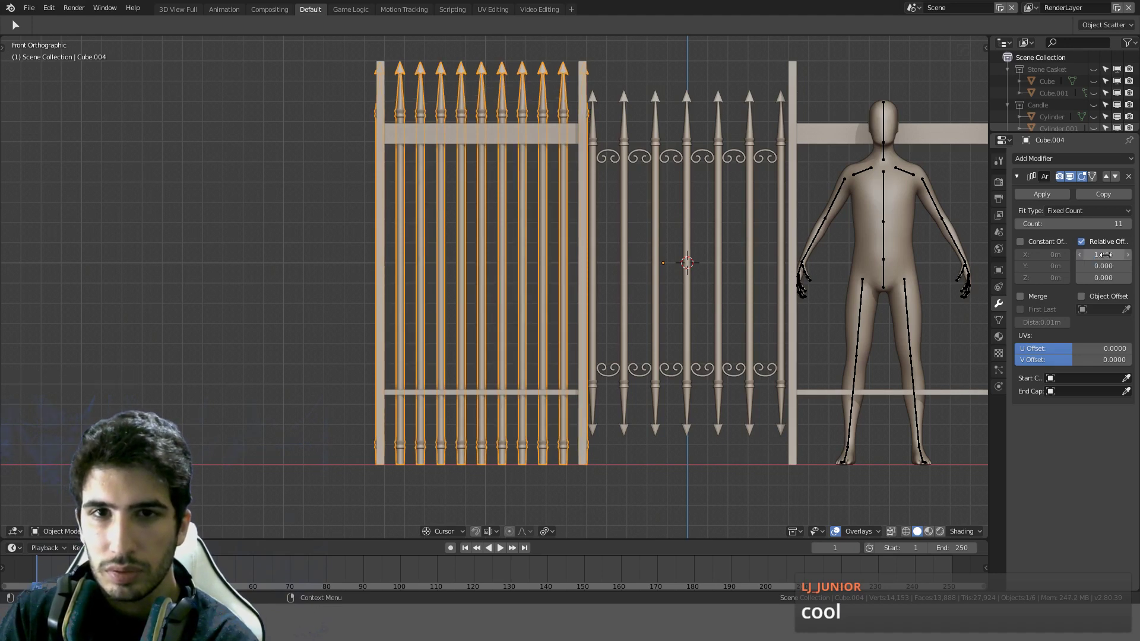
{"action": "left_click", "coordinate": [1031, 196]}
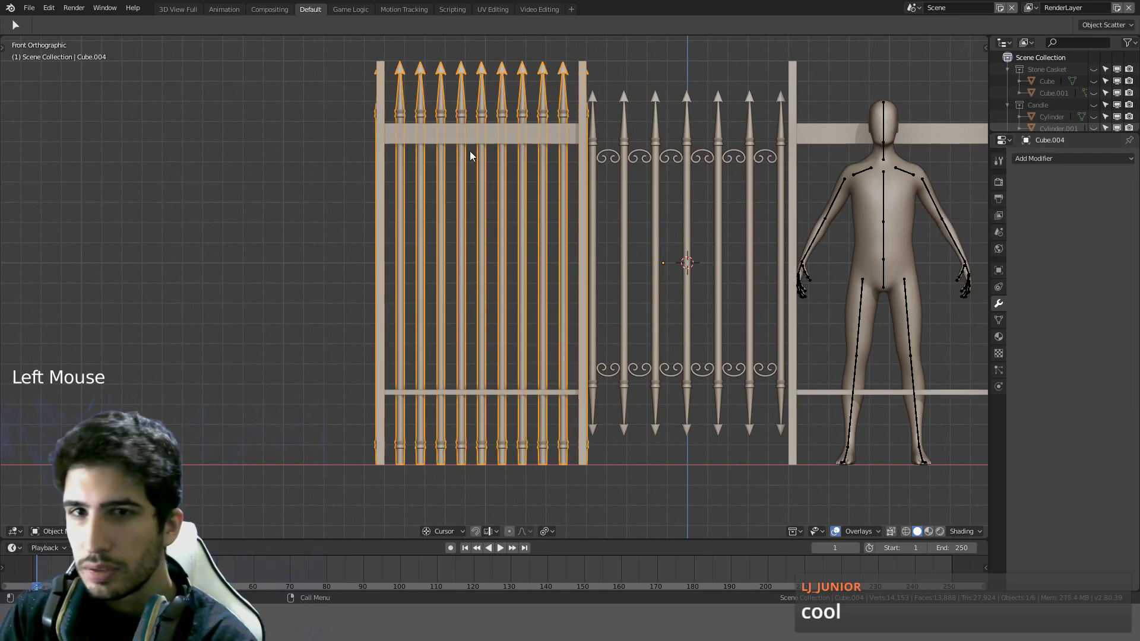
Step: Delete the first and last bars of the row, which overlap the left panel's two posts
{"action": "key", "text": "Tab"}
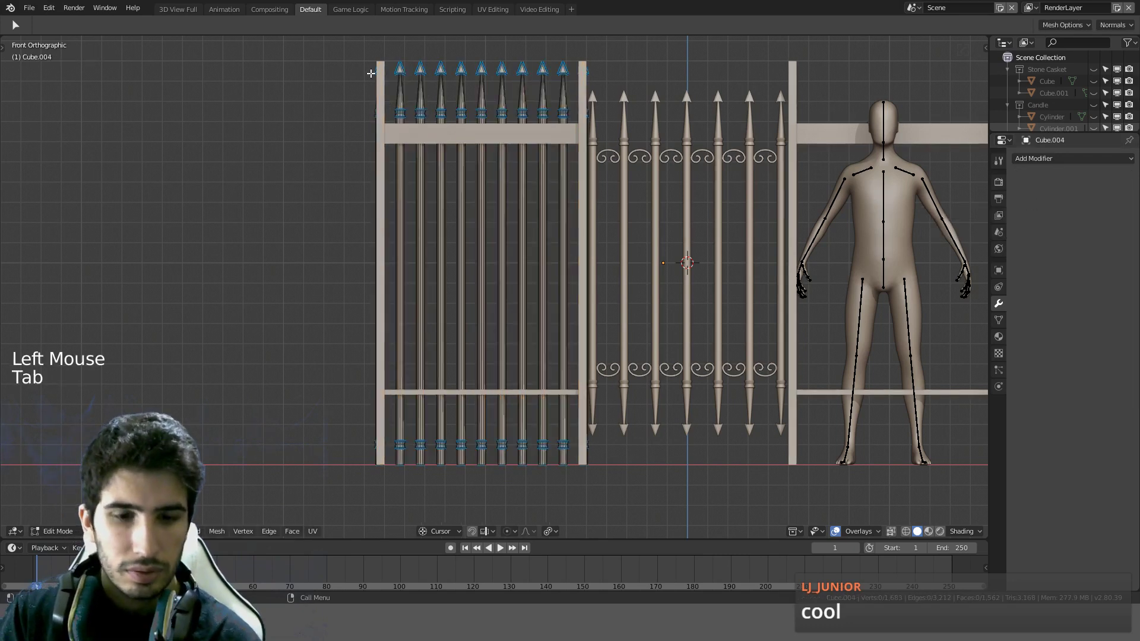
{"action": "key", "text": "l"}
{"action": "key", "text": "l"}
{"action": "key", "text": "l"}
{"action": "key", "text": "l"}
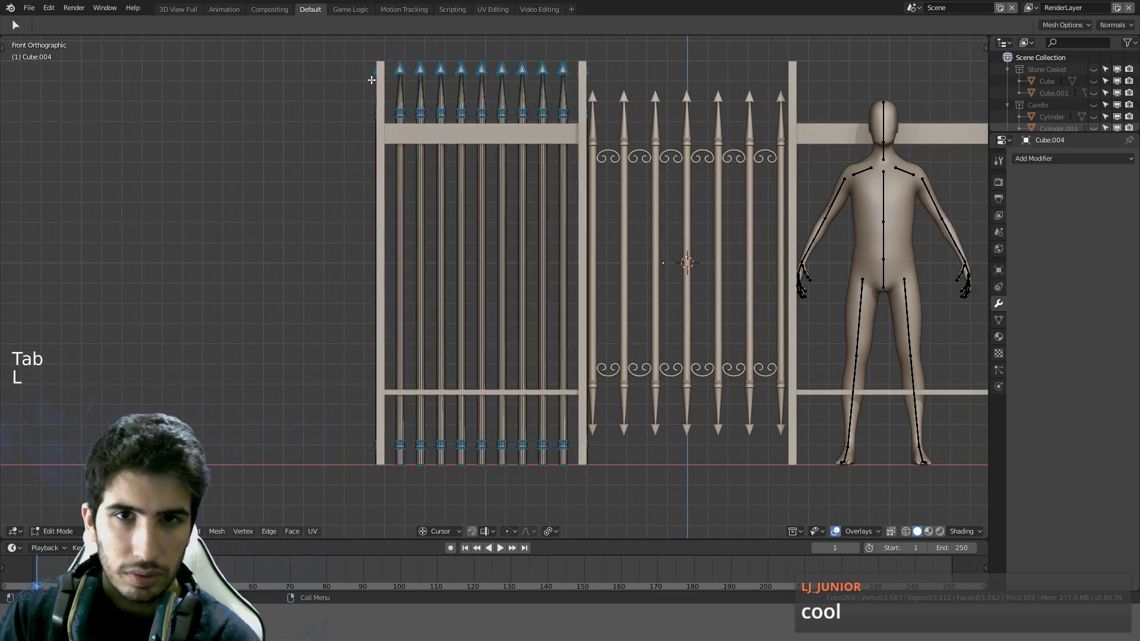
{"action": "scroll", "coordinate": [369, 71], "scroll_direction": "up", "scroll_amount": 3}
{"action": "scroll", "coordinate": [369, 72], "scroll_direction": "down", "scroll_amount": 3}
{"action": "key", "text": "z"}
{"action": "left_click", "coordinate": [273, 87]}
{"action": "key", "text": "c"}
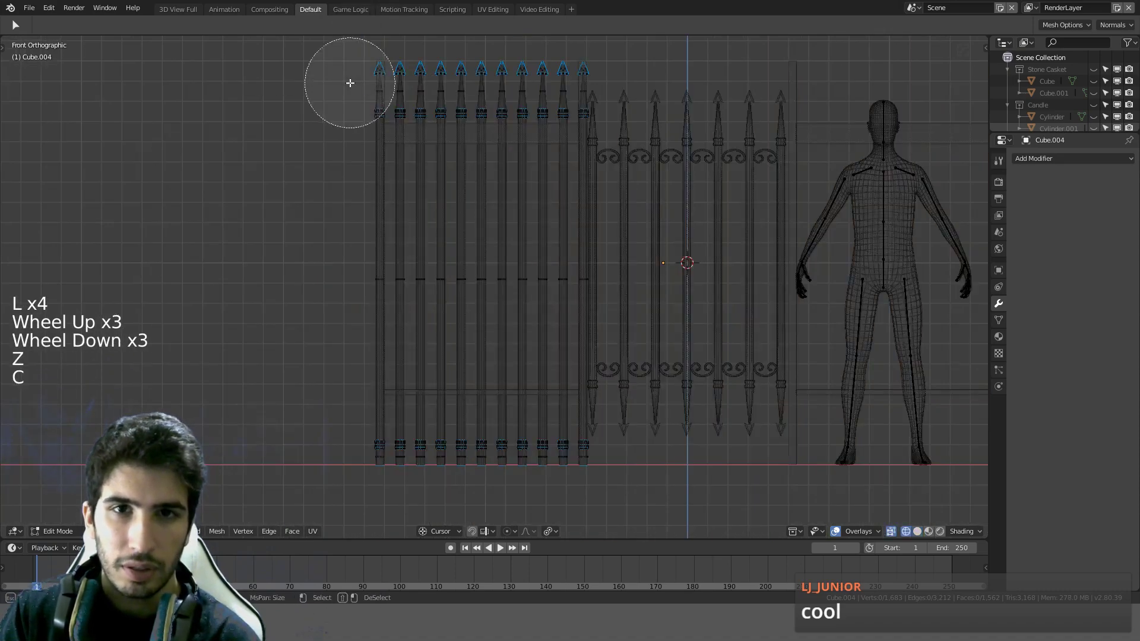
{"action": "left_click", "coordinate": [348, 81]}
{"action": "left_click", "coordinate": [623, 79]}
{"action": "right_click", "coordinate": [622, 78]}
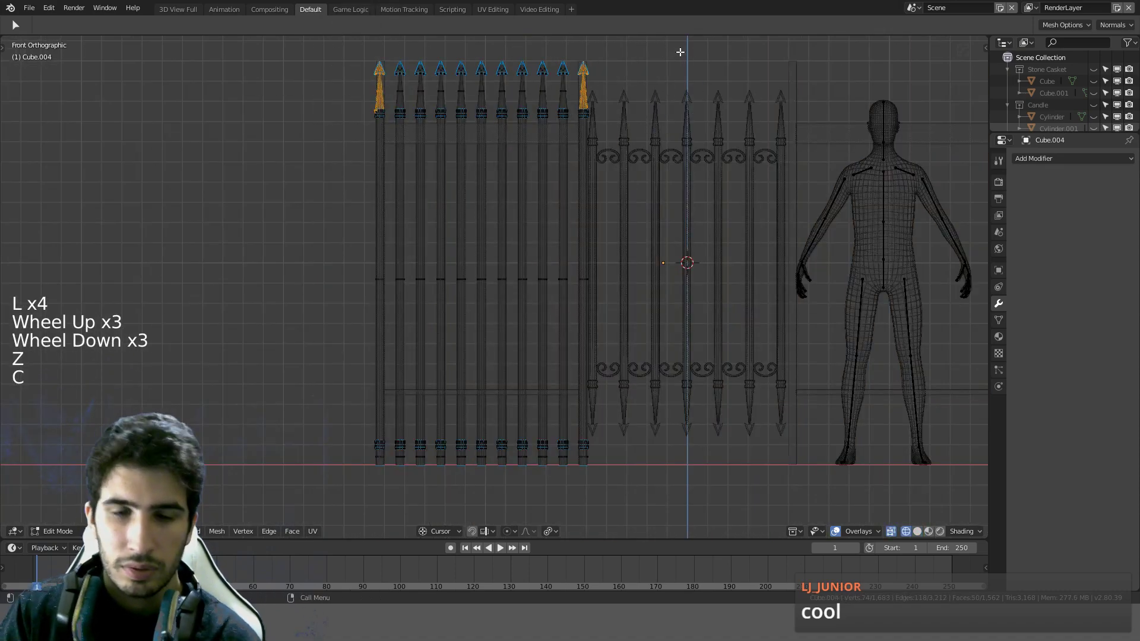
{"action": "key", "text": "ctrl+l"}
{"action": "key", "text": "Delete"}
{"action": "left_click", "coordinate": [679, 51]}
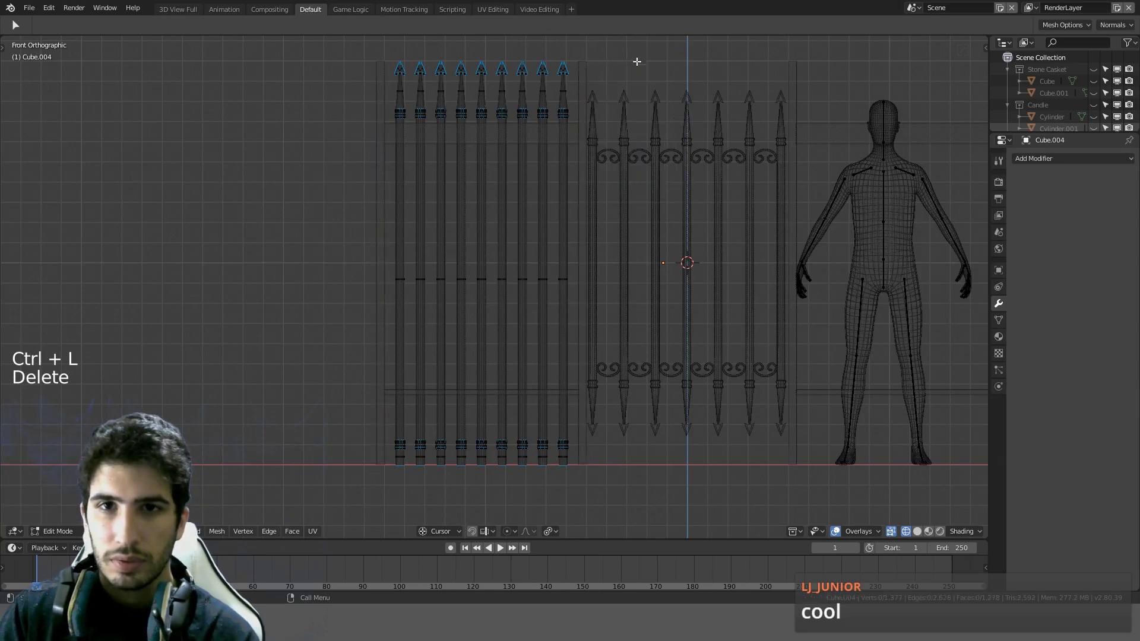
Step: Join the bars into the mirrored rails object so both side panels get bars, restore solid shading and deselect everything
{"action": "key", "text": "Tab"}
{"action": "left_click", "coordinate": [390, 124], "text": "shift"}
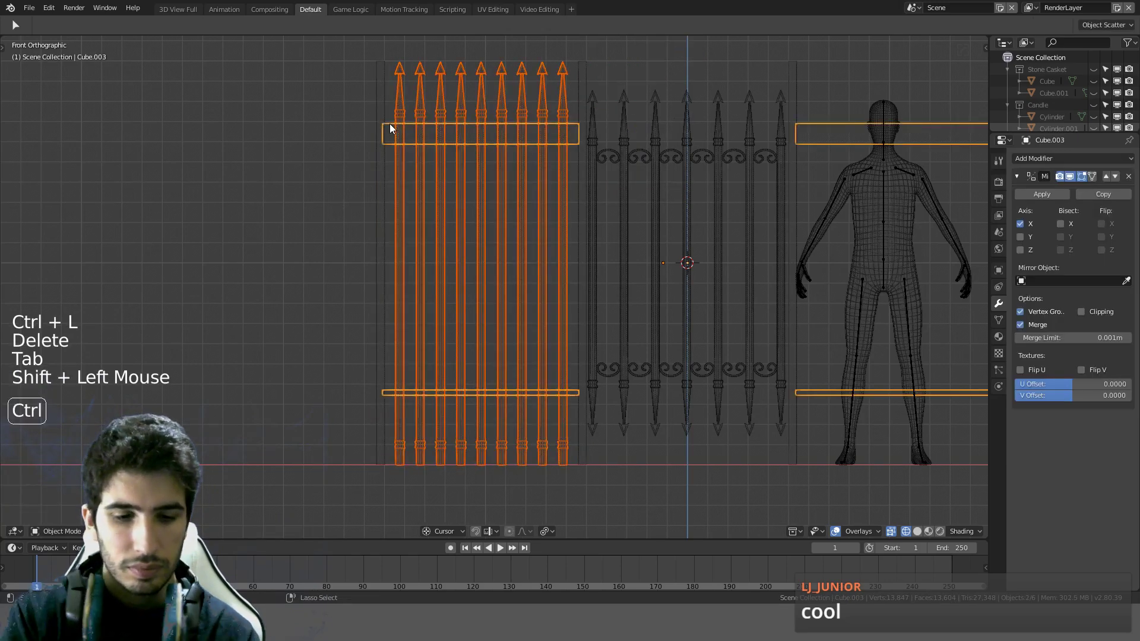
{"action": "key", "text": "ctrl+j"}
{"action": "key", "text": "z"}
{"action": "left_click", "coordinate": [658, 168]}
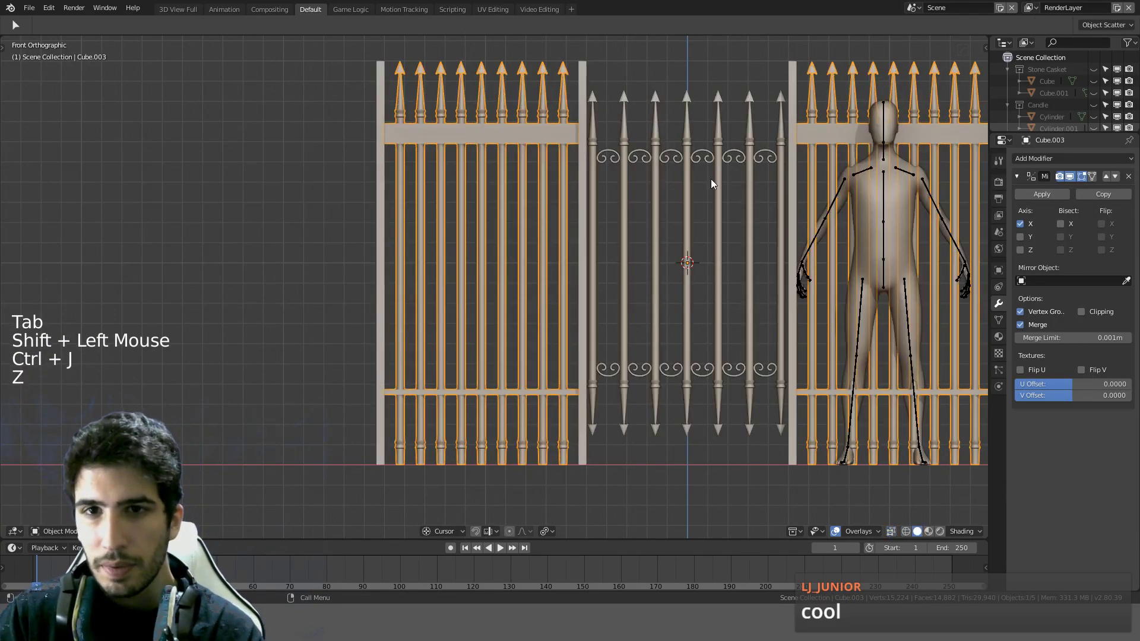
{"action": "key", "text": "a"}
{"action": "middle_click_drag", "start_coordinate": [699, 183], "coordinate": [659, 189], "text": "shift"}
{"action": "mouse_move", "coordinate": [659, 189]}
{"action": "middle_mouse_down"}
{"action": "mouse_move", "coordinate": [611, 197]}
{"action": "mouse_move", "coordinate": [664, 218]}
{"action": "mouse_move", "coordinate": [666, 286]}
{"action": "mouse_move", "coordinate": [554, 222]}
{"action": "mouse_move", "coordinate": [575, 211]}
{"action": "middle_mouse_up"}
{"action": "scroll", "coordinate": [611, 197], "scroll_direction": "down", "scroll_amount": 2}
{"action": "key", "text": "KP_1"}
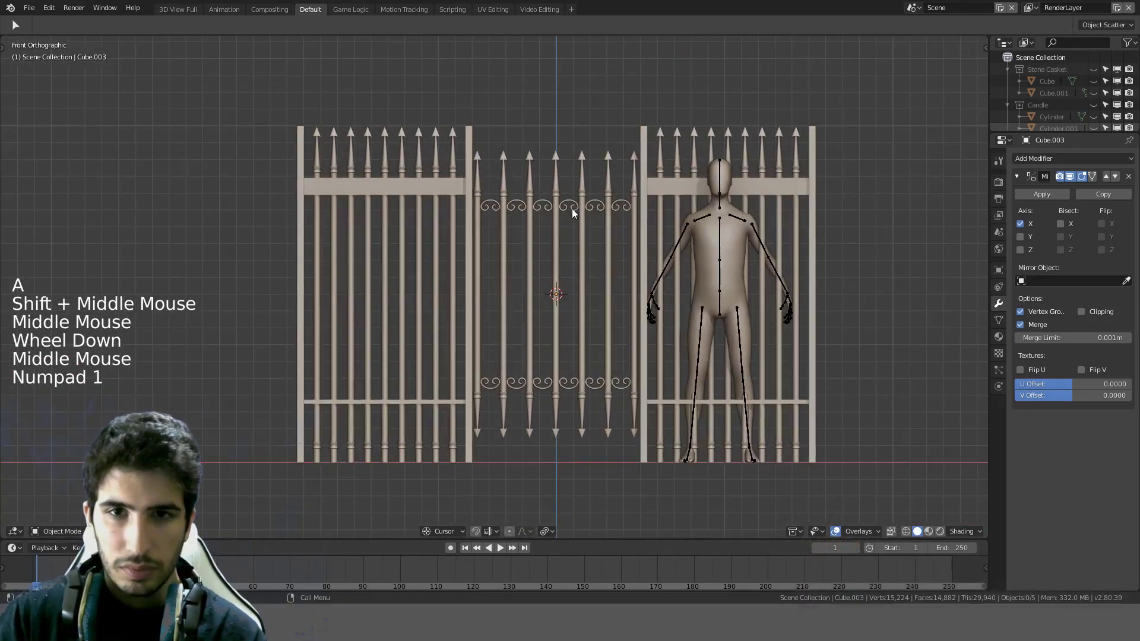
Step: Join the side-panel bars and rails with the posts and apply Hard Ops Sharpen to the combined object
{"action": "left_click", "coordinate": [468, 151]}
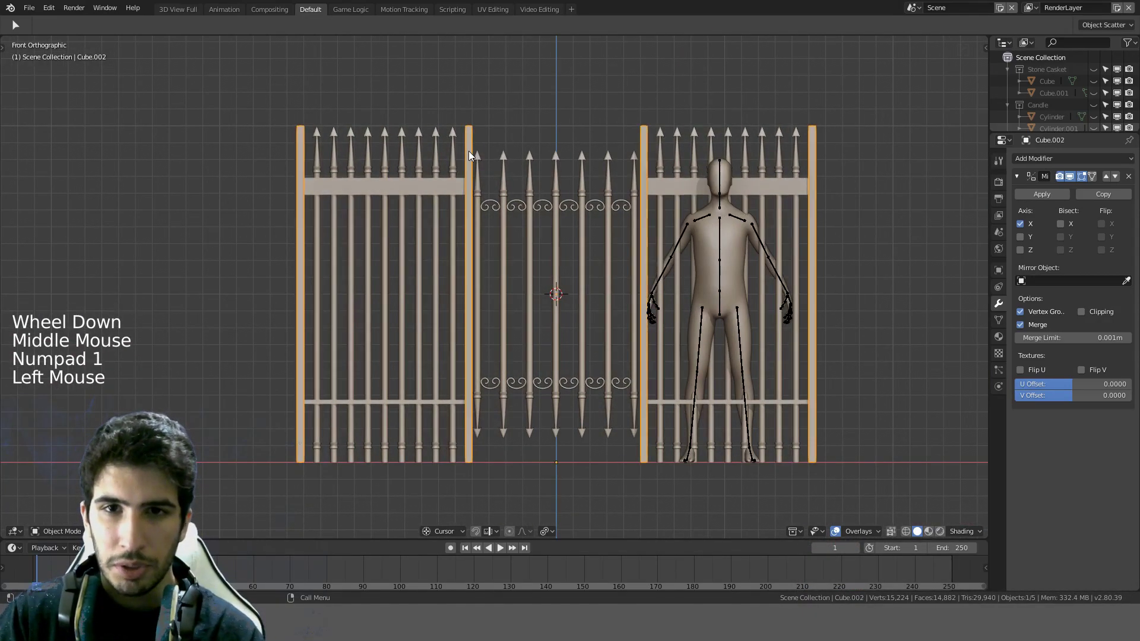
{"action": "left_click", "coordinate": [441, 186]}
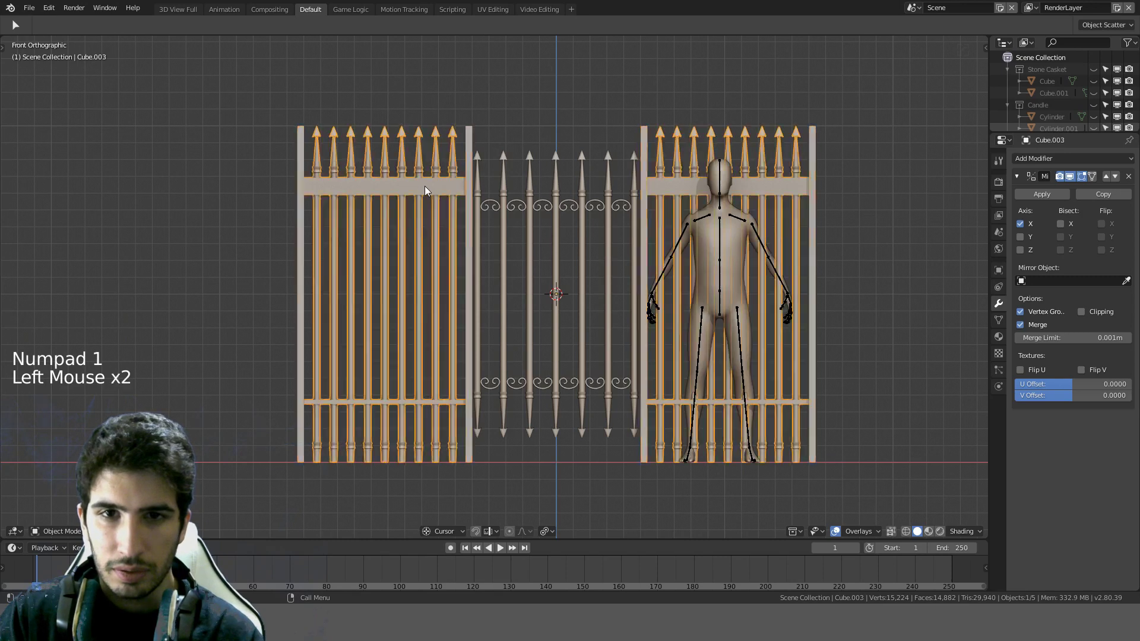
{"action": "left_click", "coordinate": [469, 147], "text": "shift"}
{"action": "key", "text": "ctrl+j"}
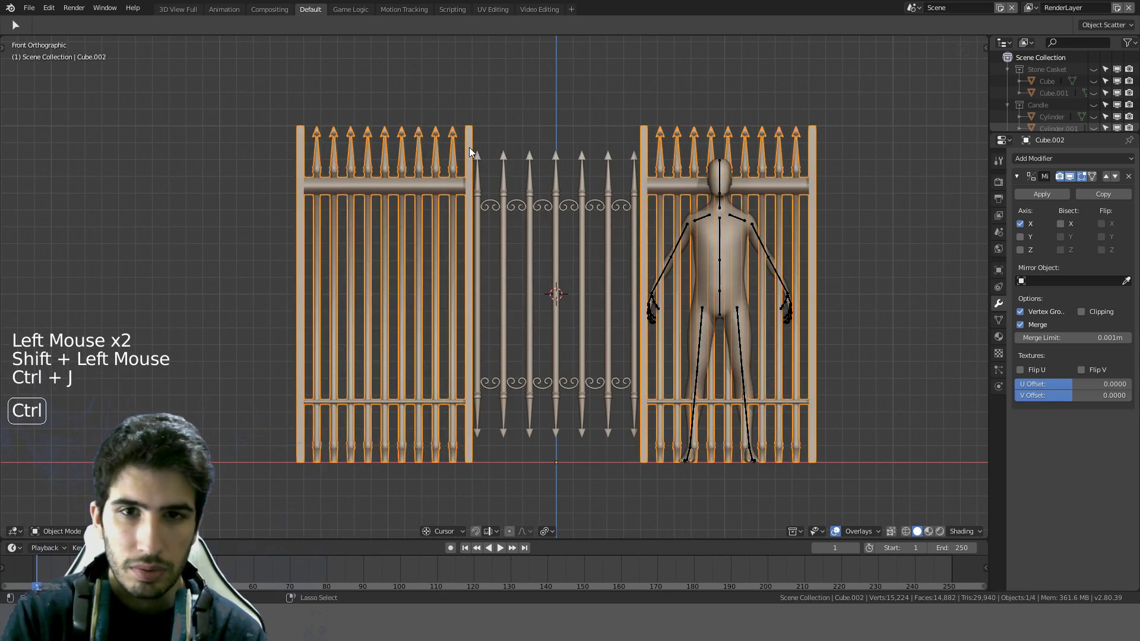
{"action": "key", "text": "q"}
{"action": "left_click", "coordinate": [469, 148]}
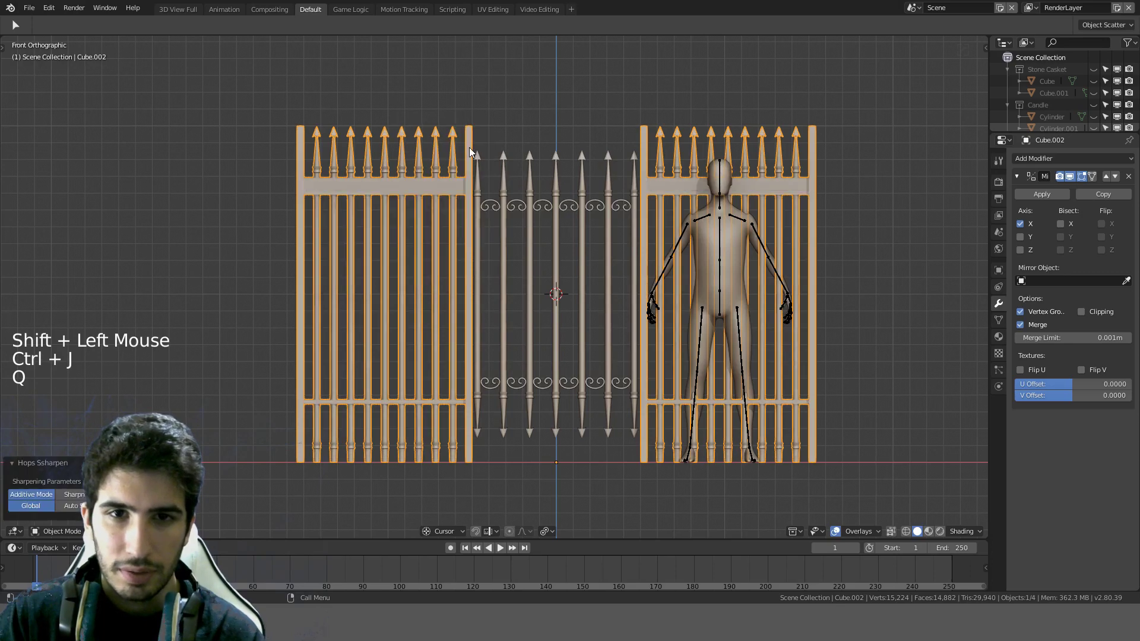
Step: Enter Edit Mode on the joined fence object
{"action": "scroll", "coordinate": [402, 165], "scroll_direction": "up", "scroll_amount": 3}
{"action": "middle_click_drag", "start_coordinate": [402, 165], "coordinate": [551, 45], "text": "shift"}
{"action": "scroll", "coordinate": [445, 185], "scroll_direction": "up", "scroll_amount": 3}
{"action": "key", "text": "Tab"}
{"action": "middle_click_drag", "start_coordinate": [440, 235], "coordinate": [386, 274]}
{"action": "scroll", "coordinate": [412, 255], "scroll_direction": "down", "scroll_amount": 3}
{"action": "key", "text": "KP_1"}
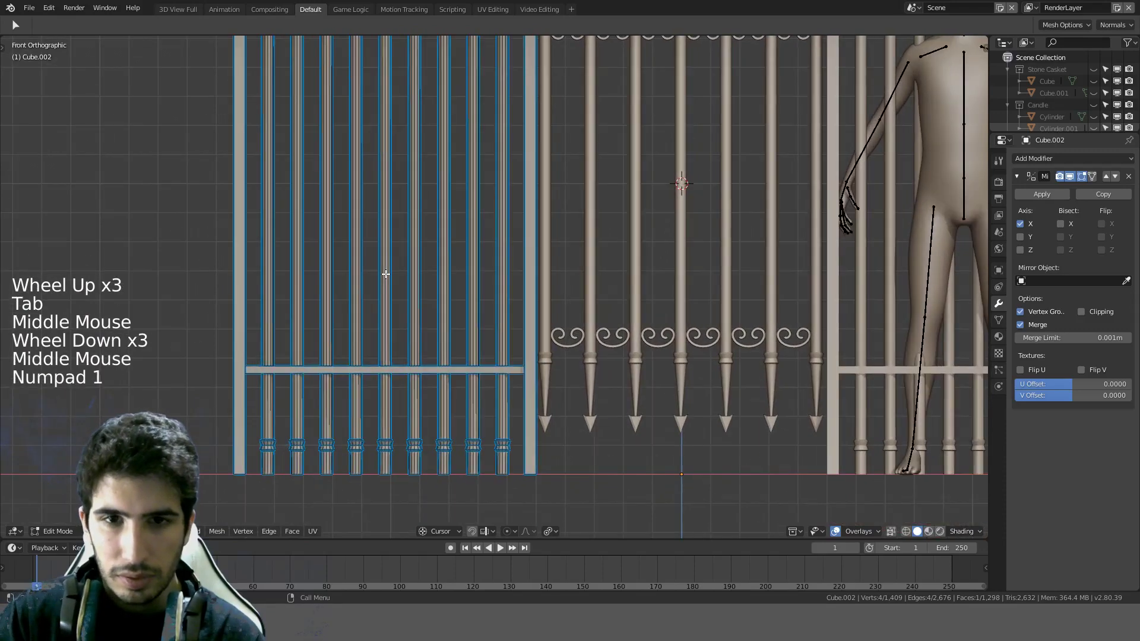
{"action": "scroll", "coordinate": [386, 274], "scroll_direction": "down", "scroll_amount": 3}
{"action": "scroll", "coordinate": [392, 264], "scroll_direction": "up", "scroll_amount": 3}
{"action": "key", "text": "c"}
{"action": "mouse_move", "coordinate": [424, 232]}
{"action": "left_mouse_down"}
{"action": "mouse_move", "coordinate": [463, 221]}
{"action": "mouse_move", "coordinate": [279, 225]}
{"action": "left_mouse_up"}
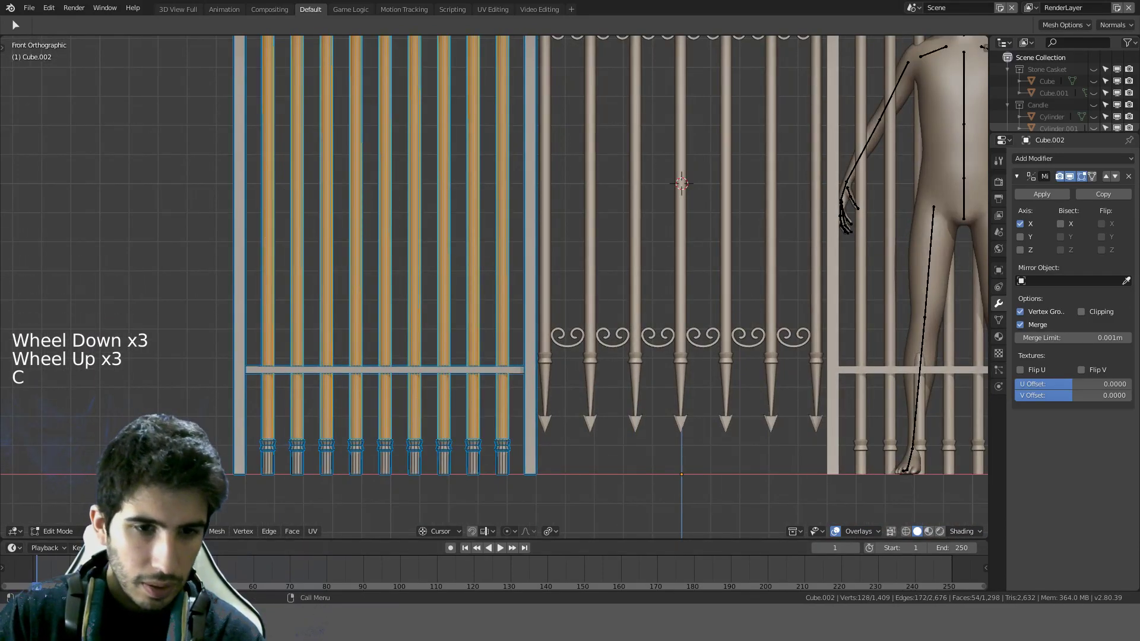
{"action": "left_click", "coordinate": [279, 226]}
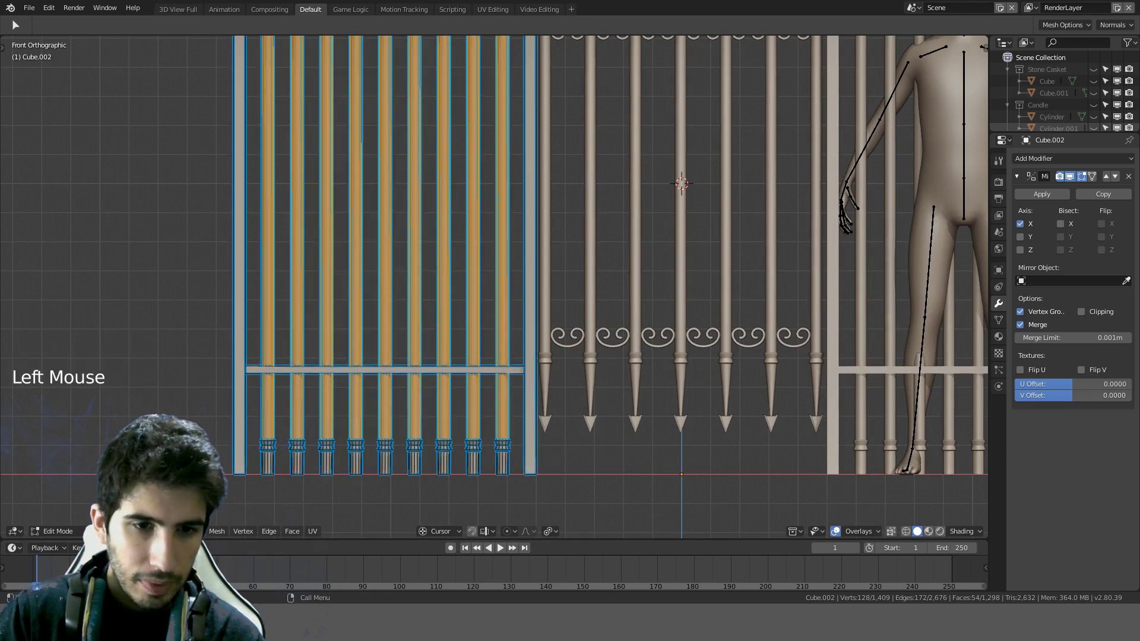
{"action": "left_click", "coordinate": [169, 532]}
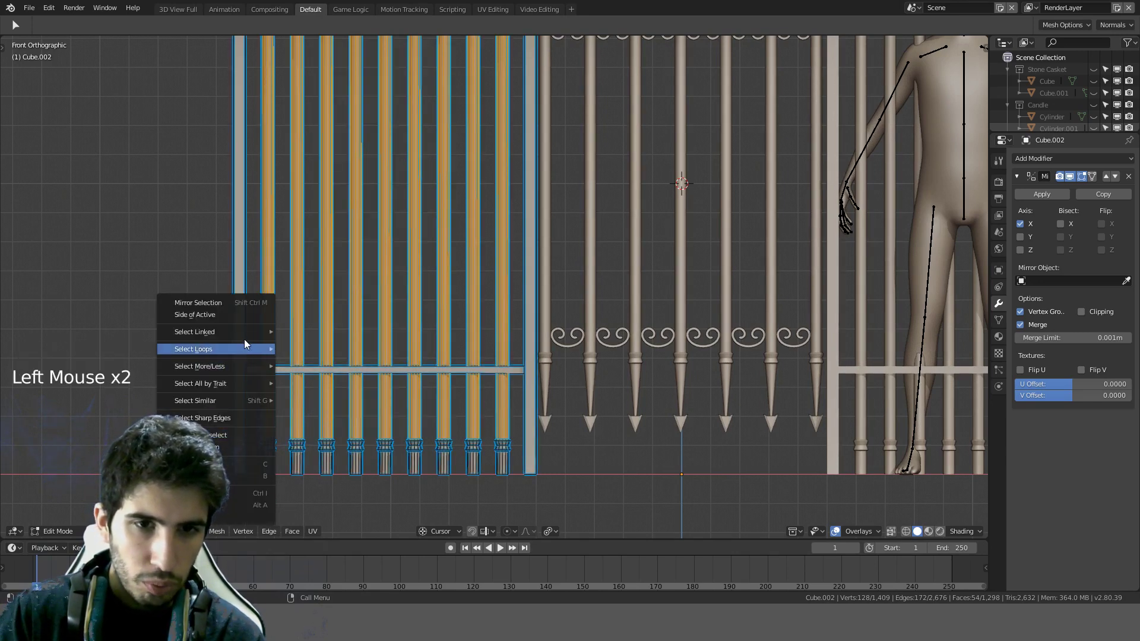
{"action": "mouse_move", "coordinate": [228, 353]}
{"action": "left_click", "coordinate": [306, 361]}
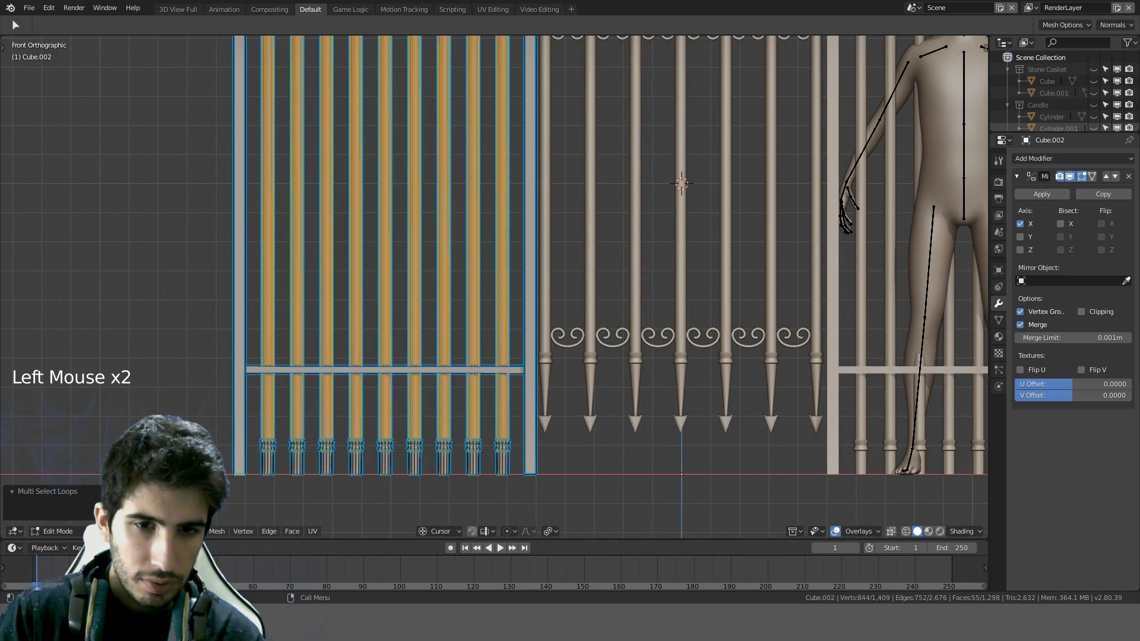
{"action": "scroll", "coordinate": [337, 443], "scroll_direction": "up", "scroll_amount": 3}
{"action": "middle_click_drag", "start_coordinate": [431, 449], "coordinate": [461, 304], "text": "shift"}
{"action": "key", "text": "a"}
Step: Select the ring of vertical edges around the shaft of each of the left panel's nine bars
{"action": "scroll", "coordinate": [463, 241], "scroll_direction": "down", "scroll_amount": 5}
{"action": "scroll", "coordinate": [469, 248], "scroll_direction": "up", "scroll_amount": 3}
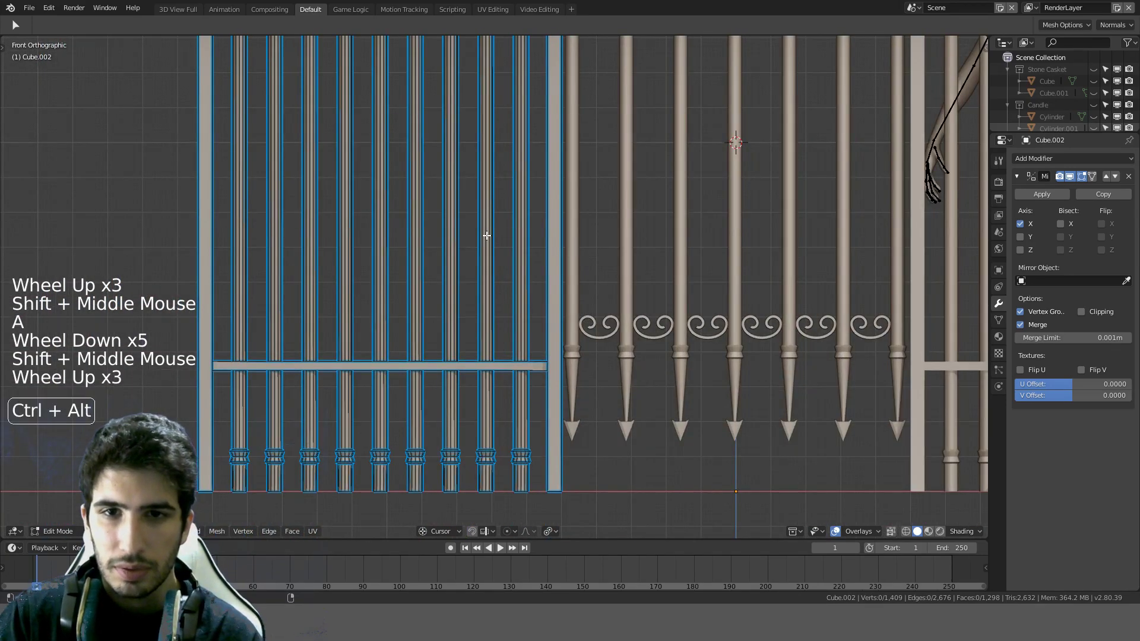
{"action": "left_click", "coordinate": [488, 236], "text": "ctrl+alt"}
{"action": "left_click", "coordinate": [514, 236], "text": "ctrl+alt+shift"}
{"action": "left_click", "coordinate": [459, 238], "text": "ctrl+alt+shift"}
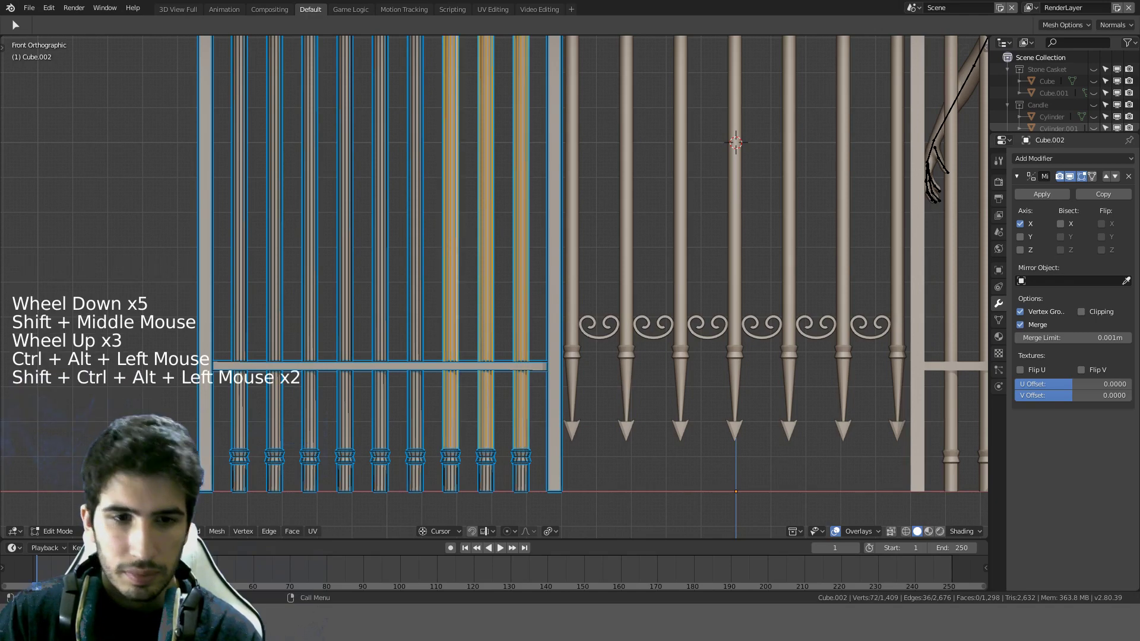
{"action": "key", "text": "a"}
{"action": "scroll", "coordinate": [472, 246], "scroll_direction": "up", "scroll_amount": 3}
{"action": "key", "text": "KP_1"}
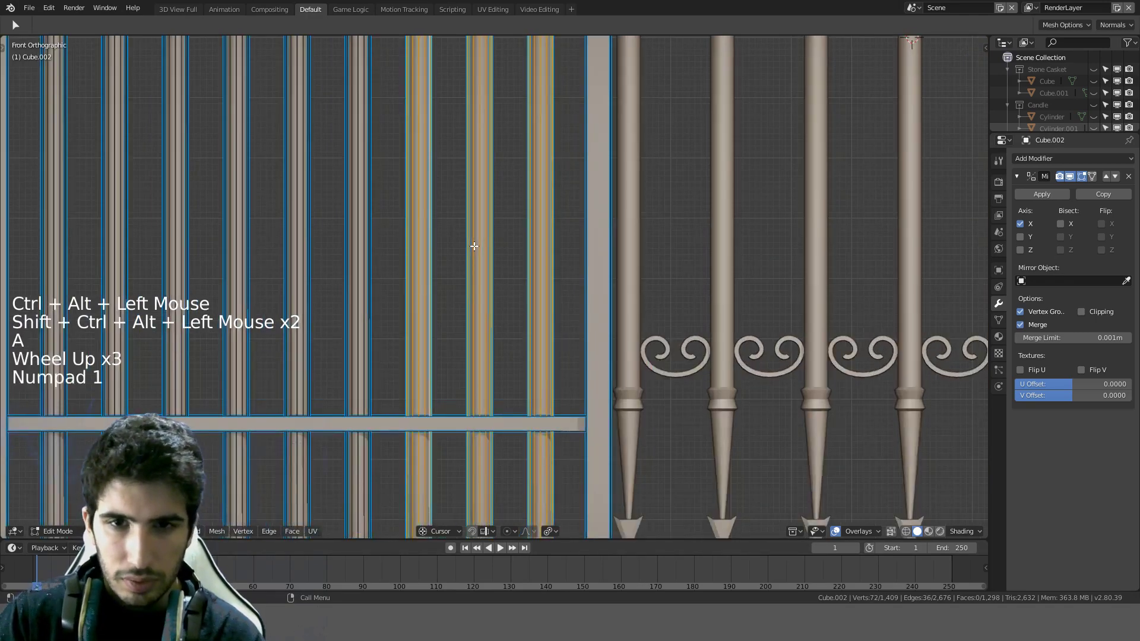
{"action": "scroll", "coordinate": [474, 246], "scroll_direction": "down", "scroll_amount": 4}
{"action": "left_click", "coordinate": [423, 247], "text": "ctrl+alt+shift"}
{"action": "left_click", "coordinate": [398, 250], "text": "ctrl+alt+shift"}
{"action": "left_click", "coordinate": [349, 251], "text": "ctrl+alt+shift"}
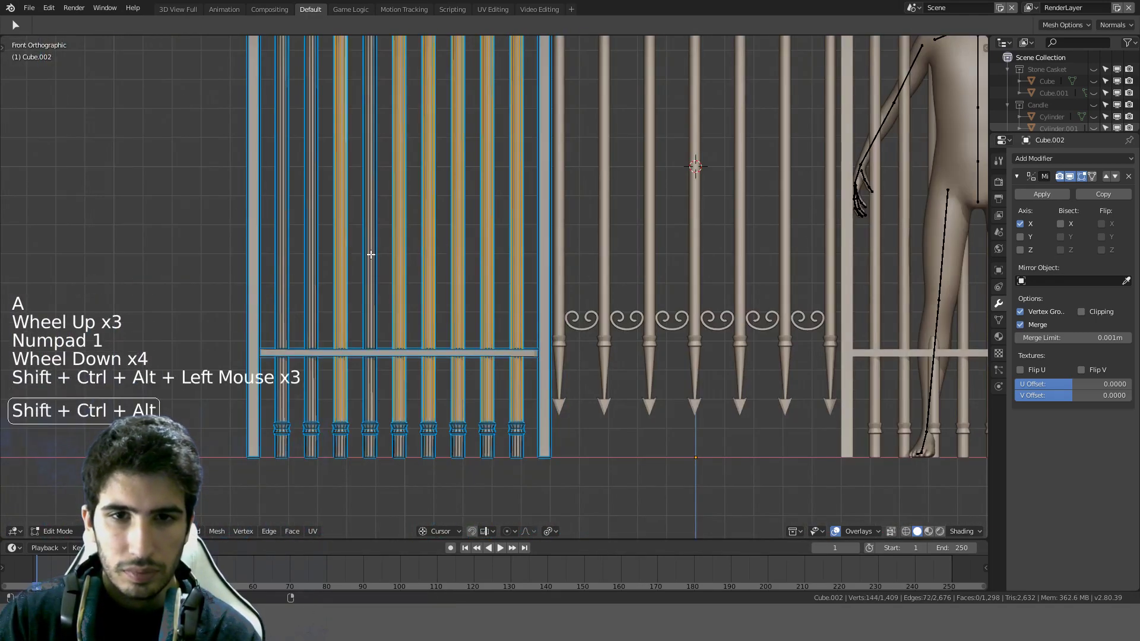
{"action": "left_click", "coordinate": [370, 254], "text": "ctrl+alt+shift"}
{"action": "left_click", "coordinate": [318, 255], "text": "ctrl+alt+shift"}
{"action": "left_click", "coordinate": [281, 265], "text": "ctrl+alt+shift"}
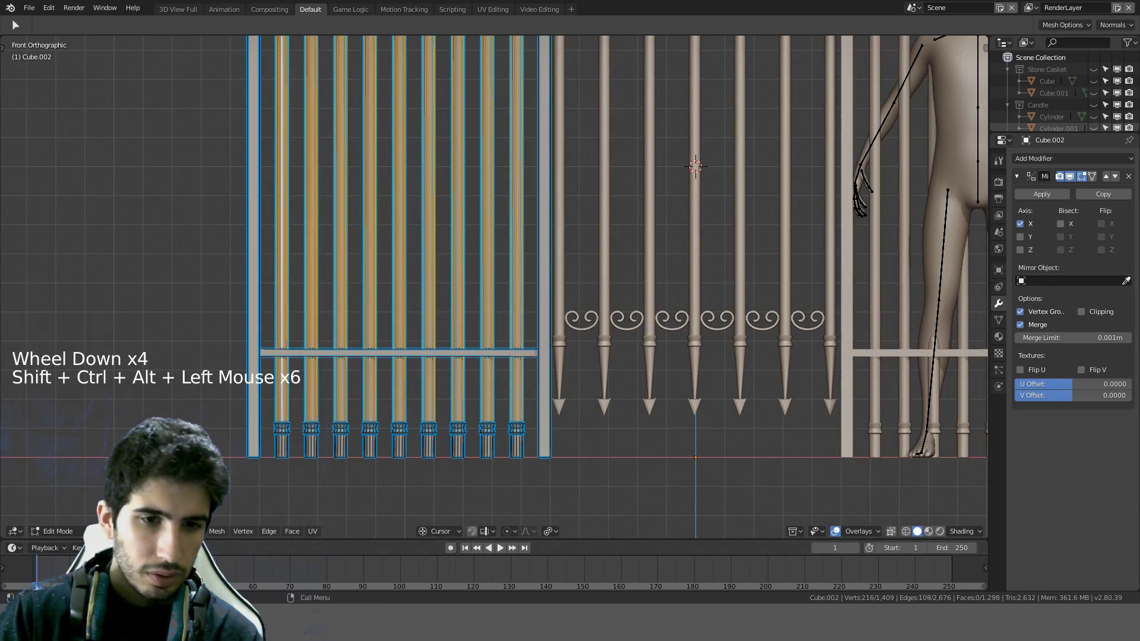
Step: Extend the selection to full edge loops, toggle their sharp marking with Hard Ops Set Sharpen, and return to Object Mode
{"action": "left_click", "coordinate": [169, 530]}
{"action": "mouse_move", "coordinate": [228, 355]}
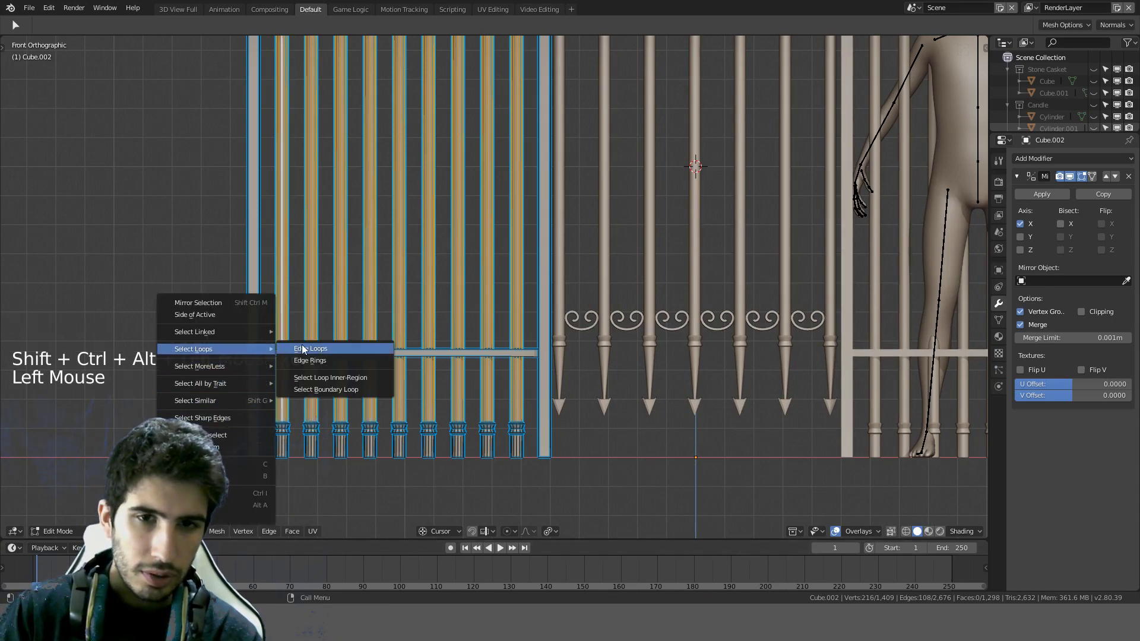
{"action": "left_click", "coordinate": [297, 349]}
{"action": "key", "text": "q"}
{"action": "left_click", "coordinate": [499, 304]}
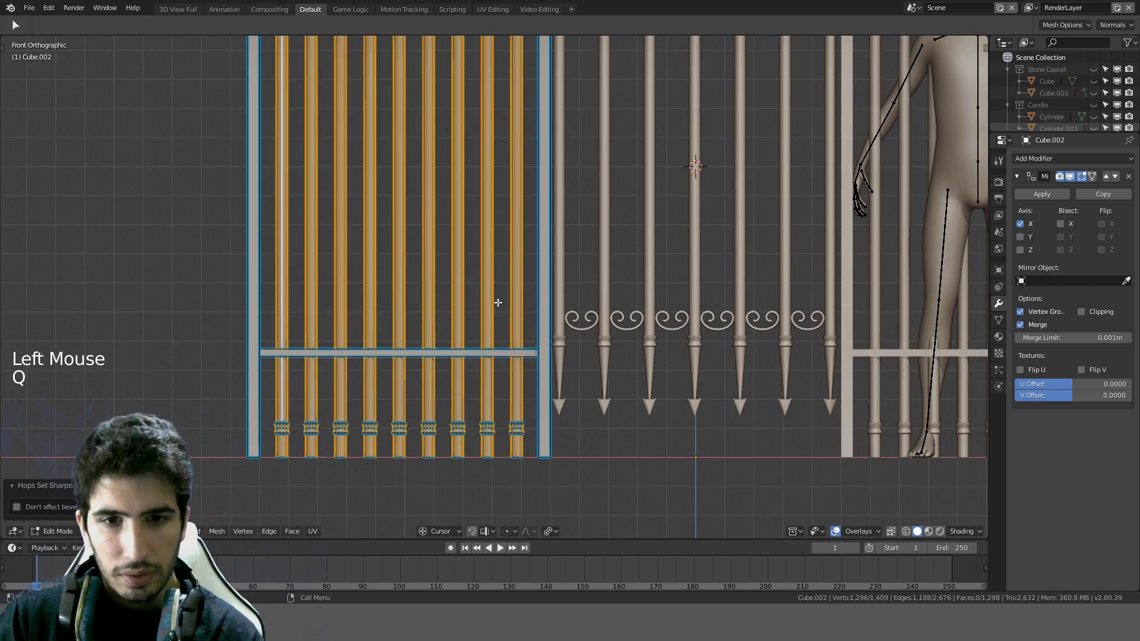
{"action": "key", "text": "Tab"}
Step: Select the central gate, check the mesh of its bars and scrolls, and apply Hard Ops (S) Sharpen to it
{"action": "scroll", "coordinate": [496, 305], "scroll_direction": "down", "scroll_amount": 4}
{"action": "middle_click_drag", "start_coordinate": [497, 305], "coordinate": [652, 280]}
{"action": "scroll", "coordinate": [596, 167], "scroll_direction": "up", "scroll_amount": 4}
{"action": "middle_click_drag", "start_coordinate": [596, 166], "coordinate": [622, 251], "text": "shift"}
{"action": "scroll", "coordinate": [619, 303], "scroll_direction": "up", "scroll_amount": 4}
{"action": "scroll", "coordinate": [576, 262], "scroll_direction": "up", "scroll_amount": 4}
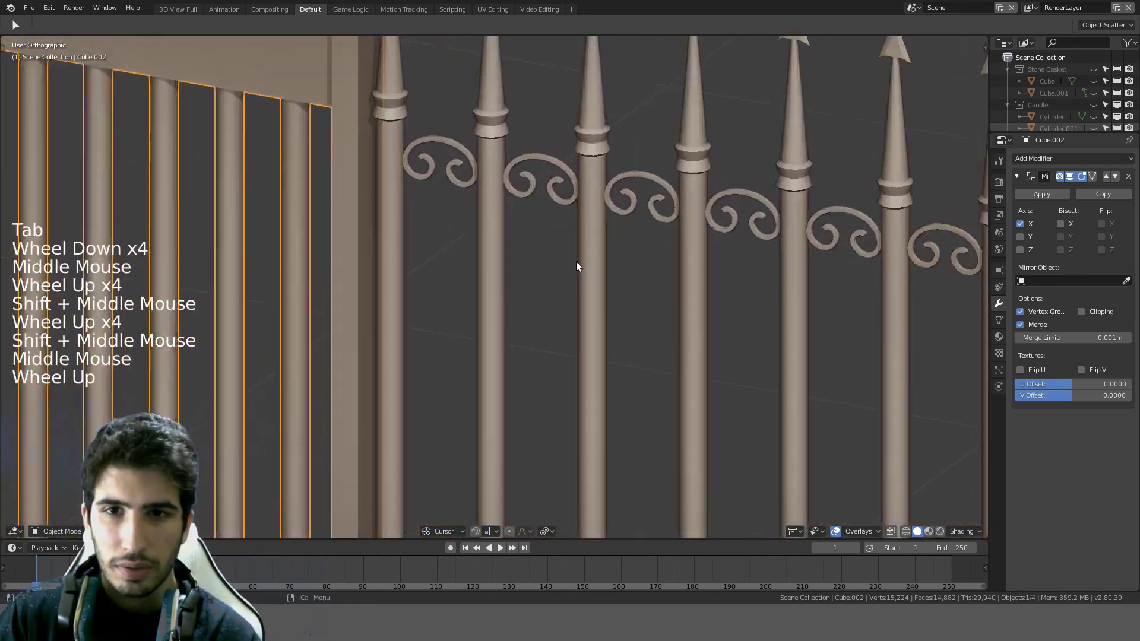
{"action": "middle_click_drag", "start_coordinate": [569, 143], "coordinate": [522, 308], "text": "shift"}
{"action": "scroll", "coordinate": [522, 308], "scroll_direction": "up", "scroll_amount": 4}
{"action": "left_click", "coordinate": [550, 237]}
{"action": "key", "text": "Tab"}
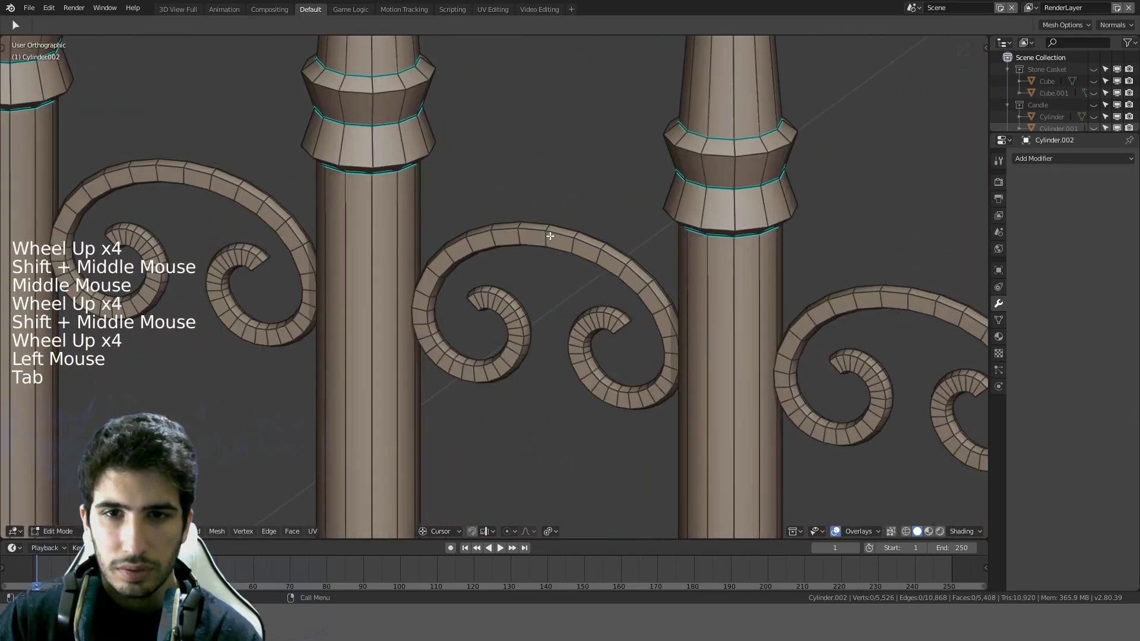
{"action": "key", "text": "Tab"}
{"action": "scroll", "coordinate": [535, 237], "scroll_direction": "down", "scroll_amount": 5}
{"action": "scroll", "coordinate": [536, 237], "scroll_direction": "down", "scroll_amount": 1}
{"action": "scroll", "coordinate": [535, 237], "scroll_direction": "up", "scroll_amount": 1}
{"action": "key", "text": "q"}
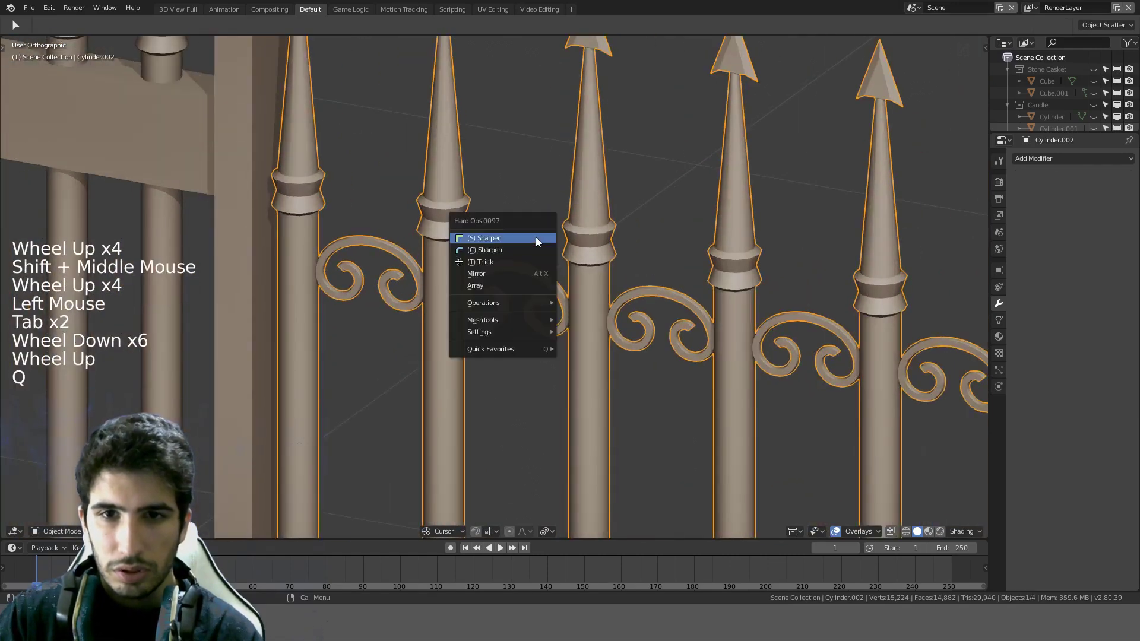
{"action": "left_click", "coordinate": [535, 237]}
Step: Enter Edit Mode on the central gate and select the ring of vertical edges around each of its seven bars' shafts
{"action": "scroll", "coordinate": [654, 315], "scroll_direction": "down", "scroll_amount": 4}
{"action": "key", "text": "Tab"}
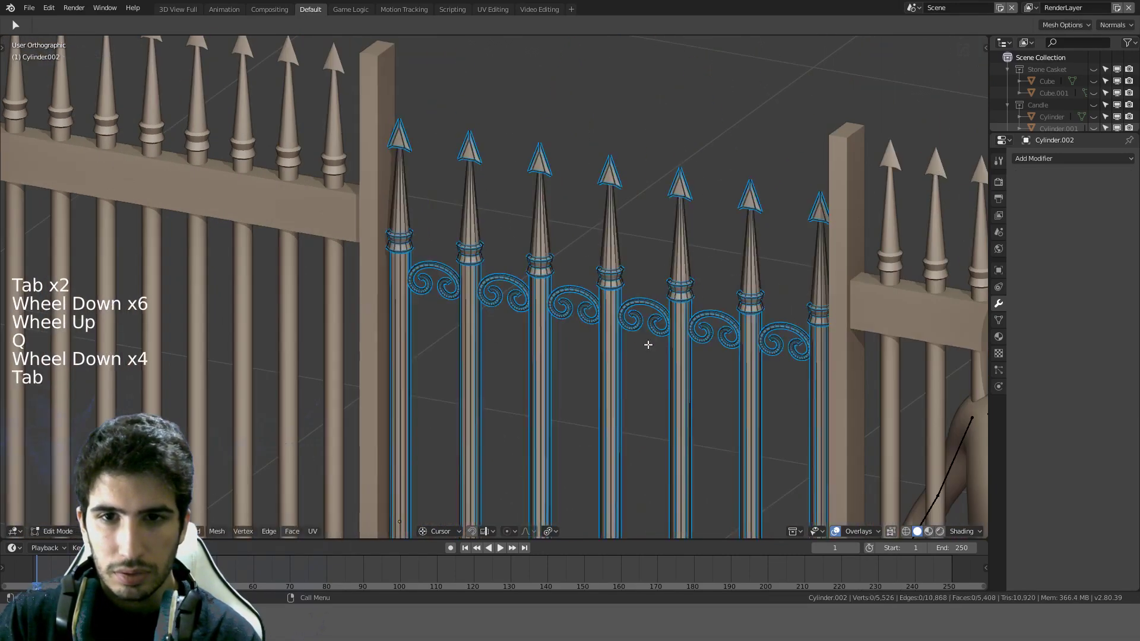
{"action": "middle_click_drag", "start_coordinate": [649, 339], "coordinate": [682, 257], "text": "shift"}
{"action": "scroll", "coordinate": [689, 279], "scroll_direction": "down", "scroll_amount": 3}
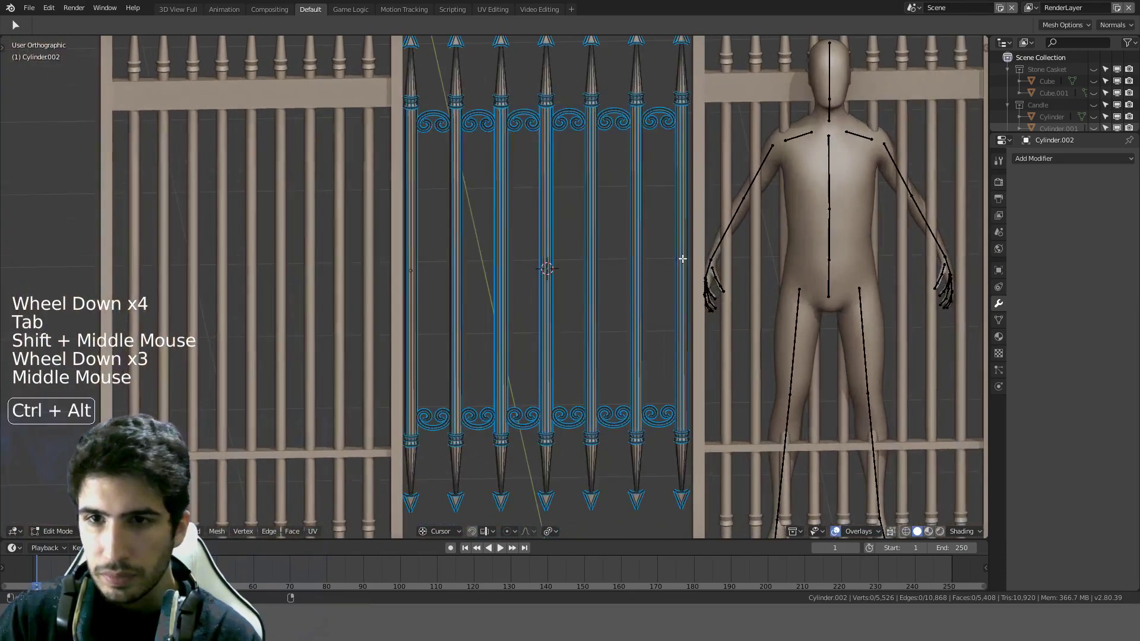
{"action": "left_click", "coordinate": [682, 257], "text": "ctrl+alt"}
{"action": "left_click", "coordinate": [634, 265], "text": "ctrl+alt+shift"}
{"action": "left_click", "coordinate": [592, 263], "text": "ctrl+alt+shift"}
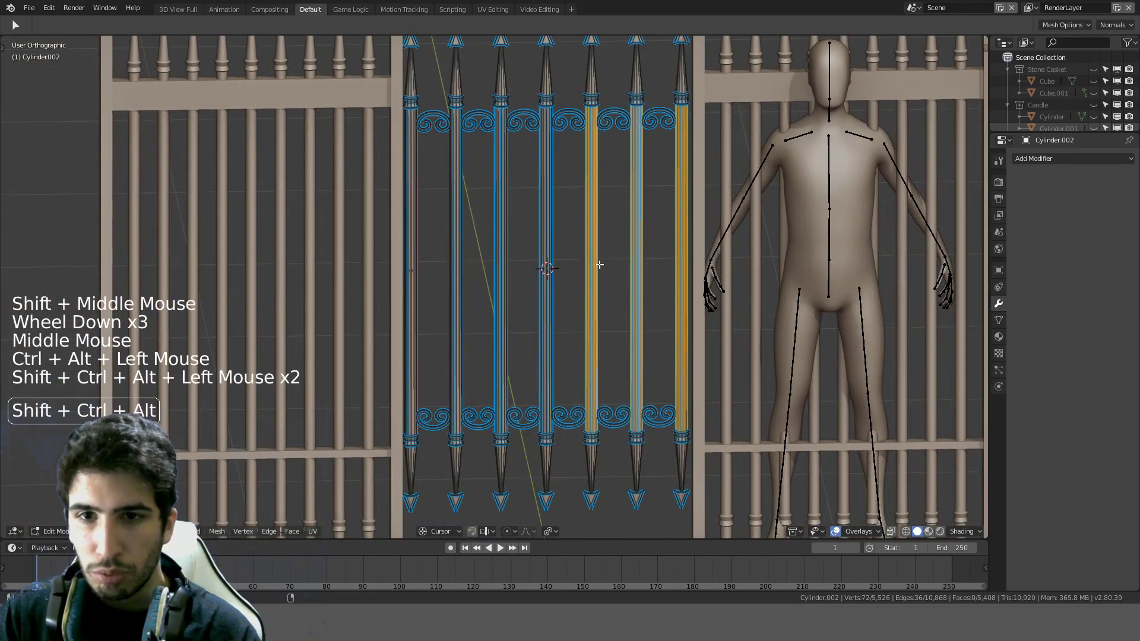
{"action": "left_click", "coordinate": [541, 258], "text": "ctrl+alt+shift"}
{"action": "left_click", "coordinate": [501, 255], "text": "ctrl+alt+shift"}
{"action": "left_click", "coordinate": [411, 256], "text": "ctrl+alt+shift"}
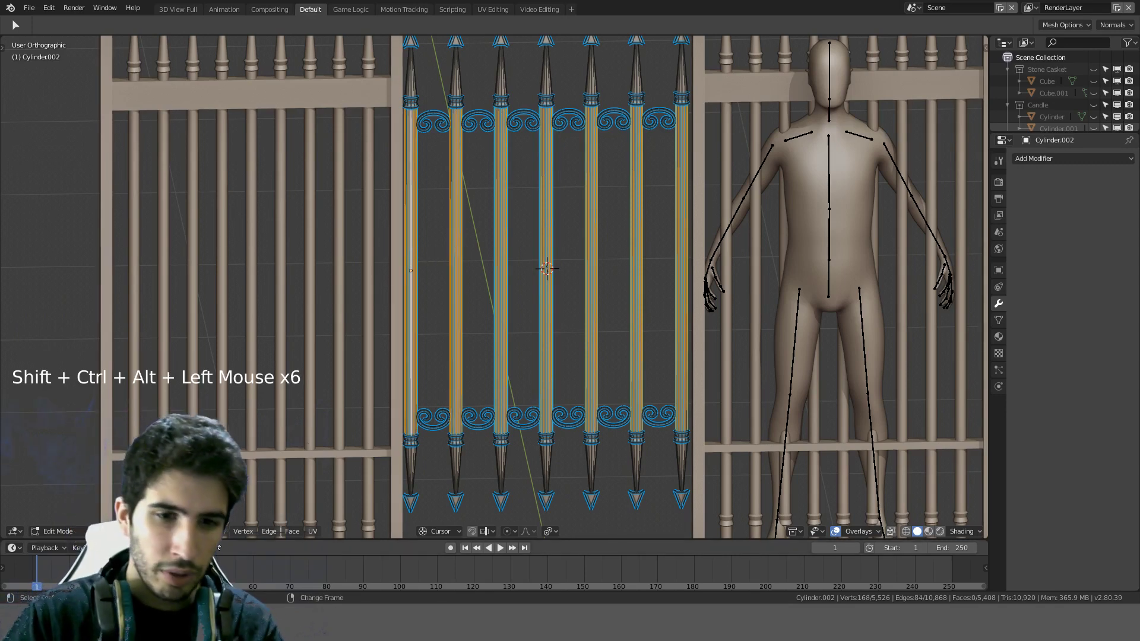
Step: Extend the bar selection to full edge loops, toggle its sharp marking with Hard Ops, and check the shading in Object Mode
{"action": "left_click", "coordinate": [168, 531]}
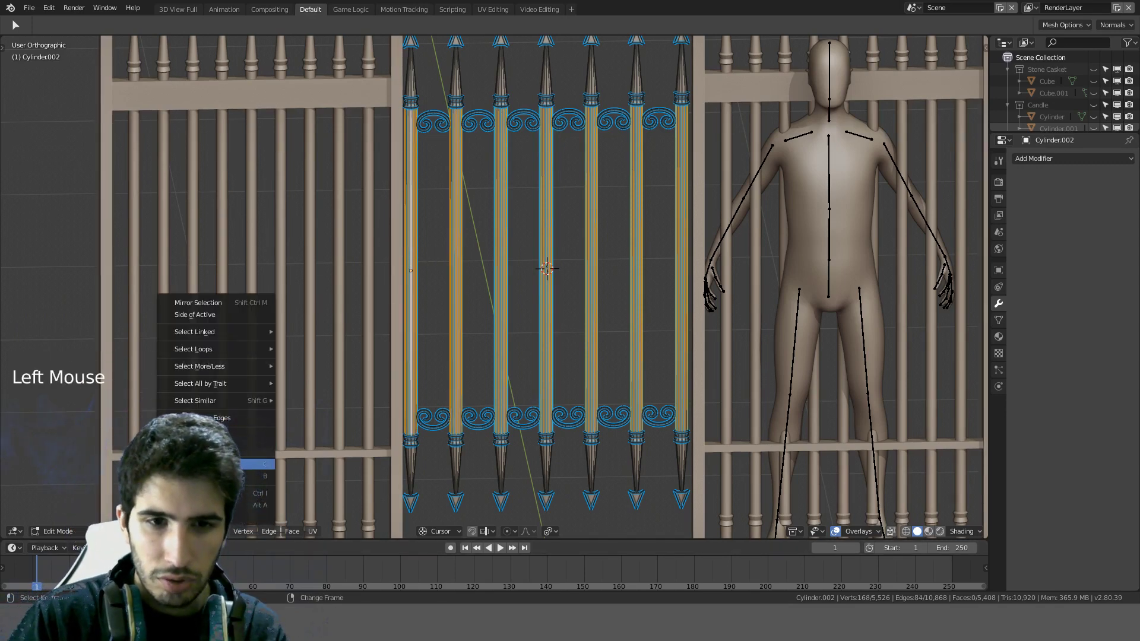
{"action": "mouse_move", "coordinate": [234, 351]}
{"action": "left_click", "coordinate": [298, 350]}
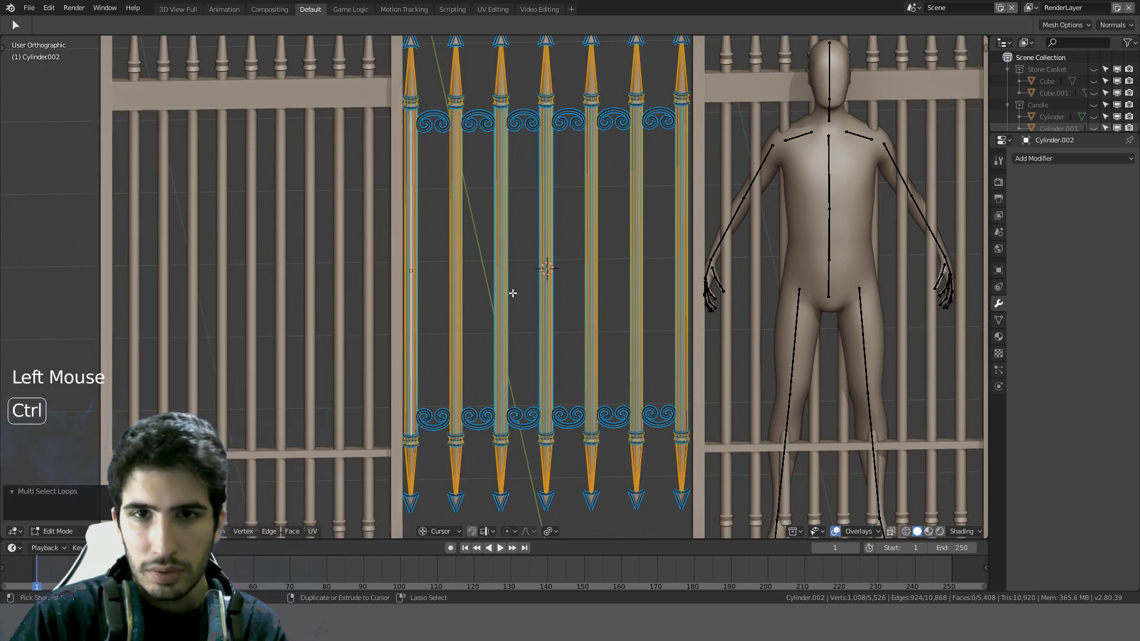
{"action": "key", "text": "q"}
{"action": "key", "text": "Tab"}
{"action": "middle_click_drag", "start_coordinate": [556, 286], "coordinate": [525, 234]}
{"action": "scroll", "coordinate": [534, 279], "scroll_direction": "up", "scroll_amount": 5}
{"action": "middle_click_drag", "start_coordinate": [539, 309], "coordinate": [637, 178], "text": "shift"}
{"action": "scroll", "coordinate": [575, 169], "scroll_direction": "up", "scroll_amount": 7}
{"action": "scroll", "coordinate": [603, 203], "scroll_direction": "up", "scroll_amount": 2}
Step: Reenter Edit Mode, clear the selection, and select the long outer edge loop along one of the gate's lower scrolls
{"action": "key", "text": "Tab"}
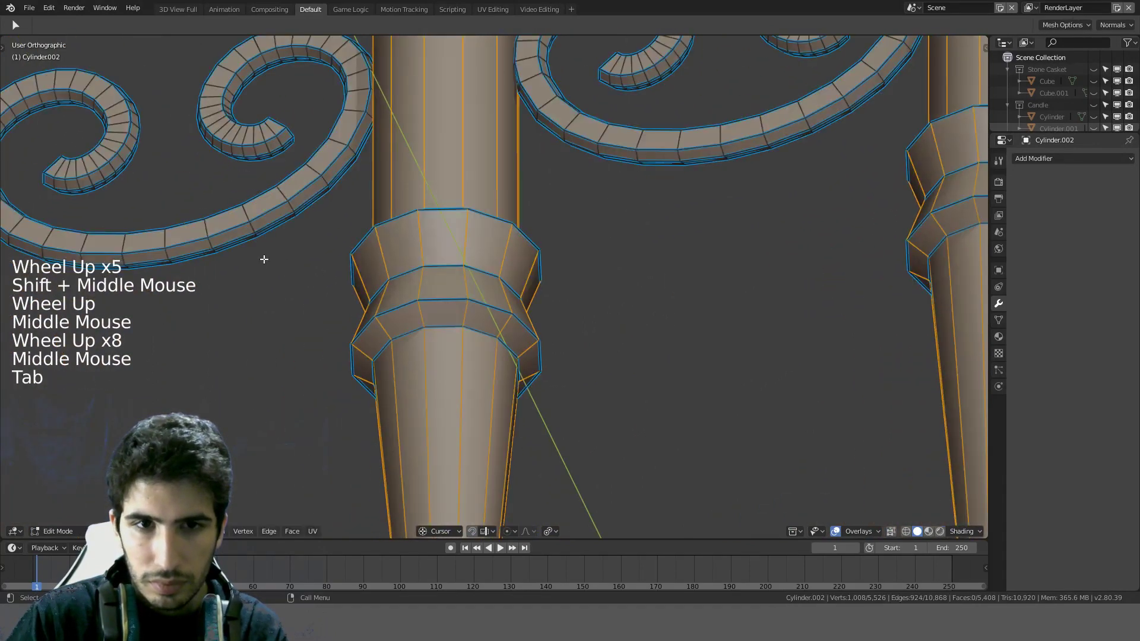
{"action": "key", "text": "a"}
{"action": "left_click", "coordinate": [307, 199], "text": "alt"}
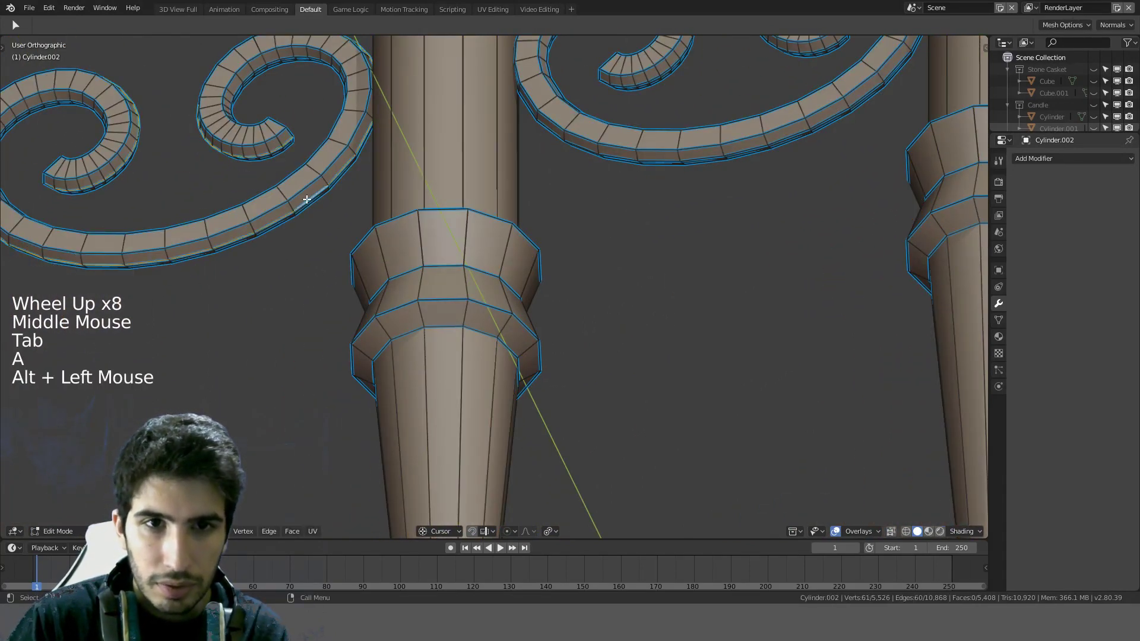
Step: Try Select Similar on the scroll's edge loop by Length, Direction and Amount of Faces Around, undoing each attempt
{"action": "key", "text": "shift+g"}
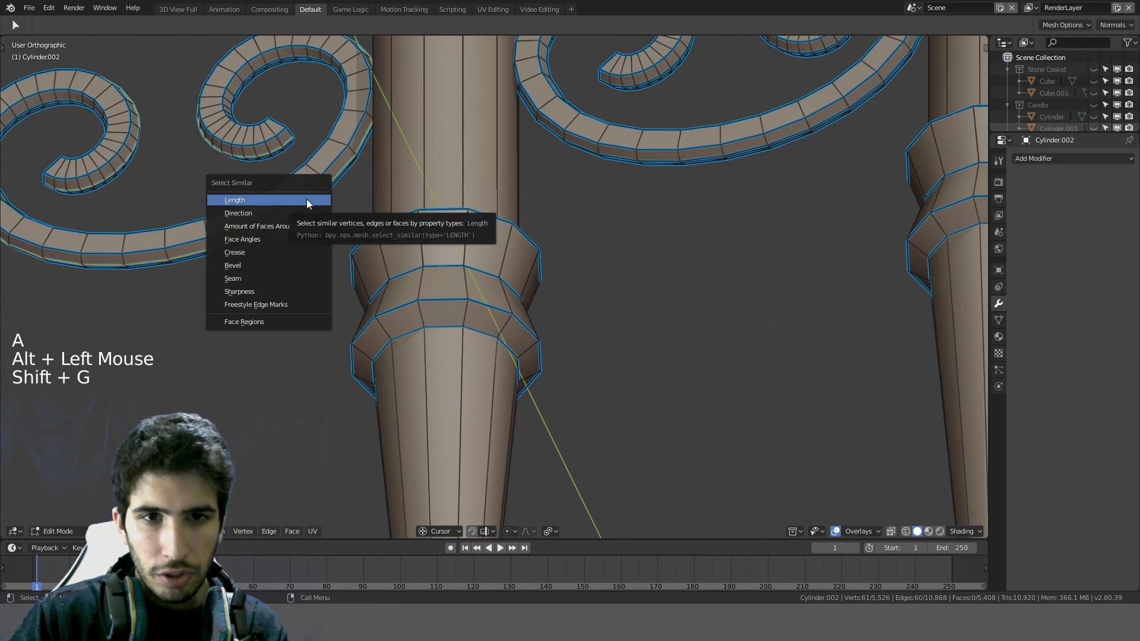
{"action": "left_click", "coordinate": [306, 198]}
{"action": "key", "text": "ctrl+z"}
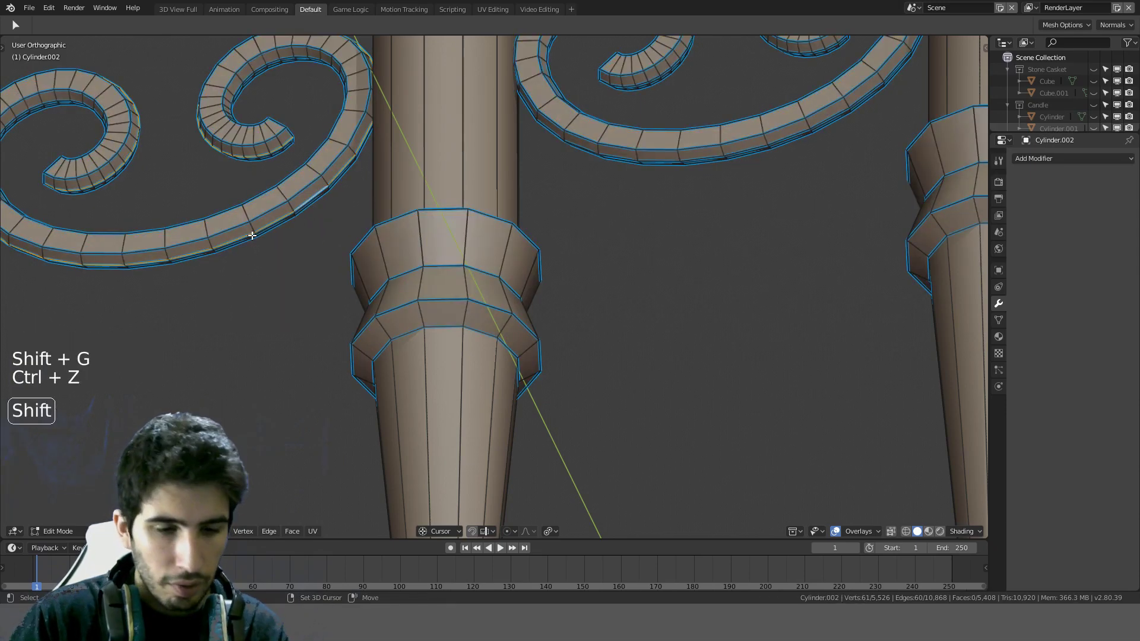
{"action": "key", "text": "shift+g"}
{"action": "left_click", "coordinate": [243, 247]}
{"action": "key", "text": "ctrl+z"}
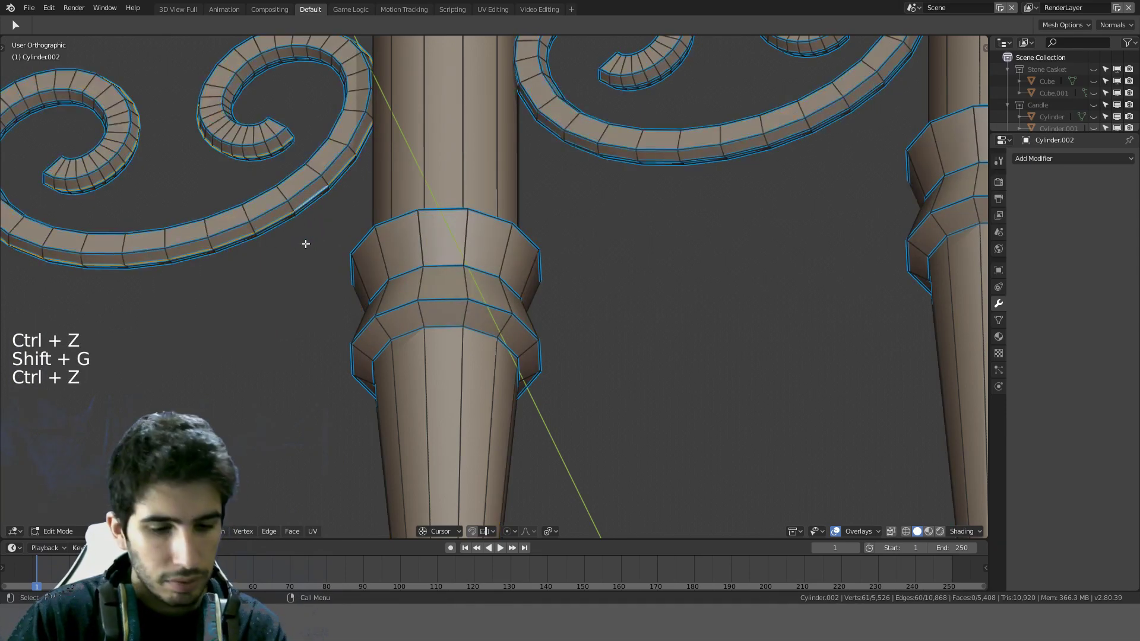
{"action": "key", "text": "shift+g"}
{"action": "left_click", "coordinate": [290, 258]}
{"action": "key", "text": "ctrl+z"}
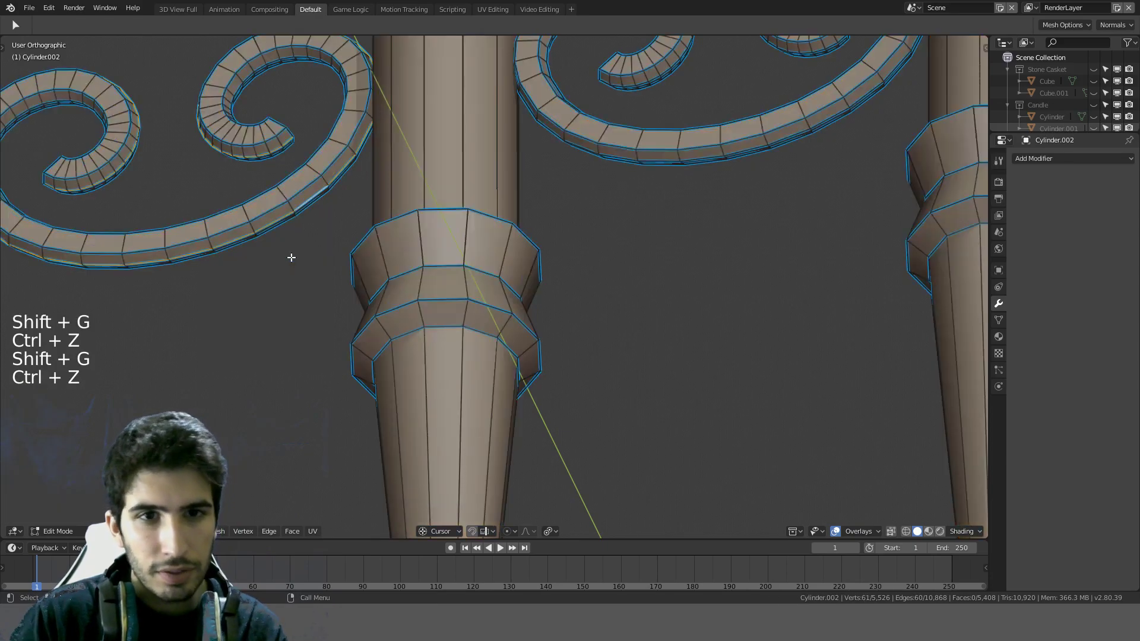
Step: Select similar edges on all the gate's scrolls by Face Angles, and check the selection with a trial move that is cancelled
{"action": "key", "text": "shift+g"}
{"action": "left_click", "coordinate": [286, 267]}
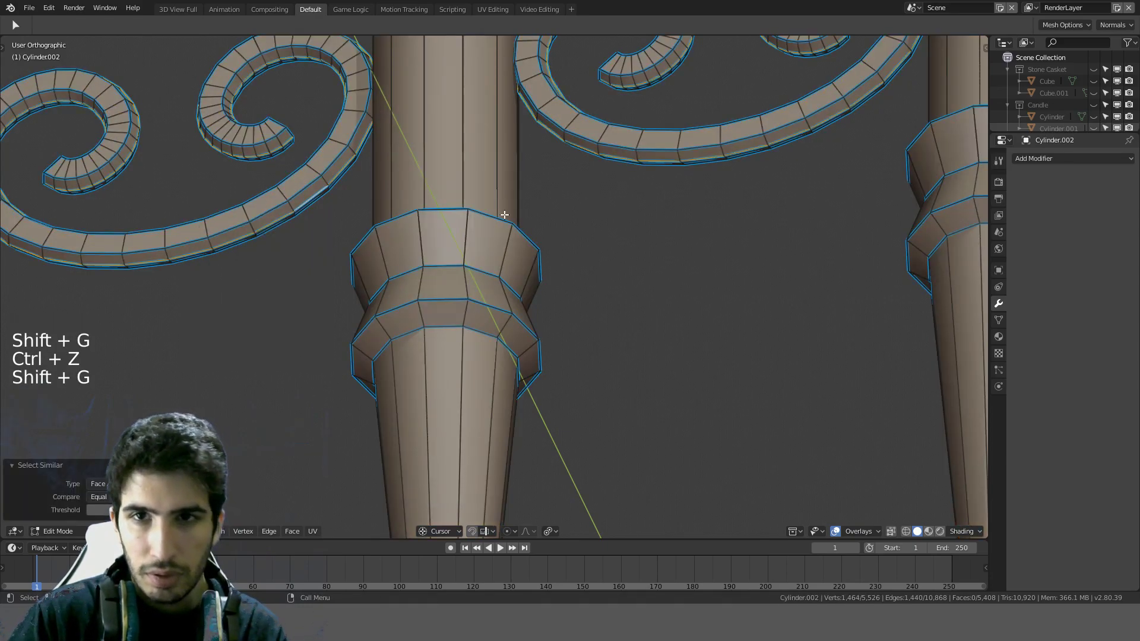
{"action": "scroll", "coordinate": [600, 224], "scroll_direction": "down", "scroll_amount": 5}
{"action": "middle_click_drag", "start_coordinate": [601, 223], "coordinate": [598, 209]}
{"action": "scroll", "coordinate": [595, 213], "scroll_direction": "down", "scroll_amount": 3}
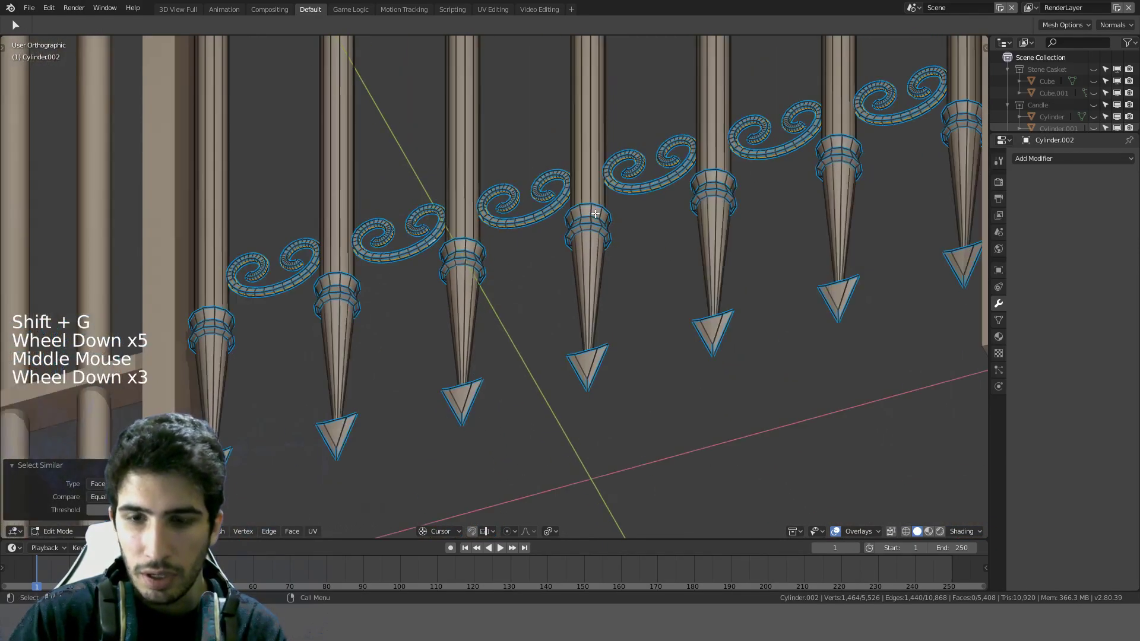
{"action": "key", "text": "KP_1"}
{"action": "scroll", "coordinate": [596, 211], "scroll_direction": "down", "scroll_amount": 8}
{"action": "key", "text": "g"}
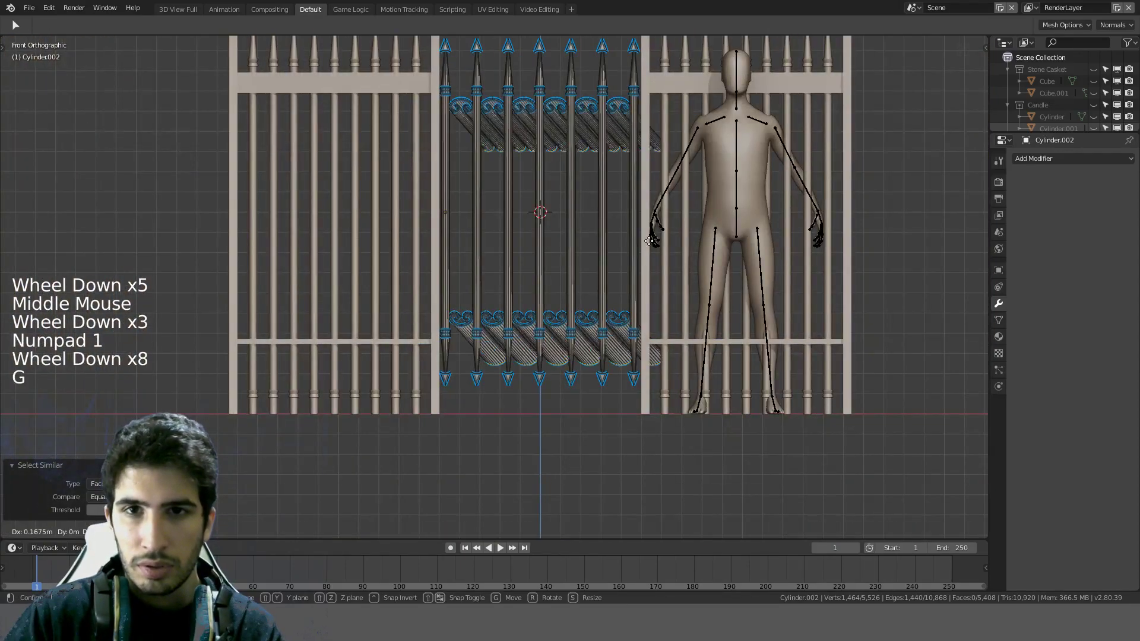
{"action": "right_click", "coordinate": [644, 216]}
Step: Toggle the sharp marking of the selected scroll edges with Hard Ops Set Sharpen, return to Object Mode, and save the file
{"action": "key", "text": "q"}
{"action": "left_click", "coordinate": [649, 215]}
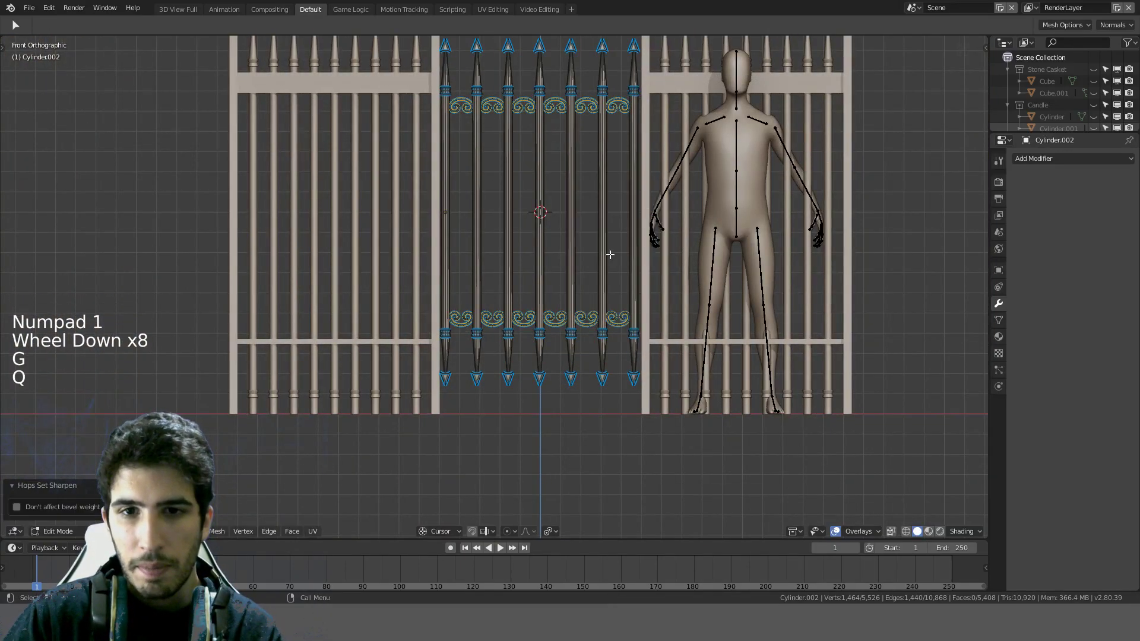
{"action": "scroll", "coordinate": [594, 260], "scroll_direction": "up", "scroll_amount": 7}
{"action": "key", "text": "a"}
{"action": "key", "text": "Tab"}
{"action": "middle_click_drag", "start_coordinate": [598, 346], "coordinate": [539, 245]}
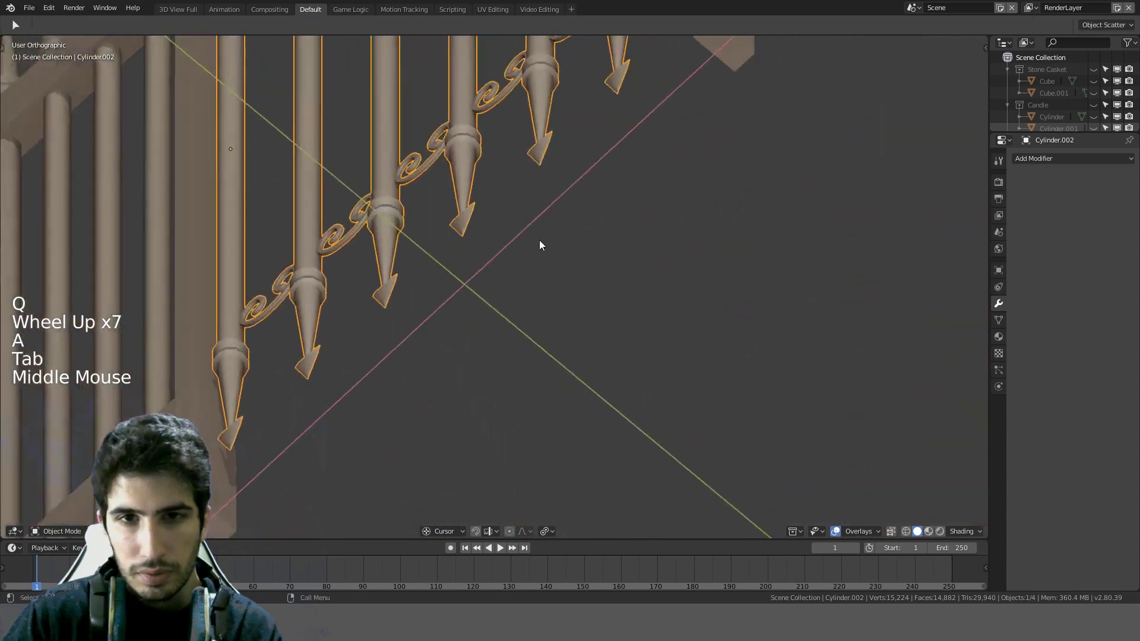
{"action": "scroll", "coordinate": [539, 244], "scroll_direction": "up", "scroll_amount": 5}
{"action": "middle_click_drag", "start_coordinate": [494, 145], "coordinate": [669, 363], "text": "shift"}
{"action": "scroll", "coordinate": [596, 362], "scroll_direction": "down", "scroll_amount": 3}
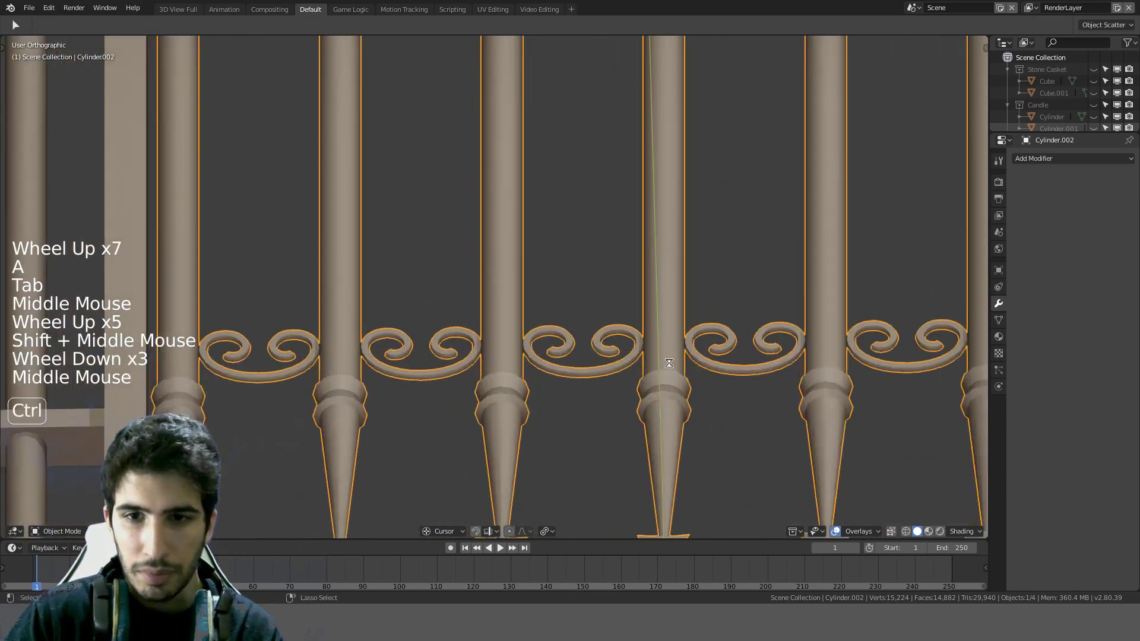
{"action": "key", "text": "ctrl+s"}
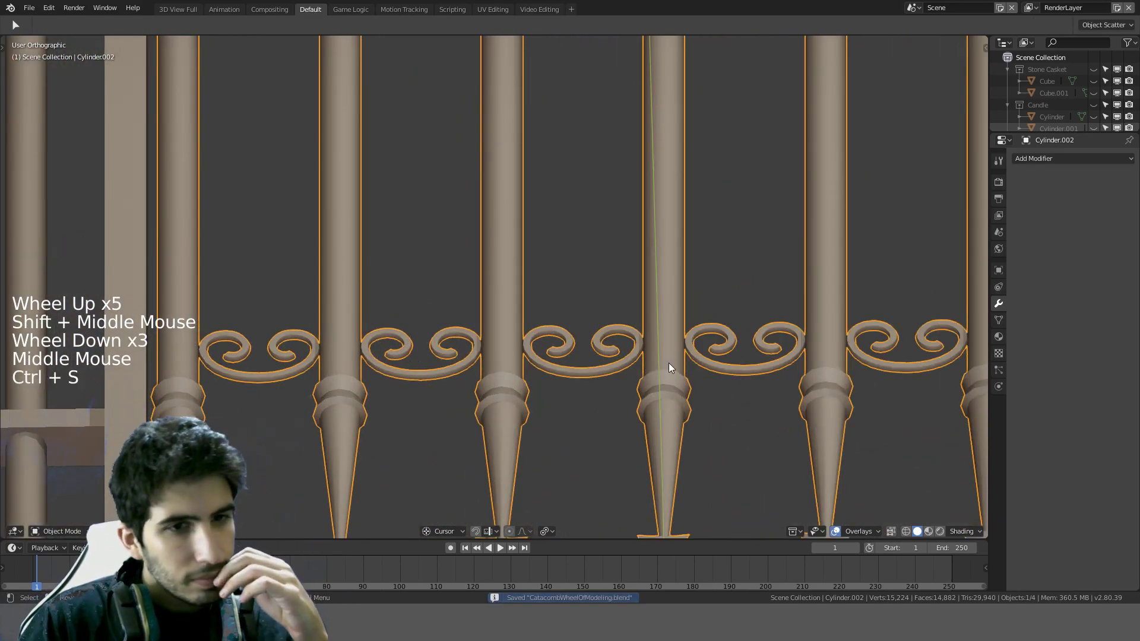
{"action": "scroll", "coordinate": [499, 372], "scroll_direction": "down", "scroll_amount": 5}
{"action": "key", "text": "KP_1"}
{"action": "scroll", "coordinate": [499, 372], "scroll_direction": "down", "scroll_amount": 5}
{"action": "middle_click_drag", "start_coordinate": [499, 372], "coordinate": [559, 293], "text": "shift"}
{"action": "key", "text": "Tab"}
{"action": "key", "text": "Tab"}
Step: Select the human reference mesh together with its rig and move both 1.53 m along X, clear of the fence
{"action": "left_click", "coordinate": [531, 276]}
{"action": "key", "text": "KP_1"}
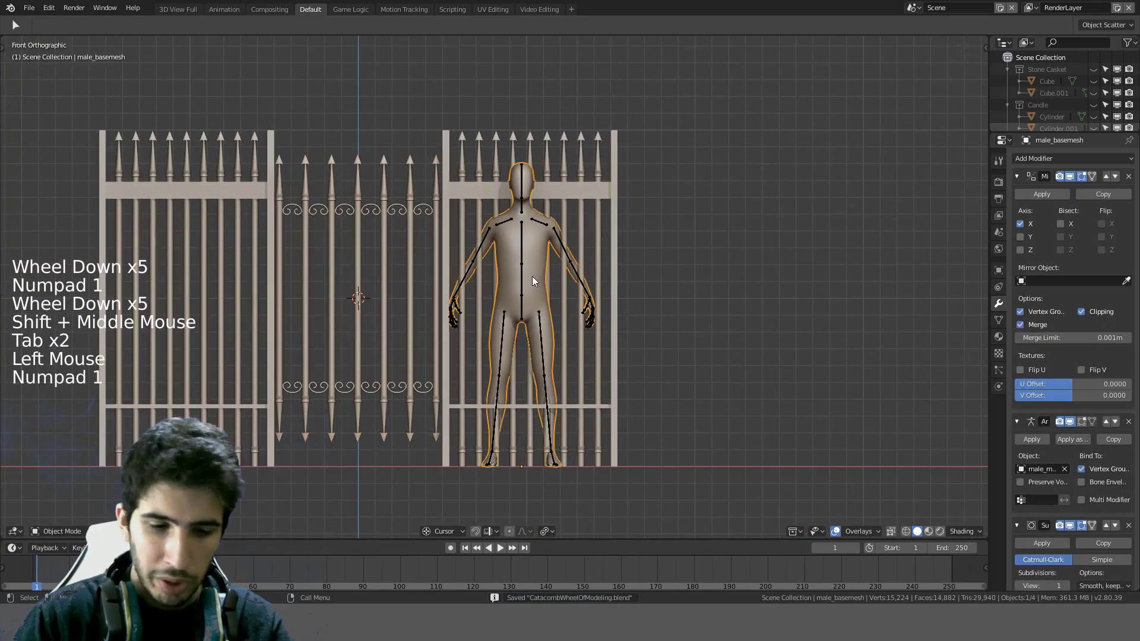
{"action": "scroll", "coordinate": [532, 279], "scroll_direction": "down", "scroll_amount": 4}
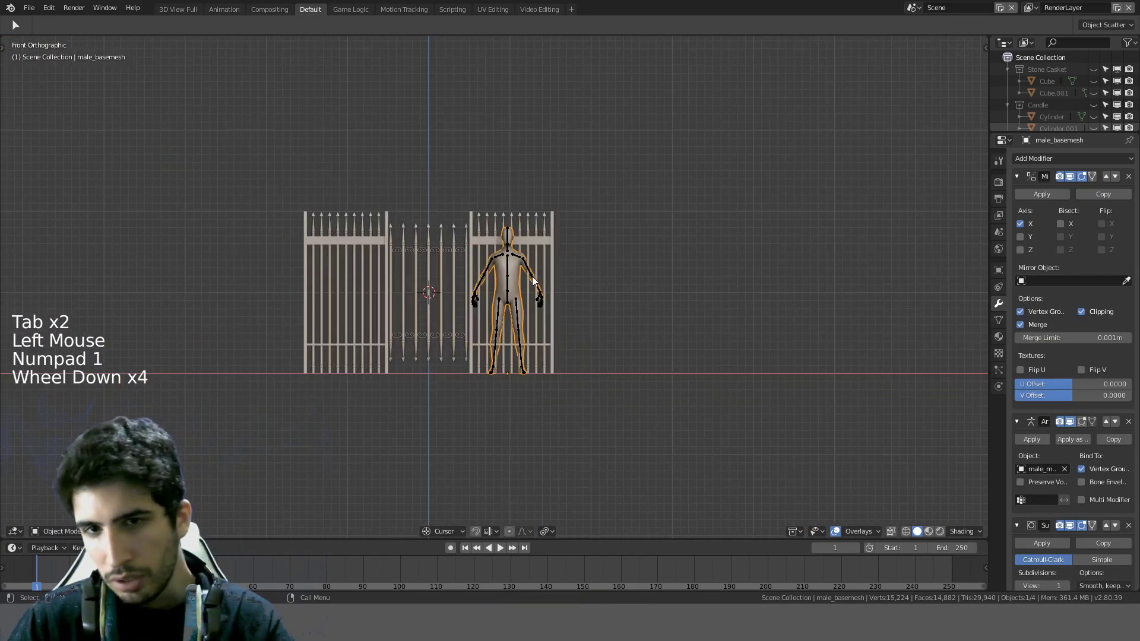
{"action": "key", "text": "g"}
{"action": "right_click", "coordinate": [670, 271]}
{"action": "scroll", "coordinate": [494, 286], "scroll_direction": "up", "scroll_amount": 4}
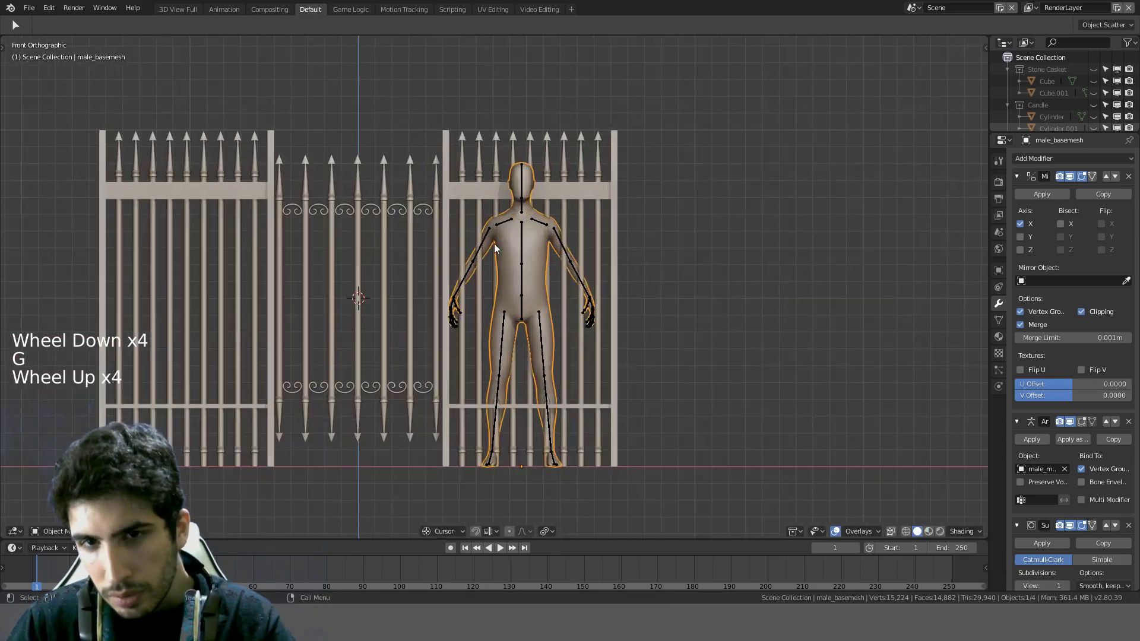
{"action": "left_click", "coordinate": [522, 238], "text": "shift"}
{"action": "key", "text": "g"}
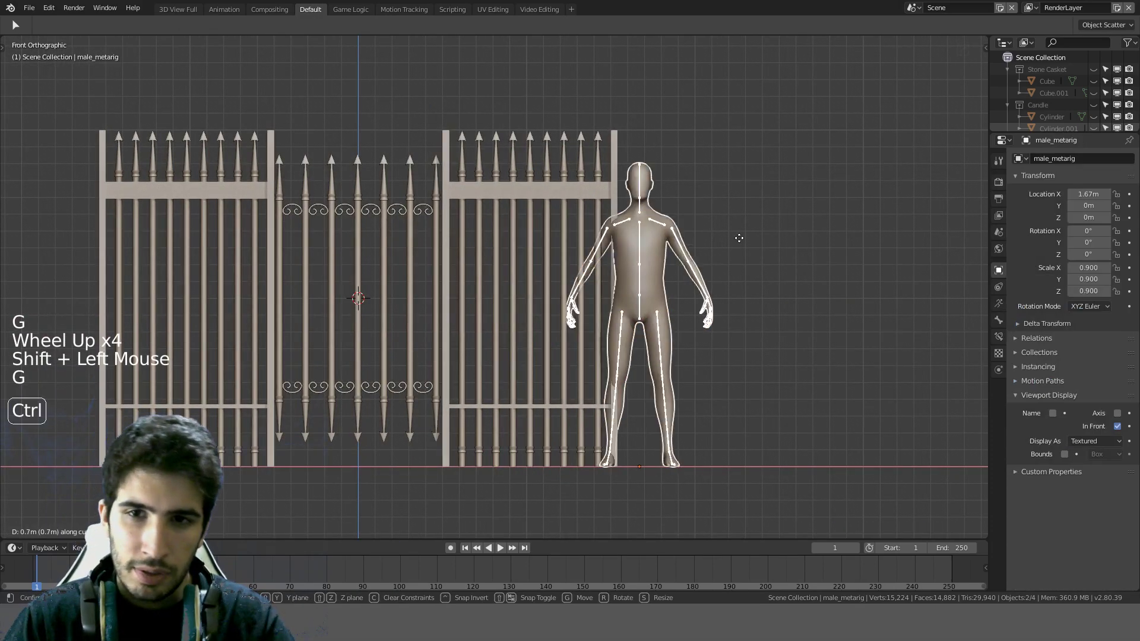
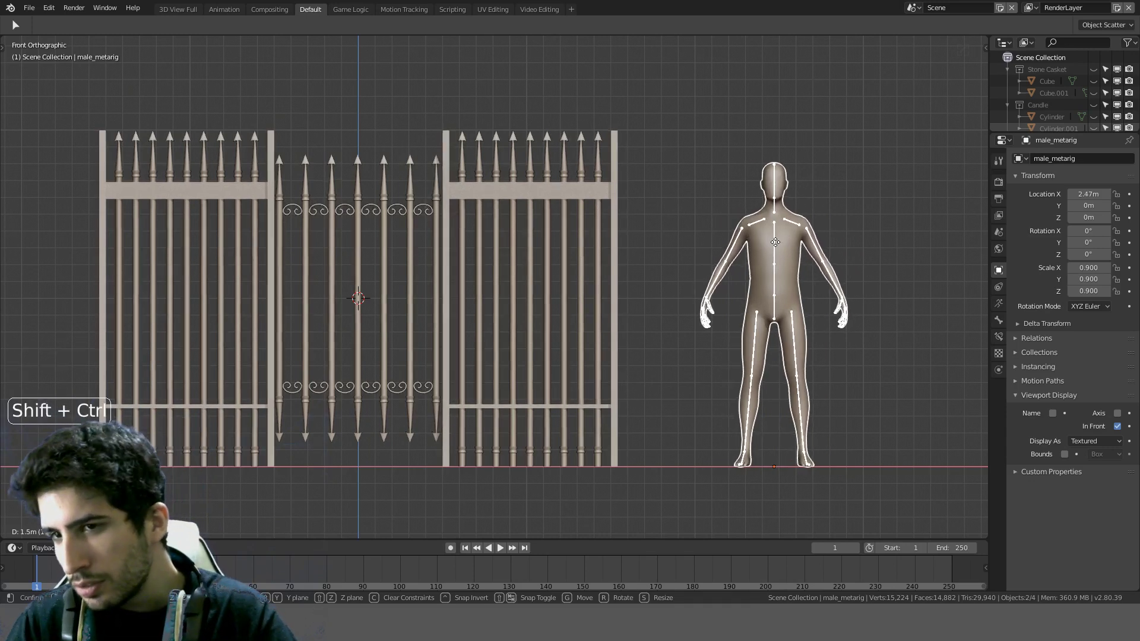
{"action": "left_click", "coordinate": [823, 240]}
{"action": "key", "text": "KP_1"}
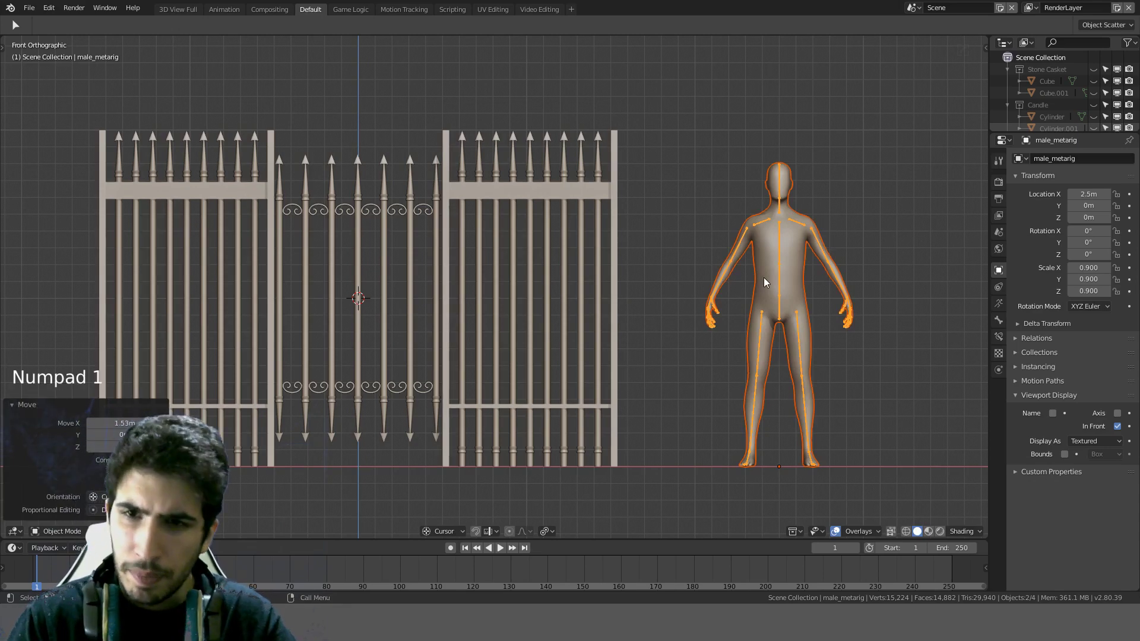
Step: Examine the gate and side panels from the front, comparing their proportions with the human reference figure
{"action": "key", "text": "a"}
{"action": "scroll", "coordinate": [762, 283], "scroll_direction": "up", "scroll_amount": 5}
{"action": "scroll", "coordinate": [794, 220], "scroll_direction": "down", "scroll_amount": 5}
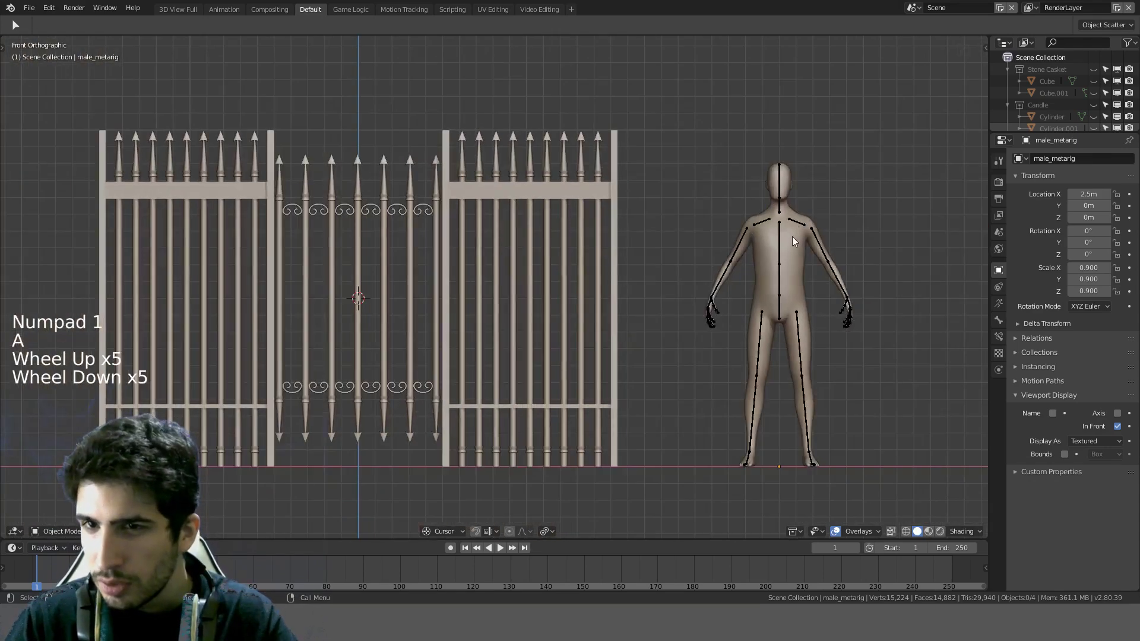
{"action": "left_click", "coordinate": [781, 241]}
{"action": "left_click", "coordinate": [781, 241]}
{"action": "left_click", "coordinate": [789, 173], "text": "shift"}
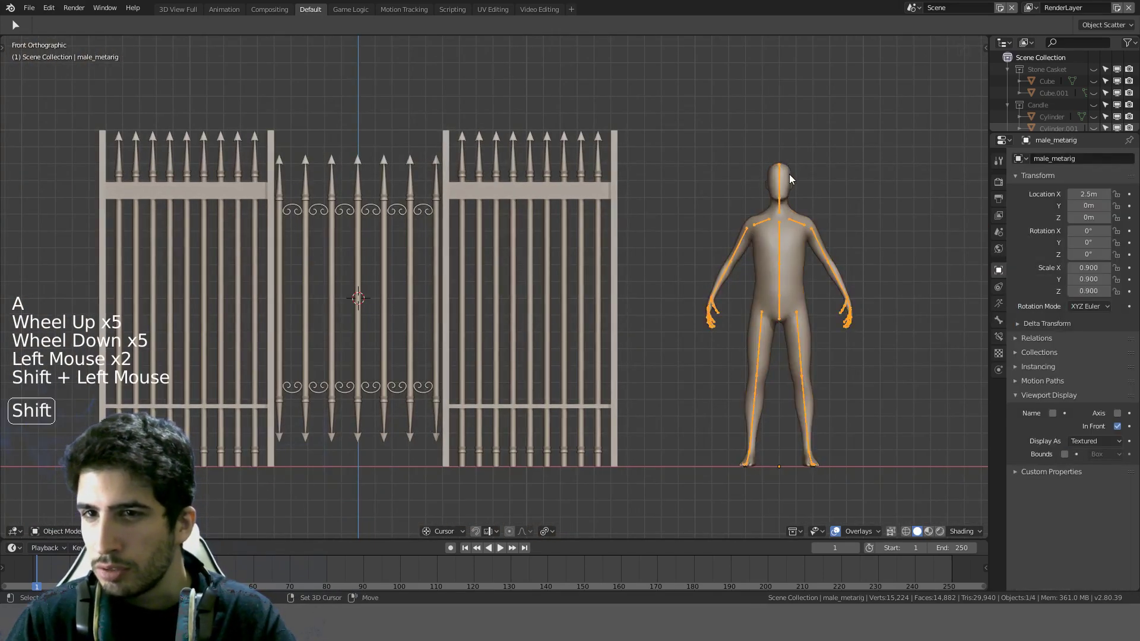
{"action": "middle_click_drag", "start_coordinate": [717, 186], "coordinate": [706, 255], "text": "shift"}
{"action": "key", "text": "KP_1"}
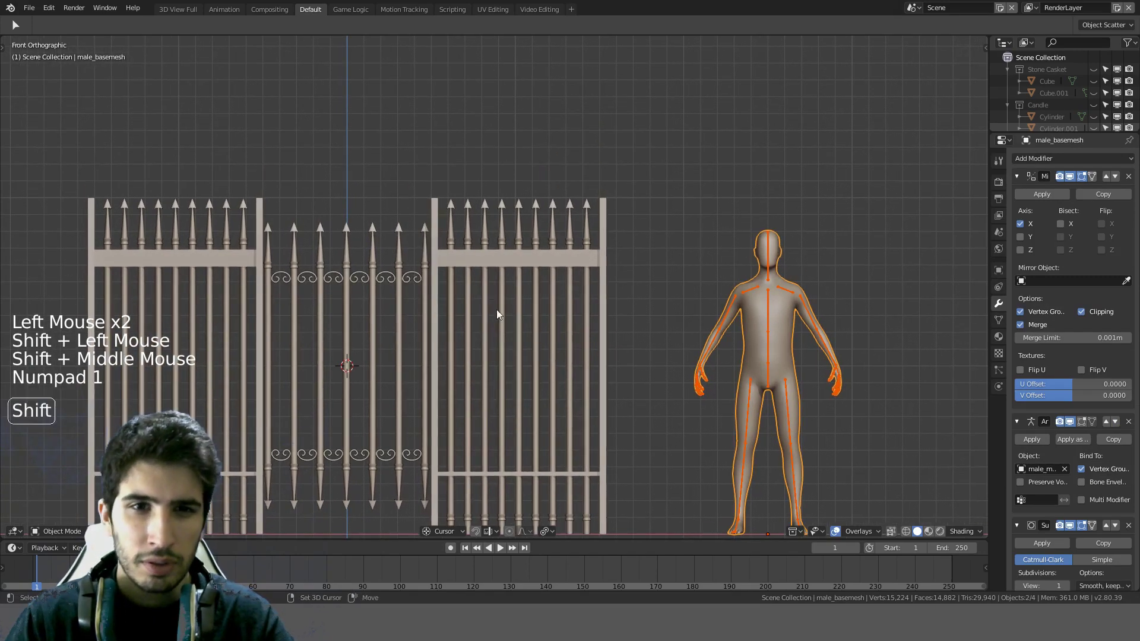
{"action": "middle_click_drag", "start_coordinate": [497, 314], "coordinate": [398, 208], "text": "shift"}
{"action": "key", "text": "KP_1"}
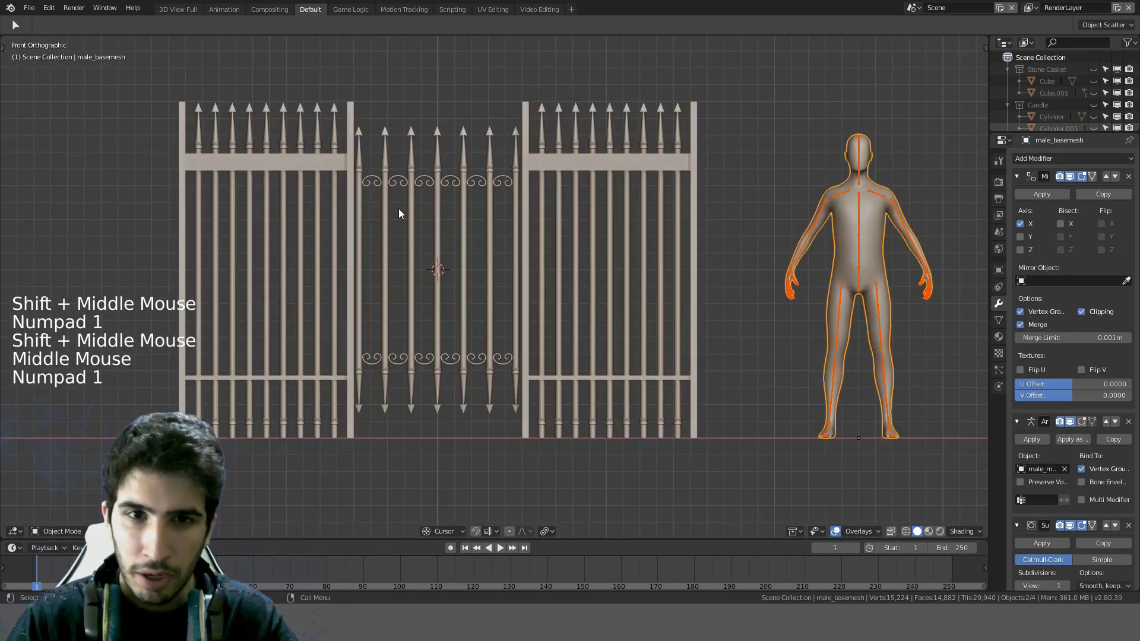
{"action": "middle_click_drag", "start_coordinate": [536, 74], "coordinate": [580, 200], "text": "shift"}
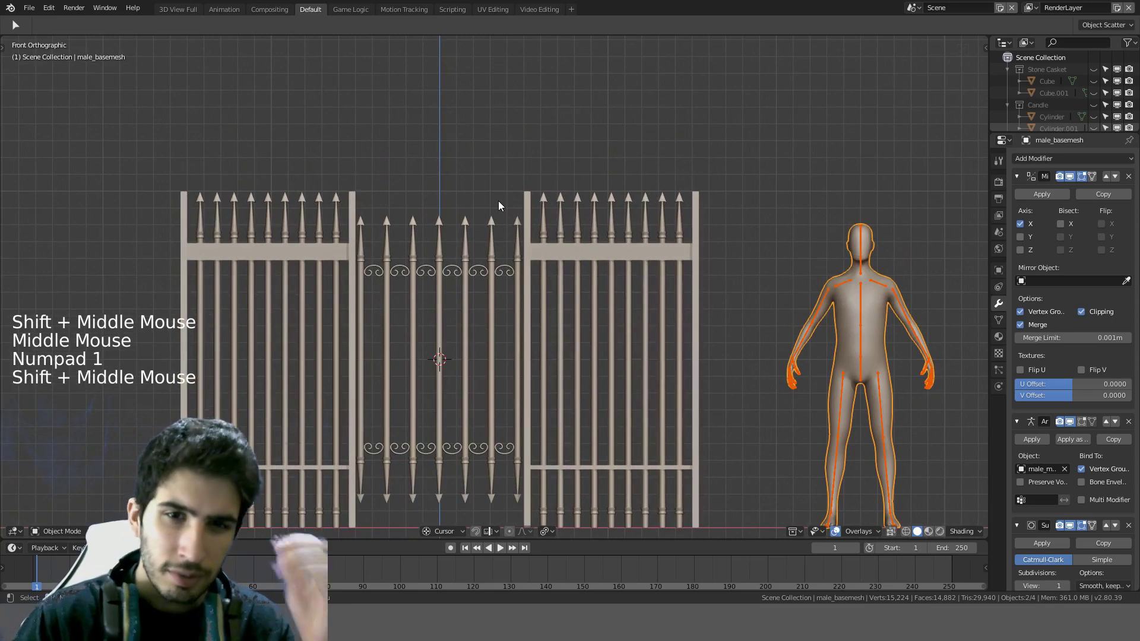
{"action": "scroll", "coordinate": [498, 205], "scroll_direction": "up", "scroll_amount": 2}
{"action": "scroll", "coordinate": [619, 290], "scroll_direction": "down", "scroll_amount": 2}
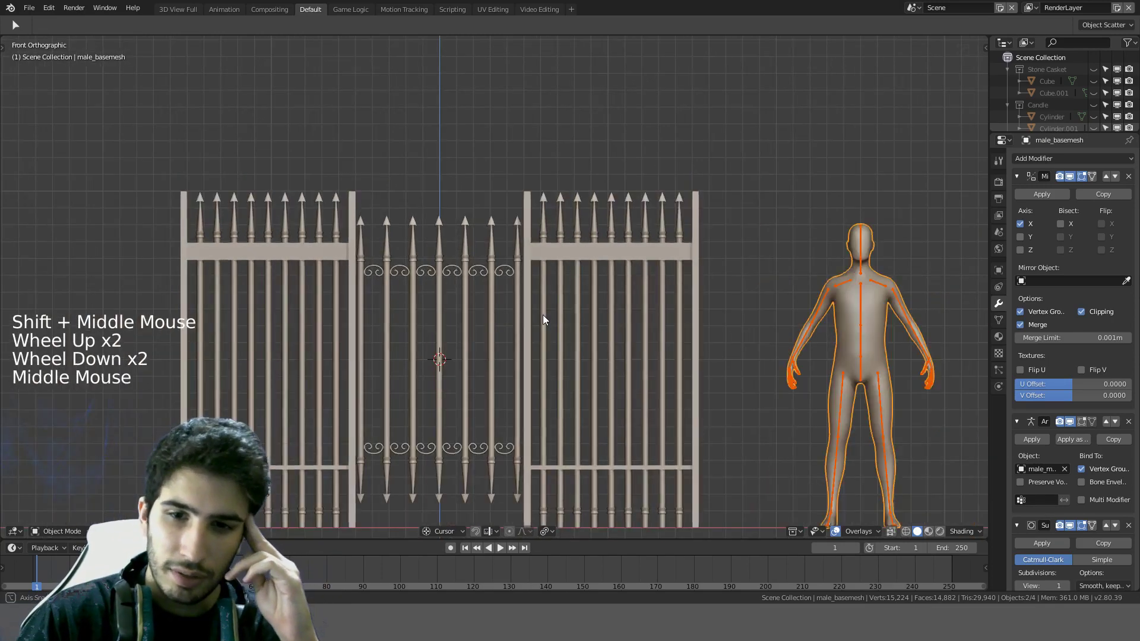
{"action": "middle_click_drag", "start_coordinate": [543, 315], "coordinate": [504, 241]}
{"action": "key", "text": "KP_1"}
Step: Select the central gate and try lowering it and scaling its height along Z, cancelling each trial
{"action": "left_click", "coordinate": [490, 224]}
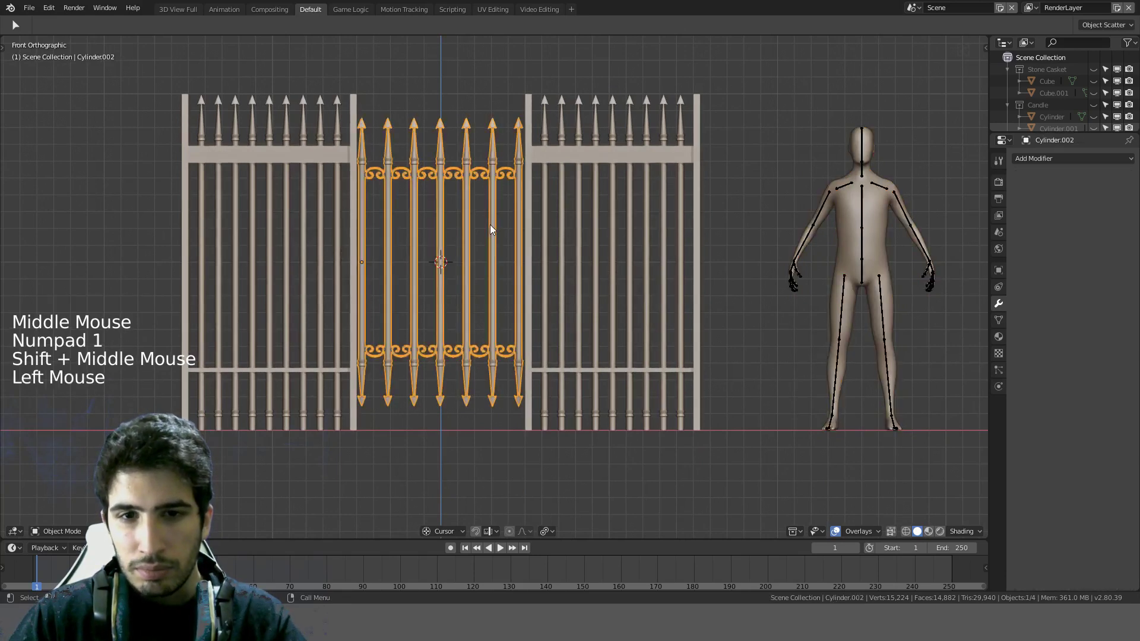
{"action": "key", "text": "g"}
{"action": "key", "text": "ctrl"}
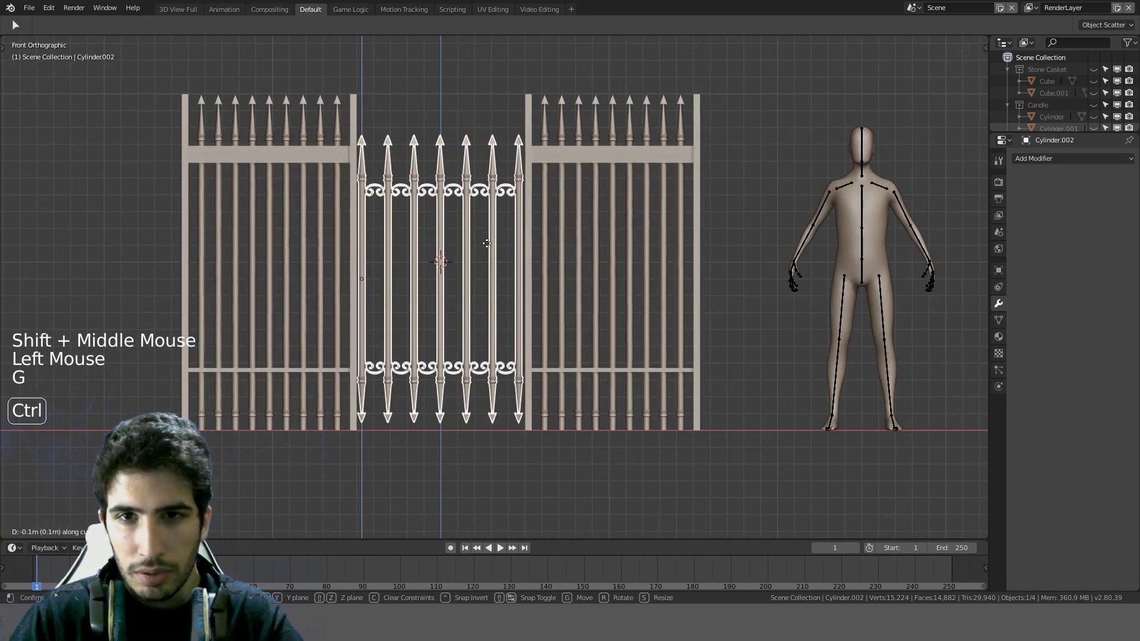
{"action": "left_click", "coordinate": [487, 244]}
{"action": "key", "text": "s"}
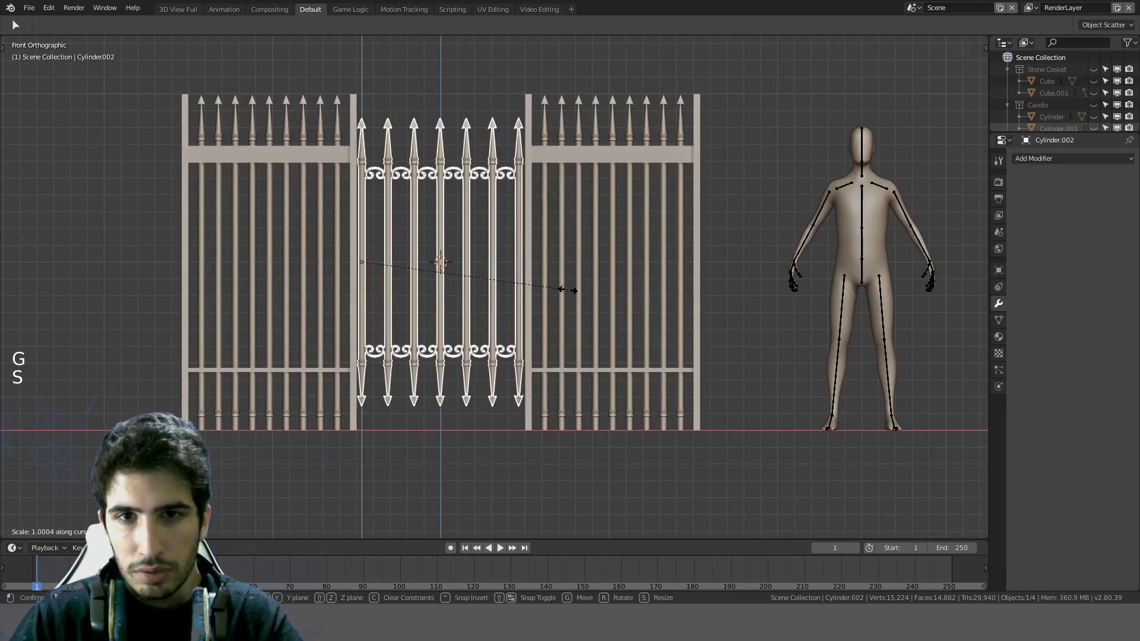
{"action": "key", "text": "ctrl"}
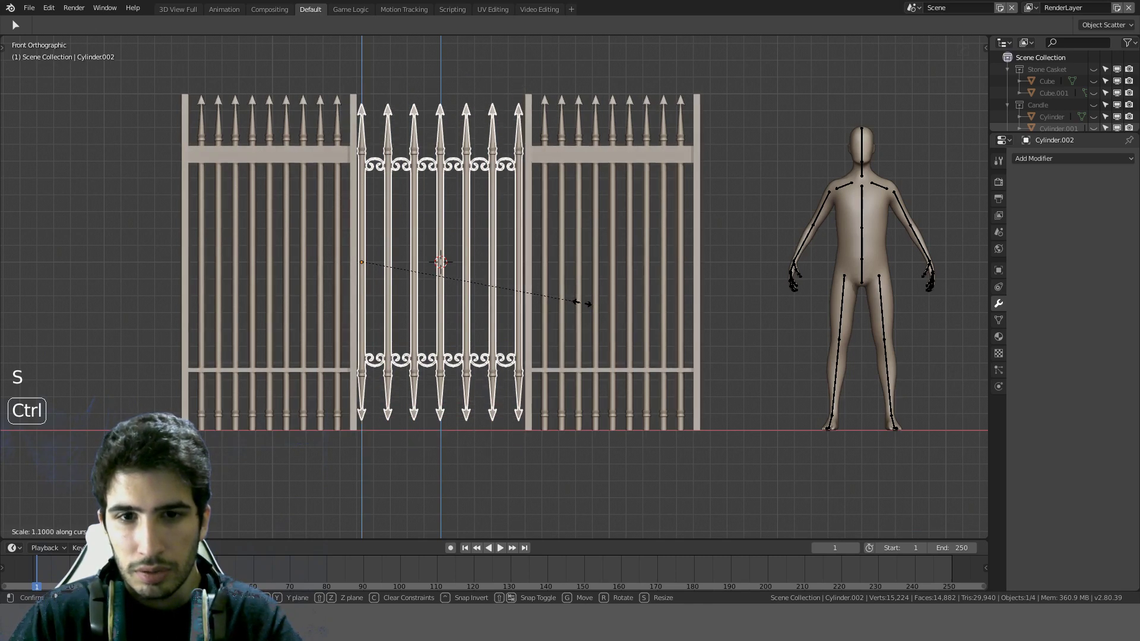
{"action": "left_click", "coordinate": [582, 303]}
{"action": "key", "text": "s"}
{"action": "key", "text": "ctrl"}
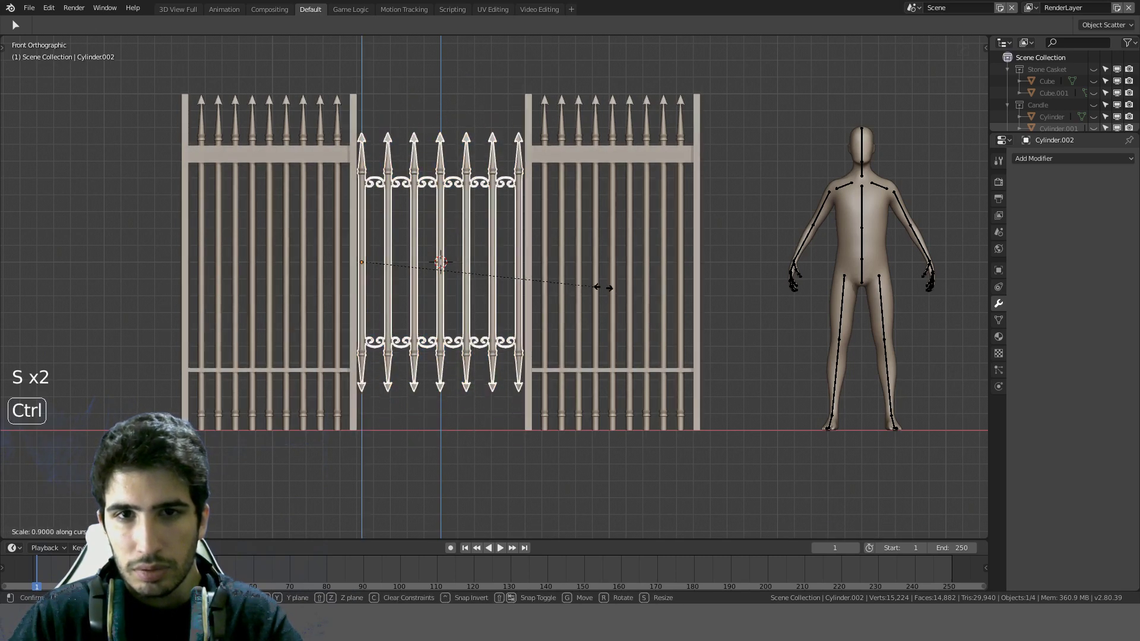
{"action": "left_click", "coordinate": [639, 291]}
{"action": "key", "text": "KP_1"}
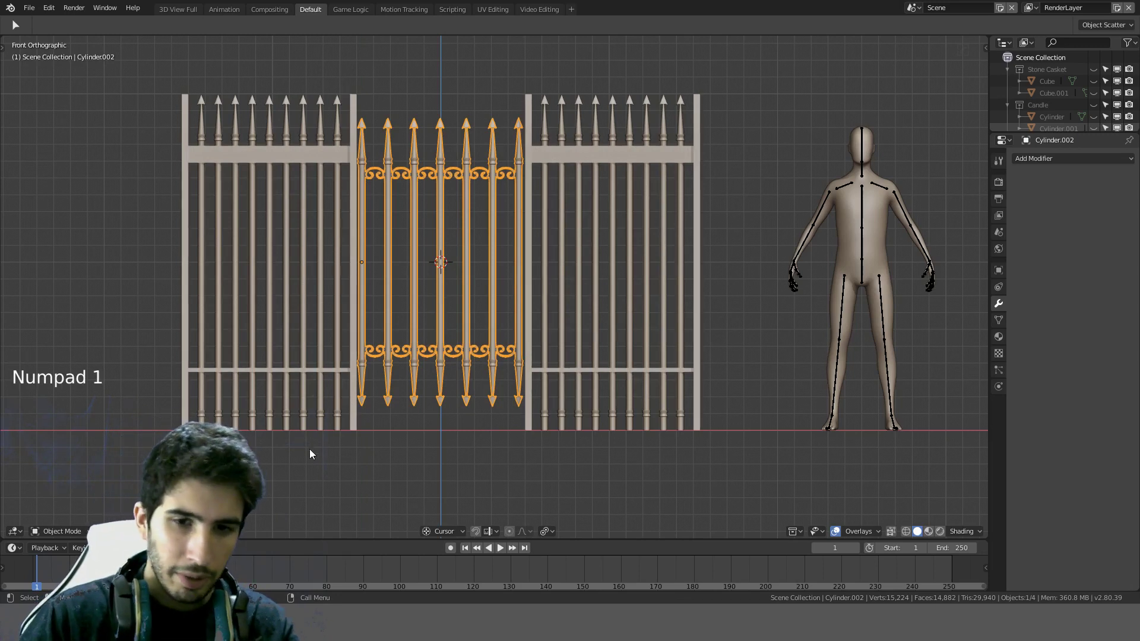
Step: Circle-select all the upper spear tips of the central gate's mesh in wireframe and move them 0.05 m up along Z
{"action": "key", "text": "Tab"}
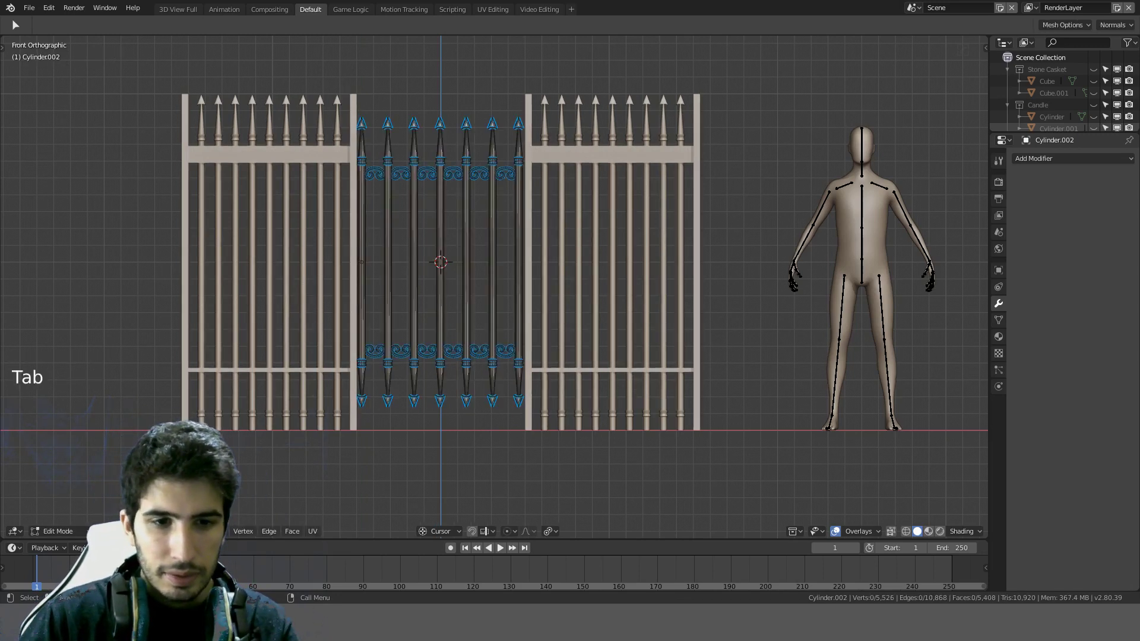
{"action": "left_click", "coordinate": [239, 293]}
{"action": "key", "text": "z"}
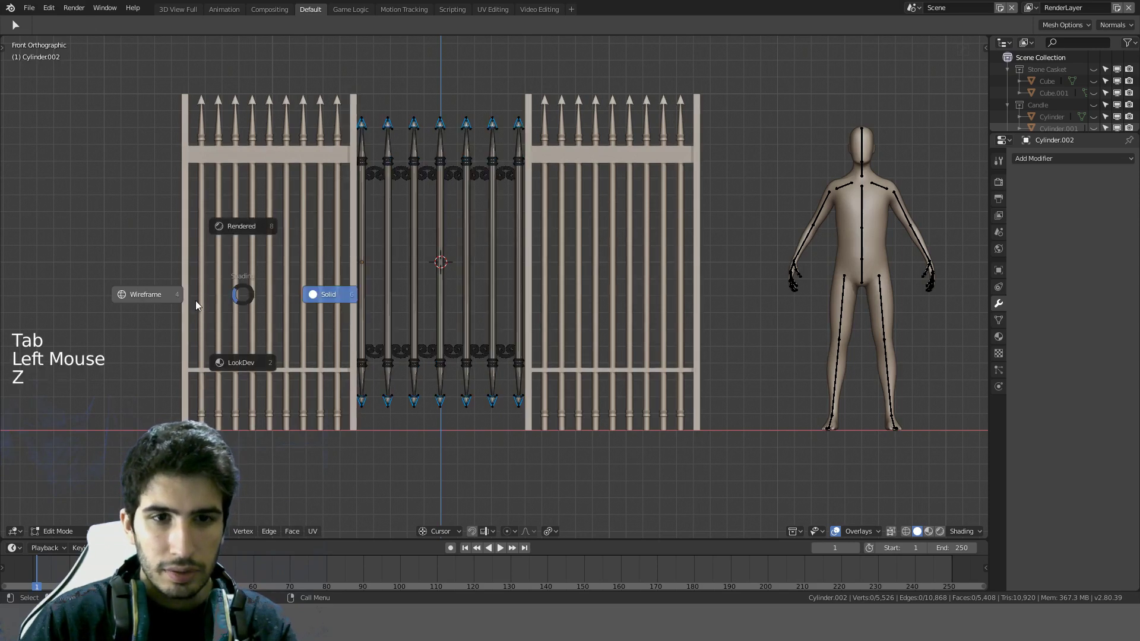
{"action": "key", "text": "c"}
{"action": "left_click_drag", "start_coordinate": [534, 102], "coordinate": [304, 100]}
{"action": "key", "text": "g"}
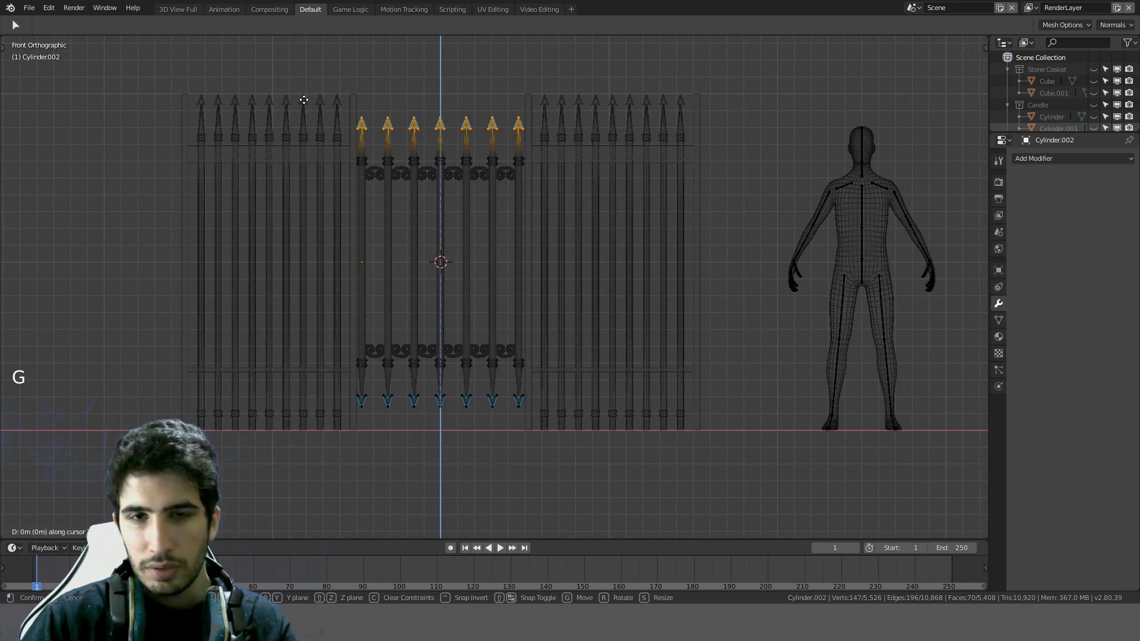
{"action": "key", "text": "2"}
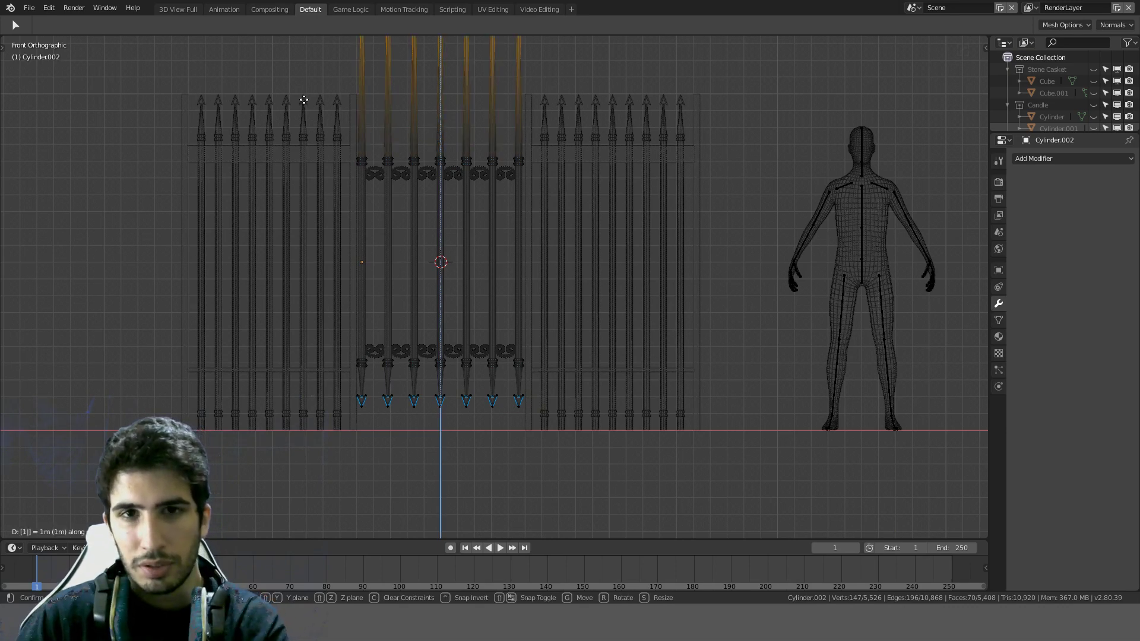
{"action": "key", "text": "BackSpace"}
{"action": "type", "text": "0.1"}
{"action": "key", "text": "BackSpace"}
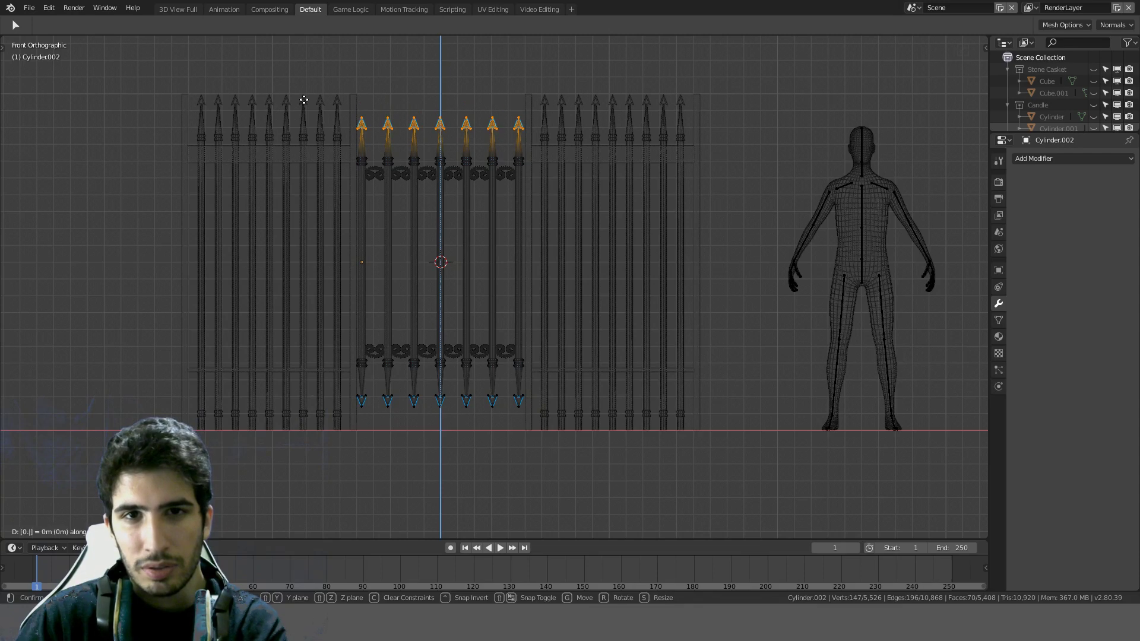
{"action": "type", "text": "5"}
{"action": "key", "text": "Return"}
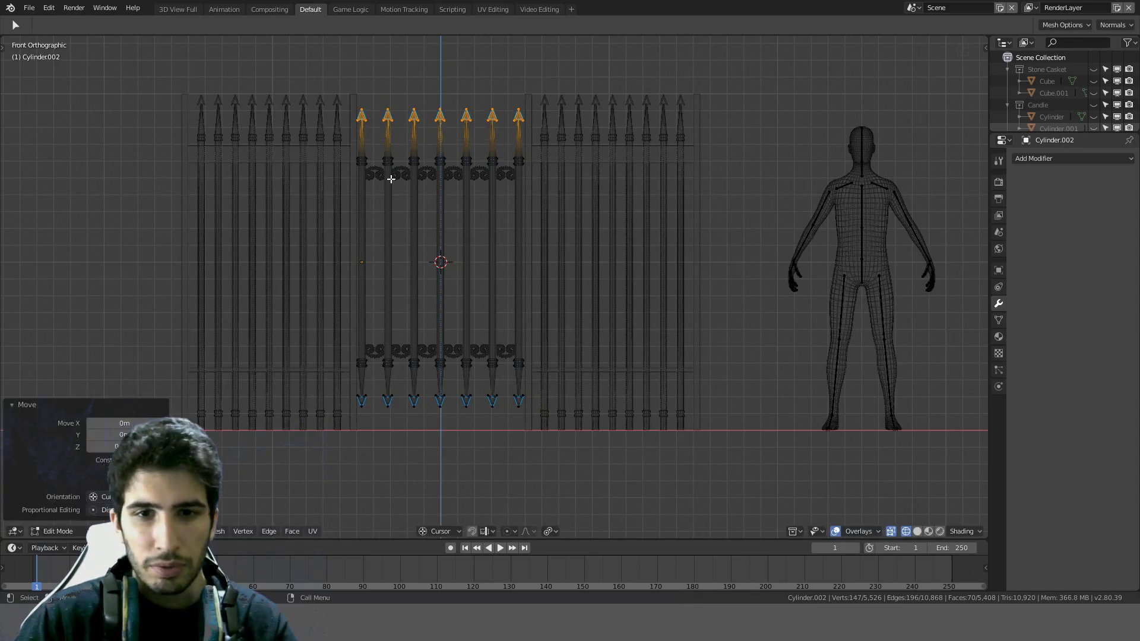
Step: Circle-select the gate's lower spear tips, move them -0.05 m along Z, and return to Object Mode with solid shading
{"action": "key", "text": "a"}
{"action": "key", "text": "c"}
{"action": "left_click_drag", "start_coordinate": [521, 423], "coordinate": [321, 415]}
{"action": "key", "text": "Escape"}
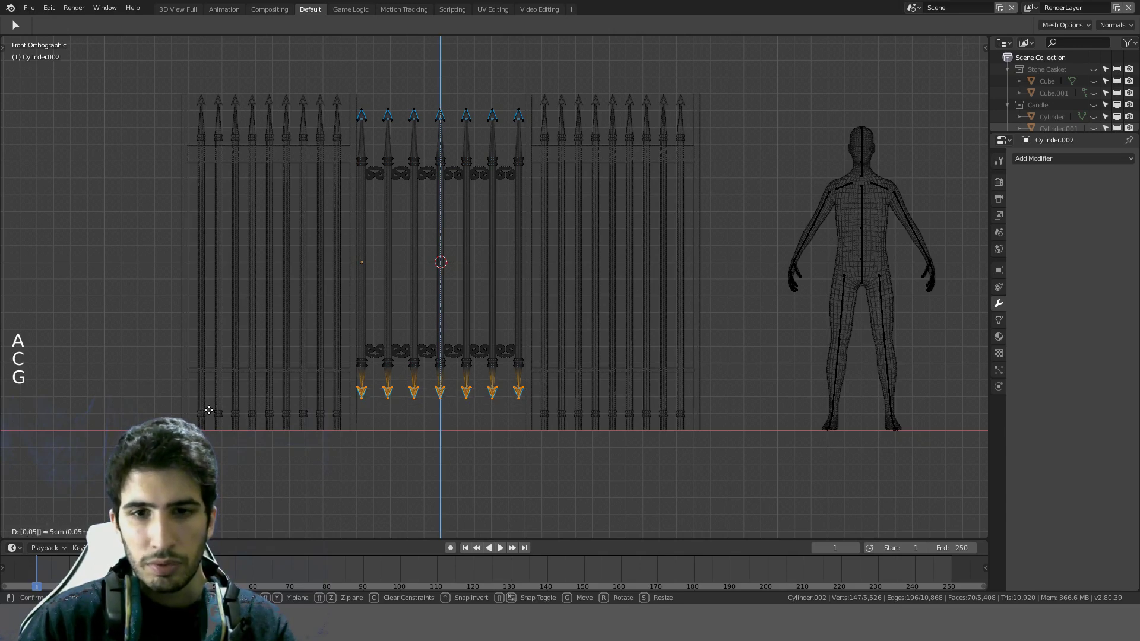
{"action": "key", "text": "minus"}
{"action": "key", "text": "Return"}
{"action": "key", "text": "a"}
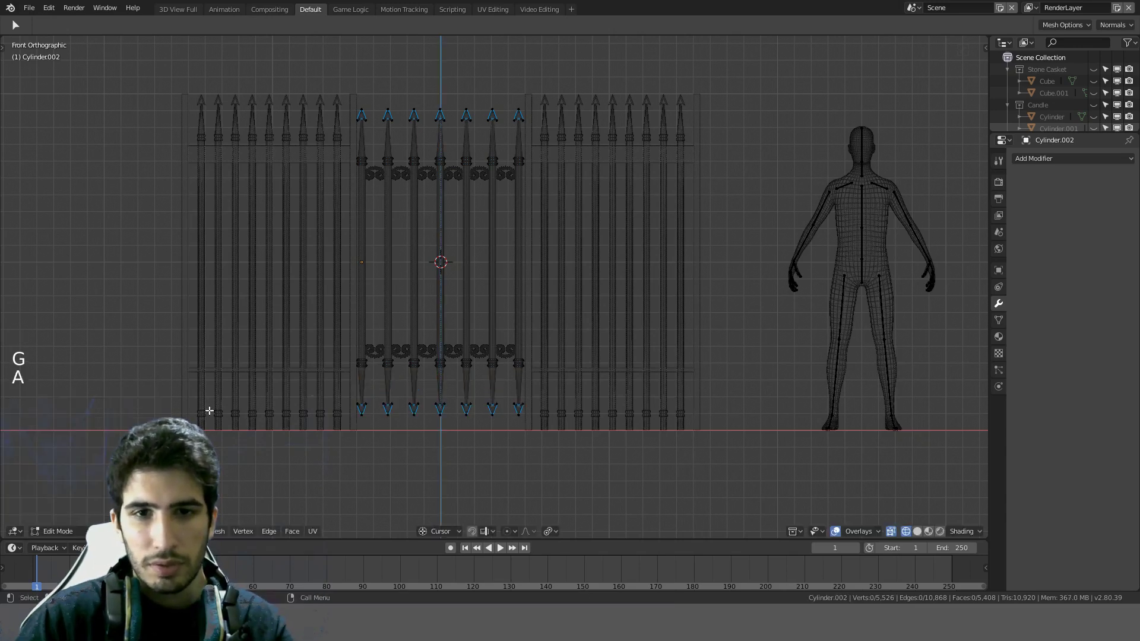
{"action": "key", "text": "Tab"}
{"action": "key", "text": "z"}
{"action": "left_click", "coordinate": [532, 301]}
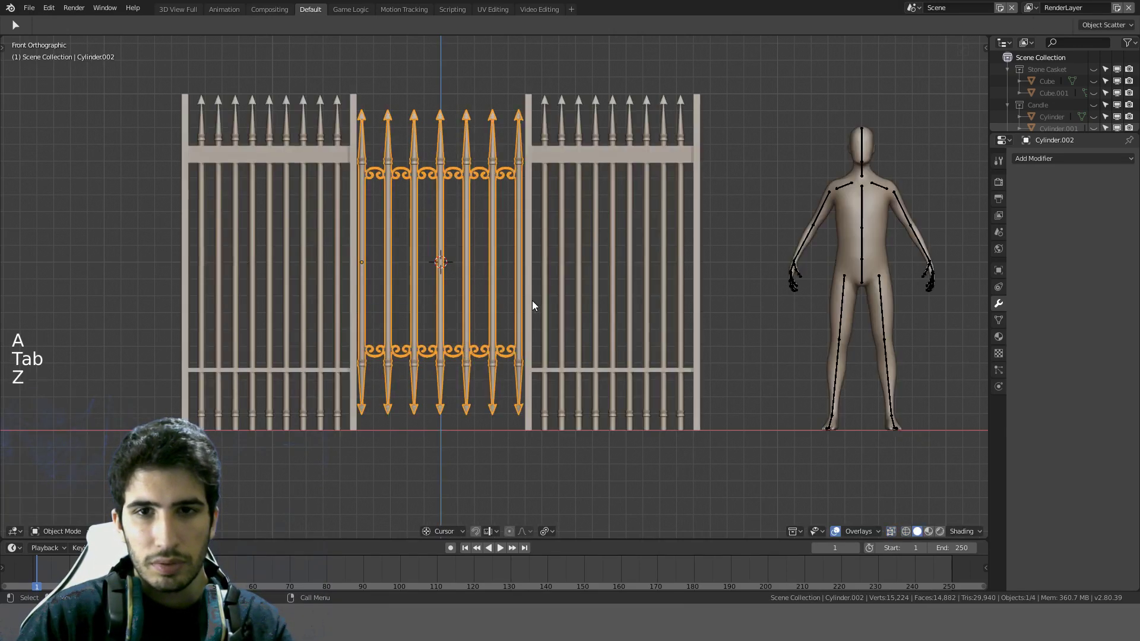
Step: Swing the central gate open by rotating it about the Z axis
{"action": "mouse_move", "coordinate": [532, 300]}
{"action": "middle_mouse_down"}
{"action": "mouse_move", "coordinate": [550, 277]}
{"action": "mouse_move", "coordinate": [586, 294]}
{"action": "mouse_move", "coordinate": [519, 312]}
{"action": "mouse_move", "coordinate": [529, 267]}
{"action": "middle_mouse_up"}
{"action": "key", "text": "a"}
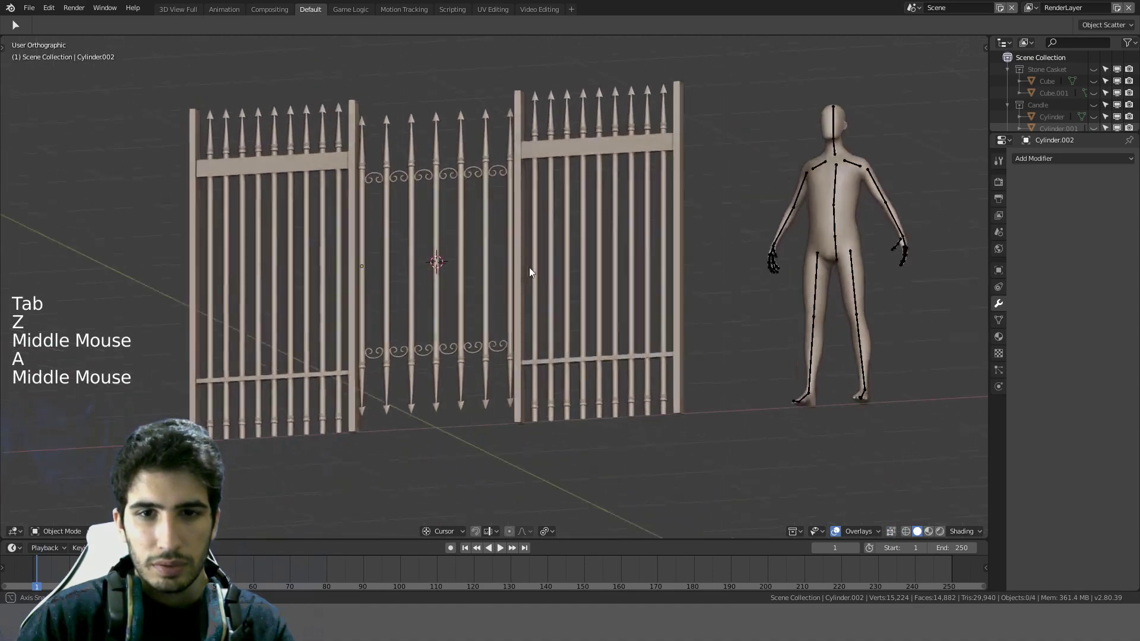
{"action": "scroll", "coordinate": [561, 272], "scroll_direction": "up", "scroll_amount": 2}
{"action": "scroll", "coordinate": [560, 277], "scroll_direction": "down", "scroll_amount": 3}
{"action": "key", "text": "KP_1"}
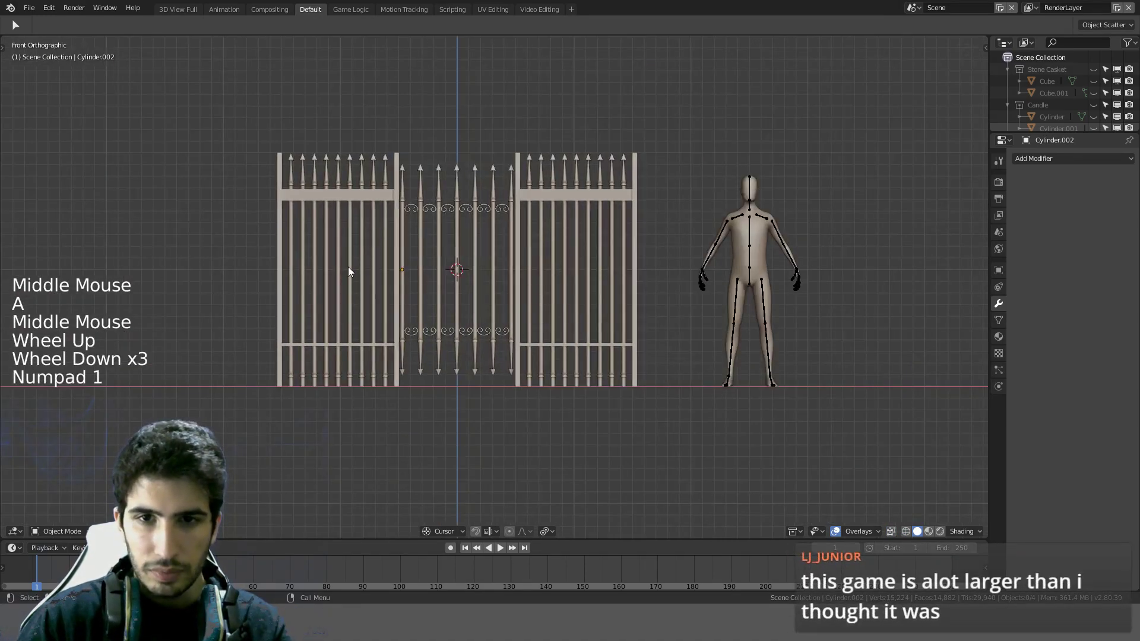
{"action": "left_click", "coordinate": [469, 243]}
{"action": "middle_click_drag", "start_coordinate": [468, 242], "coordinate": [615, 240]}
{"action": "key", "text": "r"}
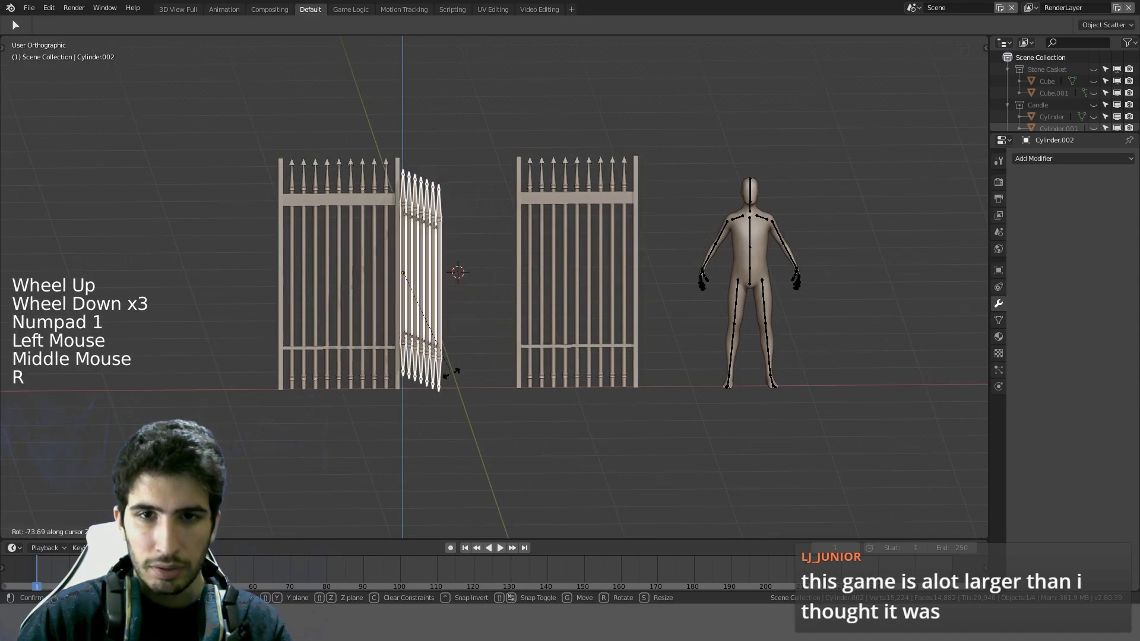
{"action": "left_click", "coordinate": [490, 346]}
Step: Examine the swung-open gate beside the fence panels from several angles, and undo its rotation
{"action": "key", "text": "a"}
{"action": "middle_click_drag", "start_coordinate": [491, 346], "coordinate": [432, 277]}
{"action": "scroll", "coordinate": [544, 318], "scroll_direction": "up", "scroll_amount": 4}
{"action": "scroll", "coordinate": [543, 319], "scroll_direction": "down", "scroll_amount": 1}
{"action": "scroll", "coordinate": [544, 319], "scroll_direction": "up", "scroll_amount": 1}
{"action": "scroll", "coordinate": [544, 319], "scroll_direction": "down", "scroll_amount": 1}
{"action": "scroll", "coordinate": [544, 319], "scroll_direction": "up", "scroll_amount": 1}
{"action": "scroll", "coordinate": [544, 318], "scroll_direction": "down", "scroll_amount": 1}
{"action": "middle_click_drag", "start_coordinate": [544, 319], "coordinate": [152, 285]}
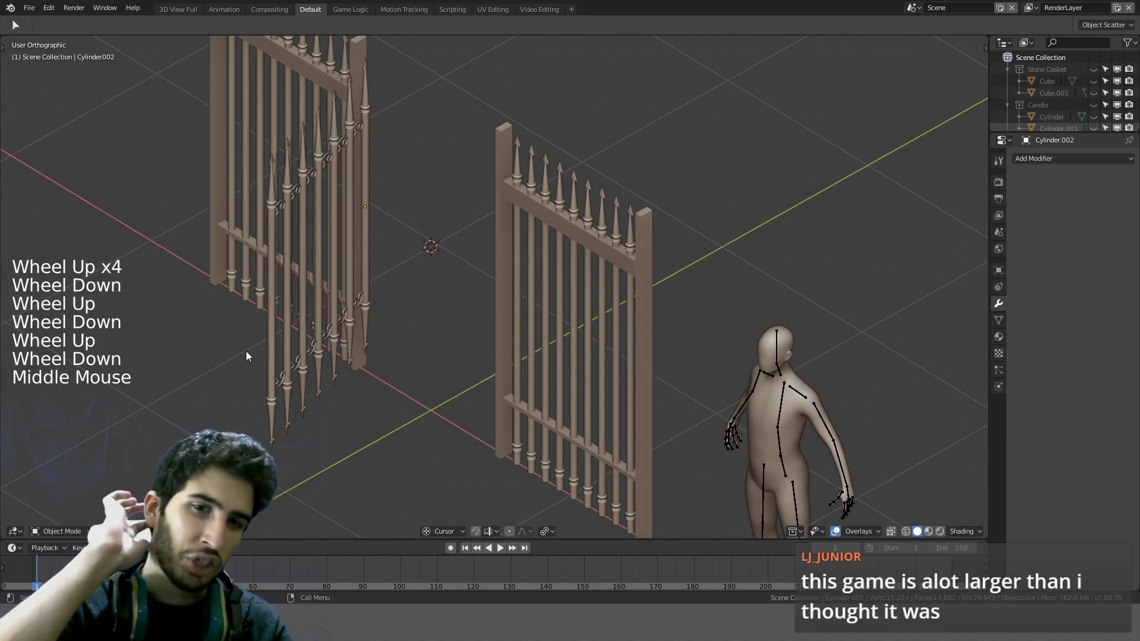
{"action": "key", "text": "ctrl+z"}
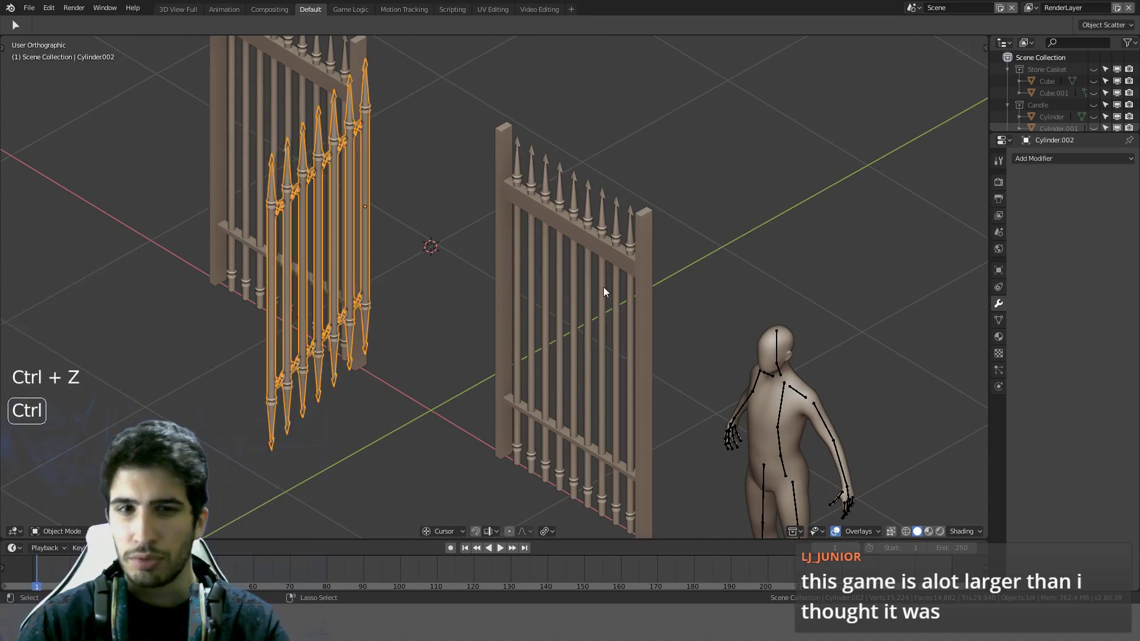
{"action": "key", "text": "ctrl+z"}
Step: Examine the central gate's scrollwork, spear collars and clearance from the side panel's post up close
{"action": "mouse_move", "coordinate": [589, 287]}
{"action": "middle_mouse_down"}
{"action": "mouse_move", "coordinate": [614, 261]}
{"action": "mouse_move", "coordinate": [608, 297]}
{"action": "middle_mouse_up"}
{"action": "scroll", "coordinate": [608, 298], "scroll_direction": "up", "scroll_amount": 3}
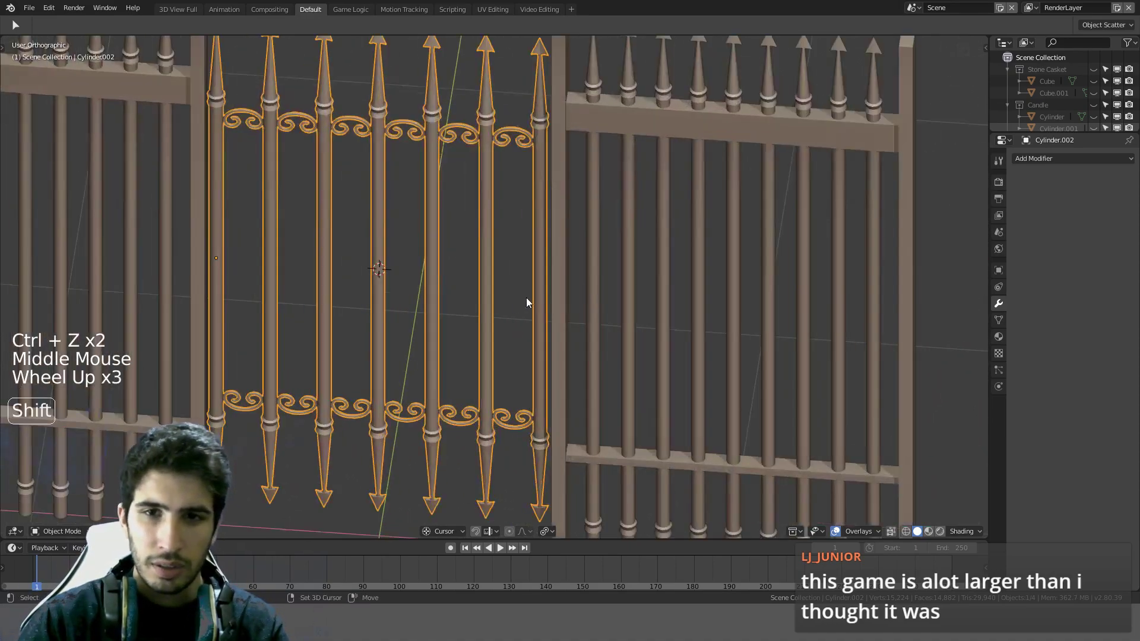
{"action": "middle_click_drag", "start_coordinate": [529, 300], "coordinate": [630, 248], "text": "shift"}
{"action": "scroll", "coordinate": [542, 253], "scroll_direction": "down", "scroll_amount": 3}
{"action": "scroll", "coordinate": [541, 251], "scroll_direction": "up", "scroll_amount": 3}
{"action": "scroll", "coordinate": [466, 240], "scroll_direction": "down", "scroll_amount": 3}
{"action": "middle_click_drag", "start_coordinate": [466, 237], "coordinate": [510, 384]}
{"action": "scroll", "coordinate": [423, 196], "scroll_direction": "up", "scroll_amount": 4}
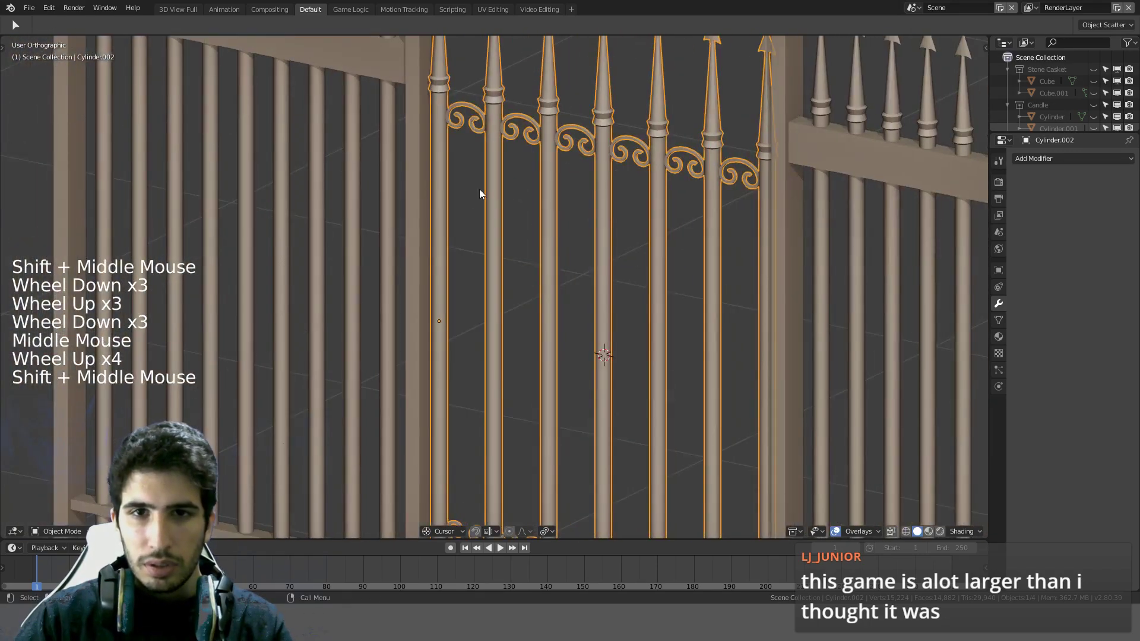
{"action": "middle_click_drag", "start_coordinate": [480, 191], "coordinate": [439, 208], "text": "shift"}
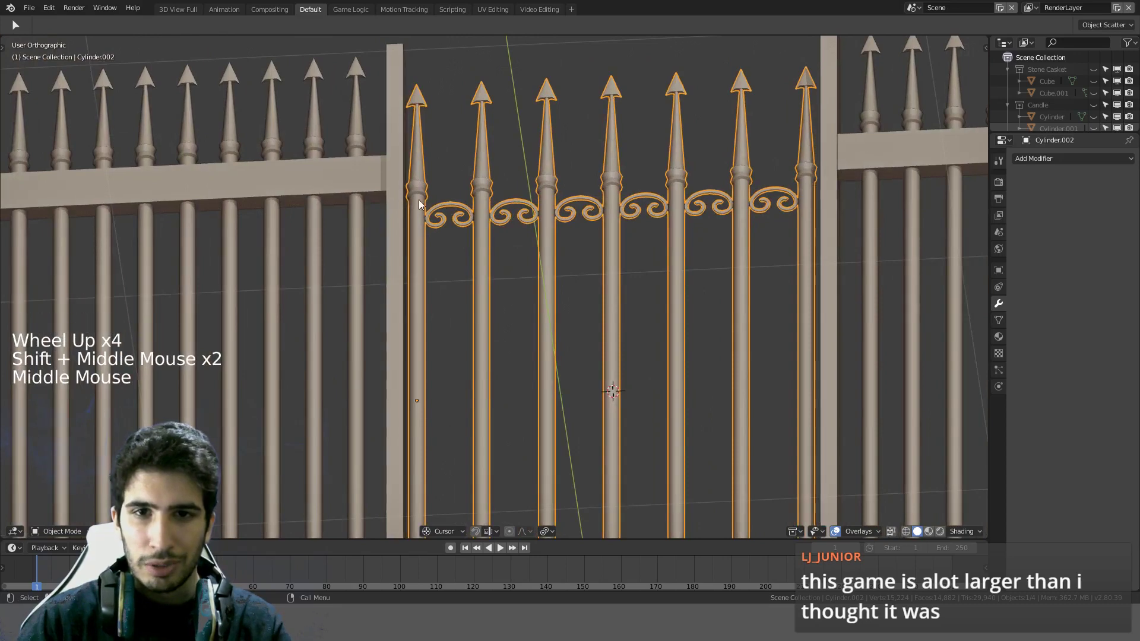
{"action": "scroll", "coordinate": [402, 219], "scroll_direction": "up", "scroll_amount": 1}
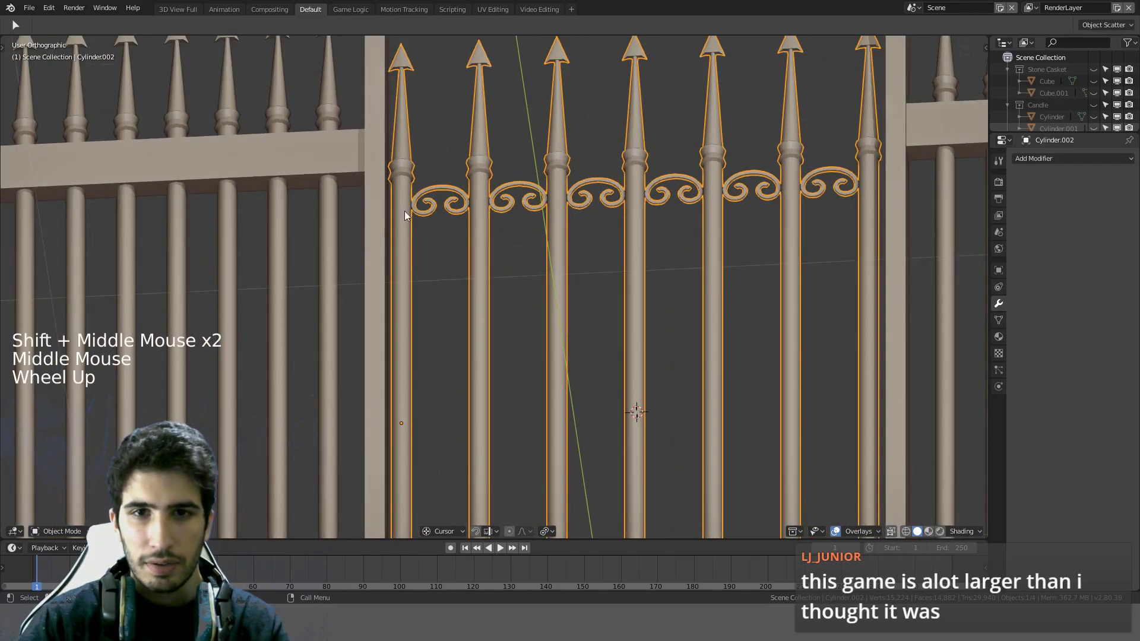
{"action": "middle_click_drag", "start_coordinate": [404, 211], "coordinate": [433, 261], "text": "shift"}
{"action": "scroll", "coordinate": [462, 228], "scroll_direction": "up", "scroll_amount": 4}
{"action": "middle_click_drag", "start_coordinate": [352, 291], "coordinate": [402, 386]}
{"action": "scroll", "coordinate": [402, 388], "scroll_direction": "down", "scroll_amount": 3}
{"action": "key", "text": "KP_1"}
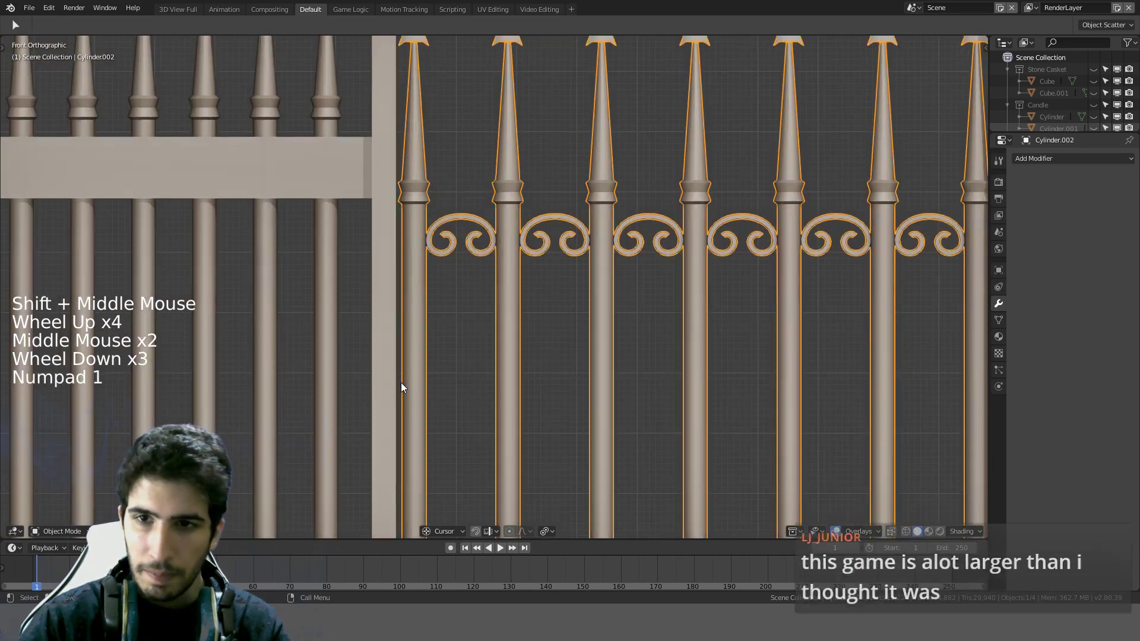
Step: Nudge the central gate slightly along X to centre it between the two side posts, and deselect it
{"action": "scroll", "coordinate": [529, 334], "scroll_direction": "down", "scroll_amount": 4}
{"action": "middle_click_drag", "start_coordinate": [529, 333], "coordinate": [562, 231], "text": "shift"}
{"action": "key", "text": "g"}
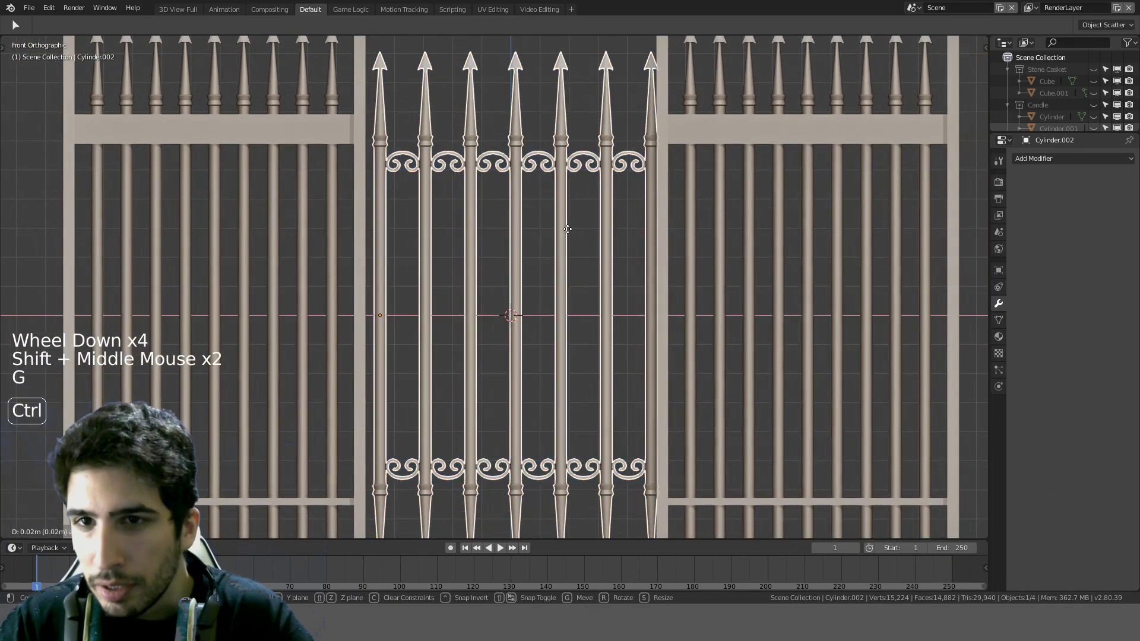
{"action": "left_click", "coordinate": [498, 220]}
{"action": "key", "text": "a"}
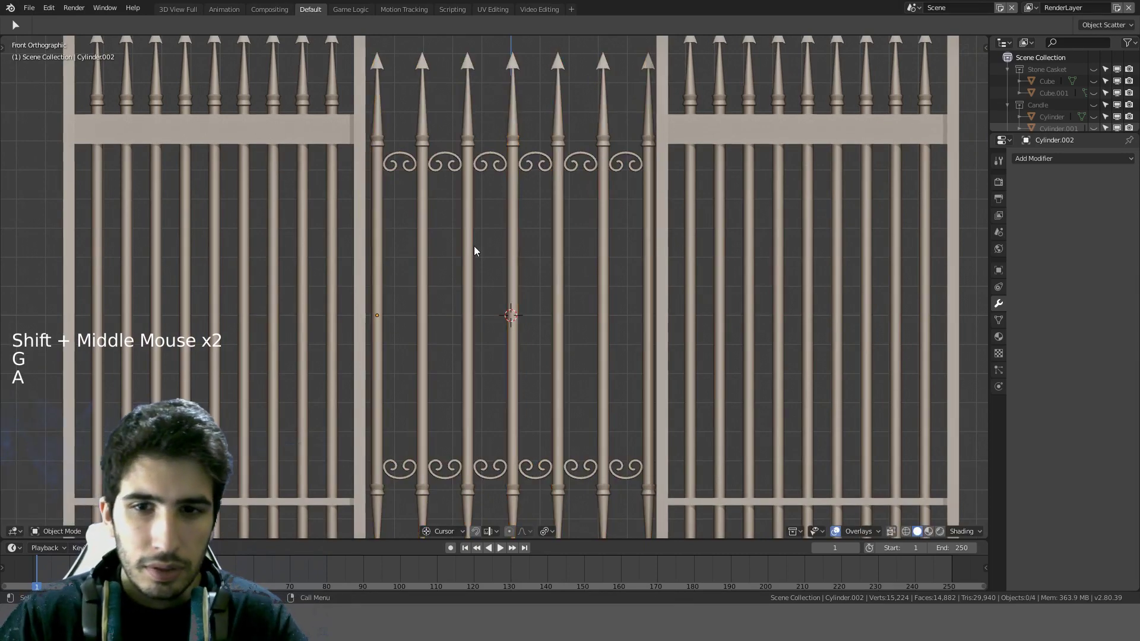
Step: Add a cylinder with 12 vertices inside the central gate's mesh at the 3D cursor
{"action": "left_click", "coordinate": [469, 284]}
{"action": "key", "text": "Tab"}
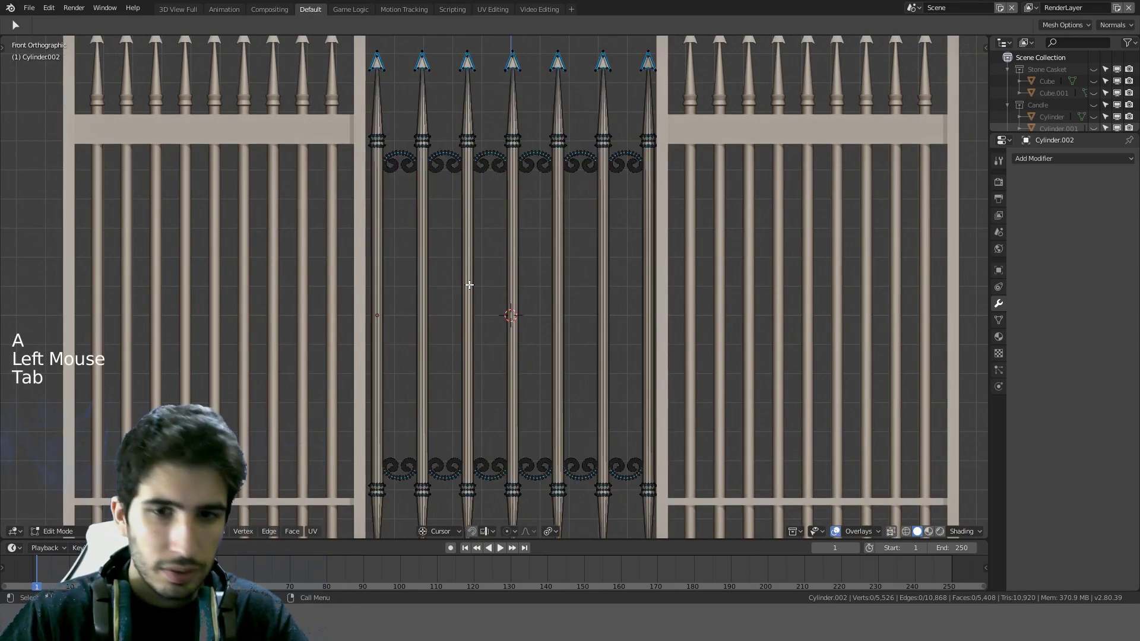
{"action": "key", "text": "Tab"}
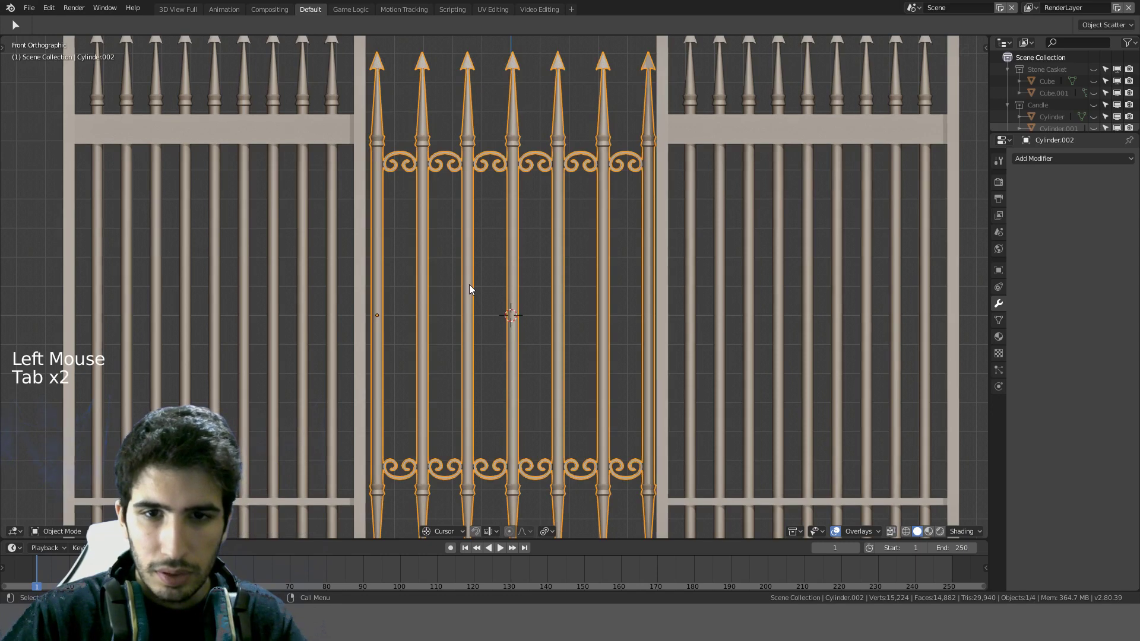
{"action": "key", "text": "Tab"}
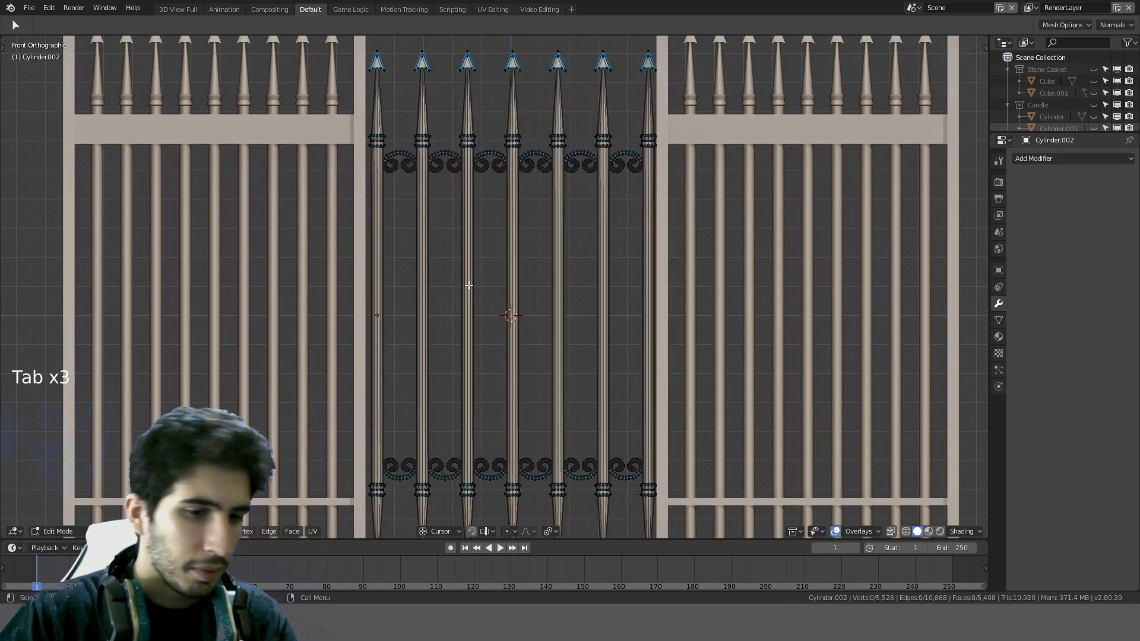
{"action": "key", "text": "shift+a"}
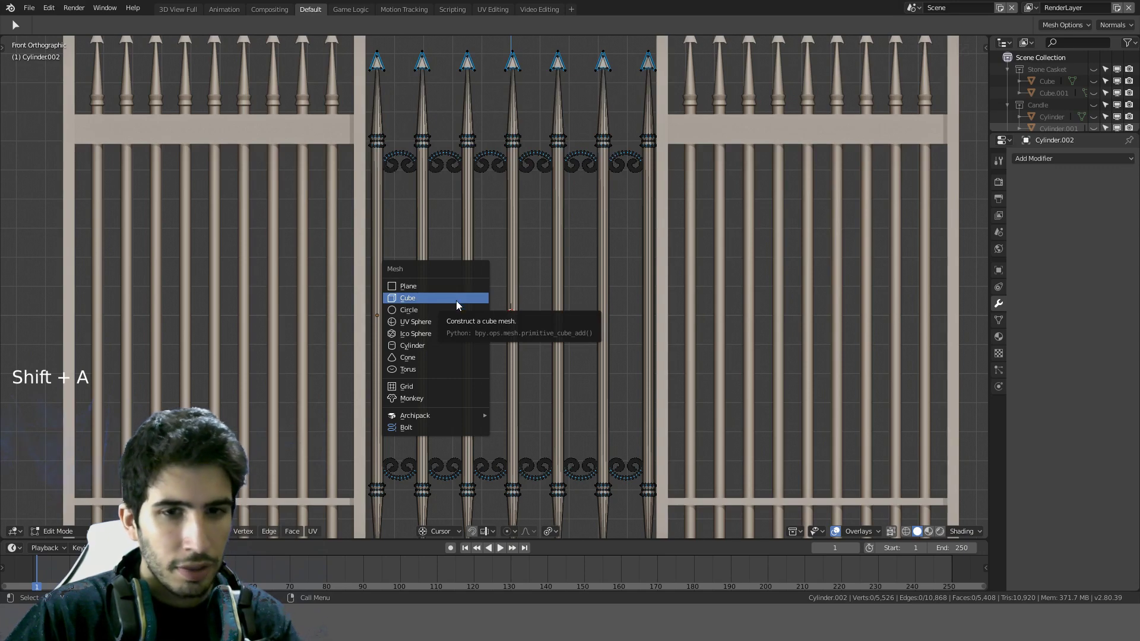
{"action": "left_click", "coordinate": [412, 345]}
{"action": "scroll", "coordinate": [550, 267], "scroll_direction": "down", "scroll_amount": 6}
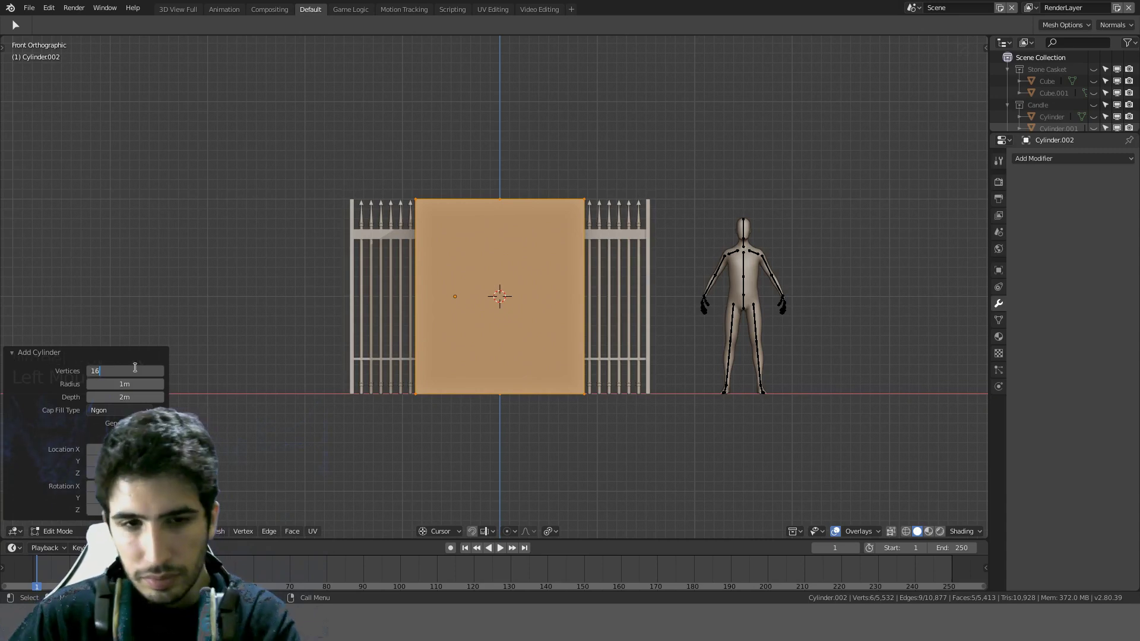
{"action": "key", "text": "BackSpace"}
{"action": "type", "text": "2"}
{"action": "key", "text": "Return"}
Step: Narrow the new cylinder by scaling it in X and Y only, and scale it down uniformly to a small rod
{"action": "scroll", "coordinate": [685, 143], "scroll_direction": "up", "scroll_amount": 1}
{"action": "key", "text": "s"}
{"action": "key", "text": "shift+z"}
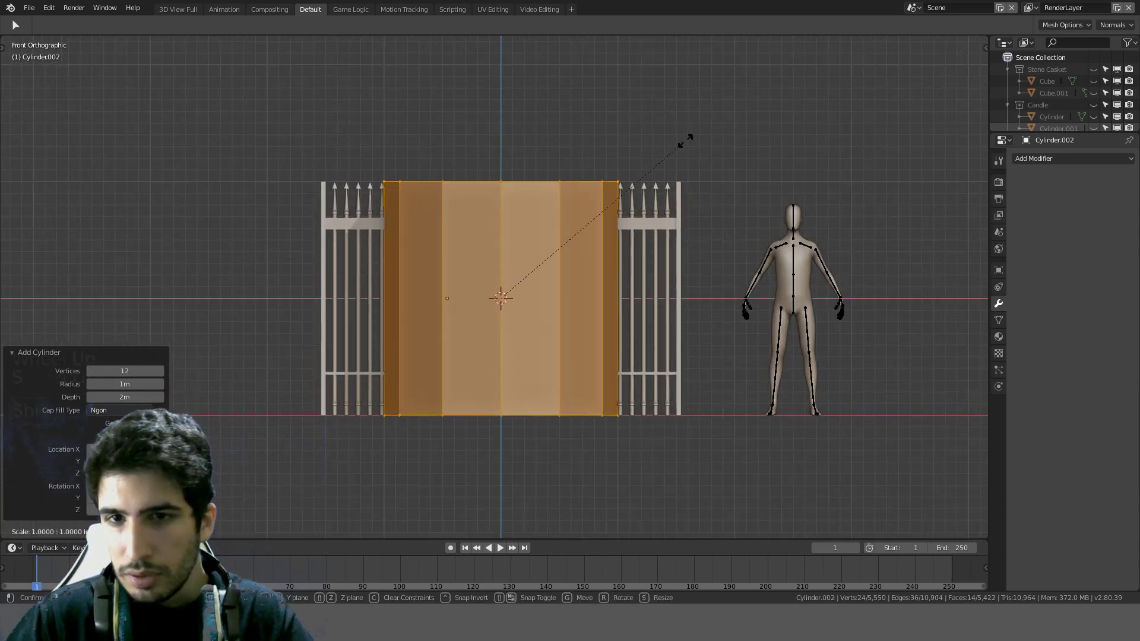
{"action": "left_click", "coordinate": [539, 260]}
{"action": "key", "text": "s"}
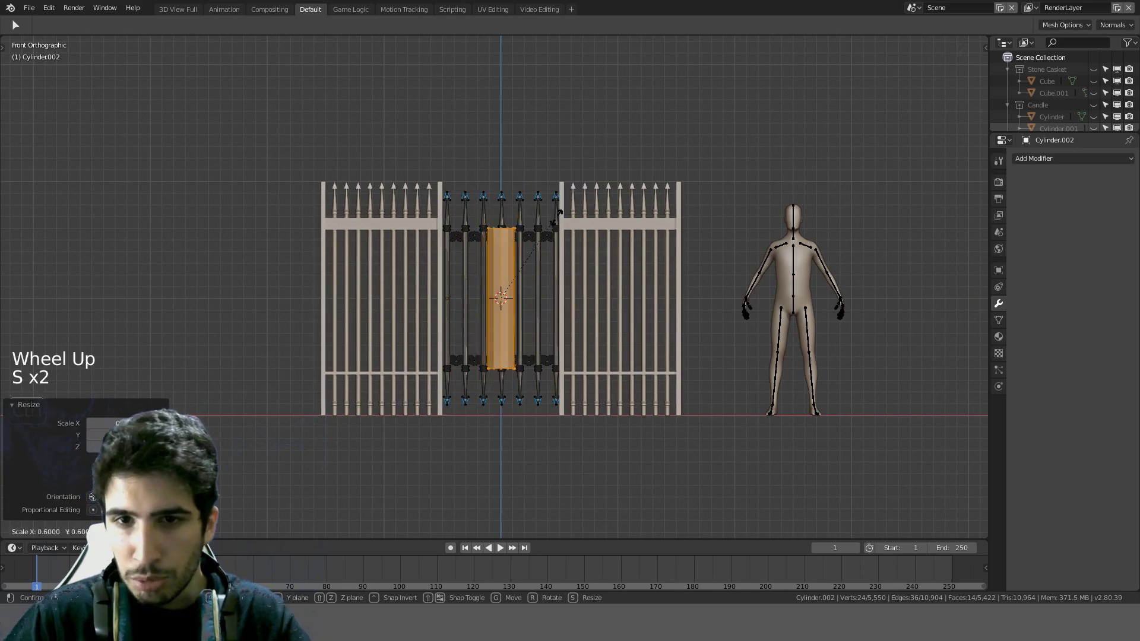
{"action": "left_click", "coordinate": [552, 280]}
{"action": "scroll", "coordinate": [561, 272], "scroll_direction": "up", "scroll_amount": 8}
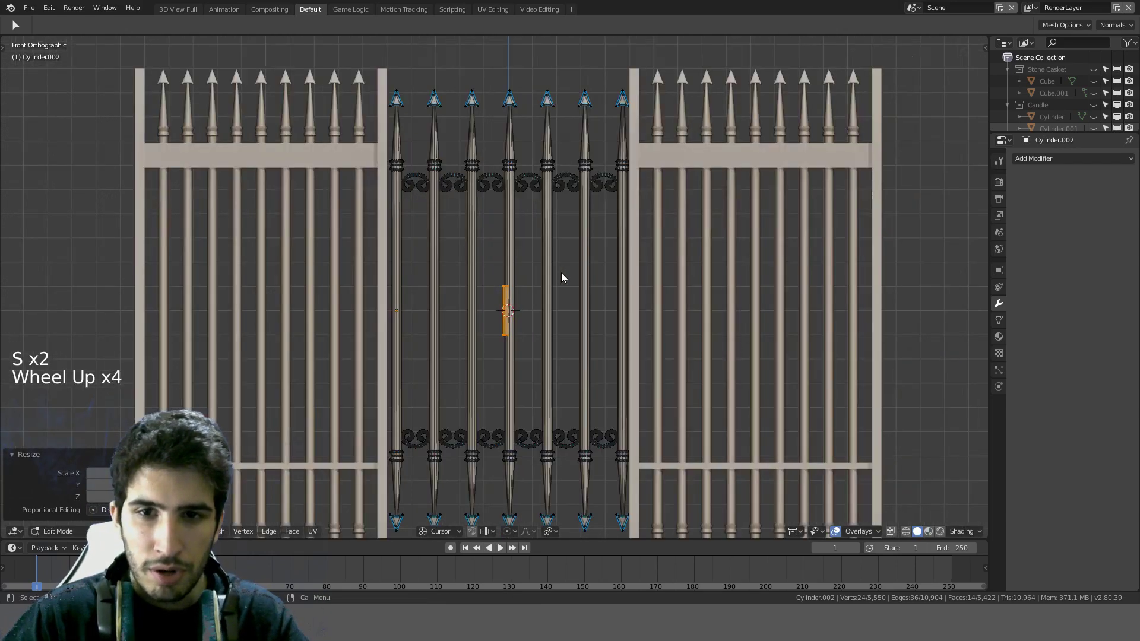
Step: Move the new rod just below the gate's first upper scroll and thin it in X and Y only
{"action": "scroll", "coordinate": [563, 308], "scroll_direction": "down", "scroll_amount": 3}
{"action": "key", "text": "g"}
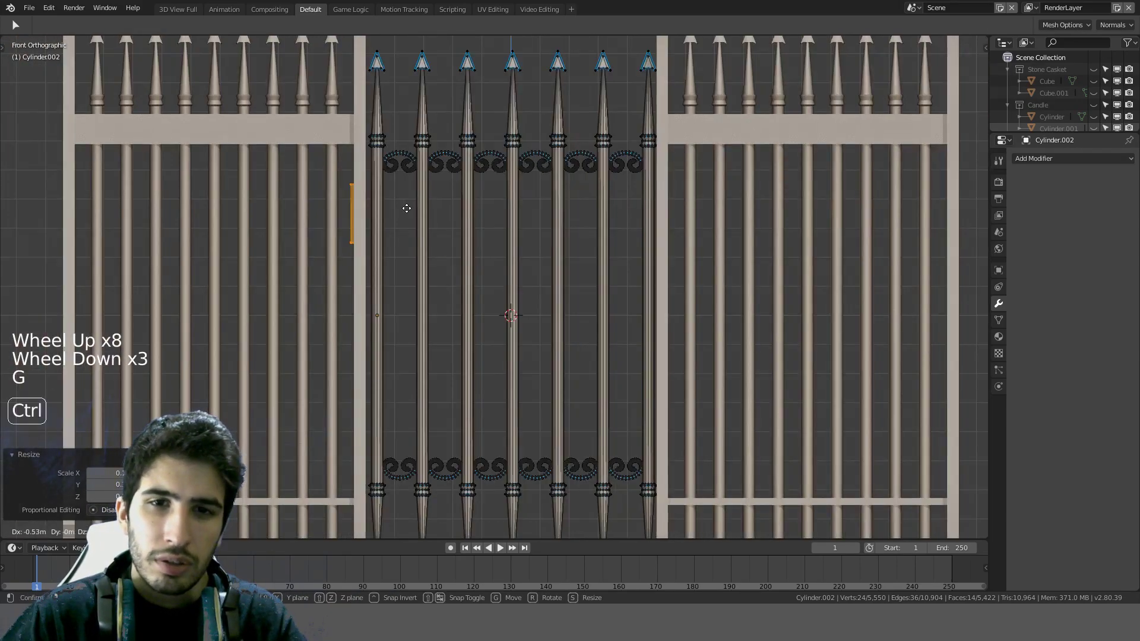
{"action": "left_click", "coordinate": [449, 213], "text": "ctrl"}
{"action": "scroll", "coordinate": [452, 178], "scroll_direction": "up", "scroll_amount": 4}
{"action": "key", "text": "KP_1"}
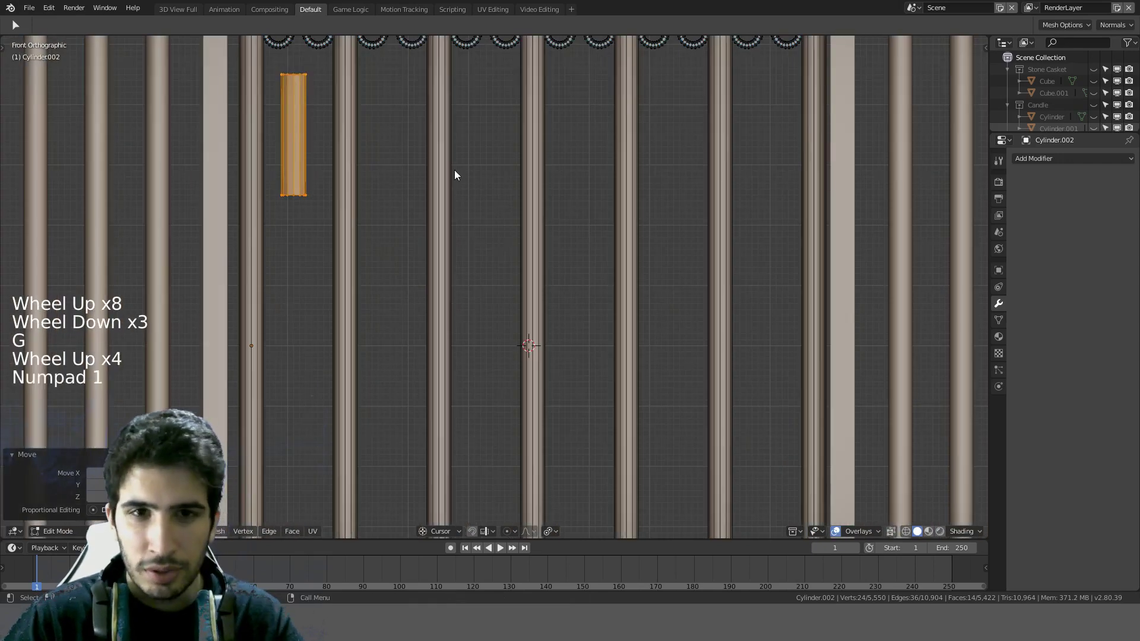
{"action": "middle_click_drag", "start_coordinate": [455, 171], "coordinate": [554, 331], "text": "shift"}
{"action": "key", "text": "s"}
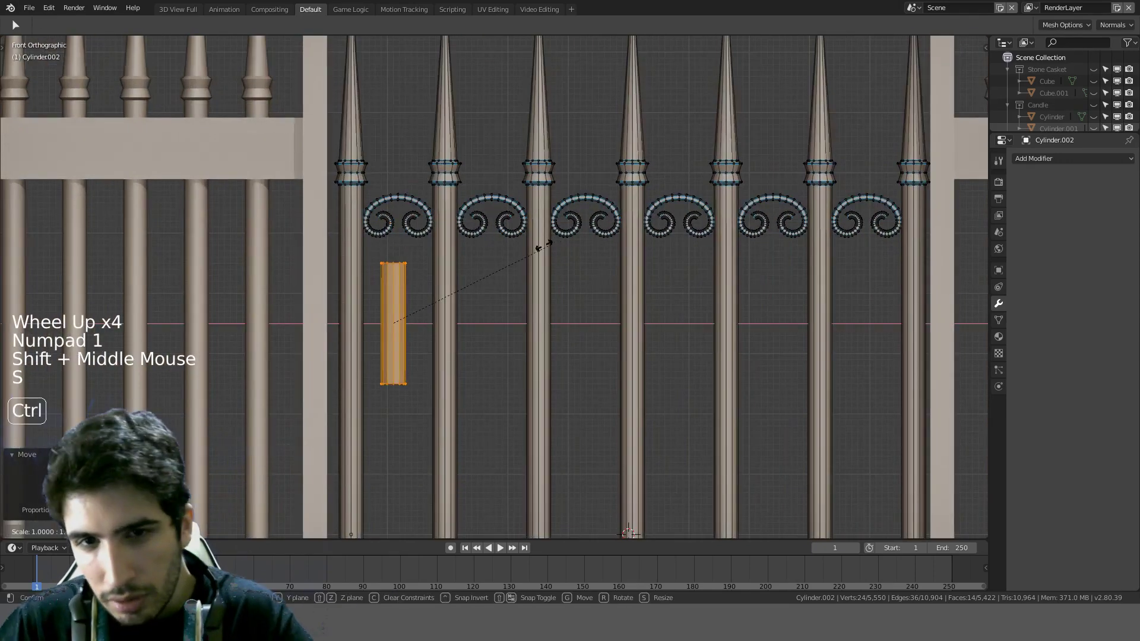
{"action": "left_click", "coordinate": [468, 306]}
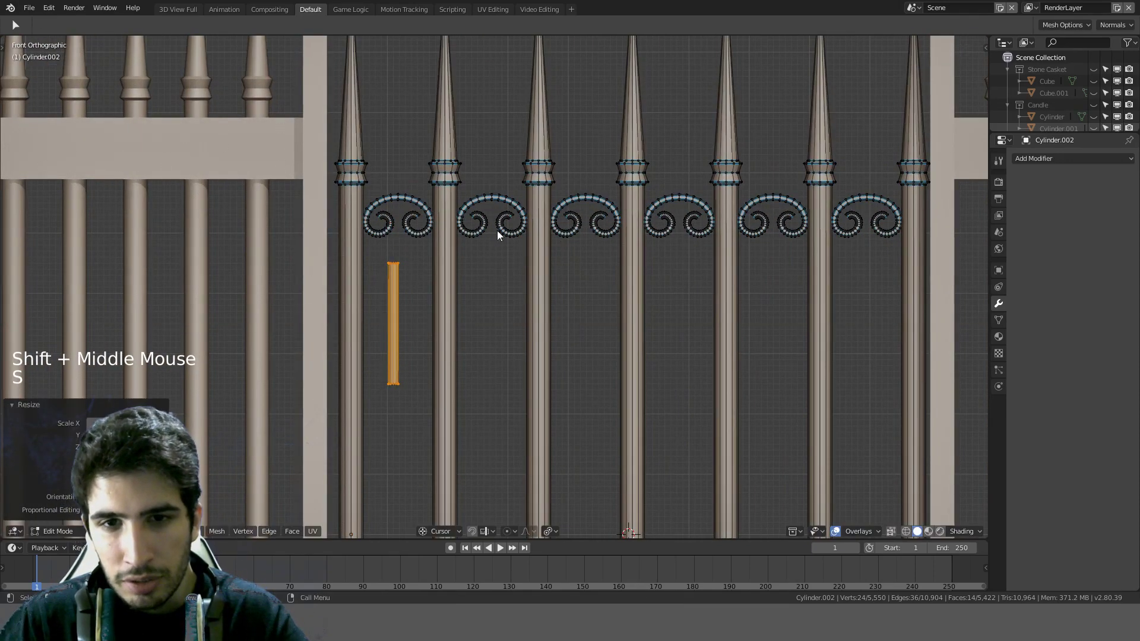
Step: Shorten the rod along Z and move it into the gap between the left side post and the gate's first bar
{"action": "key", "text": "s"}
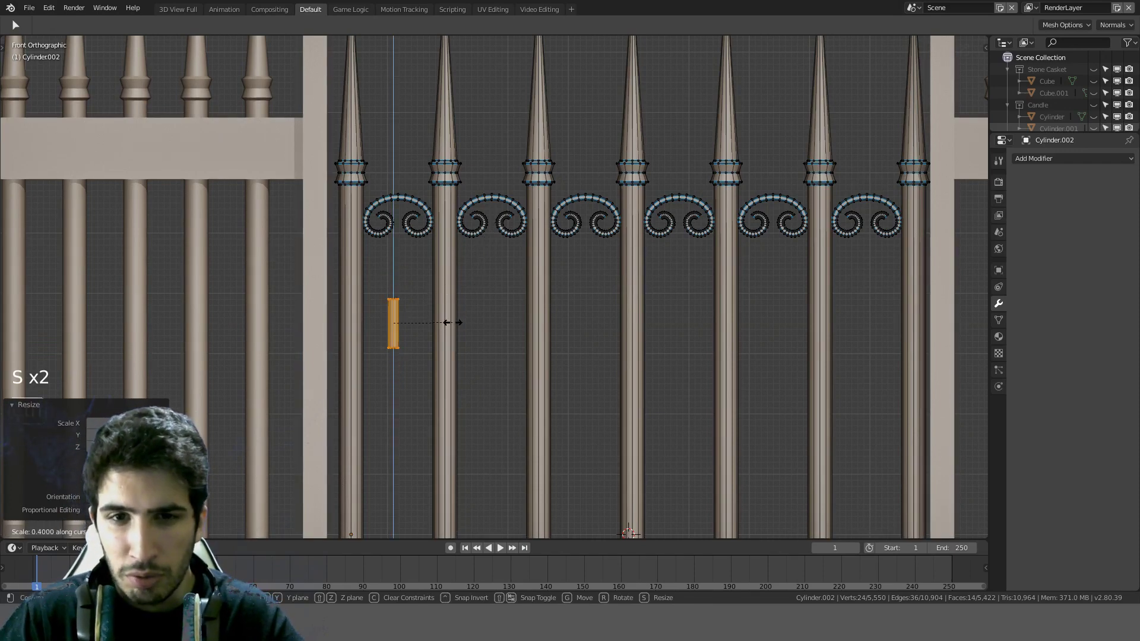
{"action": "left_click", "coordinate": [465, 293]}
{"action": "key", "text": "g"}
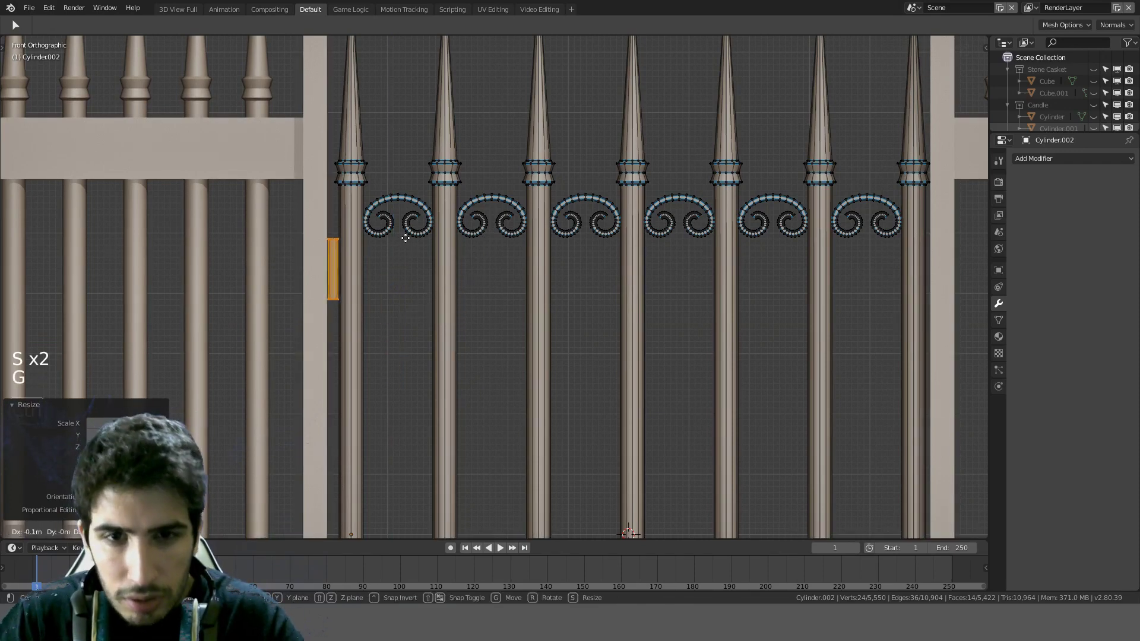
{"action": "left_click", "coordinate": [407, 237], "text": "ctrl"}
Step: Scale the rod up slightly so that it fills the gap between the post and the first bar
{"action": "middle_click_drag", "start_coordinate": [407, 237], "coordinate": [417, 367]}
{"action": "key", "text": "KP_1"}
{"action": "scroll", "coordinate": [419, 358], "scroll_direction": "up", "scroll_amount": 4}
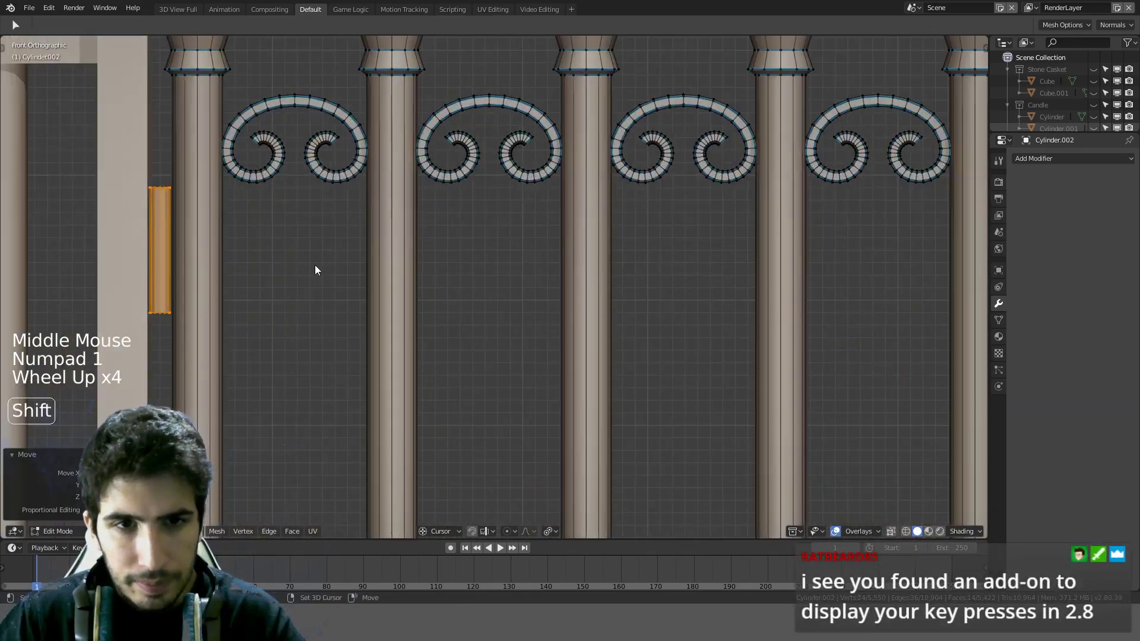
{"action": "middle_click_drag", "start_coordinate": [315, 270], "coordinate": [407, 220], "text": "shift"}
{"action": "key", "text": "s"}
{"action": "key", "text": "ctrl"}
{"action": "left_click", "coordinate": [428, 220]}
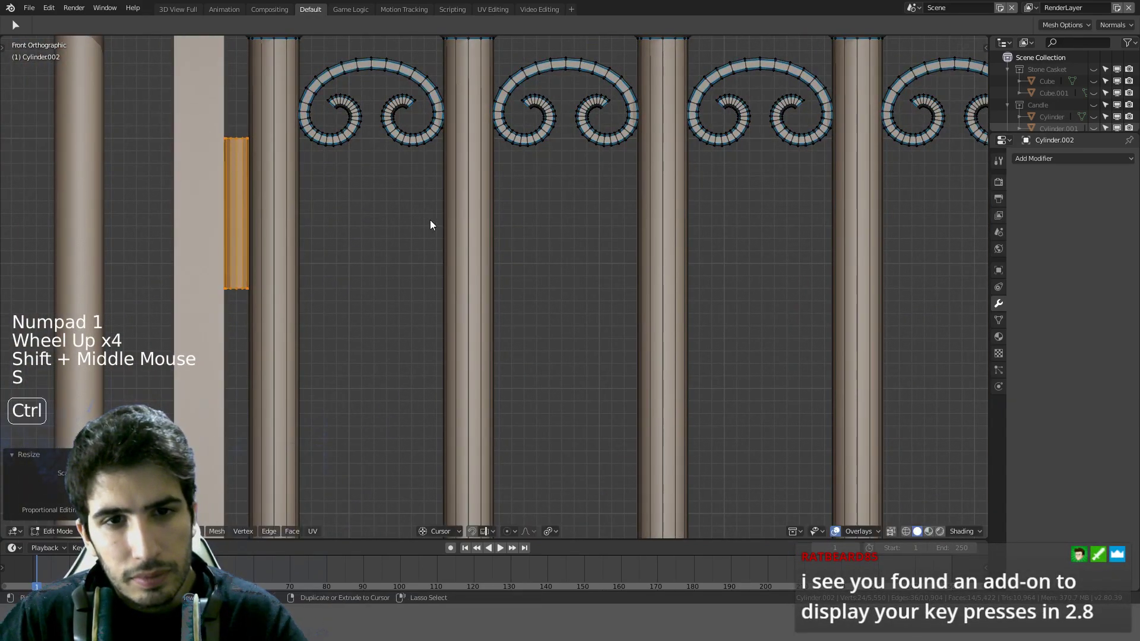
Step: Separate the rod from the gate mesh by selection, and select it as its own object in Object Mode
{"action": "scroll", "coordinate": [361, 259], "scroll_direction": "down", "scroll_amount": 8}
{"action": "key", "text": "KP_1"}
{"action": "scroll", "coordinate": [362, 257], "scroll_direction": "down", "scroll_amount": 3}
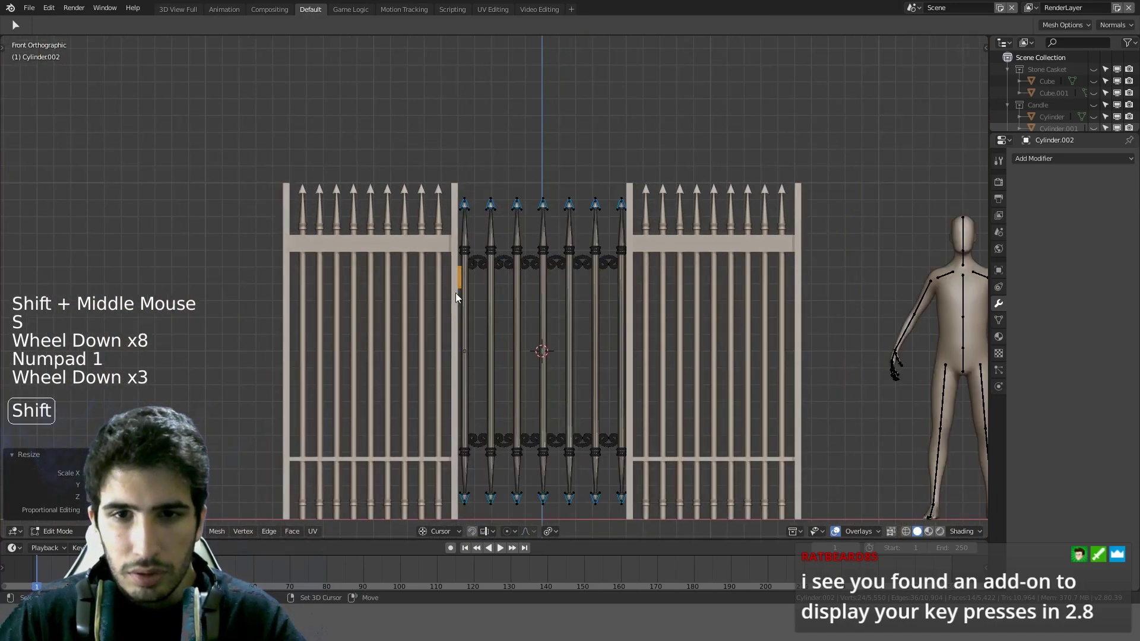
{"action": "middle_click_drag", "start_coordinate": [454, 293], "coordinate": [458, 247], "text": "shift"}
{"action": "scroll", "coordinate": [436, 120], "scroll_direction": "up", "scroll_amount": 3}
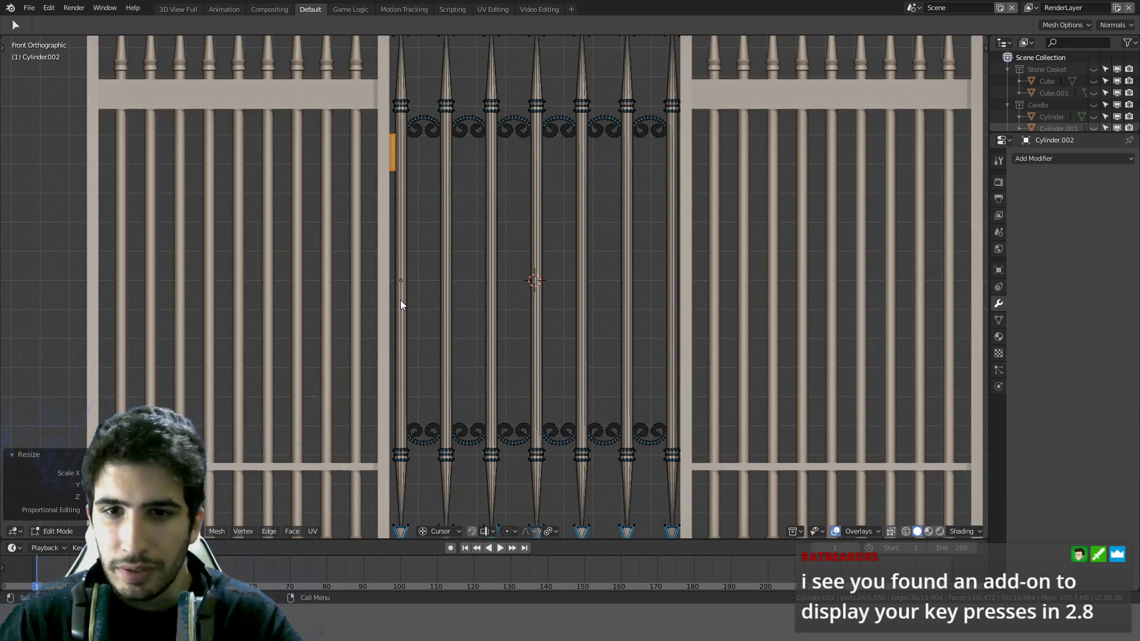
{"action": "key", "text": "p"}
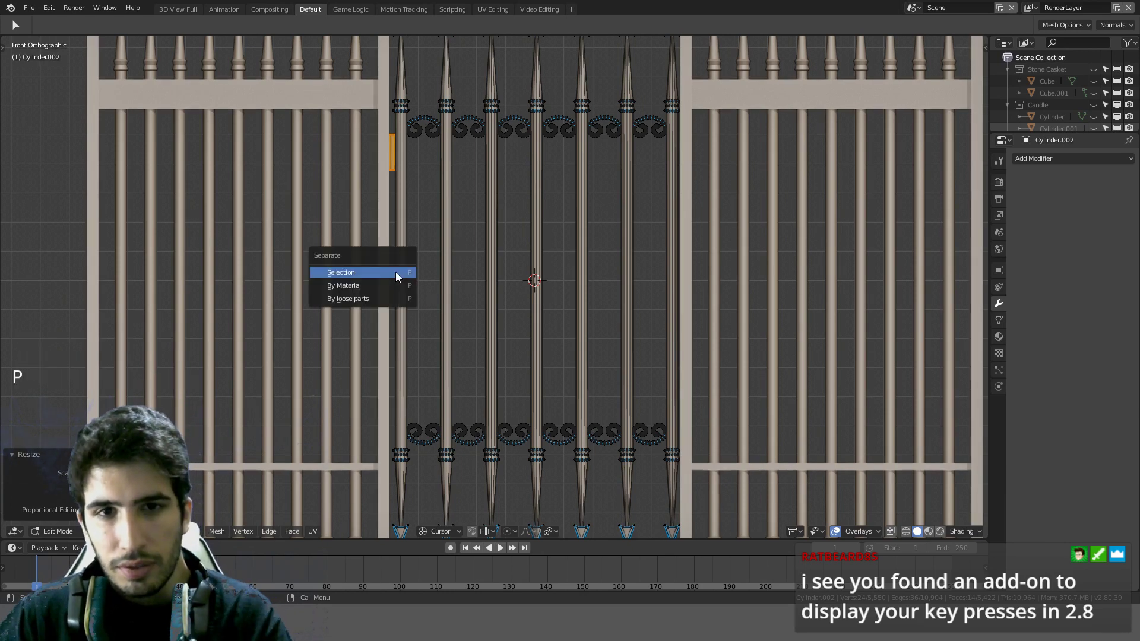
{"action": "left_click", "coordinate": [395, 271]}
{"action": "key", "text": "Tab"}
{"action": "left_click", "coordinate": [392, 154]}
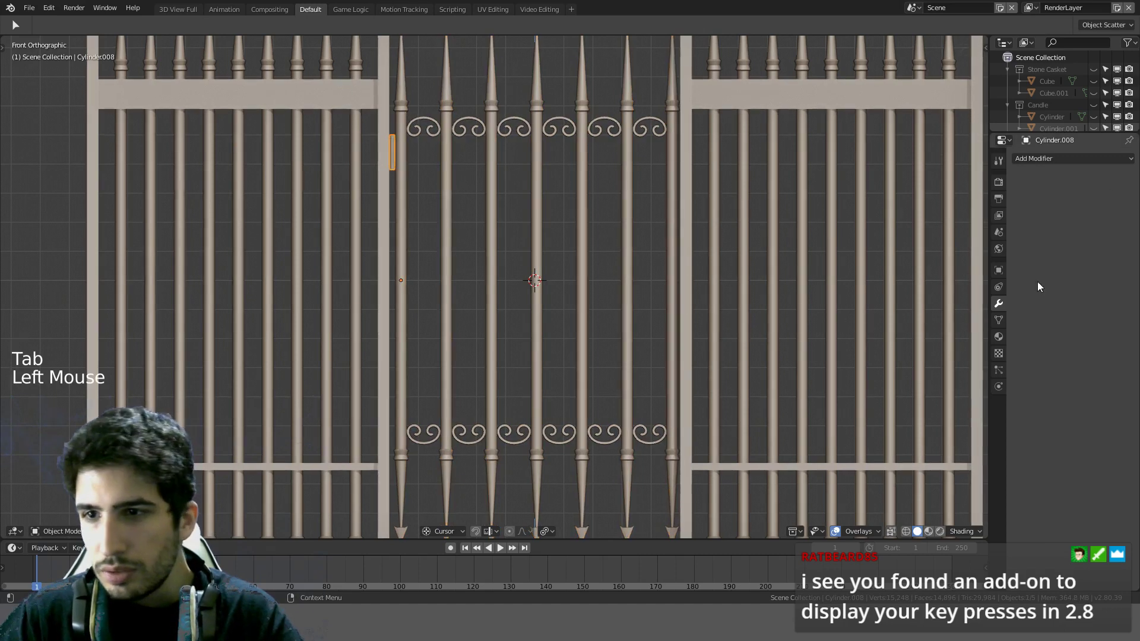
Step: Add a Mirror modifier to the rod with only the Z axis enabled, and apply it
{"action": "left_click", "coordinate": [1057, 158]}
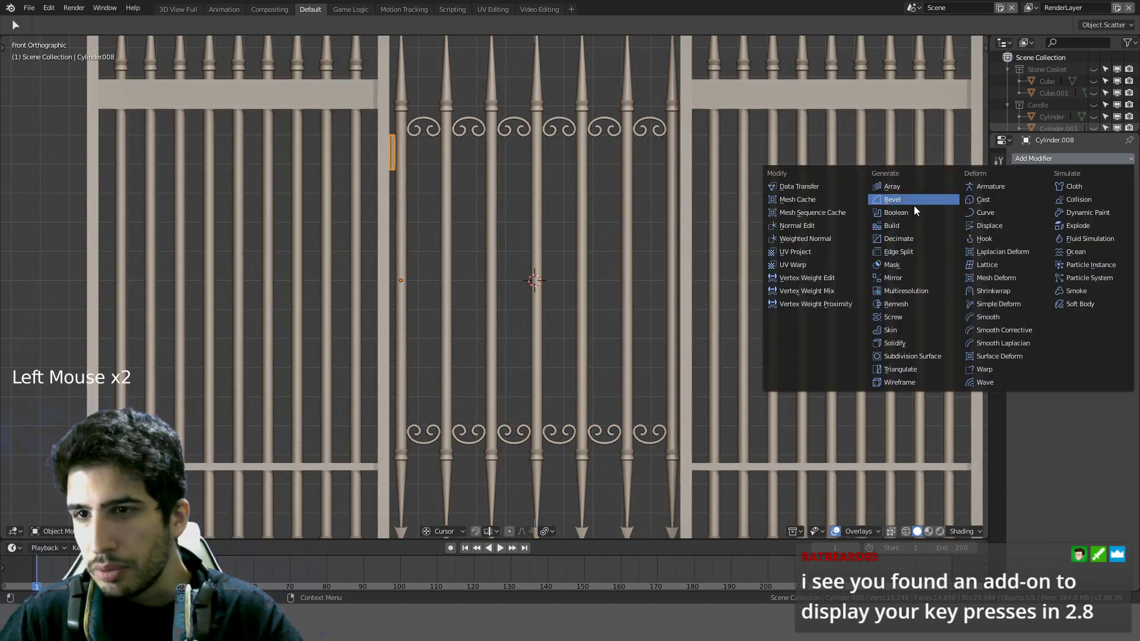
{"action": "left_click", "coordinate": [907, 275]}
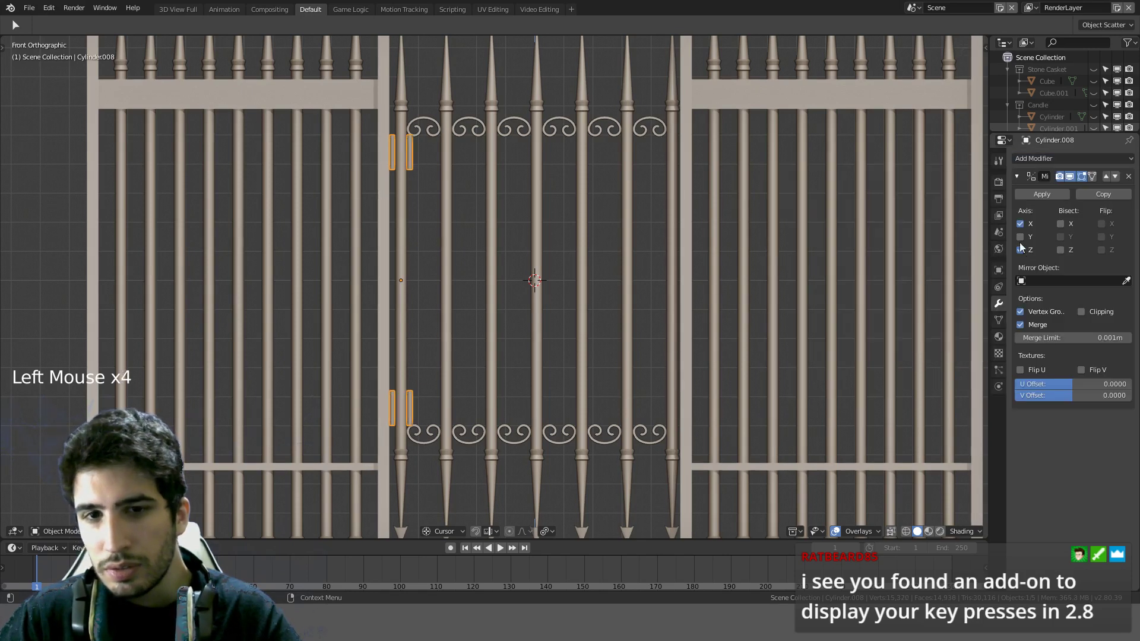
{"action": "left_click", "coordinate": [1020, 224]}
{"action": "left_click", "coordinate": [1042, 194]}
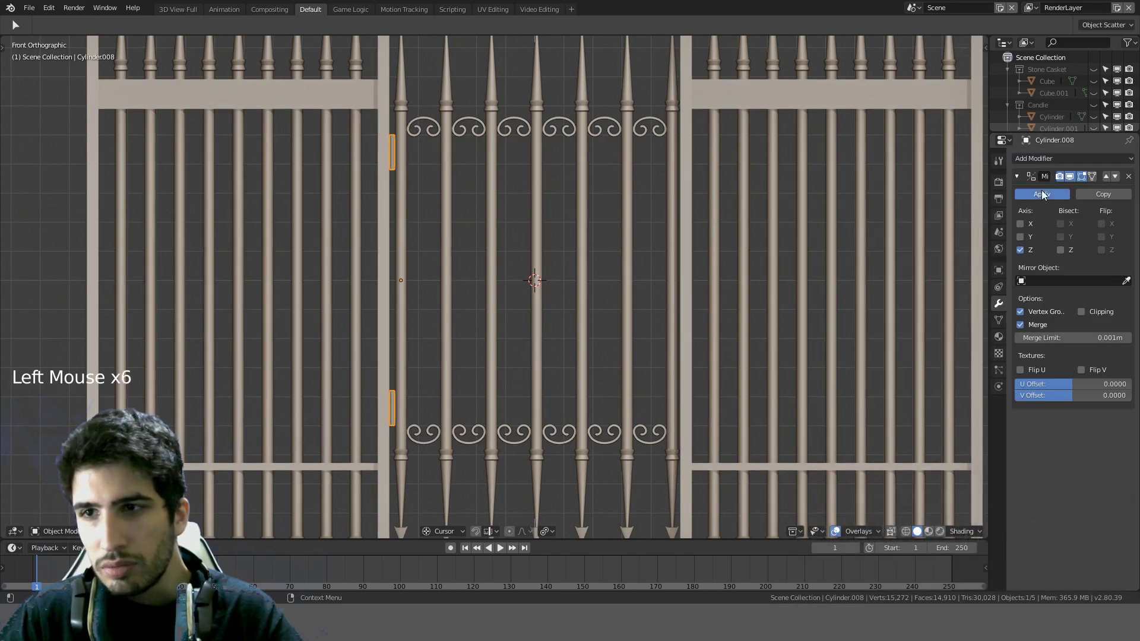
Step: Join the pair of hinge rods into the central gate object
{"action": "left_click", "coordinate": [400, 172], "text": "shift"}
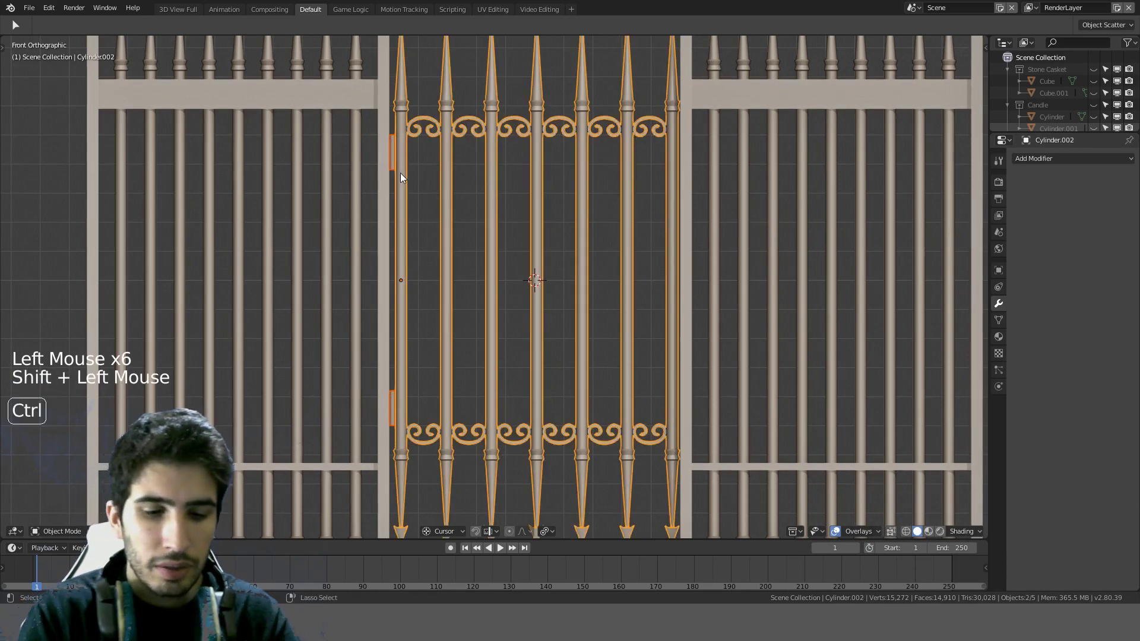
{"action": "key", "text": "ctrl+j"}
{"action": "scroll", "coordinate": [400, 173], "scroll_direction": "up", "scroll_amount": 1}
{"action": "scroll", "coordinate": [350, 118], "scroll_direction": "up", "scroll_amount": 3}
{"action": "middle_click_drag", "start_coordinate": [350, 118], "coordinate": [415, 175], "text": "shift"}
{"action": "scroll", "coordinate": [415, 176], "scroll_direction": "up", "scroll_amount": 4}
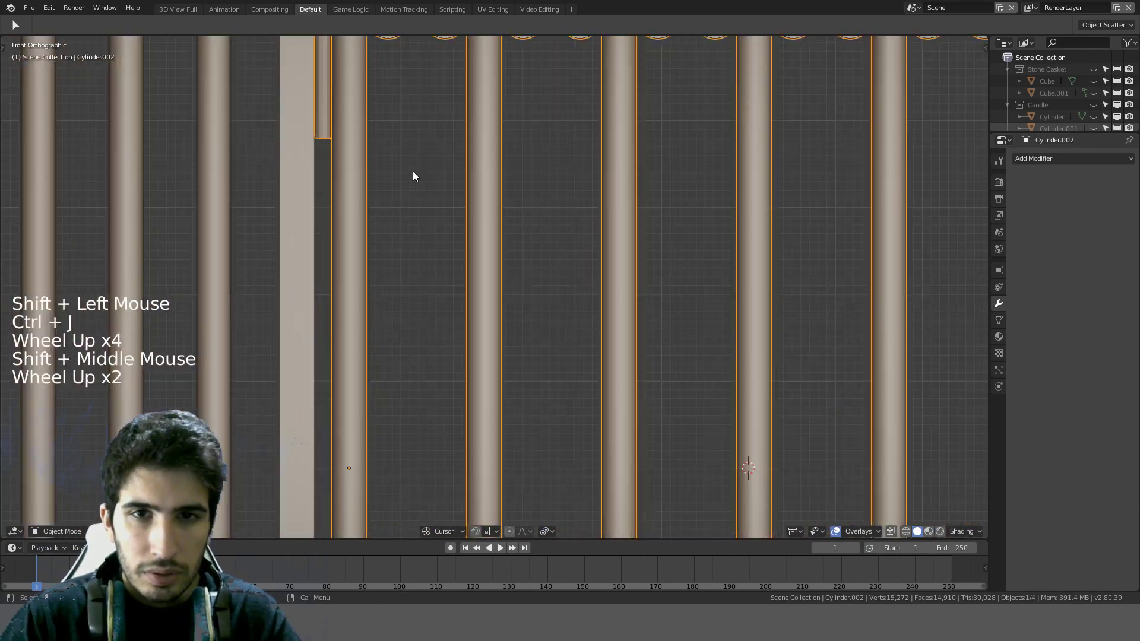
Step: Select the upper and lower hinge rods as linked geometry in the gate mesh and shade them smooth
{"action": "key", "text": "Tab"}
{"action": "middle_click_drag", "start_coordinate": [364, 105], "coordinate": [480, 338], "text": "shift"}
{"action": "key", "text": "Tab"}
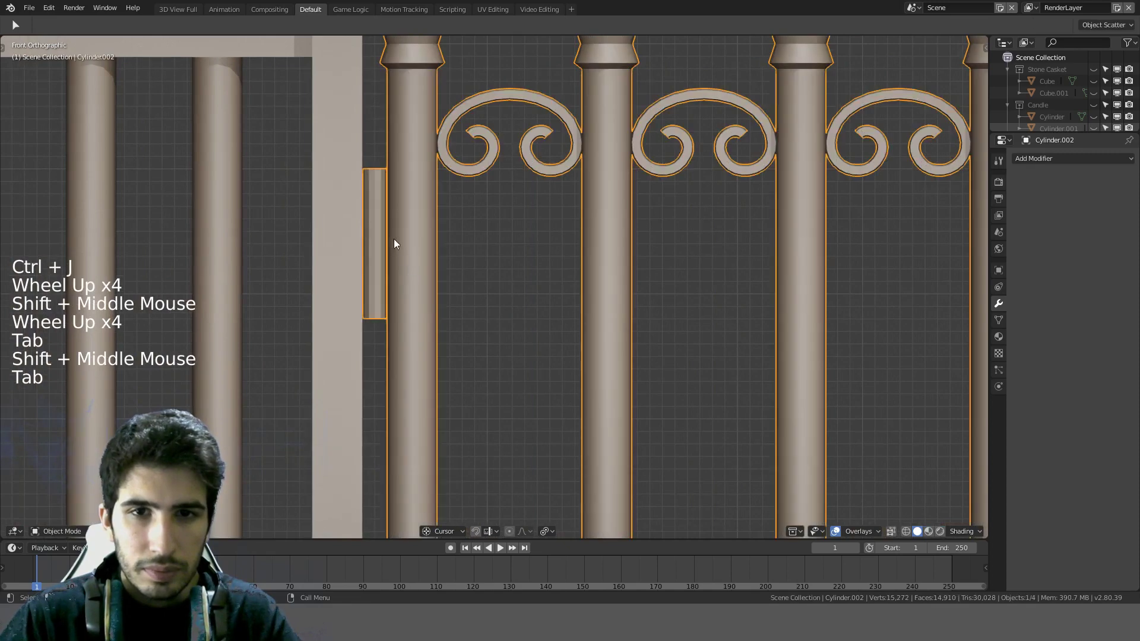
{"action": "key", "text": "Tab"}
{"action": "key", "text": "l"}
{"action": "key", "text": "l"}
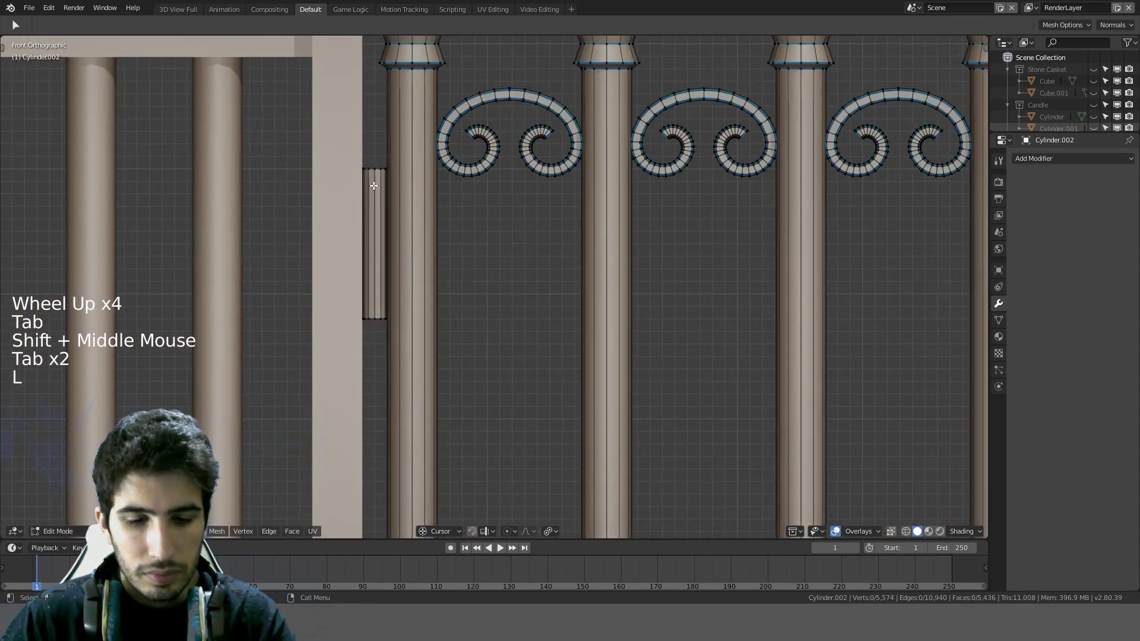
{"action": "scroll", "coordinate": [435, 385], "scroll_direction": "down", "scroll_amount": 5}
{"action": "middle_click_drag", "start_coordinate": [435, 385], "coordinate": [414, 232], "text": "shift"}
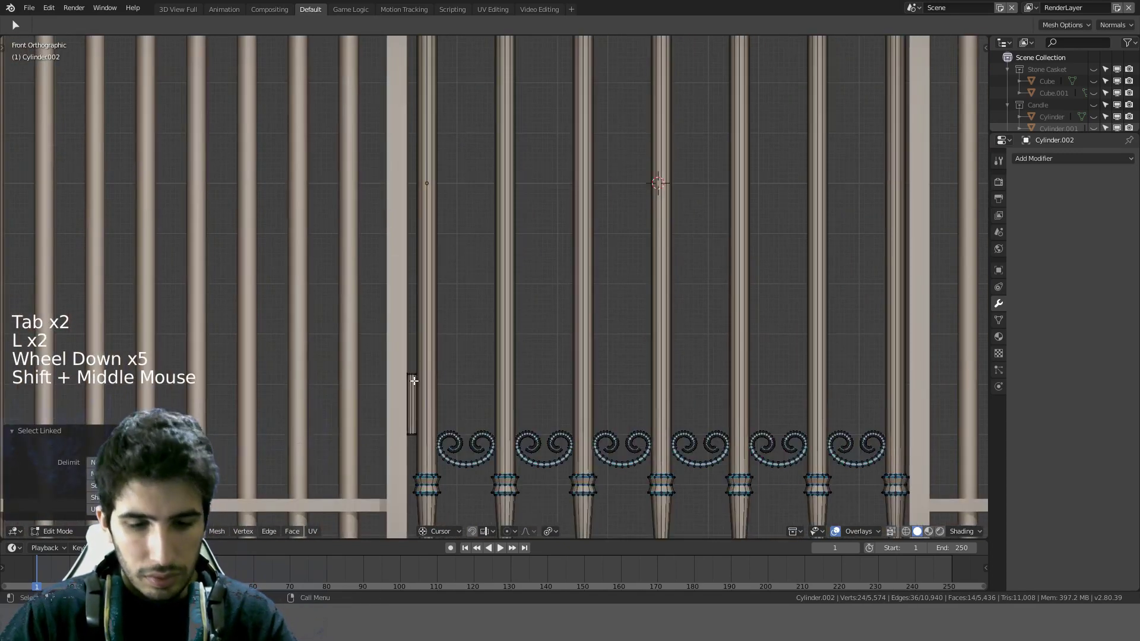
{"action": "key", "text": "l"}
{"action": "key", "text": "ctrl+f"}
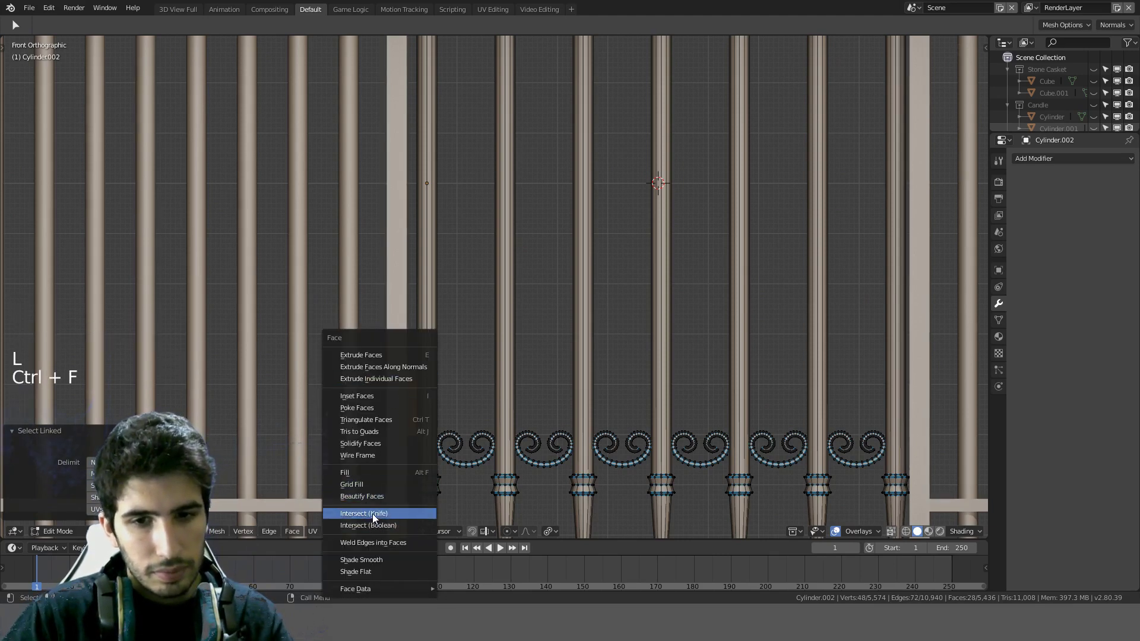
{"action": "left_click", "coordinate": [373, 559]}
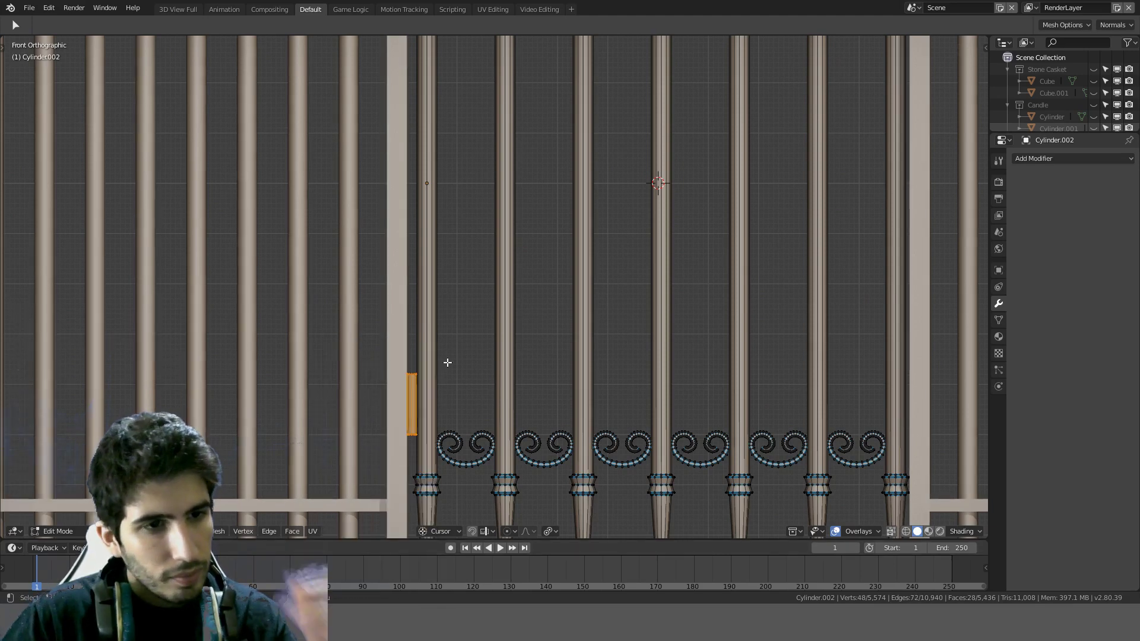
Step: Clear the selection and select the top and bottom edge loops of the lower hinge rod
{"action": "scroll", "coordinate": [448, 354], "scroll_direction": "up", "scroll_amount": 1}
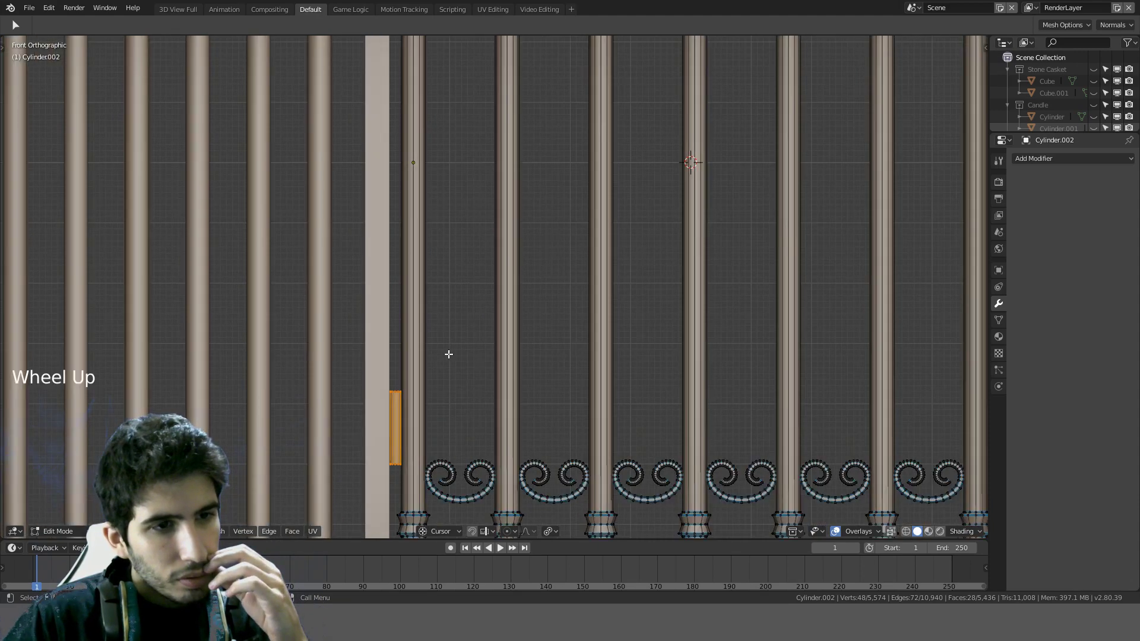
{"action": "scroll", "coordinate": [483, 310], "scroll_direction": "down", "scroll_amount": 2}
{"action": "scroll", "coordinate": [554, 249], "scroll_direction": "up", "scroll_amount": 3}
{"action": "scroll", "coordinate": [554, 250], "scroll_direction": "down", "scroll_amount": 5}
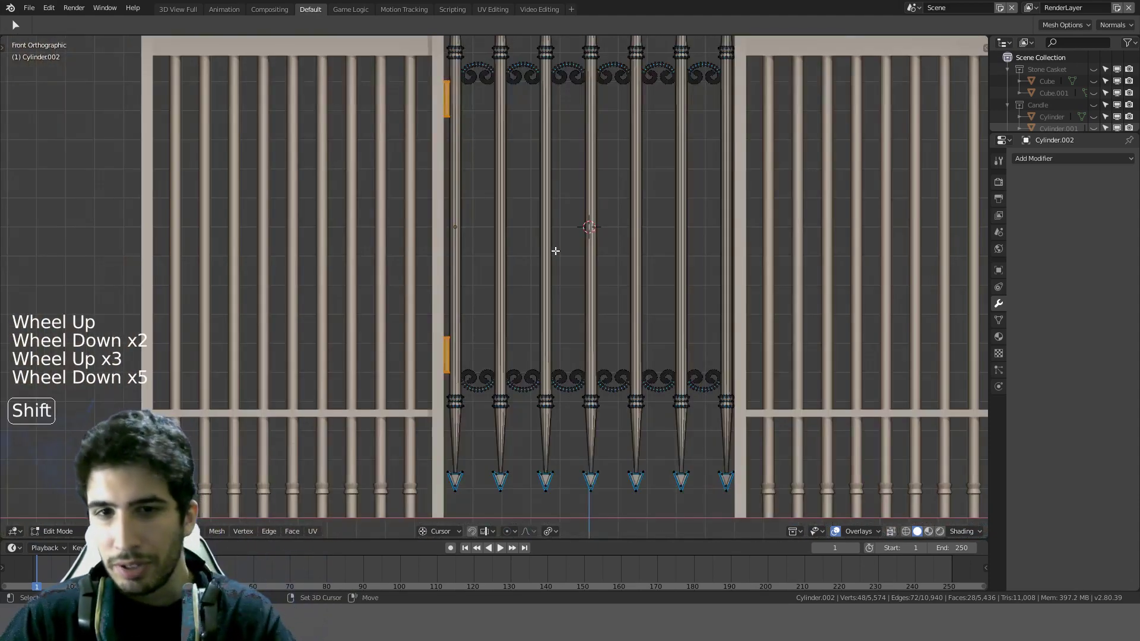
{"action": "middle_click_drag", "start_coordinate": [554, 250], "coordinate": [498, 237], "text": "shift"}
{"action": "scroll", "coordinate": [498, 238], "scroll_direction": "up", "scroll_amount": 5}
{"action": "left_click", "coordinate": [270, 221]}
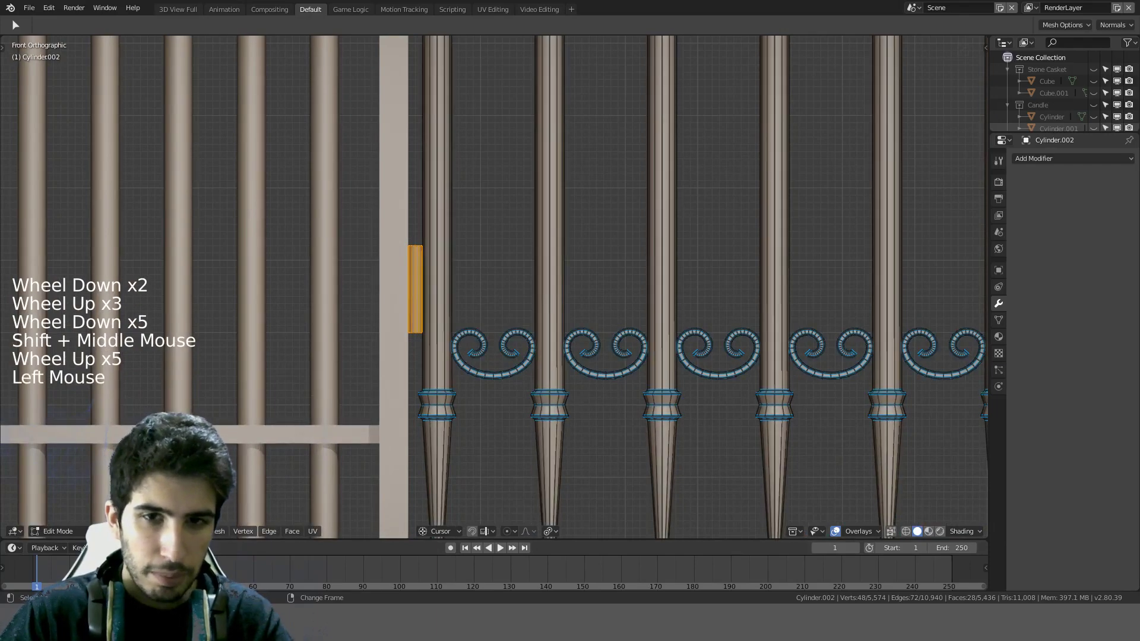
{"action": "scroll", "coordinate": [270, 221], "scroll_direction": "up", "scroll_amount": 4}
{"action": "middle_click_drag", "start_coordinate": [270, 221], "coordinate": [351, 261], "text": "shift"}
{"action": "key", "text": "a"}
{"action": "left_click", "coordinate": [411, 244], "text": "alt"}
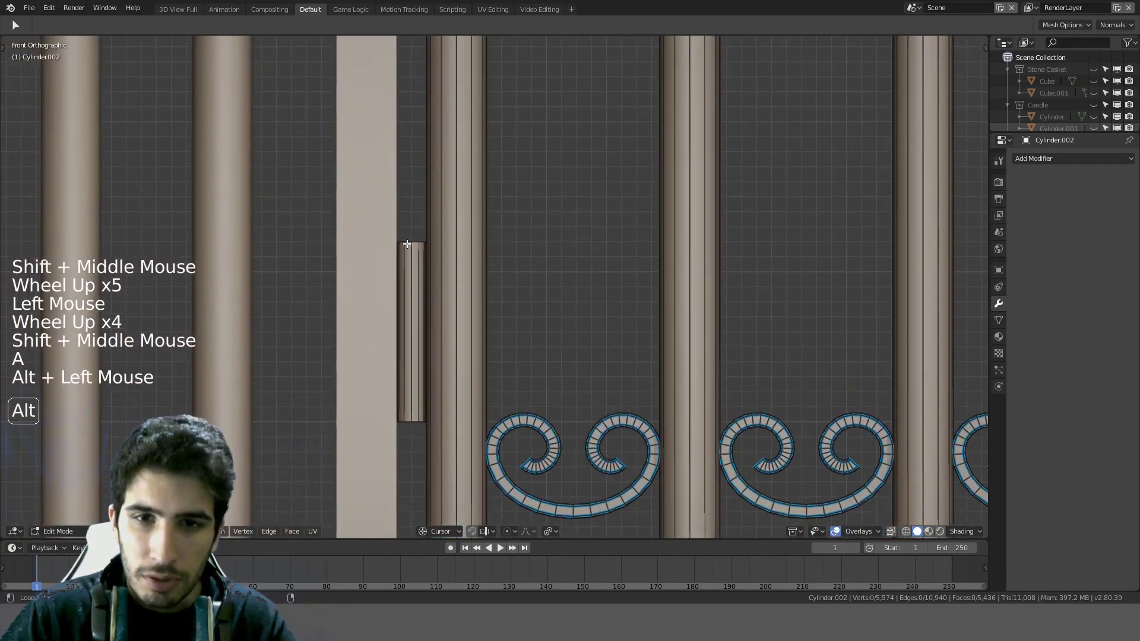
{"action": "left_click", "coordinate": [411, 244], "text": "alt"}
{"action": "left_click", "coordinate": [409, 242], "text": "alt"}
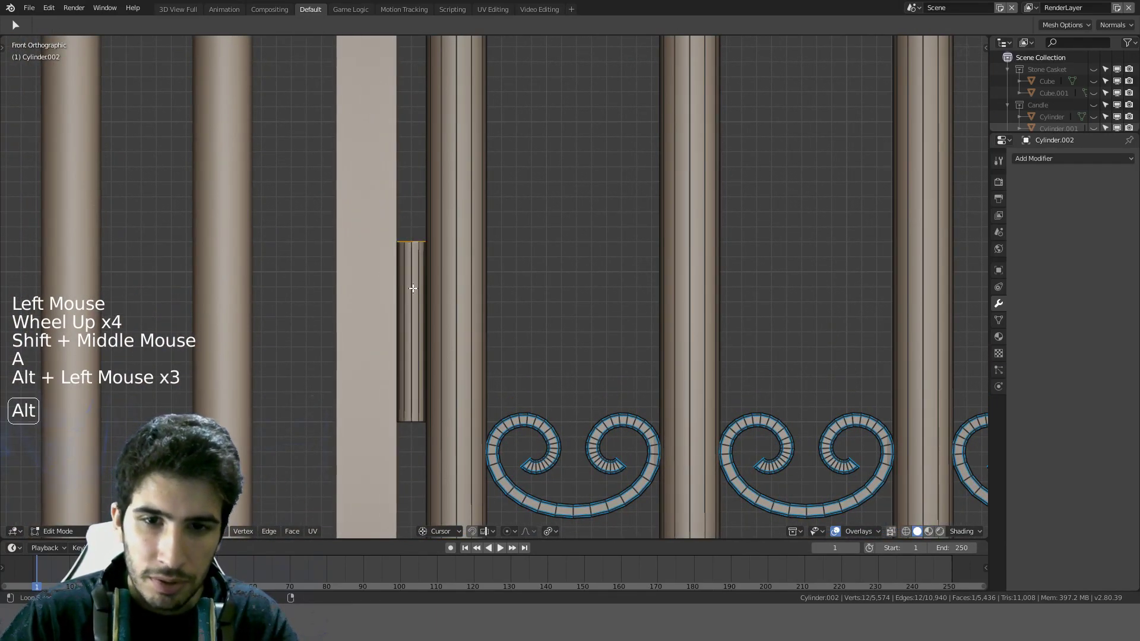
{"action": "left_click", "coordinate": [410, 423], "text": "alt+shift"}
Step: Add the upper hinge rod's top and bottom edge loops to the selection and mark all four with Set SSharp
{"action": "scroll", "coordinate": [437, 288], "scroll_direction": "down", "scroll_amount": 4}
{"action": "middle_click_drag", "start_coordinate": [438, 287], "coordinate": [565, 295], "text": "shift"}
{"action": "scroll", "coordinate": [428, 318], "scroll_direction": "up", "scroll_amount": 6}
{"action": "middle_click_drag", "start_coordinate": [427, 318], "coordinate": [515, 331], "text": "shift"}
{"action": "left_click", "coordinate": [408, 368], "text": "alt+shift"}
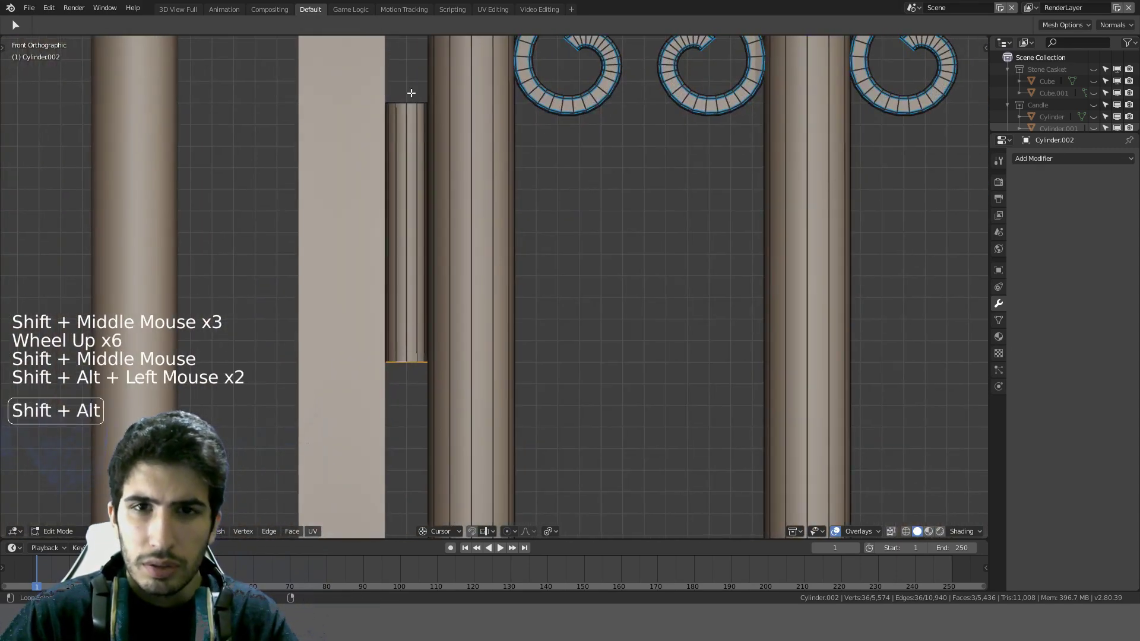
{"action": "key", "text": "q"}
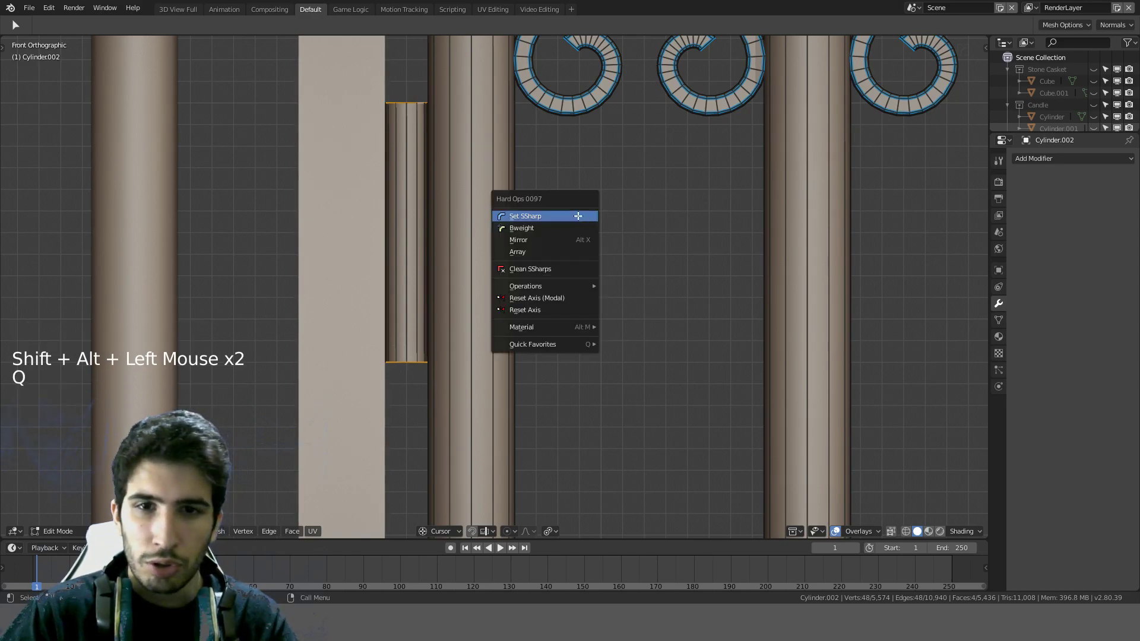
{"action": "left_click", "coordinate": [578, 216]}
Step: Examine the hinge rods' shading and their fit between post and gate, at an angle and from the front
{"action": "scroll", "coordinate": [504, 232], "scroll_direction": "down", "scroll_amount": 4}
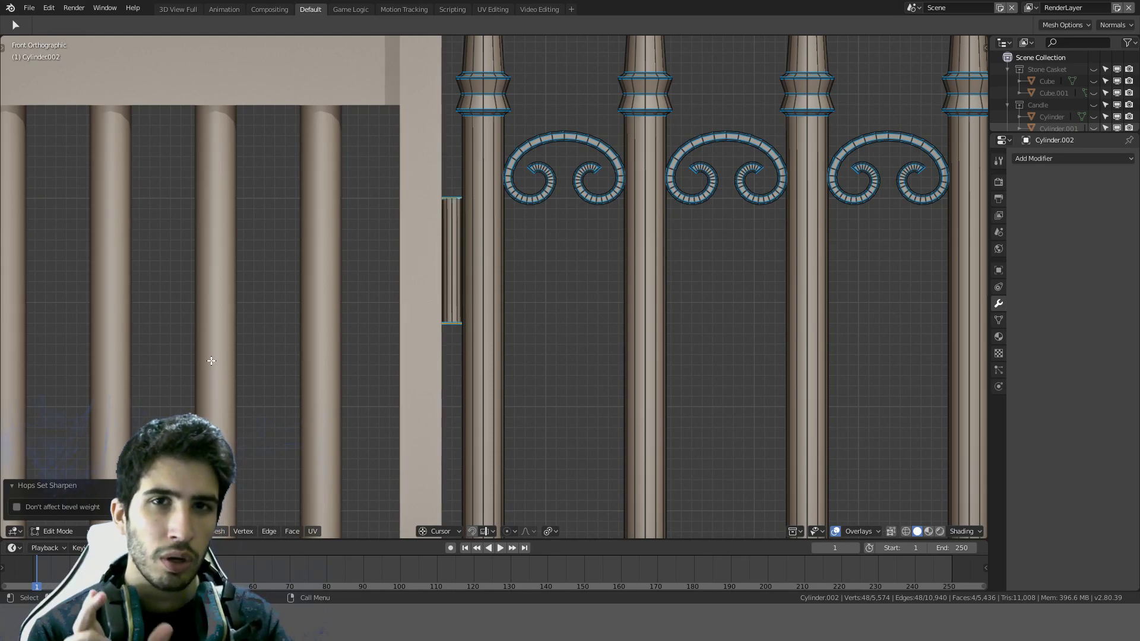
{"action": "middle_click_drag", "start_coordinate": [519, 309], "coordinate": [537, 292]}
{"action": "key", "text": "KP_1"}
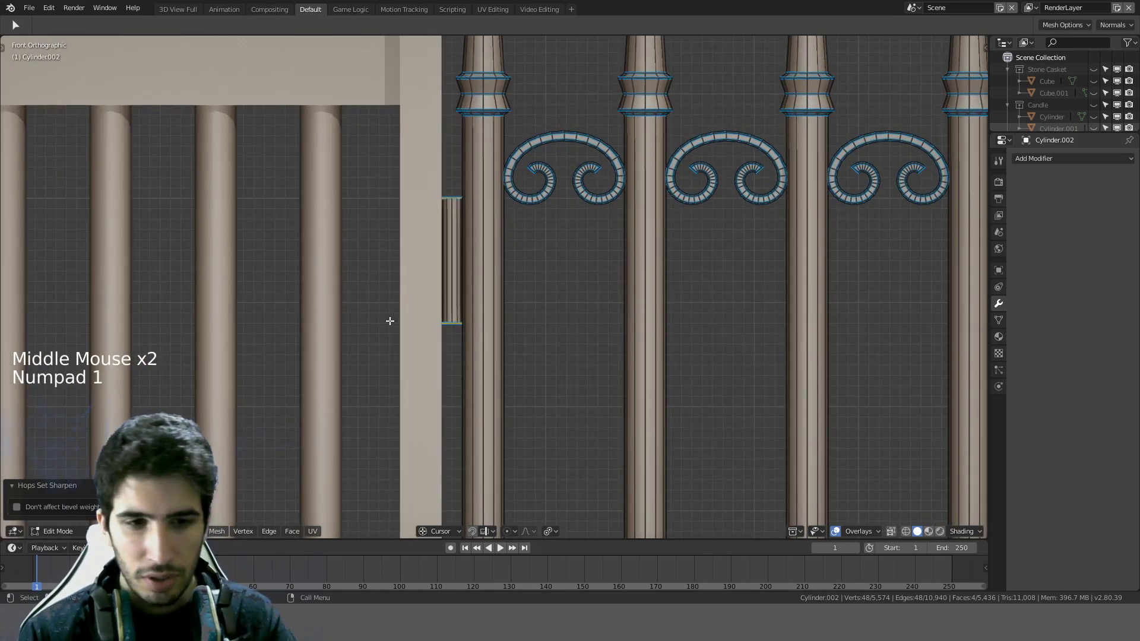
{"action": "middle_click_drag", "start_coordinate": [389, 320], "coordinate": [534, 262]}
{"action": "key", "text": "a"}
{"action": "scroll", "coordinate": [522, 261], "scroll_direction": "up", "scroll_amount": 4}
{"action": "key", "text": "Tab"}
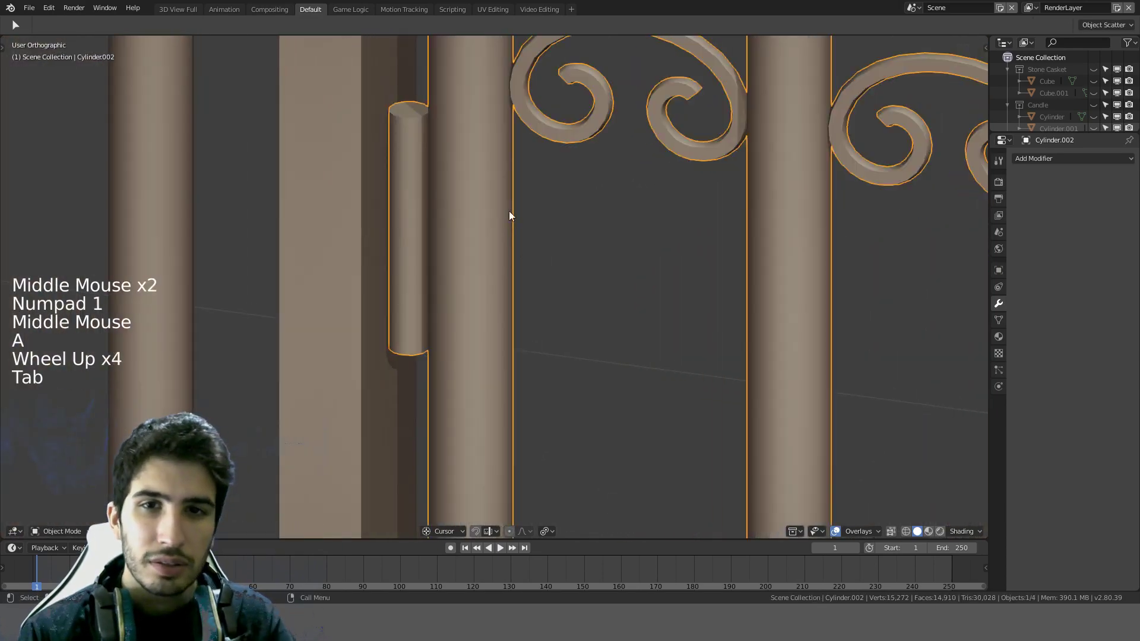
{"action": "scroll", "coordinate": [509, 216], "scroll_direction": "up", "scroll_amount": 3}
{"action": "middle_click_drag", "start_coordinate": [425, 176], "coordinate": [497, 229], "text": "shift"}
{"action": "scroll", "coordinate": [463, 274], "scroll_direction": "up", "scroll_amount": 1}
{"action": "scroll", "coordinate": [463, 275], "scroll_direction": "down", "scroll_amount": 7}
{"action": "key", "text": "KP_1"}
{"action": "scroll", "coordinate": [458, 308], "scroll_direction": "down", "scroll_amount": 3}
{"action": "scroll", "coordinate": [458, 309], "scroll_direction": "down", "scroll_amount": 4}
{"action": "scroll", "coordinate": [498, 230], "scroll_direction": "up", "scroll_amount": 3}
{"action": "middle_click_drag", "start_coordinate": [433, 41], "coordinate": [428, 309], "text": "shift"}
{"action": "scroll", "coordinate": [429, 309], "scroll_direction": "up", "scroll_amount": 1}
Step: In the gate mesh, select the upper hinge rod's bottom edge loop together with the lower hinge rod's top edge loop
{"action": "key", "text": "Tab"}
{"action": "scroll", "coordinate": [378, 350], "scroll_direction": "up", "scroll_amount": 3}
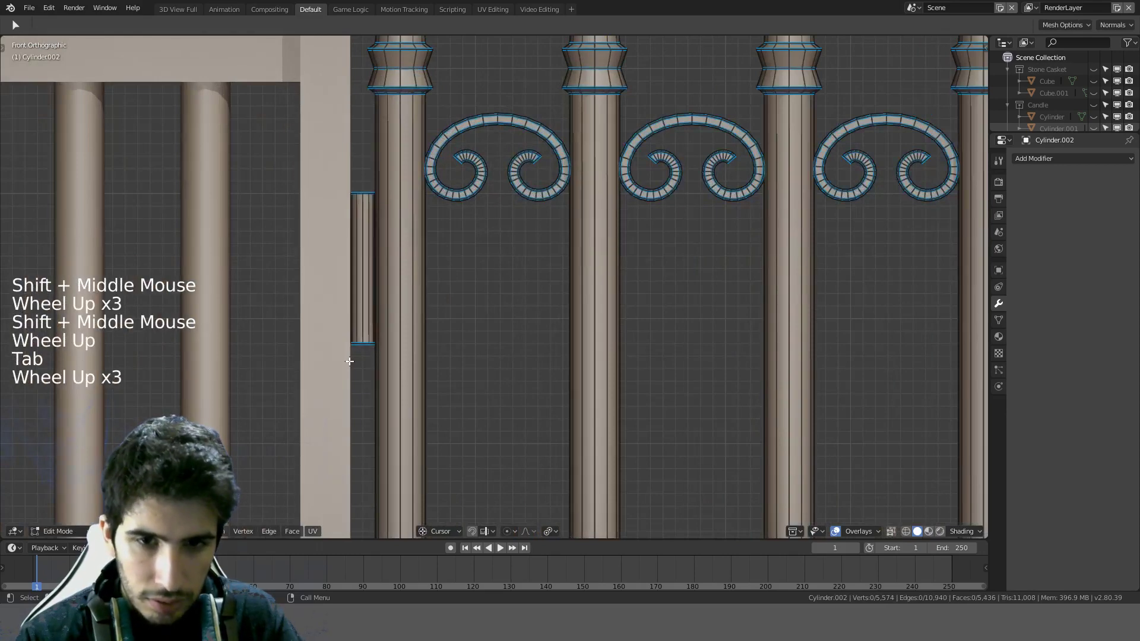
{"action": "left_click", "coordinate": [364, 342], "text": "alt"}
{"action": "scroll", "coordinate": [381, 373], "scroll_direction": "down", "scroll_amount": 4}
{"action": "middle_click_drag", "start_coordinate": [438, 416], "coordinate": [415, 221], "text": "shift"}
{"action": "left_click", "coordinate": [420, 208], "text": "alt+shift"}
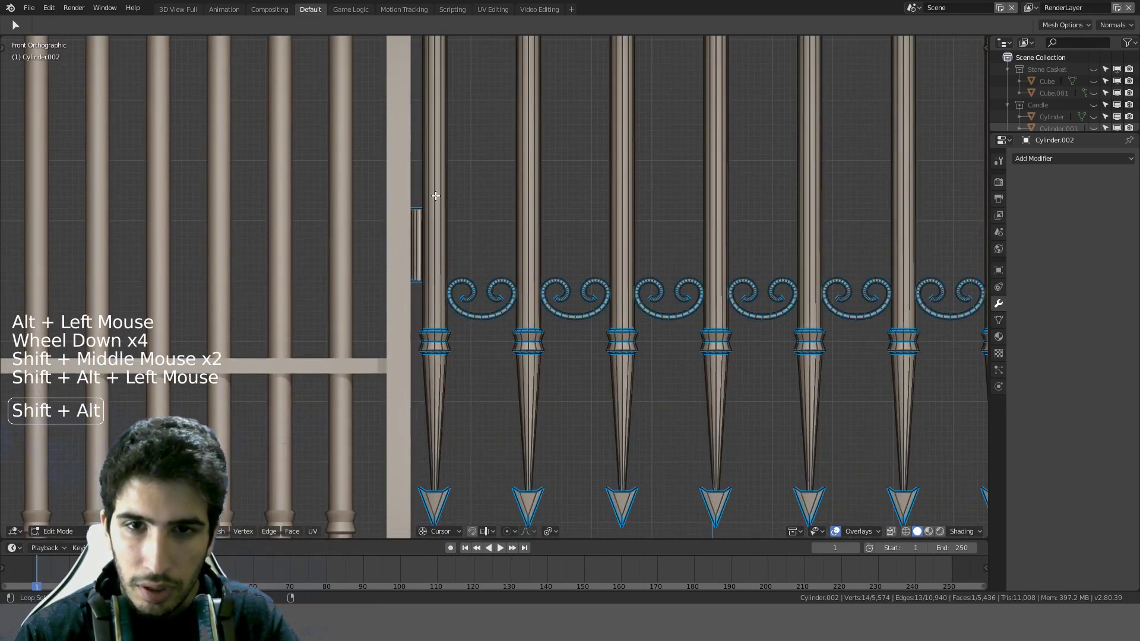
{"action": "key", "text": "ctrl+z"}
{"action": "left_click", "coordinate": [420, 204], "text": "alt+shift"}
{"action": "key", "text": "ctrl+z"}
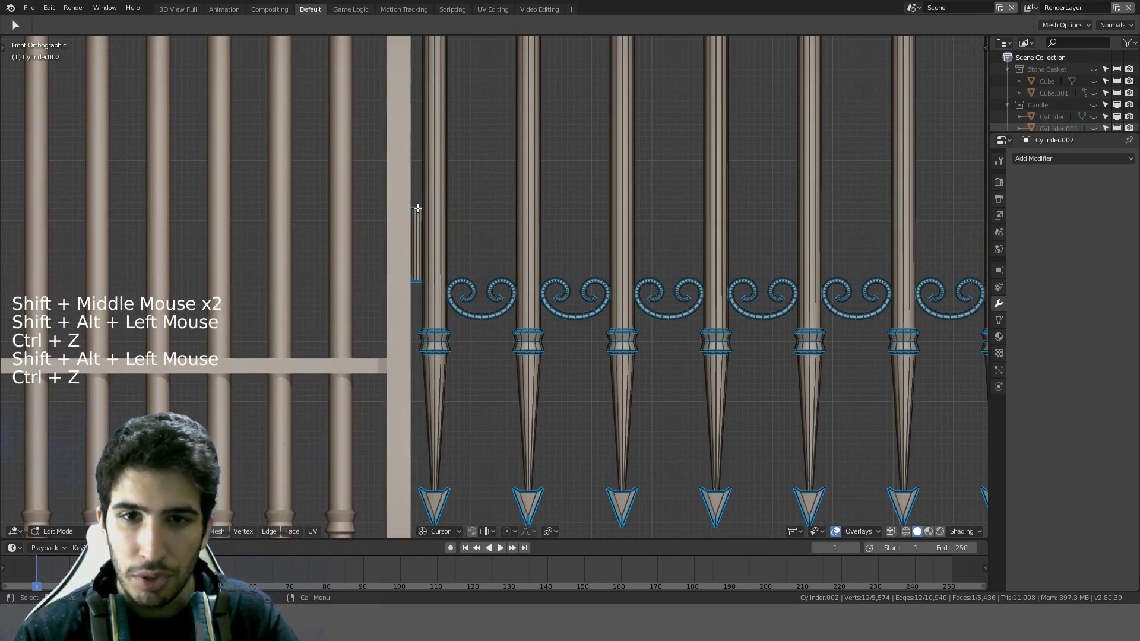
{"action": "scroll", "coordinate": [343, 174], "scroll_direction": "up", "scroll_amount": 4}
{"action": "left_click", "coordinate": [336, 126], "text": "alt+shift"}
{"action": "scroll", "coordinate": [426, 104], "scroll_direction": "down", "scroll_amount": 8}
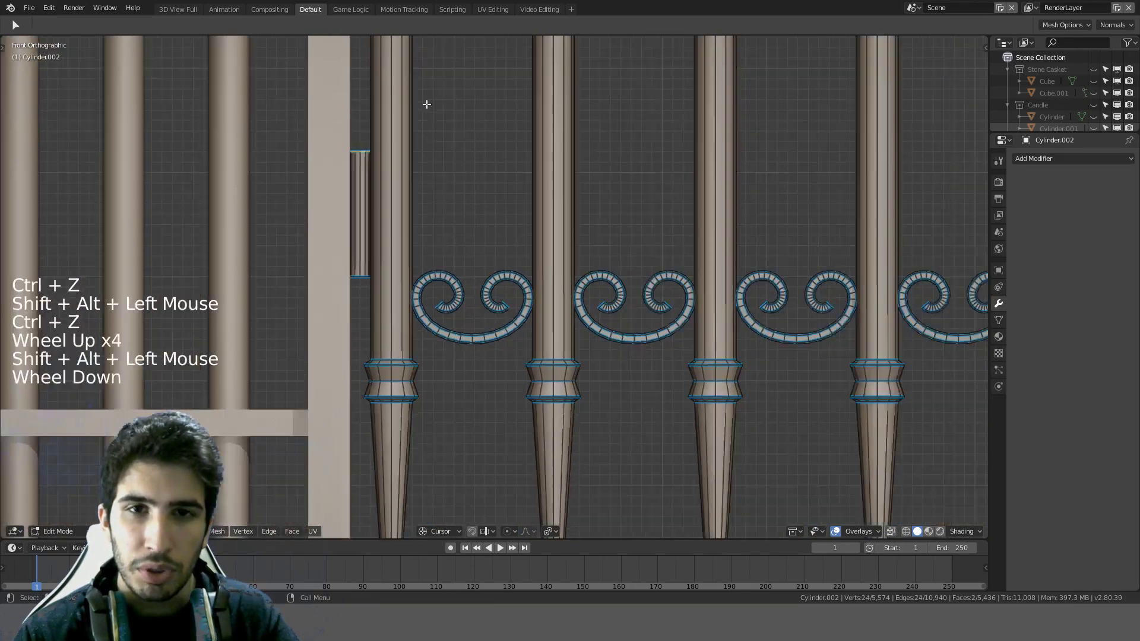
Step: Snap the 3D cursor to the selected hinge loops and set the gate object's origin to the 3D cursor
{"action": "middle_click_drag", "start_coordinate": [479, 104], "coordinate": [468, 319], "text": "shift"}
{"action": "key", "text": "shift+s"}
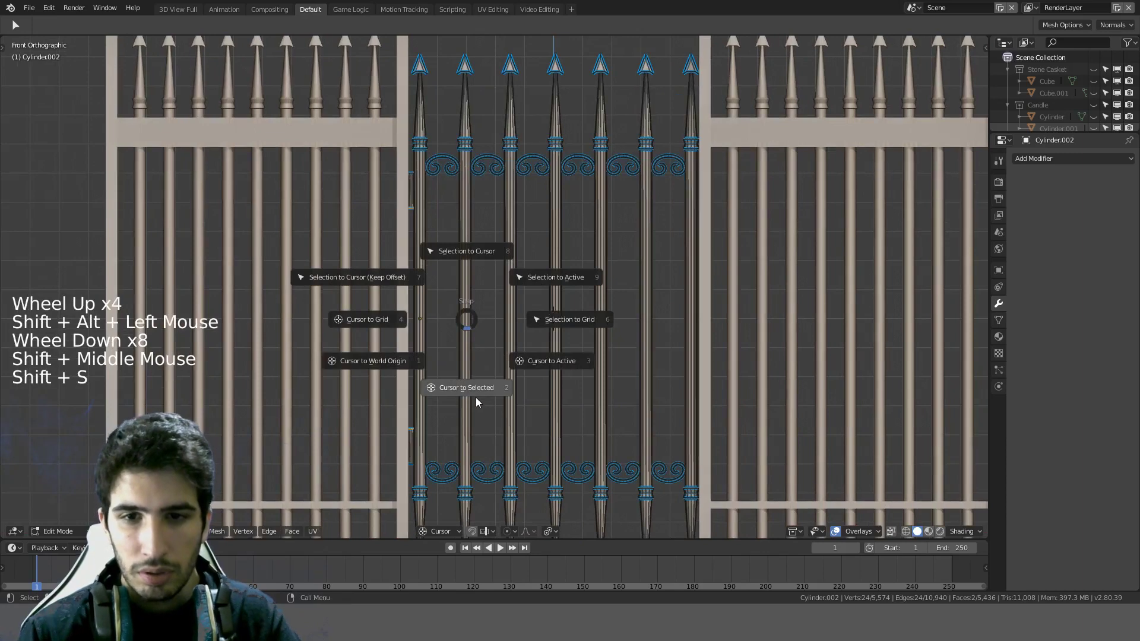
{"action": "key", "text": "Tab"}
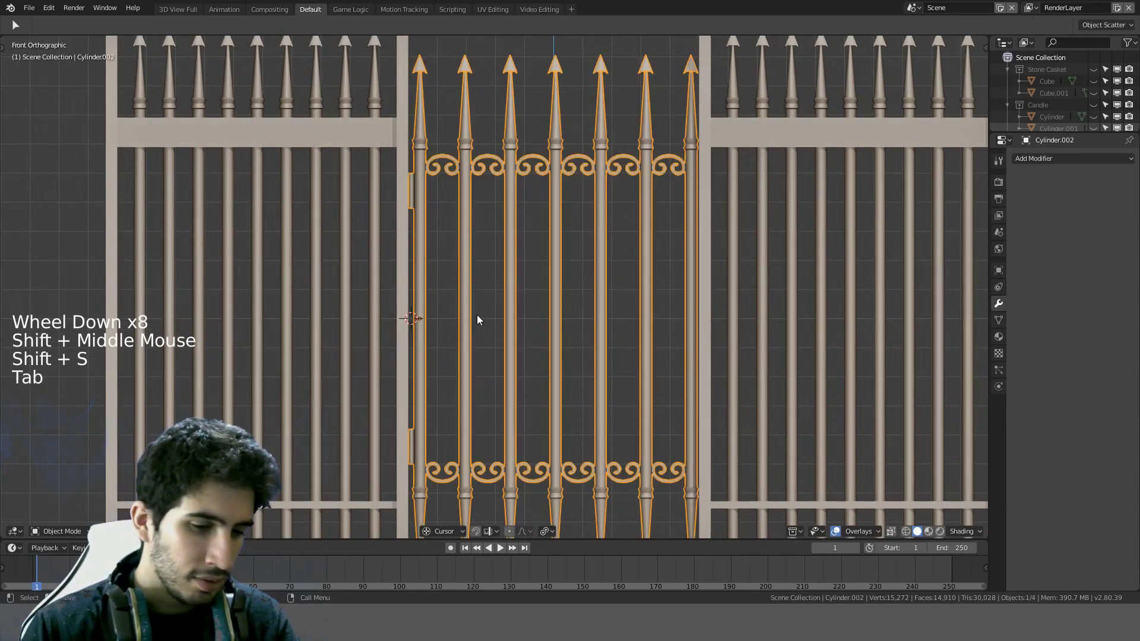
{"action": "key", "text": "shift+ctrl+alt+c"}
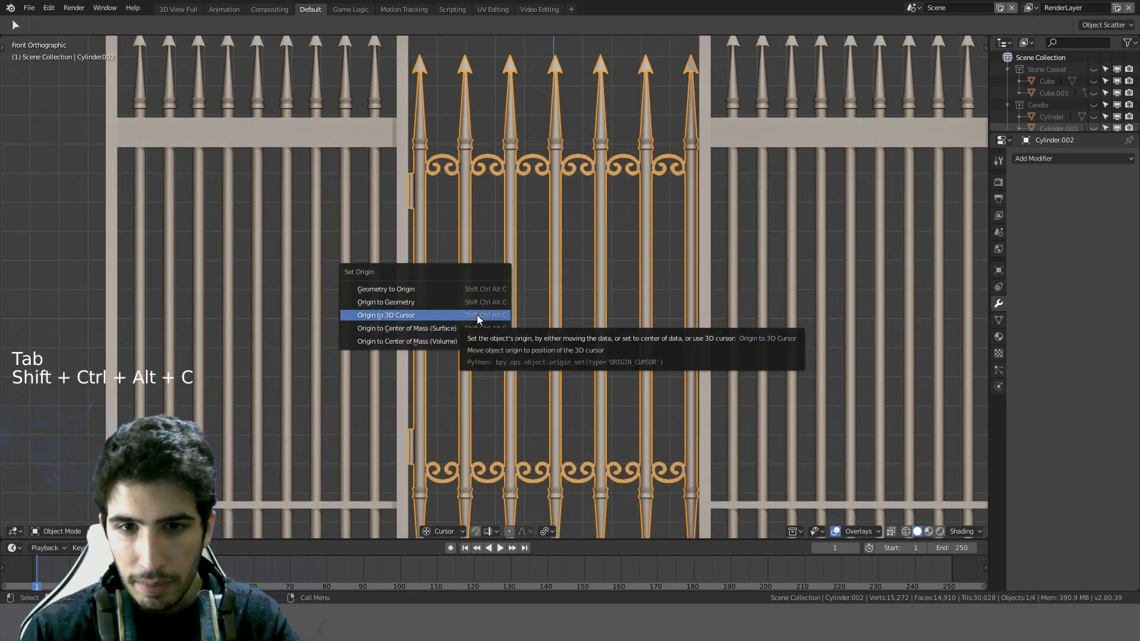
{"action": "left_click", "coordinate": [477, 313]}
Step: Swing the gate open about the vertical axis at its hinge origin and examine its clearance from the post from above
{"action": "middle_click_drag", "start_coordinate": [559, 278], "coordinate": [828, 246]}
{"action": "scroll", "coordinate": [545, 334], "scroll_direction": "down", "scroll_amount": 3}
{"action": "key", "text": "r"}
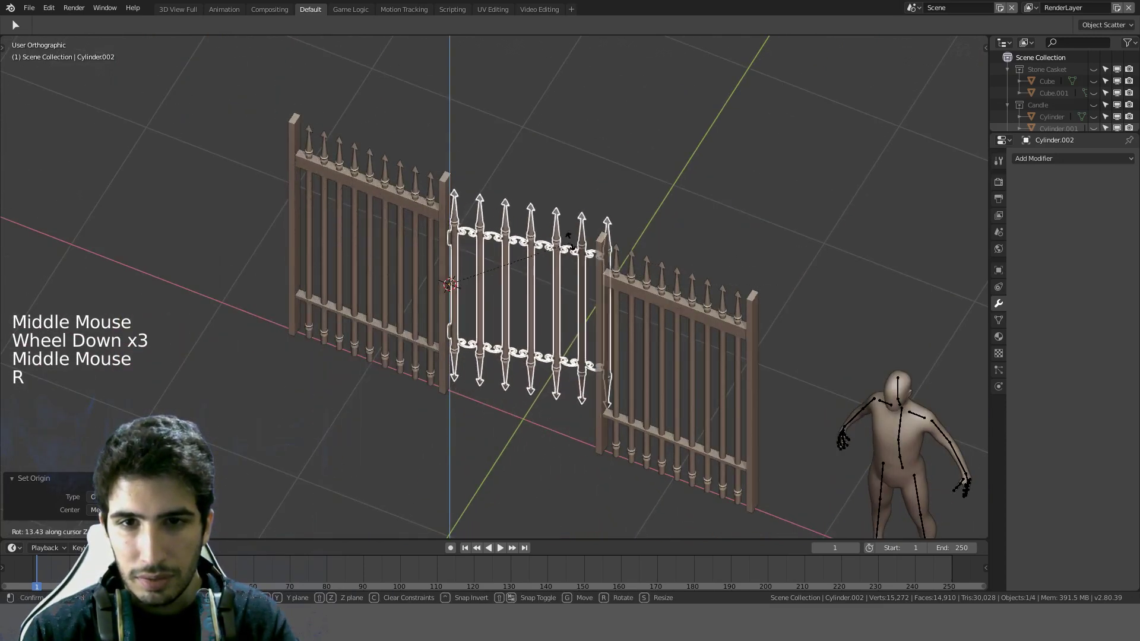
{"action": "left_click", "coordinate": [451, 341]}
{"action": "middle_click_drag", "start_coordinate": [452, 341], "coordinate": [465, 229]}
{"action": "scroll", "coordinate": [465, 229], "scroll_direction": "up", "scroll_amount": 2}
{"action": "scroll", "coordinate": [558, 201], "scroll_direction": "up", "scroll_amount": 4}
{"action": "middle_click_drag", "start_coordinate": [557, 206], "coordinate": [816, 323], "text": "shift"}
{"action": "scroll", "coordinate": [805, 334], "scroll_direction": "down", "scroll_amount": 3}
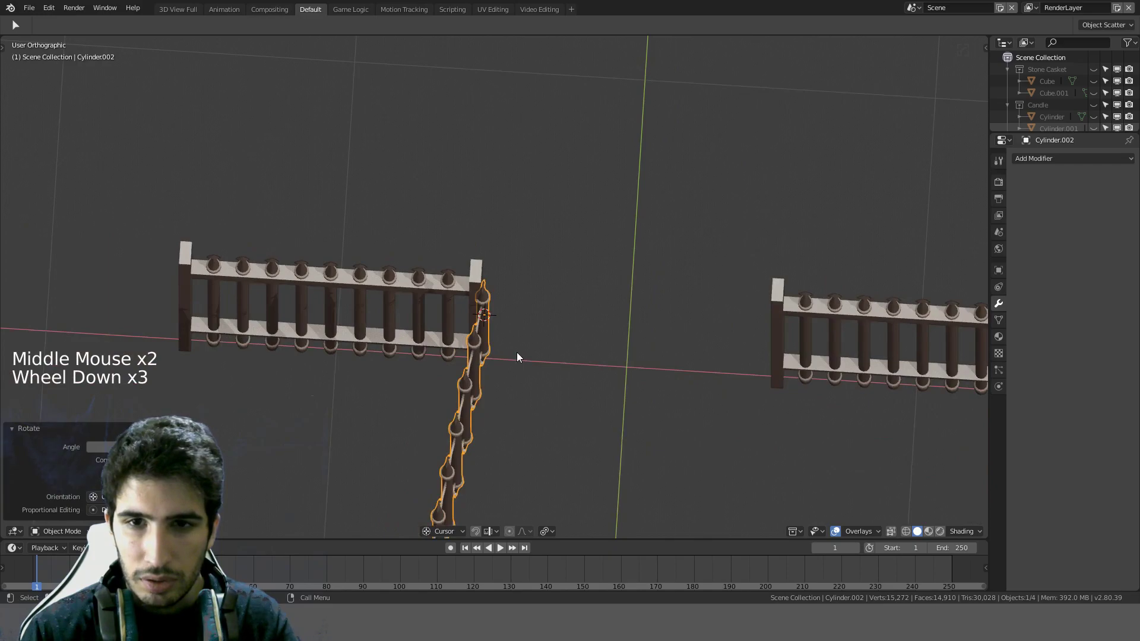
{"action": "scroll", "coordinate": [521, 324], "scroll_direction": "up", "scroll_amount": 7}
{"action": "middle_click_drag", "start_coordinate": [473, 323], "coordinate": [267, 332]}
{"action": "key", "text": "KP_7"}
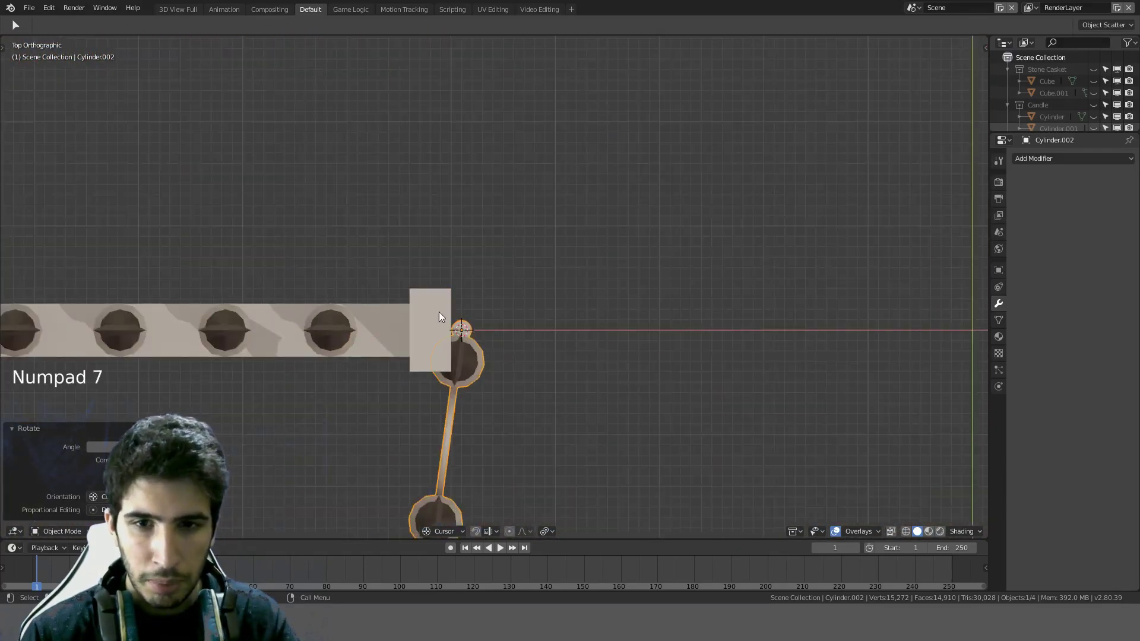
Step: Try offsetting the gate along Y towards the post's front corner and swinging it around the hinge
{"action": "key", "text": "g"}
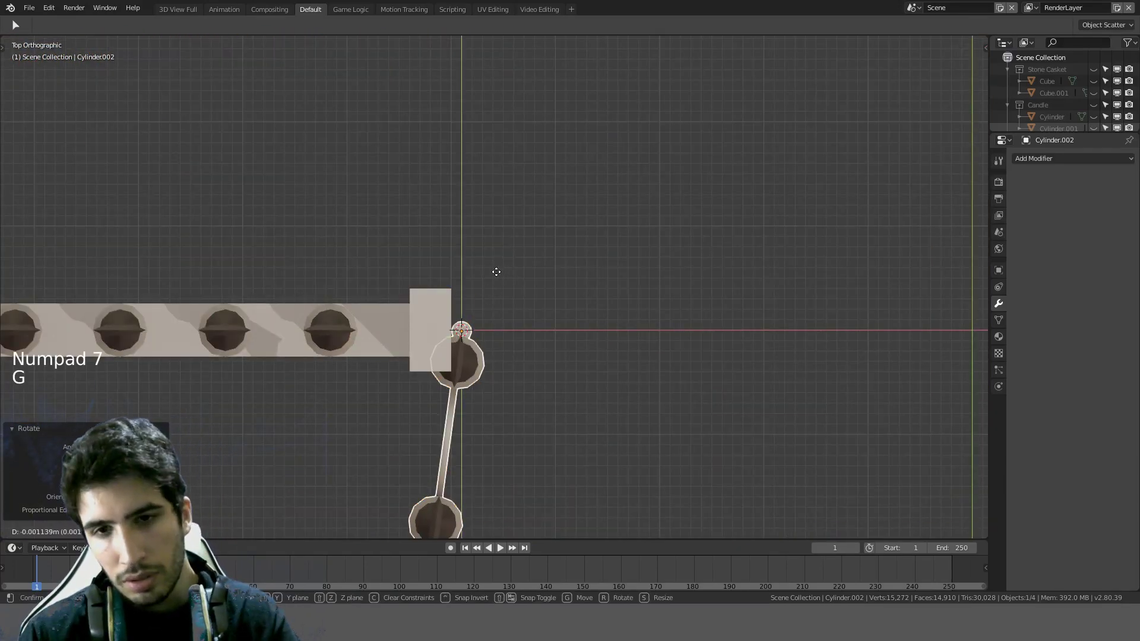
{"action": "left_click", "coordinate": [488, 304]}
{"action": "middle_click_drag", "start_coordinate": [526, 351], "coordinate": [481, 179], "text": "shift"}
{"action": "key", "text": "r"}
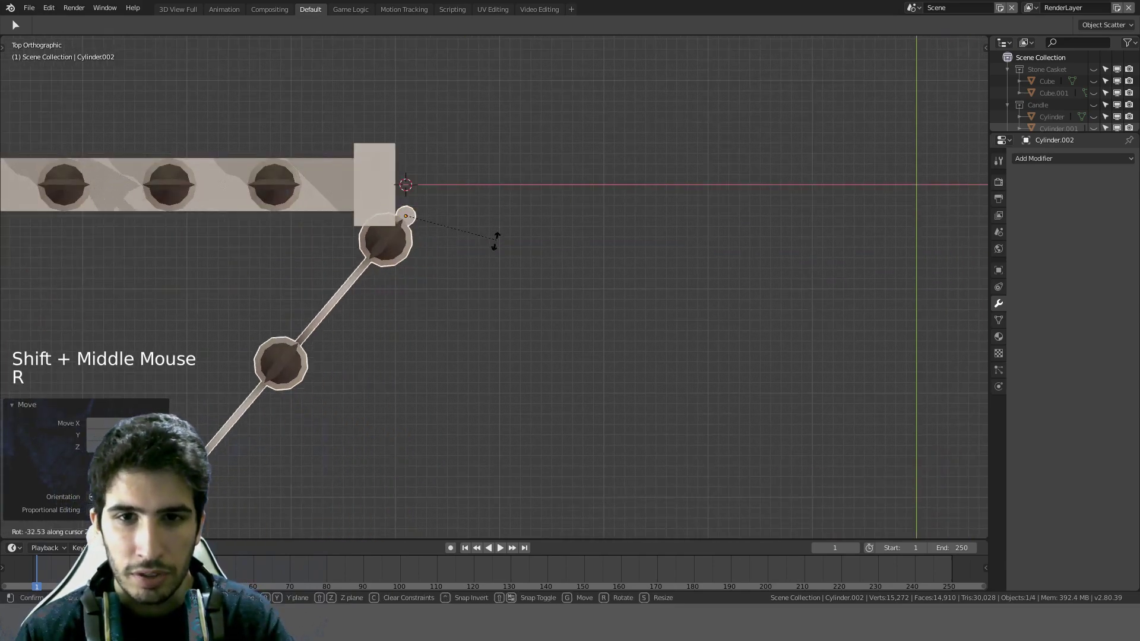
{"action": "left_click", "coordinate": [488, 191]}
{"action": "key", "text": "r"}
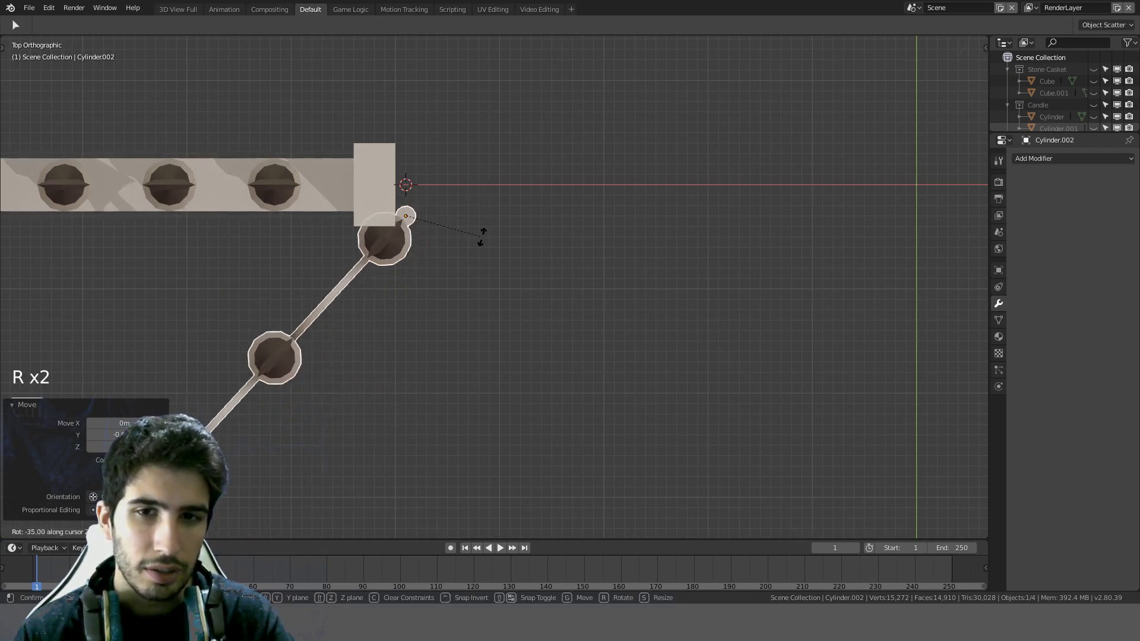
{"action": "left_click", "coordinate": [482, 242]}
Step: Rotate the offset gate back across the opening in snapped increments and check its position from the front
{"action": "key", "text": "r"}
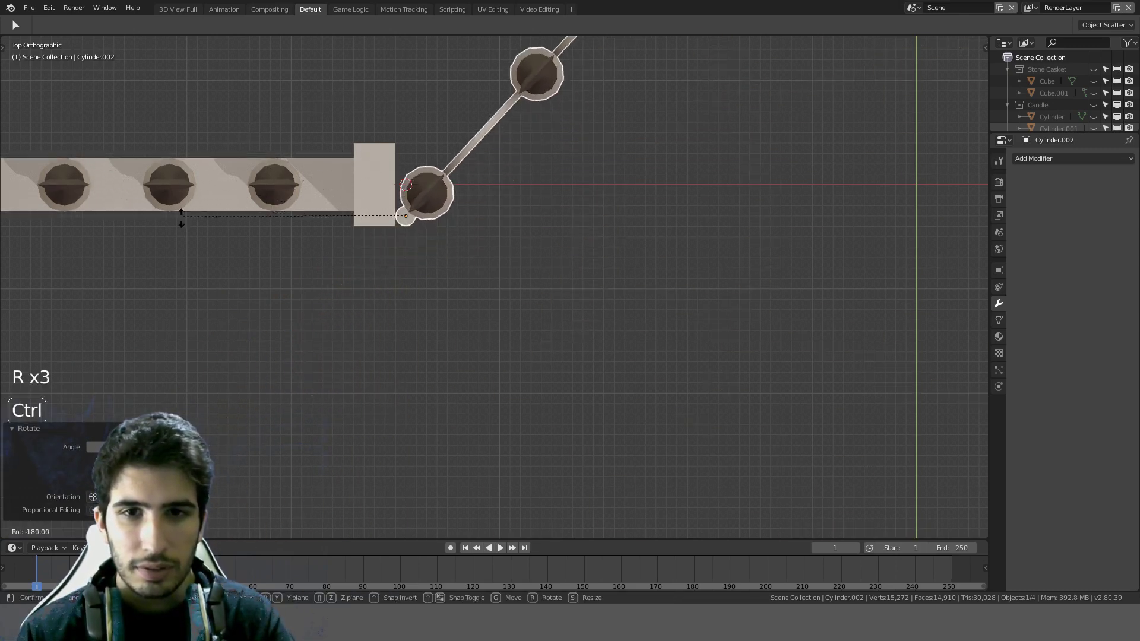
{"action": "left_click", "coordinate": [158, 265]}
{"action": "scroll", "coordinate": [694, 215], "scroll_direction": "down", "scroll_amount": 6}
{"action": "middle_click_drag", "start_coordinate": [694, 215], "coordinate": [554, 156], "text": "shift"}
{"action": "scroll", "coordinate": [536, 275], "scroll_direction": "down", "scroll_amount": 1, "text": "shift"}
{"action": "scroll", "coordinate": [555, 155], "scroll_direction": "down", "scroll_amount": 1}
{"action": "key", "text": "KP_1"}
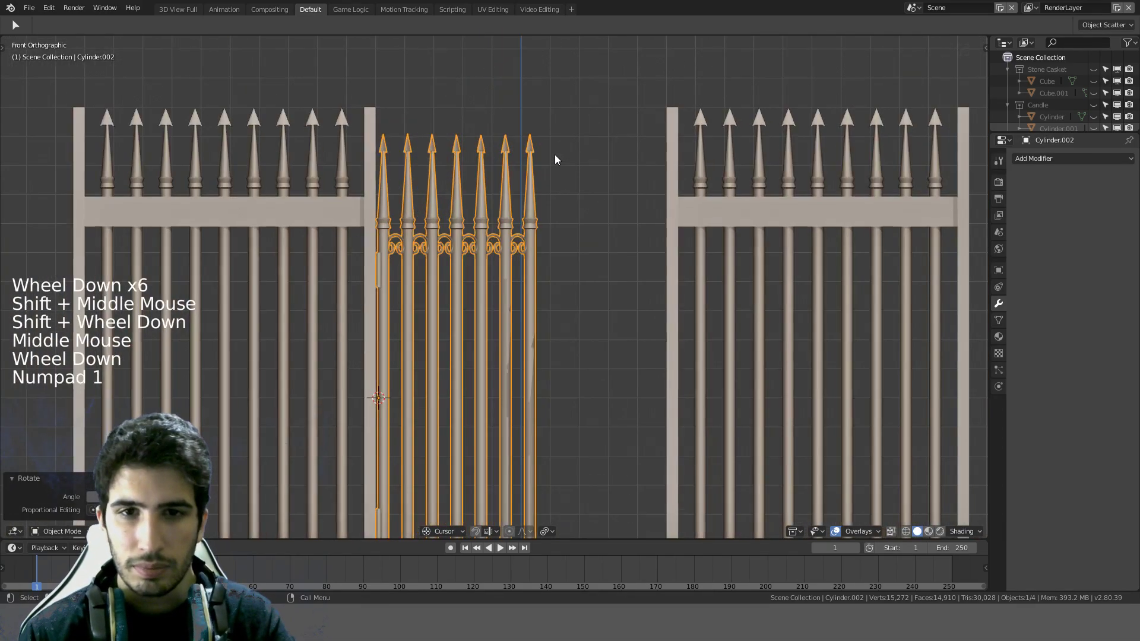
Step: Undo the trial offset and rotations, clear the gate's rotation so it sits closed, and save the file
{"action": "key", "text": "ctrl+z"}
{"action": "key", "text": "ctrl+z"}
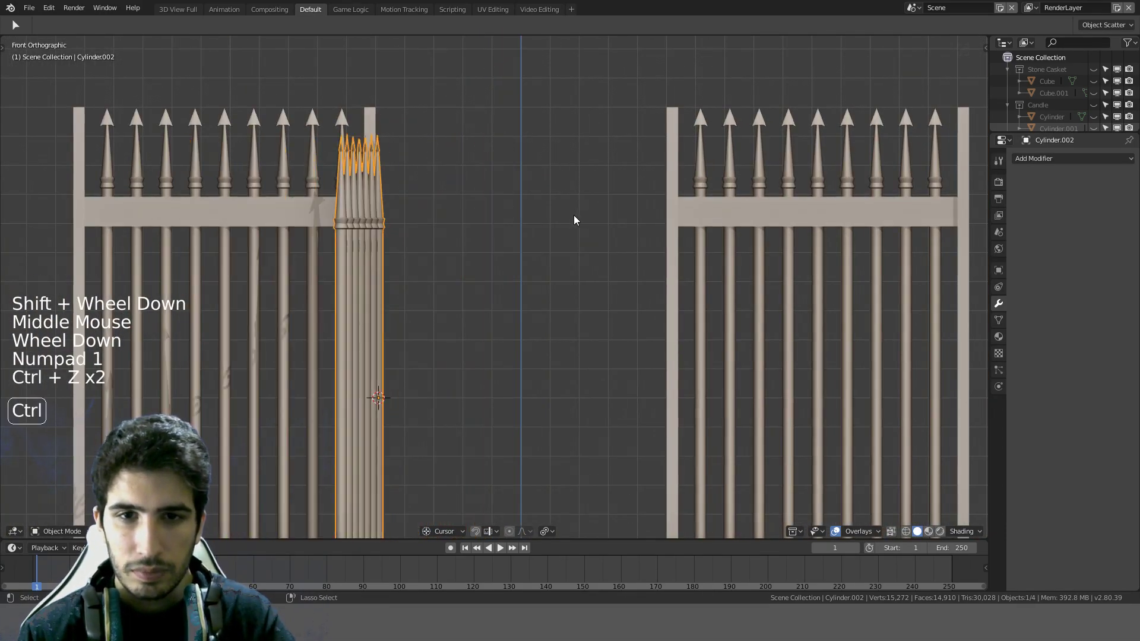
{"action": "middle_click_drag", "start_coordinate": [574, 215], "coordinate": [456, 283]}
{"action": "key", "text": "ctrl+z"}
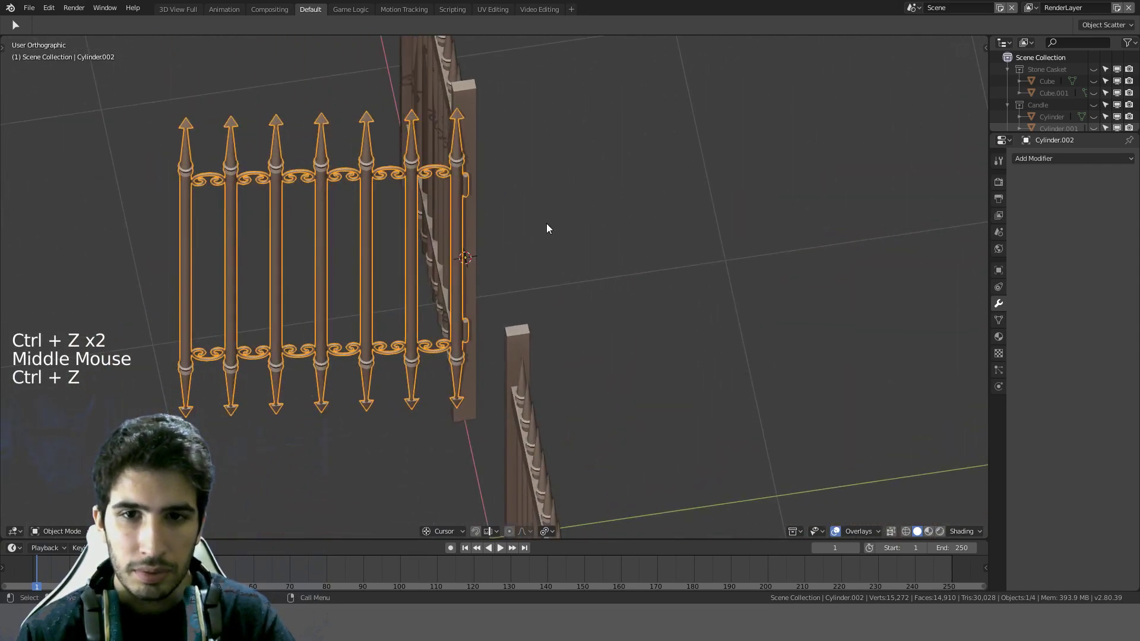
{"action": "middle_click_drag", "start_coordinate": [547, 223], "coordinate": [647, 166]}
{"action": "key", "text": "alt+r"}
{"action": "scroll", "coordinate": [650, 208], "scroll_direction": "down", "scroll_amount": 4}
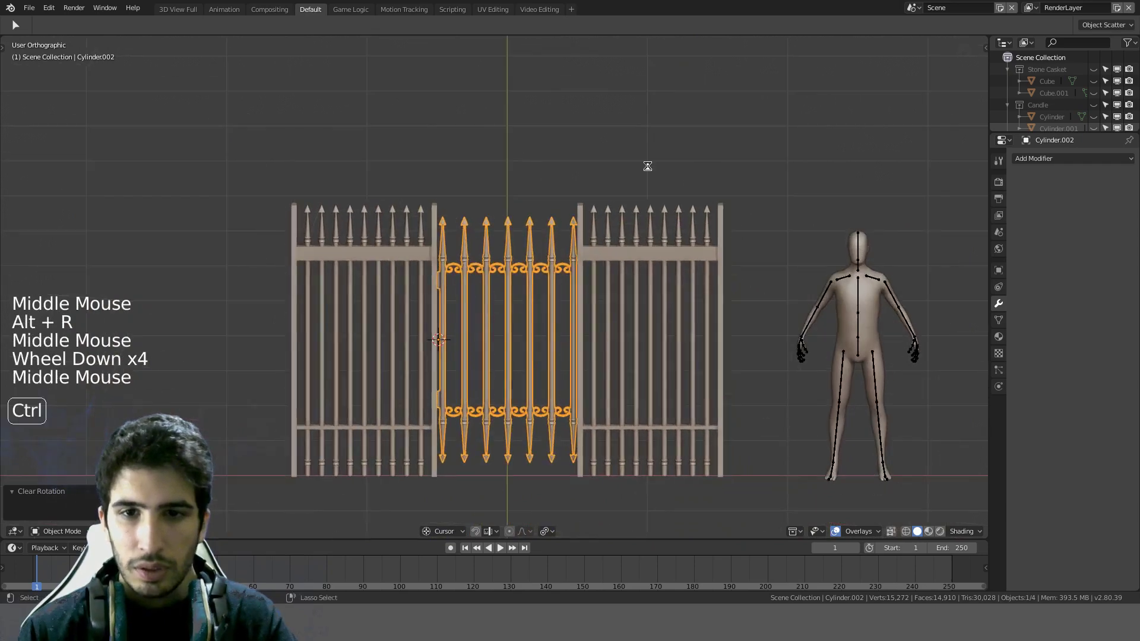
{"action": "key", "text": "ctrl+s"}
Step: Select the side fence object and remove its Mirror modifier, leaving a single fence panel
{"action": "scroll", "coordinate": [384, 250], "scroll_direction": "up", "scroll_amount": 3}
{"action": "left_click", "coordinate": [362, 209]}
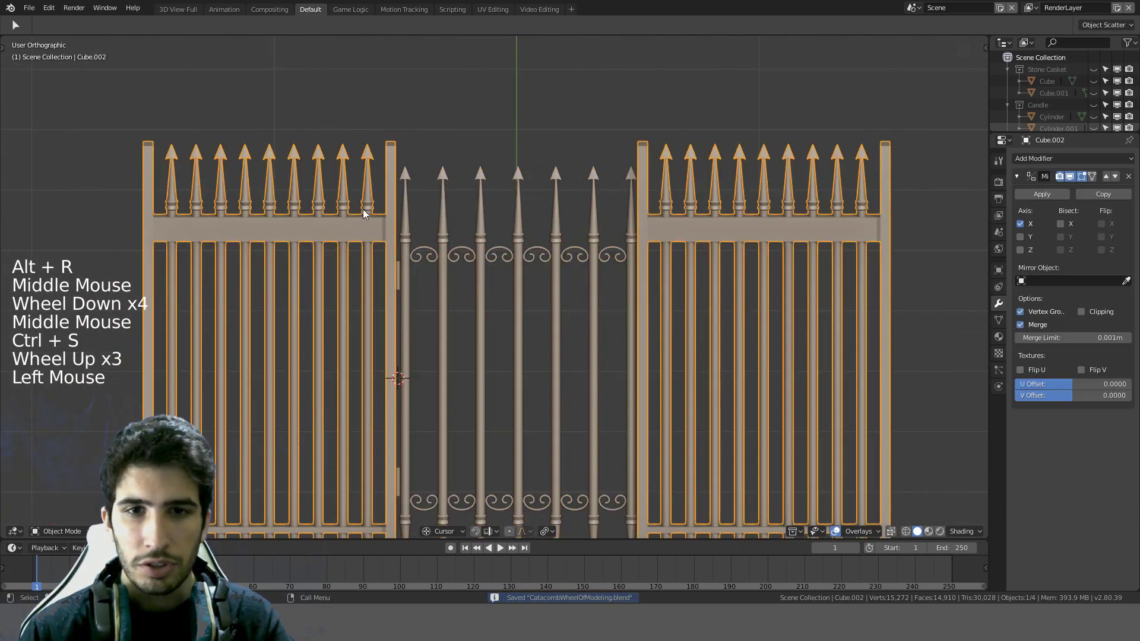
{"action": "scroll", "coordinate": [362, 209], "scroll_direction": "down", "scroll_amount": 3}
{"action": "left_click", "coordinate": [1128, 176]}
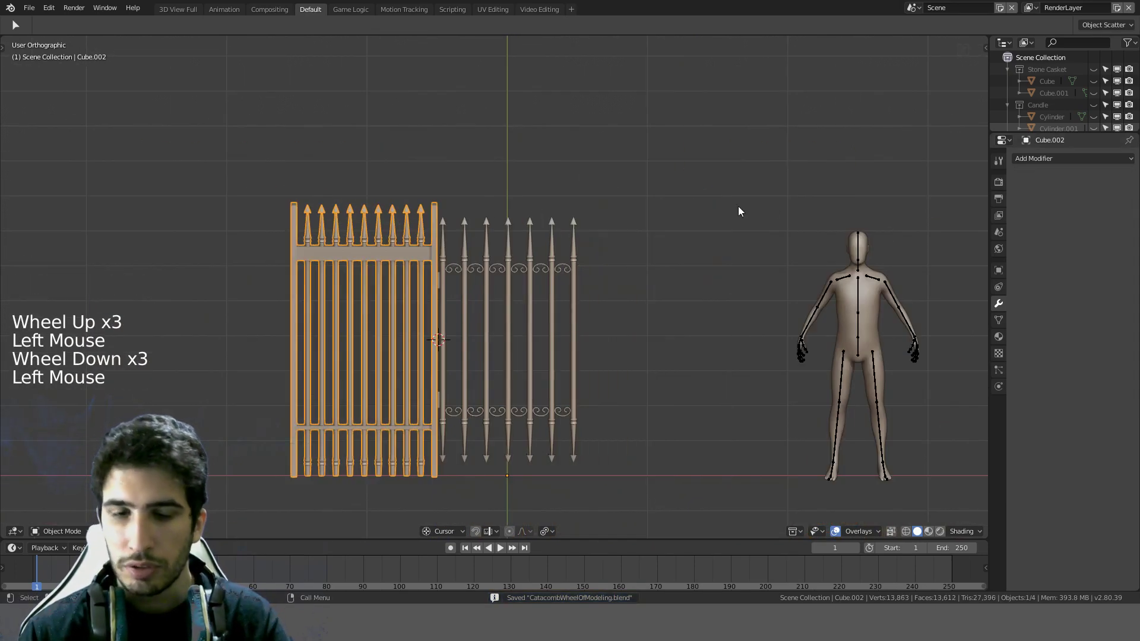
Step: In the fence mesh, select the outer bottom edge of the post farthest from the gate and snap the 3D cursor to it
{"action": "key", "text": "KP_1"}
{"action": "scroll", "coordinate": [360, 323], "scroll_direction": "up", "scroll_amount": 2}
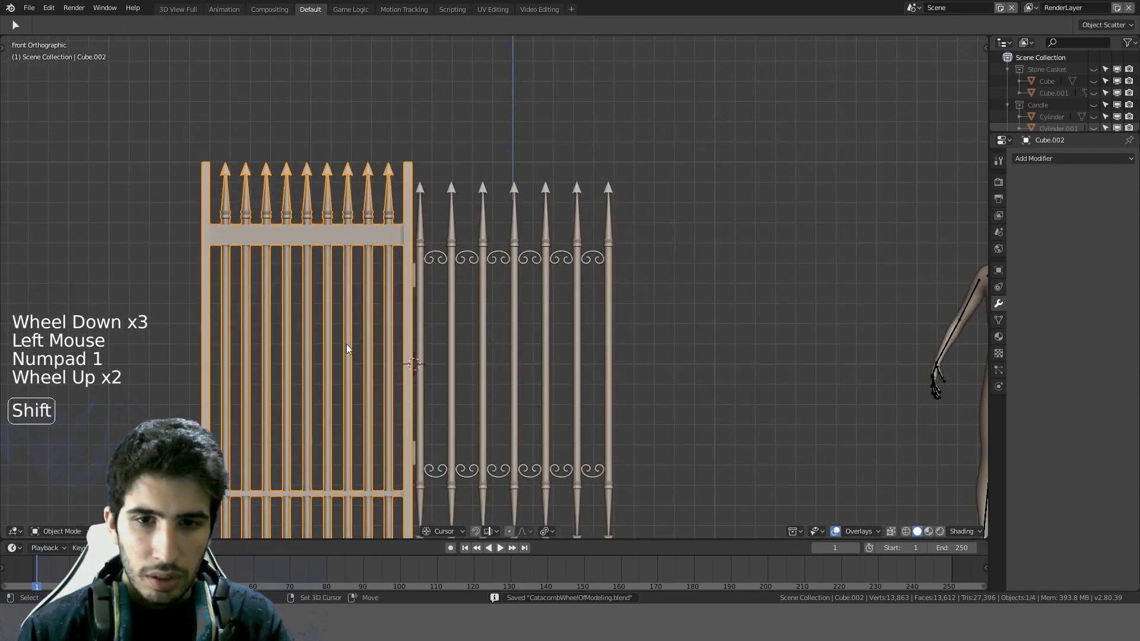
{"action": "middle_click_drag", "start_coordinate": [346, 344], "coordinate": [433, 69], "text": "shift"}
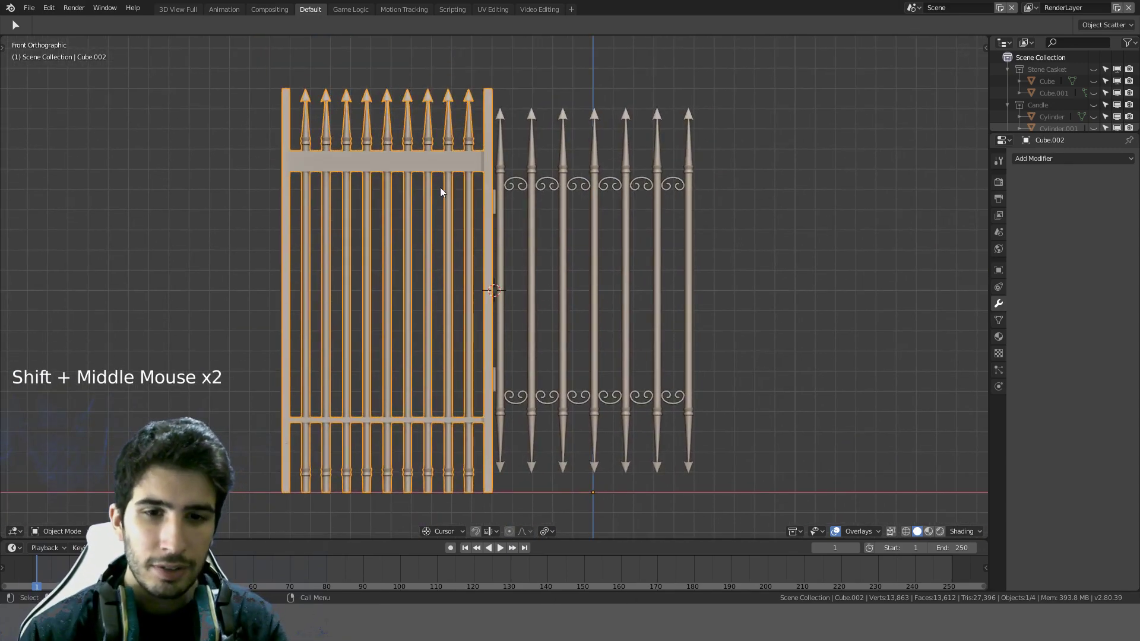
{"action": "middle_click_drag", "start_coordinate": [360, 428], "coordinate": [544, 300], "text": "shift"}
{"action": "scroll", "coordinate": [377, 388], "scroll_direction": "up", "scroll_amount": 4}
{"action": "middle_click_drag", "start_coordinate": [377, 389], "coordinate": [499, 131], "text": "shift"}
{"action": "middle_click_drag", "start_coordinate": [499, 130], "coordinate": [532, 151]}
{"action": "scroll", "coordinate": [529, 240], "scroll_direction": "up", "scroll_amount": 4}
{"action": "key", "text": "Tab"}
{"action": "scroll", "coordinate": [576, 250], "scroll_direction": "up", "scroll_amount": 3}
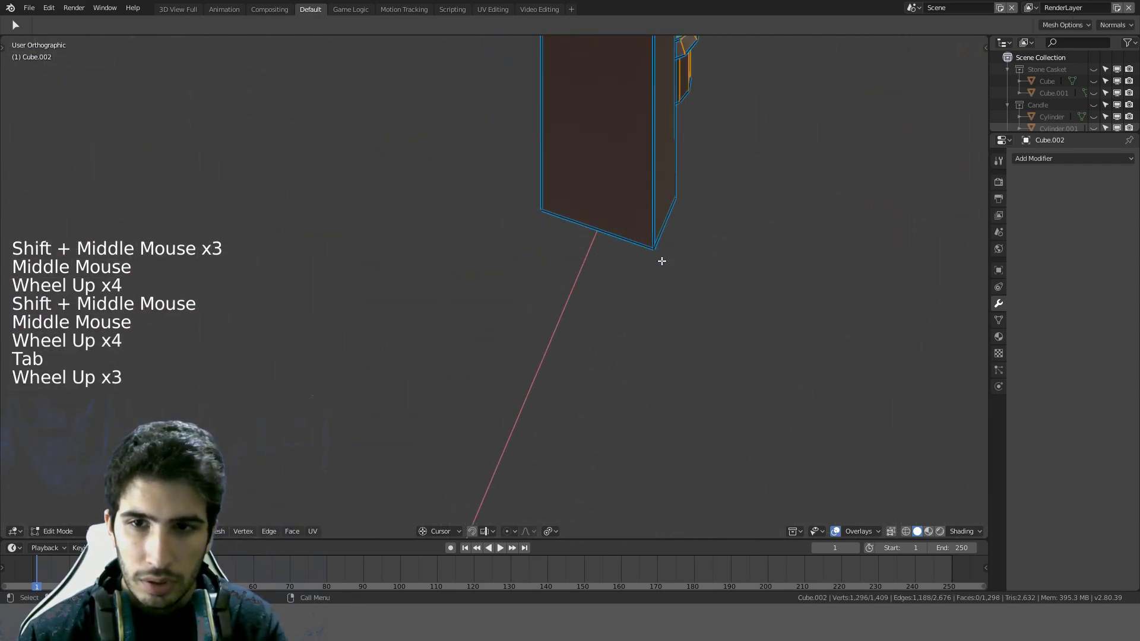
{"action": "left_click", "coordinate": [593, 229]}
{"action": "key", "text": "shift+s"}
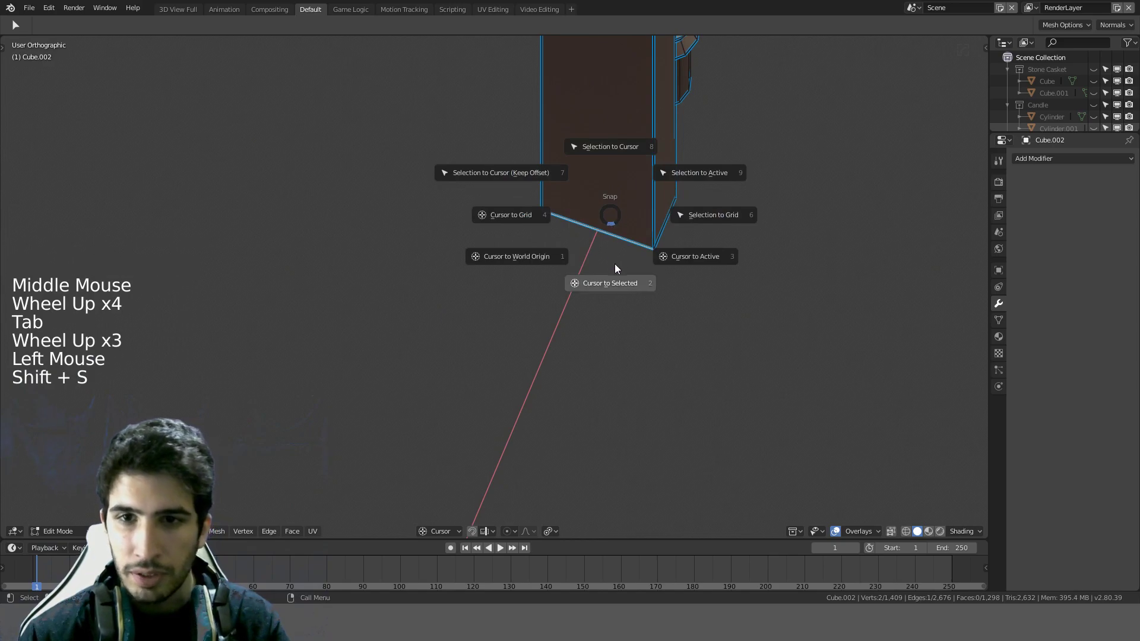
{"action": "left_click", "coordinate": [610, 282]}
Step: Leave mesh editing and set the fence panel's origin to the 3D cursor at the outer post's base
{"action": "scroll", "coordinate": [615, 273], "scroll_direction": "down", "scroll_amount": 5}
{"action": "middle_click_drag", "start_coordinate": [614, 273], "coordinate": [546, 166]}
{"action": "scroll", "coordinate": [555, 150], "scroll_direction": "down", "scroll_amount": 8}
{"action": "key", "text": "KP_5"}
{"action": "scroll", "coordinate": [553, 151], "scroll_direction": "down", "scroll_amount": 5}
{"action": "middle_click_drag", "start_coordinate": [546, 166], "coordinate": [636, 124]}
{"action": "scroll", "coordinate": [636, 183], "scroll_direction": "up", "scroll_amount": 7}
{"action": "middle_click_drag", "start_coordinate": [636, 184], "coordinate": [581, 140]}
{"action": "key", "text": "Tab"}
{"action": "key", "text": "shift+ctrl+alt+c"}
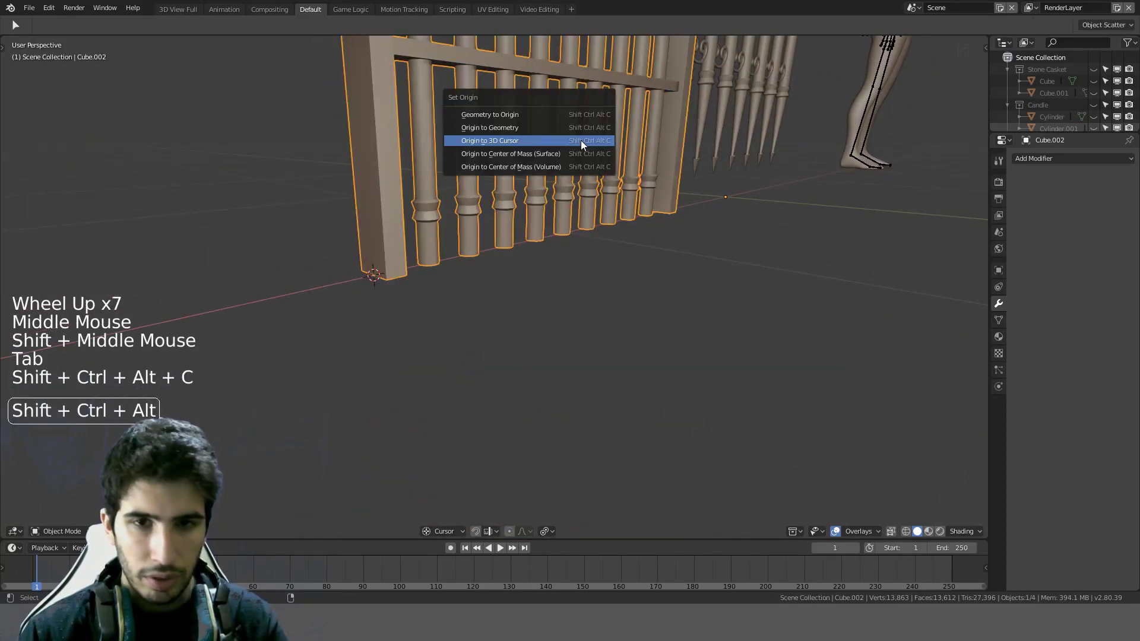
{"action": "left_click", "coordinate": [579, 140]}
{"action": "scroll", "coordinate": [543, 170], "scroll_direction": "down", "scroll_amount": 5}
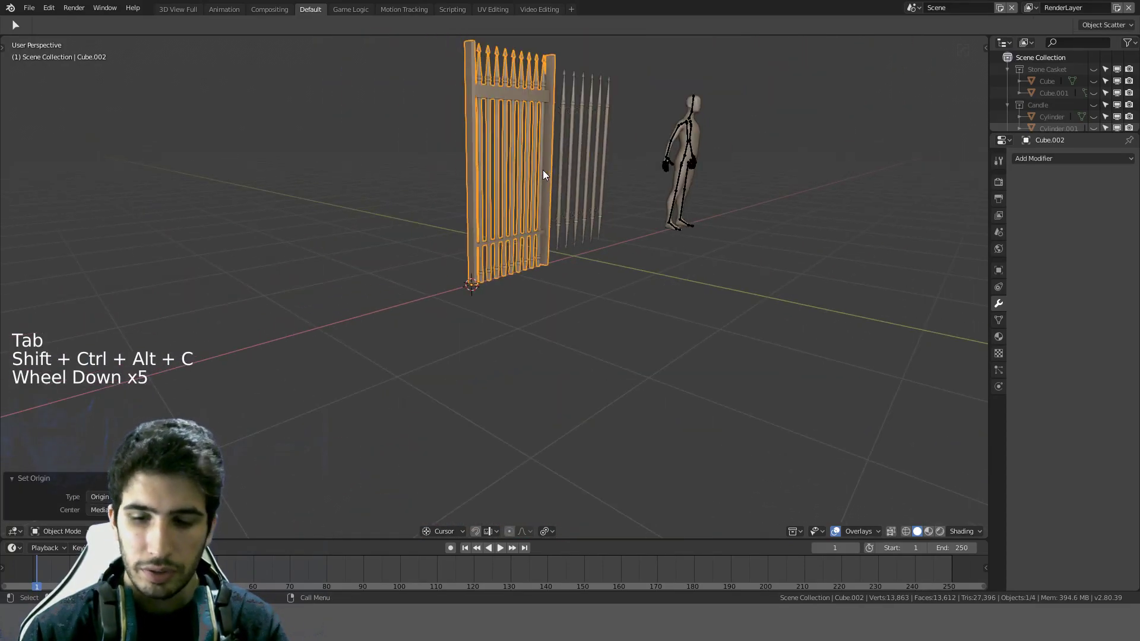
Step: Try duplicating the fence panel three times along X, placing each copy 1 m farther from the gate, and inspect the row
{"action": "key", "text": "KP_1"}
{"action": "scroll", "coordinate": [543, 169], "scroll_direction": "down", "scroll_amount": 1}
{"action": "key", "text": "KP_5"}
{"action": "scroll", "coordinate": [557, 172], "scroll_direction": "up", "scroll_amount": 3}
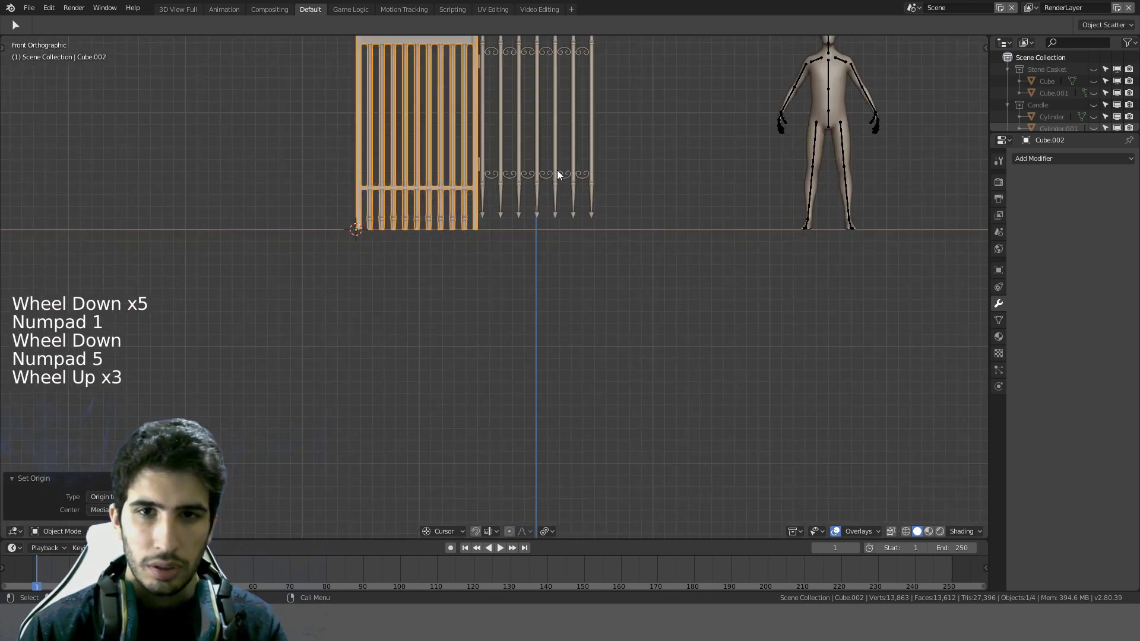
{"action": "middle_click_drag", "start_coordinate": [557, 172], "coordinate": [554, 259], "text": "shift"}
{"action": "key", "text": "shift+d"}
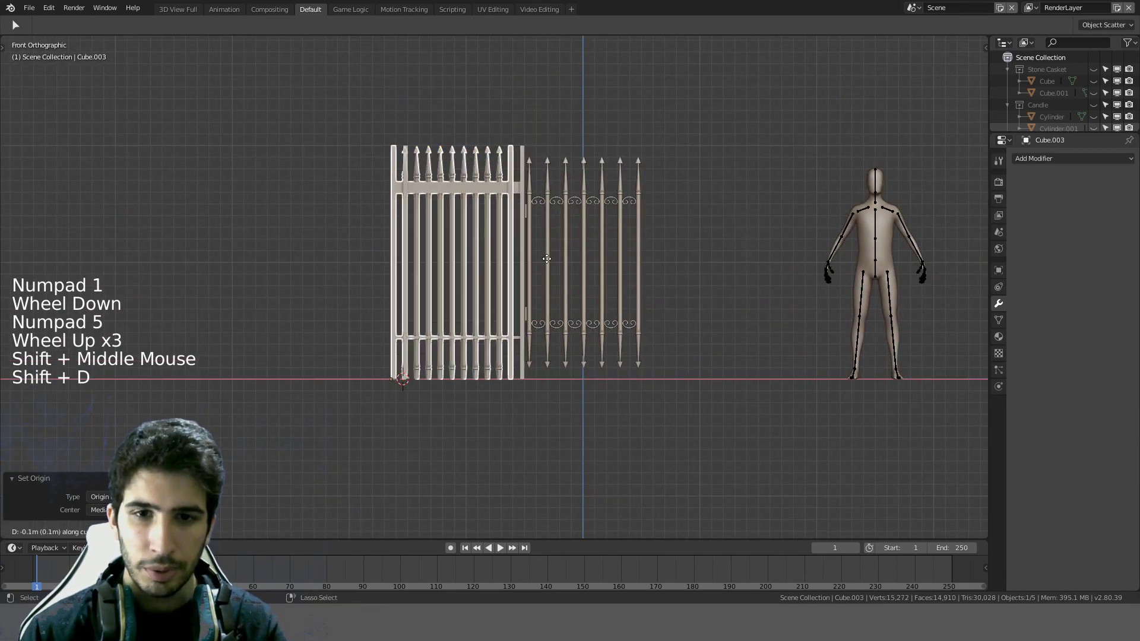
{"action": "left_click", "coordinate": [434, 276]}
{"action": "key", "text": "shift+d"}
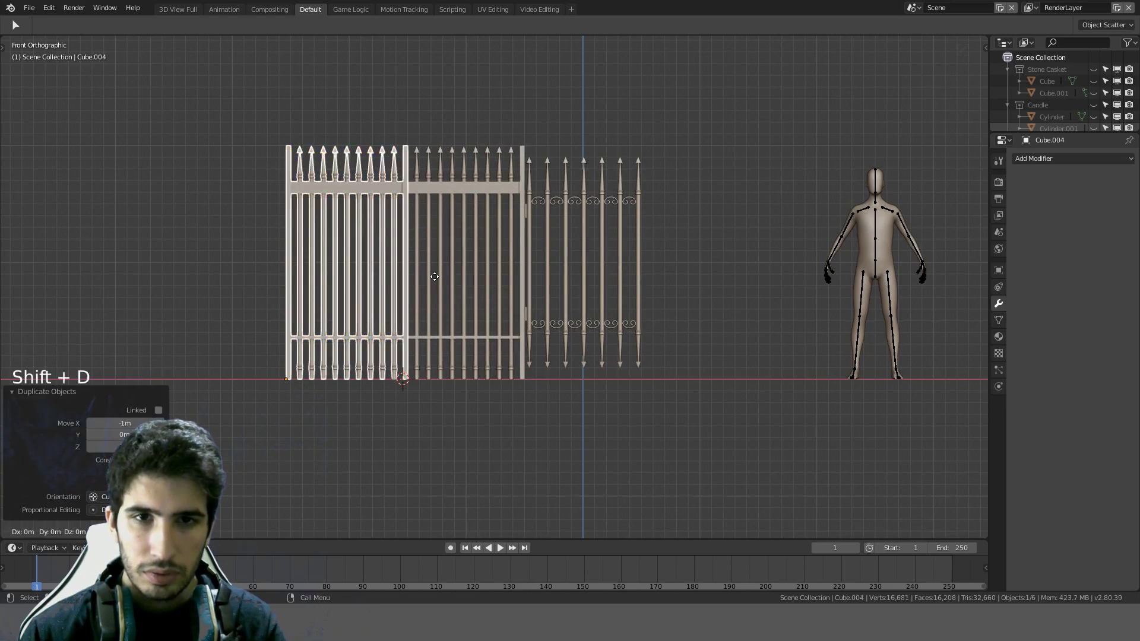
{"action": "left_click", "coordinate": [317, 300]}
{"action": "key", "text": "shift+d"}
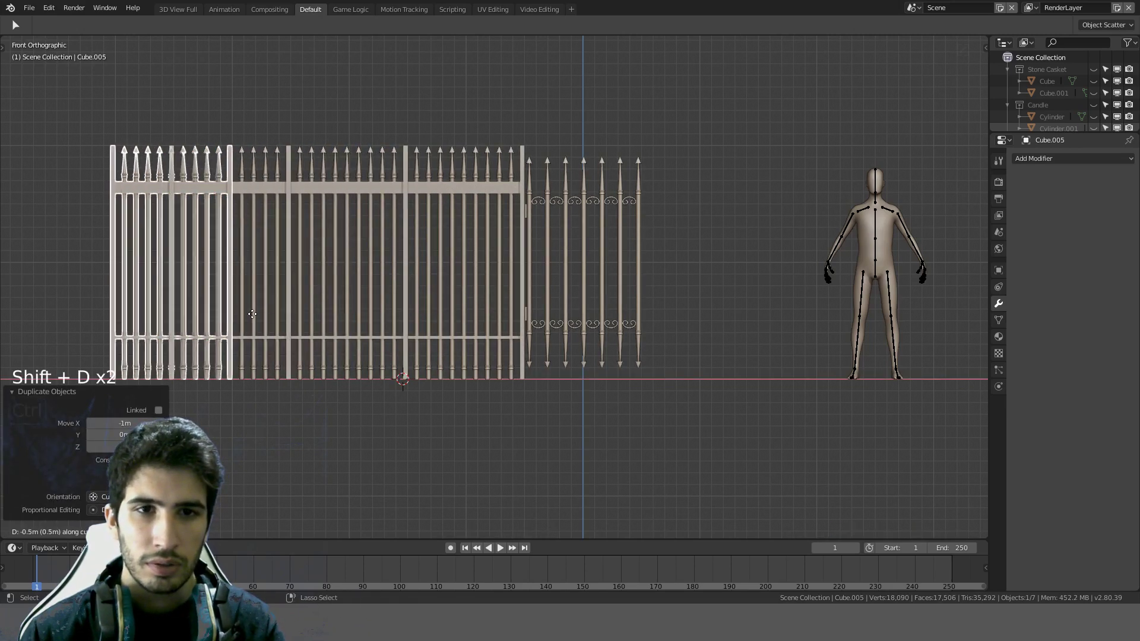
{"action": "left_click", "coordinate": [198, 322]}
{"action": "middle_click_drag", "start_coordinate": [198, 322], "coordinate": [463, 299], "text": "shift"}
{"action": "key", "text": "a"}
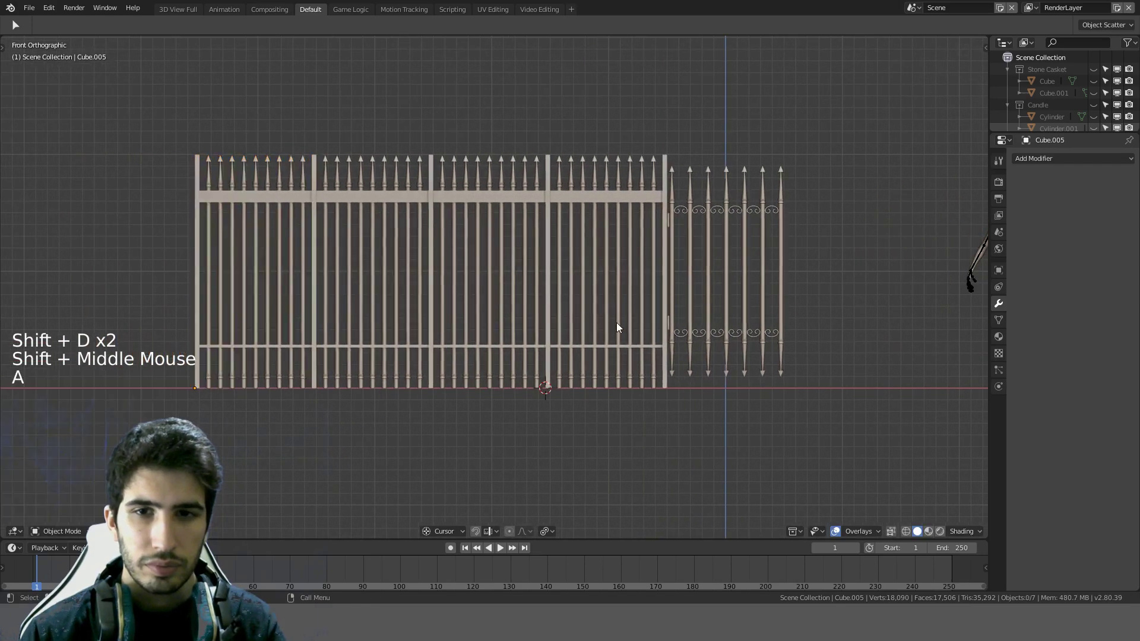
{"action": "key", "text": "Tab"}
{"action": "middle_click_drag", "start_coordinate": [967, 275], "coordinate": [615, 344]}
{"action": "key", "text": "Tab"}
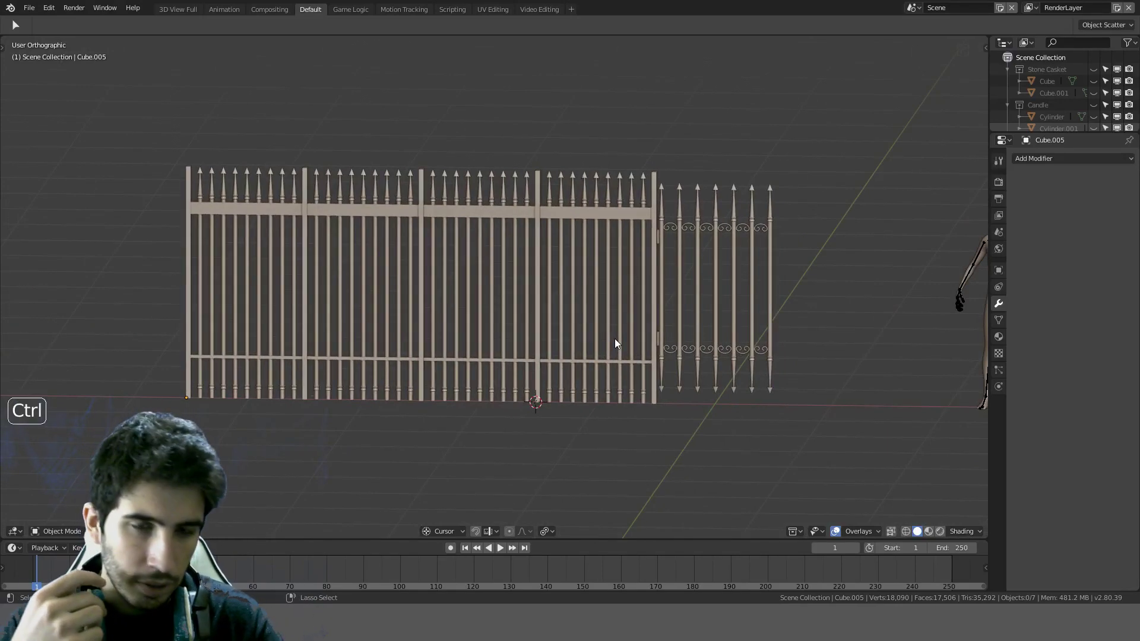
Step: Undo the three fence panel duplicates
{"action": "key", "text": "ctrl+z"}
{"action": "key", "text": "ctrl+z"}
{"action": "key", "text": "ctrl+z"}
{"action": "key", "text": "ctrl+z"}
{"action": "key", "text": "ctrl+z"}
{"action": "key", "text": "ctrl+z"}
{"action": "key", "text": "ctrl+z"}
{"action": "key", "text": "ctrl+z"}
{"action": "key", "text": "ctrl+z"}
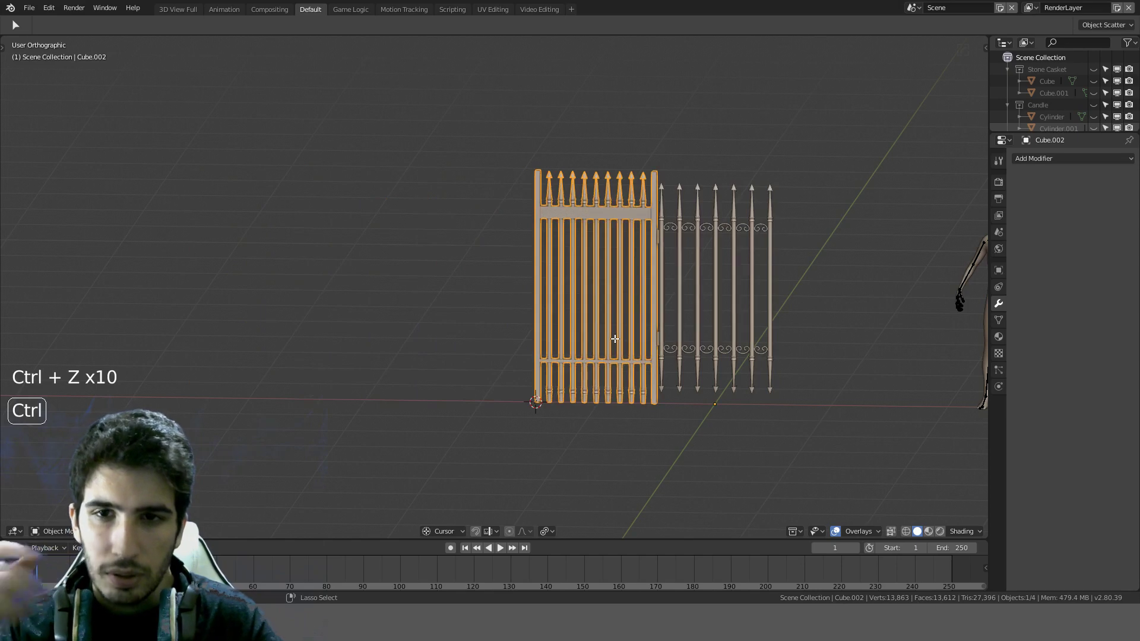
Step: In the fence mesh, select the outer post as linked geometry and delete it
{"action": "key", "text": "Tab"}
{"action": "key", "text": "l"}
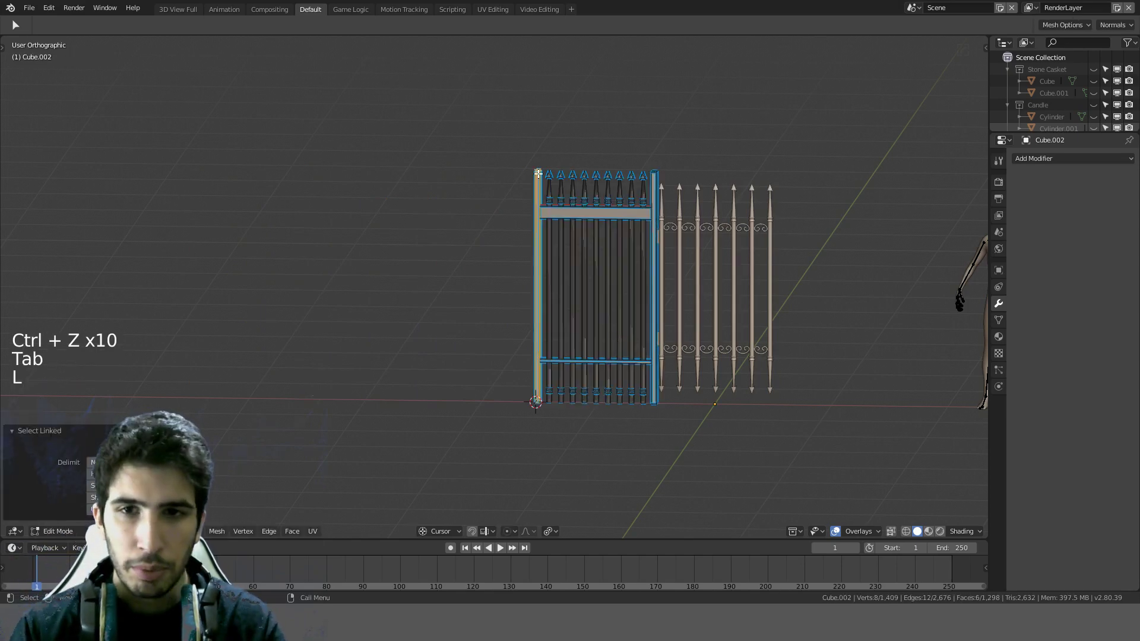
{"action": "key", "text": "Delete"}
{"action": "left_click", "coordinate": [538, 173]}
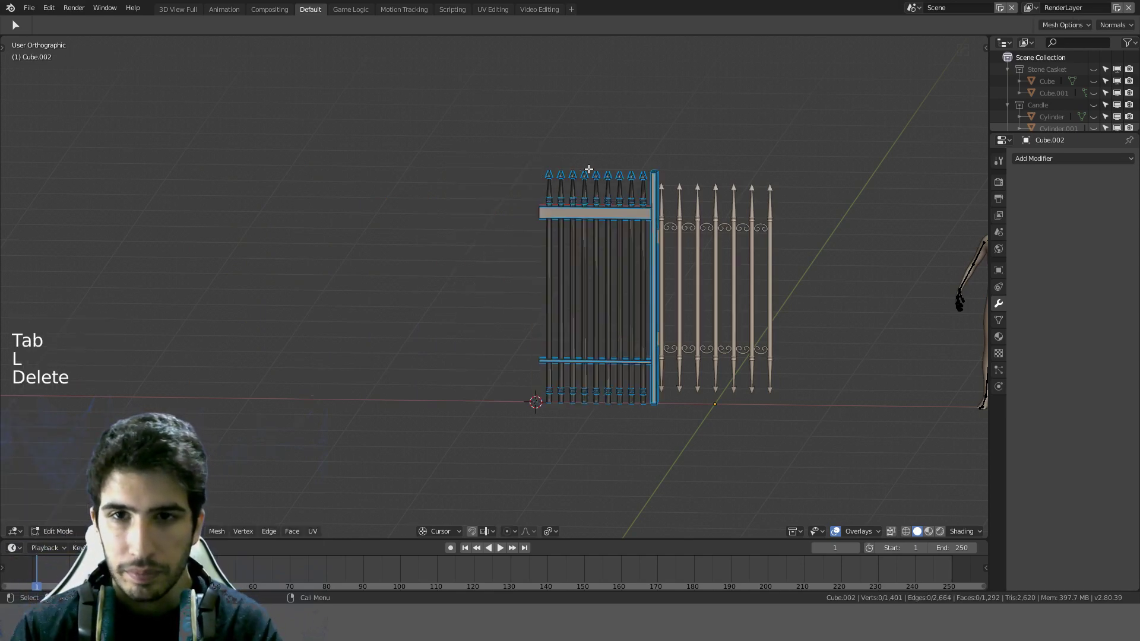
Step: Leave mesh editing and duplicate the fence panel 1 m along X, away from the gate
{"action": "key", "text": "KP_1"}
{"action": "key", "text": "Tab"}
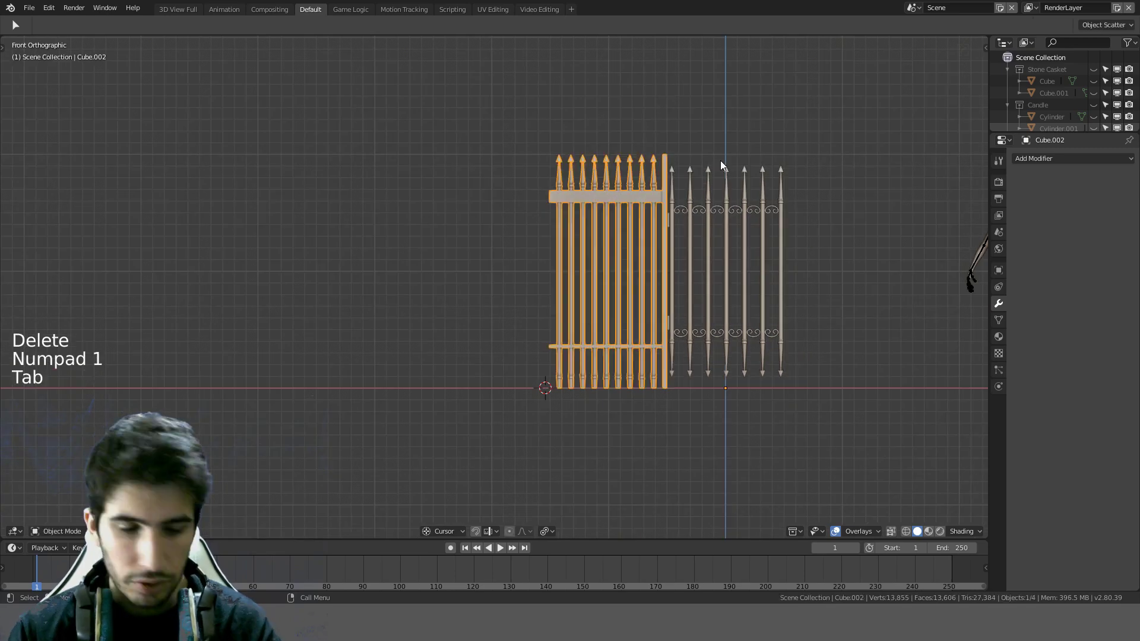
{"action": "key", "text": "shift+d"}
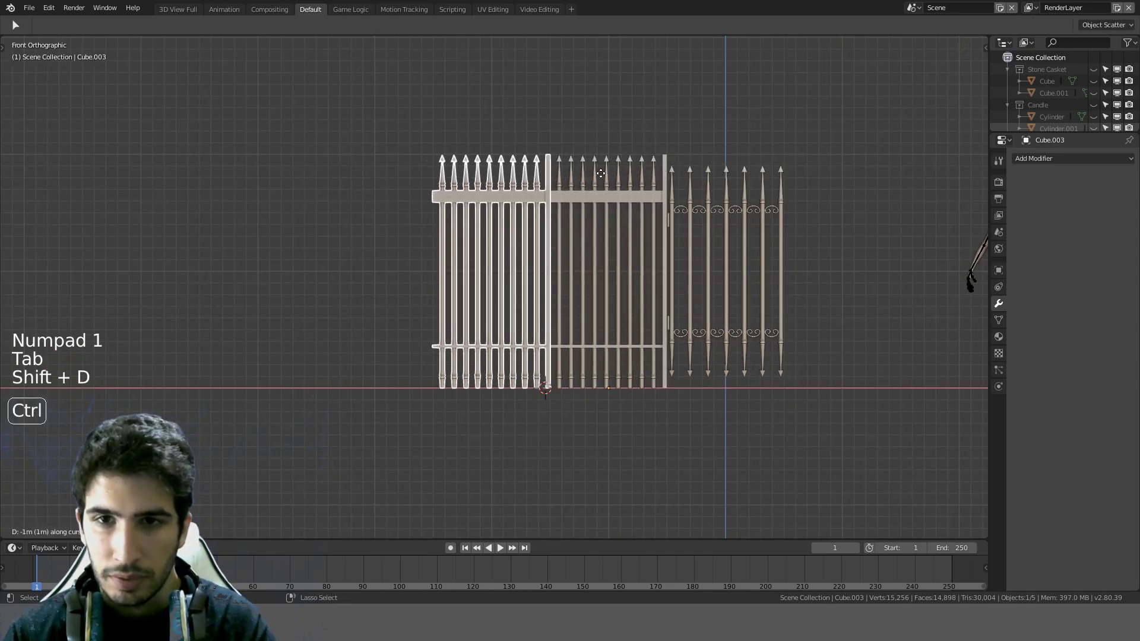
{"action": "left_click", "coordinate": [601, 173]}
{"action": "key", "text": "a"}
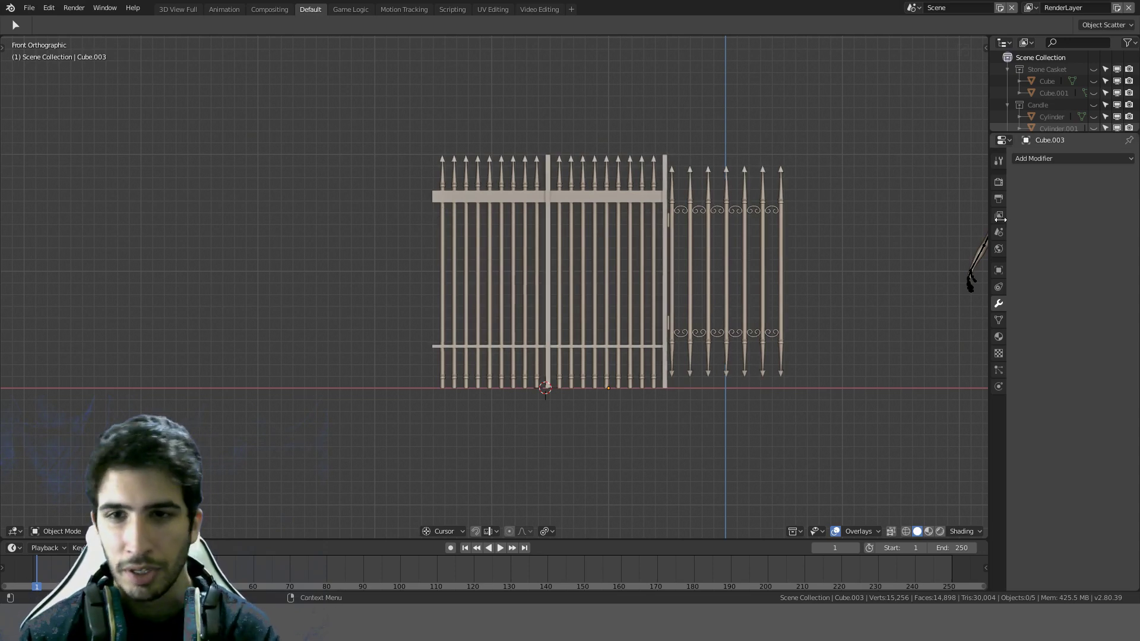
Step: Duplicate the fence panel next to the gate and rotate the copy 180° about Z onto the gate's opposite side
{"action": "left_click", "coordinate": [630, 196]}
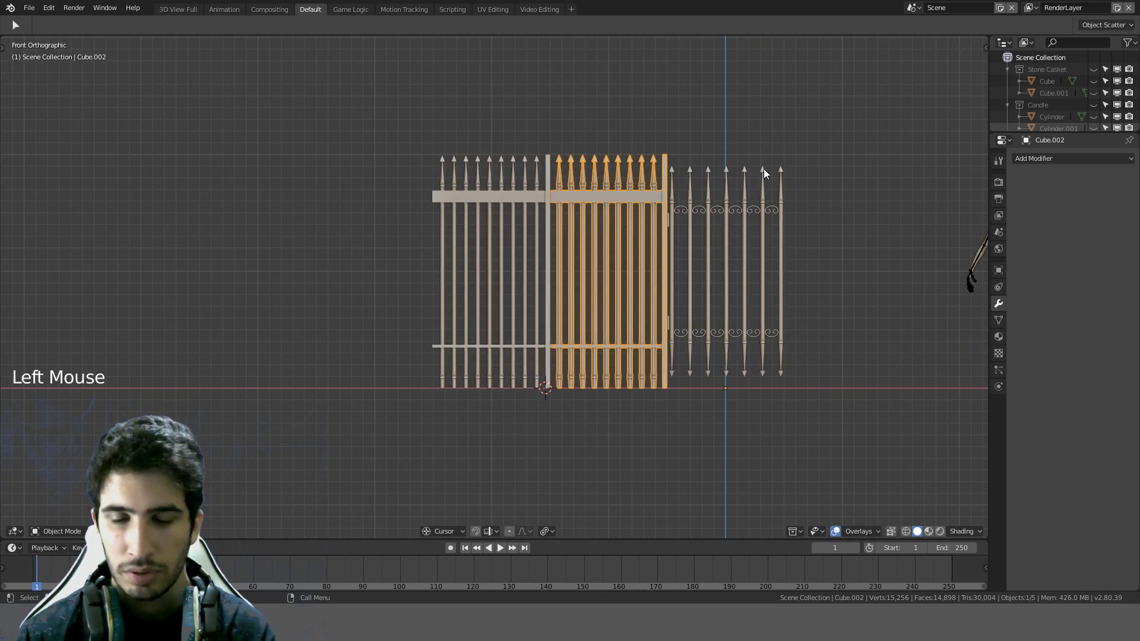
{"action": "key", "text": "KP_1"}
{"action": "middle_click_drag", "start_coordinate": [763, 168], "coordinate": [589, 196], "text": "shift"}
{"action": "key", "text": "shift+d"}
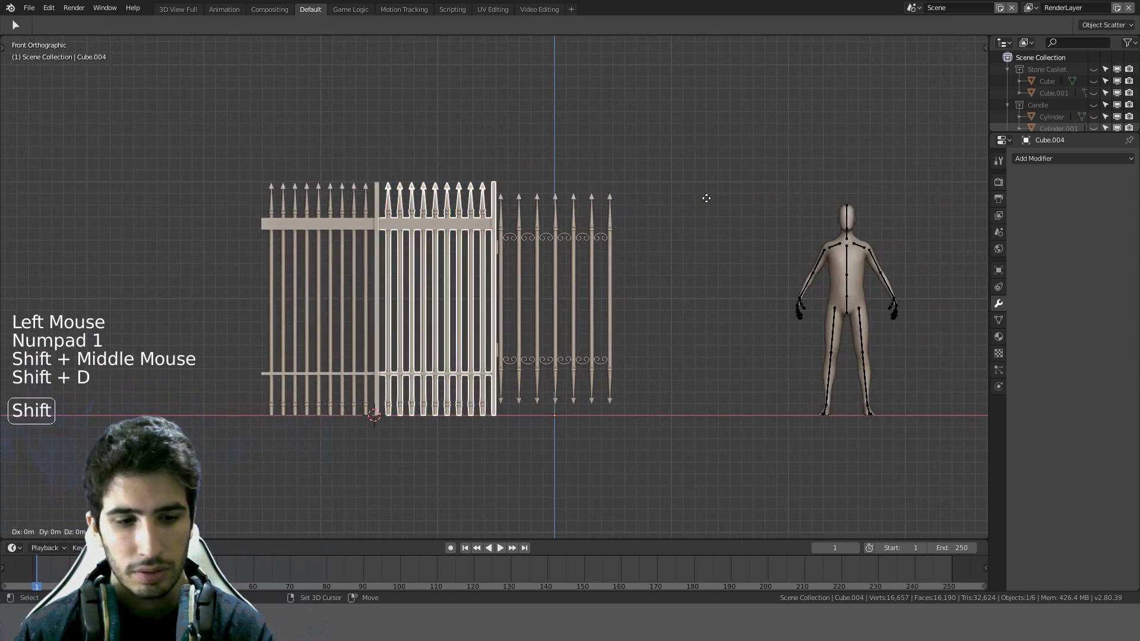
{"action": "type", "text": "rz180"}
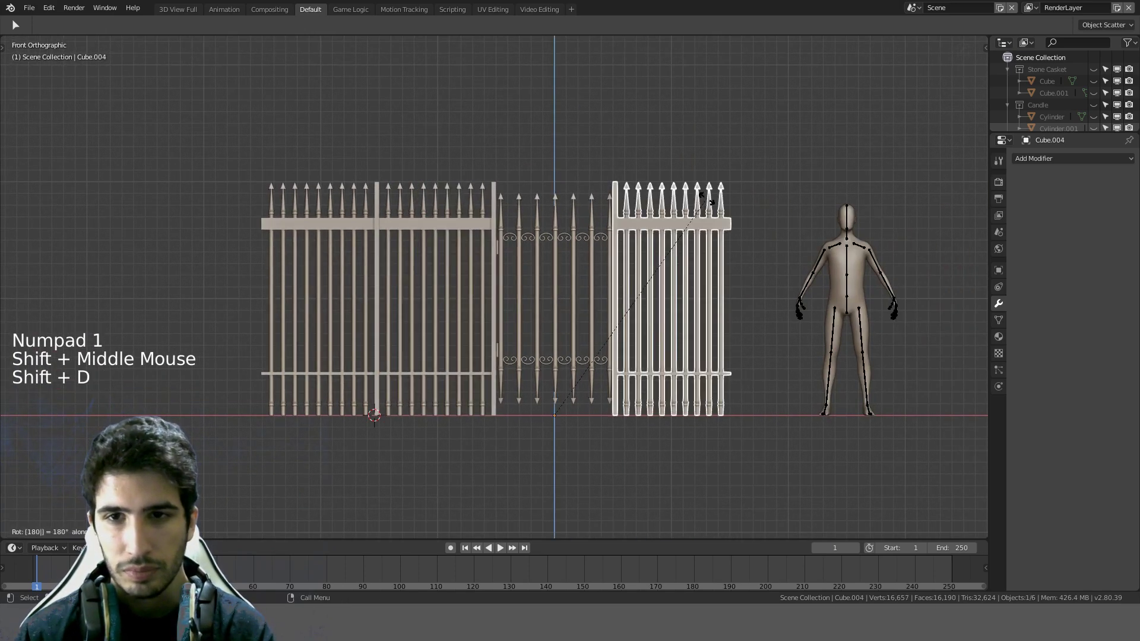
{"action": "key", "text": "Return"}
{"action": "middle_click_drag", "start_coordinate": [722, 209], "coordinate": [715, 256]}
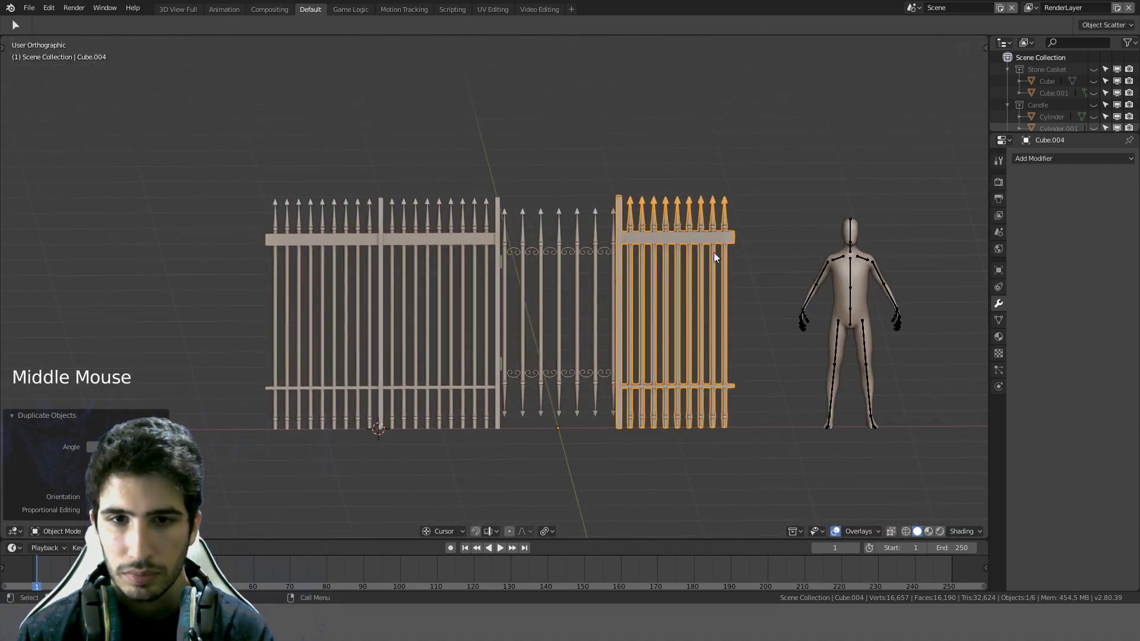
{"action": "left_click", "coordinate": [428, 217]}
{"action": "middle_click_drag", "start_coordinate": [519, 291], "coordinate": [522, 295]}
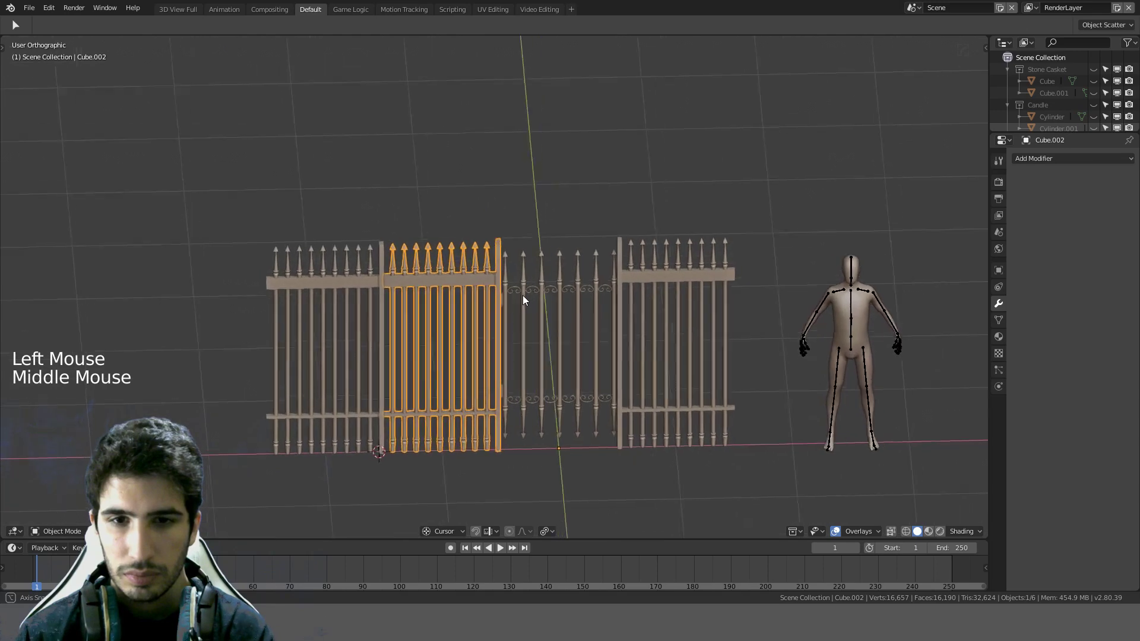
{"action": "key", "text": "g"}
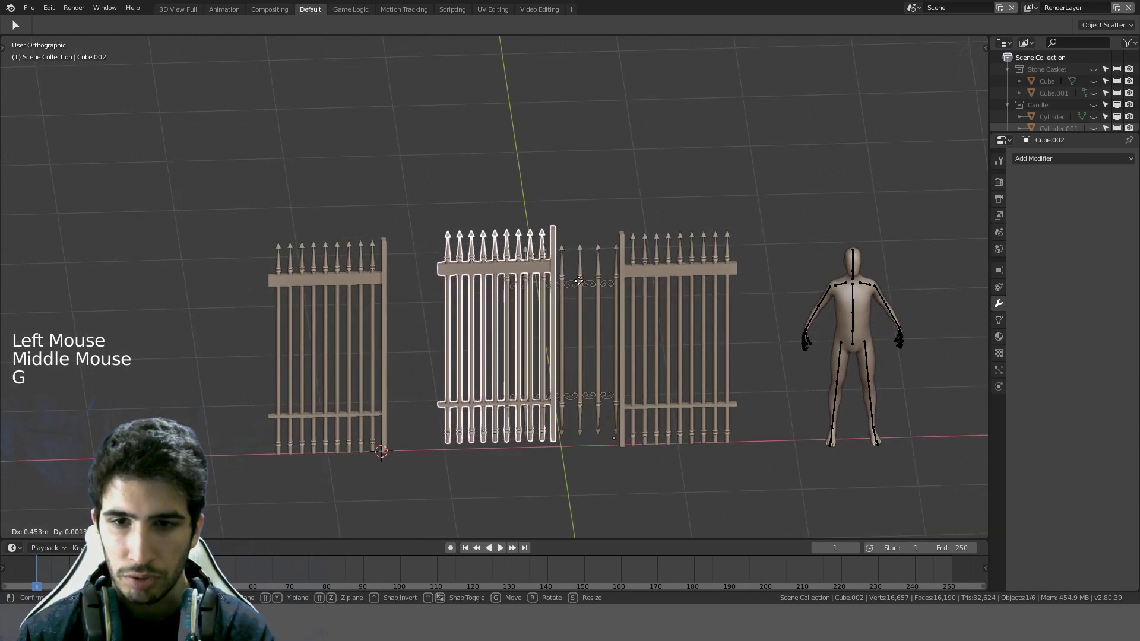
{"action": "right_click", "coordinate": [576, 284]}
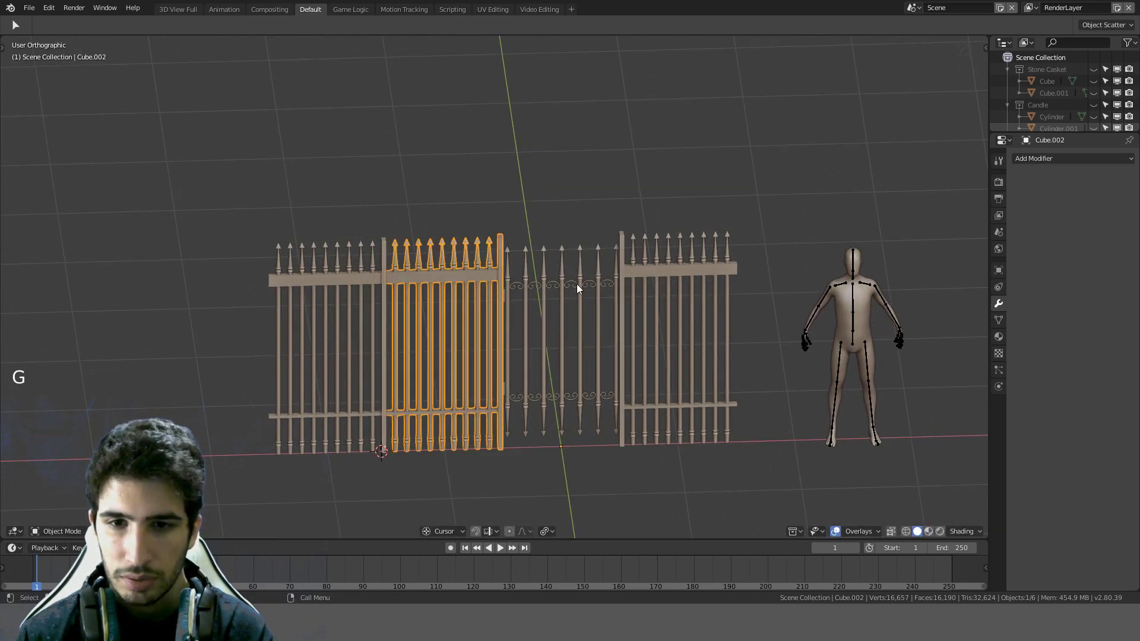
Step: Delete the rotated fence panel copy on the gate's free side
{"action": "middle_click_drag", "start_coordinate": [380, 431], "coordinate": [452, 451]}
{"action": "left_click", "coordinate": [691, 263]}
{"action": "key", "text": "Delete"}
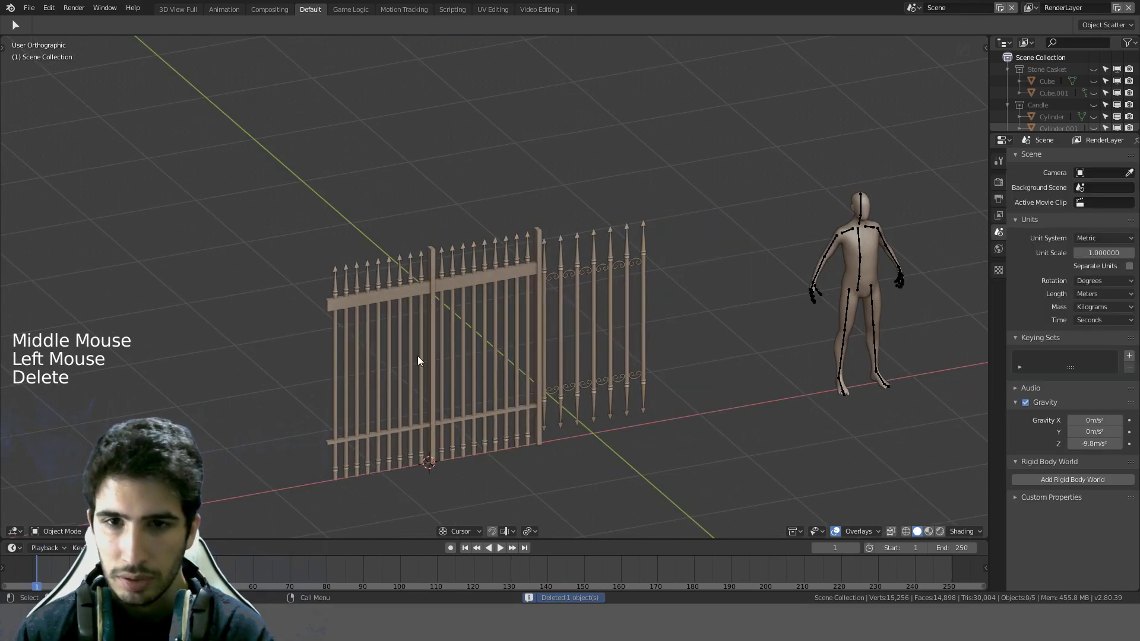
Step: Set the origin of the fence panel next to the gate to the 3D cursor and delete the outer panel copy
{"action": "left_click", "coordinate": [462, 276]}
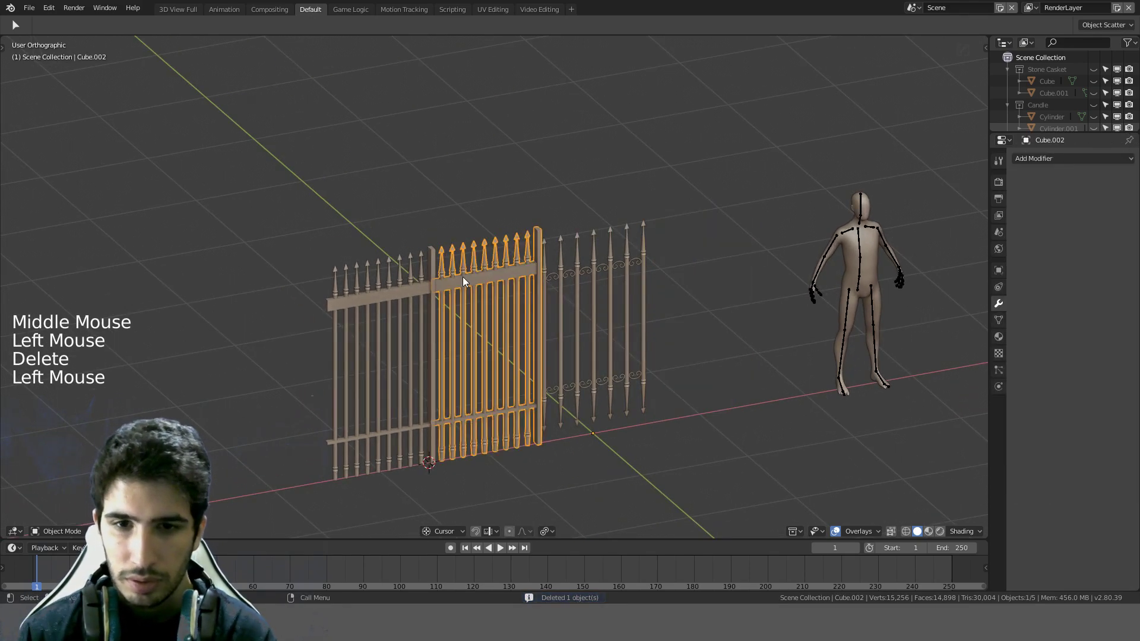
{"action": "key", "text": "shift+ctrl+alt+c"}
{"action": "left_click", "coordinate": [525, 359]}
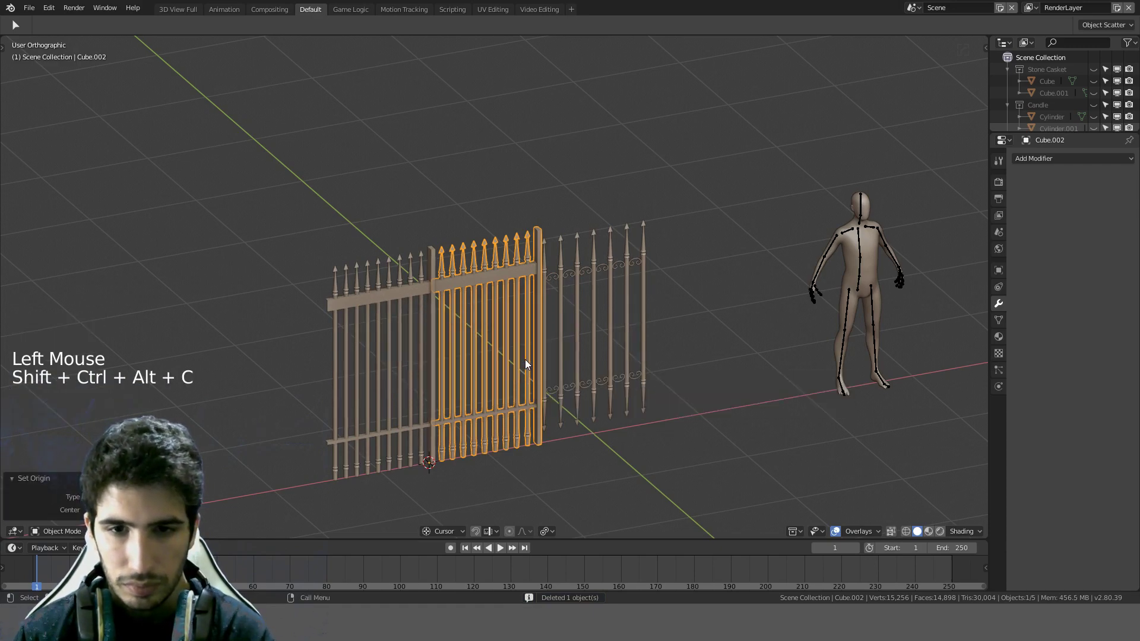
{"action": "left_click", "coordinate": [397, 292]}
{"action": "key", "text": "Delete"}
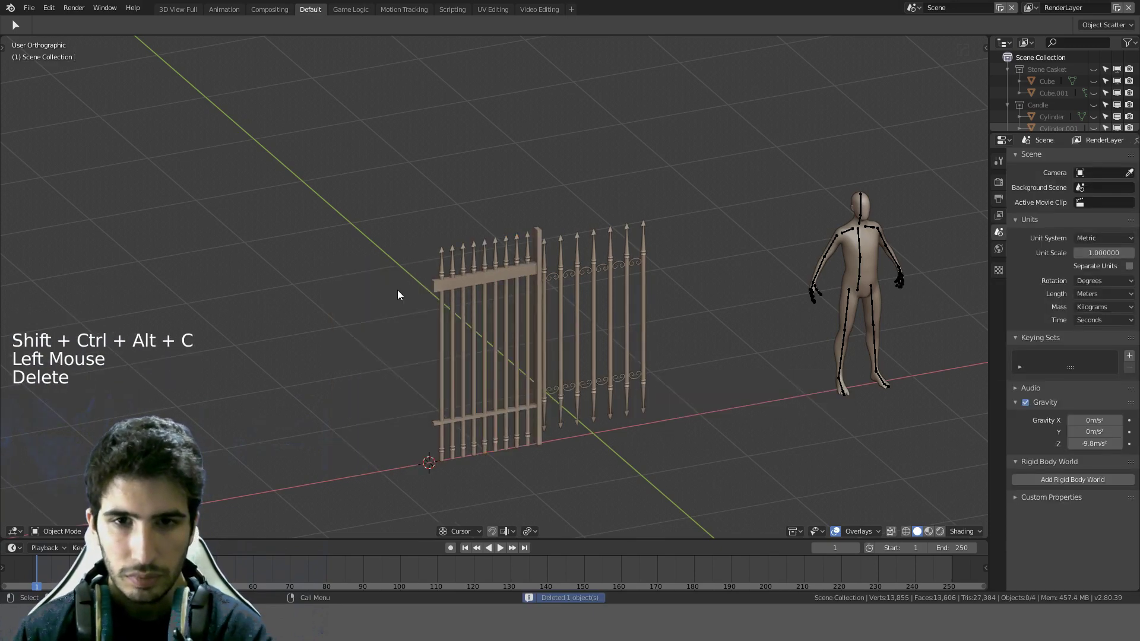
Step: Duplicate the remaining fence panel 1 m along X, away from the gate, and inspect the joined panels
{"action": "key", "text": "KP_1"}
{"action": "left_click", "coordinate": [435, 240]}
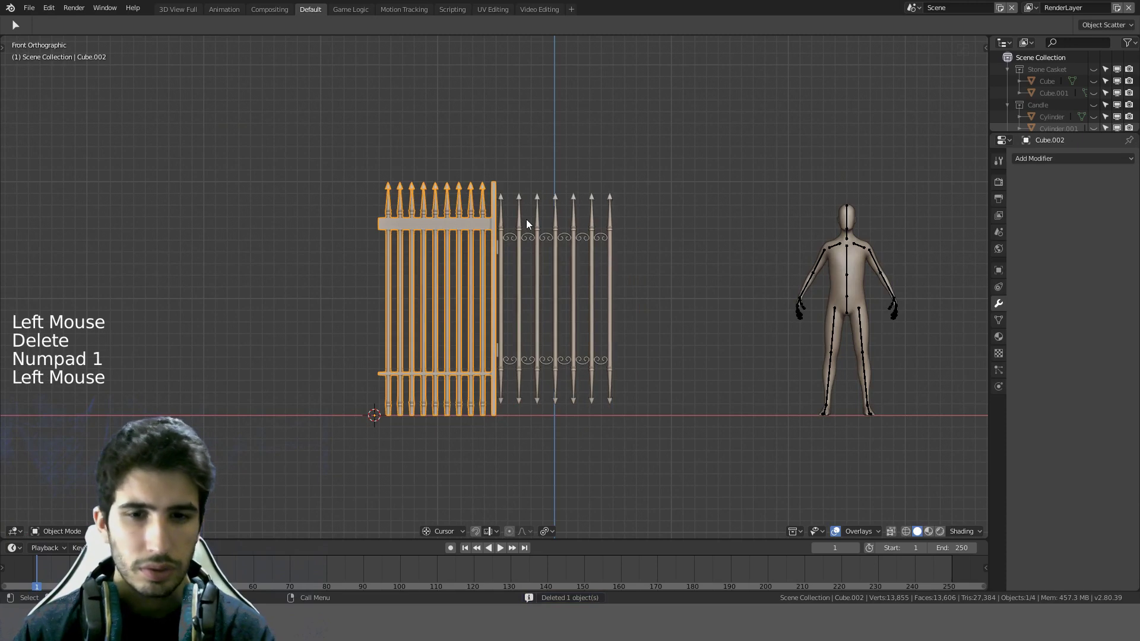
{"action": "key", "text": "shift+d"}
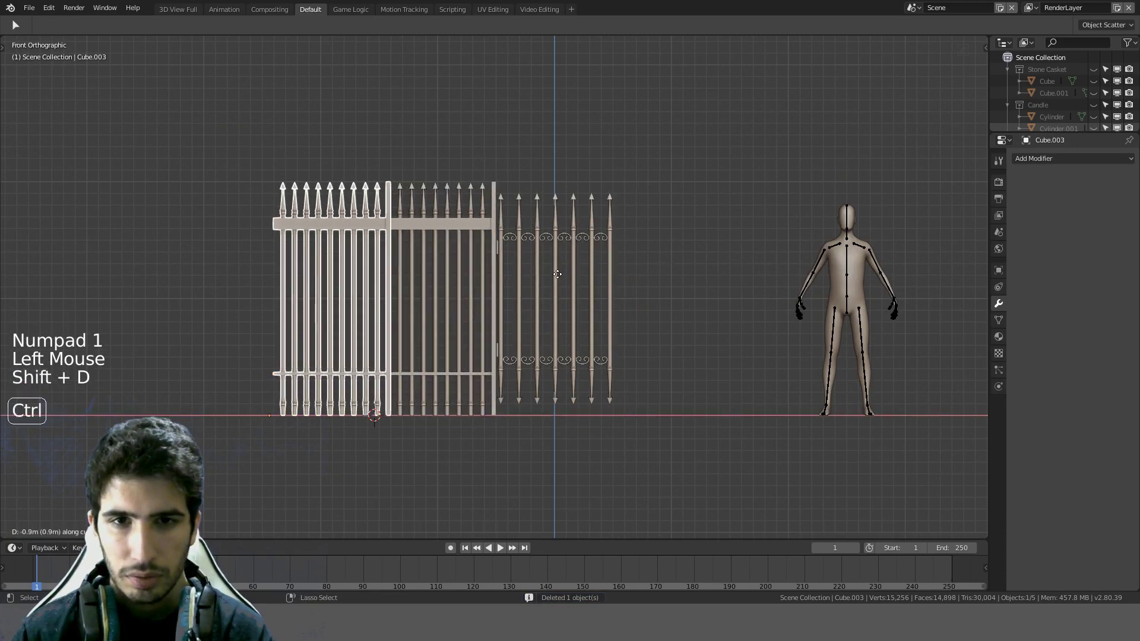
{"action": "left_click", "coordinate": [553, 274]}
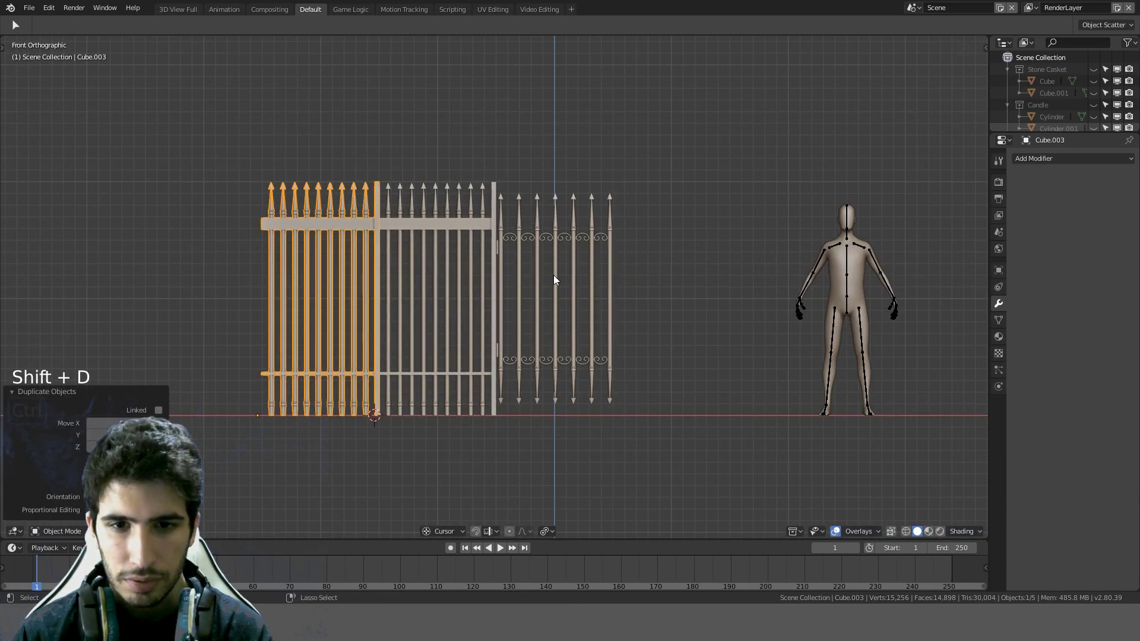
{"action": "middle_click_drag", "start_coordinate": [472, 289], "coordinate": [534, 313]}
{"action": "scroll", "coordinate": [534, 313], "scroll_direction": "down", "scroll_amount": 3}
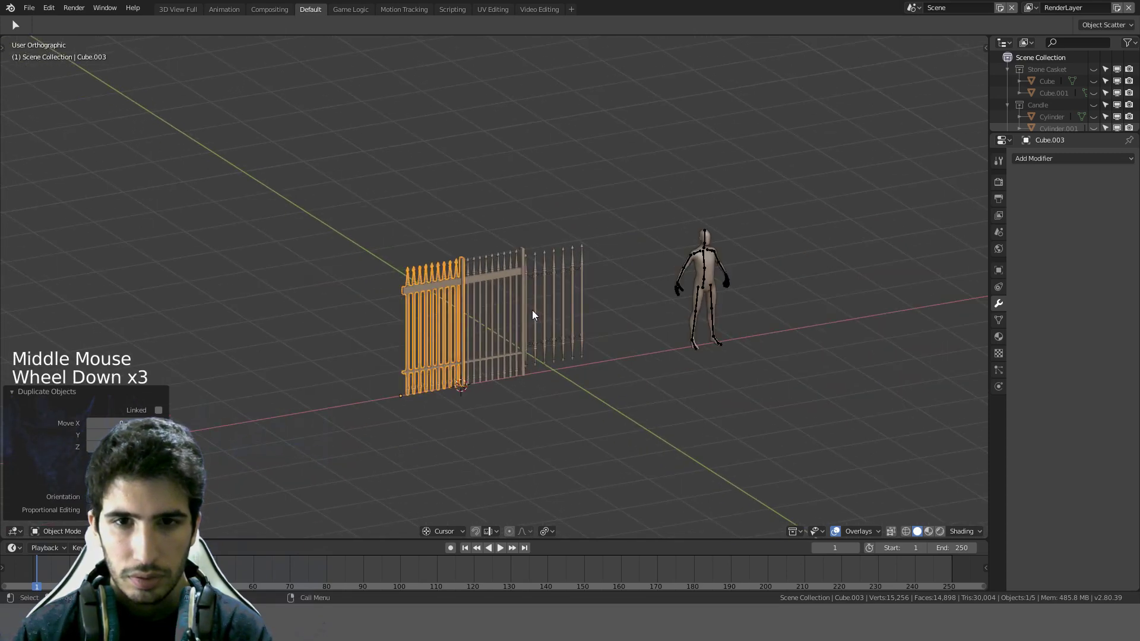
{"action": "key", "text": "a"}
{"action": "scroll", "coordinate": [444, 299], "scroll_direction": "up", "scroll_amount": 3}
{"action": "key", "text": "KP_1"}
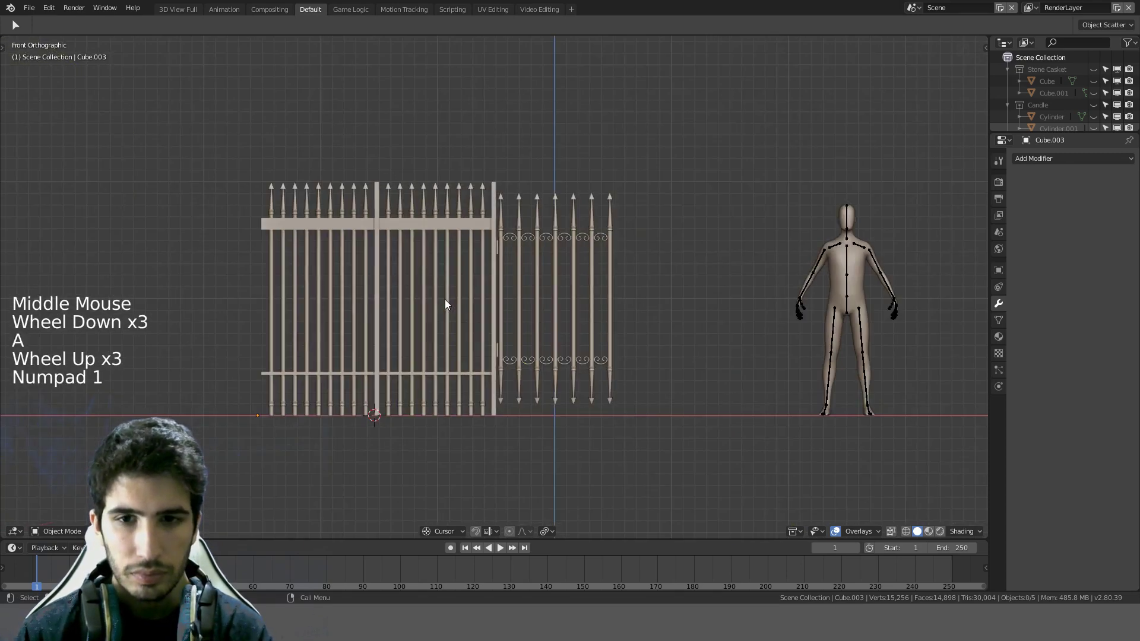
Step: Select the gate and snap the 3D cursor to its origin between the hinges
{"action": "left_click", "coordinate": [607, 344]}
{"action": "scroll", "coordinate": [593, 339], "scroll_direction": "up", "scroll_amount": 2}
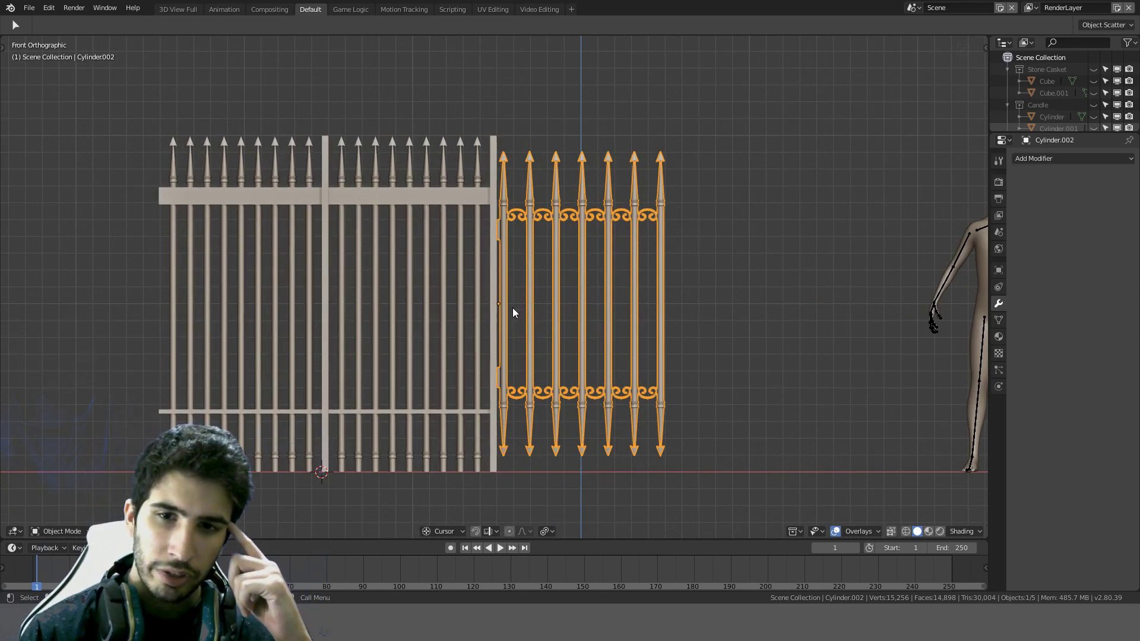
{"action": "middle_click_drag", "start_coordinate": [513, 312], "coordinate": [582, 394]}
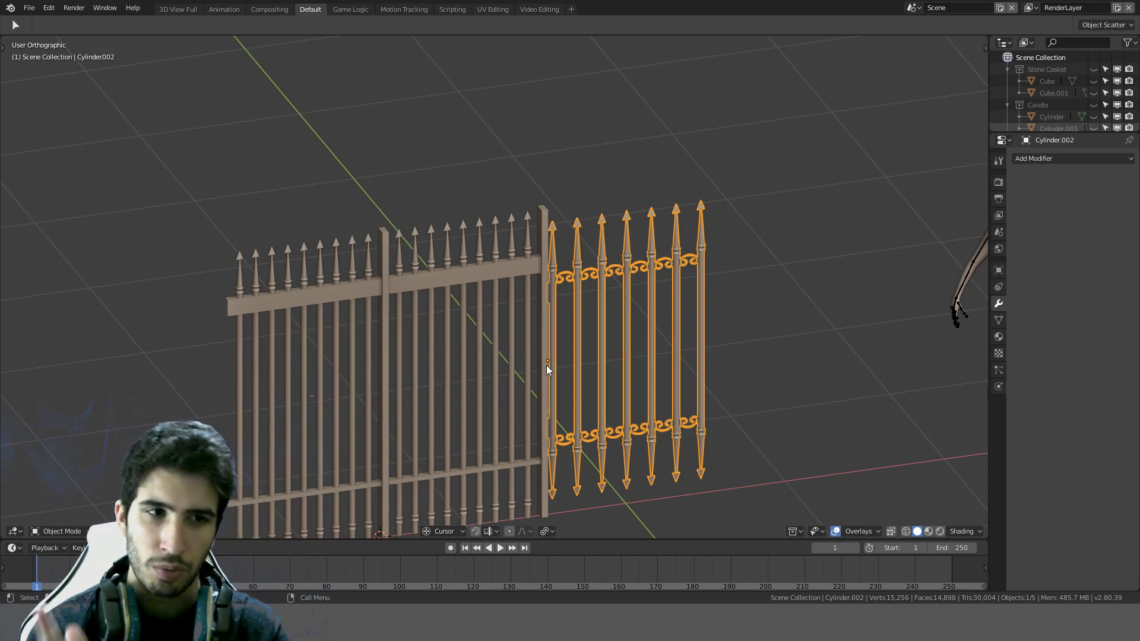
{"action": "key", "text": "KP_1"}
{"action": "scroll", "coordinate": [505, 359], "scroll_direction": "up", "scroll_amount": 2}
{"action": "middle_click_drag", "start_coordinate": [504, 358], "coordinate": [518, 158], "text": "shift"}
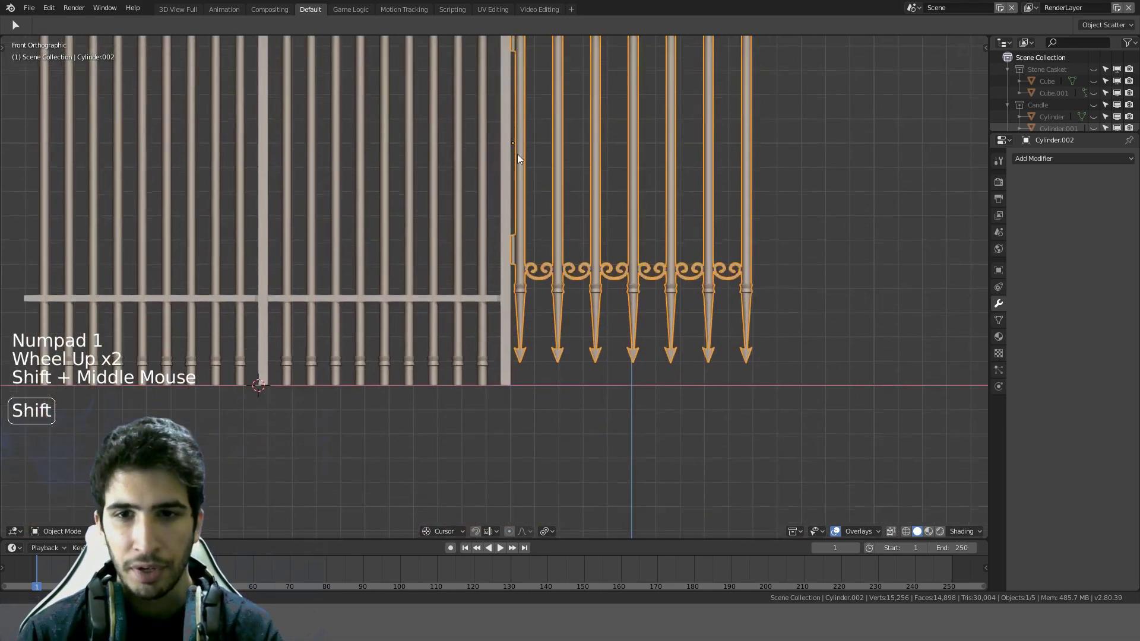
{"action": "scroll", "coordinate": [511, 390], "scroll_direction": "up", "scroll_amount": 2}
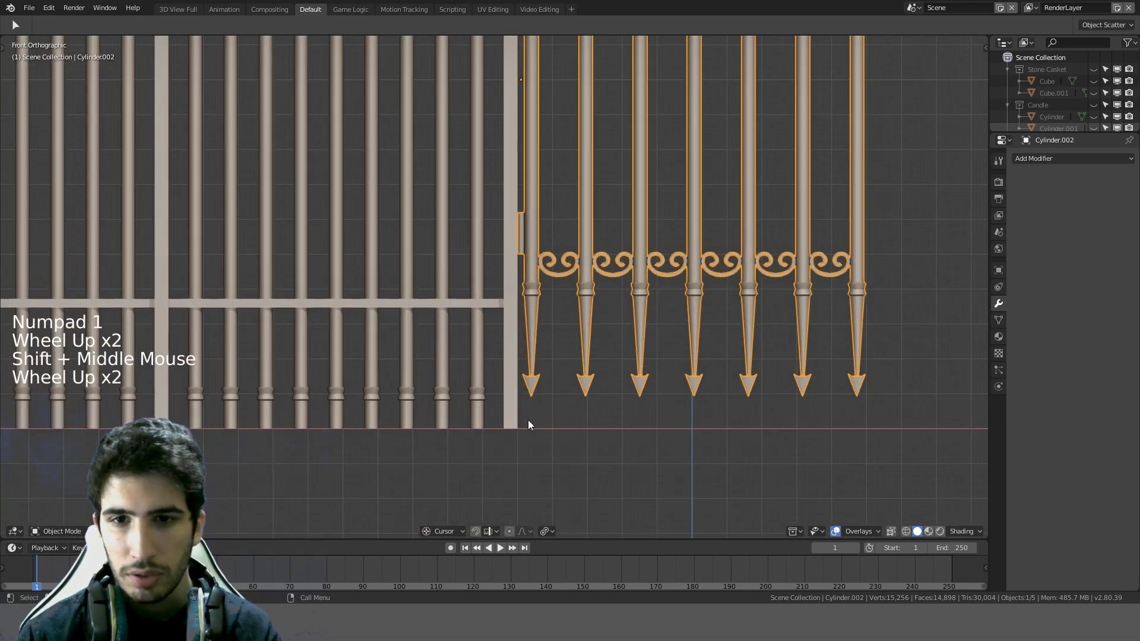
{"action": "key", "text": "Tab"}
{"action": "key", "text": "Tab"}
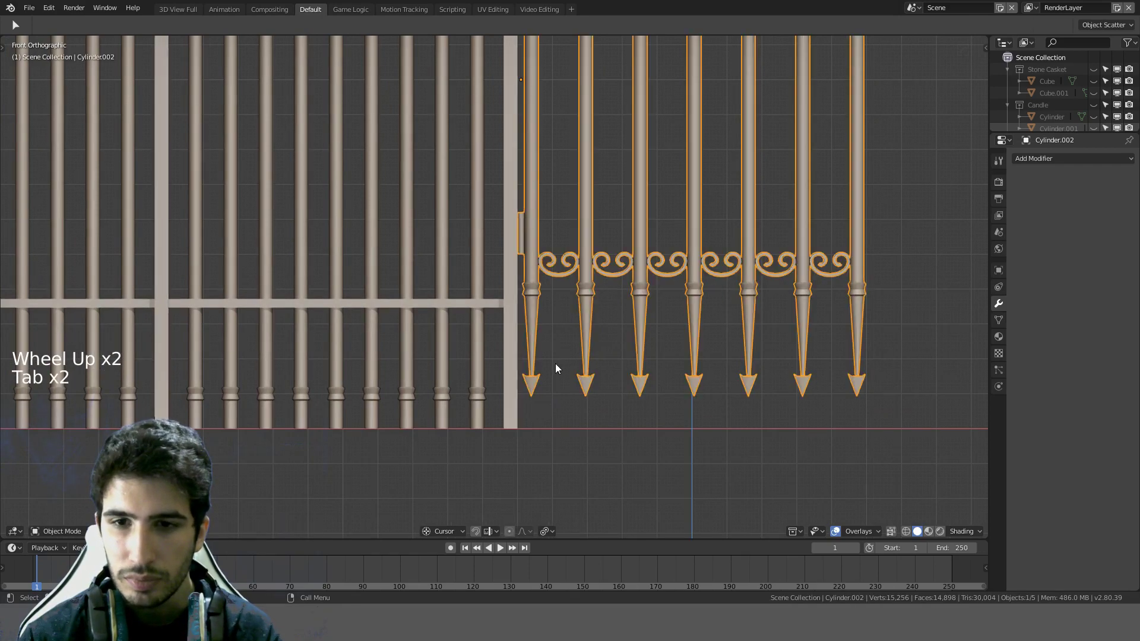
{"action": "scroll", "coordinate": [565, 215], "scroll_direction": "down", "scroll_amount": 2}
{"action": "middle_click_drag", "start_coordinate": [564, 215], "coordinate": [532, 279], "text": "shift"}
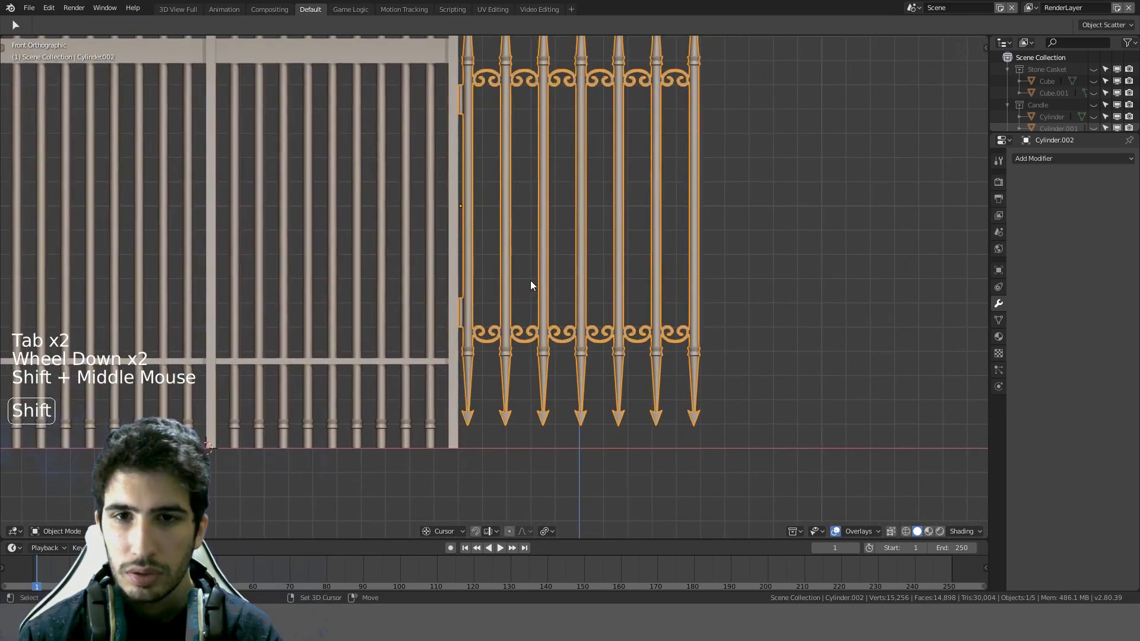
{"action": "key", "text": "shift+s"}
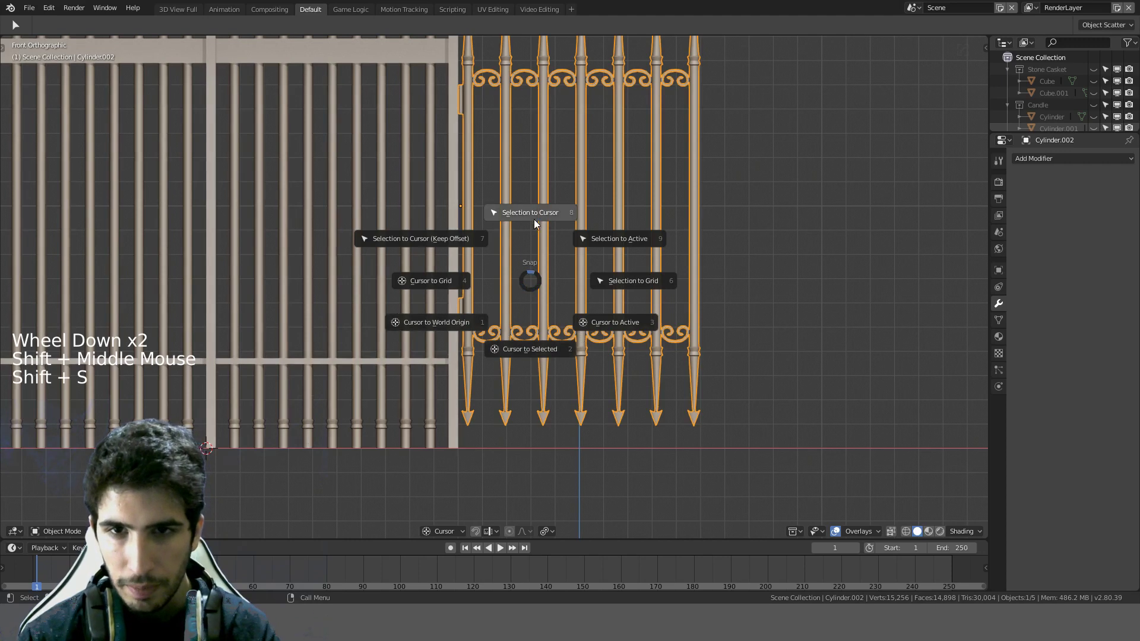
{"action": "left_click", "coordinate": [547, 357]}
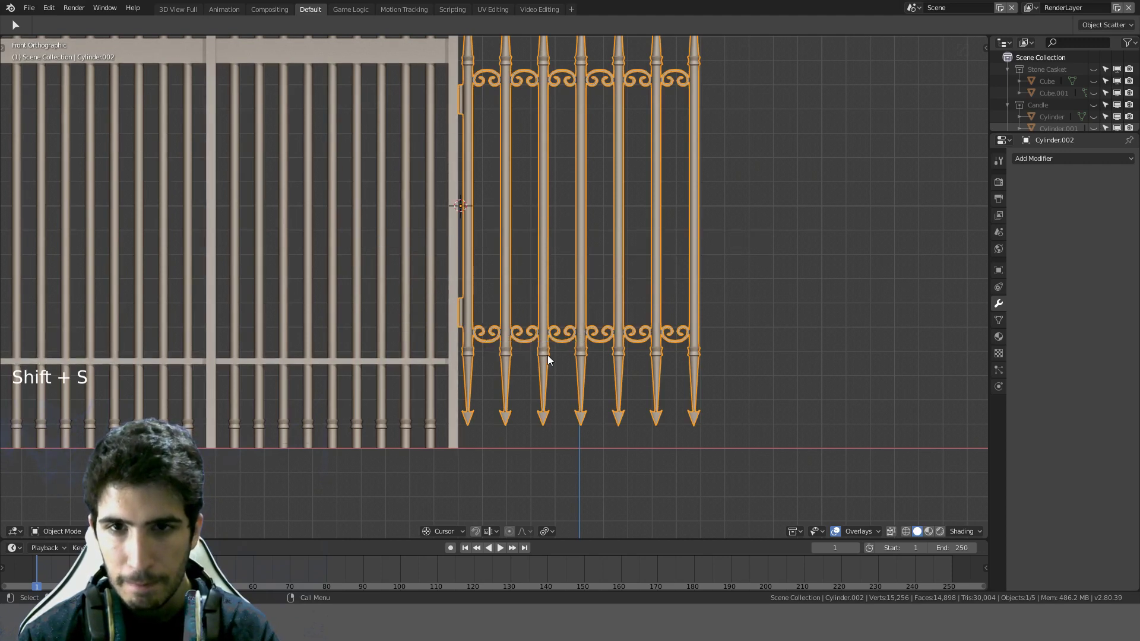
Step: Set the 3D cursor's Z location to 0 m so it sits on the ground below the hinges
{"action": "key", "text": "n"}
{"action": "scroll", "coordinate": [935, 461], "scroll_direction": "down", "scroll_amount": 3}
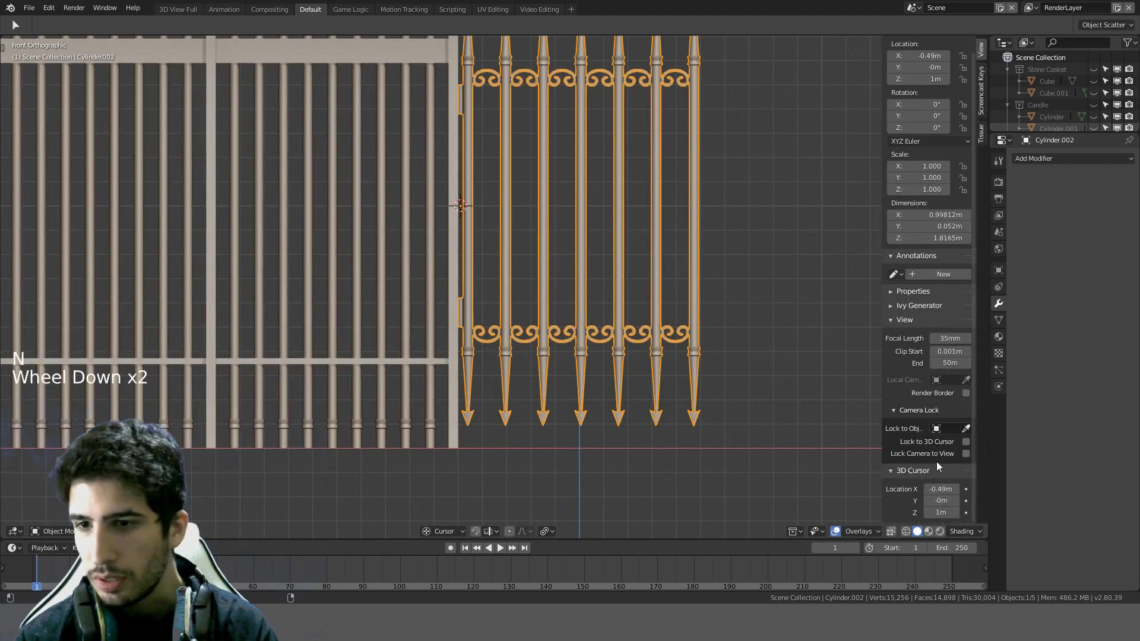
{"action": "scroll", "coordinate": [937, 455], "scroll_direction": "up", "scroll_amount": 3}
{"action": "scroll", "coordinate": [937, 455], "scroll_direction": "down", "scroll_amount": 5}
{"action": "left_click", "coordinate": [941, 513]}
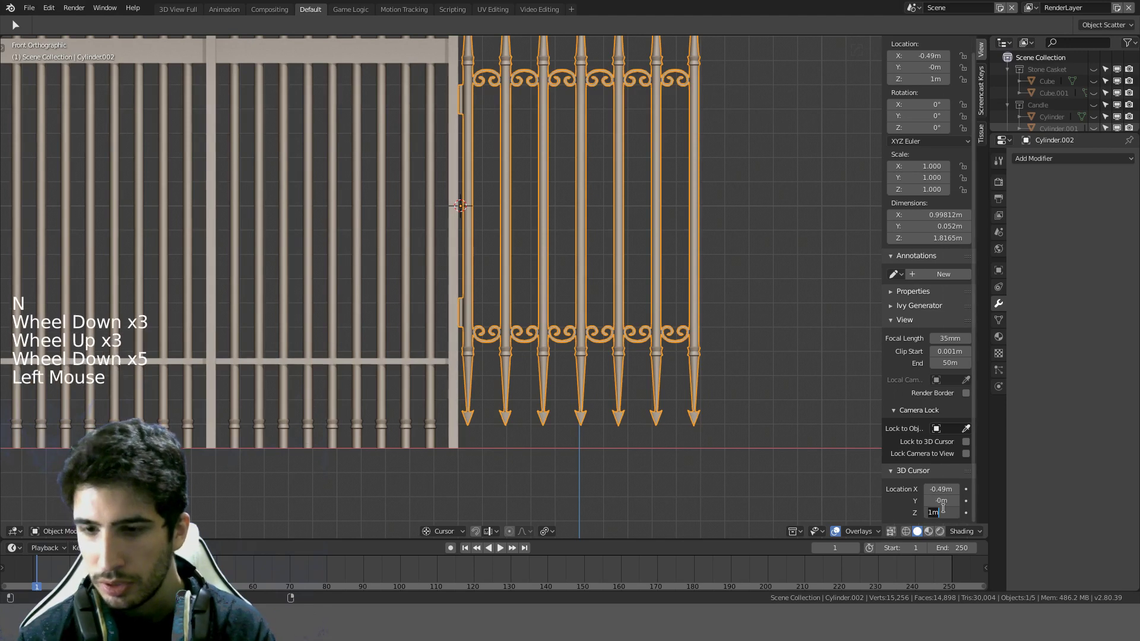
{"action": "type", "text": "0"}
{"action": "key", "text": "Return"}
{"action": "key", "text": "n"}
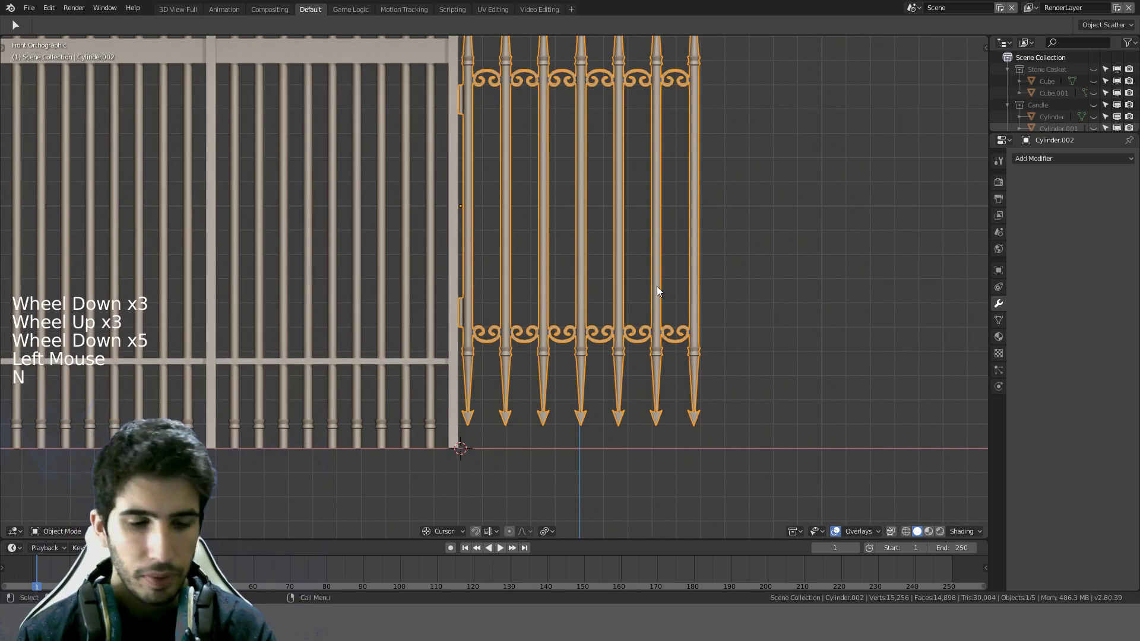
Step: Set the gate's origin to the 3D cursor at ground level
{"action": "key", "text": "shift+ctrl+alt+c"}
{"action": "left_click", "coordinate": [657, 286]}
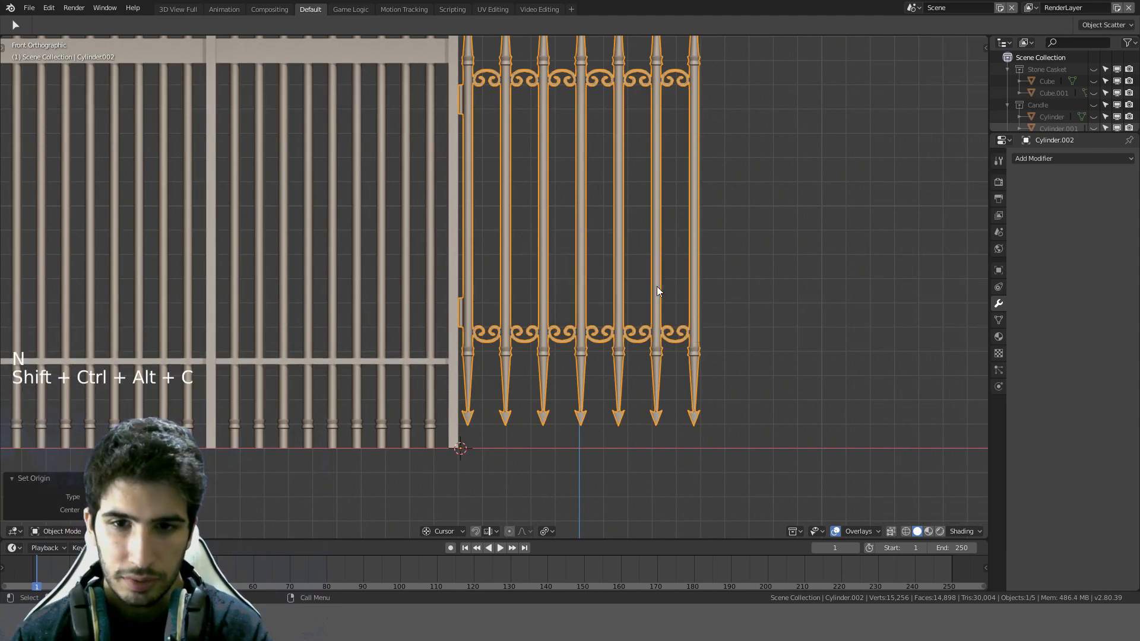
{"action": "middle_click_drag", "start_coordinate": [657, 286], "coordinate": [663, 340]}
{"action": "scroll", "coordinate": [681, 318], "scroll_direction": "down", "scroll_amount": 4}
{"action": "key", "text": "KP_1"}
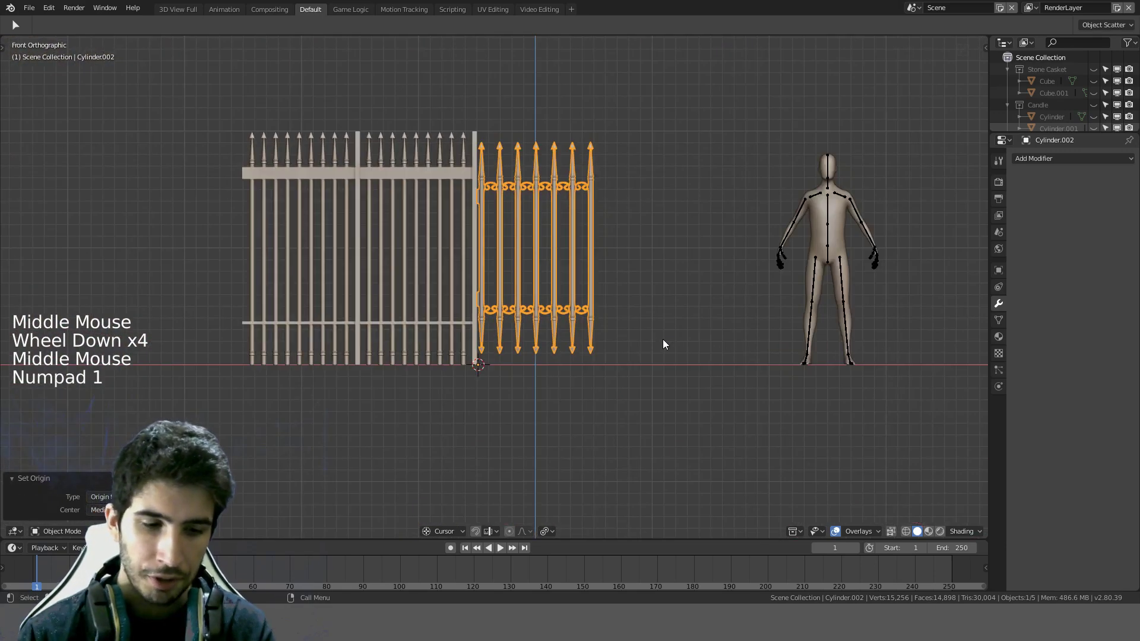
Step: Duplicate the gate and place the copy 1.5 m along X at ground level
{"action": "key", "text": "g"}
{"action": "left_click", "coordinate": [593, 281]}
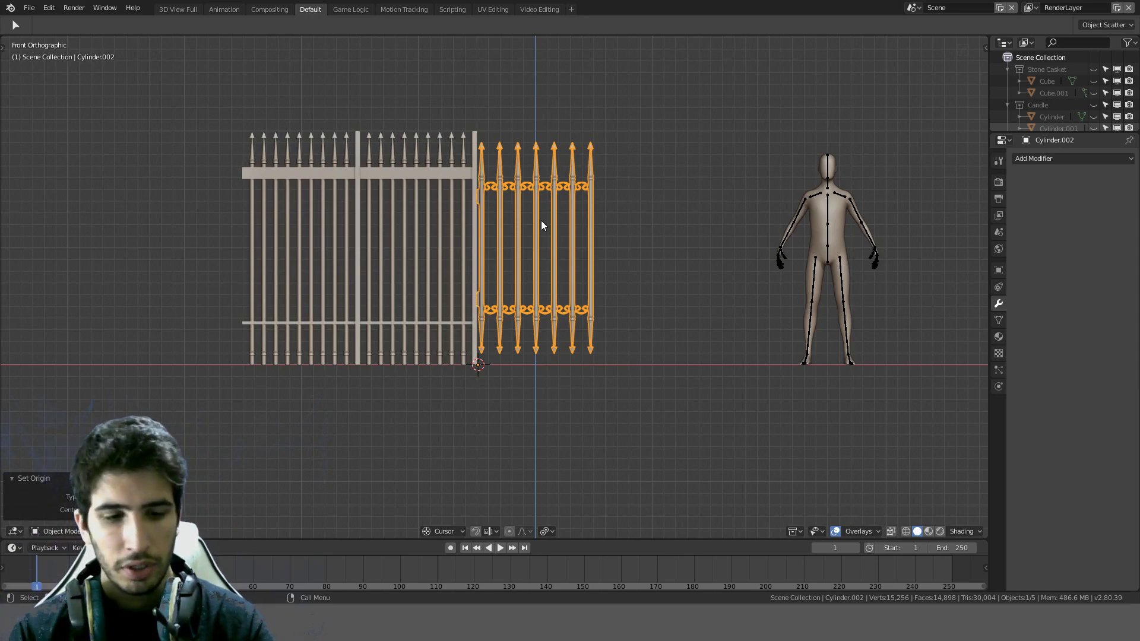
{"action": "key", "text": "shift+d"}
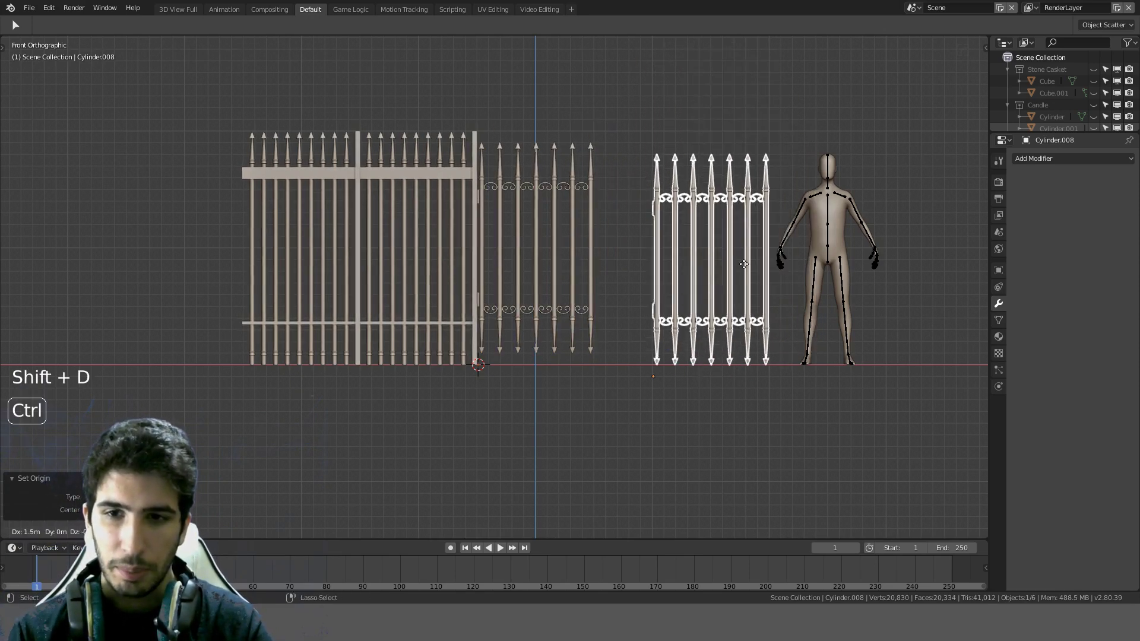
{"action": "left_click", "coordinate": [740, 257]}
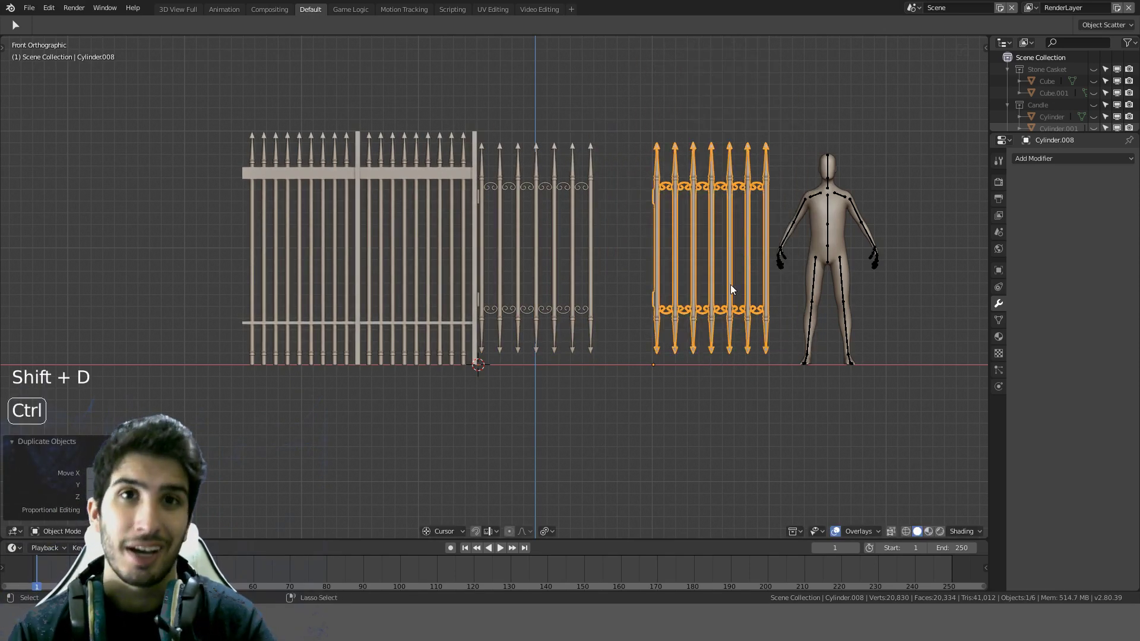
Step: Undo the gate's duplication and try moving the original gate in the front view
{"action": "key", "text": "ctrl+z"}
{"action": "key", "text": "g"}
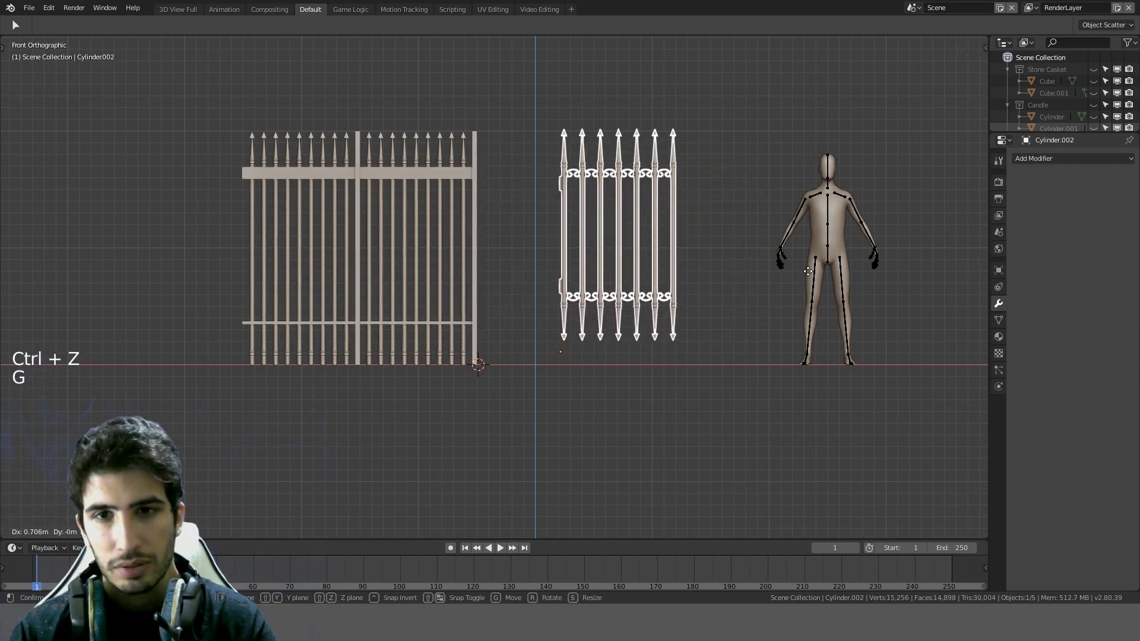
{"action": "right_click", "coordinate": [572, 243]}
Step: Try swinging the gate around its ground-level hinge origin to test the pivot
{"action": "middle_click_drag", "start_coordinate": [658, 214], "coordinate": [627, 304]}
{"action": "key", "text": "r"}
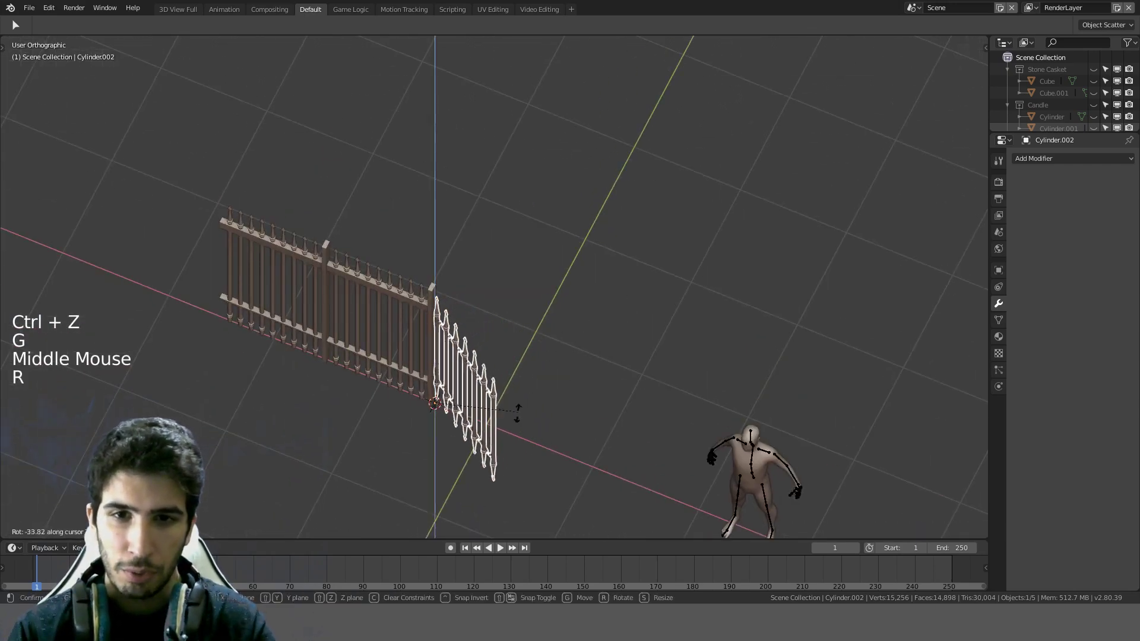
{"action": "left_click", "coordinate": [601, 373]}
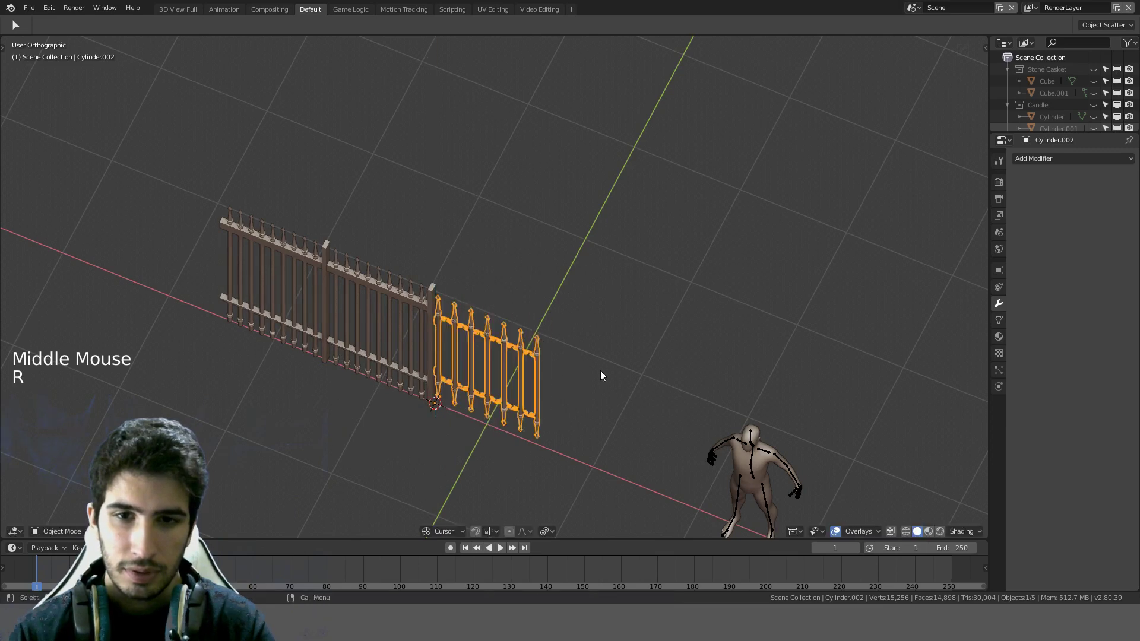
Step: Return to the front view, deselect everything and save the file
{"action": "middle_click_drag", "start_coordinate": [600, 373], "coordinate": [649, 329]}
{"action": "key", "text": "KP_1"}
{"action": "key", "text": "alt+a"}
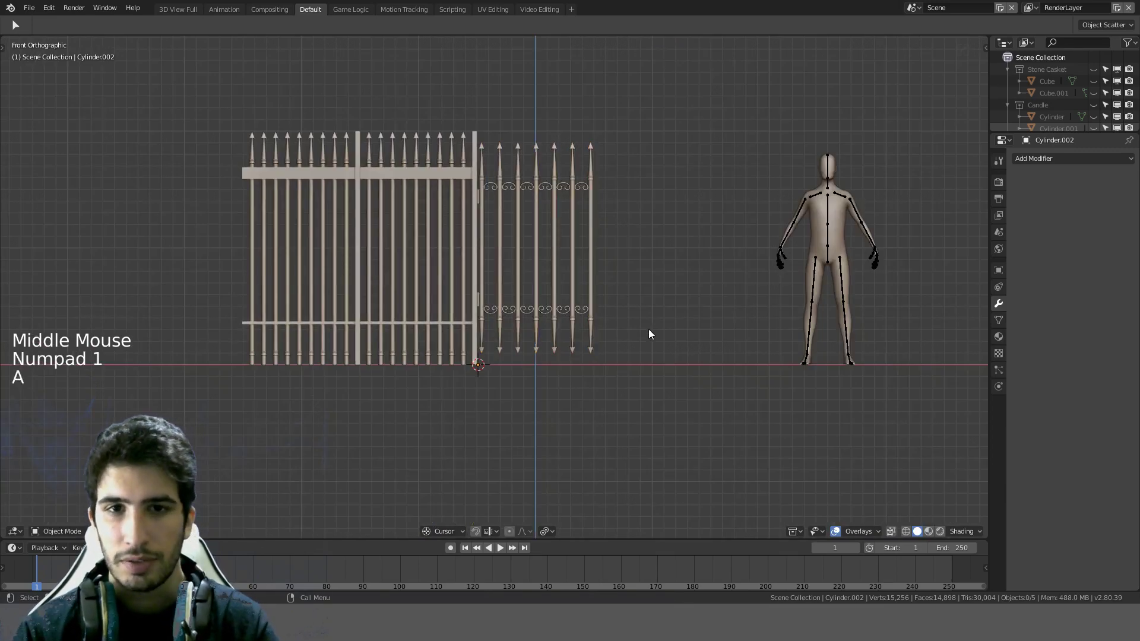
{"action": "key", "text": "ctrl"}
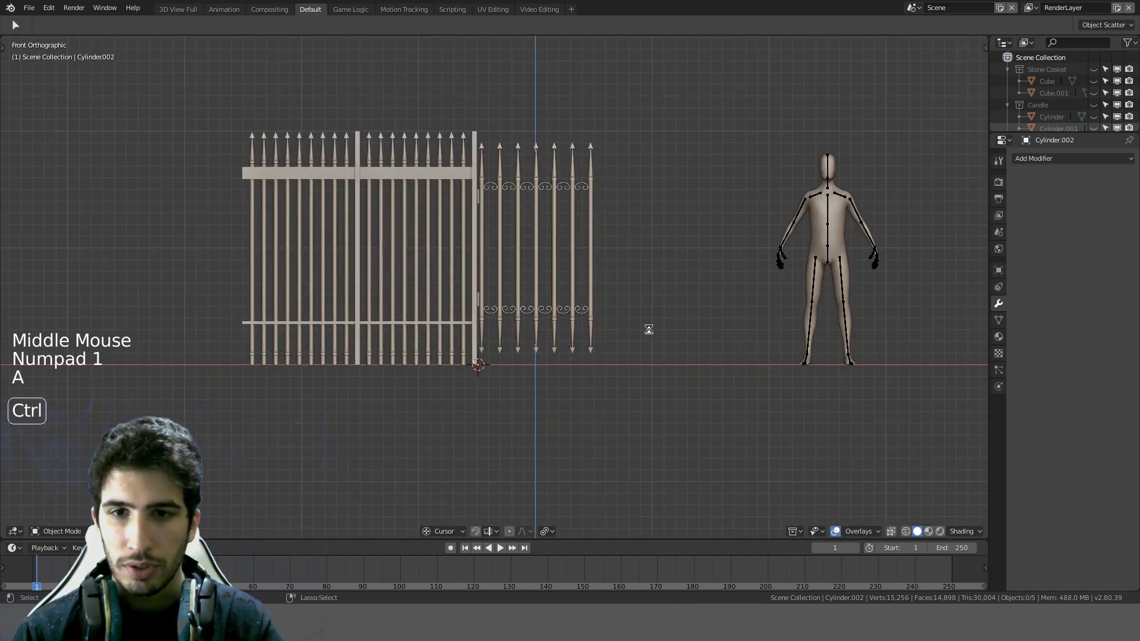
{"action": "key", "text": "ctrl+s"}
Step: Select the gate and both fence panels and move them to the Metal Gate collection
{"action": "scroll", "coordinate": [648, 329], "scroll_direction": "up", "scroll_amount": 10}
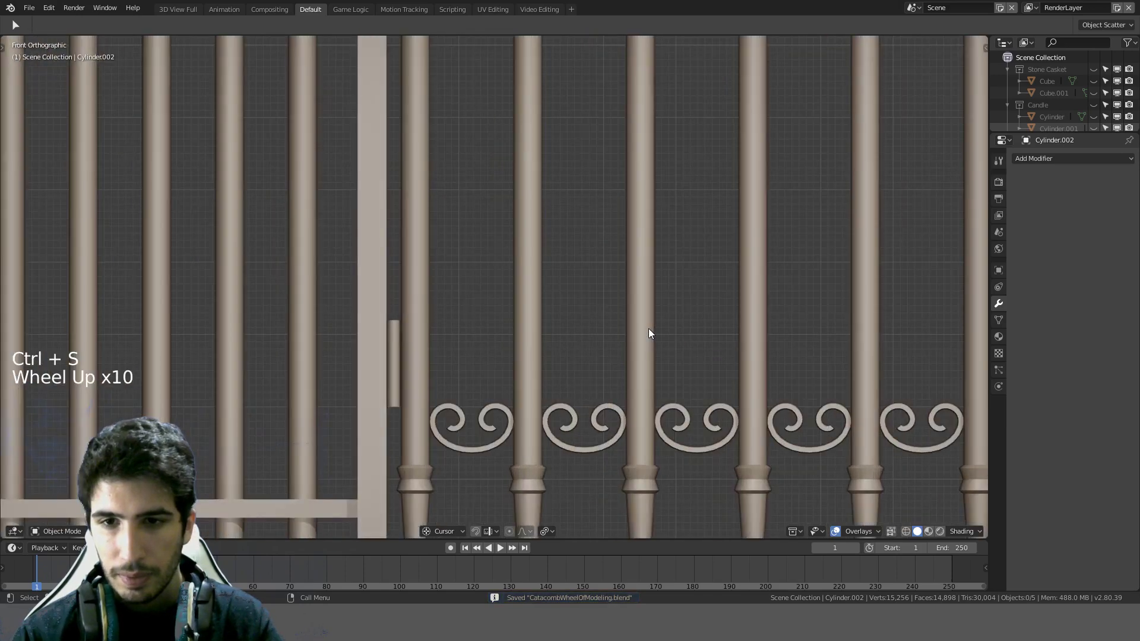
{"action": "scroll", "coordinate": [649, 329], "scroll_direction": "down", "scroll_amount": 5}
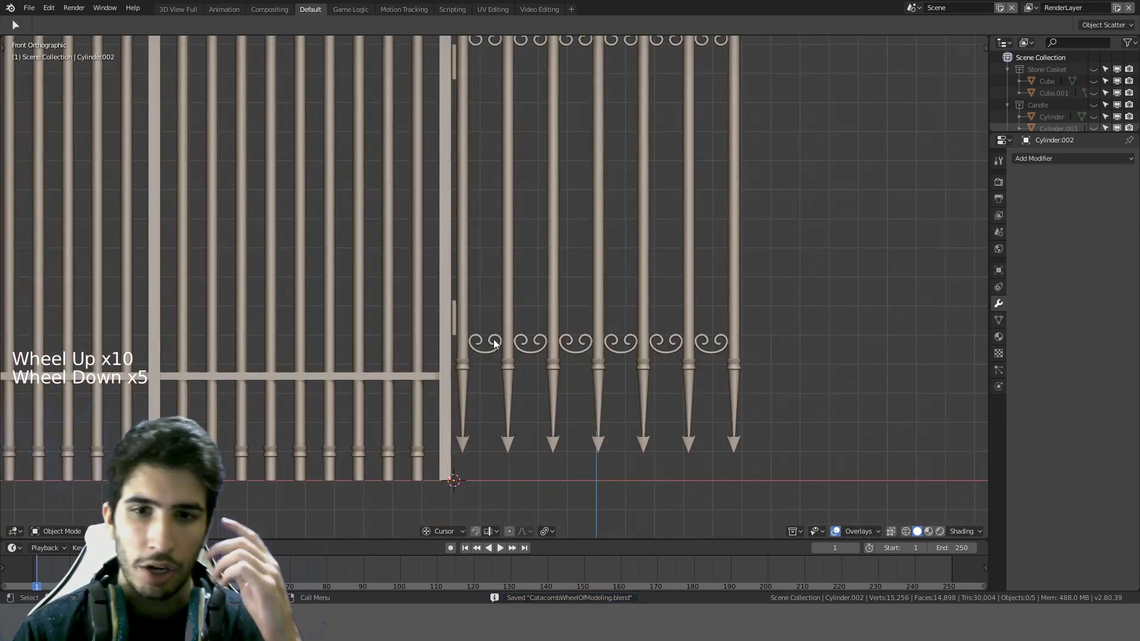
{"action": "scroll", "coordinate": [497, 343], "scroll_direction": "down", "scroll_amount": 4}
{"action": "scroll", "coordinate": [487, 213], "scroll_direction": "down", "scroll_amount": 4}
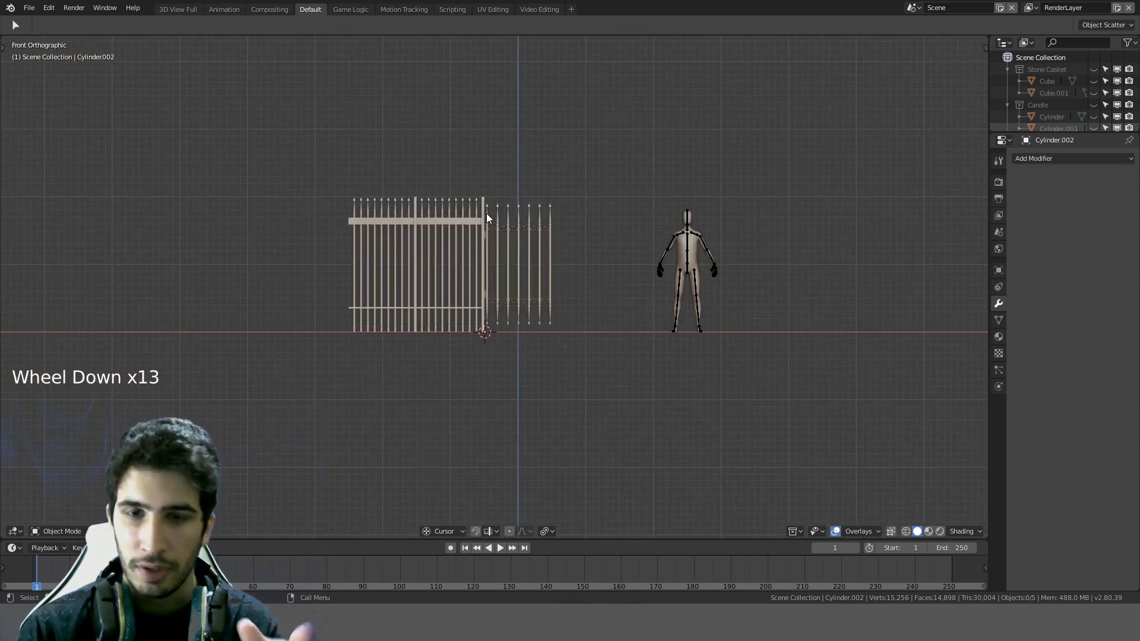
{"action": "left_click", "coordinate": [487, 230]}
{"action": "scroll", "coordinate": [486, 233], "scroll_direction": "up", "scroll_amount": 3}
{"action": "left_click", "coordinate": [454, 171], "text": "shift"}
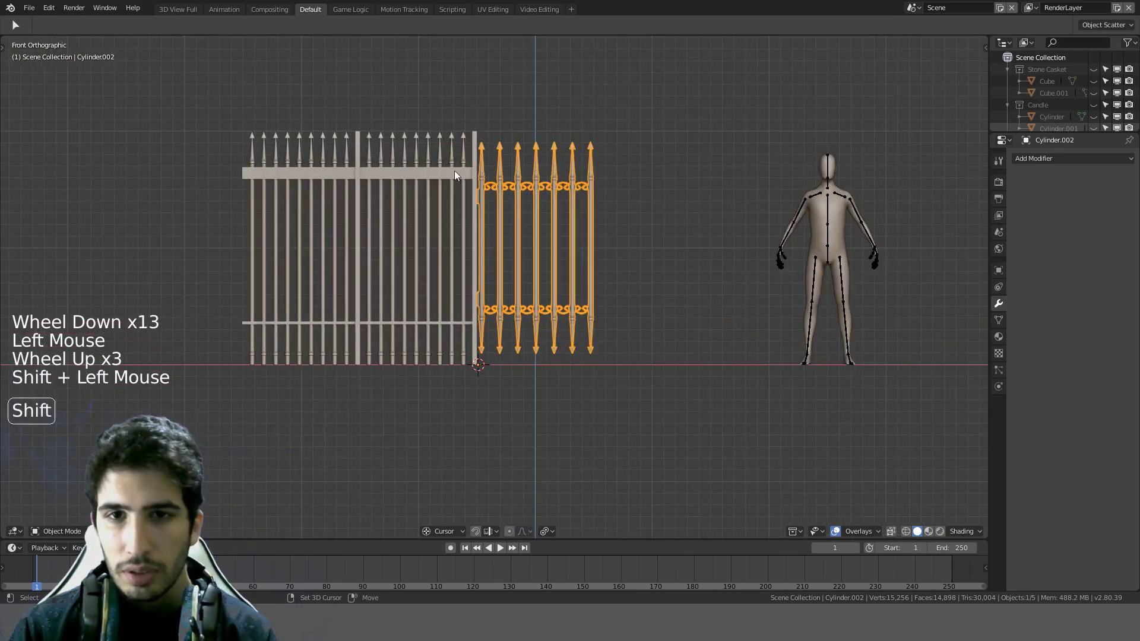
{"action": "left_click", "coordinate": [327, 178], "text": "shift"}
{"action": "scroll", "coordinate": [1068, 105], "scroll_direction": "down", "scroll_amount": 3}
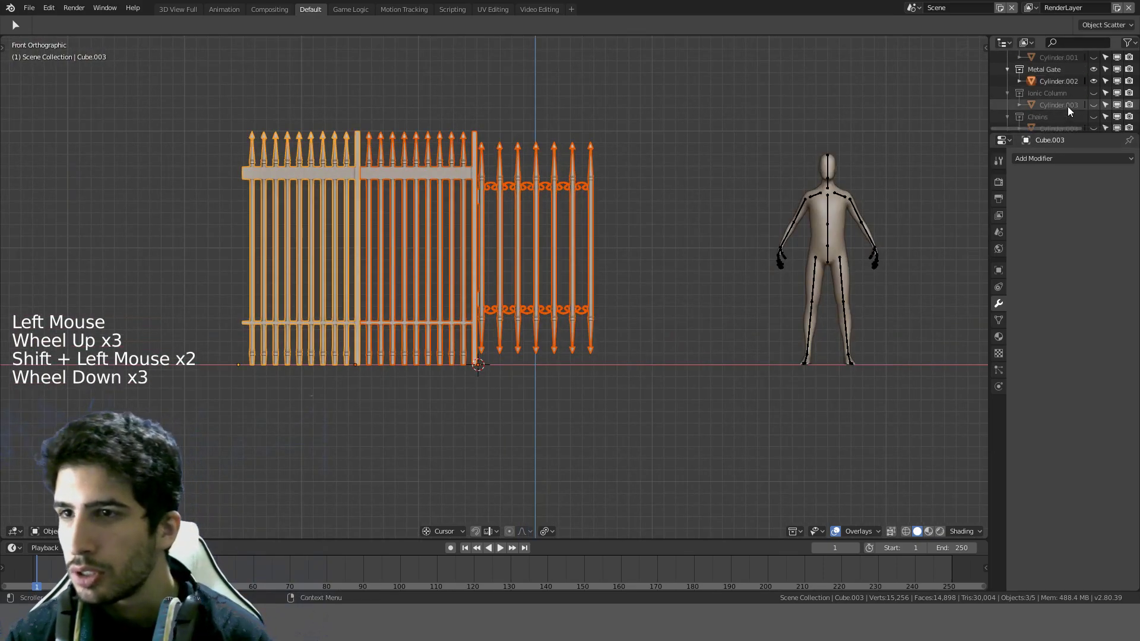
{"action": "scroll", "coordinate": [1068, 106], "scroll_direction": "up", "scroll_amount": 3}
{"action": "scroll", "coordinate": [1067, 105], "scroll_direction": "down", "scroll_amount": 3}
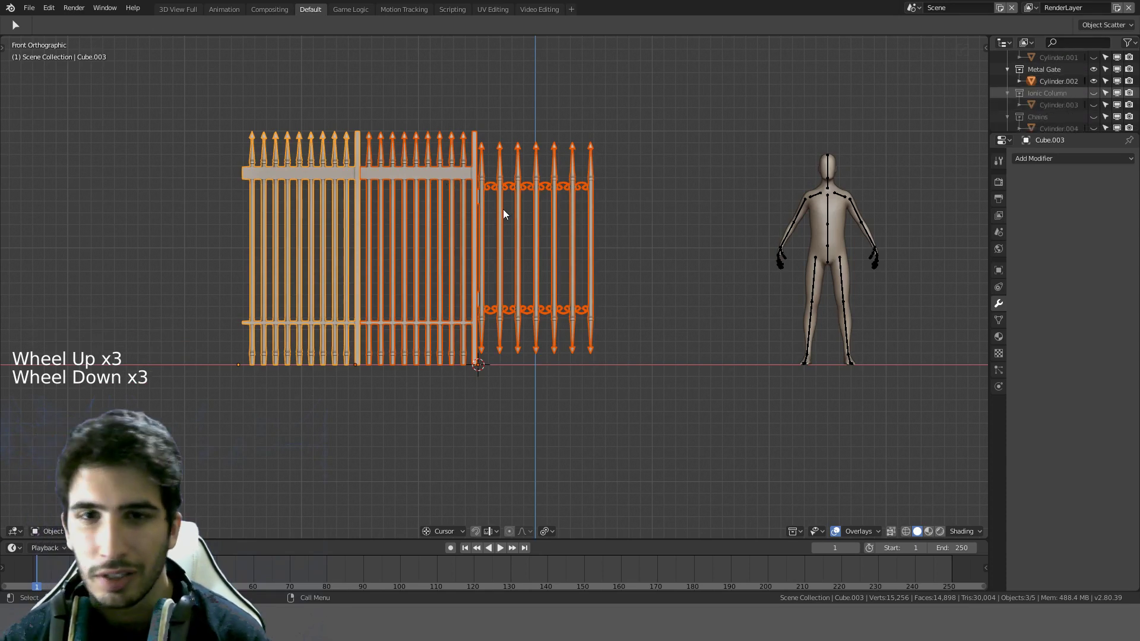
{"action": "key", "text": "m"}
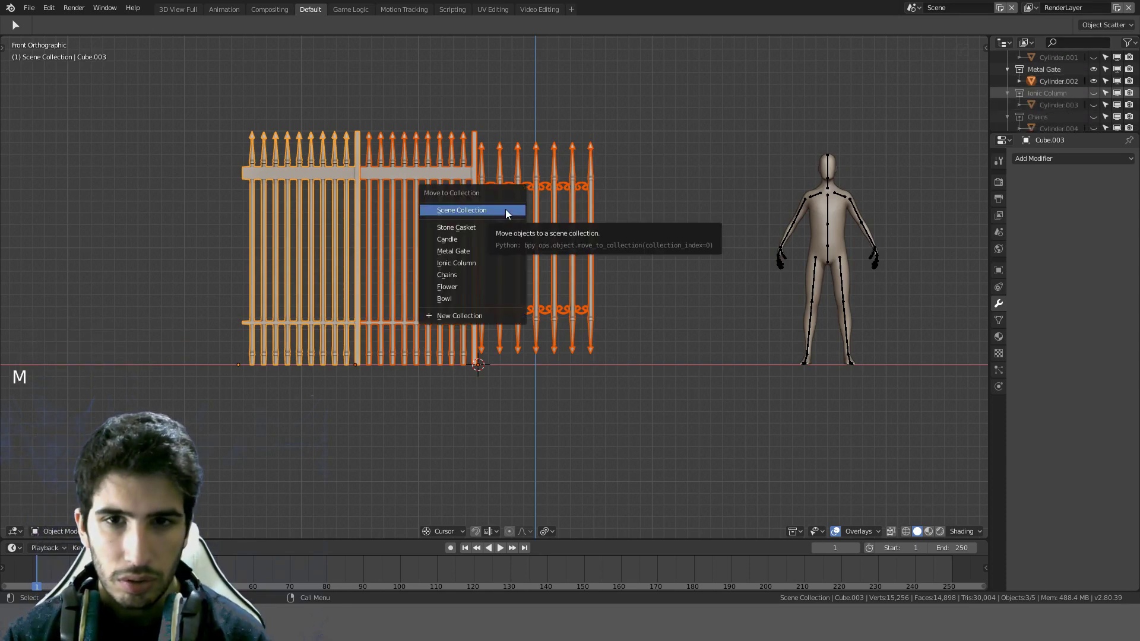
{"action": "left_click", "coordinate": [490, 252]}
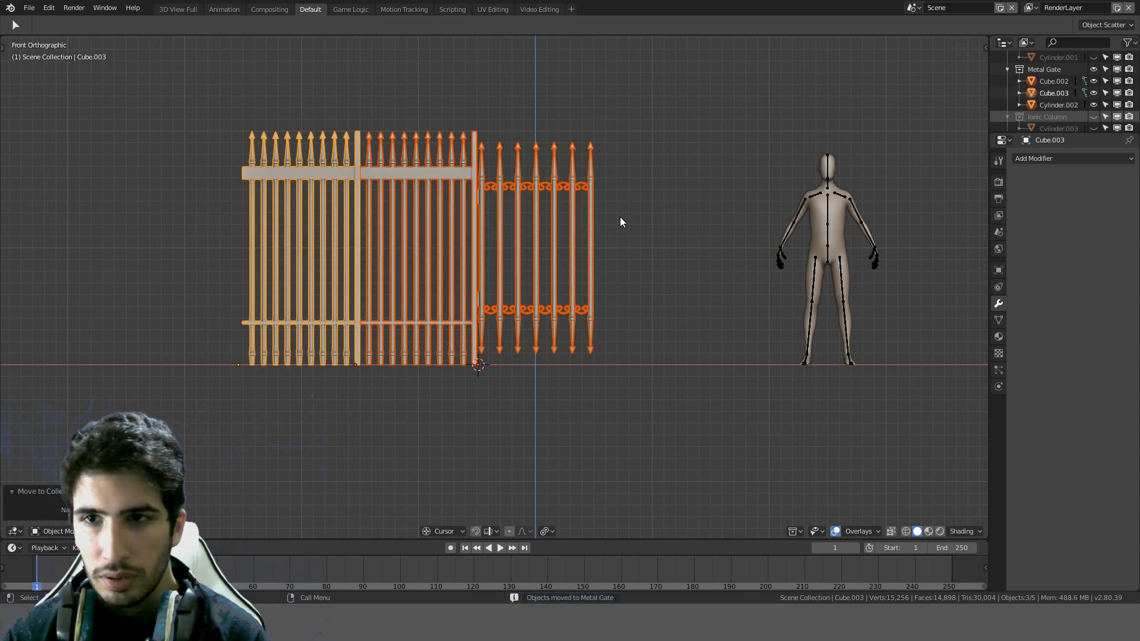
Step: Hide the gate and fence panels
{"action": "key", "text": "h"}
{"action": "scroll", "coordinate": [1071, 95], "scroll_direction": "down", "scroll_amount": 4}
{"action": "scroll", "coordinate": [1071, 91], "scroll_direction": "down", "scroll_amount": 2}
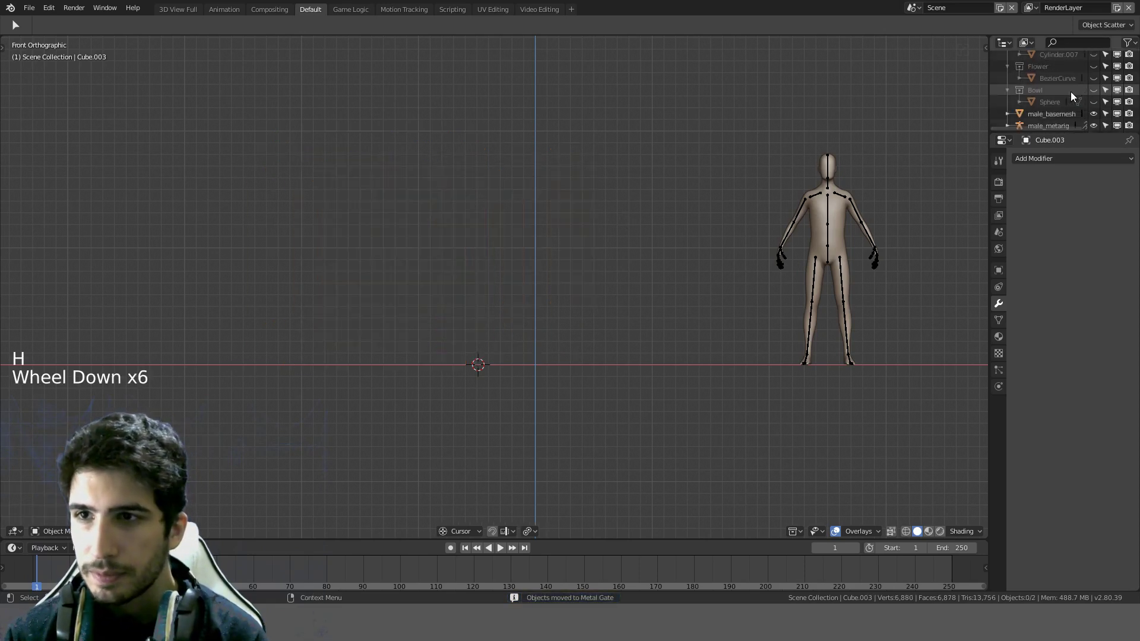
{"action": "scroll", "coordinate": [1071, 91], "scroll_direction": "up", "scroll_amount": 3}
{"action": "scroll", "coordinate": [505, 262], "scroll_direction": "down", "scroll_amount": 1}
Step: Reveal all hidden objects in the scene and clear the selection
{"action": "key", "text": "alt+h"}
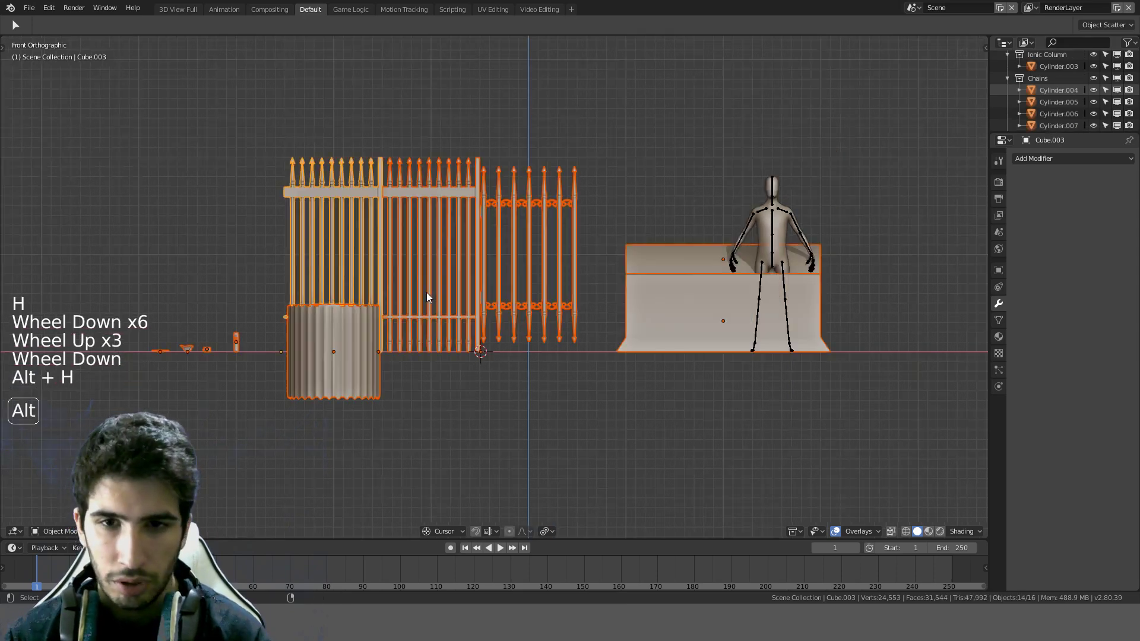
{"action": "middle_click_drag", "start_coordinate": [426, 292], "coordinate": [500, 404]}
{"action": "key", "text": "a"}
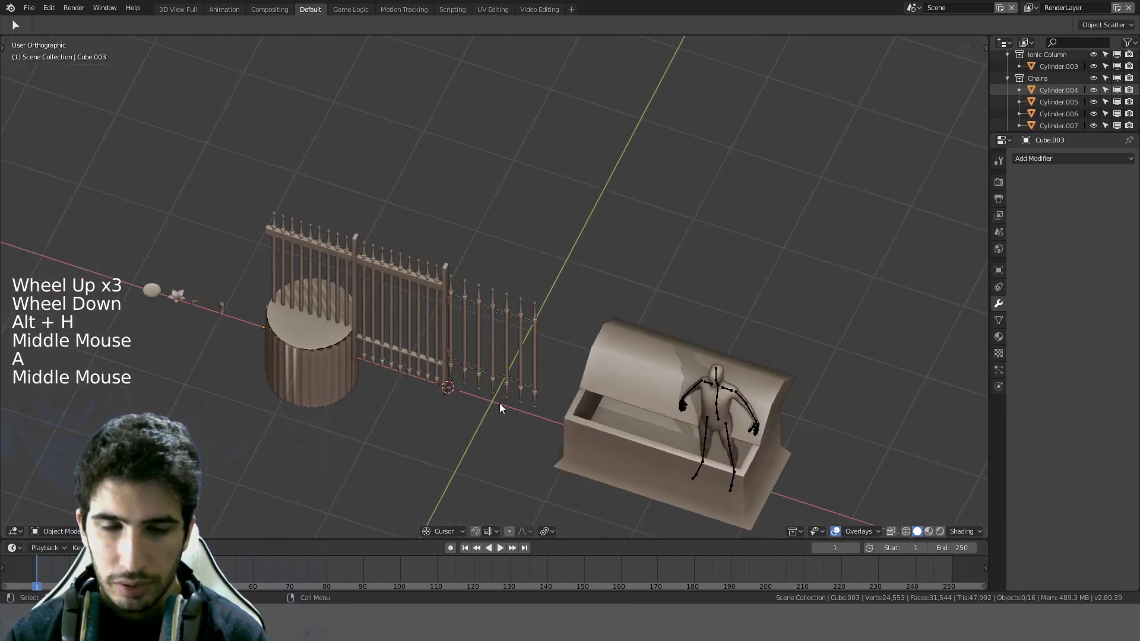
Step: Isolate the fluted column cylinder with the human base mesh and its rig by hiding all unselected objects
{"action": "left_click", "coordinate": [297, 368]}
{"action": "key", "text": "ctrl"}
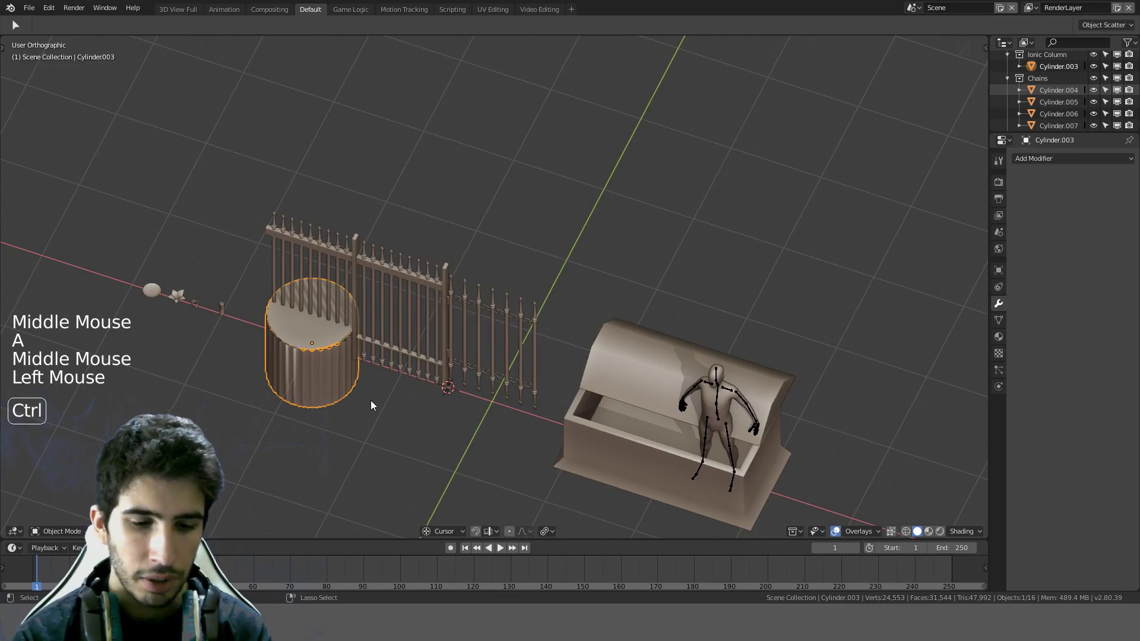
{"action": "left_click", "coordinate": [730, 394], "text": "shift"}
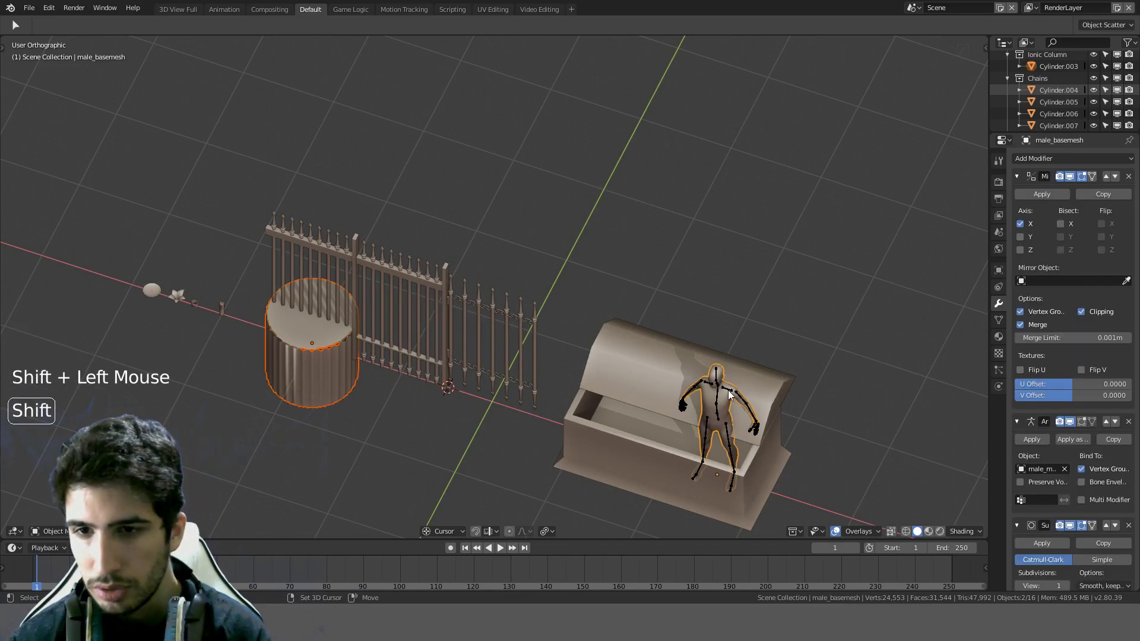
{"action": "left_click", "coordinate": [729, 393], "text": "shift"}
{"action": "key", "text": "ctrl+z"}
{"action": "scroll", "coordinate": [729, 395], "scroll_direction": "up", "scroll_amount": 5}
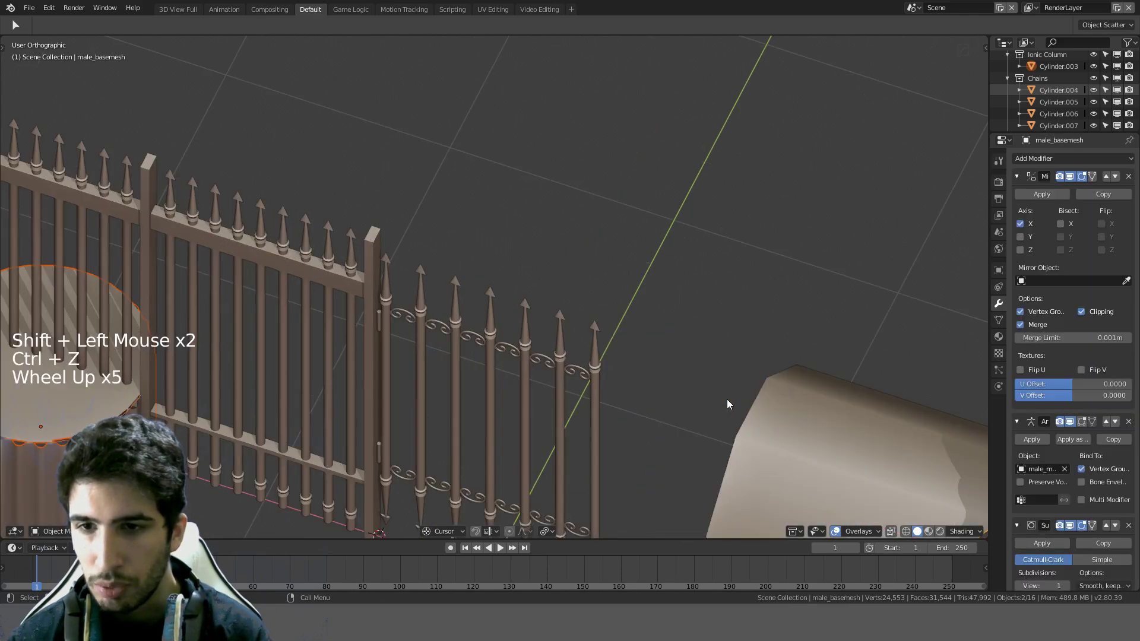
{"action": "middle_click_drag", "start_coordinate": [727, 399], "coordinate": [326, 148], "text": "shift"}
{"action": "left_click", "coordinate": [550, 287], "text": "shift"}
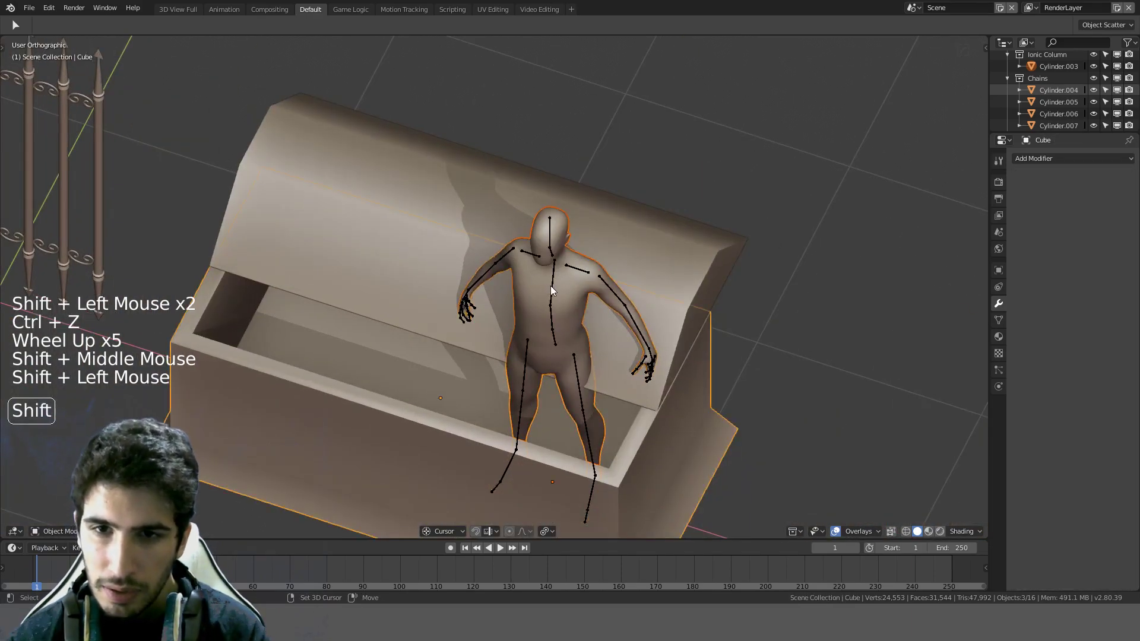
{"action": "key", "text": "ctrl+z"}
{"action": "scroll", "coordinate": [664, 289], "scroll_direction": "up", "scroll_amount": 4}
{"action": "left_click", "coordinate": [615, 274], "text": "shift"}
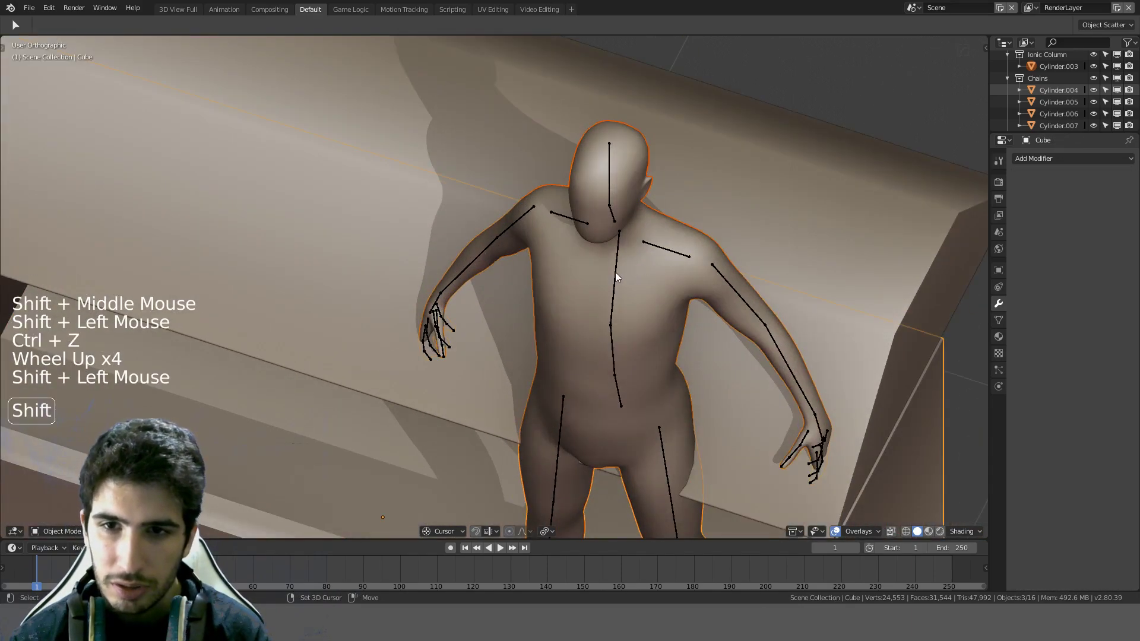
{"action": "key", "text": "ctrl+z"}
{"action": "left_click", "coordinate": [615, 274], "text": "shift"}
{"action": "scroll", "coordinate": [615, 272], "scroll_direction": "down", "scroll_amount": 9}
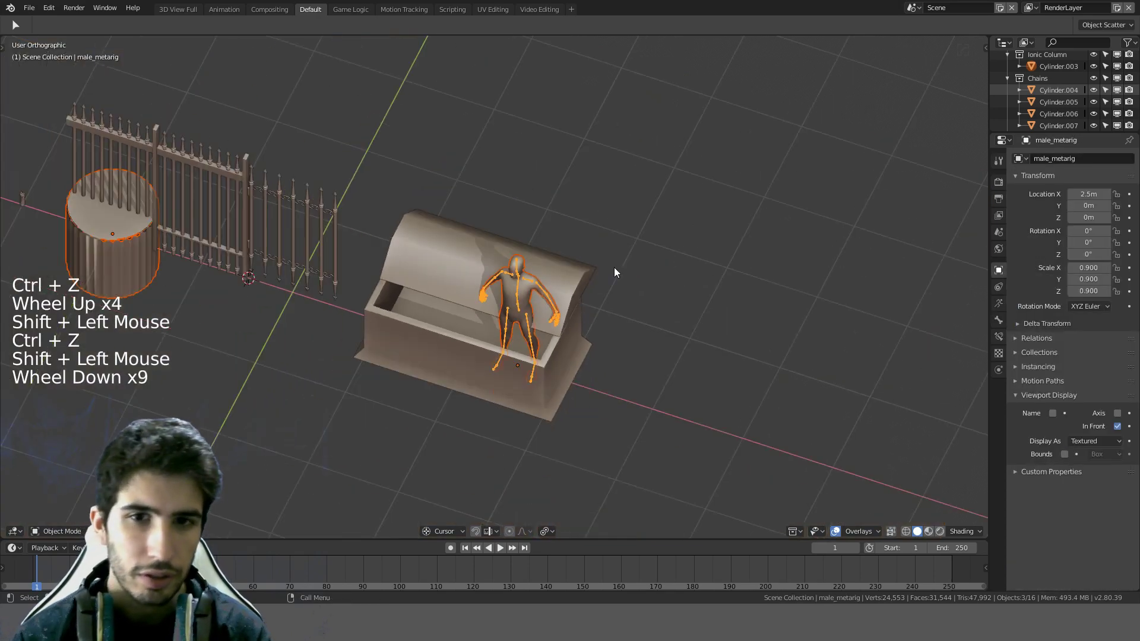
{"action": "key", "text": "shift+h"}
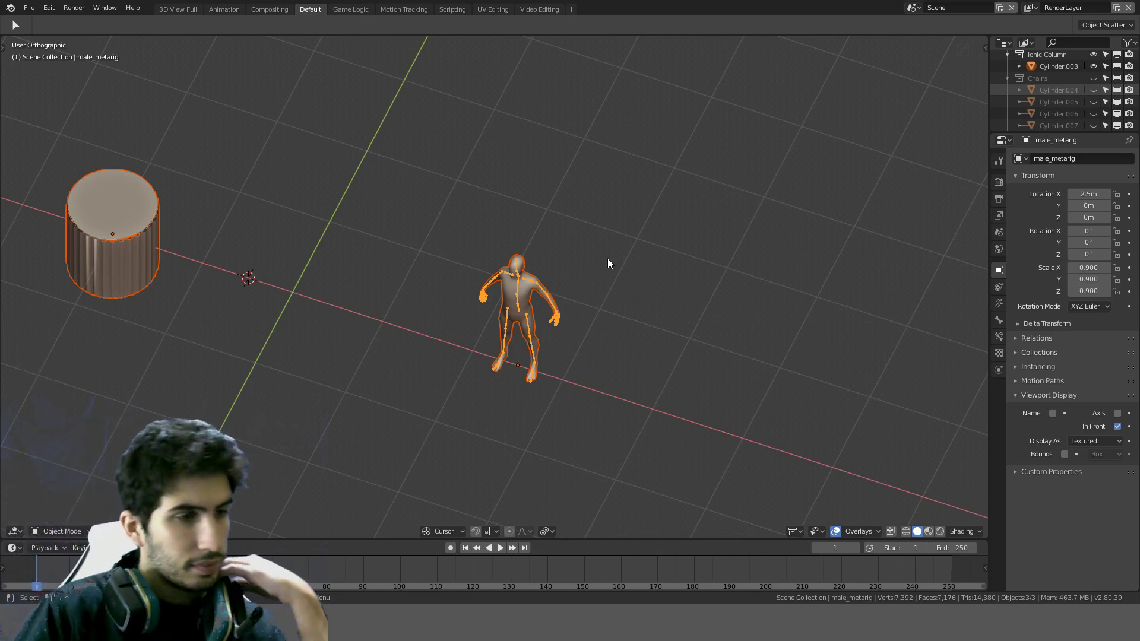
Step: In the front view, select only the fluted column and reset the 3D cursor to the world origin
{"action": "scroll", "coordinate": [571, 297], "scroll_direction": "up", "scroll_amount": 2}
{"action": "key", "text": "KP_1"}
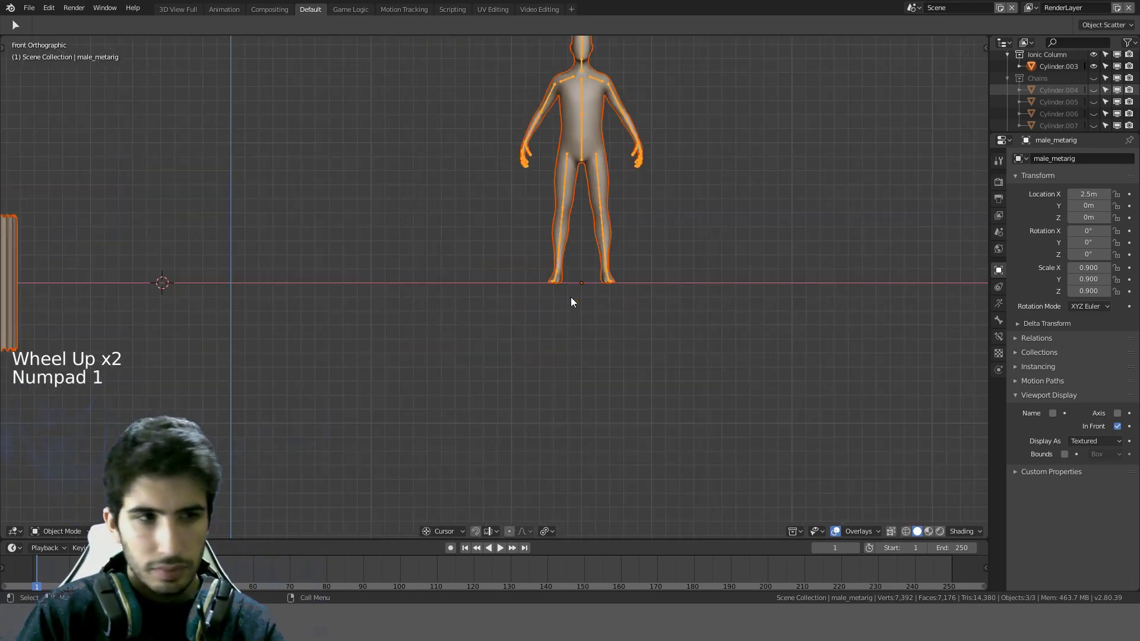
{"action": "scroll", "coordinate": [175, 196], "scroll_direction": "down", "scroll_amount": 4}
{"action": "middle_click_drag", "start_coordinate": [176, 196], "coordinate": [335, 224], "text": "shift"}
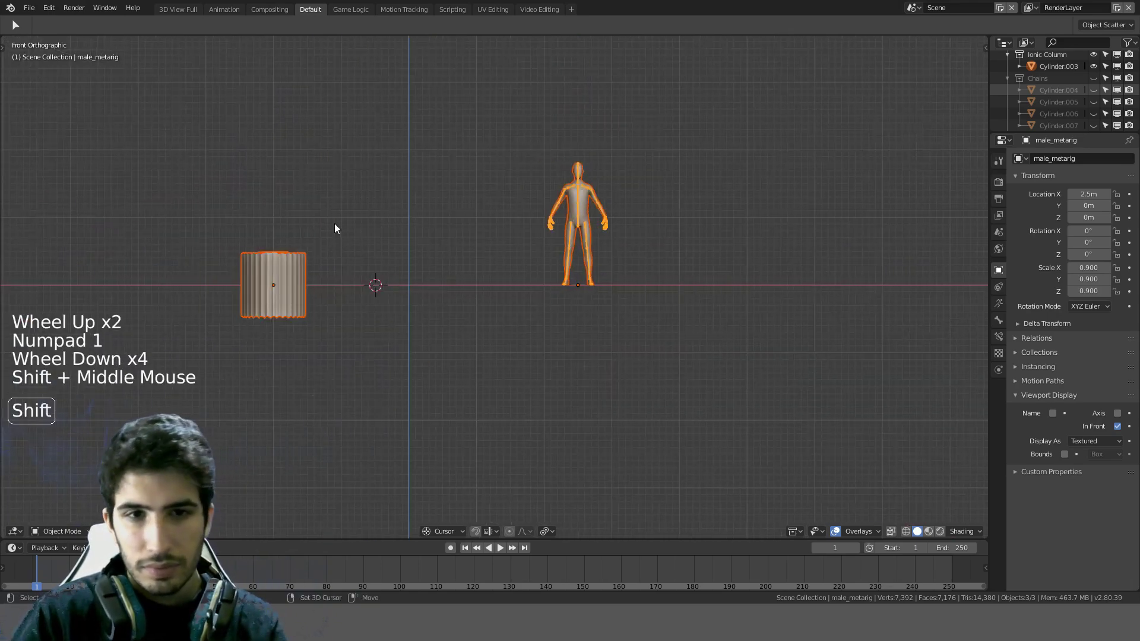
{"action": "left_click", "coordinate": [274, 278]}
{"action": "key", "text": "KP_1"}
{"action": "key", "text": "shift+c"}
{"action": "scroll", "coordinate": [365, 328], "scroll_direction": "up", "scroll_amount": 2}
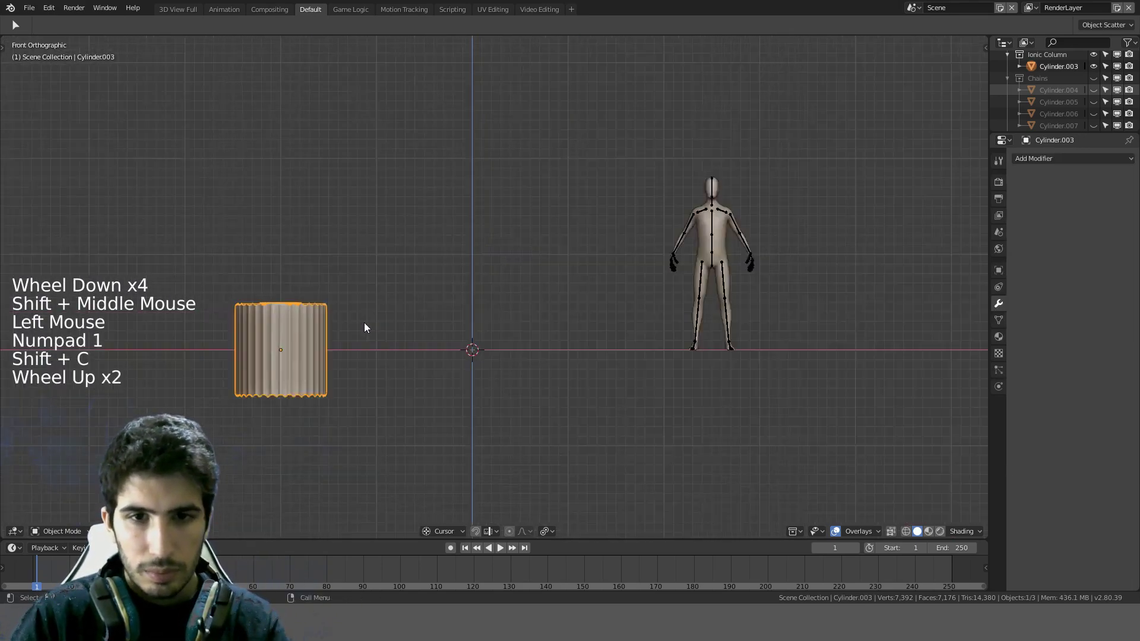
Step: Snap the fluted column to the 3D cursor at the world origin with the Keep Offset option
{"action": "scroll", "coordinate": [368, 332], "scroll_direction": "up", "scroll_amount": 1}
{"action": "middle_click_drag", "start_coordinate": [376, 367], "coordinate": [453, 374], "text": "shift"}
{"action": "scroll", "coordinate": [453, 374], "scroll_direction": "up", "scroll_amount": 1, "text": "shift"}
{"action": "key", "text": "g"}
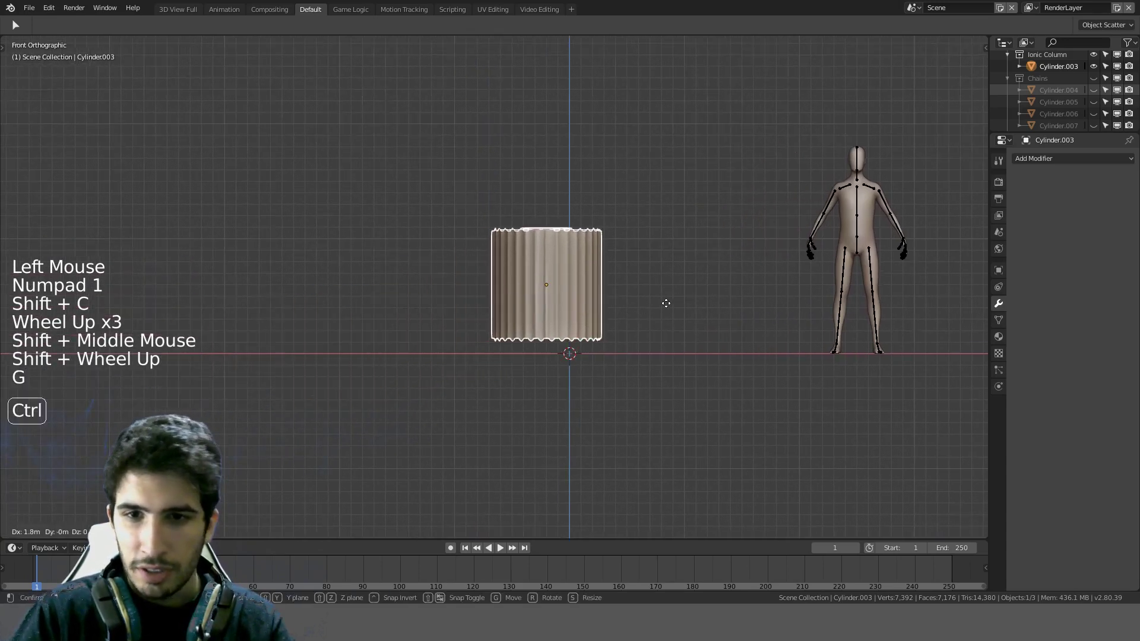
{"action": "right_click", "coordinate": [686, 306]}
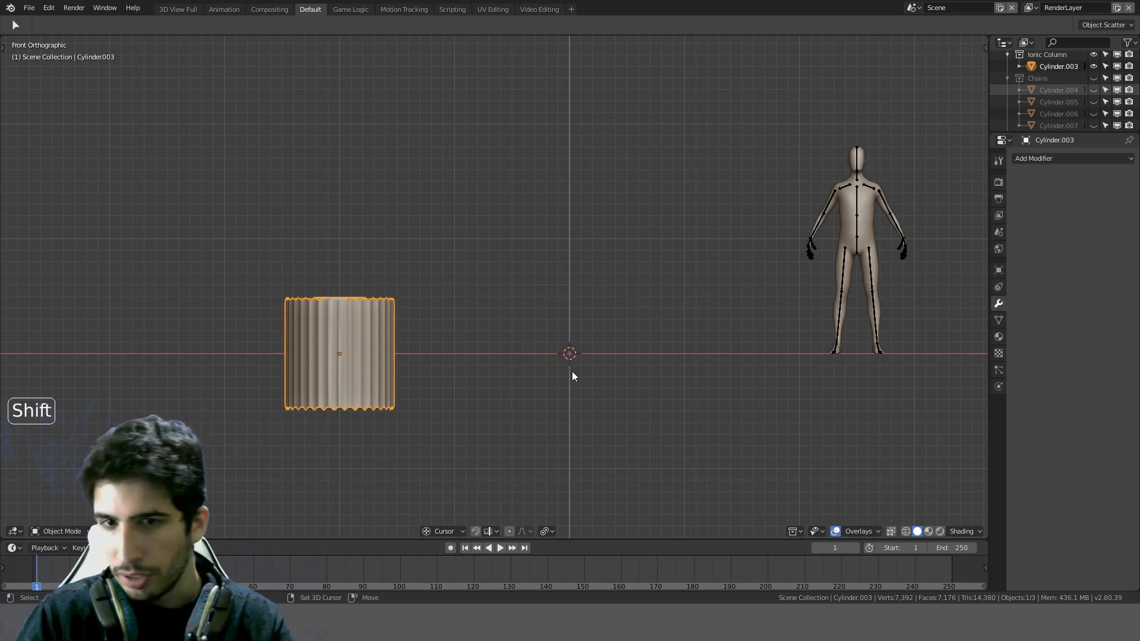
{"action": "key", "text": "shift+s"}
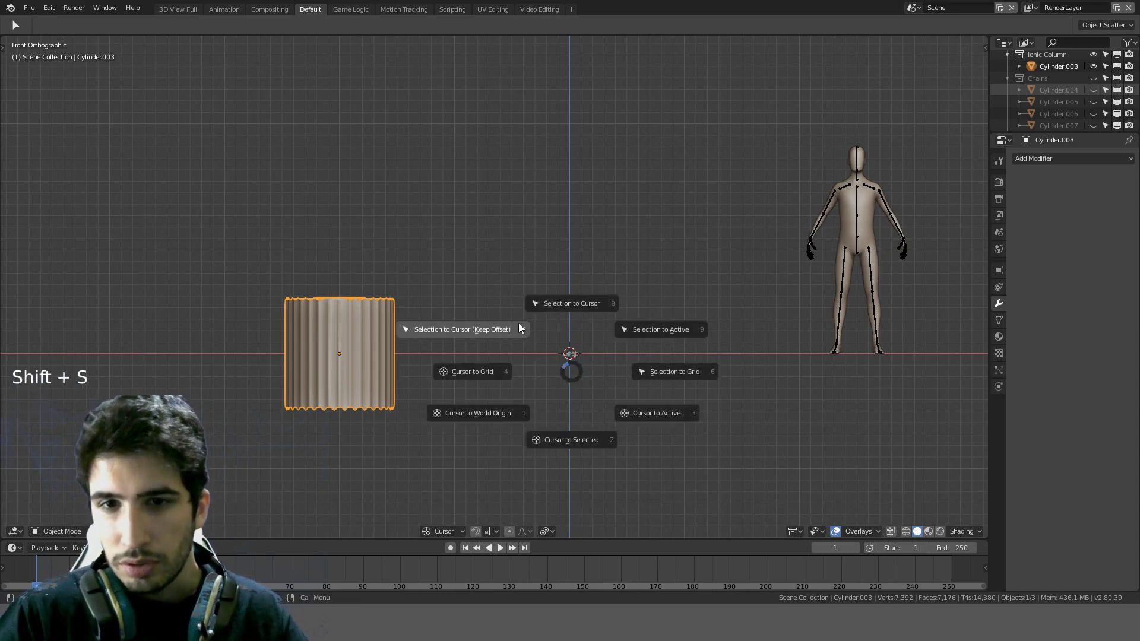
{"action": "left_click", "coordinate": [497, 329]}
Step: In Edit Mode, select all the column's geometry and raise it along Z so its base rests at ground level
{"action": "key", "text": "Tab"}
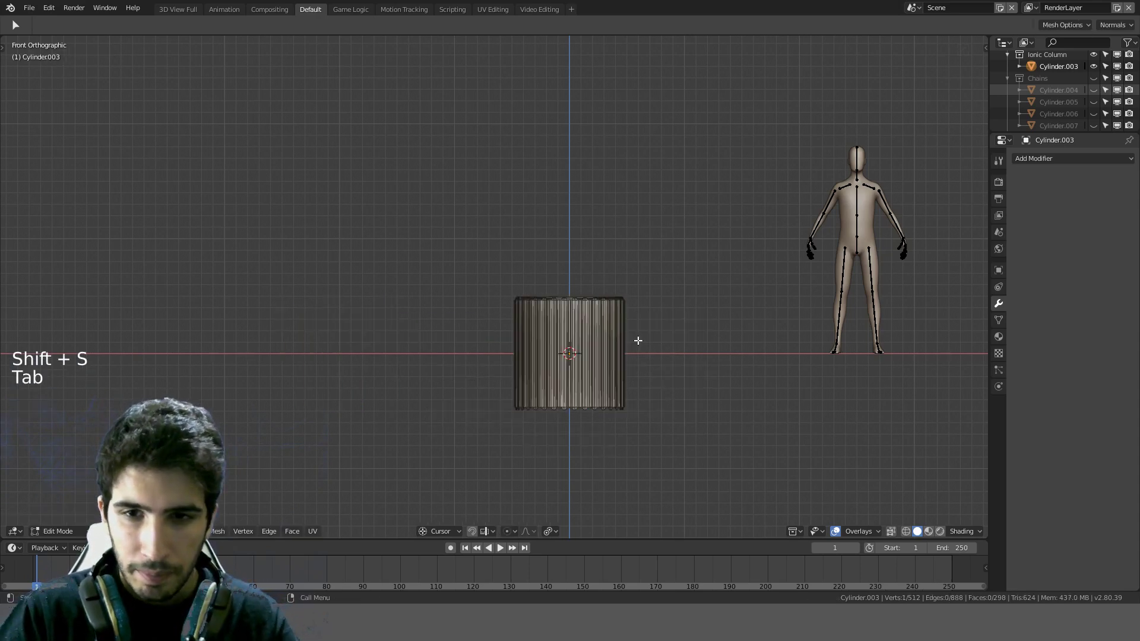
{"action": "key", "text": "a"}
{"action": "key", "text": "a"}
{"action": "key", "text": "a"}
{"action": "key", "text": "KP_1"}
{"action": "key", "text": "g"}
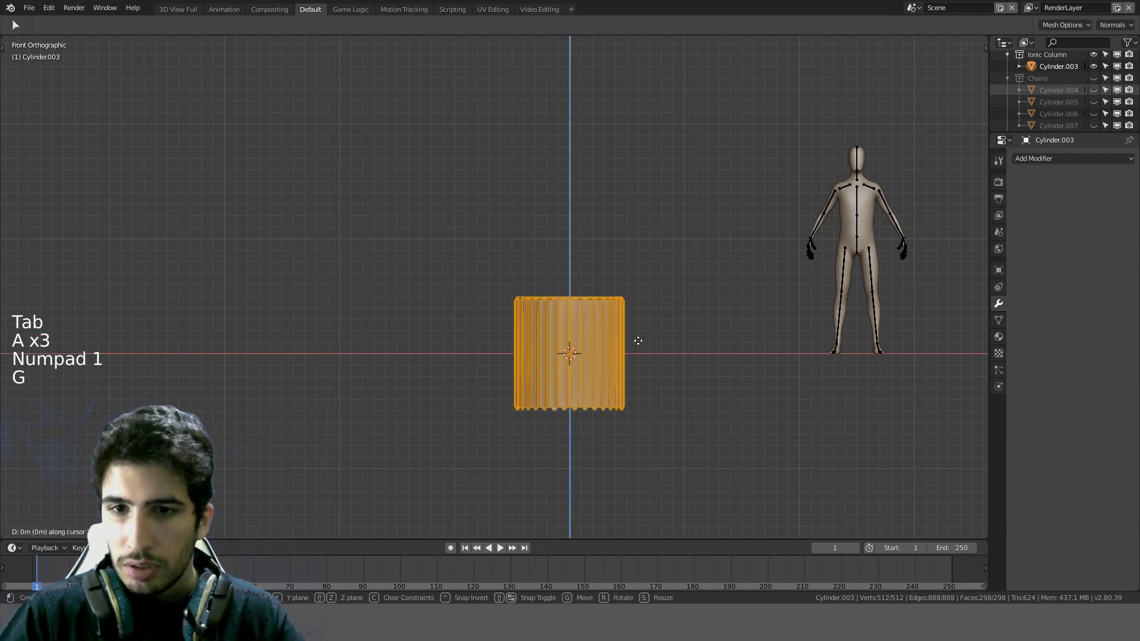
{"action": "left_click", "coordinate": [653, 282], "text": "ctrl"}
{"action": "middle_click_drag", "start_coordinate": [653, 282], "coordinate": [704, 321]}
{"action": "key", "text": "KP_1"}
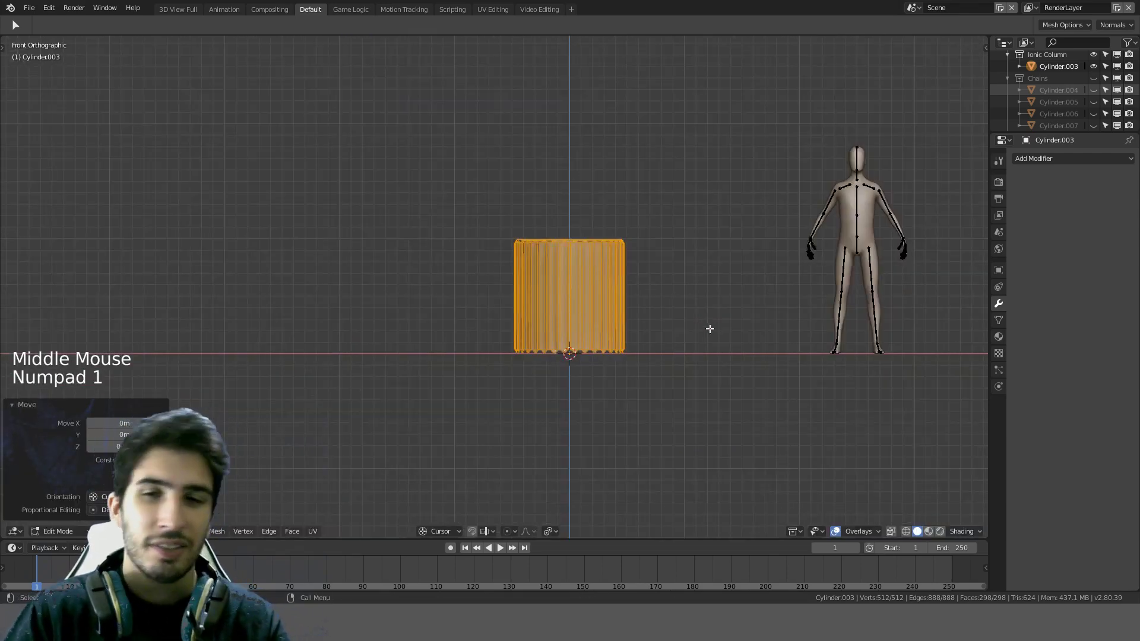
Step: Try a fine vertical adjustment of the column's geometry relative to its origin
{"action": "key", "text": "g"}
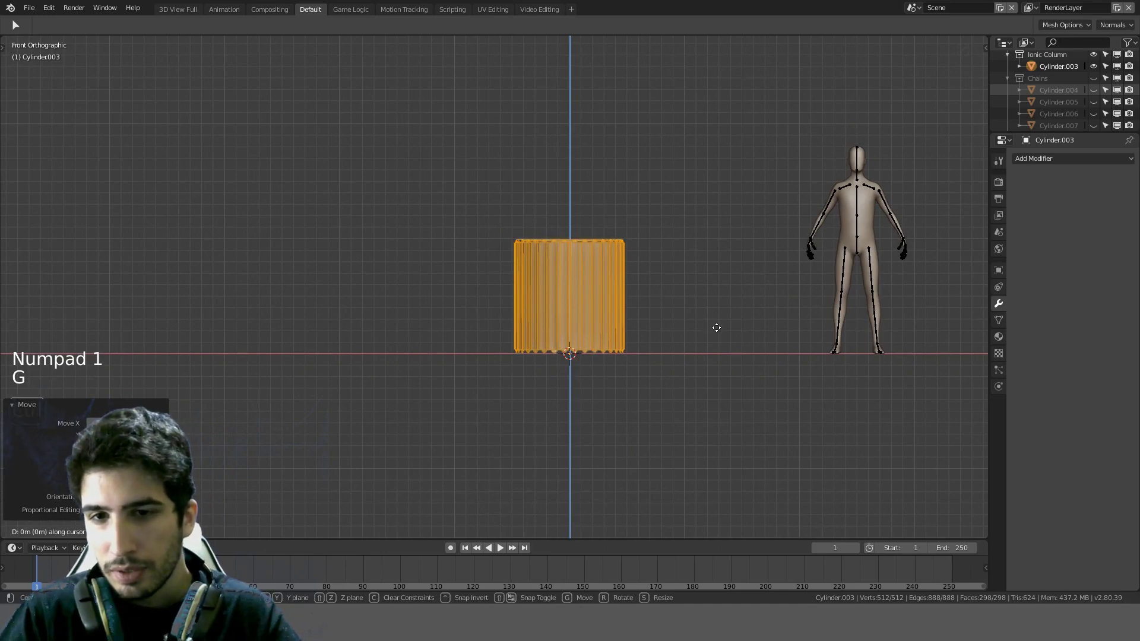
{"action": "left_click", "coordinate": [720, 320]}
{"action": "scroll", "coordinate": [720, 321], "scroll_direction": "up", "scroll_amount": 3}
{"action": "middle_click_drag", "start_coordinate": [699, 219], "coordinate": [626, 282], "text": "shift"}
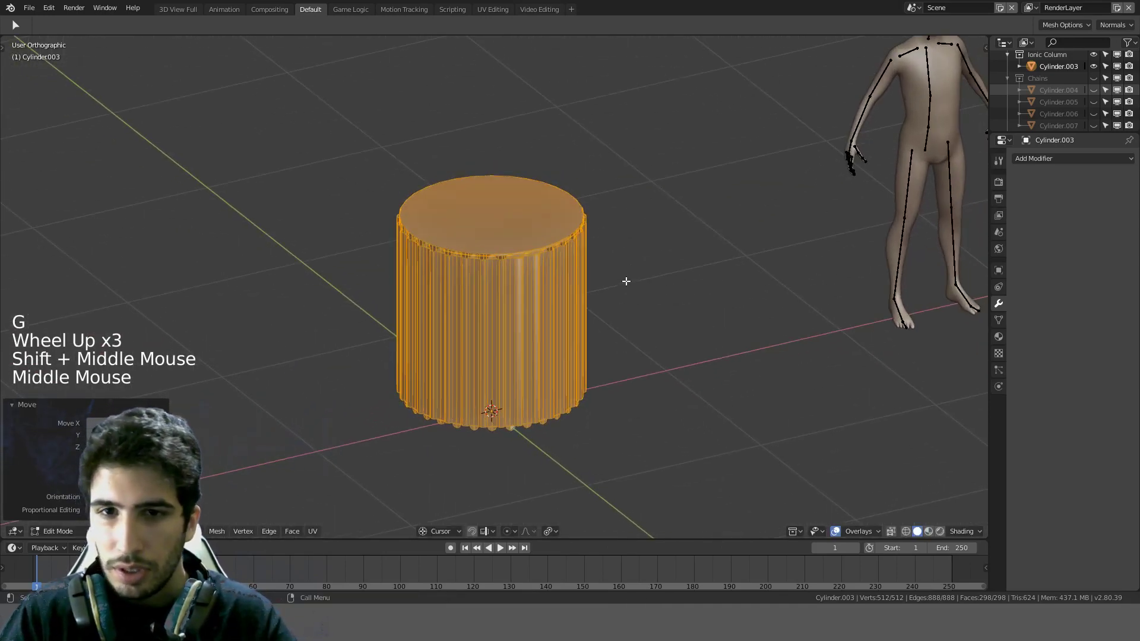
{"action": "key", "text": "KP_1"}
{"action": "key", "text": "ctrl+z"}
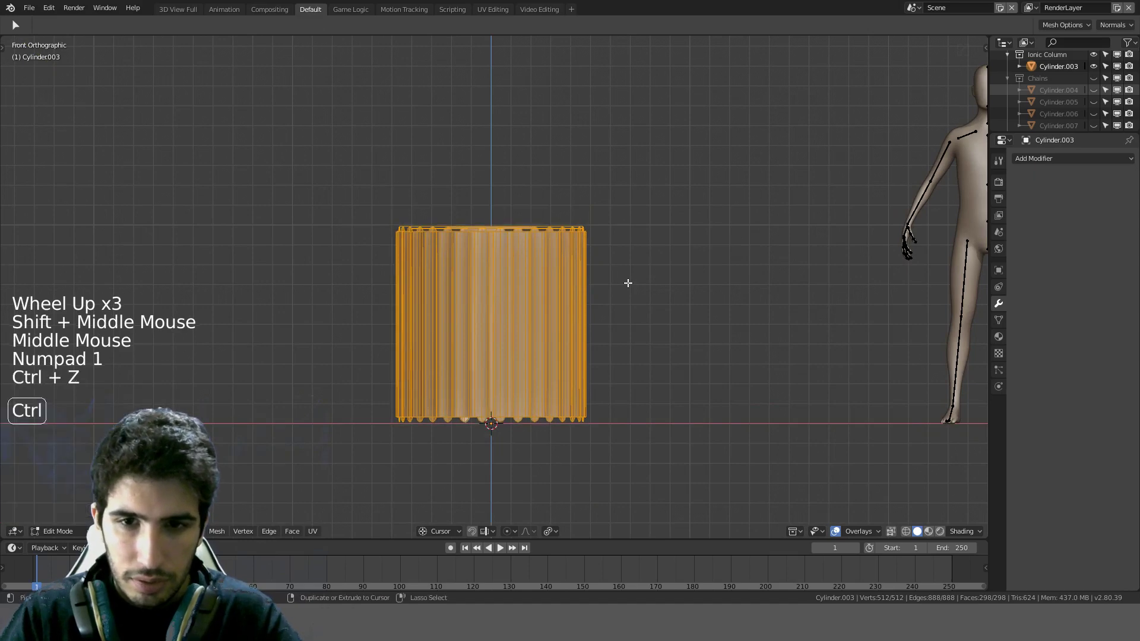
Step: Undo the last vertical moves of the column's geometry and leave Edit Mode to check its top end
{"action": "key", "text": "ctrl+z"}
{"action": "key", "text": "ctrl+z"}
{"action": "scroll", "coordinate": [614, 284], "scroll_direction": "up", "scroll_amount": 3}
{"action": "key", "text": "Tab"}
{"action": "middle_click_drag", "start_coordinate": [614, 281], "coordinate": [639, 209], "text": "shift"}
{"action": "scroll", "coordinate": [643, 219], "scroll_direction": "up", "scroll_amount": 4}
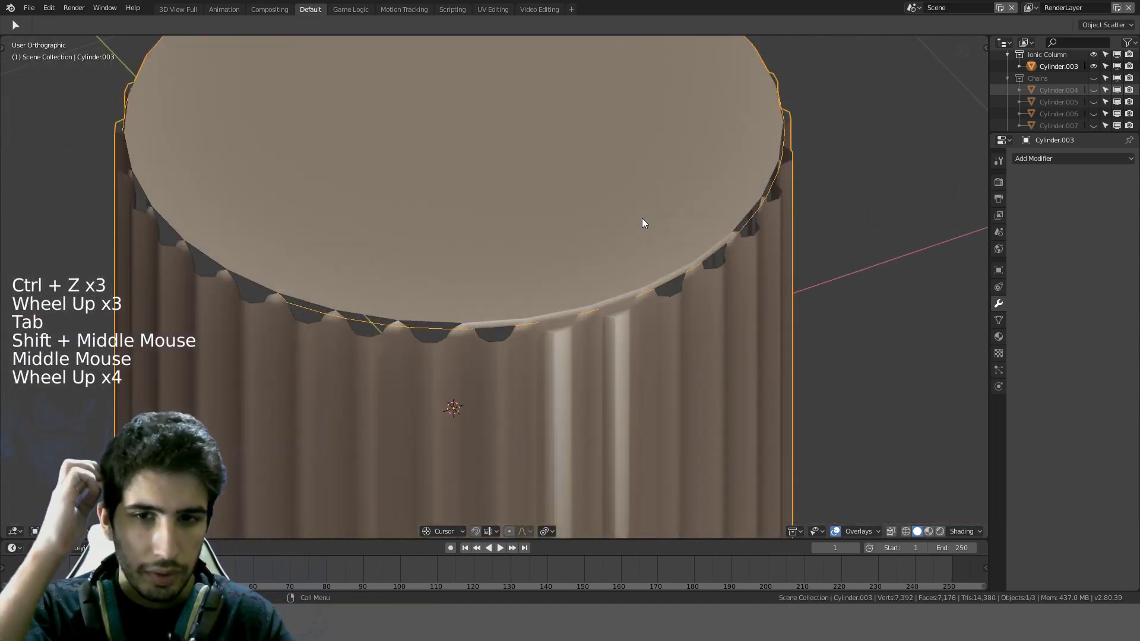
Step: In Edit Mode, select the column's top cap face and the stray rim edges around it, and delete them as edges
{"action": "key", "text": "Tab"}
{"action": "key", "text": "a"}
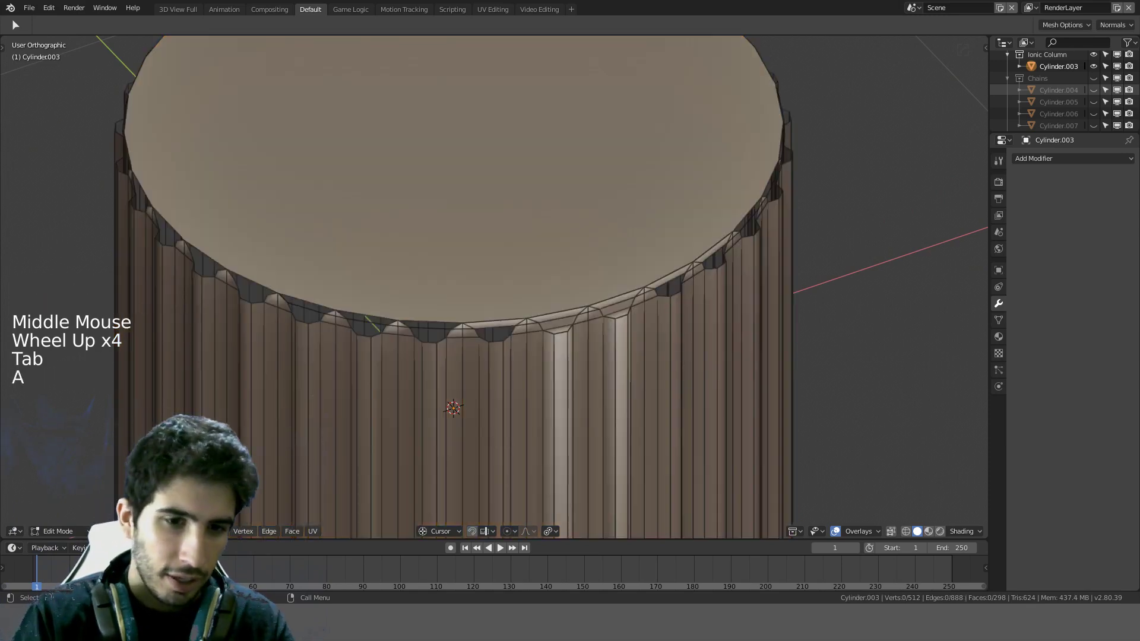
{"action": "left_click", "coordinate": [558, 428]}
{"action": "left_click", "coordinate": [495, 238]}
{"action": "scroll", "coordinate": [568, 289], "scroll_direction": "up", "scroll_amount": 1}
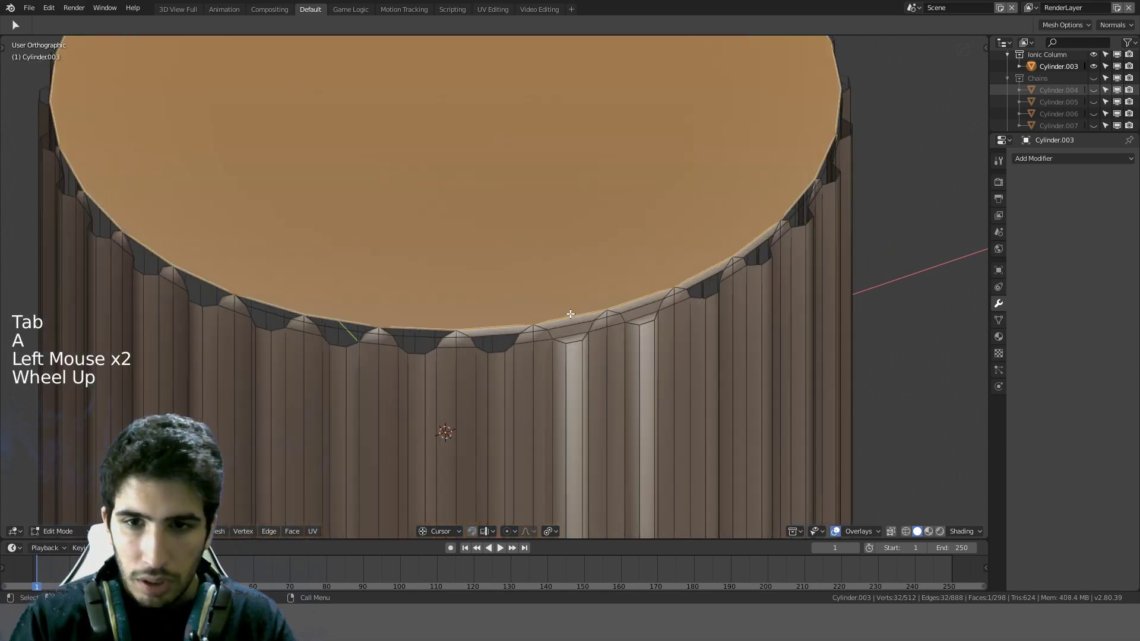
{"action": "left_click", "coordinate": [112, 531]}
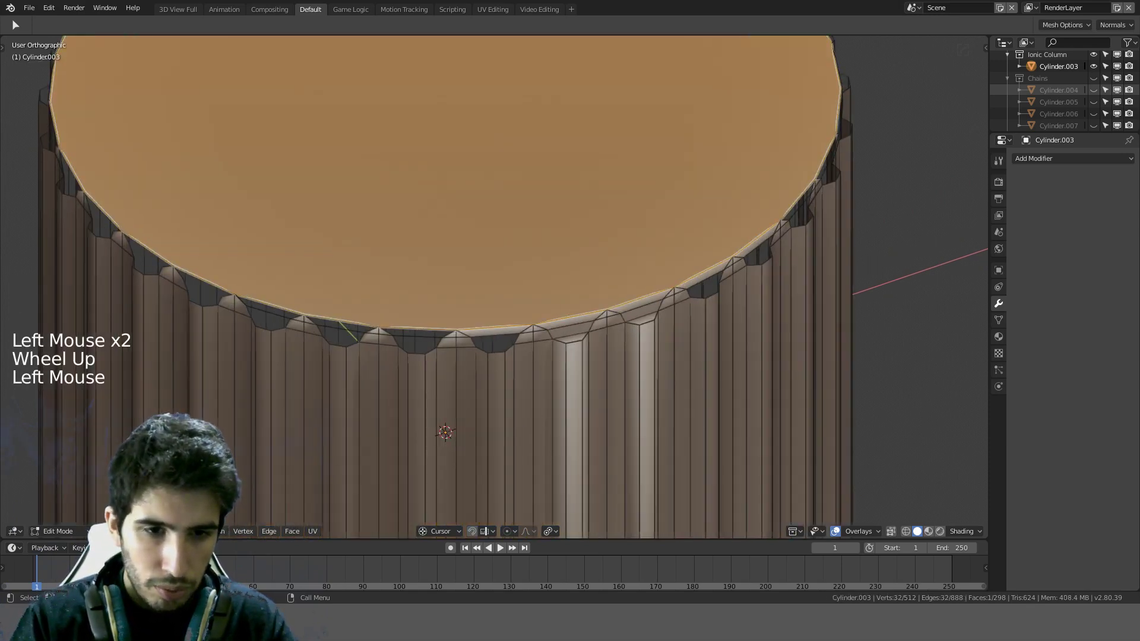
{"action": "left_click", "coordinate": [422, 337], "text": "alt+shift"}
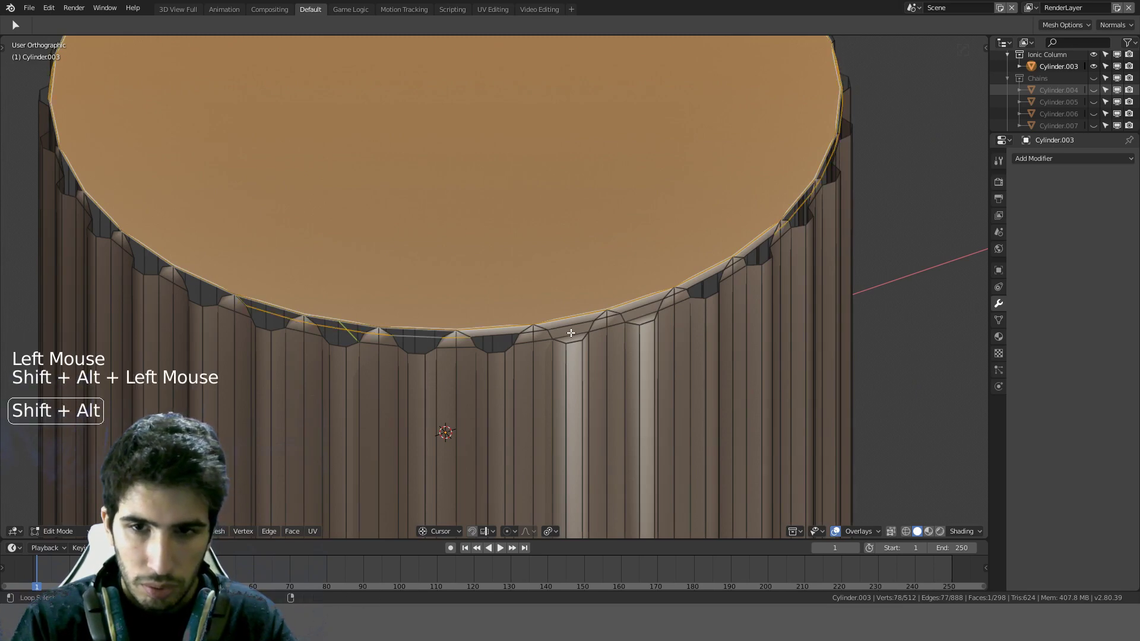
{"action": "left_click", "coordinate": [627, 316], "text": "alt+shift"}
{"action": "left_click", "coordinate": [642, 320], "text": "alt+shift"}
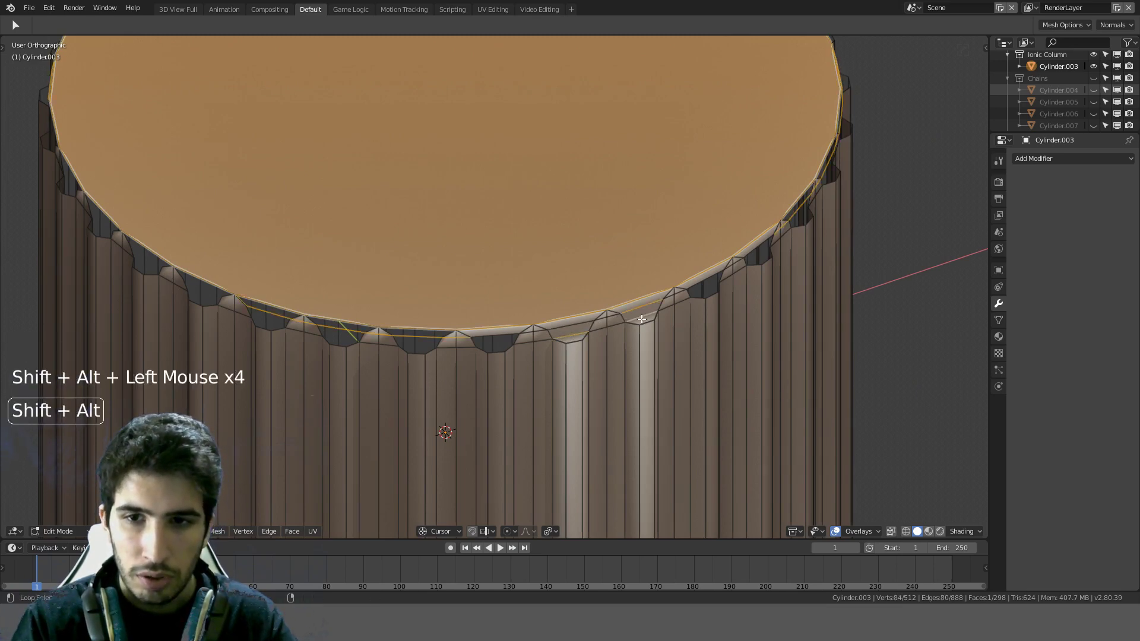
{"action": "left_click", "coordinate": [489, 334], "text": "shift"}
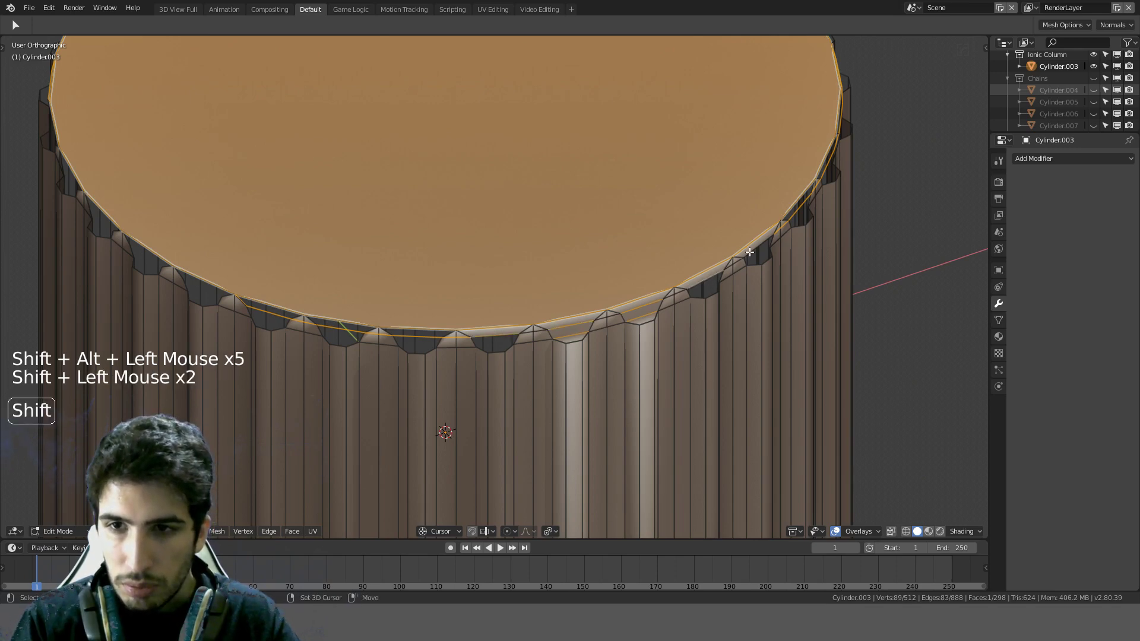
{"action": "key", "text": "Delete"}
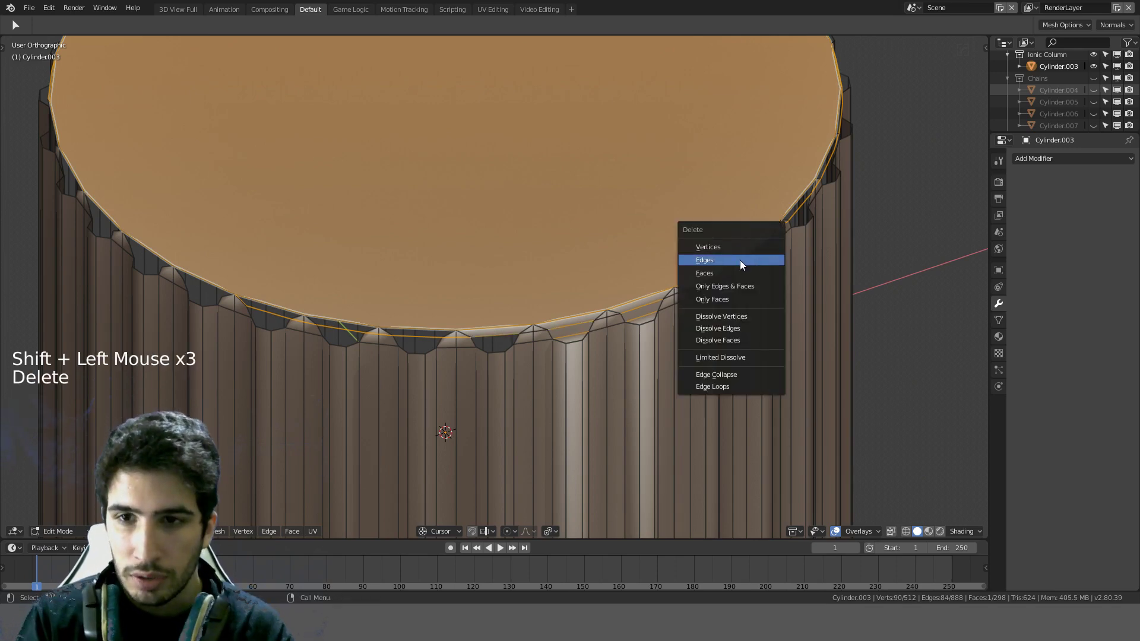
{"action": "left_click", "coordinate": [739, 260]}
Step: Examine the column's open top by undoing and redoing the deletion, and test an edge loop selection on the fluted rim
{"action": "scroll", "coordinate": [739, 260], "scroll_direction": "down", "scroll_amount": 3}
{"action": "middle_click_drag", "start_coordinate": [611, 288], "coordinate": [544, 255]}
{"action": "scroll", "coordinate": [492, 218], "scroll_direction": "down", "scroll_amount": 2}
{"action": "key", "text": "ctrl+z"}
{"action": "key", "text": "ctrl+shift+z"}
{"action": "scroll", "coordinate": [552, 249], "scroll_direction": "up", "scroll_amount": 2}
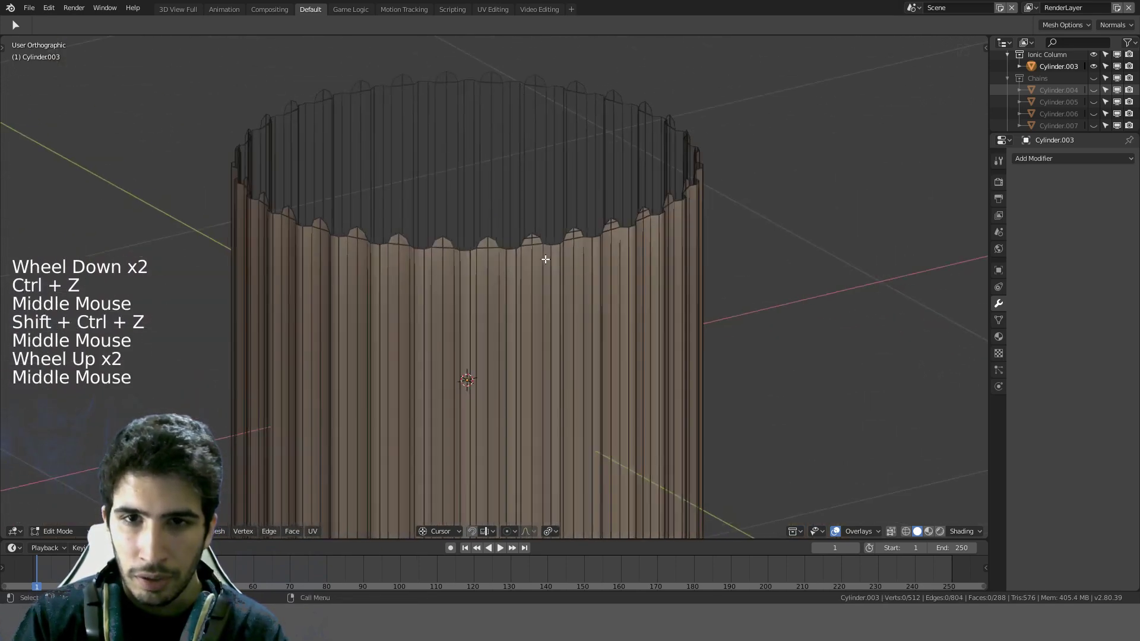
{"action": "scroll", "coordinate": [576, 231], "scroll_direction": "up", "scroll_amount": 2}
{"action": "left_click", "coordinate": [575, 224], "text": "alt"}
{"action": "scroll", "coordinate": [588, 225], "scroll_direction": "up", "scroll_amount": 3}
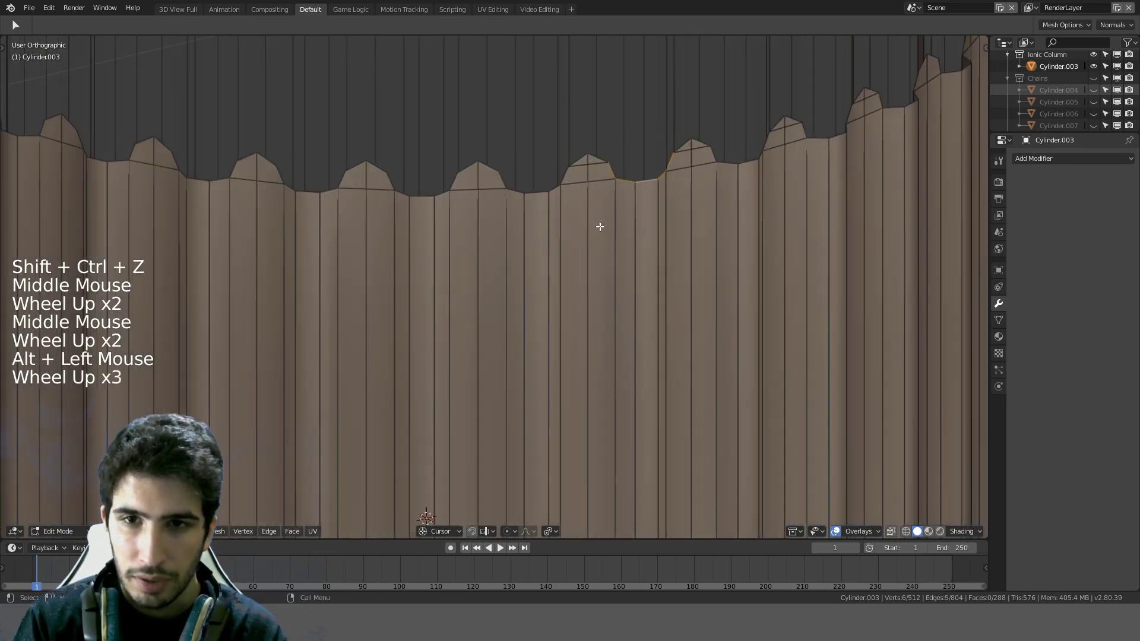
Step: In the front view, add a horizontal loop cut around the column at mid-height and clear the selection
{"action": "key", "text": "KP_1"}
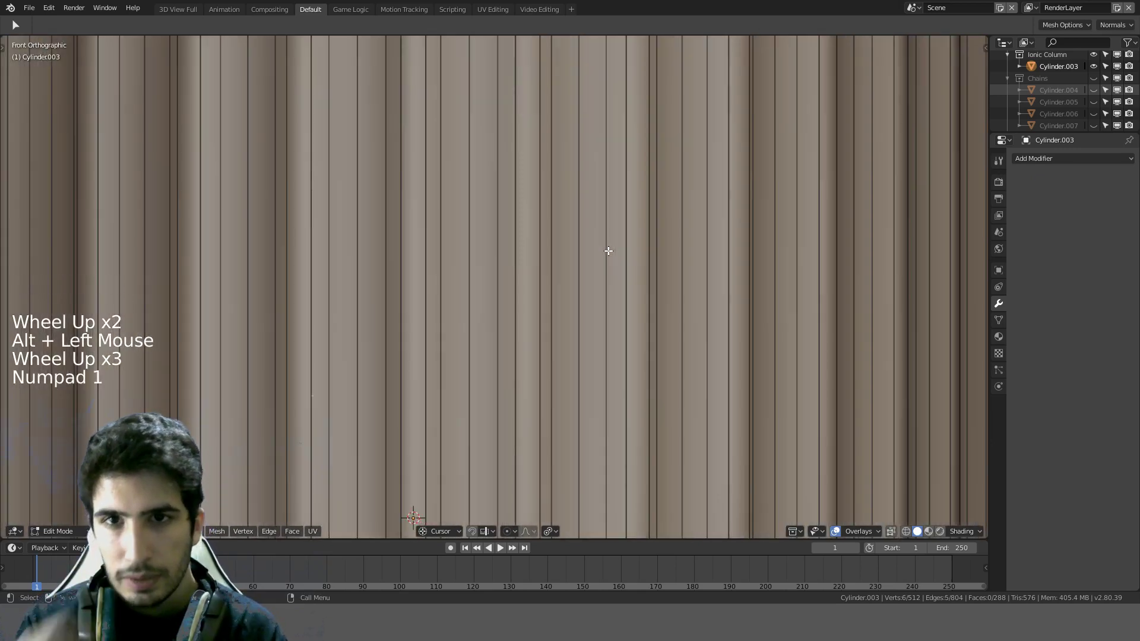
{"action": "scroll", "coordinate": [609, 251], "scroll_direction": "down", "scroll_amount": 5}
{"action": "scroll", "coordinate": [473, 354], "scroll_direction": "down", "scroll_amount": 4}
{"action": "key", "text": "ctrl+r"}
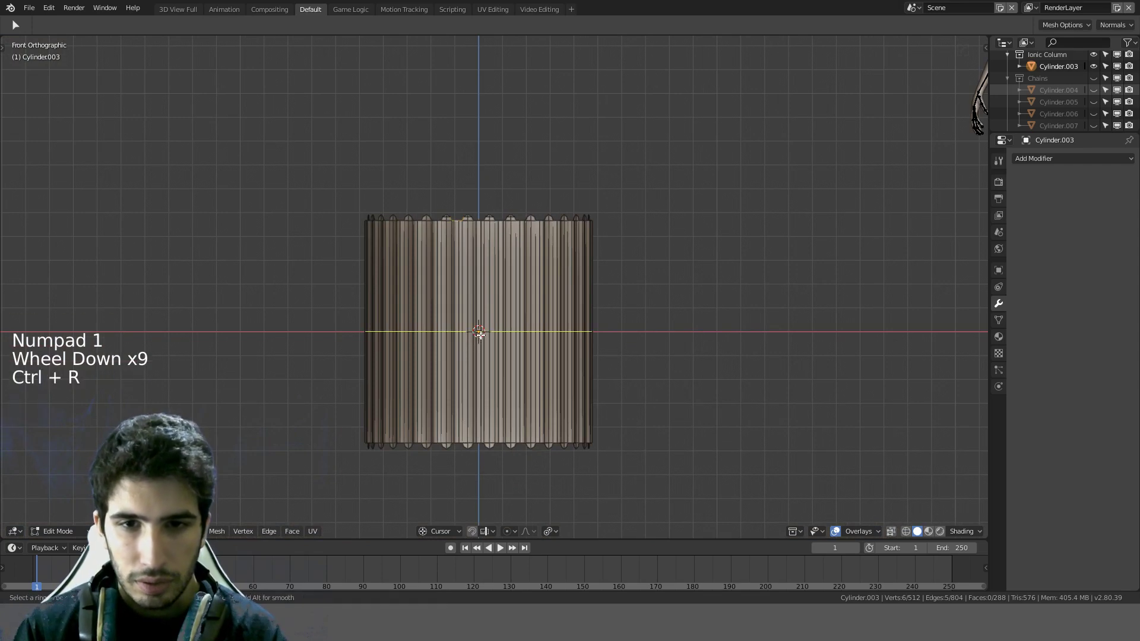
{"action": "left_click", "coordinate": [508, 338]}
{"action": "key", "text": "a"}
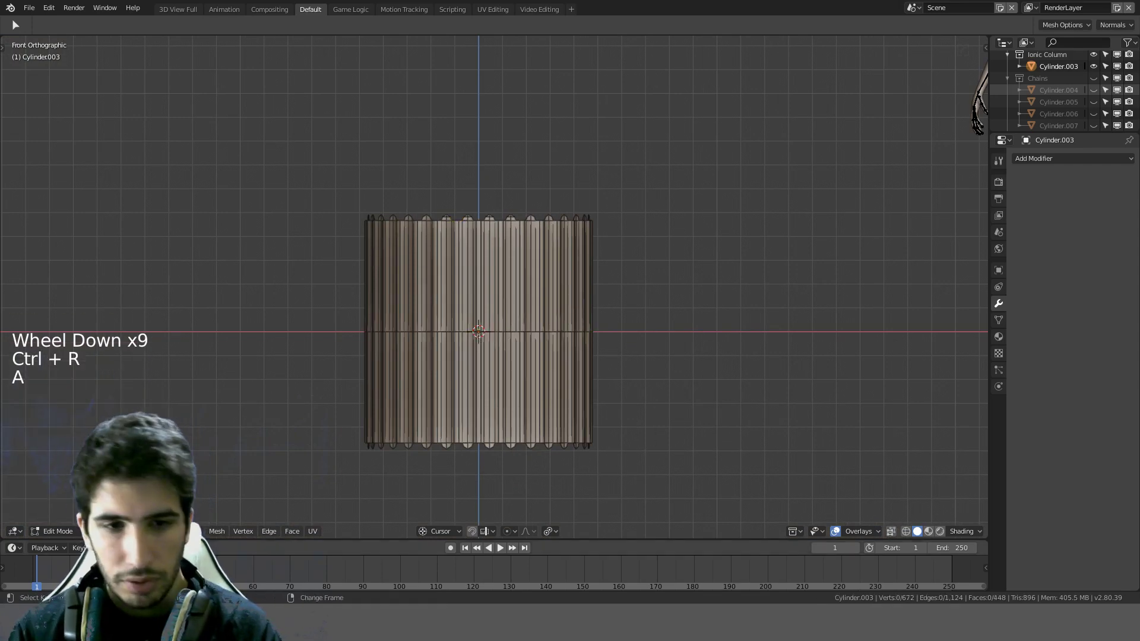
Step: In wireframe shading, circle-select the vertices at the column's lower end and delete them to keep only the upper half
{"action": "left_click", "coordinate": [514, 460]}
{"action": "key", "text": "a"}
{"action": "key", "text": "z"}
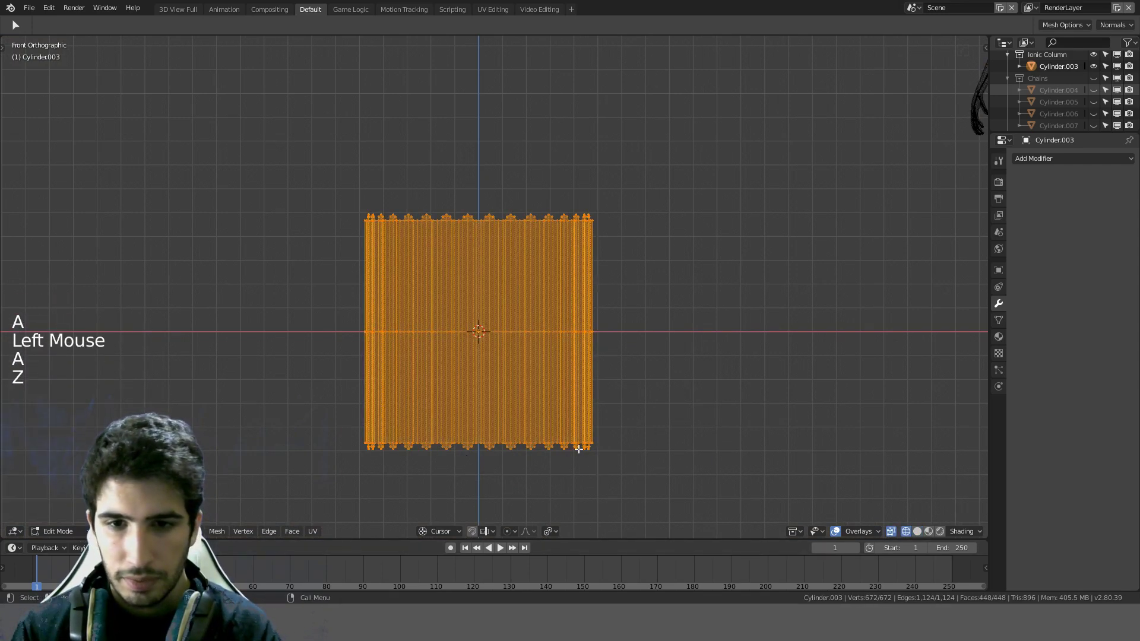
{"action": "key", "text": "a"}
{"action": "key", "text": "c"}
{"action": "left_click_drag", "start_coordinate": [595, 456], "coordinate": [259, 475]}
{"action": "key", "text": "Escape"}
{"action": "key", "text": "Delete"}
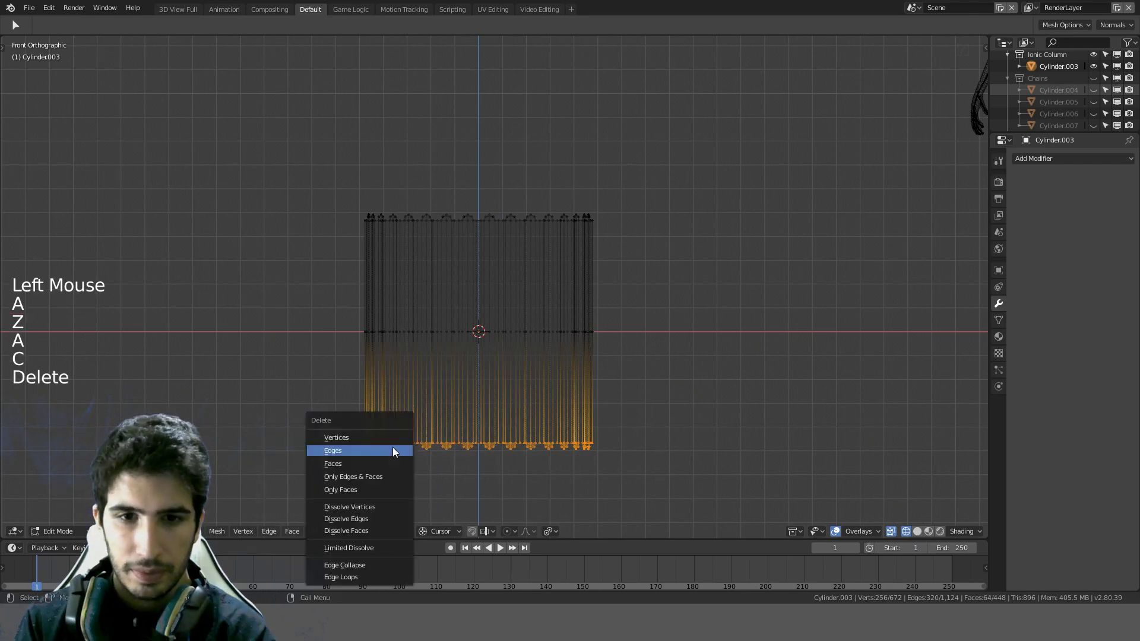
{"action": "left_click", "coordinate": [377, 439]}
Step: Leave Edit Mode and add a Mirror modifier to the column with only the Z axis enabled
{"action": "key", "text": "Tab"}
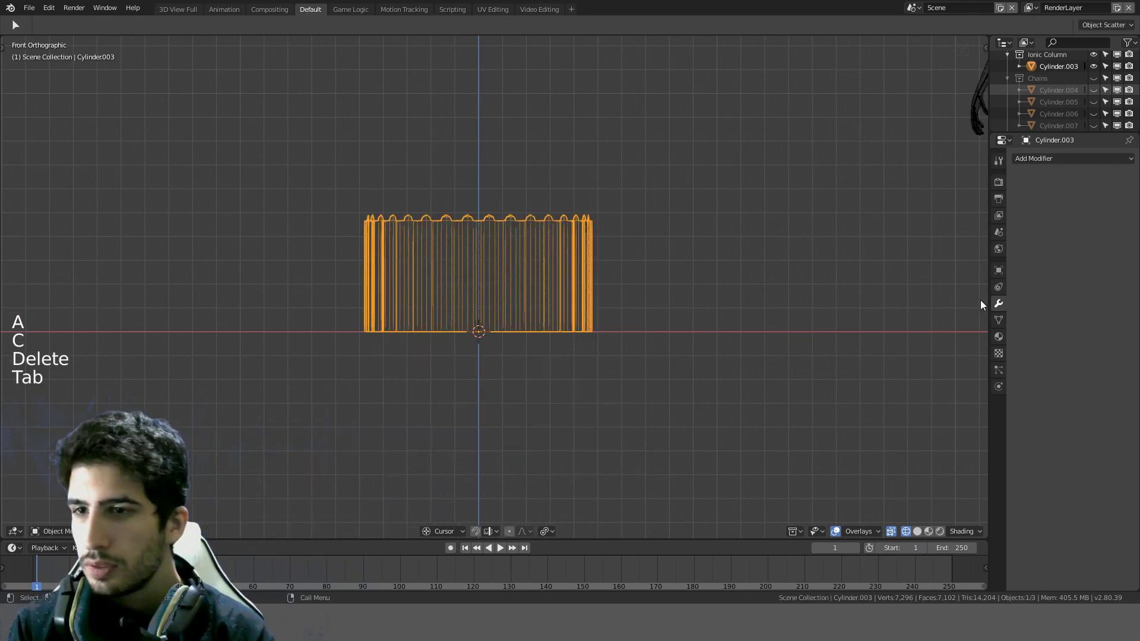
{"action": "left_click", "coordinate": [1023, 161]}
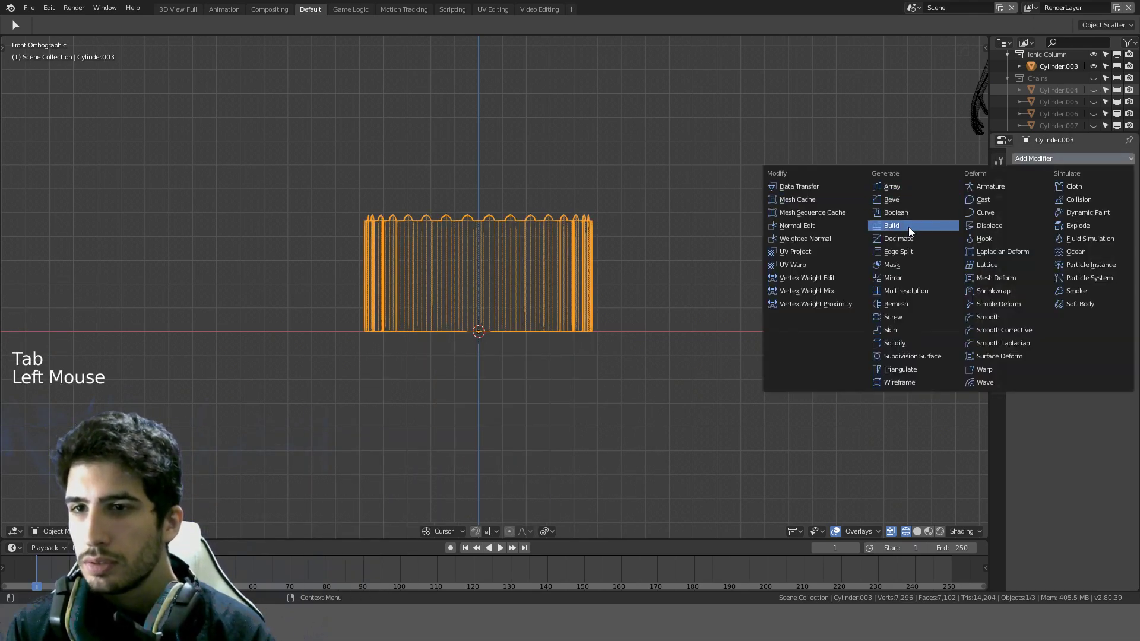
{"action": "left_click", "coordinate": [907, 276]}
{"action": "left_click", "coordinate": [1020, 249]}
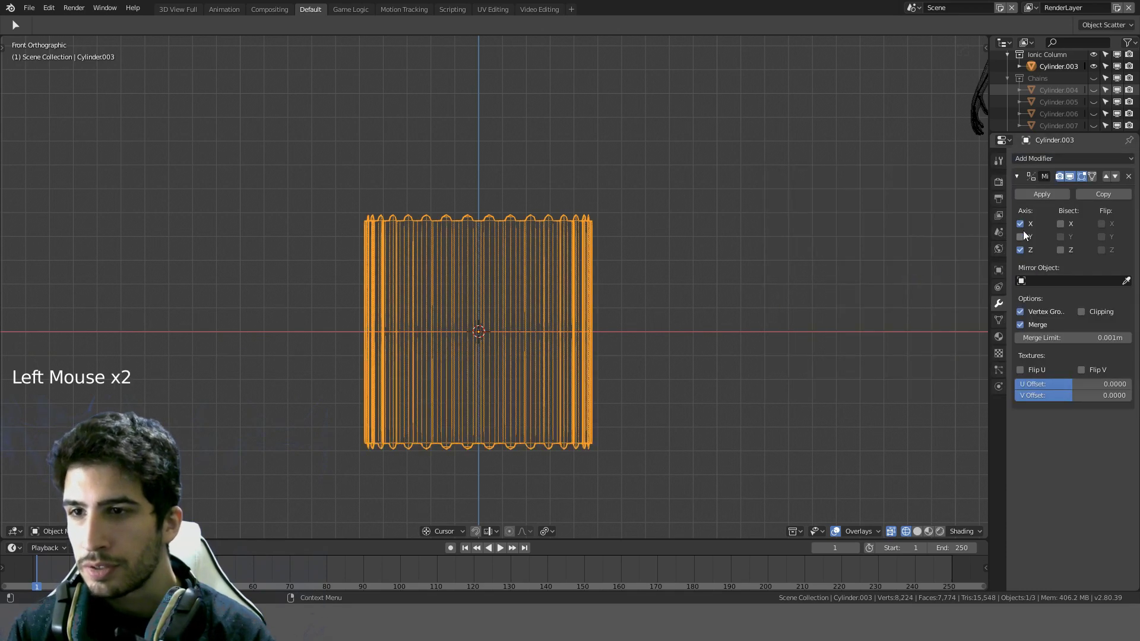
{"action": "left_click", "coordinate": [1020, 224]}
Step: Enter Edit Mode and inspect the mirrored column's geometry and open top in solid shading
{"action": "key", "text": "Tab"}
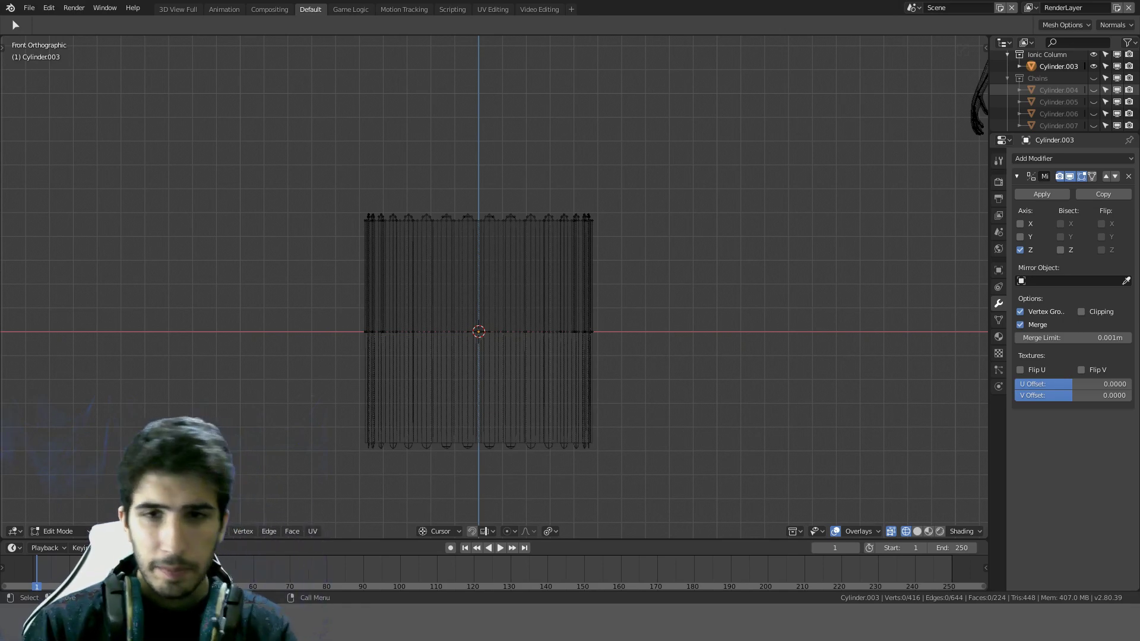
{"action": "scroll", "coordinate": [495, 285], "scroll_direction": "up", "scroll_amount": 2}
{"action": "middle_click_drag", "start_coordinate": [618, 211], "coordinate": [619, 223]}
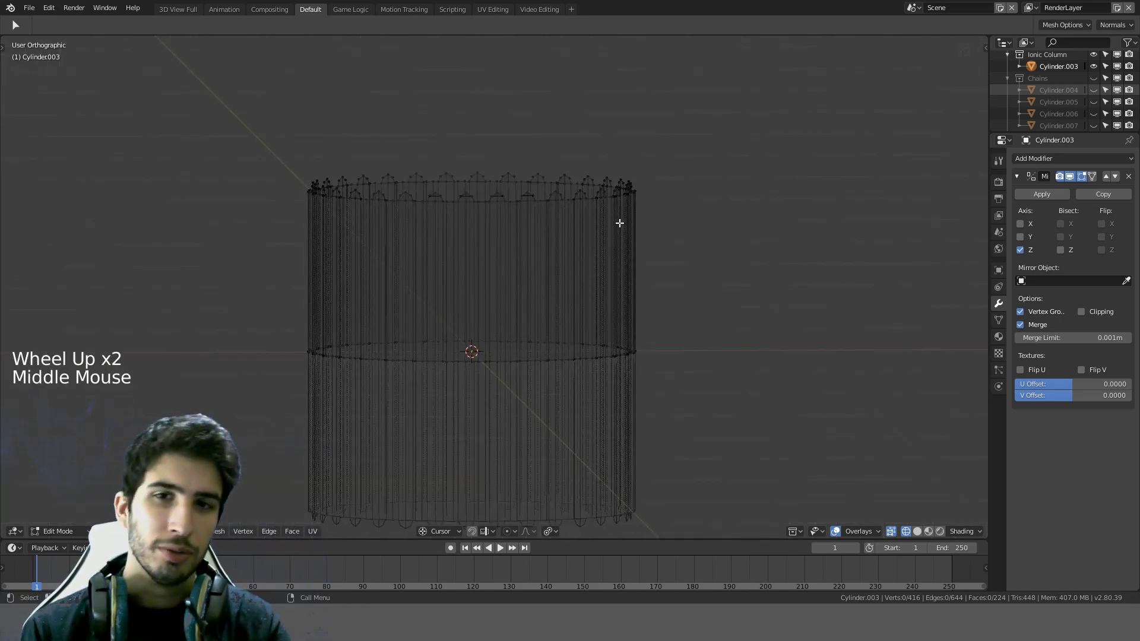
{"action": "key", "text": "z"}
{"action": "scroll", "coordinate": [526, 165], "scroll_direction": "up", "scroll_amount": 1}
{"action": "key", "text": "a"}
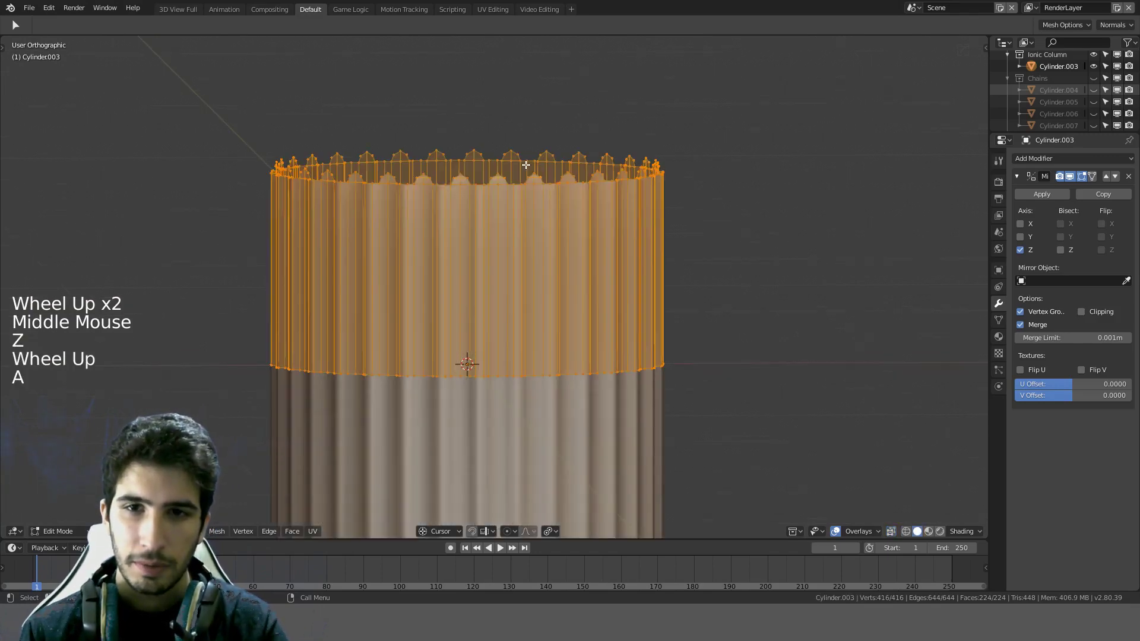
{"action": "middle_click_drag", "start_coordinate": [525, 165], "coordinate": [471, 396], "text": "shift"}
{"action": "key", "text": "a"}
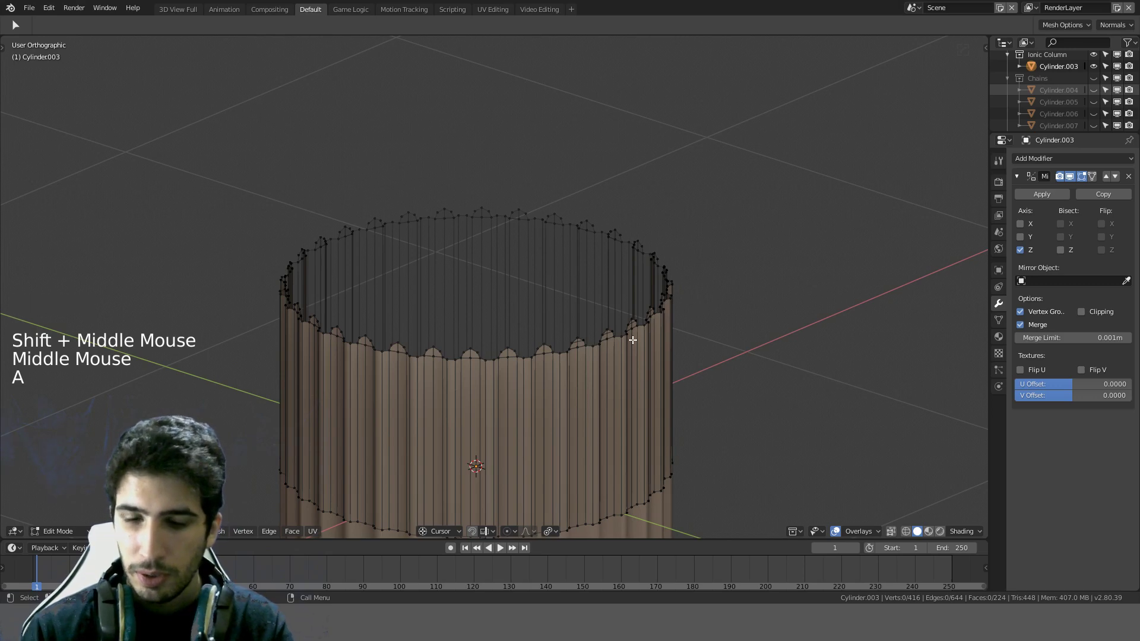
Step: Try to select the edge loop around the column's scalloped top rim
{"action": "key", "text": "KP_1"}
{"action": "scroll", "coordinate": [561, 305], "scroll_direction": "up", "scroll_amount": 2}
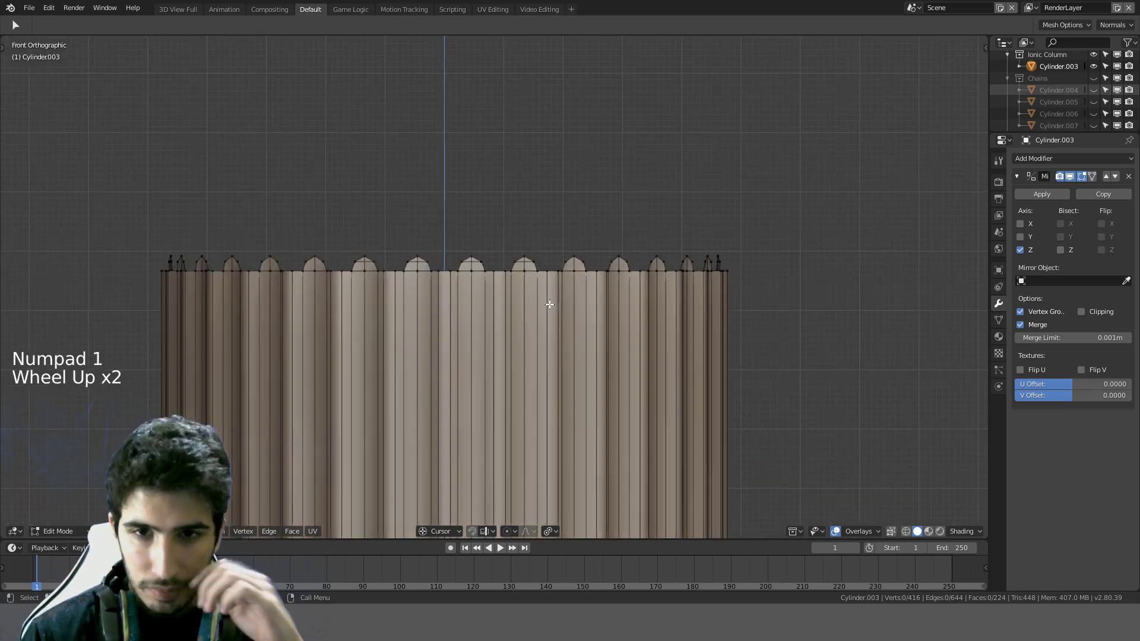
{"action": "scroll", "coordinate": [538, 294], "scroll_direction": "up", "scroll_amount": 1}
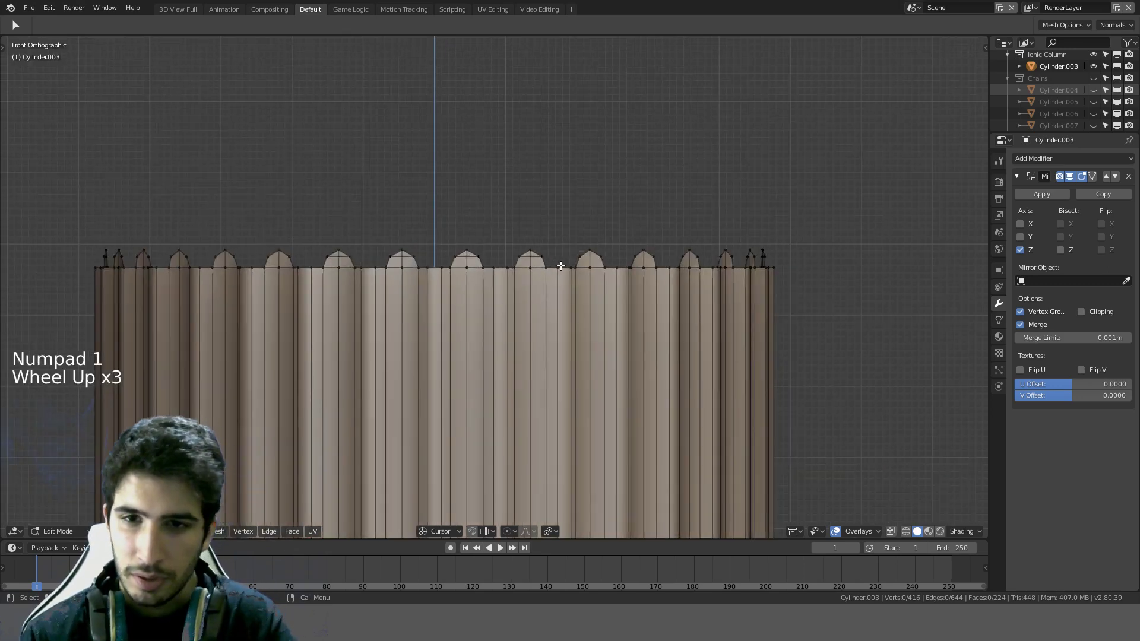
{"action": "middle_click_drag", "start_coordinate": [561, 266], "coordinate": [570, 305]}
{"action": "left_click", "coordinate": [570, 305], "text": "alt"}
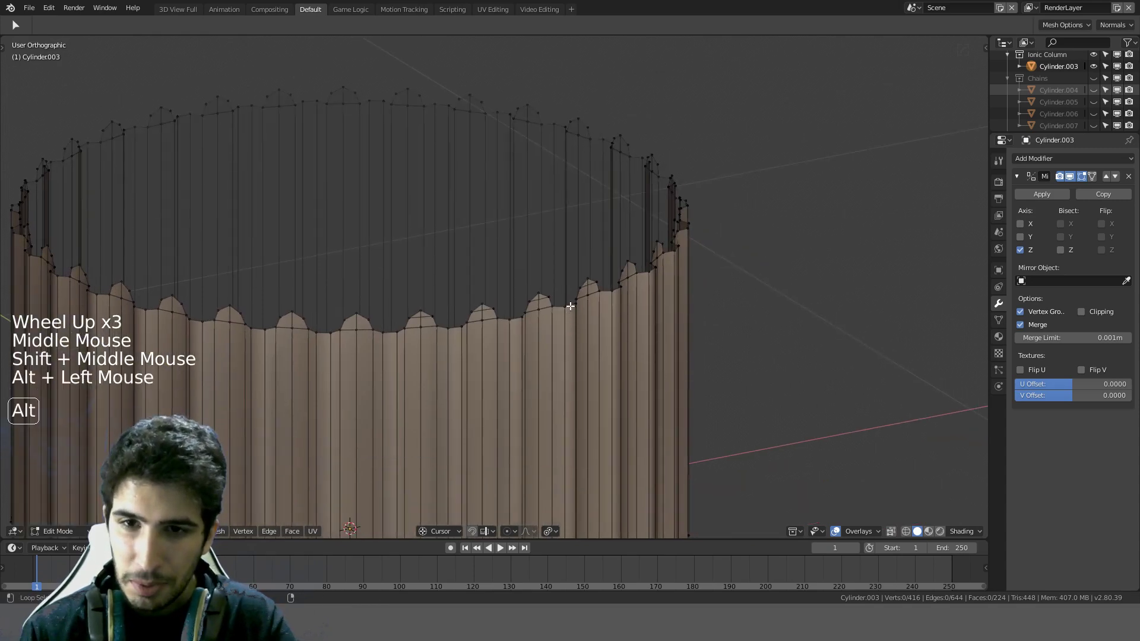
{"action": "key", "text": "a"}
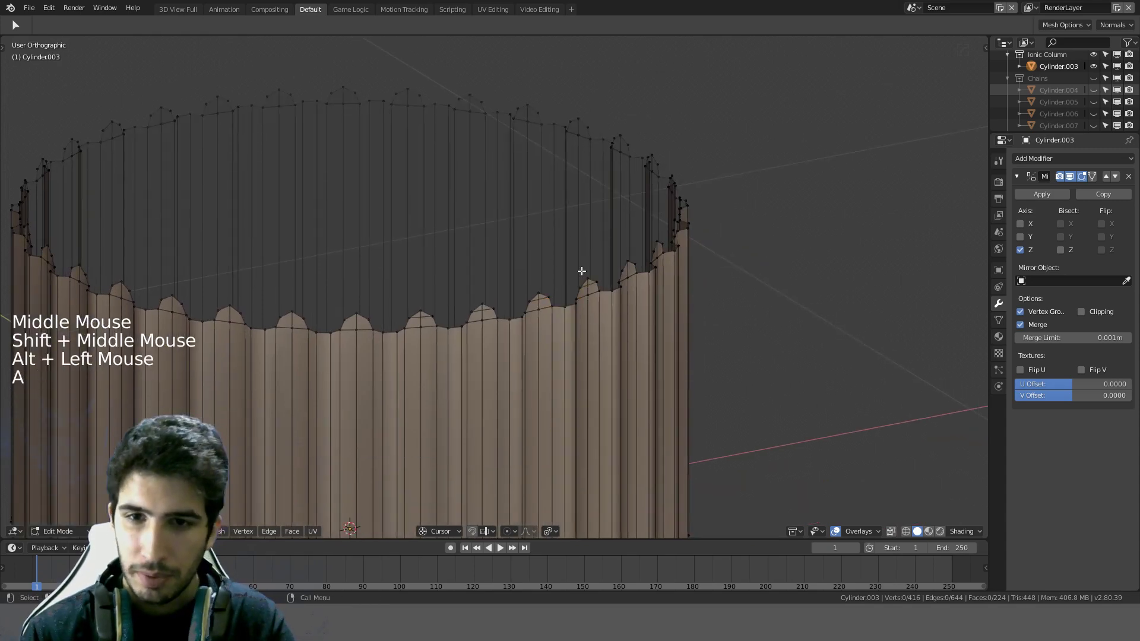
Step: In the wireframe front view, circle-select the column's top rim vertices and extrude them 0.05 m upward along Z
{"action": "key", "text": "KP_1"}
{"action": "key", "text": "z"}
{"action": "scroll", "coordinate": [503, 277], "scroll_direction": "down", "scroll_amount": 3}
{"action": "key", "text": "a"}
{"action": "key", "text": "c"}
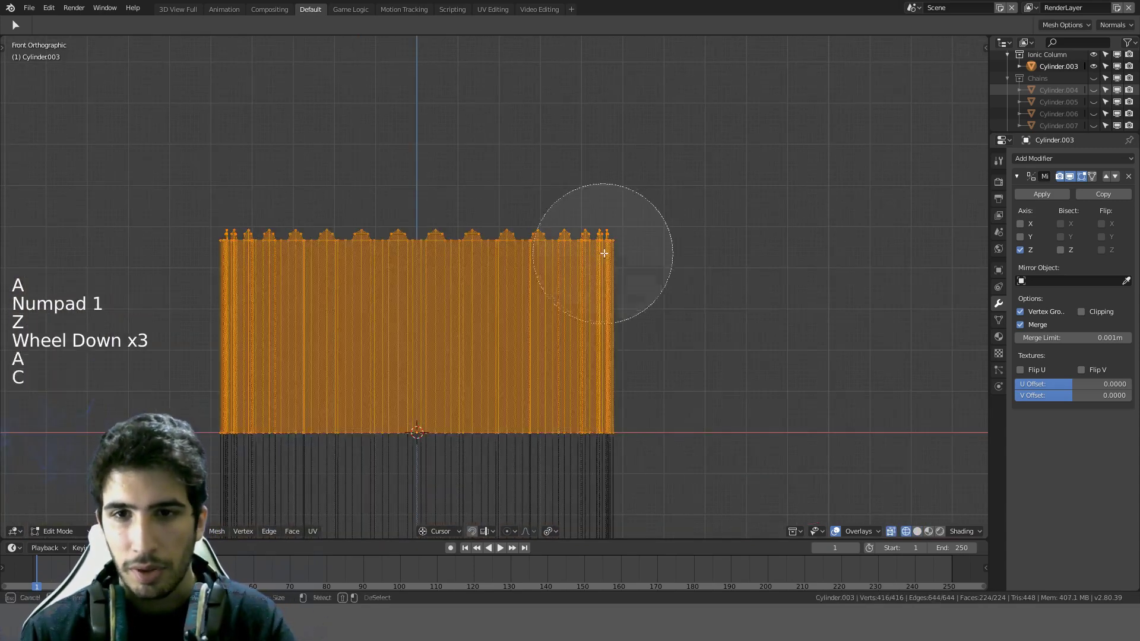
{"action": "key", "text": "a"}
{"action": "key", "text": "c"}
{"action": "left_click_drag", "start_coordinate": [629, 232], "coordinate": [92, 170]}
{"action": "right_click", "coordinate": [105, 169]}
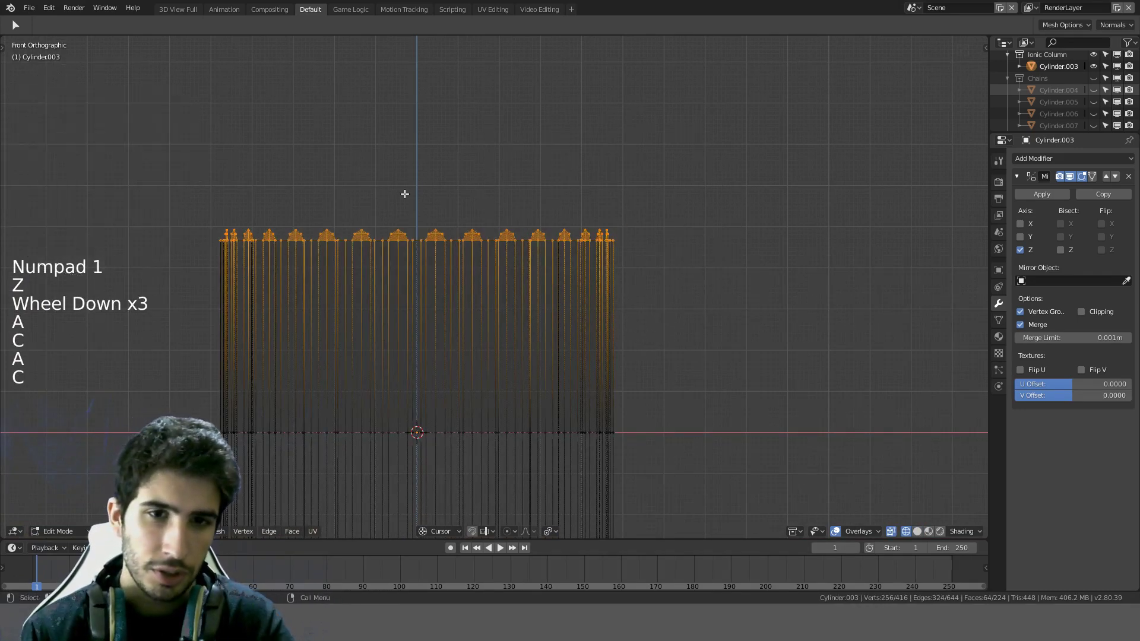
{"action": "key", "text": "e"}
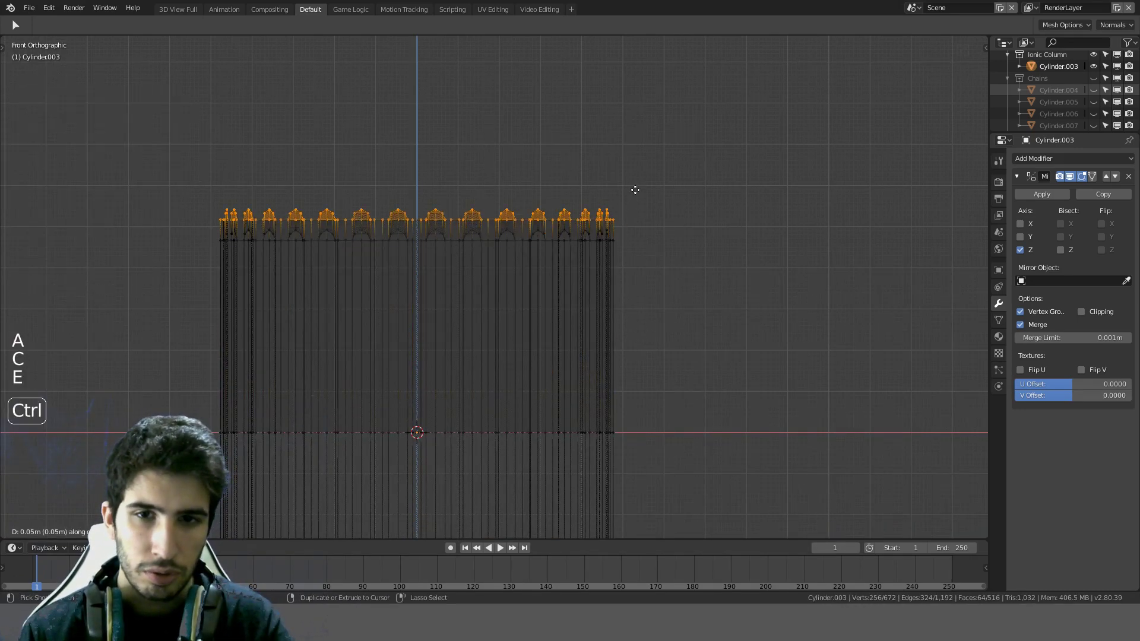
{"action": "left_click", "coordinate": [635, 189]}
Step: Examine the extruded top rim in solid shading from several sides, checking the faces between the flutes
{"action": "middle_click_drag", "start_coordinate": [634, 189], "coordinate": [626, 242]}
{"action": "key", "text": "z"}
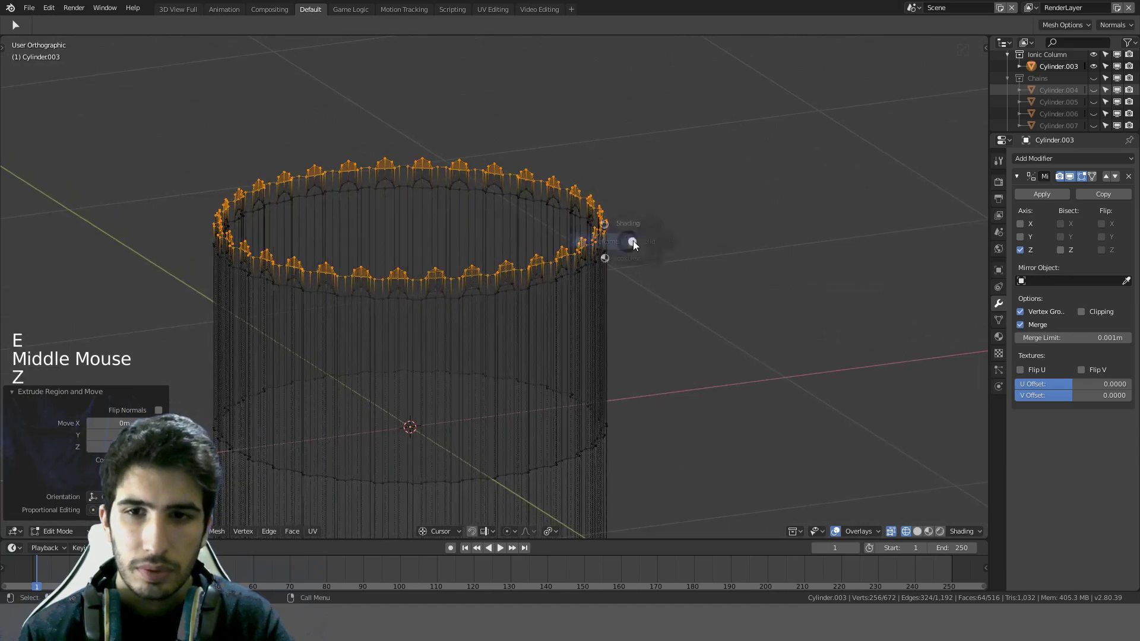
{"action": "left_click", "coordinate": [705, 239]}
{"action": "scroll", "coordinate": [704, 240], "scroll_direction": "up", "scroll_amount": 5}
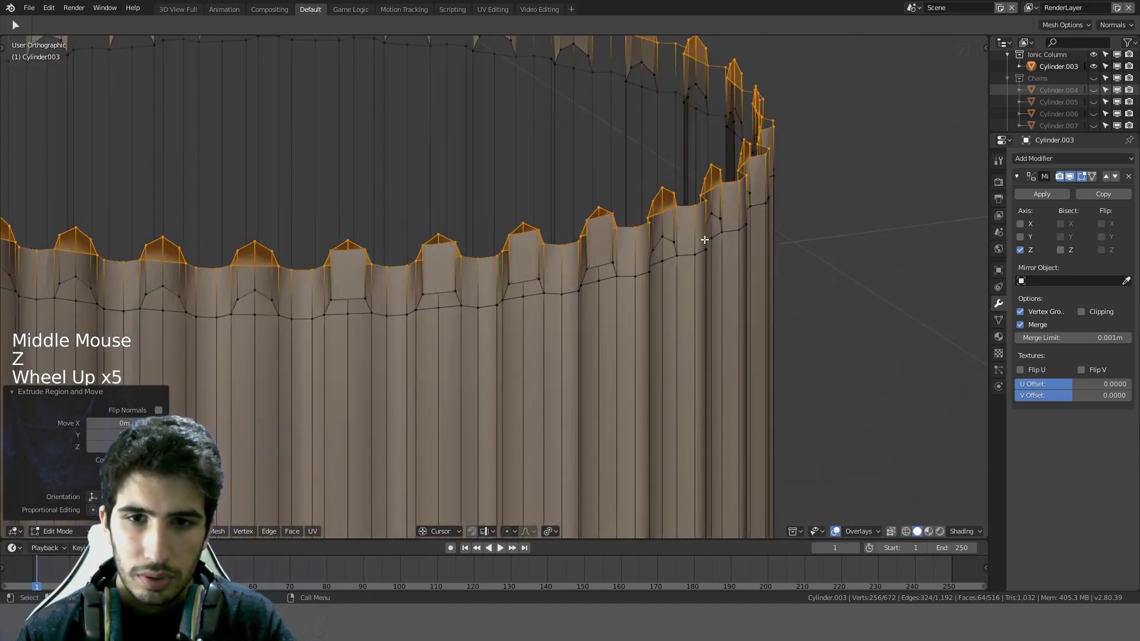
{"action": "middle_click_drag", "start_coordinate": [704, 239], "coordinate": [733, 179]}
{"action": "scroll", "coordinate": [628, 205], "scroll_direction": "down", "scroll_amount": 2}
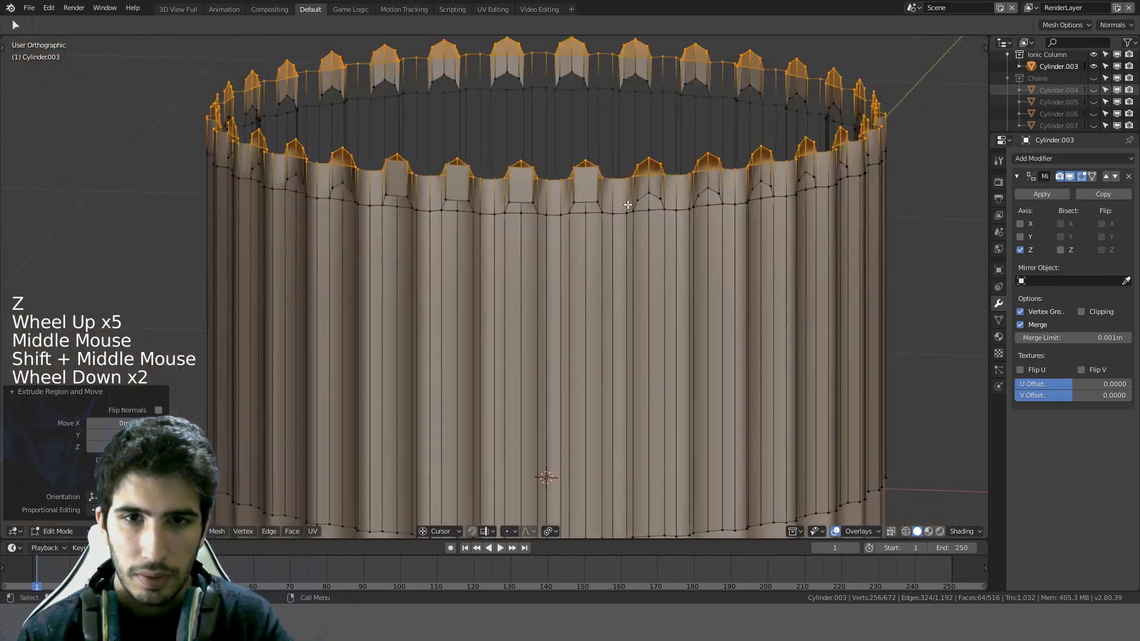
{"action": "middle_click_drag", "start_coordinate": [628, 204], "coordinate": [512, 251]}
{"action": "scroll", "coordinate": [579, 217], "scroll_direction": "up", "scroll_amount": 2}
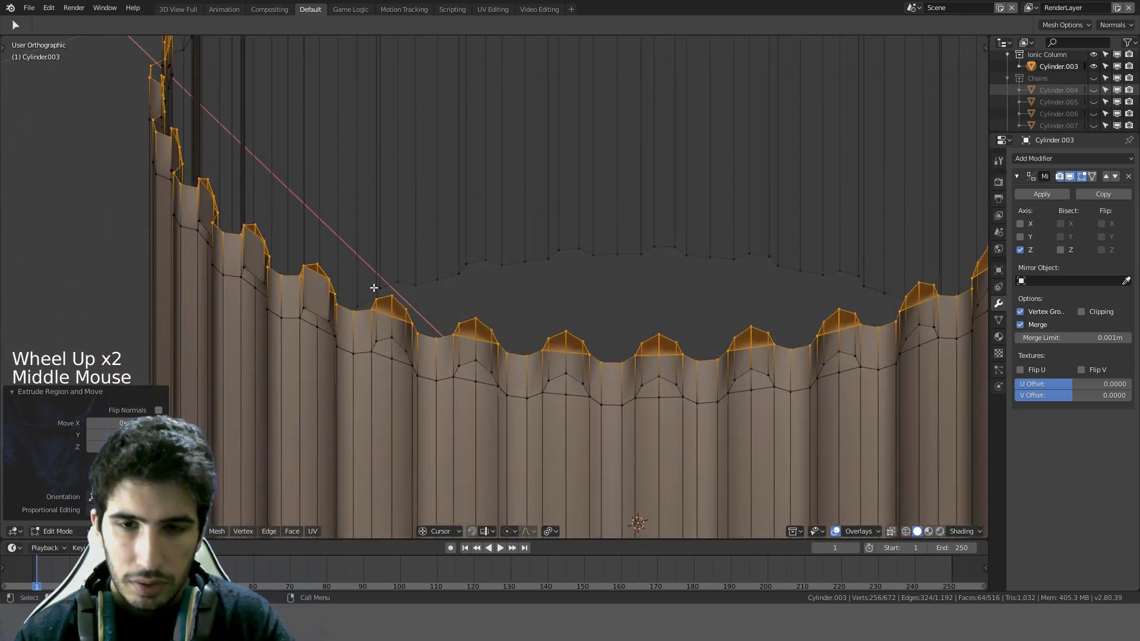
Step: In the wireframe front view, box-deselect the rim's lower vertices and delete the arch tips left selected on the extruded top rim
{"action": "key", "text": "KP_1"}
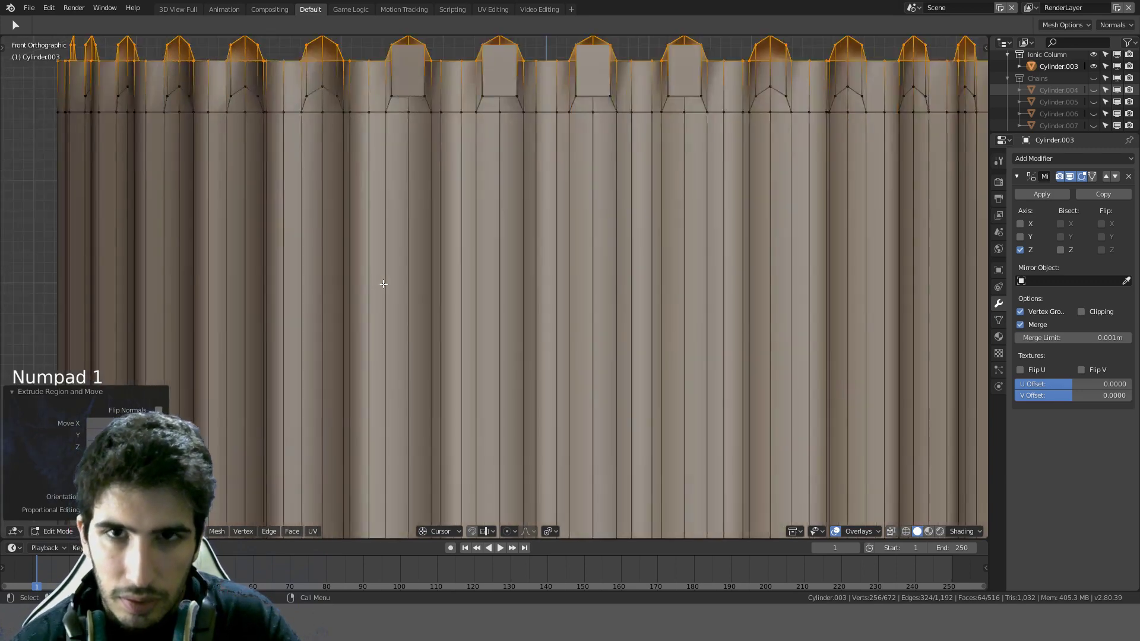
{"action": "scroll", "coordinate": [382, 280], "scroll_direction": "down", "scroll_amount": 2}
{"action": "mouse_move", "coordinate": [382, 280]}
{"action": "middle_mouse_down", "text": "shift"}
{"action": "mouse_move", "coordinate": [498, 224]}
{"action": "mouse_move", "coordinate": [498, 248]}
{"action": "middle_mouse_up", "text": "shift"}
{"action": "key", "text": "z"}
{"action": "left_click", "coordinate": [414, 248]}
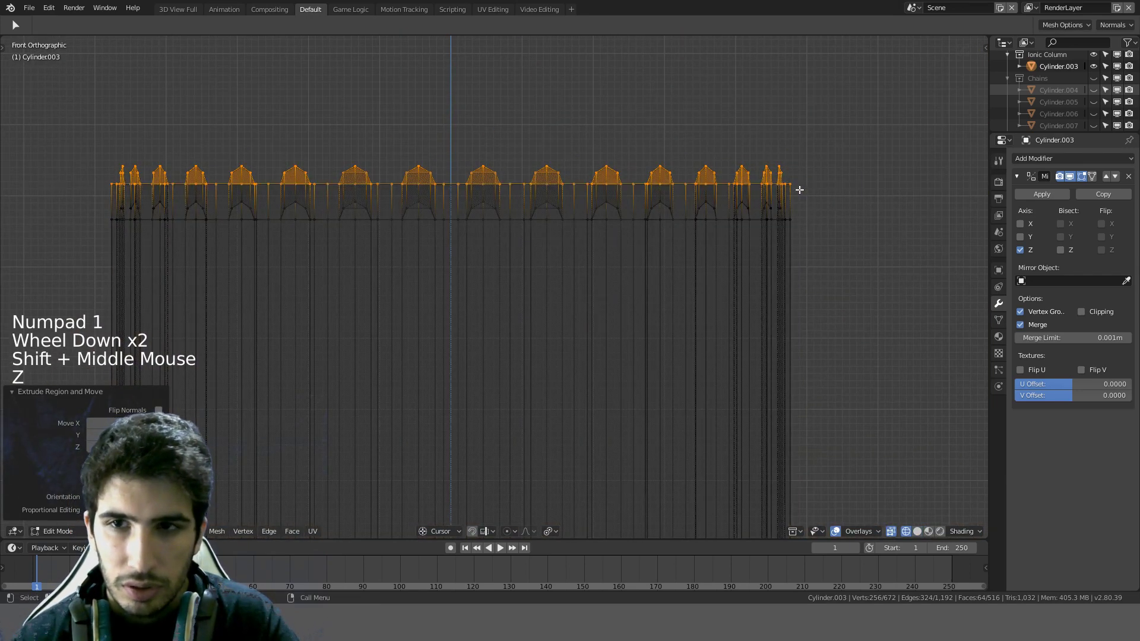
{"action": "key", "text": "b"}
{"action": "left_click_drag", "start_coordinate": [827, 176], "coordinate": [55, 239]}
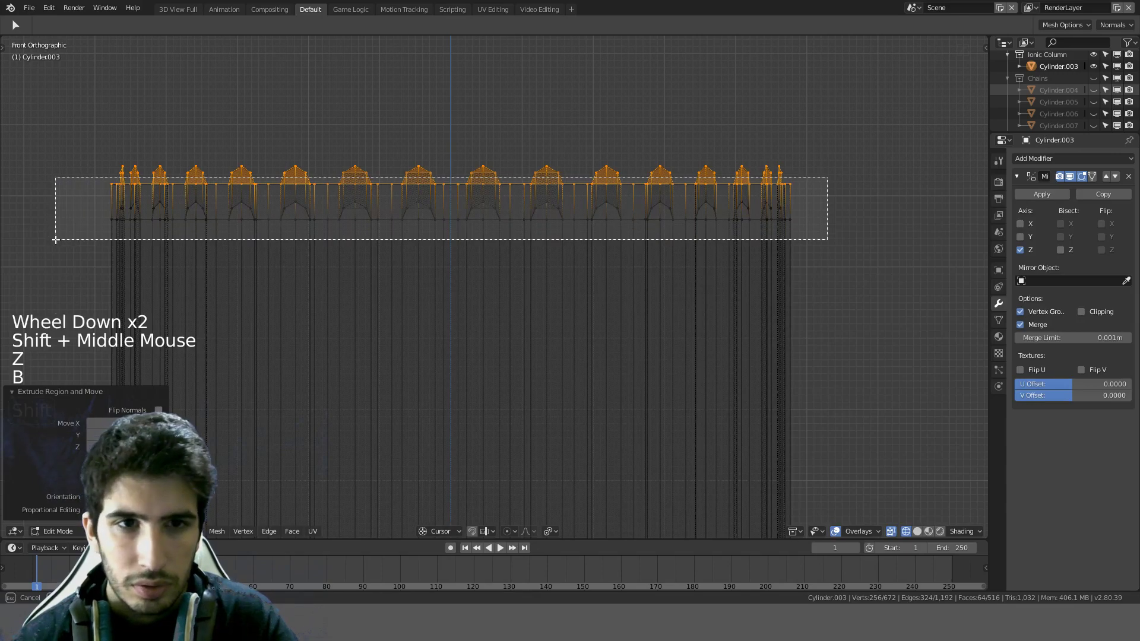
{"action": "middle_click_drag", "start_coordinate": [56, 240], "coordinate": [55, 239]}
{"action": "key", "text": "x"}
{"action": "left_click", "coordinate": [66, 233]}
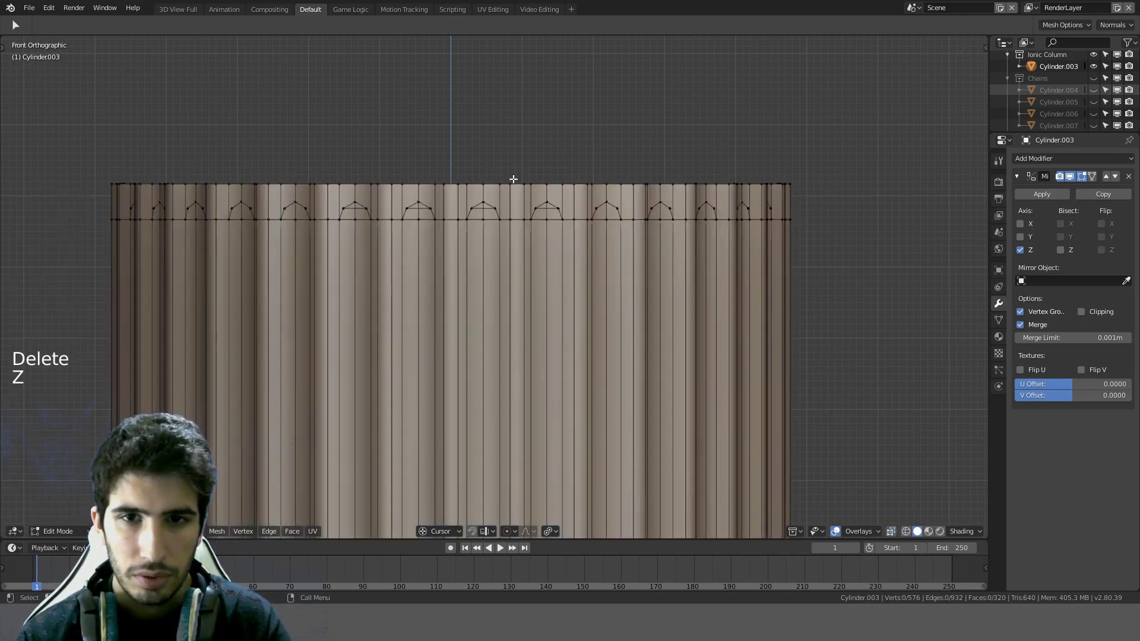
Step: Select the face loop around the column's extruded top band, triangulate it and convert the triangles back to quads
{"action": "middle_click_drag", "start_coordinate": [514, 178], "coordinate": [559, 203]}
{"action": "scroll", "coordinate": [582, 220], "scroll_direction": "up", "scroll_amount": 2}
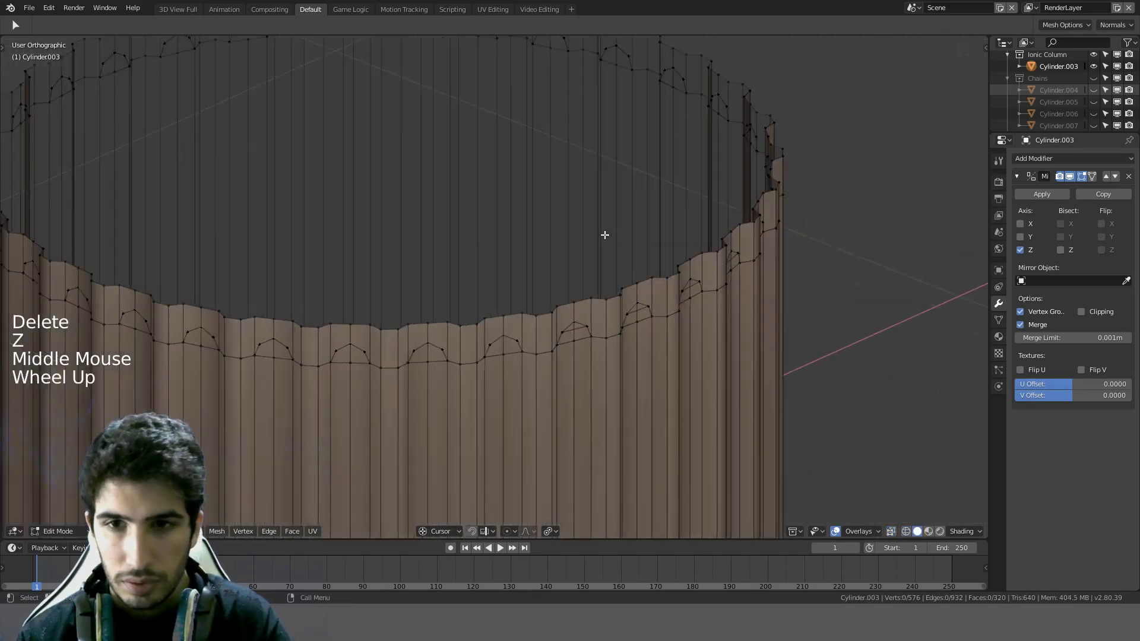
{"action": "mouse_move", "coordinate": [603, 237]}
{"action": "middle_mouse_down"}
{"action": "mouse_move", "coordinate": [670, 288]}
{"action": "mouse_move", "coordinate": [657, 292]}
{"action": "mouse_move", "coordinate": [575, 224]}
{"action": "mouse_move", "coordinate": [455, 222]}
{"action": "middle_mouse_up"}
{"action": "scroll", "coordinate": [536, 203], "scroll_direction": "up", "scroll_amount": 3}
{"action": "scroll", "coordinate": [451, 221], "scroll_direction": "up", "scroll_amount": 2}
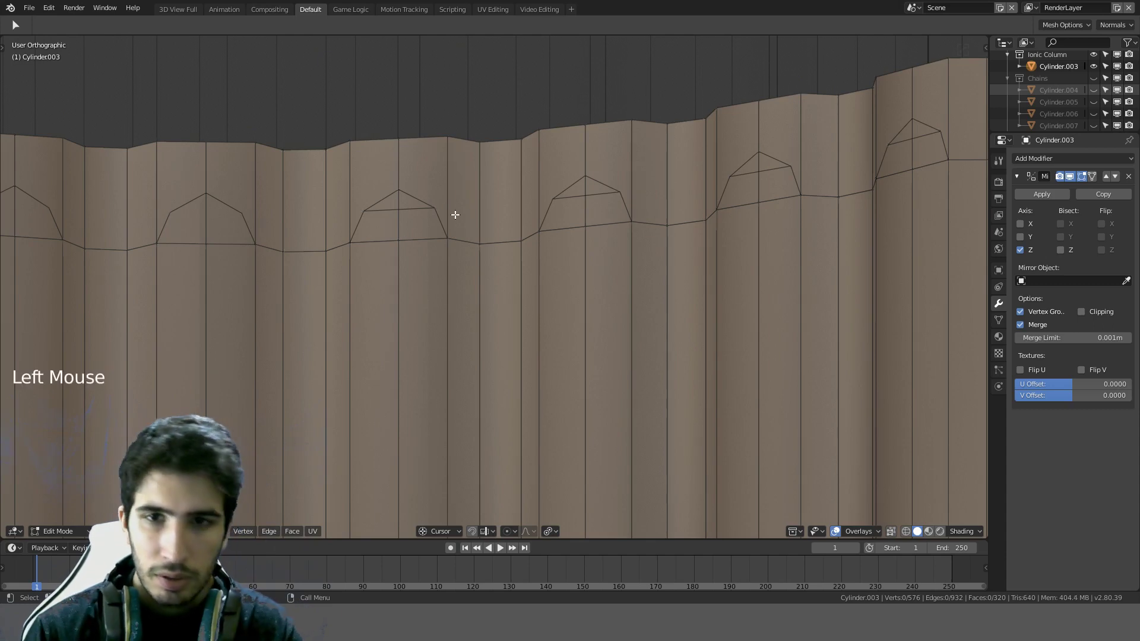
{"action": "left_click", "coordinate": [508, 164], "text": "alt"}
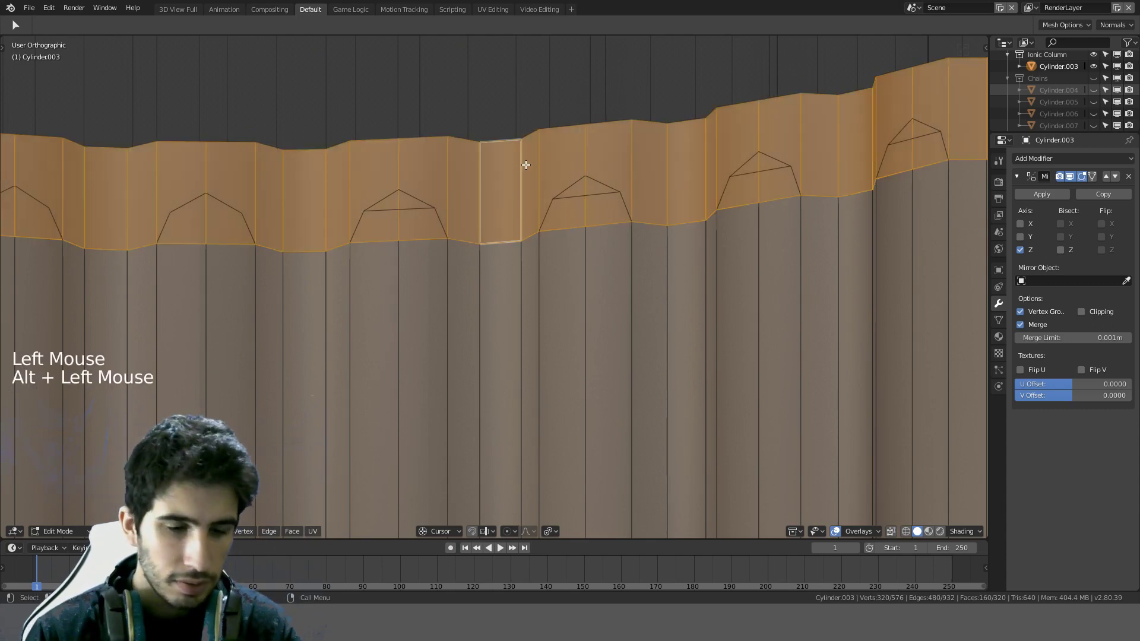
{"action": "key", "text": "ctrl+t"}
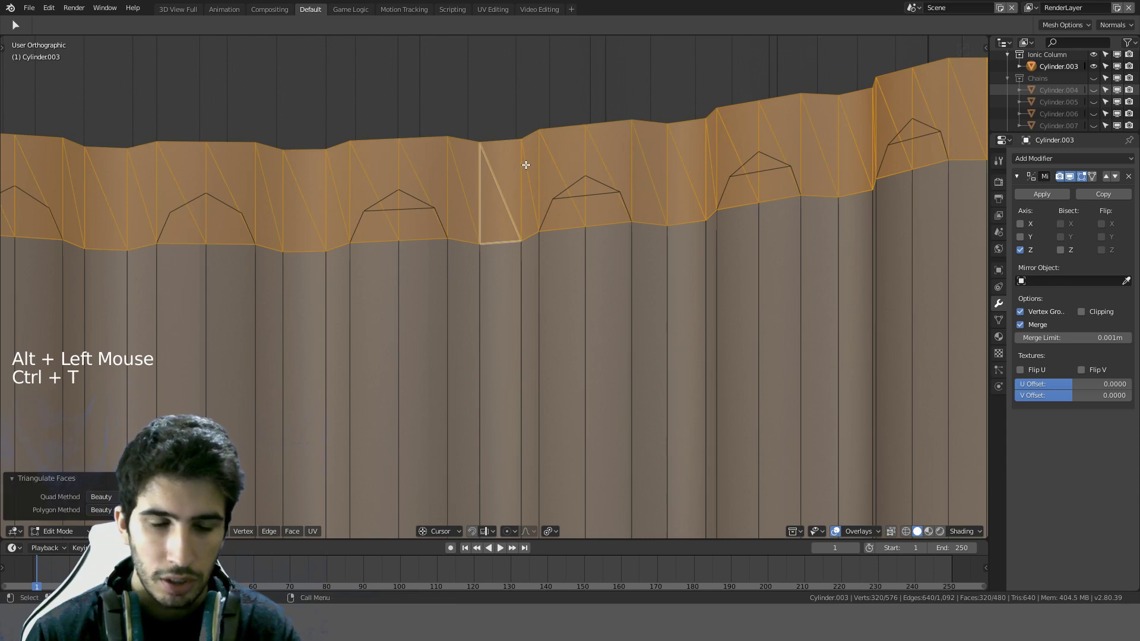
{"action": "key", "text": "alt+j"}
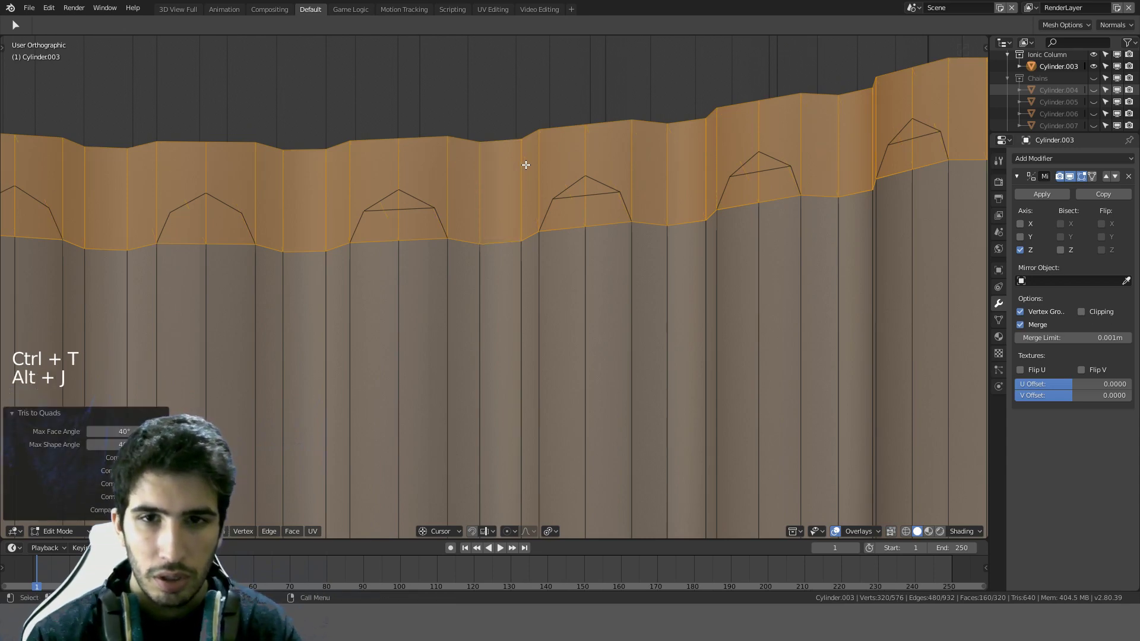
Step: Select a single top-band face over one flute arch in solid shading to check how it overlaps the arch
{"action": "middle_click_drag", "start_coordinate": [575, 171], "coordinate": [669, 201]}
{"action": "middle_click_drag", "start_coordinate": [819, 206], "coordinate": [643, 115], "text": "shift"}
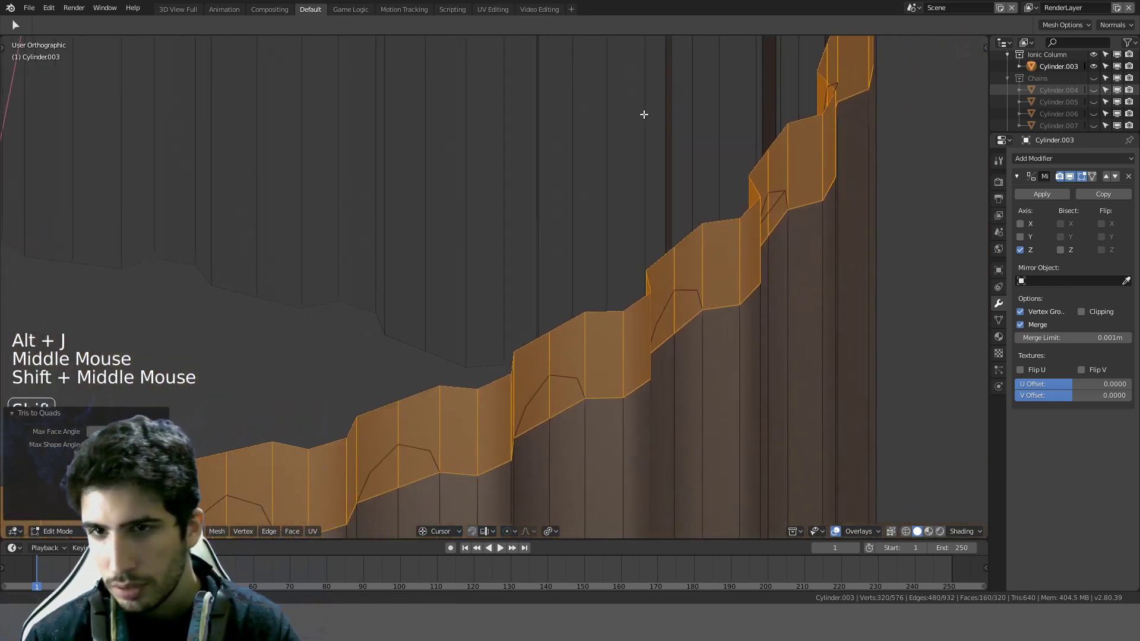
{"action": "left_click", "coordinate": [538, 402]}
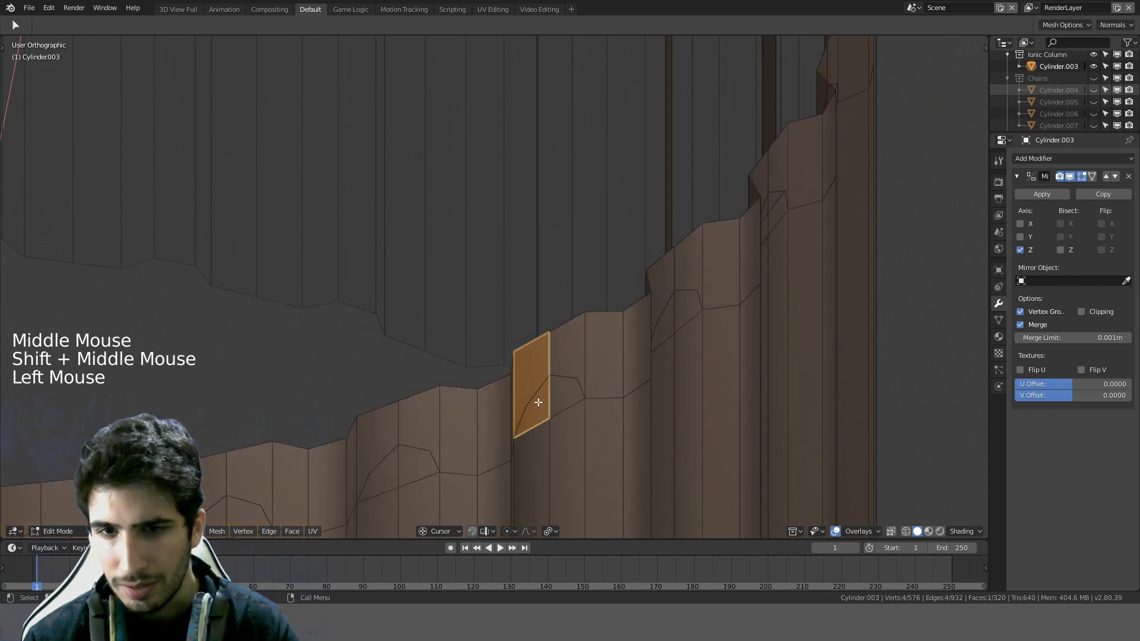
{"action": "left_click", "coordinate": [537, 402]}
{"action": "left_click", "coordinate": [538, 402]}
{"action": "middle_click_drag", "start_coordinate": [538, 402], "coordinate": [548, 361]}
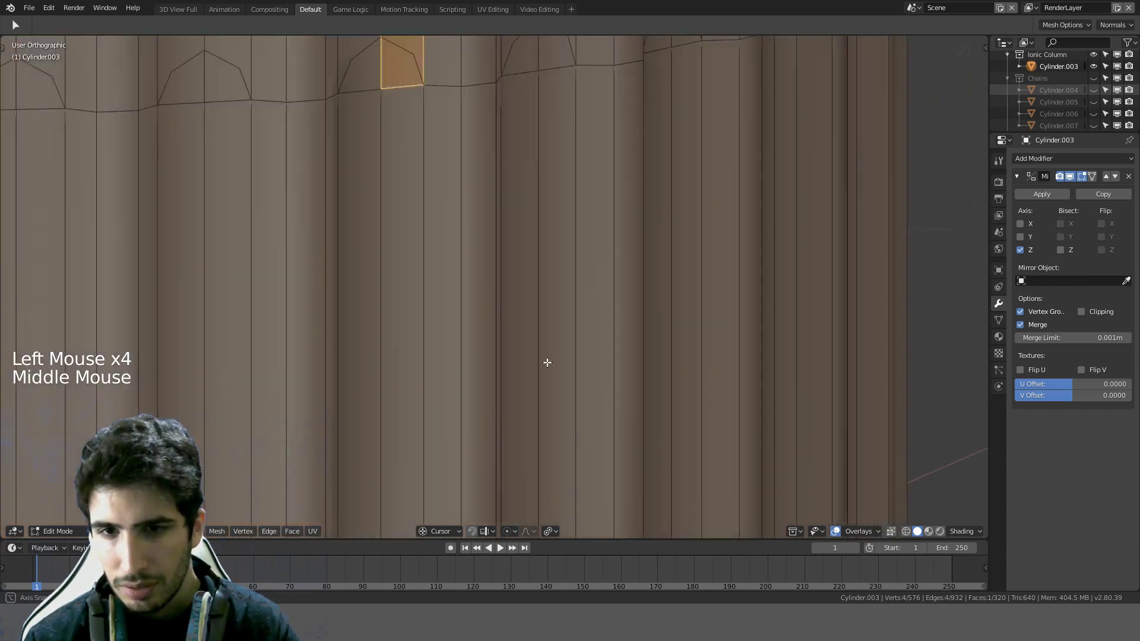
Step: Check in wireframe which band faces cover the flute arches by selecting individual faces from front and angled views
{"action": "scroll", "coordinate": [380, 181], "scroll_direction": "down", "scroll_amount": 3}
{"action": "key", "text": "KP_1"}
{"action": "mouse_move", "coordinate": [394, 178]}
{"action": "middle_mouse_down", "text": "shift"}
{"action": "mouse_move", "coordinate": [435, 218]}
{"action": "mouse_move", "coordinate": [481, 305]}
{"action": "middle_mouse_up", "text": "shift"}
{"action": "key", "text": "z"}
{"action": "left_click", "coordinate": [398, 236]}
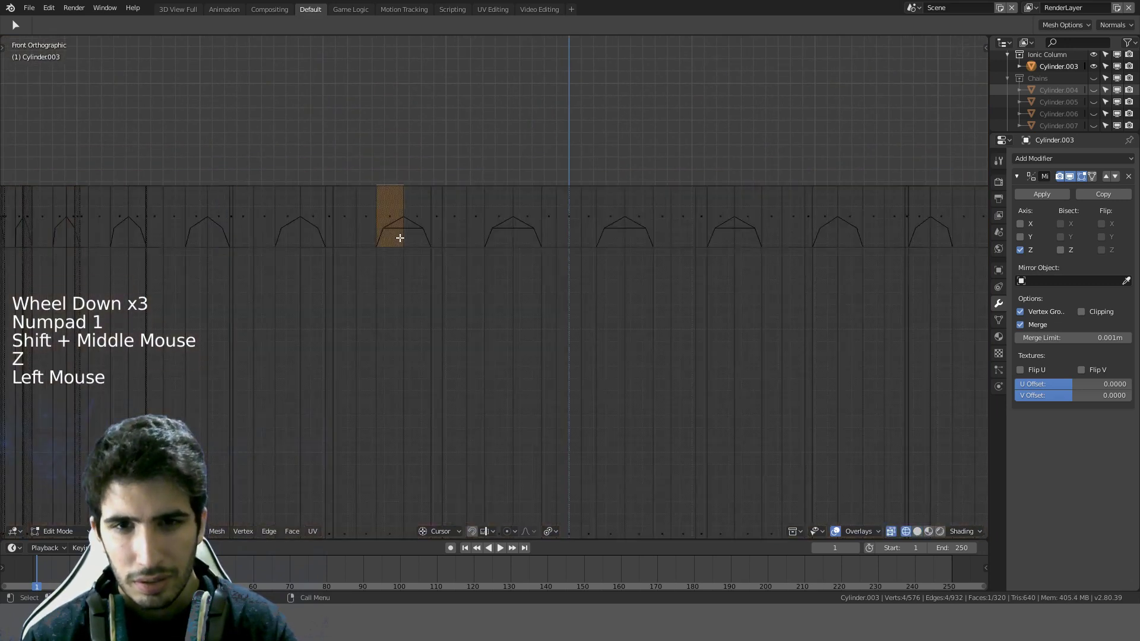
{"action": "left_click", "coordinate": [398, 236]}
{"action": "left_click", "coordinate": [398, 237]}
{"action": "scroll", "coordinate": [400, 237], "scroll_direction": "up", "scroll_amount": 3}
{"action": "scroll", "coordinate": [400, 237], "scroll_direction": "up", "scroll_amount": 1}
{"action": "middle_click_drag", "start_coordinate": [400, 237], "coordinate": [603, 361], "text": "shift"}
{"action": "left_click", "coordinate": [446, 392]}
{"action": "left_click", "coordinate": [447, 393]}
{"action": "left_click", "coordinate": [605, 363]}
{"action": "left_click", "coordinate": [583, 364]}
{"action": "left_click", "coordinate": [583, 364]}
{"action": "left_click", "coordinate": [583, 364]}
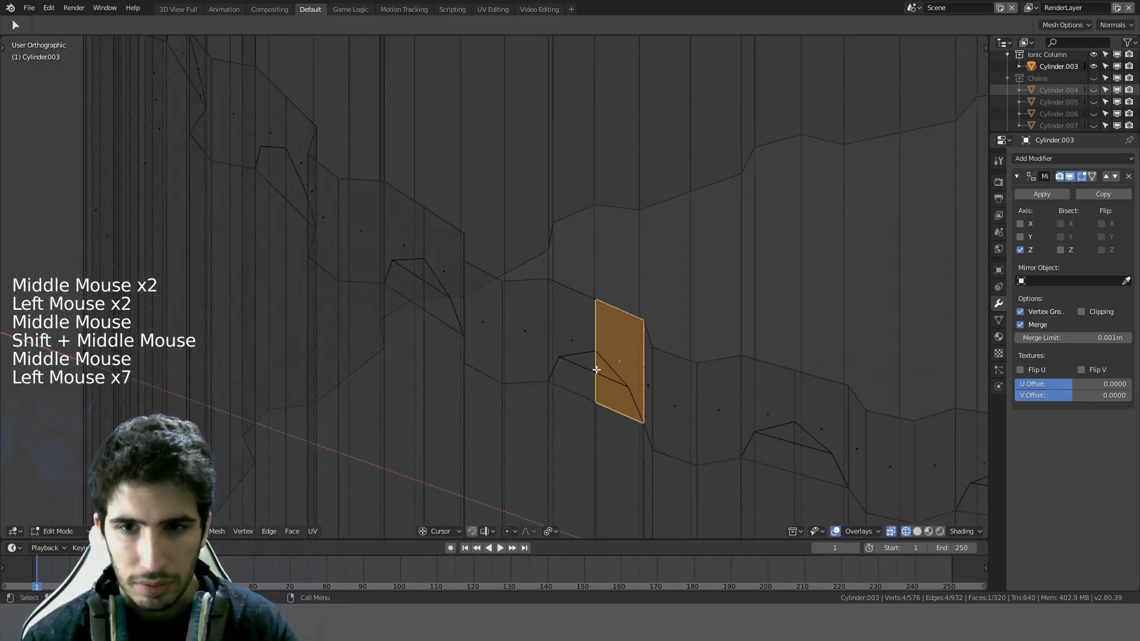
{"action": "scroll", "coordinate": [596, 370], "scroll_direction": "down", "scroll_amount": 4}
{"action": "key", "text": "z"}
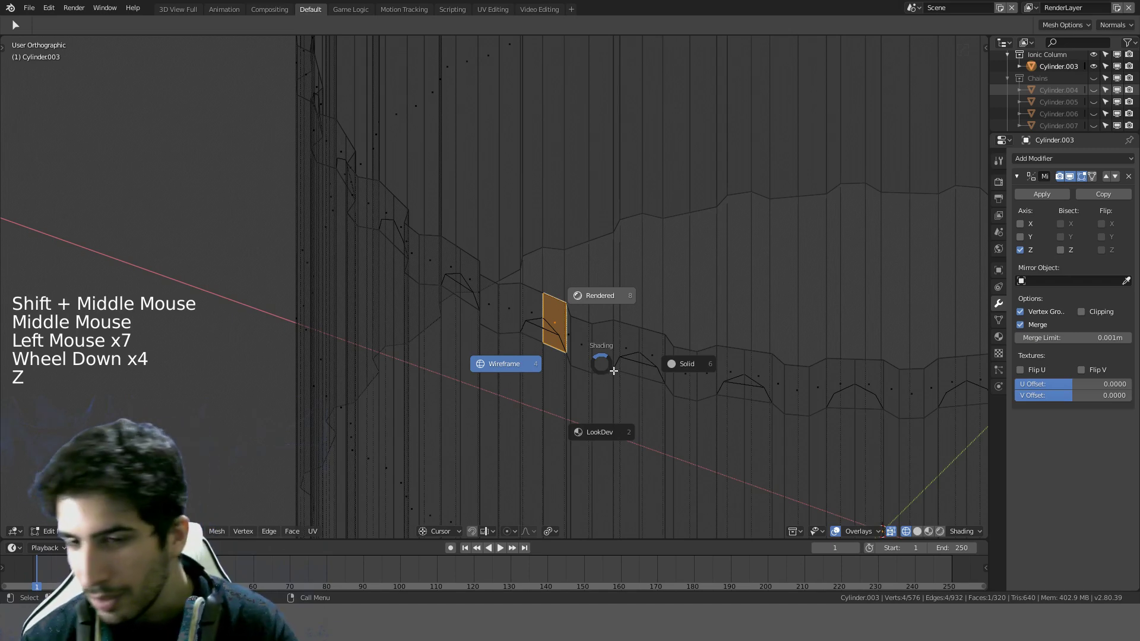
{"action": "key", "text": "z"}
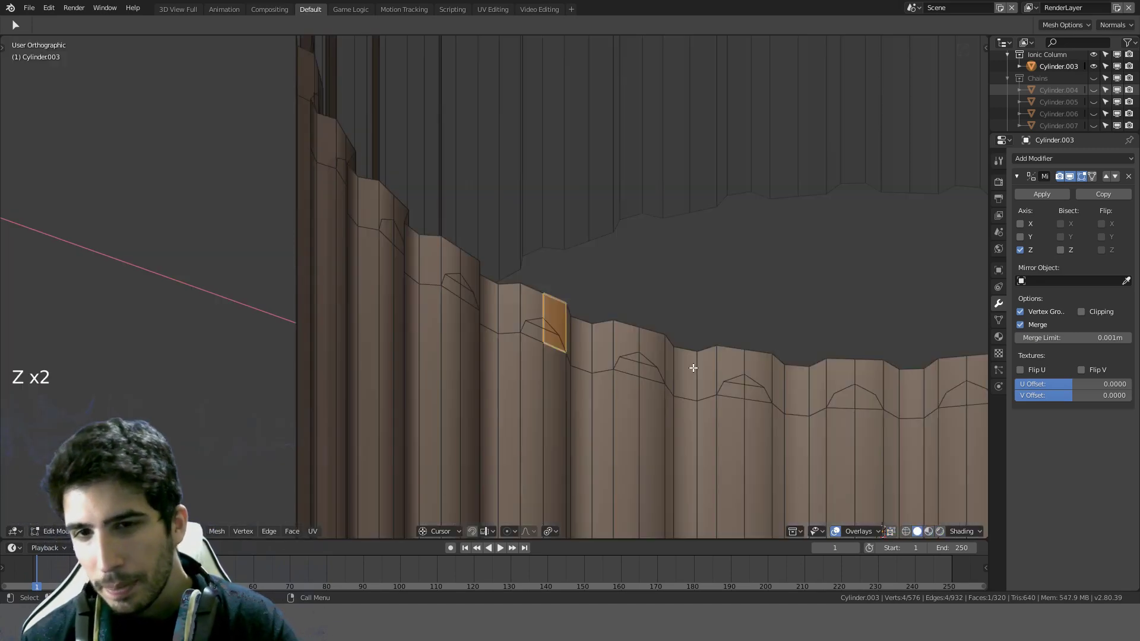
Step: In vertex select mode, pick individual vertices at one flute arch's base and peak to check how they connect to the band
{"action": "left_click", "coordinate": [101, 530]}
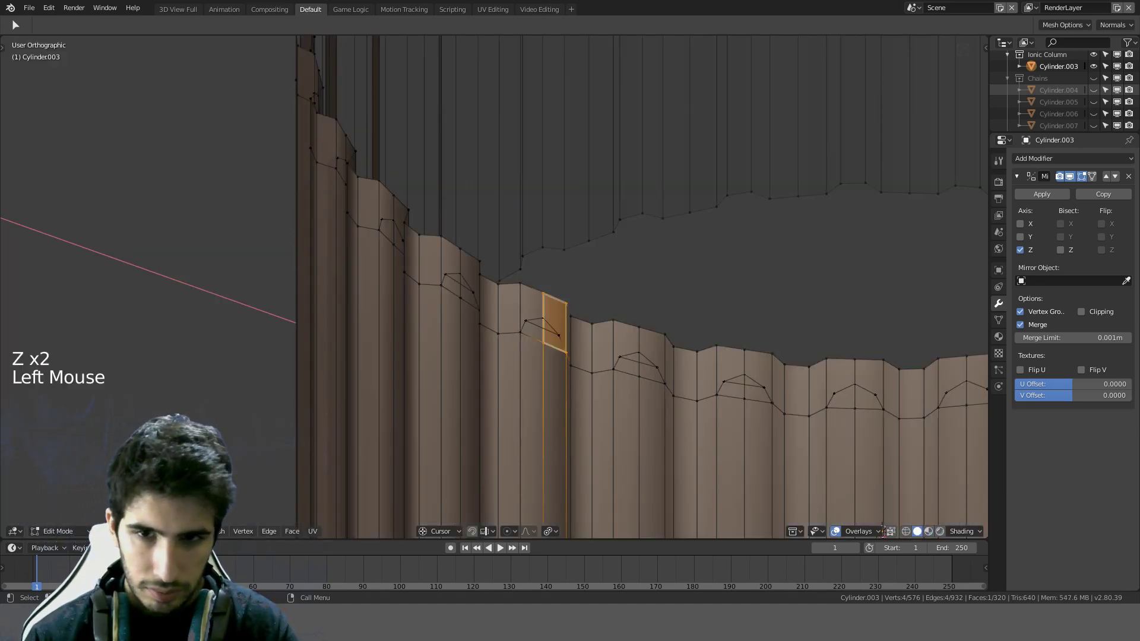
{"action": "scroll", "coordinate": [544, 343], "scroll_direction": "up", "scroll_amount": 3}
{"action": "left_click", "coordinate": [545, 343]}
{"action": "left_click", "coordinate": [566, 339]}
{"action": "left_click", "coordinate": [577, 371]}
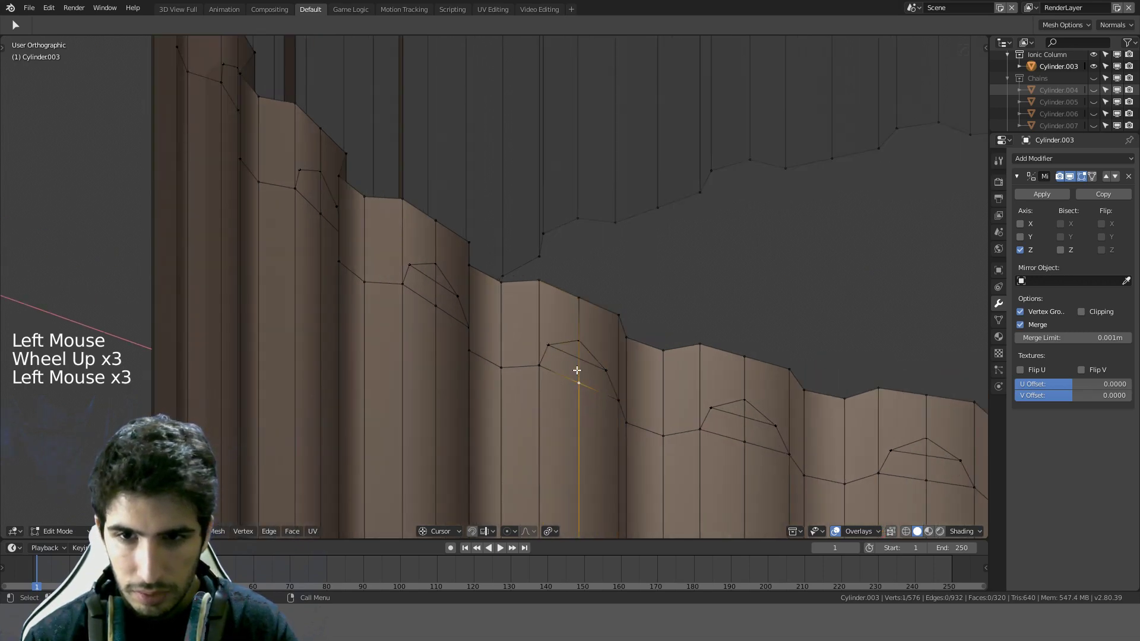
{"action": "left_click", "coordinate": [578, 359]}
{"action": "middle_click_drag", "start_coordinate": [578, 359], "coordinate": [710, 374]}
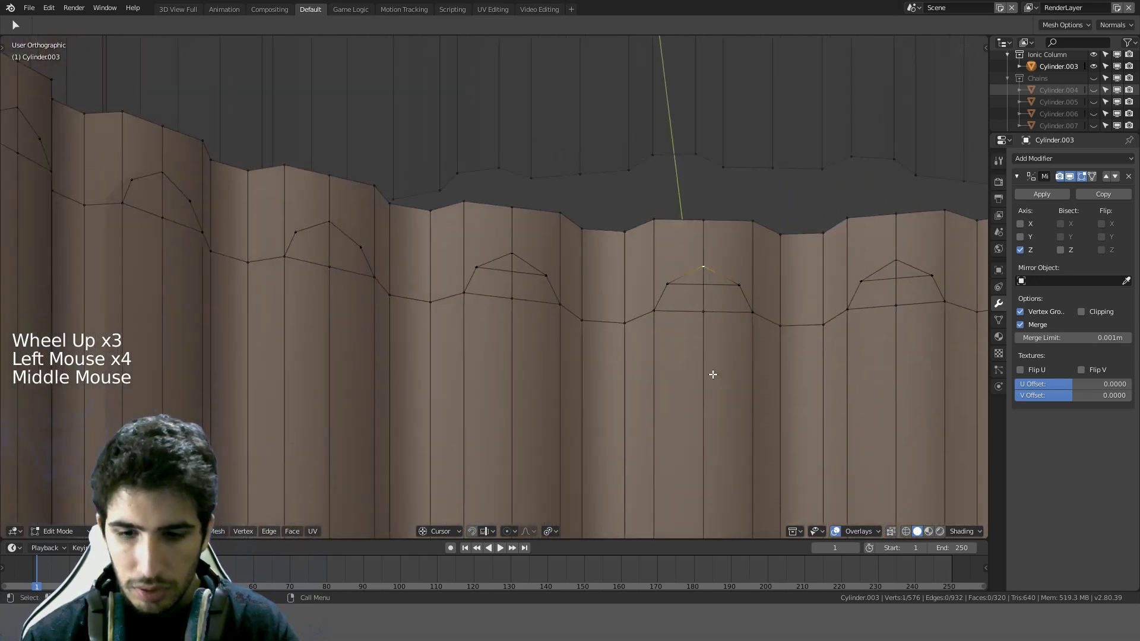
Step: Undo the recent selections, the quad conversion, the triangulation and the deletion of the extruded rim's arch tips
{"action": "key", "text": "KP_1"}
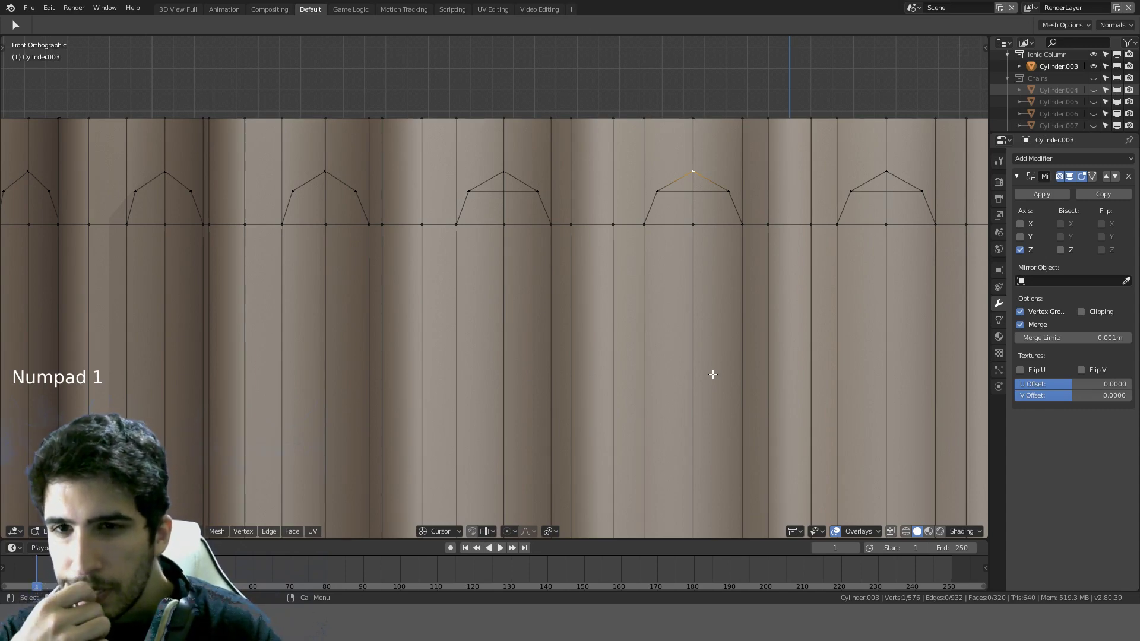
{"action": "key", "text": "ctrl+z"}
{"action": "key", "text": "ctrl+z"}
{"action": "key", "text": "ctrl+z"}
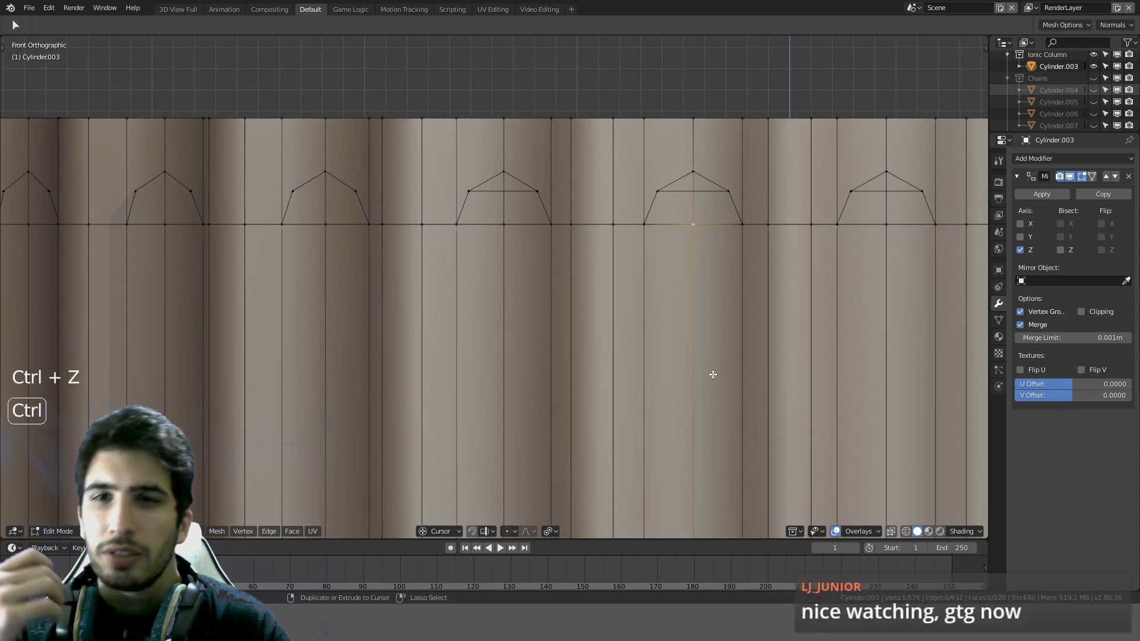
{"action": "key", "text": "ctrl+z"}
{"action": "key", "text": "ctrl+z"}
{"action": "key", "text": "ctrl+z"}
{"action": "key", "text": "ctrl+z"}
{"action": "key", "text": "ctrl+z"}
{"action": "key", "text": "ctrl+z"}
{"action": "key", "text": "ctrl+z"}
{"action": "key", "text": "ctrl+z"}
{"action": "key", "text": "ctrl+z"}
{"action": "key", "text": "ctrl+z"}
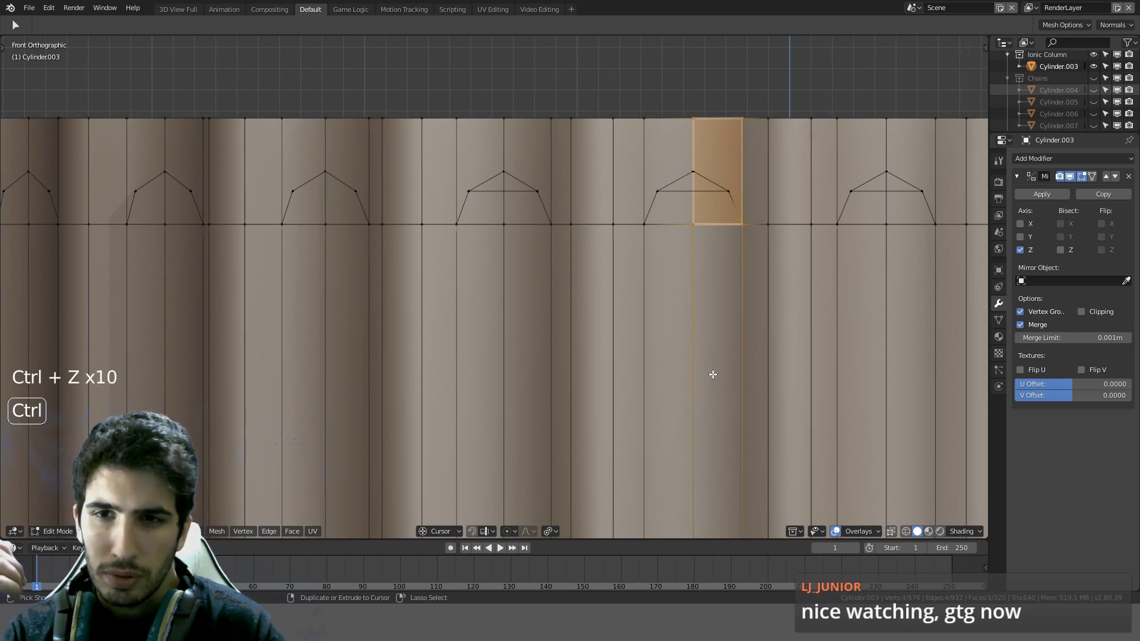
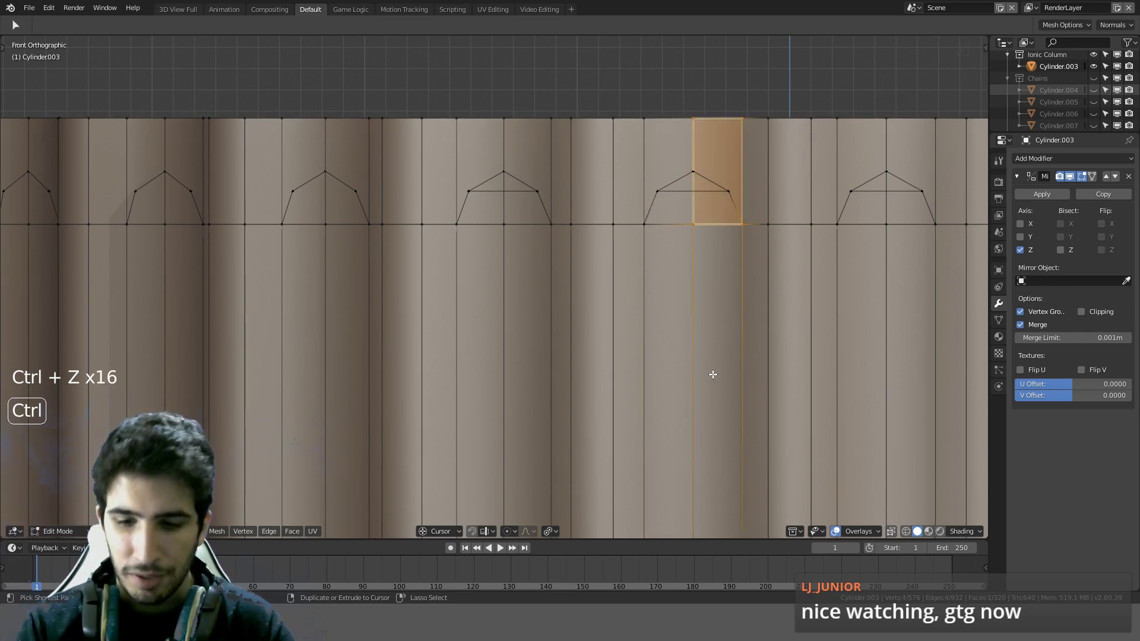
{"action": "key", "text": "ctrl+z"}
{"action": "key", "text": "ctrl+z"}
{"action": "key", "text": "ctrl+z"}
{"action": "key", "text": "ctrl+z"}
{"action": "key", "text": "ctrl+z"}
{"action": "key", "text": "ctrl+z"}
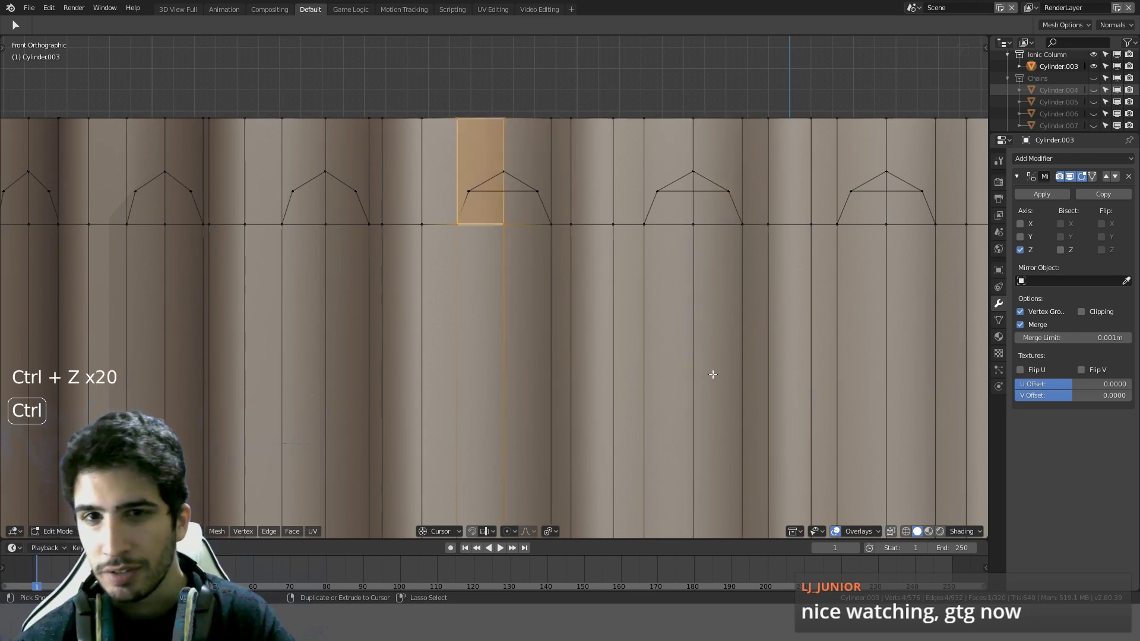
{"action": "key", "text": "ctrl+z"}
{"action": "key", "text": "ctrl+z"}
{"action": "key", "text": "ctrl+z"}
{"action": "key", "text": "ctrl+z"}
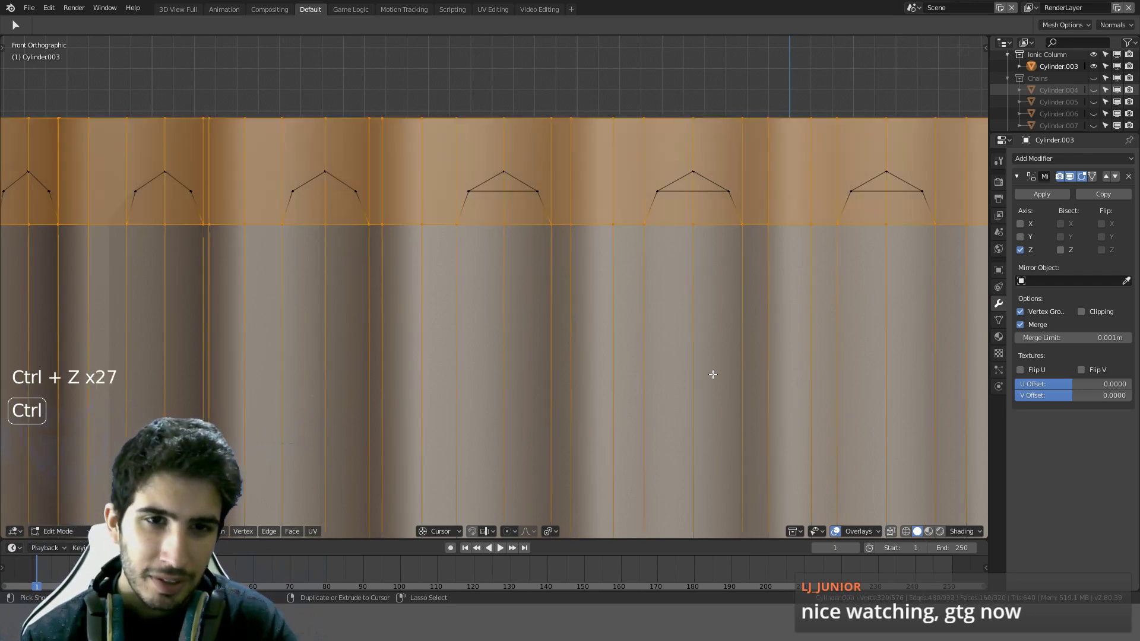
{"action": "key", "text": "ctrl+z"}
{"action": "key", "text": "ctrl+z"}
{"action": "key", "text": "ctrl+z"}
{"action": "key", "text": "ctrl+z"}
{"action": "key", "text": "ctrl+z"}
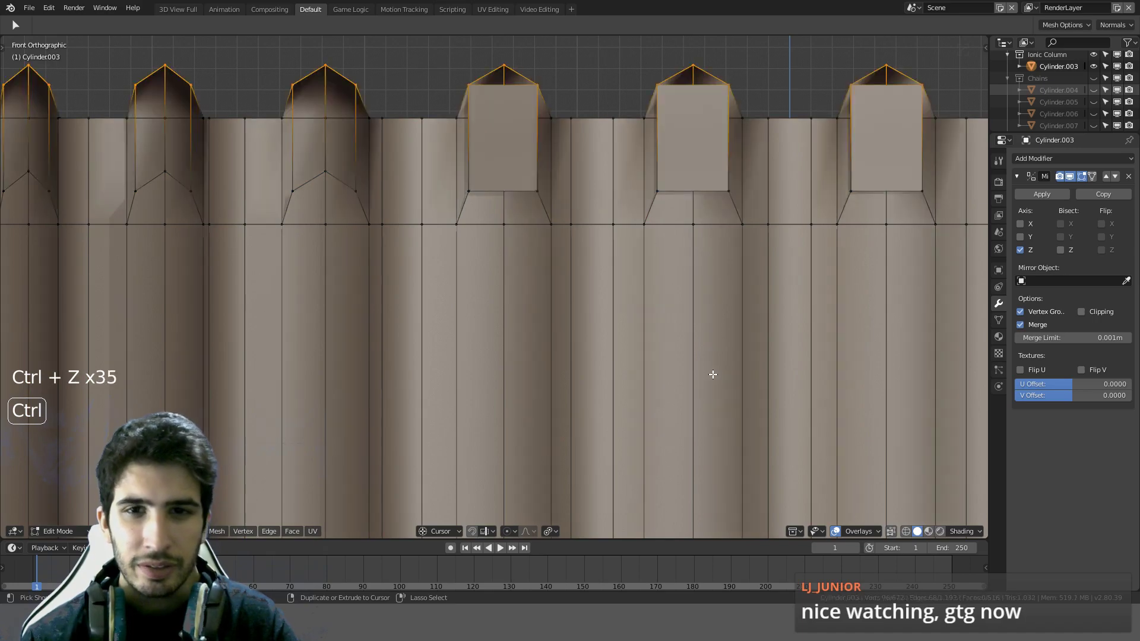
Step: Inspect the extruded rim up close and try to move the middle vertex of one flute's straight upper rim edge
{"action": "key", "text": "KP_1"}
{"action": "scroll", "coordinate": [712, 374], "scroll_direction": "down", "scroll_amount": 4}
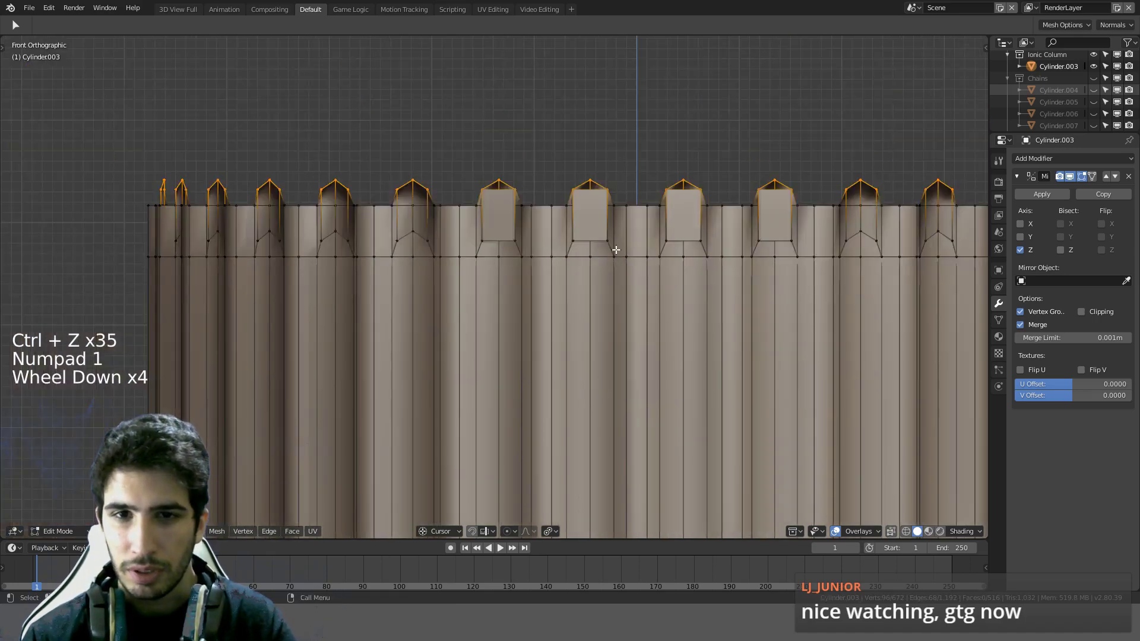
{"action": "middle_click_drag", "start_coordinate": [580, 252], "coordinate": [603, 295]}
{"action": "scroll", "coordinate": [529, 293], "scroll_direction": "up", "scroll_amount": 1}
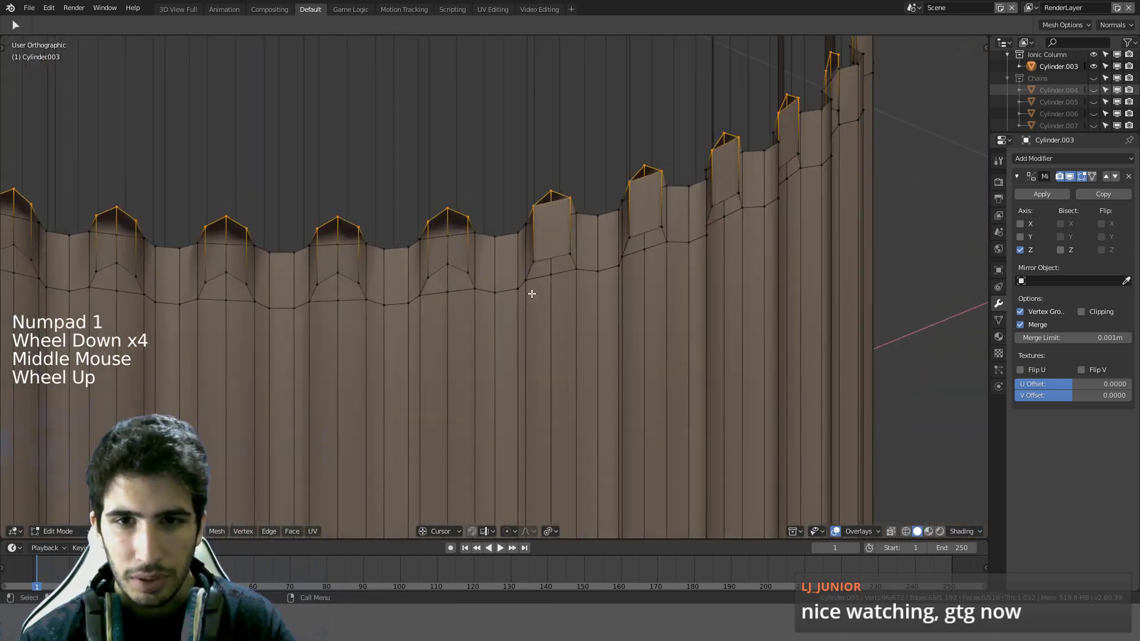
{"action": "middle_click_drag", "start_coordinate": [529, 293], "coordinate": [478, 313]}
{"action": "scroll", "coordinate": [574, 340], "scroll_direction": "up", "scroll_amount": 3}
{"action": "scroll", "coordinate": [574, 340], "scroll_direction": "up", "scroll_amount": 2}
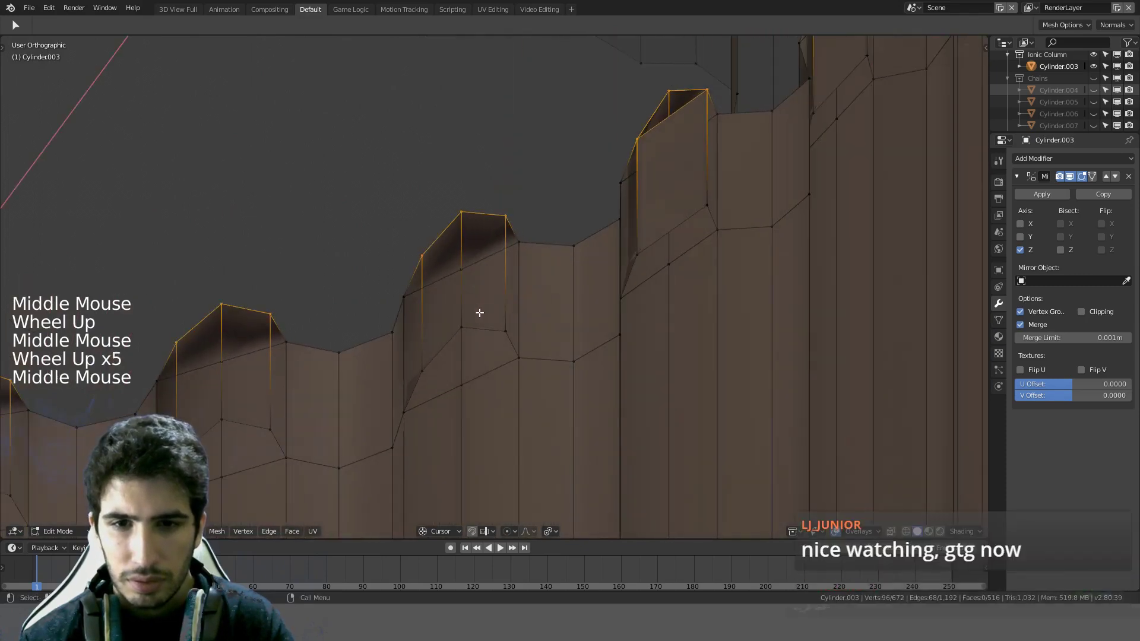
{"action": "scroll", "coordinate": [463, 274], "scroll_direction": "up", "scroll_amount": 1}
{"action": "left_click", "coordinate": [463, 268]}
{"action": "key", "text": "g"}
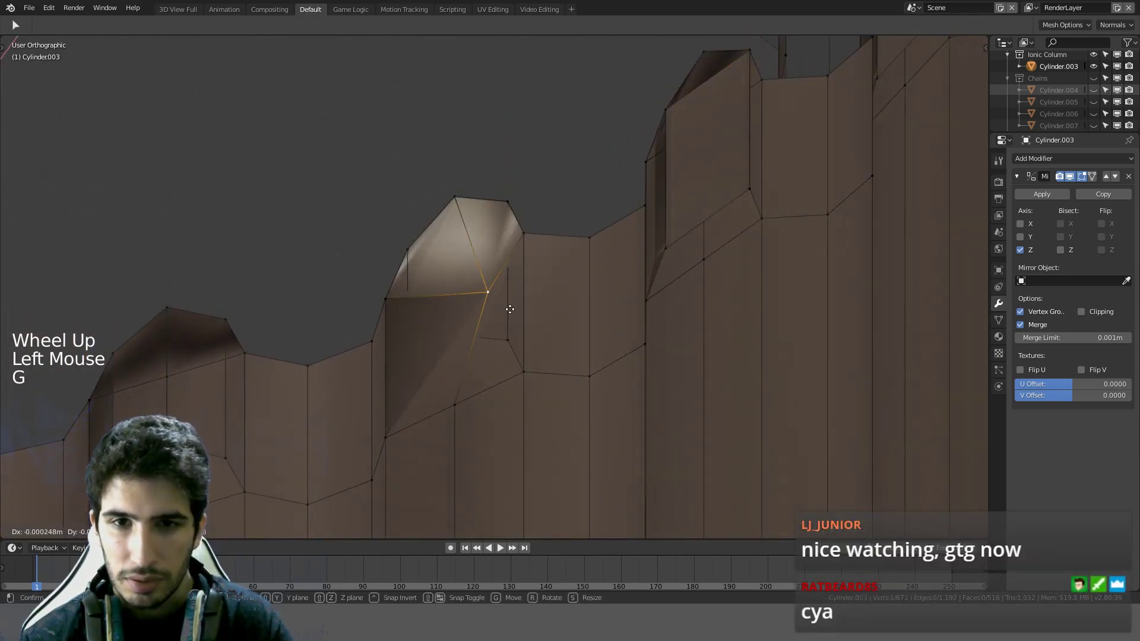
Step: Undo the vertex move and the upward extrusion of the column's top rim
{"action": "key", "text": "ctrl+z"}
{"action": "key", "text": "ctrl+z"}
{"action": "key", "text": "ctrl+z"}
{"action": "key", "text": "ctrl+z"}
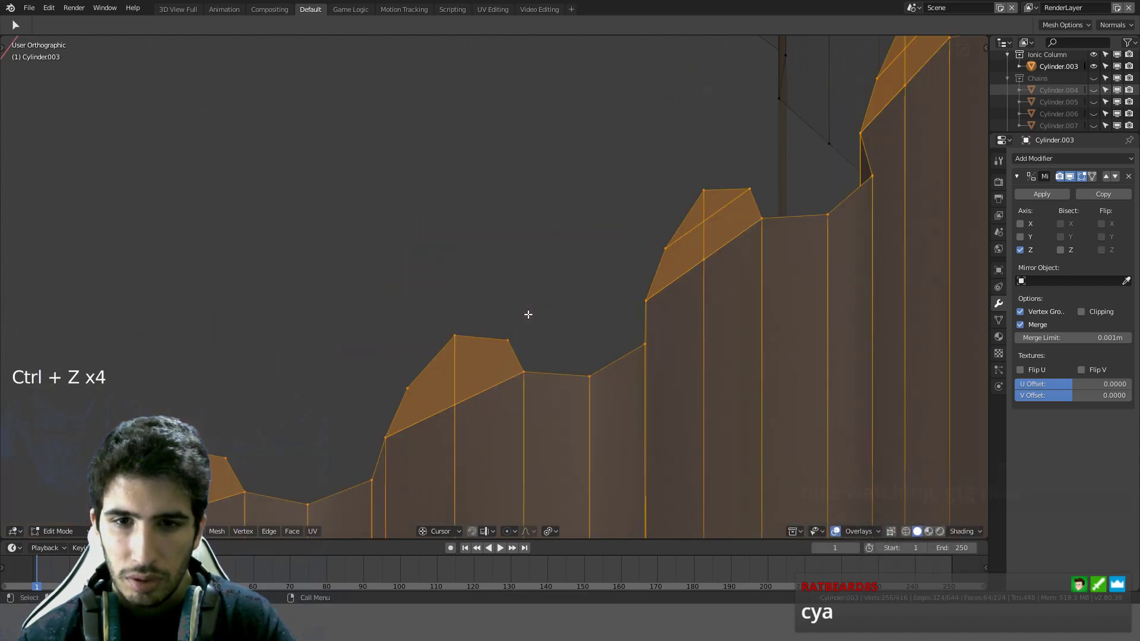
Step: In the front view, circle-deselect the middle vertex at the base of one flute's top arch
{"action": "middle_click_drag", "start_coordinate": [526, 313], "coordinate": [470, 326]}
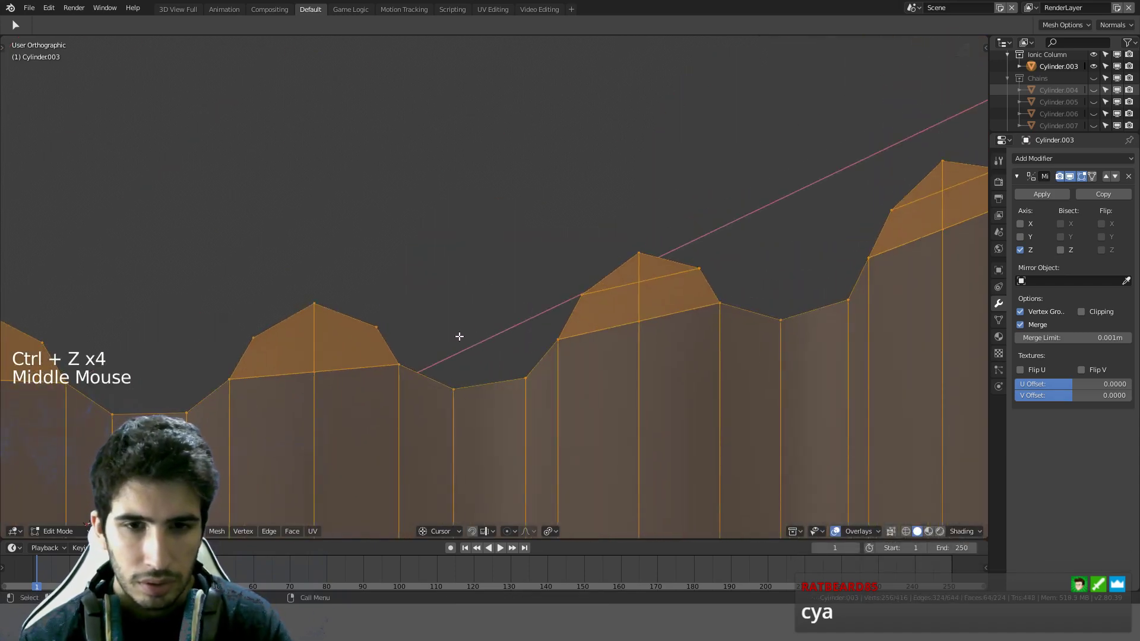
{"action": "scroll", "coordinate": [459, 337], "scroll_direction": "down", "scroll_amount": 2}
{"action": "key", "text": "KP_1"}
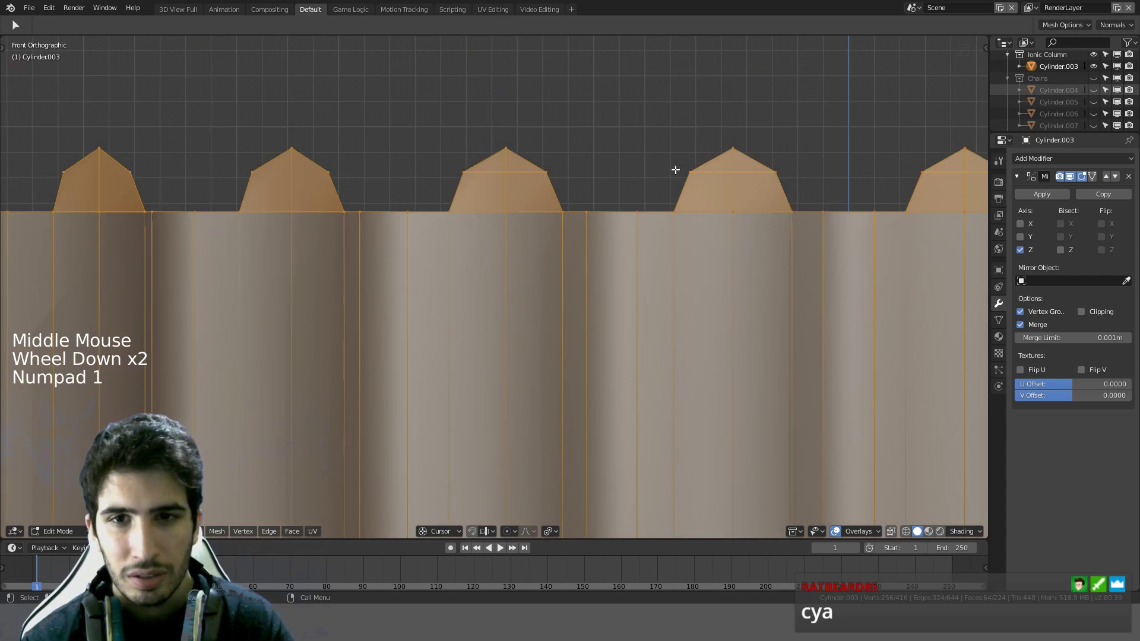
{"action": "key", "text": "c"}
{"action": "middle_click", "coordinate": [512, 235]}
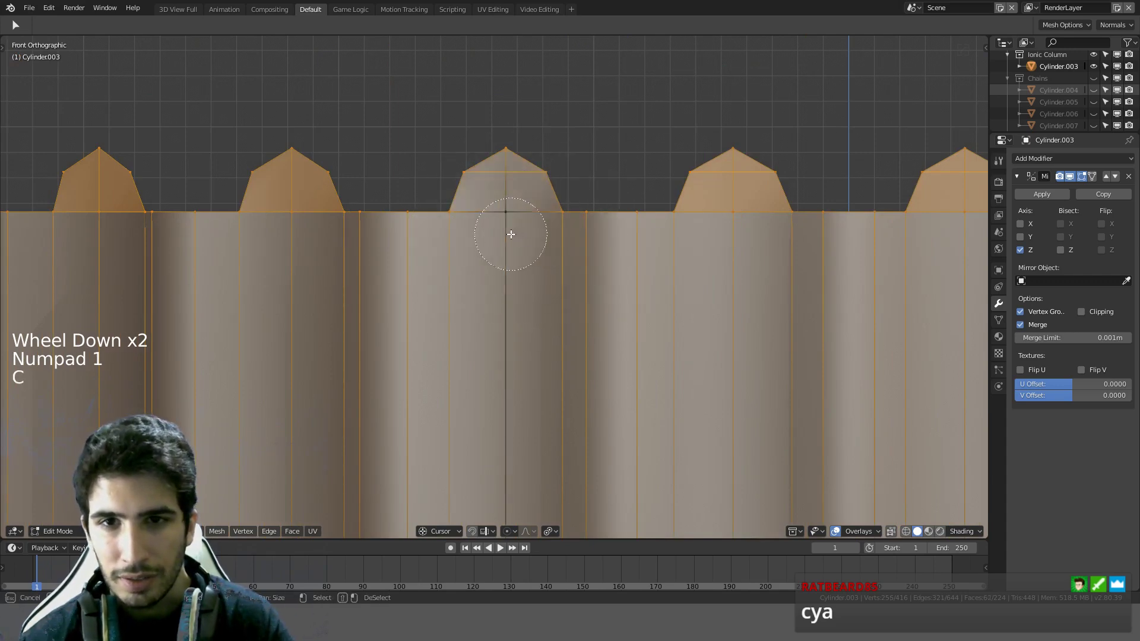
{"action": "right_click", "coordinate": [554, 239]}
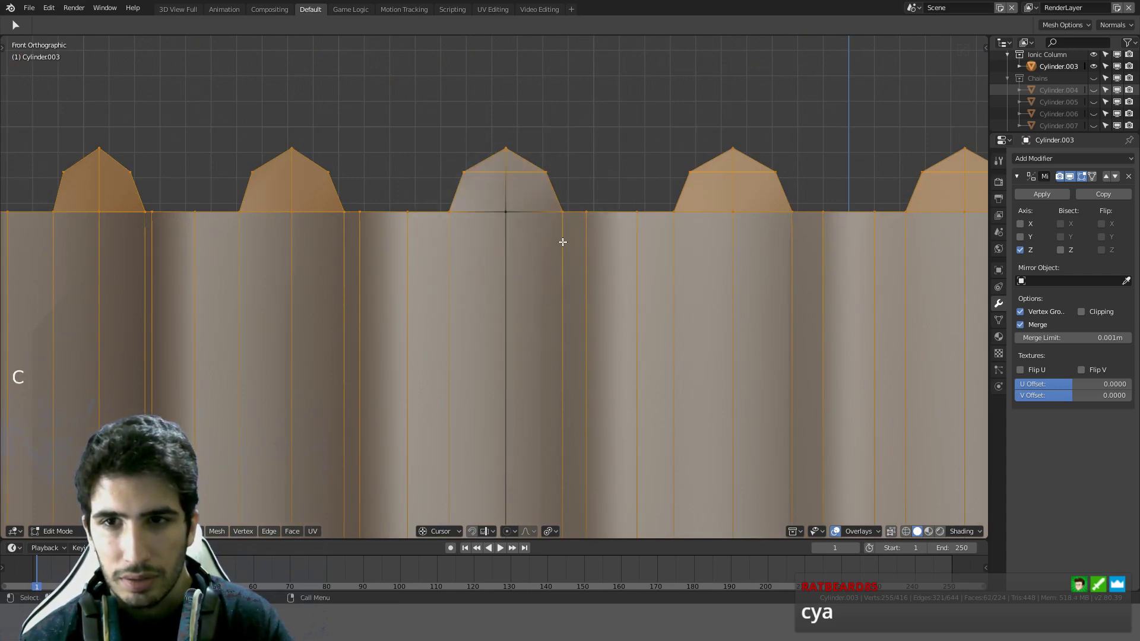
Step: In front wireframe view, circle-deselect the middle base vertices of the central arches and those toward the rim's negative X side
{"action": "scroll", "coordinate": [563, 241], "scroll_direction": "up", "scroll_amount": 2}
{"action": "scroll", "coordinate": [679, 267], "scroll_direction": "down", "scroll_amount": 8}
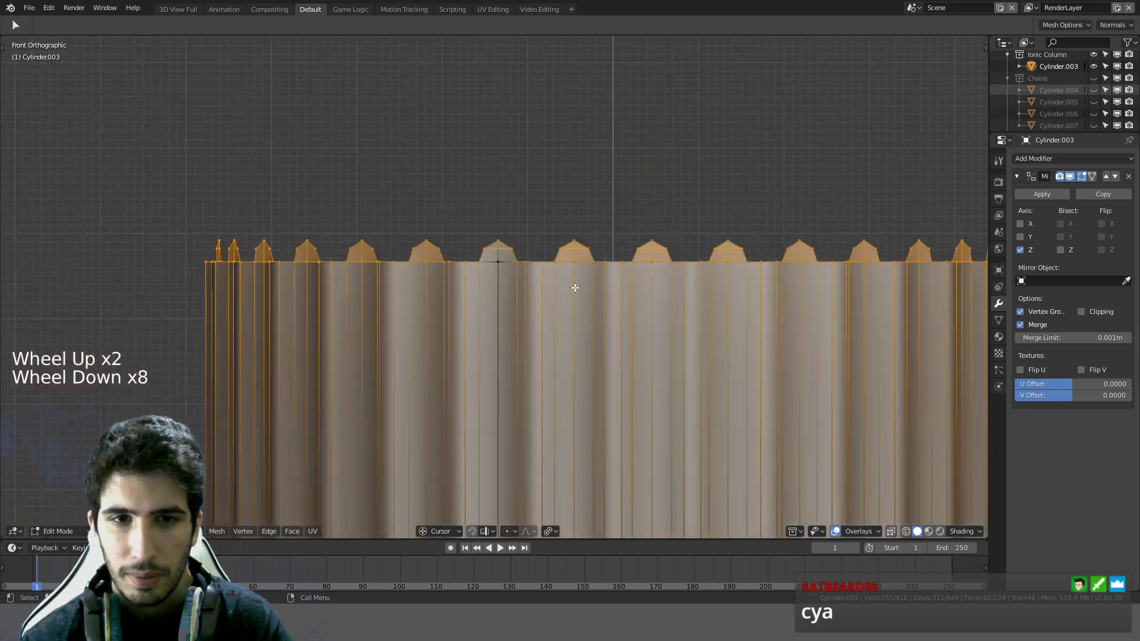
{"action": "scroll", "coordinate": [574, 288], "scroll_direction": "up", "scroll_amount": 3}
{"action": "key", "text": "z"}
{"action": "key", "text": "c"}
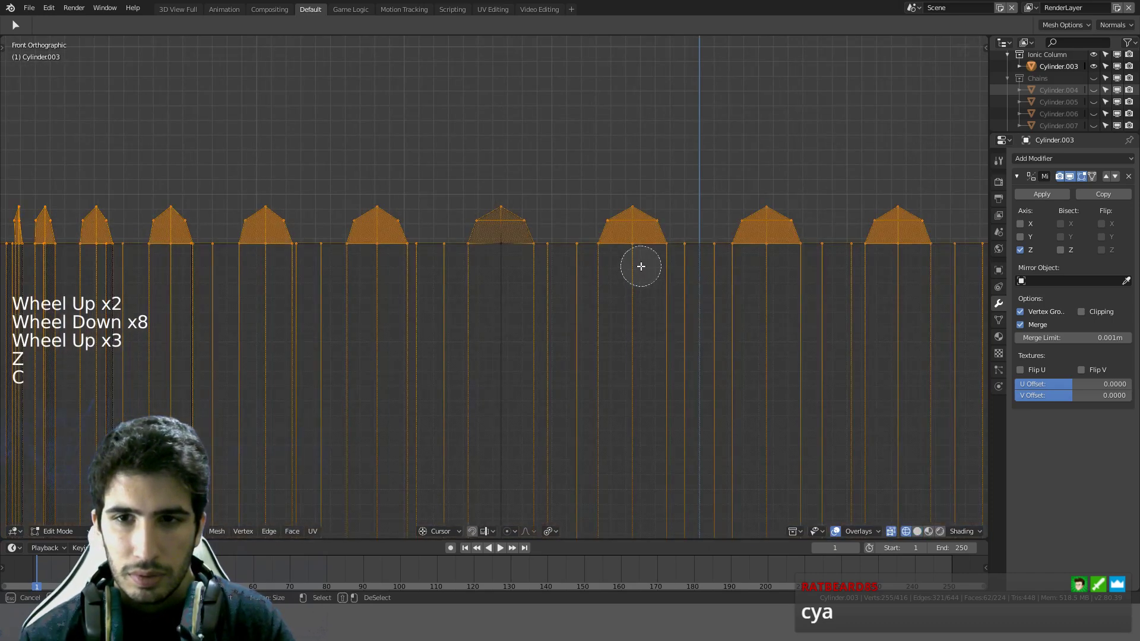
{"action": "middle_click", "coordinate": [631, 253]}
{"action": "mouse_move", "coordinate": [493, 261]}
{"action": "middle_mouse_down"}
{"action": "mouse_move", "coordinate": [112, 250]}
{"action": "mouse_move", "coordinate": [103, 232]}
{"action": "middle_mouse_up"}
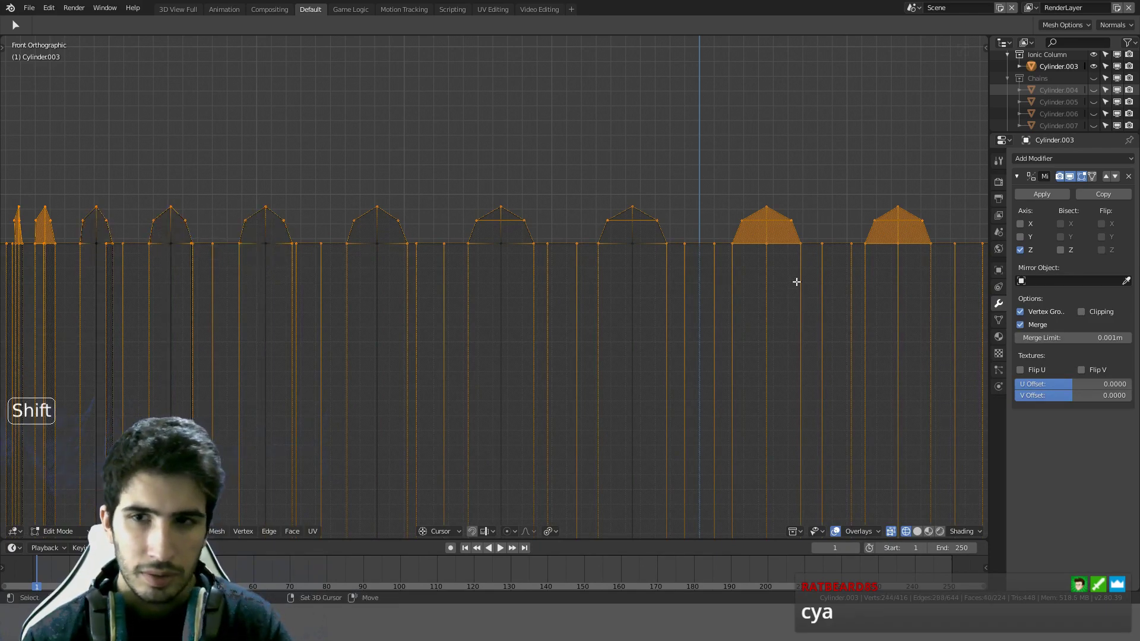
Step: Circle-deselect the middle base vertices of the remaining arches toward the rim's positive X side in the front view
{"action": "key", "text": "c"}
{"action": "middle_click_drag", "start_coordinate": [797, 281], "coordinate": [466, 265], "text": "shift"}
{"action": "middle_click_drag", "start_coordinate": [596, 270], "coordinate": [602, 270]}
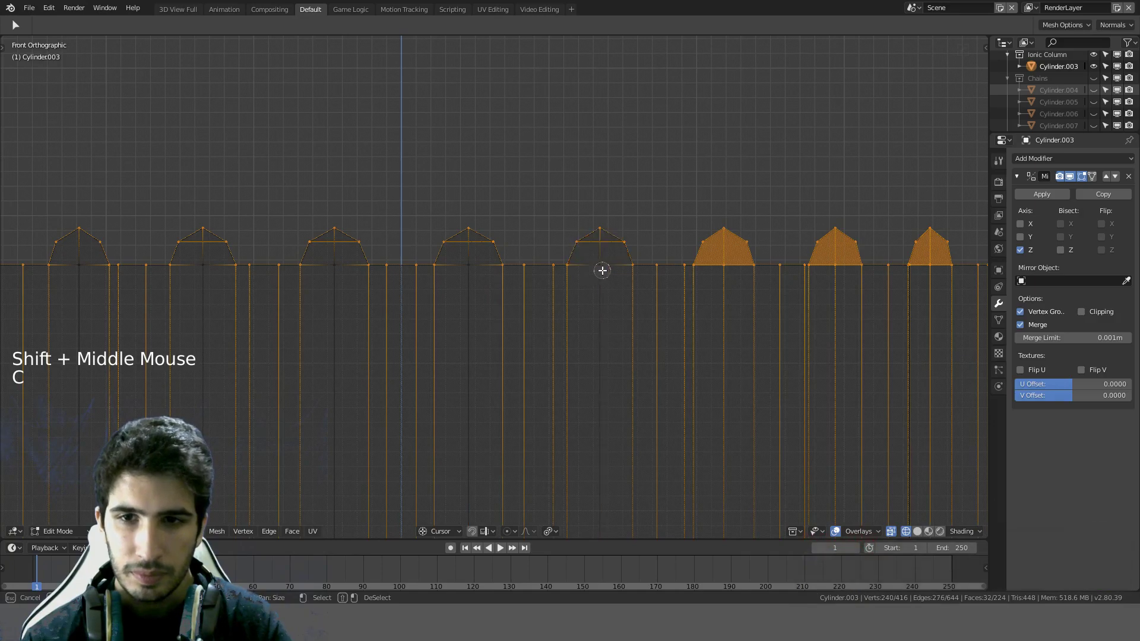
{"action": "middle_click", "coordinate": [724, 266]}
{"action": "key", "text": "Escape"}
{"action": "scroll", "coordinate": [741, 287], "scroll_direction": "down", "scroll_amount": 3}
{"action": "middle_click_drag", "start_coordinate": [741, 288], "coordinate": [469, 288], "text": "shift"}
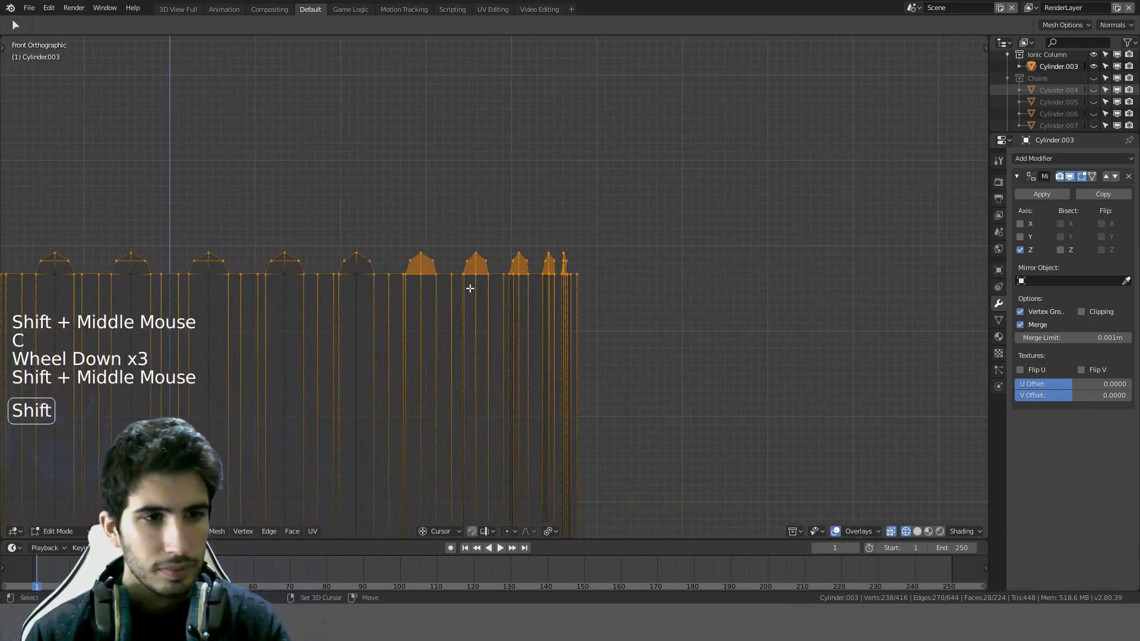
{"action": "scroll", "coordinate": [410, 287], "scroll_direction": "up", "scroll_amount": 2}
{"action": "key", "text": "c"}
{"action": "middle_click", "coordinate": [389, 270]}
{"action": "middle_click", "coordinate": [478, 269]}
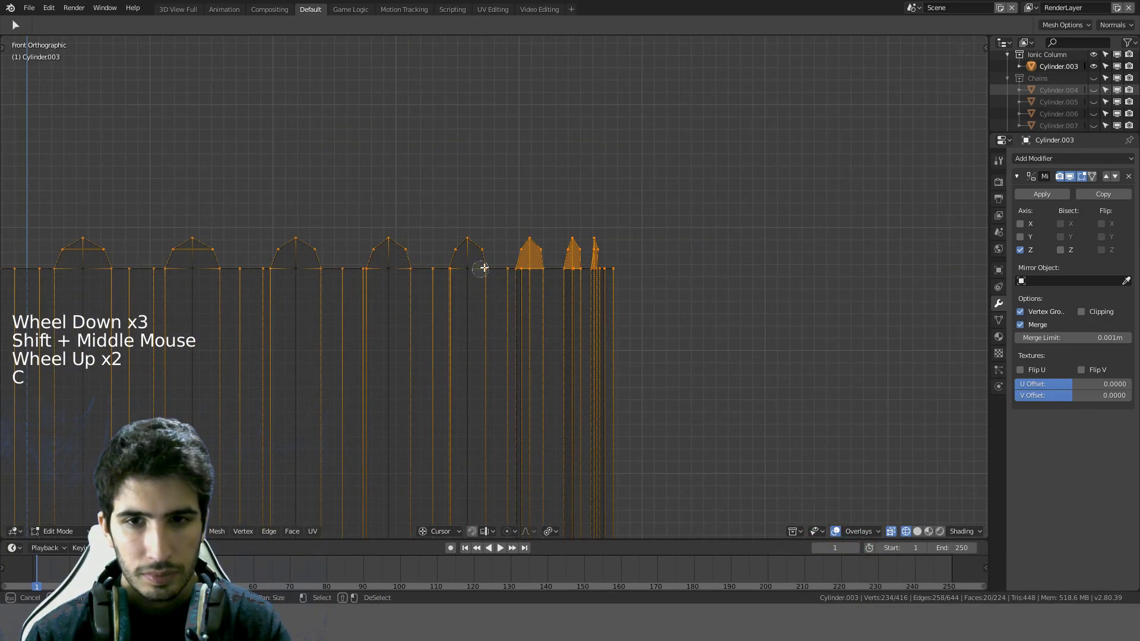
Step: From the right side view, circle-deselect the middle base vertices of the next arches that are still fully selected
{"action": "key", "text": "KP_Enter"}
{"action": "key", "text": "KP_3"}
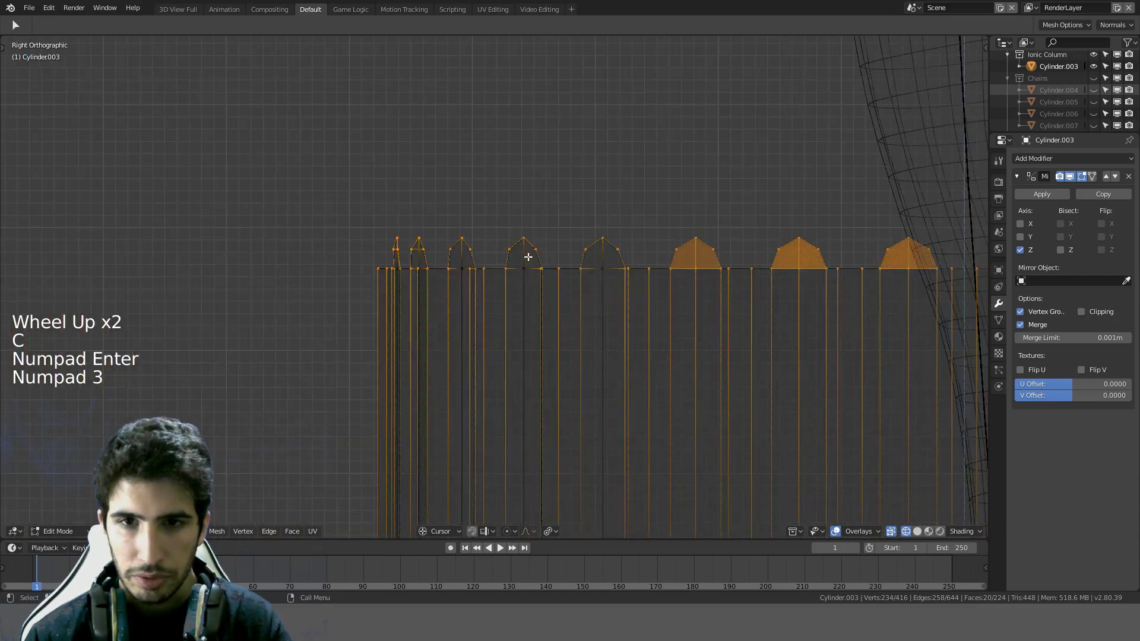
{"action": "middle_click_drag", "start_coordinate": [635, 278], "coordinate": [323, 300], "text": "shift"}
{"action": "key", "text": "c"}
{"action": "middle_click", "coordinate": [349, 294]}
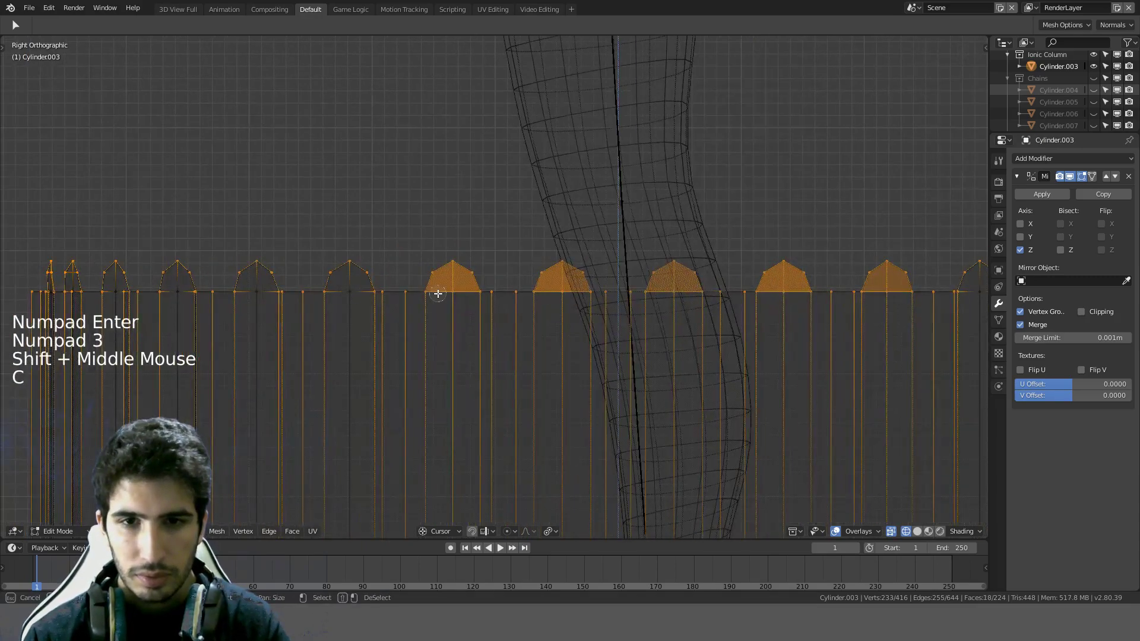
{"action": "middle_click", "coordinate": [457, 297]}
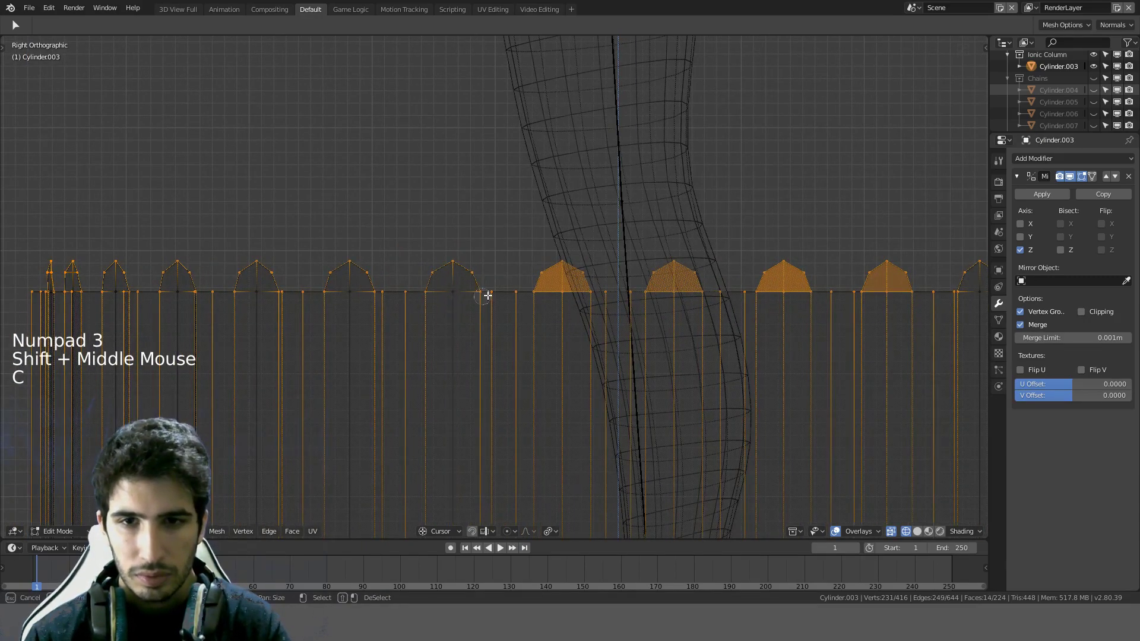
{"action": "middle_click", "coordinate": [562, 296]}
{"action": "key", "text": "Escape"}
Step: Circle-deselect the middle base vertices of the last fully selected arches along the far part of the rim
{"action": "middle_click_drag", "start_coordinate": [623, 303], "coordinate": [255, 257], "text": "shift"}
{"action": "key", "text": "c"}
{"action": "middle_click", "coordinate": [459, 240]}
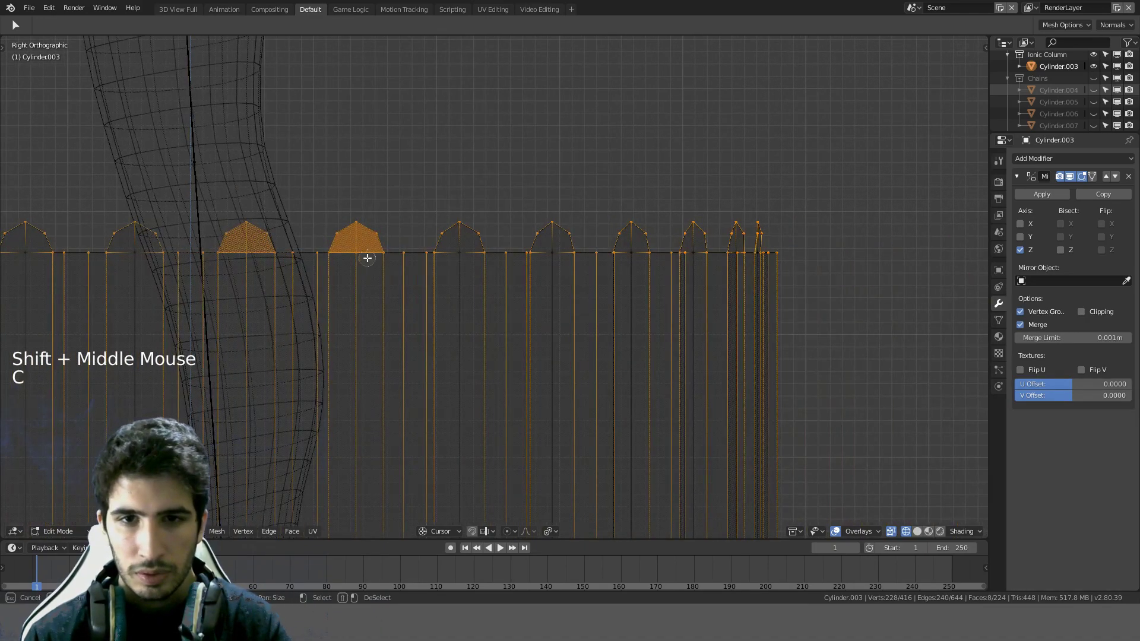
{"action": "middle_click", "coordinate": [359, 255]}
{"action": "middle_click", "coordinate": [248, 257]}
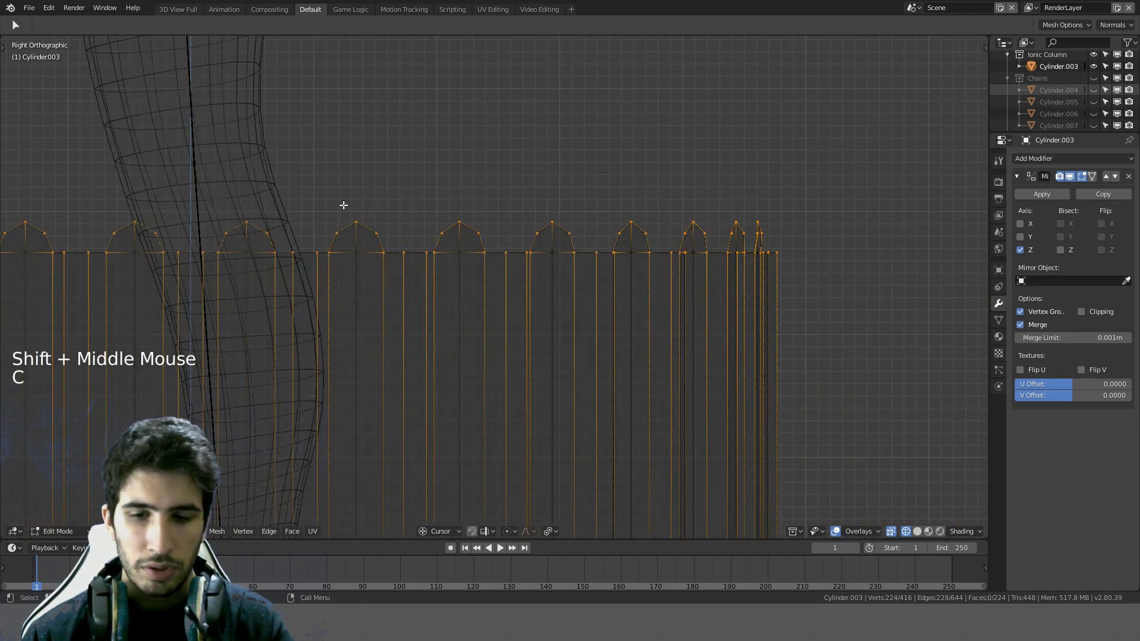
Step: Extrude the selected fluted rim edges a short distance upward in the front view and inspect the result in solid shading
{"action": "key", "text": "KP_1"}
{"action": "scroll", "coordinate": [344, 205], "scroll_direction": "down", "scroll_amount": 4}
{"action": "middle_click_drag", "start_coordinate": [345, 204], "coordinate": [628, 229], "text": "shift"}
{"action": "scroll", "coordinate": [631, 229], "scroll_direction": "up", "scroll_amount": 2}
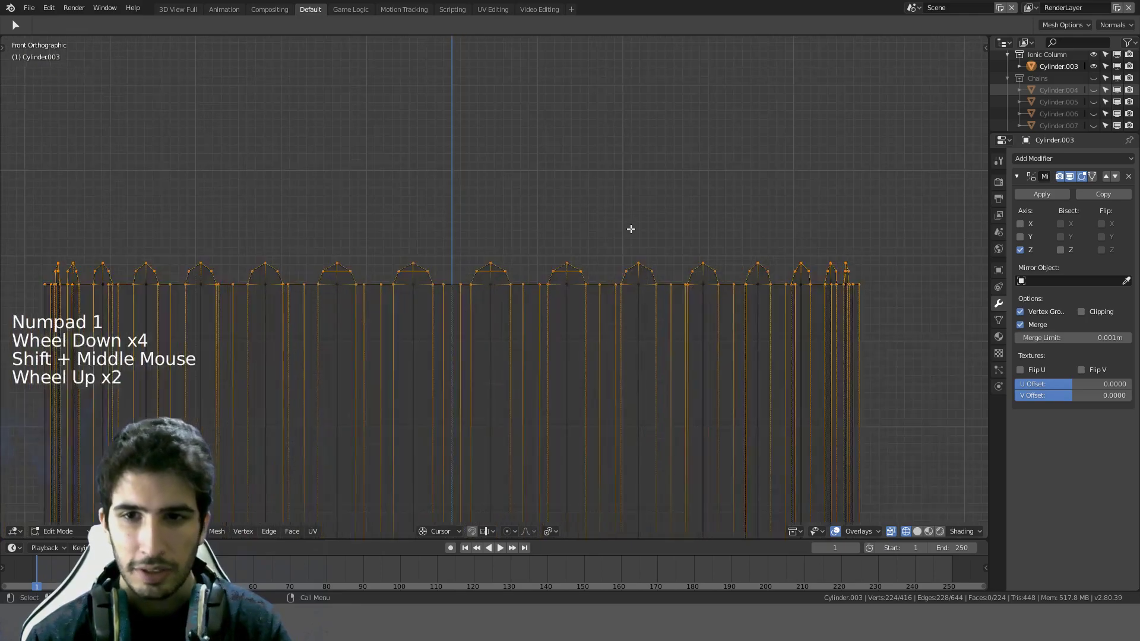
{"action": "key", "text": "e"}
{"action": "left_click", "coordinate": [630, 191]}
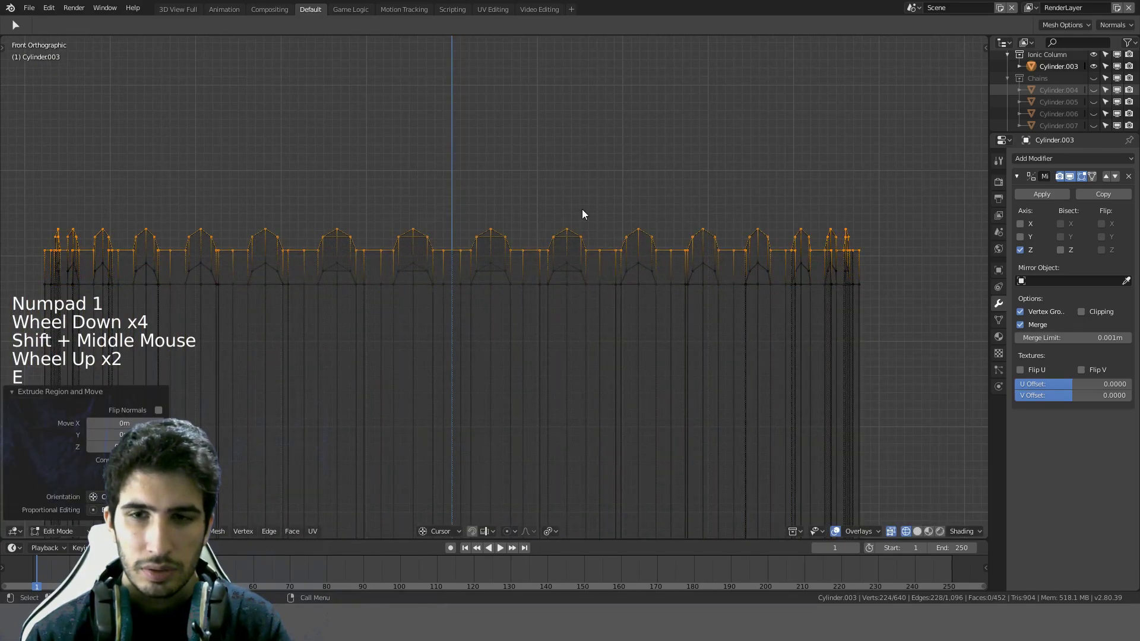
{"action": "key", "text": "z"}
{"action": "mouse_move", "coordinate": [590, 233]}
{"action": "middle_mouse_down"}
{"action": "mouse_move", "coordinate": [562, 247]}
{"action": "mouse_move", "coordinate": [576, 247]}
{"action": "middle_mouse_up"}
{"action": "scroll", "coordinate": [575, 247], "scroll_direction": "up", "scroll_amount": 5}
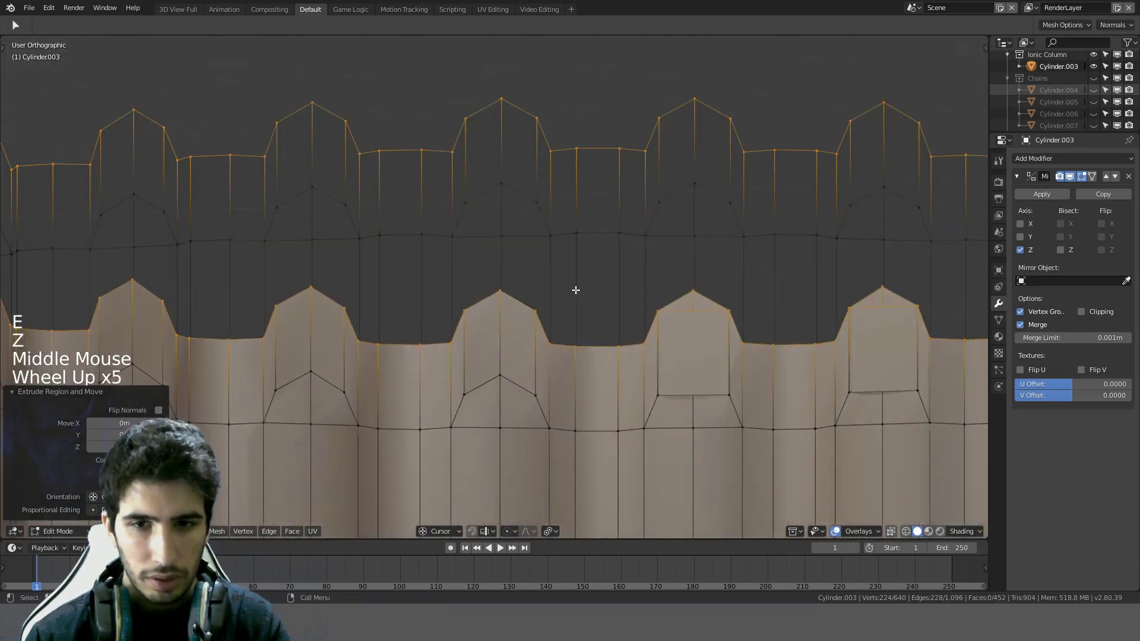
{"action": "mouse_move", "coordinate": [575, 290]}
{"action": "middle_mouse_down", "text": "shift"}
{"action": "mouse_move", "coordinate": [519, 298]}
{"action": "mouse_move", "coordinate": [499, 229]}
{"action": "mouse_move", "coordinate": [458, 262]}
{"action": "middle_mouse_up", "text": "shift"}
Step: Box-deselect the lower vertices of the extruded rim, delete the remaining selected arch-tip vertices and return to solid shading
{"action": "key", "text": "KP_1"}
{"action": "scroll", "coordinate": [504, 216], "scroll_direction": "down", "scroll_amount": 4}
{"action": "key", "text": "z"}
{"action": "left_click", "coordinate": [388, 261]}
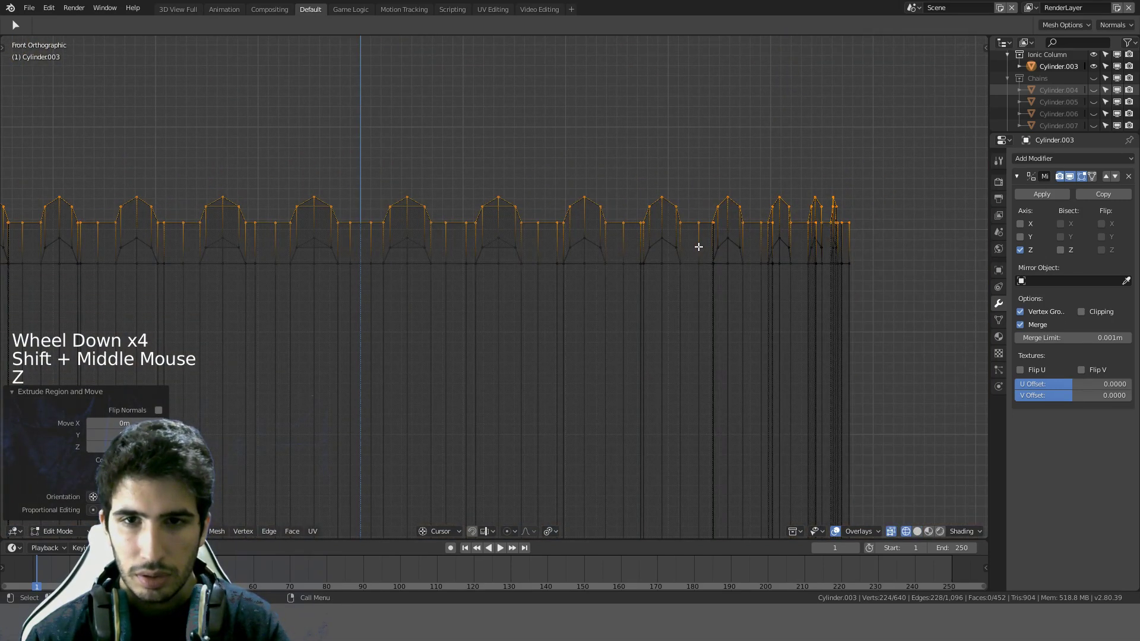
{"action": "scroll", "coordinate": [872, 216], "scroll_direction": "down", "scroll_amount": 3}
{"action": "key", "text": "b"}
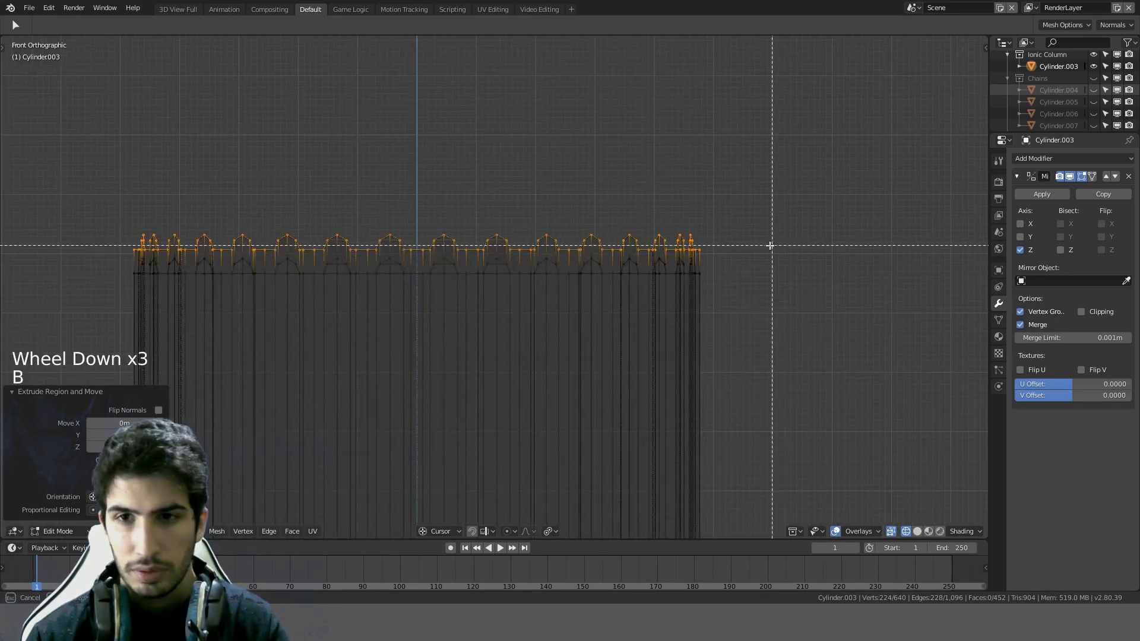
{"action": "left_click_drag", "start_coordinate": [755, 245], "coordinate": [3, 287], "text": "shift"}
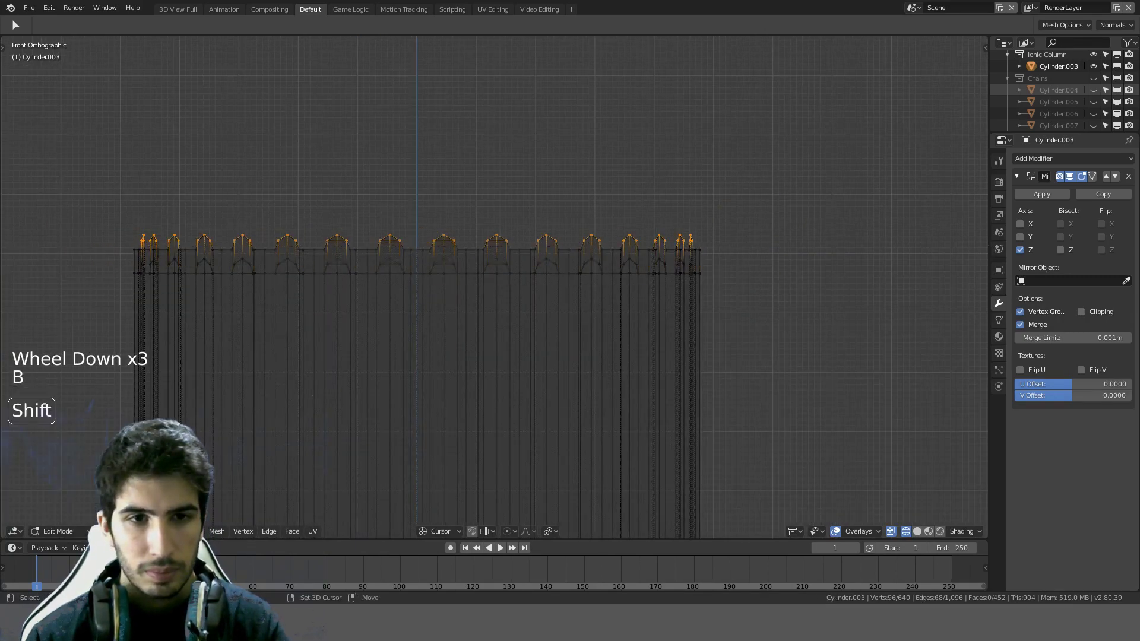
{"action": "key", "text": "Delete"}
{"action": "left_click", "coordinate": [293, 256]}
{"action": "key", "text": "z"}
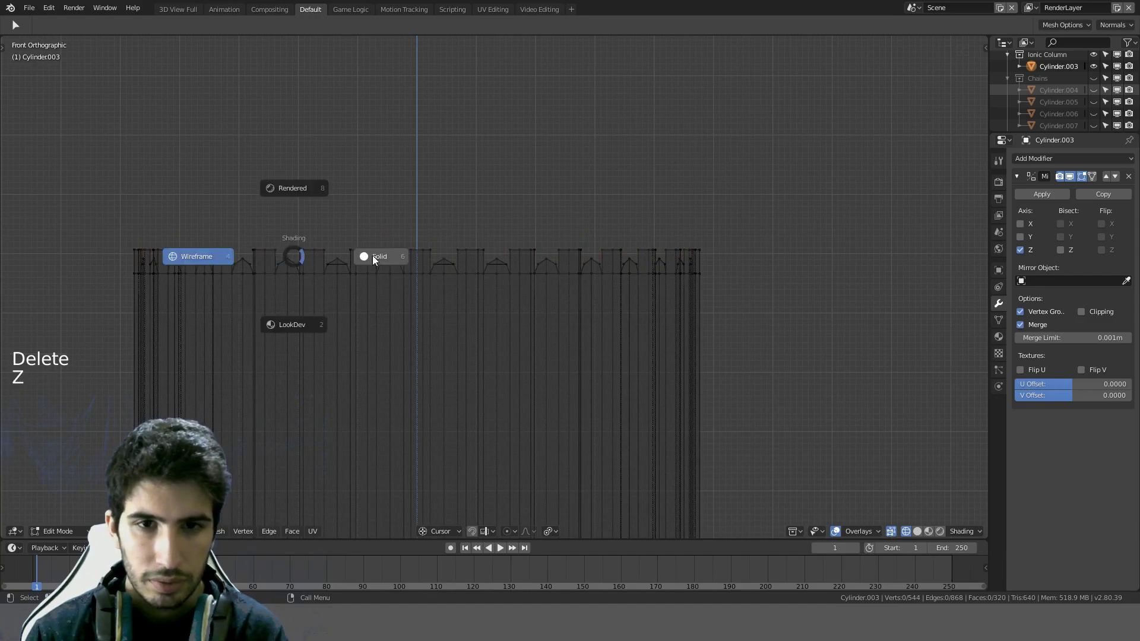
{"action": "left_click", "coordinate": [380, 255]}
{"action": "scroll", "coordinate": [383, 255], "scroll_direction": "up", "scroll_amount": 8}
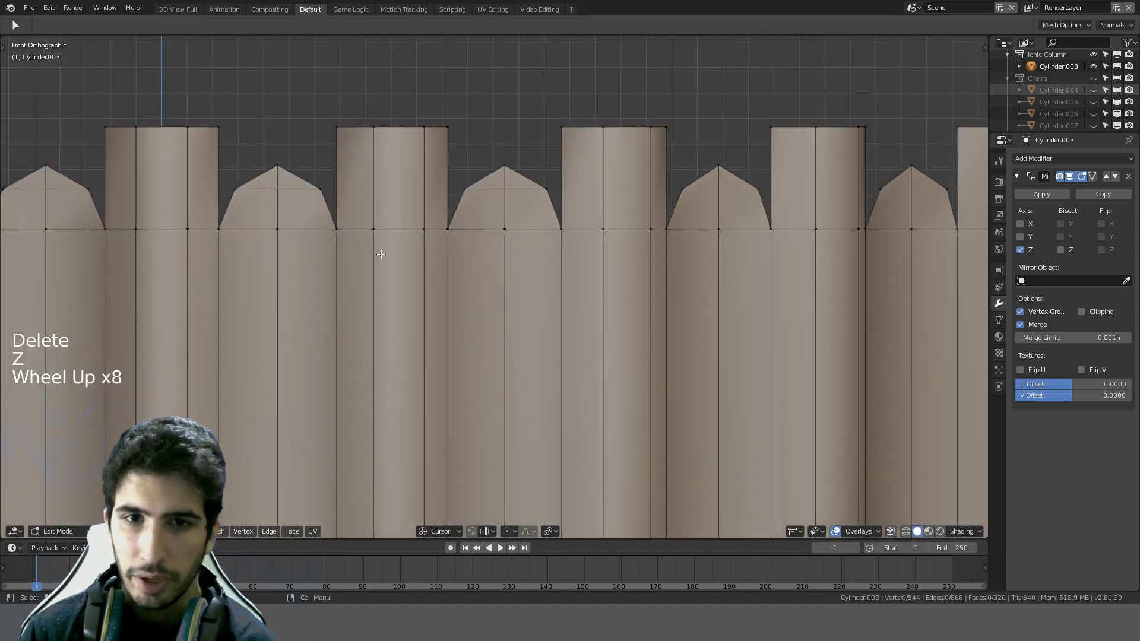
Step: Try to fill the gap beside one arch from its shoulder vertex and its base corner vertex, and undo the attempts
{"action": "left_click", "coordinate": [324, 189]}
{"action": "key", "text": "f"}
{"action": "key", "text": "ctrl+z"}
{"action": "left_click", "coordinate": [343, 230]}
{"action": "key", "text": "f"}
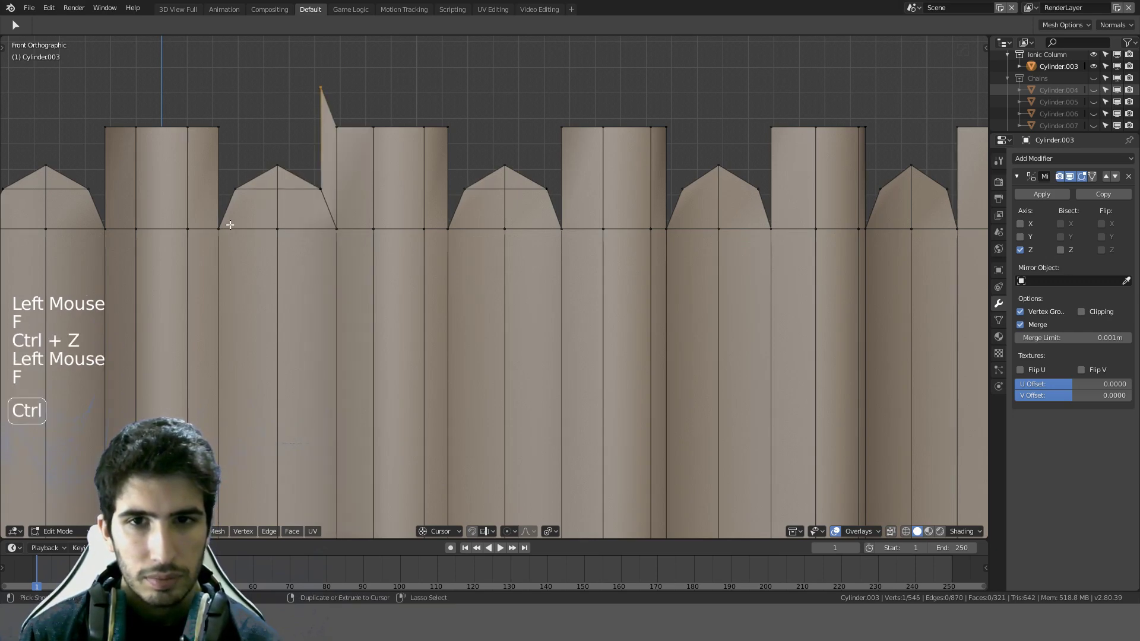
{"action": "key", "text": "ctrl+z"}
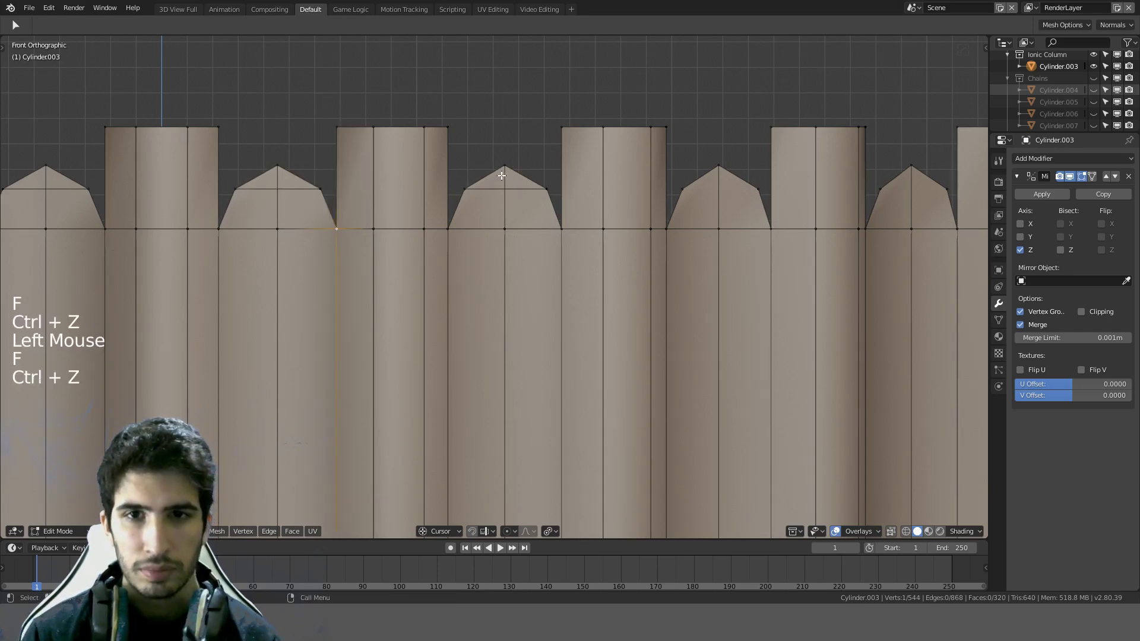
Step: Select the facing top corners of two neighbouring raised ridges and the arch vertices between them, try filling a face, undo and adjust the selection
{"action": "left_click", "coordinate": [560, 130]}
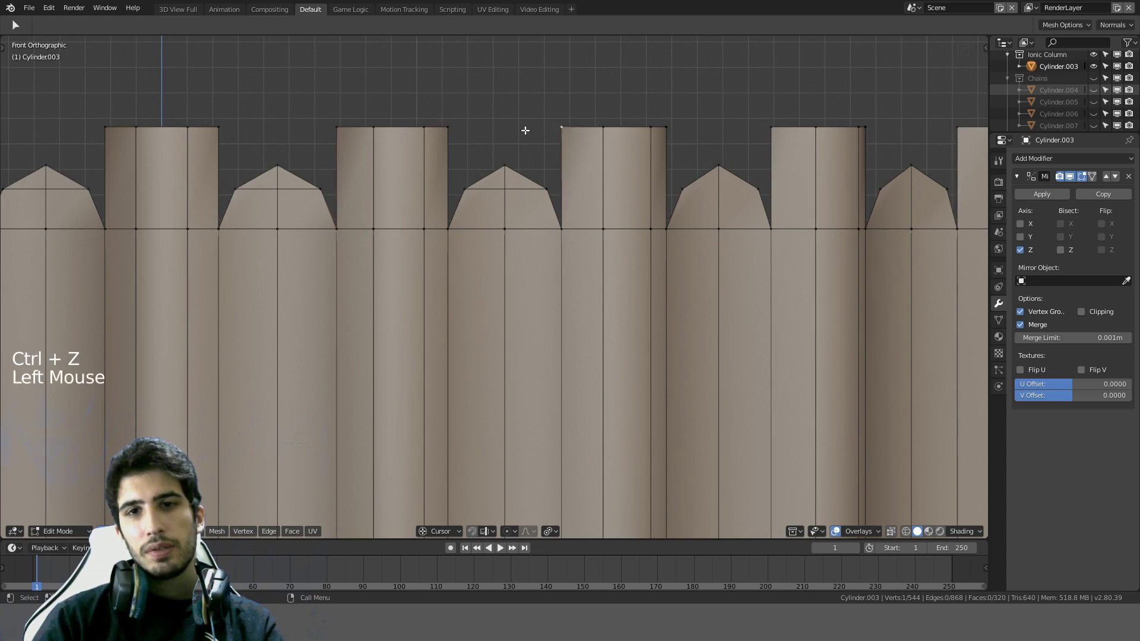
{"action": "left_click", "coordinate": [454, 130], "text": "shift"}
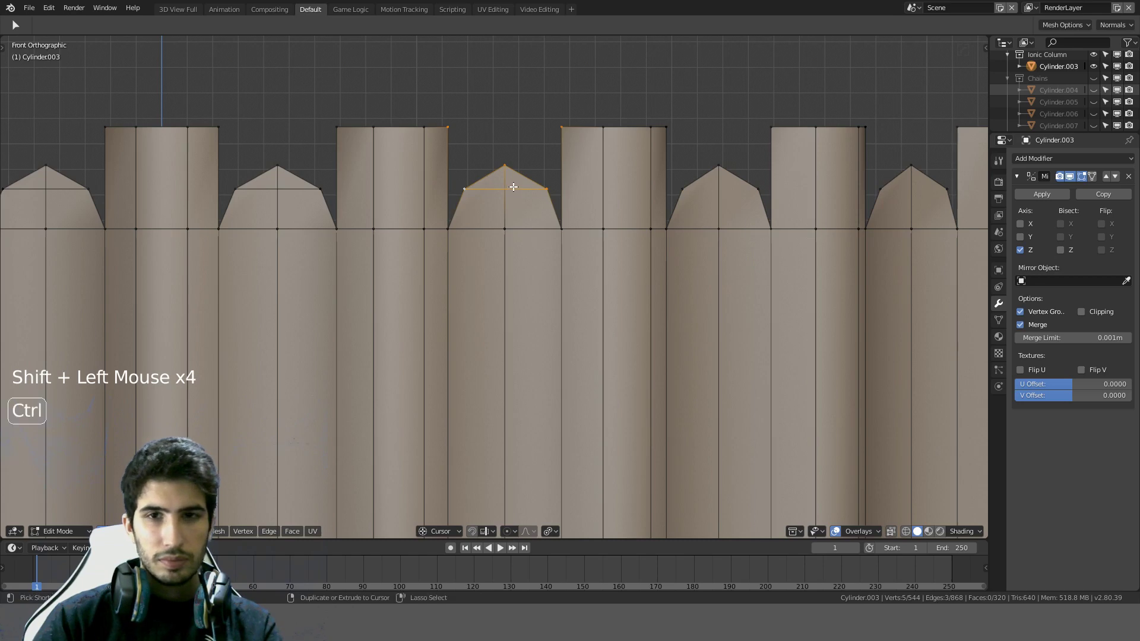
{"action": "key", "text": "ctrl+z"}
{"action": "key", "text": "f"}
{"action": "key", "text": "ctrl+z"}
{"action": "left_click", "coordinate": [464, 189], "text": "shift"}
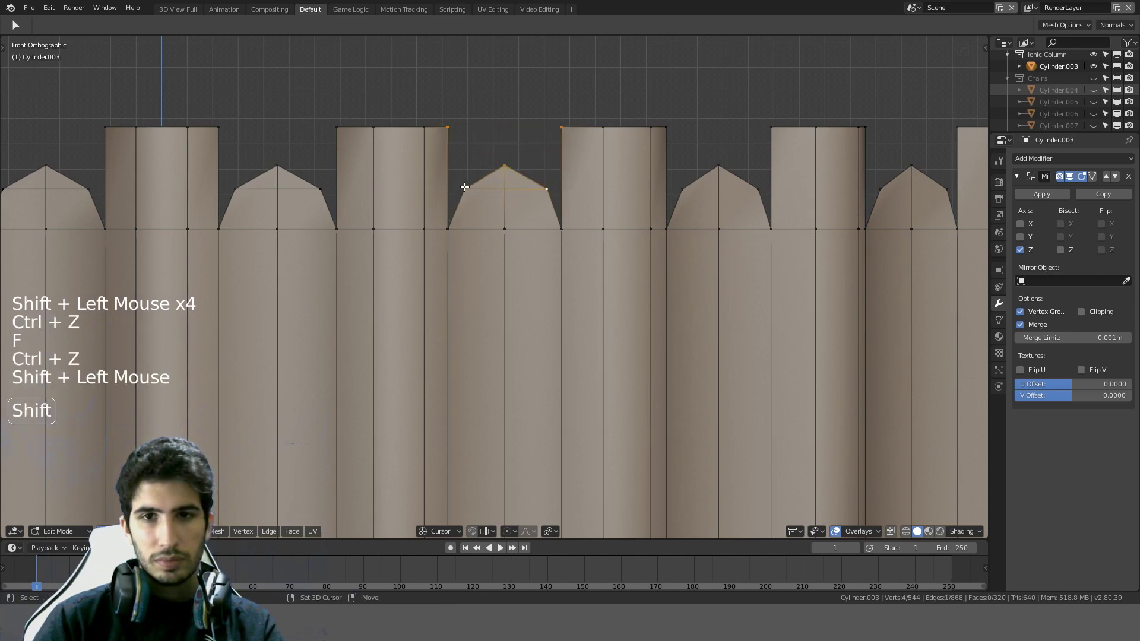
Step: Fill a triangular face between the arch's peak and the facing top corners of the two adjacent ridges
{"action": "key", "text": "f"}
{"action": "key", "text": "ctrl+z"}
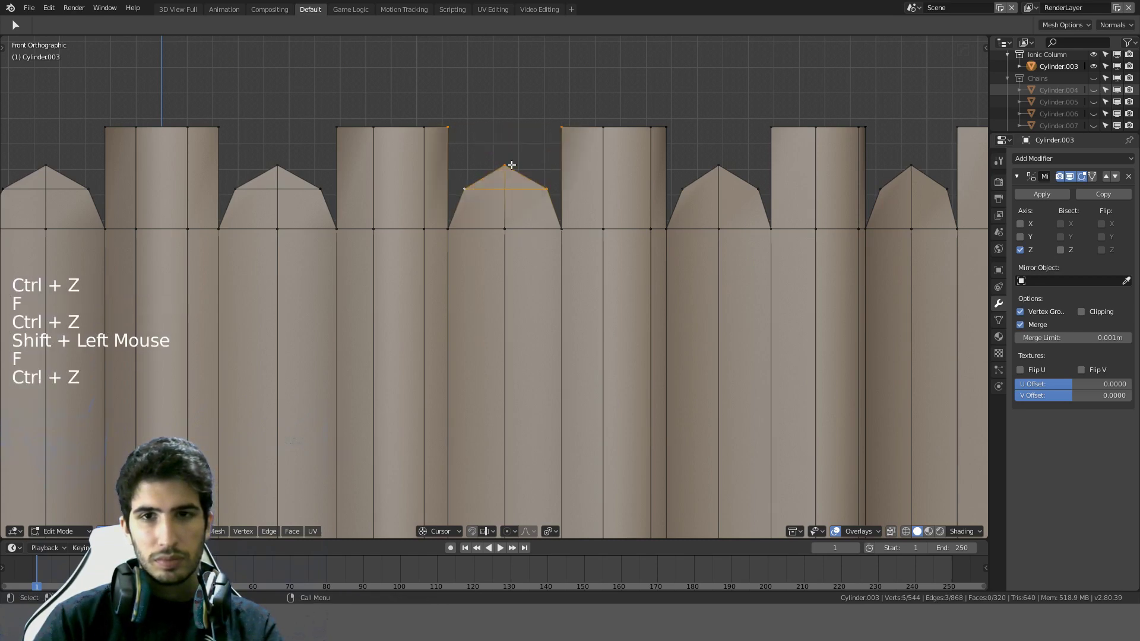
{"action": "left_click", "coordinate": [560, 127]}
{"action": "left_click", "coordinate": [548, 185], "text": "shift"}
{"action": "left_click", "coordinate": [560, 121]}
{"action": "left_click", "coordinate": [508, 162], "text": "shift"}
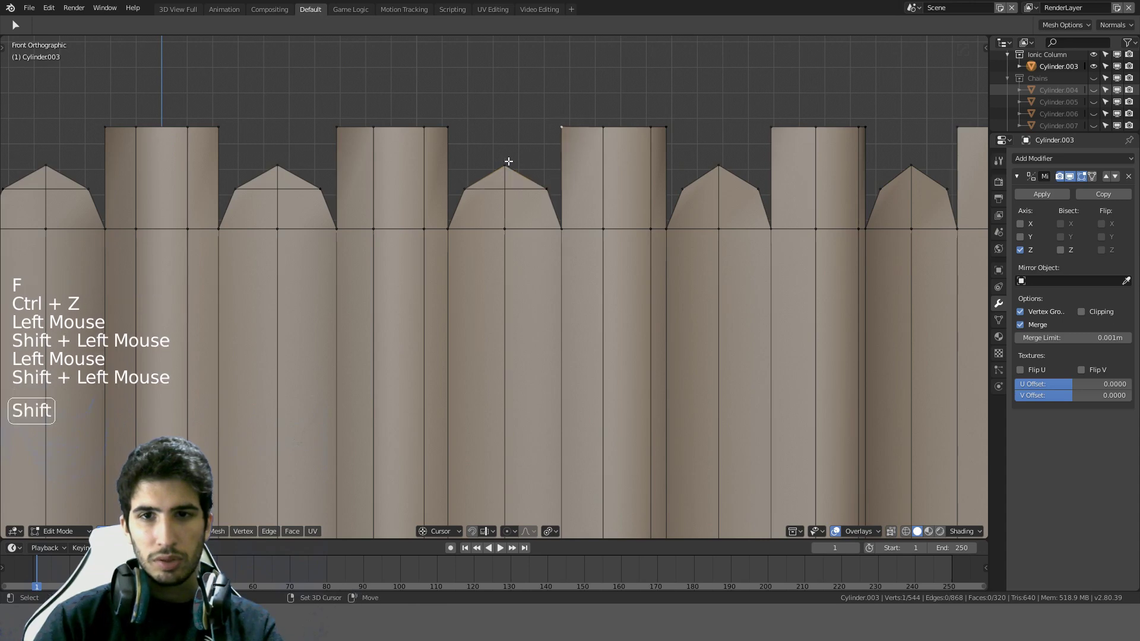
{"action": "left_click", "coordinate": [446, 126], "text": "shift"}
{"action": "key", "text": "f"}
Step: Fill a triangle on each side of the arch's peak, joining its shoulder vertex to the neighbouring ridge's top corner
{"action": "left_click", "coordinate": [504, 165]}
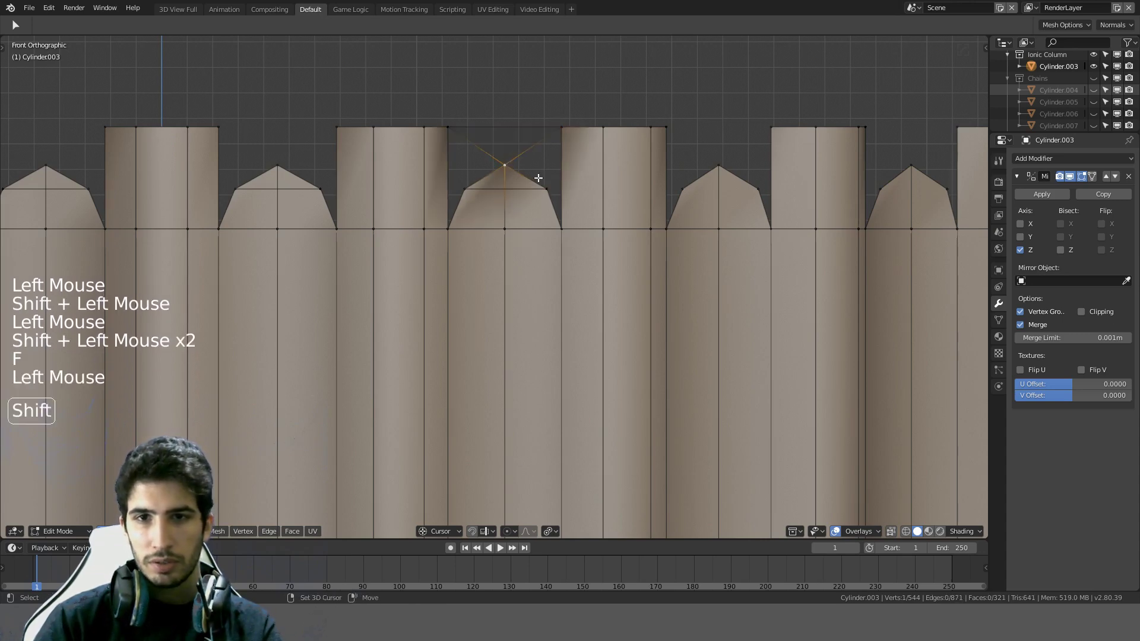
{"action": "left_click", "coordinate": [546, 189], "text": "shift"}
{"action": "left_click", "coordinate": [559, 127], "text": "shift"}
{"action": "key", "text": "f"}
{"action": "left_click", "coordinate": [504, 166]}
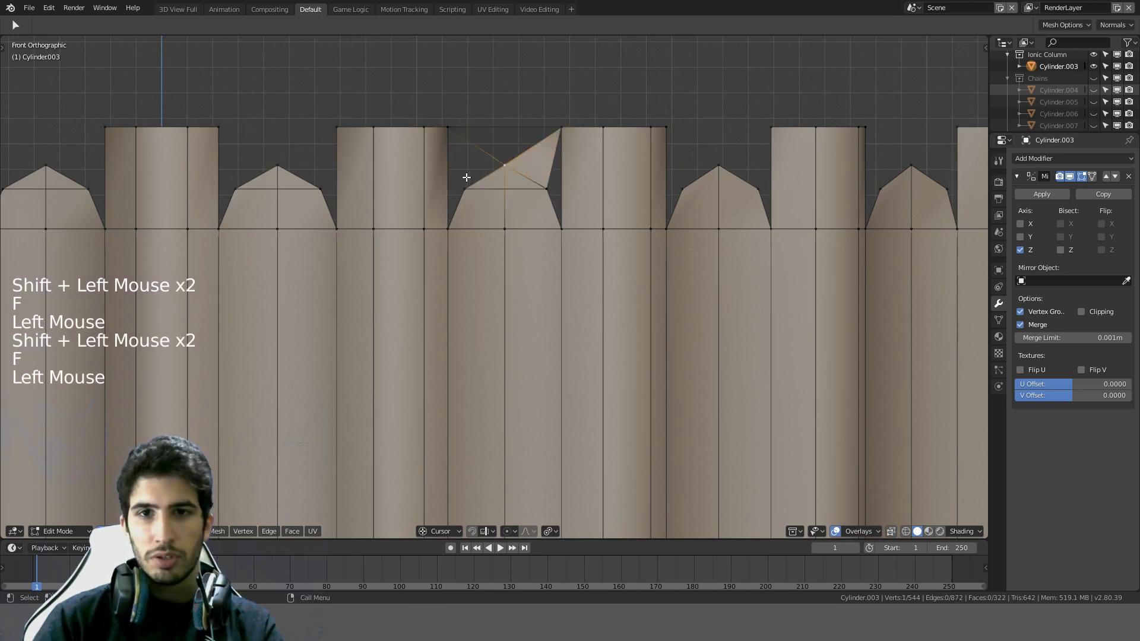
{"action": "left_click", "coordinate": [463, 186], "text": "shift"}
{"action": "left_click", "coordinate": [448, 126], "text": "shift"}
{"action": "key", "text": "f"}
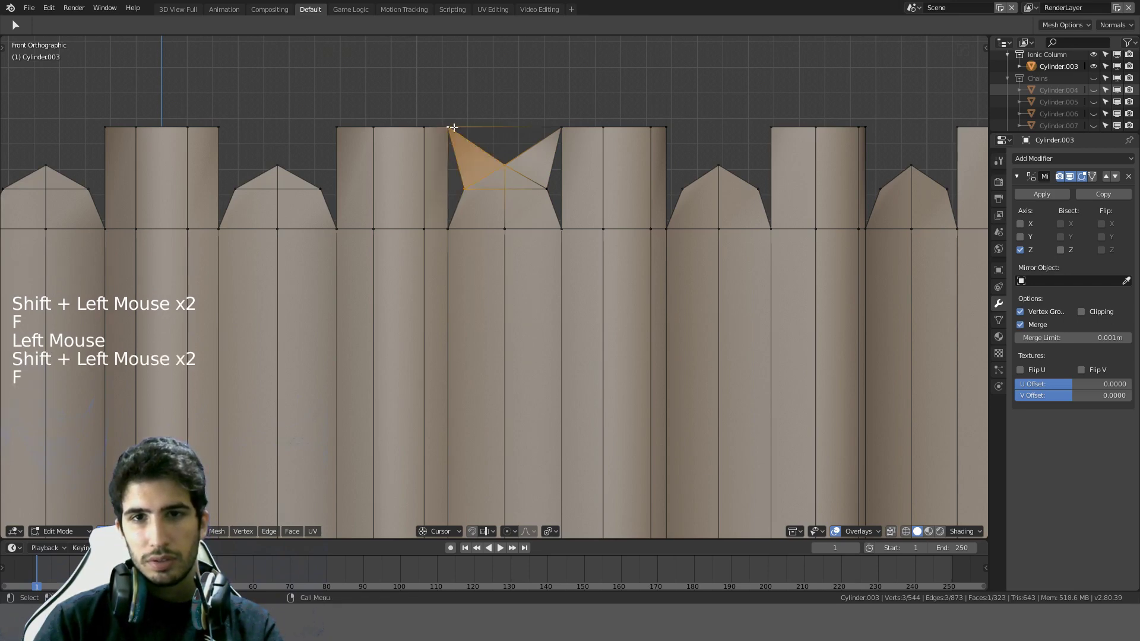
Step: Fill the narrow side gaps between the arch's shoulders, its base corners and the adjacent ridge tops, and clear the selection
{"action": "left_click", "coordinate": [453, 129]}
{"action": "left_click", "coordinate": [463, 190], "text": "shift"}
{"action": "key", "text": "f"}
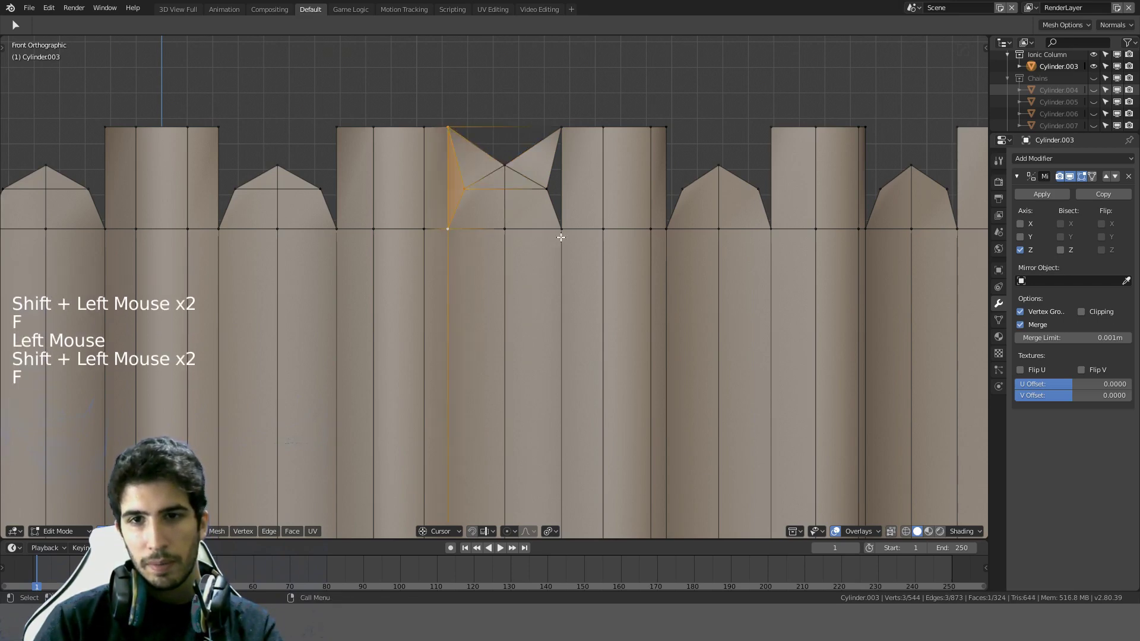
{"action": "left_click", "coordinate": [561, 228]}
{"action": "left_click", "coordinate": [546, 189], "text": "shift"}
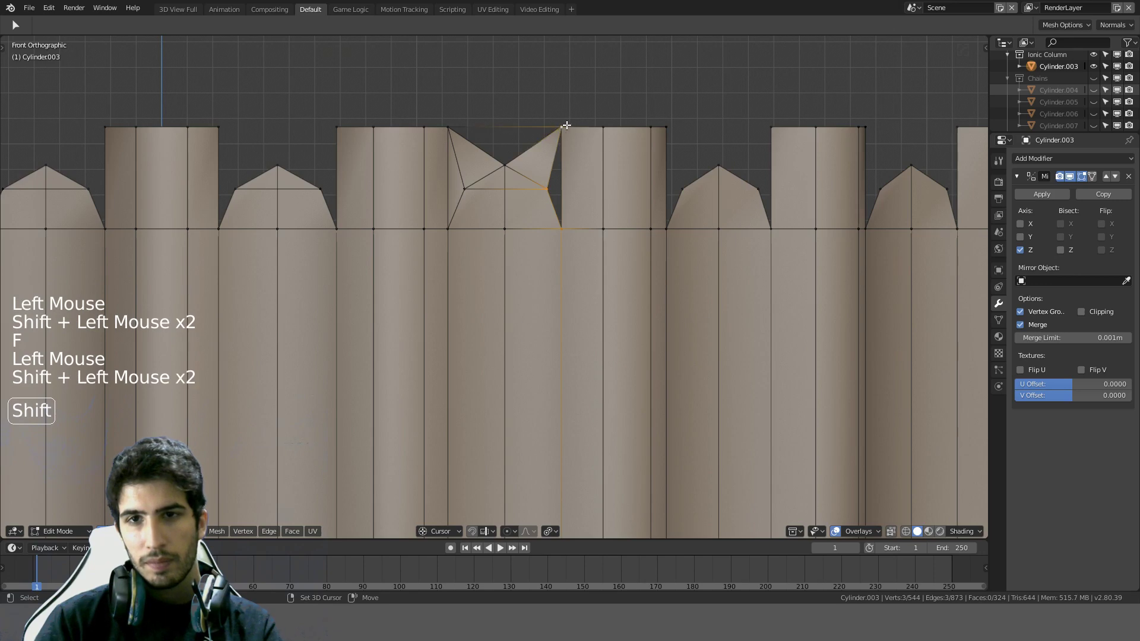
{"action": "key", "text": "f"}
{"action": "key", "text": "a"}
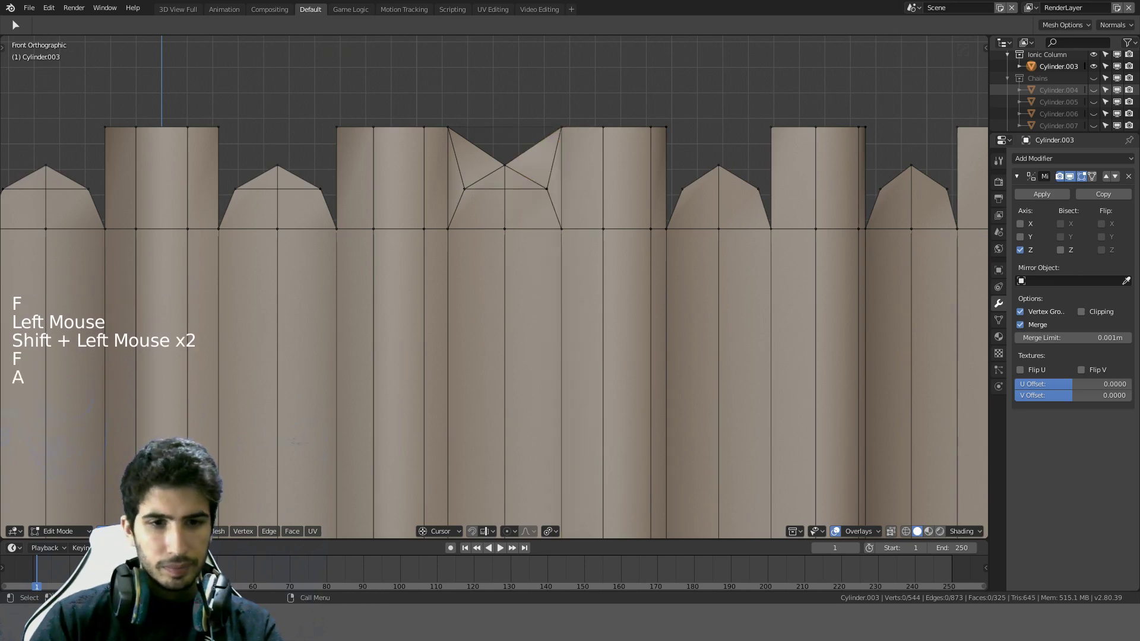
Step: Recalculate the normals of the top triangular face above the arch's peak and return to Object Mode
{"action": "left_click", "coordinate": [483, 196]}
{"action": "left_click", "coordinate": [516, 141]}
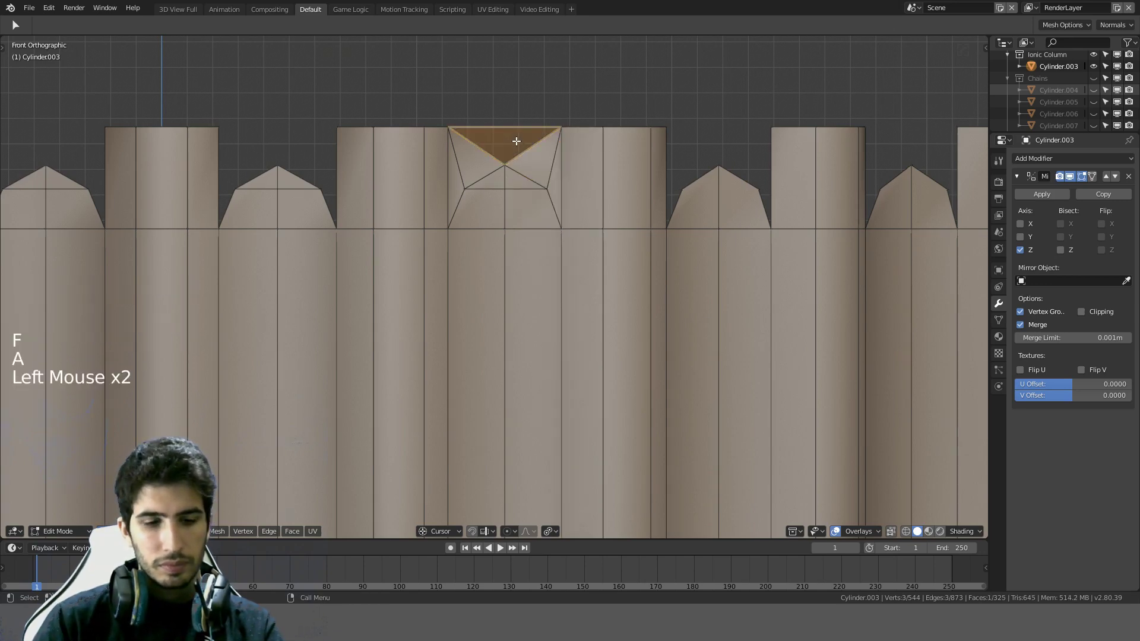
{"action": "key", "text": "shift+n"}
{"action": "key", "text": "a"}
{"action": "key", "text": "Tab"}
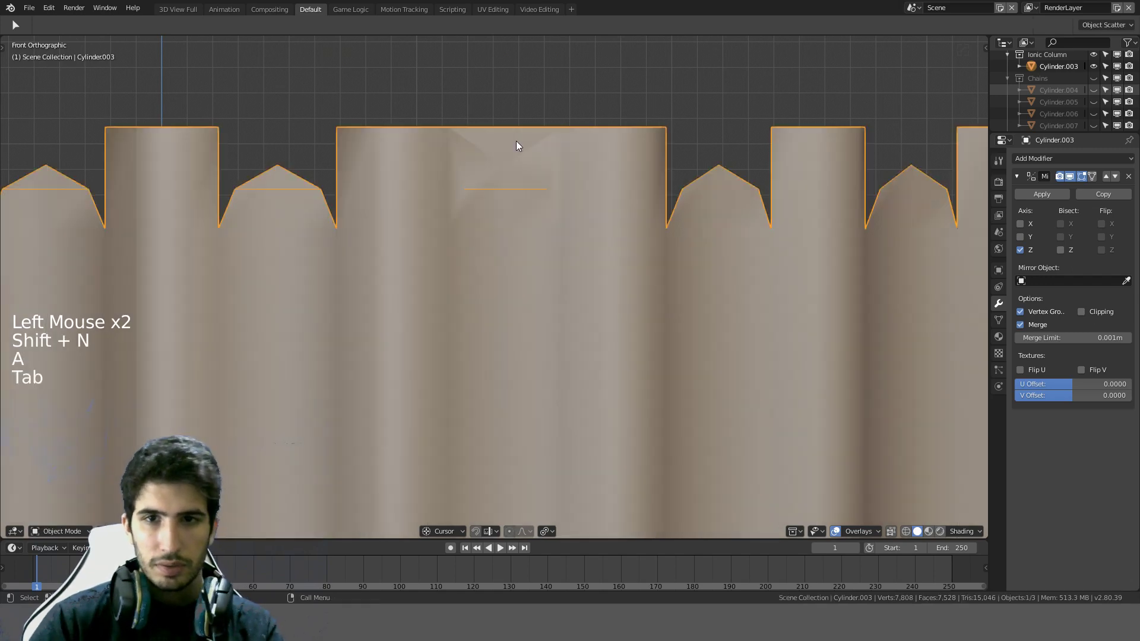
Step: Examine the shading and mesh of the filled flute top compared with the neighbouring open flutes
{"action": "scroll", "coordinate": [515, 140], "scroll_direction": "down", "scroll_amount": 3}
{"action": "middle_click_drag", "start_coordinate": [515, 141], "coordinate": [450, 260]}
{"action": "scroll", "coordinate": [603, 248], "scroll_direction": "up", "scroll_amount": 4}
{"action": "scroll", "coordinate": [637, 209], "scroll_direction": "up", "scroll_amount": 4}
{"action": "key", "text": "Tab"}
{"action": "key", "text": "Tab"}
{"action": "scroll", "coordinate": [625, 216], "scroll_direction": "down", "scroll_amount": 3}
{"action": "scroll", "coordinate": [265, 306], "scroll_direction": "down", "scroll_amount": 4}
{"action": "middle_click_drag", "start_coordinate": [265, 301], "coordinate": [558, 247], "text": "shift"}
{"action": "scroll", "coordinate": [557, 247], "scroll_direction": "up", "scroll_amount": 4}
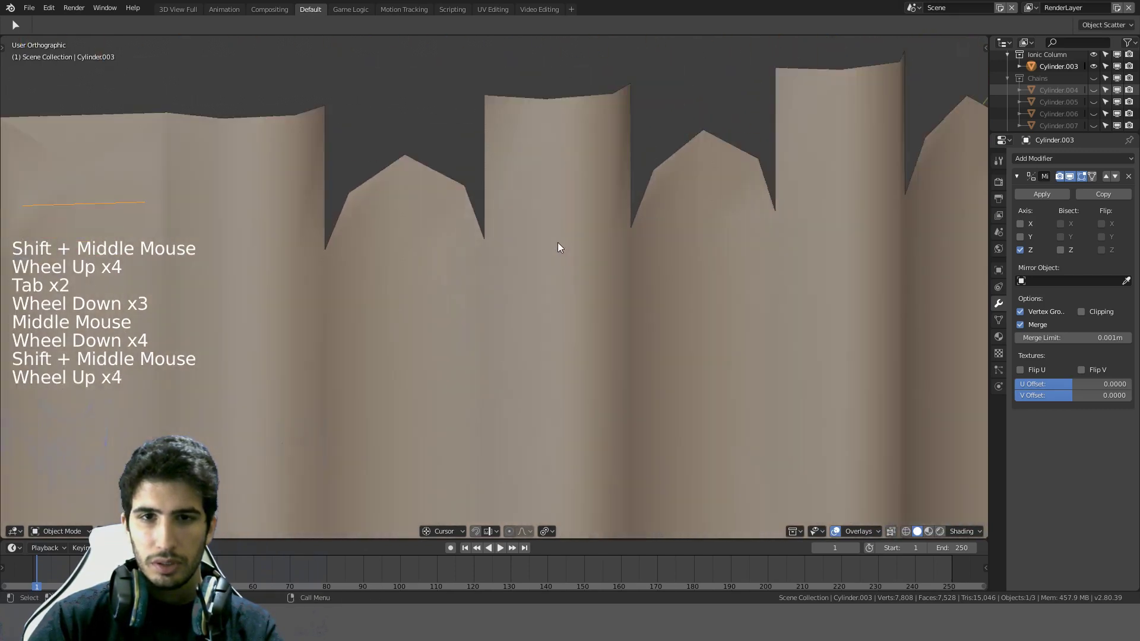
{"action": "scroll", "coordinate": [392, 204], "scroll_direction": "up", "scroll_amount": 1}
{"action": "key", "text": "Tab"}
{"action": "middle_click_drag", "start_coordinate": [394, 194], "coordinate": [824, 210], "text": "shift"}
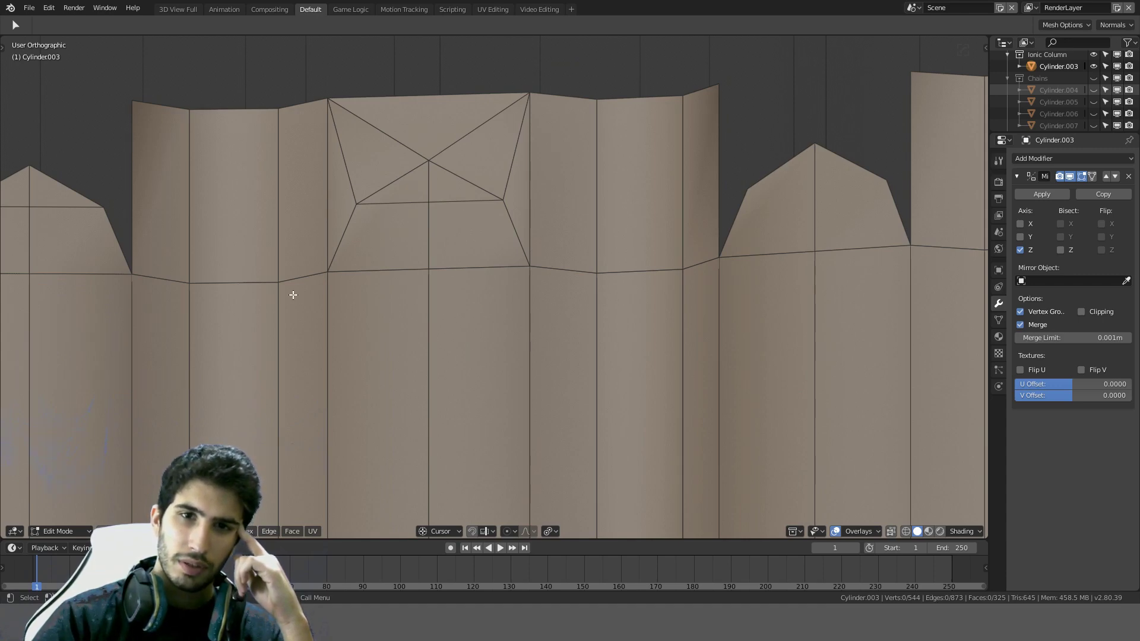
Step: Try to move the two top corner vertices of the filled flute freely without an axis constraint
{"action": "left_click", "coordinate": [347, 118]}
{"action": "left_click", "coordinate": [532, 94], "text": "shift"}
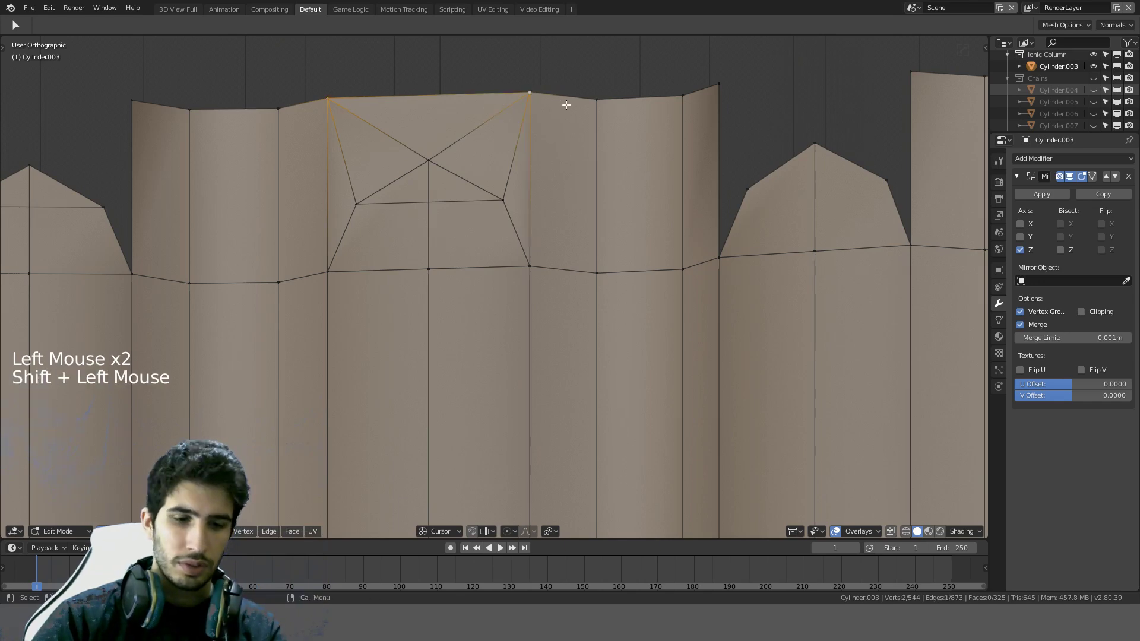
{"action": "middle_click_drag", "start_coordinate": [565, 101], "coordinate": [603, 132]}
{"action": "scroll", "coordinate": [677, 191], "scroll_direction": "down", "scroll_amount": 2}
{"action": "scroll", "coordinate": [678, 192], "scroll_direction": "down", "scroll_amount": 1}
{"action": "mouse_move", "coordinate": [677, 191]}
{"action": "middle_mouse_down", "text": "shift"}
{"action": "mouse_move", "coordinate": [728, 242]}
{"action": "mouse_move", "coordinate": [694, 196]}
{"action": "middle_mouse_up", "text": "shift"}
{"action": "key", "text": "g"}
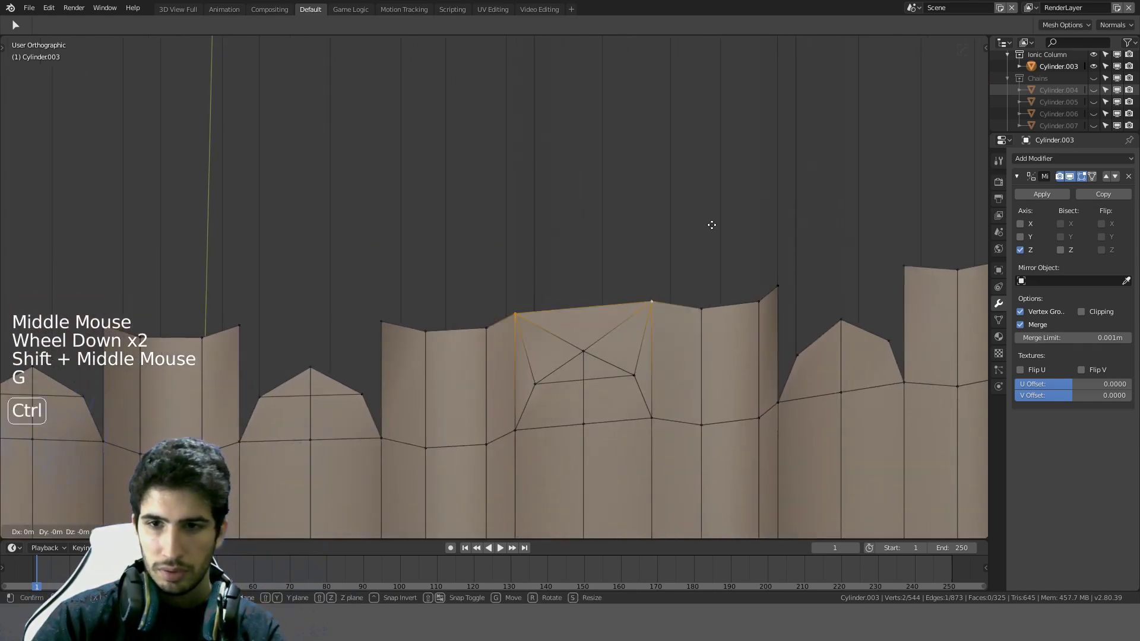
{"action": "left_click", "coordinate": [667, 247]}
{"action": "middle_click_drag", "start_coordinate": [668, 248], "coordinate": [536, 315]}
{"action": "scroll", "coordinate": [529, 224], "scroll_direction": "down", "scroll_amount": 3}
{"action": "key", "text": "KP_1"}
{"action": "scroll", "coordinate": [529, 222], "scroll_direction": "down", "scroll_amount": 4}
{"action": "scroll", "coordinate": [555, 222], "scroll_direction": "up", "scroll_amount": 4}
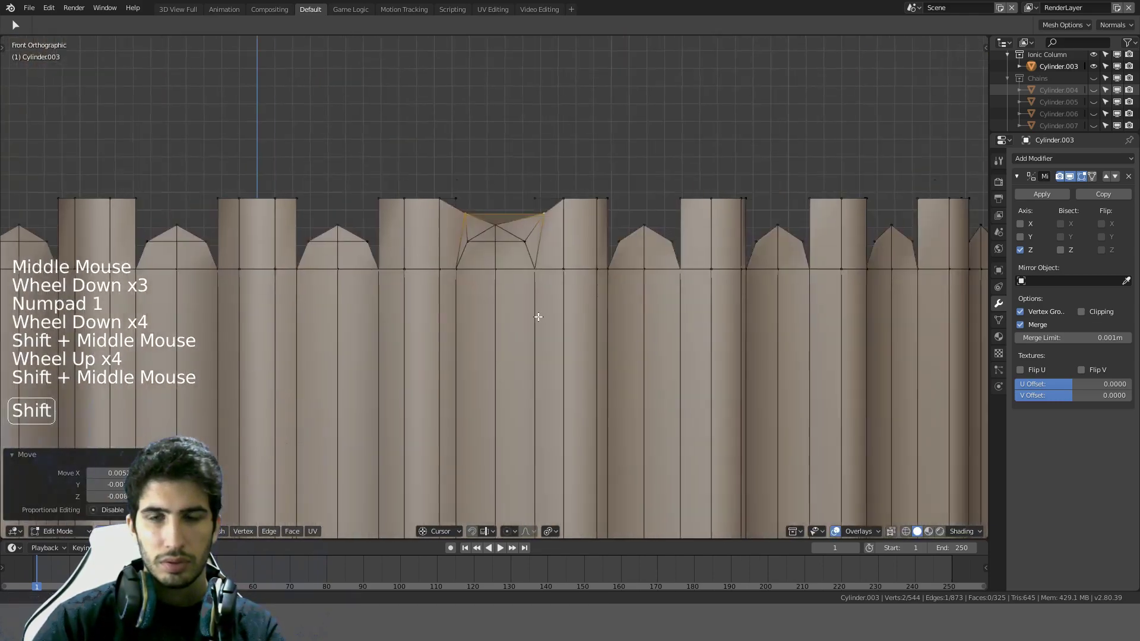
{"action": "scroll", "coordinate": [555, 224], "scroll_direction": "up", "scroll_amount": 3}
{"action": "key", "text": "ctrl+z"}
{"action": "key", "text": "g"}
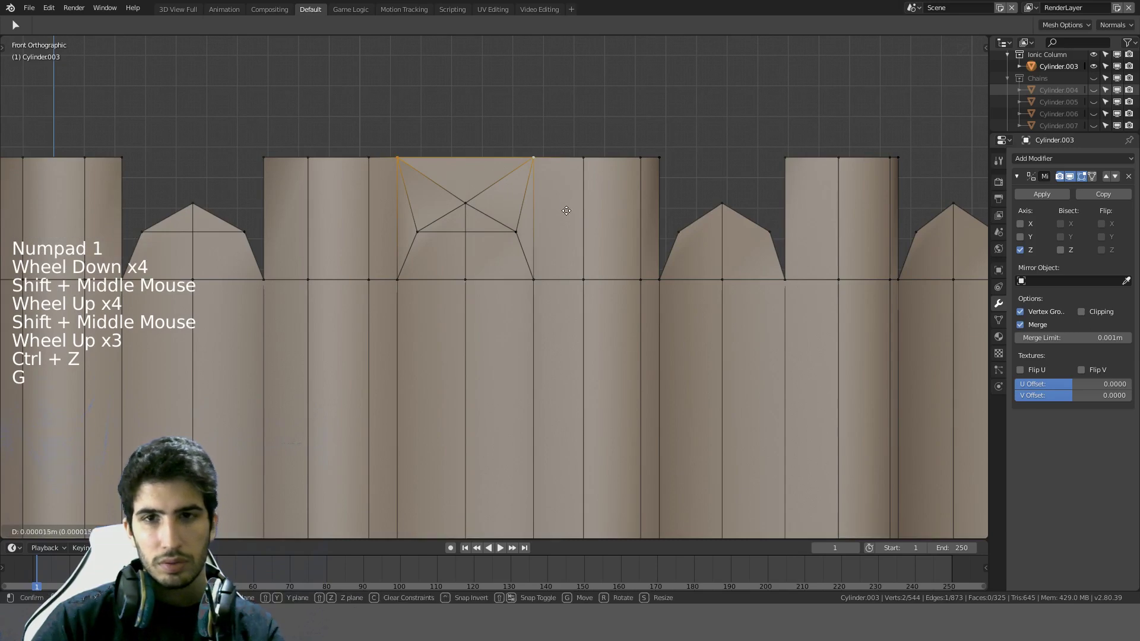
{"action": "right_click", "coordinate": [562, 468]}
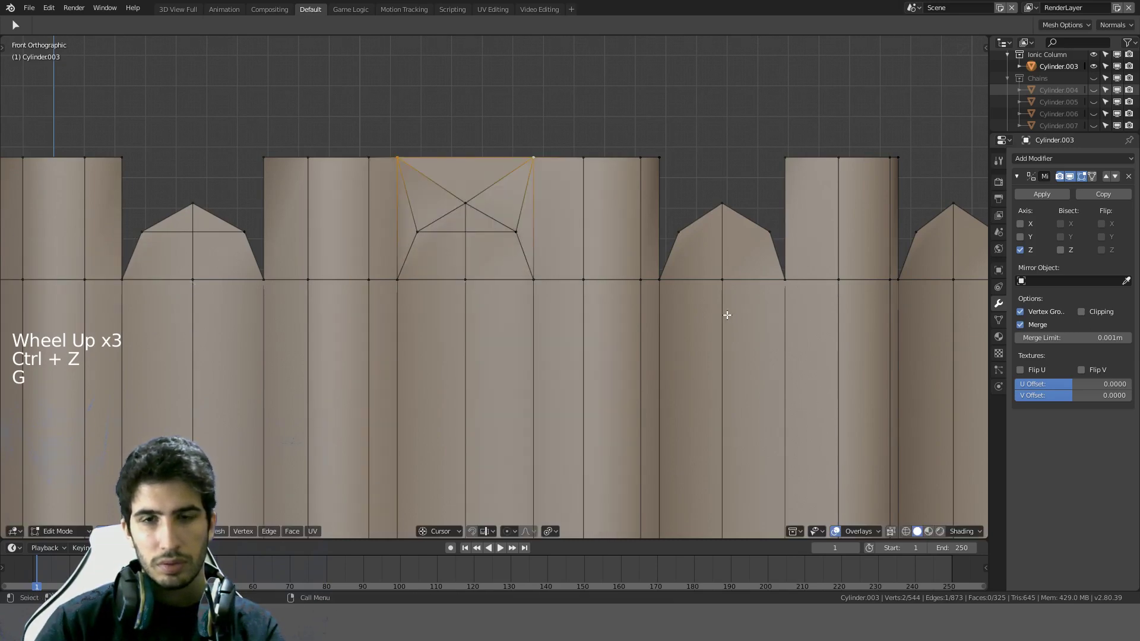
Step: Change the transform orientation to Normal for the selected top edge of the filled flute
{"action": "scroll", "coordinate": [642, 361], "scroll_direction": "down", "scroll_amount": 3}
{"action": "middle_click_drag", "start_coordinate": [725, 315], "coordinate": [588, 270]}
{"action": "scroll", "coordinate": [642, 361], "scroll_direction": "down", "scroll_amount": 4}
{"action": "key", "text": "KP_7"}
{"action": "scroll", "coordinate": [639, 362], "scroll_direction": "down", "scroll_amount": 5}
{"action": "scroll", "coordinate": [580, 261], "scroll_direction": "up", "scroll_amount": 4}
{"action": "scroll", "coordinate": [580, 262], "scroll_direction": "up", "scroll_amount": 2}
{"action": "middle_click_drag", "start_coordinate": [464, 372], "coordinate": [466, 296], "text": "shift"}
{"action": "scroll", "coordinate": [394, 280], "scroll_direction": "up", "scroll_amount": 4}
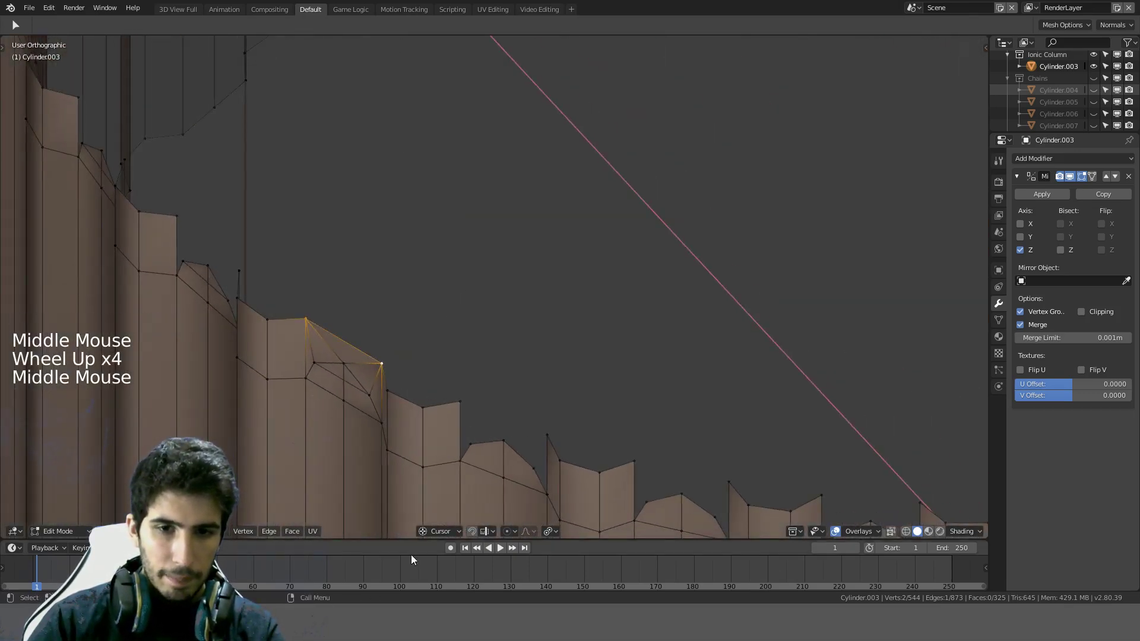
{"action": "left_click", "coordinate": [451, 530]}
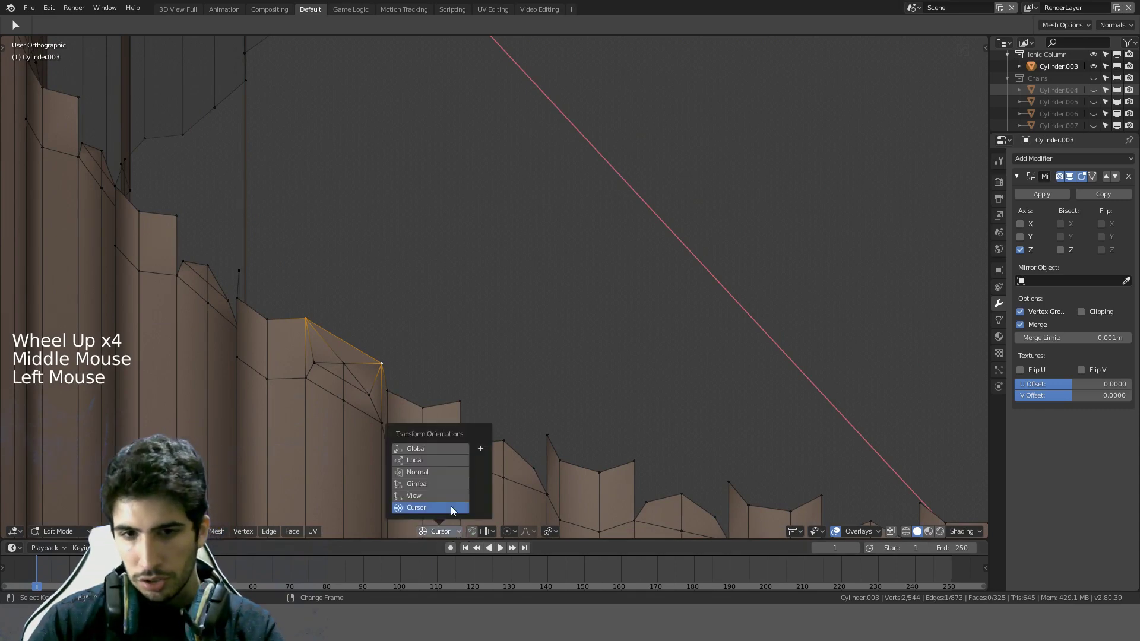
{"action": "left_click", "coordinate": [430, 473]}
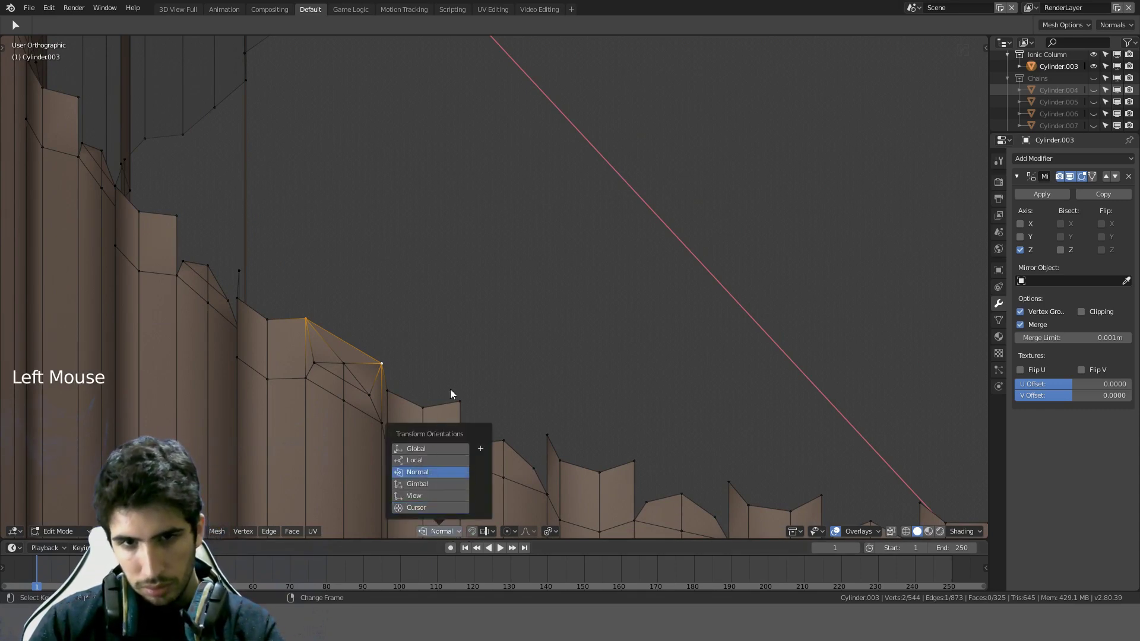
Step: Move the filled flute's top edge outward along its normal by about 0.013 m and clear the selection
{"action": "key", "text": "g"}
{"action": "key", "text": "ctrl"}
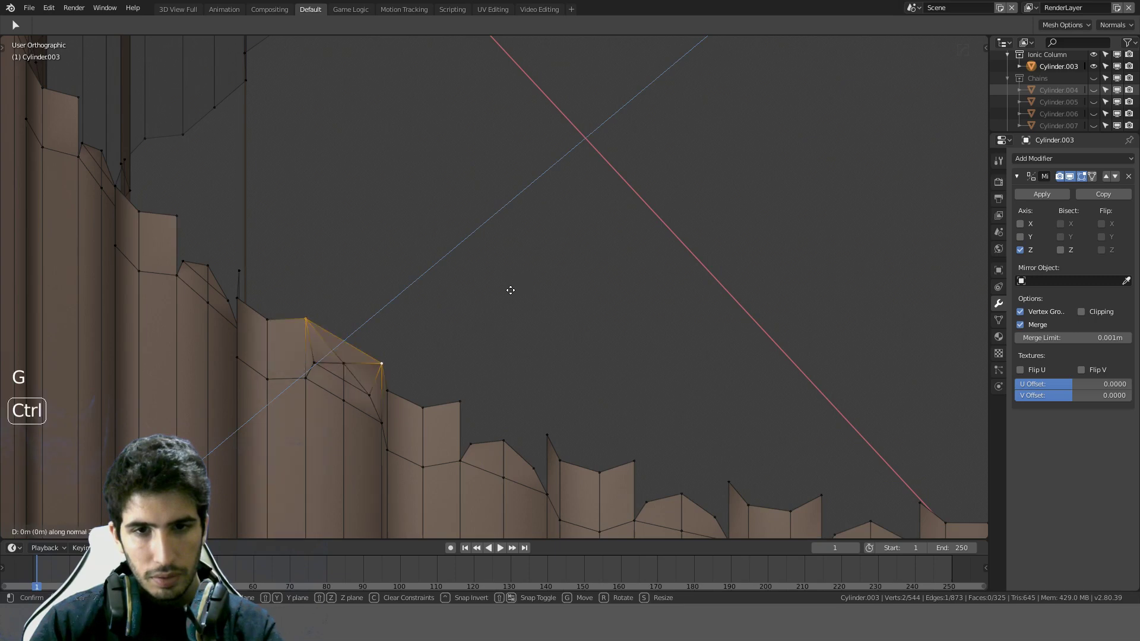
{"action": "key", "text": "ctrl"}
{"action": "left_click", "coordinate": [501, 298]}
{"action": "key", "text": "KP_7"}
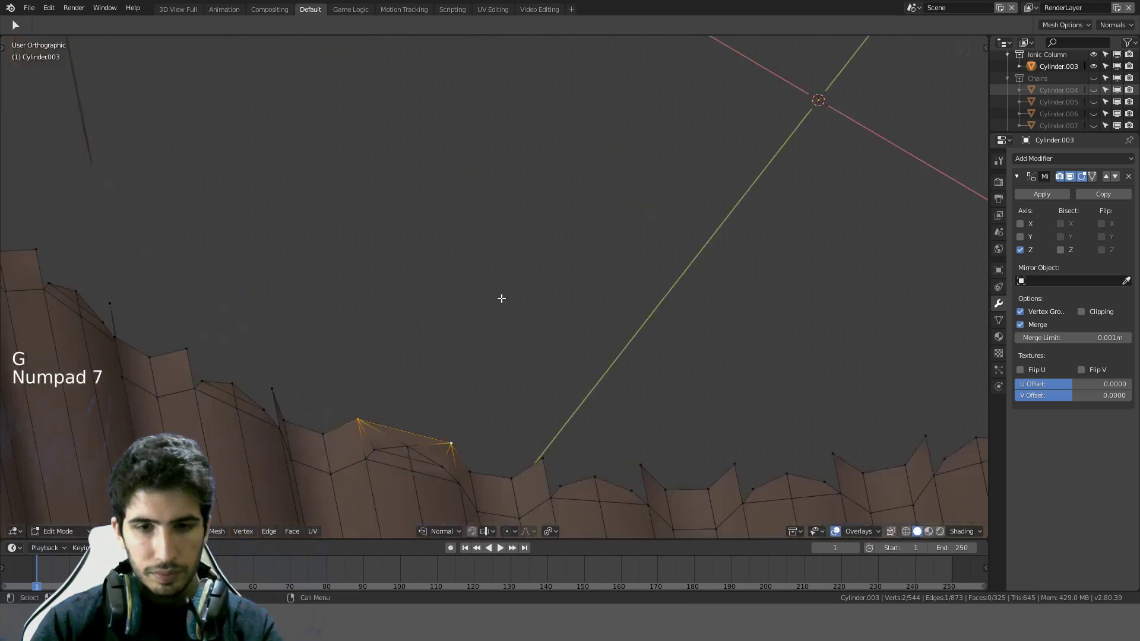
{"action": "middle_click_drag", "start_coordinate": [501, 301], "coordinate": [507, 248], "text": "shift"}
{"action": "key", "text": "g"}
{"action": "key", "text": "ctrl"}
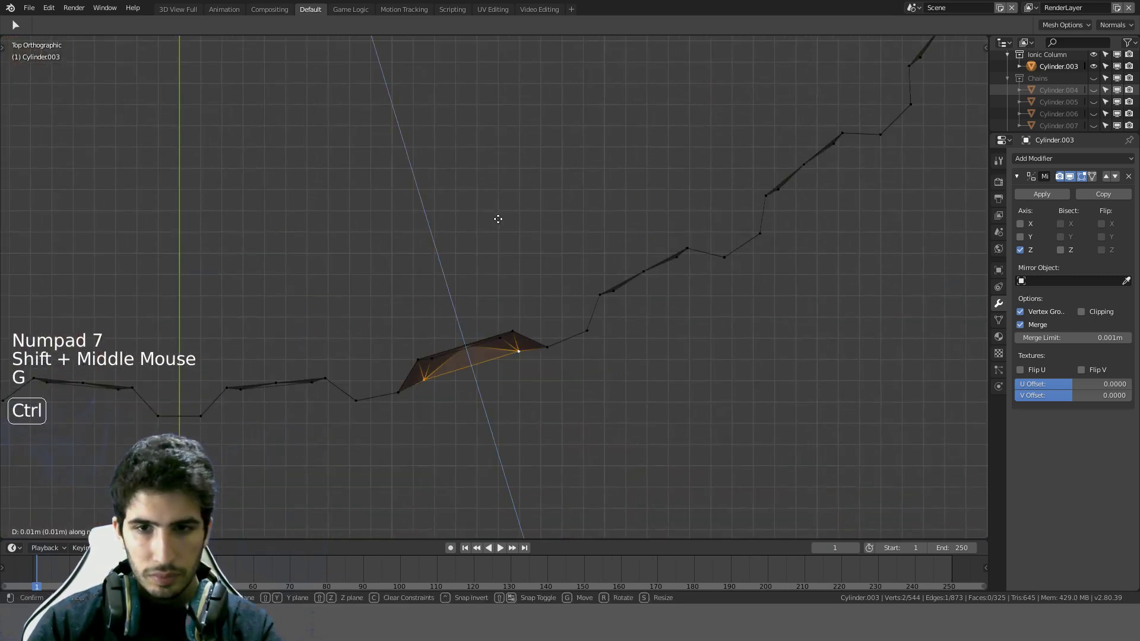
{"action": "key", "text": "shift"}
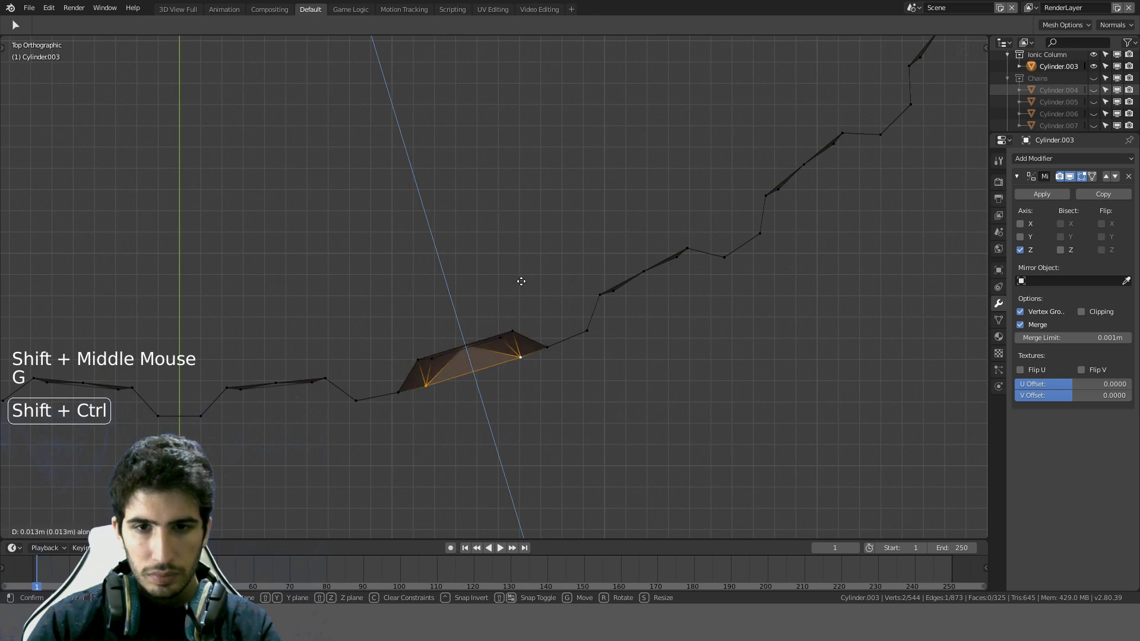
{"action": "left_click", "coordinate": [521, 281]}
{"action": "key", "text": "a"}
Step: Dissolve the three triangles around the arch's peak into a single face
{"action": "middle_click_drag", "start_coordinate": [522, 282], "coordinate": [519, 214]}
{"action": "key", "text": "Tab"}
{"action": "scroll", "coordinate": [563, 209], "scroll_direction": "up", "scroll_amount": 4}
{"action": "key", "text": "Tab"}
{"action": "scroll", "coordinate": [527, 313], "scroll_direction": "up", "scroll_amount": 1}
{"action": "middle_click_drag", "start_coordinate": [526, 313], "coordinate": [301, 395]}
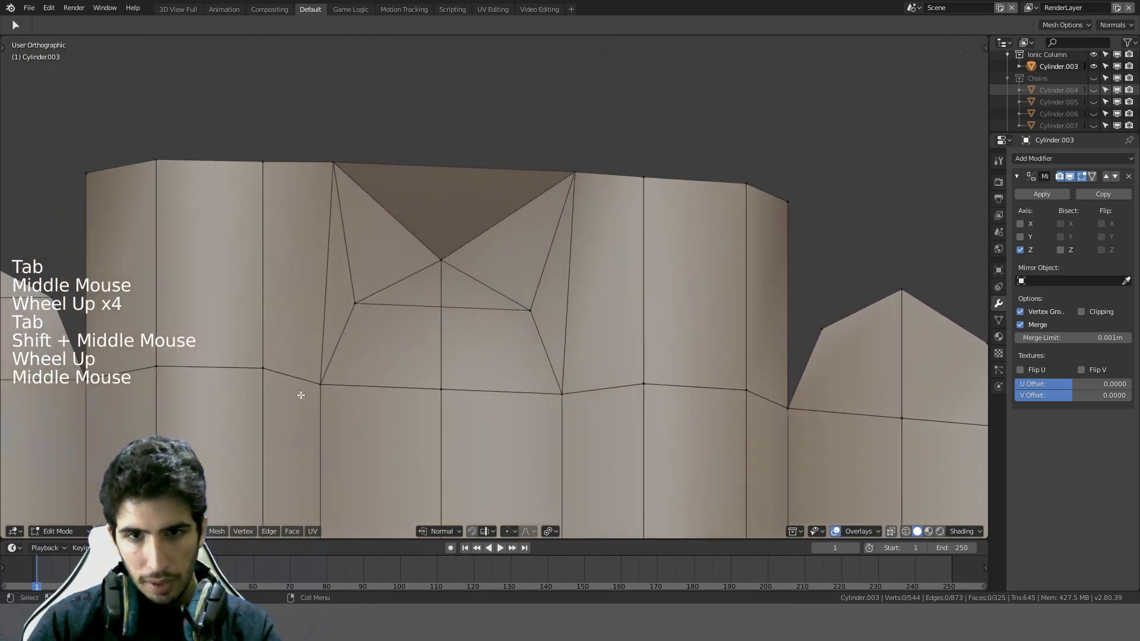
{"action": "left_click", "coordinate": [348, 374]}
{"action": "left_click", "coordinate": [487, 264]}
{"action": "left_click", "coordinate": [398, 252], "text": "shift"}
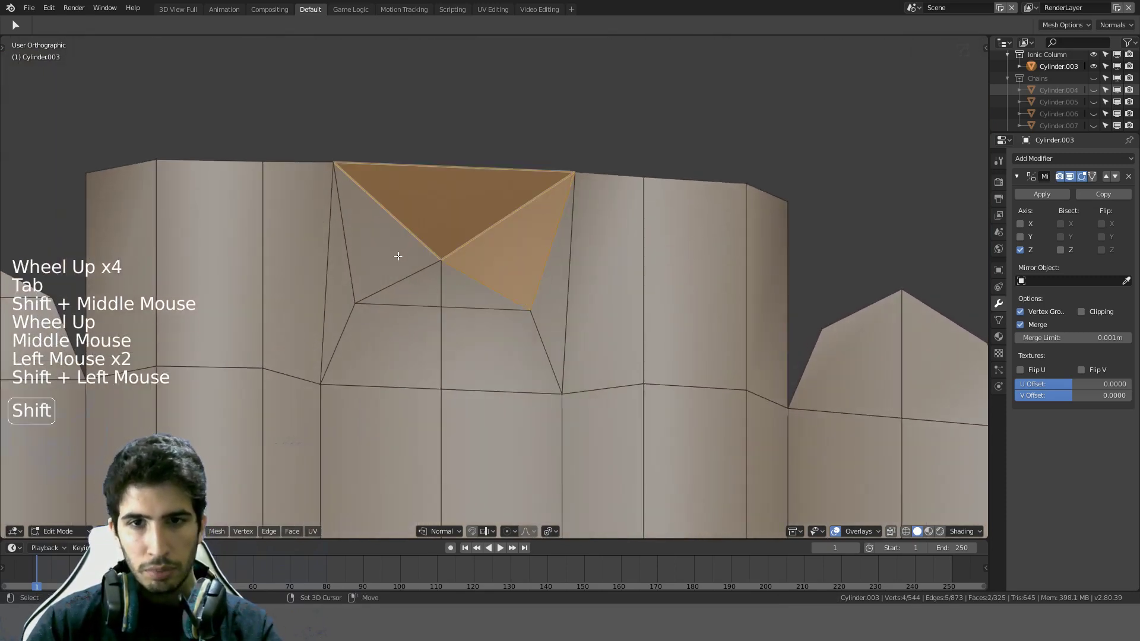
{"action": "left_click", "coordinate": [426, 254], "text": "shift"}
{"action": "key", "text": "ctrl+x"}
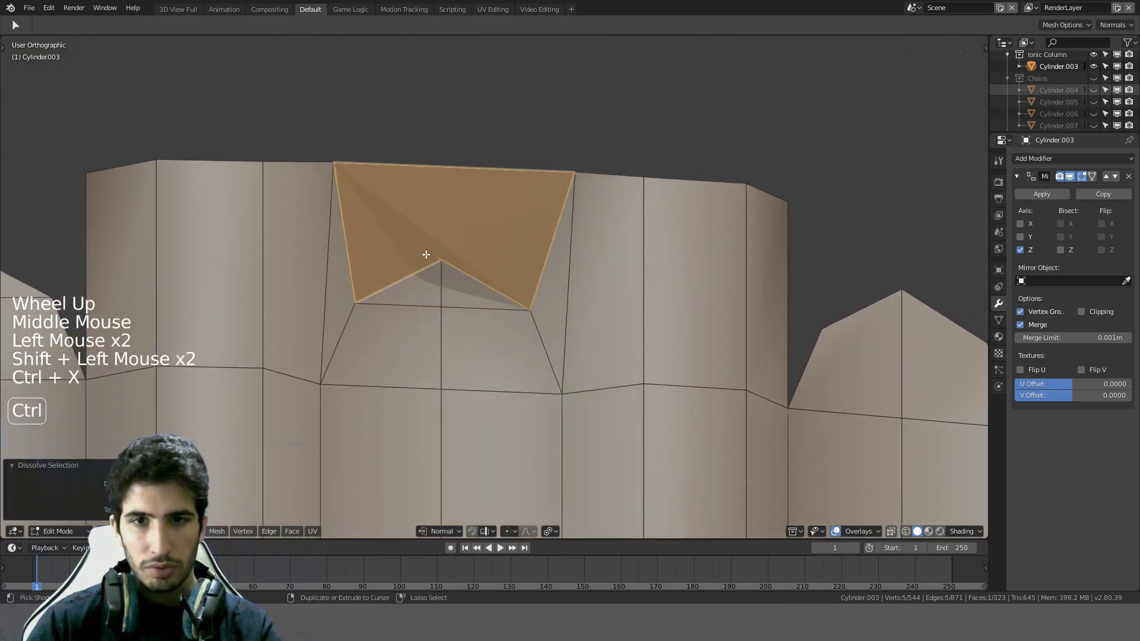
{"action": "key", "text": "Tab"}
{"action": "key", "text": "Tab"}
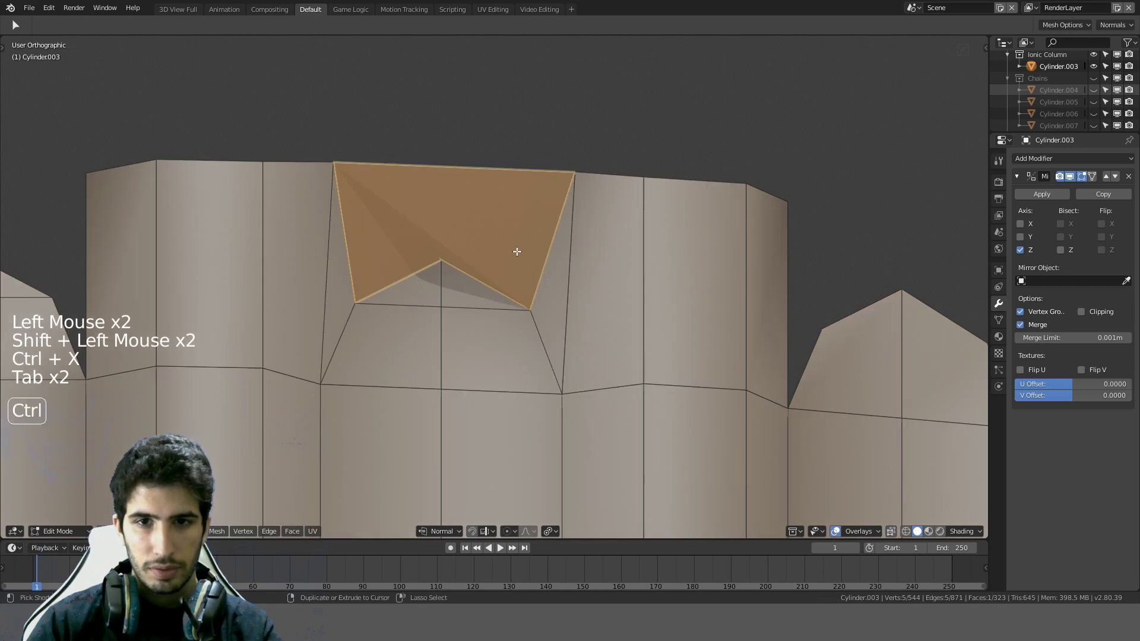
Step: Triangulate the merged face above the arch's peak and view the result on the whole column in Object Mode
{"action": "key", "text": "ctrl+t"}
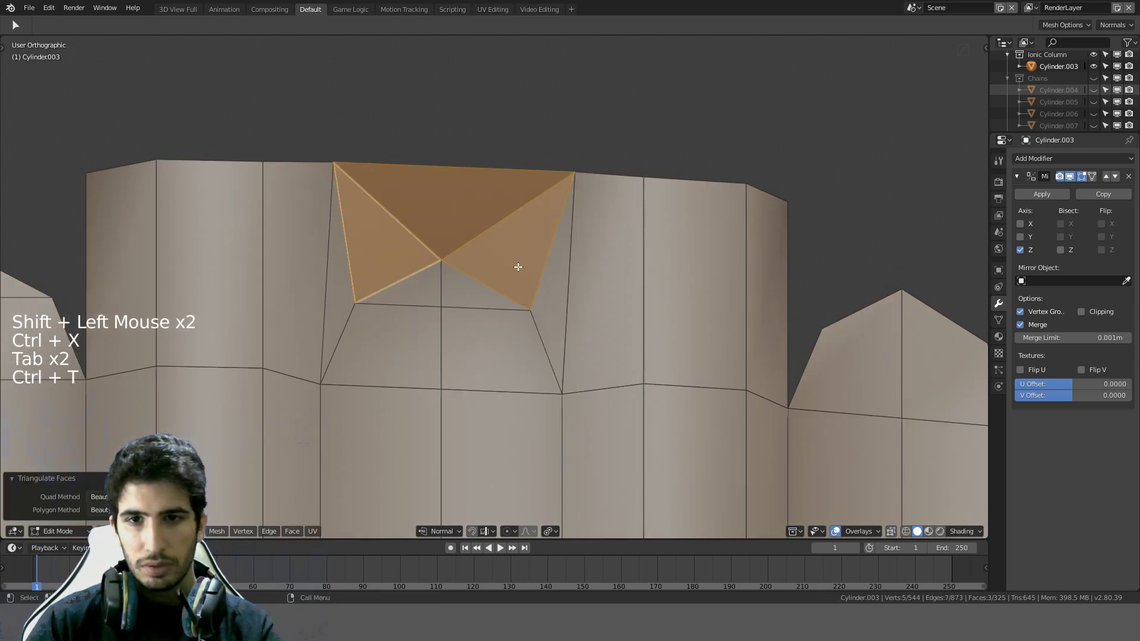
{"action": "key", "text": "Tab"}
{"action": "key", "text": "Tab"}
{"action": "key", "text": "Tab"}
{"action": "scroll", "coordinate": [524, 281], "scroll_direction": "down", "scroll_amount": 20}
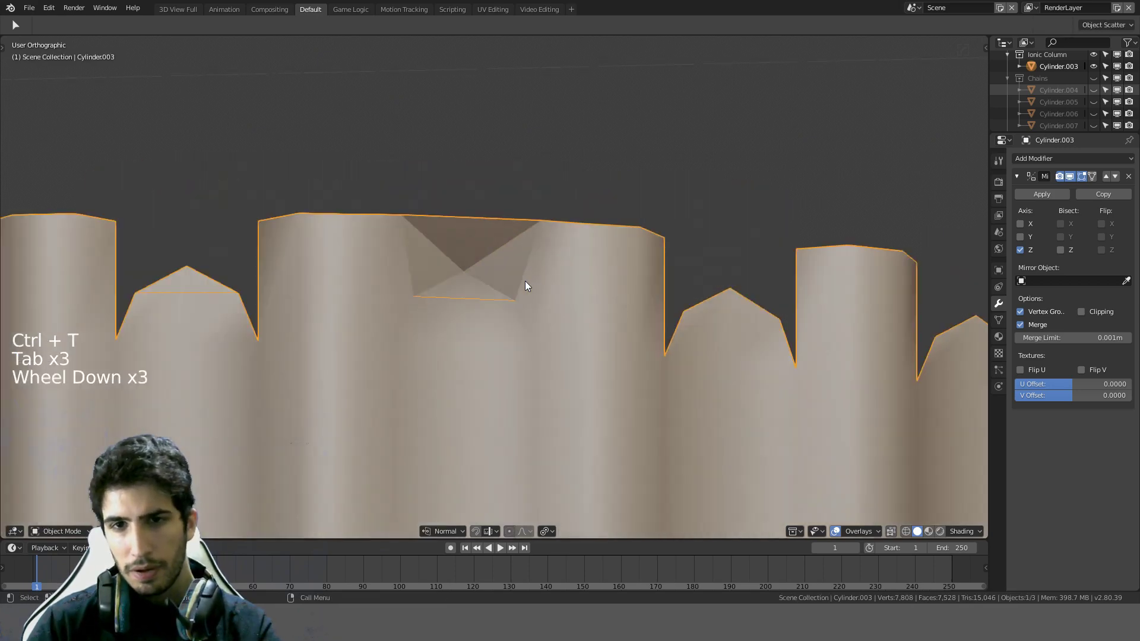
{"action": "scroll", "coordinate": [525, 285], "scroll_direction": "up", "scroll_amount": 4}
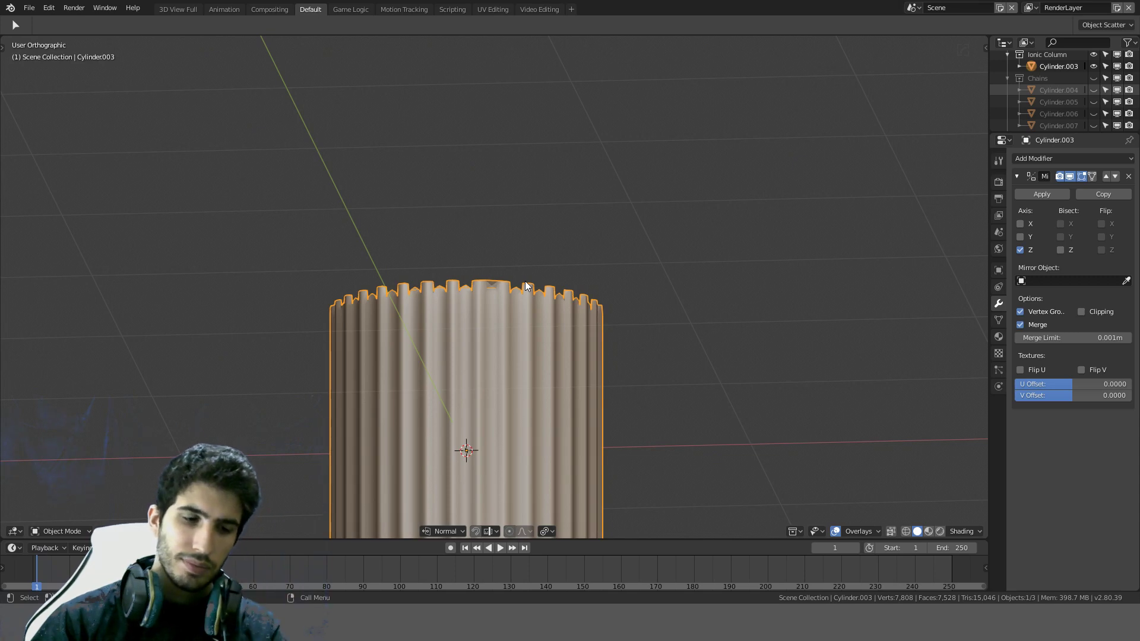
Step: Undo the flute fill and the earlier edits back to before the ridges were extended above the arches, and deselect everything
{"action": "key", "text": "ctrl+z"}
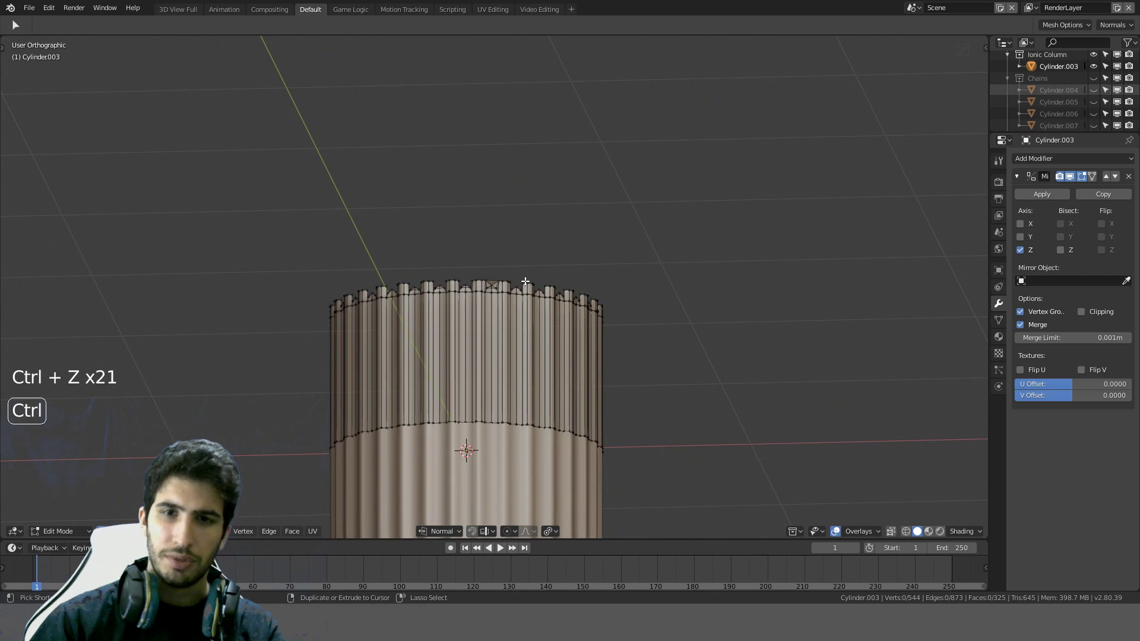
{"action": "key", "text": "ctrl+z"}
{"action": "key", "text": "ctrl+z"}
{"action": "key", "text": "ctrl+z"}
{"action": "key", "text": "ctrl+z"}
{"action": "key", "text": "ctrl+z"}
{"action": "key", "text": "ctrl+z"}
{"action": "key", "text": "ctrl+z"}
{"action": "key", "text": "ctrl+z"}
{"action": "key", "text": "ctrl+z"}
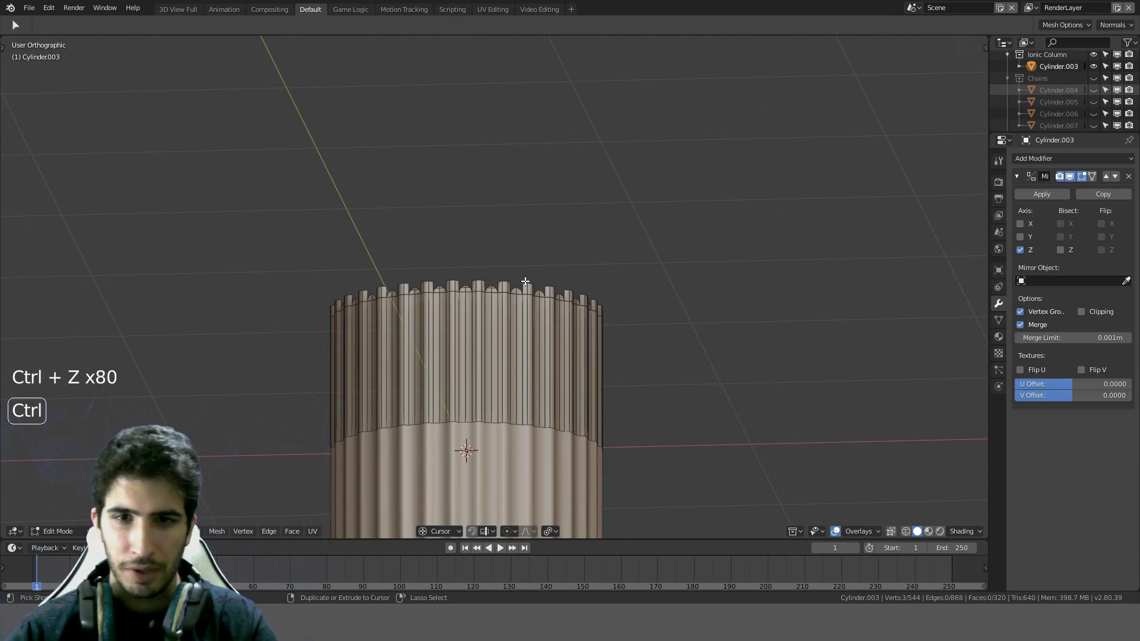
{"action": "key", "text": "ctrl+z"}
{"action": "key", "text": "ctrl+z"}
{"action": "key", "text": "KP_1"}
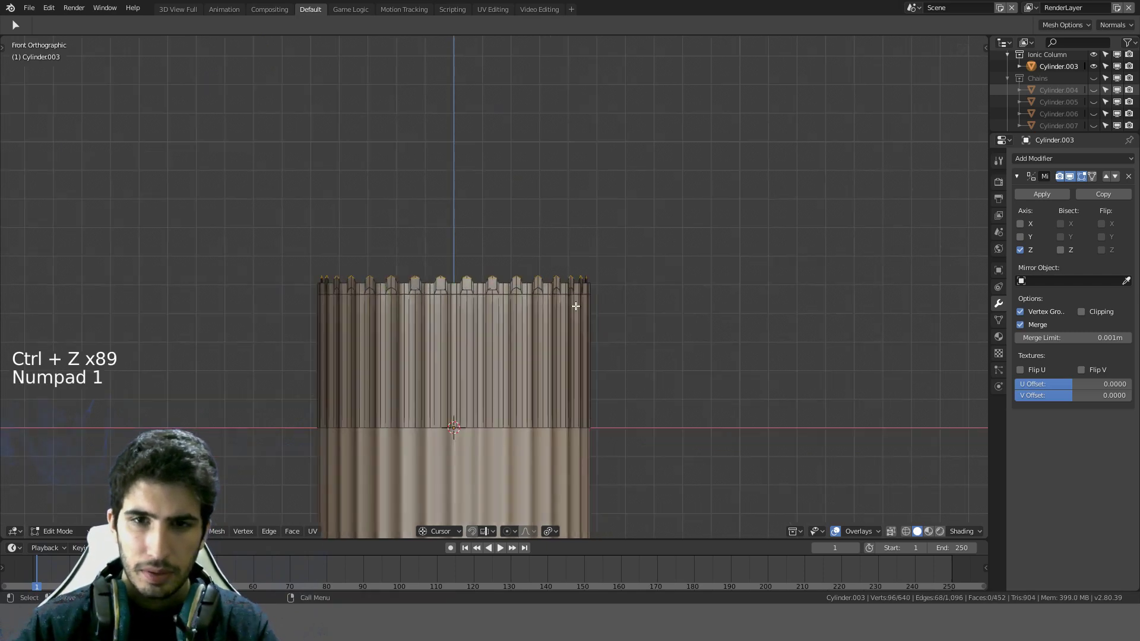
{"action": "scroll", "coordinate": [588, 290], "scroll_direction": "up", "scroll_amount": 5}
{"action": "key", "text": "ctrl+z"}
{"action": "key", "text": "ctrl+z"}
{"action": "key", "text": "ctrl+z"}
{"action": "key", "text": "a"}
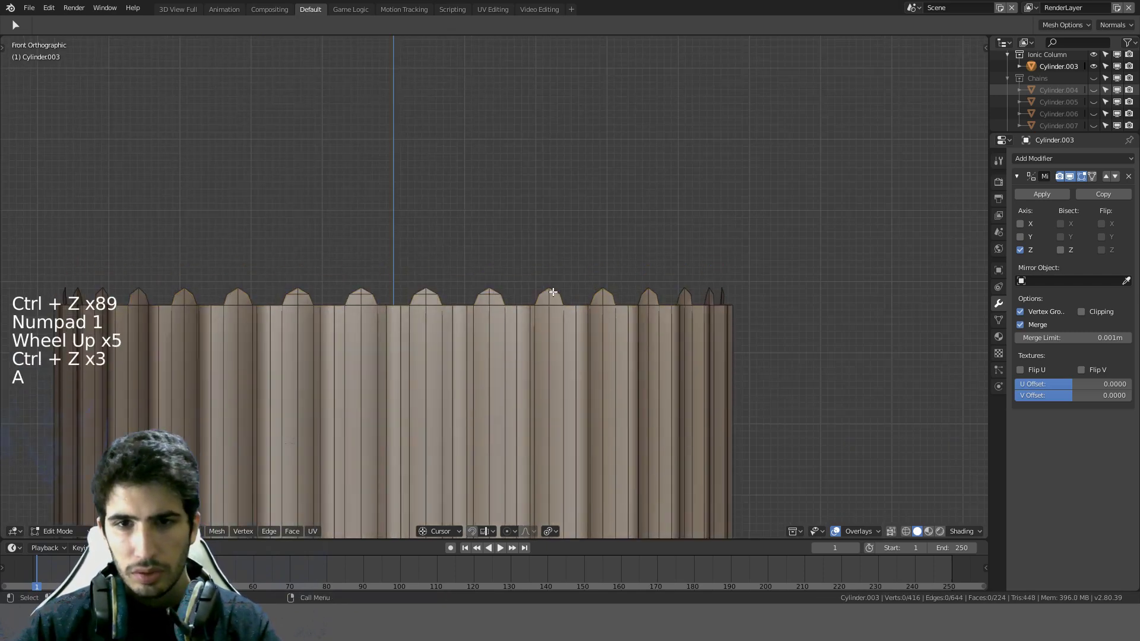
{"action": "middle_click_drag", "start_coordinate": [353, 284], "coordinate": [455, 367]}
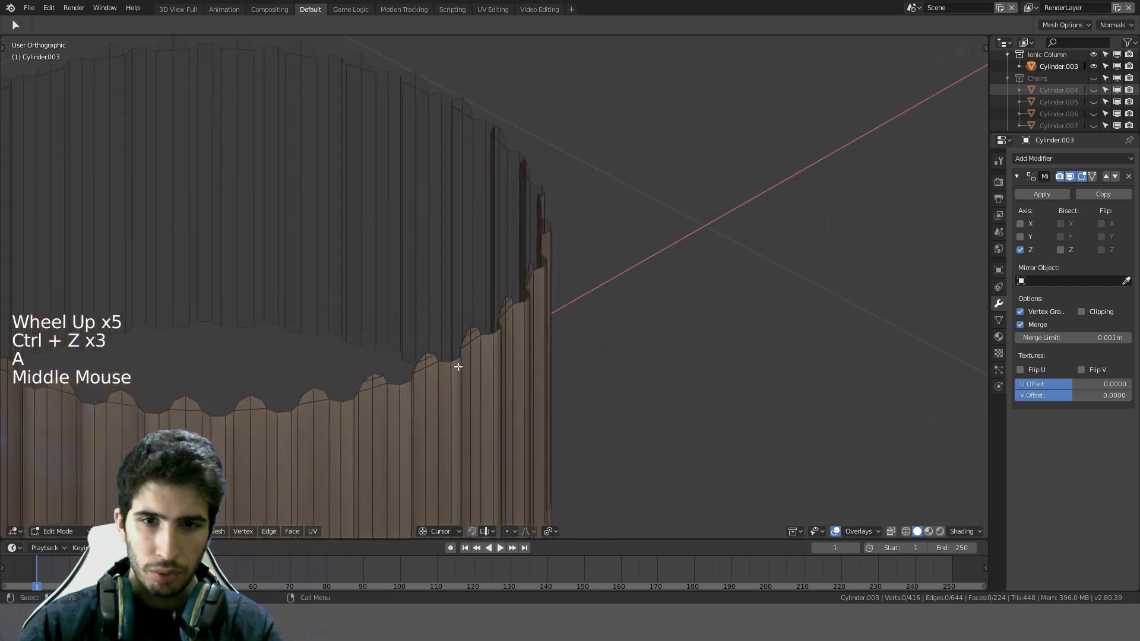
{"action": "left_click", "coordinate": [425, 351], "text": "alt"}
{"action": "left_click", "coordinate": [362, 429]}
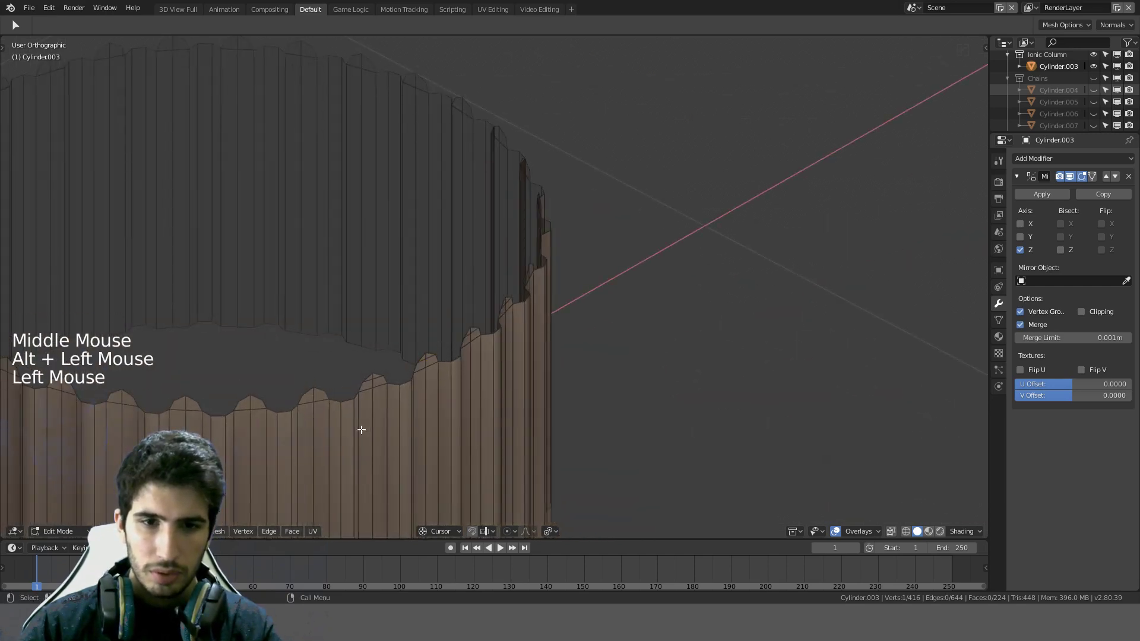
{"action": "left_click", "coordinate": [425, 353]}
{"action": "key", "text": "g"}
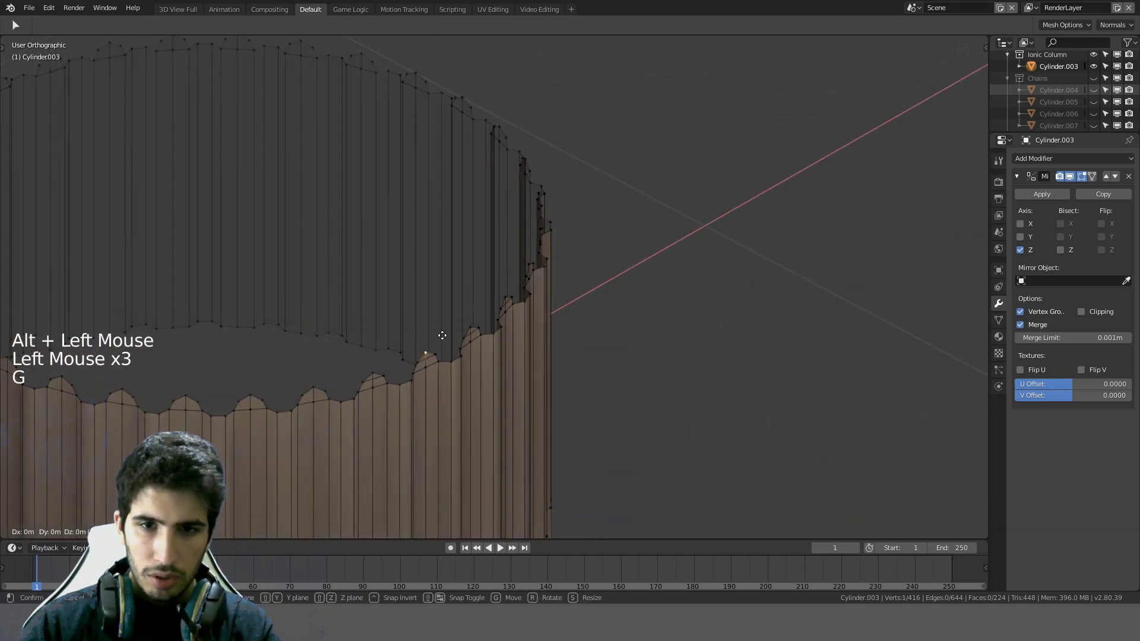
{"action": "key", "text": "Escape"}
Step: Duplicate the edge loop at the base of the upper shaft half and place the copy just above the arched flute tops
{"action": "key", "text": "KP_1"}
{"action": "scroll", "coordinate": [461, 321], "scroll_direction": "down", "scroll_amount": 3}
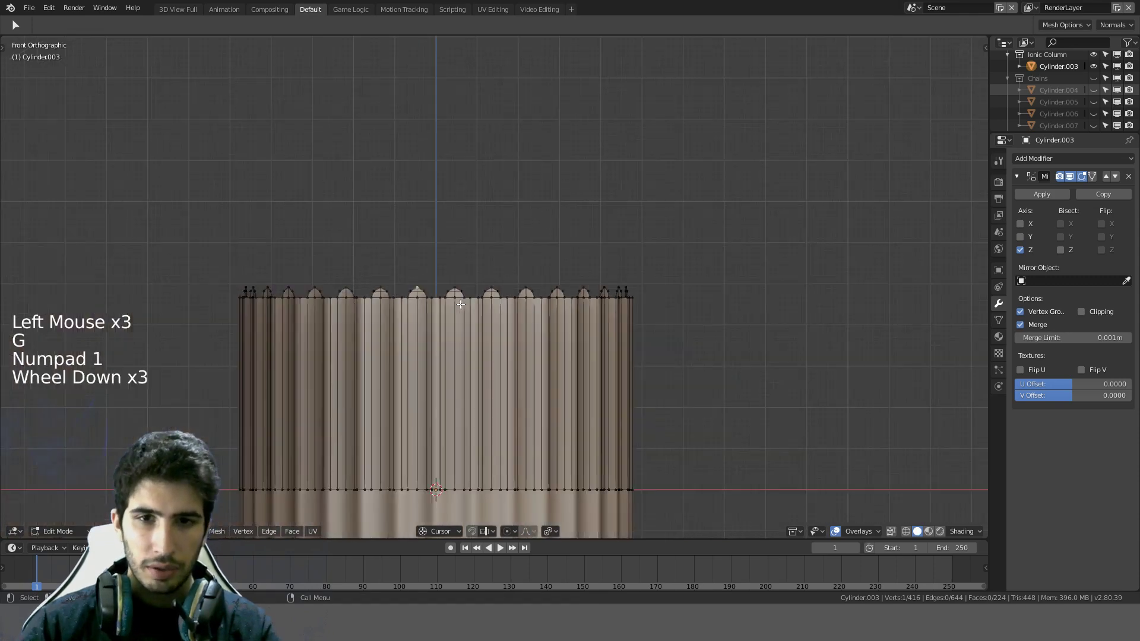
{"action": "key", "text": "a"}
{"action": "scroll", "coordinate": [461, 332], "scroll_direction": "up", "scroll_amount": 3}
{"action": "scroll", "coordinate": [461, 341], "scroll_direction": "down", "scroll_amount": 4}
{"action": "middle_click_drag", "start_coordinate": [464, 401], "coordinate": [454, 350], "text": "shift"}
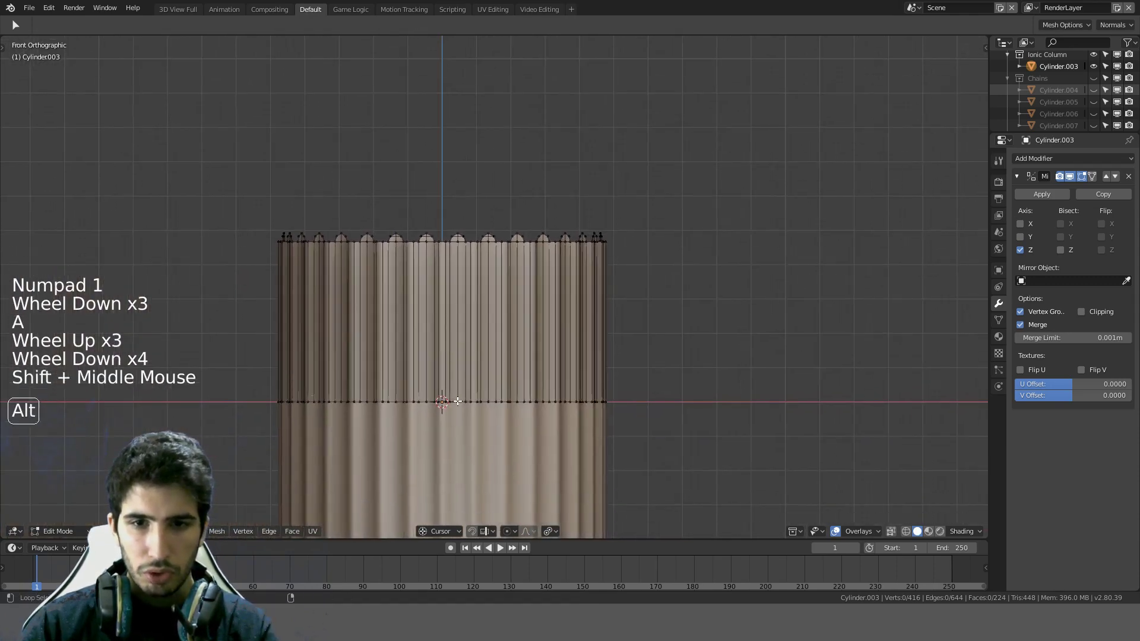
{"action": "left_click", "coordinate": [468, 400], "text": "alt"}
{"action": "middle_click_drag", "start_coordinate": [468, 400], "coordinate": [585, 325], "text": "shift"}
{"action": "key", "text": "shift+d"}
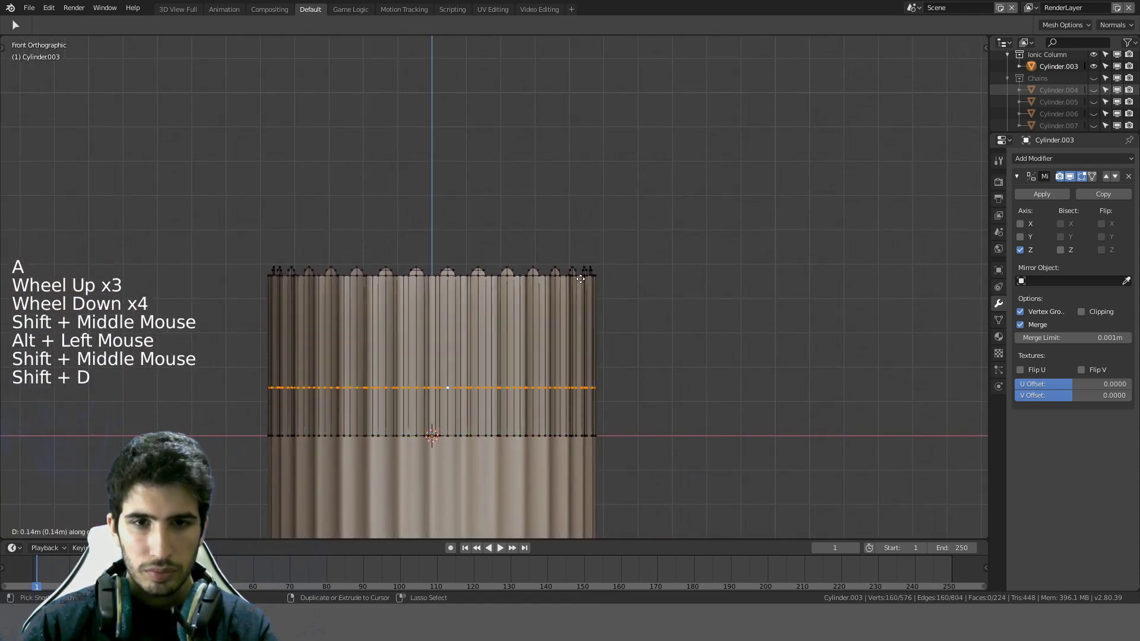
{"action": "left_click", "coordinate": [580, 159]}
{"action": "scroll", "coordinate": [580, 160], "scroll_direction": "up", "scroll_amount": 6}
{"action": "left_click", "coordinate": [544, 232], "text": "alt+shift"}
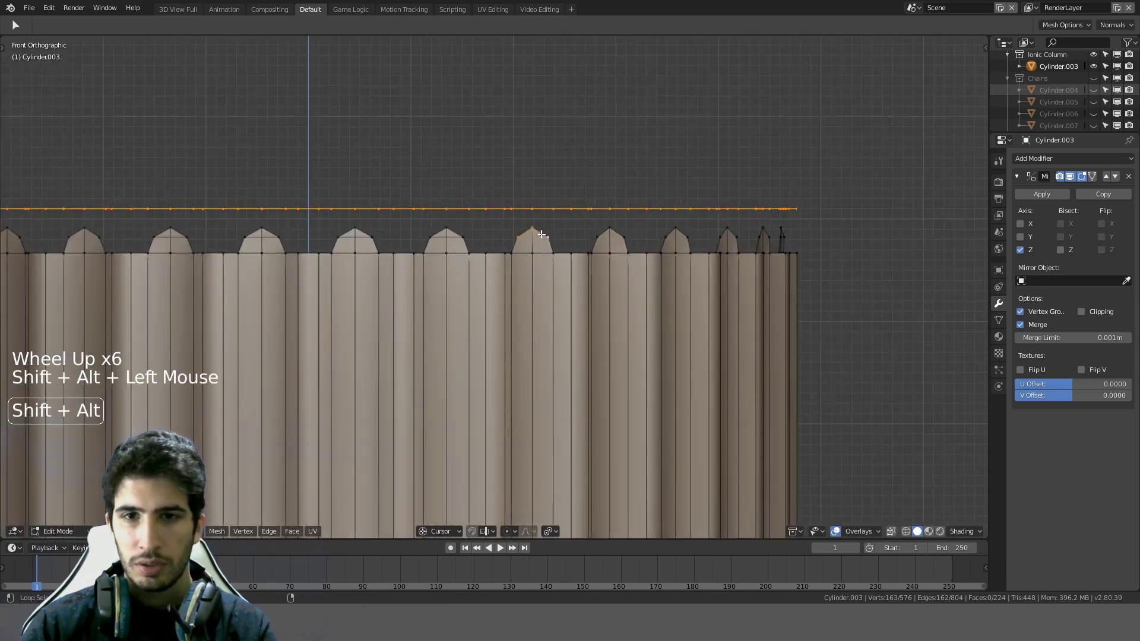
{"action": "key", "text": "KP_1"}
{"action": "key", "text": "z"}
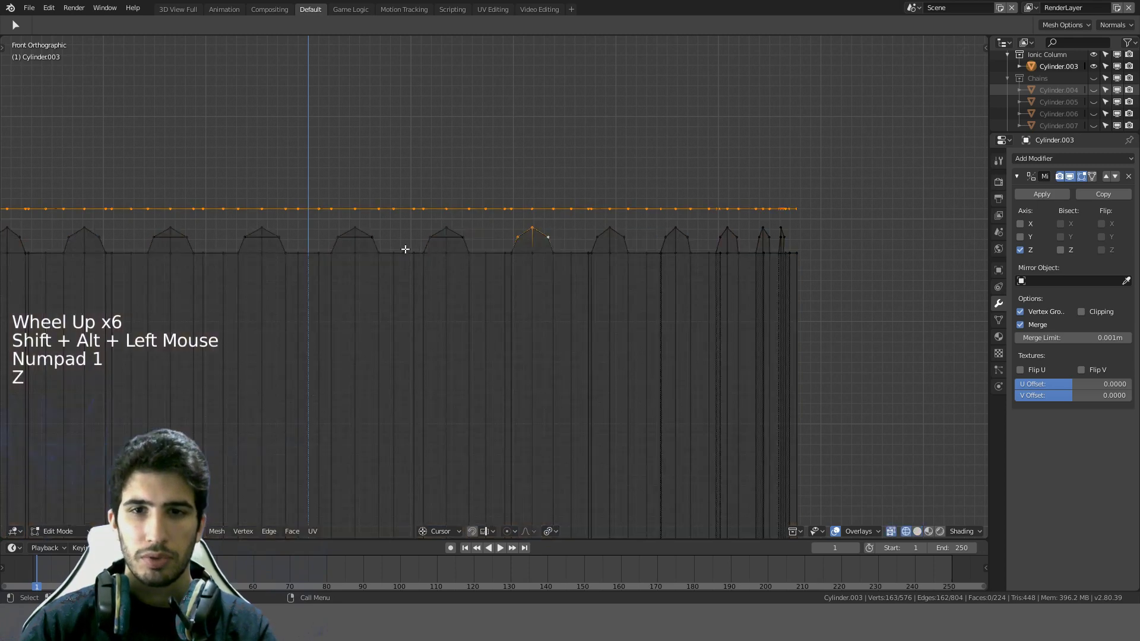
{"action": "scroll", "coordinate": [634, 283], "scroll_direction": "down", "scroll_amount": 3}
{"action": "key", "text": "a"}
{"action": "key", "text": "c"}
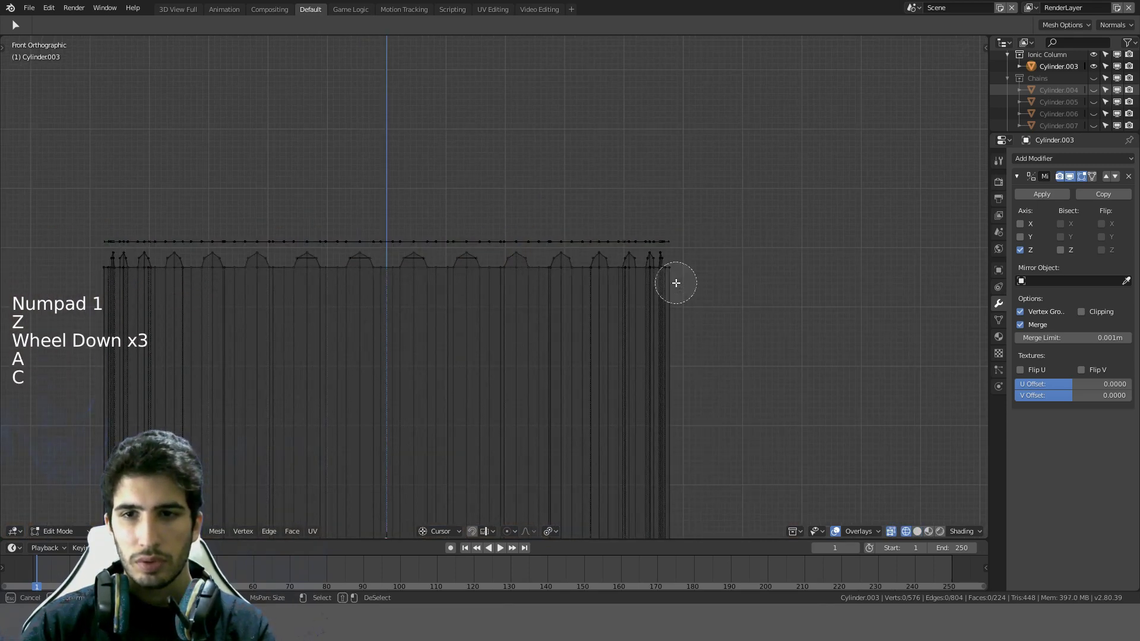
{"action": "left_click_drag", "start_coordinate": [669, 265], "coordinate": [101, 270]}
{"action": "key", "text": "Escape"}
{"action": "mouse_move", "coordinate": [102, 269]}
{"action": "middle_mouse_down"}
{"action": "mouse_move", "coordinate": [391, 298]}
{"action": "mouse_move", "coordinate": [377, 374]}
{"action": "mouse_move", "coordinate": [486, 216]}
{"action": "middle_mouse_up"}
{"action": "key", "text": "a"}
Step: Try Set Flow on the duplicated edge loop above the arches, then undo it
{"action": "left_click", "coordinate": [426, 275], "text": "alt"}
{"action": "key", "text": "KP_7"}
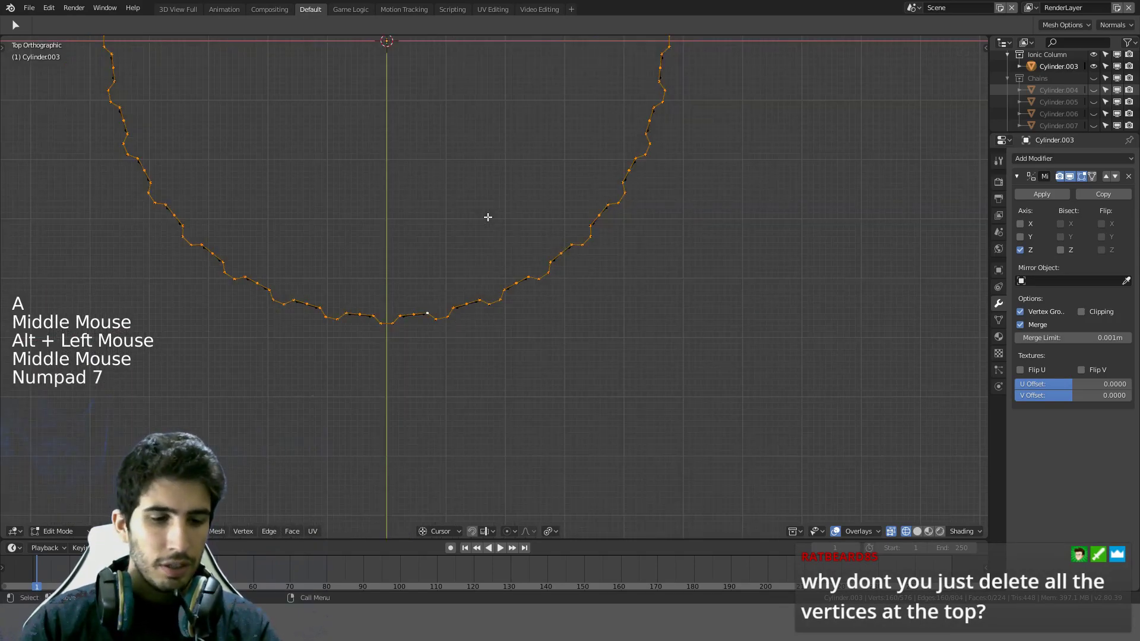
{"action": "key", "text": "ctrl+e"}
{"action": "left_click", "coordinate": [462, 308]}
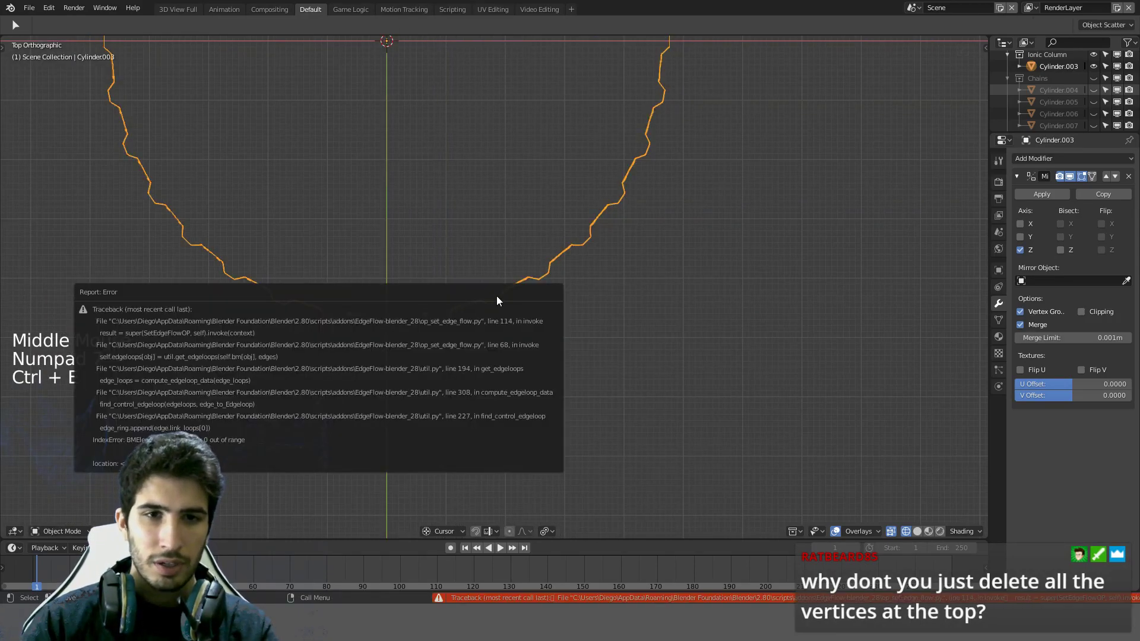
{"action": "middle_click_drag", "start_coordinate": [655, 225], "coordinate": [550, 229]}
{"action": "key", "text": "ctrl+z"}
Step: Try Set Linear on the duplicated edge loop above the arches, then undo it
{"action": "left_click", "coordinate": [482, 286], "text": "alt"}
{"action": "key", "text": "ctrl+e"}
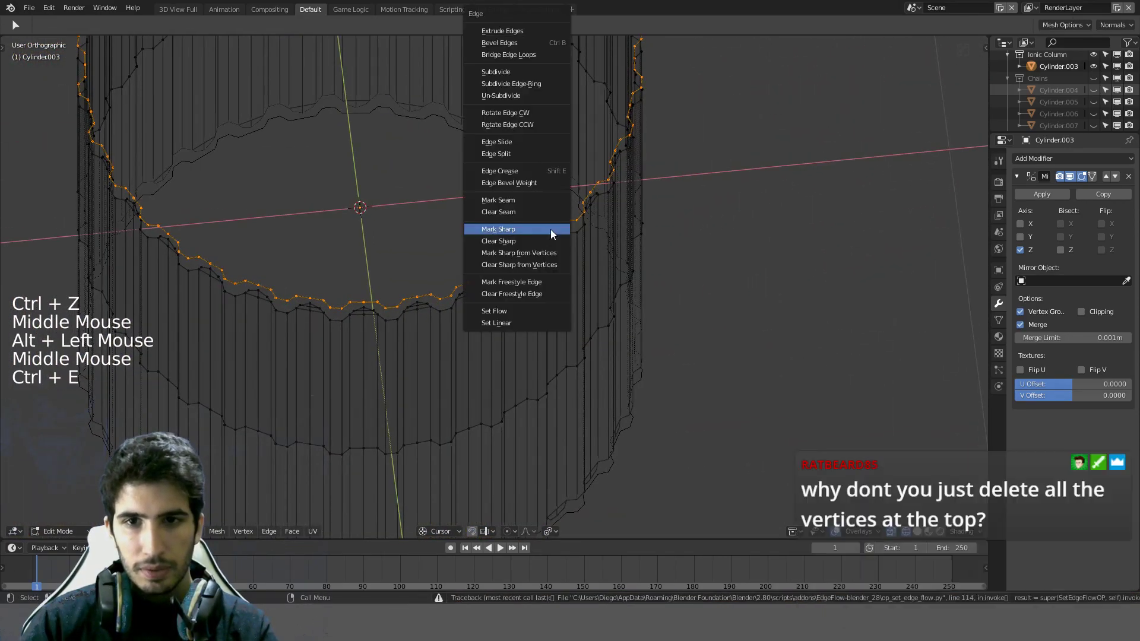
{"action": "left_click", "coordinate": [526, 322]}
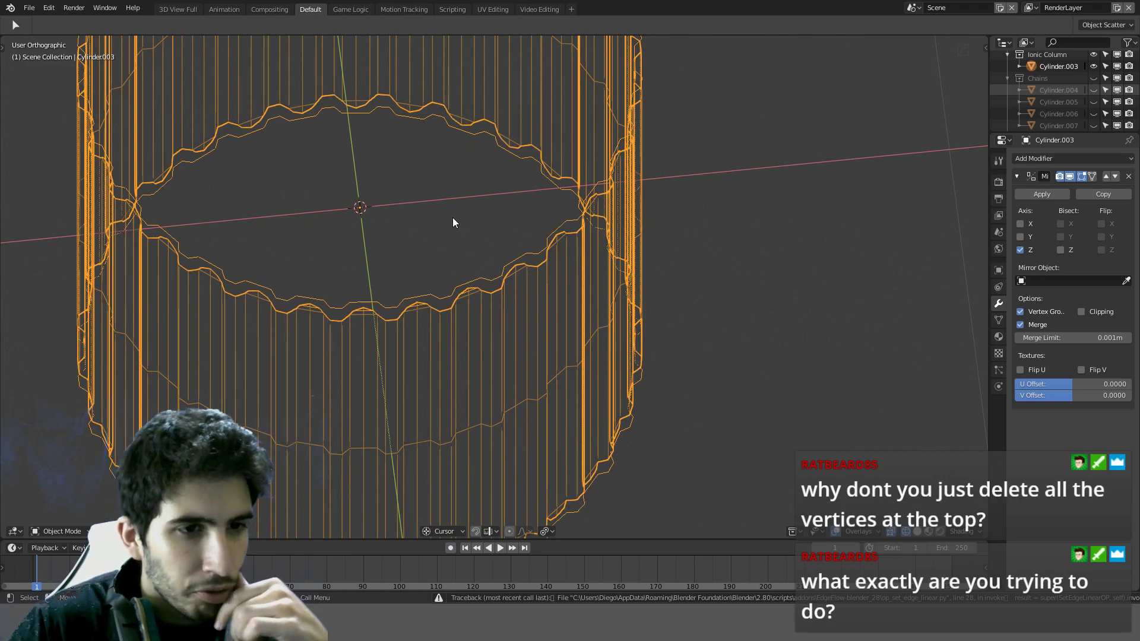
{"action": "key", "text": "KP_1"}
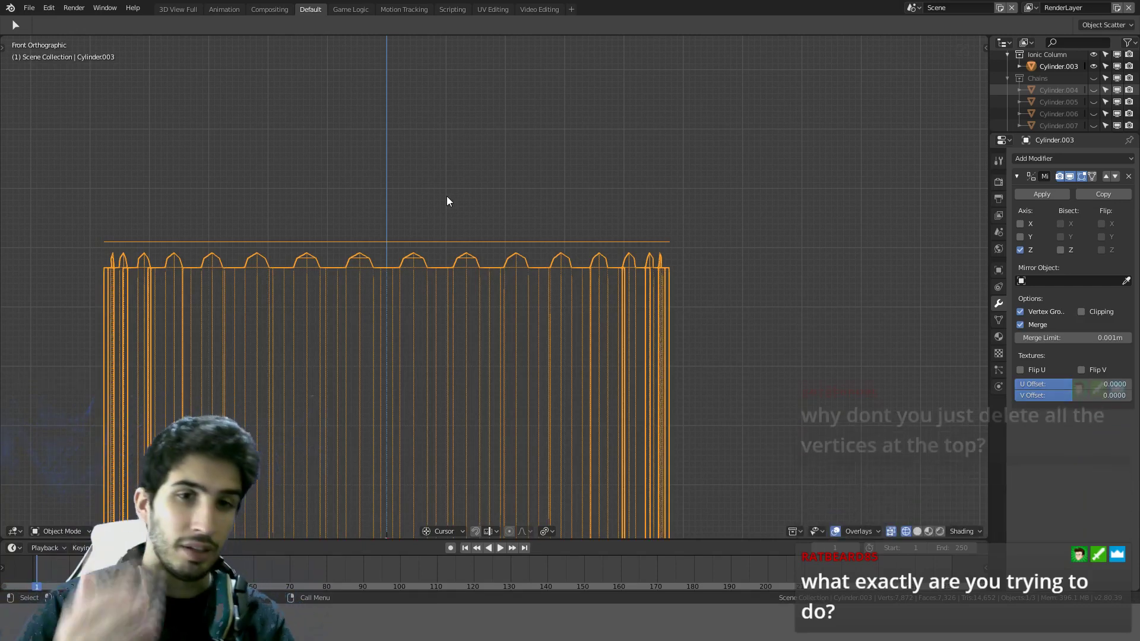
{"action": "key", "text": "ctrl+z"}
Step: Examine the arched flute tops and the duplicated loop above them in solid shading and Object Mode
{"action": "key", "text": "z"}
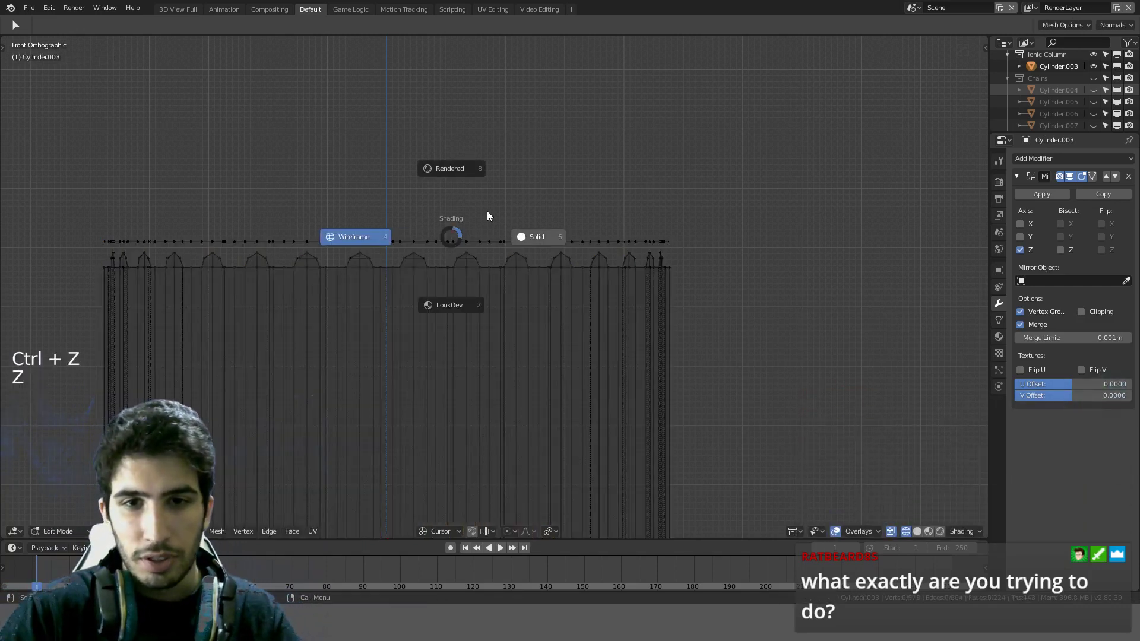
{"action": "left_click", "coordinate": [572, 191]}
{"action": "mouse_move", "coordinate": [520, 251]}
{"action": "middle_mouse_down"}
{"action": "mouse_move", "coordinate": [443, 271]}
{"action": "mouse_move", "coordinate": [398, 316]}
{"action": "middle_mouse_up"}
{"action": "key", "text": "Tab"}
{"action": "middle_click_drag", "start_coordinate": [365, 244], "coordinate": [563, 259]}
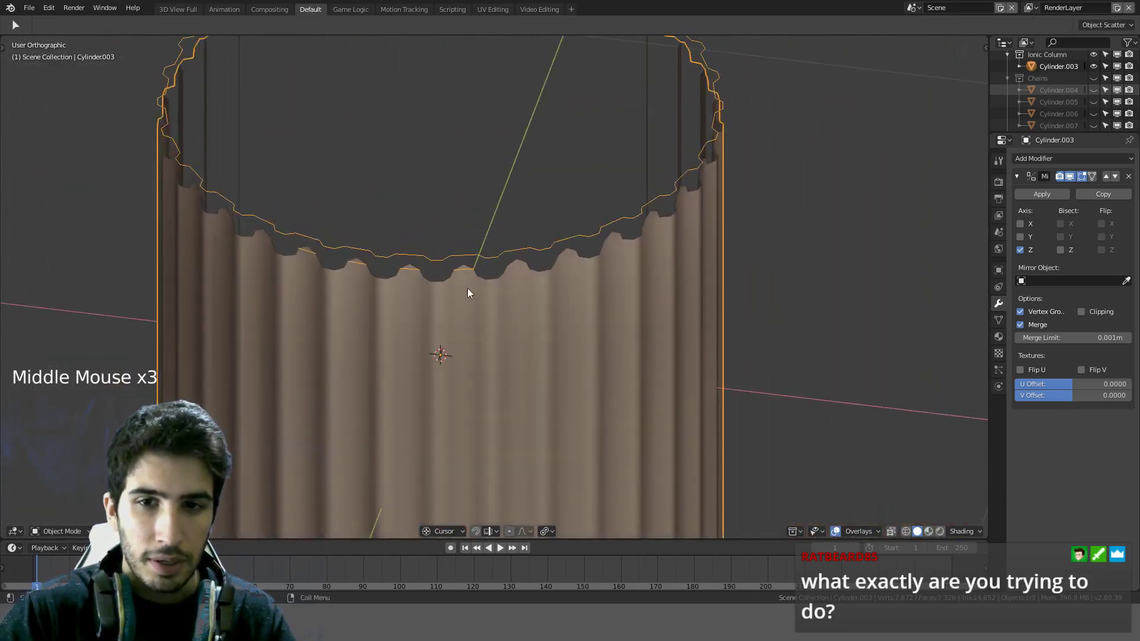
{"action": "middle_click_drag", "start_coordinate": [535, 345], "coordinate": [453, 319]}
{"action": "scroll", "coordinate": [547, 247], "scroll_direction": "up", "scroll_amount": 3}
{"action": "middle_click_drag", "start_coordinate": [547, 247], "coordinate": [509, 301]}
{"action": "left_click", "coordinate": [500, 301]}
Step: Select four adjacent faces at the arched top of one flute, including the long strips below the arch
{"action": "key", "text": "Tab"}
{"action": "left_click", "coordinate": [507, 302]}
{"action": "left_click", "coordinate": [507, 301]}
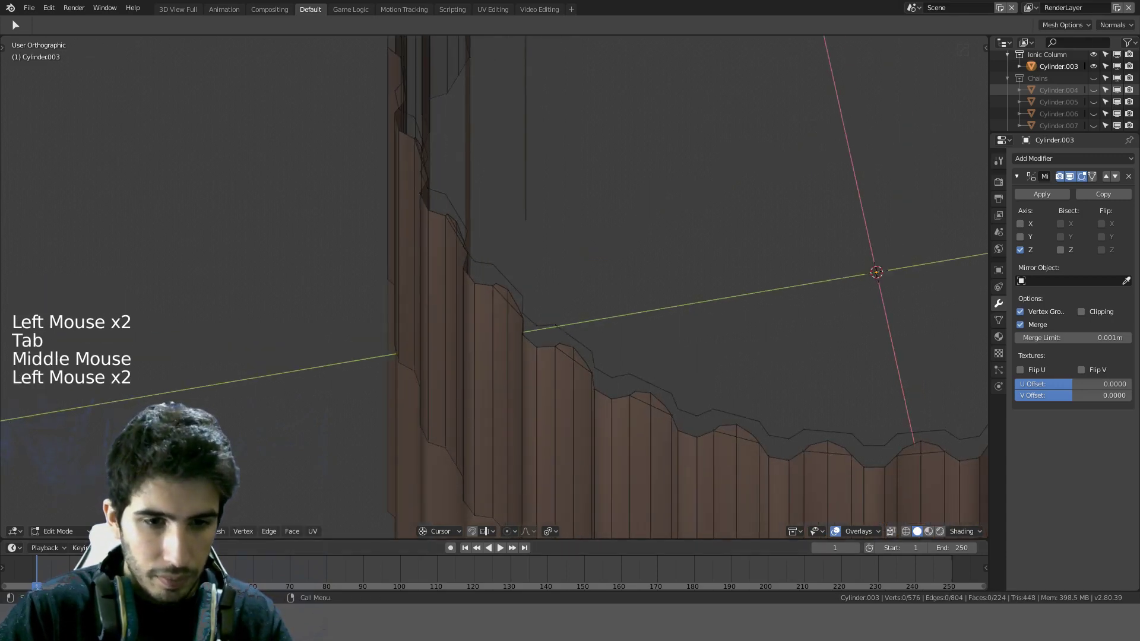
{"action": "left_click", "coordinate": [507, 402], "text": "alt"}
{"action": "key", "text": "a"}
{"action": "left_click", "coordinate": [498, 310], "text": "alt"}
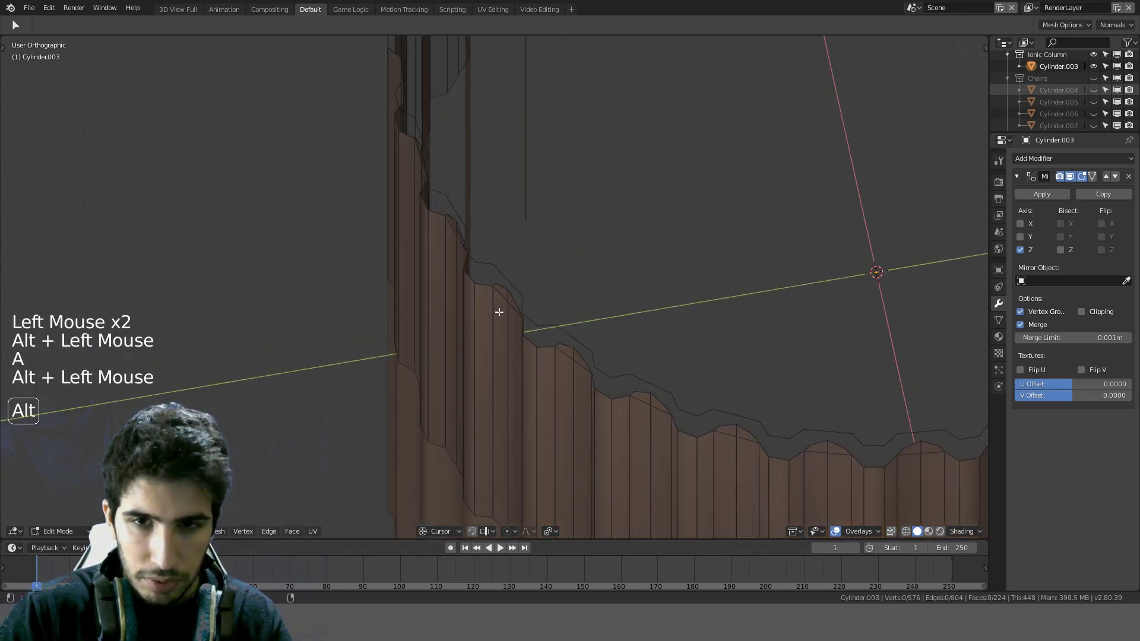
{"action": "left_click", "coordinate": [502, 296]}
{"action": "left_click", "coordinate": [506, 296], "text": "shift"}
{"action": "left_click", "coordinate": [511, 298], "text": "shift"}
{"action": "left_click", "coordinate": [508, 310], "text": "shift"}
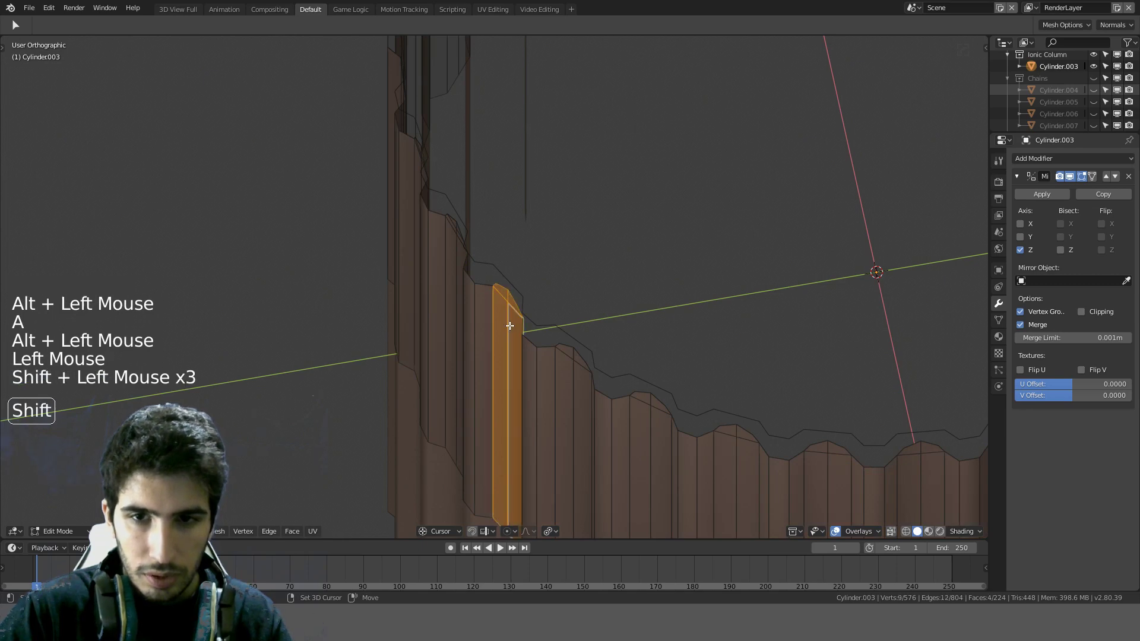
Step: Examine the selected faces' profile from above and check the shape of the flute tops in Object Mode
{"action": "scroll", "coordinate": [508, 311], "scroll_direction": "down", "scroll_amount": 1}
{"action": "middle_click_drag", "start_coordinate": [507, 311], "coordinate": [514, 356]}
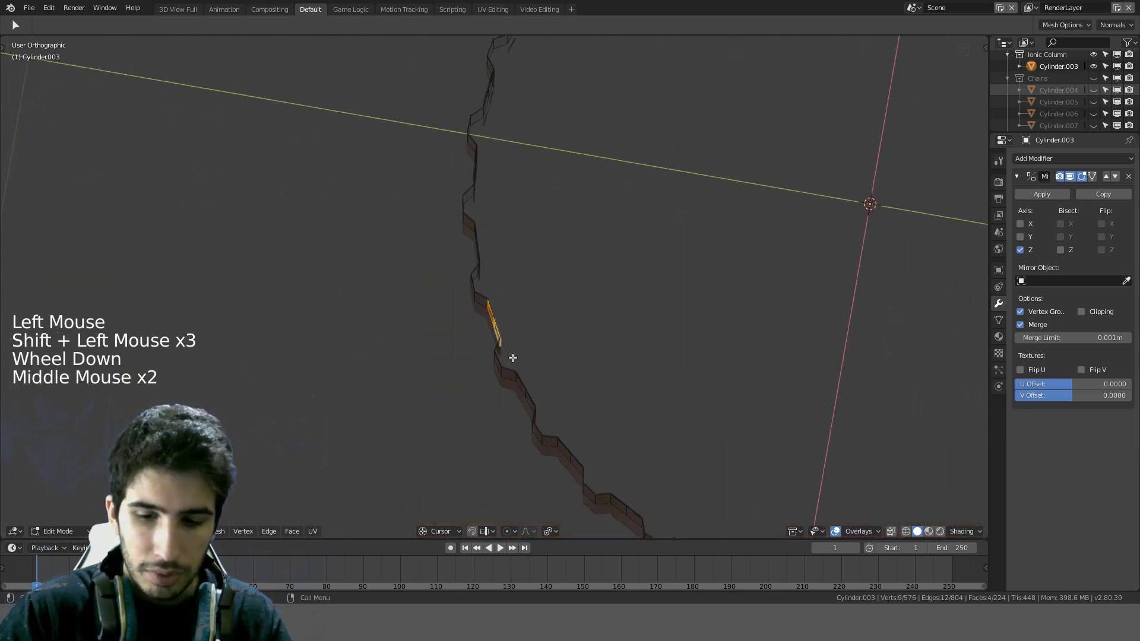
{"action": "key", "text": "KP_7"}
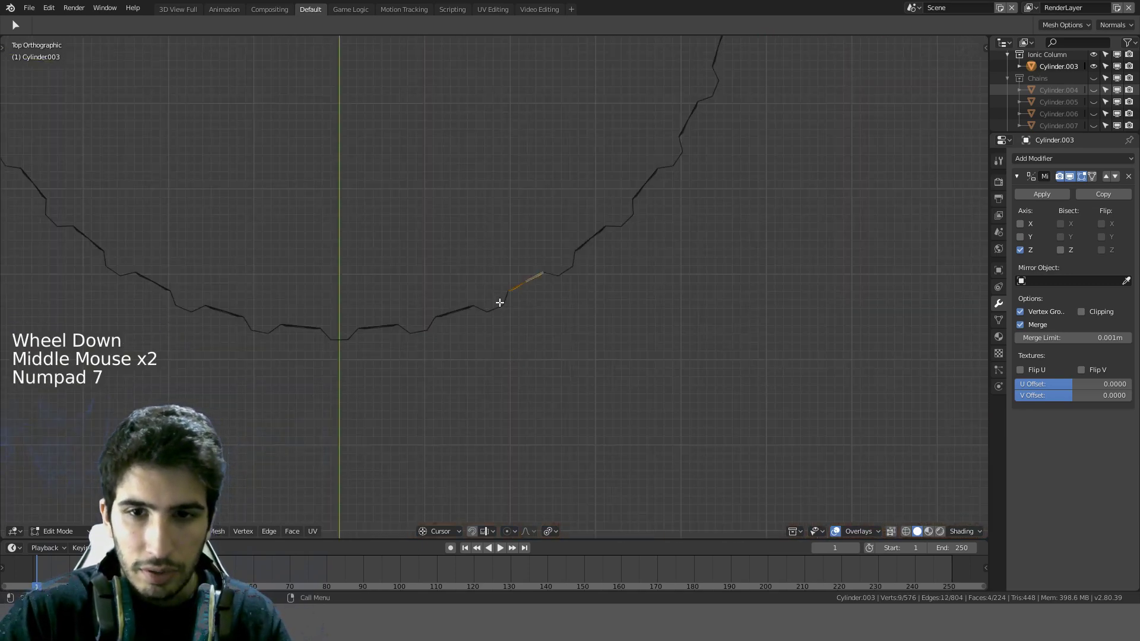
{"action": "scroll", "coordinate": [640, 196], "scroll_direction": "up", "scroll_amount": 3}
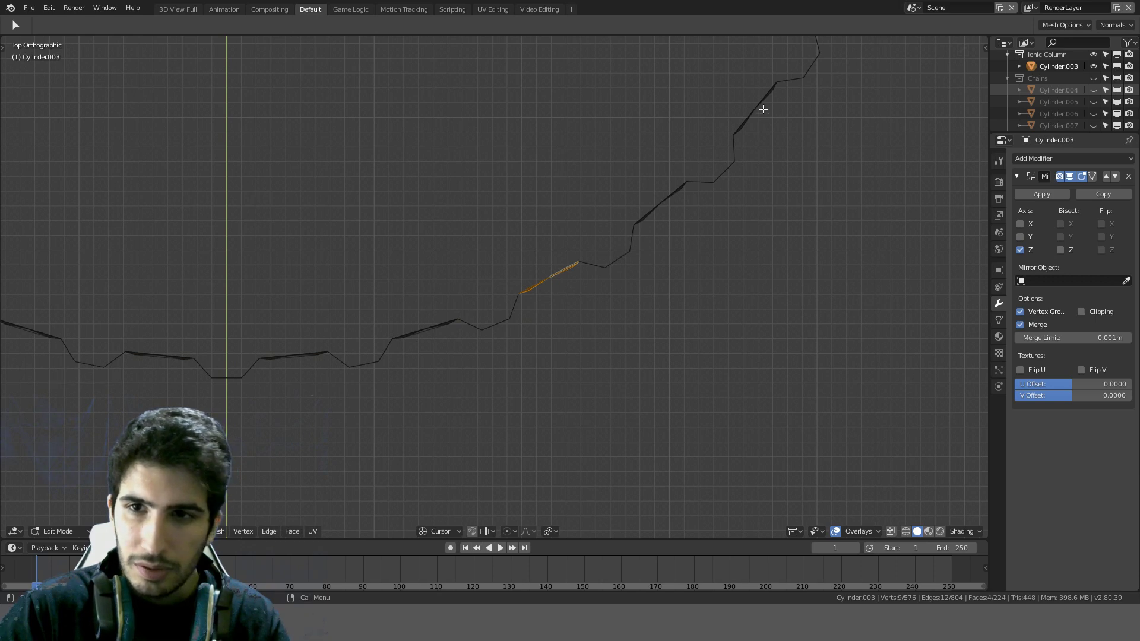
{"action": "scroll", "coordinate": [740, 190], "scroll_direction": "down", "scroll_amount": 2}
{"action": "middle_click_drag", "start_coordinate": [740, 191], "coordinate": [539, 196]}
{"action": "key", "text": "Tab"}
{"action": "left_click", "coordinate": [531, 221]}
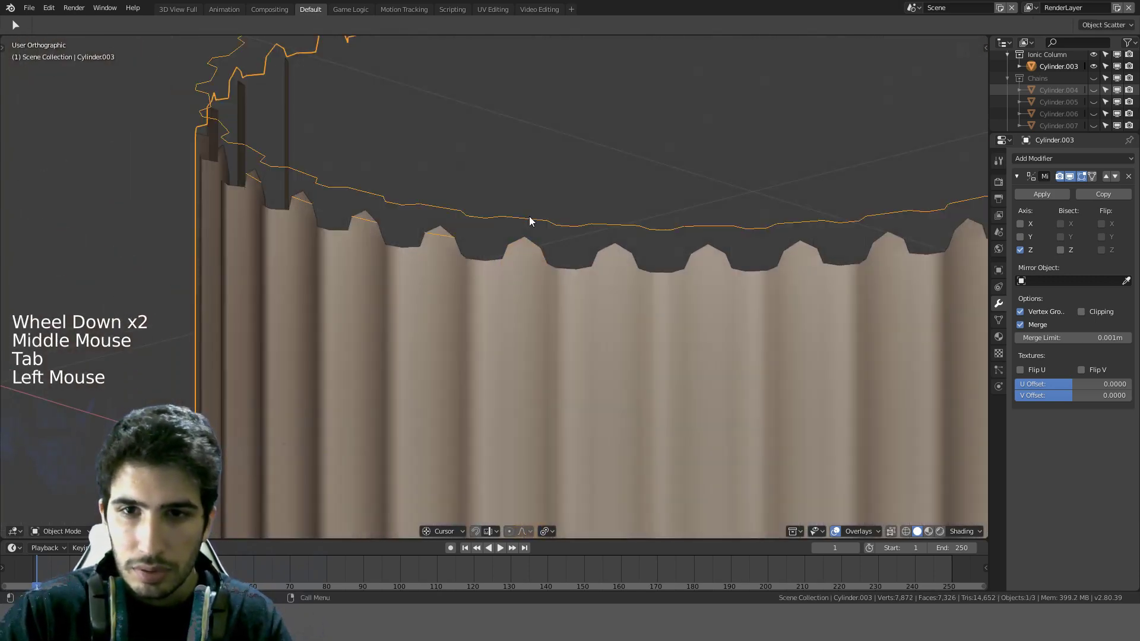
Step: Select the duplicated edge loop above the arches and round it into a full circle with To Sphere
{"action": "key", "text": "Tab"}
{"action": "middle_click_drag", "start_coordinate": [586, 229], "coordinate": [636, 267]}
{"action": "key", "text": "a"}
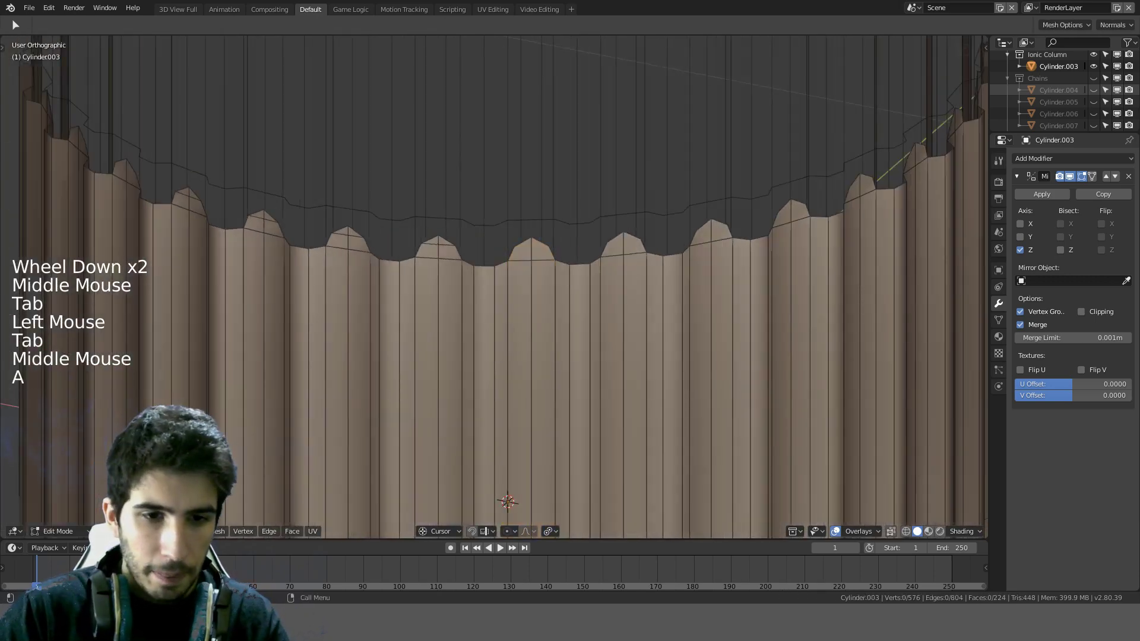
{"action": "left_click", "coordinate": [532, 224]}
{"action": "left_click", "coordinate": [535, 222], "text": "alt"}
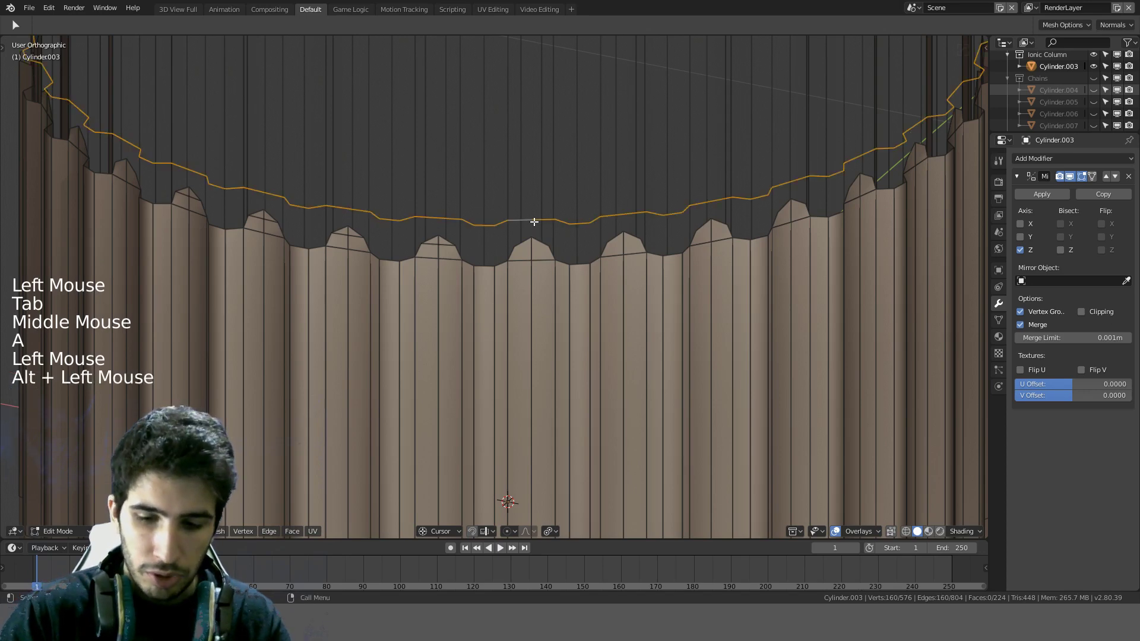
{"action": "key", "text": "KP_7"}
{"action": "key", "text": "shift"}
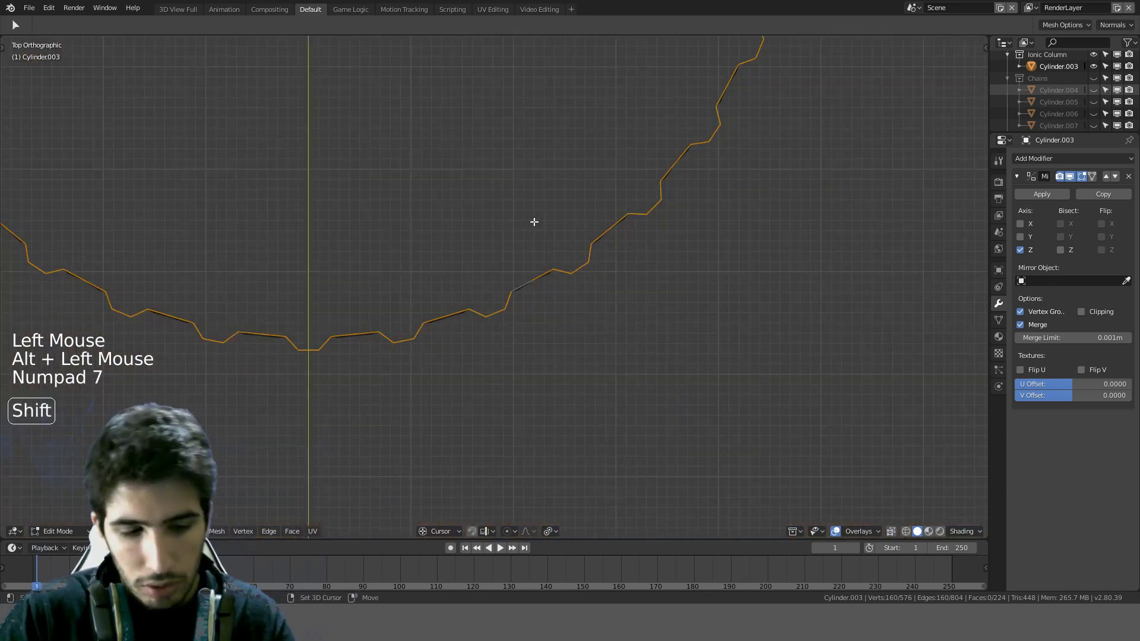
{"action": "key", "text": "shift+alt+s"}
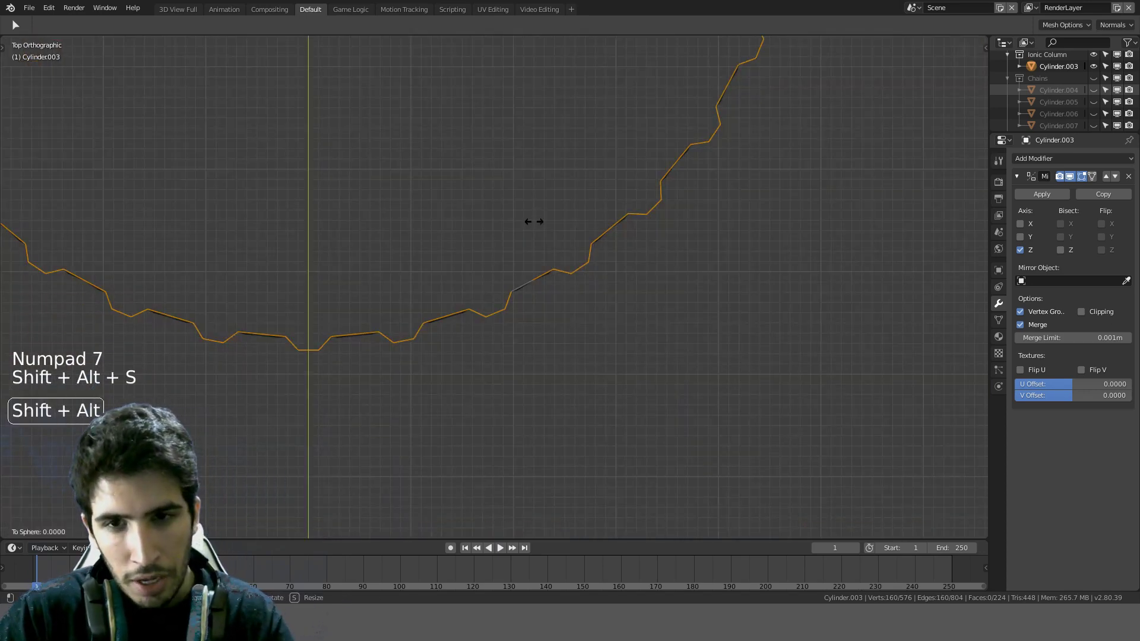
{"action": "left_click", "coordinate": [927, 375]}
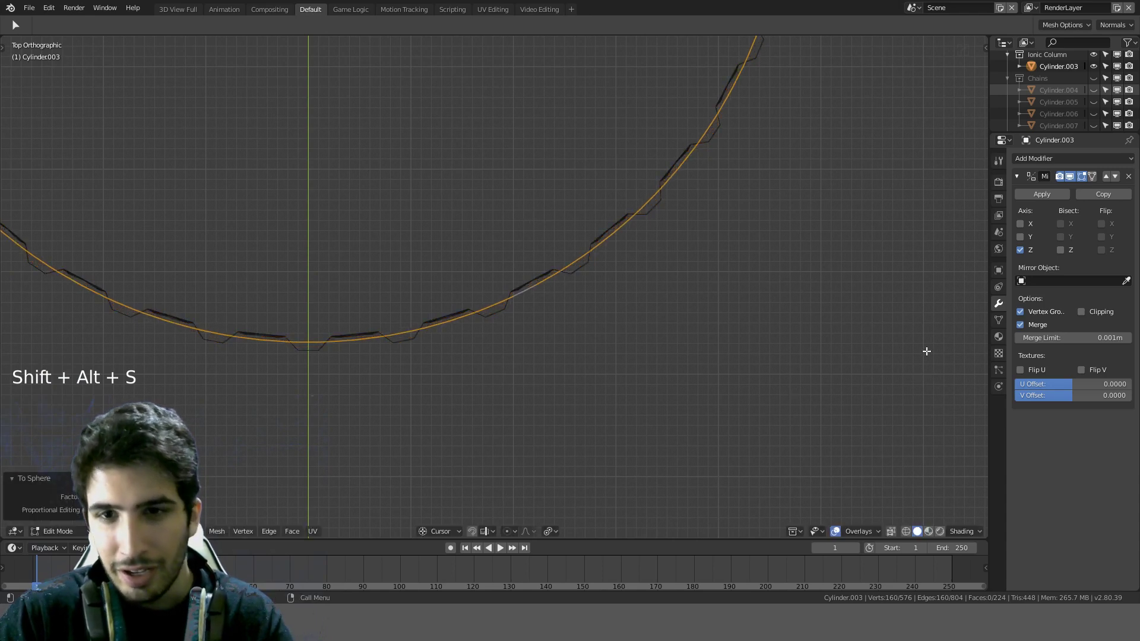
Step: Scale the circular loop by 1.02 so it encloses the fluted profile, and check the fit
{"action": "key", "text": "s"}
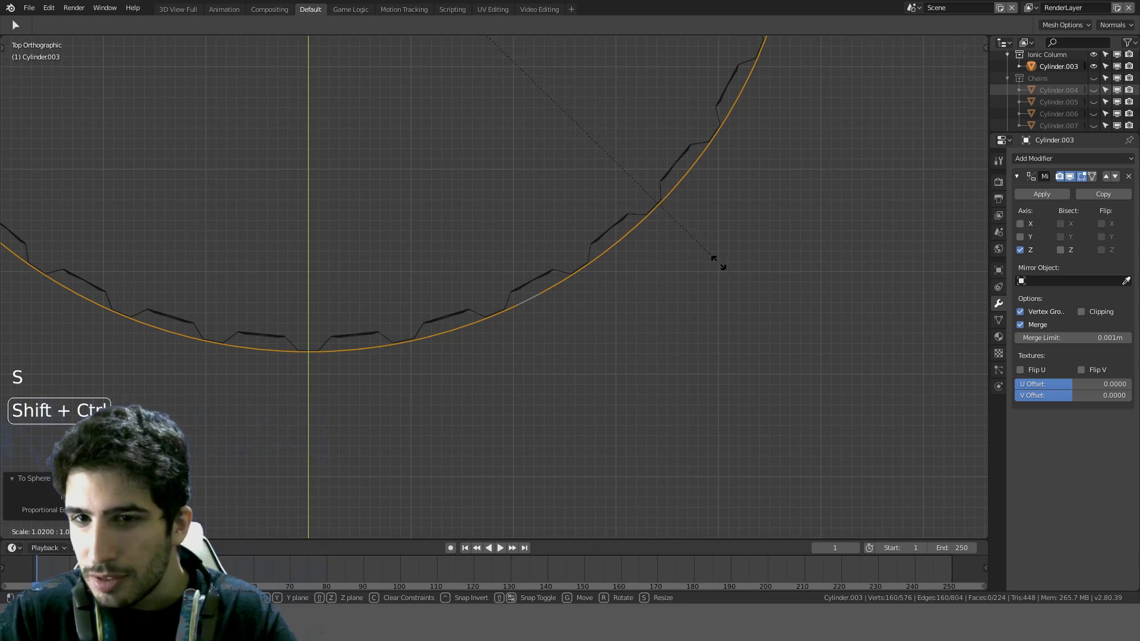
{"action": "left_click", "coordinate": [689, 270]}
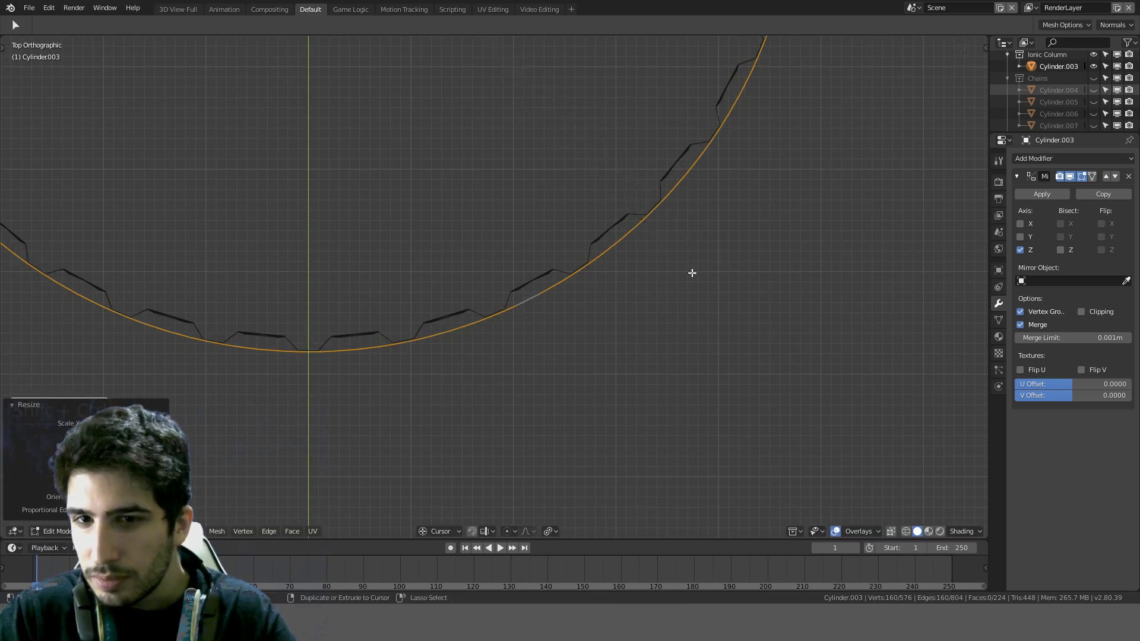
{"action": "middle_click_drag", "start_coordinate": [692, 272], "coordinate": [298, 443]}
{"action": "key", "text": "Tab"}
{"action": "key", "text": "Tab"}
Step: Select the circular loop with all vertices of the arched flute tops and bridge them with Bridge Edge Loops
{"action": "left_click", "coordinate": [99, 531]}
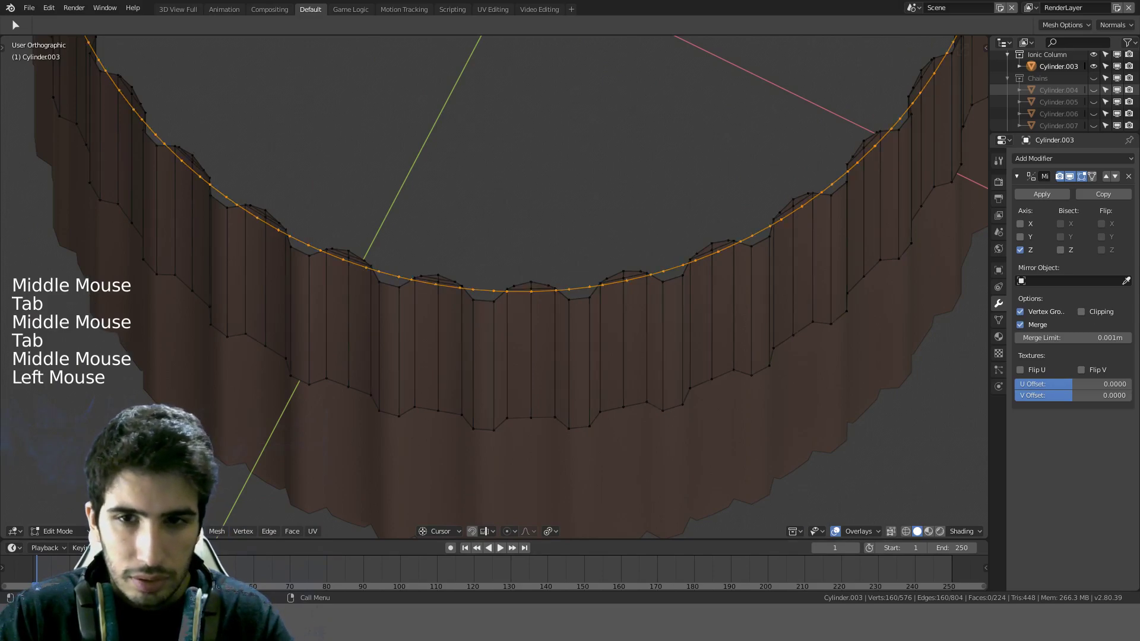
{"action": "middle_click_drag", "start_coordinate": [669, 291], "coordinate": [674, 188]}
{"action": "key", "text": "KP_1"}
{"action": "key", "text": "z"}
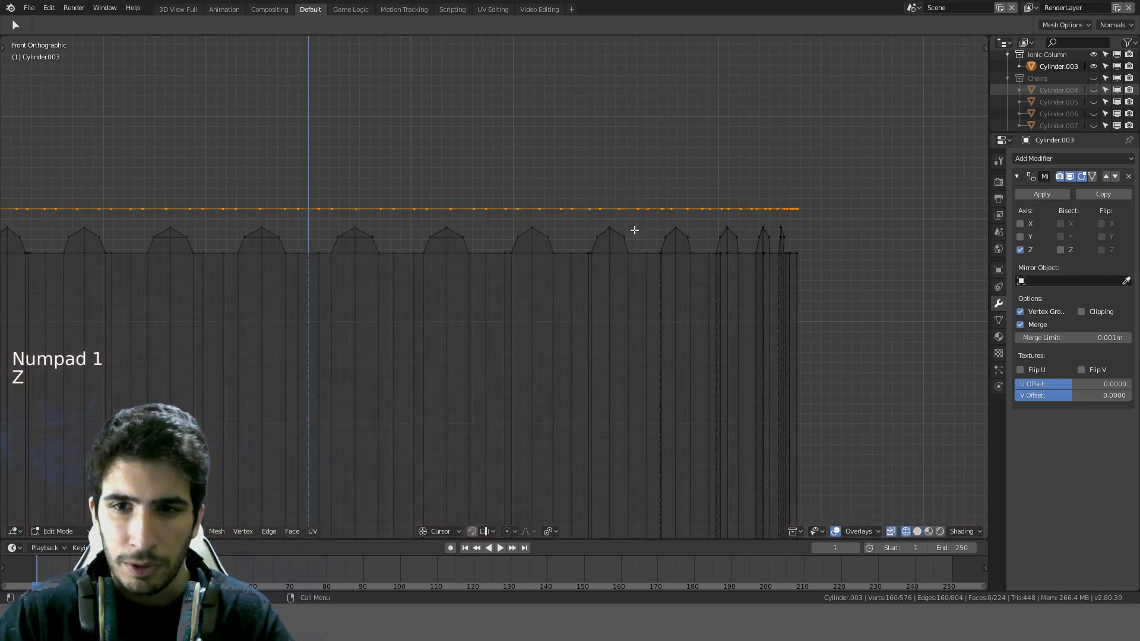
{"action": "scroll", "coordinate": [692, 261], "scroll_direction": "down", "scroll_amount": 4}
{"action": "key", "text": "b"}
{"action": "left_click_drag", "start_coordinate": [204, 263], "coordinate": [119, 293]}
{"action": "key", "text": "ctrl+e"}
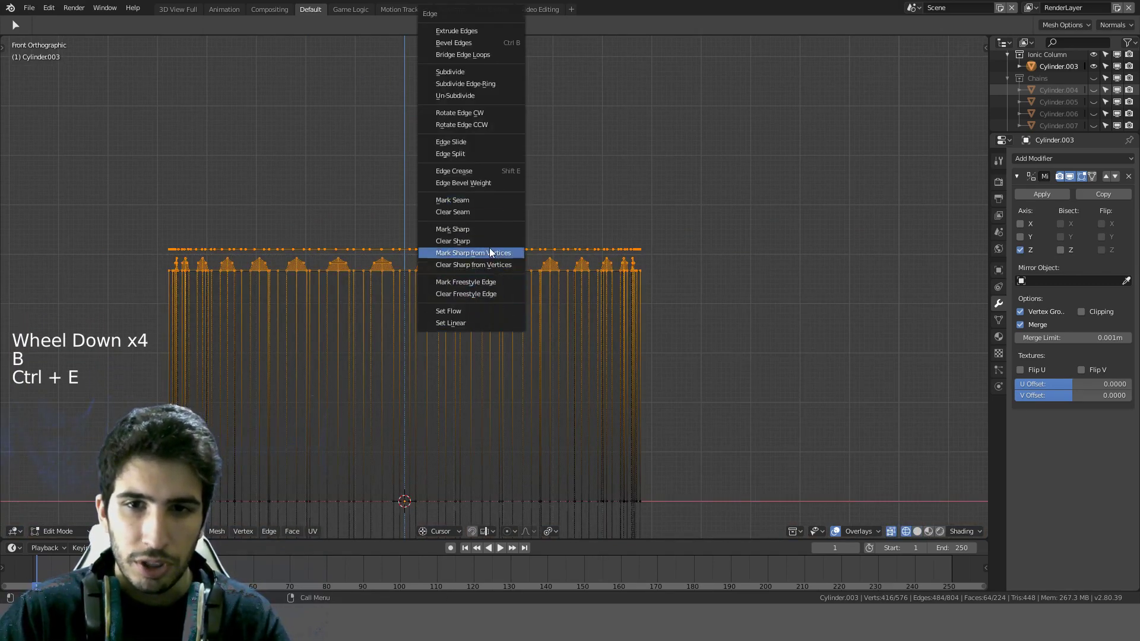
{"action": "left_click", "coordinate": [486, 54]}
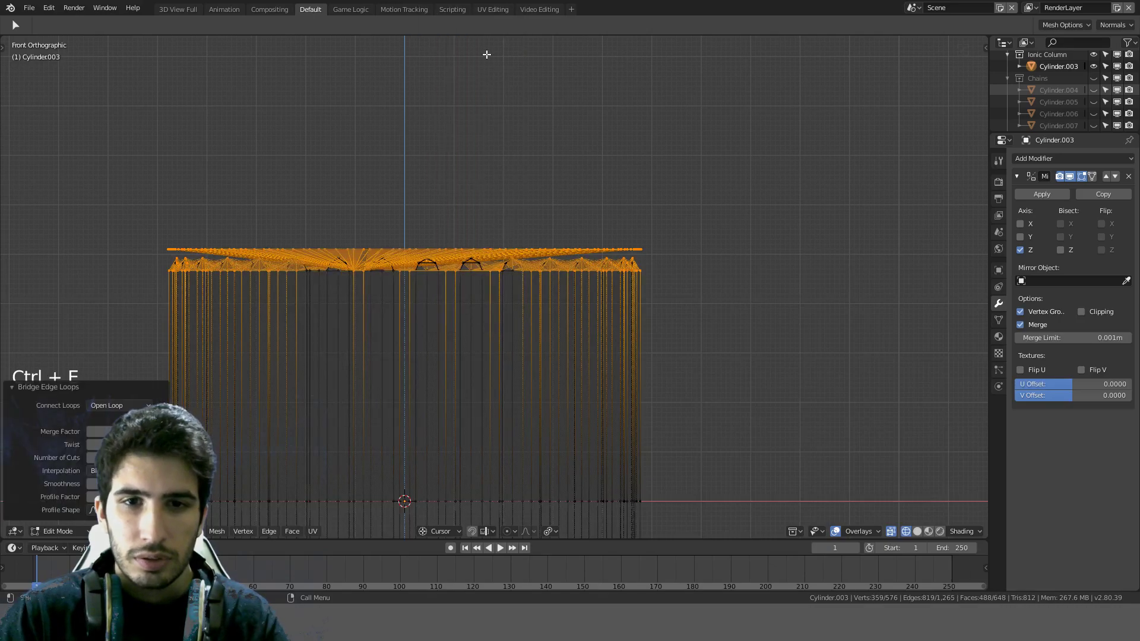
{"action": "mouse_move", "coordinate": [486, 54]}
{"action": "middle_mouse_down"}
{"action": "mouse_move", "coordinate": [590, 235]}
{"action": "mouse_move", "coordinate": [580, 261]}
{"action": "mouse_move", "coordinate": [529, 181]}
{"action": "mouse_move", "coordinate": [496, 198]}
{"action": "middle_mouse_up"}
{"action": "key", "text": "z"}
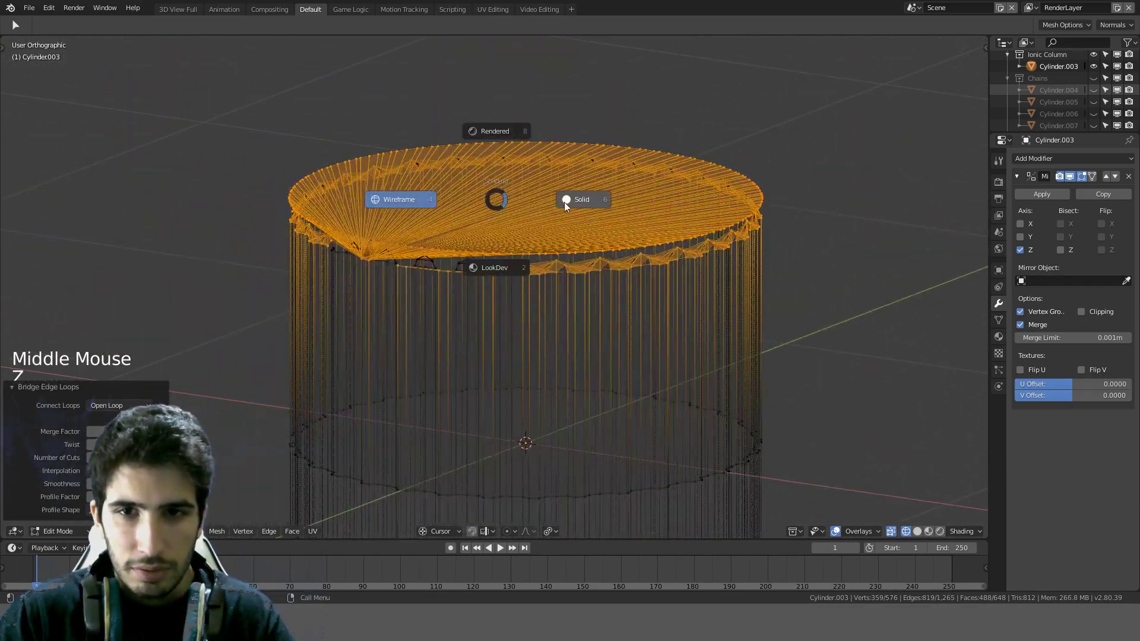
Step: Check the bridged flute tops in Solid shading, undo the bridge, and deselect everything
{"action": "left_click", "coordinate": [564, 202]}
{"action": "mouse_move", "coordinate": [564, 202]}
{"action": "middle_mouse_down"}
{"action": "mouse_move", "coordinate": [524, 229]}
{"action": "mouse_move", "coordinate": [519, 273]}
{"action": "mouse_move", "coordinate": [608, 178]}
{"action": "mouse_move", "coordinate": [557, 250]}
{"action": "mouse_move", "coordinate": [522, 257]}
{"action": "mouse_move", "coordinate": [639, 252]}
{"action": "mouse_move", "coordinate": [639, 265]}
{"action": "mouse_move", "coordinate": [678, 275]}
{"action": "middle_mouse_up"}
{"action": "key", "text": "ctrl+z"}
{"action": "scroll", "coordinate": [557, 250], "scroll_direction": "up", "scroll_amount": 4}
{"action": "scroll", "coordinate": [639, 252], "scroll_direction": "up", "scroll_amount": 3}
{"action": "scroll", "coordinate": [630, 255], "scroll_direction": "down", "scroll_amount": 3}
{"action": "key", "text": "a"}
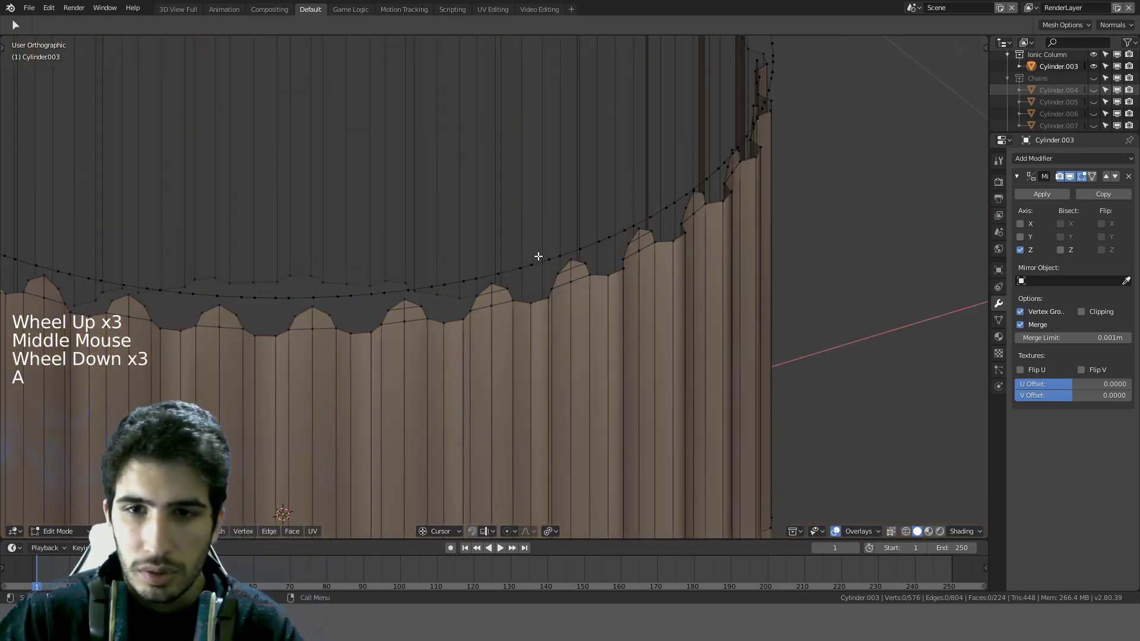
Step: Fill the circular edge loop above the flute tops with a single face
{"action": "left_click", "coordinate": [542, 264], "text": "alt"}
{"action": "key", "text": "f"}
{"action": "mouse_move", "coordinate": [542, 263]}
{"action": "middle_mouse_down"}
{"action": "mouse_move", "coordinate": [554, 250]}
{"action": "mouse_move", "coordinate": [537, 248]}
{"action": "middle_mouse_up"}
Step: Try bridging the circular loop with the circle-selected vertices of the arched flute tops using Bridge Edge Loops, then undo it
{"action": "key", "text": "a"}
{"action": "left_click", "coordinate": [534, 252], "text": "alt"}
{"action": "key", "text": "KP_1"}
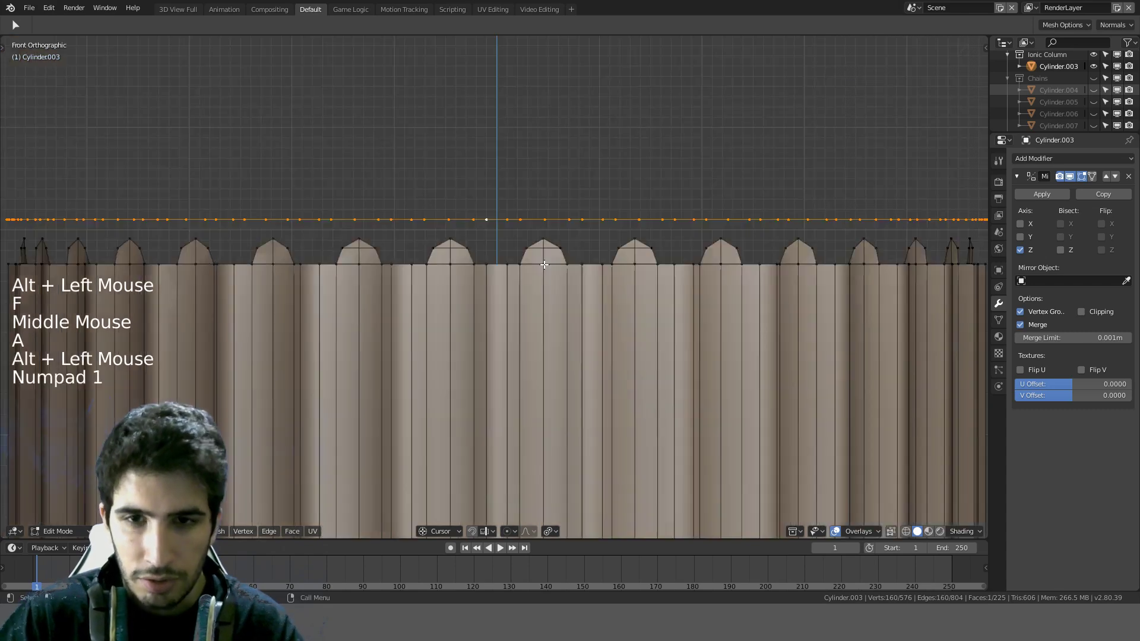
{"action": "key", "text": "z"}
{"action": "left_click", "coordinate": [491, 264]}
{"action": "scroll", "coordinate": [491, 265], "scroll_direction": "down", "scroll_amount": 4}
{"action": "key", "text": "c"}
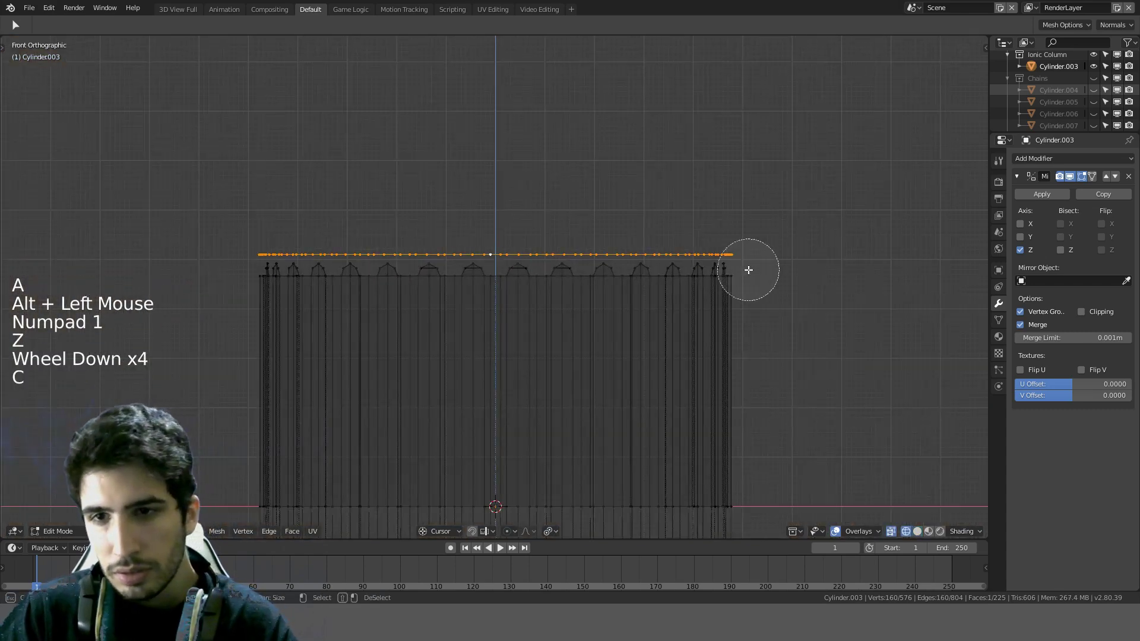
{"action": "left_click_drag", "start_coordinate": [746, 267], "coordinate": [222, 255]}
{"action": "key", "text": "ctrl+e"}
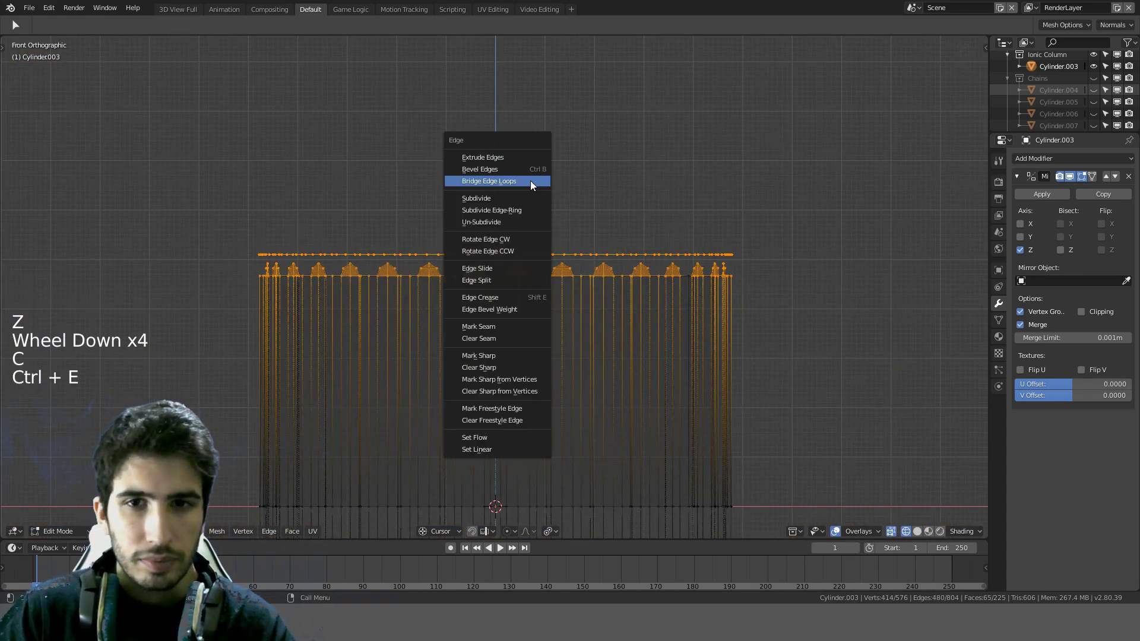
{"action": "left_click", "coordinate": [530, 181]}
{"action": "mouse_move", "coordinate": [531, 181]}
{"action": "middle_mouse_down"}
{"action": "mouse_move", "coordinate": [596, 228]}
{"action": "mouse_move", "coordinate": [548, 190]}
{"action": "middle_mouse_up"}
{"action": "key", "text": "ctrl+z"}
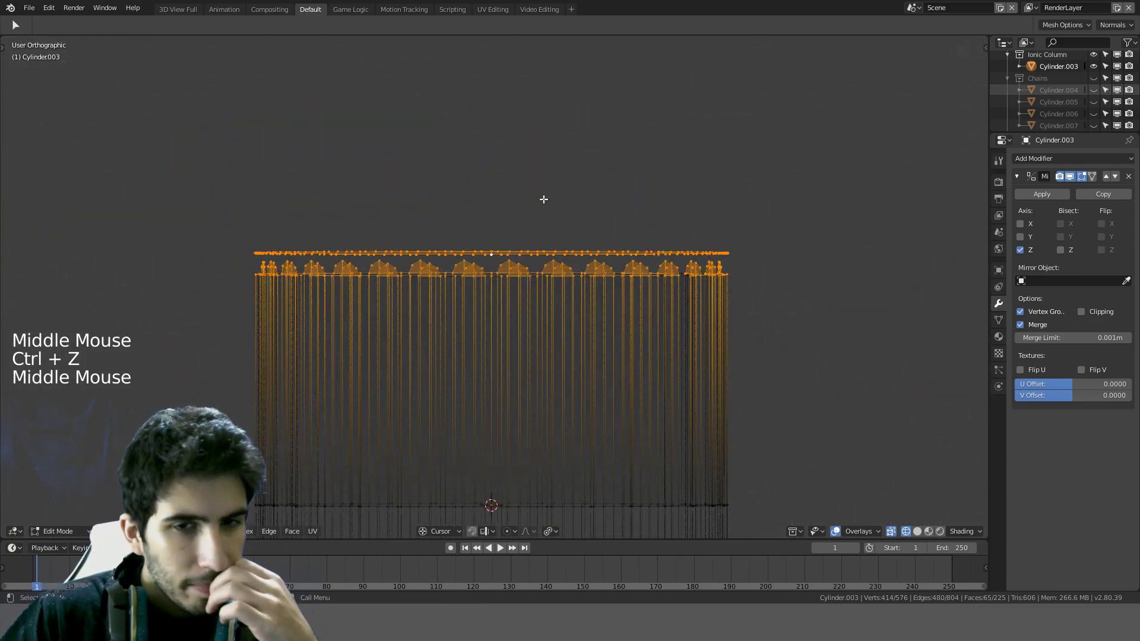
Step: Fill faces by hand between the rim of the circular cap and the upper vertices of one flute's neighbouring strips
{"action": "scroll", "coordinate": [543, 199], "scroll_direction": "up", "scroll_amount": 5}
{"action": "key", "text": "KP_1"}
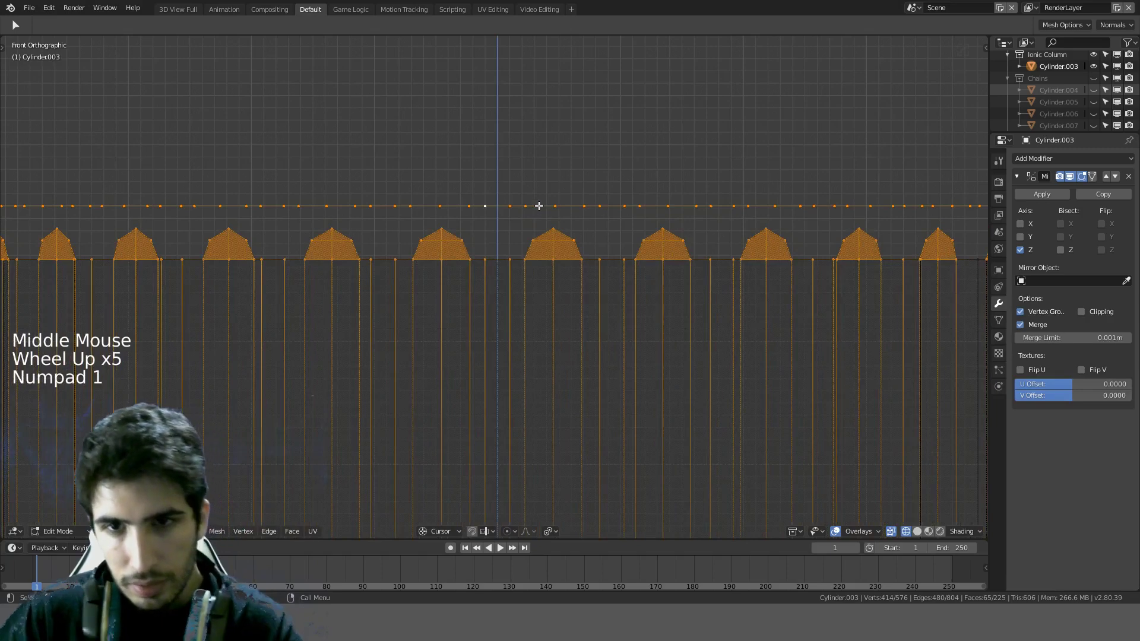
{"action": "key", "text": "a"}
{"action": "mouse_move", "coordinate": [580, 229]}
{"action": "middle_mouse_down"}
{"action": "mouse_move", "coordinate": [582, 247]}
{"action": "mouse_move", "coordinate": [664, 249]}
{"action": "mouse_move", "coordinate": [683, 262]}
{"action": "mouse_move", "coordinate": [666, 279]}
{"action": "mouse_move", "coordinate": [623, 272]}
{"action": "mouse_move", "coordinate": [675, 284]}
{"action": "mouse_move", "coordinate": [678, 311]}
{"action": "middle_mouse_up"}
{"action": "key", "text": "z"}
{"action": "scroll", "coordinate": [649, 251], "scroll_direction": "up", "scroll_amount": 2}
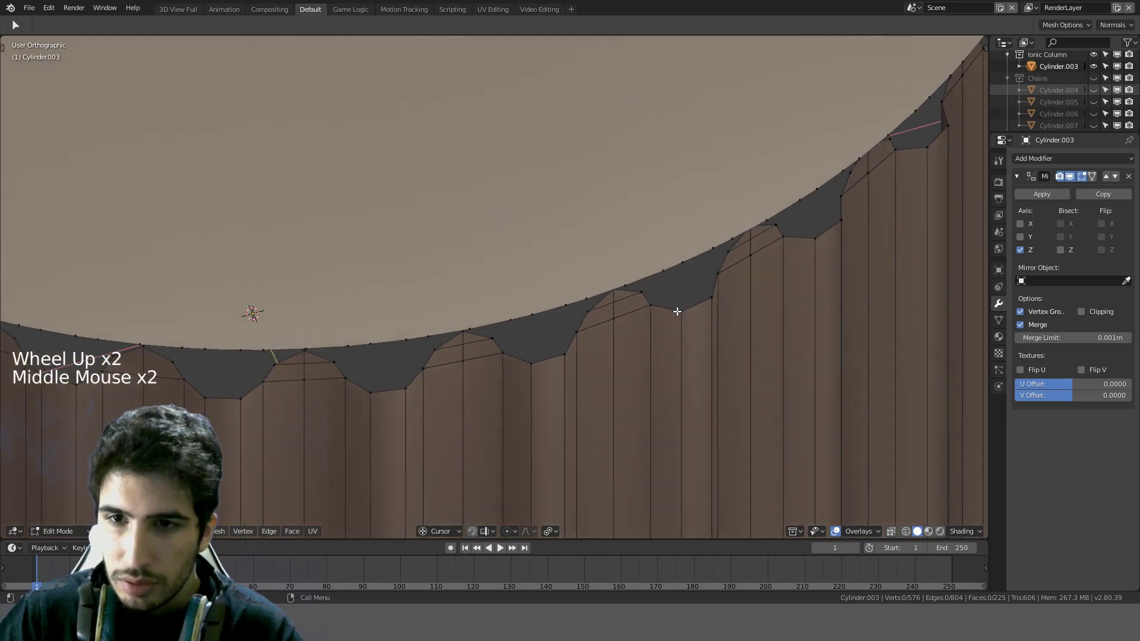
{"action": "left_click", "coordinate": [679, 311]}
{"action": "left_click", "coordinate": [684, 263], "text": "shift"}
{"action": "middle_click_drag", "start_coordinate": [697, 259], "coordinate": [676, 286]}
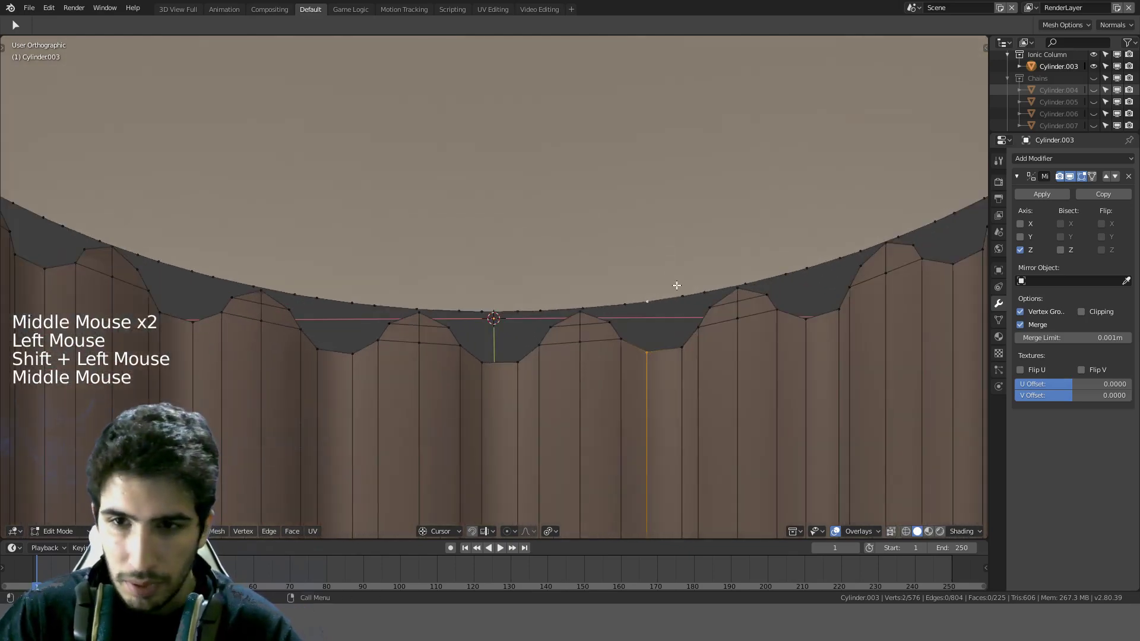
{"action": "middle_click_drag", "start_coordinate": [698, 327], "coordinate": [608, 303]}
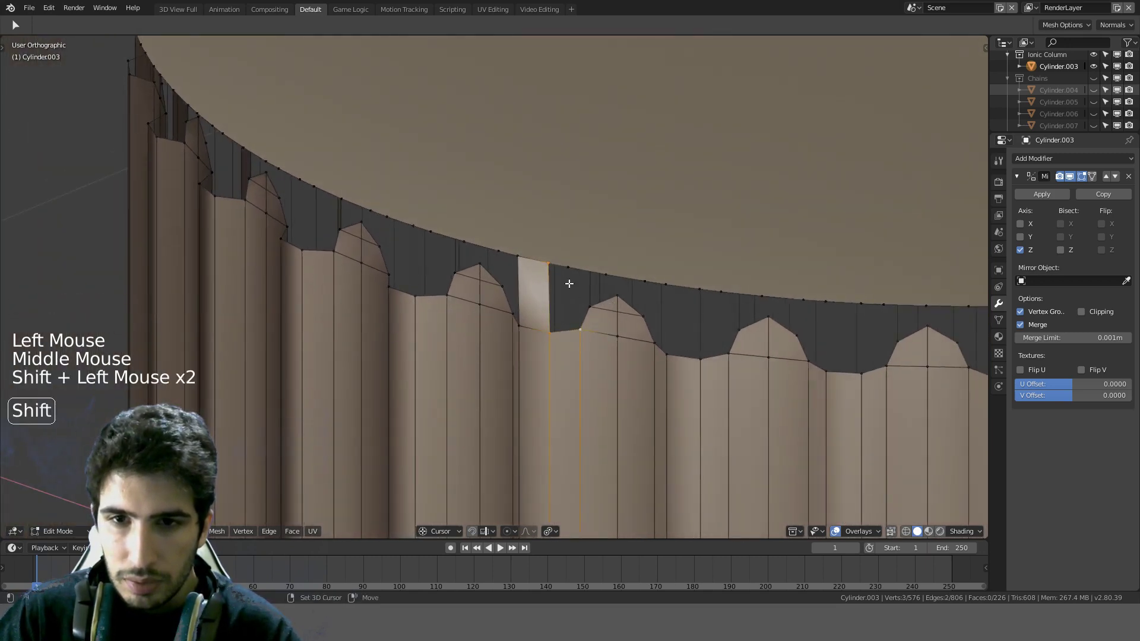
{"action": "key", "text": "f"}
{"action": "middle_click_drag", "start_coordinate": [574, 267], "coordinate": [743, 309]}
{"action": "key", "text": "f"}
{"action": "left_click", "coordinate": [662, 197], "text": "shift"}
{"action": "key", "text": "f"}
Step: Examine the hand-filled faces and the gap between the flutes and the circular cap in Object Mode
{"action": "key", "text": "Tab"}
{"action": "scroll", "coordinate": [730, 270], "scroll_direction": "down", "scroll_amount": 2}
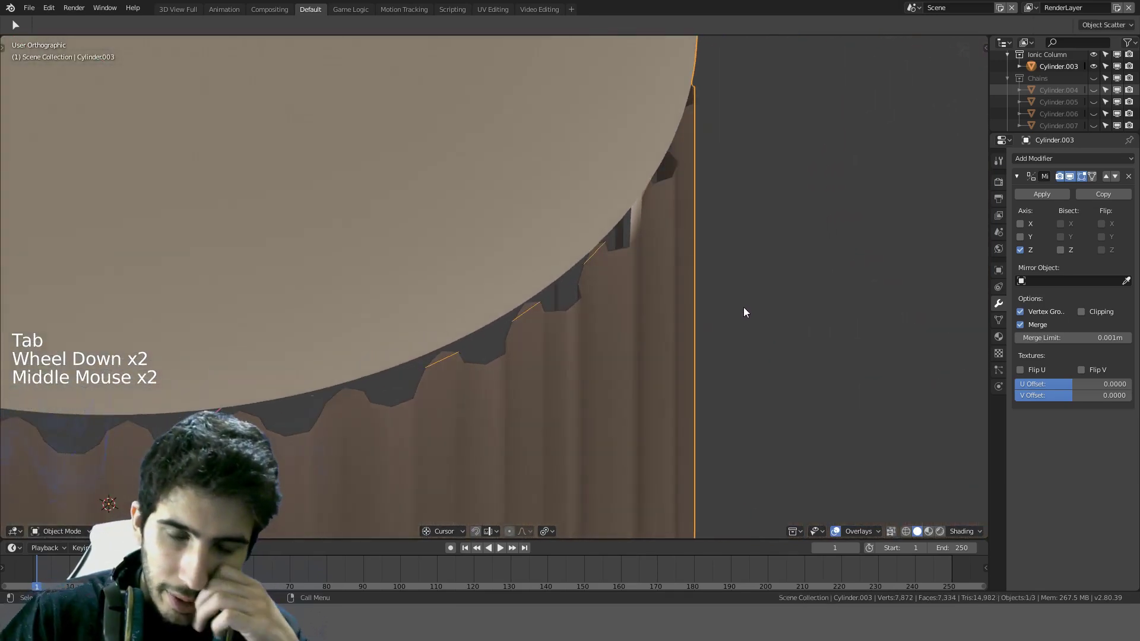
{"action": "scroll", "coordinate": [744, 308], "scroll_direction": "down", "scroll_amount": 5}
{"action": "scroll", "coordinate": [677, 305], "scroll_direction": "down", "scroll_amount": 3}
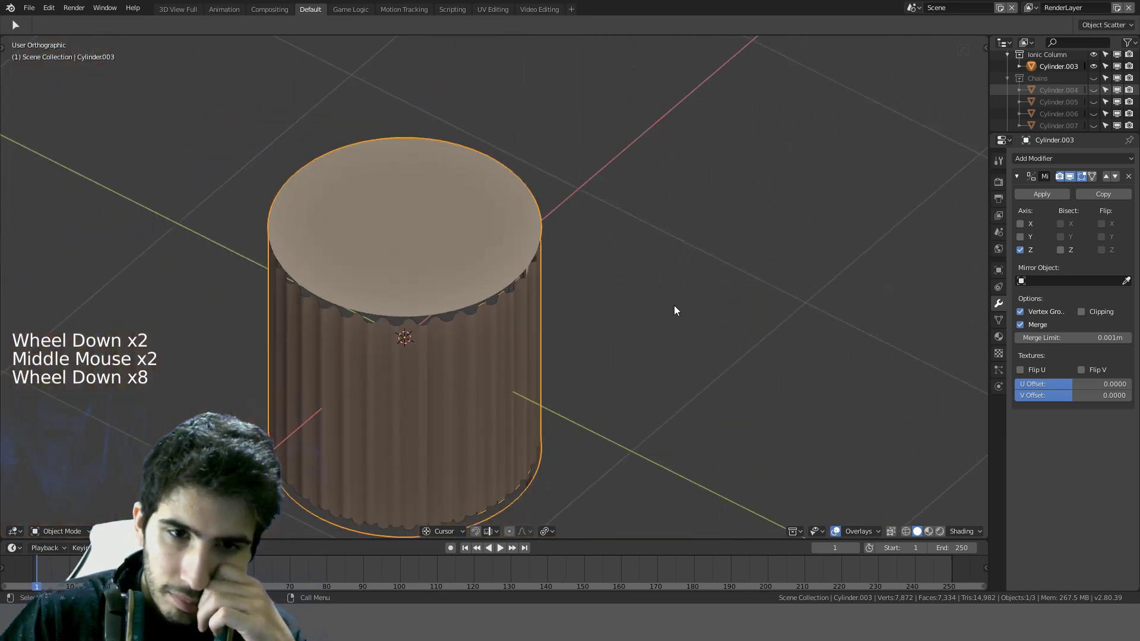
{"action": "scroll", "coordinate": [671, 305], "scroll_direction": "down", "scroll_amount": 2}
{"action": "middle_click_drag", "start_coordinate": [669, 306], "coordinate": [600, 265]}
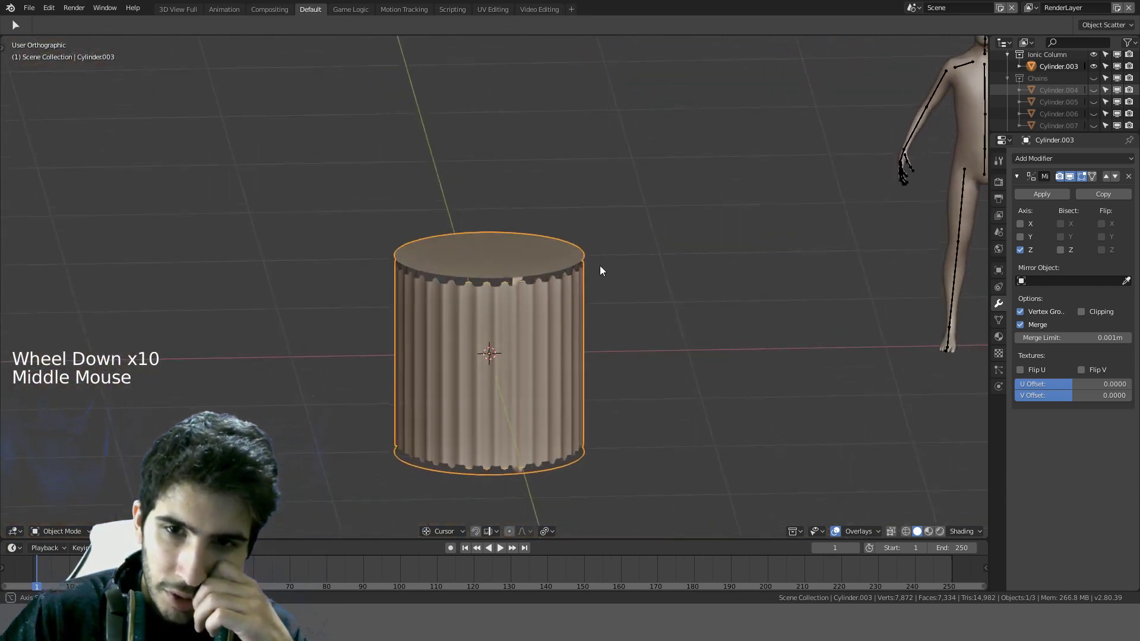
{"action": "scroll", "coordinate": [625, 270], "scroll_direction": "up", "scroll_amount": 9}
{"action": "scroll", "coordinate": [625, 269], "scroll_direction": "up", "scroll_amount": 4}
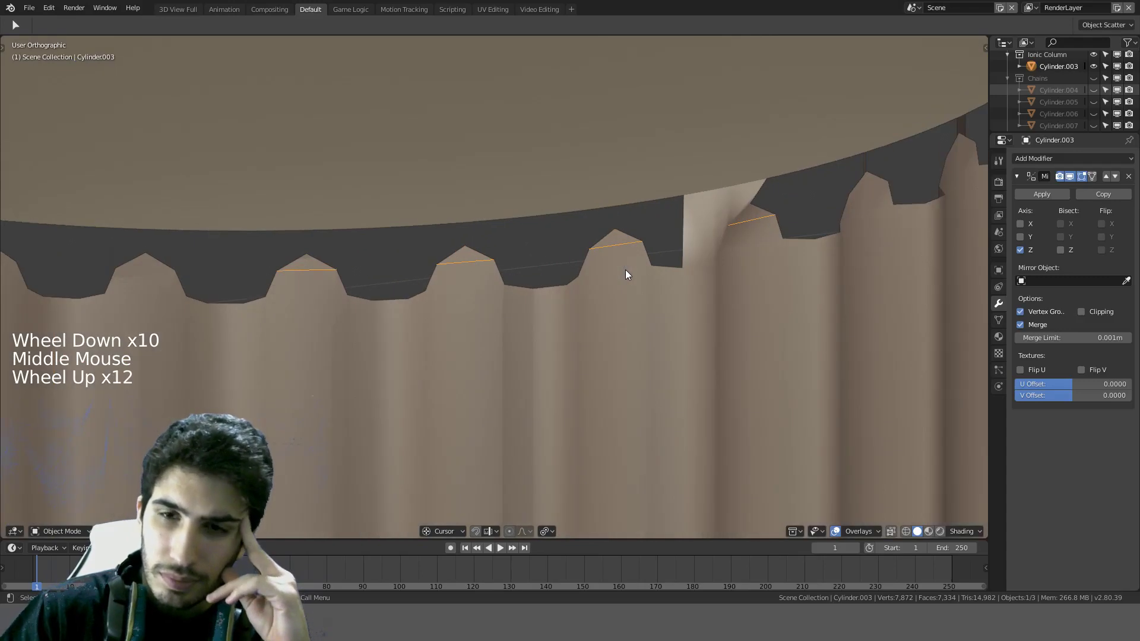
{"action": "scroll", "coordinate": [625, 270], "scroll_direction": "down", "scroll_amount": 3}
{"action": "middle_click_drag", "start_coordinate": [625, 270], "coordinate": [485, 244]}
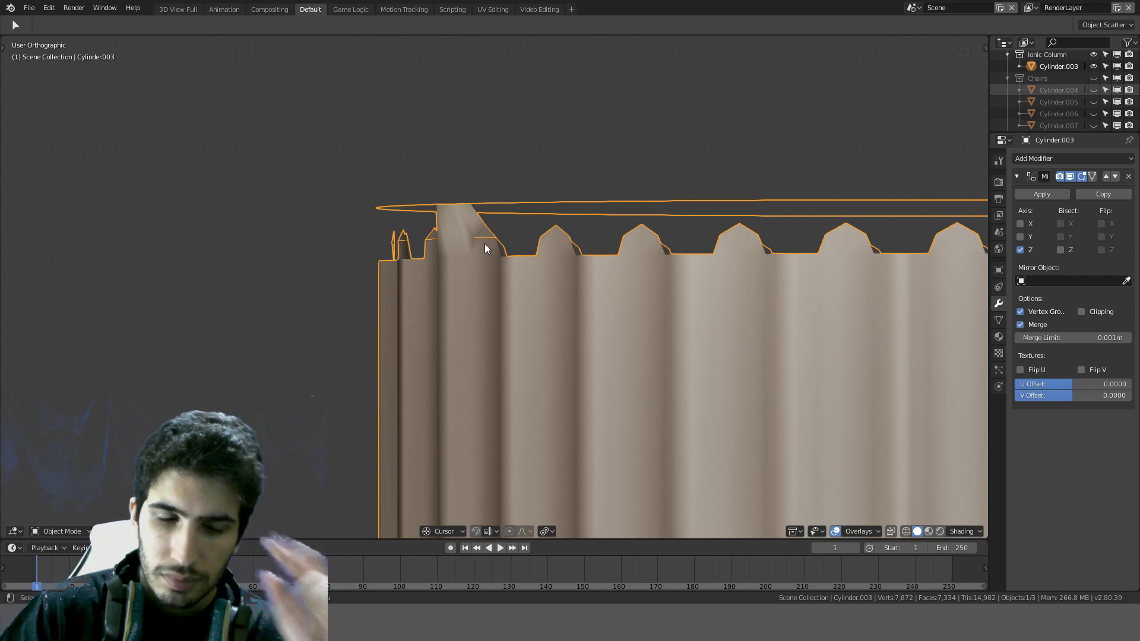
Step: Return to Edit Mode and undo the hand-filled faces below the circular cap
{"action": "key", "text": "Tab"}
{"action": "middle_click_drag", "start_coordinate": [484, 248], "coordinate": [572, 208]}
{"action": "key", "text": "a"}
{"action": "key", "text": "ctrl+z"}
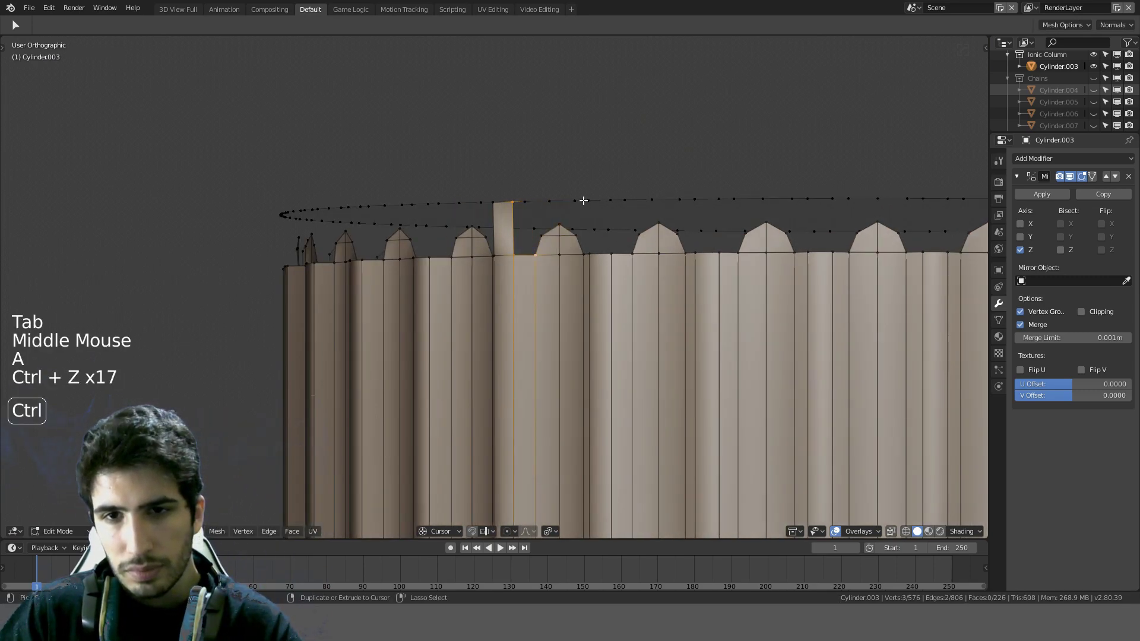
Step: Select the circular cap's edge loop and delete its vertices
{"action": "left_click", "coordinate": [533, 207], "text": "alt"}
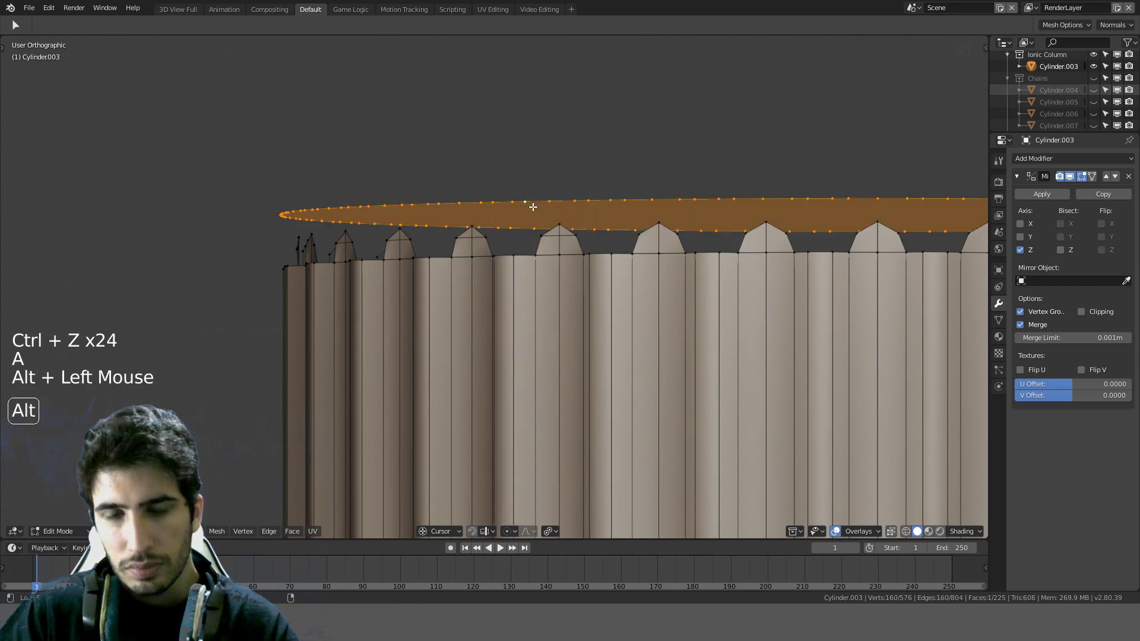
{"action": "key", "text": "Delete"}
{"action": "left_click", "coordinate": [533, 206]}
{"action": "middle_click_drag", "start_coordinate": [533, 206], "coordinate": [527, 285]}
Step: Try extruding the top edges of one arched flute tip from the top view, then undo it
{"action": "left_click", "coordinate": [536, 238], "text": "alt"}
{"action": "key", "text": "KP_7"}
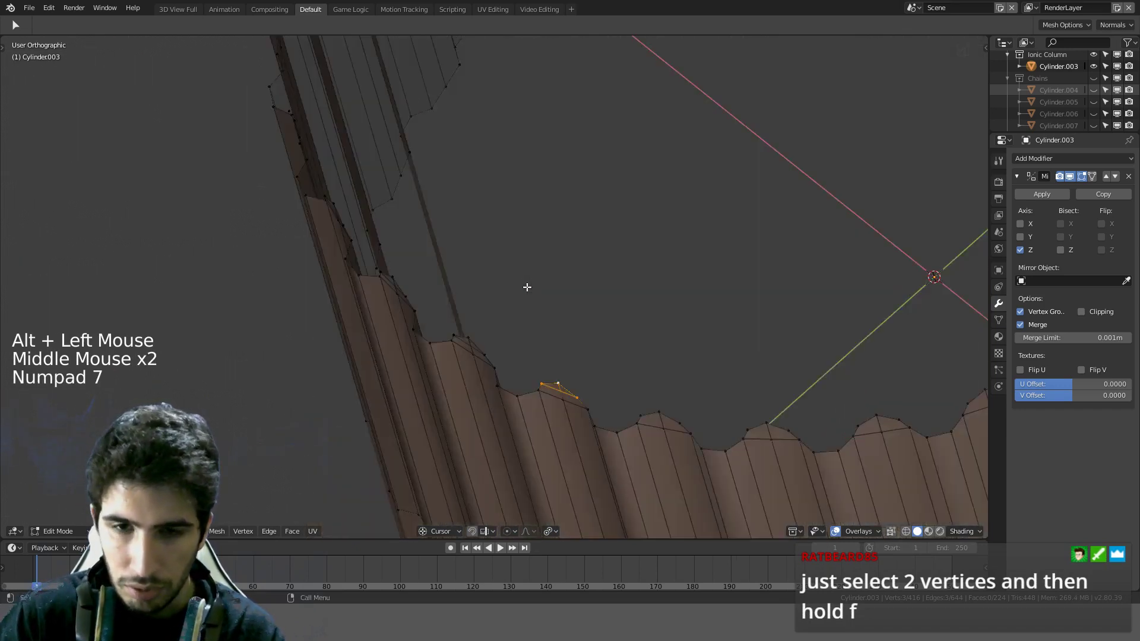
{"action": "middle_click_drag", "start_coordinate": [736, 328], "coordinate": [613, 308], "text": "shift"}
{"action": "key", "text": "e"}
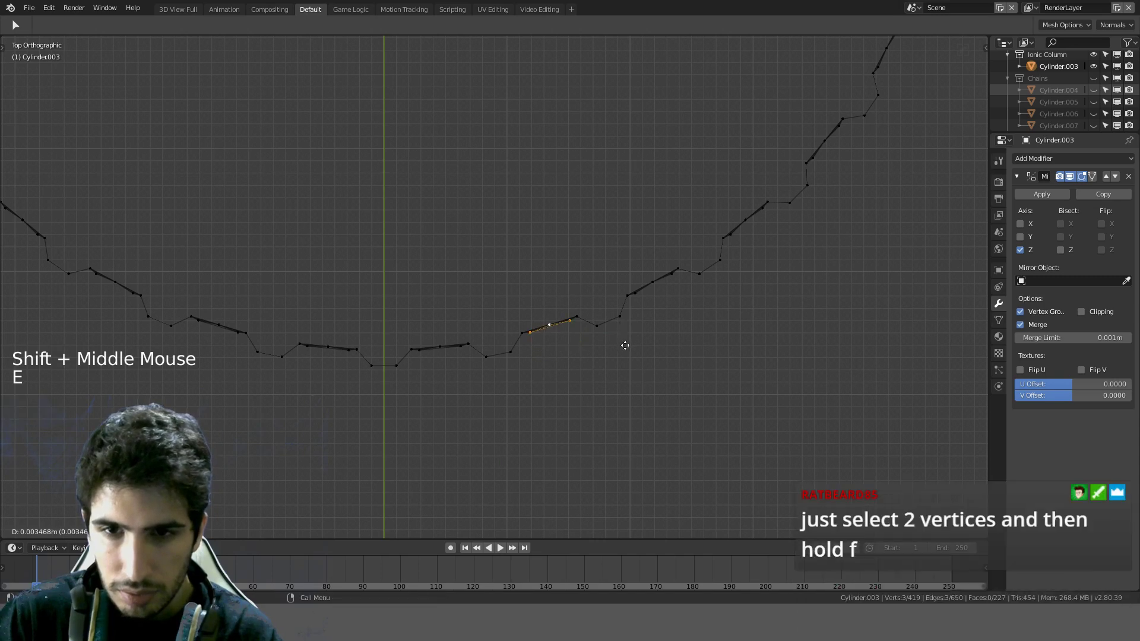
{"action": "key", "text": "ctrl+z"}
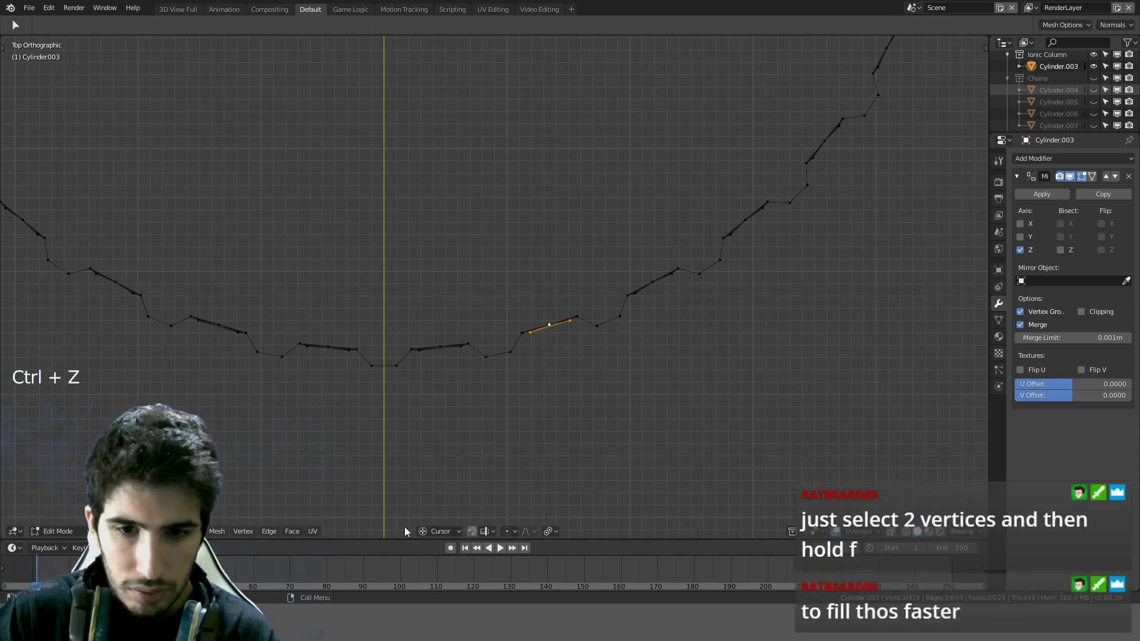
Step: Set the transform orientation to Normal and extrude the arch tip's edge loop outward by about 0.02 m
{"action": "left_click", "coordinate": [439, 531]}
{"action": "key", "text": "e"}
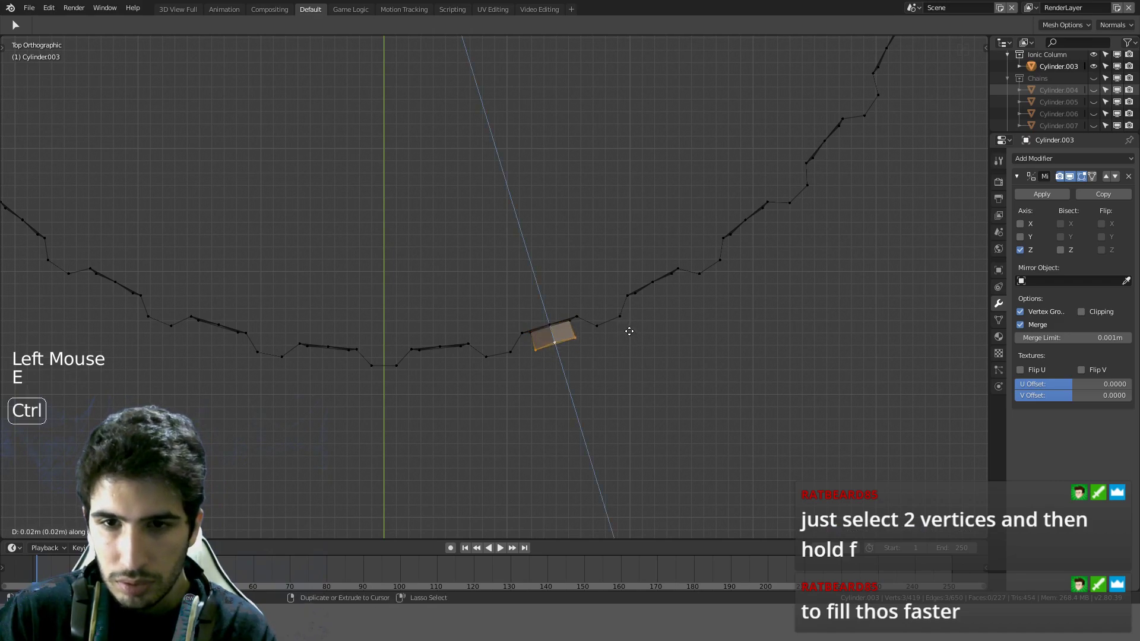
{"action": "left_click", "coordinate": [628, 332]}
{"action": "middle_click_drag", "start_coordinate": [631, 339], "coordinate": [520, 186]}
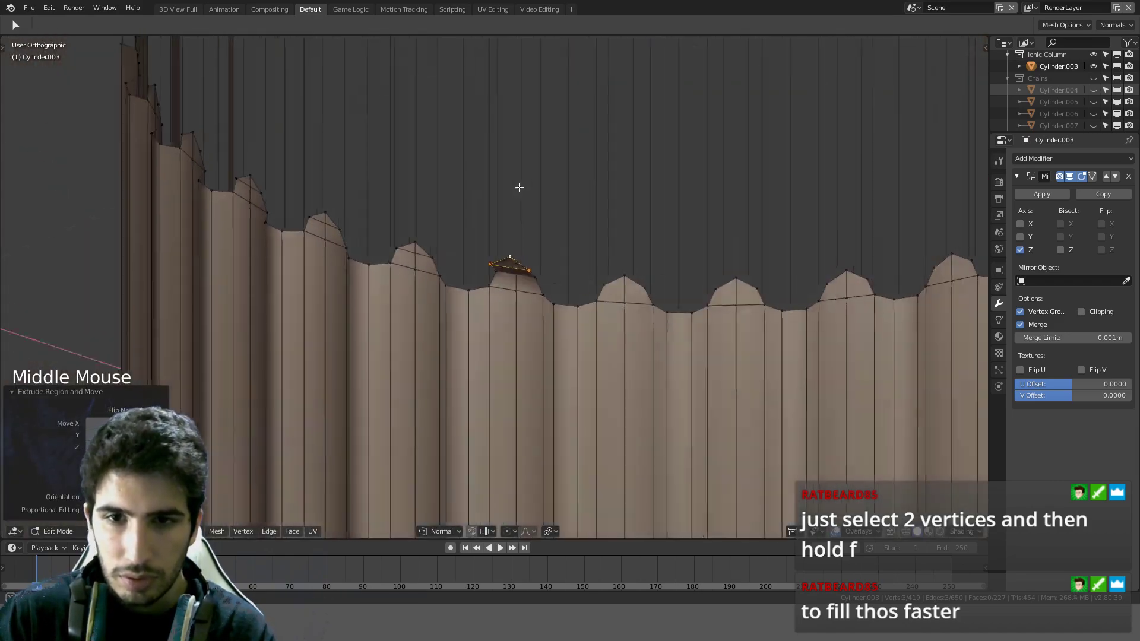
Step: Inspect the extruded arch tip up close and undo the extrusion
{"action": "scroll", "coordinate": [512, 175], "scroll_direction": "up", "scroll_amount": 4}
{"action": "scroll", "coordinate": [512, 174], "scroll_direction": "up", "scroll_amount": 3}
{"action": "middle_click_drag", "start_coordinate": [585, 173], "coordinate": [641, 191]}
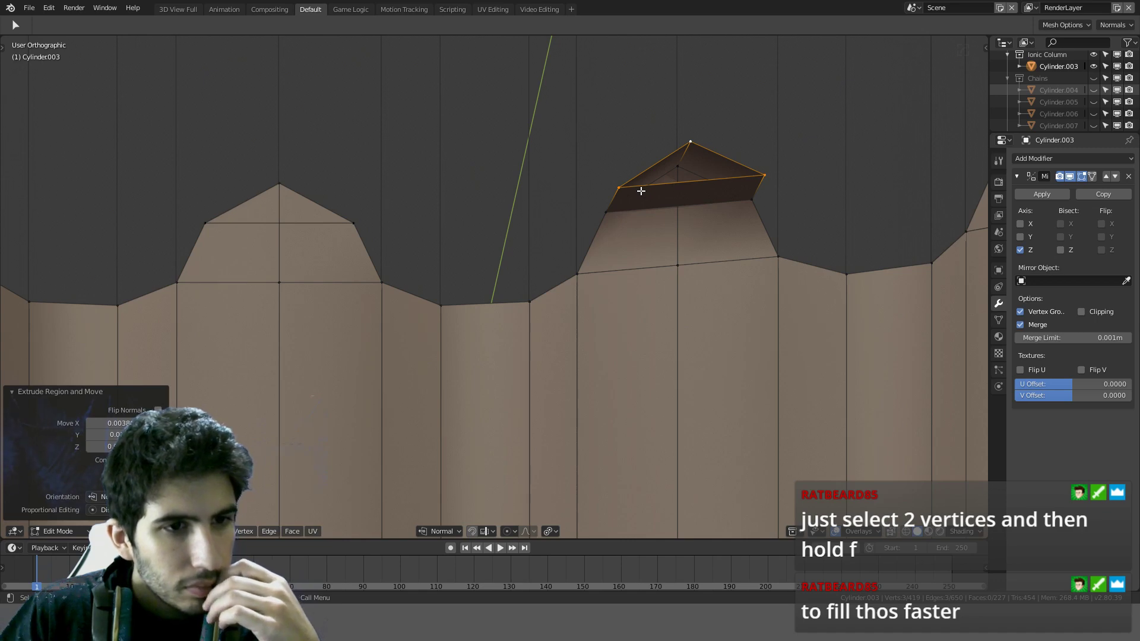
{"action": "scroll", "coordinate": [687, 209], "scroll_direction": "up", "scroll_amount": 2}
{"action": "scroll", "coordinate": [657, 214], "scroll_direction": "down", "scroll_amount": 4}
{"action": "scroll", "coordinate": [656, 214], "scroll_direction": "up", "scroll_amount": 1}
{"action": "middle_click_drag", "start_coordinate": [657, 214], "coordinate": [450, 330]}
{"action": "key", "text": "ctrl+z"}
{"action": "scroll", "coordinate": [570, 259], "scroll_direction": "up", "scroll_amount": 3}
{"action": "scroll", "coordinate": [392, 422], "scroll_direction": "down", "scroll_amount": 3}
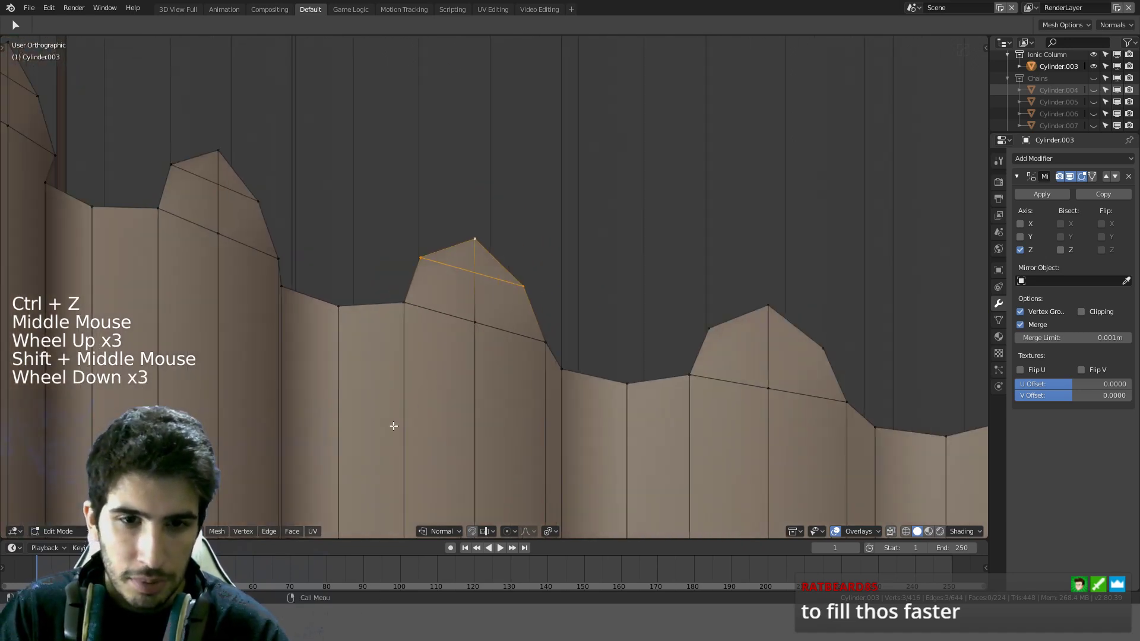
Step: Delete the horizontal edges across the tips of two neighbouring flute arches in edge select mode
{"action": "left_click", "coordinate": [483, 342]}
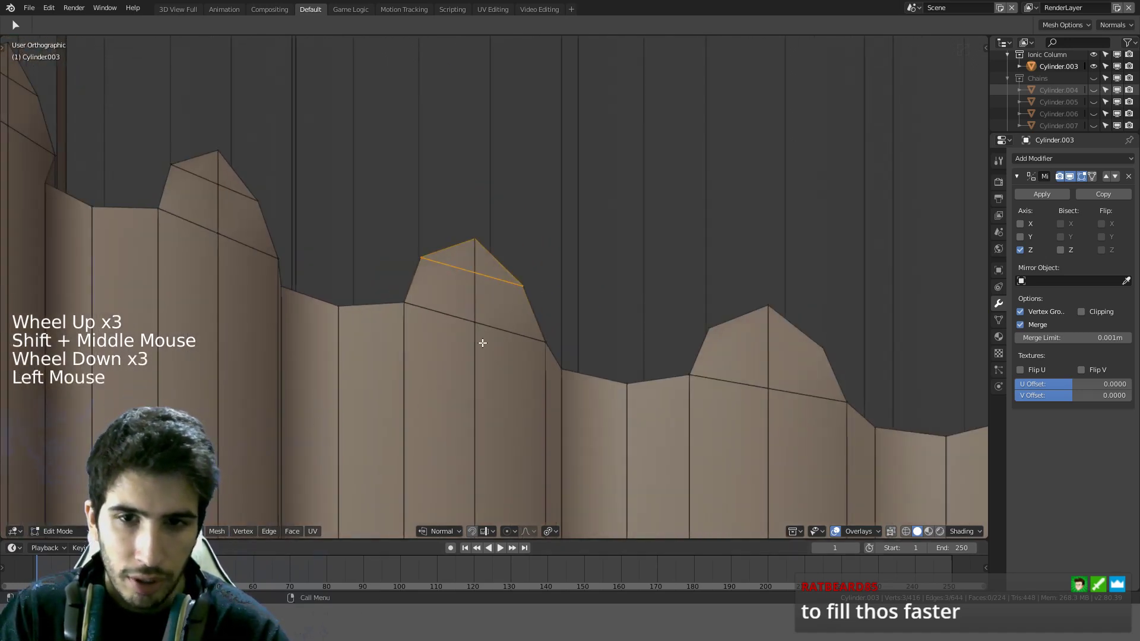
{"action": "left_click", "coordinate": [474, 273]}
{"action": "key", "text": "ctrl+x"}
{"action": "middle_click_drag", "start_coordinate": [502, 287], "coordinate": [572, 257]}
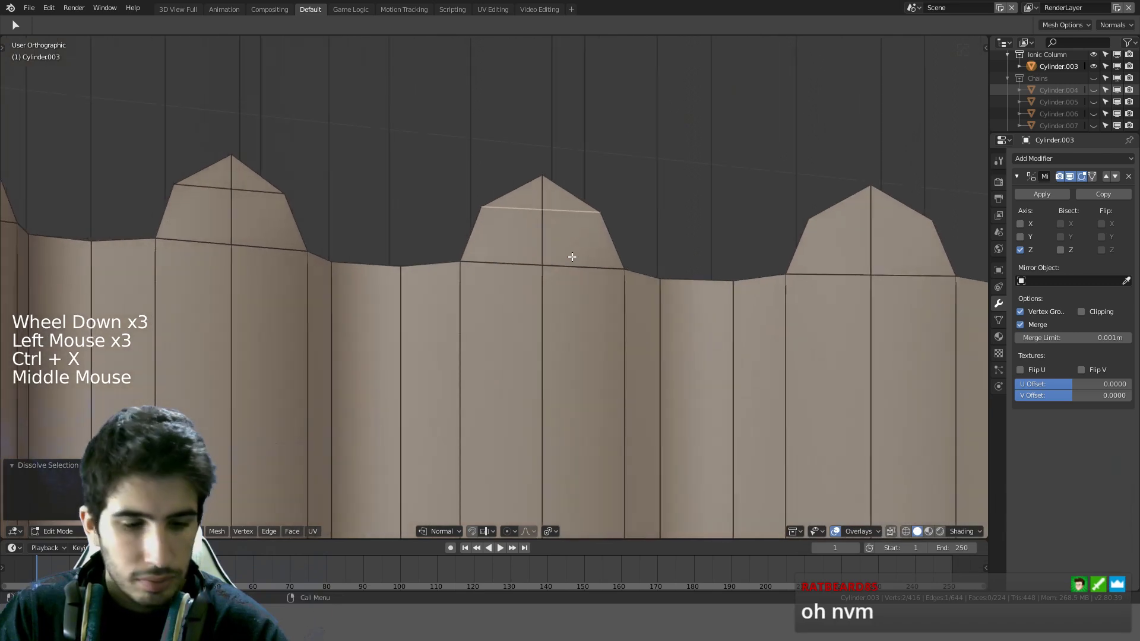
{"action": "key", "text": "ctrl+x"}
{"action": "key", "text": "Delete"}
{"action": "left_click", "coordinate": [541, 276]}
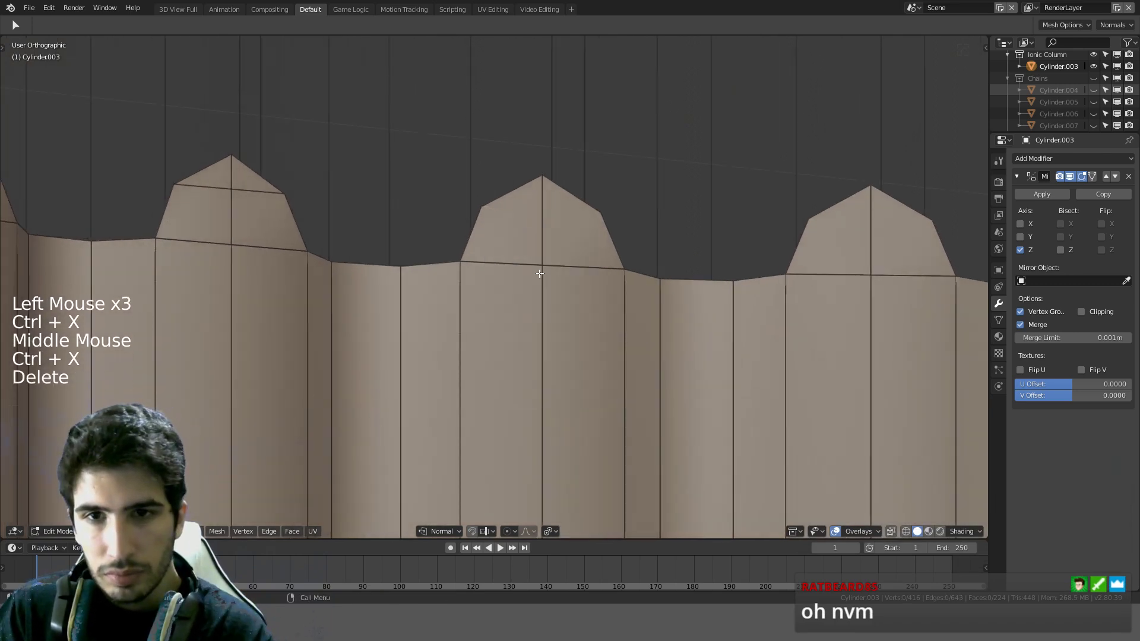
{"action": "left_click", "coordinate": [242, 188]}
{"action": "scroll", "coordinate": [437, 206], "scroll_direction": "down", "scroll_amount": 4}
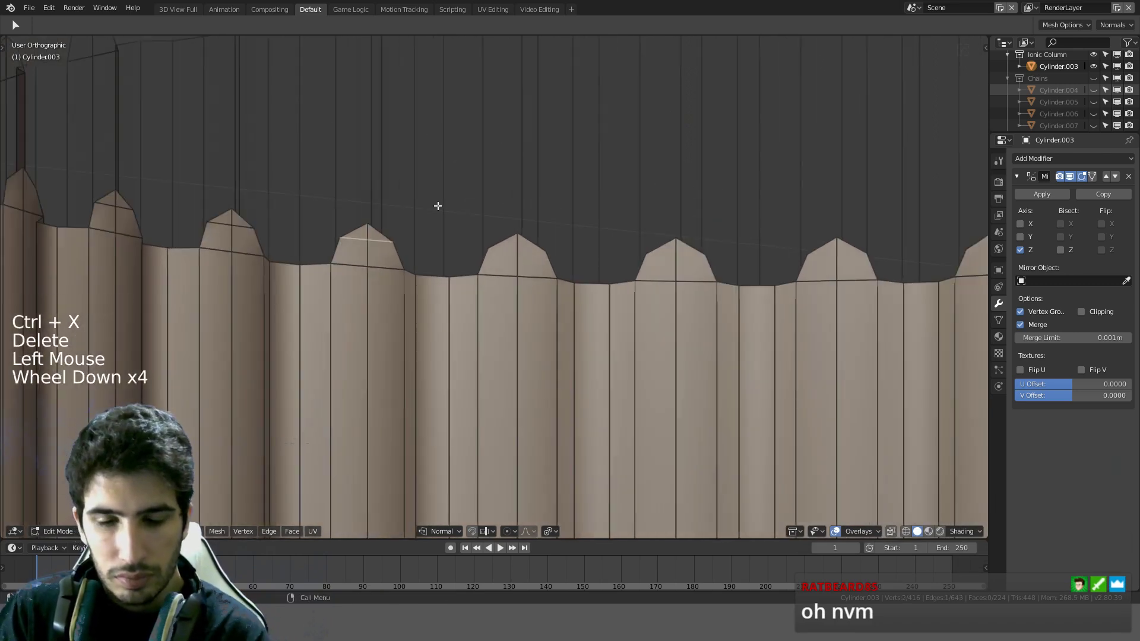
{"action": "key", "text": "Delete"}
{"action": "left_click", "coordinate": [437, 203]}
Step: Select the two sloping top edges of one flute arch and extrude them outward along the normal by about 0.017 m
{"action": "middle_click_drag", "start_coordinate": [437, 203], "coordinate": [475, 198]}
{"action": "scroll", "coordinate": [503, 224], "scroll_direction": "down", "scroll_amount": 3}
{"action": "scroll", "coordinate": [476, 234], "scroll_direction": "up", "scroll_amount": 5}
{"action": "left_click", "coordinate": [415, 194]}
{"action": "left_click", "coordinate": [372, 190], "text": "shift"}
{"action": "middle_click_drag", "start_coordinate": [372, 191], "coordinate": [453, 182]}
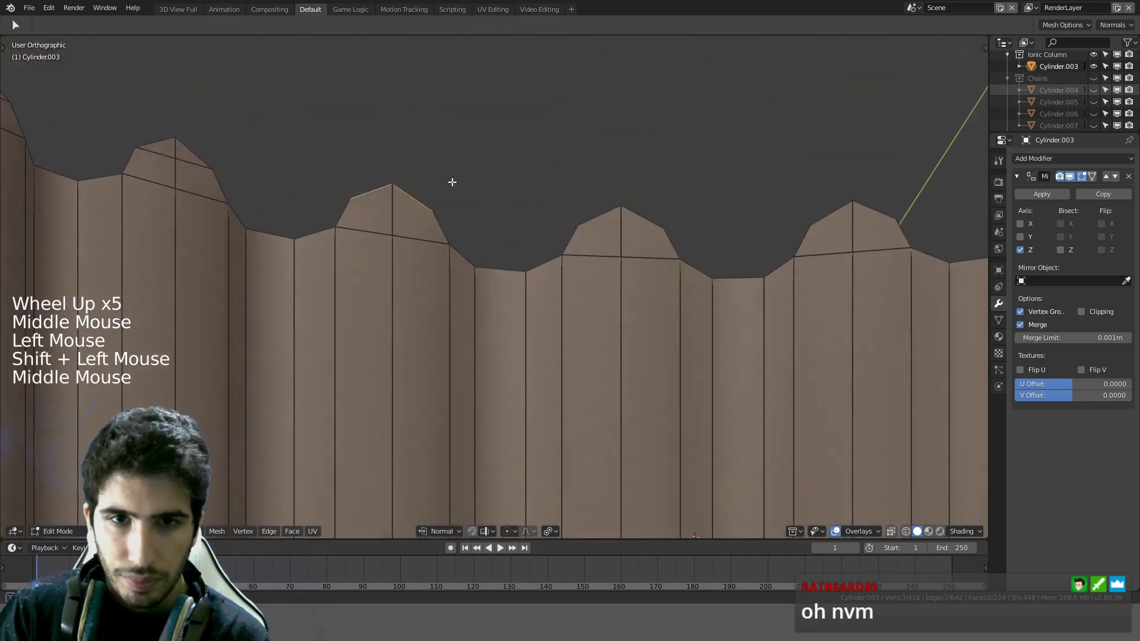
{"action": "key", "text": "KP_7"}
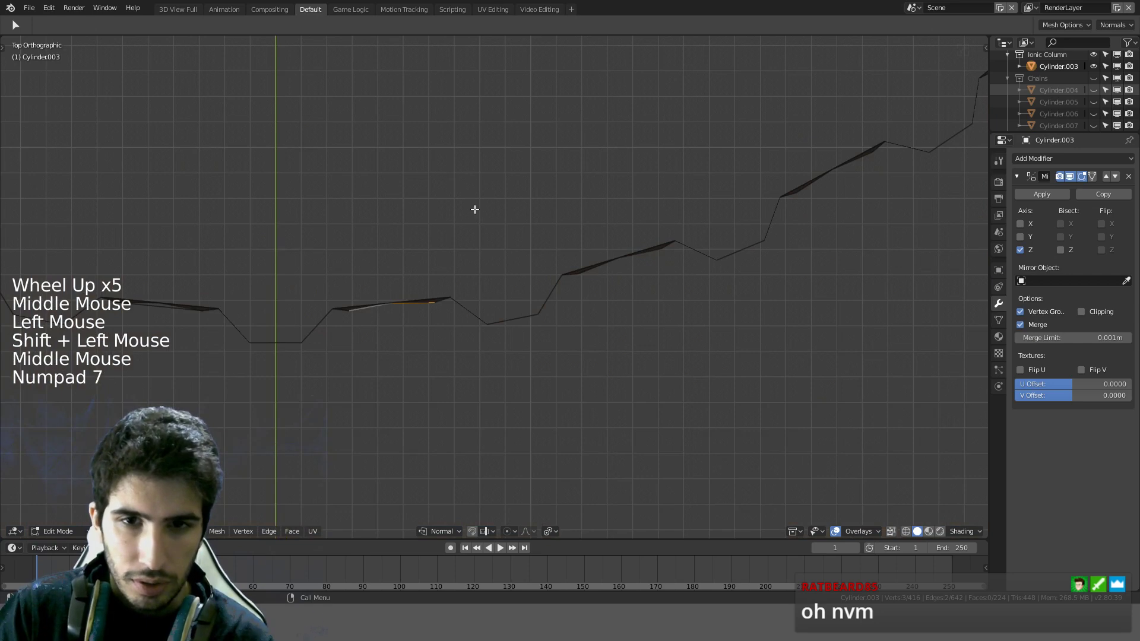
{"action": "key", "text": "e"}
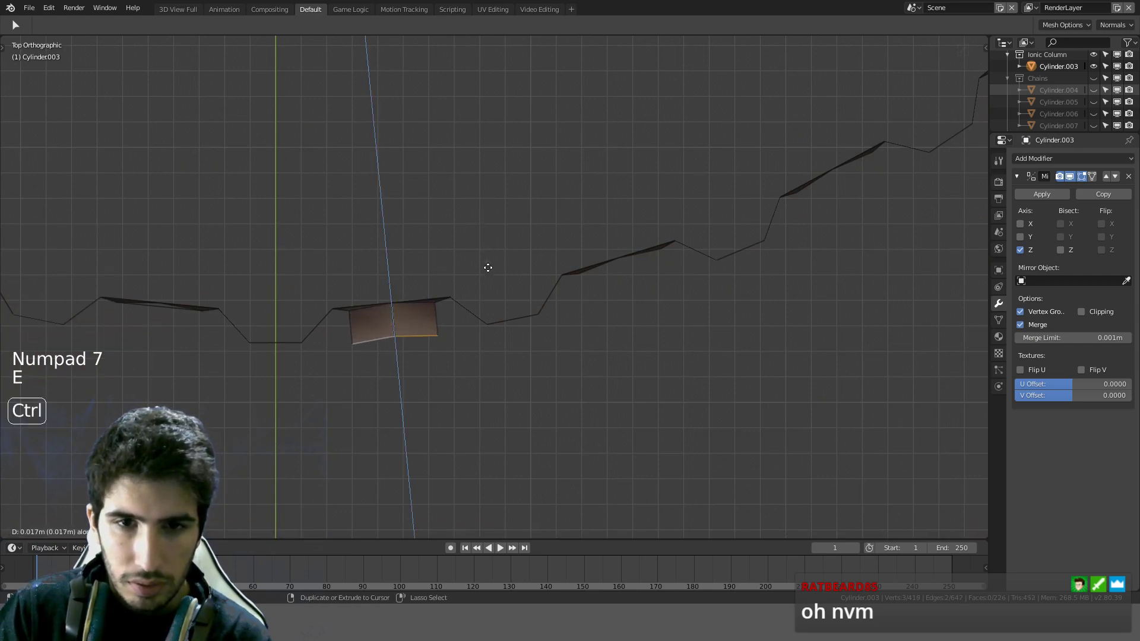
{"action": "middle_click_drag", "start_coordinate": [490, 261], "coordinate": [500, 128]}
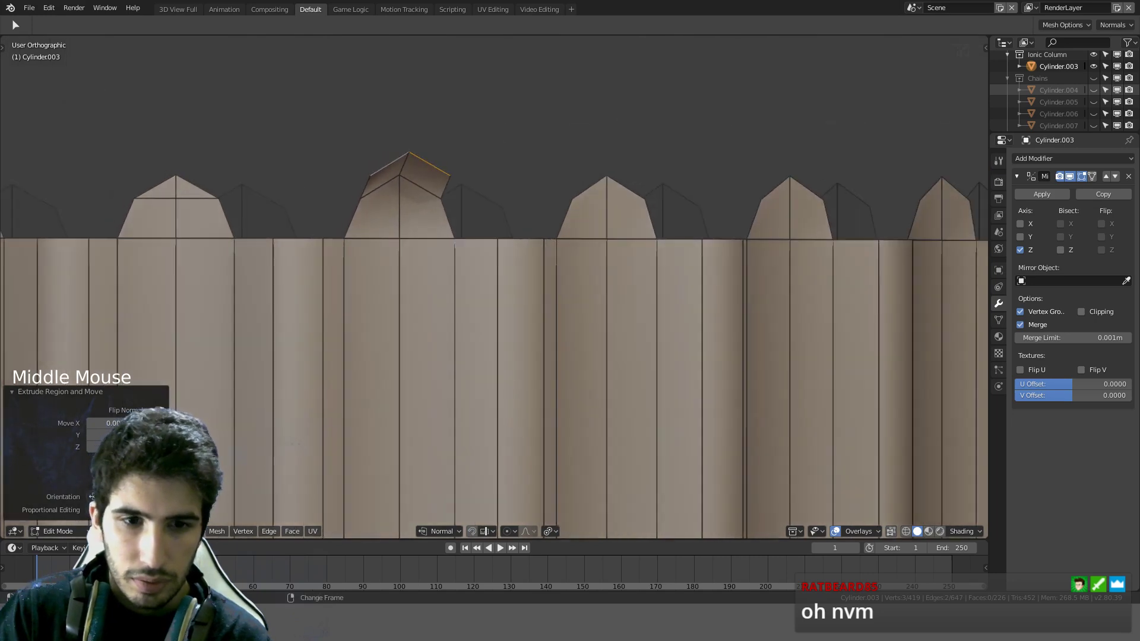
Step: Switch to vertex select mode and fill a face between the extruded arch edge and the adjacent ridge on one side
{"action": "left_click", "coordinate": [100, 532]}
{"action": "double_click", "coordinate": [454, 240]}
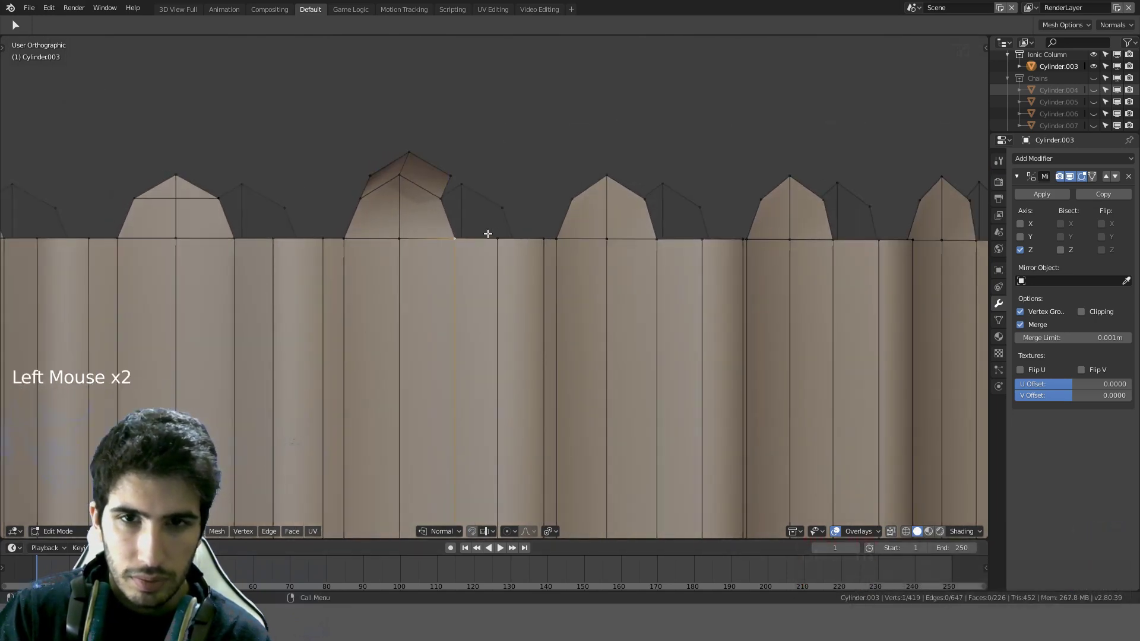
{"action": "middle_click_drag", "start_coordinate": [486, 234], "coordinate": [540, 236]}
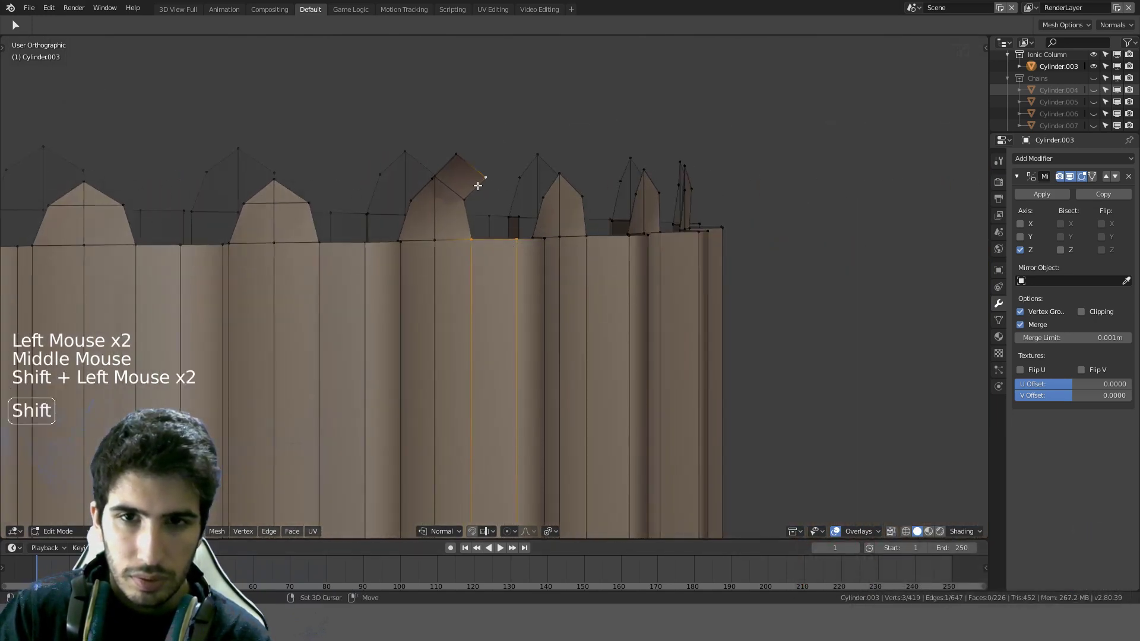
{"action": "key", "text": "f"}
Step: Fill faces on the arch's opposite side to connect the extruded edge with the neighbouring ridge, and check from above
{"action": "middle_click_drag", "start_coordinate": [487, 197], "coordinate": [369, 185]}
{"action": "left_click", "coordinate": [368, 185]}
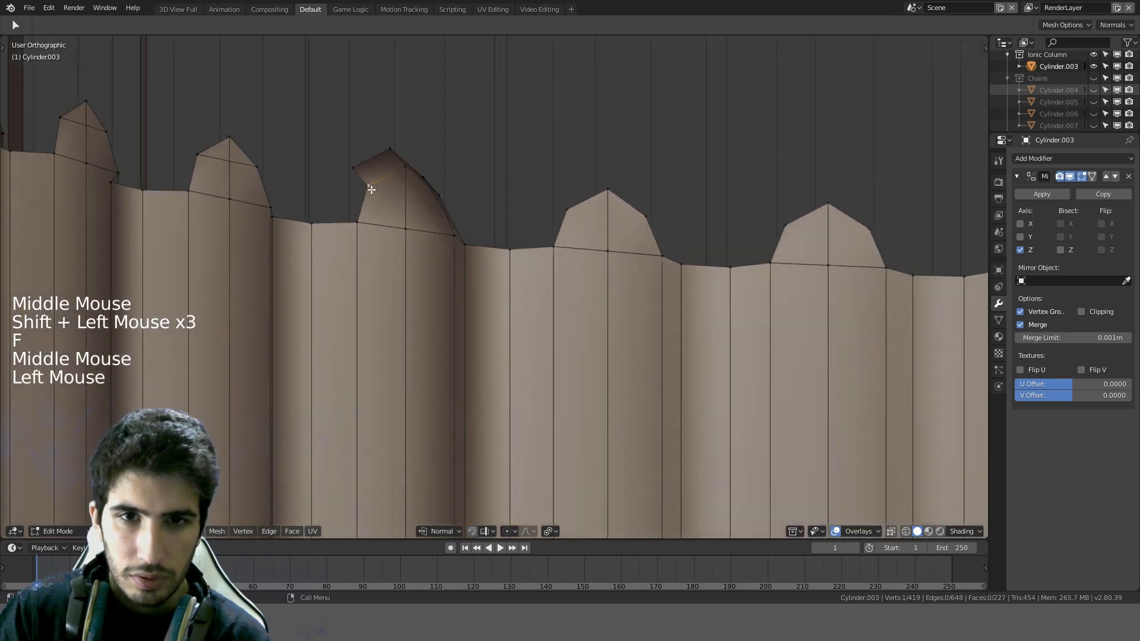
{"action": "left_click", "coordinate": [354, 177], "text": "shift"}
{"action": "key", "text": "f"}
{"action": "middle_click_drag", "start_coordinate": [320, 228], "coordinate": [339, 367]}
{"action": "left_click", "coordinate": [360, 238]}
{"action": "key", "text": "f"}
{"action": "key", "text": "KP_7"}
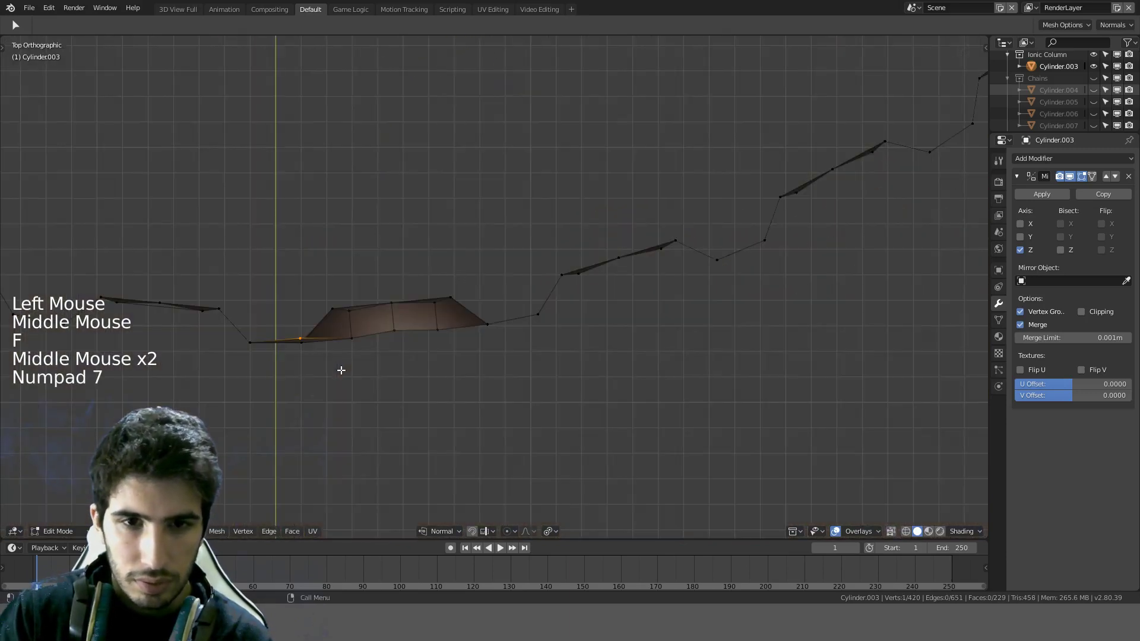
Step: Shift the extruded side face's outer vertex sideways by about 0.037 m and push the arch's middle vertex outward by about 0.003 m
{"action": "key", "text": "g"}
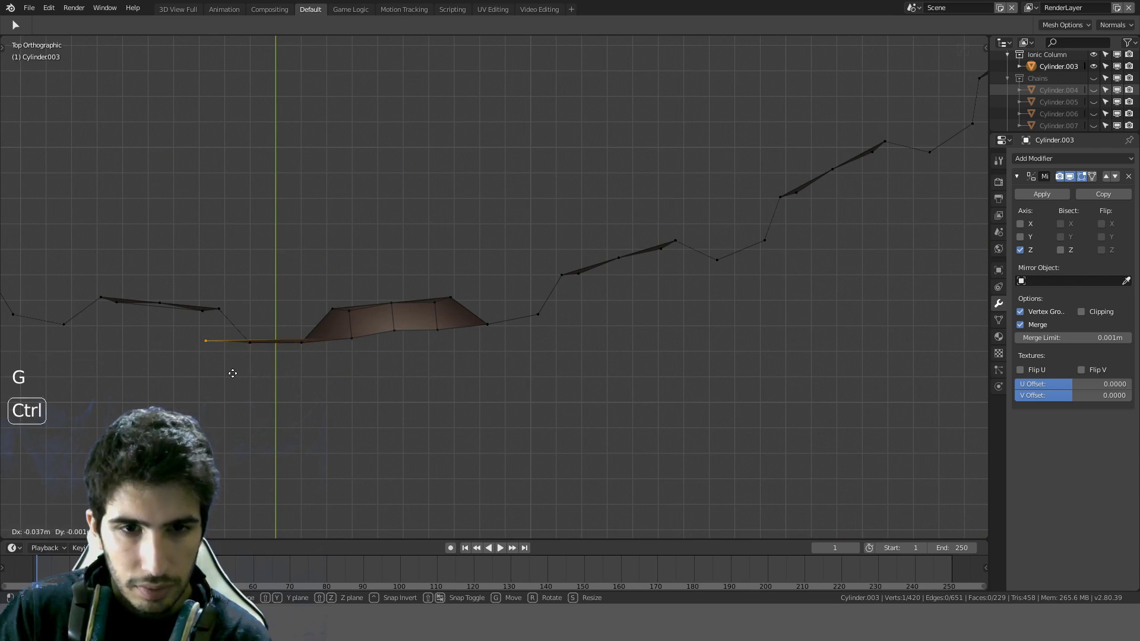
{"action": "left_click", "coordinate": [394, 334]}
{"action": "key", "text": "g"}
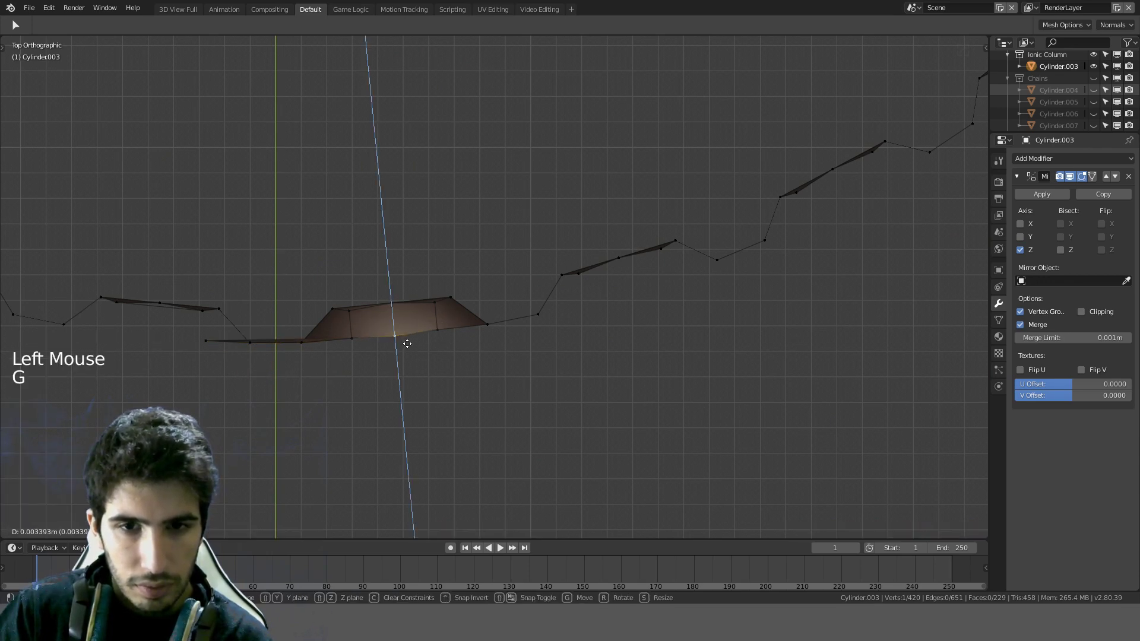
{"action": "left_click", "coordinate": [432, 336]}
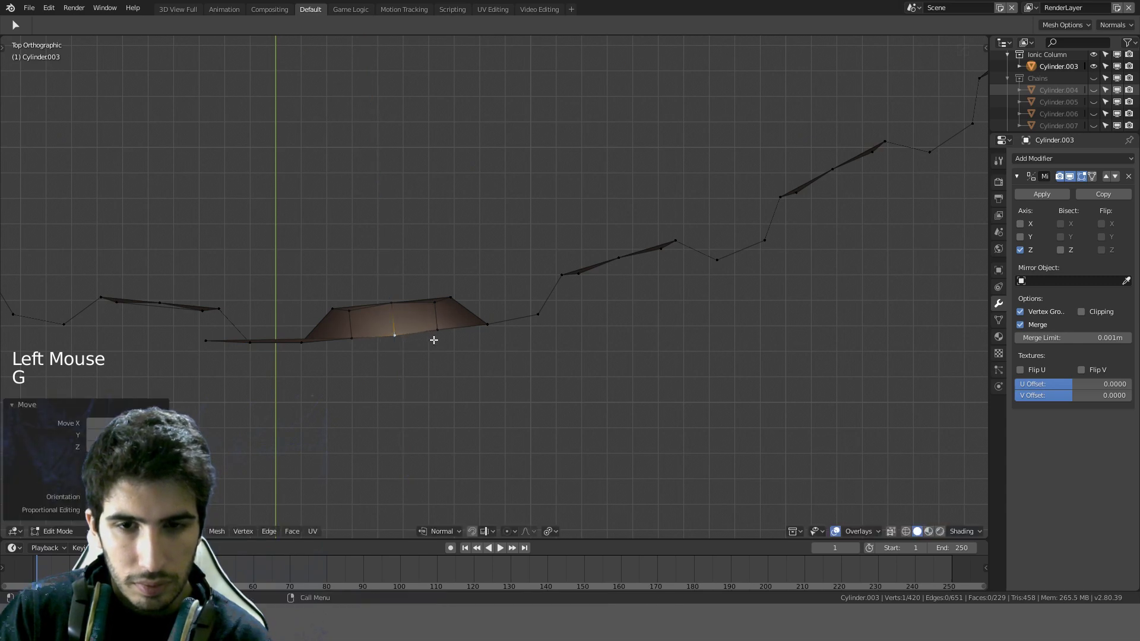
{"action": "key", "text": "a"}
{"action": "middle_click_drag", "start_coordinate": [433, 336], "coordinate": [470, 235]}
{"action": "key", "text": "Tab"}
{"action": "scroll", "coordinate": [407, 196], "scroll_direction": "down", "scroll_amount": 4}
{"action": "key", "text": "Tab"}
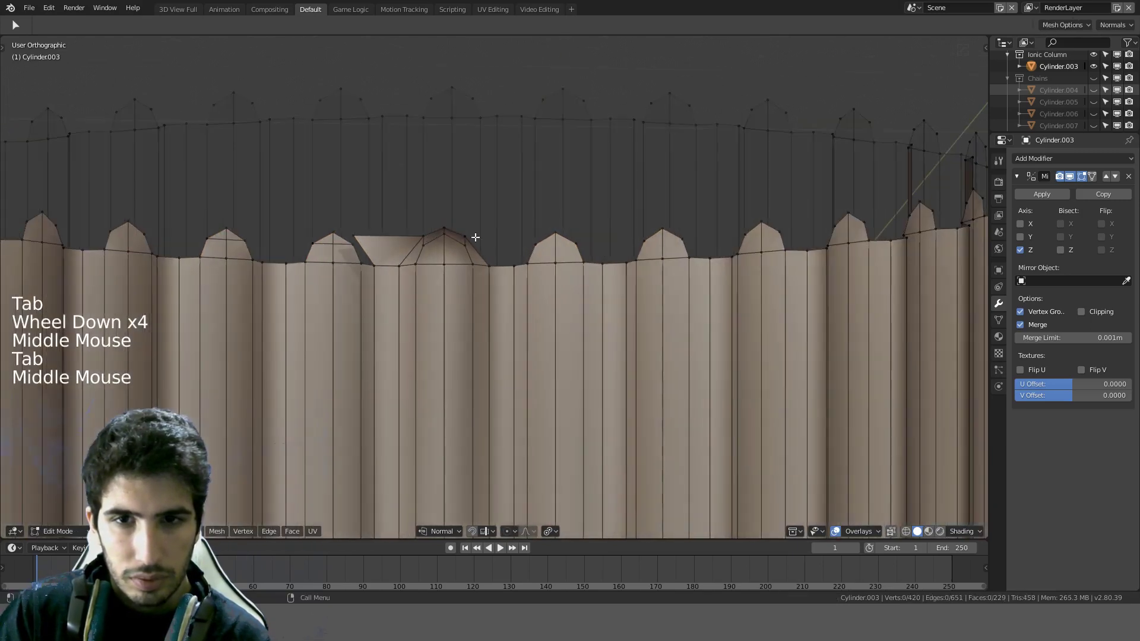
Step: Try extruding the arch's top vertices and the adjoining side vertex along the normal, and undo the extrusion
{"action": "left_click", "coordinate": [490, 263]}
{"action": "left_click", "coordinate": [433, 225], "text": "shift"}
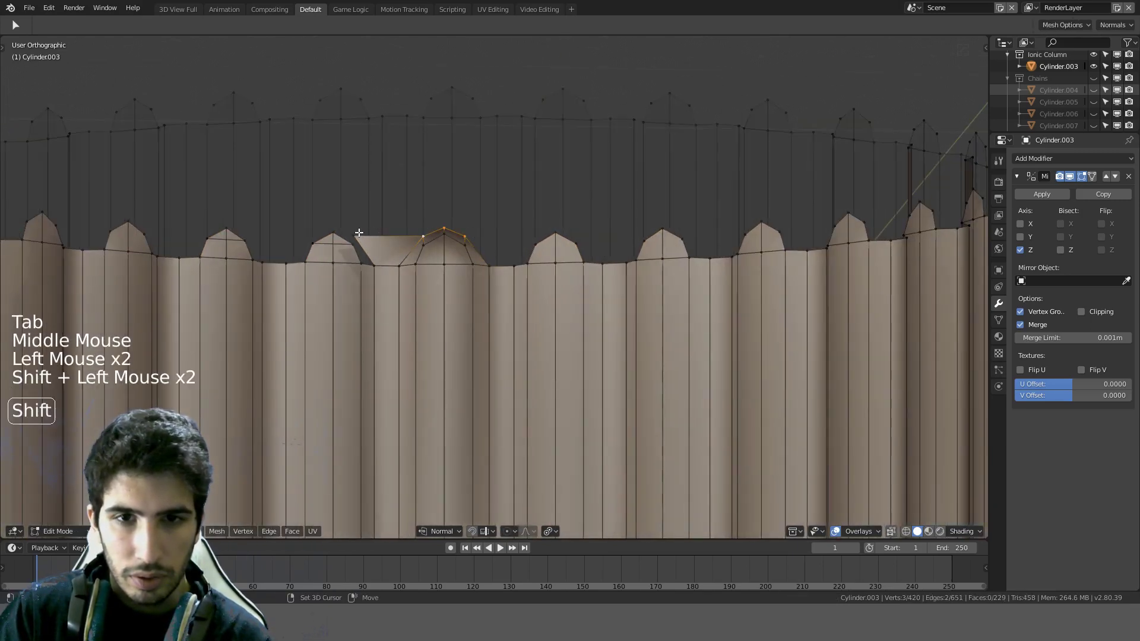
{"action": "key", "text": "e"}
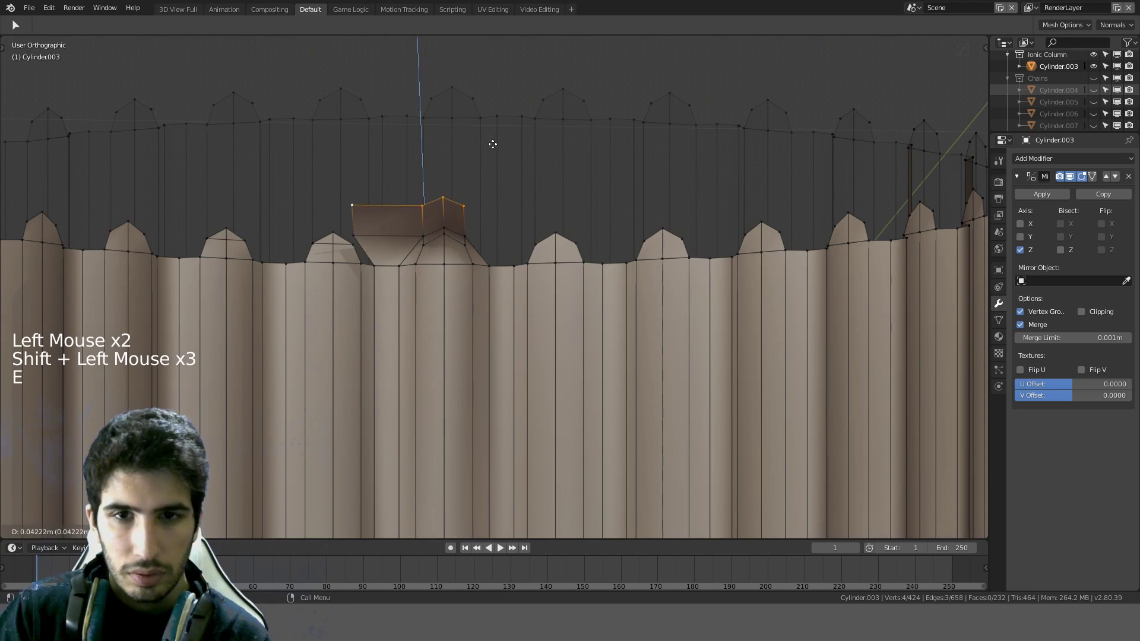
{"action": "middle_click_drag", "start_coordinate": [492, 144], "coordinate": [435, 132]}
{"action": "key", "text": "ctrl+z"}
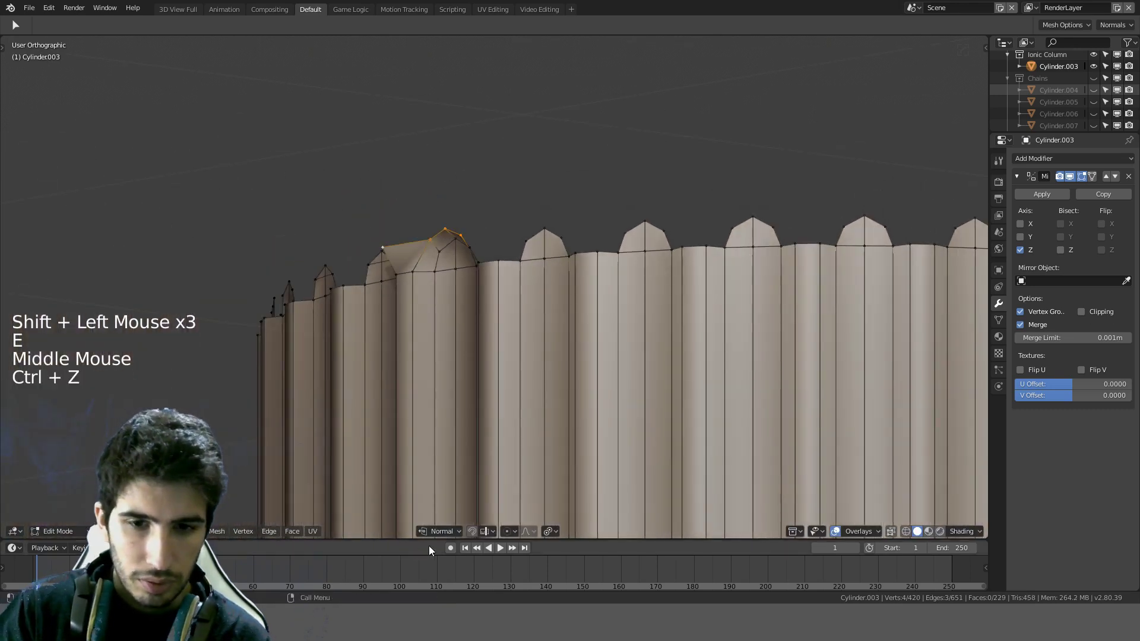
Step: Set the transform orientation to Cursor and extrude the selected arch top edges upward
{"action": "left_click", "coordinate": [440, 532]}
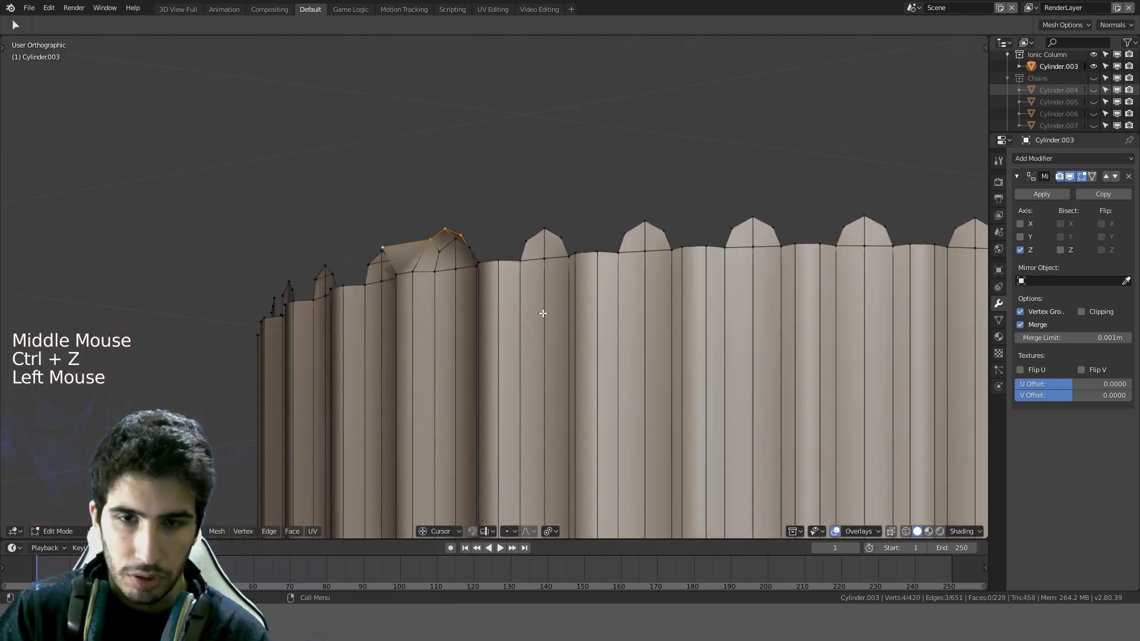
{"action": "middle_click_drag", "start_coordinate": [542, 313], "coordinate": [592, 279]}
{"action": "key", "text": "g"}
{"action": "key", "text": "Escape"}
{"action": "key", "text": "e"}
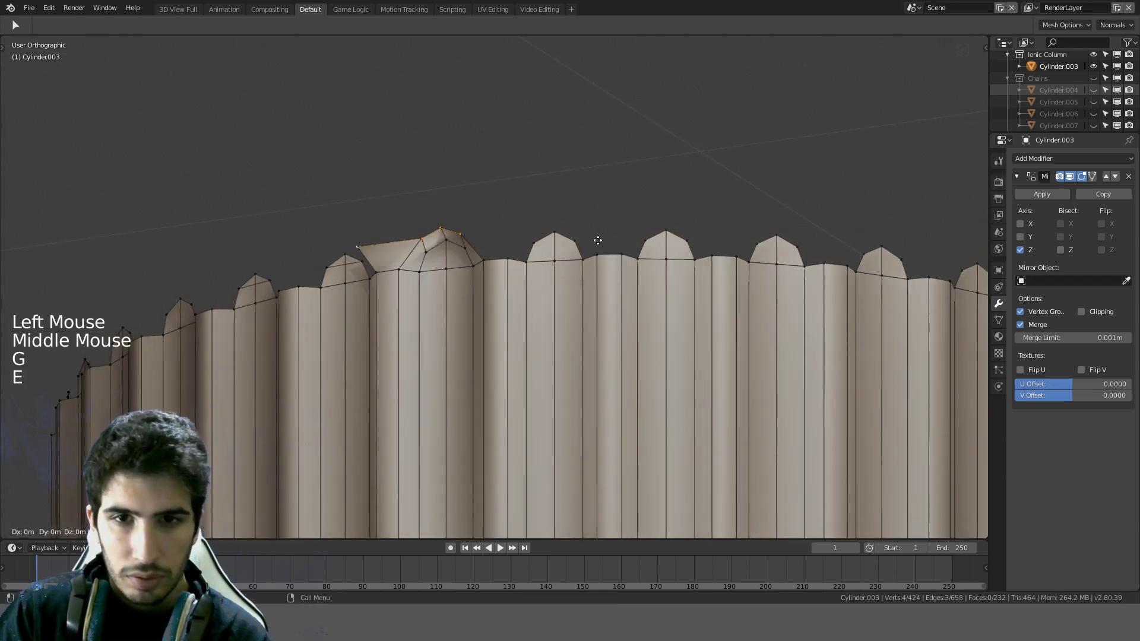
Step: Examine the extruded arch on the whole column in object mode and compare its proportions in front view
{"action": "key", "text": "Tab"}
{"action": "middle_click_drag", "start_coordinate": [598, 206], "coordinate": [507, 240]}
{"action": "scroll", "coordinate": [506, 239], "scroll_direction": "down", "scroll_amount": 11}
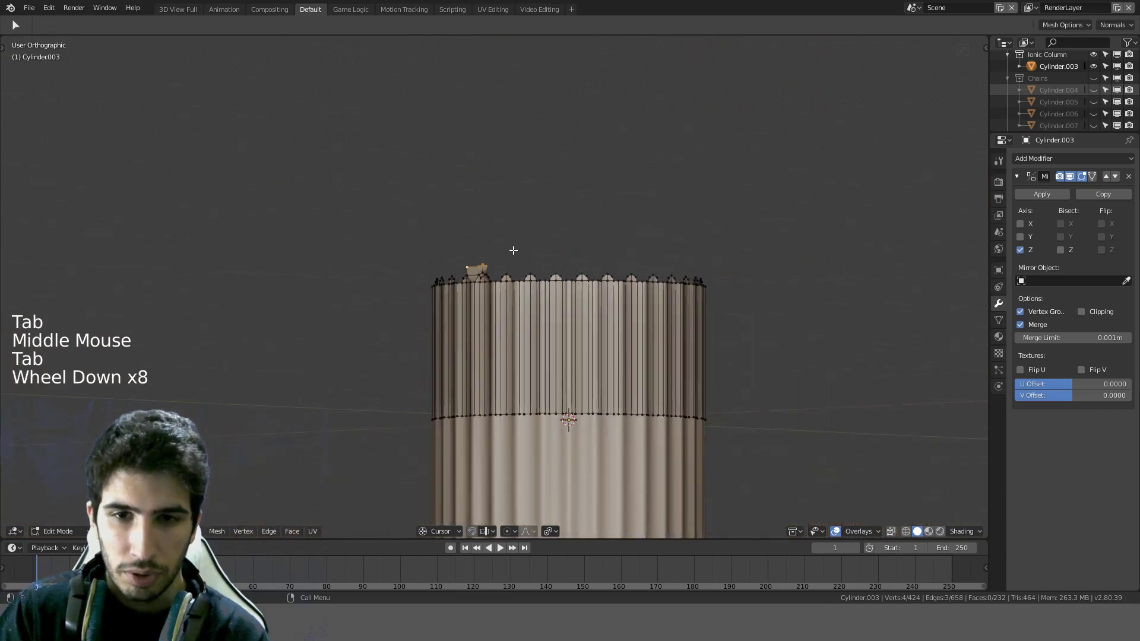
{"action": "middle_click_drag", "start_coordinate": [515, 249], "coordinate": [582, 323]}
{"action": "scroll", "coordinate": [595, 330], "scroll_direction": "up", "scroll_amount": 4}
{"action": "key", "text": "Tab"}
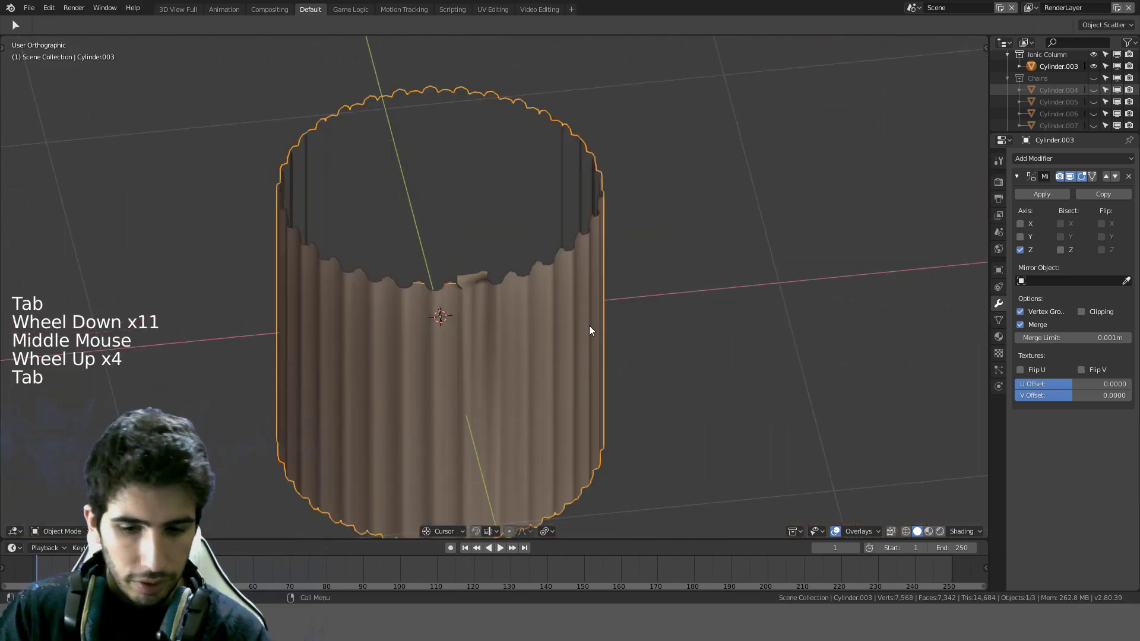
{"action": "key", "text": "KP_1"}
{"action": "scroll", "coordinate": [591, 327], "scroll_direction": "down", "scroll_amount": 5}
{"action": "key", "text": "Tab"}
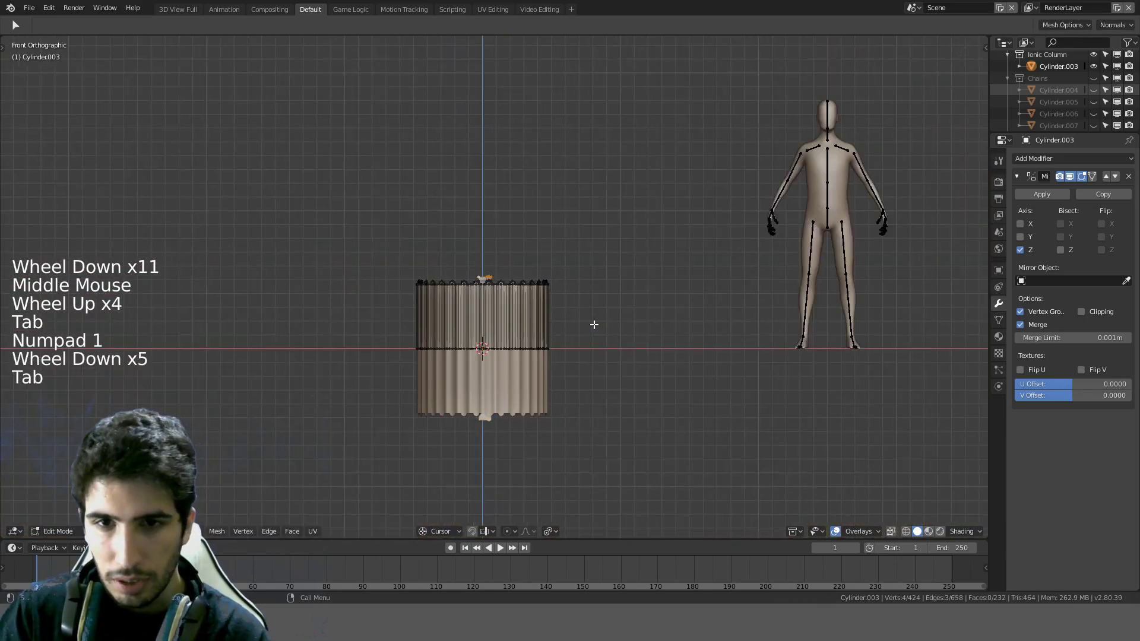
{"action": "key", "text": "Tab"}
Step: Undo the arch extrusions, vertex moves and filled side faces, back to the plain arched flute tops
{"action": "key", "text": "ctrl+z"}
{"action": "key", "text": "ctrl+z"}
{"action": "key", "text": "ctrl+z"}
{"action": "key", "text": "ctrl+z"}
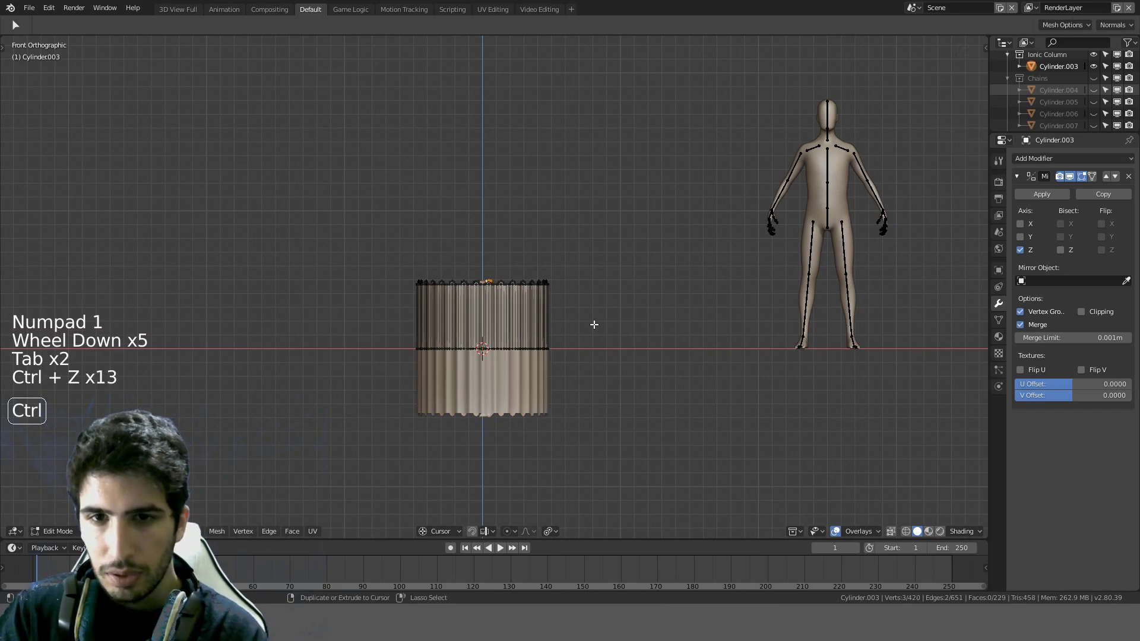
{"action": "scroll", "coordinate": [595, 325], "scroll_direction": "up", "scroll_amount": 10}
{"action": "key", "text": "ctrl+z"}
{"action": "key", "text": "ctrl+z"}
{"action": "key", "text": "ctrl+z"}
{"action": "key", "text": "ctrl+z"}
{"action": "key", "text": "ctrl+z"}
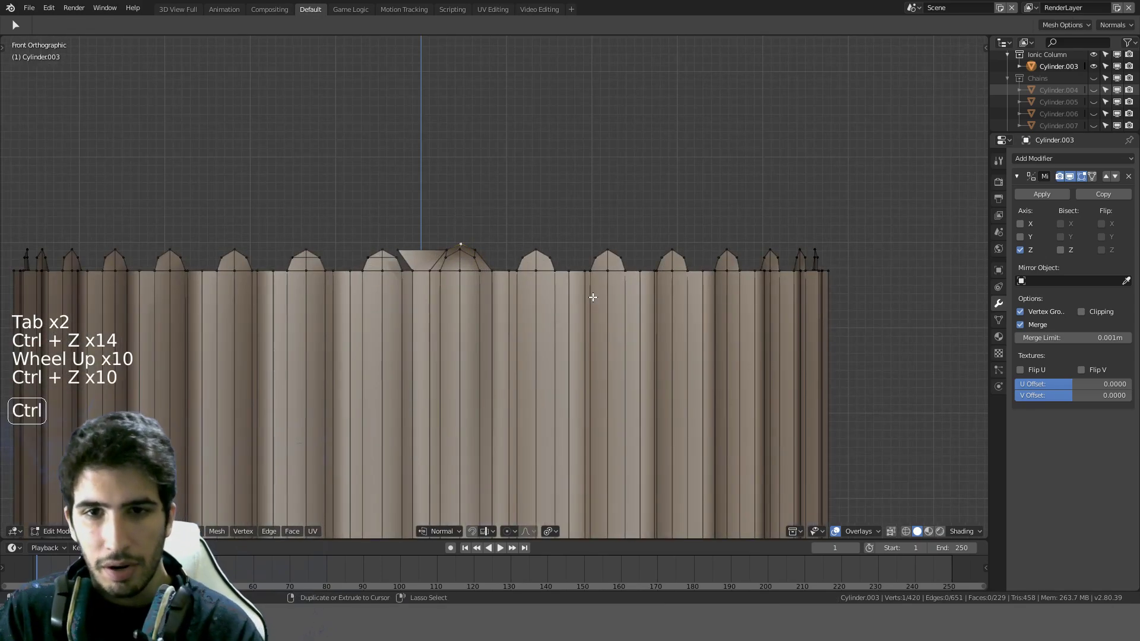
{"action": "key", "text": "ctrl+z"}
{"action": "key", "text": "ctrl+z"}
{"action": "key", "text": "ctrl+z"}
{"action": "key", "text": "ctrl+z"}
{"action": "key", "text": "ctrl+z"}
{"action": "key", "text": "ctrl+z"}
{"action": "key", "text": "ctrl+z"}
{"action": "key", "text": "ctrl+z"}
{"action": "key", "text": "ctrl+z"}
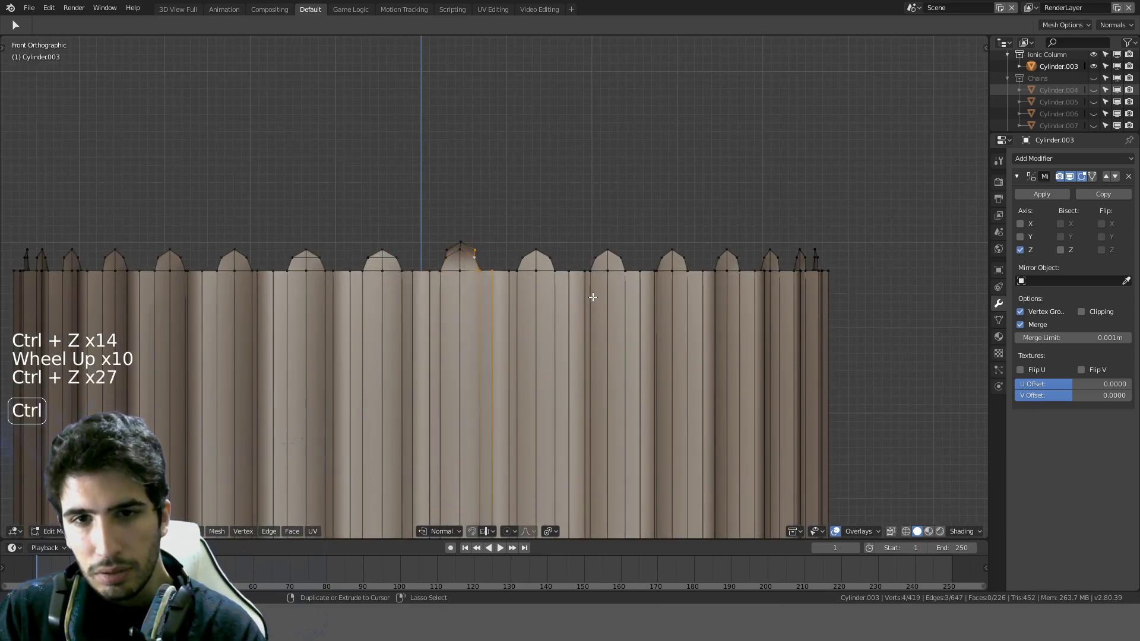
{"action": "key", "text": "ctrl+z"}
{"action": "key", "text": "ctrl+z"}
{"action": "key", "text": "ctrl+z"}
{"action": "key", "text": "ctrl+z"}
{"action": "key", "text": "ctrl+z"}
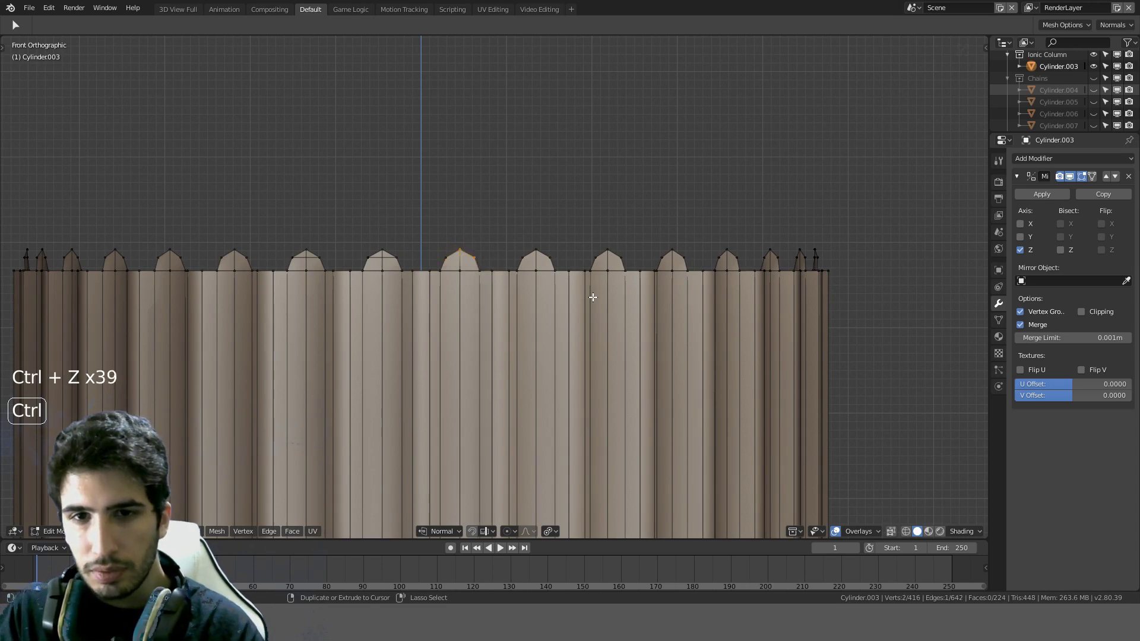
Step: Return to object mode and move the fluted shaft sideways along the X axis, away from the origin
{"action": "key", "text": "Tab"}
{"action": "scroll", "coordinate": [592, 297], "scroll_direction": "down", "scroll_amount": 2}
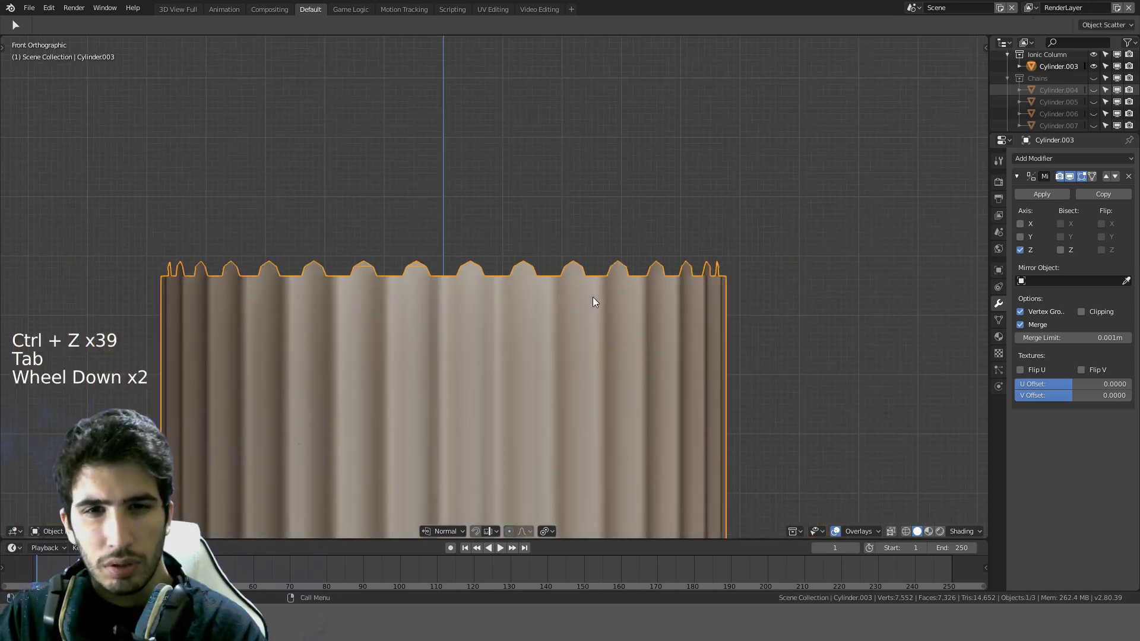
{"action": "scroll", "coordinate": [593, 302], "scroll_direction": "down", "scroll_amount": 3}
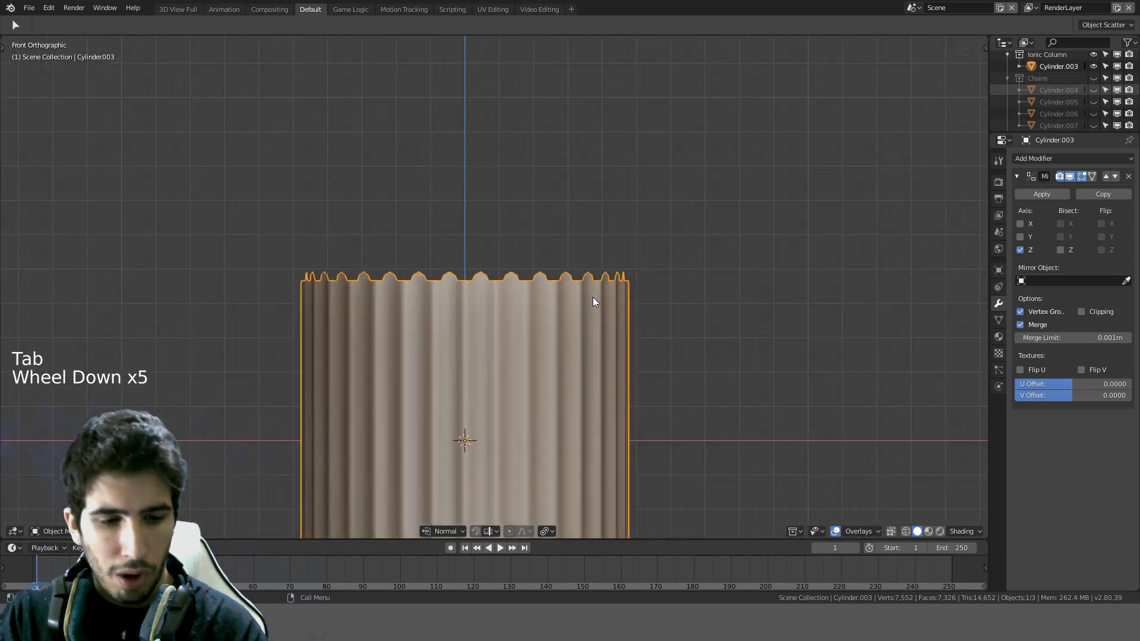
{"action": "key", "text": "g"}
{"action": "scroll", "coordinate": [201, 292], "scroll_direction": "down", "scroll_amount": 5}
{"action": "left_click", "coordinate": [293, 279]}
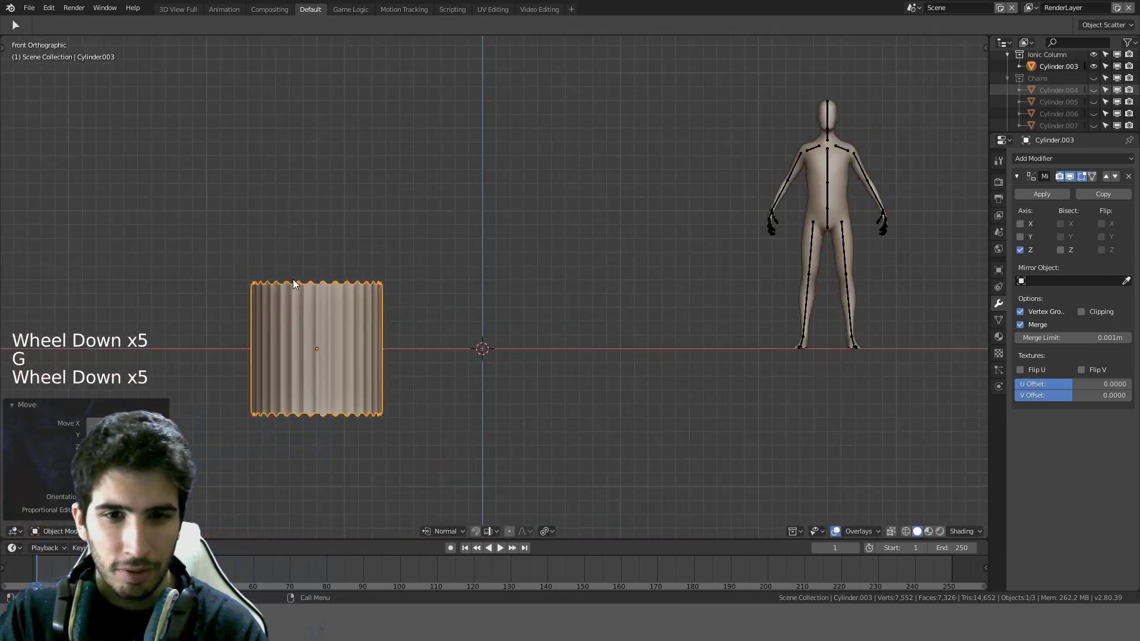
Step: Add a cylinder mesh with 64 vertices at the origin and scale it down to about half size
{"action": "key", "text": "shift+a"}
{"action": "mouse_move", "coordinate": [383, 289]}
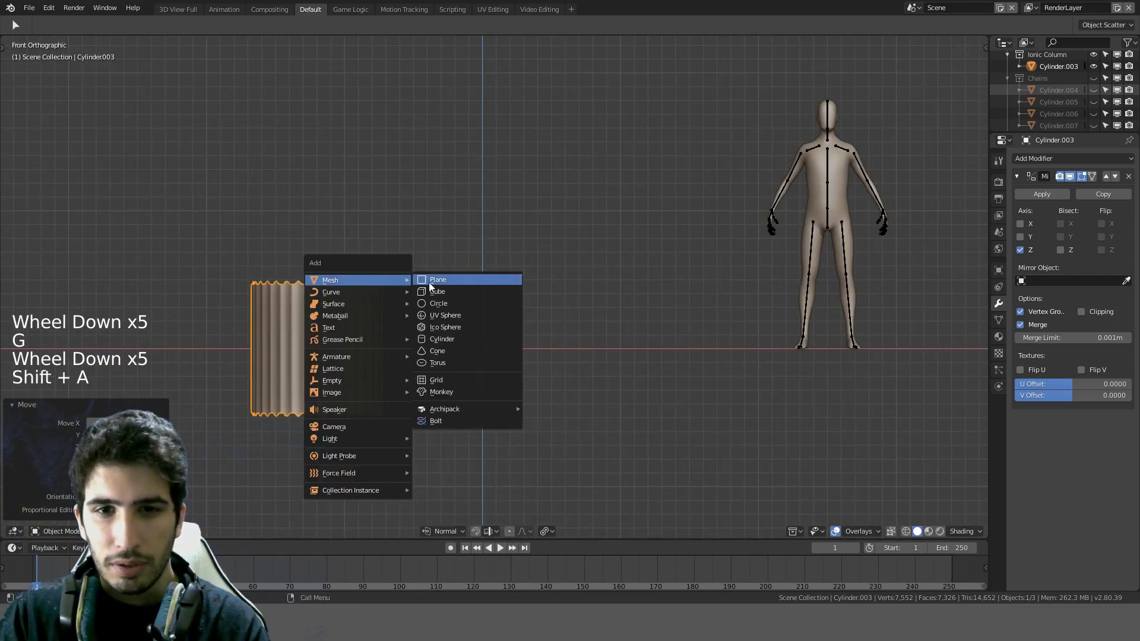
{"action": "left_click", "coordinate": [453, 341]}
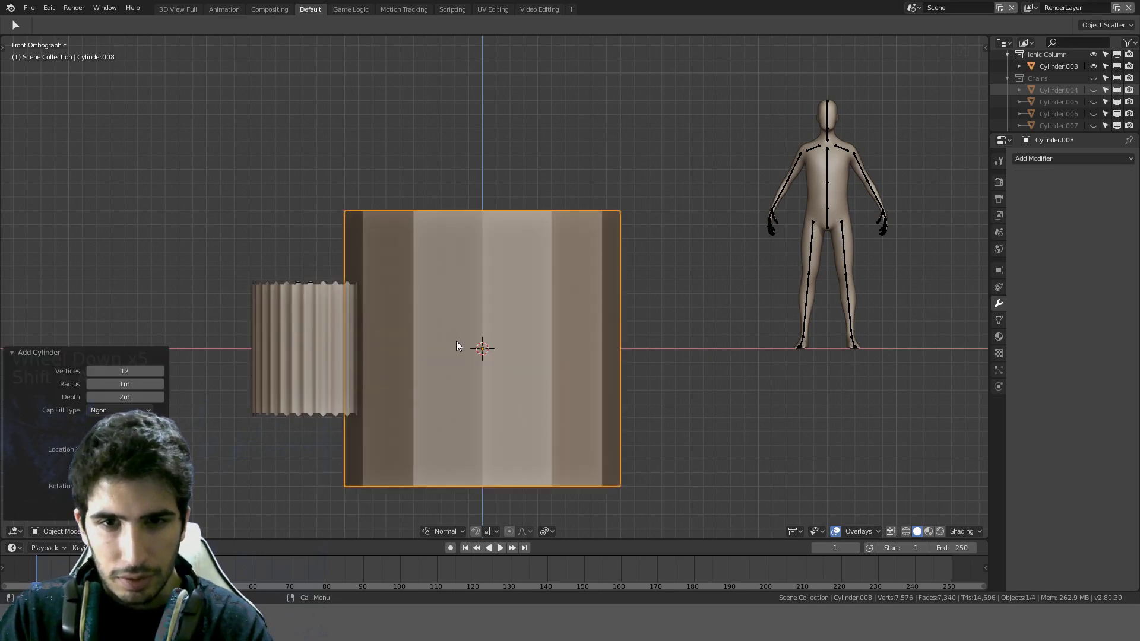
{"action": "left_click", "coordinate": [113, 371]}
{"action": "type", "text": "64"}
{"action": "key", "text": "Return"}
{"action": "key", "text": "s"}
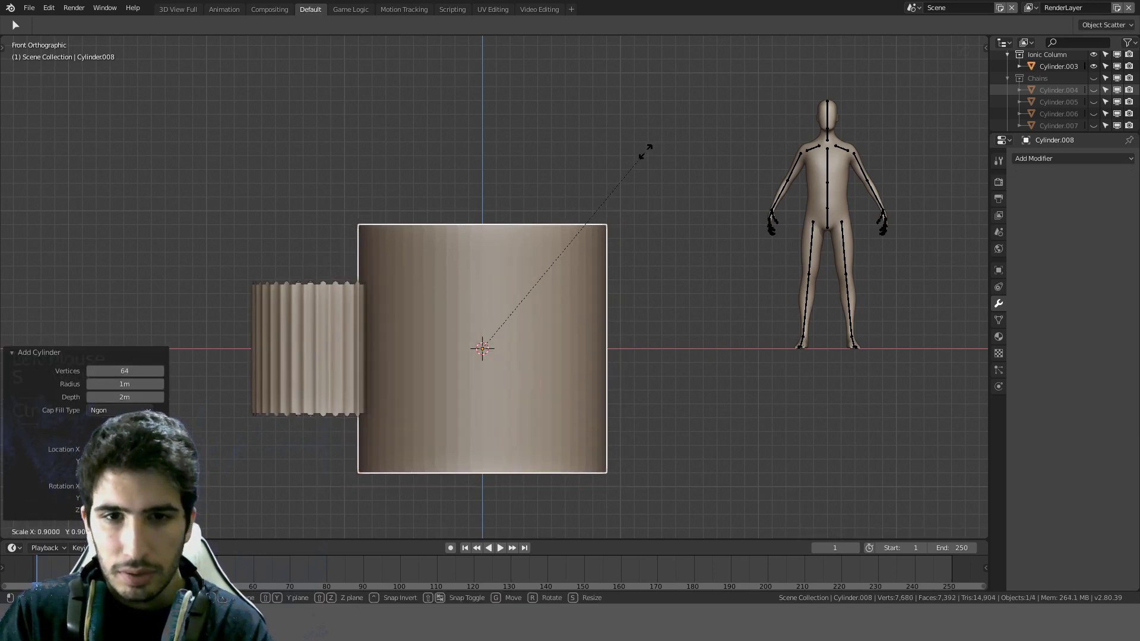
Step: Move the fluted shaft back along the X axis so it is centred inside the plain cylinder
{"action": "left_click", "coordinate": [369, 333]}
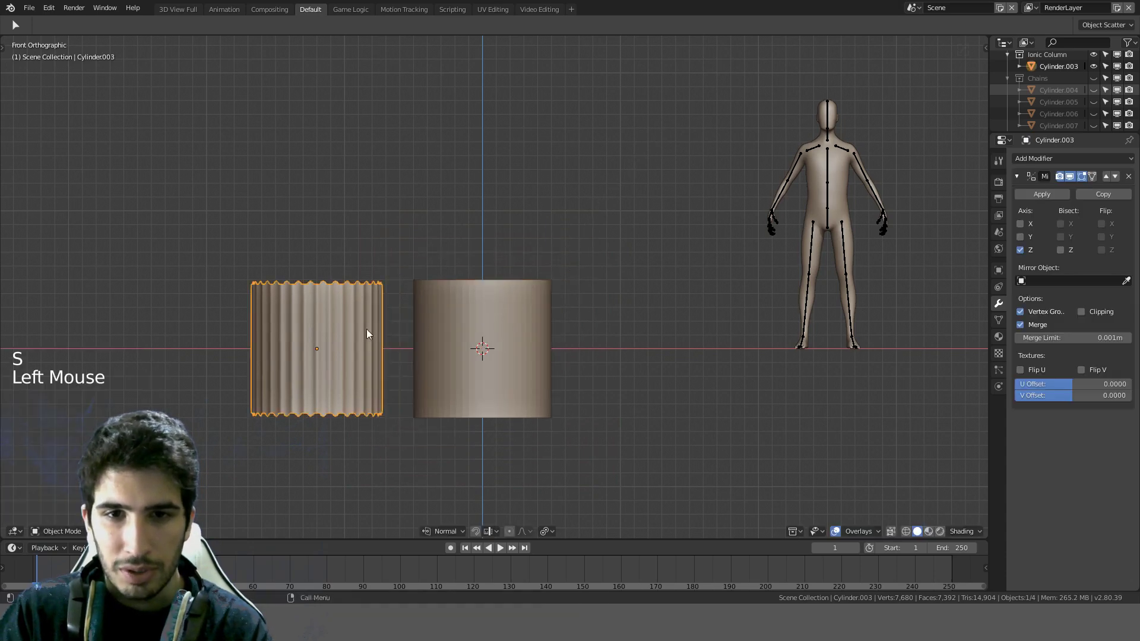
{"action": "key", "text": "g"}
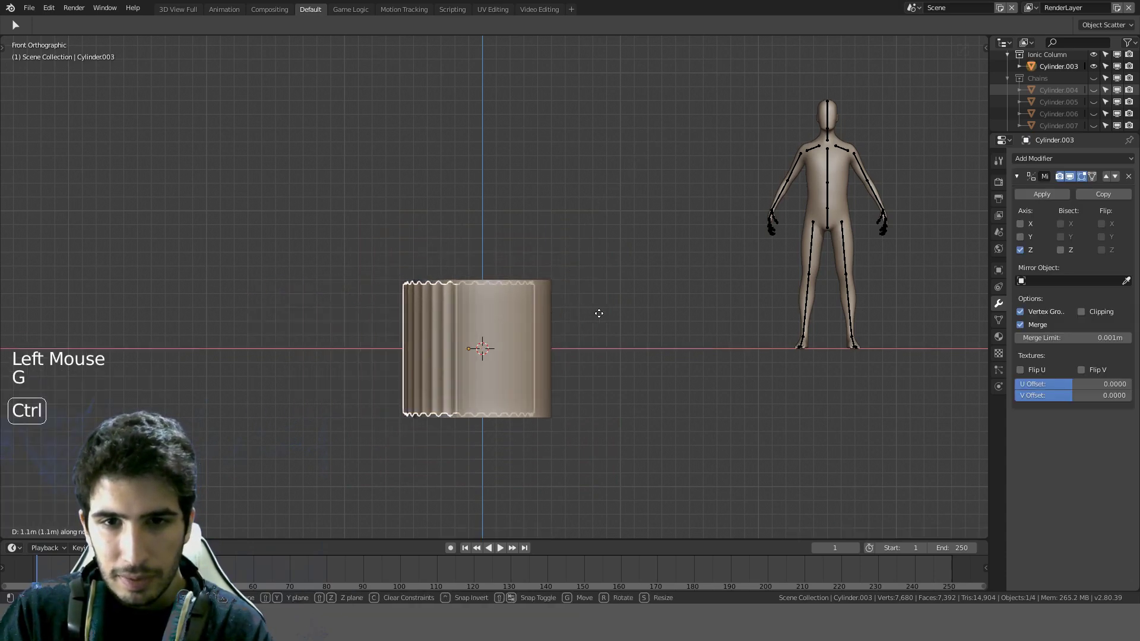
{"action": "left_click", "coordinate": [605, 313]}
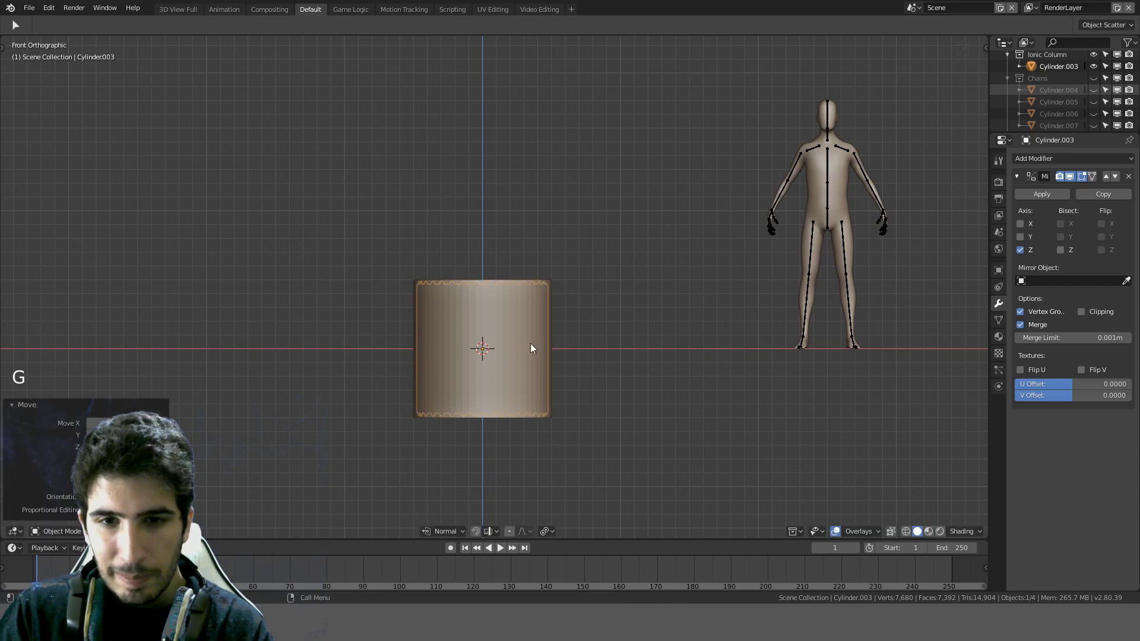
{"action": "middle_click_drag", "start_coordinate": [529, 343], "coordinate": [545, 282]}
{"action": "scroll", "coordinate": [570, 386], "scroll_direction": "up", "scroll_amount": 4}
{"action": "scroll", "coordinate": [560, 357], "scroll_direction": "up", "scroll_amount": 3}
{"action": "scroll", "coordinate": [562, 279], "scroll_direction": "down", "scroll_amount": 3}
{"action": "key", "text": "s"}
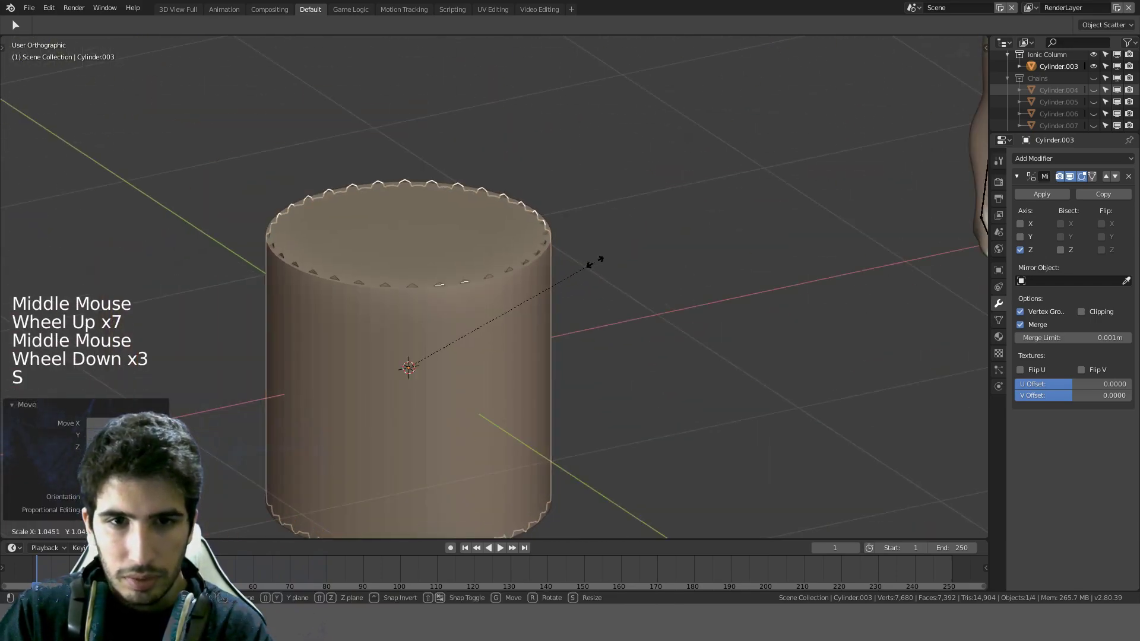
{"action": "right_click", "coordinate": [601, 263]}
Step: Scale the plain cylinder horizontally to about 0.97, keeping its height
{"action": "left_click", "coordinate": [504, 263]}
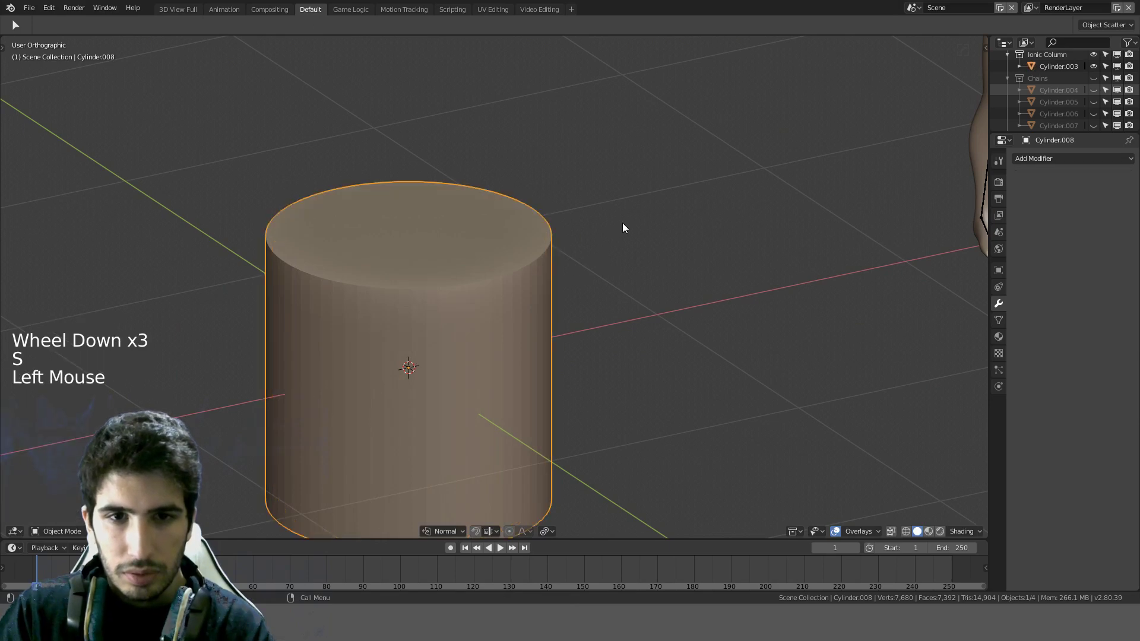
{"action": "key", "text": "s"}
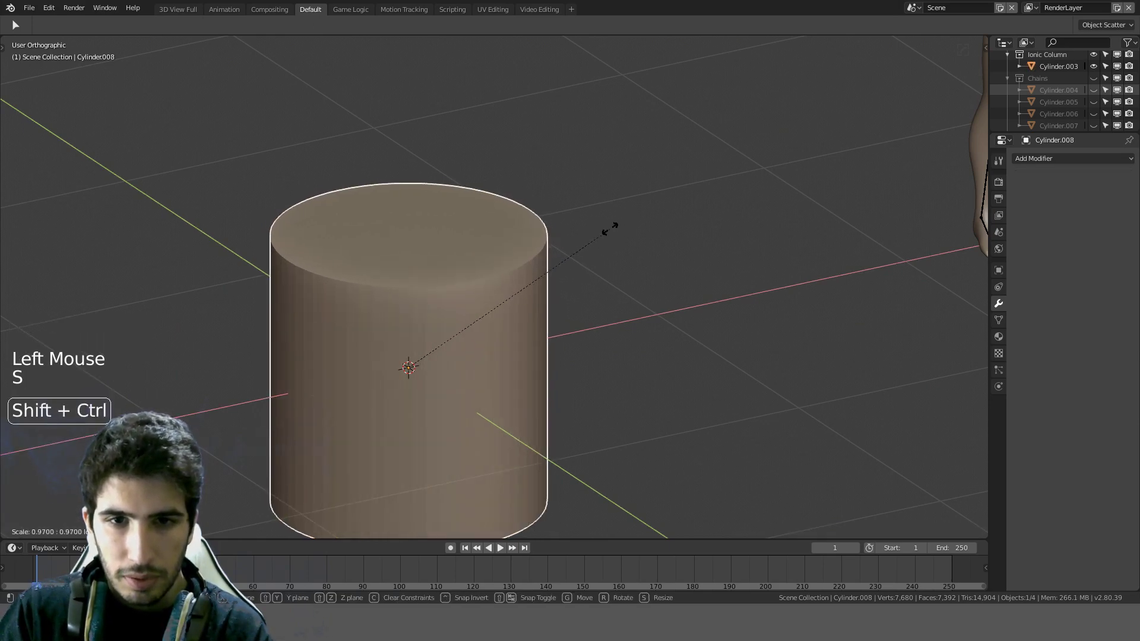
{"action": "left_click", "coordinate": [580, 249]}
{"action": "middle_click_drag", "start_coordinate": [580, 249], "coordinate": [497, 288]}
Step: Subtract the fluted shaft from the plain cylinder with a boolean Difference operation
{"action": "left_click", "coordinate": [497, 297]}
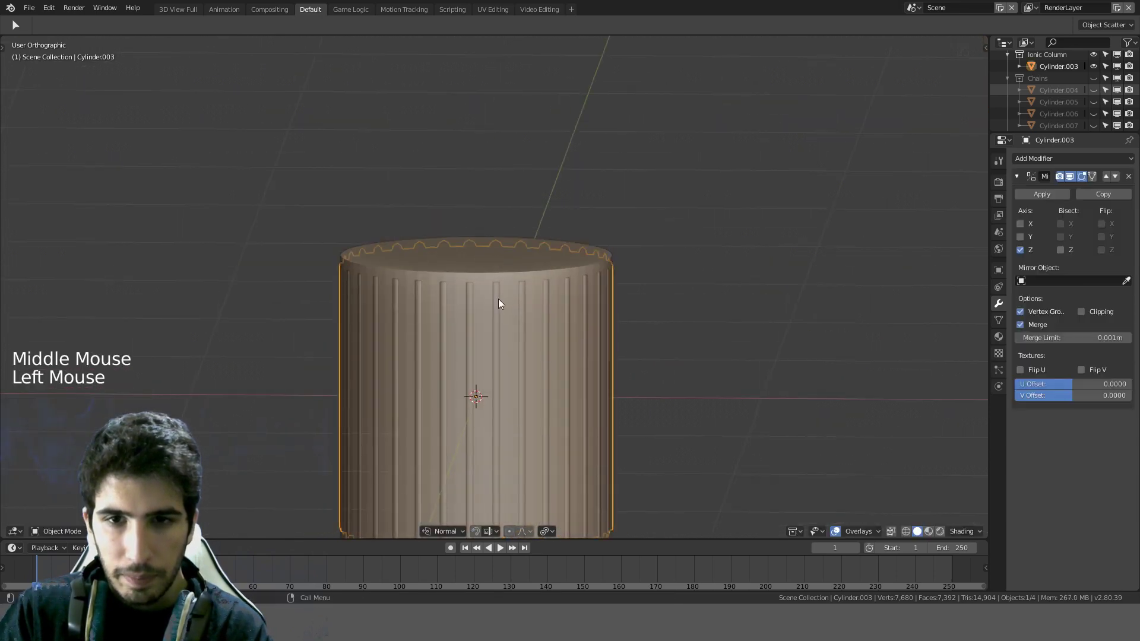
{"action": "left_click", "coordinate": [529, 260], "text": "shift"}
{"action": "key", "text": "ctrl+KP_Subtract"}
{"action": "middle_click_drag", "start_coordinate": [529, 255], "coordinate": [643, 254]}
{"action": "scroll", "coordinate": [643, 254], "scroll_direction": "up", "scroll_amount": 3}
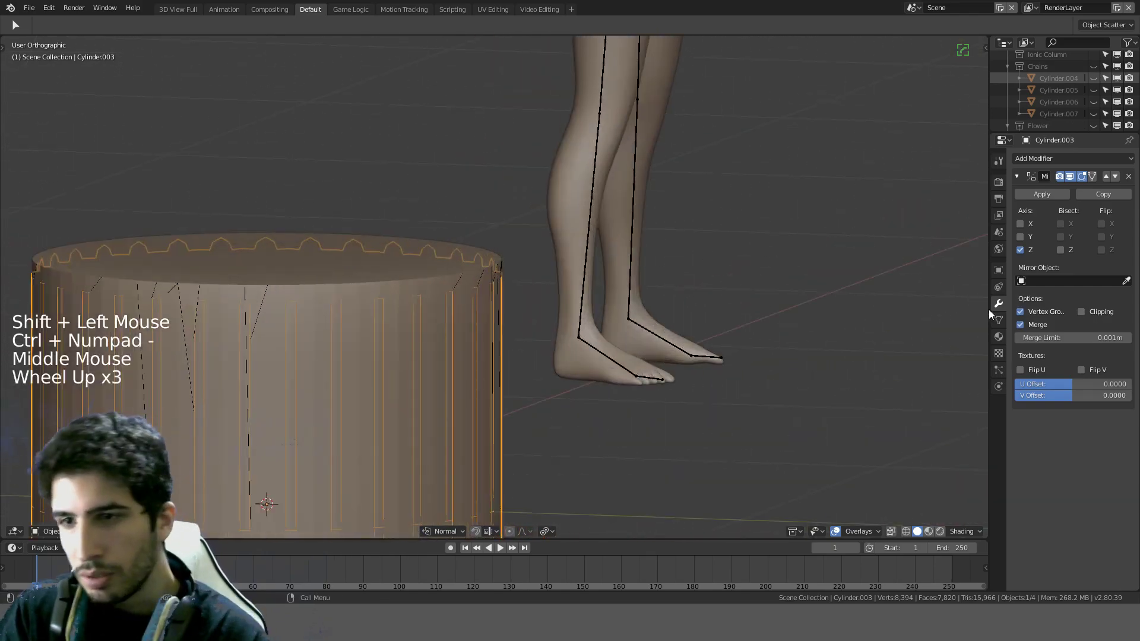
Step: Select the plain cylinder and set its boolean modifier's overlap threshold to 0 m
{"action": "left_click", "coordinate": [368, 297]}
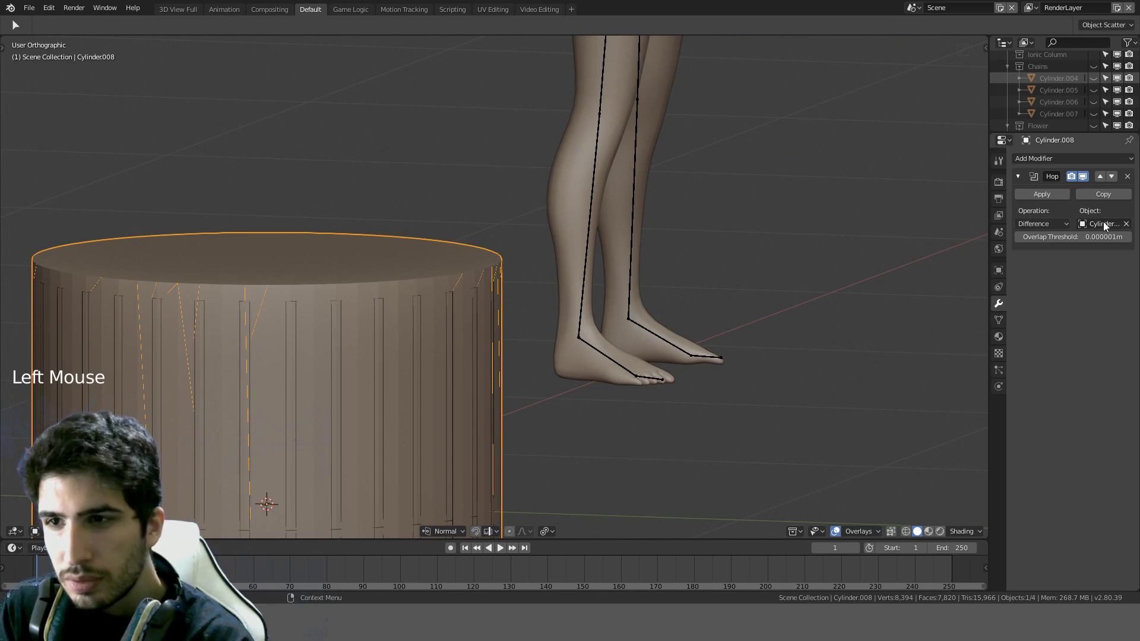
{"action": "double_click", "coordinate": [1084, 236]}
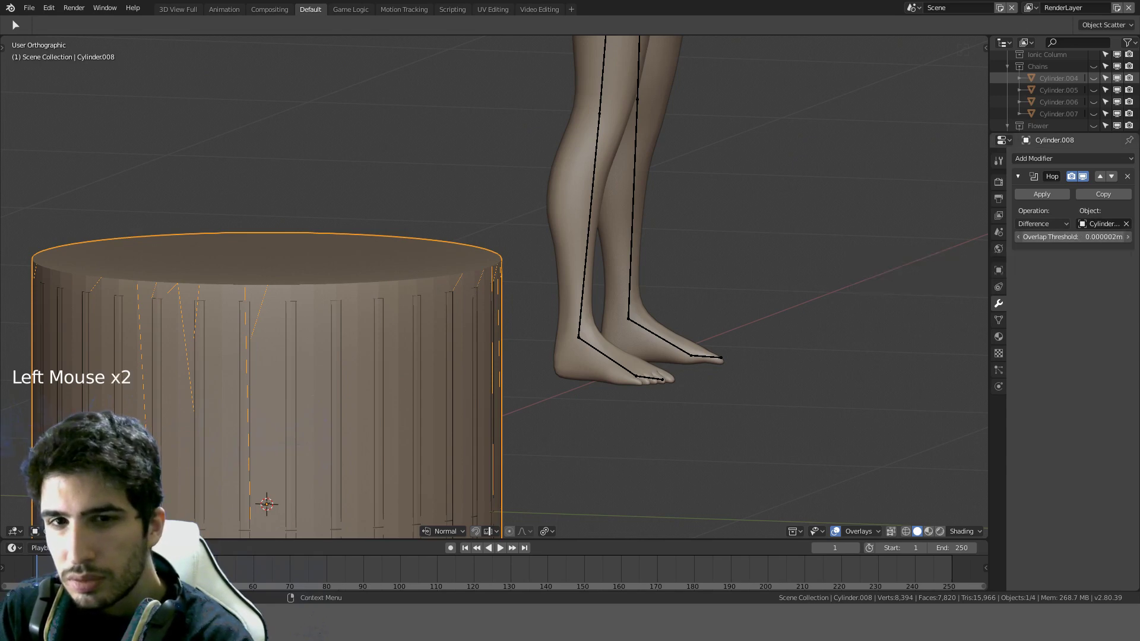
{"action": "left_click_drag", "start_coordinate": [1084, 236], "coordinate": [1103, 236]}
{"action": "left_click", "coordinate": [1104, 236]}
{"action": "type", "text": "0"}
{"action": "key", "text": "Return"}
Step: Re-enter the overlap threshold of the plain cylinder's boolean modifier, and remove the modifier
{"action": "scroll", "coordinate": [639, 304], "scroll_direction": "down", "scroll_amount": 4}
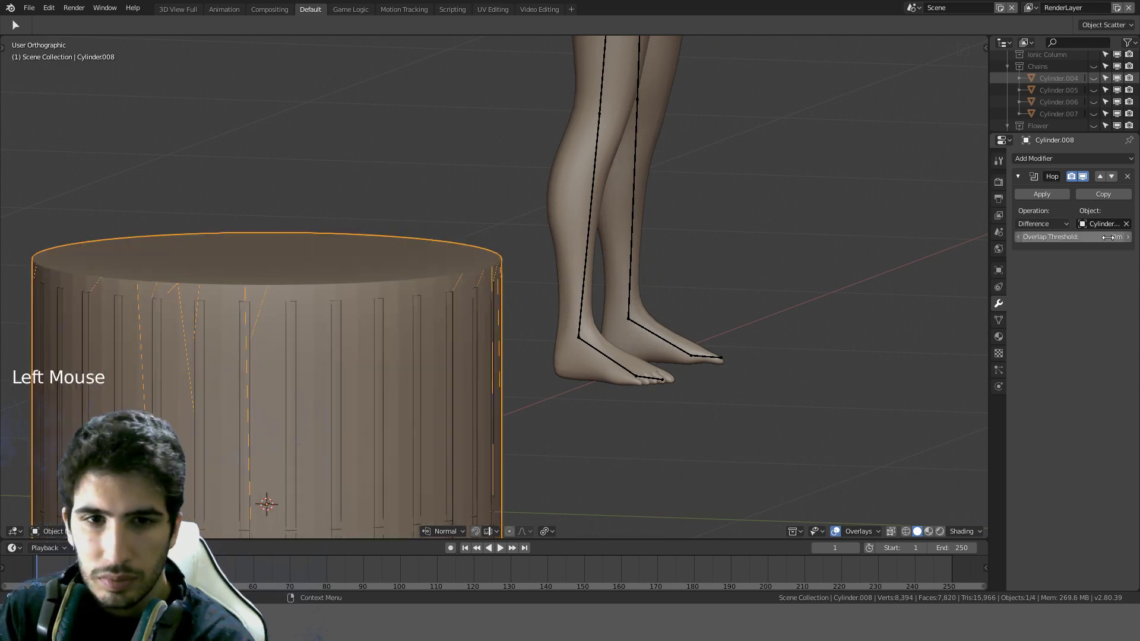
{"action": "middle_click_drag", "start_coordinate": [505, 297], "coordinate": [639, 304]}
{"action": "scroll", "coordinate": [638, 304], "scroll_direction": "up", "scroll_amount": 2}
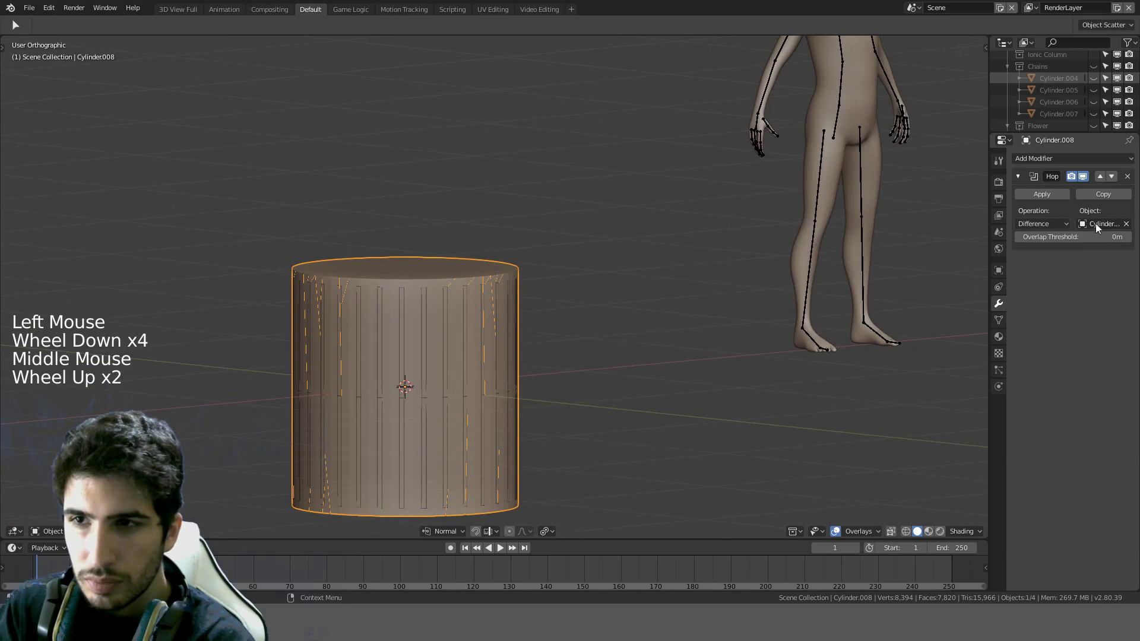
{"action": "left_click", "coordinate": [1123, 237]}
{"action": "left_click", "coordinate": [1104, 274]}
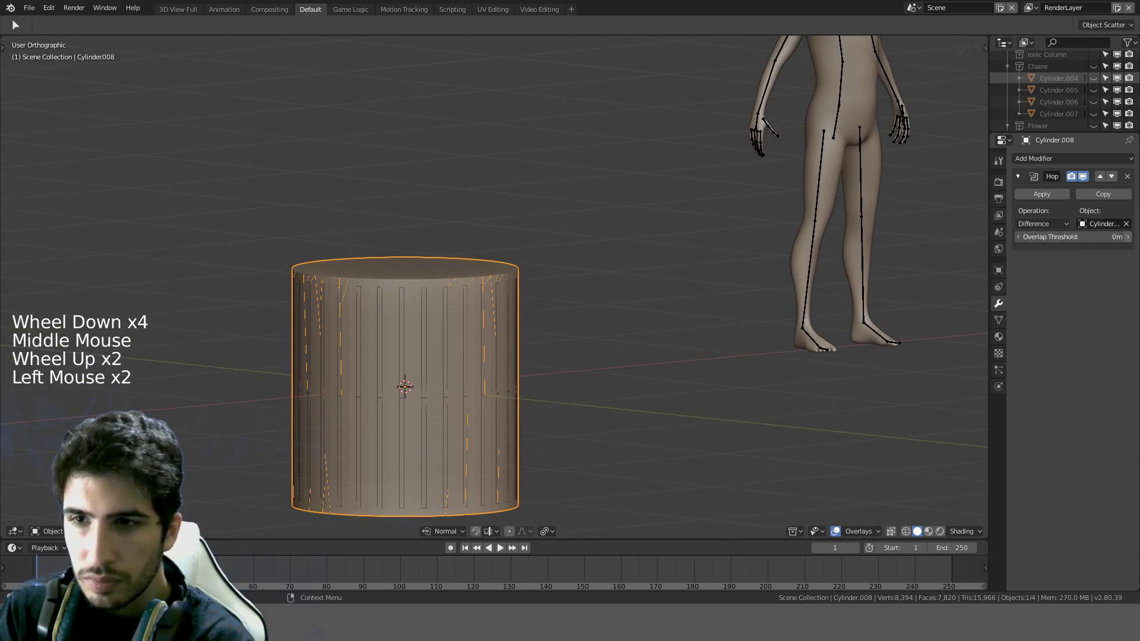
{"action": "mouse_move", "coordinate": [1121, 236]}
{"action": "left_mouse_down"}
{"action": "mouse_move", "coordinate": [1133, 237]}
{"action": "mouse_move", "coordinate": [1119, 237]}
{"action": "left_mouse_up"}
{"action": "middle_click_drag", "start_coordinate": [599, 331], "coordinate": [691, 220]}
{"action": "scroll", "coordinate": [508, 375], "scroll_direction": "up", "scroll_amount": 4}
{"action": "scroll", "coordinate": [547, 348], "scroll_direction": "up", "scroll_amount": 2}
{"action": "left_click", "coordinate": [1128, 177]}
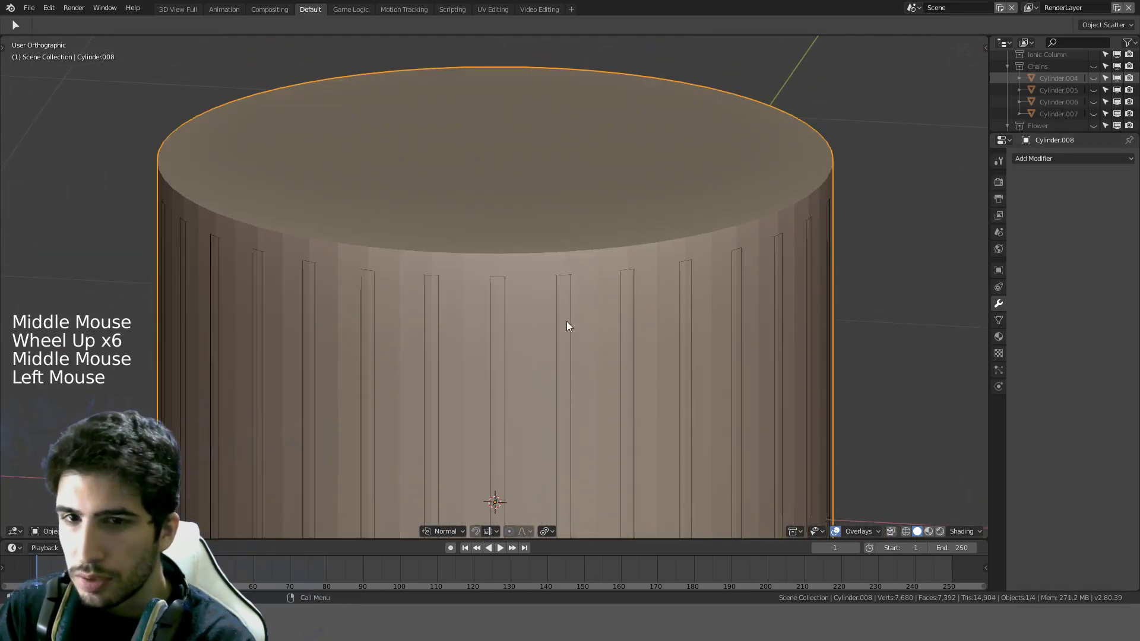
Step: Check the plain cylinder's mesh and subtract the fluted shaft from it again with a boolean Difference
{"action": "middle_click_drag", "start_coordinate": [567, 322], "coordinate": [509, 299]}
{"action": "left_click", "coordinate": [500, 297]}
{"action": "key", "text": "Tab"}
{"action": "left_click", "coordinate": [501, 295]}
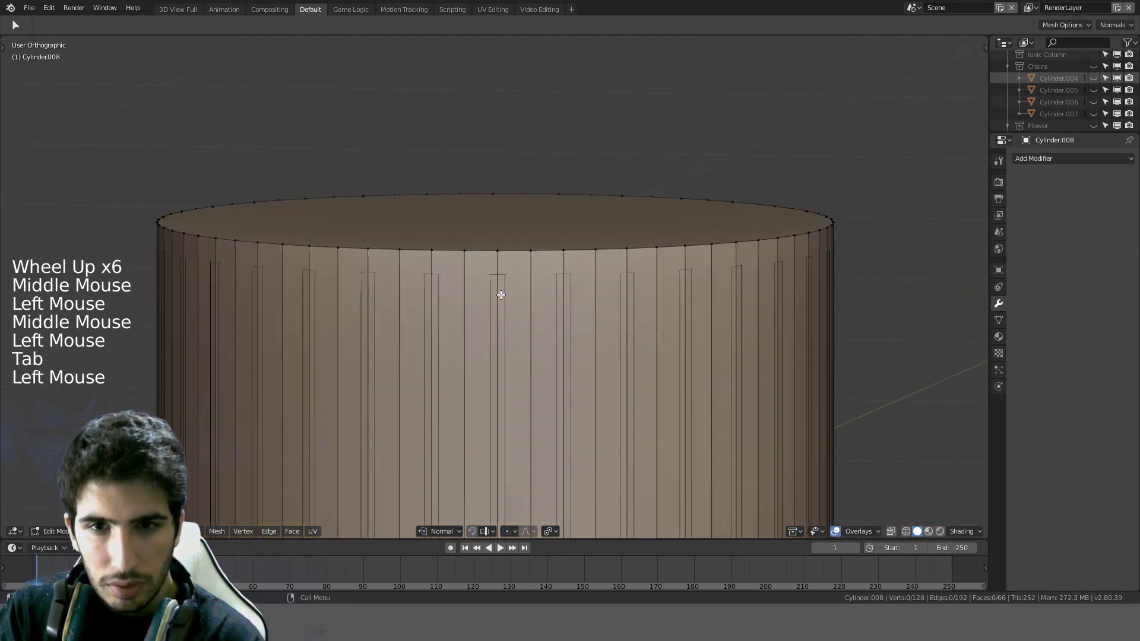
{"action": "key", "text": "Tab"}
{"action": "left_click", "coordinate": [500, 291]}
{"action": "left_click", "coordinate": [507, 290]}
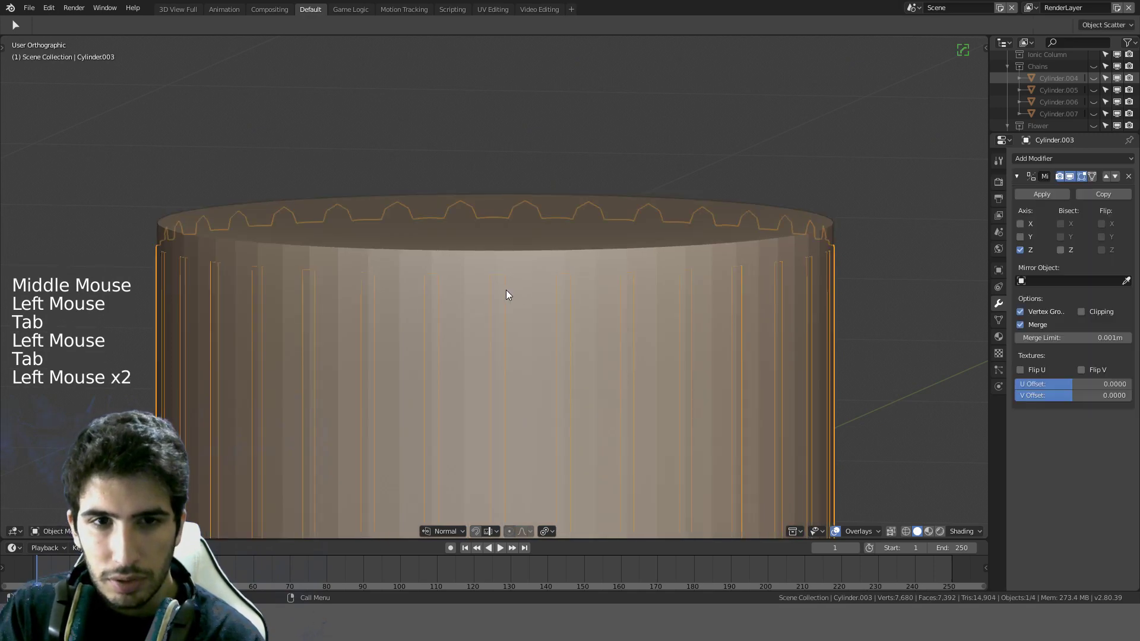
{"action": "left_click", "coordinate": [583, 232], "text": "shift"}
{"action": "key", "text": "ctrl+KP_Subtract"}
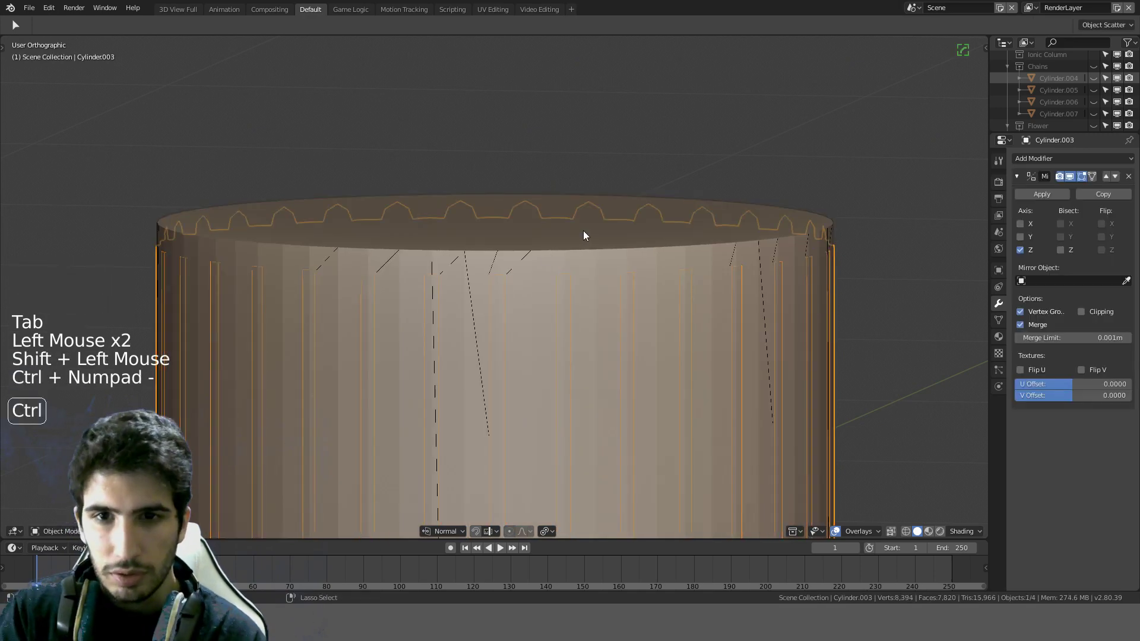
{"action": "left_click", "coordinate": [373, 296]}
{"action": "left_click", "coordinate": [377, 298]}
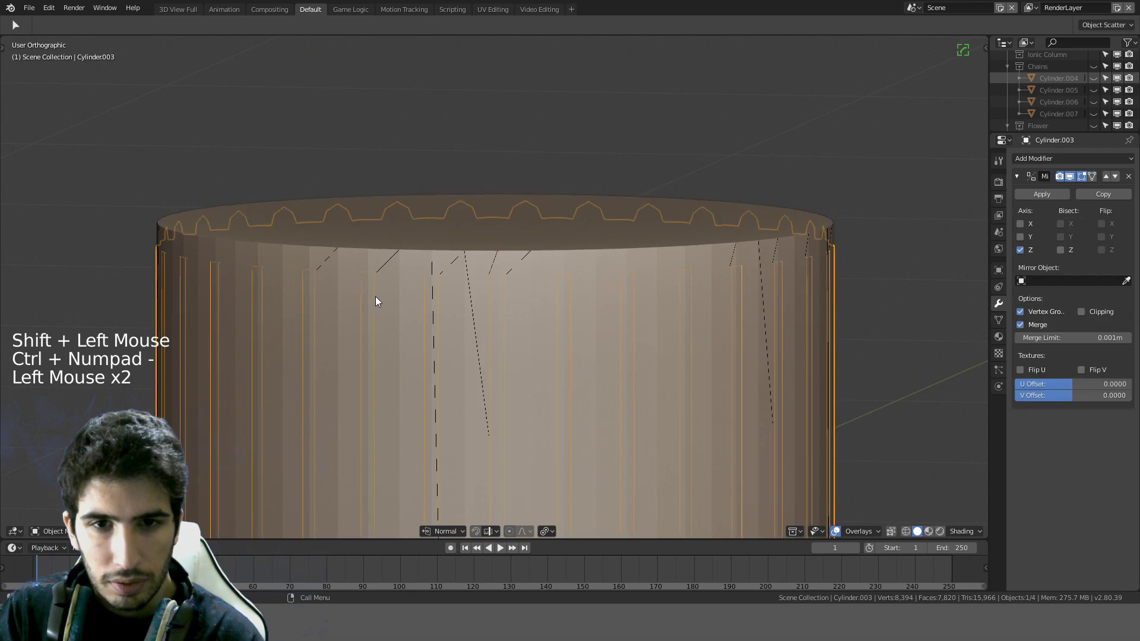
Step: Try to scale the plain cylinder down slightly, to about 0.99, to test the flute cut
{"action": "scroll", "coordinate": [749, 291], "scroll_direction": "down", "scroll_amount": 3}
{"action": "left_click", "coordinate": [580, 265]}
{"action": "key", "text": "s"}
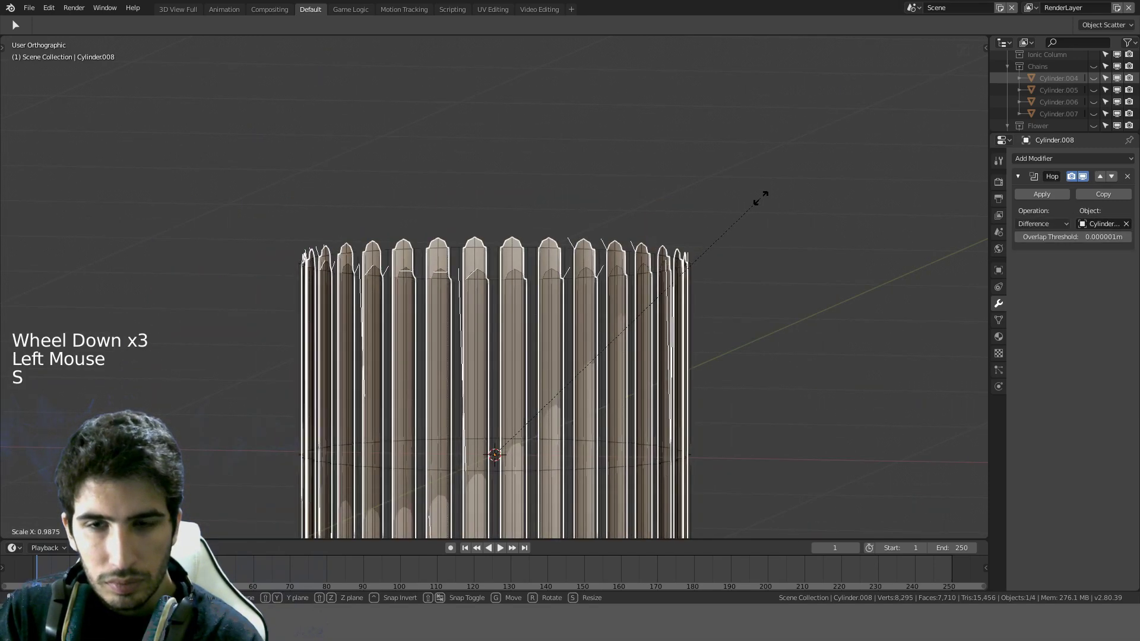
{"action": "left_click", "coordinate": [757, 198]}
{"action": "middle_click_drag", "start_coordinate": [757, 198], "coordinate": [871, 230]}
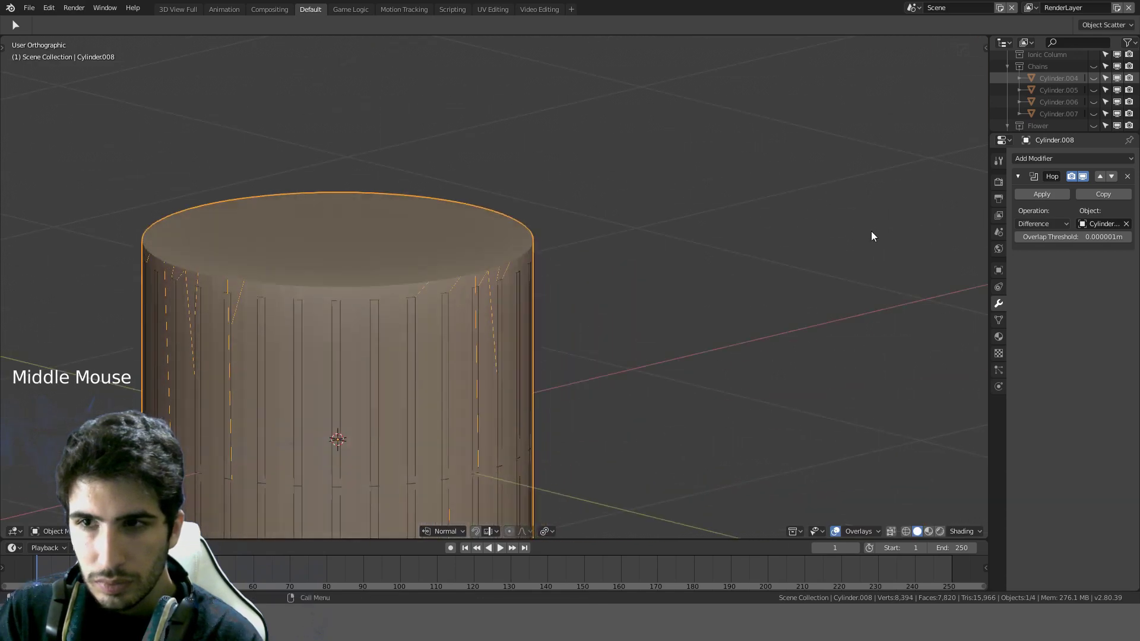
Step: Switch the plain cylinder's boolean operation to Intersect and return it to Difference
{"action": "left_click_drag", "start_coordinate": [1062, 222], "coordinate": [1027, 213]}
{"action": "middle_click_drag", "start_coordinate": [801, 231], "coordinate": [754, 241]}
{"action": "left_click", "coordinate": [1042, 223]}
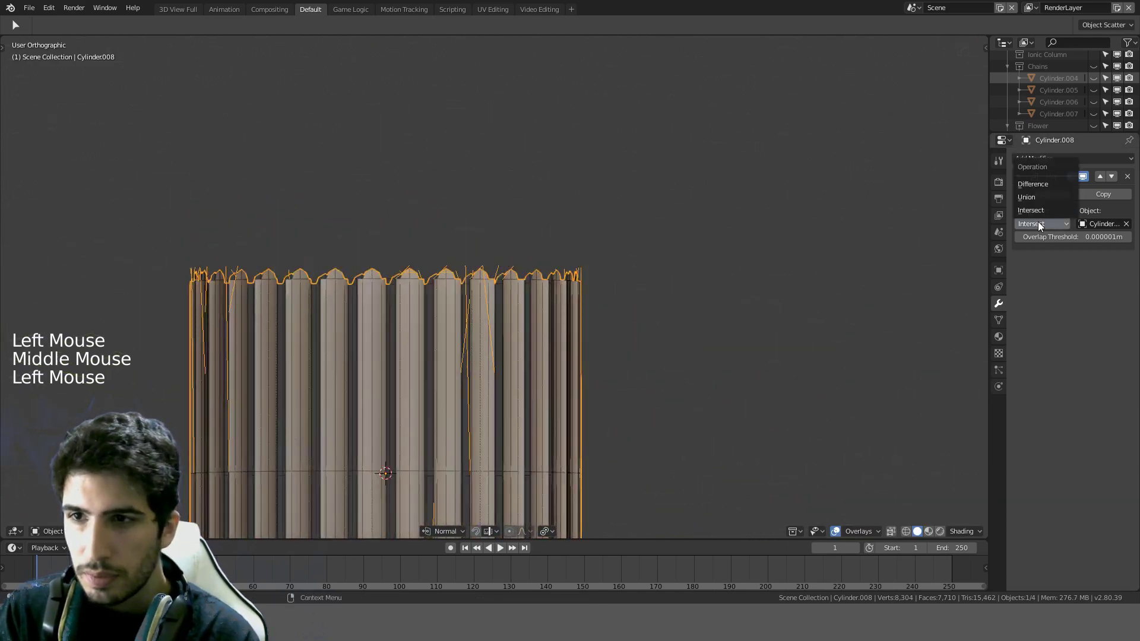
{"action": "left_click", "coordinate": [1039, 185]}
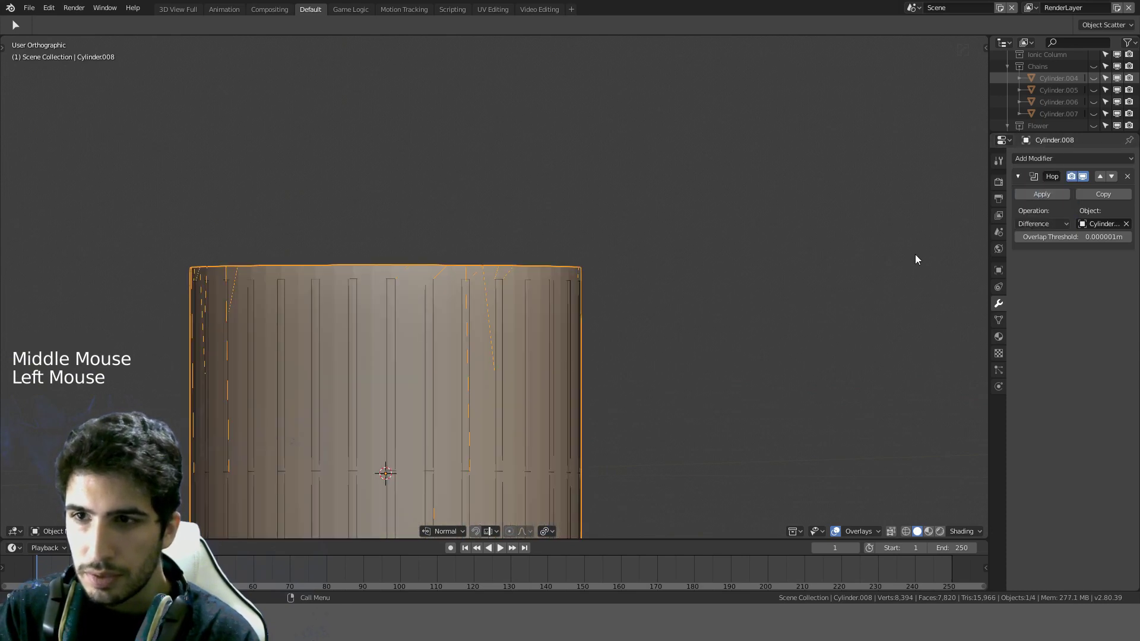
Step: Stretch the plain cylinder along the Z axis to about twice its height
{"action": "scroll", "coordinate": [677, 340], "scroll_direction": "down", "scroll_amount": 2}
{"action": "key", "text": "s"}
{"action": "middle_click_drag", "start_coordinate": [679, 341], "coordinate": [737, 285], "text": "shift"}
{"action": "key", "text": "x"}
{"action": "key", "text": "Escape"}
{"action": "key", "text": "s"}
{"action": "key", "text": "shift+z"}
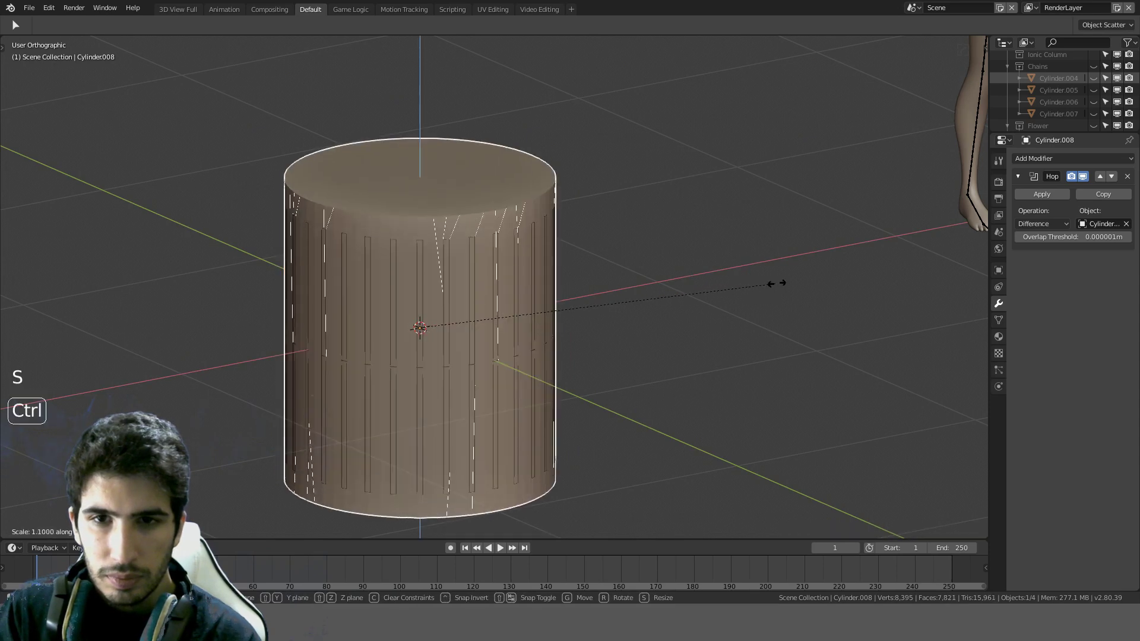
{"action": "left_click", "coordinate": [778, 284]}
{"action": "key", "text": "s"}
{"action": "scroll", "coordinate": [780, 283], "scroll_direction": "down", "scroll_amount": 3}
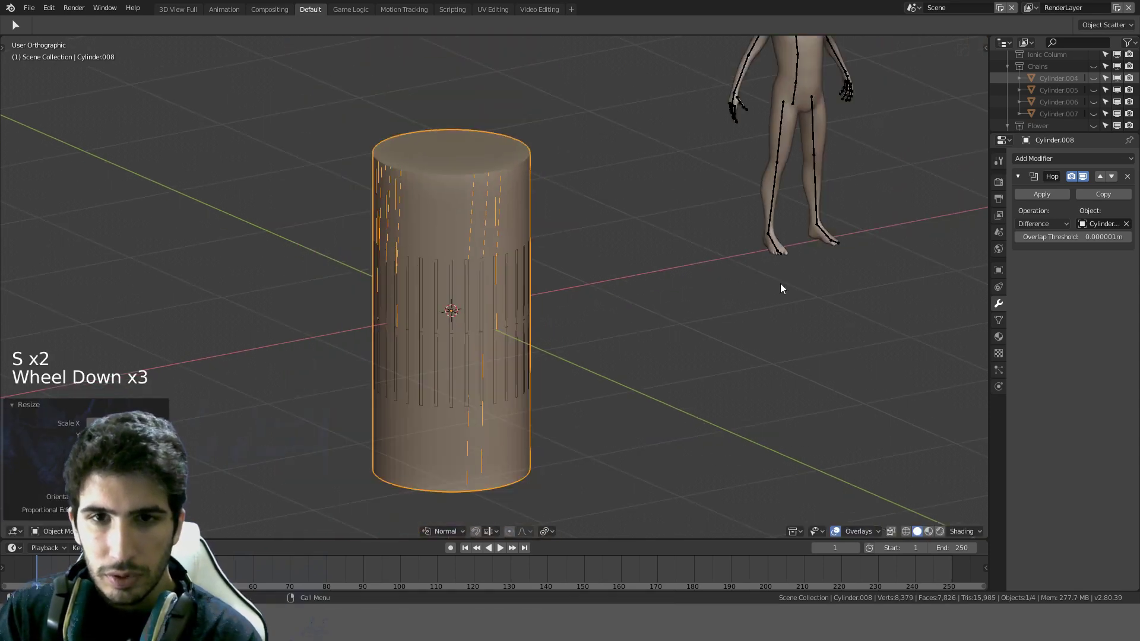
{"action": "key", "text": "s"}
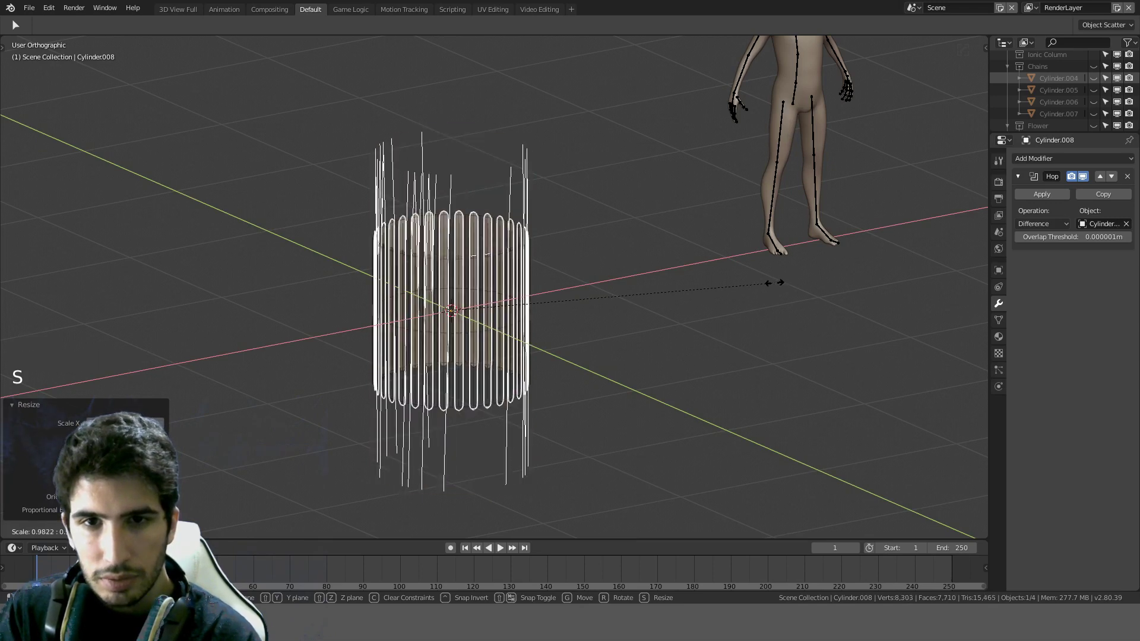
{"action": "left_click", "coordinate": [781, 284]}
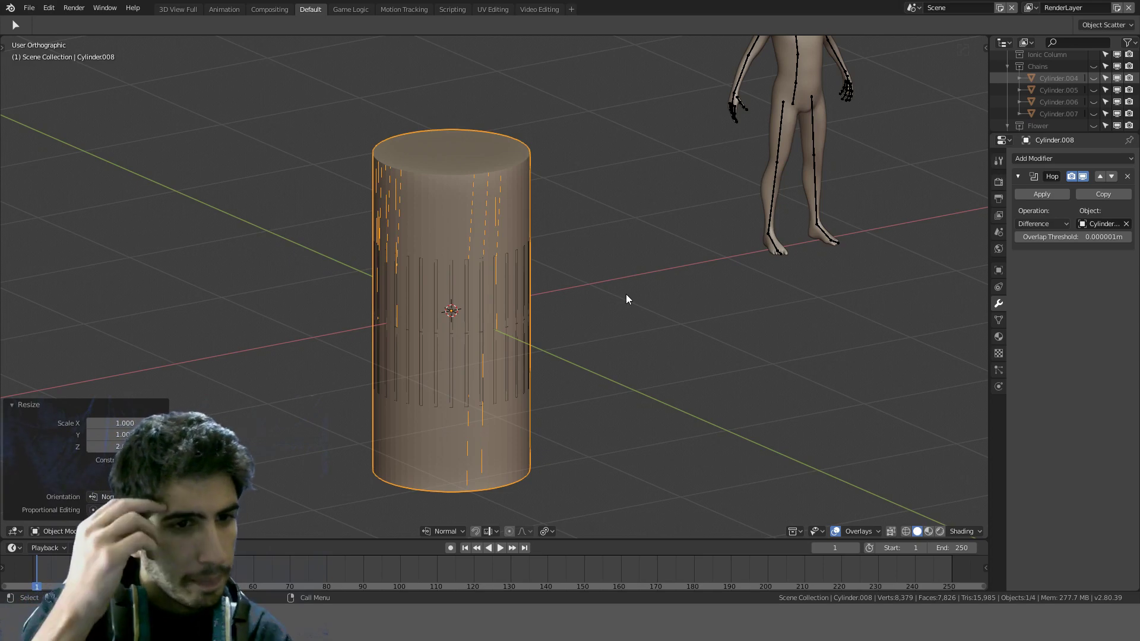
{"action": "scroll", "coordinate": [626, 294], "scroll_direction": "up", "scroll_amount": 2}
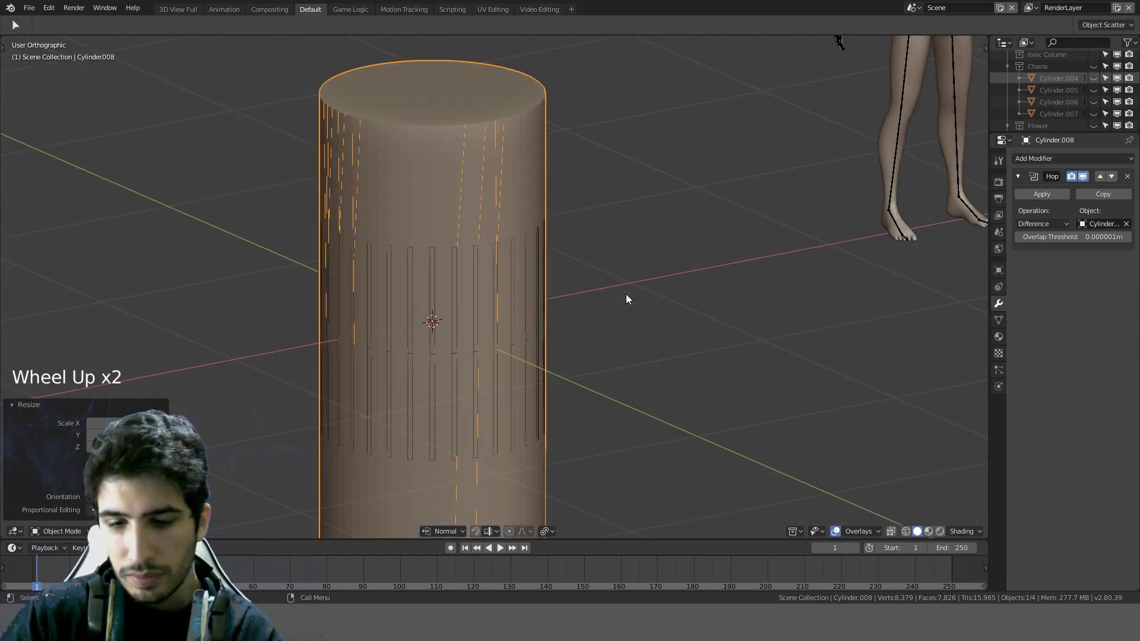
Step: Undo the plain cylinder's changes back to the state just after the first boolean Difference, with the fluted shaft selected
{"action": "key", "text": "Delete"}
{"action": "key", "text": "ctrl+z"}
{"action": "key", "text": "ctrl+z"}
{"action": "key", "text": "ctrl+z"}
{"action": "key", "text": "ctrl+z"}
{"action": "key", "text": "ctrl+z"}
{"action": "key", "text": "ctrl+z"}
{"action": "key", "text": "ctrl+z"}
{"action": "key", "text": "ctrl+z"}
{"action": "key", "text": "ctrl+z"}
{"action": "key", "text": "ctrl+z"}
{"action": "key", "text": "ctrl+z"}
{"action": "key", "text": "ctrl+z"}
{"action": "key", "text": "ctrl+z"}
{"action": "key", "text": "ctrl+z"}
{"action": "key", "text": "ctrl+z"}
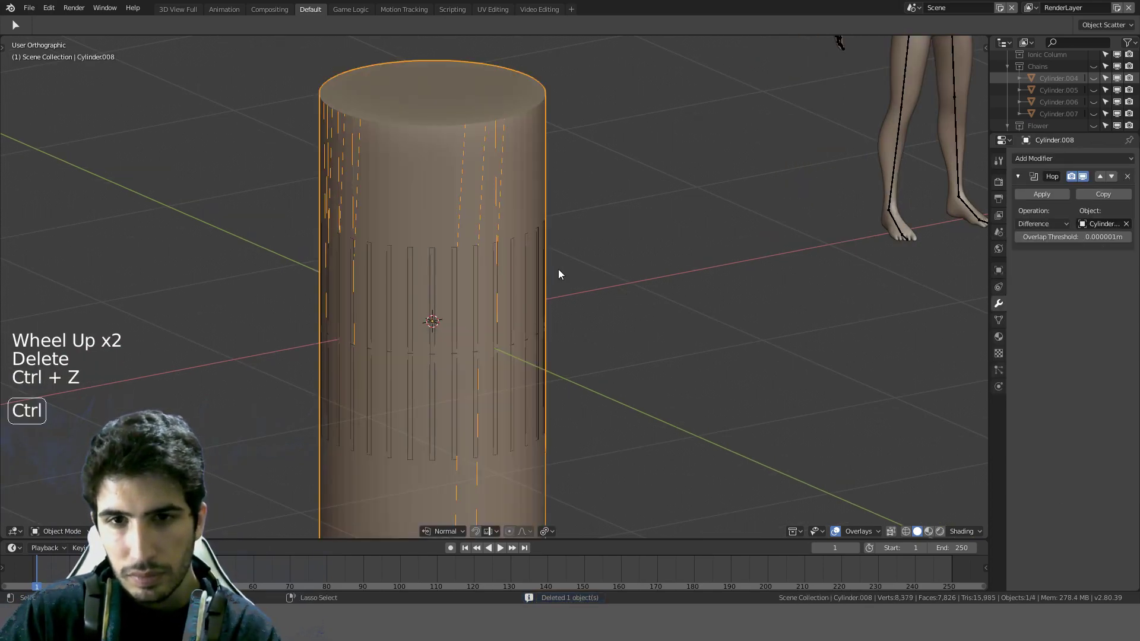
{"action": "key", "text": "ctrl+z"}
{"action": "key", "text": "ctrl+z"}
{"action": "key", "text": "ctrl+z"}
{"action": "key", "text": "ctrl+z"}
{"action": "key", "text": "ctrl+z"}
{"action": "key", "text": "ctrl+z"}
{"action": "key", "text": "ctrl+z"}
{"action": "key", "text": "ctrl+z"}
{"action": "key", "text": "ctrl+z"}
{"action": "key", "text": "ctrl+z"}
{"action": "key", "text": "ctrl+z"}
{"action": "key", "text": "ctrl+z"}
{"action": "key", "text": "ctrl+z"}
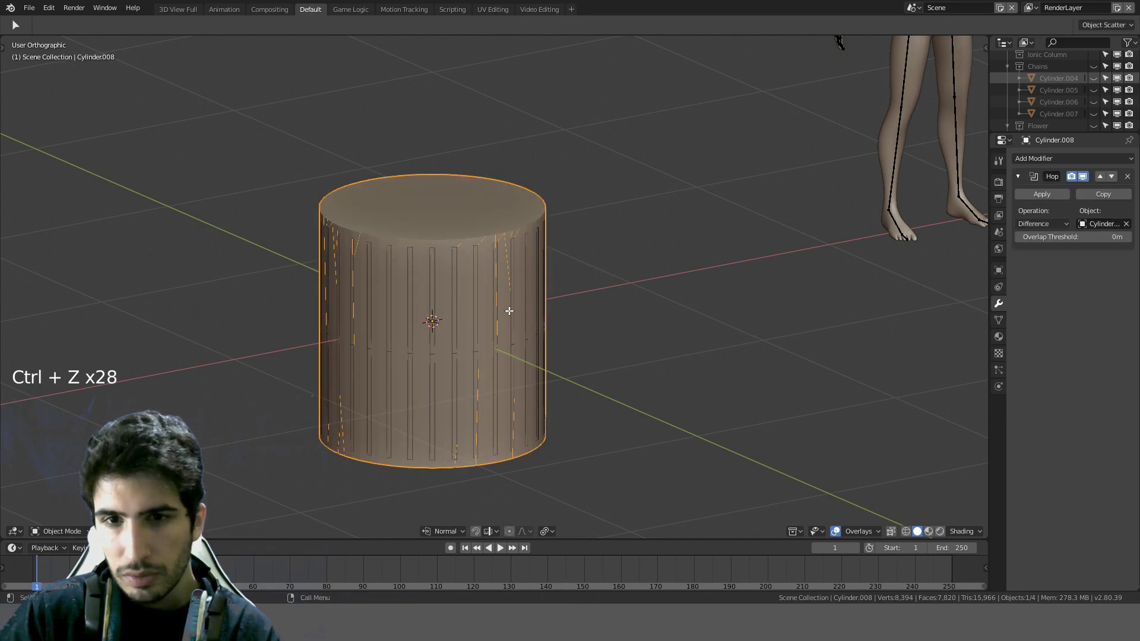
{"action": "key", "text": "ctrl+z"}
{"action": "key", "text": "ctrl+z"}
{"action": "key", "text": "ctrl+z"}
{"action": "key", "text": "ctrl+z"}
{"action": "key", "text": "ctrl+z"}
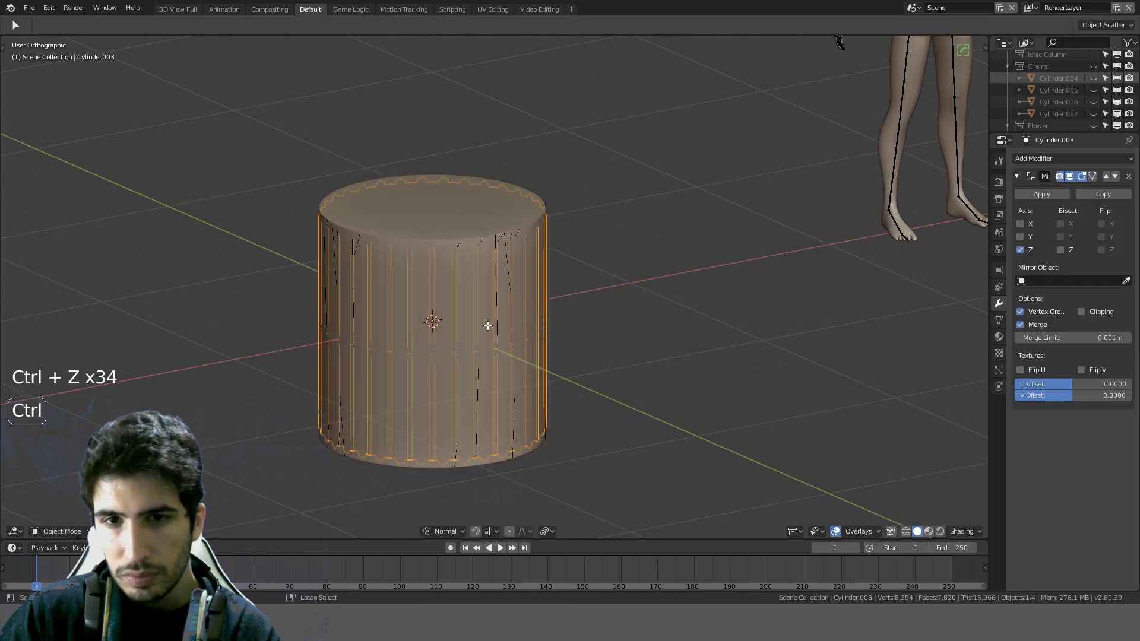
Step: Inspect the fluted shaft's mesh, and undo the boolean Difference and the plain cylinder's horizontal scaling
{"action": "scroll", "coordinate": [489, 325], "scroll_direction": "up", "scroll_amount": 4}
{"action": "key", "text": "Tab"}
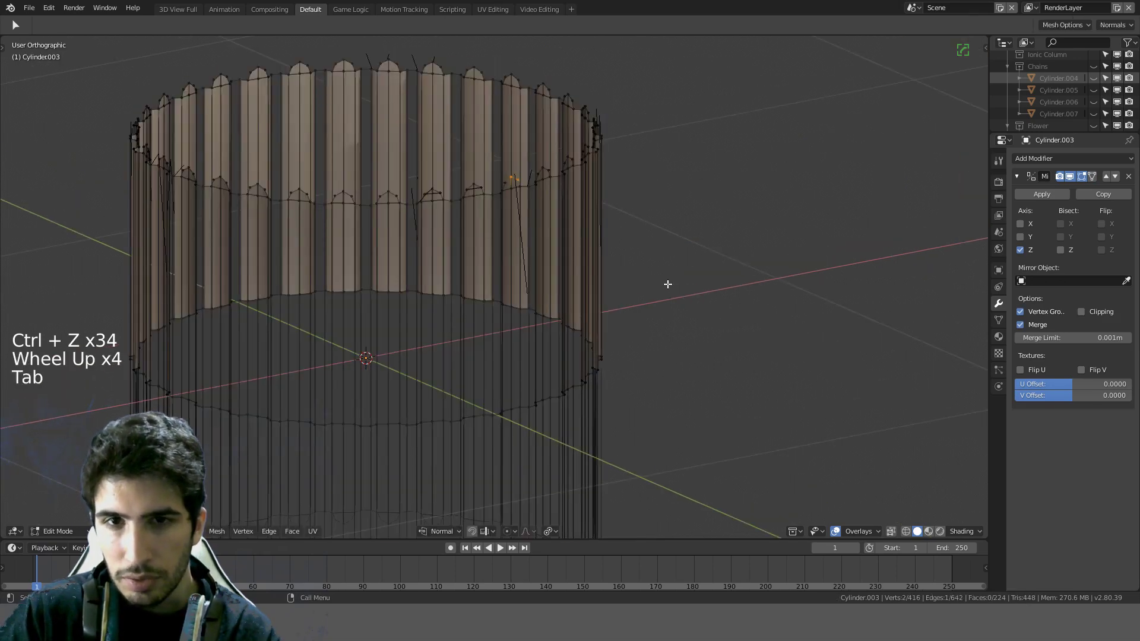
{"action": "key", "text": "Tab"}
{"action": "key", "text": "ctrl+z"}
{"action": "key", "text": "ctrl+z"}
{"action": "key", "text": "ctrl+z"}
{"action": "key", "text": "ctrl+z"}
{"action": "key", "text": "ctrl+z"}
{"action": "key", "text": "ctrl+z"}
{"action": "key", "text": "ctrl+z"}
{"action": "key", "text": "ctrl+z"}
{"action": "key", "text": "ctrl+z"}
{"action": "key", "text": "ctrl+z"}
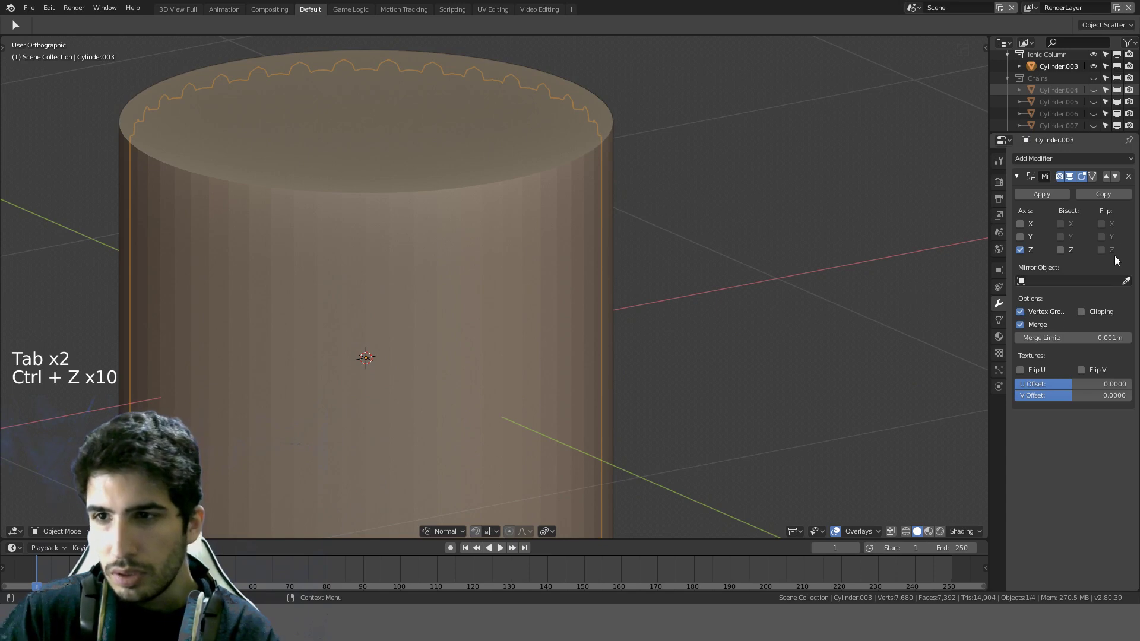
Step: Try removing the Z mirror modifier from the fluted shaft, and restore the modifier with the shaft centred in the cylinder
{"action": "left_click", "coordinate": [1130, 178]}
{"action": "middle_click_drag", "start_coordinate": [448, 357], "coordinate": [428, 325]}
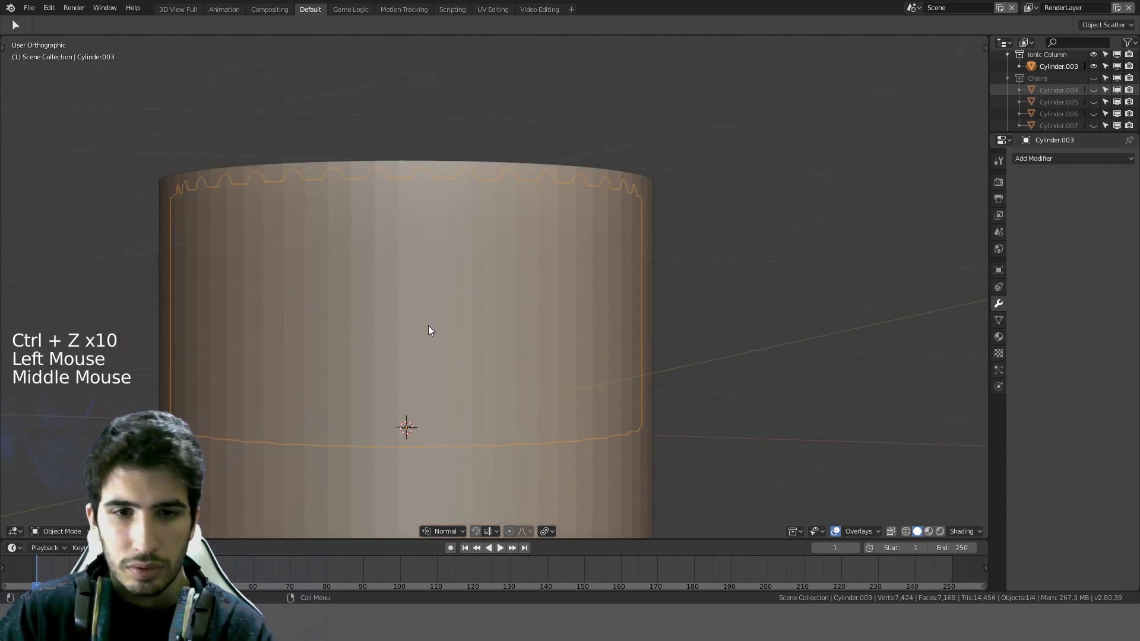
{"action": "scroll", "coordinate": [428, 327], "scroll_direction": "down", "scroll_amount": 3}
{"action": "key", "text": "KP_1"}
{"action": "key", "text": "ctrl+shift+z"}
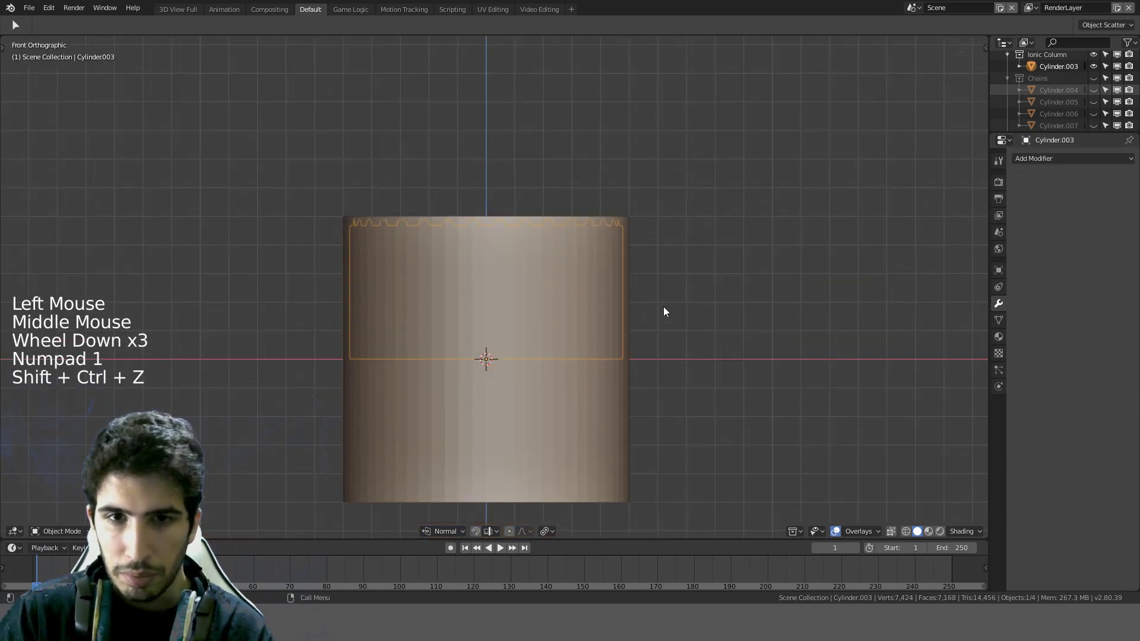
{"action": "key", "text": "ctrl+z"}
{"action": "key", "text": "ctrl+z"}
{"action": "key", "text": "ctrl+z"}
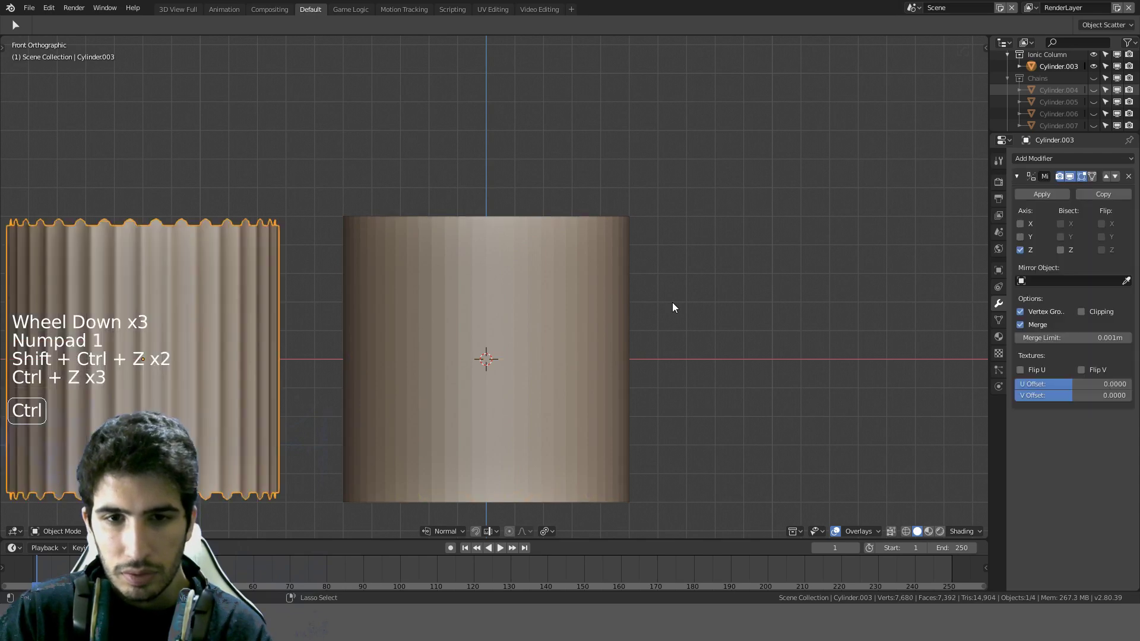
{"action": "key", "text": "ctrl+shift+z"}
Step: Apply the fluted shaft's mirror modifier and dissolve the edge loop around its mid-height
{"action": "left_click", "coordinate": [1047, 194]}
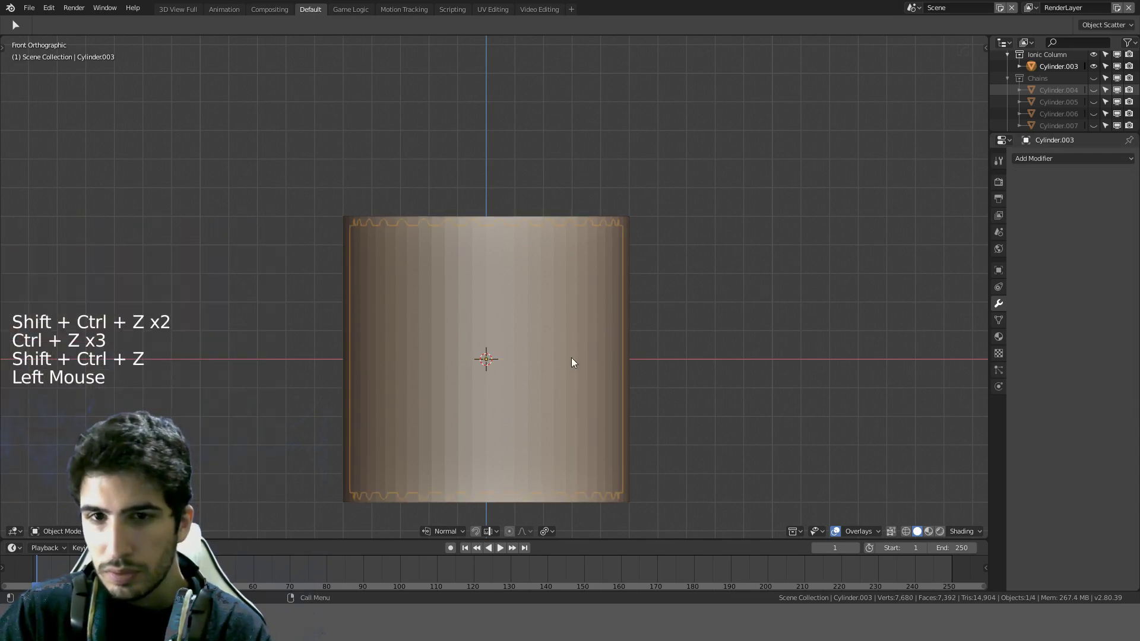
{"action": "key", "text": "Tab"}
{"action": "left_click", "coordinate": [384, 427]}
{"action": "key", "text": "z"}
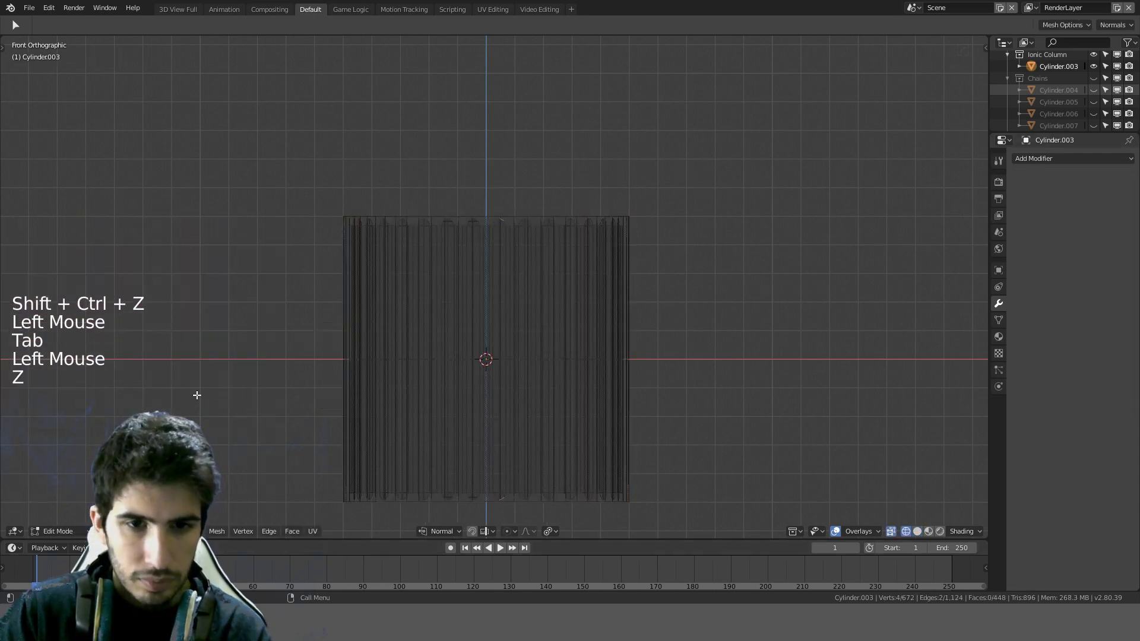
{"action": "left_click", "coordinate": [462, 354], "text": "alt"}
{"action": "left_click", "coordinate": [459, 359], "text": "alt"}
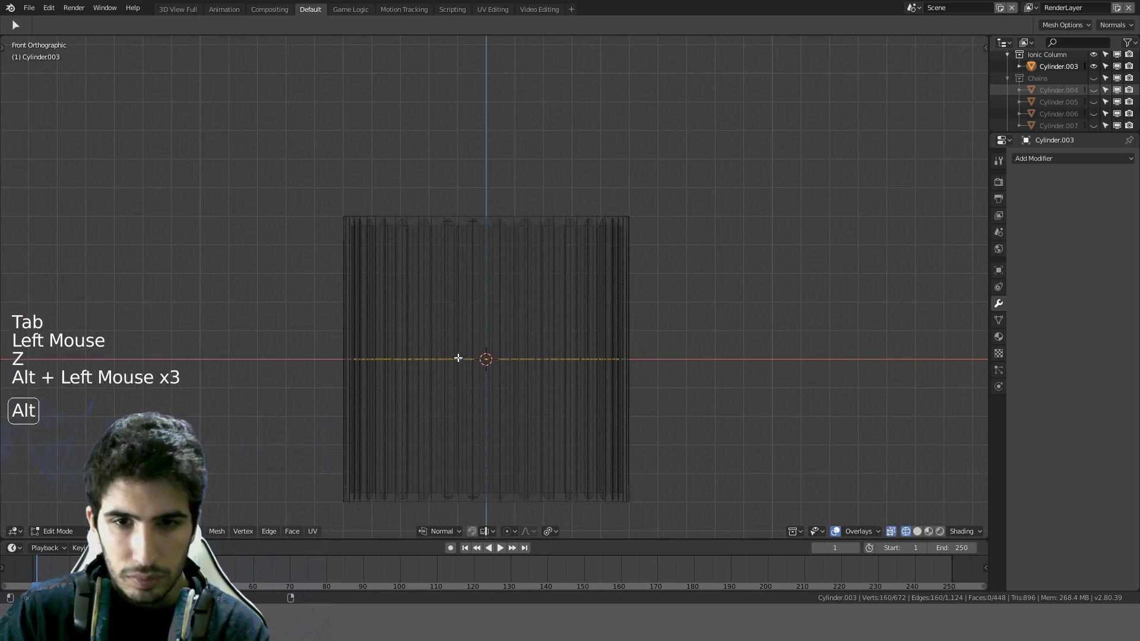
{"action": "key", "text": "ctrl+x"}
{"action": "key", "text": "Tab"}
Step: Subtract the cleaned fluted shaft from the plain cylinder with a boolean Difference and return to solid shading
{"action": "middle_click_drag", "start_coordinate": [635, 336], "coordinate": [610, 213]}
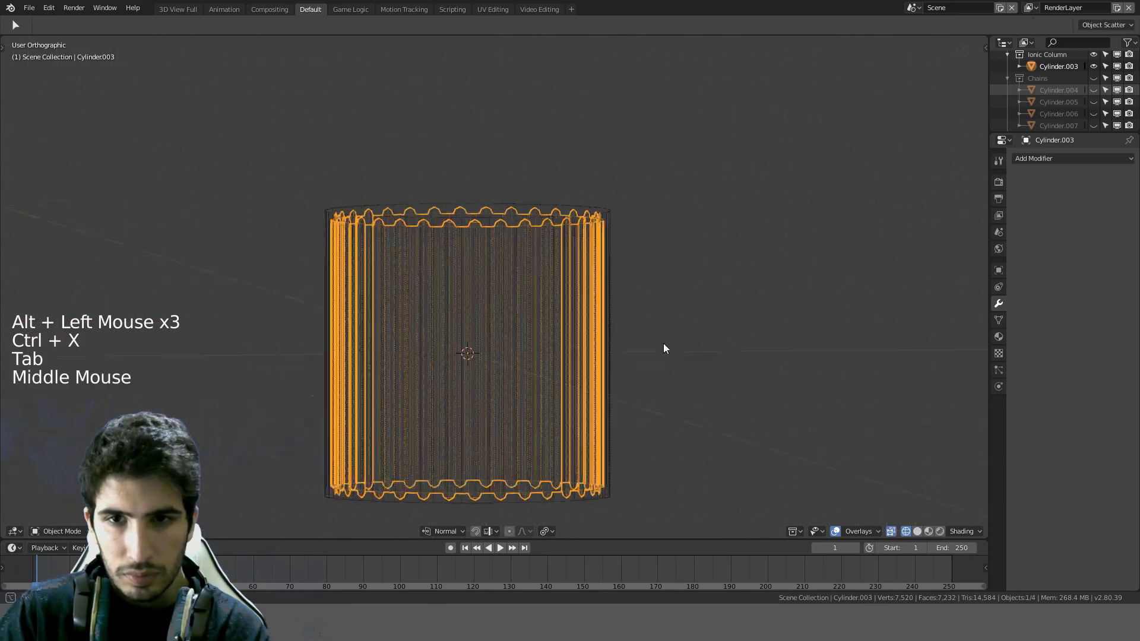
{"action": "left_click", "coordinate": [585, 182], "text": "shift"}
{"action": "key", "text": "ctrl+KP_Subtract"}
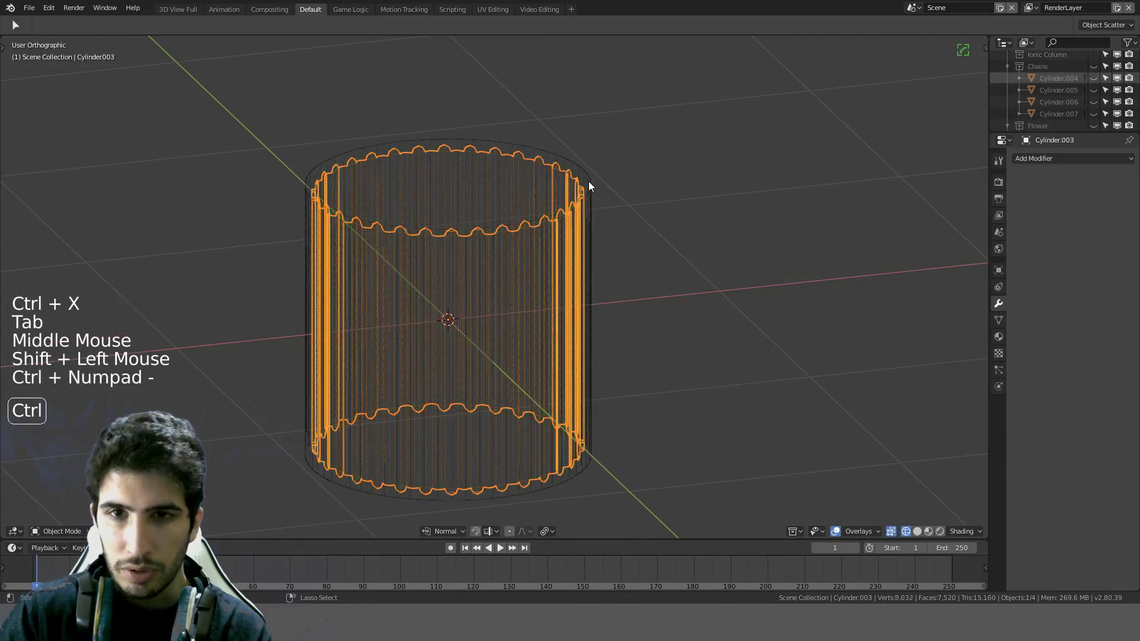
{"action": "key", "text": "z"}
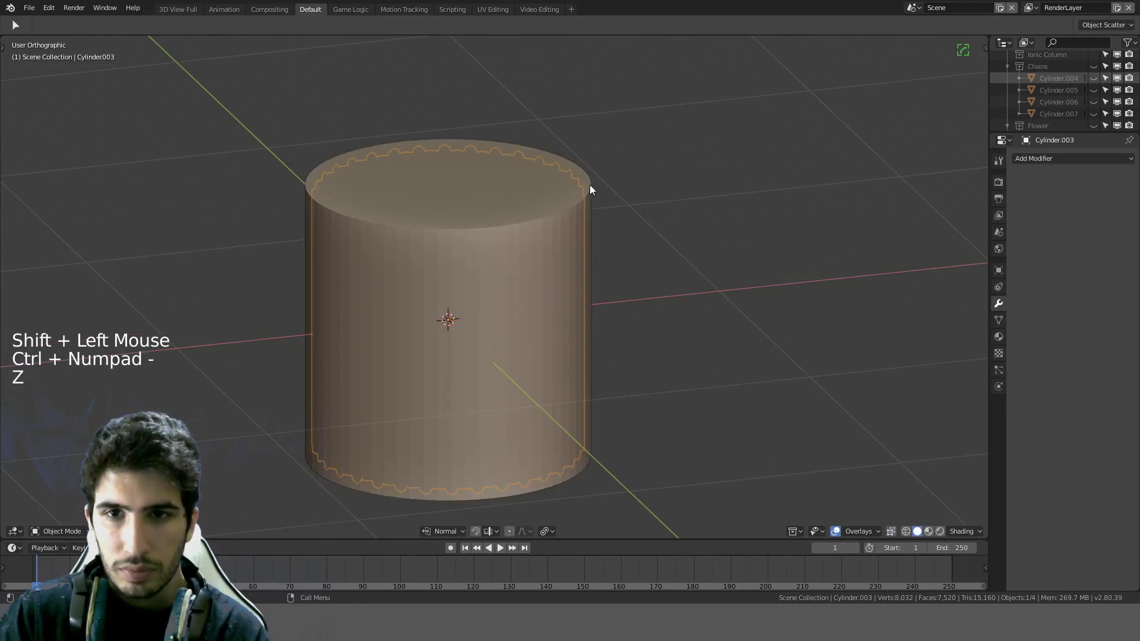
{"action": "left_click", "coordinate": [593, 182]}
{"action": "key", "text": "s"}
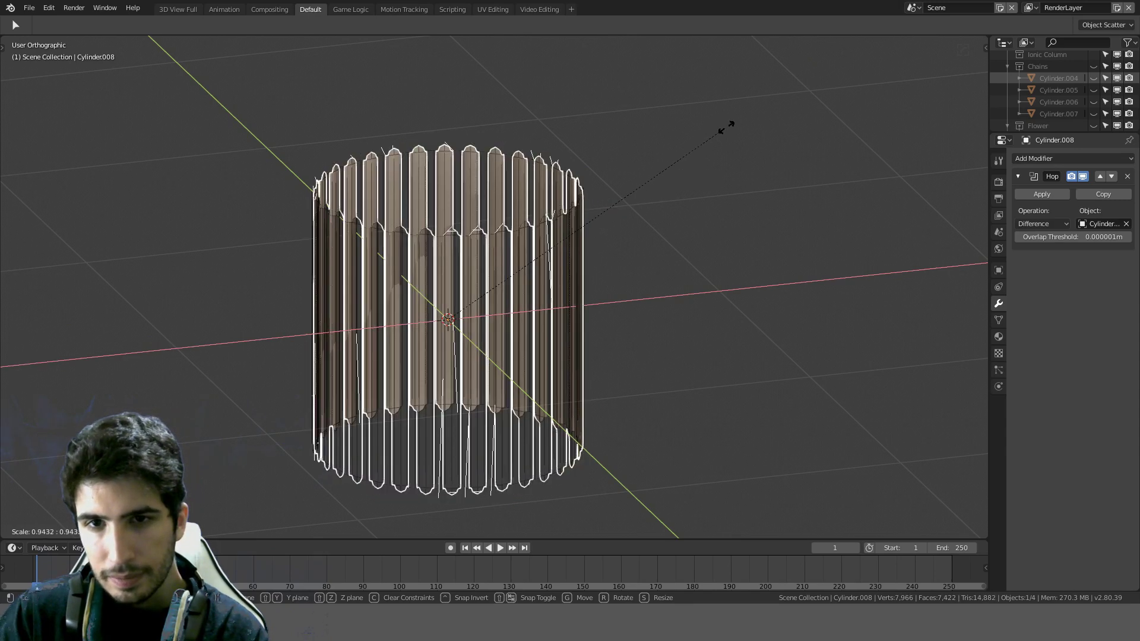
{"action": "right_click", "coordinate": [726, 129]}
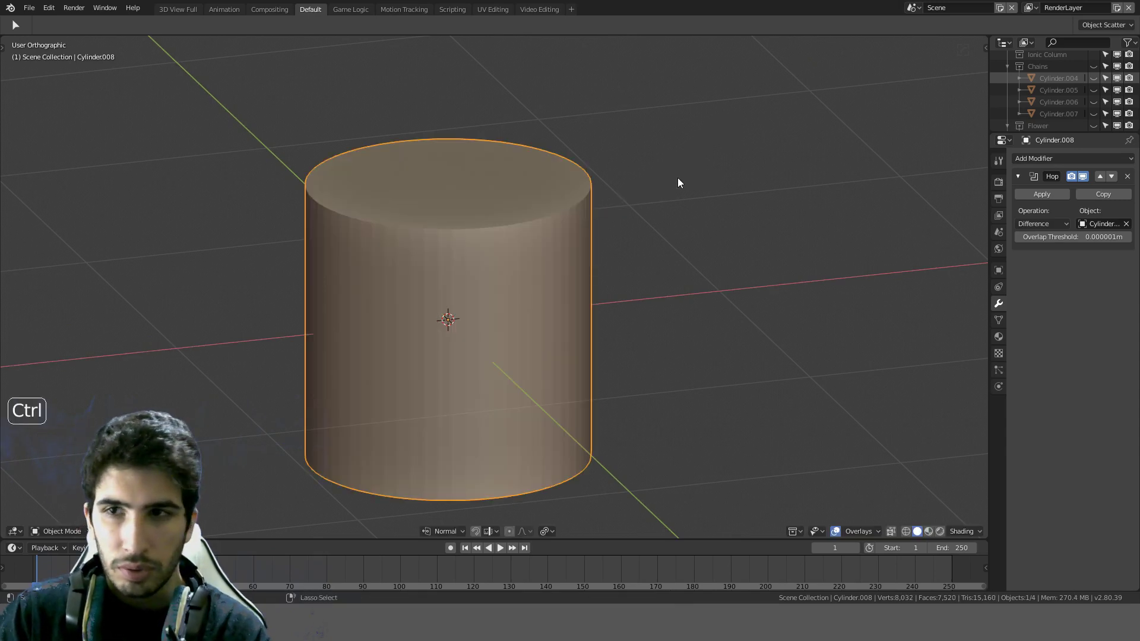
Step: Add a level 1 subdivision surface modifier to the plain cylinder and inspect the smoothed shape
{"action": "key", "text": "ctrl+1"}
{"action": "left_click", "coordinate": [515, 436]}
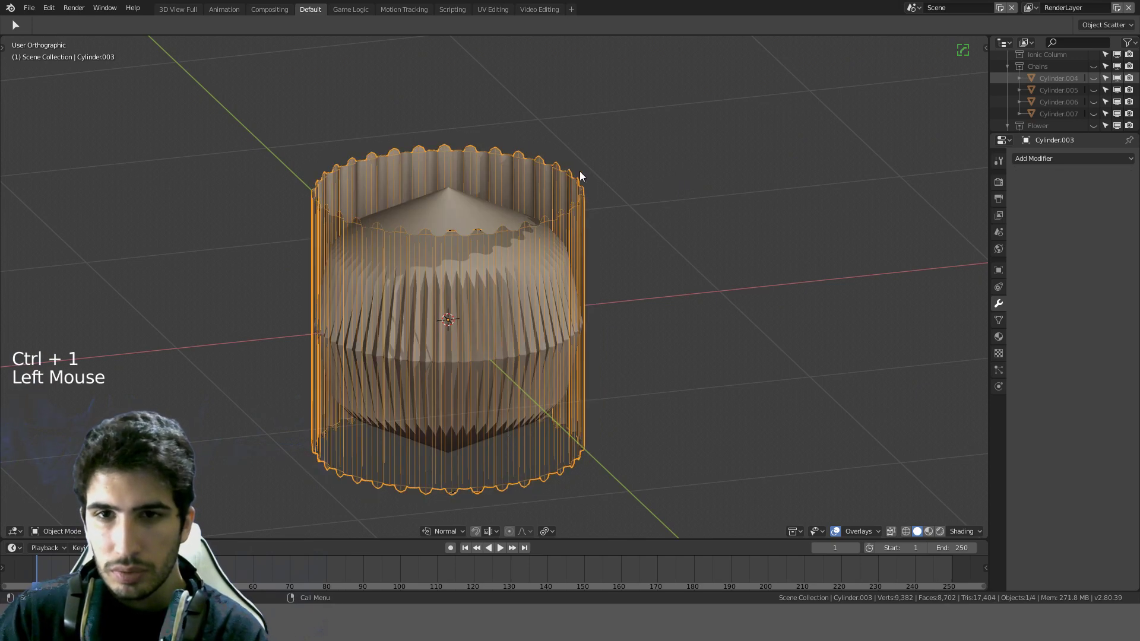
{"action": "left_click", "coordinate": [480, 283]}
{"action": "left_click", "coordinate": [468, 219]}
{"action": "middle_click_drag", "start_coordinate": [468, 219], "coordinate": [713, 202]}
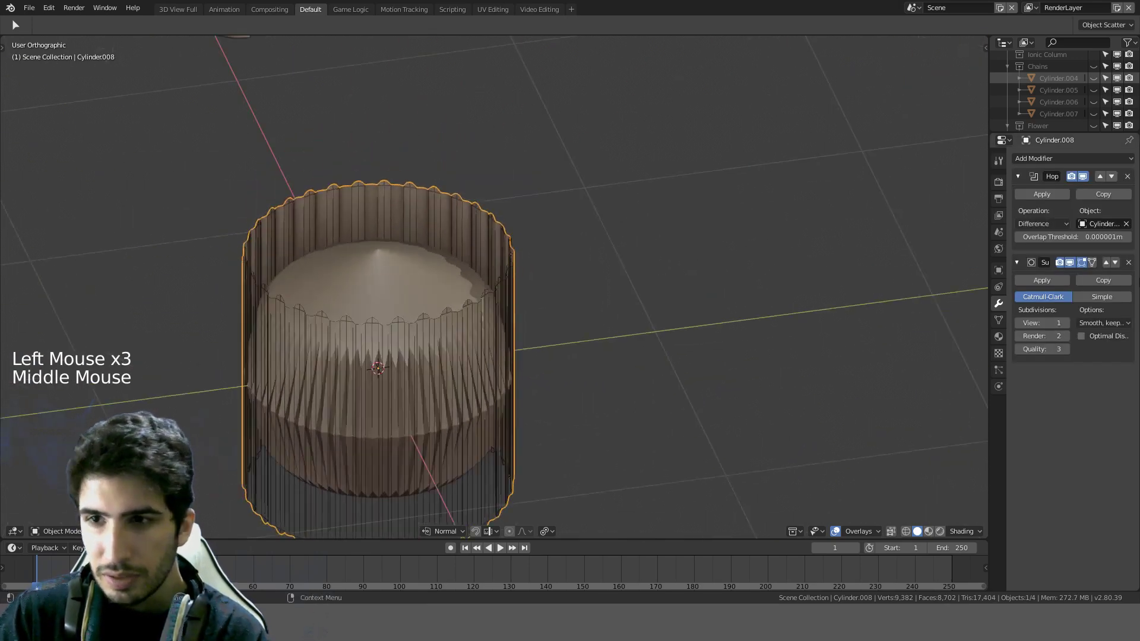
Step: Try placing the subdivision surface modifier above the boolean in the cylinder's modifier stack and scaling the result
{"action": "left_click", "coordinate": [1107, 263]}
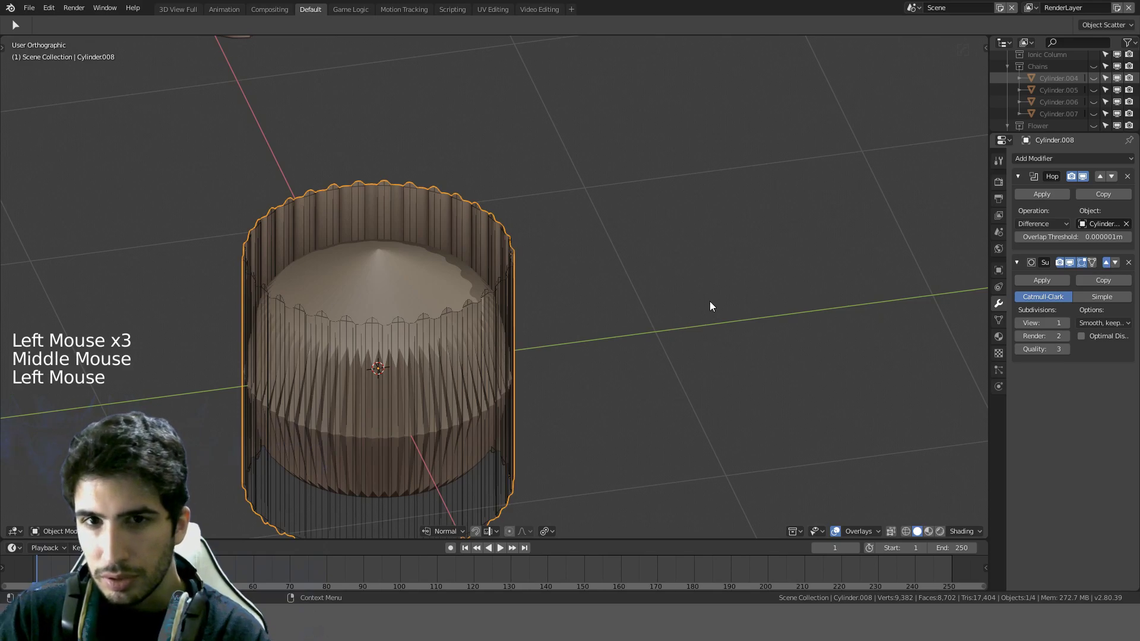
{"action": "middle_click_drag", "start_coordinate": [854, 285], "coordinate": [622, 248]}
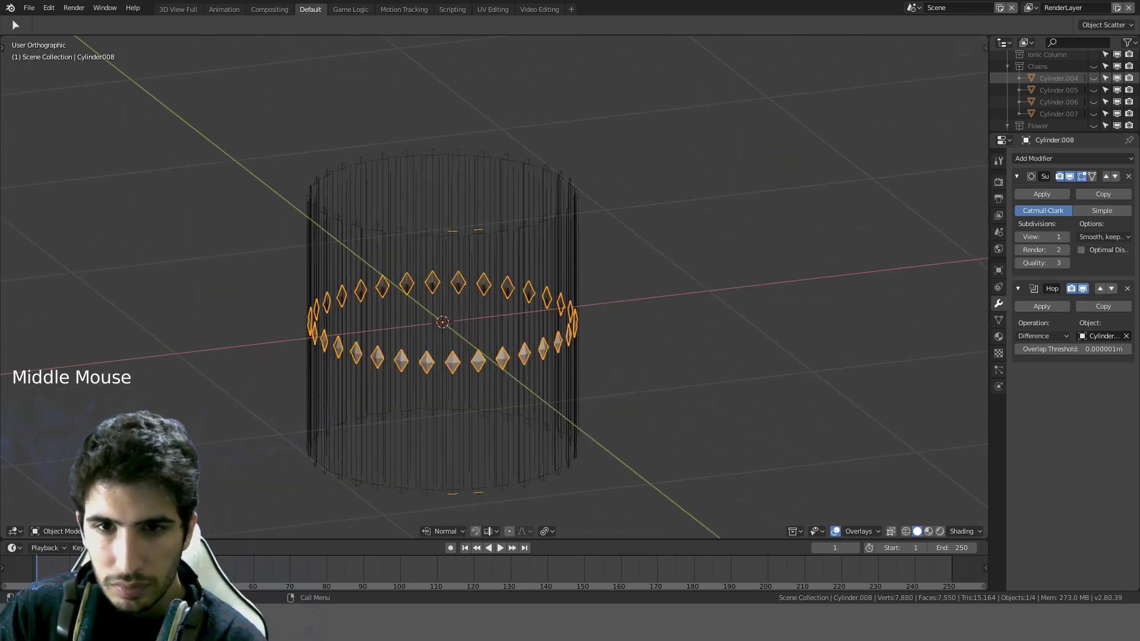
{"action": "key", "text": "s"}
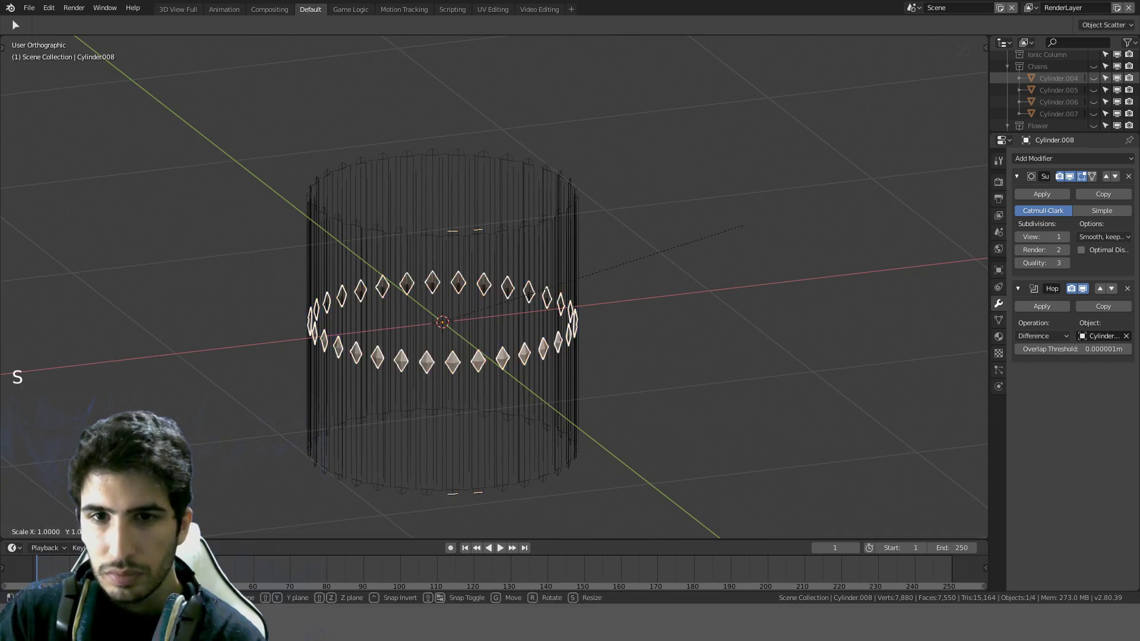
{"action": "key", "text": "s"}
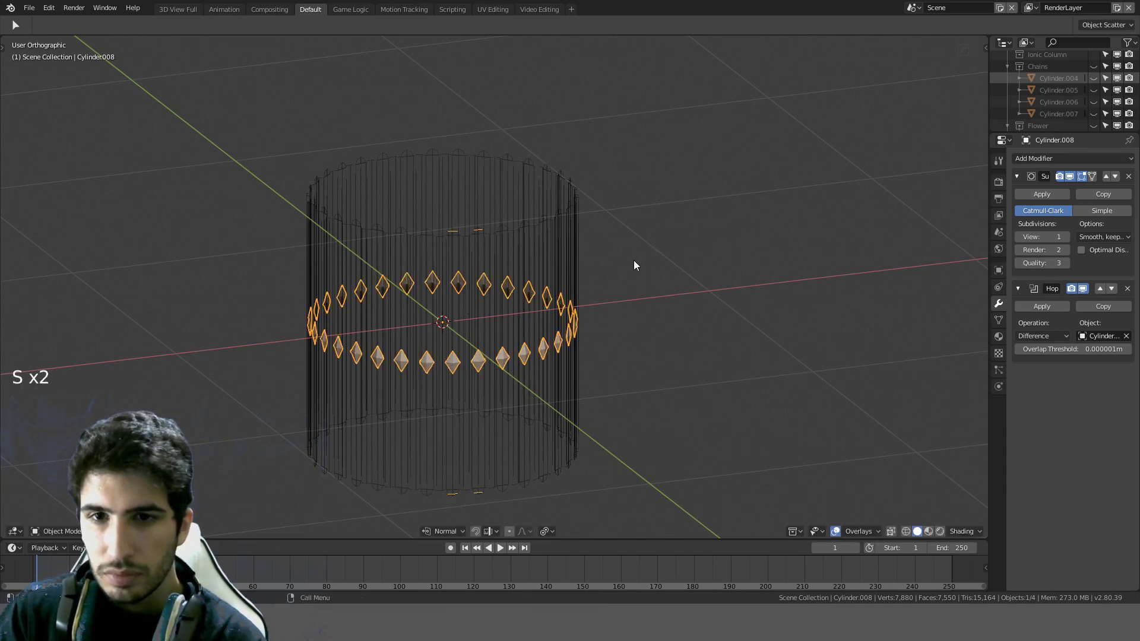
Step: Remove the subdivision surface modifier from the cylinder and view the boolean result from the front
{"action": "left_click", "coordinate": [1129, 176]}
{"action": "middle_click_drag", "start_coordinate": [439, 291], "coordinate": [448, 278]}
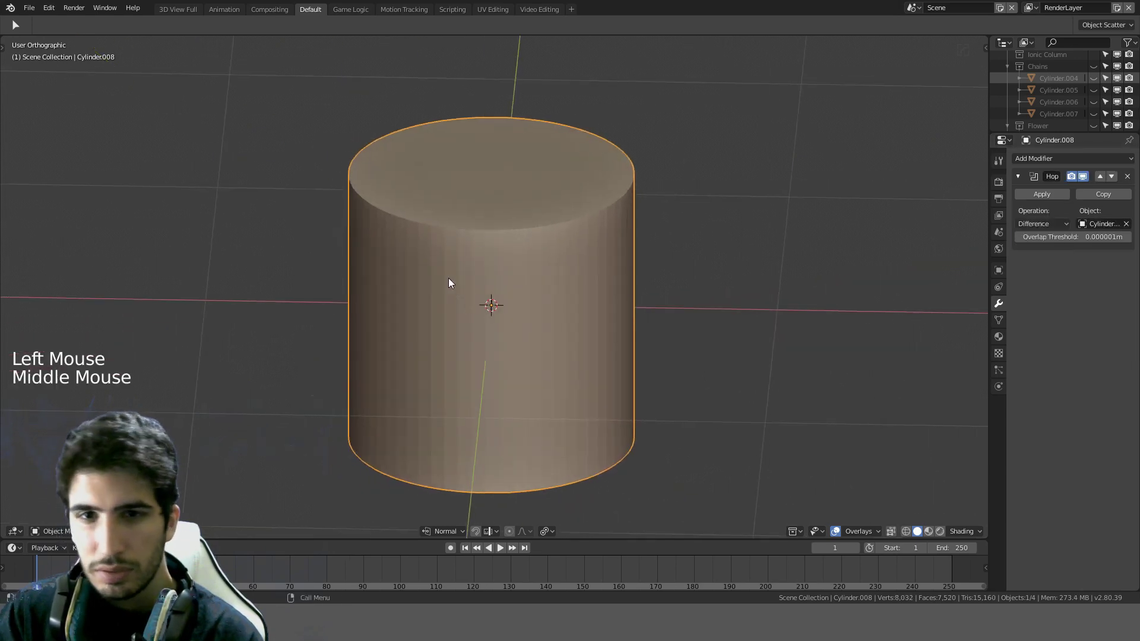
{"action": "key", "text": "KP_1"}
{"action": "left_click", "coordinate": [512, 217]}
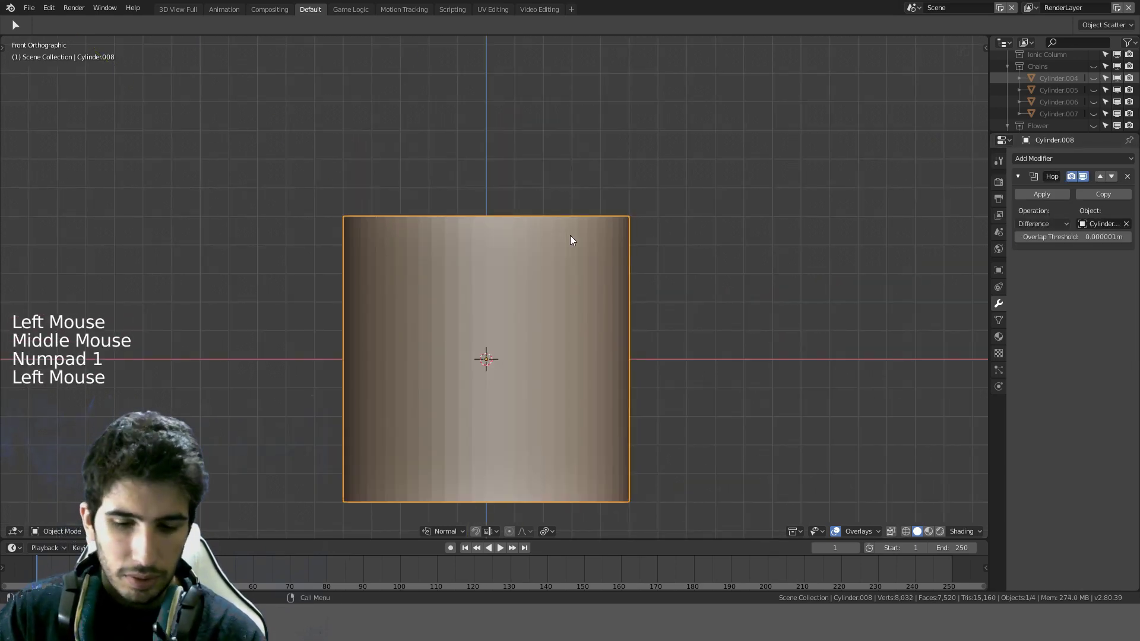
{"action": "left_click", "coordinate": [560, 275]}
Step: Undo the boolean and shaft edits back to the separate fluted shaft and the unmodified plain cylinder
{"action": "key", "text": "ctrl+z"}
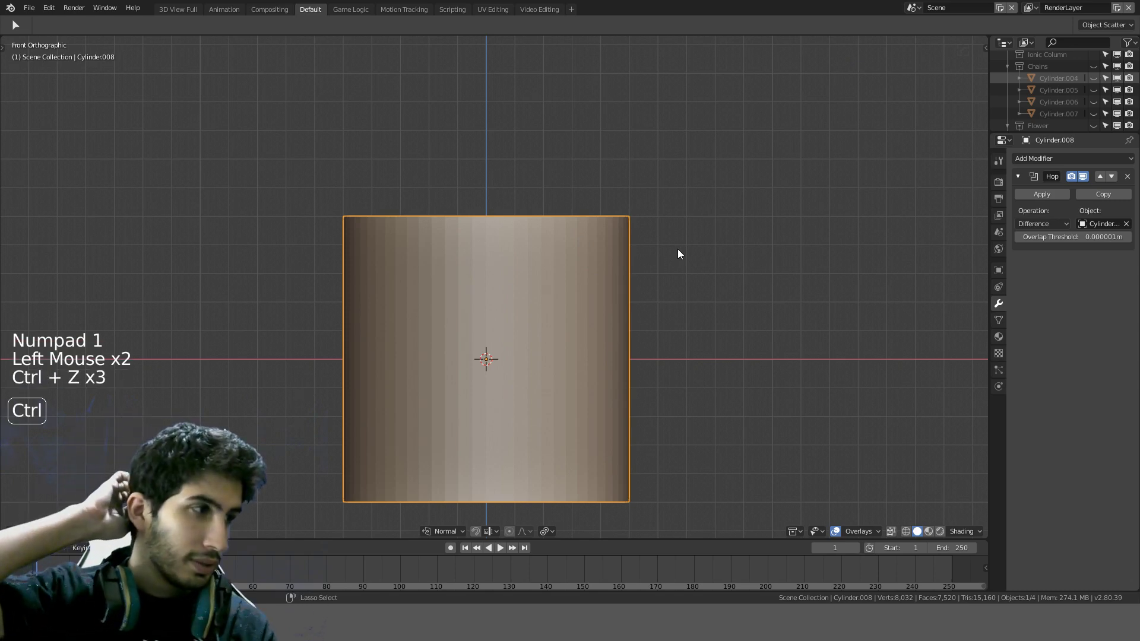
{"action": "key", "text": "ctrl+z"}
{"action": "key", "text": "ctrl+z"}
{"action": "key", "text": "ctrl+z"}
{"action": "key", "text": "ctrl+z"}
{"action": "key", "text": "ctrl+z"}
{"action": "key", "text": "ctrl+z"}
{"action": "key", "text": "ctrl+z"}
{"action": "key", "text": "ctrl+z"}
{"action": "key", "text": "ctrl+z"}
{"action": "key", "text": "ctrl+z"}
{"action": "key", "text": "ctrl+z"}
{"action": "key", "text": "ctrl+z"}
{"action": "key", "text": "ctrl+z"}
{"action": "key", "text": "ctrl+z"}
{"action": "key", "text": "ctrl+z"}
{"action": "key", "text": "ctrl+z"}
{"action": "key", "text": "ctrl+z"}
{"action": "key", "text": "ctrl+z"}
{"action": "key", "text": "ctrl+z"}
{"action": "key", "text": "ctrl+z"}
{"action": "key", "text": "ctrl+z"}
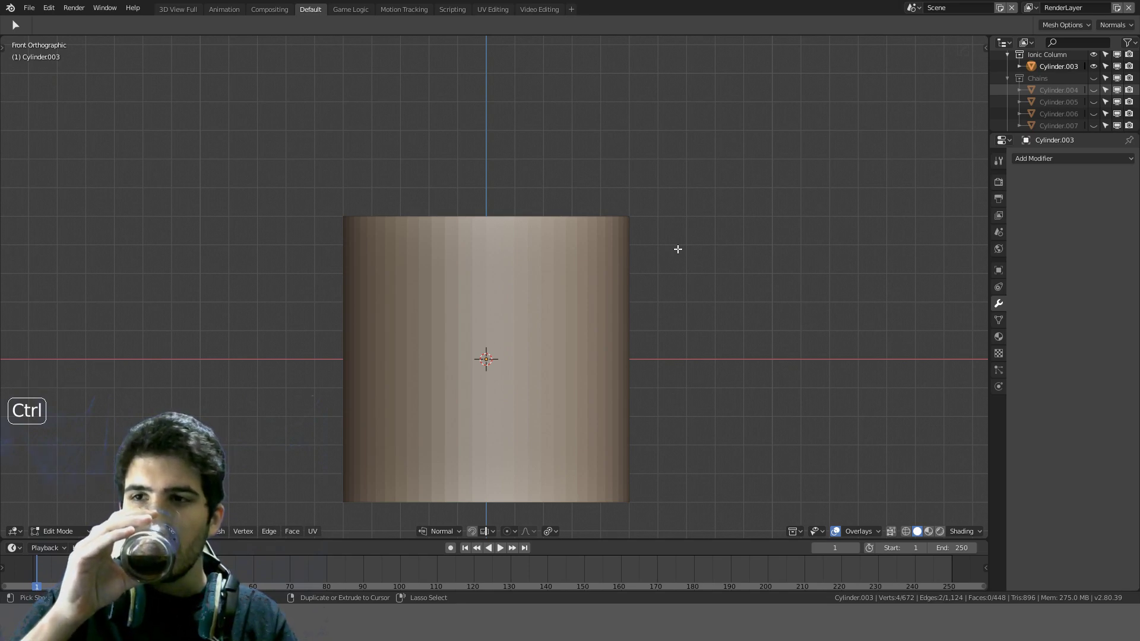
{"action": "key", "text": "ctrl+z"}
{"action": "key", "text": "ctrl+z"}
{"action": "key", "text": "ctrl+z"}
{"action": "key", "text": "ctrl+z"}
{"action": "key", "text": "ctrl+z"}
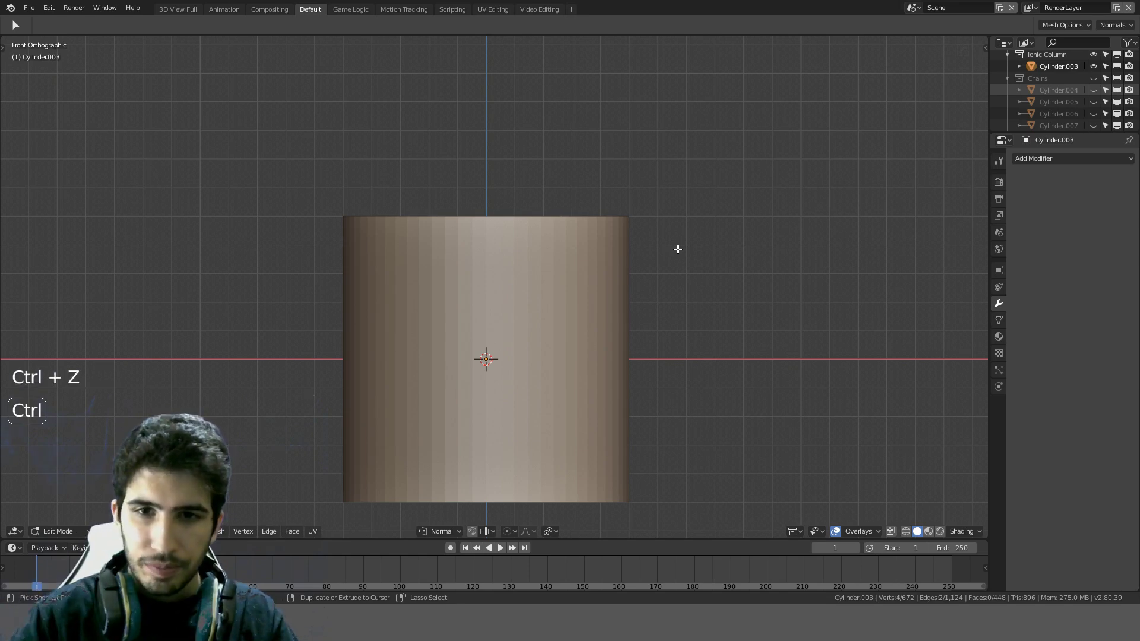
{"action": "left_click", "coordinate": [578, 285]}
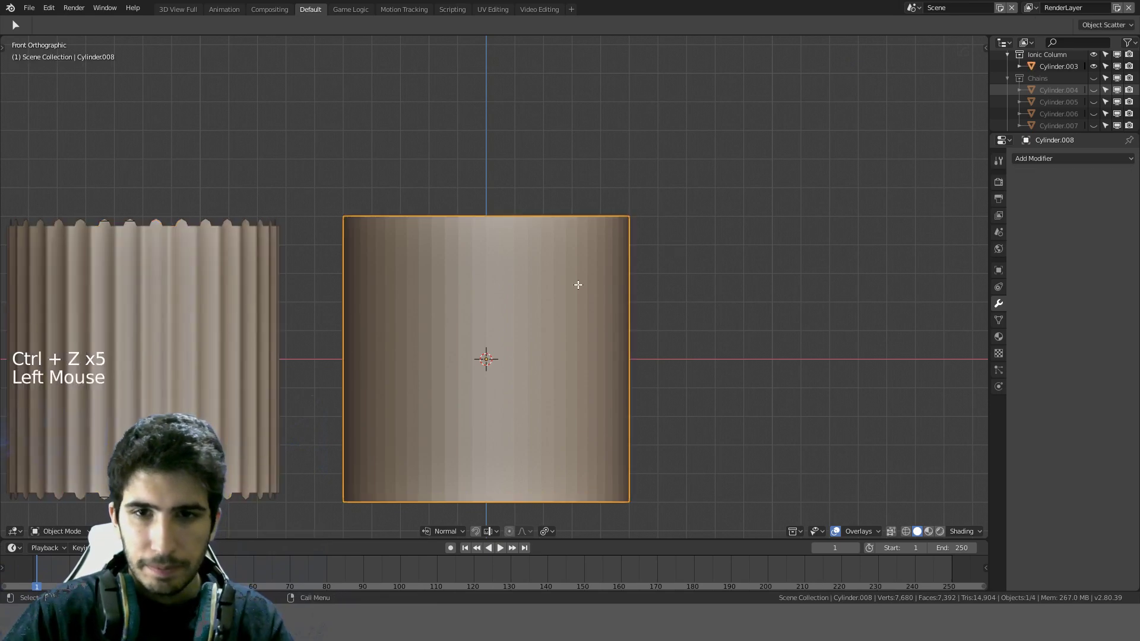
Step: Select every second vertical edge of the plain cylinder with Checker Deselect and try bevelling them
{"action": "scroll", "coordinate": [578, 308], "scroll_direction": "up", "scroll_amount": 2}
{"action": "key", "text": "KP_1"}
{"action": "scroll", "coordinate": [577, 307], "scroll_direction": "down", "scroll_amount": 4}
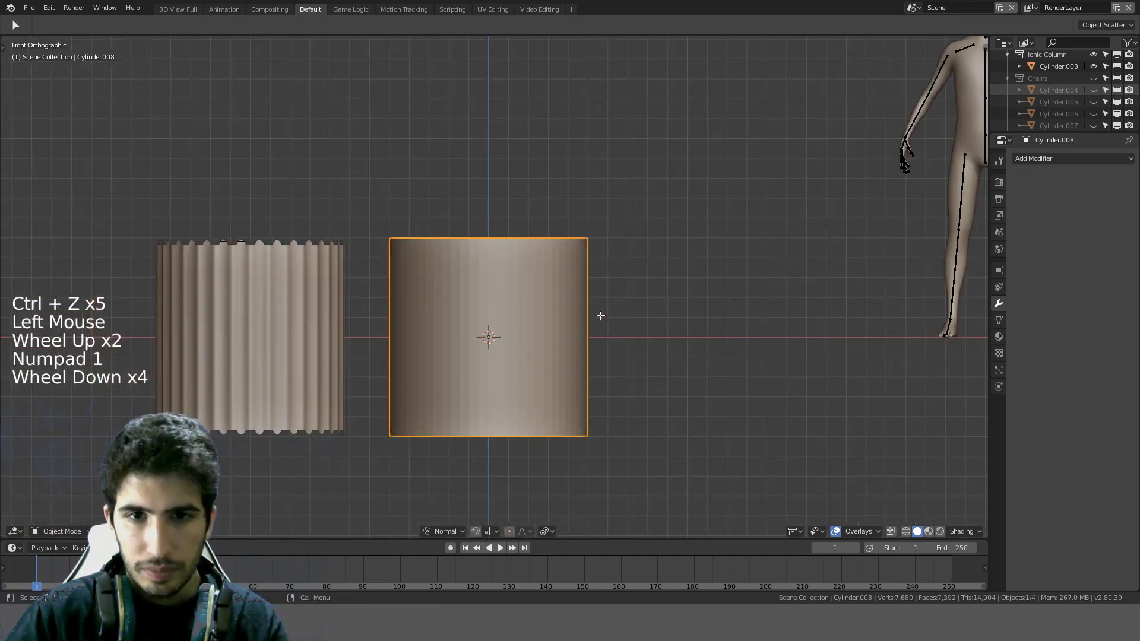
{"action": "key", "text": "Tab"}
{"action": "scroll", "coordinate": [631, 313], "scroll_direction": "up", "scroll_amount": 3}
{"action": "key", "text": "a"}
{"action": "middle_click_drag", "start_coordinate": [570, 330], "coordinate": [495, 306], "text": "shift"}
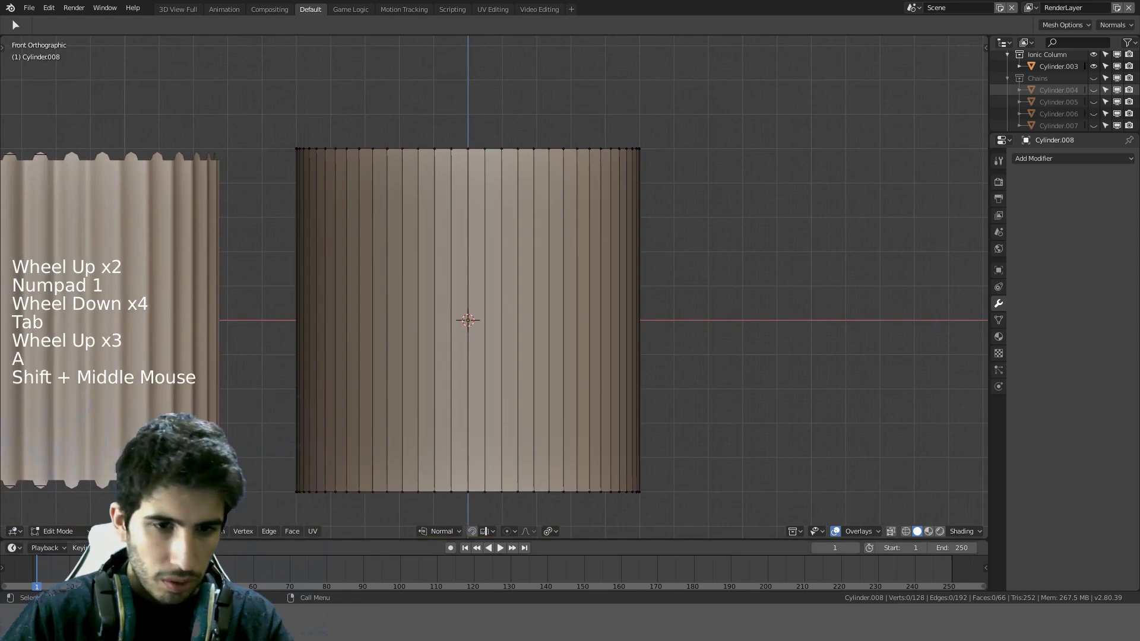
{"action": "left_click", "coordinate": [502, 297]}
{"action": "left_click", "coordinate": [506, 285], "text": "ctrl+alt"}
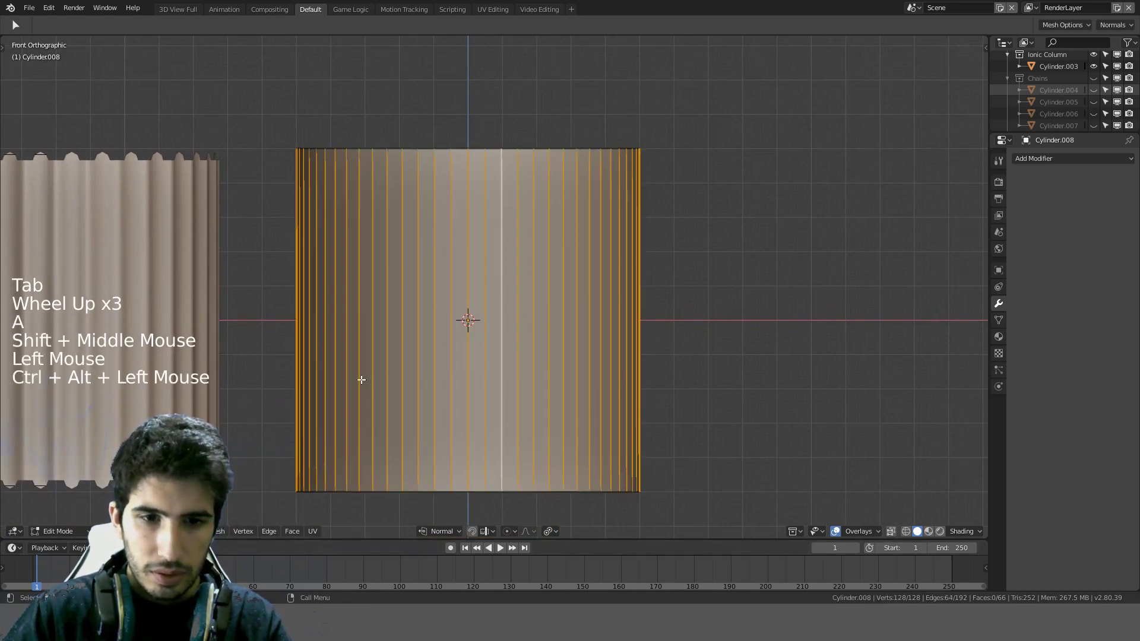
{"action": "left_click", "coordinate": [172, 532]}
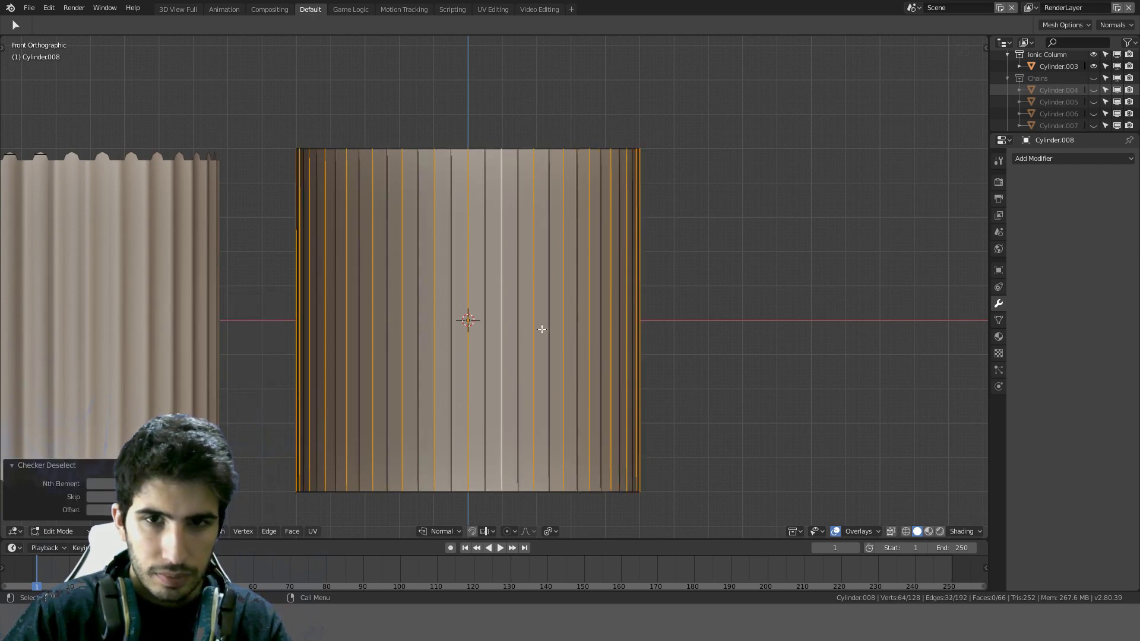
{"action": "scroll", "coordinate": [560, 321], "scroll_direction": "up", "scroll_amount": 1}
{"action": "scroll", "coordinate": [559, 321], "scroll_direction": "down", "scroll_amount": 1}
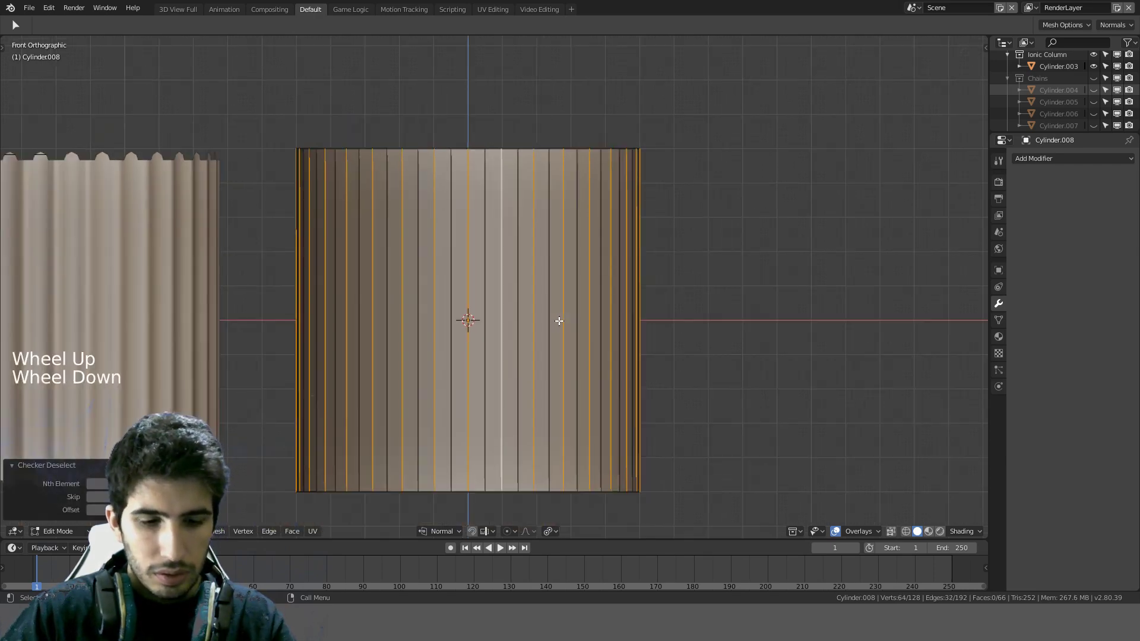
{"action": "key", "text": "ctrl+b"}
{"action": "right_click", "coordinate": [575, 326]}
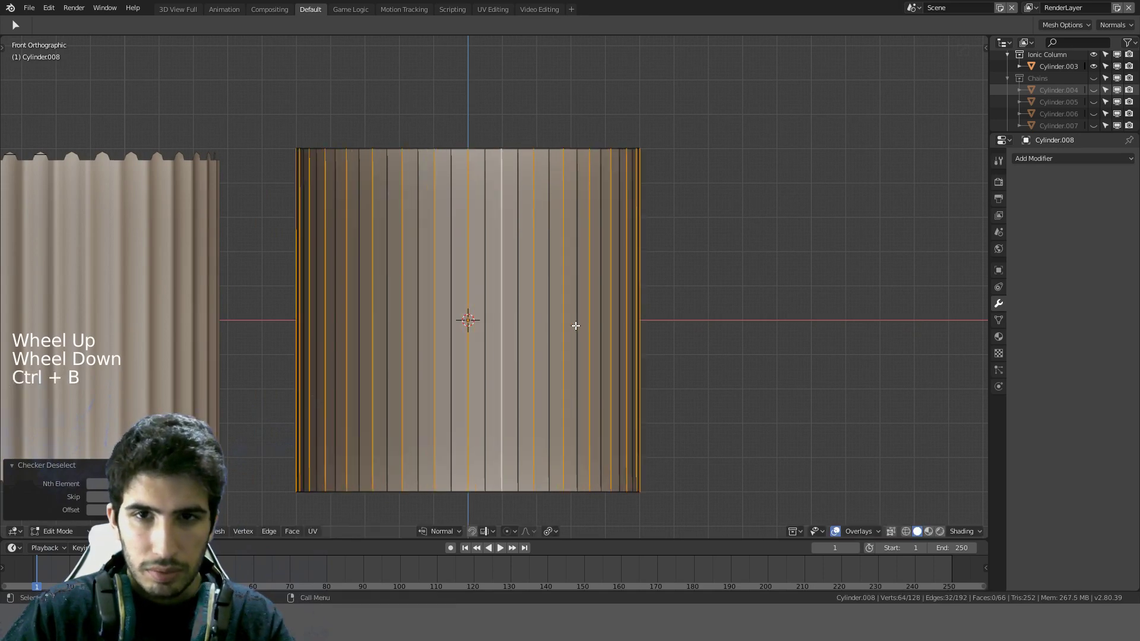
{"action": "key", "text": "a"}
{"action": "left_click", "coordinate": [514, 149], "text": "alt"}
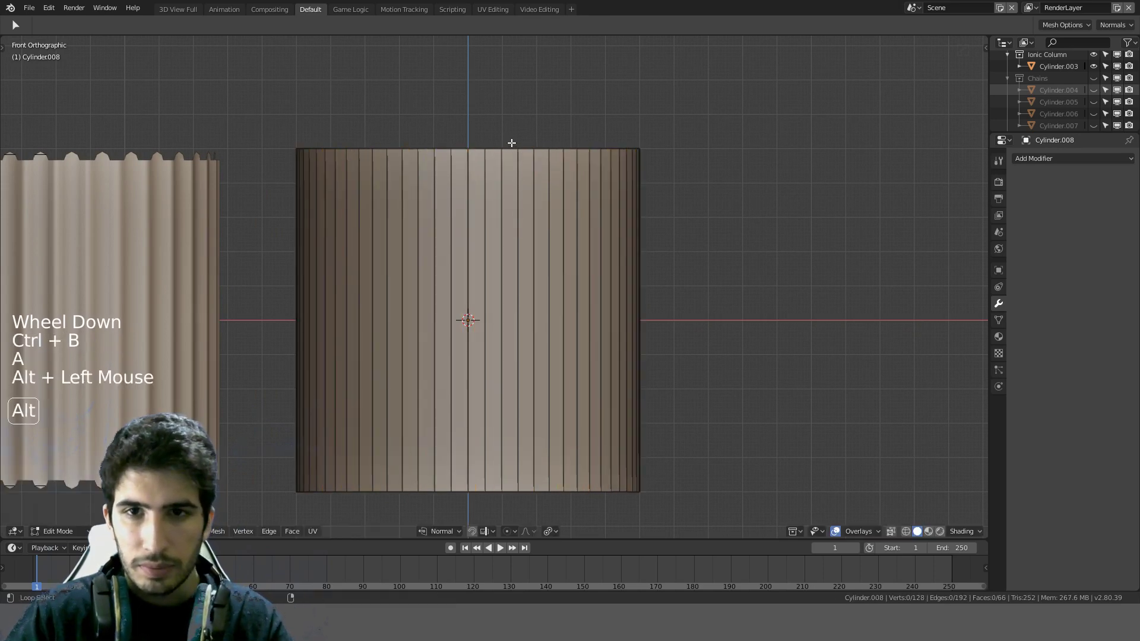
{"action": "left_click", "coordinate": [452, 491], "text": "alt+shift"}
{"action": "middle_click_drag", "start_coordinate": [632, 403], "coordinate": [620, 382], "text": "shift"}
{"action": "key", "text": "a"}
Step: Add a centred horizontal loop cut around the plain cylinder and delete its lower half
{"action": "key", "text": "ctrl+r"}
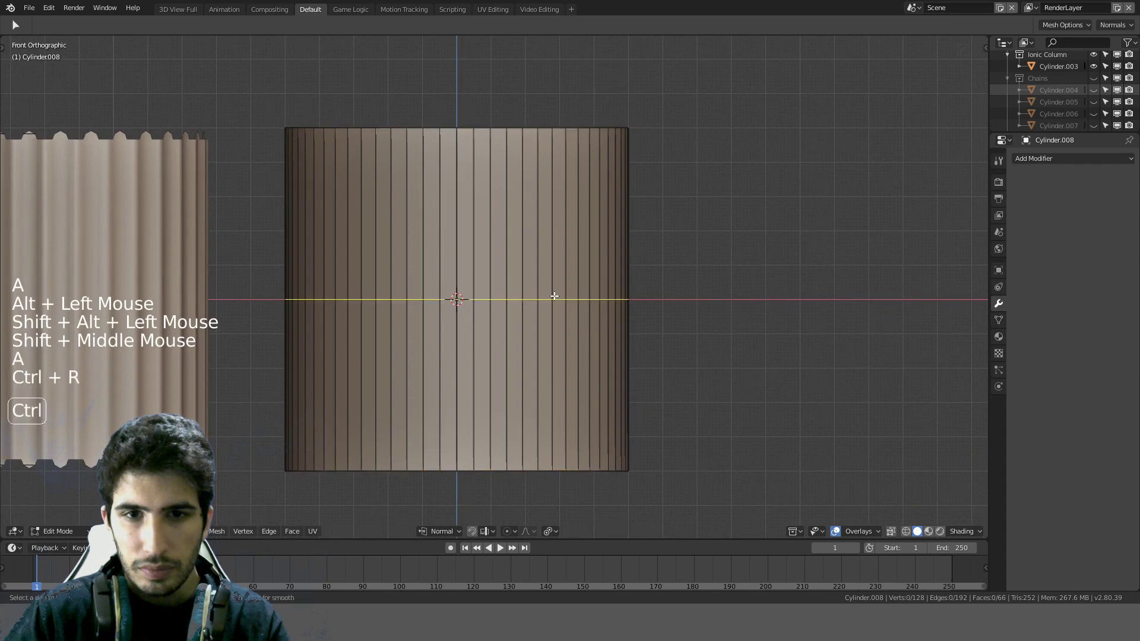
{"action": "left_click", "coordinate": [553, 298]}
{"action": "right_click", "coordinate": [552, 297]}
{"action": "key", "text": "a"}
{"action": "left_click", "coordinate": [481, 470], "text": "alt"}
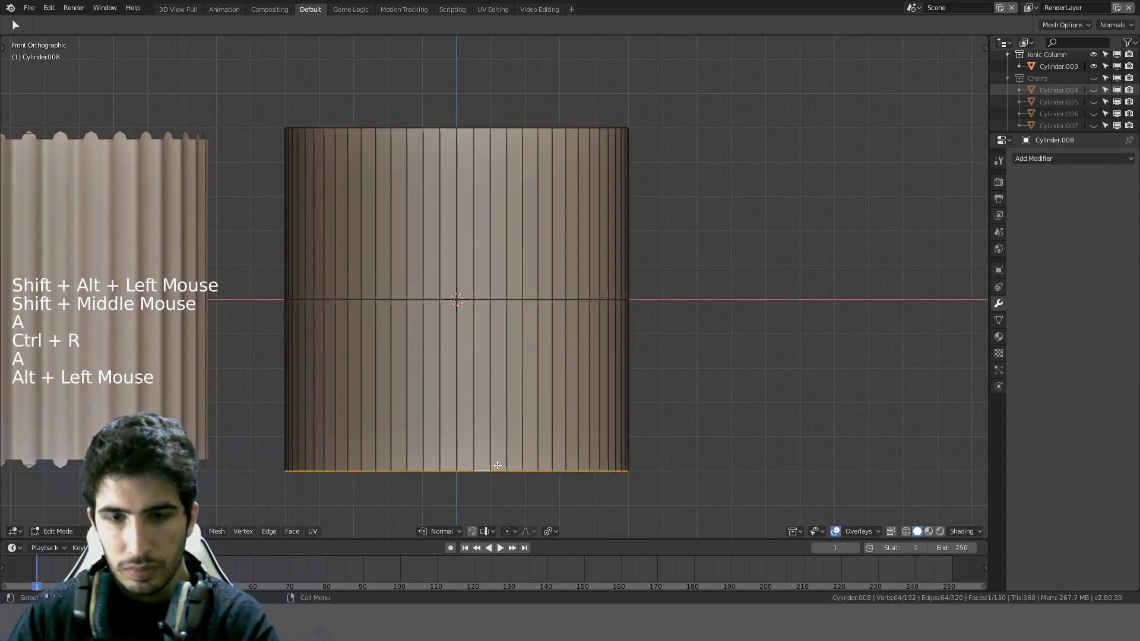
{"action": "key", "text": "Delete"}
{"action": "left_click", "coordinate": [482, 448]}
{"action": "key", "text": "Tab"}
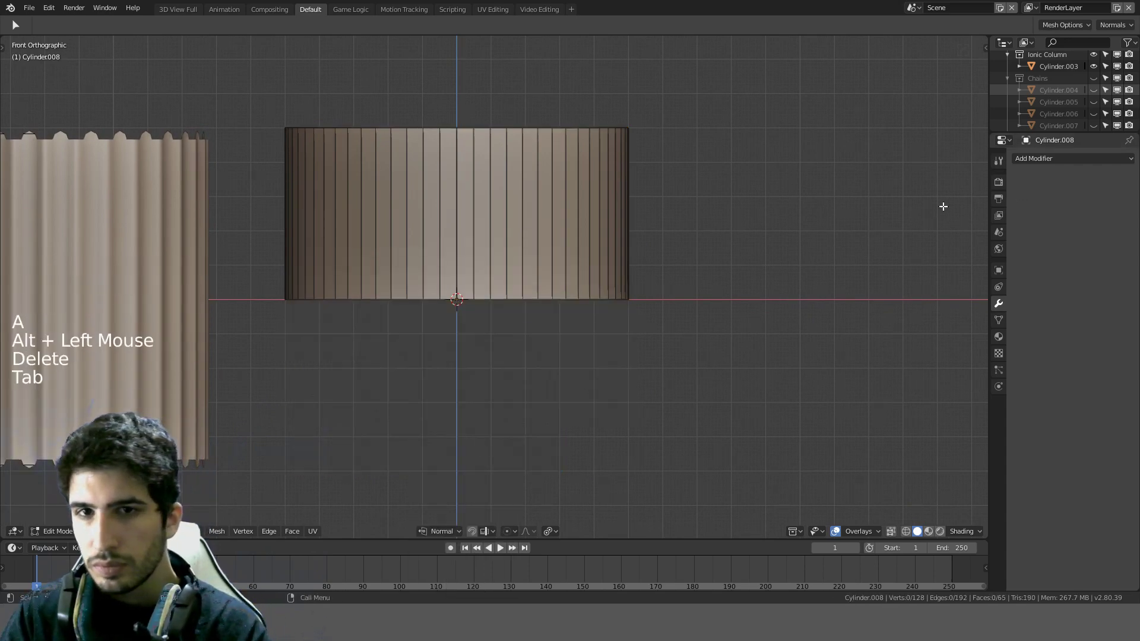
Step: Add a Mirror modifier to the half cylinder, mirroring on the Z axis only
{"action": "key", "text": "Tab"}
{"action": "left_click", "coordinate": [1038, 158]}
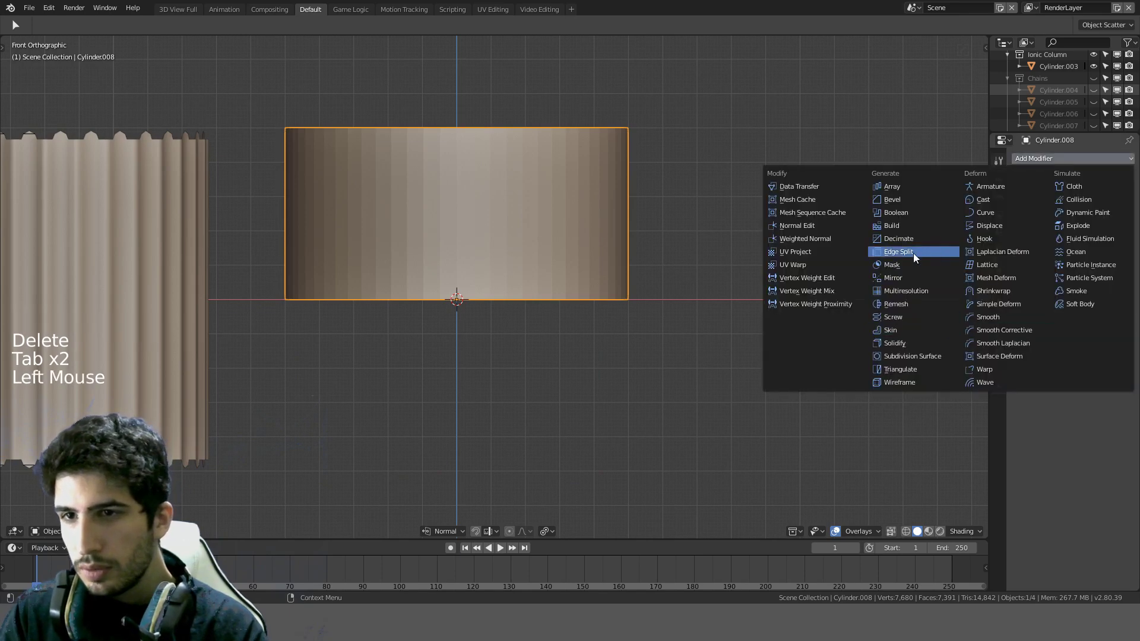
{"action": "left_click", "coordinate": [904, 277]}
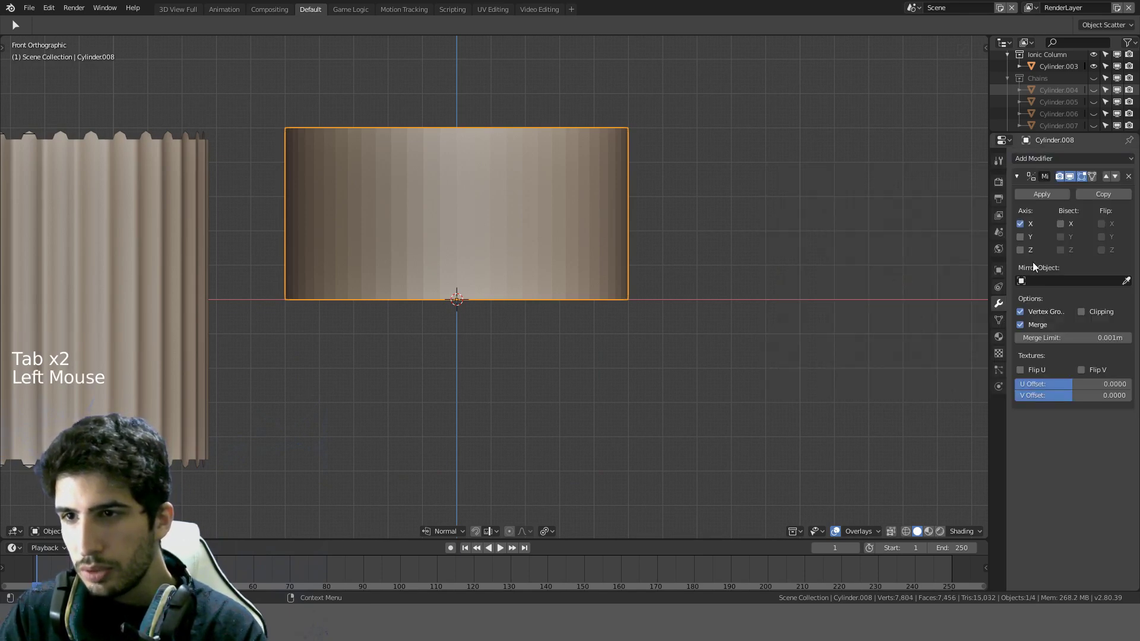
{"action": "left_click", "coordinate": [1019, 250]}
Step: Extrude the half cylinder's top face upward twice to form two narrow bands above the body
{"action": "key", "text": "Tab"}
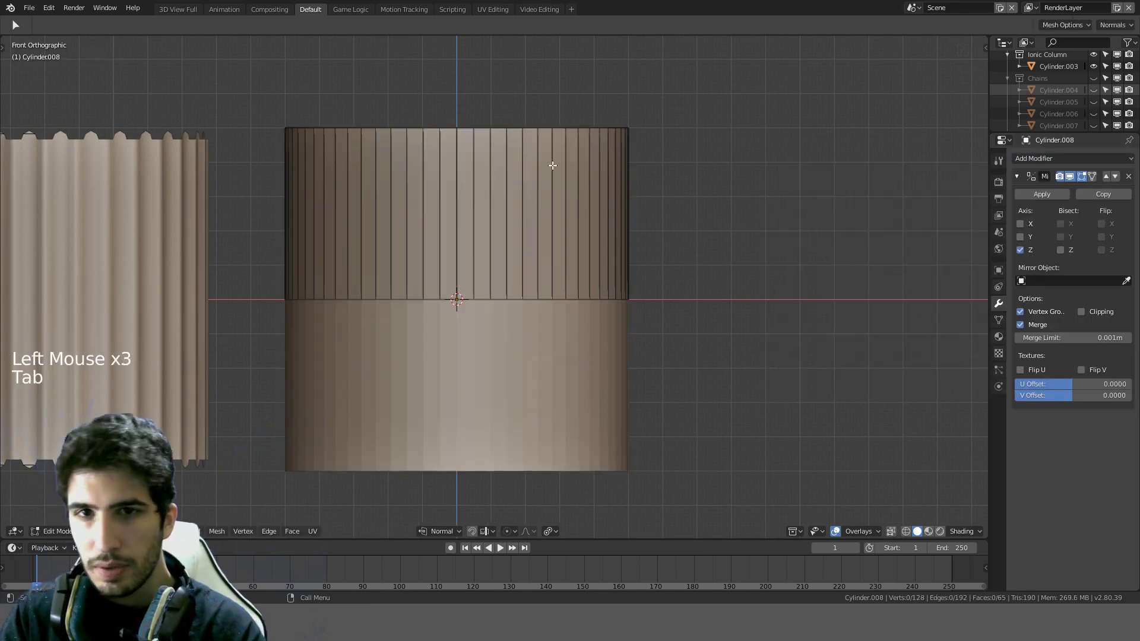
{"action": "left_click", "coordinate": [513, 129], "text": "alt"}
{"action": "key", "text": "KP_1"}
{"action": "middle_click_drag", "start_coordinate": [545, 117], "coordinate": [550, 222], "text": "shift"}
{"action": "key", "text": "e"}
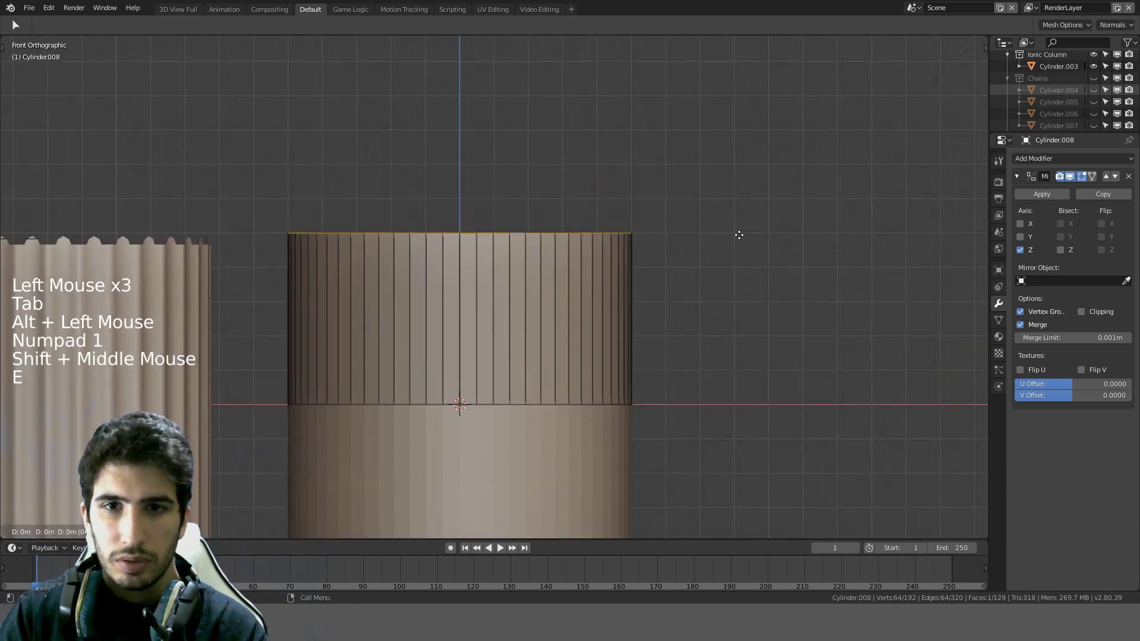
{"action": "key", "text": "ctrl"}
{"action": "right_click", "coordinate": [743, 220]}
{"action": "scroll", "coordinate": [744, 219], "scroll_direction": "down", "scroll_amount": 4}
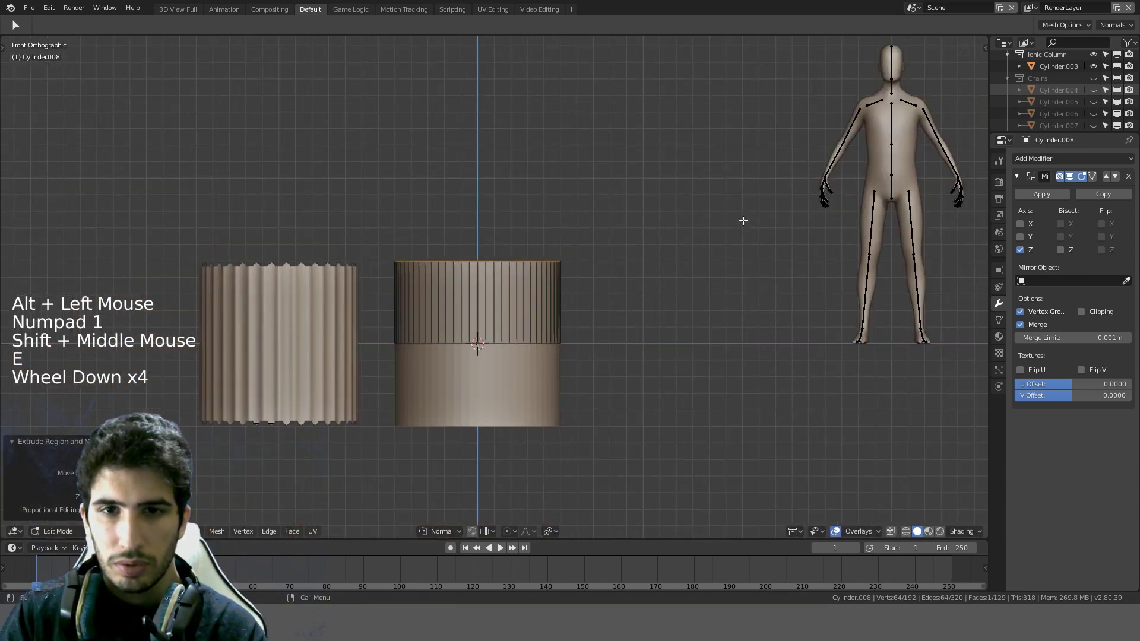
{"action": "key", "text": "g"}
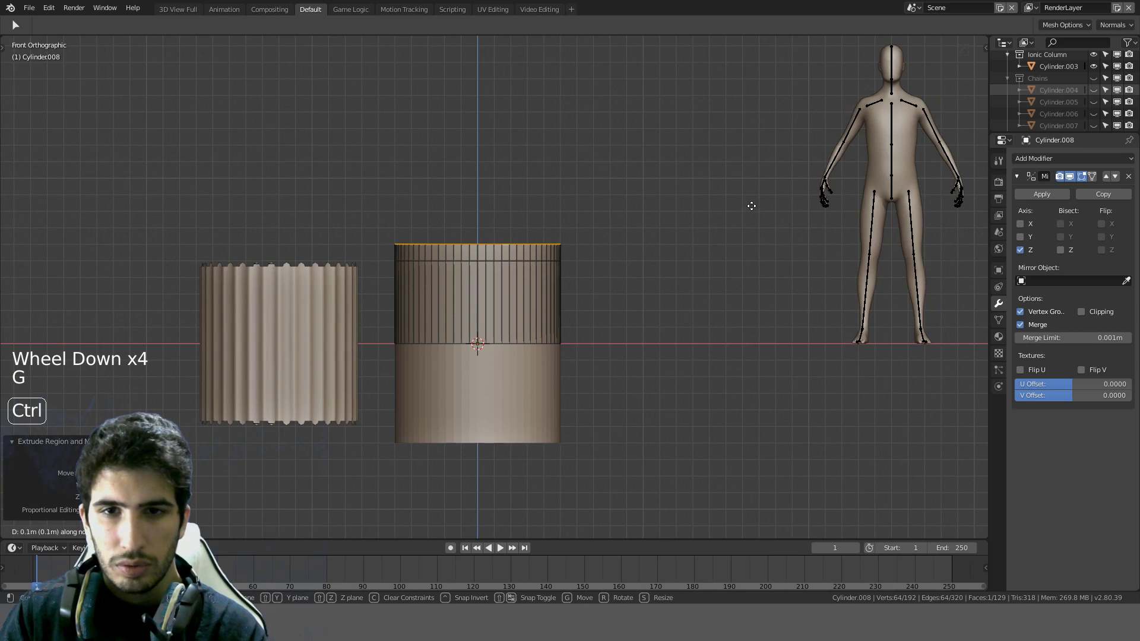
{"action": "scroll", "coordinate": [751, 206], "scroll_direction": "up", "scroll_amount": 4}
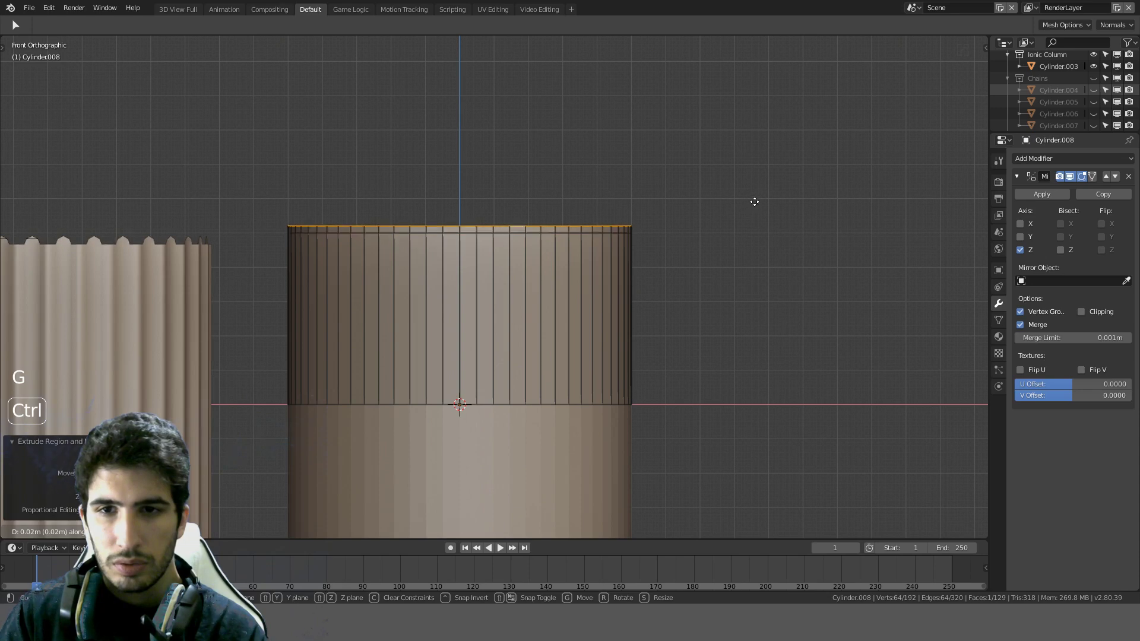
{"action": "left_click", "coordinate": [755, 196]}
{"action": "key", "text": "e"}
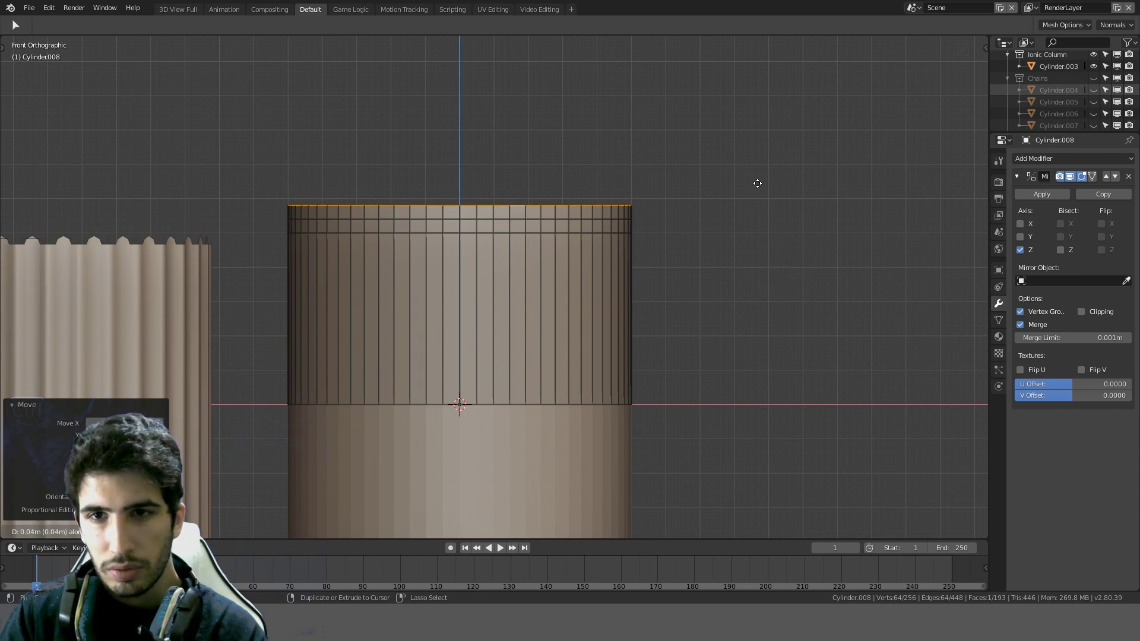
{"action": "left_click", "coordinate": [761, 176]}
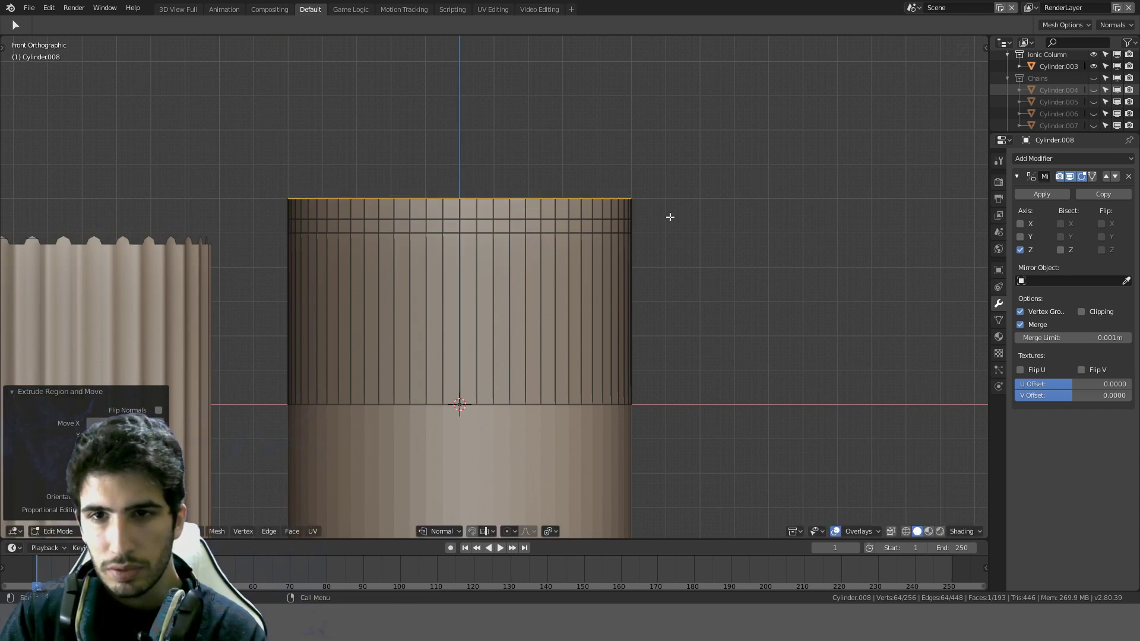
Step: Set the transform orientation to Cursor and move the edge loop between the two bands up 0.01 m
{"action": "left_click", "coordinate": [599, 219], "text": "alt"}
{"action": "key", "text": "g"}
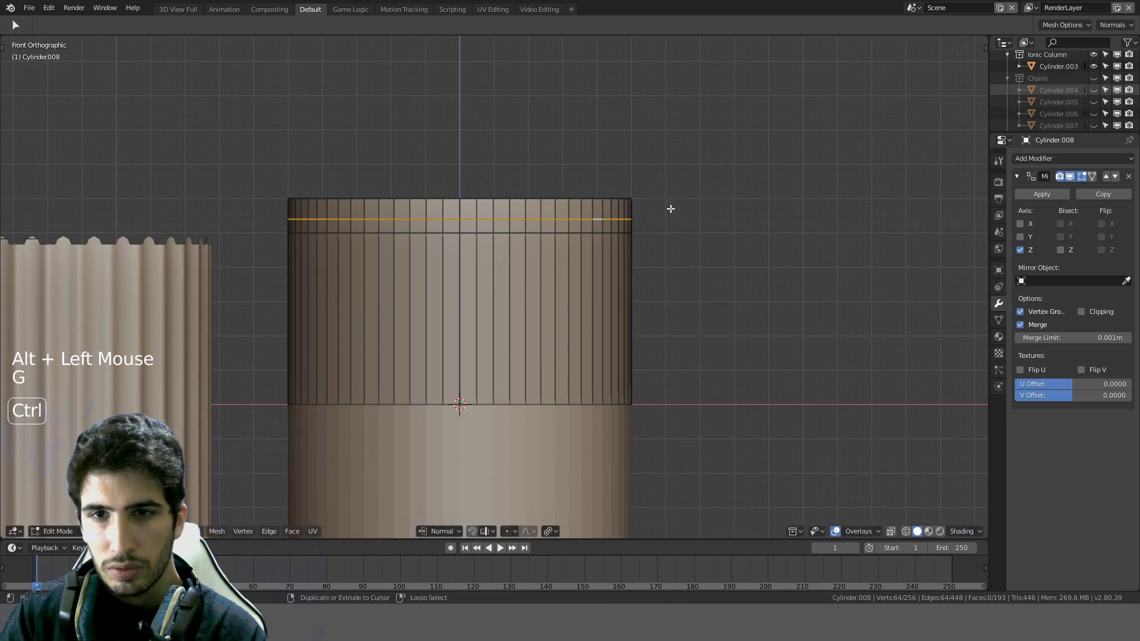
{"action": "key", "text": "g"}
{"action": "right_click", "coordinate": [729, 237]}
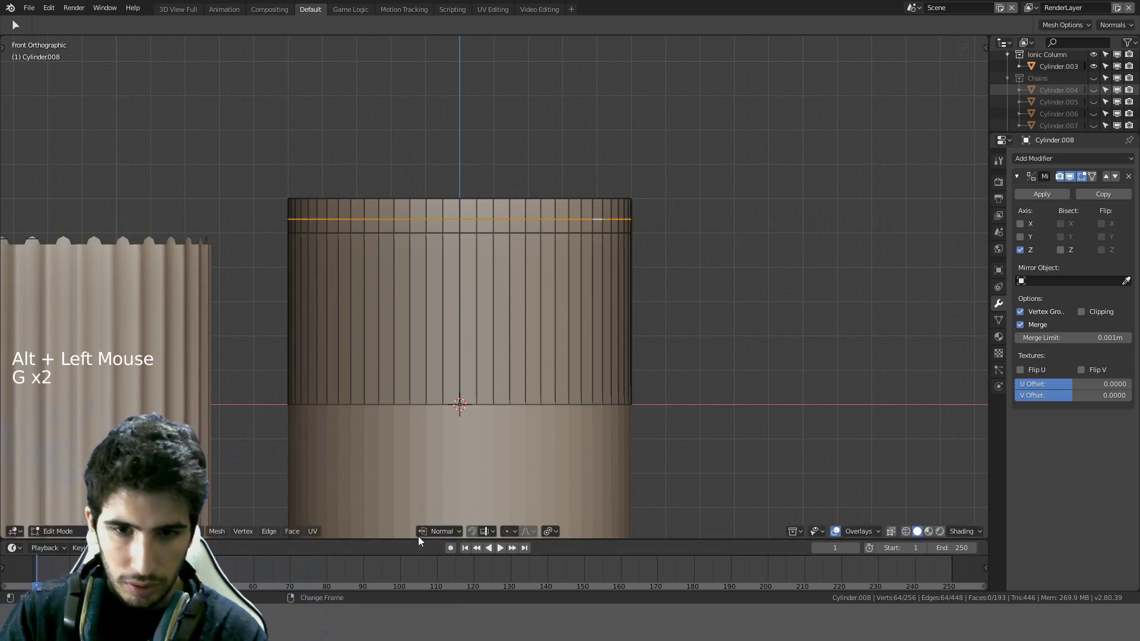
{"action": "left_click", "coordinate": [436, 532]}
{"action": "left_click", "coordinate": [440, 509]}
{"action": "key", "text": "g"}
{"action": "key", "text": "z"}
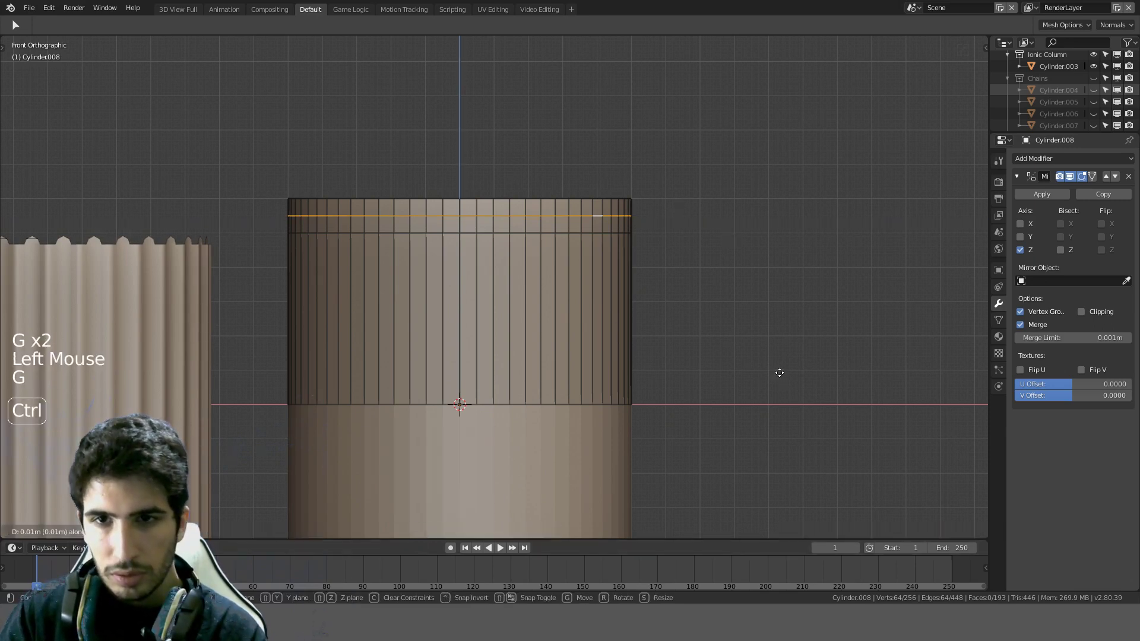
{"action": "left_click", "coordinate": [779, 373], "text": "ctrl"}
Step: Select the full ring of vertical edges around the cylinder body and reduce it to every other edge with Checker Deselect
{"action": "key", "text": "a"}
{"action": "scroll", "coordinate": [496, 383], "scroll_direction": "down", "scroll_amount": 3}
{"action": "scroll", "coordinate": [493, 356], "scroll_direction": "up", "scroll_amount": 3}
{"action": "left_click", "coordinate": [477, 333], "text": "ctrl+alt"}
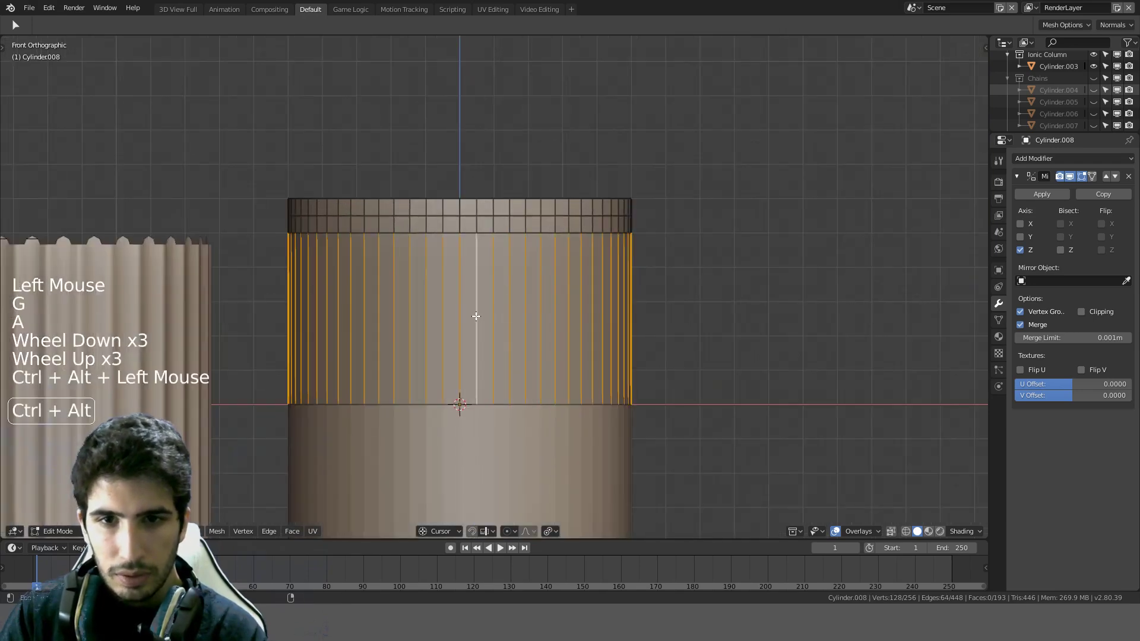
{"action": "left_click", "coordinate": [172, 531]}
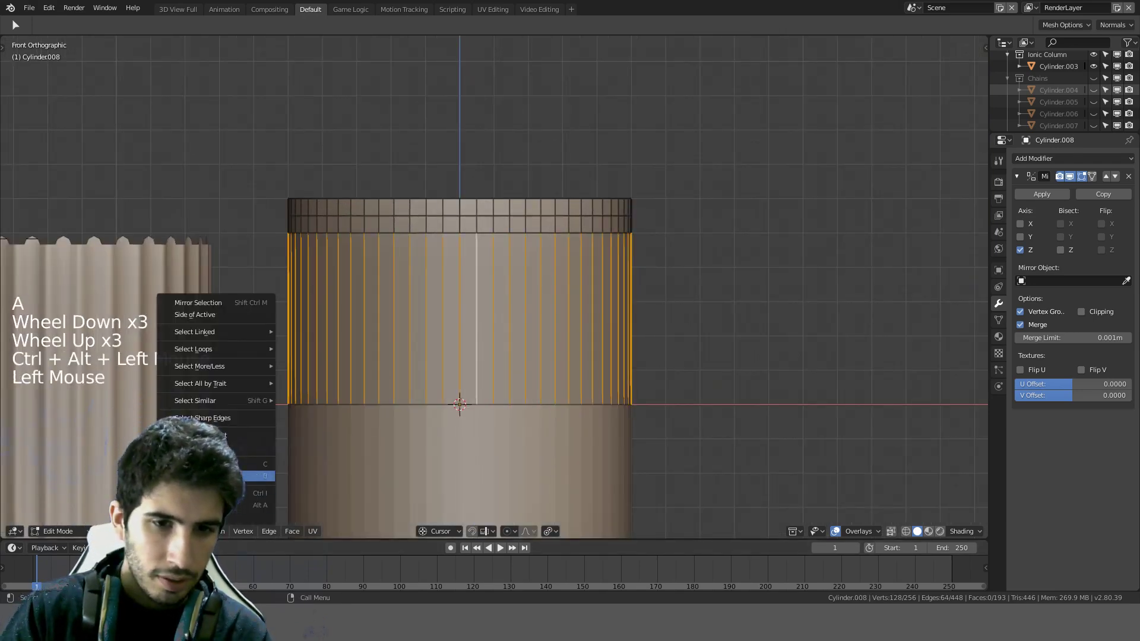
{"action": "left_click", "coordinate": [184, 472]}
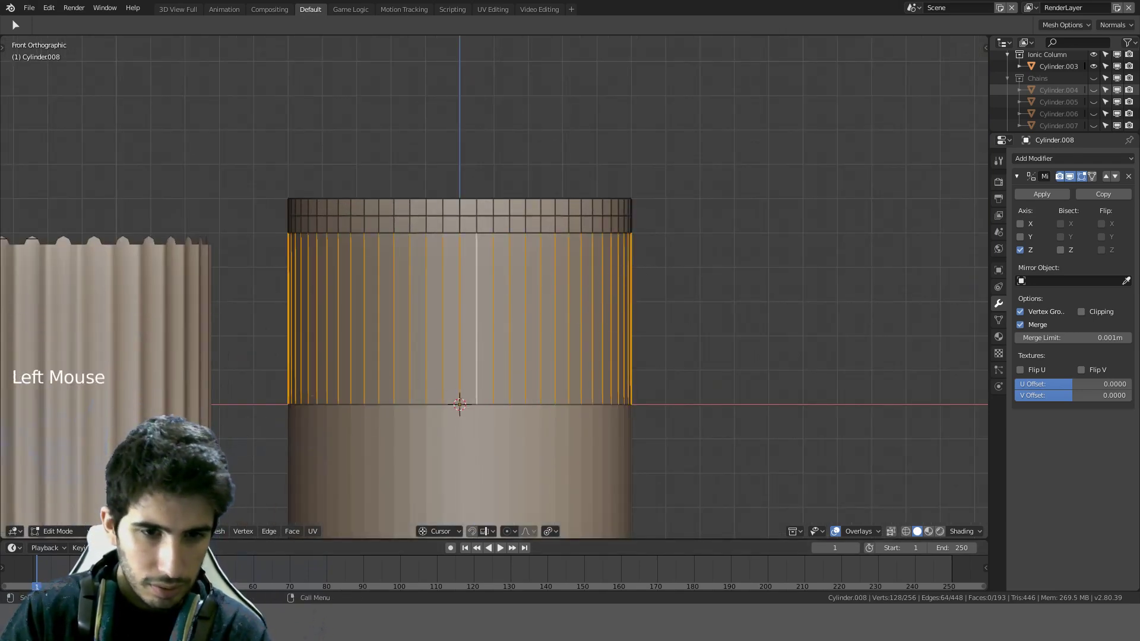
{"action": "left_click", "coordinate": [172, 531]}
{"action": "left_click", "coordinate": [237, 435]}
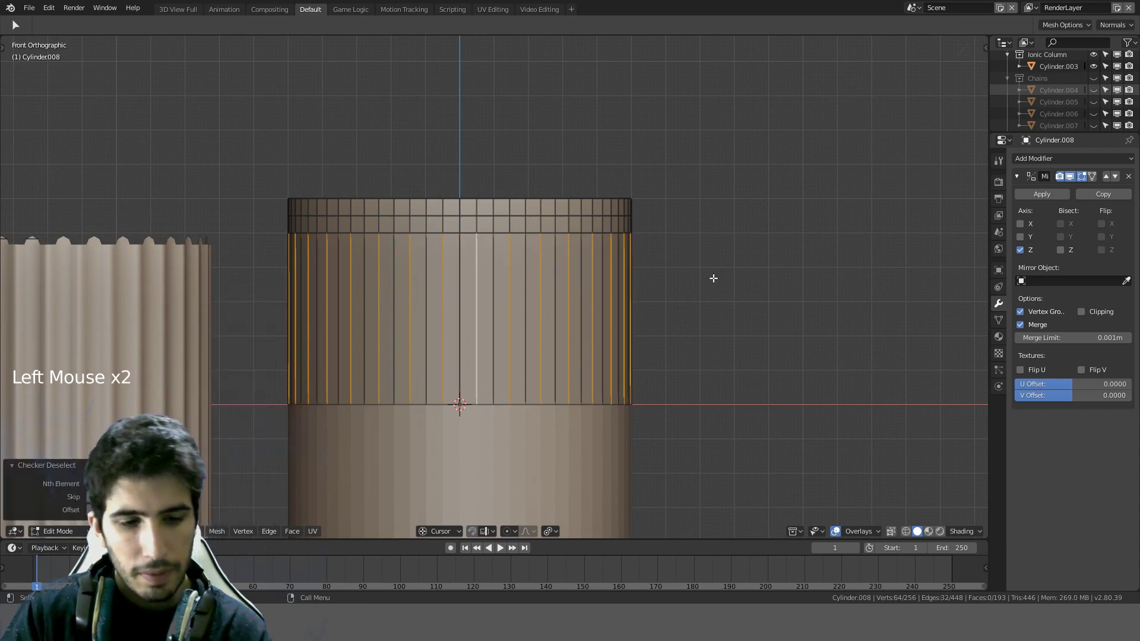
Step: Bevel the alternate vertical edges of the body with an offset of 0.05 m and a single segment
{"action": "key", "text": "ctrl+b"}
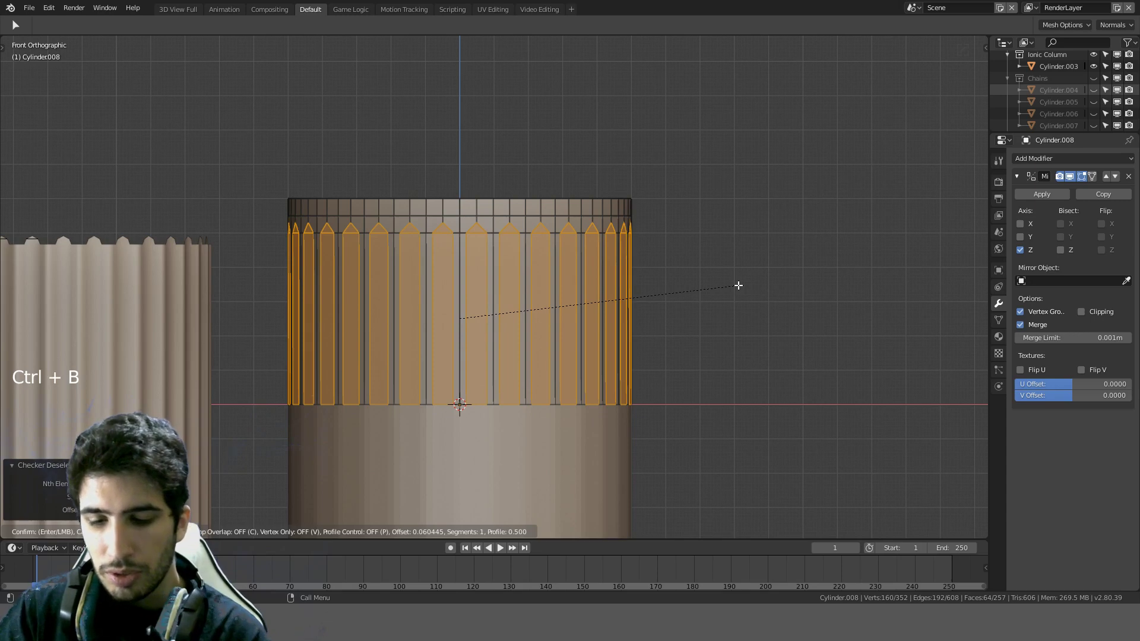
{"action": "type", "text": "0.5"}
{"action": "key", "text": "BackSpace"}
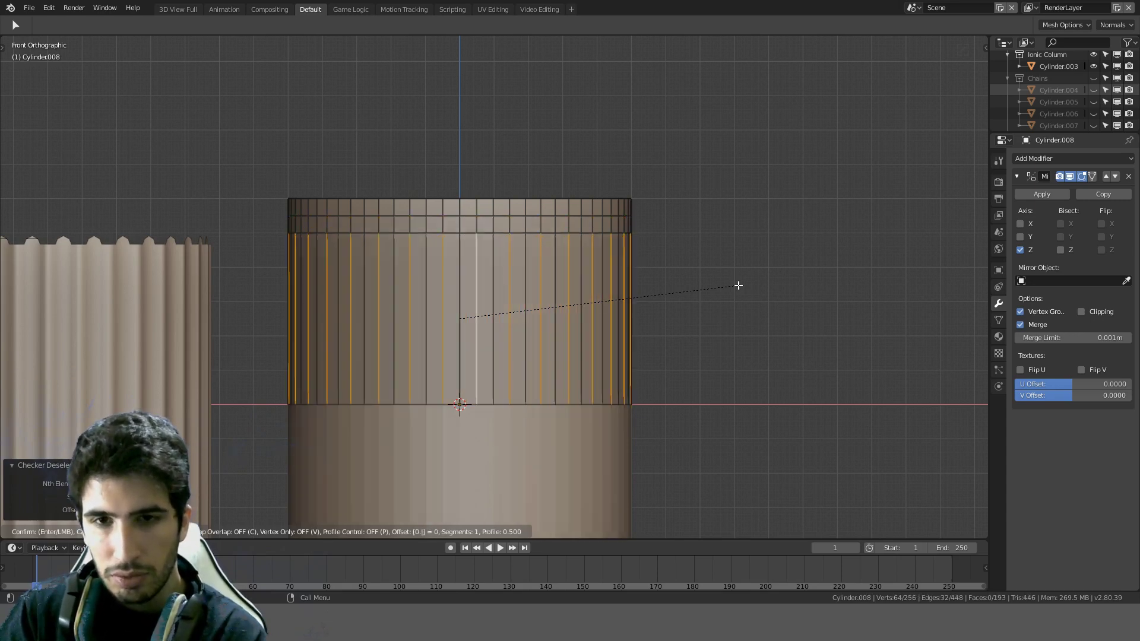
{"action": "type", "text": "05"}
{"action": "key", "text": "BackSpace"}
{"action": "type", "text": "6"}
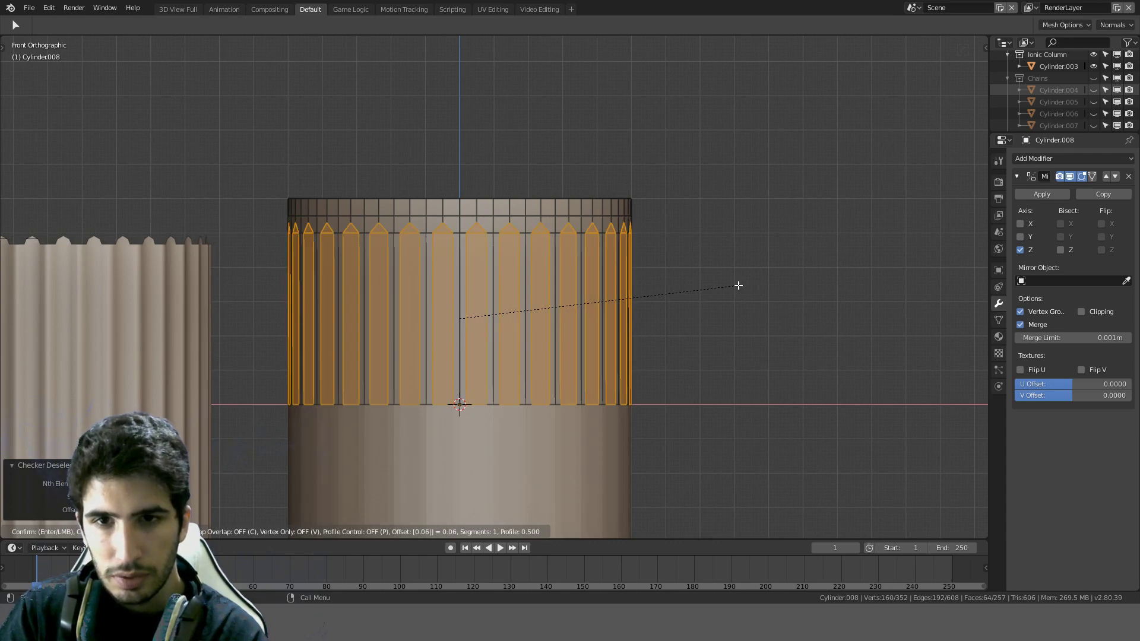
{"action": "key", "text": "BackSpace"}
{"action": "type", "text": "5"}
{"action": "key", "text": "Return"}
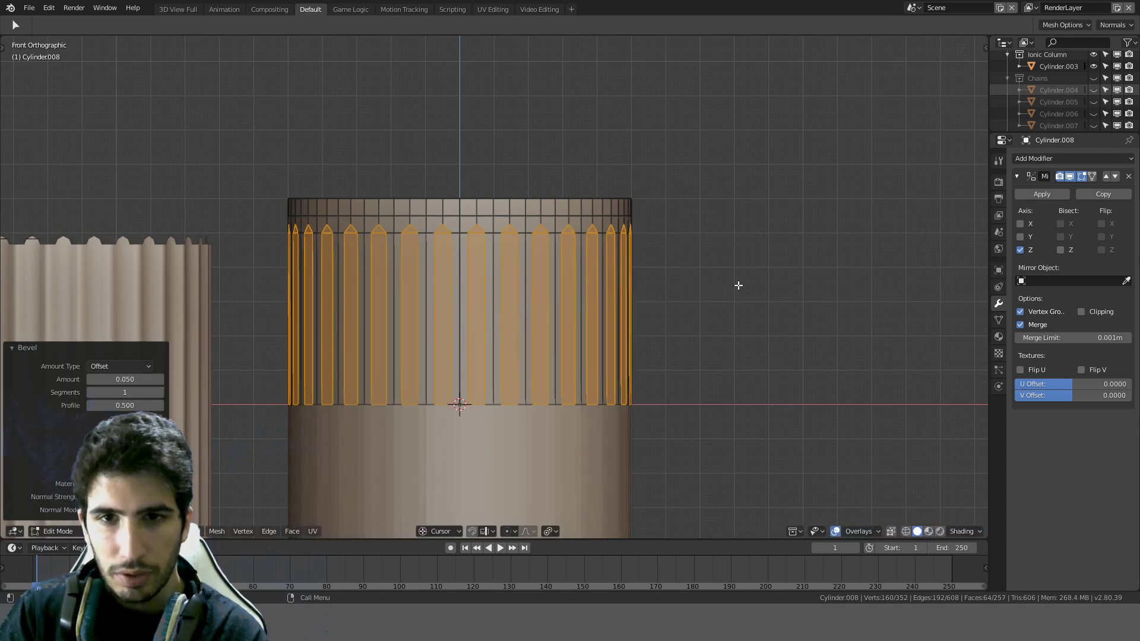
Step: Try to isolate the edges between the beveled strips by selecting the vertical edge ring and applying Checker Deselect
{"action": "key", "text": "a"}
{"action": "left_click", "coordinate": [494, 303], "text": "ctrl+alt"}
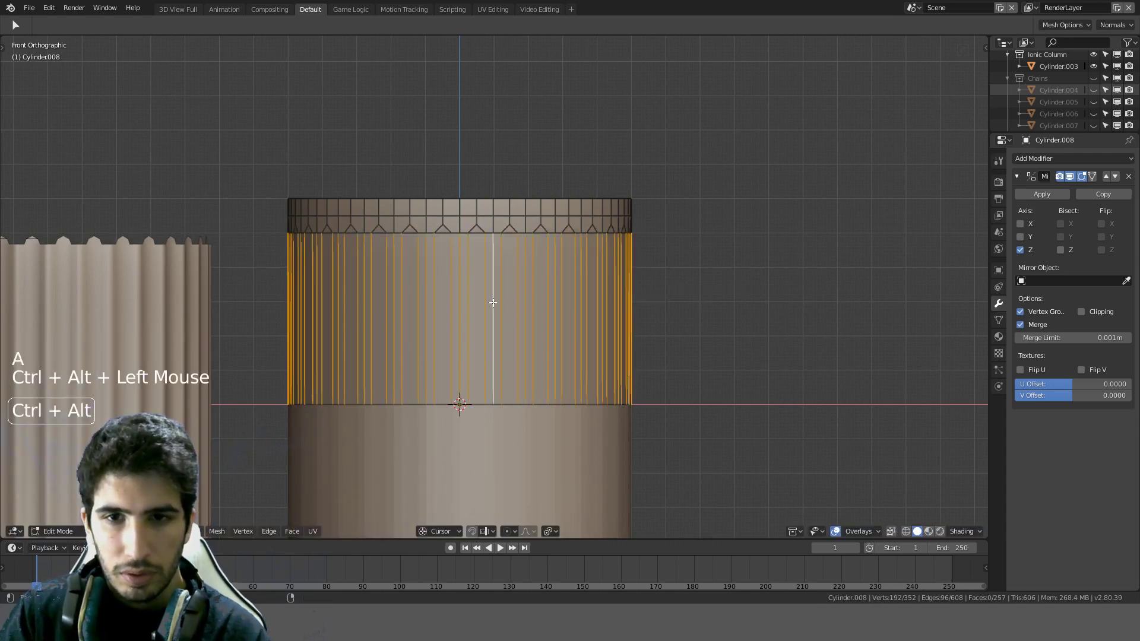
{"action": "left_click", "coordinate": [172, 531]}
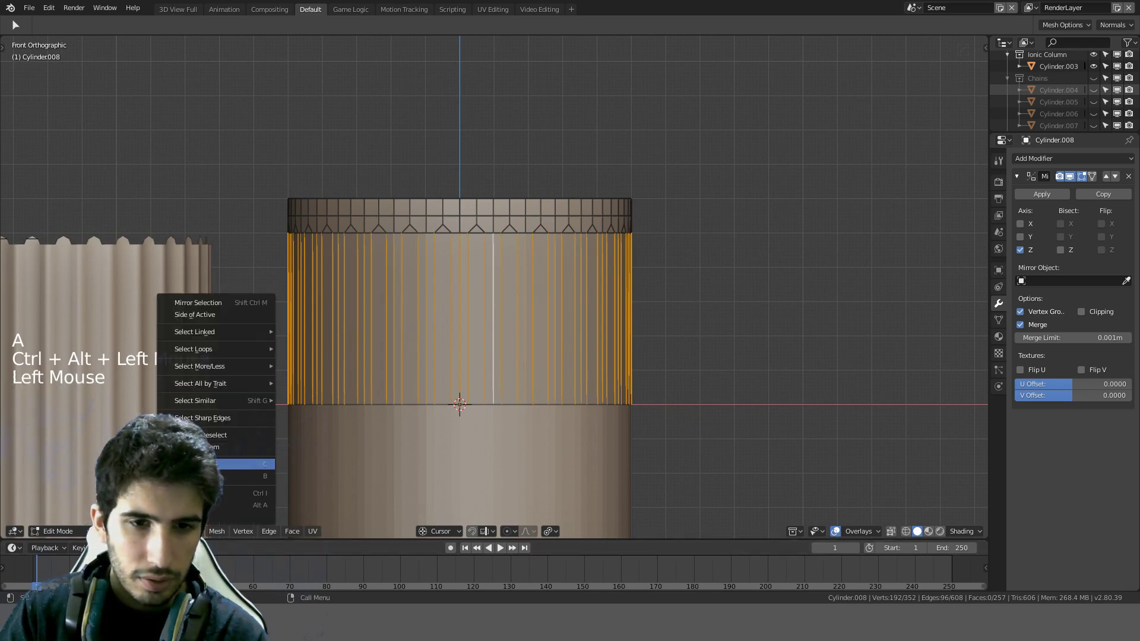
{"action": "left_click", "coordinate": [205, 460]}
{"action": "left_click", "coordinate": [177, 531]}
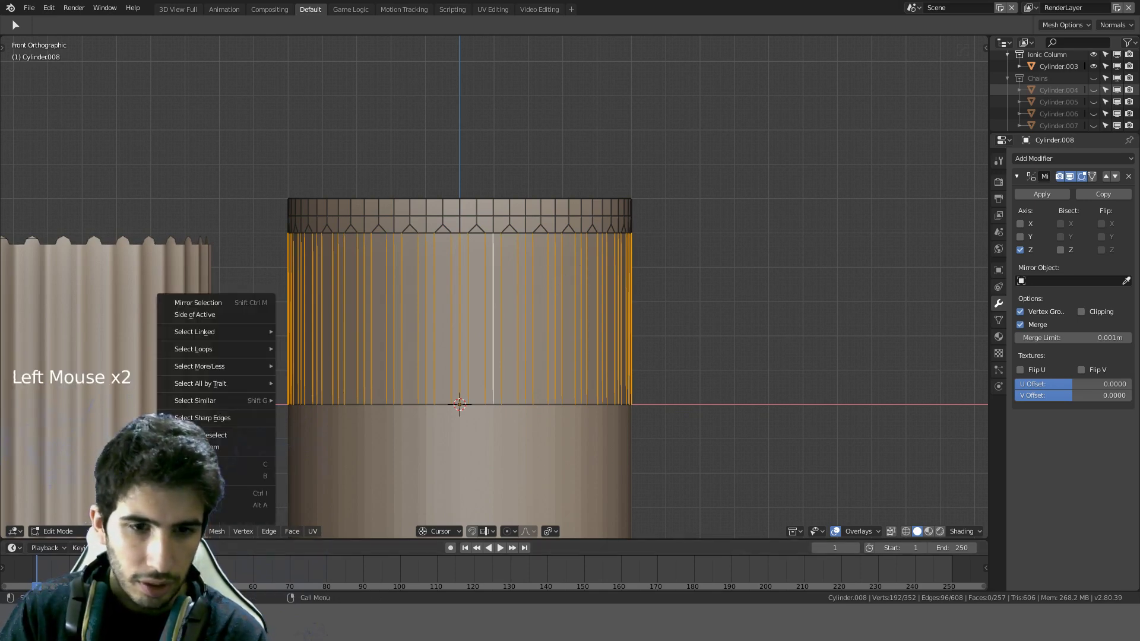
{"action": "left_click", "coordinate": [222, 436]}
{"action": "scroll", "coordinate": [575, 285], "scroll_direction": "up", "scroll_amount": 2}
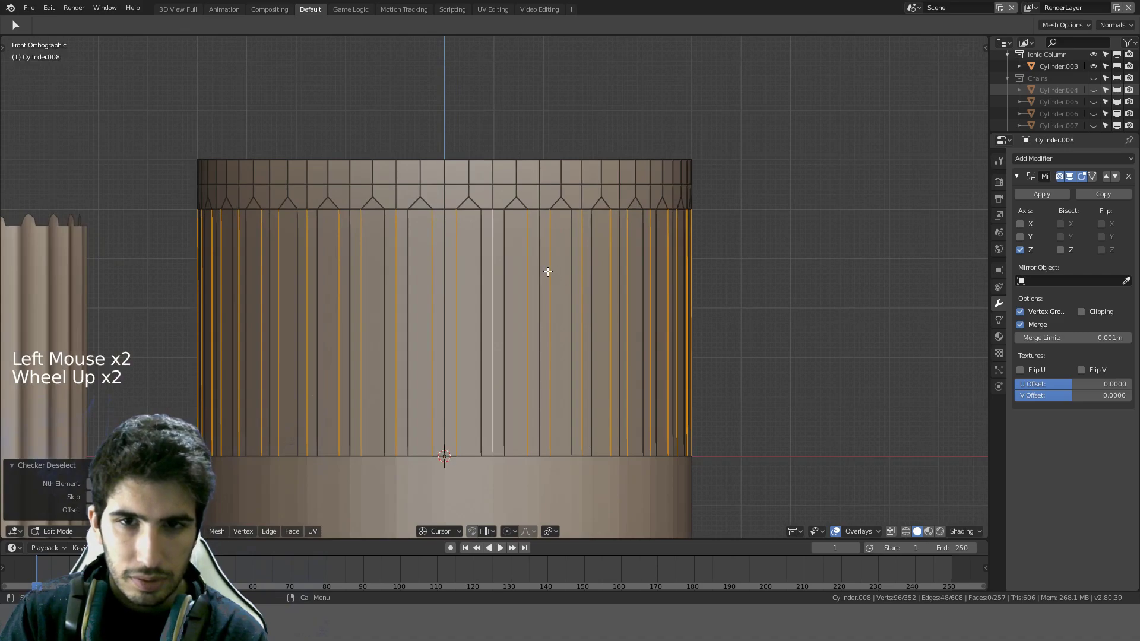
{"action": "mouse_move", "coordinate": [550, 270]}
{"action": "middle_mouse_down"}
{"action": "mouse_move", "coordinate": [534, 255]}
{"action": "mouse_move", "coordinate": [521, 273]}
{"action": "mouse_move", "coordinate": [542, 285]}
{"action": "middle_mouse_up"}
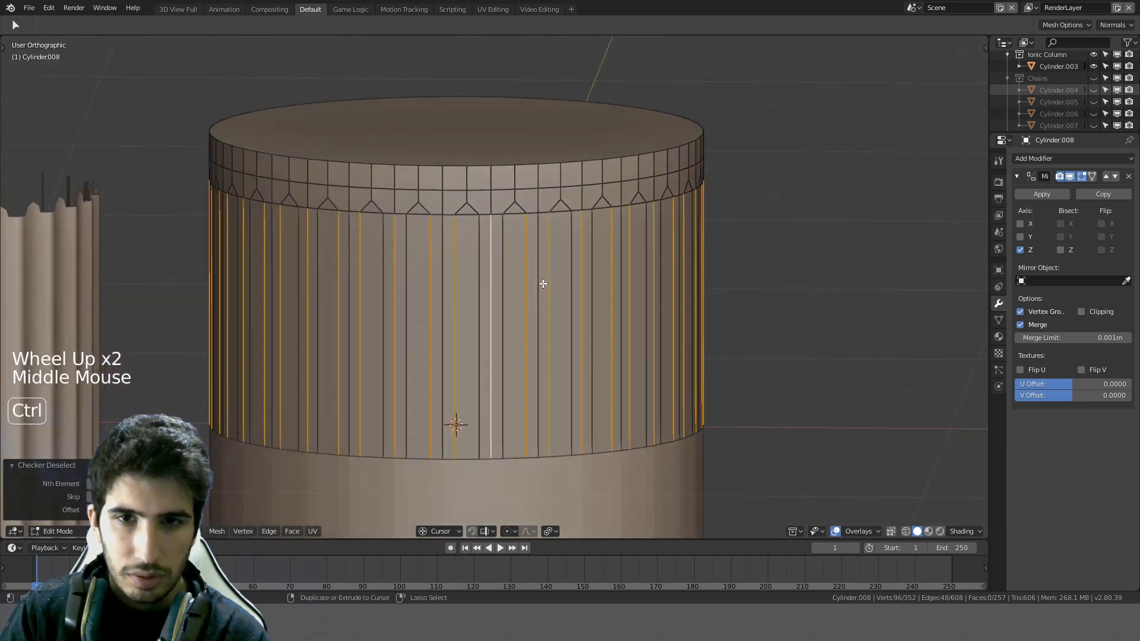
Step: Undo the checker deselection and edge ring selection, going back to the selected beveled strips
{"action": "key", "text": "ctrl+z"}
{"action": "key", "text": "ctrl+z"}
{"action": "key", "text": "ctrl+z"}
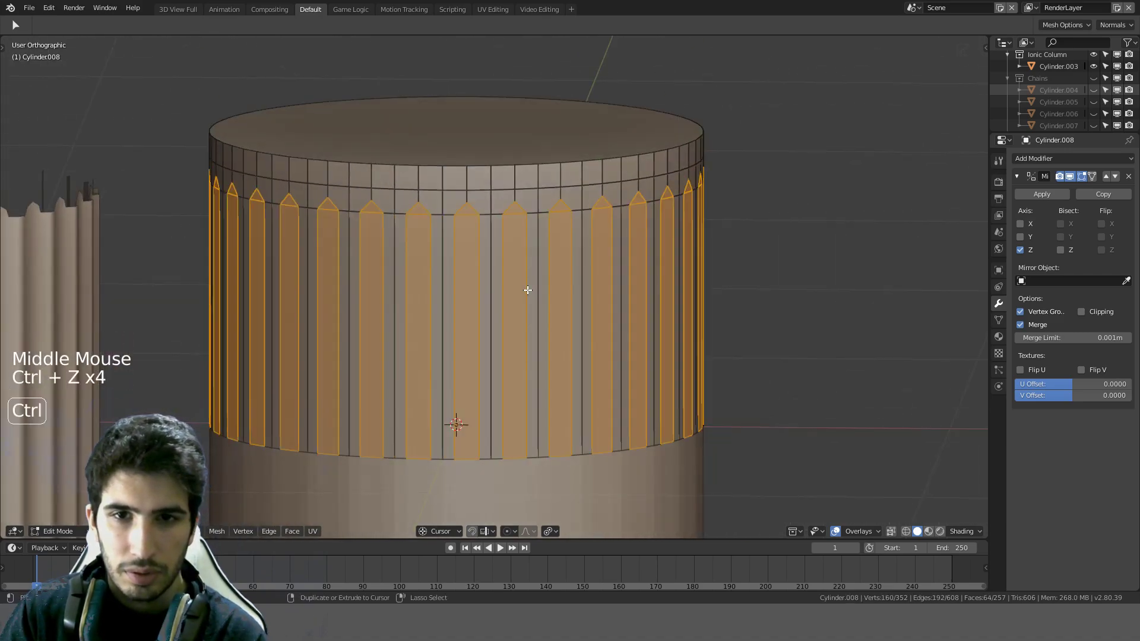
Step: Invert the selection on the beveled cylinder and switch to wireframe display in the front view
{"action": "key", "text": "ctrl+i"}
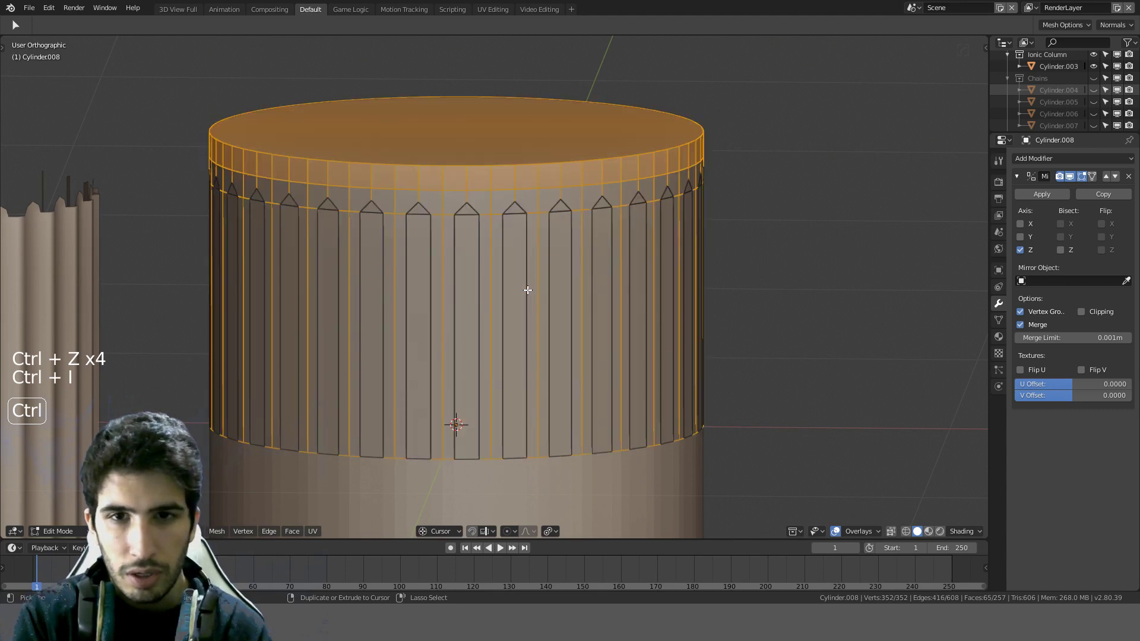
{"action": "key", "text": "KP_1"}
{"action": "key", "text": "z"}
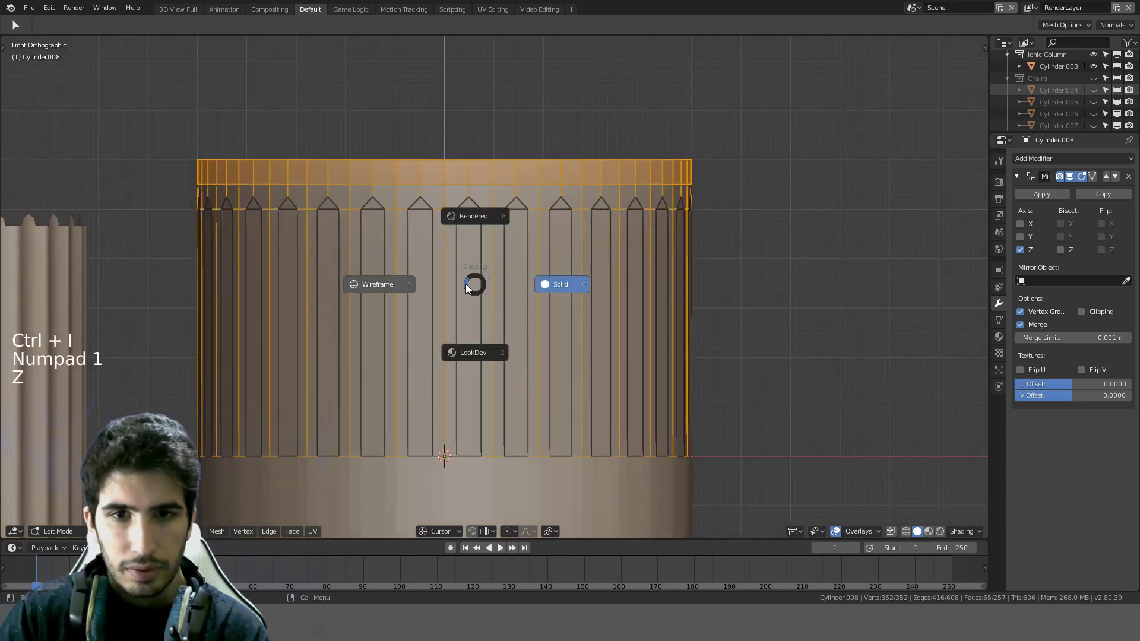
{"action": "left_click", "coordinate": [397, 288]}
Step: Try to circle-deselect the band geometry above the first strip right of the centre axis, and undo it
{"action": "key", "text": "c"}
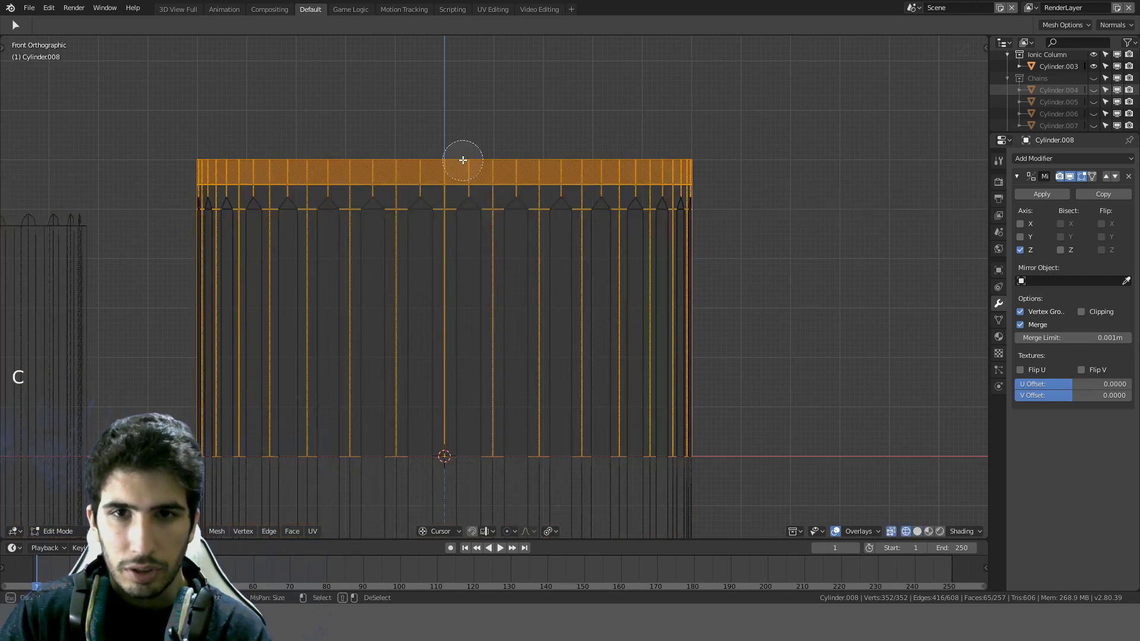
{"action": "middle_click_drag", "start_coordinate": [468, 154], "coordinate": [463, 217]}
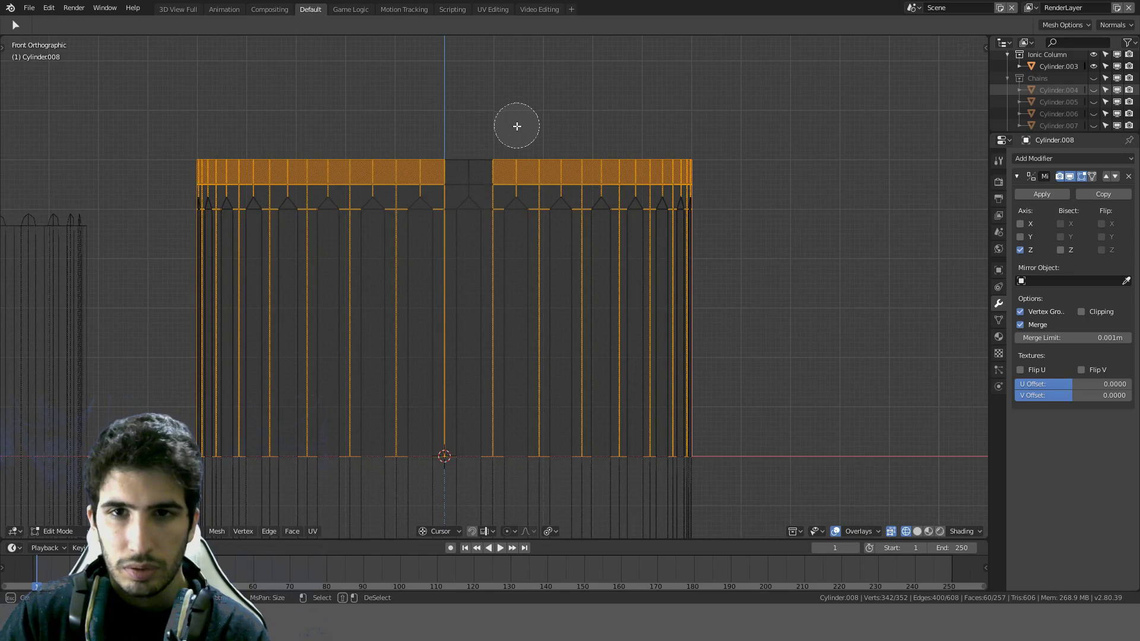
{"action": "key", "text": "Escape"}
{"action": "key", "text": "ctrl+z"}
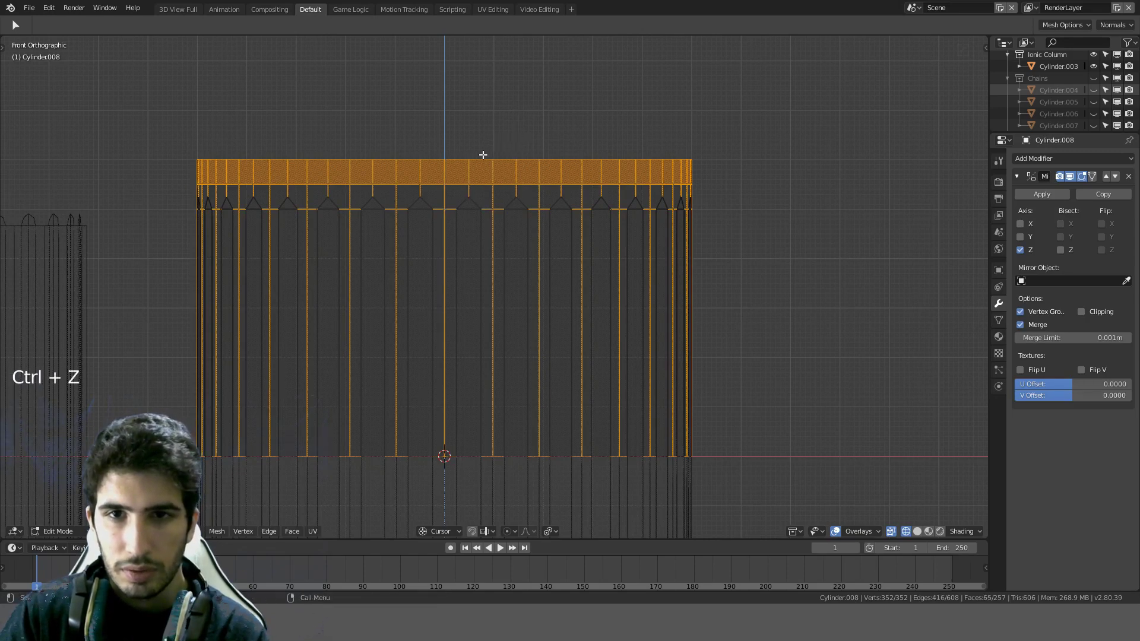
Step: Circle-deselect the band geometry above the pointed strips on the right half of the cylinder, from the centre outward
{"action": "key", "text": "c"}
{"action": "middle_click_drag", "start_coordinate": [468, 158], "coordinate": [468, 209]}
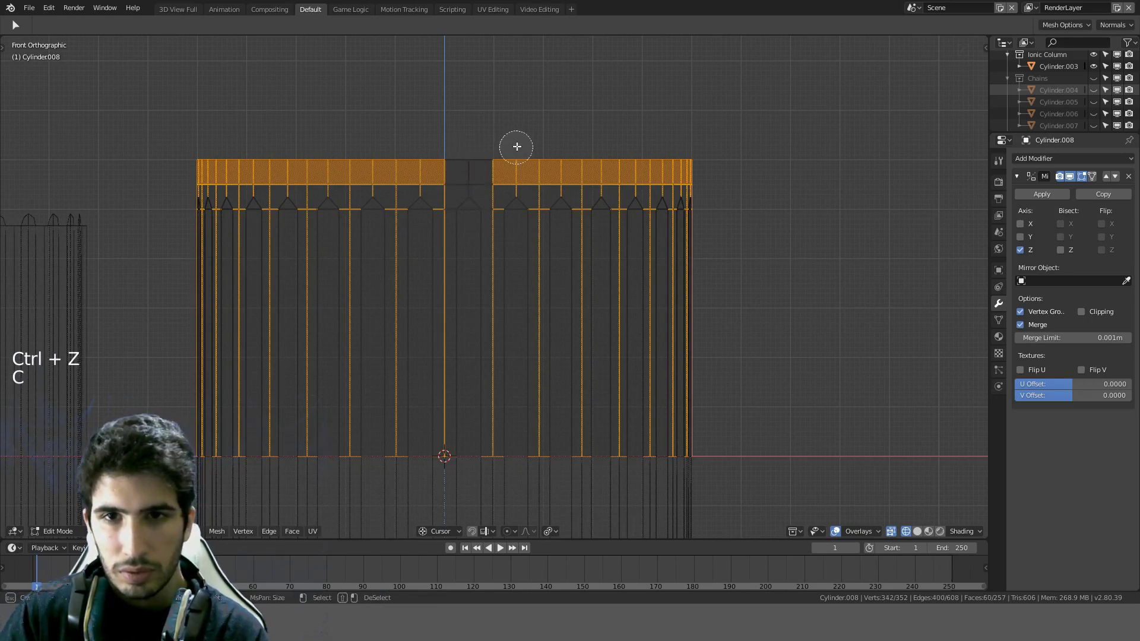
{"action": "middle_click_drag", "start_coordinate": [516, 146], "coordinate": [514, 203]}
{"action": "middle_click_drag", "start_coordinate": [557, 137], "coordinate": [560, 199]}
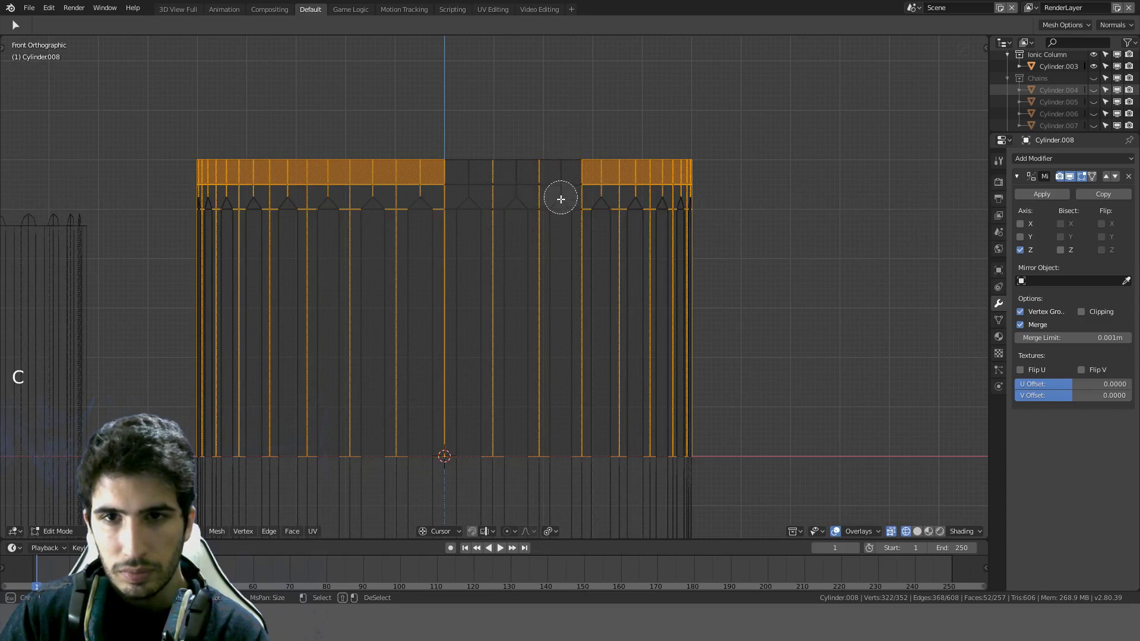
{"action": "mouse_move", "coordinate": [606, 141]}
{"action": "middle_mouse_down"}
{"action": "mouse_move", "coordinate": [603, 196]}
{"action": "mouse_move", "coordinate": [632, 157]}
{"action": "middle_mouse_up"}
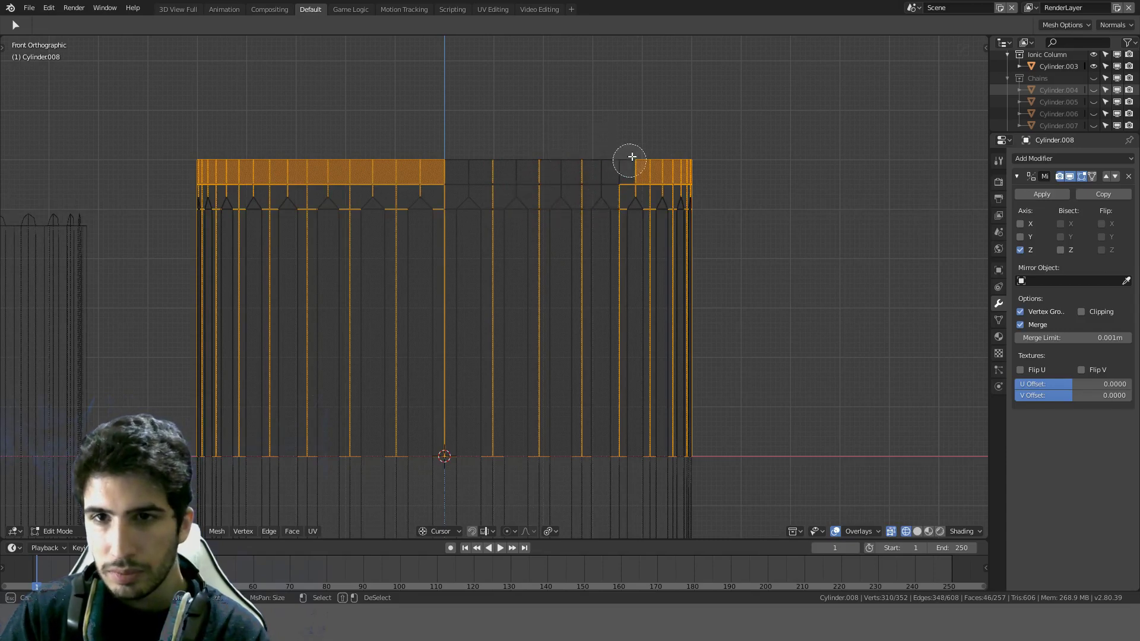
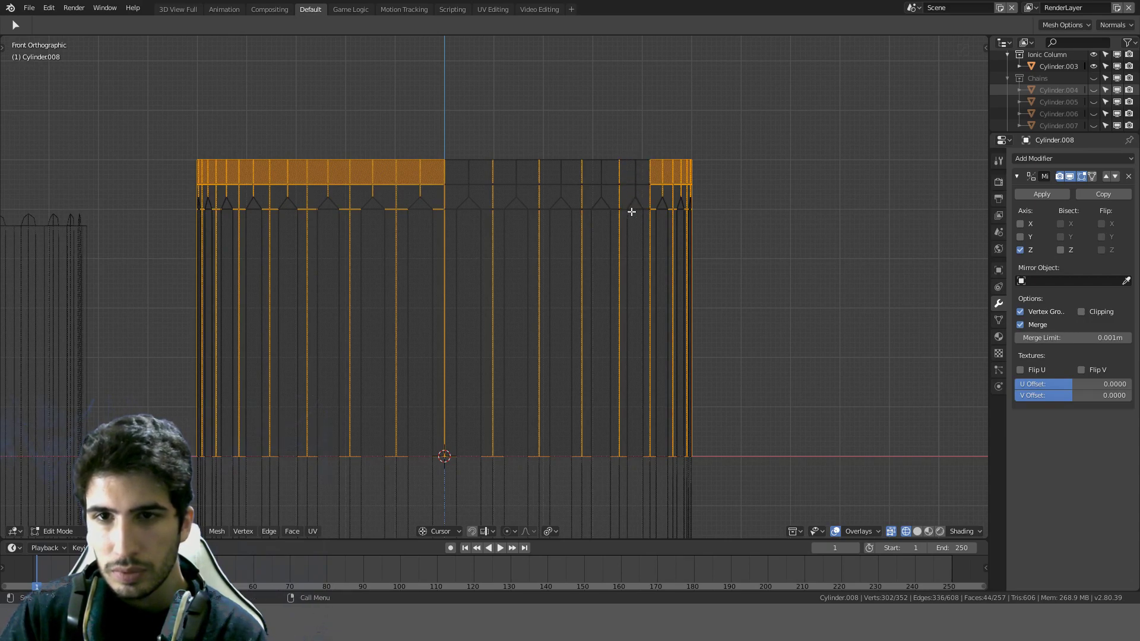
{"action": "scroll", "coordinate": [631, 212], "scroll_direction": "up", "scroll_amount": 3}
{"action": "scroll", "coordinate": [654, 169], "scroll_direction": "down", "scroll_amount": 1}
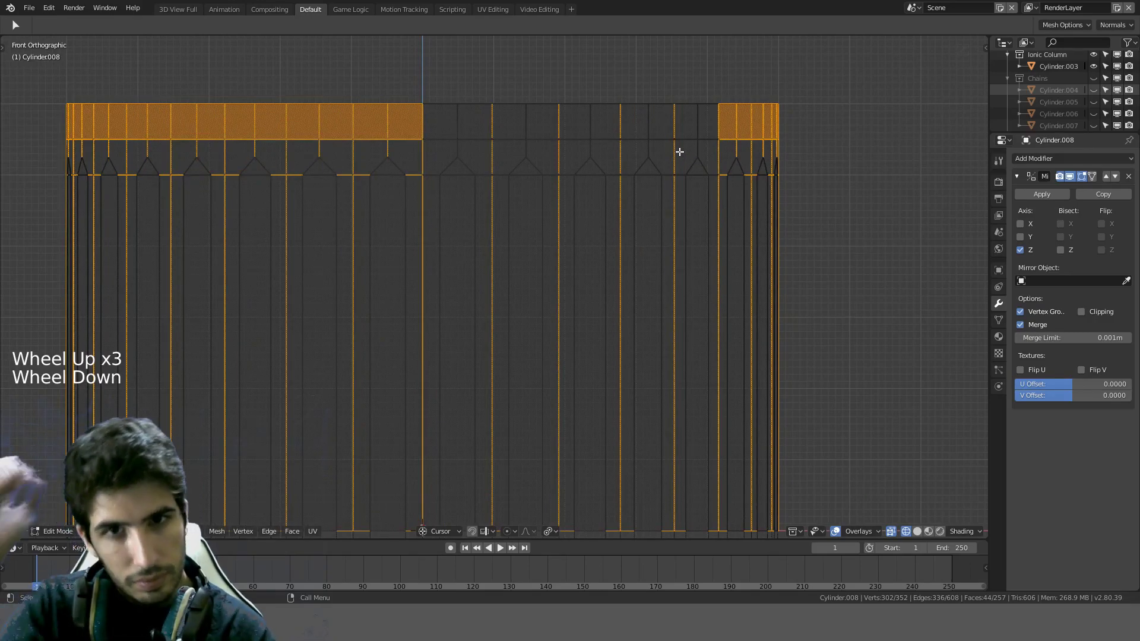
{"action": "key", "text": "ctrl+b"}
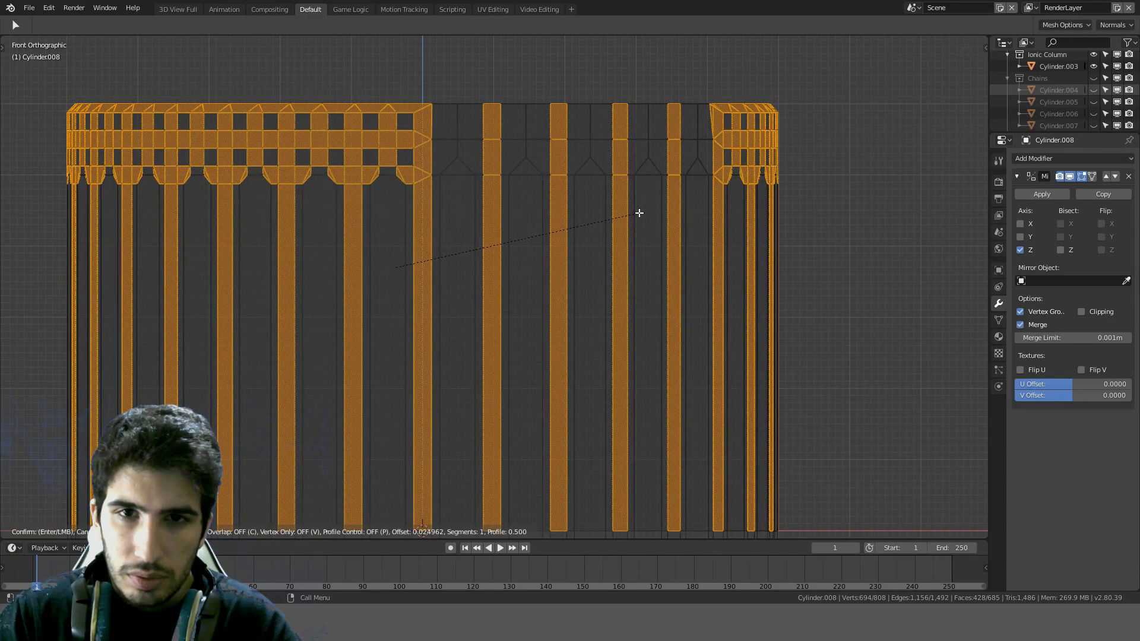
{"action": "key", "text": "Escape"}
{"action": "scroll", "coordinate": [392, 97], "scroll_direction": "up", "scroll_amount": 1}
{"action": "key", "text": "c"}
{"action": "scroll", "coordinate": [382, 93], "scroll_direction": "down", "scroll_amount": 2}
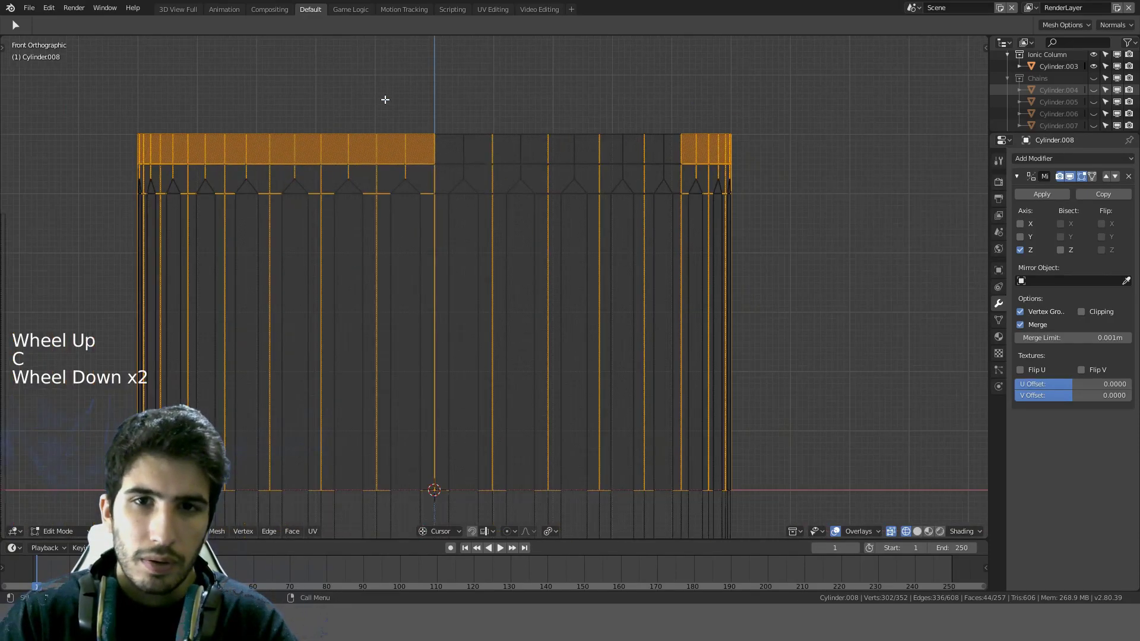
Step: Try to circle-deselect the band geometry above the strips on the left half of the cylinder, and undo it
{"action": "key", "text": "c"}
{"action": "middle_click_drag", "start_coordinate": [404, 120], "coordinate": [405, 181]}
{"action": "mouse_move", "coordinate": [351, 112]}
{"action": "middle_mouse_down"}
{"action": "mouse_move", "coordinate": [346, 176]}
{"action": "mouse_move", "coordinate": [306, 127]}
{"action": "mouse_move", "coordinate": [296, 172]}
{"action": "mouse_move", "coordinate": [260, 131]}
{"action": "mouse_move", "coordinate": [247, 137]}
{"action": "mouse_move", "coordinate": [247, 186]}
{"action": "mouse_move", "coordinate": [202, 122]}
{"action": "middle_mouse_up"}
{"action": "right_click", "coordinate": [205, 139]}
{"action": "key", "text": "ctrl+z"}
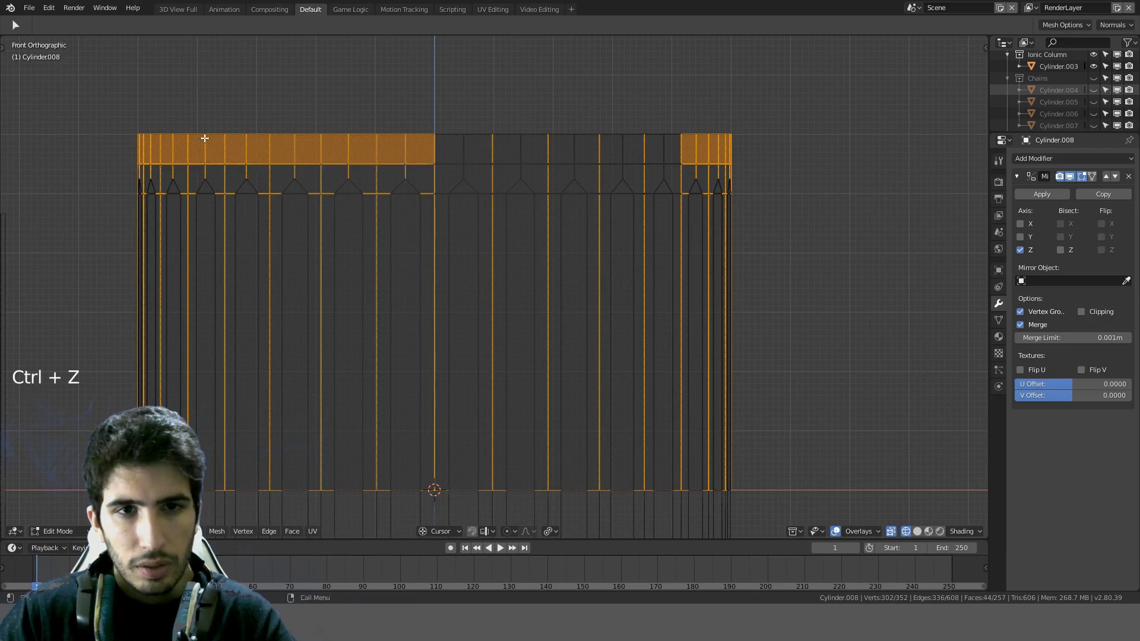
Step: Circle-deselect the band geometry above the strips from the centre toward the left edge, plus above one more strip near the right edge
{"action": "key", "text": "c"}
{"action": "key", "text": "c"}
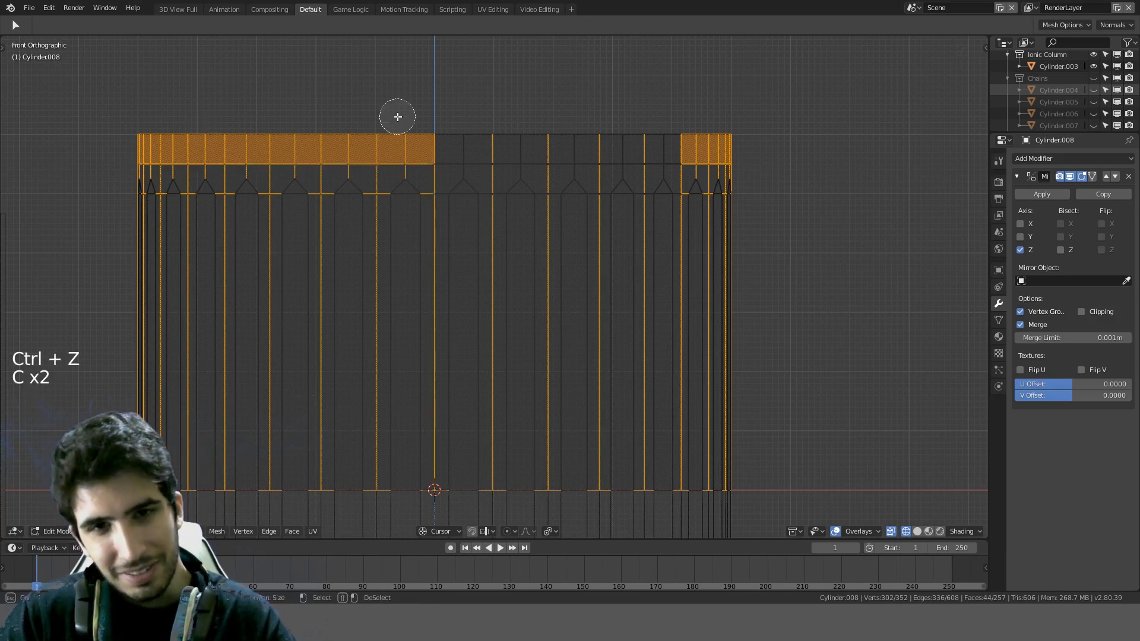
{"action": "mouse_move", "coordinate": [394, 114]}
{"action": "middle_mouse_down"}
{"action": "mouse_move", "coordinate": [408, 184]}
{"action": "mouse_move", "coordinate": [394, 172]}
{"action": "middle_mouse_up"}
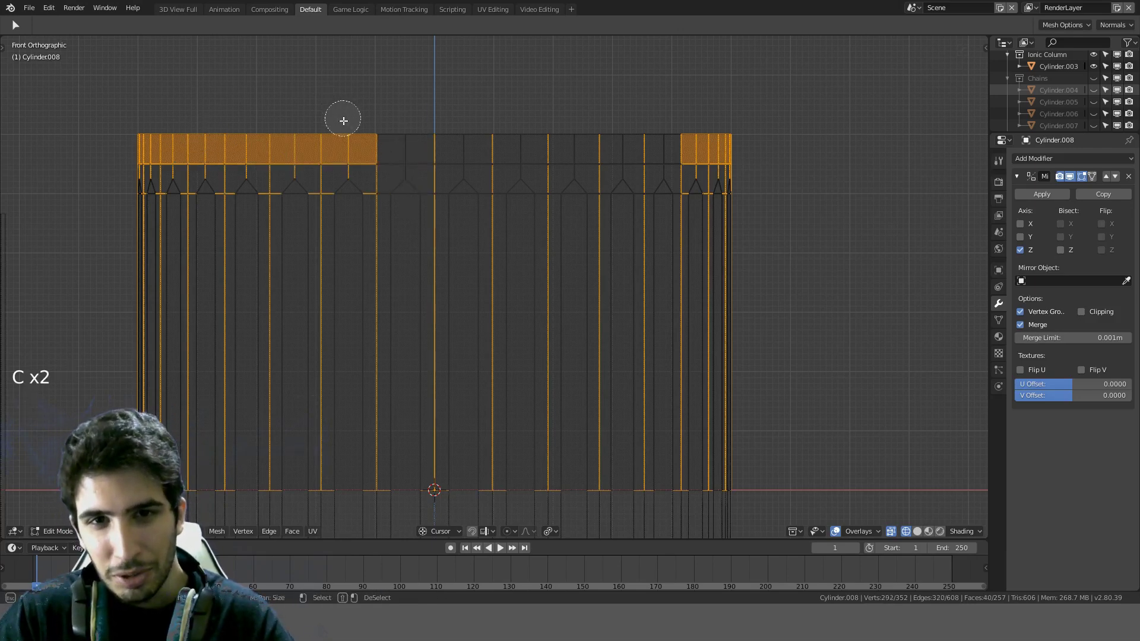
{"action": "middle_click_drag", "start_coordinate": [344, 117], "coordinate": [348, 178]}
{"action": "middle_click_drag", "start_coordinate": [296, 126], "coordinate": [295, 176]}
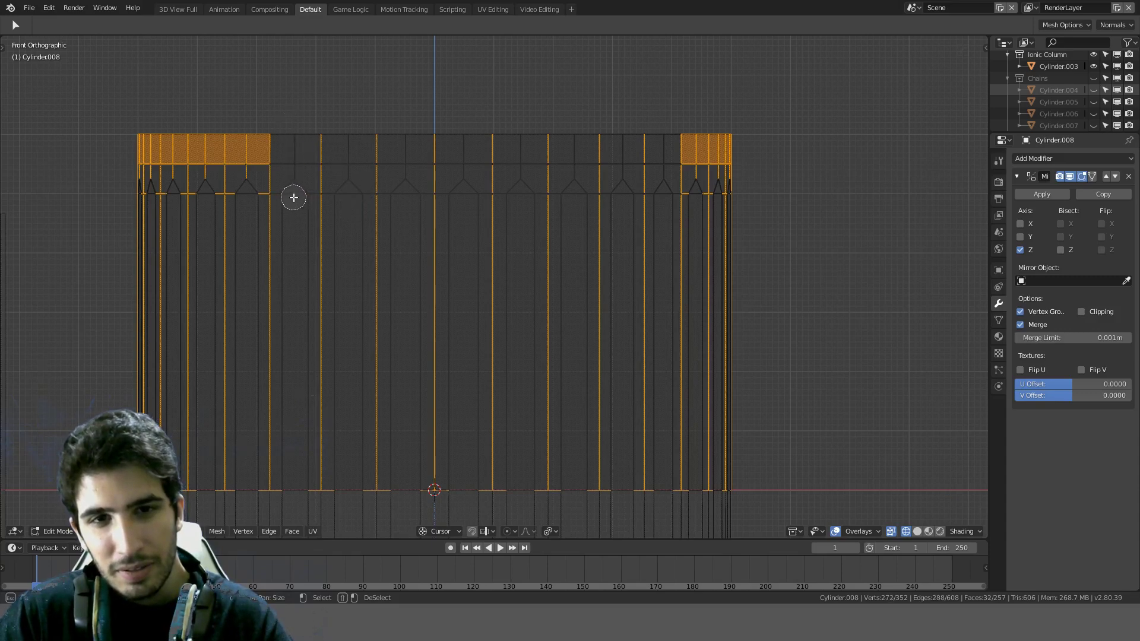
{"action": "middle_click_drag", "start_coordinate": [250, 131], "coordinate": [248, 184]}
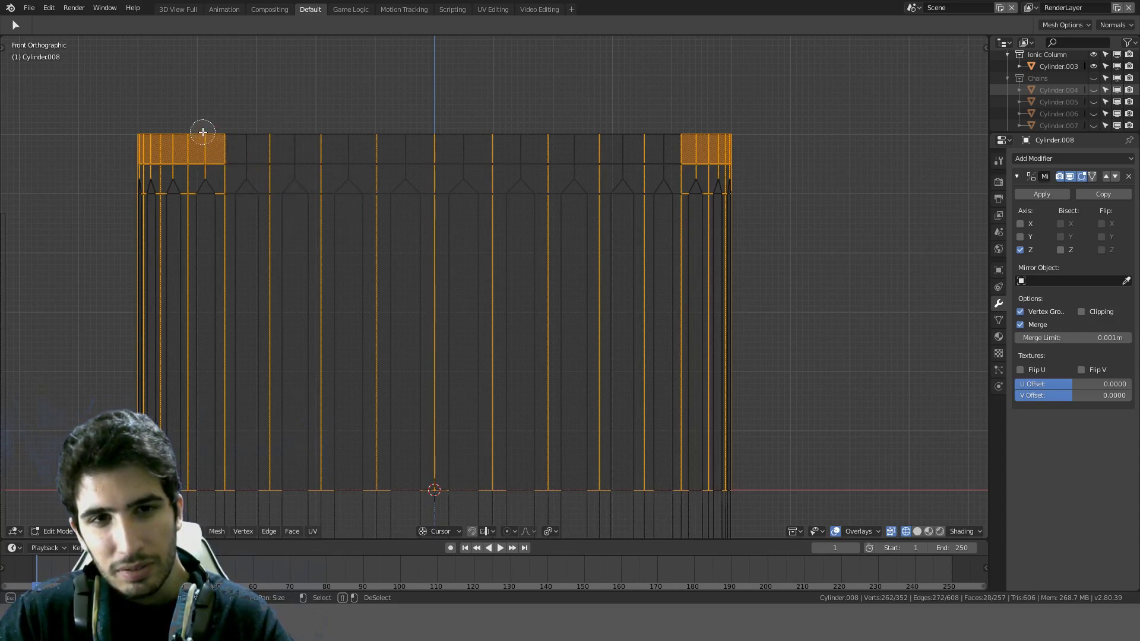
{"action": "middle_click_drag", "start_coordinate": [203, 132], "coordinate": [206, 179]}
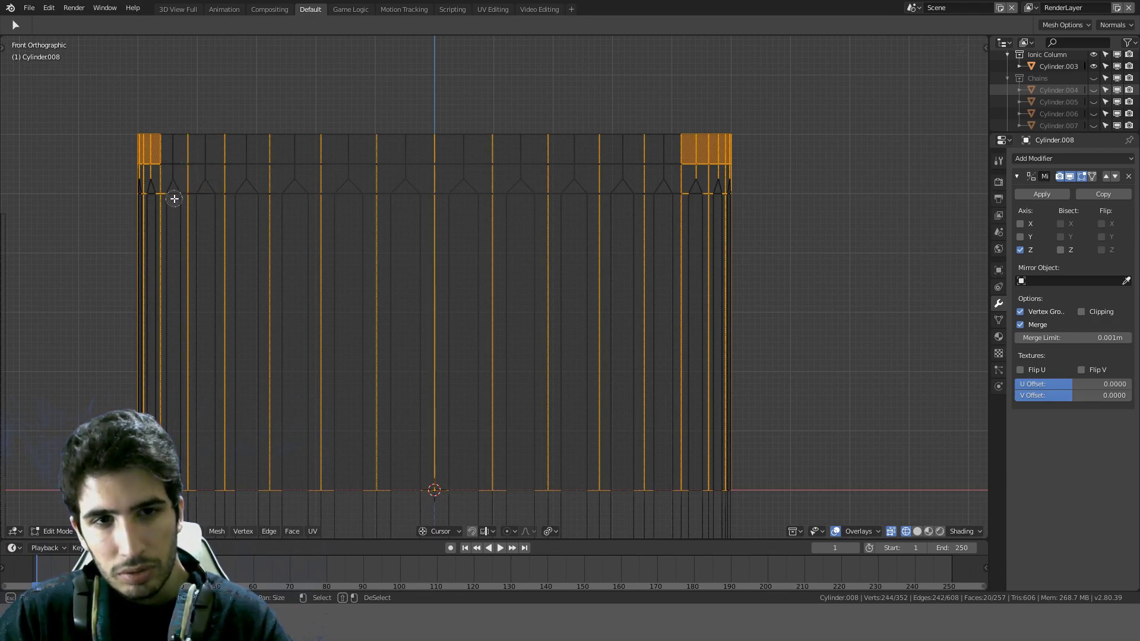
{"action": "middle_click_drag", "start_coordinate": [691, 115], "coordinate": [696, 132]}
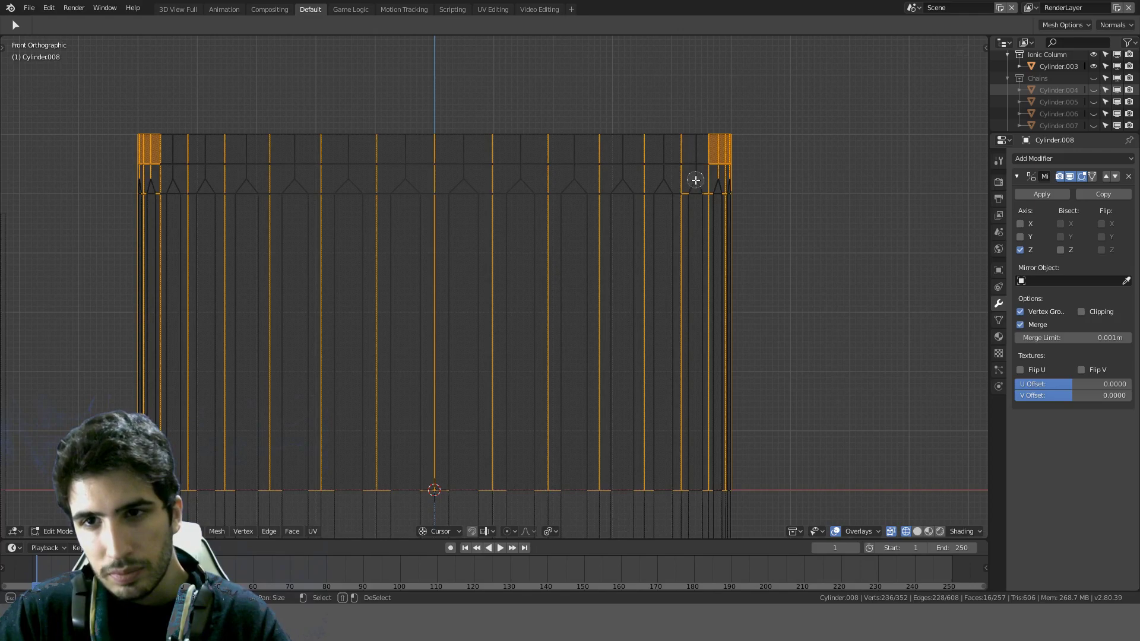
Step: Circle-deselect the remaining band geometry above the strips on the cylinder's side, working from the right side view
{"action": "key", "text": "KP_3"}
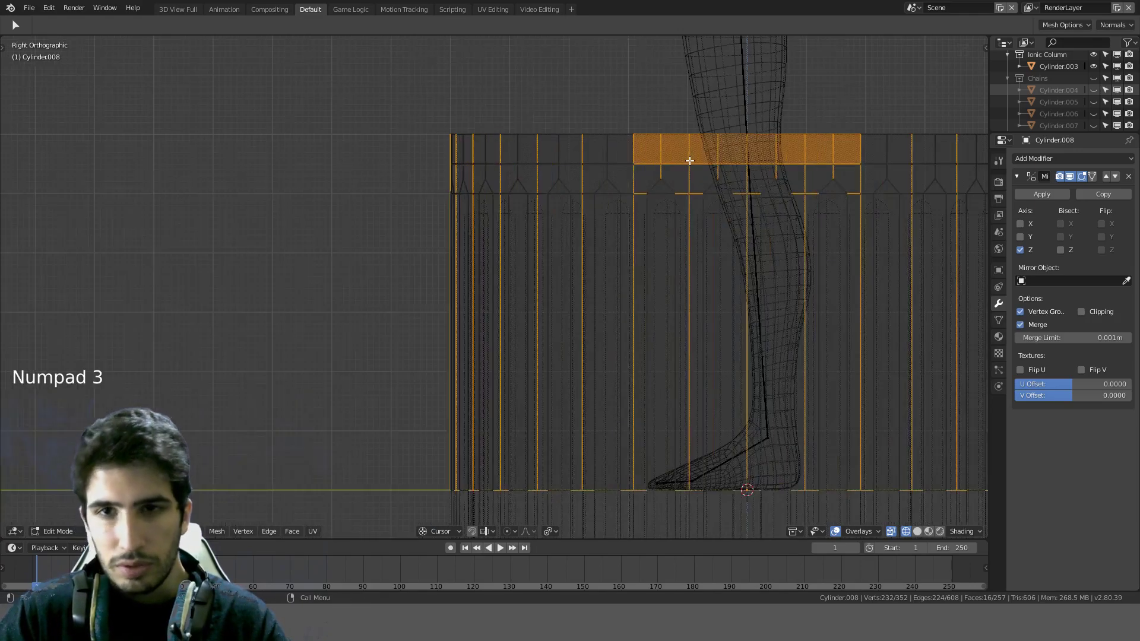
{"action": "key", "text": "c"}
{"action": "middle_click_drag", "start_coordinate": [666, 139], "coordinate": [663, 192]}
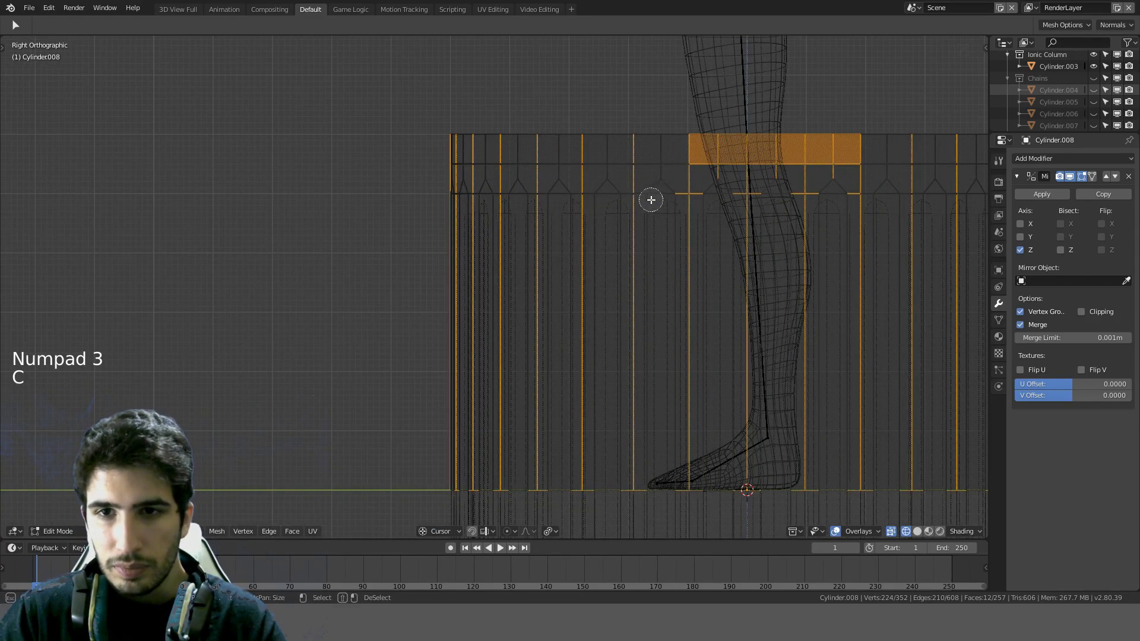
{"action": "mouse_move", "coordinate": [729, 131]}
{"action": "middle_mouse_down"}
{"action": "mouse_move", "coordinate": [720, 191]}
{"action": "mouse_move", "coordinate": [764, 135]}
{"action": "mouse_move", "coordinate": [777, 181]}
{"action": "middle_mouse_up"}
{"action": "mouse_move", "coordinate": [819, 148]}
{"action": "middle_mouse_down"}
{"action": "mouse_move", "coordinate": [829, 130]}
{"action": "mouse_move", "coordinate": [832, 224]}
{"action": "mouse_move", "coordinate": [775, 208]}
{"action": "middle_mouse_up"}
Step: Bevel the selected vertical edges between the flutes with an offset of 0.02 m and one segment
{"action": "scroll", "coordinate": [830, 178], "scroll_direction": "down", "scroll_amount": 4}
{"action": "key", "text": "KP_1"}
{"action": "scroll", "coordinate": [774, 206], "scroll_direction": "up", "scroll_amount": 3}
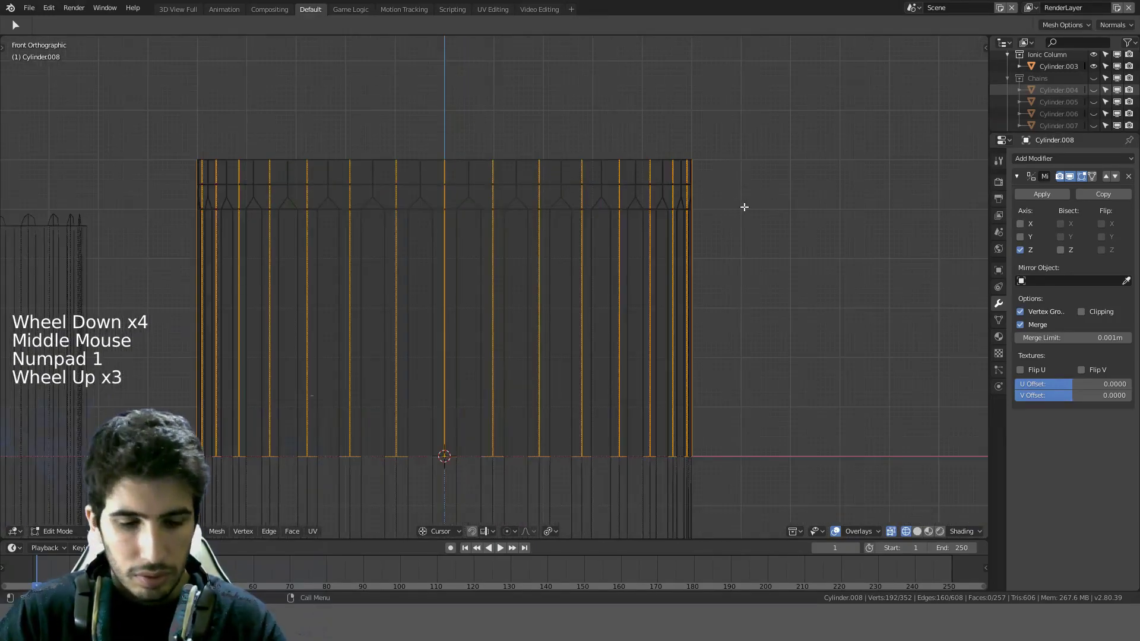
{"action": "key", "text": "ctrl+b"}
{"action": "type", "text": "0.1"}
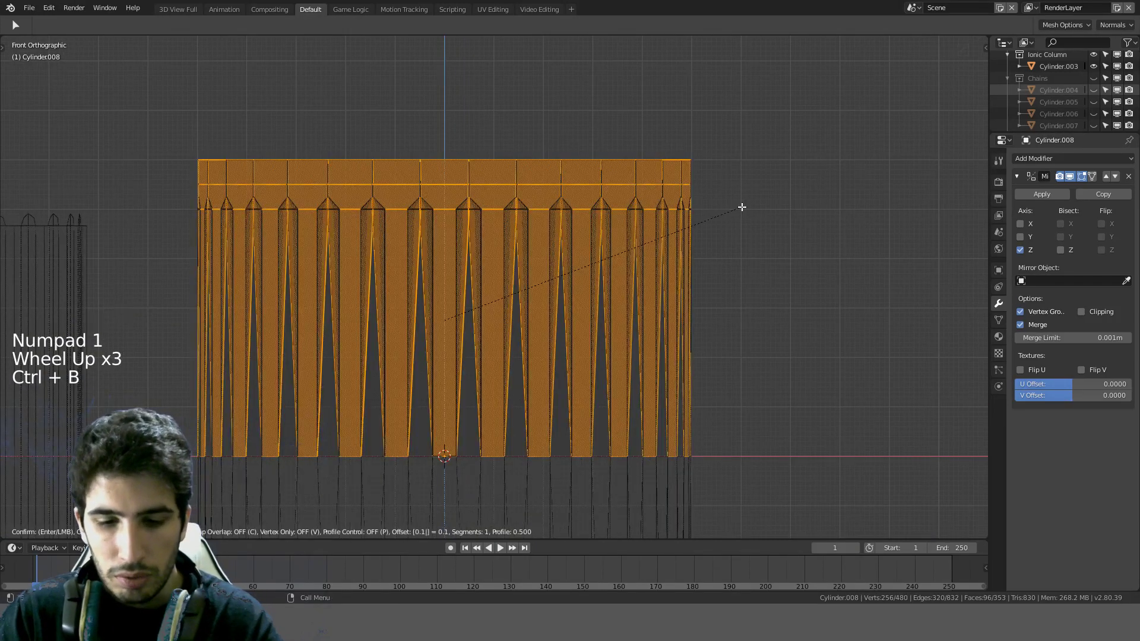
{"action": "key", "text": "BackSpace"}
{"action": "type", "text": "01"}
{"action": "key", "text": "BackSpace"}
{"action": "type", "text": "2"}
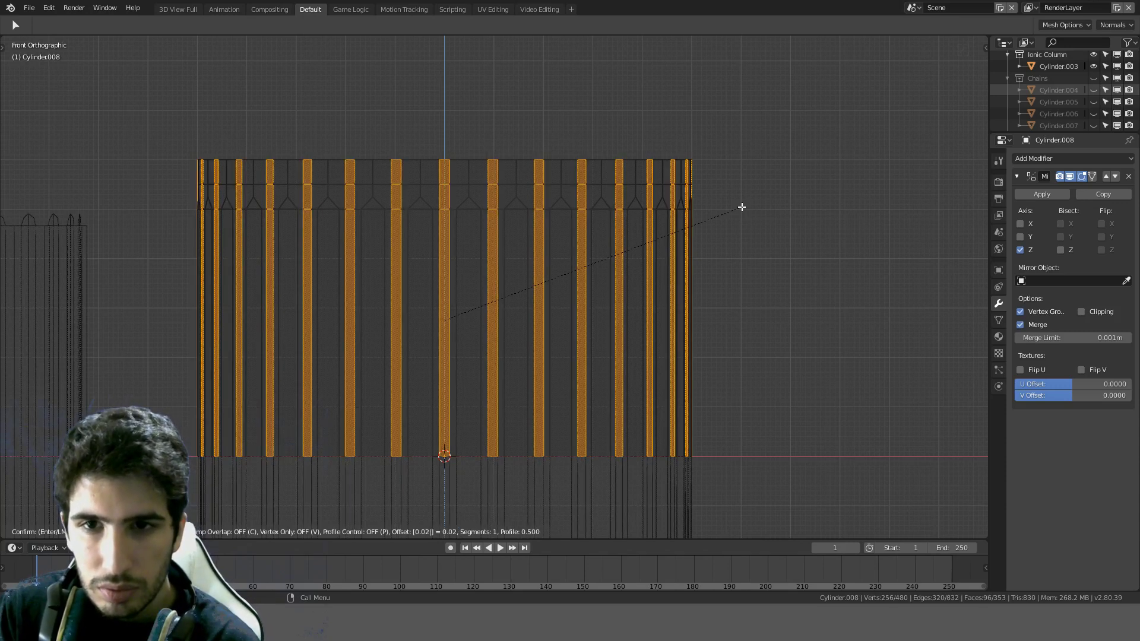
{"action": "key", "text": "Return"}
Step: Display the cylinder in solid shading and set the mesh selection to faces in Edit Mode
{"action": "key", "text": "z"}
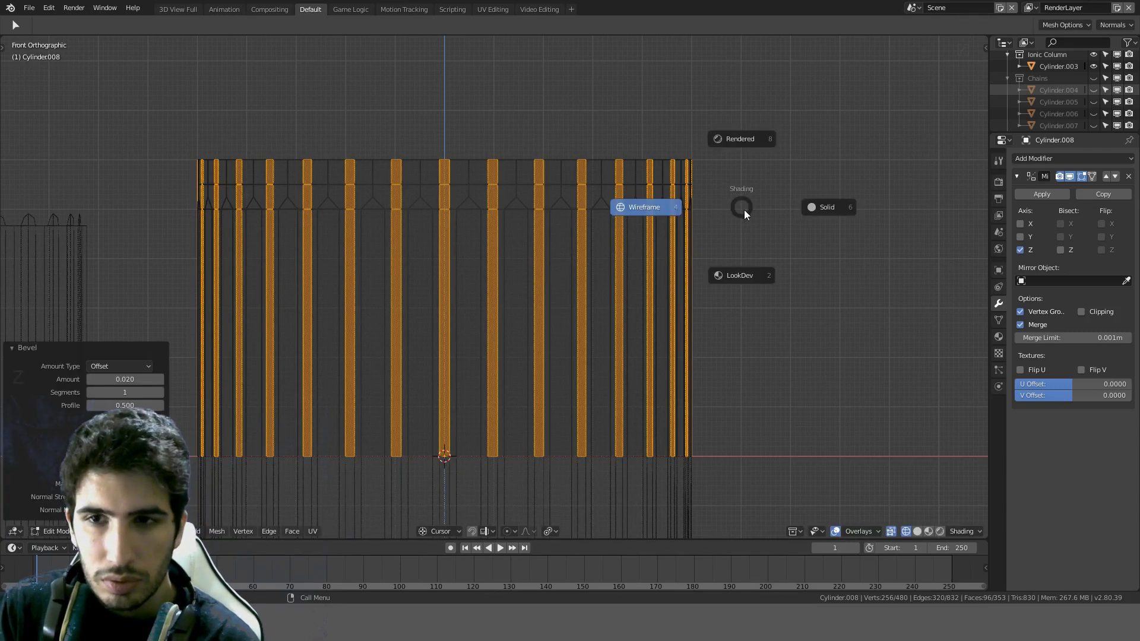
{"action": "key", "text": "Tab"}
{"action": "mouse_move", "coordinate": [832, 217]}
{"action": "middle_mouse_down"}
{"action": "mouse_move", "coordinate": [730, 265]}
{"action": "mouse_move", "coordinate": [689, 255]}
{"action": "middle_mouse_up"}
{"action": "key", "text": "Tab"}
{"action": "left_click", "coordinate": [124, 532]}
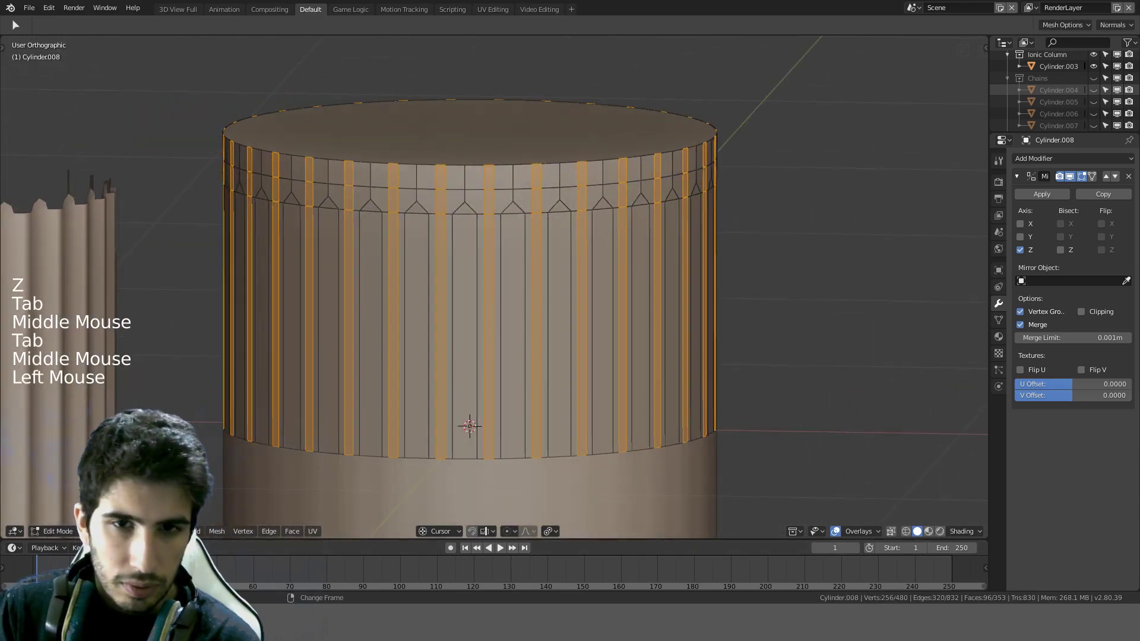
Step: Select one flute's long strip face together with the triangular tip face above it, near the front of the cylinder
{"action": "left_click", "coordinate": [412, 298]}
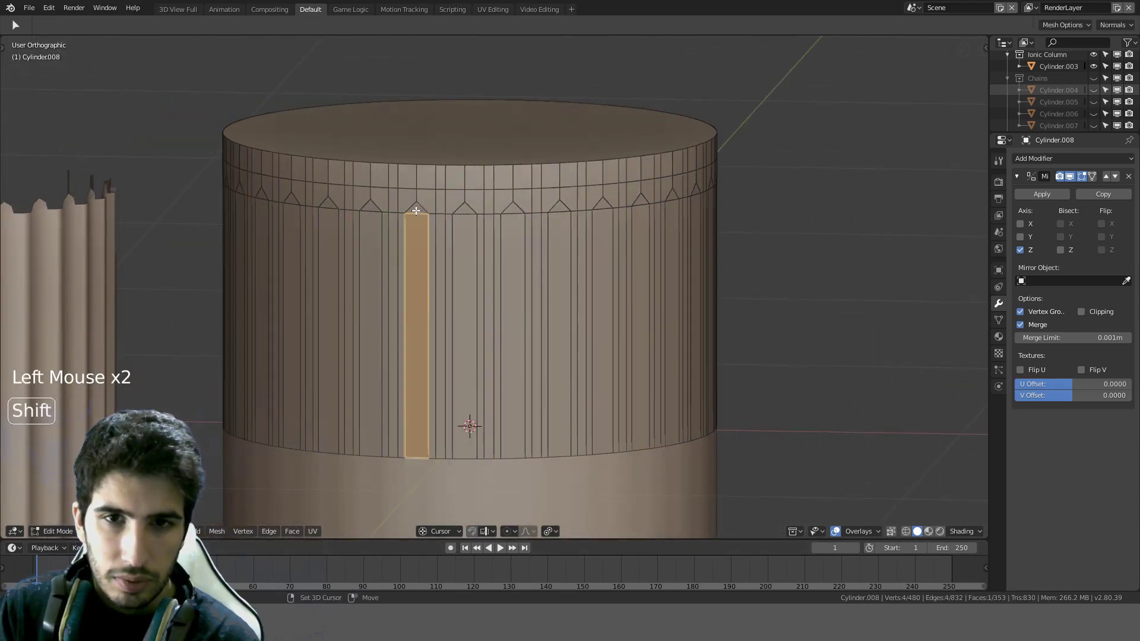
{"action": "scroll", "coordinate": [416, 211], "scroll_direction": "up", "scroll_amount": 4}
{"action": "middle_click_drag", "start_coordinate": [416, 211], "coordinate": [557, 283], "text": "shift"}
{"action": "key", "text": "a"}
{"action": "left_click", "coordinate": [437, 196]}
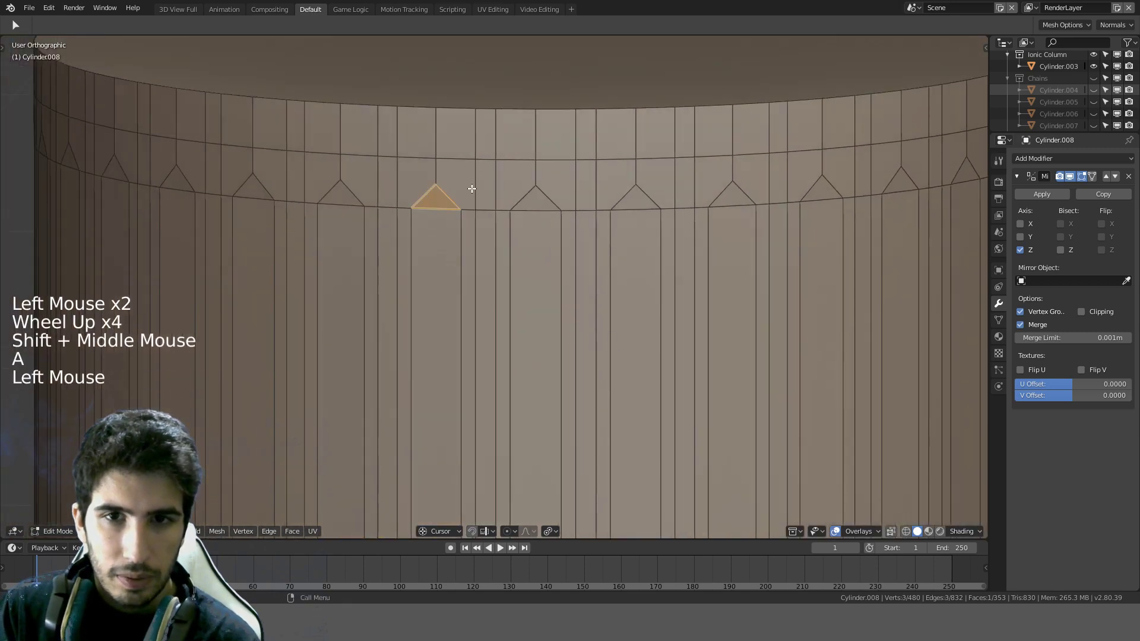
{"action": "scroll", "coordinate": [472, 188], "scroll_direction": "up", "scroll_amount": 2}
{"action": "key", "text": "ctrl+e"}
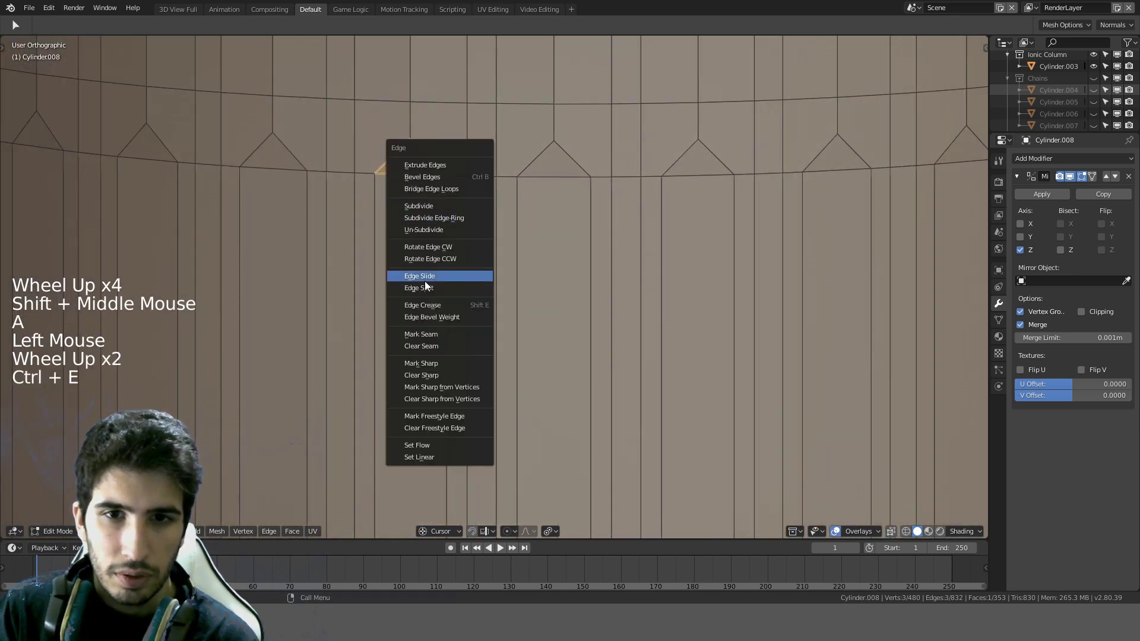
{"action": "key", "text": "a"}
{"action": "left_click", "coordinate": [389, 201]}
{"action": "left_click", "coordinate": [409, 161], "text": "shift"}
Step: Try subdividing the two selected faces, and select the new midpoint vertices on the triangle's slanted edges
{"action": "key", "text": "ctrl+e"}
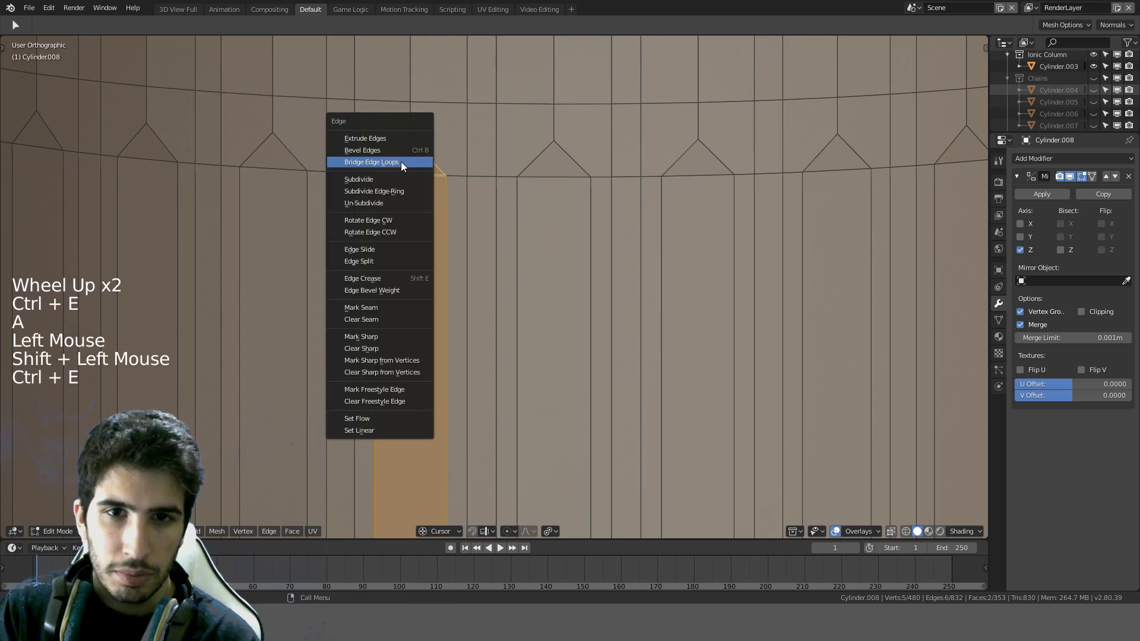
{"action": "left_click", "coordinate": [372, 180]}
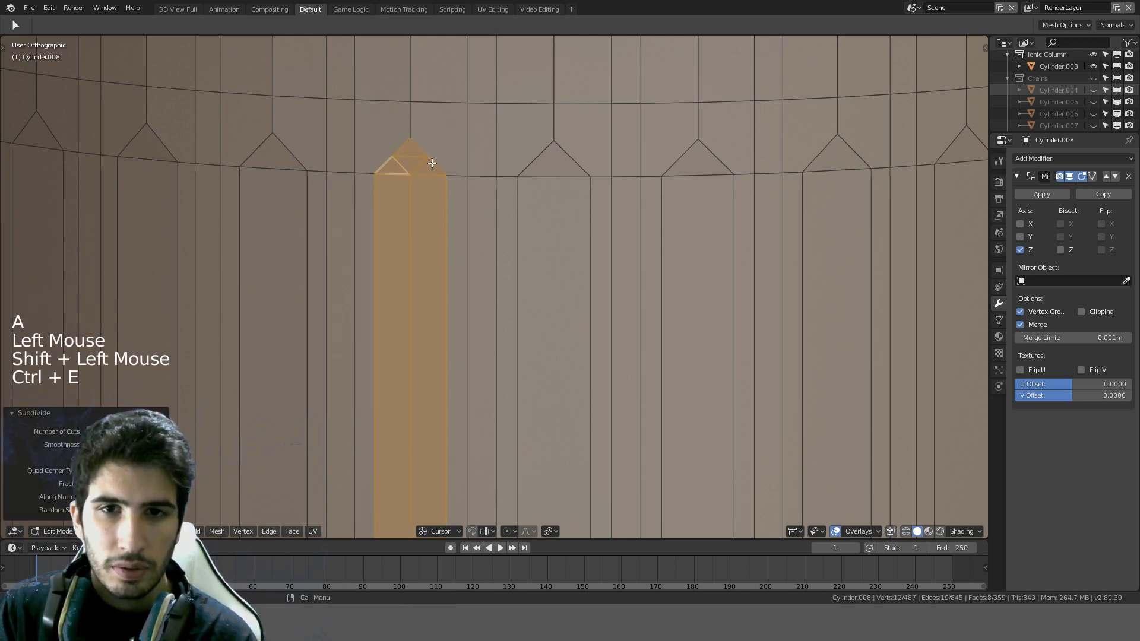
{"action": "middle_click_drag", "start_coordinate": [432, 162], "coordinate": [288, 339]}
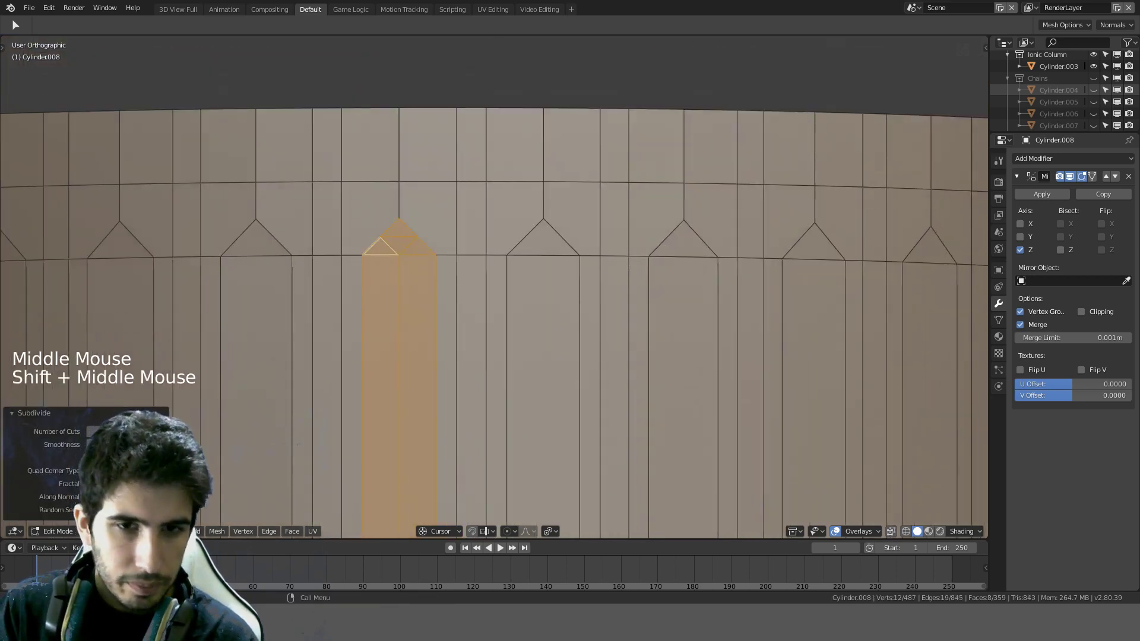
{"action": "left_click", "coordinate": [405, 279]}
{"action": "scroll", "coordinate": [405, 279], "scroll_direction": "up", "scroll_amount": 3}
{"action": "left_click", "coordinate": [414, 237]}
{"action": "left_click", "coordinate": [360, 200], "text": "shift"}
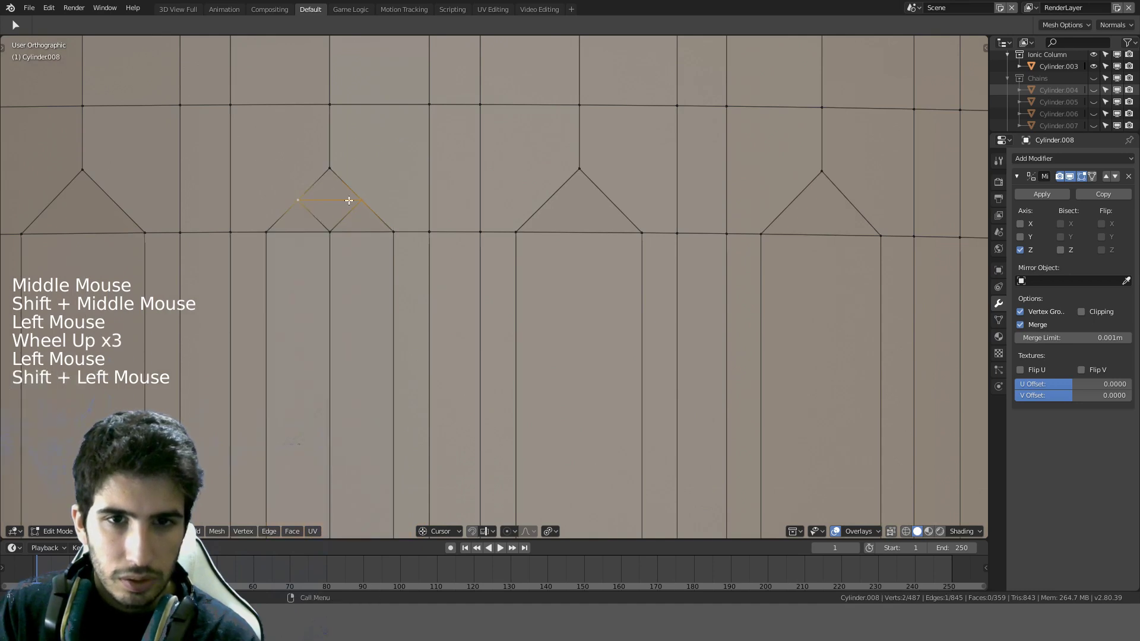
Step: Try to round the tip by raising the two midpoint vertices, widening them along X and lowering them slightly along Z
{"action": "key", "text": "KP_1"}
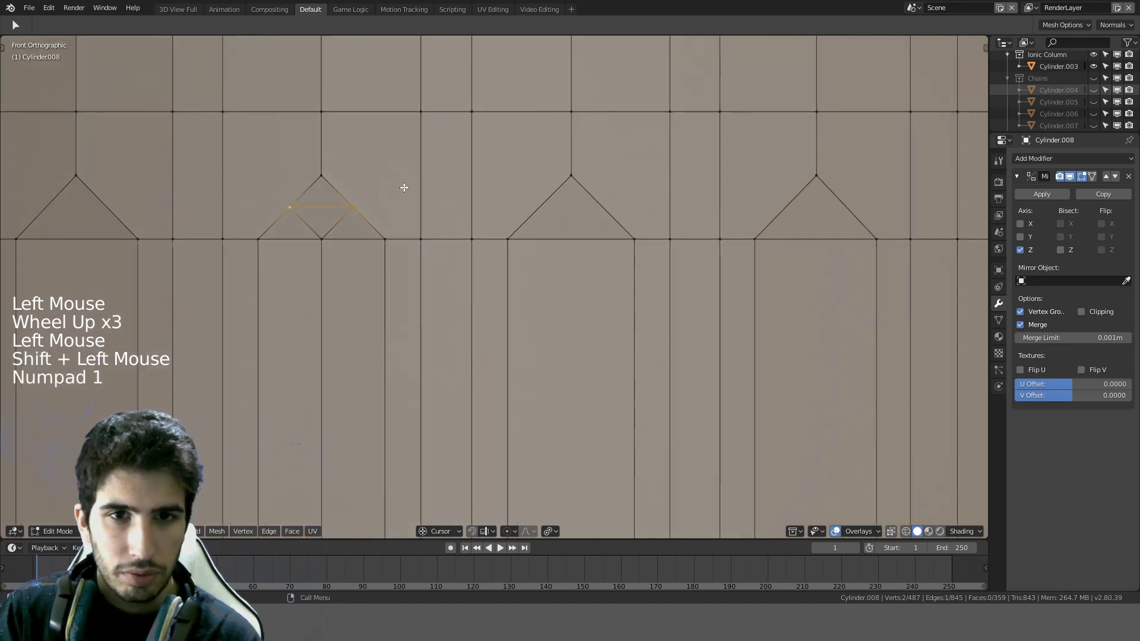
{"action": "key", "text": "g"}
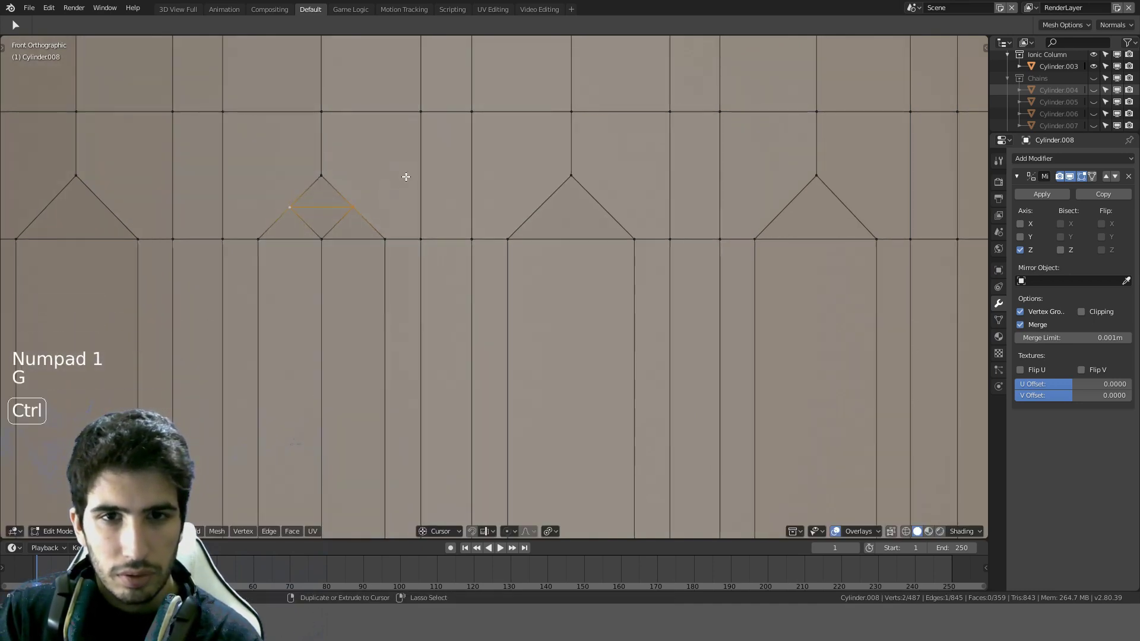
{"action": "key", "text": "g"}
{"action": "left_click", "coordinate": [407, 167]}
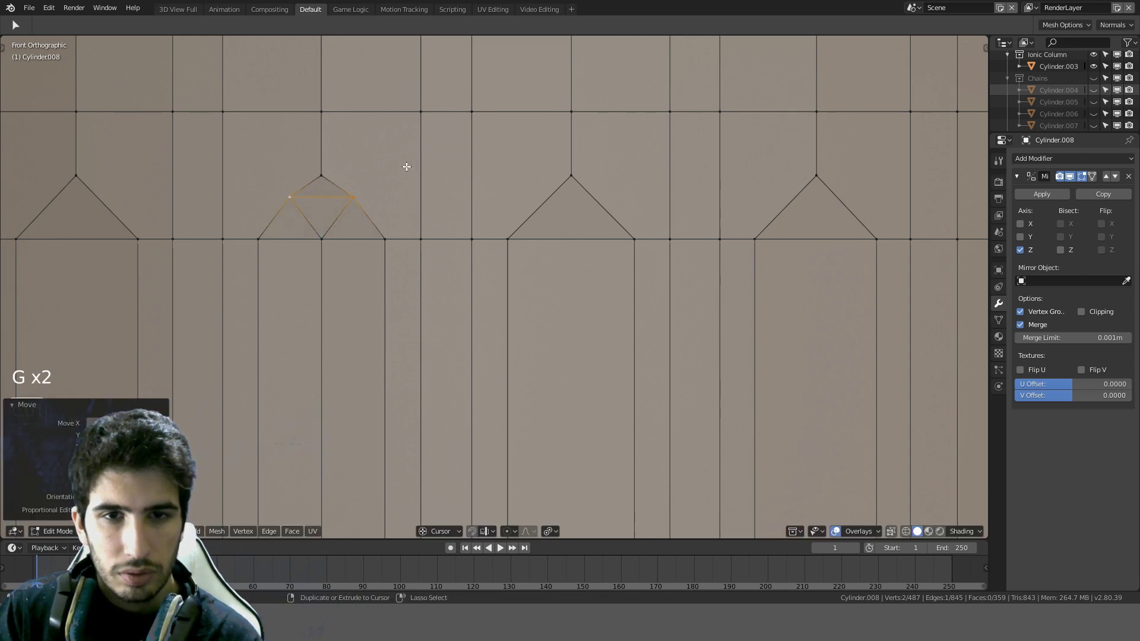
{"action": "key", "text": "s"}
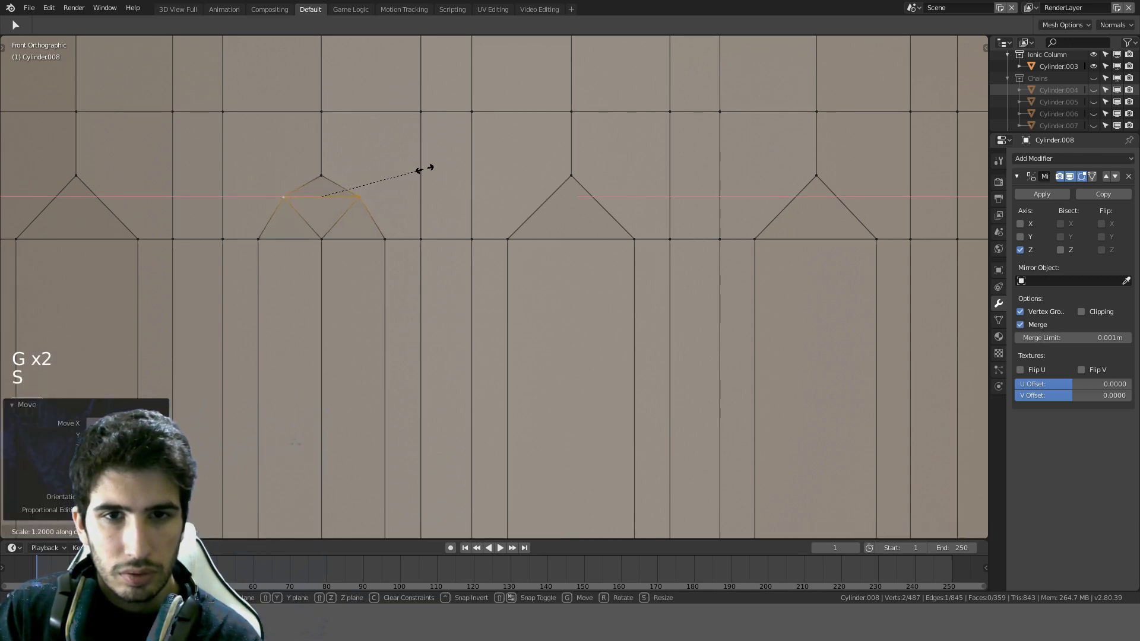
{"action": "left_click", "coordinate": [407, 173]}
{"action": "key", "text": "g"}
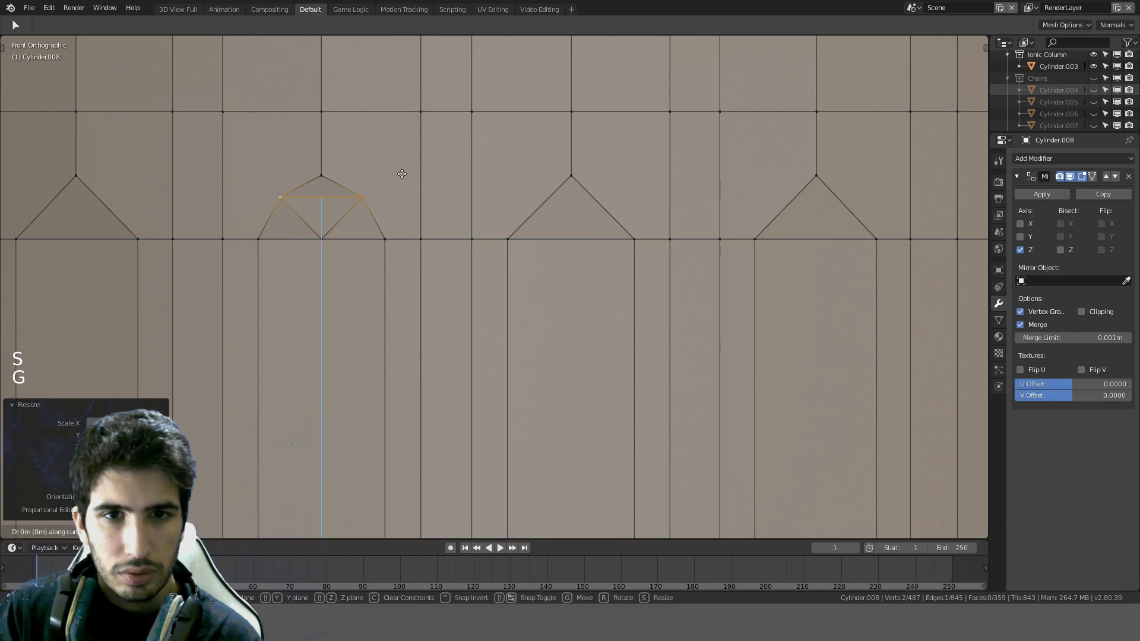
{"action": "left_click", "coordinate": [401, 183]}
Step: Undo the tip reshaping and the subdivision, back to the selected strip and triangle faces
{"action": "key", "text": "ctrl+z"}
{"action": "key", "text": "ctrl+z"}
{"action": "key", "text": "ctrl+z"}
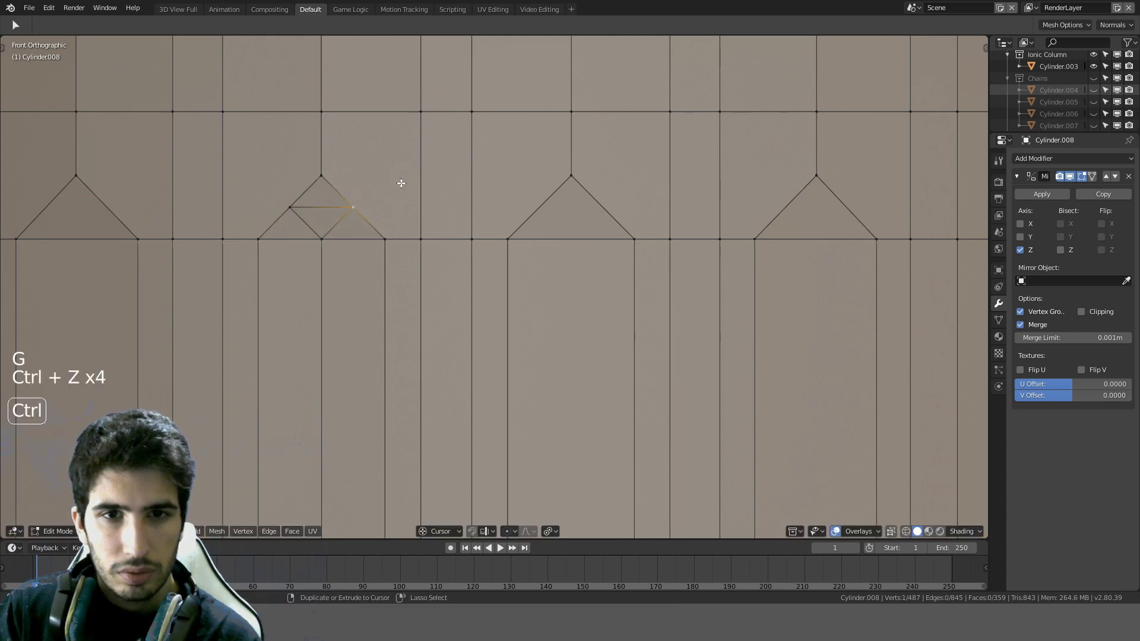
{"action": "key", "text": "ctrl+z"}
{"action": "key", "text": "ctrl+z"}
{"action": "key", "text": "ctrl+z"}
{"action": "key", "text": "ctrl+z"}
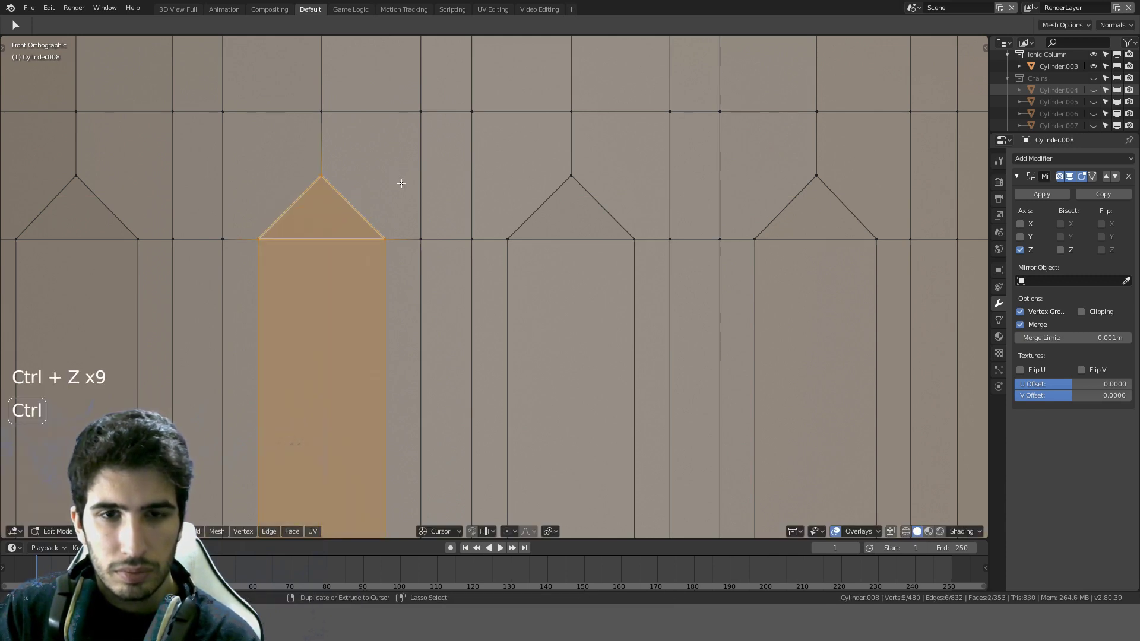
Step: Try Select Similar on the two faces by polygon sides and by area, undoing each selection
{"action": "key", "text": "shift+g"}
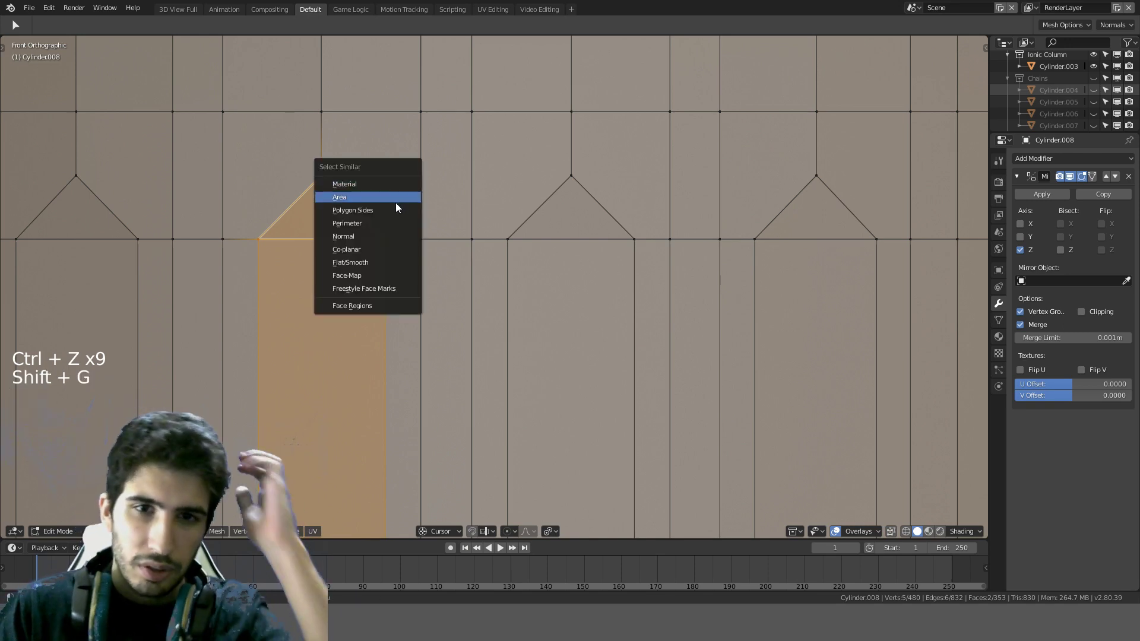
{"action": "left_click", "coordinate": [391, 211]}
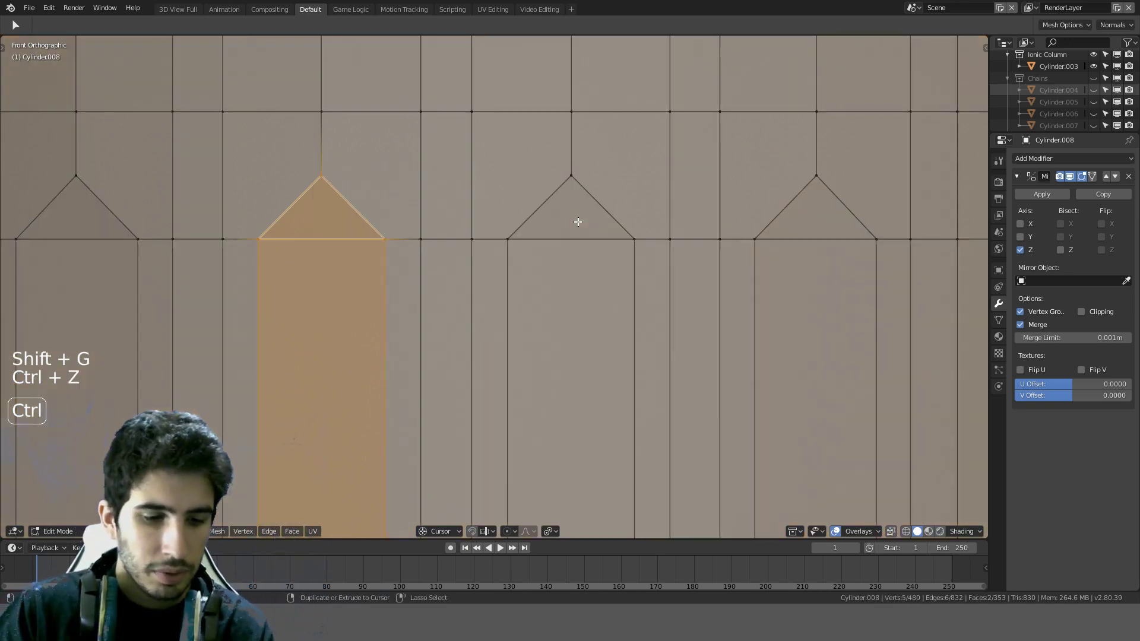
{"action": "key", "text": "ctrl+z"}
{"action": "key", "text": "shift+g"}
{"action": "left_click", "coordinate": [559, 207]}
{"action": "scroll", "coordinate": [558, 208], "scroll_direction": "down", "scroll_amount": 4}
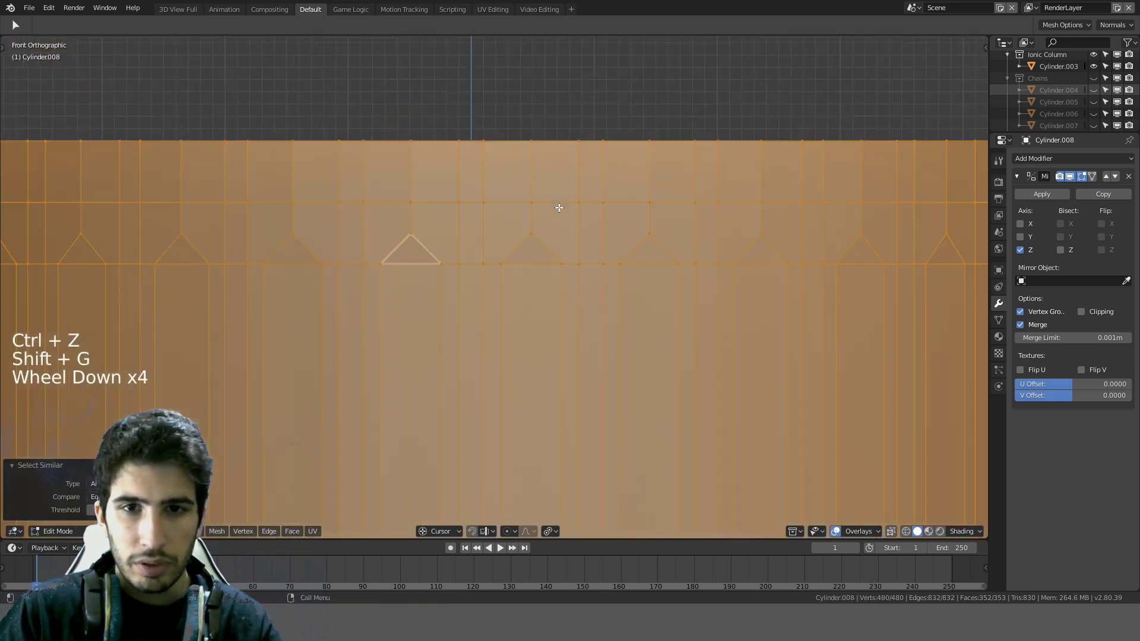
{"action": "key", "text": "ctrl+z"}
Step: Try Select Similar on the two faces by material and by normal, undoing each selection
{"action": "key", "text": "shift+g"}
{"action": "left_click", "coordinate": [539, 194]}
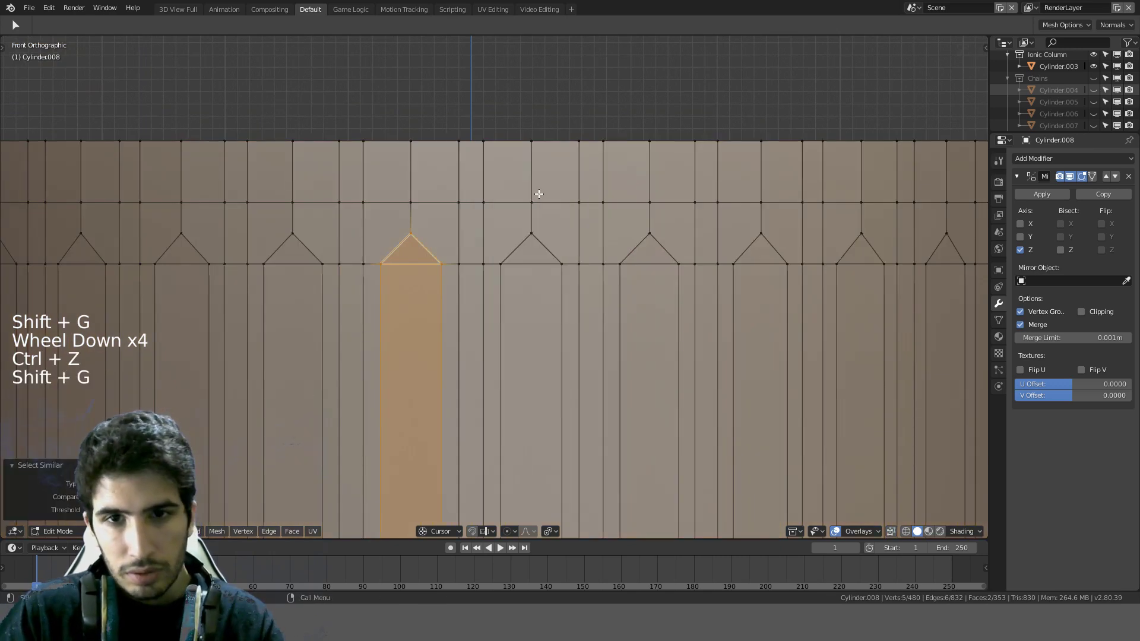
{"action": "key", "text": "ctrl+z"}
{"action": "key", "text": "shift+g"}
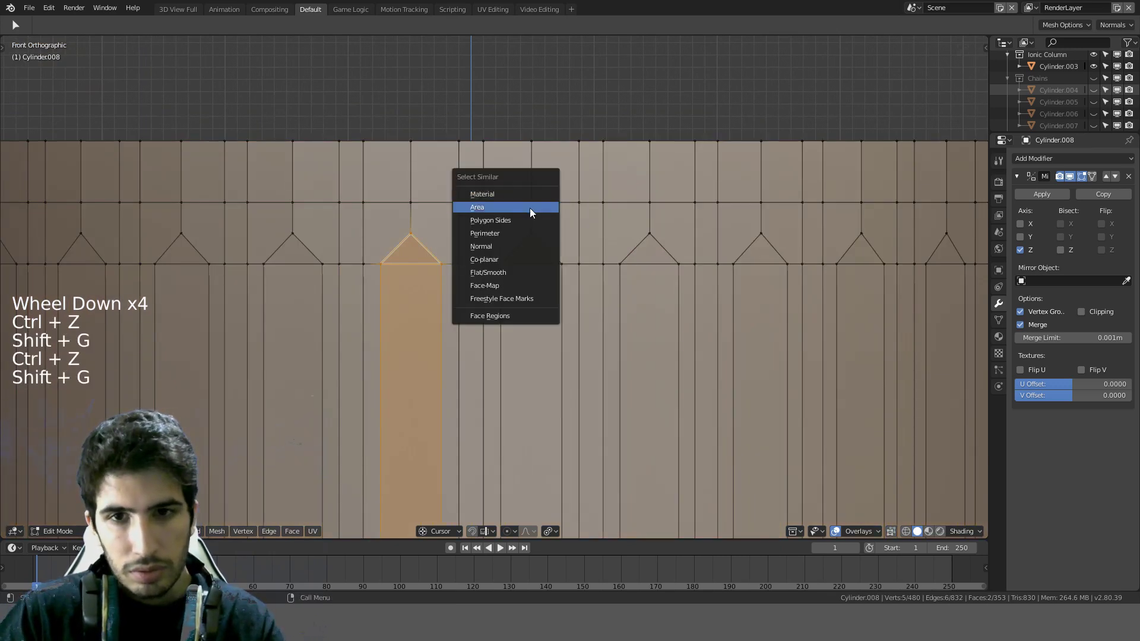
{"action": "left_click", "coordinate": [513, 244]}
{"action": "key", "text": "ctrl+z"}
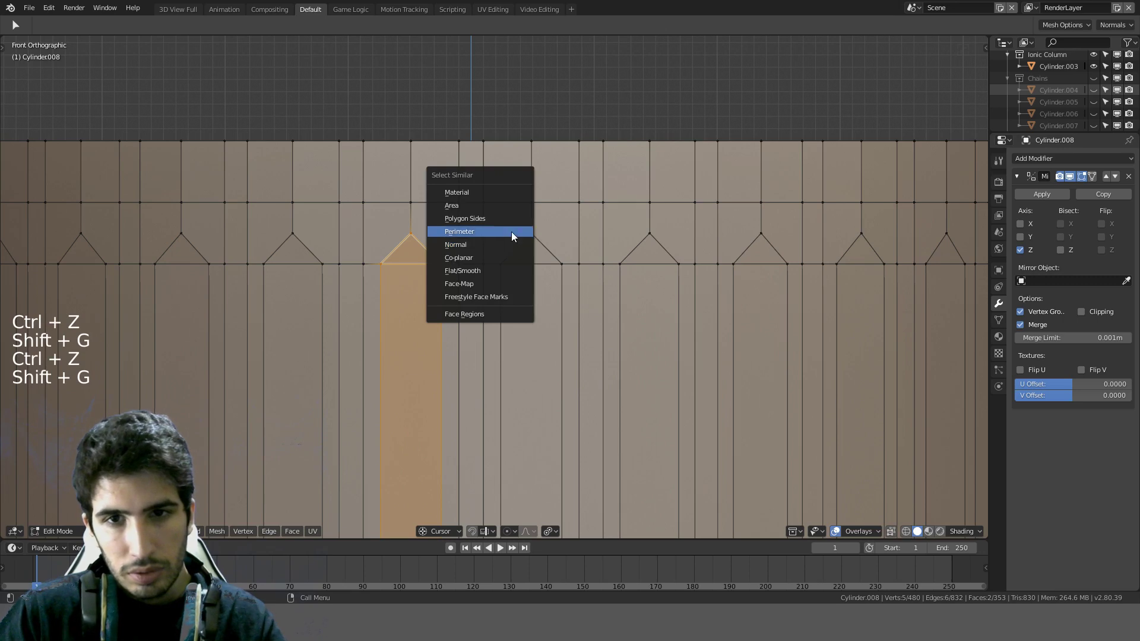
Step: Select all flute strip and tip faces with a similar perimeter and subdivide them
{"action": "left_click", "coordinate": [512, 232]}
{"action": "scroll", "coordinate": [512, 231], "scroll_direction": "down", "scroll_amount": 5}
{"action": "scroll", "coordinate": [512, 232], "scroll_direction": "up", "scroll_amount": 5}
{"action": "scroll", "coordinate": [422, 238], "scroll_direction": "up", "scroll_amount": 3}
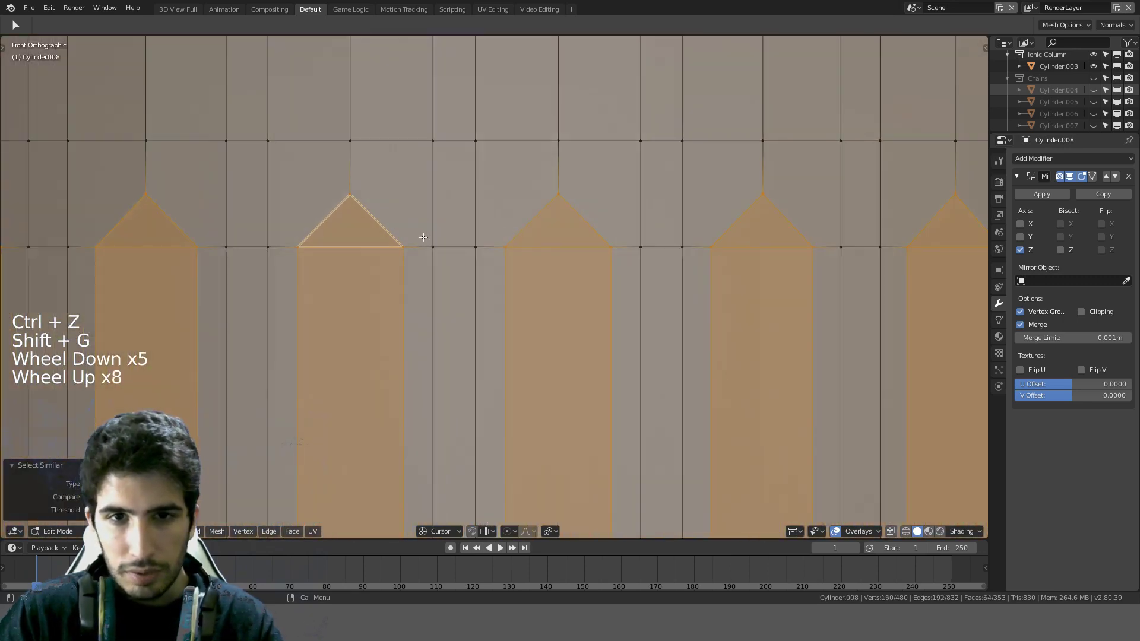
{"action": "key", "text": "ctrl+e"}
{"action": "left_click", "coordinate": [416, 237]}
{"action": "scroll", "coordinate": [404, 243], "scroll_direction": "down", "scroll_amount": 8}
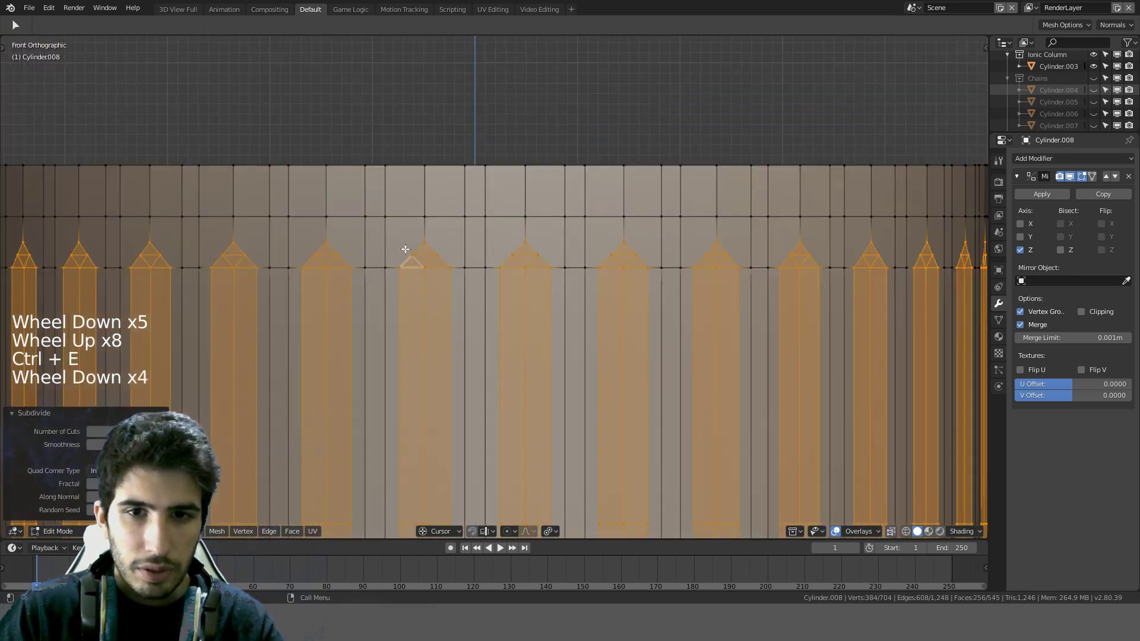
Step: Deselect the subdivided strips' middle and bottom vertex rows and the row at the base of the tips, using front-view wireframe
{"action": "key", "text": "KP_1"}
{"action": "middle_click_drag", "start_coordinate": [494, 339], "coordinate": [453, 252], "text": "shift"}
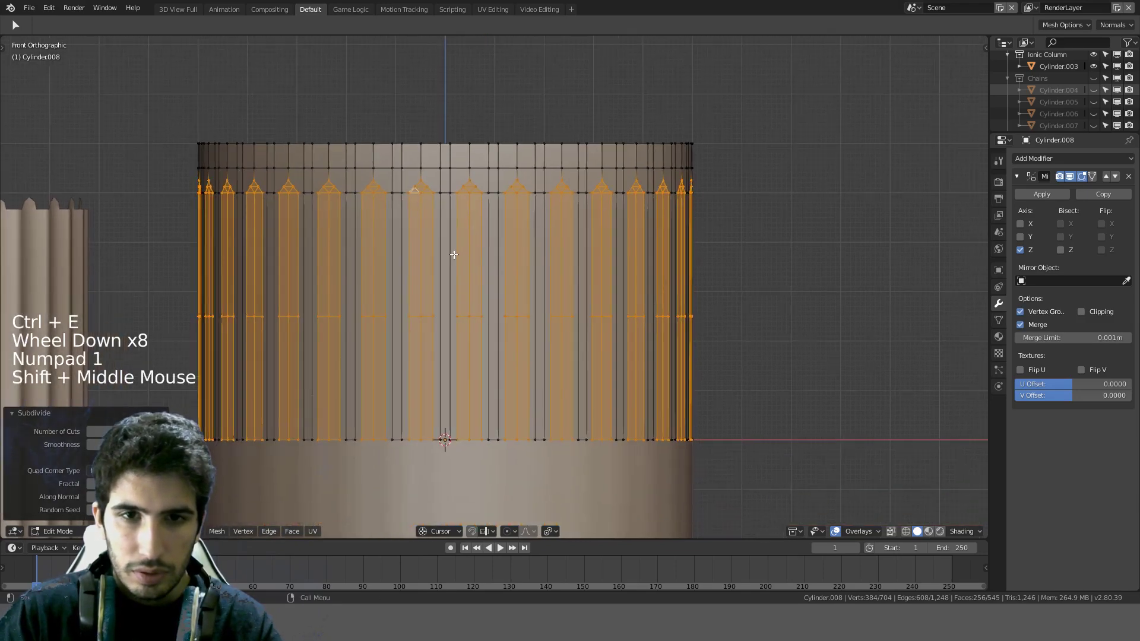
{"action": "key", "text": "z"}
{"action": "key", "text": "c"}
{"action": "scroll", "coordinate": [710, 321], "scroll_direction": "down", "scroll_amount": 1}
{"action": "middle_click_drag", "start_coordinate": [710, 321], "coordinate": [173, 324]}
{"action": "middle_click_drag", "start_coordinate": [172, 433], "coordinate": [763, 430]}
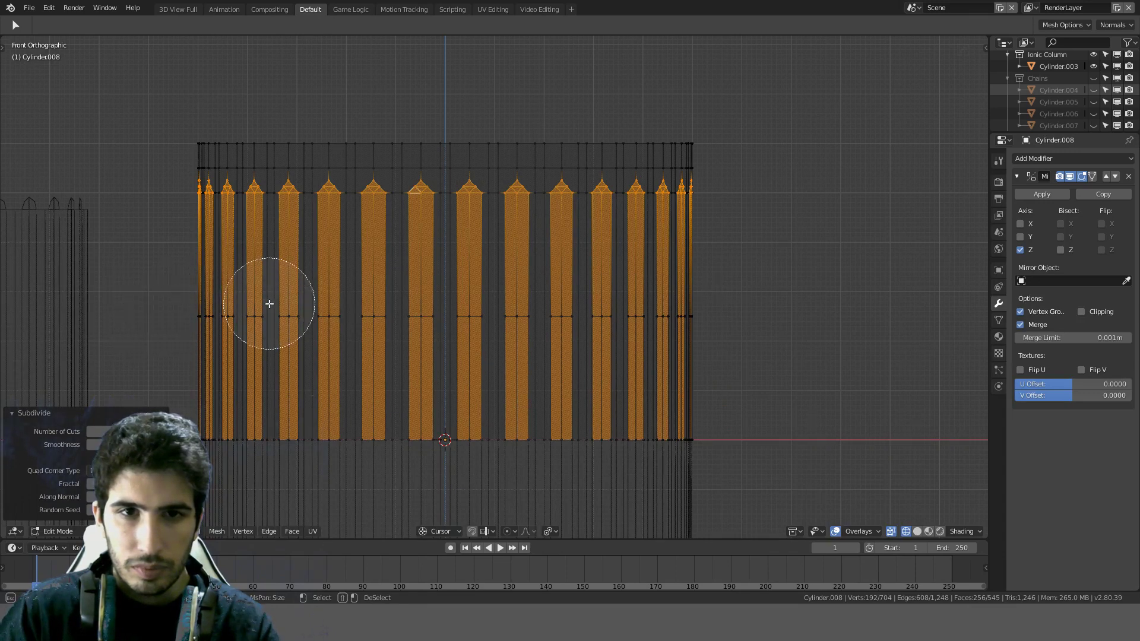
{"action": "right_click", "coordinate": [647, 248]}
{"action": "key", "text": "b"}
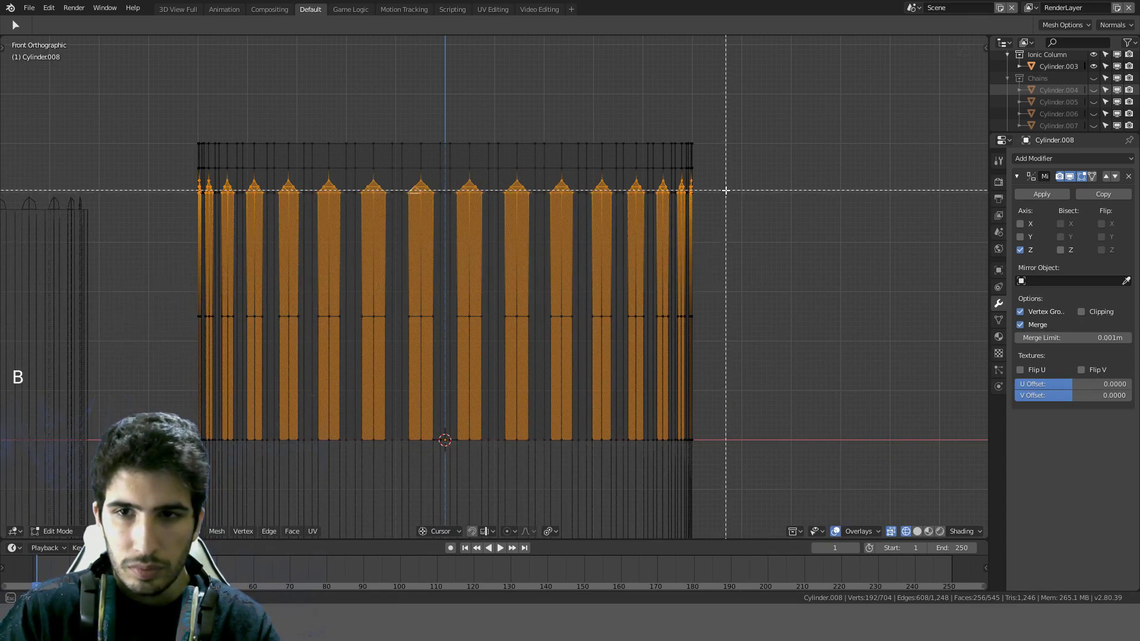
{"action": "left_click_drag", "start_coordinate": [726, 190], "coordinate": [51, 282], "text": "shift"}
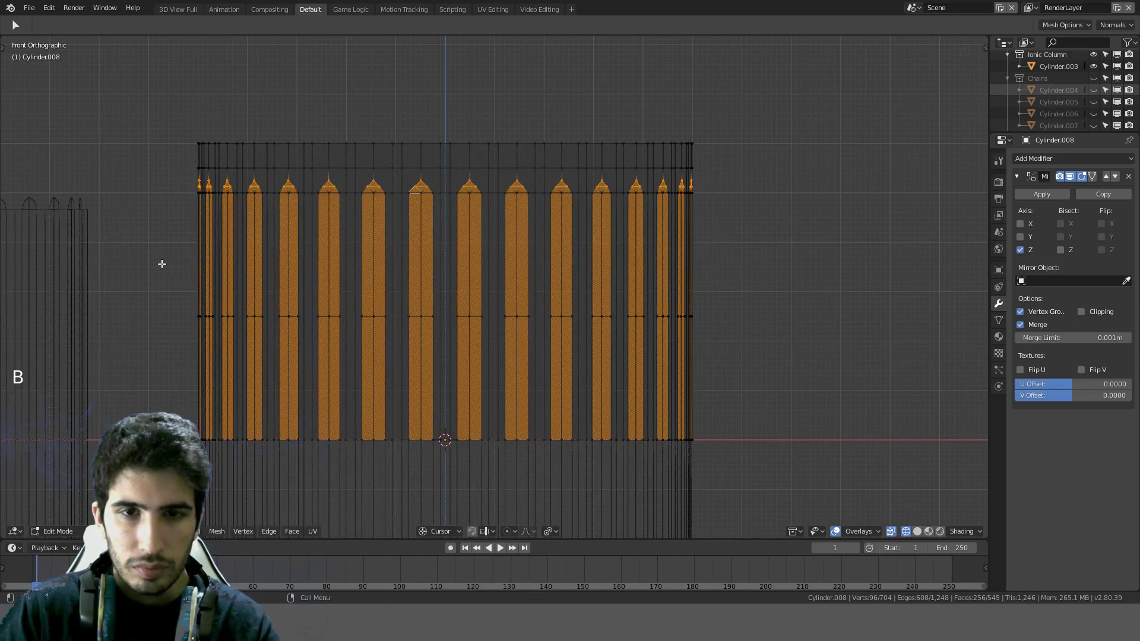
Step: Switch to solid shading and try moving the selected flute tip vertices
{"action": "mouse_move", "coordinate": [464, 243]}
{"action": "middle_mouse_down"}
{"action": "mouse_move", "coordinate": [562, 255]}
{"action": "mouse_move", "coordinate": [501, 305]}
{"action": "mouse_move", "coordinate": [390, 247]}
{"action": "mouse_move", "coordinate": [265, 239]}
{"action": "mouse_move", "coordinate": [237, 255]}
{"action": "mouse_move", "coordinate": [509, 224]}
{"action": "middle_mouse_up"}
{"action": "scroll", "coordinate": [476, 283], "scroll_direction": "up", "scroll_amount": 5}
{"action": "scroll", "coordinate": [454, 234], "scroll_direction": "down", "scroll_amount": 4}
{"action": "key", "text": "z"}
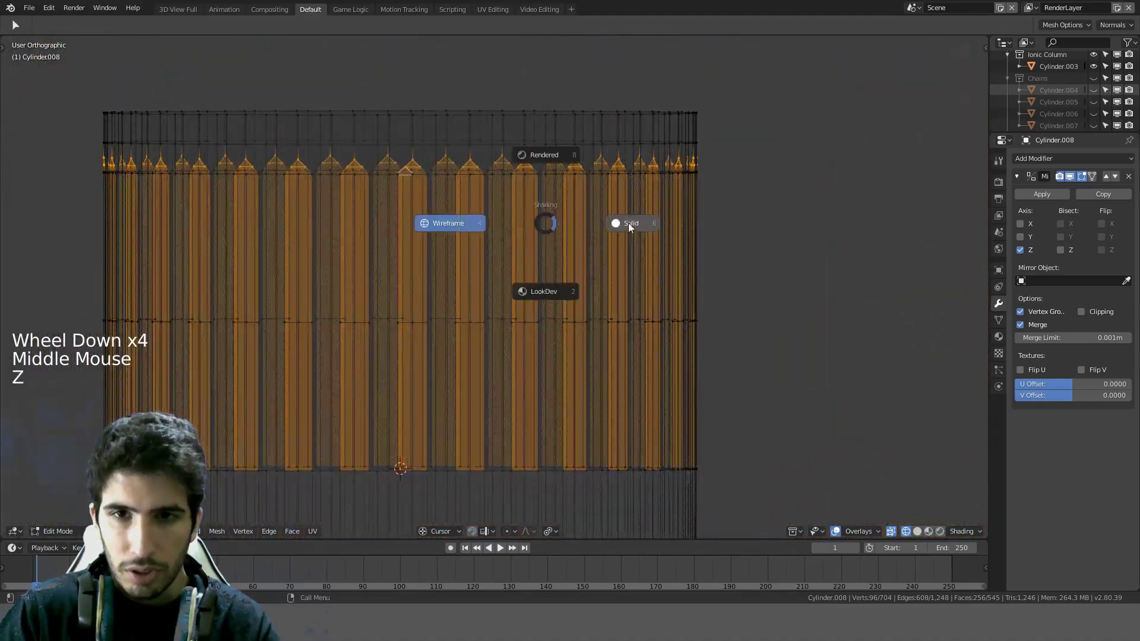
{"action": "middle_click_drag", "start_coordinate": [631, 223], "coordinate": [573, 225]}
{"action": "key", "text": "g"}
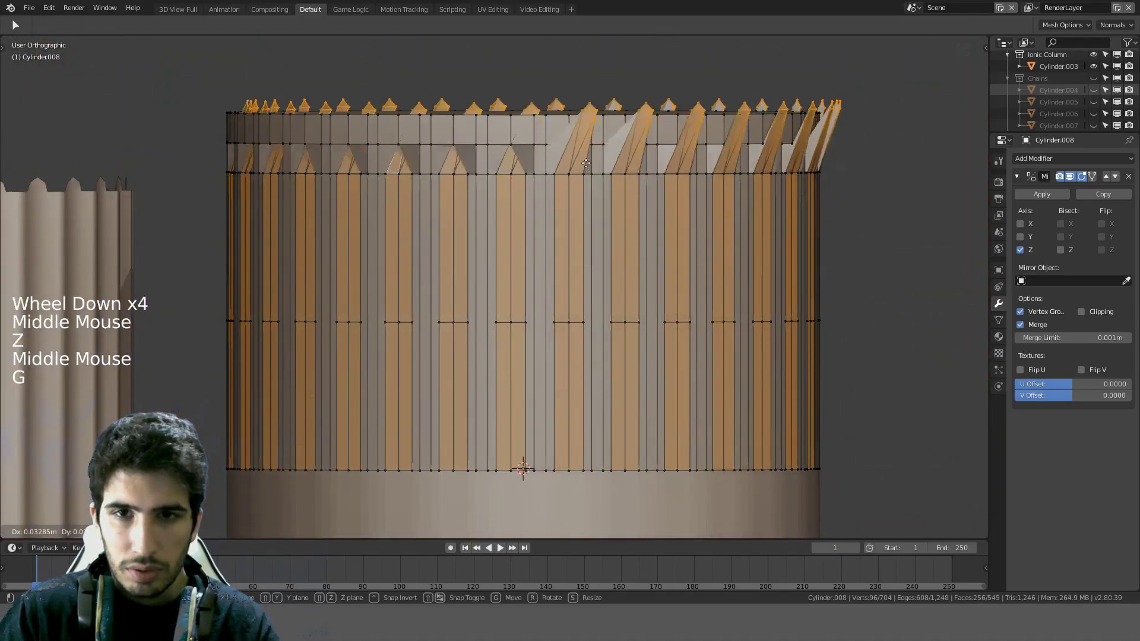
{"action": "scroll", "coordinate": [549, 144], "scroll_direction": "up", "scroll_amount": 4}
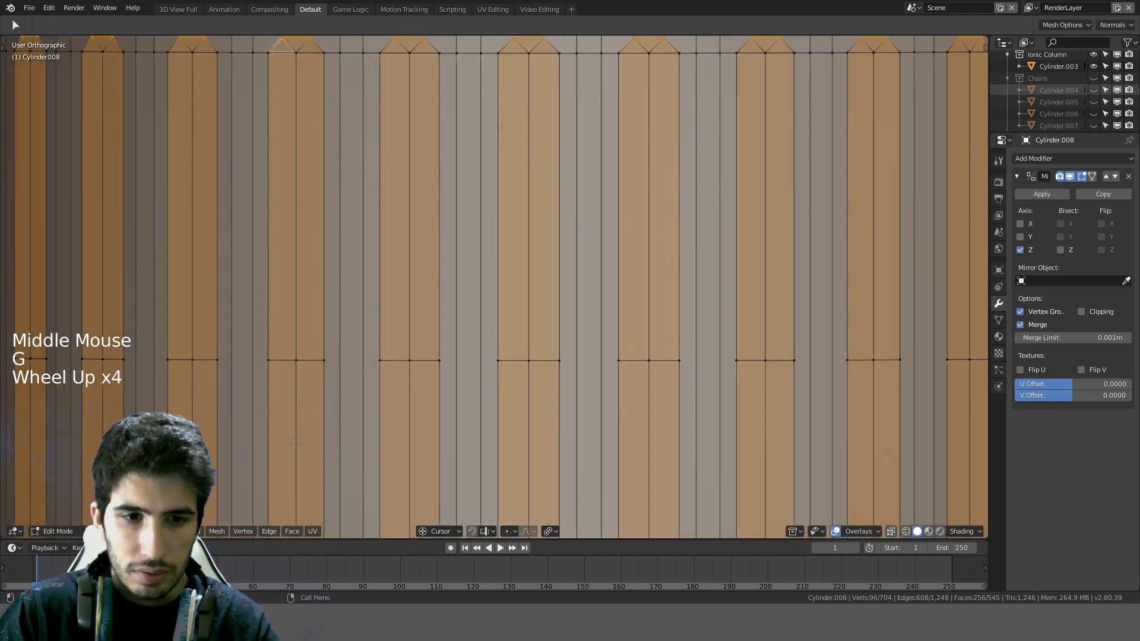
{"action": "scroll", "coordinate": [358, 341], "scroll_direction": "down", "scroll_amount": 4}
{"action": "middle_click_drag", "start_coordinate": [443, 265], "coordinate": [423, 315], "text": "shift"}
{"action": "scroll", "coordinate": [419, 302], "scroll_direction": "up", "scroll_amount": 4}
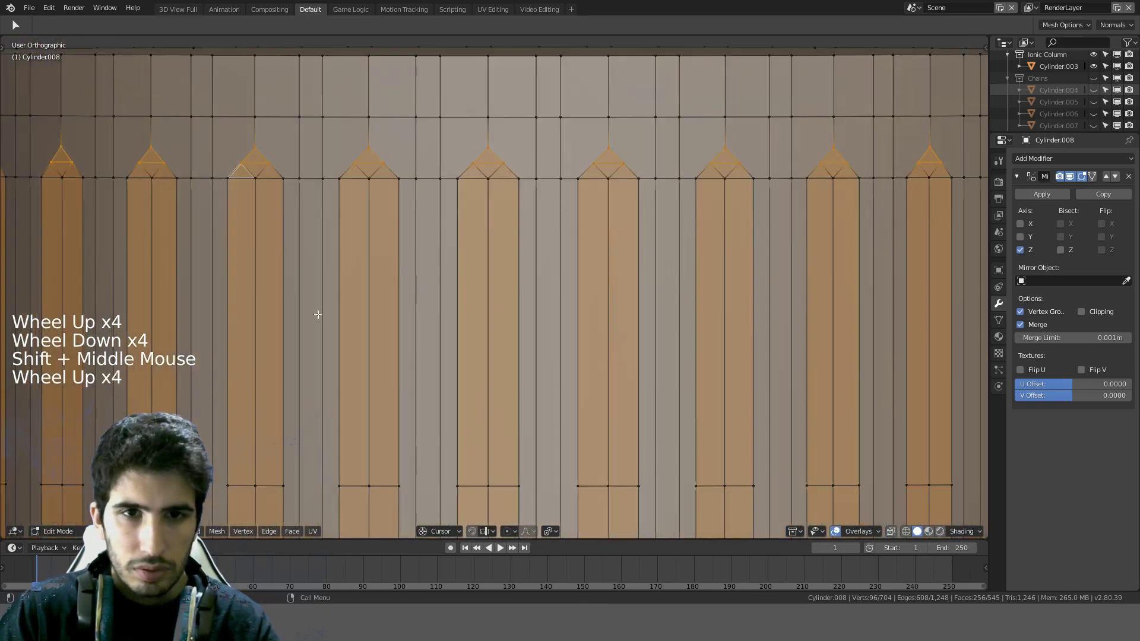
{"action": "left_click", "coordinate": [419, 303]}
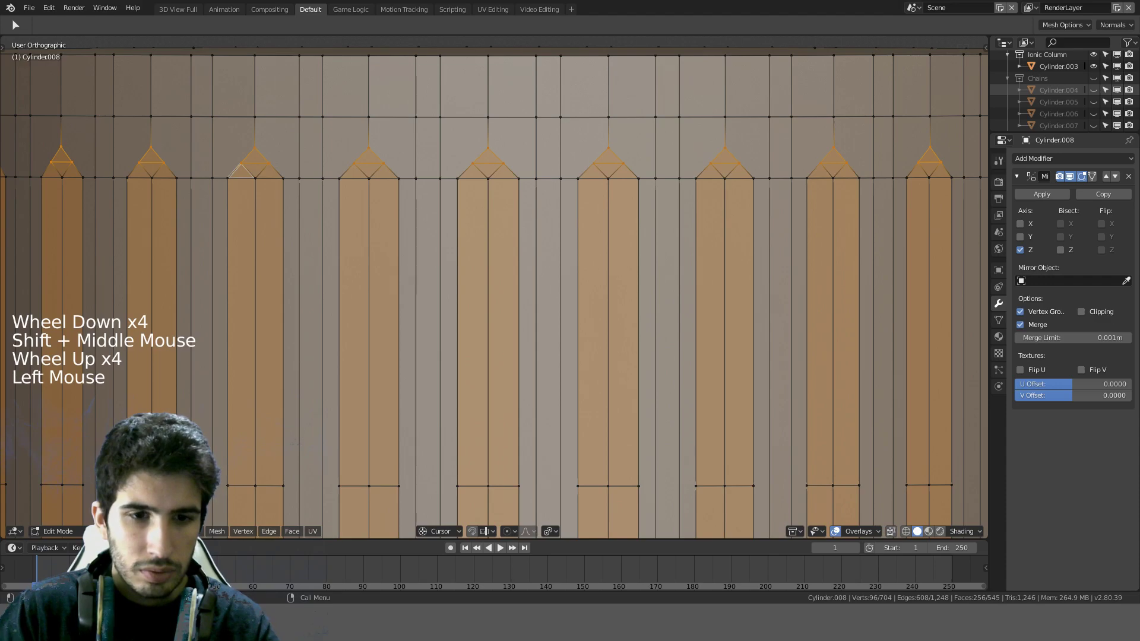
Step: Revert to the full flute strip and tip selection, and try moving and scaling it
{"action": "scroll", "coordinate": [448, 341], "scroll_direction": "down", "scroll_amount": 4}
{"action": "middle_click_drag", "start_coordinate": [447, 341], "coordinate": [490, 368]}
{"action": "key", "text": "KP_1"}
{"action": "scroll", "coordinate": [535, 368], "scroll_direction": "down", "scroll_amount": 3}
{"action": "key", "text": "a"}
{"action": "key", "text": "ctrl+z"}
{"action": "key", "text": "g"}
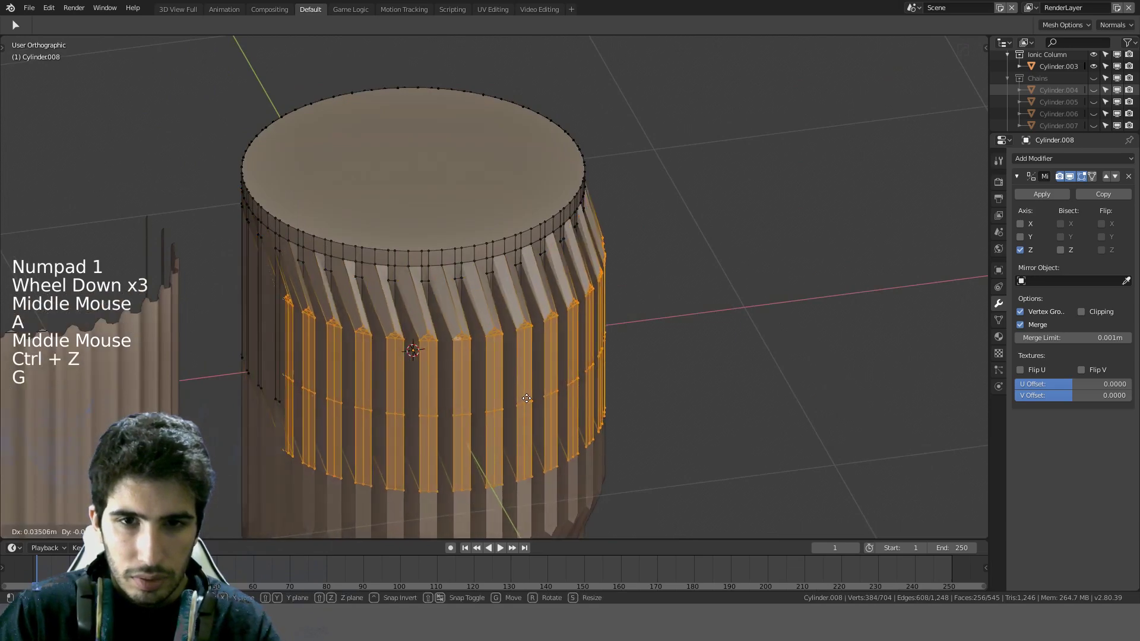
{"action": "key", "text": "s"}
{"action": "right_click", "coordinate": [653, 330]}
Step: Scale the selected flute strips and tips inward, and check the shape in Object Mode
{"action": "middle_click_drag", "start_coordinate": [689, 324], "coordinate": [721, 300]}
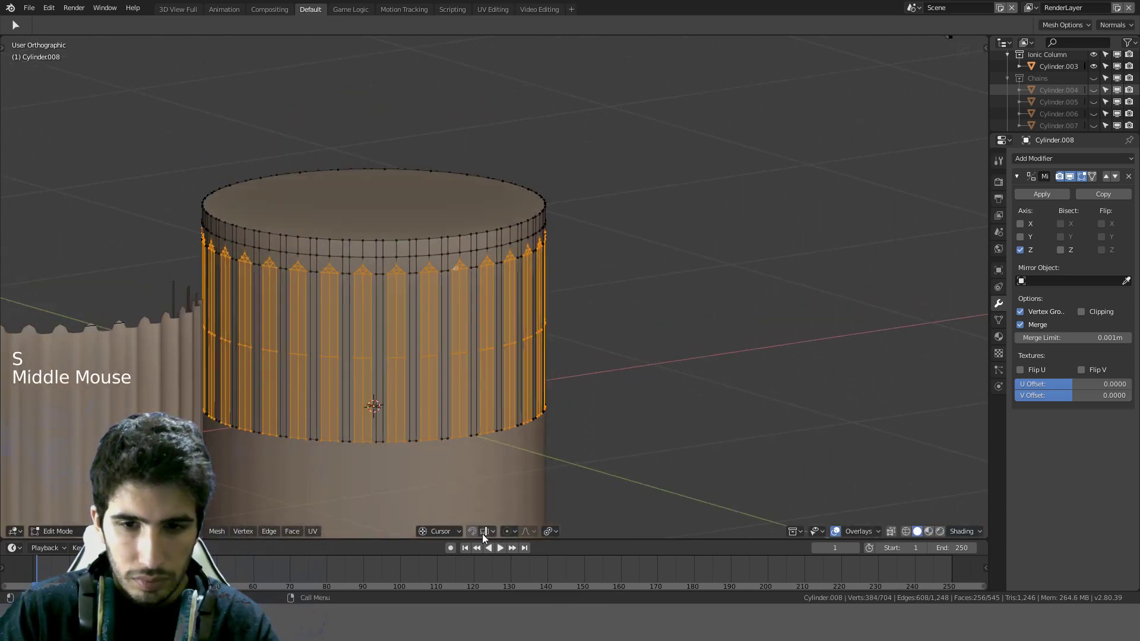
{"action": "left_click", "coordinate": [459, 532]}
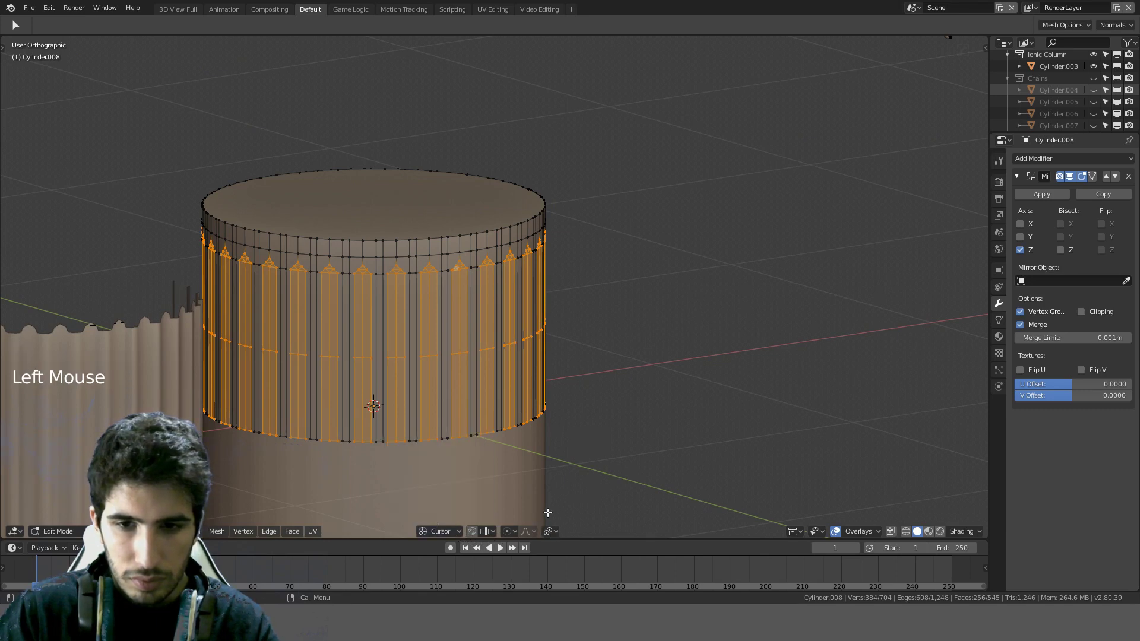
{"action": "left_click", "coordinate": [548, 532]}
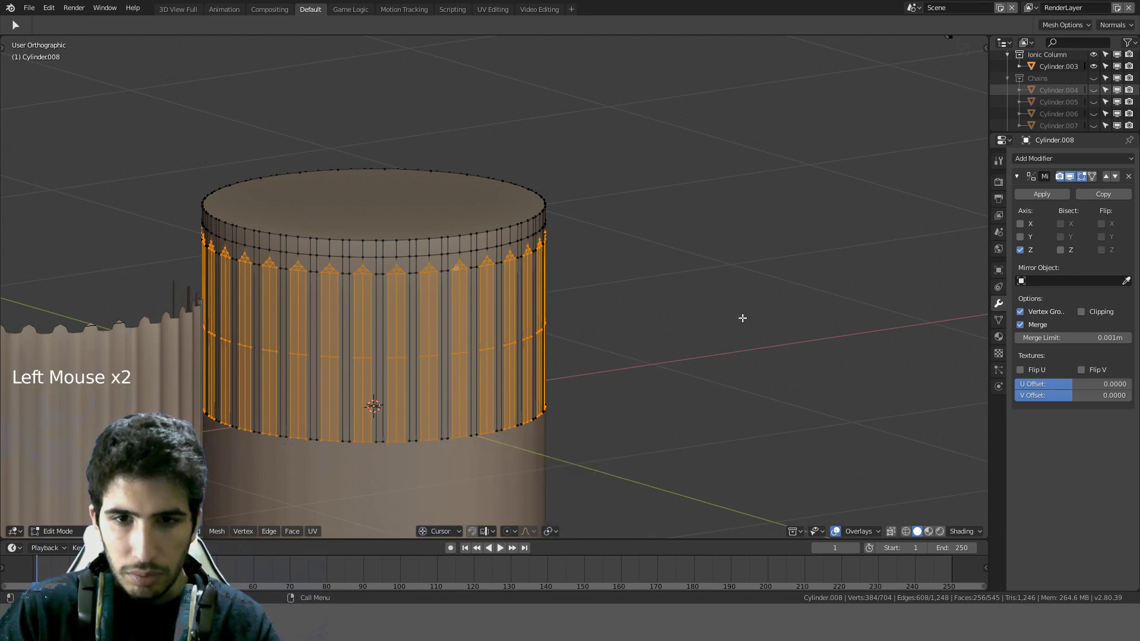
{"action": "key", "text": "s"}
{"action": "middle_click_drag", "start_coordinate": [727, 312], "coordinate": [603, 219]}
{"action": "key", "text": "Tab"}
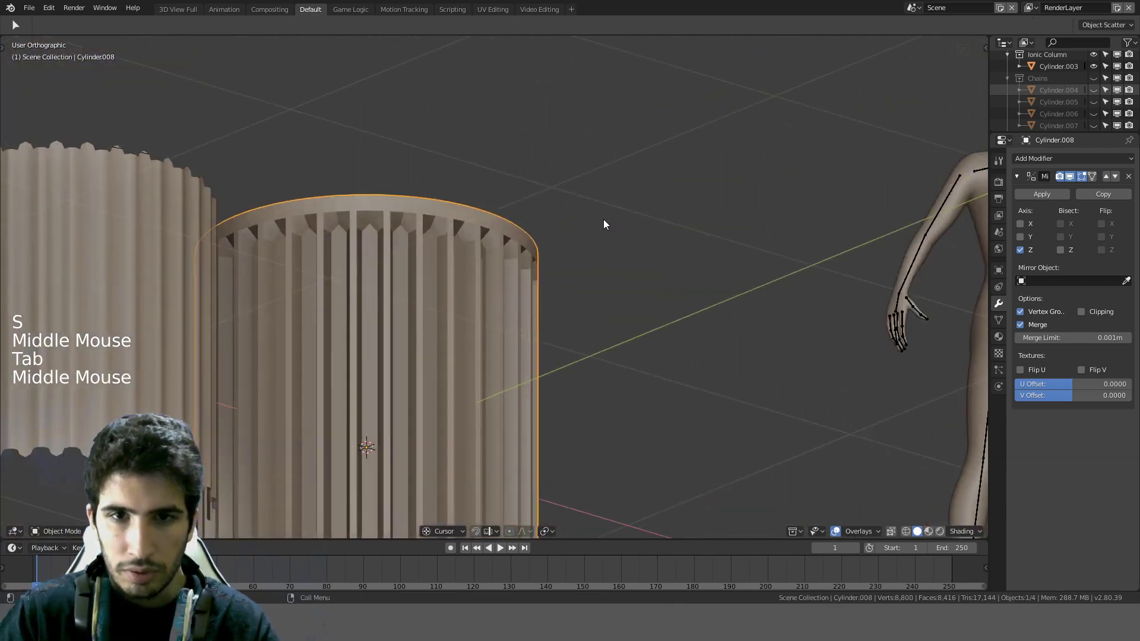
Step: Undo the inward scaling of the flute strips in Edit Mode, using the front view
{"action": "key", "text": "KP_1"}
{"action": "key", "text": "Tab"}
{"action": "key", "text": "ctrl+z"}
{"action": "key", "text": "ctrl+z"}
{"action": "key", "text": "ctrl+z"}
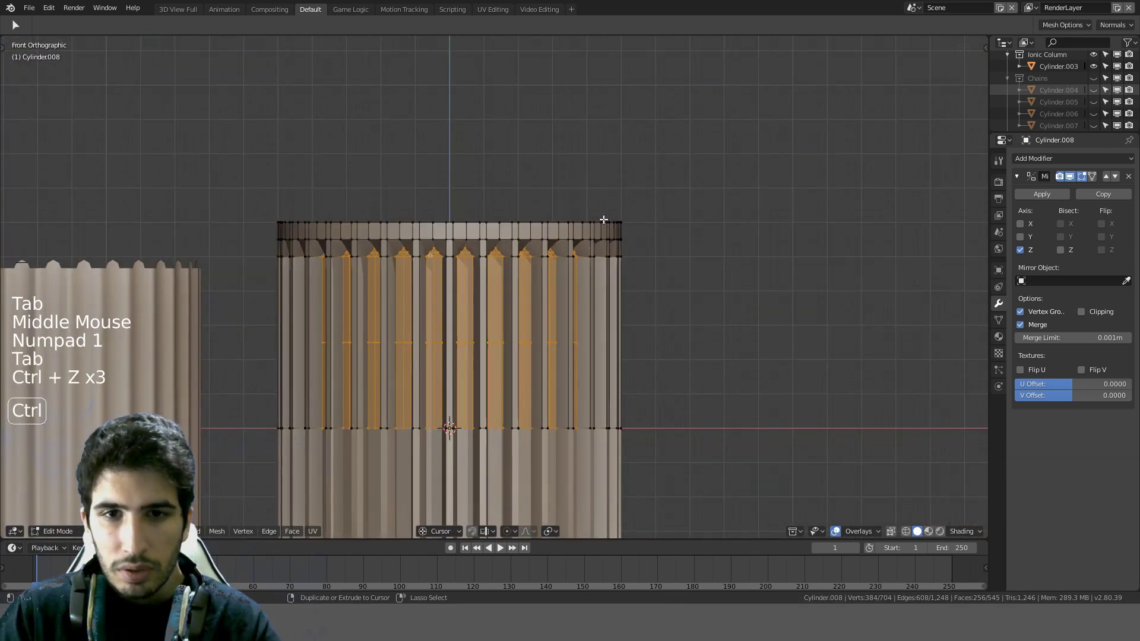
{"action": "key", "text": "ctrl+z"}
Step: Deselect the flute strips' middle and bottom vertex rows in wireframe, keeping the tips and their base row selected
{"action": "scroll", "coordinate": [511, 224], "scroll_direction": "up", "scroll_amount": 6}
{"action": "scroll", "coordinate": [527, 241], "scroll_direction": "down", "scroll_amount": 4}
{"action": "key", "text": "z"}
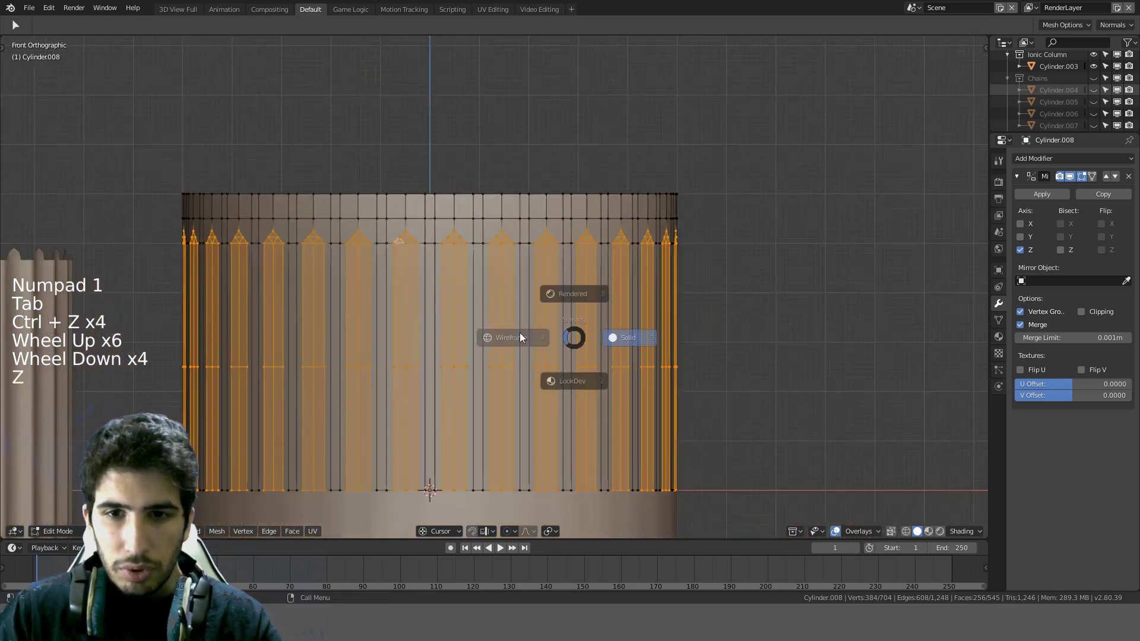
{"action": "scroll", "coordinate": [606, 372], "scroll_direction": "down", "scroll_amount": 4}
{"action": "key", "text": "c"}
{"action": "mouse_move", "coordinate": [606, 372]}
{"action": "middle_mouse_down"}
{"action": "mouse_move", "coordinate": [538, 362]}
{"action": "mouse_move", "coordinate": [329, 370]}
{"action": "middle_mouse_up"}
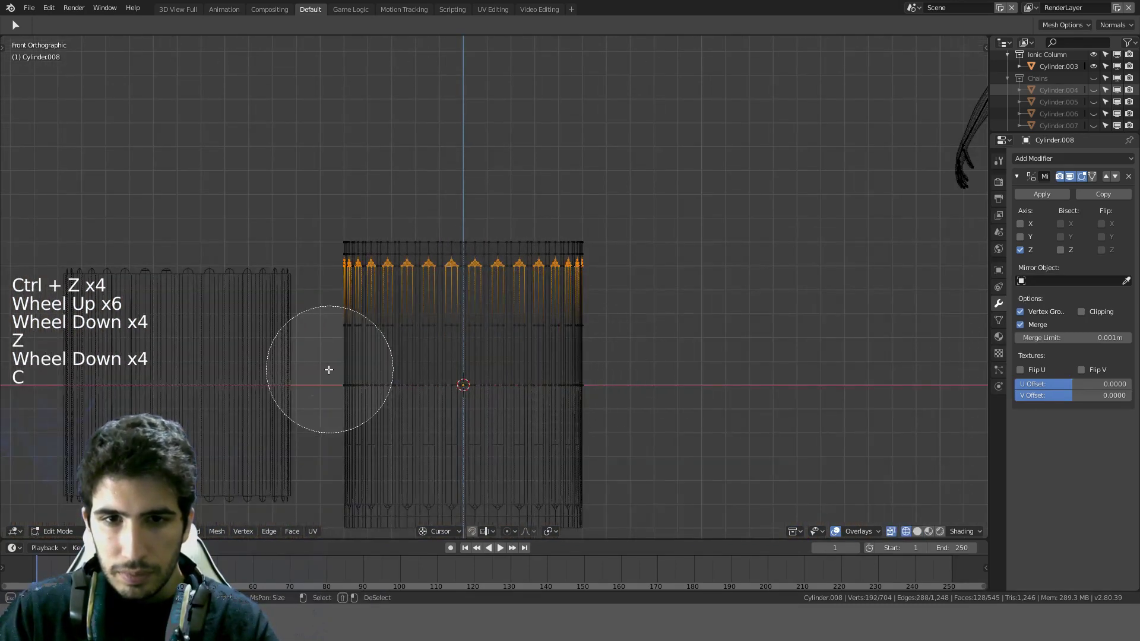
{"action": "right_click", "coordinate": [605, 366]}
Step: Deselect the tips' base row and apex vertices, leaving only their mid-height side vertices selected
{"action": "scroll", "coordinate": [673, 300], "scroll_direction": "up", "scroll_amount": 5}
{"action": "key", "text": "c"}
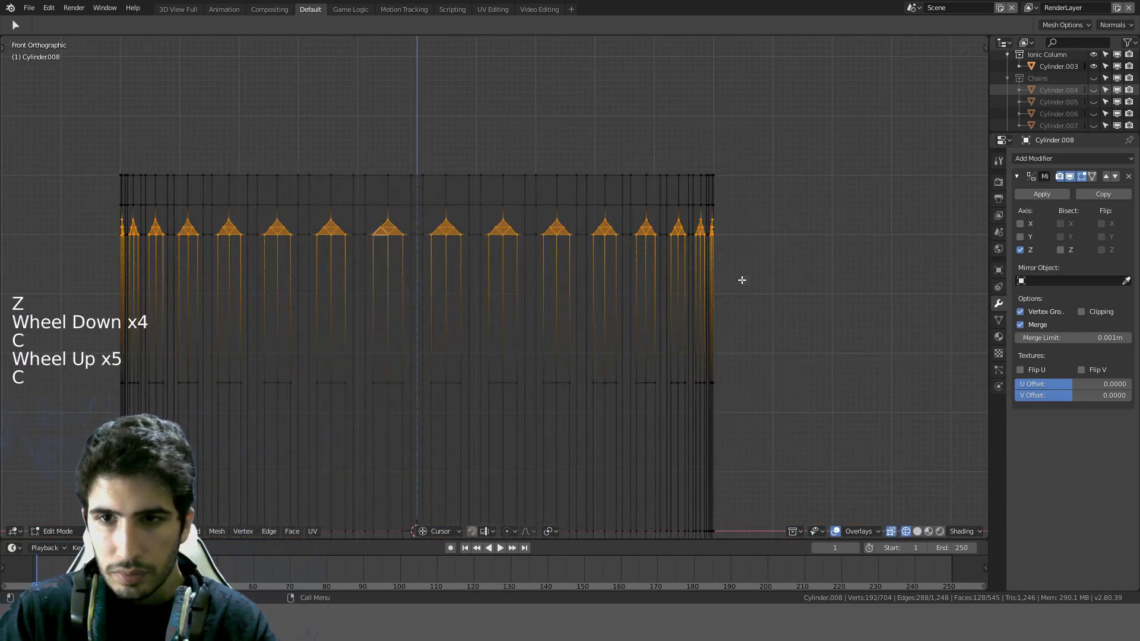
{"action": "key", "text": "b"}
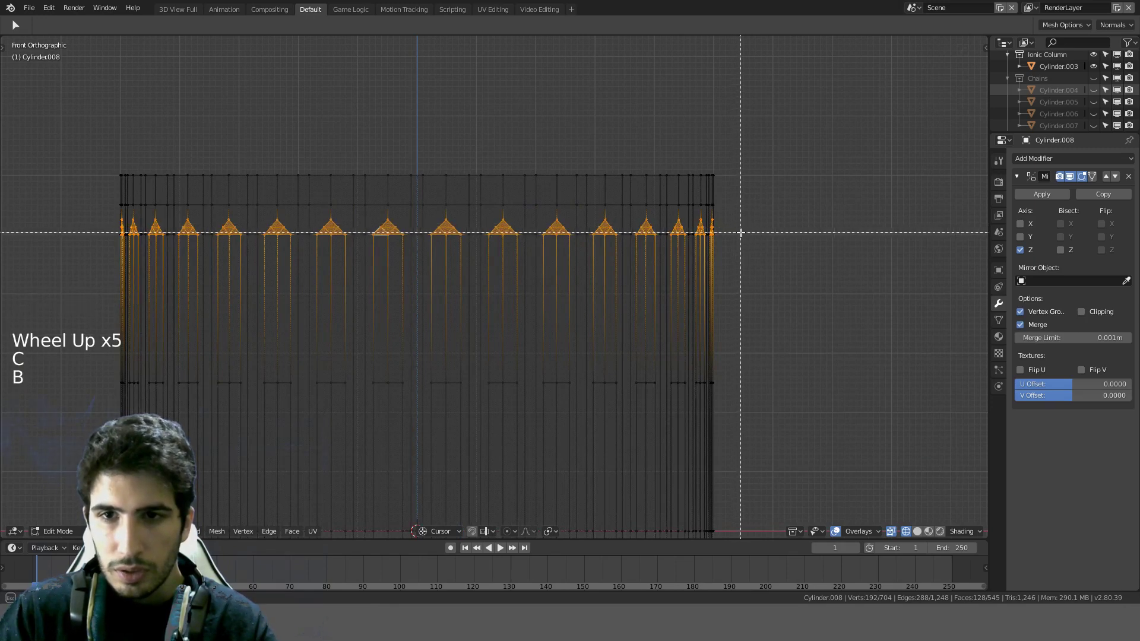
{"action": "left_click_drag", "start_coordinate": [742, 232], "coordinate": [2, 335]}
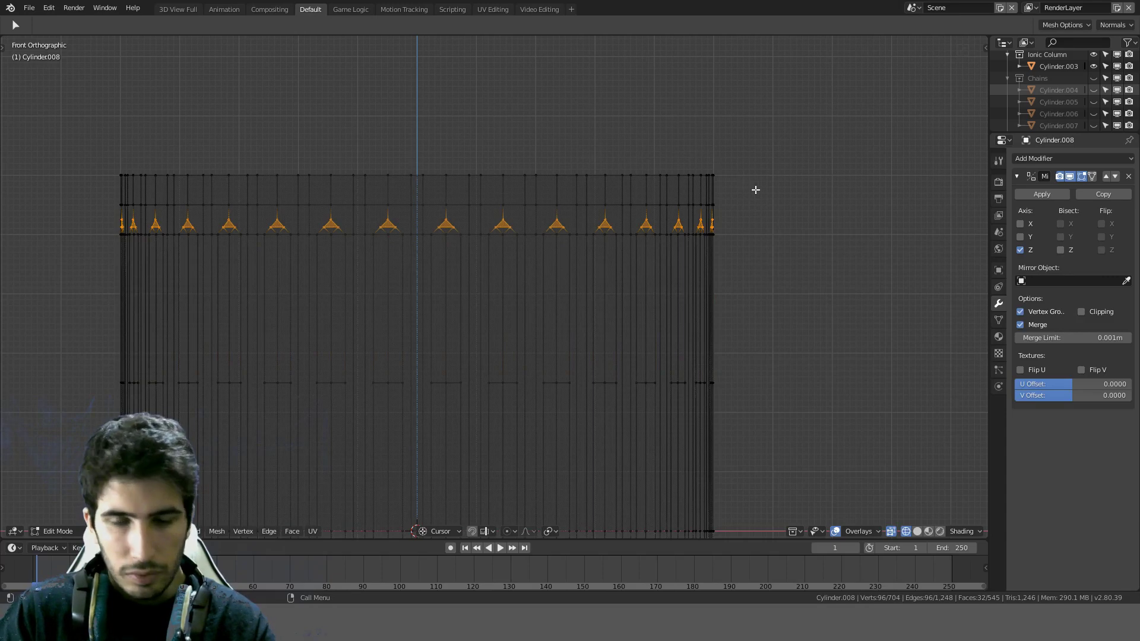
{"action": "key", "text": "b"}
{"action": "left_click_drag", "start_coordinate": [747, 211], "coordinate": [66, 220], "text": "shift"}
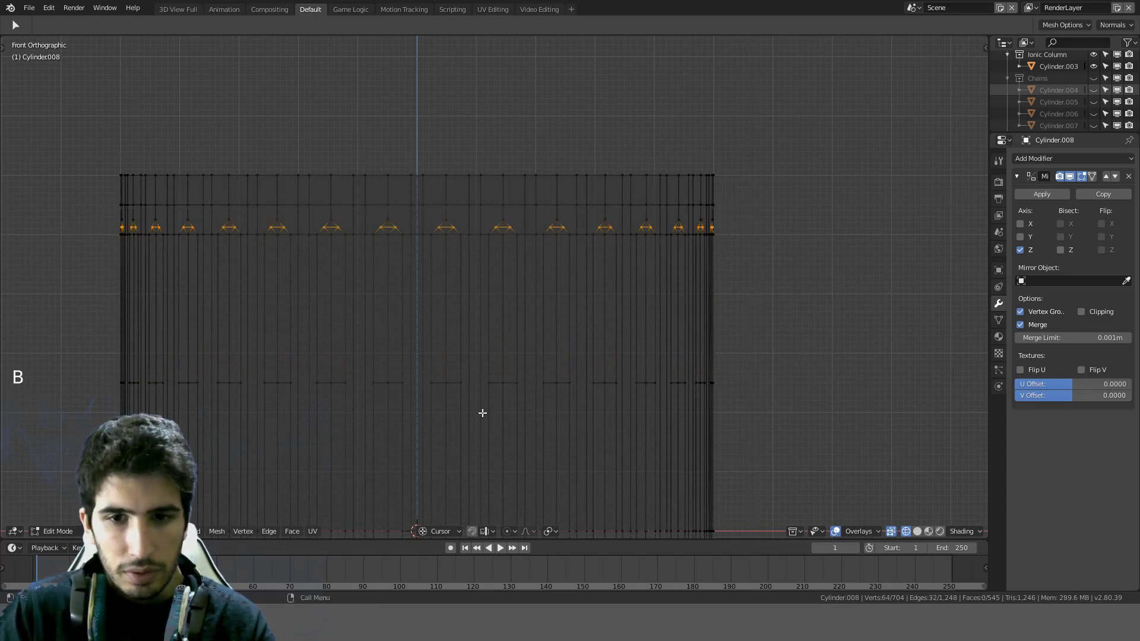
Step: Set the pivot to individual origins and, in solid shading, raise the tips' mid-height vertices slightly along Z
{"action": "left_click", "coordinate": [548, 531]}
{"action": "left_click", "coordinate": [554, 482]}
{"action": "scroll", "coordinate": [506, 244], "scroll_direction": "up", "scroll_amount": 5}
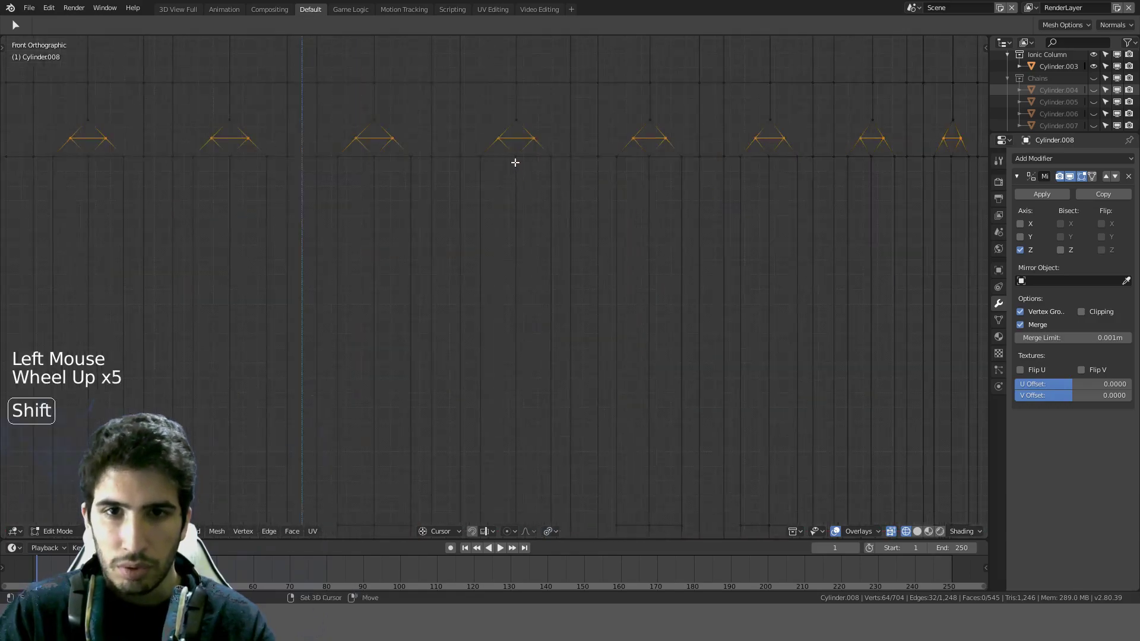
{"action": "middle_click_drag", "start_coordinate": [514, 162], "coordinate": [611, 357], "text": "shift"}
{"action": "scroll", "coordinate": [611, 356], "scroll_direction": "up", "scroll_amount": 1}
{"action": "key", "text": "z"}
{"action": "left_click", "coordinate": [618, 332]}
{"action": "scroll", "coordinate": [536, 328], "scroll_direction": "up", "scroll_amount": 1}
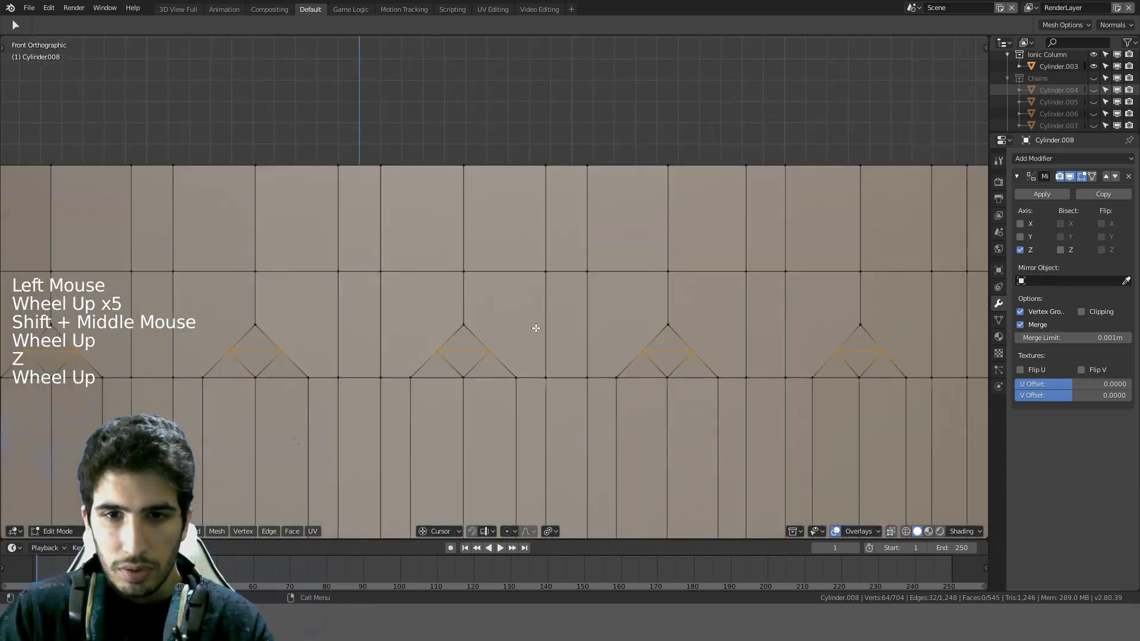
{"action": "key", "text": "g"}
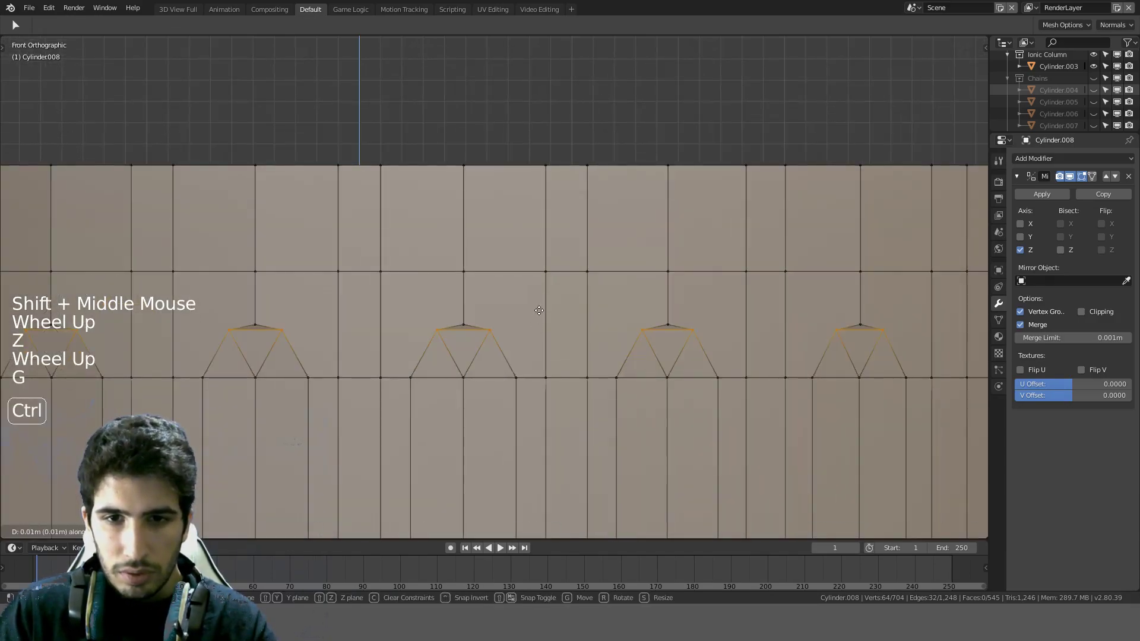
{"action": "left_click", "coordinate": [540, 362]}
Step: Try widening the tips' mid-height edges by scaling them along one axis, and adjust their height along Z
{"action": "key", "text": "s"}
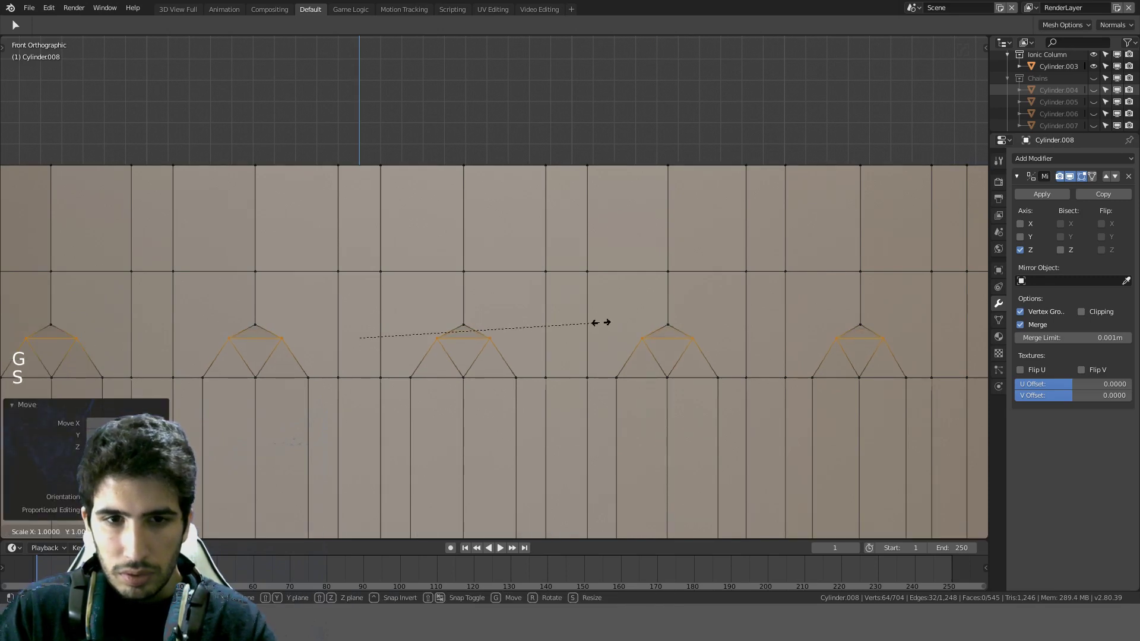
{"action": "key", "text": "s"}
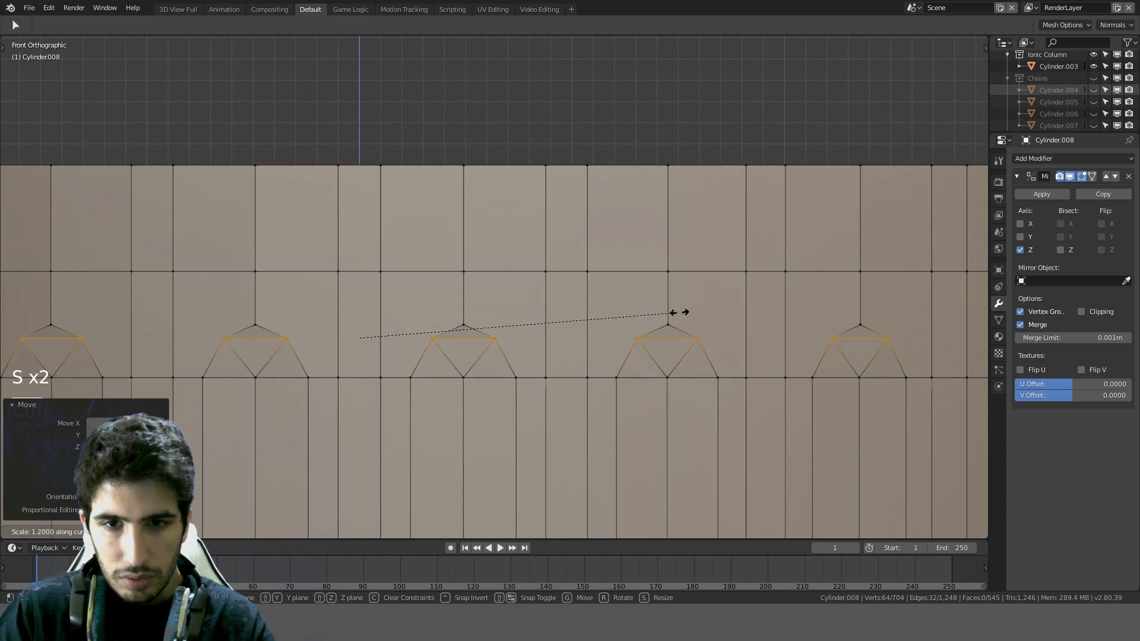
{"action": "left_click", "coordinate": [660, 291]}
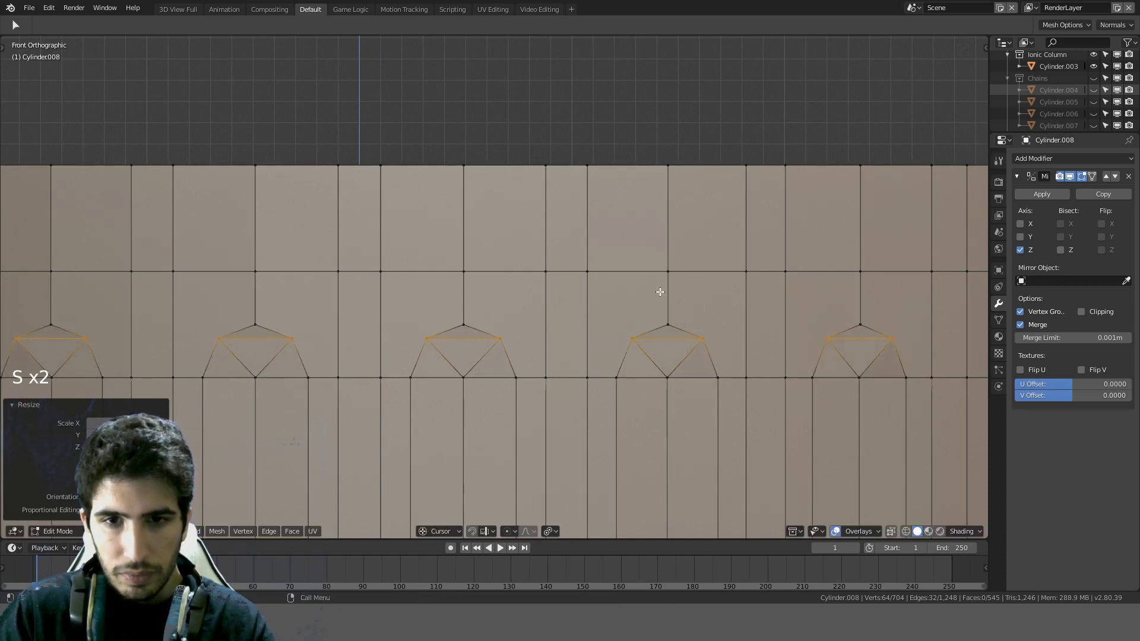
{"action": "key", "text": "g"}
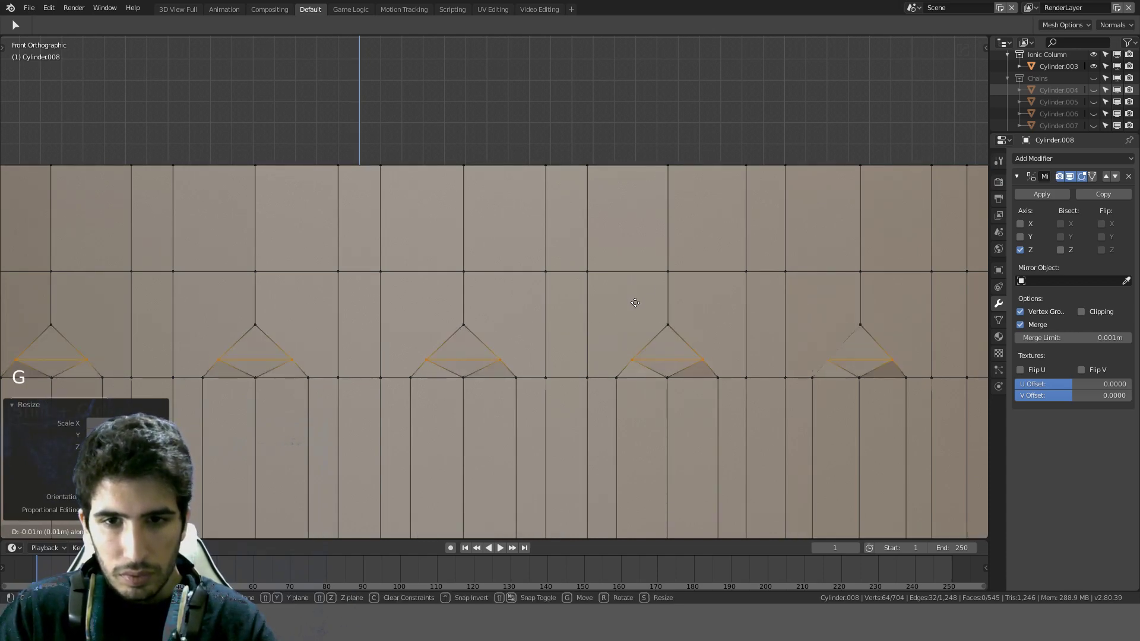
{"action": "left_click", "coordinate": [632, 188]}
Step: Inspect the tips from above and undo the widening and the height adjustment that followed it
{"action": "scroll", "coordinate": [623, 265], "scroll_direction": "down", "scroll_amount": 9}
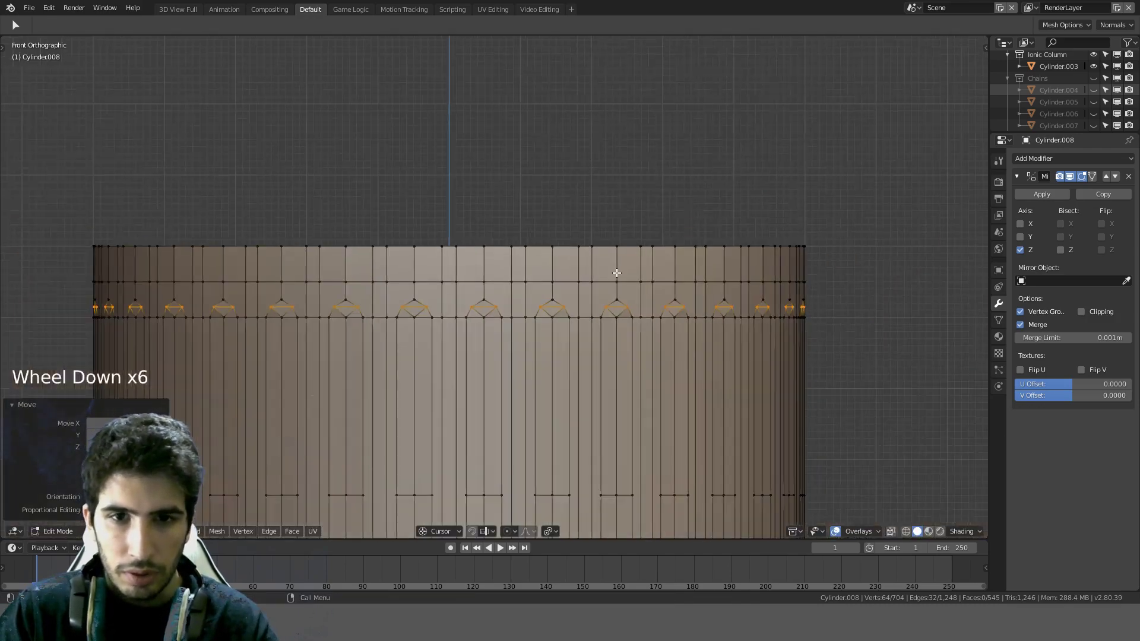
{"action": "scroll", "coordinate": [508, 359], "scroll_direction": "up", "scroll_amount": 2}
{"action": "key", "text": "Tab"}
{"action": "key", "text": "Tab"}
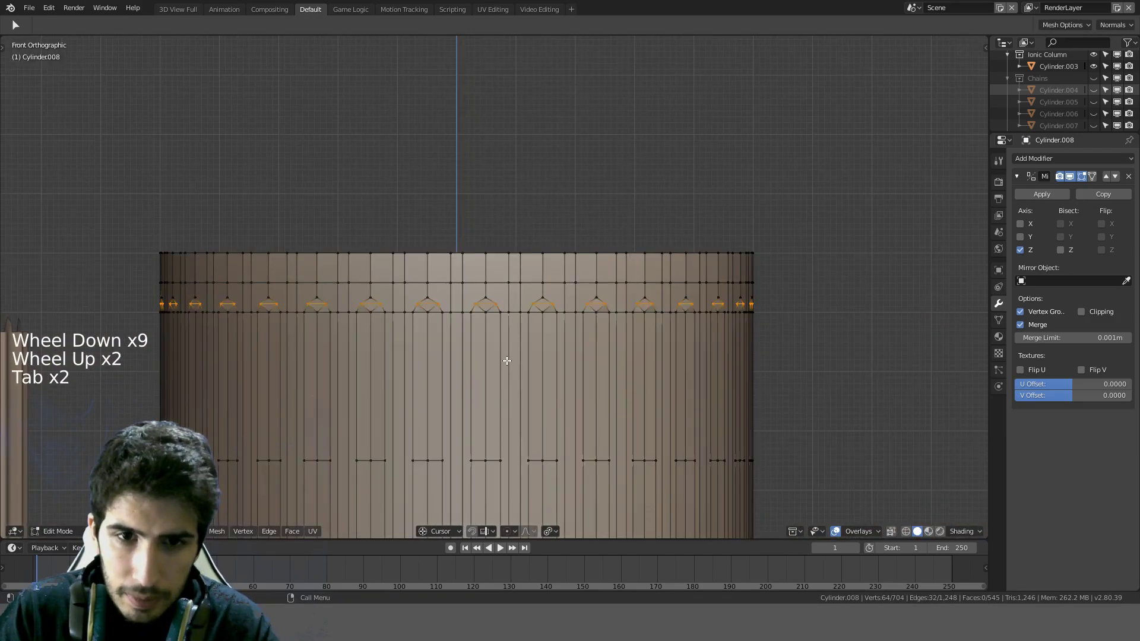
{"action": "middle_click_drag", "start_coordinate": [508, 359], "coordinate": [532, 198]}
{"action": "scroll", "coordinate": [392, 394], "scroll_direction": "up", "scroll_amount": 3}
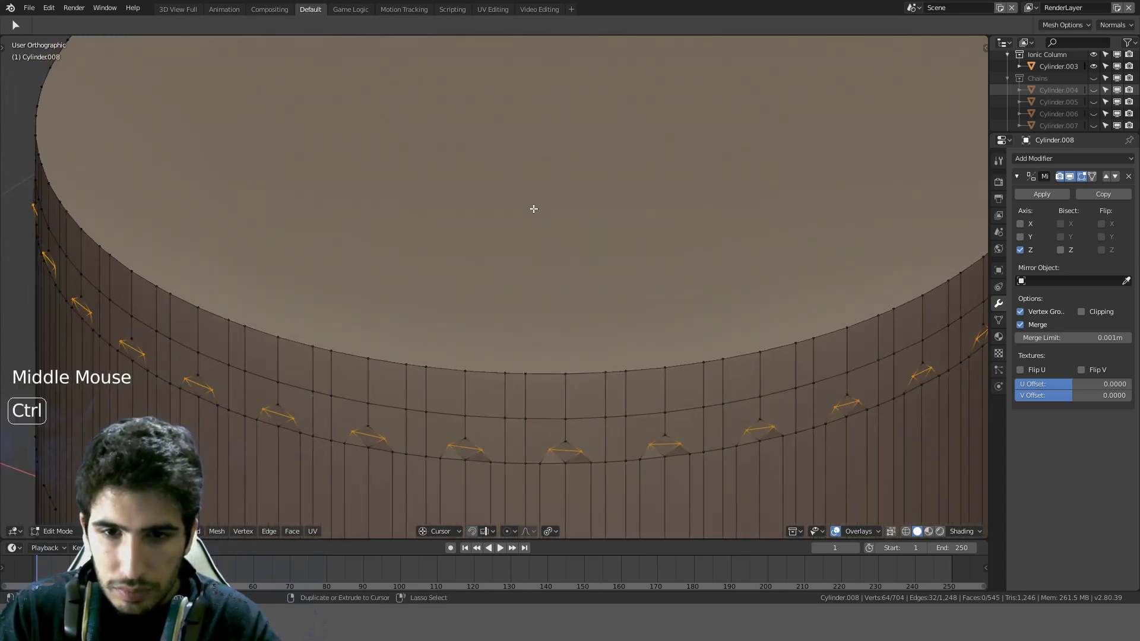
{"action": "key", "text": "ctrl+z"}
{"action": "key", "text": "ctrl+z"}
{"action": "key", "text": "ctrl+z"}
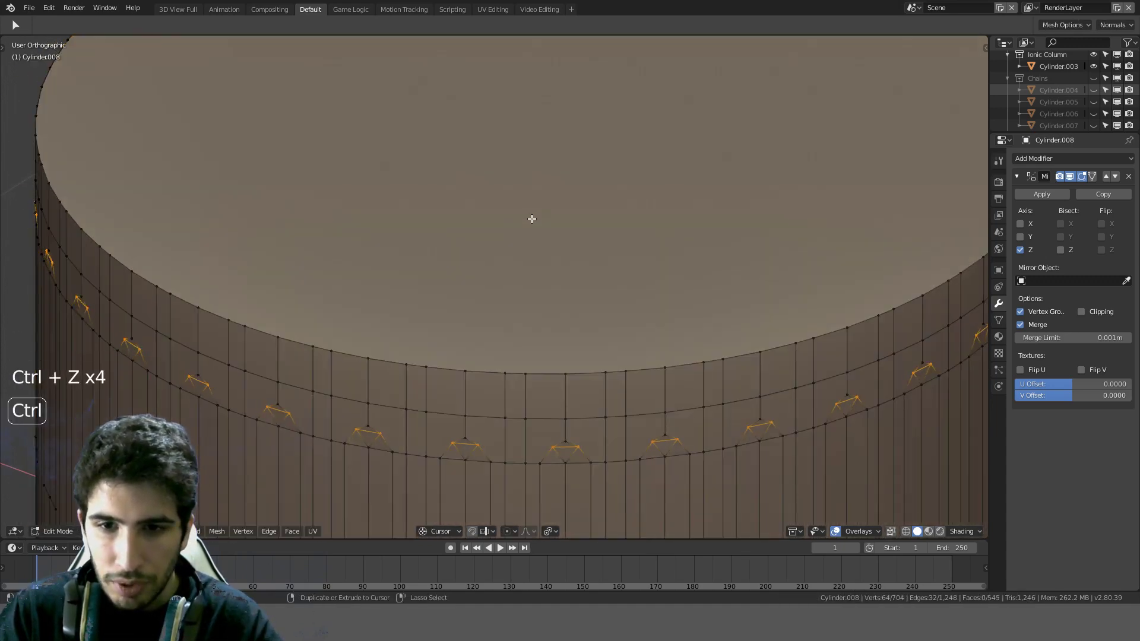
Step: Try Shrink/Fatten on the tips' mid-height vertices twice, checking the pivot setting between attempts
{"action": "middle_click_drag", "start_coordinate": [532, 246], "coordinate": [637, 245]}
{"action": "scroll", "coordinate": [626, 264], "scroll_direction": "down", "scroll_amount": 1}
{"action": "key", "text": "alt+s"}
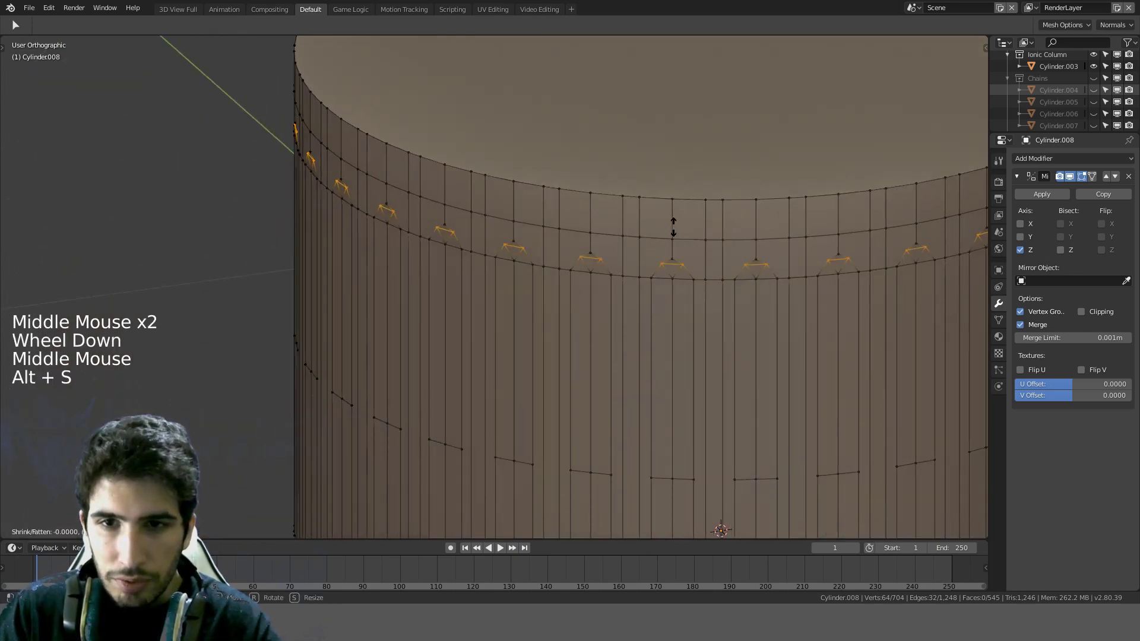
{"action": "right_click", "coordinate": [678, 216]}
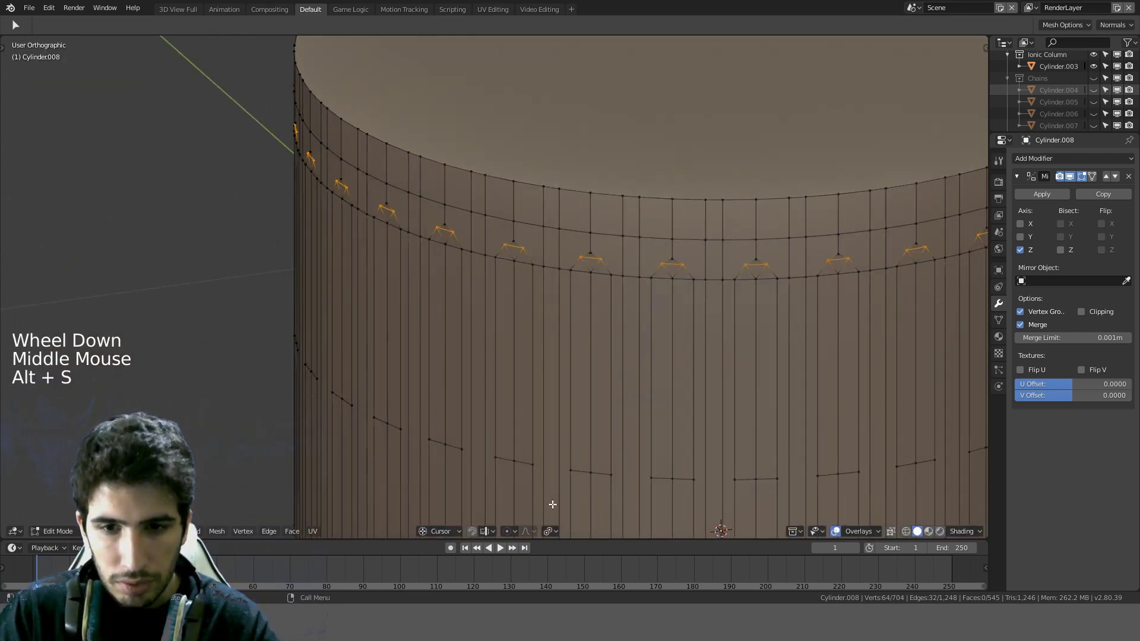
{"action": "left_click", "coordinate": [550, 531]}
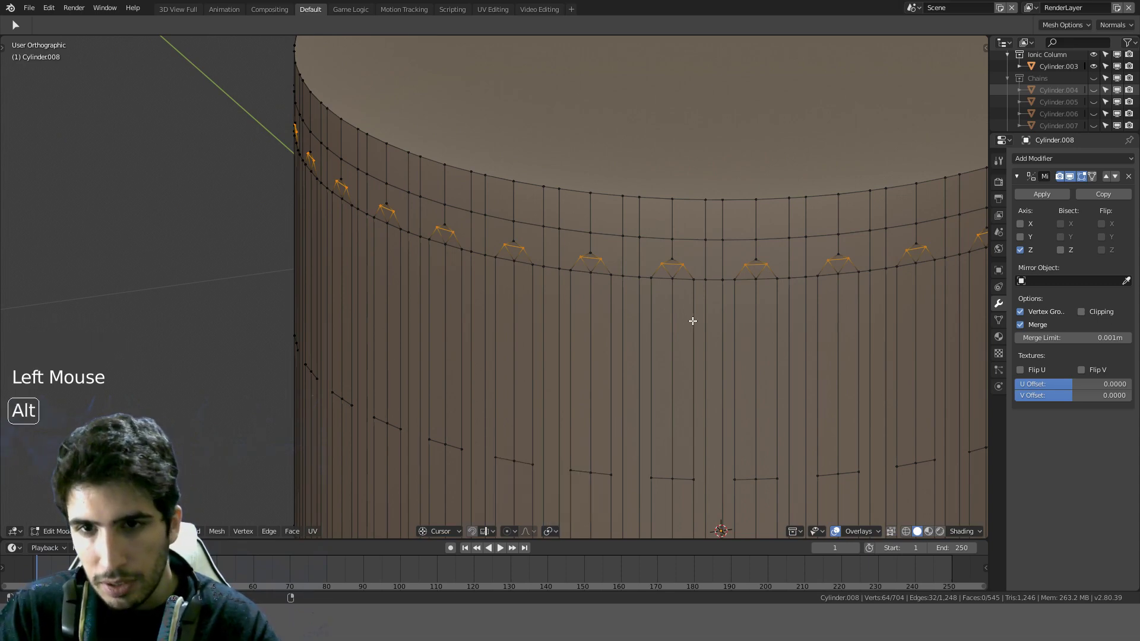
{"action": "key", "text": "alt+s"}
{"action": "right_click", "coordinate": [695, 318]}
{"action": "left_click", "coordinate": [548, 532]}
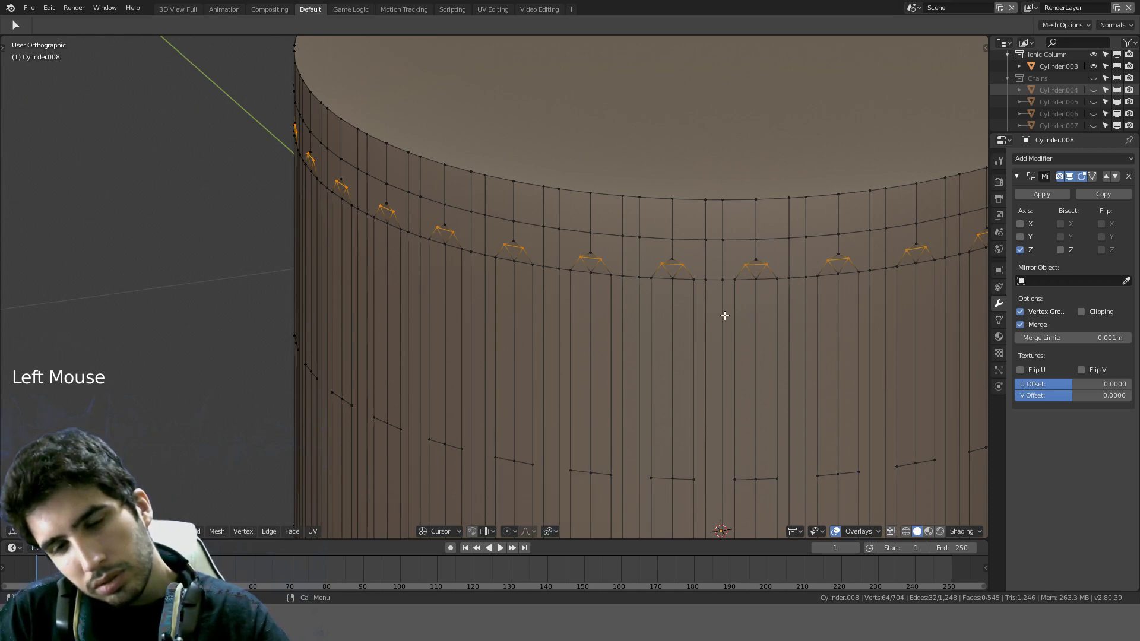
Step: Try scaling the tips' mid-height vertices freely and along the Y axis
{"action": "scroll", "coordinate": [724, 316], "scroll_direction": "down", "scroll_amount": 2}
{"action": "key", "text": "s"}
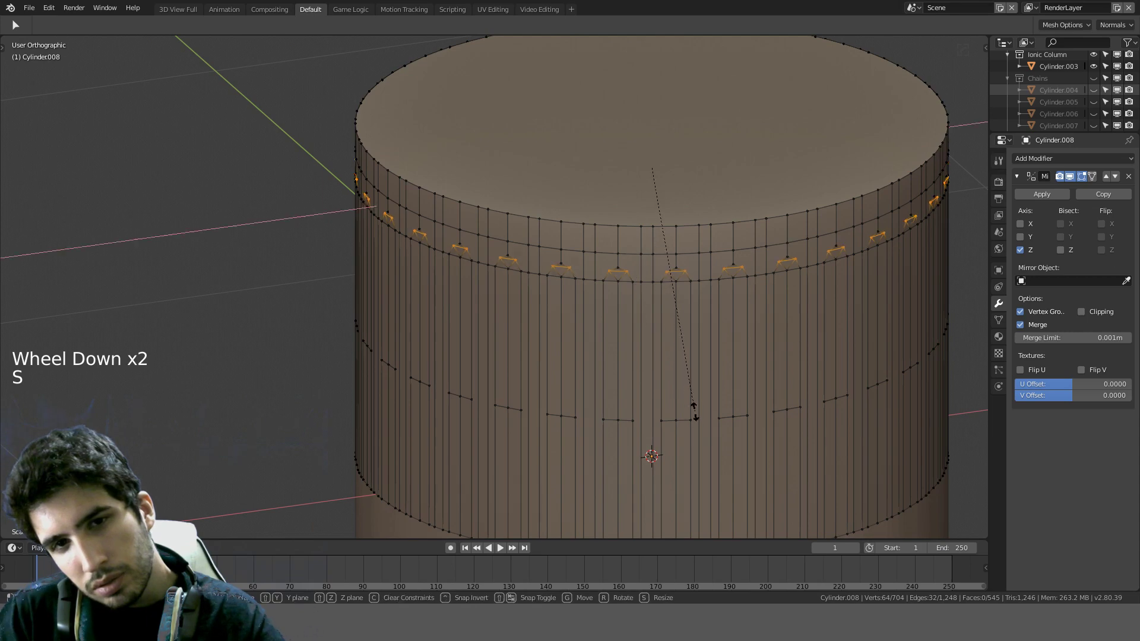
{"action": "key", "text": "s"}
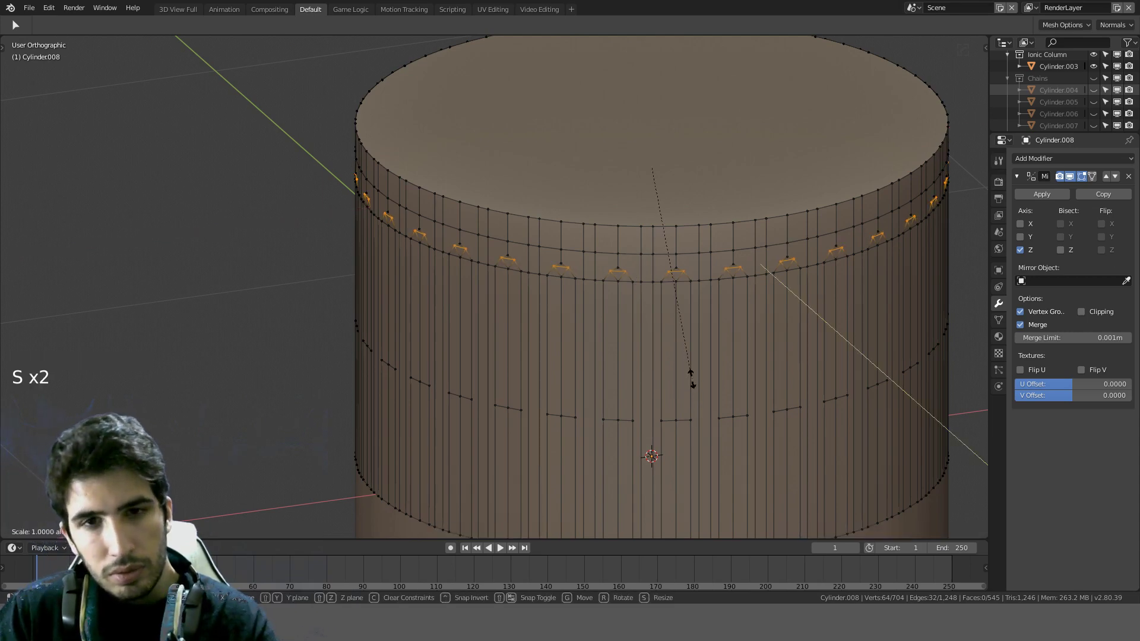
{"action": "left_click", "coordinate": [711, 403]}
Step: Set the transform orientation to Normal and try scaling the tips' mid-height edges along their own X and Y axes
{"action": "left_click", "coordinate": [438, 530]}
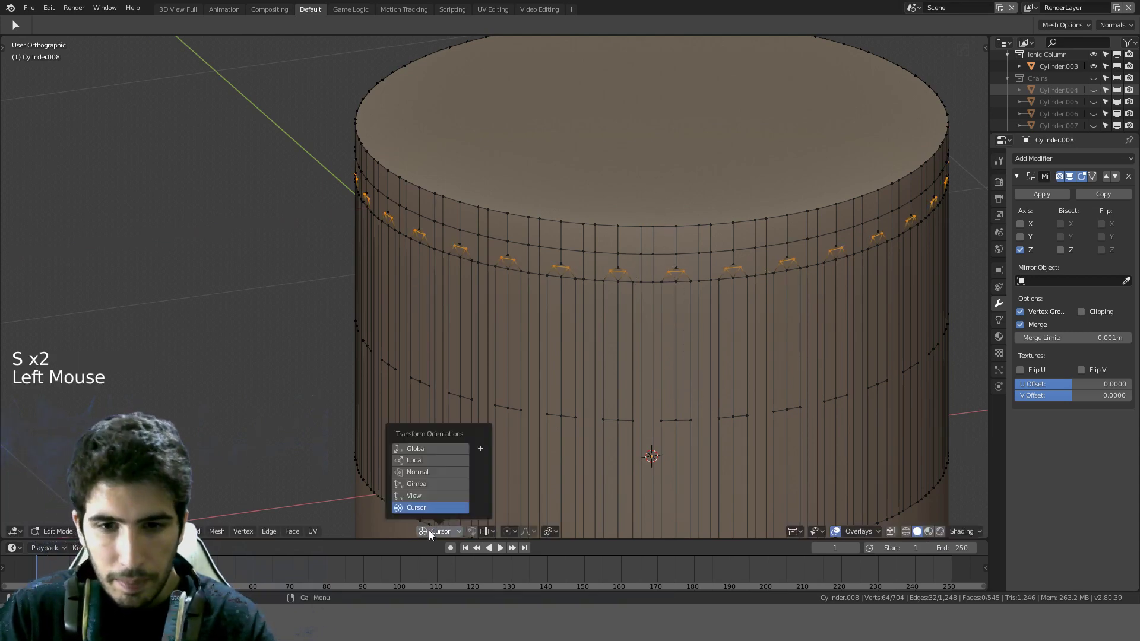
{"action": "left_click", "coordinate": [440, 472]}
{"action": "key", "text": "s"}
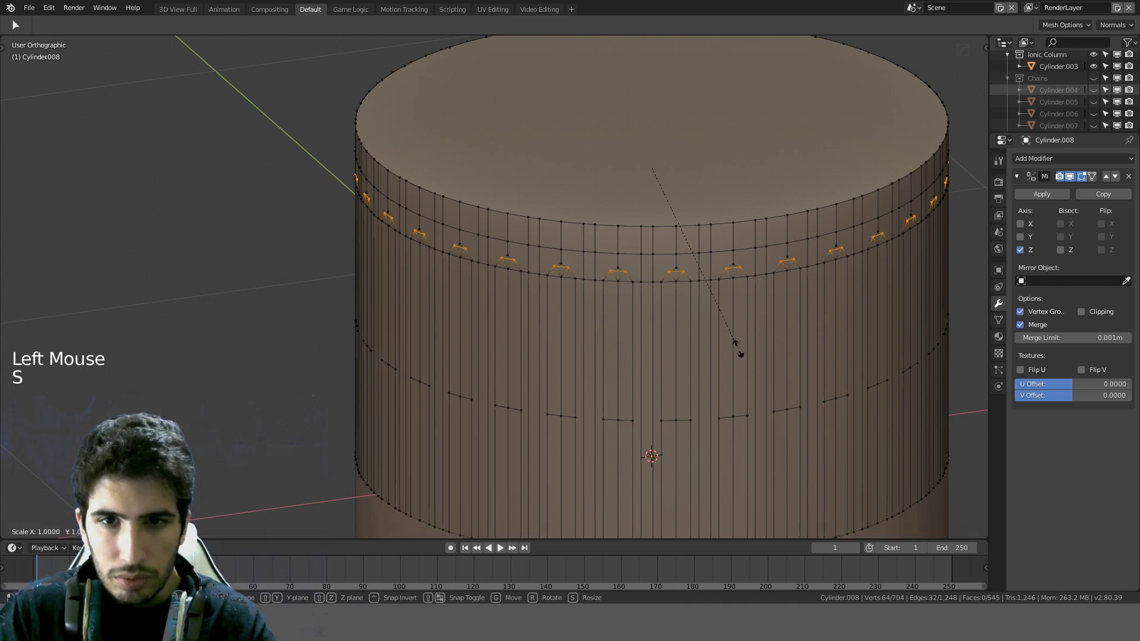
{"action": "key", "text": "x"}
{"action": "key", "text": "x"}
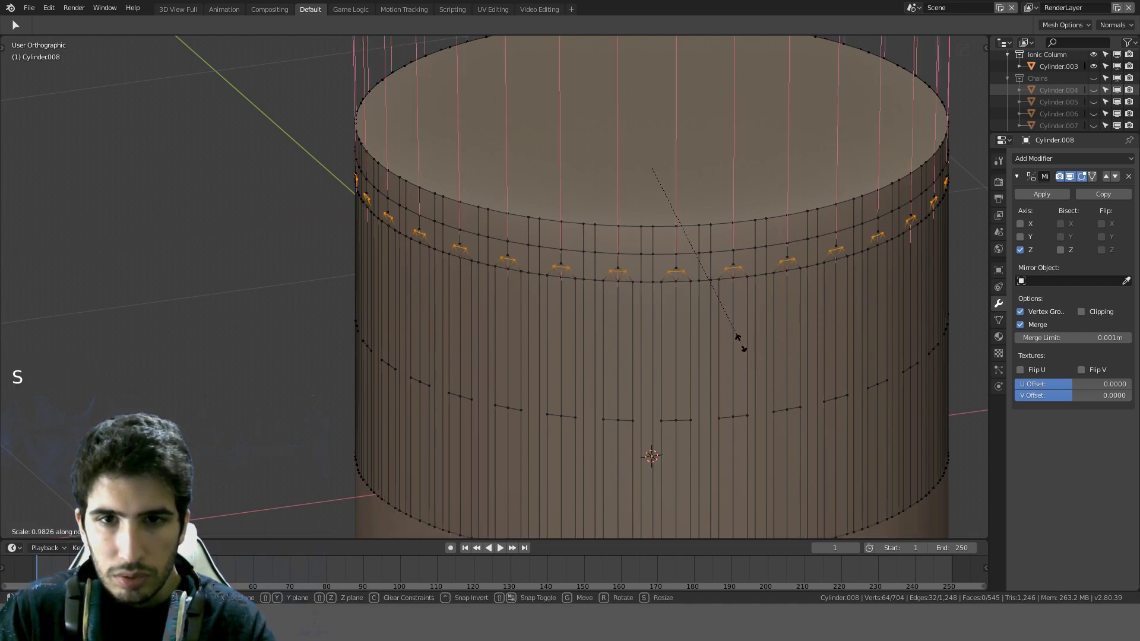
{"action": "left_click", "coordinate": [765, 396]}
{"action": "middle_click_drag", "start_coordinate": [768, 394], "coordinate": [732, 406]}
{"action": "key", "text": "s"}
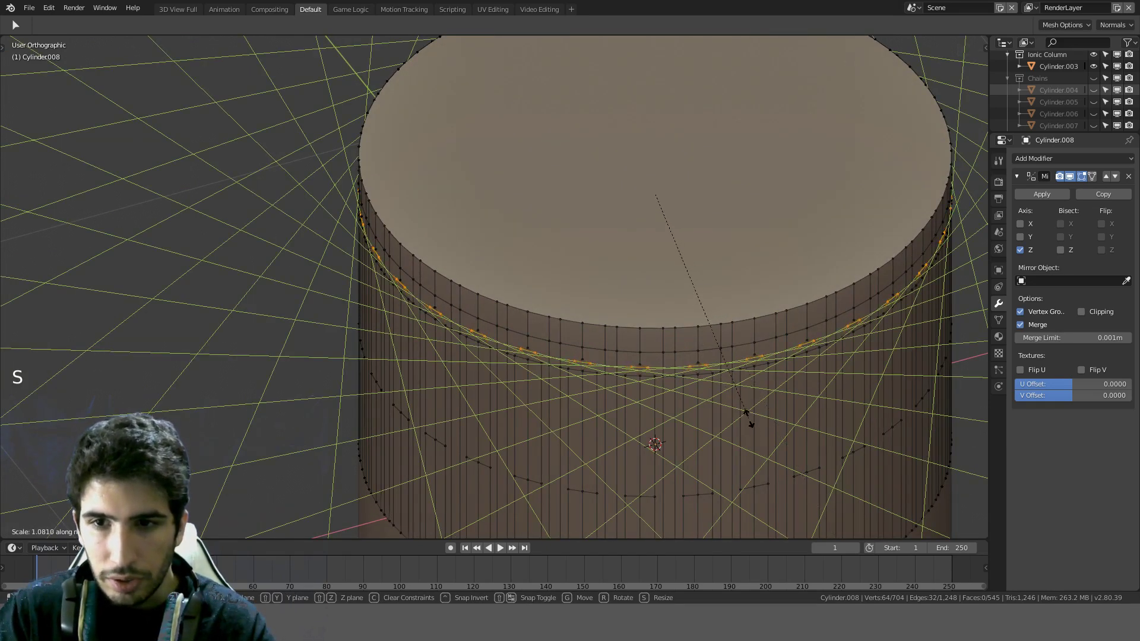
{"action": "left_click", "coordinate": [750, 418]}
{"action": "middle_click_drag", "start_coordinate": [750, 418], "coordinate": [716, 480]}
{"action": "key", "text": "KP_1"}
{"action": "scroll", "coordinate": [674, 344], "scroll_direction": "up", "scroll_amount": 2}
{"action": "scroll", "coordinate": [498, 318], "scroll_direction": "up", "scroll_amount": 6}
{"action": "middle_click_drag", "start_coordinate": [461, 319], "coordinate": [611, 370], "text": "shift"}
{"action": "key", "text": "s"}
{"action": "key", "text": "y"}
{"action": "key", "text": "y"}
{"action": "right_click", "coordinate": [491, 285]}
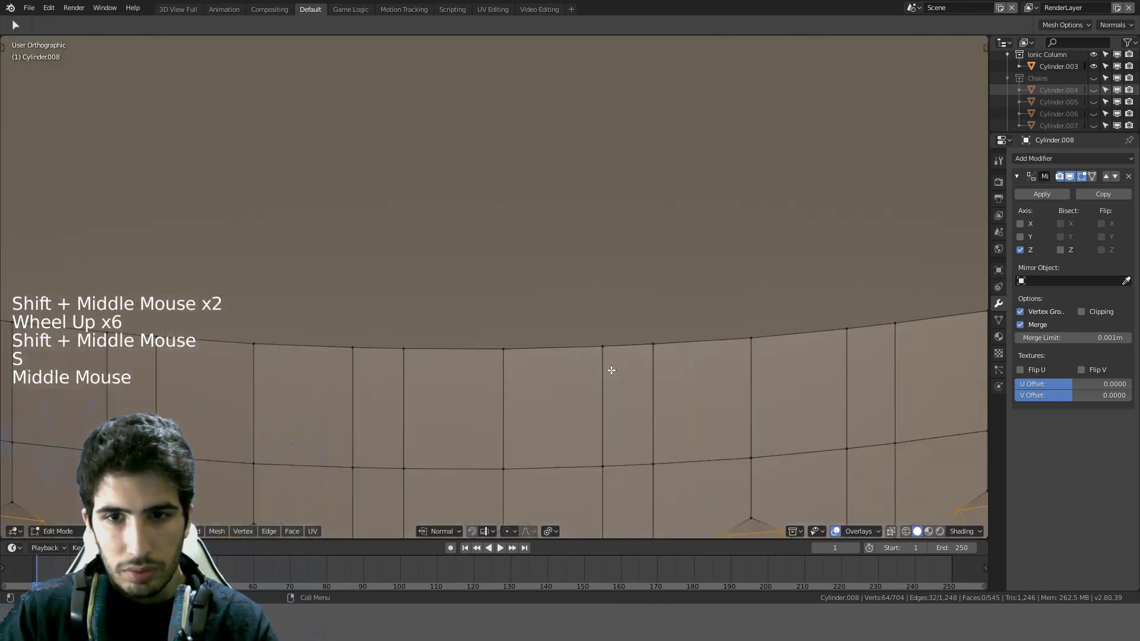
{"action": "scroll", "coordinate": [611, 370], "scroll_direction": "down", "scroll_amount": 4}
{"action": "key", "text": "s"}
{"action": "right_click", "coordinate": [612, 375]}
Step: Widen the tips' mid-height edges by scaling them about 1.3 times along their normal Y axis
{"action": "key", "text": "KP_1"}
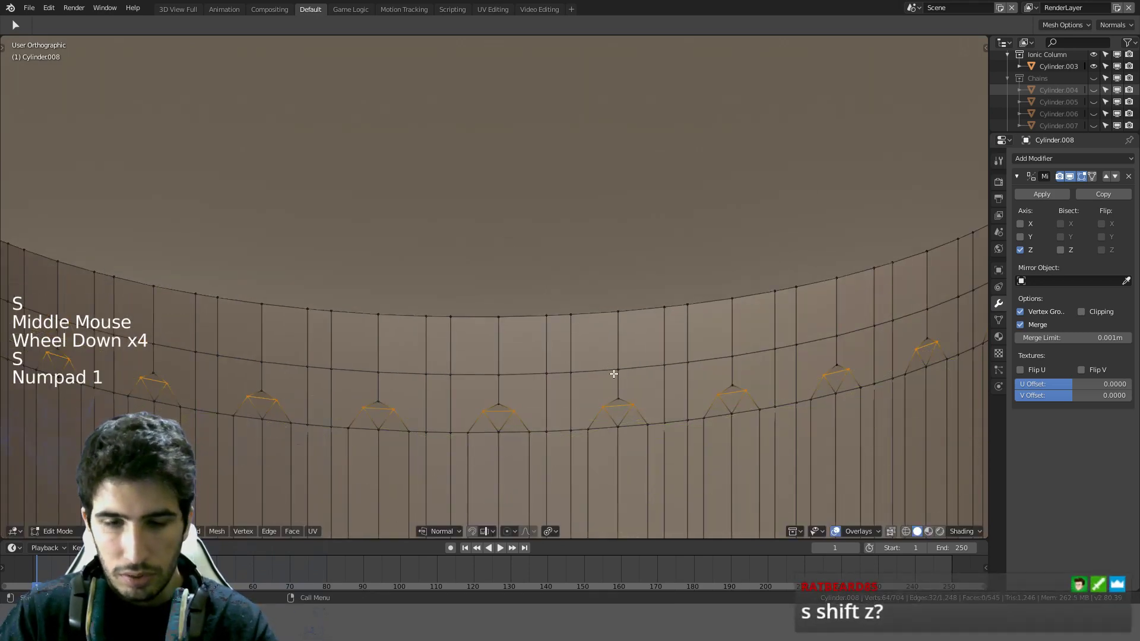
{"action": "scroll", "coordinate": [614, 374], "scroll_direction": "up", "scroll_amount": 3}
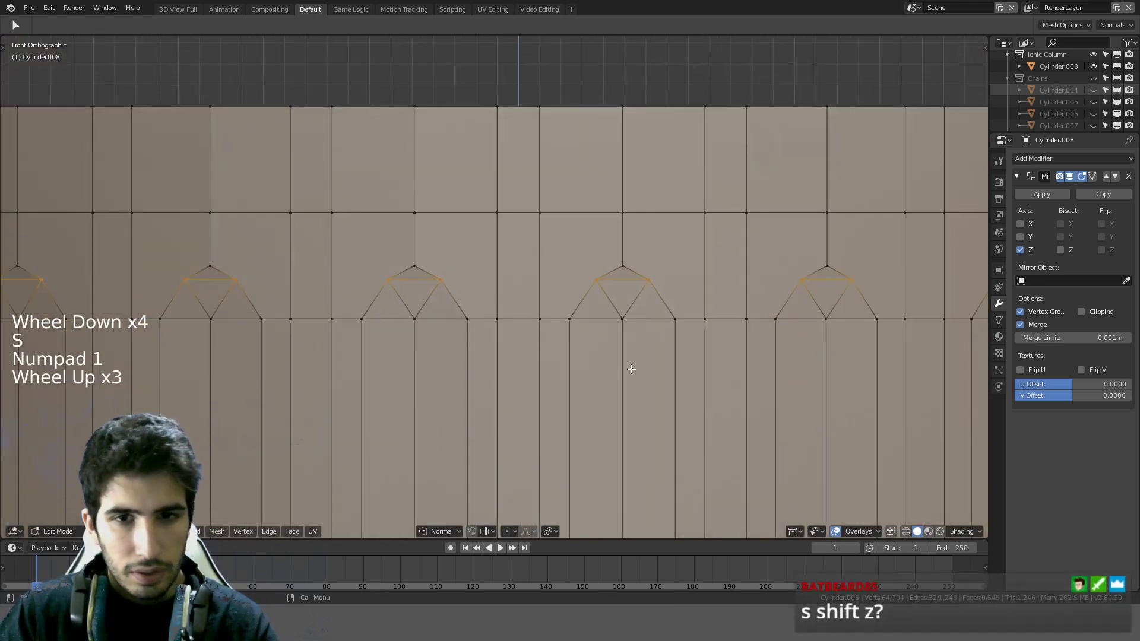
{"action": "key", "text": "s"}
{"action": "key", "text": "x"}
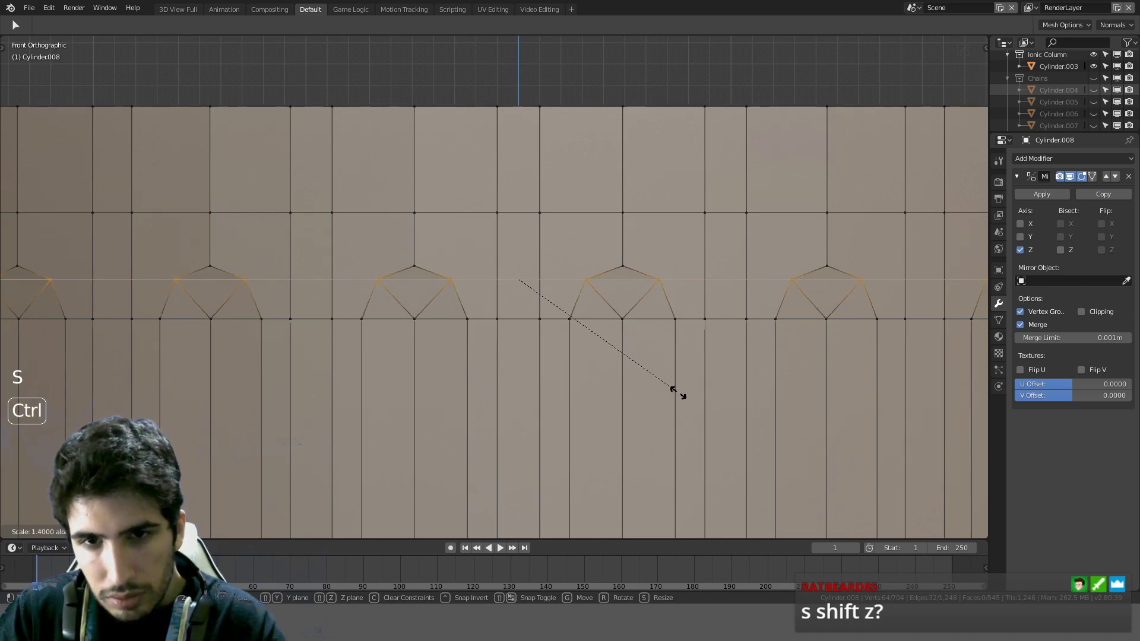
{"action": "left_click", "coordinate": [667, 389]}
{"action": "scroll", "coordinate": [667, 390], "scroll_direction": "down", "scroll_amount": 3}
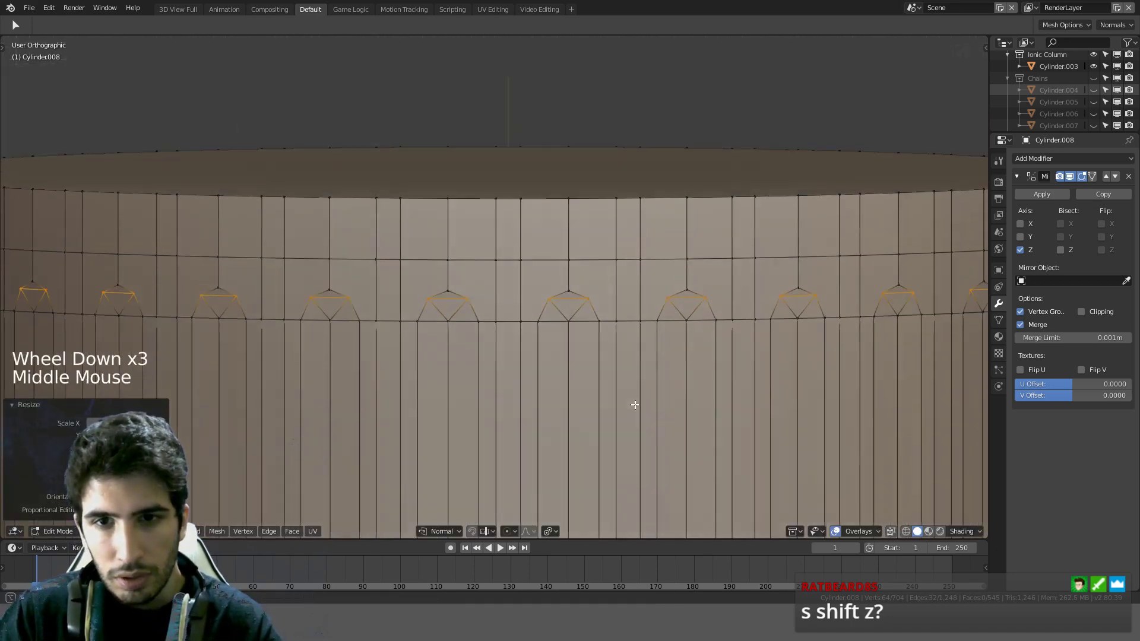
{"action": "middle_click_drag", "start_coordinate": [633, 400], "coordinate": [425, 395]}
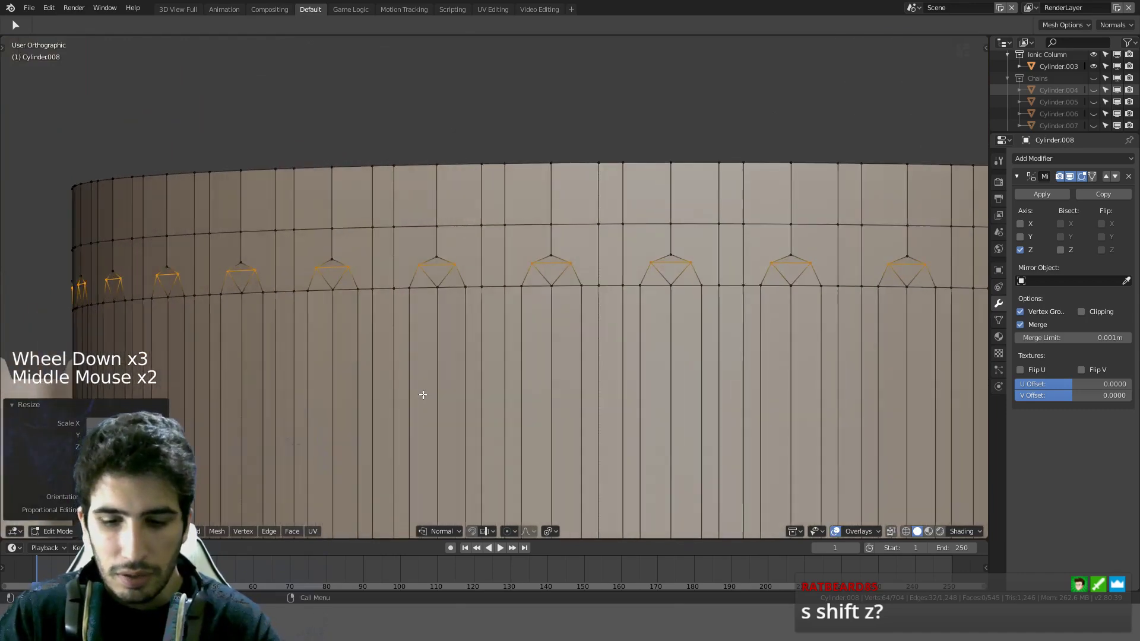
Step: Set the transform orientation to Global and lower the tips' mid-height edges slightly along Z
{"action": "key", "text": "KP_1"}
{"action": "scroll", "coordinate": [474, 357], "scroll_direction": "up", "scroll_amount": 4}
{"action": "key", "text": "g"}
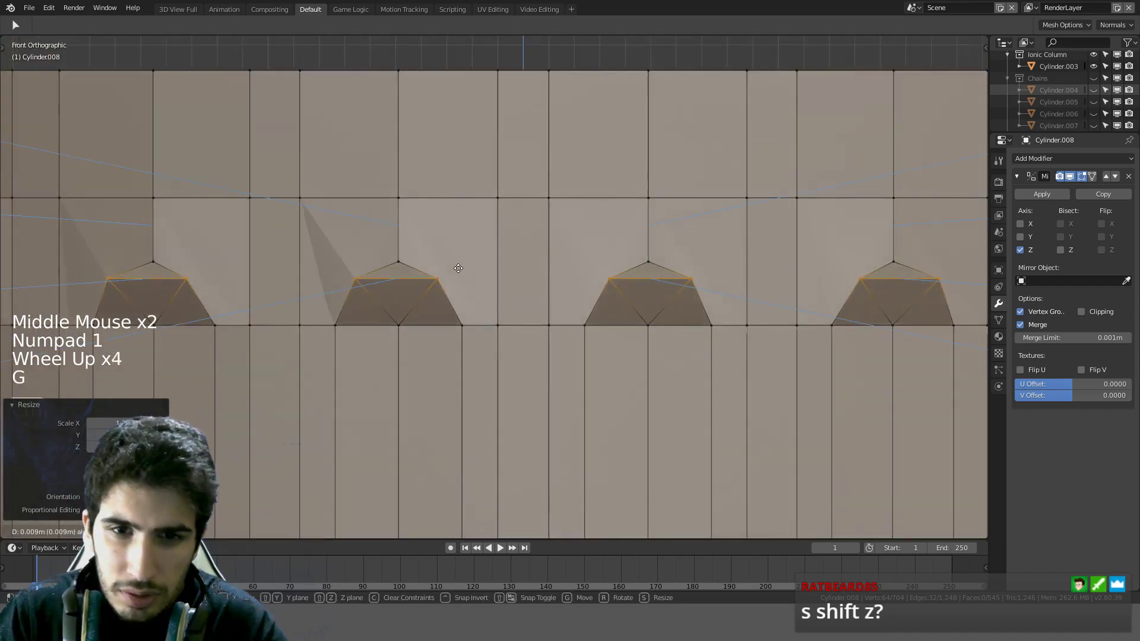
{"action": "right_click", "coordinate": [466, 269]}
{"action": "left_click", "coordinate": [442, 531]}
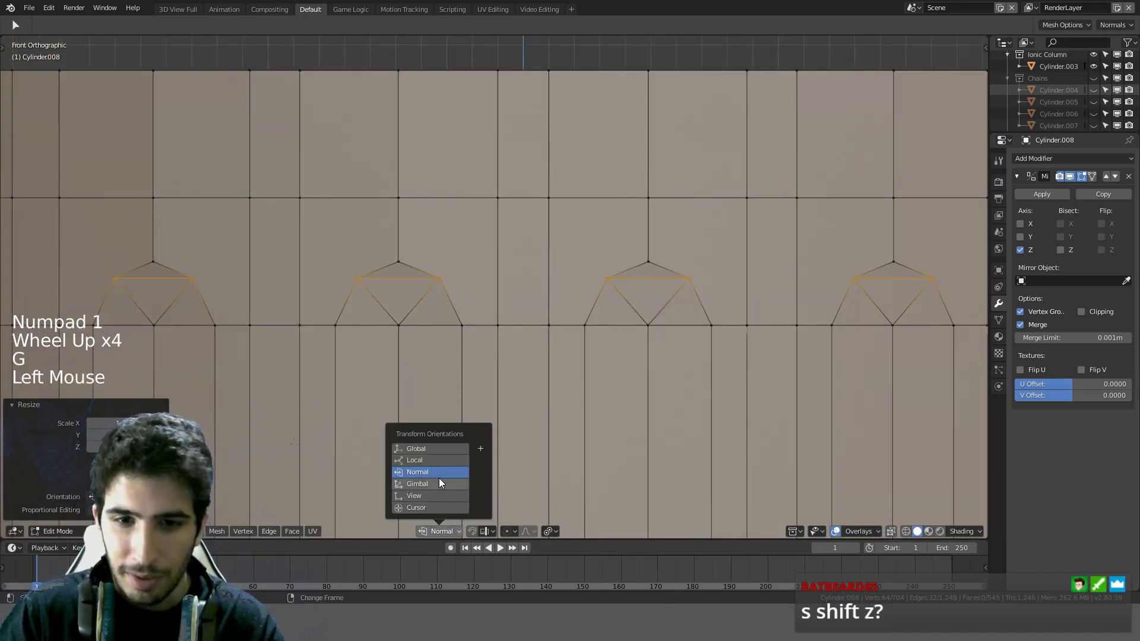
{"action": "left_click", "coordinate": [445, 449]}
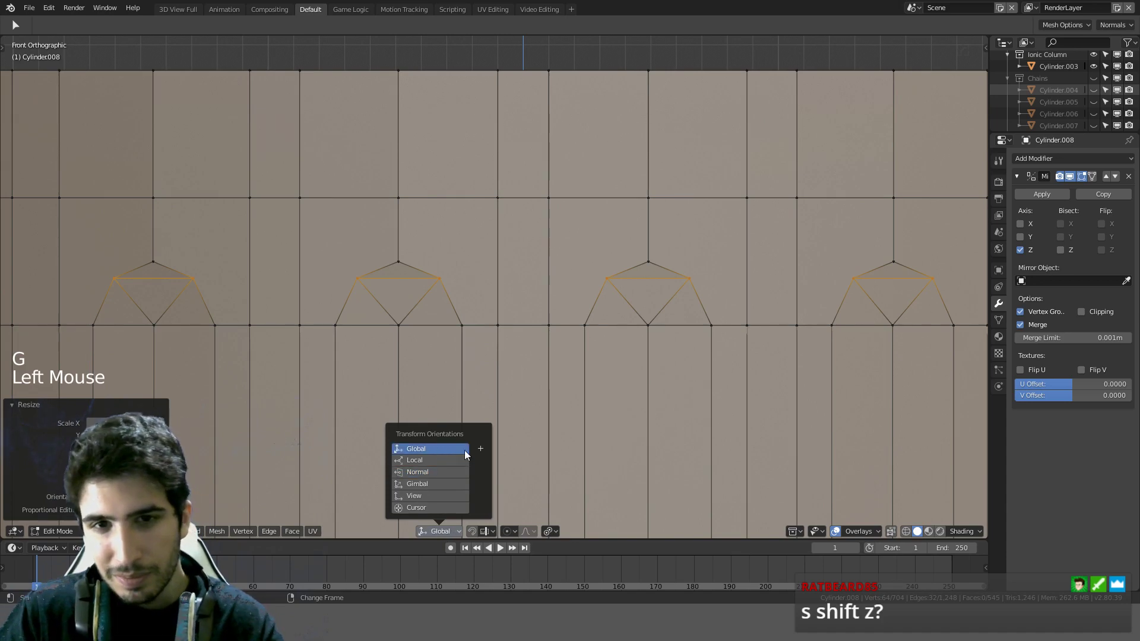
{"action": "left_click", "coordinate": [547, 532]}
{"action": "left_click", "coordinate": [550, 496]}
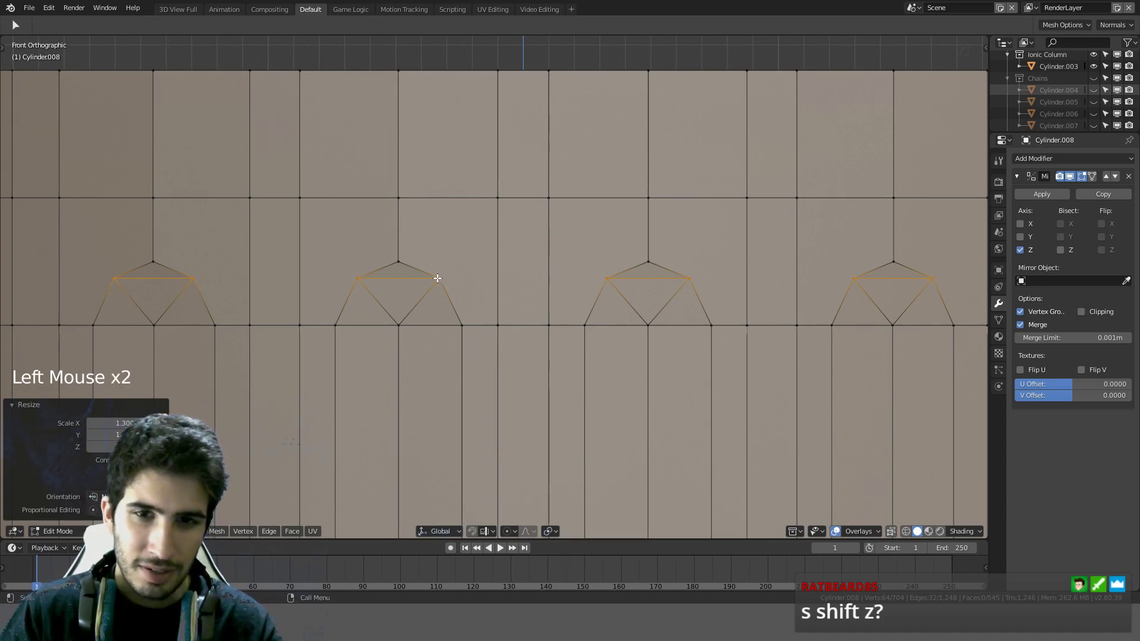
{"action": "scroll", "coordinate": [443, 232], "scroll_direction": "up", "scroll_amount": 2}
{"action": "key", "text": "g"}
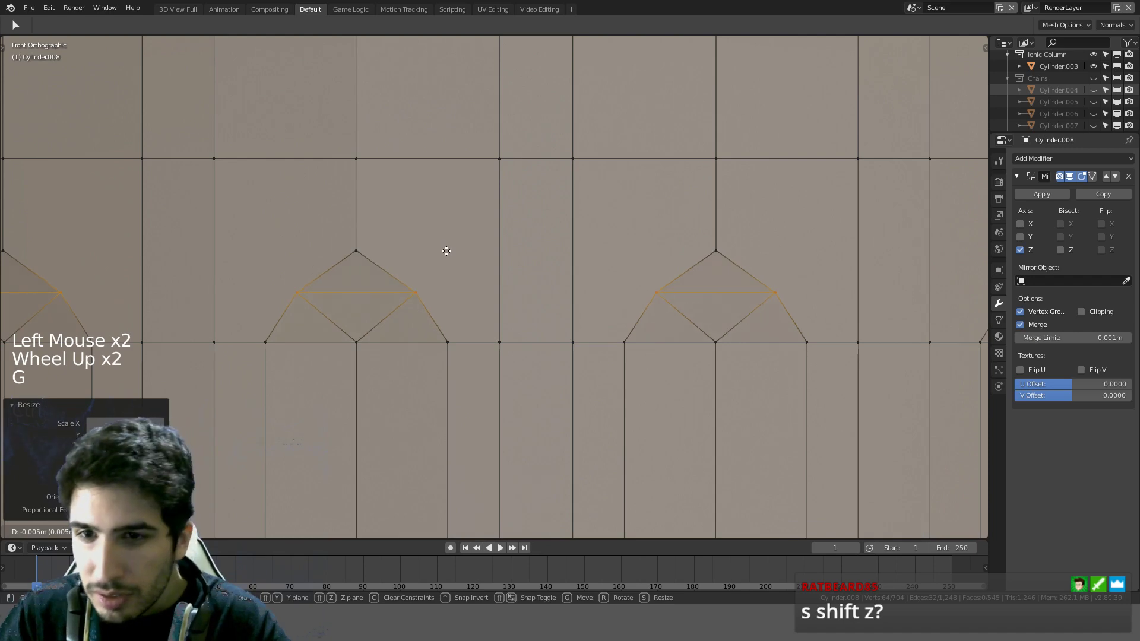
Step: Inspect the flute tips on the shaft in Object Mode, then again in Edit Mode from the front
{"action": "key", "text": "Tab"}
{"action": "scroll", "coordinate": [453, 249], "scroll_direction": "down", "scroll_amount": 4}
{"action": "middle_click_drag", "start_coordinate": [453, 250], "coordinate": [481, 279]}
{"action": "scroll", "coordinate": [561, 304], "scroll_direction": "down", "scroll_amount": 4}
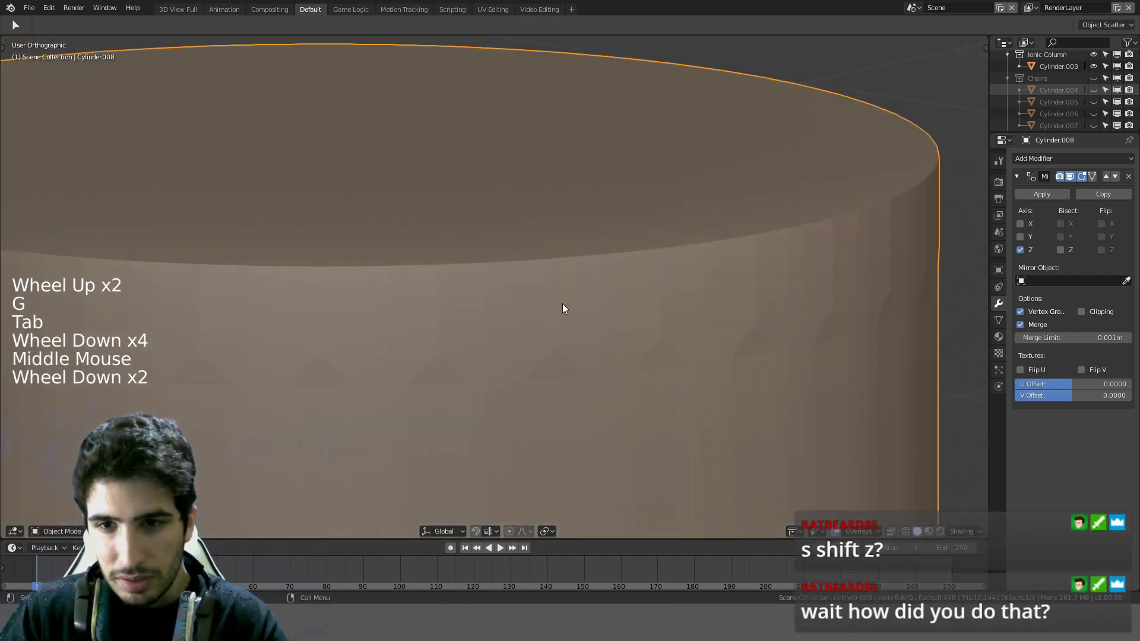
{"action": "key", "text": "Tab"}
{"action": "middle_click_drag", "start_coordinate": [590, 326], "coordinate": [379, 272]}
{"action": "key", "text": "KP_1"}
{"action": "scroll", "coordinate": [511, 332], "scroll_direction": "down", "scroll_amount": 4}
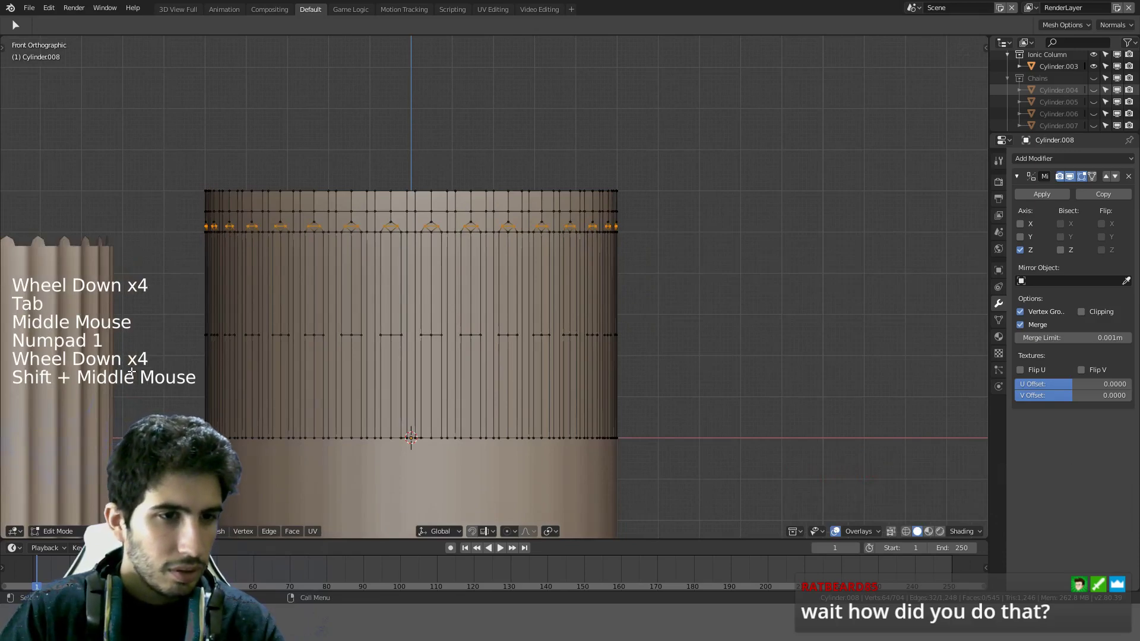
Step: Try scaling the tips' mid-height edges along their own Y axis with Normal orientation and the Individual Origins pivot
{"action": "left_click", "coordinate": [440, 531]}
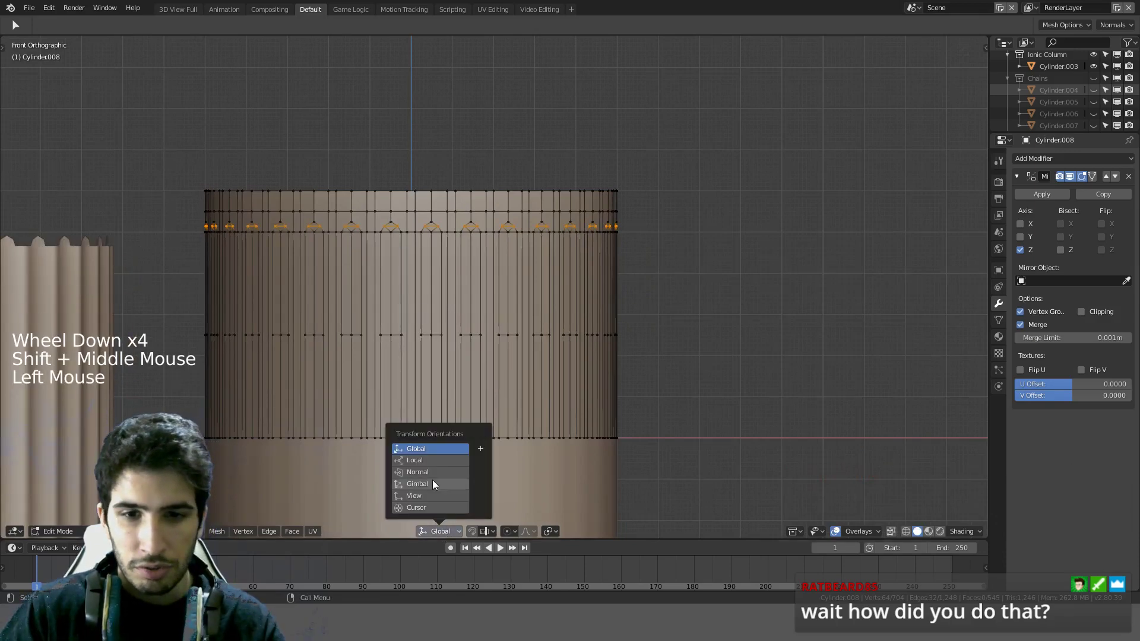
{"action": "left_click", "coordinate": [433, 472]}
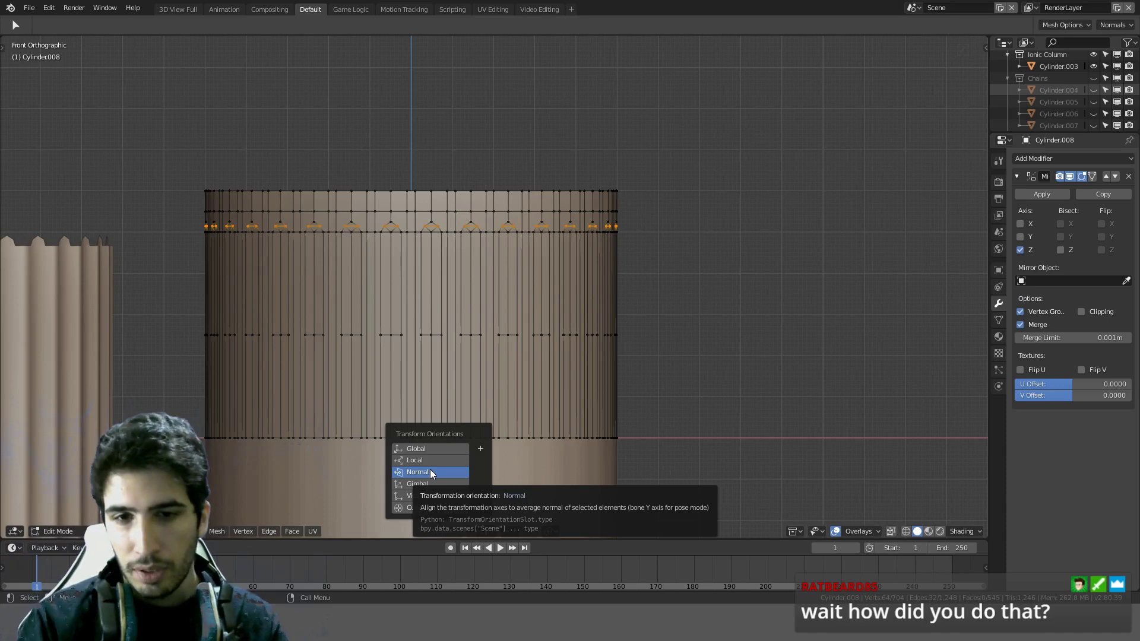
{"action": "left_click", "coordinate": [549, 532]}
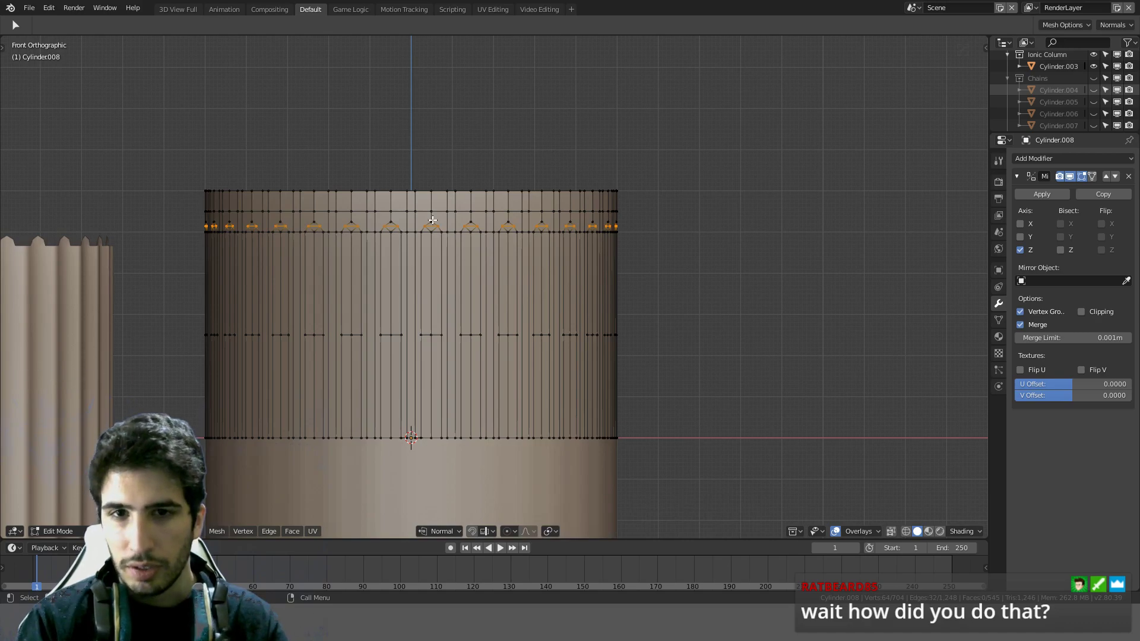
{"action": "middle_click_drag", "start_coordinate": [432, 220], "coordinate": [439, 297]}
{"action": "scroll", "coordinate": [439, 300], "scroll_direction": "up", "scroll_amount": 3}
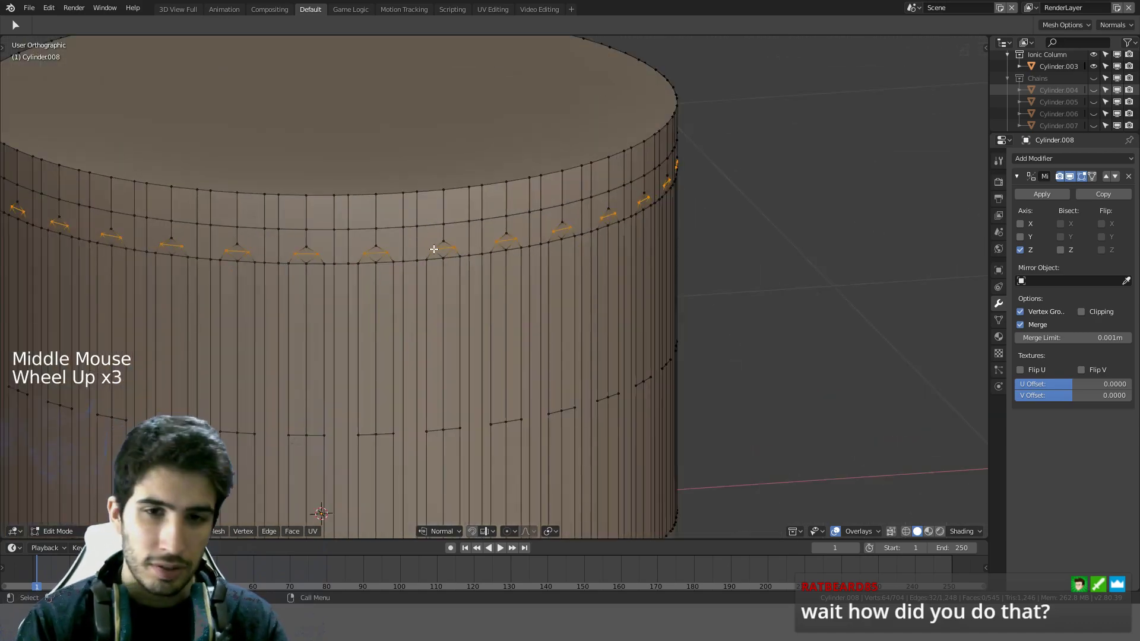
{"action": "middle_click_drag", "start_coordinate": [346, 272], "coordinate": [408, 364]}
{"action": "scroll", "coordinate": [391, 304], "scroll_direction": "up", "scroll_amount": 3}
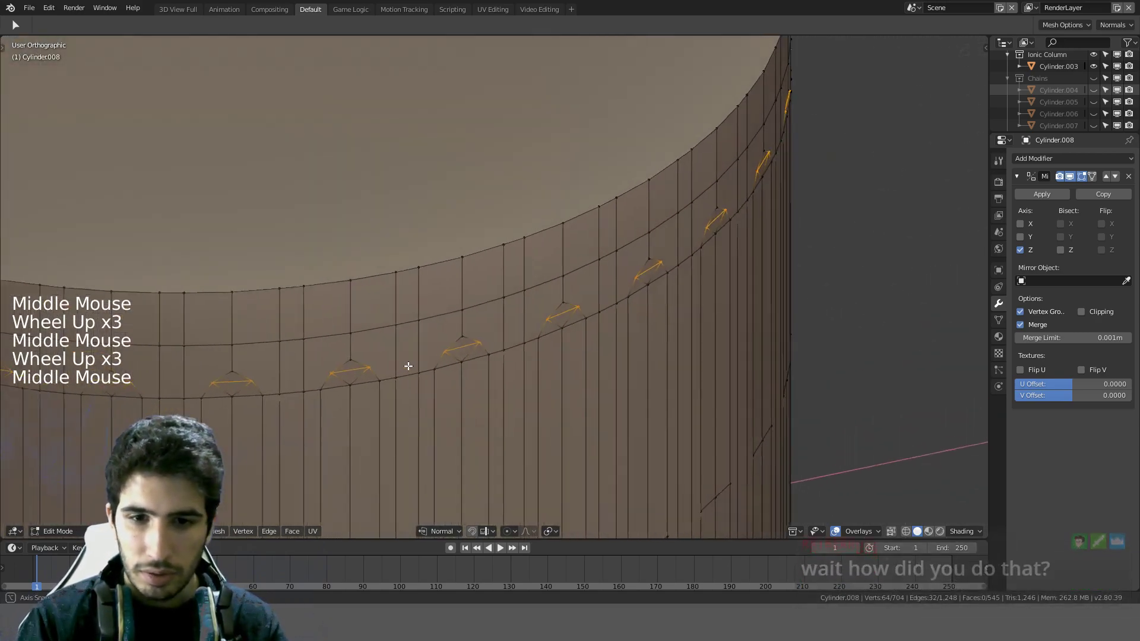
{"action": "scroll", "coordinate": [456, 436], "scroll_direction": "down", "scroll_amount": 4}
{"action": "key", "text": "s"}
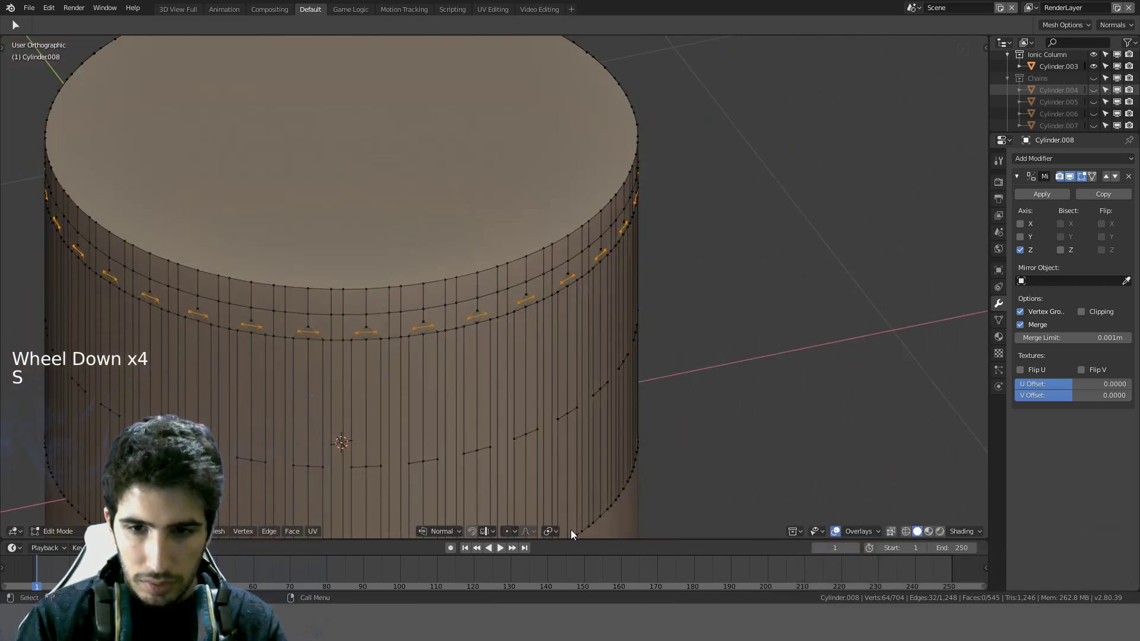
{"action": "left_click", "coordinate": [551, 532]}
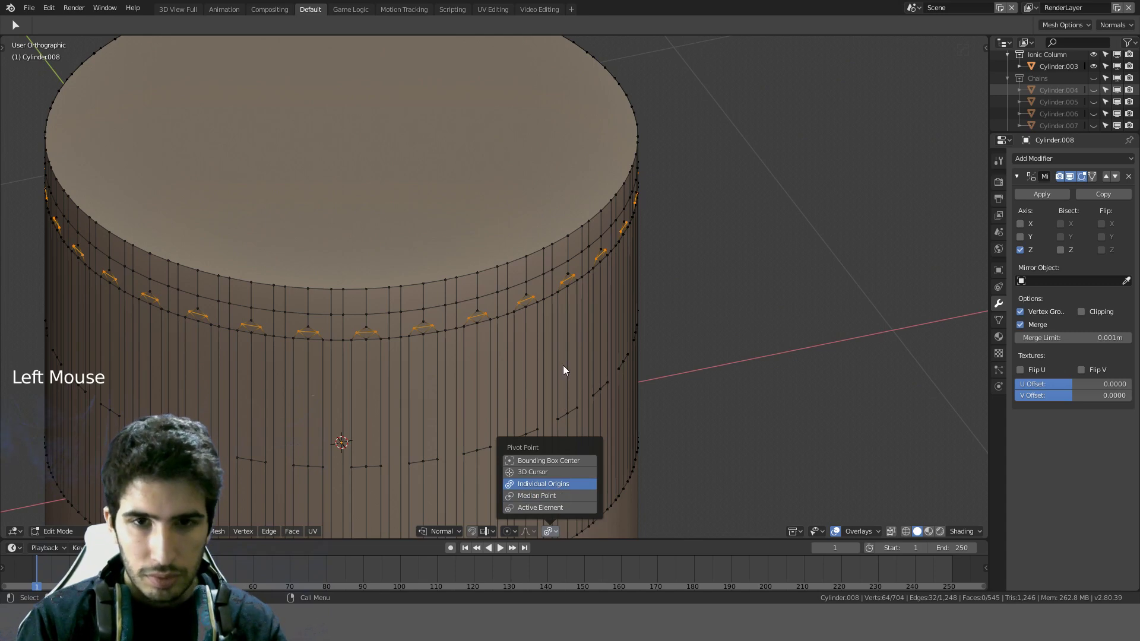
{"action": "key", "text": "s"}
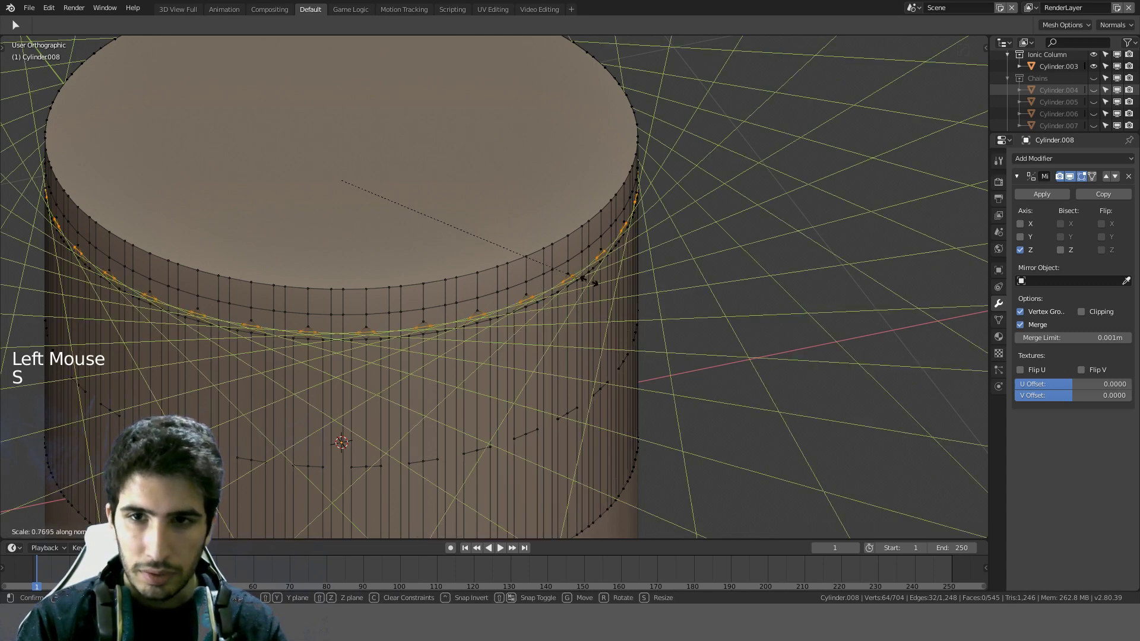
{"action": "left_click", "coordinate": [613, 357]}
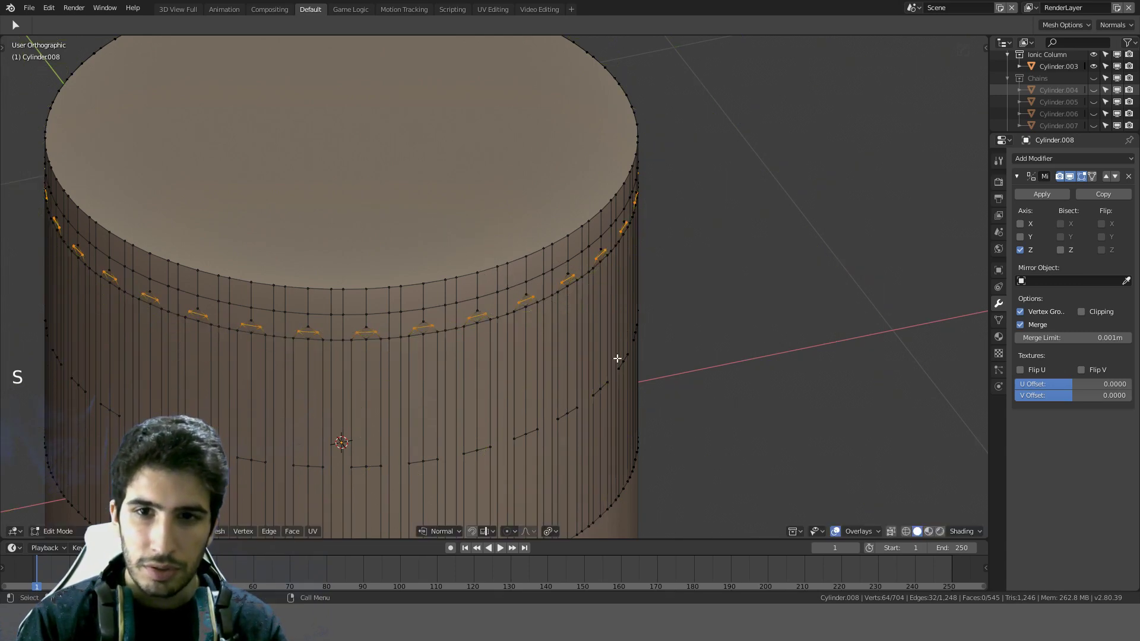
Step: Check the pivot setting and set the transform orientation to Cursor
{"action": "left_click", "coordinate": [548, 532]}
{"action": "left_click", "coordinate": [437, 533]}
{"action": "left_click", "coordinate": [437, 533]}
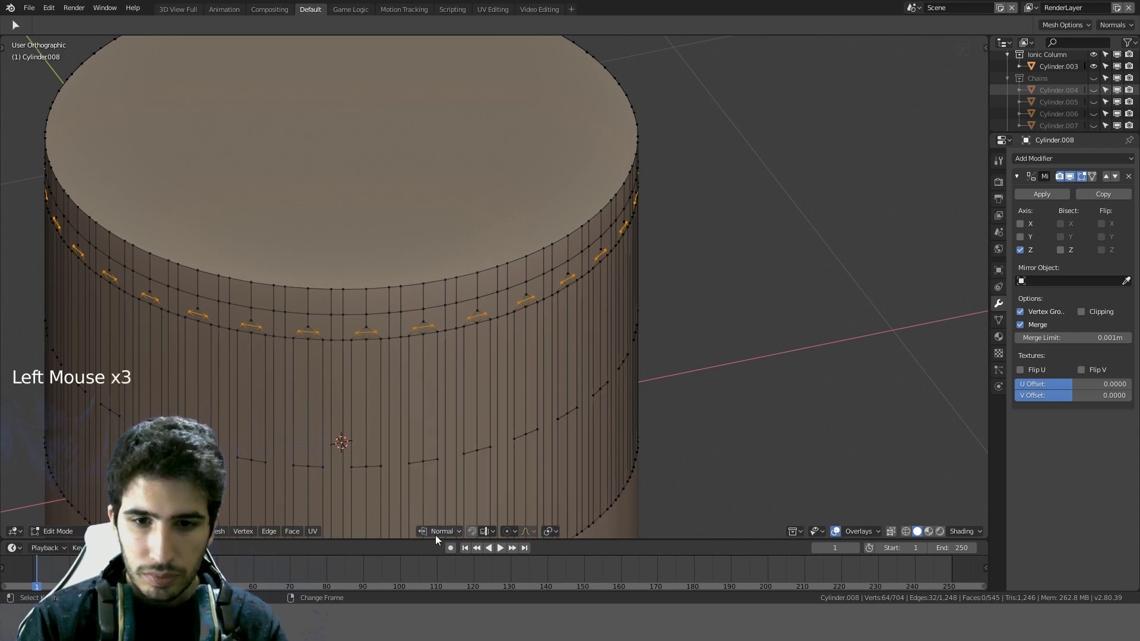
{"action": "left_click", "coordinate": [436, 534]}
{"action": "left_click", "coordinate": [417, 509]}
{"action": "middle_click_drag", "start_coordinate": [464, 323], "coordinate": [470, 273]}
{"action": "left_click", "coordinate": [119, 532]}
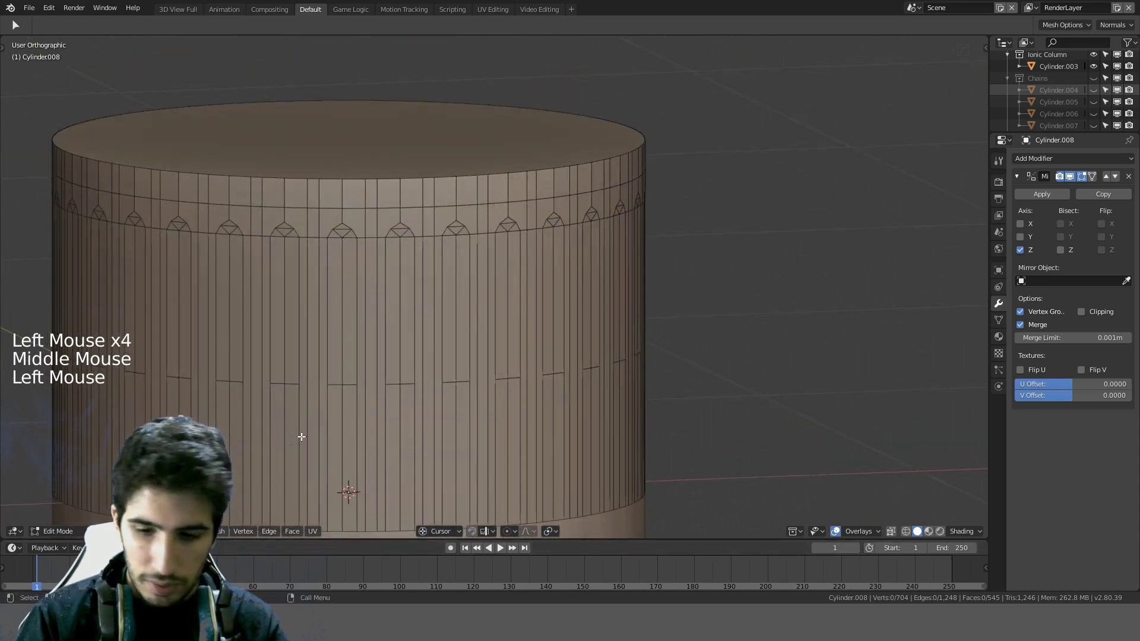
{"action": "key", "text": "KP_1"}
{"action": "scroll", "coordinate": [300, 436], "scroll_direction": "up", "scroll_amount": 3}
{"action": "key", "text": "c"}
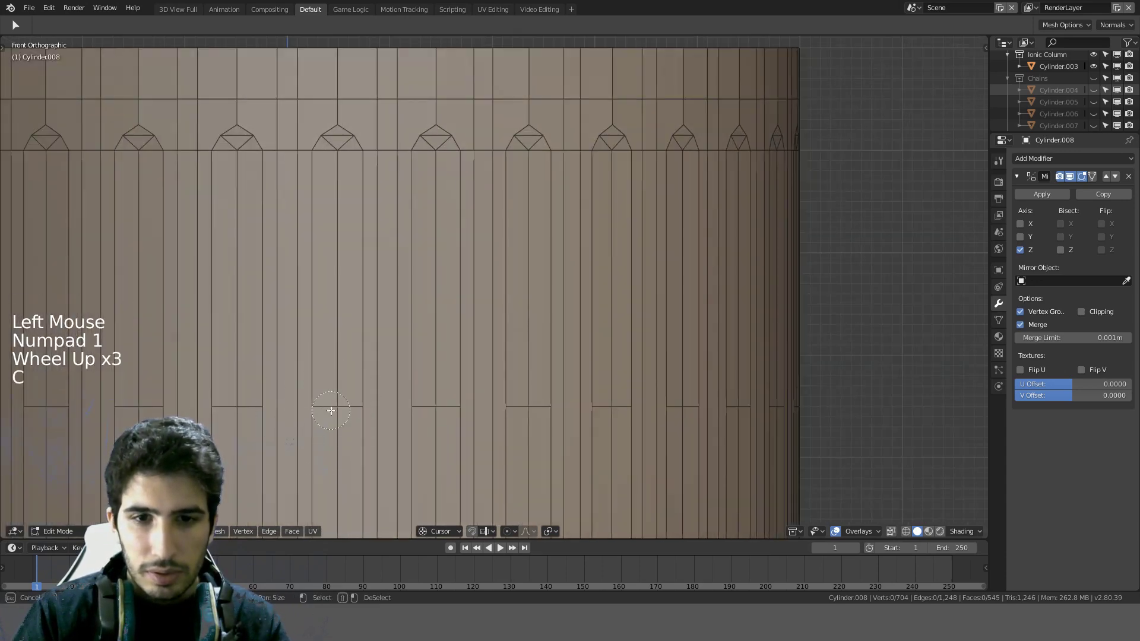
{"action": "left_click", "coordinate": [335, 410]}
{"action": "scroll", "coordinate": [330, 362], "scroll_direction": "down", "scroll_amount": 3}
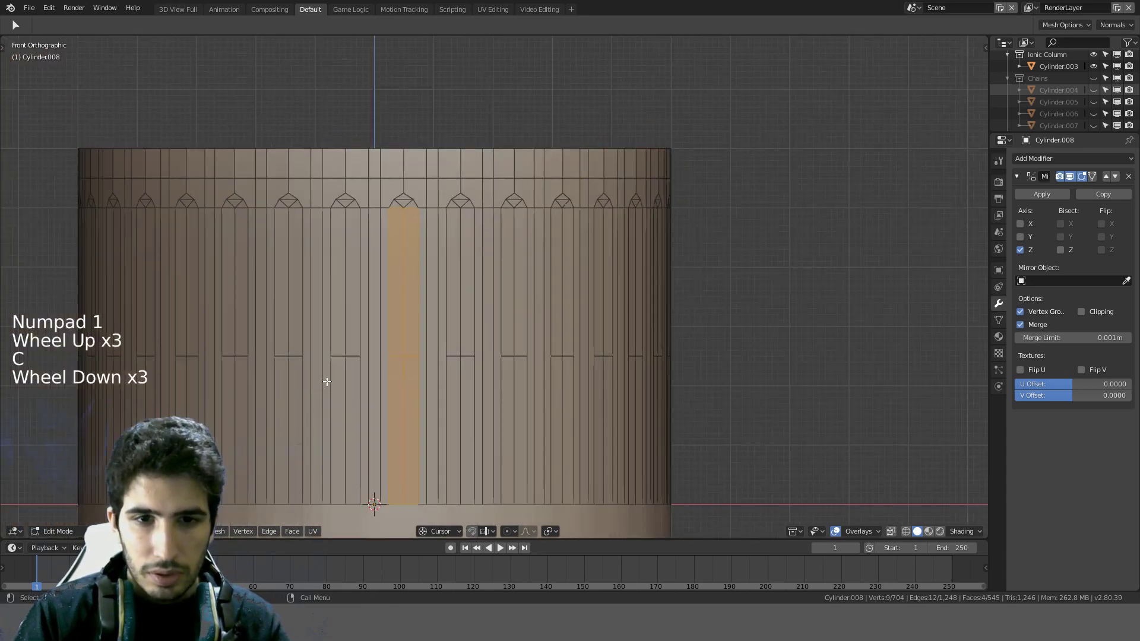
{"action": "key", "text": "a"}
Step: Dissolve the ring of short horizontal edges crossing the flutes below the tips, selecting it in wireframe, and switch to face selection
{"action": "scroll", "coordinate": [314, 409], "scroll_direction": "up", "scroll_amount": 2}
{"action": "left_click", "coordinate": [313, 418]}
{"action": "scroll", "coordinate": [313, 419], "scroll_direction": "down", "scroll_amount": 3}
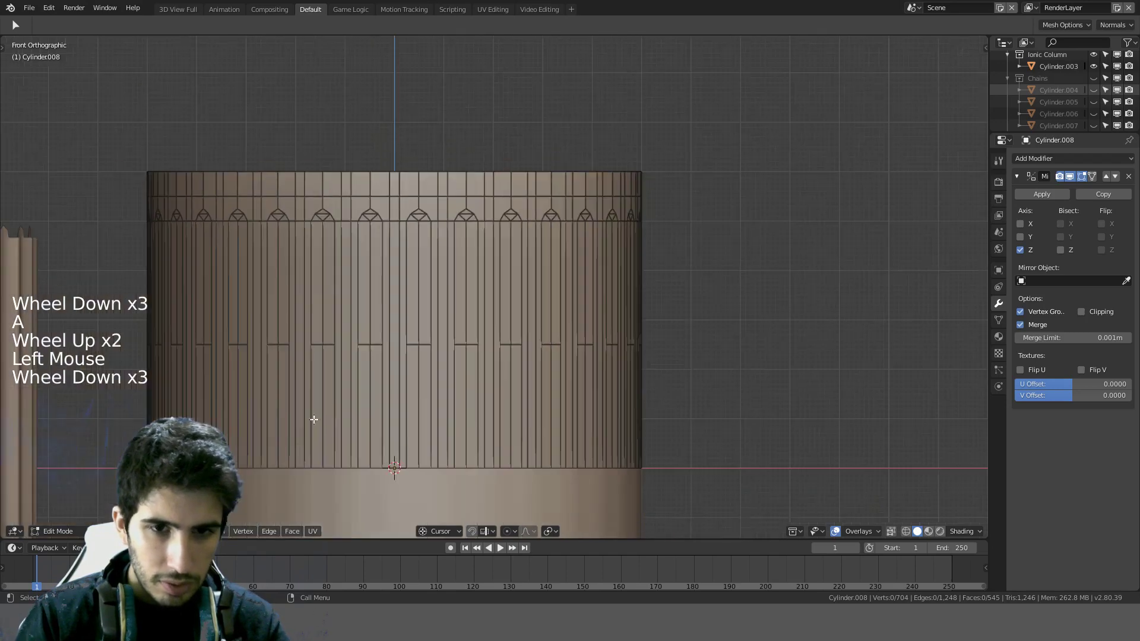
{"action": "key", "text": "z"}
{"action": "left_click", "coordinate": [323, 443]}
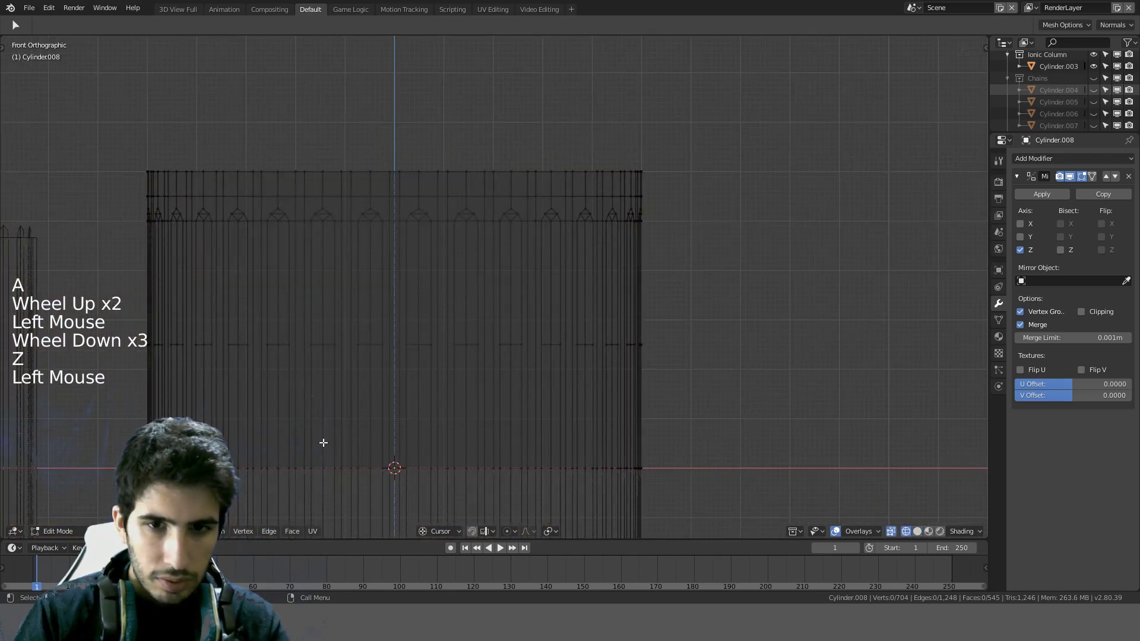
{"action": "key", "text": "c"}
{"action": "left_click_drag", "start_coordinate": [541, 350], "coordinate": [113, 366]}
{"action": "left_click", "coordinate": [279, 438]}
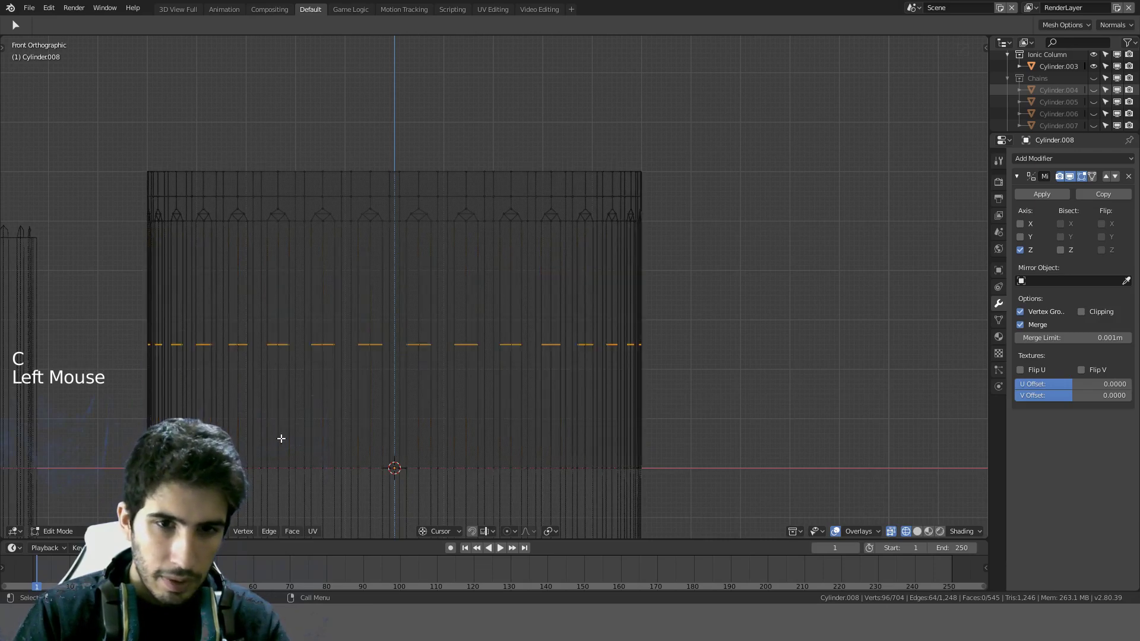
{"action": "key", "text": "ctrl+x"}
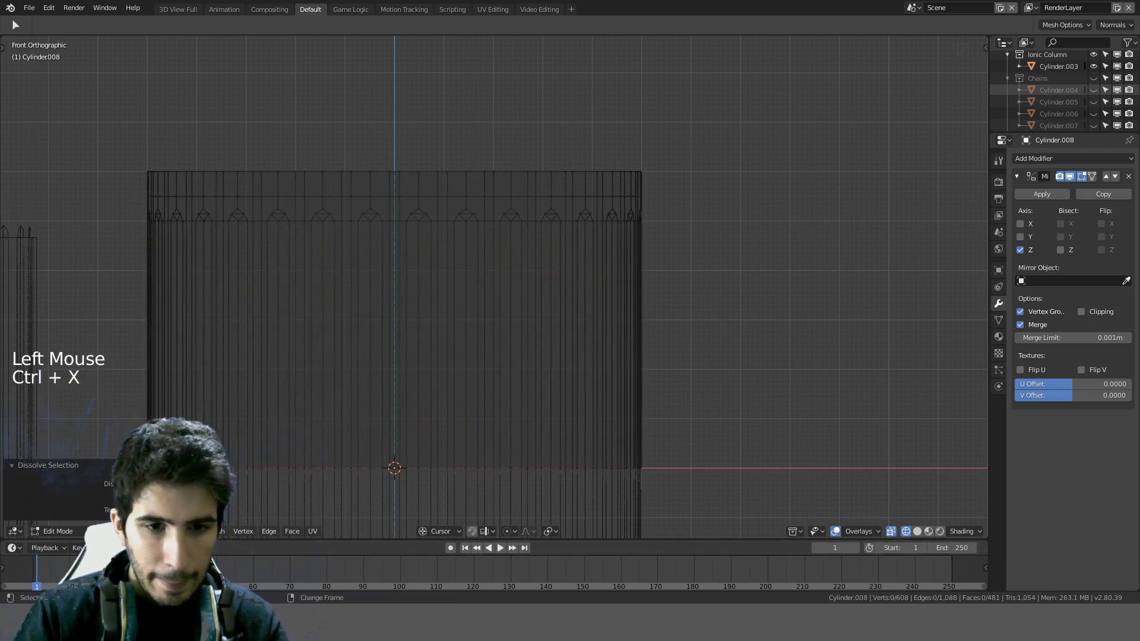
{"action": "triple_click", "coordinate": [463, 420]}
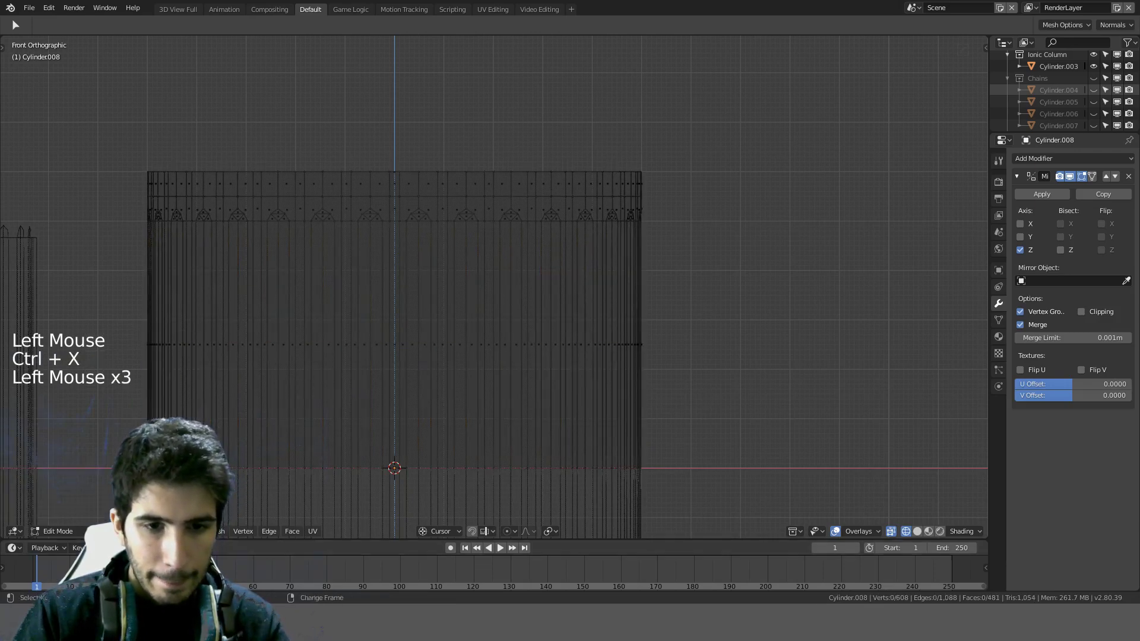
Step: Select all the faces of one flute near the shaft's front centre, including its pointed tip, with Circle Select in solid shading
{"action": "key", "text": "z"}
{"action": "left_click", "coordinate": [575, 416]}
{"action": "scroll", "coordinate": [455, 369], "scroll_direction": "up", "scroll_amount": 2}
{"action": "key", "text": "c"}
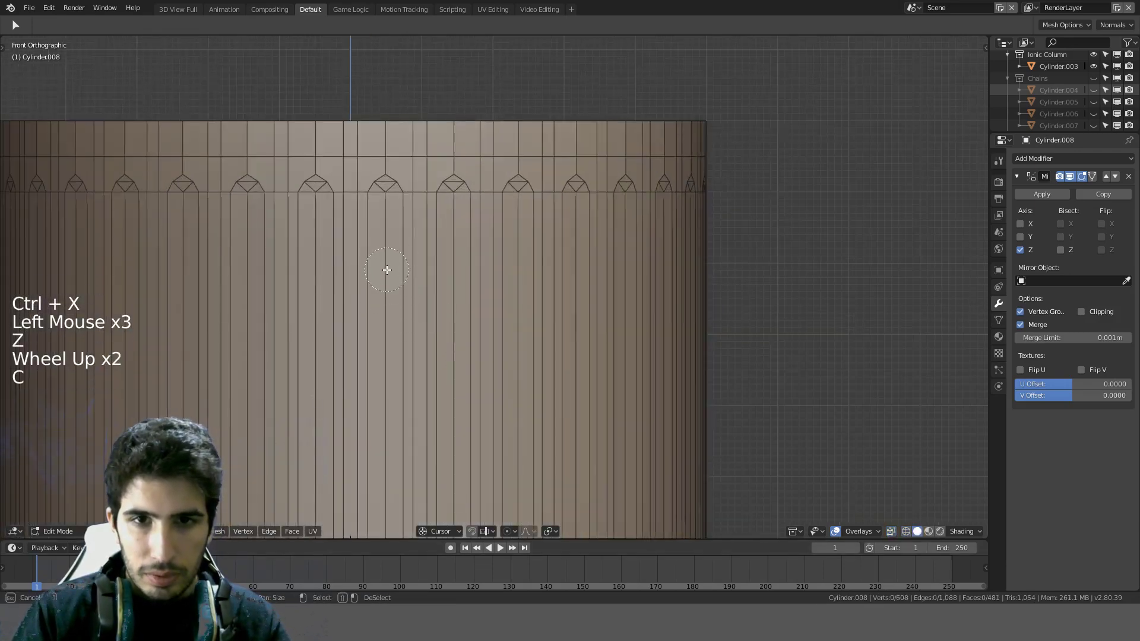
{"action": "left_click", "coordinate": [384, 261]}
{"action": "scroll", "coordinate": [372, 162], "scroll_direction": "up", "scroll_amount": 4}
{"action": "middle_click_drag", "start_coordinate": [256, 178], "coordinate": [357, 261], "text": "shift"}
{"action": "key", "text": "c"}
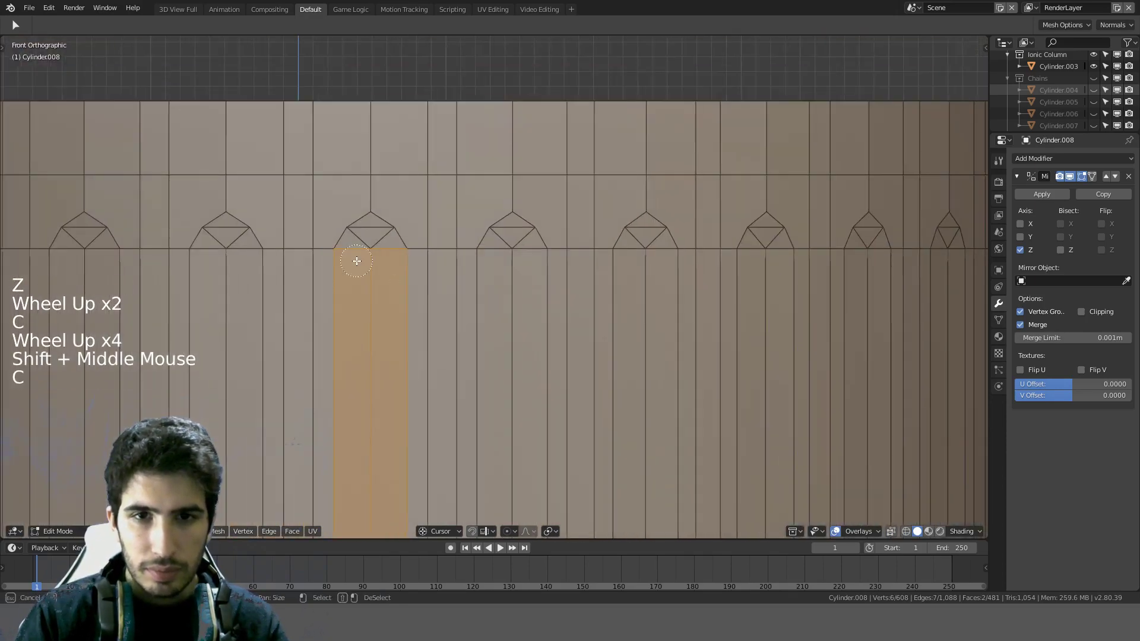
Step: Try selecting faces similar to the flute's by perimeter, polygon sides, area and material, undoing each attempt
{"action": "key", "text": "shift+g"}
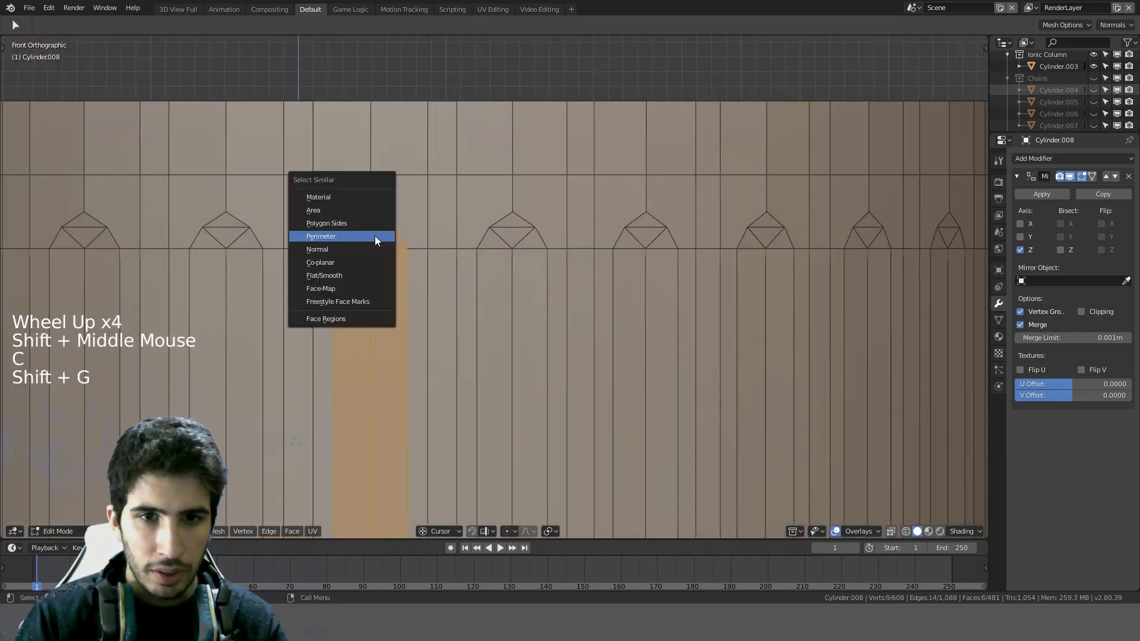
{"action": "left_click", "coordinate": [343, 237]}
{"action": "scroll", "coordinate": [365, 271], "scroll_direction": "down", "scroll_amount": 4}
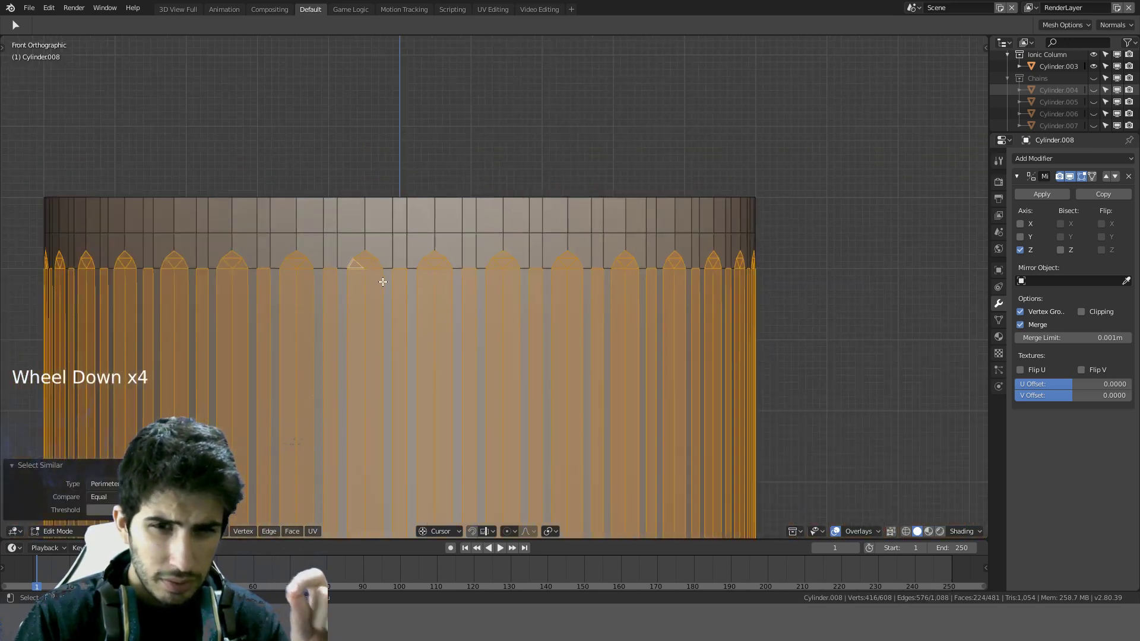
{"action": "key", "text": "ctrl+z"}
{"action": "key", "text": "shift+g"}
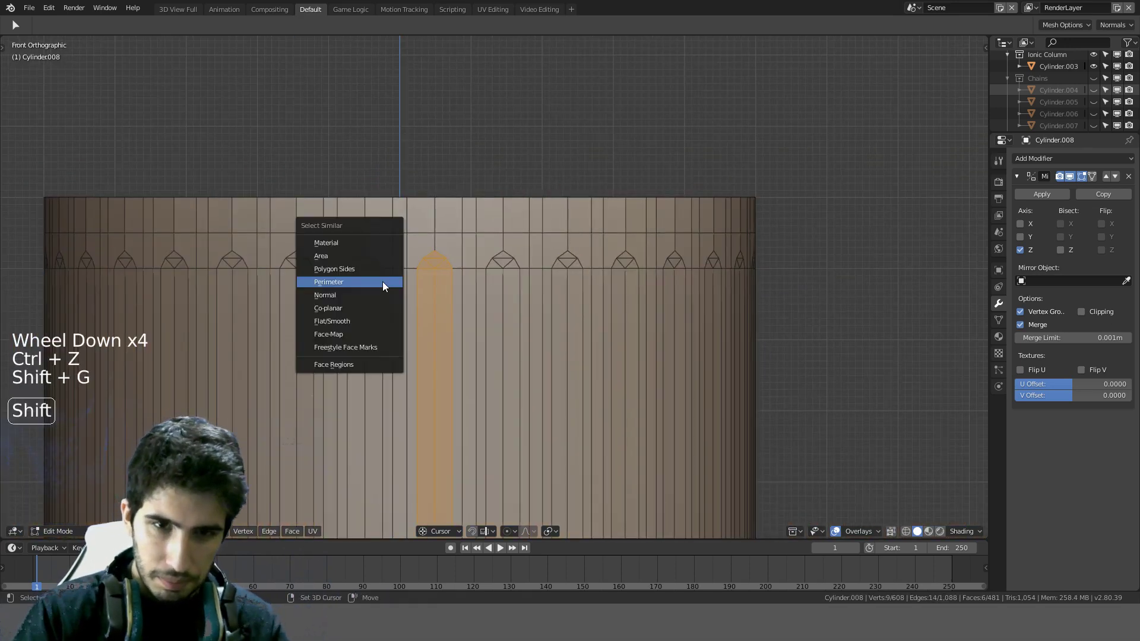
{"action": "left_click", "coordinate": [355, 269]}
{"action": "key", "text": "ctrl+z"}
{"action": "key", "text": "shift+g"}
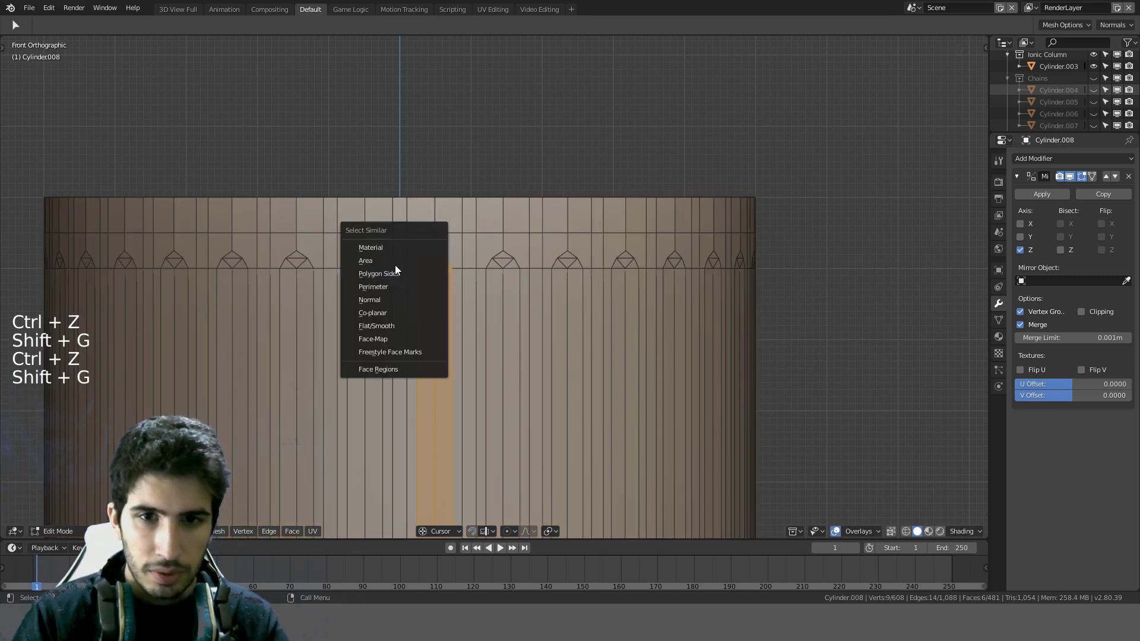
{"action": "left_click", "coordinate": [394, 265]}
{"action": "key", "text": "ctrl+z"}
{"action": "key", "text": "shift+g"}
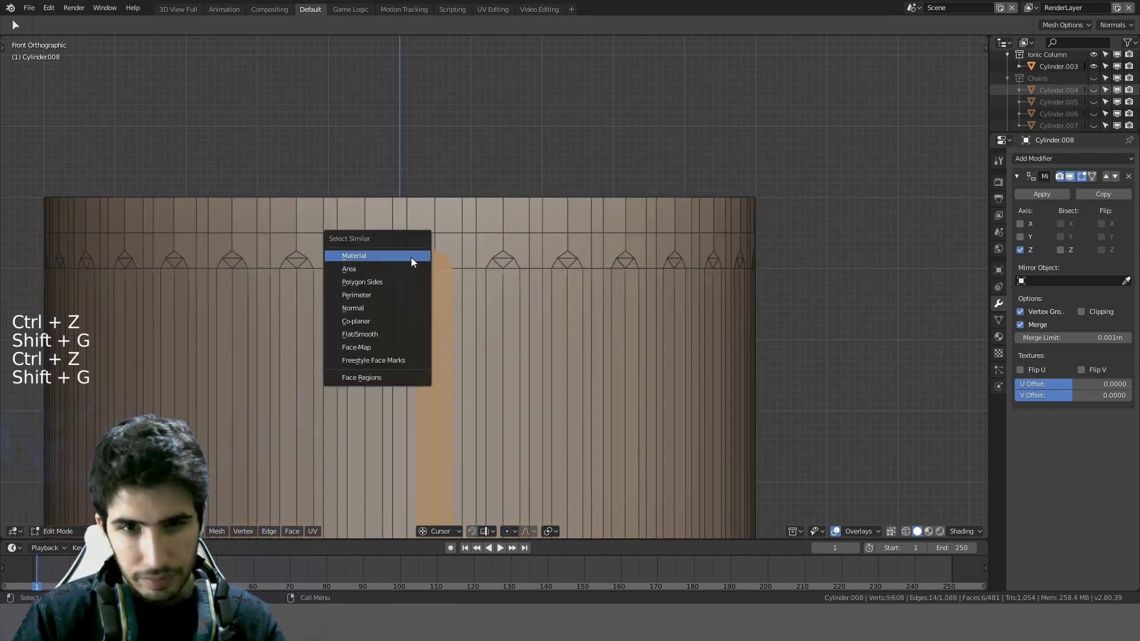
{"action": "left_click", "coordinate": [411, 258]}
{"action": "key", "text": "ctrl+z"}
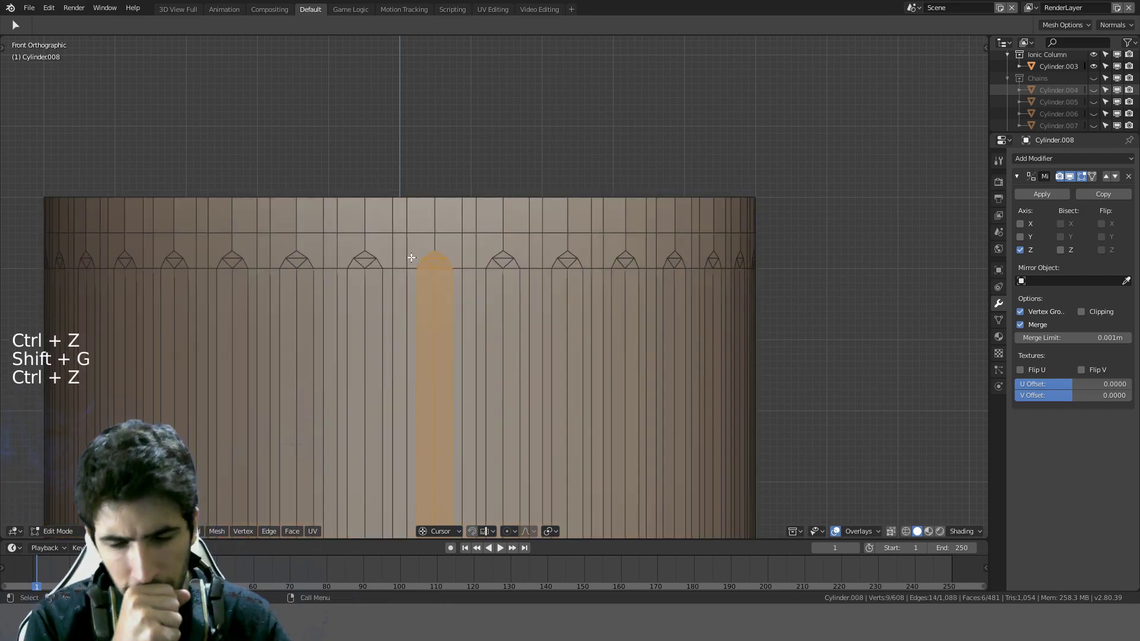
Step: Extend the selection from the single flute to all faces with a similar perimeter around the shaft
{"action": "key", "text": "shift+g"}
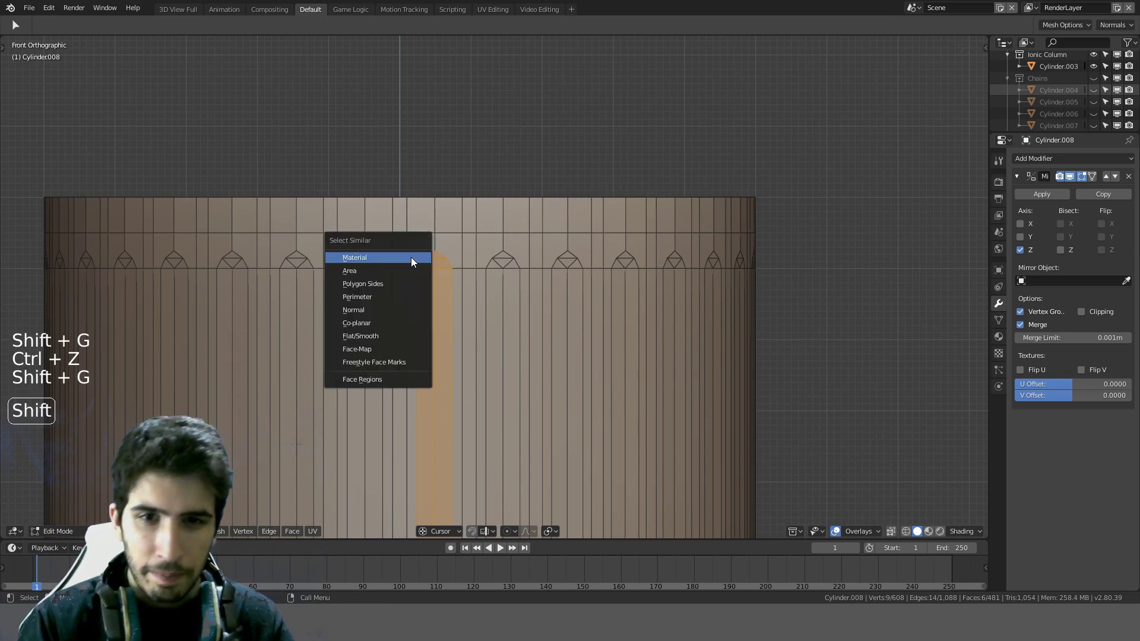
{"action": "left_click", "coordinate": [381, 297]}
{"action": "scroll", "coordinate": [437, 308], "scroll_direction": "up", "scroll_amount": 2}
{"action": "middle_click_drag", "start_coordinate": [437, 307], "coordinate": [463, 104], "text": "shift"}
{"action": "scroll", "coordinate": [483, 172], "scroll_direction": "down", "scroll_amount": 3}
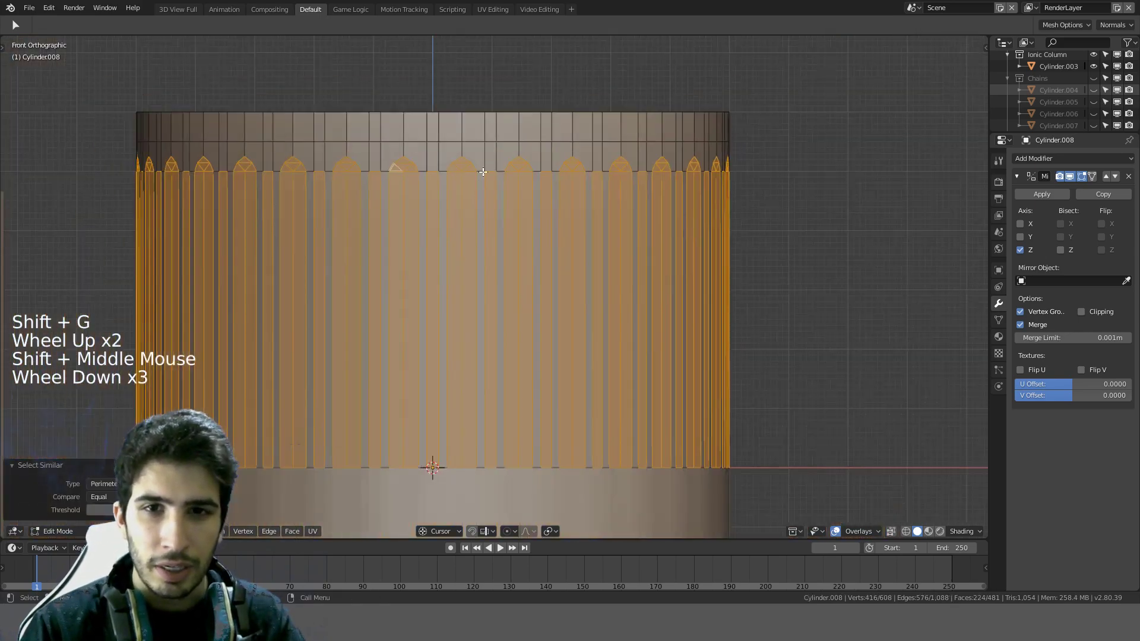
{"action": "scroll", "coordinate": [323, 198], "scroll_direction": "up", "scroll_amount": 1}
Step: Deselect the narrow strips between the flutes with Circle Select in the wireframe front view, leaving only the flute faces selected
{"action": "key", "text": "c"}
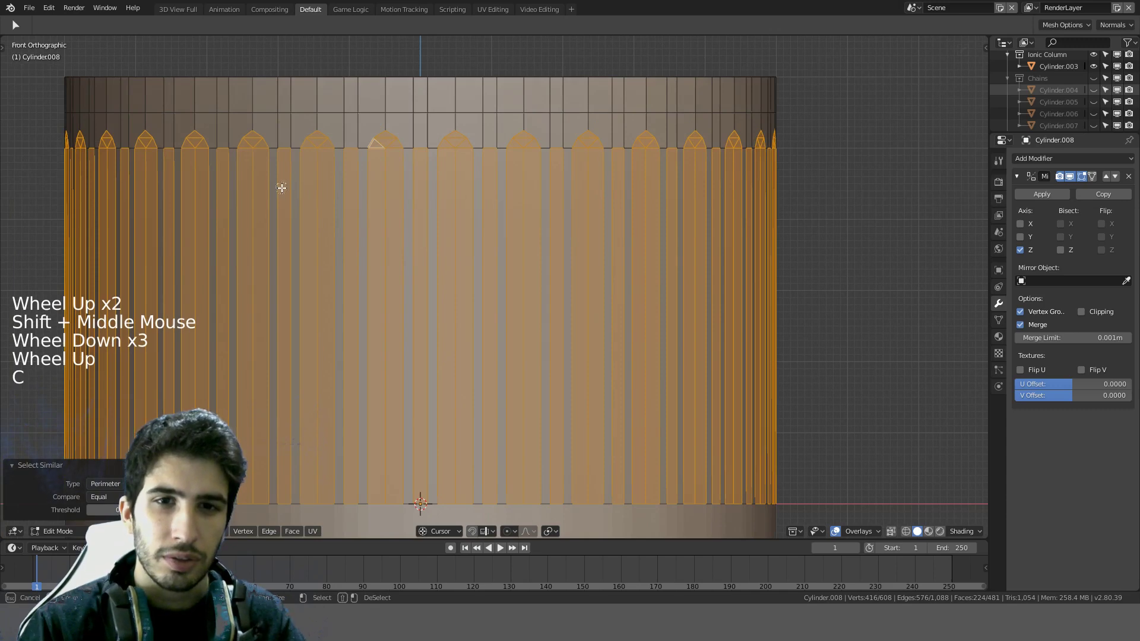
{"action": "key", "text": "z"}
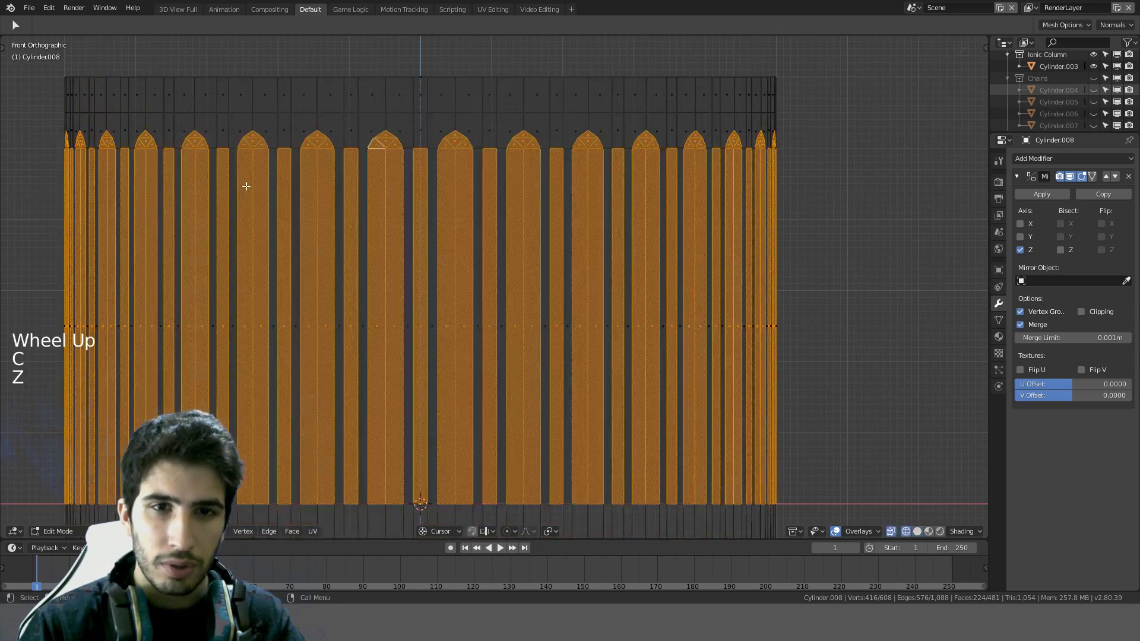
{"action": "key", "text": "c"}
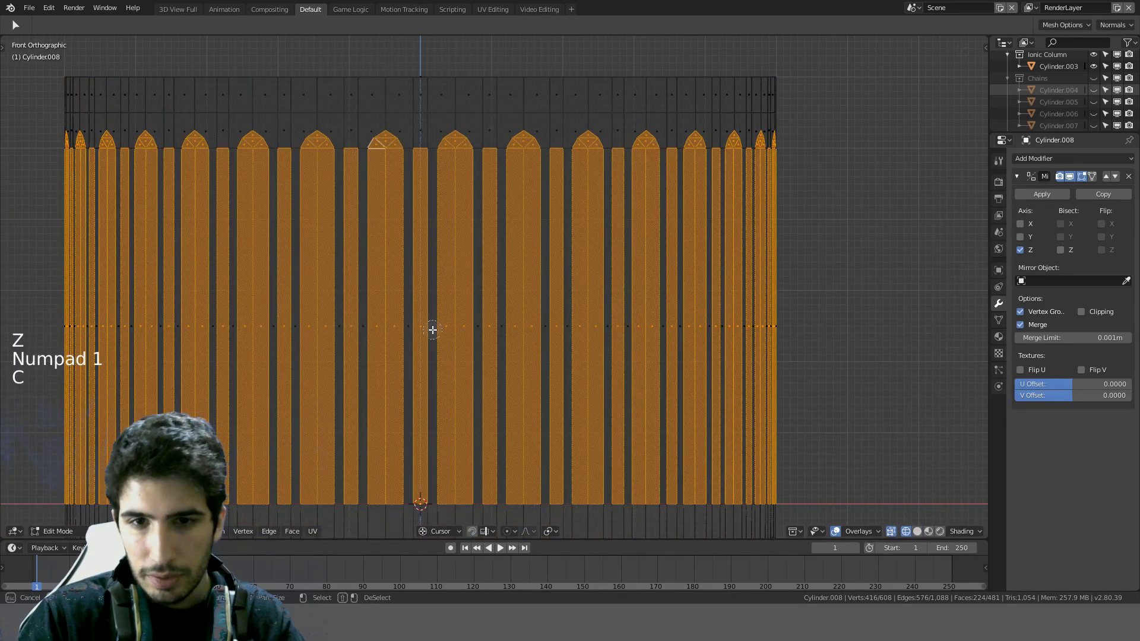
{"action": "middle_click_drag", "start_coordinate": [433, 330], "coordinate": [670, 331]}
{"action": "mouse_move", "coordinate": [298, 340]}
{"action": "middle_mouse_down"}
{"action": "mouse_move", "coordinate": [353, 328]}
{"action": "mouse_move", "coordinate": [161, 328]}
{"action": "mouse_move", "coordinate": [352, 330]}
{"action": "middle_mouse_up"}
{"action": "key", "text": "ctrl+z"}
{"action": "key", "text": "c"}
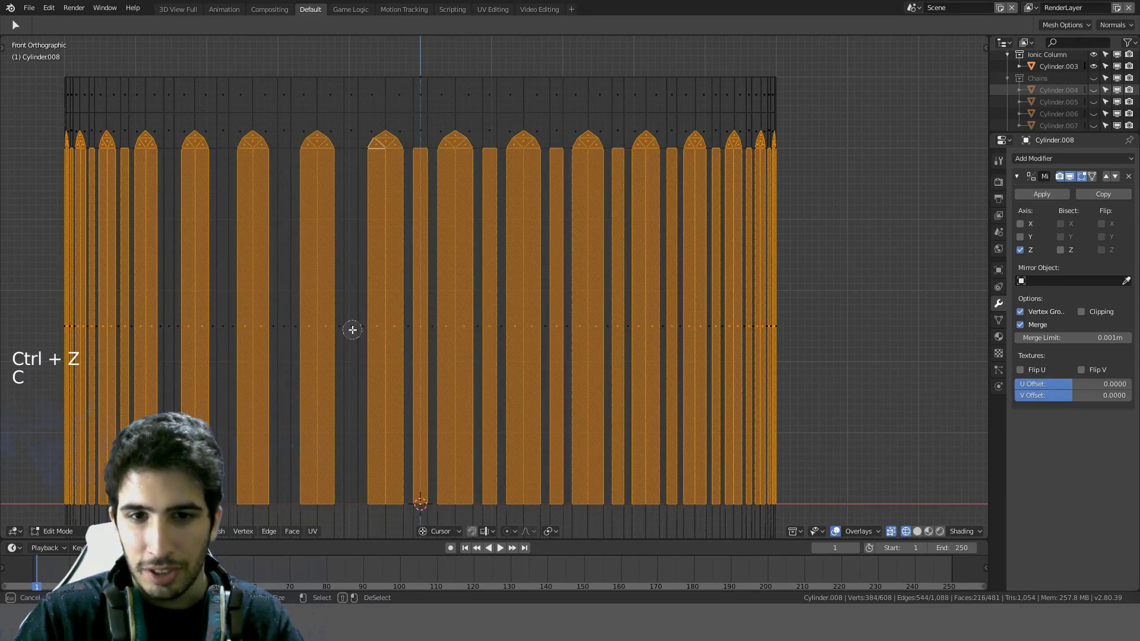
{"action": "middle_click", "coordinate": [426, 331]}
{"action": "middle_click", "coordinate": [492, 333]}
{"action": "middle_click", "coordinate": [556, 330]}
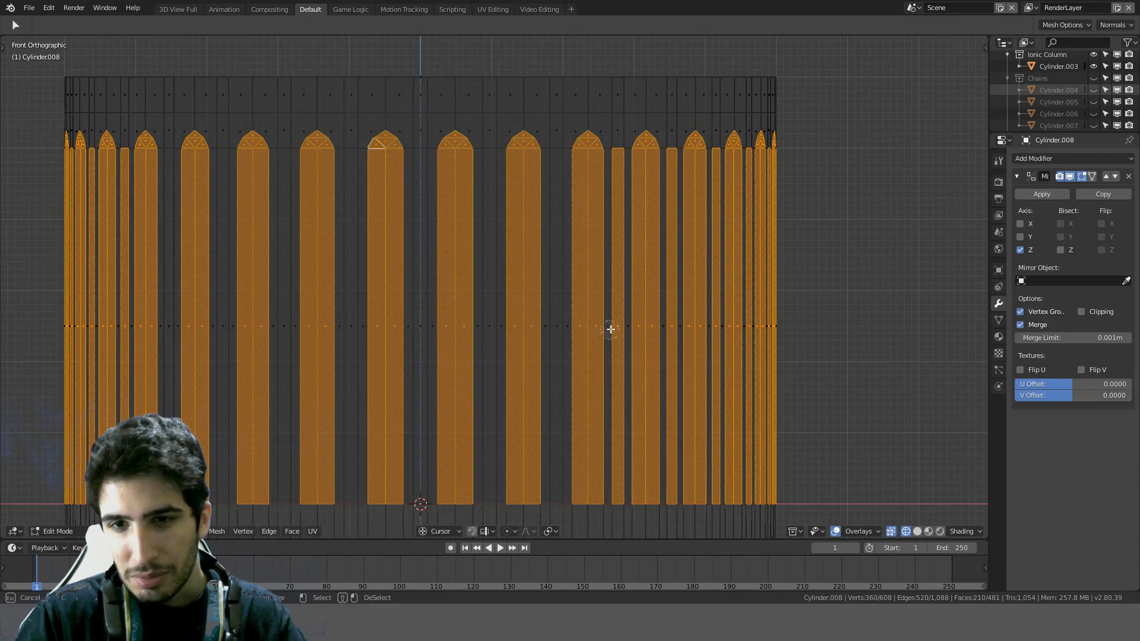
{"action": "middle_click", "coordinate": [618, 328]}
{"action": "middle_click", "coordinate": [671, 328]}
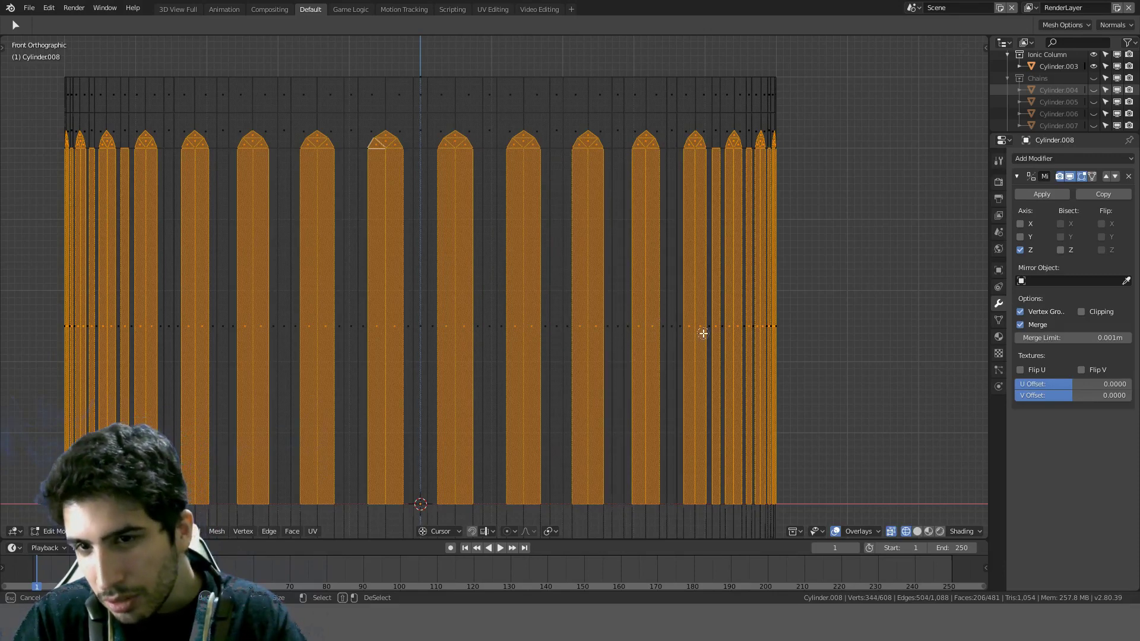
{"action": "middle_click", "coordinate": [715, 327]}
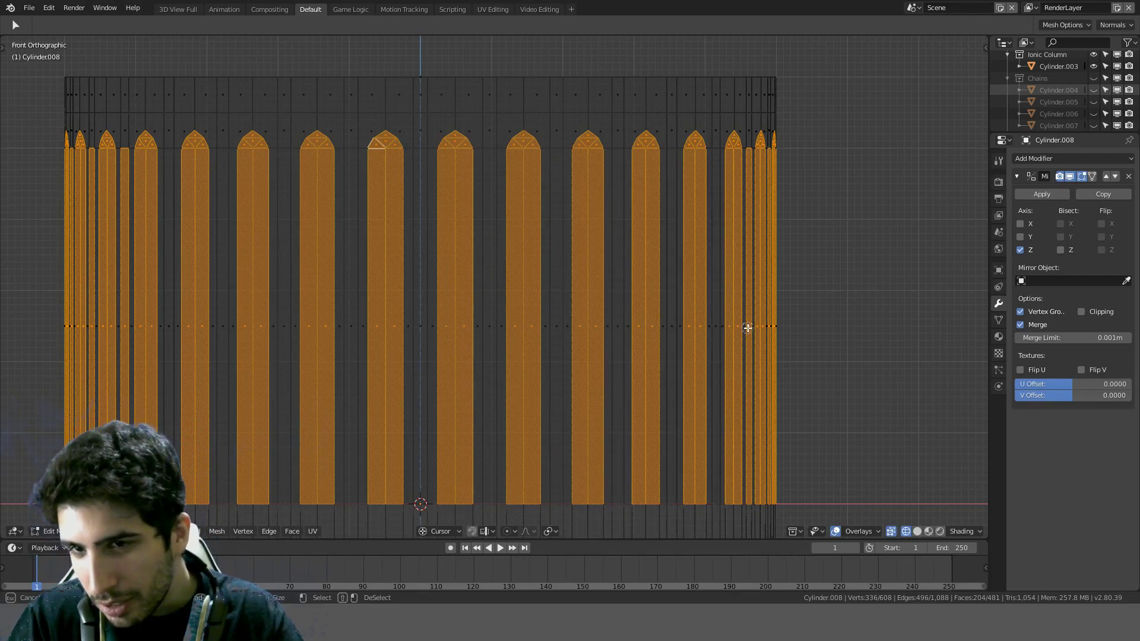
{"action": "middle_click", "coordinate": [748, 327]}
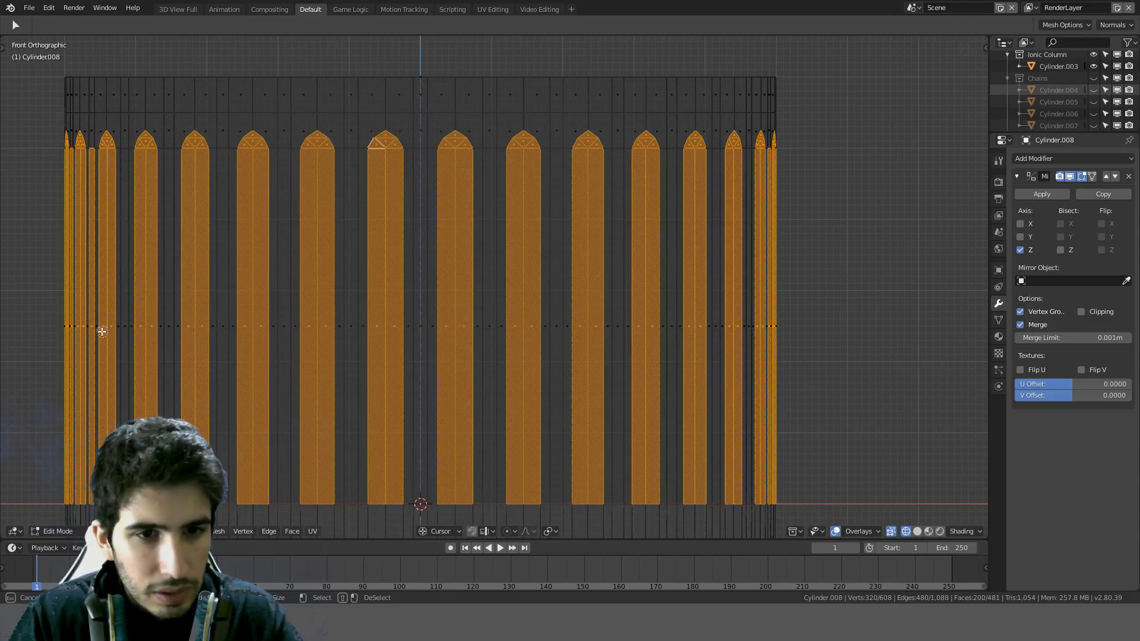
Step: Deselect the remaining narrow strips between the flutes from the right view and return to the front view
{"action": "key", "text": "KP_3"}
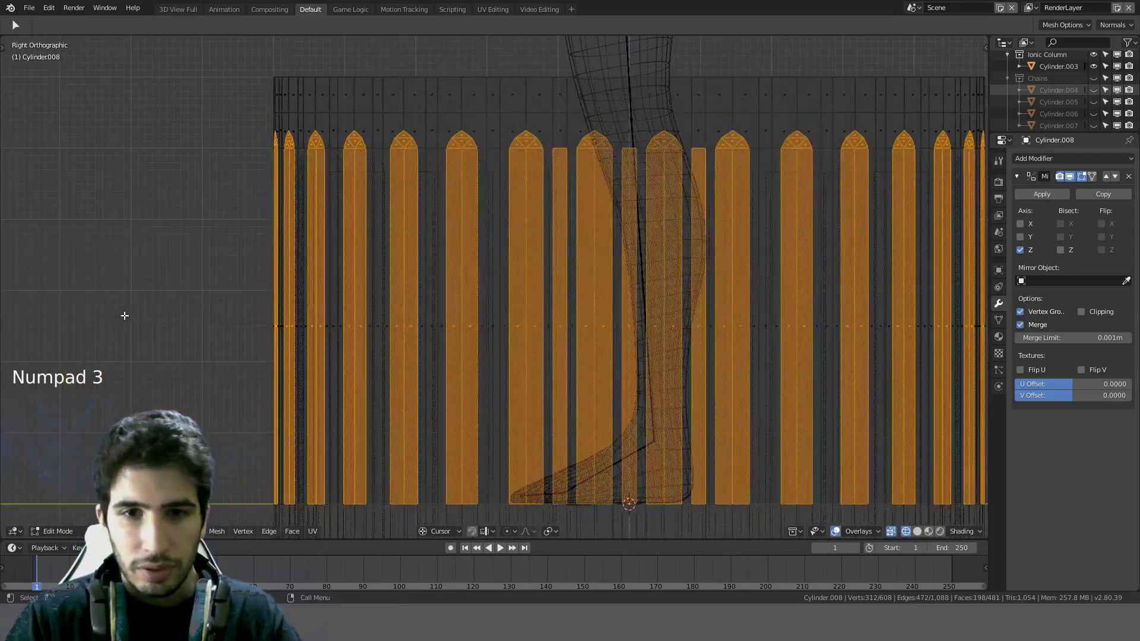
{"action": "scroll", "coordinate": [558, 357], "scroll_direction": "down", "scroll_amount": 3}
{"action": "middle_click_drag", "start_coordinate": [558, 356], "coordinate": [427, 343], "text": "shift"}
{"action": "scroll", "coordinate": [427, 343], "scroll_direction": "up", "scroll_amount": 3}
{"action": "key", "text": "c"}
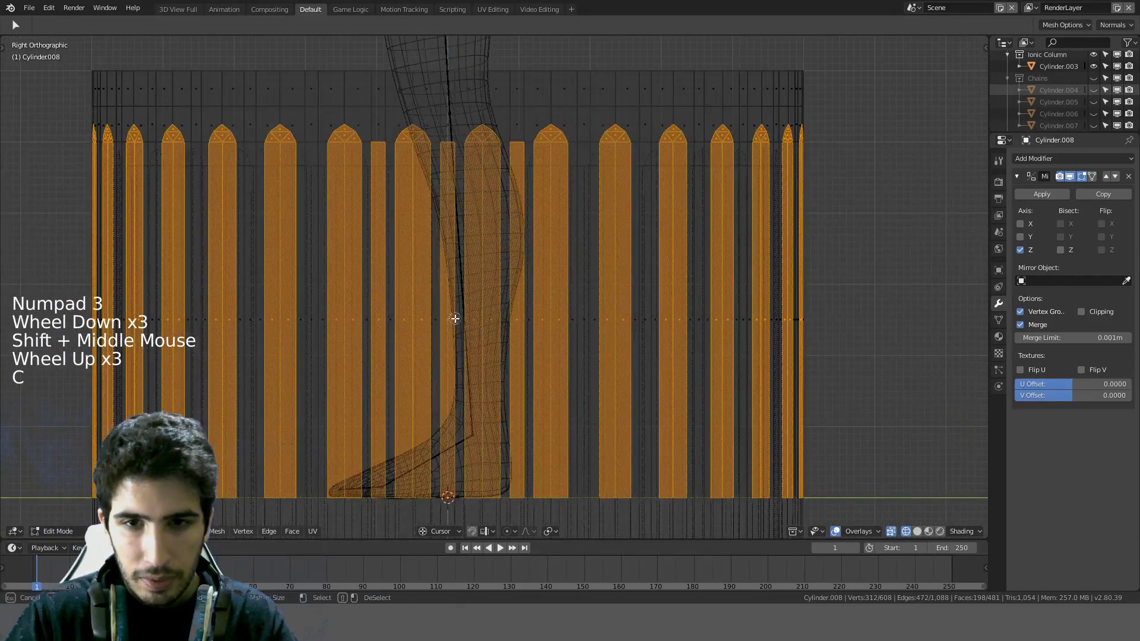
{"action": "middle_click", "coordinate": [454, 319]}
{"action": "middle_click", "coordinate": [518, 320]}
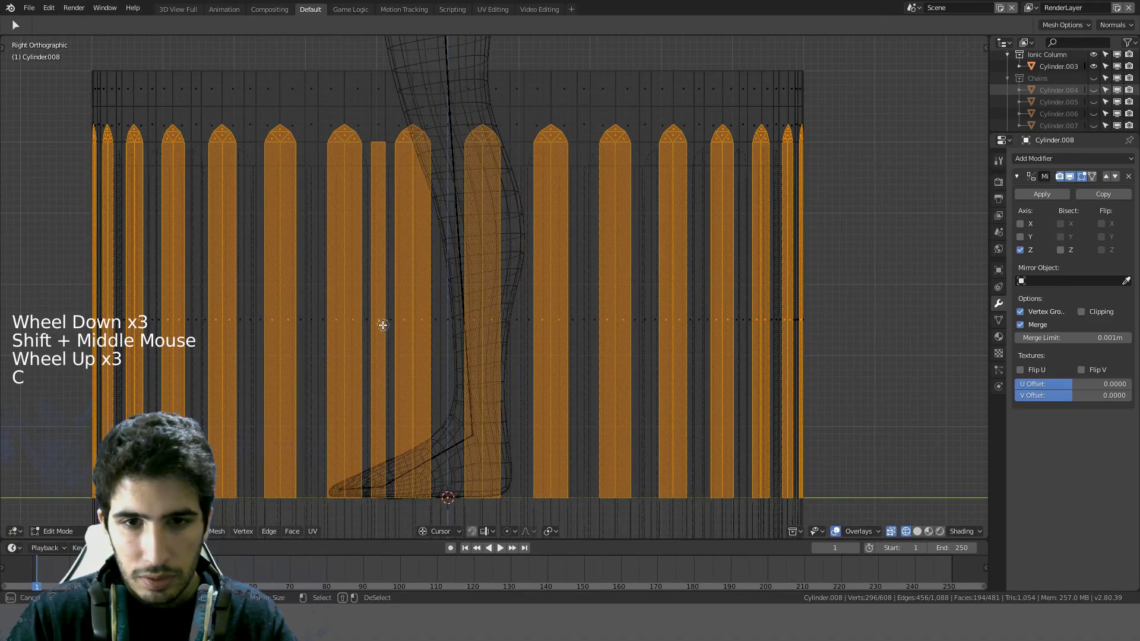
{"action": "middle_click", "coordinate": [381, 320]}
{"action": "key", "text": "KP_1"}
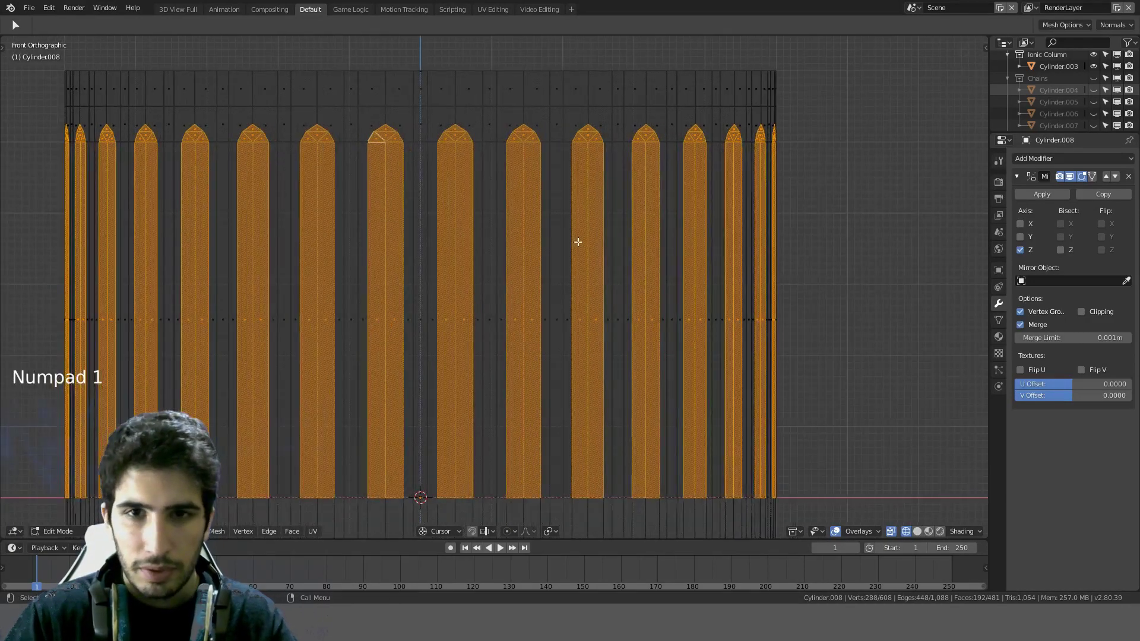
Step: Scale the selected flute faces inward to 0.96 in solid shading and check the recessed flutes in Object Mode
{"action": "key", "text": "z"}
{"action": "scroll", "coordinate": [653, 244], "scroll_direction": "down", "scroll_amount": 2}
{"action": "mouse_move", "coordinate": [636, 247]}
{"action": "middle_mouse_down"}
{"action": "mouse_move", "coordinate": [686, 272]}
{"action": "mouse_move", "coordinate": [760, 349]}
{"action": "mouse_move", "coordinate": [671, 288]}
{"action": "middle_mouse_up"}
{"action": "key", "text": "s"}
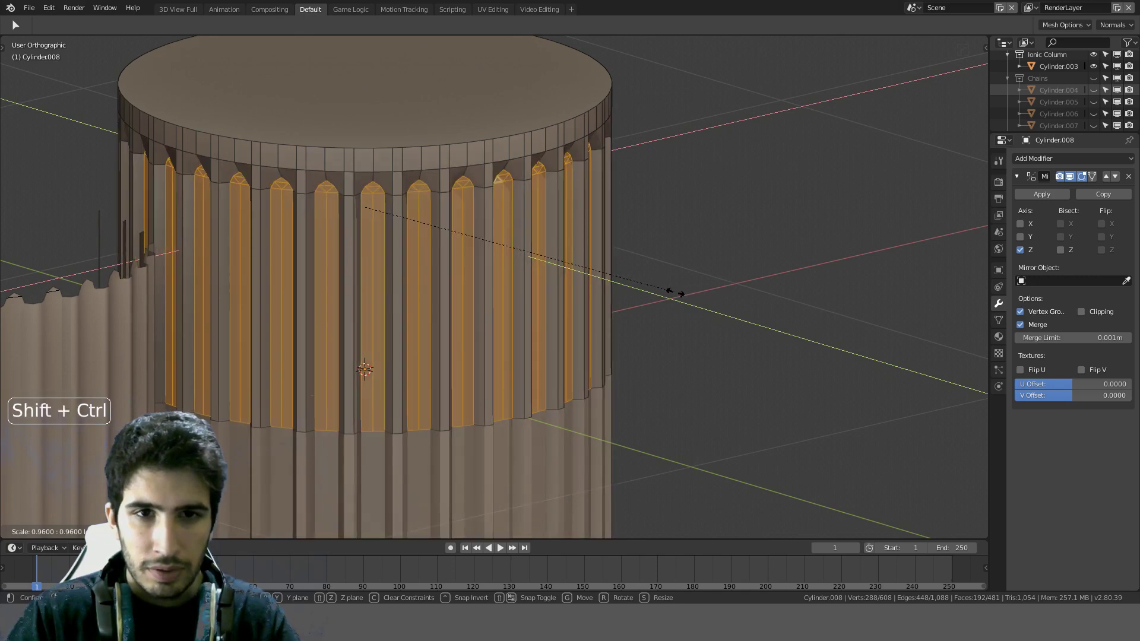
{"action": "left_click", "coordinate": [675, 292]}
{"action": "key", "text": "Tab"}
{"action": "middle_click_drag", "start_coordinate": [667, 293], "coordinate": [453, 250]}
{"action": "scroll", "coordinate": [515, 269], "scroll_direction": "down", "scroll_amount": 2}
{"action": "scroll", "coordinate": [534, 282], "scroll_direction": "down", "scroll_amount": 3}
{"action": "scroll", "coordinate": [543, 286], "scroll_direction": "up", "scroll_amount": 1}
{"action": "scroll", "coordinate": [599, 286], "scroll_direction": "up", "scroll_amount": 3}
Step: Select the shaft's entire mesh in Edit Mode and shade all its faces smooth
{"action": "key", "text": "Tab"}
{"action": "key", "text": "a"}
{"action": "key", "text": "a"}
{"action": "key", "text": "a"}
{"action": "key", "text": "ctrl+f"}
{"action": "left_click", "coordinate": [482, 279]}
{"action": "key", "text": "Tab"}
Step: Examine the smooth-shaded flute tips up close in both Object Mode and Edit Mode
{"action": "scroll", "coordinate": [455, 89], "scroll_direction": "up", "scroll_amount": 4}
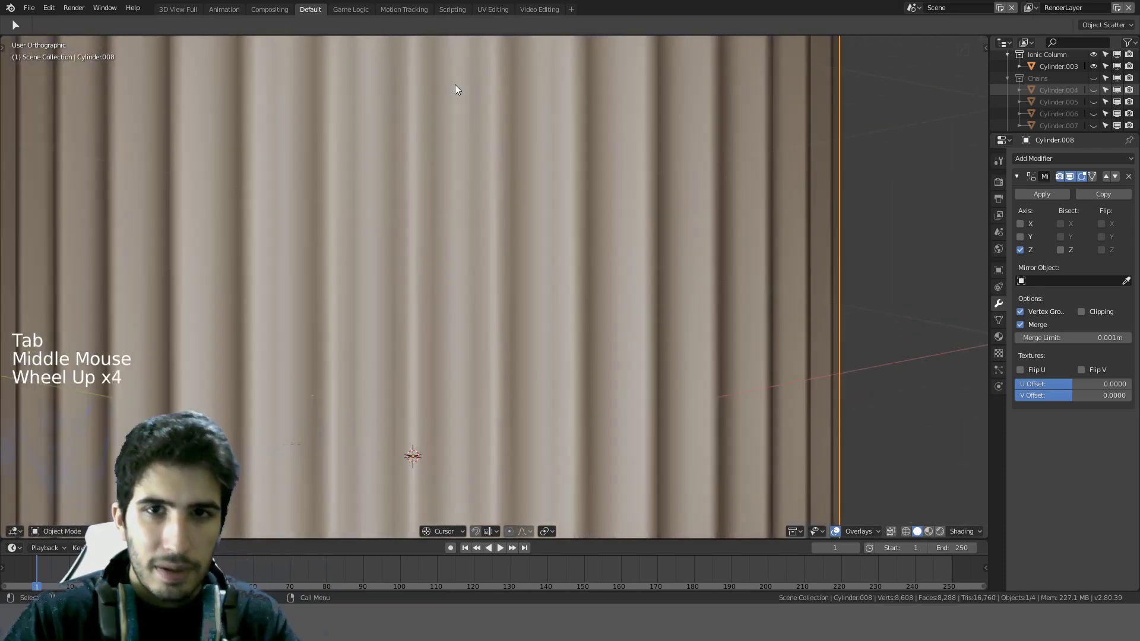
{"action": "scroll", "coordinate": [457, 101], "scroll_direction": "down", "scroll_amount": 2}
{"action": "middle_click_drag", "start_coordinate": [468, 132], "coordinate": [506, 308], "text": "shift"}
{"action": "scroll", "coordinate": [423, 178], "scroll_direction": "up", "scroll_amount": 7}
{"action": "scroll", "coordinate": [418, 175], "scroll_direction": "up", "scroll_amount": 1}
{"action": "middle_click_drag", "start_coordinate": [419, 176], "coordinate": [527, 257], "text": "shift"}
{"action": "key", "text": "Tab"}
{"action": "scroll", "coordinate": [330, 236], "scroll_direction": "down", "scroll_amount": 1}
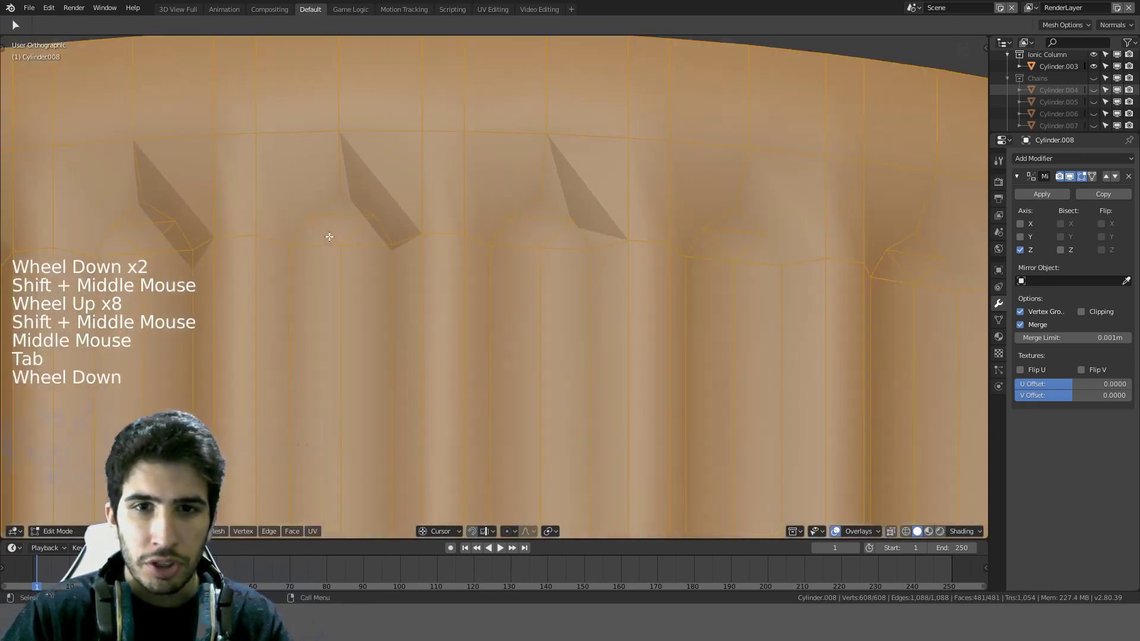
{"action": "scroll", "coordinate": [330, 236], "scroll_direction": "down", "scroll_amount": 2}
{"action": "middle_click_drag", "start_coordinate": [329, 236], "coordinate": [422, 216]}
{"action": "key", "text": "Tab"}
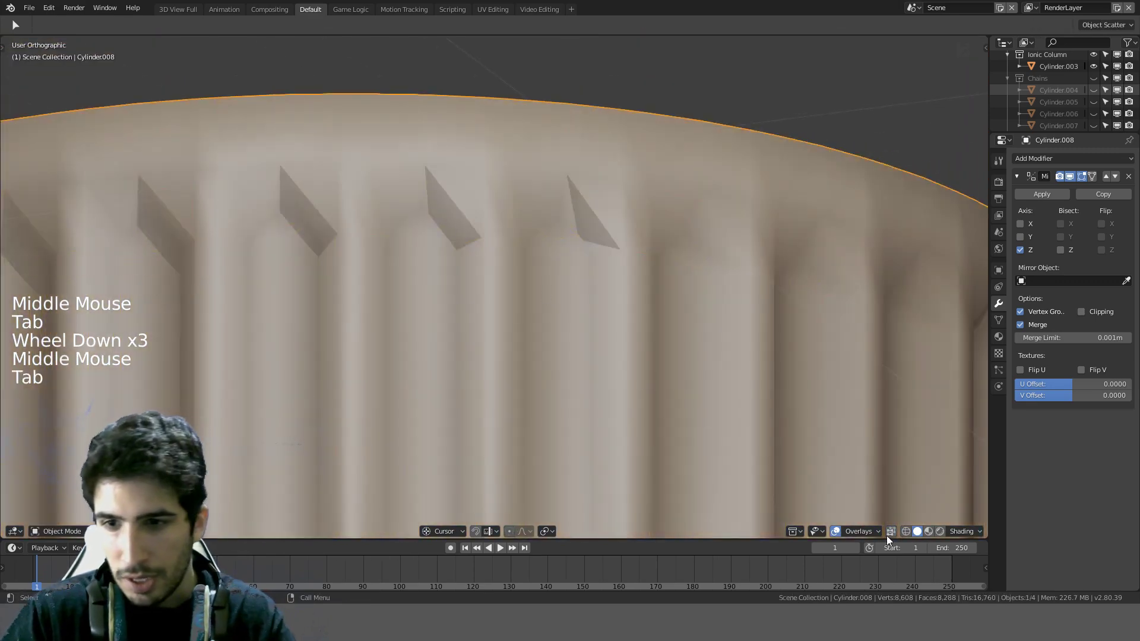
Step: Turn off Shadow in the viewport shading options and review the whole shaft with its mesh deselected
{"action": "left_click", "coordinate": [857, 531]}
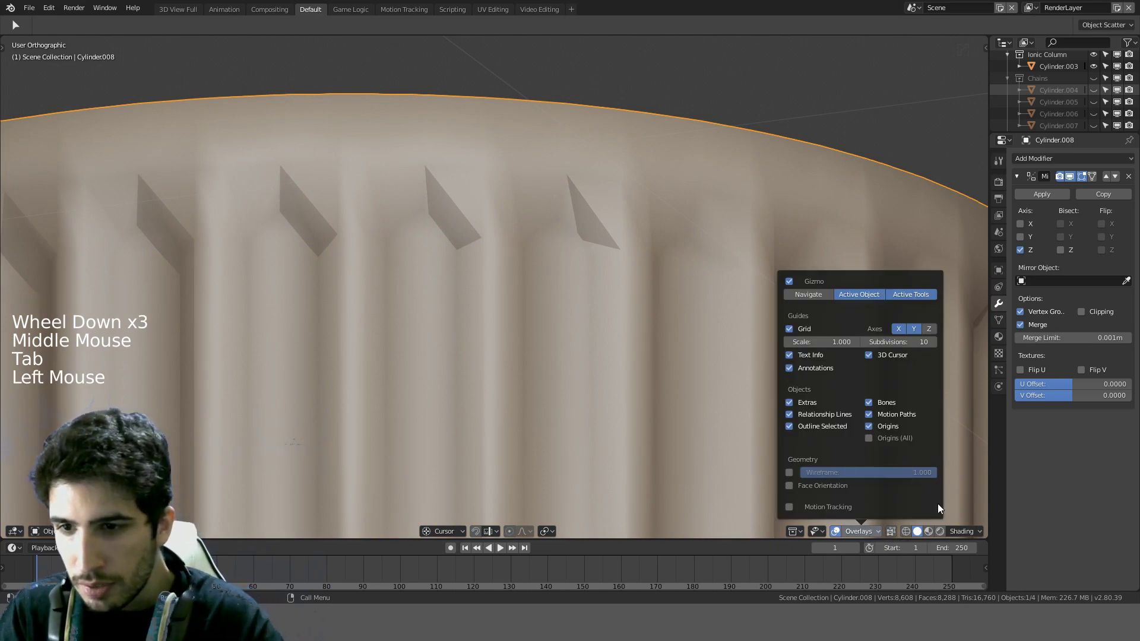
{"action": "left_click", "coordinate": [966, 532]}
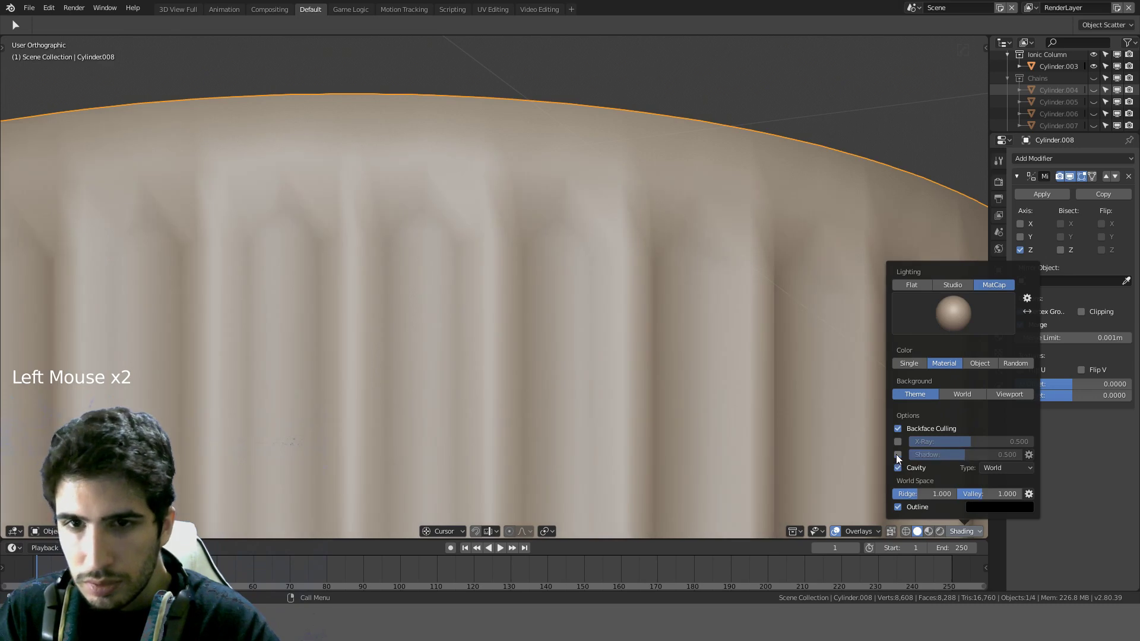
{"action": "scroll", "coordinate": [547, 351], "scroll_direction": "down", "scroll_amount": 8}
{"action": "mouse_move", "coordinate": [547, 351]}
{"action": "middle_mouse_down"}
{"action": "mouse_move", "coordinate": [440, 405]}
{"action": "mouse_move", "coordinate": [532, 387]}
{"action": "mouse_move", "coordinate": [552, 328]}
{"action": "mouse_move", "coordinate": [501, 301]}
{"action": "mouse_move", "coordinate": [443, 364]}
{"action": "mouse_move", "coordinate": [471, 461]}
{"action": "mouse_move", "coordinate": [542, 453]}
{"action": "mouse_move", "coordinate": [538, 386]}
{"action": "mouse_move", "coordinate": [593, 127]}
{"action": "mouse_move", "coordinate": [681, 234]}
{"action": "mouse_move", "coordinate": [618, 247]}
{"action": "mouse_move", "coordinate": [654, 254]}
{"action": "mouse_move", "coordinate": [710, 216]}
{"action": "mouse_move", "coordinate": [735, 257]}
{"action": "mouse_move", "coordinate": [679, 263]}
{"action": "middle_mouse_up"}
{"action": "scroll", "coordinate": [537, 386], "scroll_direction": "up", "scroll_amount": 2}
{"action": "key", "text": "KP_1"}
{"action": "scroll", "coordinate": [538, 381], "scroll_direction": "down", "scroll_amount": 2}
{"action": "key", "text": "Tab"}
{"action": "key", "text": "a"}
{"action": "scroll", "coordinate": [678, 263], "scroll_direction": "up", "scroll_amount": 4}
{"action": "scroll", "coordinate": [678, 262], "scroll_direction": "down", "scroll_amount": 5}
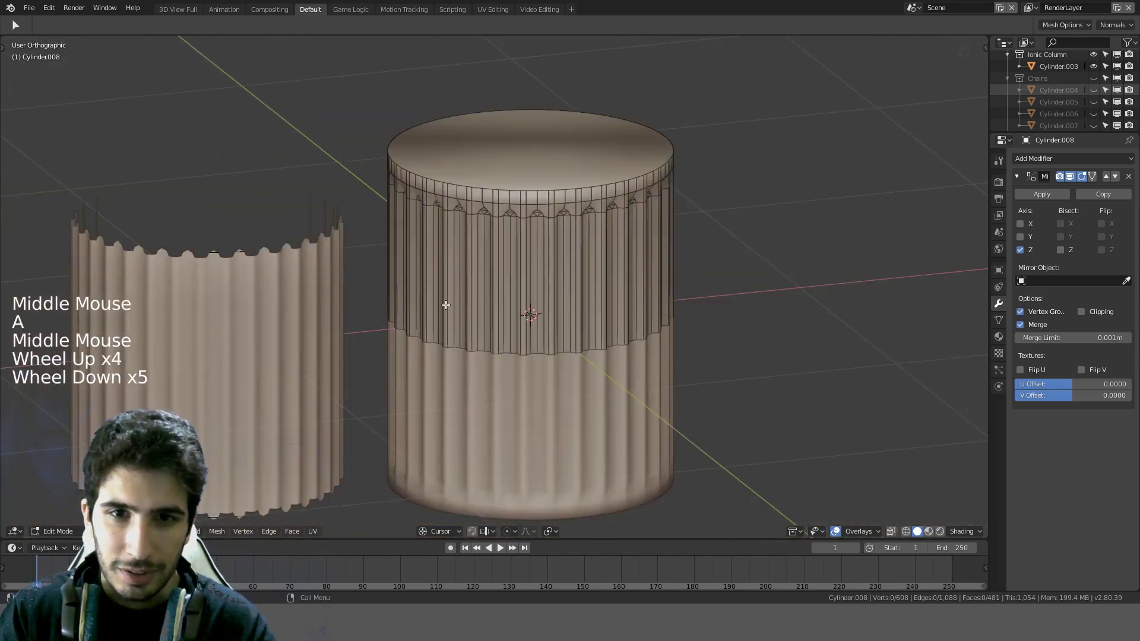
Step: Delete the old open-topped fluted cylinder beside the new shaft and select the new shaft
{"action": "key", "text": "Tab"}
{"action": "left_click", "coordinate": [291, 322]}
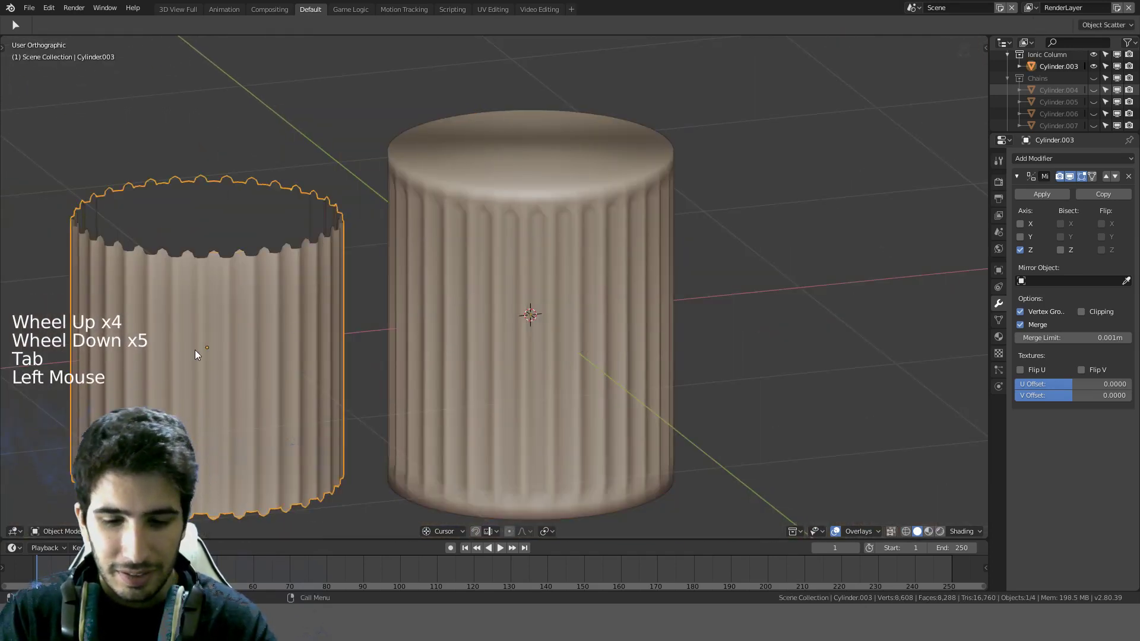
{"action": "key", "text": "KP_1"}
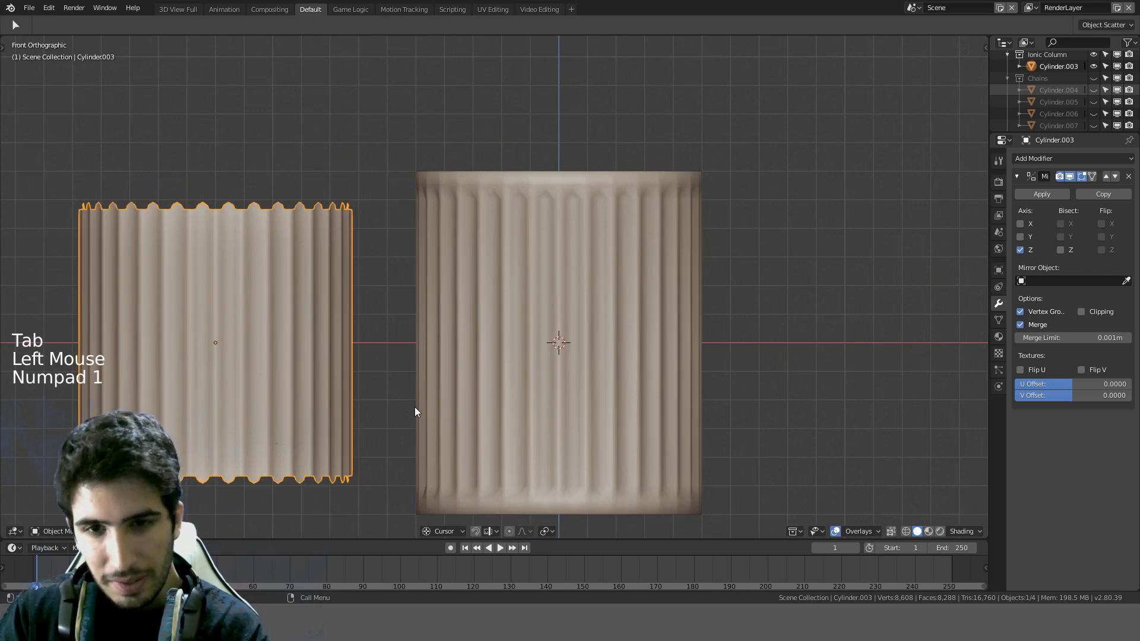
{"action": "key", "text": "Delete"}
{"action": "left_click", "coordinate": [574, 351]}
{"action": "key", "text": "s"}
{"action": "key", "text": "z"}
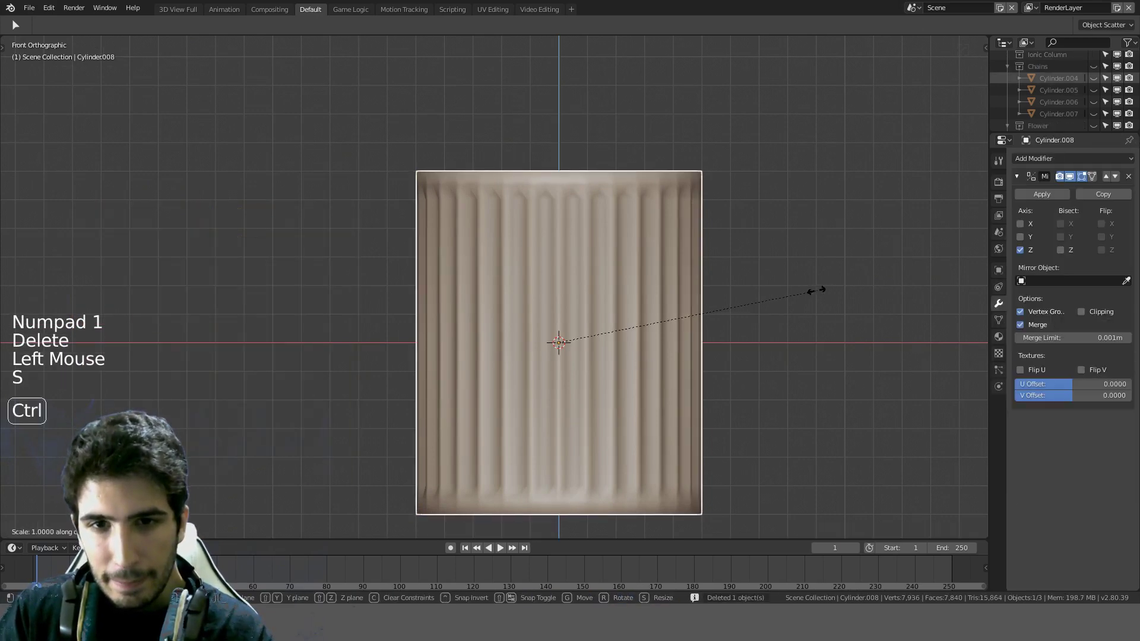
{"action": "right_click", "coordinate": [775, 301], "text": "ctrl"}
{"action": "scroll", "coordinate": [777, 307], "scroll_direction": "down", "scroll_amount": 3}
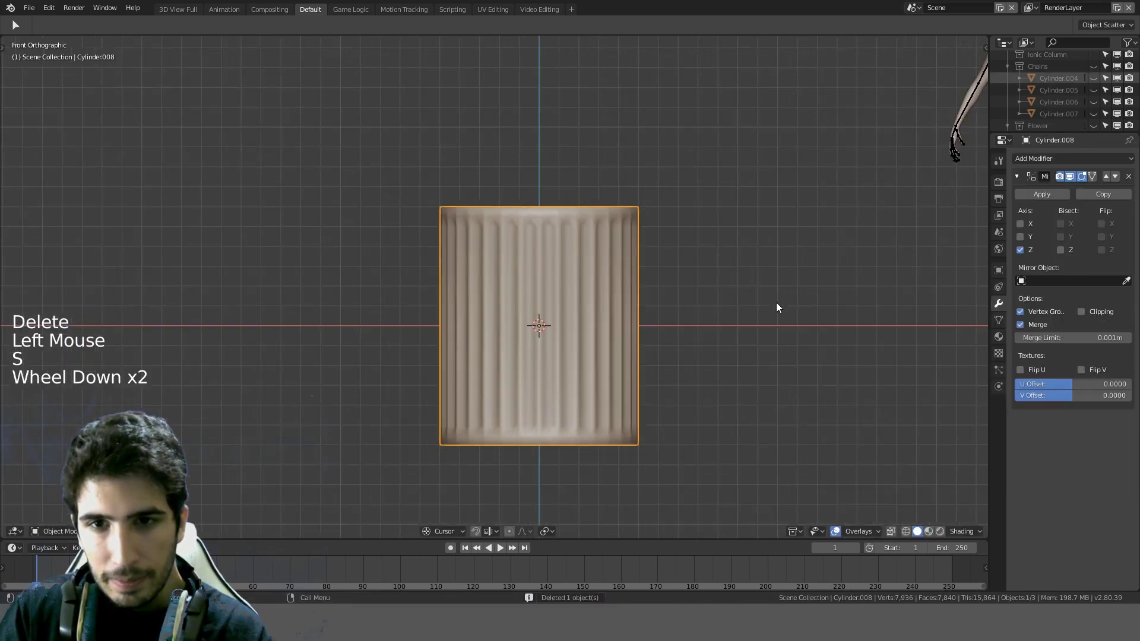
{"action": "key", "text": "s"}
{"action": "right_click", "coordinate": [777, 307]}
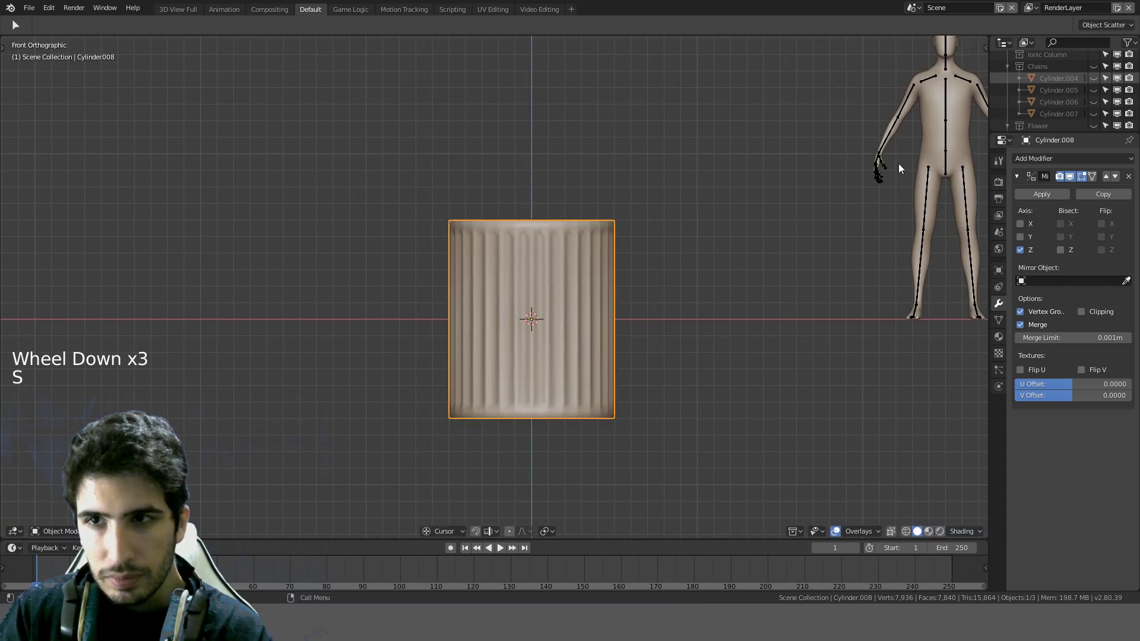
Step: Apply the shaft's Mirror modifier and enter Edit Mode on the full mesh
{"action": "left_click", "coordinate": [1057, 194]}
{"action": "key", "text": "Tab"}
{"action": "scroll", "coordinate": [636, 308], "scroll_direction": "up", "scroll_amount": 2}
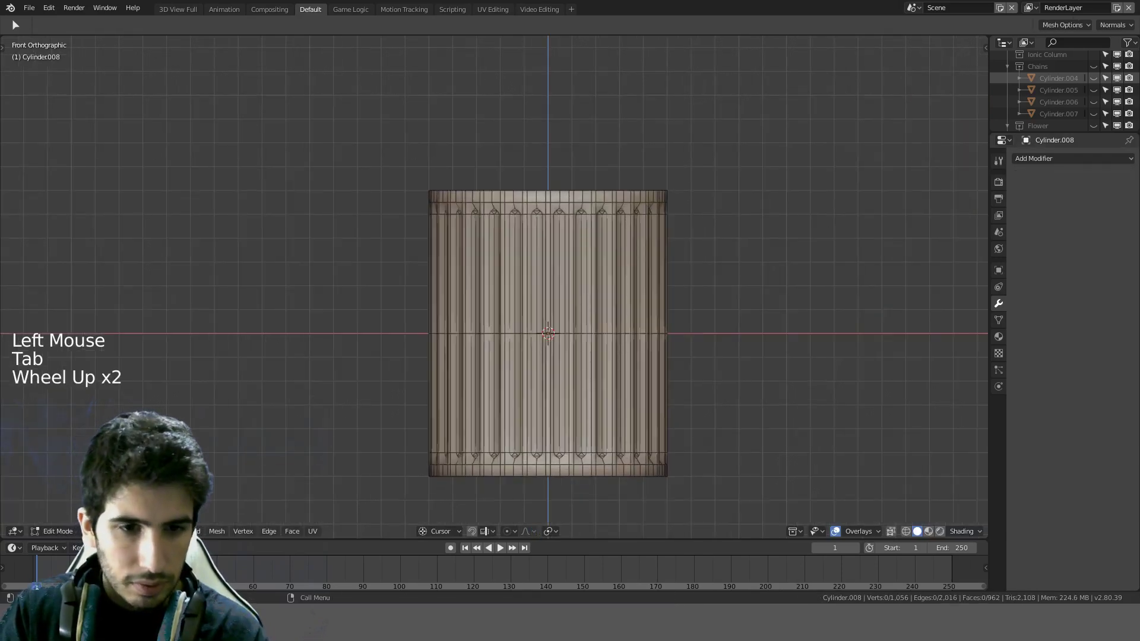
Step: Dissolve the horizontal edge loop around the middle of the fluted shaft
{"action": "left_click", "coordinate": [301, 469]}
{"action": "key", "text": "z"}
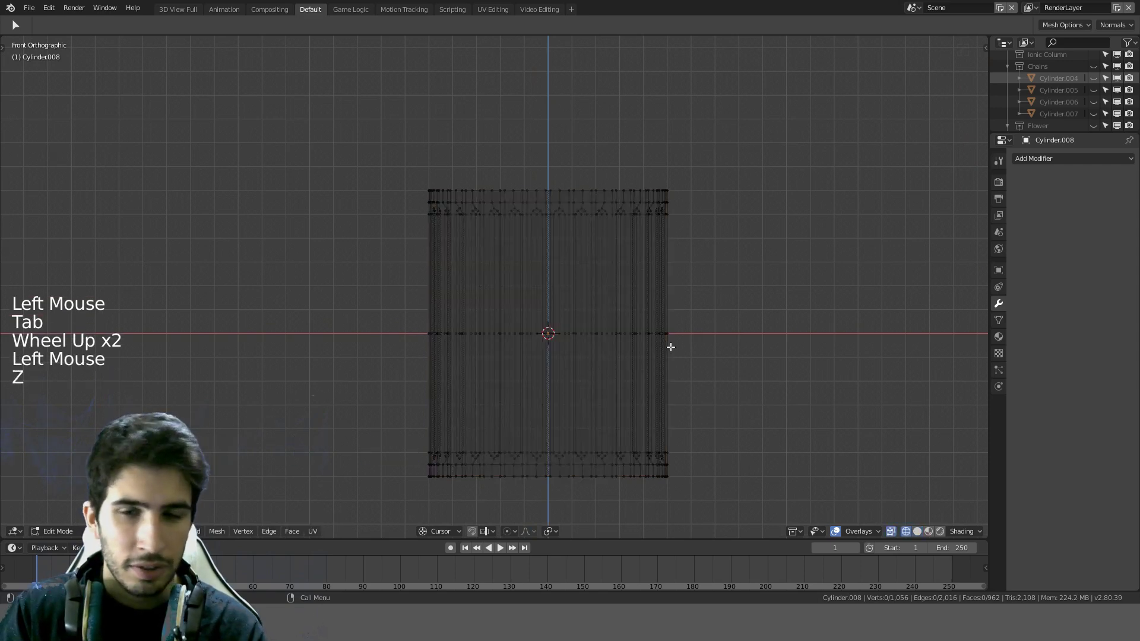
{"action": "key", "text": "a"}
{"action": "key", "text": "a"}
{"action": "key", "text": "a"}
{"action": "key", "text": "c"}
{"action": "left_click_drag", "start_coordinate": [679, 341], "coordinate": [428, 339]}
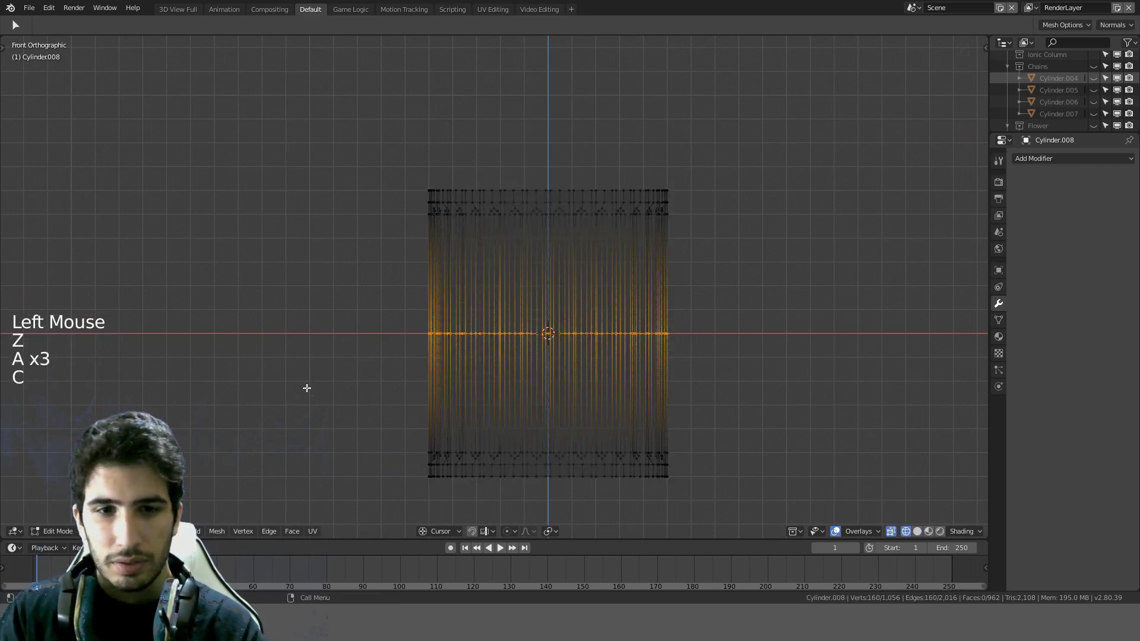
{"action": "key", "text": "ctrl+x"}
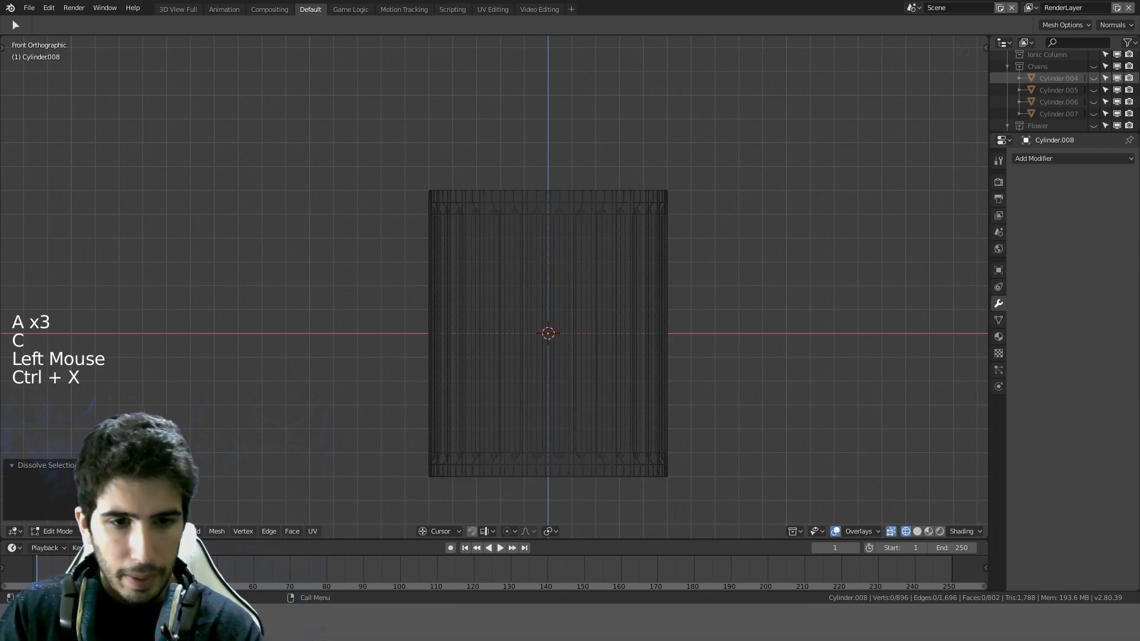
{"action": "key", "text": "z"}
Step: Move the shaft's whole mesh up along Z until its base rests on the ground line, and return to Object Mode
{"action": "key", "text": "a"}
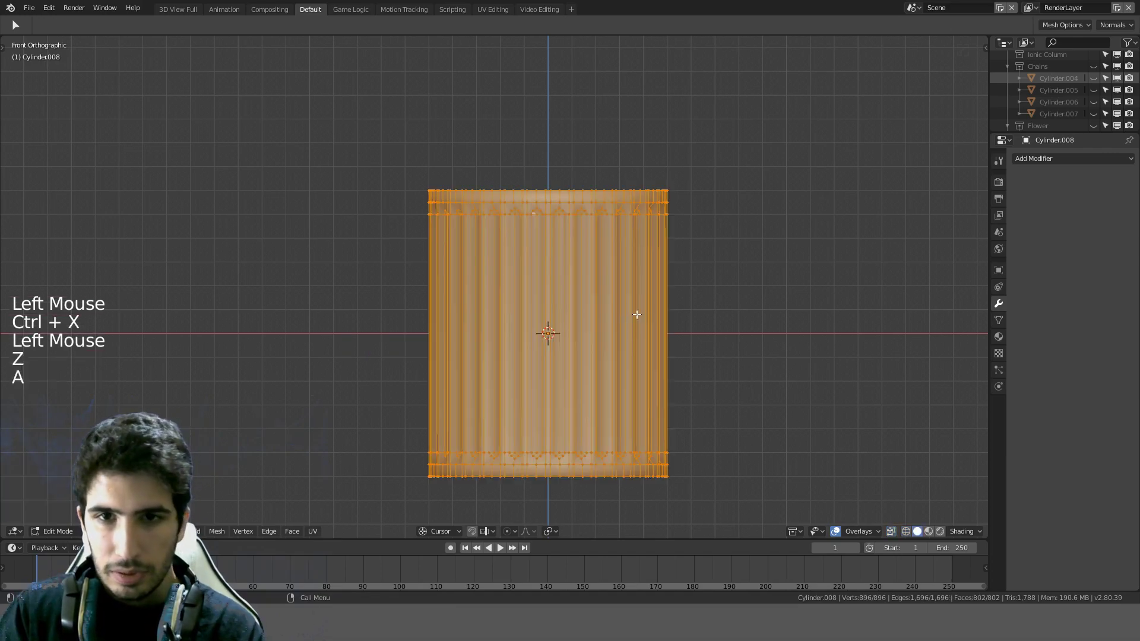
{"action": "key", "text": "g"}
{"action": "left_click", "coordinate": [691, 151]}
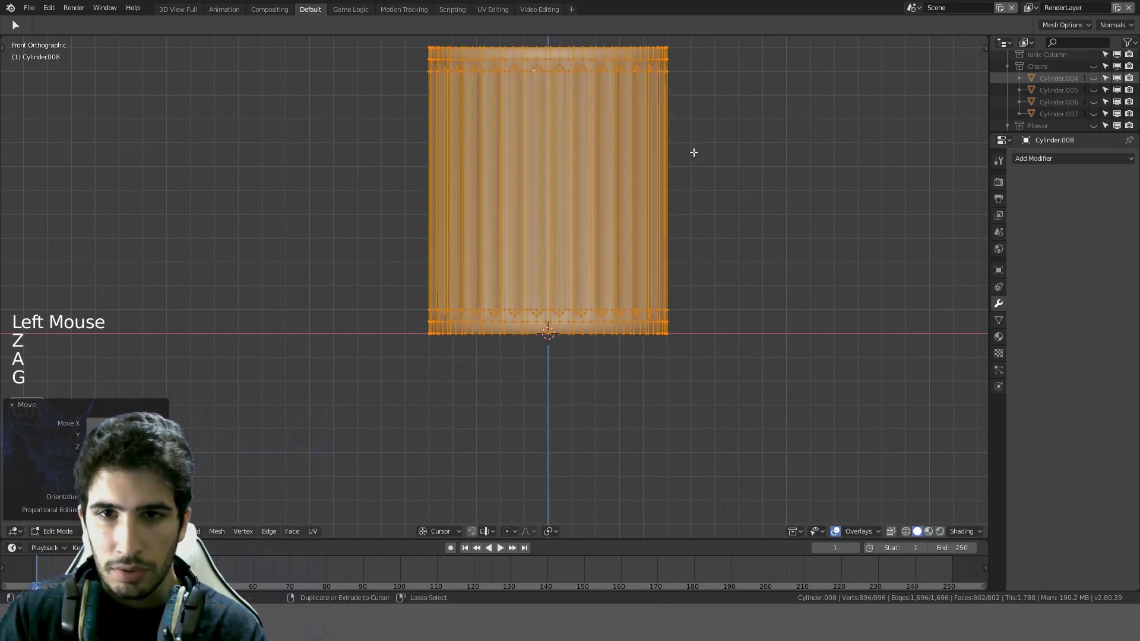
{"action": "scroll", "coordinate": [694, 153], "scroll_direction": "down", "scroll_amount": 3}
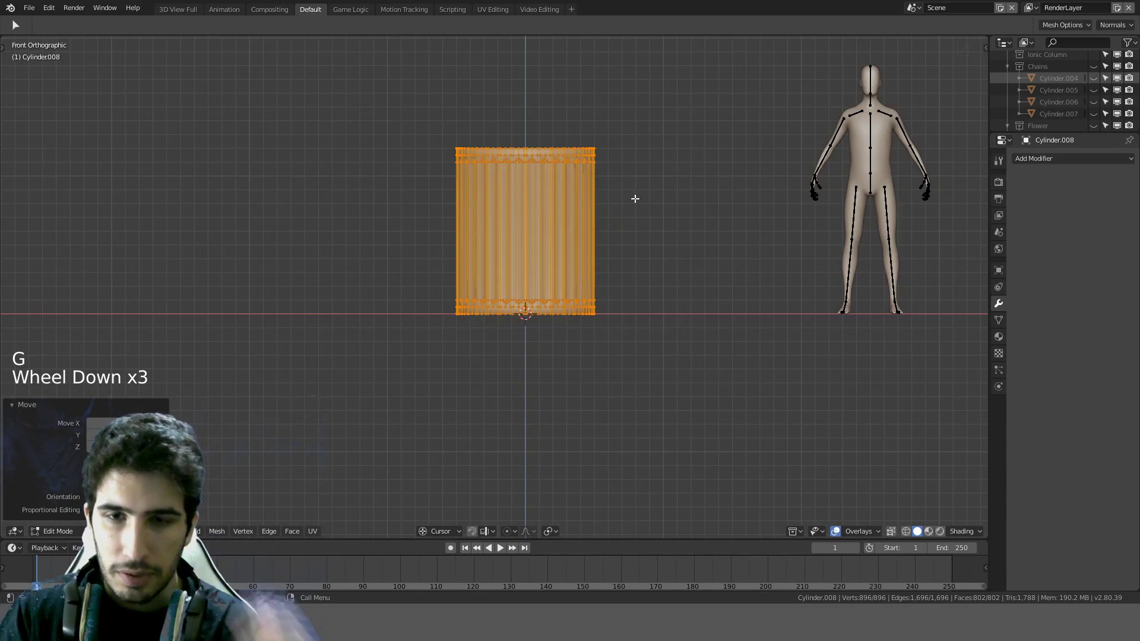
{"action": "middle_click_drag", "start_coordinate": [635, 199], "coordinate": [696, 360]}
{"action": "key", "text": "Tab"}
{"action": "scroll", "coordinate": [682, 217], "scroll_direction": "up", "scroll_amount": 5}
{"action": "left_click", "coordinate": [580, 310]}
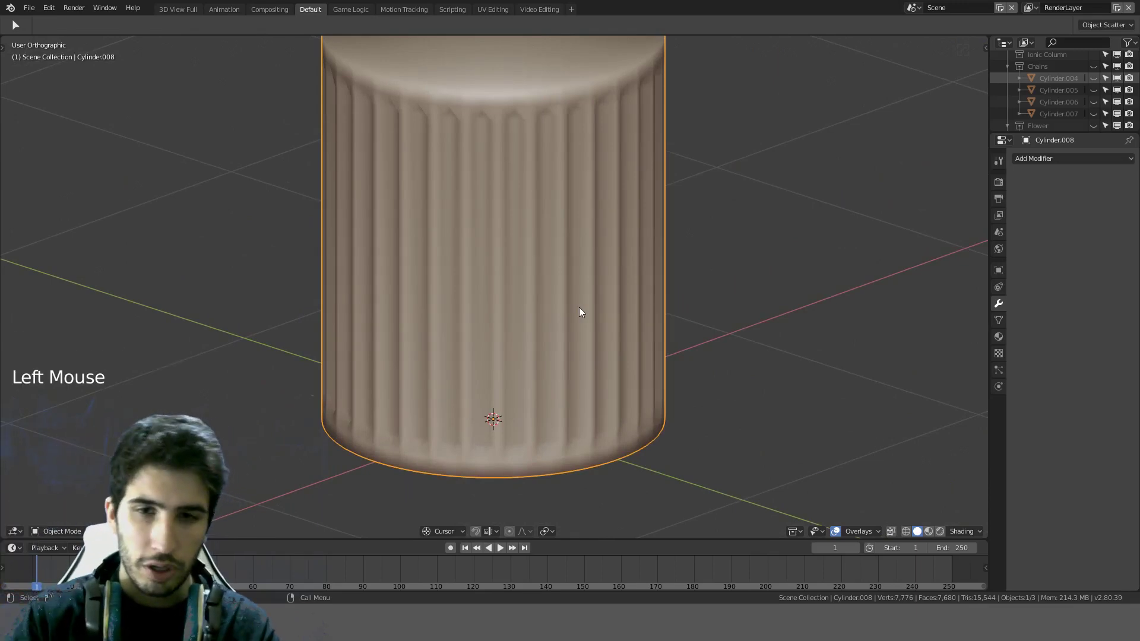
Step: Add a cylinder mesh with 32 vertices at the 3D cursor
{"action": "key", "text": "KP_1"}
{"action": "scroll", "coordinate": [580, 310], "scroll_direction": "down", "scroll_amount": 3}
{"action": "key", "text": "shift+s"}
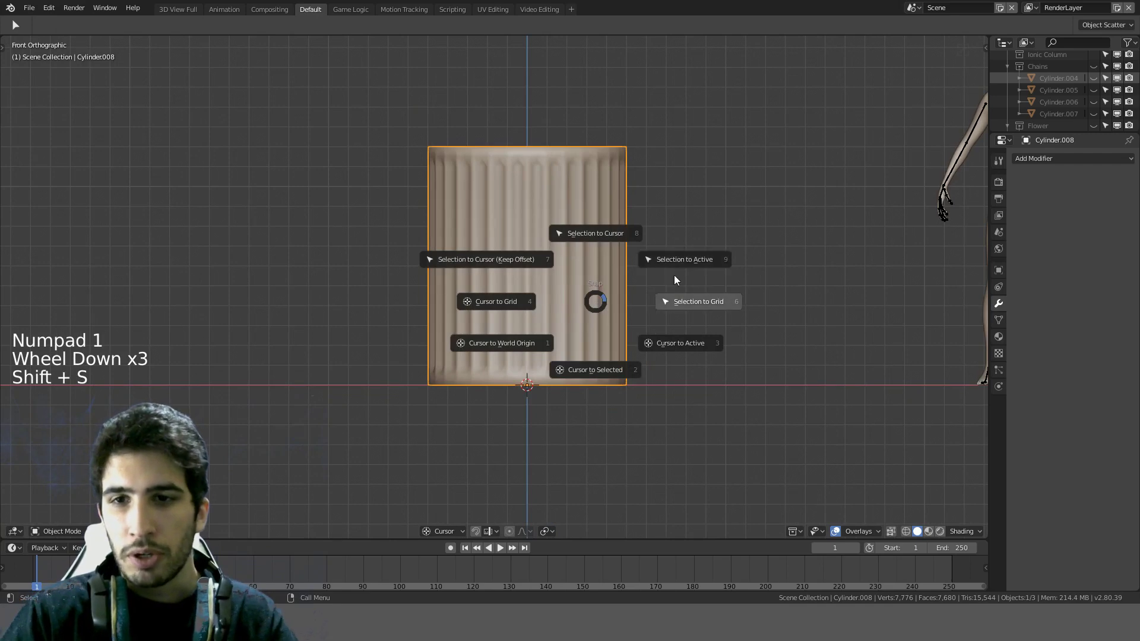
{"action": "key", "text": "shift+a"}
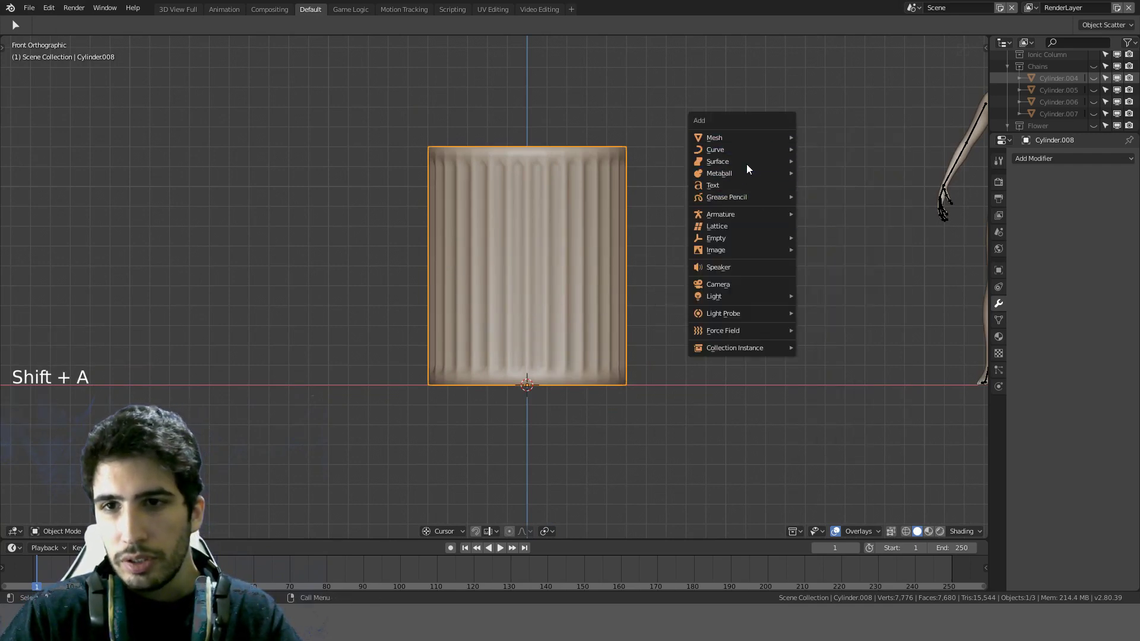
{"action": "mouse_move", "coordinate": [772, 137]}
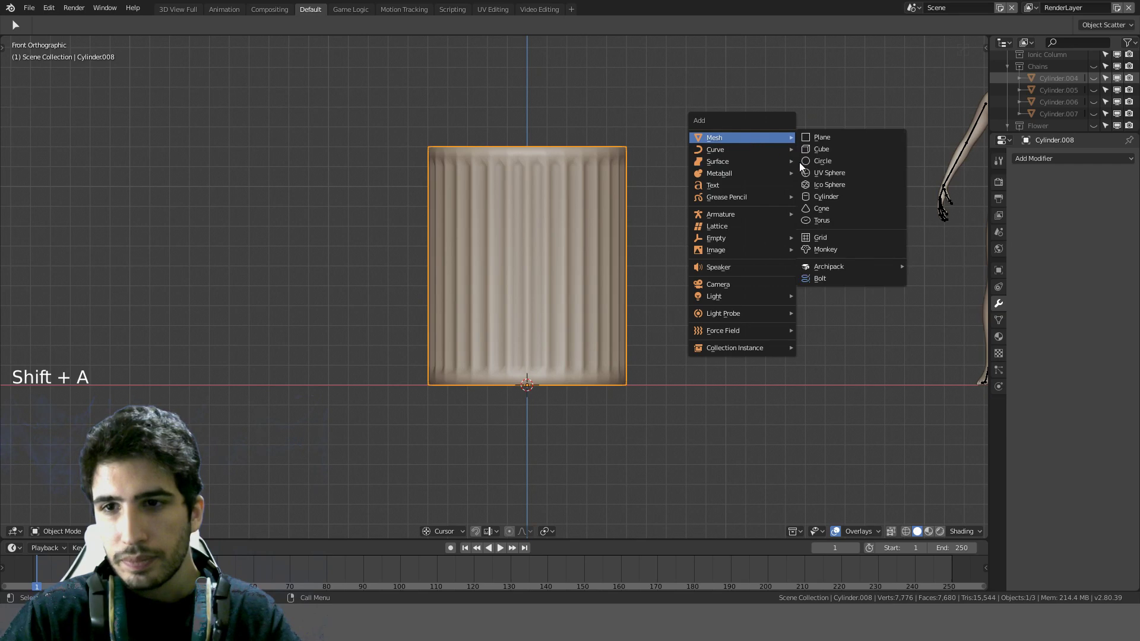
{"action": "left_click", "coordinate": [831, 197]}
{"action": "double_click", "coordinate": [130, 368]}
{"action": "type", "text": "64"}
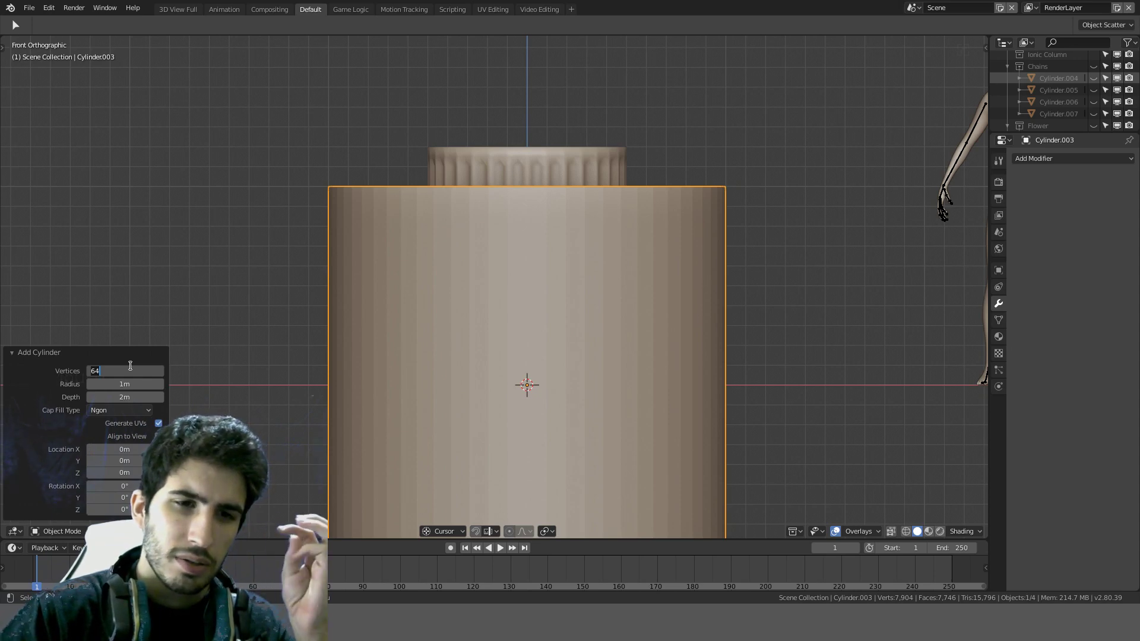
{"action": "type", "text": "32"}
{"action": "key", "text": "Return"}
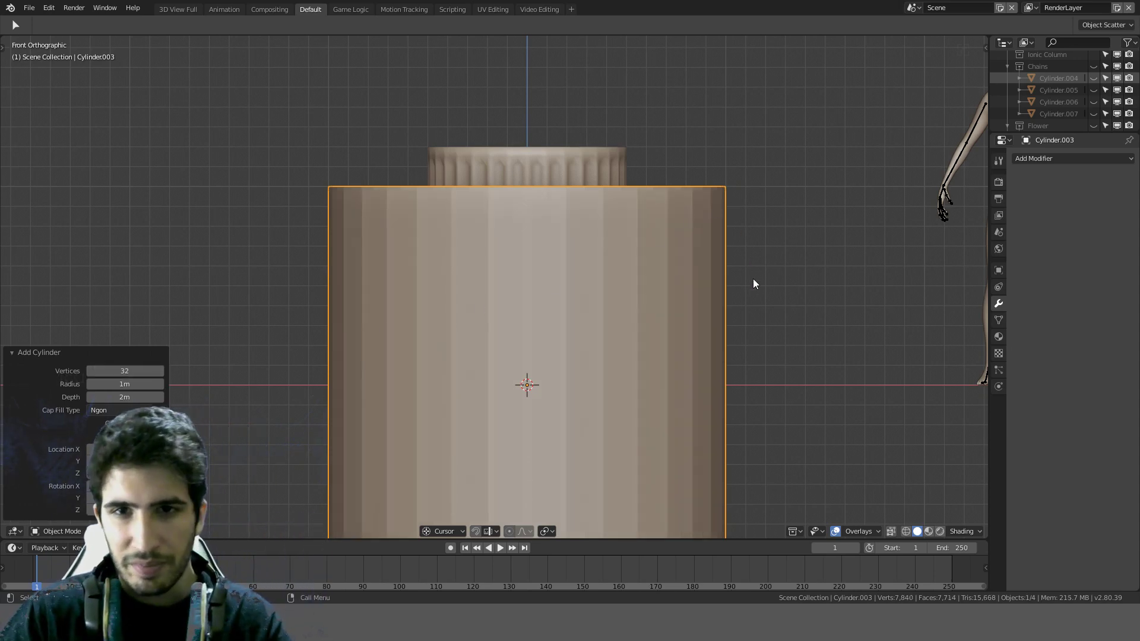
Step: Scale the new cylinder down to the fluted shaft's width and raise it to the shaft's mid-height
{"action": "scroll", "coordinate": [753, 279], "scroll_direction": "down", "scroll_amount": 4}
{"action": "key", "text": "s"}
{"action": "left_click", "coordinate": [636, 272], "text": "ctrl"}
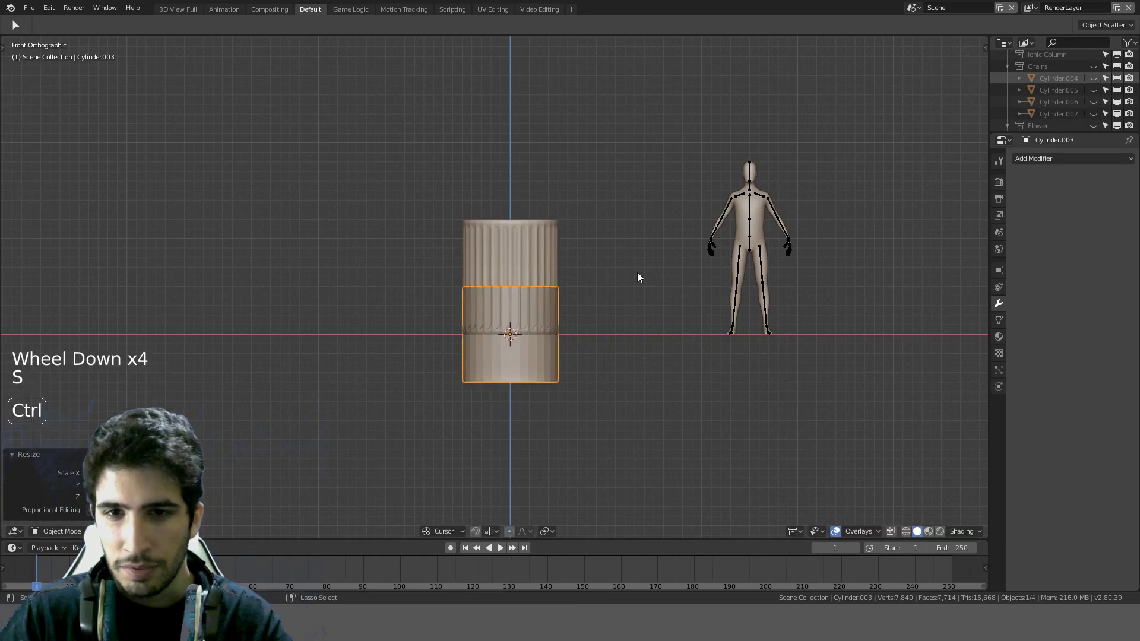
{"action": "scroll", "coordinate": [647, 317], "scroll_direction": "up", "scroll_amount": 3}
{"action": "key", "text": "g"}
{"action": "left_click", "coordinate": [660, 215], "text": "ctrl"}
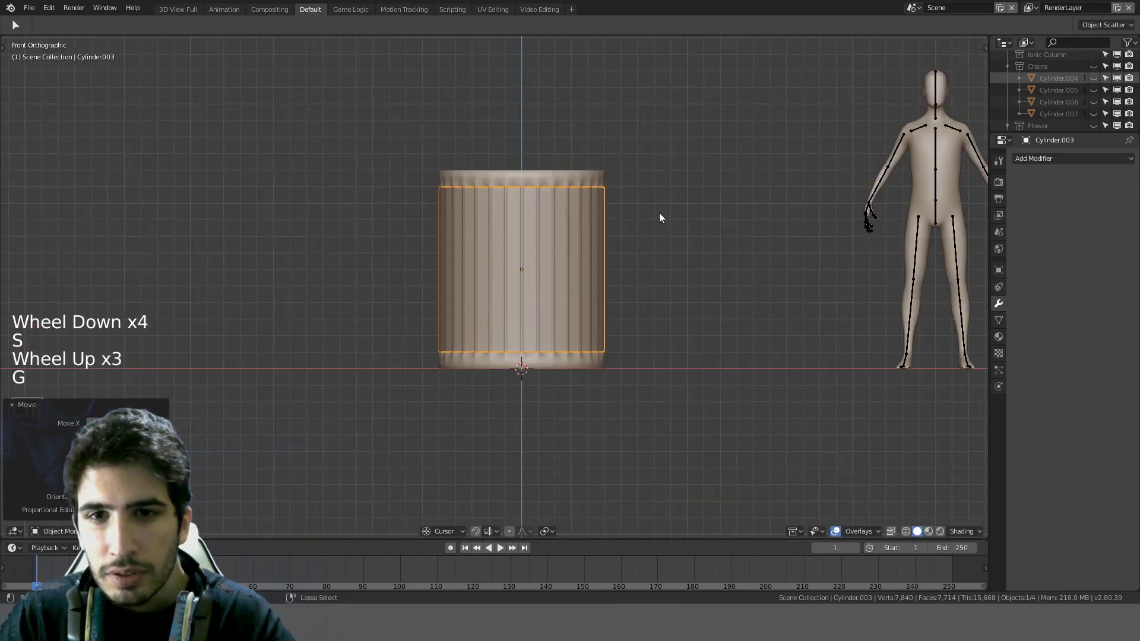
Step: Stretch the new cylinder vertically to the shaft's full height and set its origin to the 3D cursor at the base
{"action": "key", "text": "s"}
{"action": "left_click", "coordinate": [660, 227]}
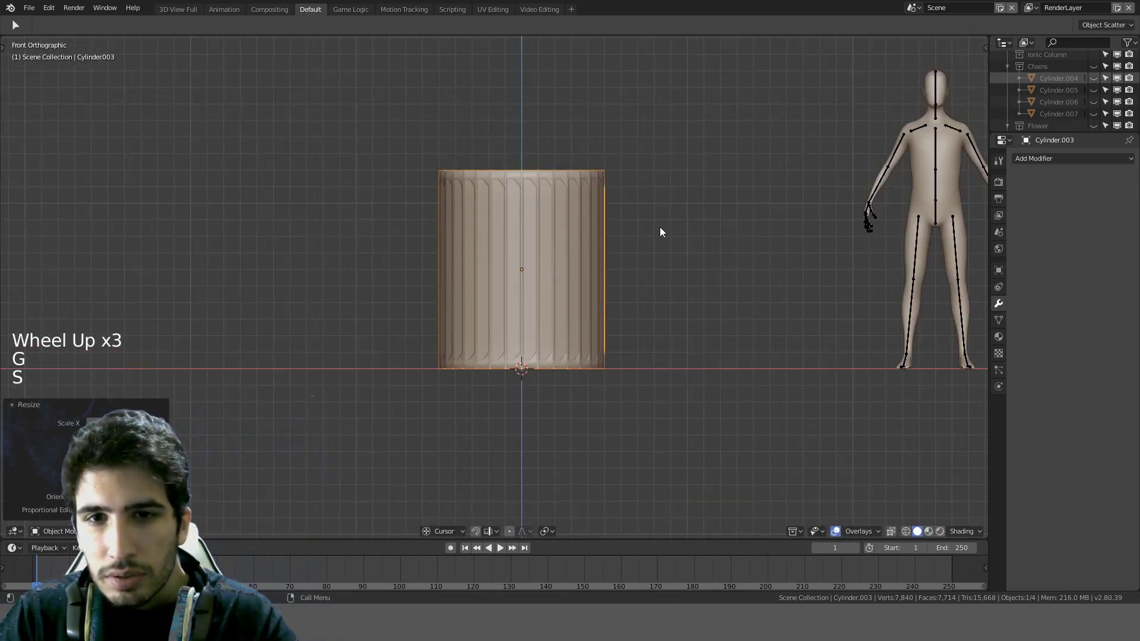
{"action": "mouse_move", "coordinate": [660, 227]}
{"action": "middle_mouse_down"}
{"action": "mouse_move", "coordinate": [676, 245]}
{"action": "mouse_move", "coordinate": [654, 247]}
{"action": "middle_mouse_up"}
{"action": "key", "text": "KP_1"}
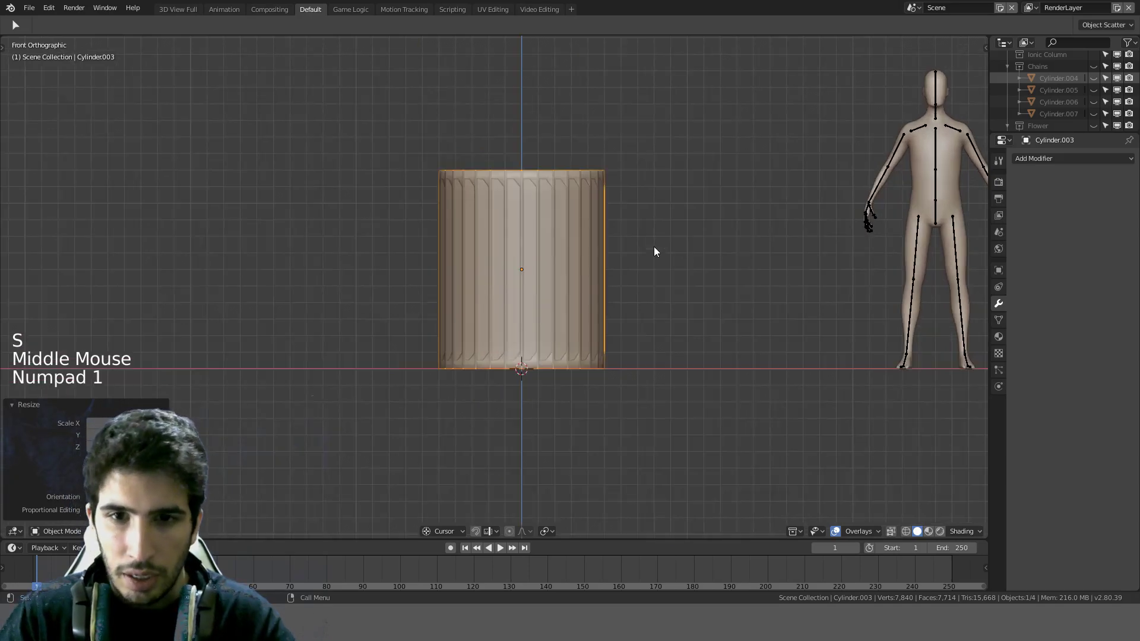
{"action": "key", "text": "shift+ctrl+alt+c"}
{"action": "left_click", "coordinate": [654, 247]}
{"action": "middle_click_drag", "start_coordinate": [654, 247], "coordinate": [664, 283]}
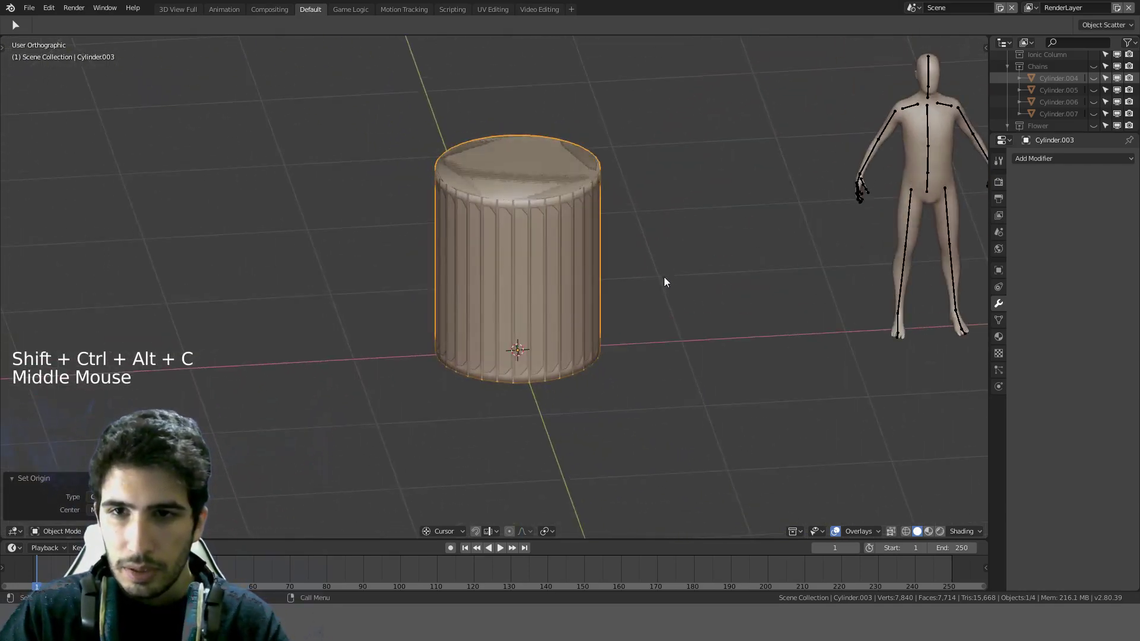
Step: Split the 3D viewport, make the new area an Image Editor, and enter Edit Mode on the new cylinder
{"action": "left_click_drag", "start_coordinate": [989, 55], "coordinate": [571, 105]}
{"action": "left_click", "coordinate": [581, 532]}
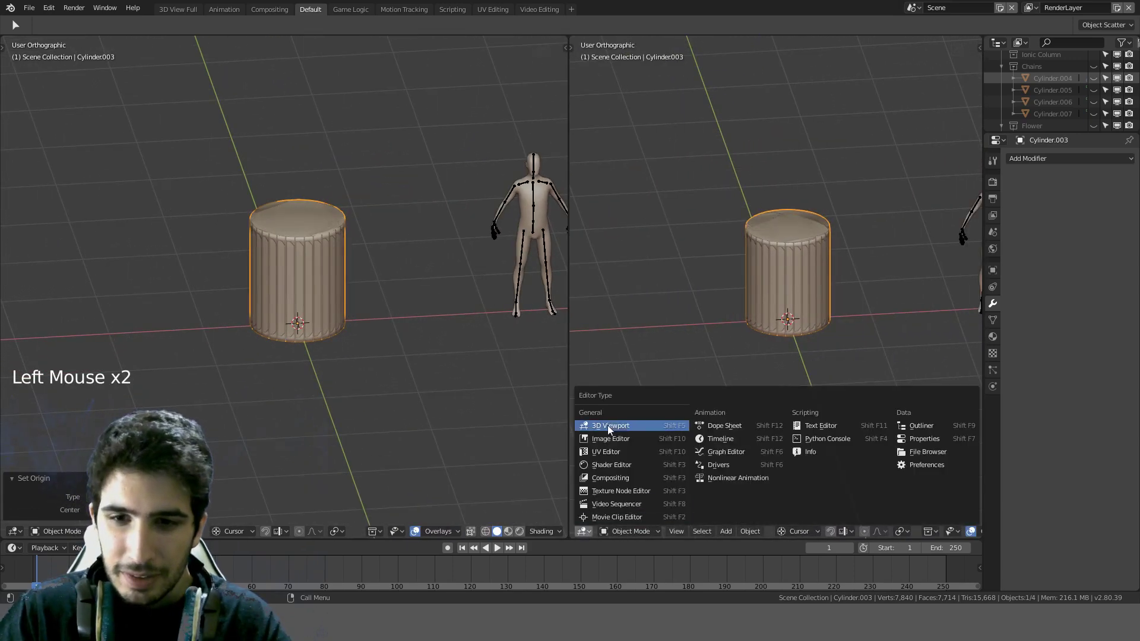
{"action": "left_click", "coordinate": [624, 439]}
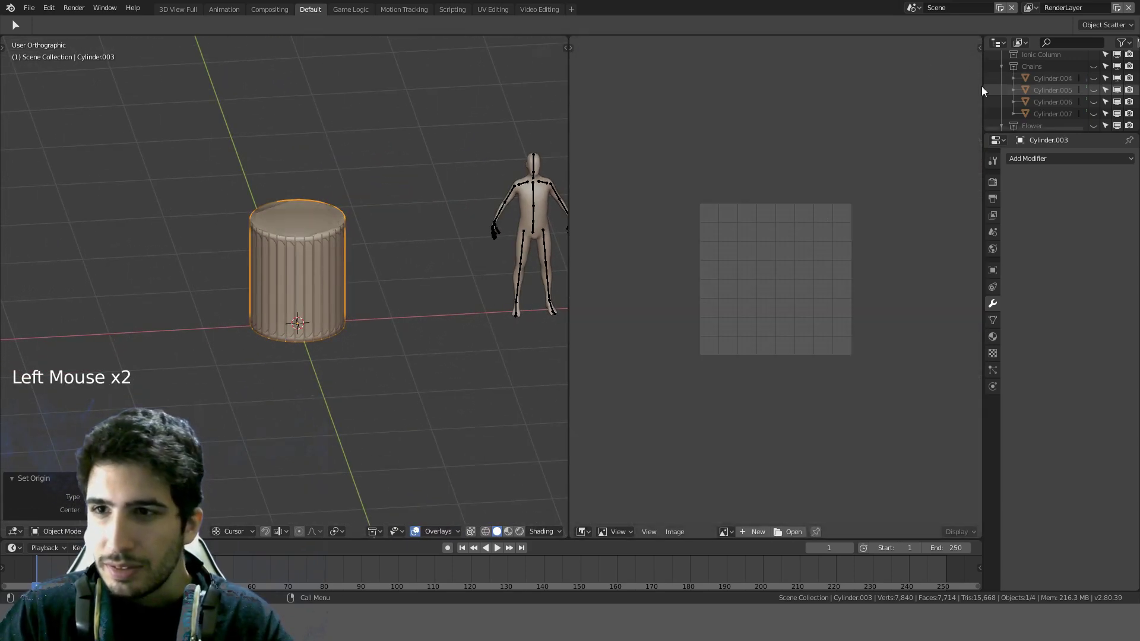
{"action": "left_click_drag", "start_coordinate": [985, 95], "coordinate": [959, 90]}
{"action": "scroll", "coordinate": [659, 348], "scroll_direction": "up", "scroll_amount": 3}
{"action": "key", "text": "Tab"}
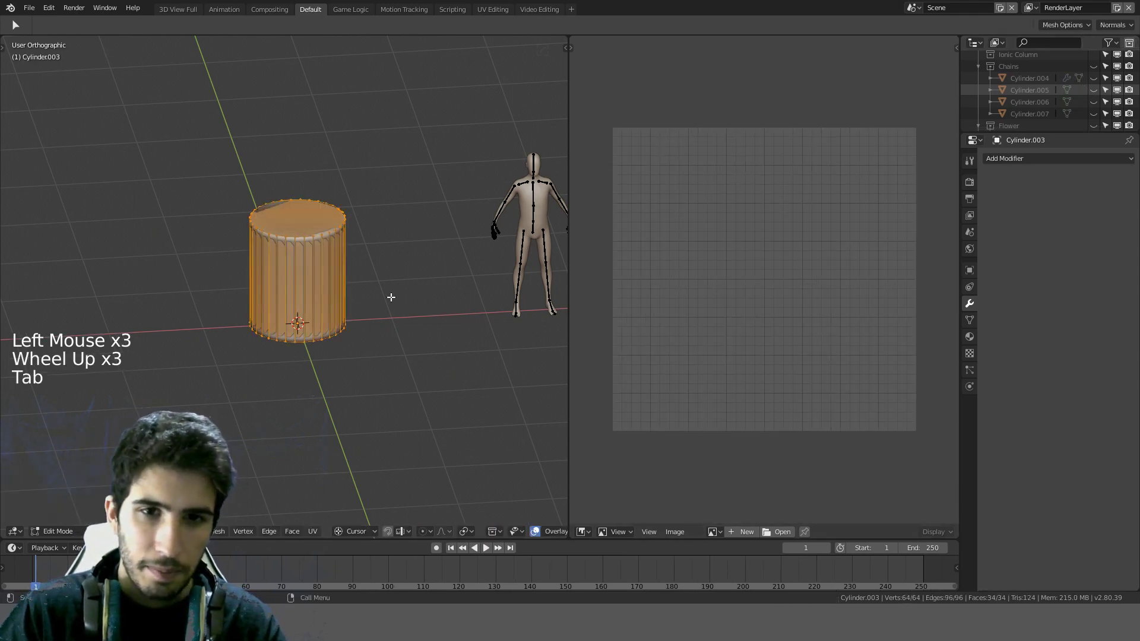
Step: Select the entire mesh of the low-poly cylinder and unwrap its UVs
{"action": "key", "text": "a"}
{"action": "key", "text": "Tab"}
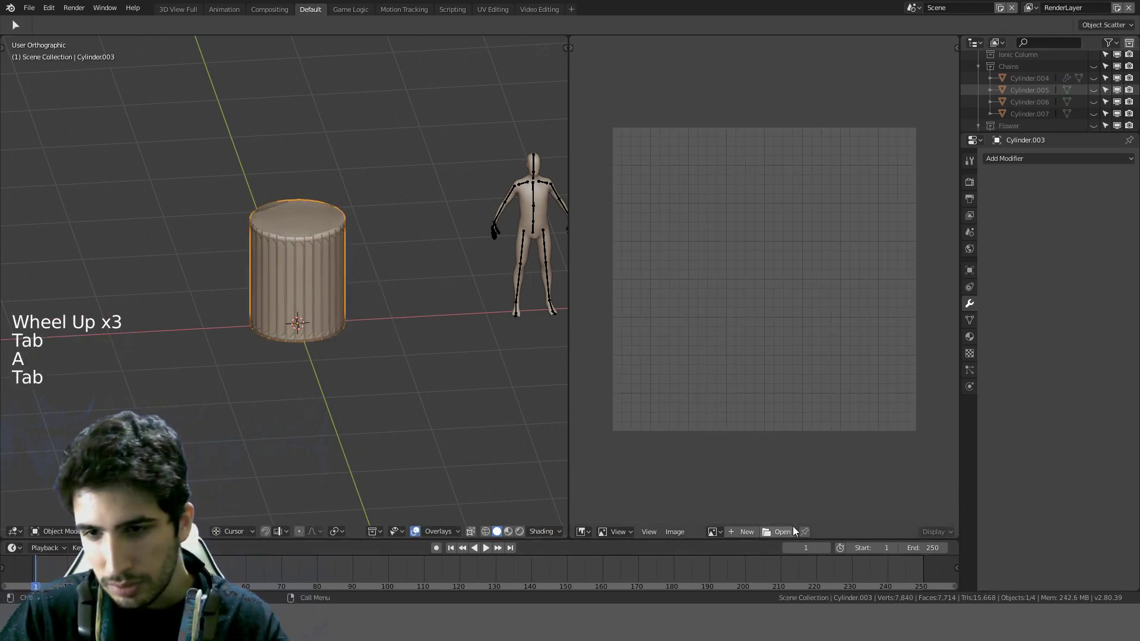
{"action": "key", "text": "Tab"}
{"action": "key", "text": "a"}
{"action": "scroll", "coordinate": [445, 368], "scroll_direction": "up", "scroll_amount": 3}
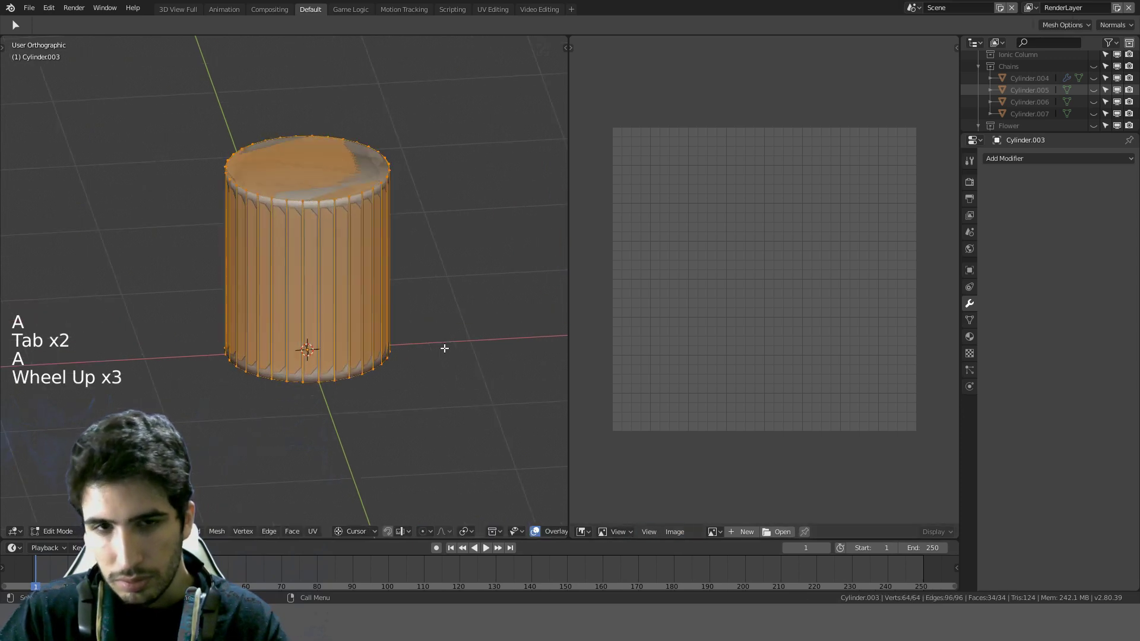
{"action": "middle_click_drag", "start_coordinate": [445, 346], "coordinate": [517, 374]}
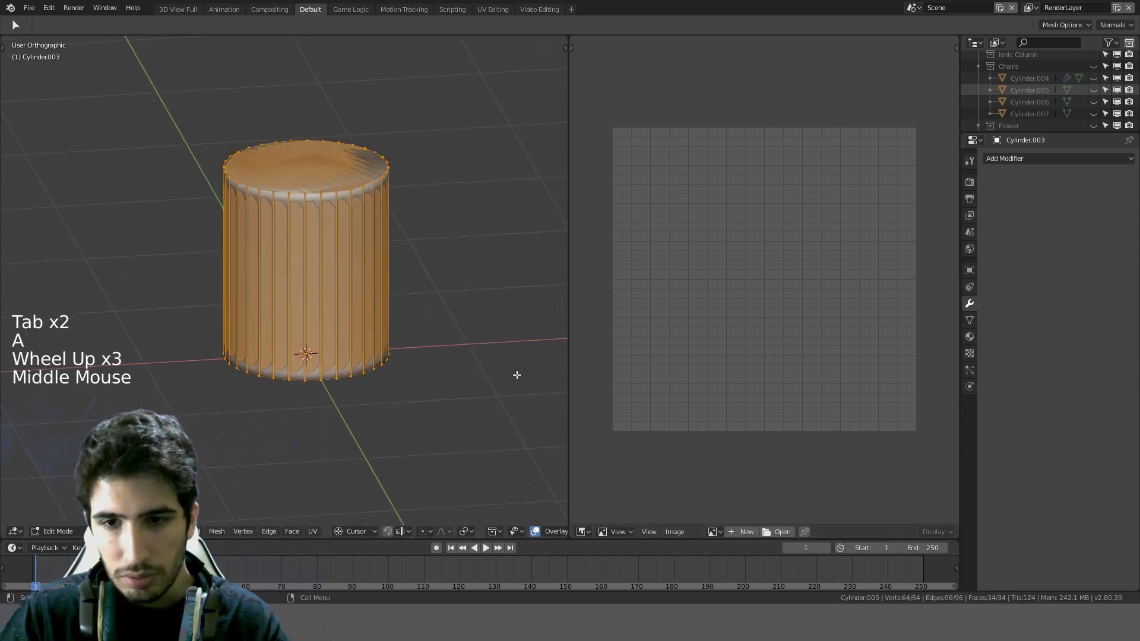
{"action": "key", "text": "u"}
{"action": "left_click", "coordinate": [416, 378]}
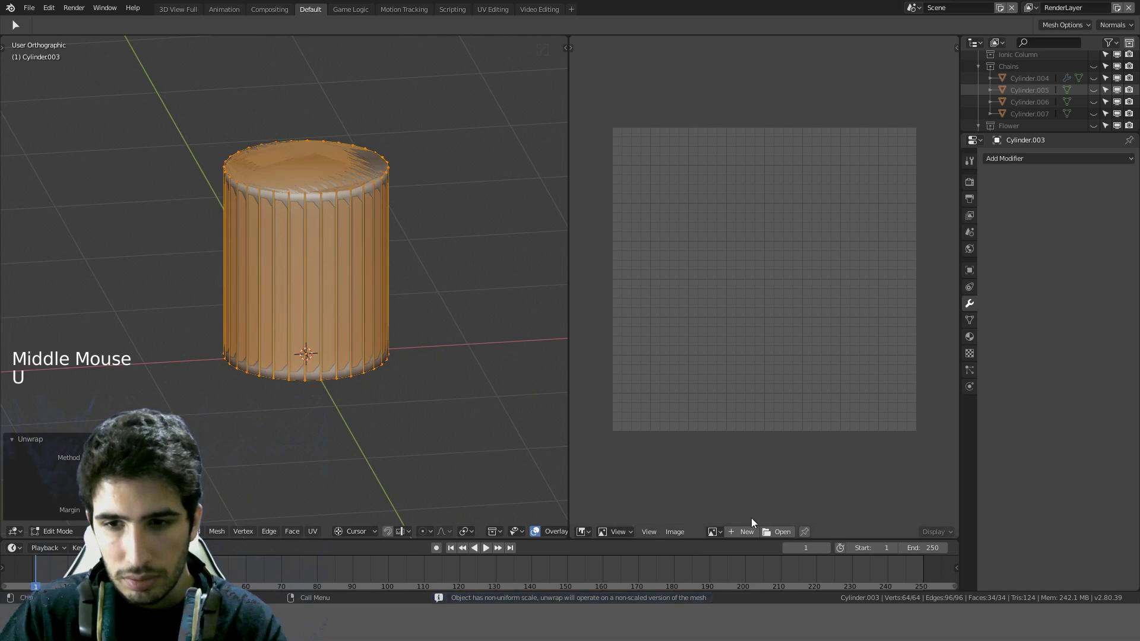
Step: Change the image editor to the UV Editor and check the cylinder's unwrapped layout
{"action": "left_click", "coordinate": [615, 532]}
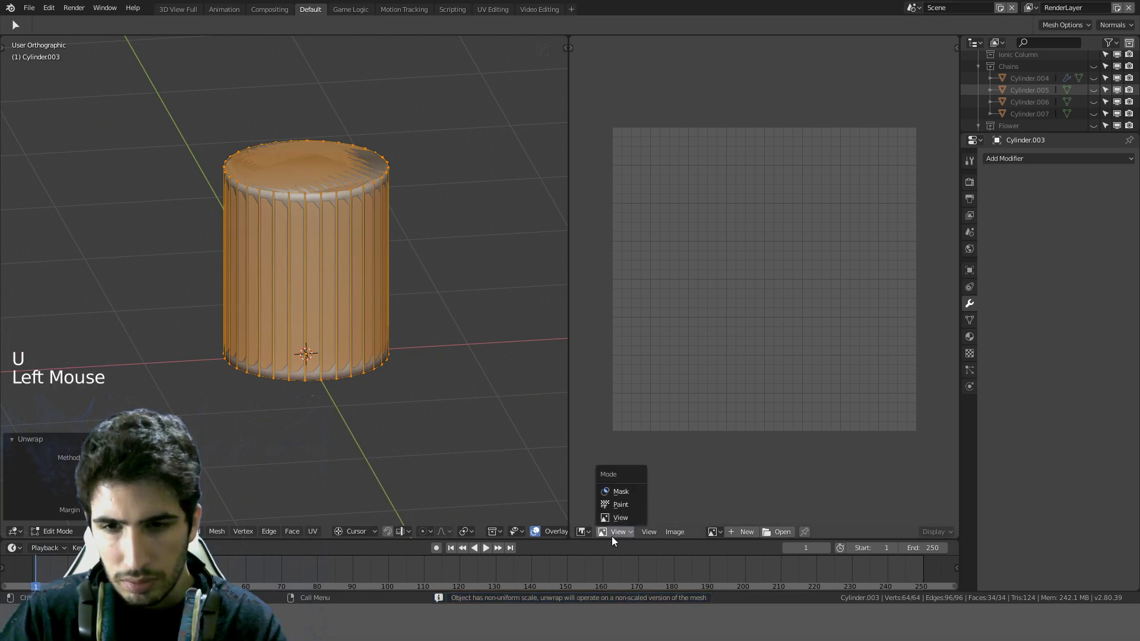
{"action": "left_click", "coordinate": [593, 536]}
{"action": "left_click", "coordinate": [589, 535]}
{"action": "left_click", "coordinate": [612, 460]}
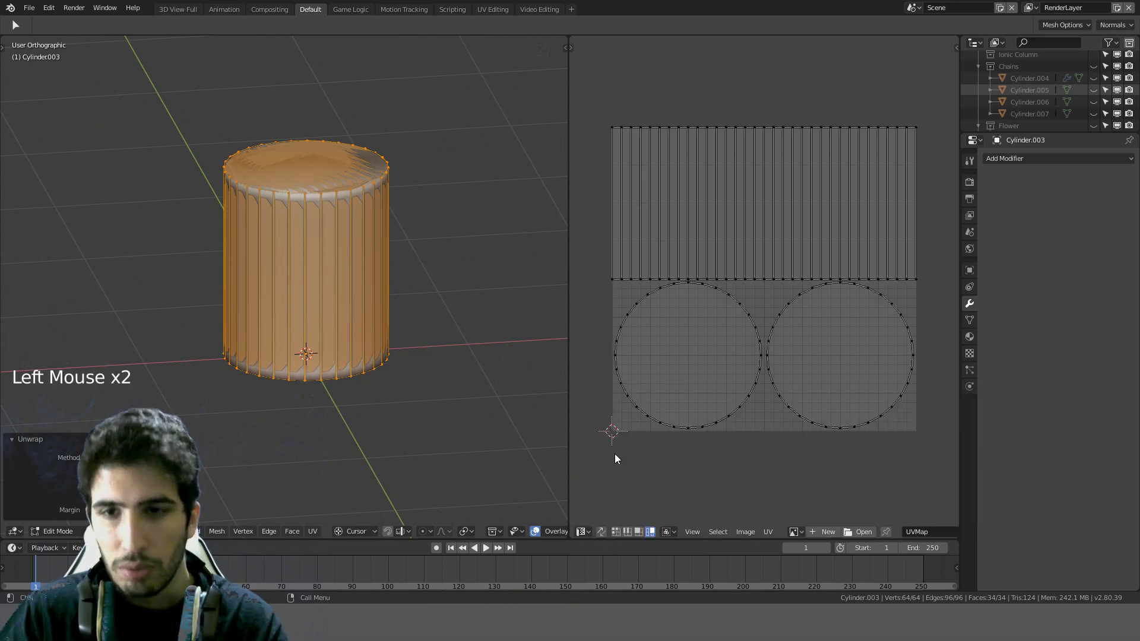
{"action": "scroll", "coordinate": [357, 199], "scroll_direction": "up", "scroll_amount": 3}
{"action": "key", "text": "Tab"}
{"action": "key", "text": "Tab"}
{"action": "scroll", "coordinate": [415, 198], "scroll_direction": "down", "scroll_amount": 3}
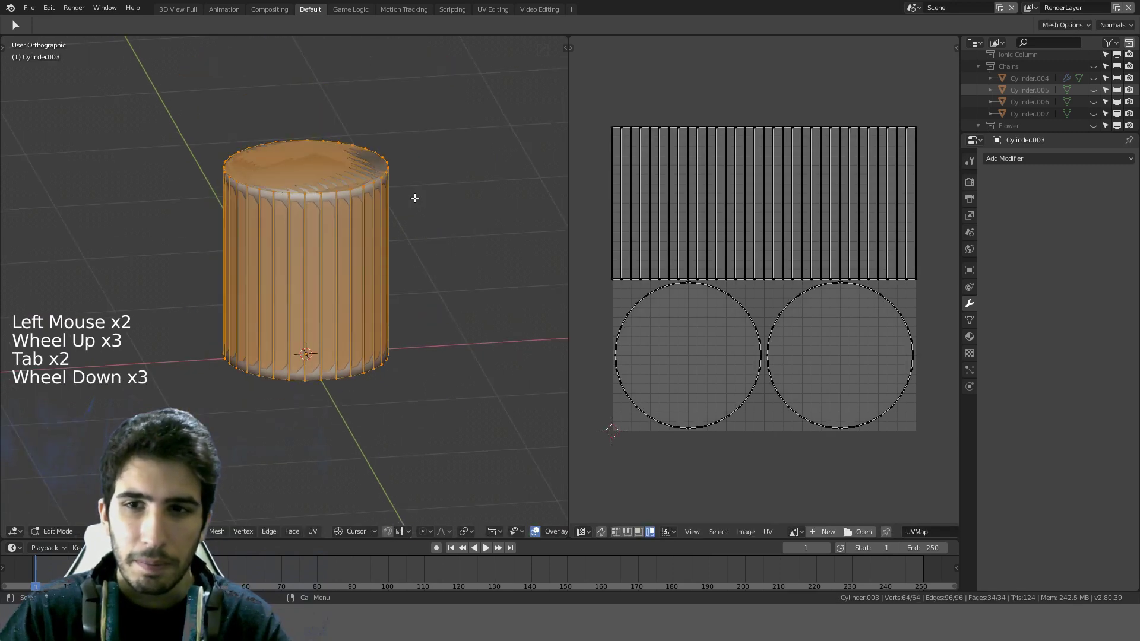
Step: Set the viewport to the front view and return the cylinder to Object Mode
{"action": "middle_click_drag", "start_coordinate": [414, 198], "coordinate": [394, 170]}
{"action": "scroll", "coordinate": [394, 170], "scroll_direction": "up", "scroll_amount": 3}
{"action": "key", "text": "KP_1"}
{"action": "key", "text": "Tab"}
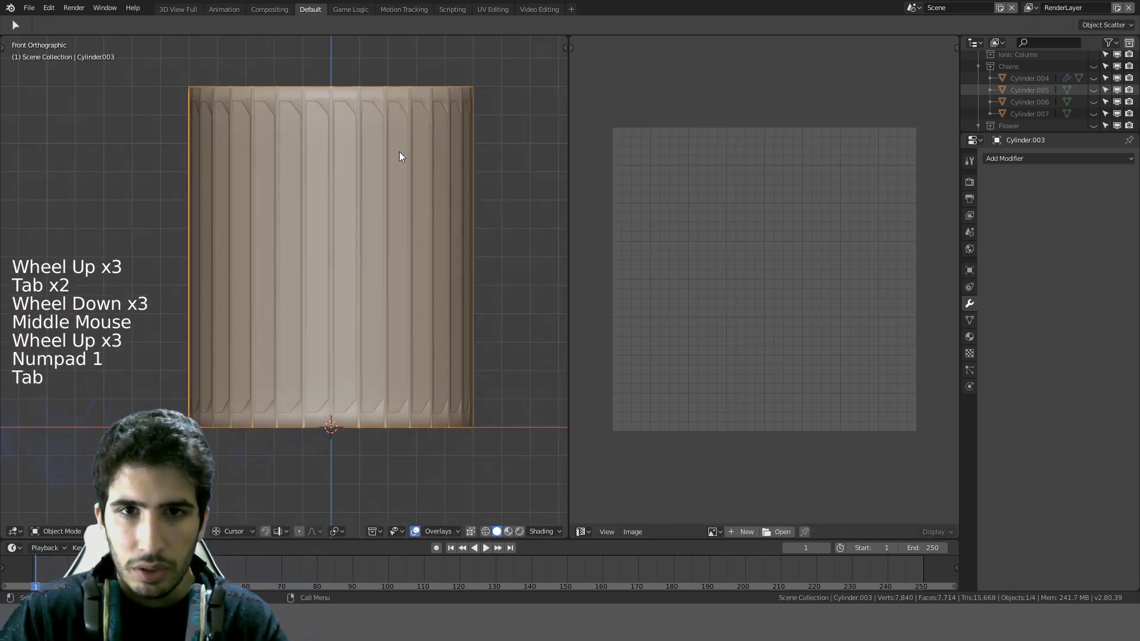
{"action": "key", "text": "Tab"}
{"action": "key", "text": "Tab"}
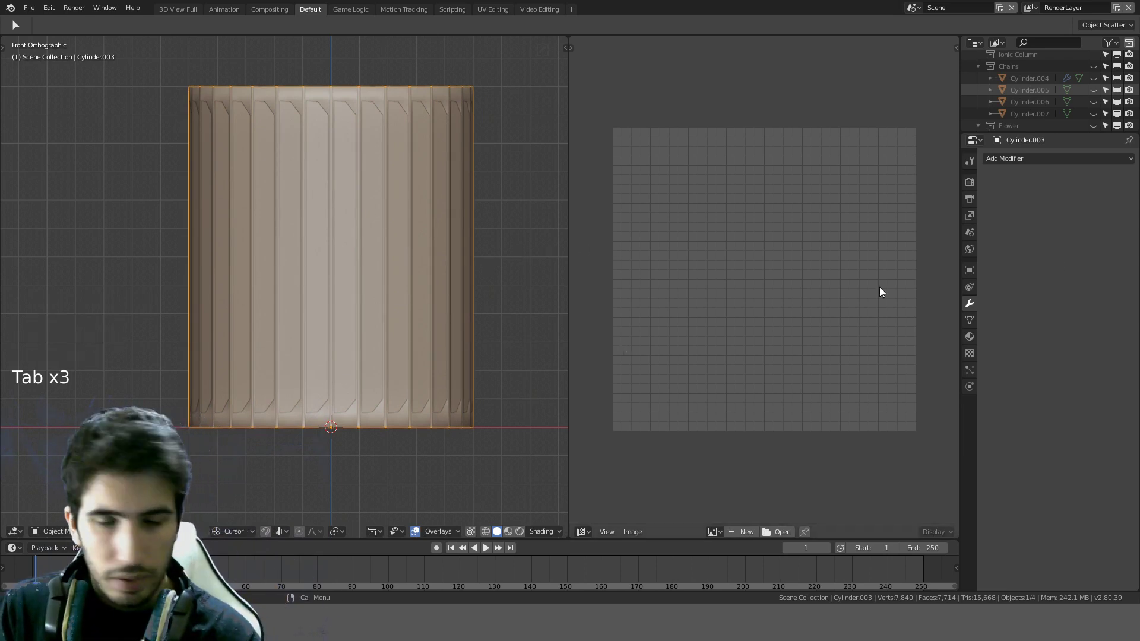
Step: Create a new material on the low-poly cylinder and name it IonicColumn
{"action": "left_click", "coordinate": [971, 336]}
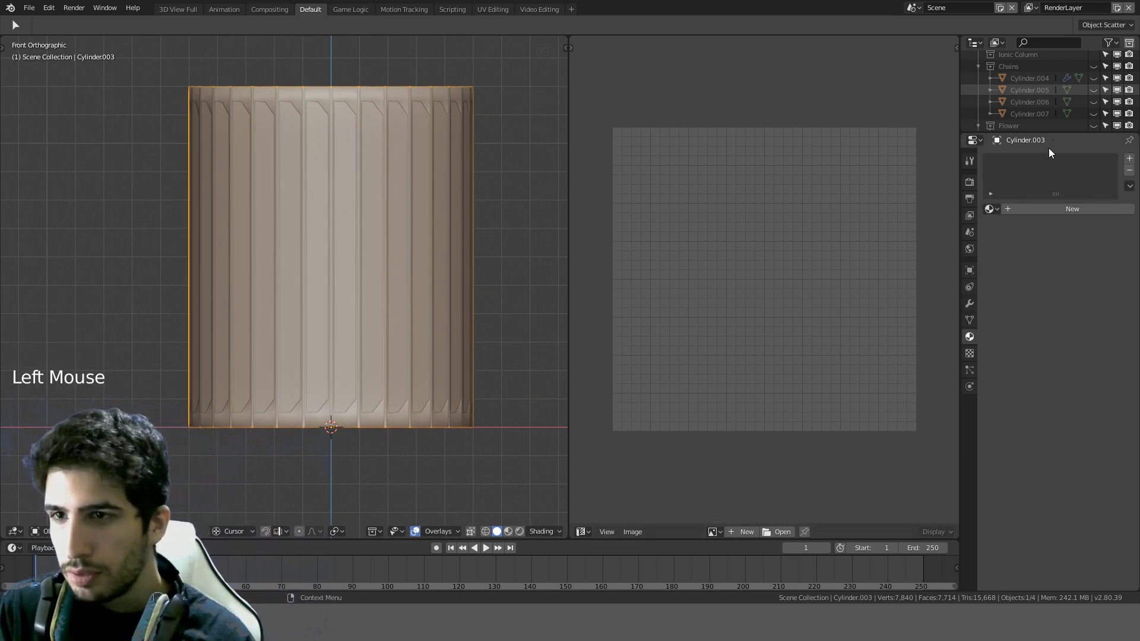
{"action": "left_click", "coordinate": [1041, 208]}
{"action": "left_click", "coordinate": [1039, 157]}
{"action": "double_click", "coordinate": [1040, 157]}
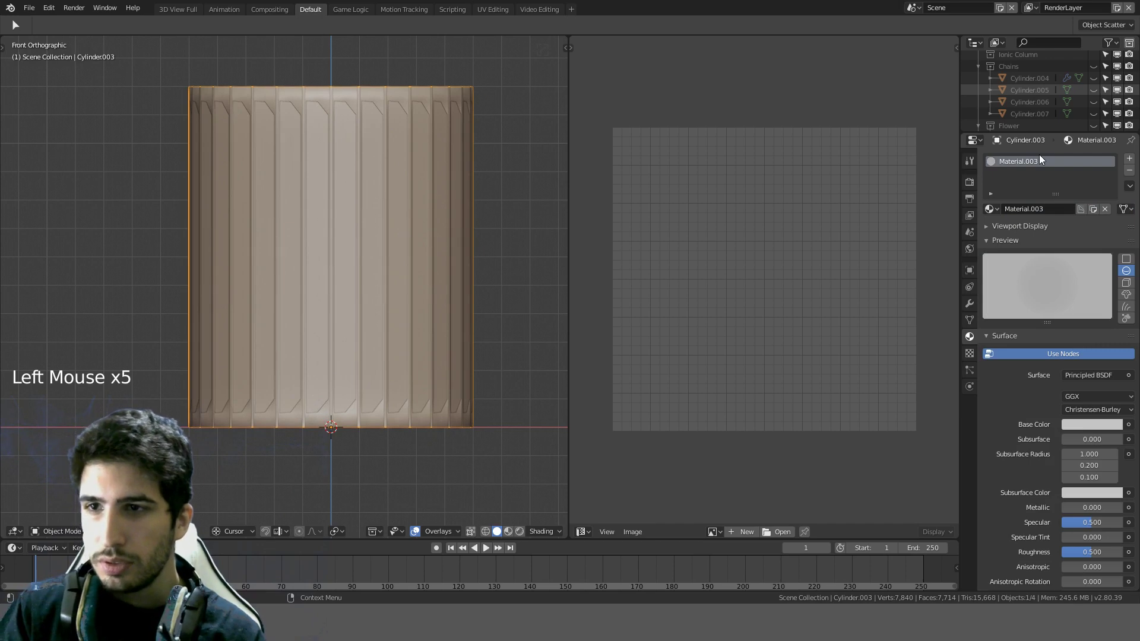
{"action": "double_click", "coordinate": [1038, 158]}
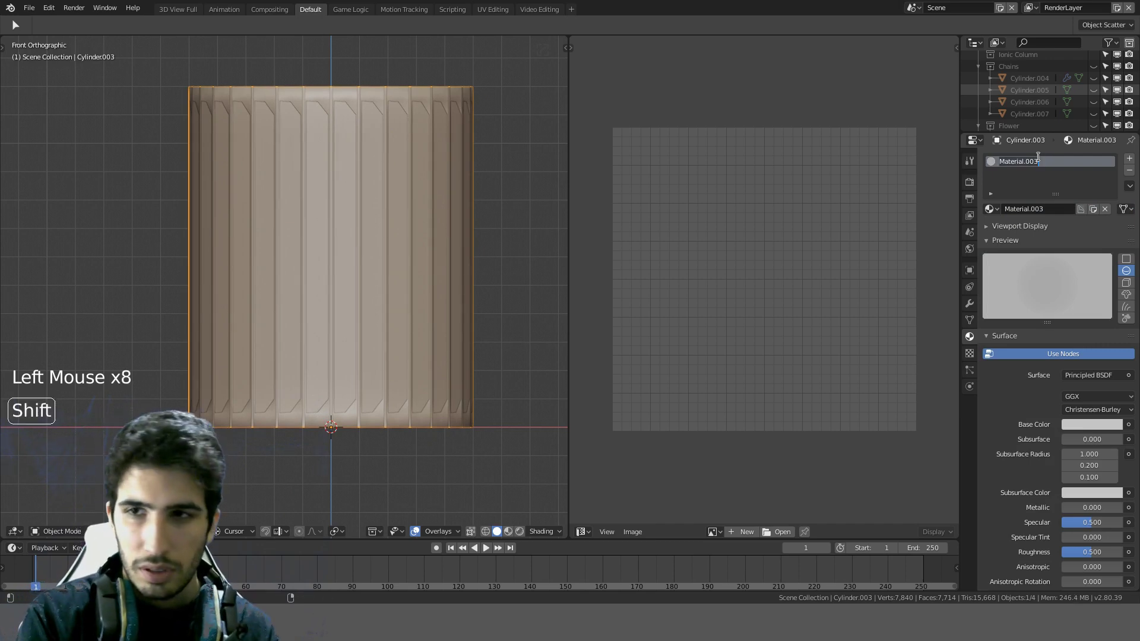
{"action": "type", "text": "IonicColum"}
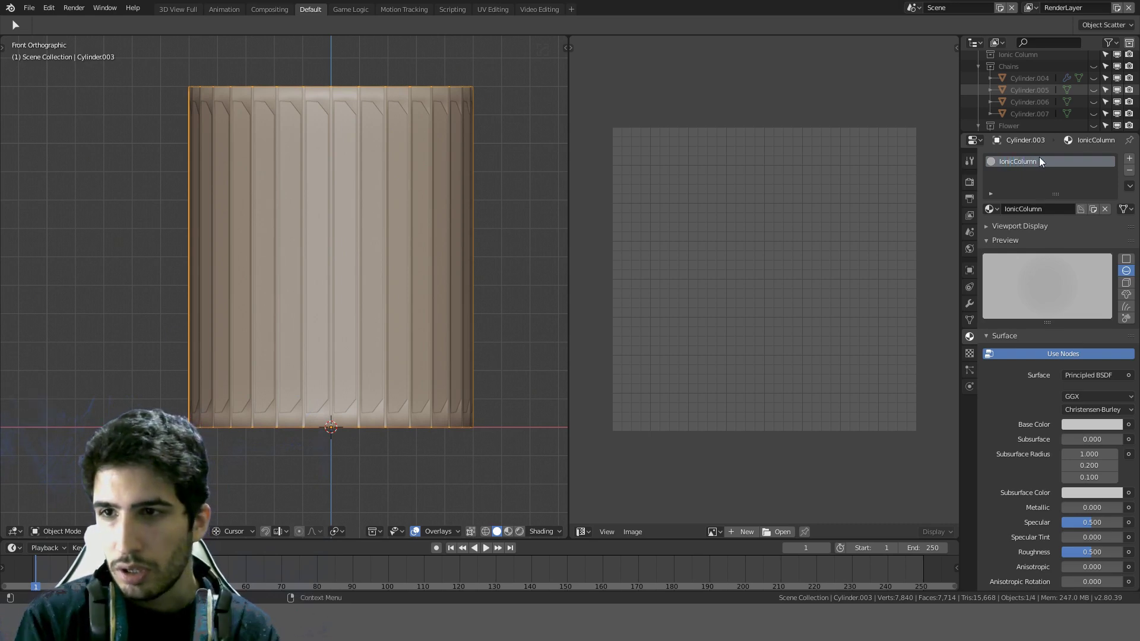
{"action": "type", "text": "n"}
{"action": "key", "text": "Return"}
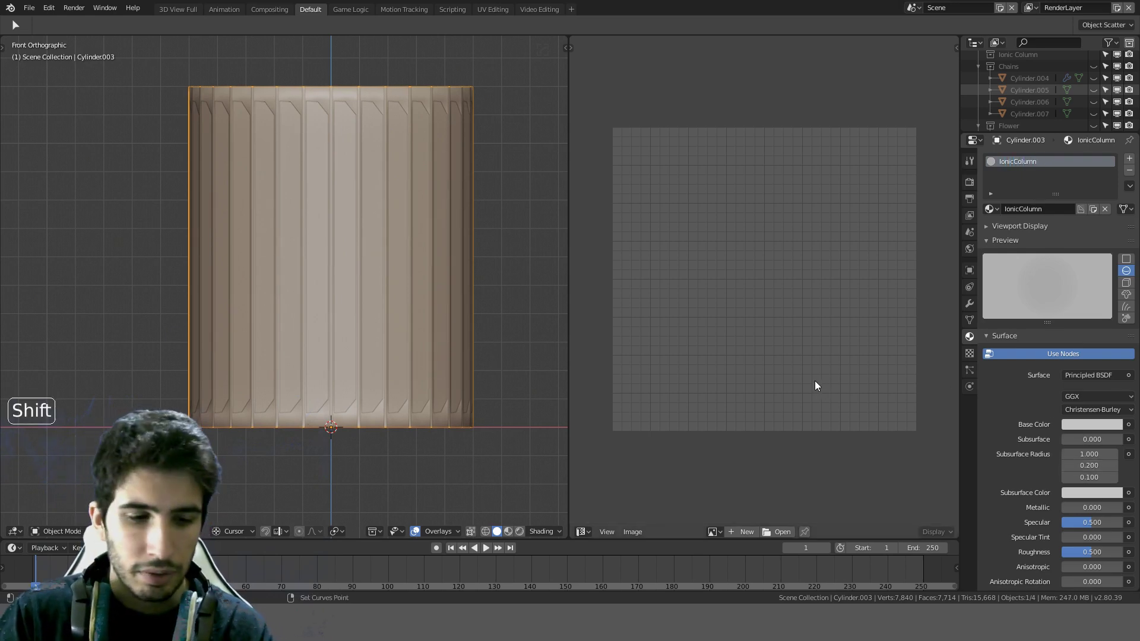
Step: Change the UV Editor area to the Shader Editor showing the IonicColumn material's nodes
{"action": "key", "text": "shift+F3"}
{"action": "scroll", "coordinate": [778, 342], "scroll_direction": "down", "scroll_amount": 5}
{"action": "key", "text": "shift+F3"}
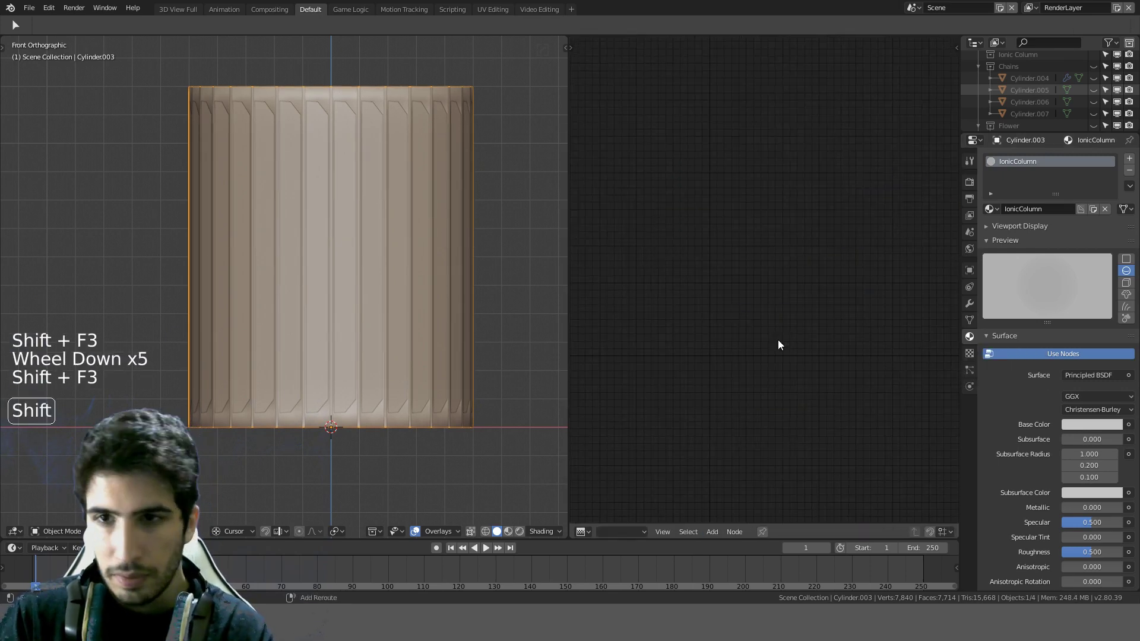
{"action": "key", "text": "shift+F3"}
{"action": "key", "text": "shift+F3"}
{"action": "scroll", "coordinate": [776, 315], "scroll_direction": "up", "scroll_amount": 4}
Step: Add an Image Texture with Mapping and Texture Coordinate nodes to the Principled BSDF's base color, and place them clear in front of the shader
{"action": "left_click", "coordinate": [757, 246]}
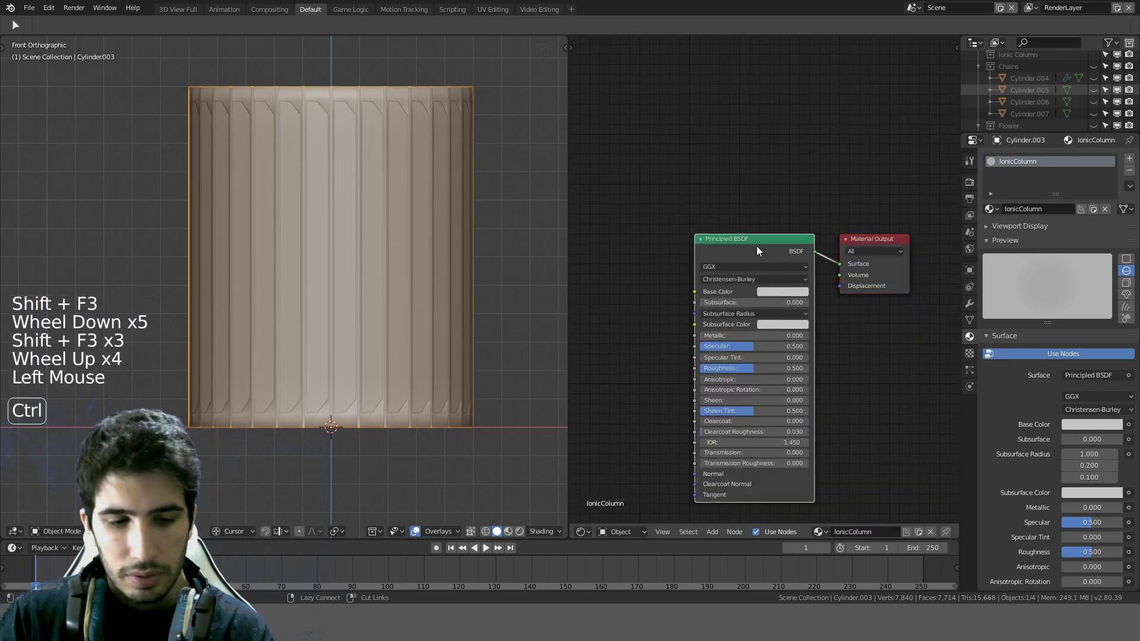
{"action": "key", "text": "ctrl+t"}
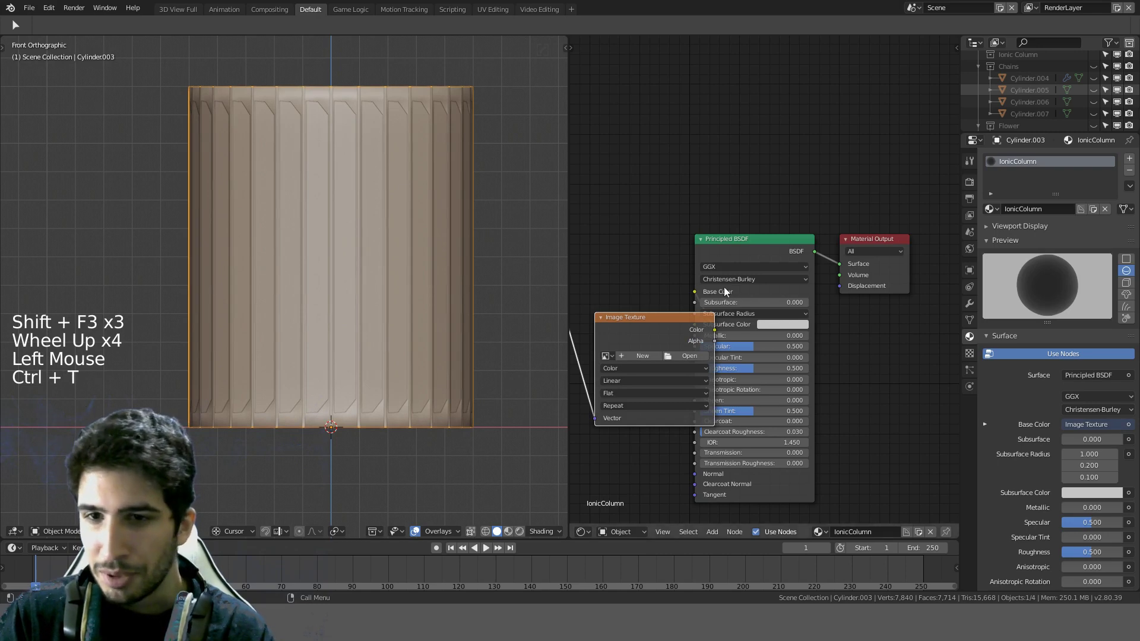
{"action": "middle_click_drag", "start_coordinate": [653, 386], "coordinate": [813, 319]}
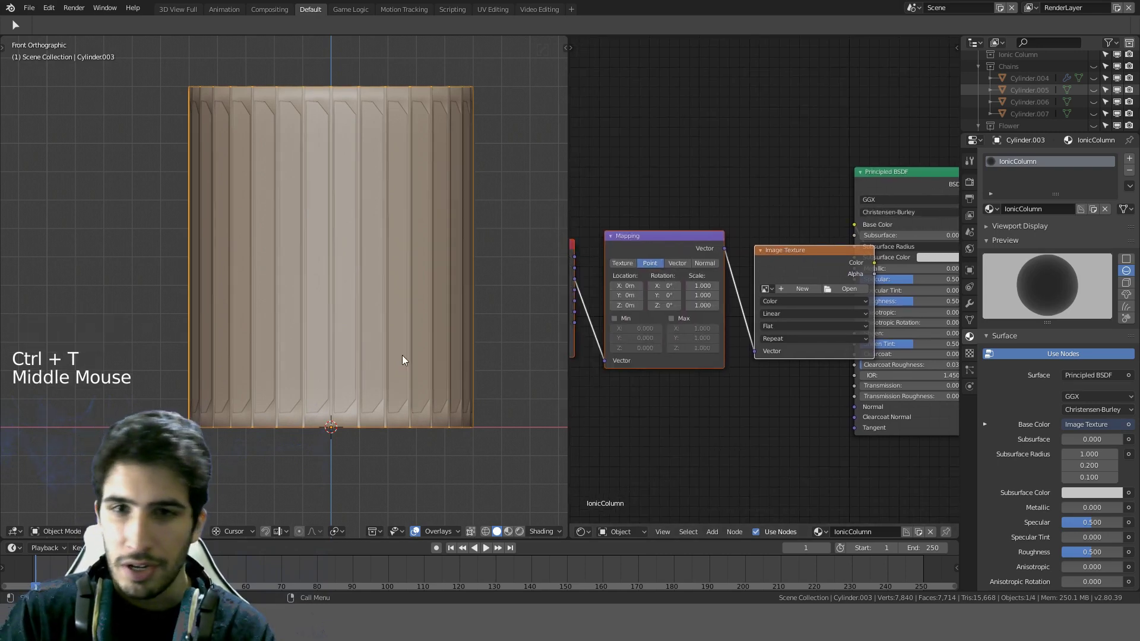
{"action": "key", "text": "g"}
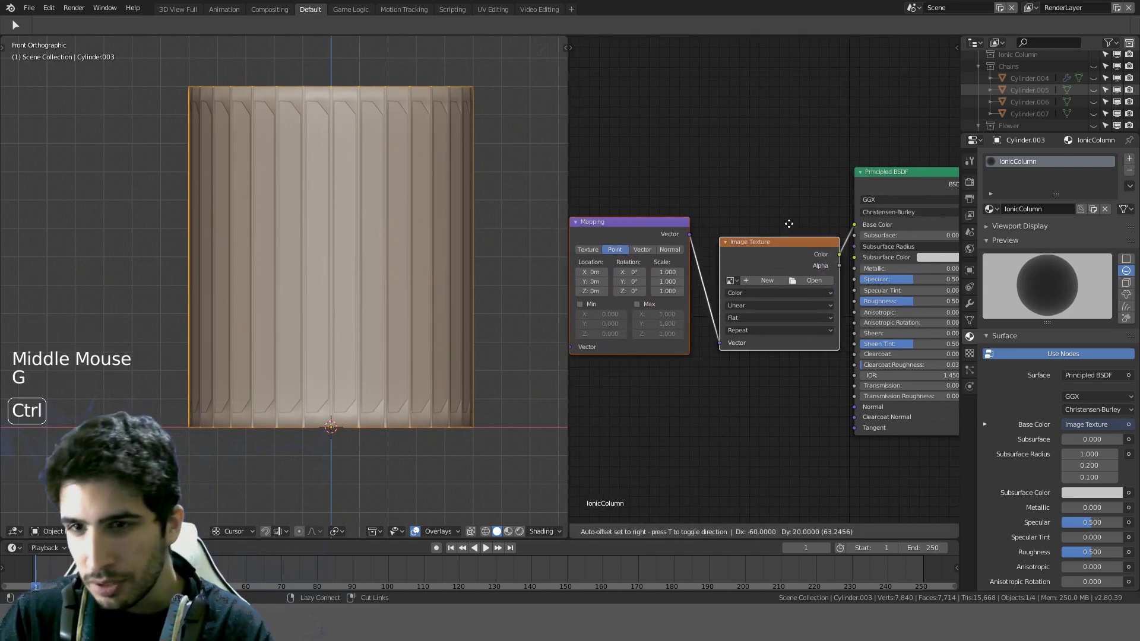
{"action": "left_click", "coordinate": [765, 155]}
{"action": "scroll", "coordinate": [729, 272], "scroll_direction": "down", "scroll_amount": 6}
{"action": "scroll", "coordinate": [615, 254], "scroll_direction": "down", "scroll_amount": 1}
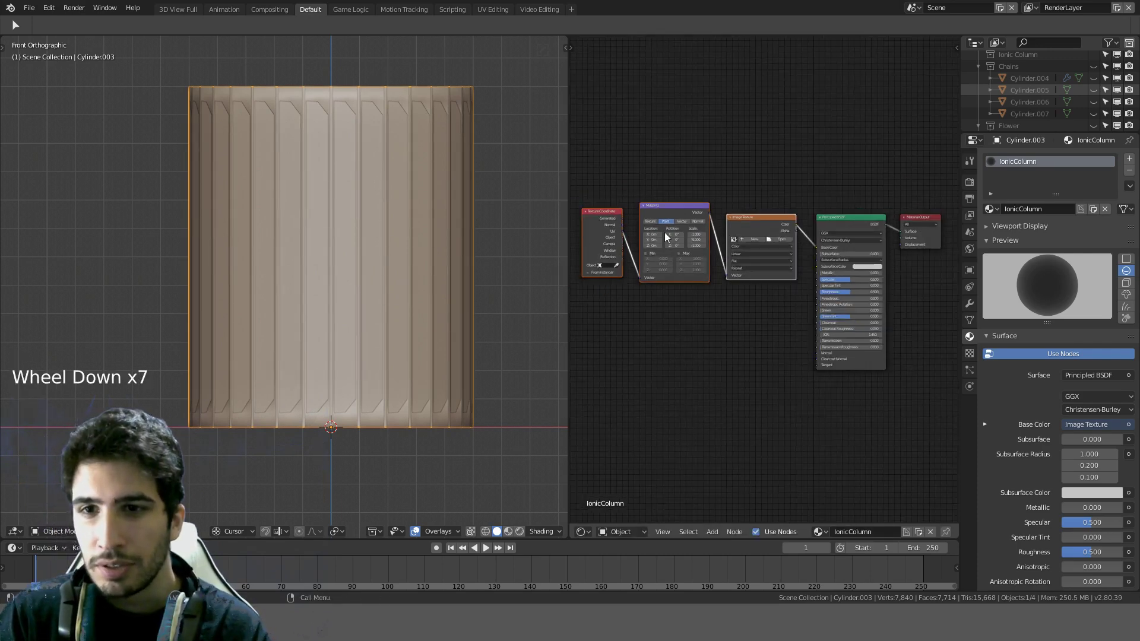
Step: Create a new blank 2048 × 2048 px image in the Image Texture node
{"action": "scroll", "coordinate": [703, 204], "scroll_direction": "up", "scroll_amount": 5}
{"action": "left_click", "coordinate": [748, 204]}
{"action": "scroll", "coordinate": [753, 209], "scroll_direction": "up", "scroll_amount": 3}
{"action": "scroll", "coordinate": [753, 209], "scroll_direction": "up", "scroll_amount": 3}
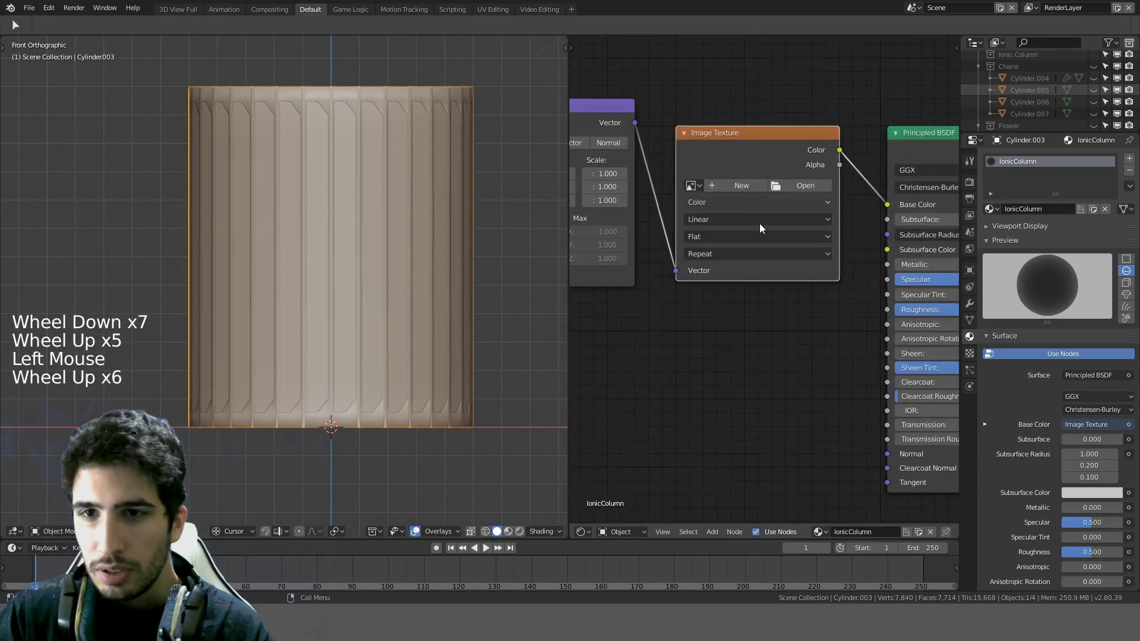
{"action": "middle_click_drag", "start_coordinate": [760, 223], "coordinate": [773, 305]}
{"action": "left_click", "coordinate": [739, 260]}
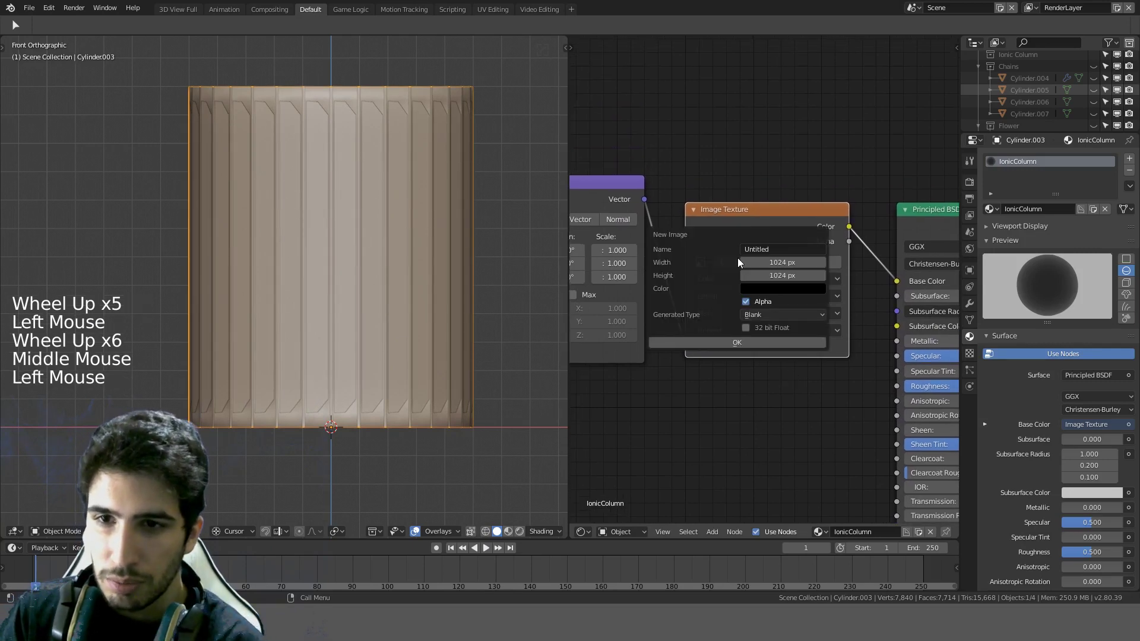
{"action": "left_click", "coordinate": [784, 262]}
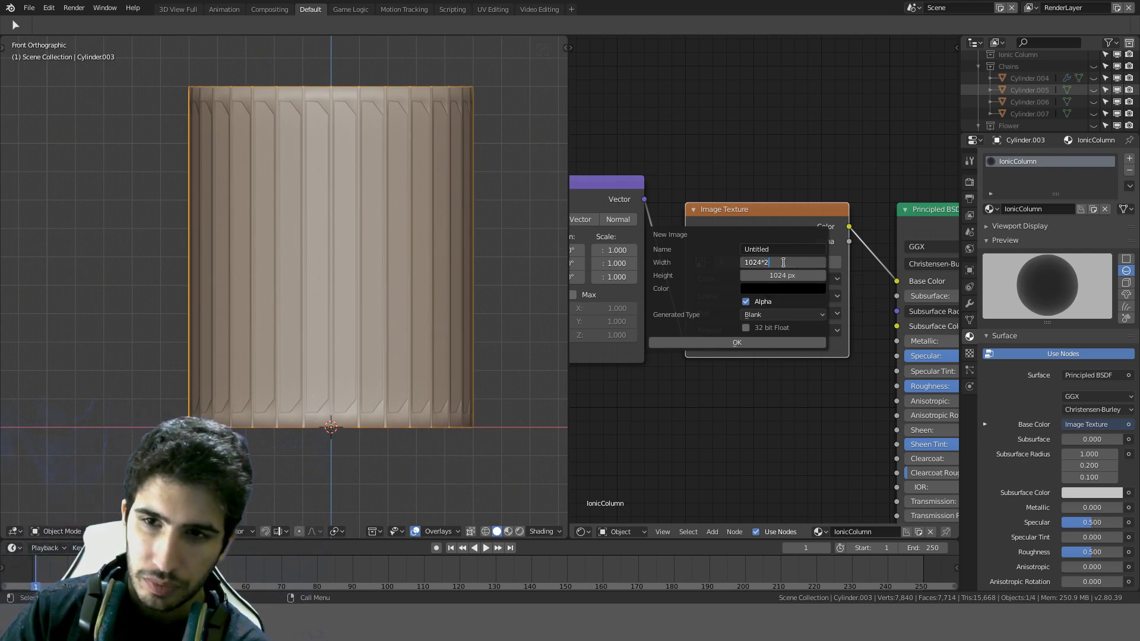
{"action": "key", "text": "Return"}
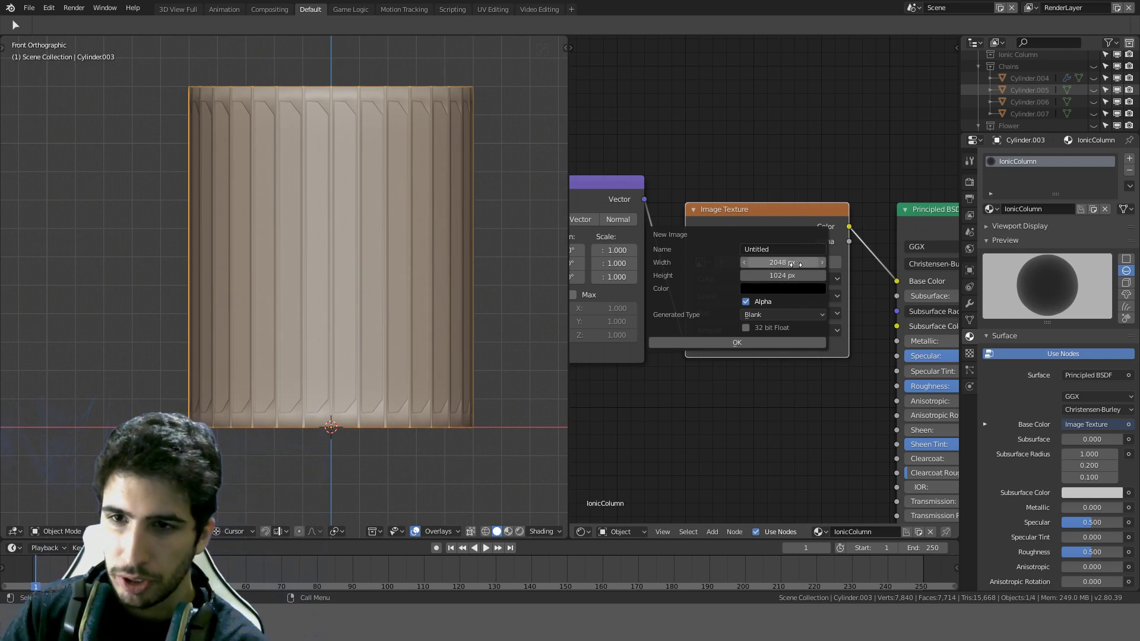
{"action": "left_click_drag", "start_coordinate": [795, 264], "coordinate": [795, 276]}
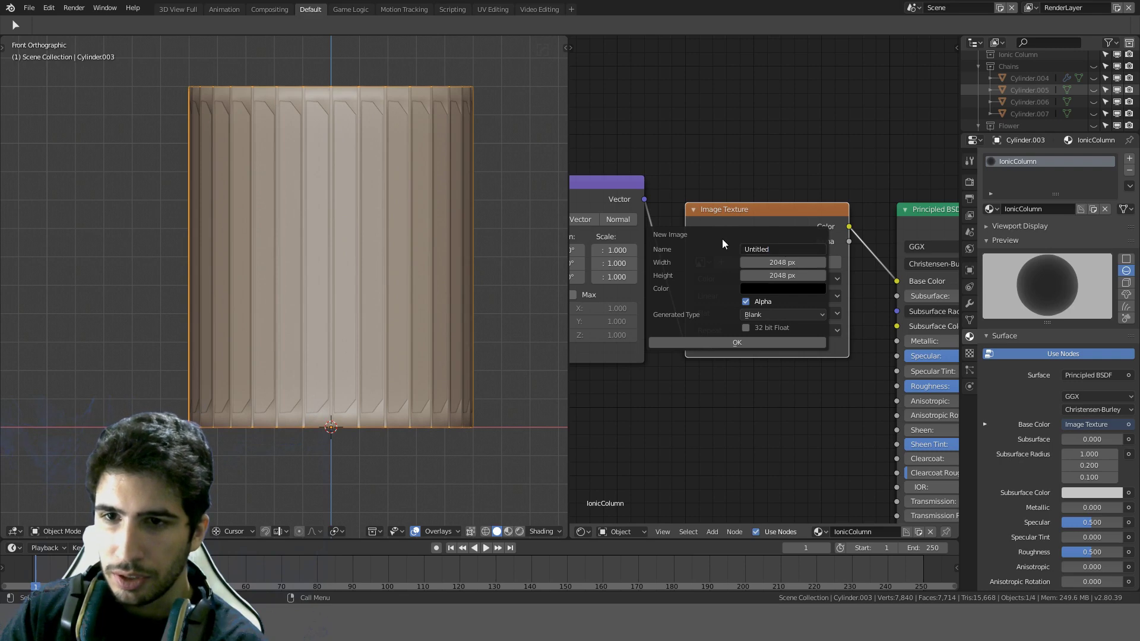
{"action": "left_click", "coordinate": [740, 342]}
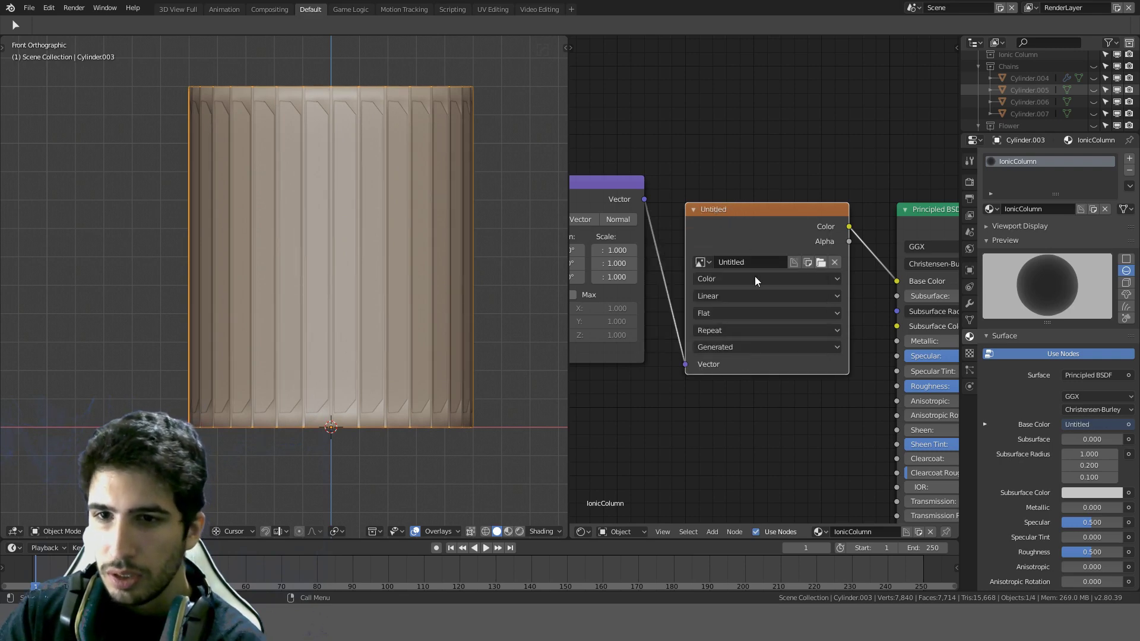
Step: Select the detailed fluted column in wireframe display, add the low-poly cylinder as the active object, and return to the front view
{"action": "left_click", "coordinate": [433, 97]}
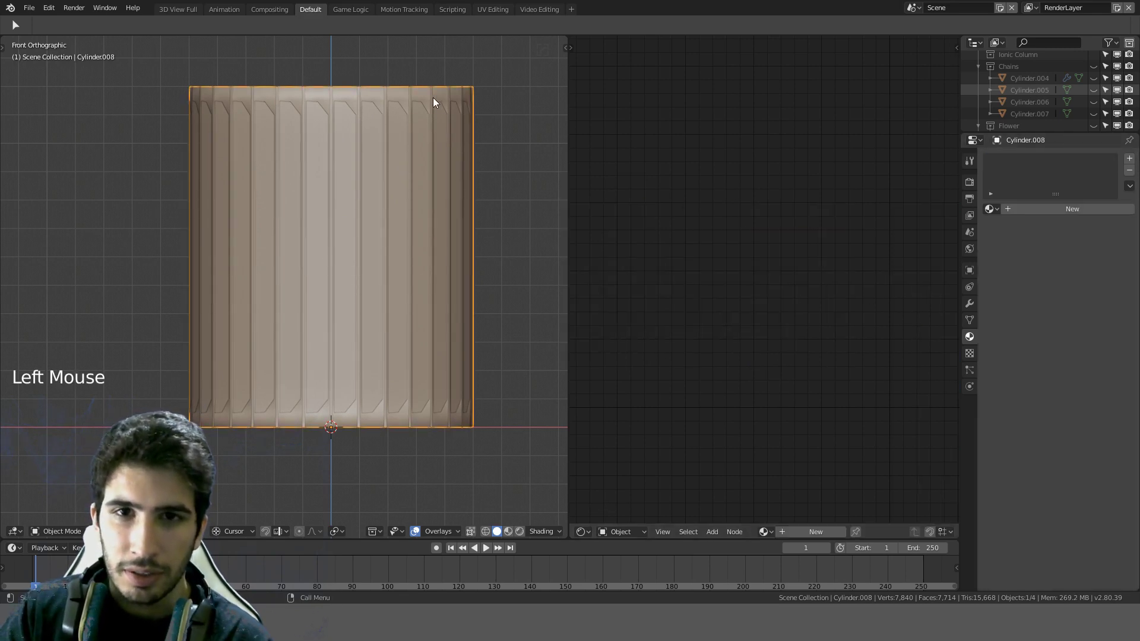
{"action": "left_click", "coordinate": [433, 98]}
{"action": "left_click", "coordinate": [428, 103]}
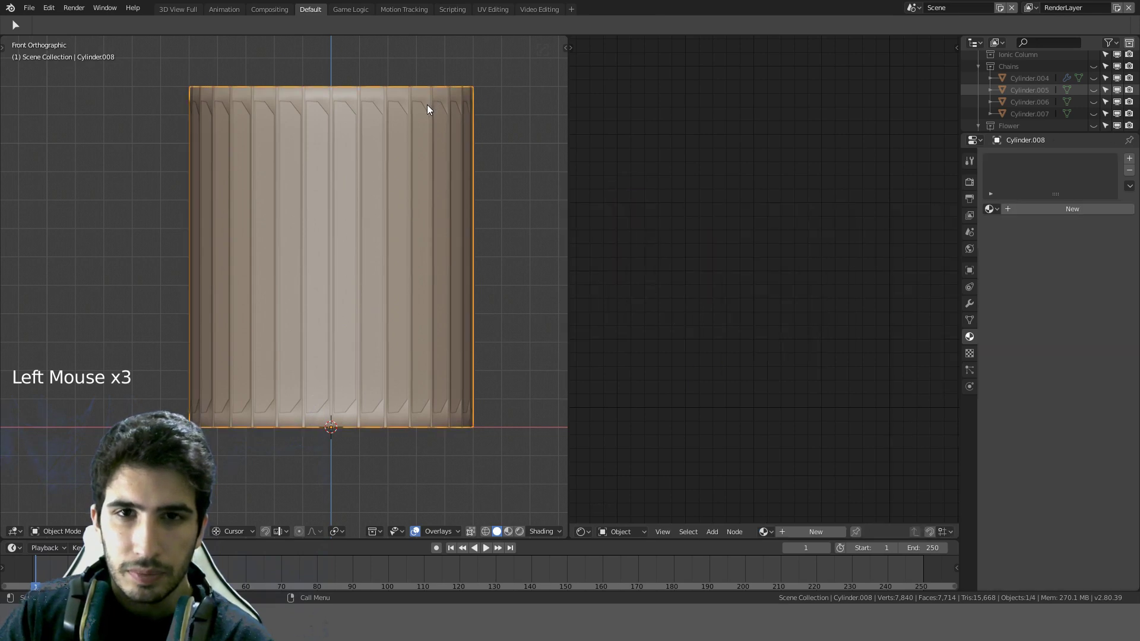
{"action": "key", "text": "z"}
{"action": "key", "text": "z"}
{"action": "left_click", "coordinate": [363, 101], "text": "shift"}
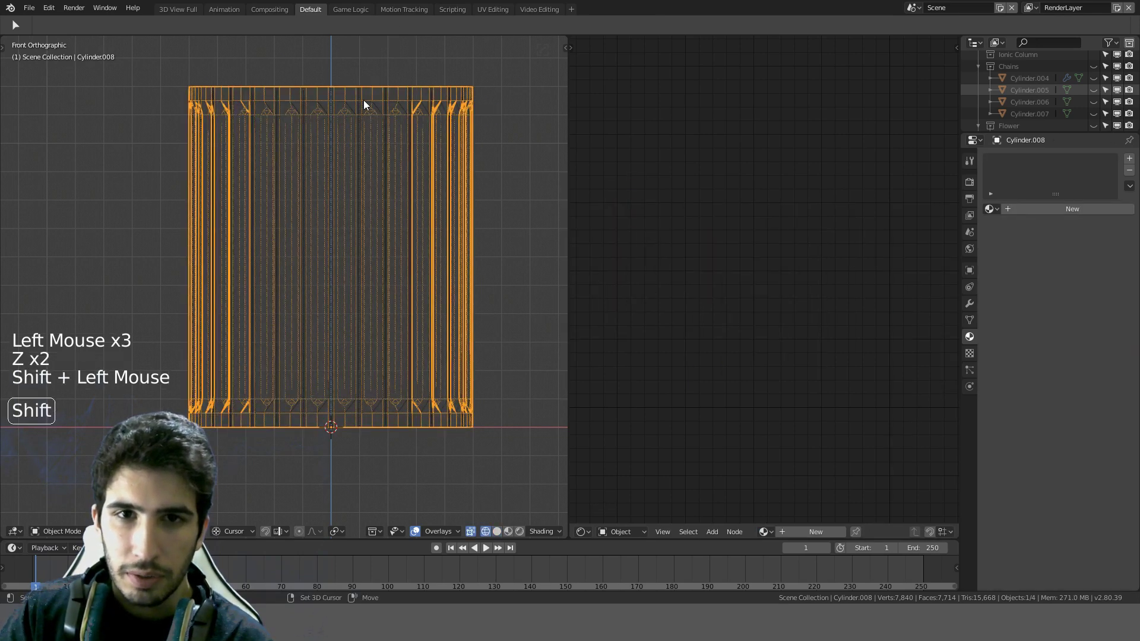
{"action": "left_click", "coordinate": [358, 104]}
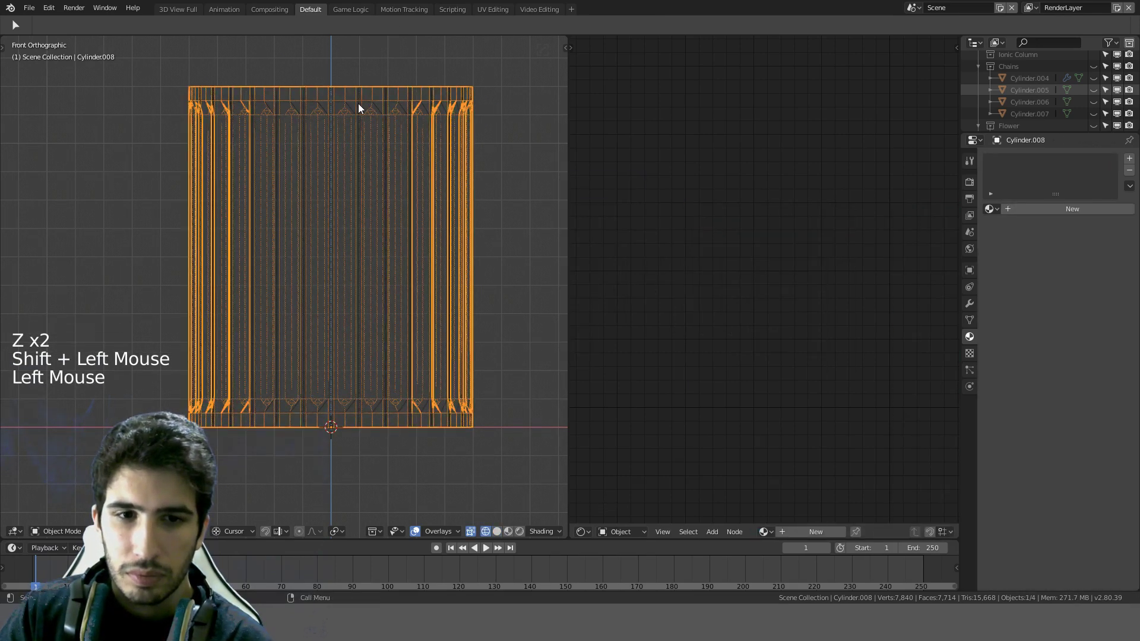
{"action": "middle_click_drag", "start_coordinate": [362, 127], "coordinate": [436, 213]}
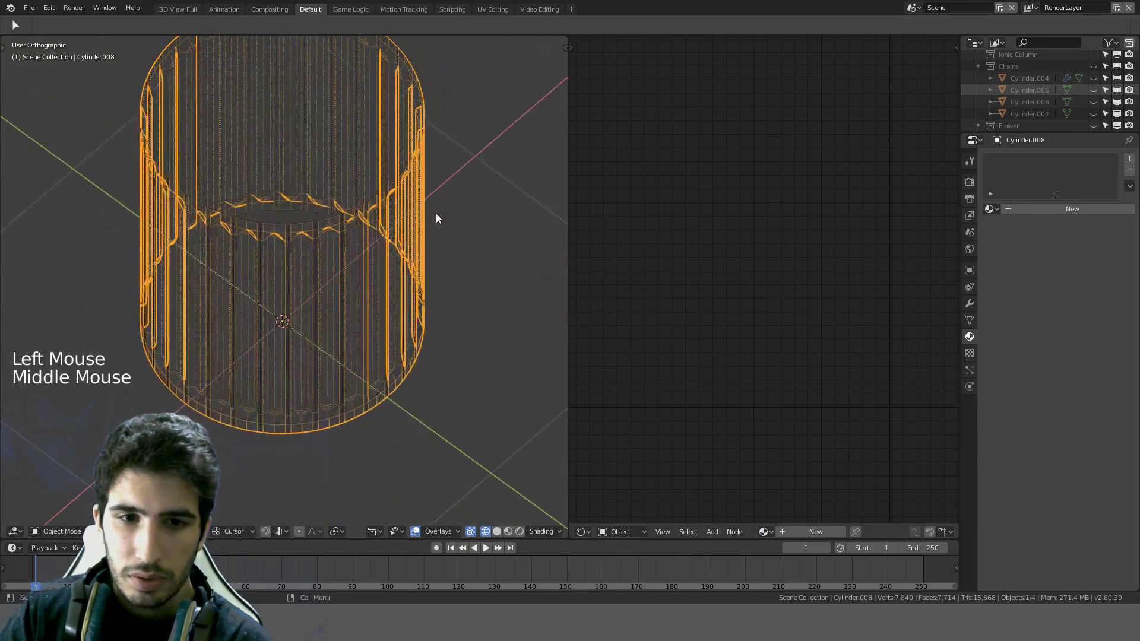
{"action": "left_click", "coordinate": [333, 320], "text": "shift"}
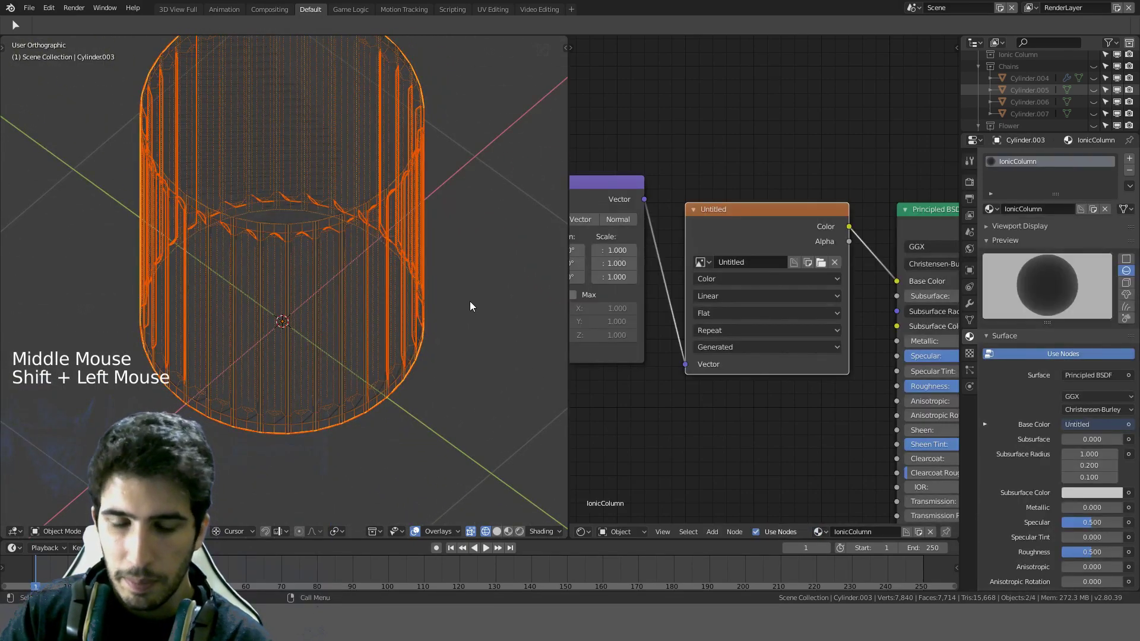
{"action": "key", "text": "KP_1"}
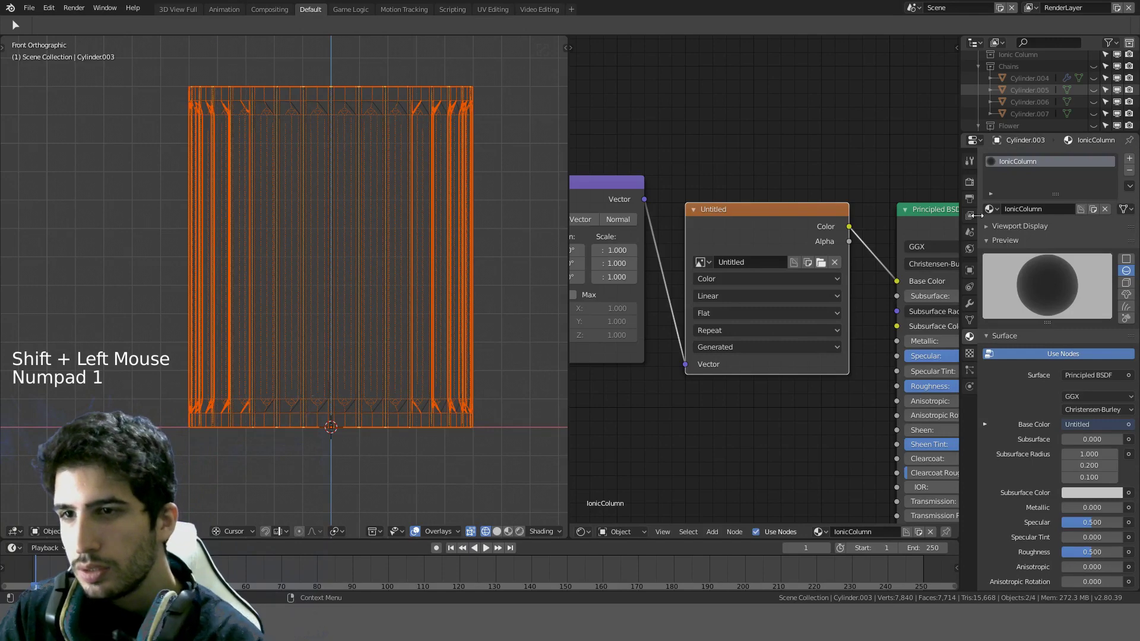
Step: Look through the render, output, physics, texture and material properties for the texture baking settings
{"action": "left_click", "coordinate": [969, 182]}
{"action": "scroll", "coordinate": [1056, 368], "scroll_direction": "down", "scroll_amount": 4}
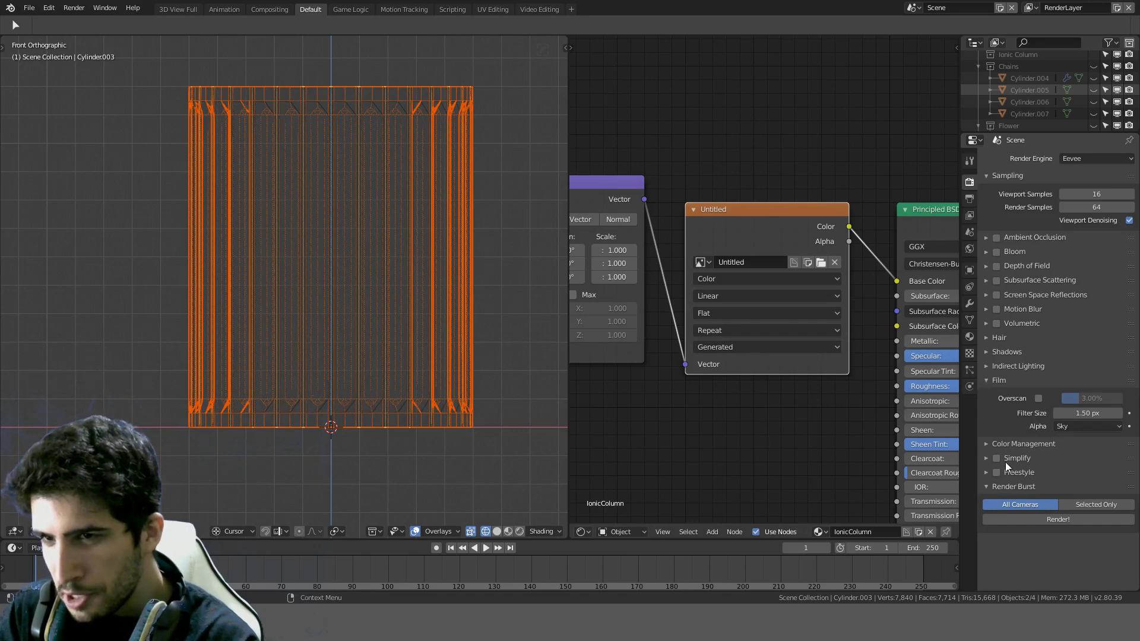
{"action": "left_click", "coordinate": [968, 388]}
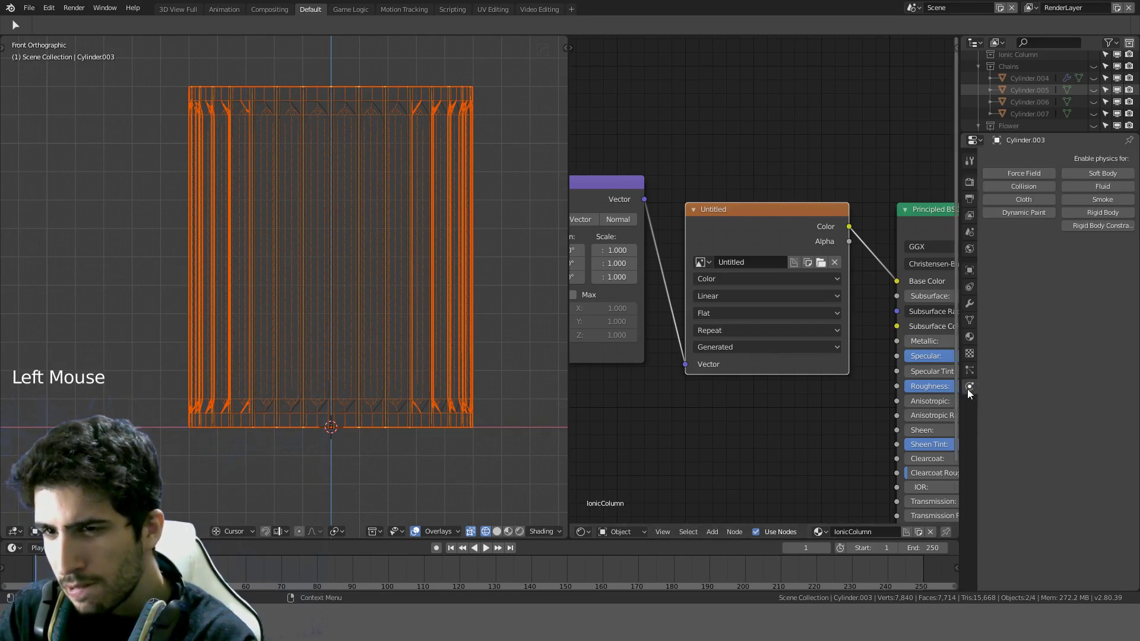
{"action": "left_click", "coordinate": [969, 355]}
{"action": "left_click", "coordinate": [968, 356]}
{"action": "left_click", "coordinate": [970, 337]}
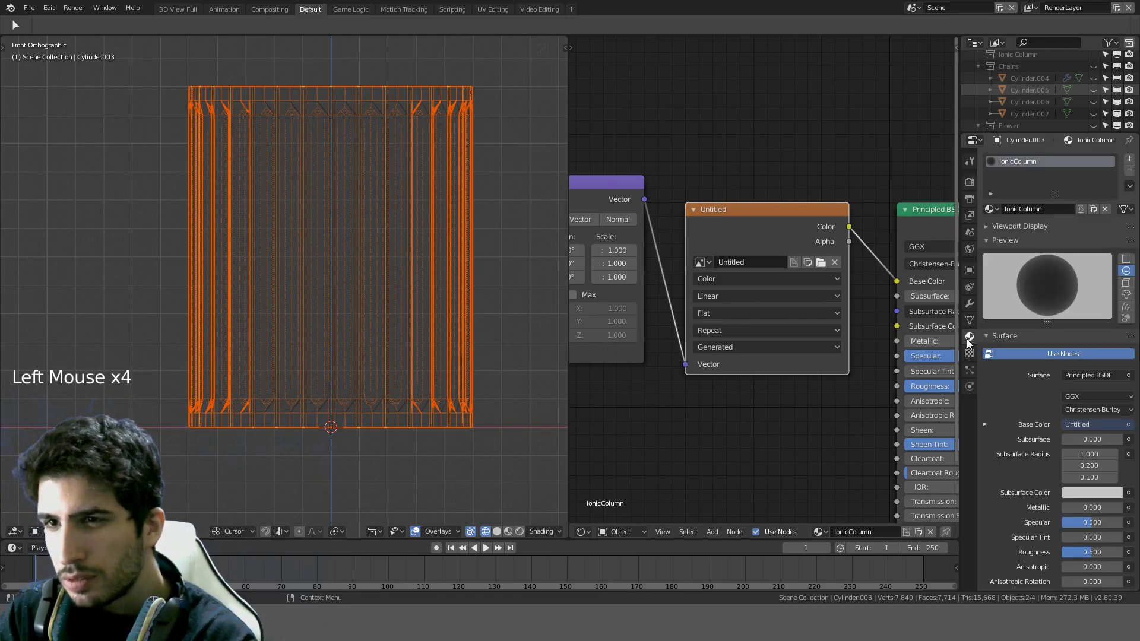
{"action": "scroll", "coordinate": [1049, 401], "scroll_direction": "down", "scroll_amount": 10}
{"action": "scroll", "coordinate": [1052, 405], "scroll_direction": "down", "scroll_amount": 11}
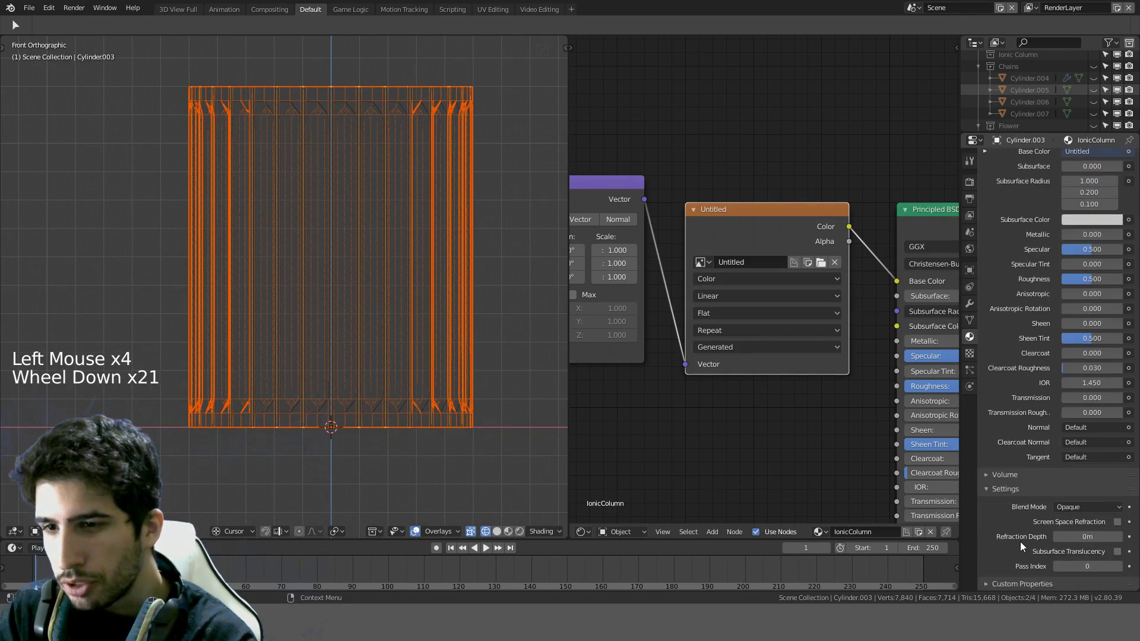
{"action": "scroll", "coordinate": [1013, 534], "scroll_direction": "up", "scroll_amount": 14}
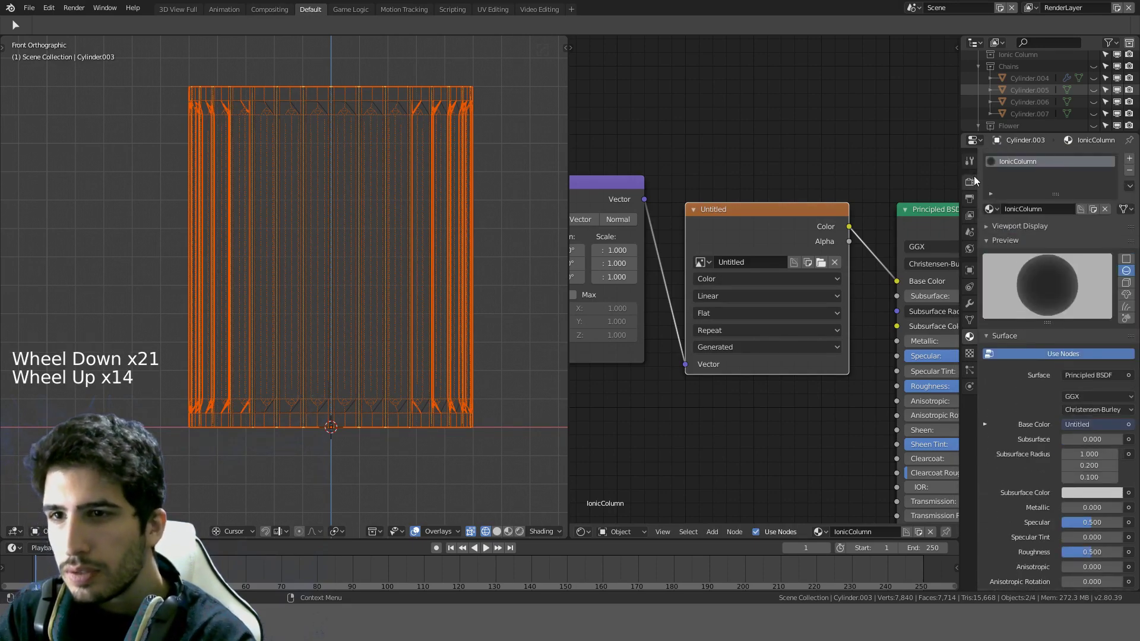
{"action": "left_click", "coordinate": [970, 198]}
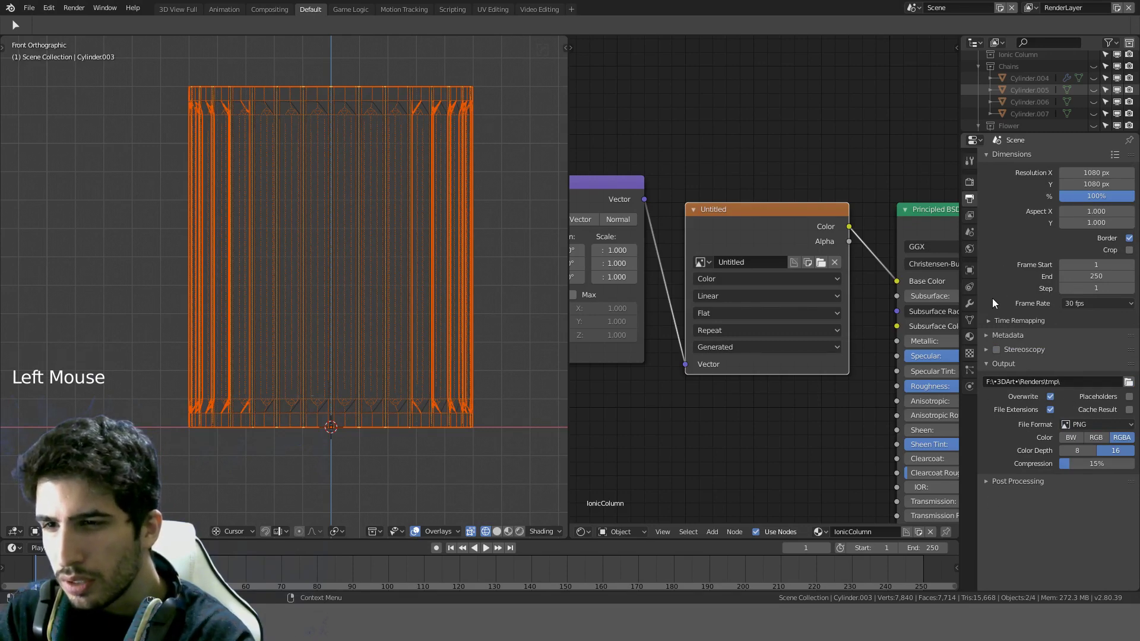
{"action": "left_click", "coordinate": [969, 161]}
{"action": "left_click", "coordinate": [969, 171]}
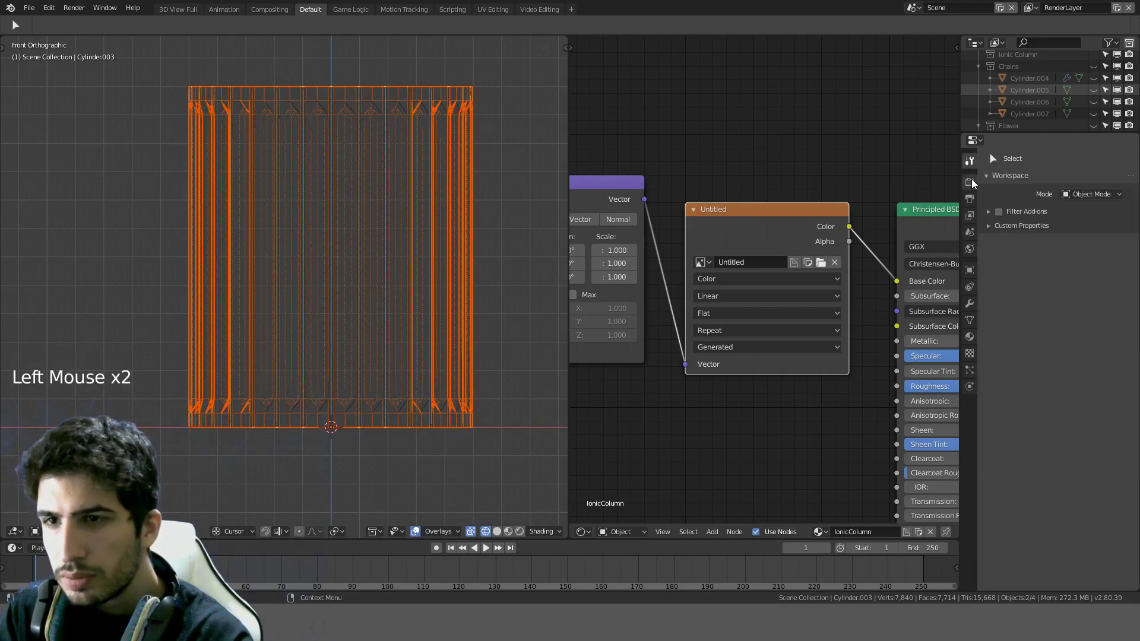
Step: Change the scene's render engine to Cycles
{"action": "left_click", "coordinate": [970, 181]}
{"action": "scroll", "coordinate": [1012, 205], "scroll_direction": "up", "scroll_amount": 3}
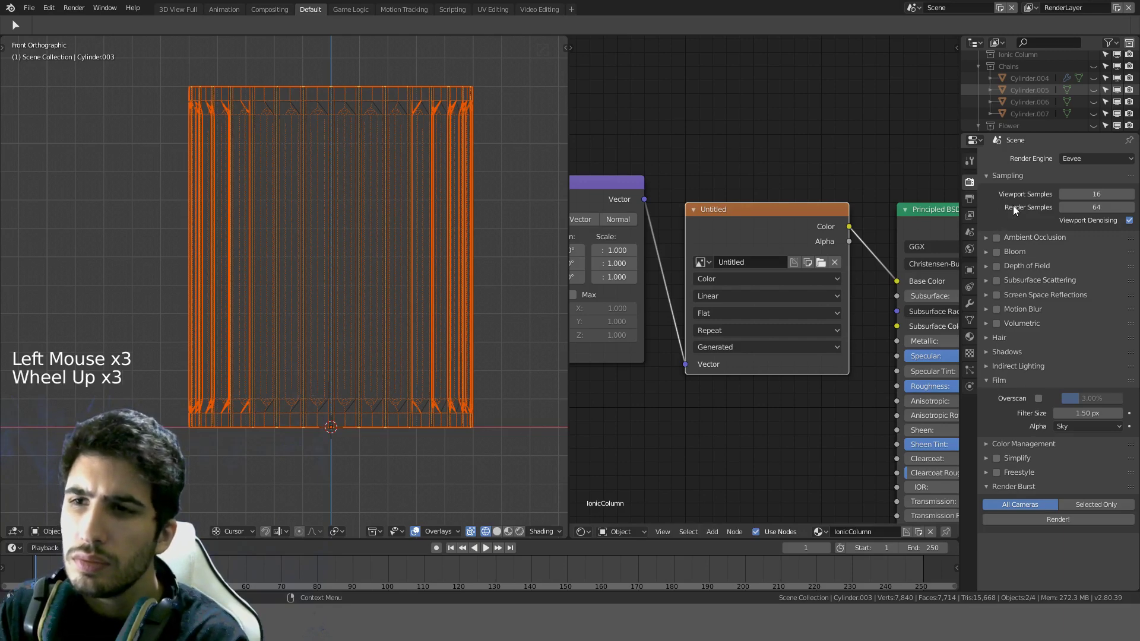
{"action": "left_click", "coordinate": [1078, 159]}
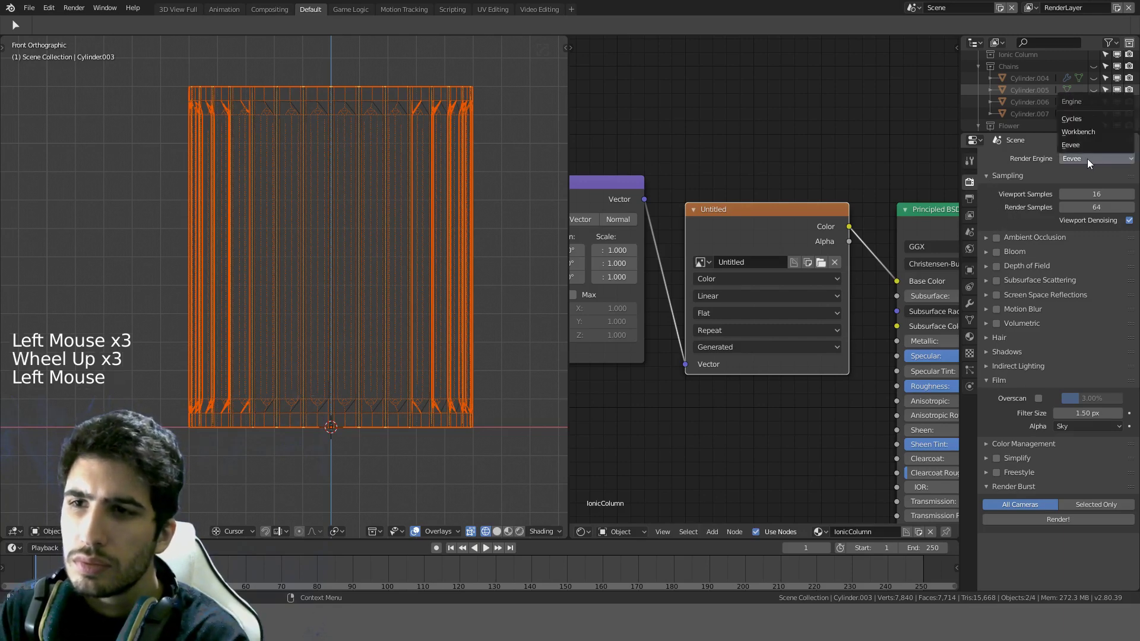
{"action": "left_click", "coordinate": [1081, 120]}
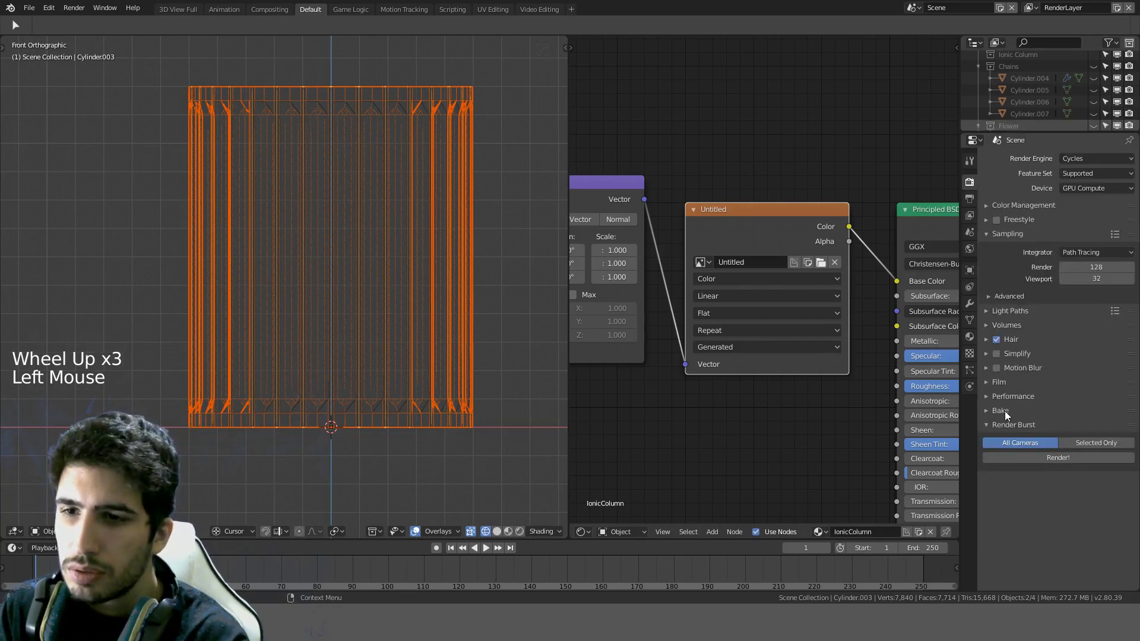
{"action": "left_click", "coordinate": [1094, 158]}
{"action": "left_click", "coordinate": [1074, 138]}
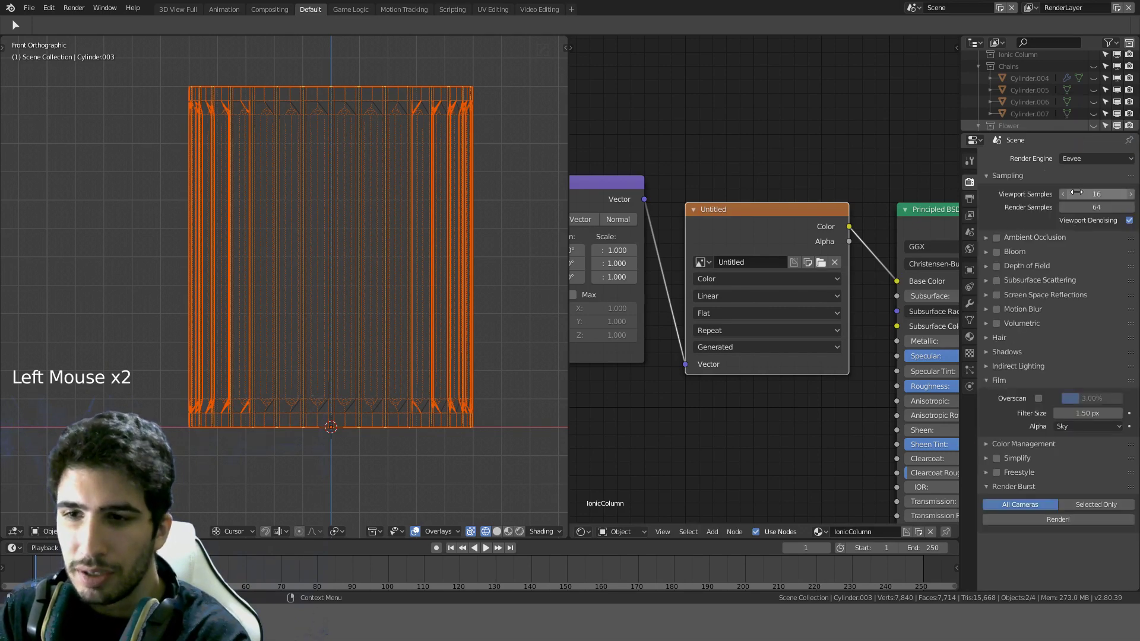
{"action": "left_click", "coordinate": [1089, 158]}
{"action": "left_click", "coordinate": [1074, 122]}
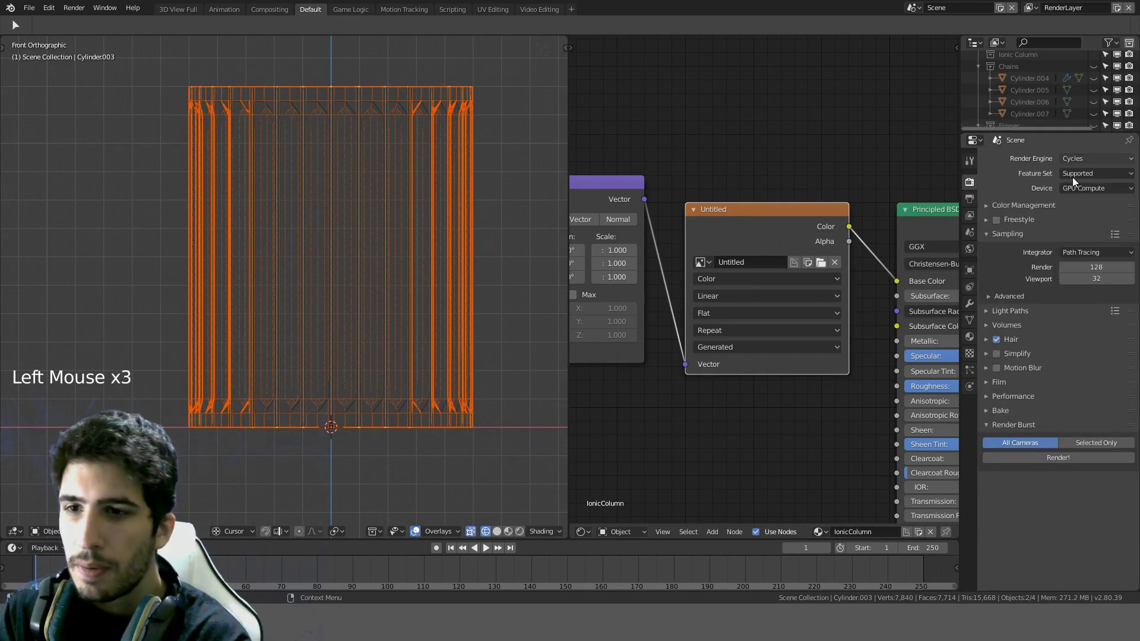
Step: Set the bake type to Normal and the bake margin to 10 px
{"action": "left_click", "coordinate": [988, 410]}
{"action": "scroll", "coordinate": [1052, 426], "scroll_direction": "down", "scroll_amount": 4}
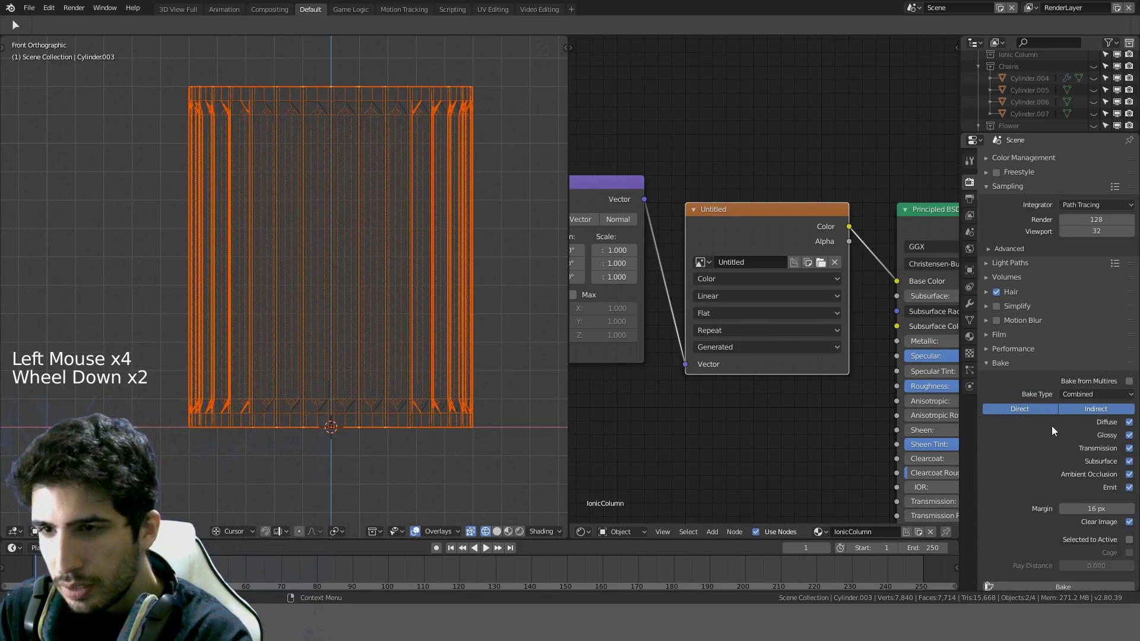
{"action": "left_click", "coordinate": [1091, 348]}
{"action": "left_click", "coordinate": [1063, 294]}
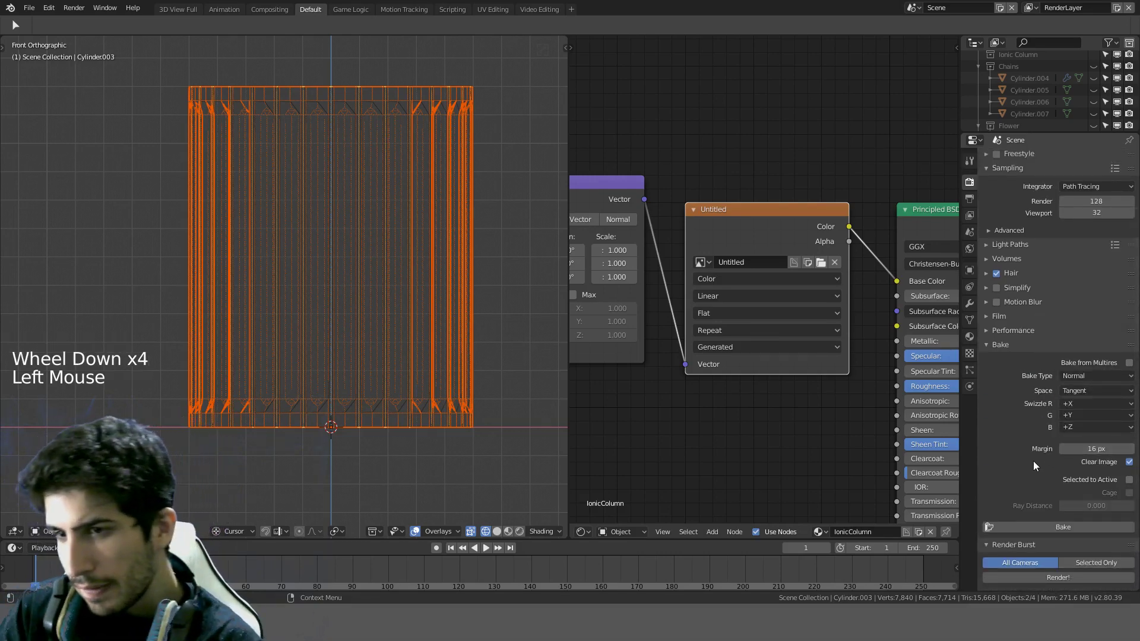
{"action": "scroll", "coordinate": [1064, 464], "scroll_direction": "down", "scroll_amount": 2}
{"action": "left_click", "coordinate": [1098, 446]}
{"action": "type", "text": "1"}
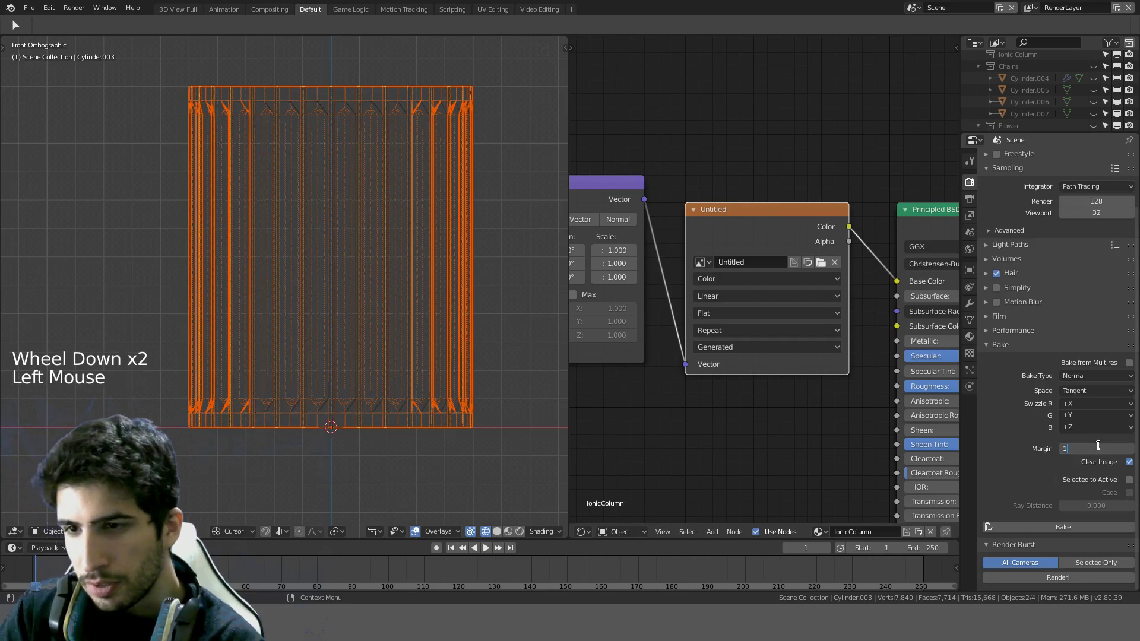
{"action": "type", "text": "0"}
{"action": "key", "text": "Return"}
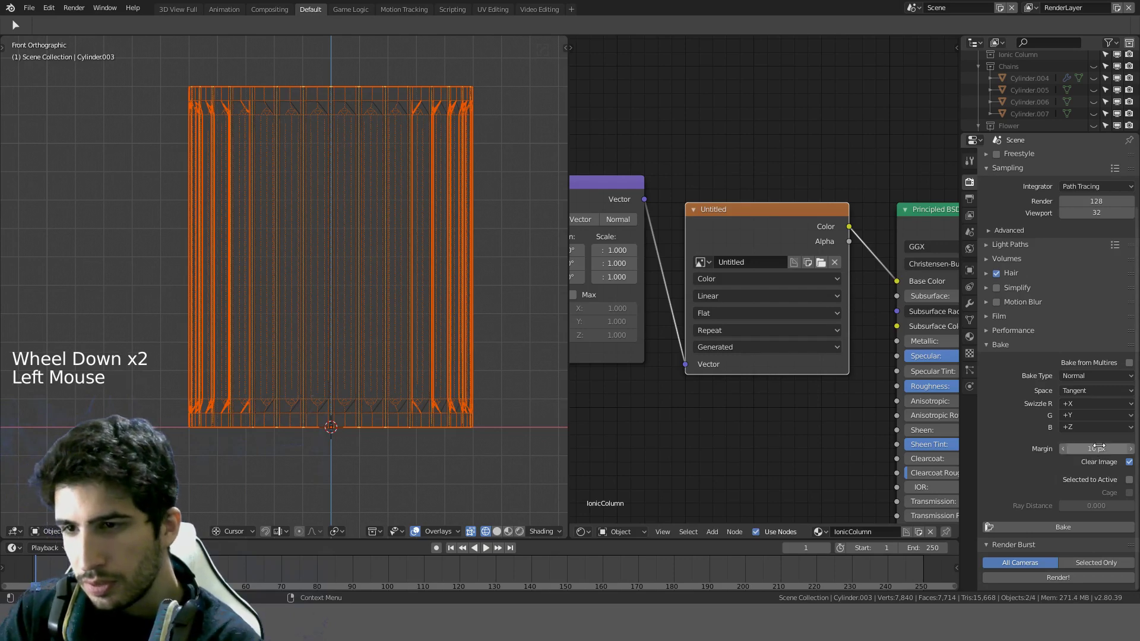
Step: Enable baking from selected to active with a ray distance of 0.100
{"action": "left_click", "coordinate": [1122, 481]}
{"action": "scroll", "coordinate": [1119, 490], "scroll_direction": "down", "scroll_amount": 1}
{"action": "left_click", "coordinate": [1112, 505]}
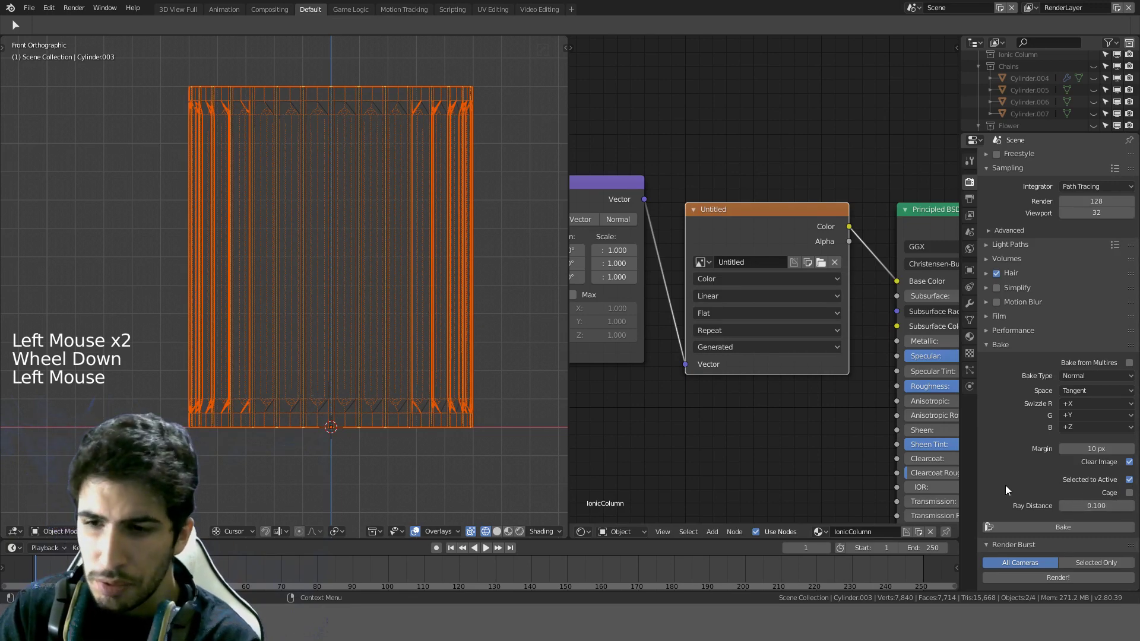
{"action": "scroll", "coordinate": [1015, 485], "scroll_direction": "down", "scroll_amount": 3}
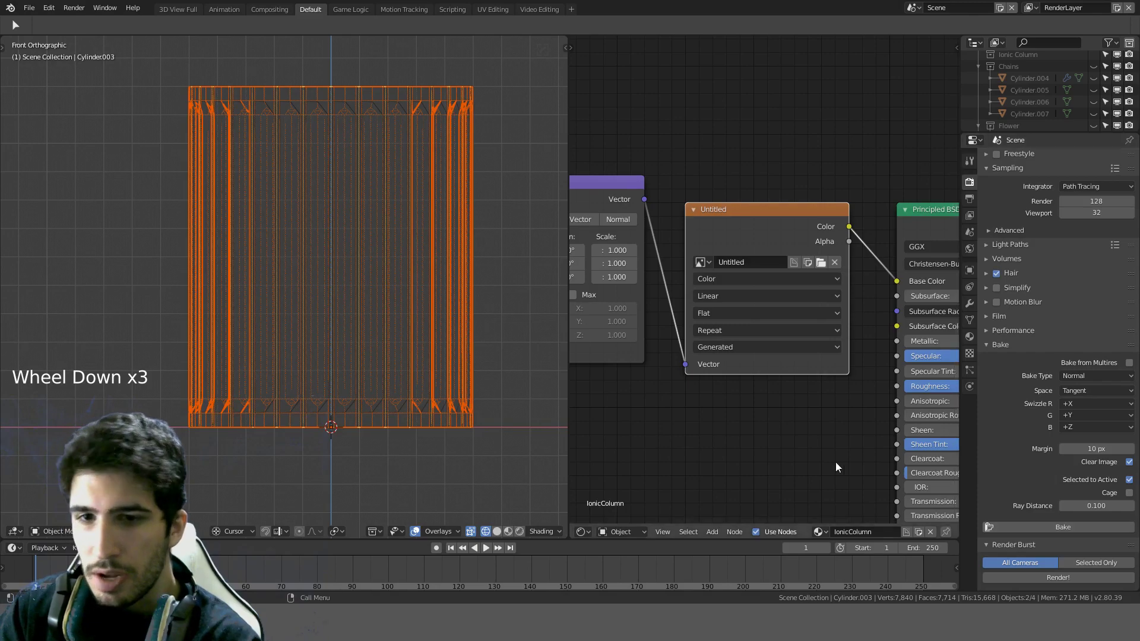
Step: Widen the Shader Editor area and change it to the UV Editor, and start baking the normal map
{"action": "left_click_drag", "start_coordinate": [569, 396], "coordinate": [332, 396]}
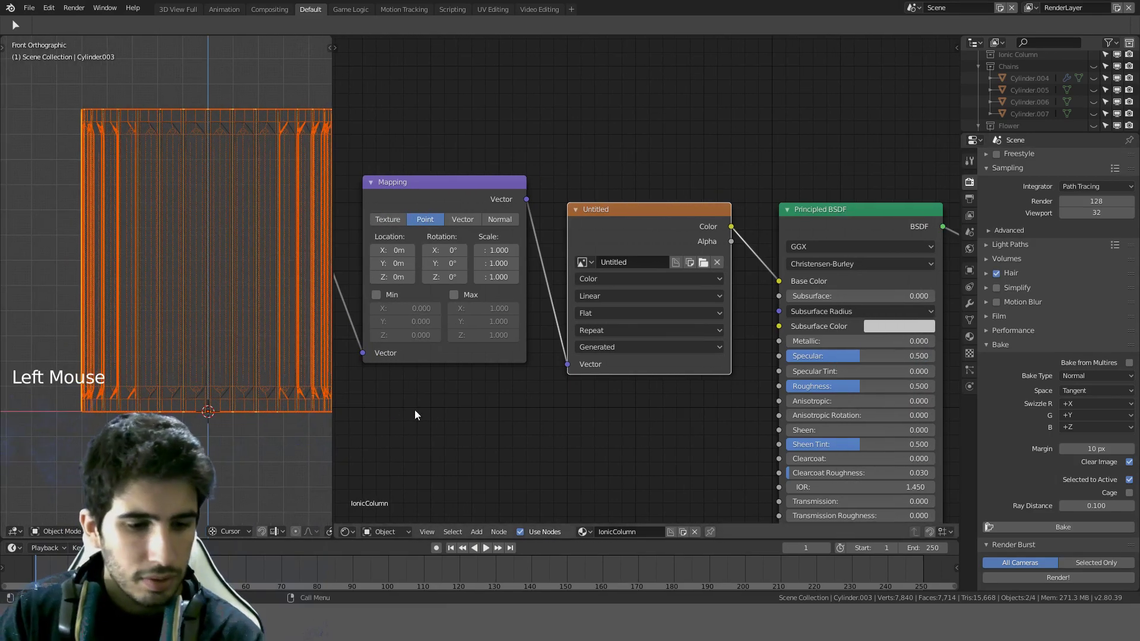
{"action": "left_click", "coordinate": [343, 532]}
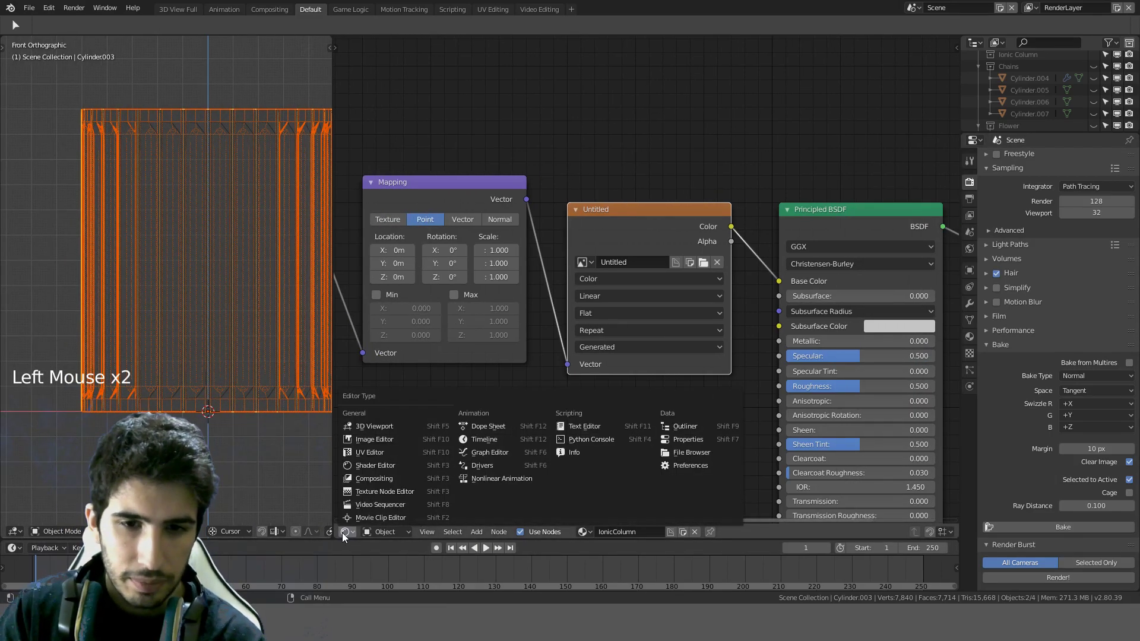
{"action": "left_click", "coordinate": [374, 440]}
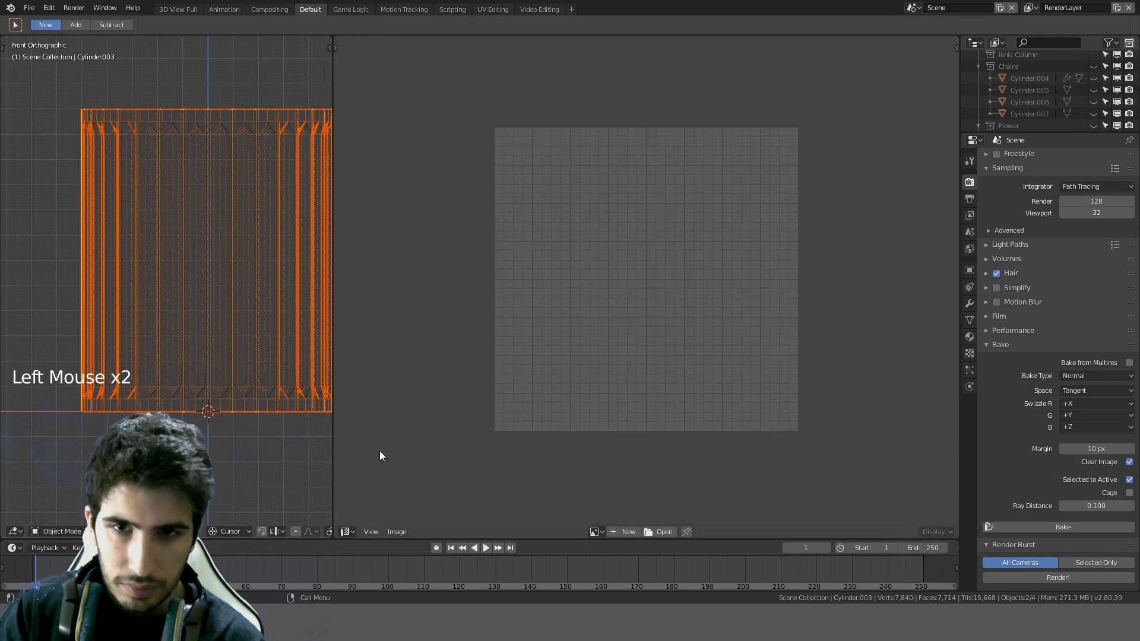
{"action": "left_click", "coordinate": [1060, 529]}
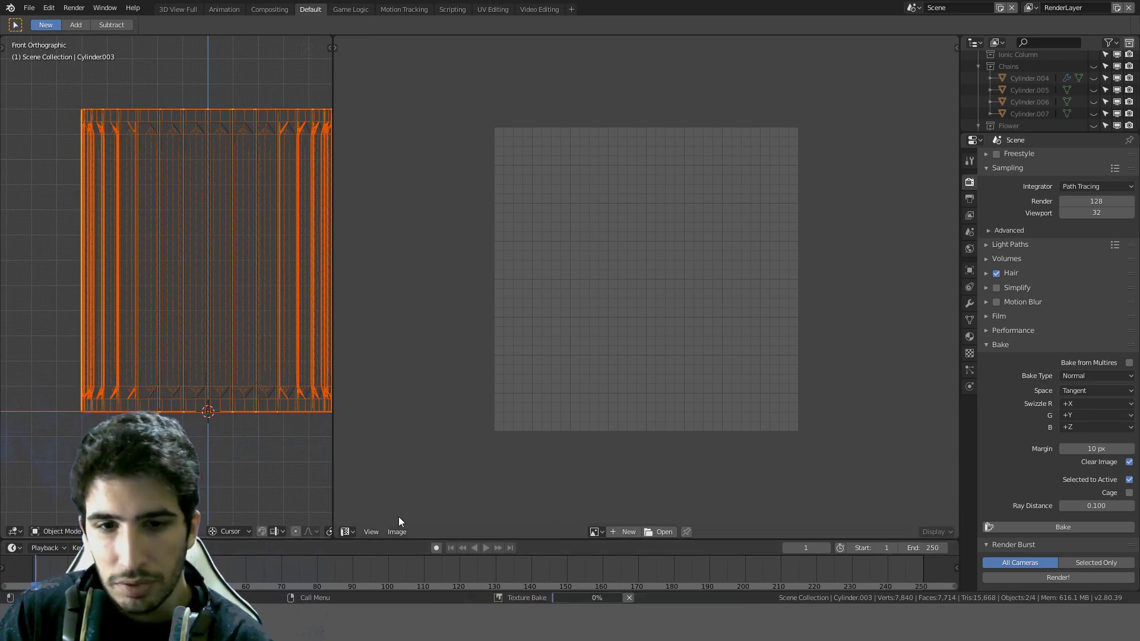
{"action": "left_click", "coordinate": [351, 531]}
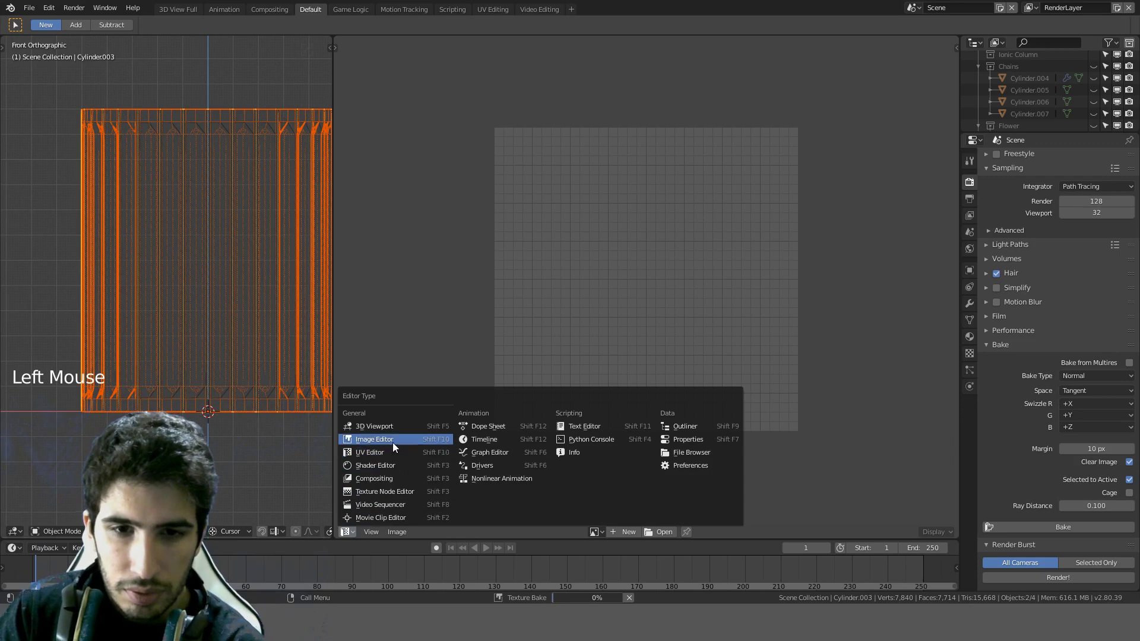
{"action": "left_click", "coordinate": [393, 441]}
{"action": "left_click", "coordinate": [354, 528]}
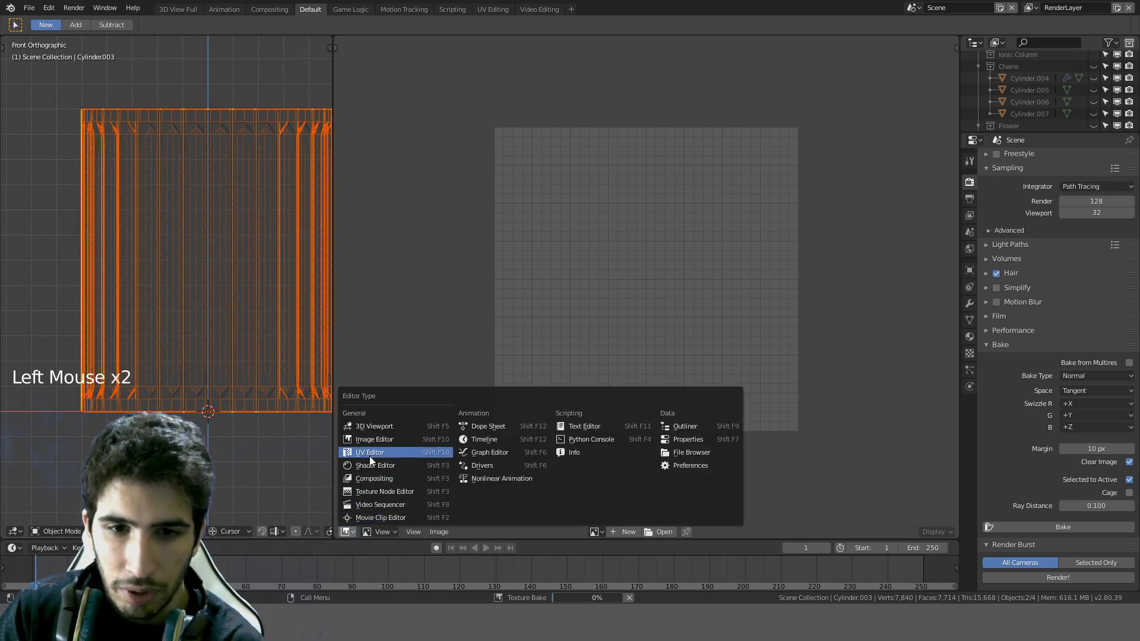
{"action": "left_click", "coordinate": [369, 454]}
Step: Show the Untitled image in the UV Editor and inspect the baked normal map of the flutes and caps
{"action": "left_click", "coordinate": [594, 532]}
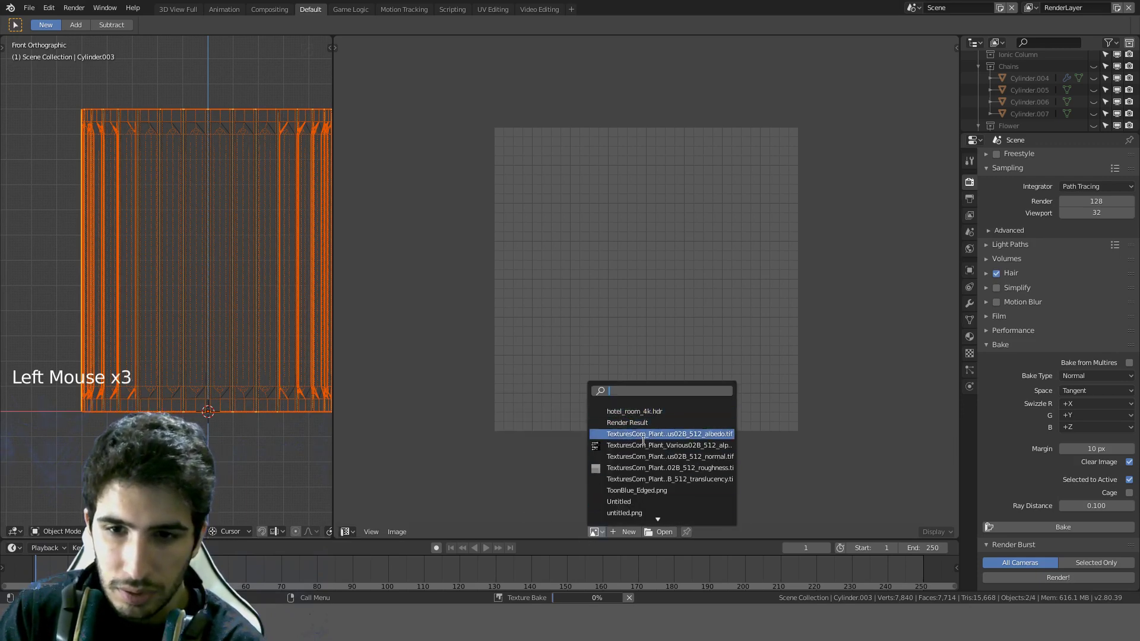
{"action": "left_click", "coordinate": [630, 502]}
{"action": "scroll", "coordinate": [653, 416], "scroll_direction": "down", "scroll_amount": 10}
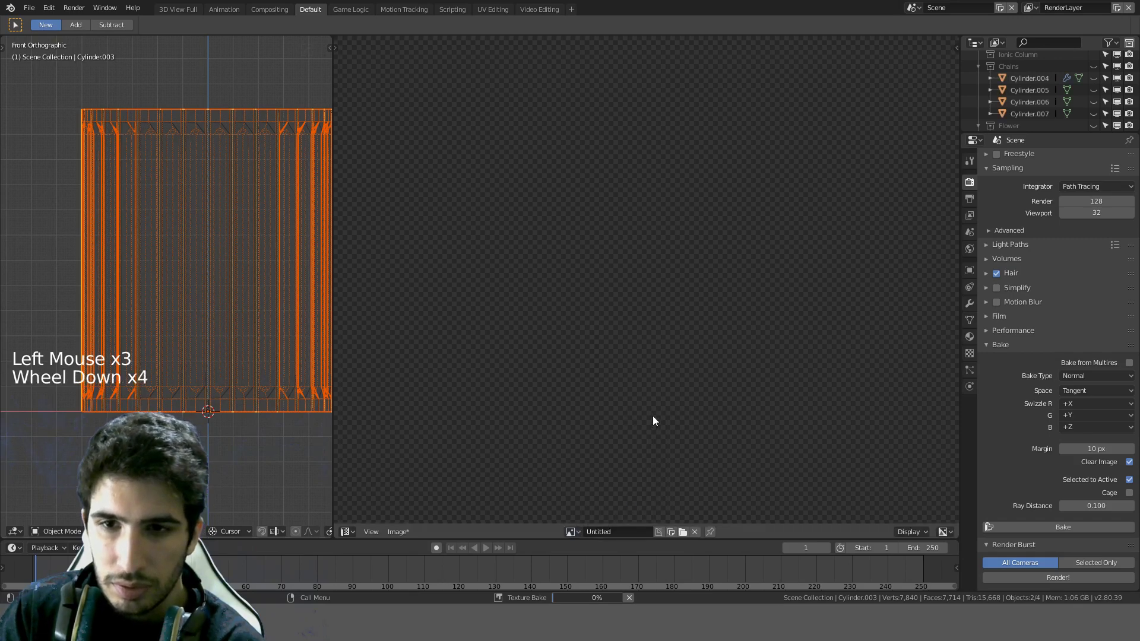
{"action": "scroll", "coordinate": [663, 396], "scroll_direction": "up", "scroll_amount": 2}
{"action": "scroll", "coordinate": [663, 392], "scroll_direction": "up", "scroll_amount": 1}
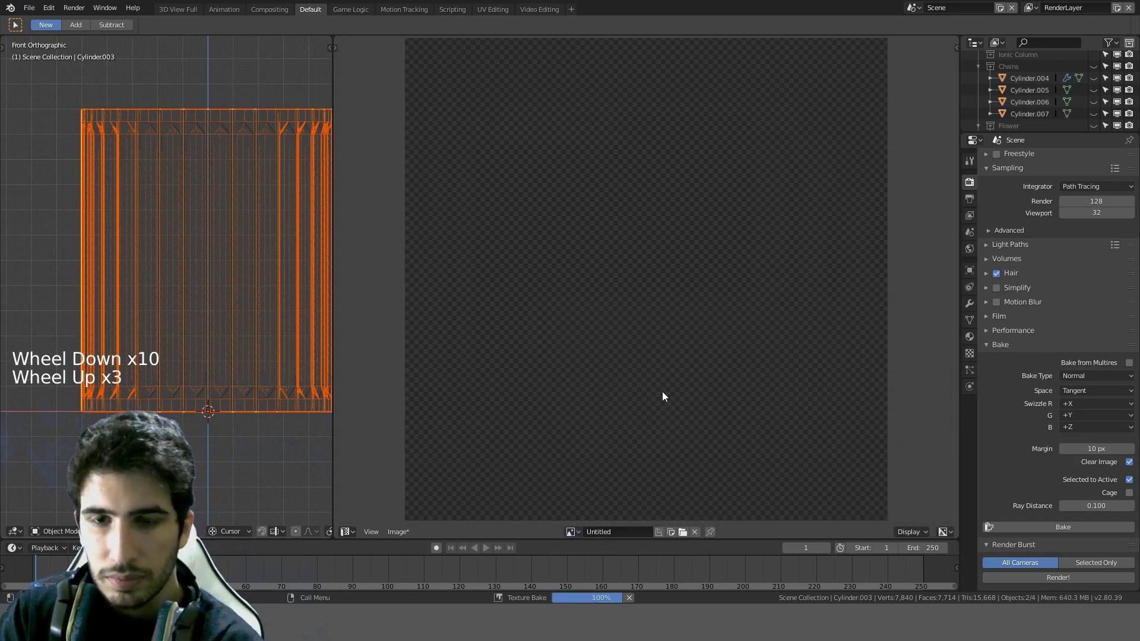
{"action": "scroll", "coordinate": [662, 392], "scroll_direction": "down", "scroll_amount": 1}
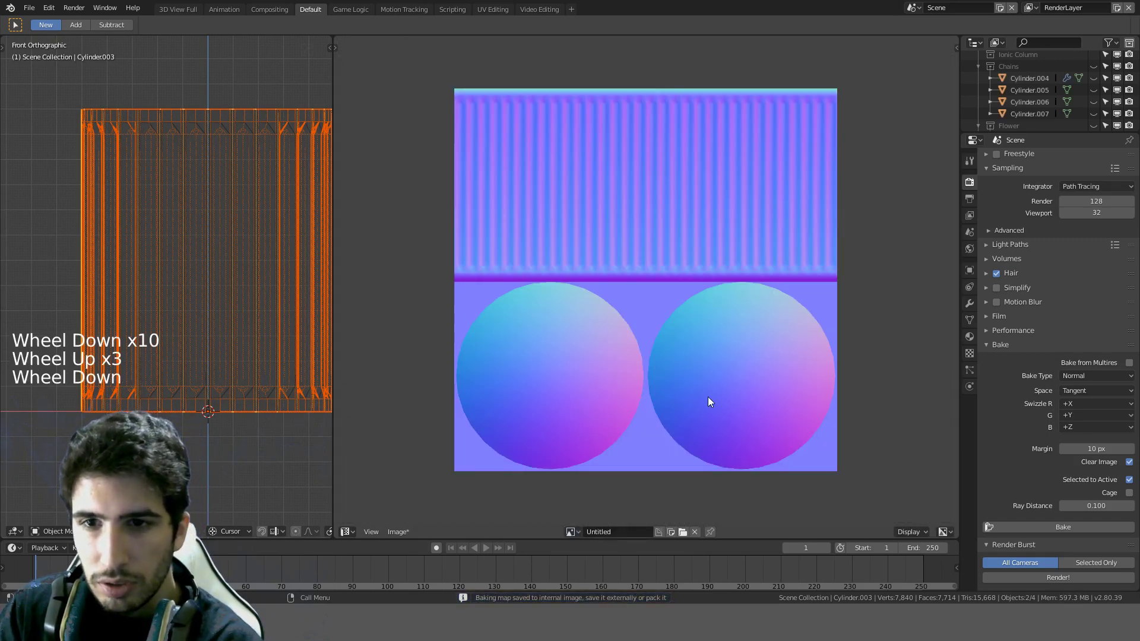
{"action": "middle_click_drag", "start_coordinate": [710, 401], "coordinate": [731, 367]}
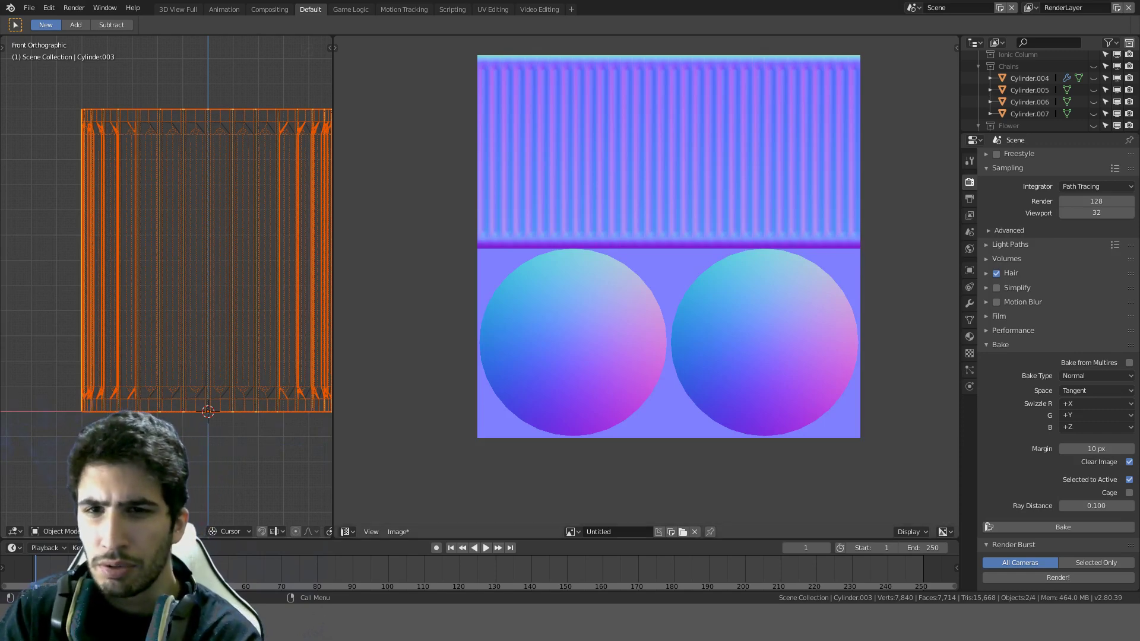
{"action": "scroll", "coordinate": [646, 279], "scroll_direction": "up", "scroll_amount": 2}
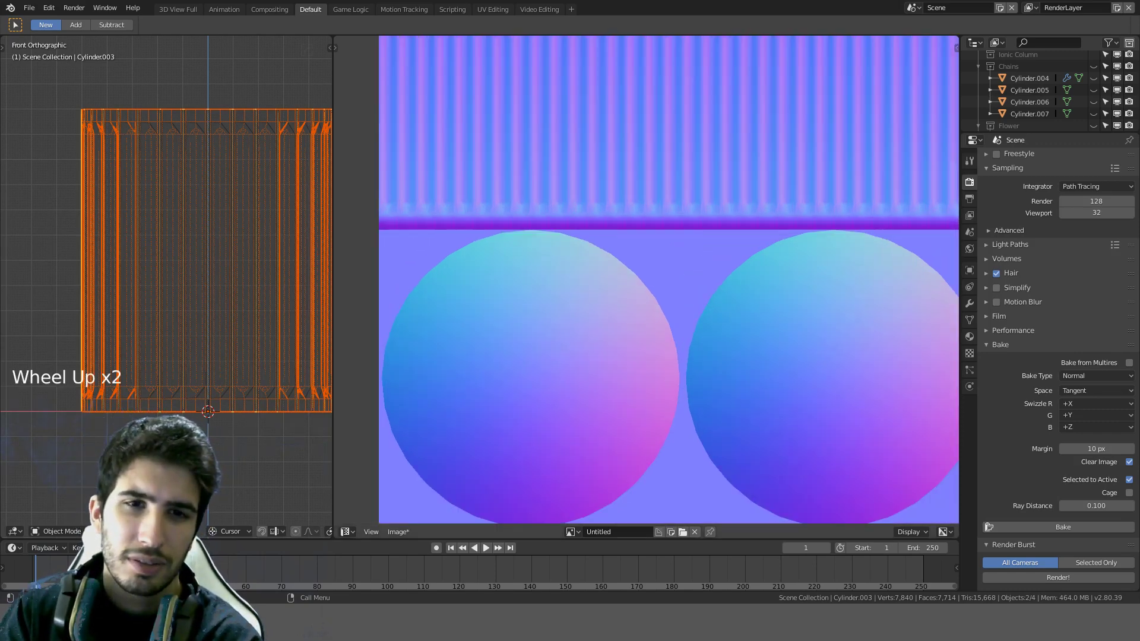
Step: Widen the 3D viewport and move the detailed fluted column off the low-poly cylinder toward negative X in front view
{"action": "scroll", "coordinate": [208, 297], "scroll_direction": "down", "scroll_amount": 4}
{"action": "middle_click_drag", "start_coordinate": [208, 297], "coordinate": [225, 300]}
{"action": "left_click", "coordinate": [205, 247]}
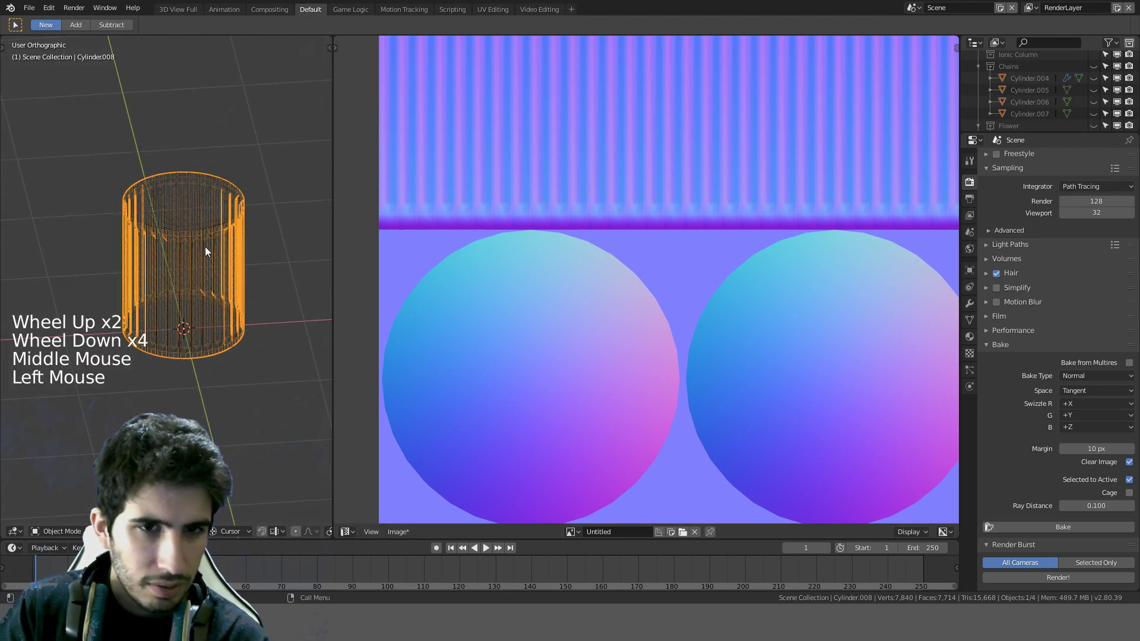
{"action": "key", "text": "KP_1"}
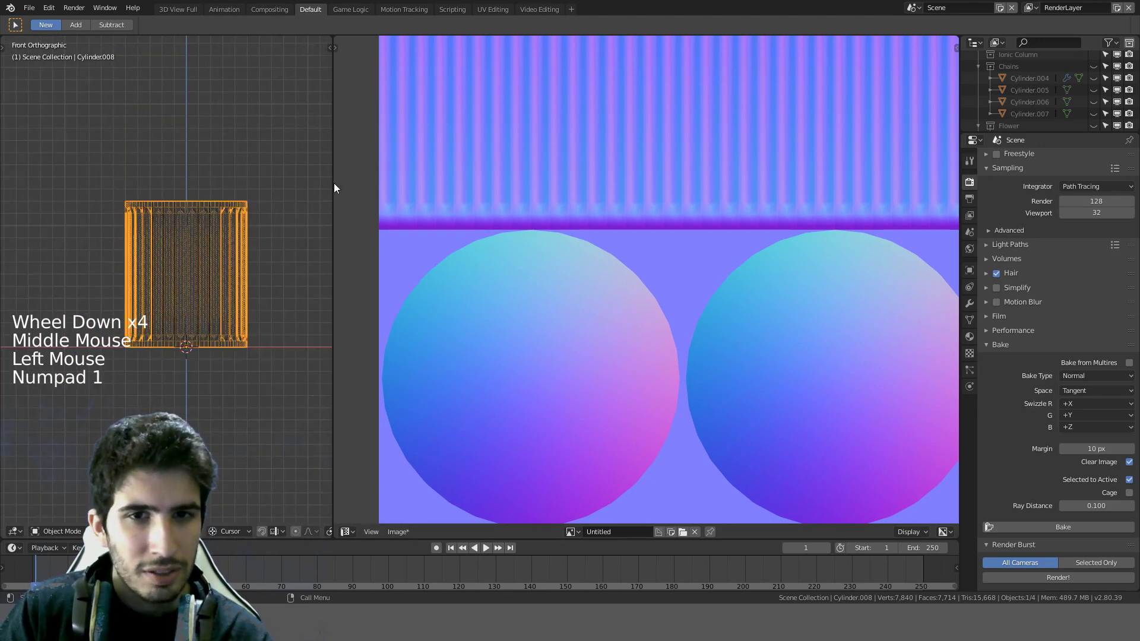
{"action": "left_click_drag", "start_coordinate": [333, 188], "coordinate": [480, 187]}
{"action": "key", "text": "g"}
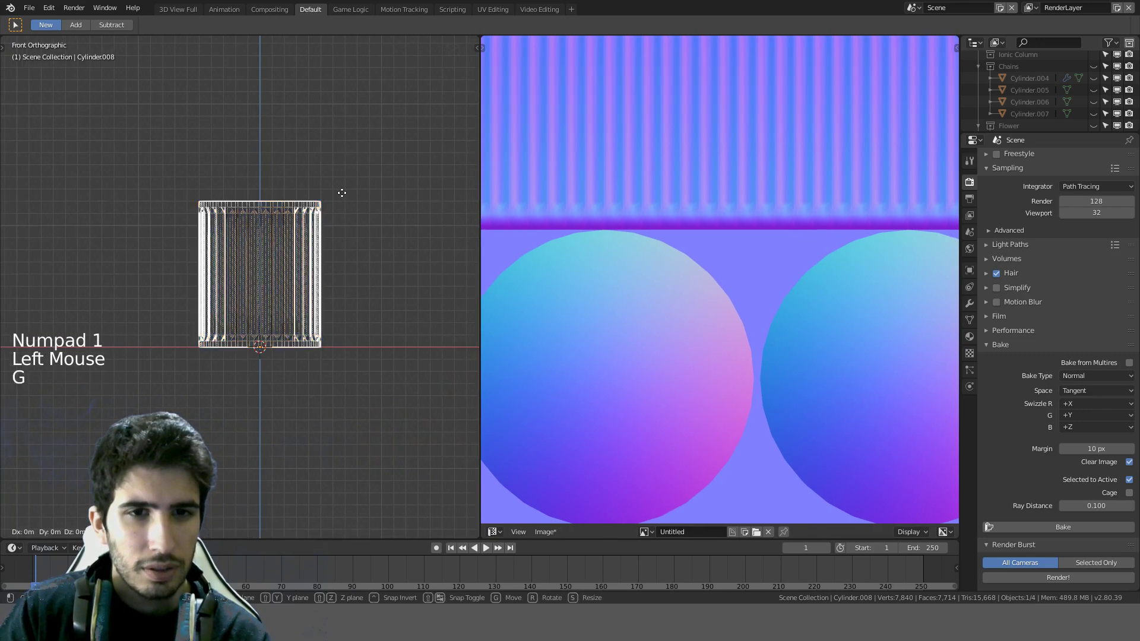
{"action": "left_click", "coordinate": [200, 203]}
Step: Switch the viewport to solid shading and check the detailed column's mesh in Edit Mode, ending in Object Mode
{"action": "mouse_move", "coordinate": [201, 203]}
{"action": "middle_mouse_down", "text": "shift"}
{"action": "mouse_move", "coordinate": [316, 229]}
{"action": "mouse_move", "coordinate": [298, 257]}
{"action": "mouse_move", "coordinate": [298, 321]}
{"action": "mouse_move", "coordinate": [248, 277]}
{"action": "mouse_move", "coordinate": [262, 277]}
{"action": "mouse_move", "coordinate": [287, 239]}
{"action": "mouse_move", "coordinate": [293, 191]}
{"action": "middle_mouse_up", "text": "shift"}
{"action": "key", "text": "Tab"}
{"action": "key", "text": "Tab"}
{"action": "key", "text": "z"}
{"action": "scroll", "coordinate": [311, 250], "scroll_direction": "up", "scroll_amount": 3}
{"action": "key", "text": "Tab"}
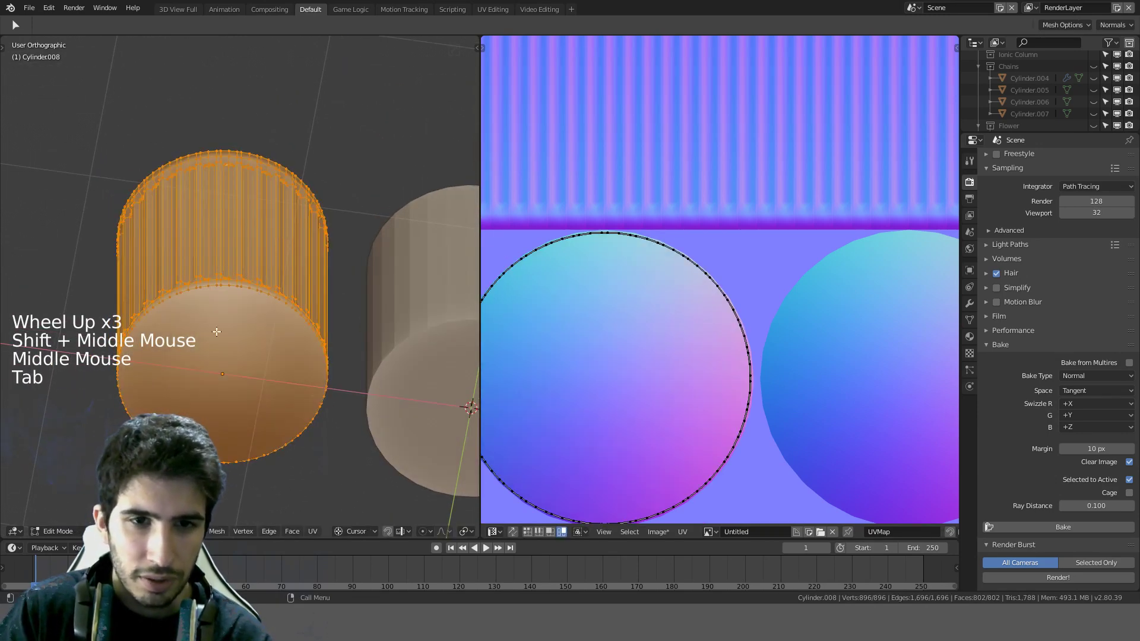
{"action": "key", "text": "Tab"}
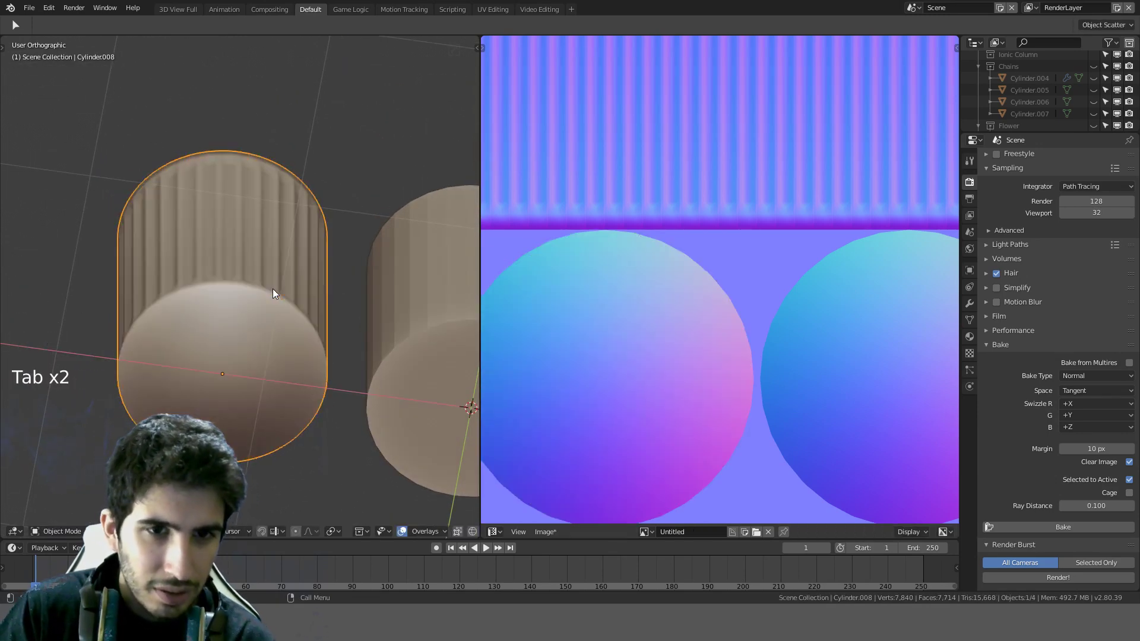
Step: Apply the HardOps Ssharpen operation to the detailed fluted column
{"action": "key", "text": "q"}
{"action": "left_click", "coordinate": [273, 288]}
{"action": "middle_click_drag", "start_coordinate": [273, 289], "coordinate": [286, 386]}
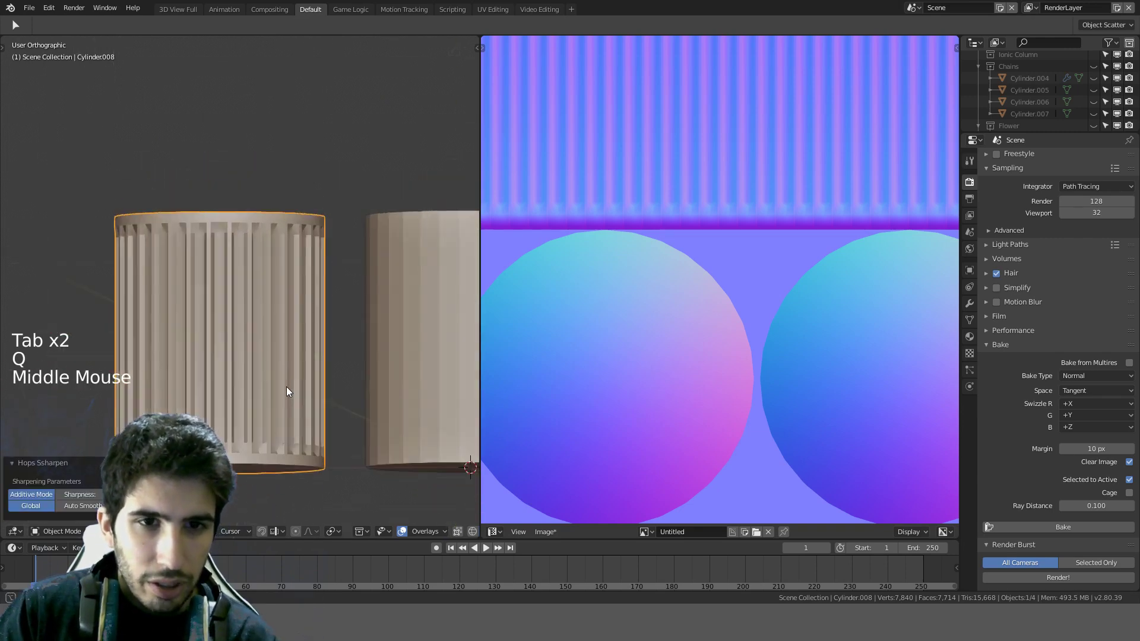
{"action": "scroll", "coordinate": [218, 326], "scroll_direction": "up", "scroll_amount": 3}
{"action": "middle_click_drag", "start_coordinate": [218, 326], "coordinate": [298, 214], "text": "shift"}
Step: Select the ring of long vertical flute edges in Edit Mode and clear their sharp marks
{"action": "key", "text": "Tab"}
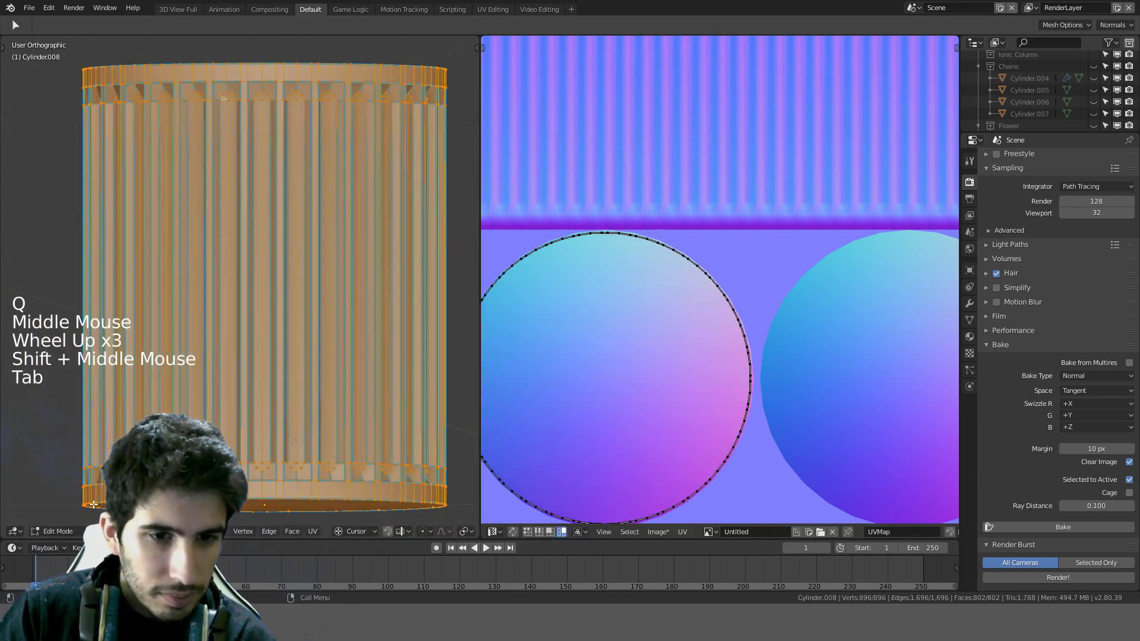
{"action": "left_click", "coordinate": [281, 329]}
{"action": "key", "text": "a"}
{"action": "left_click", "coordinate": [284, 326], "text": "ctrl+alt"}
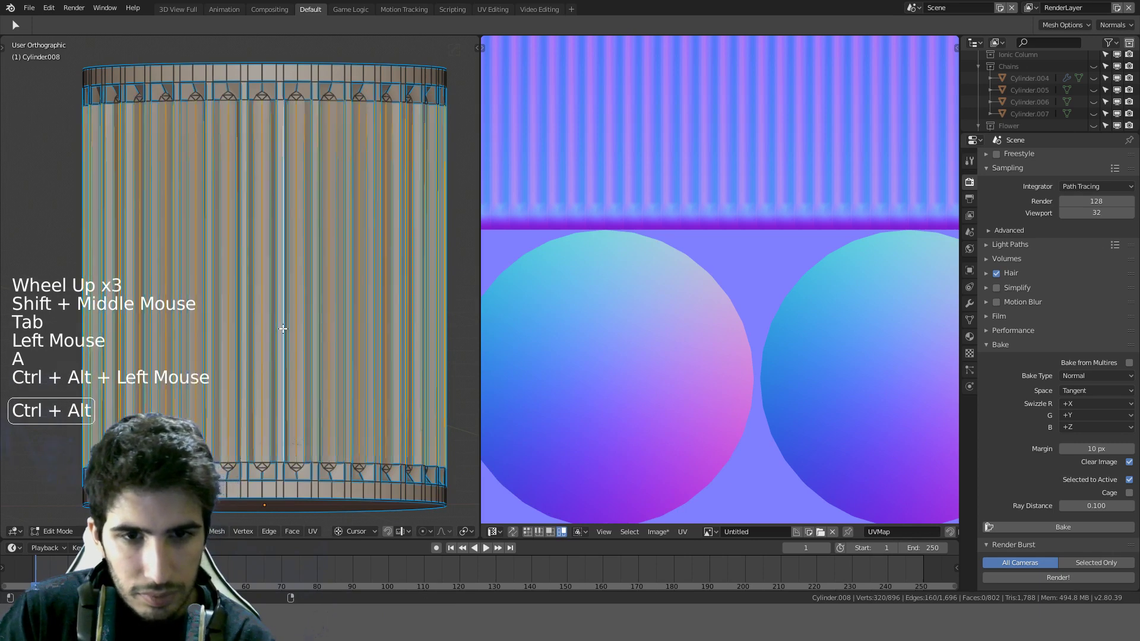
{"action": "key", "text": "q"}
{"action": "left_click", "coordinate": [293, 304]}
{"action": "scroll", "coordinate": [293, 304], "scroll_direction": "down", "scroll_amount": 2}
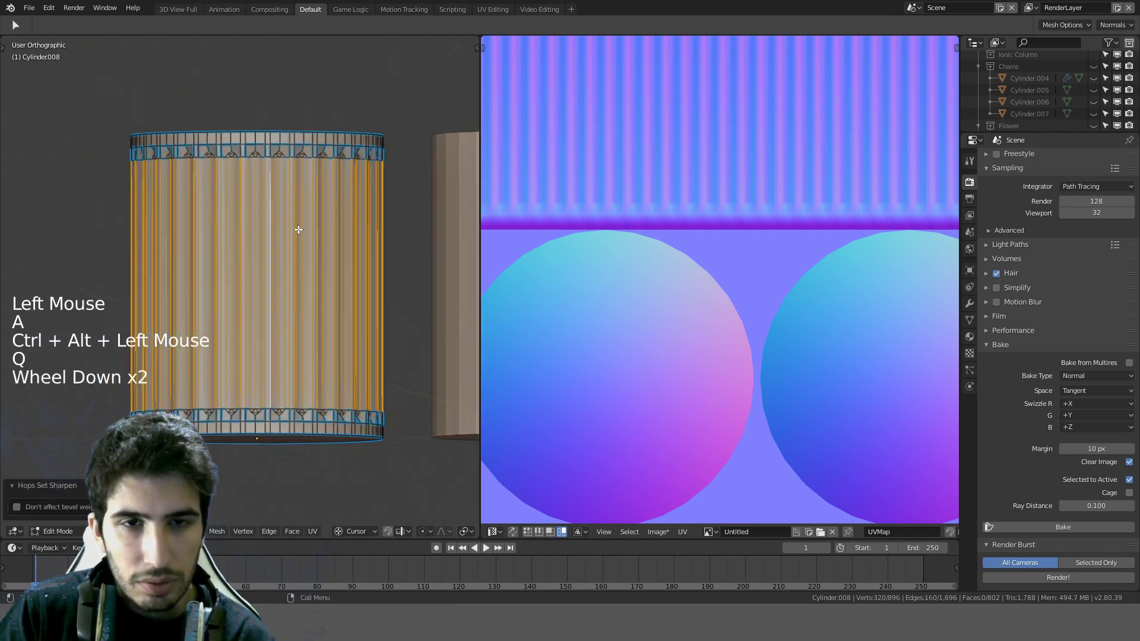
Step: Extend the vertical edge selection to full edge loops, clear their sharp marks, and check the shading in Object Mode
{"action": "middle_click_drag", "start_coordinate": [297, 229], "coordinate": [313, 191]}
{"action": "scroll", "coordinate": [313, 191], "scroll_direction": "up", "scroll_amount": 4}
{"action": "middle_click_drag", "start_coordinate": [313, 101], "coordinate": [287, 279], "text": "shift"}
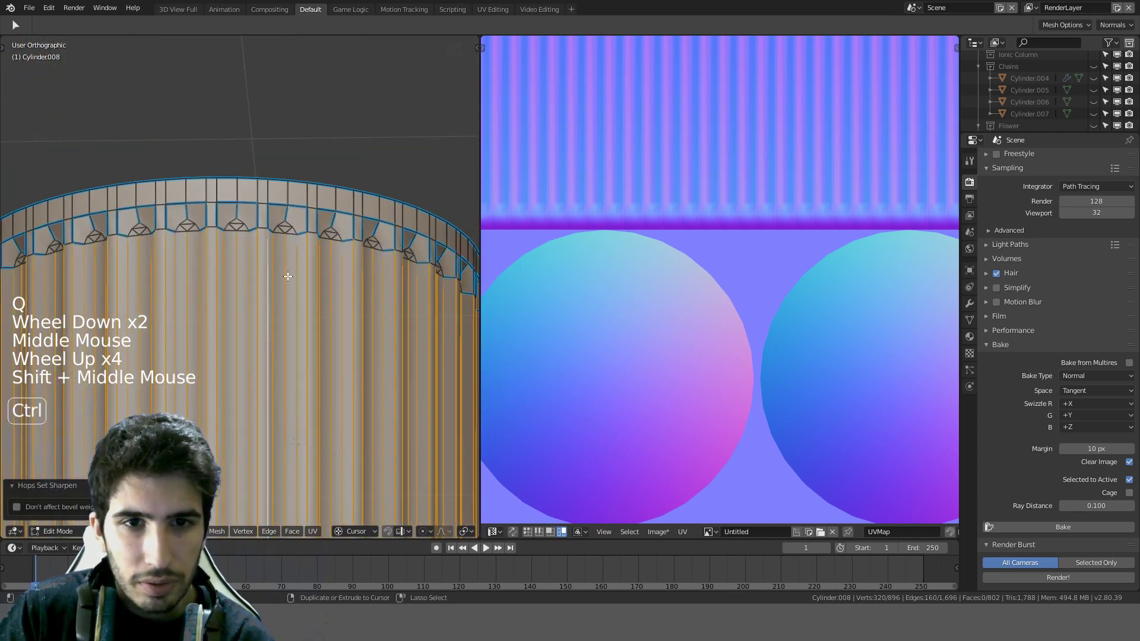
{"action": "scroll", "coordinate": [287, 279], "scroll_direction": "down", "scroll_amount": 2}
{"action": "left_click", "coordinate": [179, 531]}
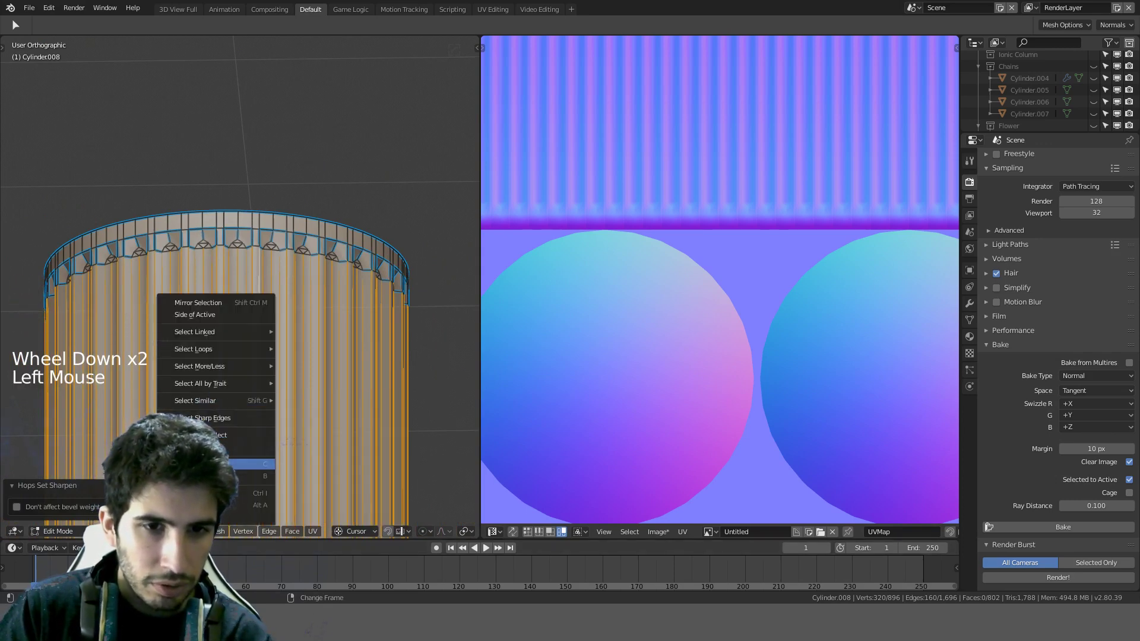
{"action": "mouse_move", "coordinate": [214, 347]}
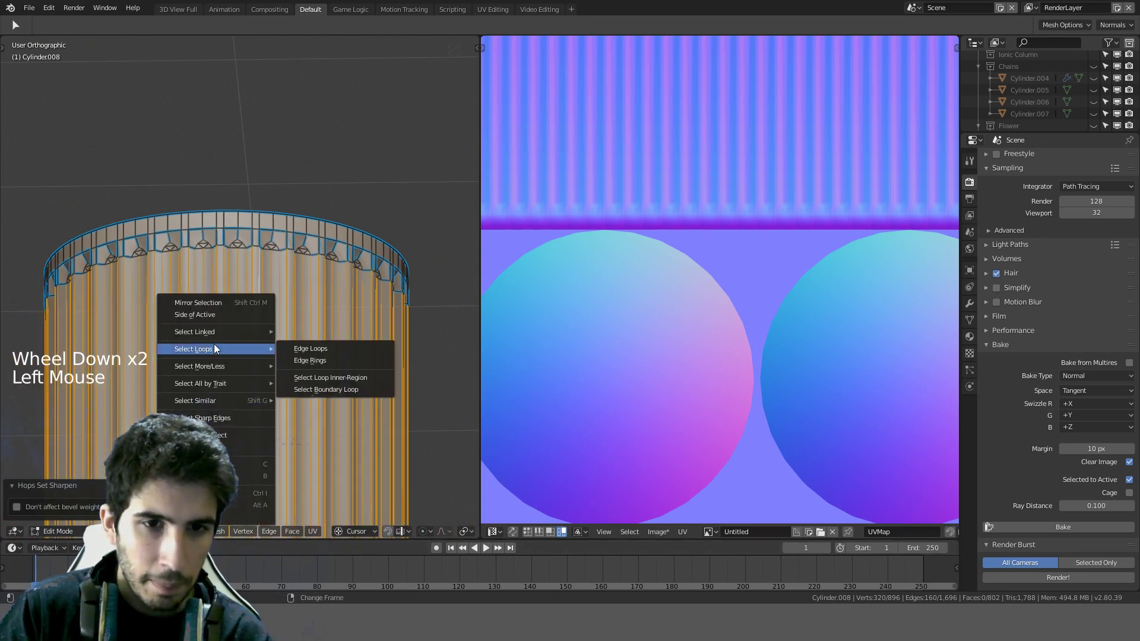
{"action": "left_click", "coordinate": [340, 348]}
{"action": "key", "text": "q"}
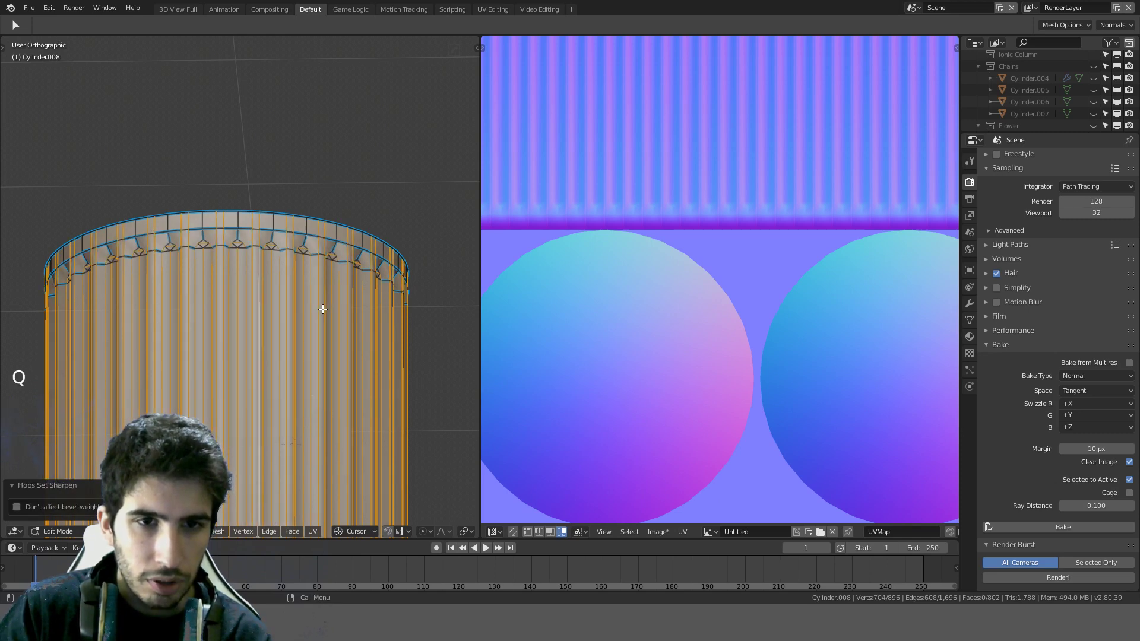
{"action": "key", "text": "Tab"}
{"action": "scroll", "coordinate": [302, 266], "scroll_direction": "down", "scroll_amount": 4}
{"action": "middle_click_drag", "start_coordinate": [300, 266], "coordinate": [274, 340]}
{"action": "scroll", "coordinate": [302, 294], "scroll_direction": "up", "scroll_amount": 6}
{"action": "middle_click_drag", "start_coordinate": [302, 293], "coordinate": [291, 233]}
{"action": "key", "text": "Tab"}
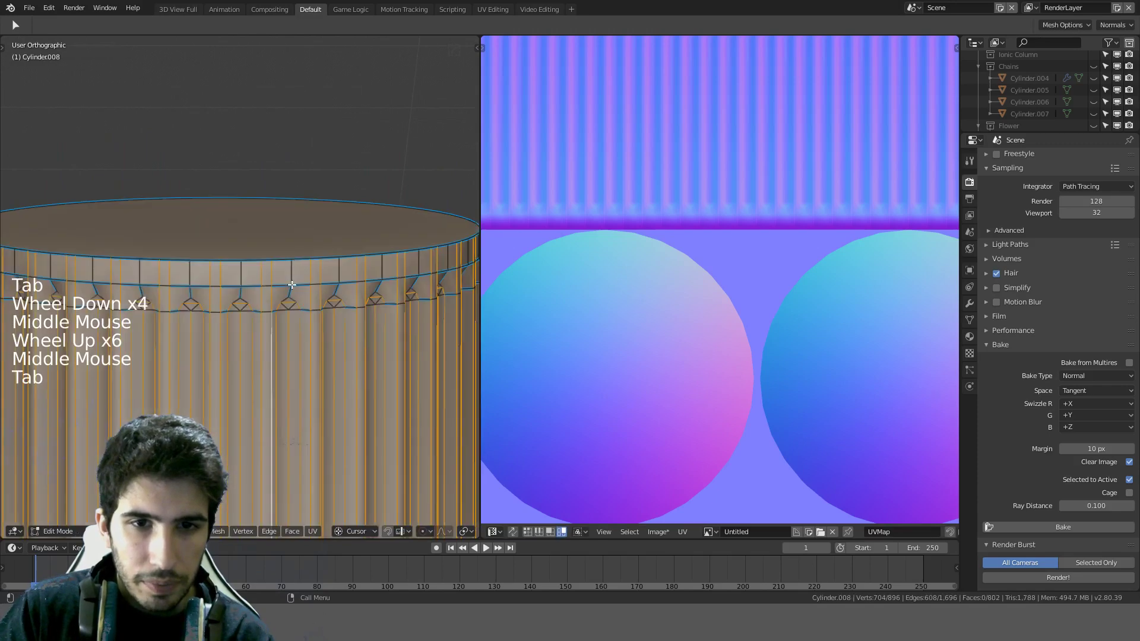
Step: Try clearing the sharp mark on the edge loop beneath the column's top rim, and undo it
{"action": "key", "text": "a"}
{"action": "left_click", "coordinate": [283, 285], "text": "alt"}
{"action": "key", "text": "q"}
{"action": "left_click", "coordinate": [283, 285]}
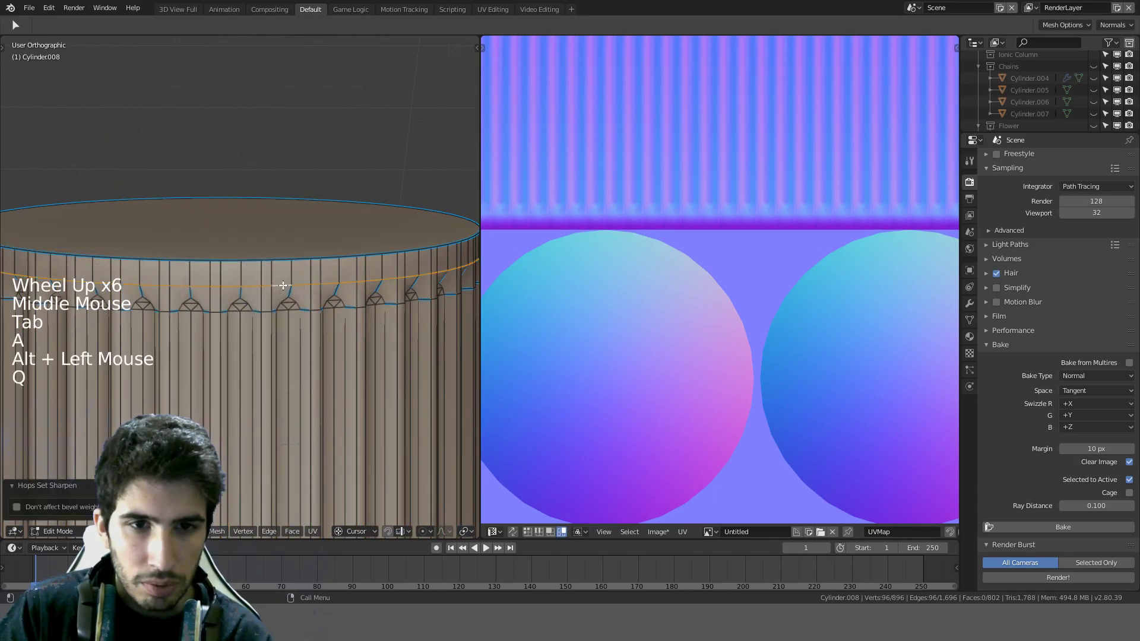
{"action": "key", "text": "Tab"}
{"action": "middle_click_drag", "start_coordinate": [283, 285], "coordinate": [288, 285]}
{"action": "key", "text": "ctrl+z"}
{"action": "key", "text": "ctrl+z"}
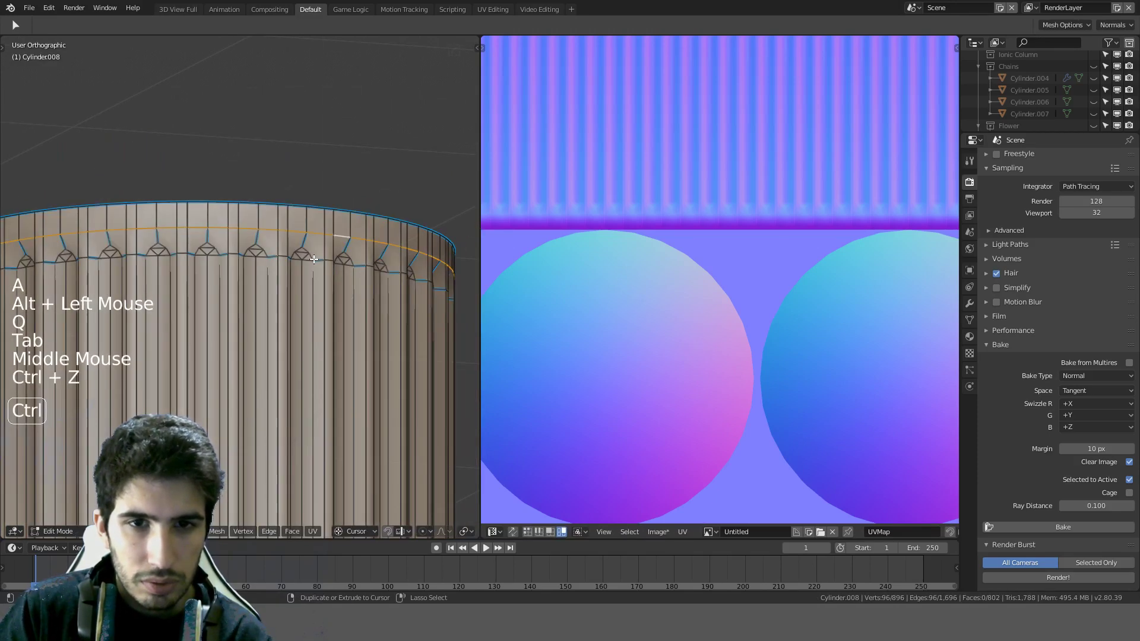
Step: Select a diagonal flute-end edge and the two short horizontal edges beside it near the column's top
{"action": "key", "text": "Tab"}
{"action": "middle_click_drag", "start_coordinate": [313, 259], "coordinate": [279, 275]}
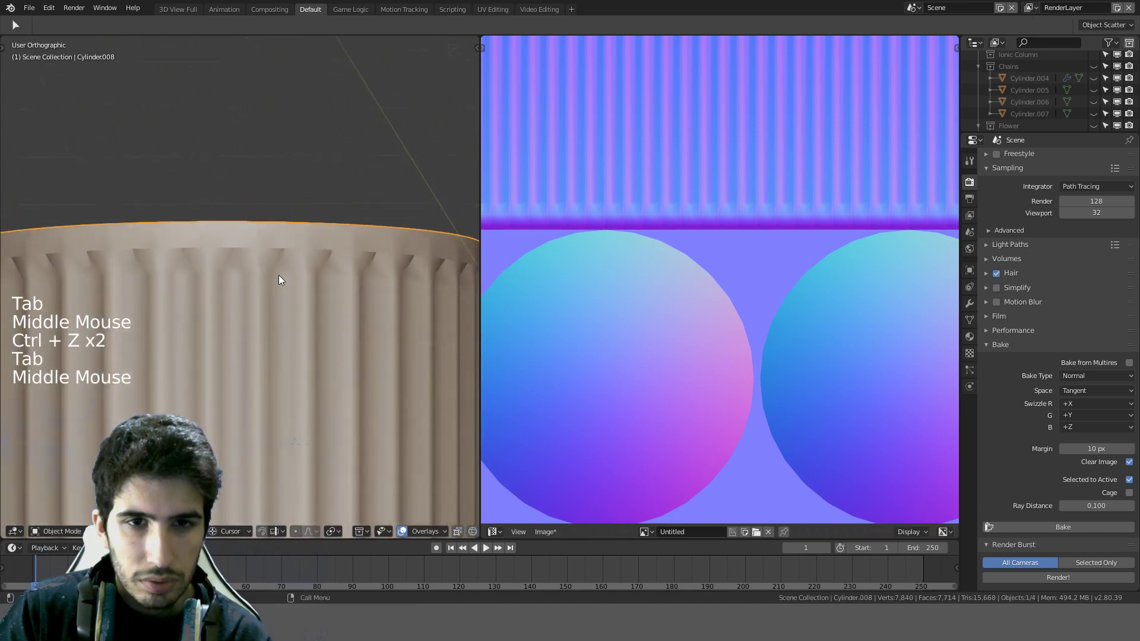
{"action": "key", "text": "Tab"}
{"action": "scroll", "coordinate": [290, 273], "scroll_direction": "up", "scroll_amount": 3}
{"action": "scroll", "coordinate": [289, 272], "scroll_direction": "up", "scroll_amount": 1}
{"action": "left_click", "coordinate": [330, 220], "text": "ctrl+alt"}
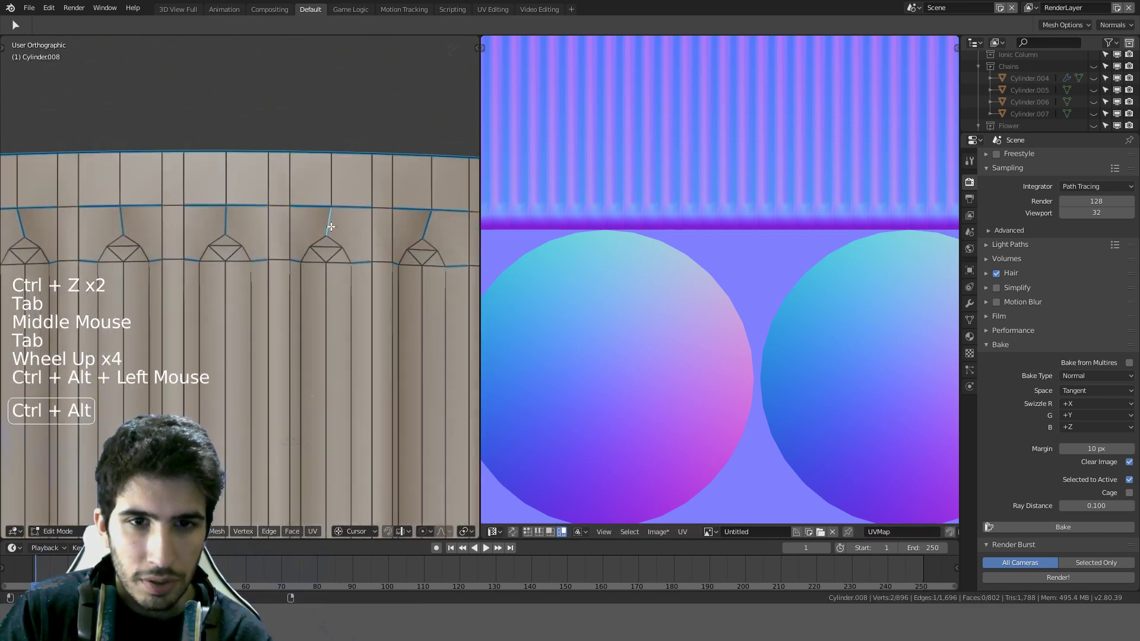
{"action": "left_click", "coordinate": [314, 259], "text": "shift"}
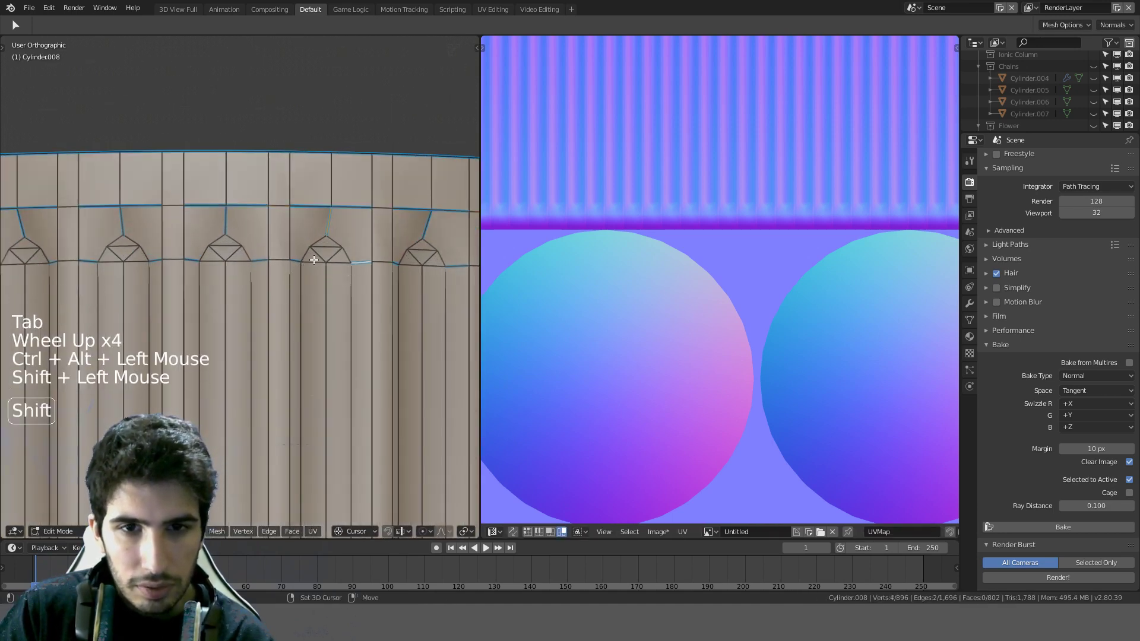
Step: Try several Select Similar criteria on the chosen flute-end edges, undoing each selection
{"action": "key", "text": "shift+g"}
{"action": "left_click", "coordinate": [319, 248]}
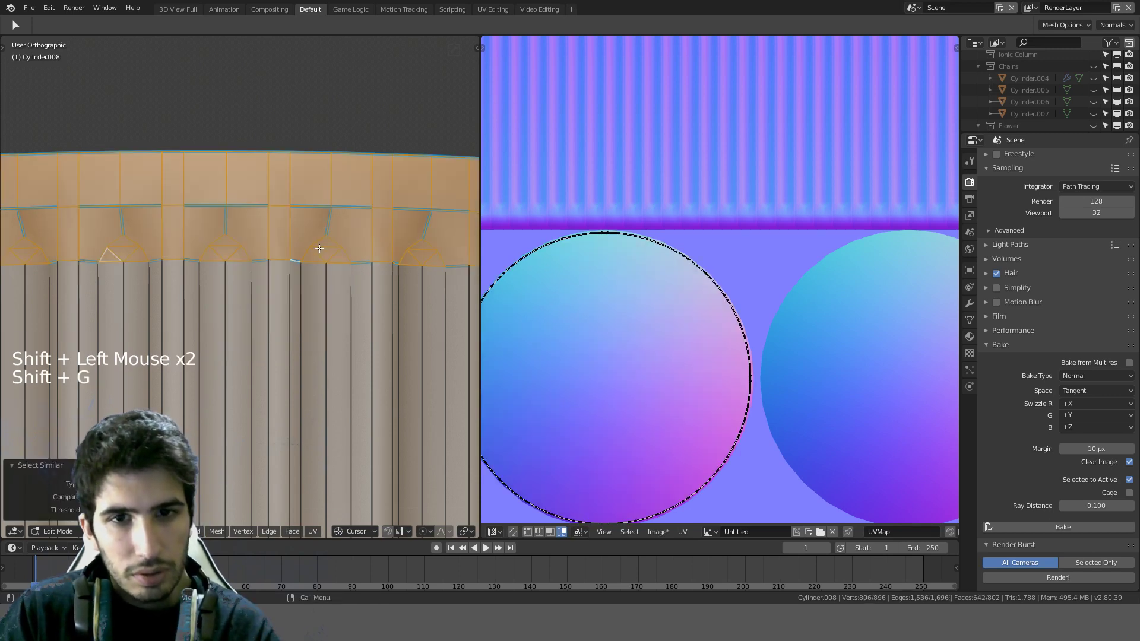
{"action": "key", "text": "ctrl+z"}
{"action": "key", "text": "shift+g"}
{"action": "left_click", "coordinate": [306, 257]}
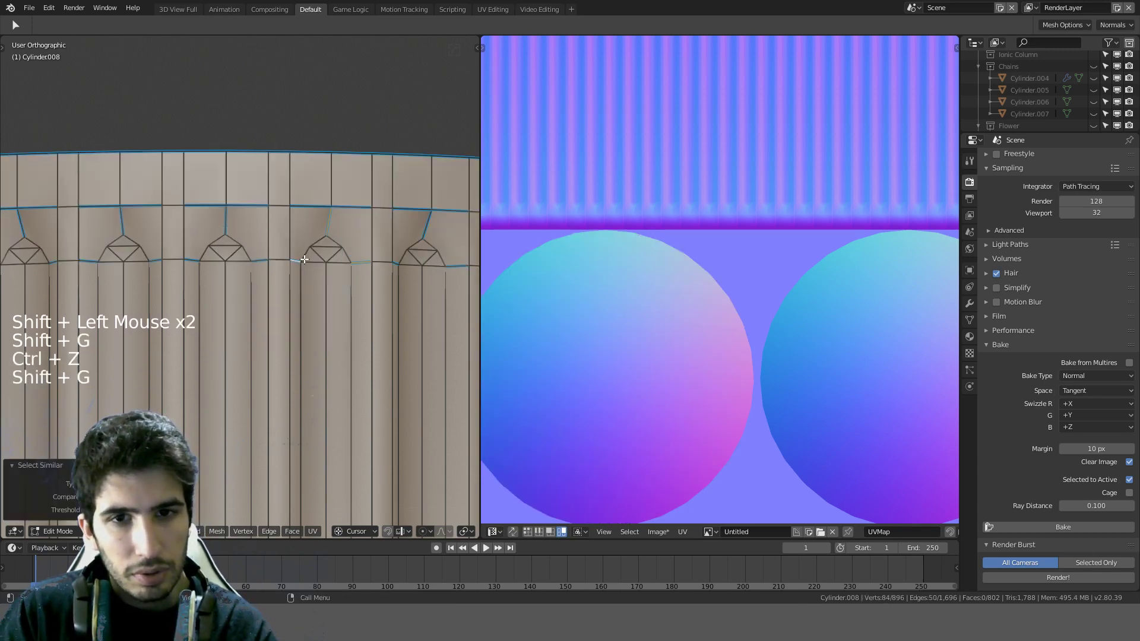
{"action": "key", "text": "ctrl+z"}
{"action": "key", "text": "shift+g"}
{"action": "left_click", "coordinate": [298, 268]}
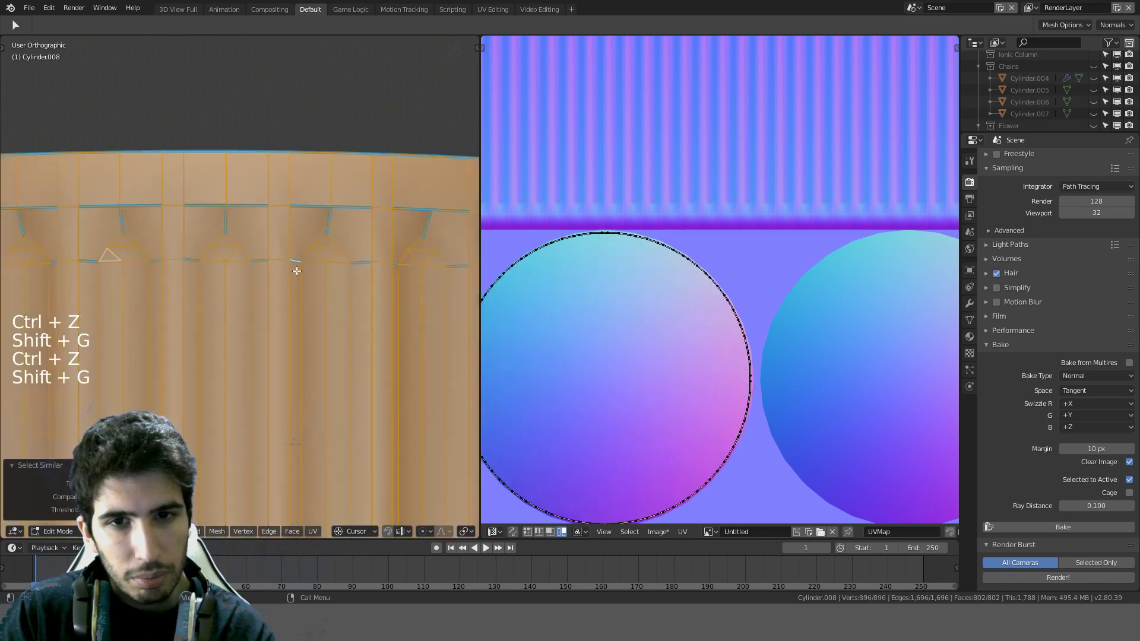
{"action": "key", "text": "ctrl+z"}
Step: Select all edges similar to the chosen flute-end edges, clear their sharp marks, and deselect everything
{"action": "key", "text": "shift+g"}
{"action": "left_click", "coordinate": [284, 287]}
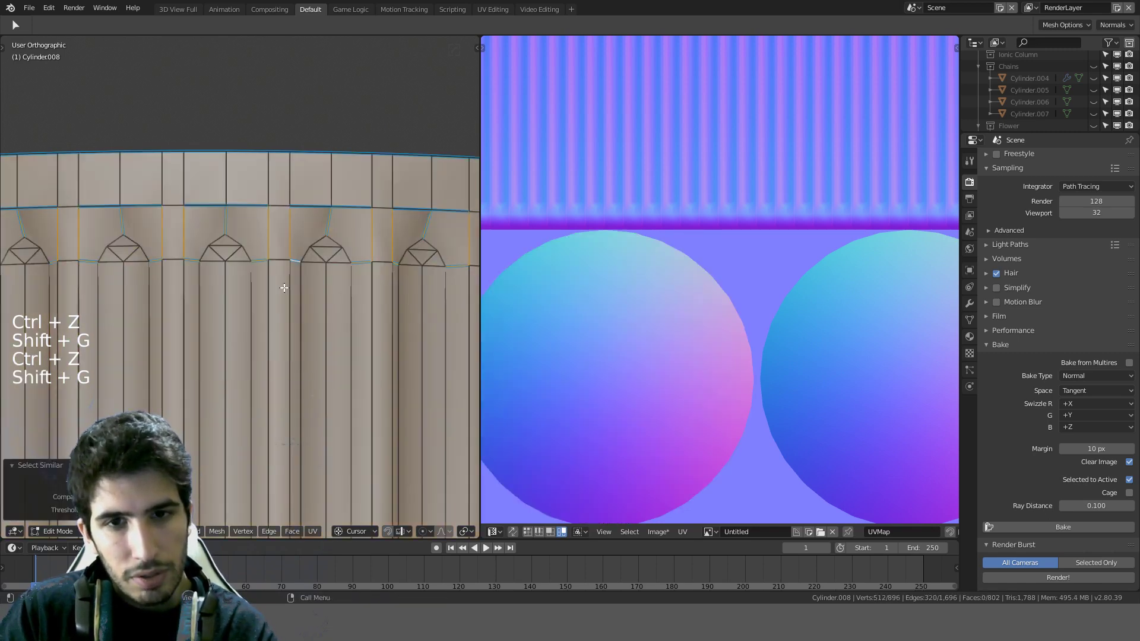
{"action": "key", "text": "q"}
{"action": "left_click", "coordinate": [283, 287]}
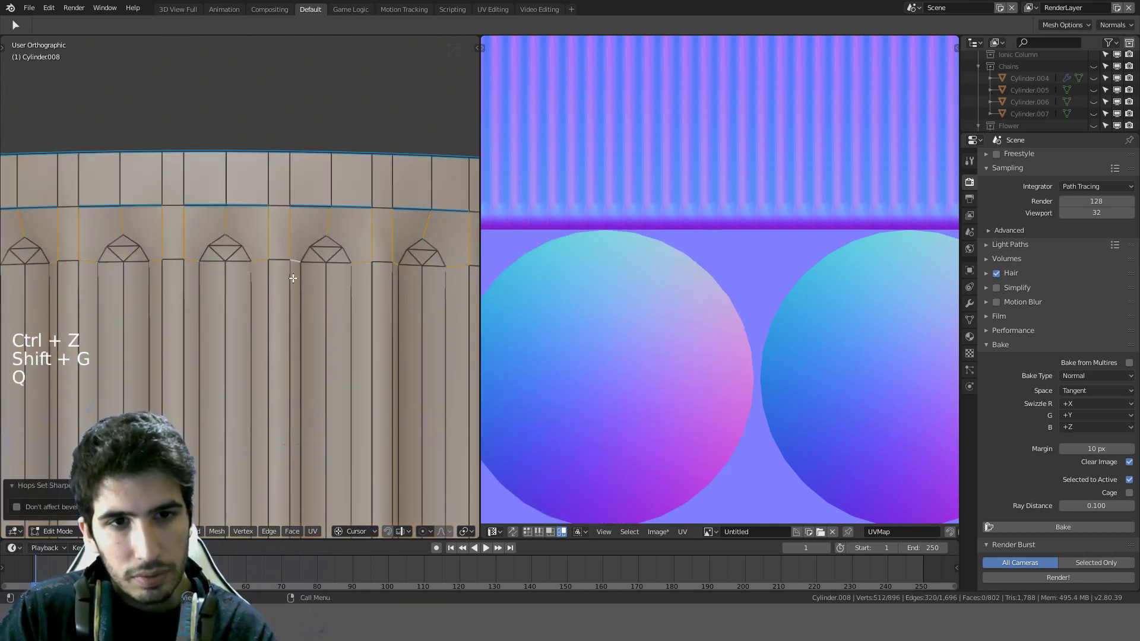
{"action": "key", "text": "a"}
Step: Inspect the flute ends and smoothed shading at the top and bottom of the detailed column
{"action": "scroll", "coordinate": [307, 250], "scroll_direction": "down", "scroll_amount": 4}
{"action": "key", "text": "Tab"}
{"action": "scroll", "coordinate": [307, 250], "scroll_direction": "down", "scroll_amount": 5}
{"action": "middle_click_drag", "start_coordinate": [302, 272], "coordinate": [299, 369]}
{"action": "key", "text": "KP_1"}
{"action": "key", "text": "Tab"}
{"action": "scroll", "coordinate": [320, 285], "scroll_direction": "up", "scroll_amount": 4}
{"action": "scroll", "coordinate": [300, 368], "scroll_direction": "up", "scroll_amount": 4}
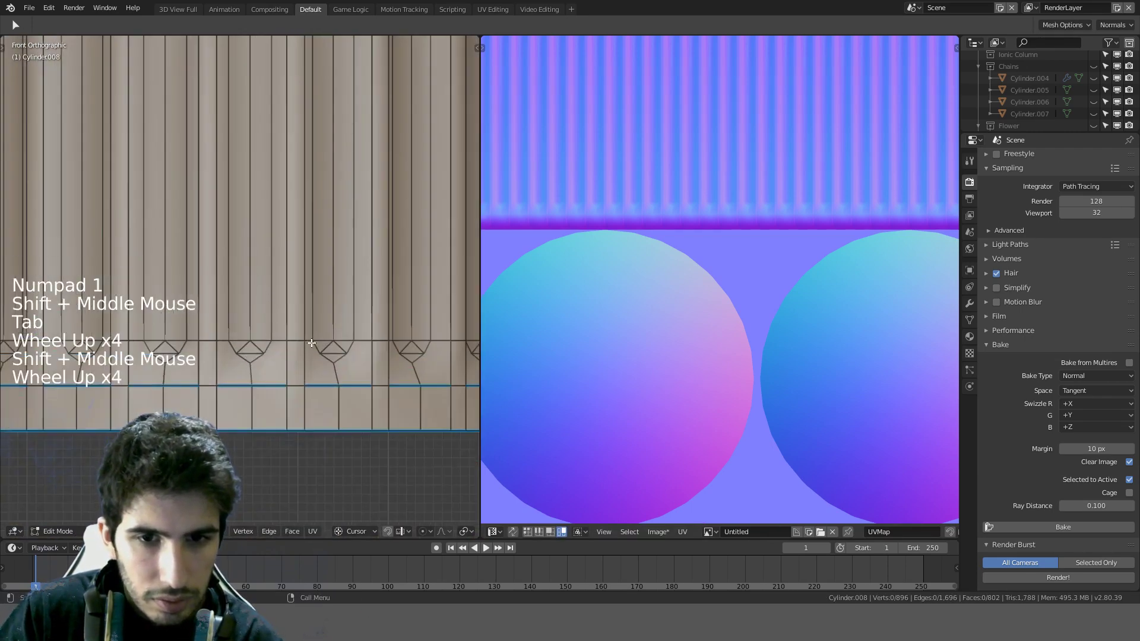
{"action": "scroll", "coordinate": [295, 306], "scroll_direction": "down", "scroll_amount": 5}
{"action": "key", "text": "Tab"}
{"action": "scroll", "coordinate": [295, 306], "scroll_direction": "down", "scroll_amount": 6}
{"action": "scroll", "coordinate": [303, 173], "scroll_direction": "up", "scroll_amount": 4}
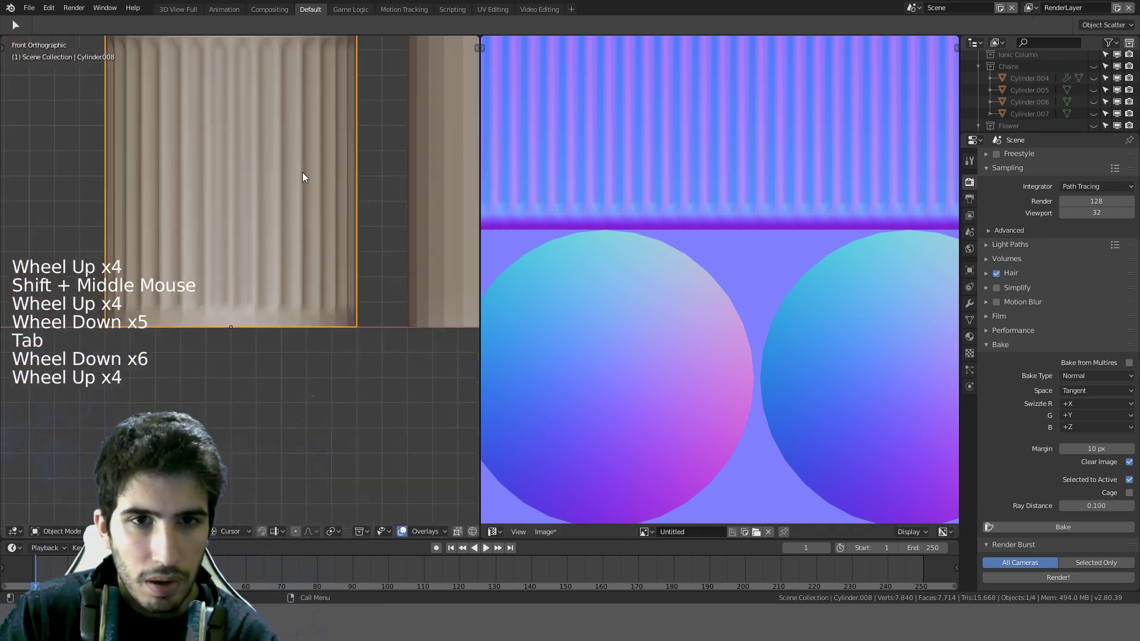
{"action": "middle_click_drag", "start_coordinate": [303, 173], "coordinate": [285, 265], "text": "shift"}
{"action": "scroll", "coordinate": [272, 317], "scroll_direction": "down", "scroll_amount": 2}
{"action": "scroll", "coordinate": [300, 178], "scroll_direction": "up", "scroll_amount": 4}
{"action": "middle_click_drag", "start_coordinate": [300, 178], "coordinate": [313, 269], "text": "shift"}
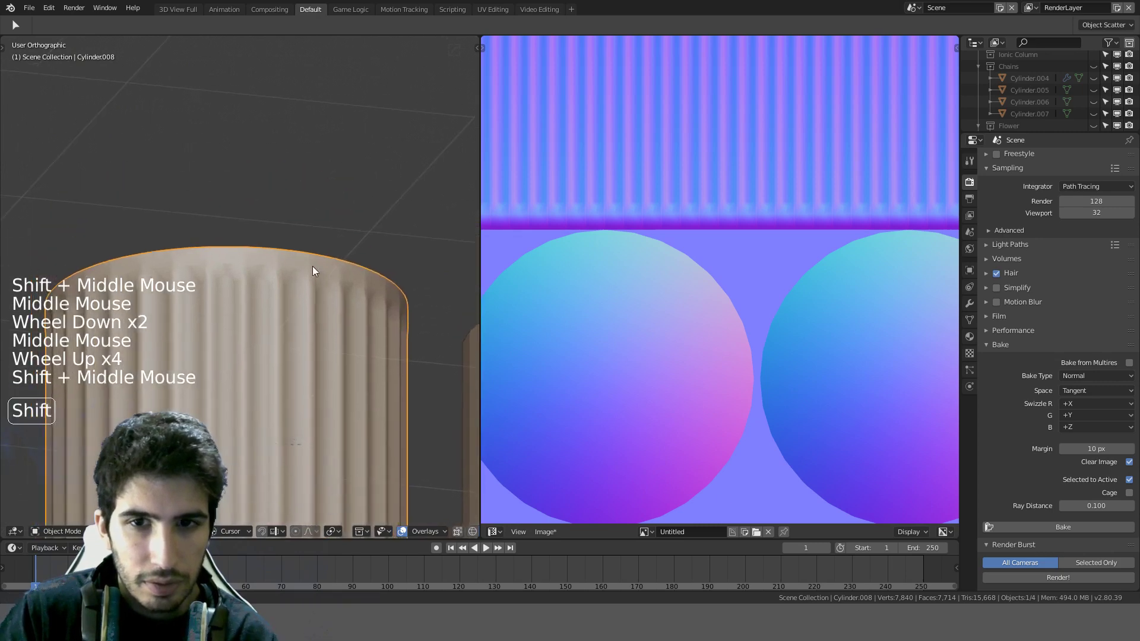
{"action": "scroll", "coordinate": [653, 408], "scroll_direction": "up", "scroll_amount": 3}
{"action": "scroll", "coordinate": [323, 322], "scroll_direction": "up", "scroll_amount": 9}
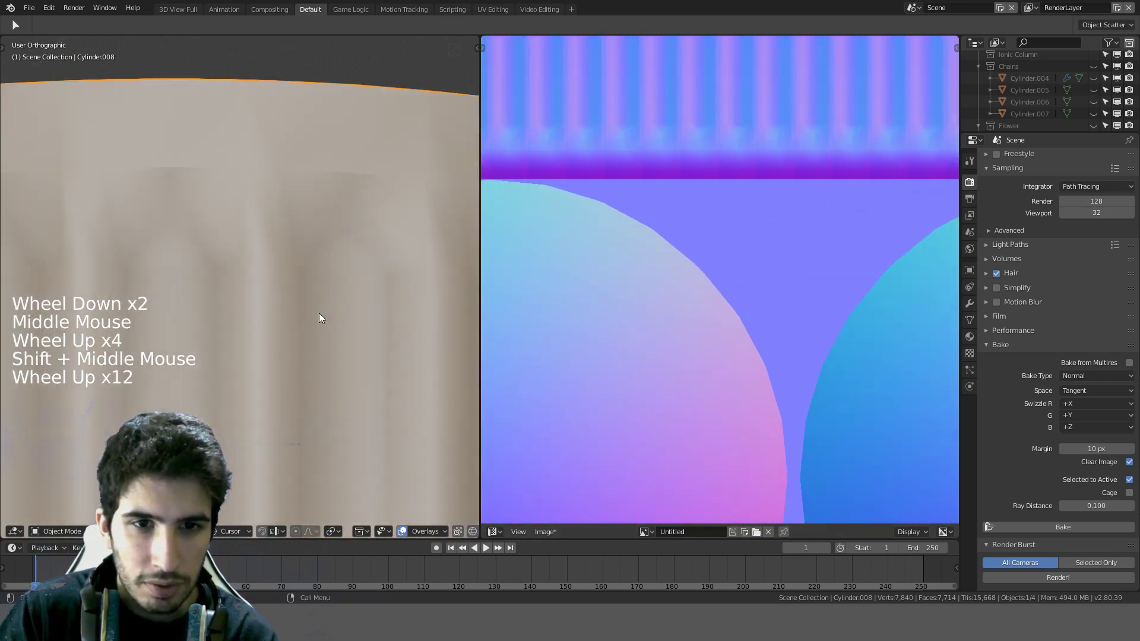
{"action": "scroll", "coordinate": [319, 261], "scroll_direction": "down", "scroll_amount": 5}
Step: Select the edge loop beneath the detailed column's top rim and clear its sharp mark
{"action": "middle_click_drag", "start_coordinate": [319, 254], "coordinate": [406, 360]}
{"action": "key", "text": "Tab"}
{"action": "left_click", "coordinate": [295, 372], "text": "alt"}
{"action": "key", "text": "q"}
{"action": "left_click", "coordinate": [295, 372]}
{"action": "key", "text": "Tab"}
{"action": "scroll", "coordinate": [295, 371], "scroll_direction": "down", "scroll_amount": 4}
{"action": "key", "text": "Tab"}
{"action": "scroll", "coordinate": [318, 391], "scroll_direction": "up", "scroll_amount": 3}
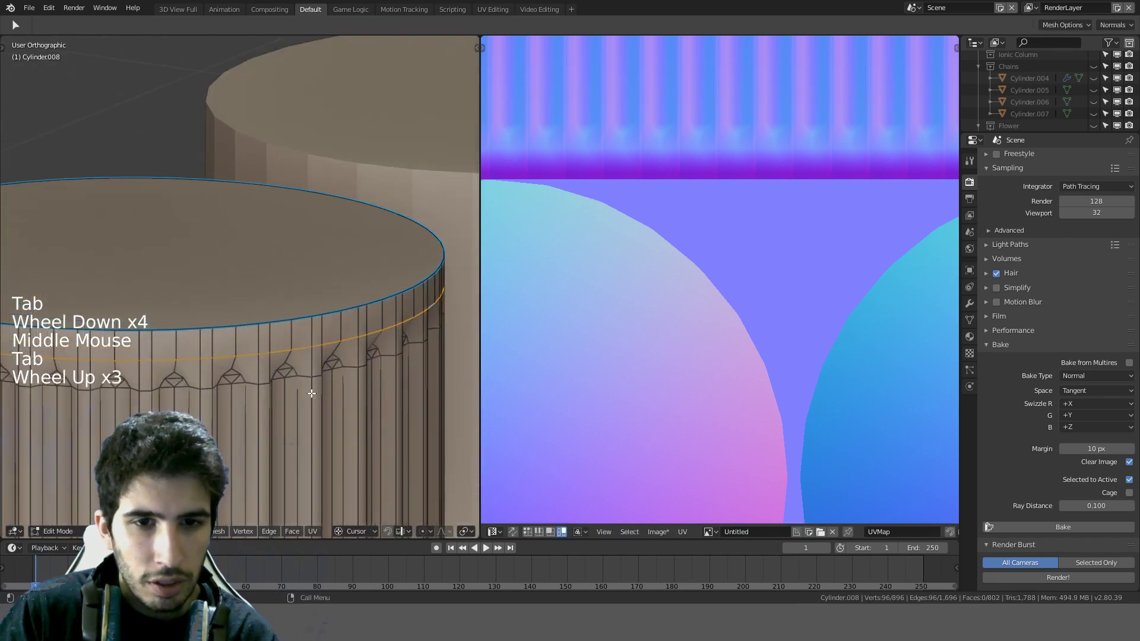
Step: Examine the shading around the detailed column's lower edge loop and along its full height
{"action": "scroll", "coordinate": [310, 393], "scroll_direction": "down", "scroll_amount": 4}
{"action": "scroll", "coordinate": [311, 393], "scroll_direction": "down", "scroll_amount": 2}
{"action": "middle_click_drag", "start_coordinate": [311, 393], "coordinate": [284, 328], "text": "shift"}
{"action": "scroll", "coordinate": [284, 327], "scroll_direction": "up", "scroll_amount": 3}
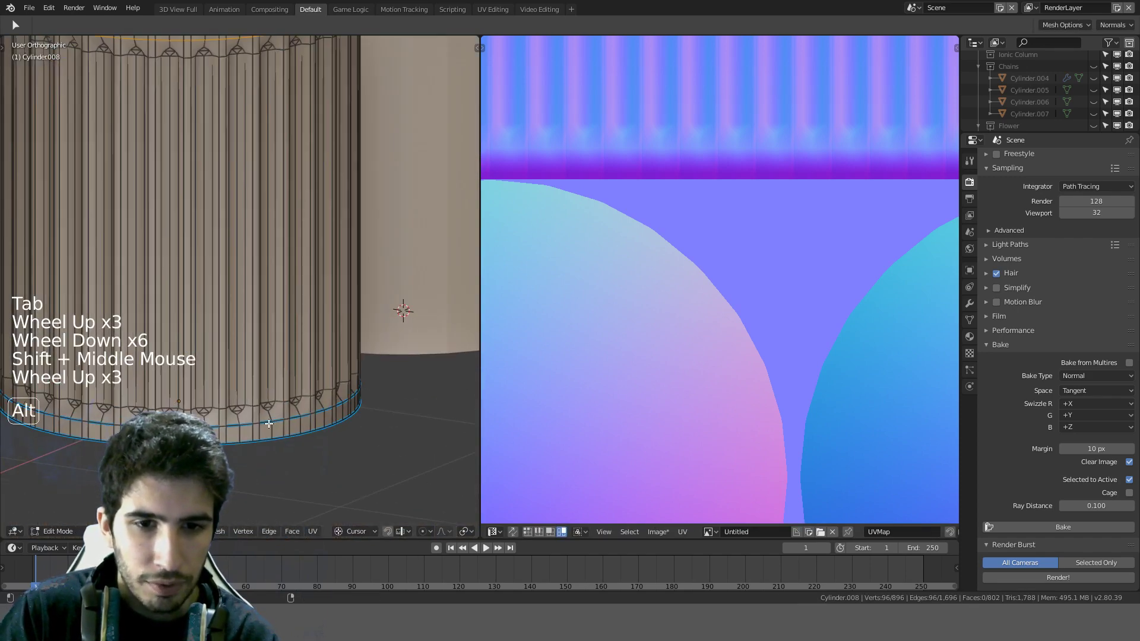
{"action": "key", "text": "Tab"}
{"action": "scroll", "coordinate": [269, 423], "scroll_direction": "down", "scroll_amount": 4}
{"action": "middle_click_drag", "start_coordinate": [269, 423], "coordinate": [287, 383]}
{"action": "scroll", "coordinate": [292, 302], "scroll_direction": "up", "scroll_amount": 2}
{"action": "scroll", "coordinate": [296, 274], "scroll_direction": "up", "scroll_amount": 3}
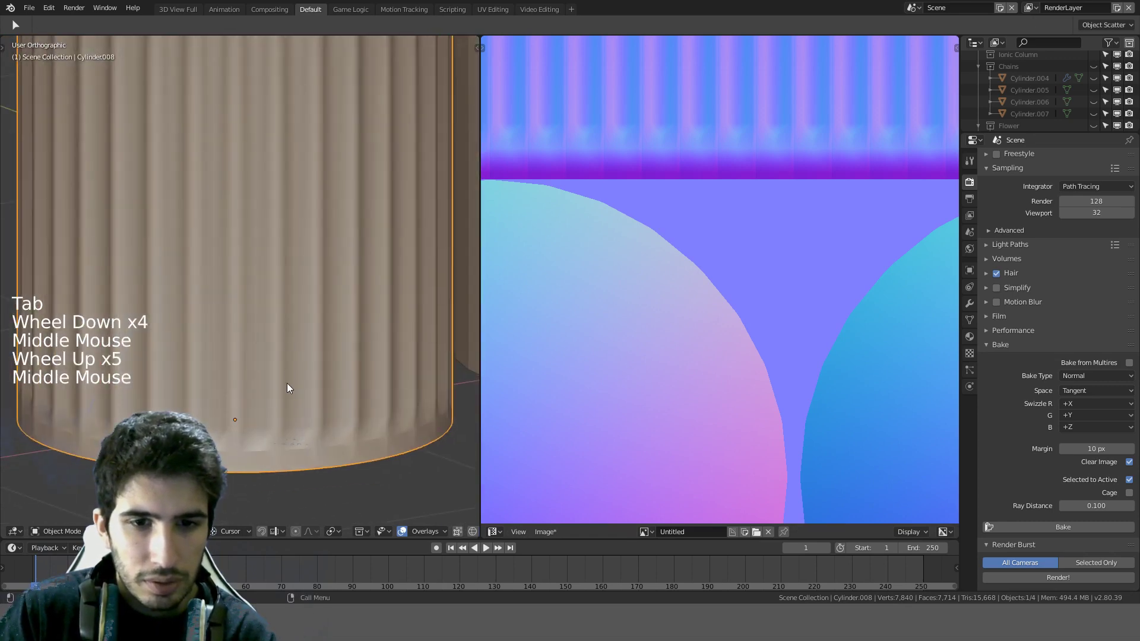
{"action": "scroll", "coordinate": [315, 280], "scroll_direction": "down", "scroll_amount": 2}
{"action": "middle_click_drag", "start_coordinate": [315, 280], "coordinate": [314, 305], "text": "shift"}
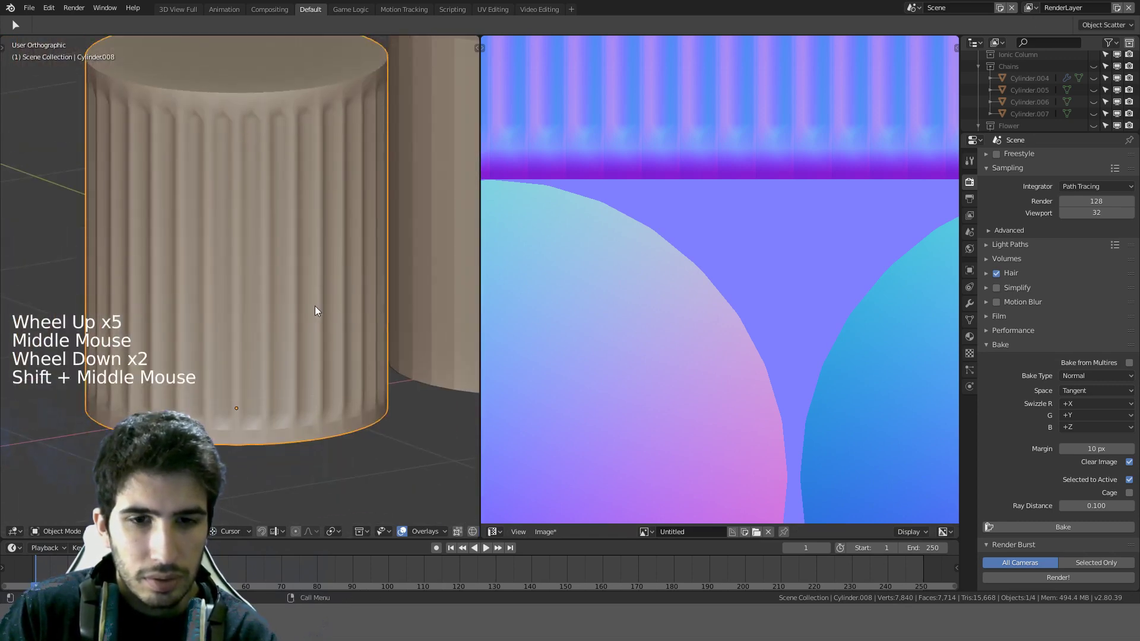
Step: Undo the sharp mark change, keeping the loop beneath the top rim selected in Edit Mode
{"action": "key", "text": "ctrl+z"}
{"action": "key", "text": "ctrl+z"}
{"action": "key", "text": "ctrl+z"}
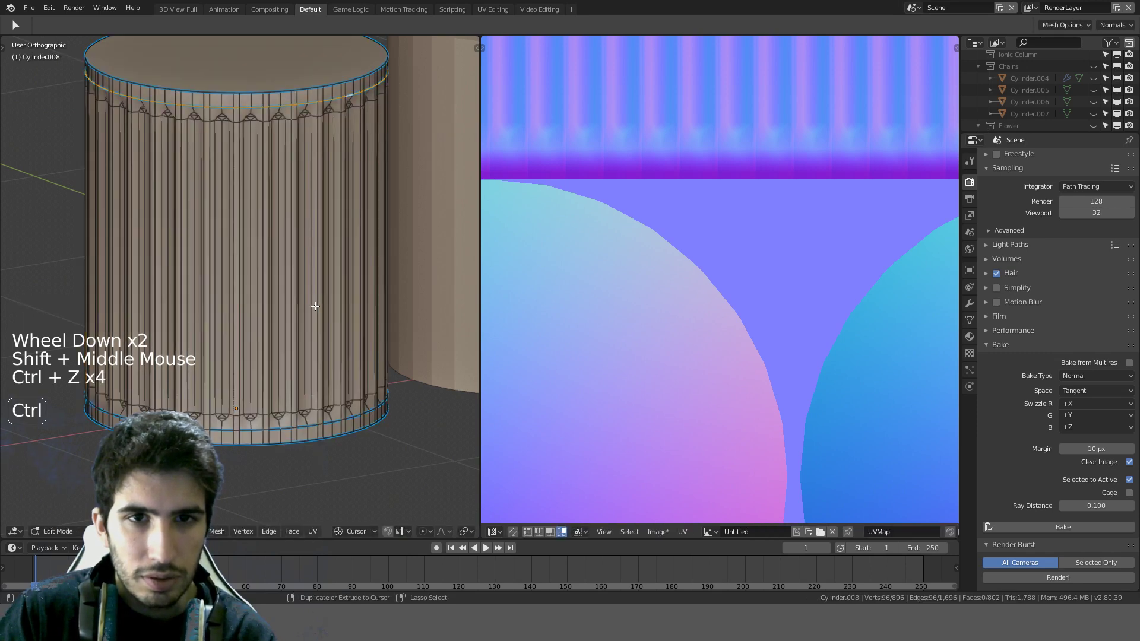
{"action": "key", "text": "Tab"}
{"action": "middle_click_drag", "start_coordinate": [315, 306], "coordinate": [269, 151]}
{"action": "scroll", "coordinate": [228, 88], "scroll_direction": "up", "scroll_amount": 2}
{"action": "middle_click_drag", "start_coordinate": [228, 88], "coordinate": [254, 158], "text": "shift"}
{"action": "key", "text": "Tab"}
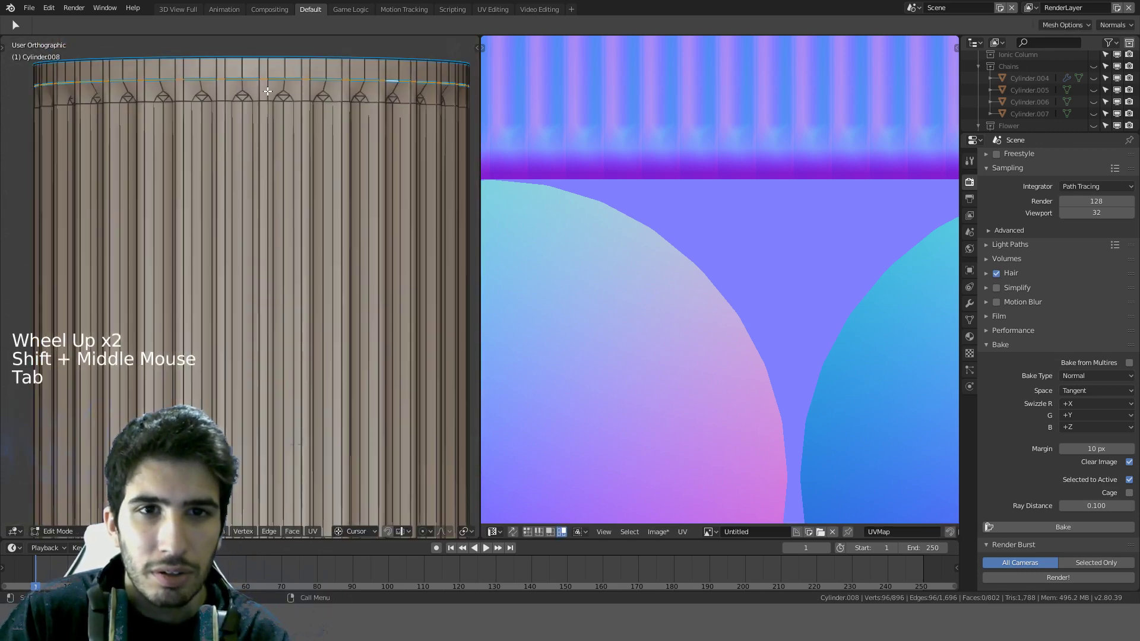
Step: Add the matching loop above the bottom rim to the selection, clear both loops' sharp marks, and return to Object Mode
{"action": "scroll", "coordinate": [268, 91], "scroll_direction": "down", "scroll_amount": 3}
{"action": "middle_click_drag", "start_coordinate": [307, 184], "coordinate": [295, 216], "text": "shift"}
{"action": "scroll", "coordinate": [278, 408], "scroll_direction": "up", "scroll_amount": 3}
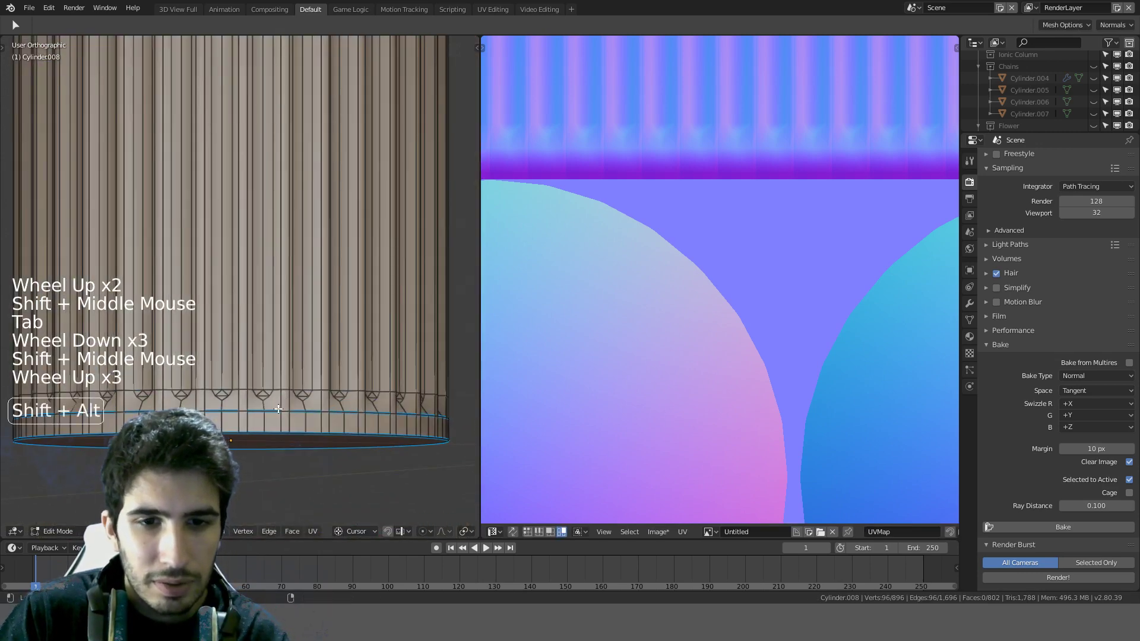
{"action": "left_click", "coordinate": [278, 408], "text": "alt+shift"}
{"action": "key", "text": "q"}
{"action": "left_click", "coordinate": [278, 408]}
{"action": "key", "text": "Tab"}
{"action": "scroll", "coordinate": [304, 369], "scroll_direction": "down", "scroll_amount": 2}
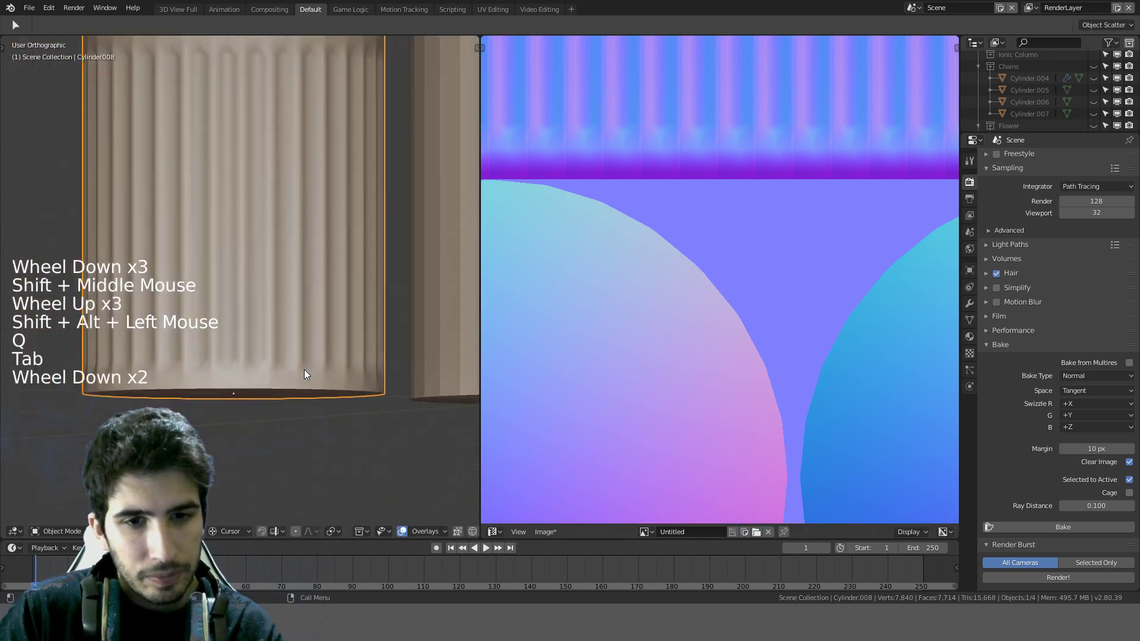
Step: Check the detailed column beside the low-poly cylinder, switch to front view, and save the Blender file
{"action": "scroll", "coordinate": [304, 369], "scroll_direction": "down", "scroll_amount": 1}
{"action": "middle_click_drag", "start_coordinate": [304, 369], "coordinate": [339, 327]}
{"action": "middle_click_drag", "start_coordinate": [336, 285], "coordinate": [250, 204], "text": "shift"}
{"action": "scroll", "coordinate": [304, 262], "scroll_direction": "up", "scroll_amount": 2}
{"action": "scroll", "coordinate": [257, 237], "scroll_direction": "down", "scroll_amount": 7}
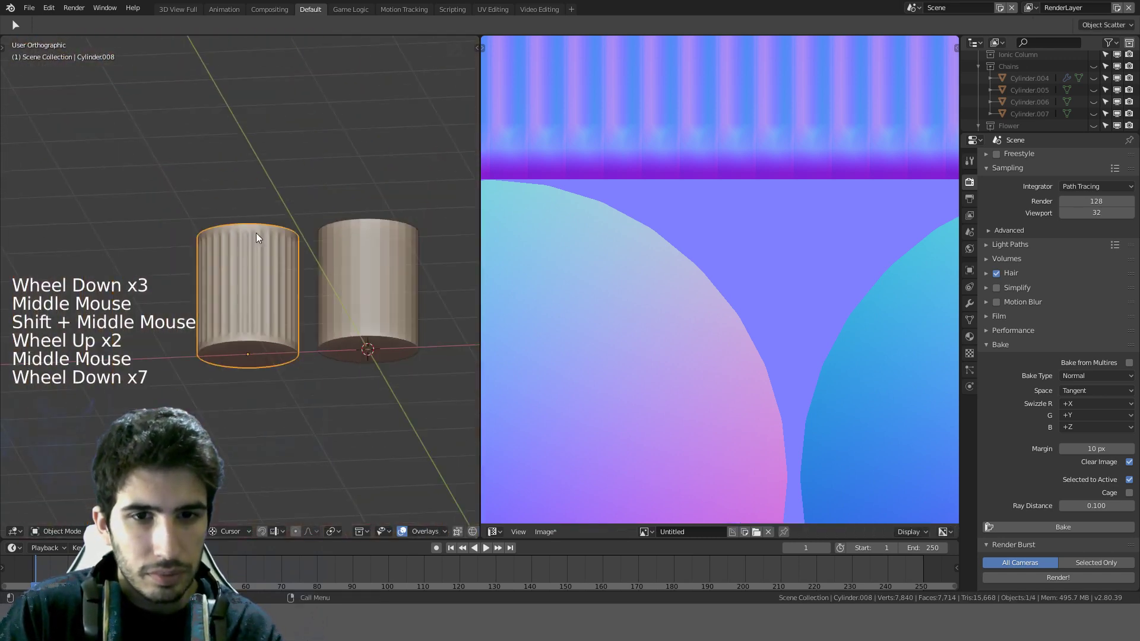
{"action": "key", "text": "KP_1"}
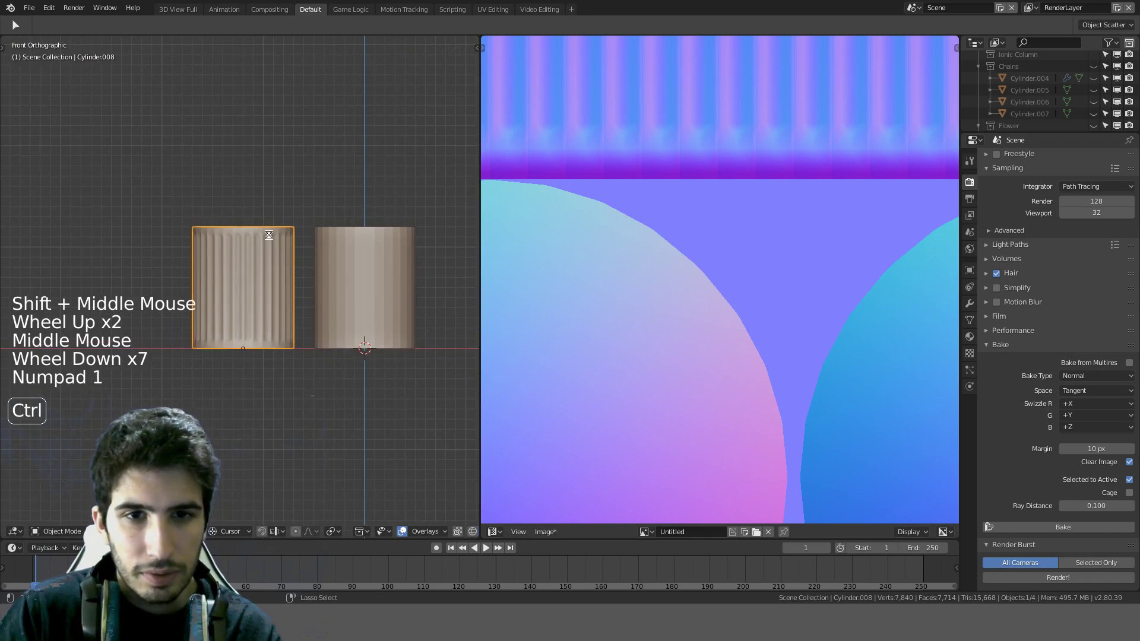
{"action": "key", "text": "ctrl+s"}
Step: Apply Ssharpen to the low-poly cylinder, enter Edit Mode, and clear its mesh selection
{"action": "left_click", "coordinate": [361, 255]}
{"action": "key", "text": "q"}
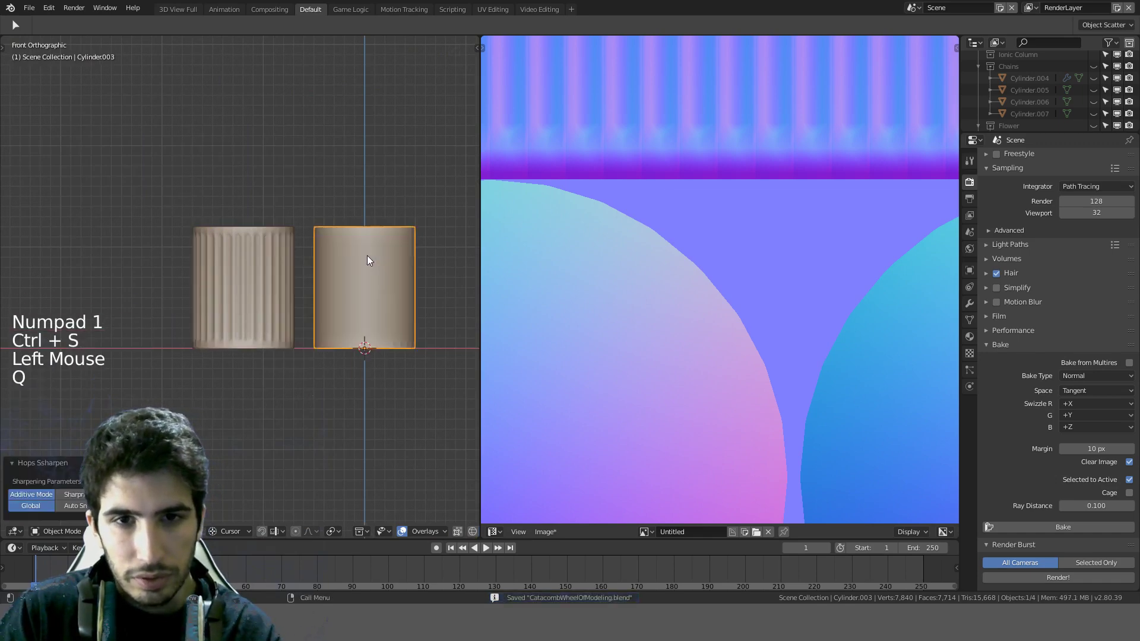
{"action": "middle_click_drag", "start_coordinate": [379, 265], "coordinate": [407, 247]}
{"action": "key", "text": "Tab"}
{"action": "scroll", "coordinate": [402, 307], "scroll_direction": "up", "scroll_amount": 3}
{"action": "key", "text": "a"}
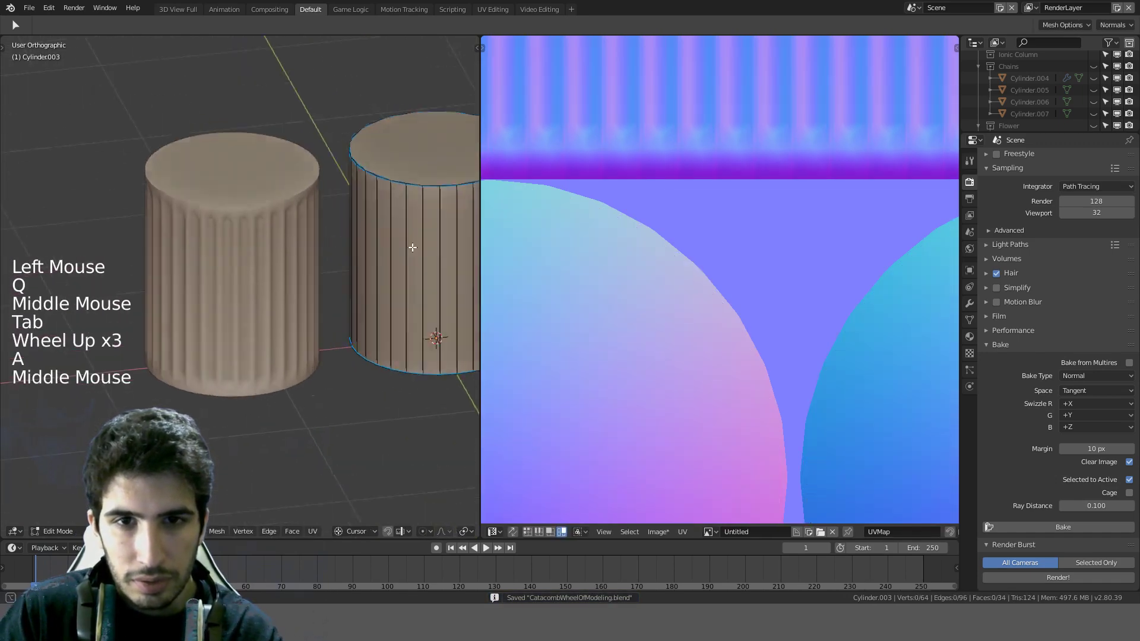
Step: Return to Object Mode, select the detailed fluted column, and snap it to the 3D cursor in front view
{"action": "key", "text": "Tab"}
{"action": "left_click", "coordinate": [261, 260]}
{"action": "key", "text": "KP_1"}
{"action": "scroll", "coordinate": [262, 260], "scroll_direction": "down", "scroll_amount": 3}
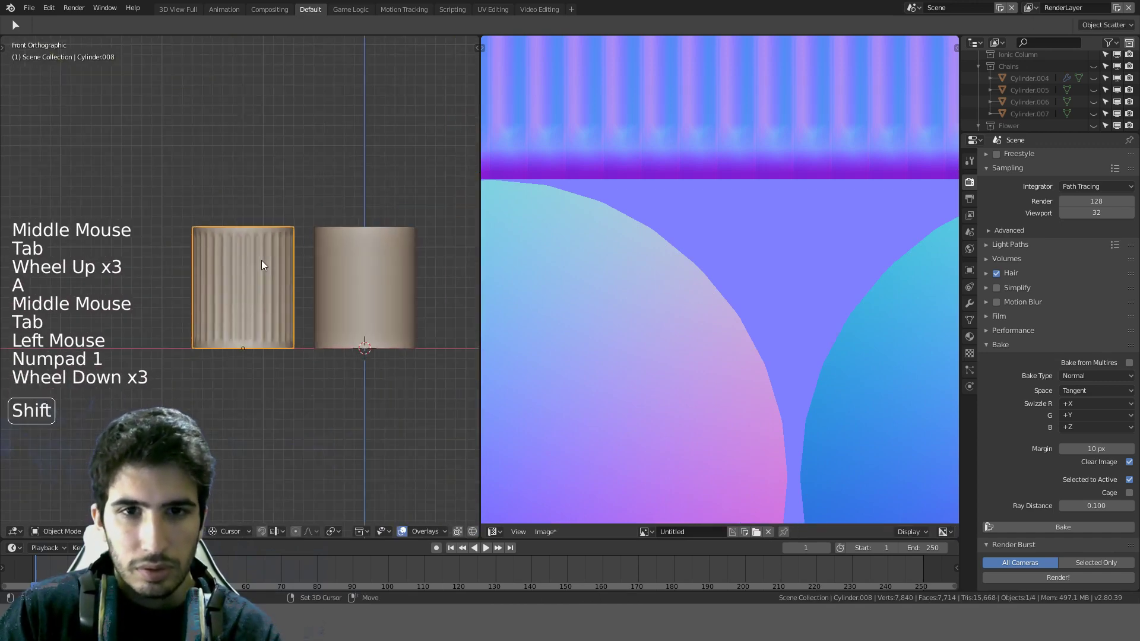
{"action": "middle_click_drag", "start_coordinate": [261, 260], "coordinate": [244, 279], "text": "shift"}
{"action": "key", "text": "shift+s"}
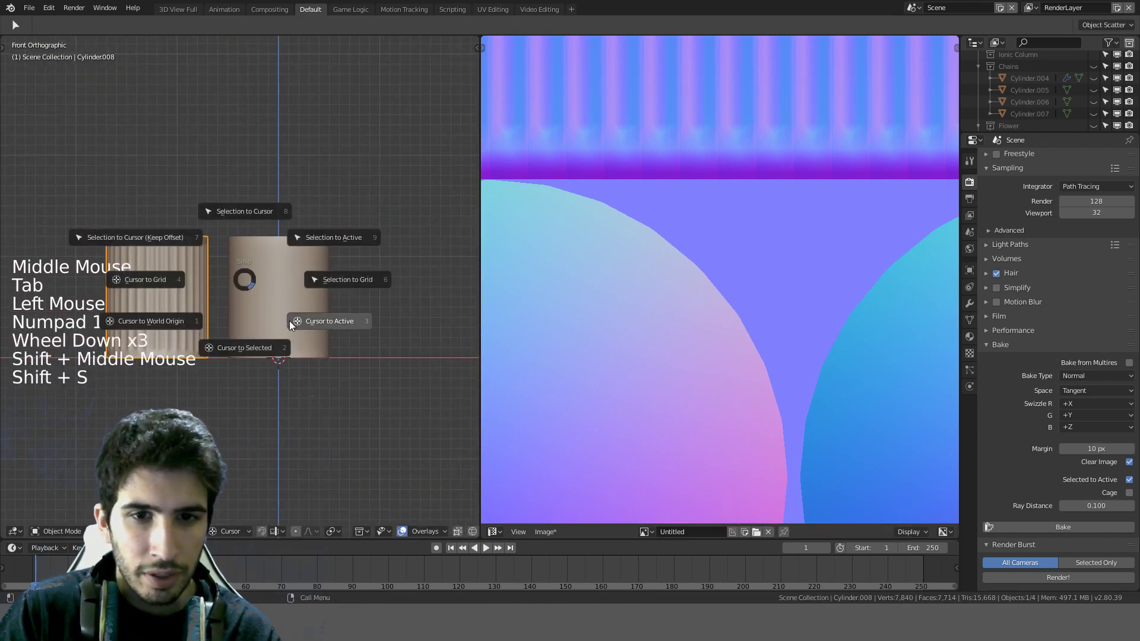
{"action": "left_click", "coordinate": [165, 216]}
{"action": "scroll", "coordinate": [315, 239], "scroll_direction": "up", "scroll_amount": 2}
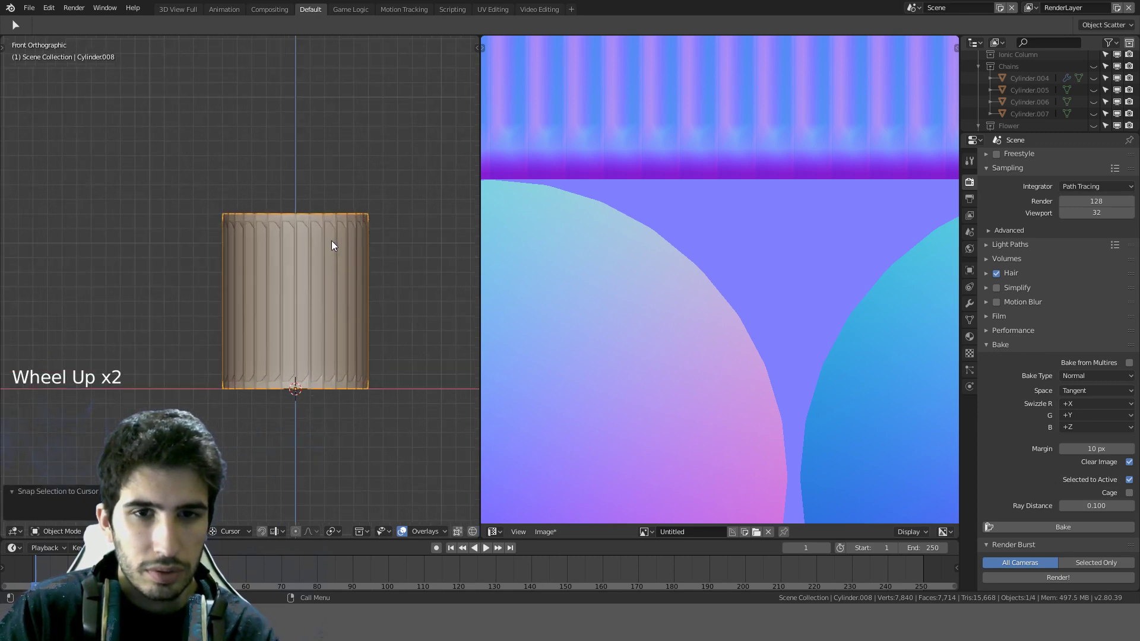
Step: Try snapping the fluted column to the 3D cursor again, using Selection to Cursor (Keep Offset)
{"action": "key", "text": "shift+s"}
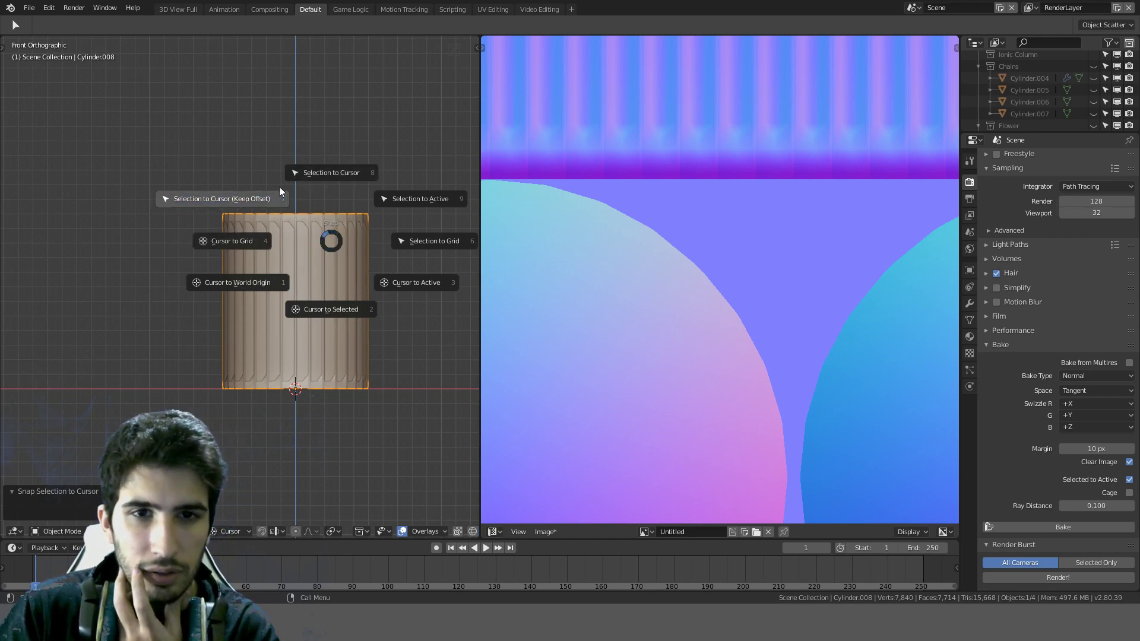
{"action": "left_click", "coordinate": [265, 201]}
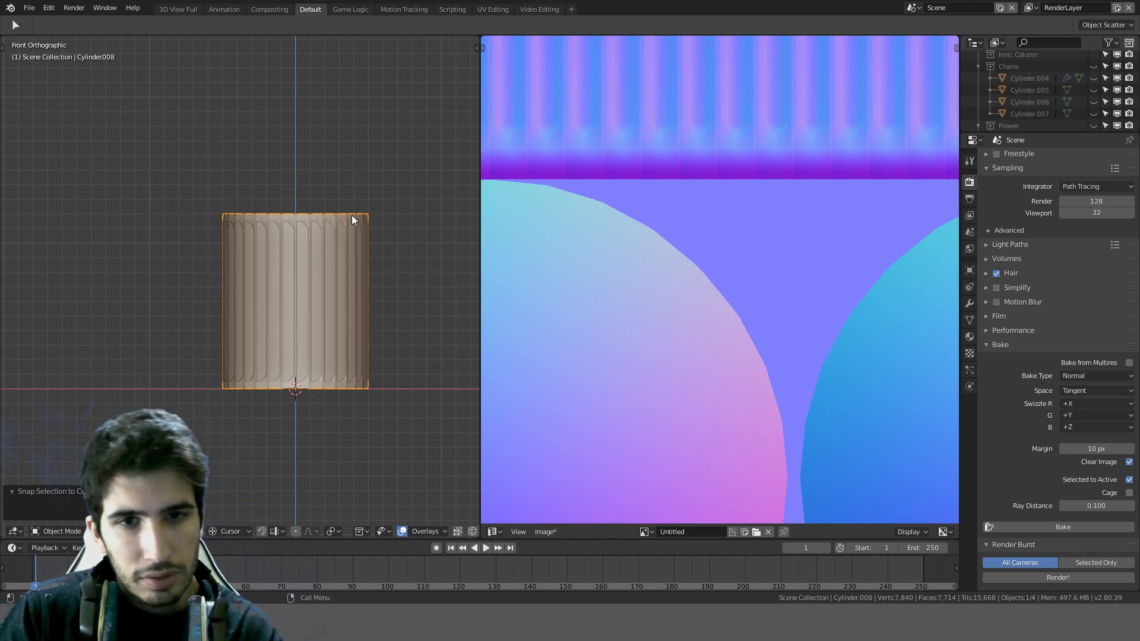
{"action": "key", "text": "shift+a"}
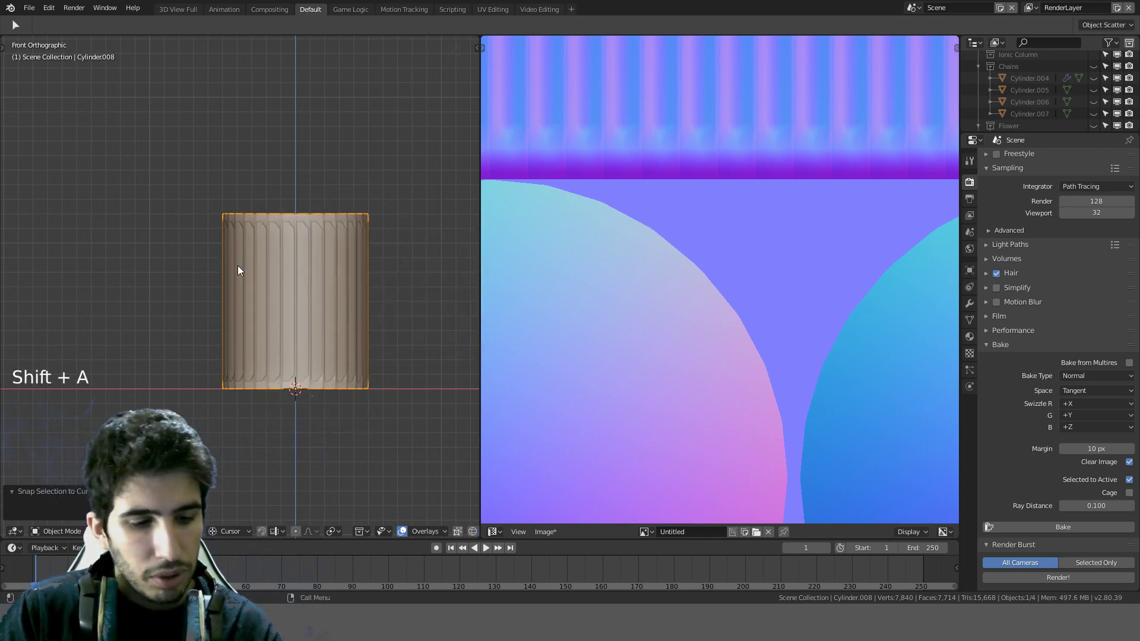
{"action": "key", "text": "shift+s"}
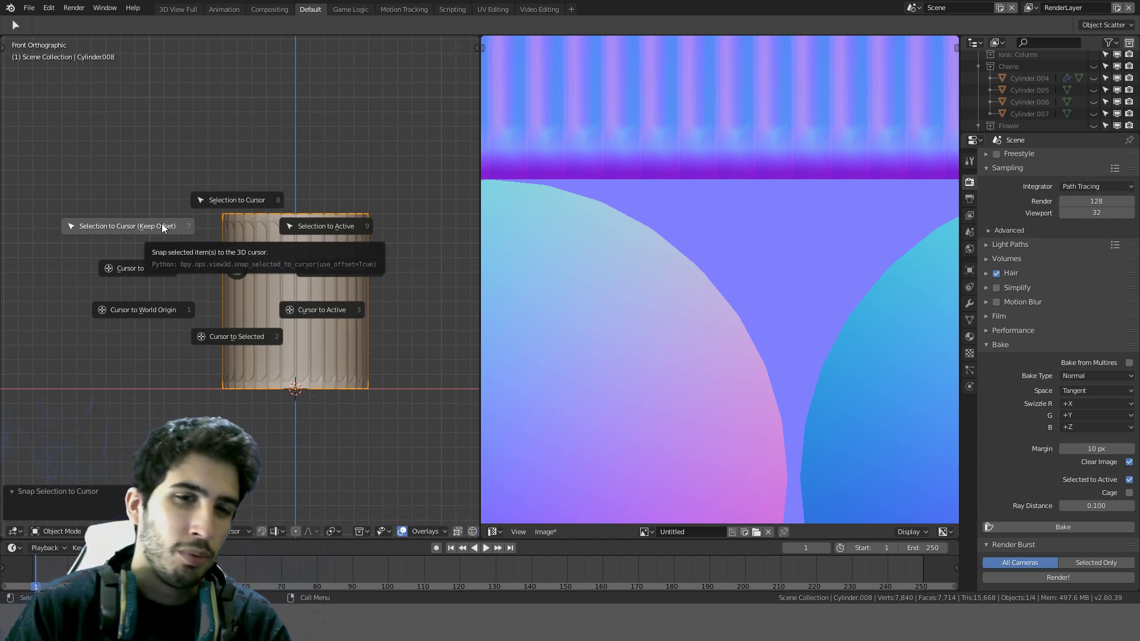
{"action": "left_click", "coordinate": [261, 208]}
Step: Try moving the fluted column off the low-poly cylinder and snapping it back to the 3D cursor, and undo the test
{"action": "key", "text": "g"}
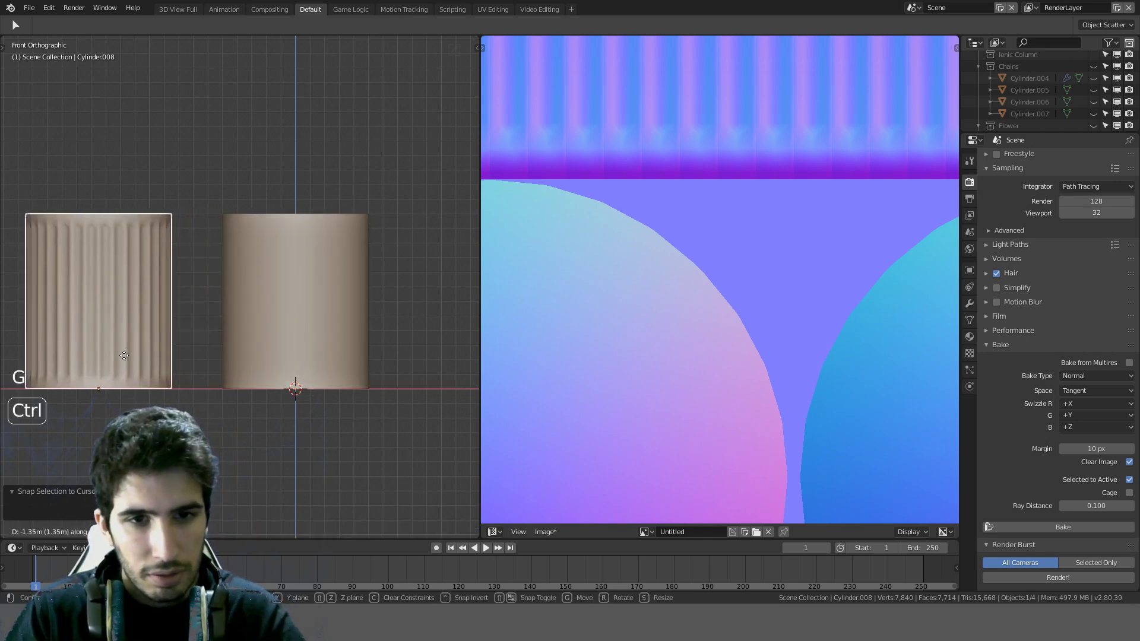
{"action": "left_click", "coordinate": [164, 333]}
{"action": "key", "text": "shift+s"}
{"action": "left_click", "coordinate": [183, 262]}
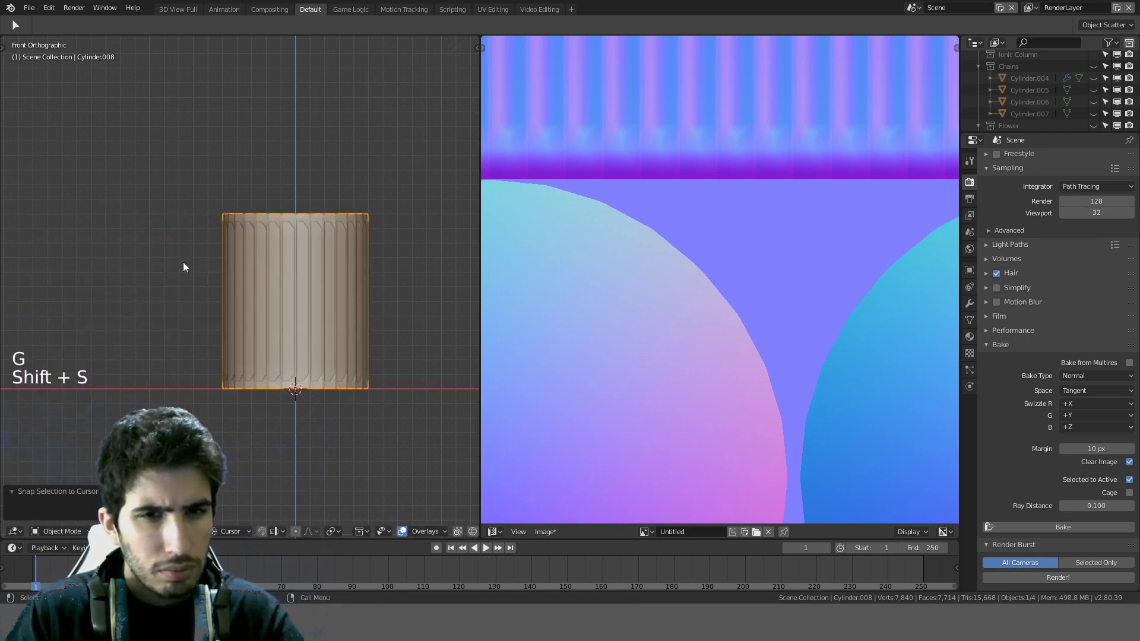
{"action": "key", "text": "ctrl+z"}
{"action": "key", "text": "ctrl+z"}
{"action": "key", "text": "ctrl+z"}
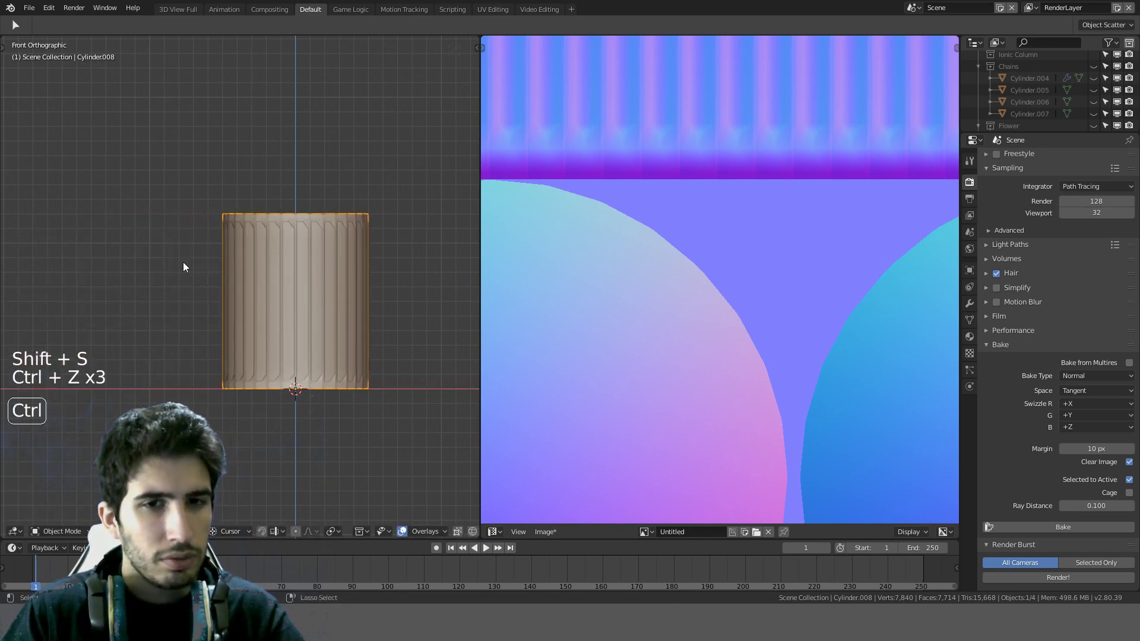
{"action": "key", "text": "shift+s"}
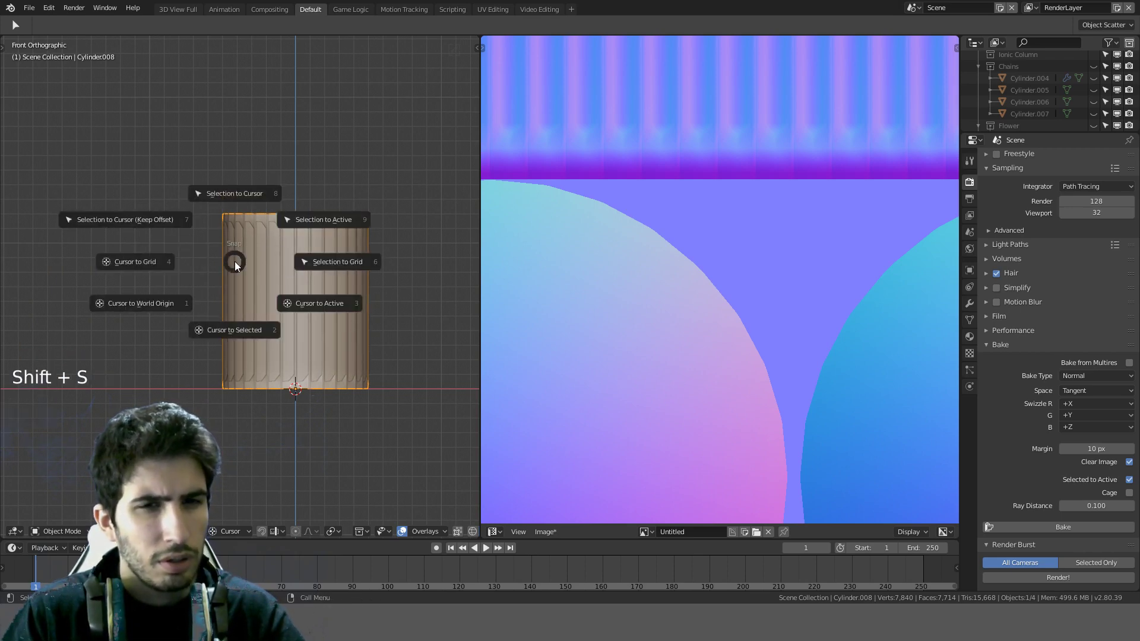
Step: Display the overlapping meshes in wireframe and select the fluted column plus the low-poly cylinder as the active object
{"action": "scroll", "coordinate": [415, 179], "scroll_direction": "up", "scroll_amount": 2}
{"action": "middle_click_drag", "start_coordinate": [415, 241], "coordinate": [430, 235], "text": "shift"}
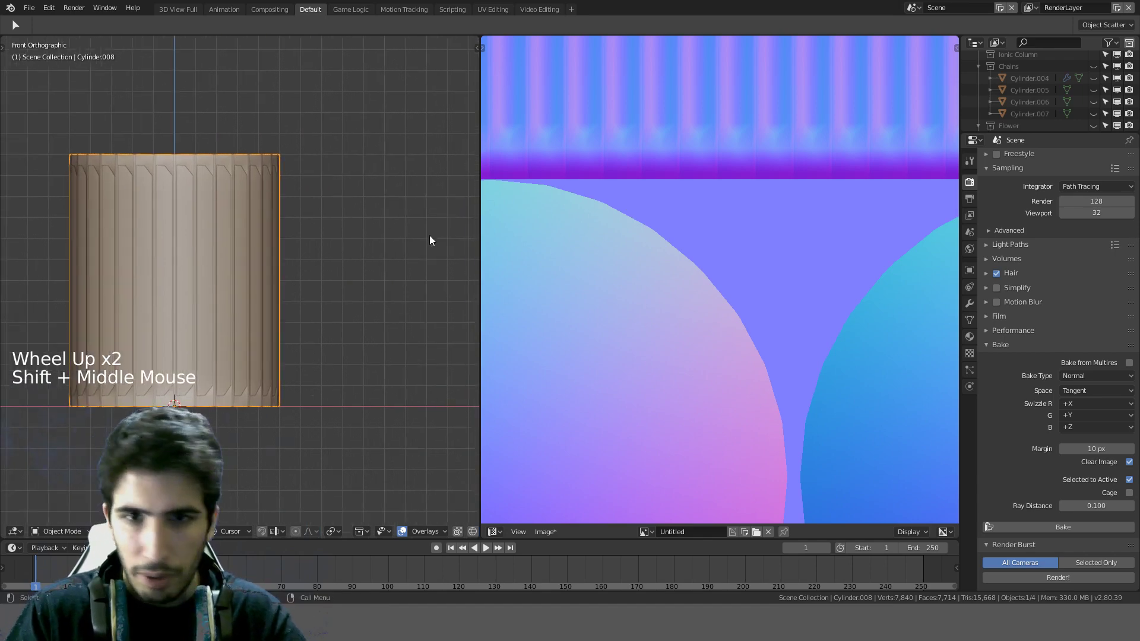
{"action": "scroll", "coordinate": [223, 255], "scroll_direction": "down", "scroll_amount": 3}
{"action": "scroll", "coordinate": [223, 256], "scroll_direction": "up", "scroll_amount": 2}
{"action": "key", "text": "z"}
{"action": "key", "text": "z"}
{"action": "left_click", "coordinate": [200, 211]}
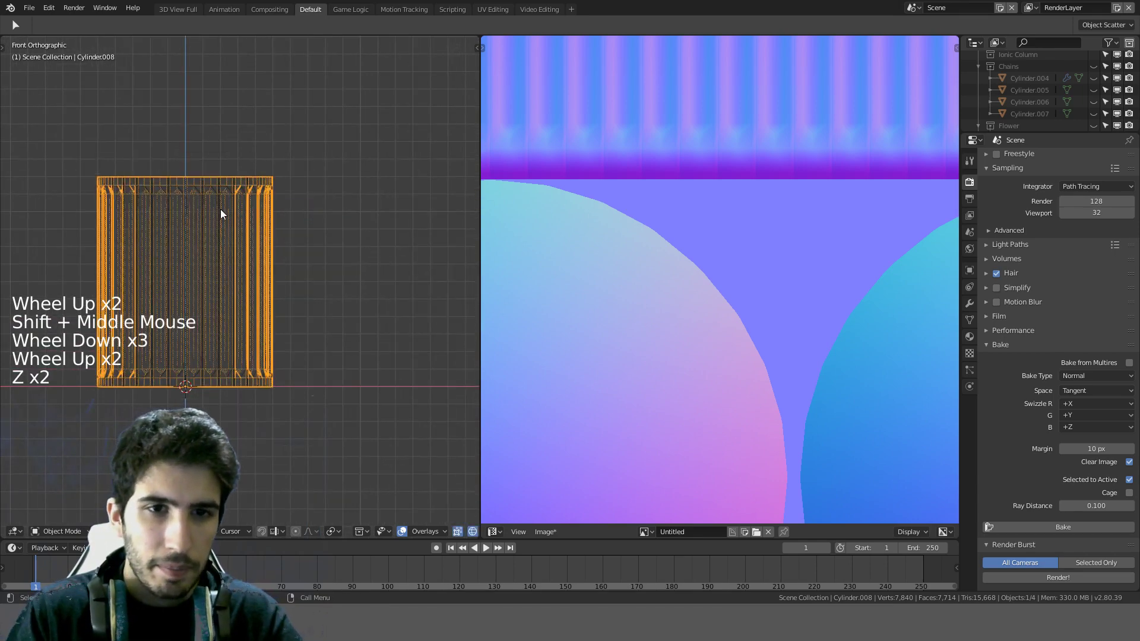
{"action": "left_click", "coordinate": [229, 176], "text": "shift"}
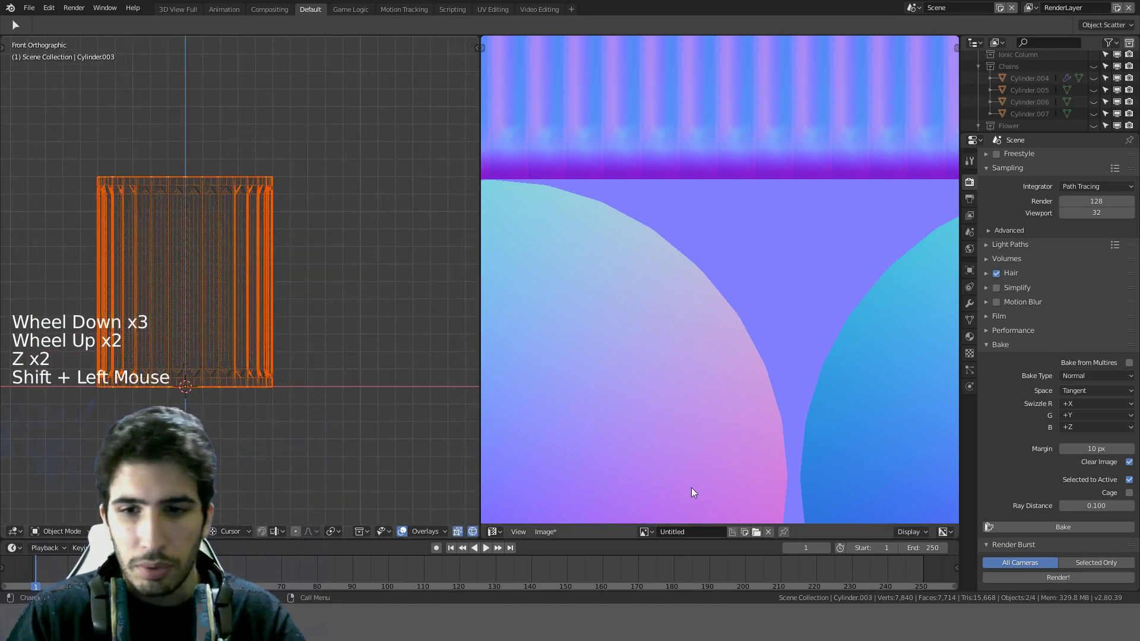
Step: Bake the tangent-space normal map from the fluted column onto the low-poly cylinder's Untitled image
{"action": "scroll", "coordinate": [779, 465], "scroll_direction": "down", "scroll_amount": 3}
{"action": "scroll", "coordinate": [778, 465], "scroll_direction": "down", "scroll_amount": 3}
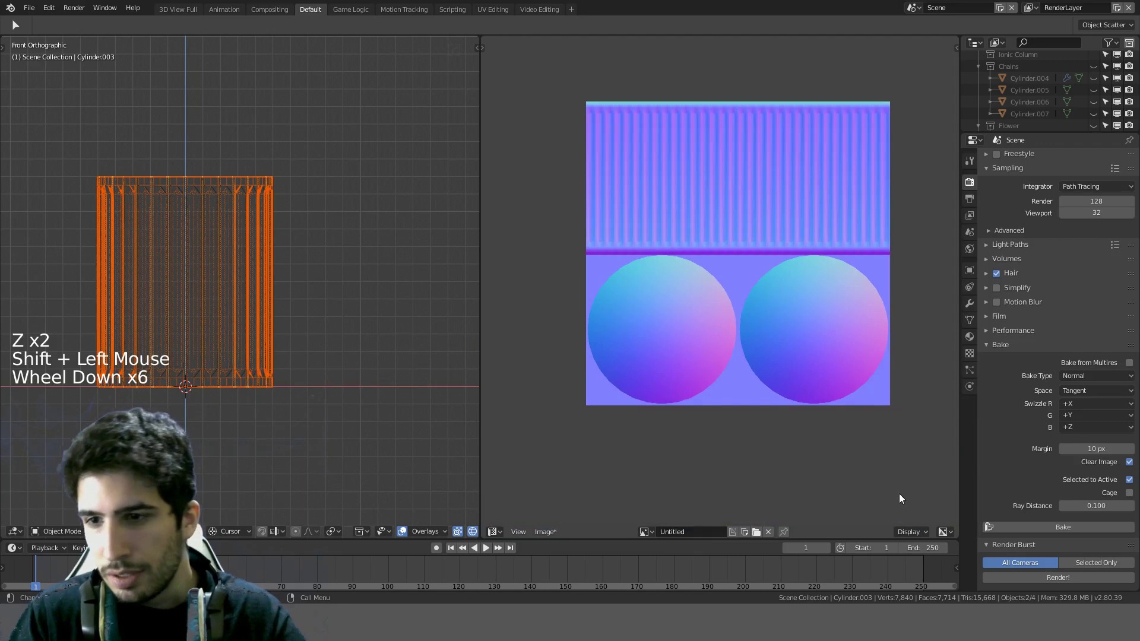
{"action": "left_click", "coordinate": [1063, 526]}
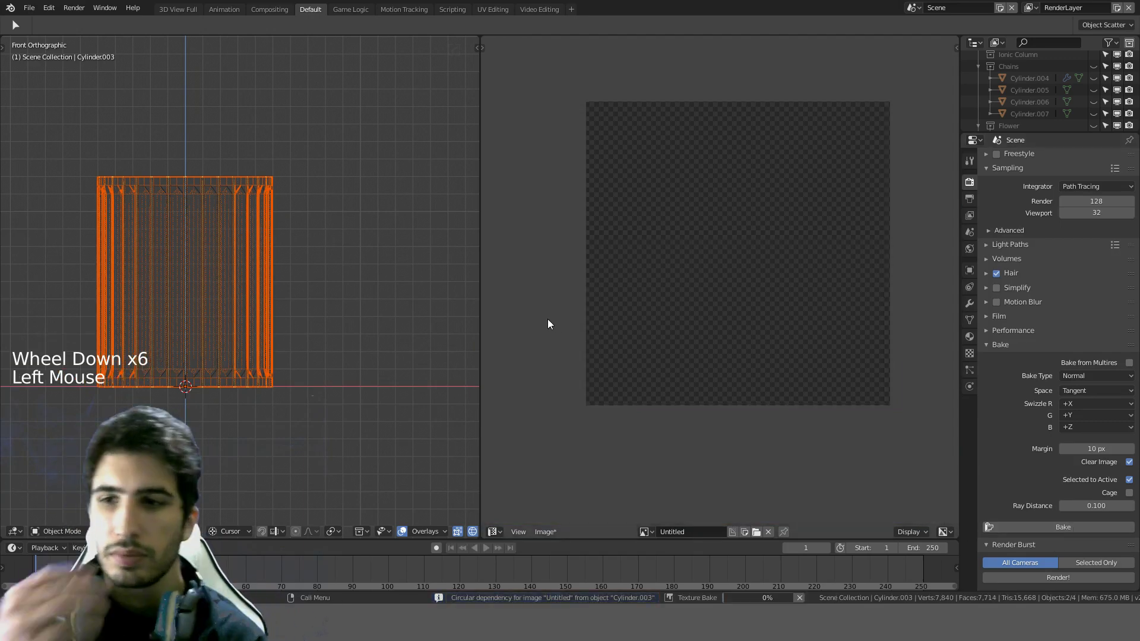
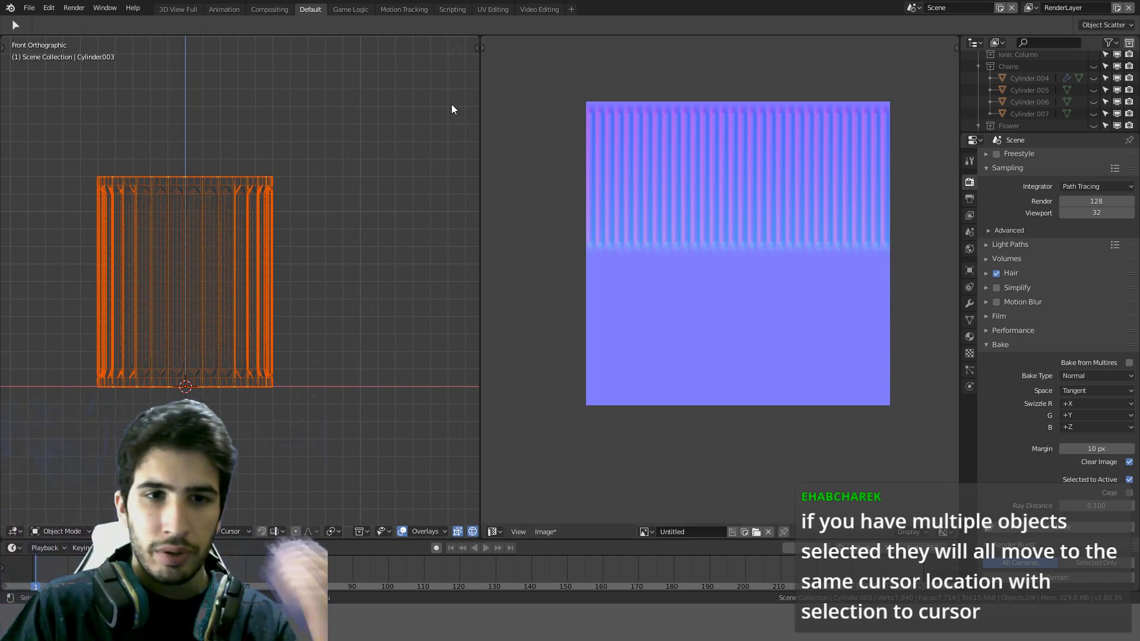
Step: Move the fluted column sideways along X so it stands beside the low-poly cylinder
{"action": "left_click", "coordinate": [268, 205]}
{"action": "scroll", "coordinate": [326, 222], "scroll_direction": "down", "scroll_amount": 3}
{"action": "key", "text": "g"}
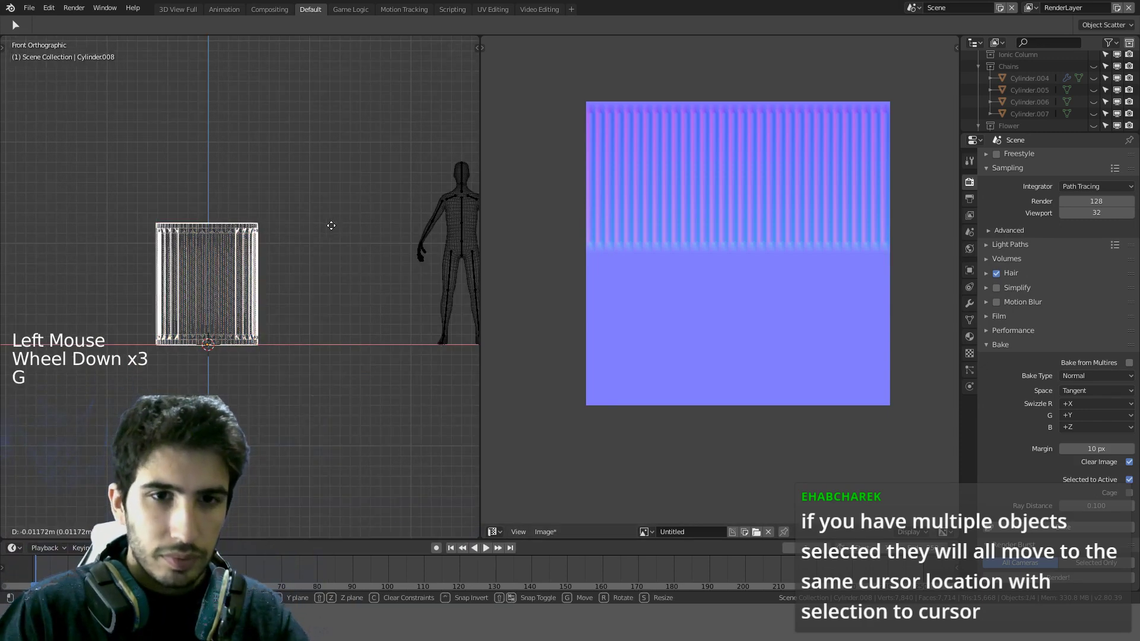
{"action": "left_click", "coordinate": [230, 236]}
Step: Select the low-poly cylinder, return the viewport to solid shading, and compare it with the fluted column
{"action": "left_click", "coordinate": [262, 247]}
{"action": "key", "text": "KP_1"}
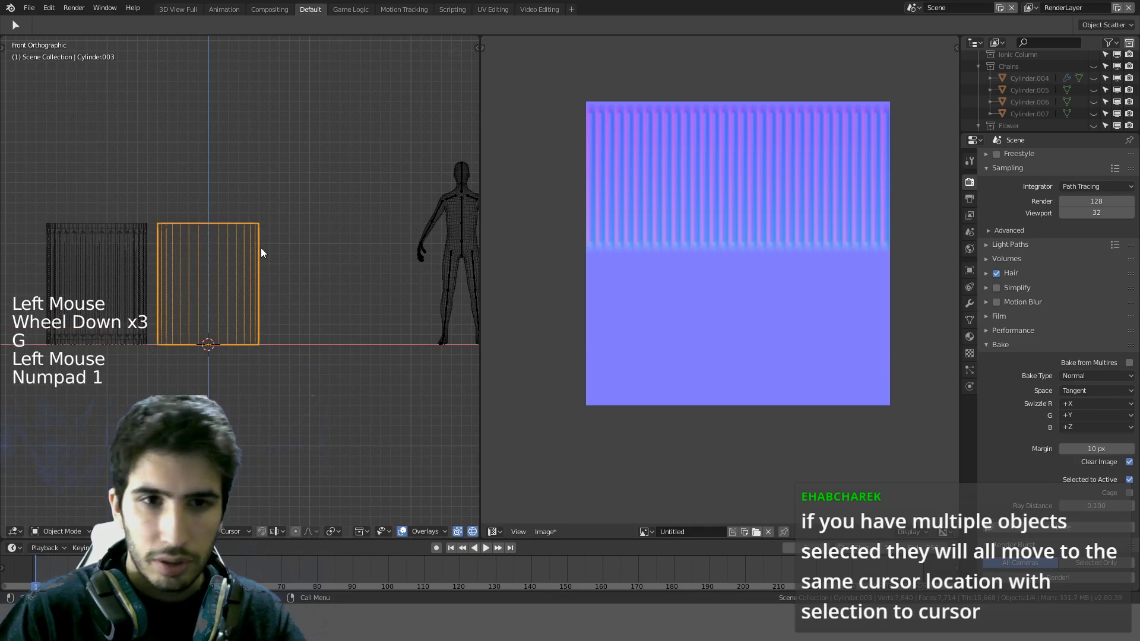
{"action": "scroll", "coordinate": [261, 248], "scroll_direction": "up", "scroll_amount": 1}
{"action": "key", "text": "z"}
{"action": "middle_click_drag", "start_coordinate": [354, 244], "coordinate": [397, 329]}
{"action": "scroll", "coordinate": [265, 279], "scroll_direction": "up", "scroll_amount": 3}
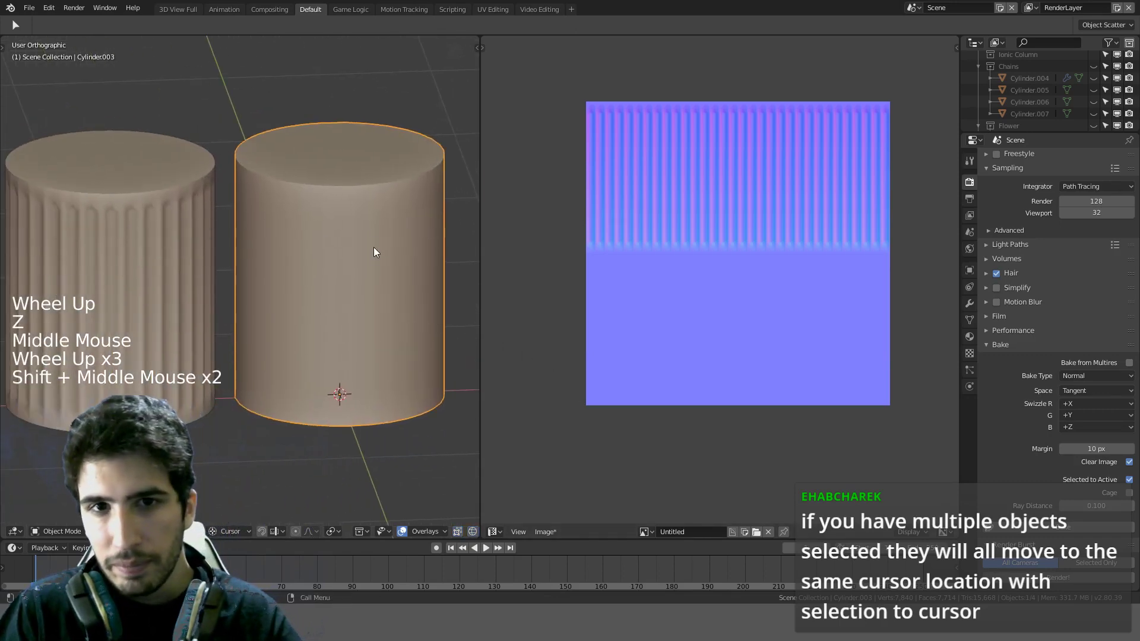
{"action": "middle_click_drag", "start_coordinate": [373, 247], "coordinate": [358, 156]}
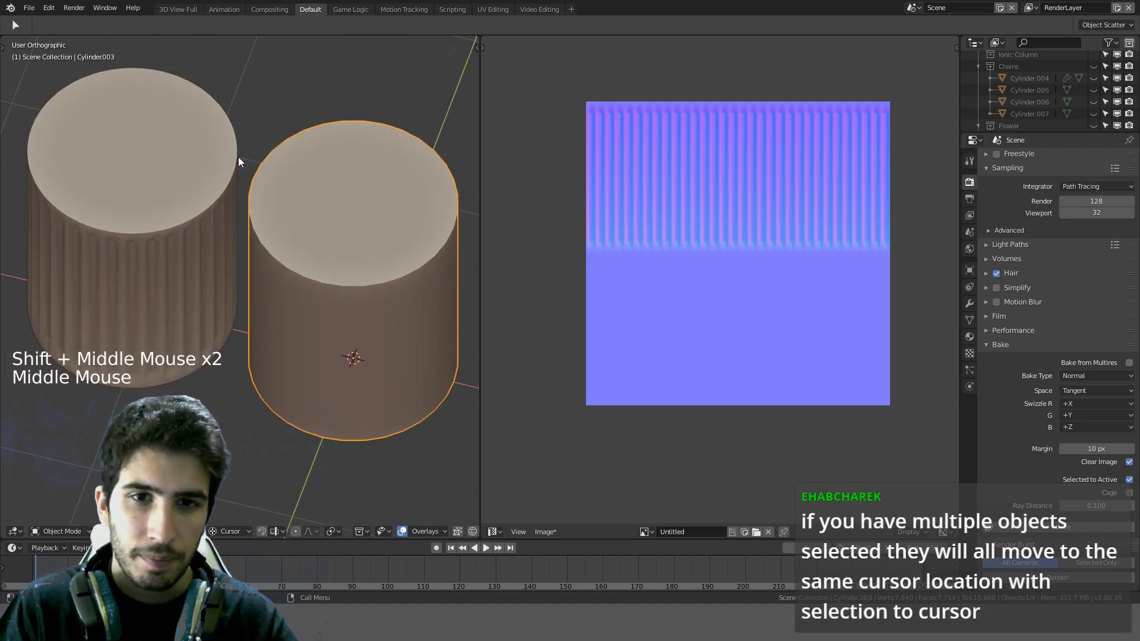
Step: Show the IonicColumn material's nodes, disconnect the Untitled image texture from Base Color, and move it below the other nodes
{"action": "key", "text": "shift+F3"}
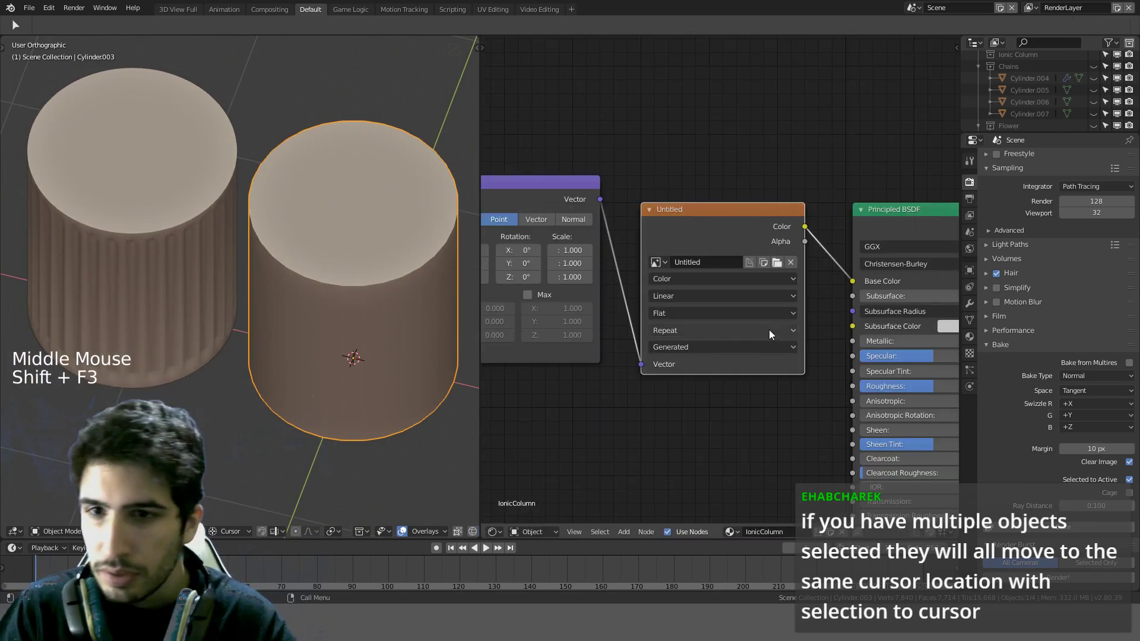
{"action": "scroll", "coordinate": [768, 329], "scroll_direction": "down", "scroll_amount": 6}
{"action": "middle_click_drag", "start_coordinate": [769, 328], "coordinate": [737, 283], "text": "shift"}
{"action": "middle_click_drag", "start_coordinate": [737, 283], "coordinate": [694, 209], "text": "shift"}
{"action": "left_click", "coordinate": [699, 211]}
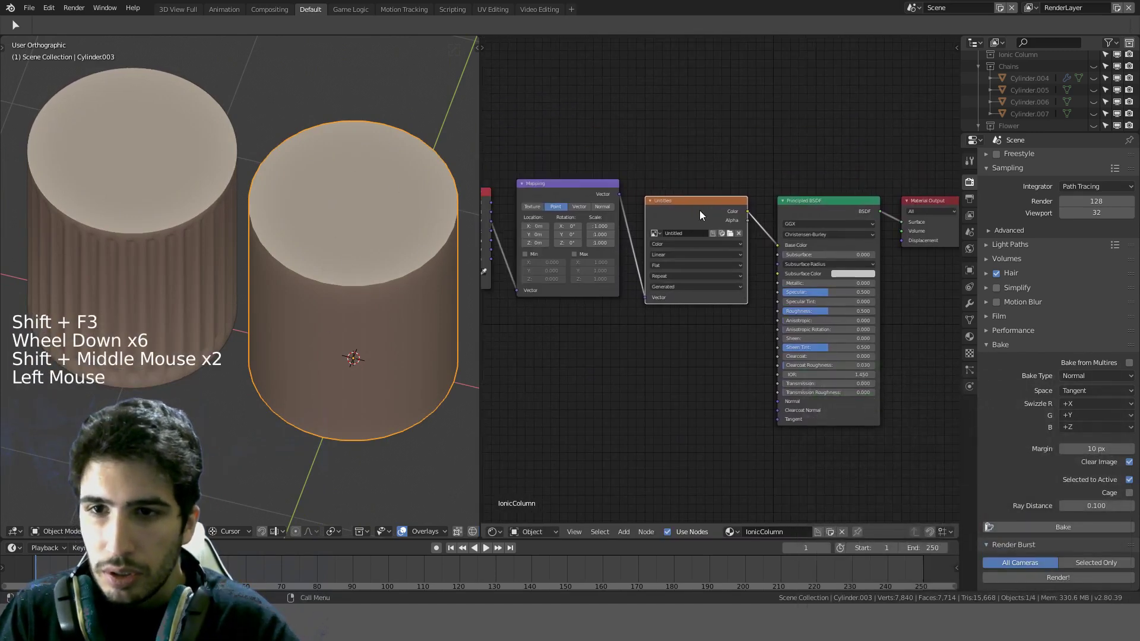
{"action": "key", "text": "g"}
{"action": "left_click", "coordinate": [688, 382], "text": "ctrl"}
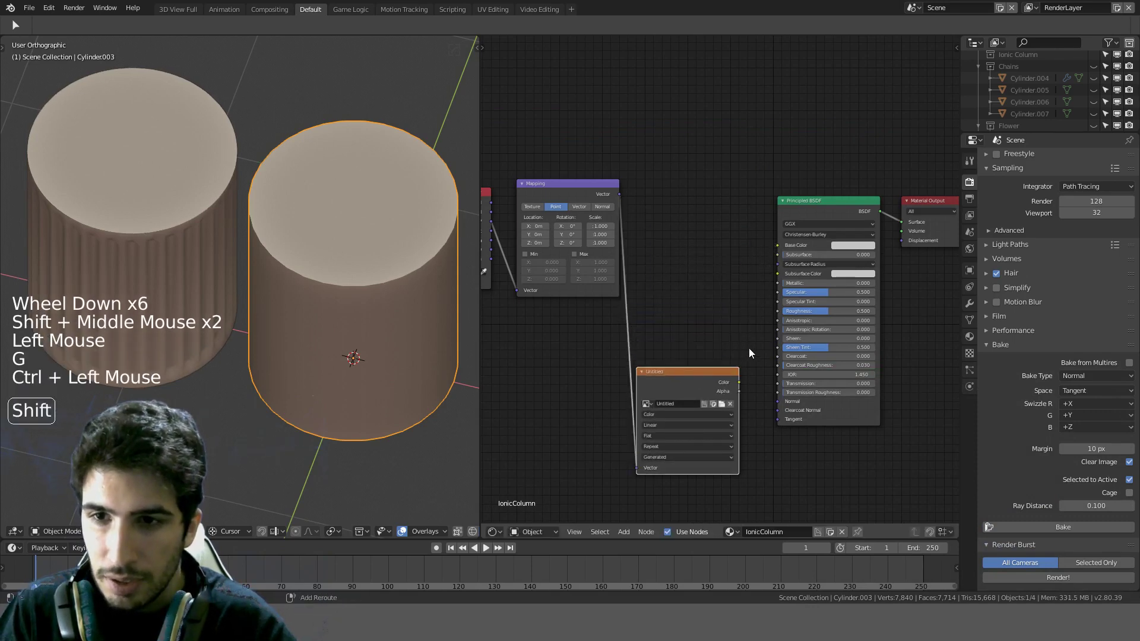
Step: Set the Untitled image texture's color space to Non-Color Data
{"action": "middle_click_drag", "start_coordinate": [722, 379], "coordinate": [675, 265], "text": "shift"}
{"action": "scroll", "coordinate": [676, 264], "scroll_direction": "up", "scroll_amount": 2}
{"action": "left_click", "coordinate": [633, 308]}
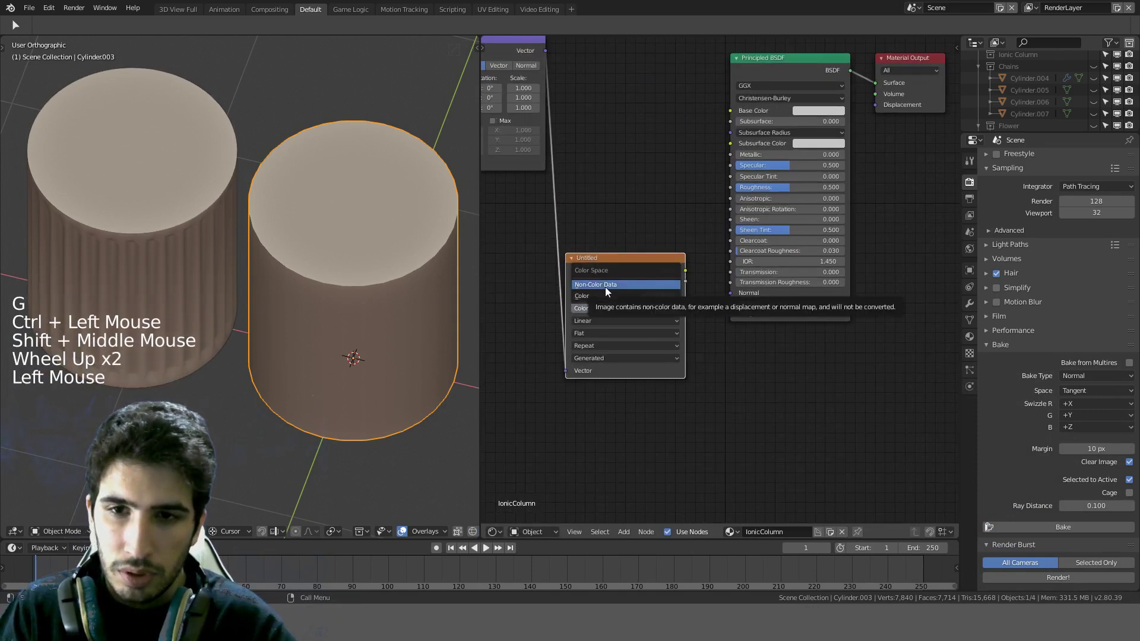
{"action": "left_click", "coordinate": [604, 287]}
Step: Add a Normal Map node and link the image texture's Color through it to the Principled BSDF's Normal input
{"action": "key", "text": "shift+a"}
{"action": "left_click", "coordinate": [731, 287]}
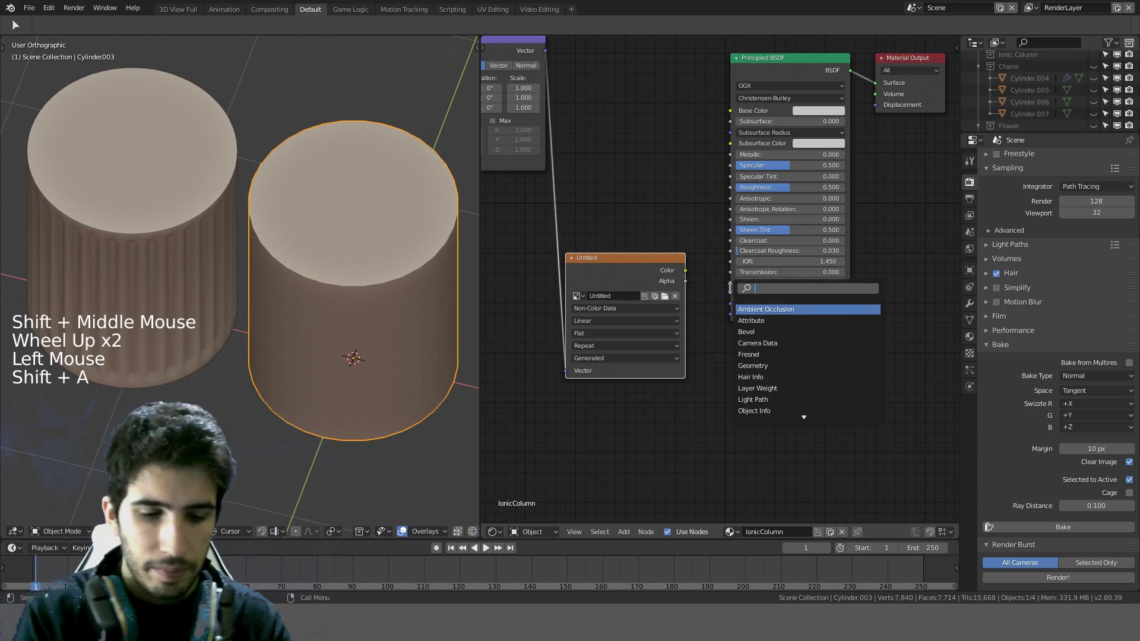
{"action": "type", "text": "norm"}
{"action": "key", "text": "Down"}
{"action": "key", "text": "Return"}
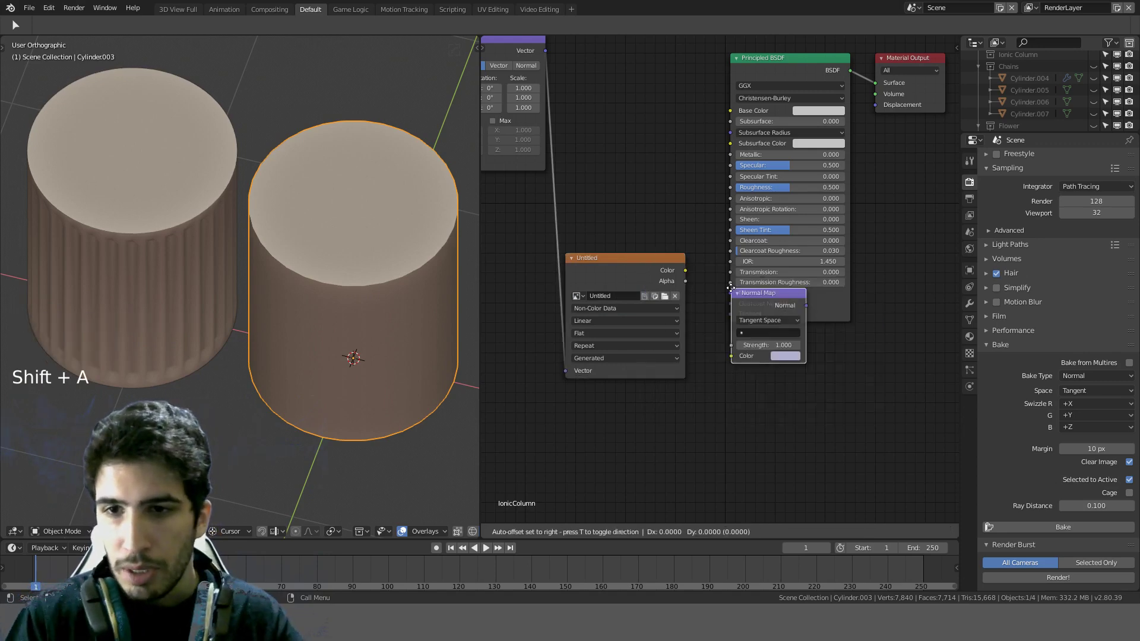
{"action": "left_click", "coordinate": [731, 374]}
{"action": "mouse_move", "coordinate": [668, 332]}
{"action": "right_mouse_down", "text": "ctrl"}
{"action": "mouse_move", "coordinate": [755, 415]}
{"action": "mouse_move", "coordinate": [799, 291]}
{"action": "right_mouse_up", "text": "ctrl"}
Step: Move the Principled BSDF and Material Output nodes farther from the Normal Map node to make room
{"action": "scroll", "coordinate": [803, 293], "scroll_direction": "down", "scroll_amount": 3}
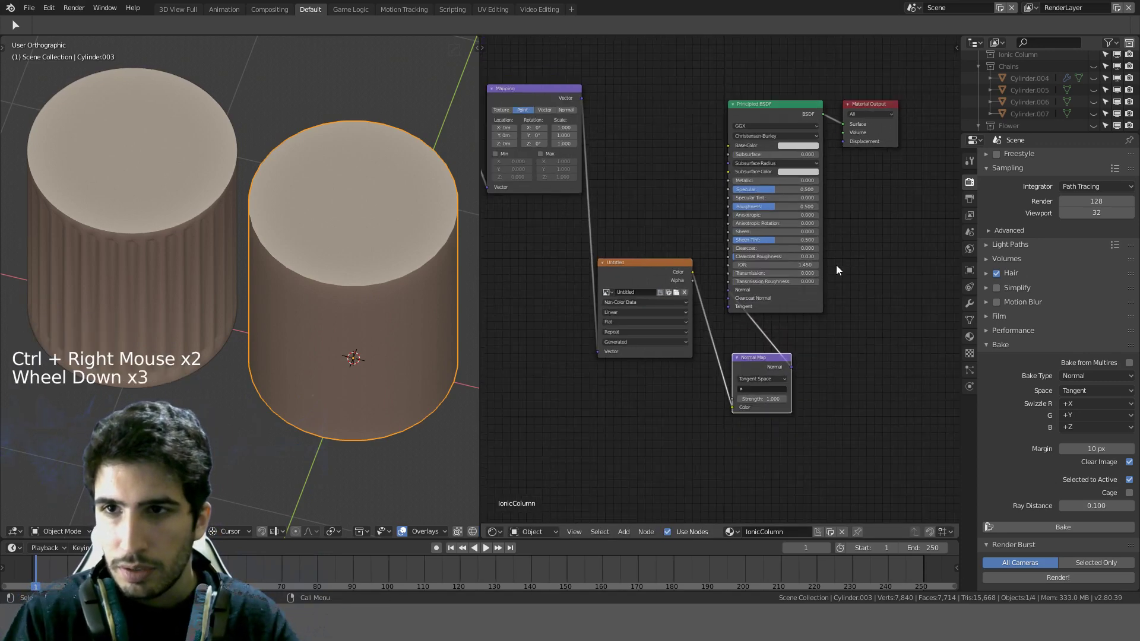
{"action": "middle_click_drag", "start_coordinate": [836, 265], "coordinate": [718, 207], "text": "shift"}
{"action": "left_click", "coordinate": [726, 196]}
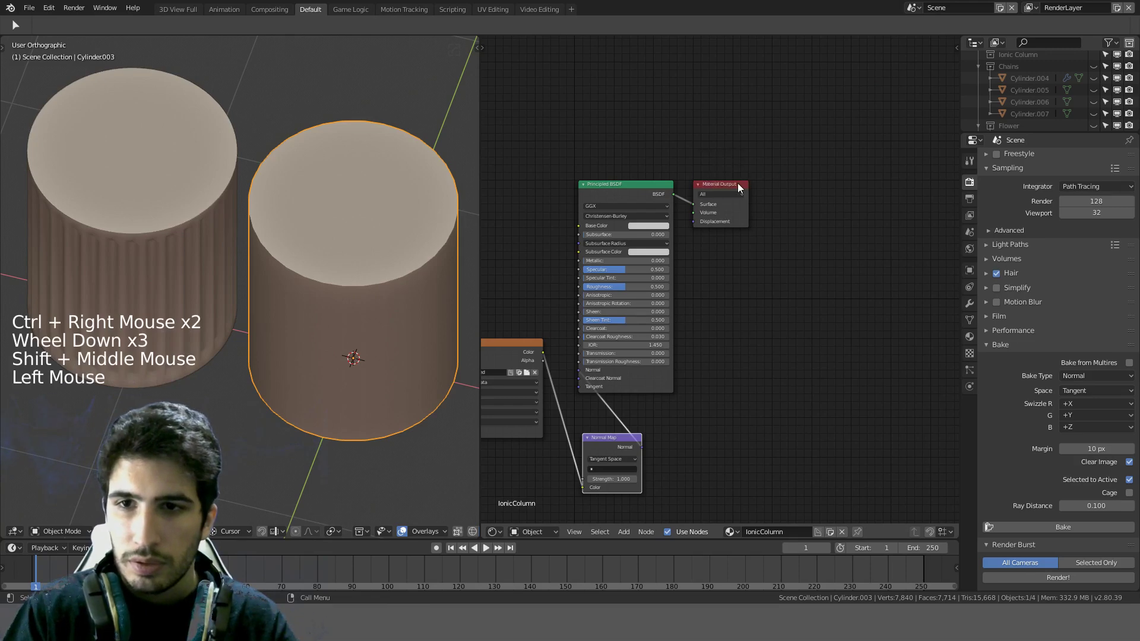
{"action": "left_click", "coordinate": [738, 182]}
{"action": "left_click", "coordinate": [643, 190], "text": "shift"}
{"action": "key", "text": "g"}
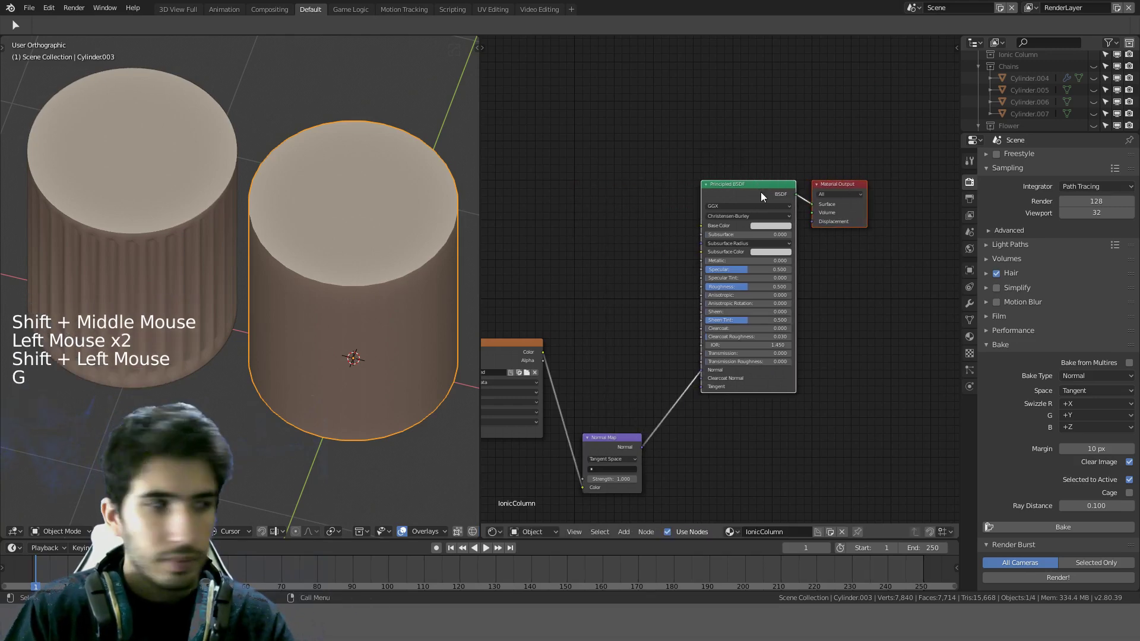
Step: Display the columns with their materials and compare the baked low-poly cylinder with the fluted column from several angles and the front
{"action": "scroll", "coordinate": [621, 283], "scroll_direction": "down", "scroll_amount": 2}
{"action": "middle_click", "coordinate": [405, 300]}
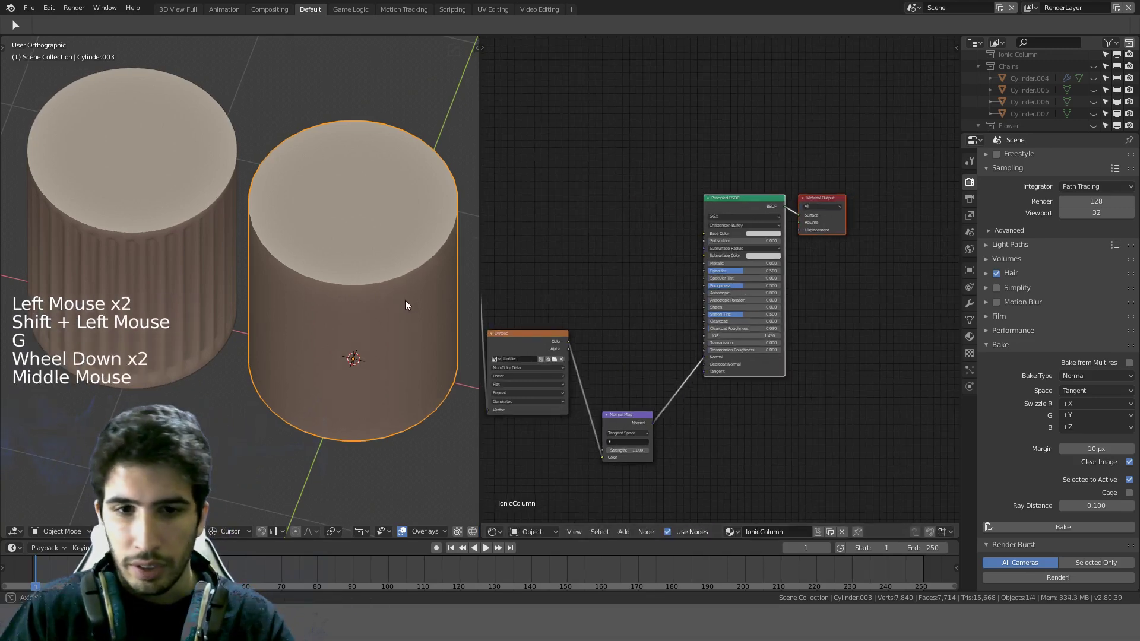
{"action": "middle_click_drag", "start_coordinate": [405, 301], "coordinate": [315, 261], "text": "shift"}
{"action": "key", "text": "z"}
{"action": "mouse_move", "coordinate": [306, 338]}
{"action": "middle_mouse_down"}
{"action": "mouse_move", "coordinate": [328, 283]}
{"action": "mouse_move", "coordinate": [364, 272]}
{"action": "middle_mouse_up"}
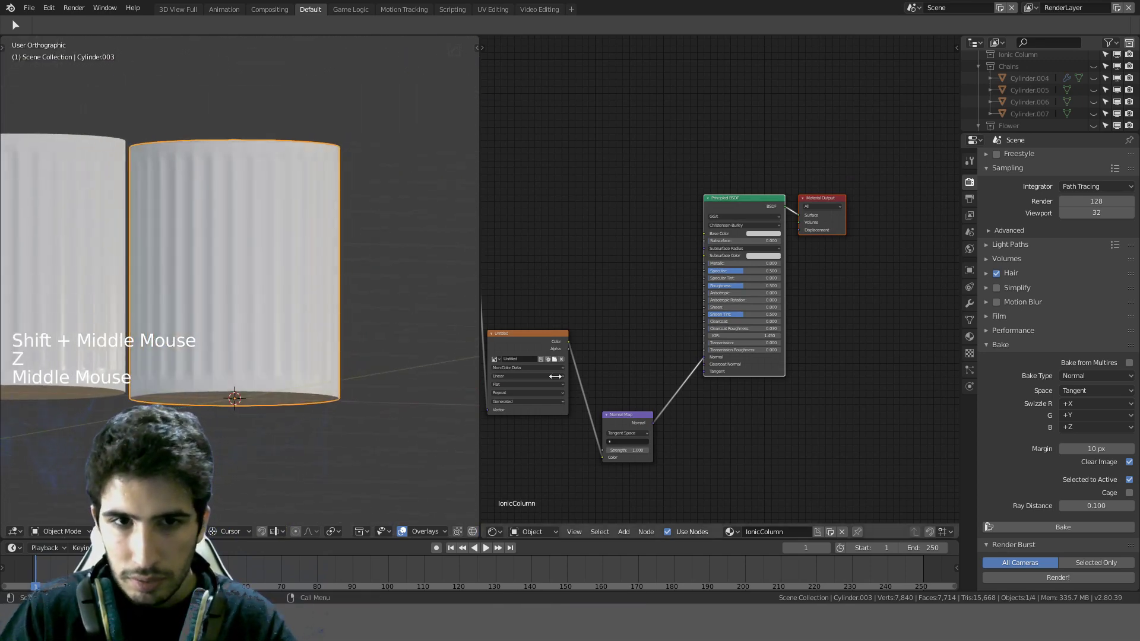
{"action": "middle_click_drag", "start_coordinate": [427, 321], "coordinate": [372, 324], "text": "shift"}
{"action": "middle_click_drag", "start_coordinate": [305, 341], "coordinate": [290, 321]}
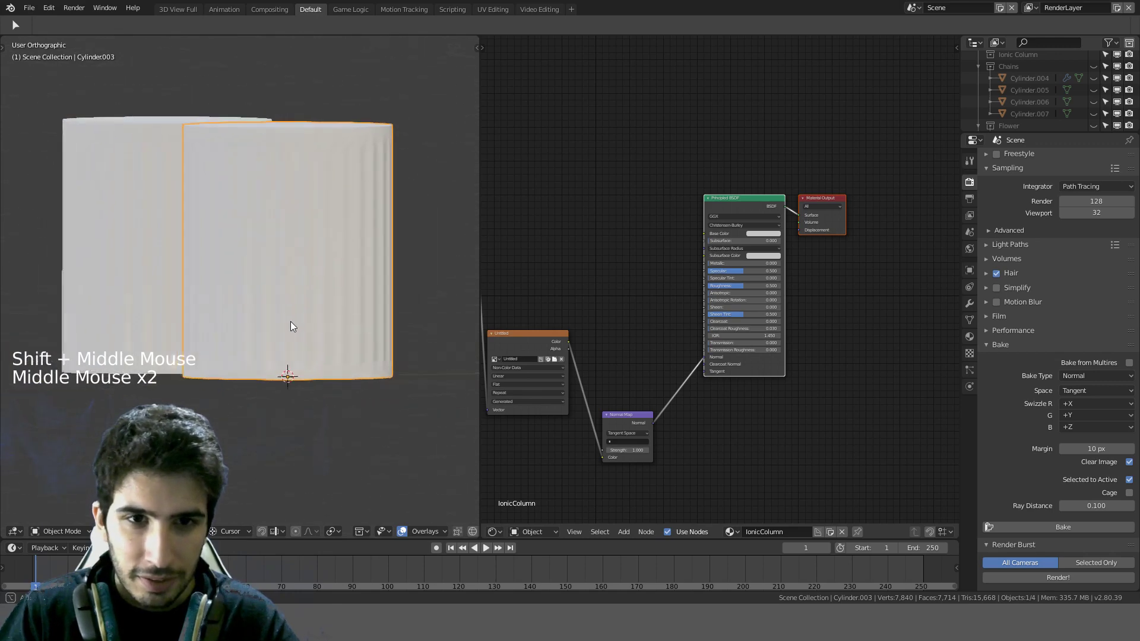
{"action": "scroll", "coordinate": [354, 318], "scroll_direction": "up", "scroll_amount": 1}
{"action": "key", "text": "KP_1"}
{"action": "scroll", "coordinate": [355, 321], "scroll_direction": "down", "scroll_amount": 3}
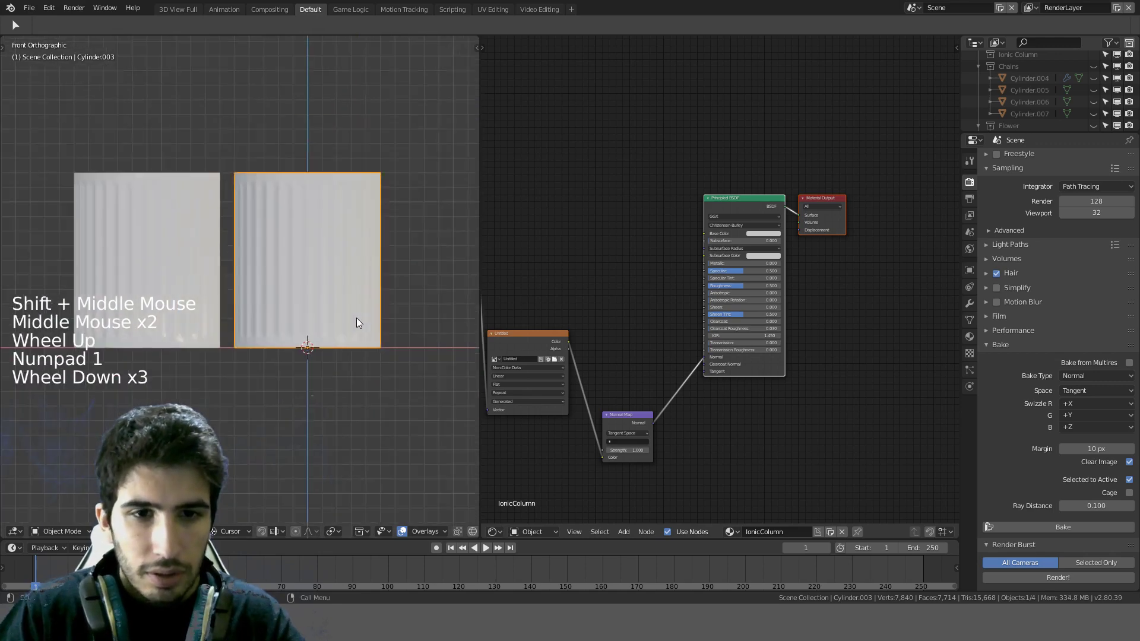
{"action": "scroll", "coordinate": [356, 321], "scroll_direction": "up", "scroll_amount": 1}
{"action": "scroll", "coordinate": [867, 259], "scroll_direction": "up", "scroll_amount": 7}
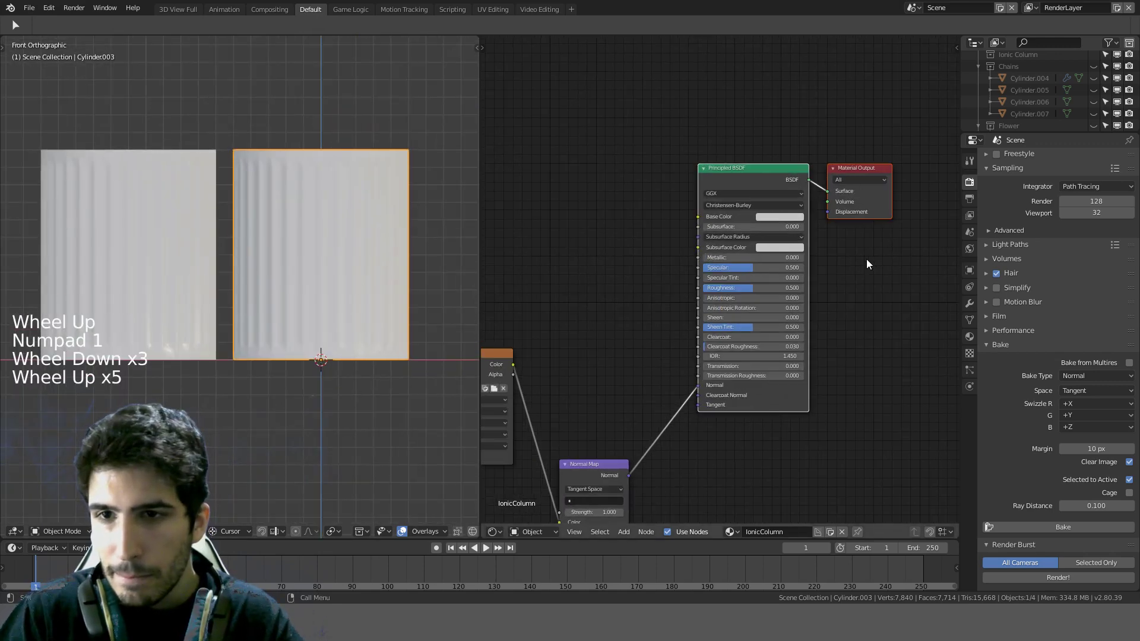
Step: Set the Principled BSDF's Base Color to a warm beige with R 0.800, G 0.695 and B 0.591
{"action": "middle_click_drag", "start_coordinate": [870, 249], "coordinate": [814, 297], "text": "shift"}
{"action": "scroll", "coordinate": [814, 296], "scroll_direction": "up", "scroll_amount": 3}
{"action": "left_click", "coordinate": [767, 284]}
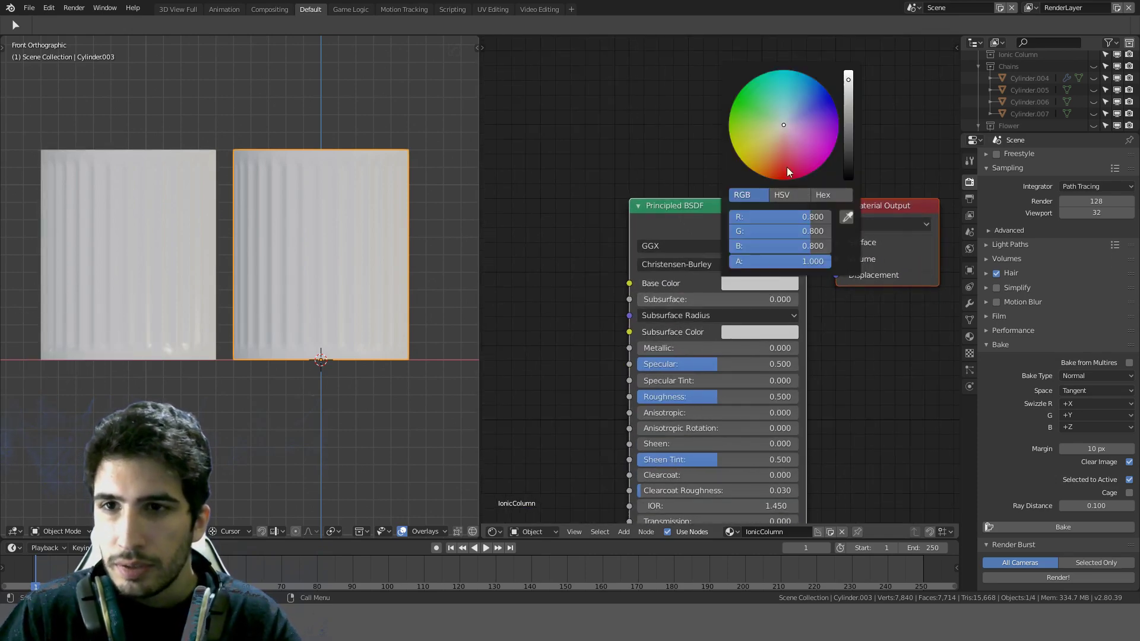
{"action": "left_click", "coordinate": [779, 130]}
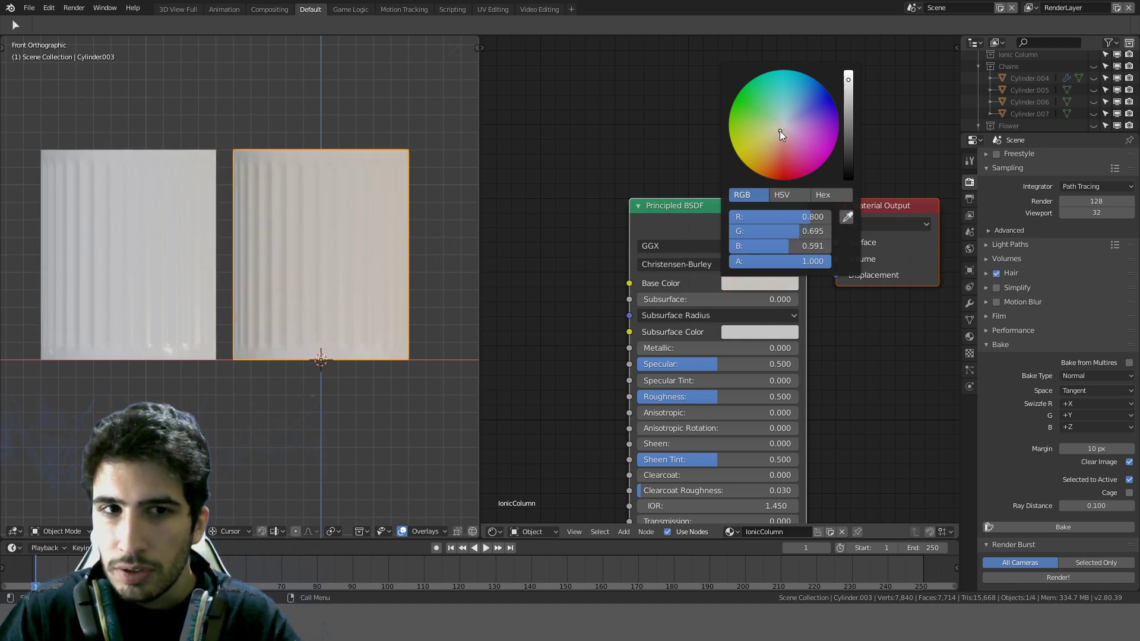
{"action": "middle_click_drag", "start_coordinate": [473, 193], "coordinate": [382, 222]}
{"action": "scroll", "coordinate": [383, 223], "scroll_direction": "up", "scroll_amount": 2}
Step: Set the Principled BSDF's Roughness to 0.8 and check the columns from the front
{"action": "middle_click_drag", "start_coordinate": [858, 388], "coordinate": [867, 354]}
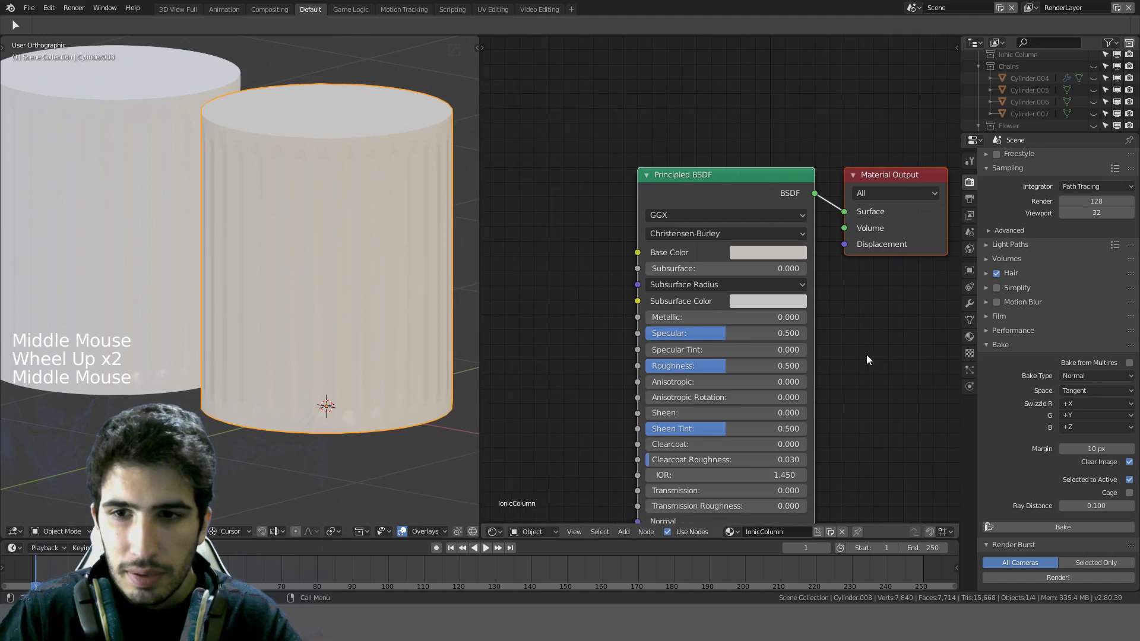
{"action": "left_click", "coordinate": [781, 367]}
{"action": "type", "text": "0.8"}
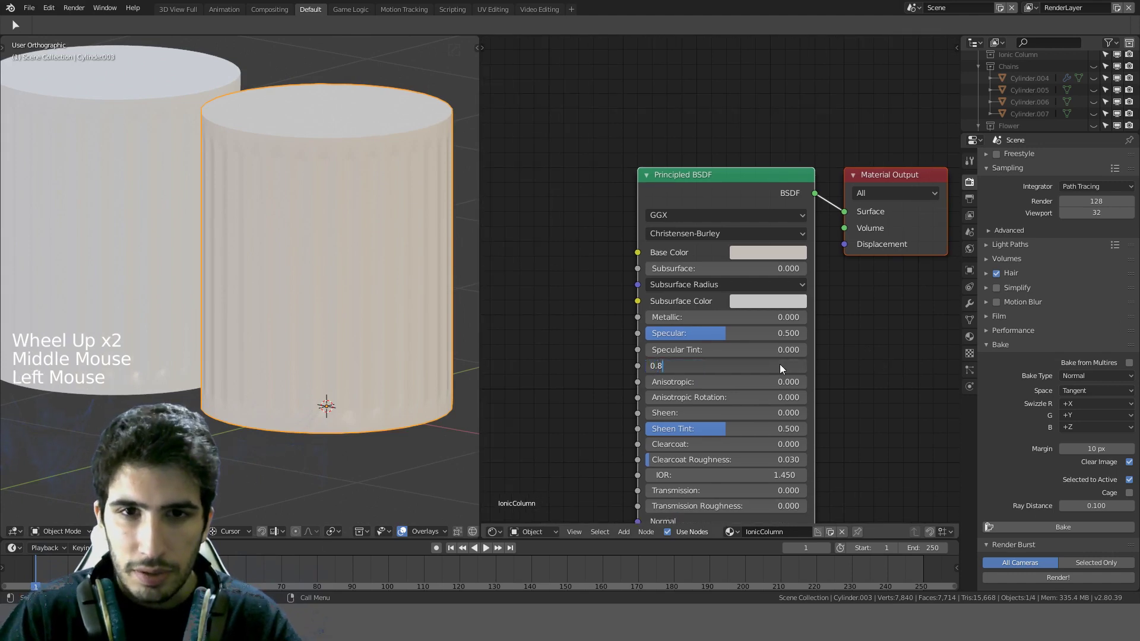
{"action": "key", "text": "Return"}
{"action": "scroll", "coordinate": [440, 305], "scroll_direction": "down", "scroll_amount": 2}
{"action": "middle_click_drag", "start_coordinate": [440, 305], "coordinate": [410, 286]}
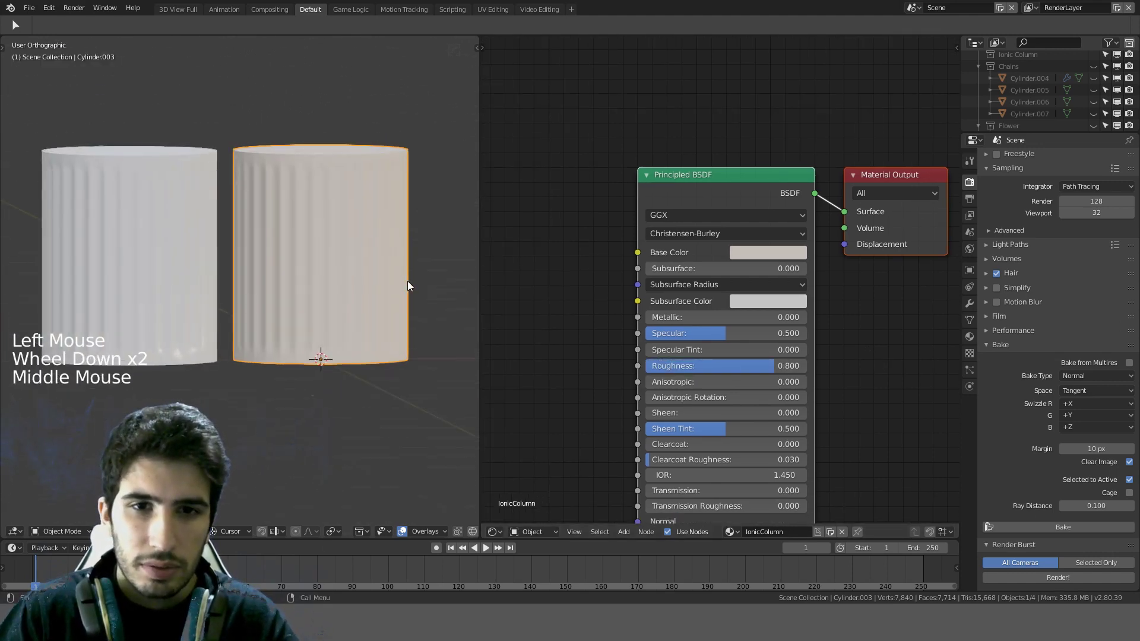
{"action": "key", "text": "KP_1"}
{"action": "scroll", "coordinate": [410, 287], "scroll_direction": "up", "scroll_amount": 2}
{"action": "scroll", "coordinate": [407, 283], "scroll_direction": "down", "scroll_amount": 1}
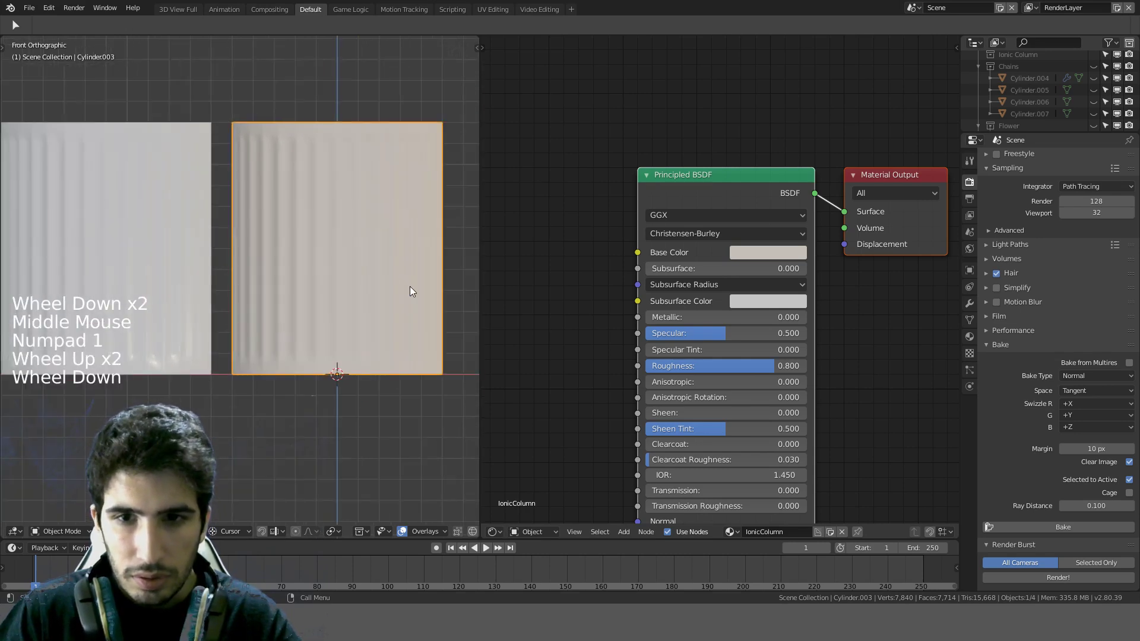
{"action": "scroll", "coordinate": [722, 409], "scroll_direction": "down", "scroll_amount": 1}
{"action": "middle_click_drag", "start_coordinate": [862, 400], "coordinate": [877, 336]}
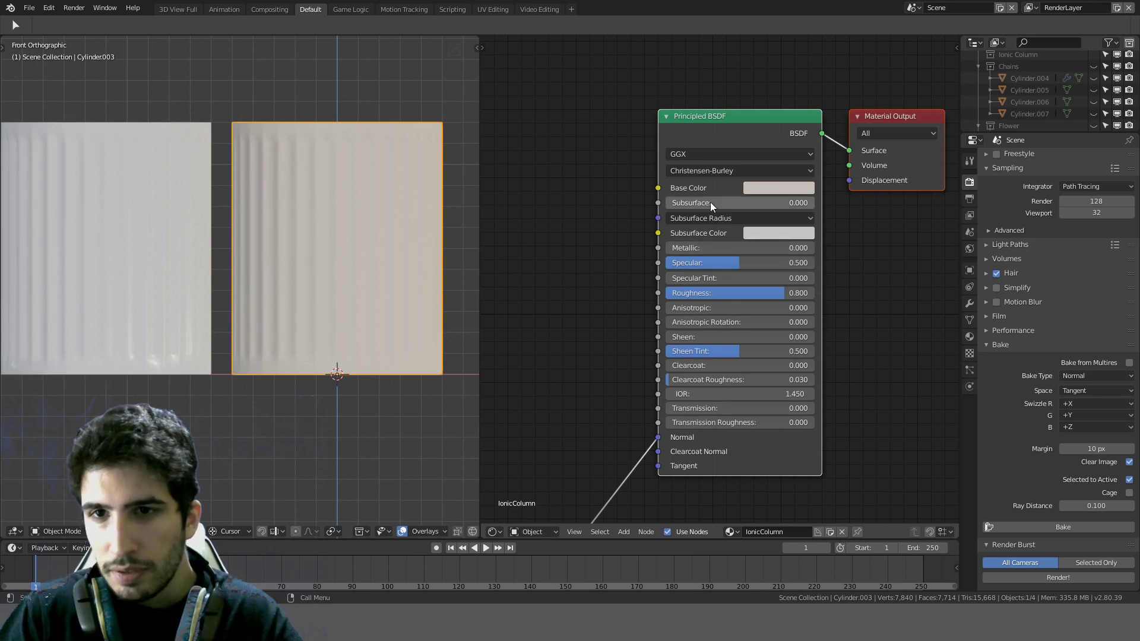
Step: View both columns from above and switch the viewport from LookDev to Solid shading
{"action": "scroll", "coordinate": [420, 240], "scroll_direction": "down", "scroll_amount": 1}
{"action": "middle_click_drag", "start_coordinate": [420, 240], "coordinate": [310, 293]}
{"action": "scroll", "coordinate": [308, 291], "scroll_direction": "down", "scroll_amount": 1}
{"action": "key", "text": "z"}
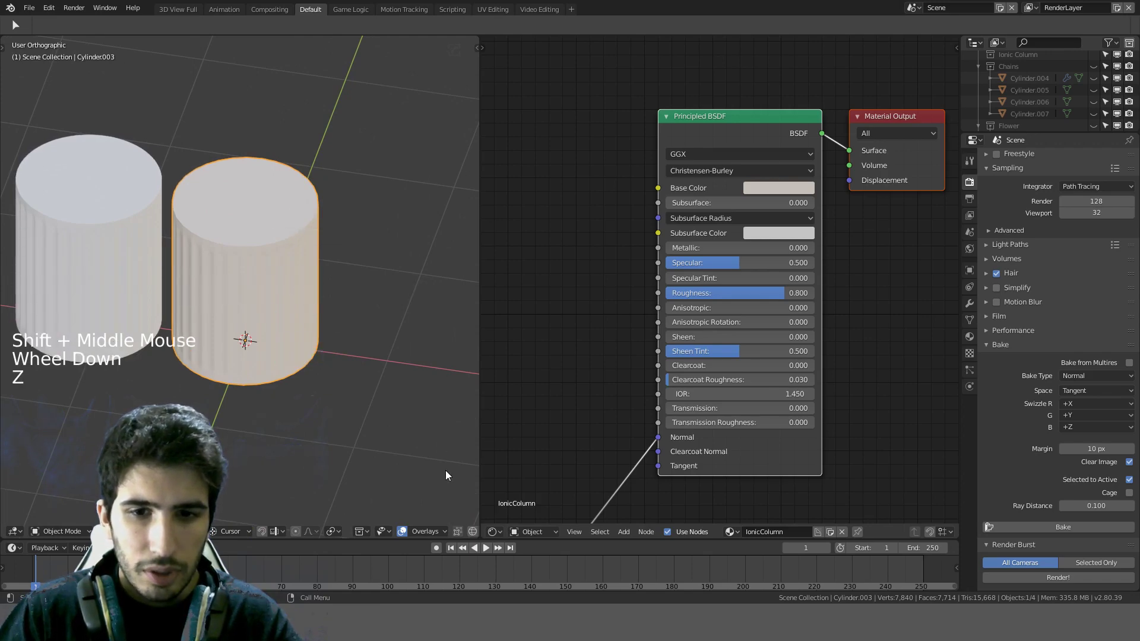
{"action": "scroll", "coordinate": [425, 530], "scroll_direction": "down", "scroll_amount": 5}
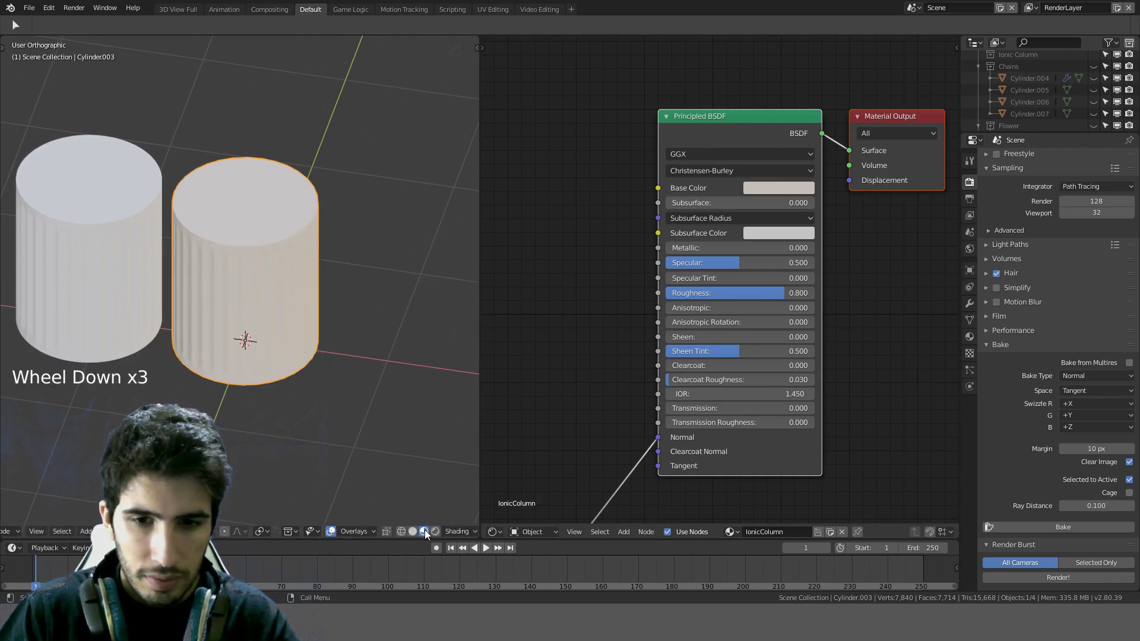
{"action": "left_click", "coordinate": [452, 531]}
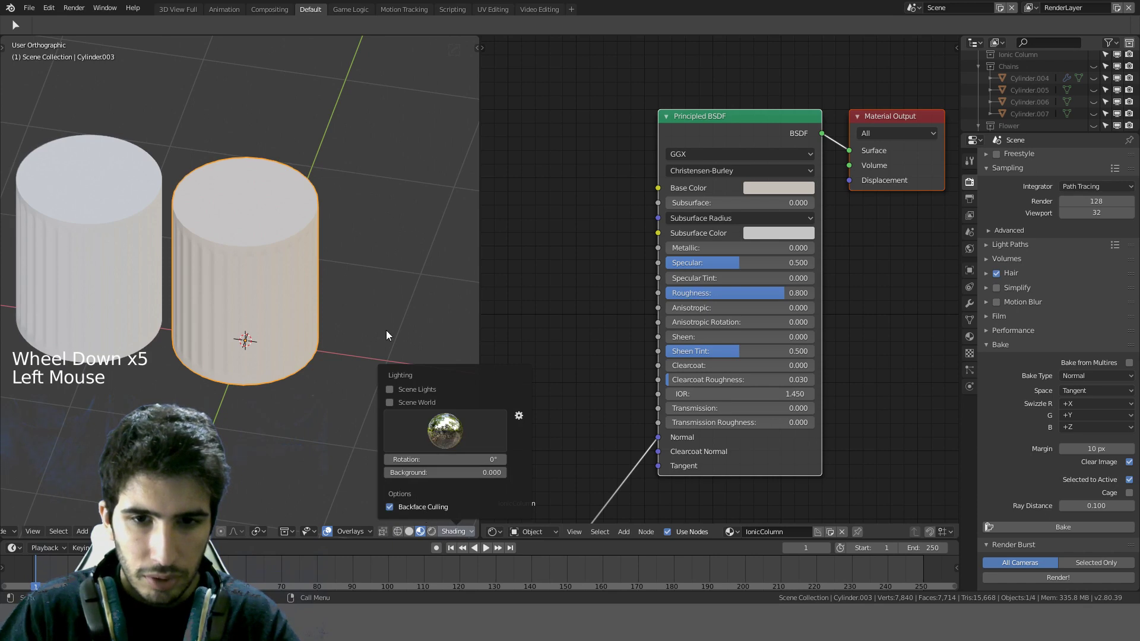
{"action": "key", "text": "z"}
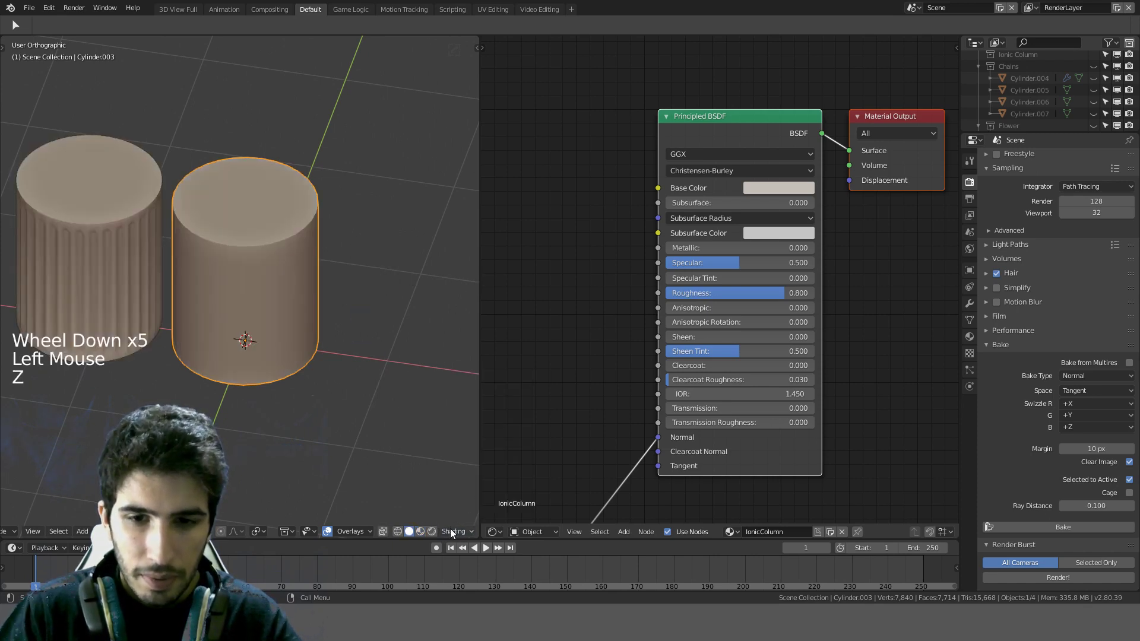
Step: Toggle the viewport's Shadow option on and off to compare the columns, leaving it disabled
{"action": "left_click", "coordinate": [450, 529]}
{"action": "left_click", "coordinate": [390, 454]}
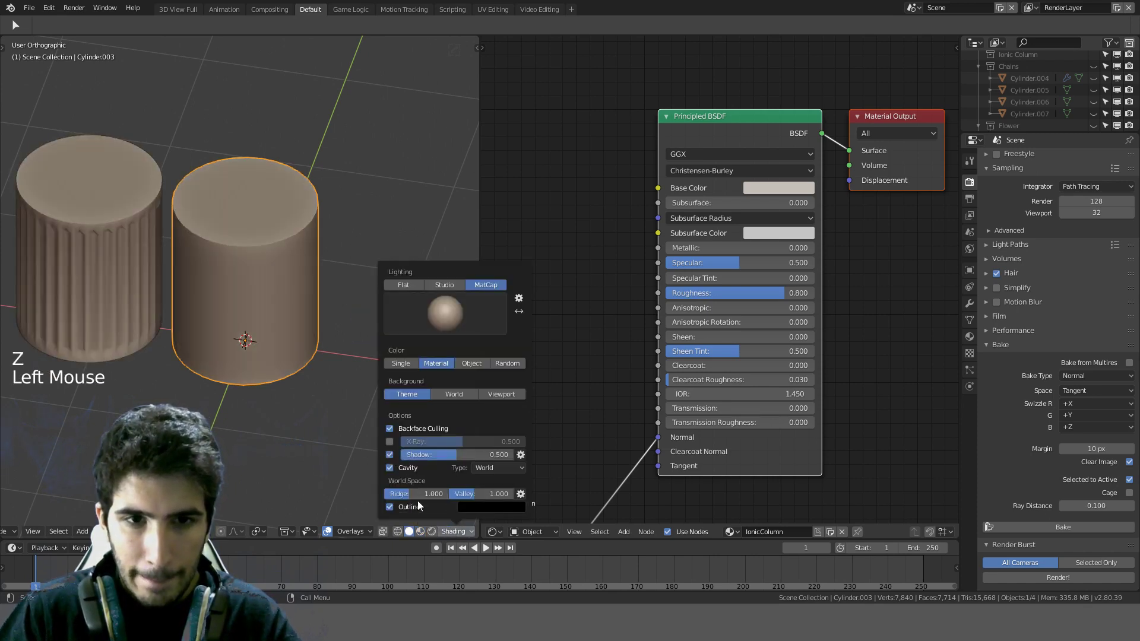
{"action": "left_click", "coordinate": [386, 455]}
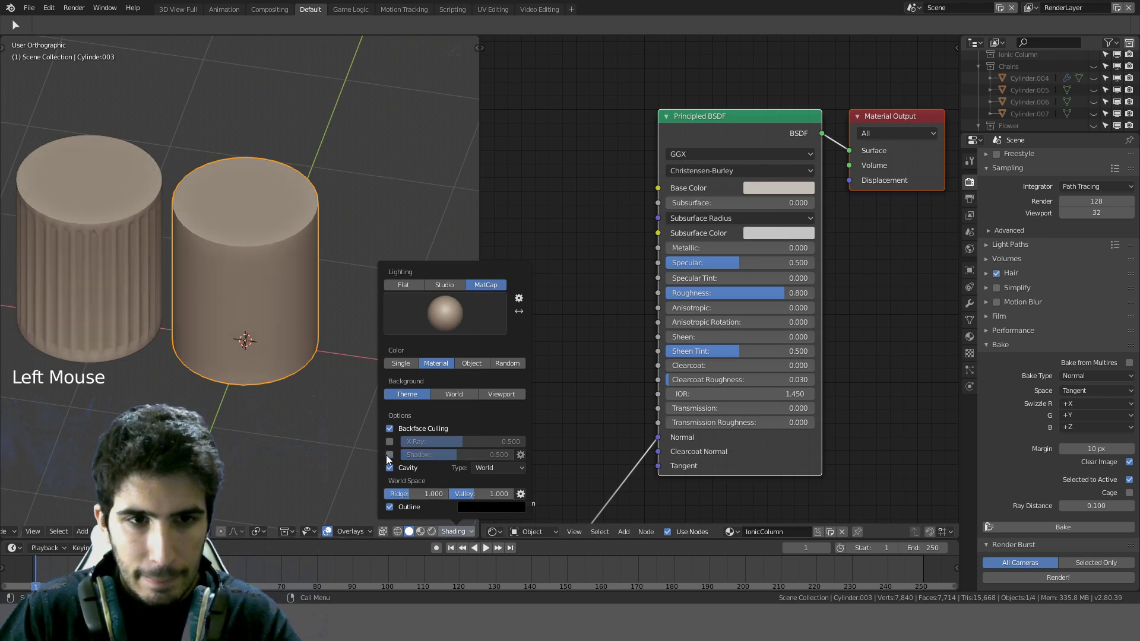
{"action": "left_click", "coordinate": [387, 455]}
{"action": "left_click", "coordinate": [389, 454]}
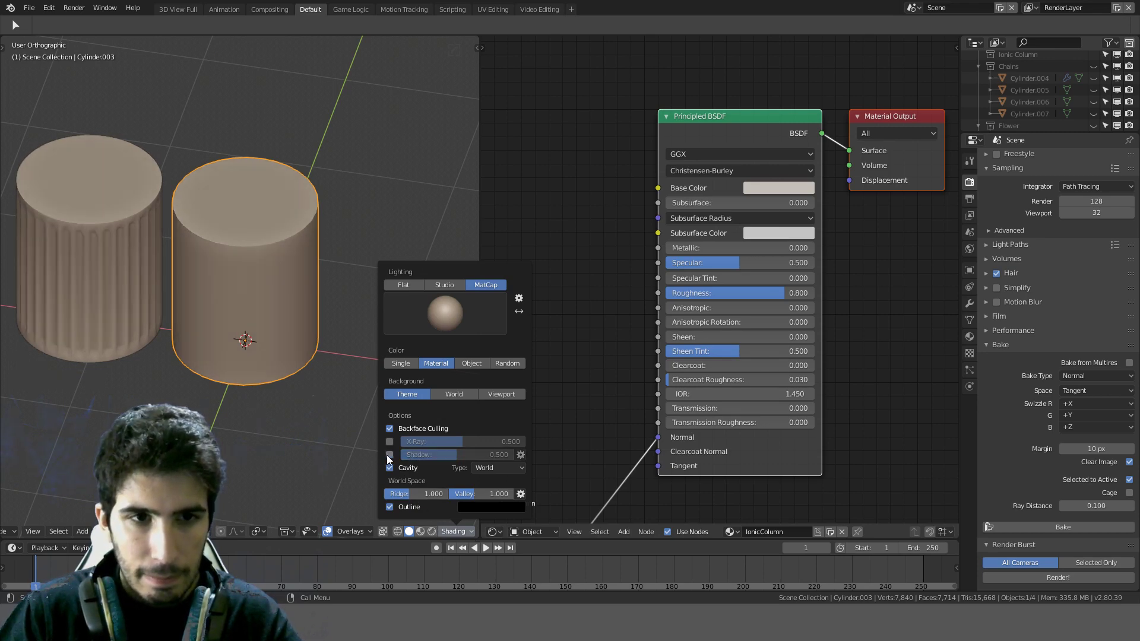
{"action": "left_click", "coordinate": [390, 455]}
{"action": "left_click", "coordinate": [386, 454]}
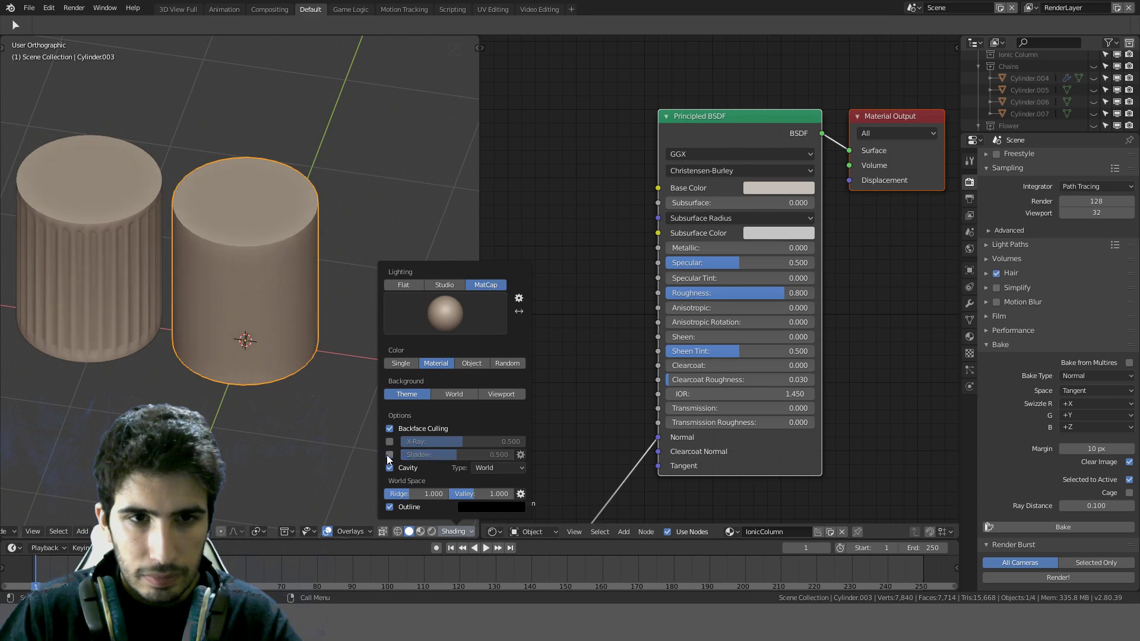
{"action": "middle_click_drag", "start_coordinate": [300, 377], "coordinate": [398, 379]}
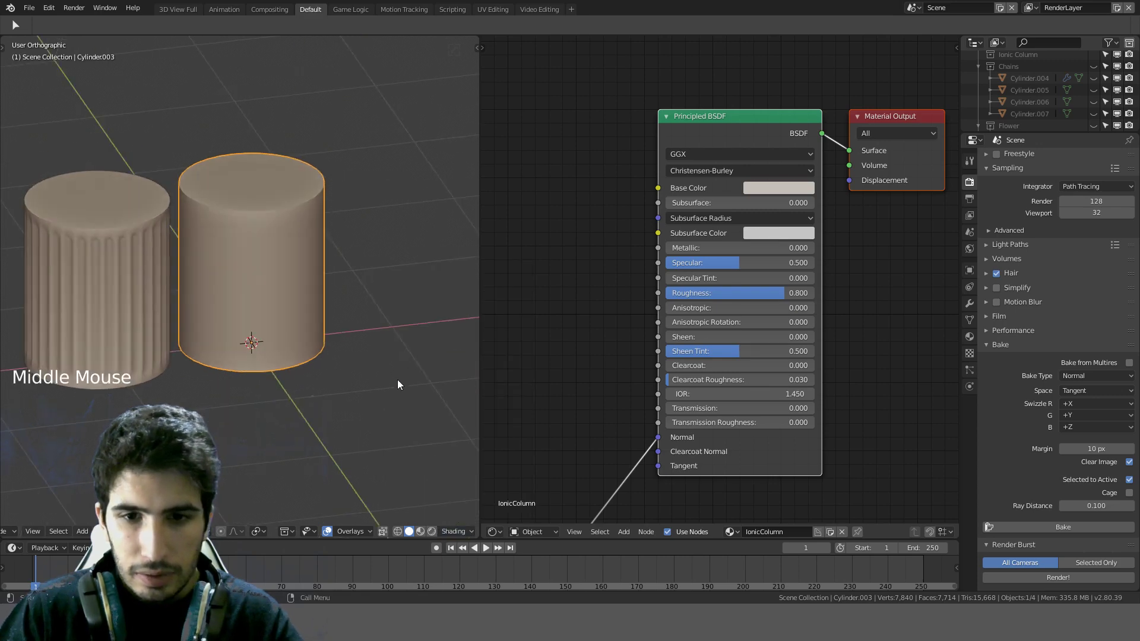
Step: Display the columns in rendered shading in a widened perspective viewport and compare them from the front and sides
{"action": "left_click", "coordinate": [430, 537]}
{"action": "left_click", "coordinate": [431, 533]}
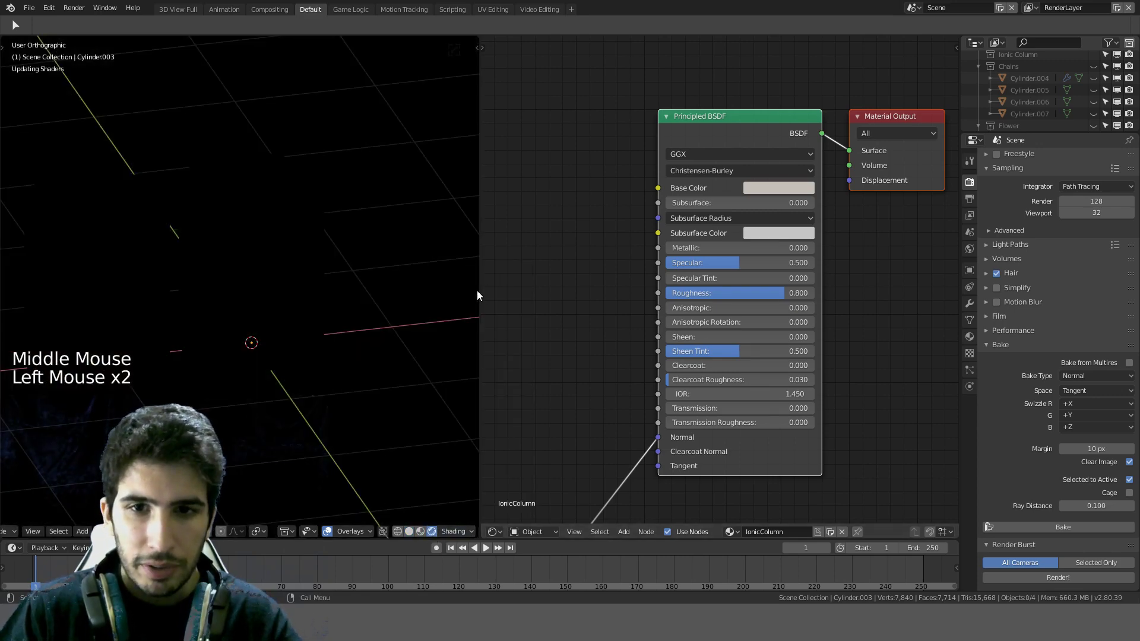
{"action": "left_click_drag", "start_coordinate": [479, 290], "coordinate": [680, 291]}
{"action": "key", "text": "KP_5"}
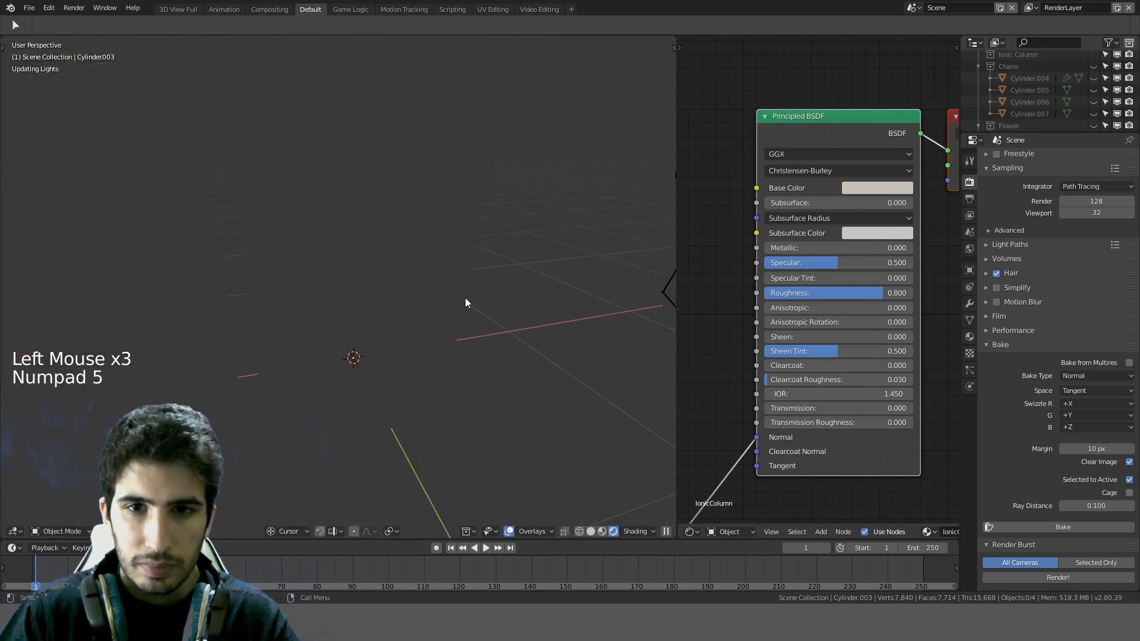
{"action": "scroll", "coordinate": [465, 297], "scroll_direction": "down", "scroll_amount": 3}
{"action": "middle_click_drag", "start_coordinate": [465, 298], "coordinate": [445, 302]}
{"action": "scroll", "coordinate": [445, 302], "scroll_direction": "up", "scroll_amount": 2}
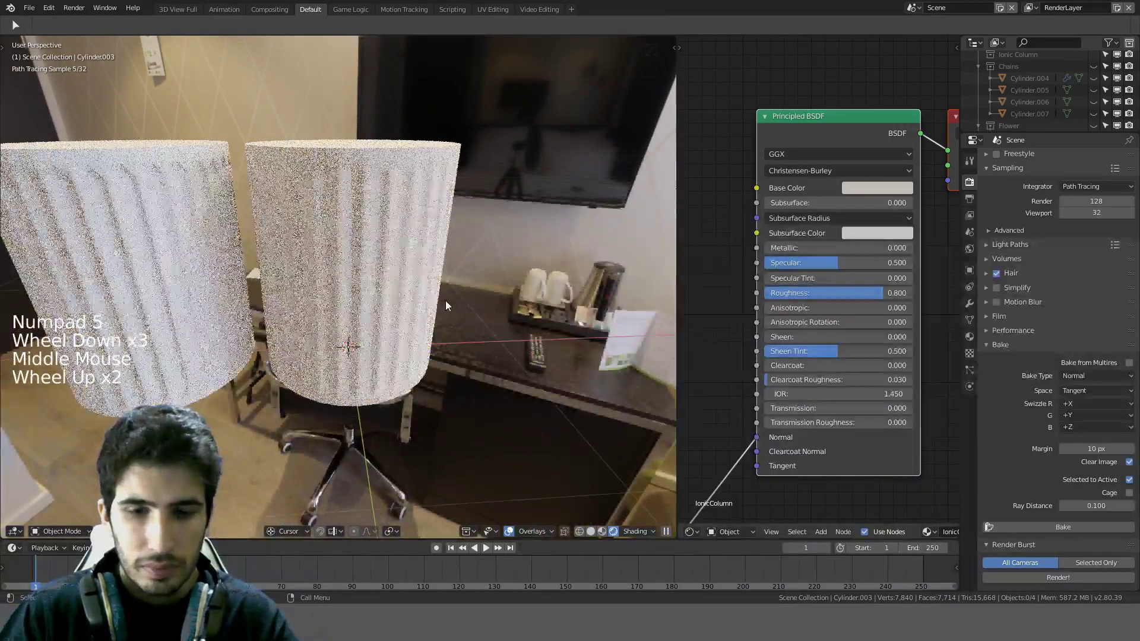
{"action": "key", "text": "KP_1"}
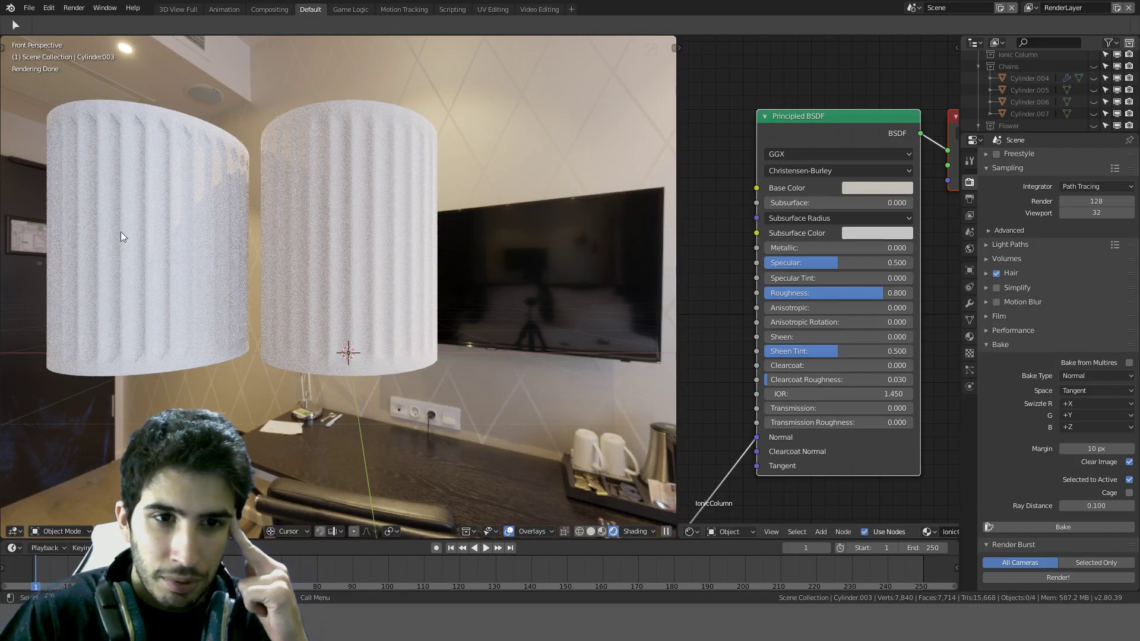
{"action": "middle_click_drag", "start_coordinate": [221, 220], "coordinate": [463, 315]}
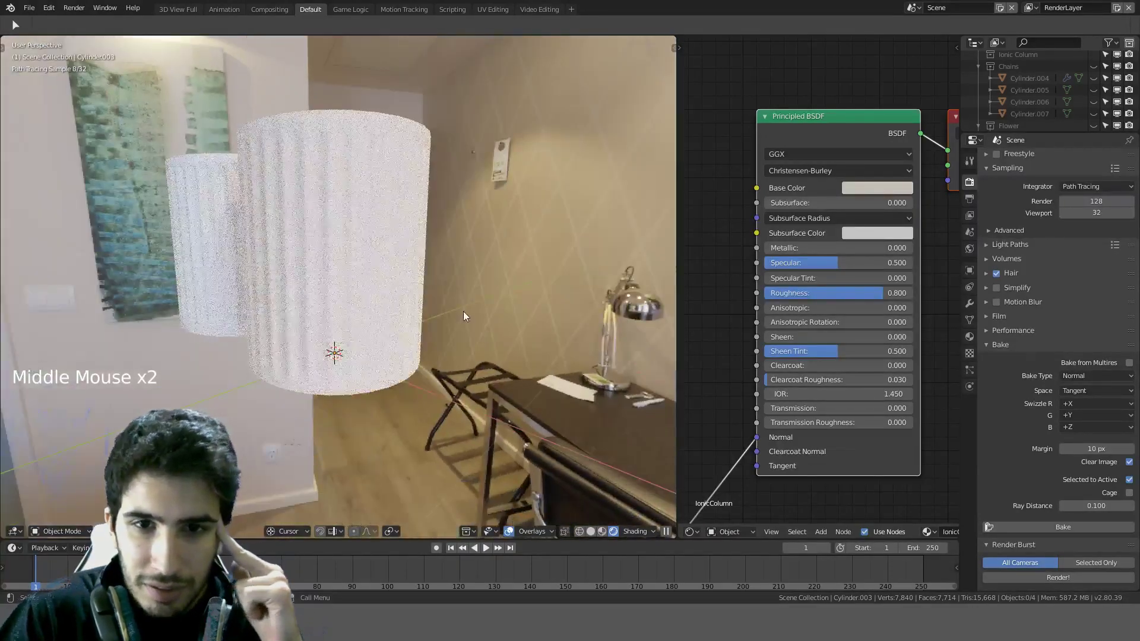
{"action": "middle_click_drag", "start_coordinate": [308, 261], "coordinate": [466, 327]}
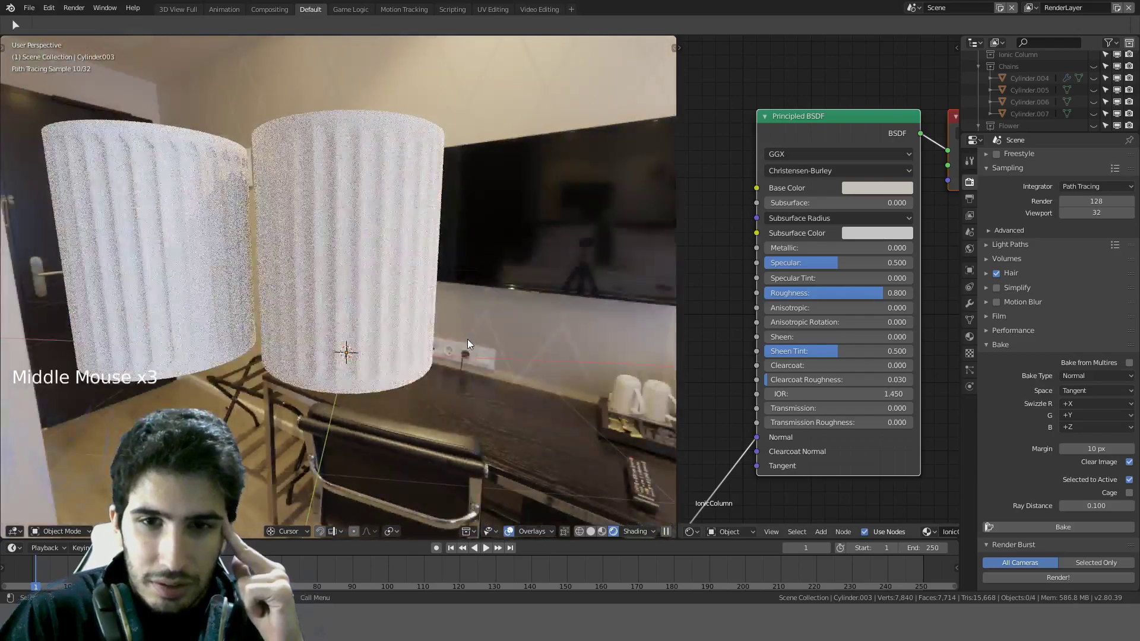
Step: Set the Normal Map node's Strength to 2.000
{"action": "scroll", "coordinate": [771, 321], "scroll_direction": "down", "scroll_amount": 3}
{"action": "middle_click_drag", "start_coordinate": [772, 320], "coordinate": [889, 324]}
{"action": "left_click_drag", "start_coordinate": [760, 378], "coordinate": [769, 378]}
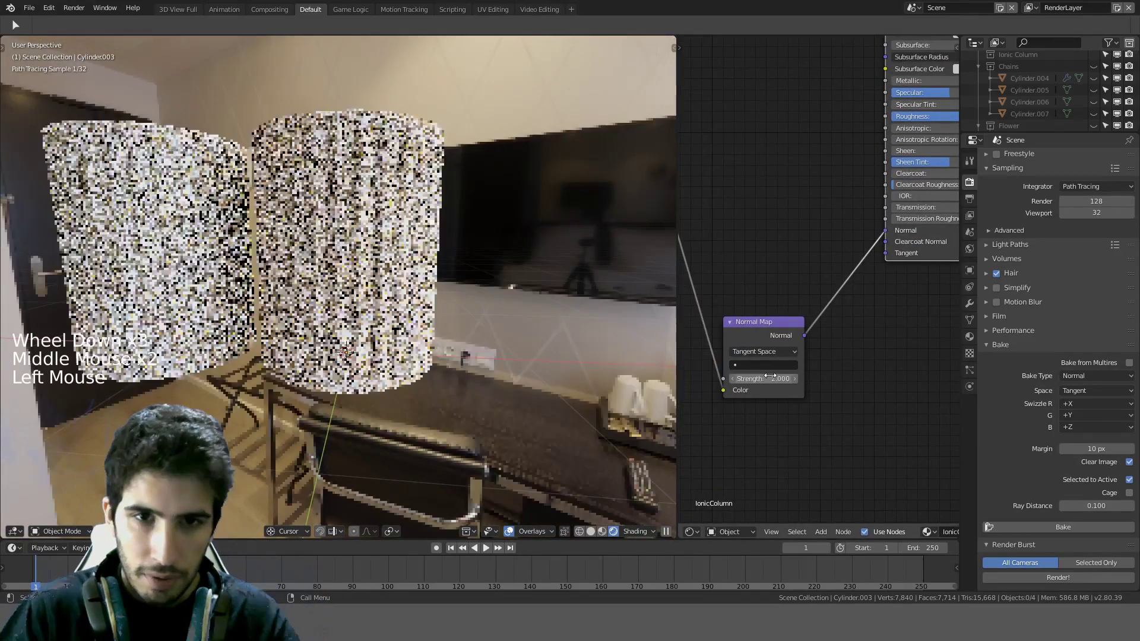
Step: Compare the rendered fluting of the two columns up close, from the front and from above
{"action": "middle_click_drag", "start_coordinate": [400, 277], "coordinate": [504, 347]}
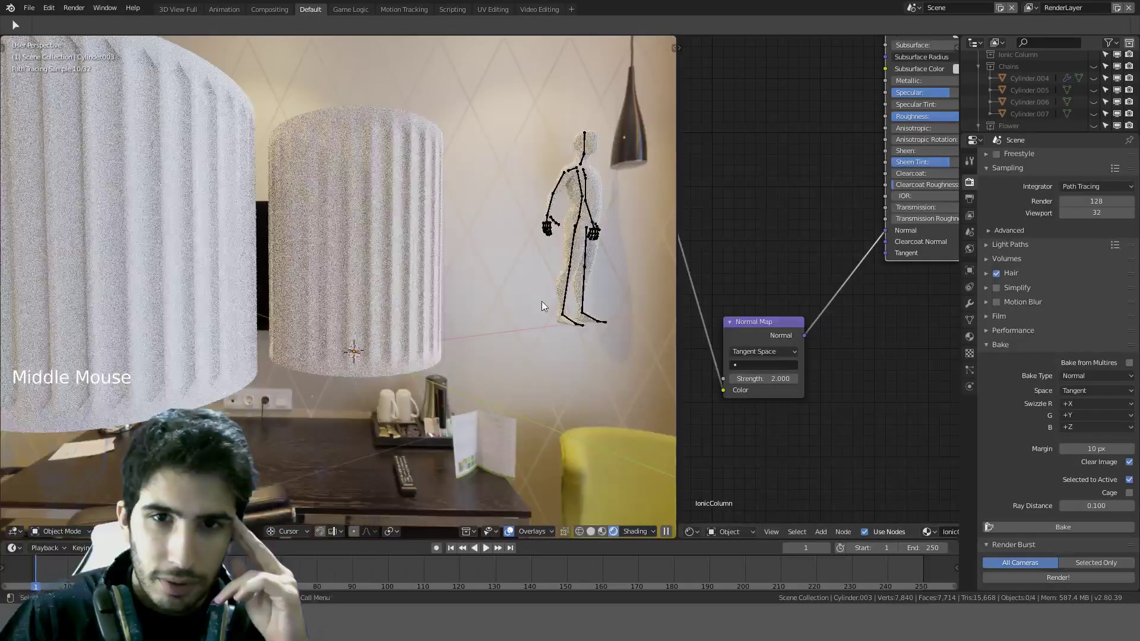
{"action": "middle_click_drag", "start_coordinate": [541, 301], "coordinate": [490, 358]}
{"action": "scroll", "coordinate": [402, 347], "scroll_direction": "up", "scroll_amount": 1}
{"action": "middle_click", "coordinate": [400, 354]}
{"action": "scroll", "coordinate": [490, 358], "scroll_direction": "down", "scroll_amount": 2}
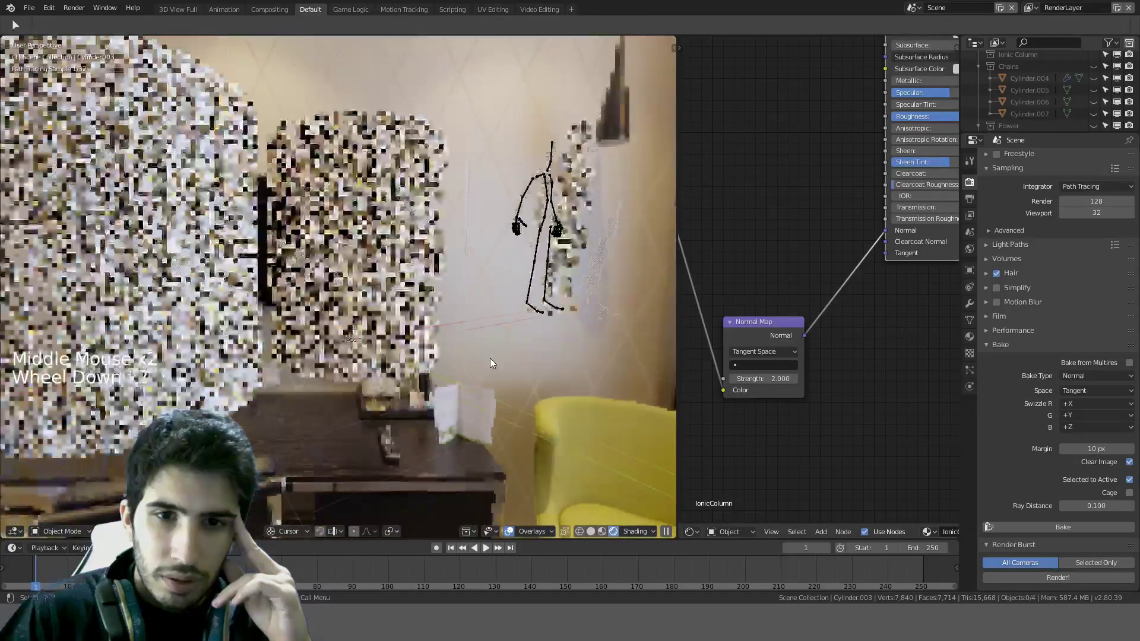
{"action": "scroll", "coordinate": [490, 358], "scroll_direction": "up", "scroll_amount": 1}
{"action": "key", "text": "KP_1"}
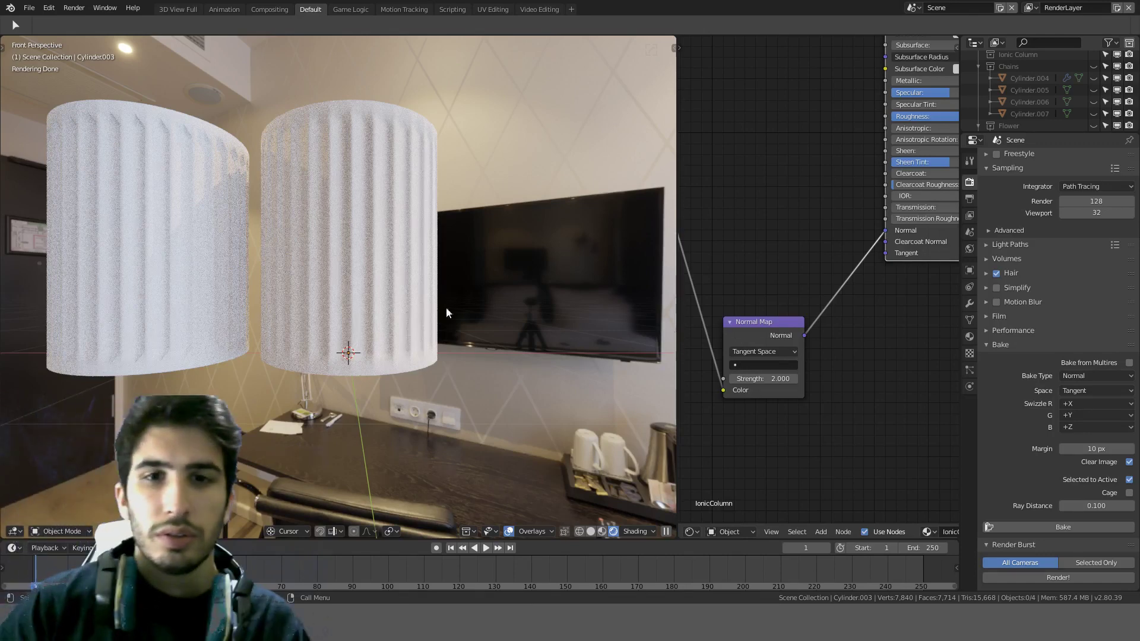
{"action": "scroll", "coordinate": [446, 307], "scroll_direction": "down", "scroll_amount": 3}
{"action": "middle_click_drag", "start_coordinate": [463, 258], "coordinate": [471, 304]}
{"action": "scroll", "coordinate": [451, 294], "scroll_direction": "up", "scroll_amount": 2}
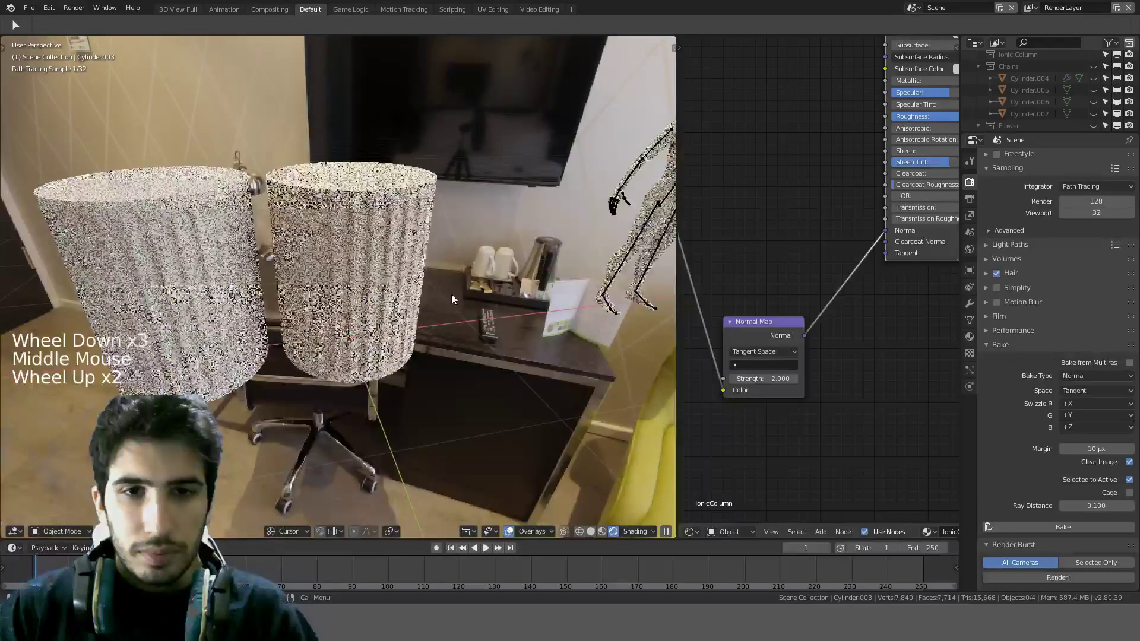
Step: Return to solid shading in front orthographic view and select the low-poly cylinder
{"action": "key", "text": "z"}
{"action": "scroll", "coordinate": [384, 261], "scroll_direction": "down", "scroll_amount": 1}
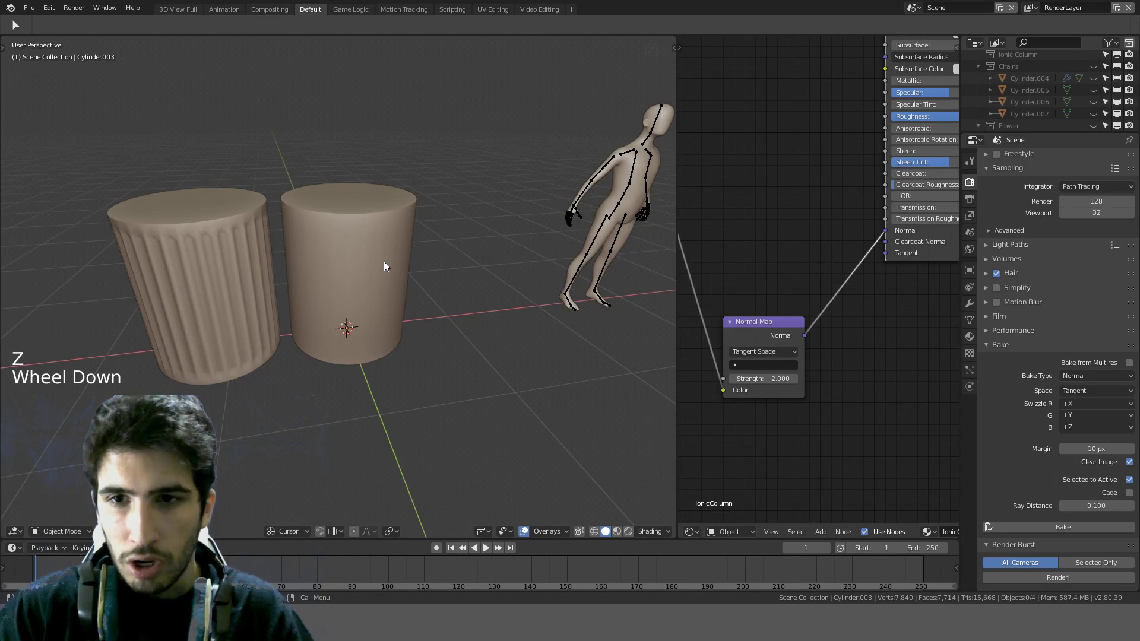
{"action": "key", "text": "KP_1"}
{"action": "key", "text": "KP_5"}
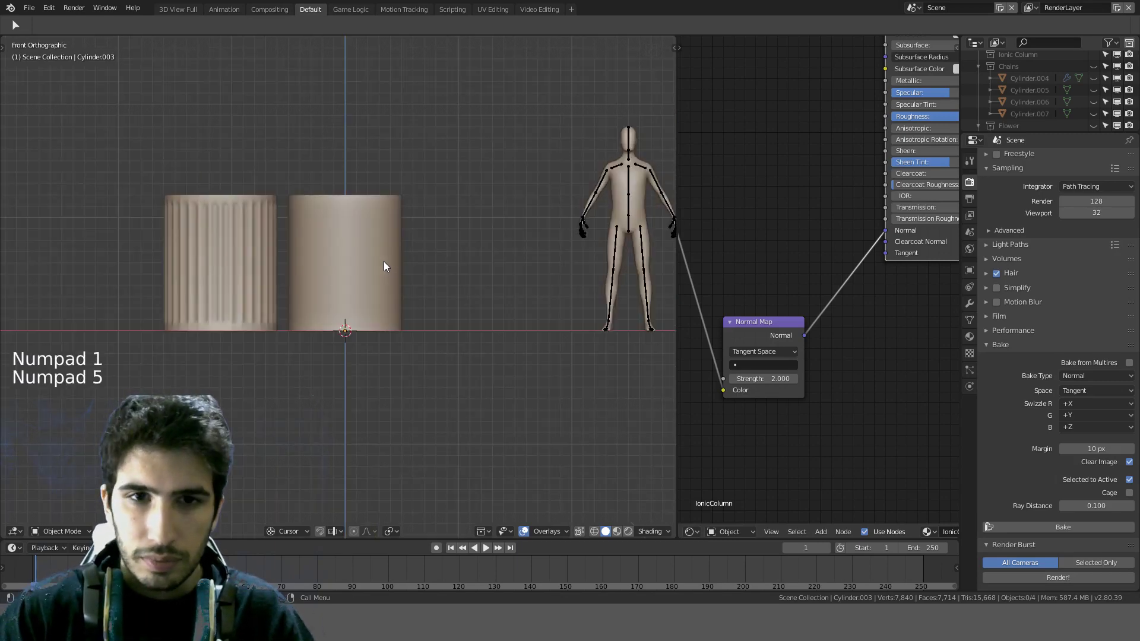
{"action": "left_click", "coordinate": [354, 277]}
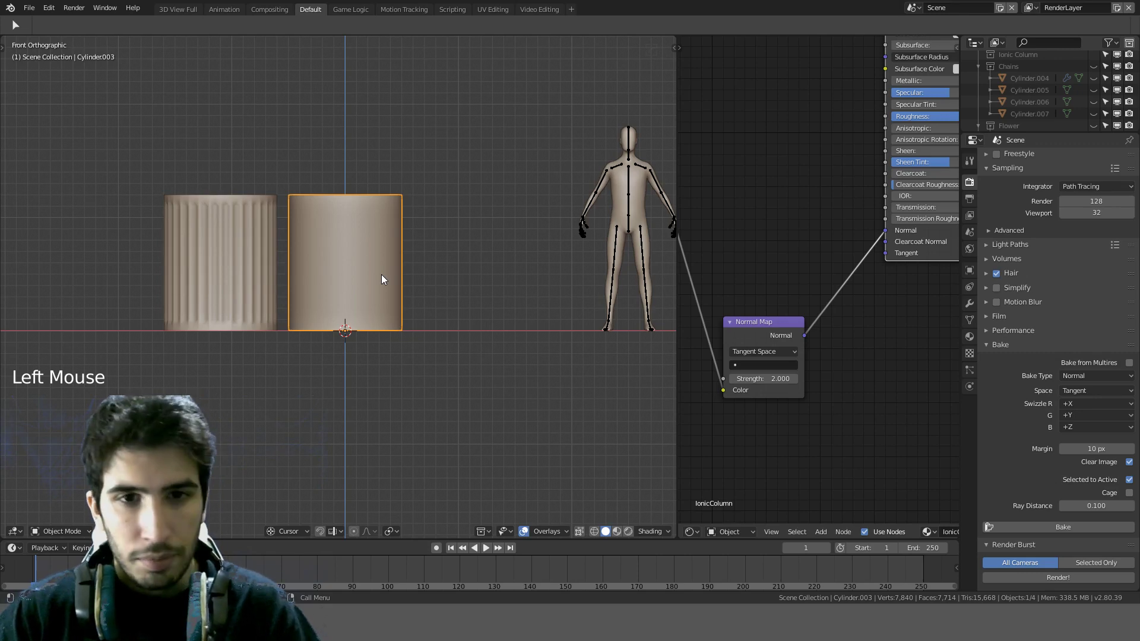
{"action": "middle_click_drag", "start_coordinate": [436, 231], "coordinate": [449, 318], "text": "shift"}
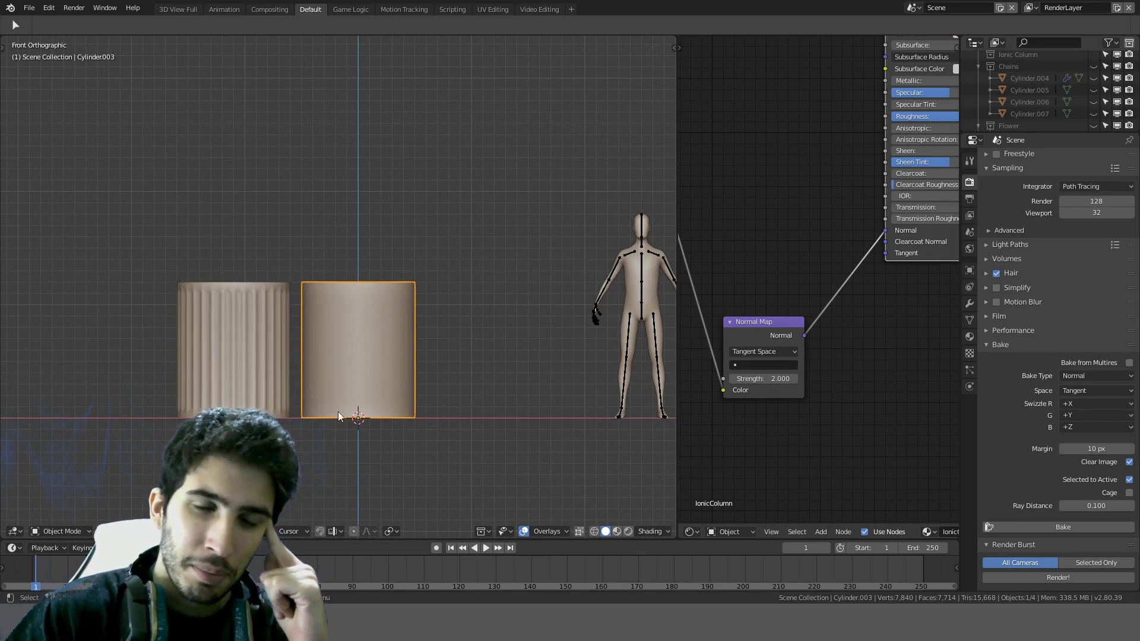
Step: Switch to LookDev shading, scale the low-poly cylinder by 10 along Z and inspect its stretched upper part
{"action": "key", "text": "z"}
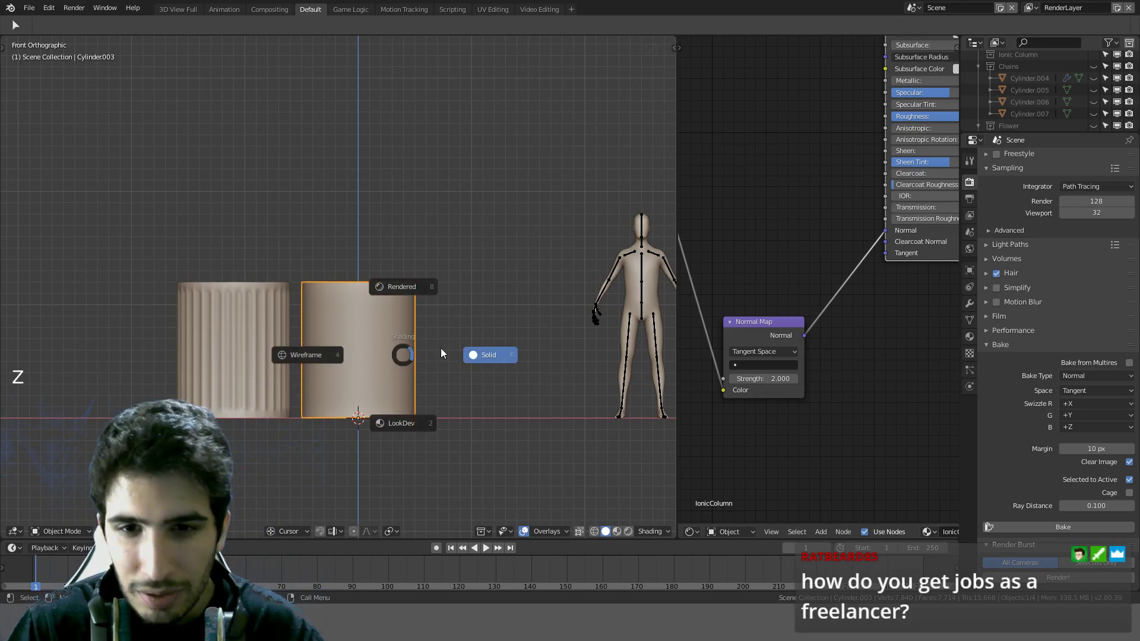
{"action": "left_click", "coordinate": [378, 434]}
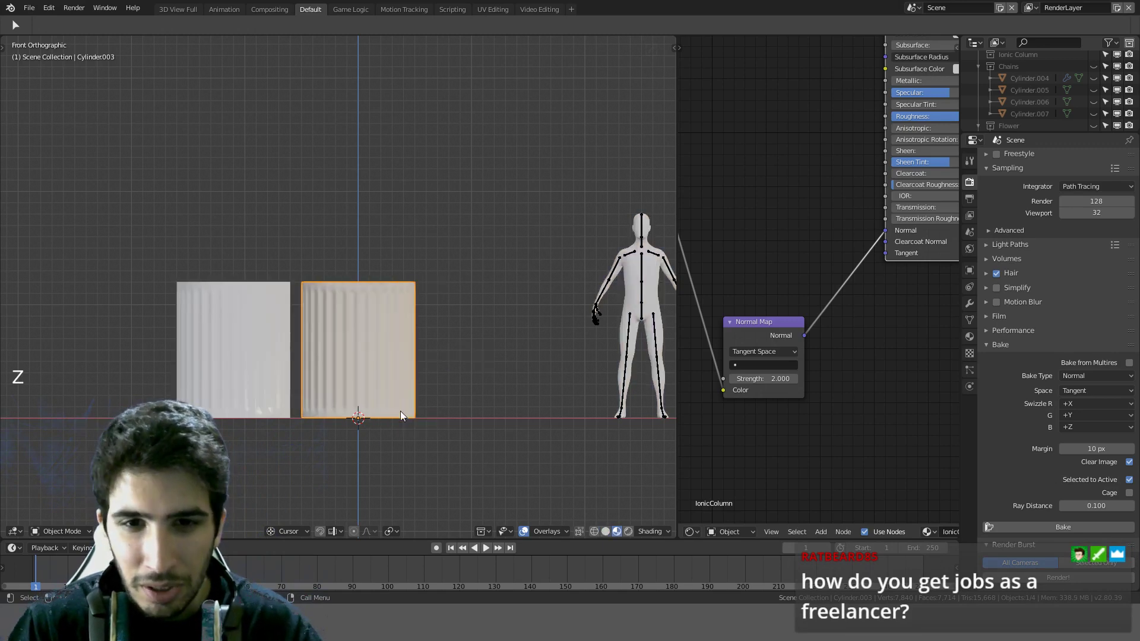
{"action": "middle_click_drag", "start_coordinate": [400, 415], "coordinate": [453, 318], "text": "shift"}
{"action": "type", "text": "s1"}
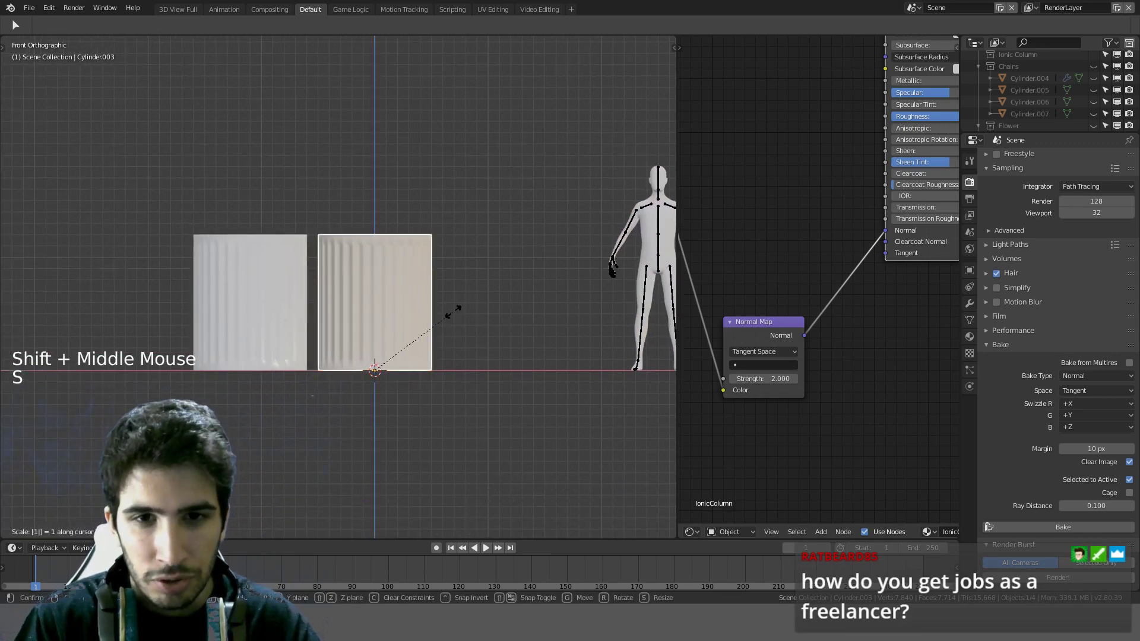
{"action": "type", "text": "0"}
{"action": "key", "text": "Return"}
{"action": "key", "text": "KP_Decimal"}
{"action": "scroll", "coordinate": [454, 311], "scroll_direction": "up", "scroll_amount": 7}
{"action": "middle_click_drag", "start_coordinate": [470, 241], "coordinate": [433, 420], "text": "shift"}
{"action": "middle_click_drag", "start_coordinate": [430, 225], "coordinate": [430, 331], "text": "shift"}
{"action": "scroll", "coordinate": [413, 295], "scroll_direction": "up", "scroll_amount": 4}
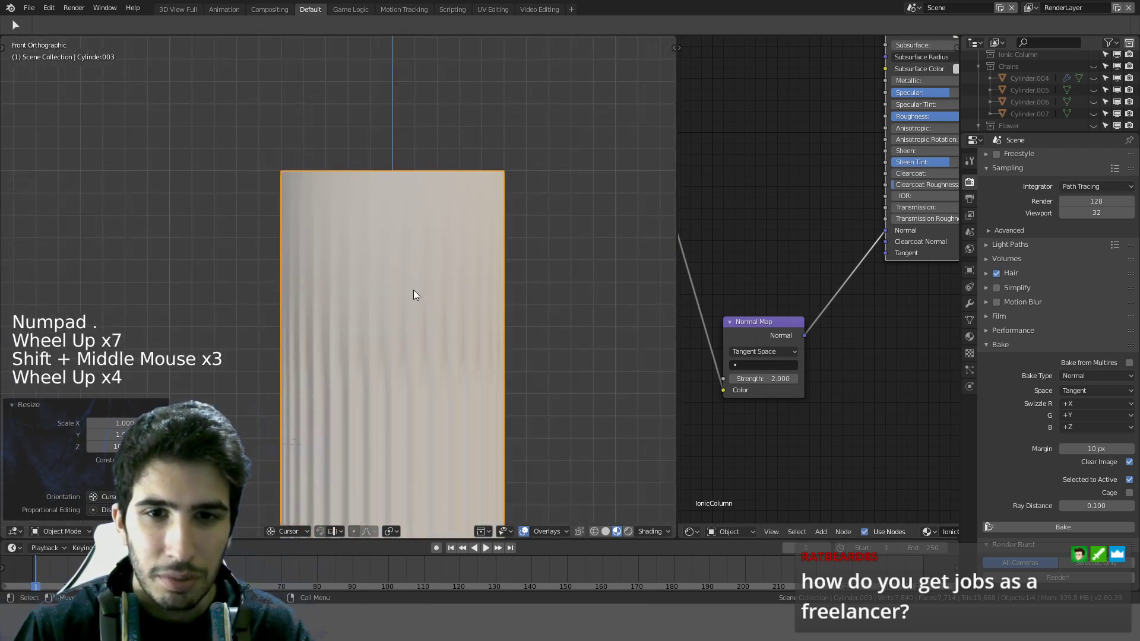
Step: Undo the low-poly cylinder's Z scaling and bring both columns and the human figure back into view
{"action": "scroll", "coordinate": [414, 295], "scroll_direction": "up", "scroll_amount": 3}
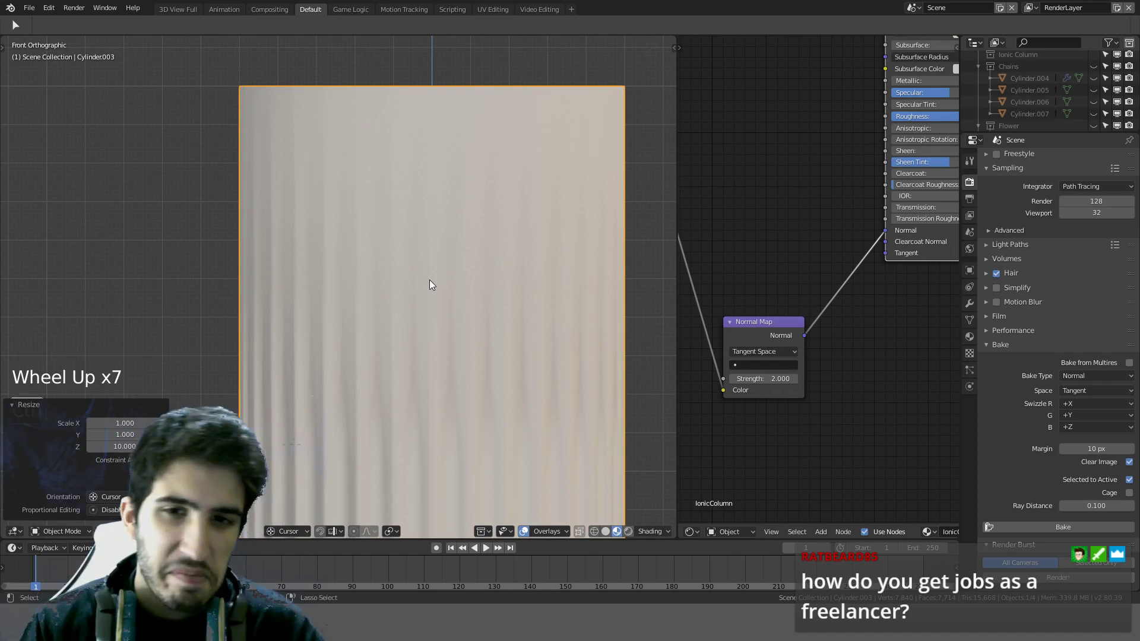
{"action": "key", "text": "ctrl+z"}
{"action": "scroll", "coordinate": [435, 333], "scroll_direction": "down", "scroll_amount": 7}
{"action": "middle_click_drag", "start_coordinate": [440, 374], "coordinate": [399, 220], "text": "shift"}
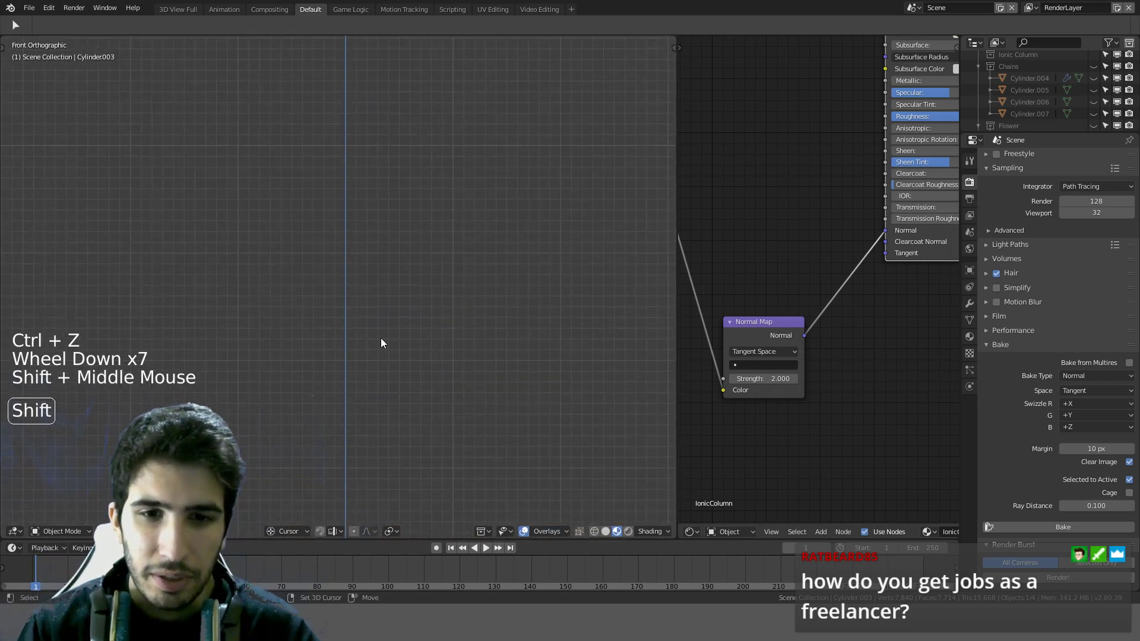
{"action": "scroll", "coordinate": [386, 362], "scroll_direction": "down", "scroll_amount": 8}
{"action": "middle_click_drag", "start_coordinate": [391, 384], "coordinate": [395, 234], "text": "shift"}
{"action": "scroll", "coordinate": [394, 232], "scroll_direction": "up", "scroll_amount": 6}
Step: In wireframe edit mode, circle-select the low-poly cylinder's top ring of vertices and try scaling it by 10 along Z
{"action": "key", "text": "Tab"}
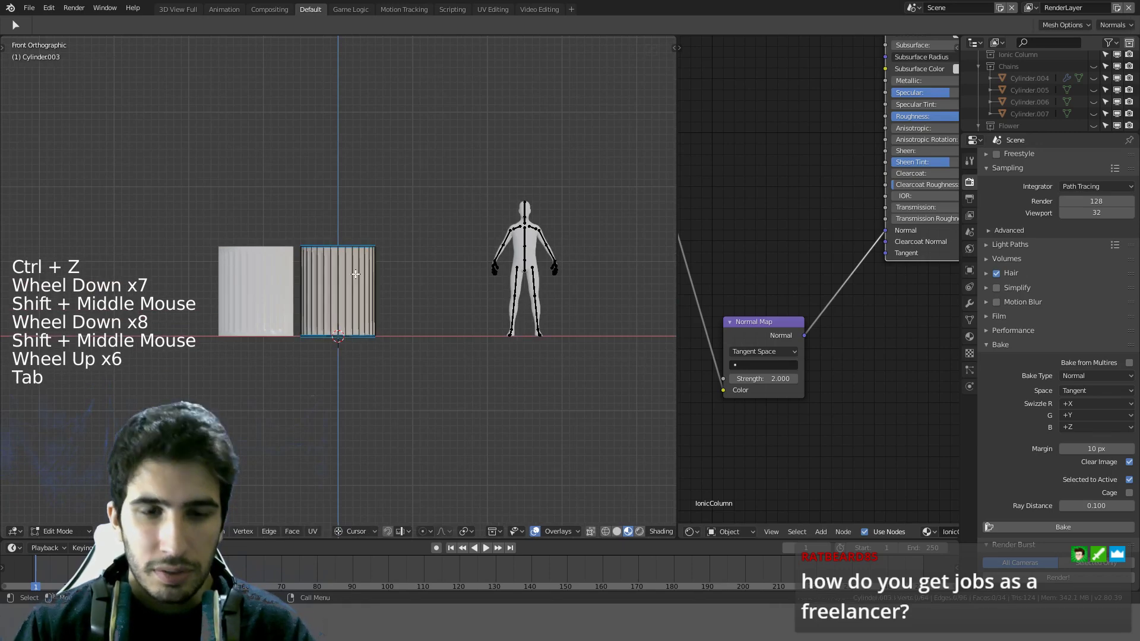
{"action": "left_click", "coordinate": [394, 311]}
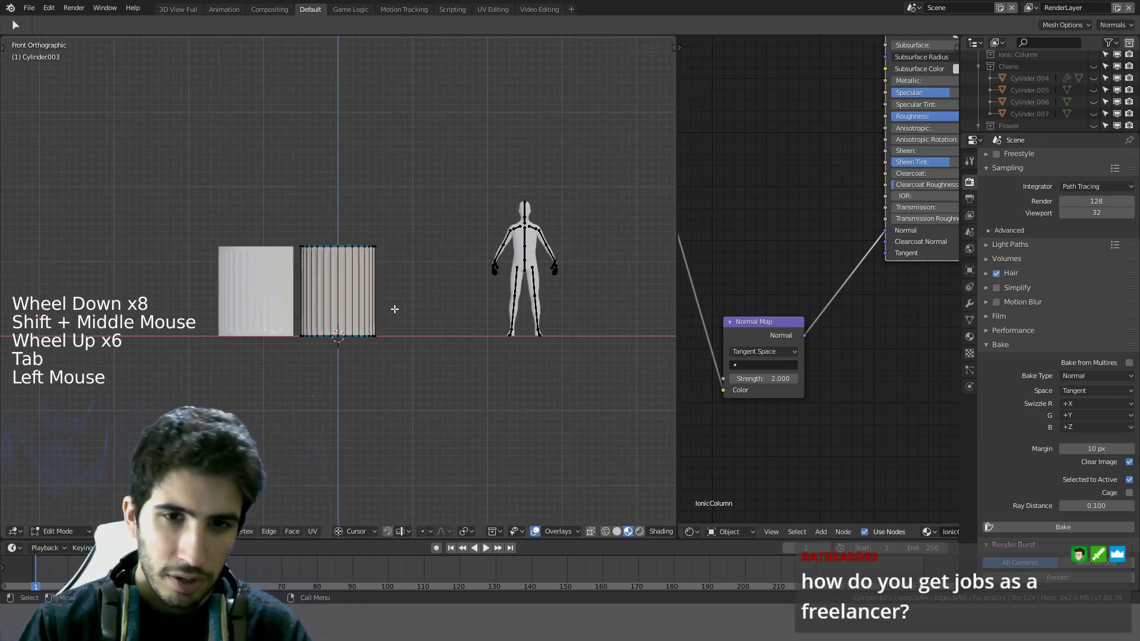
{"action": "key", "text": "z"}
{"action": "key", "text": "c"}
{"action": "left_click_drag", "start_coordinate": [399, 247], "coordinate": [324, 244]}
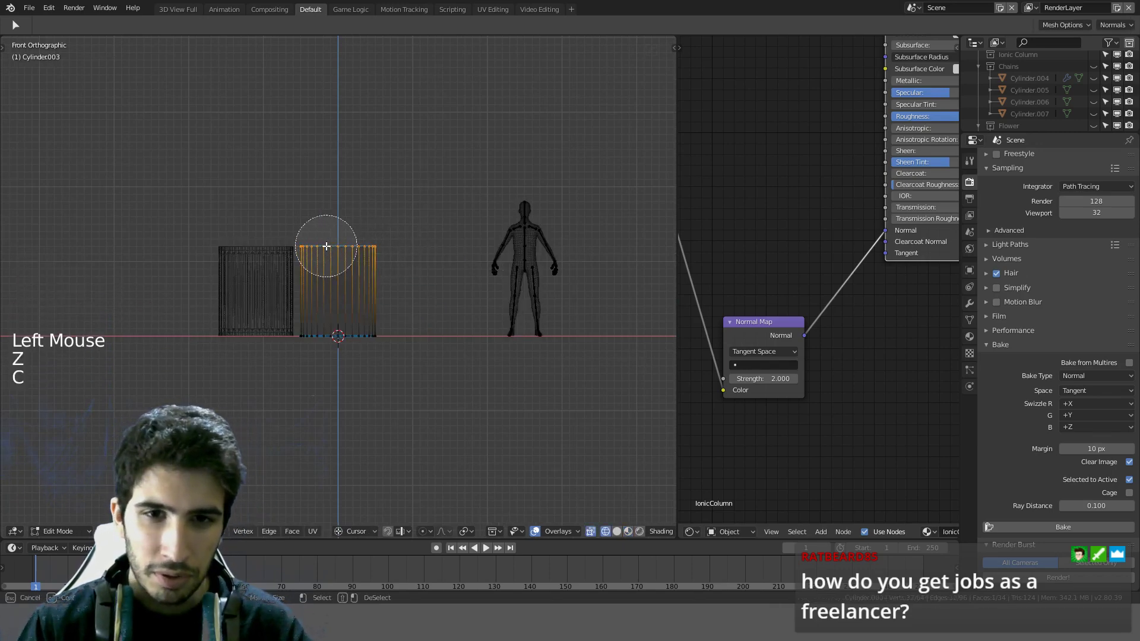
{"action": "type", "text": "s10"}
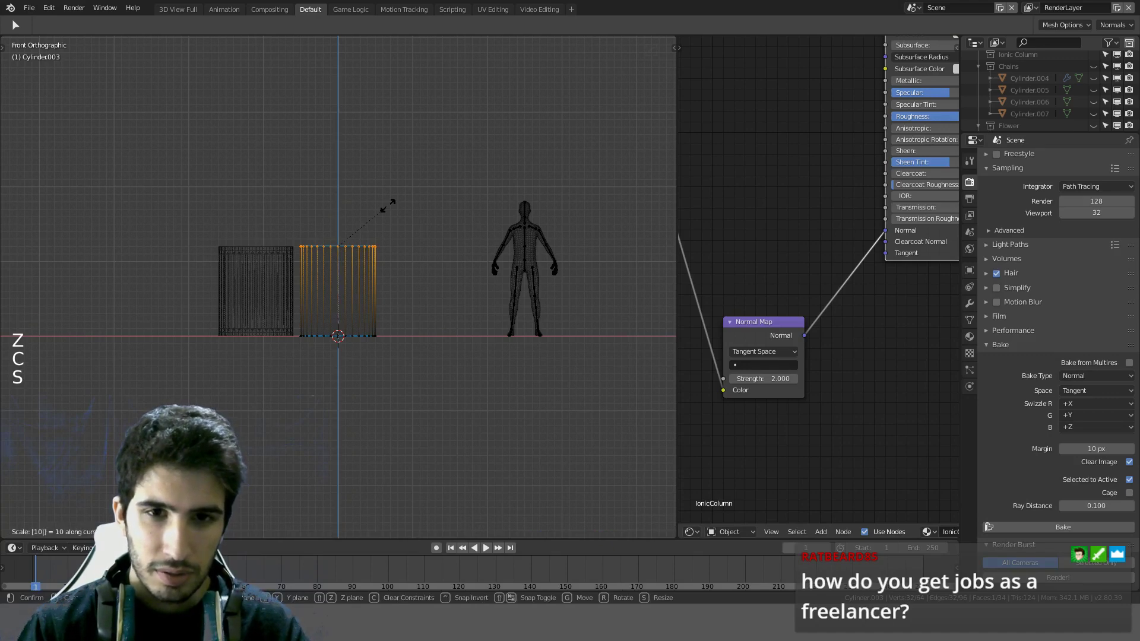
{"action": "key", "text": "Return"}
Step: Move the low-poly cylinder's selected top vertices up 10 m along Z
{"action": "scroll", "coordinate": [387, 205], "scroll_direction": "down", "scroll_amount": 3}
{"action": "type", "text": "g"}
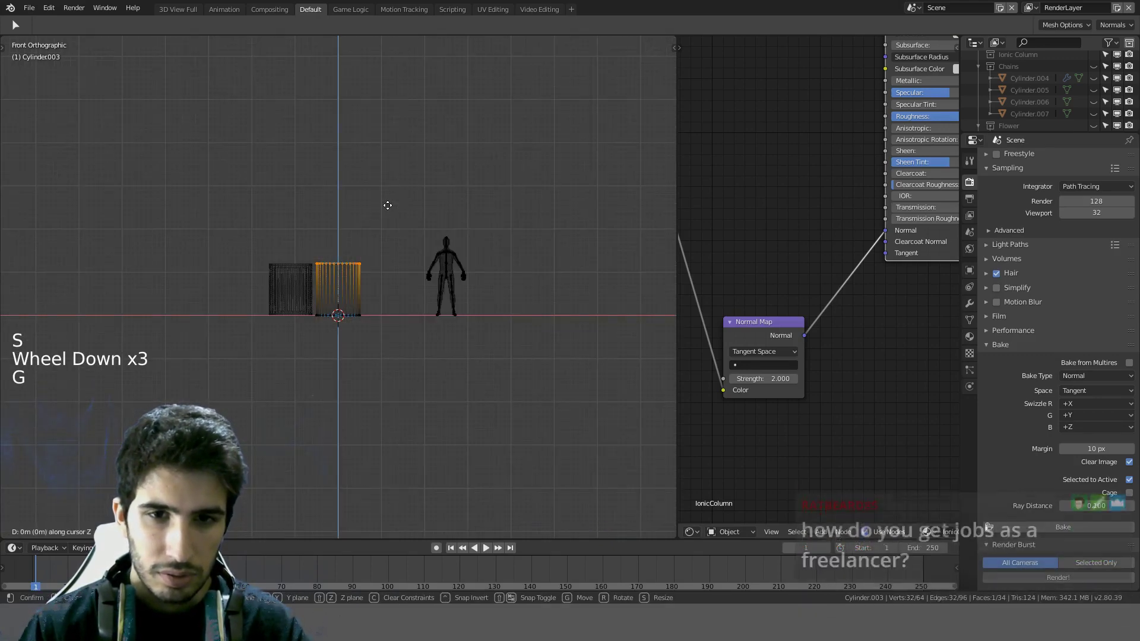
{"action": "type", "text": "z10"}
{"action": "key", "text": "Return"}
{"action": "scroll", "coordinate": [388, 205], "scroll_direction": "down", "scroll_amount": 5}
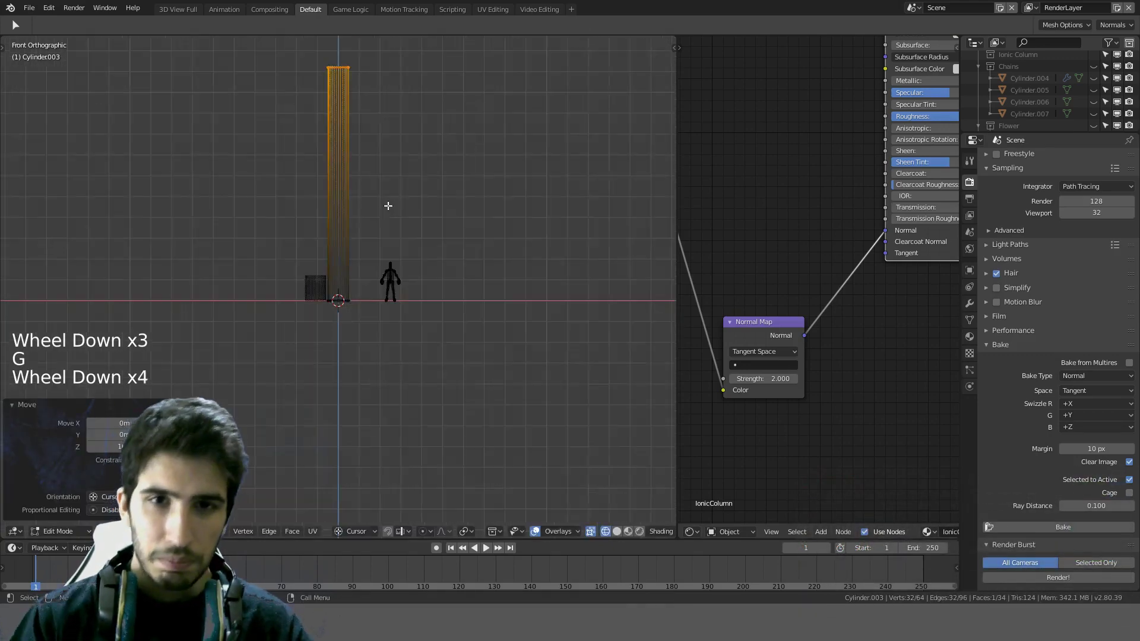
{"action": "middle_click_drag", "start_coordinate": [387, 204], "coordinate": [389, 266], "text": "shift"}
{"action": "scroll", "coordinate": [389, 265], "scroll_direction": "up", "scroll_amount": 4}
Step: Deselect the vertices, return to Object Mode with LookDev shading and examine the fluting near the stretched column's top
{"action": "key", "text": "a"}
{"action": "key", "text": "z"}
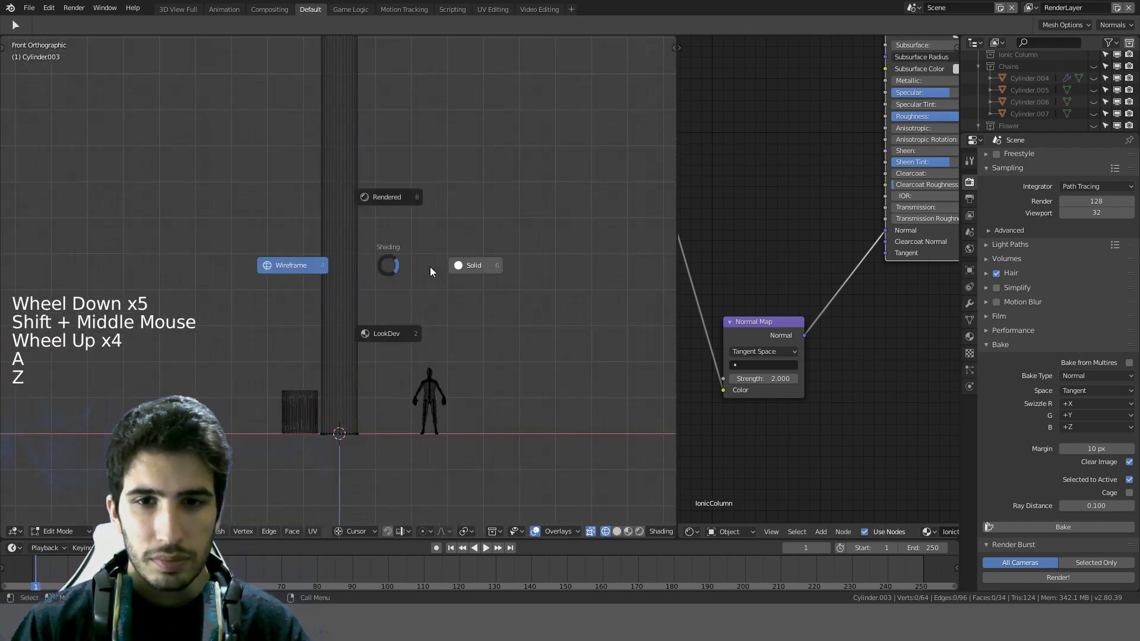
{"action": "left_click", "coordinate": [389, 333]}
{"action": "key", "text": "Tab"}
{"action": "scroll", "coordinate": [409, 297], "scroll_direction": "up", "scroll_amount": 2}
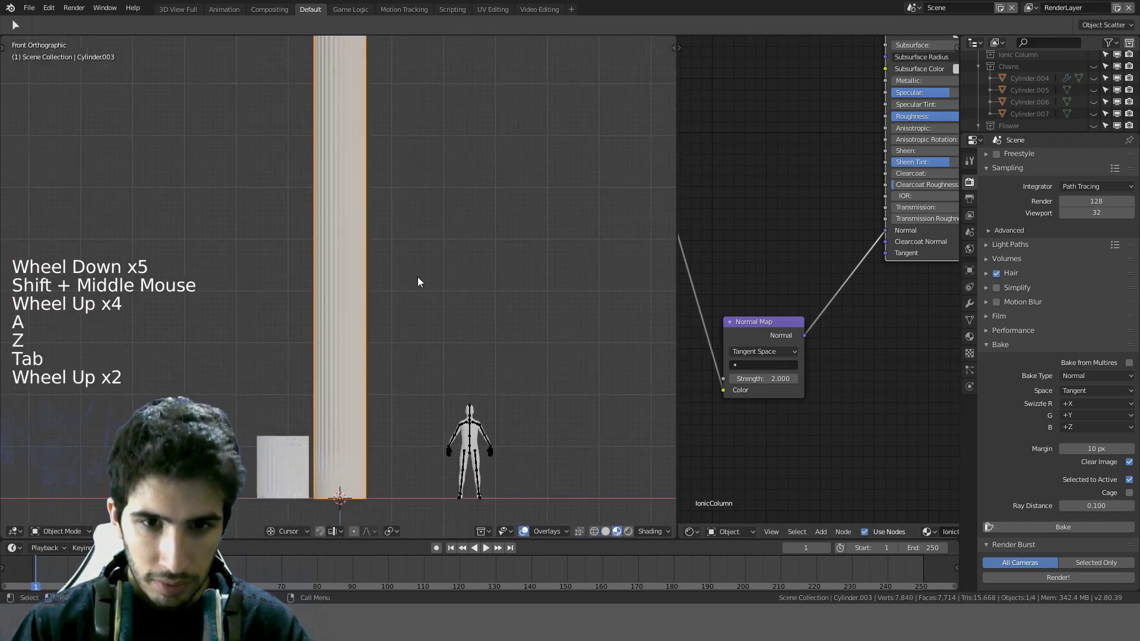
{"action": "mouse_move", "coordinate": [418, 280]}
{"action": "middle_mouse_down", "text": "shift"}
{"action": "mouse_move", "coordinate": [403, 173]}
{"action": "mouse_move", "coordinate": [446, 355]}
{"action": "mouse_move", "coordinate": [412, 319]}
{"action": "mouse_move", "coordinate": [412, 351]}
{"action": "middle_mouse_up", "text": "shift"}
{"action": "scroll", "coordinate": [404, 174], "scroll_direction": "up", "scroll_amount": 10}
{"action": "scroll", "coordinate": [402, 217], "scroll_direction": "down", "scroll_amount": 7}
{"action": "scroll", "coordinate": [412, 351], "scroll_direction": "up", "scroll_amount": 3}
Step: Undo the vertical stretch of the low-poly cylinder and return to Object Mode with both columns in view
{"action": "key", "text": "ctrl+z"}
{"action": "key", "text": "ctrl+z"}
{"action": "key", "text": "ctrl+z"}
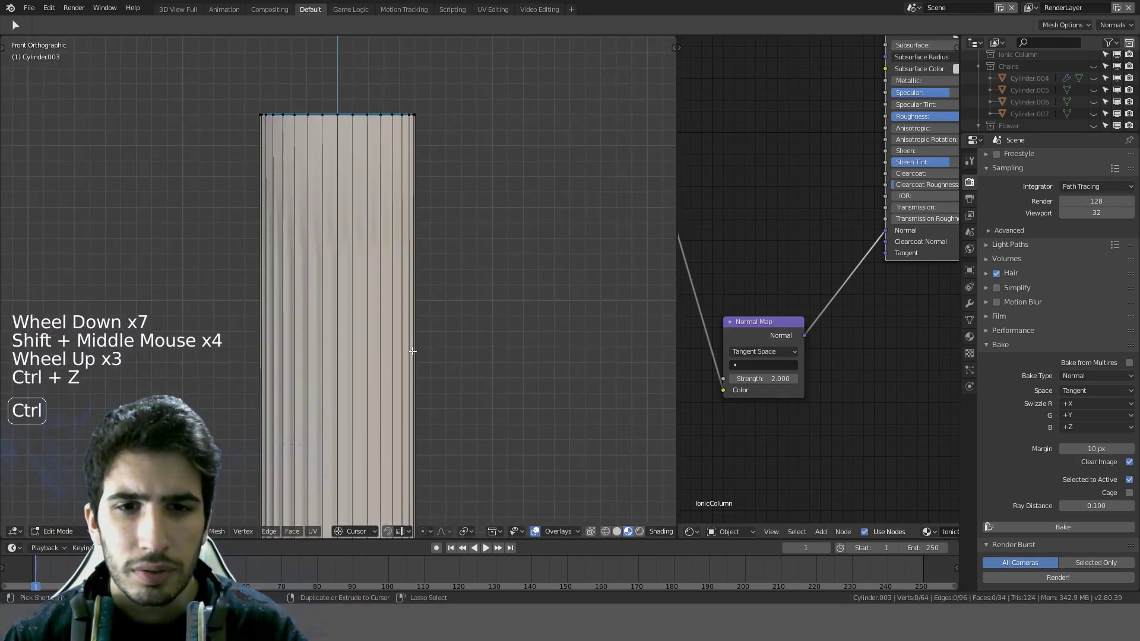
{"action": "scroll", "coordinate": [414, 423], "scroll_direction": "down", "scroll_amount": 8}
{"action": "middle_click_drag", "start_coordinate": [413, 424], "coordinate": [377, 320], "text": "shift"}
{"action": "scroll", "coordinate": [518, 184], "scroll_direction": "up", "scroll_amount": 9}
{"action": "key", "text": "Tab"}
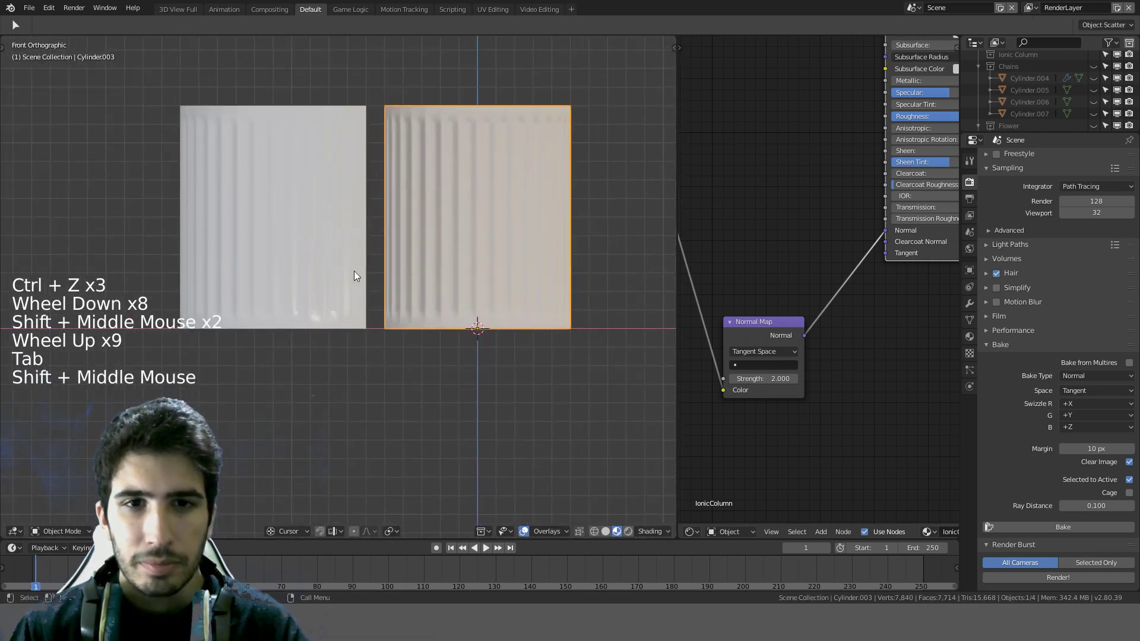
Step: Add the high-poly cylinder to the selection and apply the object transforms of both columns
{"action": "left_click", "coordinate": [322, 249], "text": "shift"}
{"action": "scroll", "coordinate": [458, 265], "scroll_direction": "down", "scroll_amount": 3}
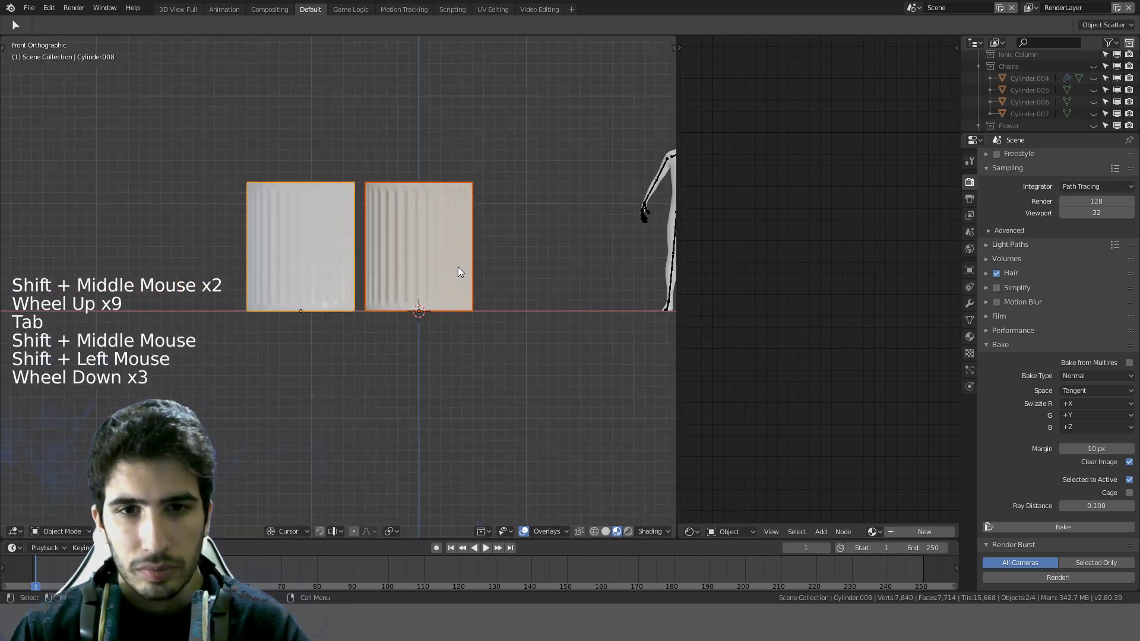
{"action": "key", "text": "ctrl+a"}
{"action": "left_click", "coordinate": [446, 300]}
{"action": "scroll", "coordinate": [494, 293], "scroll_direction": "up", "scroll_amount": 4}
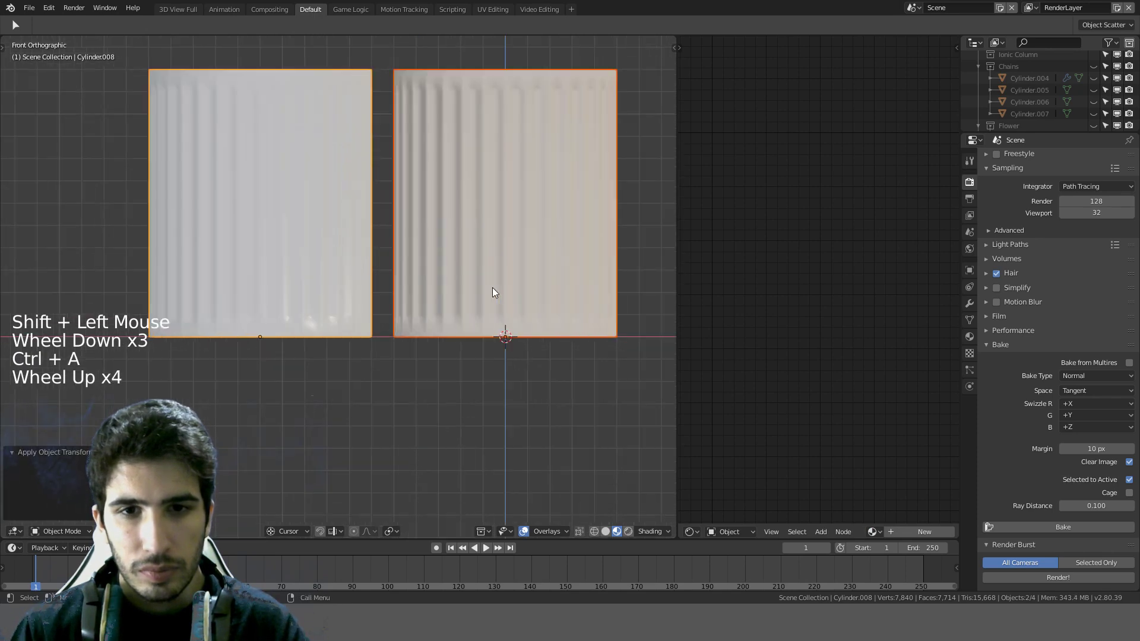
{"action": "middle_click_drag", "start_coordinate": [494, 293], "coordinate": [356, 373], "text": "shift"}
{"action": "scroll", "coordinate": [393, 339], "scroll_direction": "down", "scroll_amount": 3}
{"action": "middle_click_drag", "start_coordinate": [393, 339], "coordinate": [414, 387]}
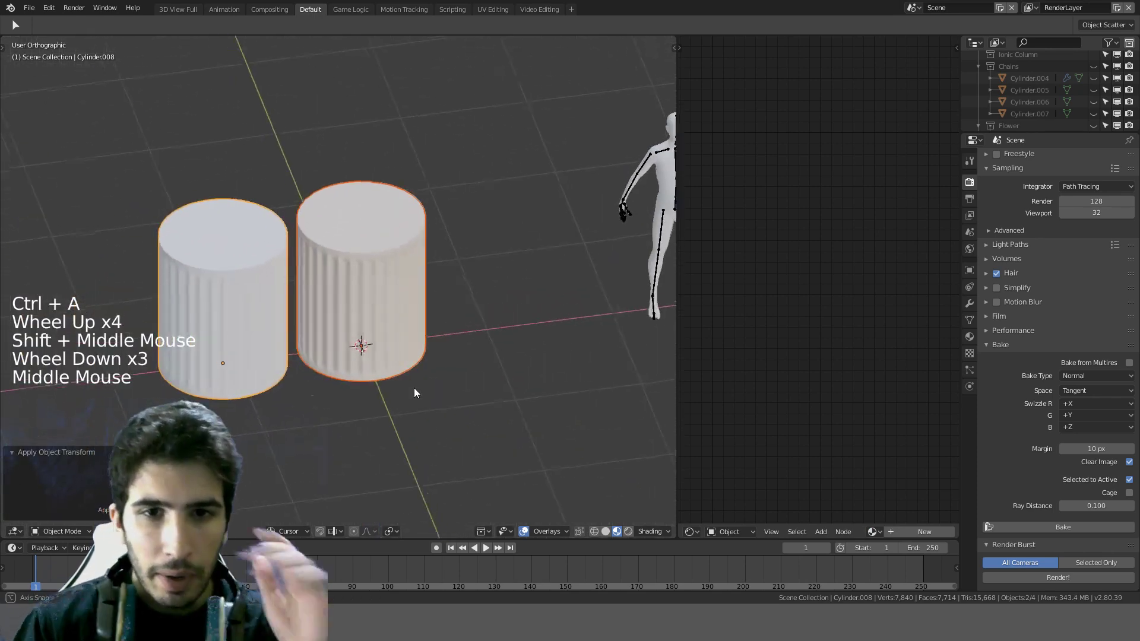
{"action": "scroll", "coordinate": [391, 350], "scroll_direction": "up", "scroll_amount": 3}
Step: Duplicate the low-poly cylinder upward three times along Z, snapping each copy on top to build a four-segment column
{"action": "left_click", "coordinate": [386, 308]}
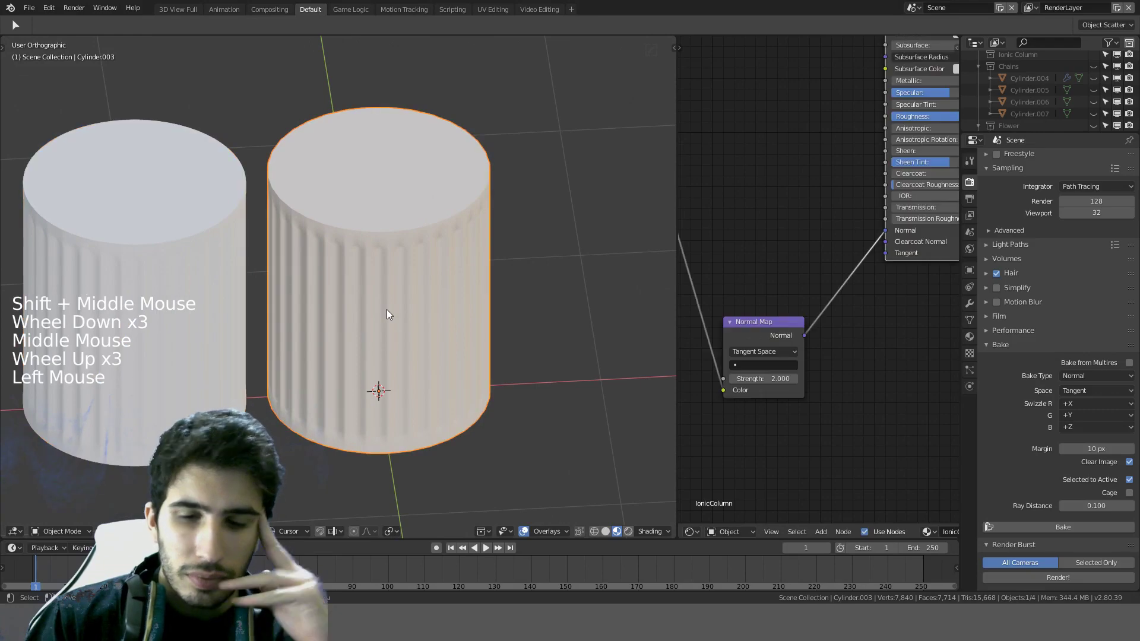
{"action": "key", "text": "KP_1"}
{"action": "scroll", "coordinate": [386, 309], "scroll_direction": "down", "scroll_amount": 4}
{"action": "middle_click_drag", "start_coordinate": [387, 309], "coordinate": [377, 391], "text": "shift"}
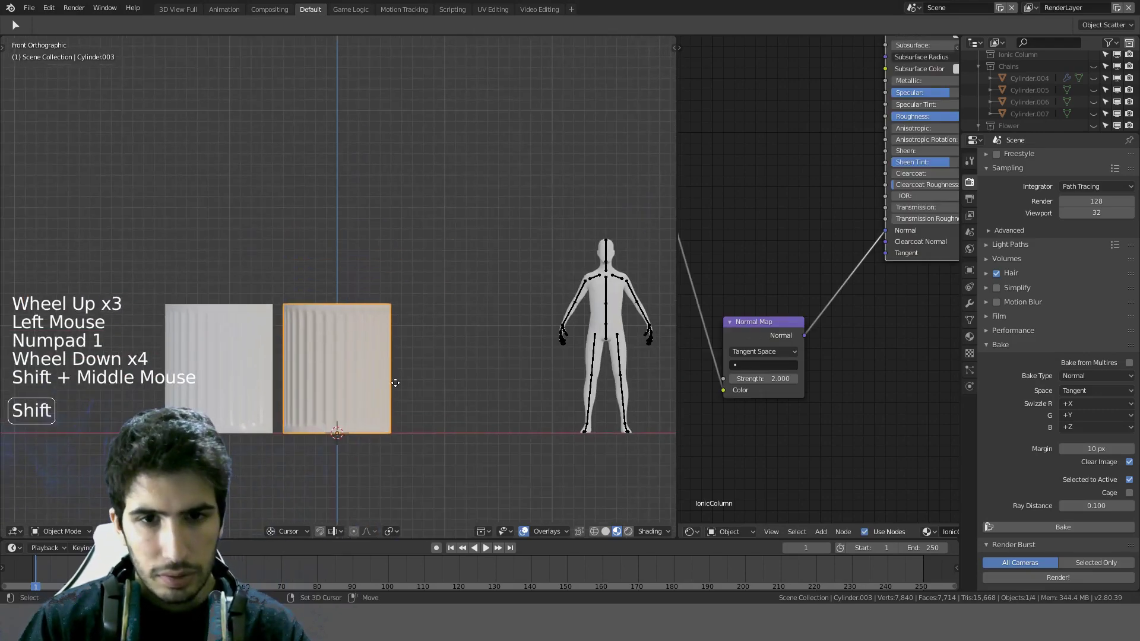
{"action": "key", "text": "shift+d"}
{"action": "left_click", "coordinate": [398, 254]}
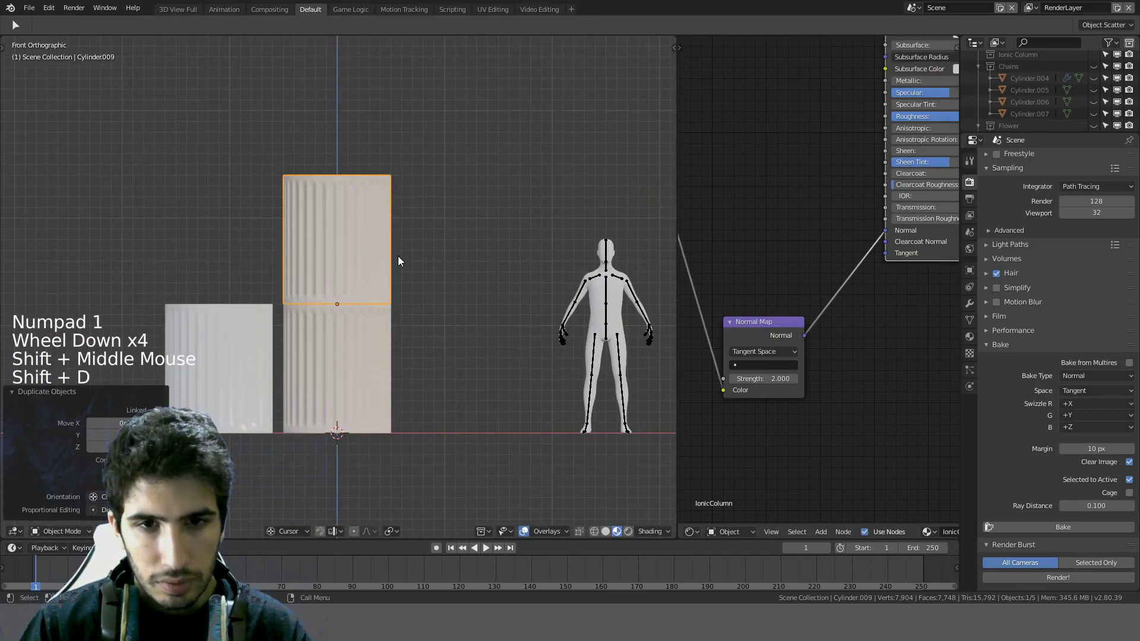
{"action": "key", "text": "shift+d"}
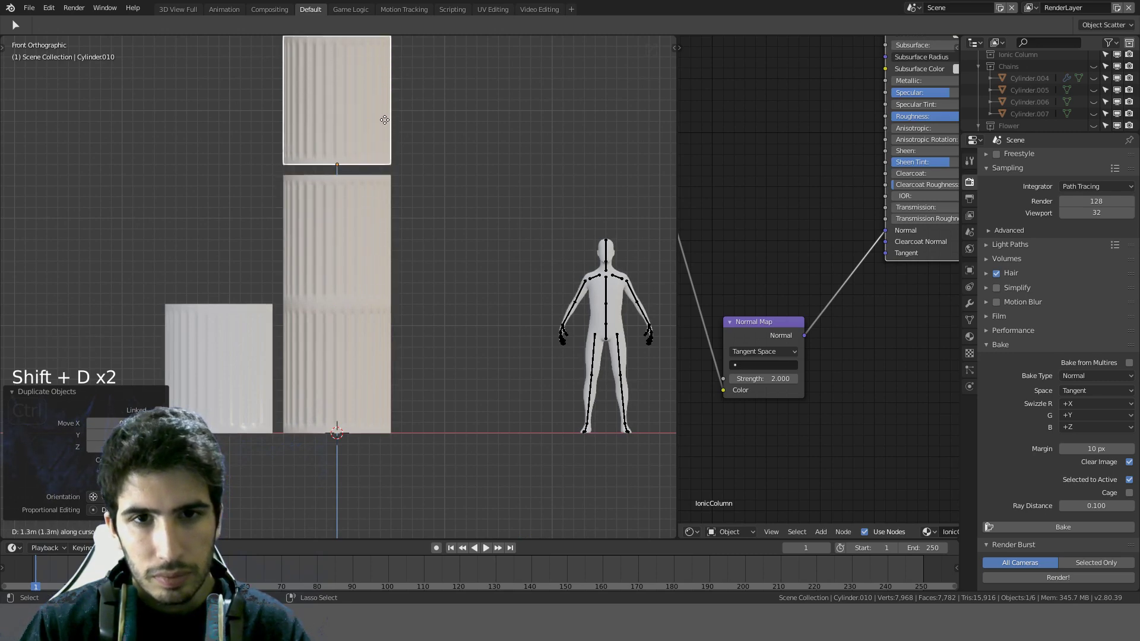
{"action": "left_click", "coordinate": [384, 124]}
{"action": "scroll", "coordinate": [413, 145], "scroll_direction": "down", "scroll_amount": 3}
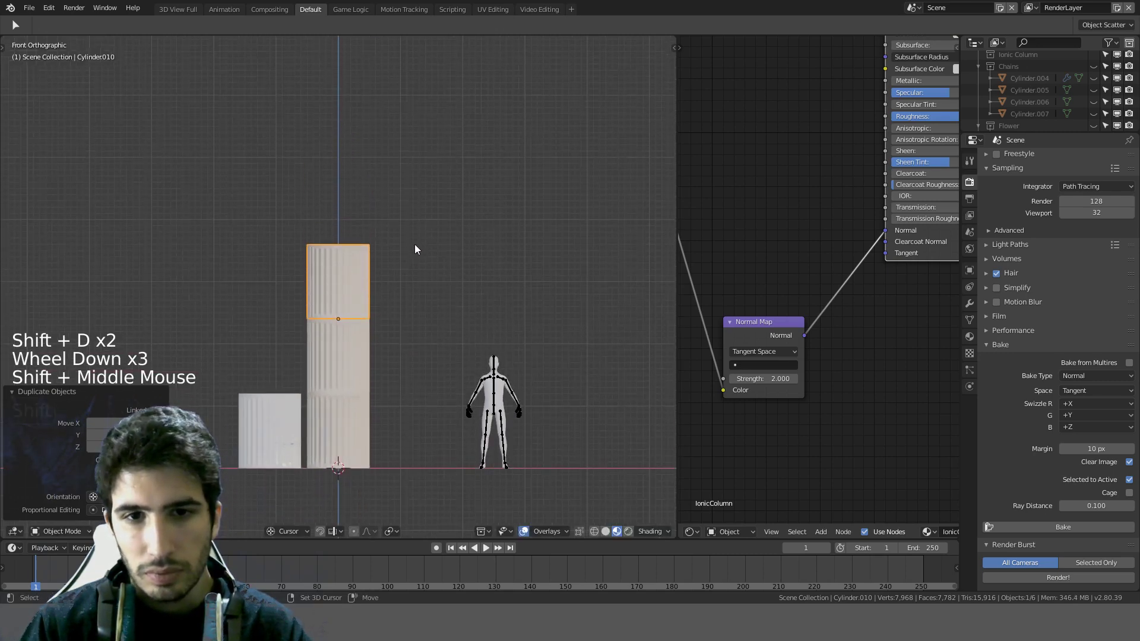
{"action": "key", "text": "shift+d"}
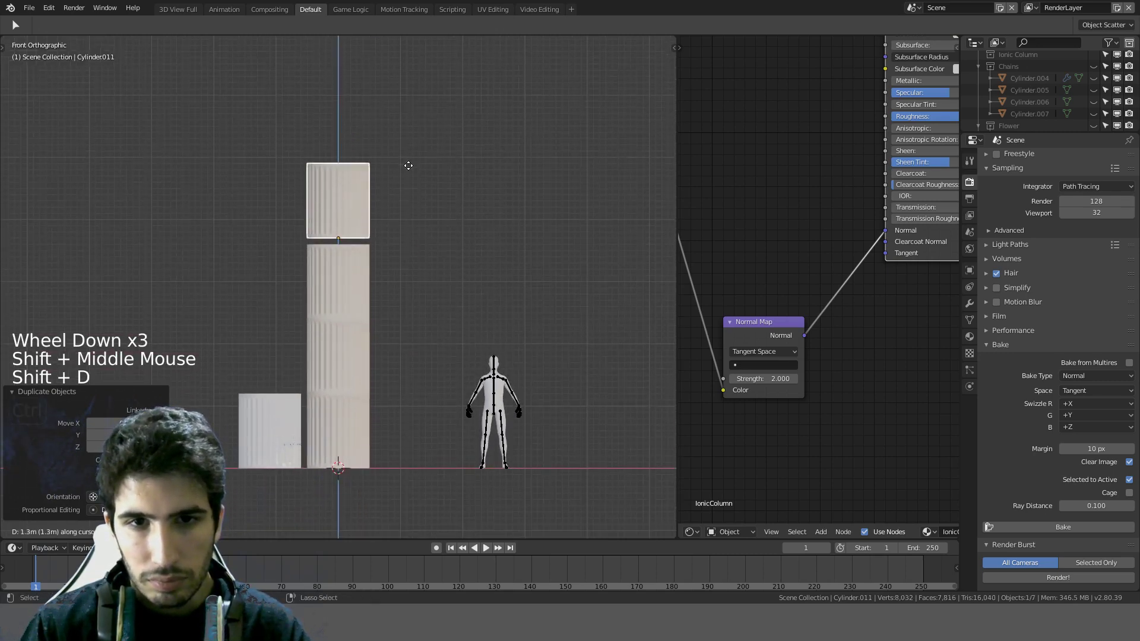
{"action": "left_click", "coordinate": [408, 169]}
{"action": "key", "text": "a"}
{"action": "scroll", "coordinate": [416, 226], "scroll_direction": "up", "scroll_amount": 2}
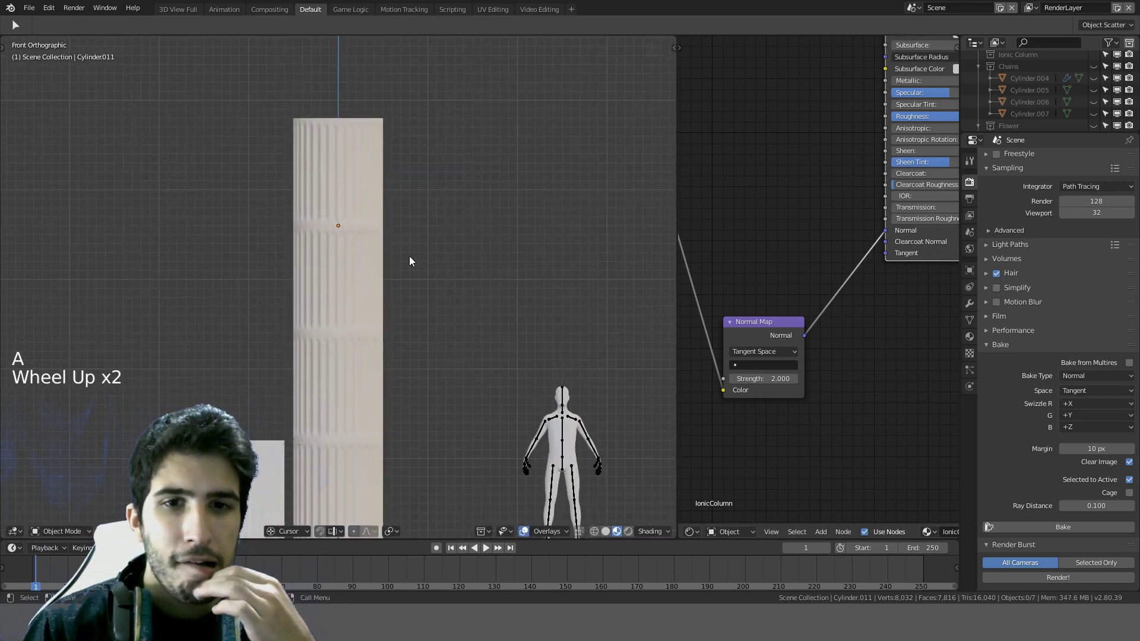
{"action": "scroll", "coordinate": [409, 271], "scroll_direction": "up", "scroll_amount": 2}
{"action": "middle_click_drag", "start_coordinate": [443, 344], "coordinate": [470, 132], "text": "shift"}
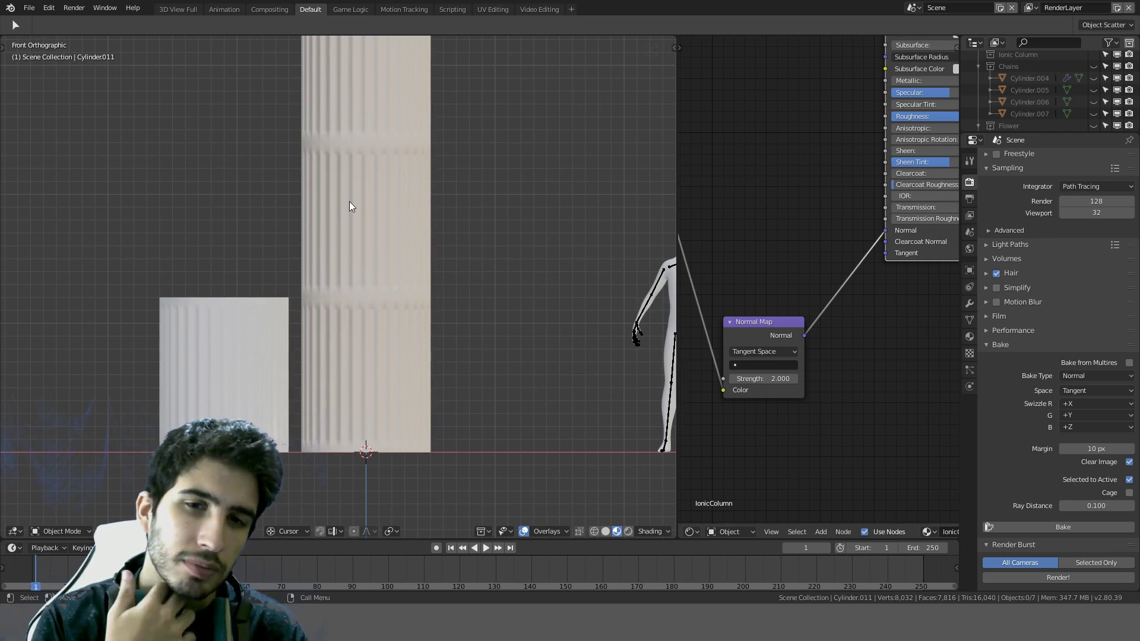
Step: Duplicate a low-poly segment to the far side of the high-poly cylinder and rotate the copy 90° in front view
{"action": "left_click", "coordinate": [349, 224]}
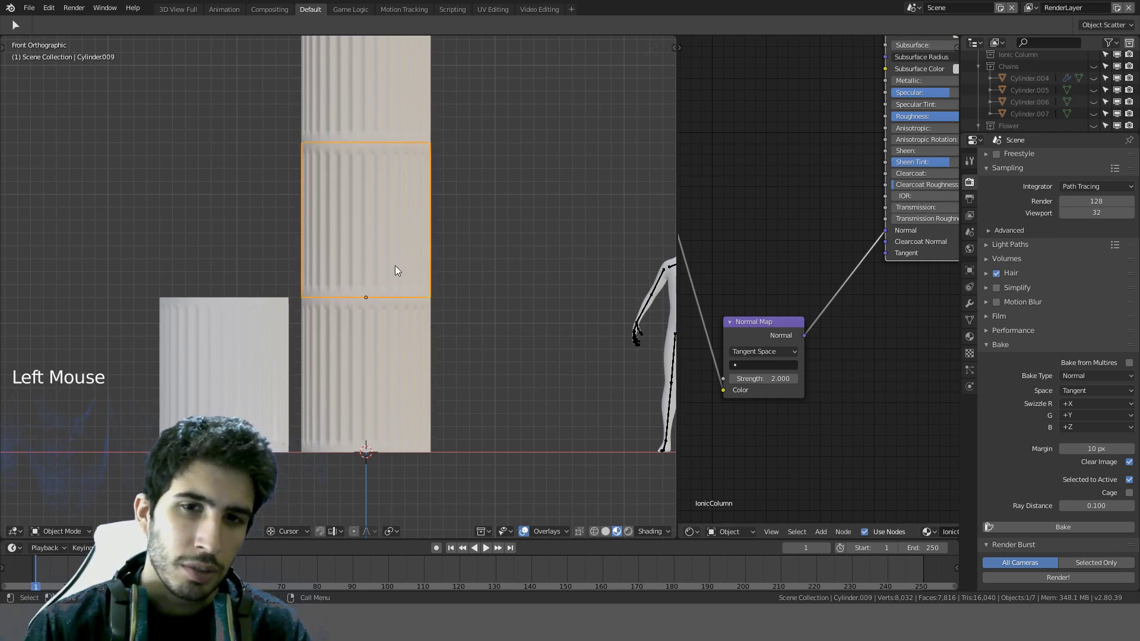
{"action": "scroll", "coordinate": [394, 267], "scroll_direction": "down", "scroll_amount": 4}
{"action": "left_click", "coordinate": [309, 332]}
{"action": "key", "text": "shift+d"}
{"action": "left_click", "coordinate": [188, 336]}
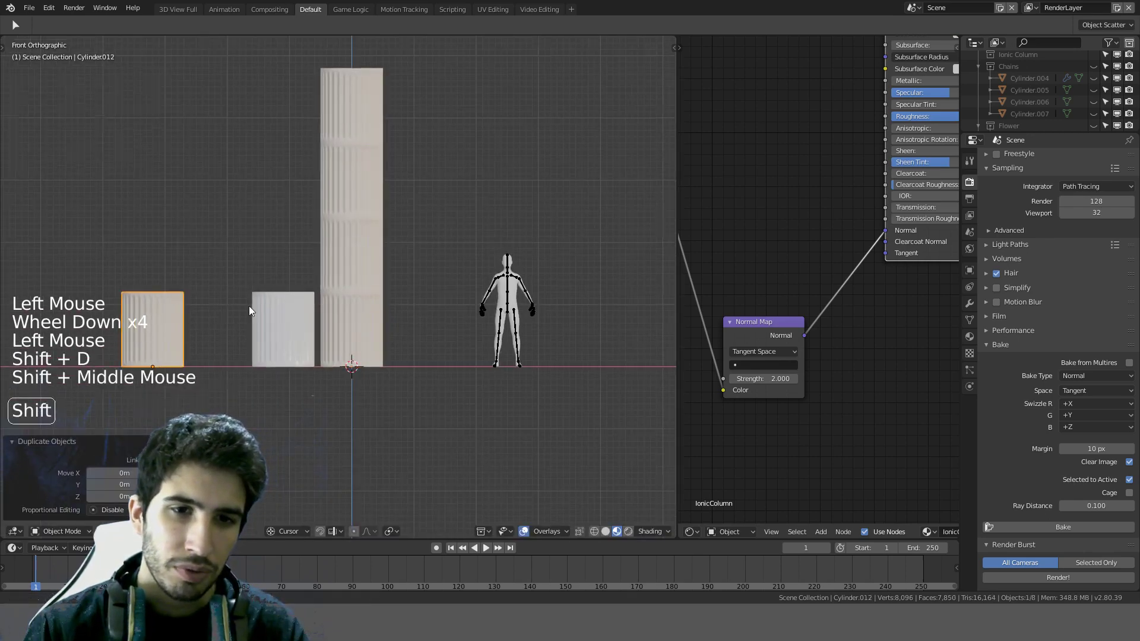
{"action": "middle_click_drag", "start_coordinate": [248, 305], "coordinate": [287, 293], "text": "shift"}
{"action": "type", "text": "r90"}
{"action": "key", "text": "Return"}
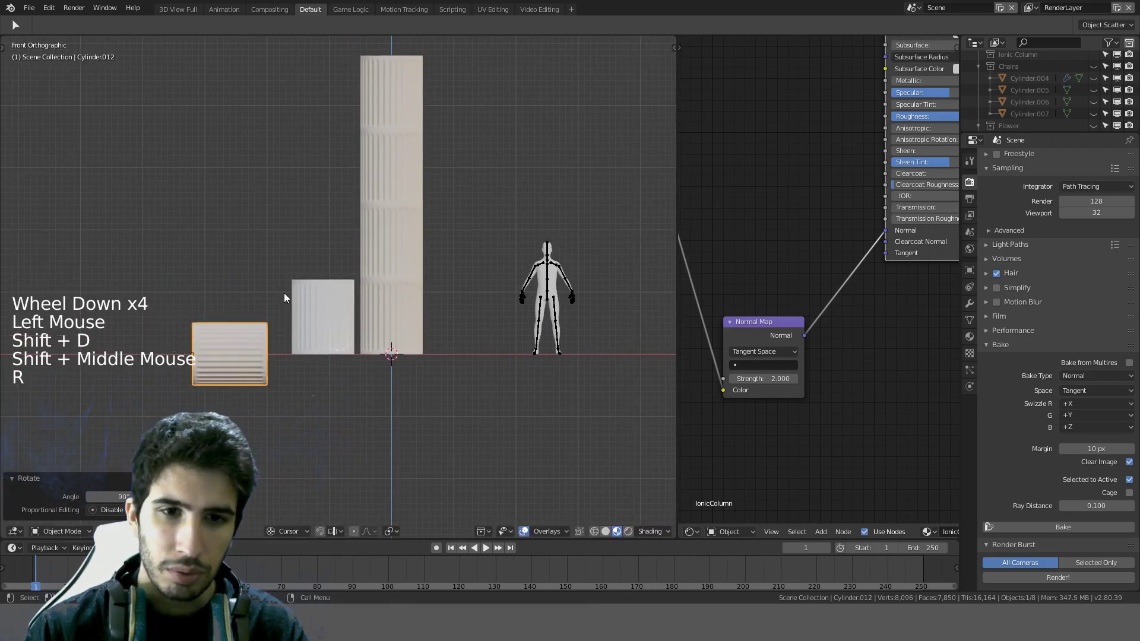
Step: Reposition the rotated copy and turn it freely so it lies like a fallen column piece, then deselect everything
{"action": "key", "text": "g"}
{"action": "left_click", "coordinate": [229, 264]}
{"action": "middle_click_drag", "start_coordinate": [229, 264], "coordinate": [236, 298]}
{"action": "key", "text": "r"}
{"action": "left_click", "coordinate": [334, 389]}
{"action": "key", "text": "a"}
Step: Delete the lying copy and the three stacked segments, keeping only the two original cylinders
{"action": "left_click", "coordinate": [183, 330]}
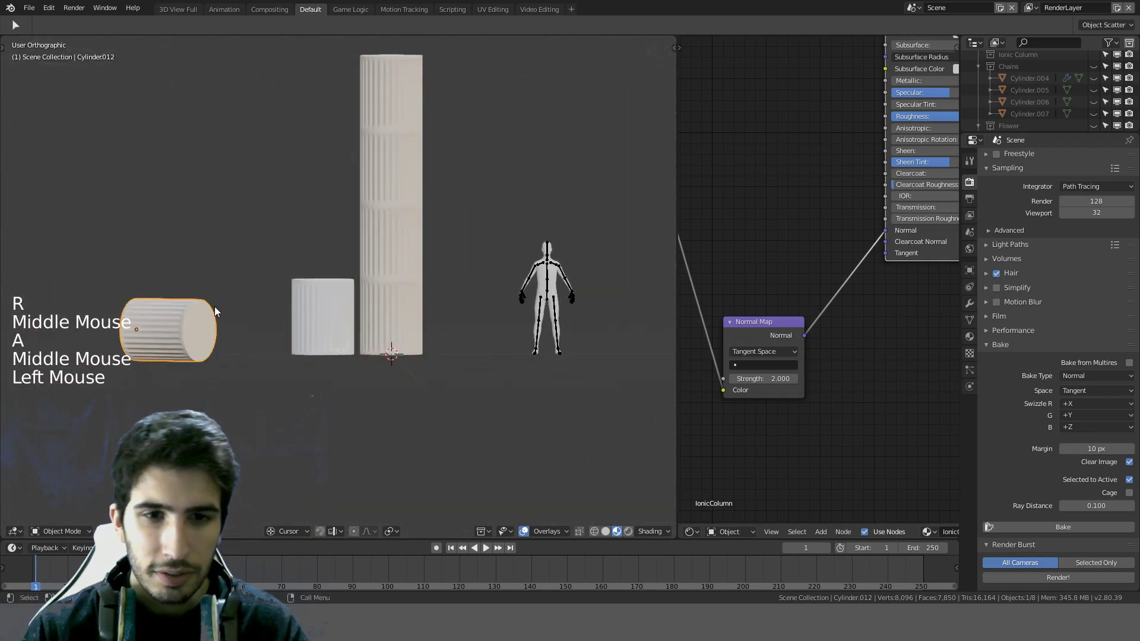
{"action": "left_click", "coordinate": [383, 234], "text": "shift"}
{"action": "left_click", "coordinate": [388, 187], "text": "shift"}
{"action": "left_click", "coordinate": [388, 79], "text": "shift"}
{"action": "key", "text": "Delete"}
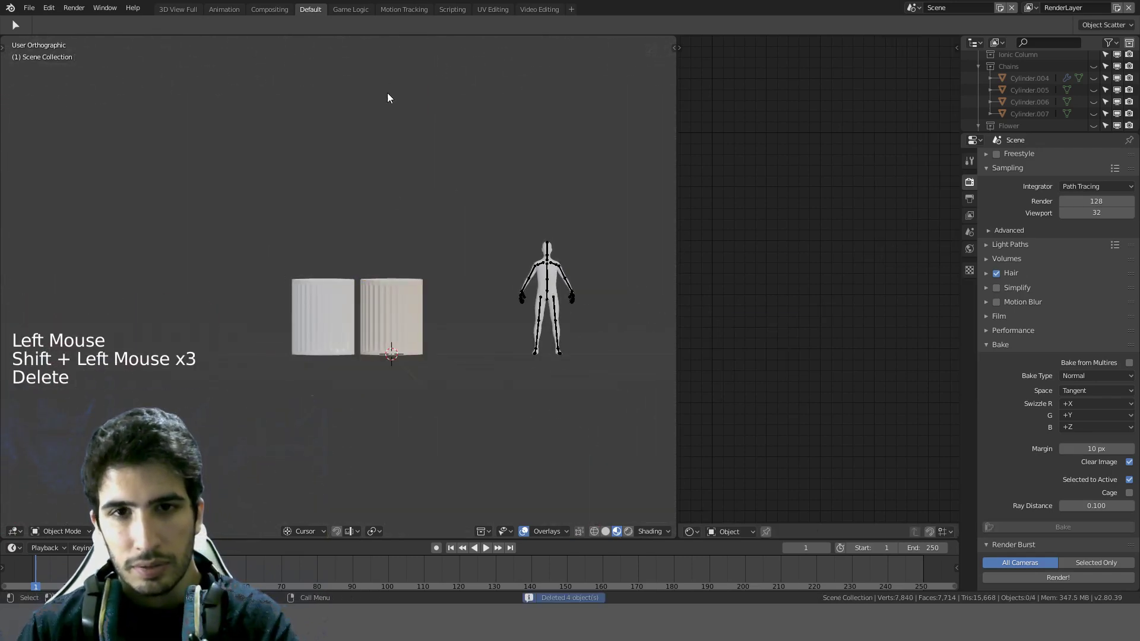
Step: Select the low-poly and high-poly cylinders and move them to the Ionic Column collection
{"action": "middle_click", "coordinate": [377, 290]}
{"action": "left_click", "coordinate": [377, 290]}
{"action": "left_click", "coordinate": [301, 304], "text": "shift"}
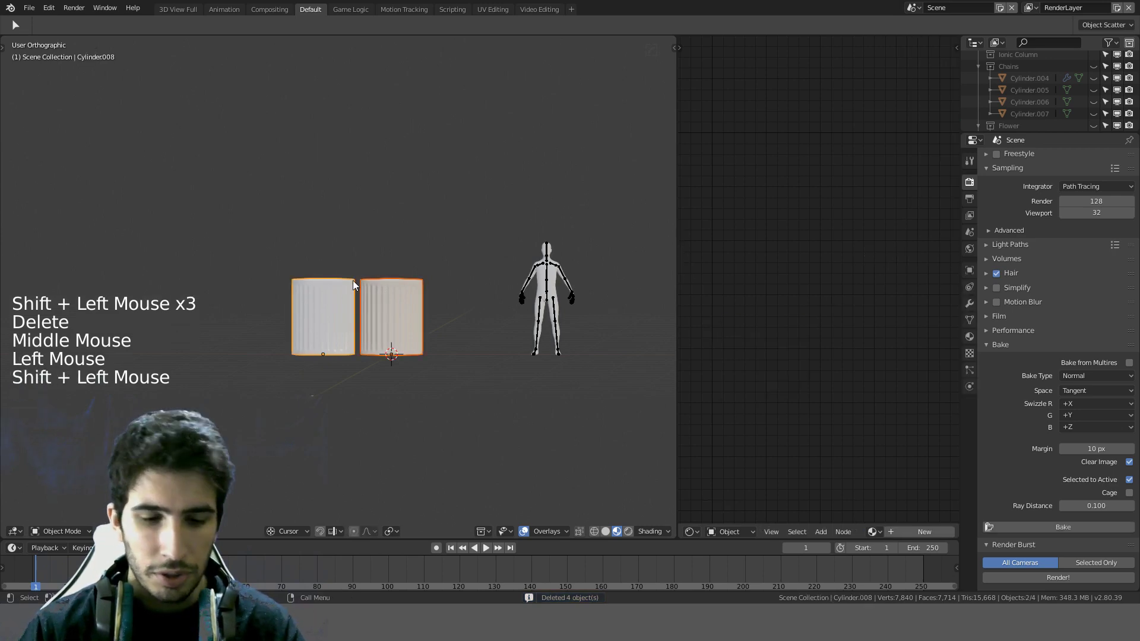
{"action": "key", "text": "n"}
{"action": "key", "text": "n"}
{"action": "key", "text": "m"}
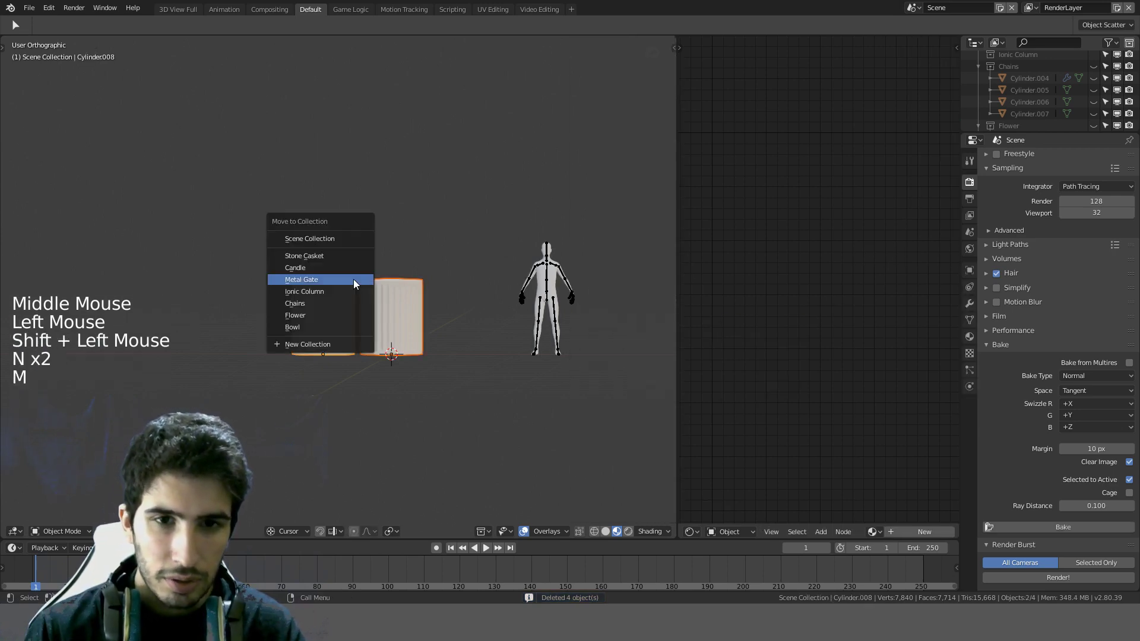
{"action": "left_click", "coordinate": [334, 291]}
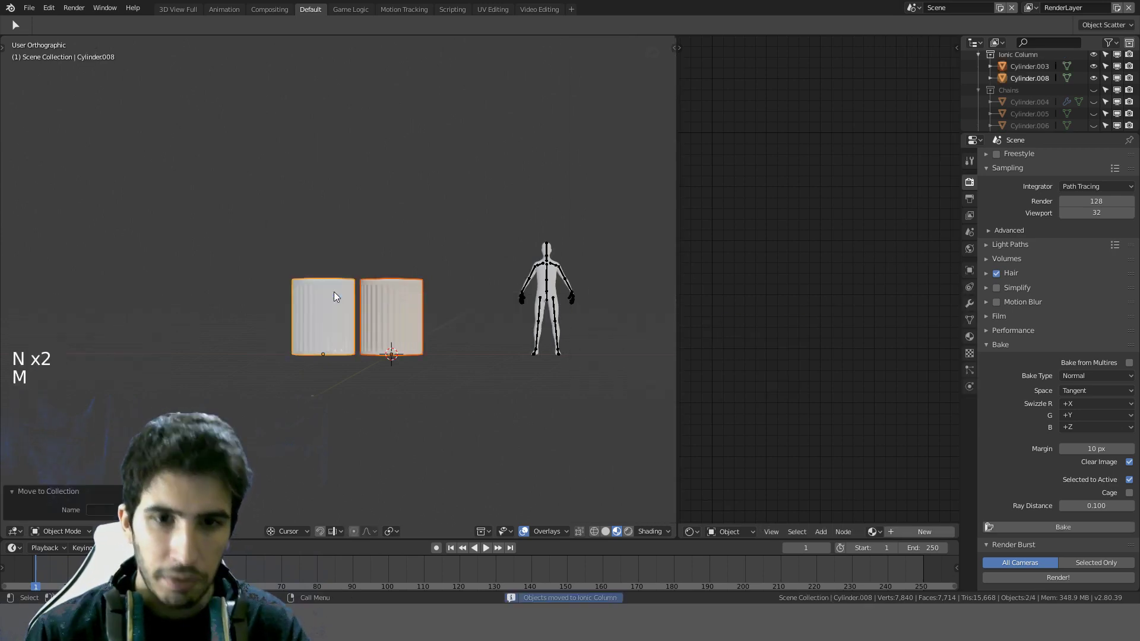
Step: In front orthographic view, move both column cylinders together away from the world origin, on the side opposite the human figure
{"action": "scroll", "coordinate": [369, 219], "scroll_direction": "up", "scroll_amount": 5}
{"action": "key", "text": "KP_1"}
{"action": "scroll", "coordinate": [370, 218], "scroll_direction": "down", "scroll_amount": 4}
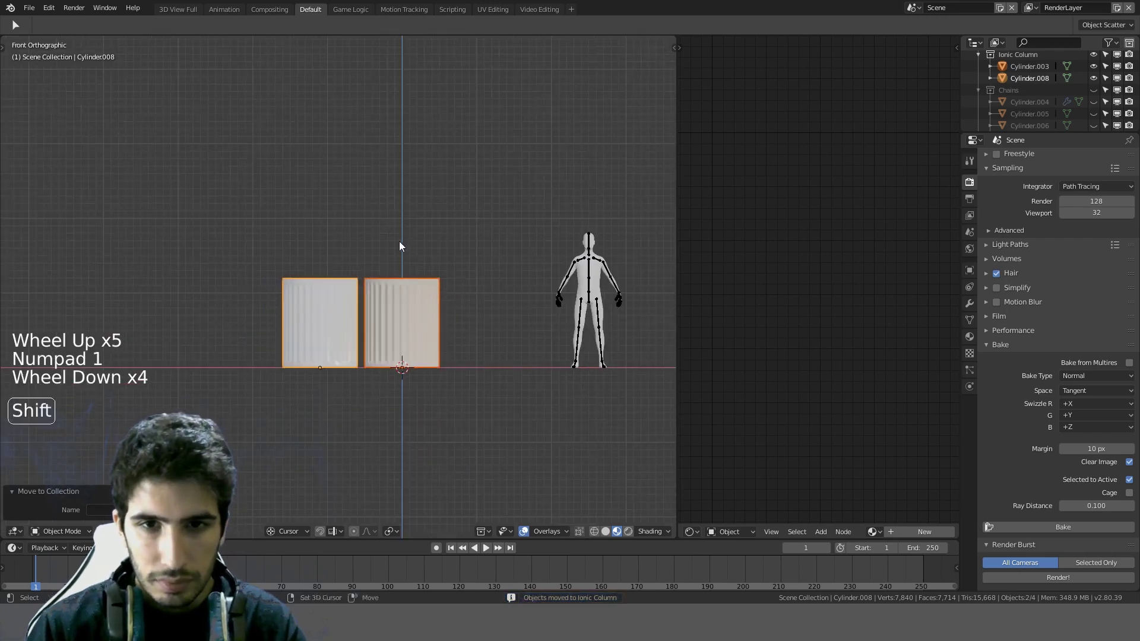
{"action": "middle_click_drag", "start_coordinate": [399, 241], "coordinate": [377, 223], "text": "shift"}
{"action": "scroll", "coordinate": [368, 231], "scroll_direction": "up", "scroll_amount": 2}
{"action": "scroll", "coordinate": [388, 259], "scroll_direction": "up", "scroll_amount": 1}
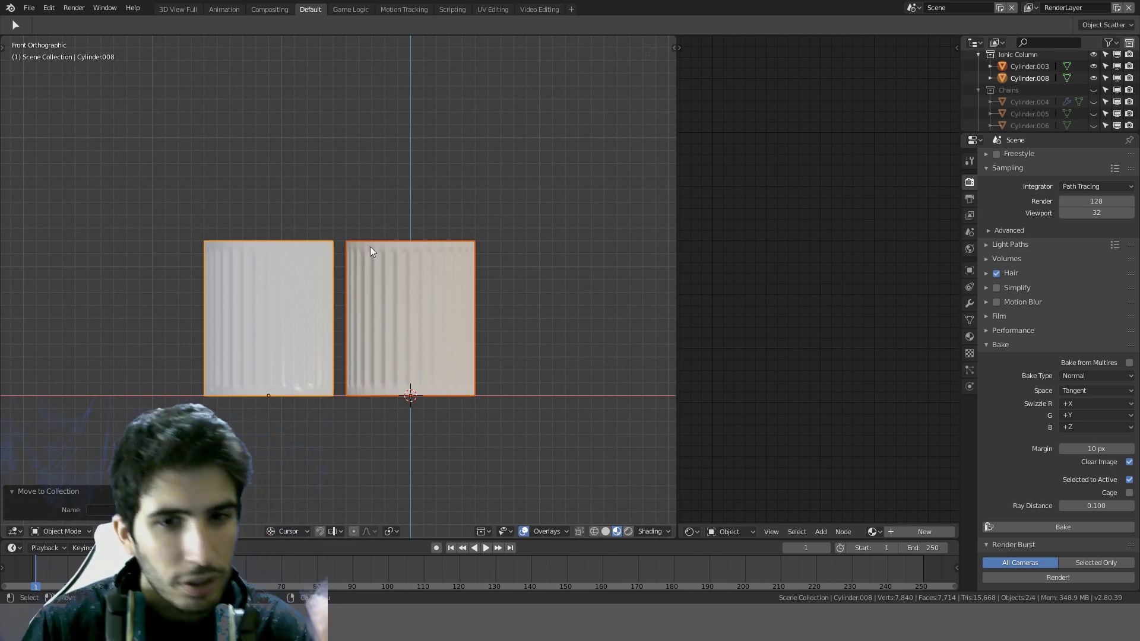
{"action": "key", "text": "KP_1"}
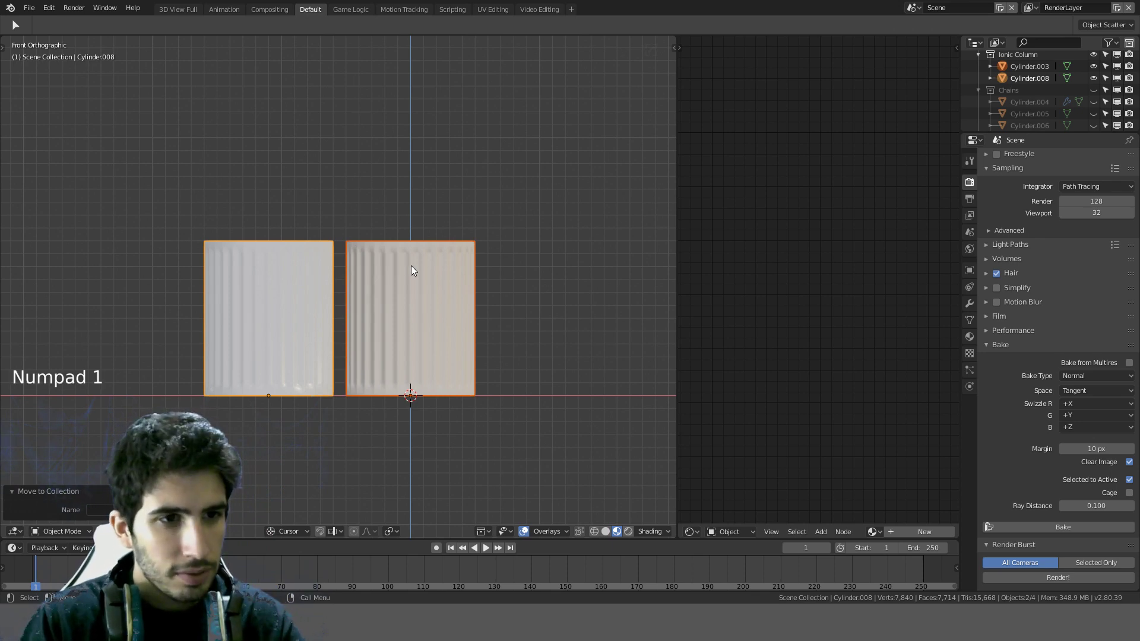
{"action": "key", "text": "g"}
{"action": "left_click", "coordinate": [205, 239]}
{"action": "scroll", "coordinate": [278, 253], "scroll_direction": "down", "scroll_amount": 4}
{"action": "scroll", "coordinate": [308, 247], "scroll_direction": "down", "scroll_amount": 1}
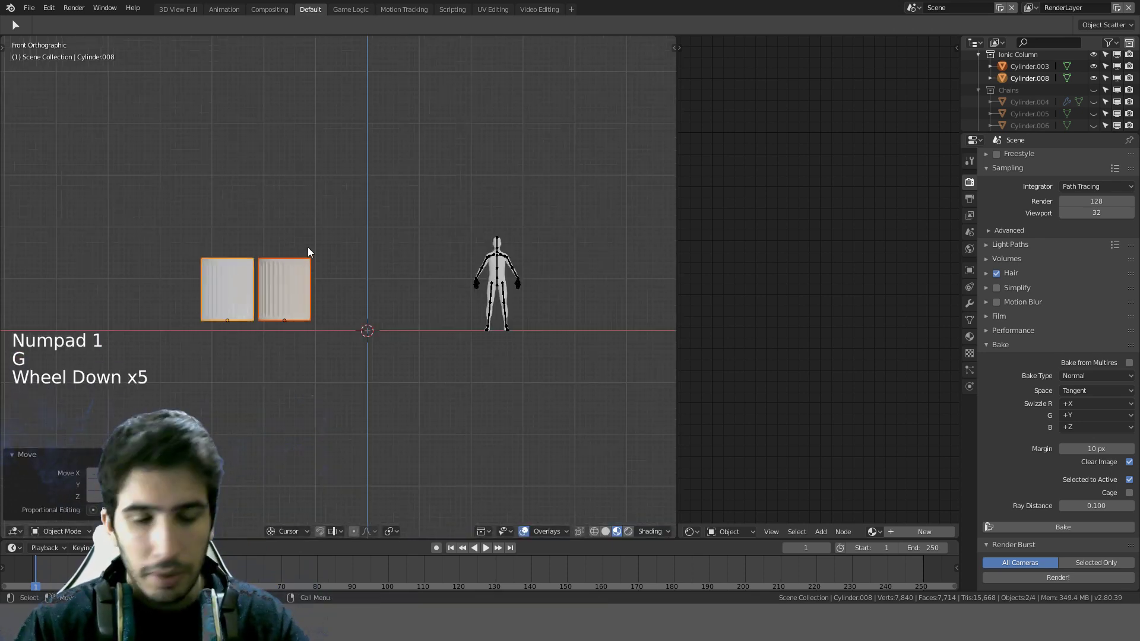
Step: Undo the last move and shift both column cylinders about 3.2 m in negative X, keeping them on the ground line
{"action": "key", "text": "KP_1"}
{"action": "key", "text": "ctrl+z"}
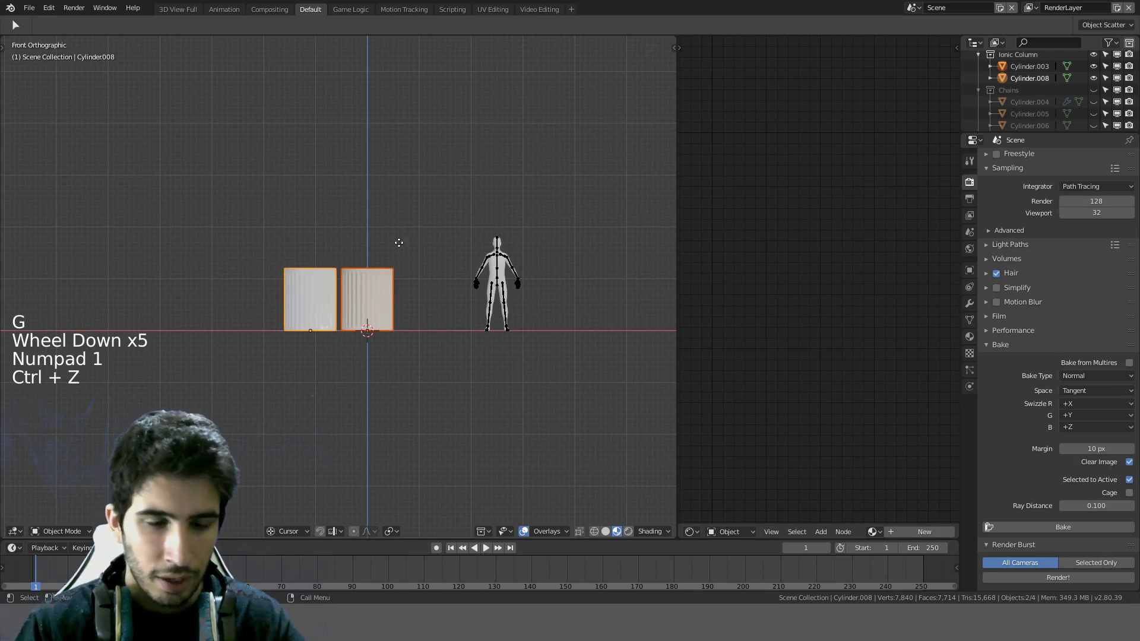
{"action": "key", "text": "g"}
{"action": "left_click", "coordinate": [257, 247]}
Step: Try snapping both cylinders to the 3D cursor, first individually and then with their offset kept, undoing each attempt
{"action": "key", "text": "shift+s"}
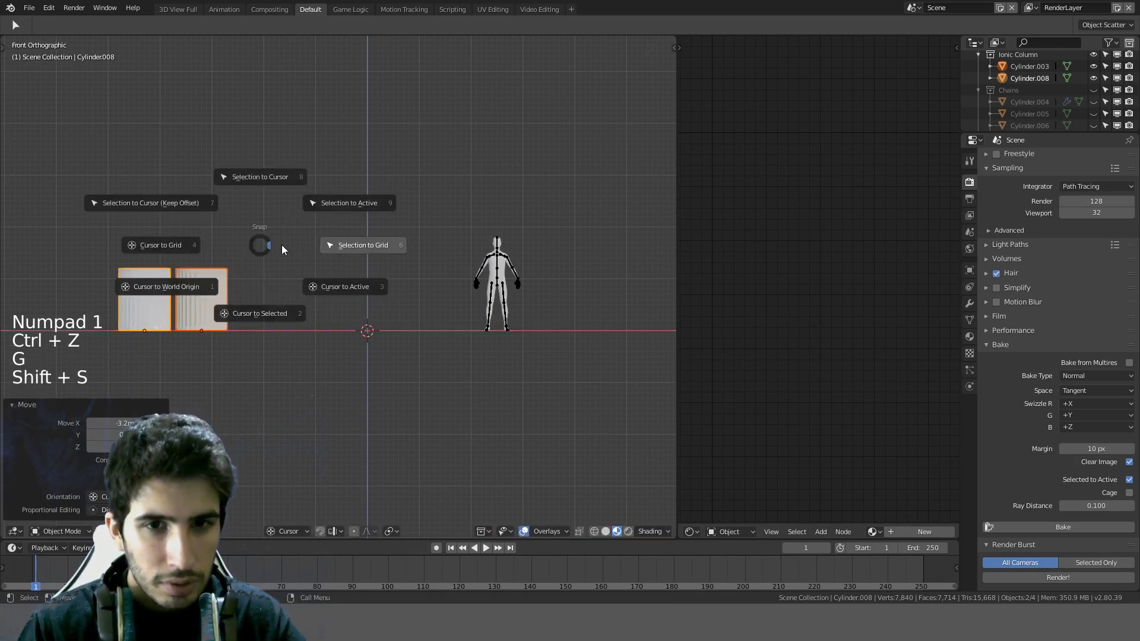
{"action": "left_click", "coordinate": [262, 183]}
{"action": "key", "text": "ctrl+z"}
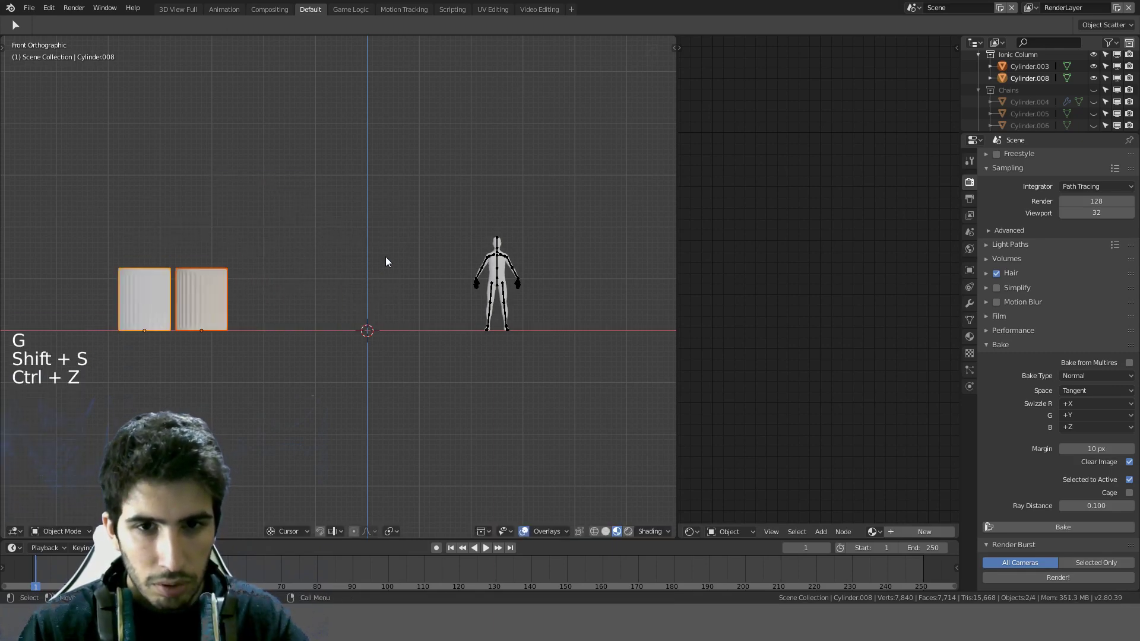
{"action": "key", "text": "shift+s"}
{"action": "left_click", "coordinate": [291, 215]}
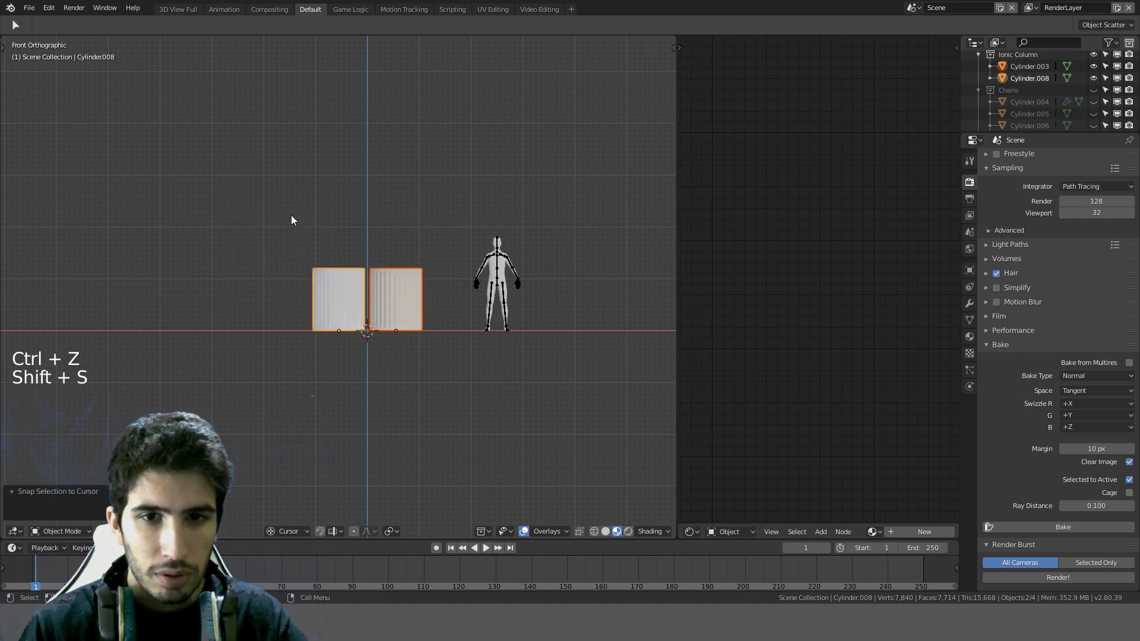
{"action": "key", "text": "ctrl+z"}
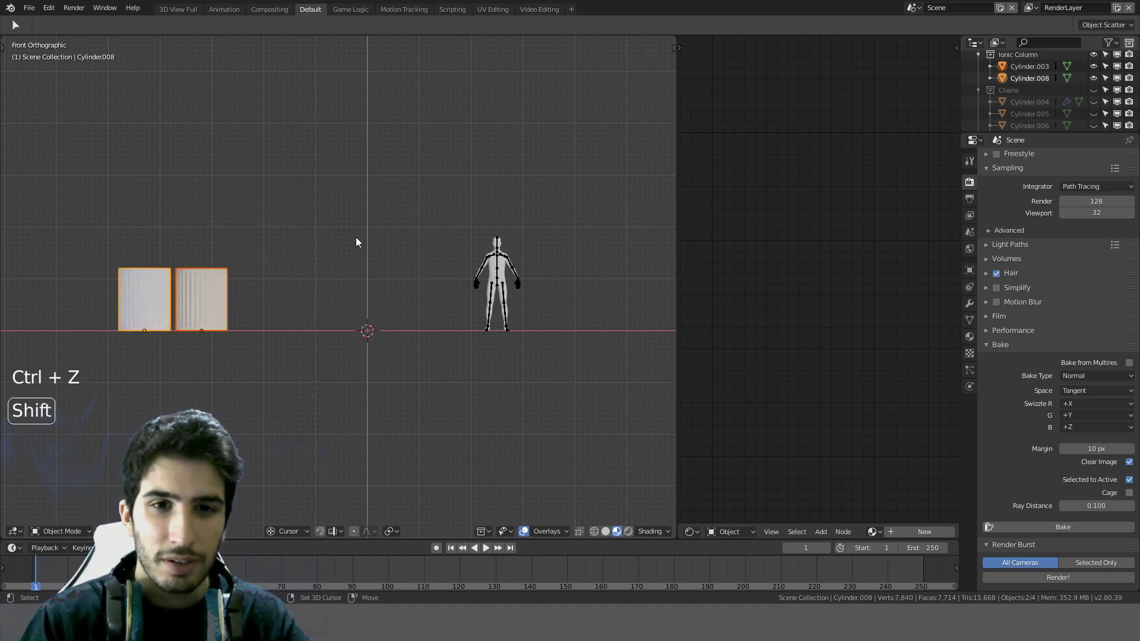
Step: Try snapping the selected cylinders to the active one with Selection to Active, and undo it
{"action": "key", "text": "shift+s"}
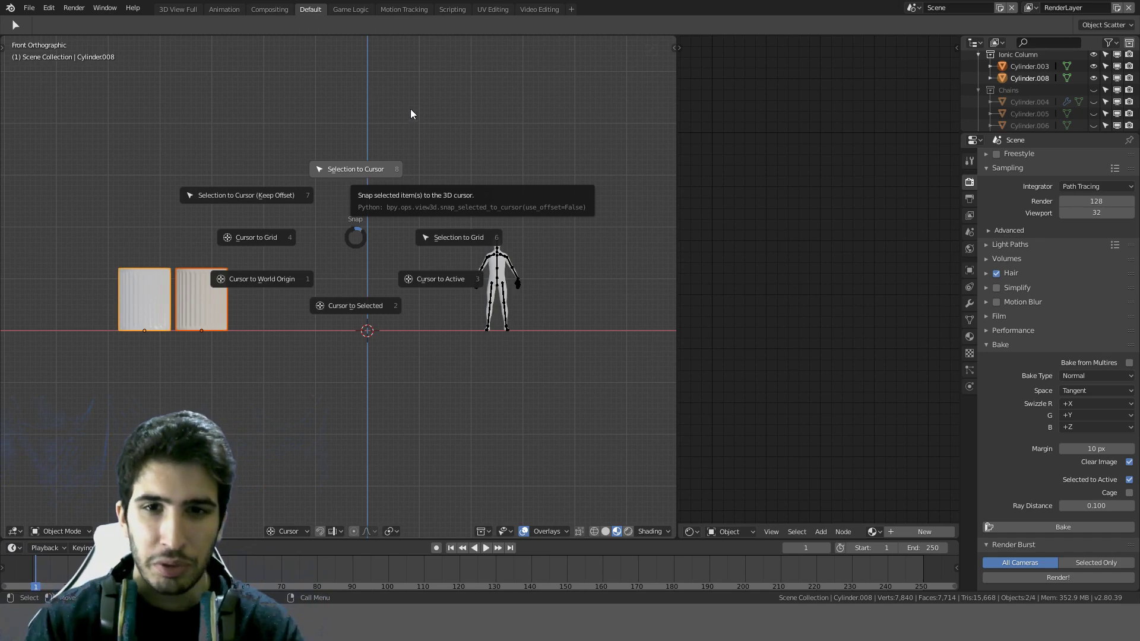
{"action": "left_click", "coordinate": [441, 195]}
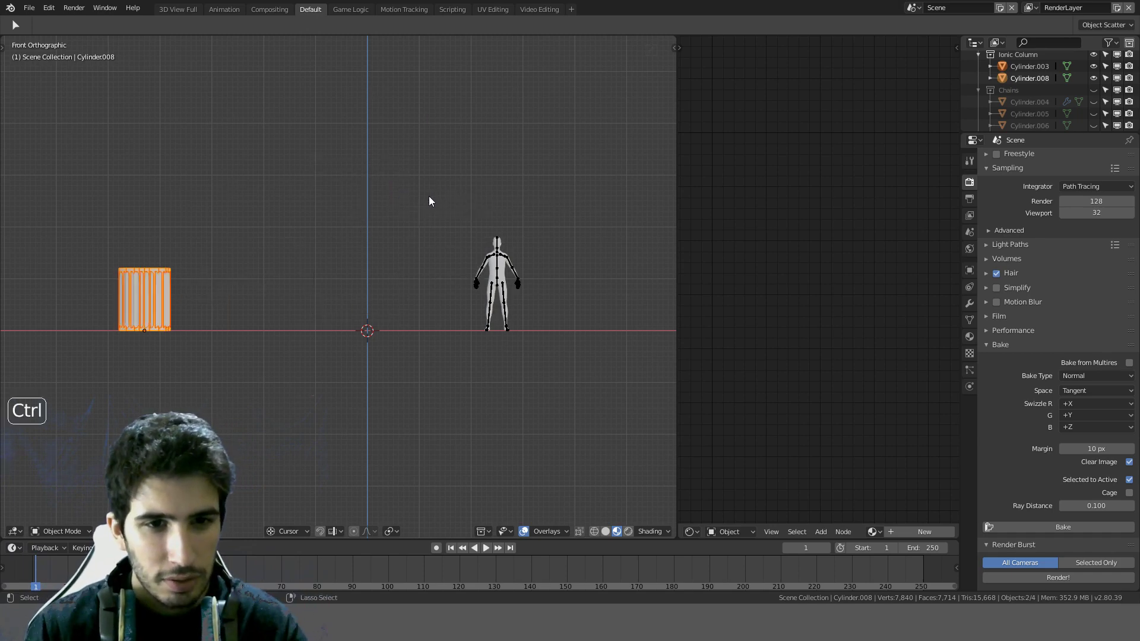
{"action": "key", "text": "ctrl+z"}
{"action": "key", "text": "shift+s"}
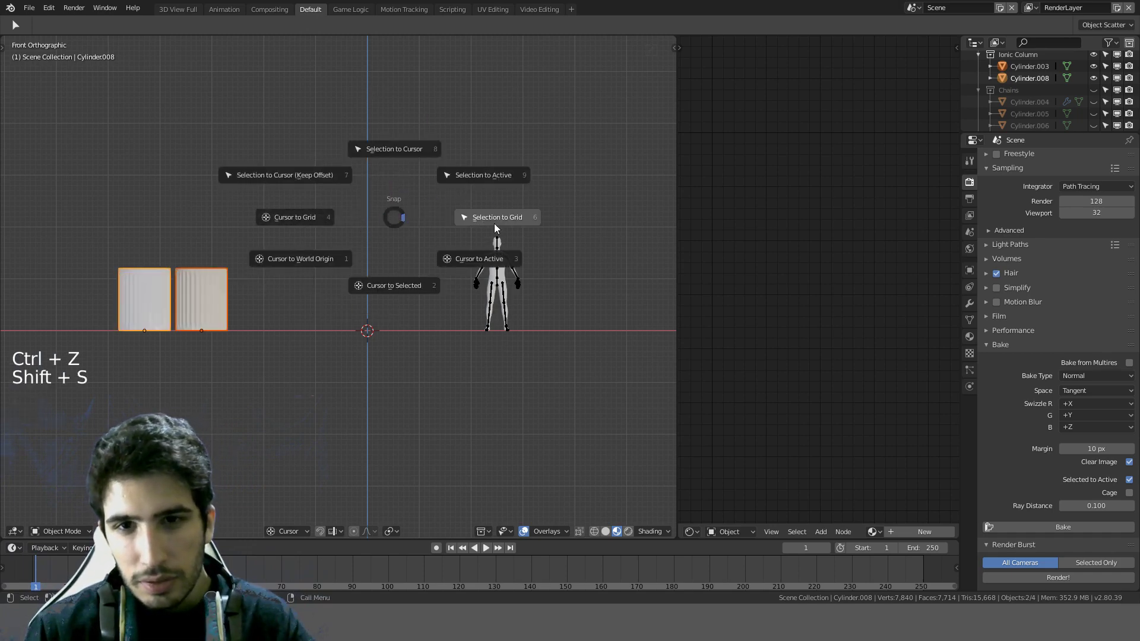
{"action": "right_click", "coordinate": [379, 116]}
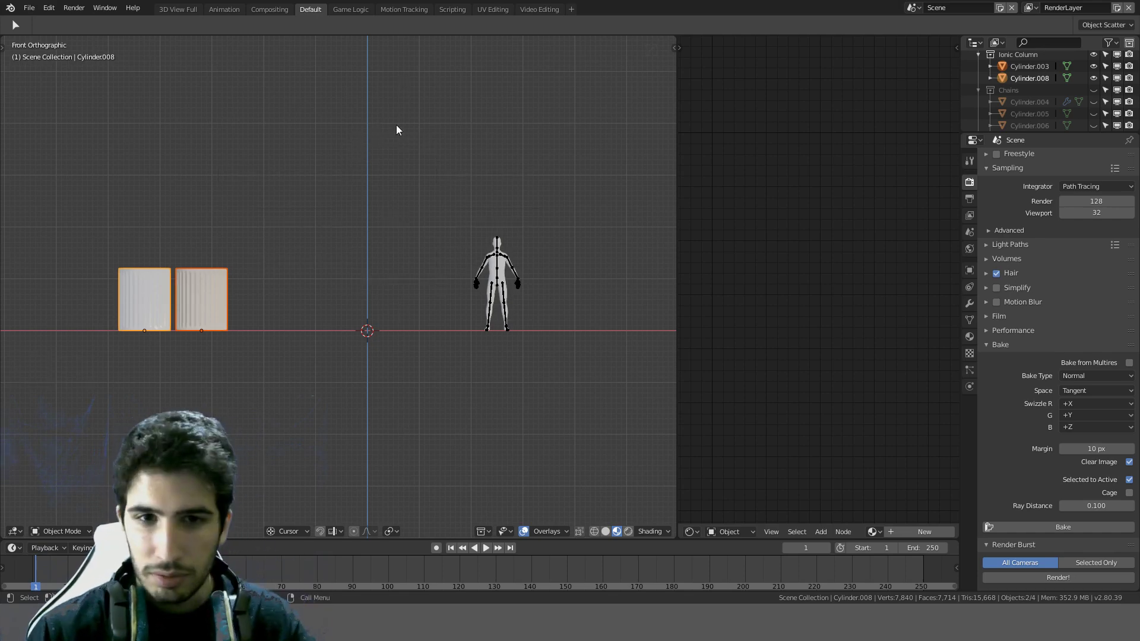
Step: Snap both cylinders to the 3D cursor at the world origin so they overlap exactly
{"action": "key", "text": "shift+s"}
{"action": "key", "text": "shift+s"}
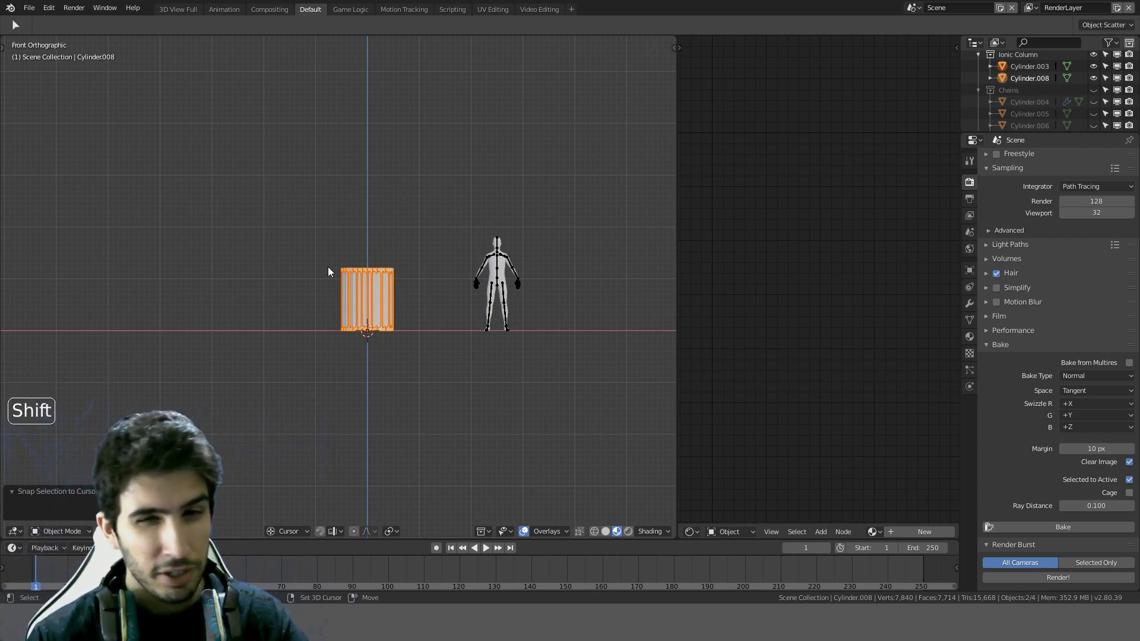
{"action": "key", "text": "shift+s"}
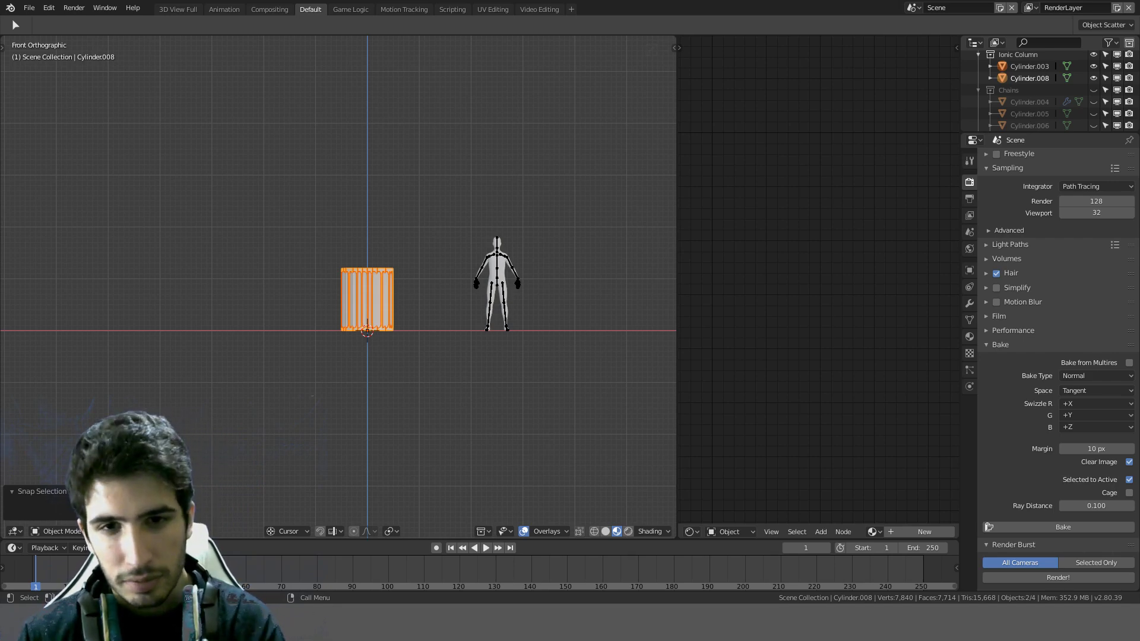
Step: Examine how closely the overlapping low-poly and high-poly cylinders match, comparing orthographic and perspective front views
{"action": "scroll", "coordinate": [339, 286], "scroll_direction": "up", "scroll_amount": 10}
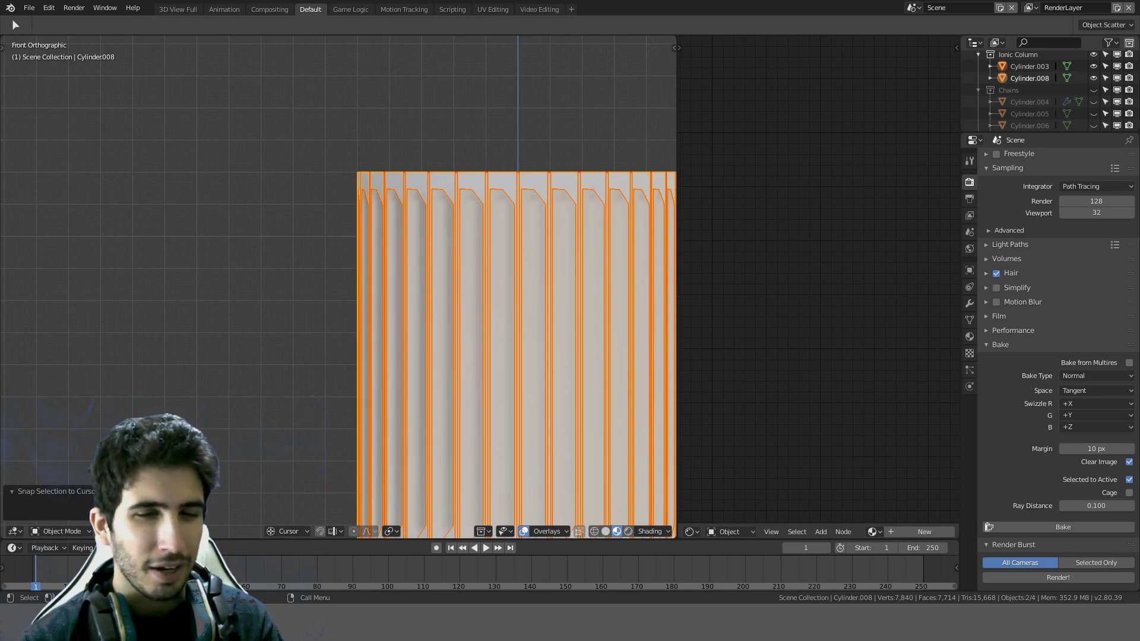
{"action": "scroll", "coordinate": [498, 225], "scroll_direction": "down", "scroll_amount": 3}
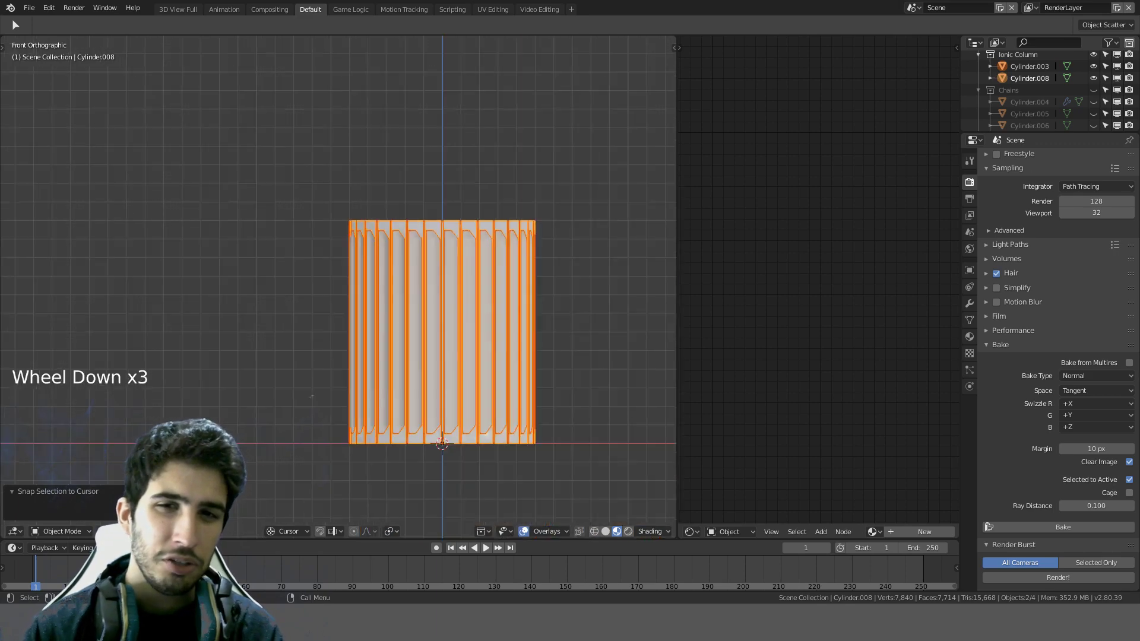
{"action": "middle_click_drag", "start_coordinate": [499, 225], "coordinate": [414, 160]}
{"action": "key", "text": "KP_1"}
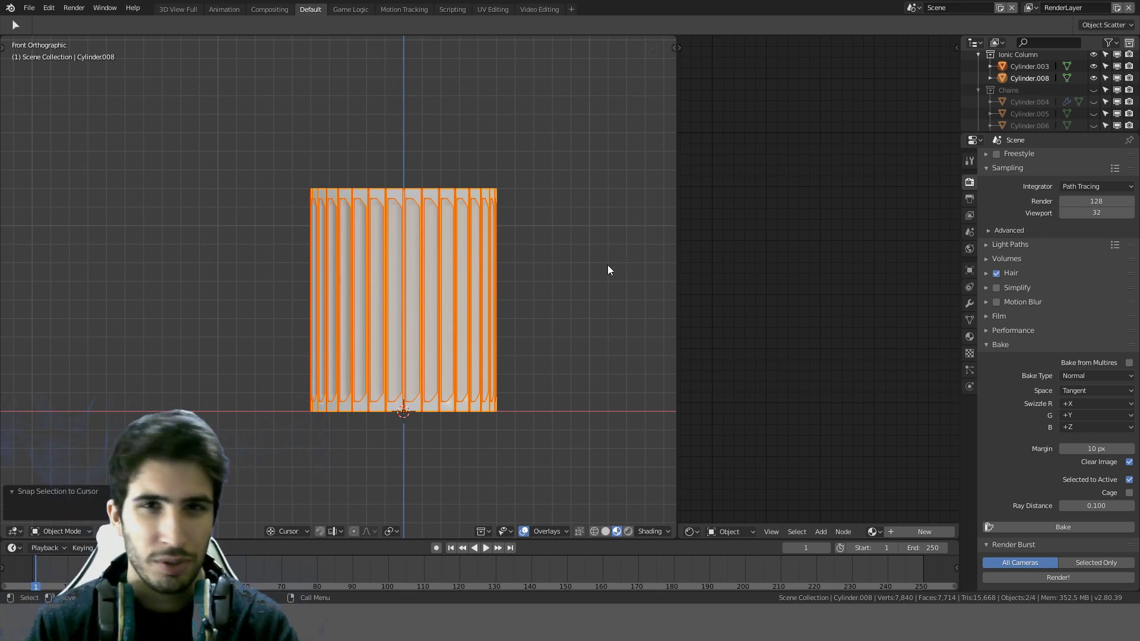
{"action": "scroll", "coordinate": [607, 270], "scroll_direction": "up", "scroll_amount": 3}
{"action": "key", "text": "KP_5"}
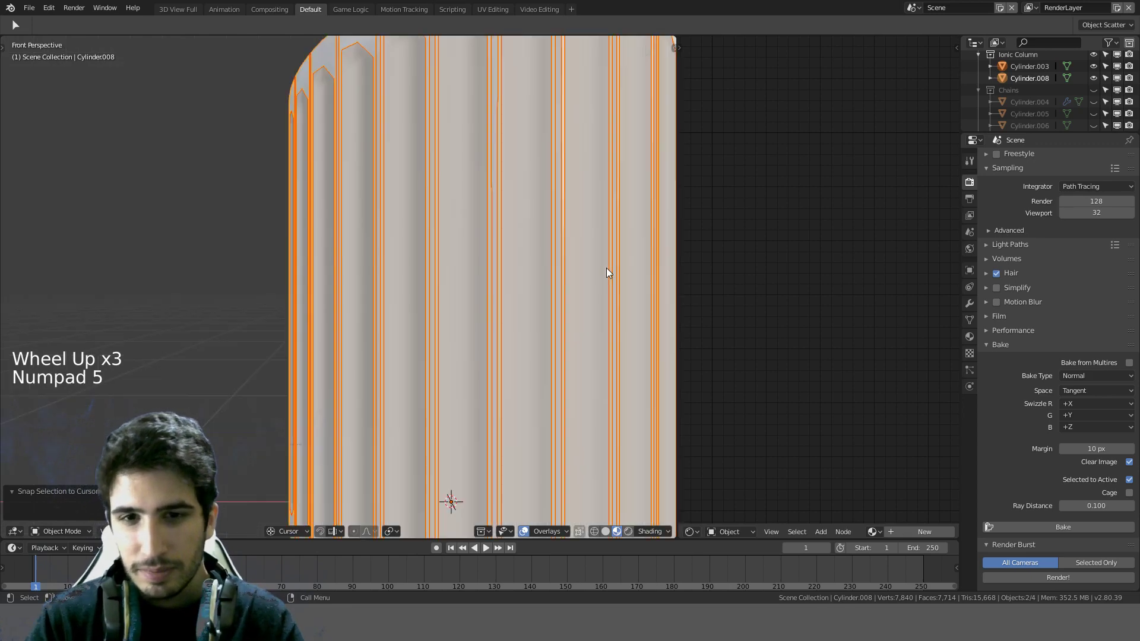
{"action": "key", "text": "KP_5"}
{"action": "scroll", "coordinate": [606, 268], "scroll_direction": "down", "scroll_amount": 3}
{"action": "middle_click_drag", "start_coordinate": [585, 270], "coordinate": [533, 250], "text": "shift"}
{"action": "scroll", "coordinate": [532, 253], "scroll_direction": "up", "scroll_amount": 2}
{"action": "scroll", "coordinate": [533, 255], "scroll_direction": "down", "scroll_amount": 3}
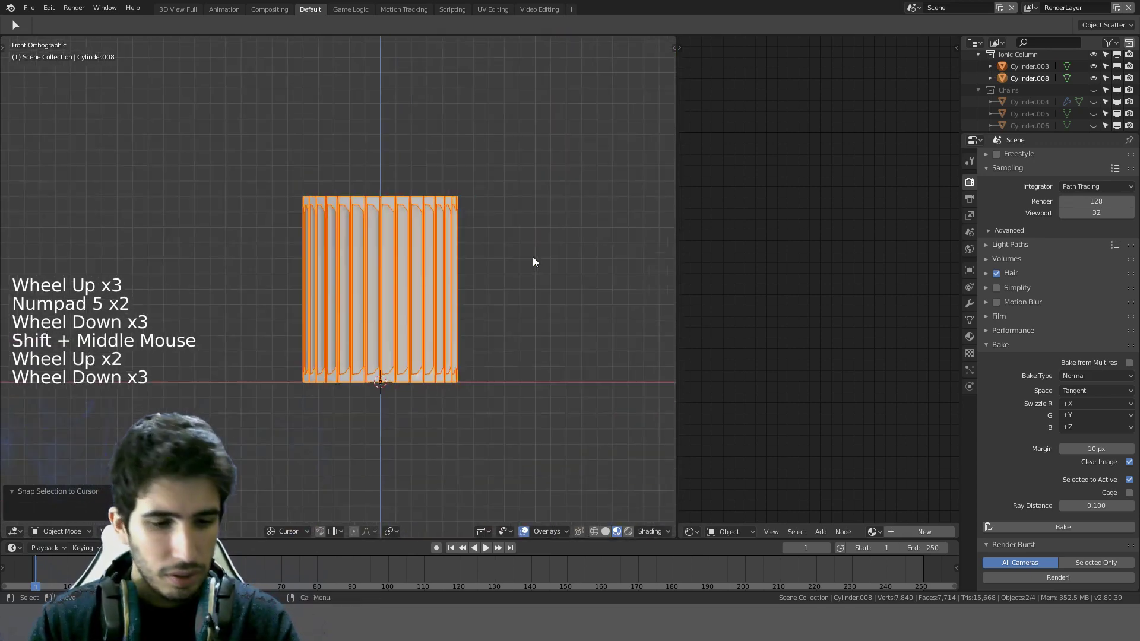
Step: Pull the low-poly cylinder about 1.1 m in negative X out of the overlapping pair and check its mesh in Edit Mode
{"action": "left_click", "coordinate": [447, 191]}
{"action": "middle_click_drag", "start_coordinate": [446, 191], "coordinate": [431, 235]}
{"action": "left_click", "coordinate": [431, 221]}
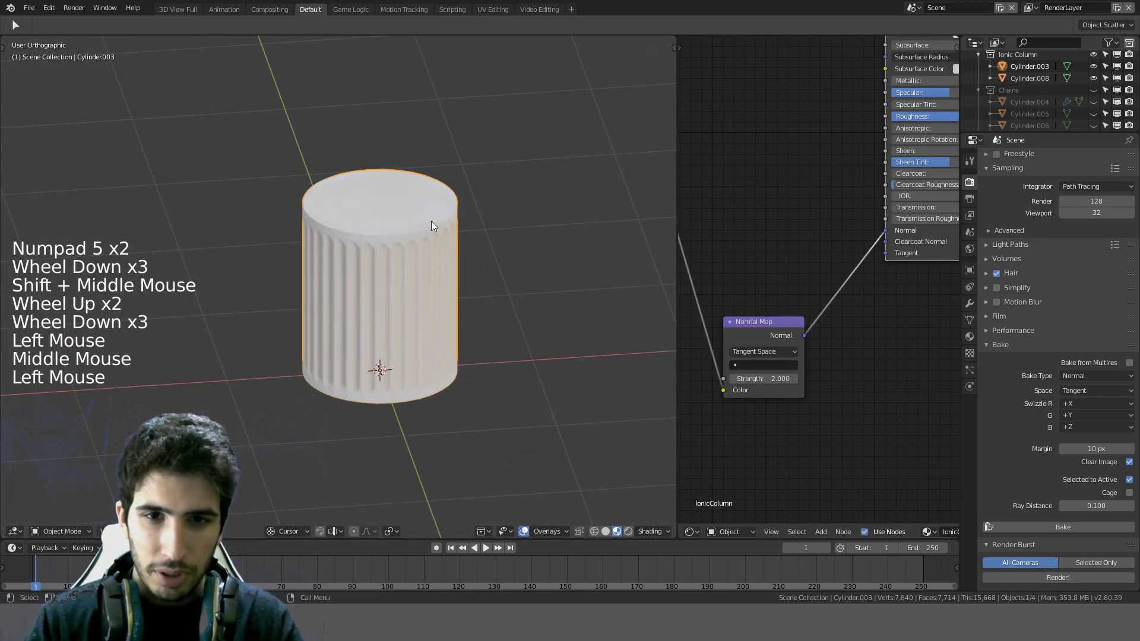
{"action": "key", "text": "KP_1"}
{"action": "key", "text": "g"}
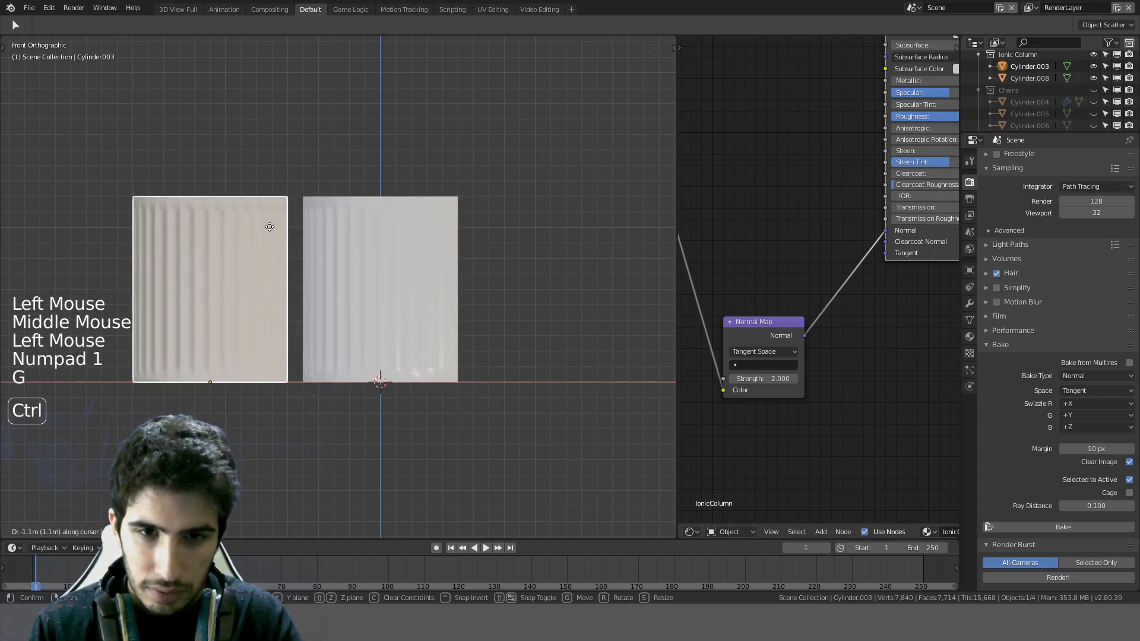
{"action": "left_click", "coordinate": [258, 227]}
{"action": "key", "text": "Tab"}
{"action": "middle_click_drag", "start_coordinate": [268, 233], "coordinate": [333, 272]}
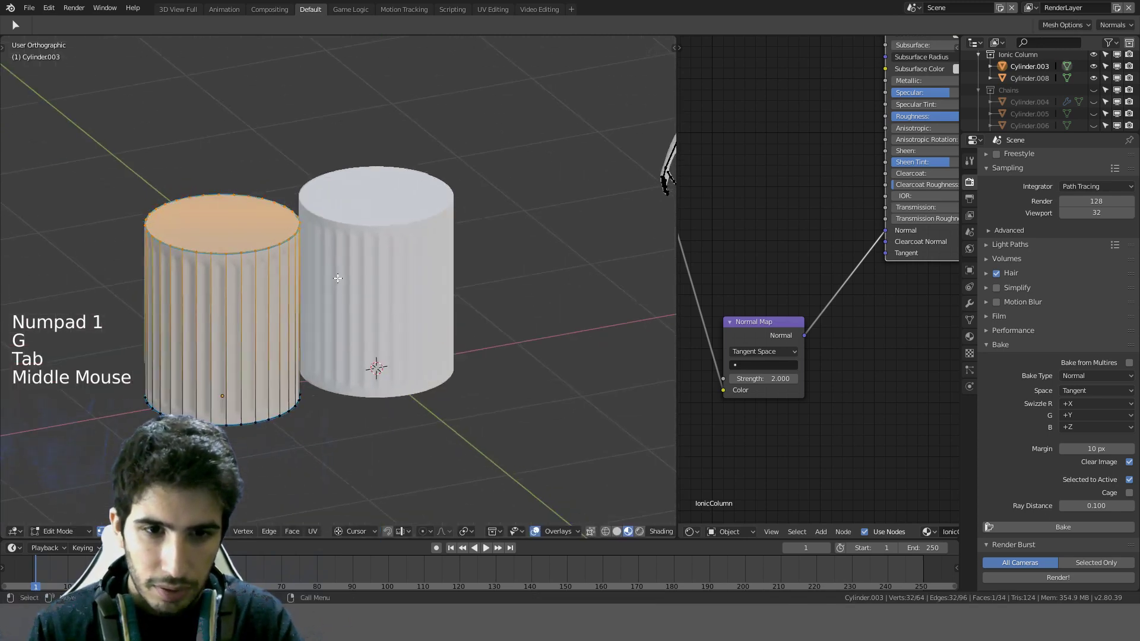
{"action": "key", "text": "a"}
{"action": "key", "text": "Tab"}
Step: Undo the mesh selection changes and the low-poly cylinder's sideways move, back to the overlapping pair
{"action": "key", "text": "ctrl+z"}
{"action": "key", "text": "ctrl+z"}
{"action": "key", "text": "ctrl+z"}
{"action": "key", "text": "ctrl+z"}
{"action": "key", "text": "ctrl+z"}
{"action": "key", "text": "ctrl+z"}
{"action": "key", "text": "ctrl+z"}
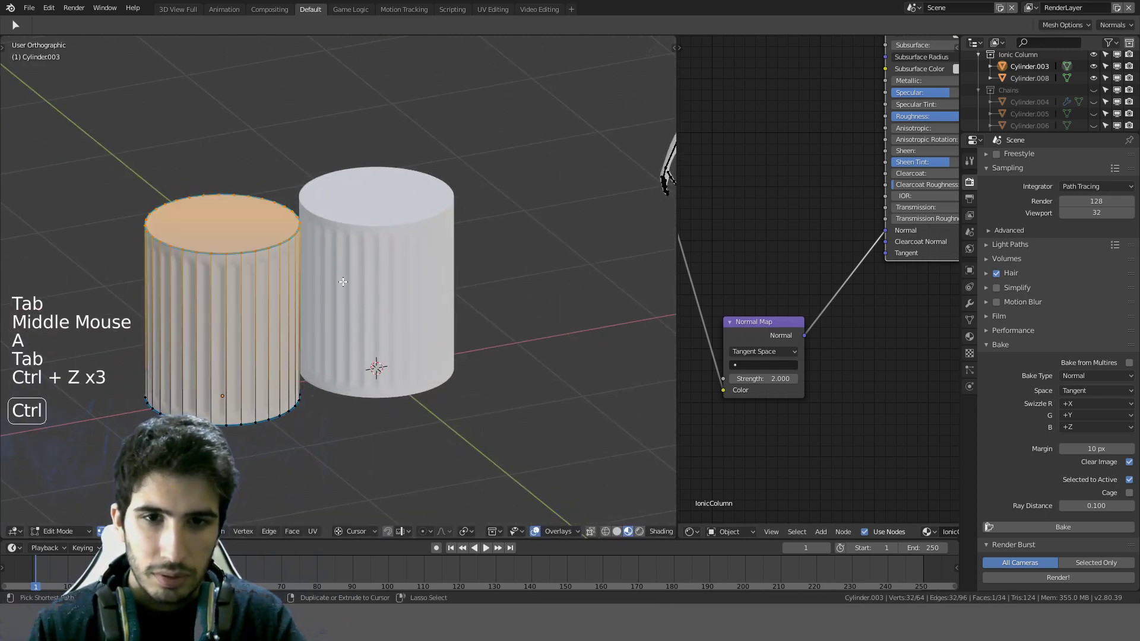
Step: Identify the high-poly cylinder in Edit Mode and move it in negative X to stand beside the low-poly one
{"action": "left_click", "coordinate": [387, 232]}
{"action": "key", "text": "Tab"}
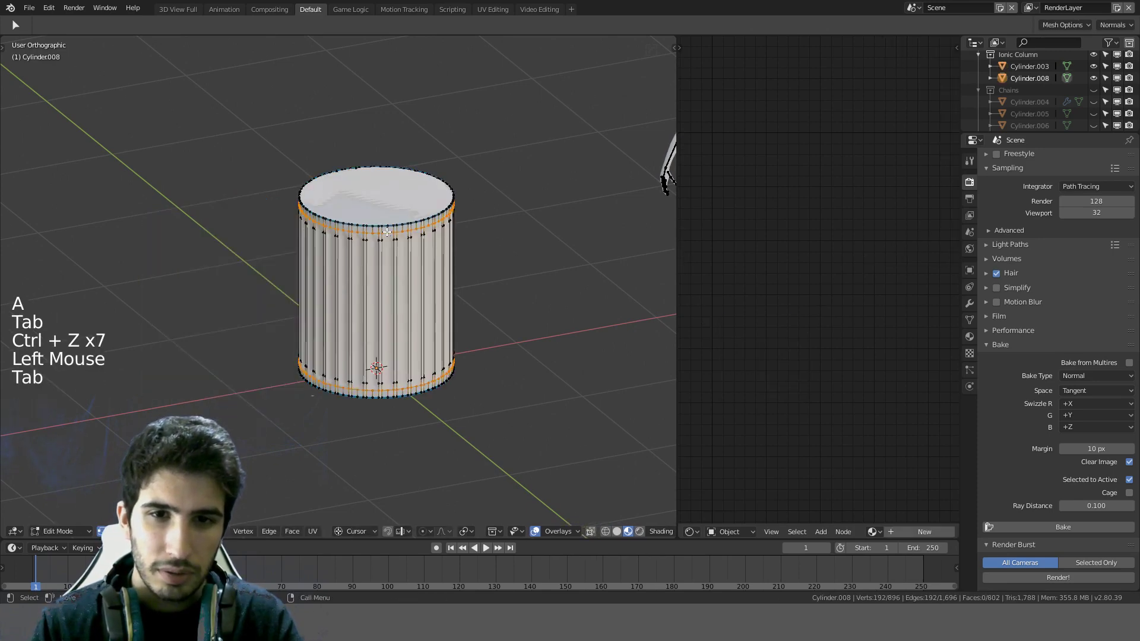
{"action": "key", "text": "Tab"}
{"action": "key", "text": "KP_1"}
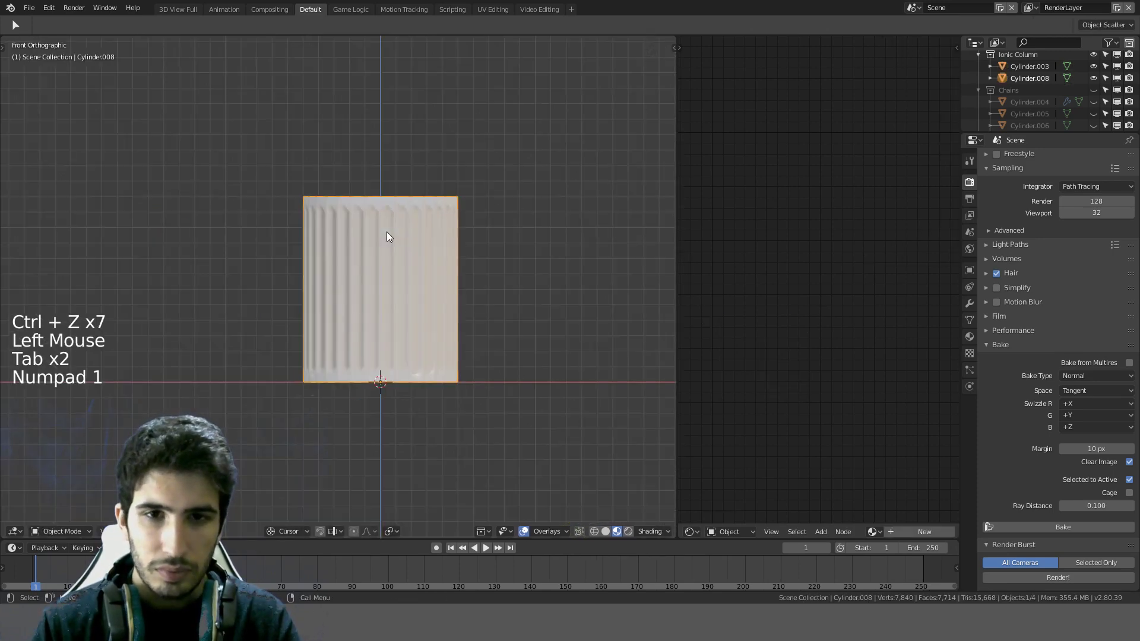
{"action": "key", "text": "g"}
{"action": "left_click", "coordinate": [219, 239]}
Step: Check the moved high-poly cylinder's mesh in Edit Mode, return to Object Mode and save the file
{"action": "key", "text": "Tab"}
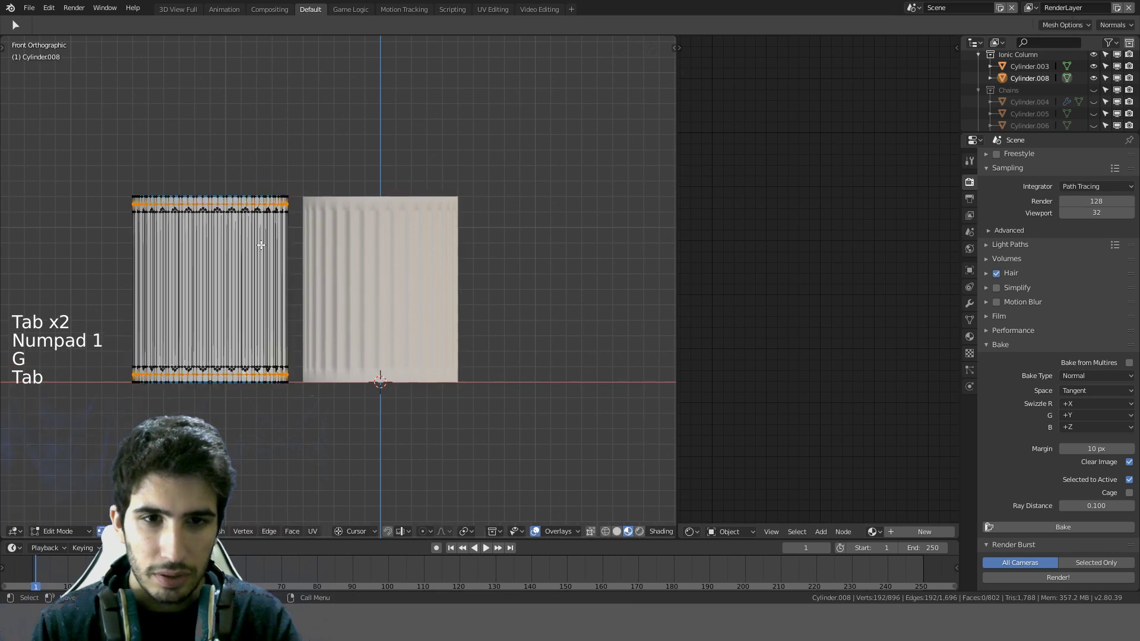
{"action": "middle_click_drag", "start_coordinate": [257, 247], "coordinate": [394, 321]}
{"action": "key", "text": "Tab"}
{"action": "key", "text": "ctrl"}
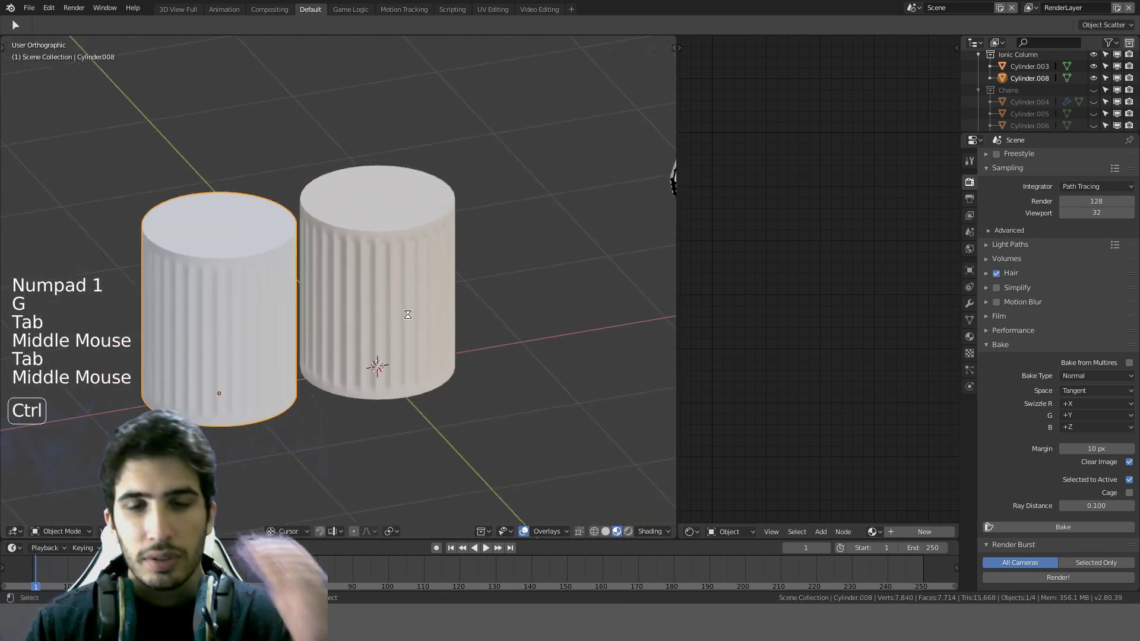
{"action": "key", "text": "ctrl+s"}
Step: Select the low-poly cylinder and scale it by 20 along Z in front view to form a tall column
{"action": "left_click", "coordinate": [408, 314]}
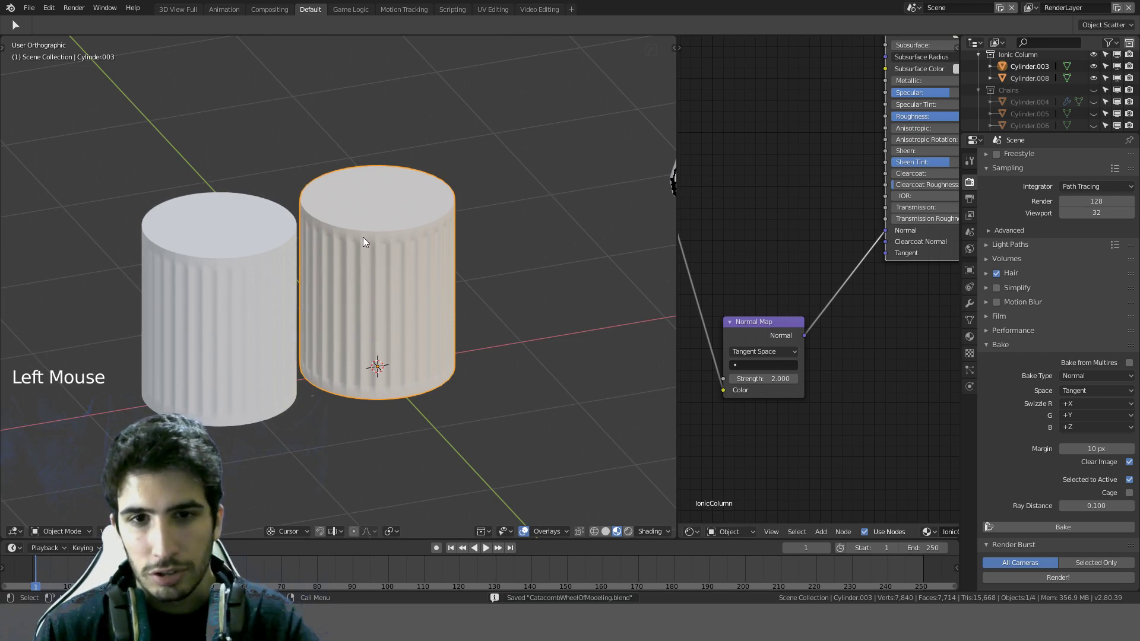
{"action": "middle_click_drag", "start_coordinate": [363, 238], "coordinate": [331, 253]}
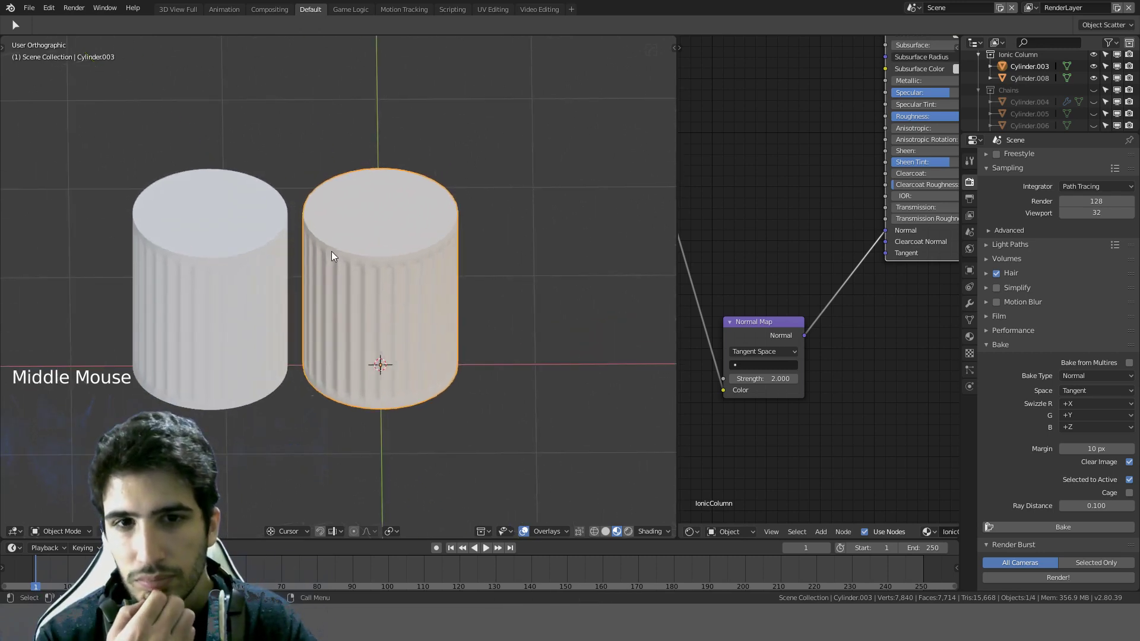
{"action": "key", "text": "KP_1"}
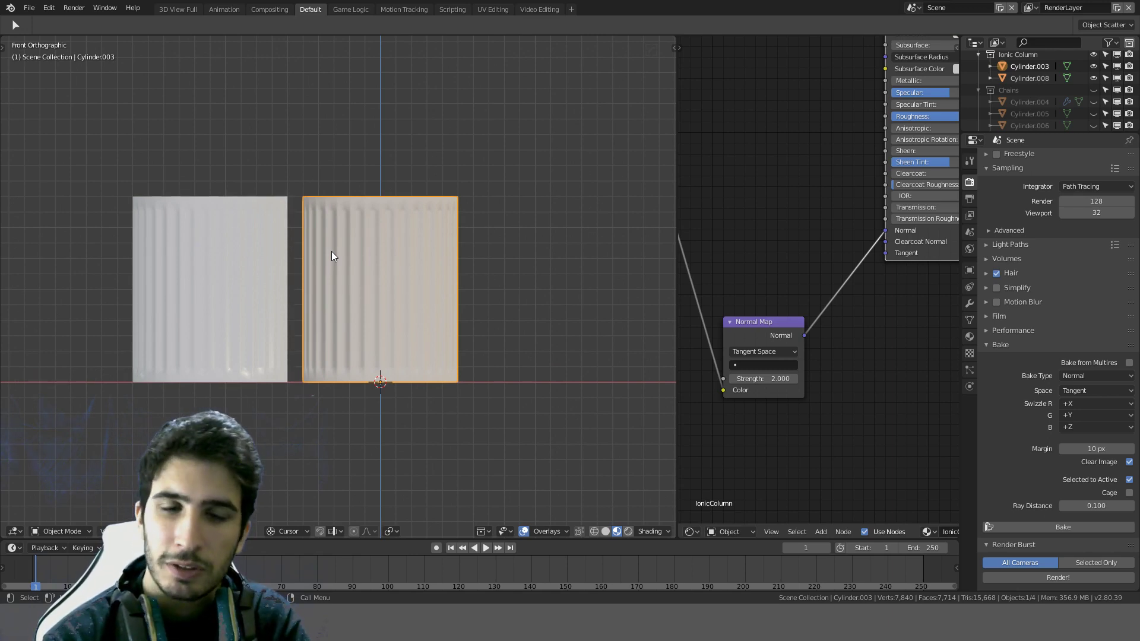
{"action": "type", "text": "s"}
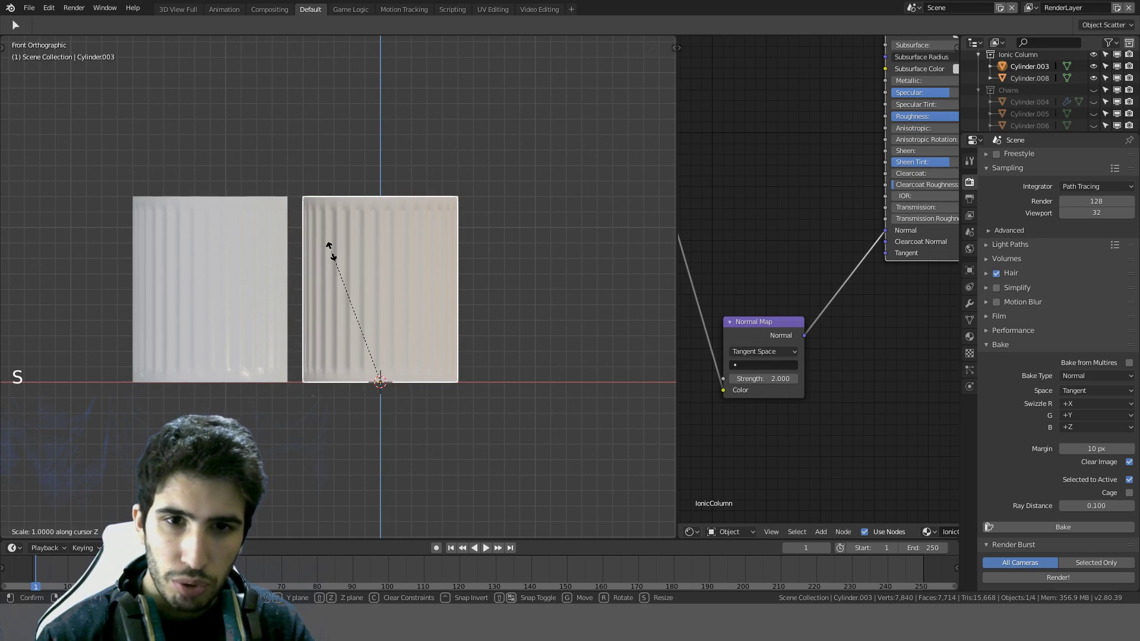
{"action": "type", "text": "z20"}
{"action": "key", "text": "Return"}
{"action": "scroll", "coordinate": [389, 231], "scroll_direction": "down", "scroll_amount": 4}
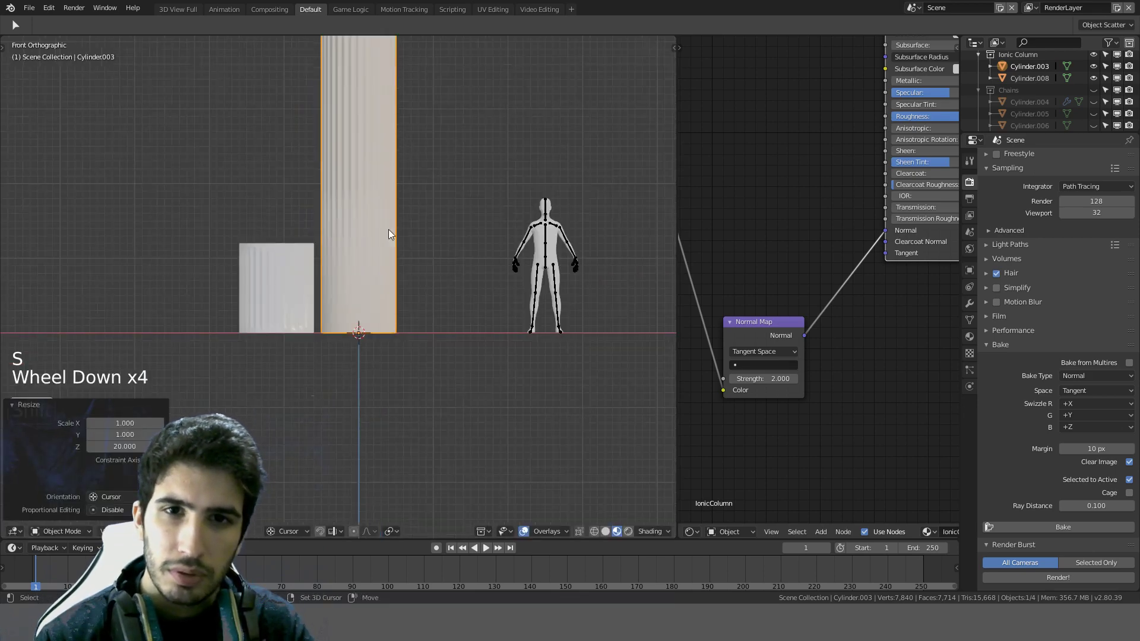
{"action": "middle_click_drag", "start_coordinate": [389, 232], "coordinate": [414, 308], "text": "shift"}
{"action": "scroll", "coordinate": [430, 244], "scroll_direction": "down", "scroll_amount": 6}
{"action": "scroll", "coordinate": [430, 244], "scroll_direction": "down", "scroll_amount": 4}
{"action": "scroll", "coordinate": [428, 224], "scroll_direction": "up", "scroll_amount": 6}
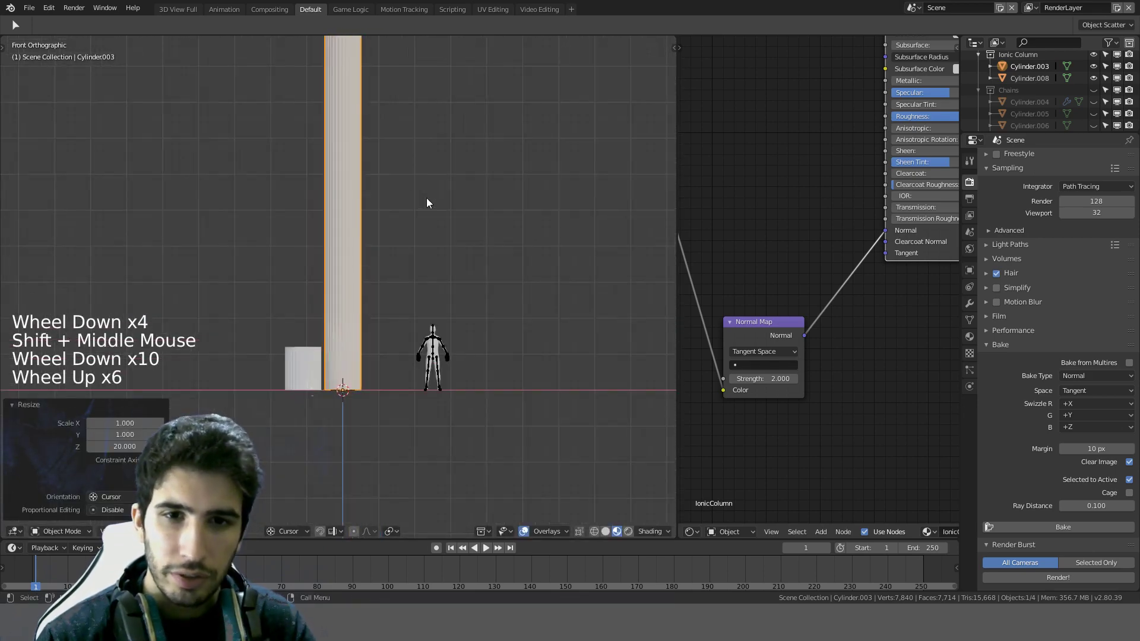
Step: Lower the stretched column about 1.2 m along Z so its base sits below the ground line
{"action": "key", "text": "g"}
{"action": "left_click", "coordinate": [406, 229]}
{"action": "scroll", "coordinate": [415, 261], "scroll_direction": "up", "scroll_amount": 5}
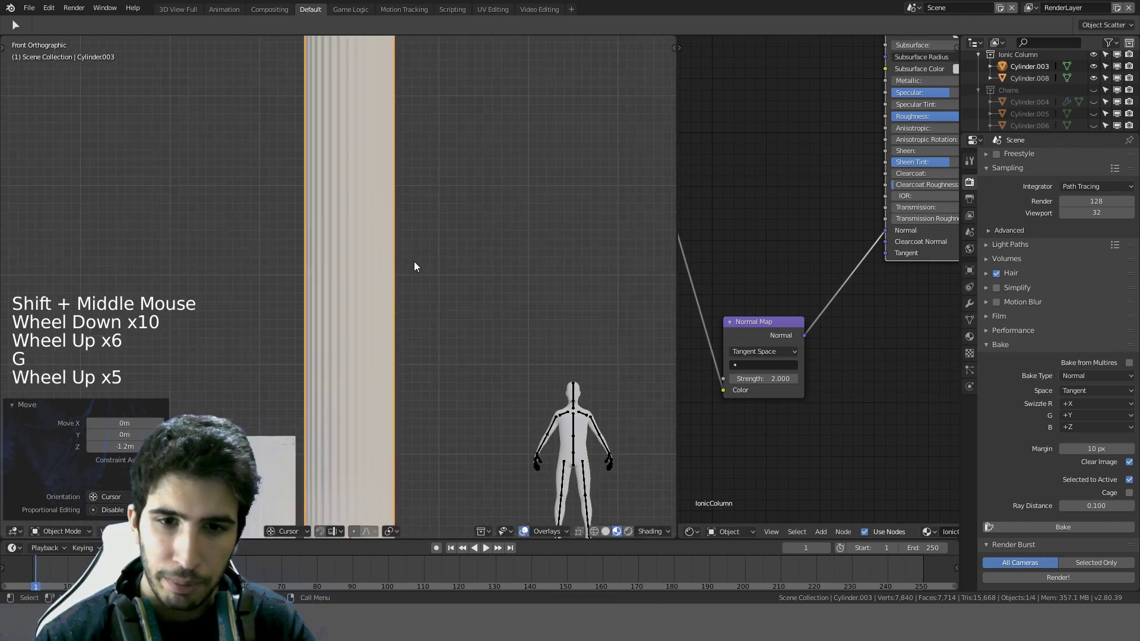
{"action": "middle_click_drag", "start_coordinate": [414, 261], "coordinate": [435, 140], "text": "shift"}
{"action": "scroll", "coordinate": [448, 119], "scroll_direction": "up", "scroll_amount": 5}
{"action": "scroll", "coordinate": [420, 337], "scroll_direction": "down", "scroll_amount": 3}
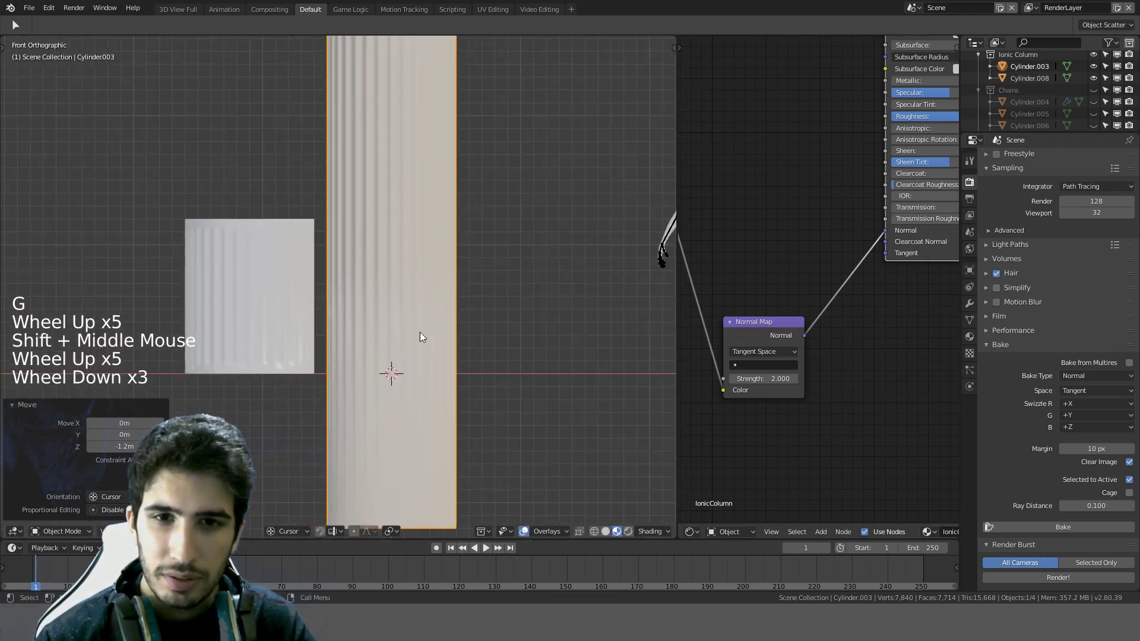
Step: Examine the stretched column's fluting along its full height beside the human figure, and undo its last move
{"action": "scroll", "coordinate": [496, 161], "scroll_direction": "up", "scroll_amount": 5}
{"action": "middle_click_drag", "start_coordinate": [496, 161], "coordinate": [543, 179]}
{"action": "scroll", "coordinate": [522, 201], "scroll_direction": "down", "scroll_amount": 7}
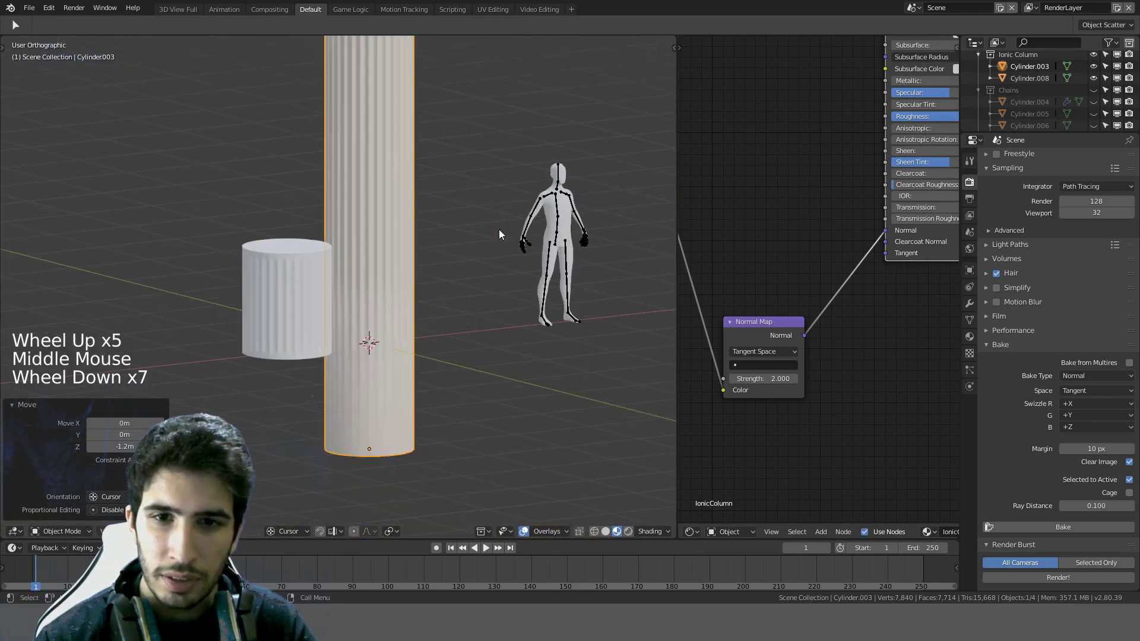
{"action": "middle_click_drag", "start_coordinate": [498, 230], "coordinate": [507, 358], "text": "shift"}
{"action": "scroll", "coordinate": [497, 247], "scroll_direction": "down", "scroll_amount": 4}
{"action": "middle_click_drag", "start_coordinate": [496, 247], "coordinate": [468, 381], "text": "shift"}
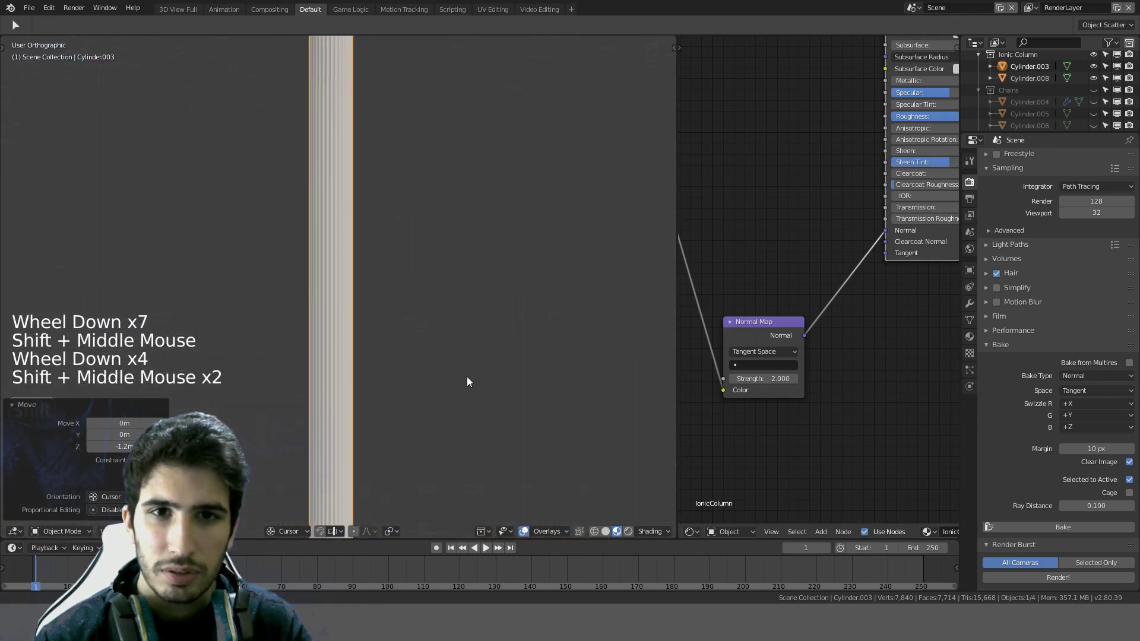
{"action": "scroll", "coordinate": [482, 426], "scroll_direction": "down", "scroll_amount": 3}
{"action": "scroll", "coordinate": [482, 423], "scroll_direction": "down", "scroll_amount": 1}
{"action": "key", "text": "ctrl+z"}
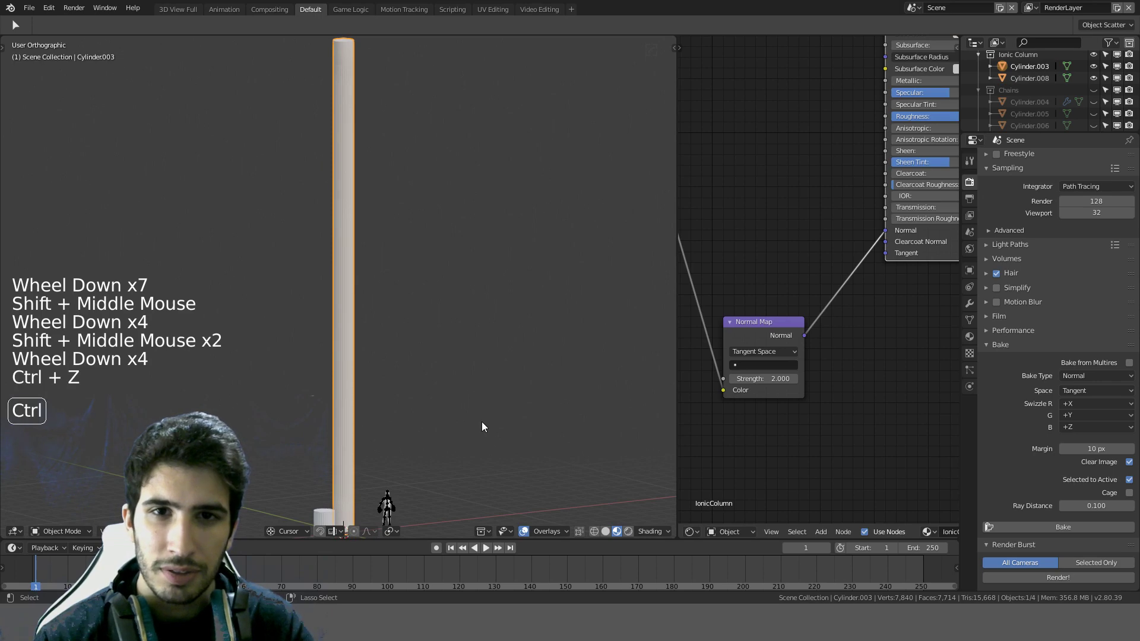
Step: Undo the vertical stretch of the low-poly cylinder and examine its fluting beside the high-poly cylinder
{"action": "key", "text": "ctrl+z"}
{"action": "scroll", "coordinate": [458, 436], "scroll_direction": "down", "scroll_amount": 2}
{"action": "key", "text": "KP_1"}
{"action": "scroll", "coordinate": [459, 437], "scroll_direction": "up", "scroll_amount": 4}
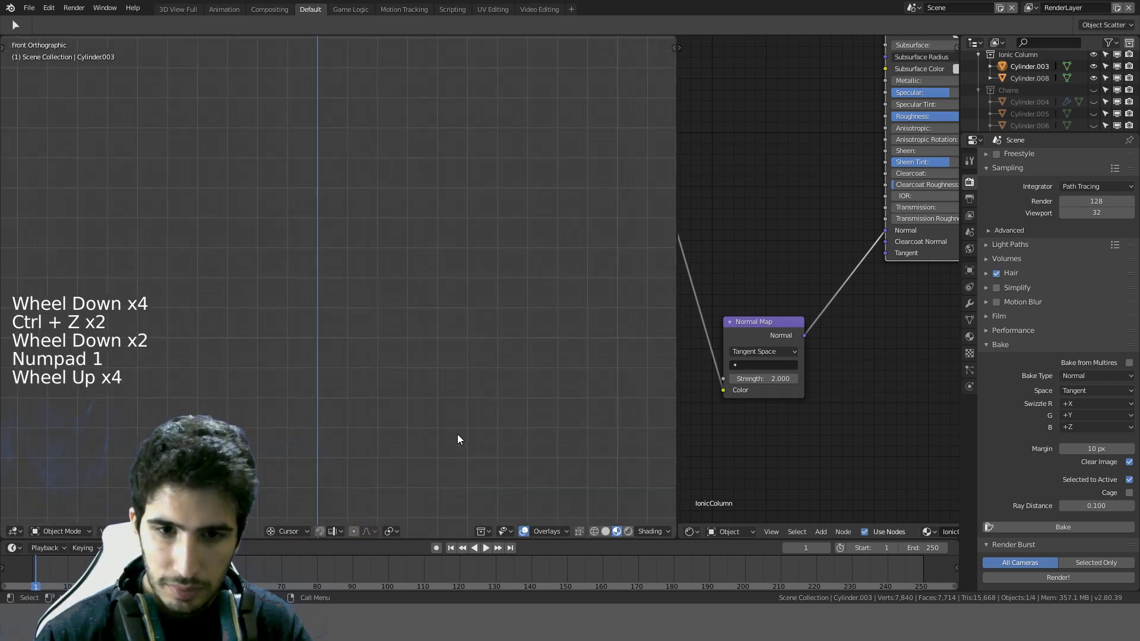
{"action": "middle_click_drag", "start_coordinate": [459, 436], "coordinate": [423, 147], "text": "shift"}
{"action": "scroll", "coordinate": [397, 208], "scroll_direction": "up", "scroll_amount": 9}
{"action": "middle_click_drag", "start_coordinate": [396, 207], "coordinate": [326, 280], "text": "shift"}
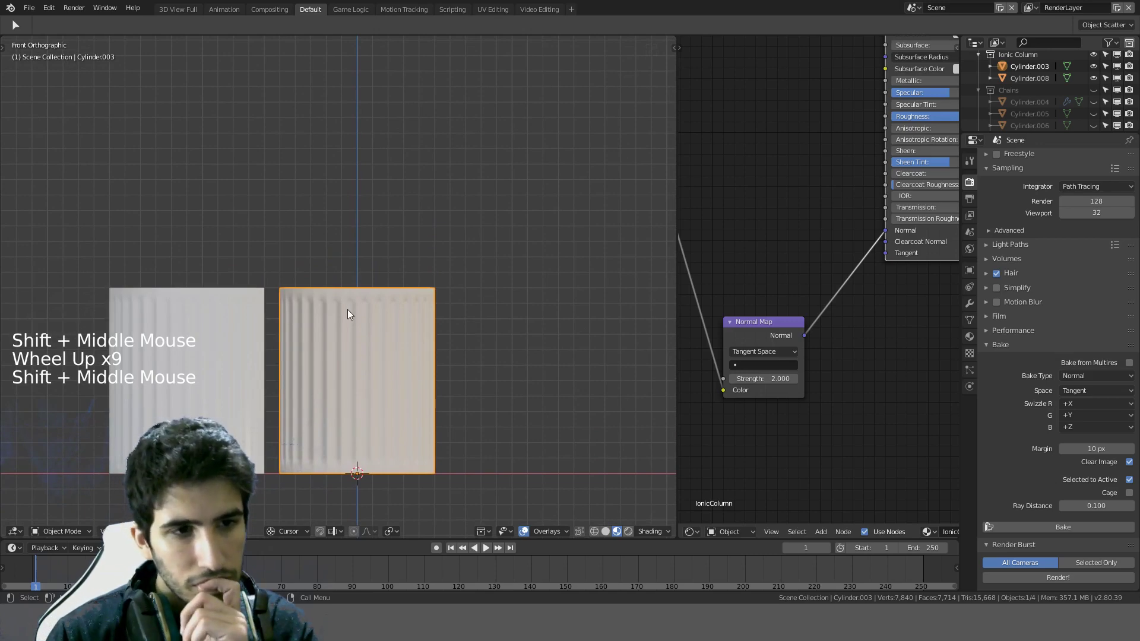
{"action": "scroll", "coordinate": [347, 311], "scroll_direction": "up", "scroll_amount": 4}
{"action": "middle_click_drag", "start_coordinate": [346, 315], "coordinate": [280, 391]}
{"action": "scroll", "coordinate": [372, 330], "scroll_direction": "down", "scroll_amount": 1}
{"action": "scroll", "coordinate": [361, 333], "scroll_direction": "down", "scroll_amount": 10}
Step: Clear the selection and reveal all hidden objects in the scene
{"action": "key", "text": "a"}
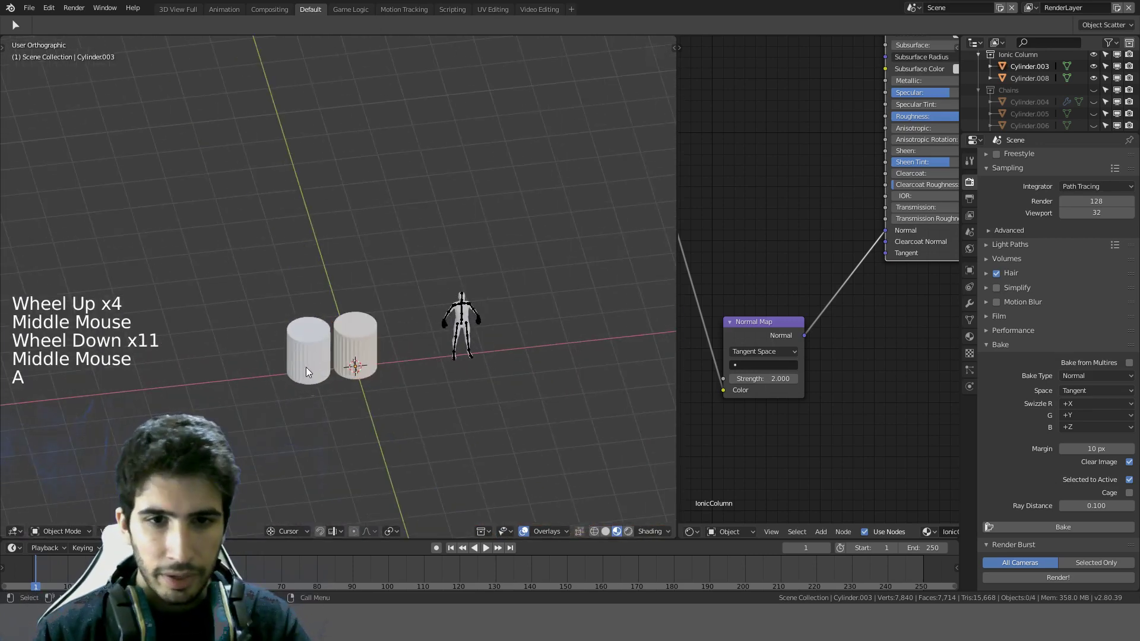
{"action": "left_click", "coordinate": [310, 357]}
{"action": "left_click", "coordinate": [358, 340], "text": "shift"}
{"action": "key", "text": "a"}
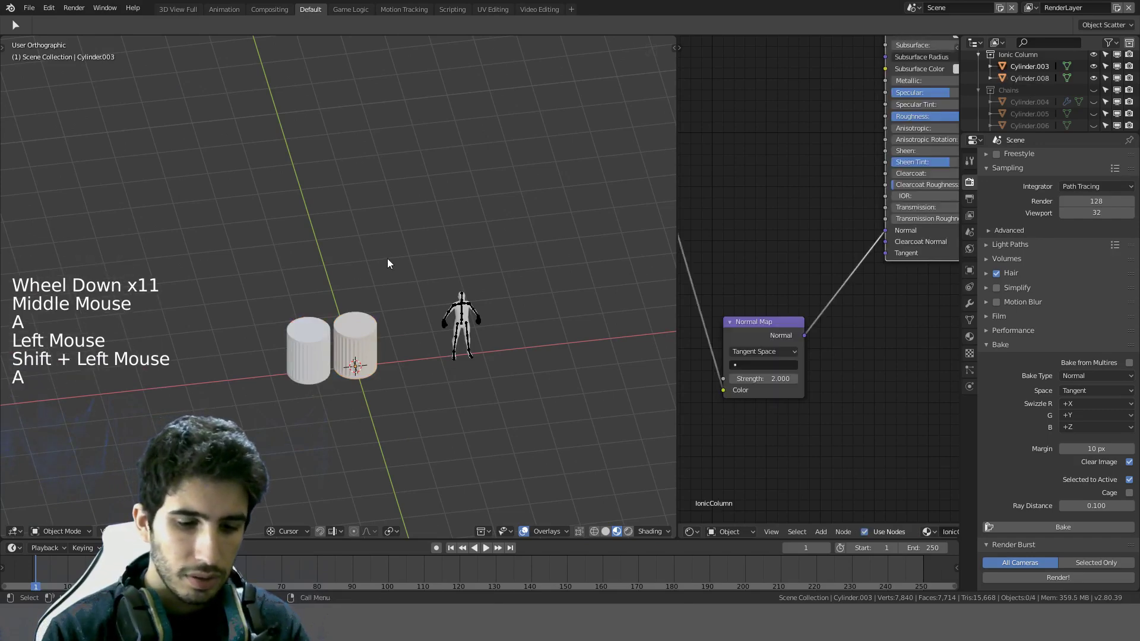
{"action": "key", "text": "alt+h"}
{"action": "scroll", "coordinate": [387, 263], "scroll_direction": "up", "scroll_amount": 5}
{"action": "middle_click_drag", "start_coordinate": [387, 263], "coordinate": [518, 343], "text": "shift"}
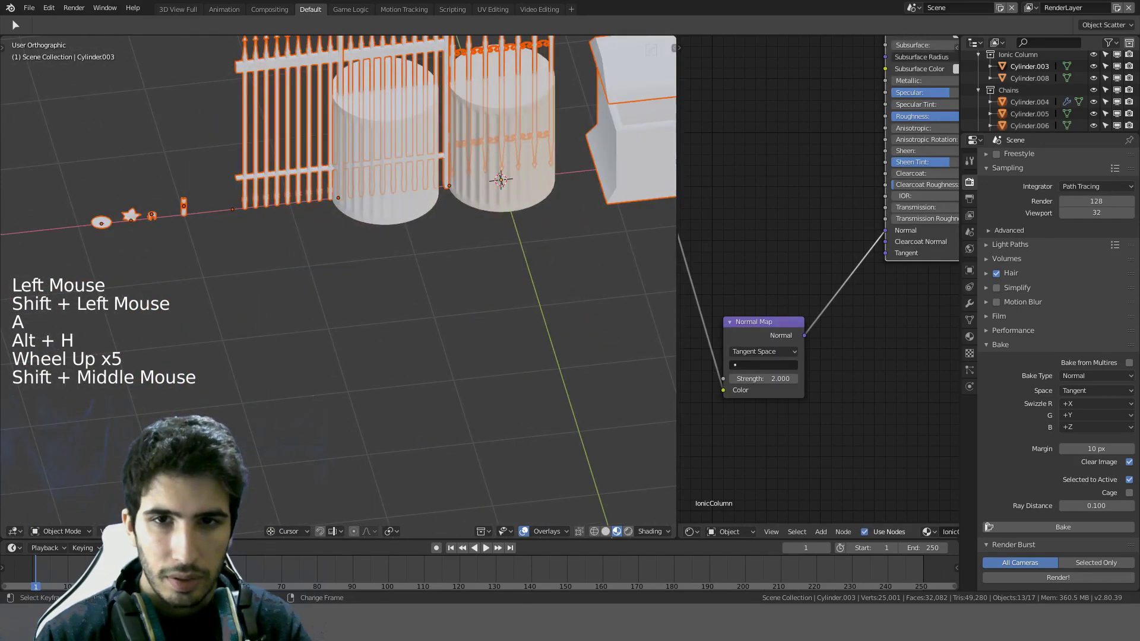
Step: Select both column cylinders and move them about -4.7 m along X in front view, clear of the fence and small props
{"action": "left_click", "coordinate": [517, 207]}
{"action": "left_click", "coordinate": [387, 227], "text": "shift"}
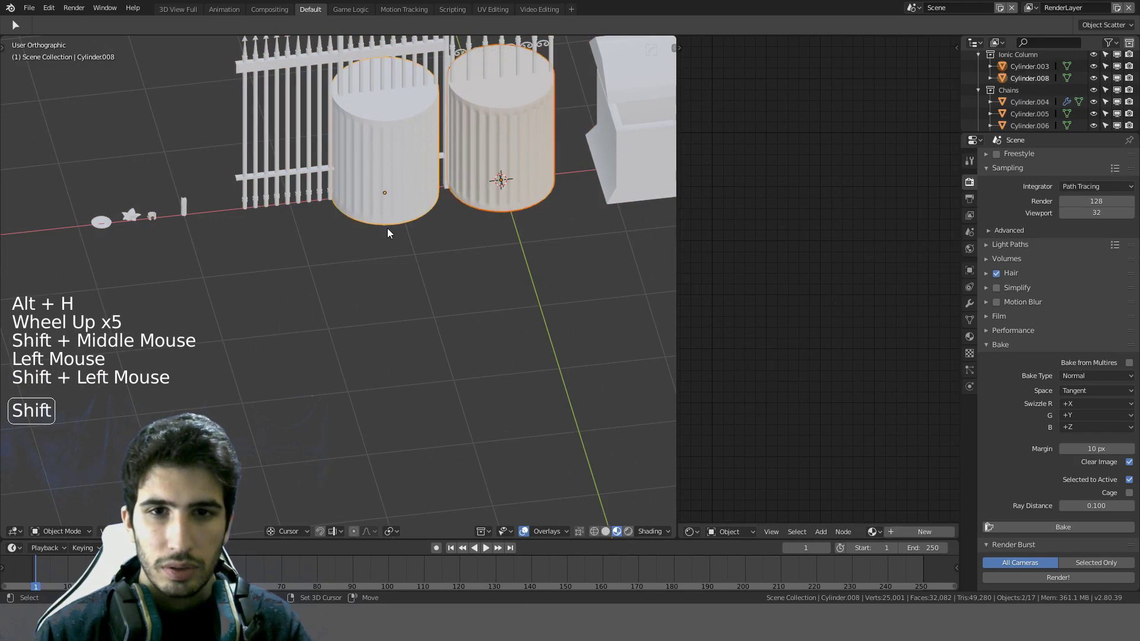
{"action": "key", "text": "KP_1"}
{"action": "scroll", "coordinate": [384, 234], "scroll_direction": "down", "scroll_amount": 3}
{"action": "middle_click_drag", "start_coordinate": [383, 235], "coordinate": [526, 325], "text": "shift"}
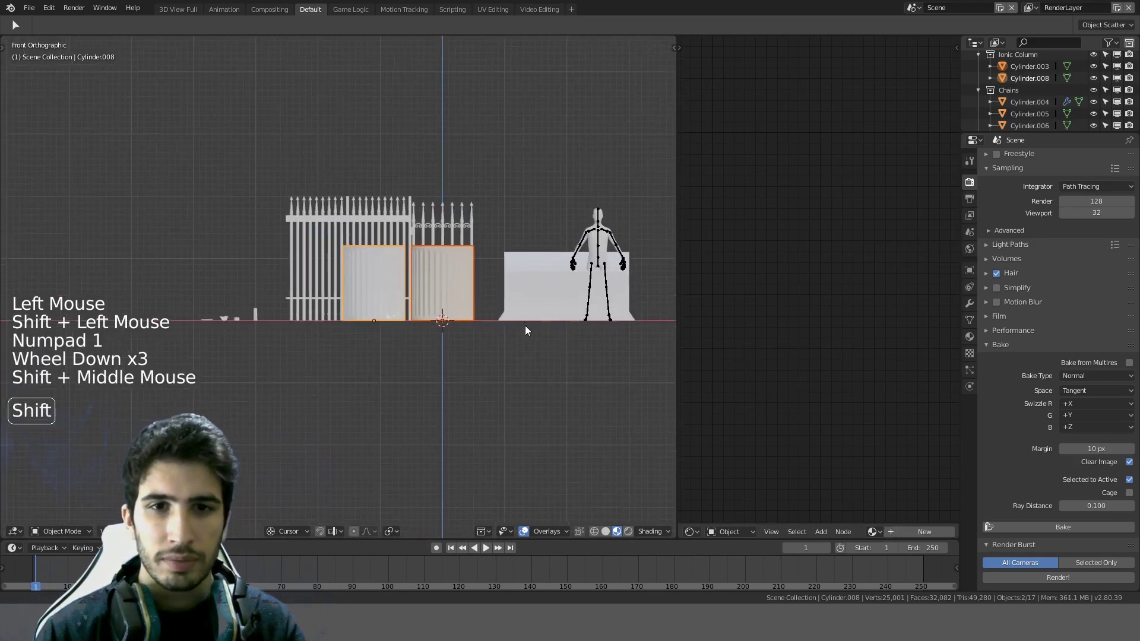
{"action": "key", "text": "g"}
{"action": "left_click", "coordinate": [258, 326]}
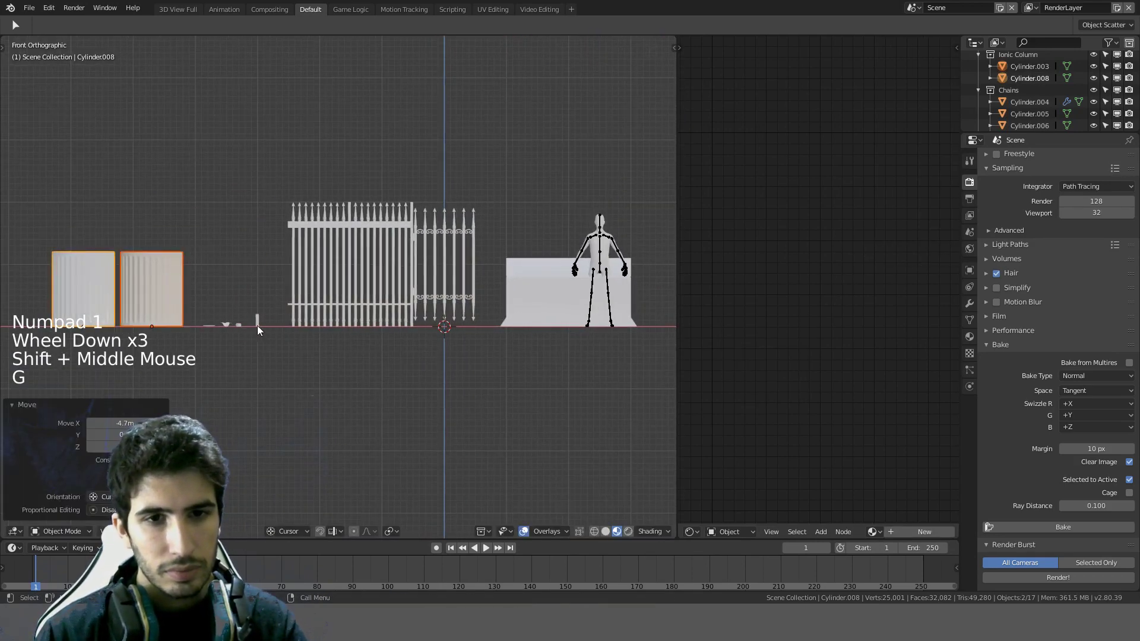
Step: Switch to wireframe shading and select both overlapping versions of the small upright piece beside the fence
{"action": "scroll", "coordinate": [241, 343], "scroll_direction": "up", "scroll_amount": 5}
{"action": "middle_click_drag", "start_coordinate": [241, 344], "coordinate": [480, 342], "text": "shift"}
{"action": "scroll", "coordinate": [406, 376], "scroll_direction": "up", "scroll_amount": 4}
{"action": "left_click", "coordinate": [440, 384]}
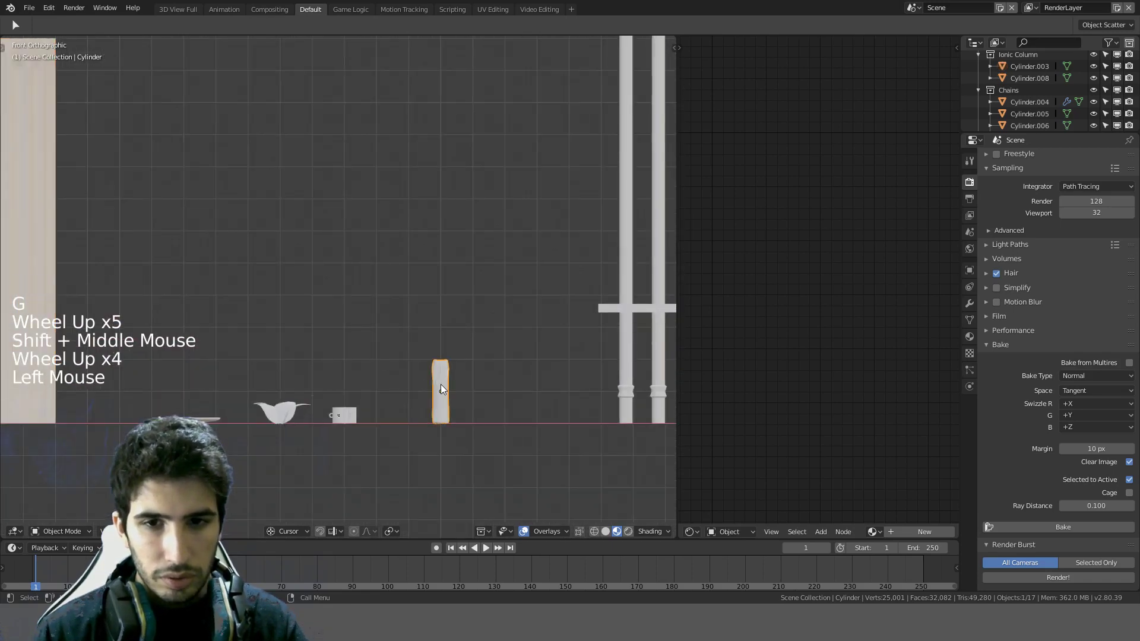
{"action": "left_click", "coordinate": [447, 375], "text": "shift"}
{"action": "key", "text": "z"}
{"action": "left_click", "coordinate": [369, 370]}
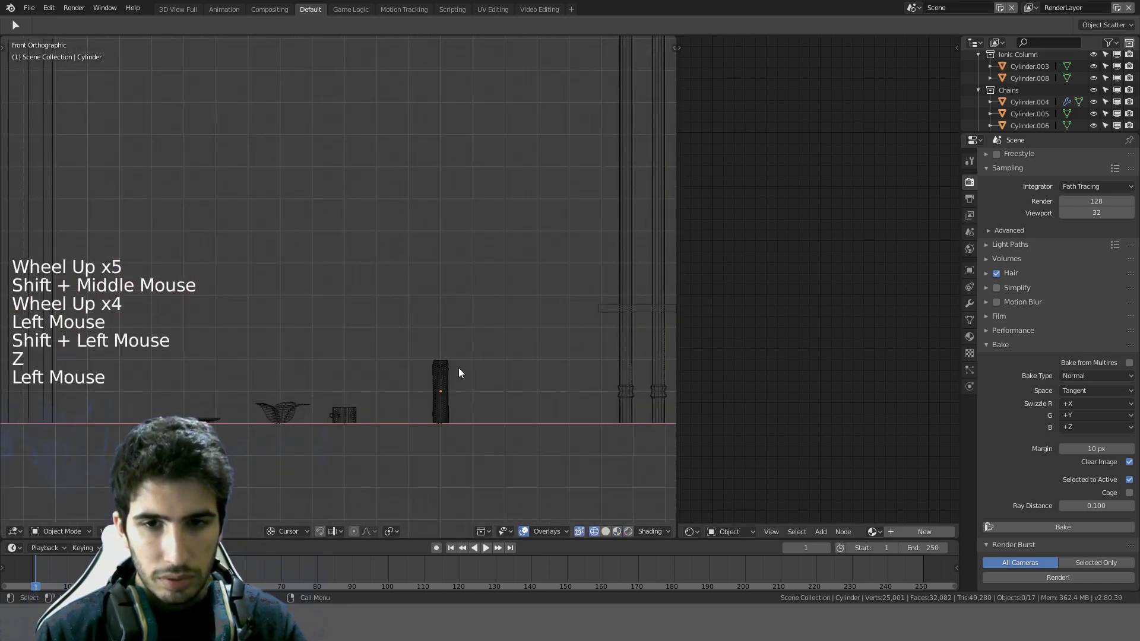
{"action": "left_click", "coordinate": [448, 373]}
{"action": "left_click", "coordinate": [447, 373], "text": "shift"}
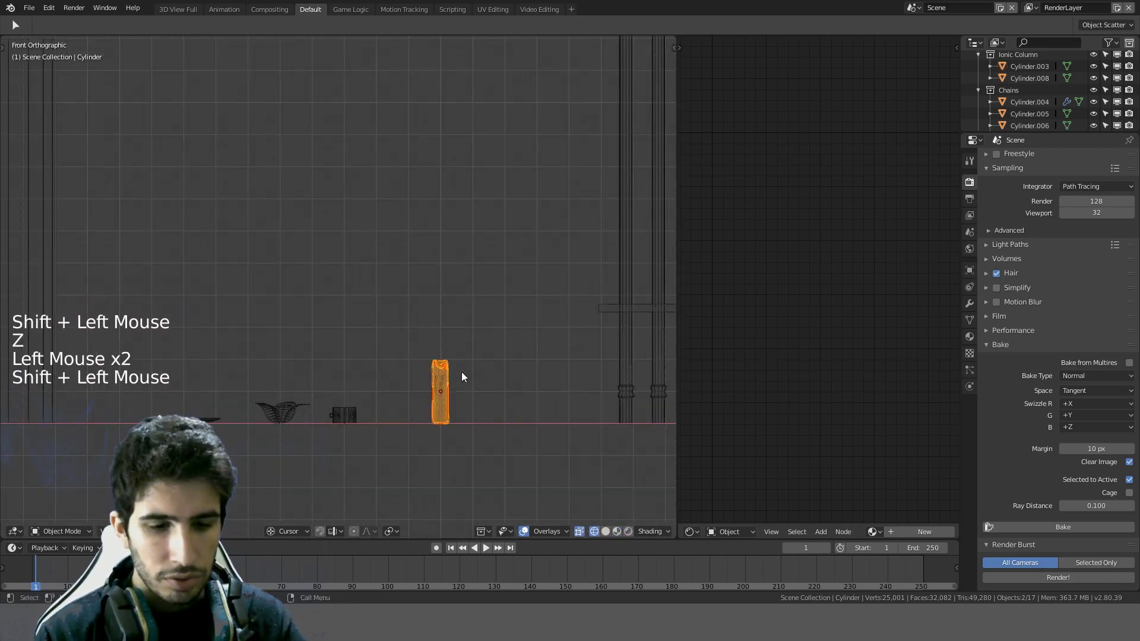
Step: Hide everything except the two selected small pieces and snap them to the 3D cursor at the world origin
{"action": "scroll", "coordinate": [551, 352], "scroll_direction": "down", "scroll_amount": 11}
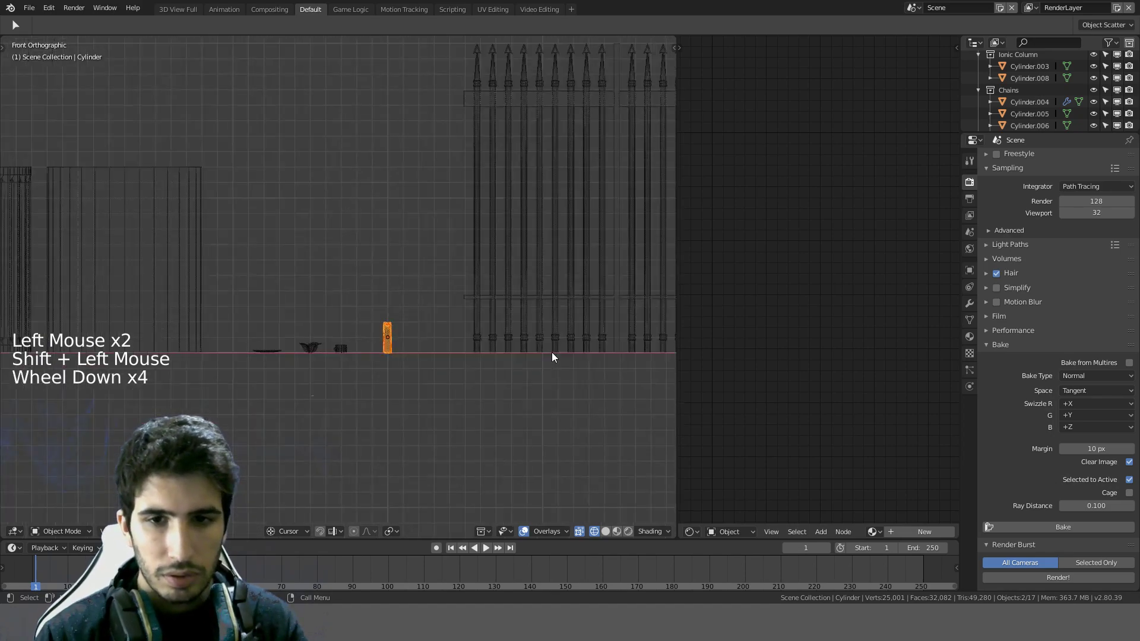
{"action": "scroll", "coordinate": [551, 351], "scroll_direction": "up", "scroll_amount": 1, "text": "shift"}
{"action": "middle_click_drag", "start_coordinate": [551, 352], "coordinate": [458, 343], "text": "shift"}
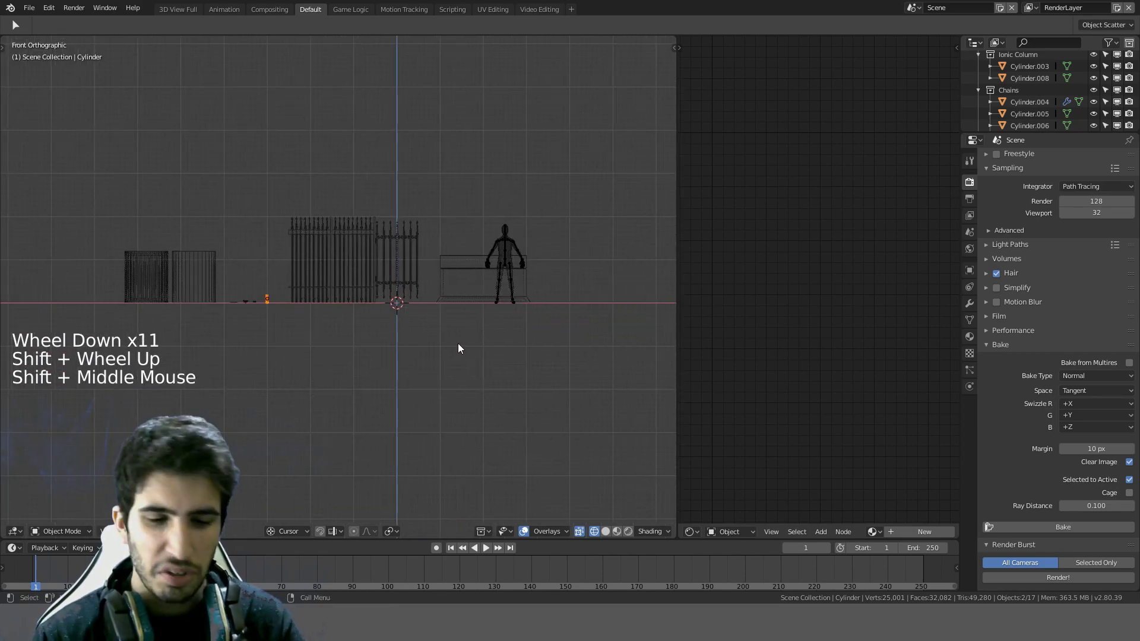
{"action": "key", "text": "shift+h"}
{"action": "scroll", "coordinate": [458, 343], "scroll_direction": "up", "scroll_amount": 3}
{"action": "key", "text": "shift+s"}
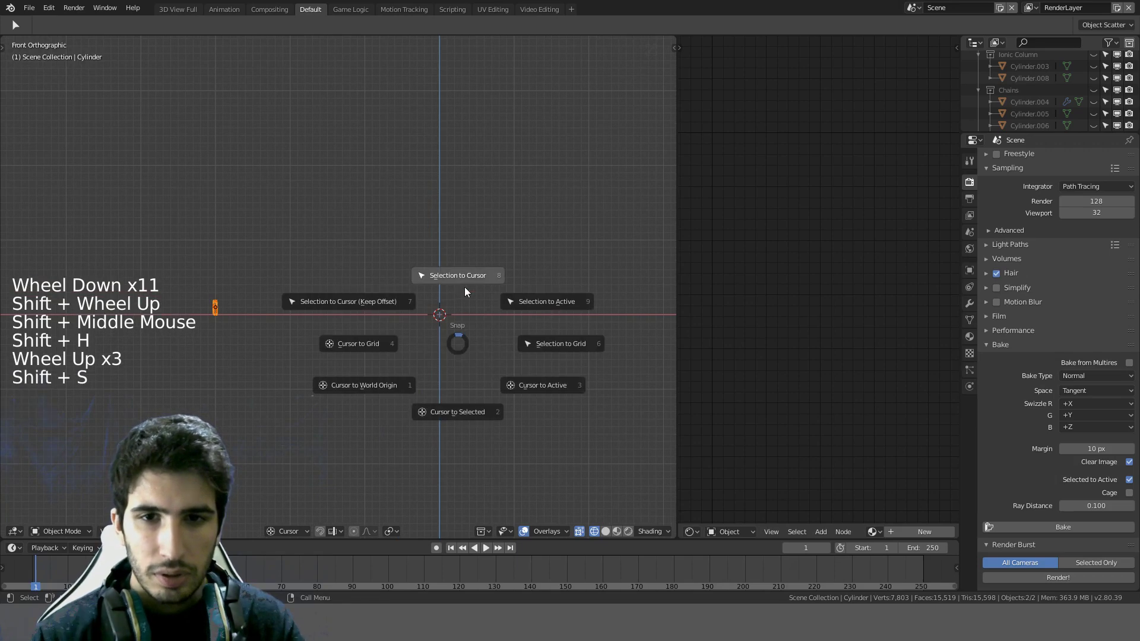
{"action": "left_click", "coordinate": [465, 290]}
{"action": "scroll", "coordinate": [492, 297], "scroll_direction": "up", "scroll_amount": 6}
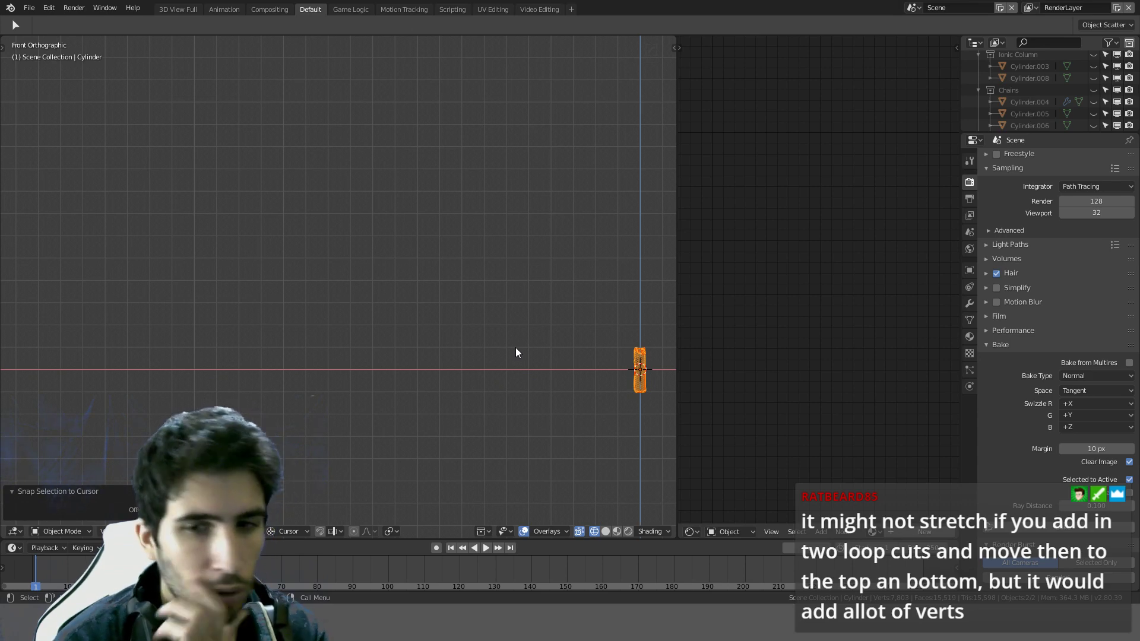
Step: Undo the snap and the isolation of the two small pieces
{"action": "key", "text": "ctrl+z"}
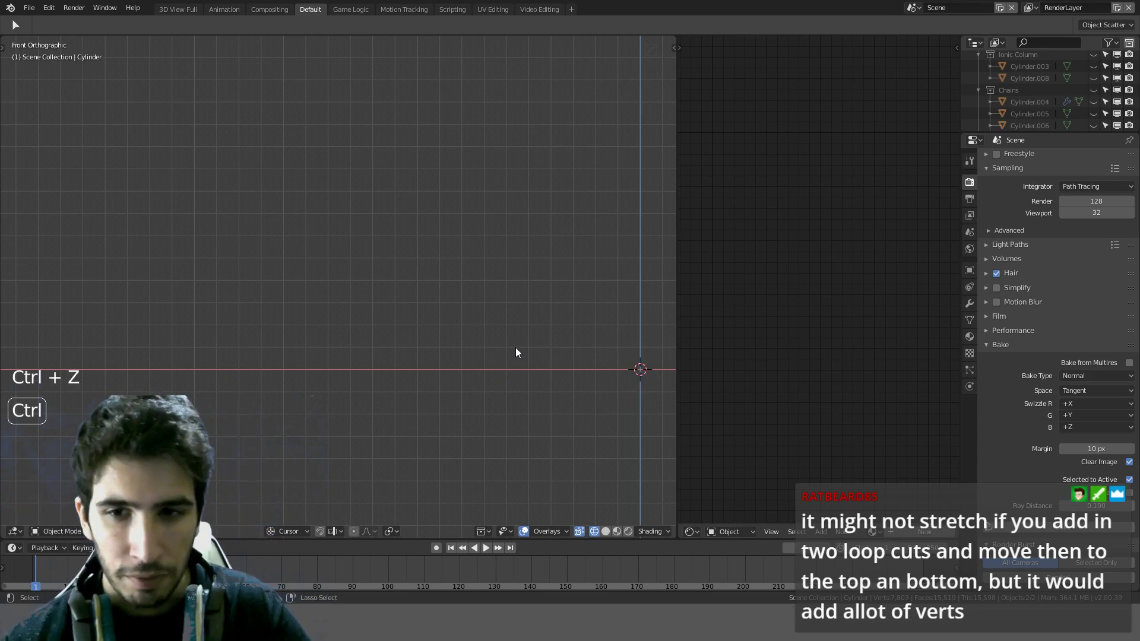
{"action": "scroll", "coordinate": [546, 387], "scroll_direction": "down", "scroll_amount": 5}
{"action": "key", "text": "ctrl+z"}
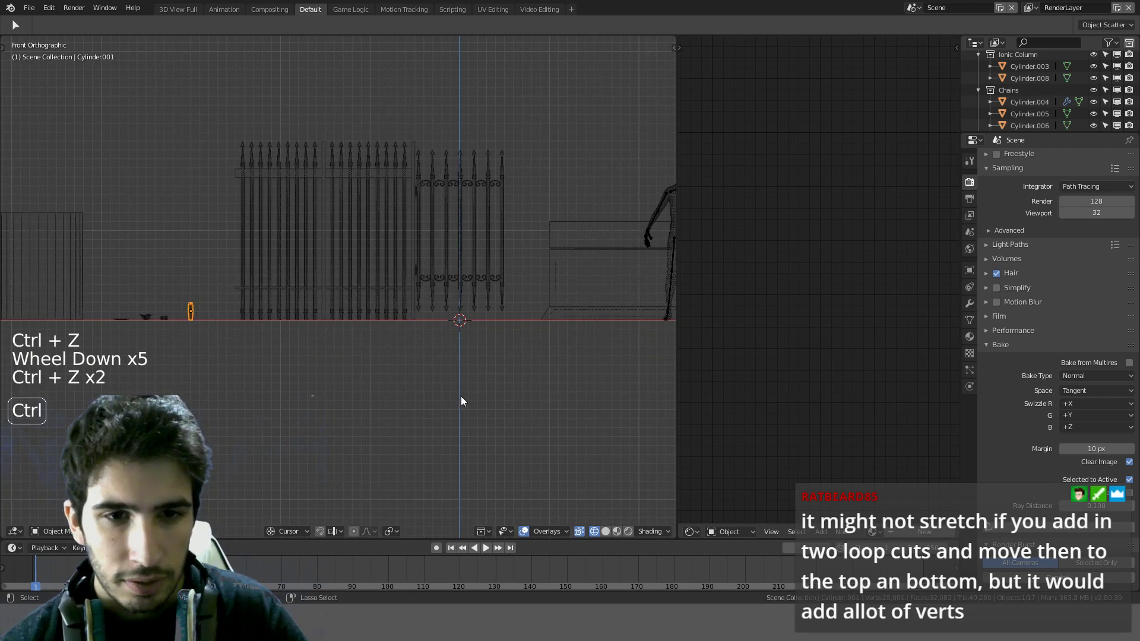
Step: Bring the column cylinders into view and set the viewport shading back to LookDev
{"action": "mouse_move", "coordinate": [299, 376]}
{"action": "middle_mouse_down", "text": "shift"}
{"action": "mouse_move", "coordinate": [382, 338]}
{"action": "mouse_move", "coordinate": [470, 339]}
{"action": "middle_mouse_up", "text": "shift"}
{"action": "key", "text": "z"}
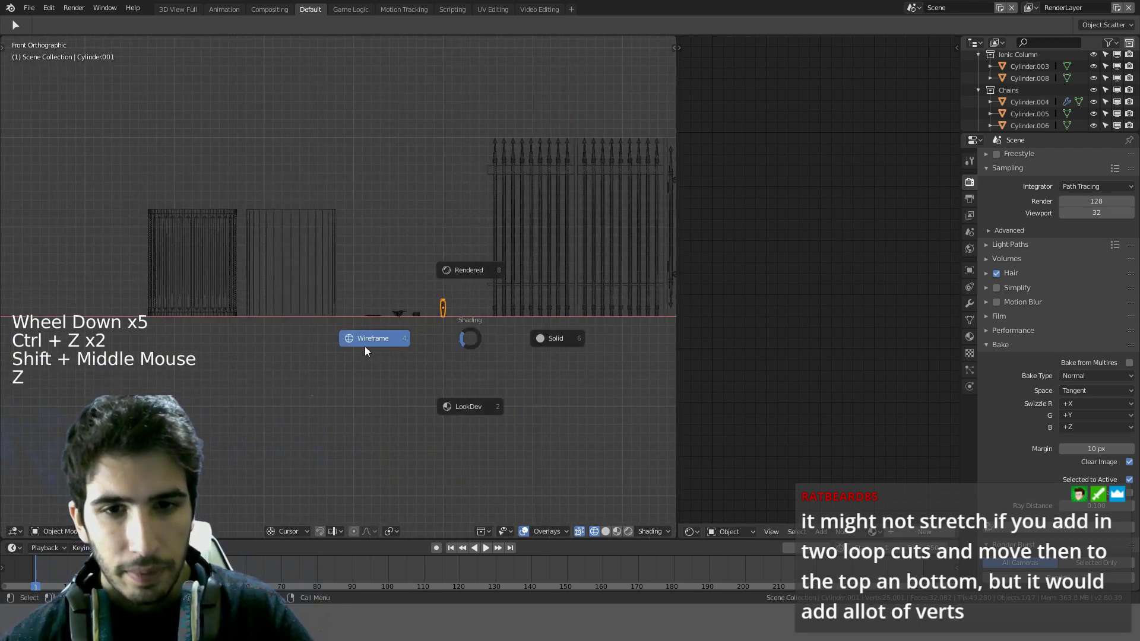
{"action": "left_click", "coordinate": [553, 339]}
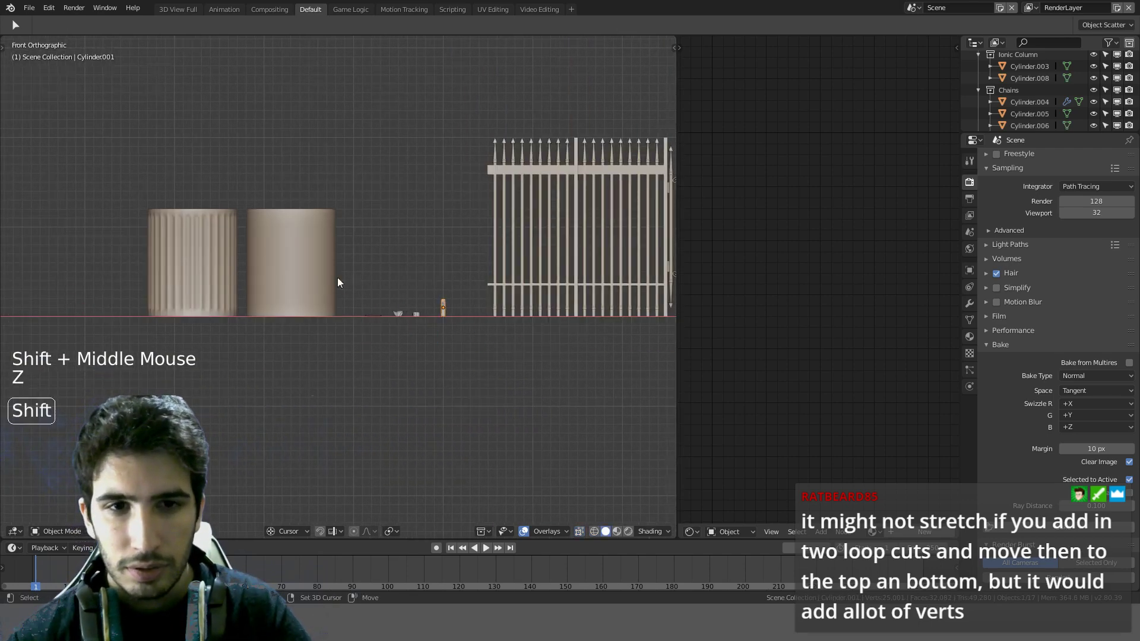
{"action": "middle_click_drag", "start_coordinate": [337, 277], "coordinate": [420, 273], "text": "shift"}
{"action": "key", "text": "z"}
{"action": "scroll", "coordinate": [392, 375], "scroll_direction": "up", "scroll_amount": 4}
Step: Add two evenly spaced horizontal loop cuts around the low-poly column cylinder in Edit Mode
{"action": "left_click", "coordinate": [383, 266]}
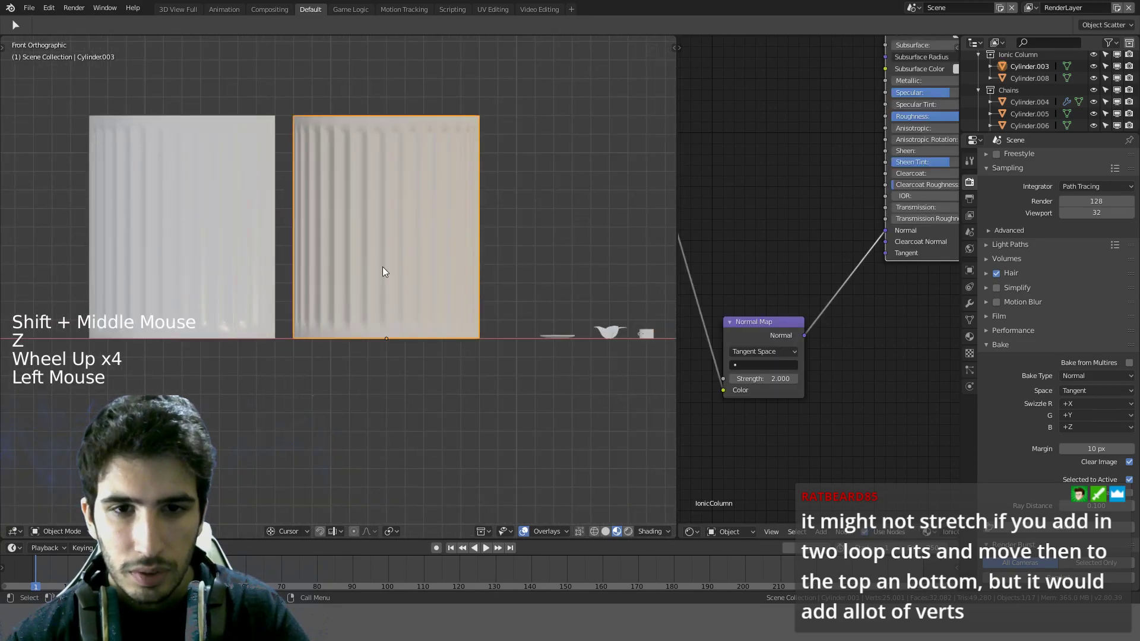
{"action": "key", "text": "Tab"}
{"action": "key", "text": "a"}
{"action": "key", "text": "ctrl+r"}
{"action": "scroll", "coordinate": [394, 262], "scroll_direction": "up", "scroll_amount": 1}
{"action": "left_click", "coordinate": [394, 258]}
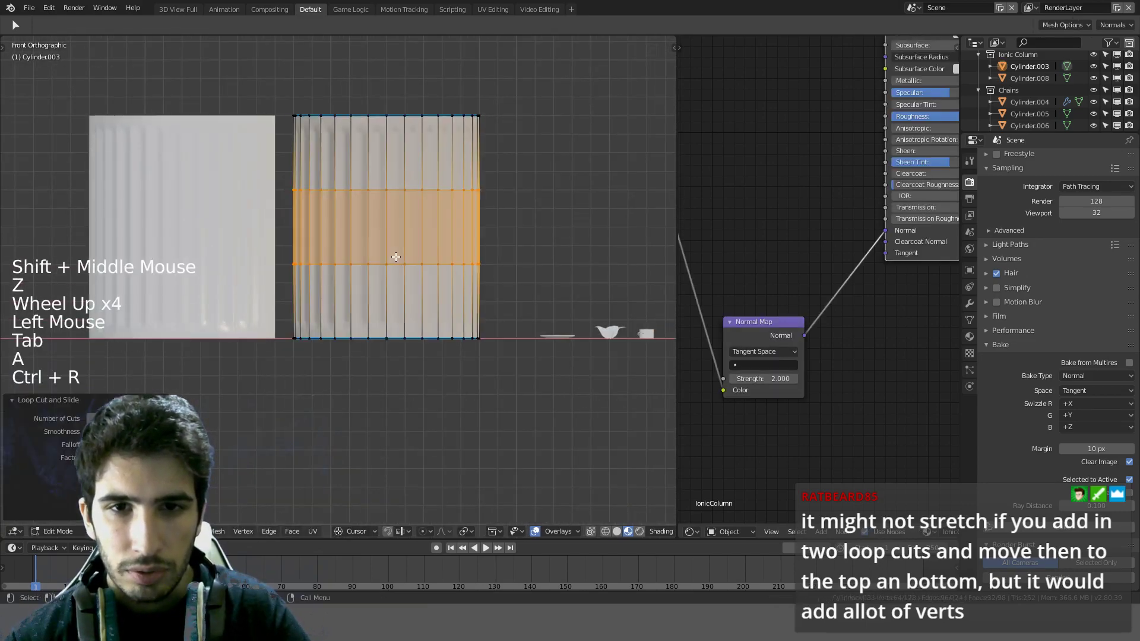
Step: Try scaling the two new edge loops and applying Set Flow to them
{"action": "key", "text": "s"}
{"action": "right_click", "coordinate": [582, 243]}
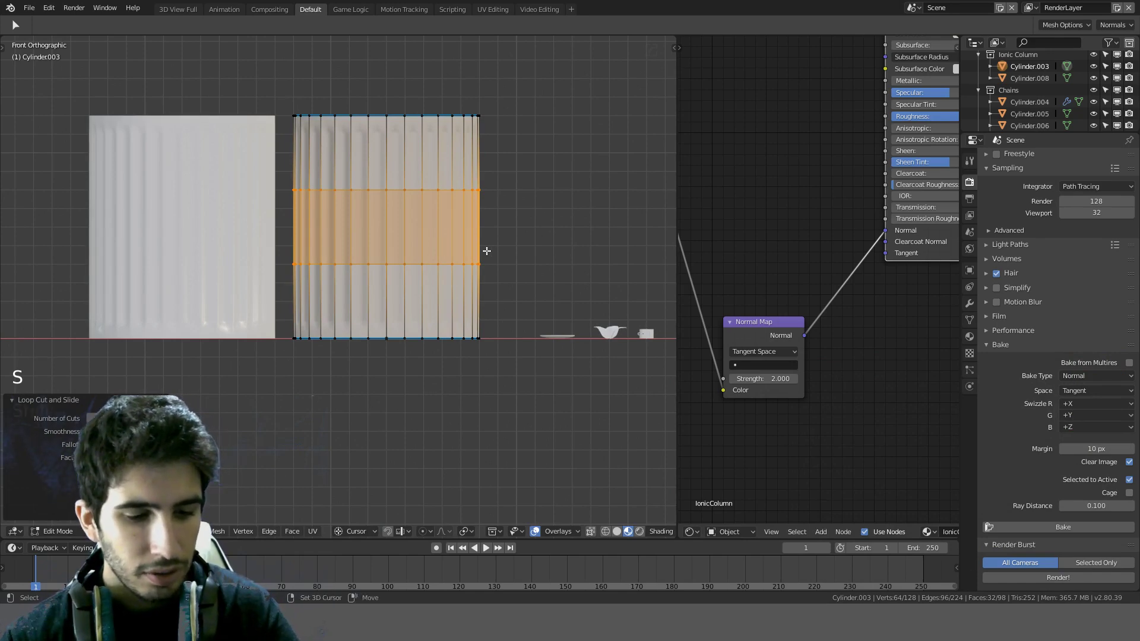
{"action": "key", "text": "ctrl+e"}
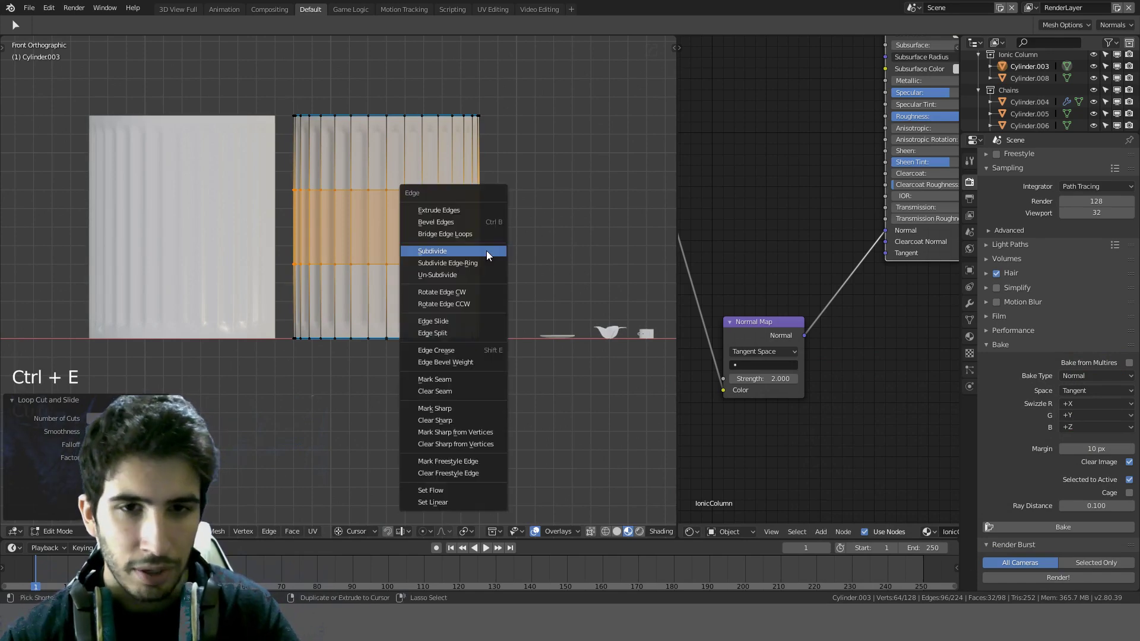
{"action": "left_click", "coordinate": [452, 490]}
{"action": "key", "text": "ctrl+z"}
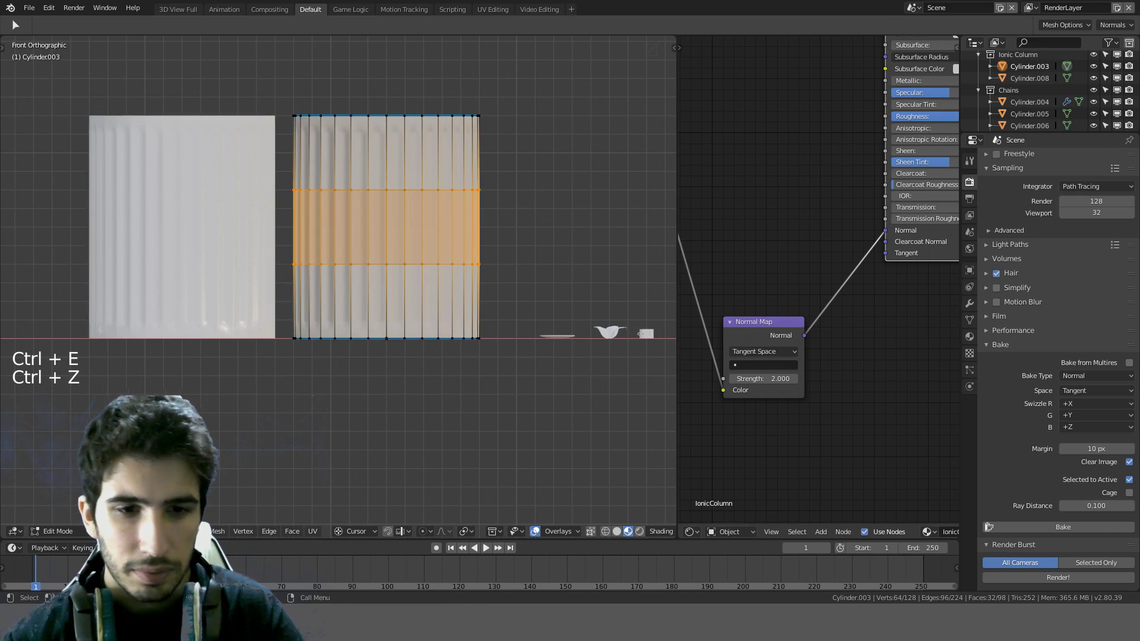
Step: Select the vertical edge ring of the middle band and apply Set Linear to it
{"action": "left_click", "coordinate": [368, 219]}
{"action": "left_click", "coordinate": [368, 220], "text": "ctrl+alt"}
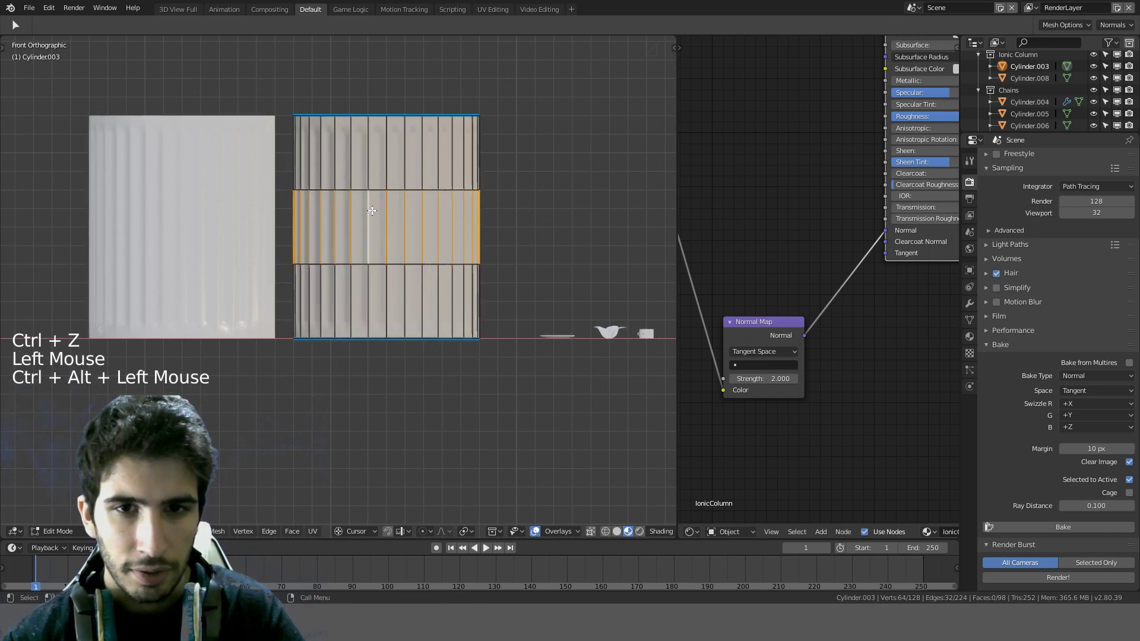
{"action": "key", "text": "ctrl+e"}
{"action": "left_click", "coordinate": [337, 323]}
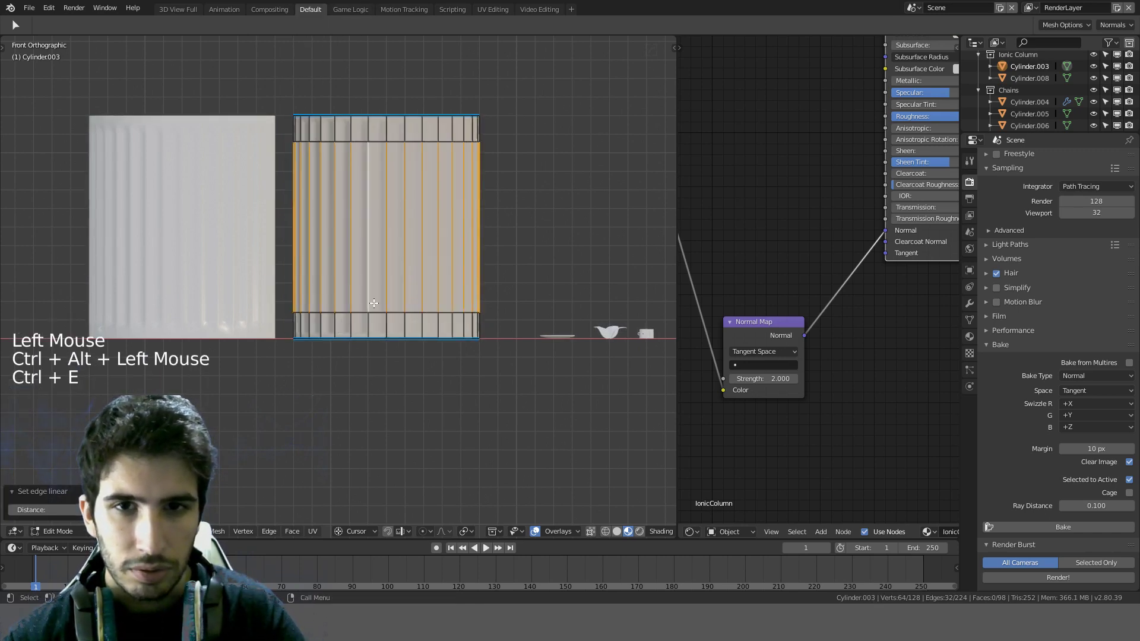
Step: Select both horizontal edge loops and scale them apart by 1.2 vertically toward the cylinder's ends
{"action": "scroll", "coordinate": [436, 266], "scroll_direction": "up", "scroll_amount": 2}
{"action": "key", "text": "a"}
{"action": "left_click", "coordinate": [394, 324], "text": "alt"}
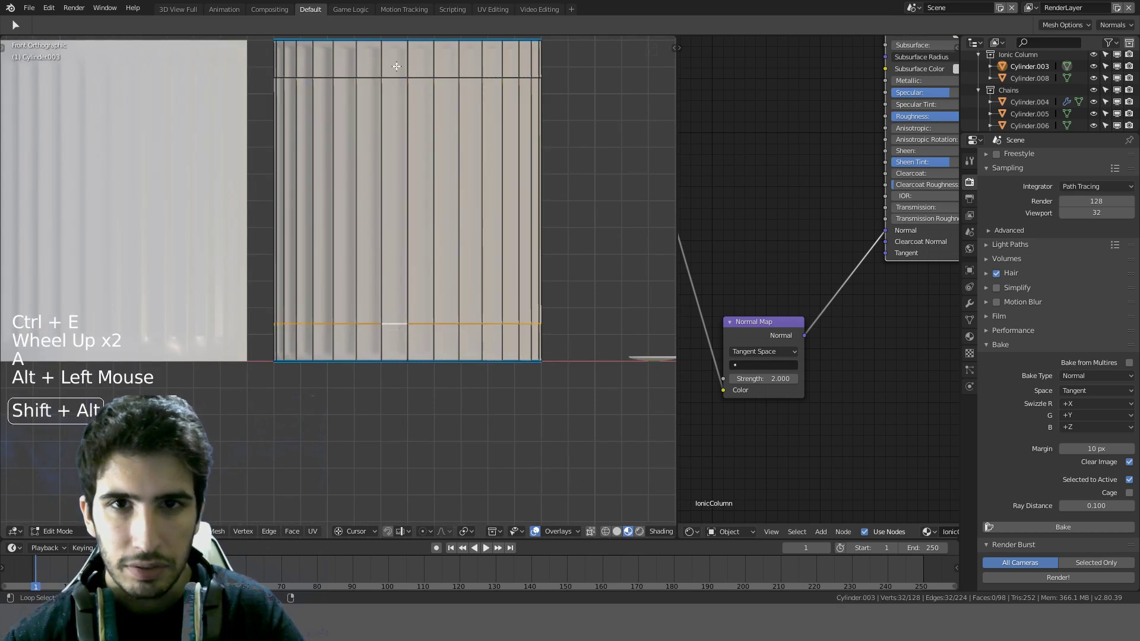
{"action": "left_click", "coordinate": [394, 87], "text": "alt+shift"}
{"action": "key", "text": "s"}
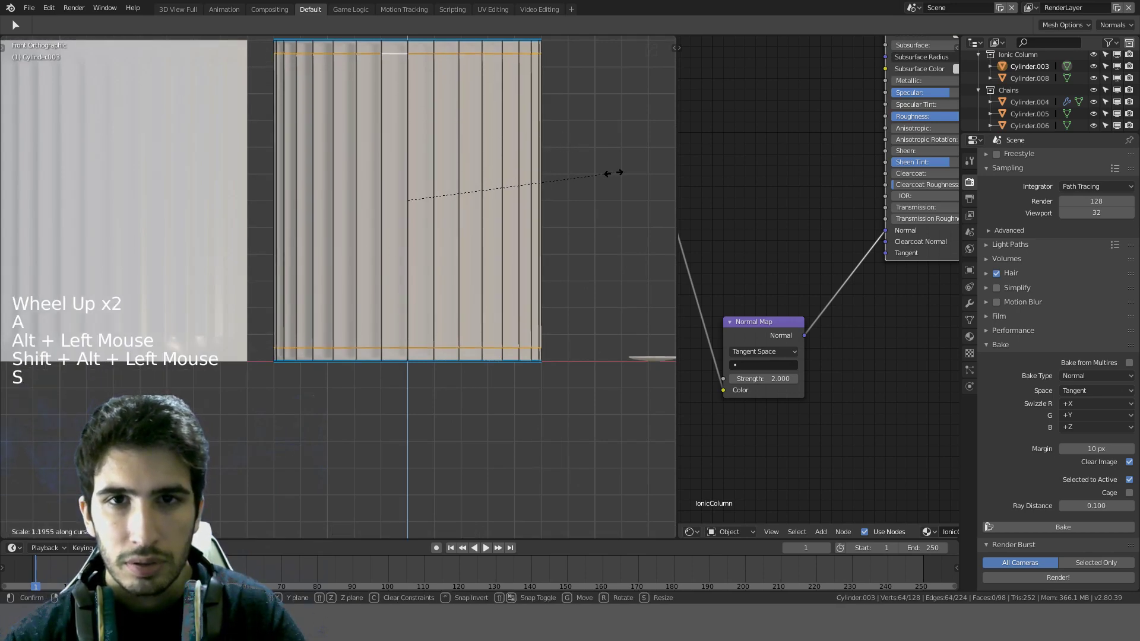
{"action": "key", "text": "s"}
{"action": "key", "text": "ctrl"}
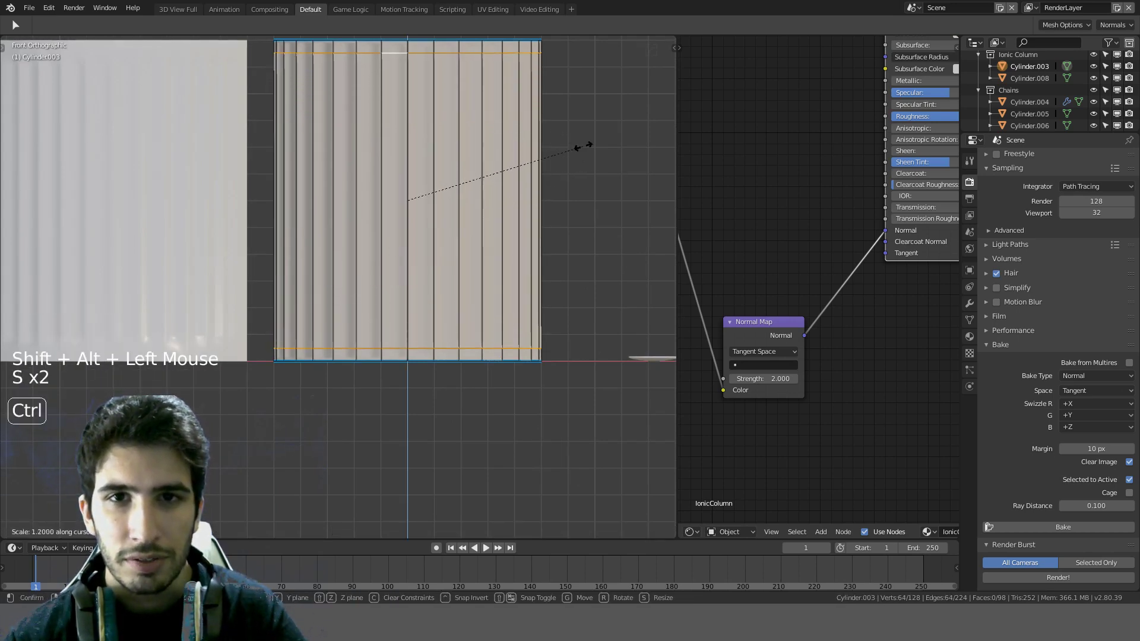
{"action": "left_click", "coordinate": [584, 148]}
Step: Unwrap the cylinder's whole mesh and check how the baked fluting displays in Object Mode
{"action": "key", "text": "a"}
{"action": "key", "text": "a"}
{"action": "key", "text": "a"}
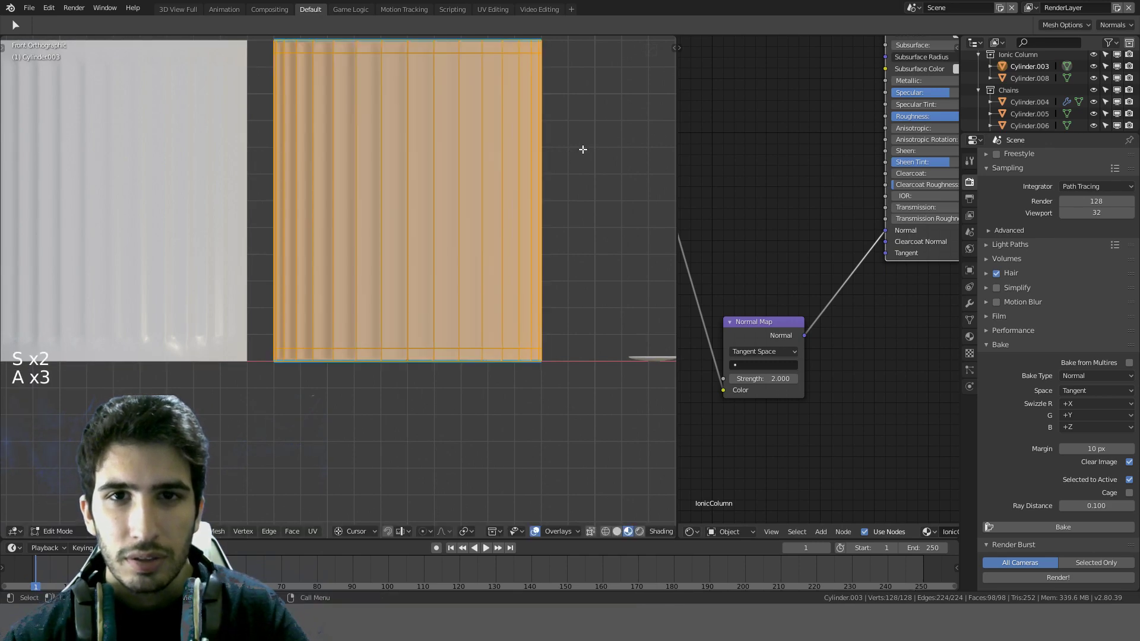
{"action": "key", "text": "u"}
{"action": "middle_click_drag", "start_coordinate": [542, 141], "coordinate": [496, 297], "text": "shift"}
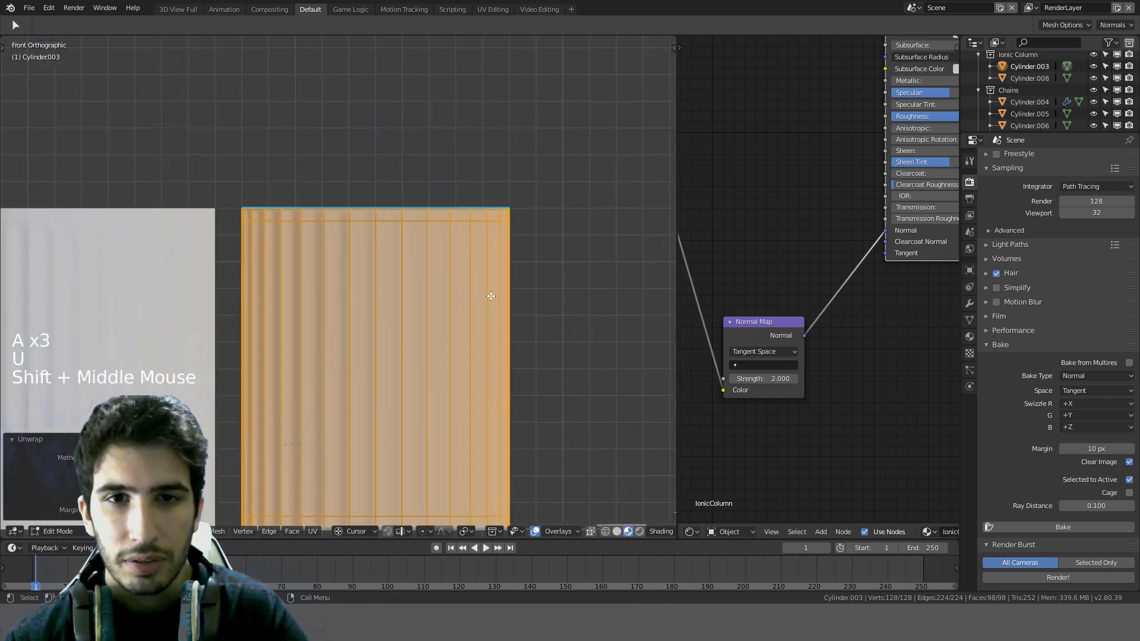
{"action": "scroll", "coordinate": [497, 234], "scroll_direction": "up", "scroll_amount": 6}
{"action": "key", "text": "Tab"}
{"action": "scroll", "coordinate": [494, 212], "scroll_direction": "down", "scroll_amount": 3}
{"action": "mouse_move", "coordinate": [494, 211]}
{"action": "middle_mouse_down"}
{"action": "mouse_move", "coordinate": [444, 220]}
{"action": "mouse_move", "coordinate": [493, 222]}
{"action": "middle_mouse_up"}
{"action": "scroll", "coordinate": [706, 373], "scroll_direction": "down", "scroll_amount": 1}
{"action": "scroll", "coordinate": [724, 392], "scroll_direction": "down", "scroll_amount": 2}
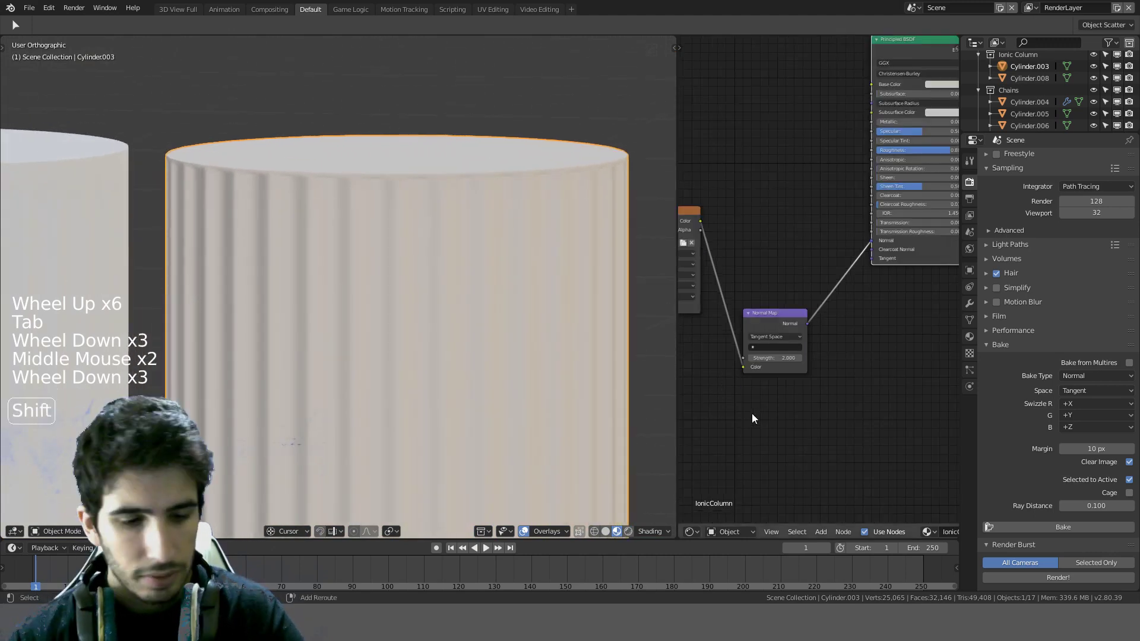
Step: Replace the Shader Editor with the Image Editor and show the cylinder's UV layout over the normal map
{"action": "left_click", "coordinate": [689, 532]}
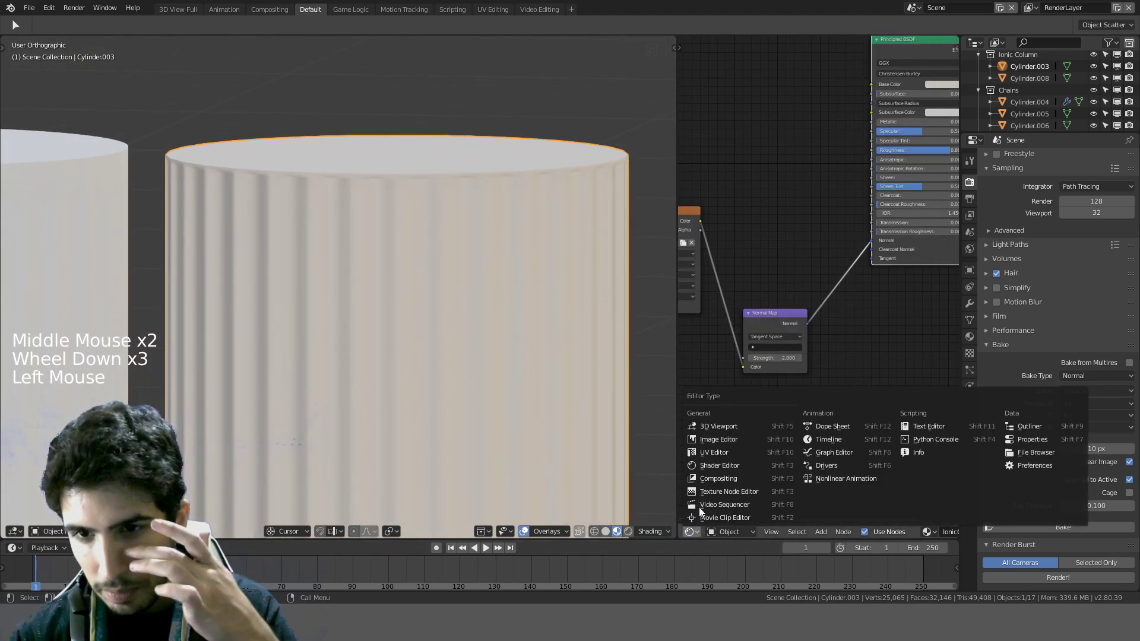
{"action": "left_click", "coordinate": [718, 440]}
{"action": "scroll", "coordinate": [453, 391], "scroll_direction": "down", "scroll_amount": 1}
{"action": "key", "text": "Tab"}
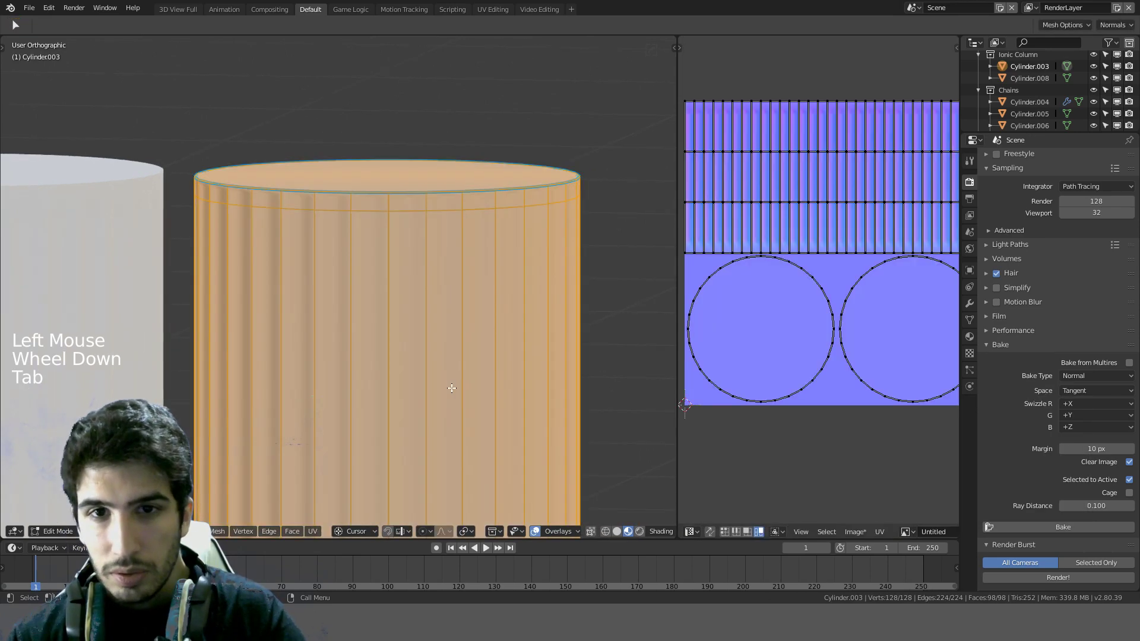
Step: Select both inner horizontal loops of the UV strip, scale them apart by 2.7 along Y, and check the shading in Object Mode
{"action": "middle_click_drag", "start_coordinate": [452, 388], "coordinate": [190, 357], "text": "shift"}
{"action": "scroll", "coordinate": [778, 197], "scroll_direction": "up", "scroll_amount": 1}
{"action": "left_click", "coordinate": [771, 183], "text": "alt"}
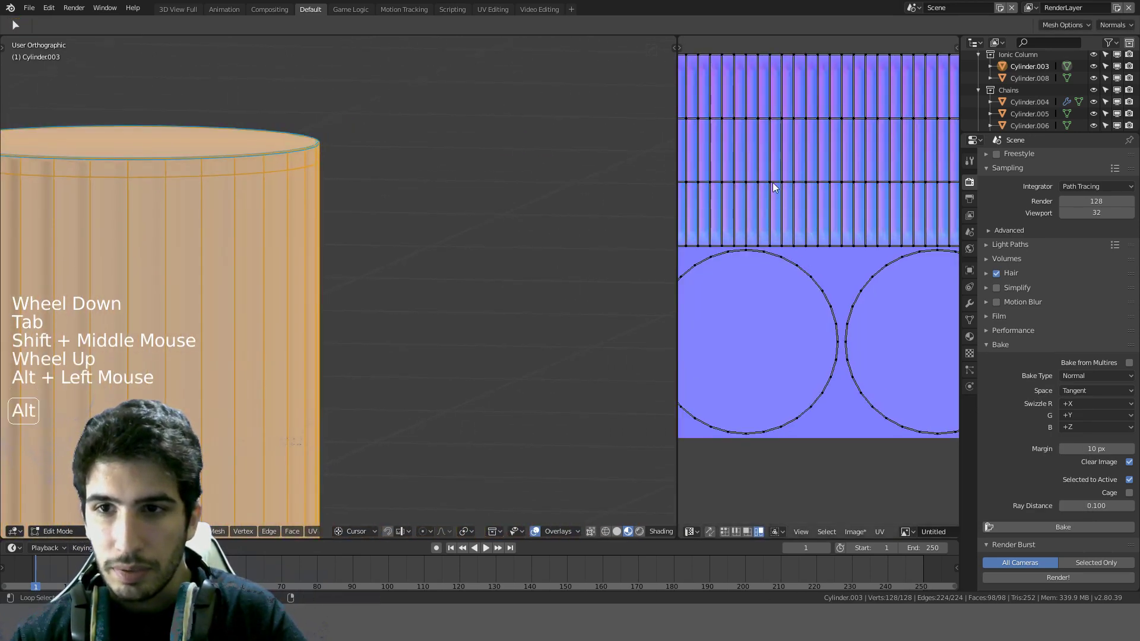
{"action": "left_click", "coordinate": [774, 119], "text": "alt+shift"}
{"action": "key", "text": "s"}
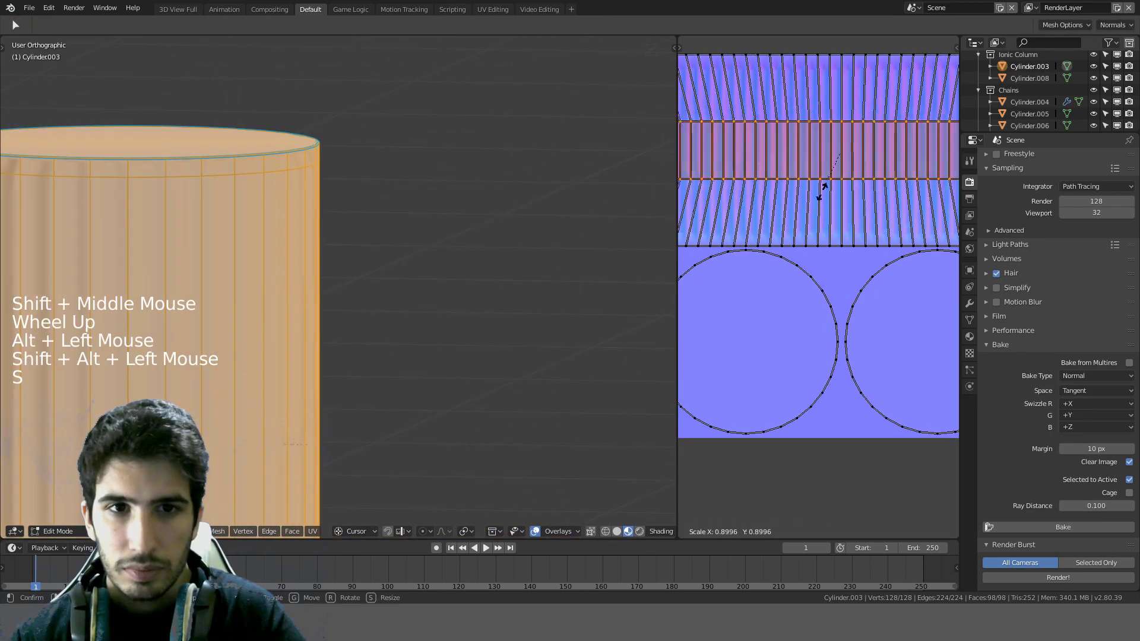
{"action": "right_click", "coordinate": [825, 199]}
{"action": "key", "text": "s"}
{"action": "key", "text": "y"}
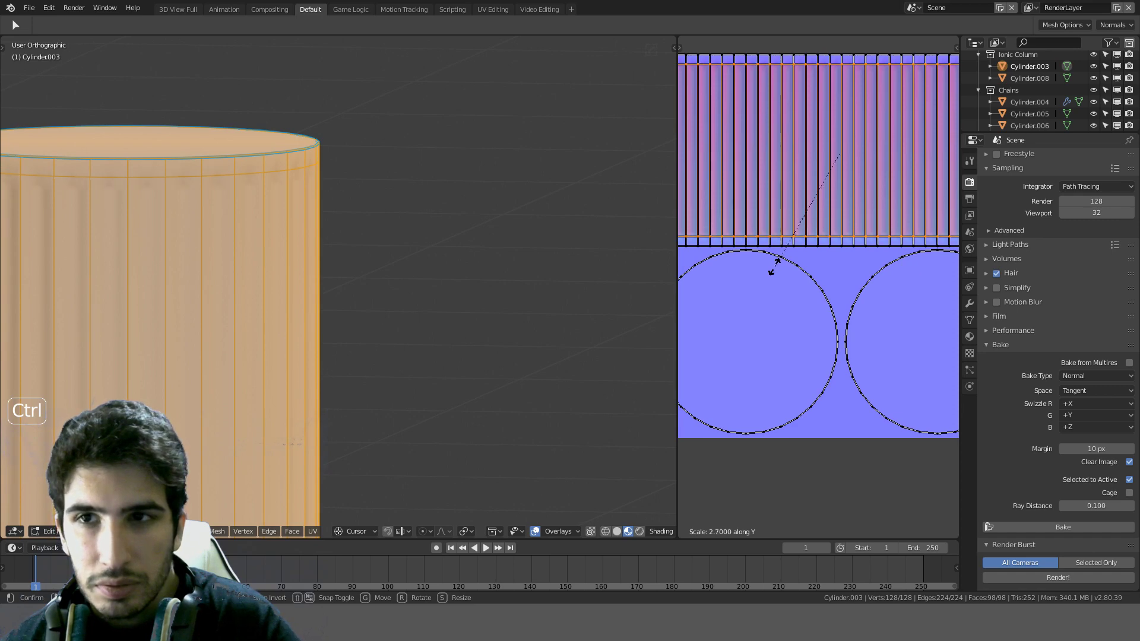
{"action": "scroll", "coordinate": [355, 329], "scroll_direction": "down", "scroll_amount": 3}
{"action": "key", "text": "Tab"}
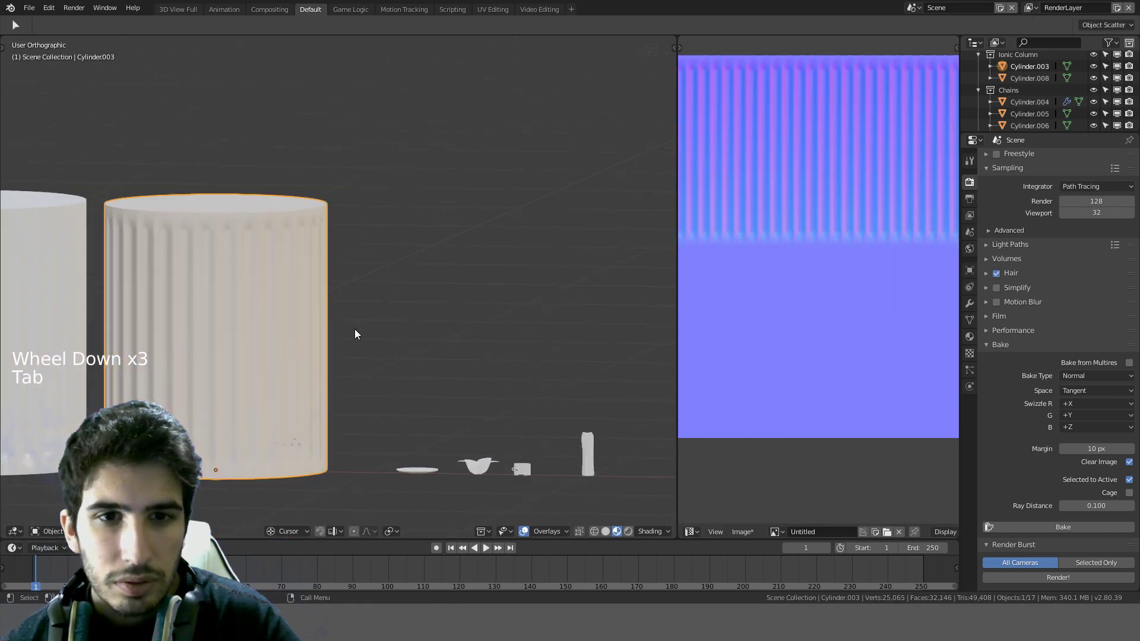
Step: Try scaling the selected cylinder by 20 along Z in the front view
{"action": "middle_click_drag", "start_coordinate": [355, 329], "coordinate": [485, 230], "text": "shift"}
{"action": "scroll", "coordinate": [486, 230], "scroll_direction": "down", "scroll_amount": 1}
{"action": "left_click", "coordinate": [362, 240]}
{"action": "key", "text": "KP_1"}
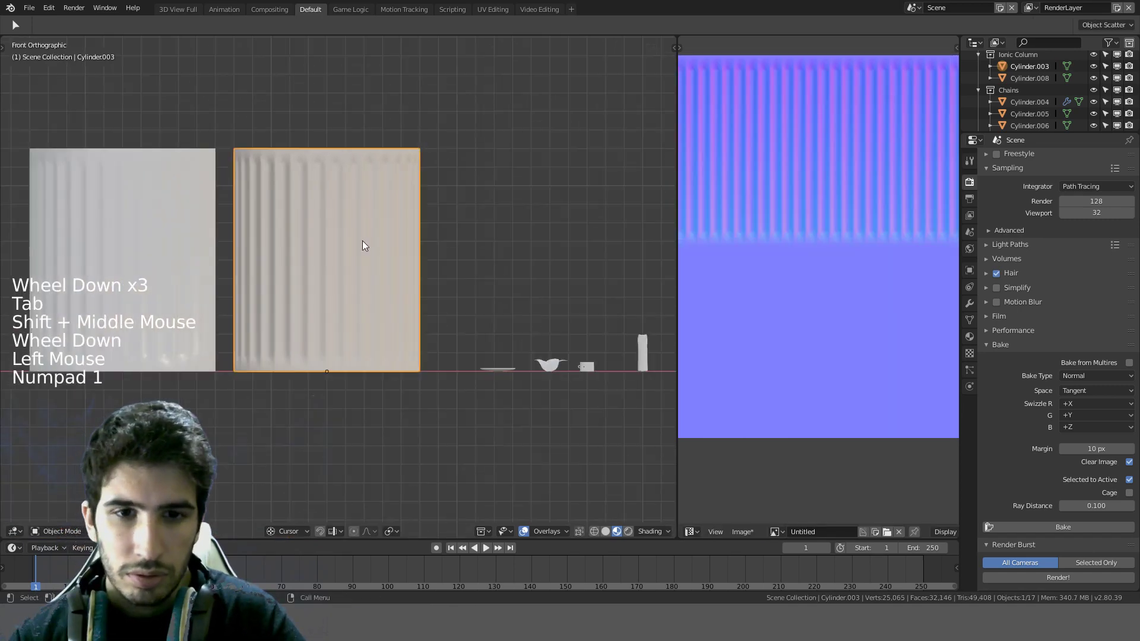
{"action": "key", "text": "s"}
{"action": "key", "text": "z"}
{"action": "key", "text": "2"}
{"action": "key", "text": "0"}
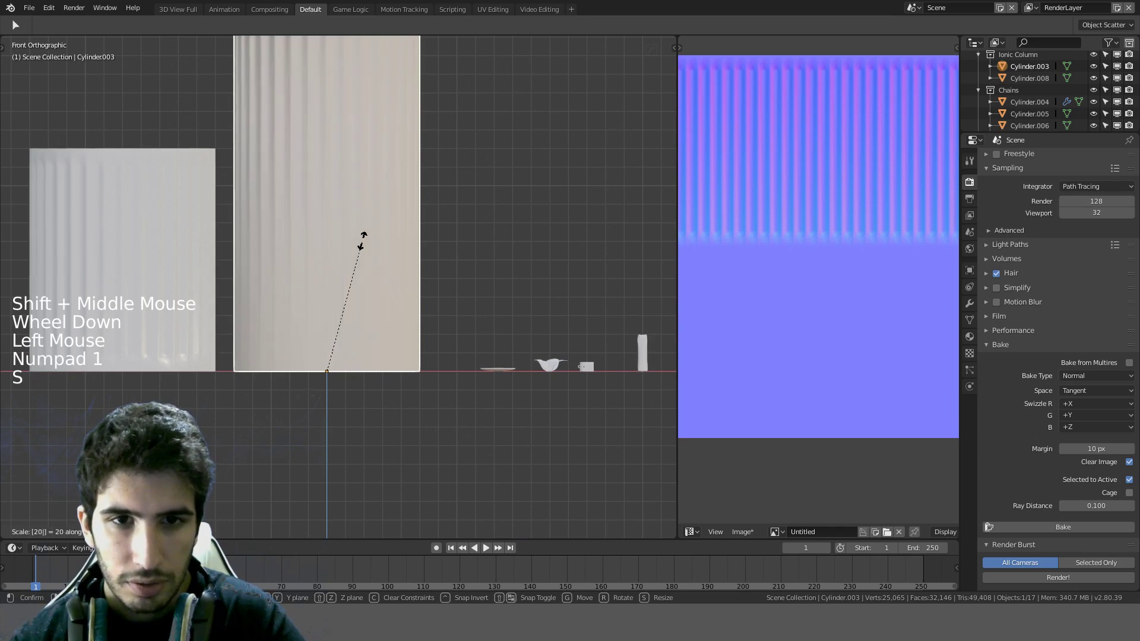
{"action": "key", "text": "Escape"}
Step: Compare the cylinder in Edit and Object Mode, and undo the vertical scaling of its inner UV loops
{"action": "key", "text": "Tab"}
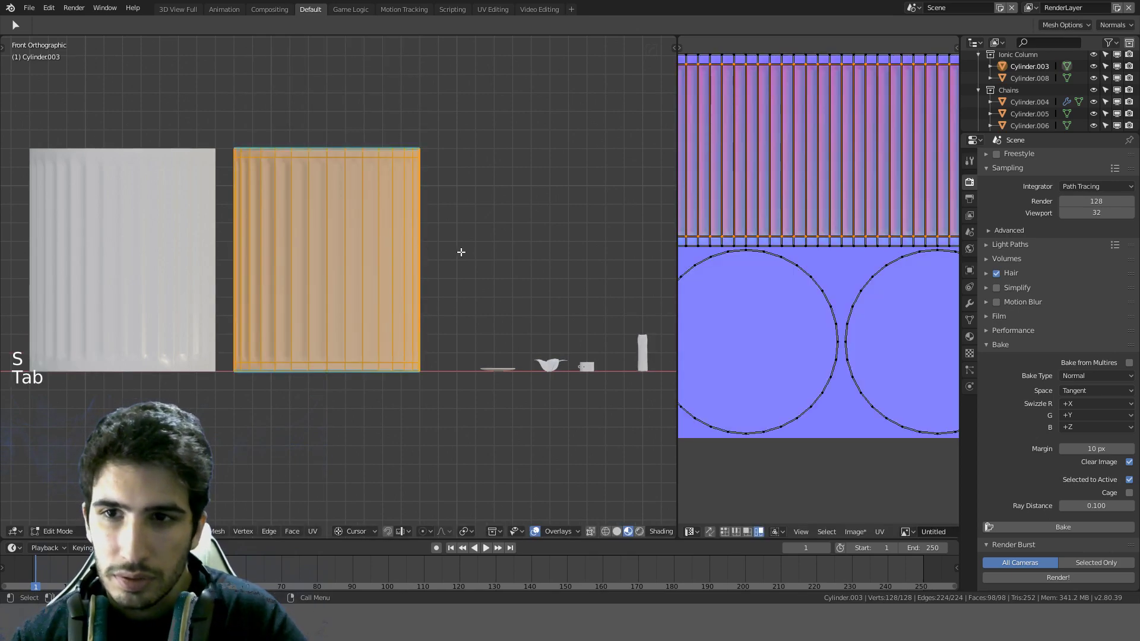
{"action": "key", "text": "Tab"}
{"action": "scroll", "coordinate": [461, 252], "scroll_direction": "up", "scroll_amount": 2}
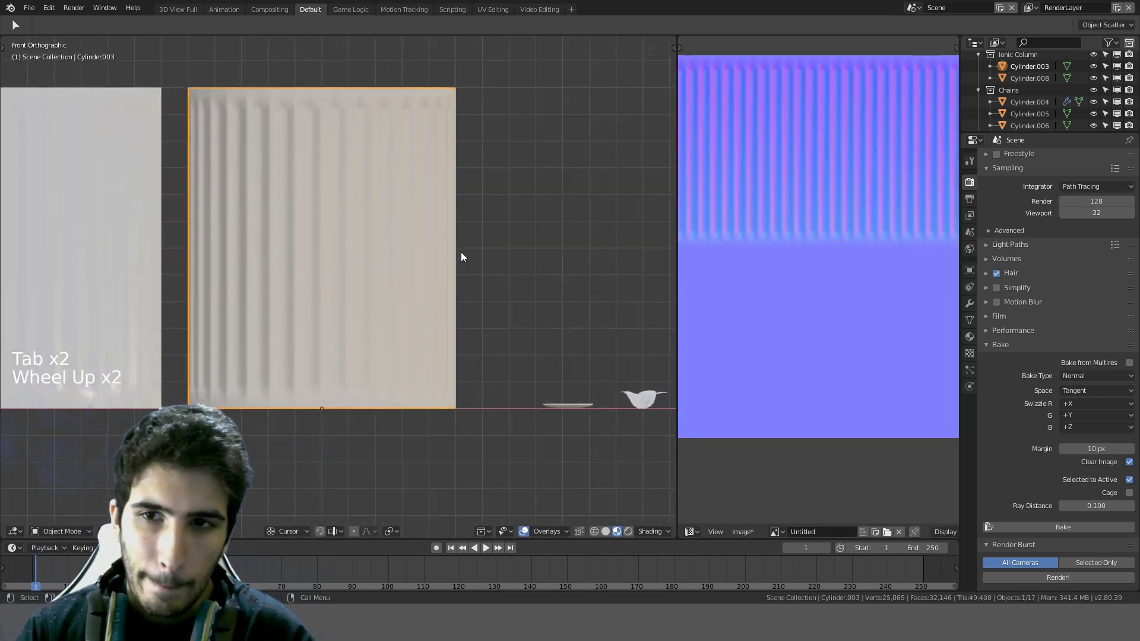
{"action": "key", "text": "Tab"}
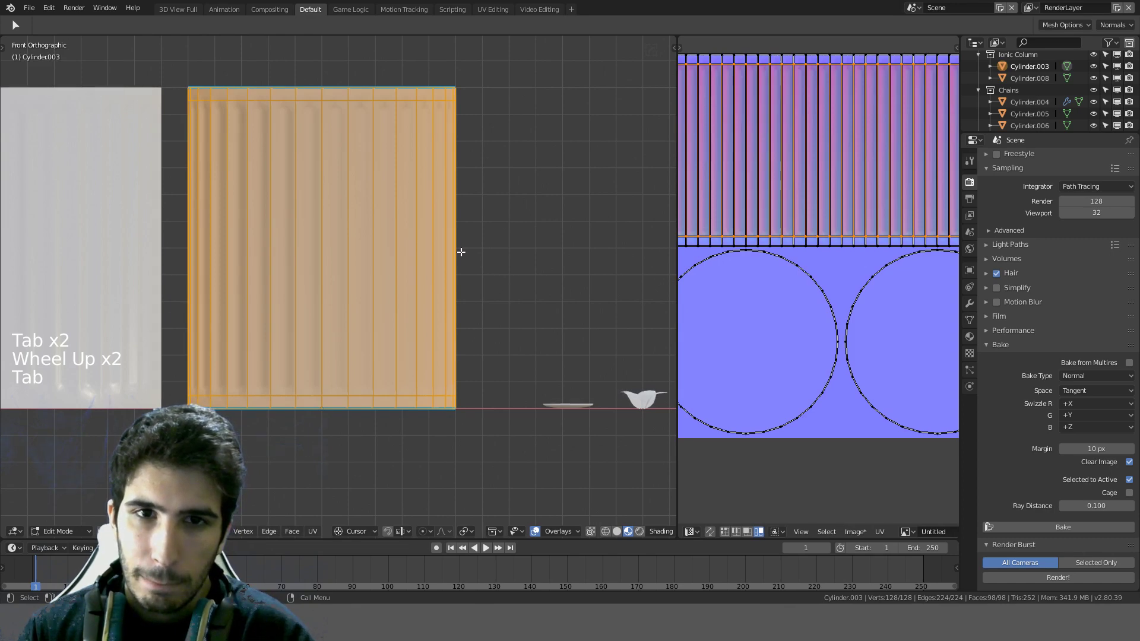
{"action": "key", "text": "alt+a"}
{"action": "key", "text": "ctrl+z"}
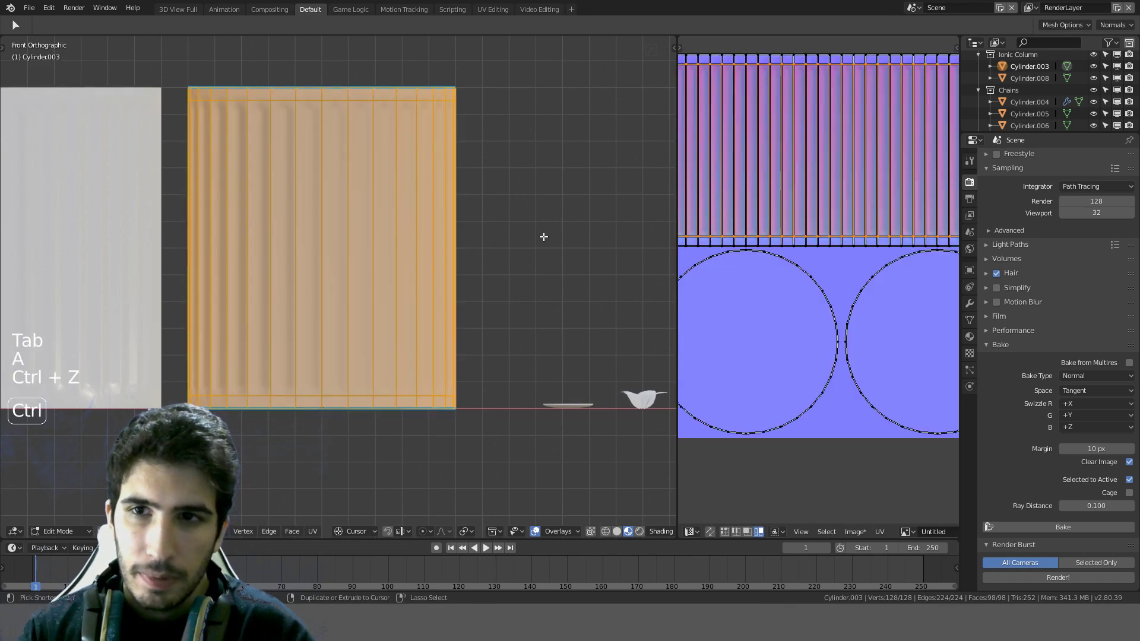
{"action": "key", "text": "ctrl+z"}
{"action": "key", "text": "ctrl+z"}
{"action": "key", "text": "ctrl+z"}
{"action": "key", "text": "ctrl+z"}
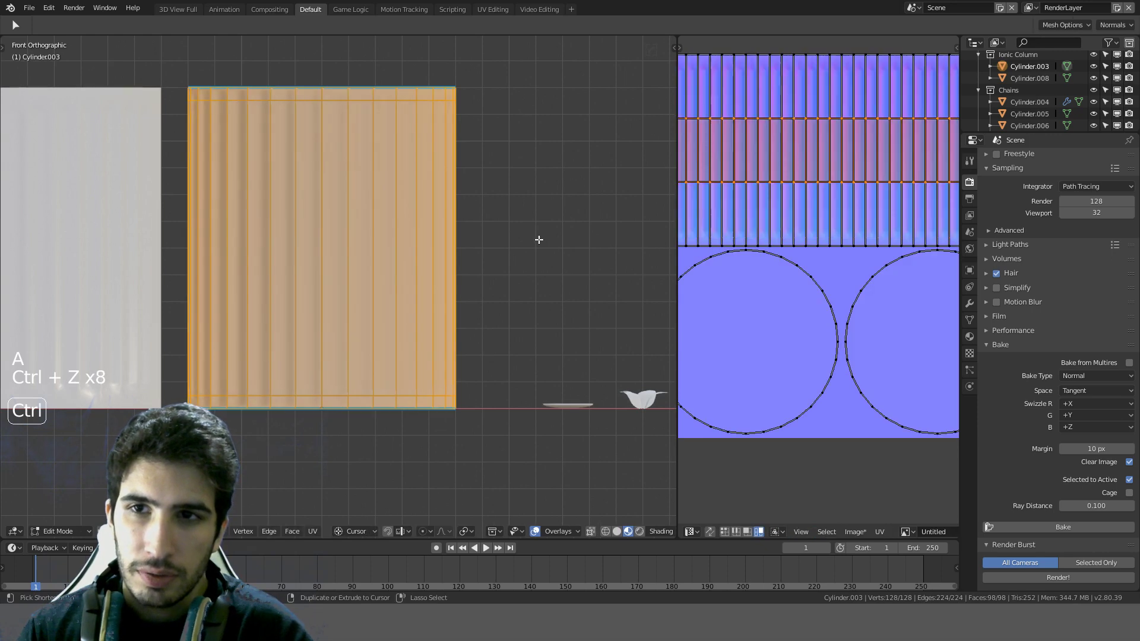
Step: Stretch the cylinder by a factor of 10 along Z in Object Mode from the front view
{"action": "key", "text": "Tab"}
{"action": "middle_click_drag", "start_coordinate": [414, 276], "coordinate": [377, 266]}
{"action": "left_click", "coordinate": [376, 265]}
{"action": "middle_click_drag", "start_coordinate": [474, 266], "coordinate": [514, 281]}
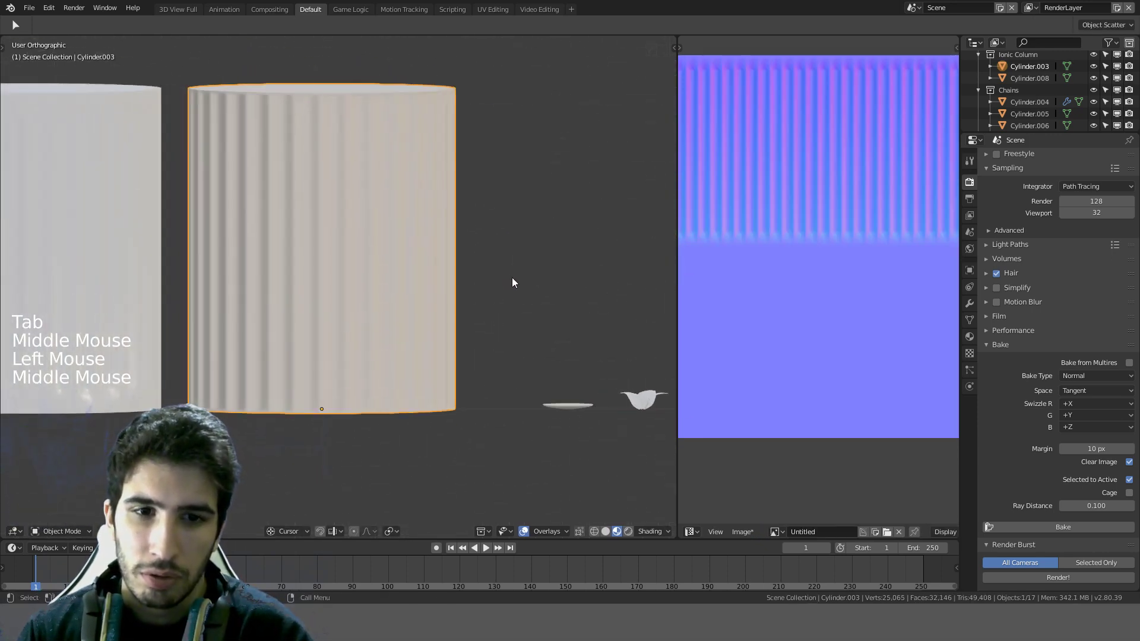
{"action": "key", "text": "KP_1"}
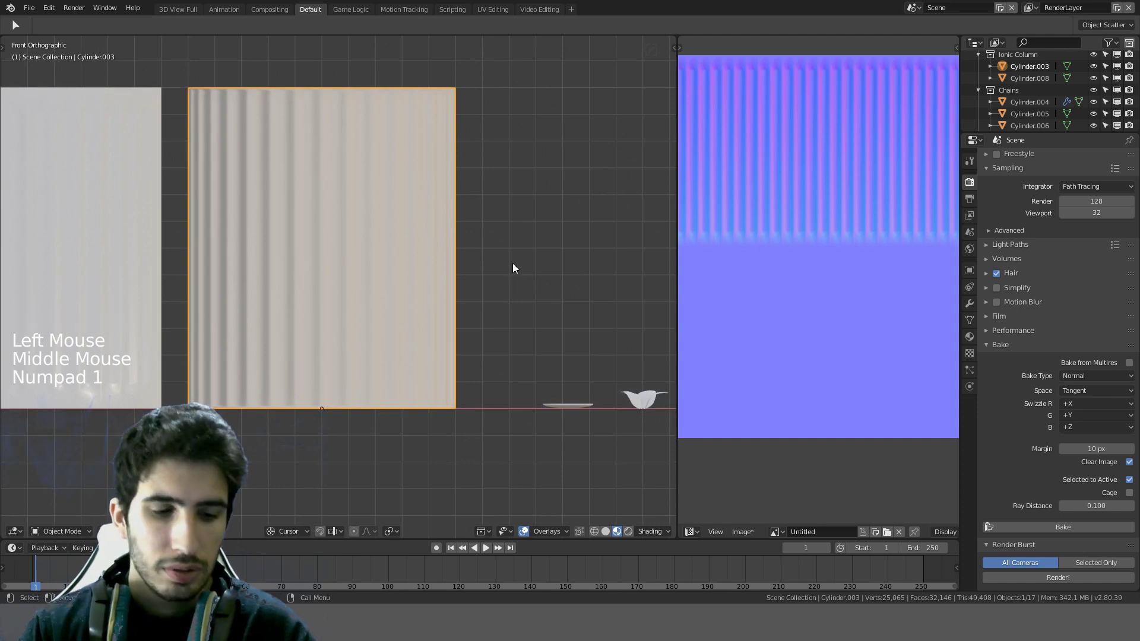
{"action": "type", "text": "sz20"}
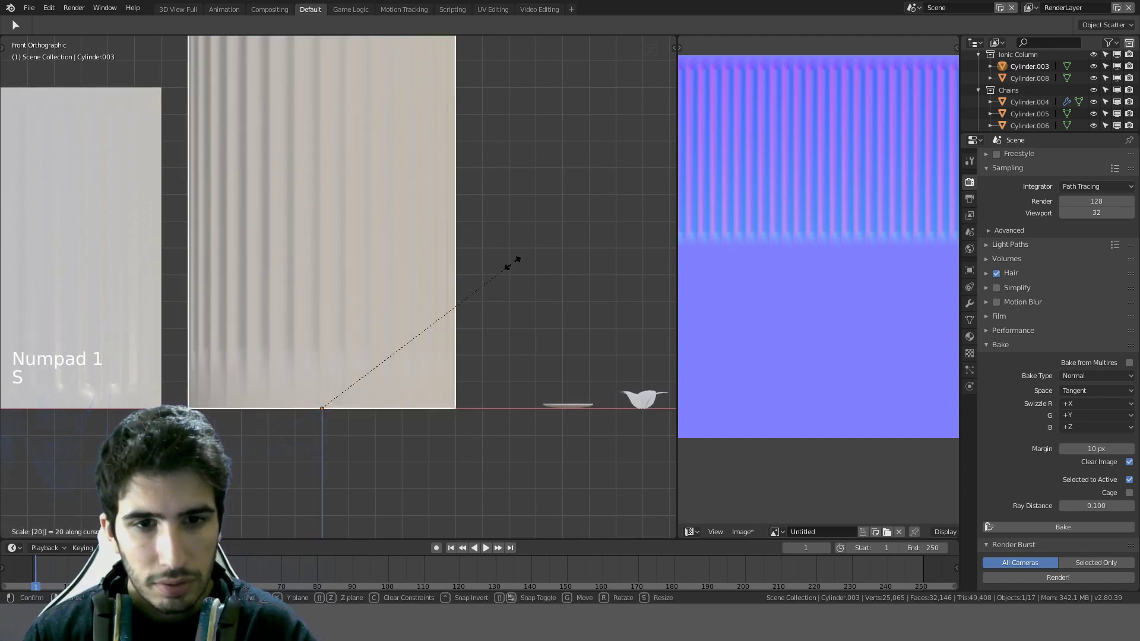
{"action": "key", "text": "BackSpace"}
{"action": "key", "text": "BackSpace"}
{"action": "type", "text": "15"}
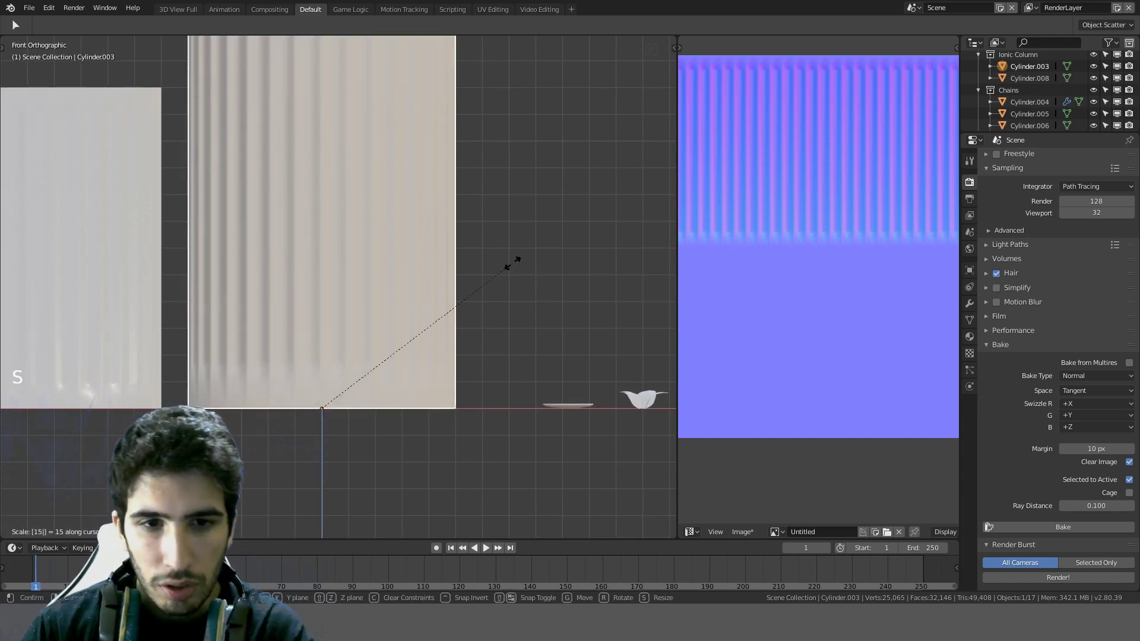
{"action": "key", "text": "BackSpace"}
{"action": "key", "text": "Return"}
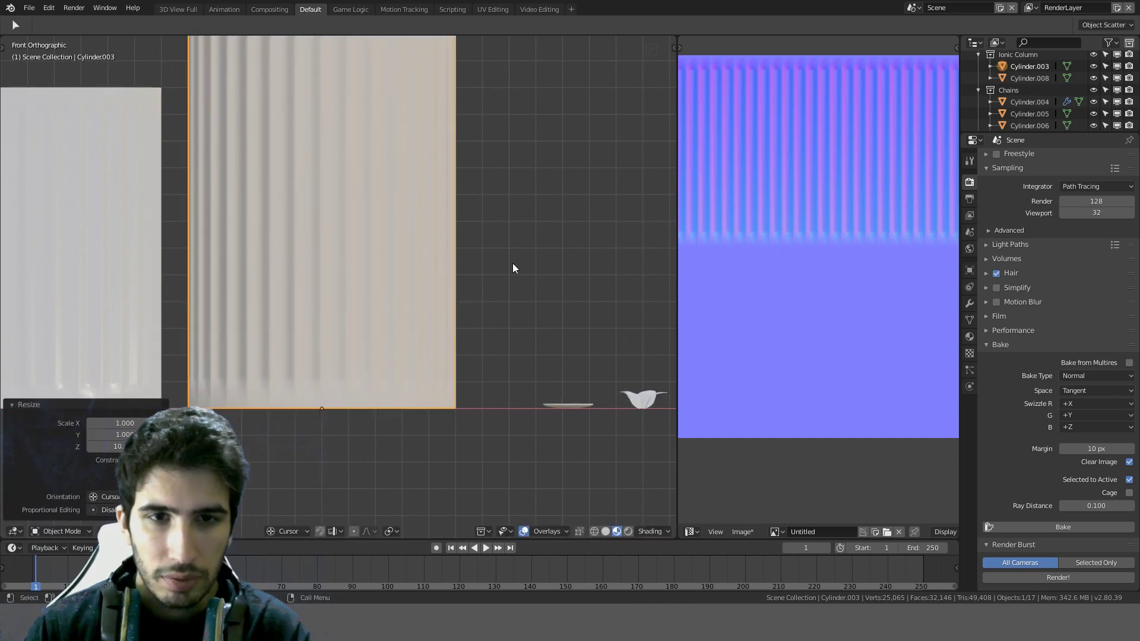
Step: Examine the stretched column's fluting along its height and at its base beside the shorter reference cylinder
{"action": "scroll", "coordinate": [515, 262], "scroll_direction": "down", "scroll_amount": 4}
{"action": "middle_click_drag", "start_coordinate": [514, 263], "coordinate": [571, 344]}
{"action": "scroll", "coordinate": [572, 343], "scroll_direction": "down", "scroll_amount": 1}
{"action": "scroll", "coordinate": [457, 231], "scroll_direction": "down", "scroll_amount": 11}
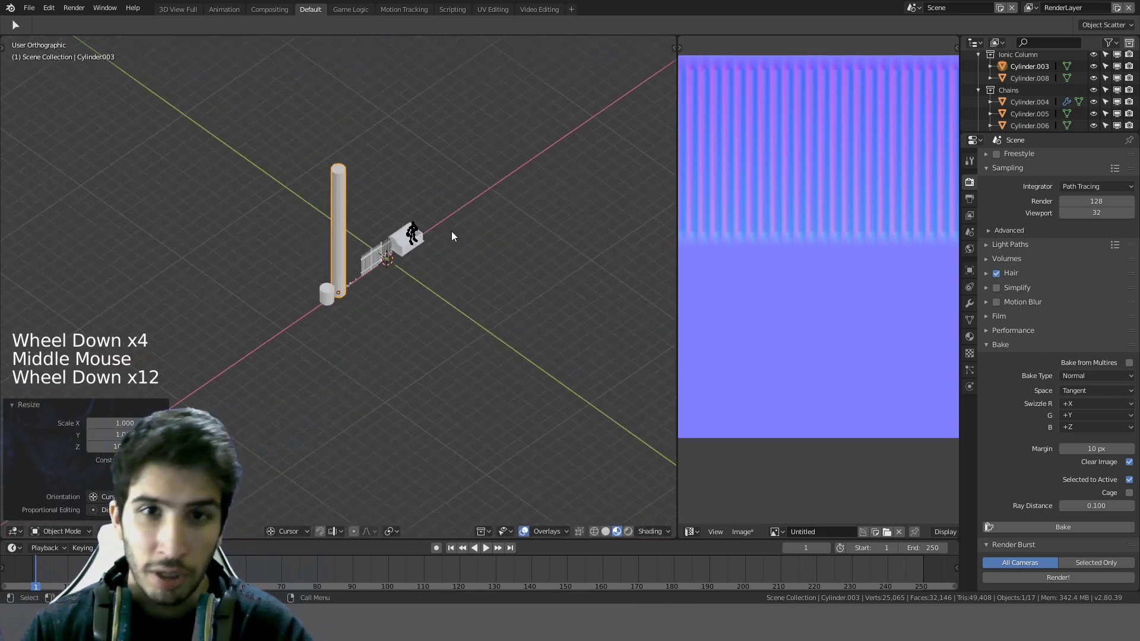
{"action": "scroll", "coordinate": [452, 231], "scroll_direction": "up", "scroll_amount": 7}
{"action": "scroll", "coordinate": [447, 230], "scroll_direction": "up", "scroll_amount": 3}
{"action": "middle_click_drag", "start_coordinate": [446, 230], "coordinate": [397, 303], "text": "shift"}
{"action": "scroll", "coordinate": [381, 246], "scroll_direction": "up", "scroll_amount": 2}
{"action": "scroll", "coordinate": [516, 237], "scroll_direction": "up", "scroll_amount": 3}
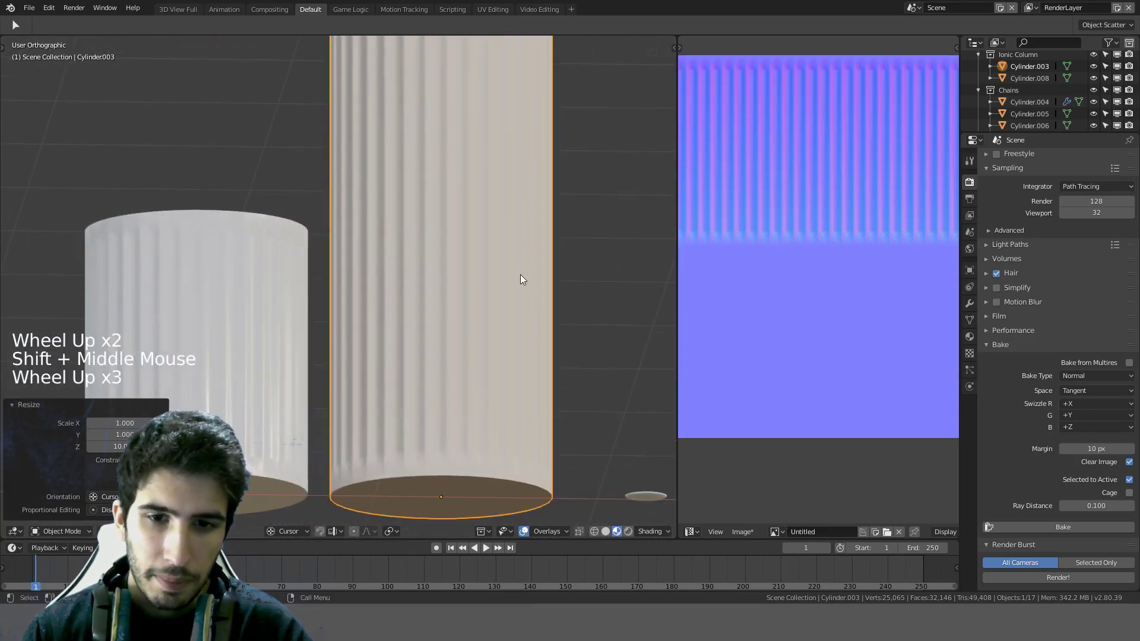
{"action": "scroll", "coordinate": [520, 278], "scroll_direction": "down", "scroll_amount": 3}
{"action": "middle_click_drag", "start_coordinate": [522, 279], "coordinate": [549, 309]}
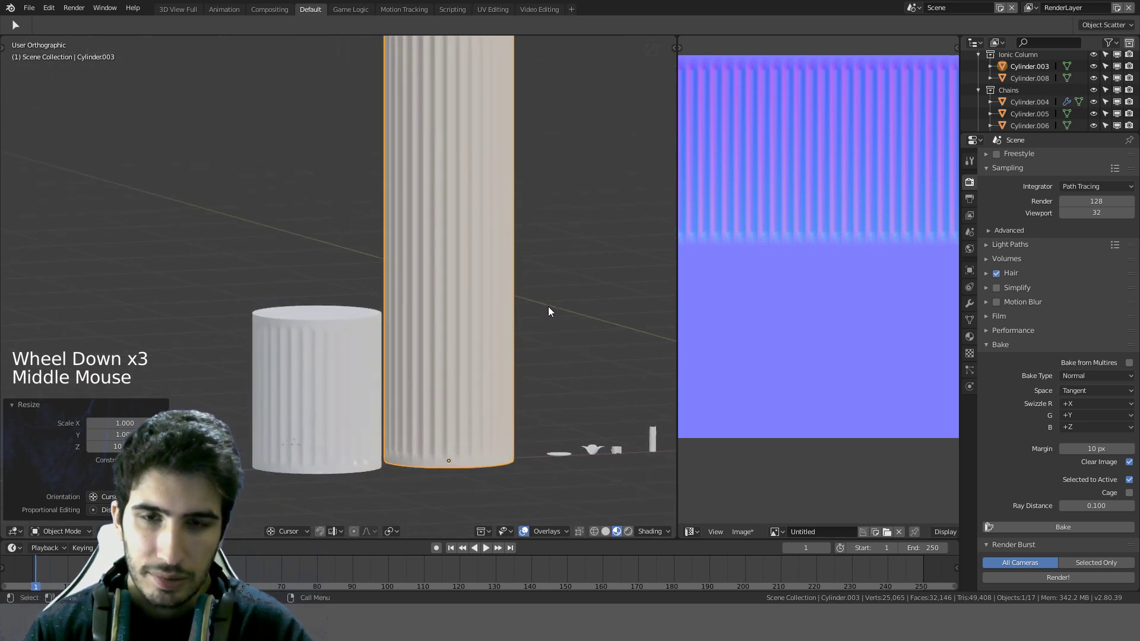
Step: Undo the cylinder's Z stretch and inspect its fluting at the original height
{"action": "scroll", "coordinate": [548, 306], "scroll_direction": "down", "scroll_amount": 1}
{"action": "scroll", "coordinate": [479, 304], "scroll_direction": "up", "scroll_amount": 3}
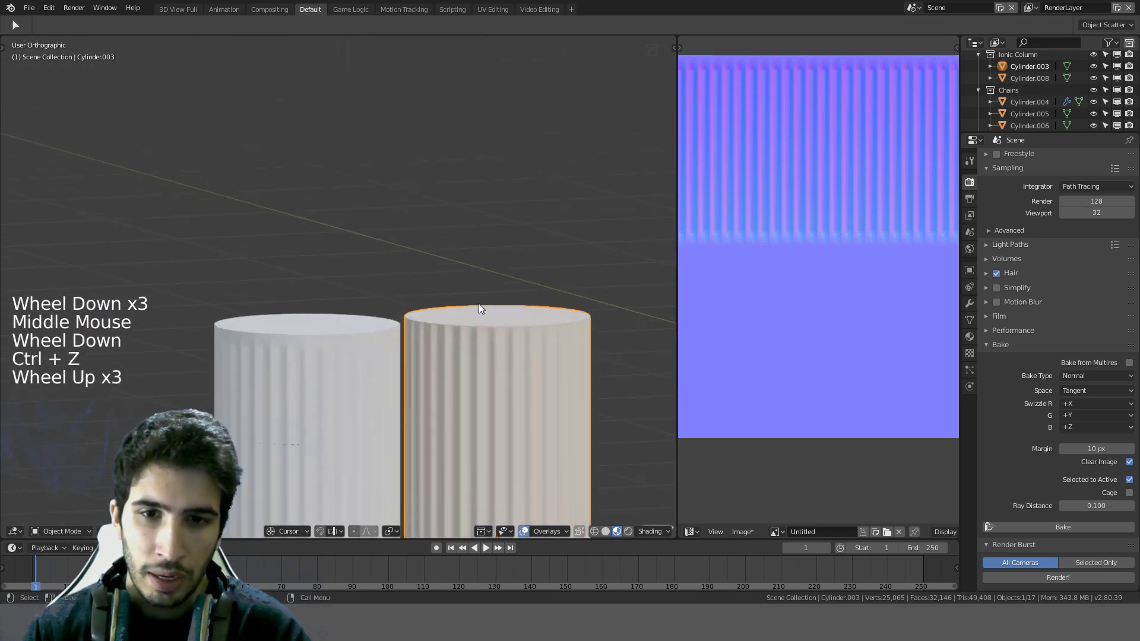
{"action": "middle_click_drag", "start_coordinate": [478, 303], "coordinate": [411, 165], "text": "shift"}
{"action": "scroll", "coordinate": [415, 192], "scroll_direction": "up", "scroll_amount": 2}
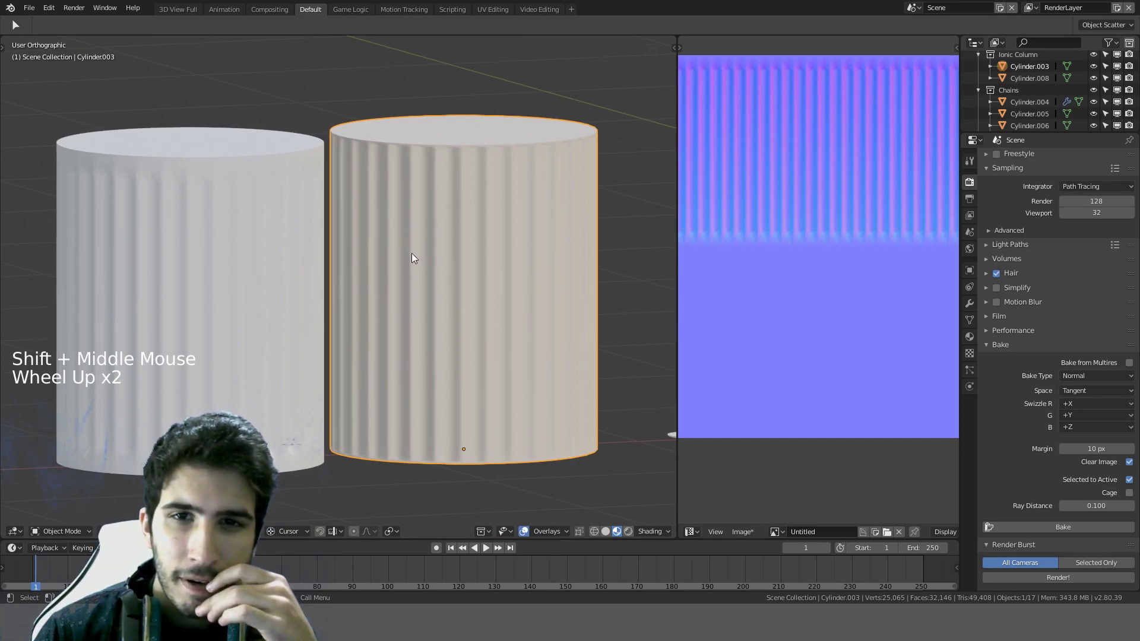
{"action": "middle_click_drag", "start_coordinate": [410, 267], "coordinate": [351, 251]}
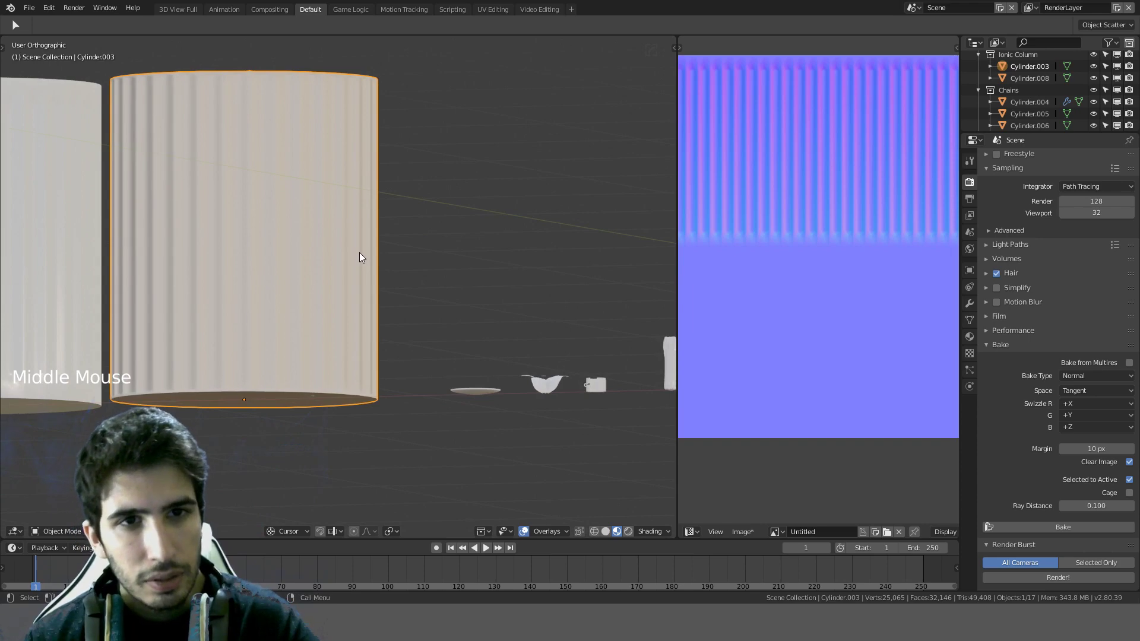
Step: Undo the cylinder's mesh and UV edits in Edit Mode back to the version without the two horizontal support loops
{"action": "key", "text": "Tab"}
{"action": "key", "text": "ctrl+z"}
{"action": "key", "text": "ctrl+z"}
{"action": "key", "text": "ctrl+z"}
{"action": "key", "text": "ctrl+z"}
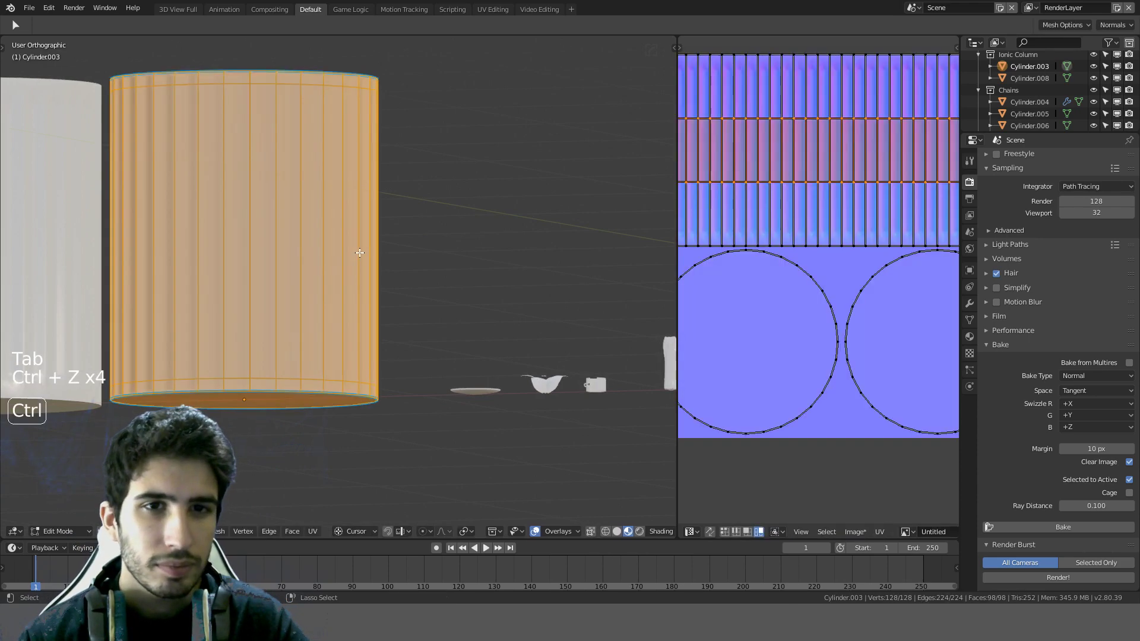
{"action": "key", "text": "ctrl+z"}
{"action": "key", "text": "ctrl+z"}
{"action": "key", "text": "ctrl+z"}
{"action": "key", "text": "ctrl+z"}
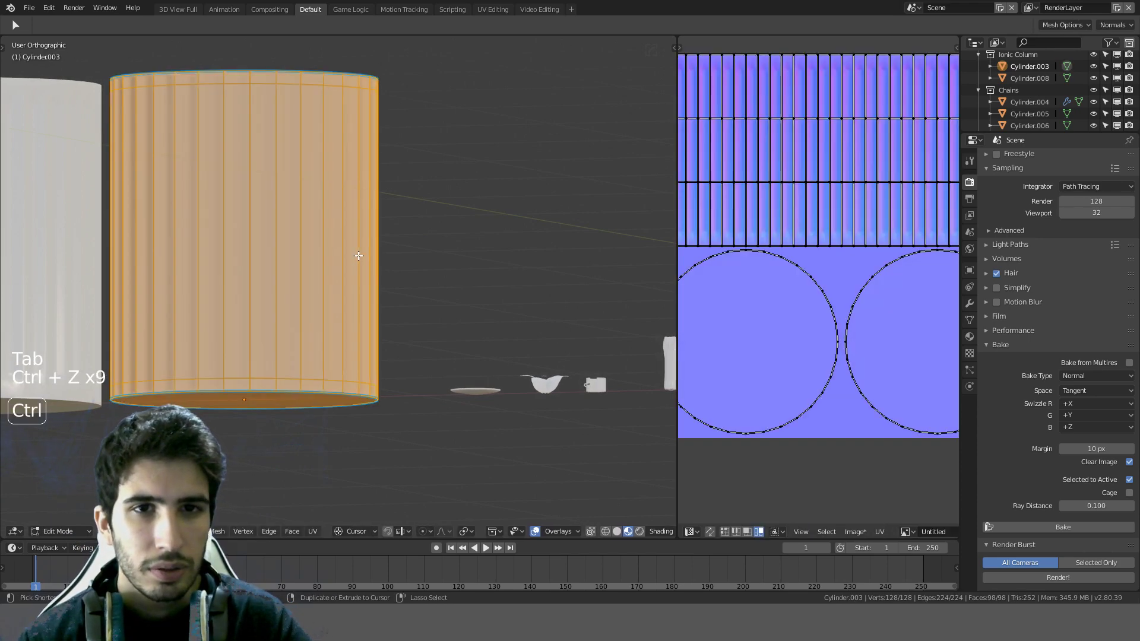
{"action": "key", "text": "ctrl+z"}
{"action": "key", "text": "ctrl+z"}
{"action": "key", "text": "ctrl+z"}
{"action": "key", "text": "ctrl+z"}
{"action": "key", "text": "ctrl+z"}
{"action": "key", "text": "ctrl+z"}
{"action": "key", "text": "ctrl+z"}
{"action": "key", "text": "ctrl+z"}
{"action": "key", "text": "ctrl+z"}
{"action": "key", "text": "ctrl+z"}
{"action": "key", "text": "ctrl+z"}
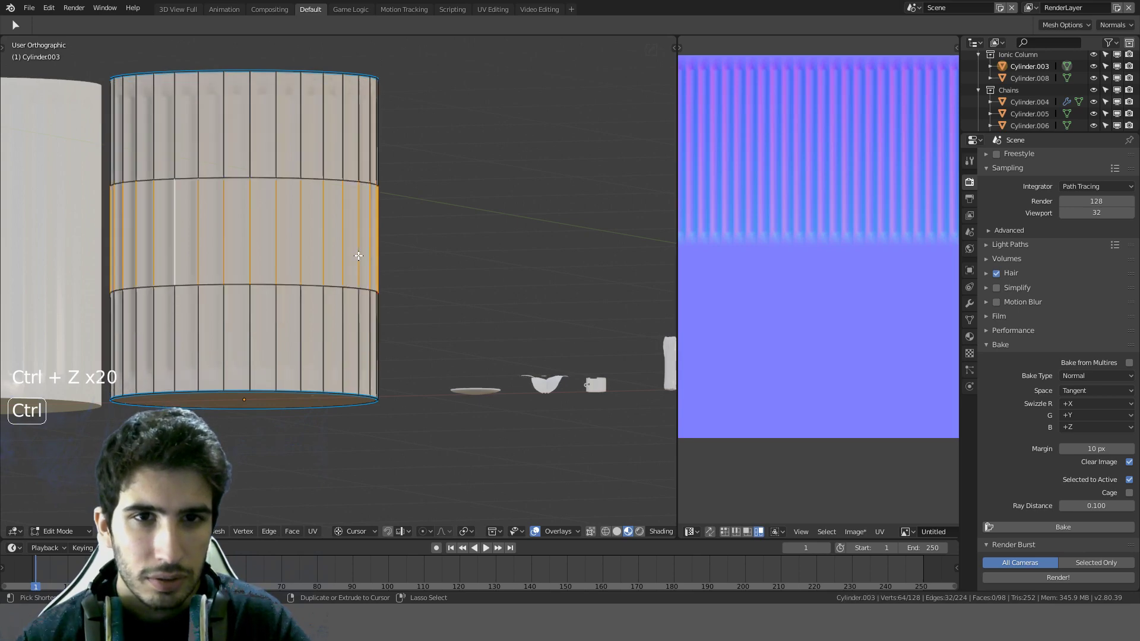
{"action": "key", "text": "ctrl+z"}
{"action": "key", "text": "ctrl+z"}
{"action": "key", "text": "ctrl+z"}
{"action": "key", "text": "ctrl+z"}
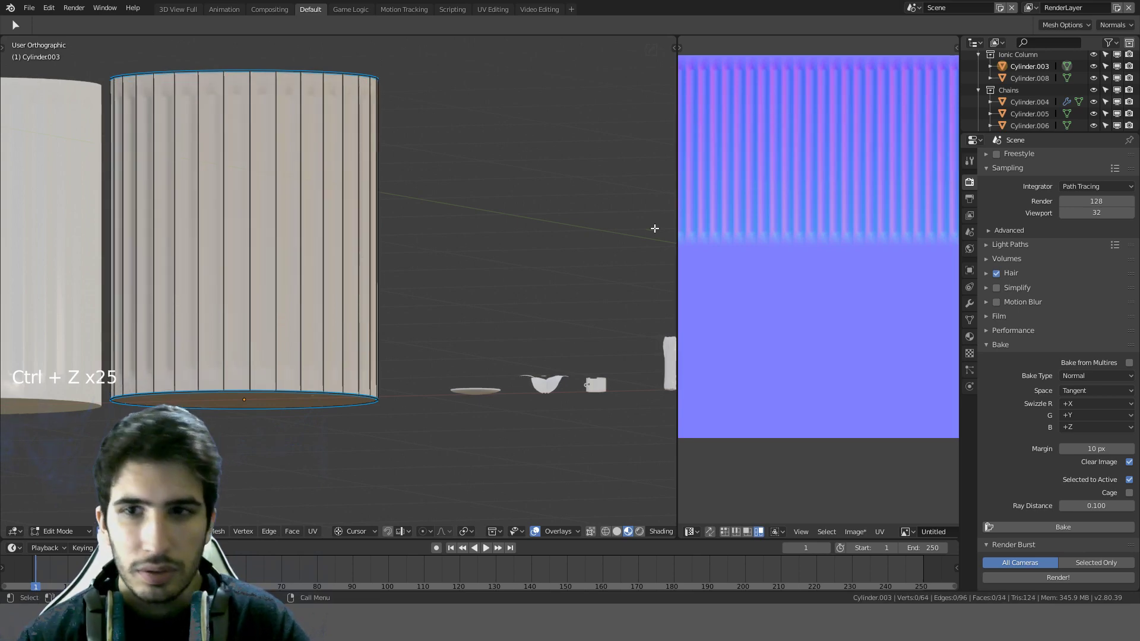
Step: Select the UV strip's upper and lower edge loops, scale them to 0.8 along Y, and return to Object Mode
{"action": "key", "text": "a"}
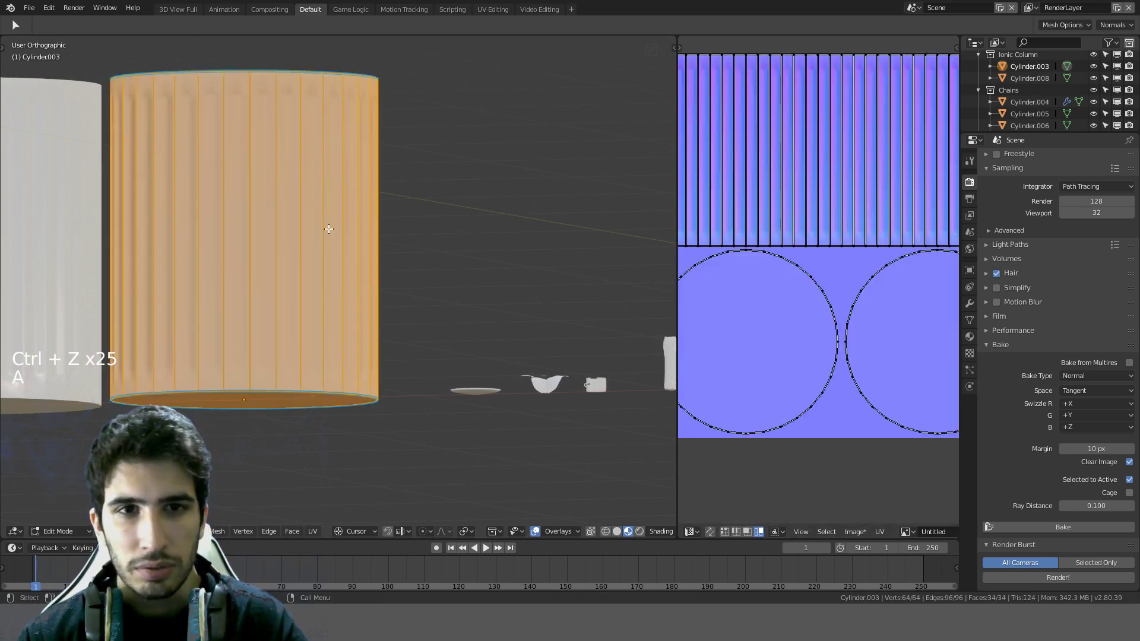
{"action": "left_click", "coordinate": [825, 250], "text": "alt"}
{"action": "left_click", "coordinate": [823, 63], "text": "alt+shift"}
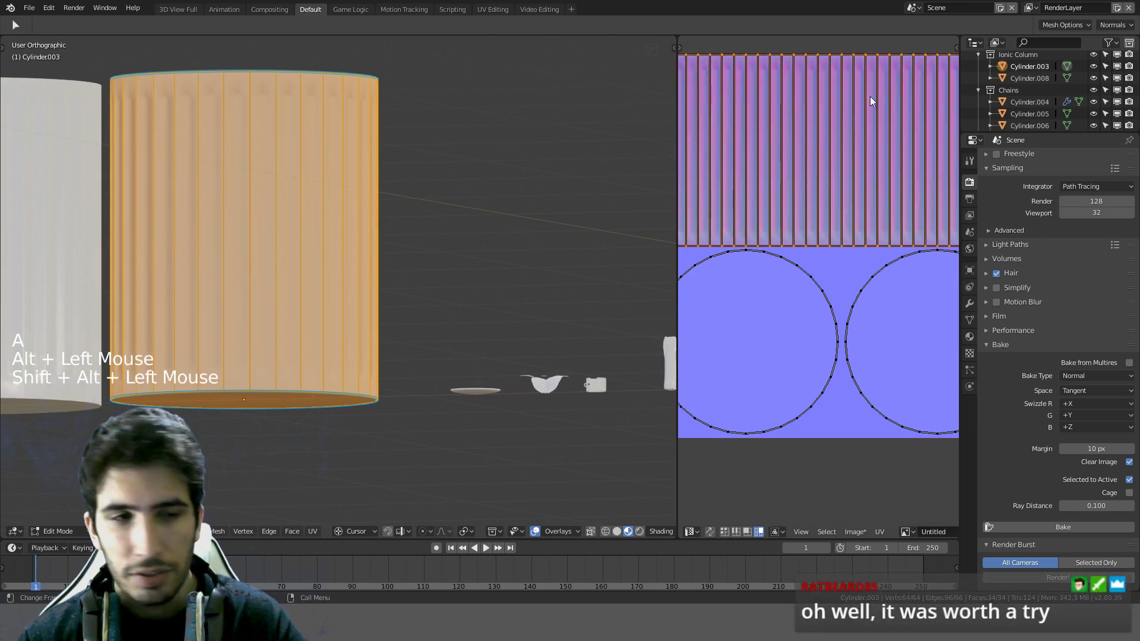
{"action": "key", "text": "s"}
{"action": "key", "text": "y"}
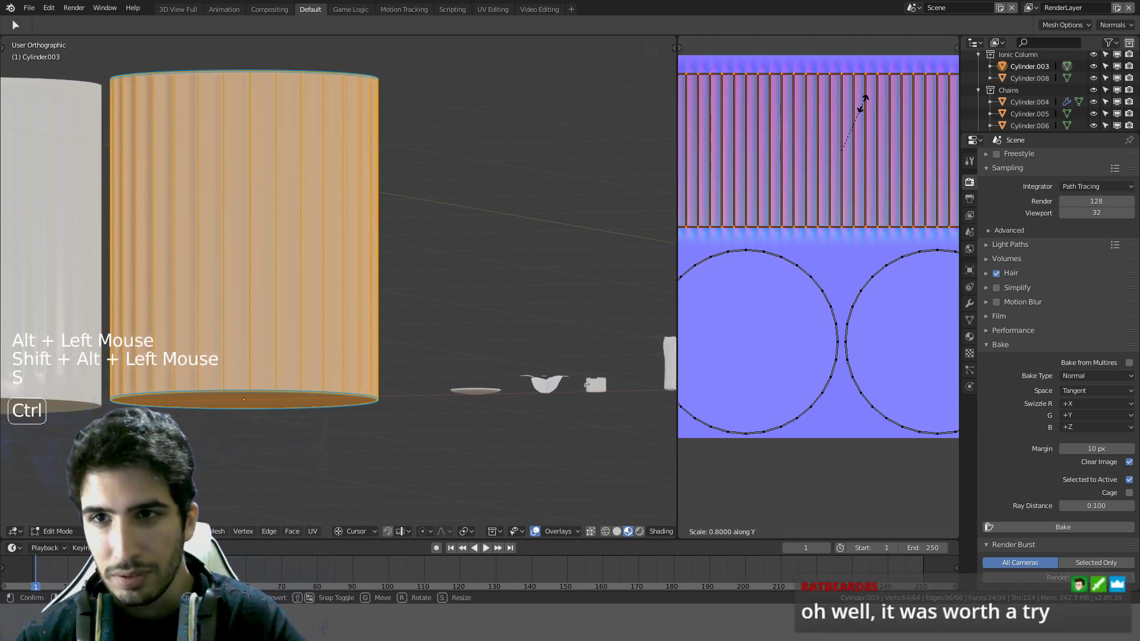
{"action": "left_click", "coordinate": [867, 100]}
{"action": "key", "text": "Tab"}
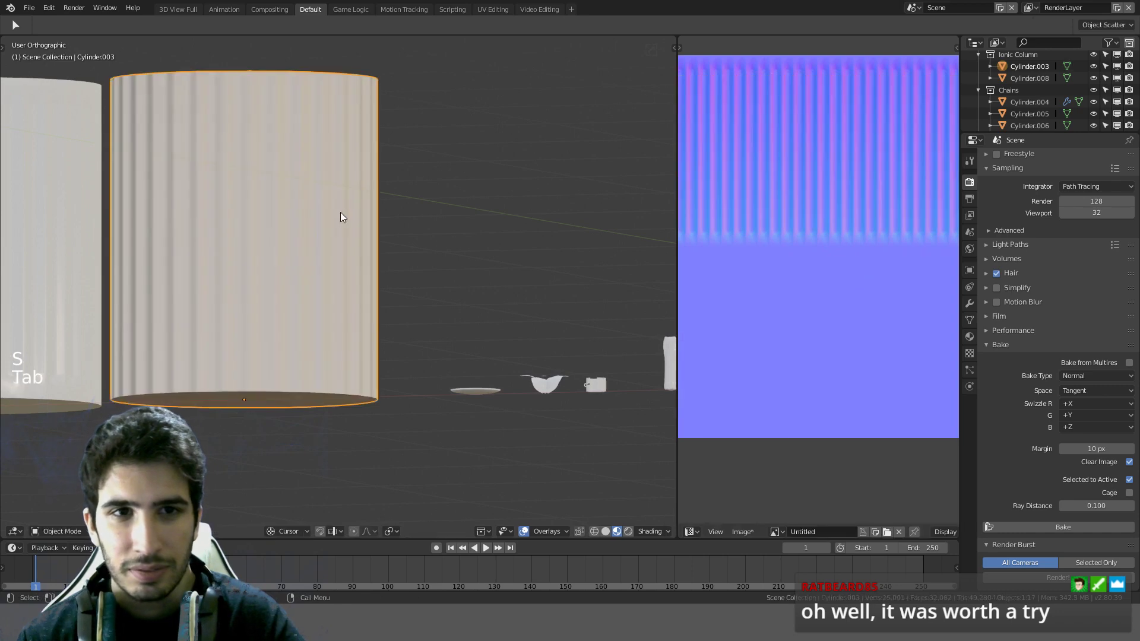
Step: Scale the shortened-UV cylinder by 10 along Z and view it as a full-height column
{"action": "middle_click_drag", "start_coordinate": [340, 212], "coordinate": [402, 209]}
{"action": "scroll", "coordinate": [406, 213], "scroll_direction": "down", "scroll_amount": 2}
{"action": "type", "text": "s"}
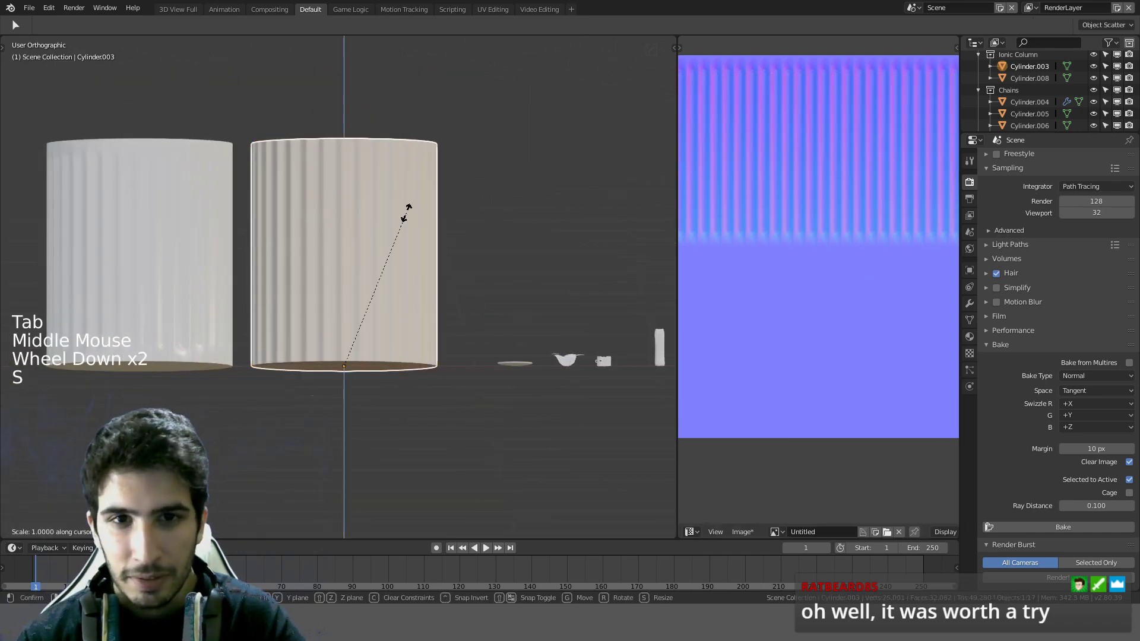
{"action": "type", "text": "15"}
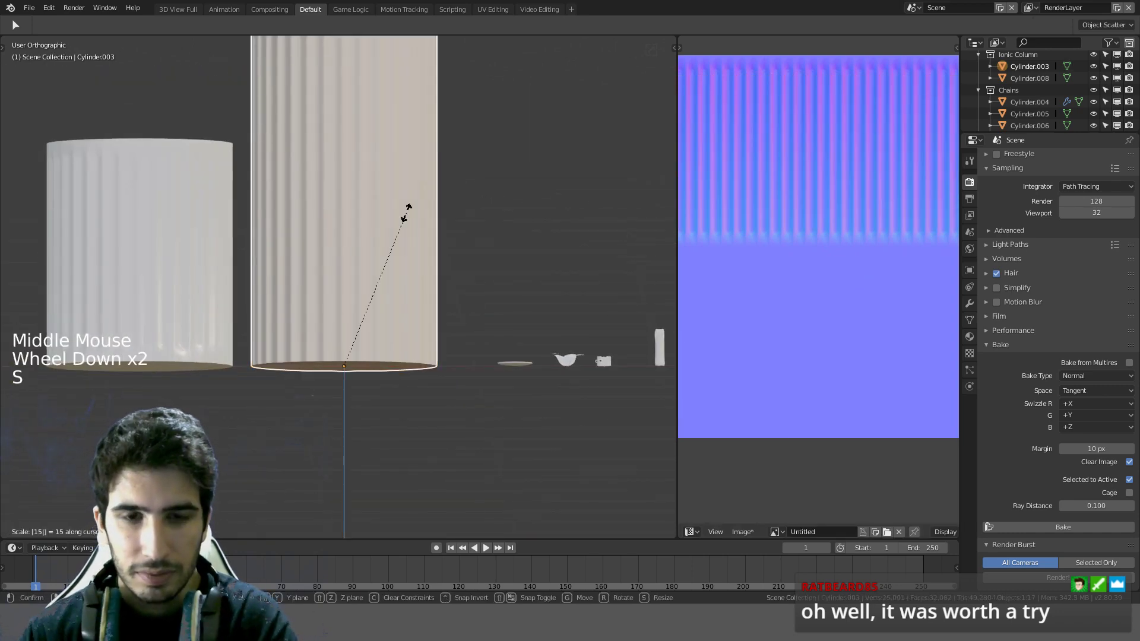
{"action": "key", "text": "BackSpace"}
{"action": "type", "text": "0"}
{"action": "key", "text": "Return"}
{"action": "scroll", "coordinate": [427, 345], "scroll_direction": "down", "scroll_amount": 3}
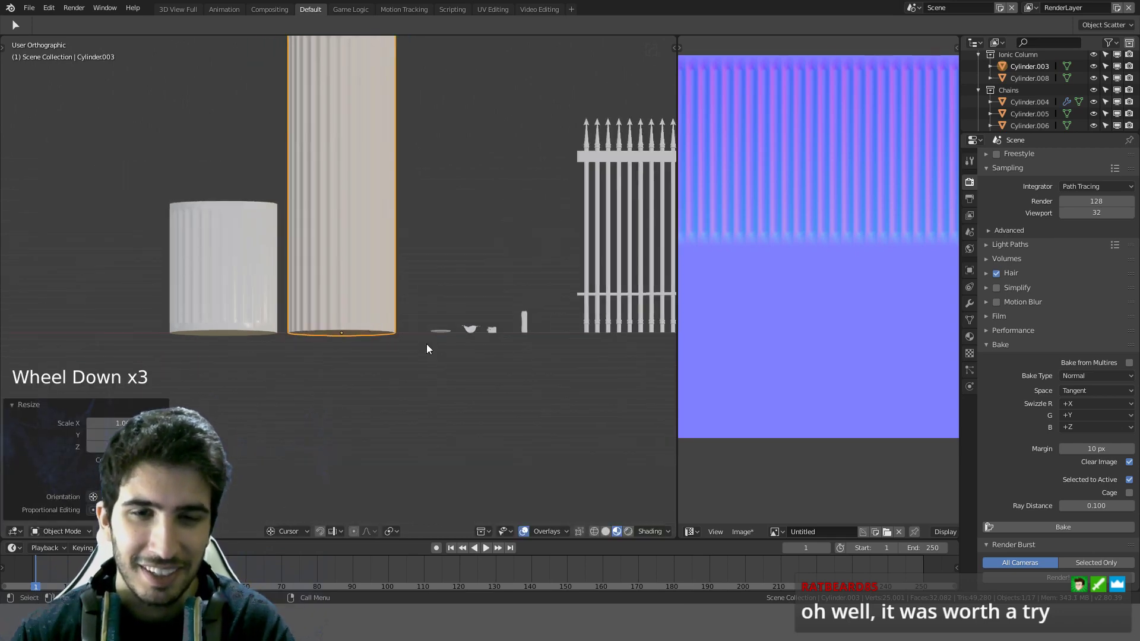
{"action": "scroll", "coordinate": [400, 155], "scroll_direction": "down", "scroll_amount": 4}
{"action": "middle_click_drag", "start_coordinate": [400, 155], "coordinate": [380, 306], "text": "shift"}
Step: Undo the column's Z stretch in the front view and frame the cylinder beside the other props
{"action": "key", "text": "KP_1"}
{"action": "key", "text": "ctrl+z"}
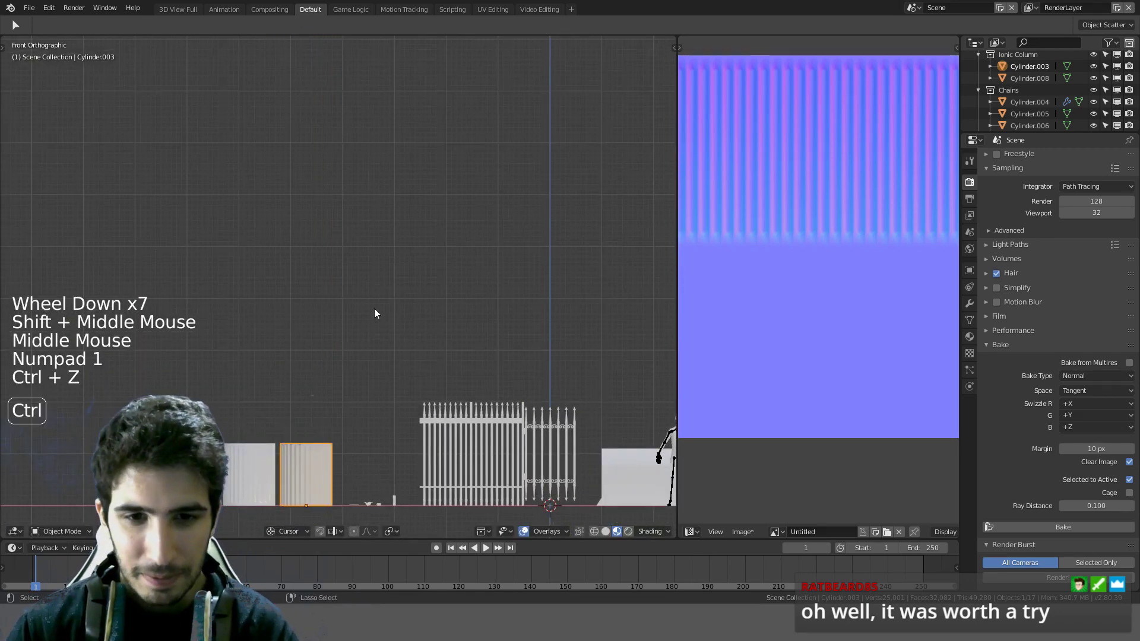
{"action": "middle_click_drag", "start_coordinate": [380, 361], "coordinate": [372, 186], "text": "shift"}
{"action": "scroll", "coordinate": [372, 186], "scroll_direction": "up", "scroll_amount": 6}
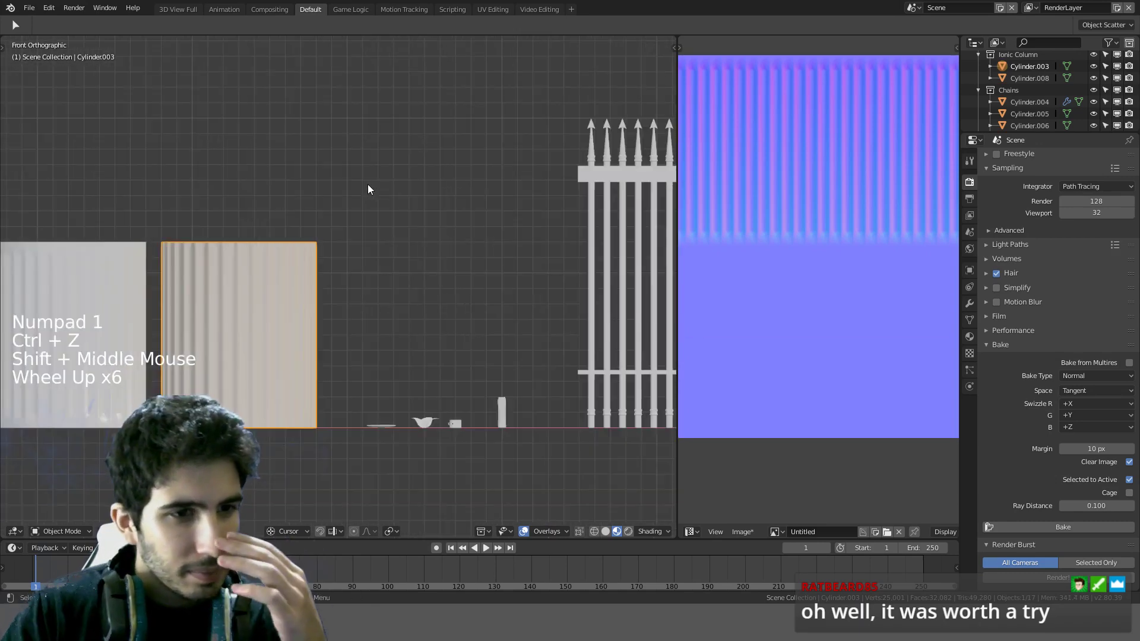
Step: Slide the high-poly cylinder farther along X and place a duplicate of the low-poly cylinder in the gap
{"action": "scroll", "coordinate": [391, 201], "scroll_direction": "up", "scroll_amount": 2}
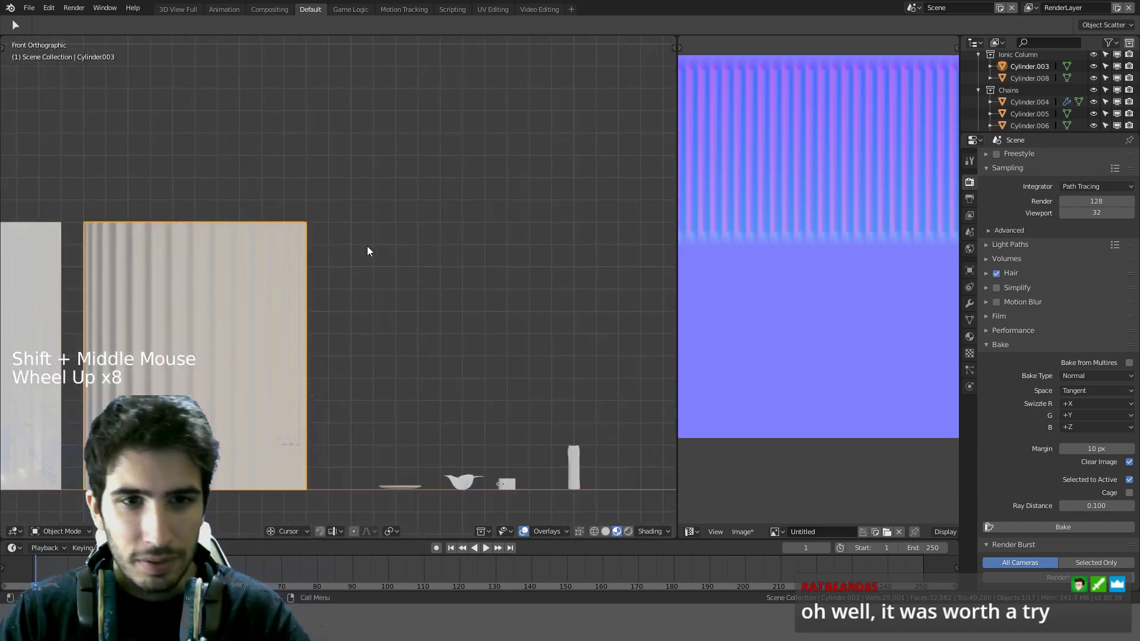
{"action": "middle_click_drag", "start_coordinate": [367, 245], "coordinate": [482, 183], "text": "shift"}
{"action": "scroll", "coordinate": [534, 185], "scroll_direction": "down", "scroll_amount": 1}
{"action": "scroll", "coordinate": [534, 189], "scroll_direction": "down", "scroll_amount": 1}
{"action": "scroll", "coordinate": [527, 196], "scroll_direction": "up", "scroll_amount": 2}
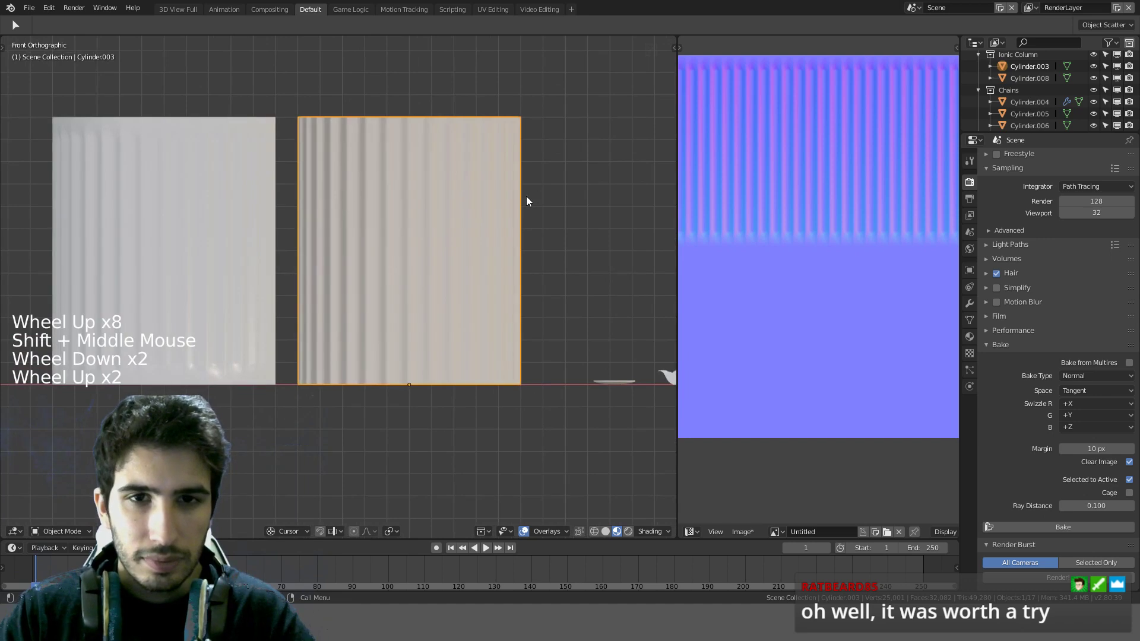
{"action": "scroll", "coordinate": [526, 197], "scroll_direction": "down", "scroll_amount": 3}
{"action": "left_click", "coordinate": [287, 267]}
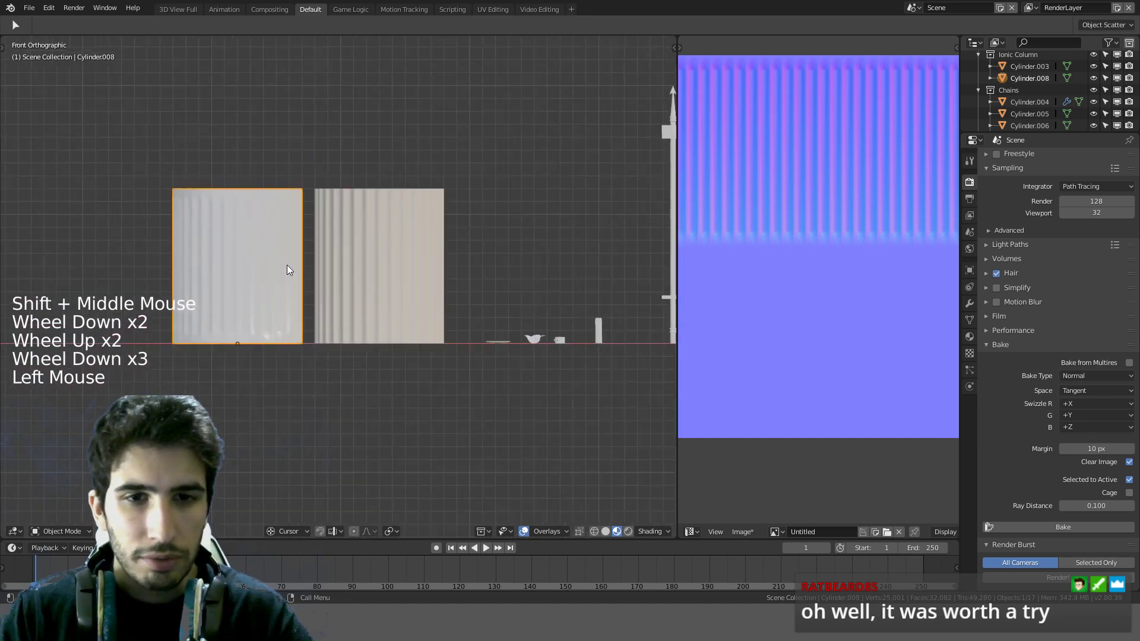
{"action": "key", "text": "KP_1"}
{"action": "key", "text": "g"}
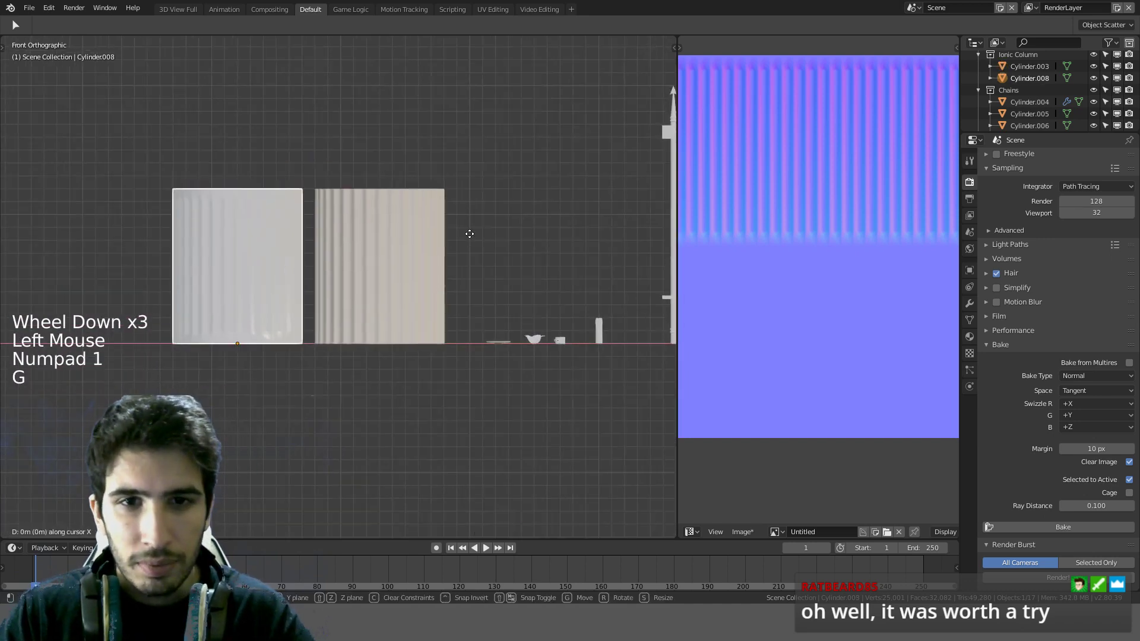
{"action": "left_click", "coordinate": [375, 241]}
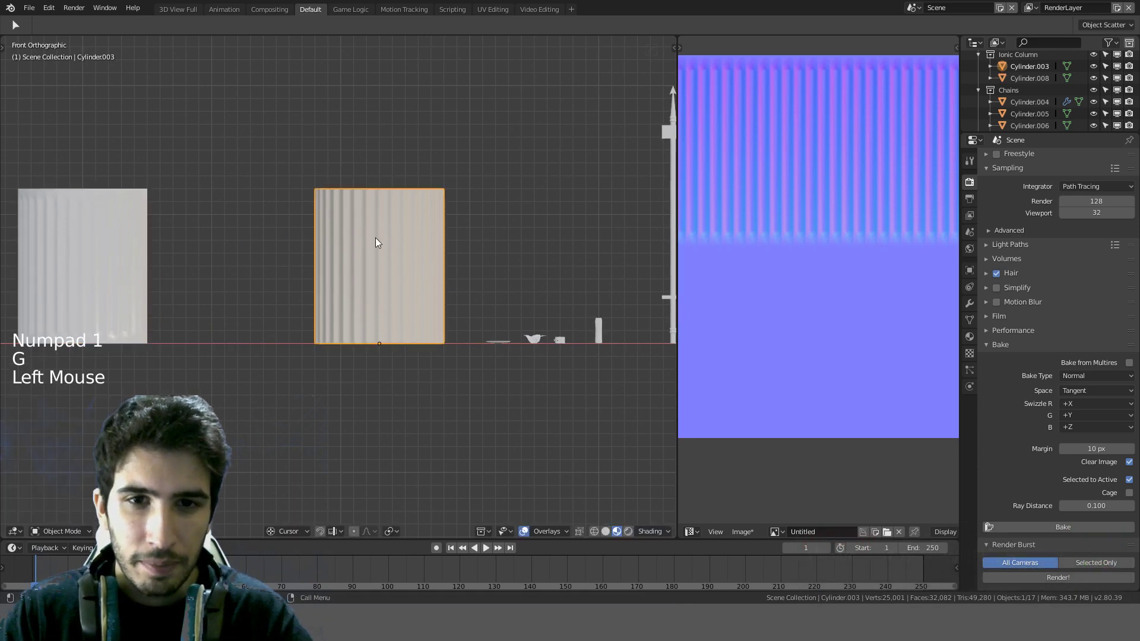
{"action": "key", "text": "shift+d"}
{"action": "left_click", "coordinate": [249, 243]}
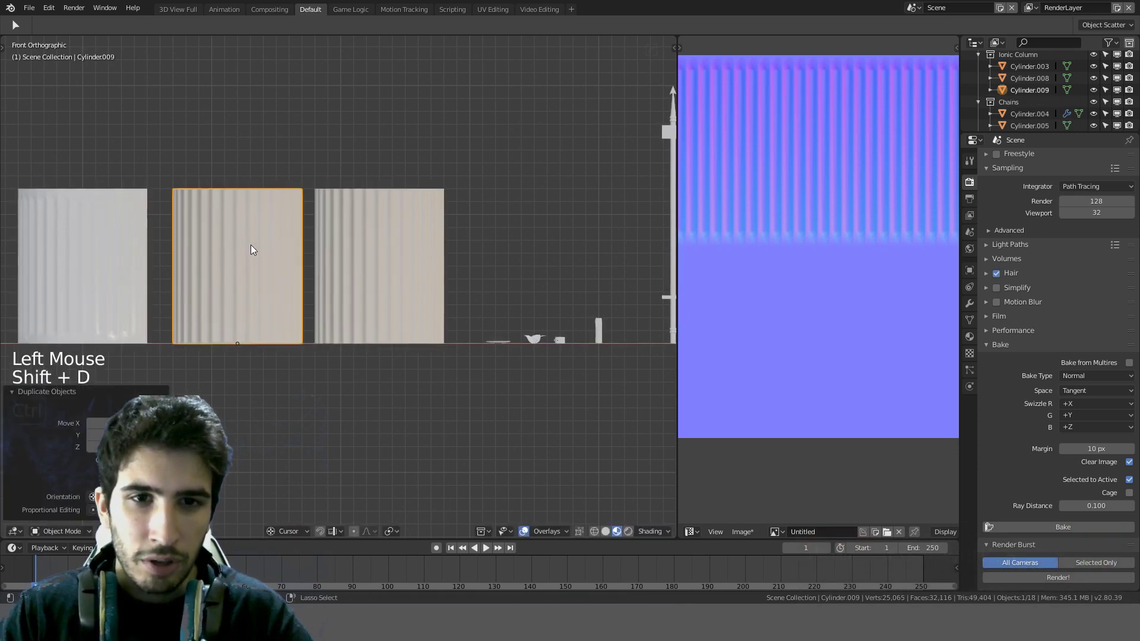
Step: Enlarge the duplicate's UV strip along Y towards the ends of the baked fluting, and return to Object Mode
{"action": "key", "text": "Tab"}
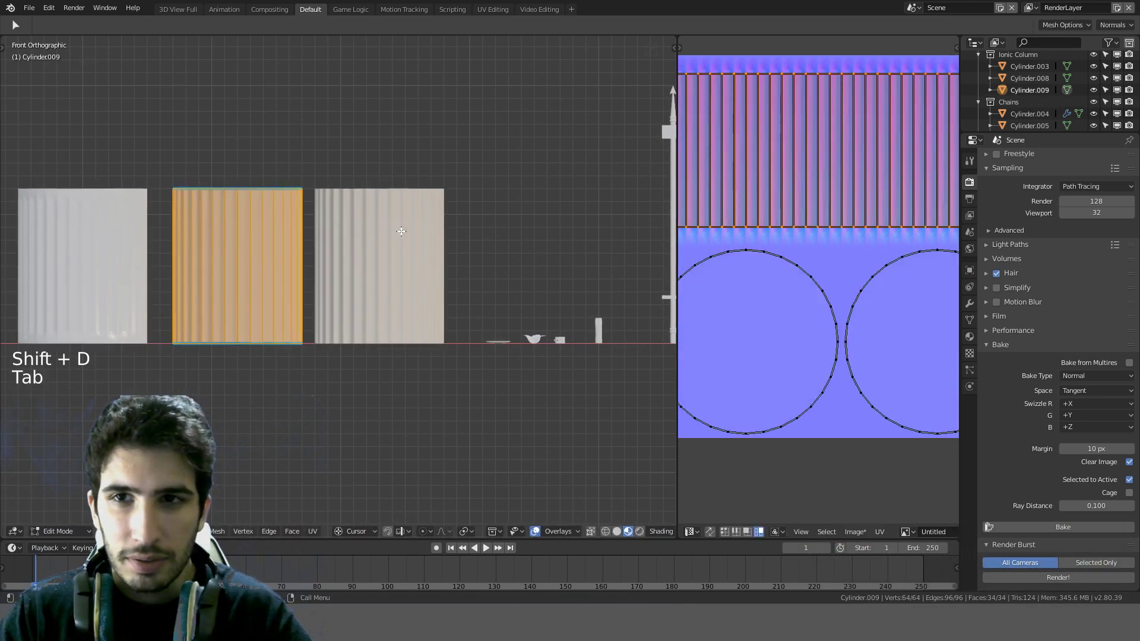
{"action": "key", "text": "s"}
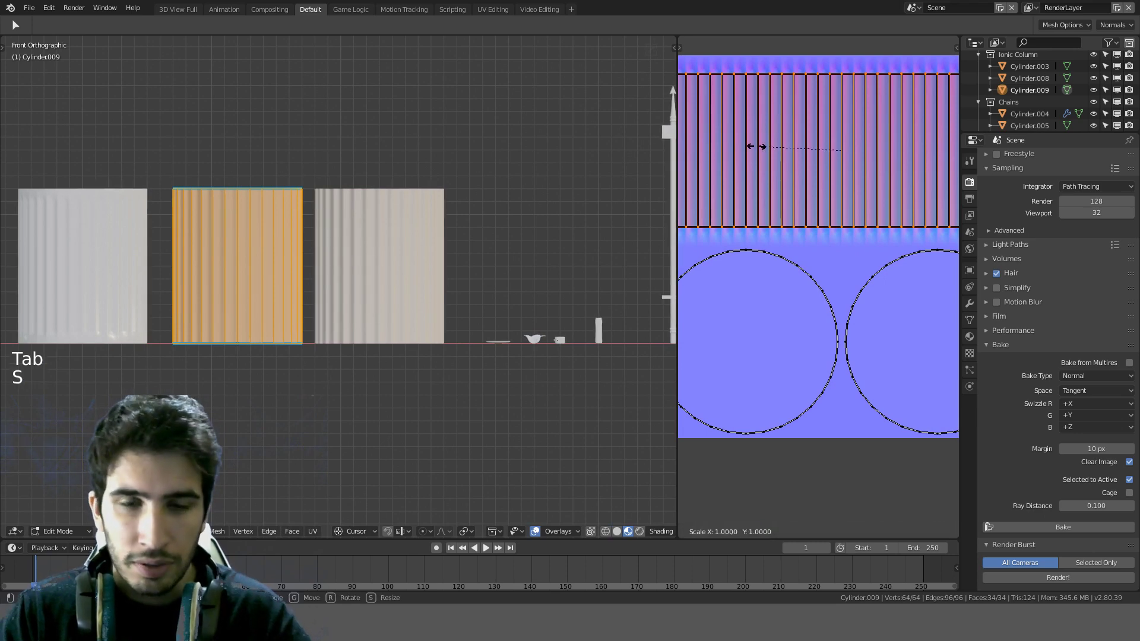
{"action": "key", "text": "y"}
{"action": "left_click", "coordinate": [734, 150]}
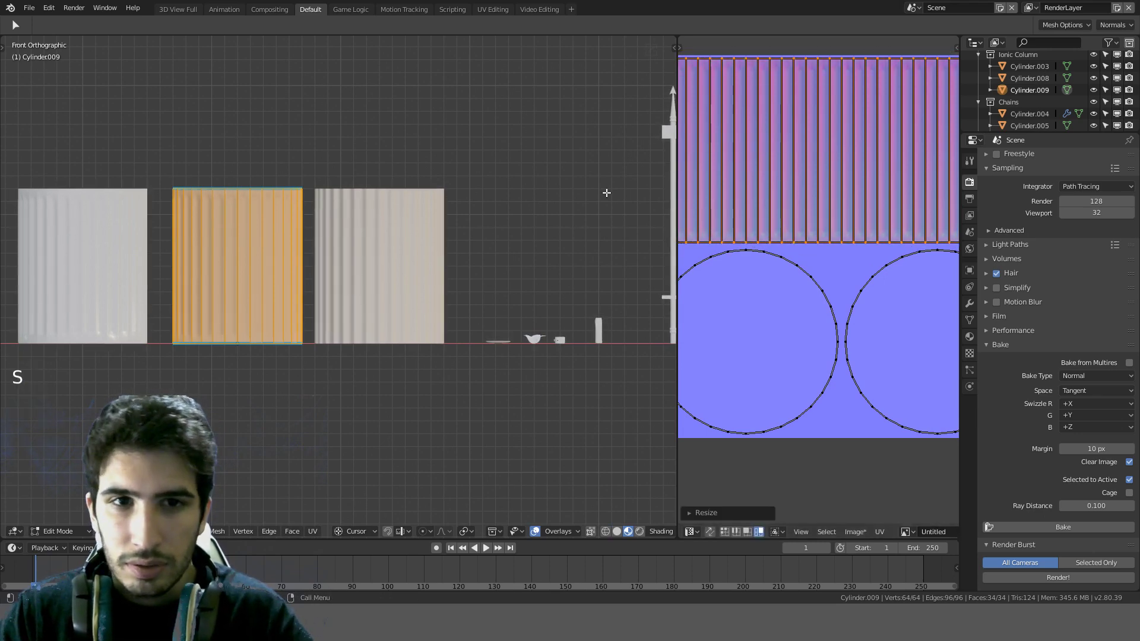
{"action": "key", "text": "Tab"}
{"action": "scroll", "coordinate": [314, 277], "scroll_direction": "up", "scroll_amount": 3}
{"action": "middle_click_drag", "start_coordinate": [298, 278], "coordinate": [436, 325], "text": "shift"}
{"action": "scroll", "coordinate": [308, 231], "scroll_direction": "down", "scroll_amount": 2}
{"action": "left_click", "coordinate": [458, 244]}
{"action": "left_click", "coordinate": [351, 257]}
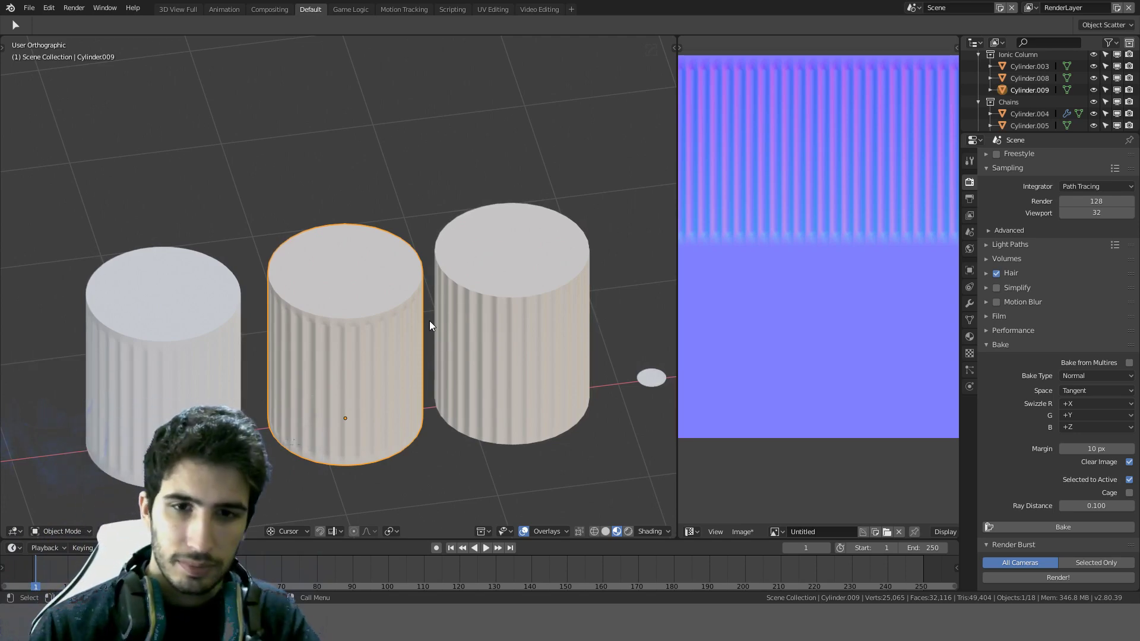
Step: Scale the original low-poly cylinder by 5000 along Z and inspect the stretched fluting
{"action": "middle_click_drag", "start_coordinate": [430, 320], "coordinate": [409, 237]}
{"action": "scroll", "coordinate": [419, 237], "scroll_direction": "down", "scroll_amount": 2}
{"action": "left_click", "coordinate": [478, 234]}
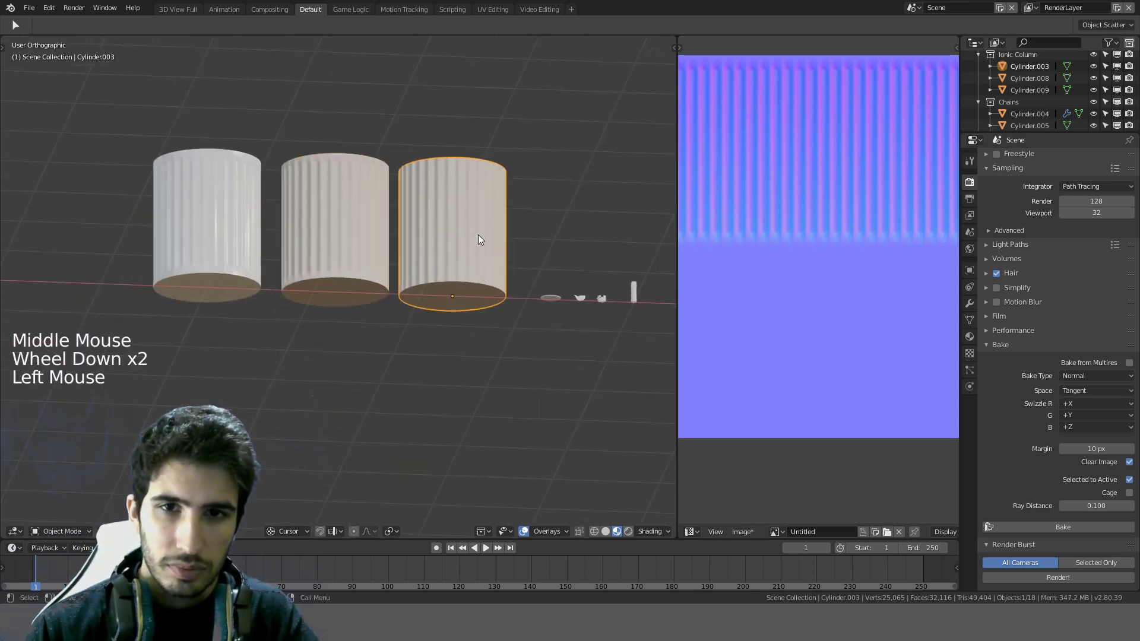
{"action": "key", "text": "s"}
{"action": "type", "text": "z5"}
{"action": "type", "text": "0"}
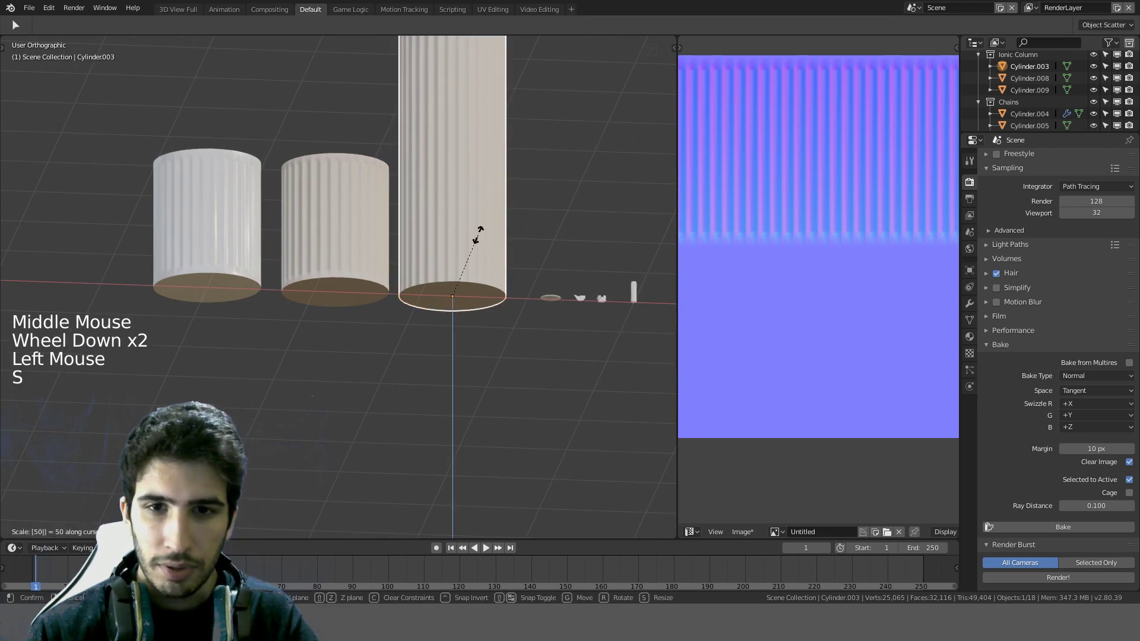
{"action": "type", "text": "00"}
{"action": "key", "text": "Return"}
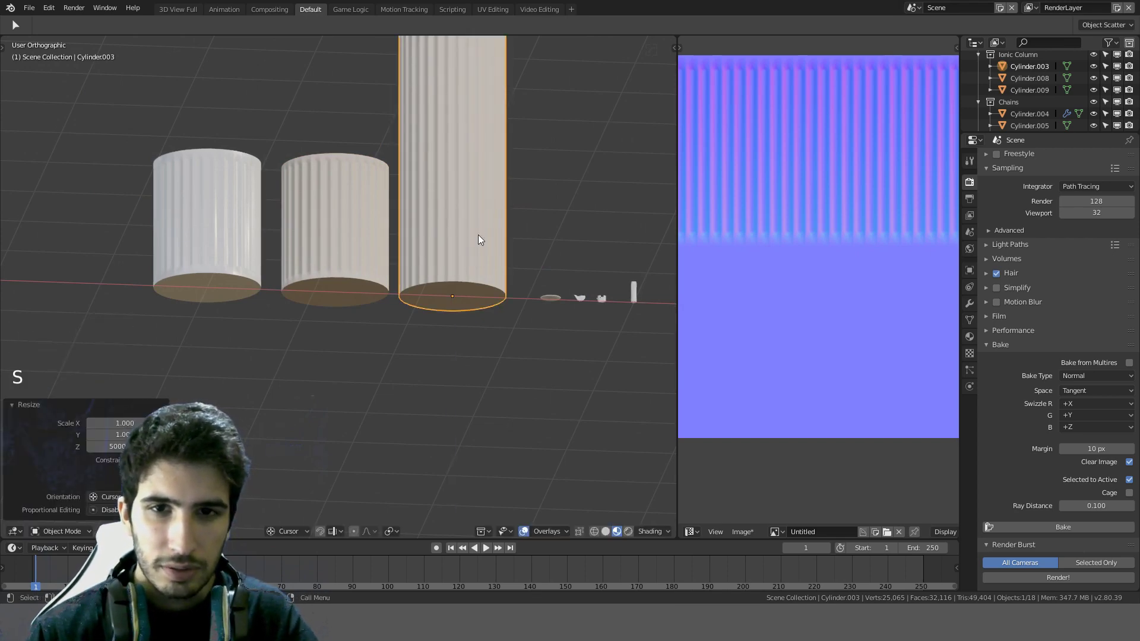
{"action": "scroll", "coordinate": [489, 216], "scroll_direction": "down", "scroll_amount": 8}
{"action": "scroll", "coordinate": [469, 205], "scroll_direction": "down", "scroll_amount": 16}
{"action": "middle_click_drag", "start_coordinate": [490, 216], "coordinate": [424, 254]}
{"action": "scroll", "coordinate": [446, 181], "scroll_direction": "down", "scroll_amount": 4}
{"action": "scroll", "coordinate": [439, 179], "scroll_direction": "up", "scroll_amount": 17}
{"action": "scroll", "coordinate": [424, 255], "scroll_direction": "up", "scroll_amount": 5}
{"action": "scroll", "coordinate": [341, 283], "scroll_direction": "up", "scroll_amount": 8}
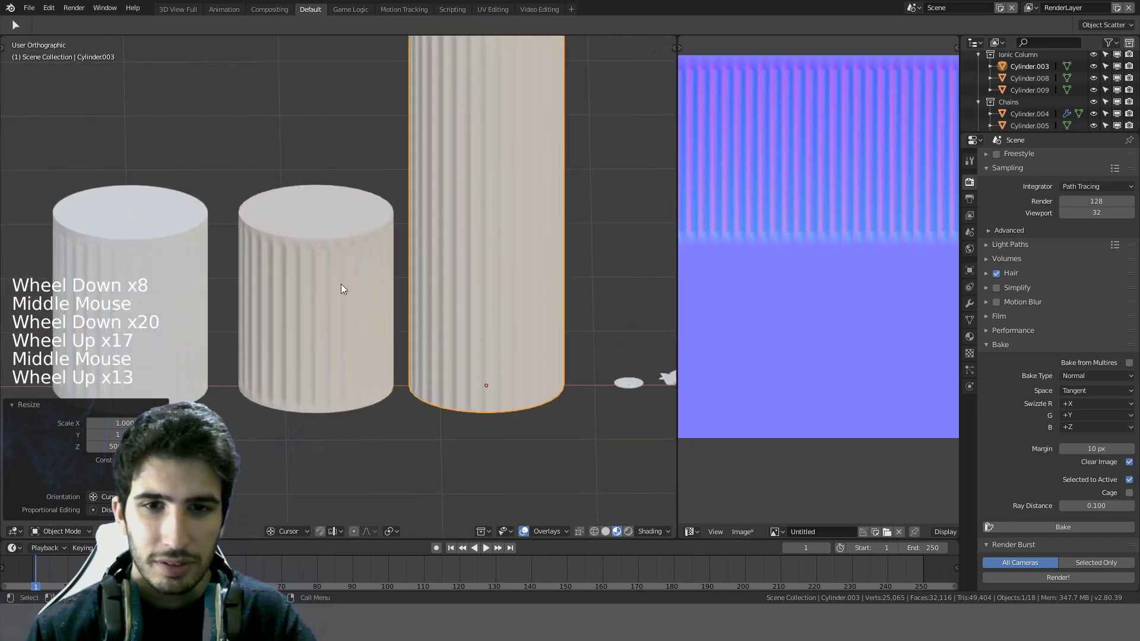
{"action": "left_click", "coordinate": [332, 285]}
{"action": "type", "text": "sz20"}
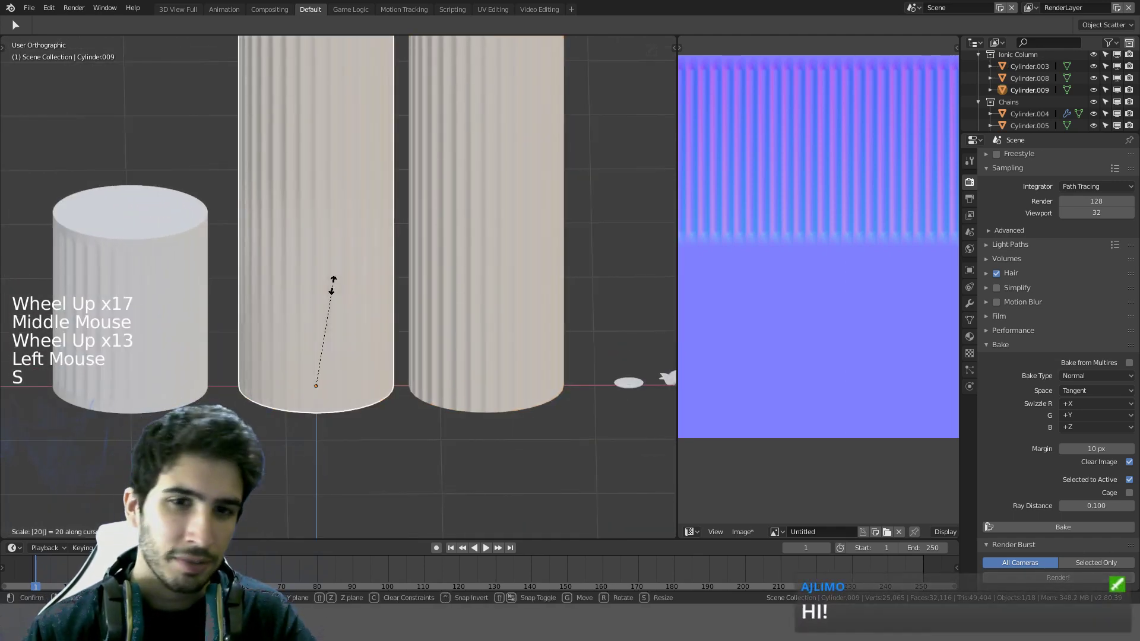
{"action": "key", "text": "Escape"}
Step: Undo the Z stretch of the original low-poly cylinder
{"action": "scroll", "coordinate": [427, 265], "scroll_direction": "down", "scroll_amount": 4}
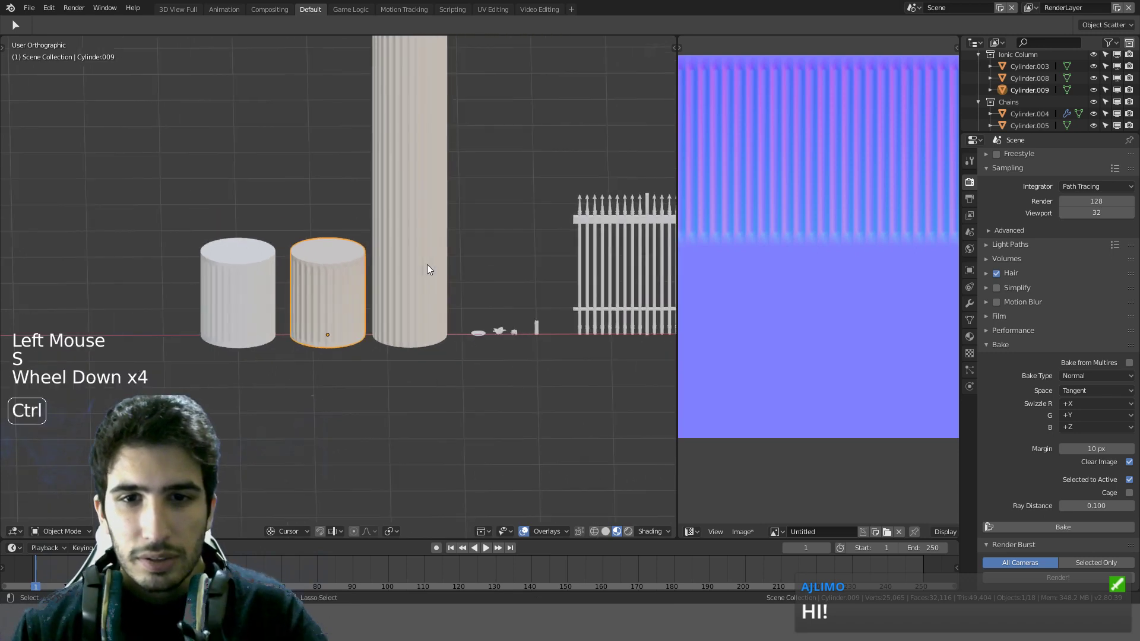
{"action": "key", "text": "ctrl+z"}
{"action": "key", "text": "ctrl+z"}
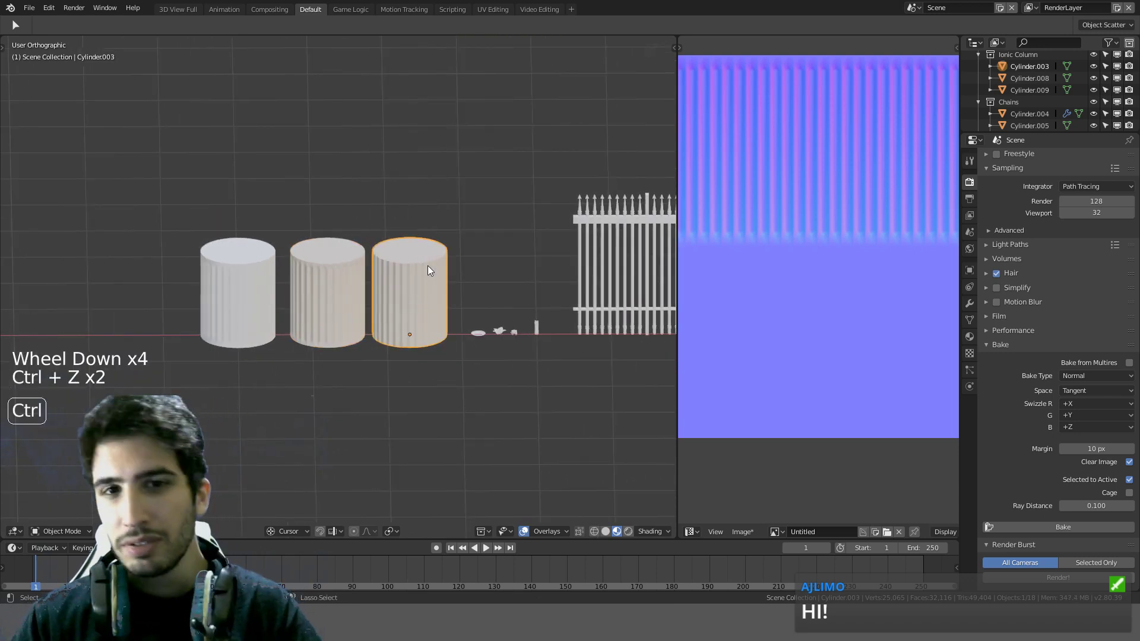
{"action": "key", "text": "ctrl+z"}
{"action": "scroll", "coordinate": [429, 267], "scroll_direction": "up", "scroll_amount": 1, "text": "ctrl"}
{"action": "scroll", "coordinate": [429, 267], "scroll_direction": "up", "scroll_amount": 2}
Step: Undo the duplicate, the high-poly cylinder's move and the low-poly cylinder's UV shortening, finishing in Object Mode
{"action": "left_click", "coordinate": [334, 278]}
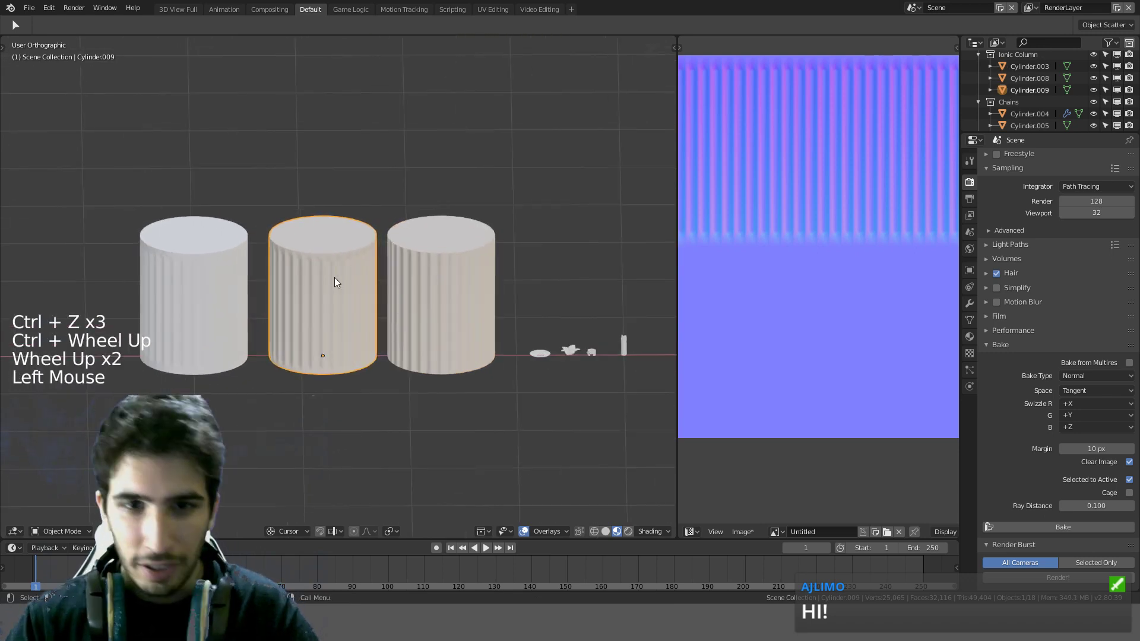
{"action": "key", "text": "Tab"}
{"action": "key", "text": "Tab"}
{"action": "scroll", "coordinate": [449, 240], "scroll_direction": "up", "scroll_amount": 3}
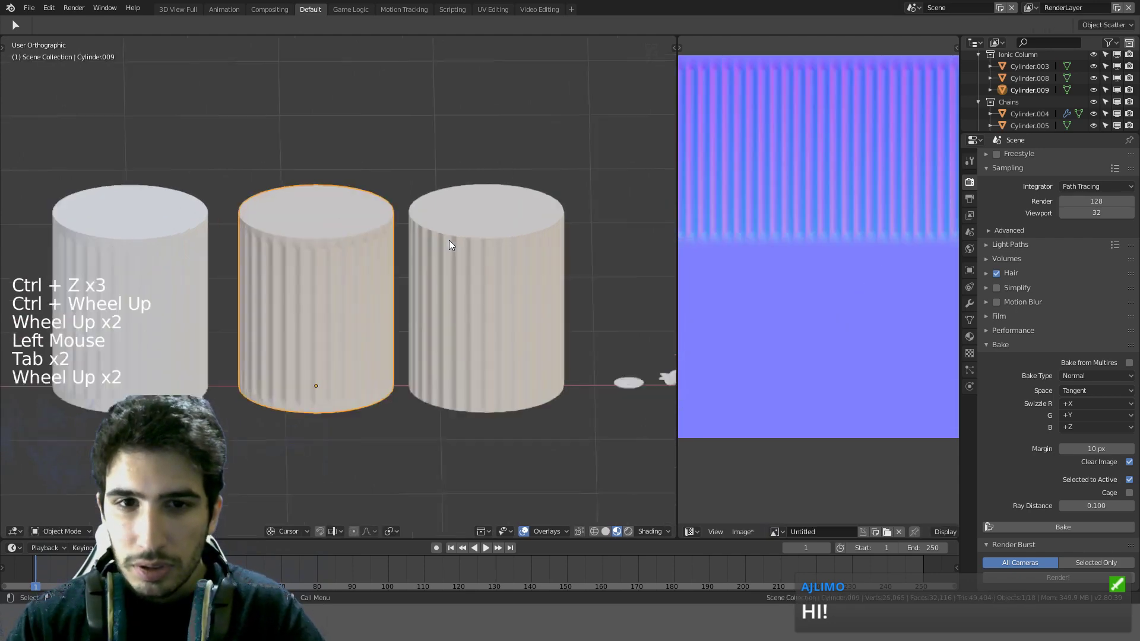
{"action": "key", "text": "ctrl+z"}
{"action": "key", "text": "ctrl+z"}
{"action": "key", "text": "ctrl+z"}
{"action": "key", "text": "ctrl+z"}
{"action": "key", "text": "ctrl+z"}
{"action": "key", "text": "ctrl+z"}
{"action": "key", "text": "ctrl+z"}
{"action": "key", "text": "ctrl+z"}
{"action": "key", "text": "ctrl+z"}
{"action": "key", "text": "ctrl+z"}
{"action": "key", "text": "ctrl+z"}
{"action": "key", "text": "ctrl+z"}
{"action": "key", "text": "ctrl+z"}
{"action": "key", "text": "ctrl+z"}
{"action": "key", "text": "ctrl+z"}
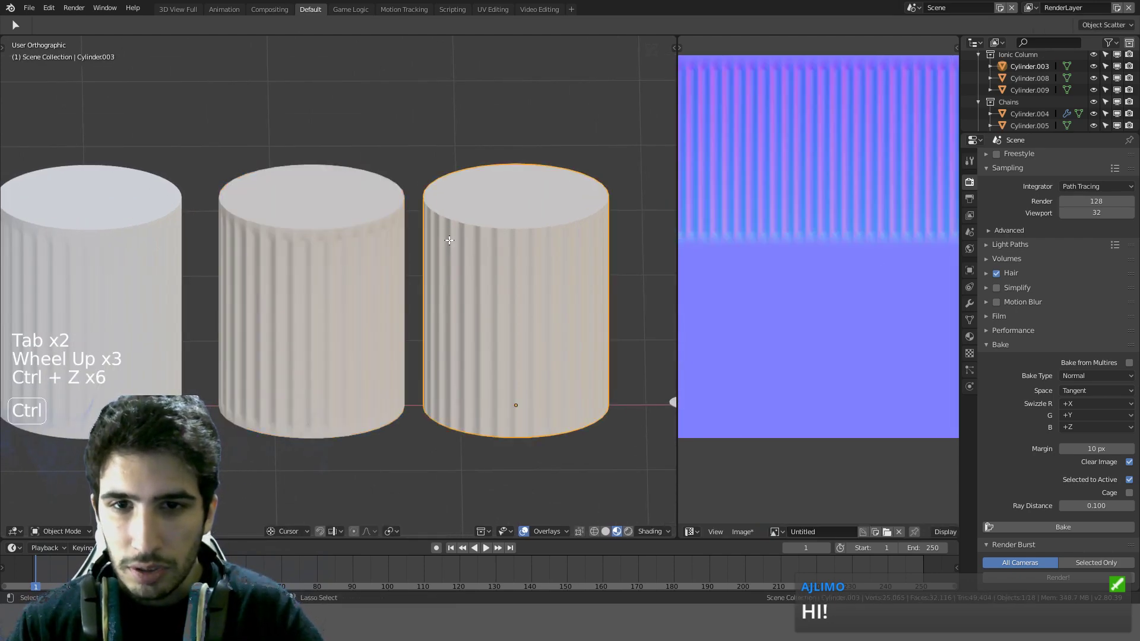
{"action": "key", "text": "ctrl+z"}
{"action": "key", "text": "ctrl+z"}
{"action": "key", "text": "ctrl+z"}
{"action": "key", "text": "ctrl+z"}
{"action": "key", "text": "ctrl+z"}
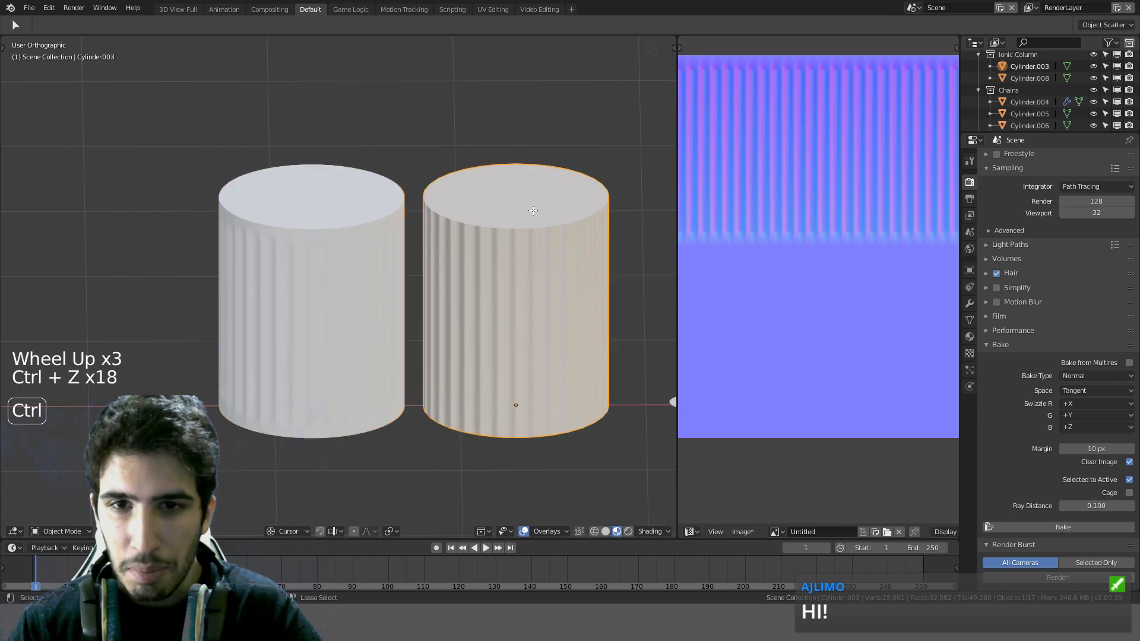
{"action": "key", "text": "Tab"}
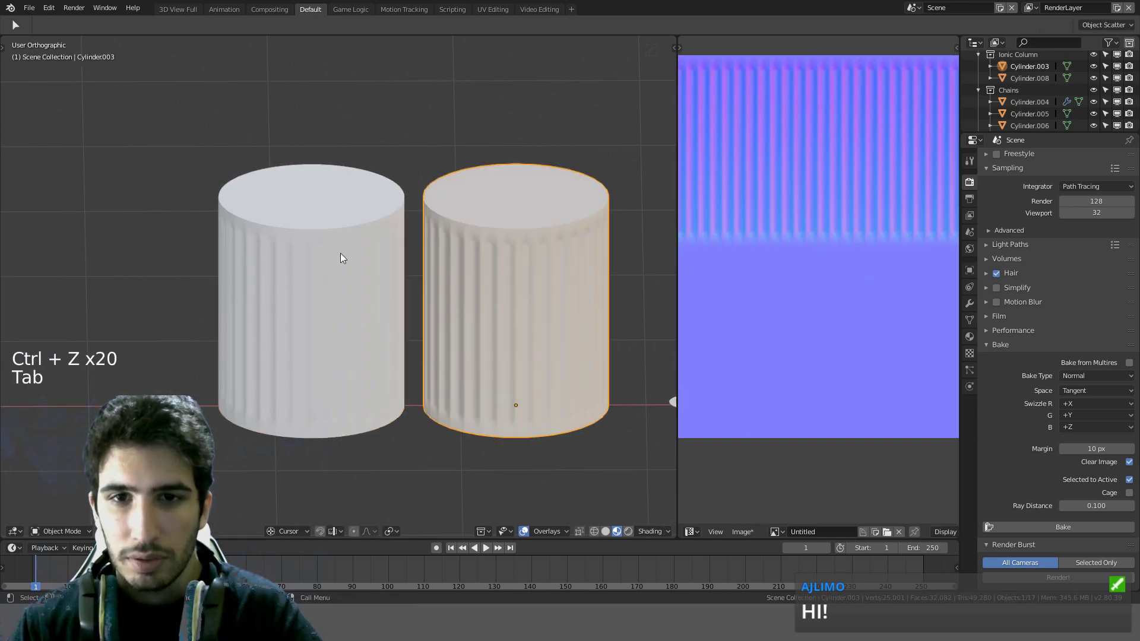
Step: In the front view, move the high-poly cylinder along X away from the low-poly one, leaving room for a copy
{"action": "left_click", "coordinate": [340, 254]}
{"action": "key", "text": "KP_1"}
{"action": "key", "text": "g"}
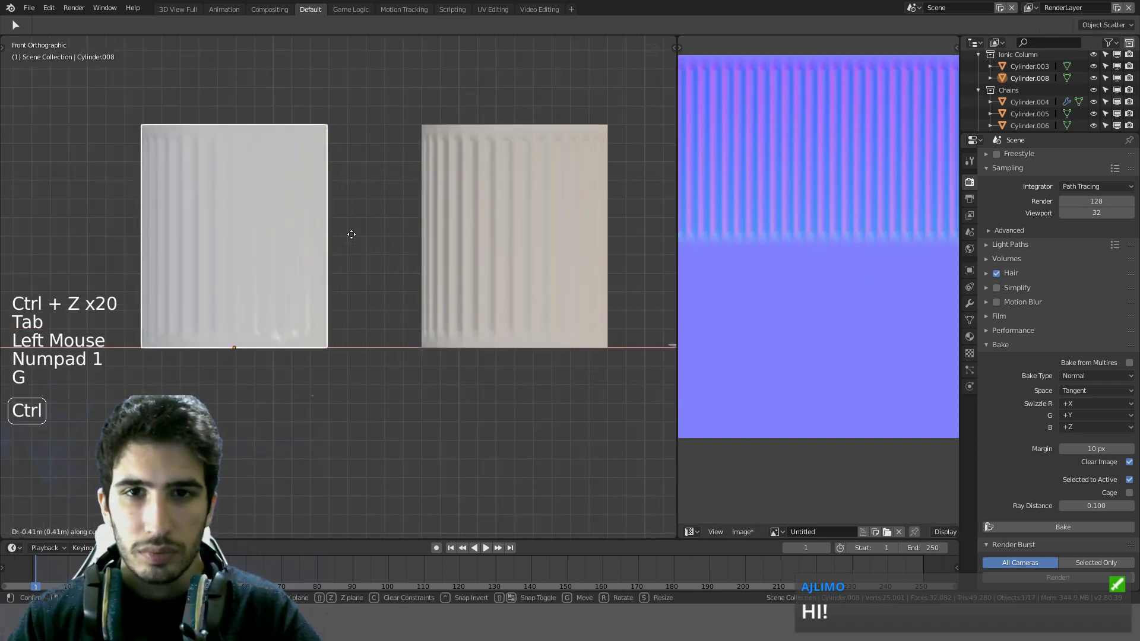
{"action": "key", "text": "Escape"}
{"action": "scroll", "coordinate": [398, 237], "scroll_direction": "down", "scroll_amount": 6}
{"action": "key", "text": "g"}
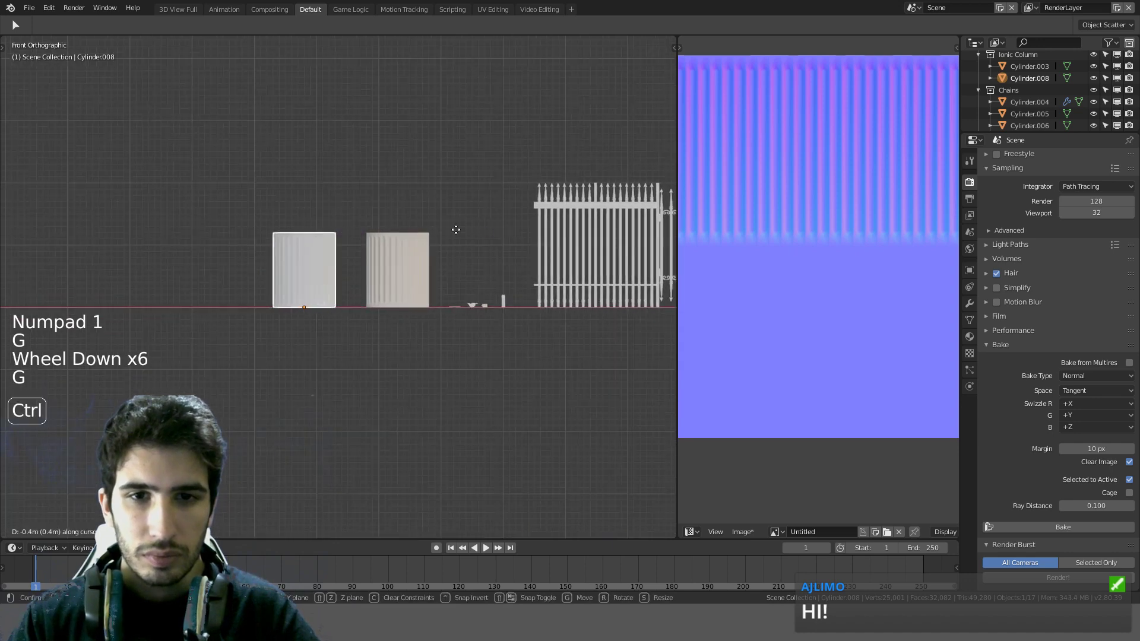
{"action": "left_click", "coordinate": [403, 256]}
Step: Duplicate the low-poly cylinder into the gap and move the high-poly cylinder along X to sit beside the copy
{"action": "key", "text": "shift+d"}
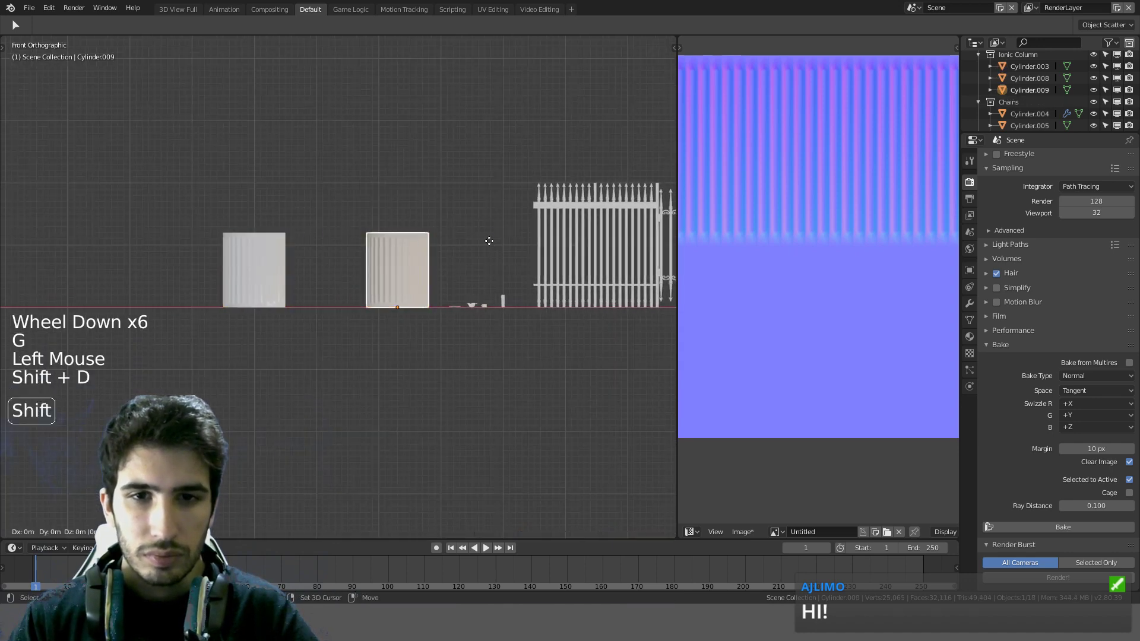
{"action": "left_click", "coordinate": [423, 250]}
{"action": "left_click", "coordinate": [272, 266]}
{"action": "key", "text": "g"}
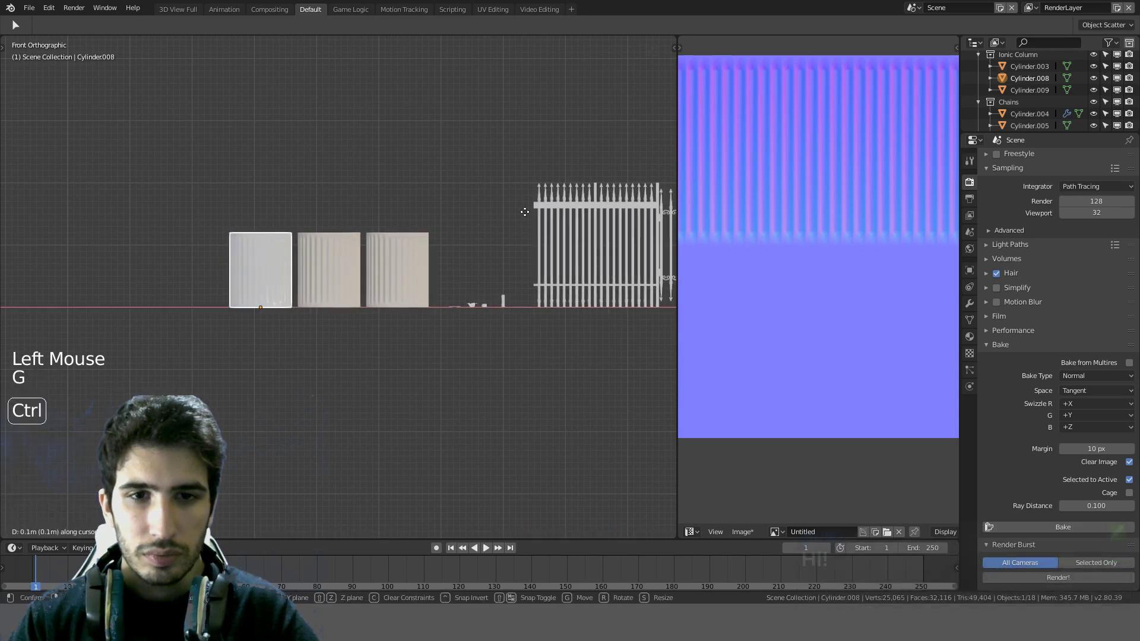
{"action": "left_click", "coordinate": [397, 252], "text": "ctrl"}
Step: Scale the middle copy's side UV strip to 0.8 along Y, return to Object Mode and save the file
{"action": "scroll", "coordinate": [398, 252], "scroll_direction": "up", "scroll_amount": 3}
{"action": "left_click", "coordinate": [342, 254]}
{"action": "key", "text": "Tab"}
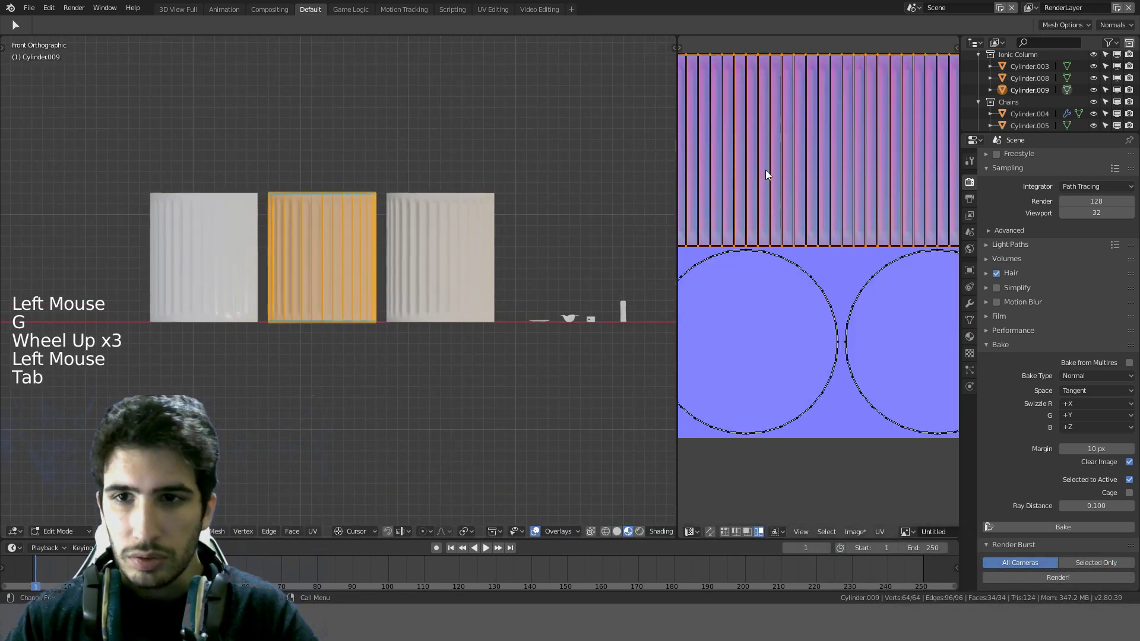
{"action": "scroll", "coordinate": [817, 145], "scroll_direction": "up", "scroll_amount": 2}
{"action": "key", "text": "s"}
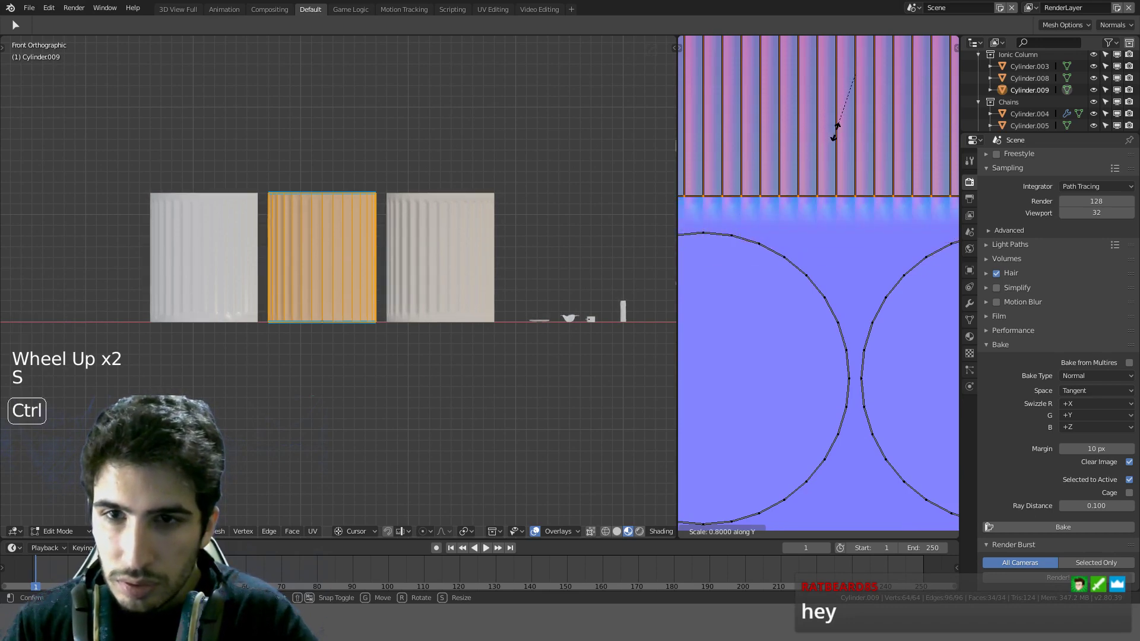
{"action": "left_click", "coordinate": [836, 136]}
{"action": "key", "text": "Tab"}
{"action": "scroll", "coordinate": [441, 229], "scroll_direction": "down", "scroll_amount": 2}
{"action": "middle_click_drag", "start_coordinate": [441, 230], "coordinate": [462, 254]}
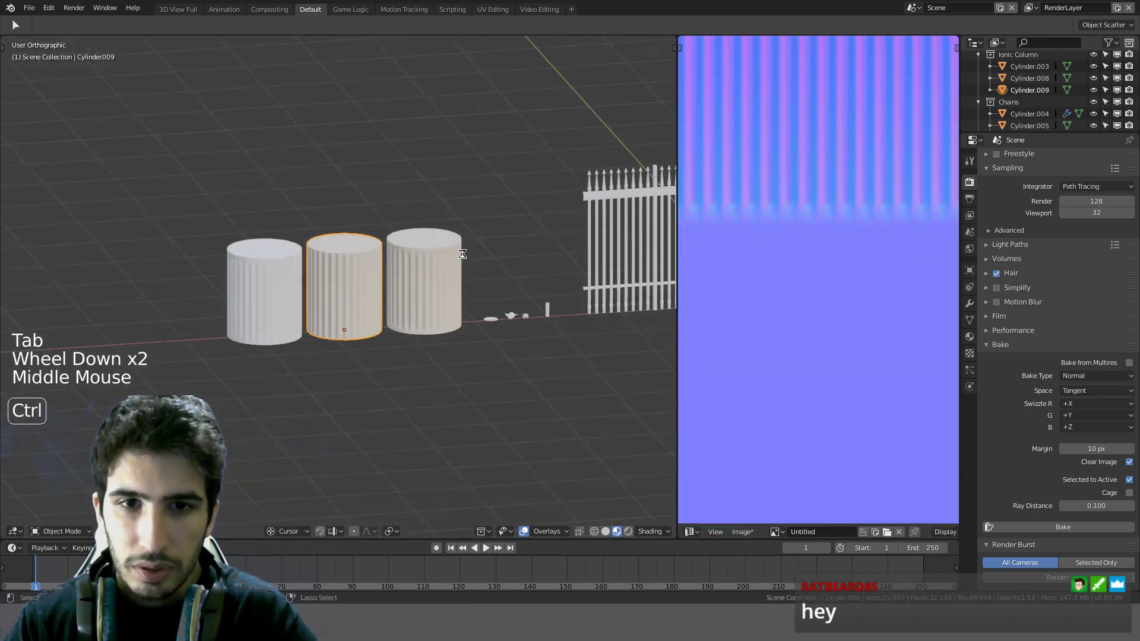
{"action": "key", "text": "ctrl+s"}
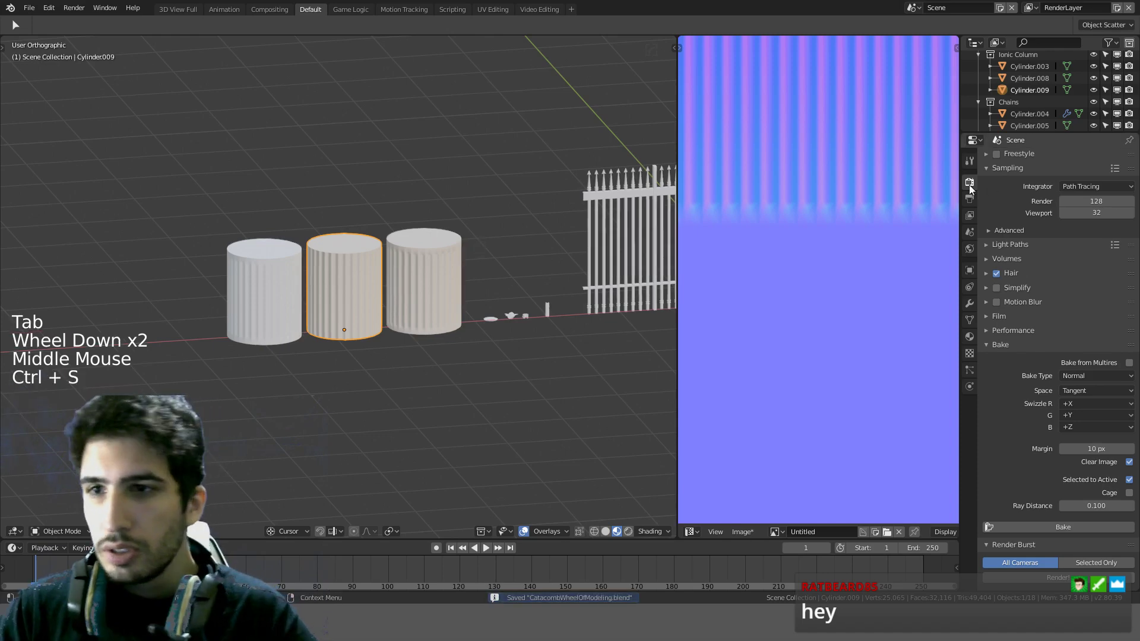
Step: Rename the original low-poly cylinder's mesh data to IonicColumnSingle
{"action": "left_click", "coordinate": [969, 320]}
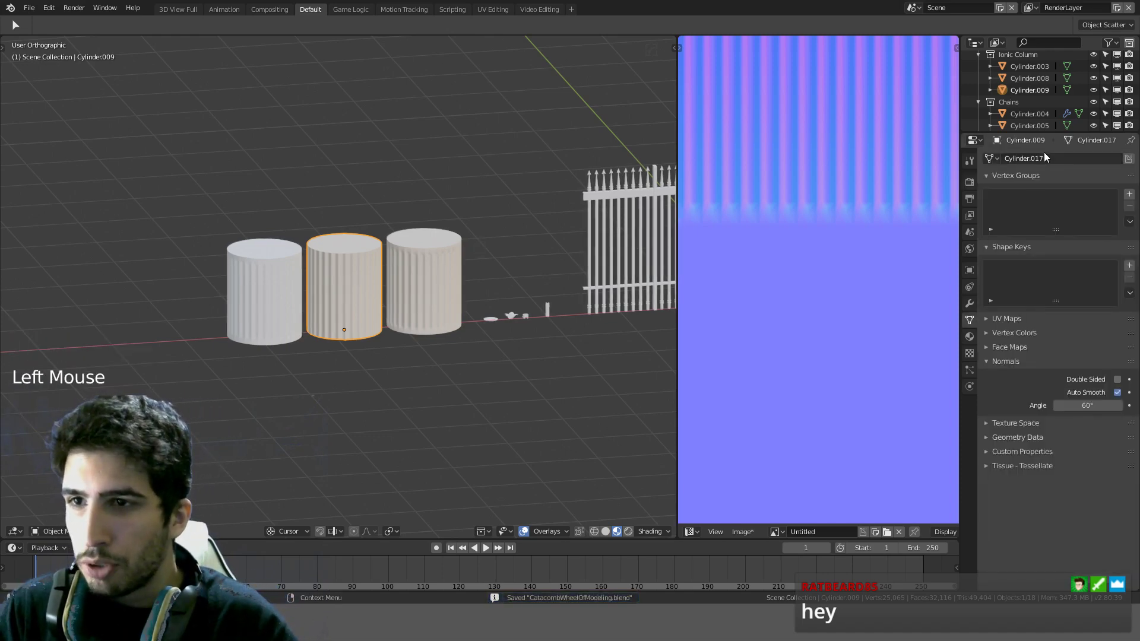
{"action": "left_click", "coordinate": [418, 270]}
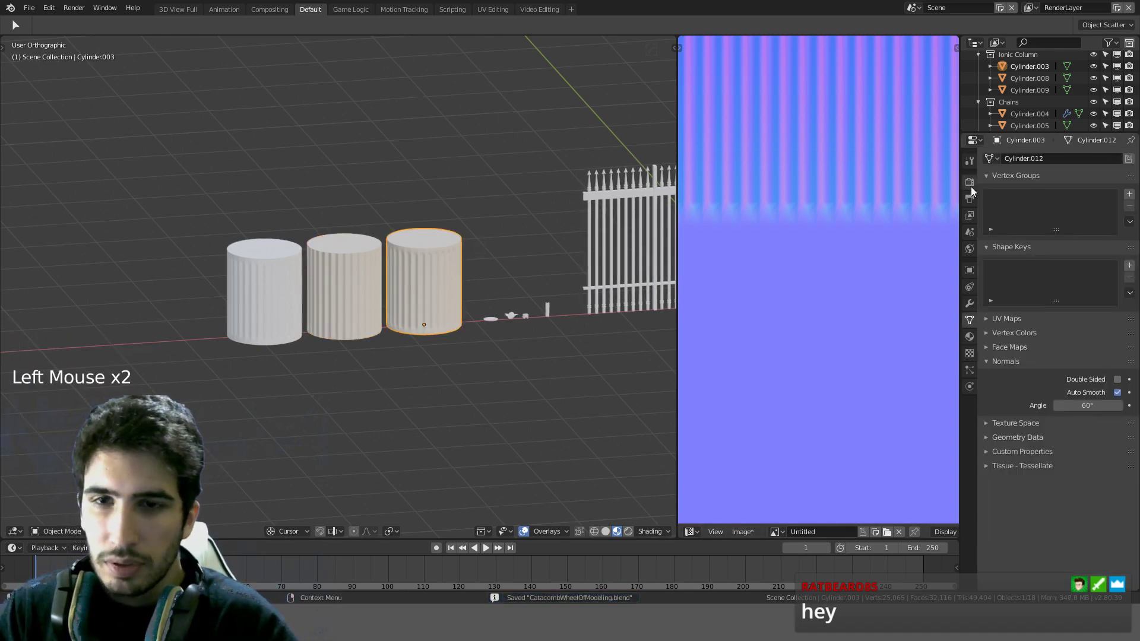
{"action": "double_click", "coordinate": [1042, 159]}
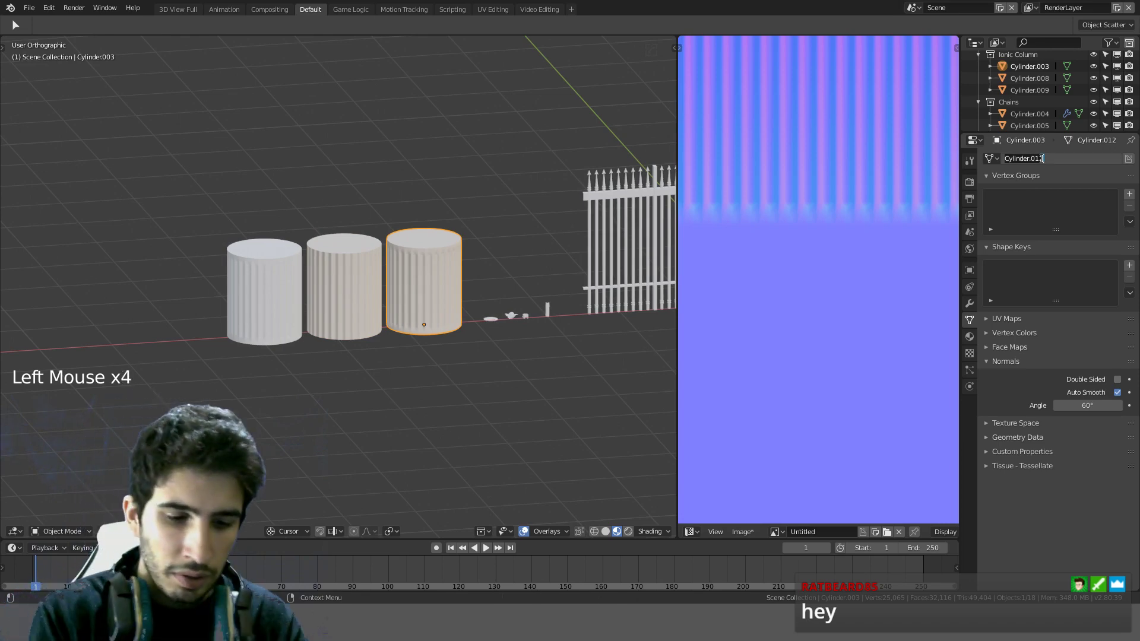
{"action": "key", "text": "shift"}
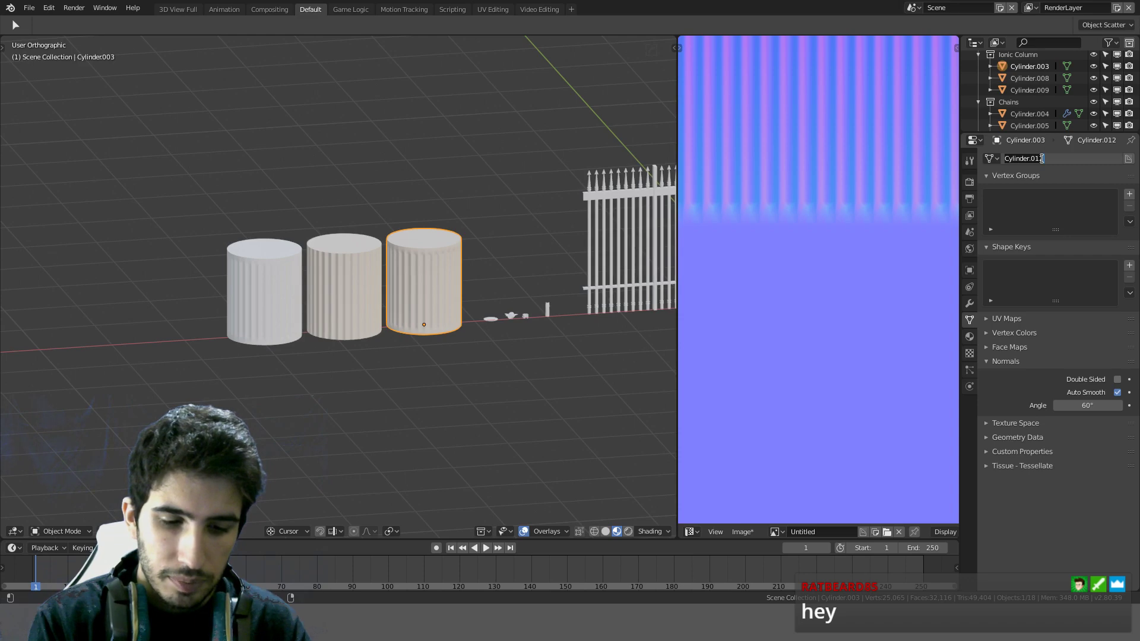
{"action": "key", "text": "shift"}
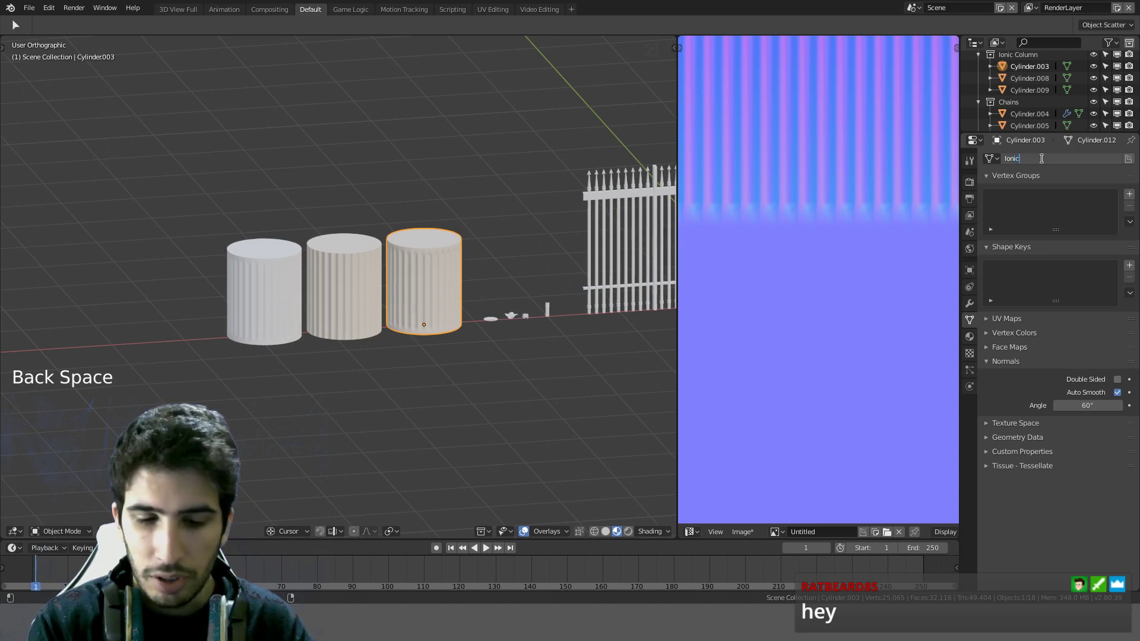
{"action": "type", "text": "ColumnSingl"}
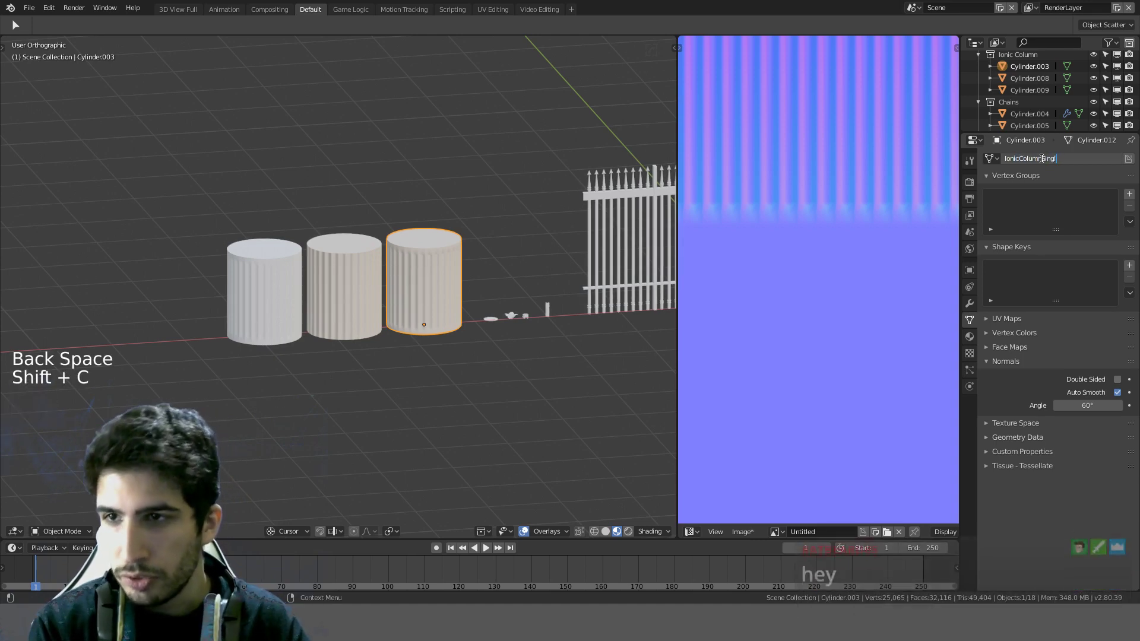
{"action": "type", "text": "e"}
{"action": "key", "text": "Return"}
Step: Rename the mesh data of the middle low-poly cylinder copy to IonicColumn
{"action": "left_click", "coordinate": [372, 286]}
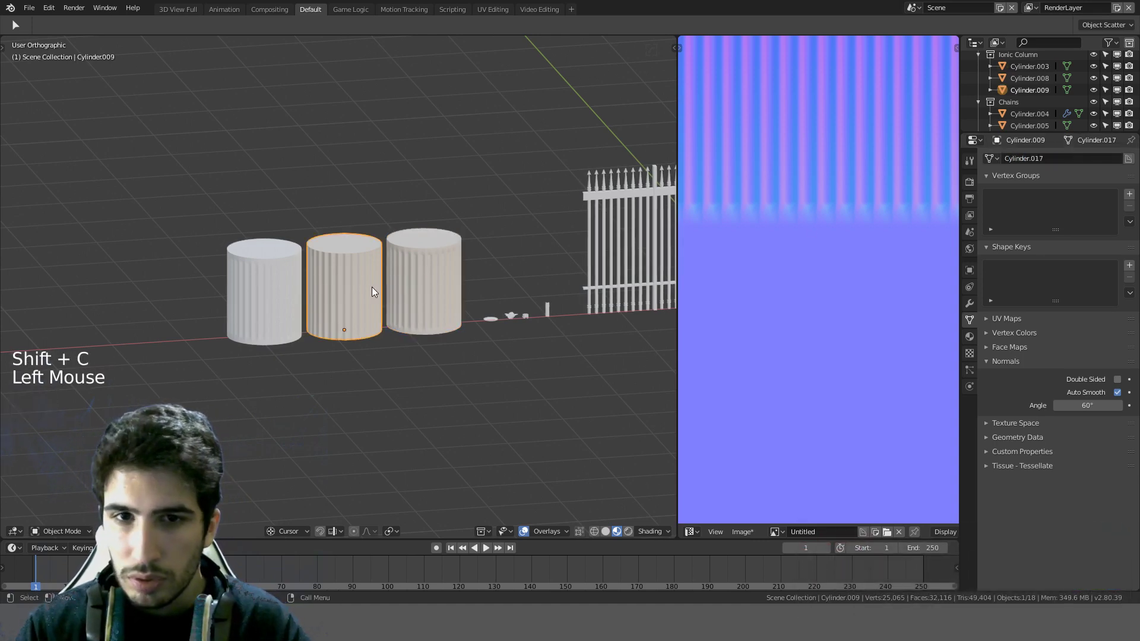
{"action": "type", "text": "Io"}
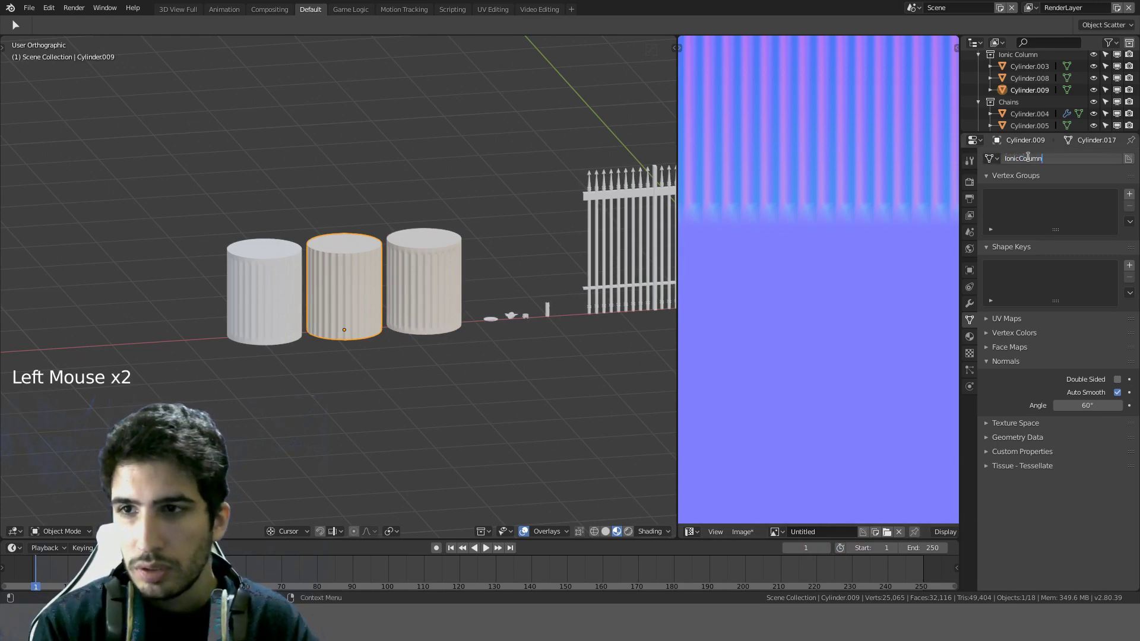
{"action": "type", "text": "nicColumn"}
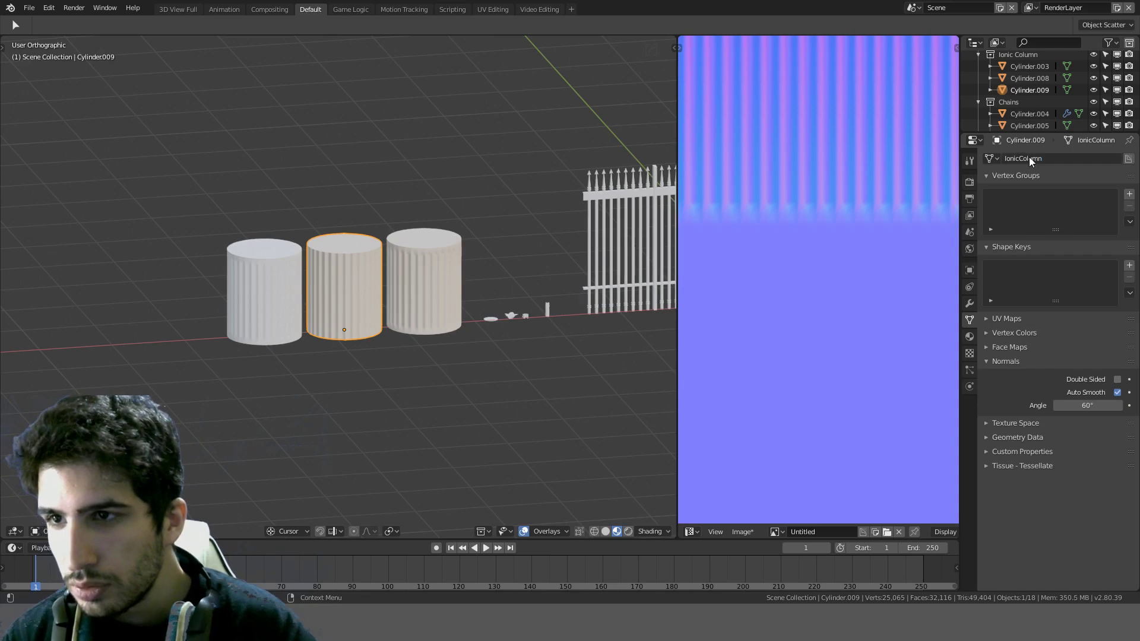
{"action": "key", "text": "Return"}
Step: Rename the original low-poly cylinder's mesh data to IonicColumnPiece, select the high-poly cylinder and save the file
{"action": "left_click", "coordinate": [430, 272]}
{"action": "double_click", "coordinate": [1069, 159]}
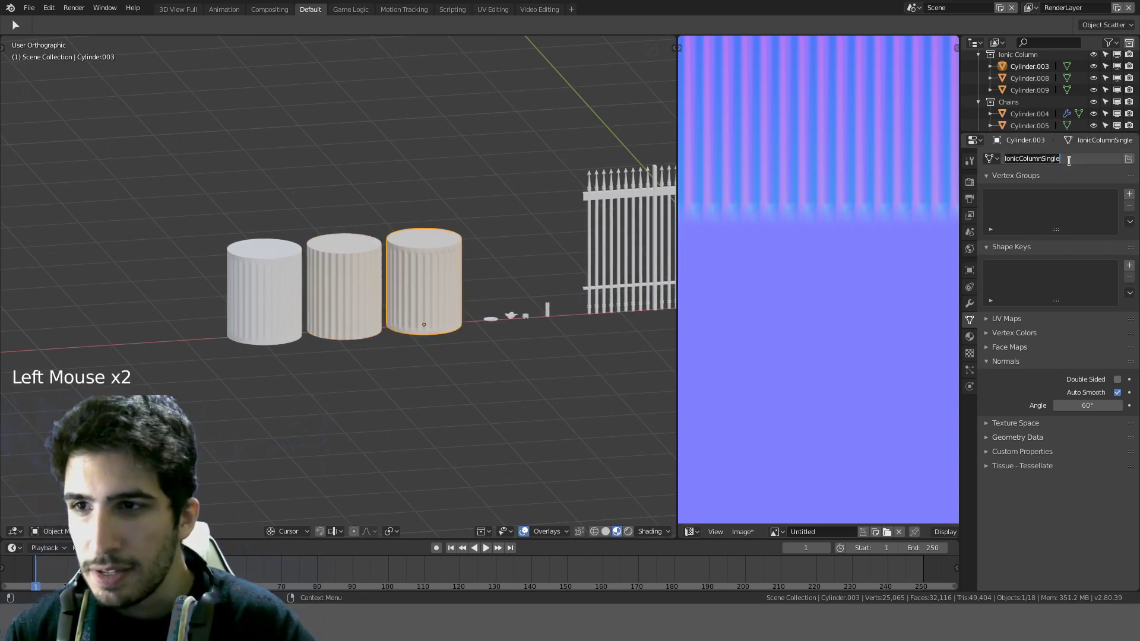
{"action": "key", "text": "BackSpace"}
{"action": "key", "text": "BackSpace"}
{"action": "key", "text": "BackSpace"}
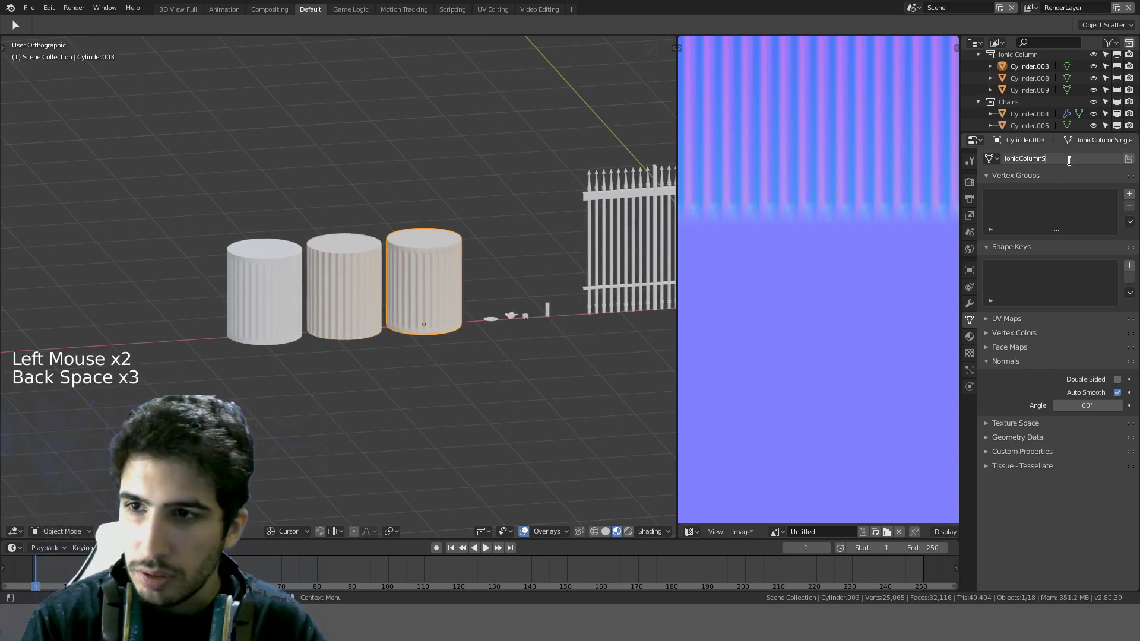
{"action": "type", "text": "Piece"}
{"action": "key", "text": "Return"}
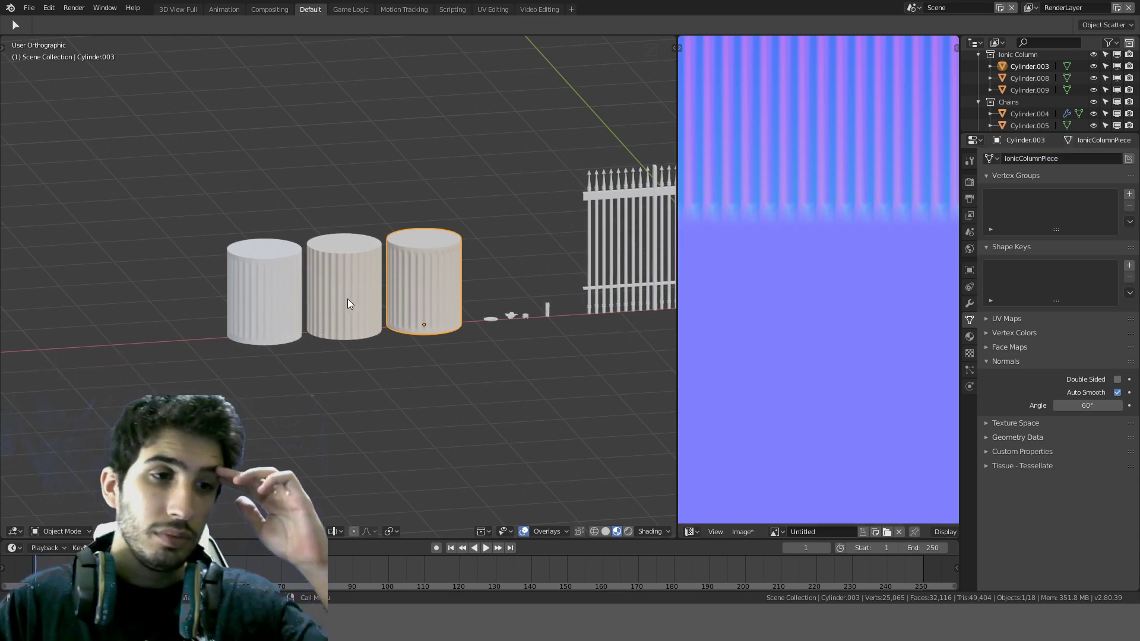
{"action": "left_click", "coordinate": [281, 304]}
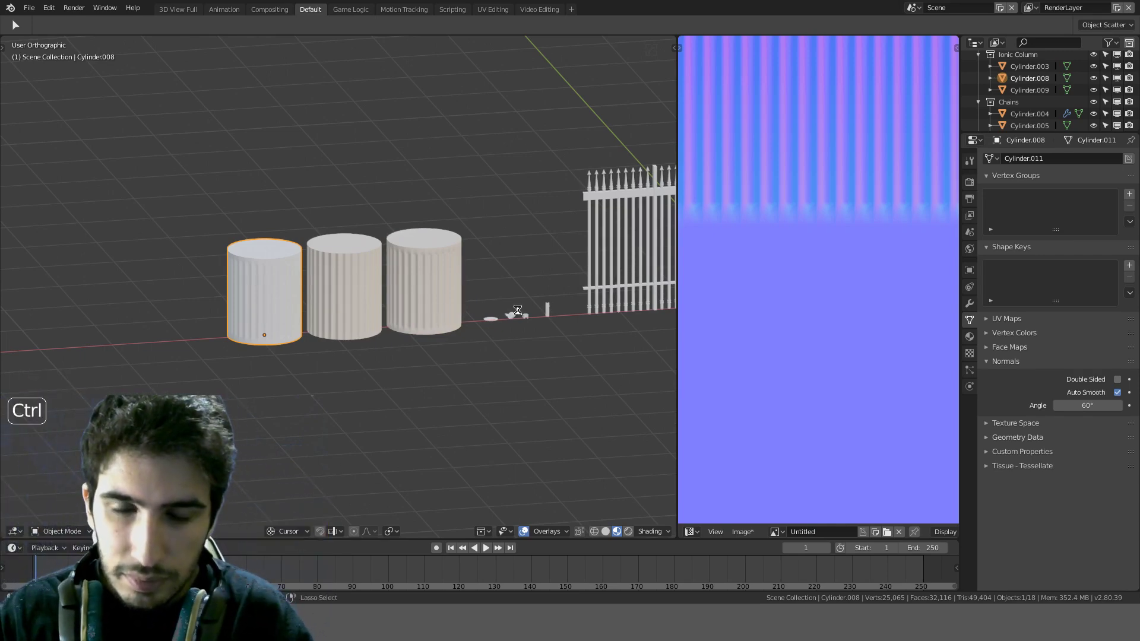
{"action": "key", "text": "ctrl+s"}
Step: In wireframe shading, select both the high-poly and low-poly candle meshes and hide all other objects
{"action": "scroll", "coordinate": [592, 256], "scroll_direction": "down", "scroll_amount": 2}
{"action": "scroll", "coordinate": [569, 265], "scroll_direction": "up", "scroll_amount": 4}
{"action": "middle_click_drag", "start_coordinate": [571, 266], "coordinate": [327, 208], "text": "shift"}
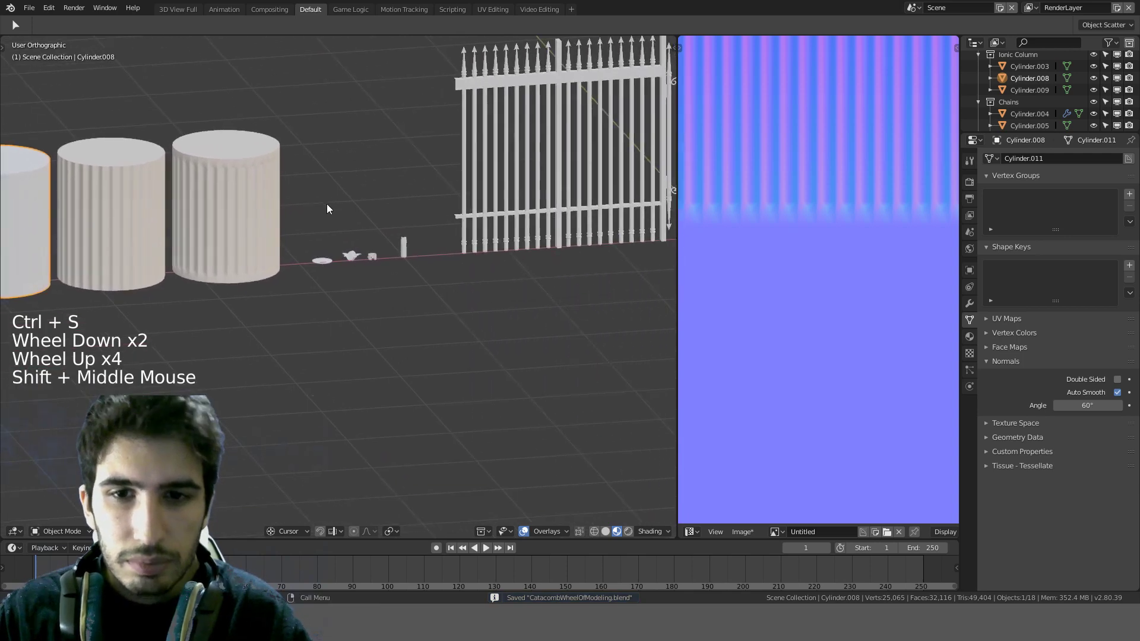
{"action": "scroll", "coordinate": [327, 209], "scroll_direction": "up", "scroll_amount": 9}
{"action": "middle_click_drag", "start_coordinate": [483, 149], "coordinate": [543, 254], "text": "shift"}
{"action": "key", "text": "z"}
{"action": "middle_click_drag", "start_coordinate": [465, 259], "coordinate": [461, 269], "text": "shift"}
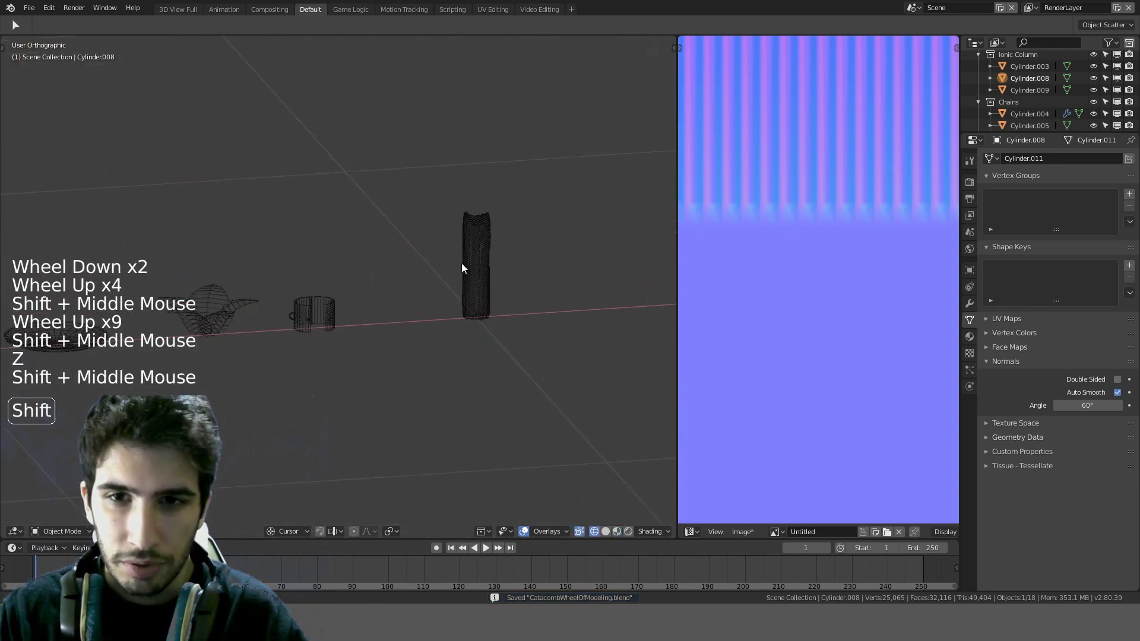
{"action": "left_click", "coordinate": [473, 258]}
{"action": "left_click", "coordinate": [480, 251], "text": "shift"}
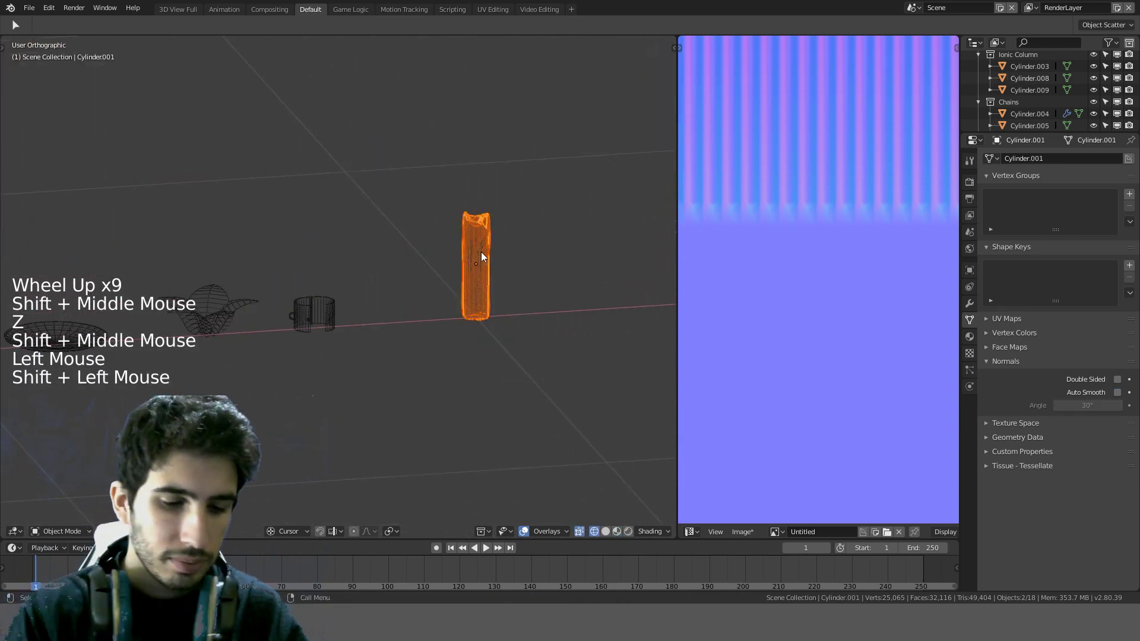
{"action": "key", "text": "shift+h"}
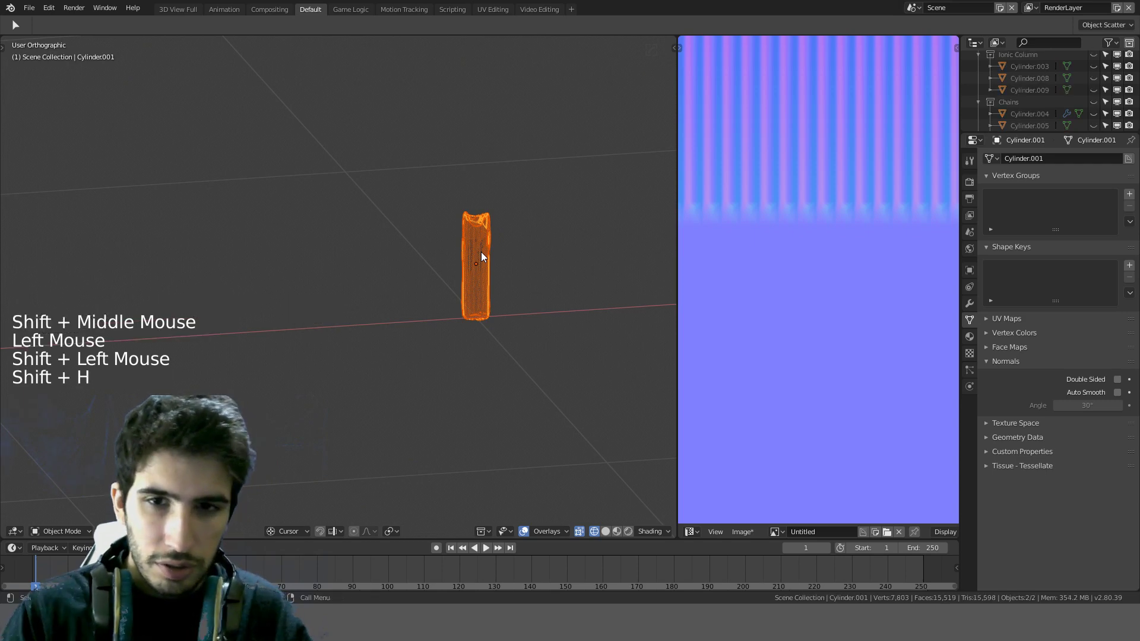
Step: In the front view, merge the image editor area into the 3D viewport and snap both candle meshes to the 3D cursor
{"action": "scroll", "coordinate": [481, 256], "scroll_direction": "down", "scroll_amount": 9}
{"action": "key", "text": "KP_1"}
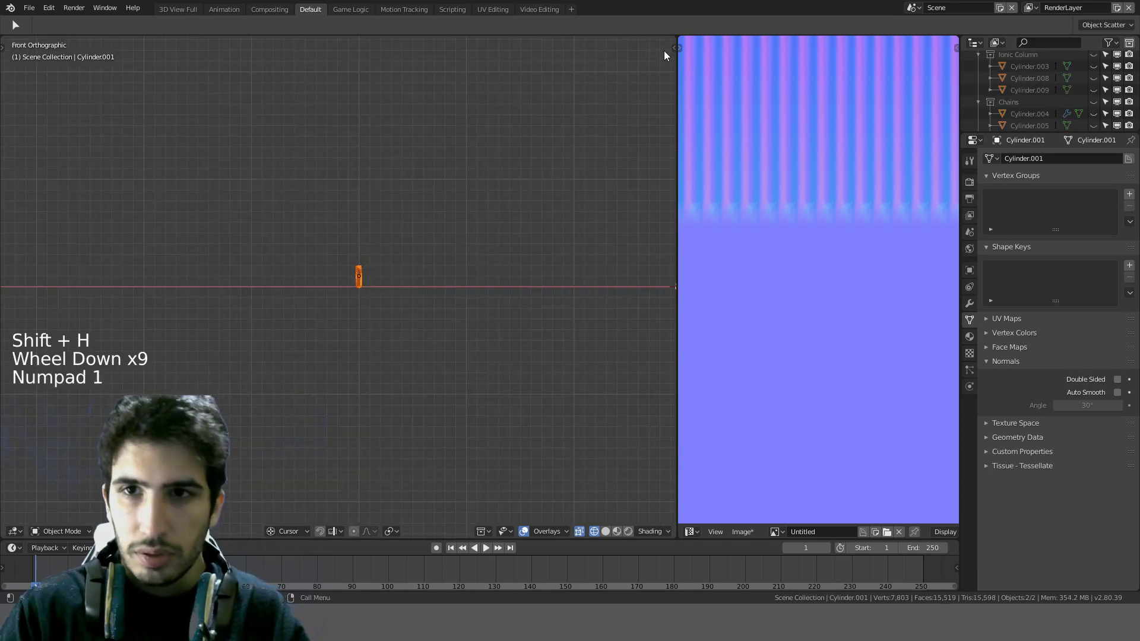
{"action": "left_click_drag", "start_coordinate": [674, 36], "coordinate": [618, 154]}
{"action": "scroll", "coordinate": [617, 153], "scroll_direction": "down", "scroll_amount": 2}
{"action": "middle_click_drag", "start_coordinate": [617, 153], "coordinate": [401, 198], "text": "shift"}
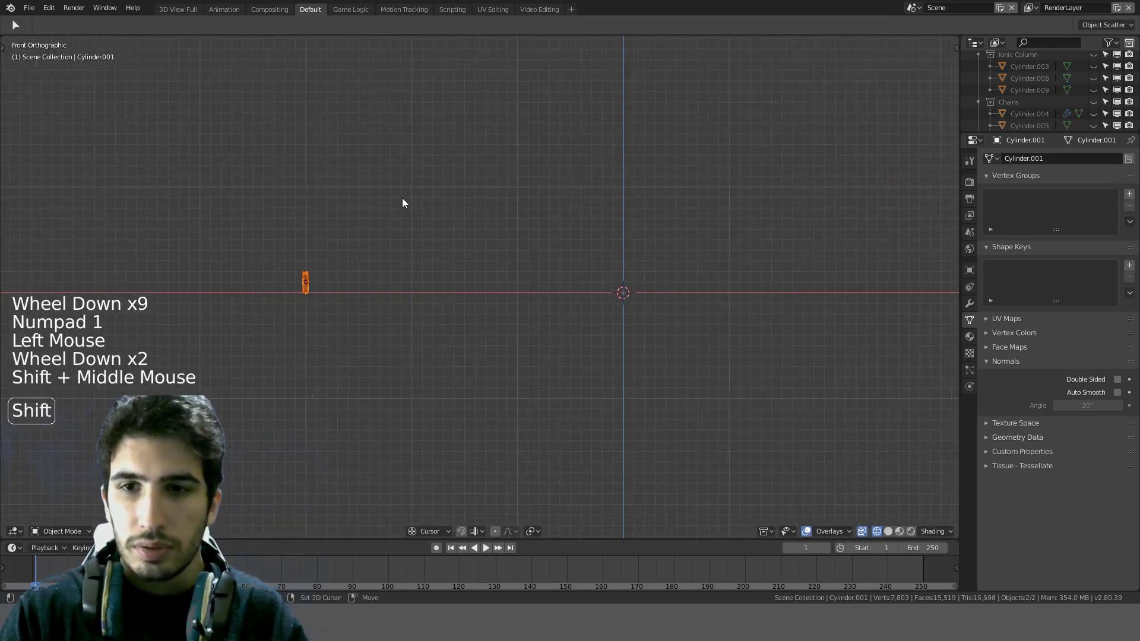
{"action": "key", "text": "shift+s"}
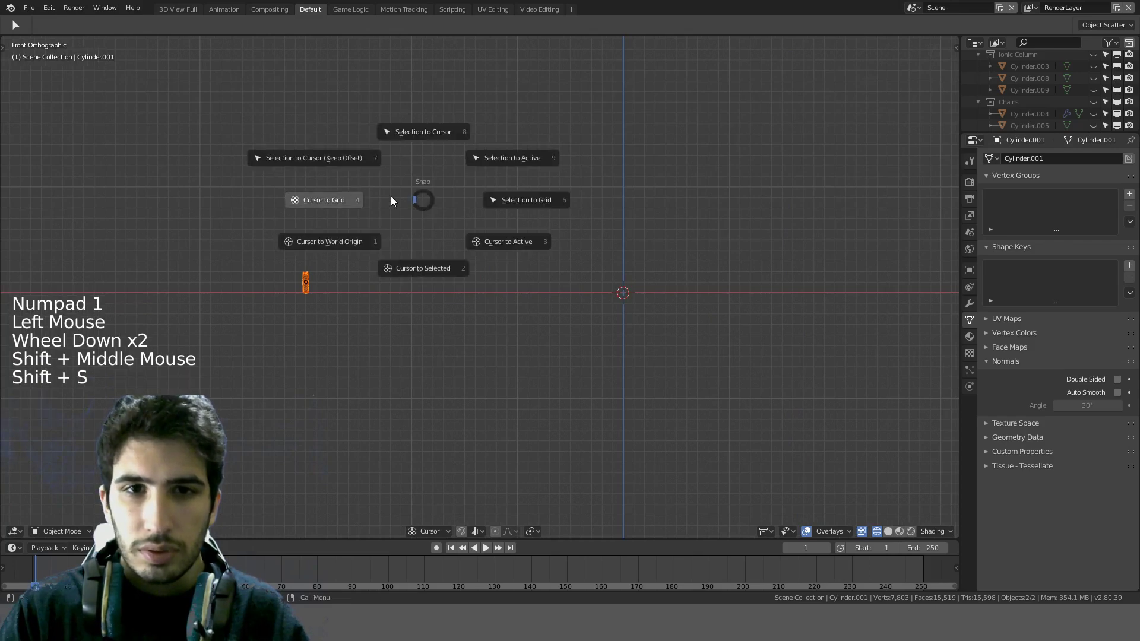
{"action": "left_click", "coordinate": [425, 128]}
Step: Raise both candle meshes along Z with snapping so that their base rests on the ground line at the world origin
{"action": "scroll", "coordinate": [744, 298], "scroll_direction": "up", "scroll_amount": 4}
{"action": "scroll", "coordinate": [569, 276], "scroll_direction": "up", "scroll_amount": 11}
{"action": "middle_click_drag", "start_coordinate": [745, 298], "coordinate": [519, 344], "text": "shift"}
{"action": "key", "text": "g"}
{"action": "key", "text": "ctrl"}
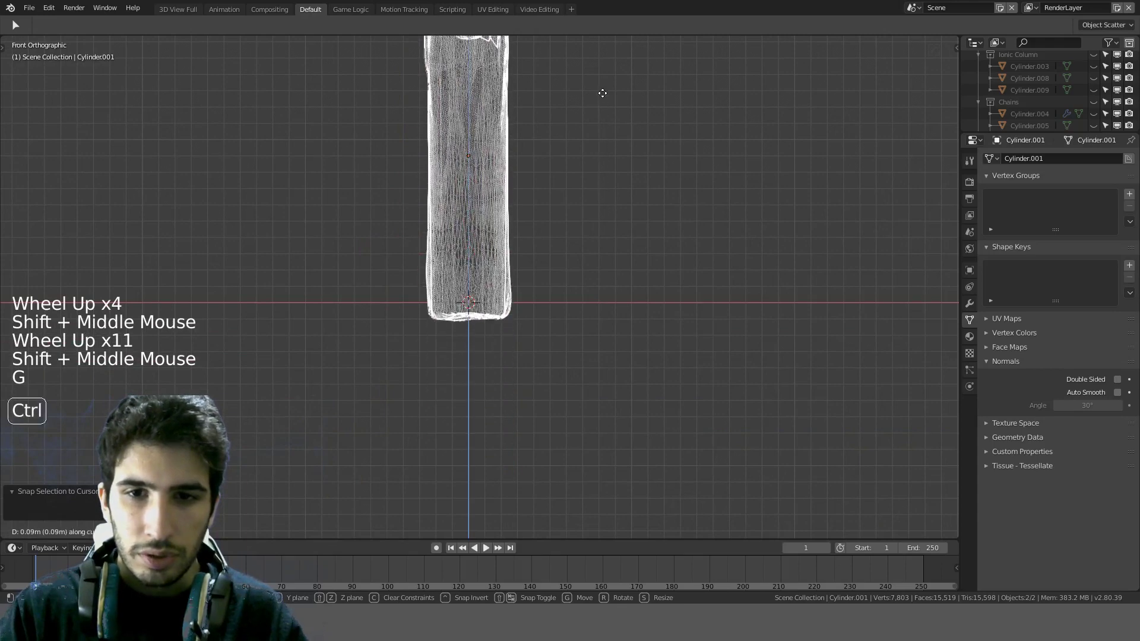
{"action": "left_click", "coordinate": [602, 78]}
{"action": "middle_click_drag", "start_coordinate": [604, 77], "coordinate": [590, 197]}
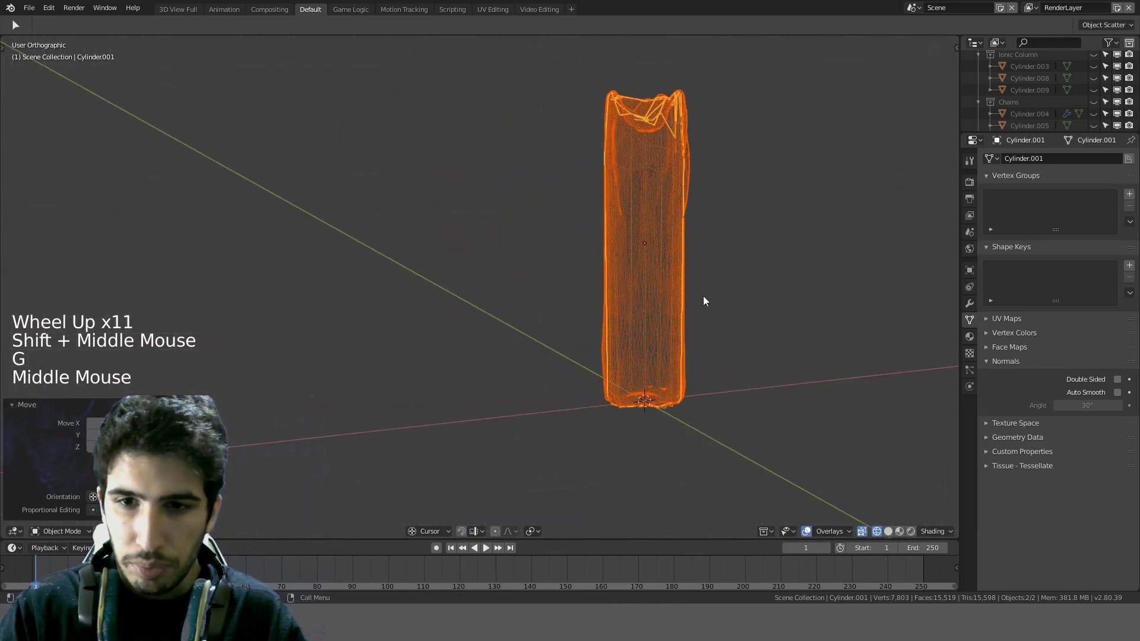
{"action": "middle_click_drag", "start_coordinate": [703, 299], "coordinate": [683, 286]}
{"action": "key", "text": "KP_1"}
{"action": "scroll", "coordinate": [682, 285], "scroll_direction": "up", "scroll_amount": 9}
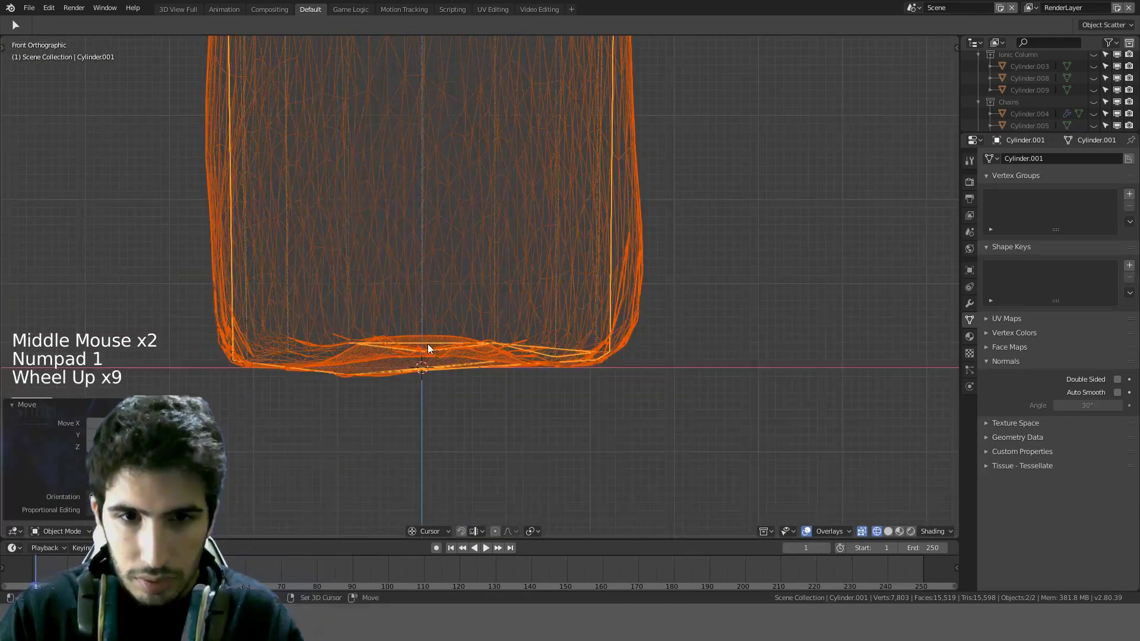
{"action": "middle_click_drag", "start_coordinate": [427, 348], "coordinate": [528, 281], "text": "shift"}
{"action": "scroll", "coordinate": [528, 281], "scroll_direction": "up", "scroll_amount": 4}
{"action": "scroll", "coordinate": [511, 294], "scroll_direction": "down", "scroll_amount": 3}
Step: Select only the low-poly candle and set its origin to the 3D cursor at its base
{"action": "left_click", "coordinate": [518, 271]}
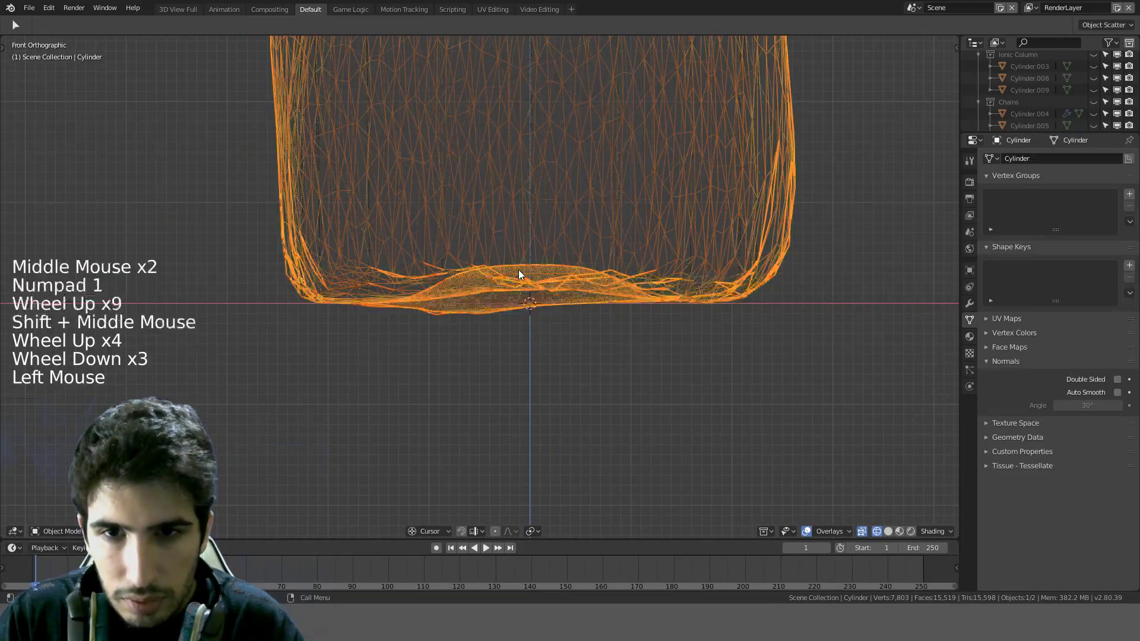
{"action": "left_click", "coordinate": [508, 279]}
{"action": "scroll", "coordinate": [508, 279], "scroll_direction": "down", "scroll_amount": 3}
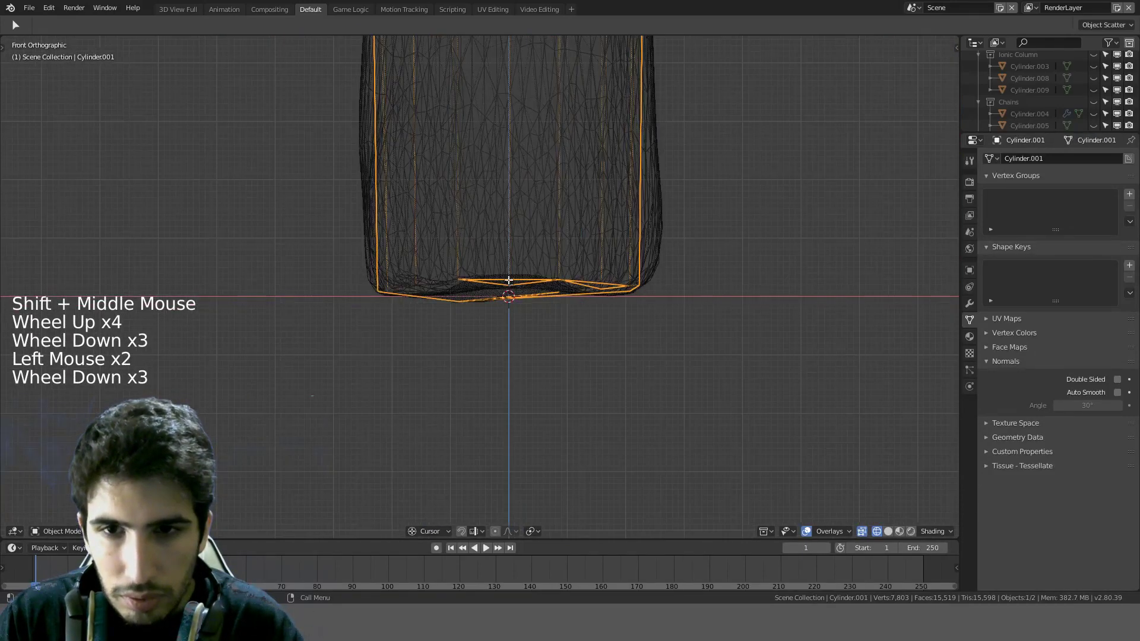
{"action": "key", "text": "Tab"}
{"action": "key", "text": "Tab"}
{"action": "scroll", "coordinate": [508, 279], "scroll_direction": "down", "scroll_amount": 1}
{"action": "middle_click_drag", "start_coordinate": [508, 280], "coordinate": [579, 288]}
{"action": "scroll", "coordinate": [701, 301], "scroll_direction": "down", "scroll_amount": 4}
{"action": "scroll", "coordinate": [701, 301], "scroll_direction": "up", "scroll_amount": 1}
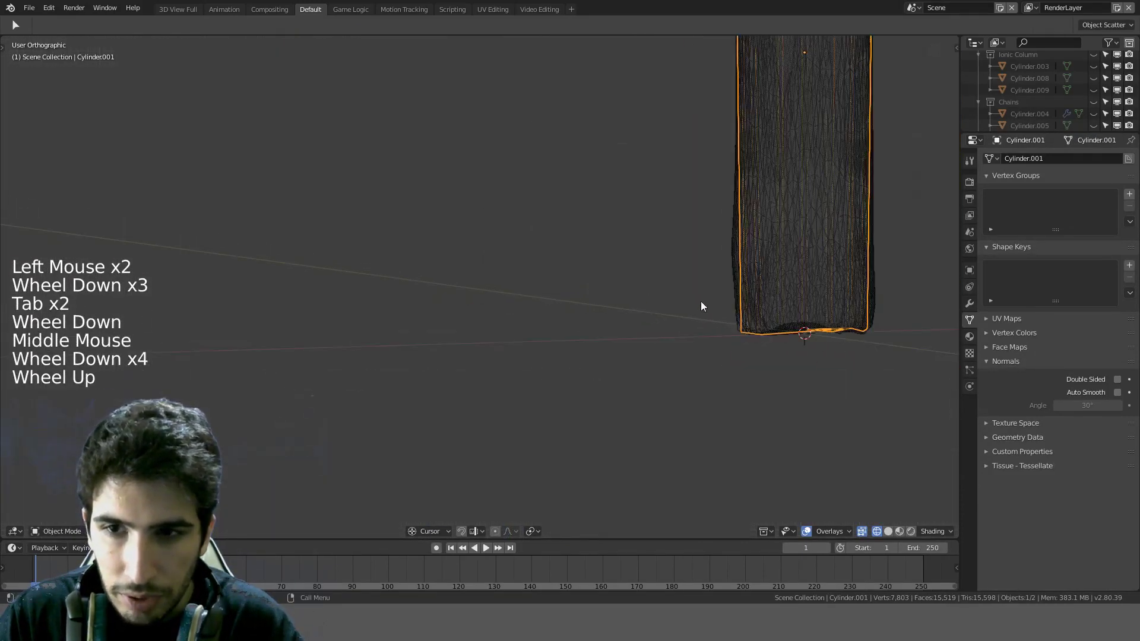
{"action": "middle_click_drag", "start_coordinate": [701, 301], "coordinate": [492, 268]}
{"action": "scroll", "coordinate": [739, 308], "scroll_direction": "down", "scroll_amount": 1}
{"action": "middle_click_drag", "start_coordinate": [738, 308], "coordinate": [664, 302]}
{"action": "key", "text": "KP_1"}
{"action": "middle_click_drag", "start_coordinate": [213, 216], "coordinate": [419, 360], "text": "shift"}
{"action": "key", "text": "shift+ctrl+alt+c"}
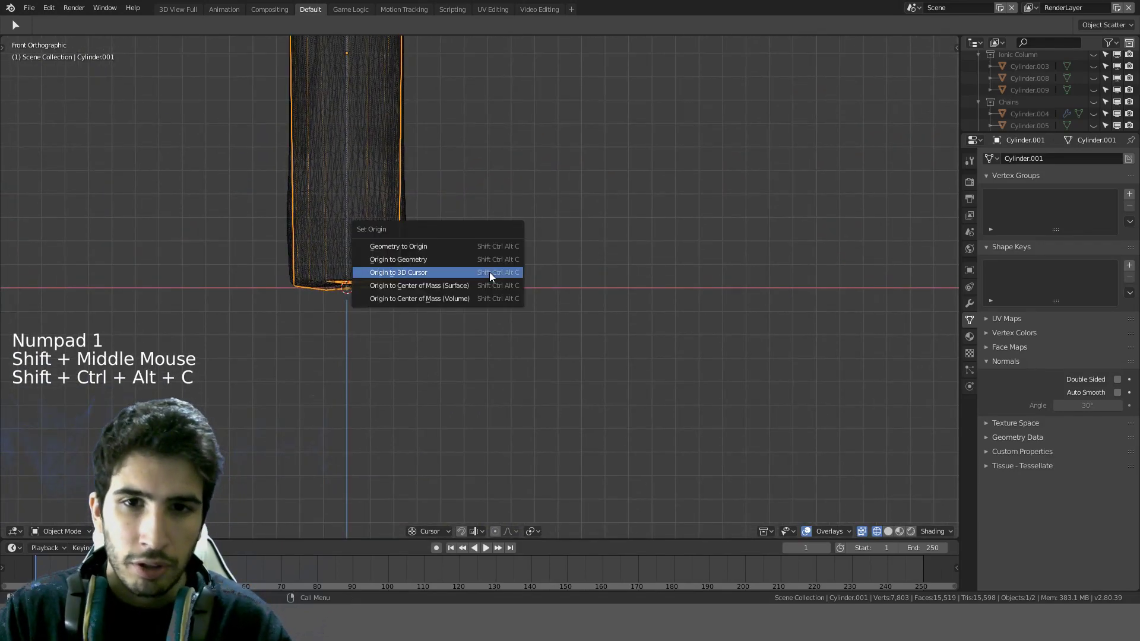
{"action": "left_click", "coordinate": [489, 272]}
Step: Rename the low-poly candle's mesh data to Candle
{"action": "scroll", "coordinate": [464, 184], "scroll_direction": "down", "scroll_amount": 4}
{"action": "middle_click_drag", "start_coordinate": [464, 184], "coordinate": [493, 287], "text": "shift"}
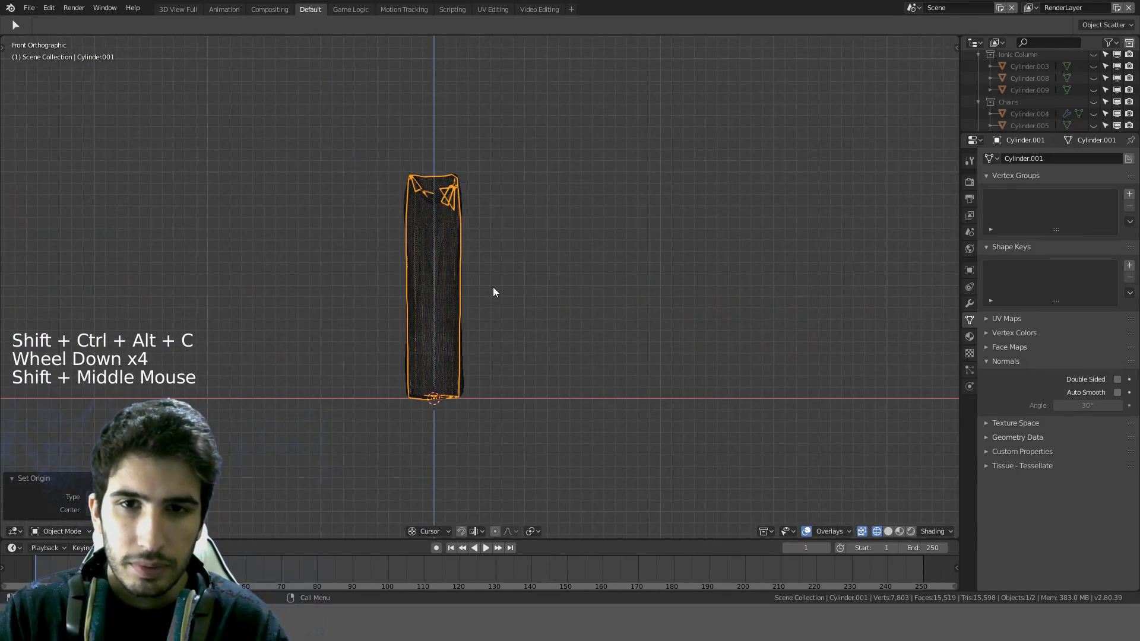
{"action": "scroll", "coordinate": [497, 287], "scroll_direction": "down", "scroll_amount": 2}
{"action": "scroll", "coordinate": [497, 293], "scroll_direction": "up", "scroll_amount": 5}
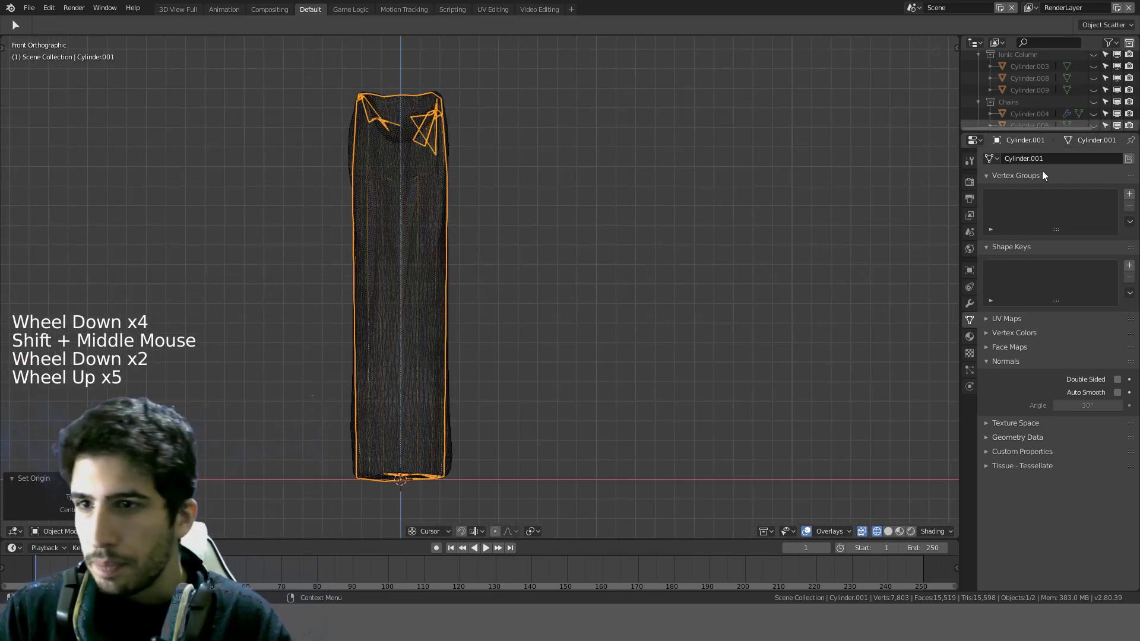
{"action": "left_click", "coordinate": [1029, 158]}
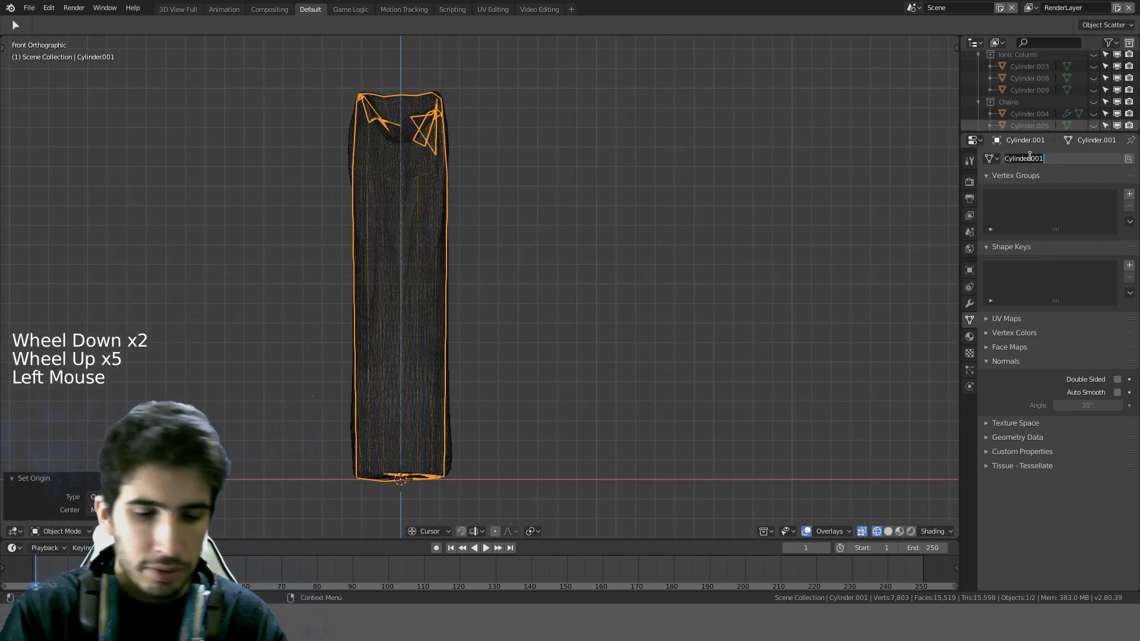
{"action": "type", "text": "Candle"}
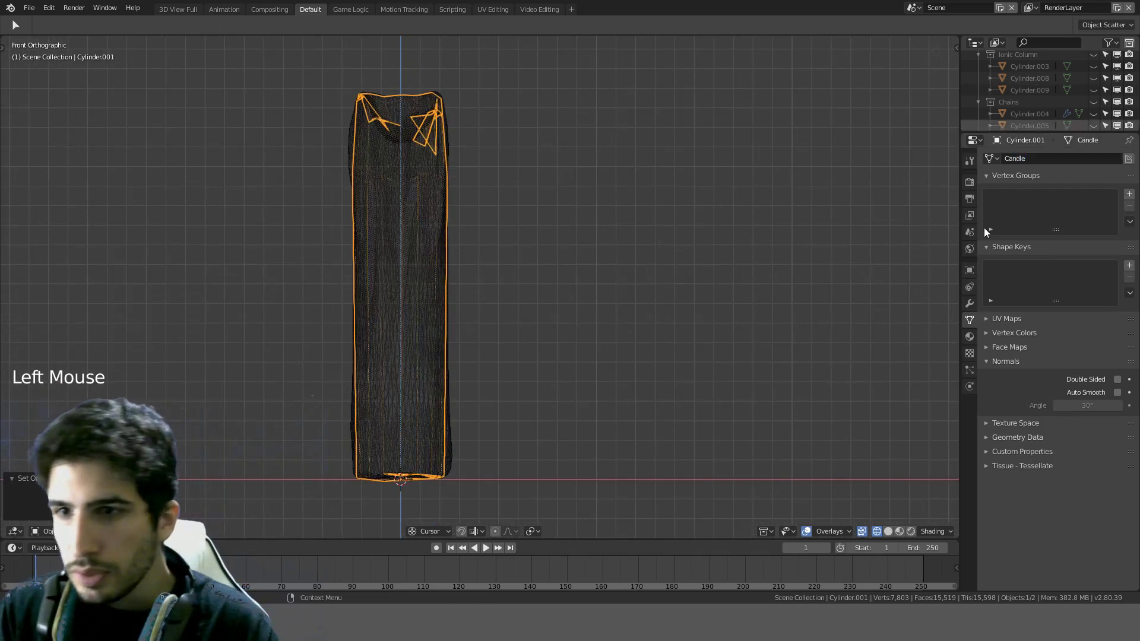
Step: Create a new material on the low-poly candle and name it Candle
{"action": "left_click", "coordinate": [970, 336]}
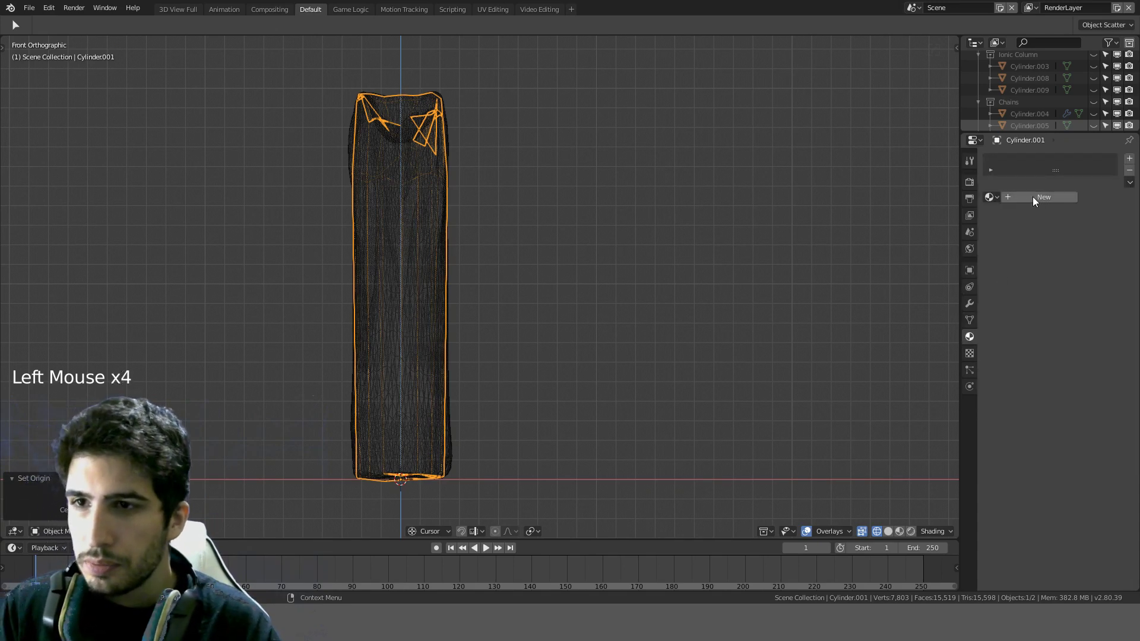
{"action": "left_click", "coordinate": [1036, 197]}
{"action": "double_click", "coordinate": [1031, 160]}
{"action": "type", "text": "Candle"}
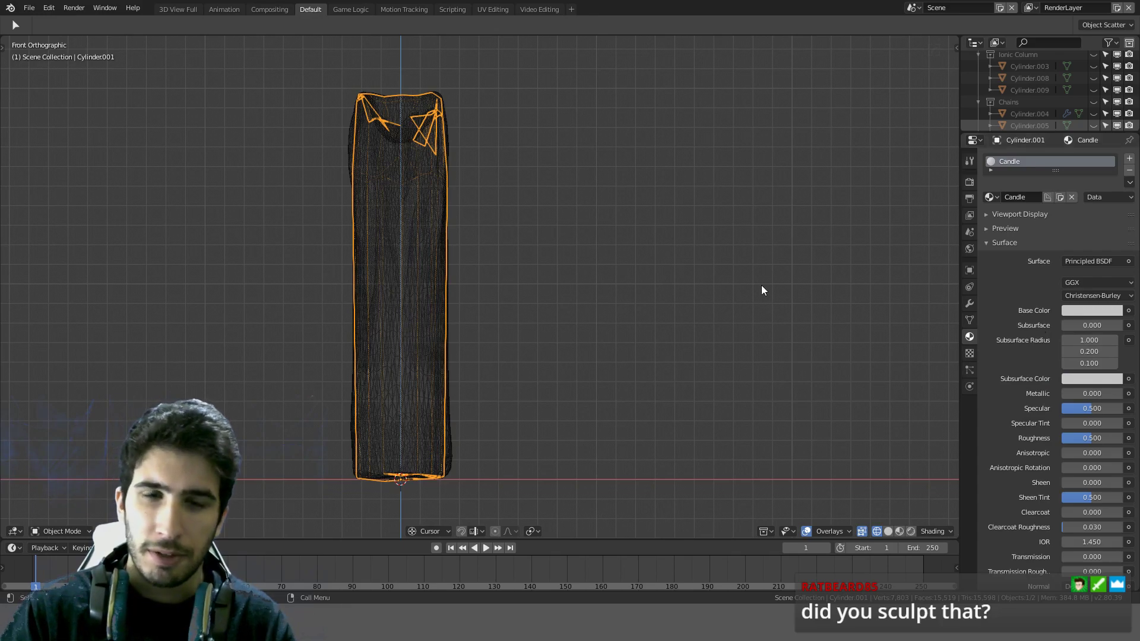
Step: Select the high-poly candle and examine its sculpted surface in solid shading
{"action": "left_click", "coordinate": [434, 110]}
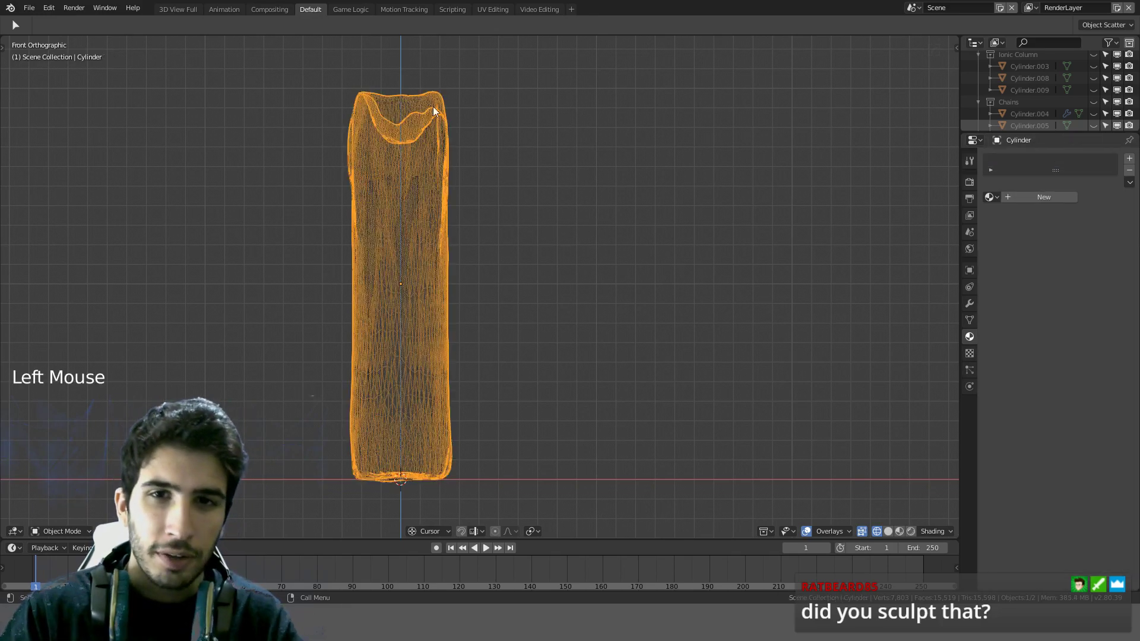
{"action": "key", "text": "z"}
{"action": "scroll", "coordinate": [443, 166], "scroll_direction": "up", "scroll_amount": 1}
{"action": "scroll", "coordinate": [443, 166], "scroll_direction": "down", "scroll_amount": 2}
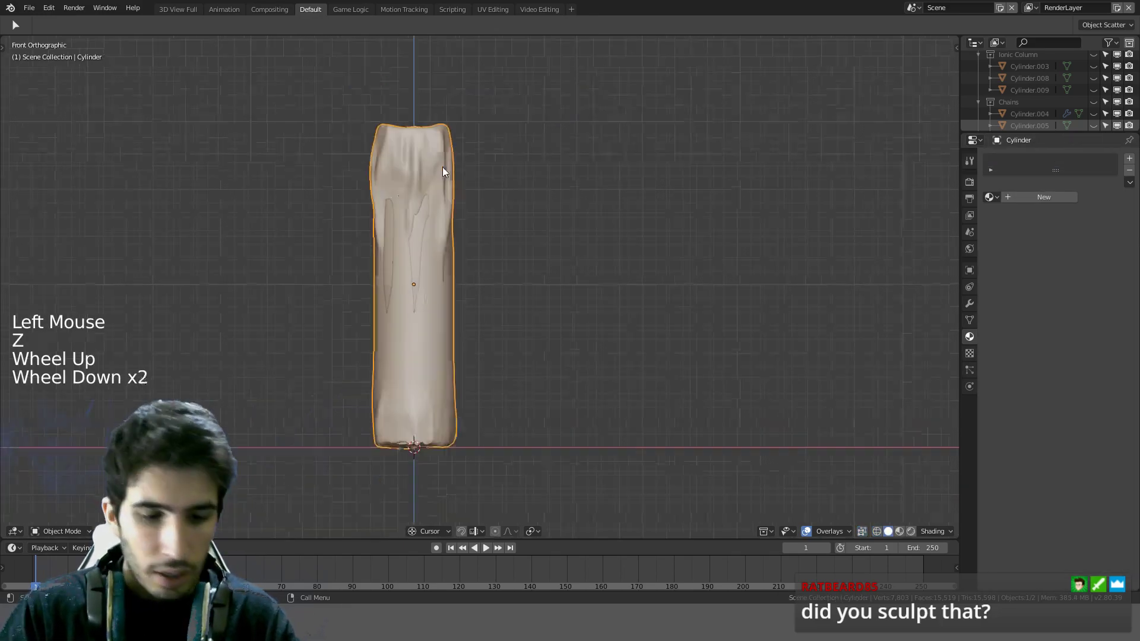
Step: Move the high-poly candle 0.06 m along X so it stands beside the low-poly candle
{"action": "scroll", "coordinate": [443, 169], "scroll_direction": "down", "scroll_amount": 1}
{"action": "key", "text": "g"}
{"action": "left_click", "coordinate": [526, 186]}
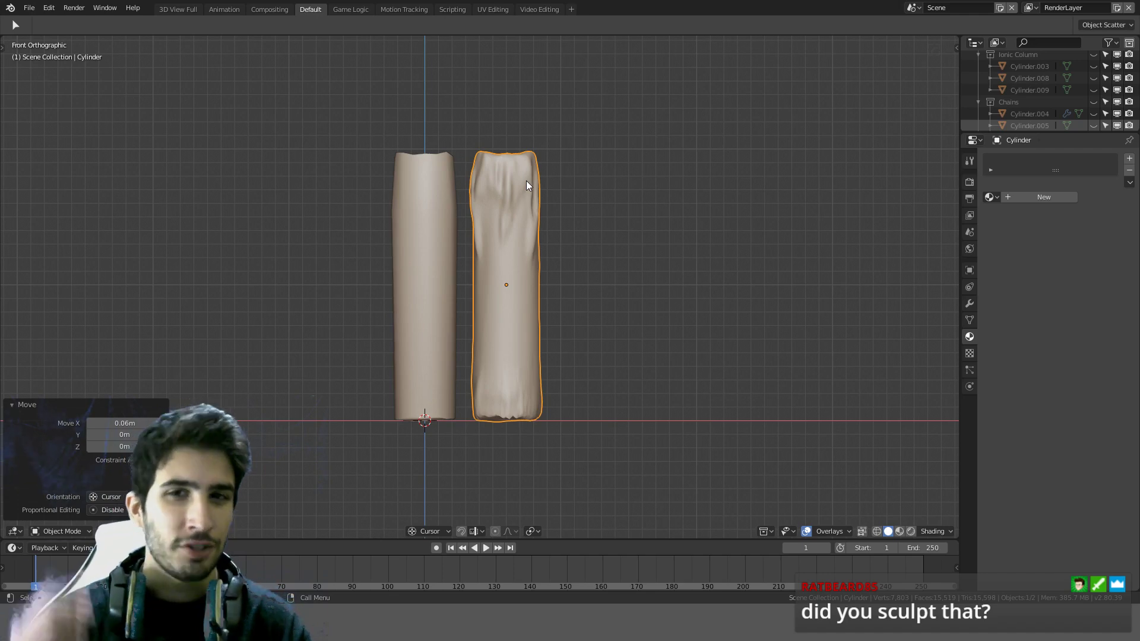
Step: Compare the high-poly and low-poly candles from below and from the front, examining the sculpted underside and sides
{"action": "middle_click_drag", "start_coordinate": [527, 181], "coordinate": [606, 203]}
{"action": "scroll", "coordinate": [482, 259], "scroll_direction": "up", "scroll_amount": 5}
{"action": "scroll", "coordinate": [613, 397], "scroll_direction": "down", "scroll_amount": 3}
{"action": "scroll", "coordinate": [502, 245], "scroll_direction": "up", "scroll_amount": 8}
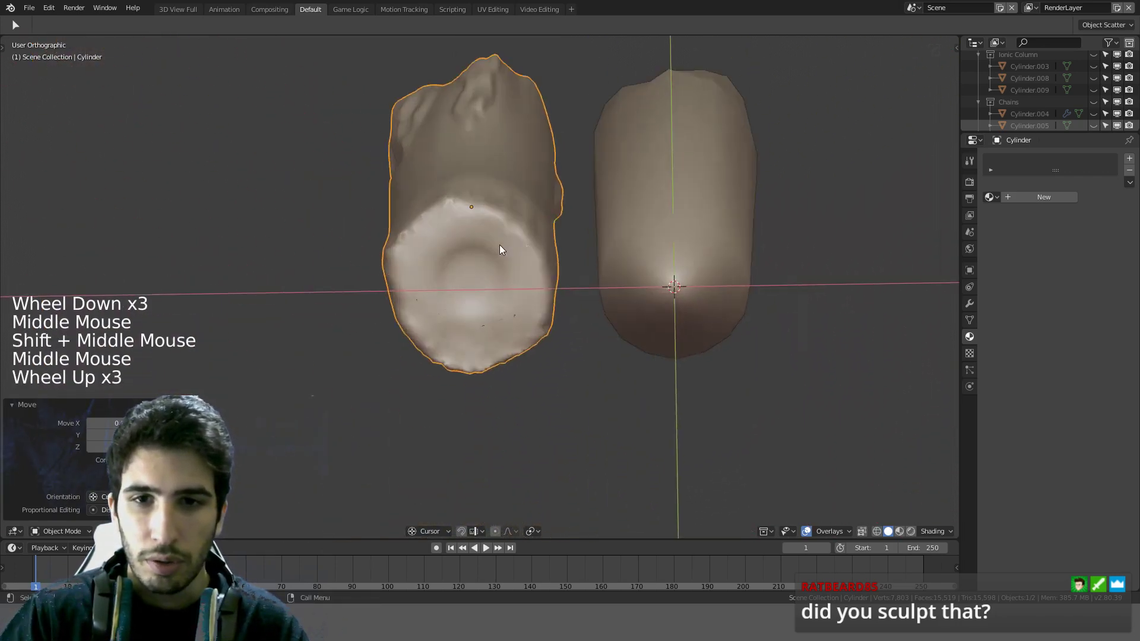
{"action": "scroll", "coordinate": [503, 233], "scroll_direction": "down", "scroll_amount": 14}
{"action": "scroll", "coordinate": [555, 229], "scroll_direction": "up", "scroll_amount": 9}
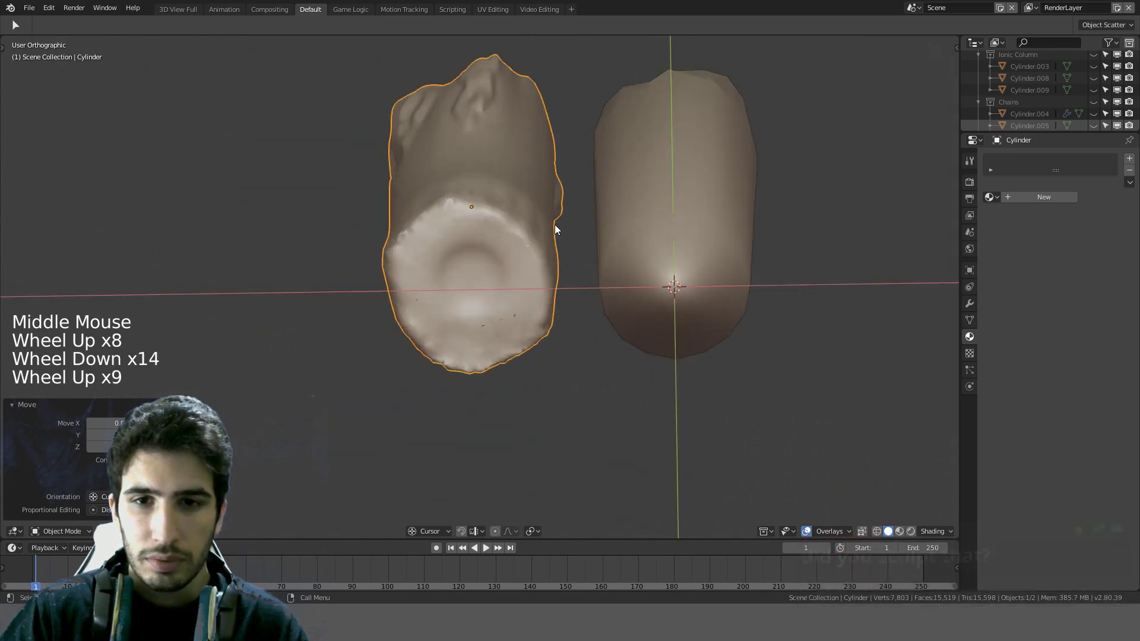
{"action": "scroll", "coordinate": [564, 199], "scroll_direction": "down", "scroll_amount": 7}
{"action": "middle_click_drag", "start_coordinate": [564, 200], "coordinate": [481, 141]}
{"action": "scroll", "coordinate": [606, 371], "scroll_direction": "up", "scroll_amount": 5}
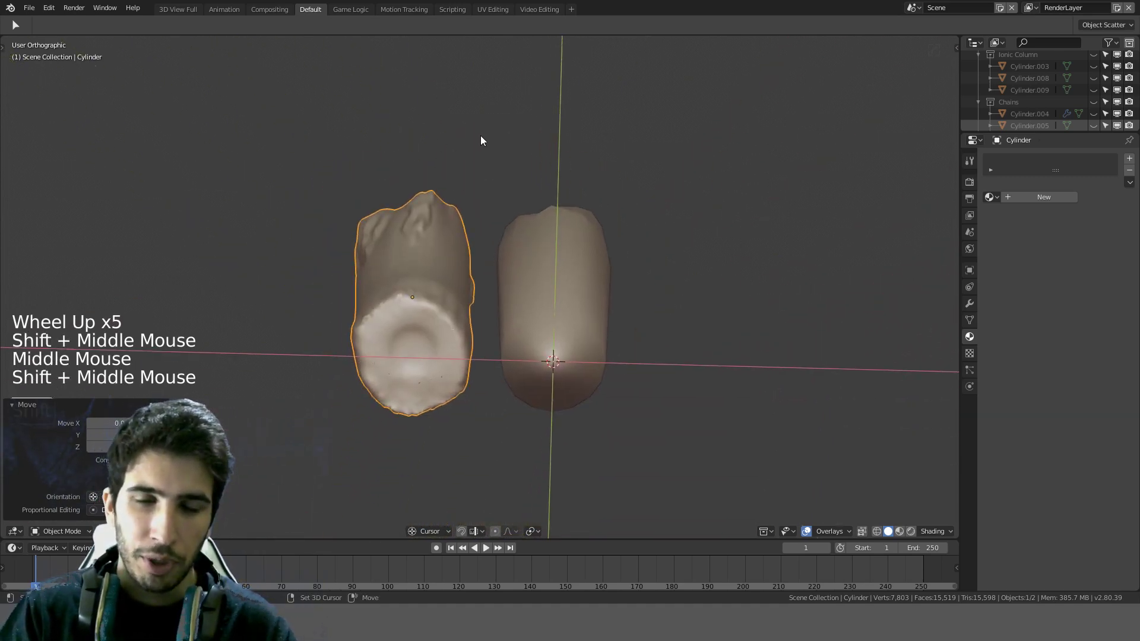
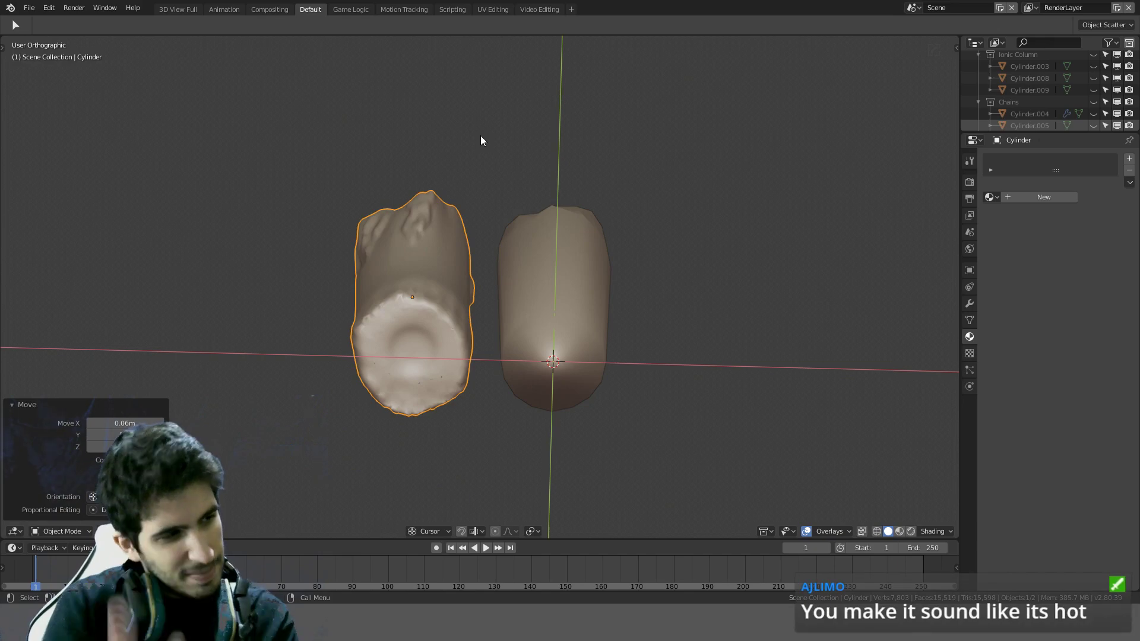
{"action": "middle_click_drag", "start_coordinate": [504, 204], "coordinate": [502, 359]}
{"action": "scroll", "coordinate": [554, 276], "scroll_direction": "down", "scroll_amount": 2}
{"action": "key", "text": "KP_1"}
{"action": "scroll", "coordinate": [538, 350], "scroll_direction": "down", "scroll_amount": 3}
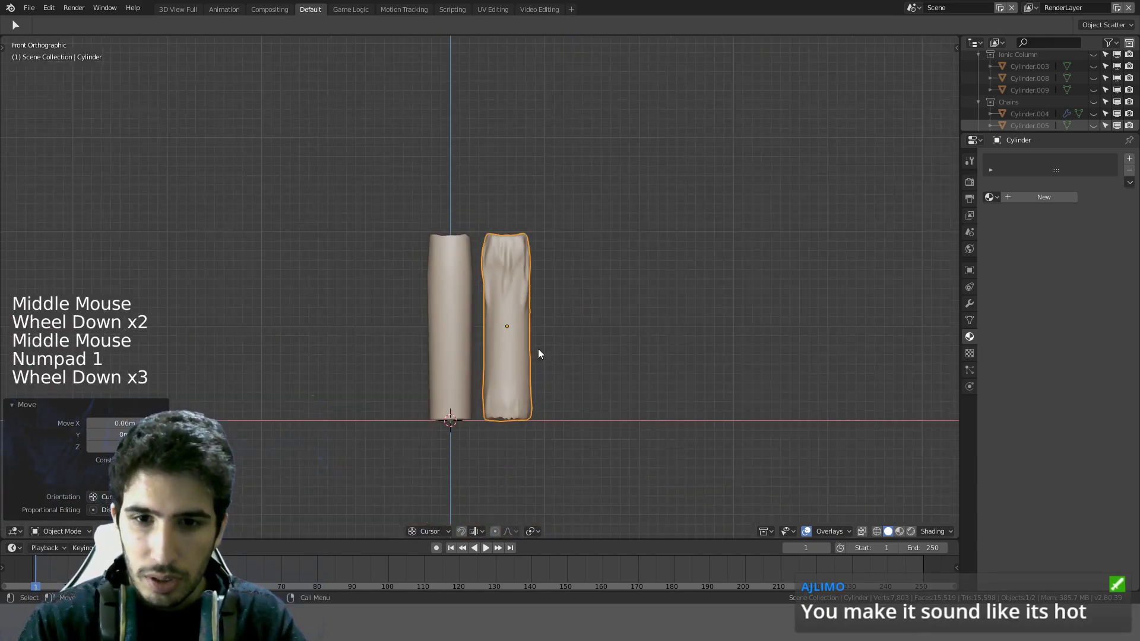
Step: Undo the high-poly candle's move and select the low-poly candle in front view
{"action": "key", "text": "ctrl+z"}
{"action": "middle_click_drag", "start_coordinate": [526, 349], "coordinate": [690, 425]}
{"action": "scroll", "coordinate": [690, 425], "scroll_direction": "up", "scroll_amount": 4}
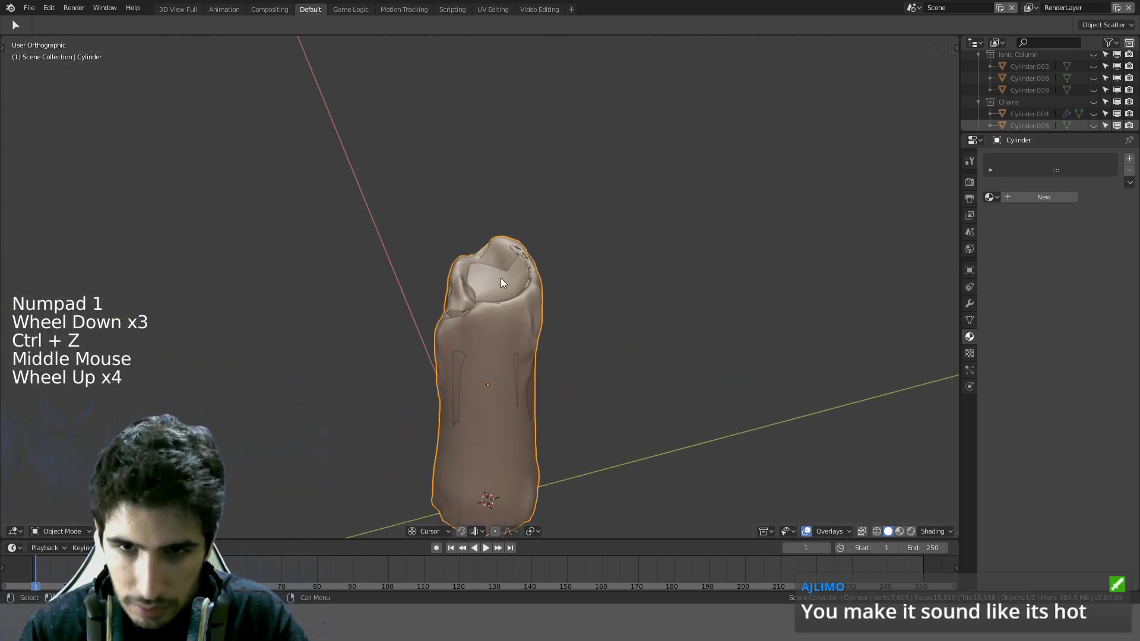
{"action": "left_click", "coordinate": [539, 281]}
{"action": "middle_click_drag", "start_coordinate": [539, 282], "coordinate": [641, 279]}
{"action": "key", "text": "KP_1"}
{"action": "scroll", "coordinate": [692, 238], "scroll_direction": "down", "scroll_amount": 3}
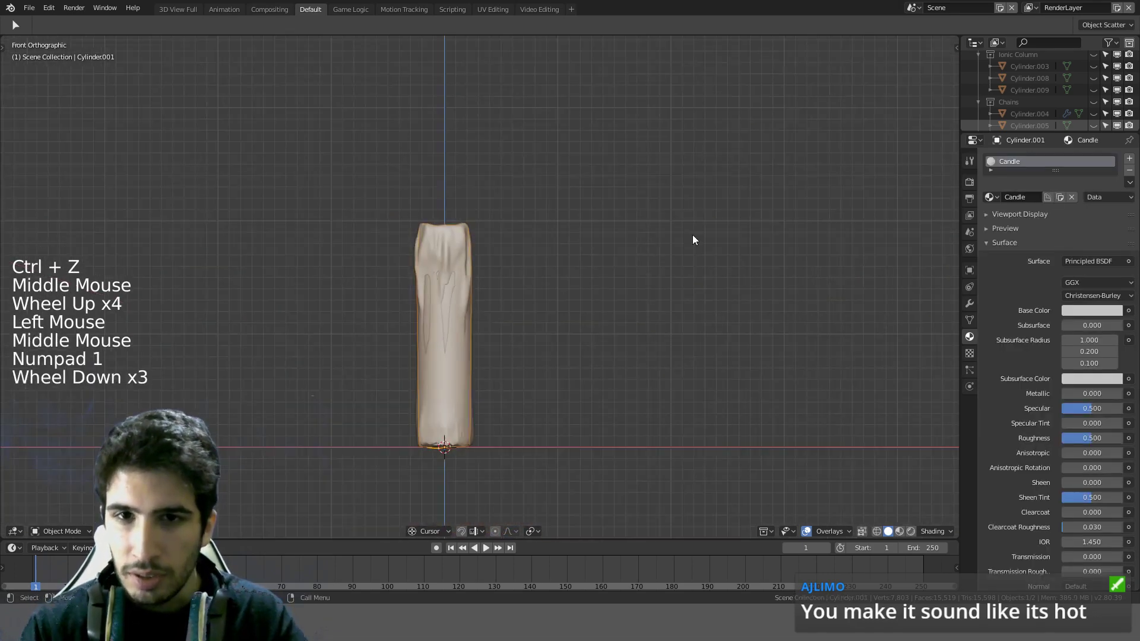
Step: Widen the outliner and properties area slightly and bring the two candle objects into view in the outliner
{"action": "left_click_drag", "start_coordinate": [958, 57], "coordinate": [952, 52]}
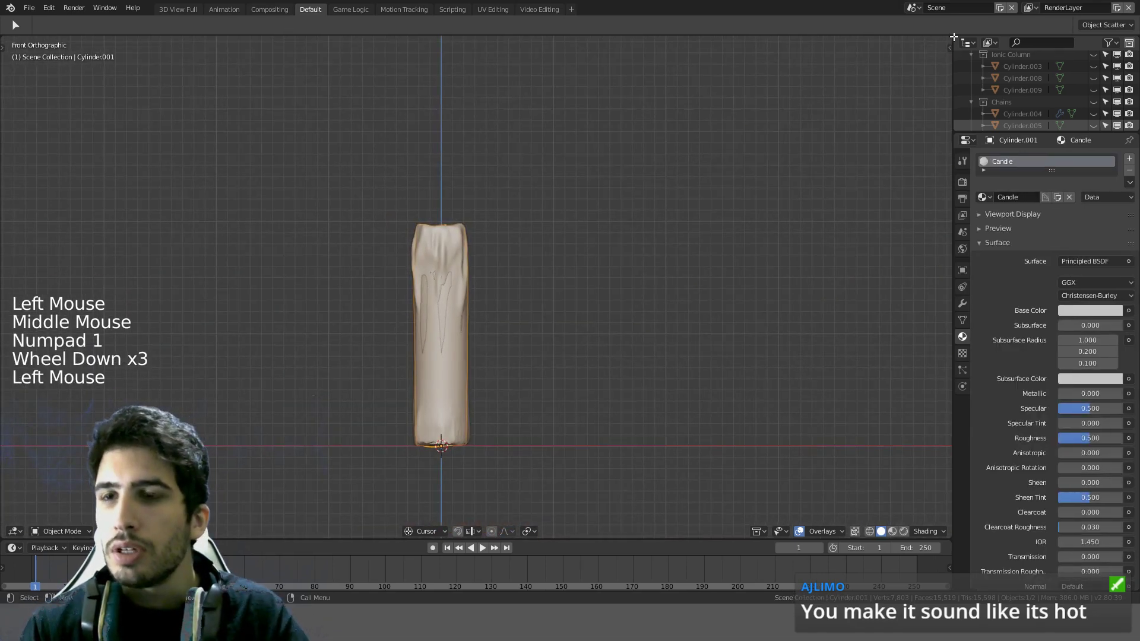
{"action": "left_click", "coordinate": [953, 36]}
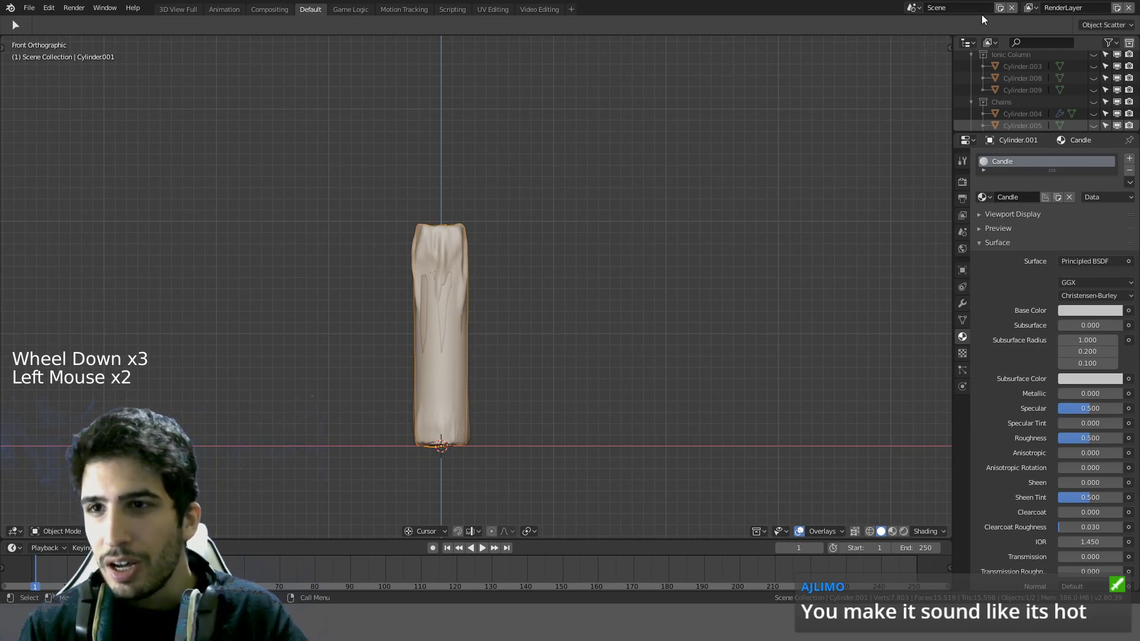
{"action": "scroll", "coordinate": [971, 43], "scroll_direction": "up", "scroll_amount": 5}
{"action": "scroll", "coordinate": [971, 44], "scroll_direction": "up", "scroll_amount": 3}
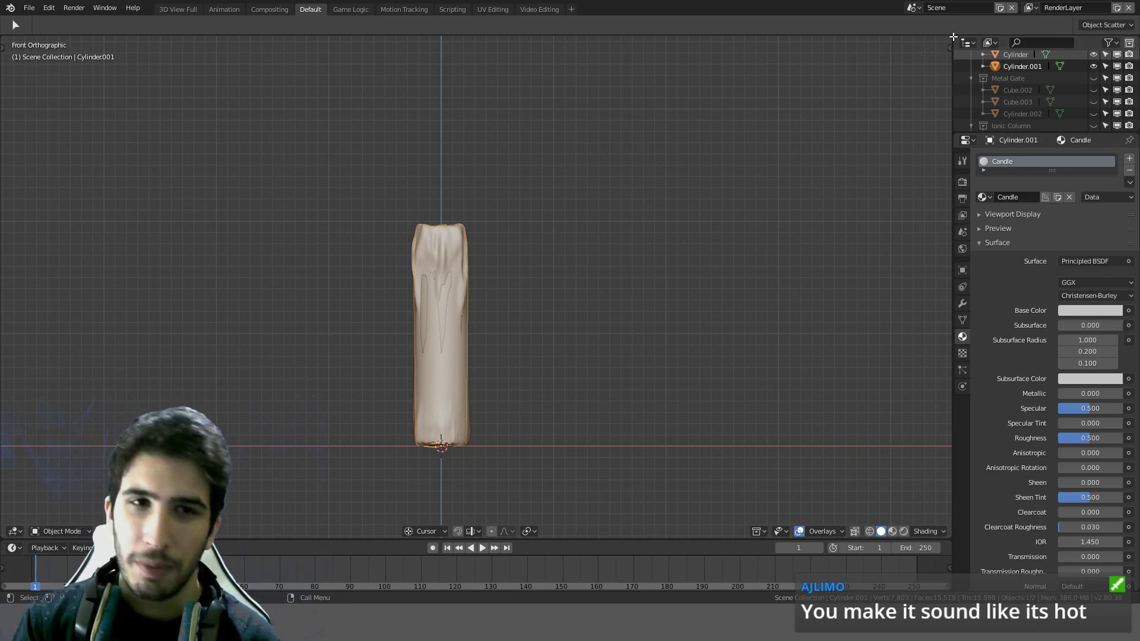
Step: Show the Preferences in place of the 3D viewport and open the line width choices in the Interface settings
{"action": "left_click", "coordinate": [21, 532]}
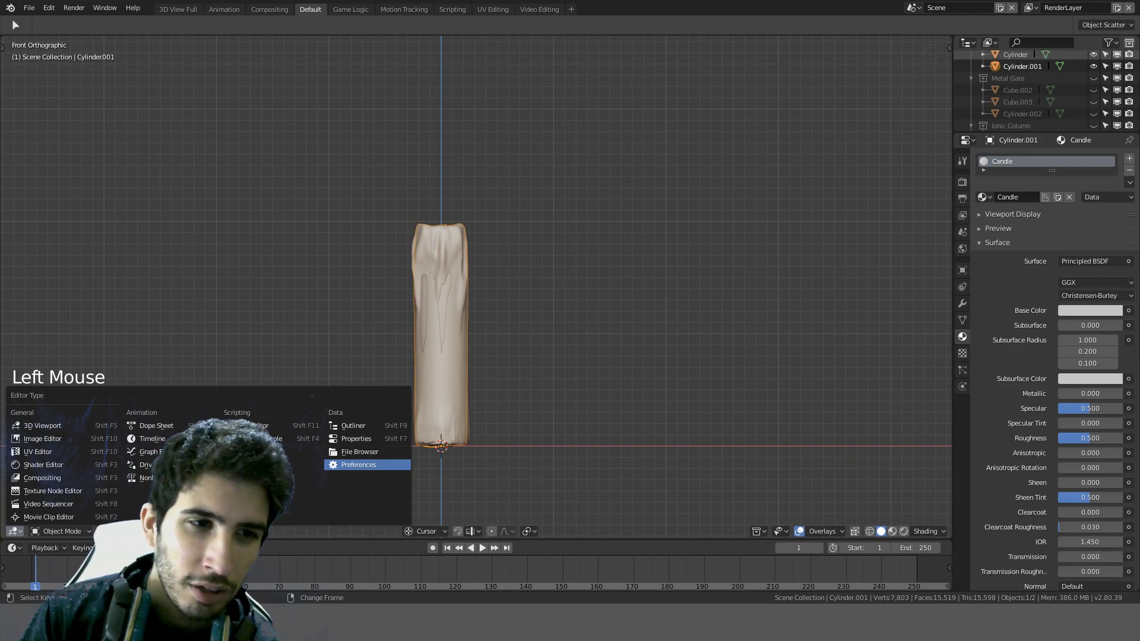
{"action": "left_click", "coordinate": [359, 465]}
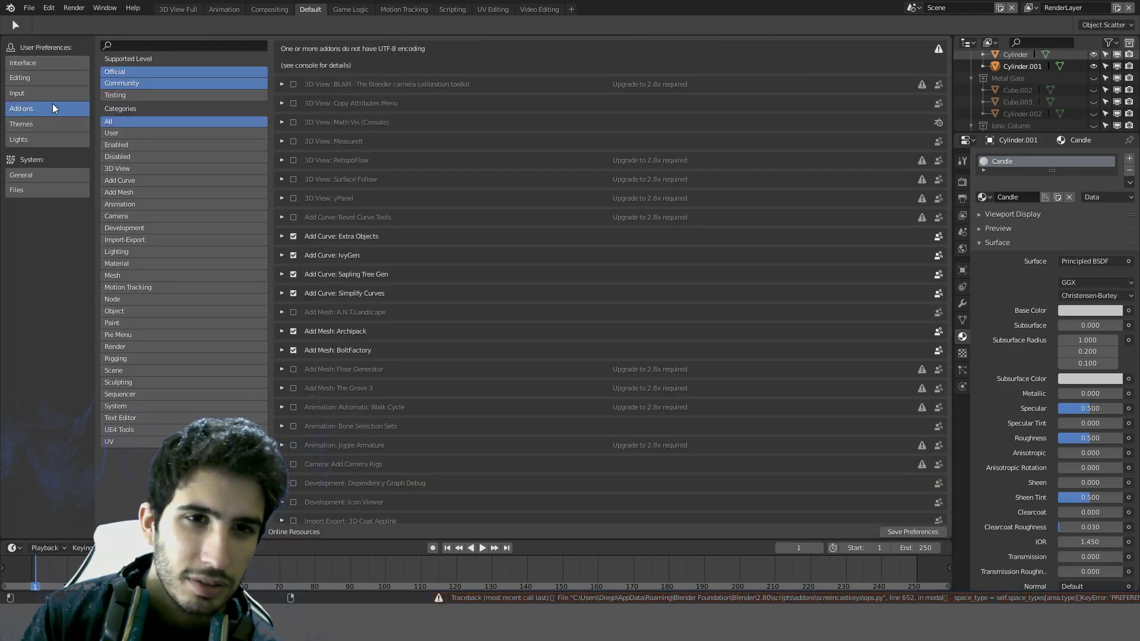
{"action": "left_click", "coordinate": [51, 122]}
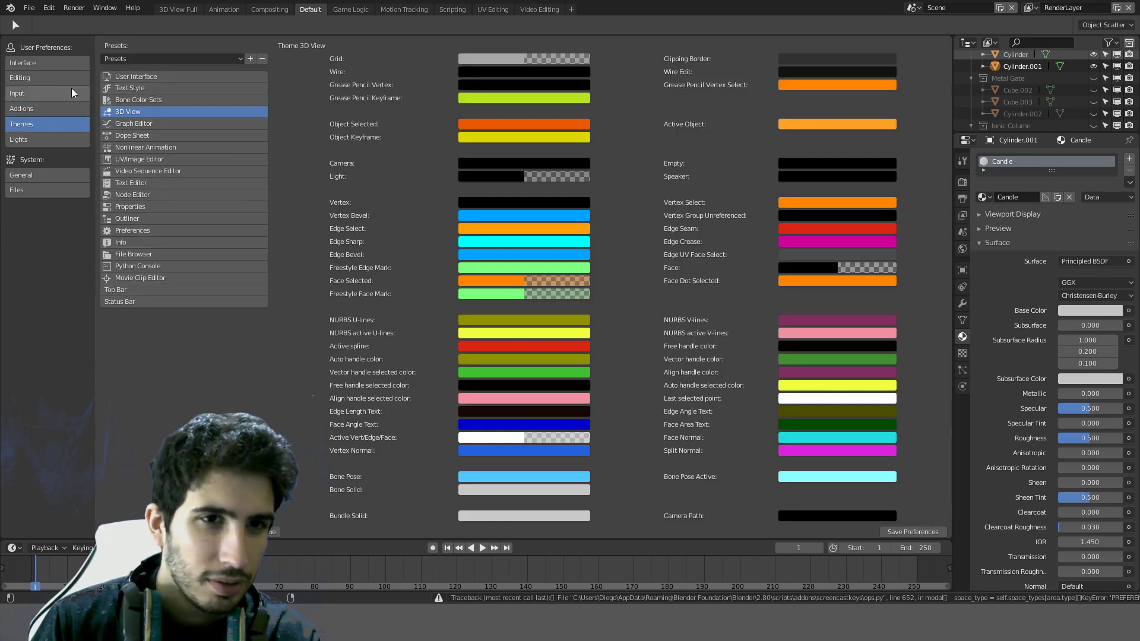
{"action": "left_click", "coordinate": [40, 79]}
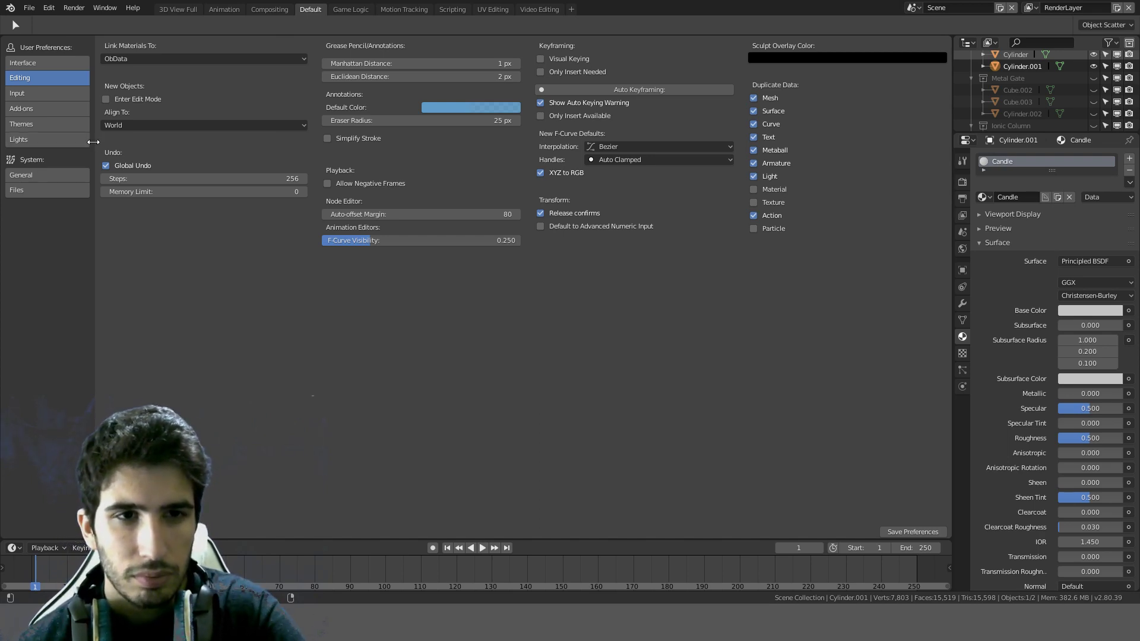
{"action": "left_click", "coordinate": [60, 65]}
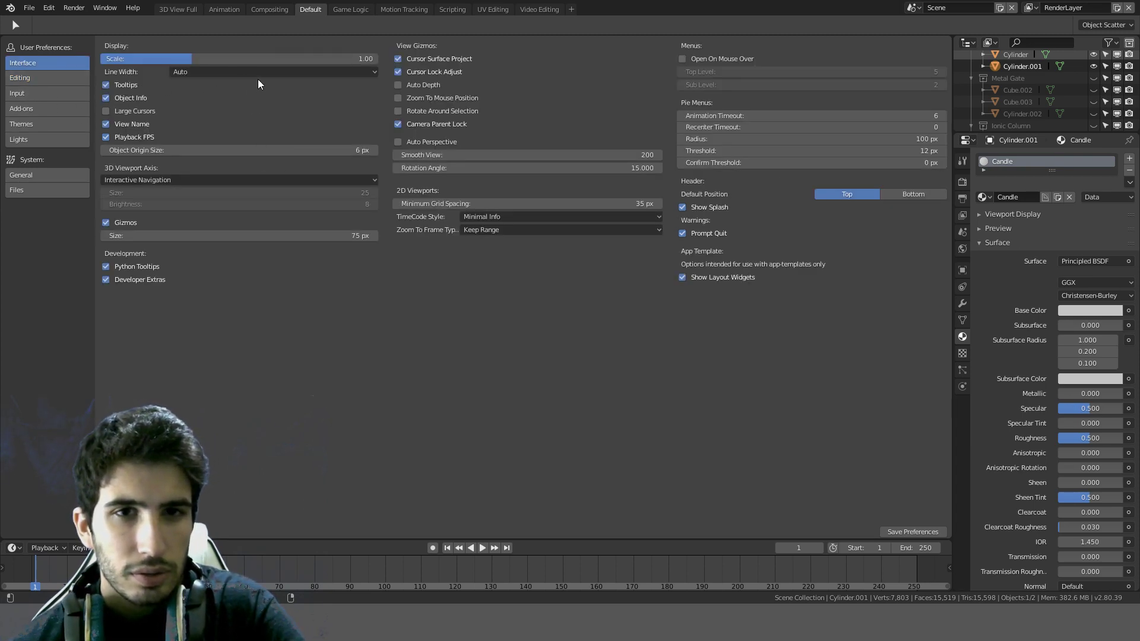
{"action": "left_click", "coordinate": [276, 72]}
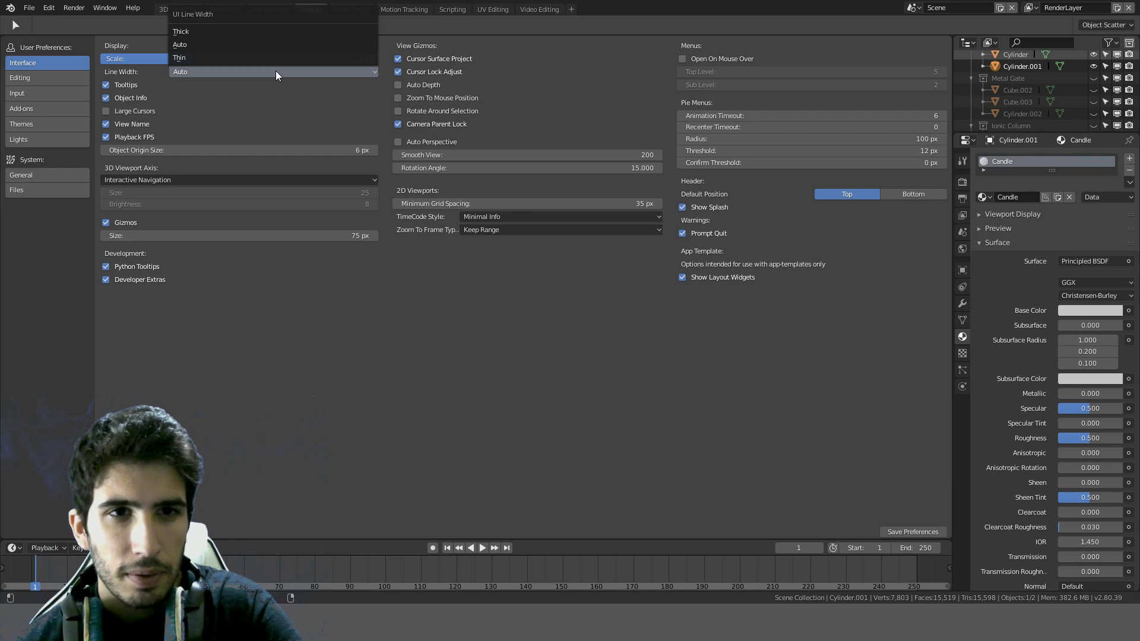
Step: Switch the preferences area back to the 3D Viewport
{"action": "left_click", "coordinate": [276, 70]}
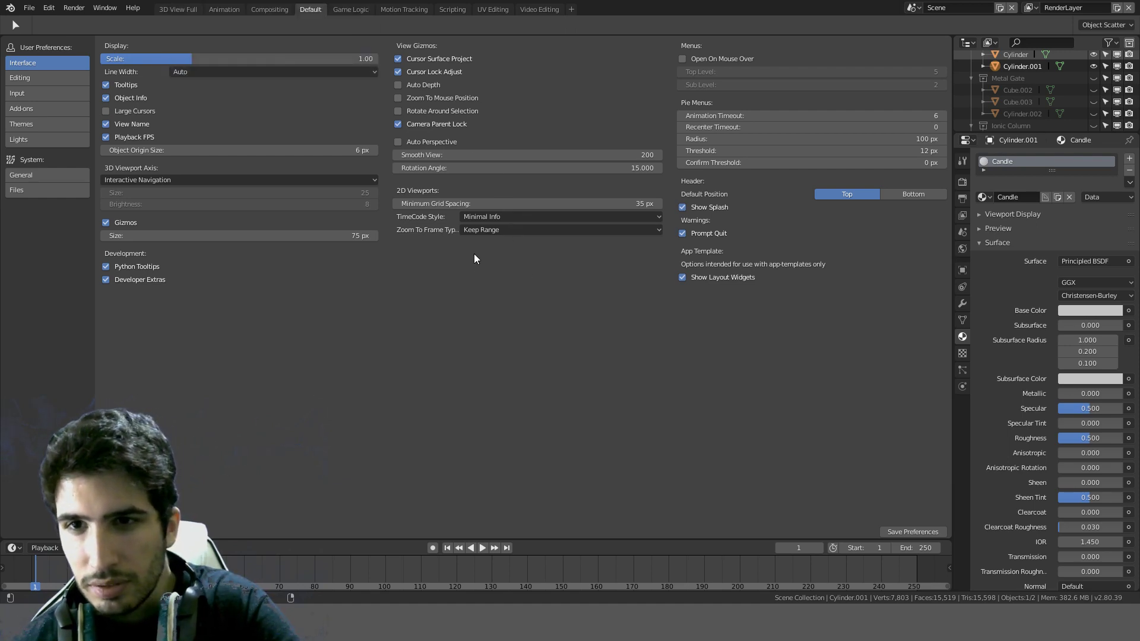
{"action": "left_click", "coordinate": [110, 532]}
{"action": "left_click", "coordinate": [140, 425]}
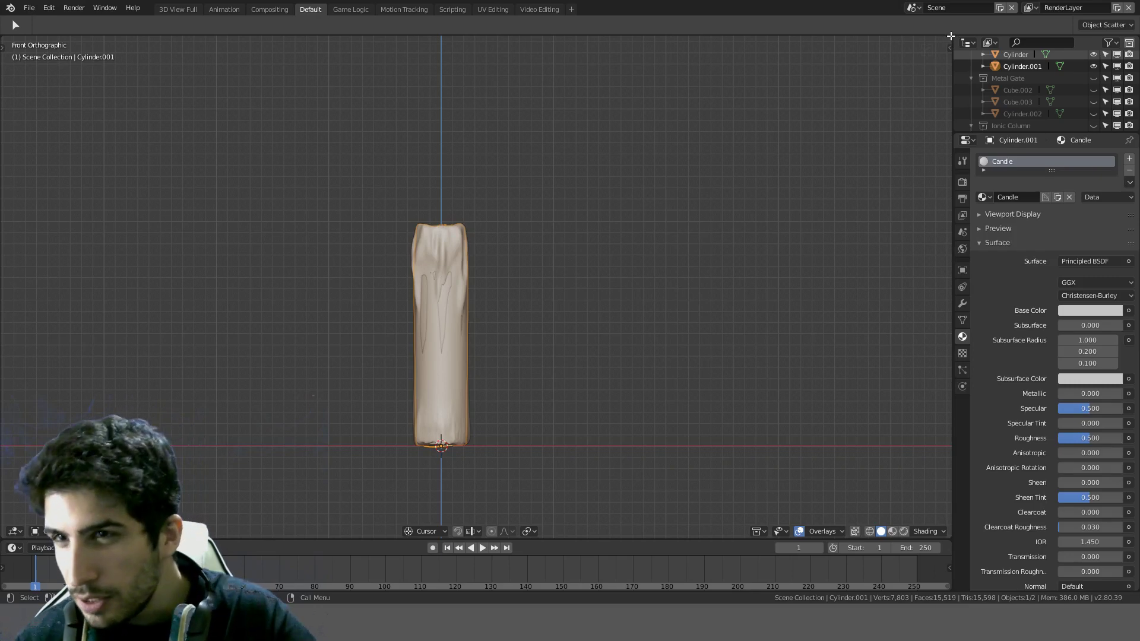
Step: Split the 3D Viewport vertically into two areas and turn the new area into a UV Editor
{"action": "mouse_move", "coordinate": [951, 36]}
{"action": "left_mouse_down"}
{"action": "mouse_move", "coordinate": [952, 119]}
{"action": "mouse_move", "coordinate": [947, 56]}
{"action": "left_mouse_up"}
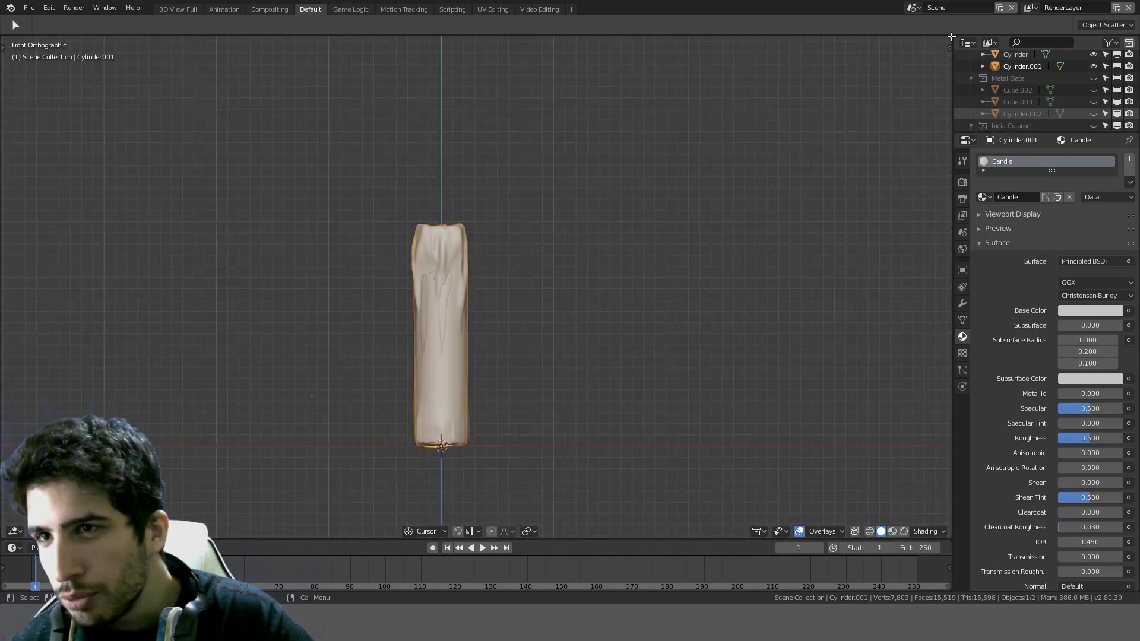
{"action": "left_click_drag", "start_coordinate": [952, 37], "coordinate": [384, 104]}
{"action": "left_click", "coordinate": [399, 531]}
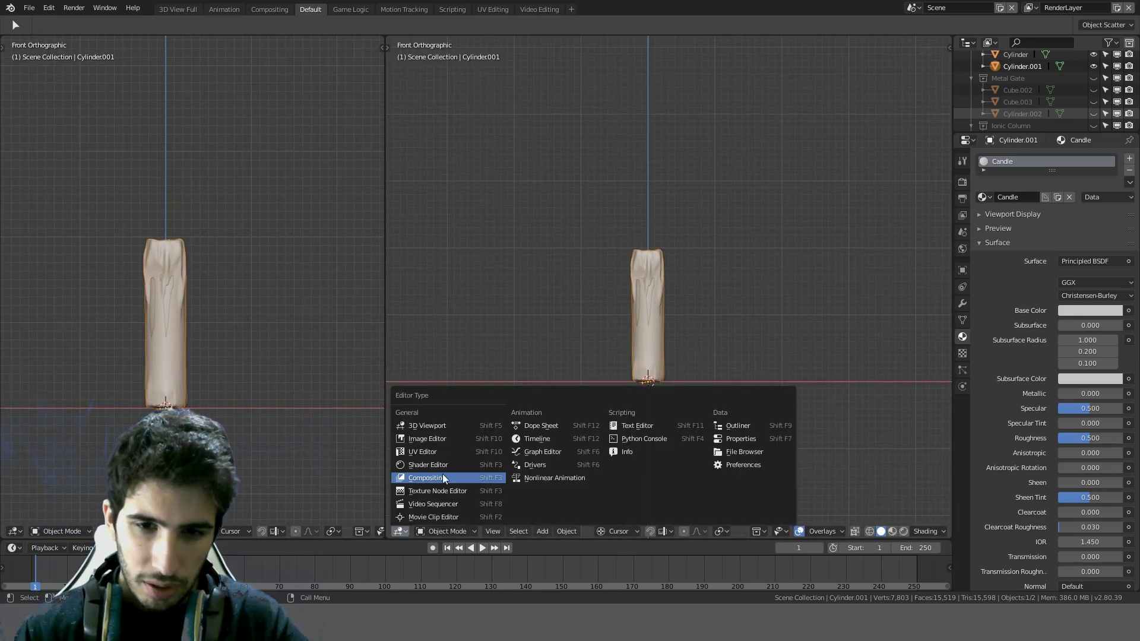
{"action": "left_click", "coordinate": [447, 451]}
Step: Examine the low-poly candle's UV layout with its whole mesh selected in Edit Mode, then return to Object Mode
{"action": "key", "text": "Tab"}
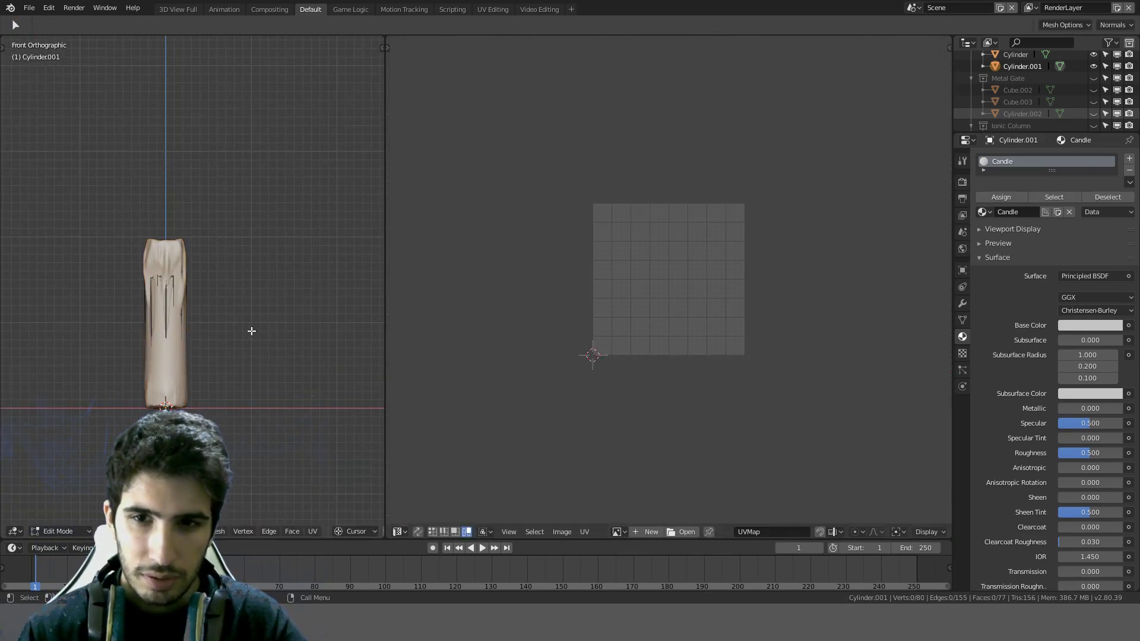
{"action": "key", "text": "a"}
{"action": "scroll", "coordinate": [679, 338], "scroll_direction": "up", "scroll_amount": 5}
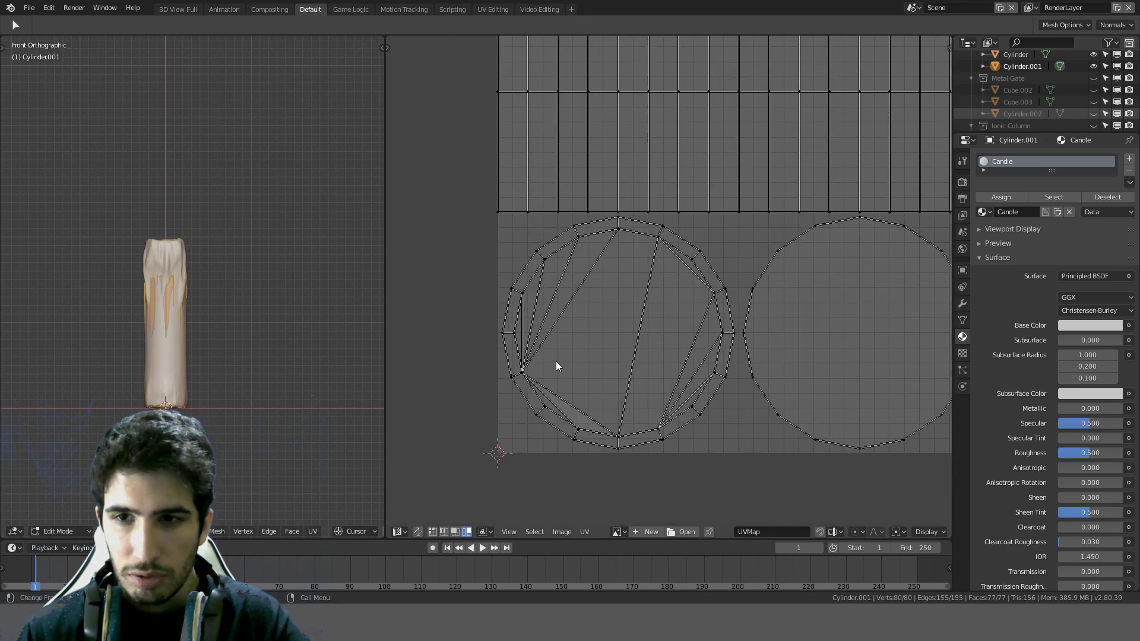
{"action": "scroll", "coordinate": [556, 365], "scroll_direction": "down", "scroll_amount": 3}
{"action": "scroll", "coordinate": [635, 347], "scroll_direction": "up", "scroll_amount": 3}
{"action": "scroll", "coordinate": [618, 348], "scroll_direction": "down", "scroll_amount": 3}
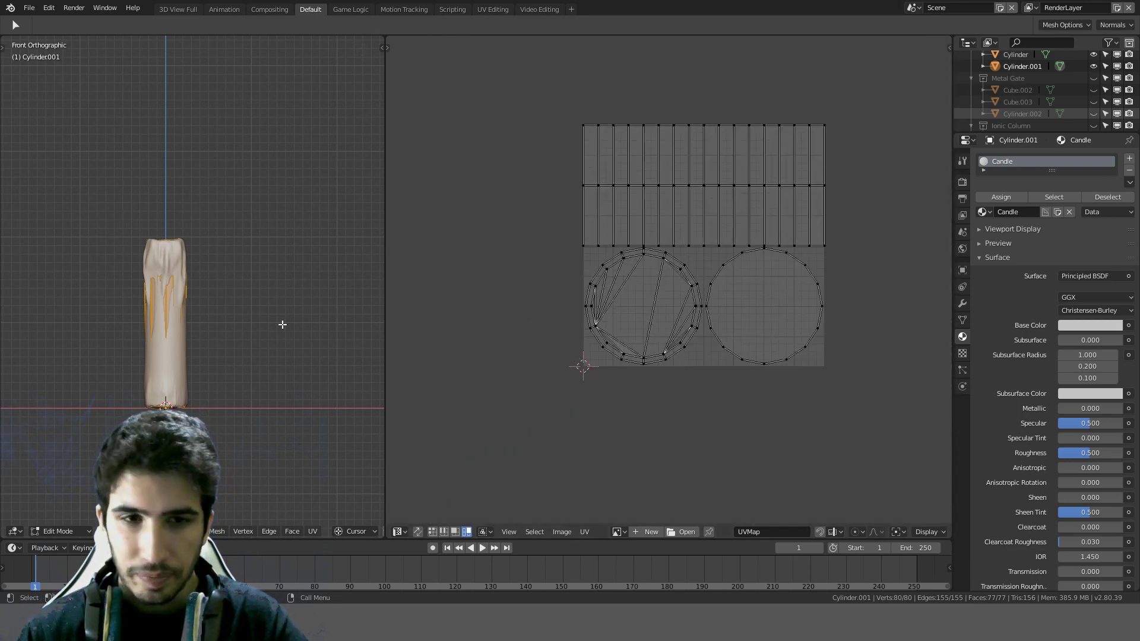
{"action": "middle_click_drag", "start_coordinate": [282, 324], "coordinate": [314, 410]}
{"action": "scroll", "coordinate": [219, 271], "scroll_direction": "up", "scroll_amount": 3}
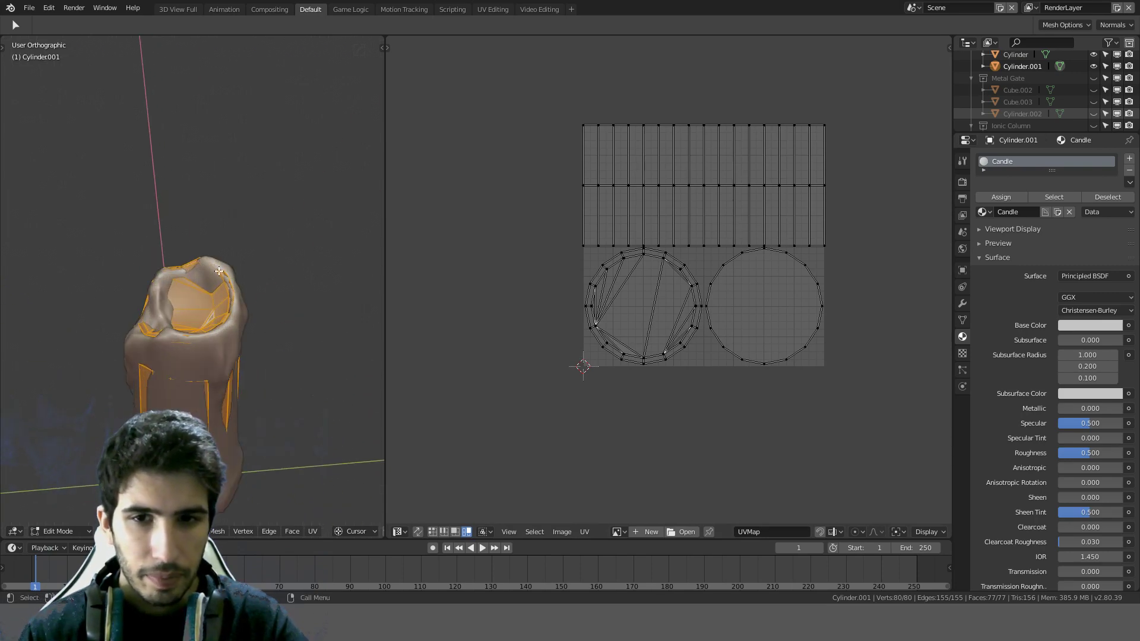
{"action": "key", "text": "Tab"}
{"action": "middle_click_drag", "start_coordinate": [247, 269], "coordinate": [286, 260]}
{"action": "scroll", "coordinate": [328, 333], "scroll_direction": "down", "scroll_amount": 4}
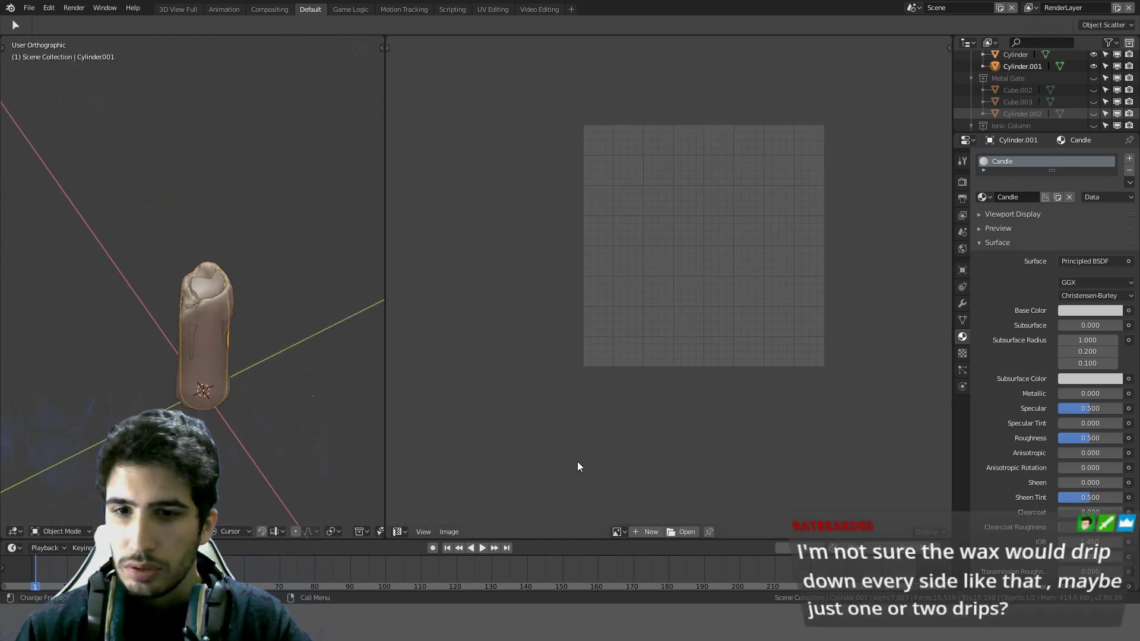
Step: Switch the UV Editor area to the Shader Editor for the Candle material
{"action": "key", "text": "shift+F3"}
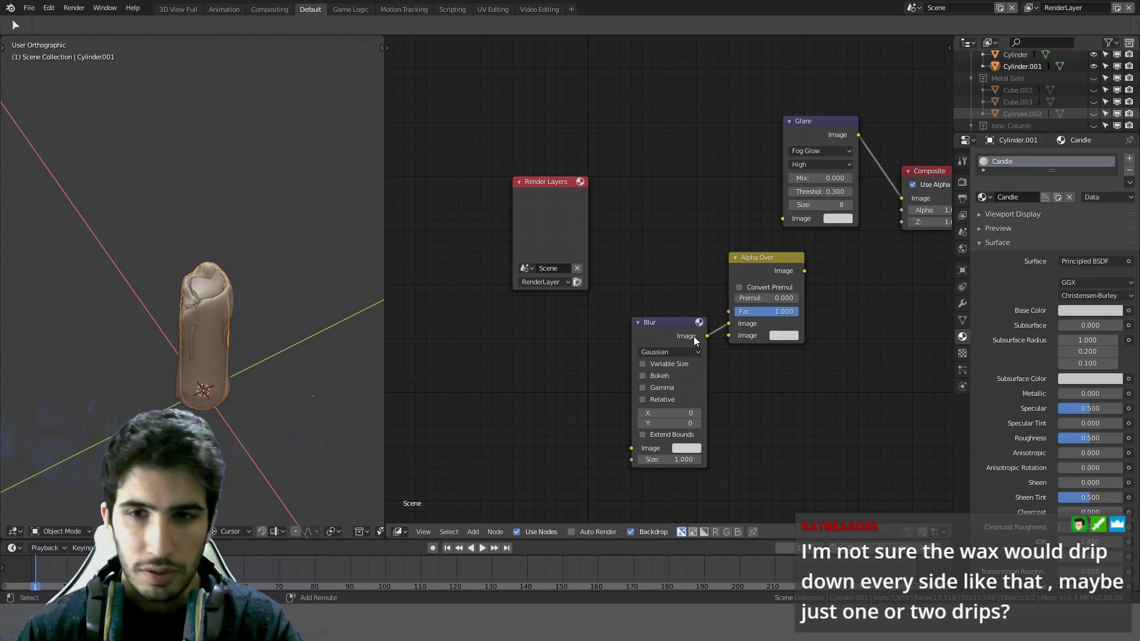
{"action": "key", "text": "shift+F3"}
{"action": "key", "text": "shift+F3"}
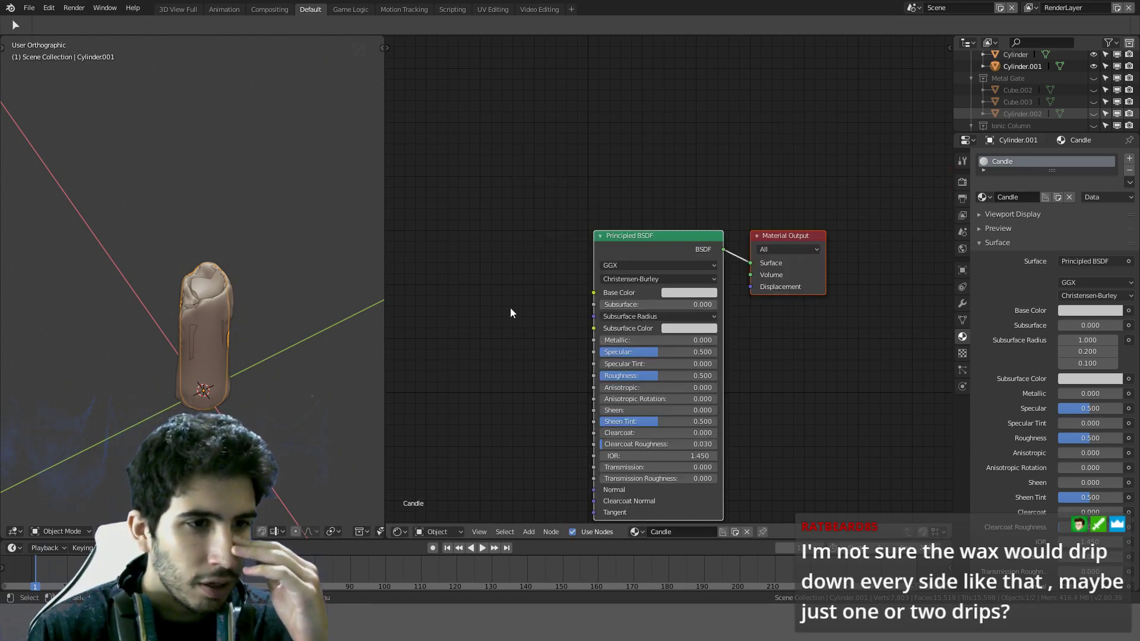
Step: Move the sculpted high-poly candle 0.08 m along X, beside the low-poly candle
{"action": "middle_click_drag", "start_coordinate": [252, 297], "coordinate": [285, 234]}
{"action": "left_click", "coordinate": [291, 199]}
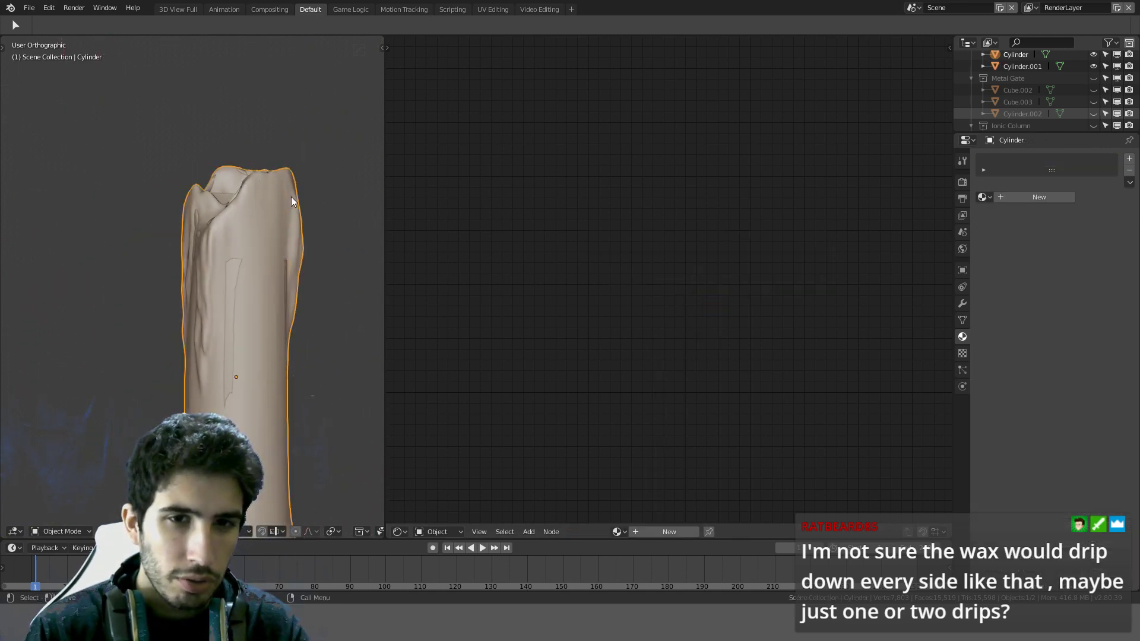
{"action": "key", "text": "KP_1"}
{"action": "scroll", "coordinate": [279, 205], "scroll_direction": "down", "scroll_amount": 4}
{"action": "key", "text": "g"}
{"action": "key", "text": "x"}
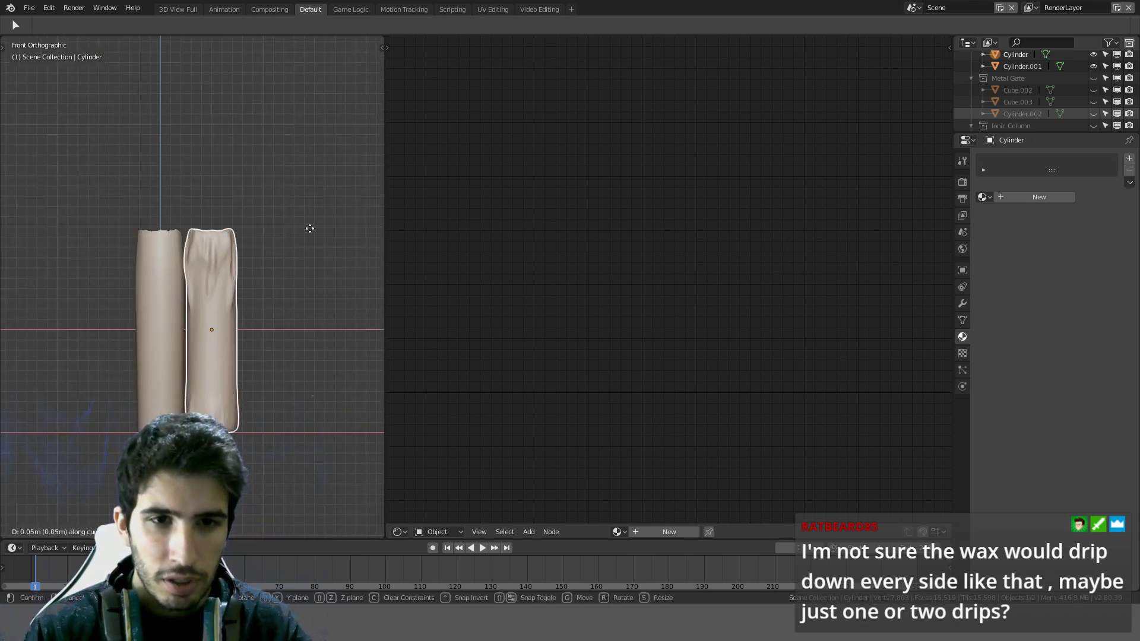
{"action": "left_click", "coordinate": [346, 236]}
Step: Examine the sculpted candle's melted top and wax drips from several angles in a wider 3D Viewport
{"action": "middle_click_drag", "start_coordinate": [346, 240], "coordinate": [163, 337]}
{"action": "scroll", "coordinate": [344, 285], "scroll_direction": "up", "scroll_amount": 5}
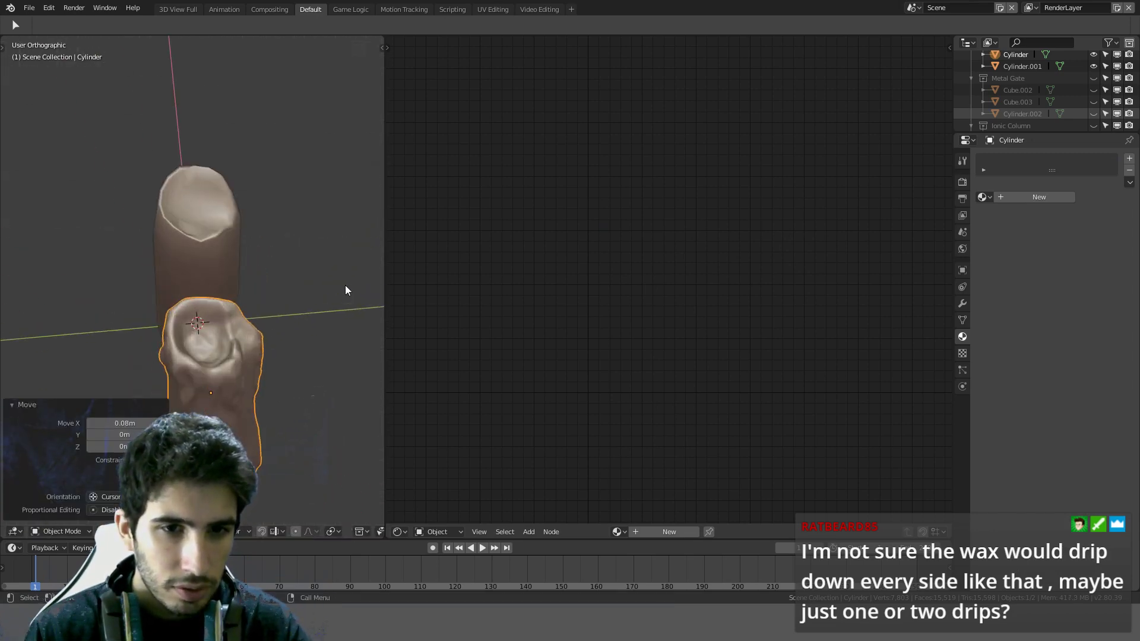
{"action": "middle_click_drag", "start_coordinate": [294, 253], "coordinate": [197, 220]}
{"action": "scroll", "coordinate": [276, 169], "scroll_direction": "down", "scroll_amount": 3}
{"action": "middle_click_drag", "start_coordinate": [234, 346], "coordinate": [251, 324]}
{"action": "scroll", "coordinate": [213, 235], "scroll_direction": "up", "scroll_amount": 6}
{"action": "middle_click_drag", "start_coordinate": [258, 226], "coordinate": [226, 218]}
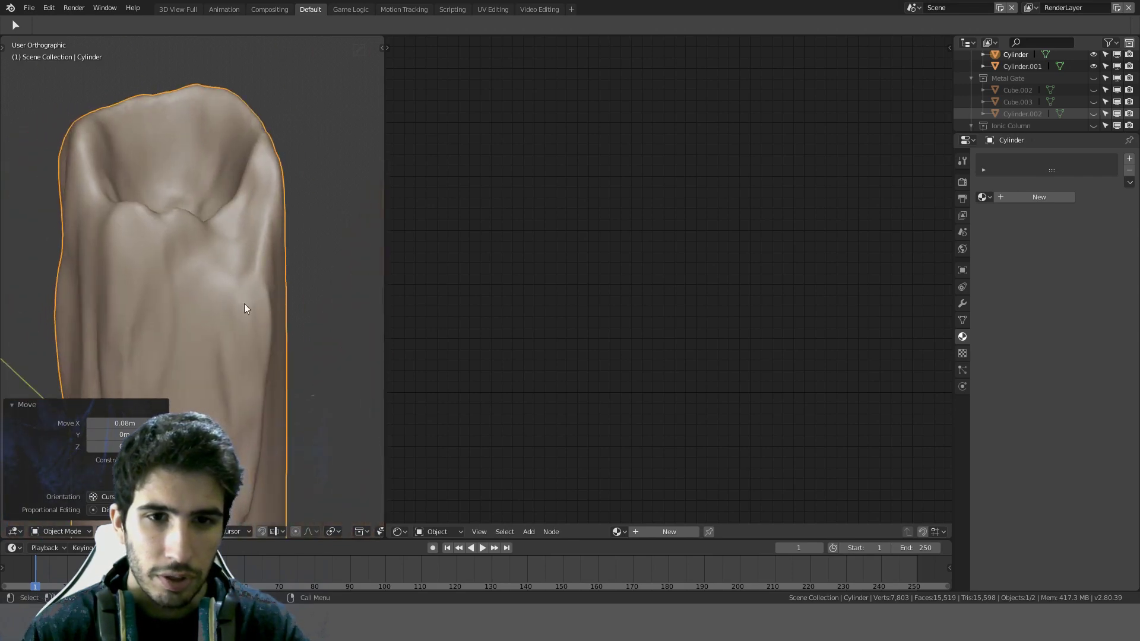
{"action": "scroll", "coordinate": [241, 323], "scroll_direction": "down", "scroll_amount": 3}
{"action": "middle_click_drag", "start_coordinate": [237, 338], "coordinate": [257, 214]}
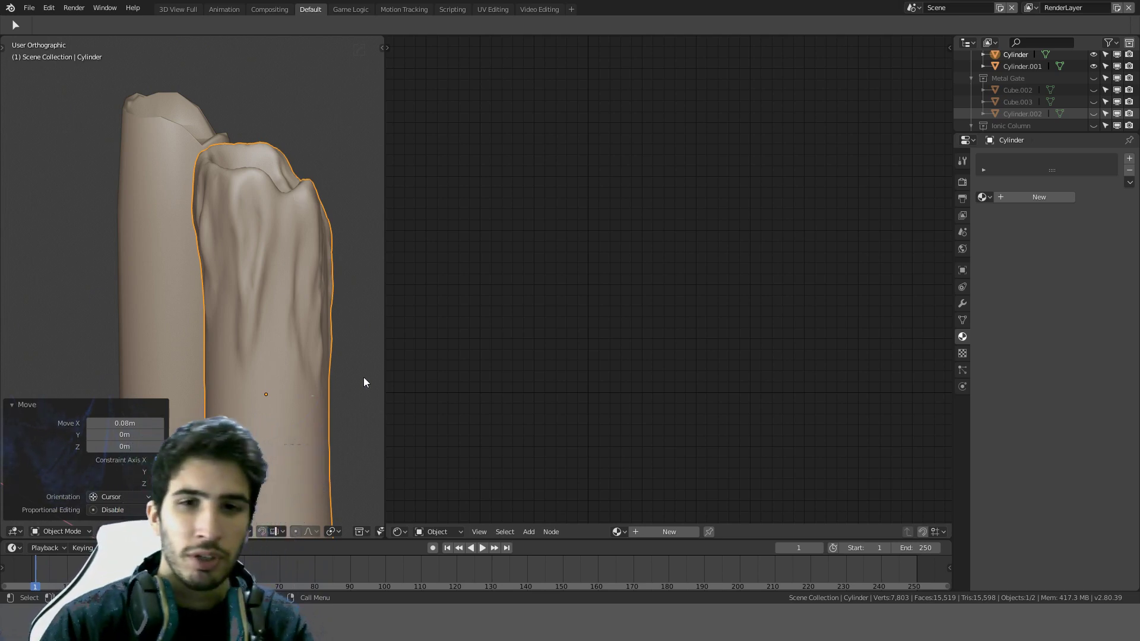
{"action": "left_click_drag", "start_coordinate": [384, 112], "coordinate": [736, 127]}
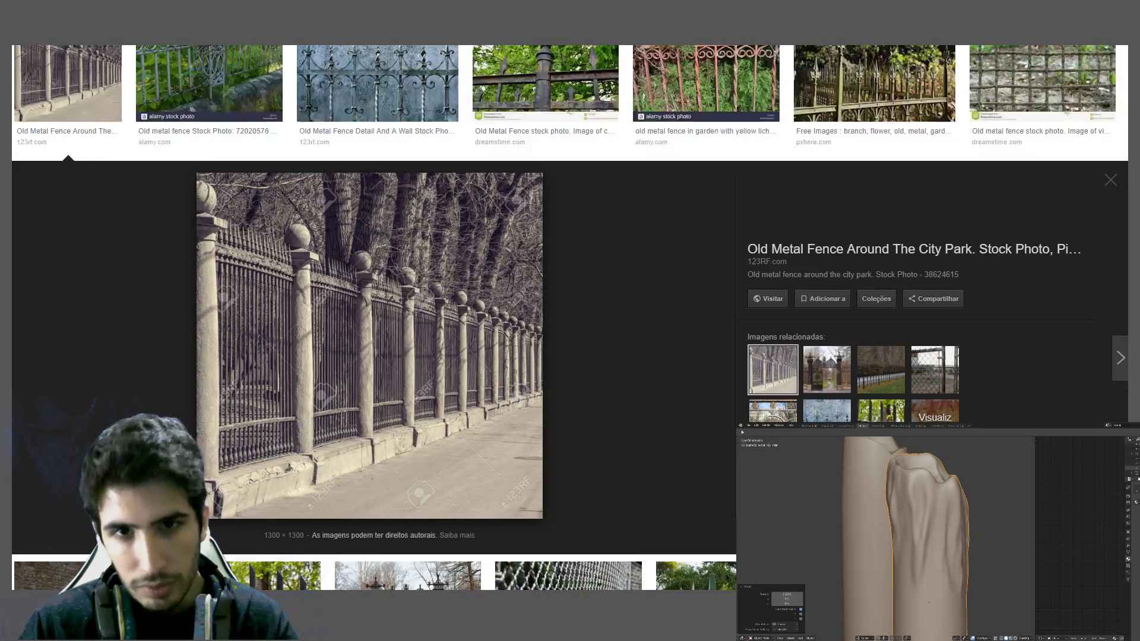
Step: Switch to the Google Images page in the browser and search for "new candle stick"
{"action": "scroll", "coordinate": [570, 317], "scroll_direction": "up", "scroll_amount": 3}
{"action": "triple_click", "coordinate": [198, 76]}
{"action": "type", "text": "new "}
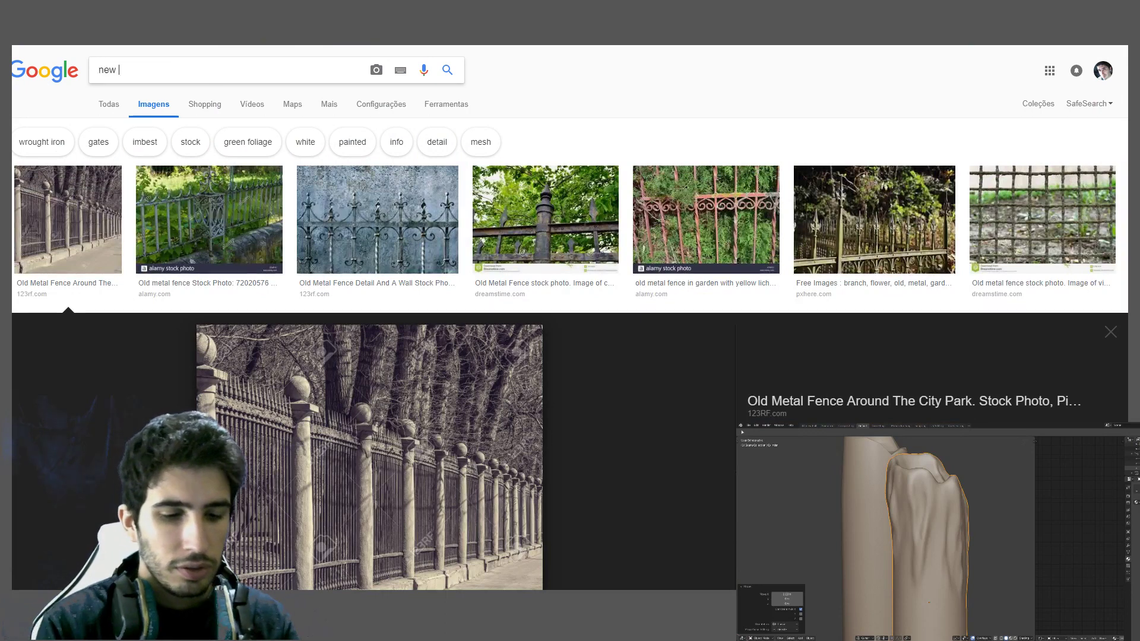
{"action": "type", "text": "candle stick"}
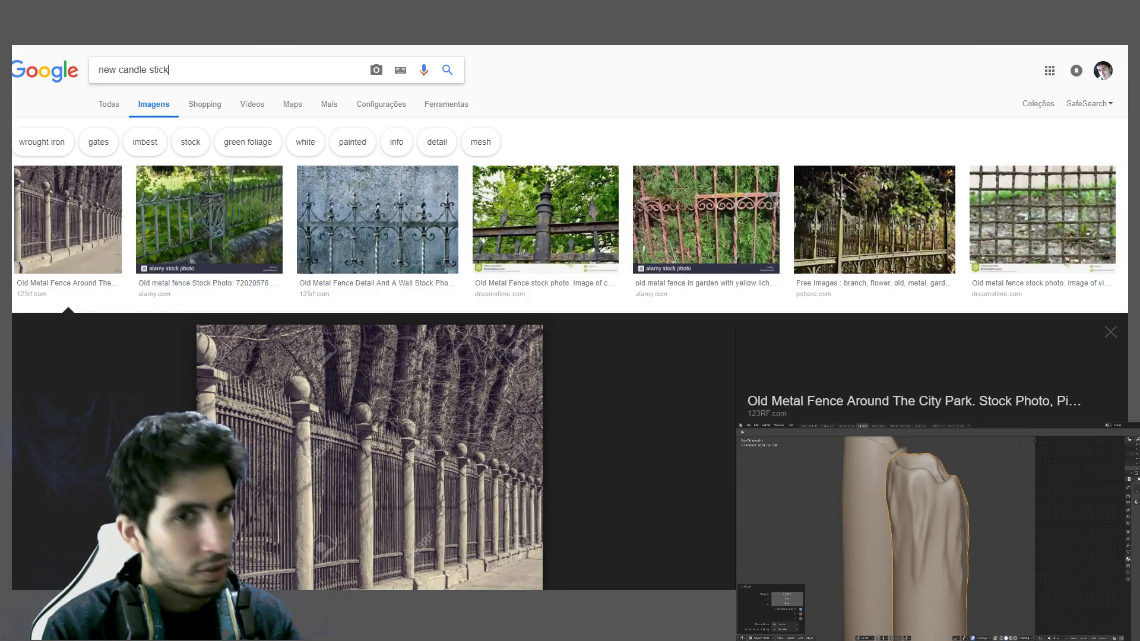
{"action": "key", "text": "Return"}
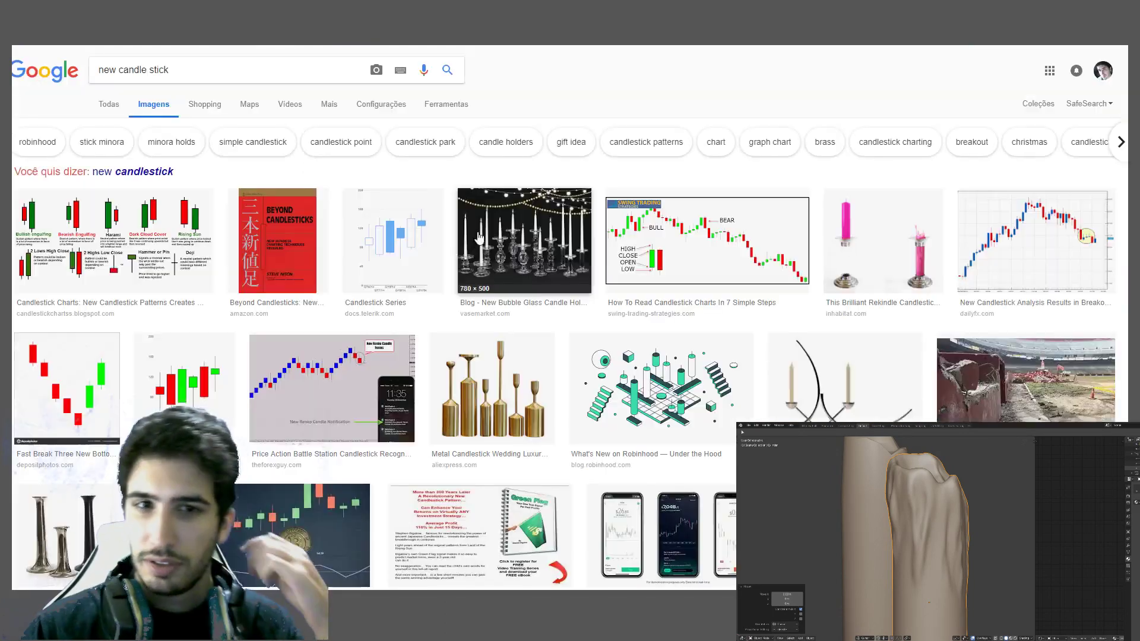
Step: View the pink Rekindle candlestick picture and look through further candle results for reference
{"action": "scroll", "coordinate": [656, 226], "scroll_direction": "down", "scroll_amount": 1}
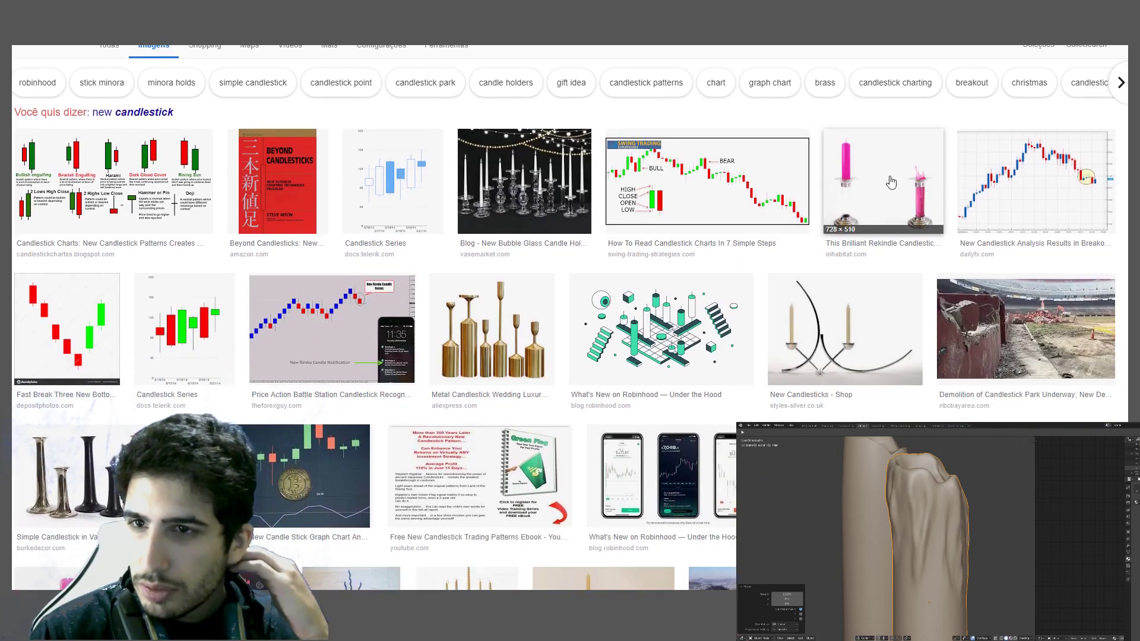
{"action": "left_click", "coordinate": [885, 181]}
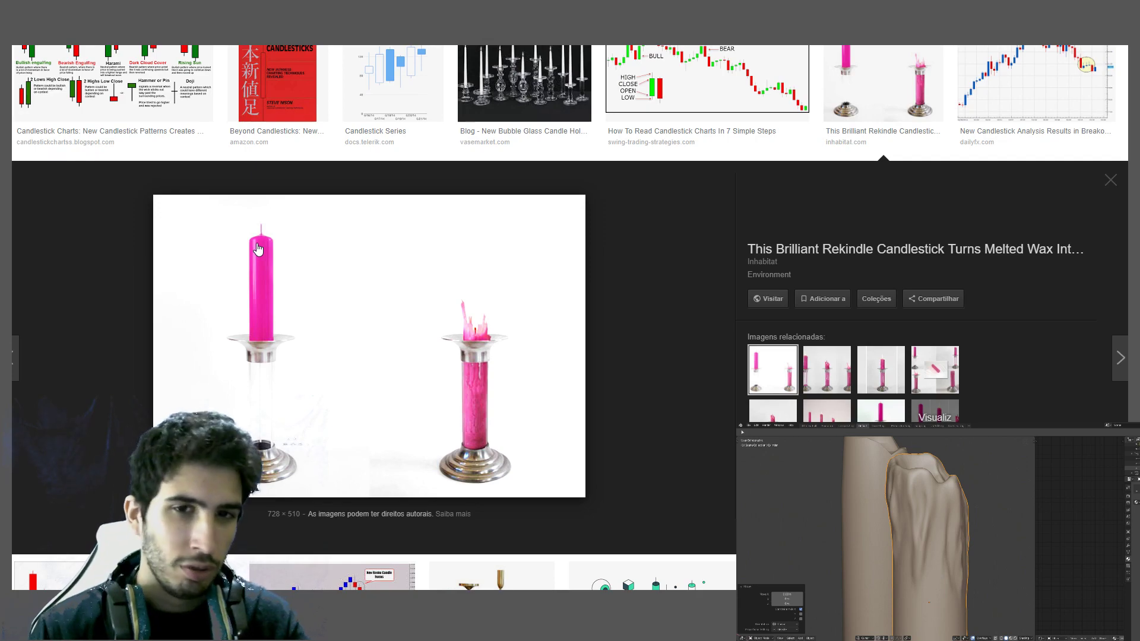
{"action": "scroll", "coordinate": [500, 271], "scroll_direction": "down", "scroll_amount": 10}
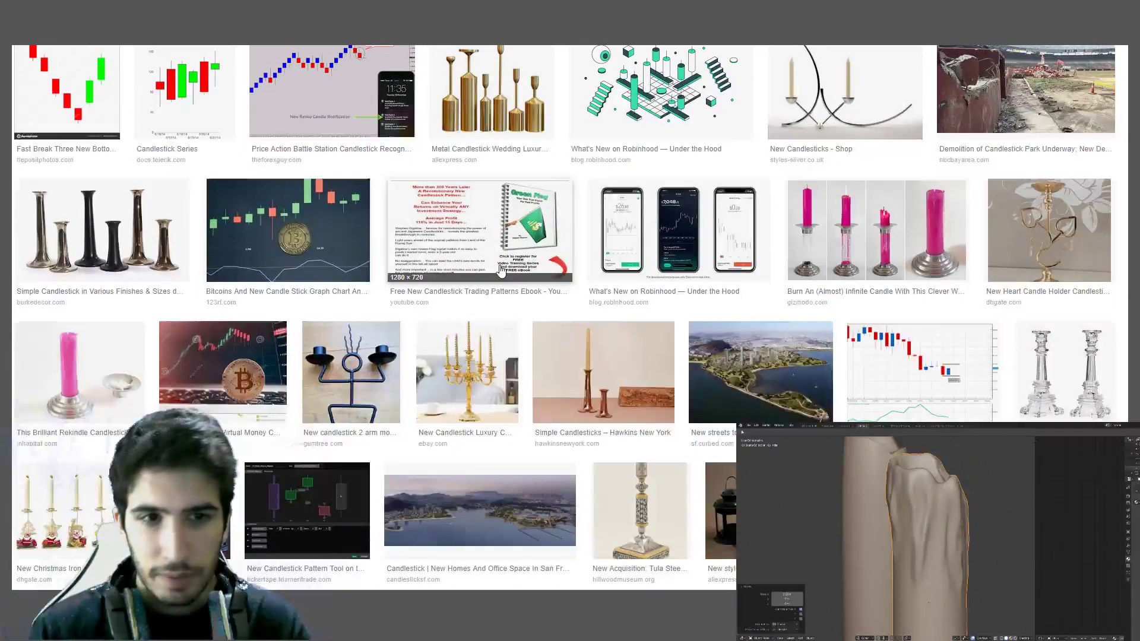
{"action": "scroll", "coordinate": [465, 364], "scroll_direction": "up", "scroll_amount": 1}
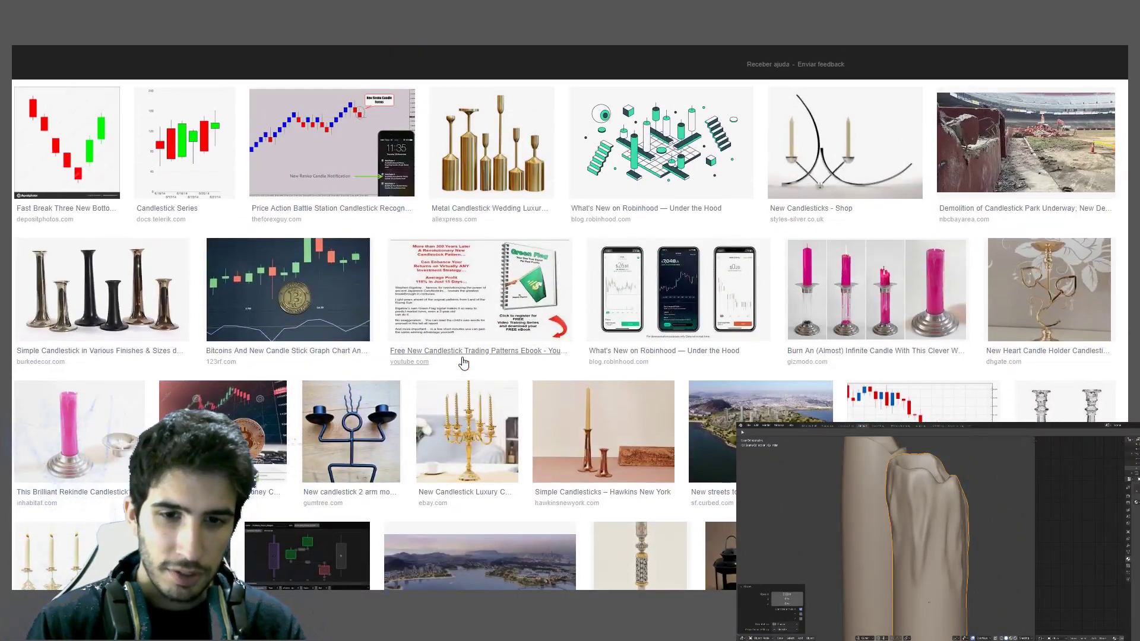
{"action": "scroll", "coordinate": [452, 365], "scroll_direction": "down", "scroll_amount": 1}
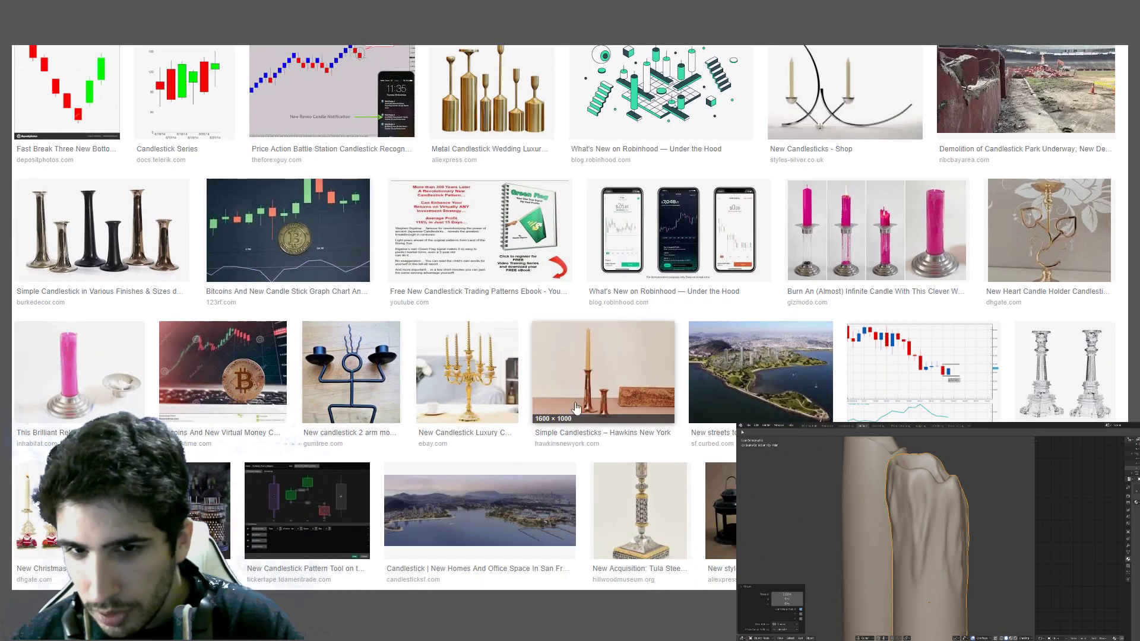
Step: Open the "Simple Candlesticks – Hawkins New York" picture and study the shape of its unburnt candle
{"action": "left_click", "coordinate": [647, 377]}
{"action": "scroll", "coordinate": [487, 394], "scroll_direction": "up", "scroll_amount": 4}
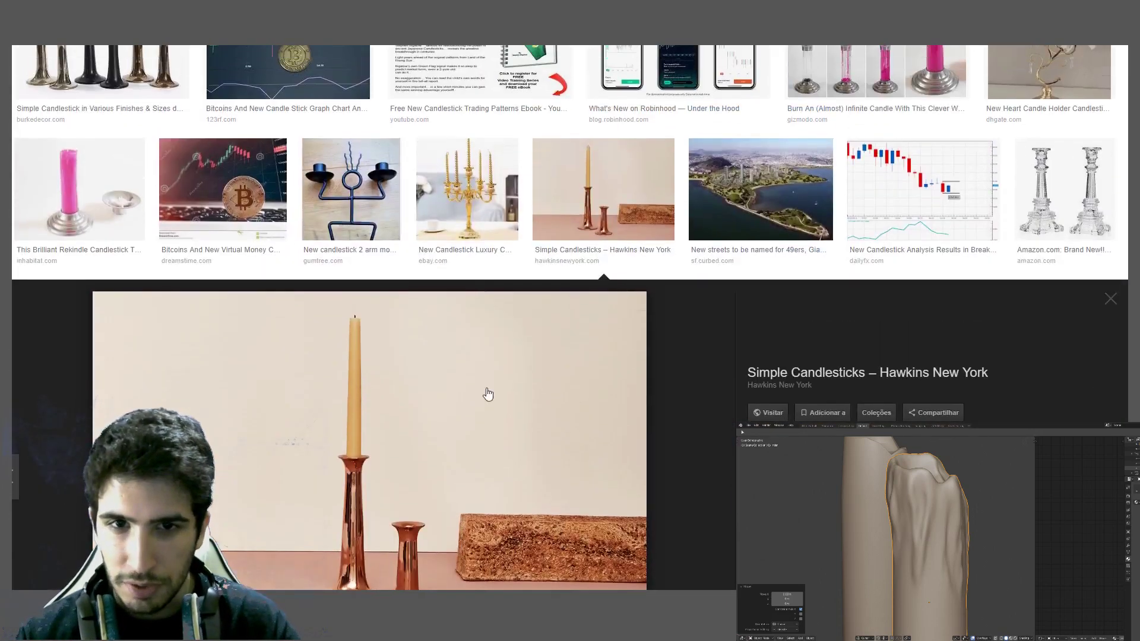
{"action": "scroll", "coordinate": [439, 386], "scroll_direction": "down", "scroll_amount": 3}
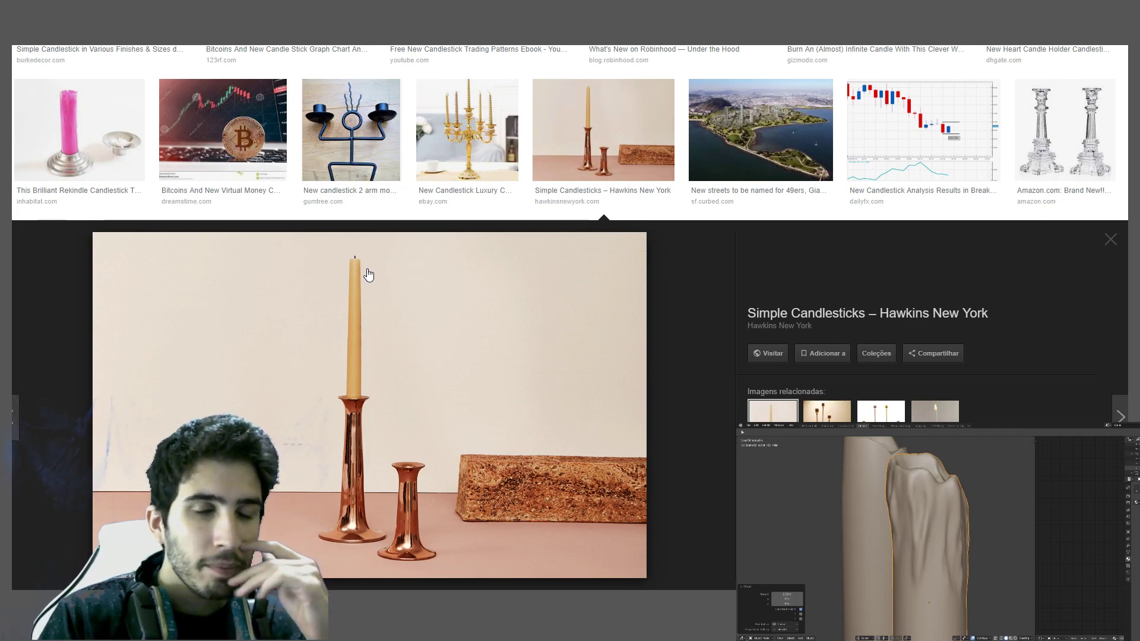
{"action": "scroll", "coordinate": [405, 295], "scroll_direction": "down", "scroll_amount": 2}
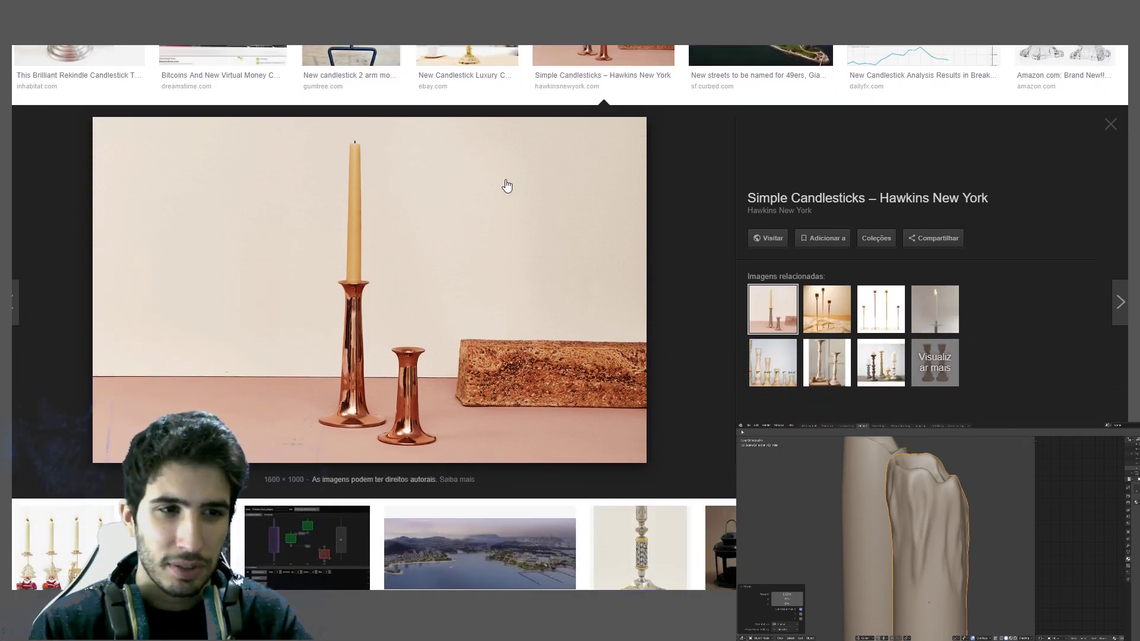
{"action": "scroll", "coordinate": [507, 186], "scroll_direction": "up", "scroll_amount": 5}
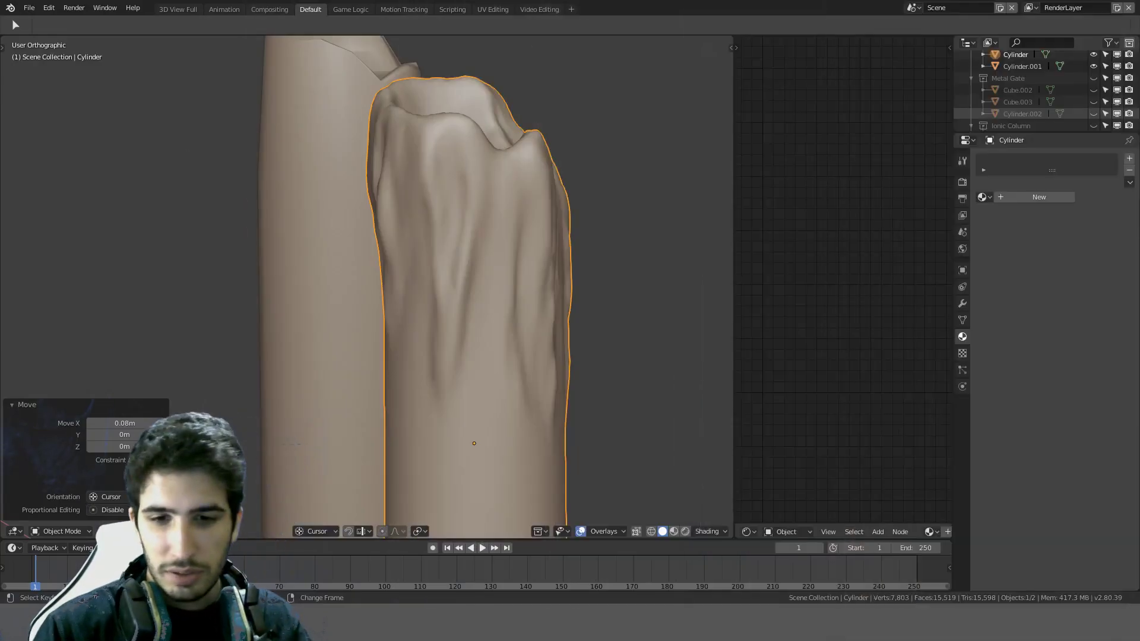
Step: Compare the two candles in Blender, then undo the sculpted candle's move along X
{"action": "scroll", "coordinate": [457, 183], "scroll_direction": "down", "scroll_amount": 4}
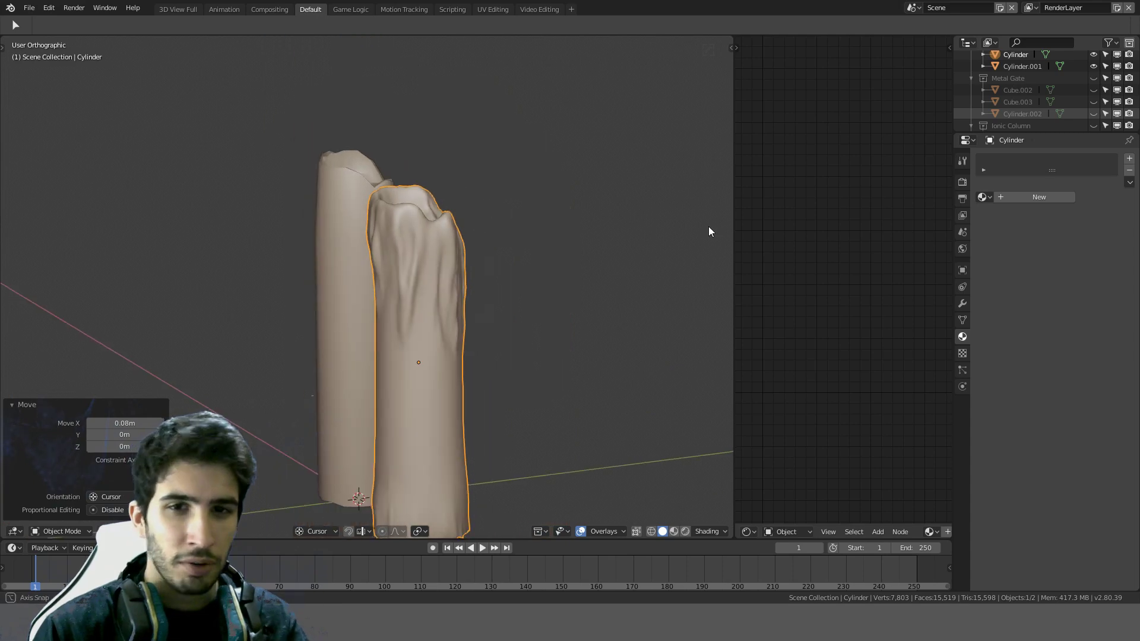
{"action": "middle_click_drag", "start_coordinate": [708, 226], "coordinate": [479, 202]}
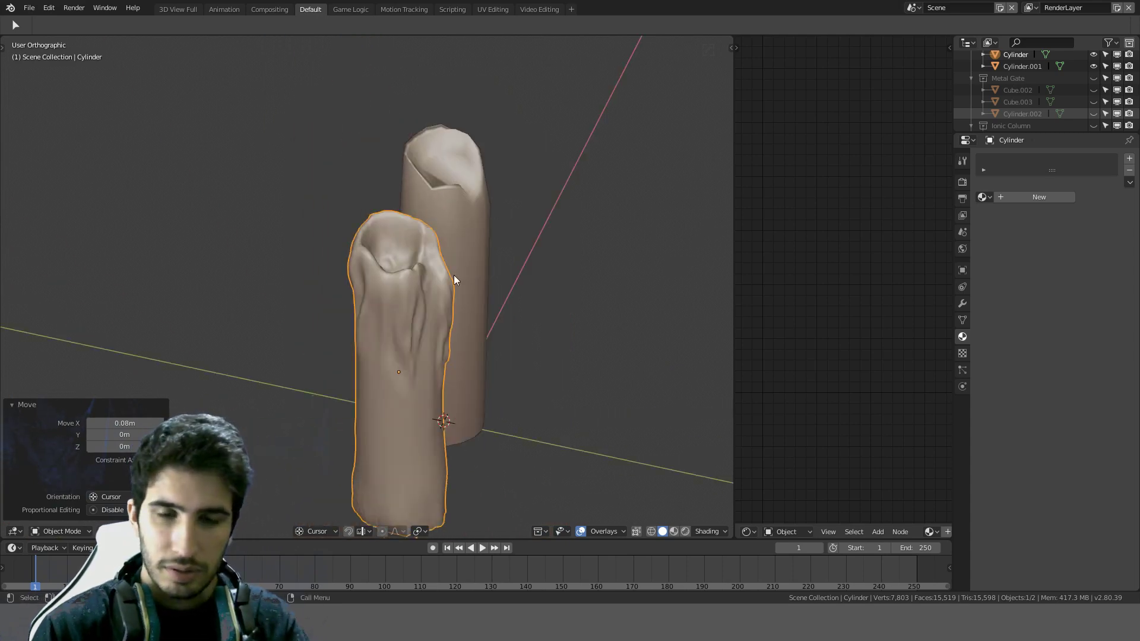
{"action": "key", "text": "KP_1"}
{"action": "key", "text": "ctrl+z"}
{"action": "middle_click_drag", "start_coordinate": [454, 275], "coordinate": [696, 319]}
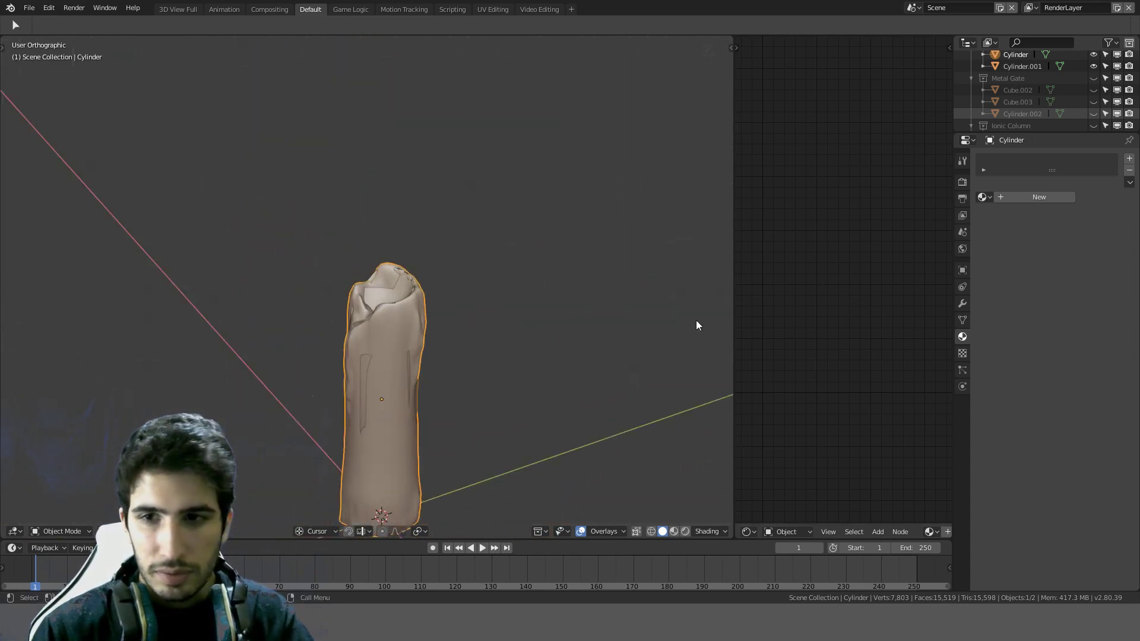
Step: Enlarge the Shader Editor and add an Image Texture with mapping nodes to the Base Color of the low-poly candle's Principled BSDF
{"action": "left_click_drag", "start_coordinate": [734, 307], "coordinate": [591, 305]}
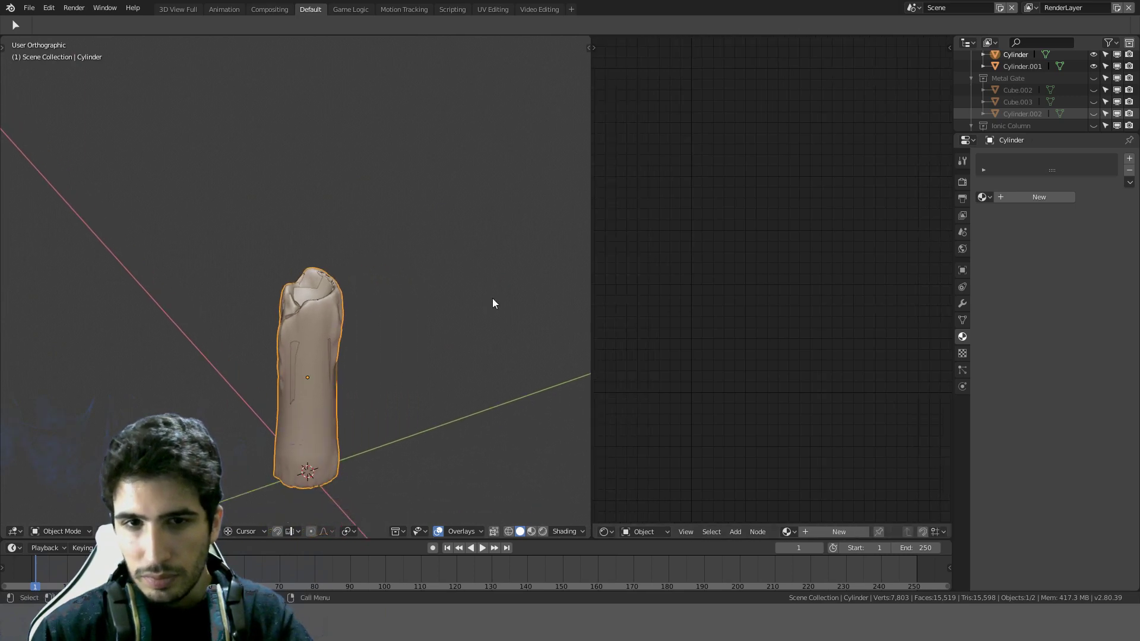
{"action": "left_click", "coordinate": [293, 279]}
{"action": "left_click", "coordinate": [743, 245]}
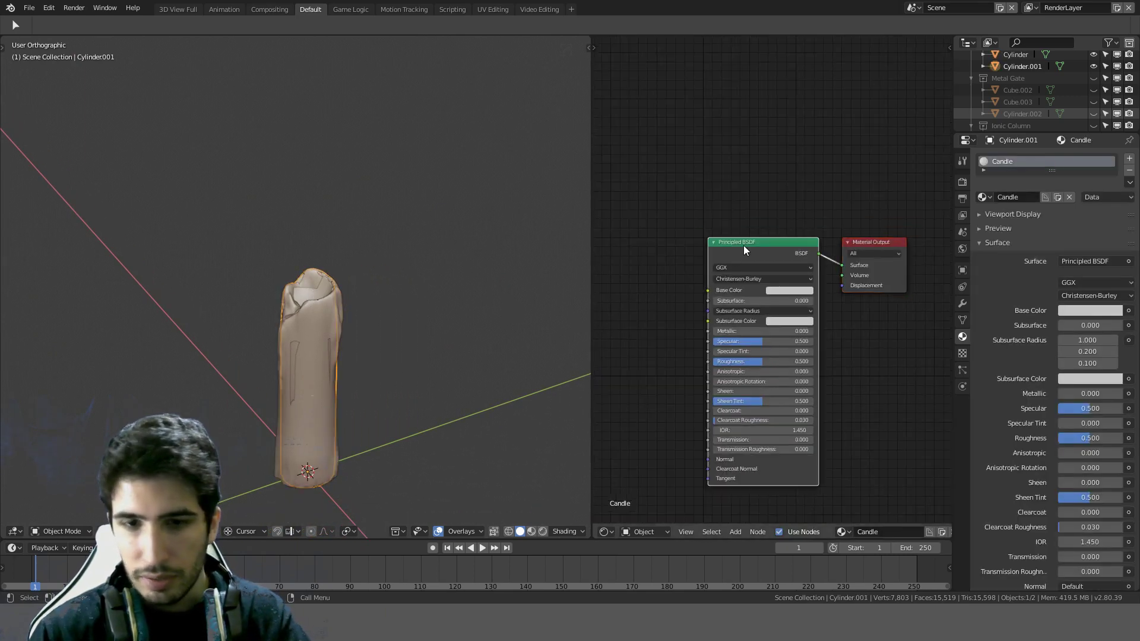
{"action": "key", "text": "ctrl+t"}
{"action": "scroll", "coordinate": [737, 249], "scroll_direction": "down", "scroll_amount": 1}
{"action": "middle_click_drag", "start_coordinate": [738, 249], "coordinate": [811, 200]}
{"action": "left_click_drag", "start_coordinate": [745, 258], "coordinate": [727, 191]}
{"action": "scroll", "coordinate": [727, 191], "scroll_direction": "up", "scroll_amount": 3}
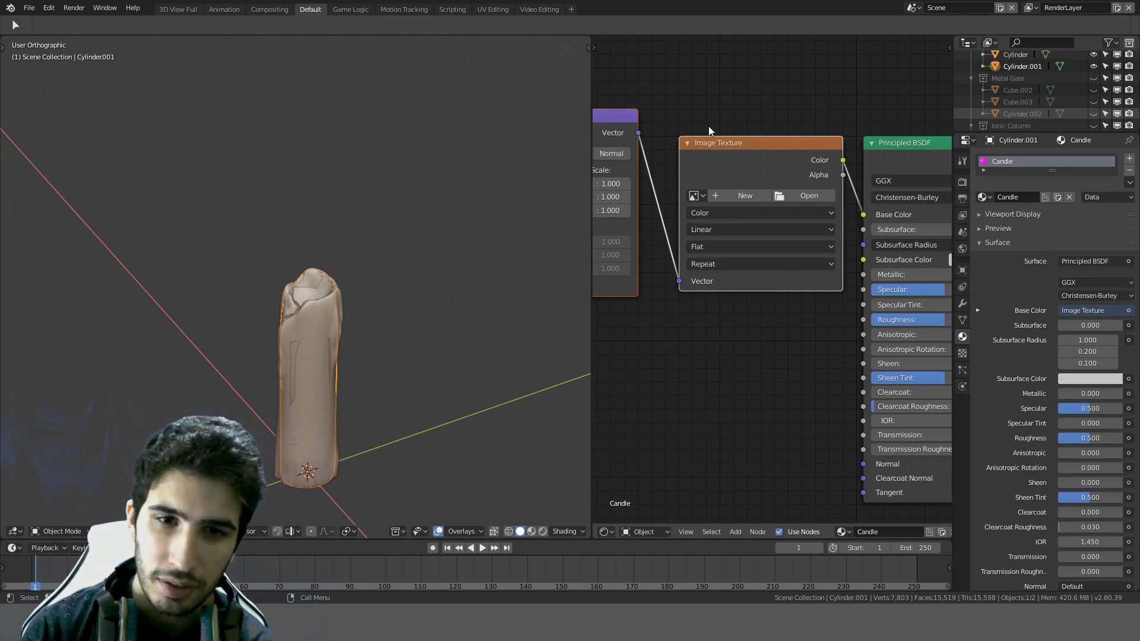
Step: Set the color space of the Image Texture node to Non-Color Data
{"action": "scroll", "coordinate": [304, 325], "scroll_direction": "up", "scroll_amount": 5}
{"action": "scroll", "coordinate": [304, 325], "scroll_direction": "down", "scroll_amount": 5}
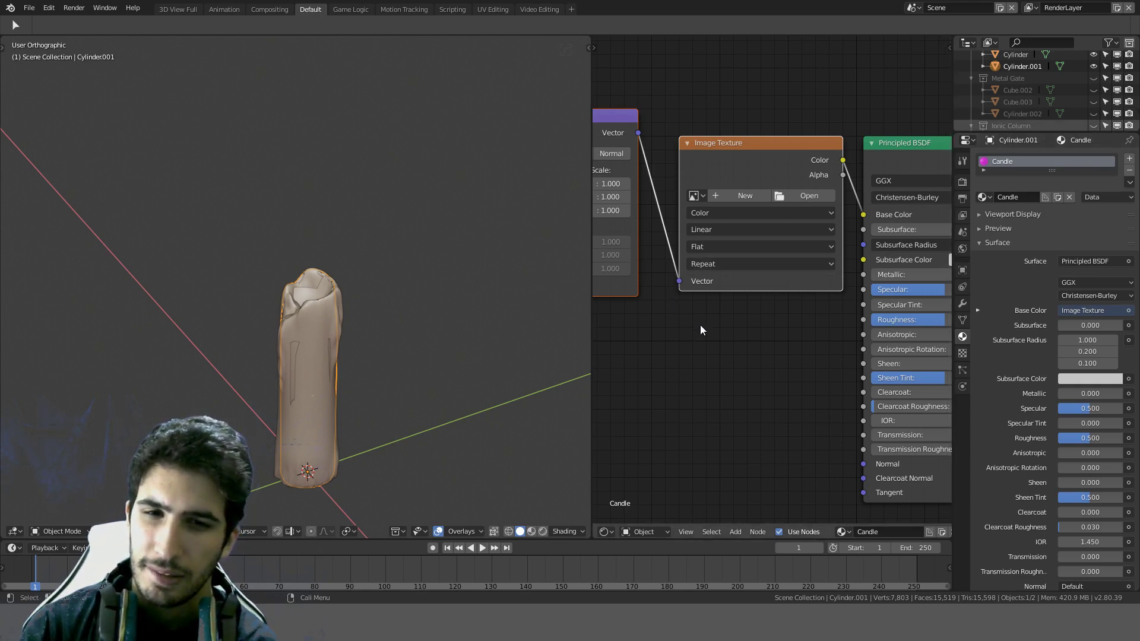
{"action": "scroll", "coordinate": [702, 330], "scroll_direction": "up", "scroll_amount": 2}
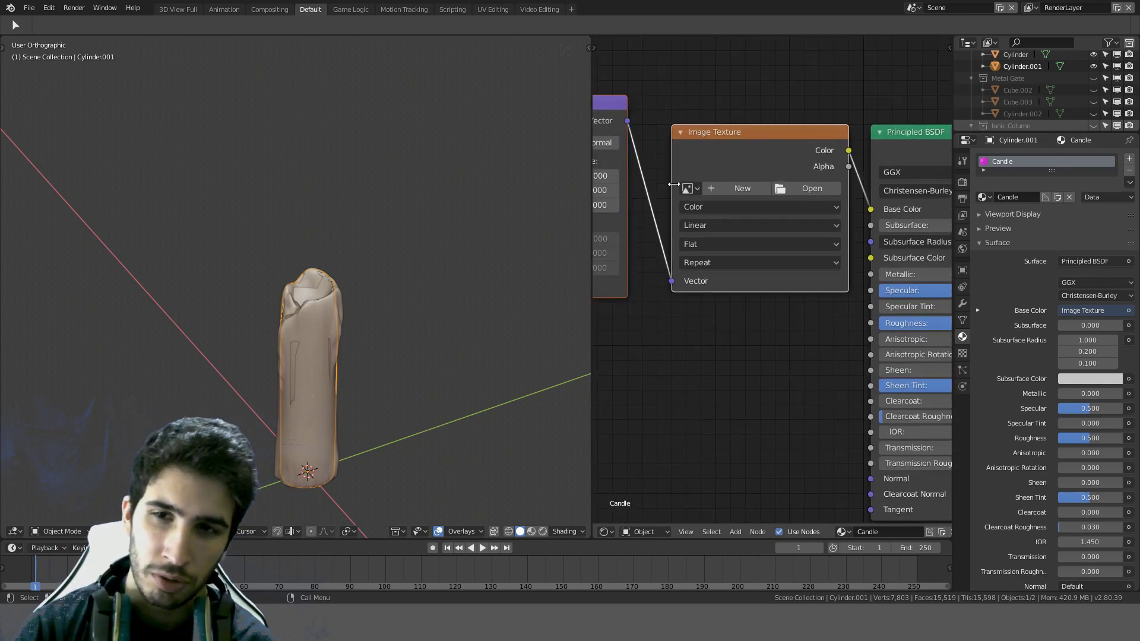
{"action": "left_click", "coordinate": [721, 188]}
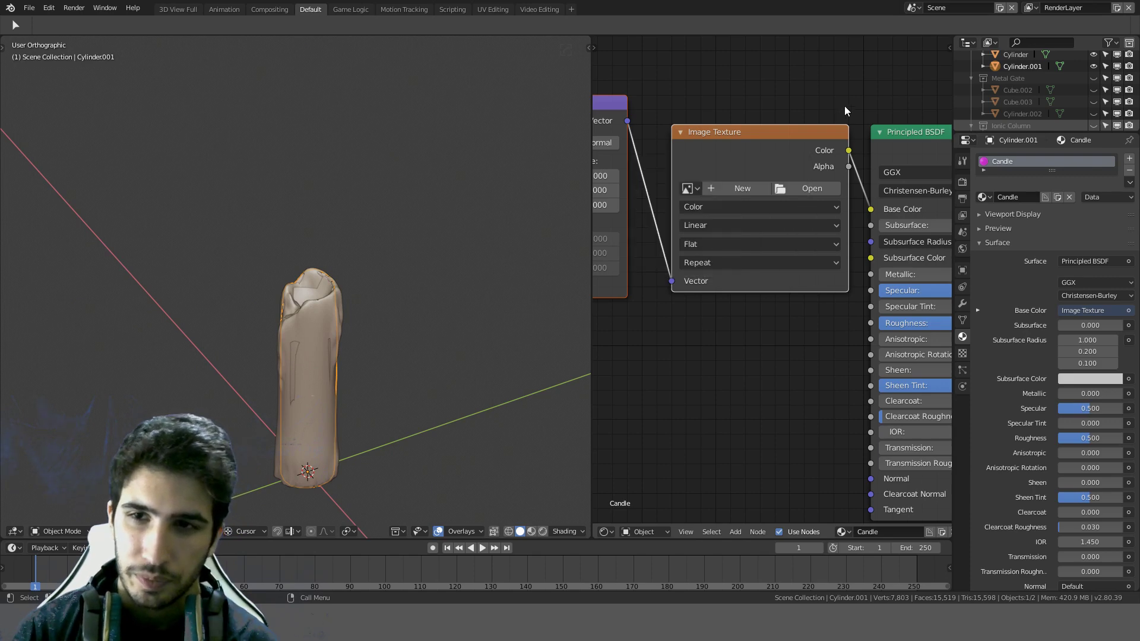
{"action": "left_click", "coordinate": [717, 212]}
{"action": "left_click", "coordinate": [719, 172]}
Step: Add a Normal Map node and place it below the Image Texture, beside the Principled BSDF's Normal input
{"action": "scroll", "coordinate": [749, 287], "scroll_direction": "down", "scroll_amount": 3}
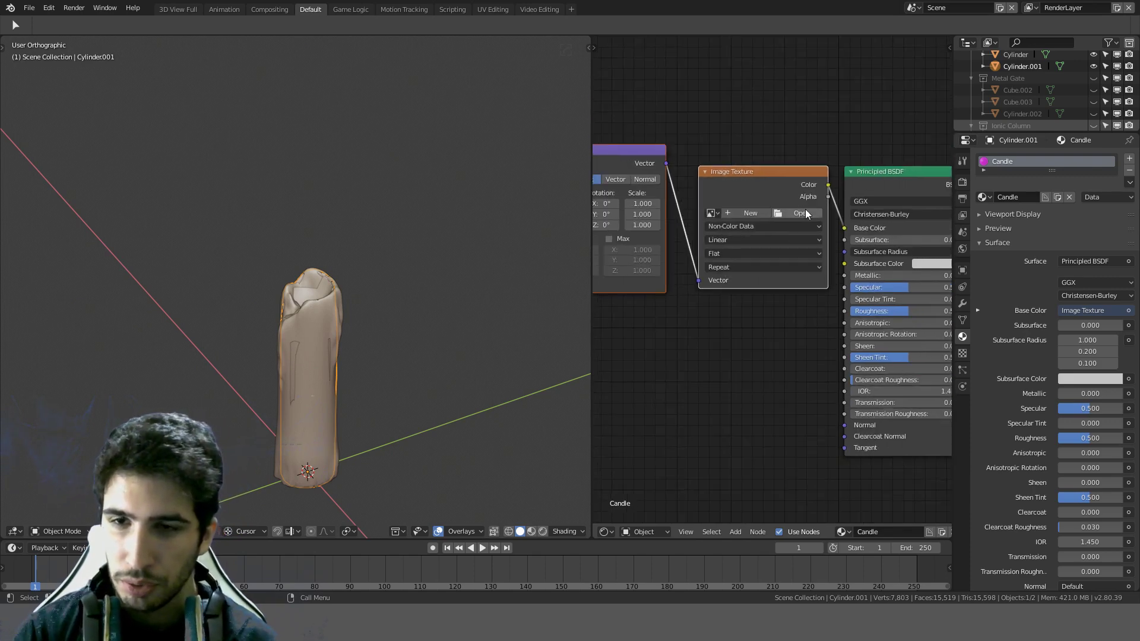
{"action": "key", "text": "shift+a"}
{"action": "left_click", "coordinate": [747, 287]}
{"action": "type", "text": "norm"}
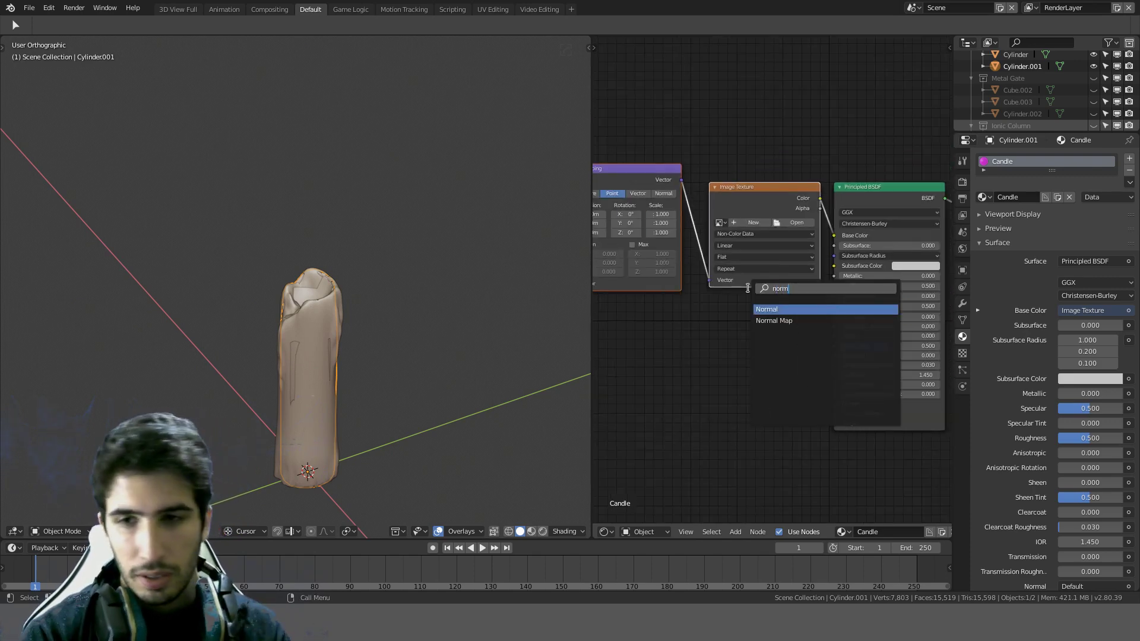
{"action": "type", "text": "al"}
{"action": "key", "text": "Down"}
{"action": "key", "text": "Return"}
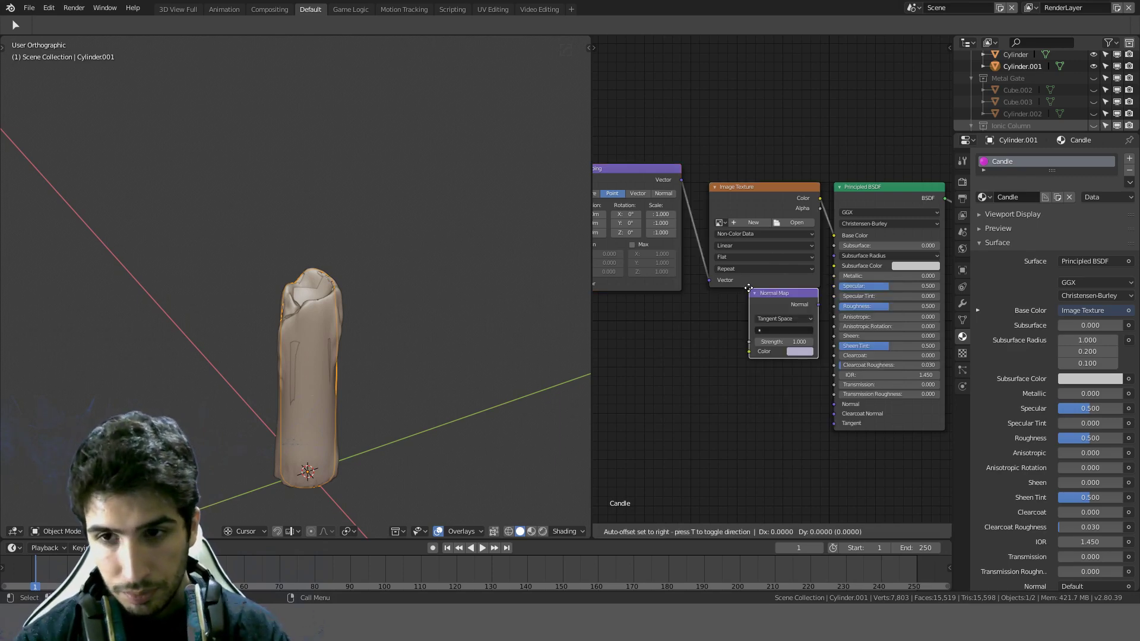
{"action": "left_click", "coordinate": [755, 371]}
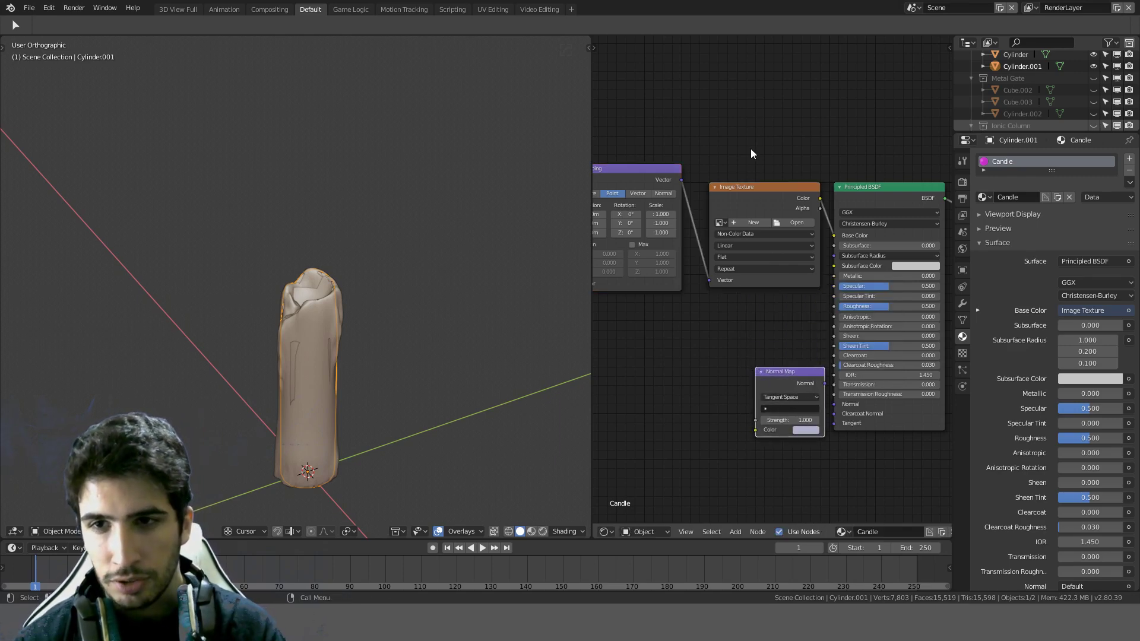
Step: Route the Image Texture through the Normal Map into the shader's Normal instead of Base Color, and move the texture nodes beside the Normal Map
{"action": "key", "text": "f"}
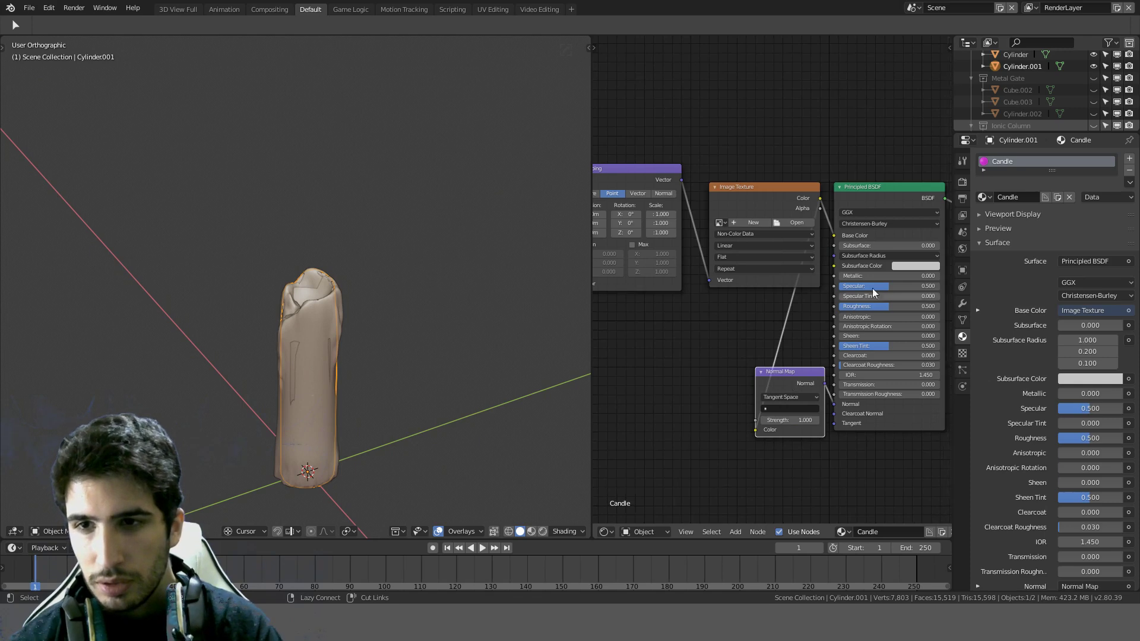
{"action": "right_click_drag", "start_coordinate": [827, 216], "coordinate": [828, 230], "text": "ctrl"}
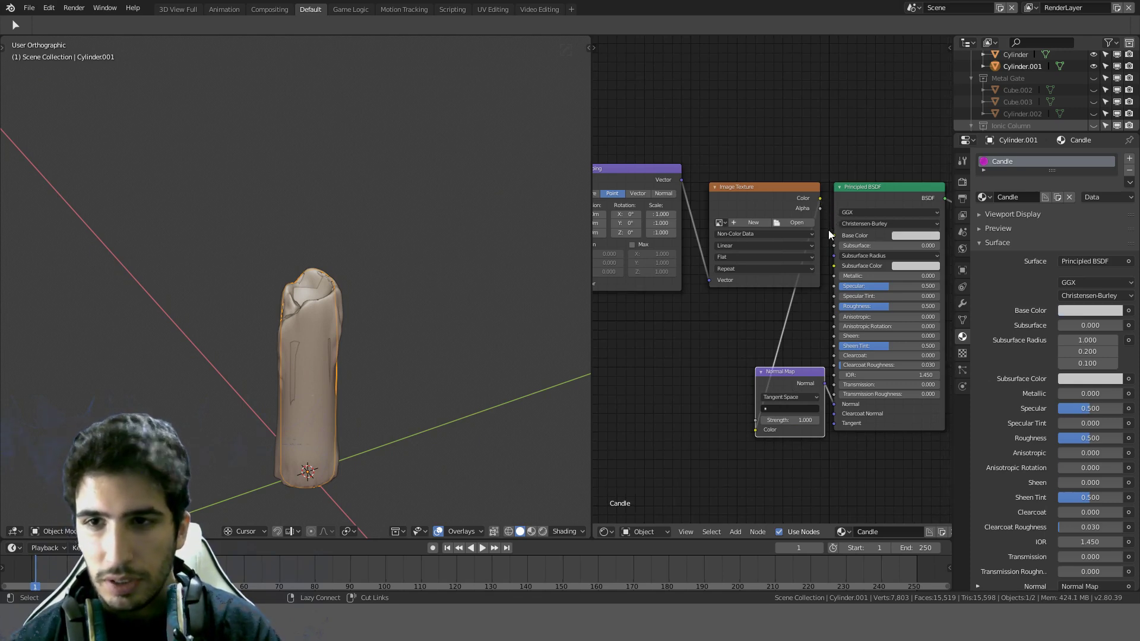
{"action": "scroll", "coordinate": [698, 193], "scroll_direction": "down", "scroll_amount": 2}
{"action": "scroll", "coordinate": [712, 188], "scroll_direction": "down", "scroll_amount": 1}
{"action": "left_click", "coordinate": [752, 228]}
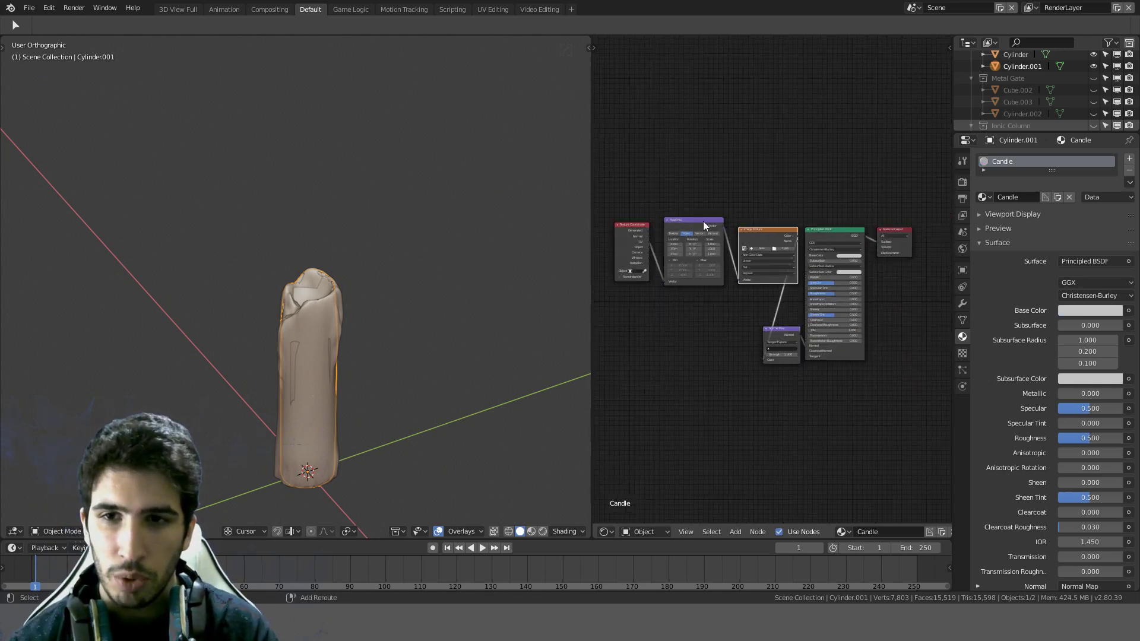
{"action": "left_click", "coordinate": [703, 221], "text": "shift"}
{"action": "left_click", "coordinate": [630, 225], "text": "shift"}
{"action": "key", "text": "g"}
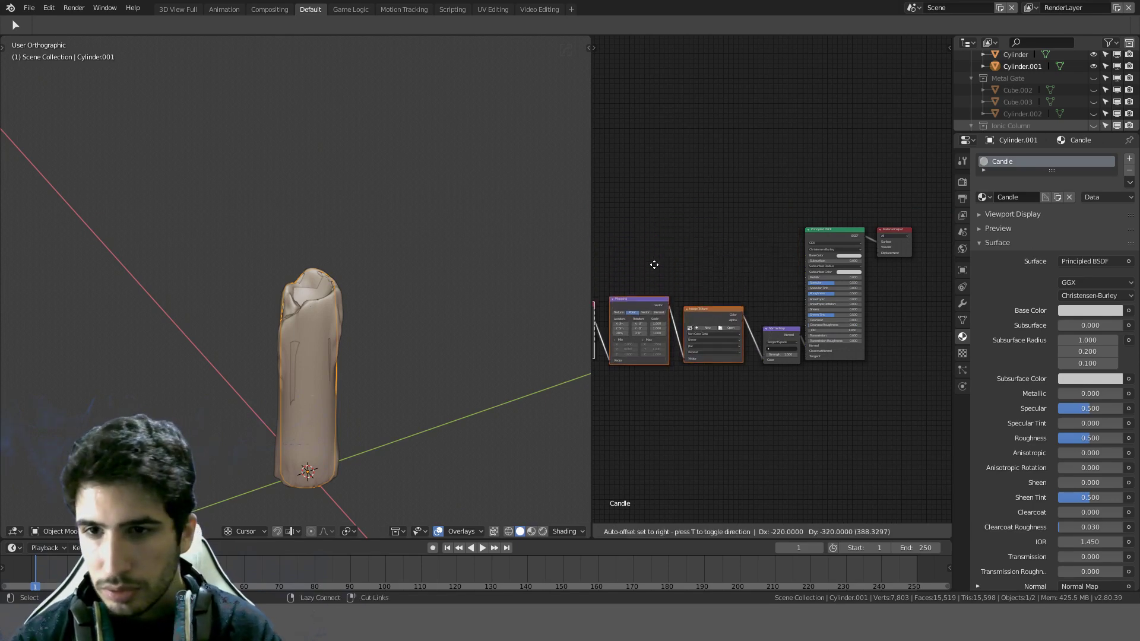
{"action": "left_click", "coordinate": [660, 277]}
Step: Create a new blank 2048 × 2048 px image in the Image Texture node
{"action": "scroll", "coordinate": [701, 271], "scroll_direction": "up", "scroll_amount": 2}
{"action": "middle_click_drag", "start_coordinate": [701, 272], "coordinate": [803, 190]}
{"action": "scroll", "coordinate": [803, 190], "scroll_direction": "up", "scroll_amount": 3}
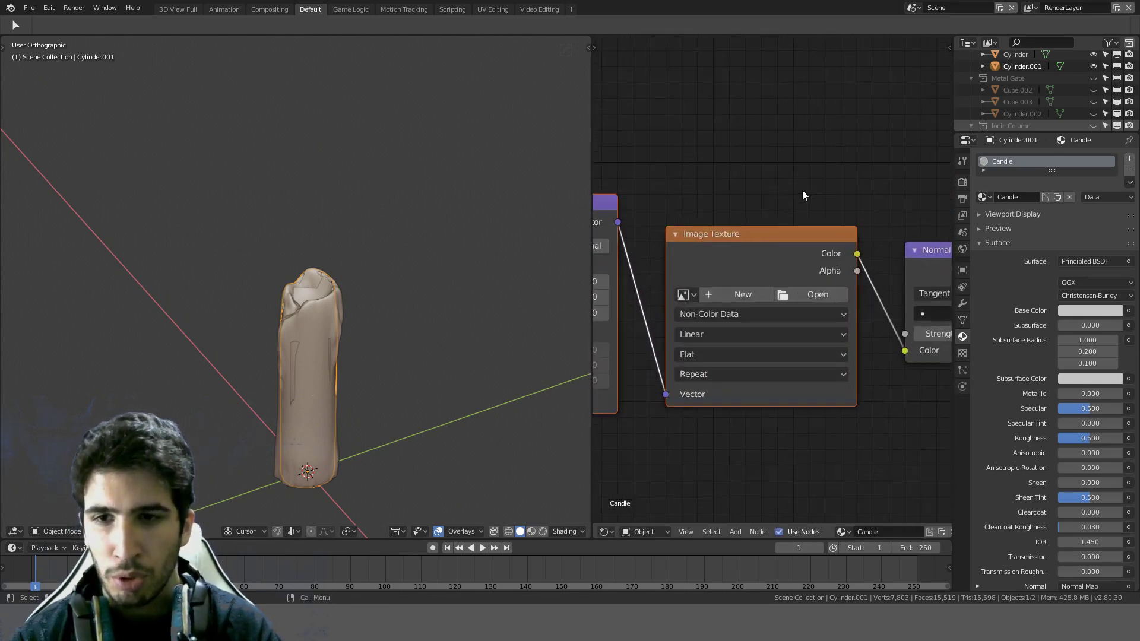
{"action": "left_click", "coordinate": [730, 292]}
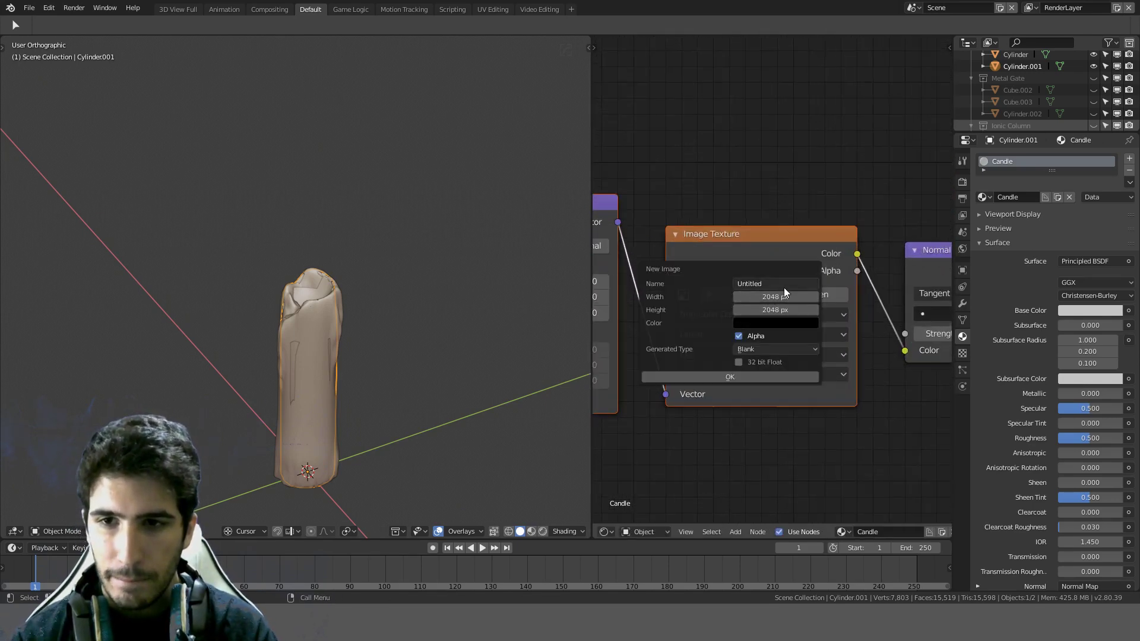
{"action": "left_click", "coordinate": [733, 379]}
{"action": "scroll", "coordinate": [764, 329], "scroll_direction": "down", "scroll_amount": 1}
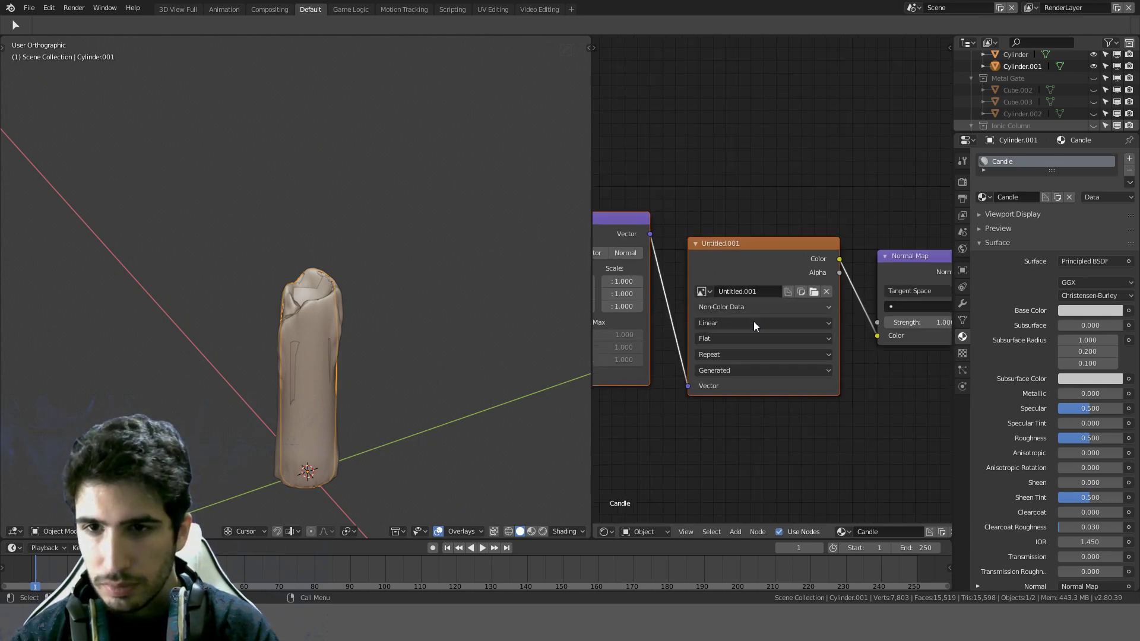
{"action": "scroll", "coordinate": [539, 294], "scroll_direction": "down", "scroll_amount": 2}
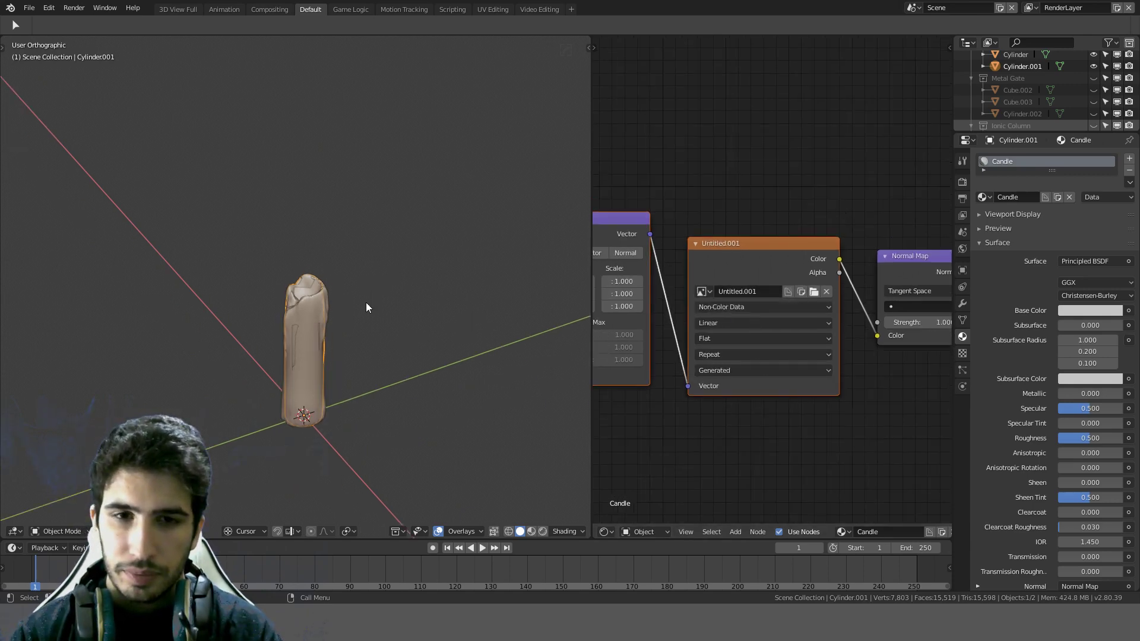
Step: Make the image node active, select the sculpted candle with the low-poly candle as active object, and show the render Bake settings
{"action": "left_click", "coordinate": [774, 252]}
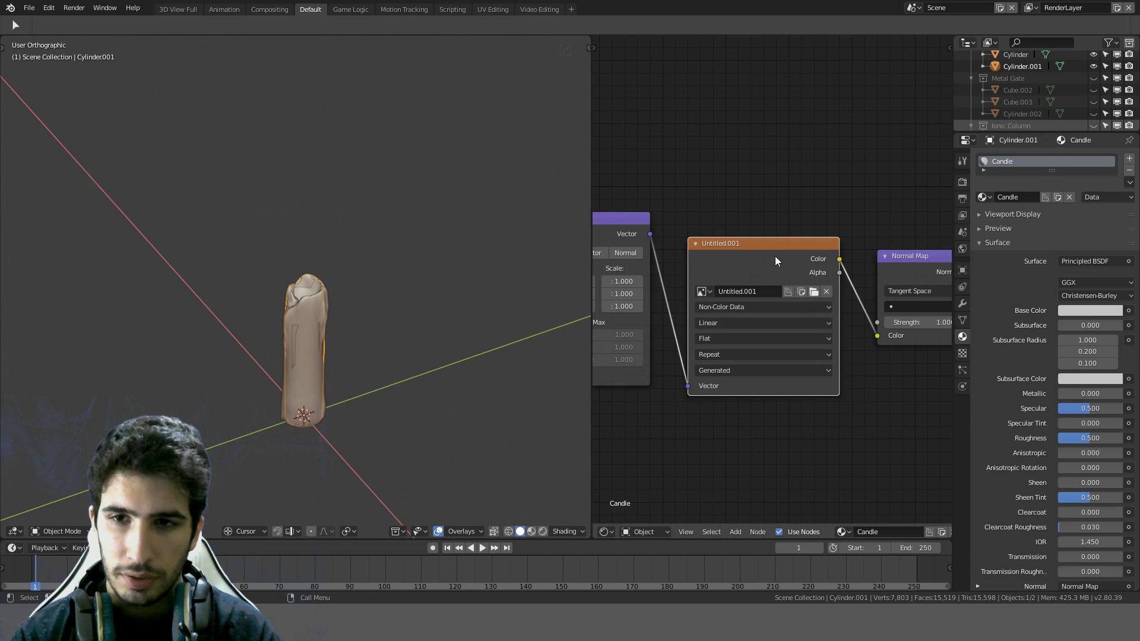
{"action": "left_click", "coordinate": [309, 326]}
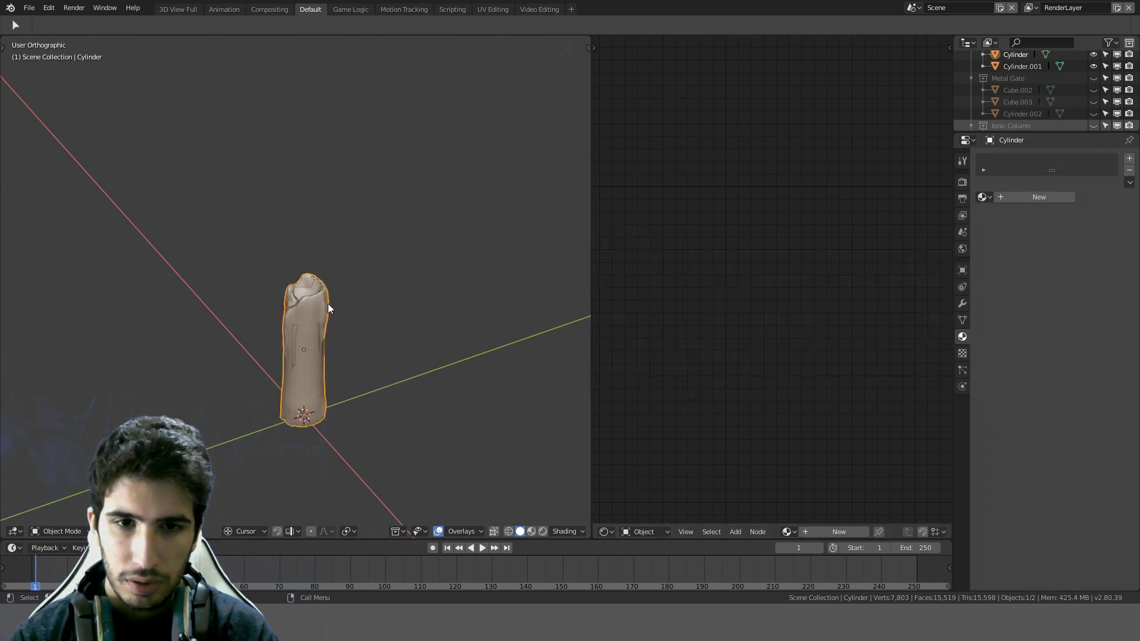
{"action": "middle_click_drag", "start_coordinate": [327, 304], "coordinate": [376, 301]}
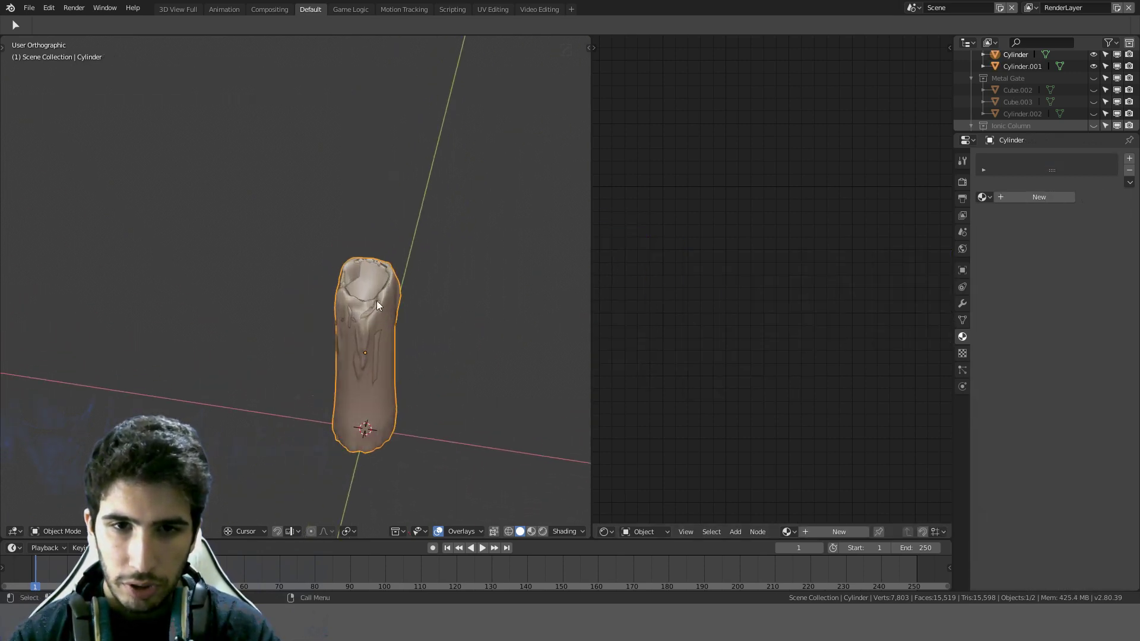
{"action": "left_click", "coordinate": [376, 300]}
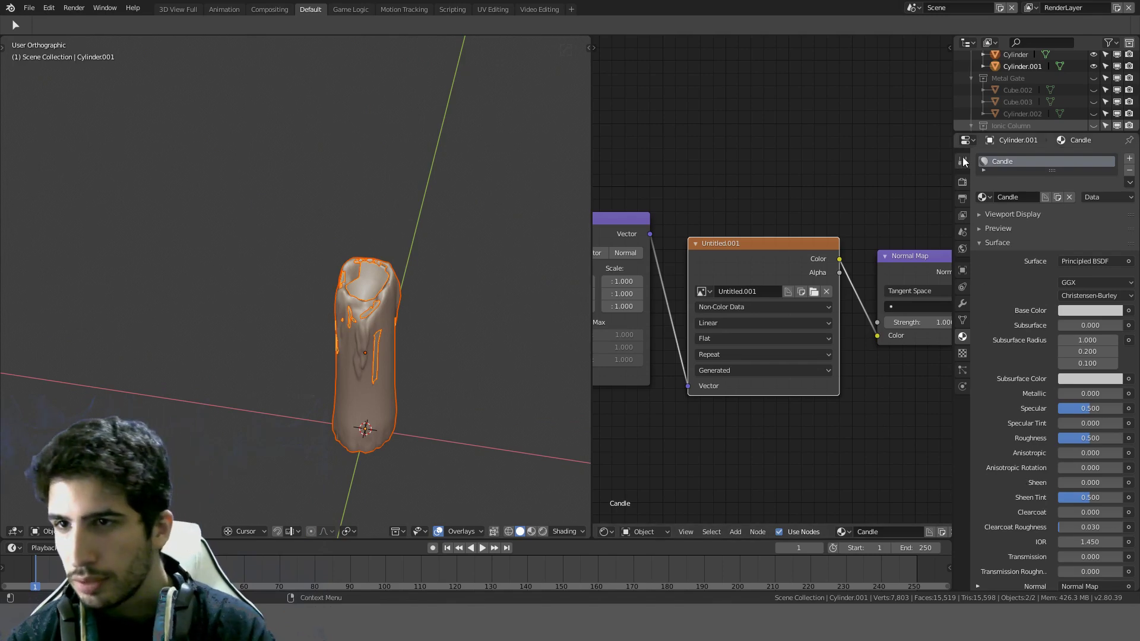
{"action": "left_click", "coordinate": [963, 182]}
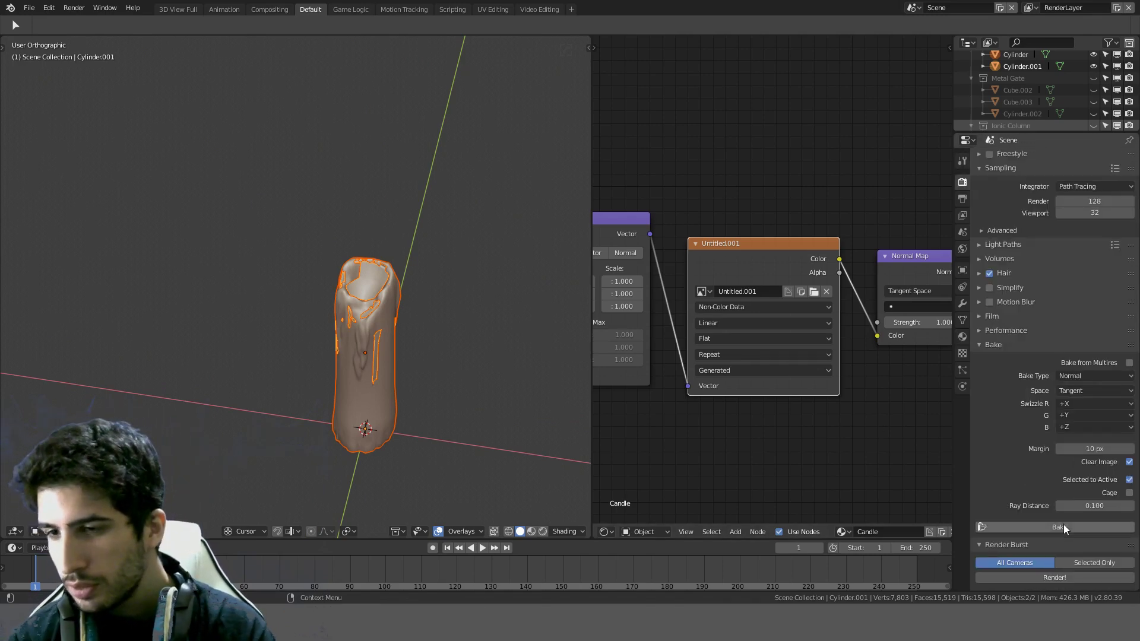
Step: Replace the Shader Editor with an enlarged Image Editor and look at the Untitled and Untitled.001 images
{"action": "left_click", "coordinate": [606, 531]}
{"action": "left_click", "coordinate": [638, 453]}
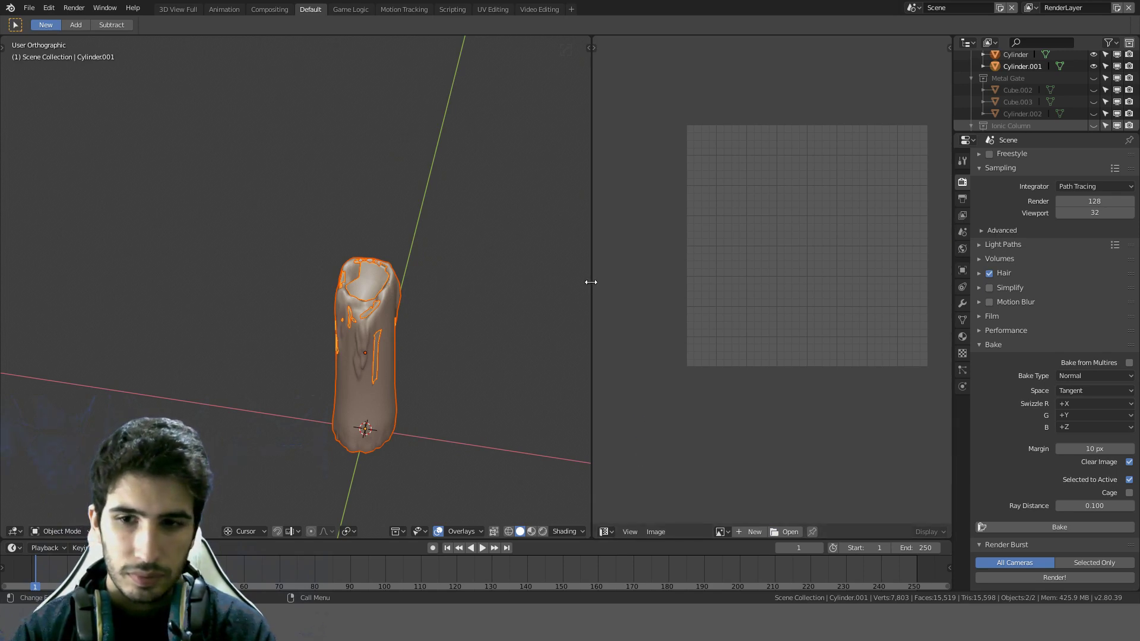
{"action": "left_click_drag", "start_coordinate": [594, 282], "coordinate": [196, 285]}
{"action": "left_click", "coordinate": [522, 532]}
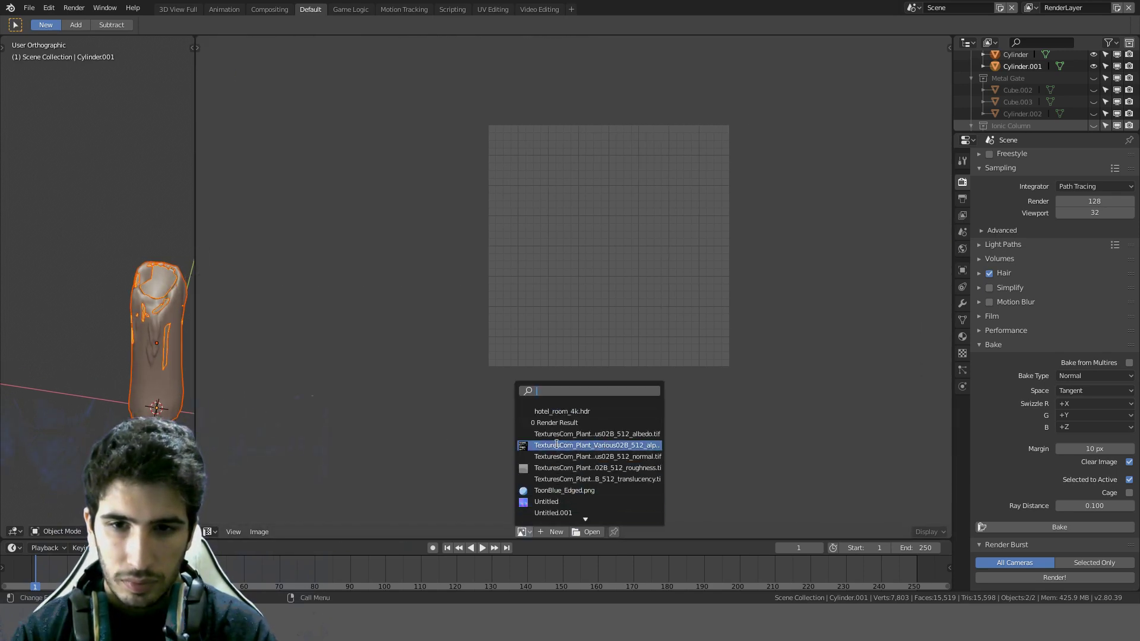
{"action": "left_click", "coordinate": [555, 504]}
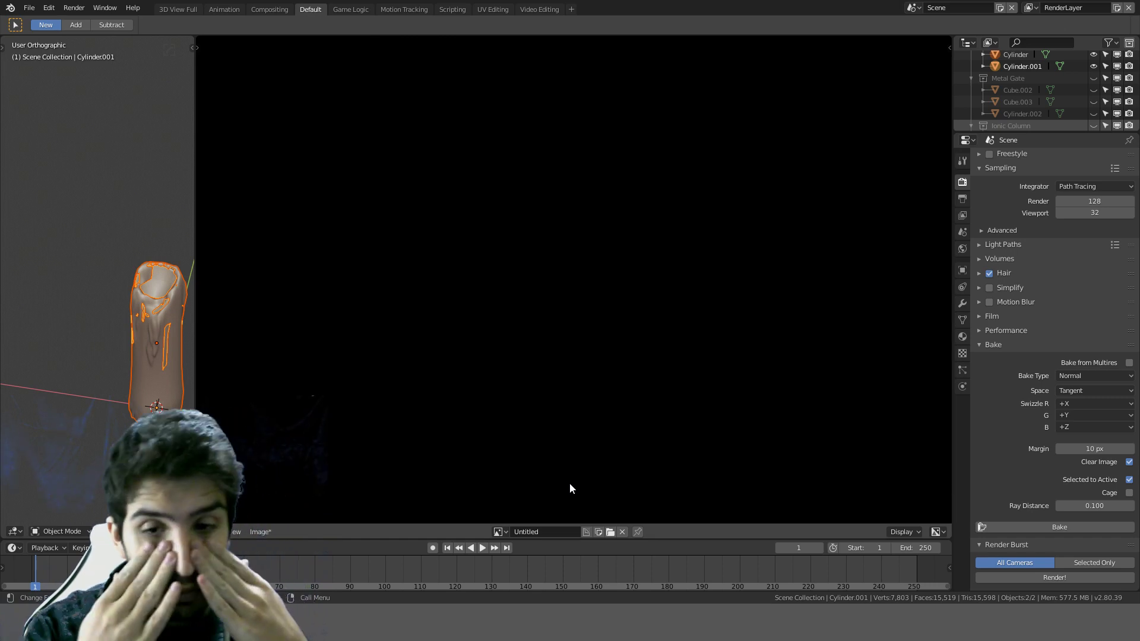
{"action": "left_click", "coordinate": [498, 531]}
{"action": "left_click", "coordinate": [518, 516]}
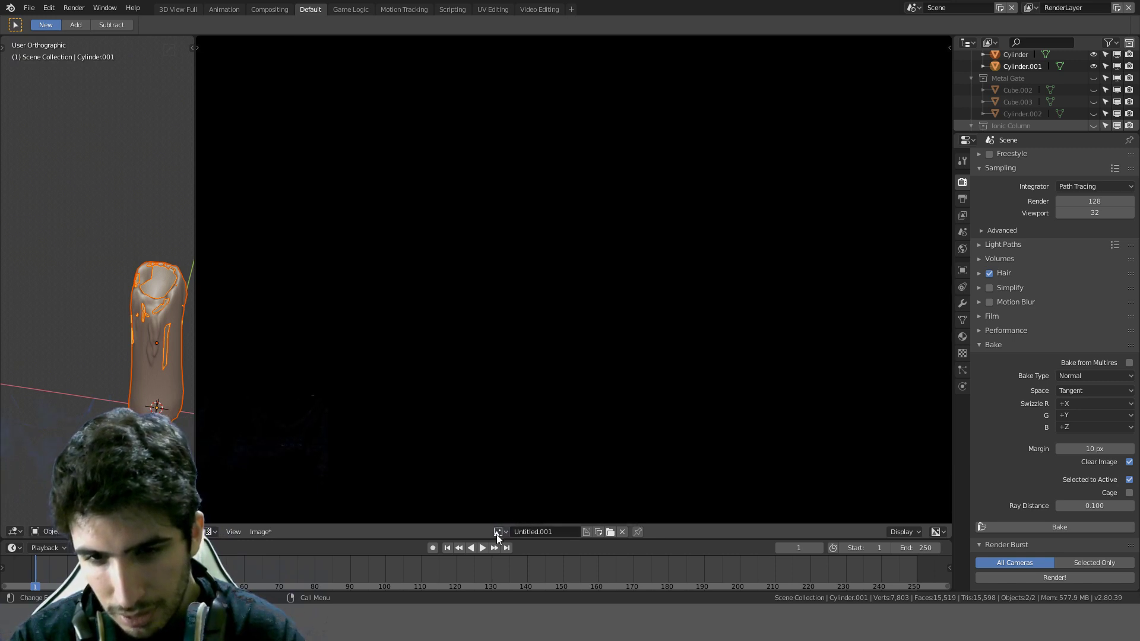
{"action": "left_click", "coordinate": [497, 533]}
{"action": "left_click", "coordinate": [511, 501]}
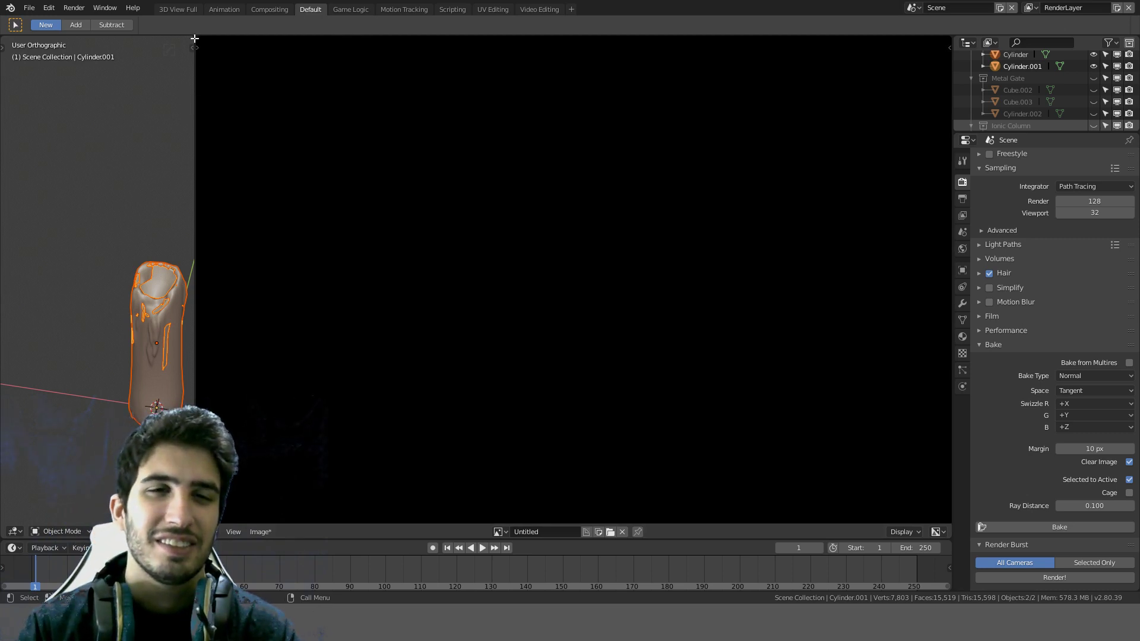
Step: Expand the 3D viewport over the Image Editor and unhide all objects in the scene
{"action": "left_click_drag", "start_coordinate": [195, 38], "coordinate": [287, 52]}
{"action": "scroll", "coordinate": [404, 151], "scroll_direction": "down", "scroll_amount": 6}
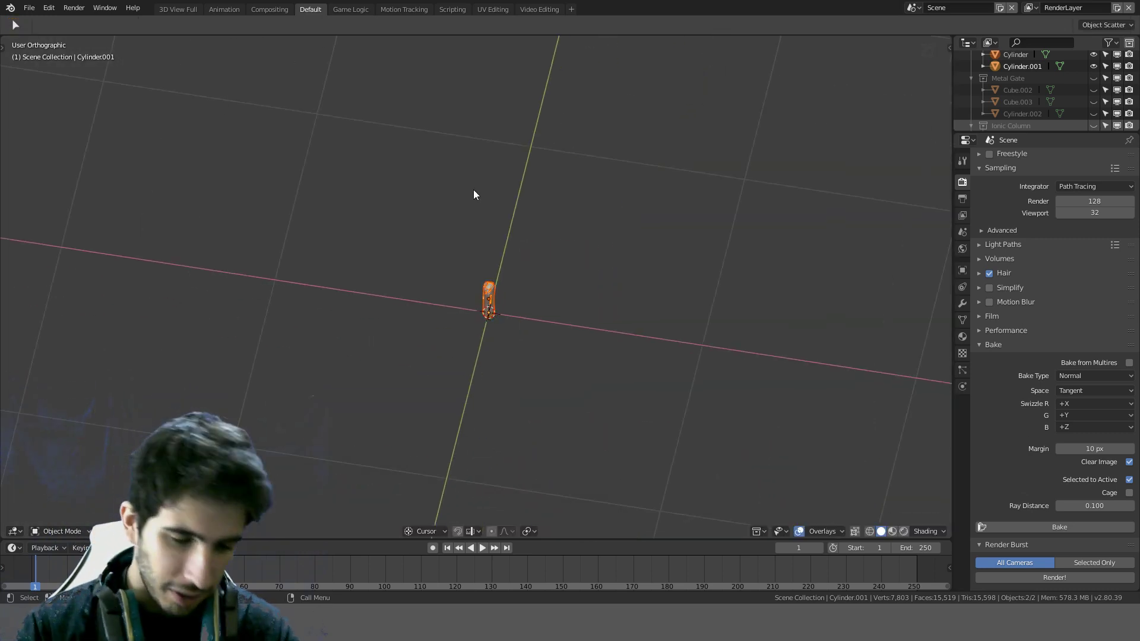
{"action": "key", "text": "alt+h"}
{"action": "scroll", "coordinate": [469, 198], "scroll_direction": "down", "scroll_amount": 8}
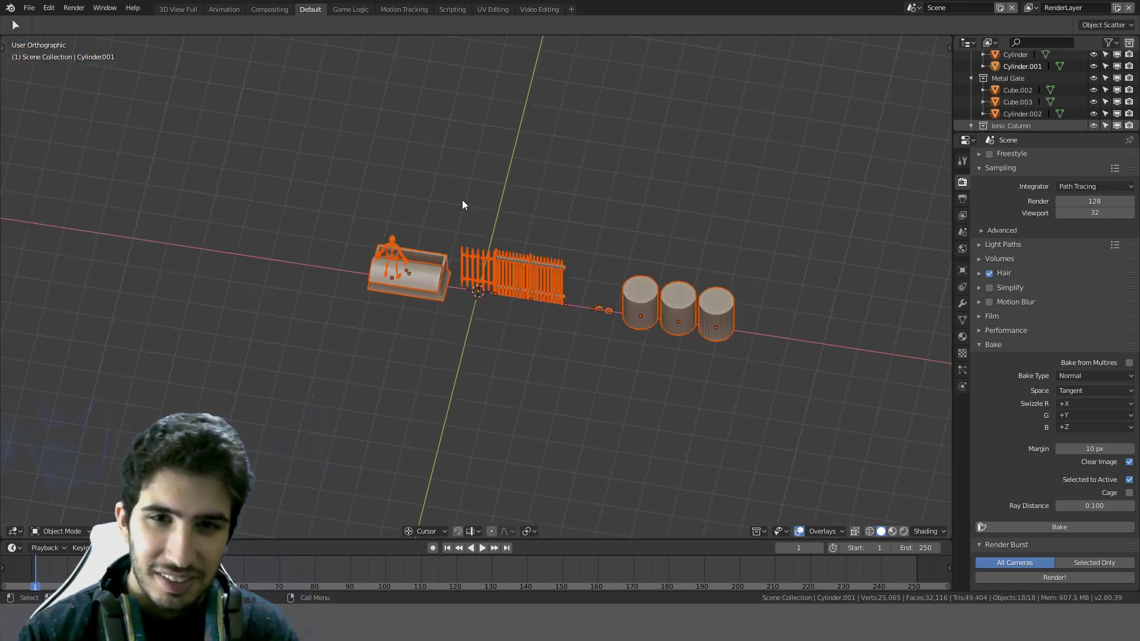
{"action": "middle_click_drag", "start_coordinate": [462, 204], "coordinate": [618, 288]}
{"action": "scroll", "coordinate": [631, 300], "scroll_direction": "up", "scroll_amount": 2}
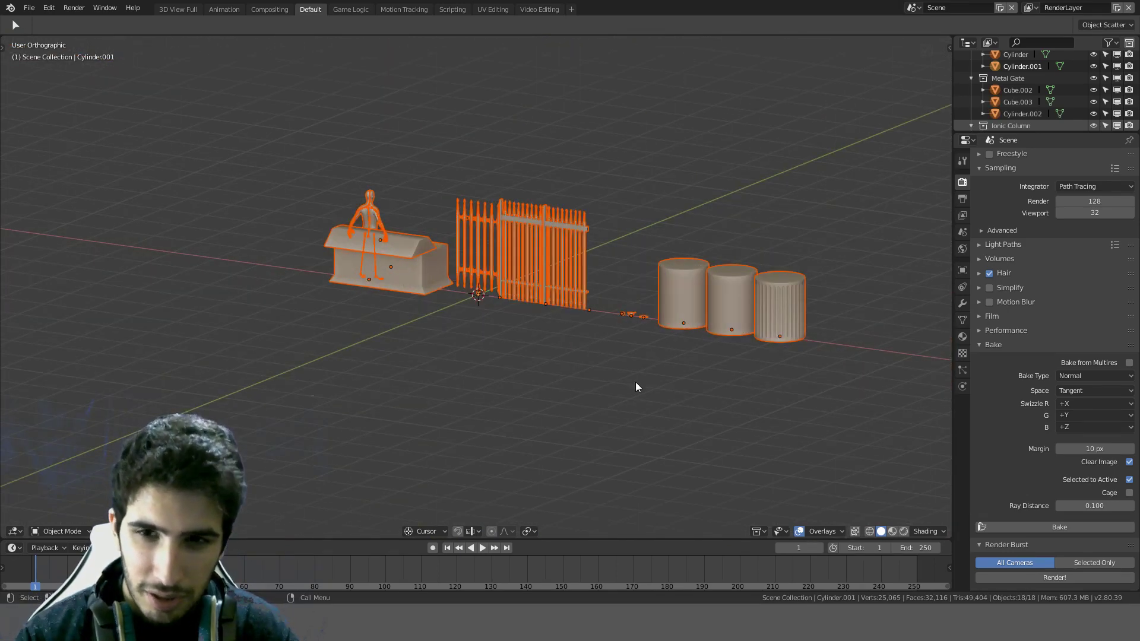
Step: Switch the viewport to LookDev shading and examine the three large cylinders and small props from the front view
{"action": "key", "text": "z"}
{"action": "left_click", "coordinate": [686, 462]}
{"action": "mouse_move", "coordinate": [715, 444]}
{"action": "middle_mouse_down", "text": "shift"}
{"action": "mouse_move", "coordinate": [661, 404]}
{"action": "mouse_move", "coordinate": [516, 390]}
{"action": "mouse_move", "coordinate": [394, 328]}
{"action": "mouse_move", "coordinate": [338, 395]}
{"action": "middle_mouse_up", "text": "shift"}
{"action": "scroll", "coordinate": [389, 389], "scroll_direction": "up", "scroll_amount": 3}
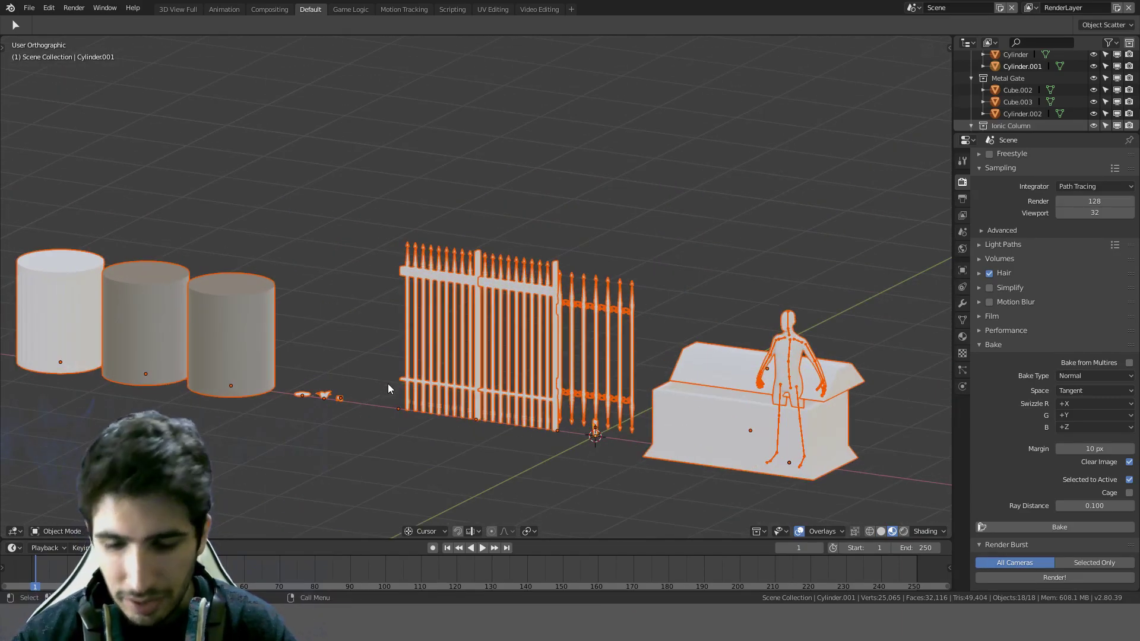
{"action": "key", "text": "KP_1"}
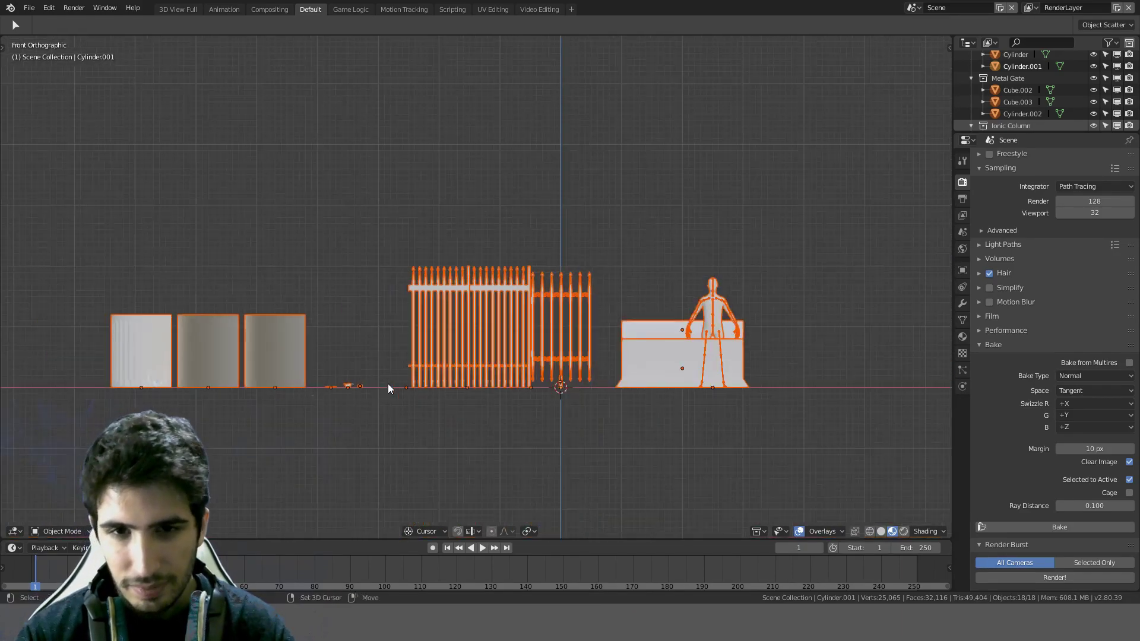
{"action": "middle_click_drag", "start_coordinate": [388, 384], "coordinate": [521, 313], "text": "shift"}
{"action": "scroll", "coordinate": [581, 262], "scroll_direction": "up", "scroll_amount": 3}
{"action": "scroll", "coordinate": [521, 314], "scroll_direction": "up", "scroll_amount": 3}
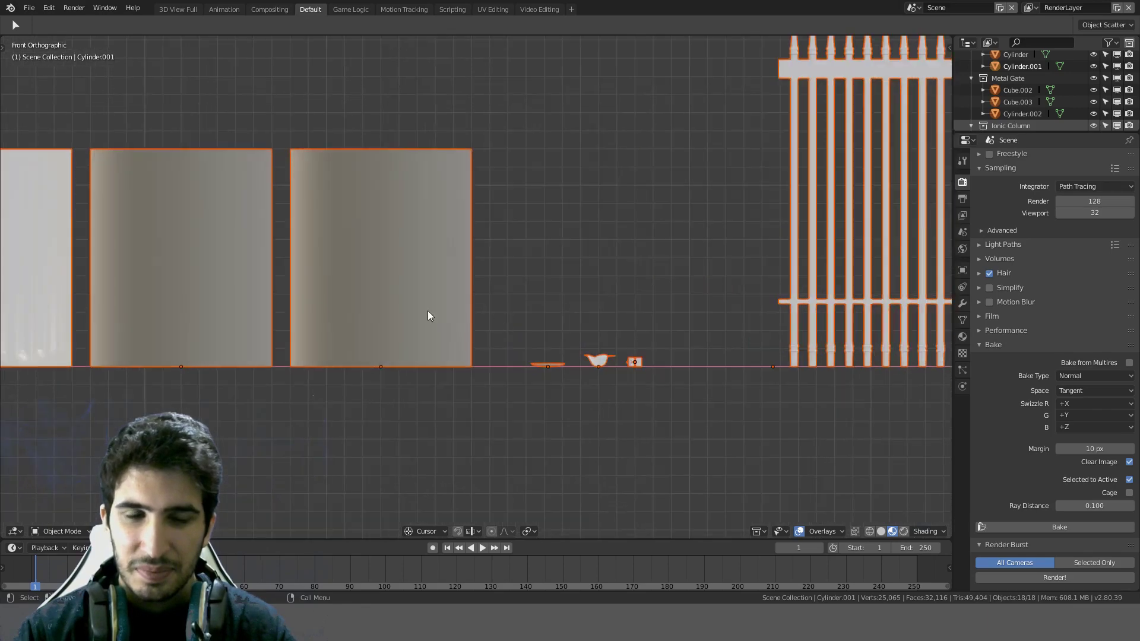
{"action": "scroll", "coordinate": [430, 315], "scroll_direction": "down", "scroll_amount": 4}
{"action": "middle_click_drag", "start_coordinate": [331, 315], "coordinate": [371, 338], "text": "shift"}
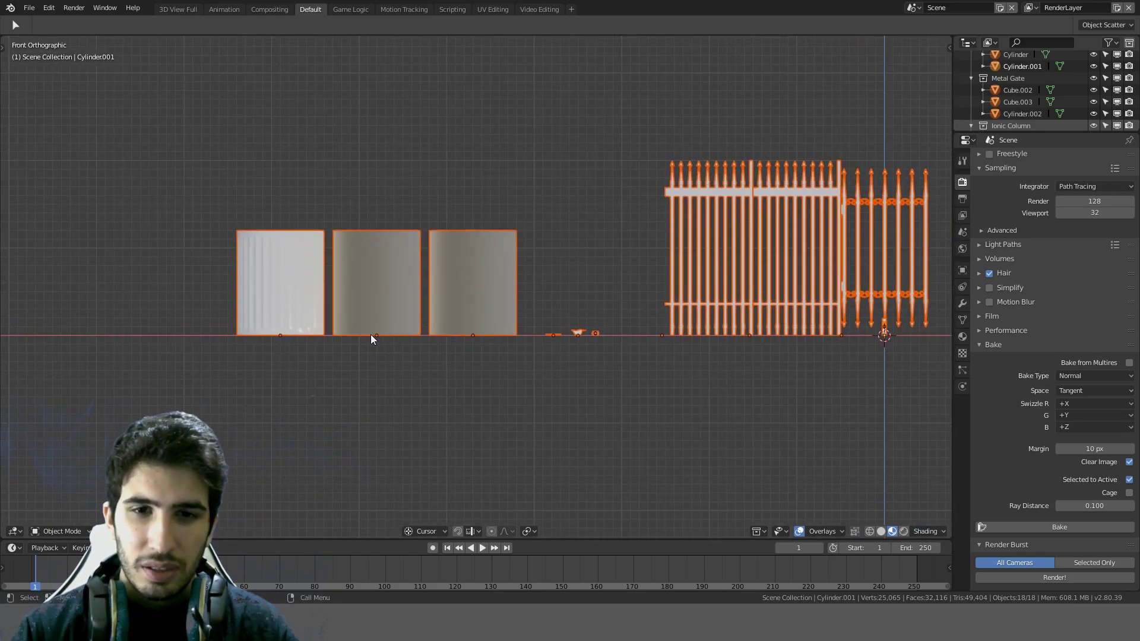
Step: Select the fluted cylinder and the plain cylinder nearest the gate, and snap both to the 3D cursor
{"action": "left_click", "coordinate": [482, 309]}
{"action": "left_click", "coordinate": [384, 307]}
{"action": "left_click", "coordinate": [473, 307]}
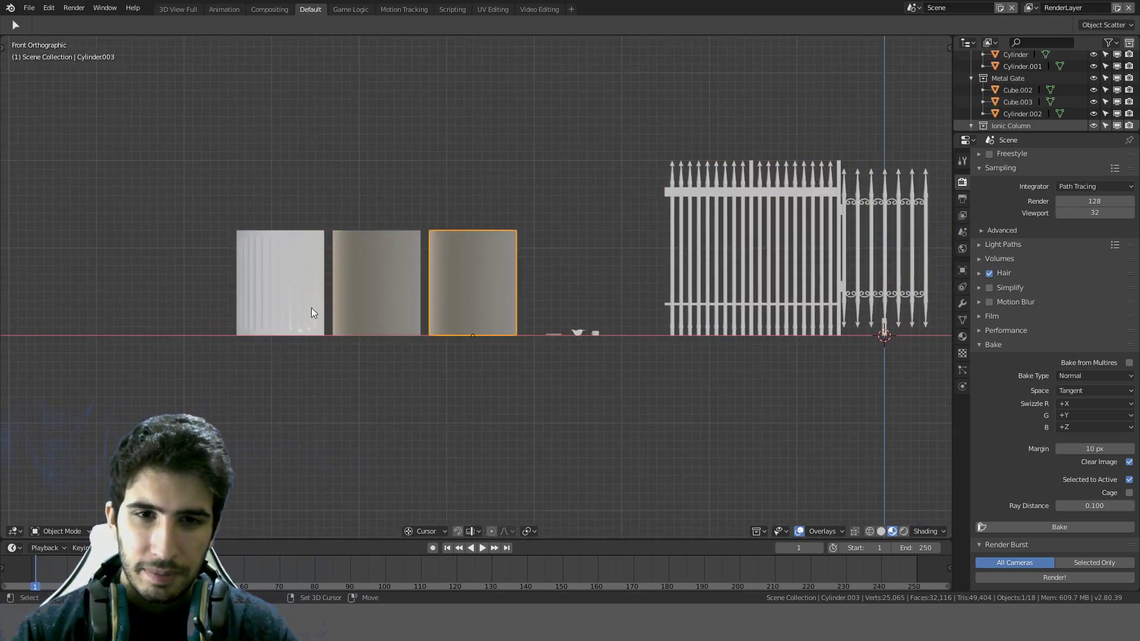
{"action": "left_click", "coordinate": [312, 309], "text": "shift"}
{"action": "middle_click_drag", "start_coordinate": [644, 265], "coordinate": [496, 281], "text": "shift"}
{"action": "key", "text": "shift+s"}
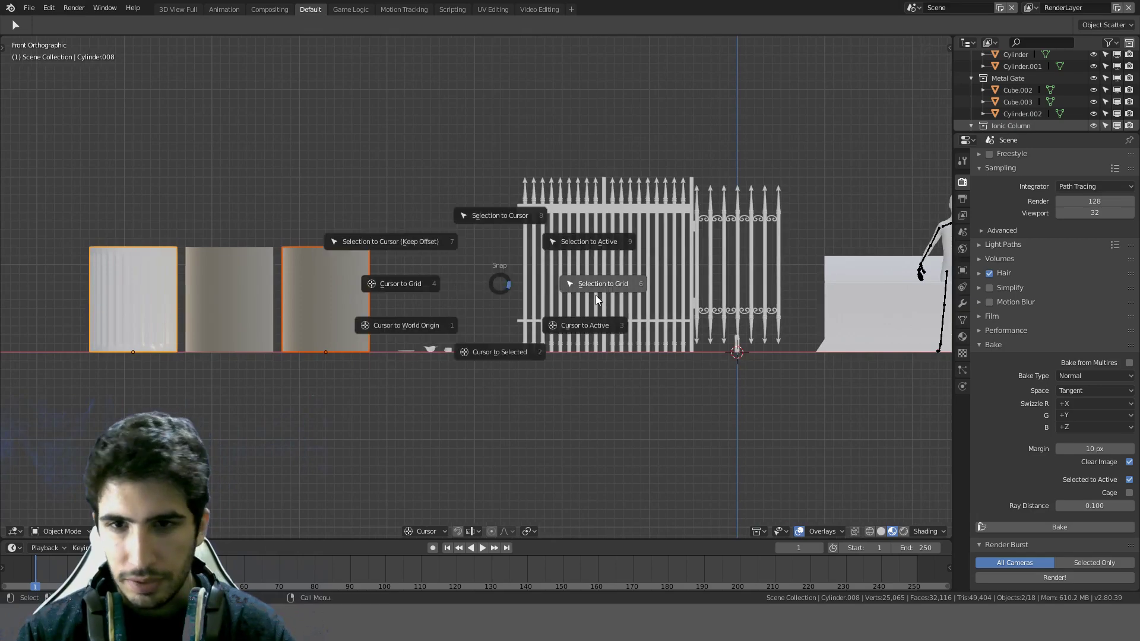
{"action": "left_click", "coordinate": [519, 229]}
{"action": "middle_click_drag", "start_coordinate": [722, 260], "coordinate": [539, 340], "text": "shift"}
{"action": "scroll", "coordinate": [522, 327], "scroll_direction": "up", "scroll_amount": 3}
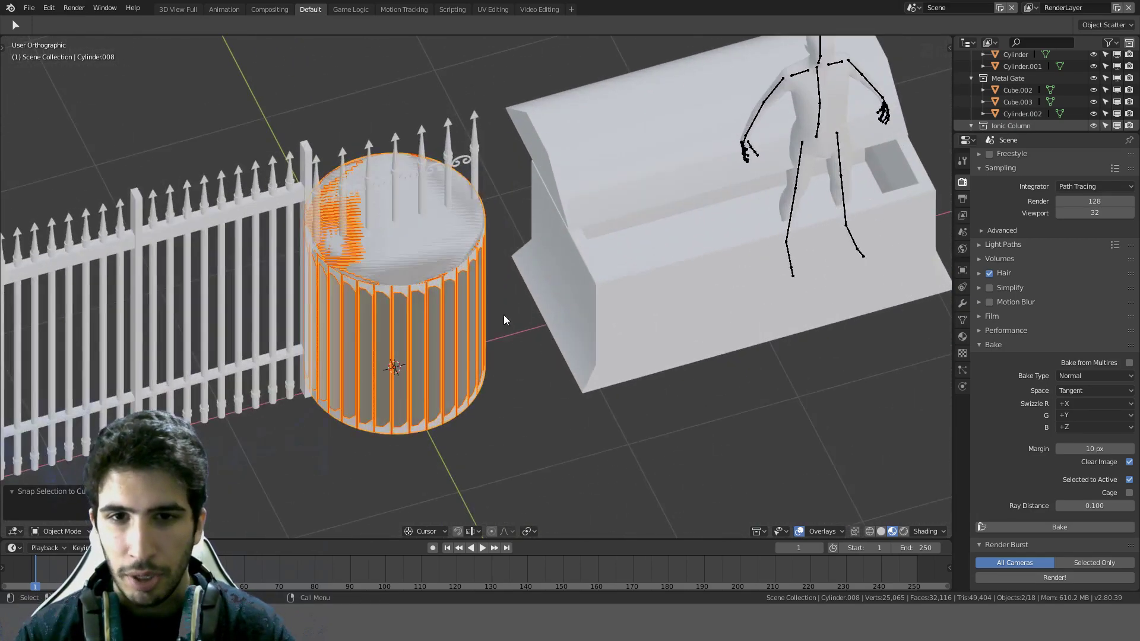
Step: Isolate the two overlapping cylinders in local view and frame them
{"action": "scroll", "coordinate": [503, 315], "scroll_direction": "down", "scroll_amount": 5}
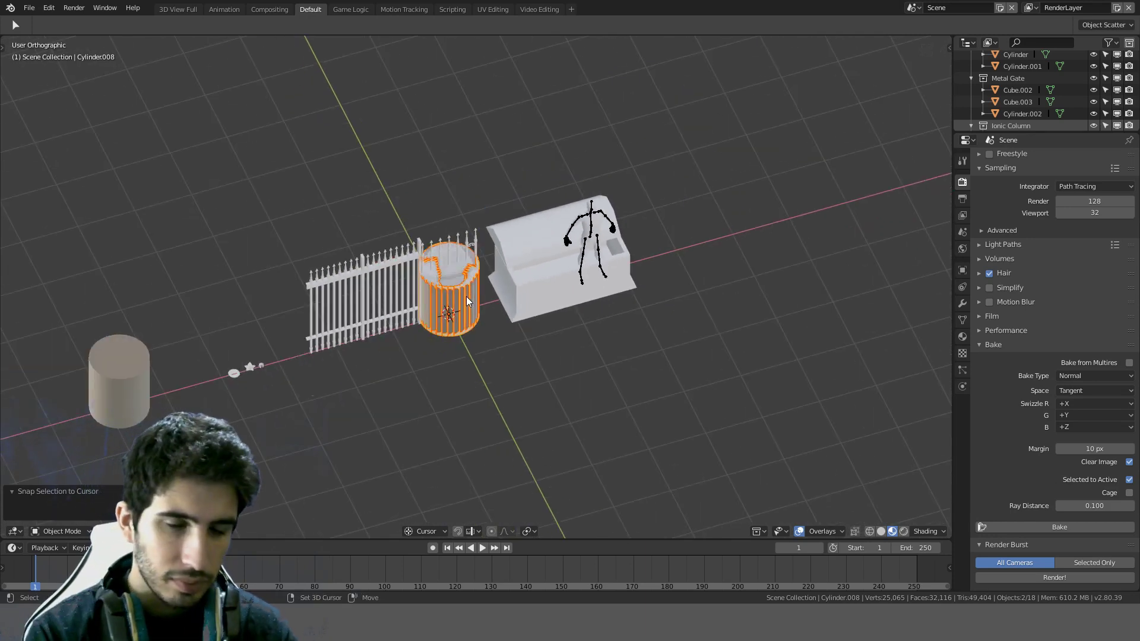
{"action": "key", "text": "KP_Divide"}
{"action": "scroll", "coordinate": [468, 297], "scroll_direction": "up", "scroll_amount": 5}
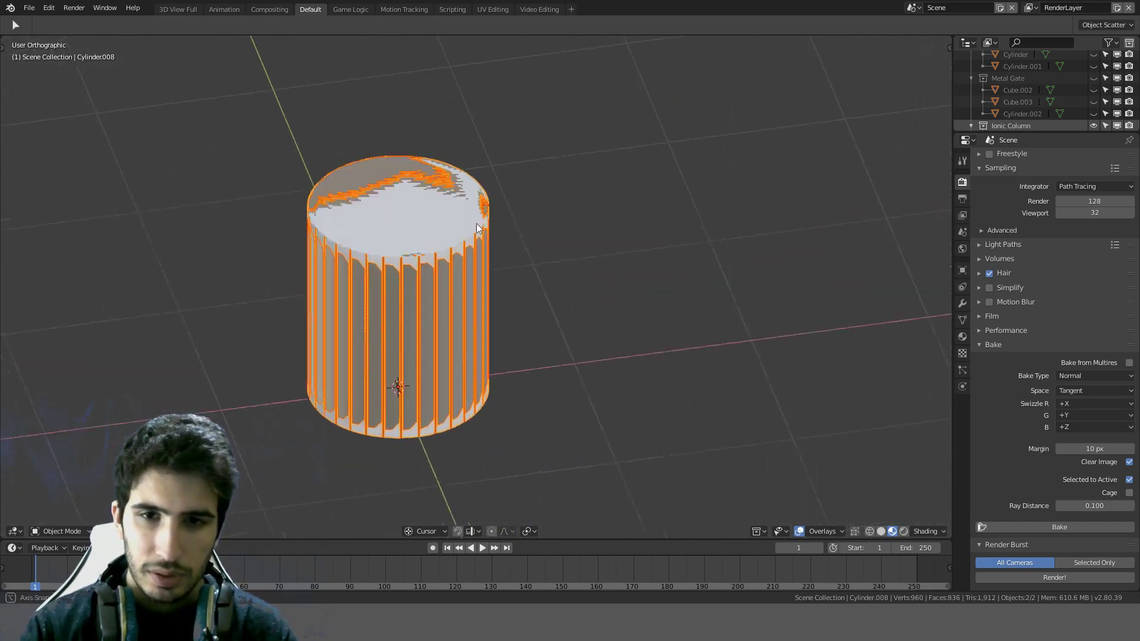
{"action": "middle_click_drag", "start_coordinate": [437, 197], "coordinate": [900, 89]}
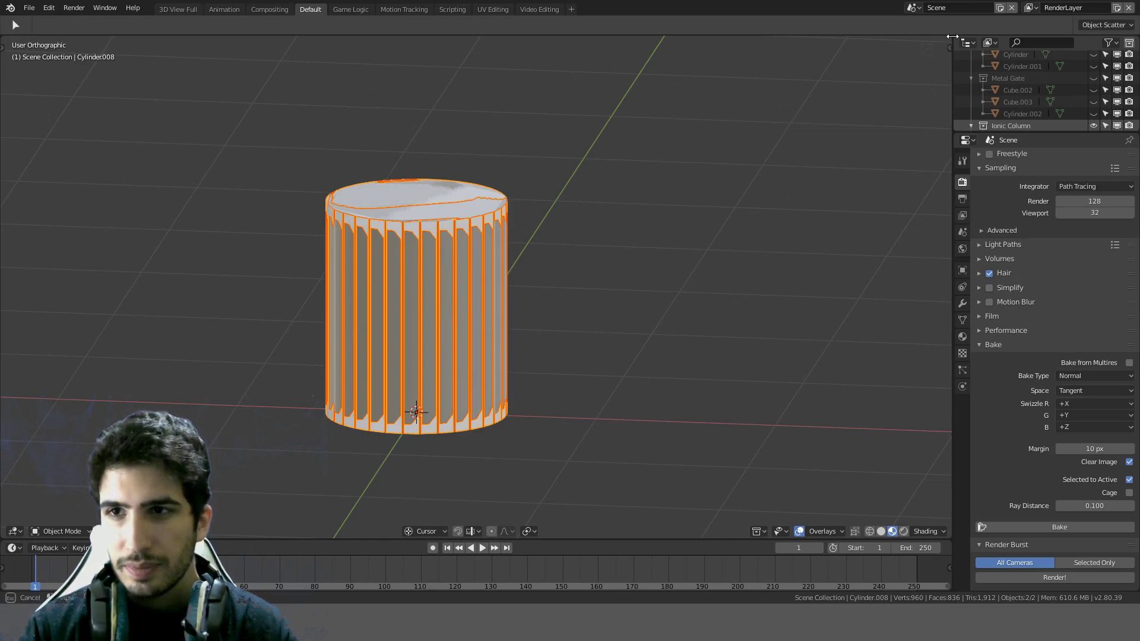
Step: Reveal a second editor area beside the 3D viewport and set it to the Shader Editor
{"action": "left_click_drag", "start_coordinate": [952, 36], "coordinate": [522, 119]}
{"action": "key", "text": "shift+F3"}
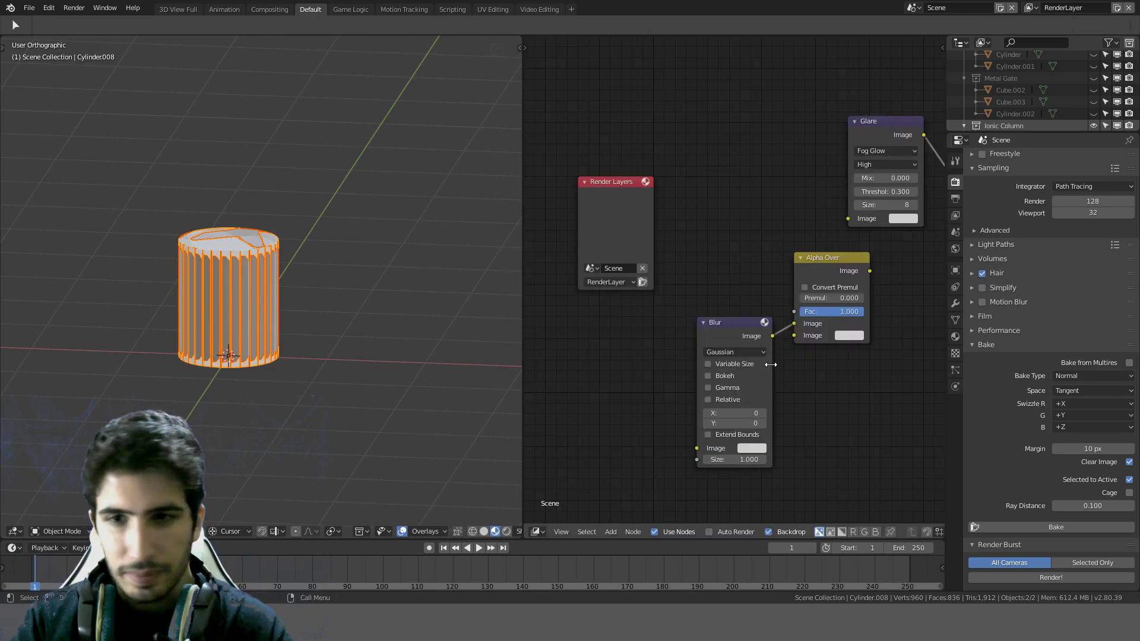
{"action": "scroll", "coordinate": [771, 364], "scroll_direction": "up", "scroll_amount": 2}
{"action": "key", "text": "shift+F3"}
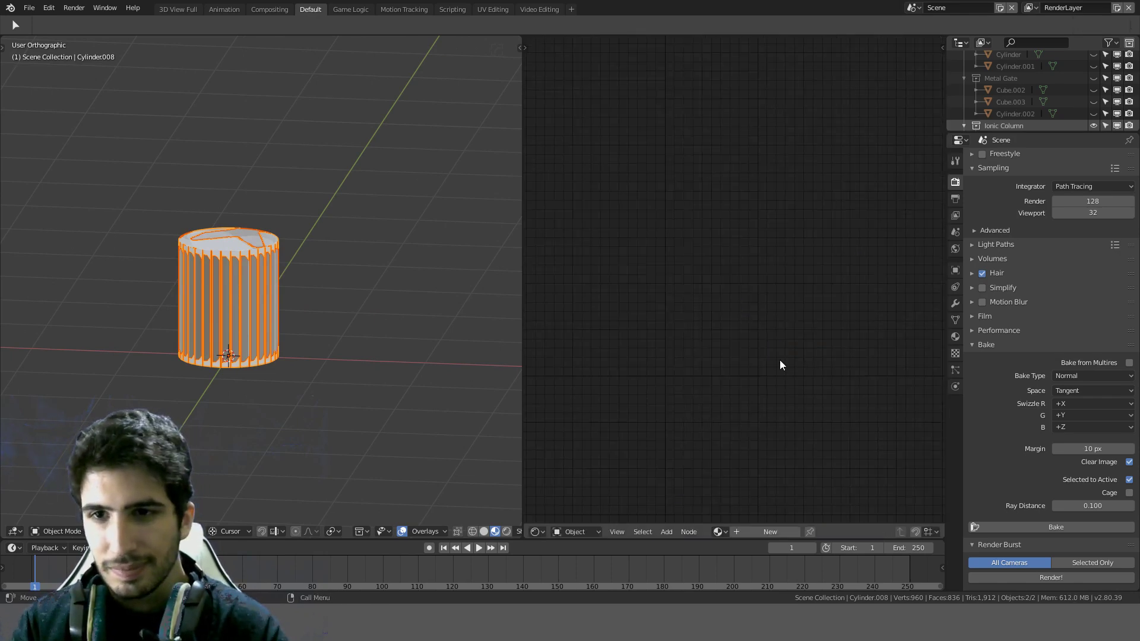
Step: Select the plain cylinder and make the Untitled image texture node active in its IonicColumn material
{"action": "left_click", "coordinate": [227, 247]}
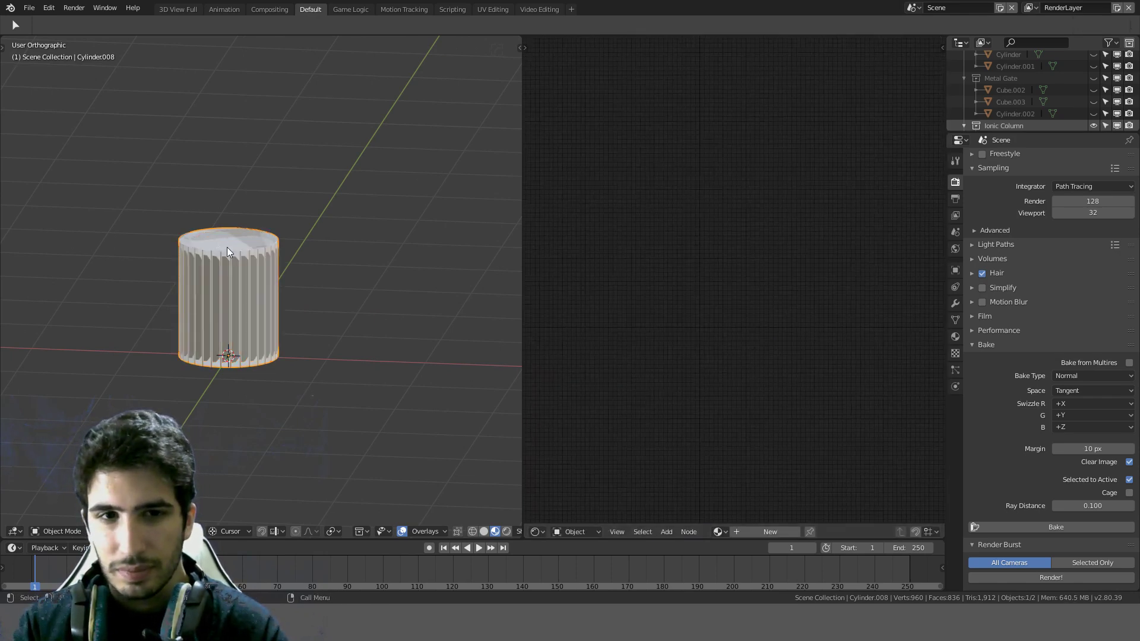
{"action": "left_click", "coordinate": [230, 270]}
{"action": "scroll", "coordinate": [651, 333], "scroll_direction": "up", "scroll_amount": 3}
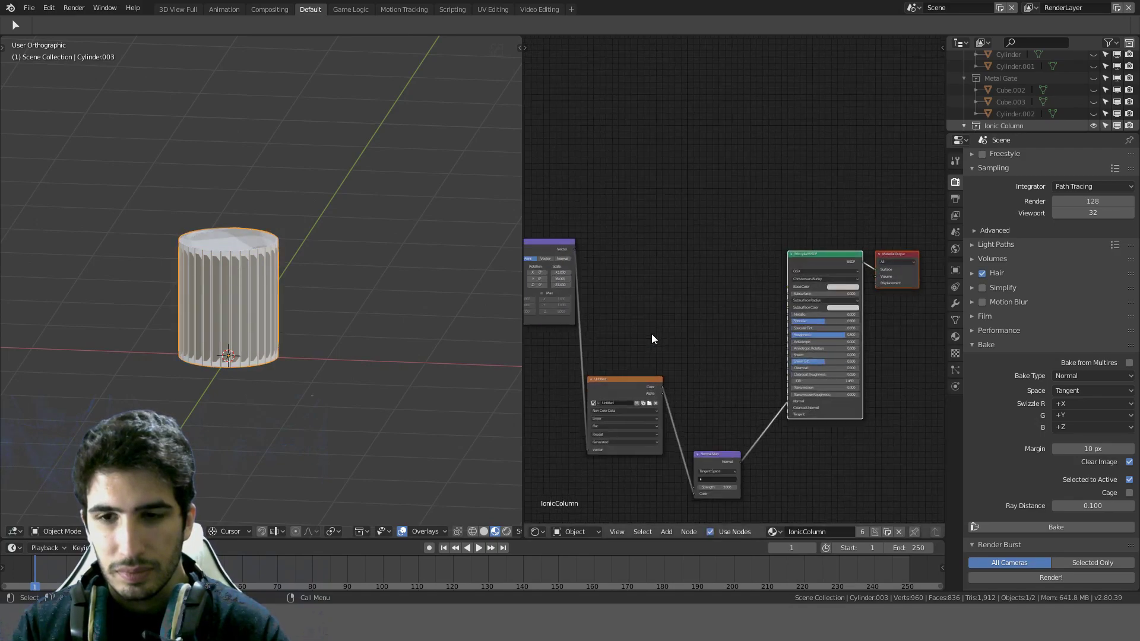
{"action": "middle_click_drag", "start_coordinate": [717, 145], "coordinate": [735, 224]}
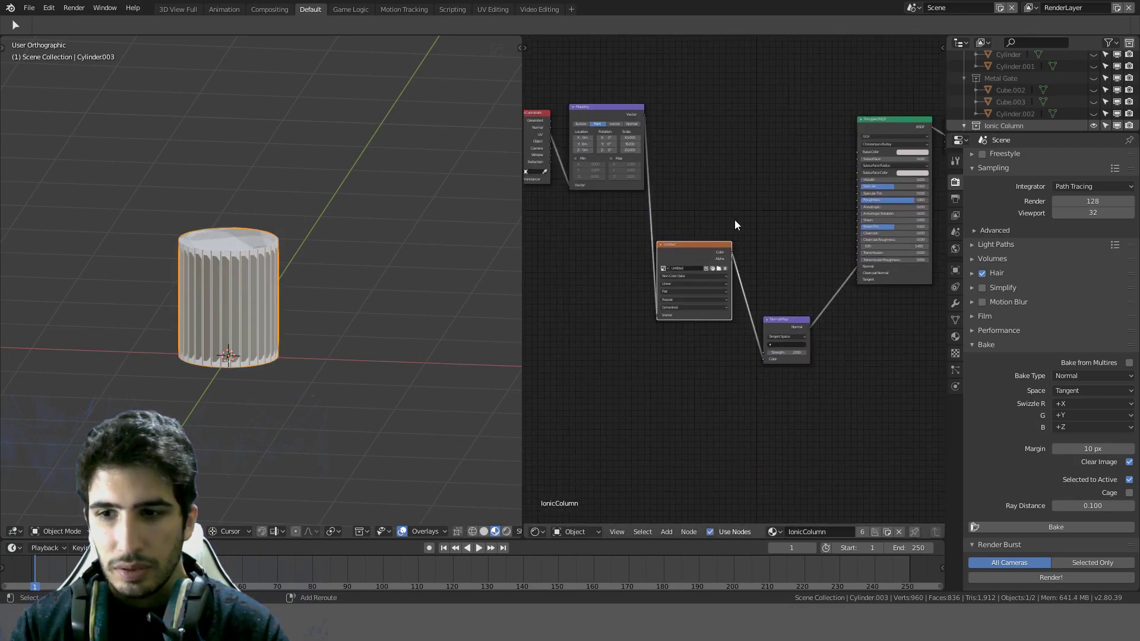
{"action": "scroll", "coordinate": [240, 270], "scroll_direction": "up", "scroll_amount": 3}
Step: In wireframe shading, select the fluted cylinder and then the plain one as active, and bake the Normal map
{"action": "left_click", "coordinate": [244, 284]}
{"action": "key", "text": "z"}
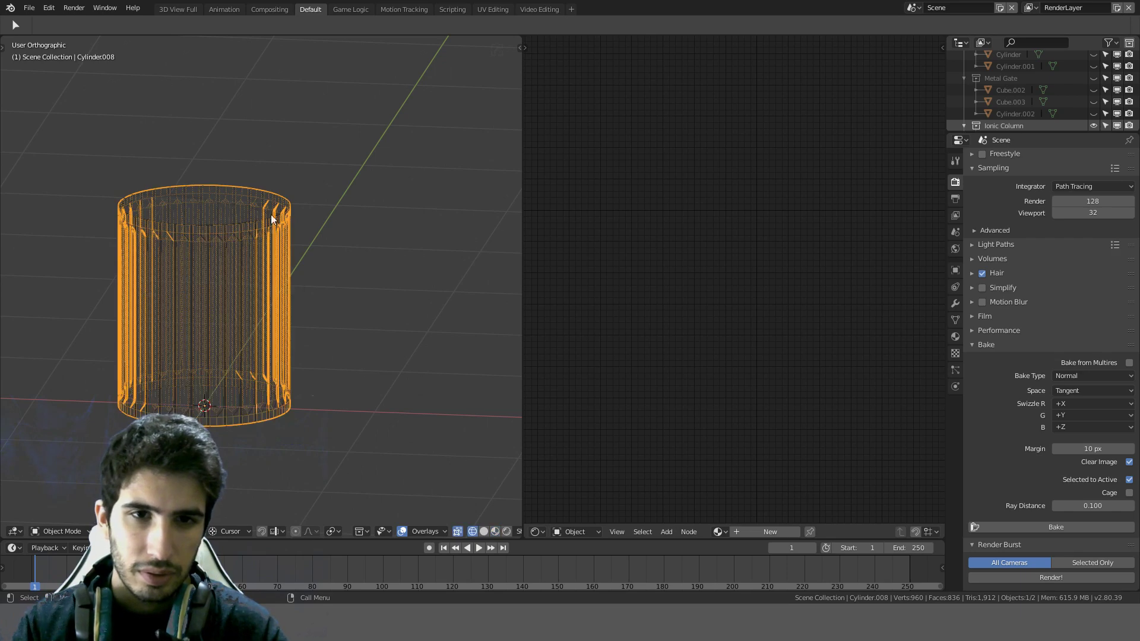
{"action": "left_click", "coordinate": [250, 198], "text": "shift"}
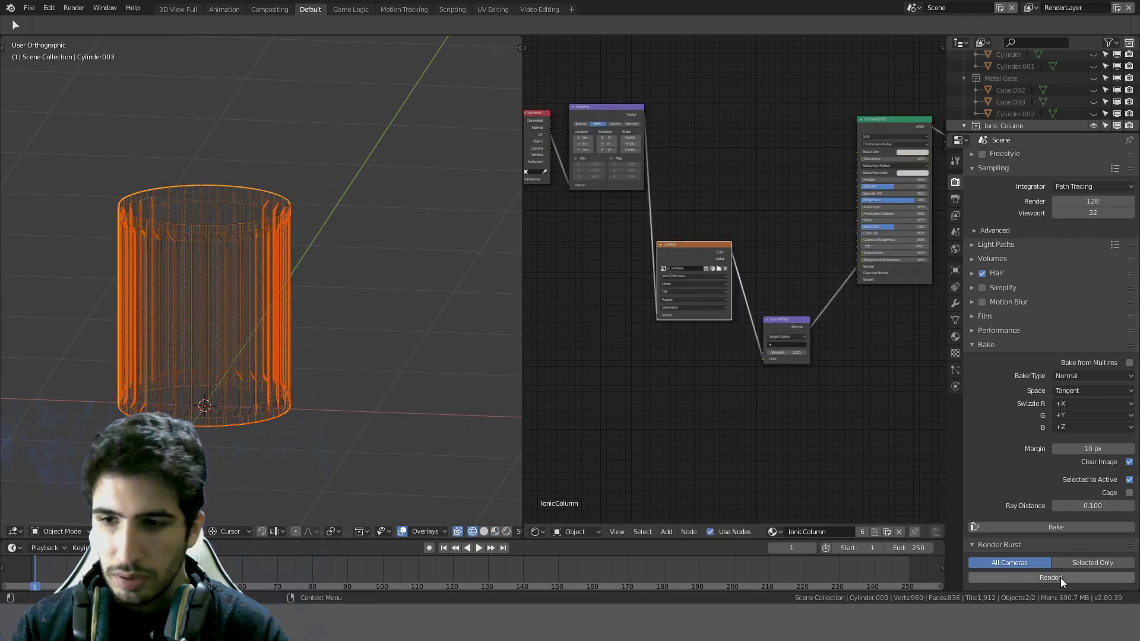
{"action": "left_click", "coordinate": [1050, 528]}
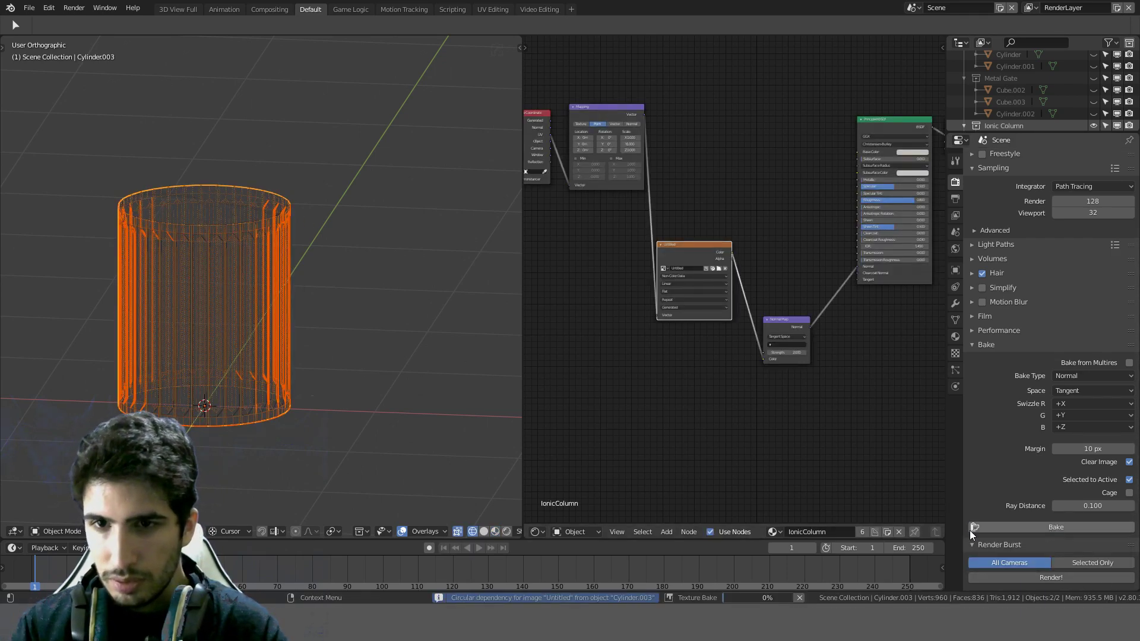
Step: Replace the Shader Editor with an image view and display the Untitled image receiving the bake
{"action": "left_click", "coordinate": [536, 532]}
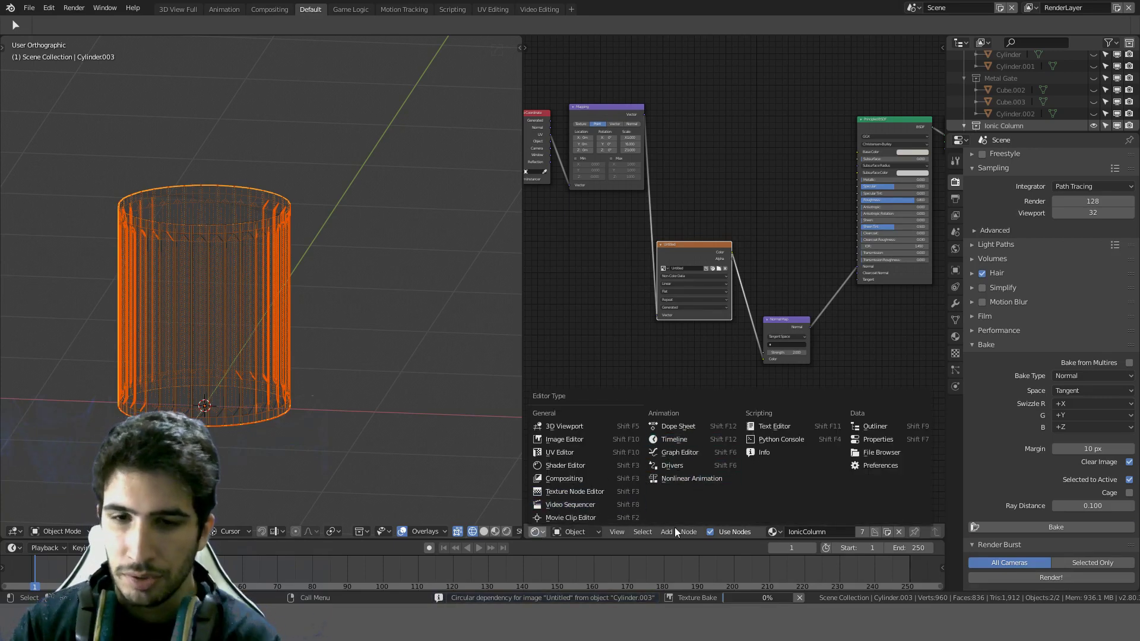
{"action": "left_click", "coordinate": [561, 453]}
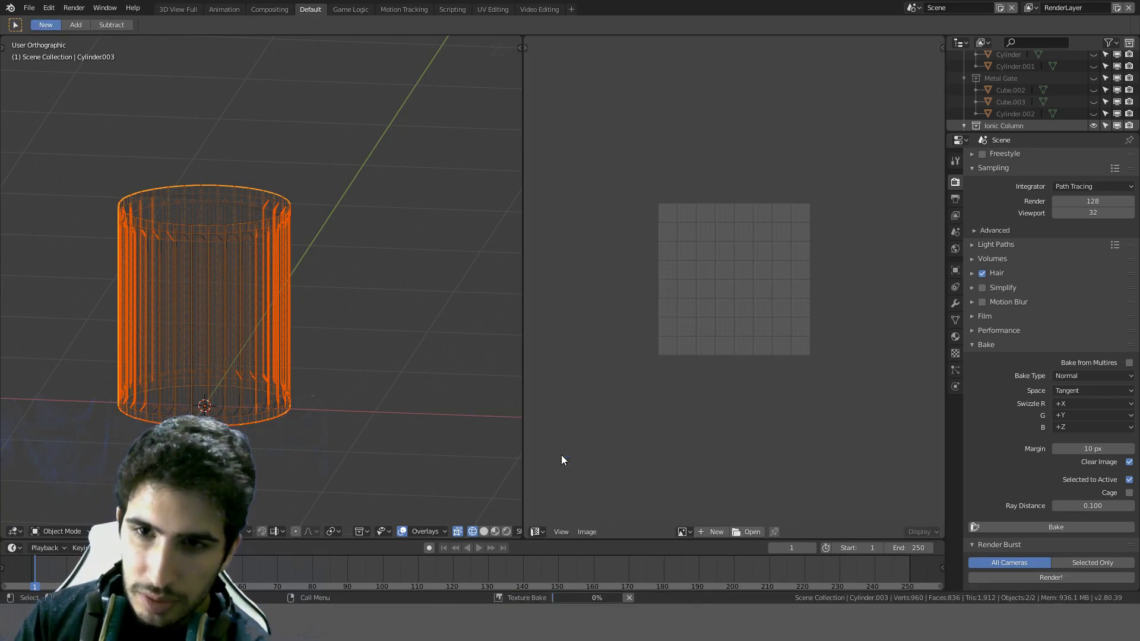
{"action": "left_click", "coordinate": [684, 532]}
{"action": "left_click", "coordinate": [693, 504]}
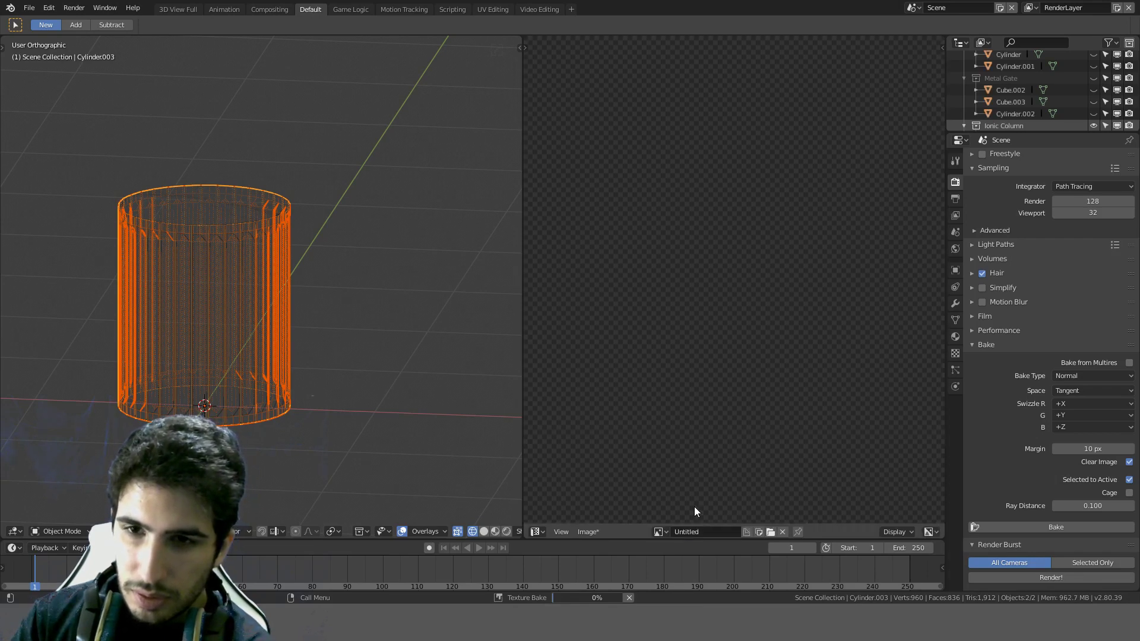
{"action": "scroll", "coordinate": [713, 373], "scroll_direction": "up", "scroll_amount": 2}
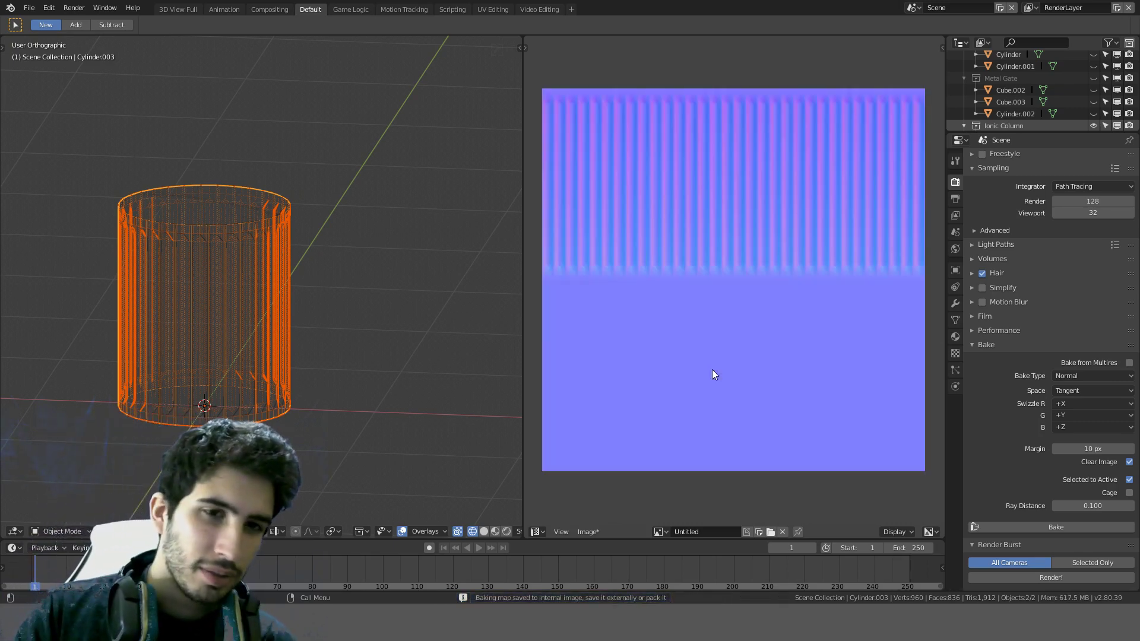
{"action": "key", "text": "space"}
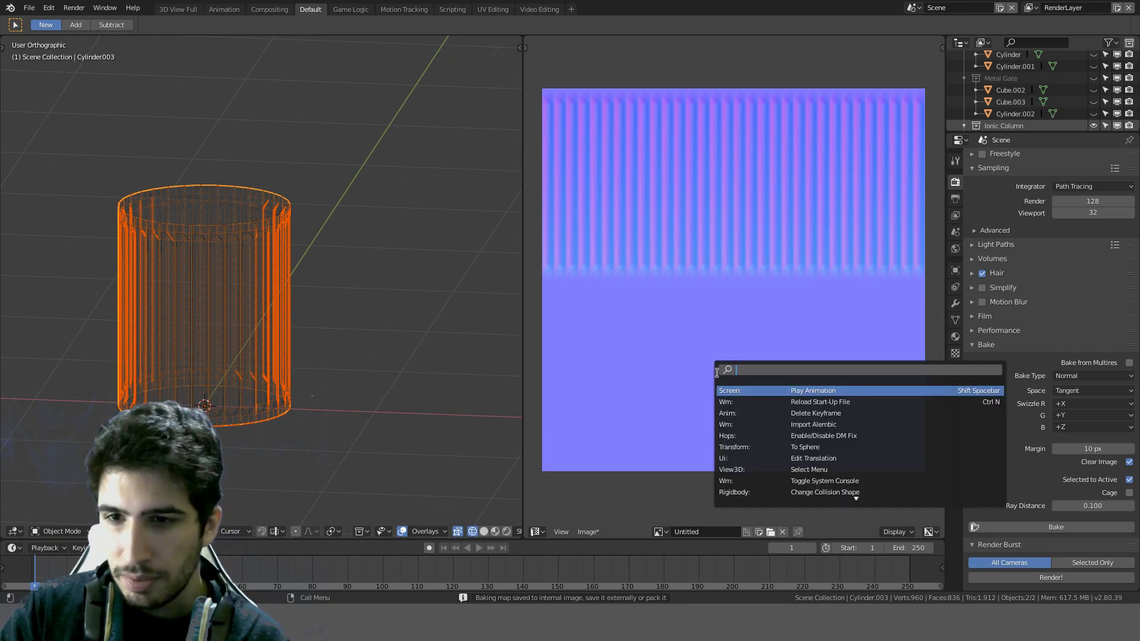
{"action": "key", "text": "Escape"}
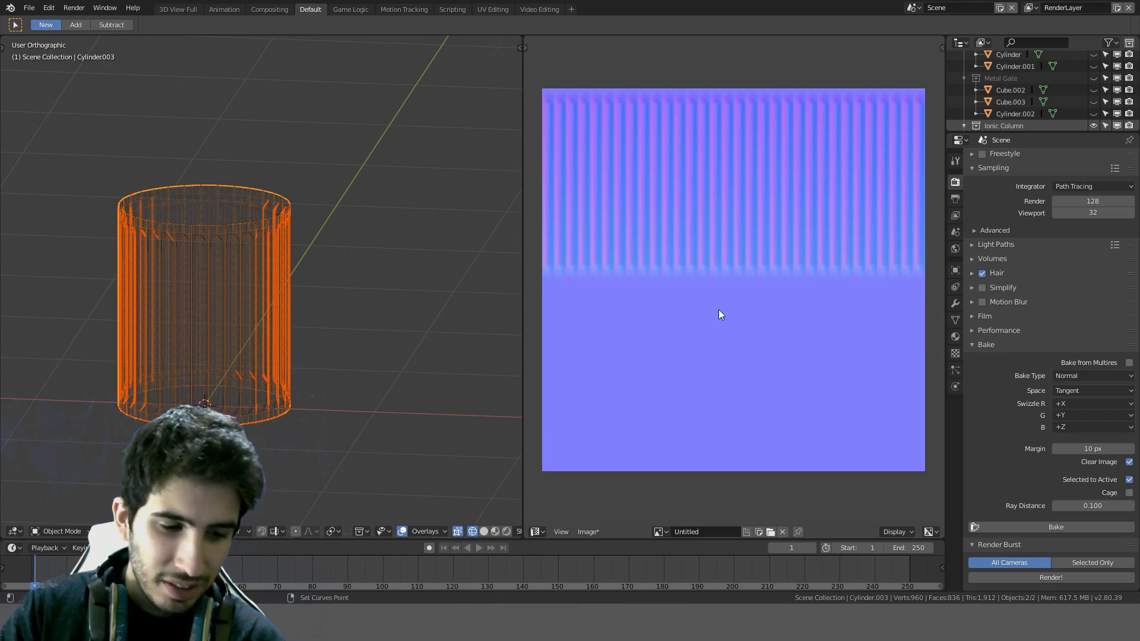
Step: Start saving the baked image, go to the SubstancePainter bookmark and display its folders as thumbnails
{"action": "key", "text": "shift+alt+s"}
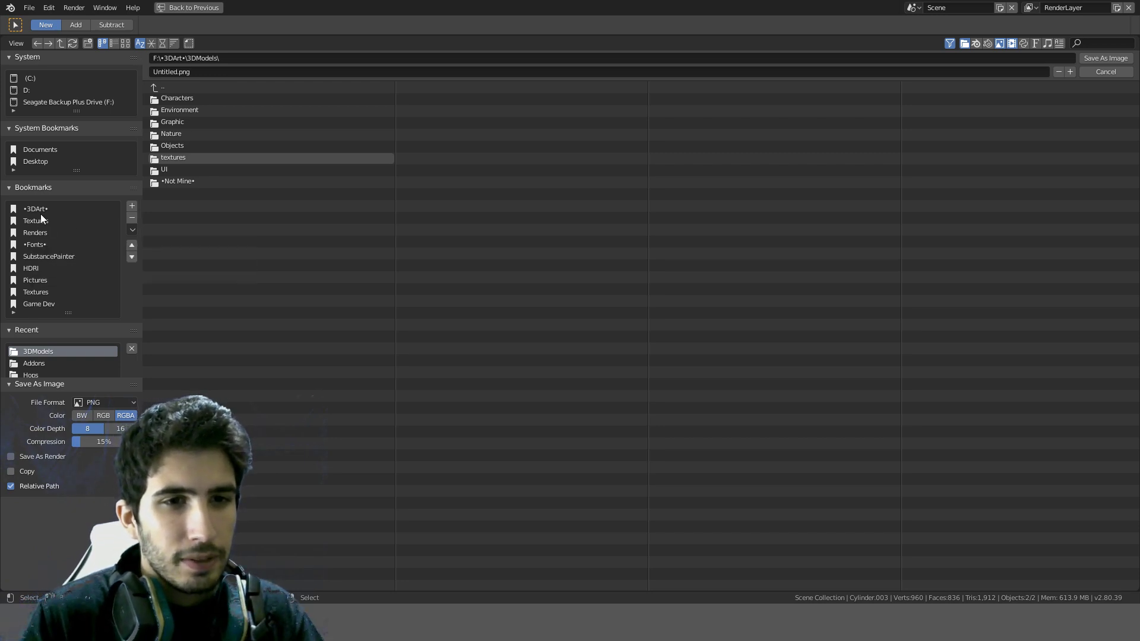
{"action": "left_click", "coordinate": [33, 258]}
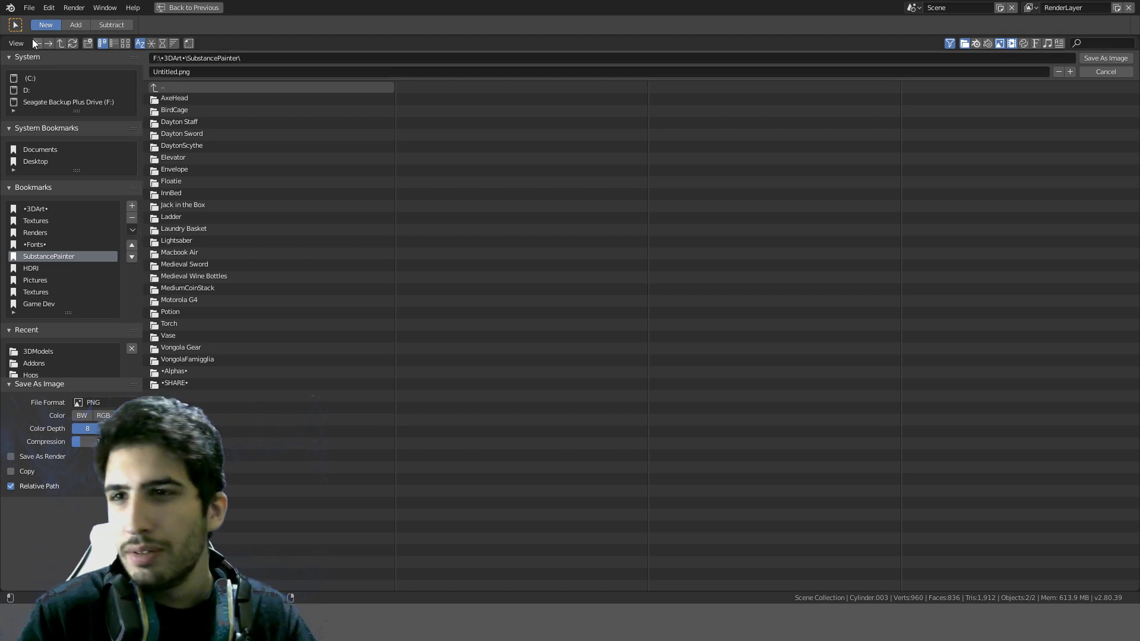
{"action": "left_click", "coordinate": [129, 44]}
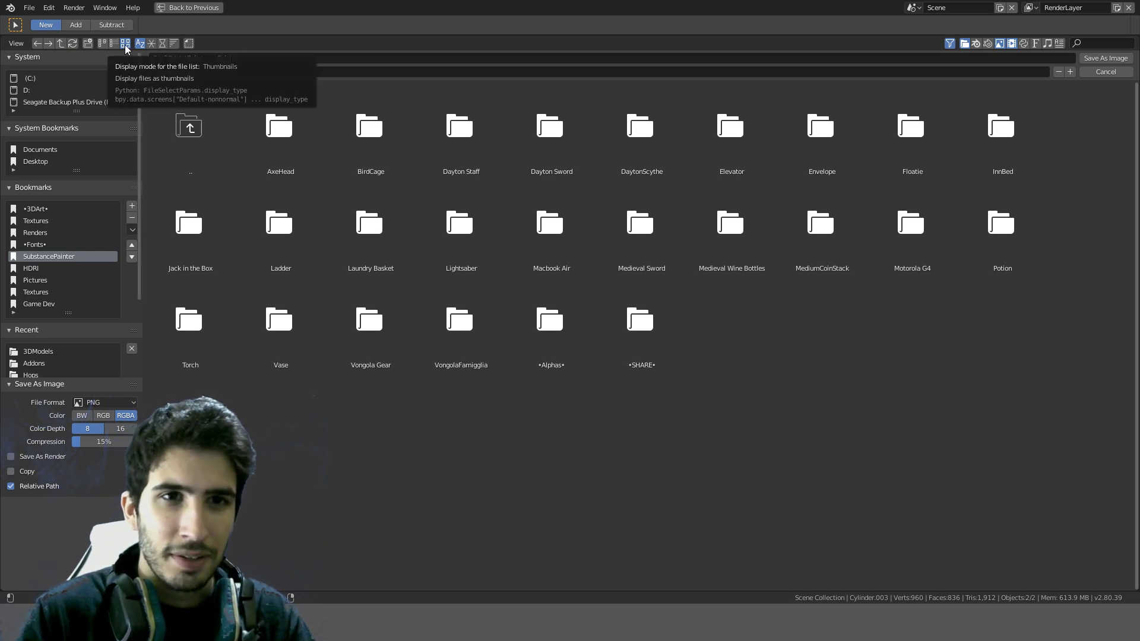
{"action": "right_click", "coordinate": [125, 45]}
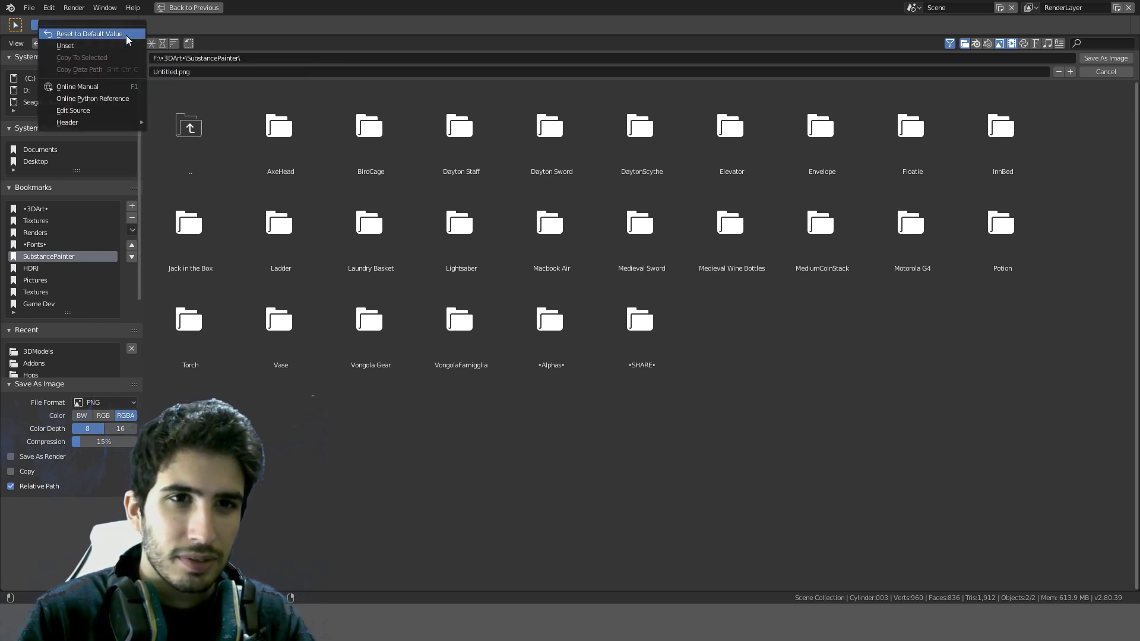
{"action": "left_click", "coordinate": [126, 34]}
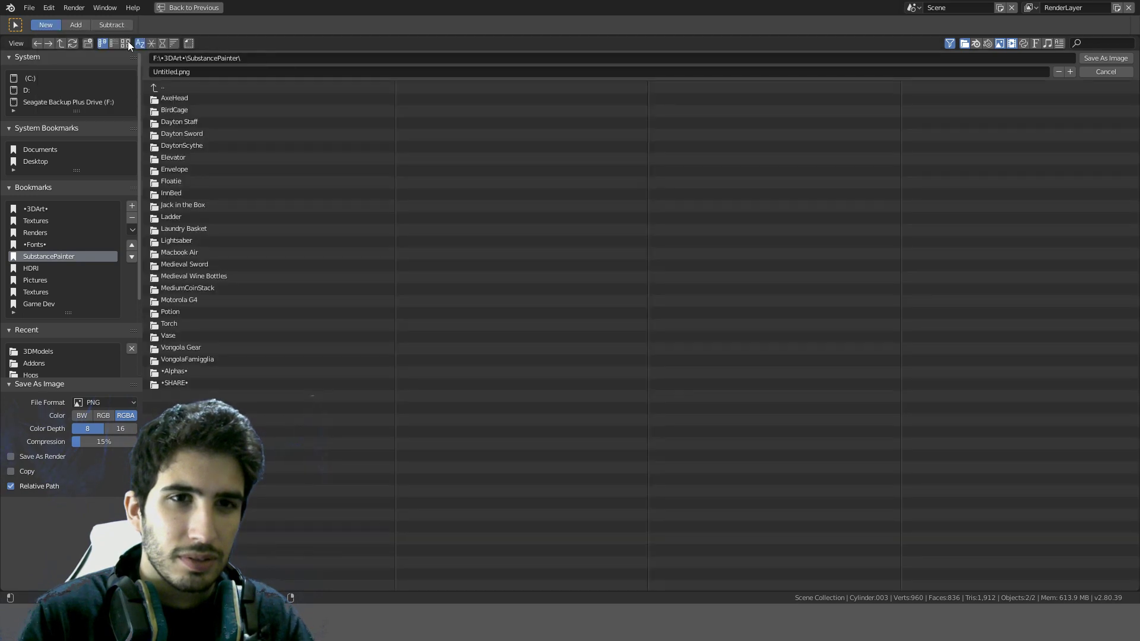
{"action": "left_click", "coordinate": [127, 42]}
{"action": "right_click", "coordinate": [127, 42]}
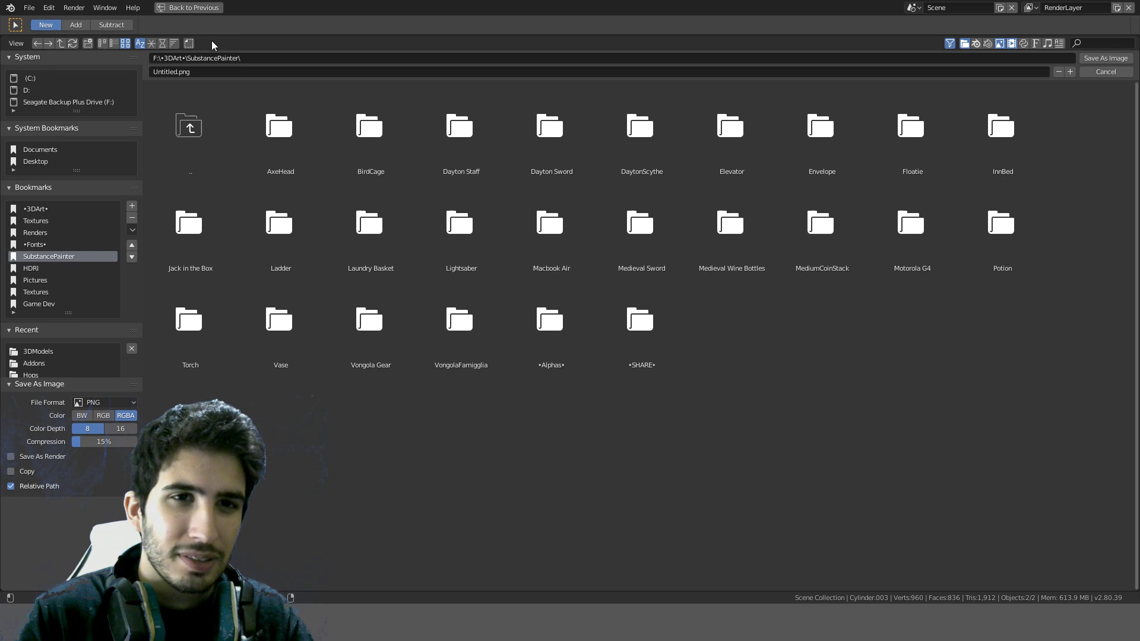
Step: Try creating new folders in the SubstancePainter directory, open them, and cancel saving the image
{"action": "left_click", "coordinate": [89, 43]}
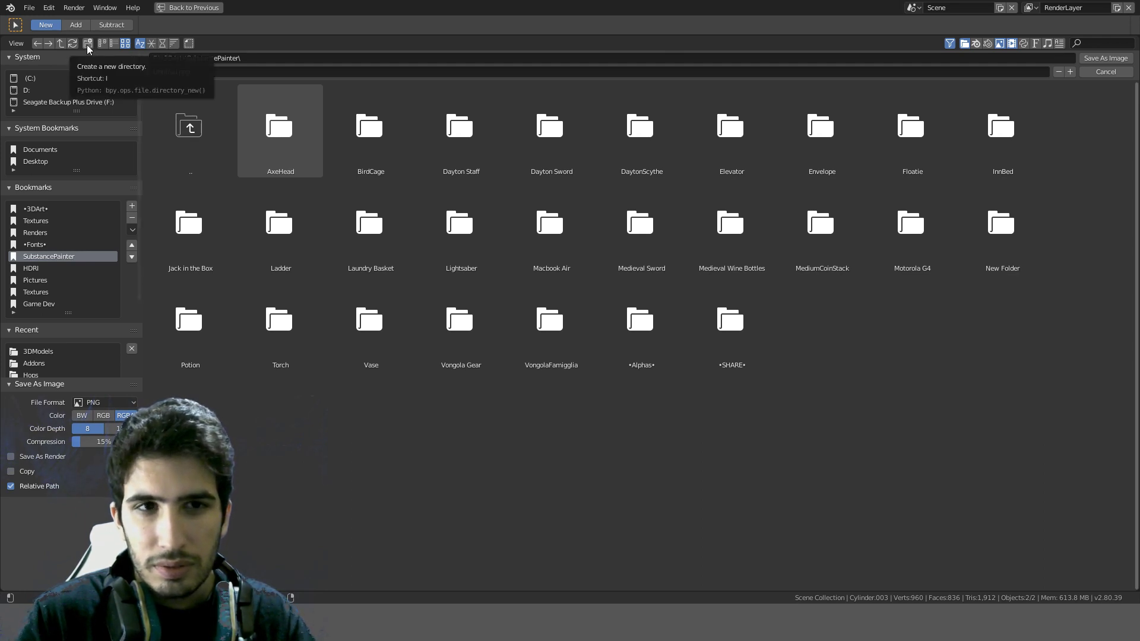
{"action": "left_click", "coordinate": [87, 43]}
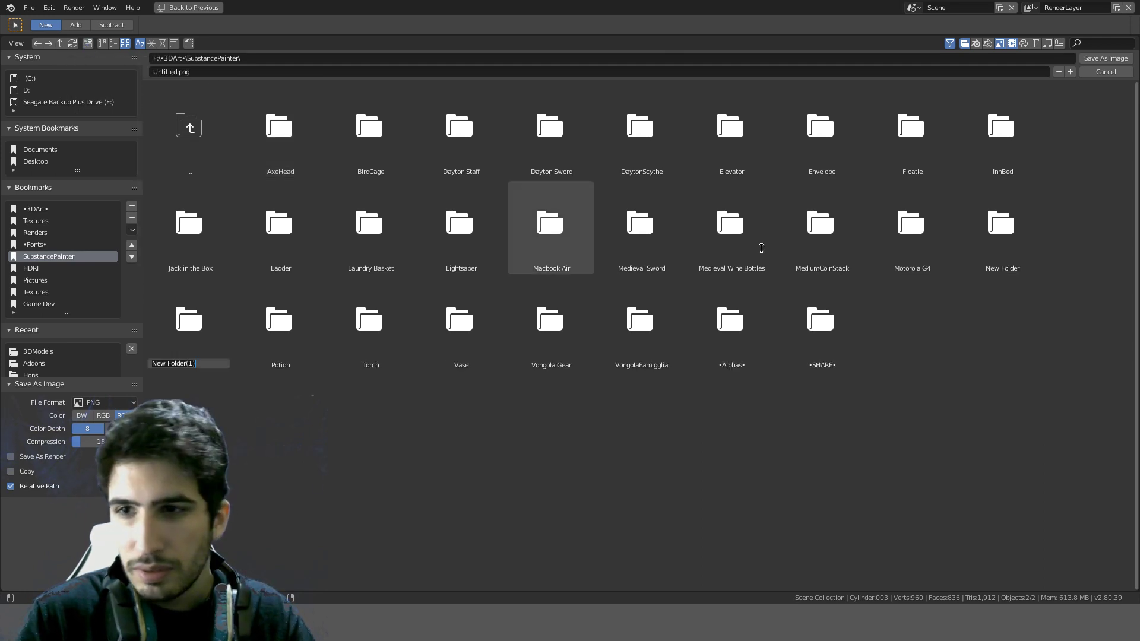
{"action": "key", "text": "Return"}
{"action": "left_click", "coordinate": [213, 327]}
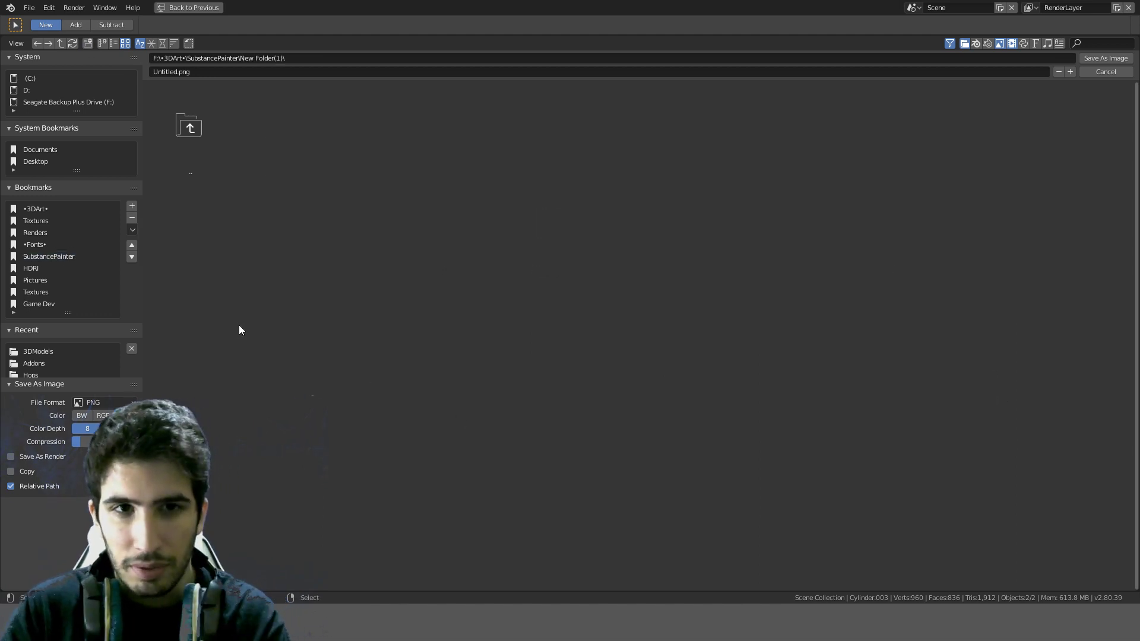
{"action": "left_click", "coordinate": [219, 111]}
{"action": "right_click", "coordinate": [197, 325]}
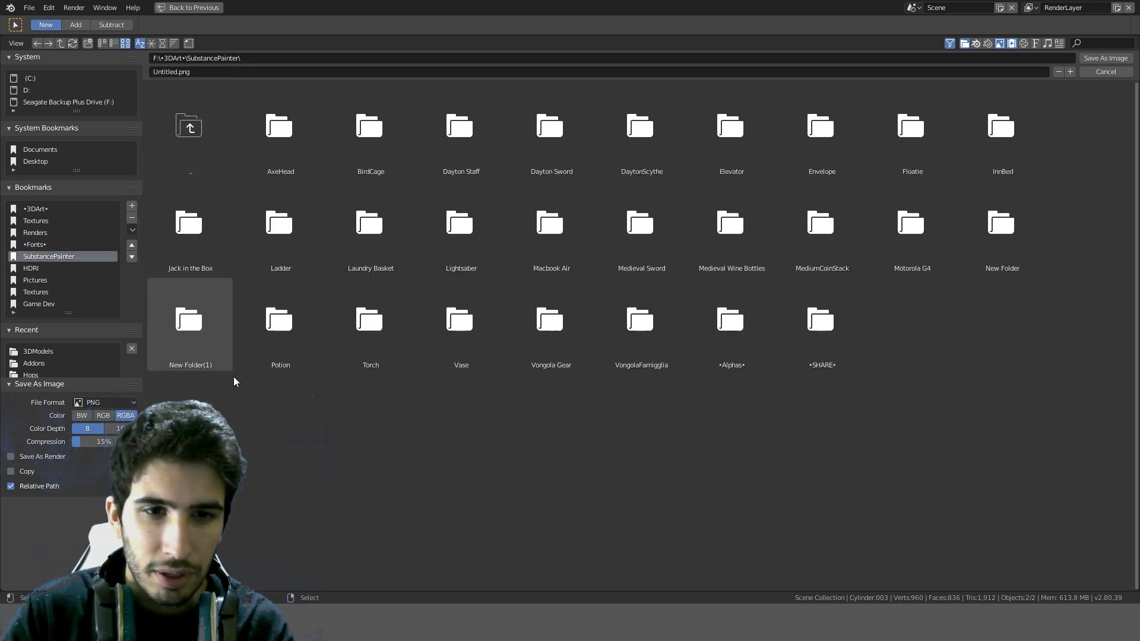
{"action": "left_click", "coordinate": [1003, 270]}
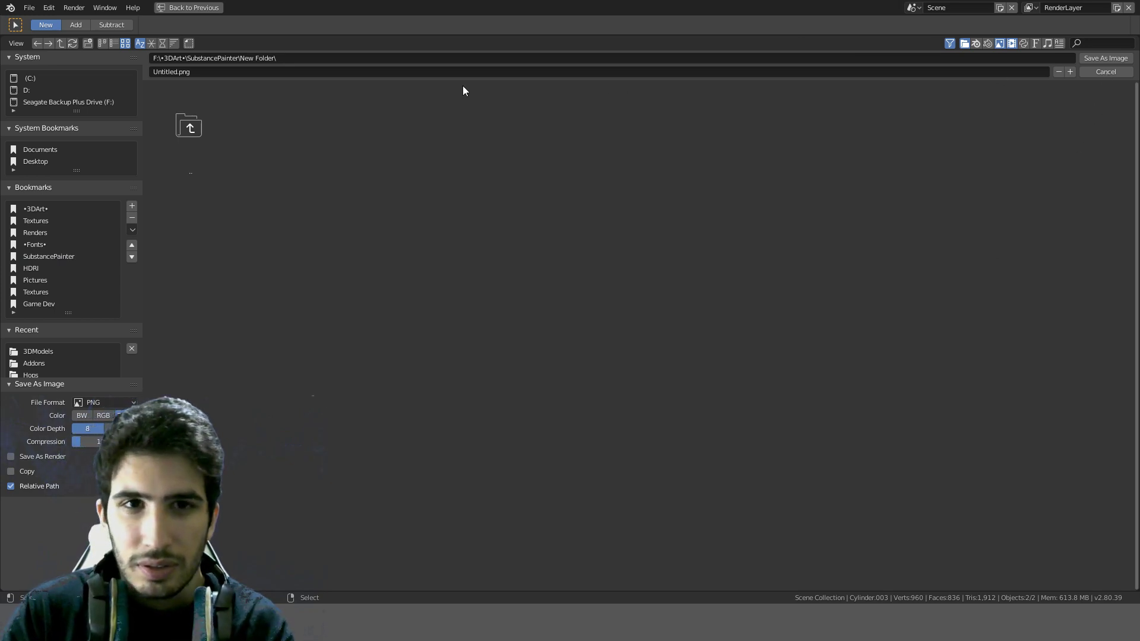
{"action": "left_click", "coordinate": [1102, 73]}
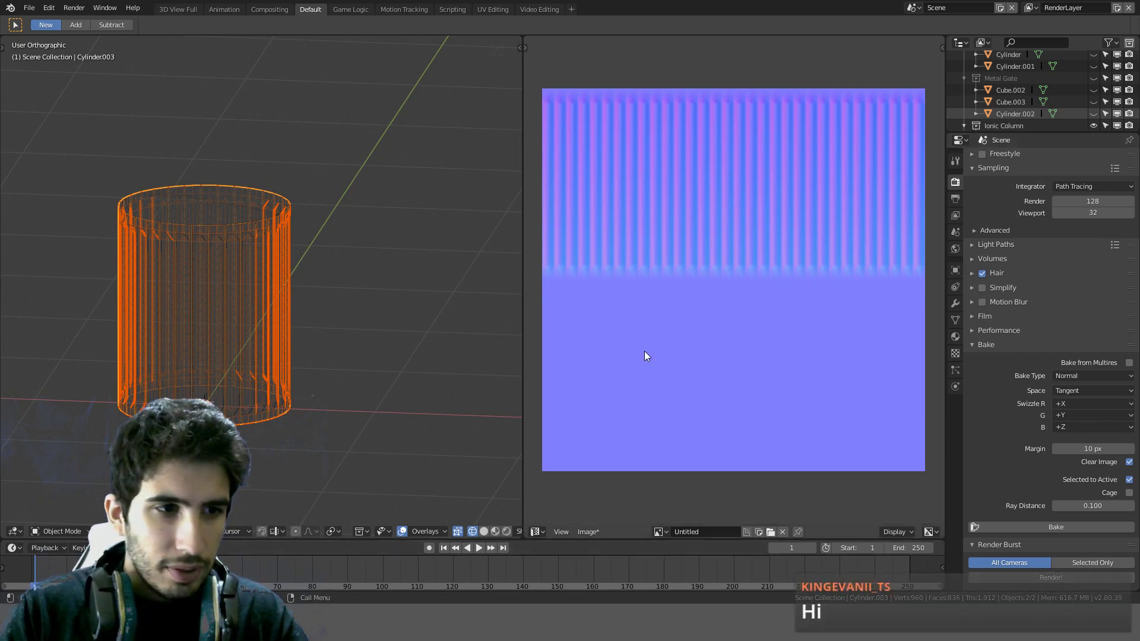
Step: Start saving the baked image and open the Ionic Column folder inside the SubstancePainter bookmark
{"action": "key", "text": "shift+alt+s"}
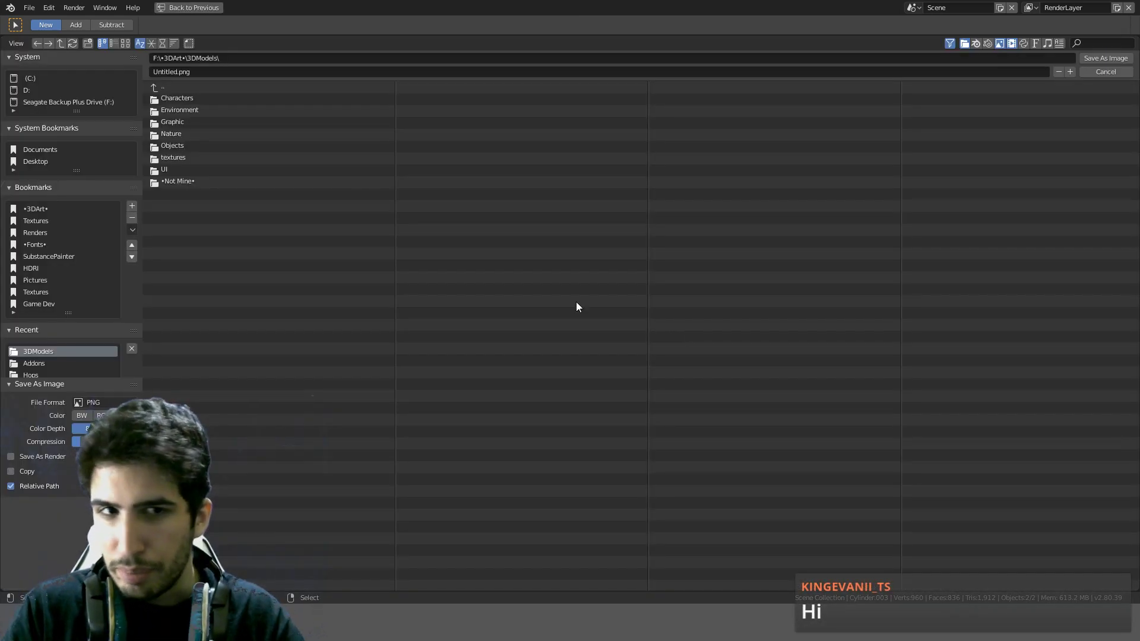
{"action": "middle_click_drag", "start_coordinate": [48, 322], "coordinate": [48, 265]}
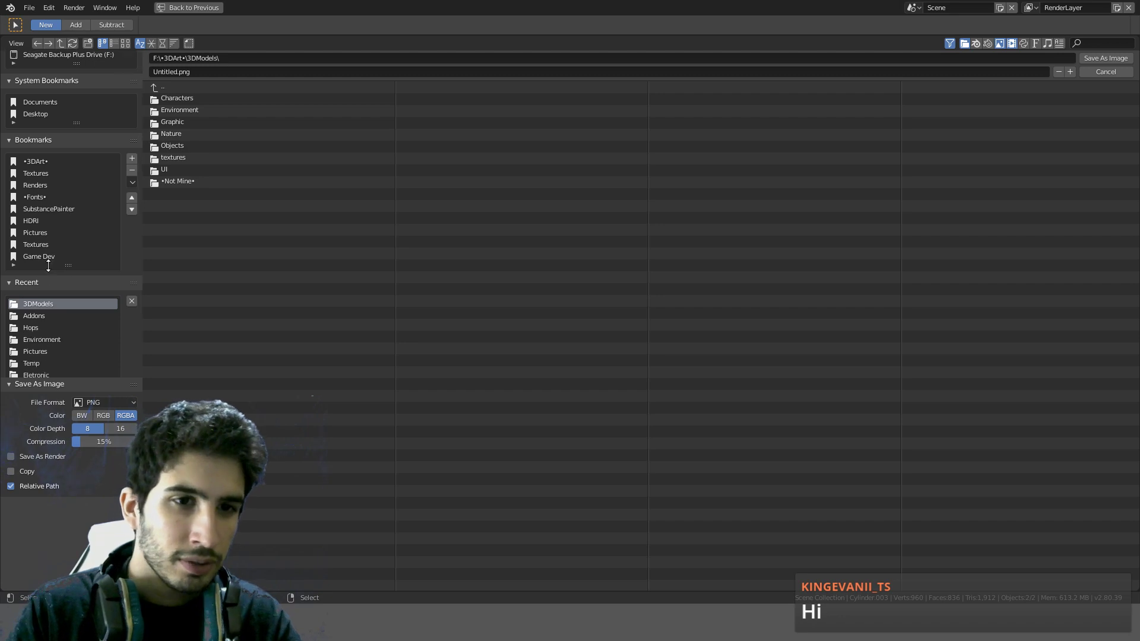
{"action": "left_click", "coordinate": [58, 207]}
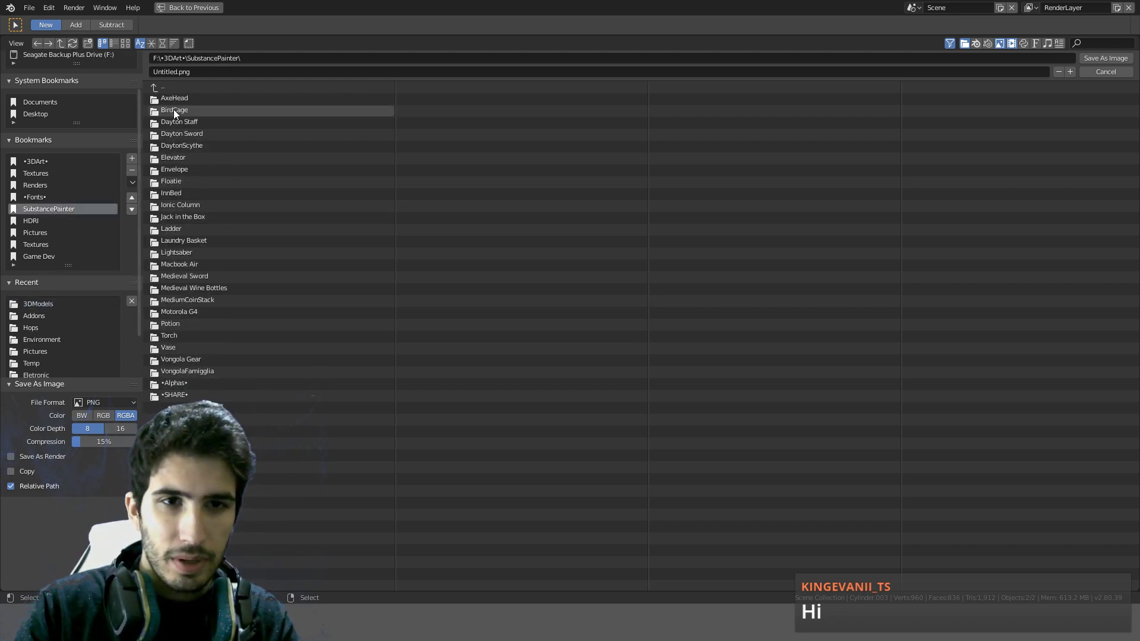
{"action": "left_click", "coordinate": [187, 207]}
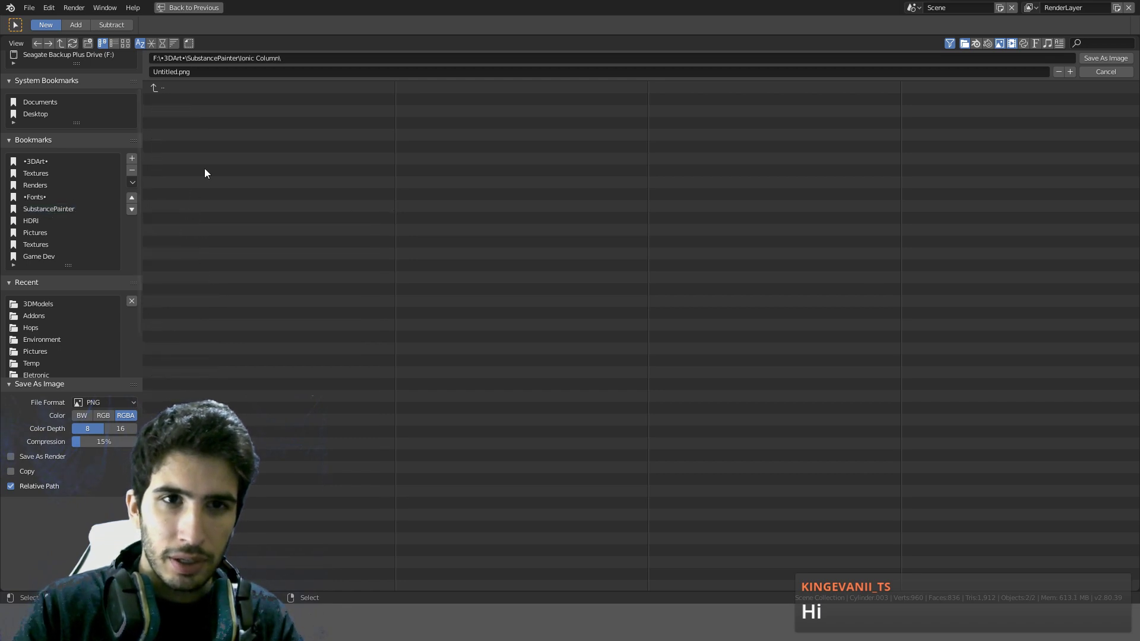
Step: Name the image file MAT_IonicColumn_Normal
{"action": "left_click", "coordinate": [186, 69]}
{"action": "type", "text": "MAT"}
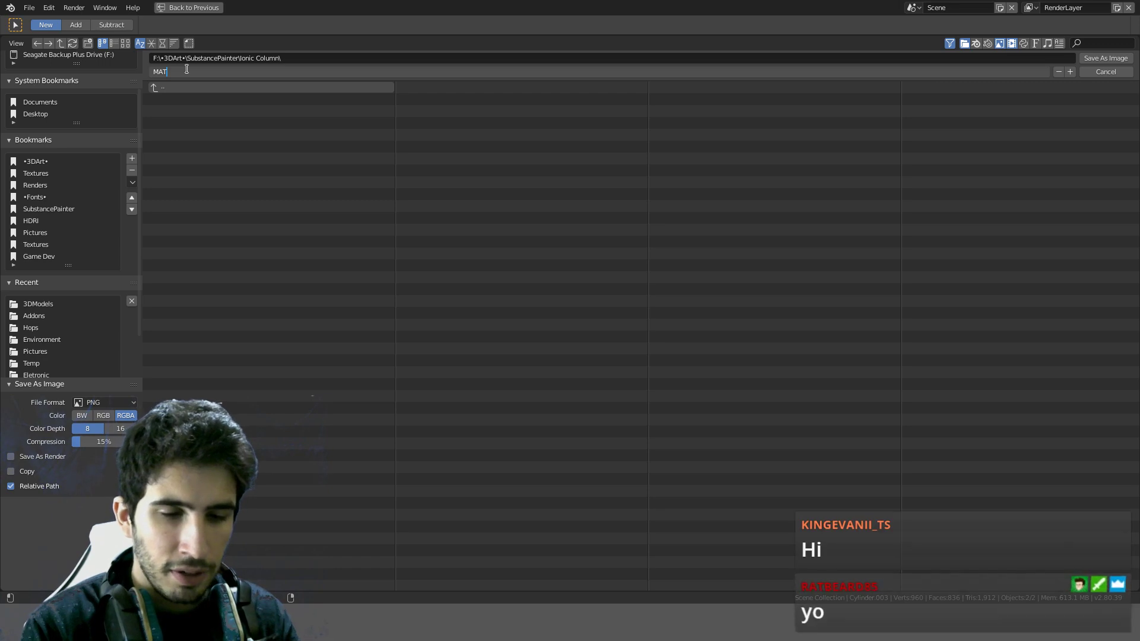
{"action": "type", "text": "_"}
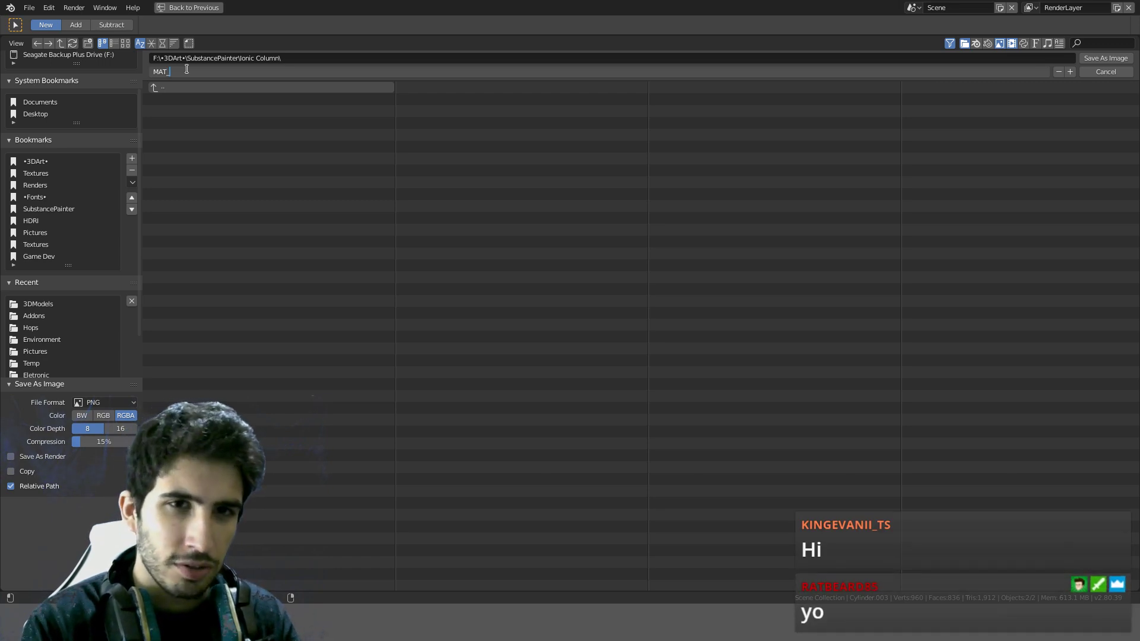
{"action": "type", "text": "IonicColumn_N"}
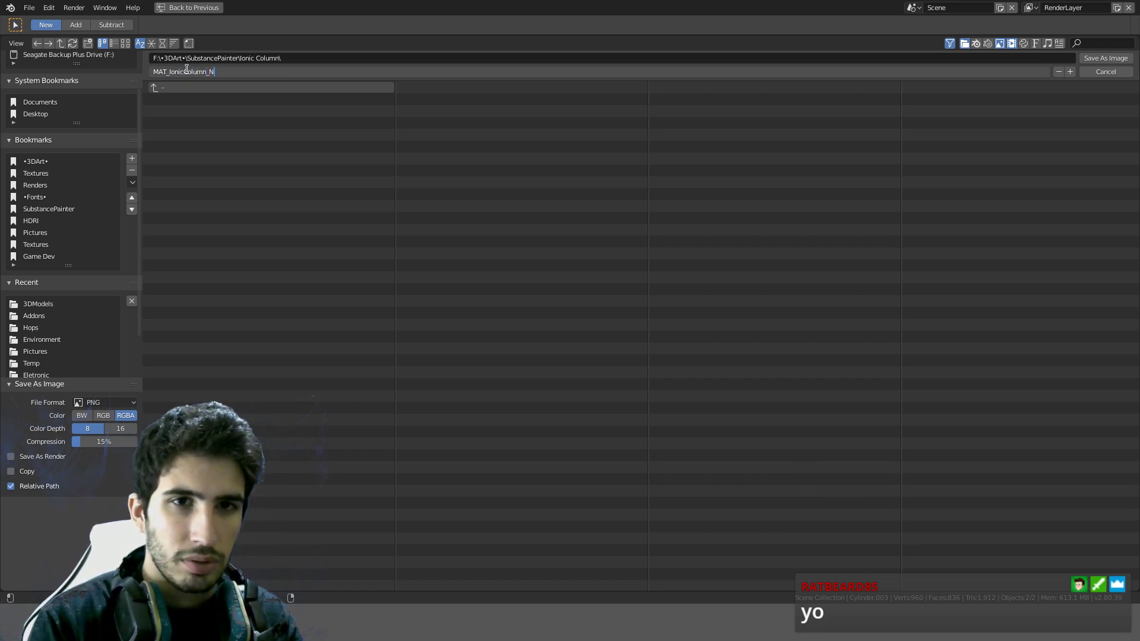
{"action": "type", "text": "ormal"}
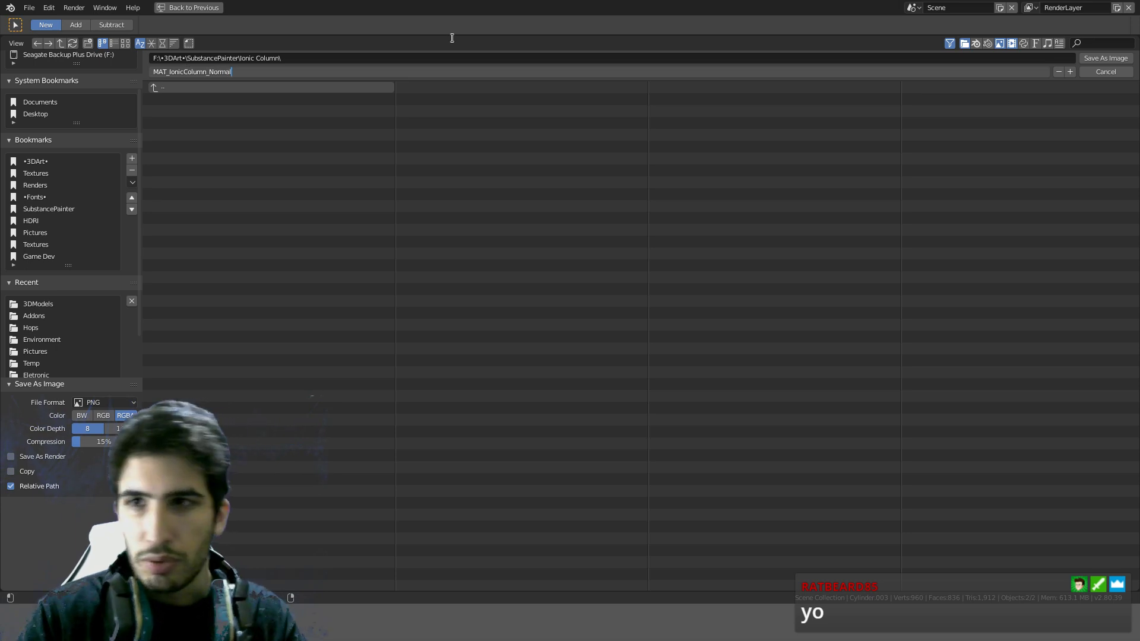
{"action": "key", "text": "Return"}
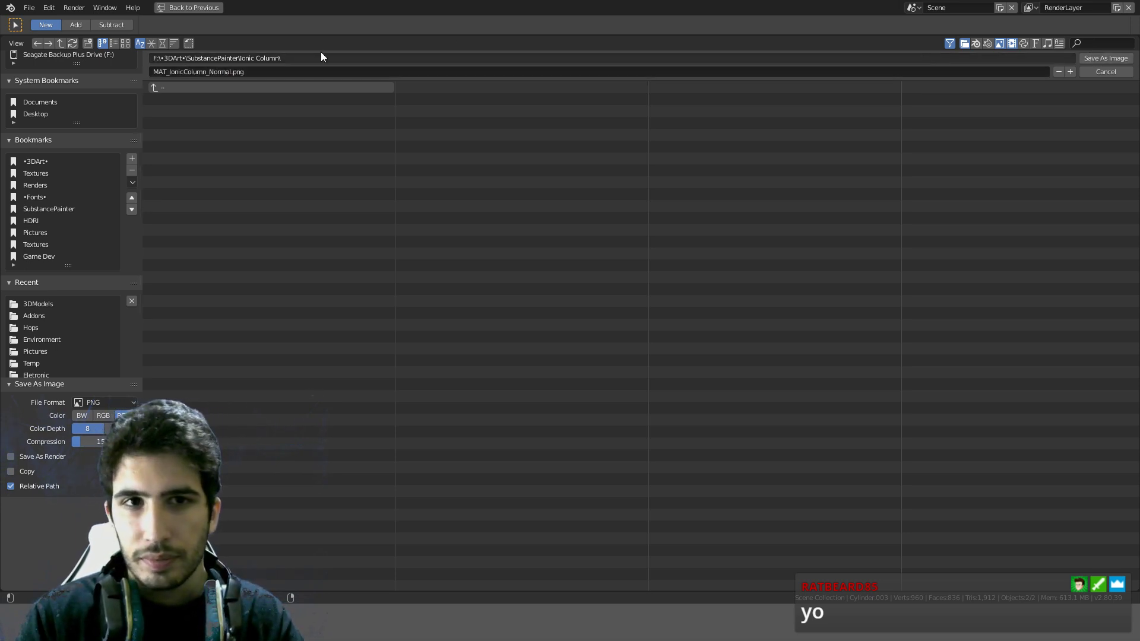
Step: Remove the MAT_ prefix from the file name and save the image as IonicColumn_Normal.png
{"action": "left_click", "coordinate": [172, 71]}
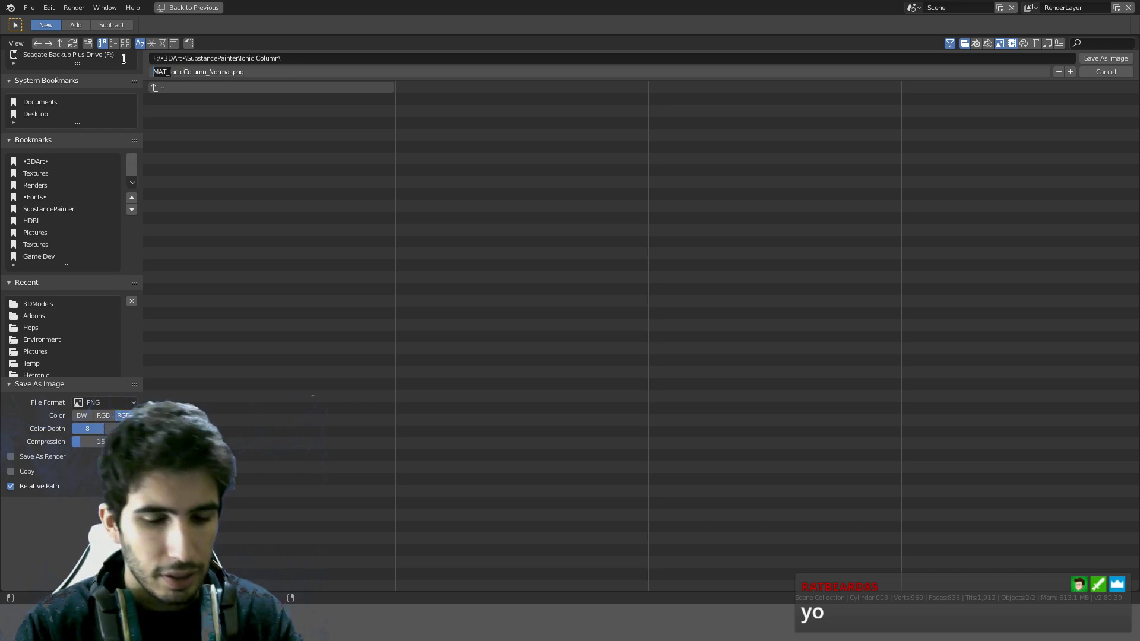
{"action": "left_click", "coordinate": [169, 71]}
{"action": "key", "text": "BackSpace"}
{"action": "key", "text": "BackSpace"}
{"action": "key", "text": "BackSpace"}
{"action": "key", "text": "BackSpace"}
{"action": "left_click", "coordinate": [1095, 62]}
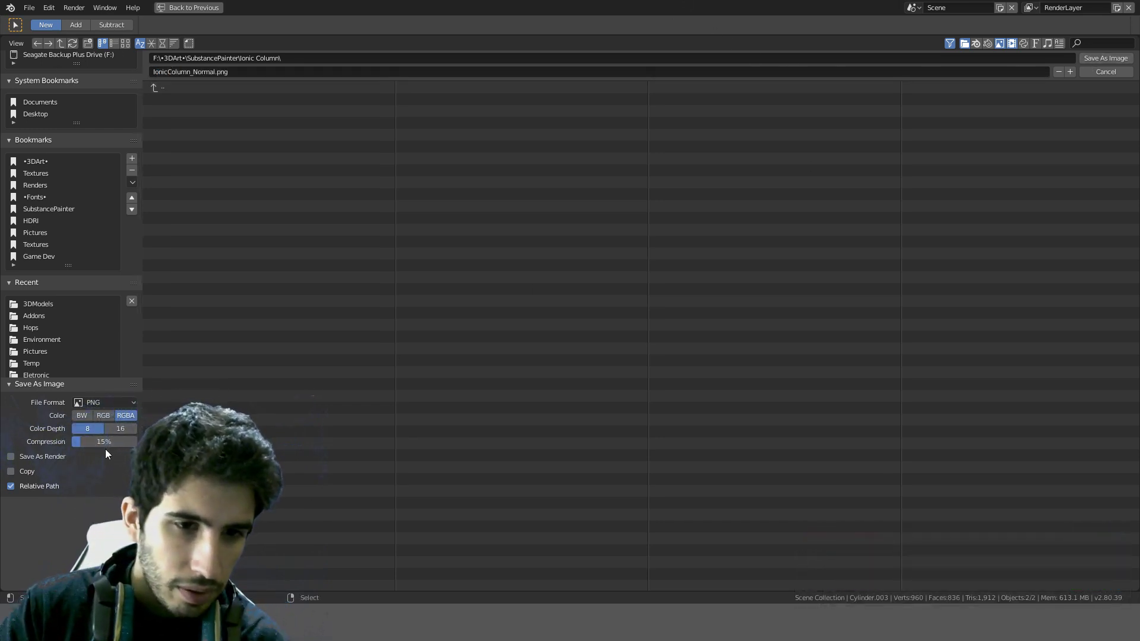
{"action": "left_click", "coordinate": [1095, 59]}
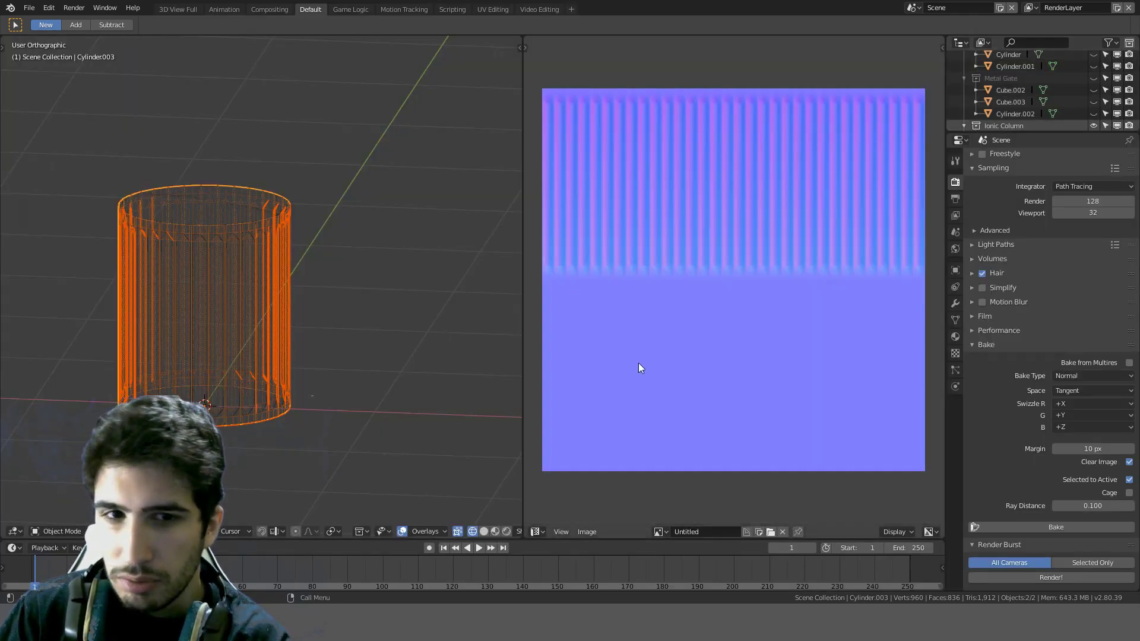
Step: Deselect the cylinders and reveal all hidden objects in the scene
{"action": "left_click", "coordinate": [316, 421]}
{"action": "scroll", "coordinate": [315, 421], "scroll_direction": "down", "scroll_amount": 4}
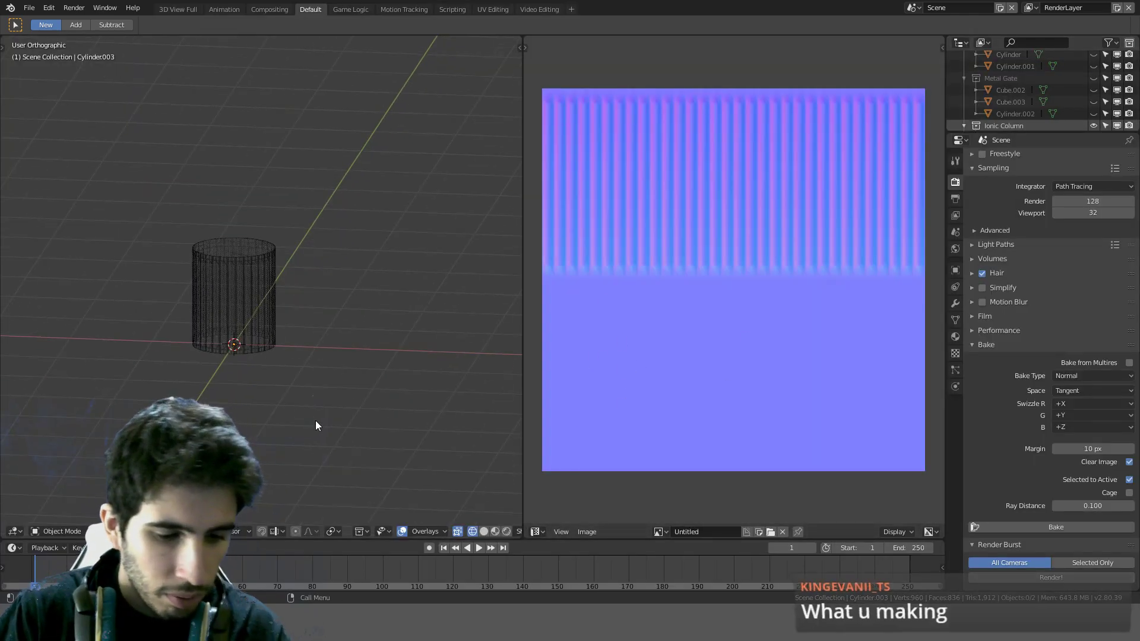
{"action": "key", "text": "Tab"}
{"action": "key", "text": "Tab"}
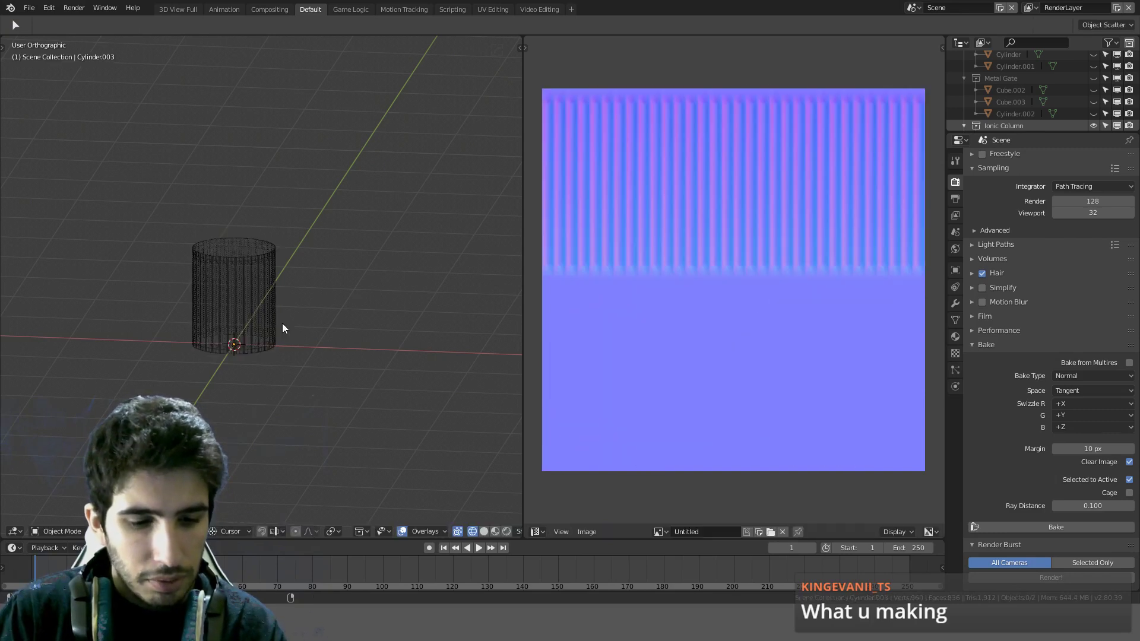
{"action": "key", "text": "alt+h"}
{"action": "scroll", "coordinate": [281, 323], "scroll_direction": "down", "scroll_amount": 2}
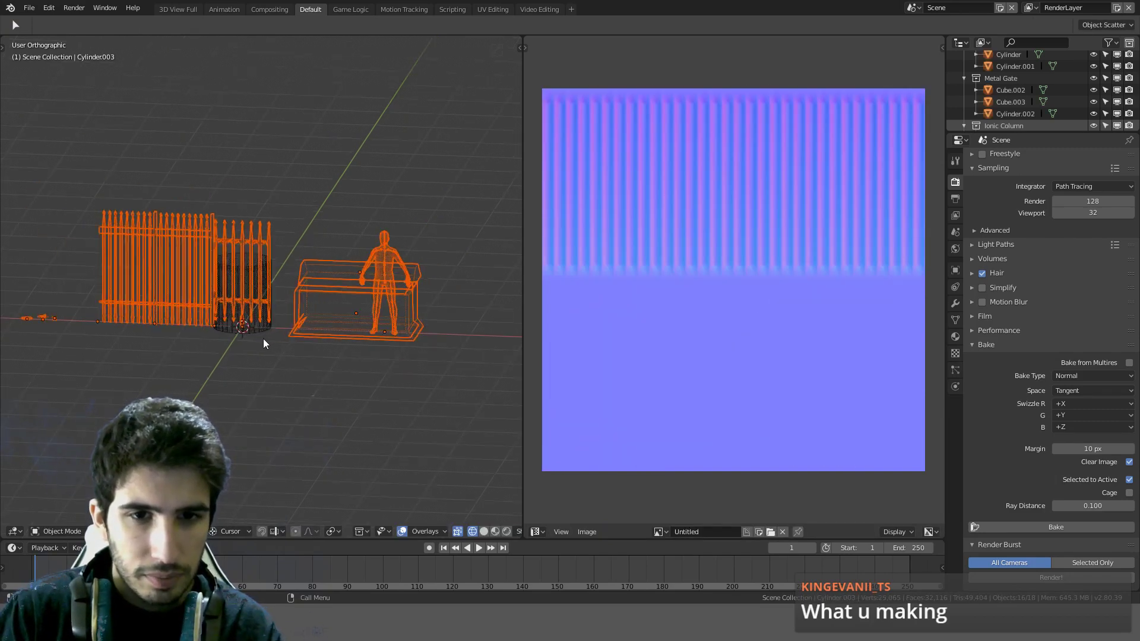
Step: Select both overlapping cylinders and, in front view with LookDev shading, move them about -4.6 m along X beside the third cylinder
{"action": "left_click", "coordinate": [254, 332]}
{"action": "left_click", "coordinate": [255, 333], "text": "shift"}
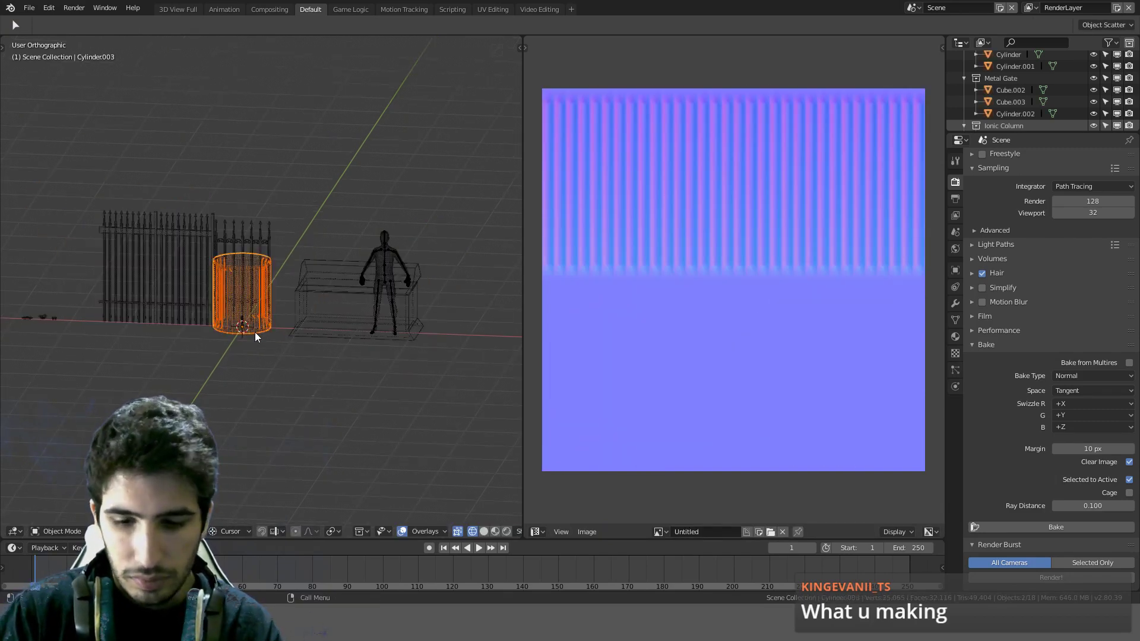
{"action": "key", "text": "KP_1"}
{"action": "scroll", "coordinate": [255, 333], "scroll_direction": "down", "scroll_amount": 4}
{"action": "key", "text": "z"}
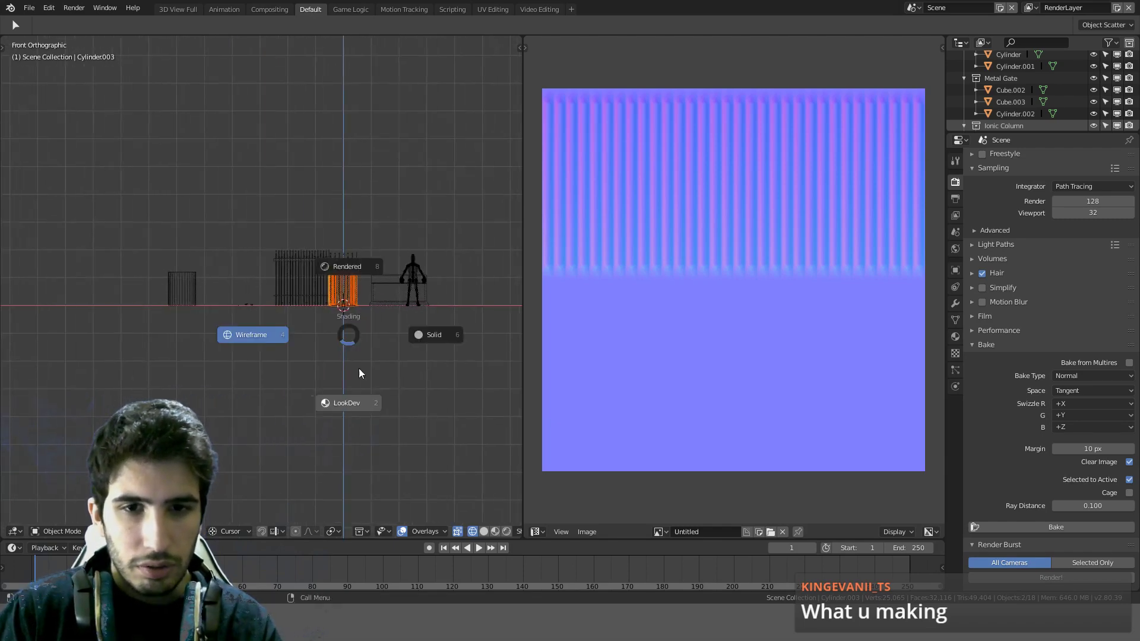
{"action": "left_click", "coordinate": [390, 287]}
{"action": "key", "text": "g"}
{"action": "key", "text": "x"}
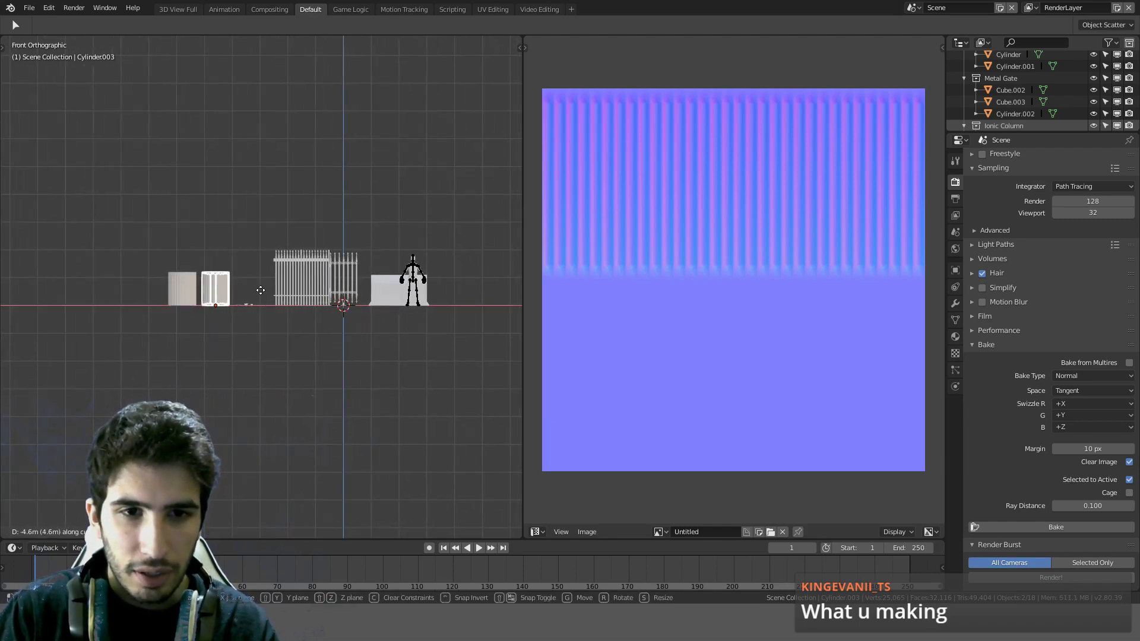
{"action": "left_click", "coordinate": [261, 290]}
Step: Nudge the two selected cylinders another -0.1 m along X, closer to the neighbouring cylinder
{"action": "scroll", "coordinate": [260, 244], "scroll_direction": "up", "scroll_amount": 5}
{"action": "scroll", "coordinate": [480, 239], "scroll_direction": "up", "scroll_amount": 4}
{"action": "middle_click_drag", "start_coordinate": [260, 244], "coordinate": [375, 259], "text": "shift"}
{"action": "key", "text": "g"}
{"action": "key", "text": "x"}
{"action": "right_click", "coordinate": [451, 240]}
{"action": "scroll", "coordinate": [445, 245], "scroll_direction": "down", "scroll_amount": 4}
{"action": "key", "text": "g"}
{"action": "key", "text": "x"}
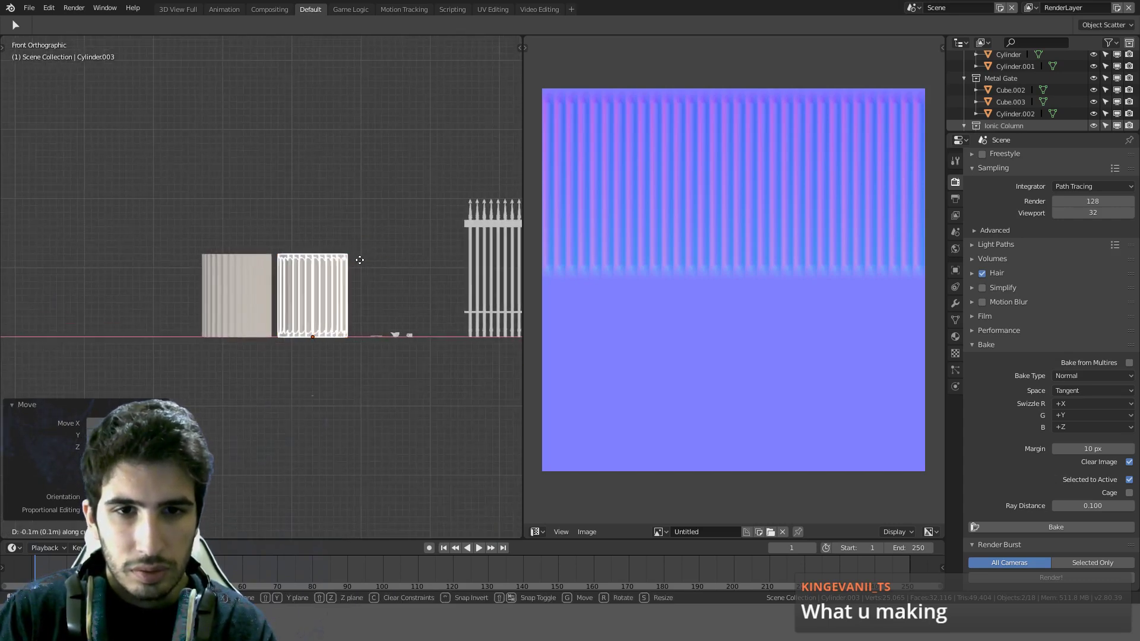
{"action": "left_click", "coordinate": [359, 260]}
Step: Try moving Cylinder.003 -2.2 m along X past the neighbouring cylinder, compare the meshes in wireframe shading and undo the move
{"action": "left_click", "coordinate": [325, 265]}
{"action": "key", "text": "g"}
{"action": "key", "text": "x"}
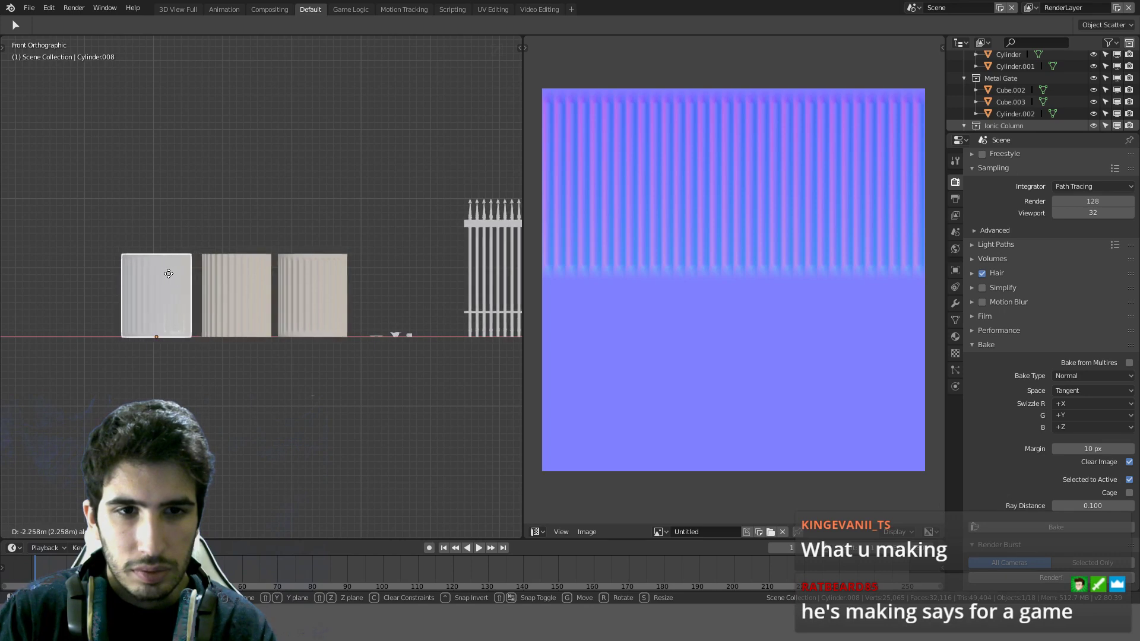
{"action": "right_click", "coordinate": [169, 273]}
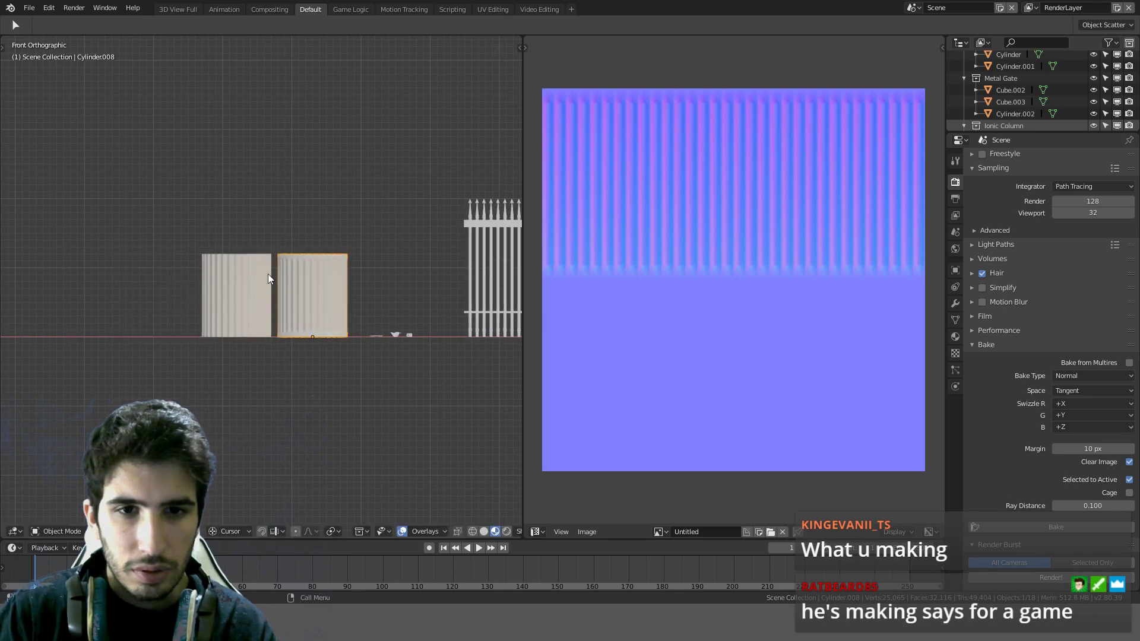
{"action": "key", "text": "g"}
{"action": "key", "text": "x"}
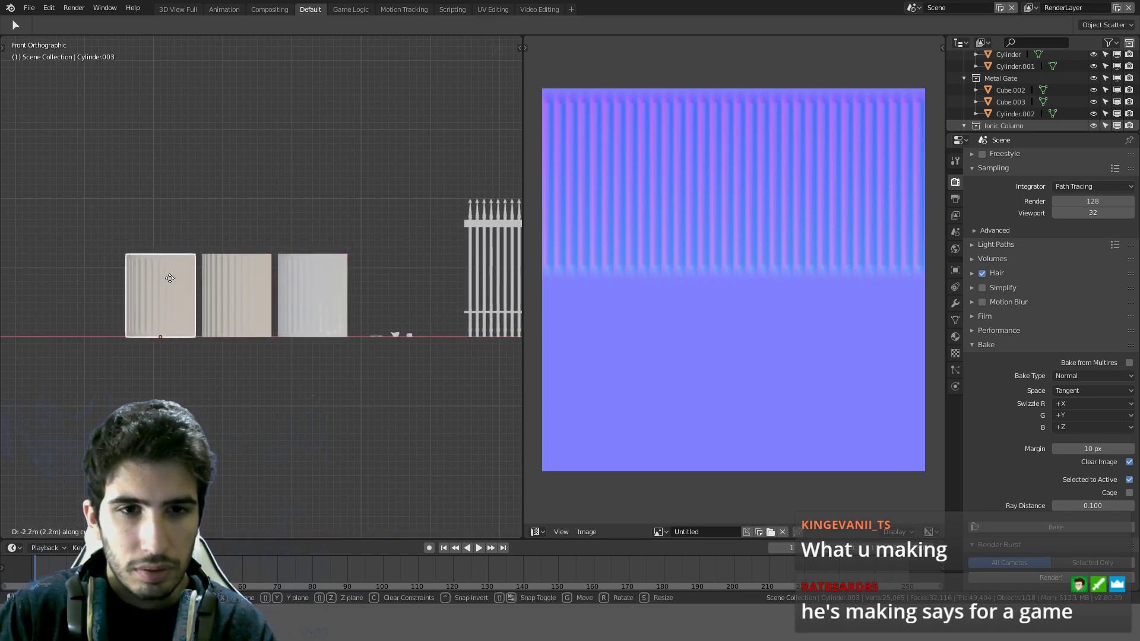
{"action": "left_click", "coordinate": [171, 278]}
{"action": "scroll", "coordinate": [186, 288], "scroll_direction": "up", "scroll_amount": 3}
{"action": "middle_click_drag", "start_coordinate": [186, 289], "coordinate": [304, 291], "text": "shift"}
{"action": "key", "text": "z"}
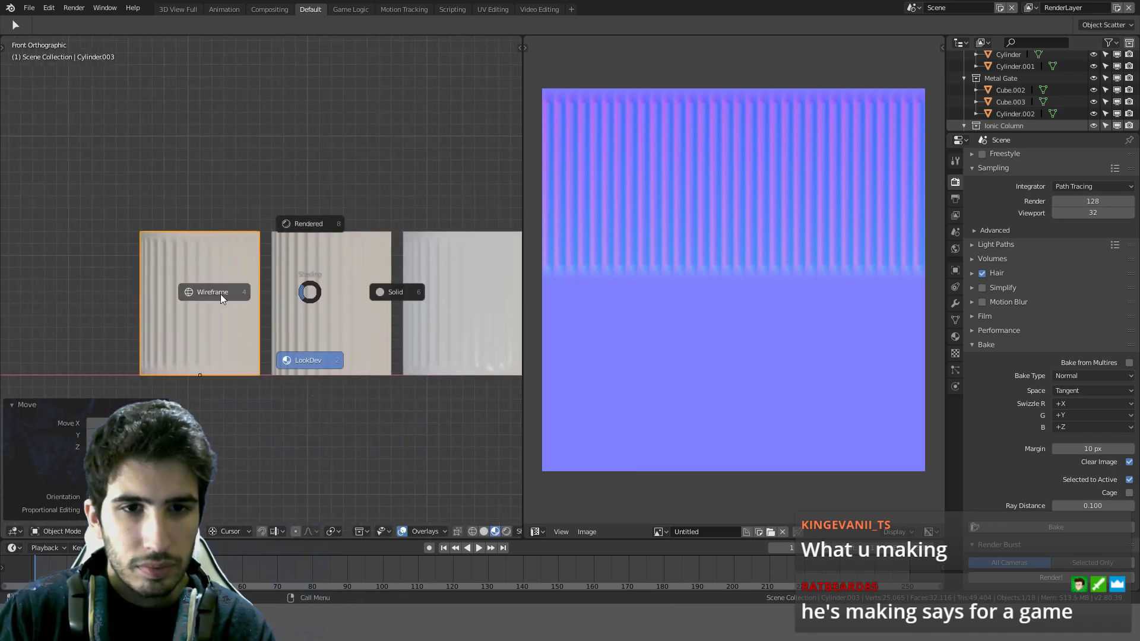
{"action": "left_click", "coordinate": [219, 295]}
{"action": "key", "text": "ctrl+z"}
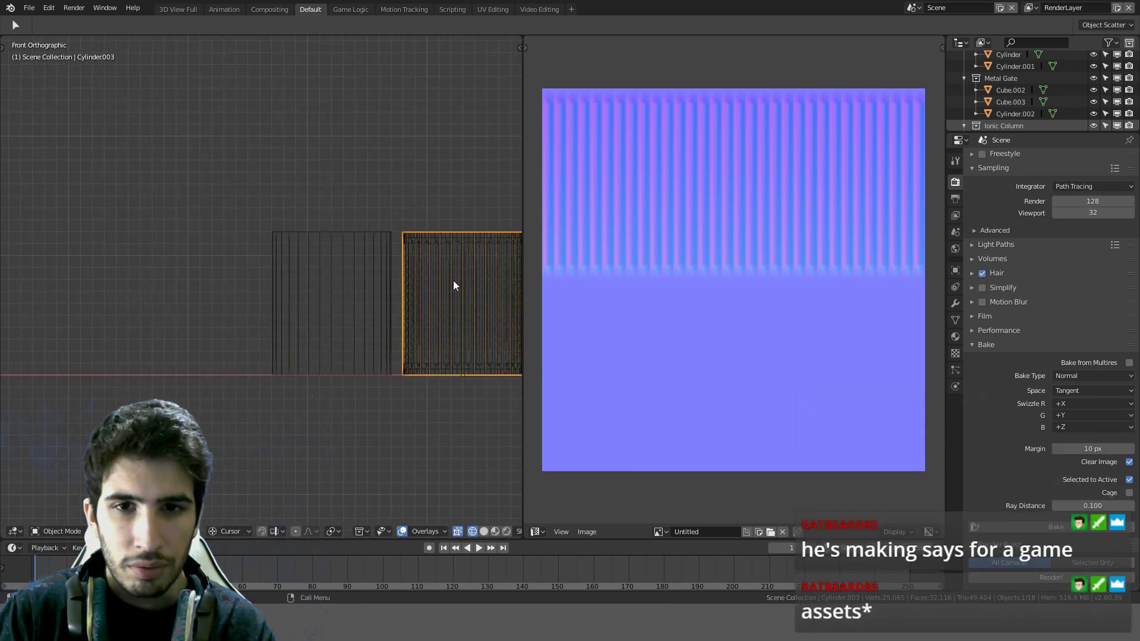
Step: Move the fluted cylinder -2.2 m along X to the far end of the cylinder row
{"action": "key", "text": "shift+d"}
{"action": "key", "text": "x"}
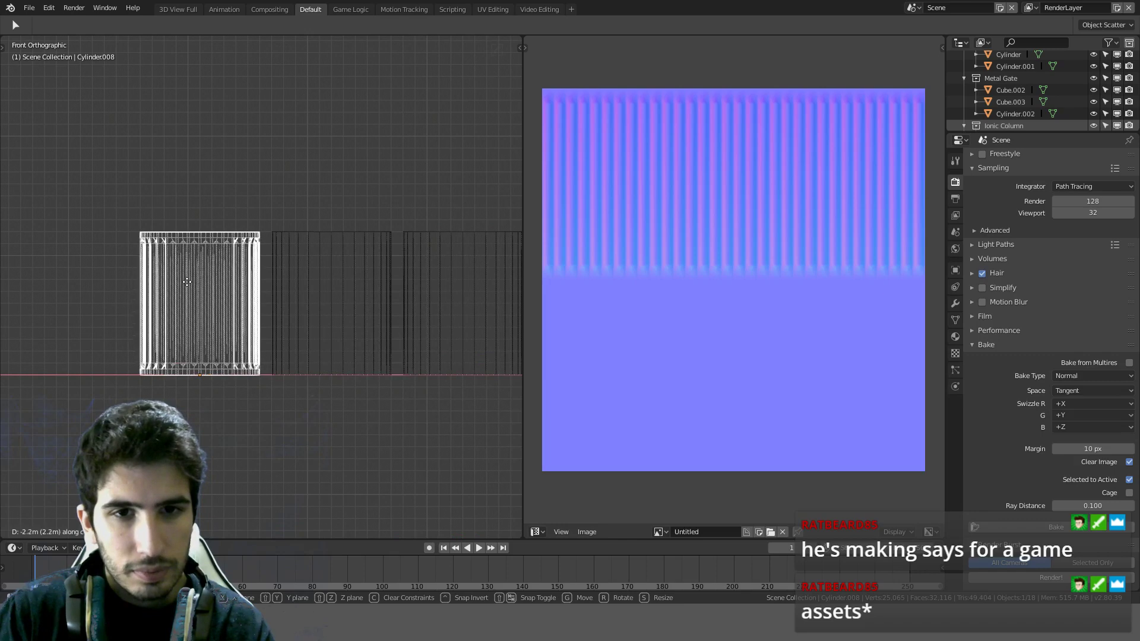
{"action": "left_click", "coordinate": [187, 283]}
Step: Switch the 3D viewport to solid shading and widen it over the image view
{"action": "scroll", "coordinate": [283, 288], "scroll_direction": "down", "scroll_amount": 2}
{"action": "middle_click_drag", "start_coordinate": [282, 289], "coordinate": [98, 265], "text": "shift"}
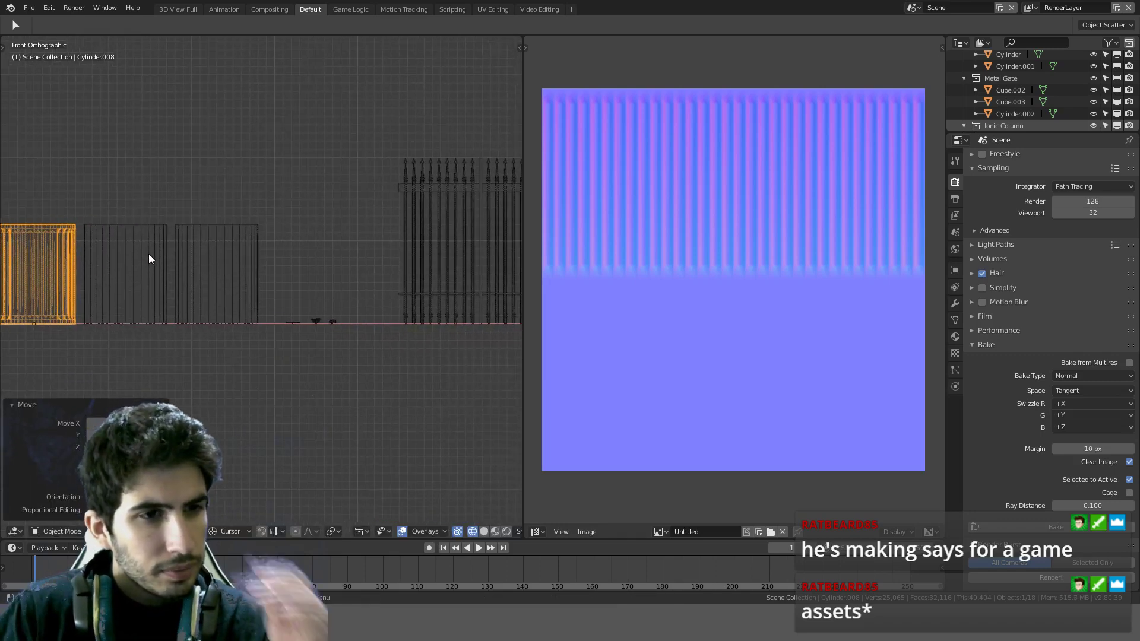
{"action": "scroll", "coordinate": [149, 259], "scroll_direction": "up", "scroll_amount": 2}
{"action": "scroll", "coordinate": [180, 254], "scroll_direction": "down", "scroll_amount": 2}
{"action": "scroll", "coordinate": [213, 263], "scroll_direction": "up", "scroll_amount": 2}
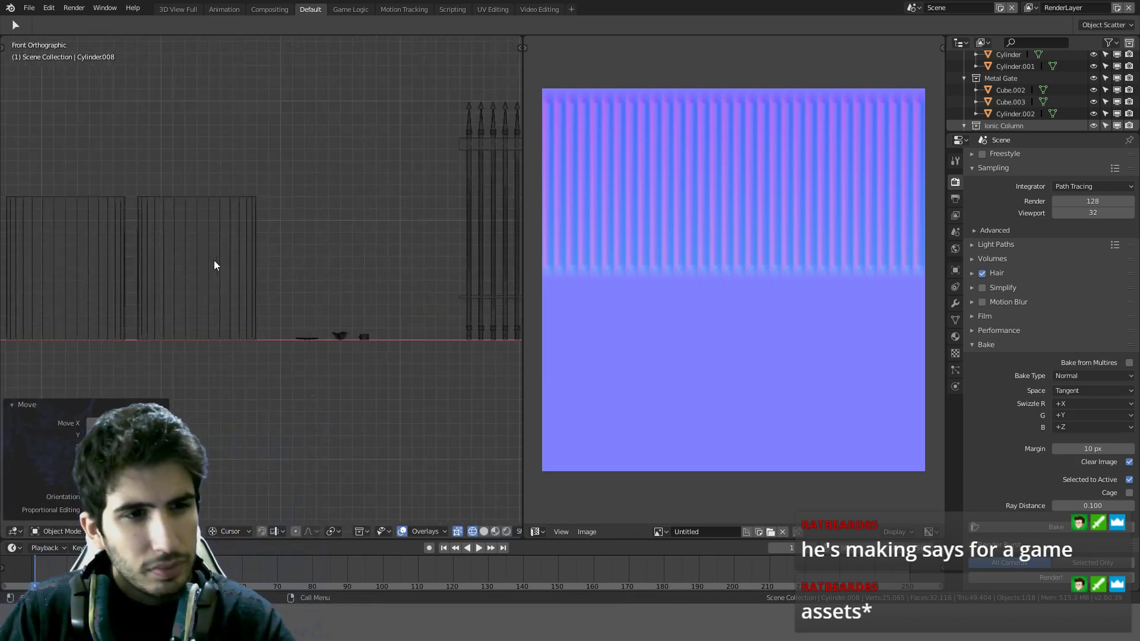
{"action": "scroll", "coordinate": [215, 262], "scroll_direction": "up", "scroll_amount": 2}
{"action": "middle_click_drag", "start_coordinate": [308, 269], "coordinate": [237, 228], "text": "shift"}
{"action": "scroll", "coordinate": [297, 244], "scroll_direction": "down", "scroll_amount": 6}
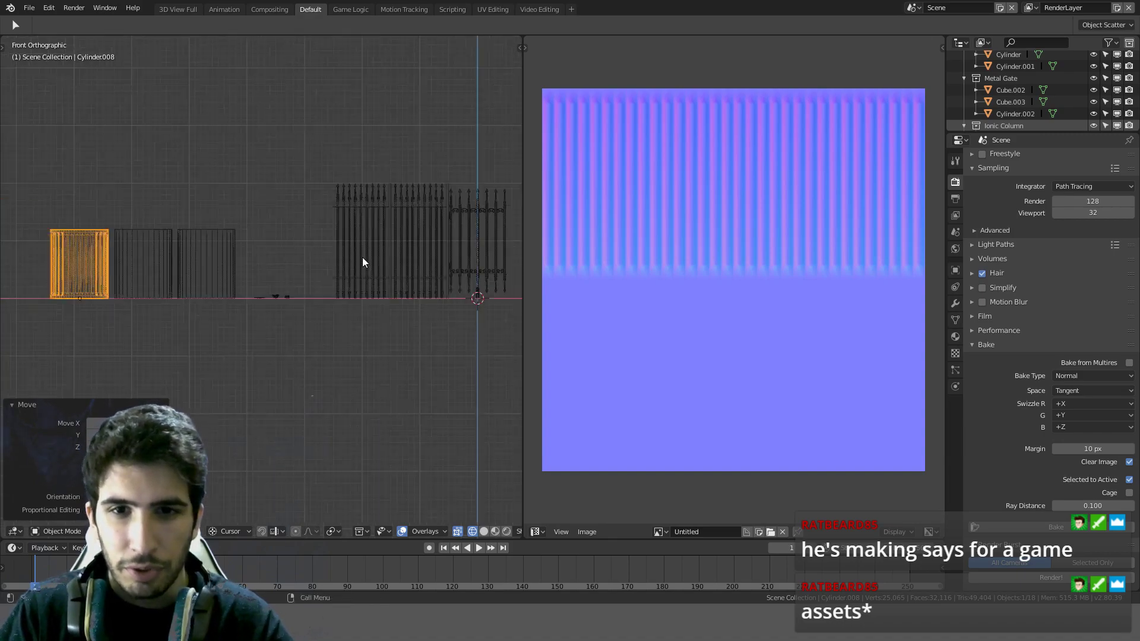
{"action": "middle_click_drag", "start_coordinate": [364, 262], "coordinate": [390, 303]}
{"action": "key", "text": "z"}
{"action": "left_click", "coordinate": [464, 305]}
{"action": "scroll", "coordinate": [262, 285], "scroll_direction": "up", "scroll_amount": 3}
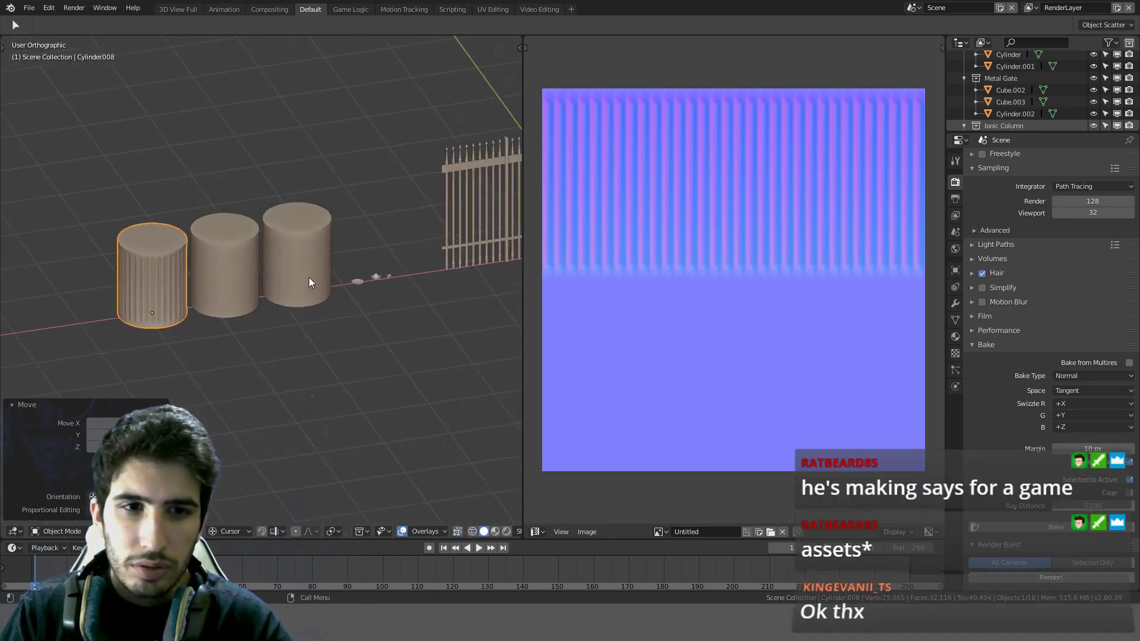
{"action": "scroll", "coordinate": [308, 279], "scroll_direction": "up", "scroll_amount": 3}
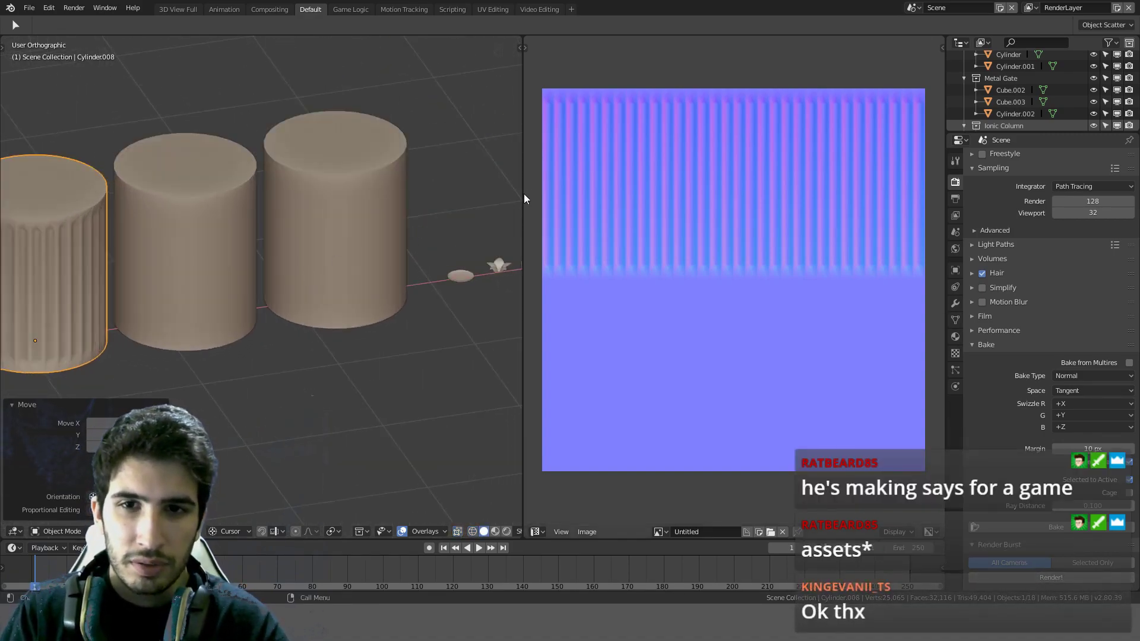
{"action": "left_click_drag", "start_coordinate": [524, 198], "coordinate": [767, 197]}
Step: Examine the row of cylinders, the metal fence and gate, and the other modelled assets from an angled view
{"action": "scroll", "coordinate": [645, 195], "scroll_direction": "down", "scroll_amount": 6}
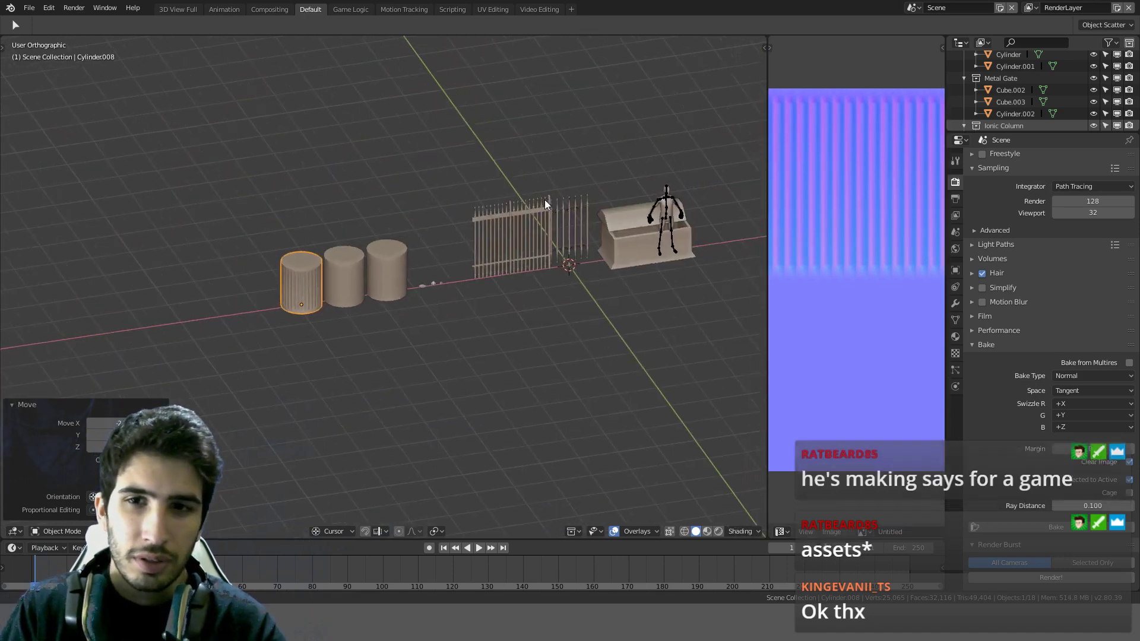
{"action": "scroll", "coordinate": [502, 228], "scroll_direction": "up", "scroll_amount": 5}
{"action": "middle_click_drag", "start_coordinate": [501, 228], "coordinate": [493, 207]}
{"action": "scroll", "coordinate": [490, 205], "scroll_direction": "down", "scroll_amount": 5}
{"action": "middle_click_drag", "start_coordinate": [448, 166], "coordinate": [416, 227]}
{"action": "scroll", "coordinate": [414, 222], "scroll_direction": "up", "scroll_amount": 3}
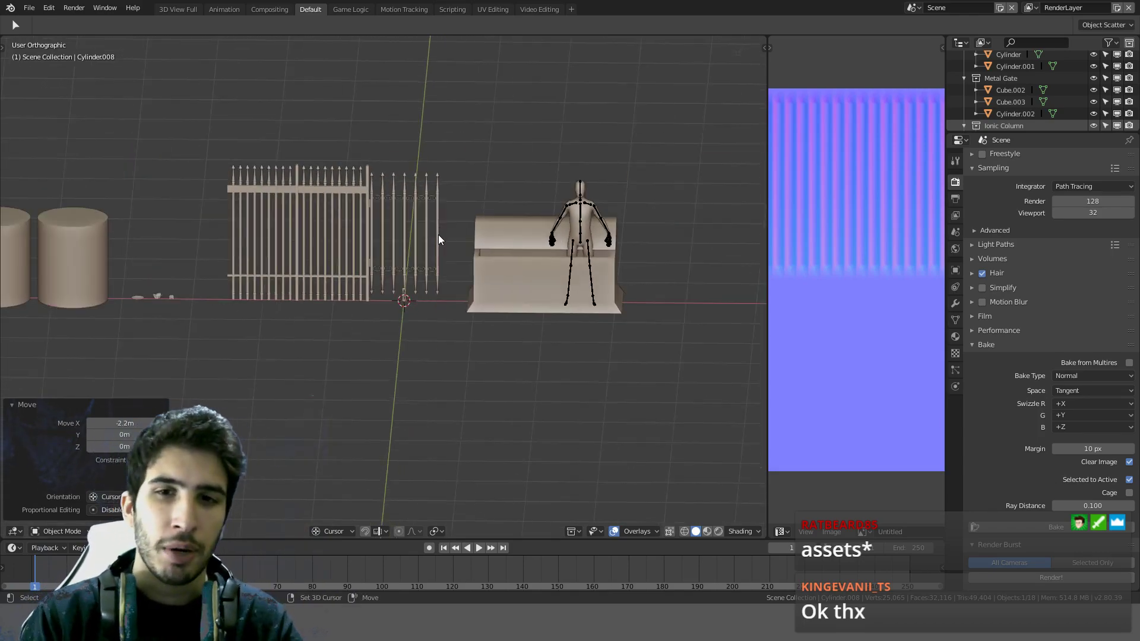
{"action": "middle_click_drag", "start_coordinate": [438, 234], "coordinate": [622, 221], "text": "shift"}
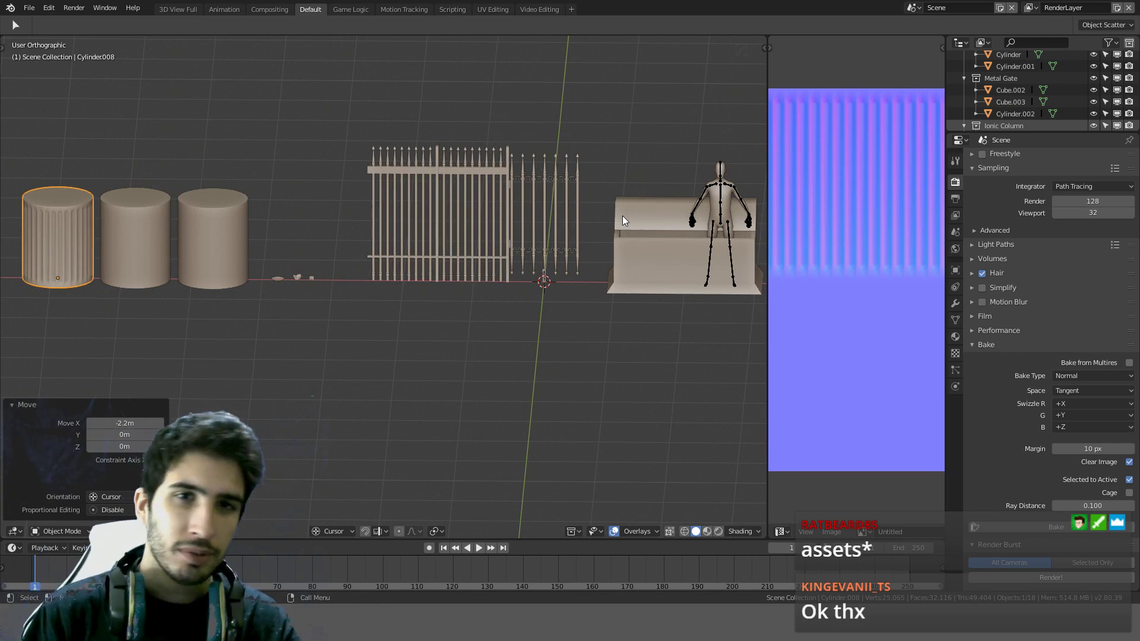
{"action": "scroll", "coordinate": [622, 215], "scroll_direction": "up", "scroll_amount": 3}
{"action": "middle_click_drag", "start_coordinate": [571, 188], "coordinate": [529, 307], "text": "shift"}
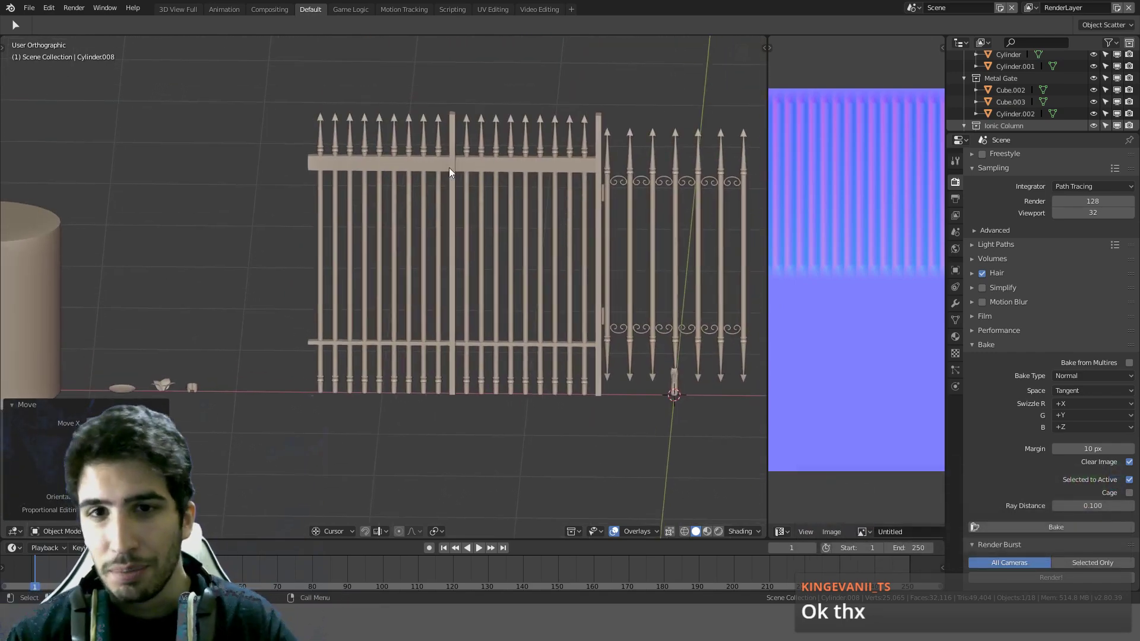
{"action": "scroll", "coordinate": [439, 358], "scroll_direction": "down", "scroll_amount": 5}
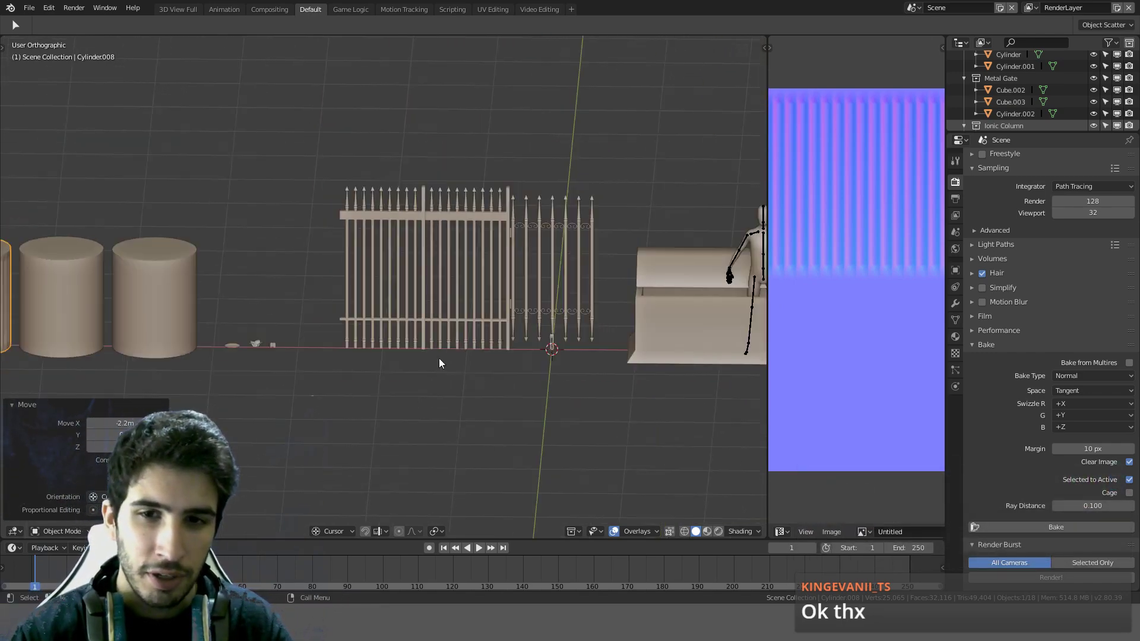
Step: Examine the small props on the ground between the plain cylinders and the metal fence
{"action": "scroll", "coordinate": [426, 350], "scroll_direction": "up", "scroll_amount": 2}
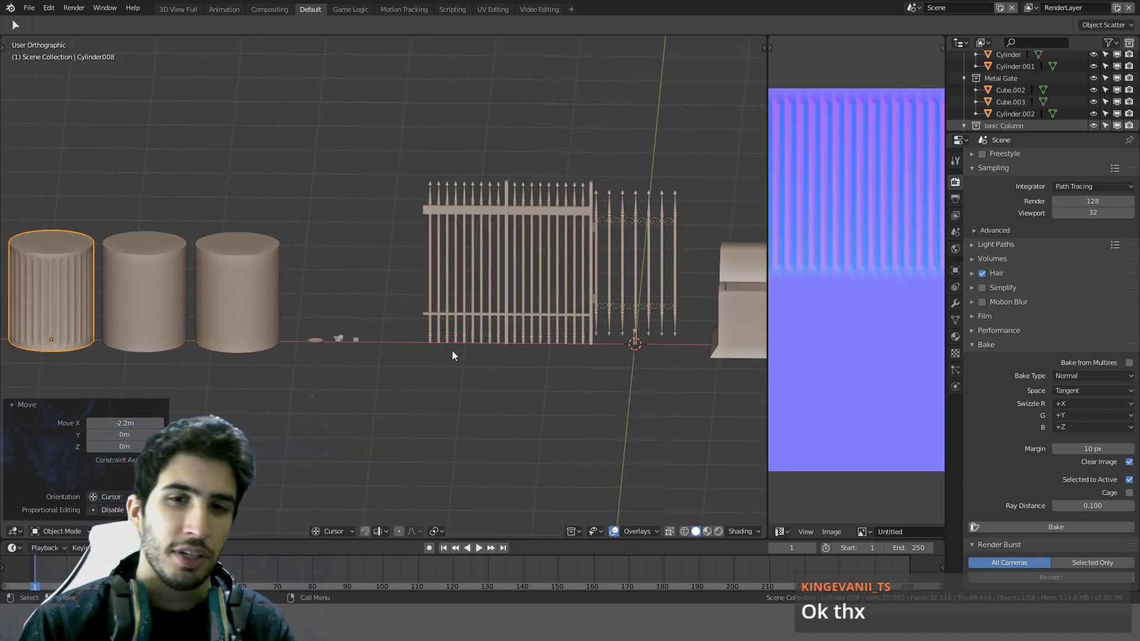
{"action": "scroll", "coordinate": [451, 350], "scroll_direction": "up", "scroll_amount": 4}
{"action": "middle_click_drag", "start_coordinate": [330, 321], "coordinate": [262, 367], "text": "shift"}
{"action": "scroll", "coordinate": [427, 284], "scroll_direction": "down", "scroll_amount": 4}
{"action": "middle_click_drag", "start_coordinate": [299, 303], "coordinate": [517, 170], "text": "shift"}
{"action": "scroll", "coordinate": [423, 196], "scroll_direction": "up", "scroll_amount": 3}
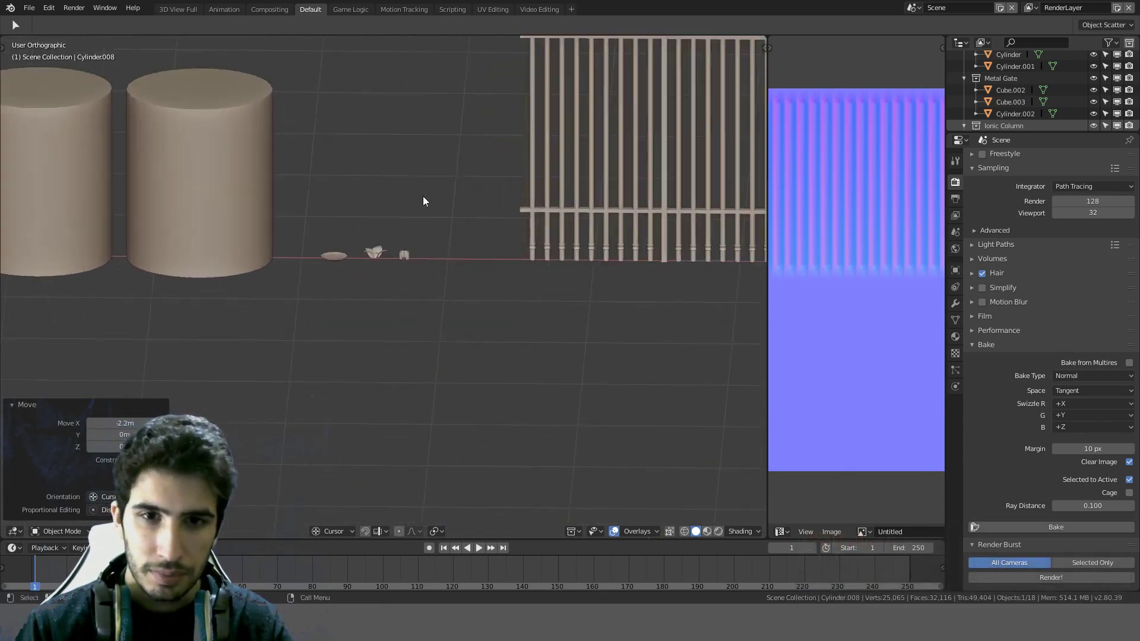
{"action": "scroll", "coordinate": [422, 196], "scroll_direction": "up", "scroll_amount": 1}
{"action": "middle_click_drag", "start_coordinate": [390, 219], "coordinate": [539, 287], "text": "shift"}
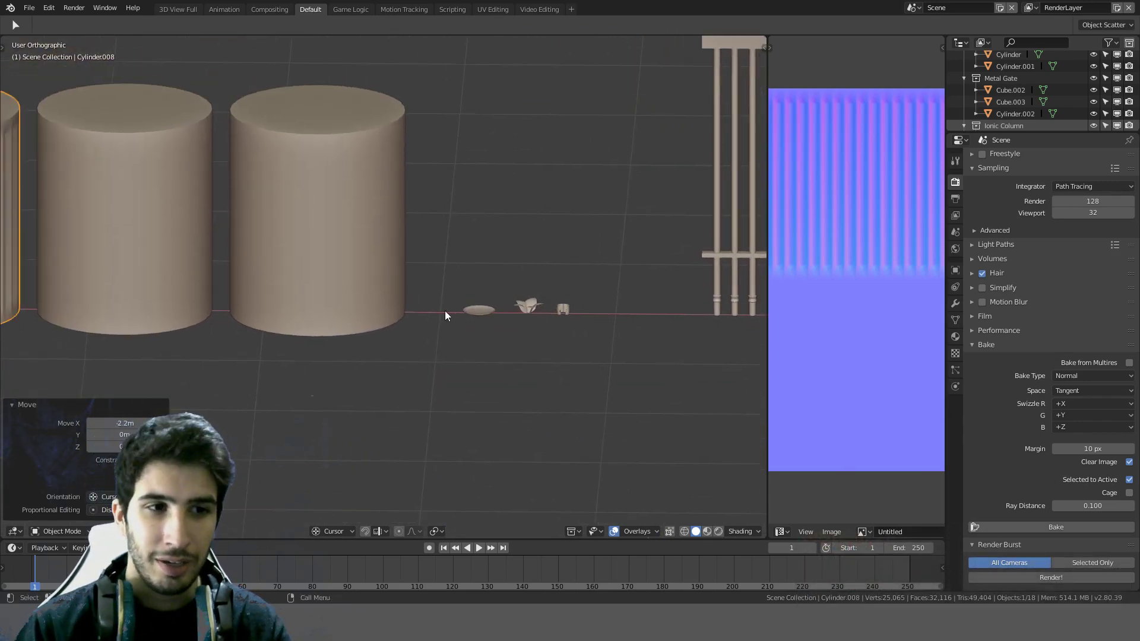
Step: Select both overlapping candle meshes below the spiked railing in wireframe shading, hide all other objects and frame the candle
{"action": "mouse_move", "coordinate": [445, 312]}
{"action": "middle_mouse_down", "text": "shift"}
{"action": "mouse_move", "coordinate": [247, 261]}
{"action": "mouse_move", "coordinate": [394, 234]}
{"action": "mouse_move", "coordinate": [68, 248]}
{"action": "middle_mouse_up", "text": "shift"}
{"action": "middle_click_drag", "start_coordinate": [534, 252], "coordinate": [282, 277], "text": "shift"}
{"action": "mouse_move", "coordinate": [518, 315]}
{"action": "middle_mouse_down", "text": "shift"}
{"action": "mouse_move", "coordinate": [316, 262]}
{"action": "mouse_move", "coordinate": [402, 348]}
{"action": "middle_mouse_up", "text": "shift"}
{"action": "scroll", "coordinate": [315, 261], "scroll_direction": "up", "scroll_amount": 3}
{"action": "scroll", "coordinate": [402, 348], "scroll_direction": "up", "scroll_amount": 1}
{"action": "left_click", "coordinate": [333, 323]}
{"action": "scroll", "coordinate": [339, 324], "scroll_direction": "up", "scroll_amount": 2}
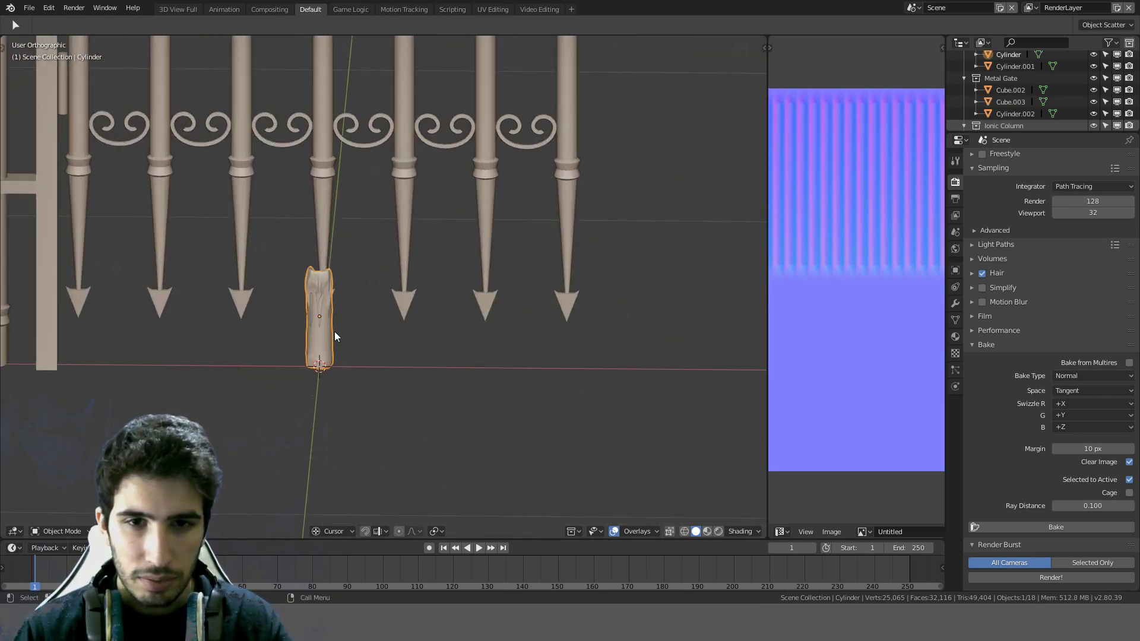
{"action": "key", "text": "shift+z"}
{"action": "left_click", "coordinate": [323, 339]}
{"action": "left_click", "coordinate": [324, 340], "text": "shift"}
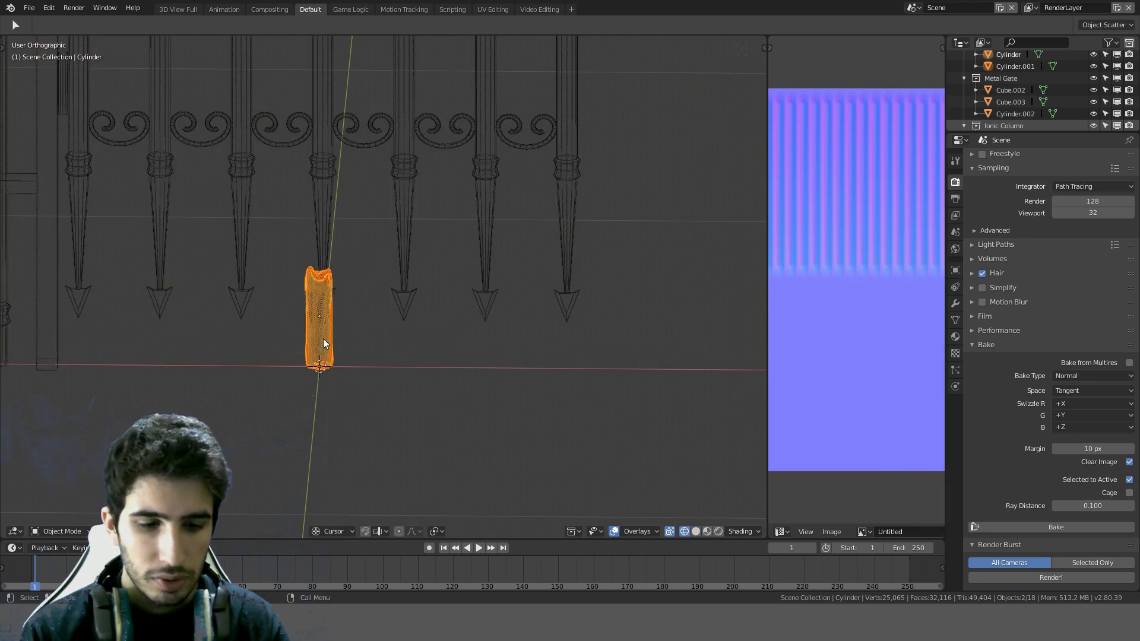
{"action": "key", "text": "shift+h"}
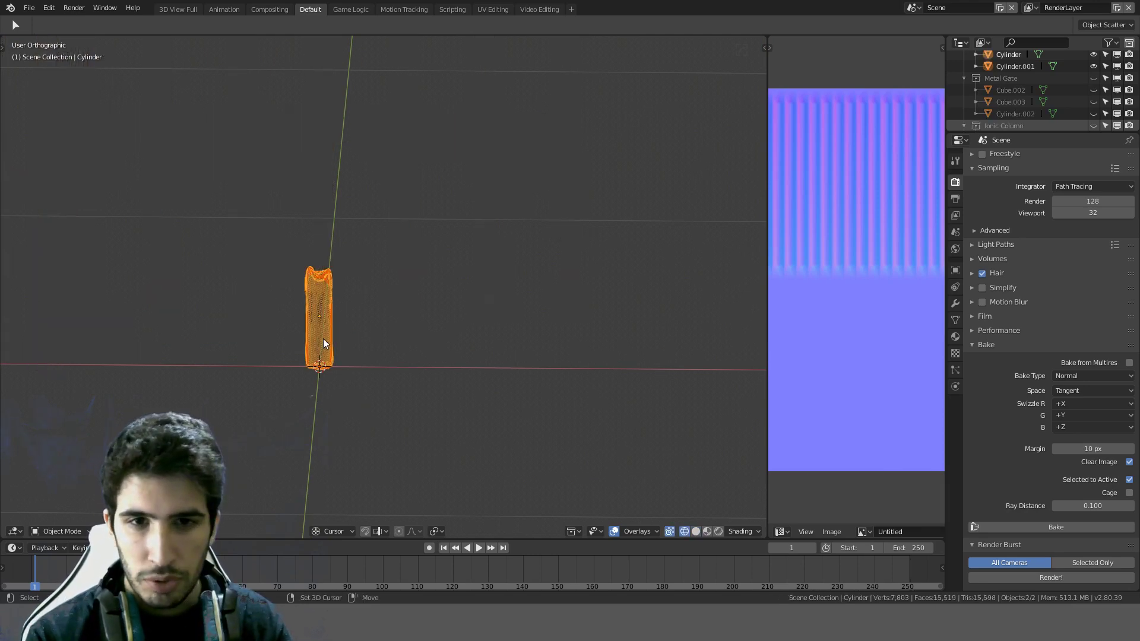
{"action": "scroll", "coordinate": [376, 315], "scroll_direction": "down", "scroll_amount": 2}
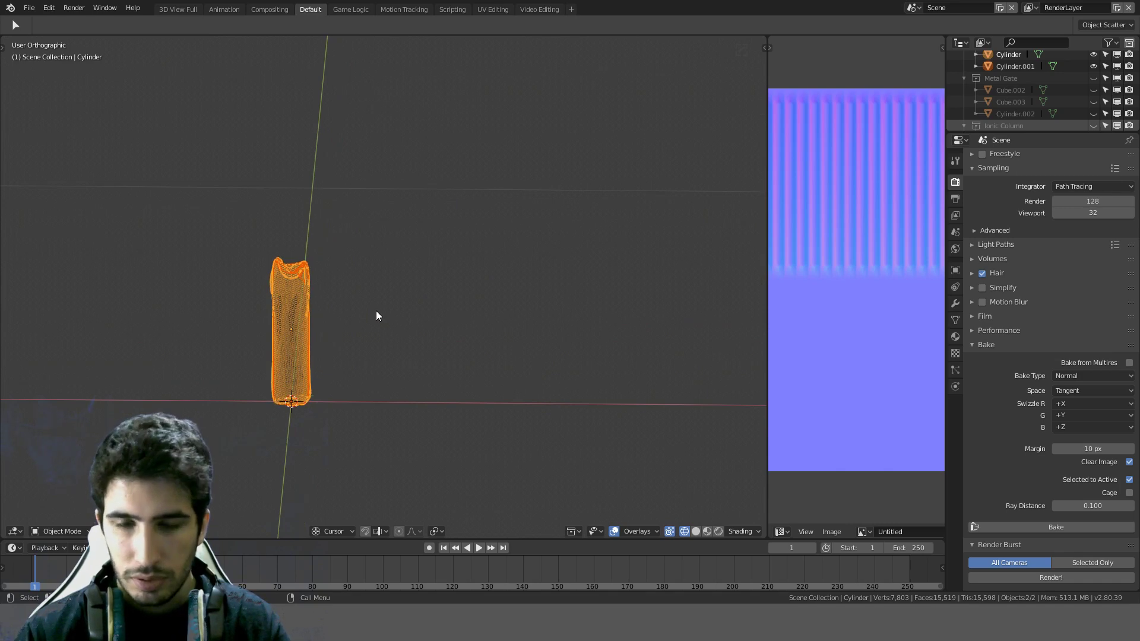
{"action": "key", "text": "KP_Decimal"}
{"action": "middle_click_drag", "start_coordinate": [376, 311], "coordinate": [245, 266]}
Step: Enable the Screencast Keys overlay and set its origin to Window
{"action": "key", "text": "n"}
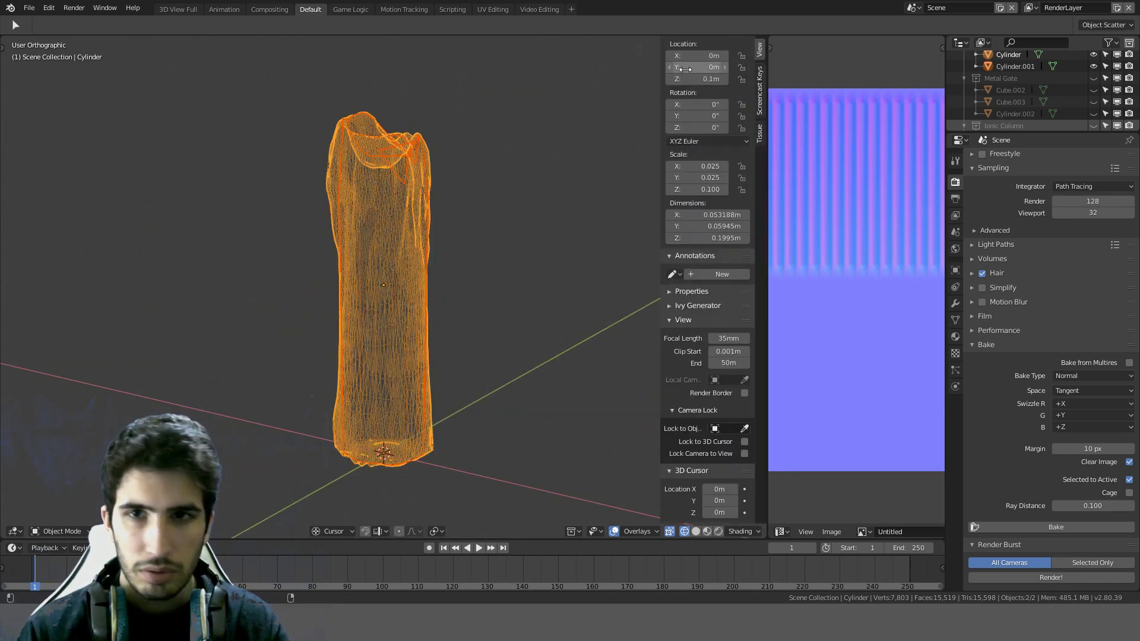
{"action": "left_click", "coordinate": [758, 105]}
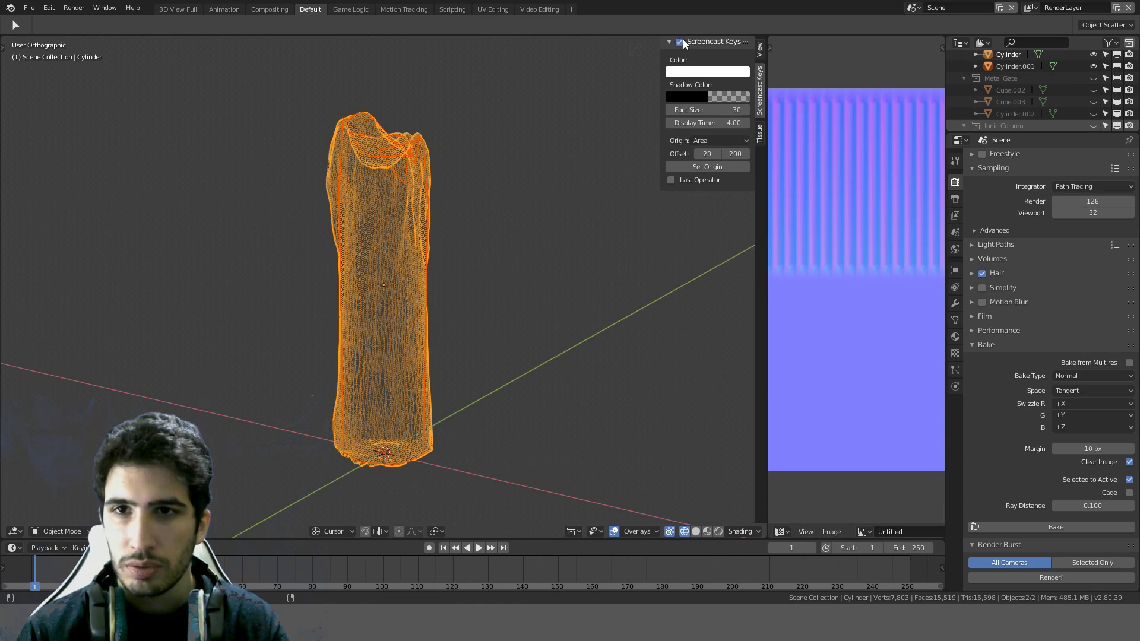
{"action": "key", "text": "n"}
{"action": "key", "text": "n"}
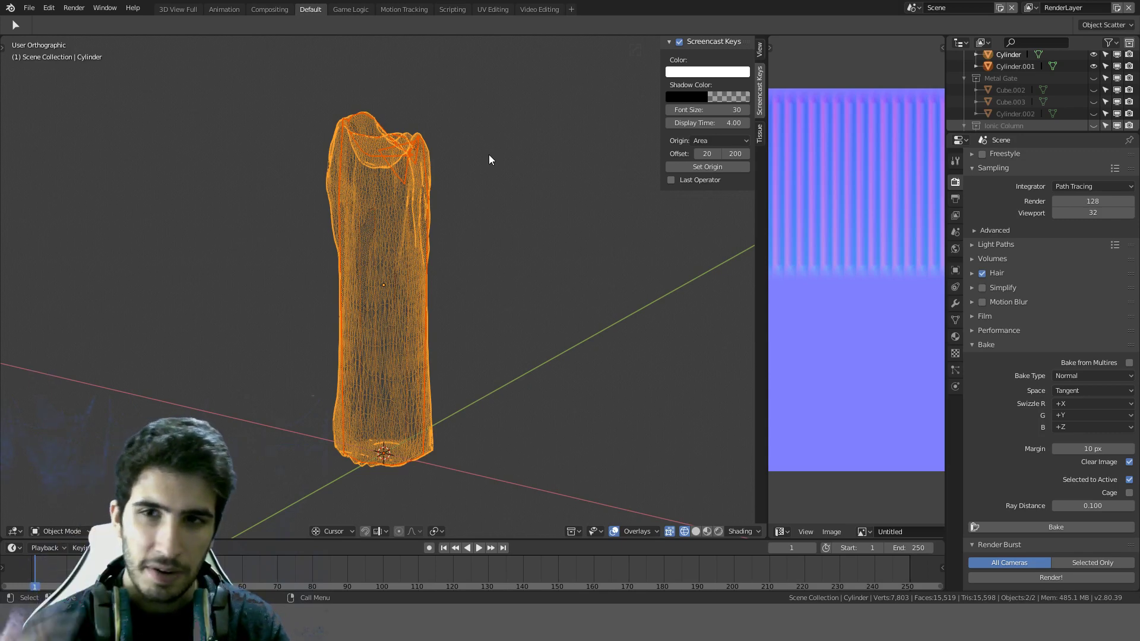
{"action": "key", "text": "n"}
{"action": "key", "text": "n"}
{"action": "left_click", "coordinate": [700, 142]}
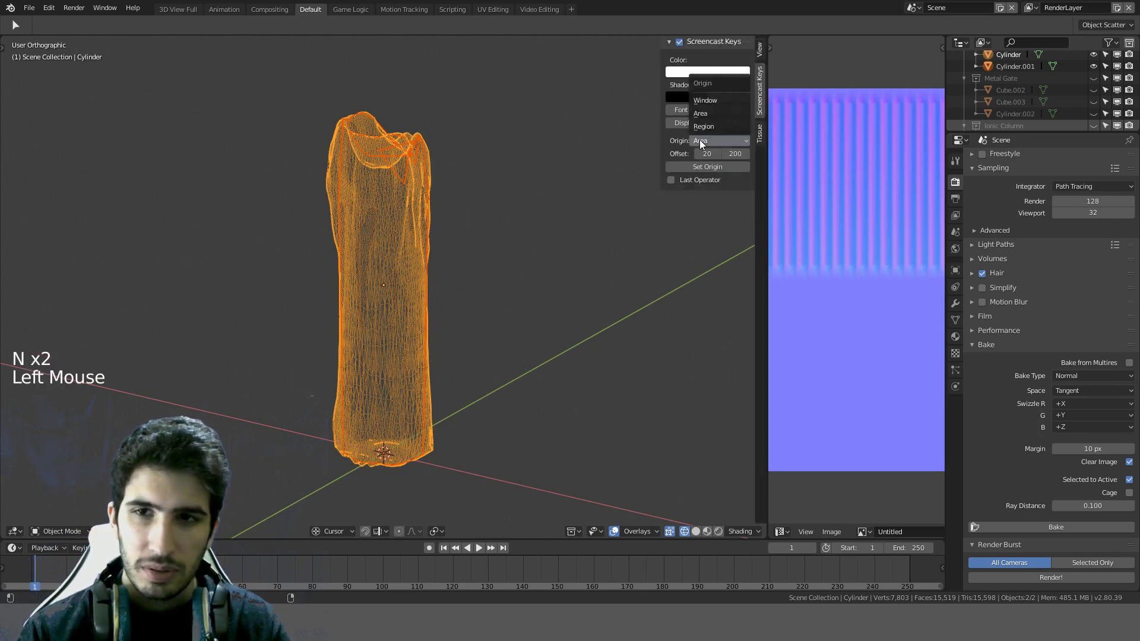
{"action": "left_click", "coordinate": [719, 96]}
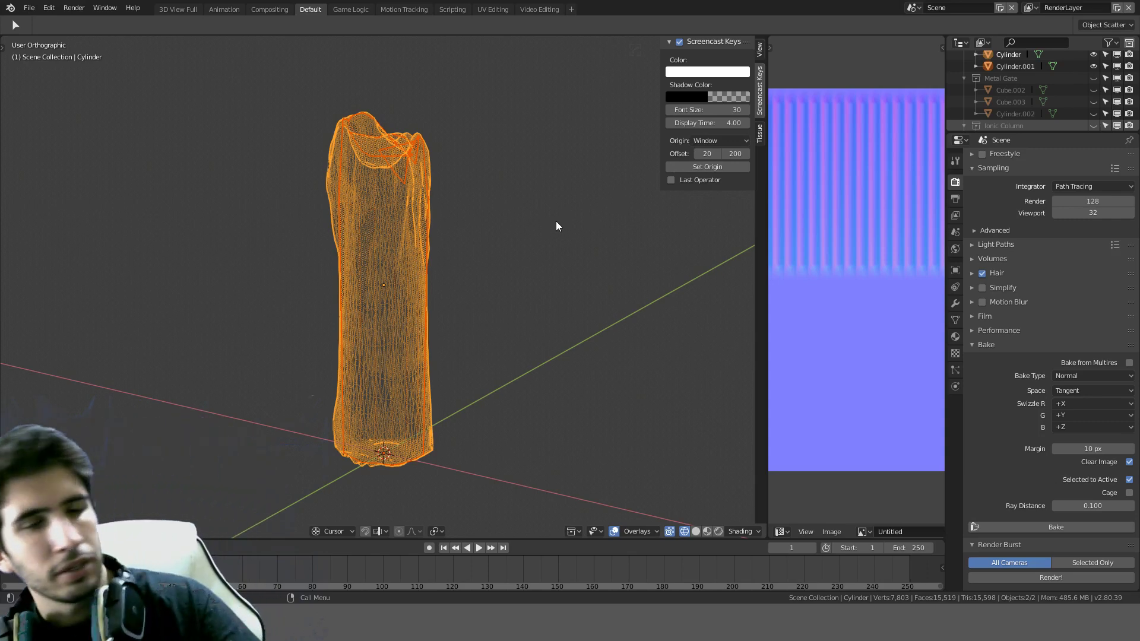
Step: Try vertical offsets of 25, 250 and 275 for the Screencast Keys overlay
{"action": "right_click", "coordinate": [413, 199]}
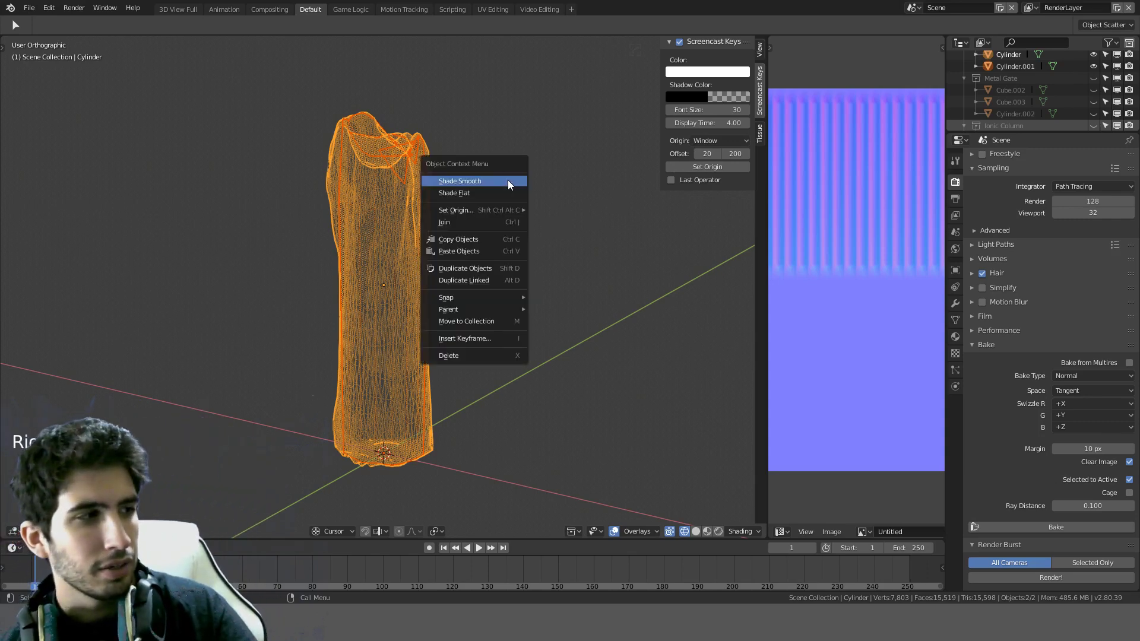
{"action": "left_click", "coordinate": [729, 153]}
{"action": "type", "text": "25"}
{"action": "key", "text": "Return"}
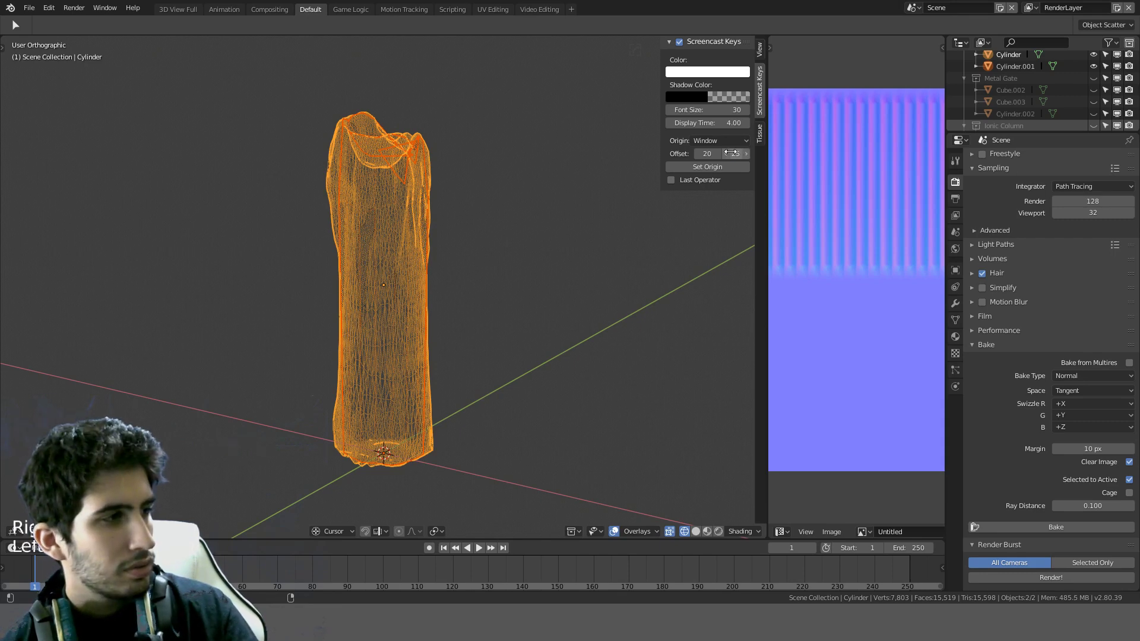
{"action": "left_click", "coordinate": [731, 153]}
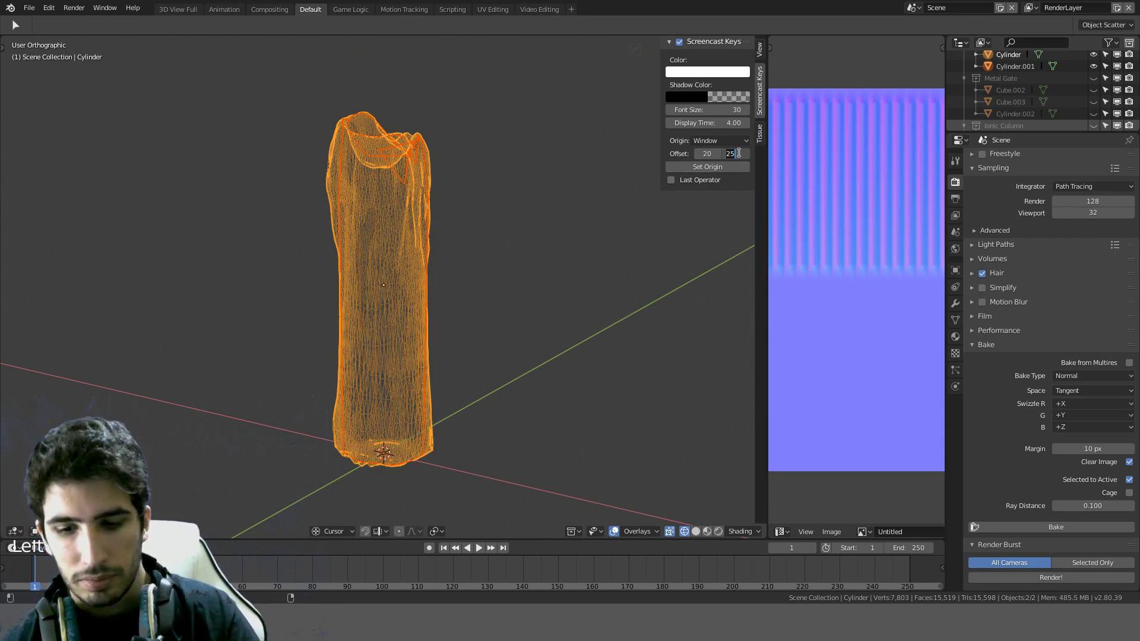
{"action": "type", "text": "250"}
{"action": "key", "text": "Return"}
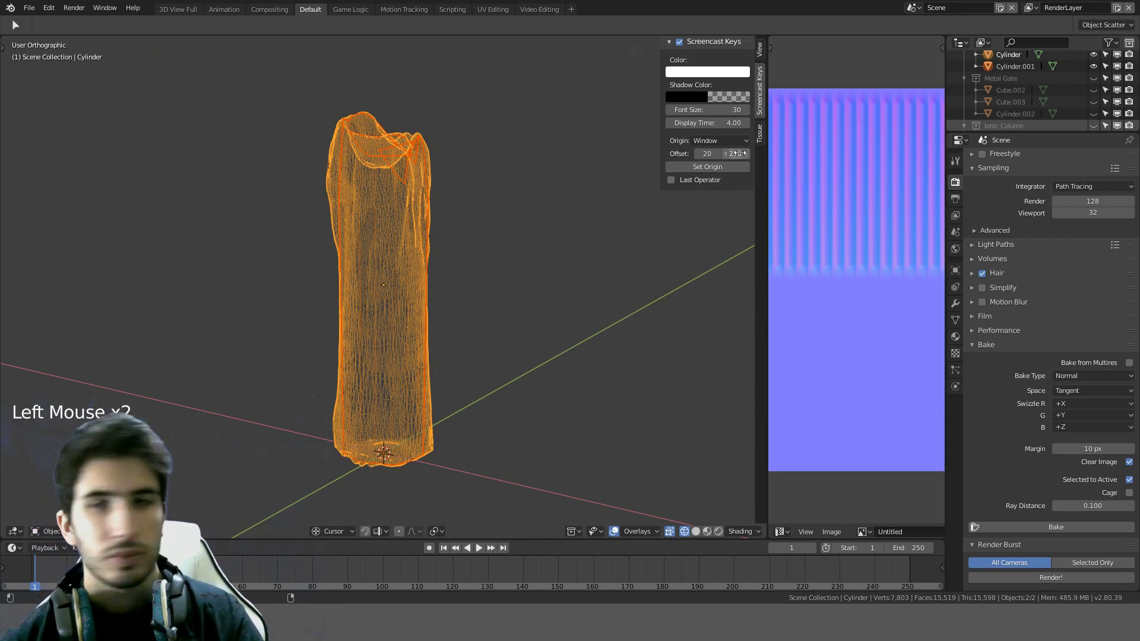
{"action": "left_click", "coordinate": [736, 153]}
{"action": "type", "text": "275"}
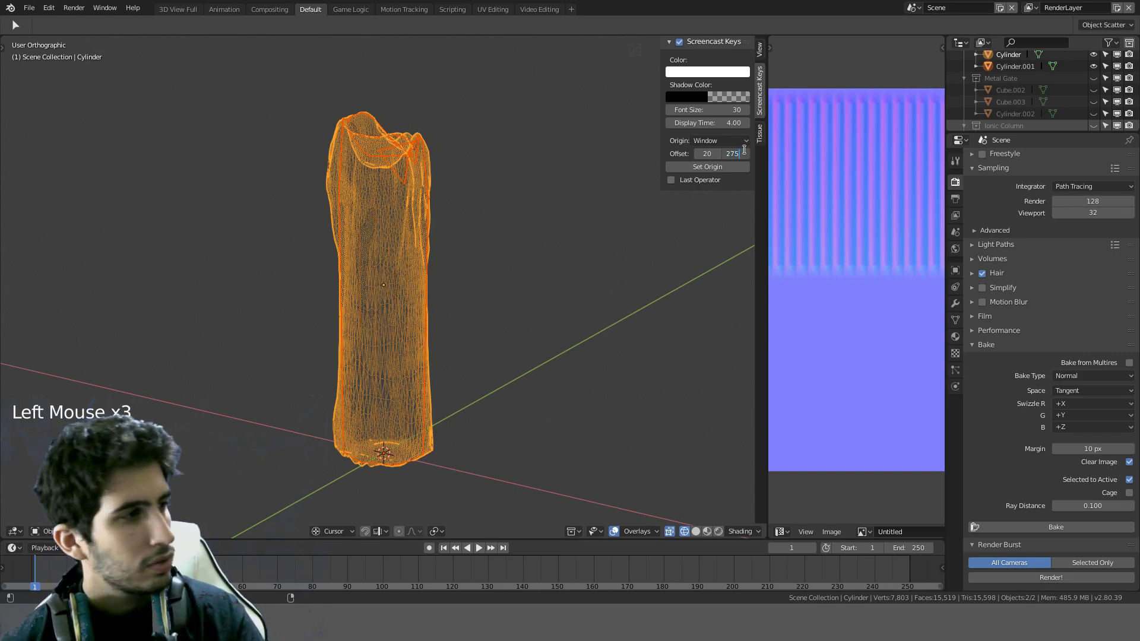
{"action": "key", "text": "Return"}
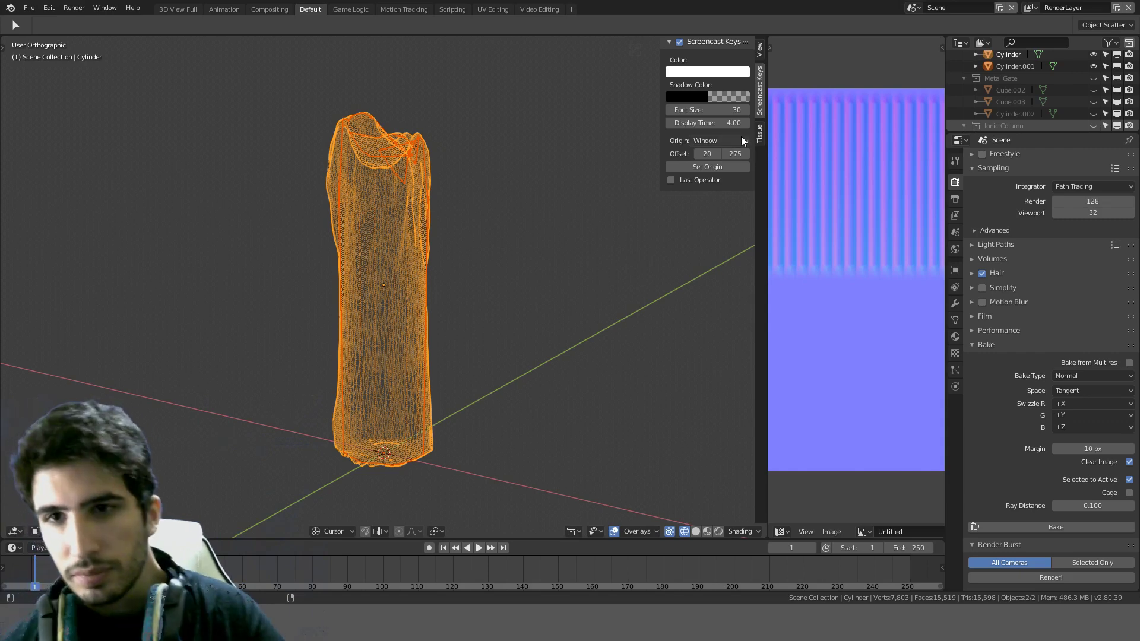
Step: Set the Screencast Keys overlay's vertical offset to 300 and close the sidebar
{"action": "left_click", "coordinate": [734, 153]}
{"action": "type", "text": "230"}
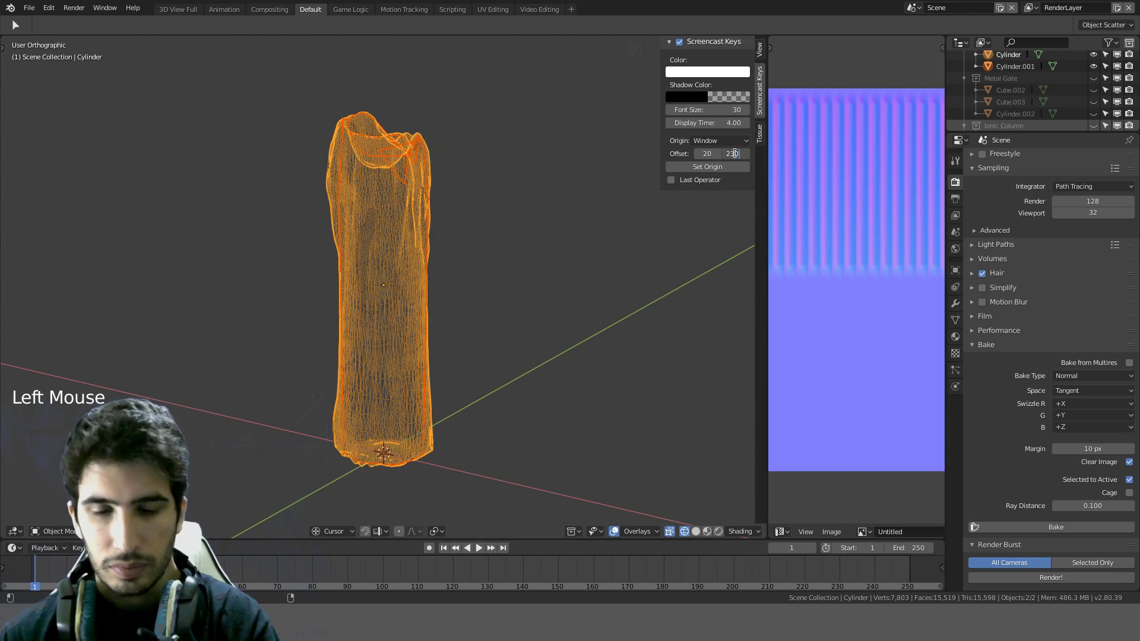
{"action": "key", "text": "BackSpace"}
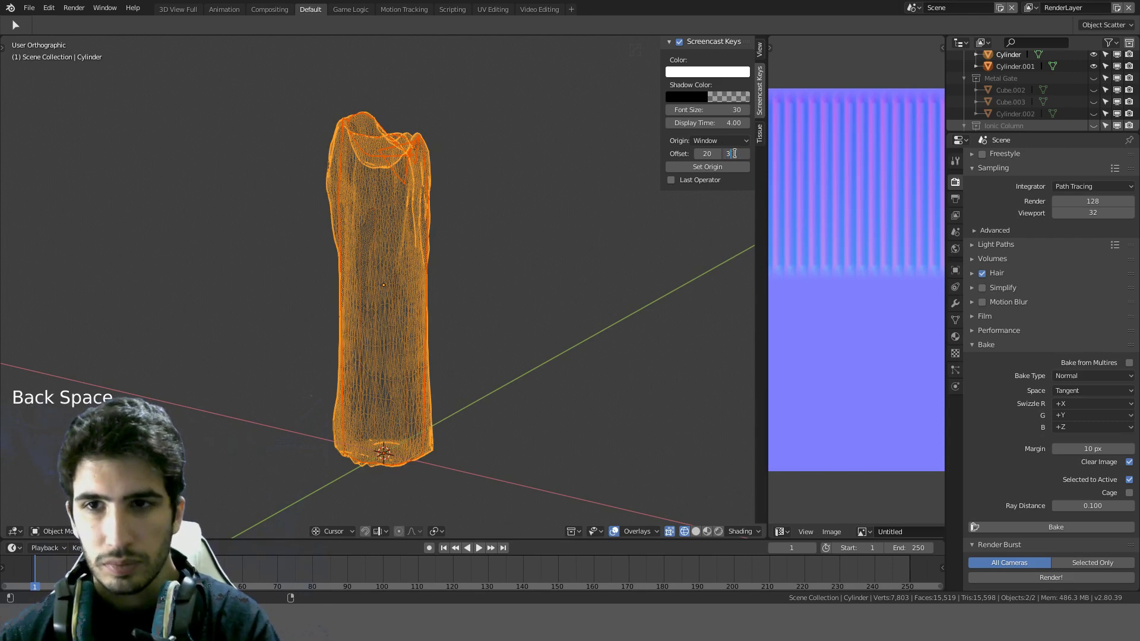
{"action": "type", "text": "0"}
{"action": "key", "text": "Return"}
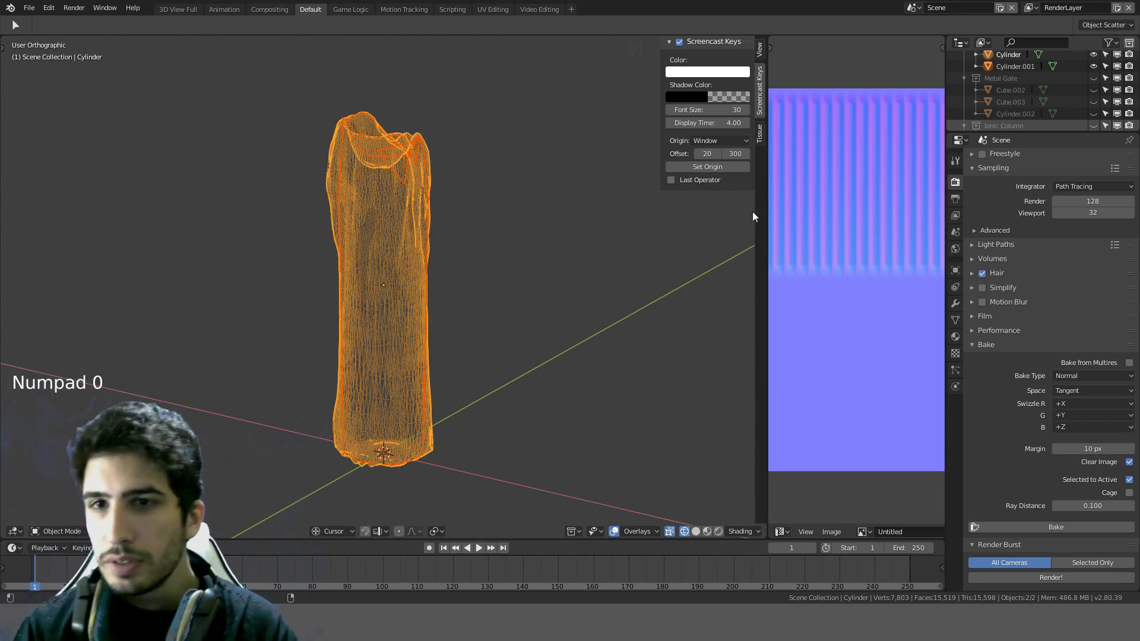
{"action": "left_click", "coordinate": [759, 75]}
{"action": "key", "text": "n"}
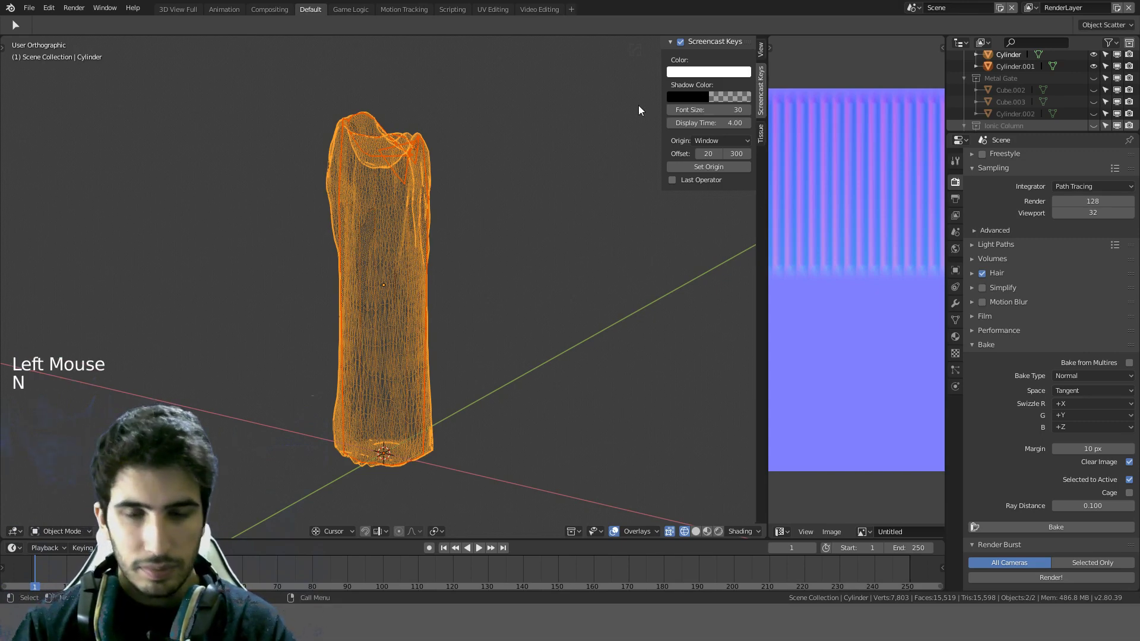
Step: Try selecting Cylinder.001 first and adding the dense Cylinder mesh as the active object, seen from above the candle
{"action": "scroll", "coordinate": [576, 169], "scroll_direction": "down", "scroll_amount": 4}
{"action": "middle_click_drag", "start_coordinate": [576, 169], "coordinate": [529, 226]}
{"action": "key", "text": "a"}
{"action": "scroll", "coordinate": [454, 224], "scroll_direction": "up", "scroll_amount": 6}
{"action": "middle_click_drag", "start_coordinate": [454, 224], "coordinate": [307, 219]}
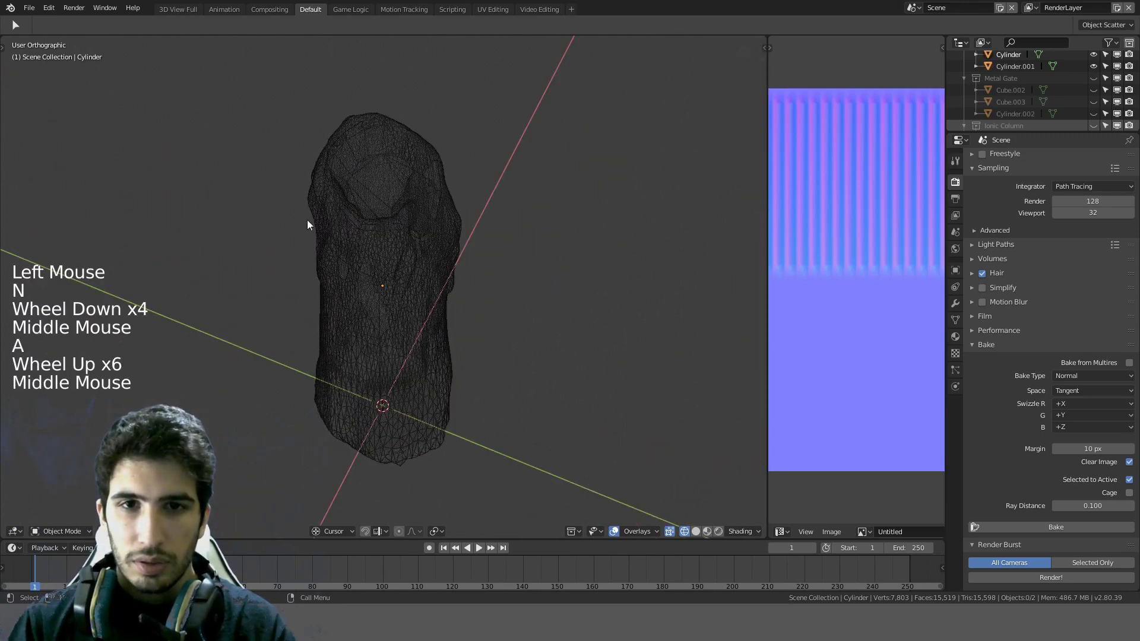
{"action": "key", "text": "Tab"}
{"action": "left_click", "coordinate": [375, 176]}
{"action": "key", "text": "Tab"}
{"action": "left_click", "coordinate": [365, 195]}
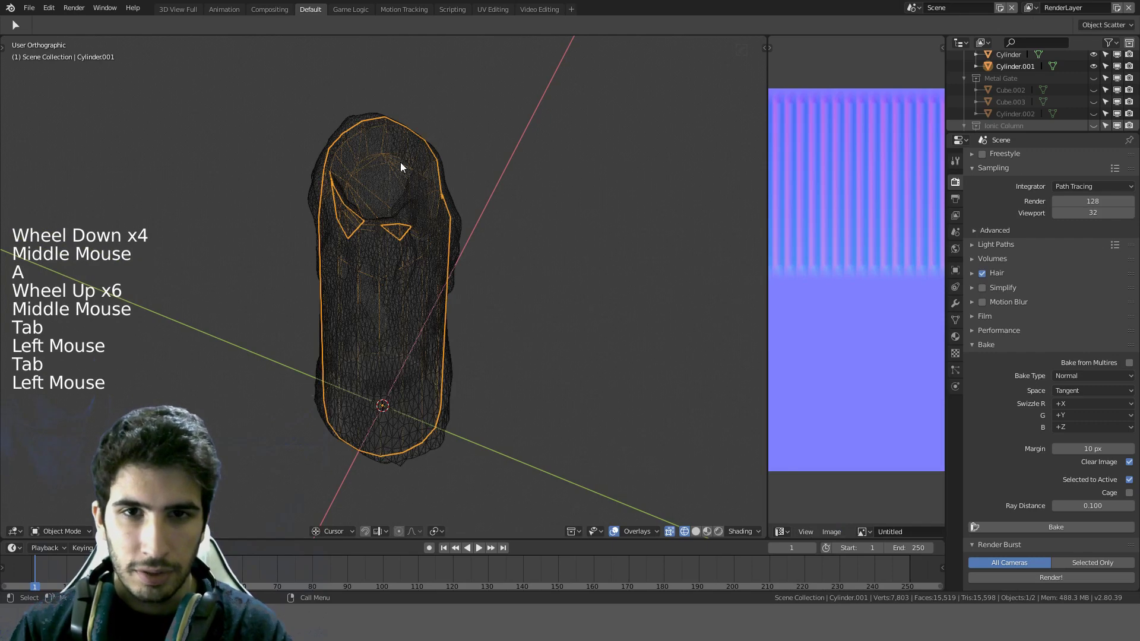
{"action": "left_click", "coordinate": [363, 110], "text": "shift"}
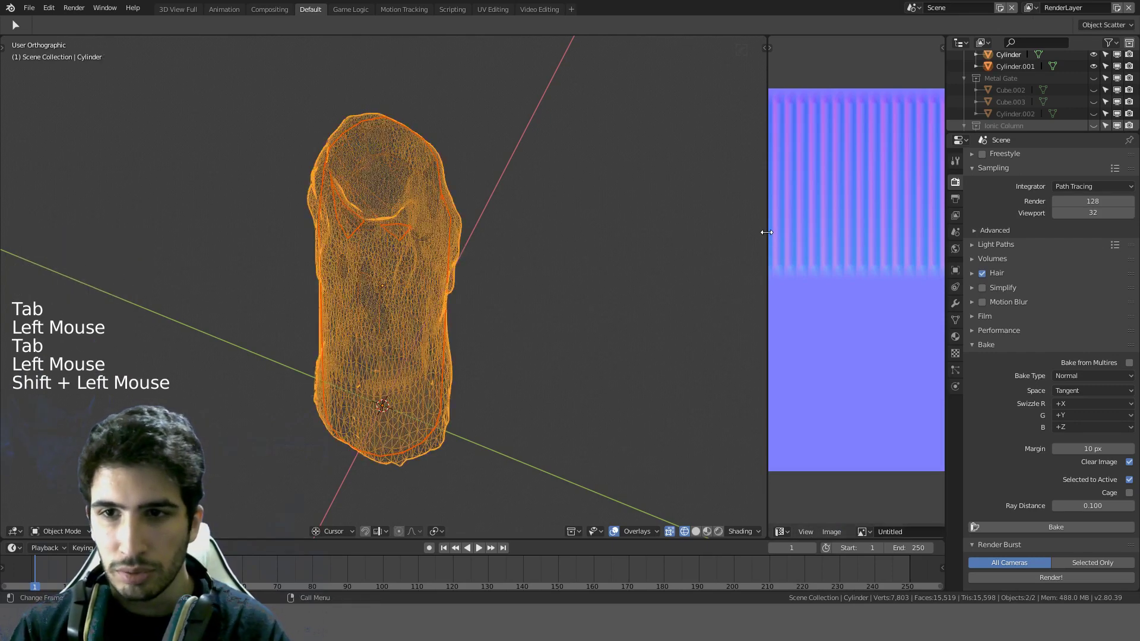
Step: Widen the image editor, clear the selection, and select the dense Cylinder mesh with Cylinder.001 as the active object
{"action": "left_click_drag", "start_coordinate": [768, 232], "coordinate": [380, 229]}
{"action": "left_click", "coordinate": [250, 271]}
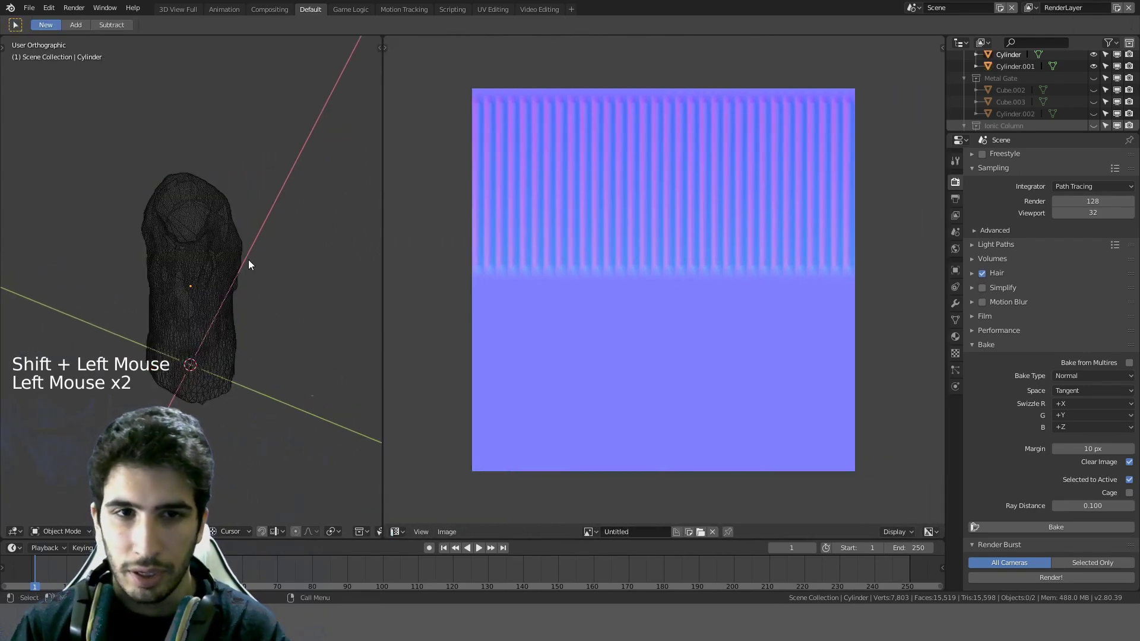
{"action": "left_click", "coordinate": [248, 259]}
{"action": "left_click", "coordinate": [184, 209], "text": "shift"}
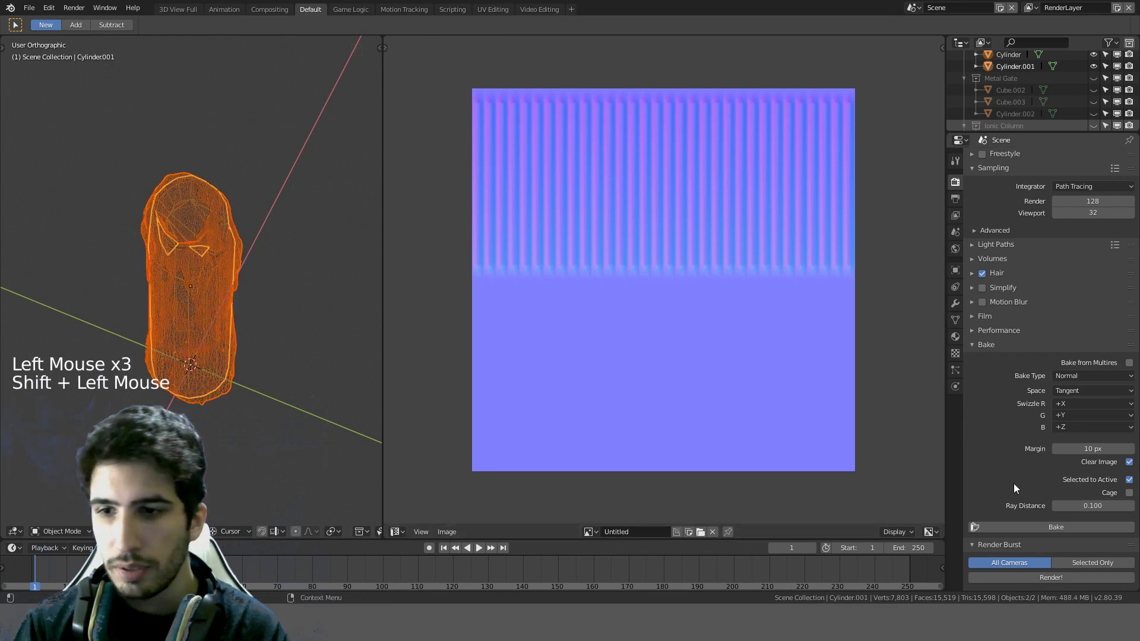
Step: Bake the candle's normal map from selected to active and show the image Untitled.001 in the image editor
{"action": "left_click", "coordinate": [1045, 525]}
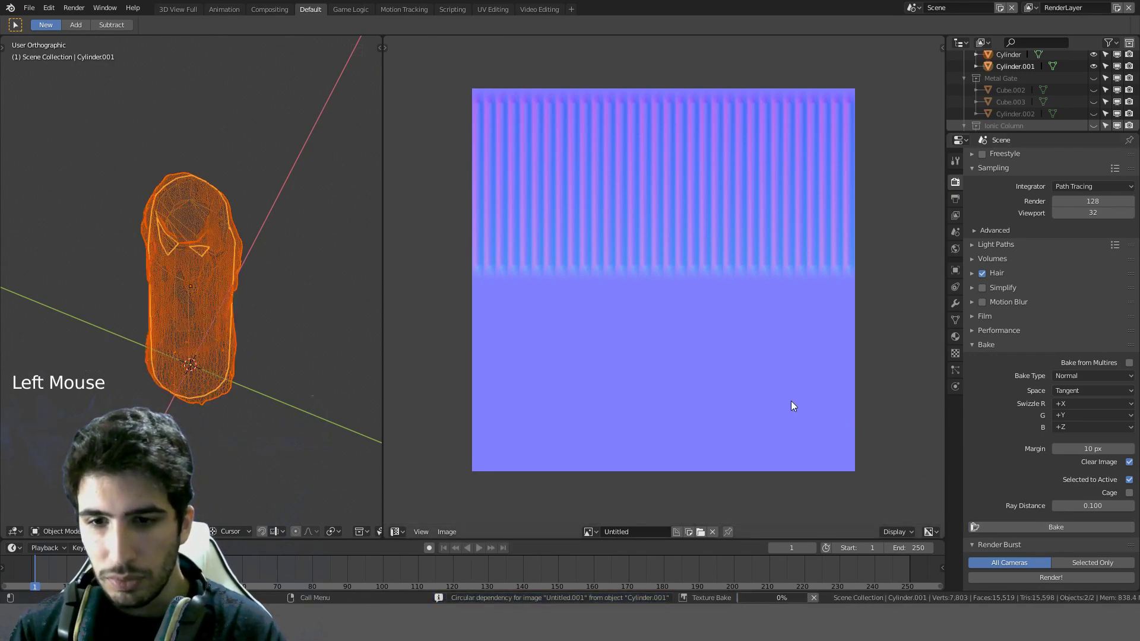
{"action": "left_click", "coordinate": [589, 532]}
{"action": "left_click", "coordinate": [612, 512]}
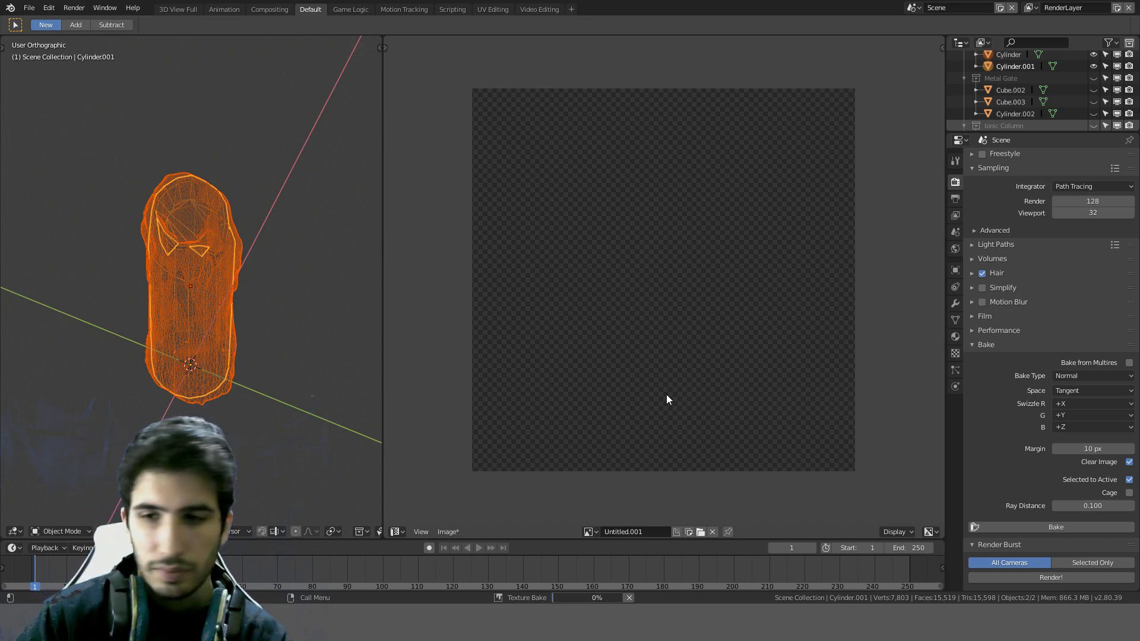
{"action": "scroll", "coordinate": [674, 391], "scroll_direction": "up", "scroll_amount": 1}
{"action": "scroll", "coordinate": [681, 390], "scroll_direction": "down", "scroll_amount": 1}
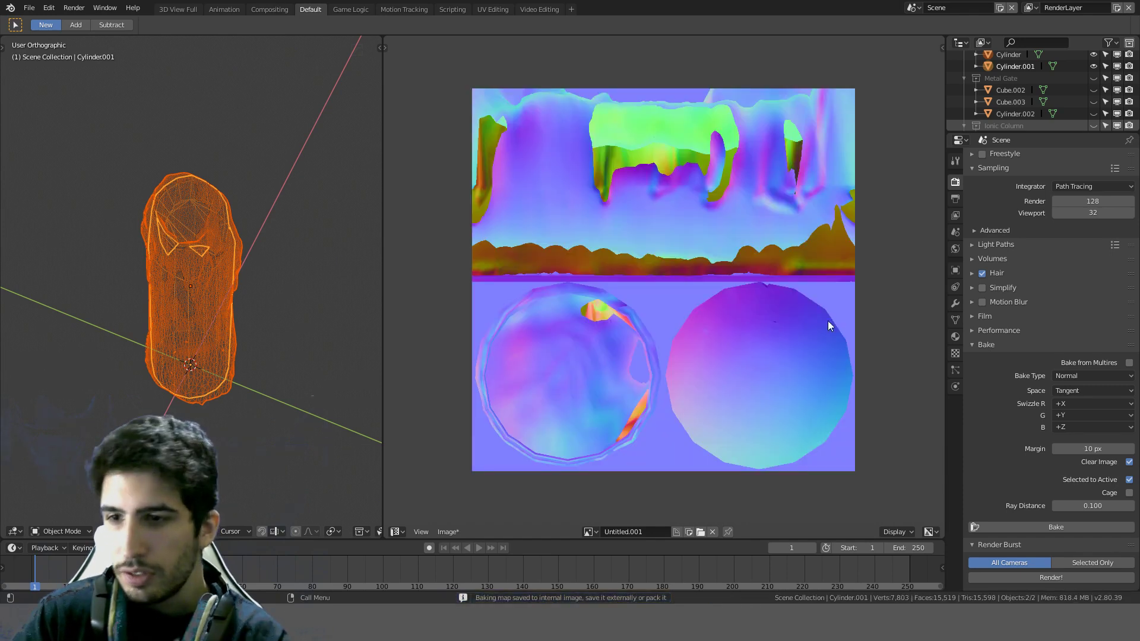
Step: Set the bake's ray distance to 0.5, bake the candle's normal map again and inspect the image
{"action": "left_click", "coordinate": [1092, 505]}
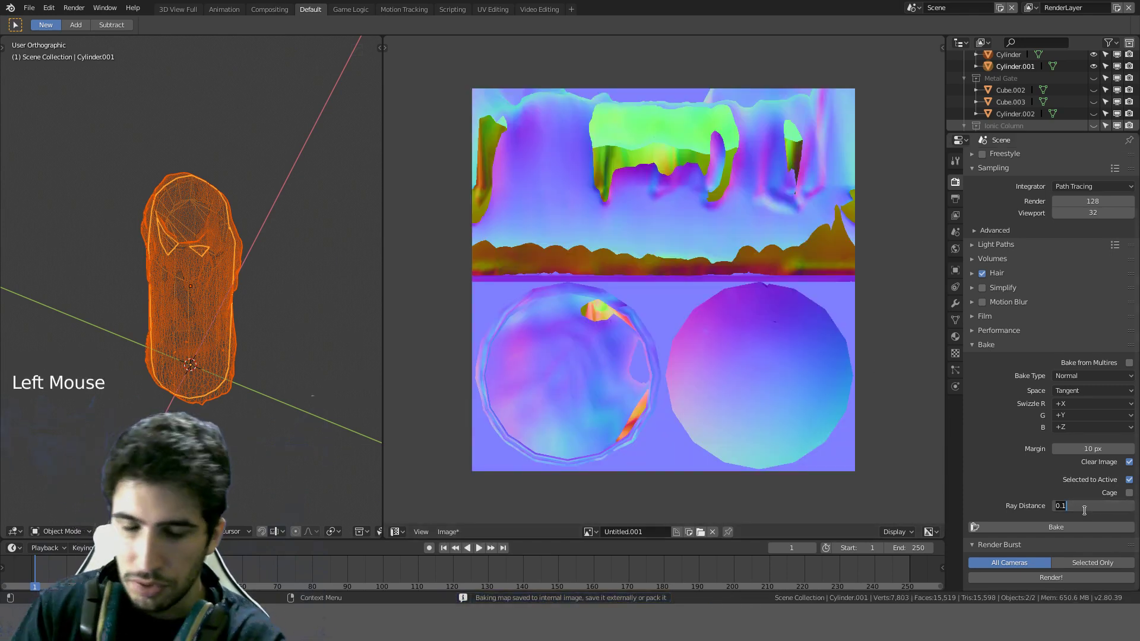
{"action": "key", "text": "BackSpace"}
{"action": "key", "text": "BackSpace"}
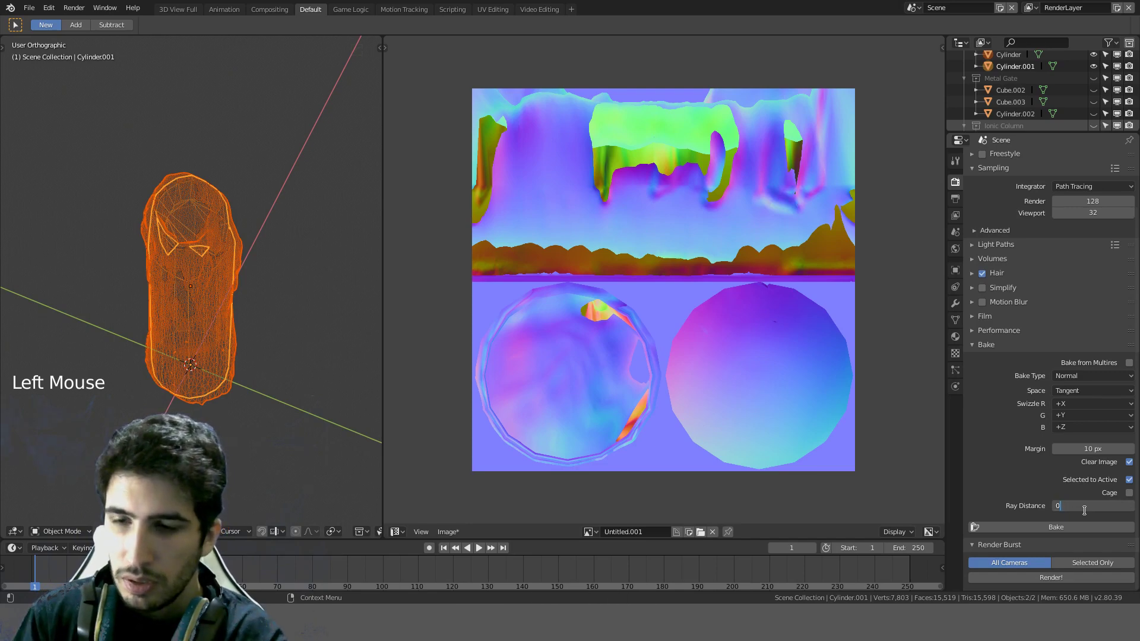
{"action": "key", "text": "Return"}
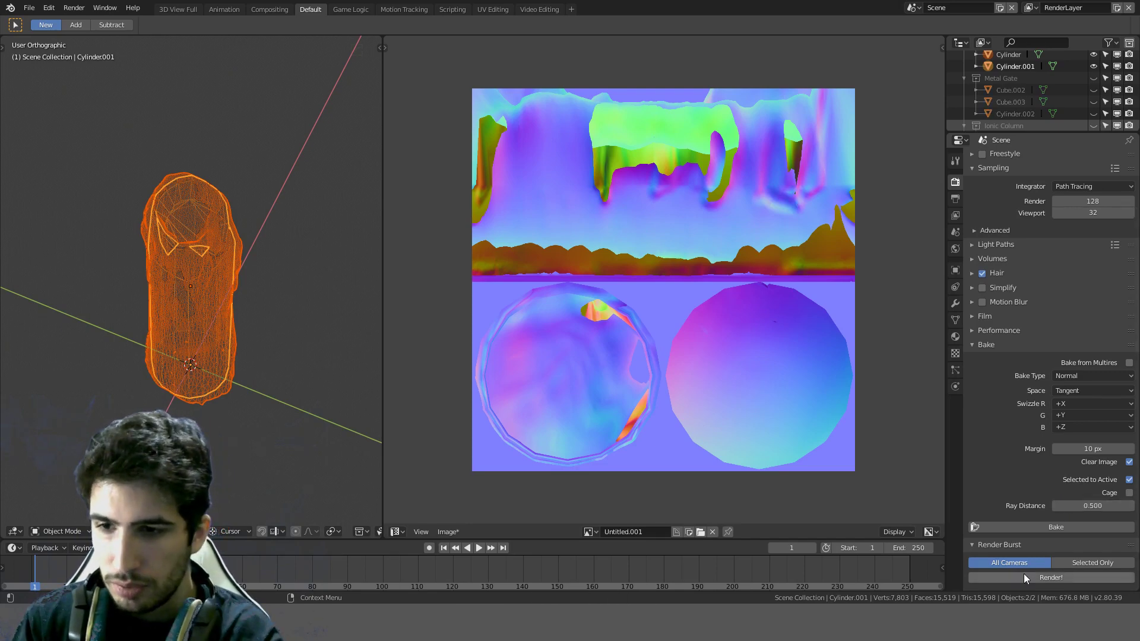
{"action": "left_click", "coordinate": [1041, 527]}
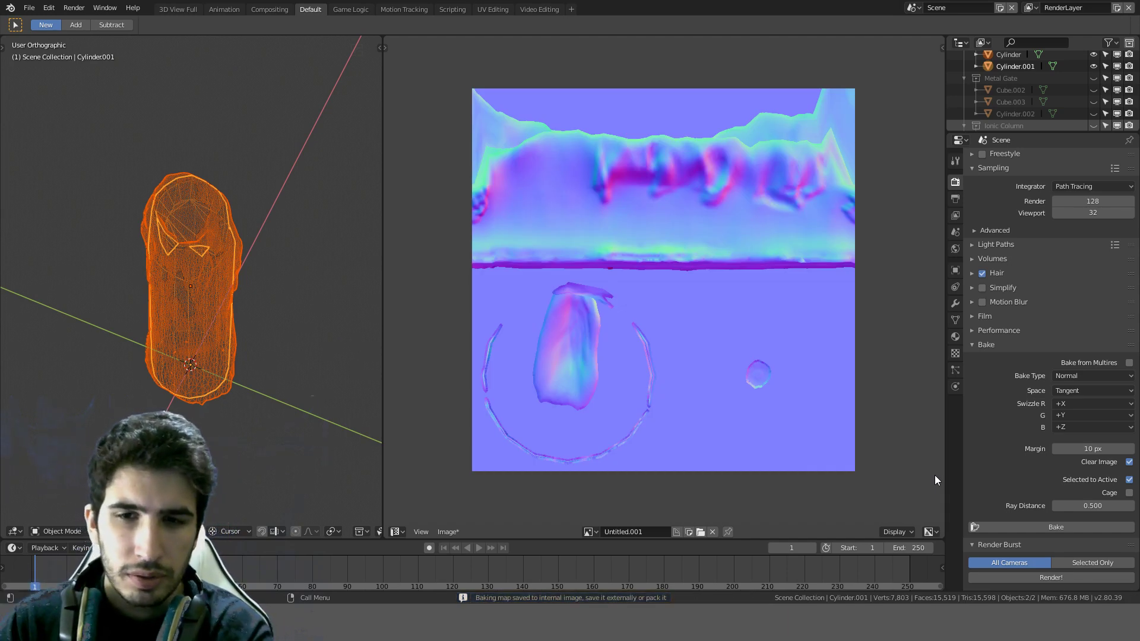
{"action": "scroll", "coordinate": [714, 464], "scroll_direction": "up", "scroll_amount": 3}
{"action": "scroll", "coordinate": [604, 440], "scroll_direction": "down", "scroll_amount": 3}
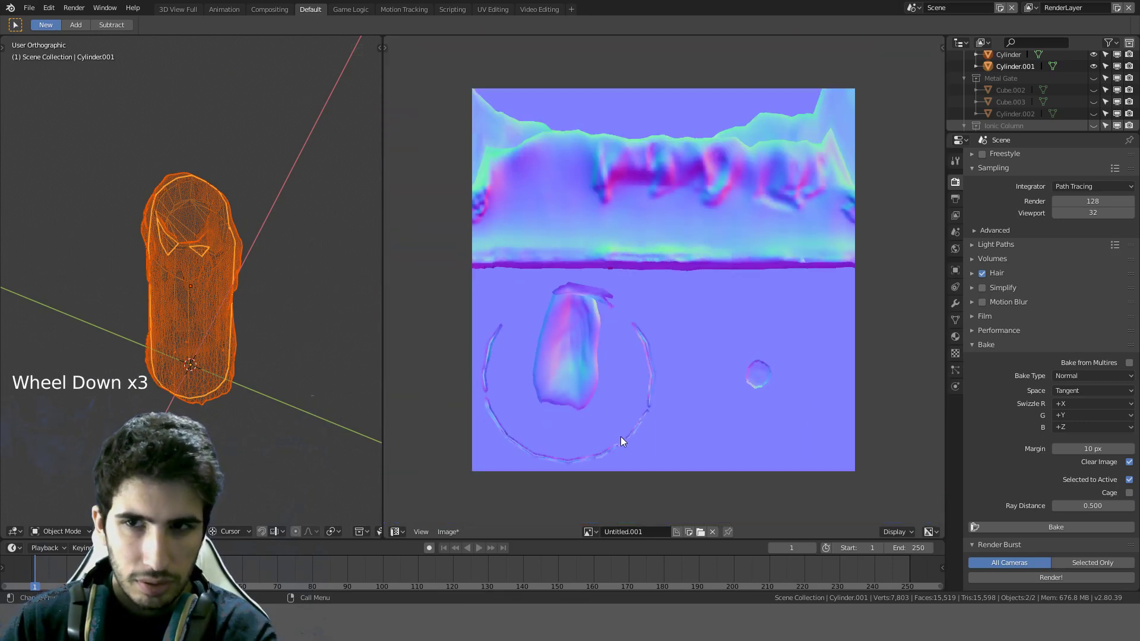
Step: Set the bake's ray distance to 0.2, rebake the candle's normal map and zoom through the result
{"action": "left_click", "coordinate": [1079, 503]}
{"action": "key", "text": "BackSpace"}
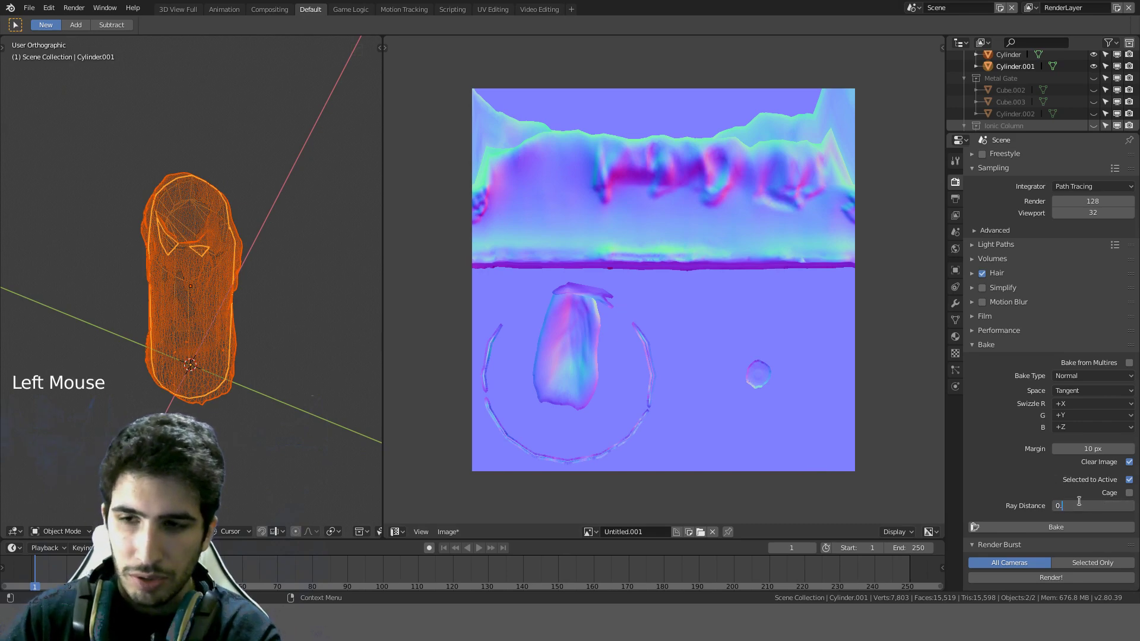
{"action": "type", "text": "200"}
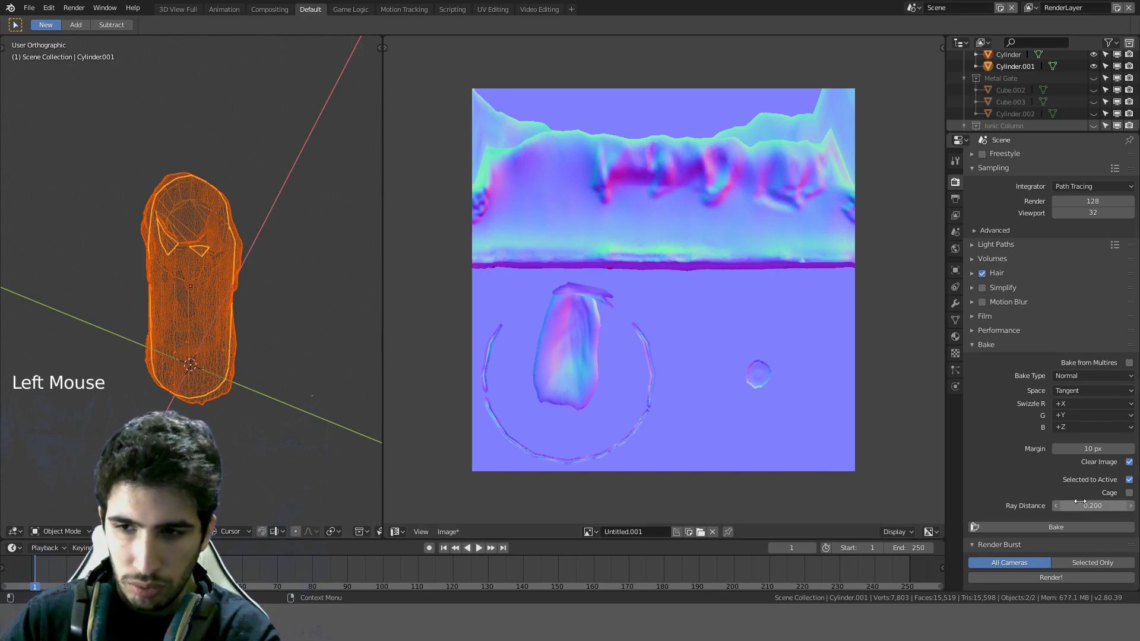
{"action": "left_click", "coordinate": [1046, 526]}
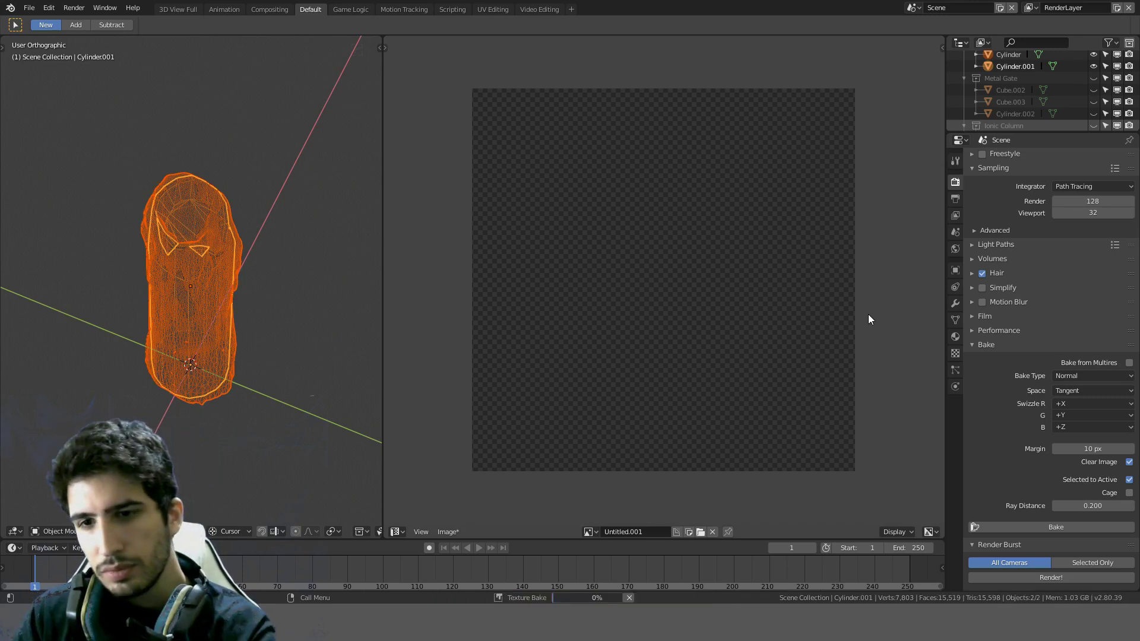
{"action": "scroll", "coordinate": [868, 315], "scroll_direction": "up", "scroll_amount": 2}
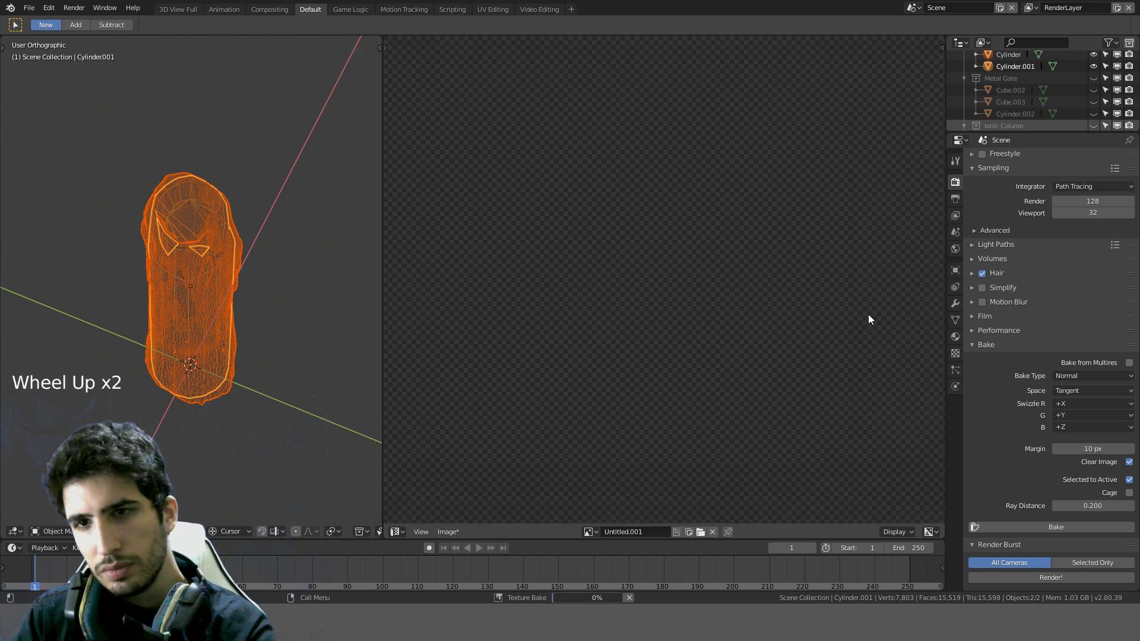
{"action": "scroll", "coordinate": [868, 314], "scroll_direction": "down", "scroll_amount": 1}
{"action": "scroll", "coordinate": [868, 315], "scroll_direction": "down", "scroll_amount": 1}
{"action": "scroll", "coordinate": [868, 315], "scroll_direction": "up", "scroll_amount": 1}
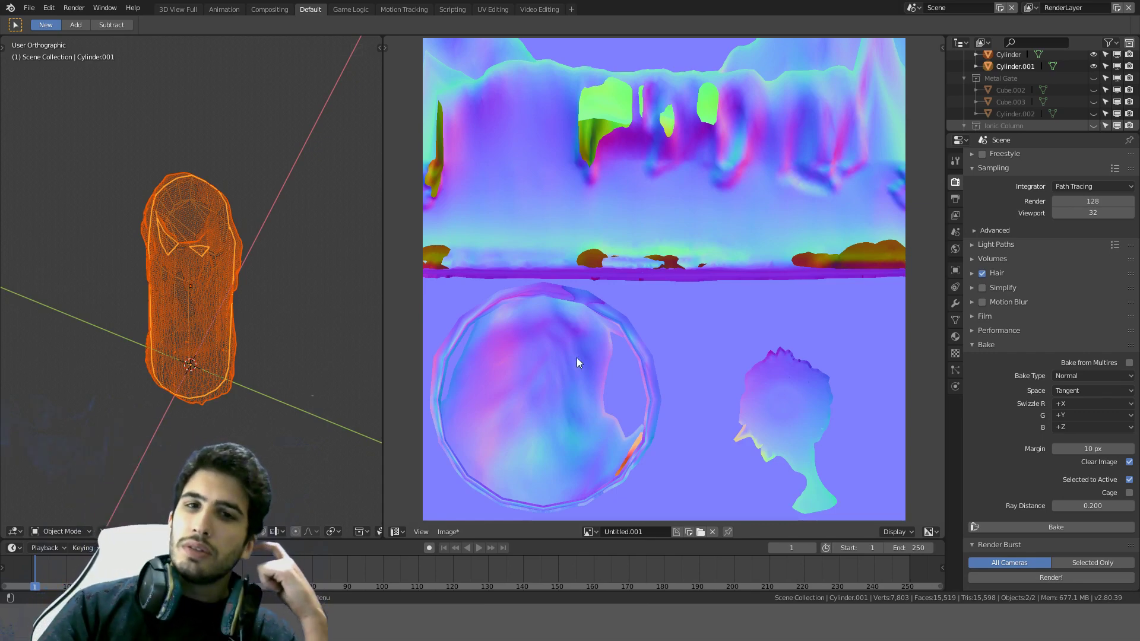
Step: Show the candle in solid shading and select one lower side face of Cylinder.001 in Edit Mode to locate it in the UV layout
{"action": "middle_click_drag", "start_coordinate": [295, 321], "coordinate": [177, 251]}
{"action": "scroll", "coordinate": [243, 229], "scroll_direction": "up", "scroll_amount": 4}
{"action": "scroll", "coordinate": [177, 251], "scroll_direction": "down", "scroll_amount": 5}
{"action": "key", "text": "z"}
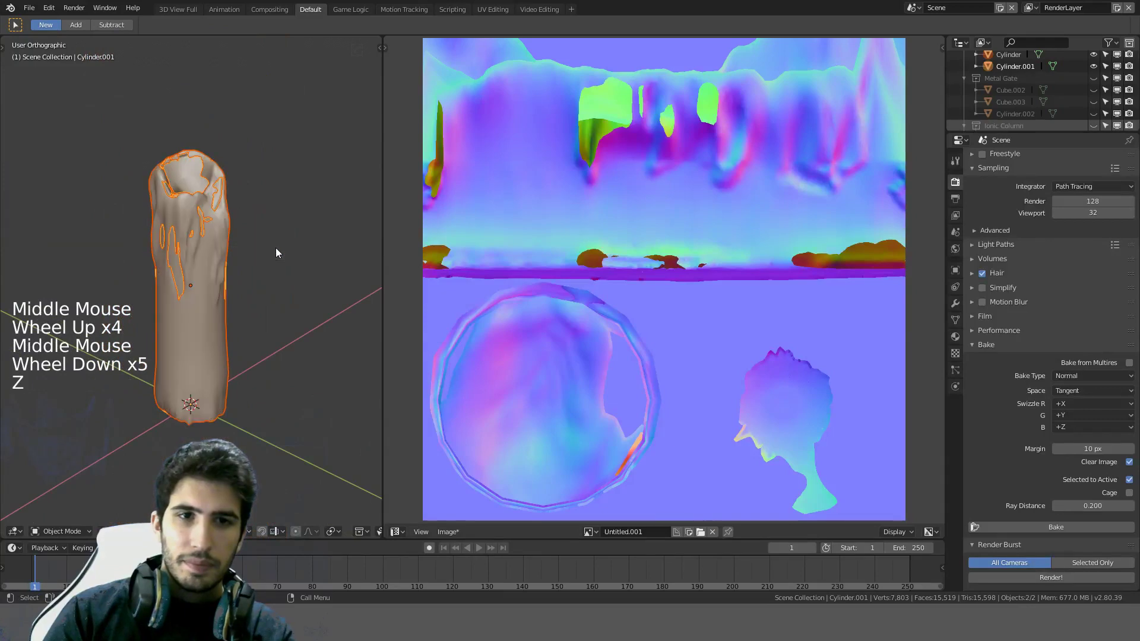
{"action": "mouse_move", "coordinate": [275, 252]}
{"action": "middle_mouse_down"}
{"action": "mouse_move", "coordinate": [277, 224]}
{"action": "mouse_move", "coordinate": [318, 214]}
{"action": "middle_mouse_up"}
{"action": "scroll", "coordinate": [304, 252], "scroll_direction": "up", "scroll_amount": 4}
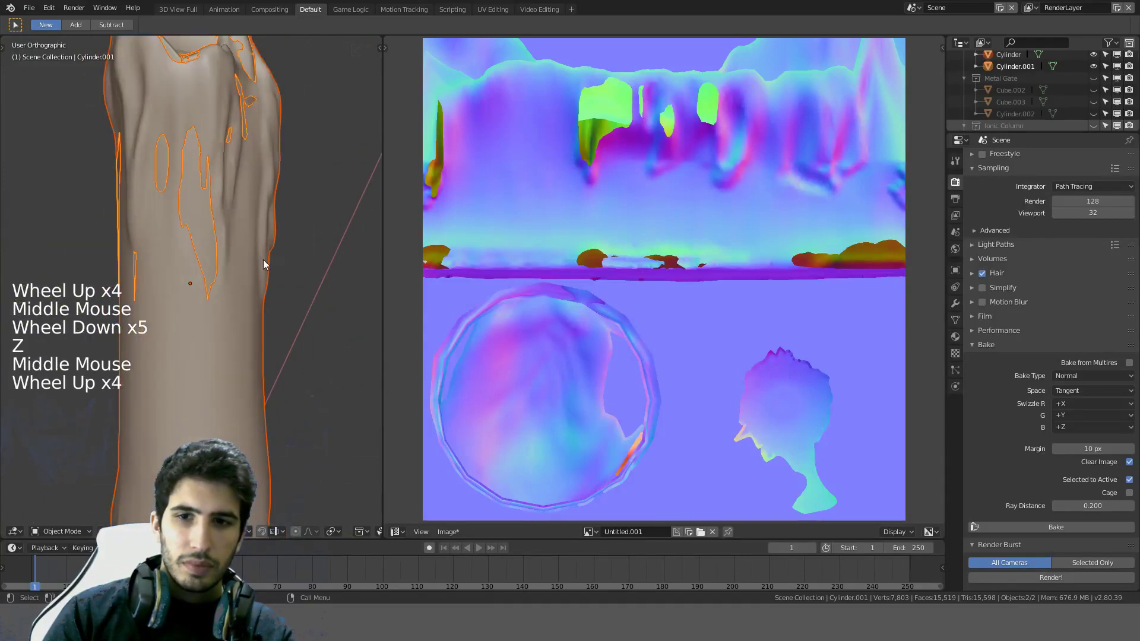
{"action": "key", "text": "Tab"}
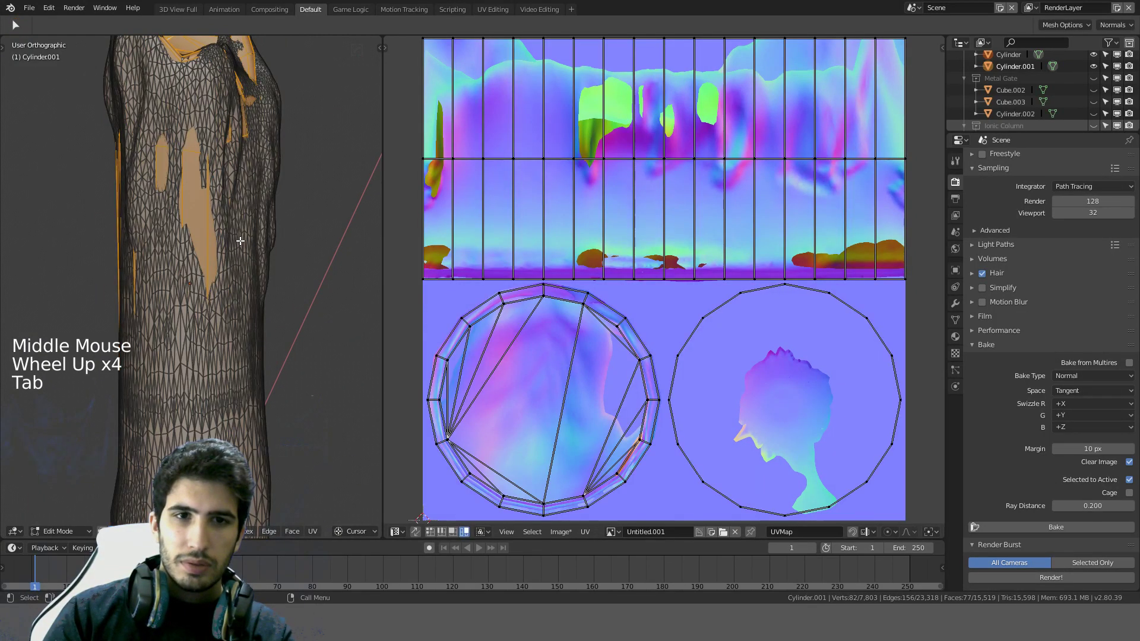
{"action": "left_click", "coordinate": [191, 225]}
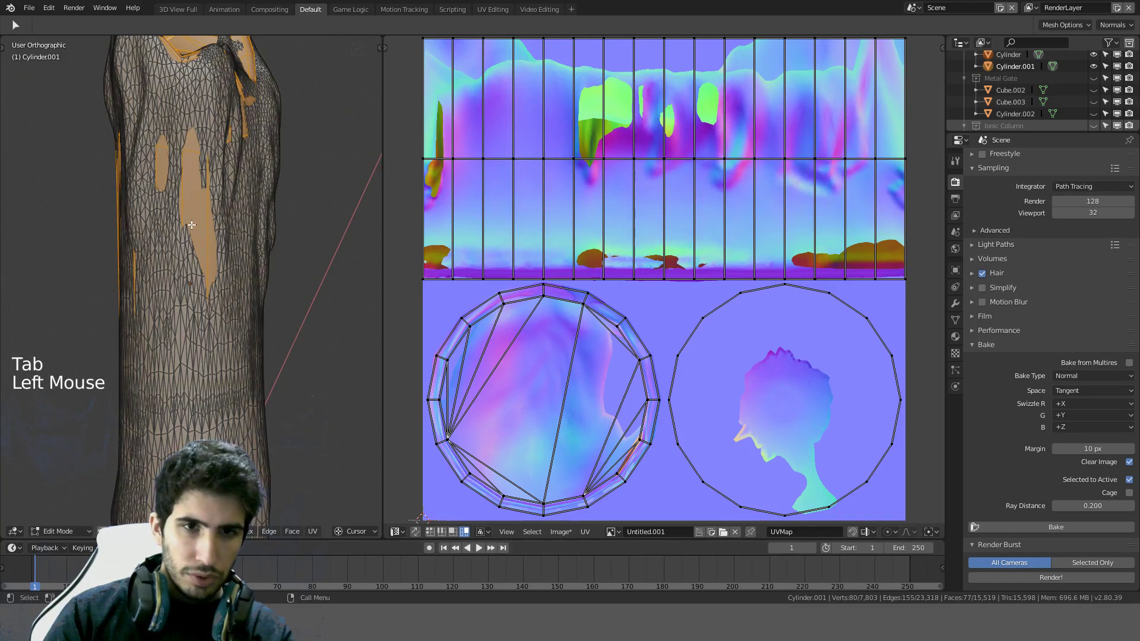
{"action": "left_click", "coordinate": [191, 225]}
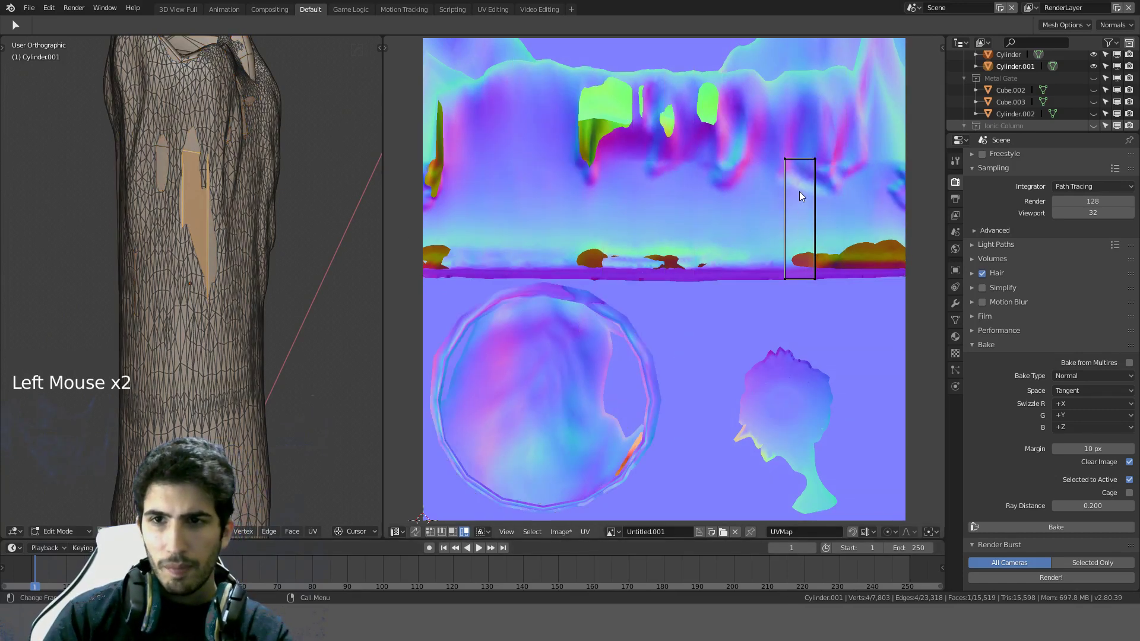
{"action": "key", "text": "g"}
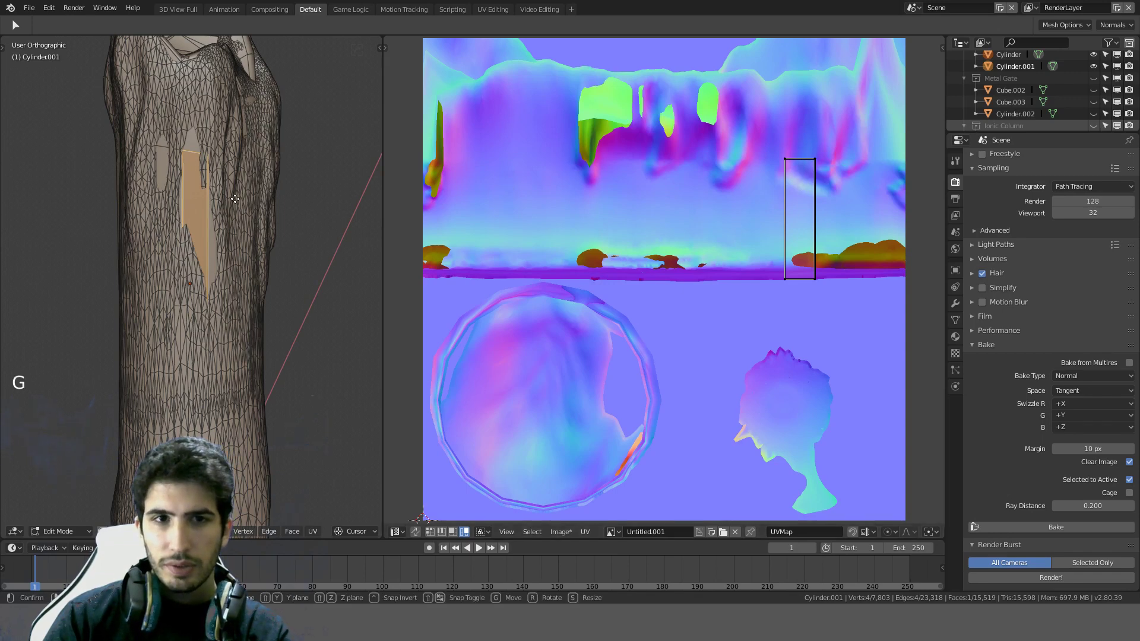
{"action": "left_click", "coordinate": [238, 178]}
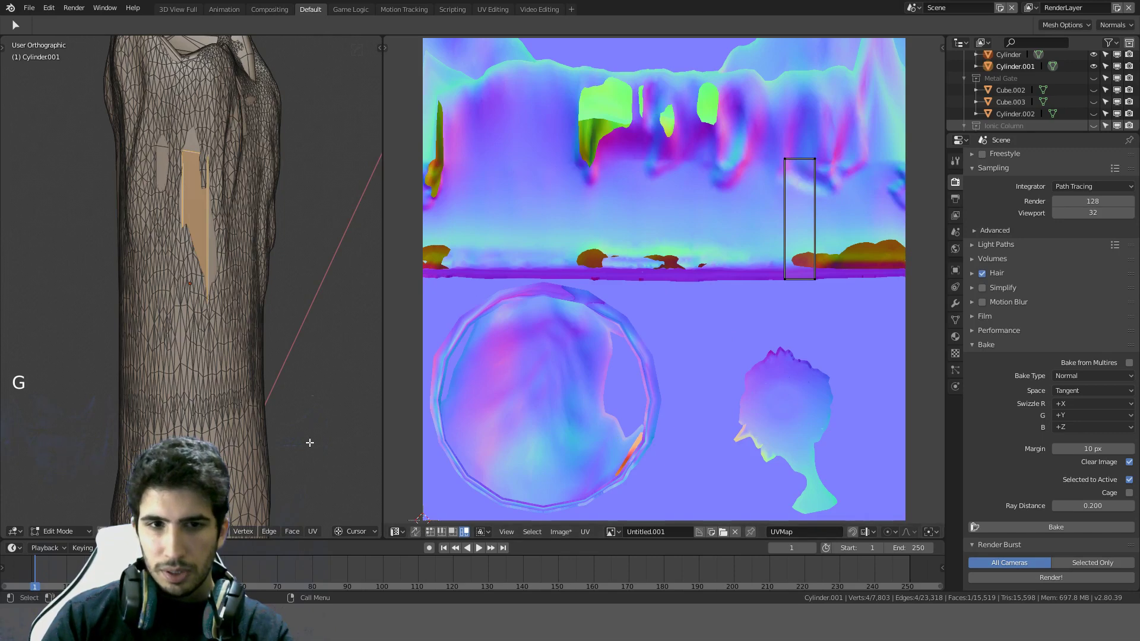
Step: Examine the selected side face against the dense mesh in wireframe shading around the candle's base
{"action": "scroll", "coordinate": [321, 403], "scroll_direction": "down", "scroll_amount": 2}
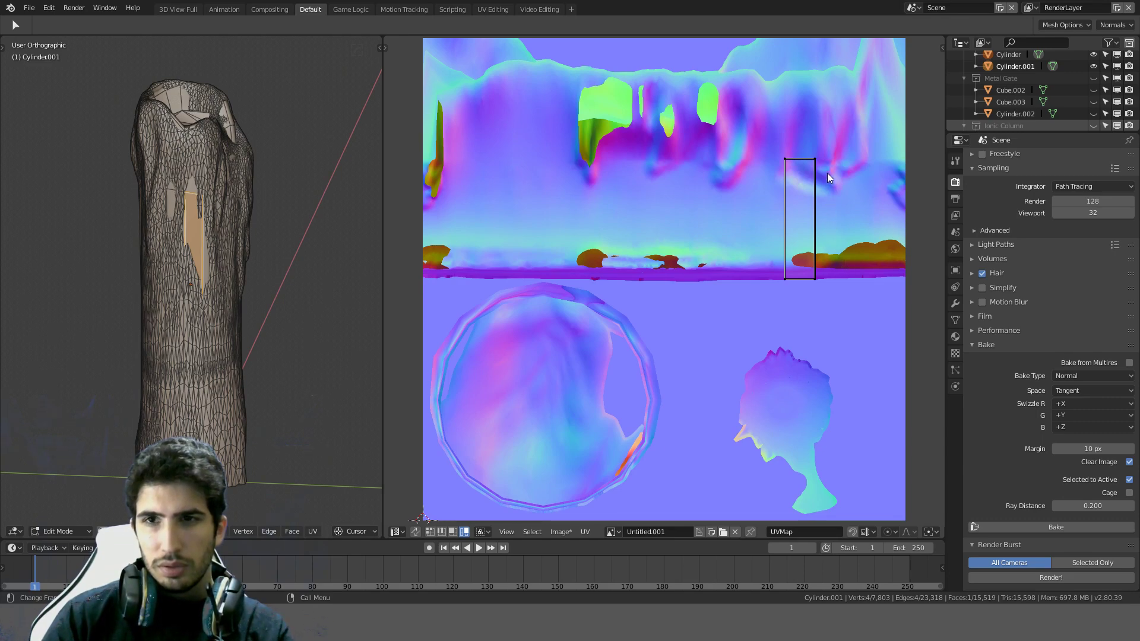
{"action": "scroll", "coordinate": [237, 432], "scroll_direction": "down", "scroll_amount": 2}
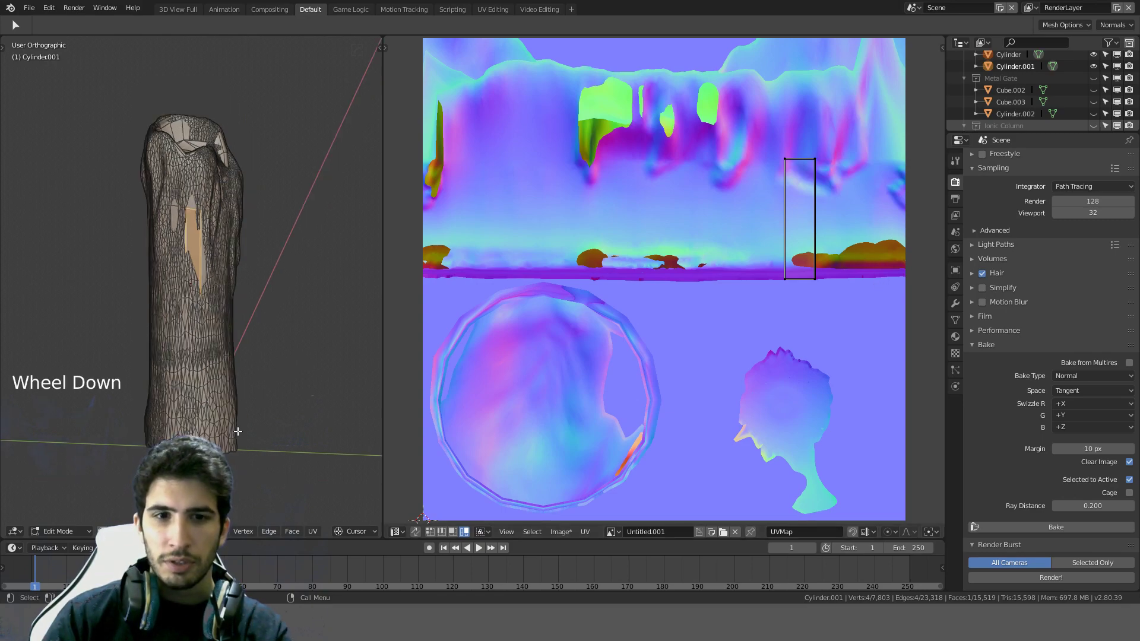
{"action": "mouse_move", "coordinate": [237, 433]}
{"action": "middle_mouse_down", "text": "shift"}
{"action": "mouse_move", "coordinate": [232, 293]}
{"action": "mouse_move", "coordinate": [278, 321]}
{"action": "mouse_move", "coordinate": [287, 350]}
{"action": "middle_mouse_up", "text": "shift"}
{"action": "scroll", "coordinate": [238, 296], "scroll_direction": "up", "scroll_amount": 5}
{"action": "key", "text": "z"}
{"action": "left_click", "coordinate": [186, 355]}
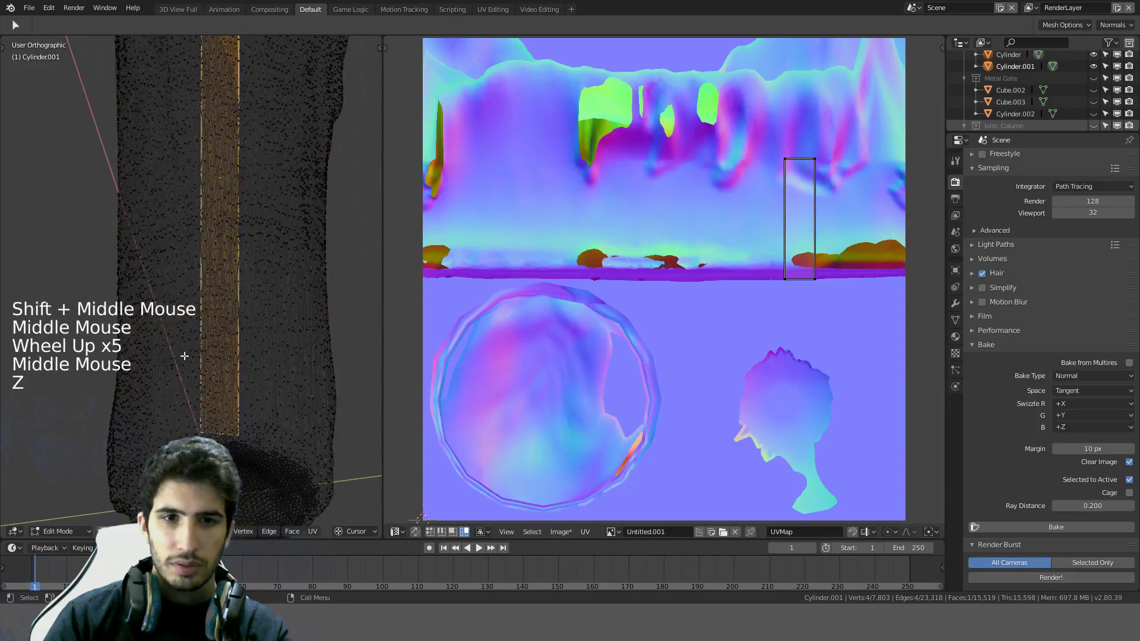
{"action": "mouse_move", "coordinate": [184, 356]}
{"action": "middle_mouse_down"}
{"action": "mouse_move", "coordinate": [203, 389]}
{"action": "mouse_move", "coordinate": [120, 440]}
{"action": "mouse_move", "coordinate": [114, 456]}
{"action": "mouse_move", "coordinate": [138, 475]}
{"action": "mouse_move", "coordinate": [224, 439]}
{"action": "middle_mouse_up"}
{"action": "middle_click_drag", "start_coordinate": [225, 452], "coordinate": [256, 434], "text": "shift"}
{"action": "scroll", "coordinate": [256, 434], "scroll_direction": "down", "scroll_amount": 3}
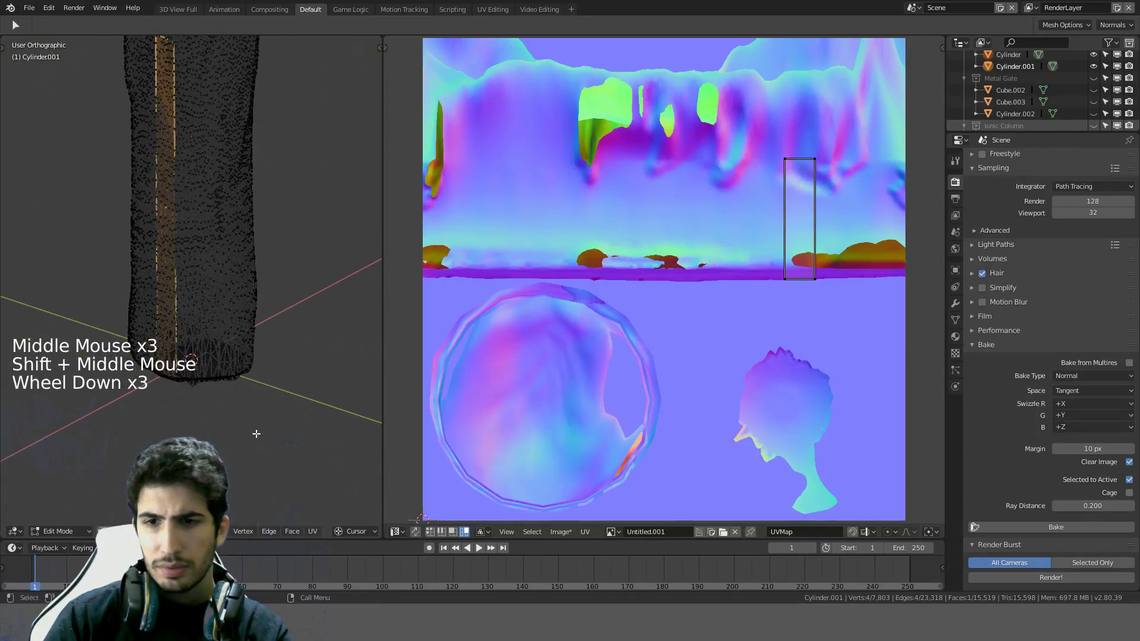
Step: Set the bake's ray distance to 0.3 and bake the candle's normal map again from Object Mode
{"action": "left_click", "coordinate": [1111, 505]}
{"action": "type", "text": "0.3"}
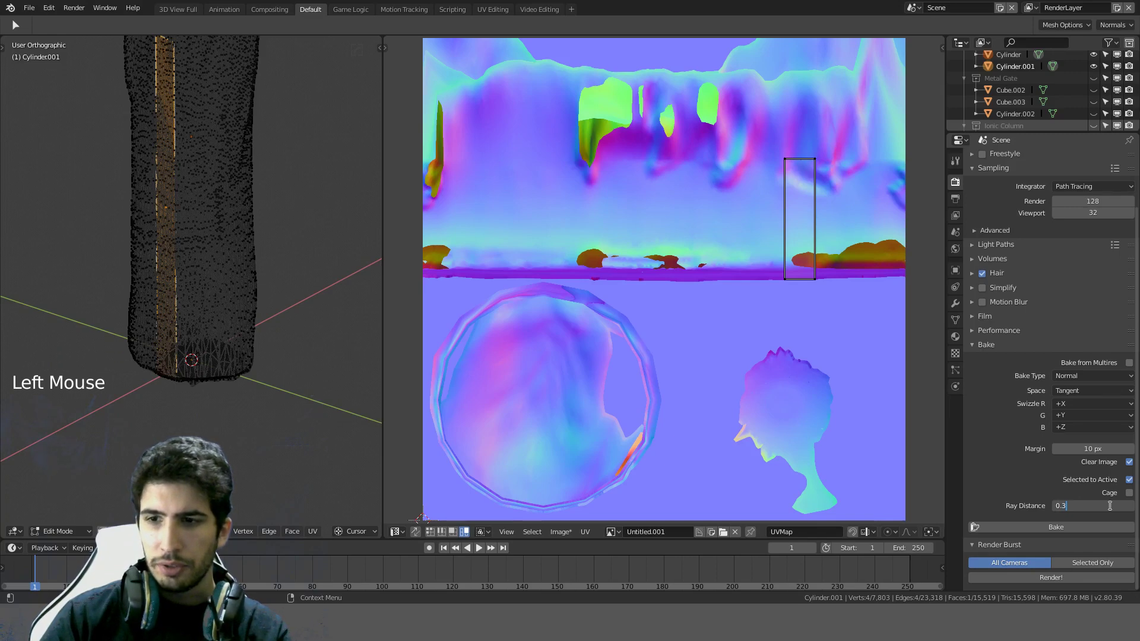
{"action": "key", "text": "Tab"}
{"action": "scroll", "coordinate": [254, 284], "scroll_direction": "down", "scroll_amount": 6}
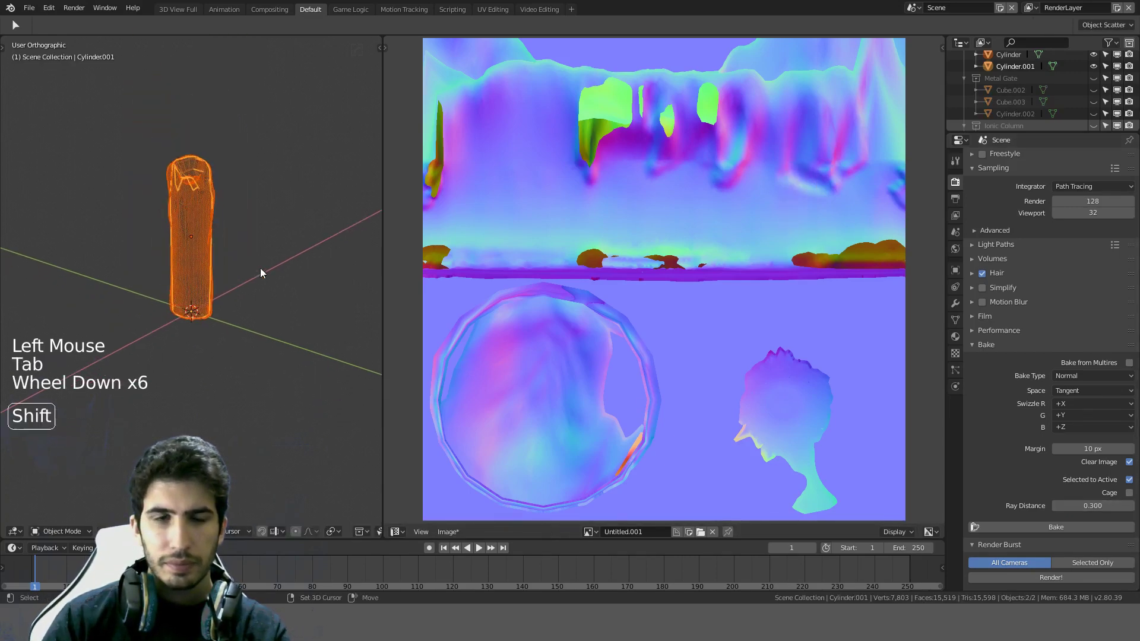
{"action": "middle_click_drag", "start_coordinate": [260, 268], "coordinate": [250, 315], "text": "shift"}
{"action": "middle_click_drag", "start_coordinate": [249, 315], "coordinate": [279, 356]}
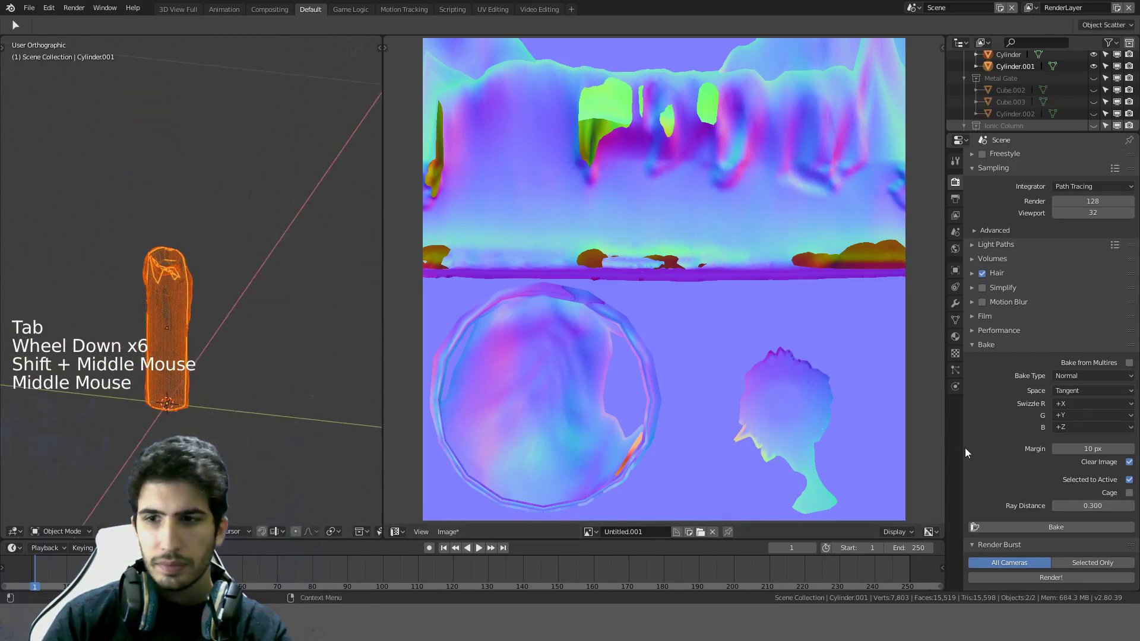
{"action": "left_click", "coordinate": [1024, 523]}
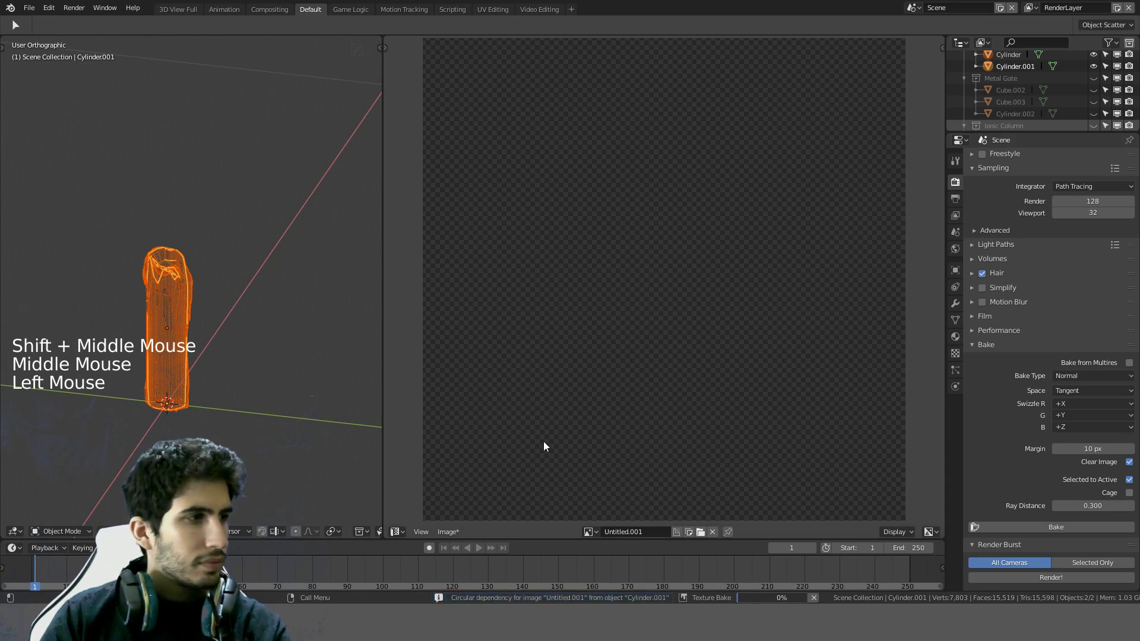
{"action": "scroll", "coordinate": [514, 393], "scroll_direction": "down", "scroll_amount": 1}
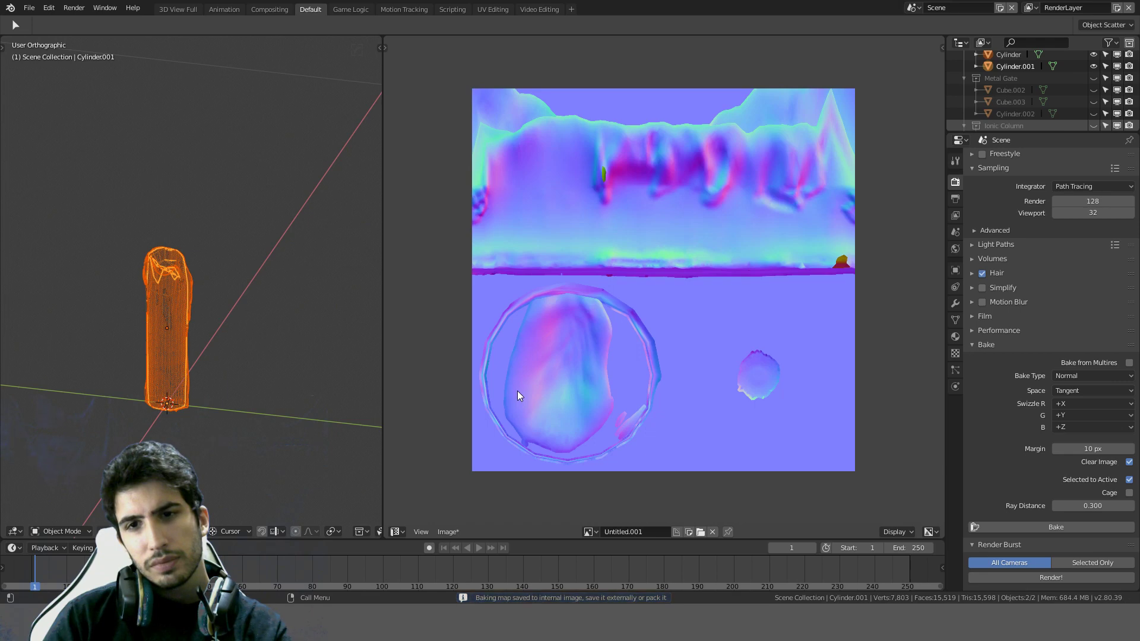
{"action": "scroll", "coordinate": [774, 313], "scroll_direction": "up", "scroll_amount": 2}
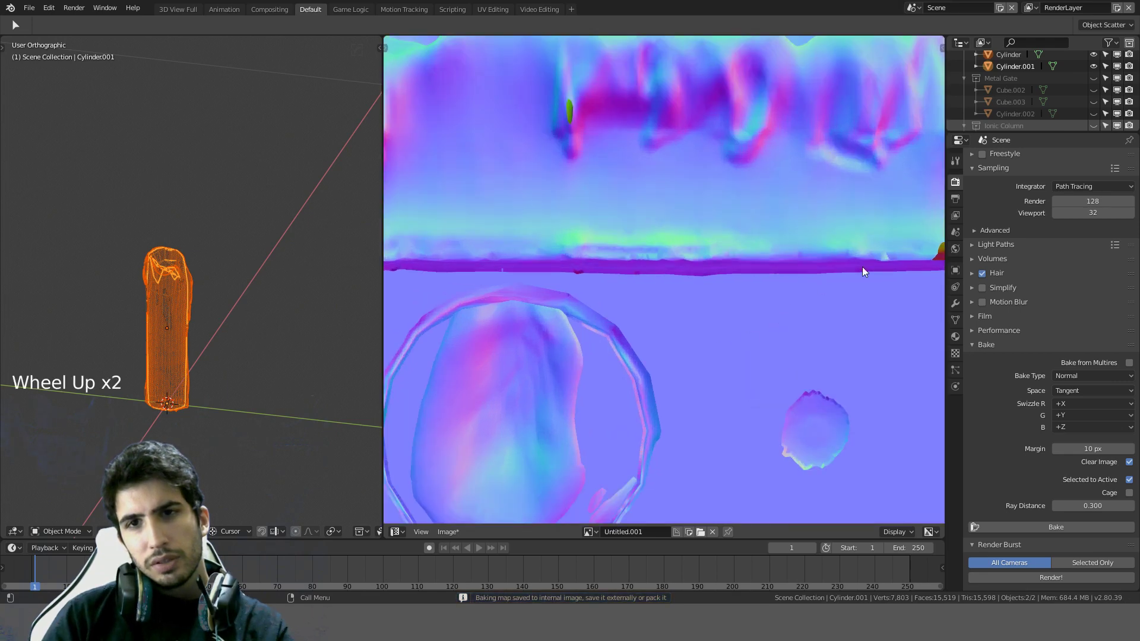
{"action": "scroll", "coordinate": [862, 266], "scroll_direction": "down", "scroll_amount": 1}
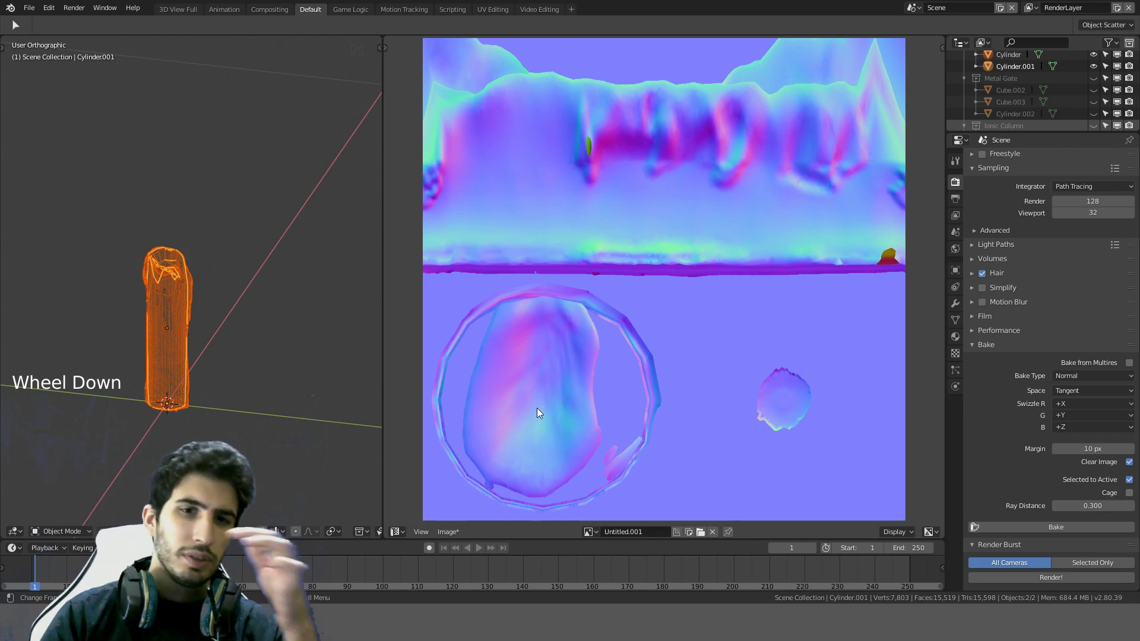
Step: Show the overlapping candle meshes from the front in LookDev shading
{"action": "scroll", "coordinate": [215, 294], "scroll_direction": "up", "scroll_amount": 2}
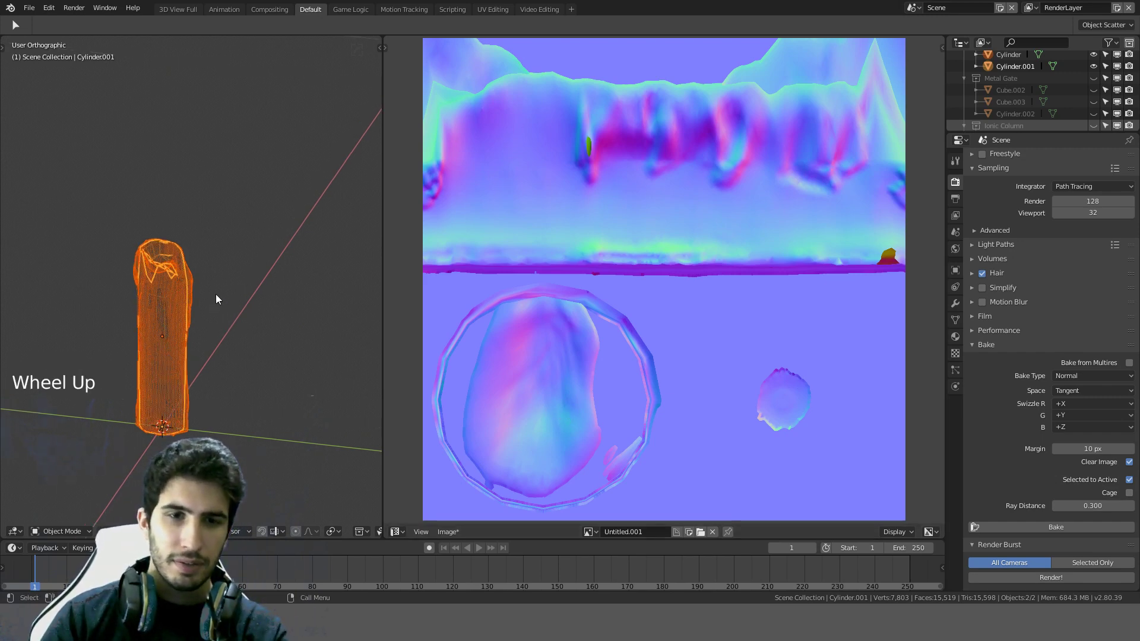
{"action": "key", "text": "KP_1"}
{"action": "key", "text": "z"}
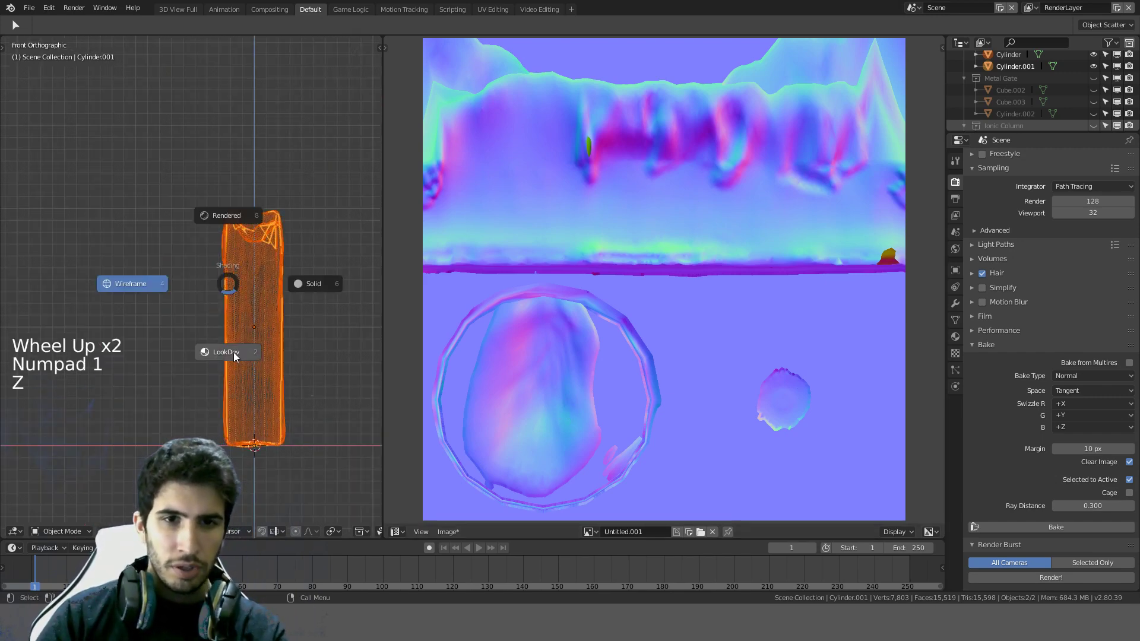
{"action": "left_click", "coordinate": [288, 315]}
{"action": "mouse_move", "coordinate": [288, 315]}
{"action": "middle_mouse_down", "text": "shift"}
{"action": "mouse_move", "coordinate": [270, 238]}
{"action": "mouse_move", "coordinate": [190, 215]}
{"action": "middle_mouse_up", "text": "shift"}
Step: Move the dense Cylinder mesh about 0.07 m in negative X beside the low-poly candle and compare the two
{"action": "left_click", "coordinate": [233, 227]}
{"action": "key", "text": "g"}
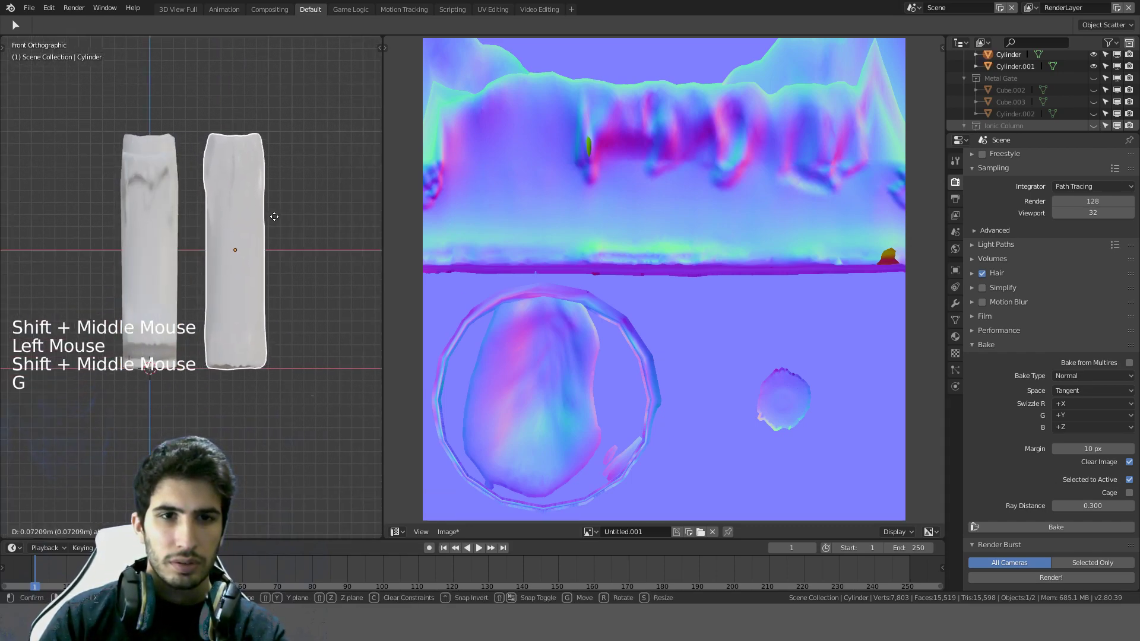
{"action": "key", "text": "ctrl"}
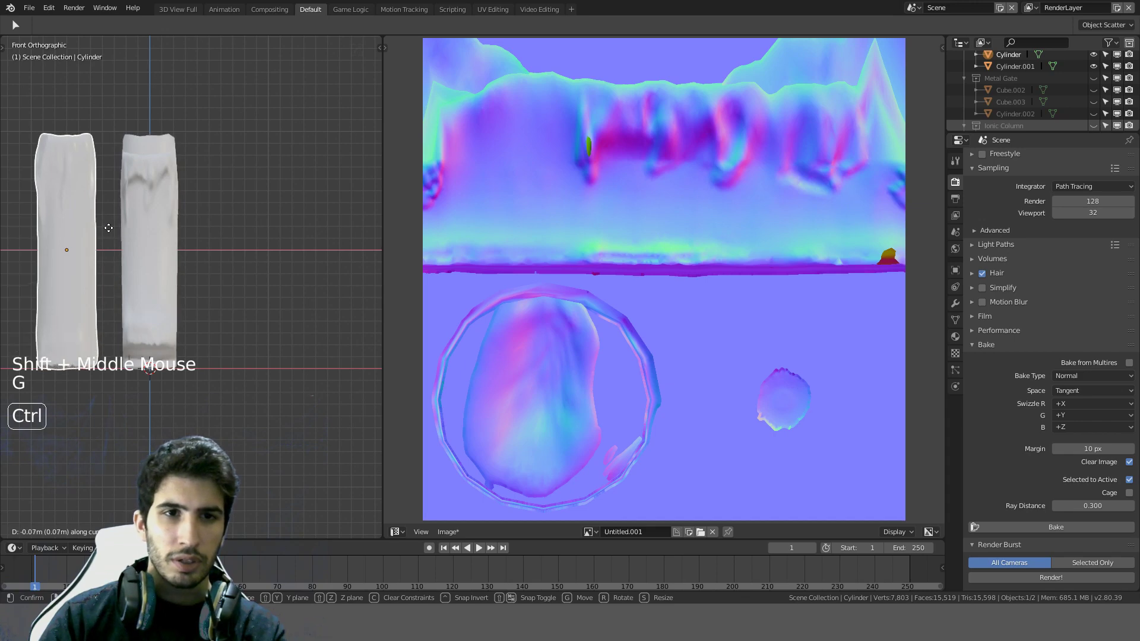
{"action": "left_click", "coordinate": [110, 228]}
{"action": "middle_click_drag", "start_coordinate": [169, 235], "coordinate": [85, 318]}
{"action": "scroll", "coordinate": [148, 216], "scroll_direction": "up", "scroll_amount": 3}
{"action": "middle_click_drag", "start_coordinate": [148, 216], "coordinate": [311, 274], "text": "shift"}
{"action": "scroll", "coordinate": [277, 257], "scroll_direction": "down", "scroll_amount": 1}
{"action": "scroll", "coordinate": [314, 285], "scroll_direction": "down", "scroll_amount": 2}
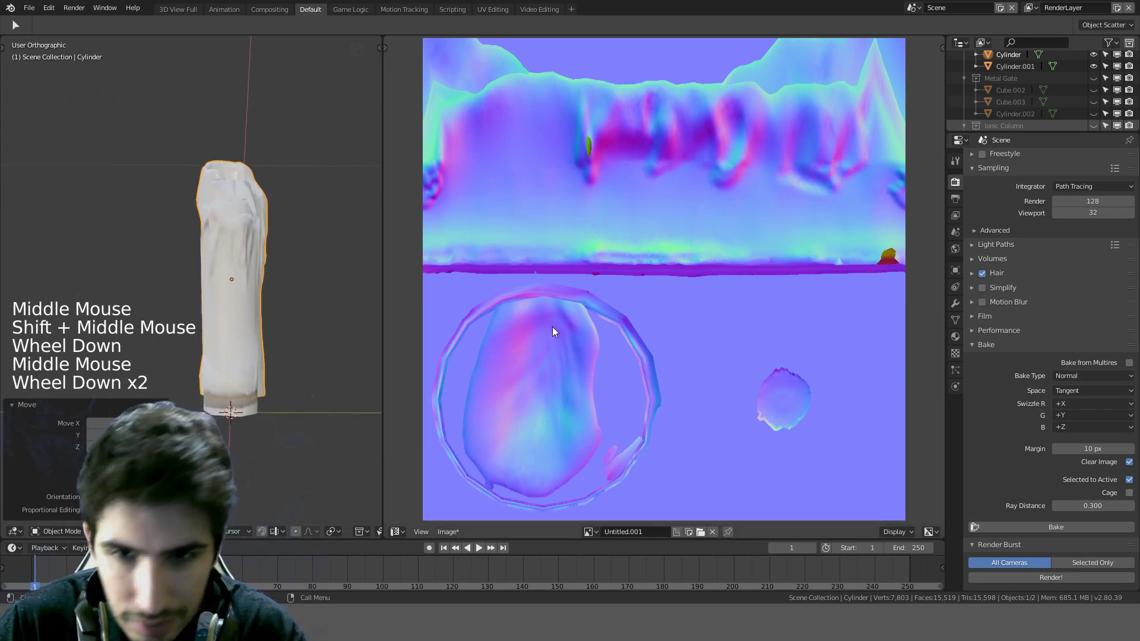
Step: Select low-poly Cylinder.001 and show its Candle material's image and Normal Map nodes in the shader editor
{"action": "key", "text": "shift+F3"}
{"action": "key", "text": "shift+F3"}
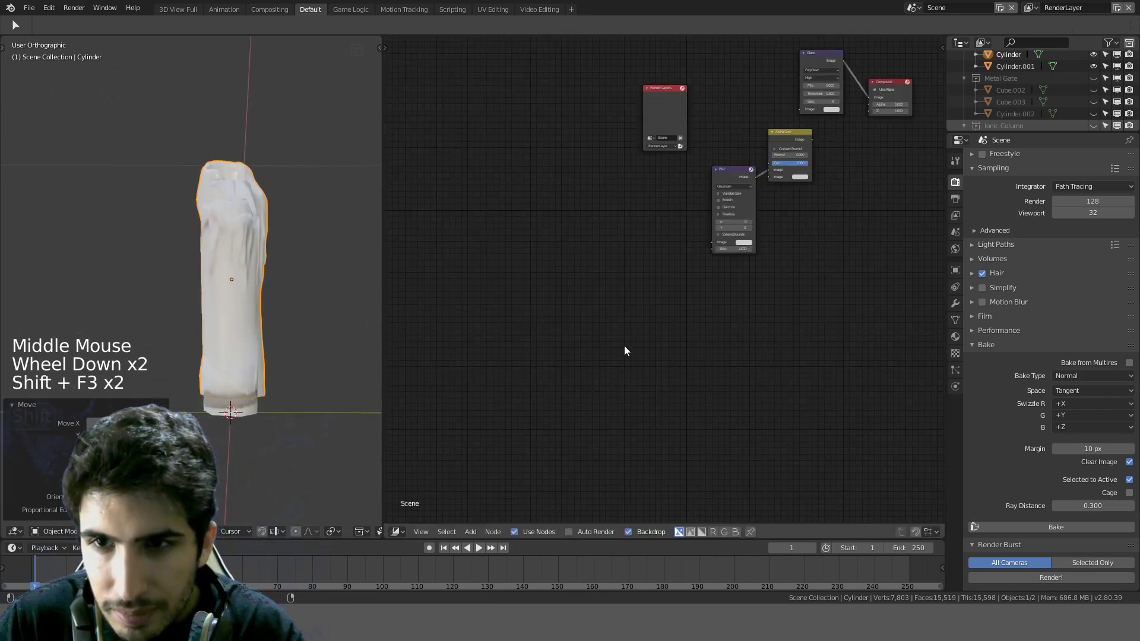
{"action": "key", "text": "shift+F3"}
{"action": "middle_click_drag", "start_coordinate": [351, 379], "coordinate": [183, 318]}
{"action": "left_click", "coordinate": [183, 318]}
{"action": "key", "text": "Tab"}
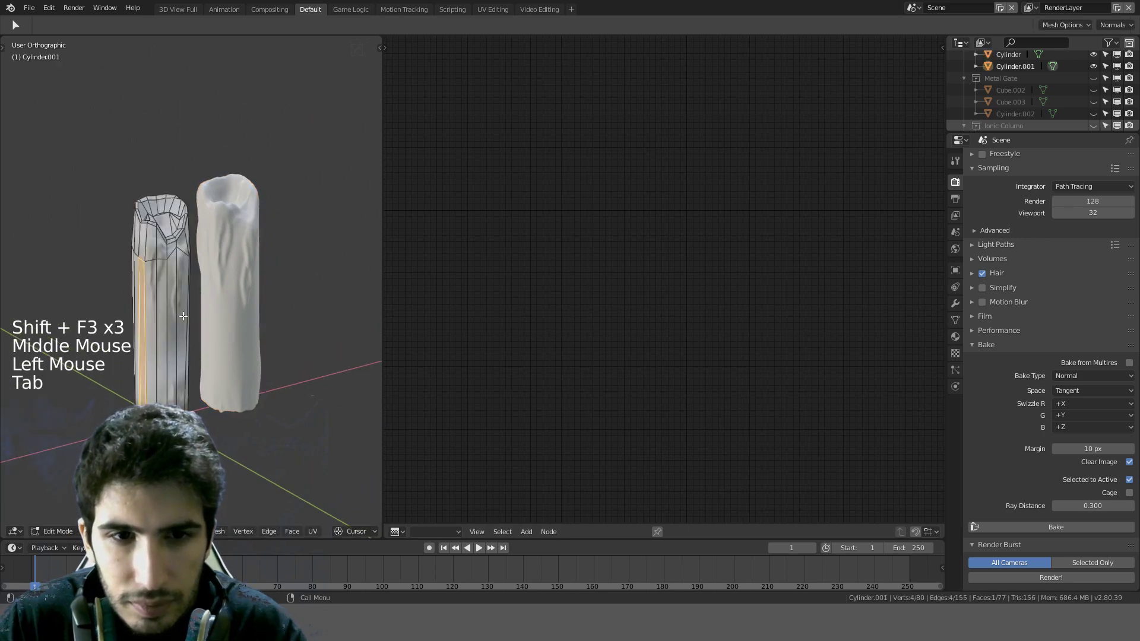
{"action": "key", "text": "Tab"}
{"action": "scroll", "coordinate": [703, 392], "scroll_direction": "down", "scroll_amount": 7}
{"action": "scroll", "coordinate": [702, 389], "scroll_direction": "up", "scroll_amount": 4}
{"action": "key", "text": "shift+F3"}
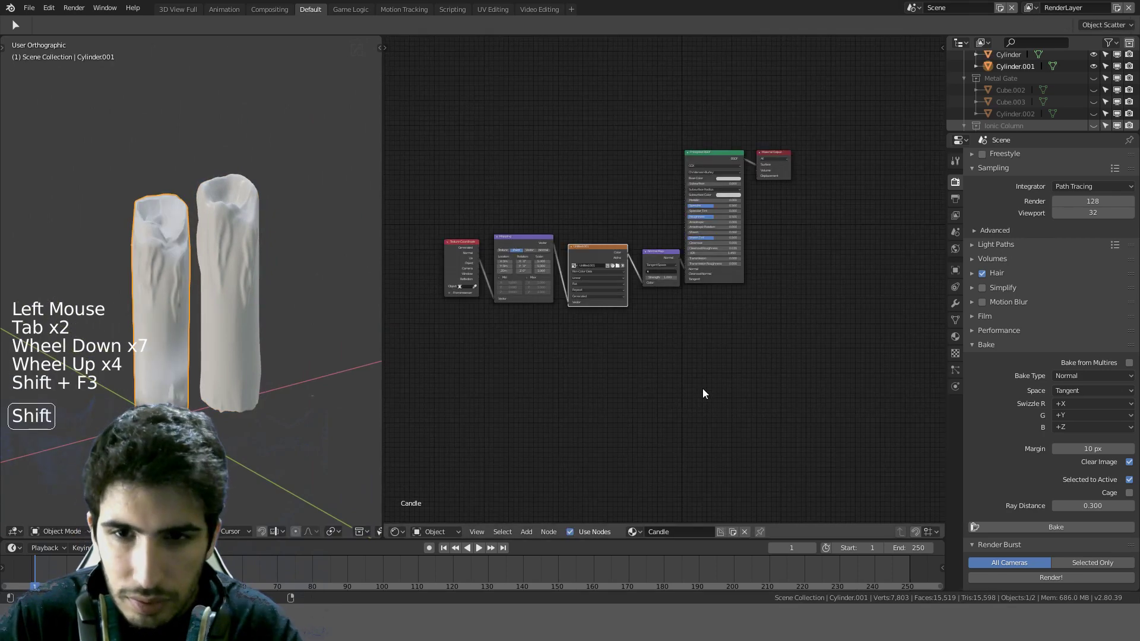
{"action": "middle_click", "coordinate": [634, 345]}
{"action": "scroll", "coordinate": [665, 386], "scroll_direction": "up", "scroll_amount": 4}
{"action": "scroll", "coordinate": [665, 386], "scroll_direction": "up", "scroll_amount": 6}
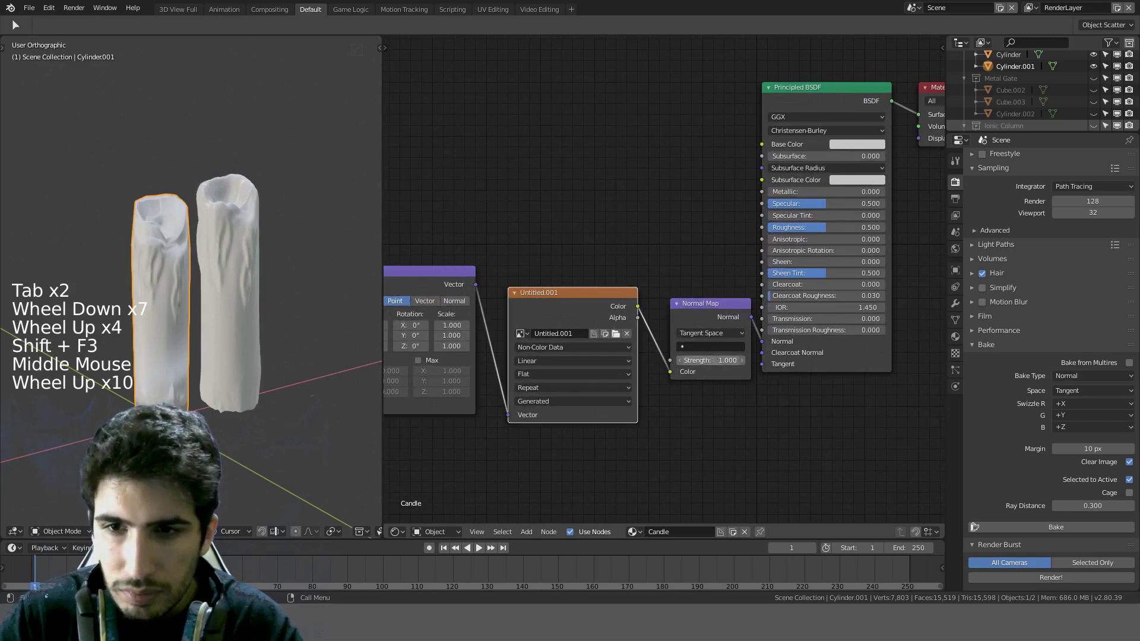
Step: Try a strength of 2 on the Candle material's Normal Map node and inspect the low-poly candle's shading
{"action": "left_click_drag", "start_coordinate": [704, 360], "coordinate": [711, 360]}
{"action": "middle_click_drag", "start_coordinate": [77, 231], "coordinate": [158, 177]}
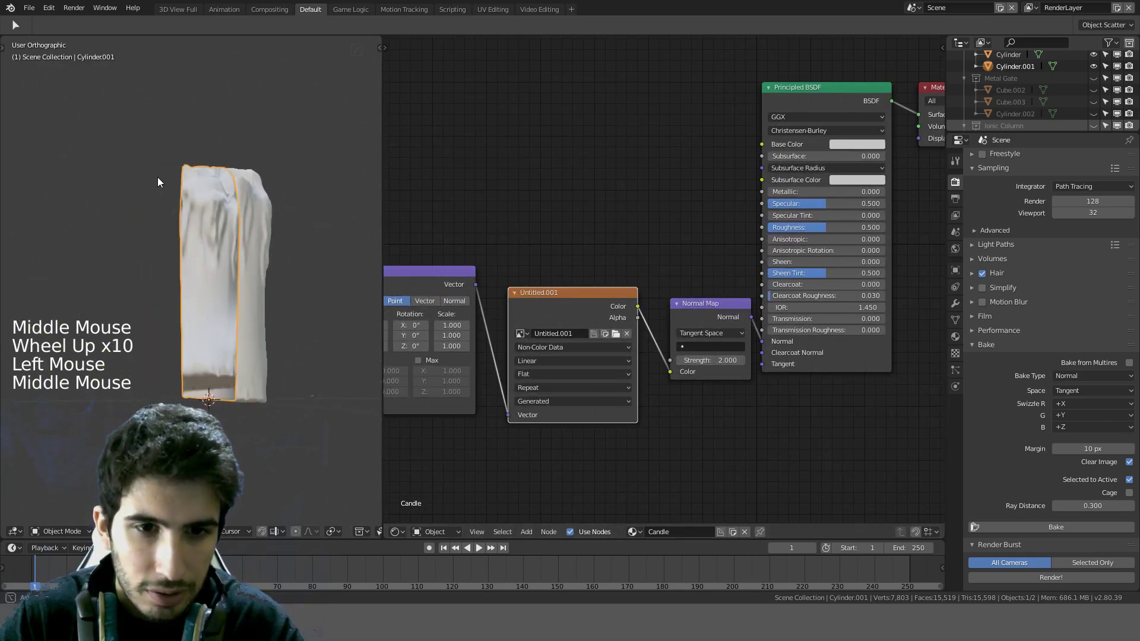
{"action": "scroll", "coordinate": [205, 216], "scroll_direction": "up", "scroll_amount": 3}
{"action": "middle_click_drag", "start_coordinate": [205, 216], "coordinate": [224, 348], "text": "shift"}
{"action": "scroll", "coordinate": [204, 224], "scroll_direction": "down", "scroll_amount": 2}
{"action": "scroll", "coordinate": [209, 212], "scroll_direction": "up", "scroll_amount": 4}
{"action": "scroll", "coordinate": [209, 371], "scroll_direction": "down", "scroll_amount": 3}
Step: Undo the Normal Map strength change and the preceding selection of Cylinder.001
{"action": "key", "text": "ctrl+z"}
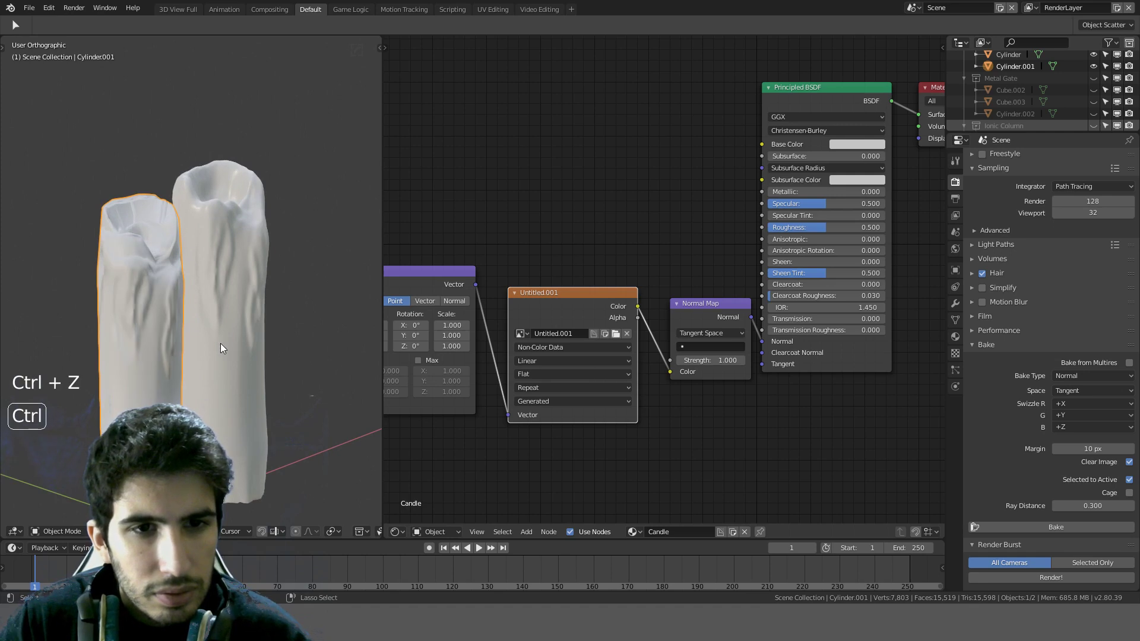
{"action": "key", "text": "ctrl+z"}
{"action": "key", "text": "ctrl+z"}
{"action": "key", "text": "ctrl+z"}
{"action": "key", "text": "ctrl+z"}
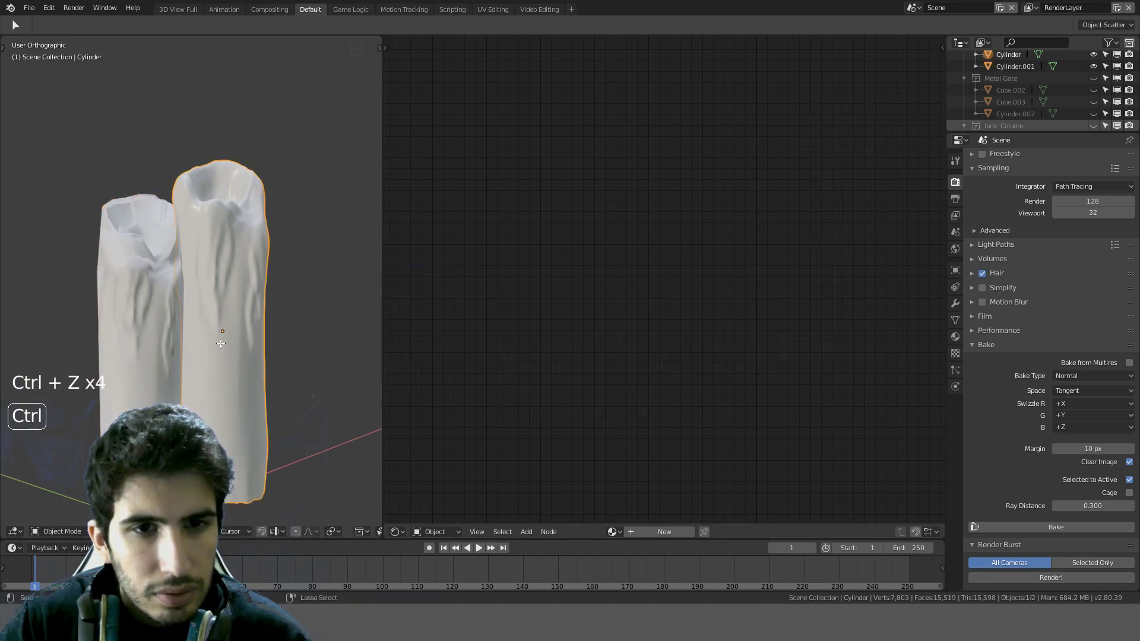
Step: Display the overlapping candle meshes in wireframe and select the low-poly Cylinder.001
{"action": "middle_click_drag", "start_coordinate": [221, 344], "coordinate": [153, 364]}
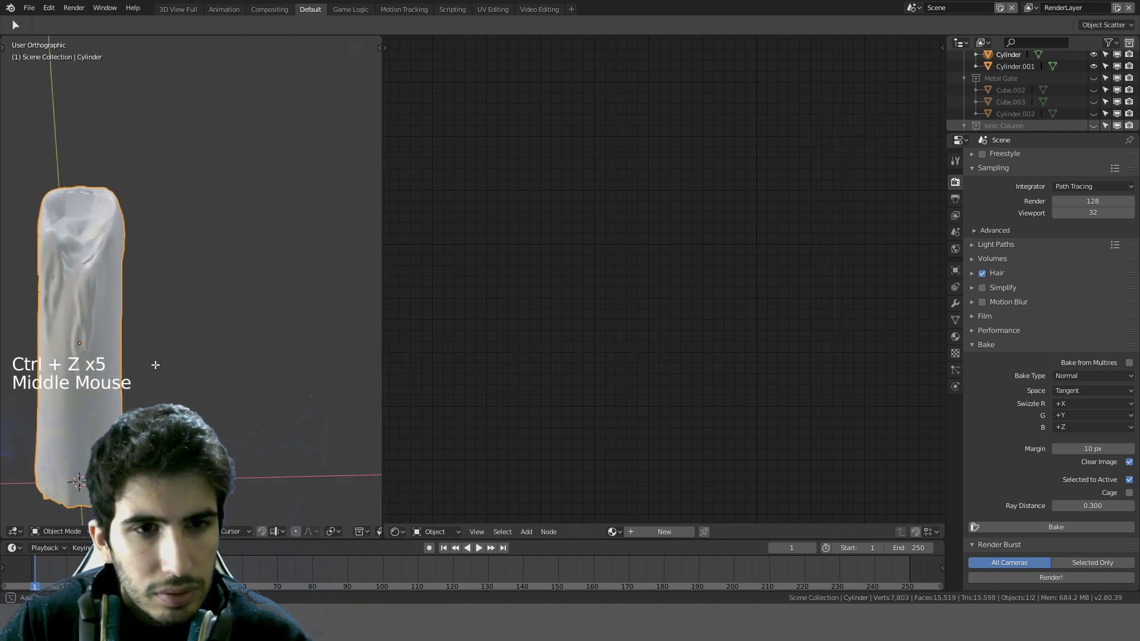
{"action": "key", "text": "z"}
{"action": "middle_click_drag", "start_coordinate": [105, 319], "coordinate": [167, 306], "text": "shift"}
{"action": "middle_click_drag", "start_coordinate": [166, 306], "coordinate": [222, 294]}
{"action": "left_click", "coordinate": [175, 244]}
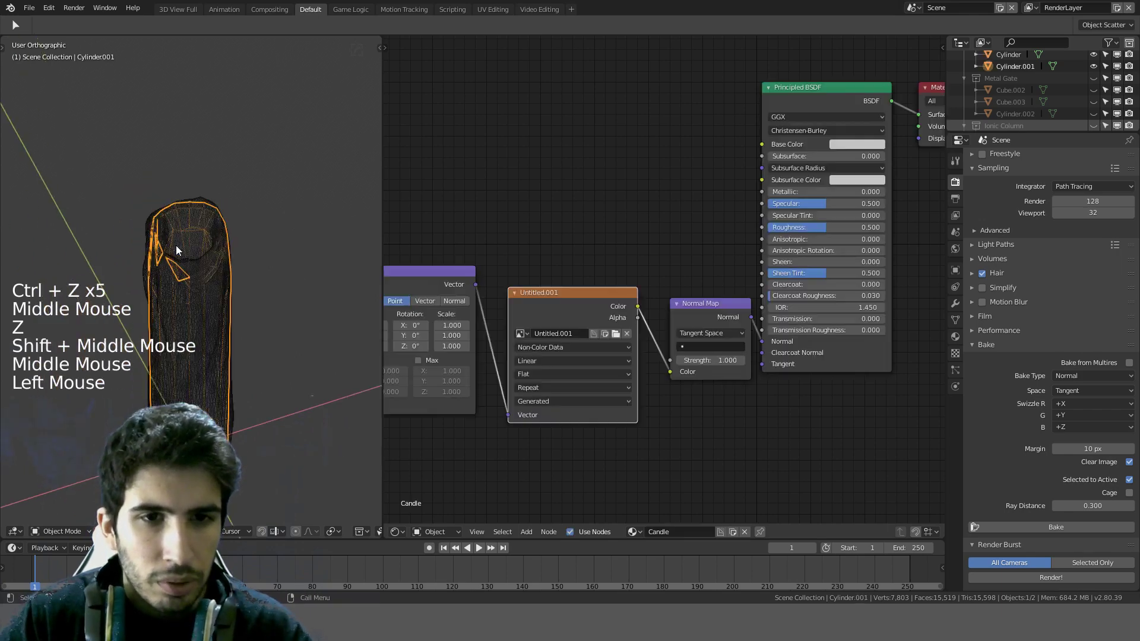
{"action": "mouse_move", "coordinate": [176, 245]}
{"action": "middle_mouse_down"}
{"action": "mouse_move", "coordinate": [302, 146]}
{"action": "mouse_move", "coordinate": [225, 228]}
{"action": "mouse_move", "coordinate": [291, 229]}
{"action": "mouse_move", "coordinate": [240, 208]}
{"action": "mouse_move", "coordinate": [280, 178]}
{"action": "mouse_move", "coordinate": [334, 168]}
{"action": "mouse_move", "coordinate": [296, 212]}
{"action": "mouse_move", "coordinate": [214, 217]}
{"action": "mouse_move", "coordinate": [166, 244]}
{"action": "middle_mouse_up"}
{"action": "key", "text": "z"}
{"action": "key", "text": "z"}
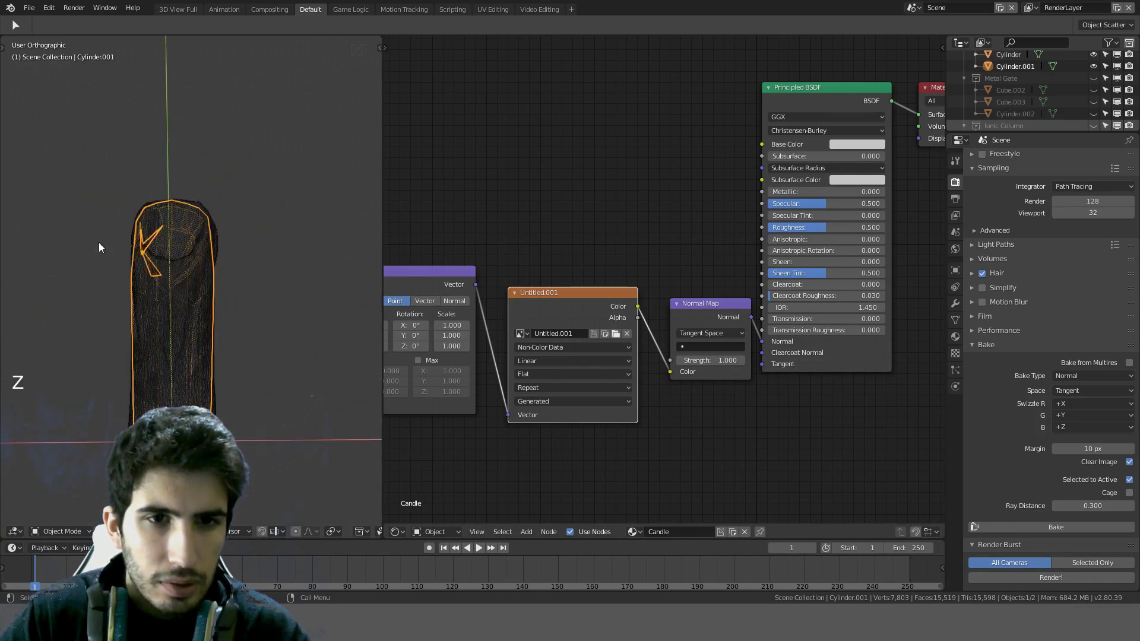
{"action": "scroll", "coordinate": [159, 243], "scroll_direction": "up", "scroll_amount": 2}
{"action": "middle_click_drag", "start_coordinate": [164, 242], "coordinate": [191, 227]}
{"action": "left_click", "coordinate": [209, 237]}
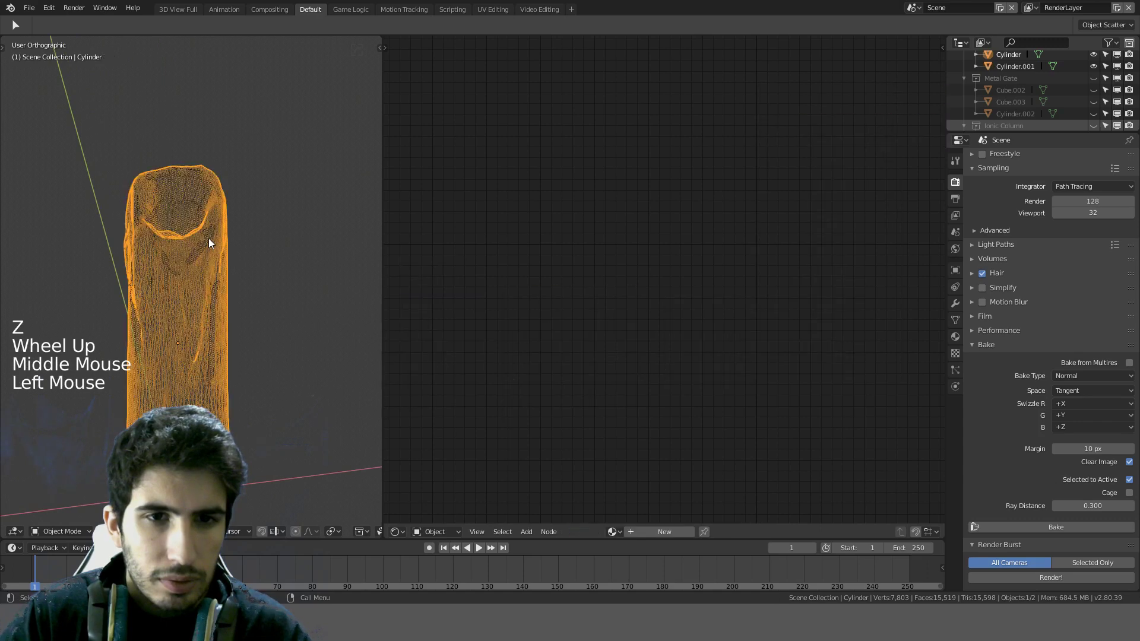
{"action": "left_click", "coordinate": [194, 202]}
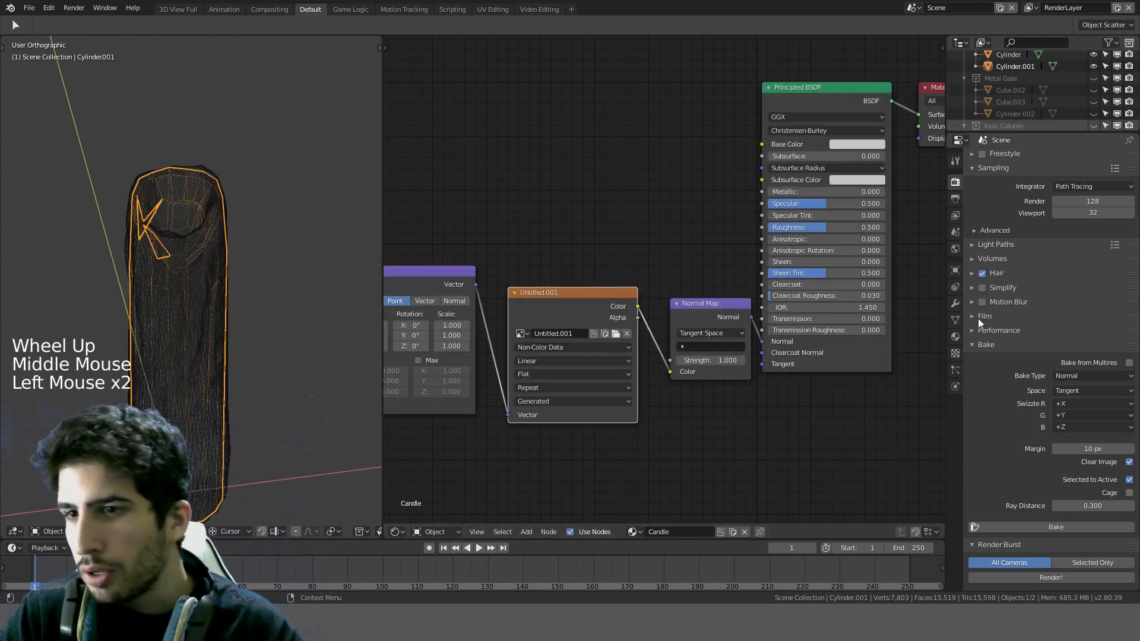
Step: Add a Shrinkwrap modifier to Cylinder.001 with the dense Cylinder mesh as its target
{"action": "left_click", "coordinate": [956, 305]}
{"action": "left_click", "coordinate": [1031, 158]}
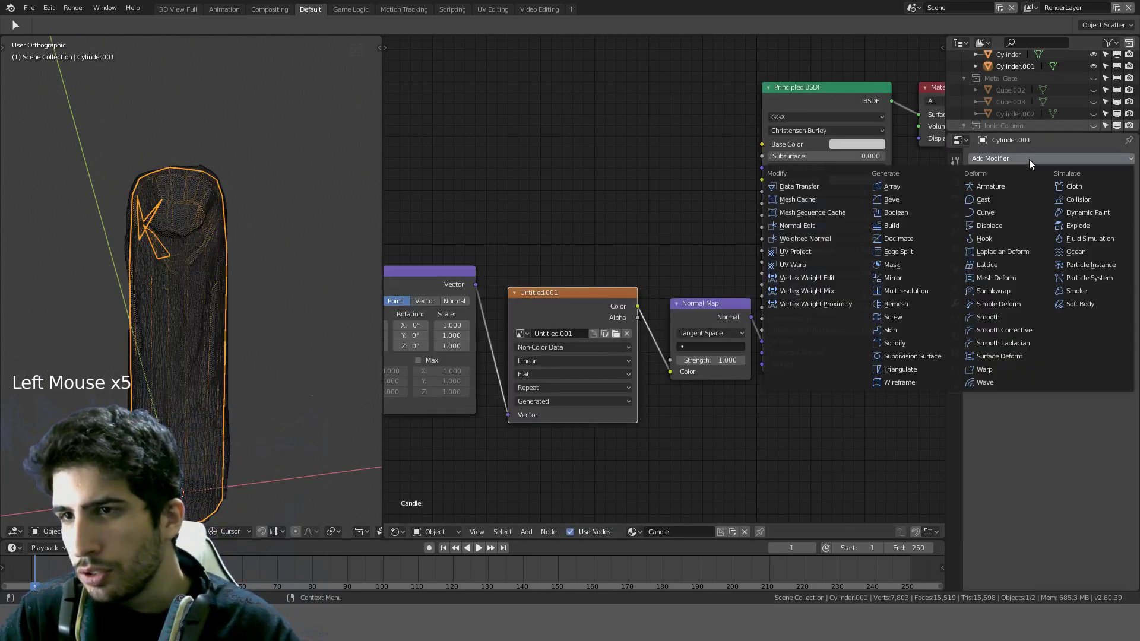
{"action": "left_click", "coordinate": [994, 291]}
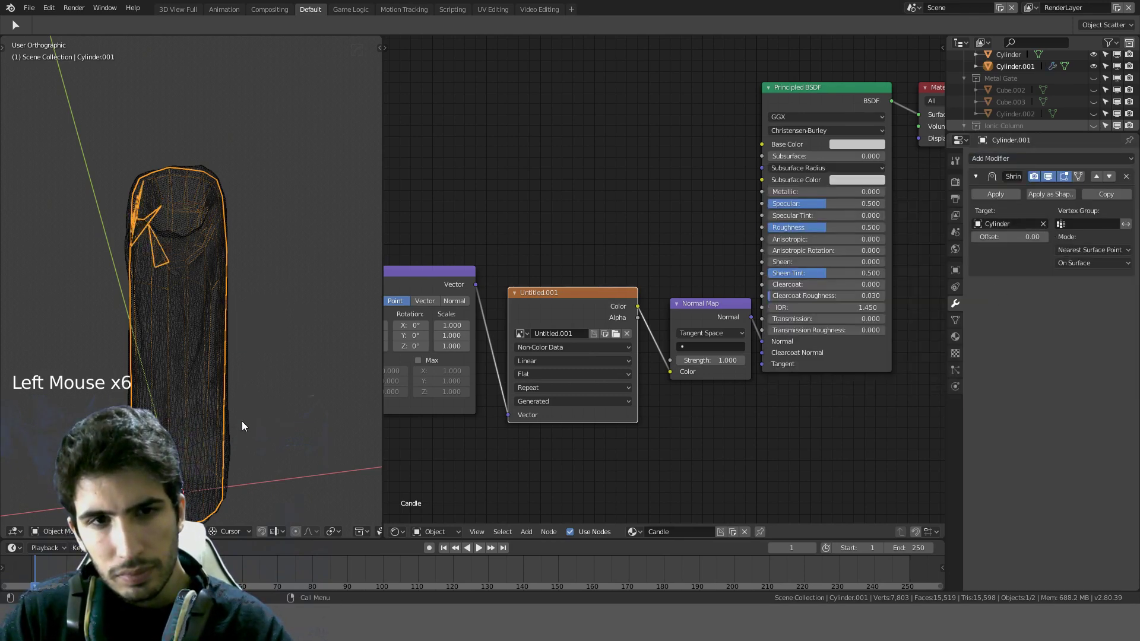
Step: Add a level 1 Subdivision Surface modifier to Cylinder.001 and place it above the Shrinkwrap in the stack
{"action": "mouse_move", "coordinate": [243, 426]}
{"action": "middle_mouse_down"}
{"action": "mouse_move", "coordinate": [300, 373]}
{"action": "mouse_move", "coordinate": [297, 297]}
{"action": "mouse_move", "coordinate": [315, 221]}
{"action": "mouse_move", "coordinate": [356, 197]}
{"action": "mouse_move", "coordinate": [364, 232]}
{"action": "mouse_move", "coordinate": [342, 252]}
{"action": "middle_mouse_up"}
{"action": "key", "text": "z"}
{"action": "key", "text": "ctrl+1"}
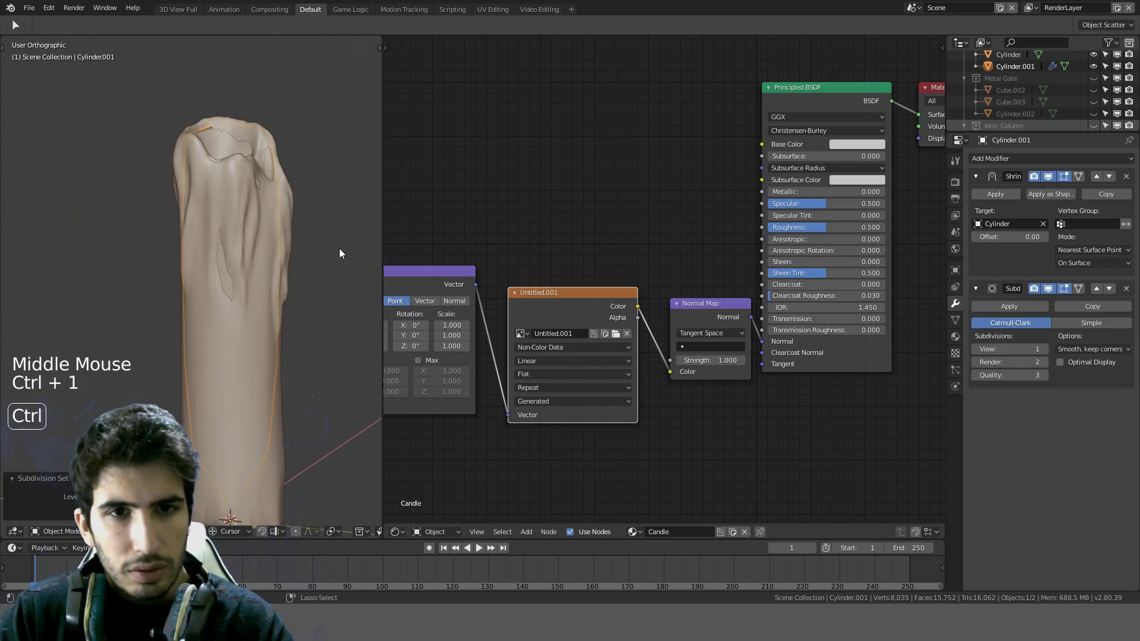
{"action": "left_click", "coordinate": [1096, 290]}
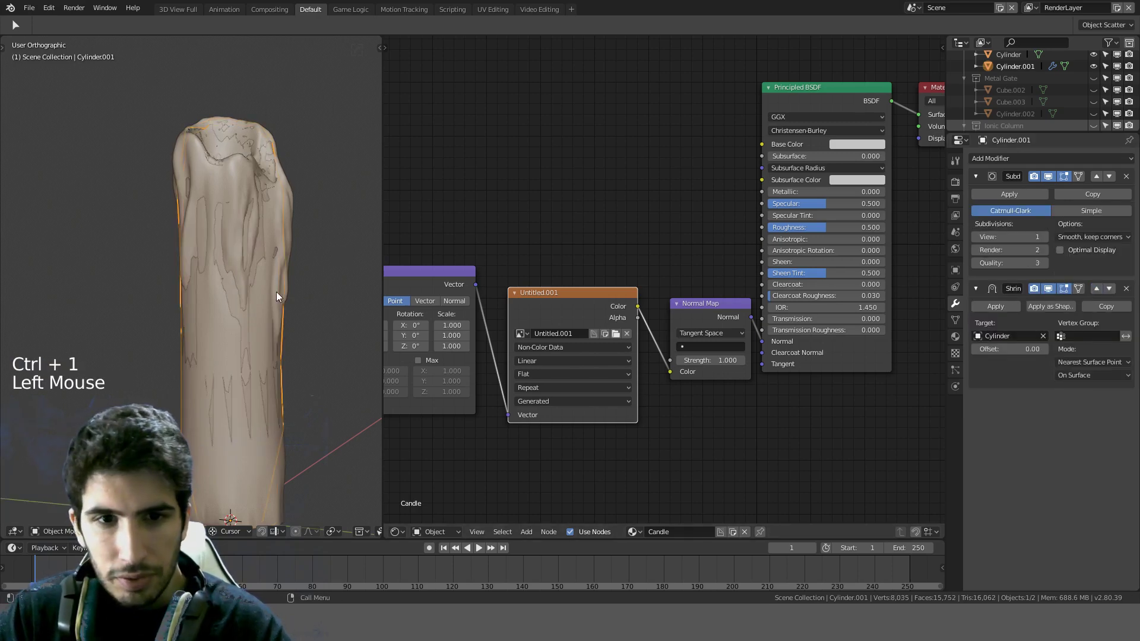
Step: Check how closely Cylinder.001 fits the dense candle, especially around the base, in solid and wireframe display
{"action": "middle_click_drag", "start_coordinate": [277, 297], "coordinate": [186, 350]}
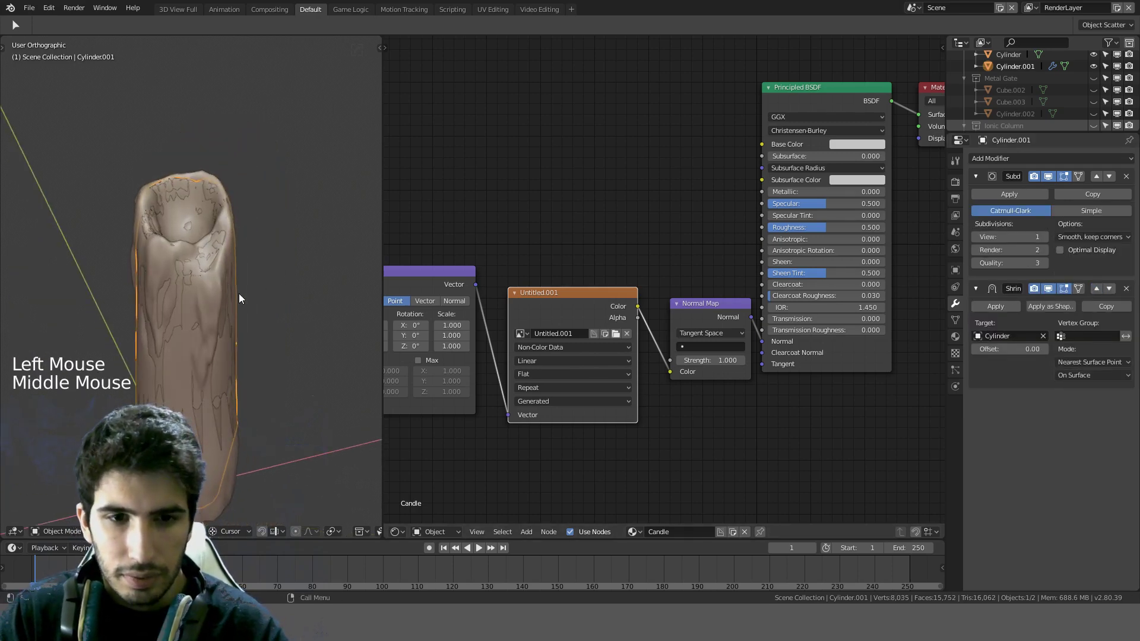
{"action": "middle_click_drag", "start_coordinate": [242, 327], "coordinate": [201, 263], "text": "shift"}
{"action": "key", "text": "KP_1"}
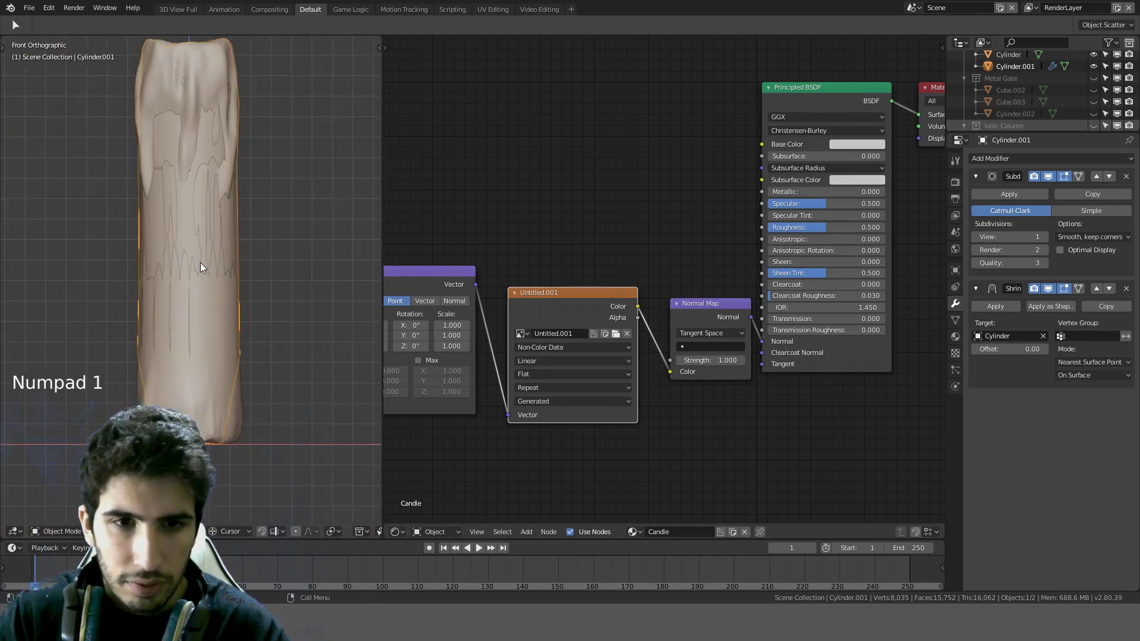
{"action": "middle_click_drag", "start_coordinate": [229, 379], "coordinate": [237, 263], "text": "shift"}
{"action": "key", "text": "z"}
{"action": "scroll", "coordinate": [229, 324], "scroll_direction": "up", "scroll_amount": 3}
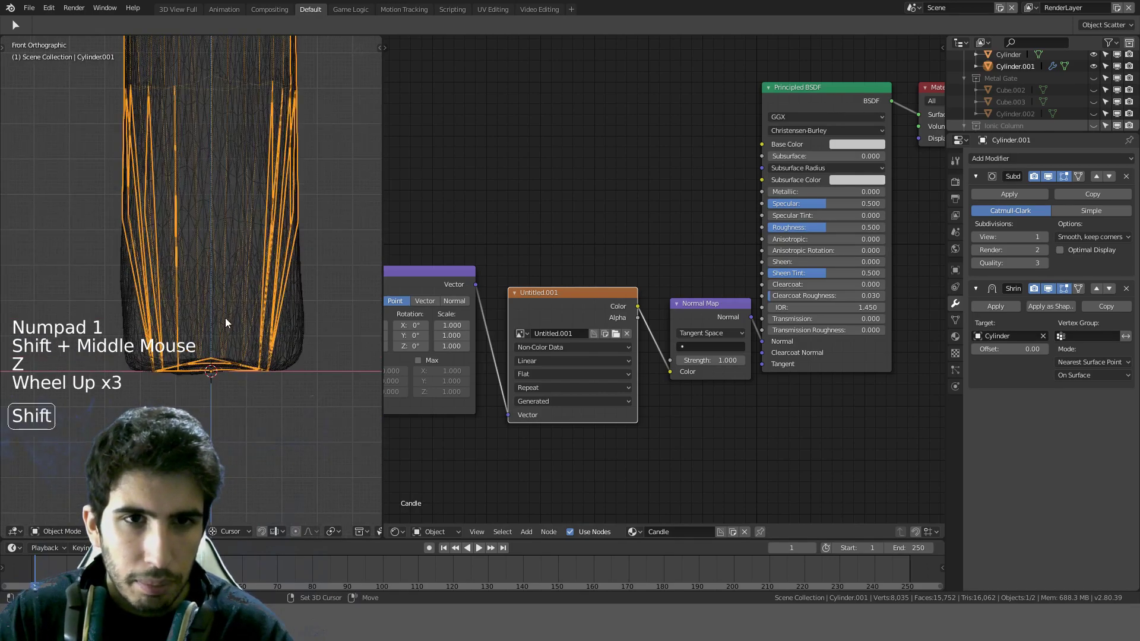
{"action": "middle_click_drag", "start_coordinate": [229, 324], "coordinate": [208, 309], "text": "shift"}
{"action": "mouse_move", "coordinate": [208, 308]}
{"action": "middle_mouse_down"}
{"action": "mouse_move", "coordinate": [186, 291]}
{"action": "mouse_move", "coordinate": [247, 285]}
{"action": "mouse_move", "coordinate": [279, 215]}
{"action": "mouse_move", "coordinate": [295, 254]}
{"action": "mouse_move", "coordinate": [273, 290]}
{"action": "middle_mouse_up"}
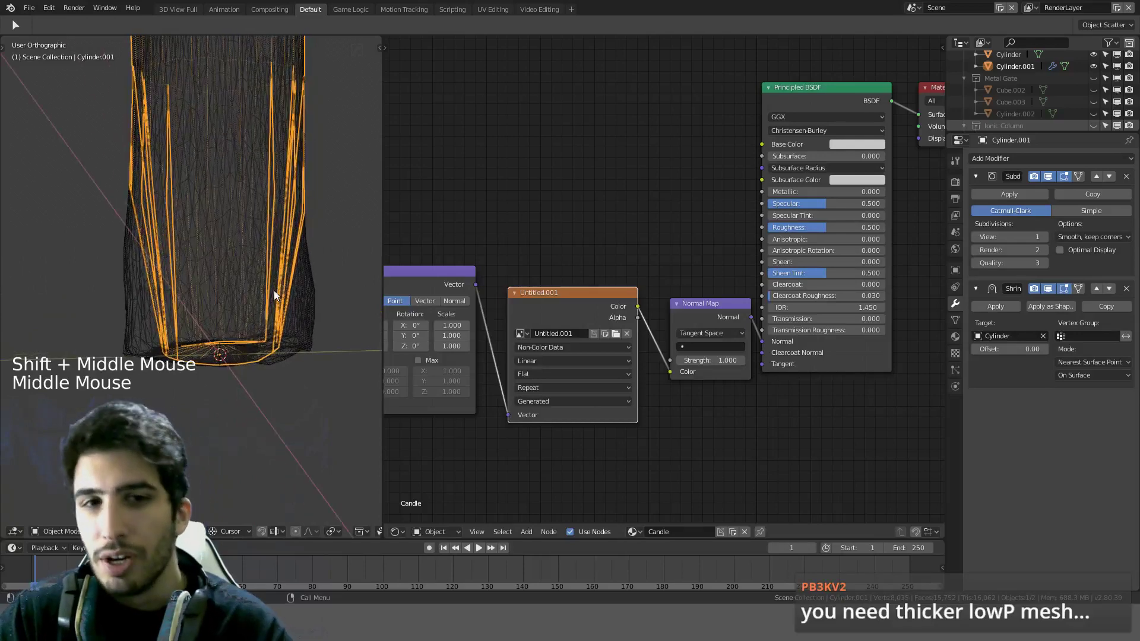
Step: Select the bottom face of Cylinder.001 in Edit Mode
{"action": "scroll", "coordinate": [273, 290], "scroll_direction": "down", "scroll_amount": 2}
{"action": "key", "text": "Tab"}
{"action": "scroll", "coordinate": [271, 298], "scroll_direction": "up", "scroll_amount": 2}
{"action": "scroll", "coordinate": [254, 315], "scroll_direction": "down", "scroll_amount": 3}
{"action": "key", "text": "a"}
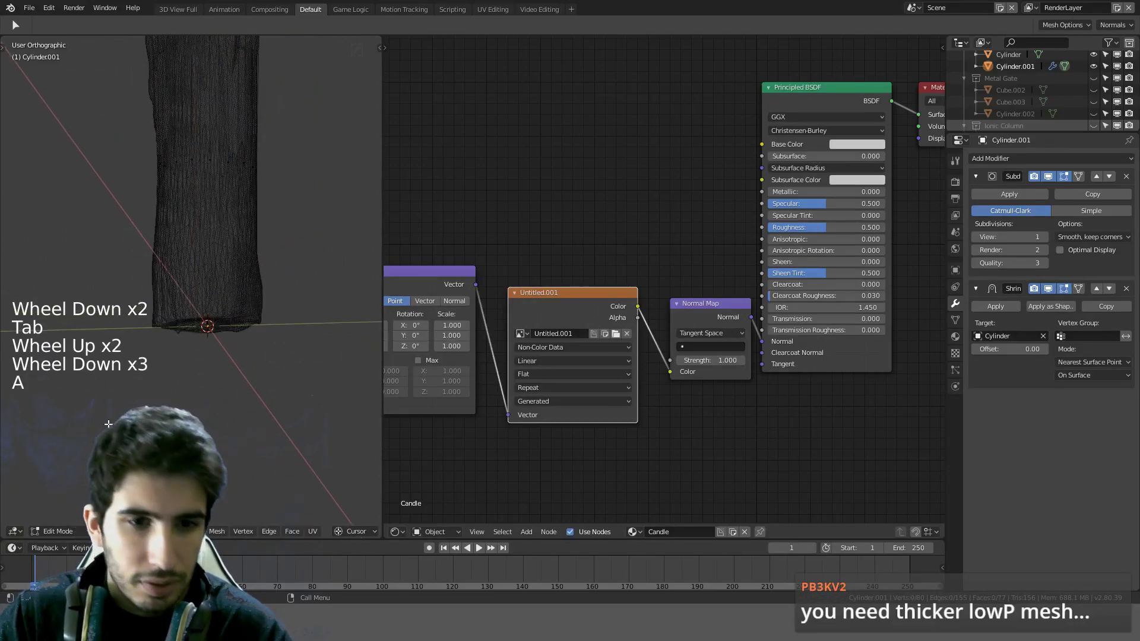
{"action": "left_click", "coordinate": [200, 313]}
{"action": "left_click", "coordinate": [200, 313], "text": "alt"}
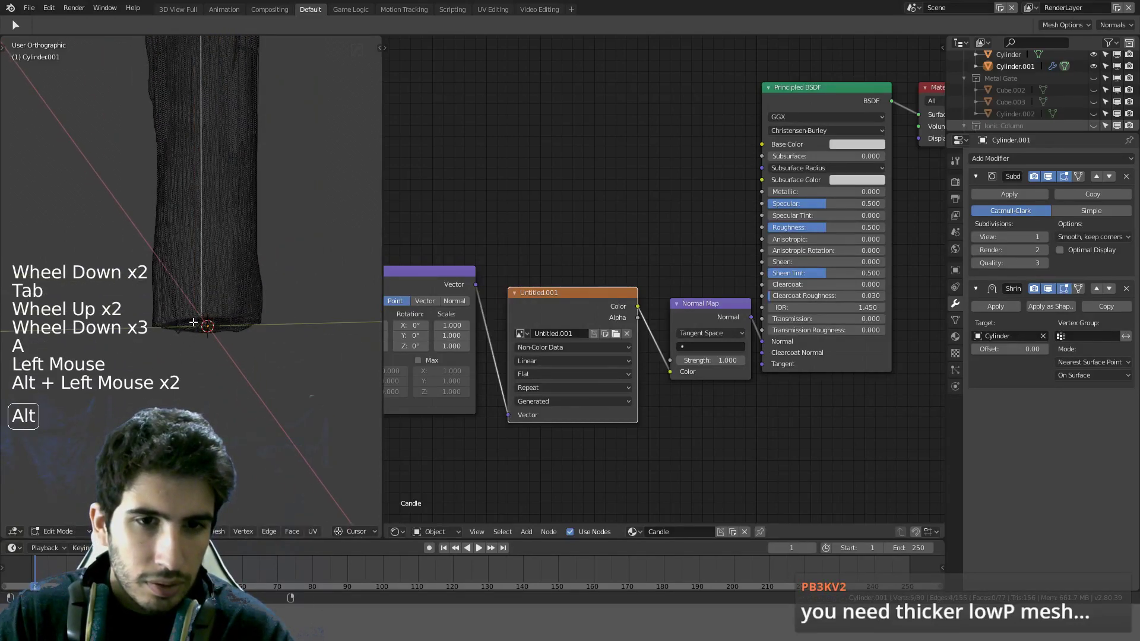
{"action": "middle_click_drag", "start_coordinate": [242, 324], "coordinate": [278, 276]}
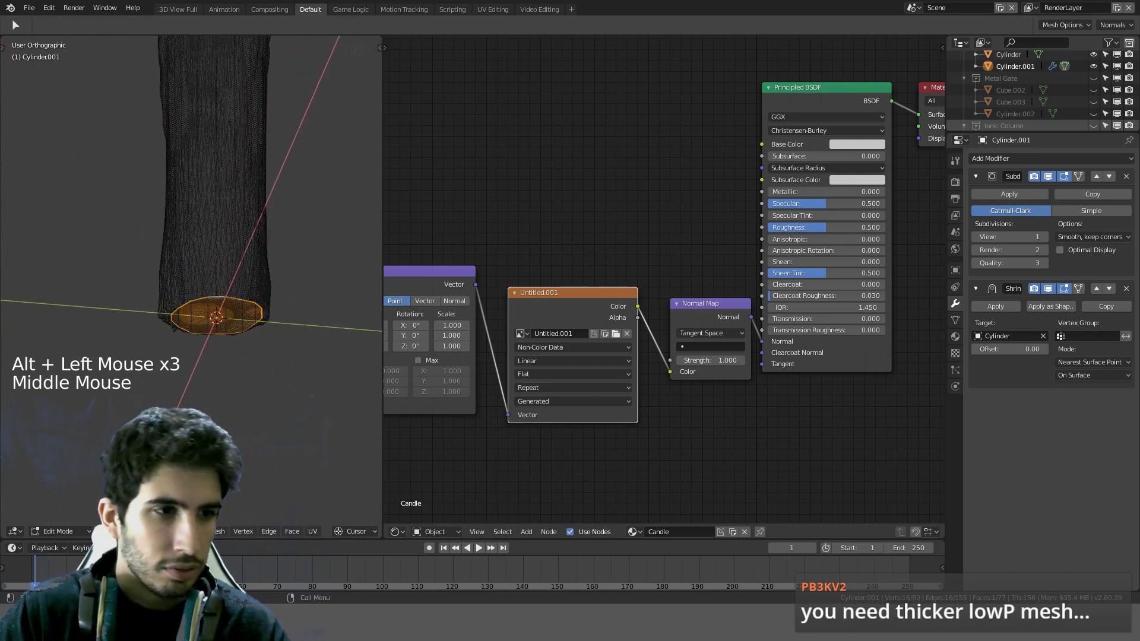
Step: Raise the mean crease of the bottom face's edges on Cylinder.001 and return to Object Mode
{"action": "scroll", "coordinate": [265, 295], "scroll_direction": "down", "scroll_amount": 1}
{"action": "key", "text": "n"}
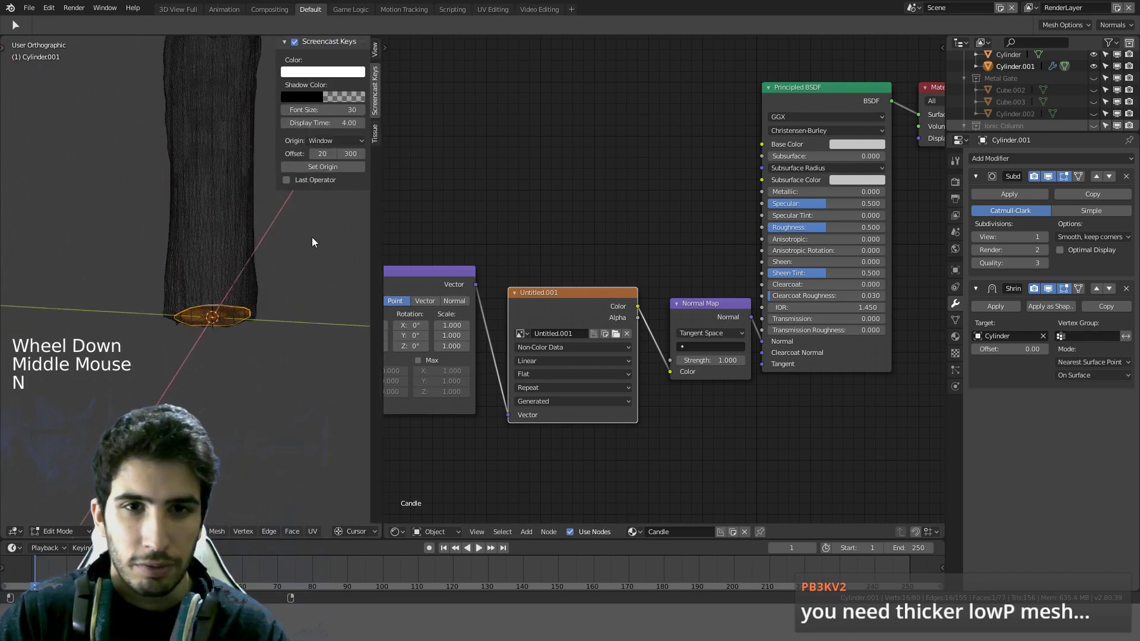
{"action": "scroll", "coordinate": [315, 241], "scroll_direction": "up", "scroll_amount": 3}
{"action": "left_click", "coordinate": [374, 52]}
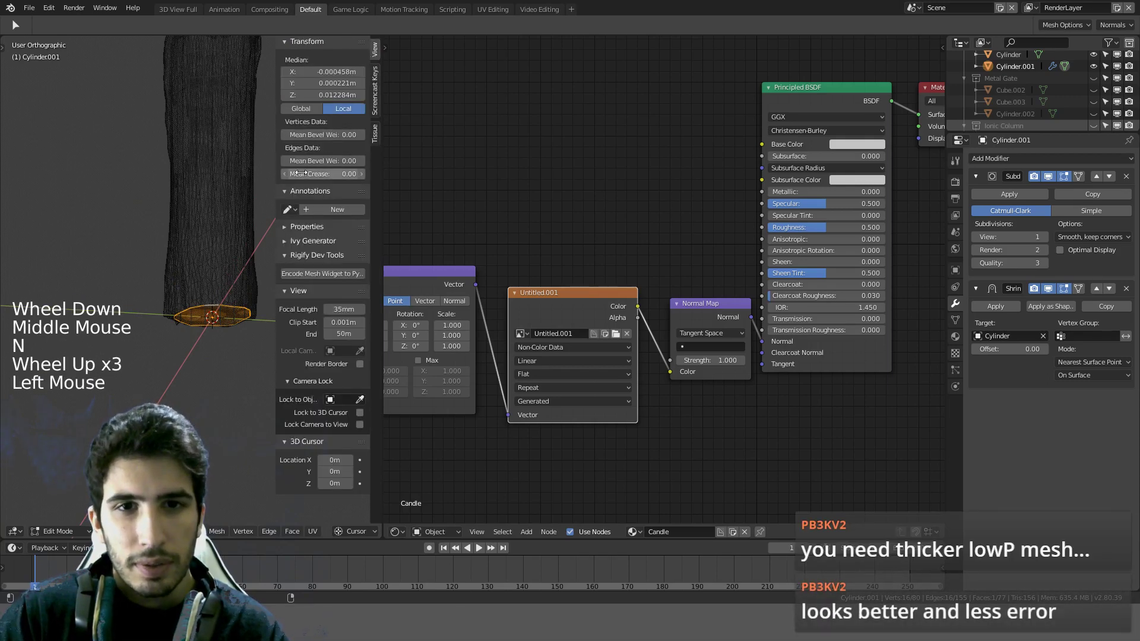
{"action": "scroll", "coordinate": [250, 249], "scroll_direction": "down", "scroll_amount": 4}
{"action": "middle_click_drag", "start_coordinate": [244, 256], "coordinate": [284, 190], "text": "shift"}
{"action": "key", "text": "Tab"}
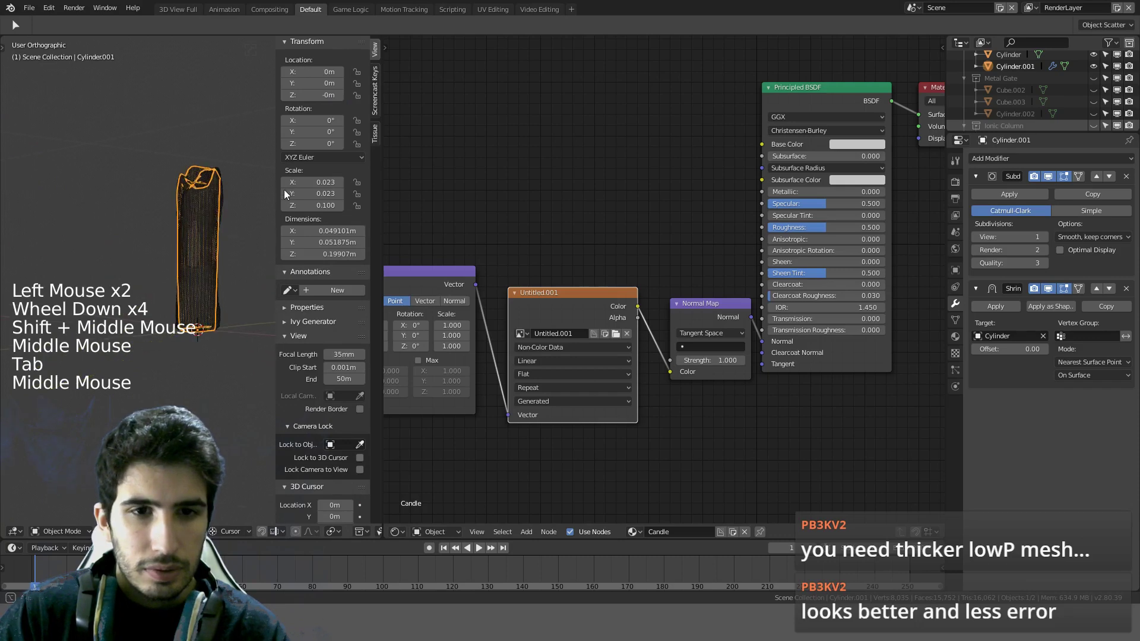
{"action": "key", "text": "n"}
Step: Scale the bottom face of Cylinder.001 up by about 1.1 to widen the candle's base
{"action": "scroll", "coordinate": [300, 239], "scroll_direction": "up", "scroll_amount": 4}
{"action": "scroll", "coordinate": [310, 293], "scroll_direction": "up", "scroll_amount": 2}
{"action": "middle_click_drag", "start_coordinate": [300, 240], "coordinate": [251, 204]}
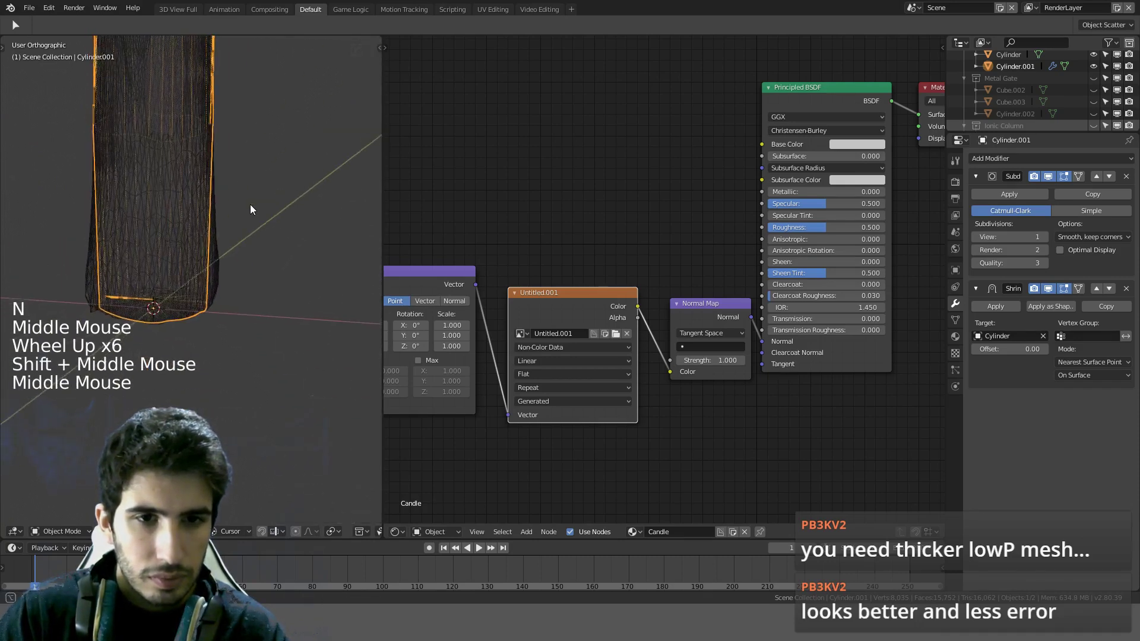
{"action": "key", "text": "Tab"}
{"action": "key", "text": "s"}
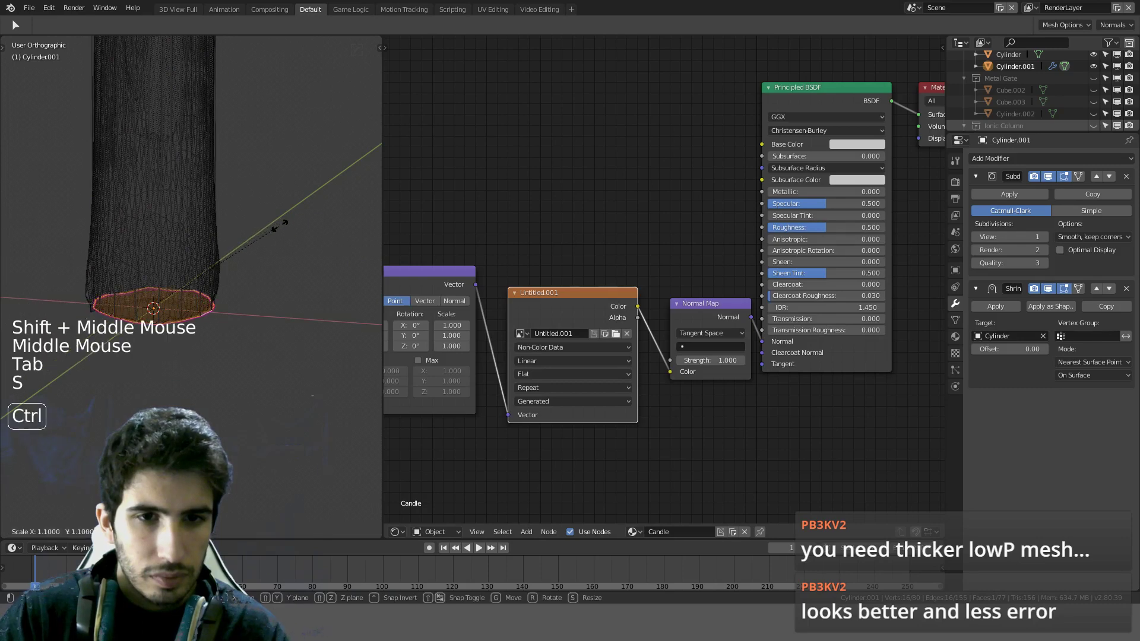
{"action": "left_click", "coordinate": [279, 226]}
{"action": "key", "text": "Tab"}
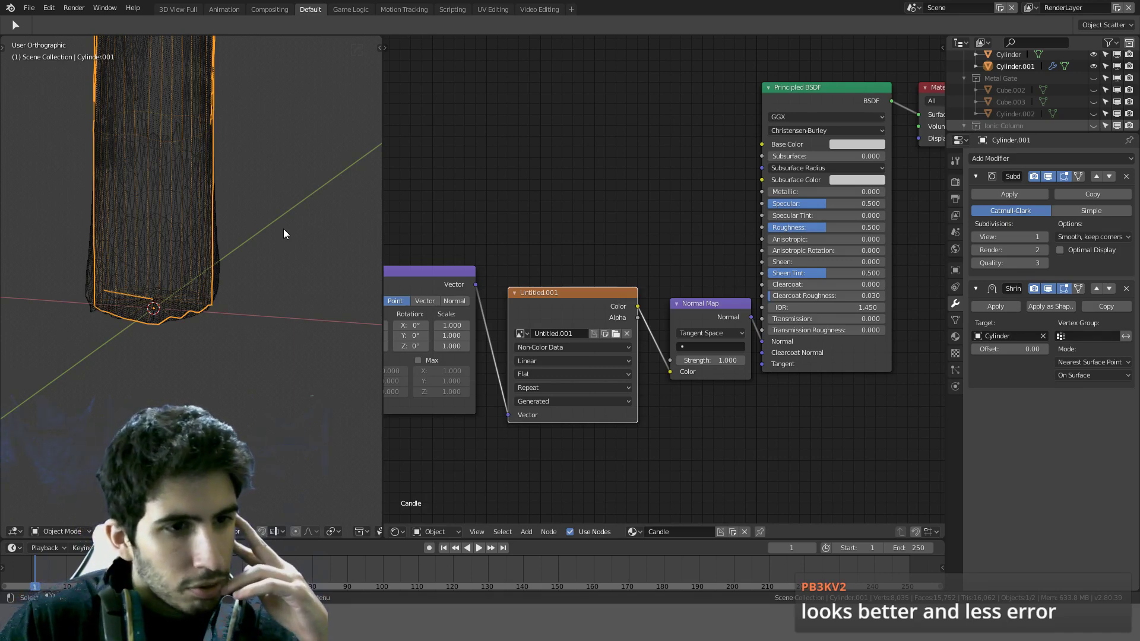
Step: Examine the widened base of Cylinder.001 from the front in Edit Mode and in solid display
{"action": "middle_click_drag", "start_coordinate": [283, 230], "coordinate": [303, 198]}
{"action": "key", "text": "Tab"}
{"action": "scroll", "coordinate": [303, 201], "scroll_direction": "up", "scroll_amount": 1}
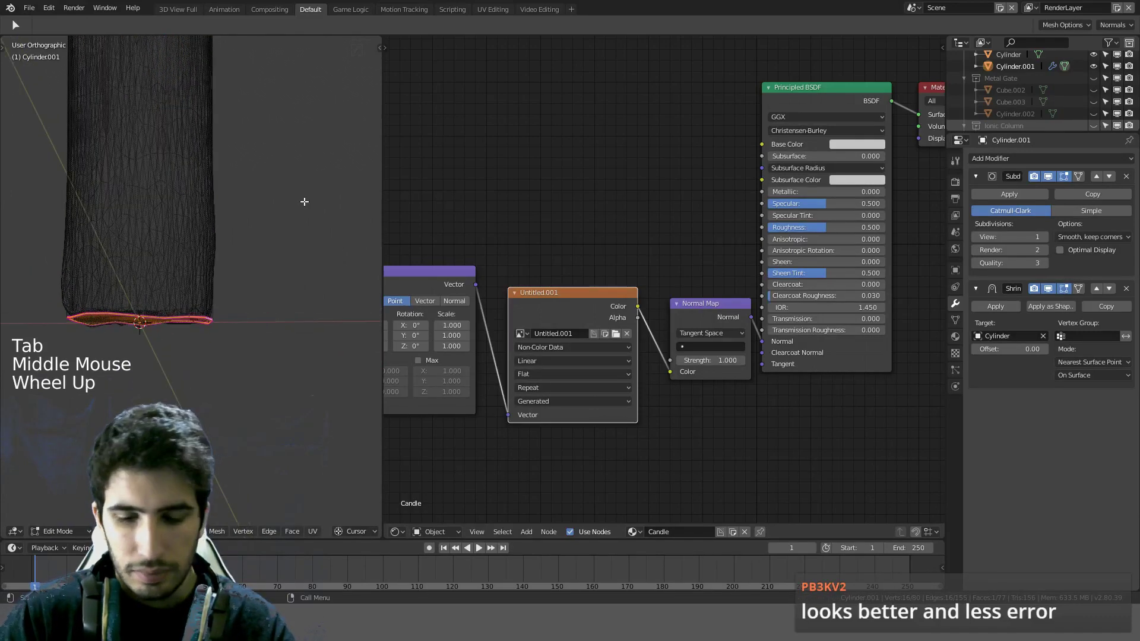
{"action": "key", "text": "KP_1"}
{"action": "key", "text": "z"}
{"action": "scroll", "coordinate": [338, 208], "scroll_direction": "down", "scroll_amount": 3}
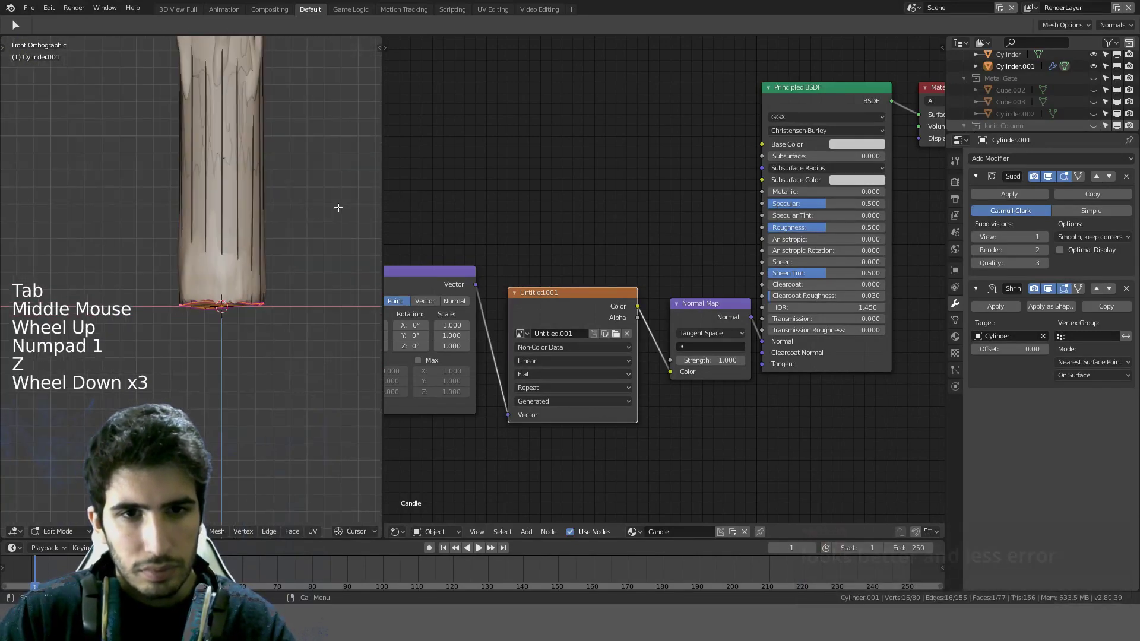
{"action": "key", "text": "Tab"}
{"action": "mouse_move", "coordinate": [338, 209]}
{"action": "middle_mouse_down"}
{"action": "mouse_move", "coordinate": [266, 240]}
{"action": "mouse_move", "coordinate": [230, 290]}
{"action": "mouse_move", "coordinate": [248, 279]}
{"action": "mouse_move", "coordinate": [232, 312]}
{"action": "middle_mouse_up"}
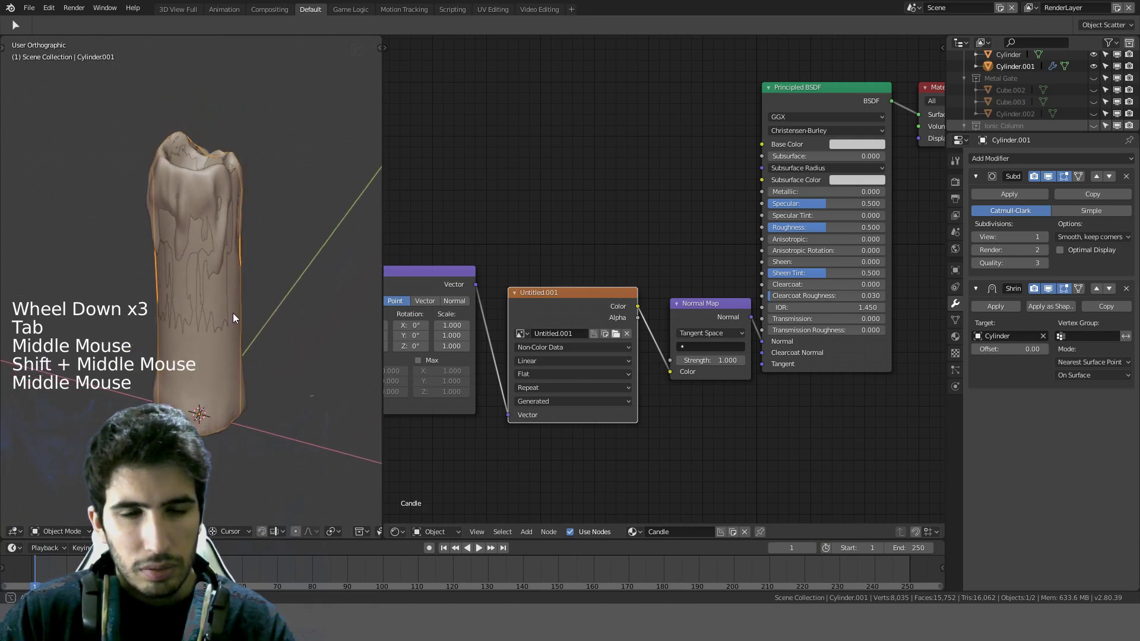
Step: Examine from several angles how the whole shrinkwrapped candle's surface matches the dense mesh
{"action": "scroll", "coordinate": [233, 312], "scroll_direction": "down", "scroll_amount": 1}
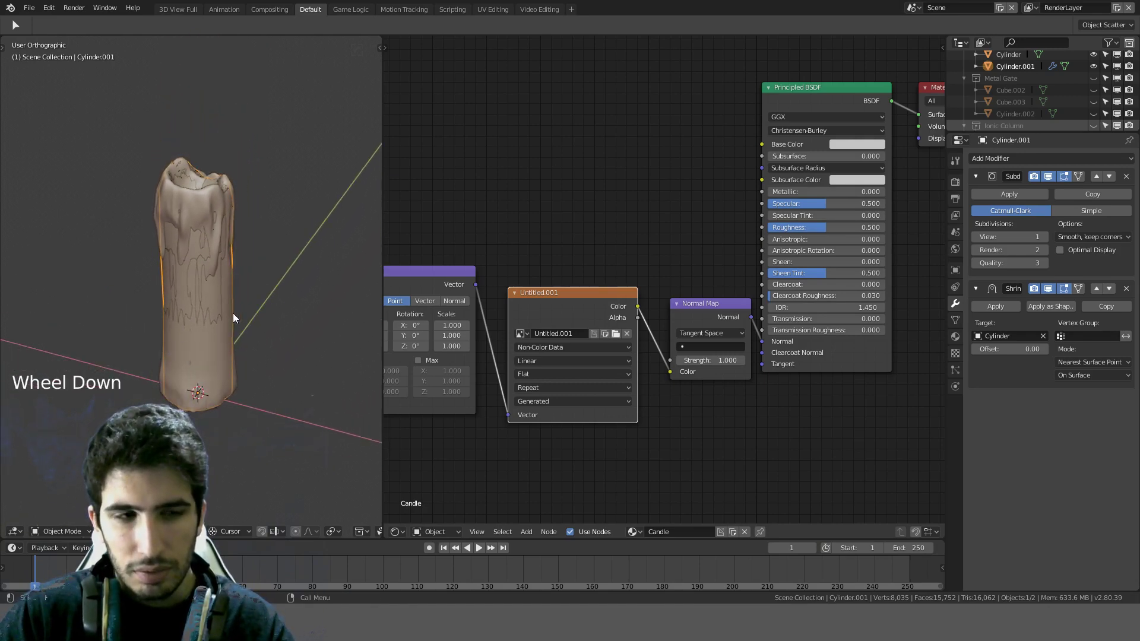
{"action": "middle_click_drag", "start_coordinate": [234, 276], "coordinate": [194, 270]}
{"action": "scroll", "coordinate": [251, 258], "scroll_direction": "down", "scroll_amount": 1}
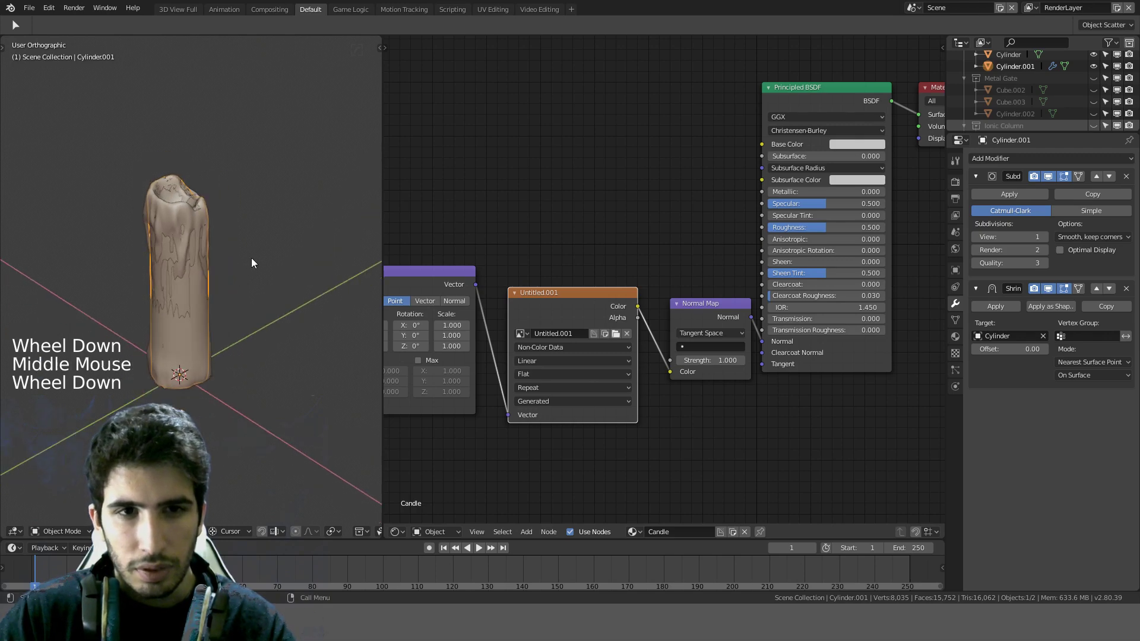
{"action": "scroll", "coordinate": [244, 240], "scroll_direction": "up", "scroll_amount": 2}
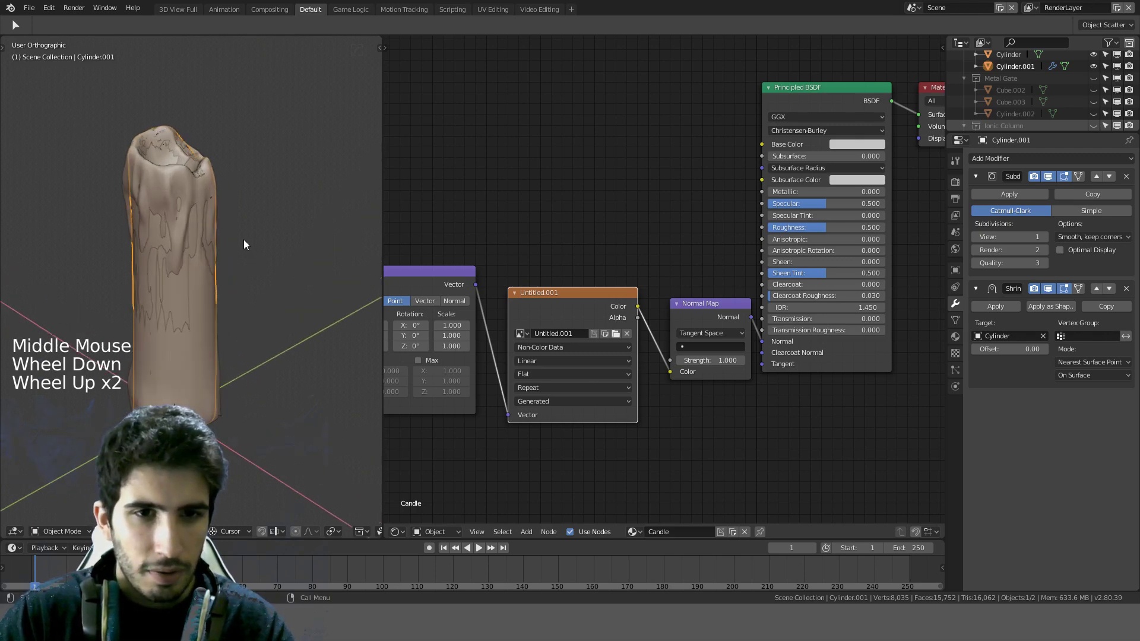
{"action": "key", "text": "KP_1"}
{"action": "scroll", "coordinate": [243, 244], "scroll_direction": "down", "scroll_amount": 1}
{"action": "middle_click_drag", "start_coordinate": [244, 244], "coordinate": [70, 305], "text": "shift"}
{"action": "scroll", "coordinate": [180, 272], "scroll_direction": "up", "scroll_amount": 3}
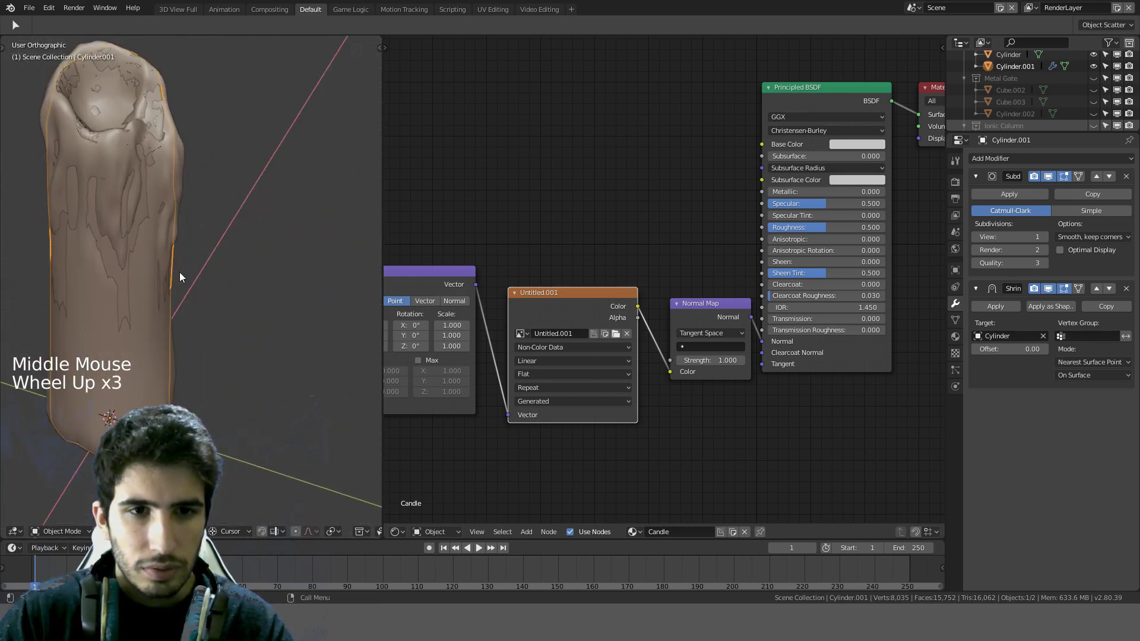
{"action": "middle_click_drag", "start_coordinate": [179, 272], "coordinate": [247, 198]}
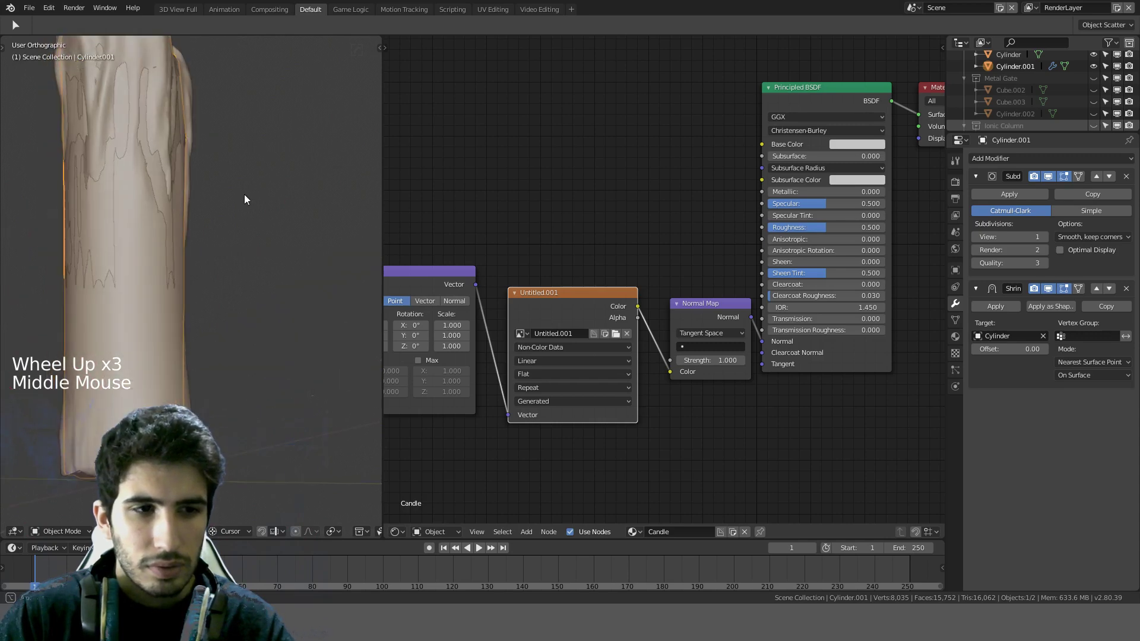
{"action": "scroll", "coordinate": [247, 202], "scroll_direction": "down", "scroll_amount": 2}
{"action": "key", "text": "KP_1"}
{"action": "scroll", "coordinate": [247, 208], "scroll_direction": "up", "scroll_amount": 1}
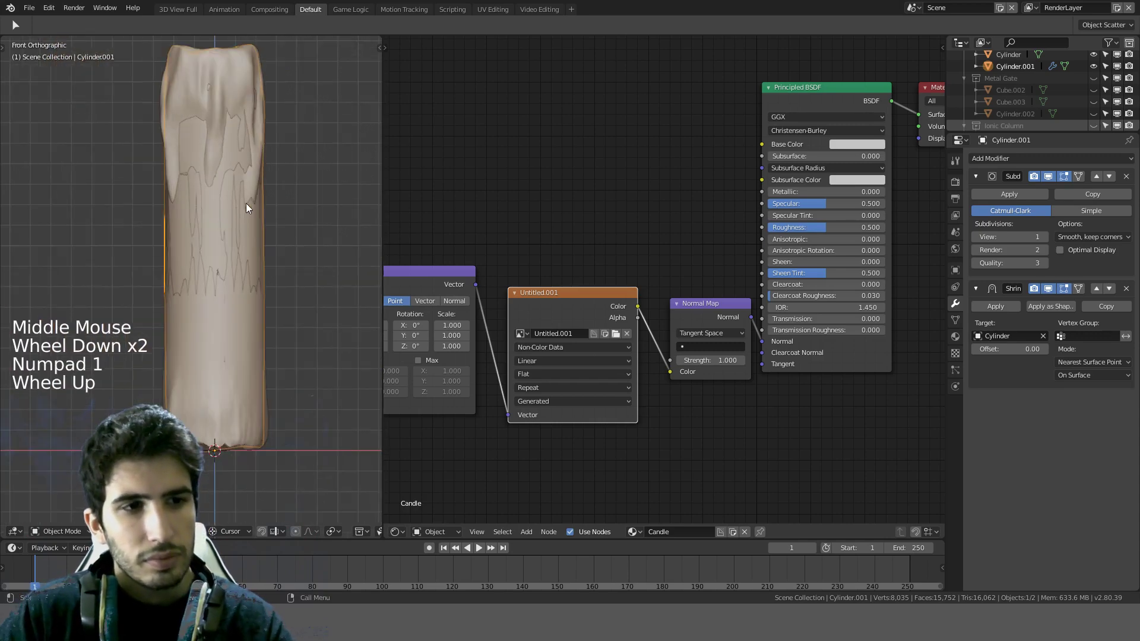
{"action": "middle_click_drag", "start_coordinate": [301, 183], "coordinate": [288, 211]}
{"action": "scroll", "coordinate": [284, 215], "scroll_direction": "down", "scroll_amount": 1}
{"action": "scroll", "coordinate": [282, 211], "scroll_direction": "down", "scroll_amount": 1}
Step: Apply the Subdivision Surface modifier on Cylinder.001
{"action": "key", "text": "Tab"}
{"action": "key", "text": "Tab"}
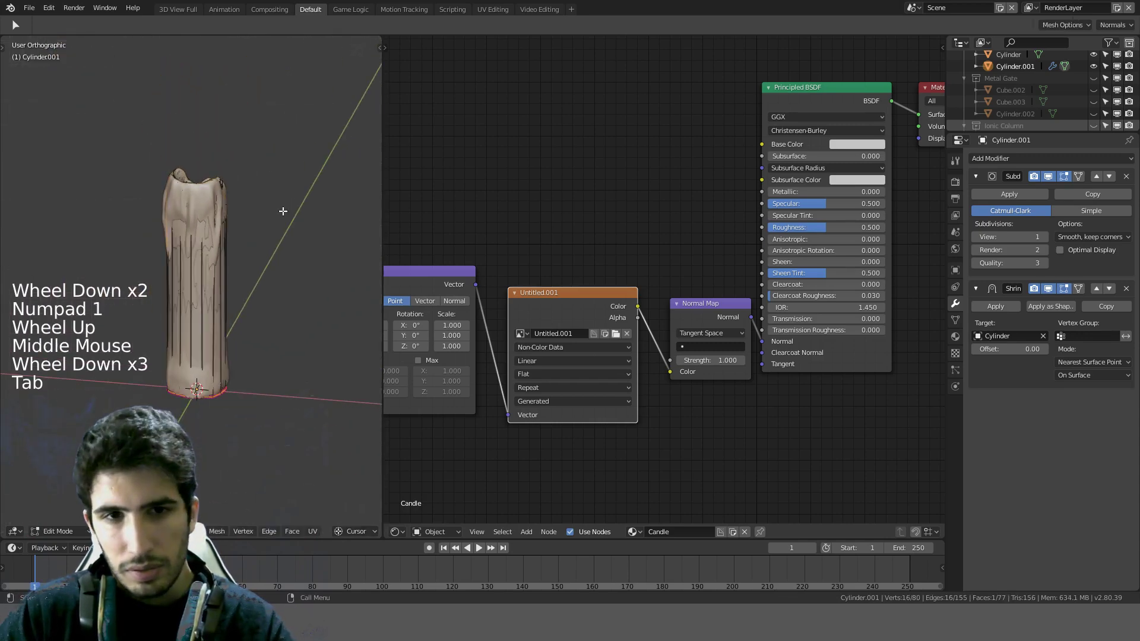
{"action": "left_click", "coordinate": [1011, 195]}
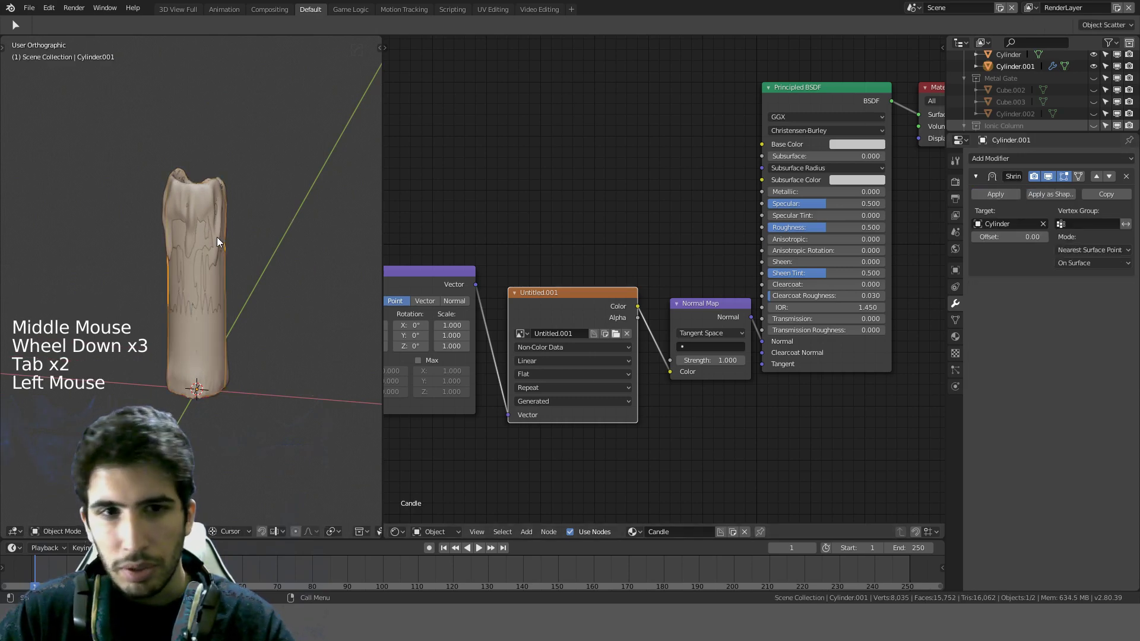
Step: Inspect the subdivided Cylinder.001 geometry in Edit Mode and the candle's material shading in Object Mode
{"action": "key", "text": "Tab"}
{"action": "scroll", "coordinate": [265, 206], "scroll_direction": "up", "scroll_amount": 4}
{"action": "middle_click_drag", "start_coordinate": [279, 205], "coordinate": [74, 265]}
{"action": "scroll", "coordinate": [172, 201], "scroll_direction": "down", "scroll_amount": 1}
{"action": "middle_click_drag", "start_coordinate": [199, 181], "coordinate": [237, 160]}
{"action": "key", "text": "Tab"}
{"action": "key", "text": "Tab"}
{"action": "key", "text": "Tab"}
{"action": "scroll", "coordinate": [126, 179], "scroll_direction": "down", "scroll_amount": 3}
{"action": "scroll", "coordinate": [187, 187], "scroll_direction": "up", "scroll_amount": 4}
{"action": "key", "text": "z"}
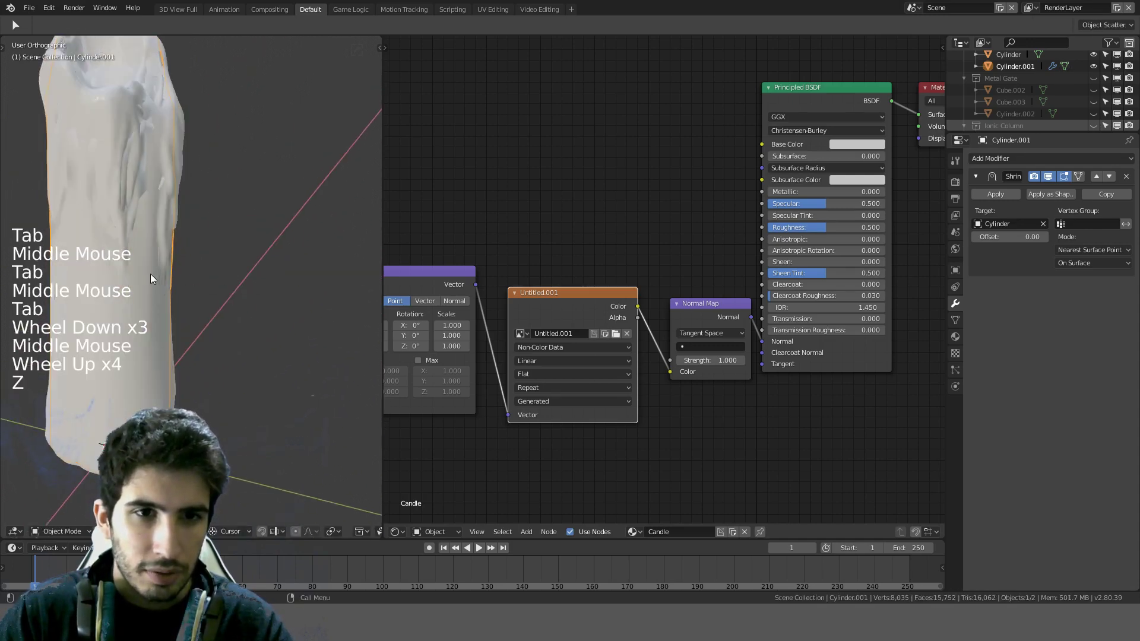
Step: Select the dense Cylinder with Cylinder.001 as the active object and bake the tangent-space normal map into Untitled.001 with ray distance 0.3
{"action": "key", "text": "z"}
{"action": "scroll", "coordinate": [121, 273], "scroll_direction": "down", "scroll_amount": 3}
{"action": "mouse_move", "coordinate": [170, 259]}
{"action": "middle_mouse_down"}
{"action": "mouse_move", "coordinate": [226, 197]}
{"action": "mouse_move", "coordinate": [204, 212]}
{"action": "mouse_move", "coordinate": [196, 202]}
{"action": "middle_mouse_up"}
{"action": "left_click", "coordinate": [188, 204], "text": "shift"}
{"action": "left_click", "coordinate": [195, 201]}
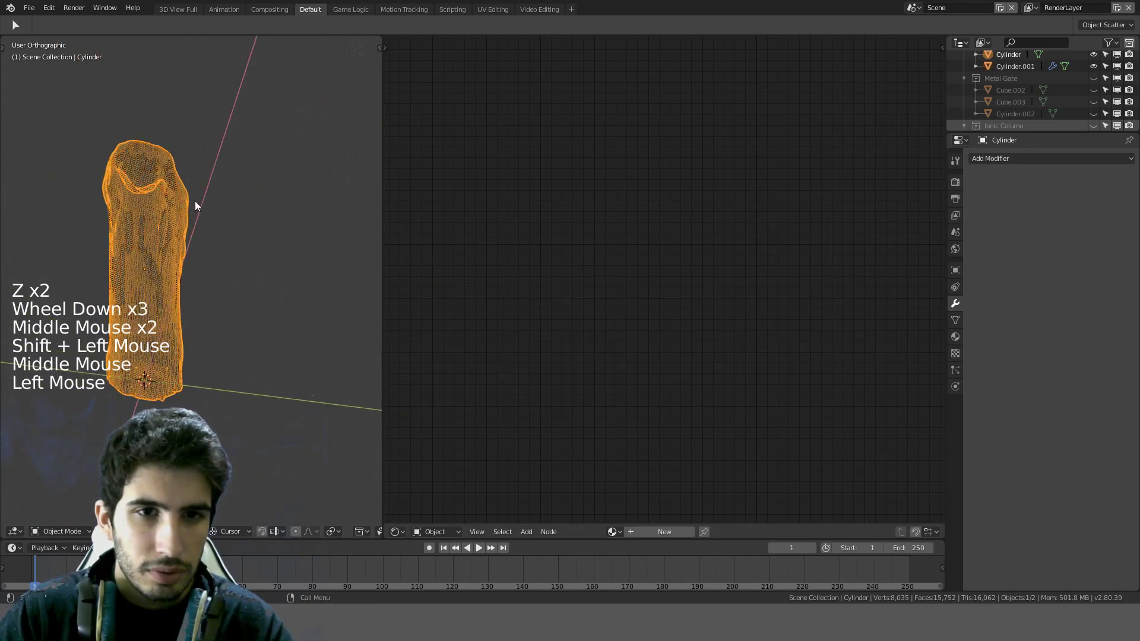
{"action": "left_click", "coordinate": [137, 169], "text": "shift"}
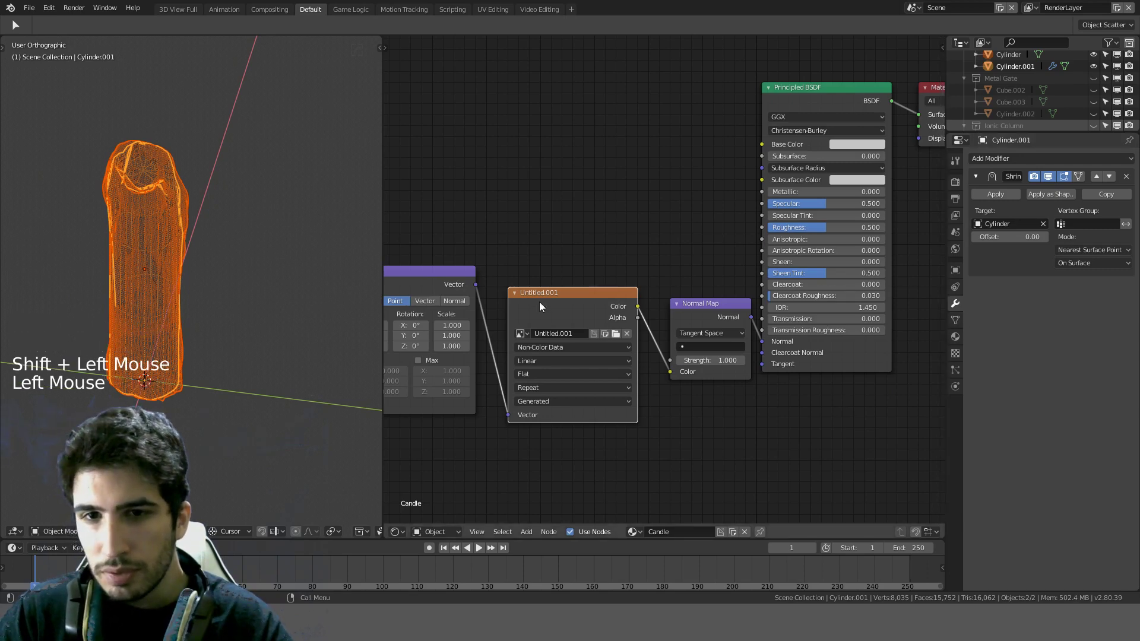
{"action": "left_click", "coordinate": [955, 161]}
{"action": "left_click", "coordinate": [957, 184]}
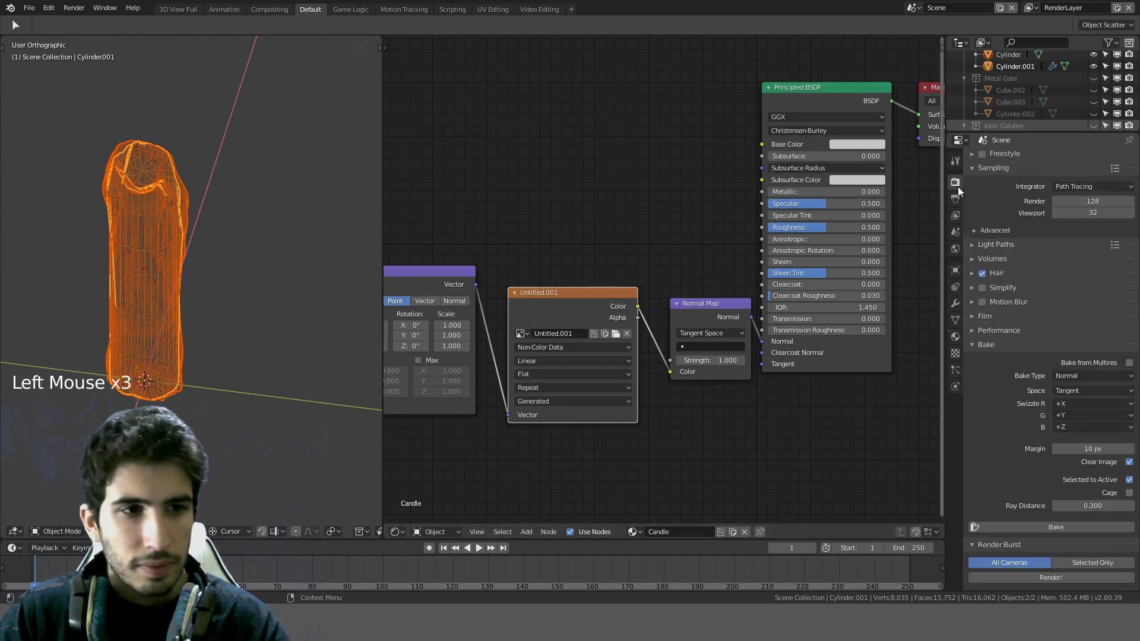
{"action": "left_click", "coordinate": [1057, 528]}
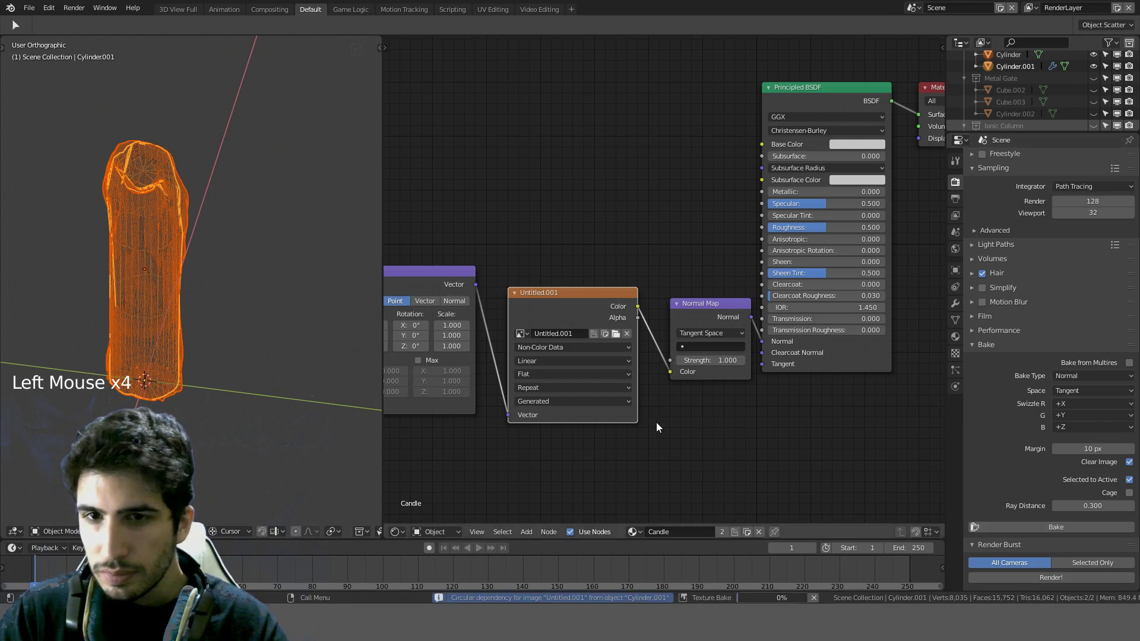
Step: Replace the shader node view with the UV Editor to display the whole Untitled.001 normal map
{"action": "left_click", "coordinate": [396, 532]}
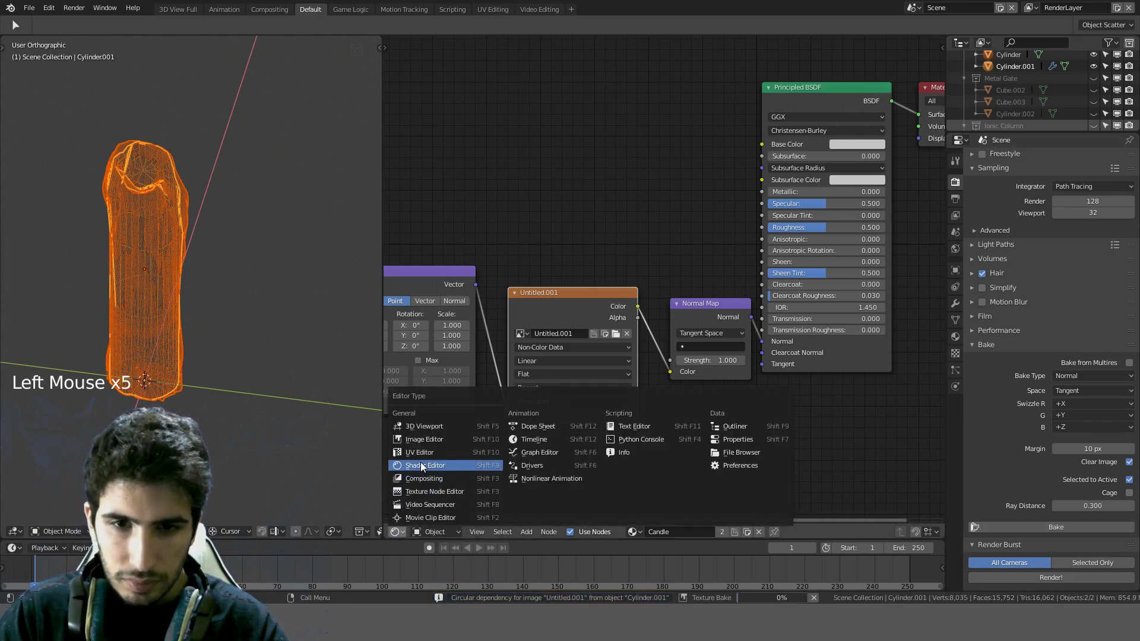
{"action": "left_click", "coordinate": [447, 456]}
{"action": "scroll", "coordinate": [582, 331], "scroll_direction": "down", "scroll_amount": 4}
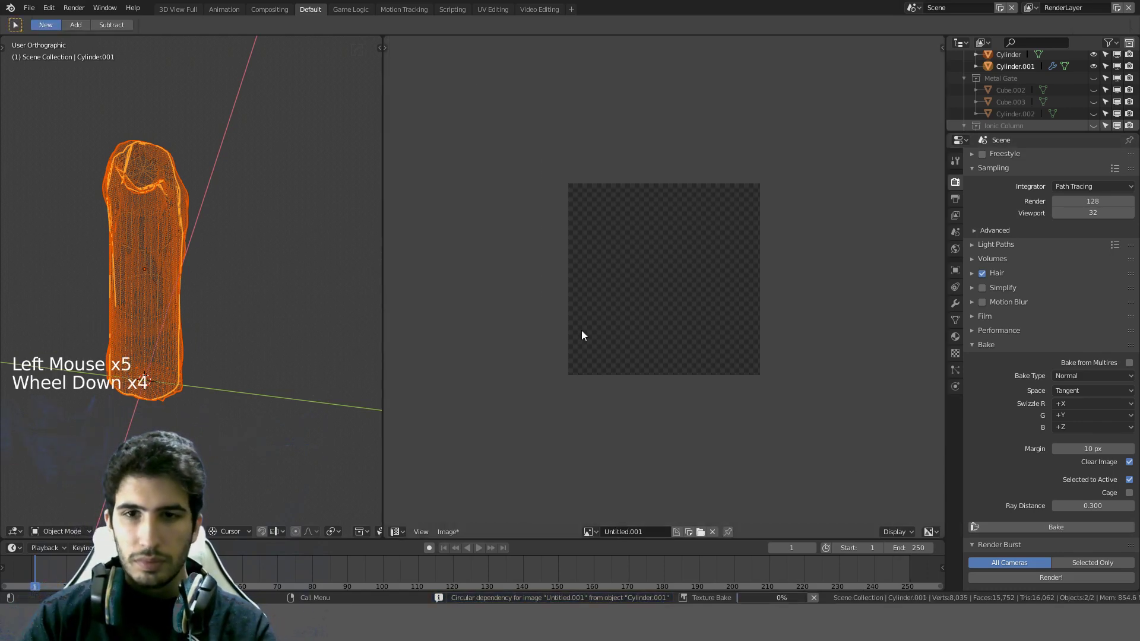
{"action": "scroll", "coordinate": [589, 323], "scroll_direction": "up", "scroll_amount": 3}
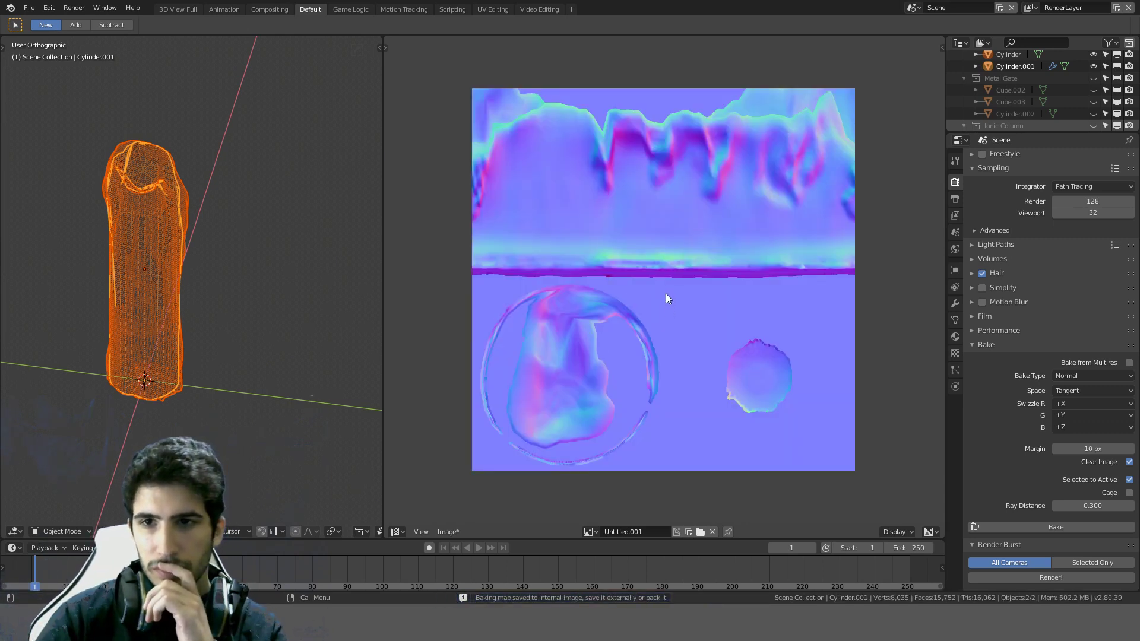
Step: Set the bake ray distance to 0.15 and rebake the candle's normal map
{"action": "left_click", "coordinate": [1082, 507]}
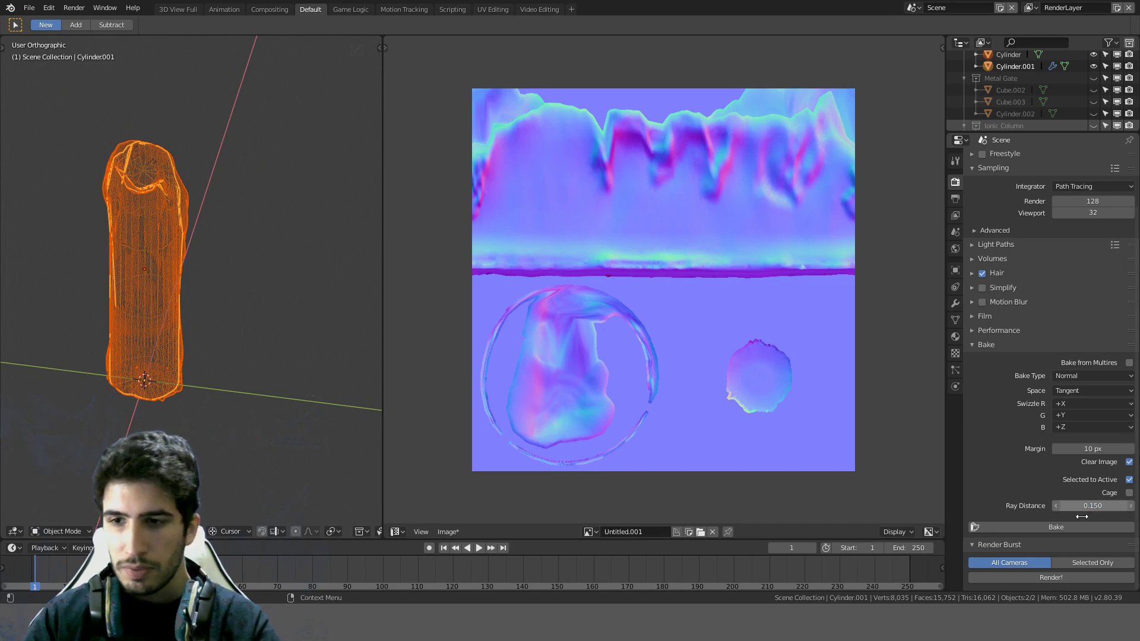
{"action": "left_click", "coordinate": [1059, 533]}
{"action": "left_click", "coordinate": [1044, 524]}
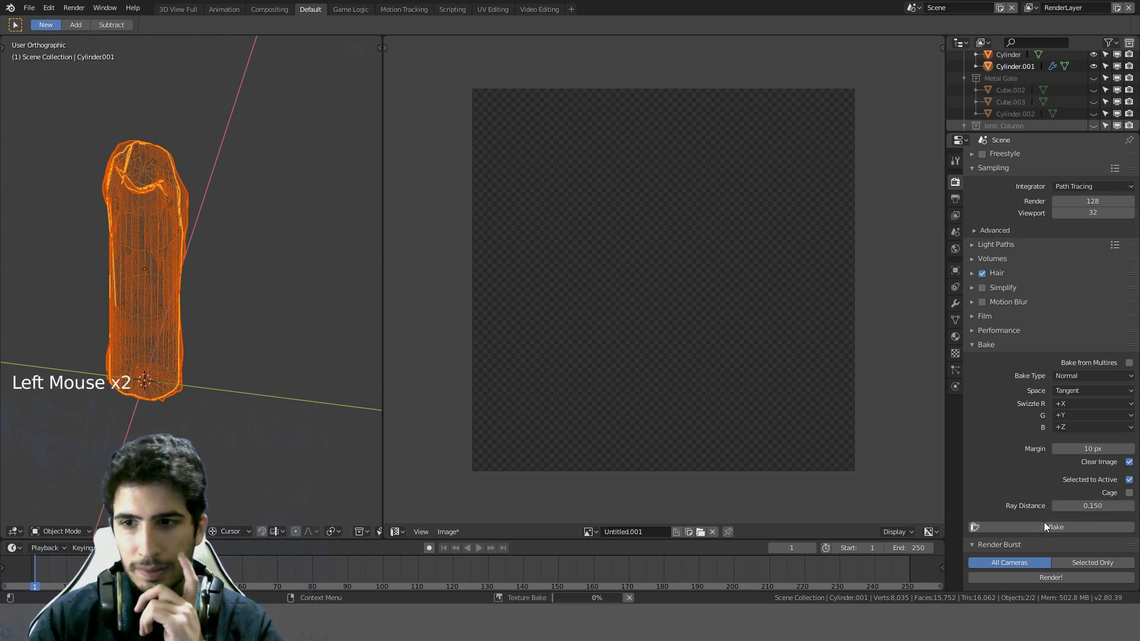
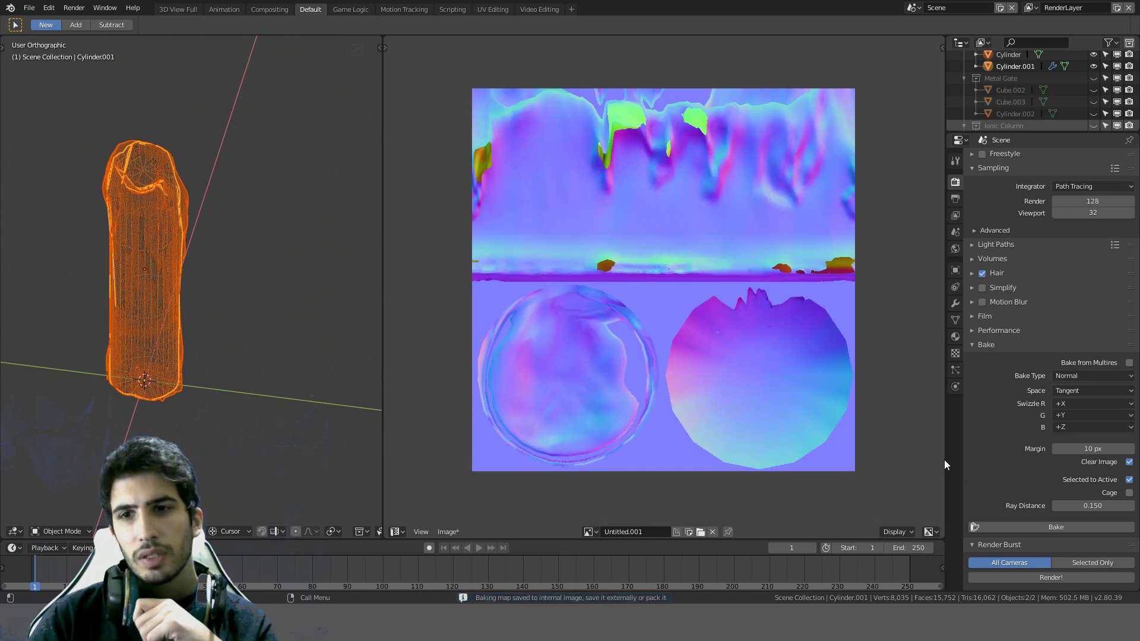
Step: Set the bake ray distance to 0.2 and rebake the candle's normal map from the dense mesh
{"action": "left_click", "coordinate": [1095, 505]}
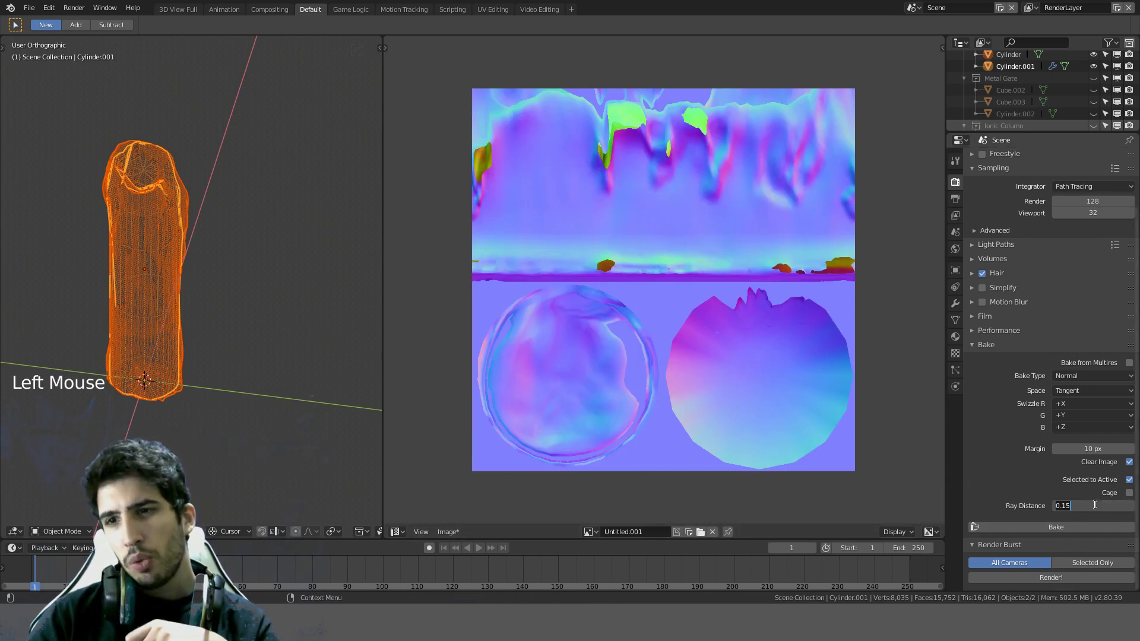
{"action": "type", "text": "0.1"}
{"action": "key", "text": "Return"}
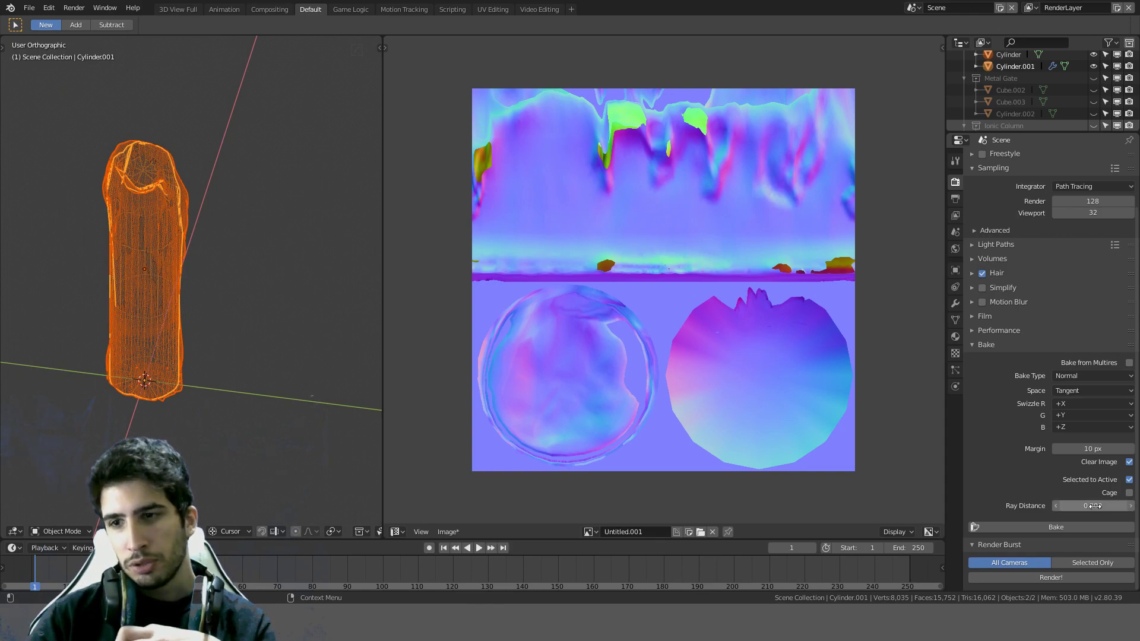
{"action": "left_click", "coordinate": [1072, 527]}
{"action": "scroll", "coordinate": [291, 266], "scroll_direction": "up", "scroll_amount": 3}
{"action": "middle_click_drag", "start_coordinate": [291, 266], "coordinate": [265, 219]}
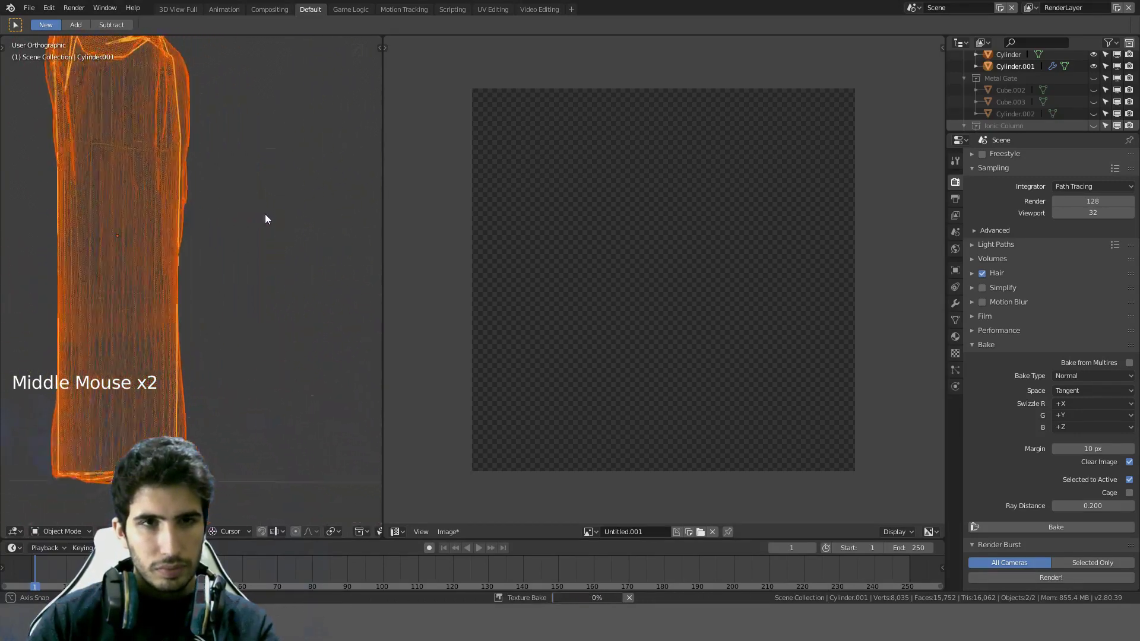
{"action": "scroll", "coordinate": [242, 265], "scroll_direction": "down", "scroll_amount": 2}
{"action": "middle_click_drag", "start_coordinate": [242, 264], "coordinate": [269, 248]}
{"action": "scroll", "coordinate": [297, 285], "scroll_direction": "up", "scroll_amount": 2}
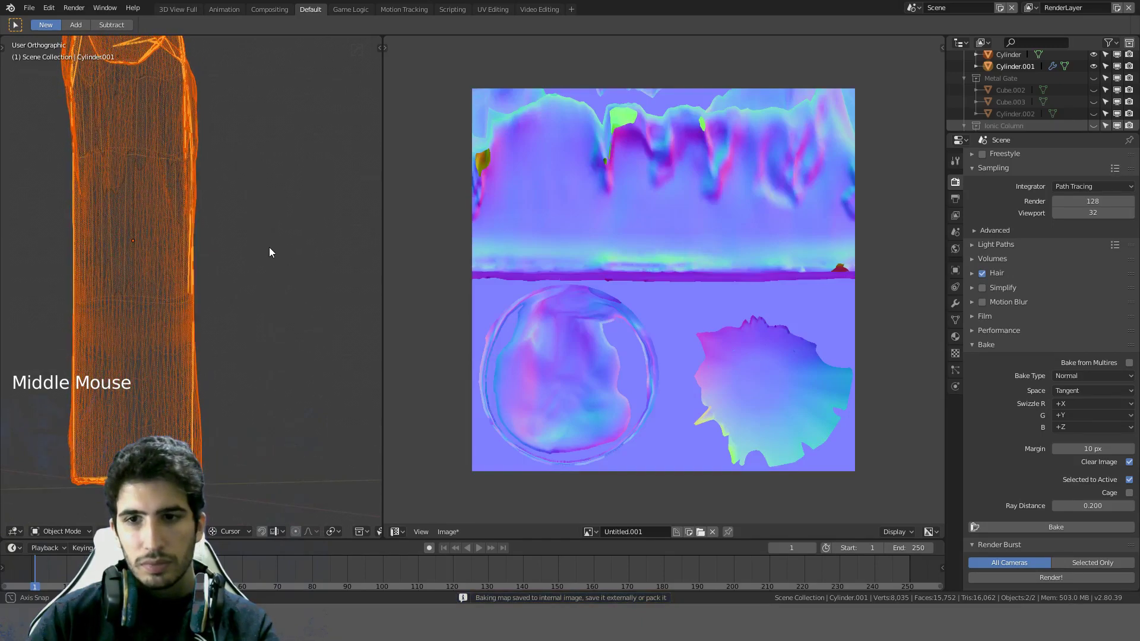
Step: Show the candle shaded from the front, select only Cylinder.001 and apply its Shrinkwrap modifier
{"action": "scroll", "coordinate": [226, 260], "scroll_direction": "down", "scroll_amount": 3}
{"action": "key", "text": "KP_1"}
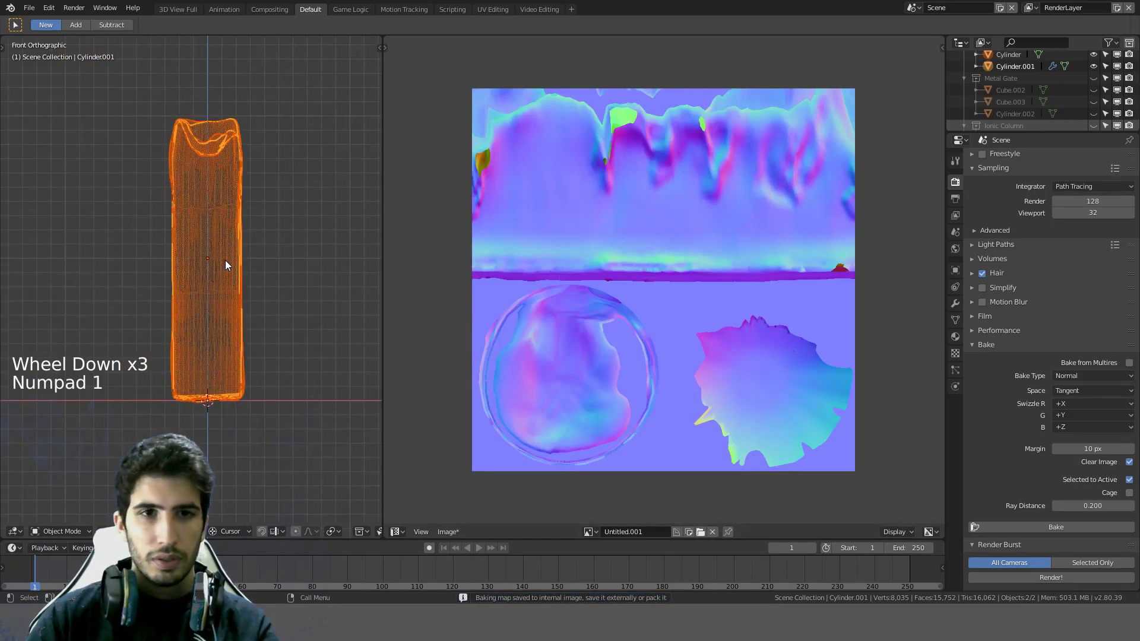
{"action": "key", "text": "z"}
{"action": "left_click", "coordinate": [235, 223]}
{"action": "left_click", "coordinate": [218, 199]}
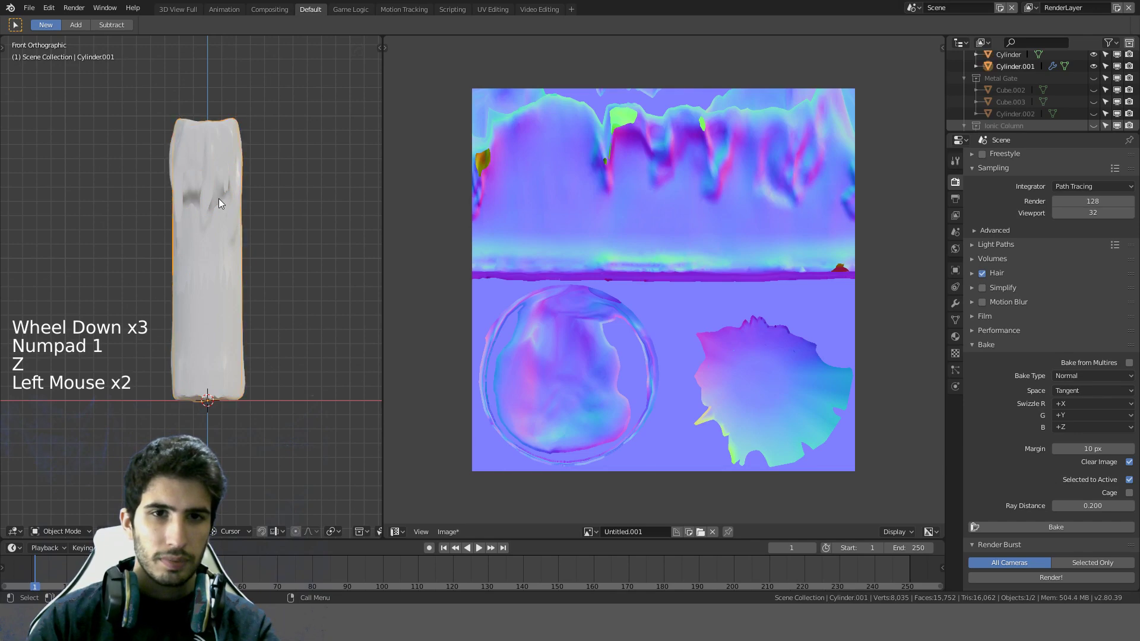
{"action": "middle_click_drag", "start_coordinate": [219, 198], "coordinate": [216, 211], "text": "shift"}
{"action": "key", "text": "g"}
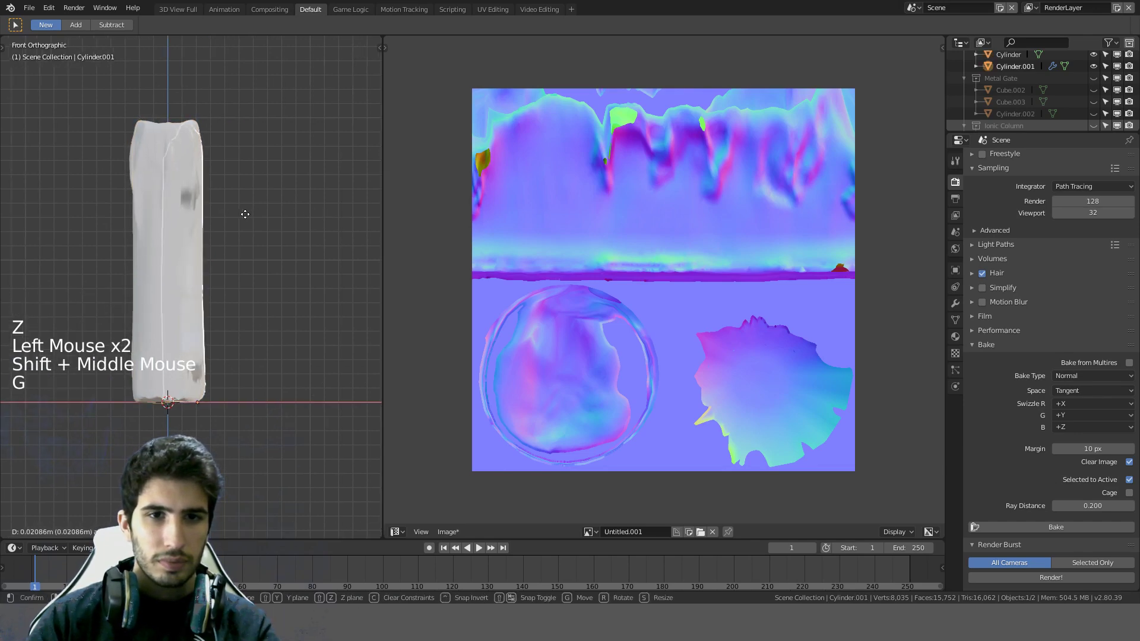
{"action": "left_click", "coordinate": [245, 213]}
{"action": "left_click", "coordinate": [955, 303]}
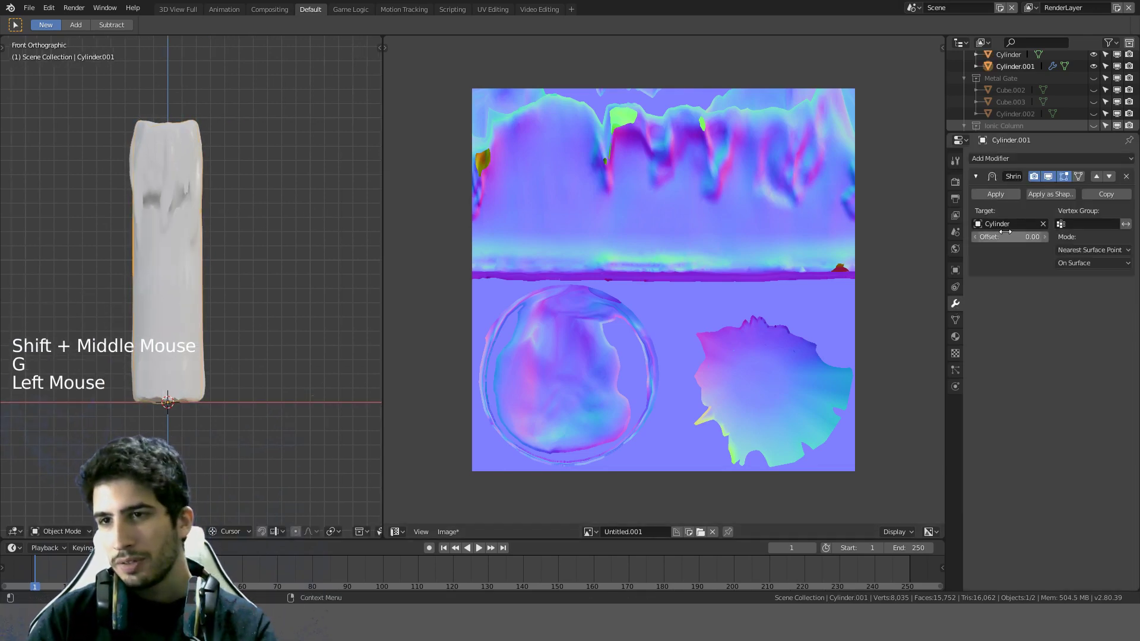
{"action": "left_click", "coordinate": [998, 193]}
Step: Move Cylinder.001 about 0.061 m along the X axis so it stands beside the dense candle
{"action": "key", "text": "g"}
{"action": "key", "text": "ctrl"}
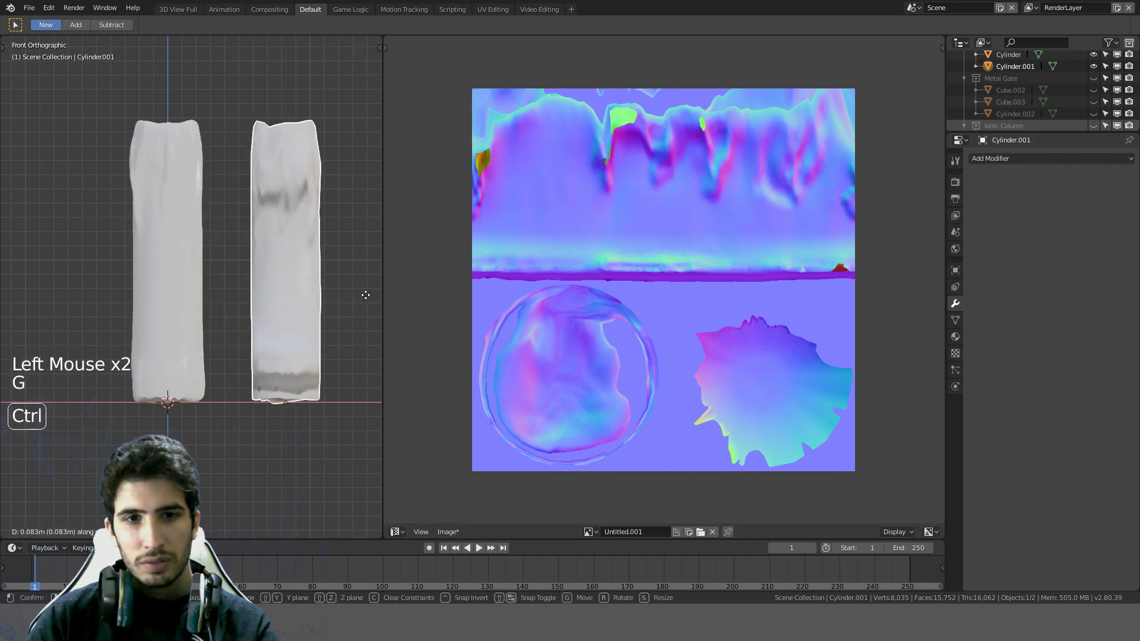
{"action": "left_click", "coordinate": [333, 294]}
Step: Compare the baked low-poly candle with the dense candle from several angles, including the rims, drips and bases
{"action": "middle_click_drag", "start_coordinate": [332, 294], "coordinate": [48, 322]}
{"action": "scroll", "coordinate": [227, 201], "scroll_direction": "up", "scroll_amount": 3}
{"action": "middle_click_drag", "start_coordinate": [227, 202], "coordinate": [162, 305], "text": "shift"}
{"action": "scroll", "coordinate": [262, 292], "scroll_direction": "down", "scroll_amount": 2}
{"action": "middle_click_drag", "start_coordinate": [263, 293], "coordinate": [376, 317]}
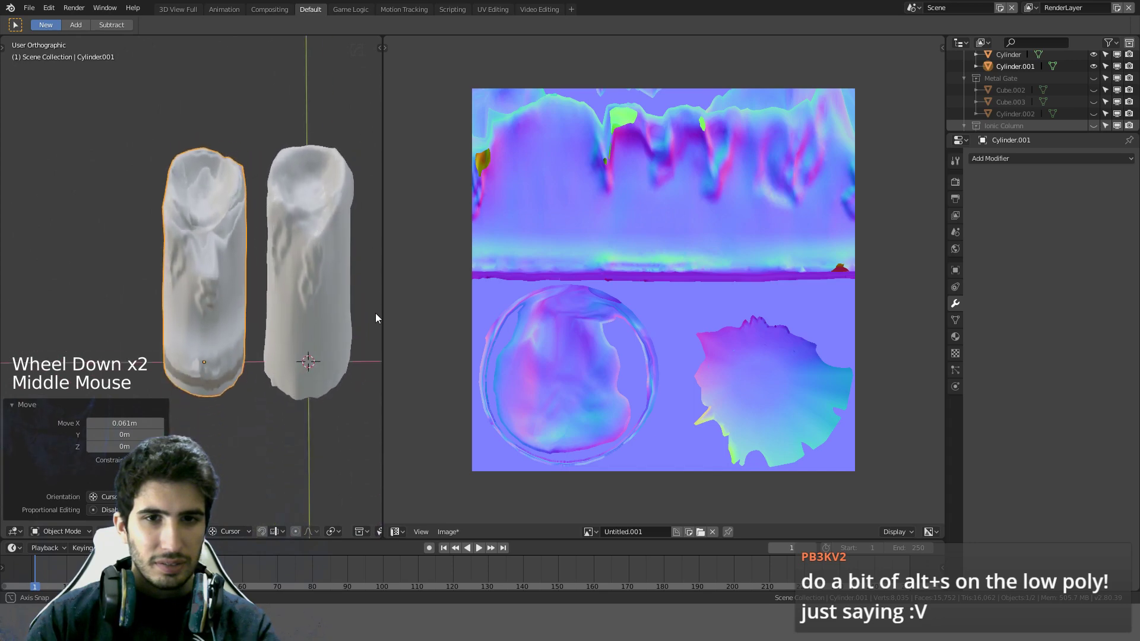
{"action": "scroll", "coordinate": [330, 333], "scroll_direction": "up", "scroll_amount": 2}
{"action": "scroll", "coordinate": [331, 332], "scroll_direction": "up", "scroll_amount": 1}
{"action": "scroll", "coordinate": [316, 297], "scroll_direction": "down", "scroll_amount": 2}
{"action": "middle_click_drag", "start_coordinate": [316, 297], "coordinate": [285, 284], "text": "shift"}
{"action": "middle_click_drag", "start_coordinate": [285, 284], "coordinate": [301, 183]}
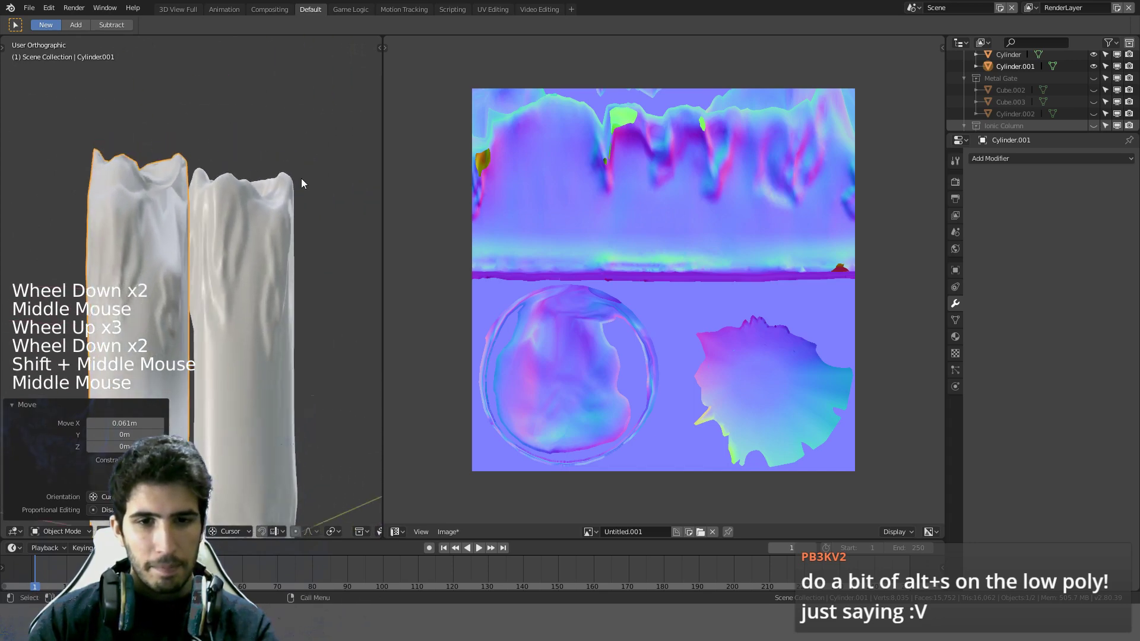
{"action": "scroll", "coordinate": [261, 314], "scroll_direction": "down", "scroll_amount": 2}
{"action": "middle_click_drag", "start_coordinate": [262, 315], "coordinate": [309, 220], "text": "shift"}
{"action": "scroll", "coordinate": [309, 227], "scroll_direction": "up", "scroll_amount": 1}
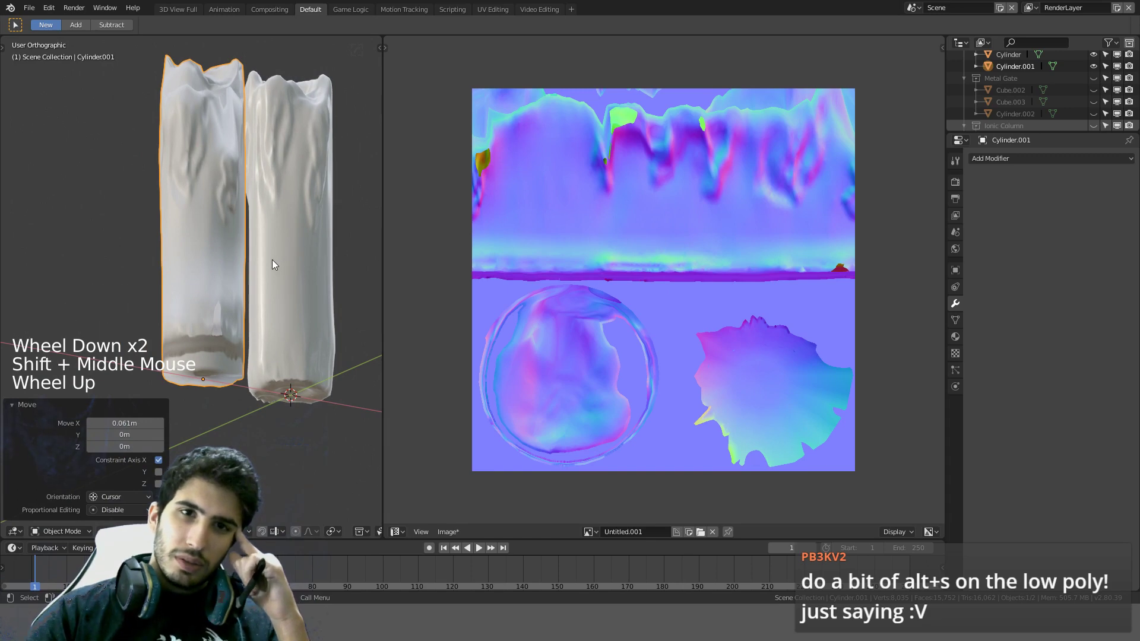
{"action": "scroll", "coordinate": [247, 285], "scroll_direction": "down", "scroll_amount": 2}
{"action": "key", "text": "KP_1"}
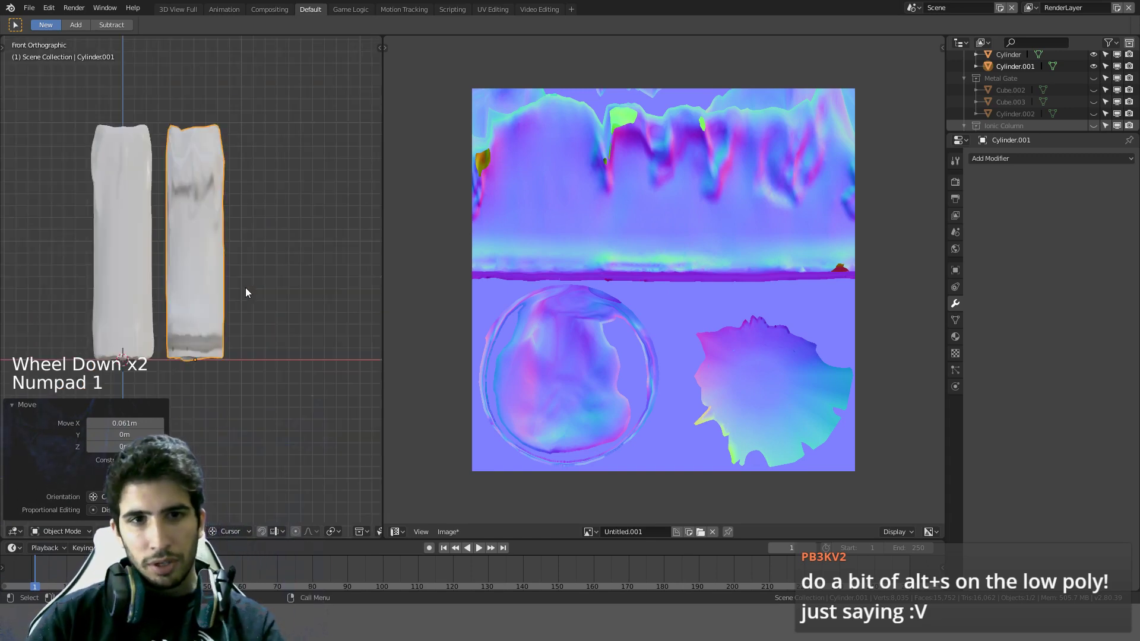
{"action": "middle_click_drag", "start_coordinate": [247, 292], "coordinate": [345, 249], "text": "shift"}
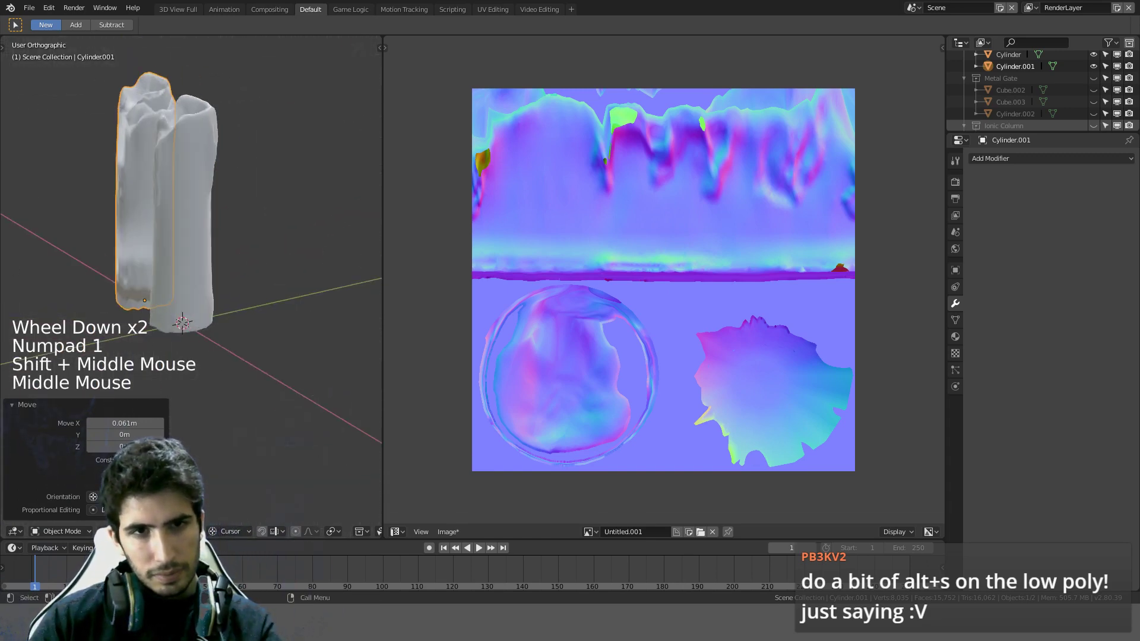
{"action": "middle_click_drag", "start_coordinate": [148, 209], "coordinate": [247, 278]}
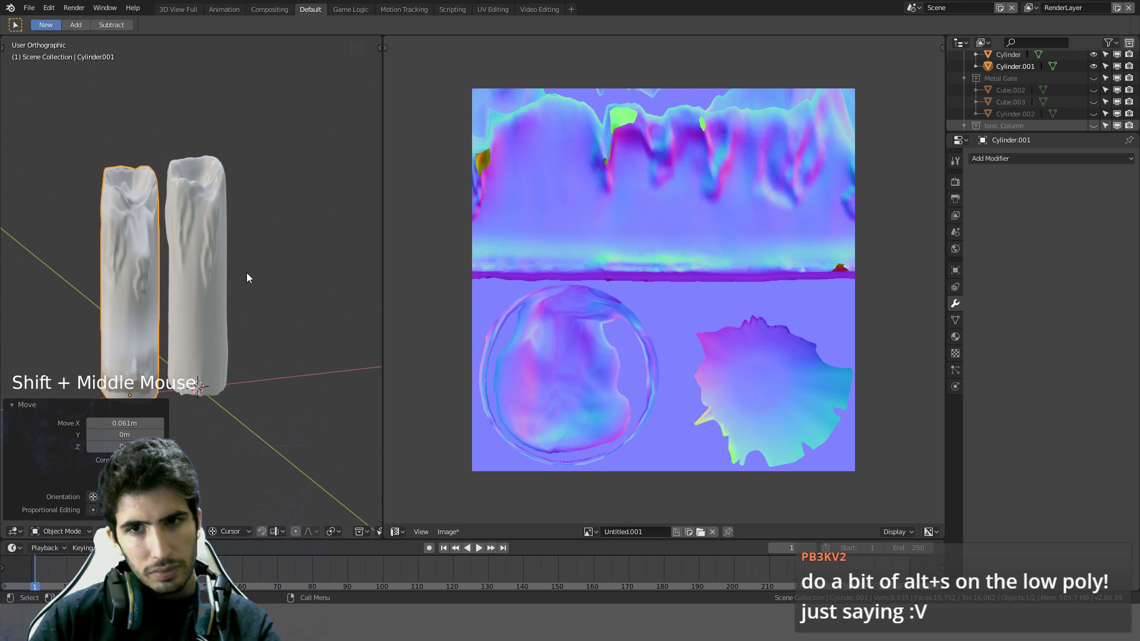
{"action": "key", "text": "shift+a"}
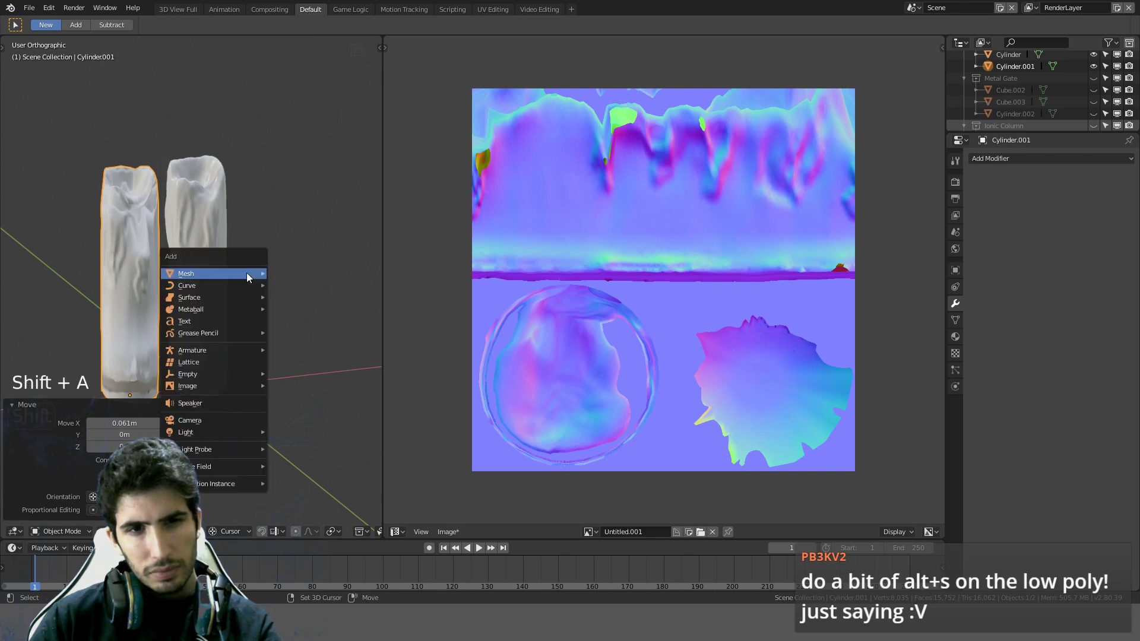
{"action": "mouse_move", "coordinate": [247, 273]}
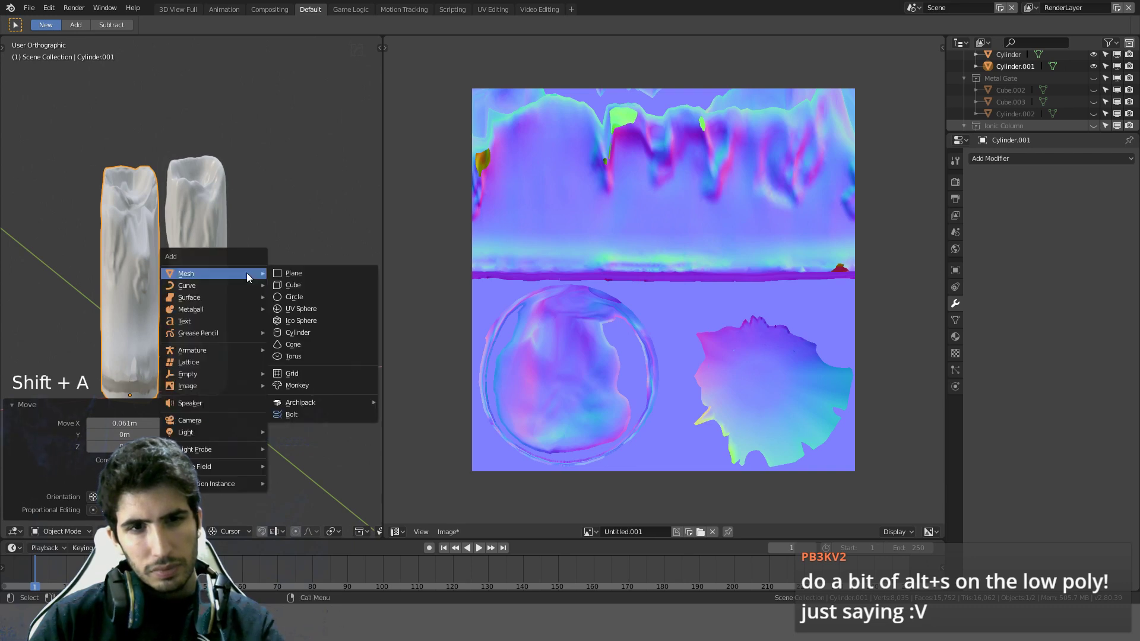
{"action": "left_click", "coordinate": [301, 332]}
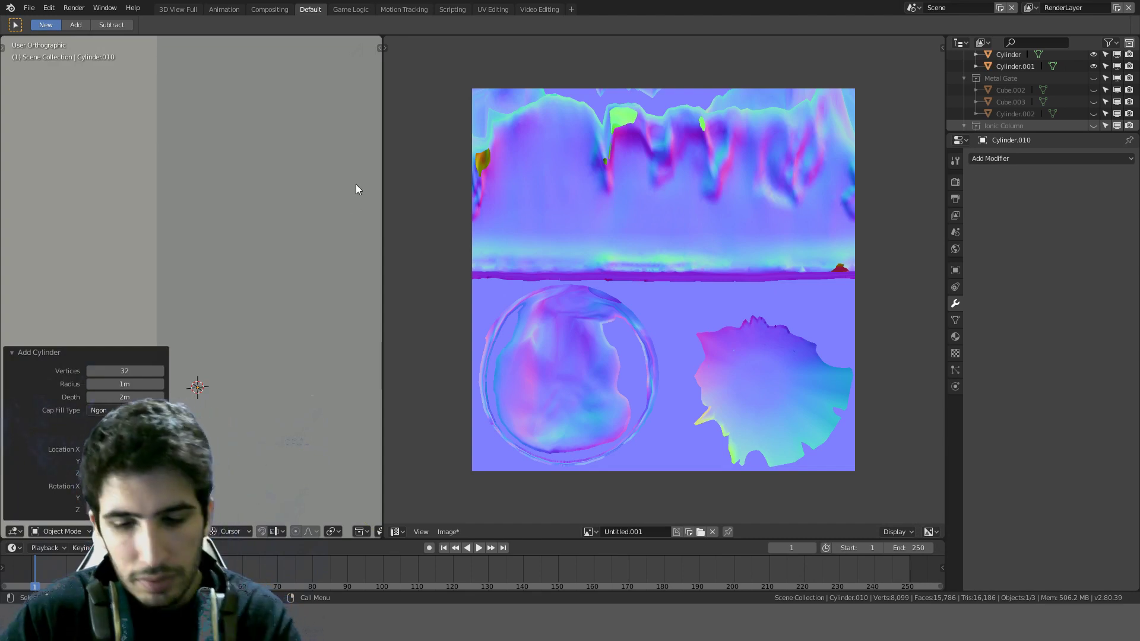
{"action": "key", "text": "Delete"}
Step: Undo the new cylinder's deletion and creation and the sideways move of Cylinder.001
{"action": "key", "text": "ctrl+z"}
{"action": "key", "text": "ctrl+z"}
{"action": "key", "text": "ctrl+z"}
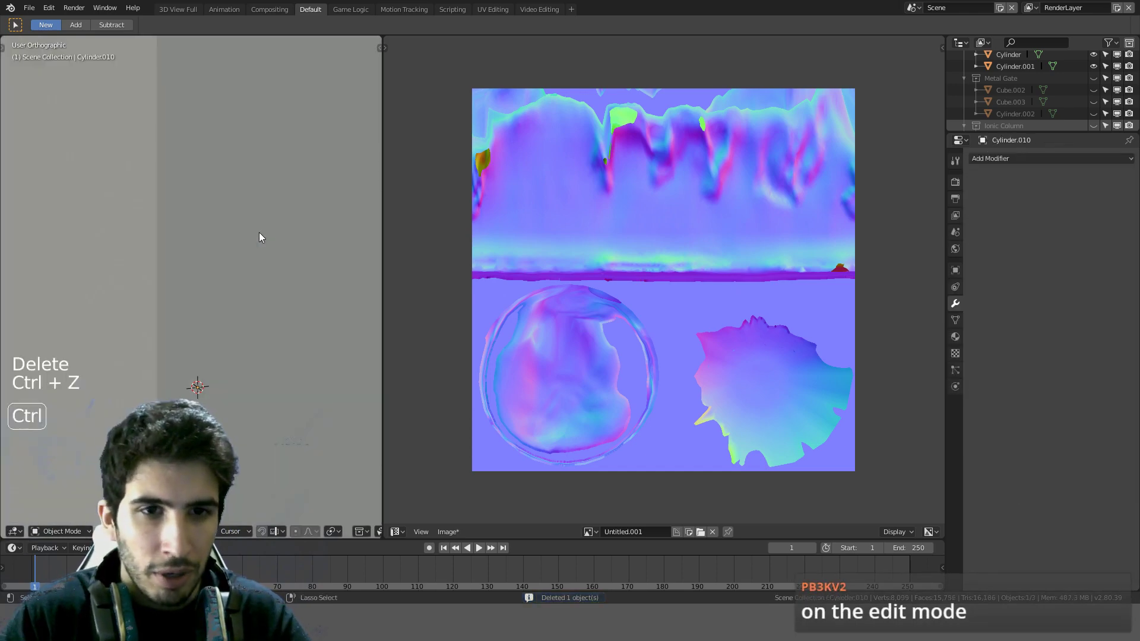
{"action": "middle_click_drag", "start_coordinate": [260, 233], "coordinate": [301, 230]}
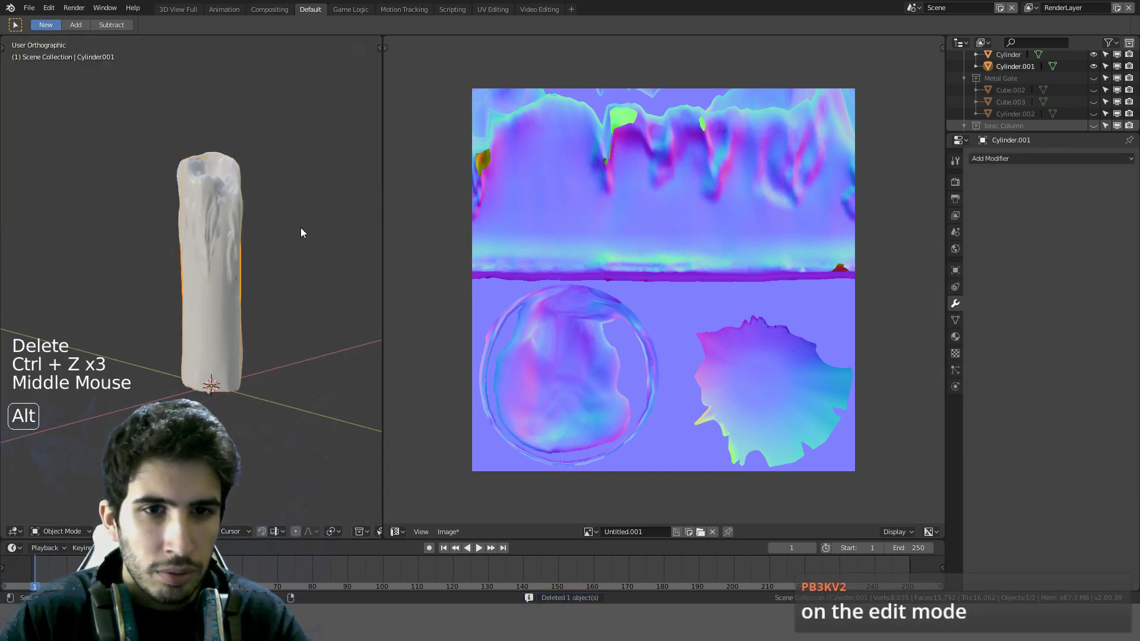
{"action": "key", "text": "alt+s"}
{"action": "right_click", "coordinate": [309, 240]}
{"action": "right_click", "coordinate": [307, 131]}
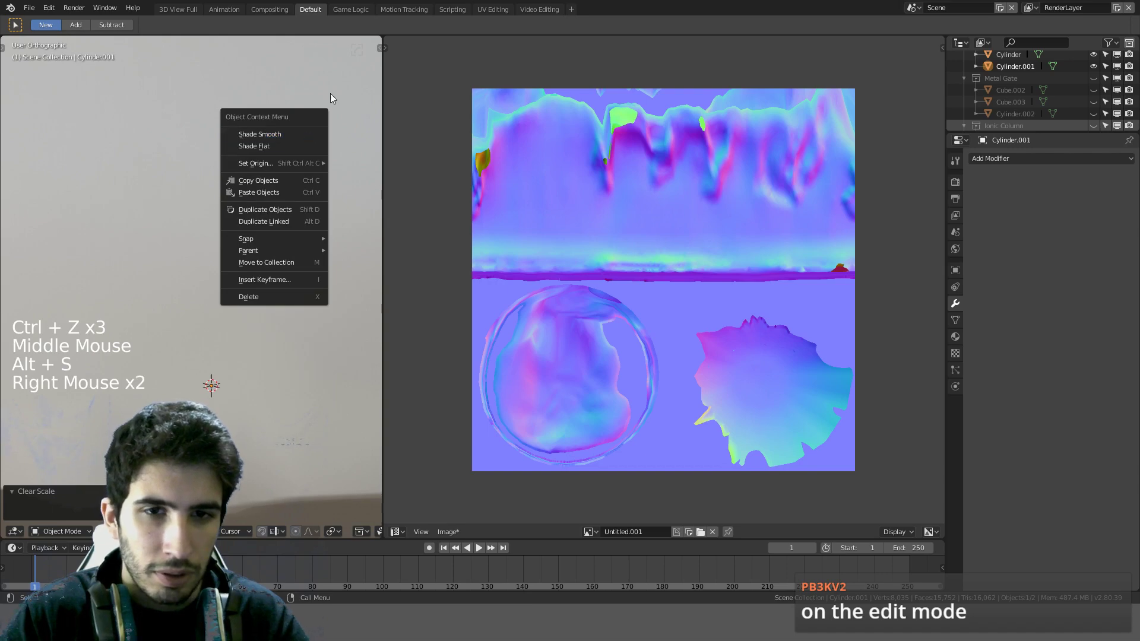
{"action": "scroll", "coordinate": [342, 119], "scroll_direction": "down", "scroll_amount": 4}
{"action": "scroll", "coordinate": [342, 124], "scroll_direction": "down", "scroll_amount": 2}
{"action": "key", "text": "ctrl+z"}
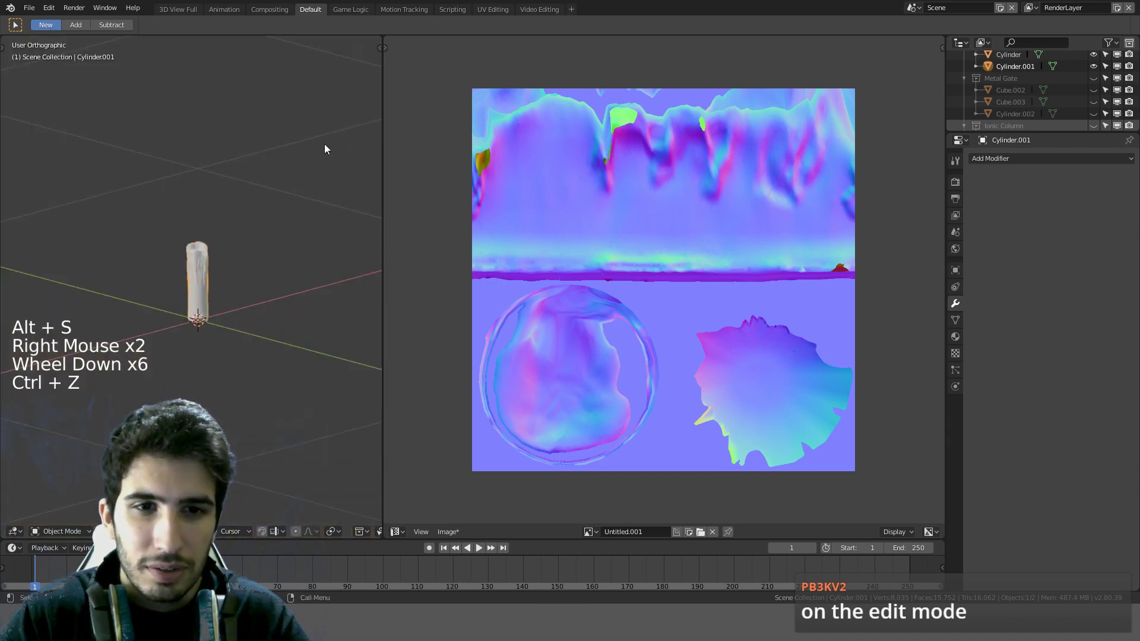
Step: Select all of Cylinder.001's geometry in Edit Mode and try to offset it along its normals by about 0.05 with Shrink/Fatten
{"action": "scroll", "coordinate": [321, 149], "scroll_direction": "up", "scroll_amount": 3}
{"action": "key", "text": "Tab"}
{"action": "key", "text": "a"}
{"action": "key", "text": "a"}
{"action": "key", "text": "a"}
{"action": "scroll", "coordinate": [316, 149], "scroll_direction": "up", "scroll_amount": 2}
{"action": "key", "text": "alt+s"}
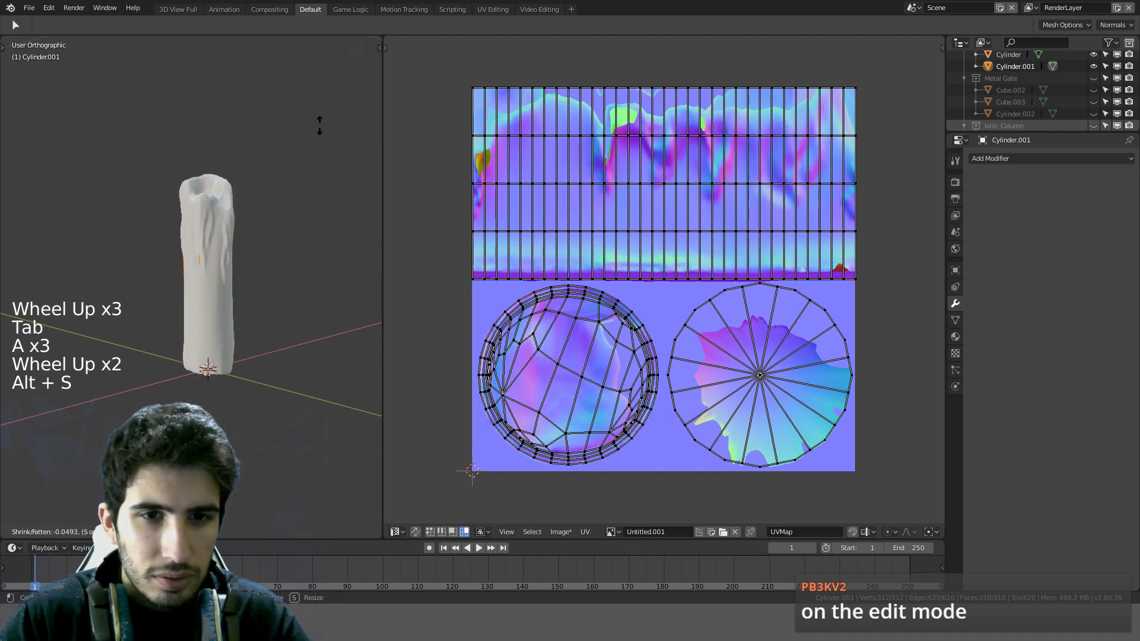
{"action": "left_click", "coordinate": [323, 194]}
{"action": "key", "text": "alt+s"}
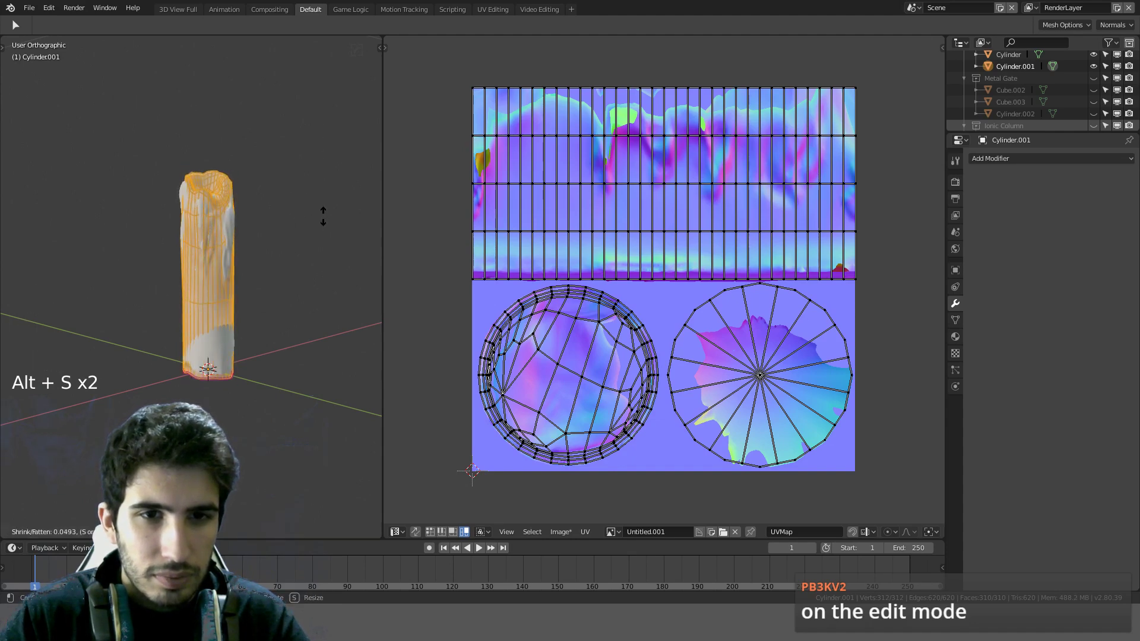
{"action": "left_click", "coordinate": [326, 223]}
Step: Scale Cylinder.001's geometry to about 1.05 on the X and Y axes only
{"action": "key", "text": "s"}
{"action": "key", "text": "shift+z"}
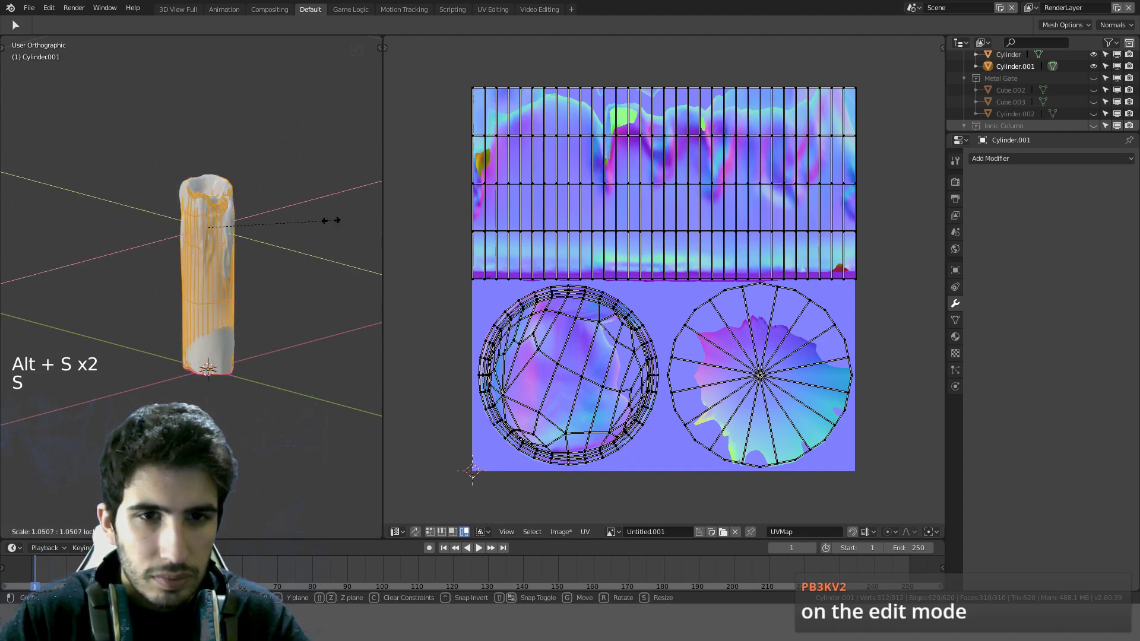
{"action": "left_click", "coordinate": [332, 221]}
Step: Try stretching Cylinder.001's geometry by about 1.04 along Z and shifting it vertically about 0.008 m, then undo both changes
{"action": "key", "text": "s"}
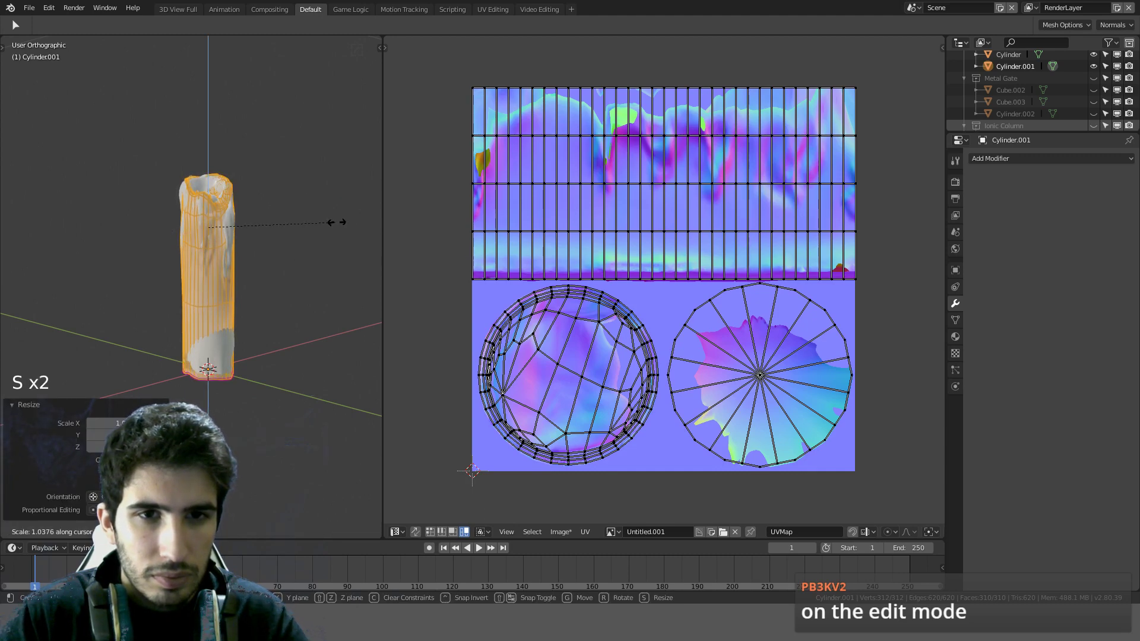
{"action": "left_click", "coordinate": [337, 224]}
{"action": "key", "text": "KP_1"}
{"action": "scroll", "coordinate": [336, 221], "scroll_direction": "up", "scroll_amount": 4}
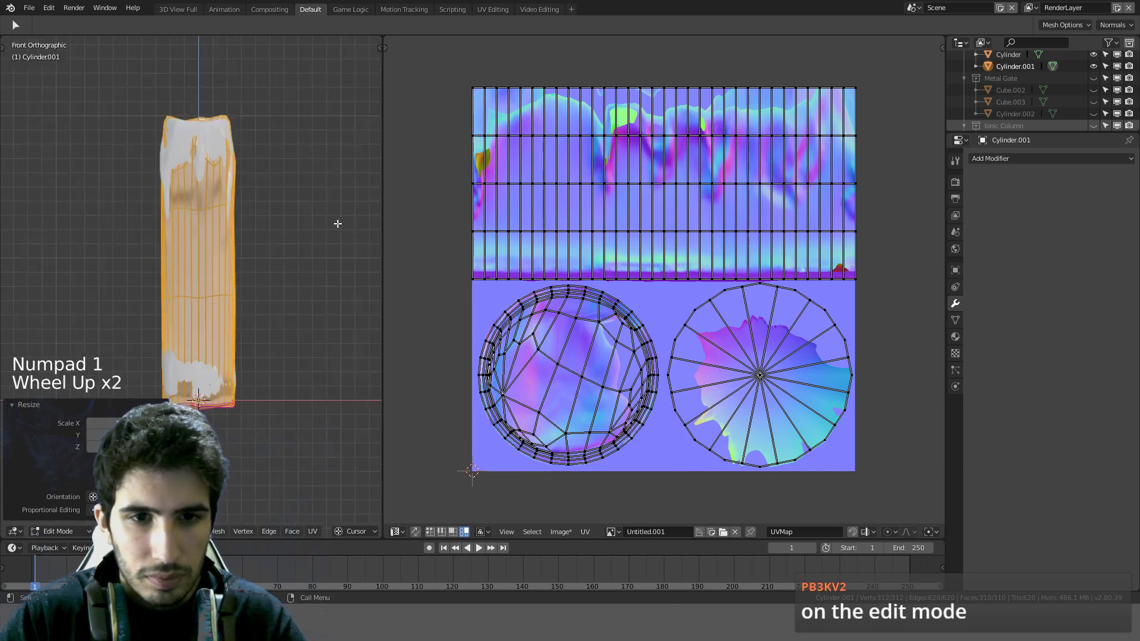
{"action": "middle_click_drag", "start_coordinate": [336, 221], "coordinate": [318, 179], "text": "shift"}
{"action": "key", "text": "g"}
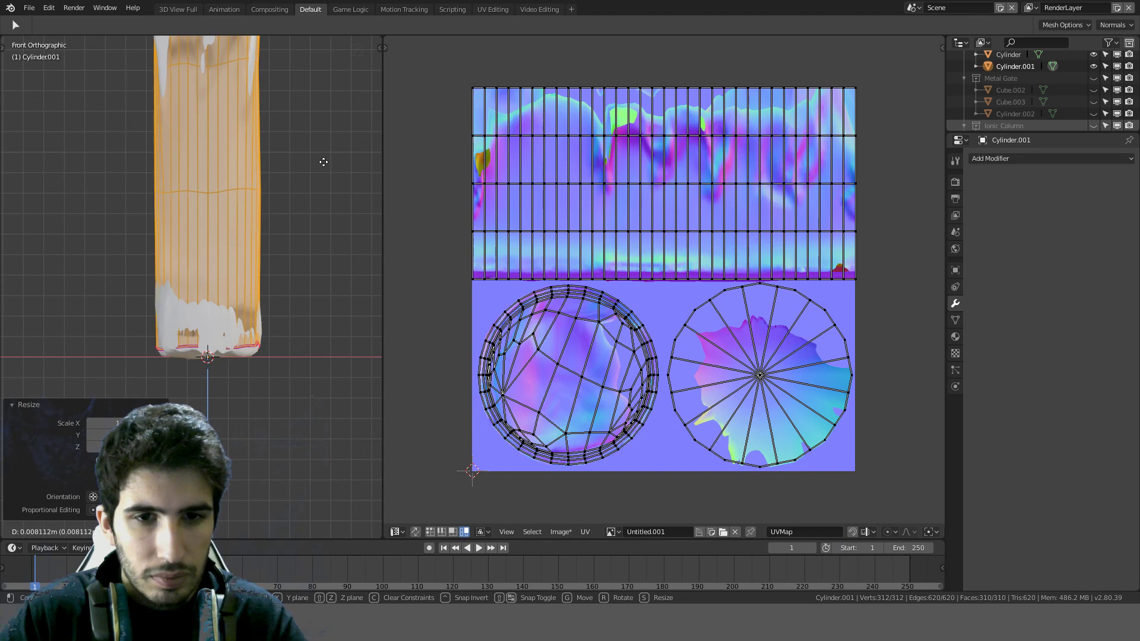
{"action": "left_click", "coordinate": [323, 162]}
{"action": "scroll", "coordinate": [318, 162], "scroll_direction": "down", "scroll_amount": 2}
{"action": "mouse_move", "coordinate": [318, 163]}
{"action": "middle_mouse_down"}
{"action": "mouse_move", "coordinate": [308, 183]}
{"action": "mouse_move", "coordinate": [304, 158]}
{"action": "middle_mouse_up"}
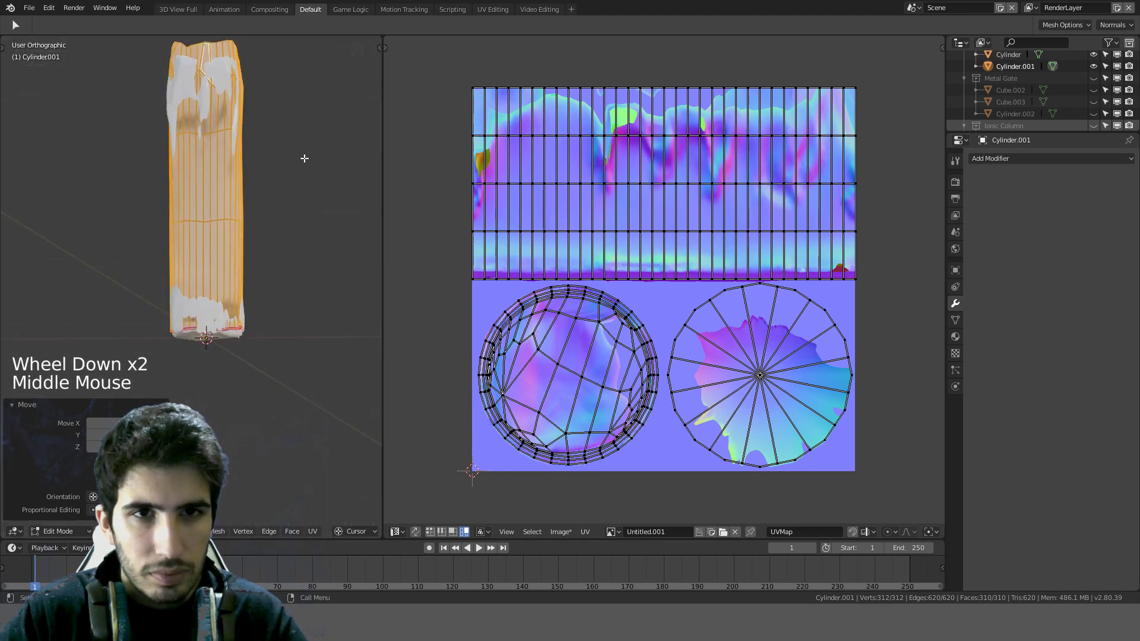
{"action": "key", "text": "ctrl+z"}
{"action": "key", "text": "ctrl+z"}
Step: Move Cylinder.001's geometry about 0.006 m along the Z axis
{"action": "key", "text": "g"}
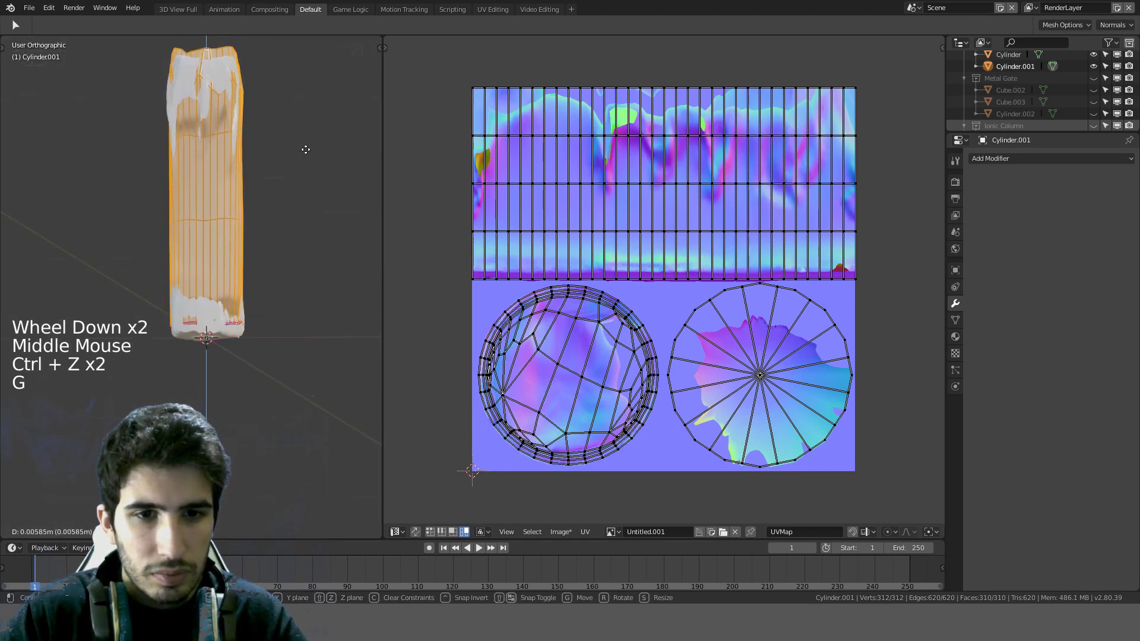
{"action": "left_click", "coordinate": [305, 152]}
{"action": "middle_click_drag", "start_coordinate": [305, 152], "coordinate": [316, 193]}
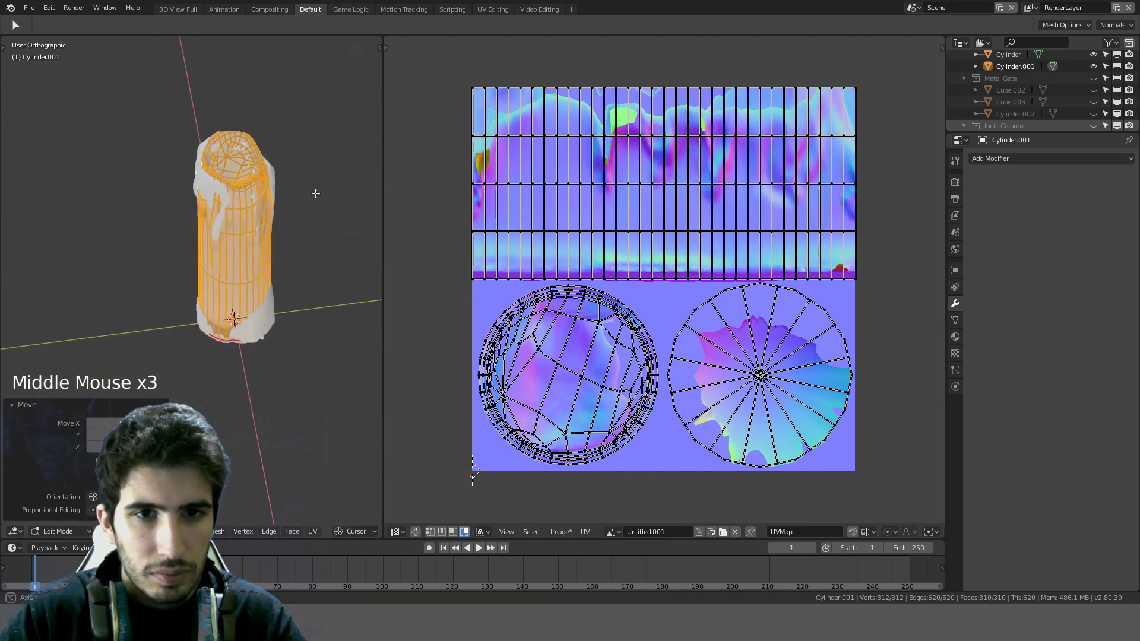
{"action": "key", "text": "alt+s"}
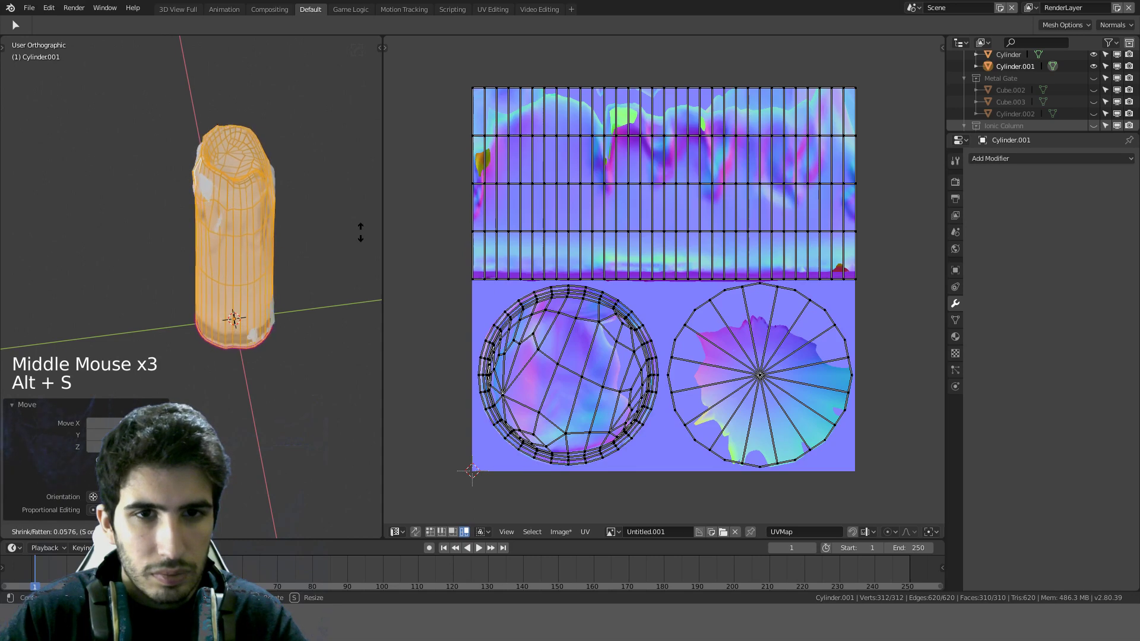
{"action": "right_click", "coordinate": [359, 225]}
{"action": "scroll", "coordinate": [359, 239], "scroll_direction": "down", "scroll_amount": 2}
{"action": "scroll", "coordinate": [353, 333], "scroll_direction": "up", "scroll_amount": 3}
{"action": "key", "text": "alt+s"}
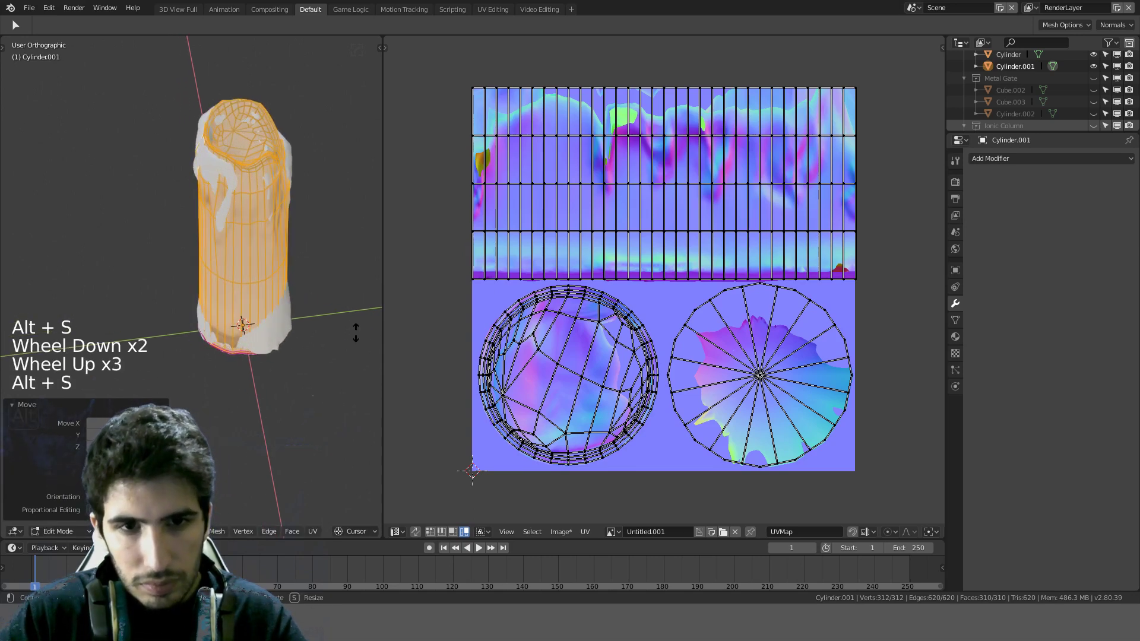
{"action": "right_click", "coordinate": [6, 342]}
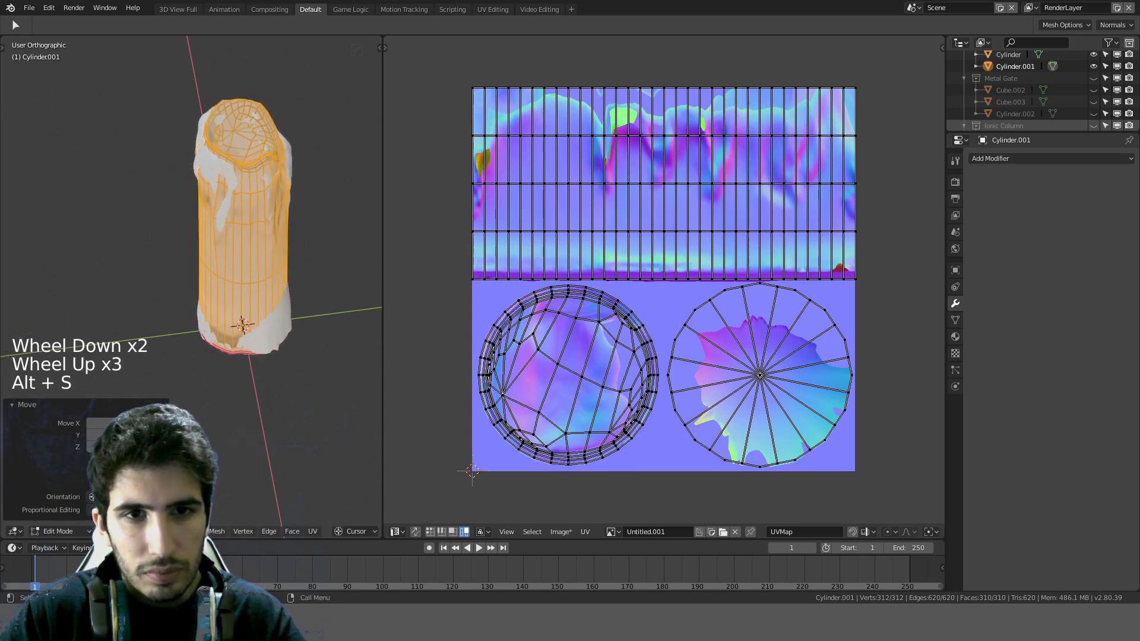
{"action": "scroll", "coordinate": [330, 134], "scroll_direction": "down", "scroll_amount": 3}
{"action": "scroll", "coordinate": [330, 135], "scroll_direction": "up", "scroll_amount": 3}
{"action": "right_click", "coordinate": [330, 130]}
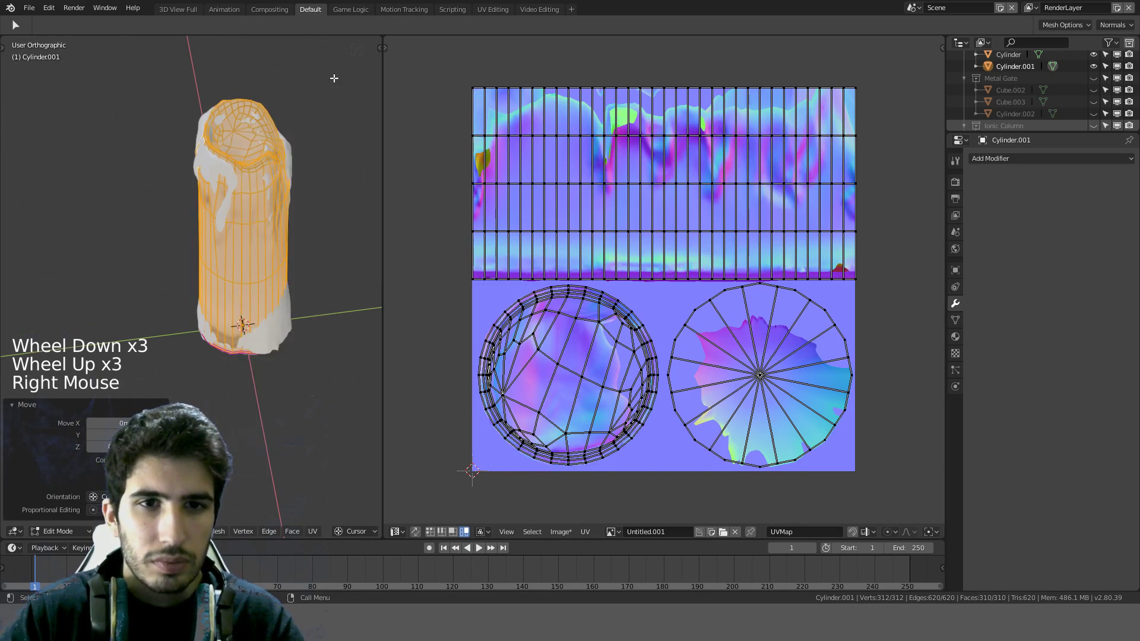
Step: Examine from several angles how closely the low-poly candle encloses the dense one, both with and without its edit mesh shown
{"action": "middle_click_drag", "start_coordinate": [334, 79], "coordinate": [268, 89]}
{"action": "key", "text": "Tab"}
{"action": "middle_click_drag", "start_coordinate": [305, 223], "coordinate": [282, 189], "text": "shift"}
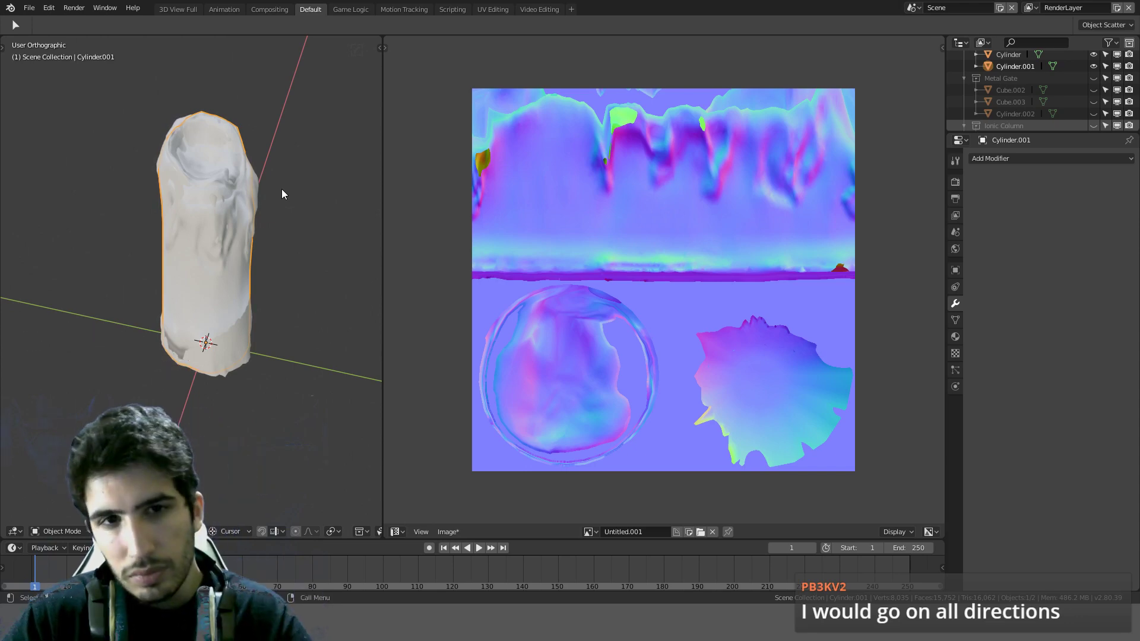
{"action": "key", "text": "Tab"}
{"action": "key", "text": "KP_1"}
{"action": "scroll", "coordinate": [280, 188], "scroll_direction": "down", "scroll_amount": 3}
{"action": "middle_click_drag", "start_coordinate": [279, 188], "coordinate": [298, 244], "text": "shift"}
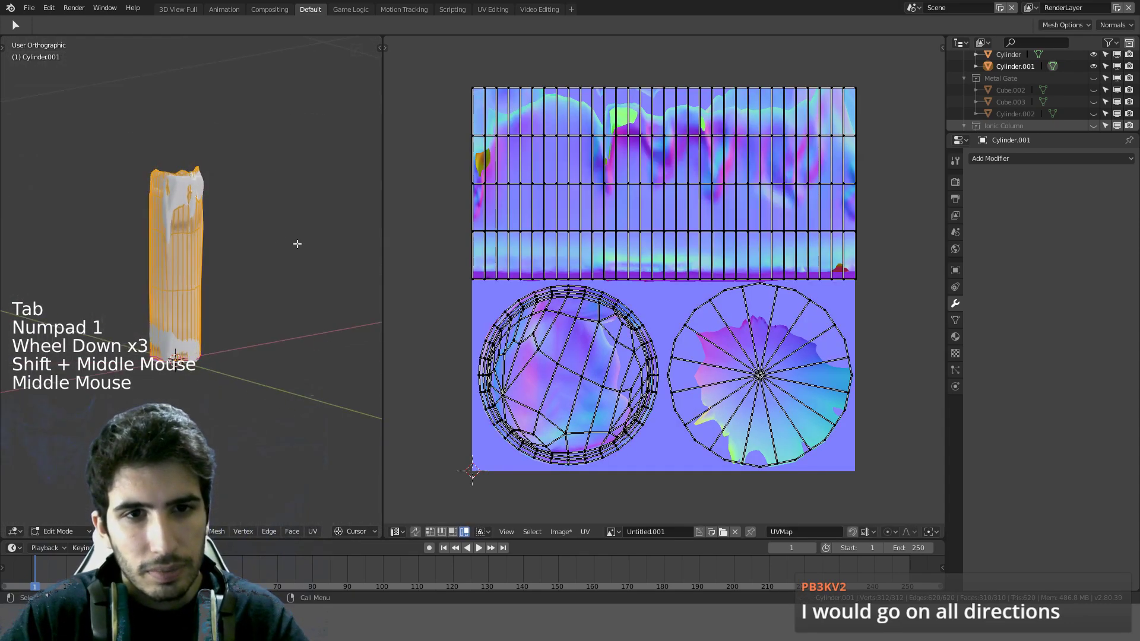
{"action": "scroll", "coordinate": [267, 148], "scroll_direction": "up", "scroll_amount": 3}
{"action": "middle_click_drag", "start_coordinate": [267, 148], "coordinate": [340, 154]}
Step: Try inflating Cylinder.001's geometry along its normals by about 0.27 with Shrink/Fatten
{"action": "key", "text": "alt+s"}
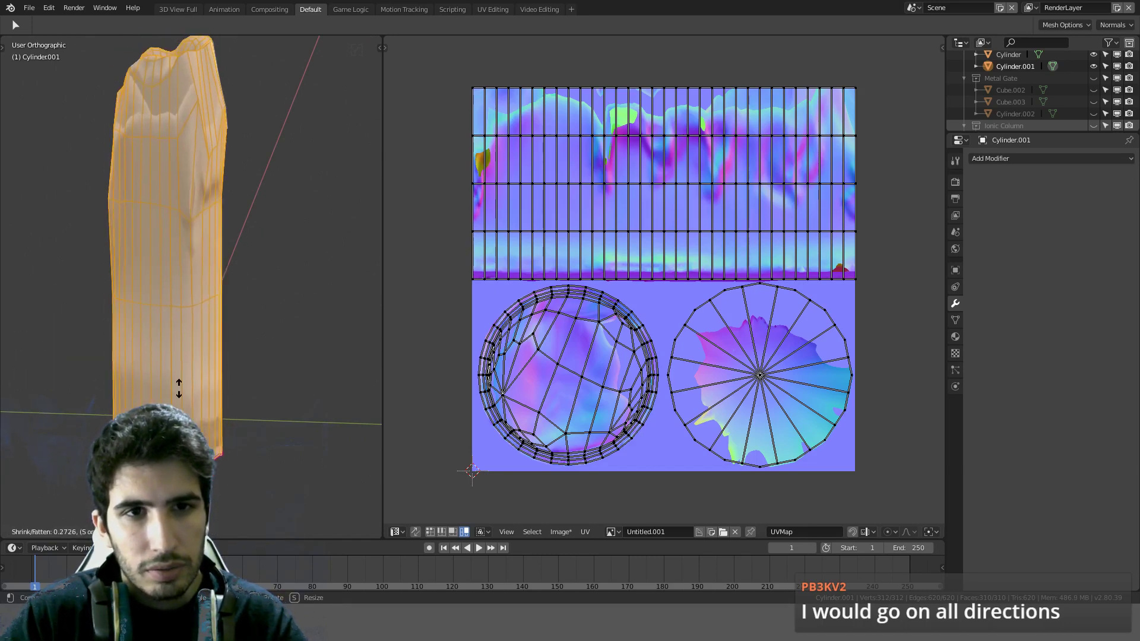
{"action": "left_click", "coordinate": [217, 183]}
{"action": "middle_click_drag", "start_coordinate": [219, 181], "coordinate": [286, 233]}
{"action": "scroll", "coordinate": [268, 193], "scroll_direction": "down", "scroll_amount": 3}
{"action": "scroll", "coordinate": [295, 194], "scroll_direction": "down", "scroll_amount": 2}
{"action": "scroll", "coordinate": [295, 193], "scroll_direction": "up", "scroll_amount": 4}
{"action": "key", "text": "alt+s"}
{"action": "key", "text": "s"}
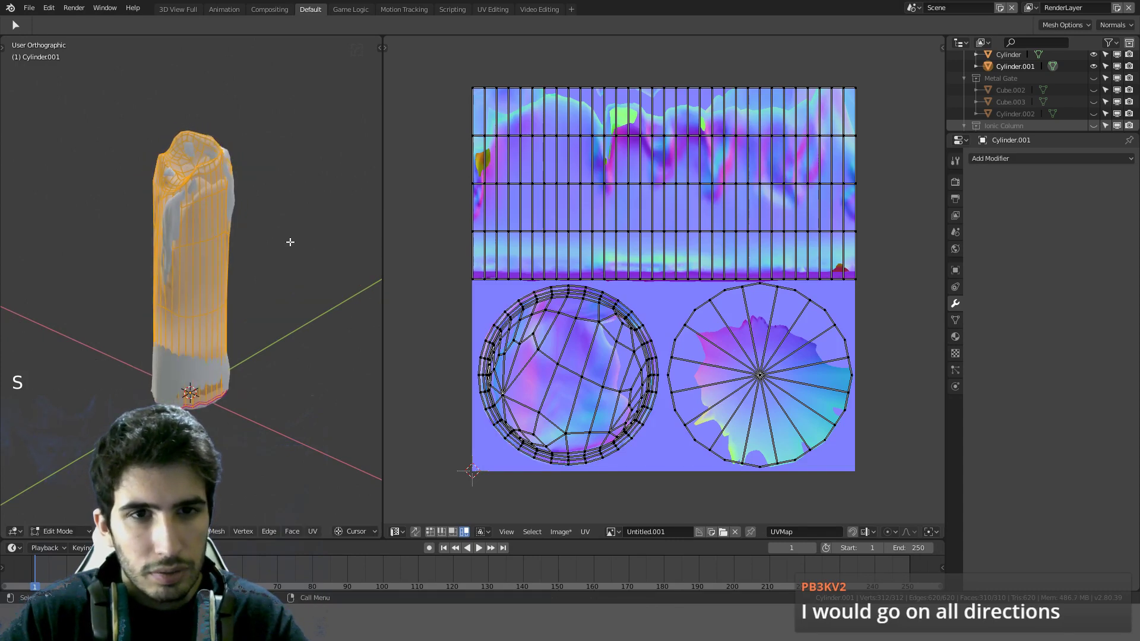
{"action": "middle_click_drag", "start_coordinate": [290, 242], "coordinate": [282, 249]}
Step: Offset Cylinder.001's geometry outward along its normals by about 0.045 with Shrink/Fatten
{"action": "key", "text": "alt+s"}
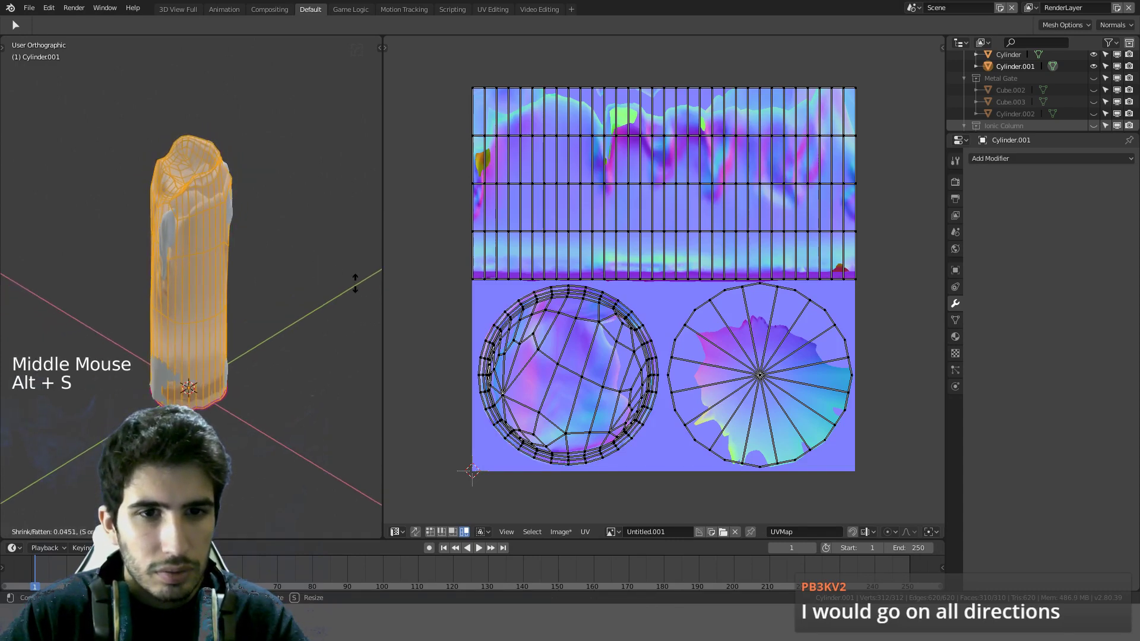
{"action": "left_click", "coordinate": [3, 291]}
{"action": "key", "text": "s"}
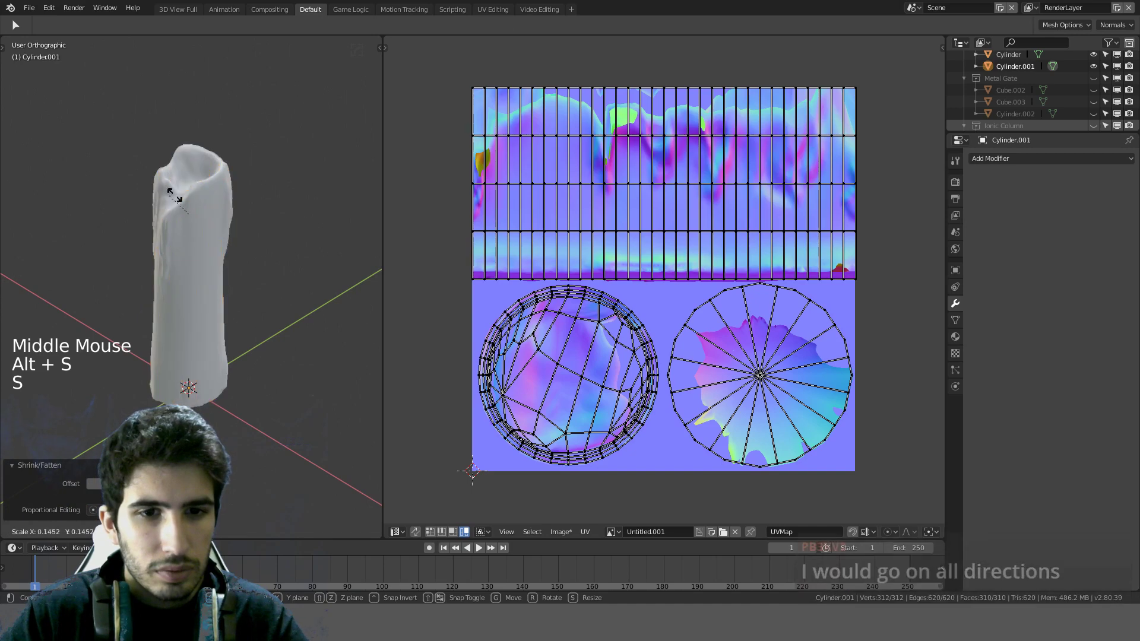
{"action": "right_click", "coordinate": [255, 192]}
Step: Scale Cylinder.001's geometry to 0.96 along the Z axis in front view
{"action": "key", "text": "KP_1"}
{"action": "key", "text": "s"}
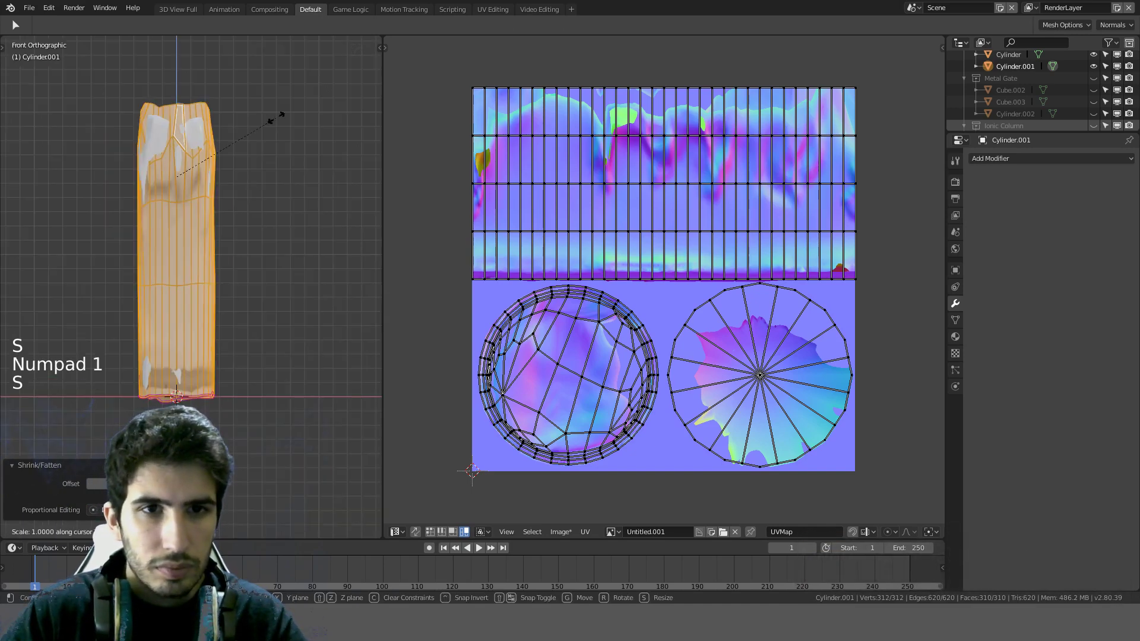
{"action": "key", "text": "ctrl"}
{"action": "key", "text": "shift"}
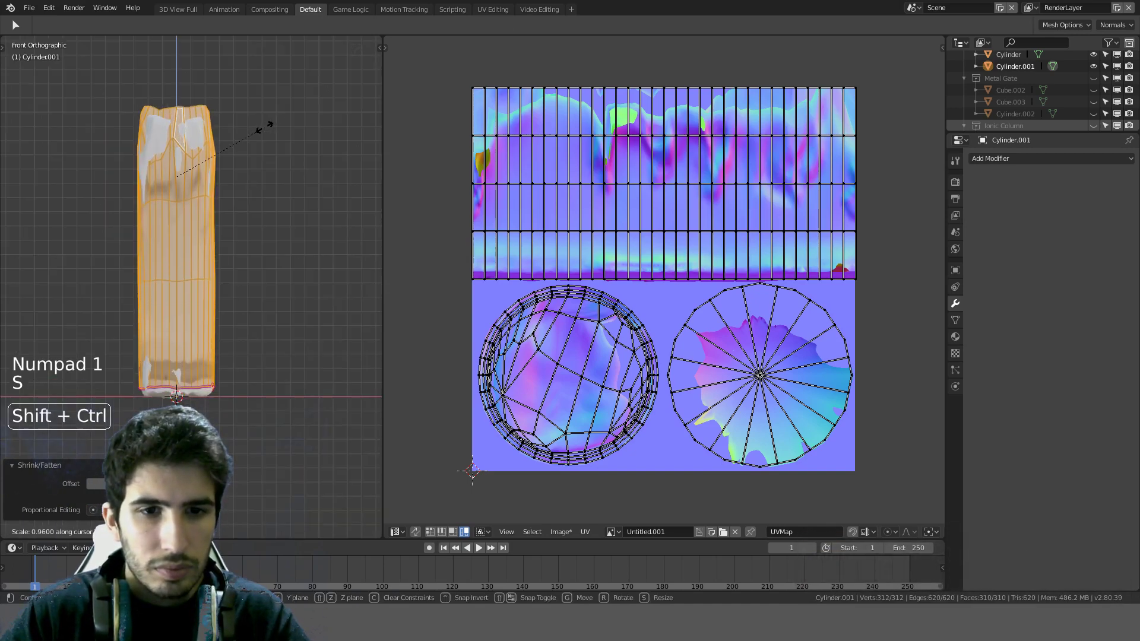
{"action": "left_click", "coordinate": [265, 127]}
Step: Move Cylinder.001's geometry about 0.0025 m down along the Z axis and return to Object Mode
{"action": "key", "text": "g"}
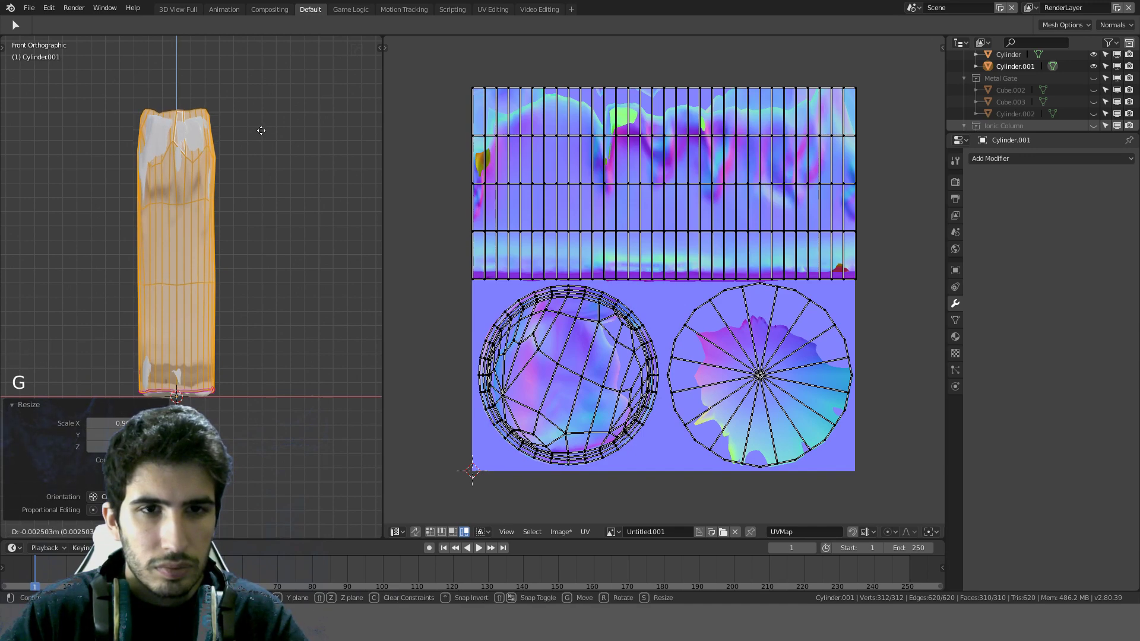
{"action": "left_click", "coordinate": [261, 131]}
{"action": "key", "text": "s"}
{"action": "right_click", "coordinate": [290, 117]}
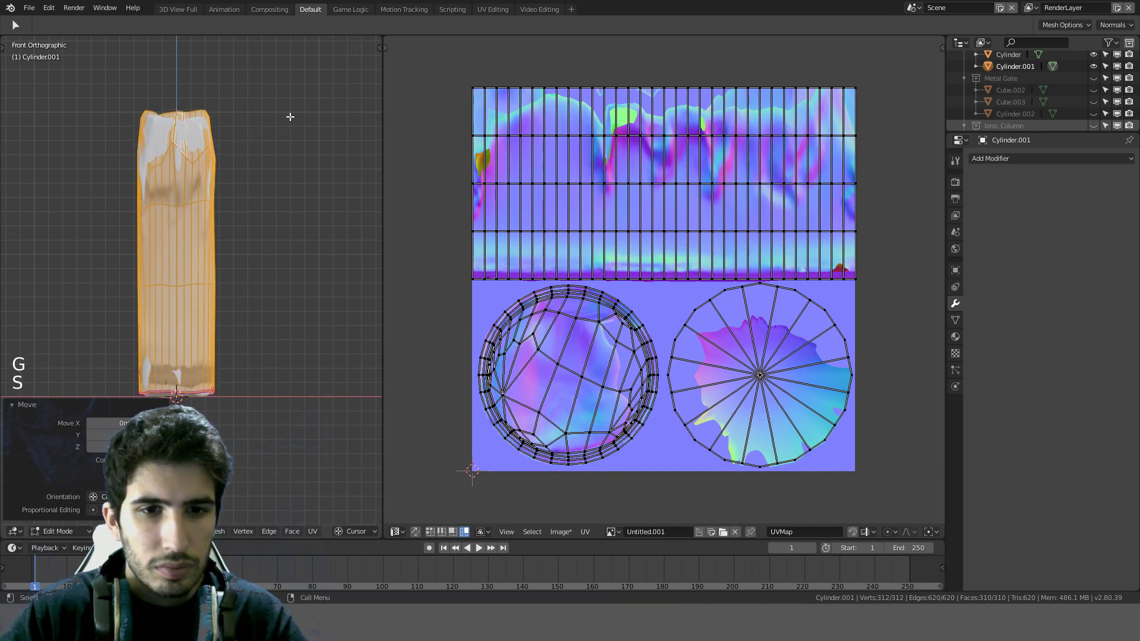
{"action": "key", "text": "Tab"}
Step: Display the candles in wireframe and select the dense Cylinder first, with Cylinder.001 added as the active object
{"action": "middle_click_drag", "start_coordinate": [261, 168], "coordinate": [301, 194]}
{"action": "scroll", "coordinate": [301, 194], "scroll_direction": "up", "scroll_amount": 3}
{"action": "left_click", "coordinate": [192, 182]}
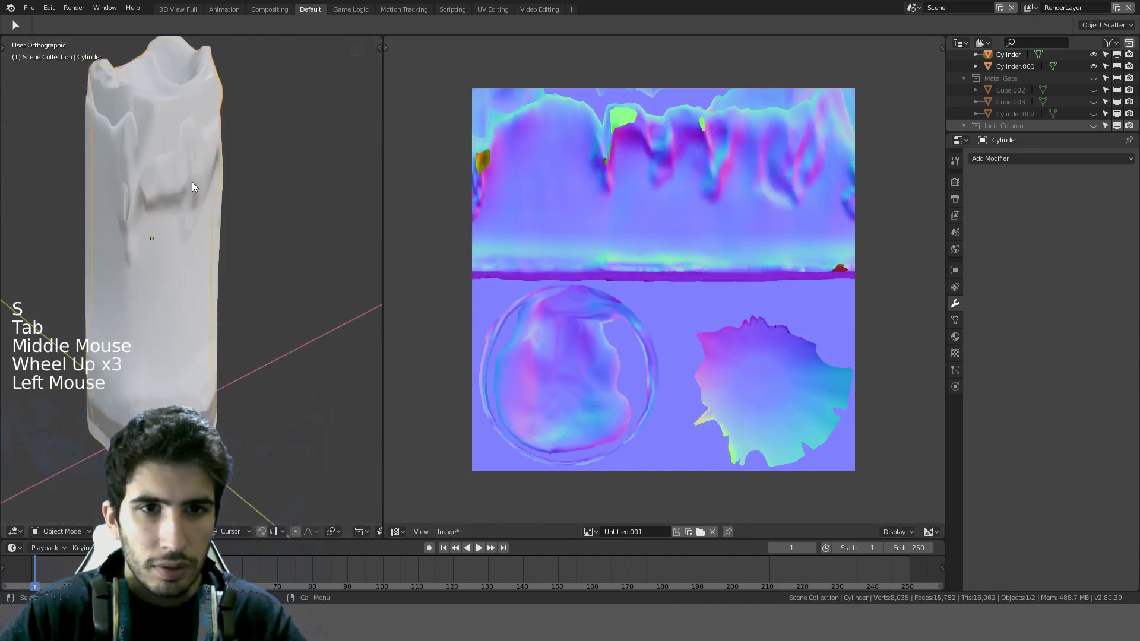
{"action": "middle_click_drag", "start_coordinate": [192, 182], "coordinate": [254, 176]}
{"action": "key", "text": "z"}
{"action": "left_click", "coordinate": [186, 178]}
{"action": "middle_click_drag", "start_coordinate": [186, 178], "coordinate": [237, 180]}
{"action": "mouse_move", "coordinate": [237, 180]}
{"action": "middle_mouse_down"}
{"action": "mouse_move", "coordinate": [272, 176]}
{"action": "mouse_move", "coordinate": [237, 201]}
{"action": "middle_mouse_up"}
{"action": "left_click", "coordinate": [155, 119], "text": "shift"}
{"action": "key", "text": "KP_1"}
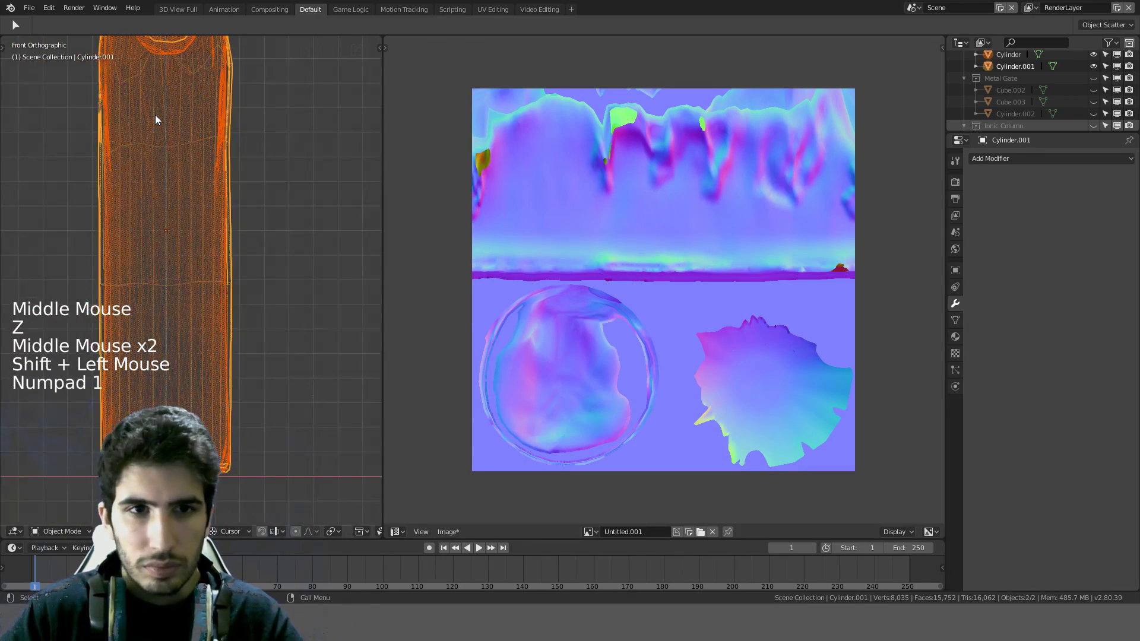
{"action": "scroll", "coordinate": [156, 119], "scroll_direction": "down", "scroll_amount": 4}
Step: Set the bake ray distance to 0.15 and bake the normal map from the dense candle onto Cylinder.001
{"action": "left_click", "coordinate": [955, 182]}
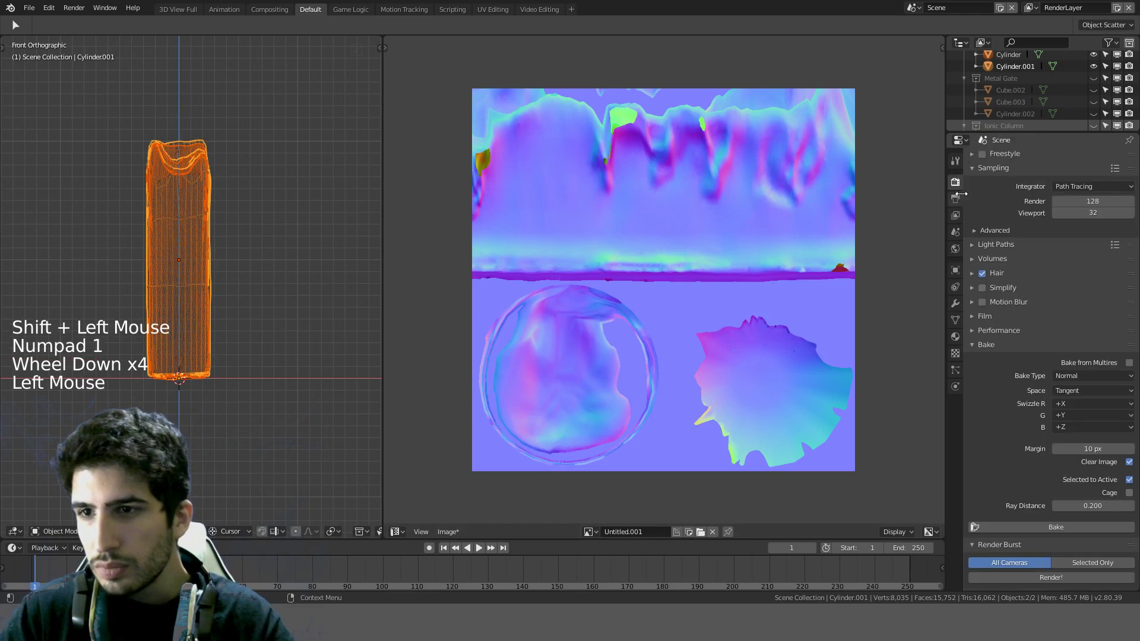
{"action": "double_click", "coordinate": [1100, 506]}
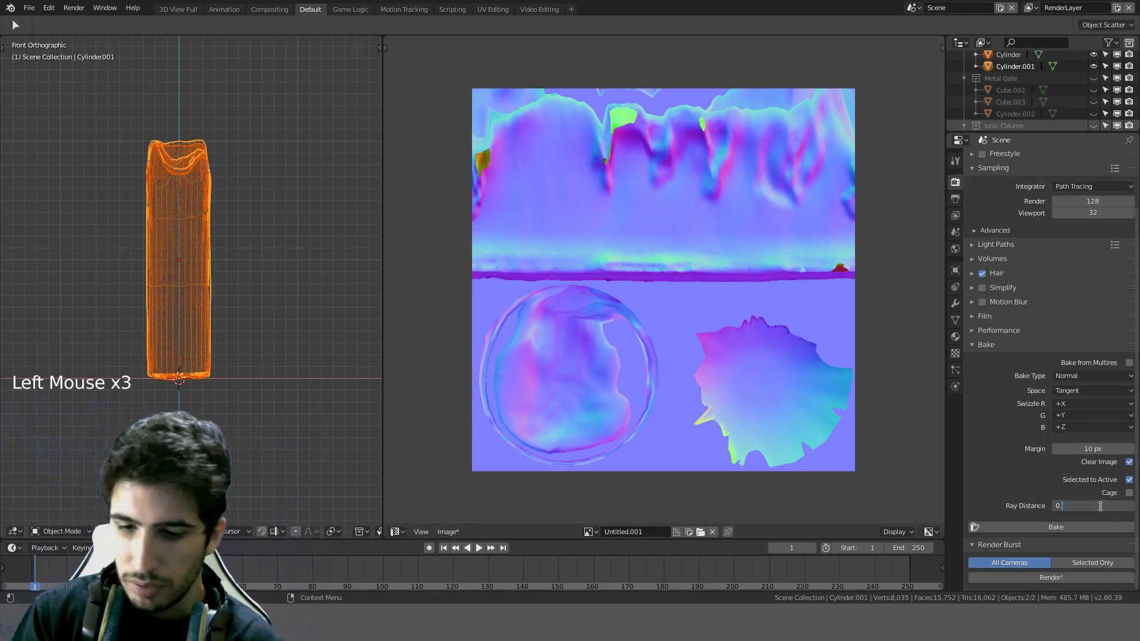
{"action": "type", "text": "0.15"}
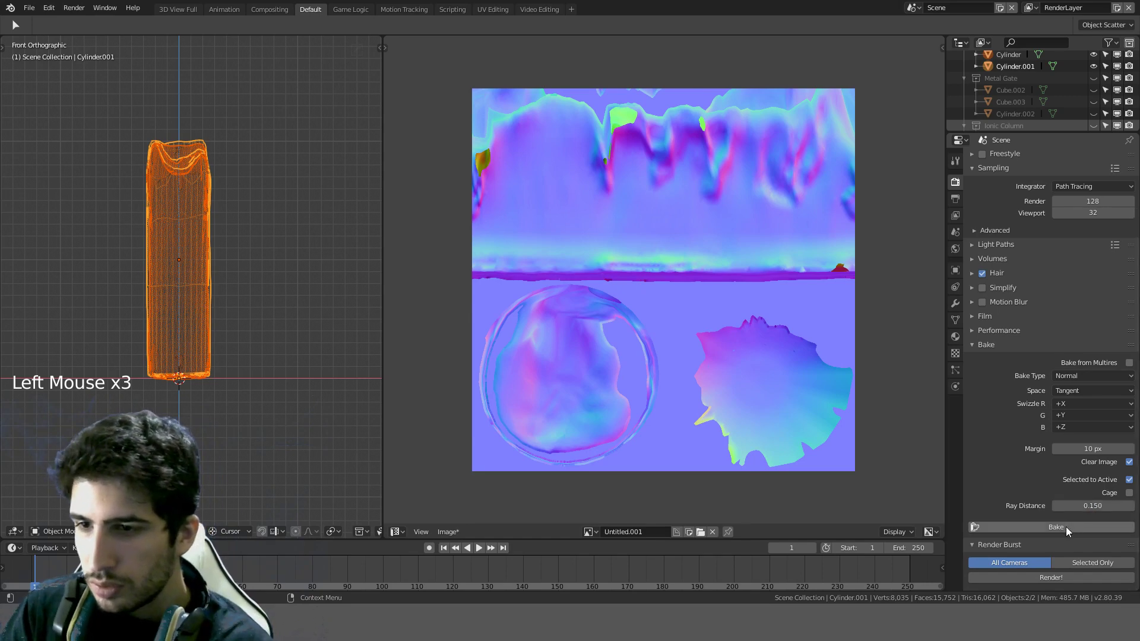
{"action": "left_click", "coordinate": [1066, 526]}
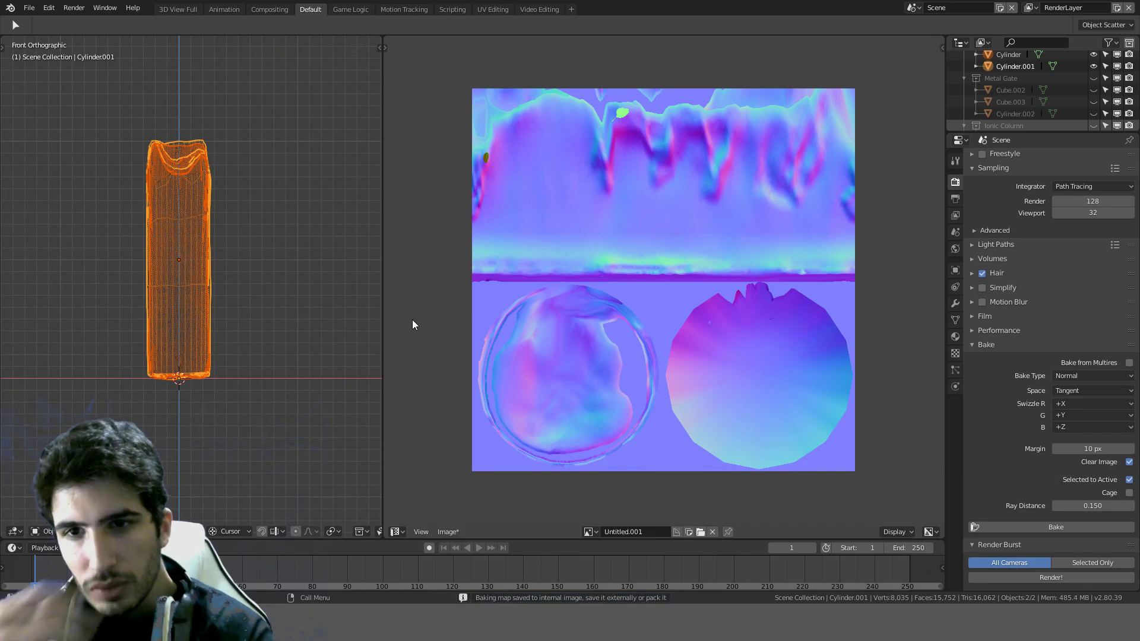
Step: Set the bake ray distance to 0.16 and bake the candle's normal map again
{"action": "left_click", "coordinate": [1099, 507]}
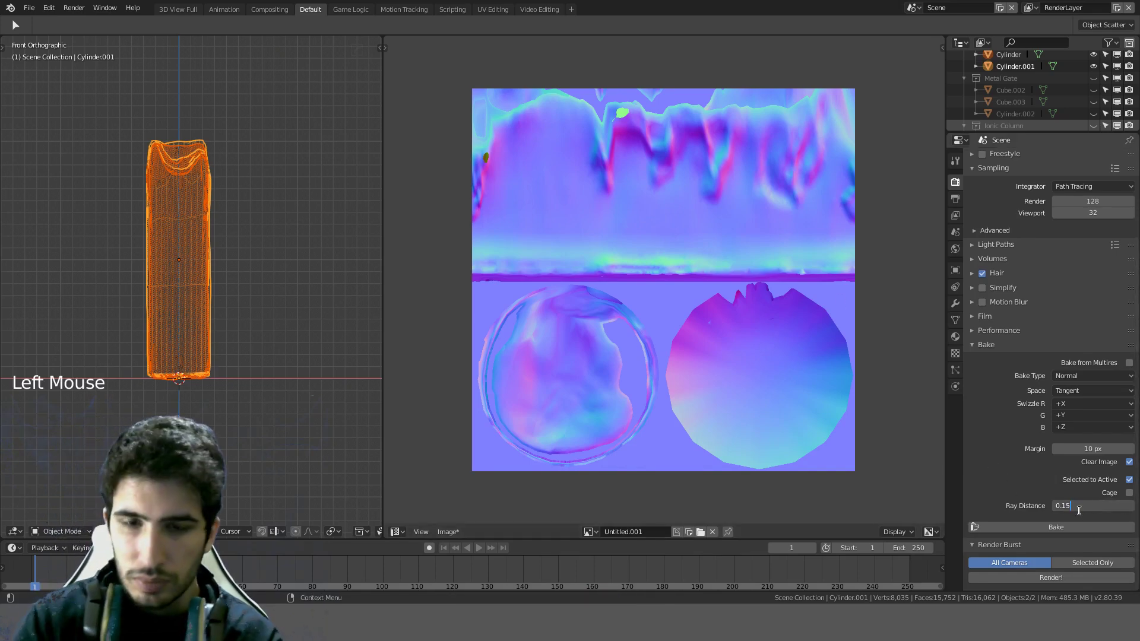
{"action": "key", "text": "Return"}
{"action": "left_click", "coordinate": [1048, 524]}
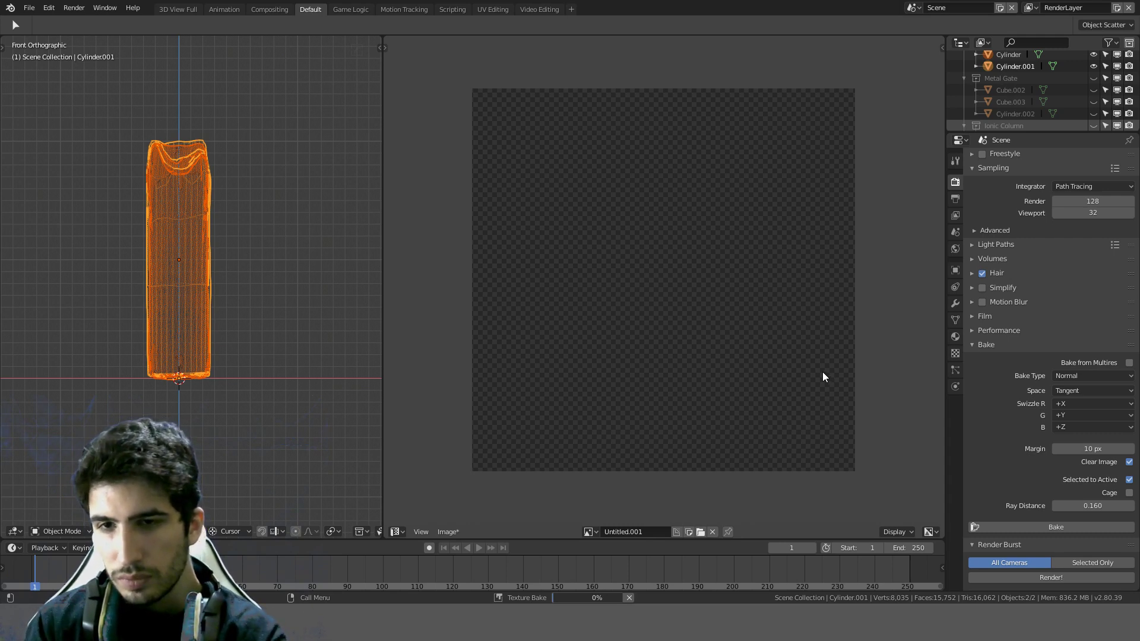
{"action": "scroll", "coordinate": [822, 372], "scroll_direction": "up", "scroll_amount": 1}
{"action": "scroll", "coordinate": [821, 371], "scroll_direction": "down", "scroll_amount": 1}
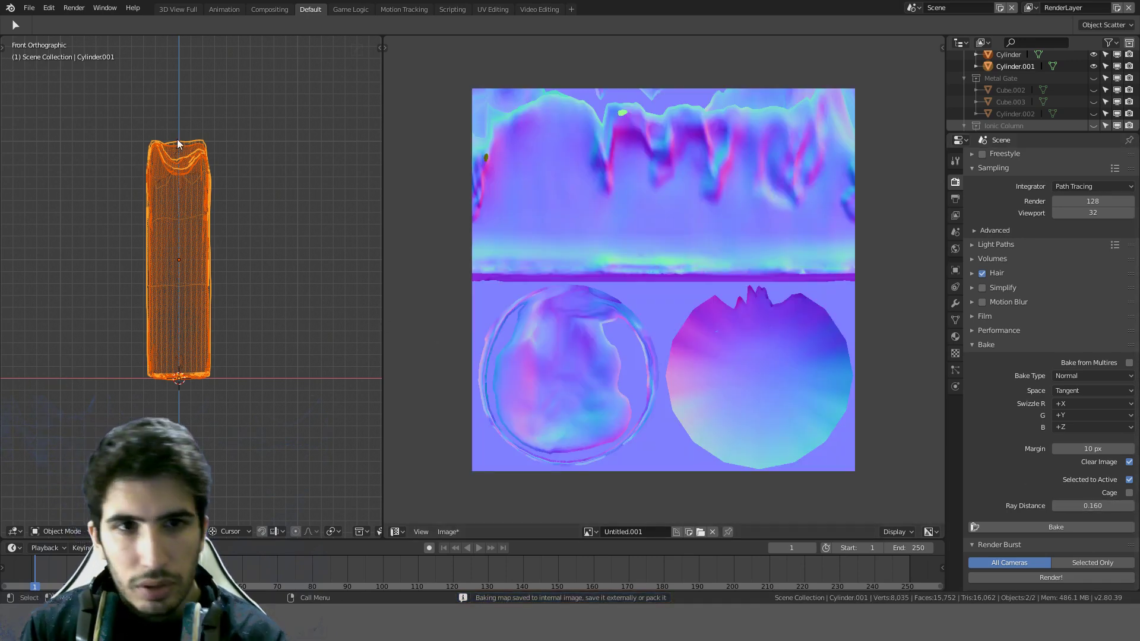
Step: Move Cylinder.001 alone about 0.09 m along the X axis, beside the dense candle, and switch to LookDev shading
{"action": "left_click", "coordinate": [199, 158]}
{"action": "left_click", "coordinate": [199, 158]}
{"action": "left_click", "coordinate": [202, 159]}
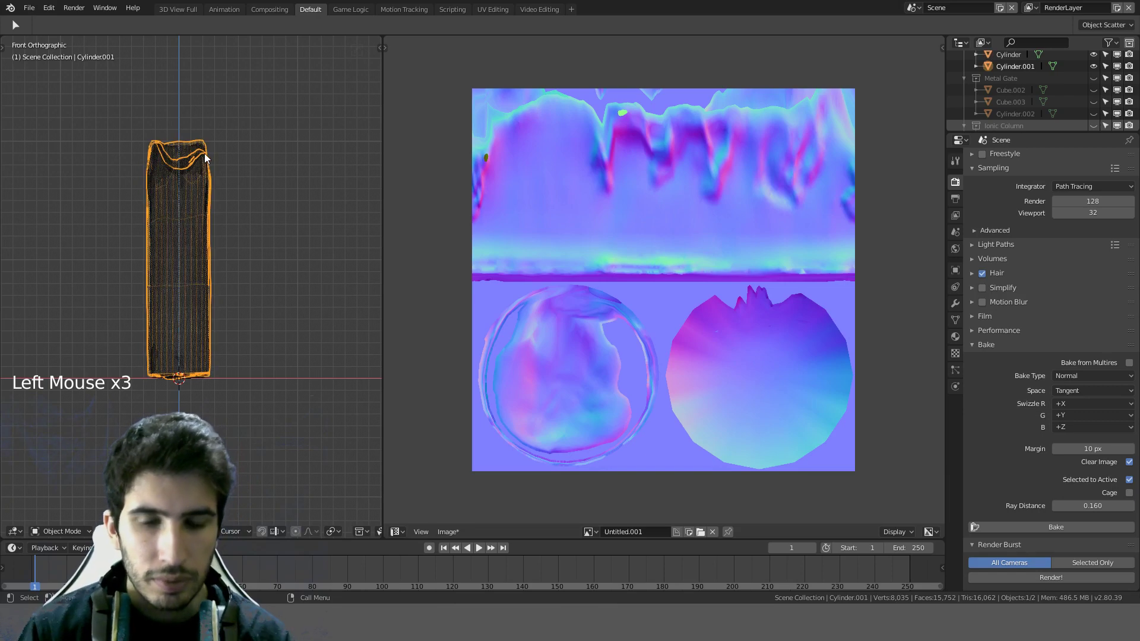
{"action": "key", "text": "KP_1"}
{"action": "key", "text": "g"}
{"action": "left_click", "coordinate": [305, 164]}
{"action": "key", "text": "z"}
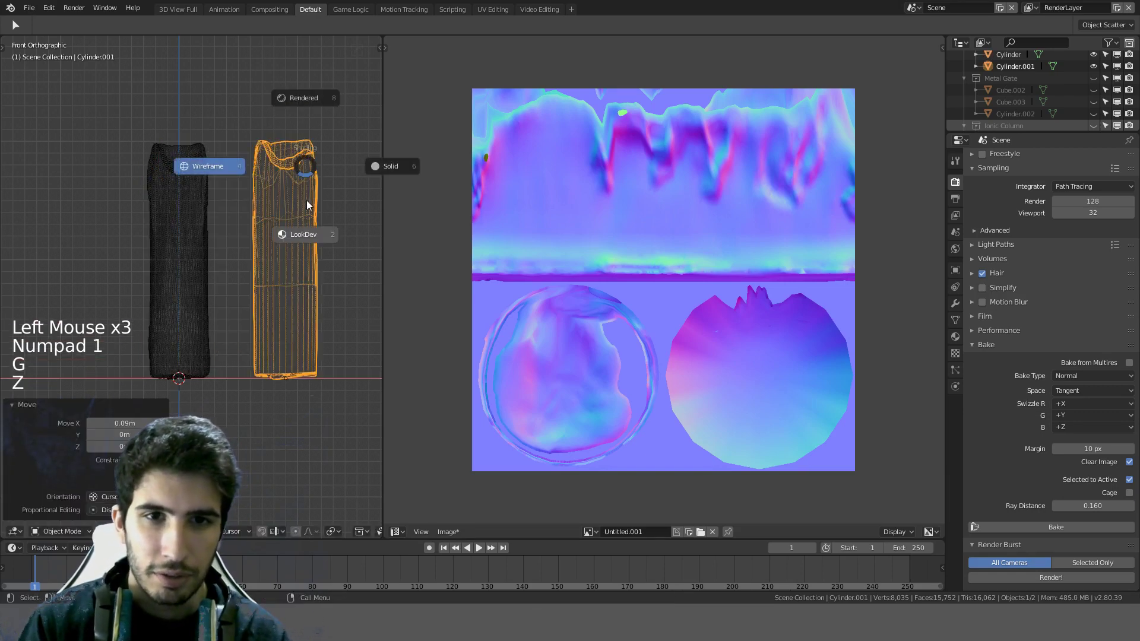
Step: Compare the newly baked low-poly candle's rim and wax drips with the dense candle from several angles
{"action": "mouse_move", "coordinate": [301, 143]}
{"action": "middle_mouse_down"}
{"action": "mouse_move", "coordinate": [224, 135]}
{"action": "mouse_move", "coordinate": [236, 119]}
{"action": "mouse_move", "coordinate": [315, 150]}
{"action": "mouse_move", "coordinate": [178, 294]}
{"action": "mouse_move", "coordinate": [177, 270]}
{"action": "mouse_move", "coordinate": [196, 249]}
{"action": "mouse_move", "coordinate": [249, 224]}
{"action": "mouse_move", "coordinate": [289, 232]}
{"action": "mouse_move", "coordinate": [286, 248]}
{"action": "mouse_move", "coordinate": [266, 220]}
{"action": "middle_mouse_up"}
{"action": "scroll", "coordinate": [319, 155], "scroll_direction": "up", "scroll_amount": 4}
{"action": "scroll", "coordinate": [177, 269], "scroll_direction": "down", "scroll_amount": 2}
{"action": "scroll", "coordinate": [177, 270], "scroll_direction": "up", "scroll_amount": 1}
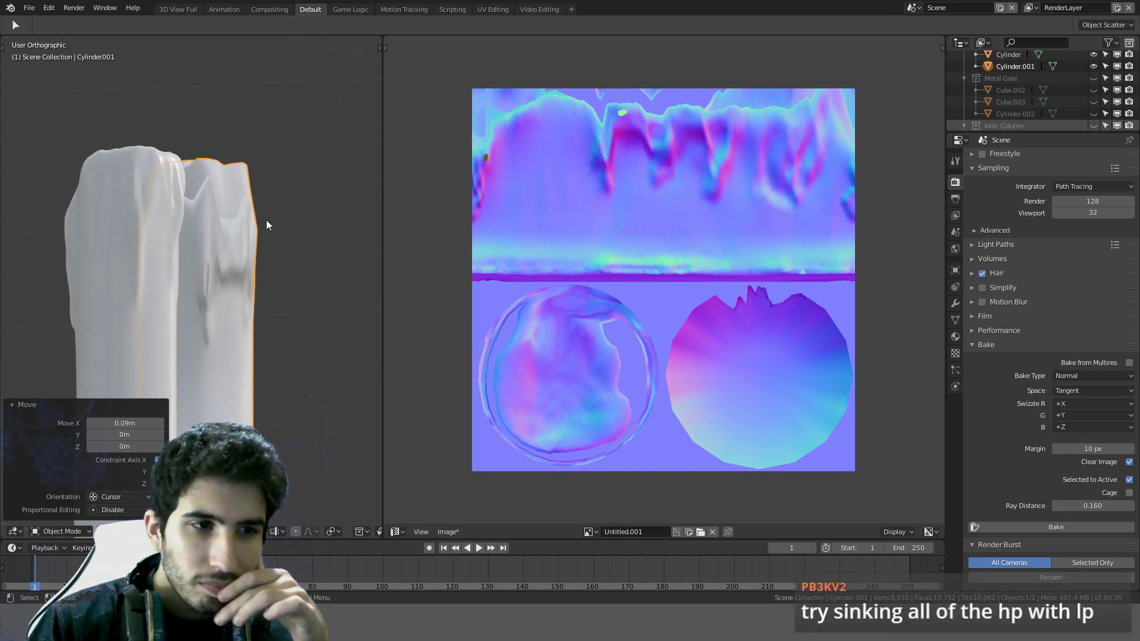
{"action": "middle_click_drag", "start_coordinate": [266, 220], "coordinate": [203, 254]}
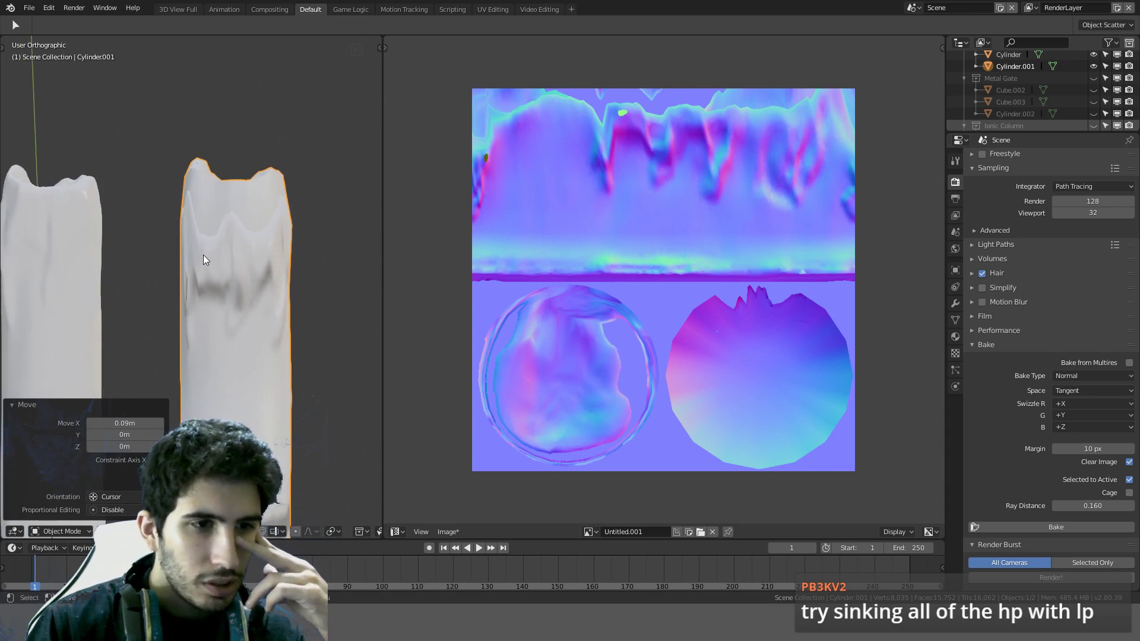
{"action": "mouse_move", "coordinate": [203, 254]}
{"action": "middle_mouse_down"}
{"action": "mouse_move", "coordinate": [255, 244]}
{"action": "mouse_move", "coordinate": [279, 224]}
{"action": "mouse_move", "coordinate": [222, 266]}
{"action": "middle_mouse_up"}
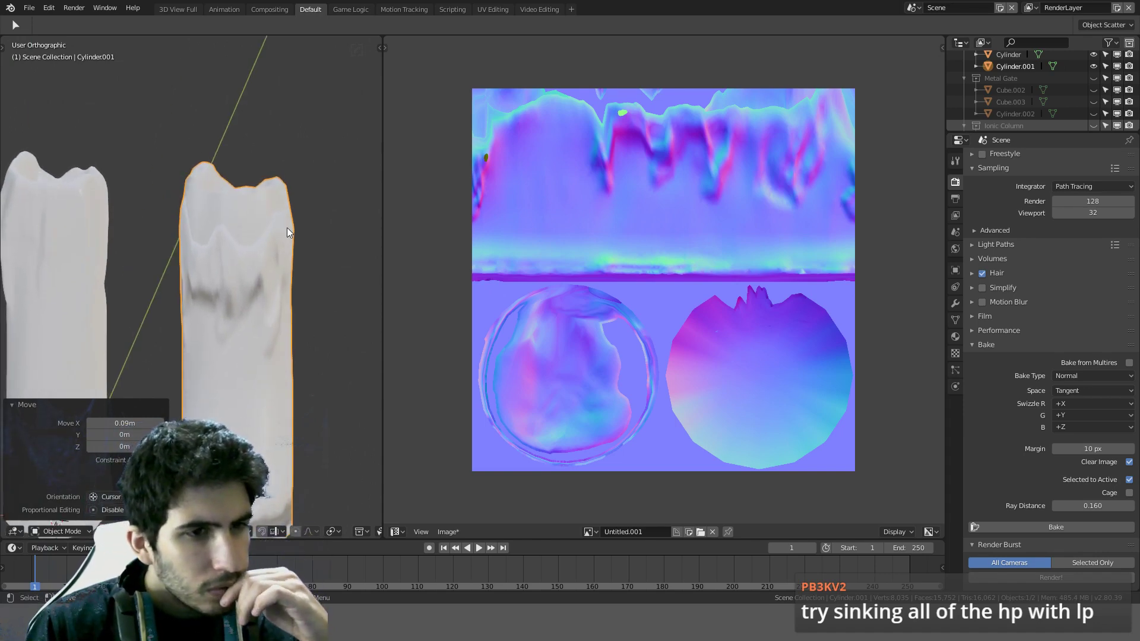
Step: Undo the X-axis move of Cylinder.001 so it overlaps the dense candle
{"action": "middle_click_drag", "start_coordinate": [287, 227], "coordinate": [213, 222]}
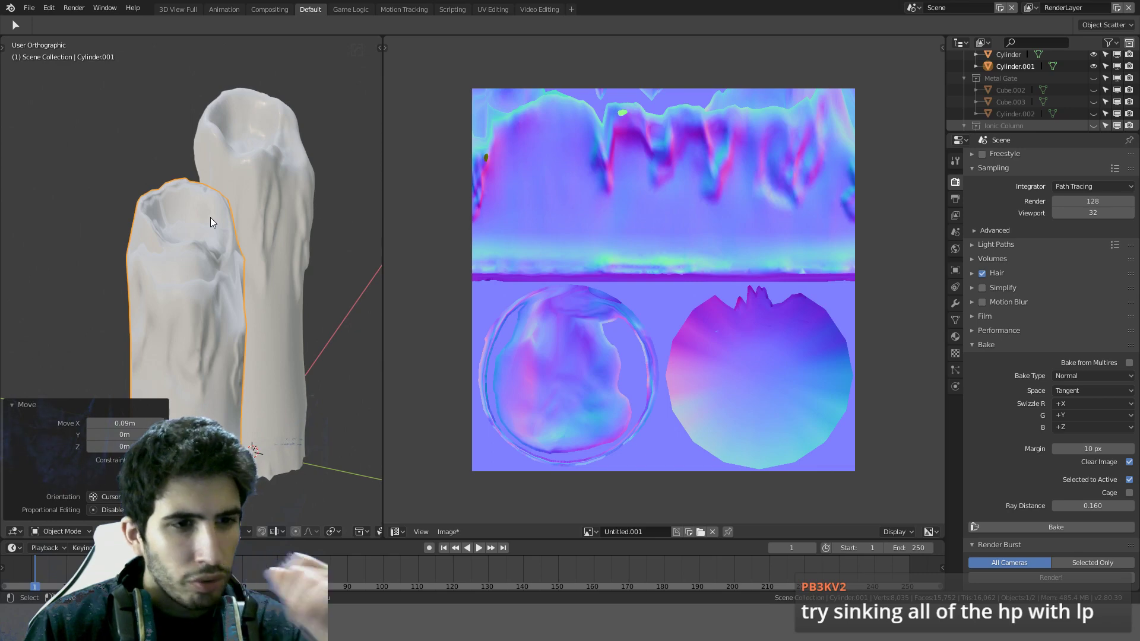
{"action": "key", "text": "KP_1"}
{"action": "scroll", "coordinate": [210, 217], "scroll_direction": "down", "scroll_amount": 4}
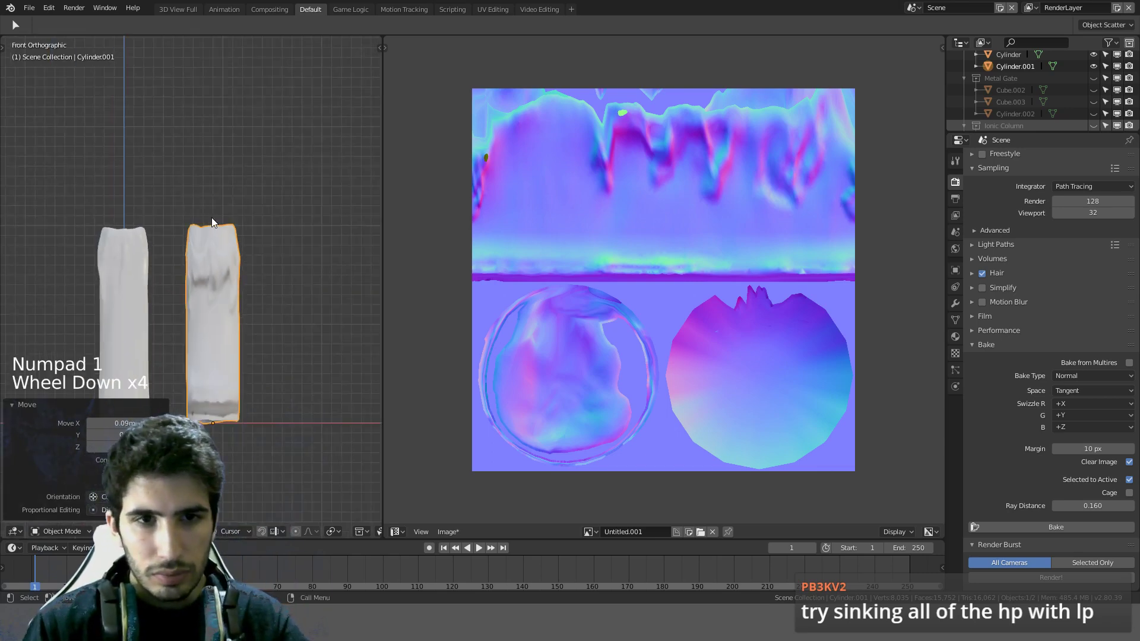
{"action": "key", "text": "ctrl+z"}
{"action": "middle_click_drag", "start_coordinate": [174, 237], "coordinate": [290, 302]}
Step: Display the candles in wireframe from the back and give Cylinder.001 a level 1 Subdivision Surface modifier
{"action": "left_click", "coordinate": [955, 303]}
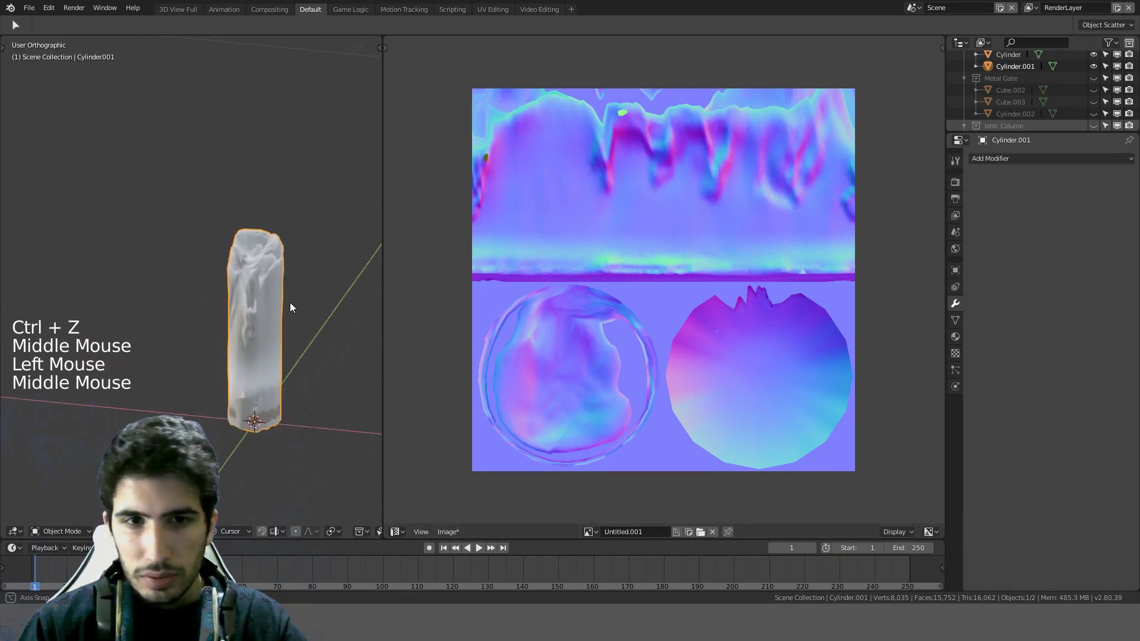
{"action": "key", "text": "KP_1"}
{"action": "key", "text": "ctrl+KP_1"}
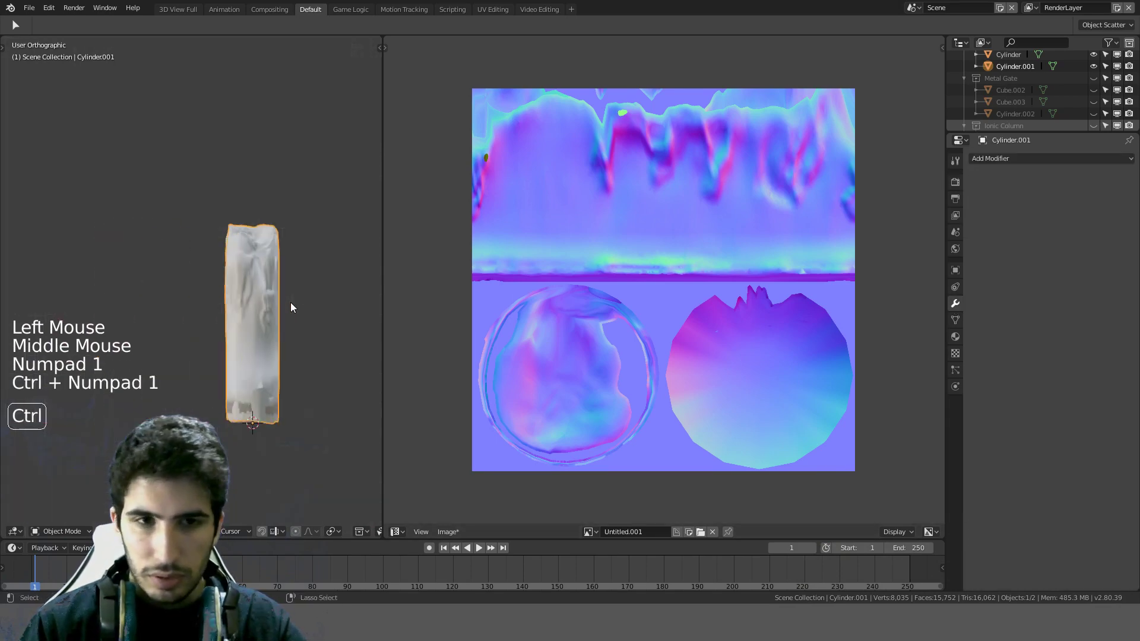
{"action": "key", "text": "z"}
{"action": "middle_click_drag", "start_coordinate": [285, 290], "coordinate": [250, 277], "text": "shift"}
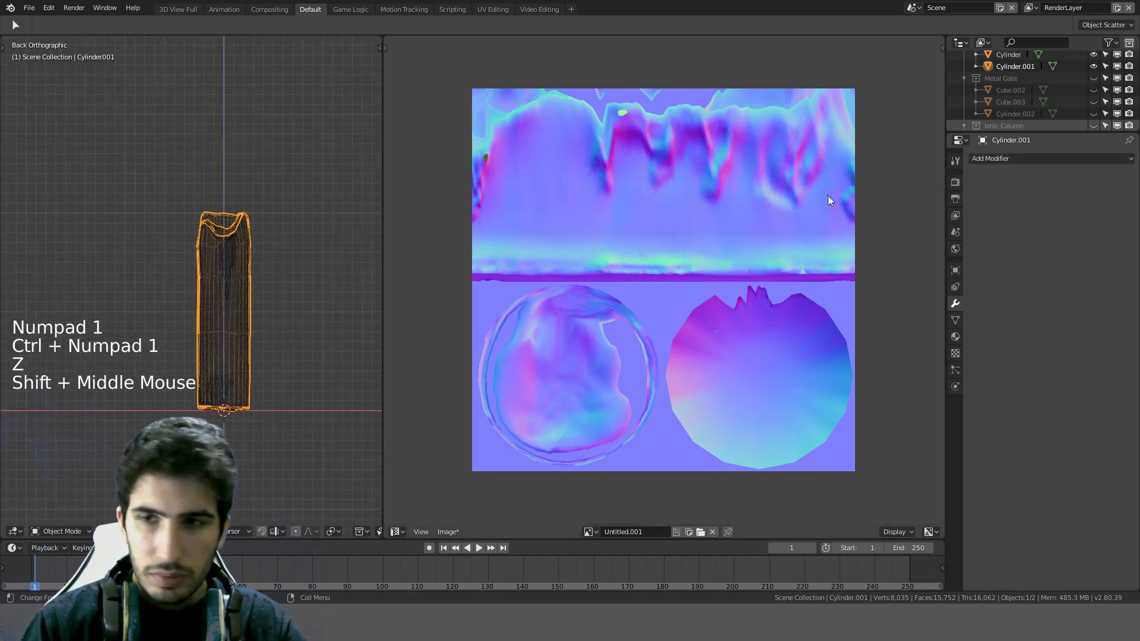
{"action": "left_click", "coordinate": [988, 159]}
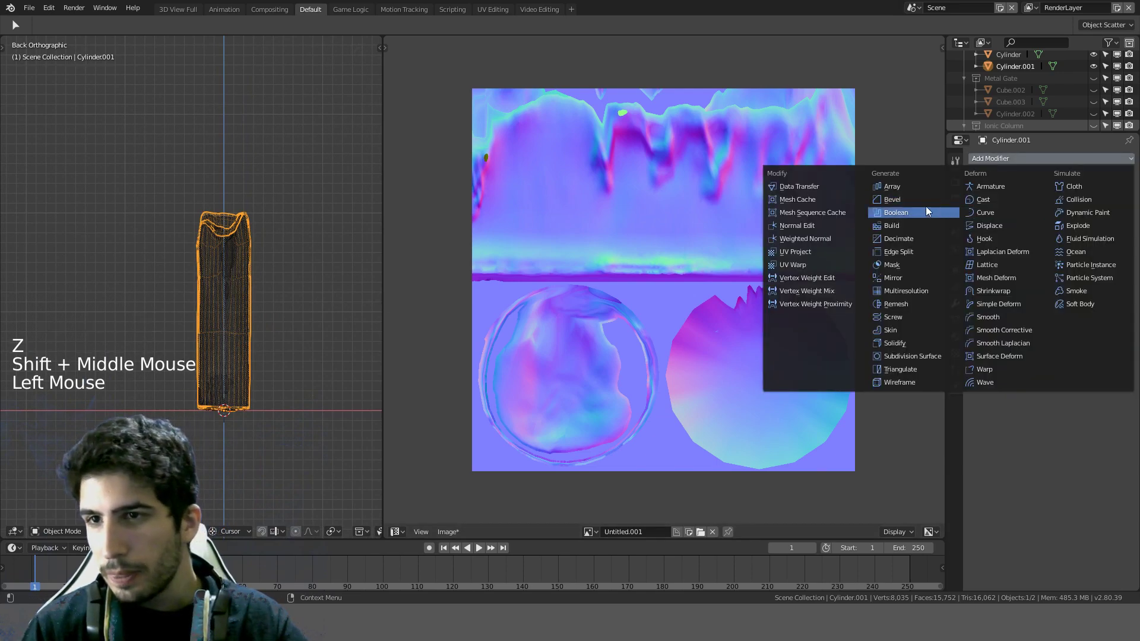
{"action": "key", "text": "ctrl+1"}
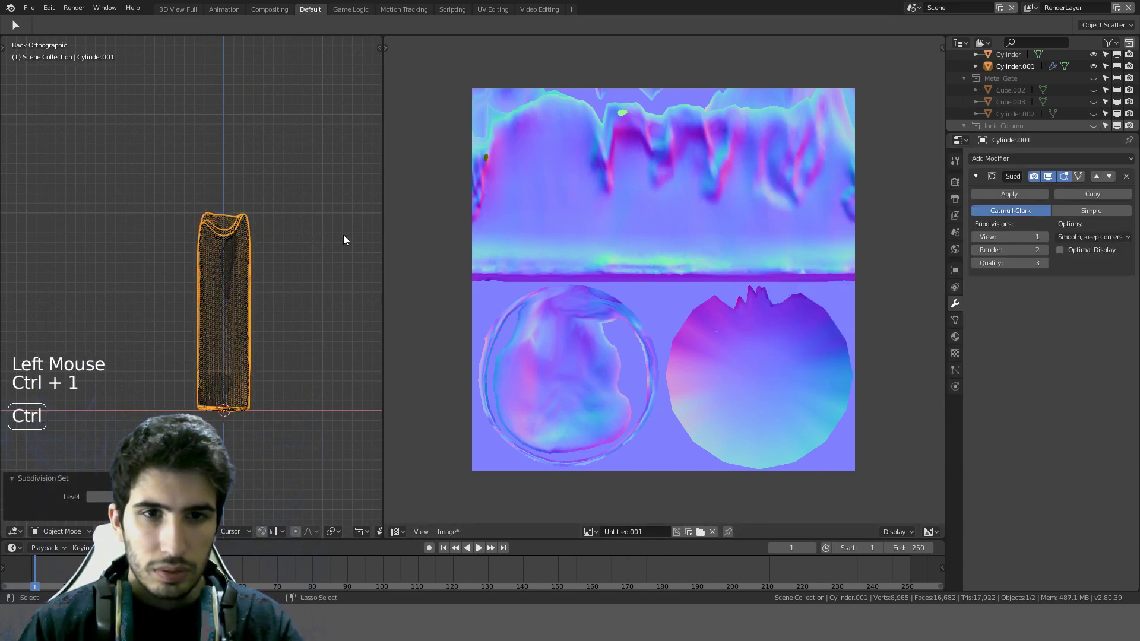
{"action": "scroll", "coordinate": [286, 229], "scroll_direction": "up", "scroll_amount": 2}
Step: Add a Shrinkwrap modifier to Cylinder.001 with the dense candle, Cylinder, as its target
{"action": "left_click", "coordinate": [1028, 159]}
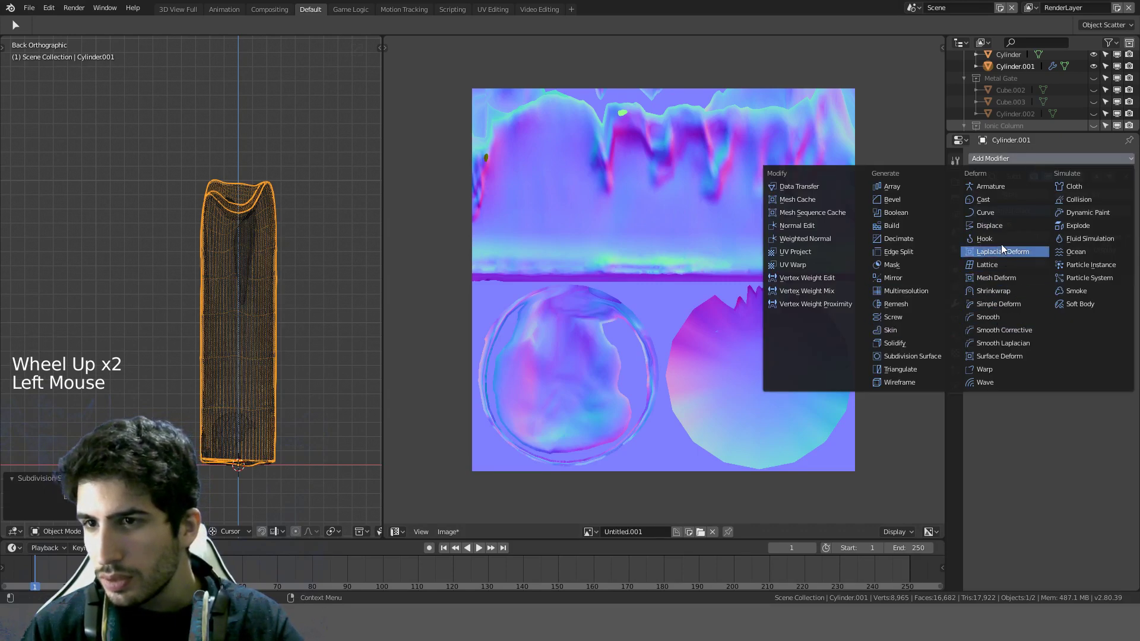
{"action": "left_click", "coordinate": [995, 291]}
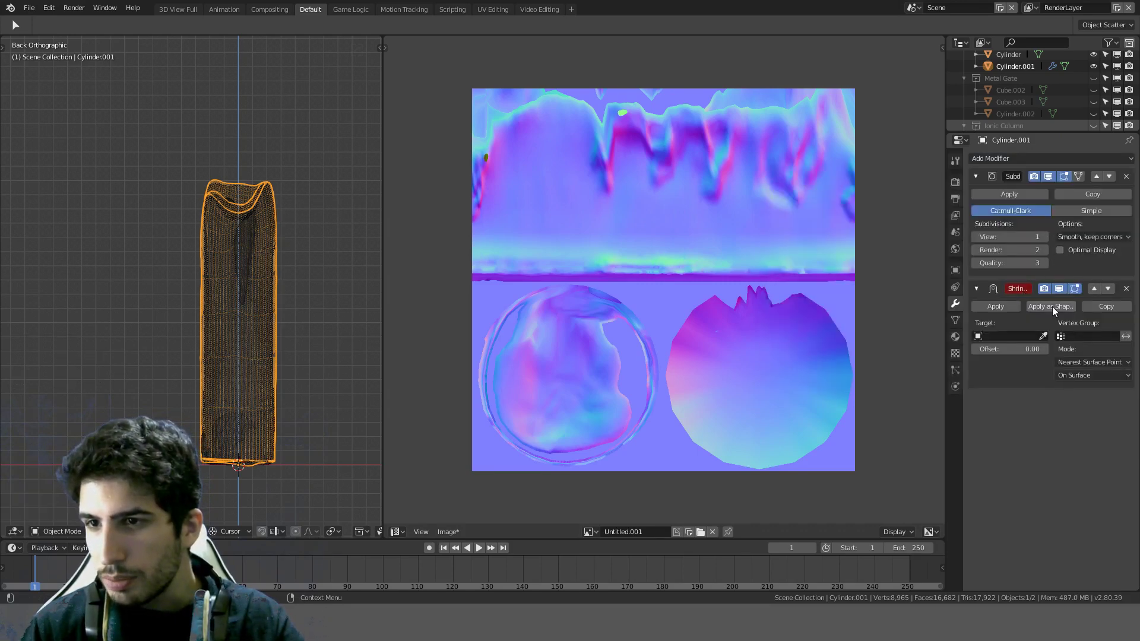
{"action": "left_click", "coordinate": [1044, 339]}
{"action": "left_click", "coordinate": [280, 224]}
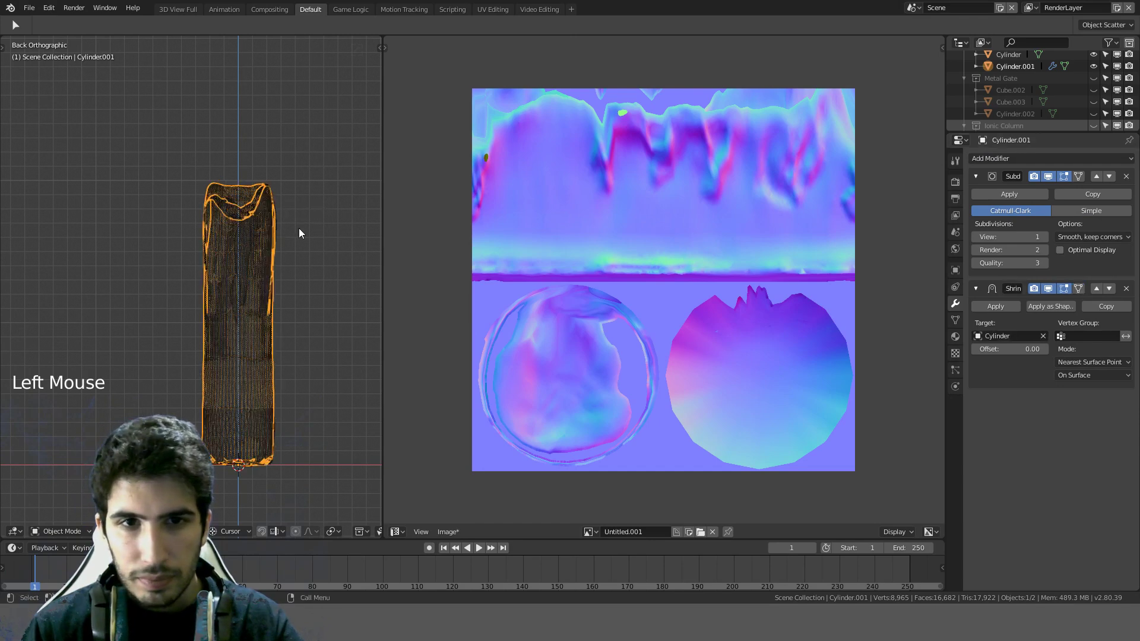
Step: Examine how closely the shrinkwrapped Cylinder.001 follows the dense candle's outline, at an angle and from above
{"action": "mouse_move", "coordinate": [301, 232]}
{"action": "middle_mouse_down"}
{"action": "mouse_move", "coordinate": [323, 267]}
{"action": "mouse_move", "coordinate": [318, 194]}
{"action": "mouse_move", "coordinate": [366, 199]}
{"action": "mouse_move", "coordinate": [364, 269]}
{"action": "mouse_move", "coordinate": [333, 295]}
{"action": "middle_mouse_up"}
{"action": "key", "text": "z"}
{"action": "key", "text": "z"}
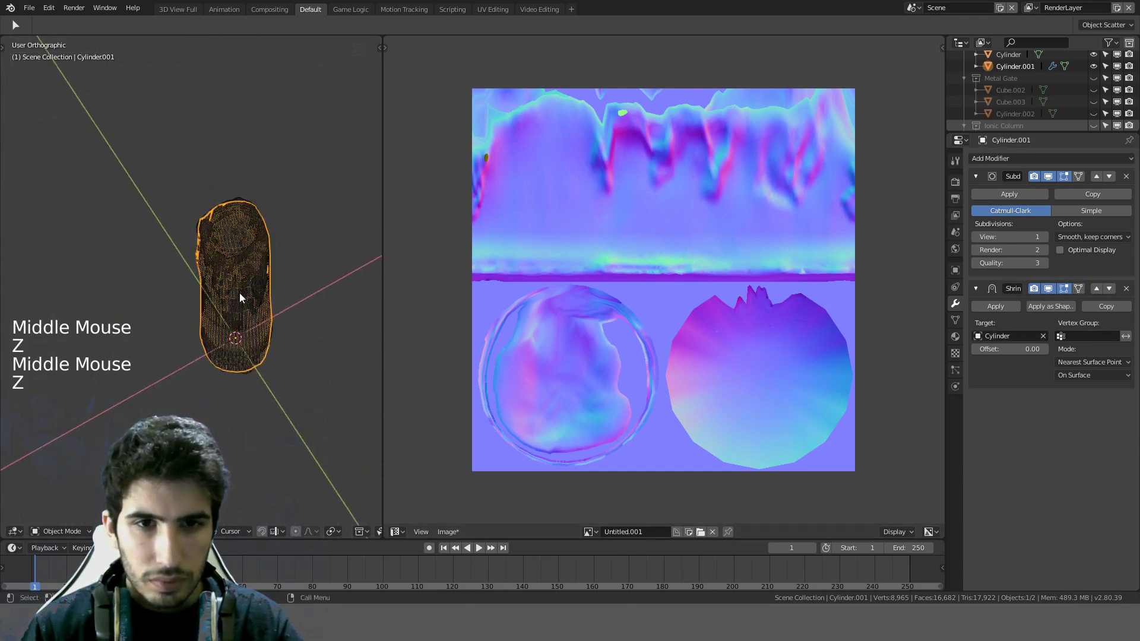
{"action": "middle_click_drag", "start_coordinate": [240, 294], "coordinate": [328, 328]}
{"action": "key", "text": "KP_7"}
{"action": "scroll", "coordinate": [329, 325], "scroll_direction": "up", "scroll_amount": 3}
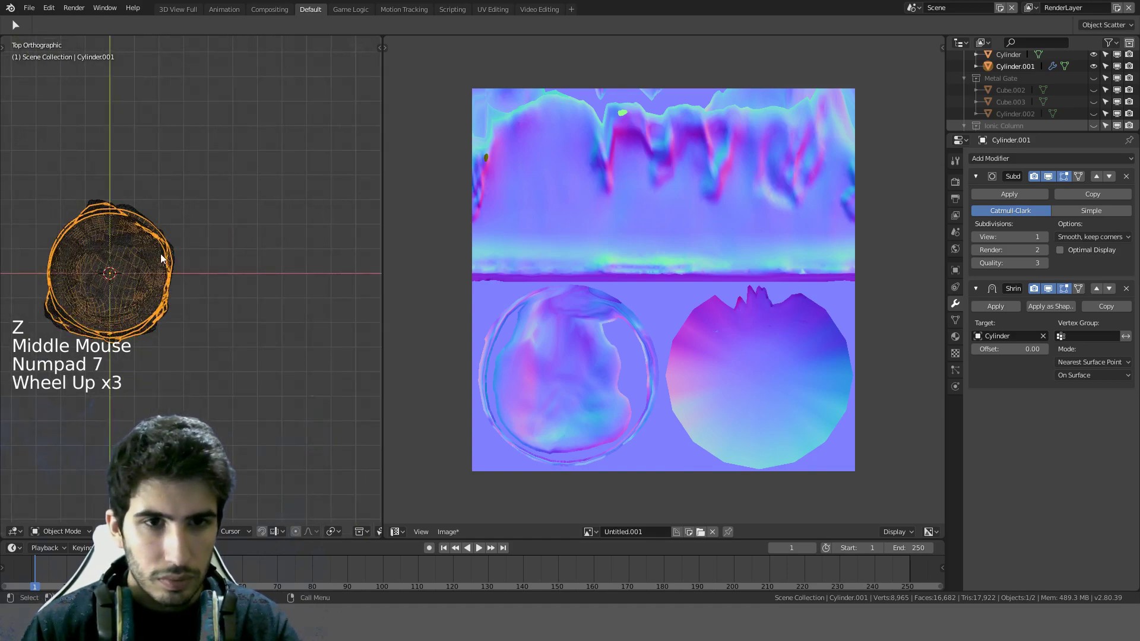
{"action": "middle_click_drag", "start_coordinate": [175, 154], "coordinate": [233, 108], "text": "shift"}
{"action": "scroll", "coordinate": [273, 181], "scroll_direction": "up", "scroll_amount": 6}
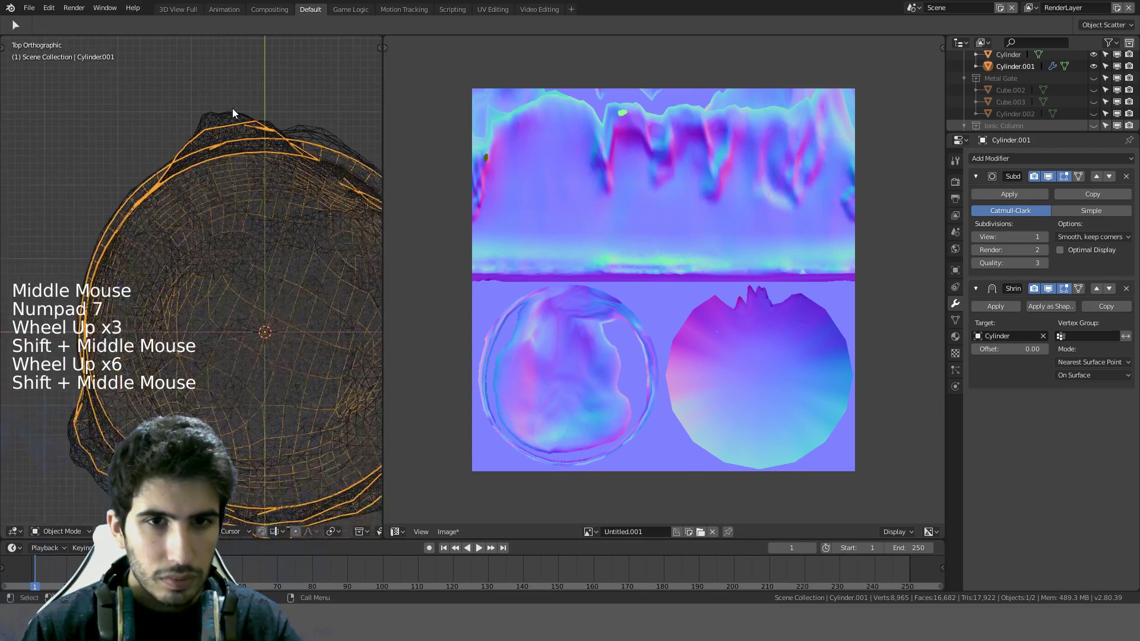
{"action": "scroll", "coordinate": [255, 192], "scroll_direction": "down", "scroll_amount": 2}
{"action": "middle_click_drag", "start_coordinate": [255, 193], "coordinate": [223, 140], "text": "shift"}
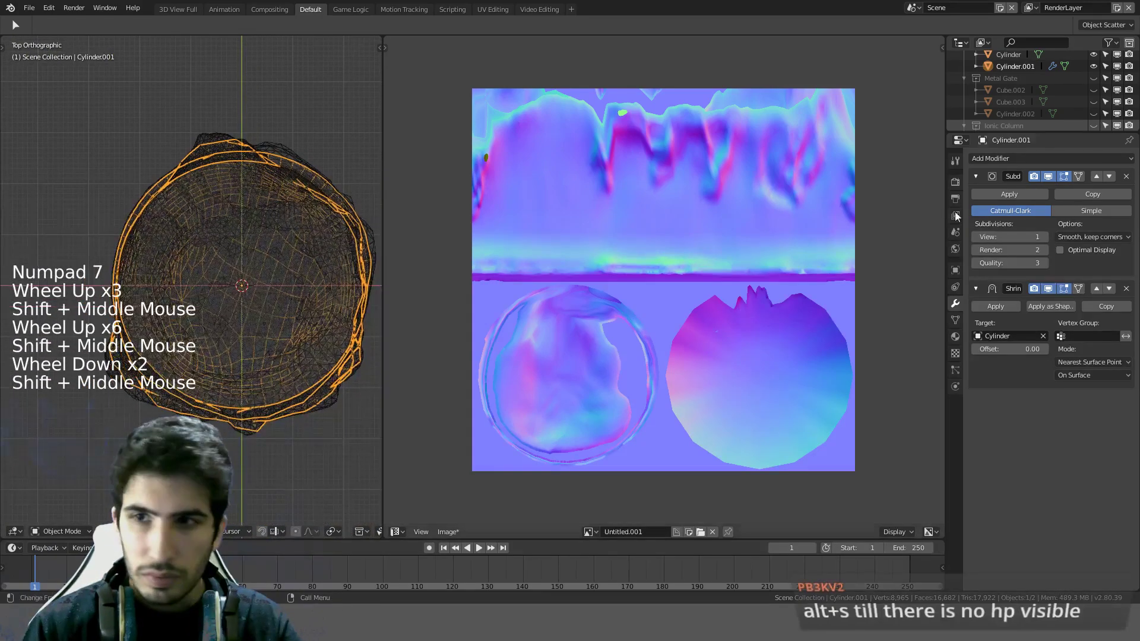
Step: Raise Cylinder.001's viewport subdivision level to 2 and check its fit to the dense candle, ending in front view
{"action": "left_click", "coordinate": [1045, 237]}
{"action": "middle_click_drag", "start_coordinate": [332, 226], "coordinate": [279, 248]}
{"action": "scroll", "coordinate": [294, 212], "scroll_direction": "down", "scroll_amount": 2}
{"action": "scroll", "coordinate": [346, 119], "scroll_direction": "down", "scroll_amount": 1}
{"action": "scroll", "coordinate": [279, 158], "scroll_direction": "down", "scroll_amount": 2}
{"action": "mouse_move", "coordinate": [238, 311]}
{"action": "middle_mouse_down", "text": "shift"}
{"action": "mouse_move", "coordinate": [239, 206]}
{"action": "mouse_move", "coordinate": [243, 276]}
{"action": "mouse_move", "coordinate": [170, 175]}
{"action": "mouse_move", "coordinate": [188, 134]}
{"action": "mouse_move", "coordinate": [191, 257]}
{"action": "mouse_move", "coordinate": [236, 334]}
{"action": "middle_mouse_up", "text": "shift"}
{"action": "key", "text": "KP_1"}
{"action": "scroll", "coordinate": [240, 233], "scroll_direction": "up", "scroll_amount": 7}
{"action": "scroll", "coordinate": [170, 176], "scroll_direction": "down", "scroll_amount": 2}
{"action": "key", "text": "KP_1"}
{"action": "scroll", "coordinate": [191, 261], "scroll_direction": "down", "scroll_amount": 4}
{"action": "scroll", "coordinate": [267, 288], "scroll_direction": "down", "scroll_amount": 3}
Step: Select the dense candle with Cylinder.001 active, set the ray distance to 0.1 and bake the normal map
{"action": "left_click", "coordinate": [231, 235]}
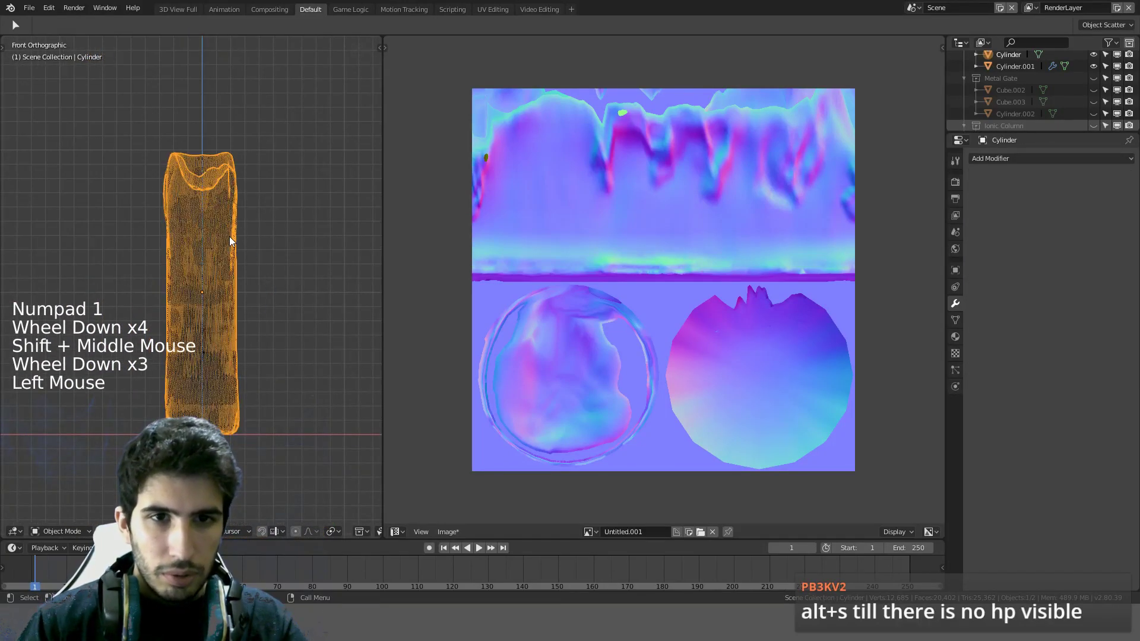
{"action": "left_click", "coordinate": [233, 241]}
{"action": "left_click", "coordinate": [232, 241]}
{"action": "left_click", "coordinate": [201, 183], "text": "shift"}
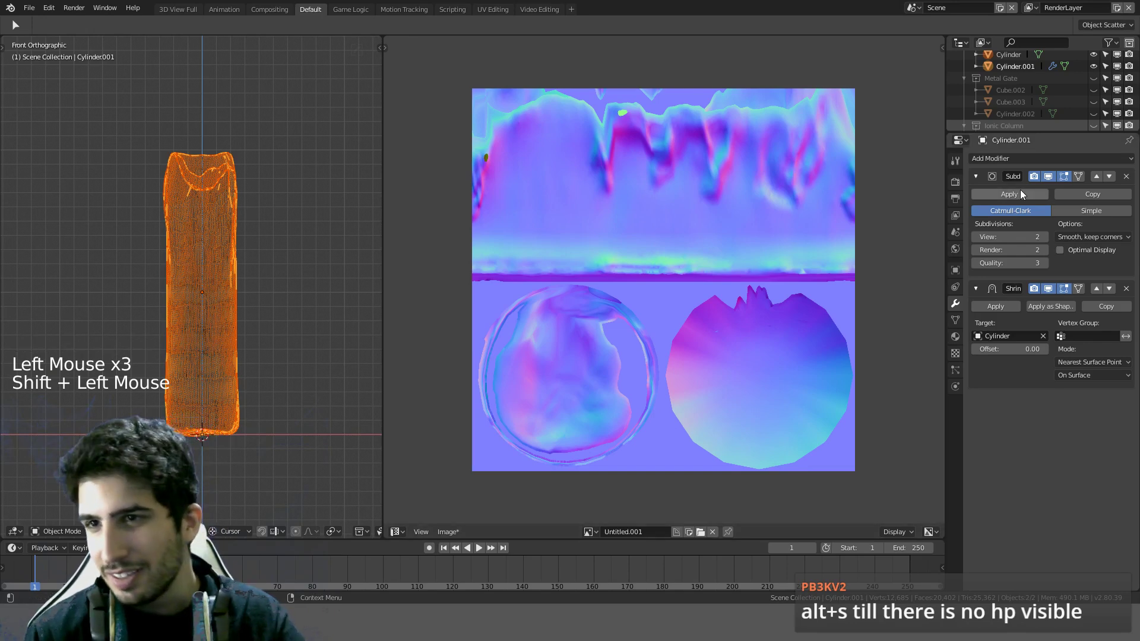
{"action": "left_click", "coordinate": [955, 182]}
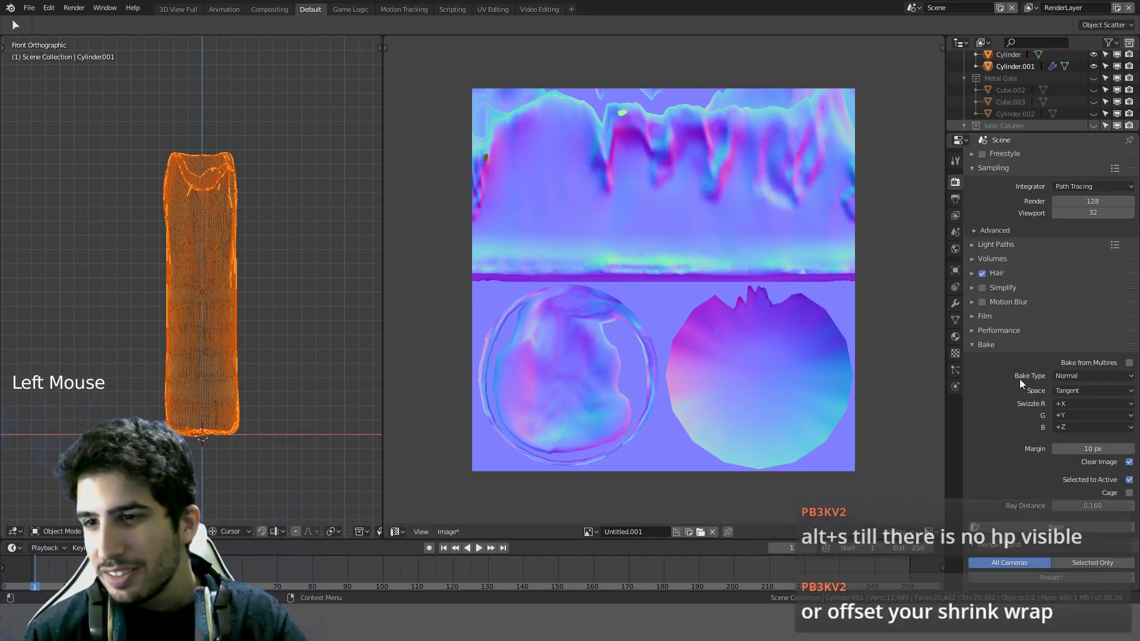
{"action": "double_click", "coordinate": [1097, 506]}
{"action": "type", "text": "0."}
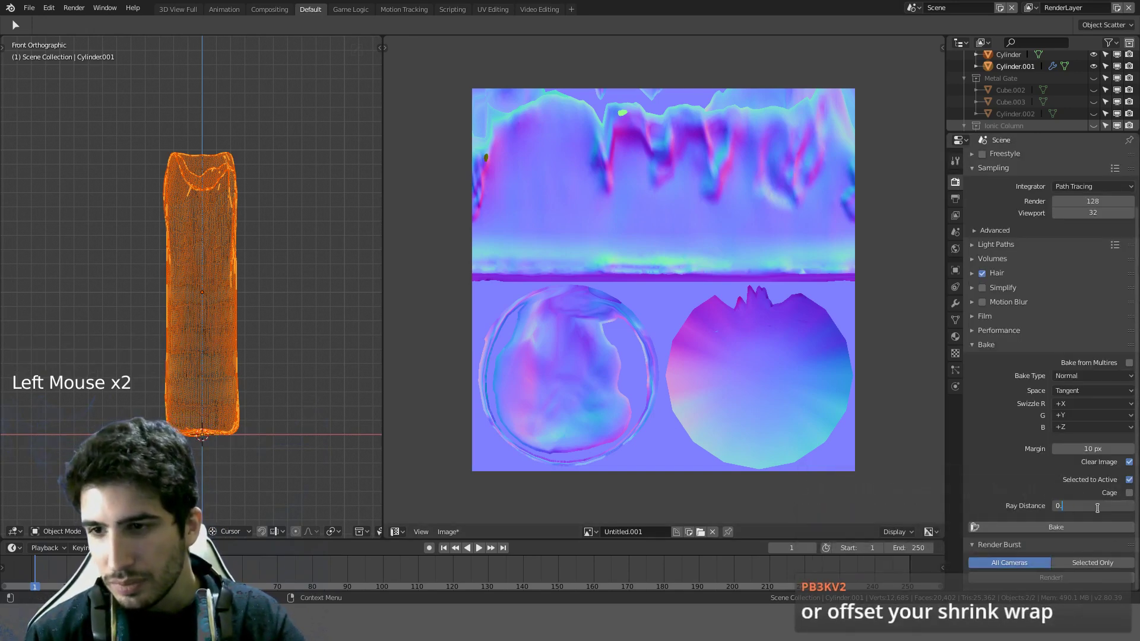
{"action": "type", "text": "1"}
{"action": "key", "text": "Return"}
{"action": "left_click", "coordinate": [1063, 527]}
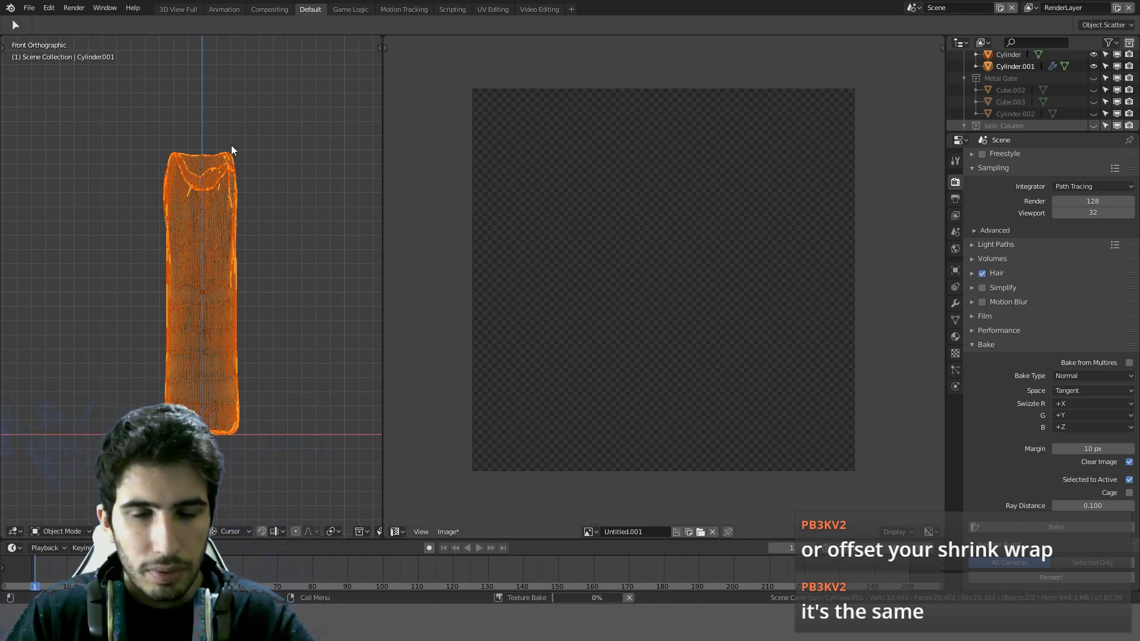
Step: Select only Cylinder.001 and show its modifiers
{"action": "left_click", "coordinate": [902, 331]}
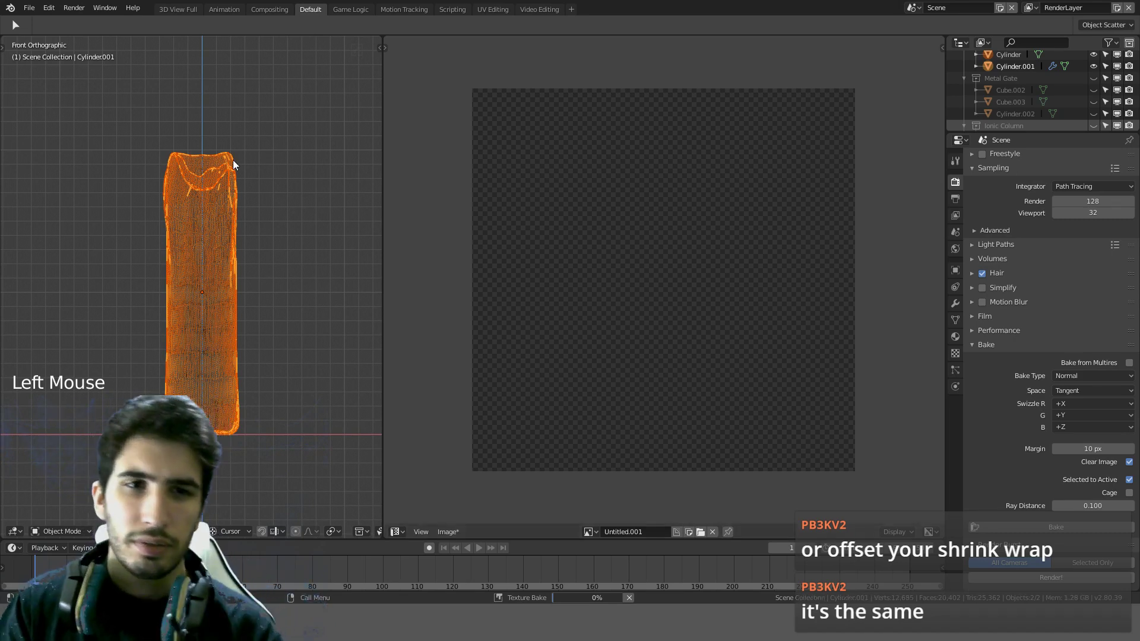
{"action": "left_click", "coordinate": [206, 172]}
{"action": "left_click", "coordinate": [214, 175]}
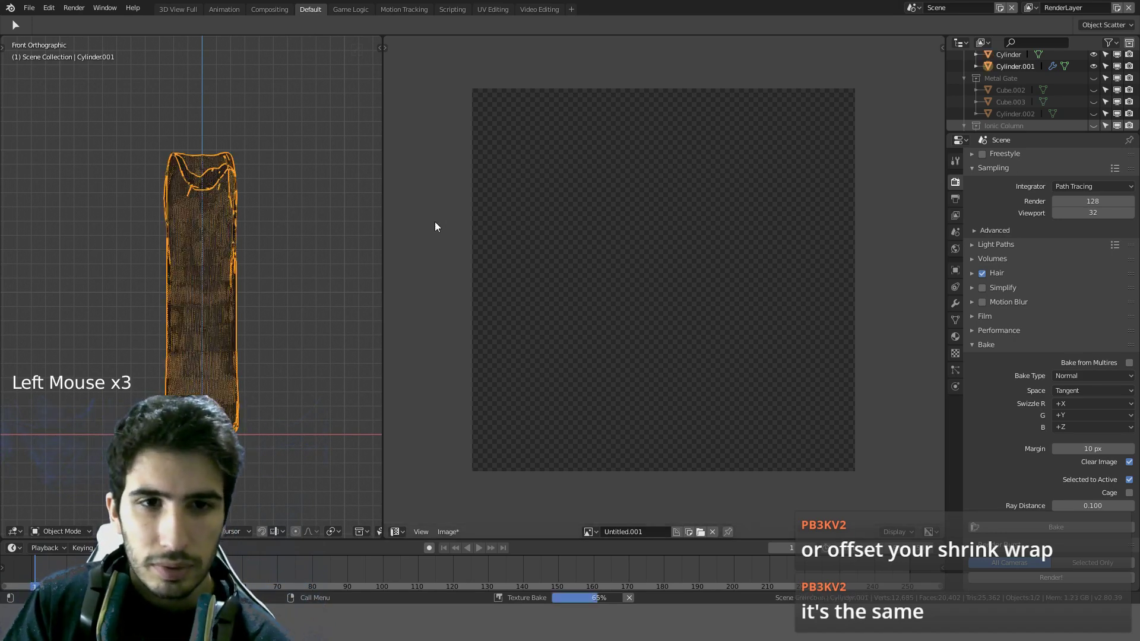
{"action": "left_click", "coordinate": [955, 303]}
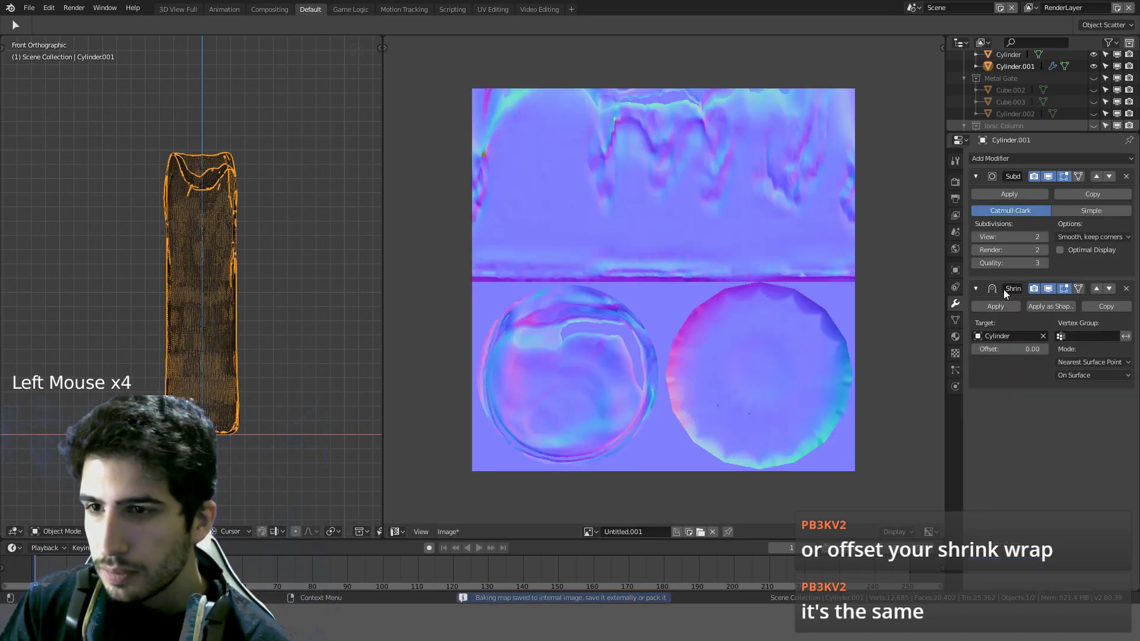
{"action": "left_click", "coordinate": [1023, 350]}
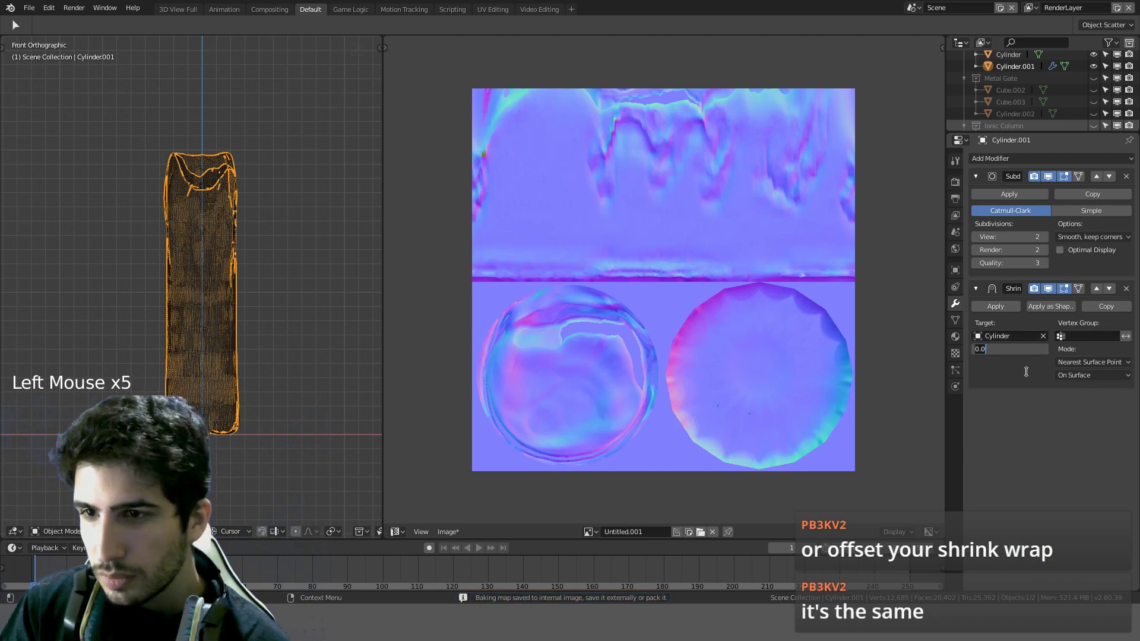
{"action": "key", "text": "Return"}
{"action": "left_click", "coordinate": [1034, 408]}
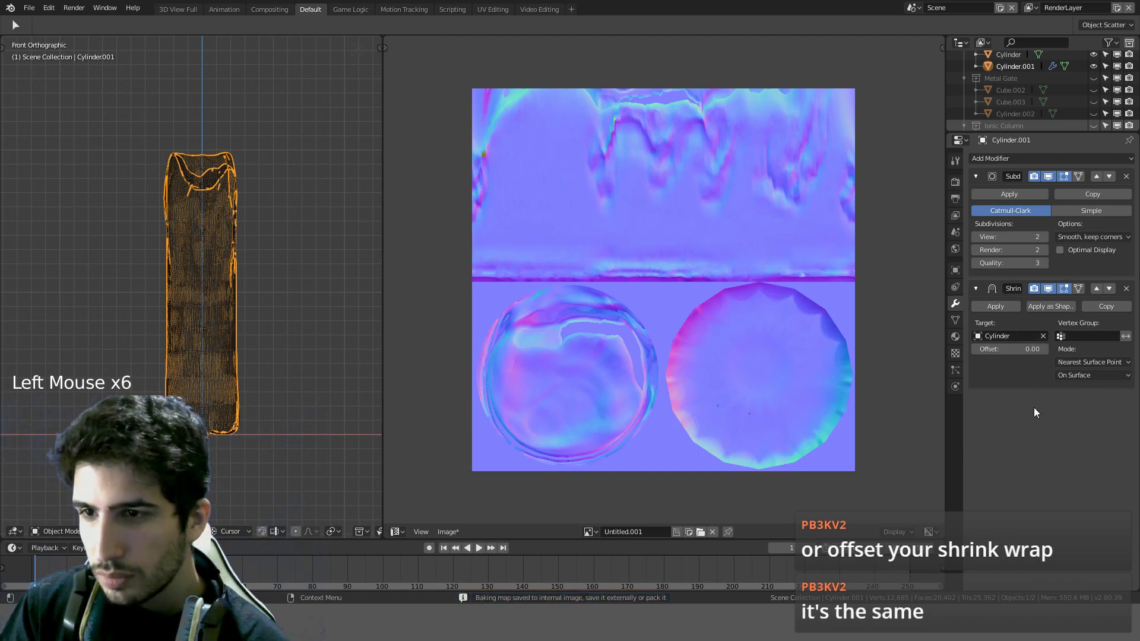
Step: Apply the Subdivision Surface and Shrinkwrap modifiers on Cylinder.001
{"action": "left_click", "coordinate": [1016, 196]}
{"action": "left_click", "coordinate": [1016, 196]}
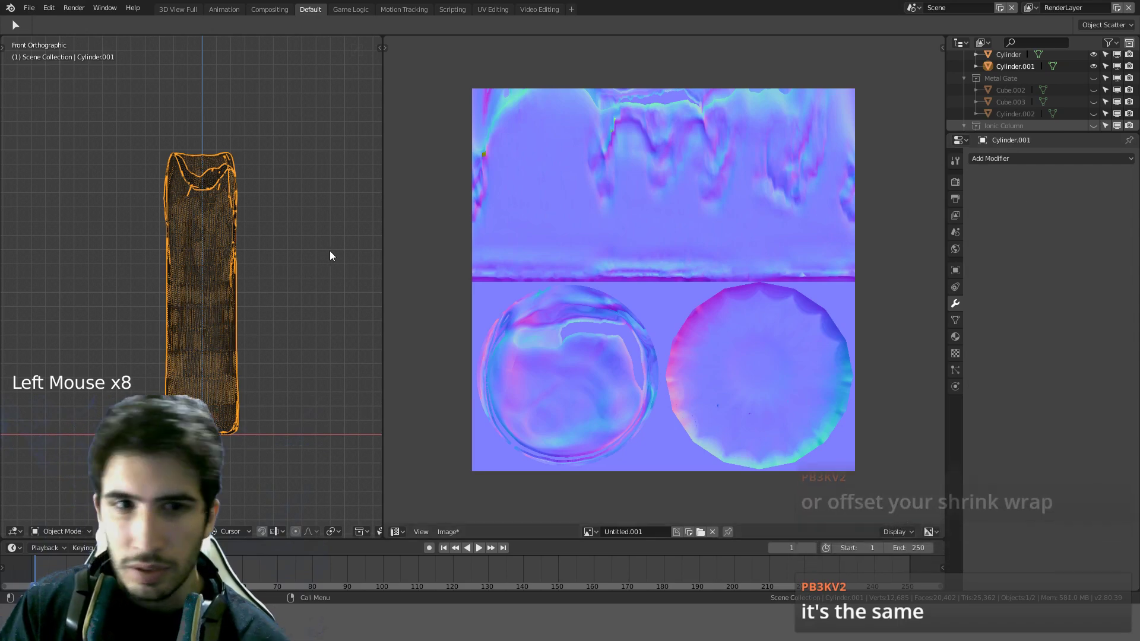
Step: Switch to LookDev shading and move Cylinder.001 along the X axis, beside the dense candle, to compare them
{"action": "key", "text": "KP_1"}
{"action": "key", "text": "z"}
{"action": "left_click", "coordinate": [296, 314]}
{"action": "key", "text": "g"}
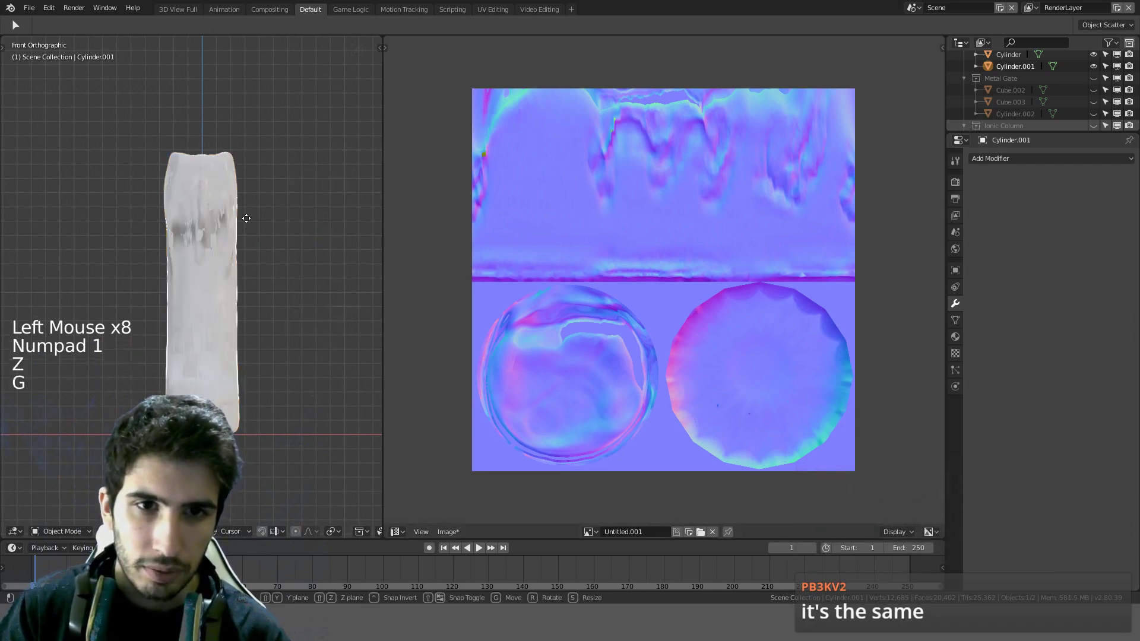
{"action": "key", "text": "x"}
{"action": "left_click", "coordinate": [346, 229], "text": "ctrl"}
{"action": "middle_click_drag", "start_coordinate": [338, 240], "coordinate": [365, 155]}
{"action": "scroll", "coordinate": [300, 287], "scroll_direction": "up", "scroll_amount": 4}
{"action": "scroll", "coordinate": [140, 171], "scroll_direction": "down", "scroll_amount": 2}
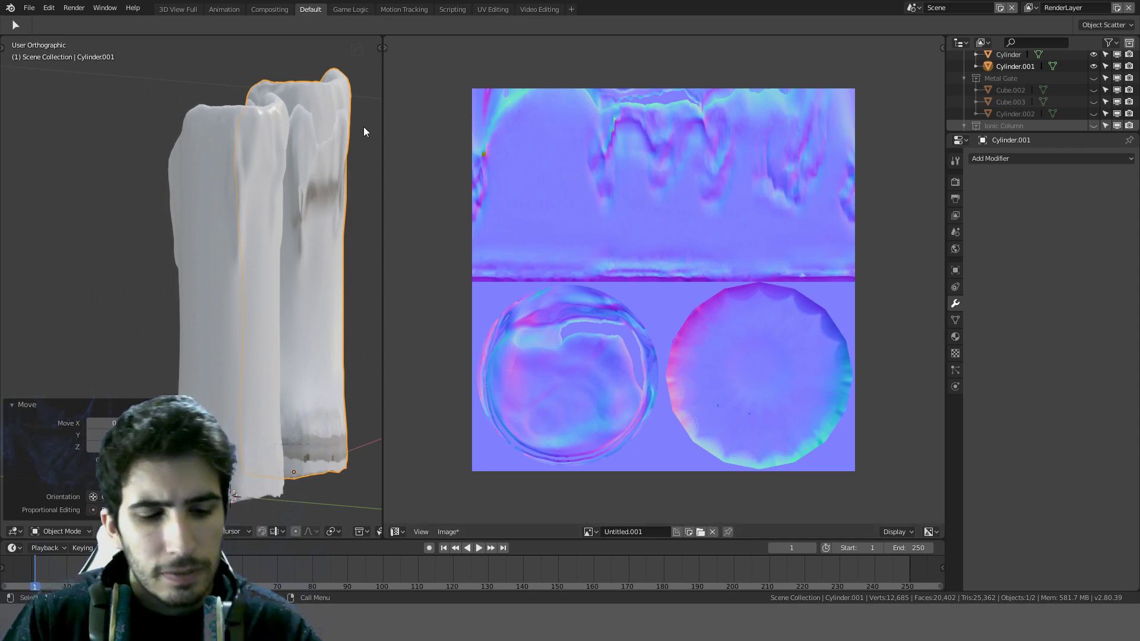
Step: Examine Cylinder.001's mesh density and baked surface by switching between Edit Mode and Object Mode
{"action": "key", "text": "Tab"}
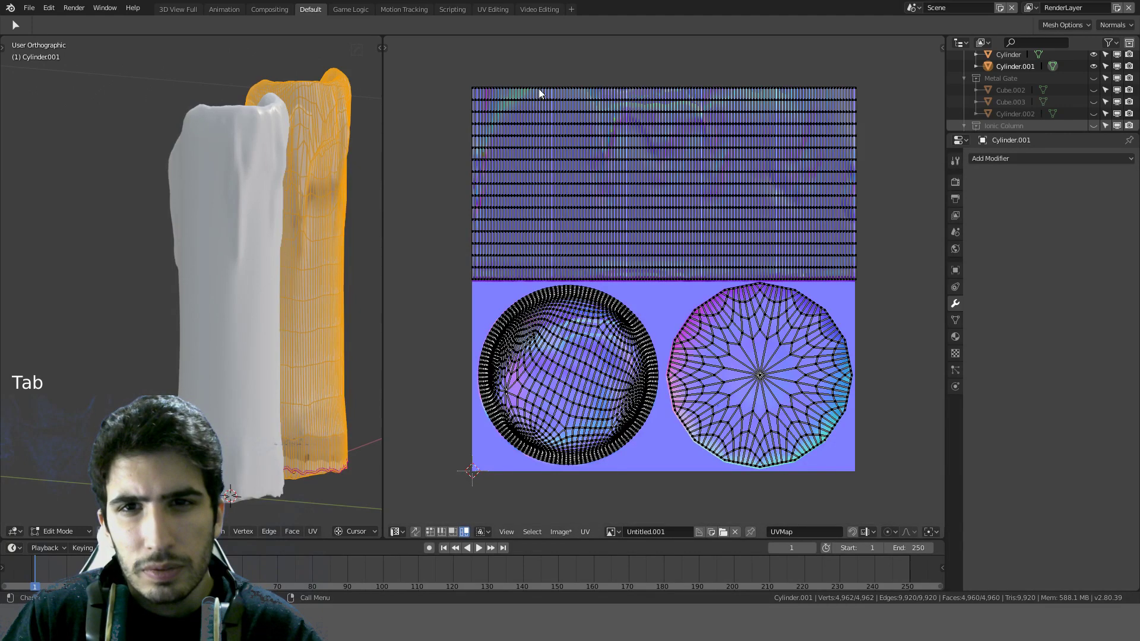
{"action": "middle_click_drag", "start_coordinate": [343, 106], "coordinate": [338, 180]}
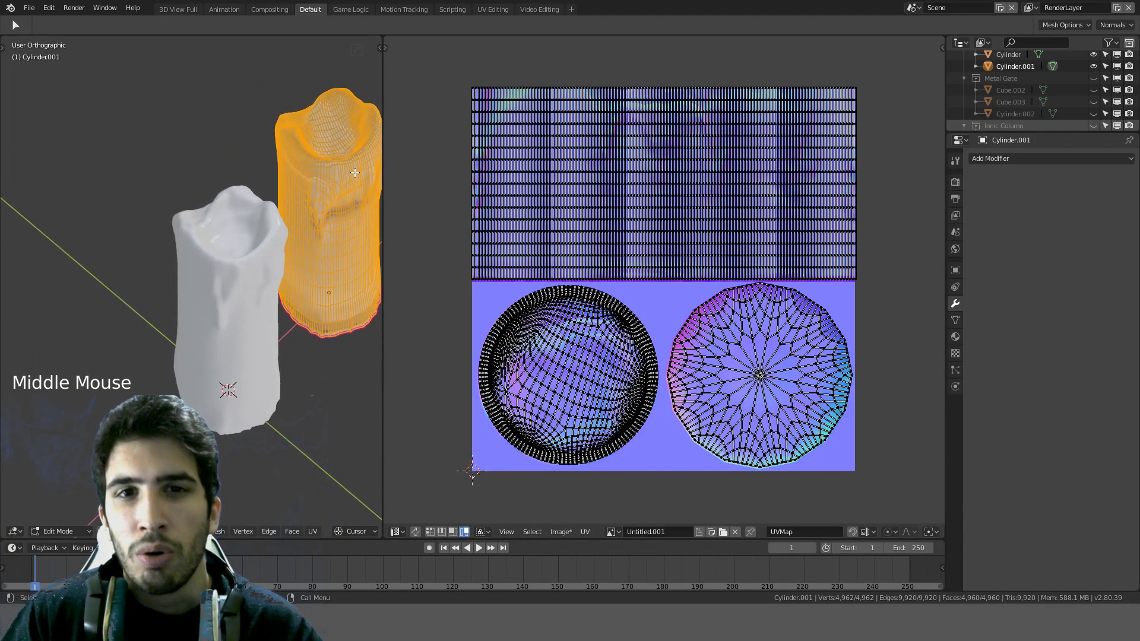
{"action": "key", "text": "Tab"}
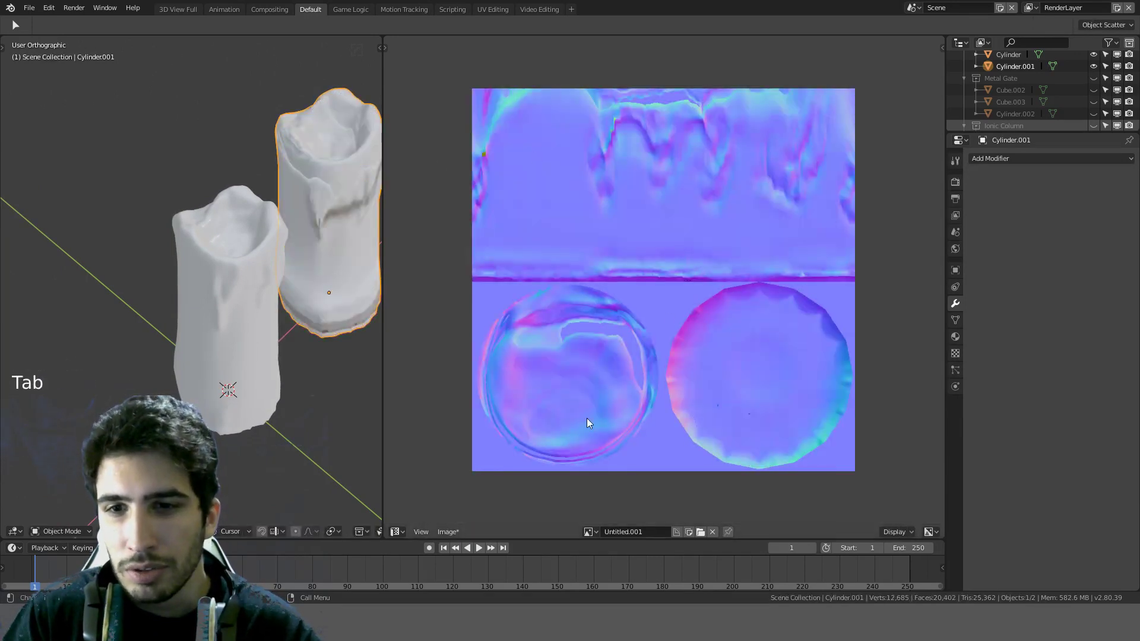
{"action": "key", "text": "Tab"}
{"action": "middle_click_drag", "start_coordinate": [261, 161], "coordinate": [233, 145]}
{"action": "key", "text": "Tab"}
Step: Undo the X-axis move and the applied modifiers, restoring live Subdivision and Shrinkwrap modifiers on Cylinder.001
{"action": "key", "text": "ctrl+z"}
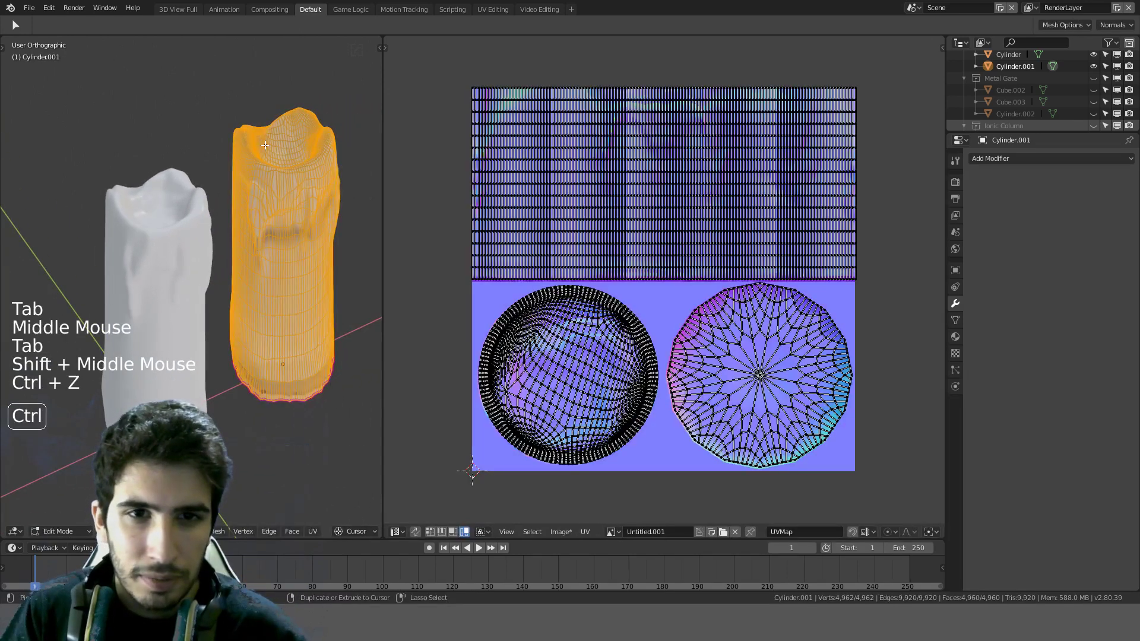
{"action": "key", "text": "ctrl+z"}
{"action": "key", "text": "ctrl+z"}
{"action": "key", "text": "ctrl+z"}
{"action": "key", "text": "ctrl+z"}
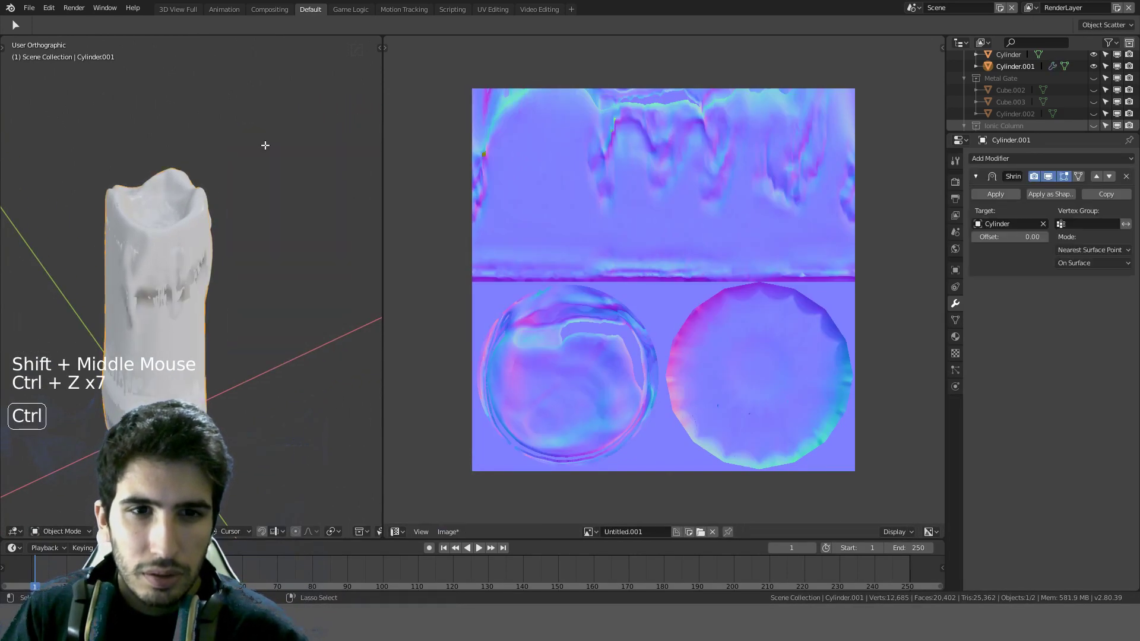
{"action": "key", "text": "ctrl+z"}
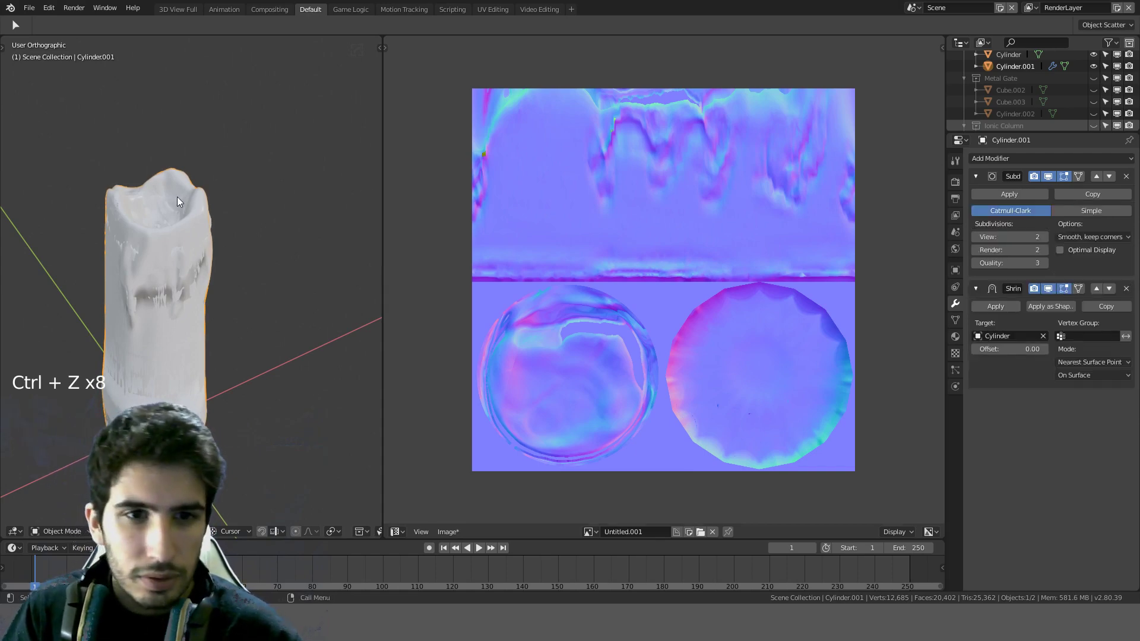
Step: In Edit Mode, select the edge loop around the rim of the candle's cup and mark it as a seam
{"action": "middle_click_drag", "start_coordinate": [177, 197], "coordinate": [216, 197]}
{"action": "key", "text": "Tab"}
{"action": "scroll", "coordinate": [193, 234], "scroll_direction": "up", "scroll_amount": 2}
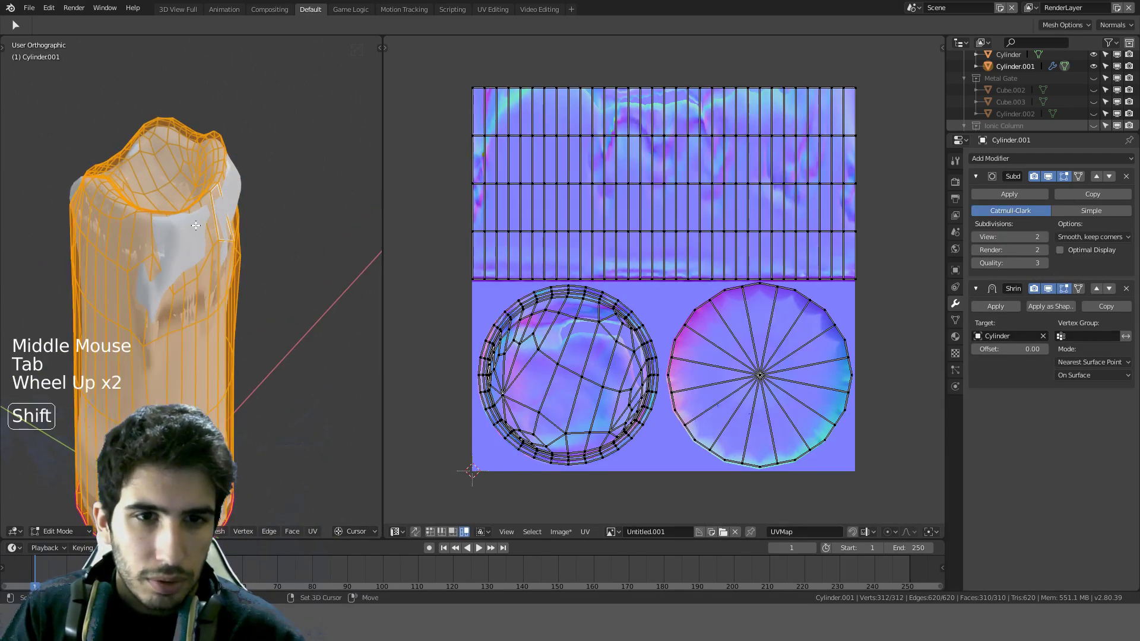
{"action": "middle_click_drag", "start_coordinate": [194, 234], "coordinate": [210, 256], "text": "shift"}
{"action": "middle_click_drag", "start_coordinate": [210, 255], "coordinate": [98, 409]}
{"action": "scroll", "coordinate": [226, 274], "scroll_direction": "up", "scroll_amount": 2}
{"action": "key", "text": "alt"}
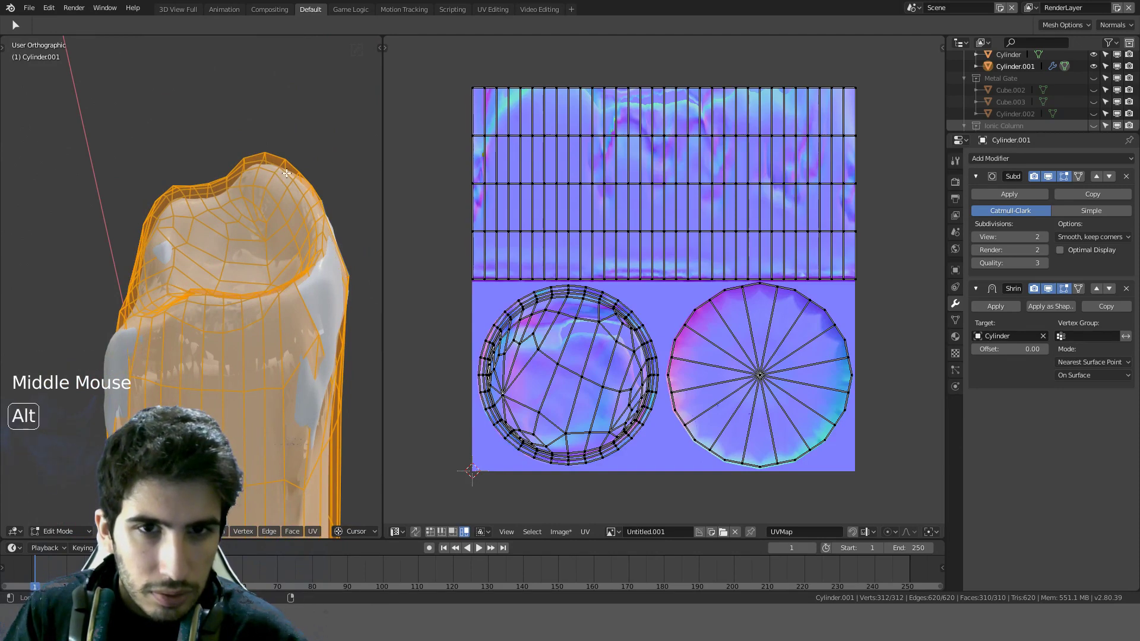
{"action": "left_click", "coordinate": [271, 217], "text": "alt"}
{"action": "middle_click_drag", "start_coordinate": [271, 218], "coordinate": [217, 224]}
{"action": "key", "text": "ctrl+e"}
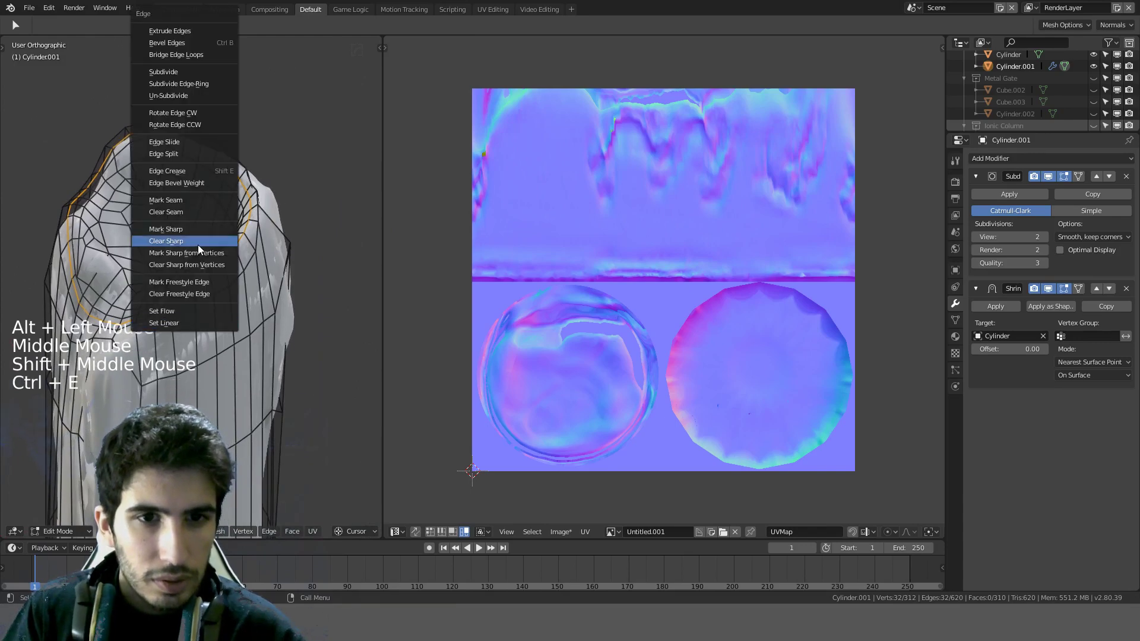
Step: Select the lowest ring of wall faces around the base of Cylinder.001
{"action": "middle_click_drag", "start_coordinate": [241, 312], "coordinate": [245, 193]}
{"action": "middle_click_drag", "start_coordinate": [223, 357], "coordinate": [232, 235], "text": "shift"}
{"action": "middle_click_drag", "start_coordinate": [228, 243], "coordinate": [212, 267]}
{"action": "left_click", "coordinate": [212, 273], "text": "alt"}
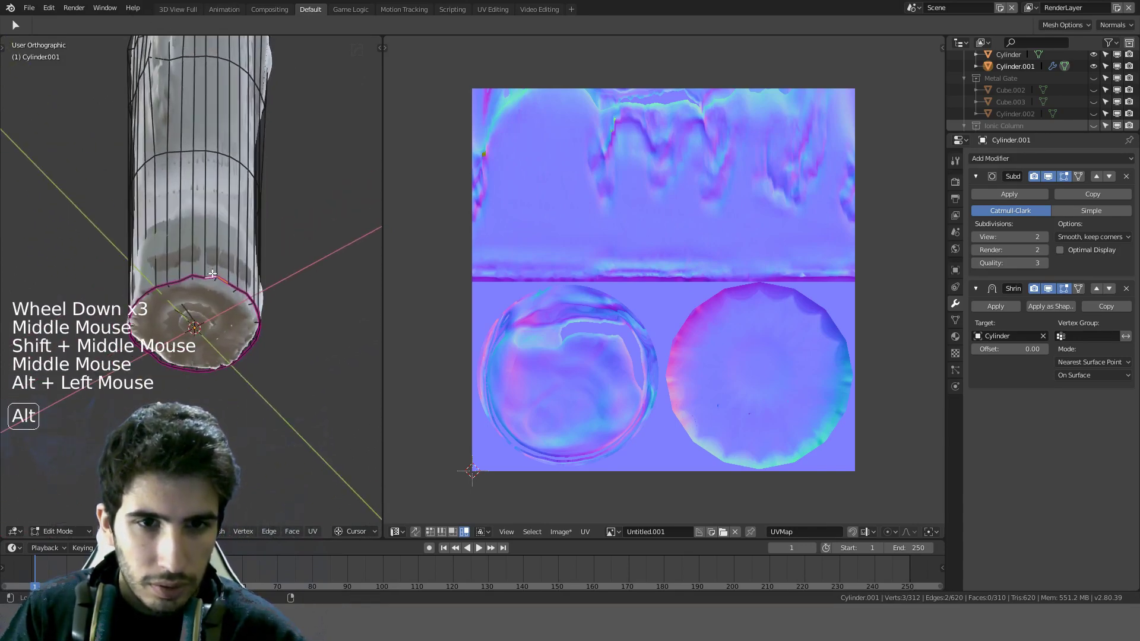
{"action": "key", "text": "KP_1"}
{"action": "key", "text": "KP_0"}
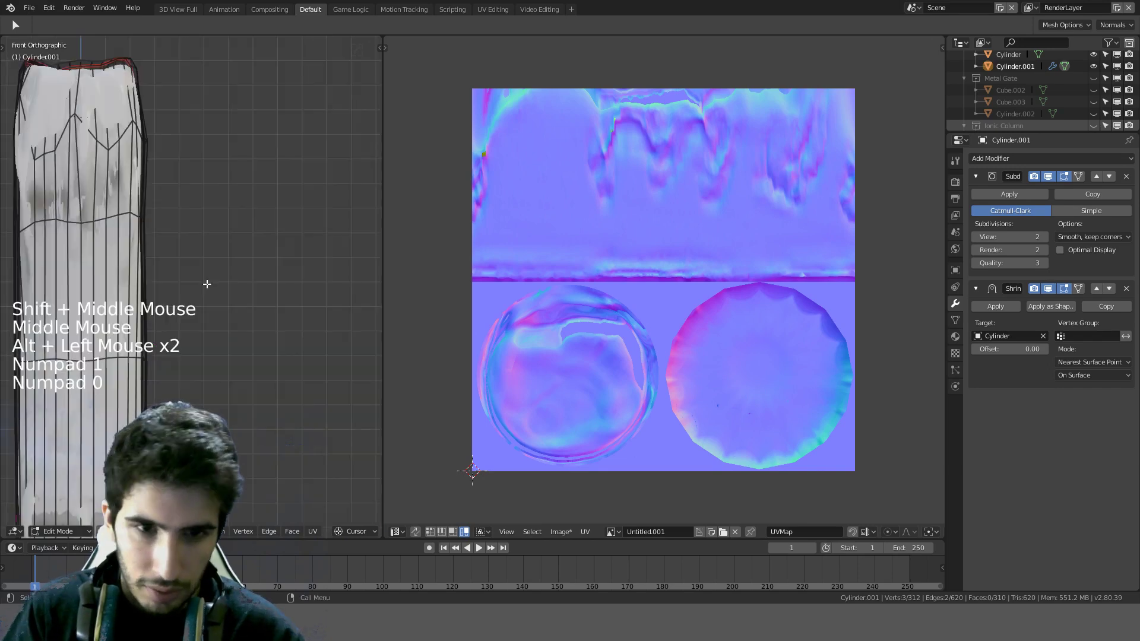
{"action": "key", "text": "KP_1"}
{"action": "scroll", "coordinate": [226, 306], "scroll_direction": "down", "scroll_amount": 2}
{"action": "scroll", "coordinate": [226, 305], "scroll_direction": "down", "scroll_amount": 1, "text": "shift"}
{"action": "middle_click_drag", "start_coordinate": [226, 305], "coordinate": [234, 254], "text": "shift"}
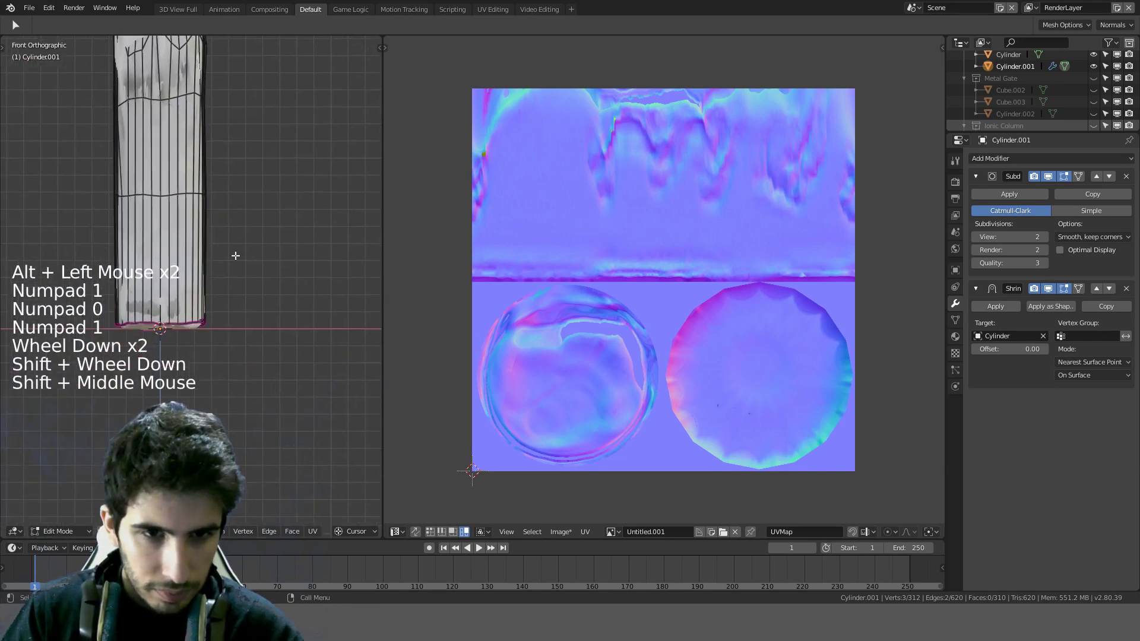
{"action": "scroll", "coordinate": [223, 268], "scroll_direction": "up", "scroll_amount": 2}
{"action": "left_click", "coordinate": [177, 275], "text": "ctrl+alt"}
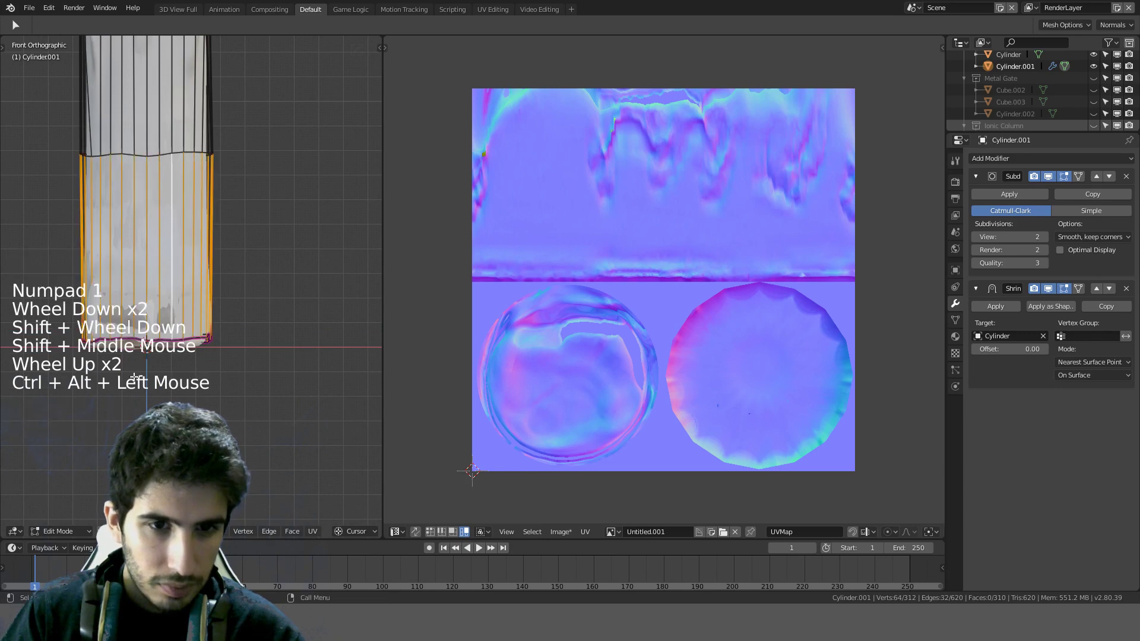
{"action": "left_click", "coordinate": [126, 531]}
{"action": "scroll", "coordinate": [238, 161], "scroll_direction": "down", "scroll_amount": 2}
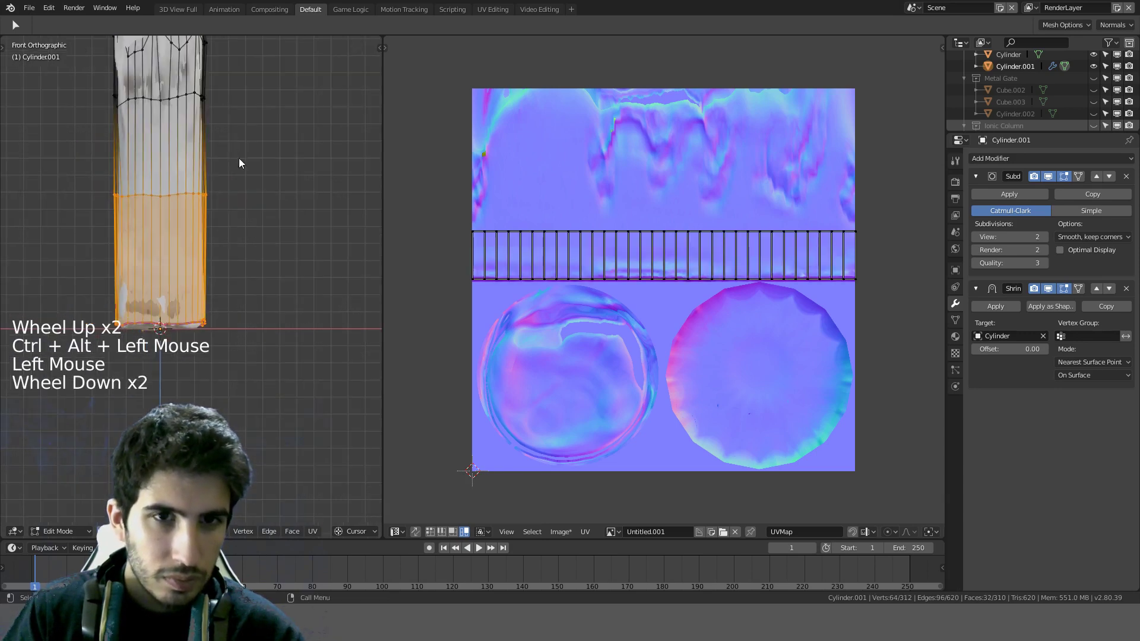
Step: In wireframe shading, deselect the ring's upper row of vertices, mark the bottom edge loop as a seam, and return to the shaded view
{"action": "key", "text": "z"}
{"action": "key", "text": "c"}
{"action": "middle_click_drag", "start_coordinate": [249, 190], "coordinate": [91, 194]}
{"action": "right_click", "coordinate": [13, 197]}
{"action": "mouse_move", "coordinate": [211, 247]}
{"action": "middle_mouse_down"}
{"action": "mouse_move", "coordinate": [245, 226]}
{"action": "mouse_move", "coordinate": [244, 259]}
{"action": "middle_mouse_up"}
{"action": "key", "text": "ctrl+e"}
{"action": "key", "text": "z"}
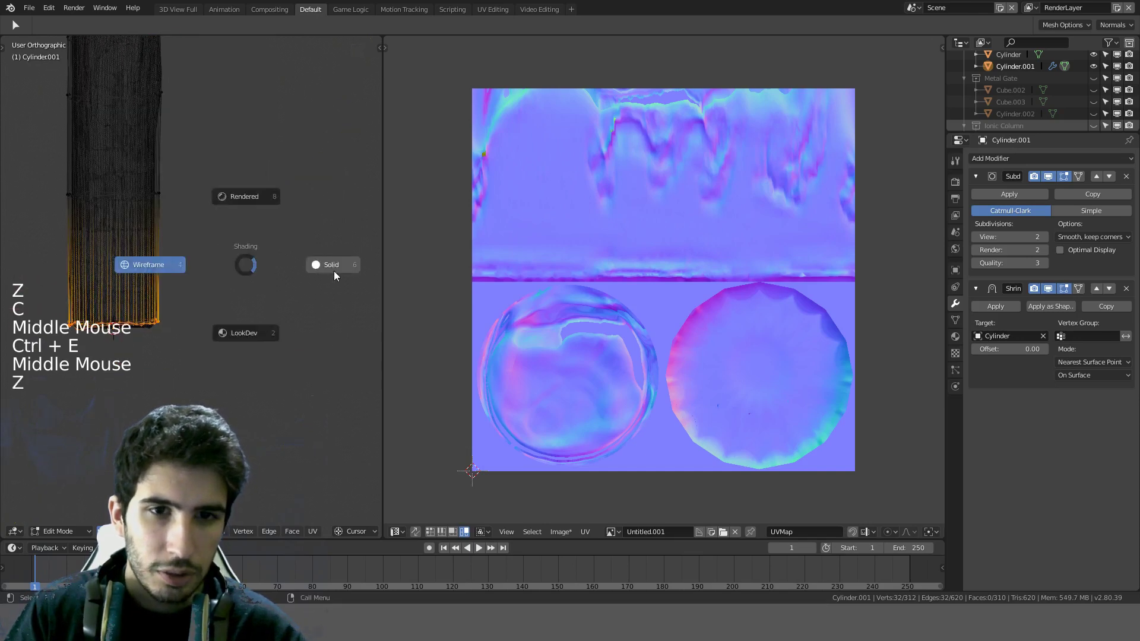
Step: Unwrap the whole Cylinder.001 mesh using the rim and base seams
{"action": "key", "text": "a"}
{"action": "key", "text": "a"}
{"action": "key", "text": "a"}
{"action": "key", "text": "u"}
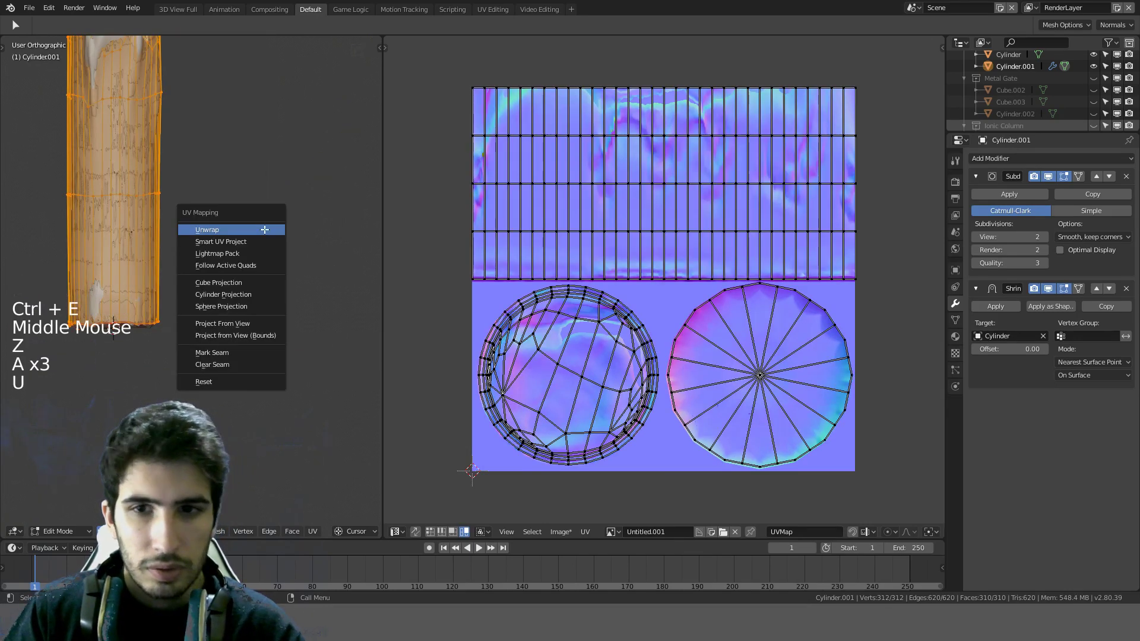
{"action": "left_click", "coordinate": [265, 229]}
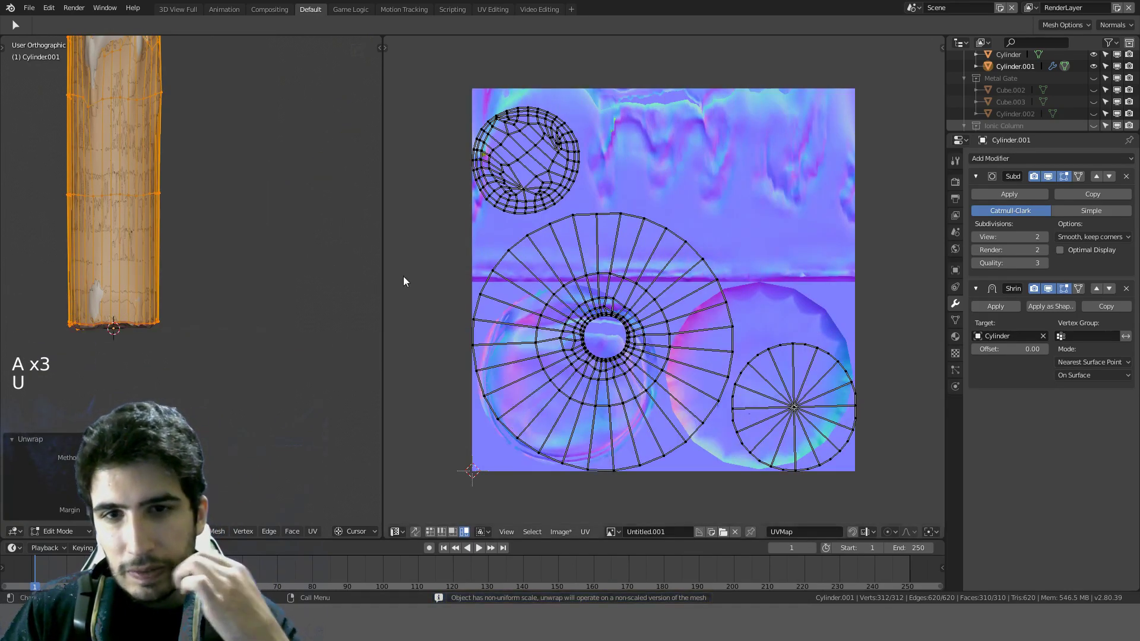
Step: Mark a vertical edge line running down the side of the candle as a seam
{"action": "middle_click_drag", "start_coordinate": [181, 218], "coordinate": [188, 279]}
{"action": "key", "text": "a"}
{"action": "scroll", "coordinate": [187, 279], "scroll_direction": "up", "scroll_amount": 1}
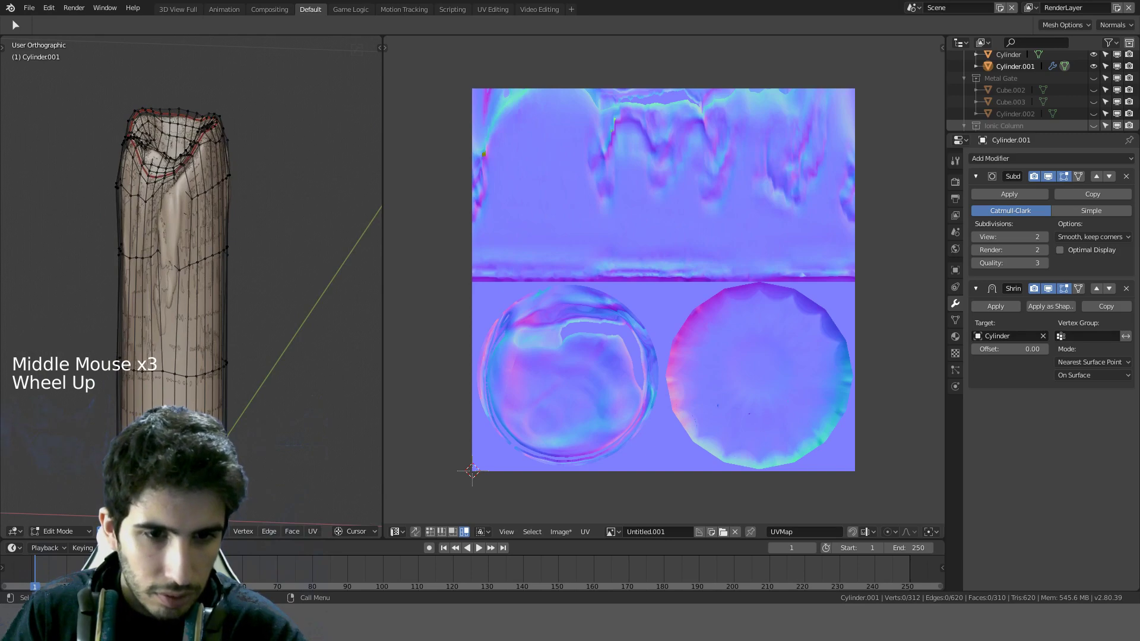
{"action": "left_click", "coordinate": [113, 532]}
{"action": "left_click", "coordinate": [179, 317], "text": "alt"}
{"action": "middle_click_drag", "start_coordinate": [215, 317], "coordinate": [243, 378]}
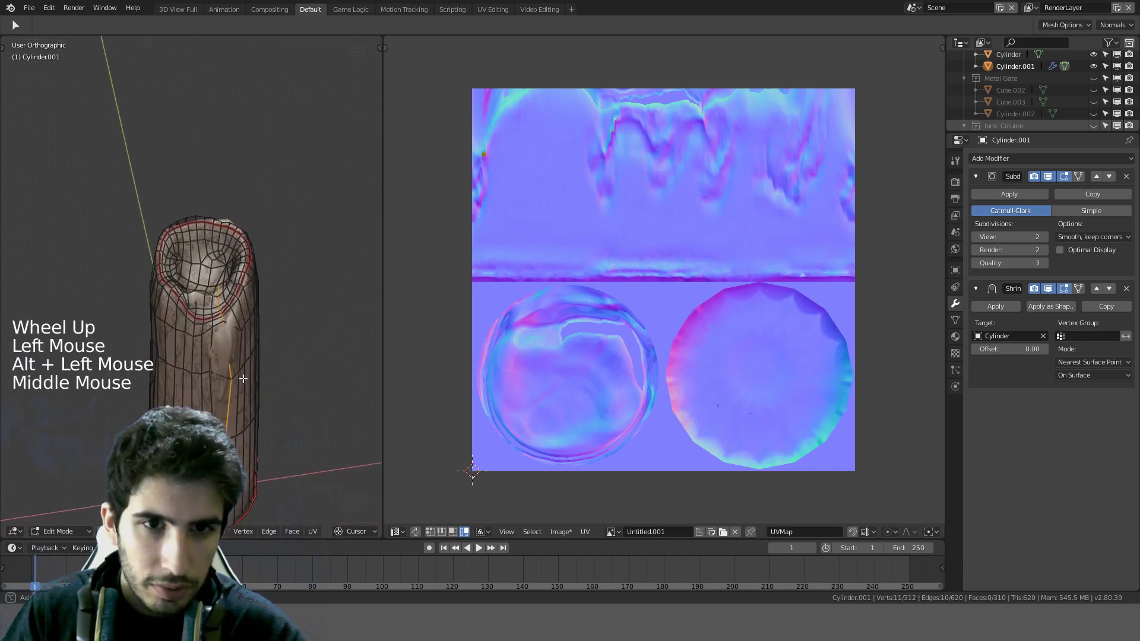
{"action": "key", "text": "ctrl+e"}
{"action": "left_click", "coordinate": [241, 390]}
{"action": "key", "text": "a"}
{"action": "key", "text": "a"}
{"action": "key", "text": "a"}
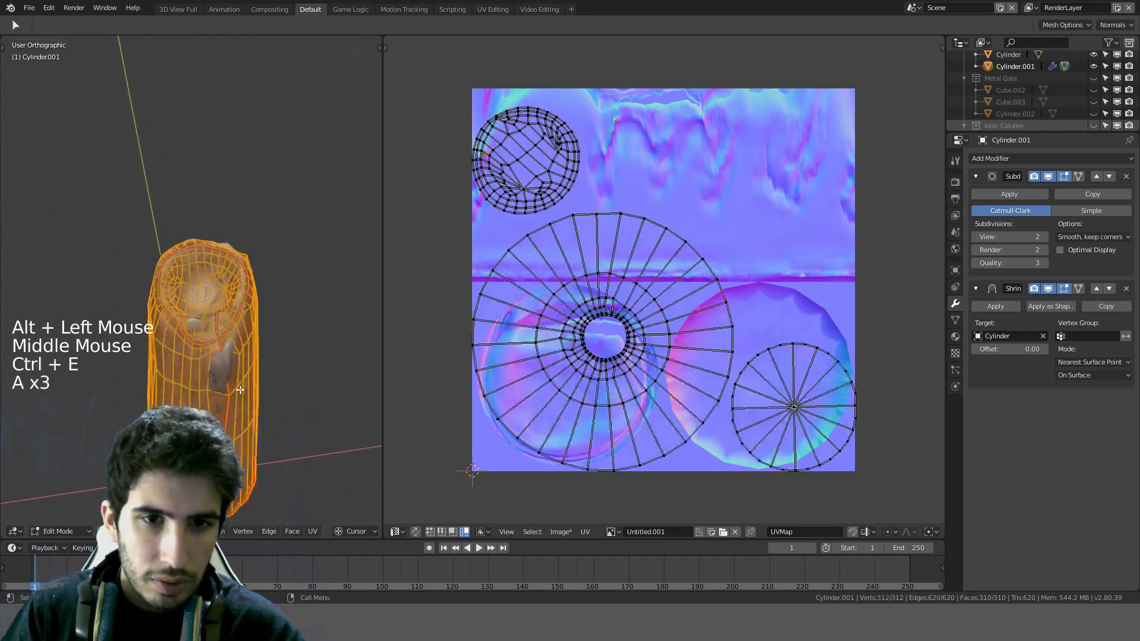
{"action": "key", "text": "a"}
Step: Clear the seam from the four edges that run past the rim into the cup, and select the whole mesh
{"action": "middle_click_drag", "start_coordinate": [240, 390], "coordinate": [235, 236]}
{"action": "scroll", "coordinate": [179, 332], "scroll_direction": "up", "scroll_amount": 2}
{"action": "scroll", "coordinate": [122, 299], "scroll_direction": "up", "scroll_amount": 4}
{"action": "left_click", "coordinate": [130, 316]}
{"action": "left_click", "coordinate": [139, 323], "text": "shift"}
{"action": "left_click", "coordinate": [223, 217], "text": "shift"}
{"action": "left_click", "coordinate": [237, 240], "text": "shift"}
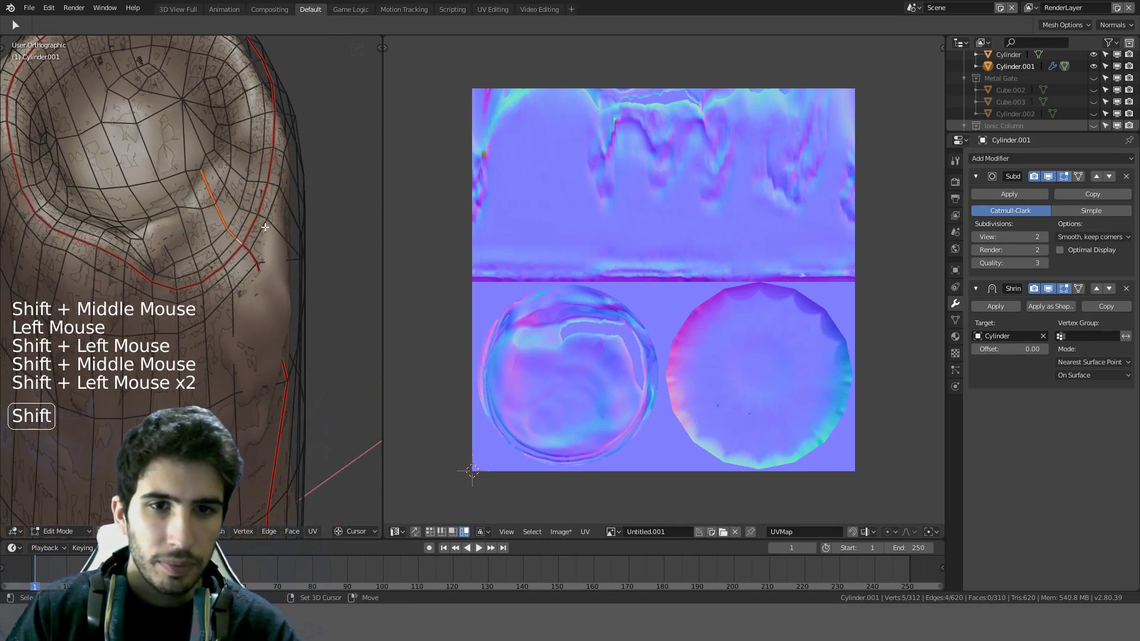
{"action": "key", "text": "ctrl+e"}
{"action": "left_click", "coordinate": [261, 223]}
{"action": "key", "text": "a"}
{"action": "key", "text": "a"}
{"action": "key", "text": "a"}
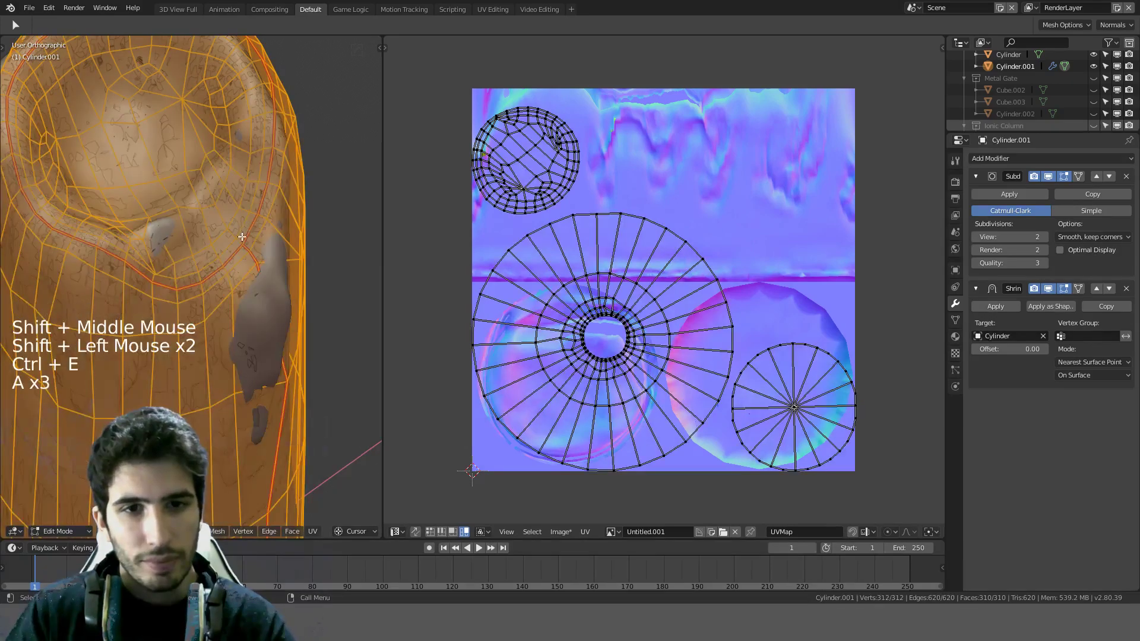
Step: Clear the seam from the single radial edge on the candle's bottom cap
{"action": "scroll", "coordinate": [241, 236], "scroll_direction": "down", "scroll_amount": 4}
{"action": "middle_click_drag", "start_coordinate": [242, 236], "coordinate": [155, 275]}
{"action": "scroll", "coordinate": [155, 274], "scroll_direction": "up", "scroll_amount": 4}
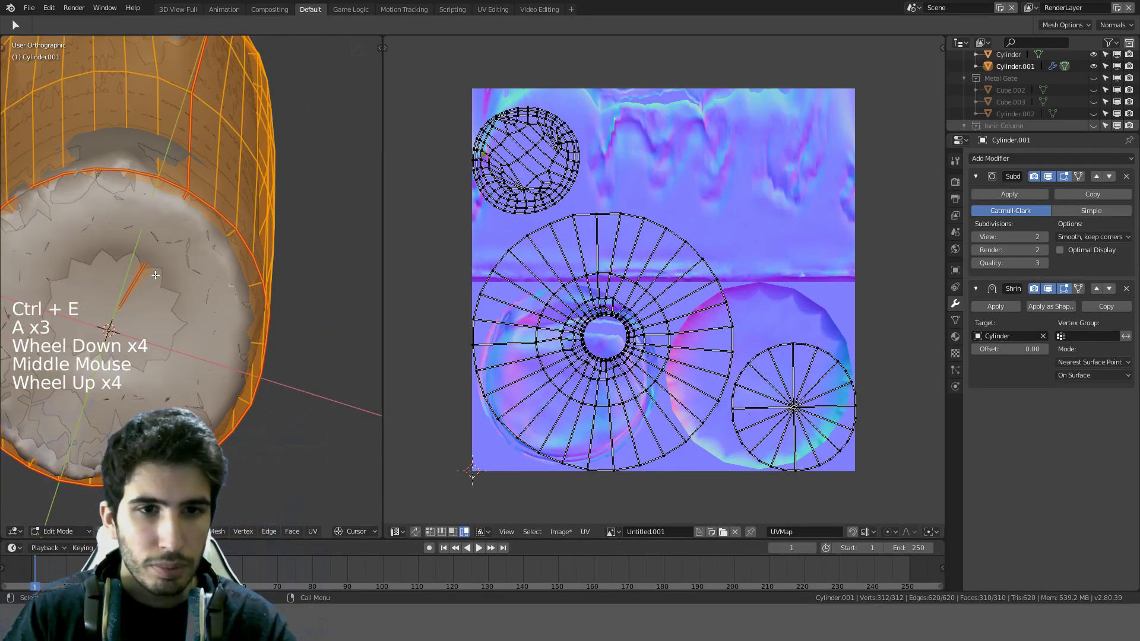
{"action": "left_click", "coordinate": [149, 275]}
{"action": "left_click", "coordinate": [141, 276]}
{"action": "key", "text": "ctrl+e"}
{"action": "left_click", "coordinate": [140, 276]}
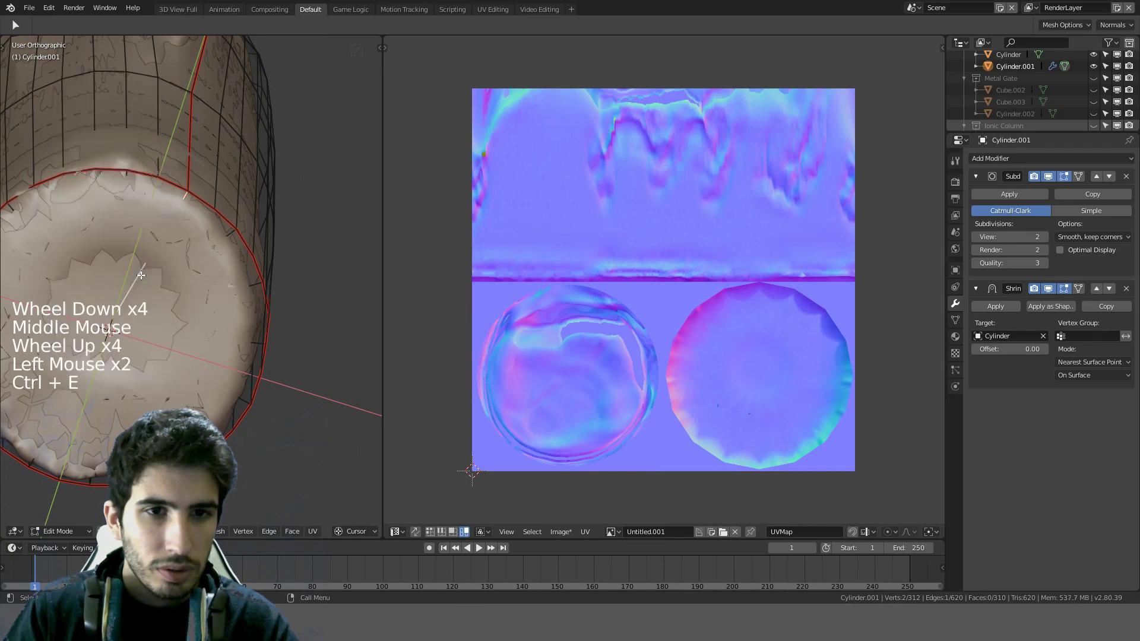
Step: Select the whole mesh and unwrap it again with the corrected seams
{"action": "key", "text": "a"}
{"action": "key", "text": "a"}
{"action": "key", "text": "a"}
{"action": "key", "text": "u"}
{"action": "left_click", "coordinate": [176, 268]}
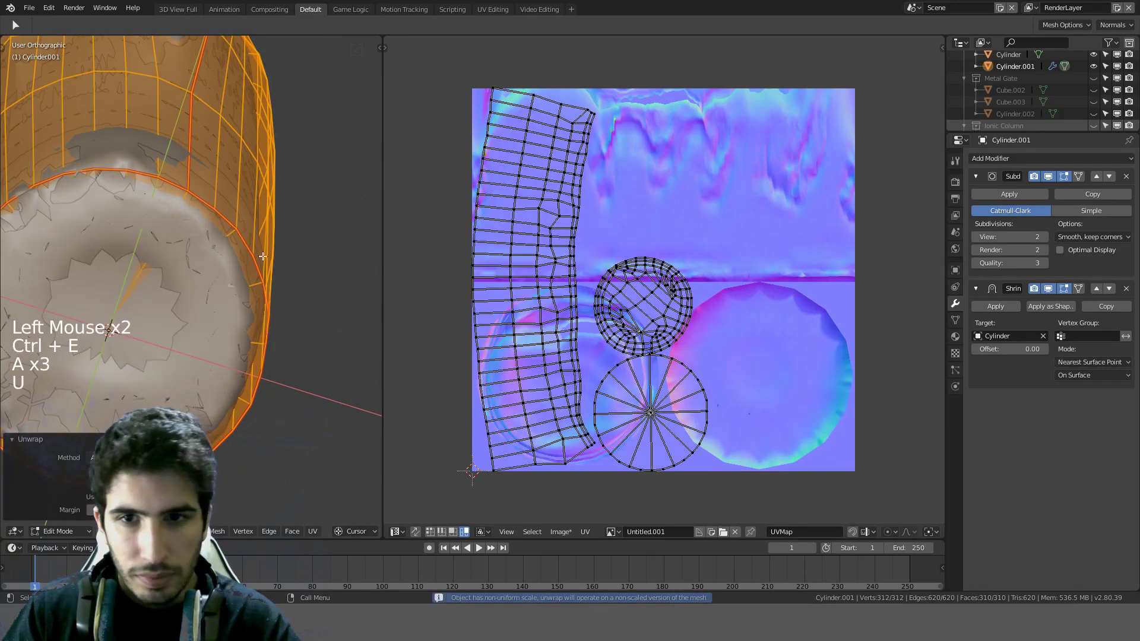
Step: Try selecting edges of the candle wall's UV island with UV sync selection
{"action": "scroll", "coordinate": [255, 227], "scroll_direction": "down", "scroll_amount": 4}
{"action": "middle_click_drag", "start_coordinate": [254, 228], "coordinate": [231, 255]}
{"action": "left_click", "coordinate": [527, 217]}
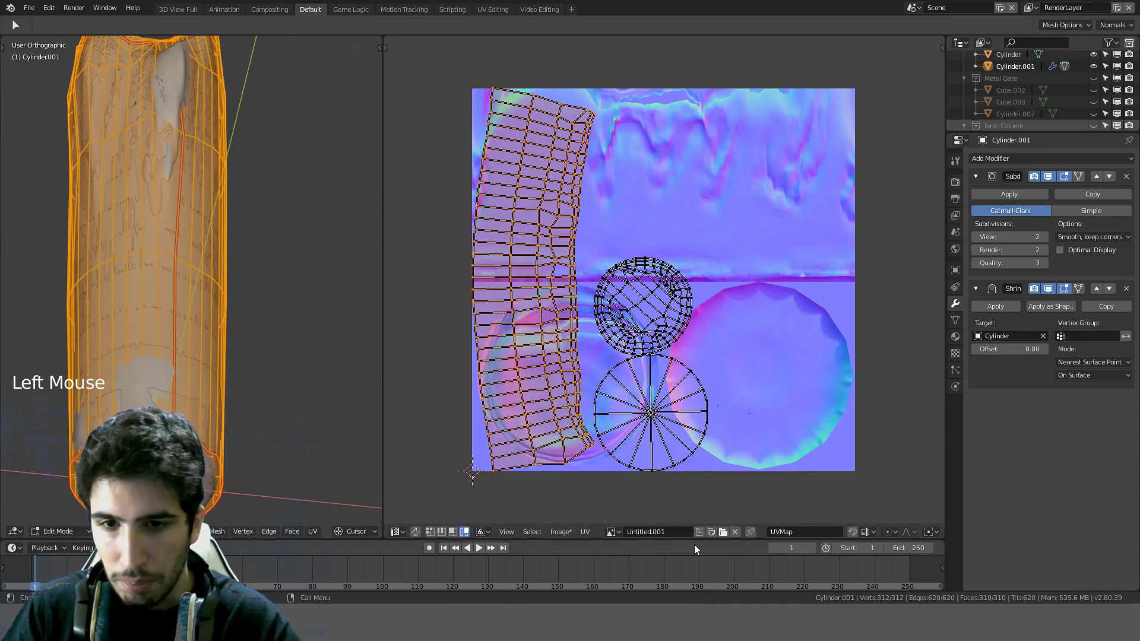
{"action": "scroll", "coordinate": [740, 532], "scroll_direction": "down", "scroll_amount": 2}
{"action": "scroll", "coordinate": [732, 534], "scroll_direction": "down", "scroll_amount": 8}
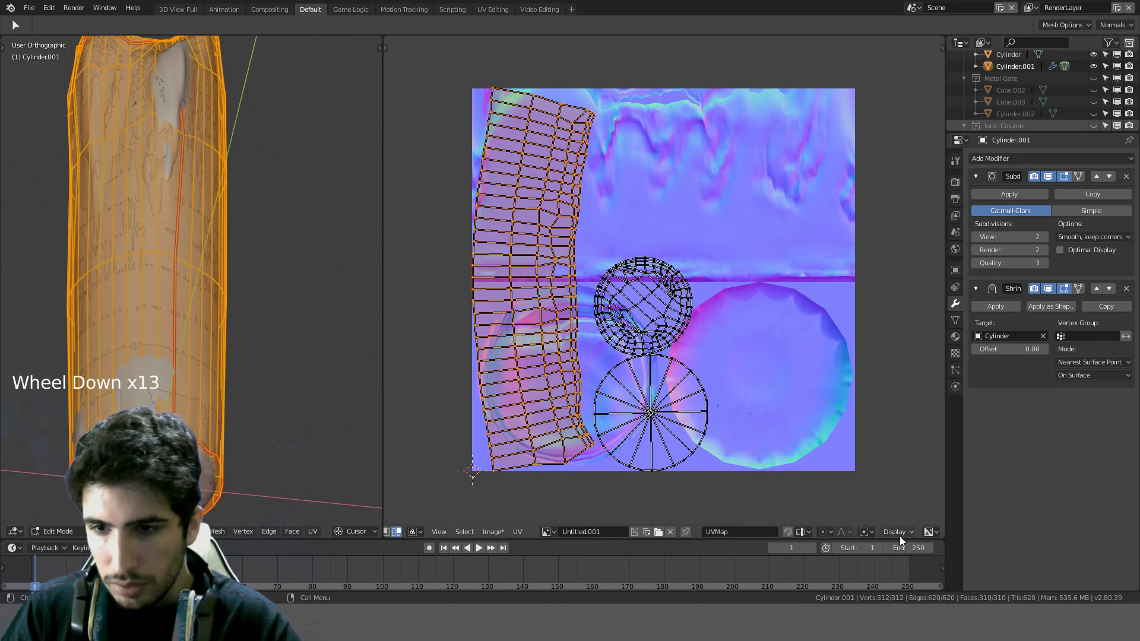
{"action": "left_click", "coordinate": [415, 532]}
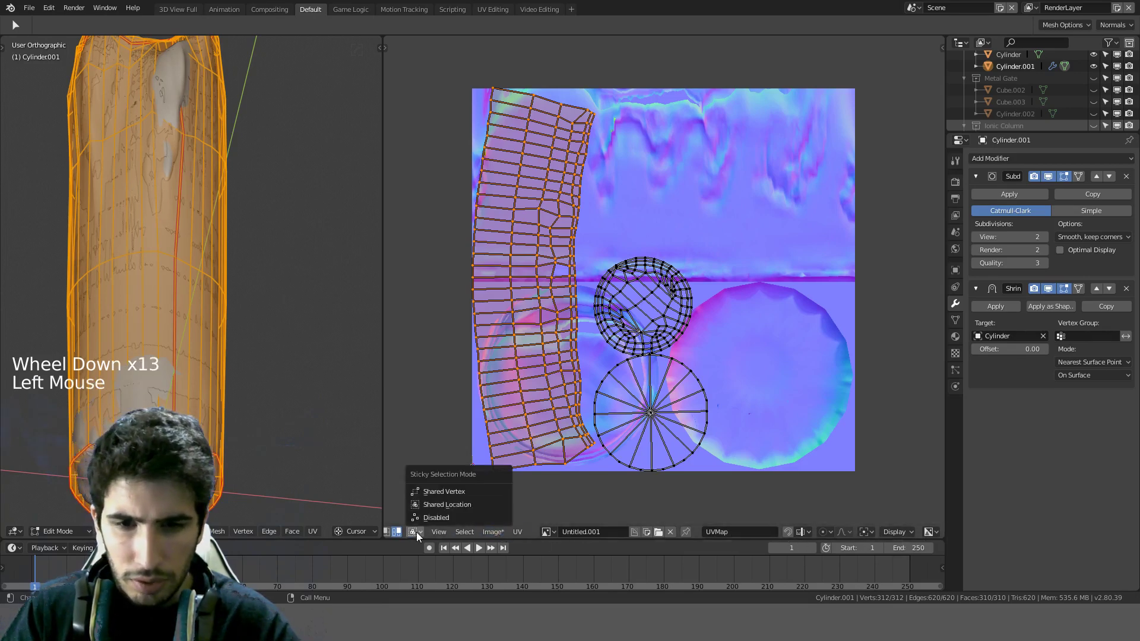
{"action": "scroll", "coordinate": [414, 532], "scroll_direction": "up", "scroll_amount": 7}
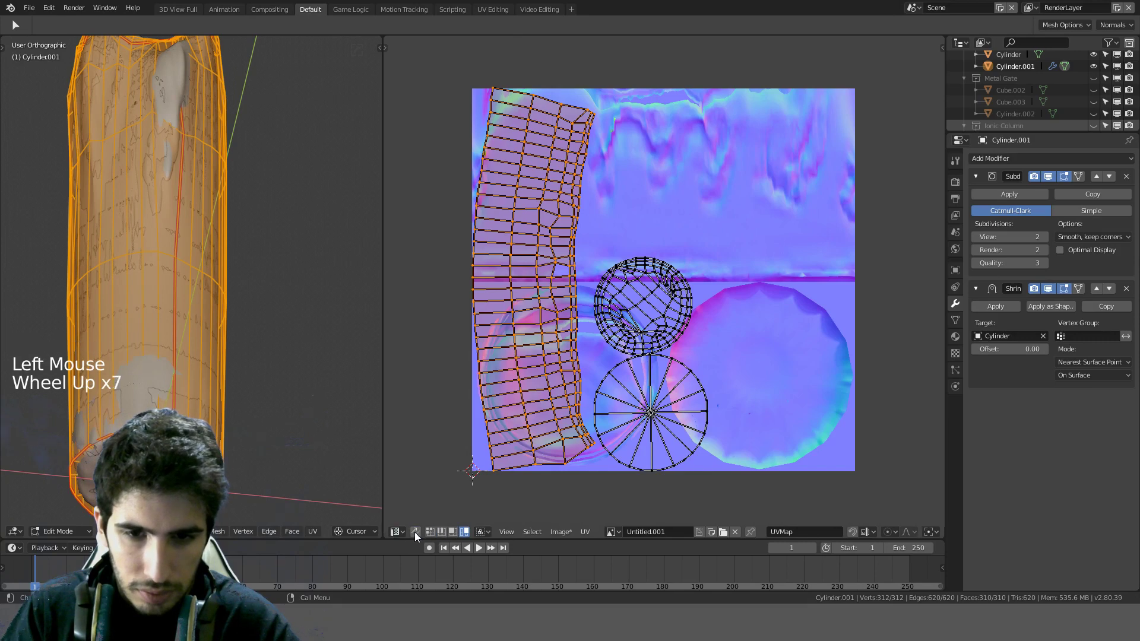
{"action": "left_click", "coordinate": [415, 532]}
{"action": "left_click", "coordinate": [549, 248]}
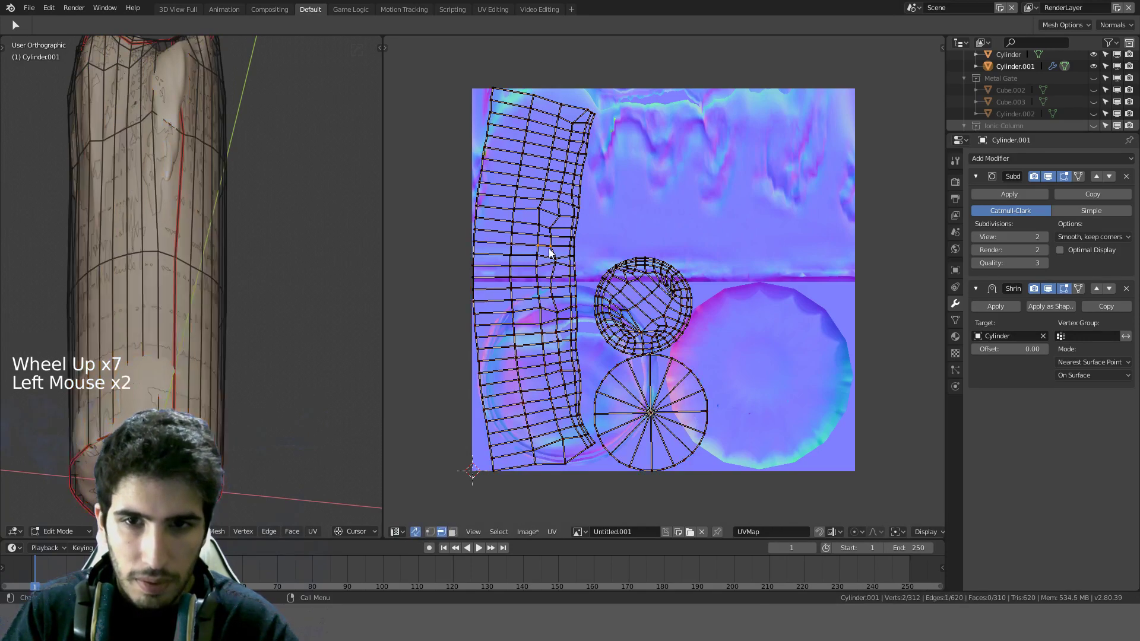
{"action": "key", "text": "KP_1"}
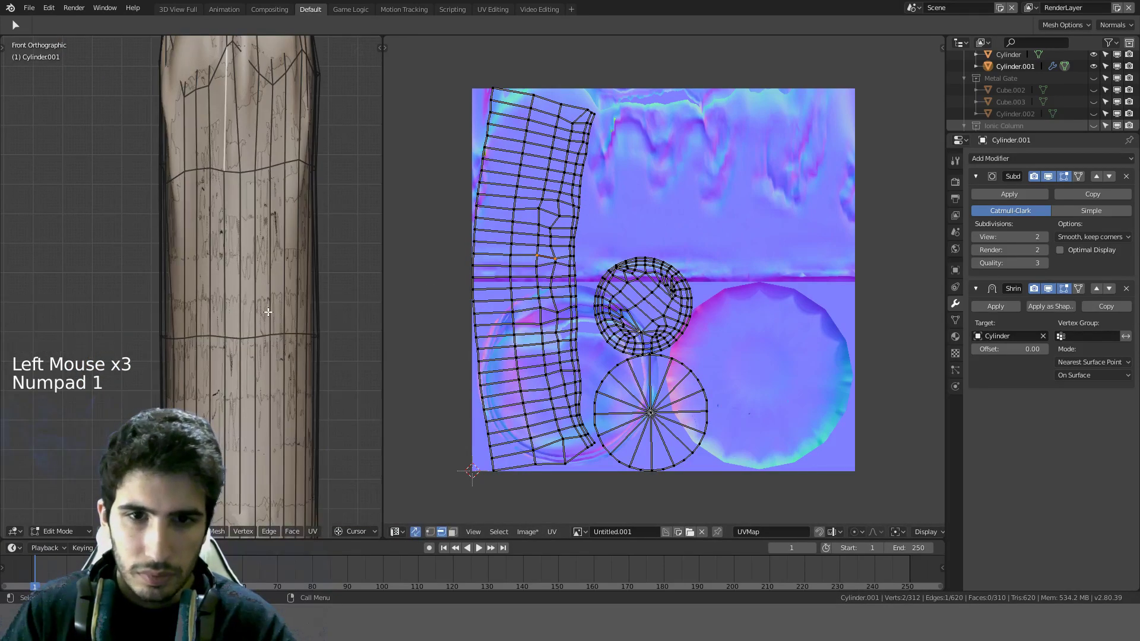
{"action": "left_click", "coordinate": [408, 531]}
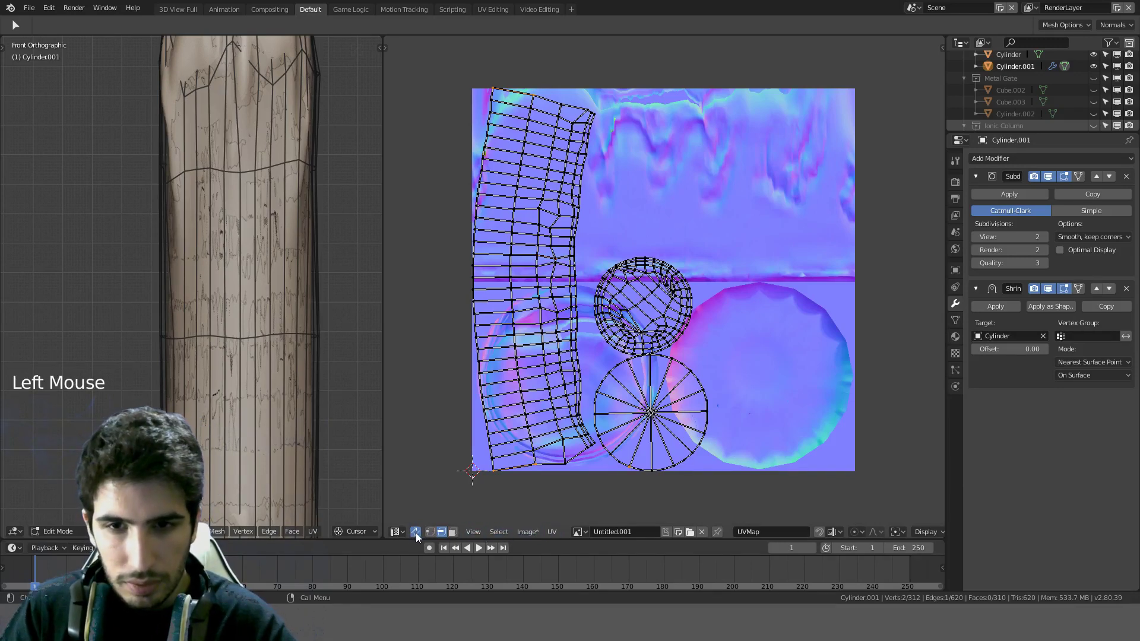
{"action": "left_click", "coordinate": [416, 532]}
Step: Select the middle ring of wall faces and grow the selection three times to cover the whole candle wall
{"action": "key", "text": "a"}
{"action": "key", "text": "a"}
{"action": "scroll", "coordinate": [300, 389], "scroll_direction": "down", "scroll_amount": 2}
{"action": "key", "text": "a"}
{"action": "key", "text": "a"}
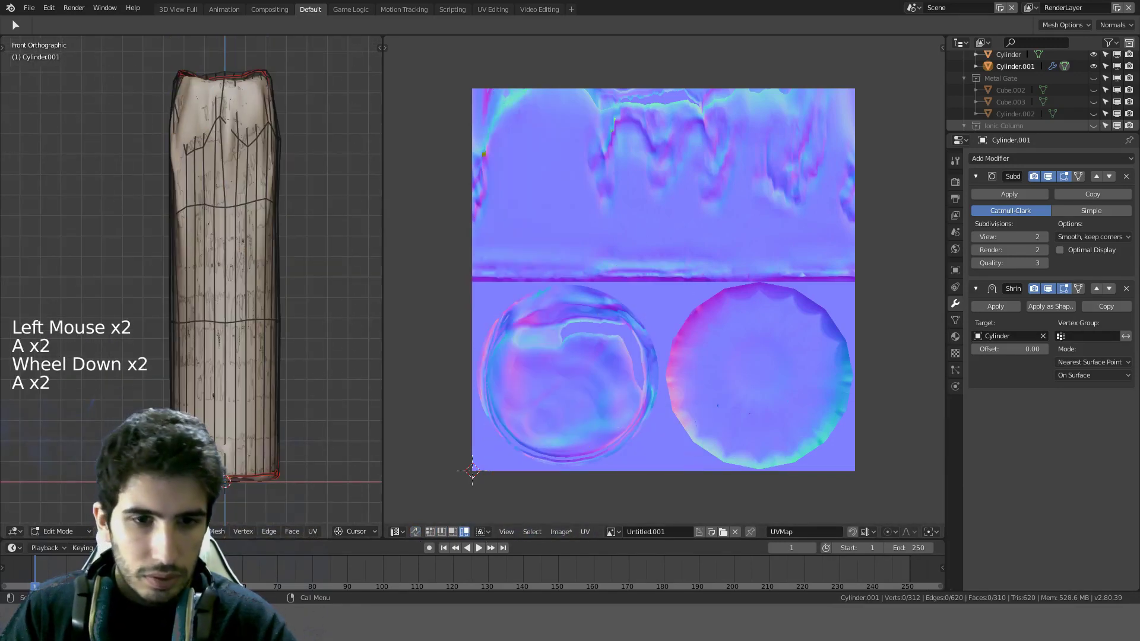
{"action": "left_click", "coordinate": [261, 380]}
{"action": "left_click", "coordinate": [262, 386], "text": "ctrl+alt"}
{"action": "left_click", "coordinate": [251, 271], "text": "ctrl+alt"}
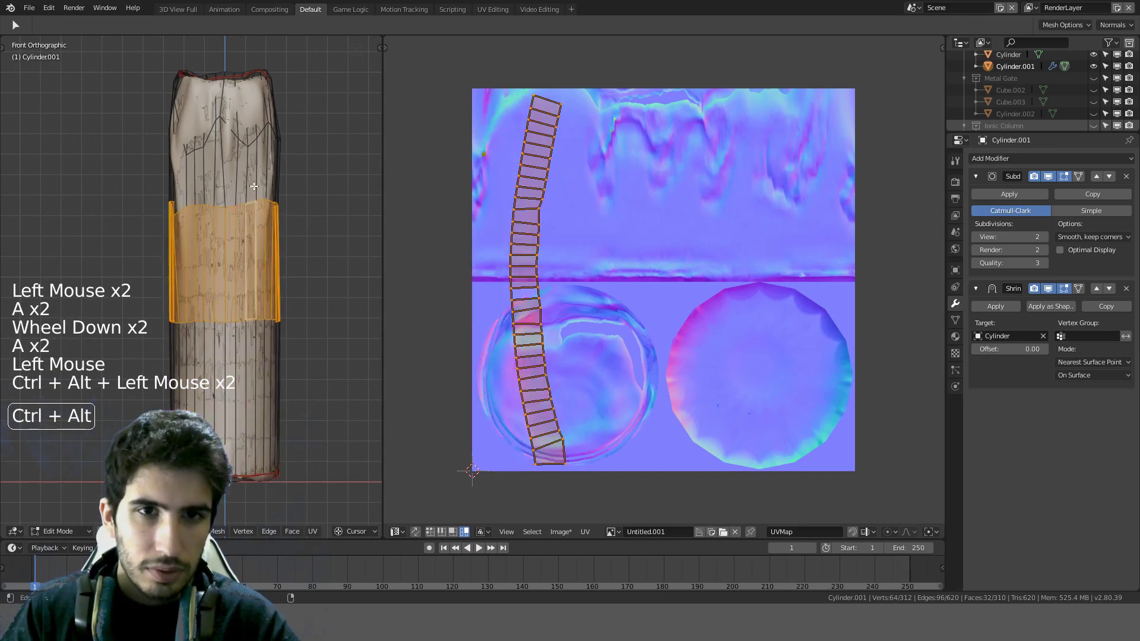
{"action": "left_click", "coordinate": [255, 185], "text": "ctrl+alt"}
{"action": "left_click", "coordinate": [248, 258], "text": "alt"}
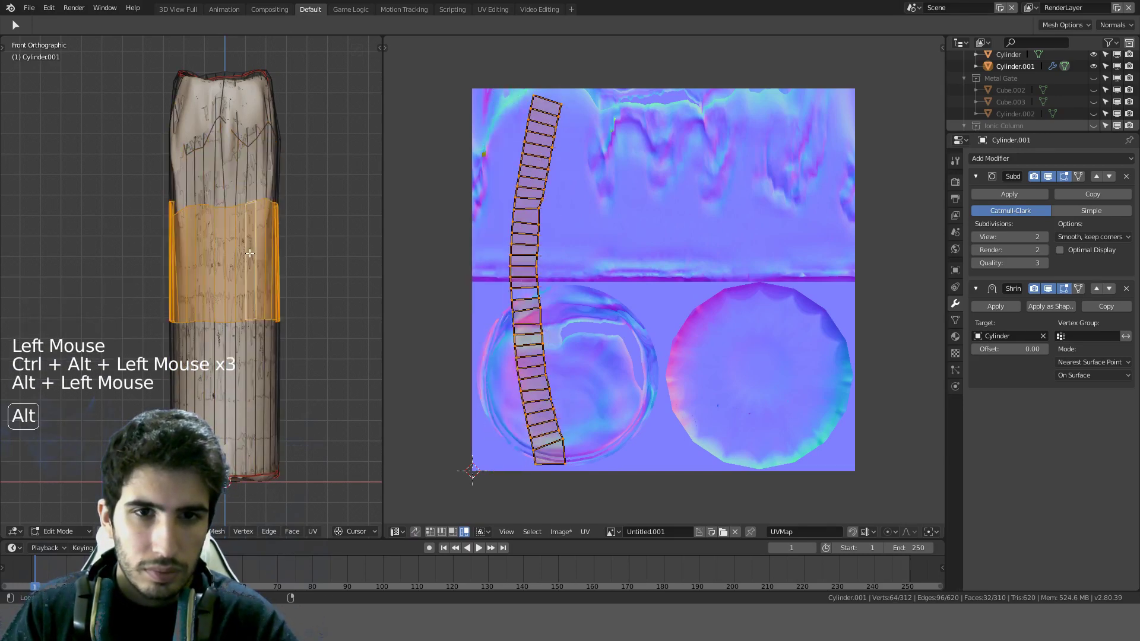
{"action": "key", "text": "ctrl+KP_Add"}
{"action": "key", "text": "ctrl+KP_Add"}
{"action": "key", "text": "ctrl+KP_Add"}
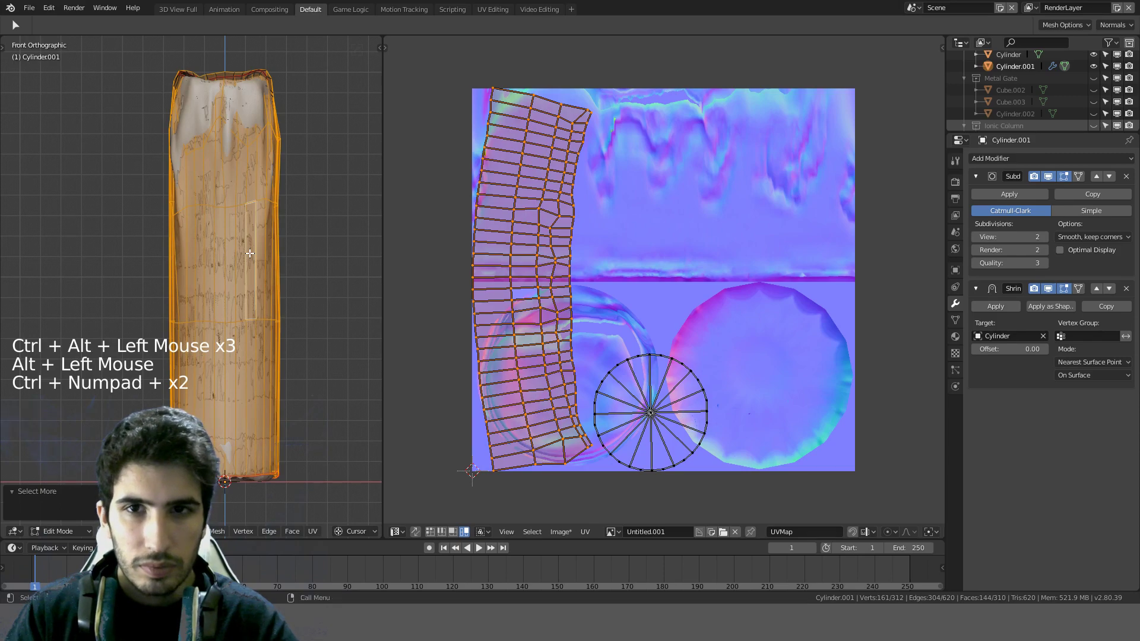
{"action": "middle_click_drag", "start_coordinate": [331, 162], "coordinate": [320, 275]}
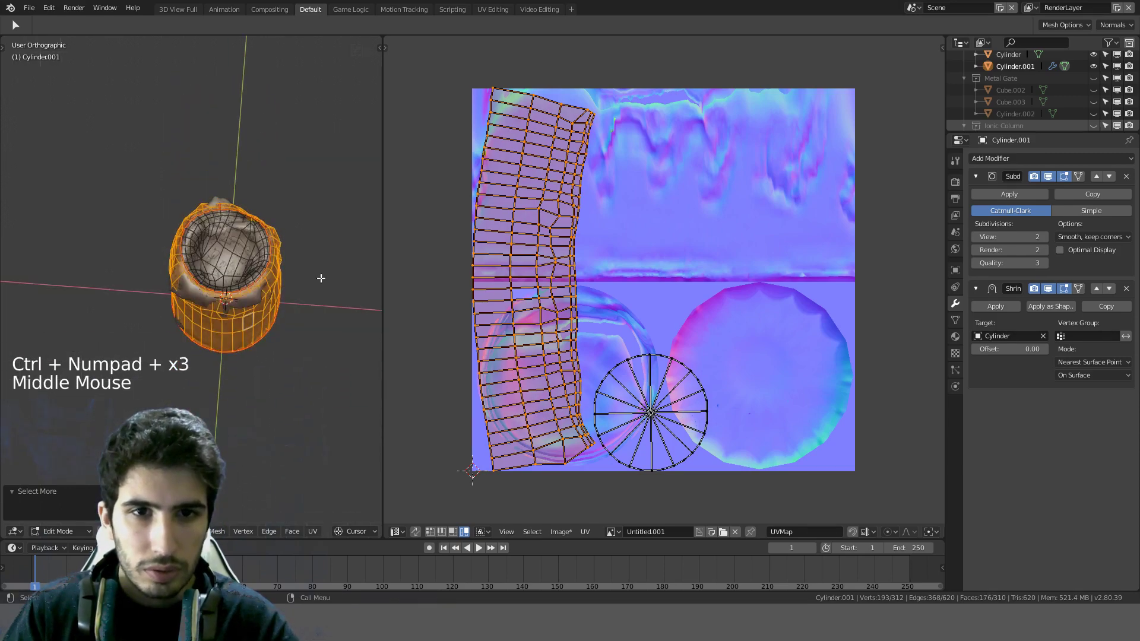
{"action": "scroll", "coordinate": [293, 203], "scroll_direction": "up", "scroll_amount": 5}
{"action": "scroll", "coordinate": [293, 204], "scroll_direction": "up", "scroll_amount": 1}
{"action": "middle_click_drag", "start_coordinate": [293, 203], "coordinate": [249, 161], "text": "shift"}
{"action": "scroll", "coordinate": [265, 285], "scroll_direction": "down", "scroll_amount": 1}
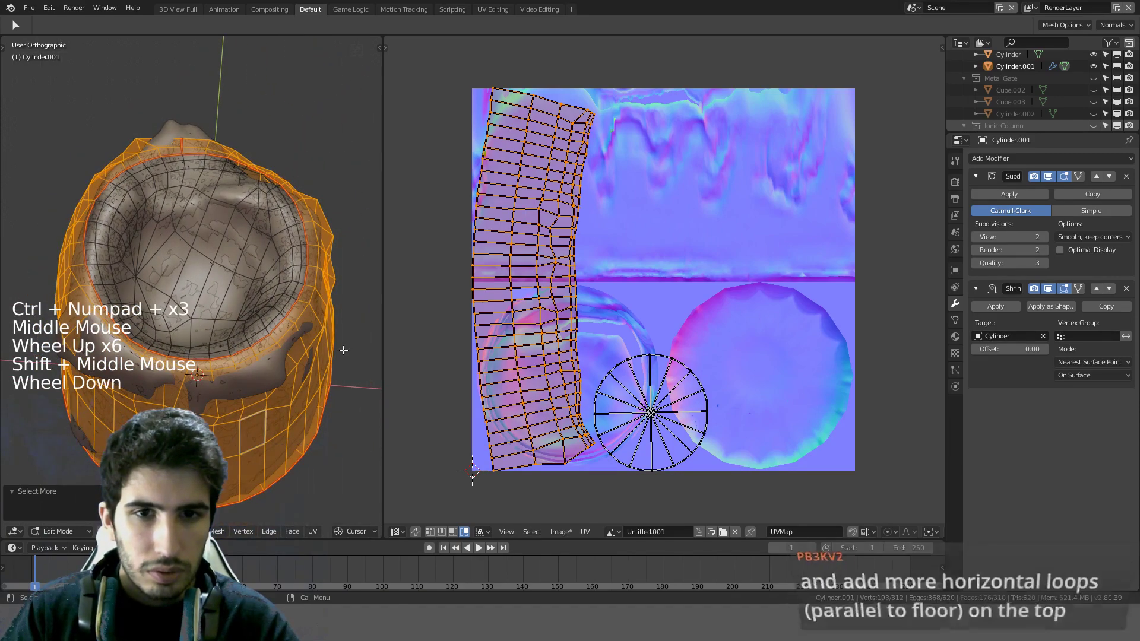
Step: Remove the bottom cap's faces from the selection, leaving only the candle wall selected
{"action": "middle_click_drag", "start_coordinate": [332, 313], "coordinate": [250, 286]}
{"action": "left_click", "coordinate": [265, 274], "text": "ctrl+alt+shift"}
{"action": "key", "text": "ctrl+z"}
{"action": "key", "text": "c"}
{"action": "scroll", "coordinate": [276, 262], "scroll_direction": "down", "scroll_amount": 4}
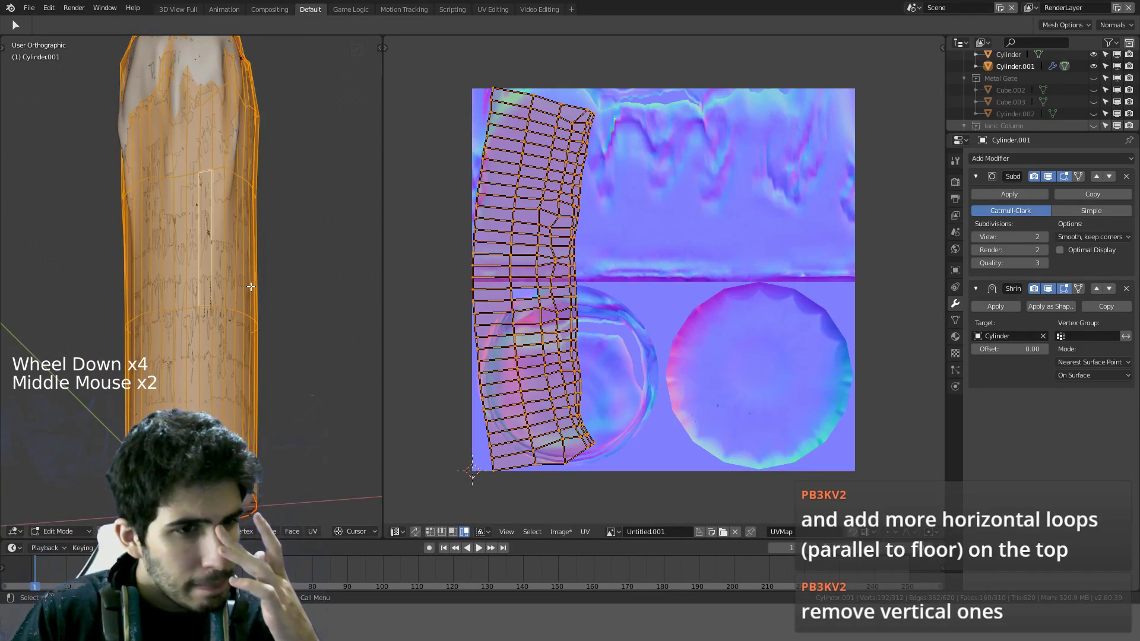
{"action": "key", "text": "KP_1"}
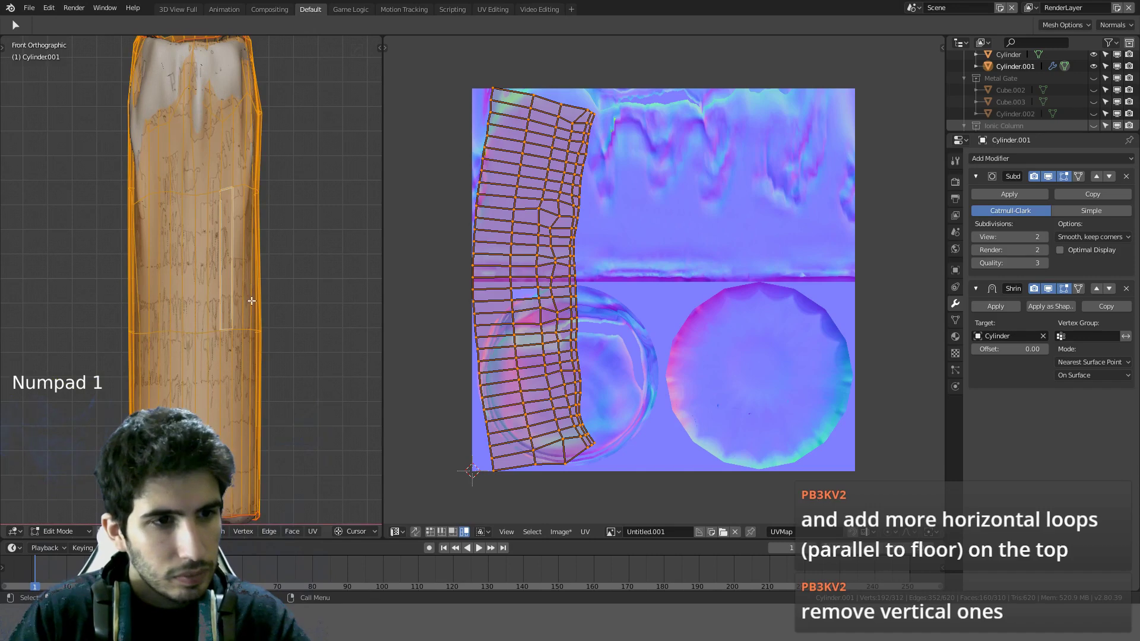
{"action": "middle_click_drag", "start_coordinate": [252, 301], "coordinate": [262, 268], "text": "shift"}
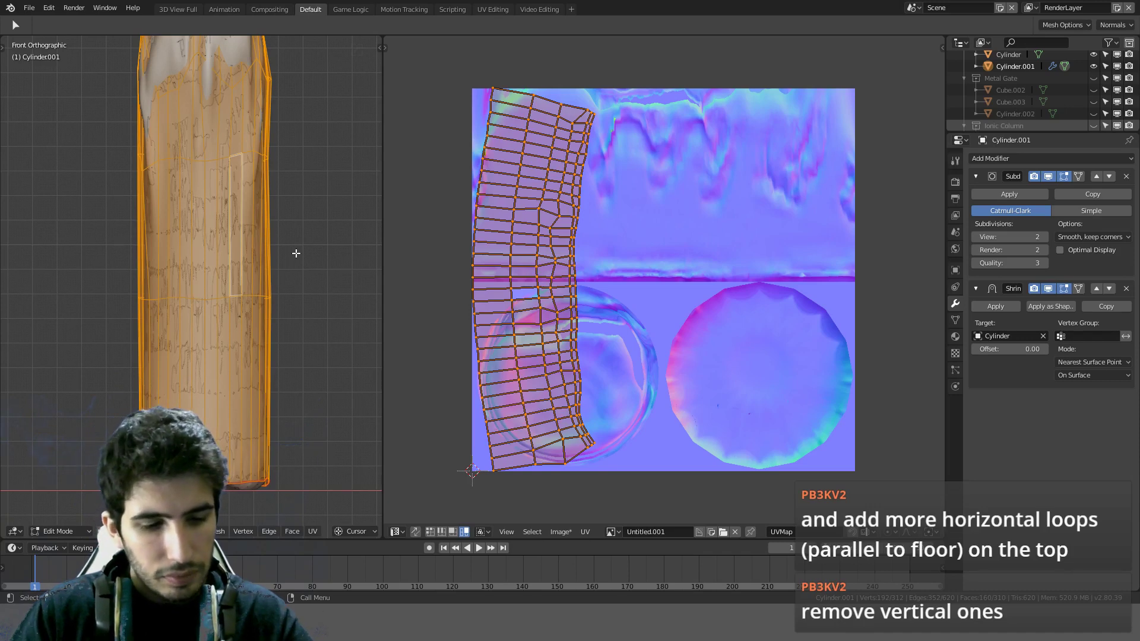
Step: Unwrap the selected candle wall faces with Follow Active Quads, using the Length Average edge length mode
{"action": "key", "text": "u"}
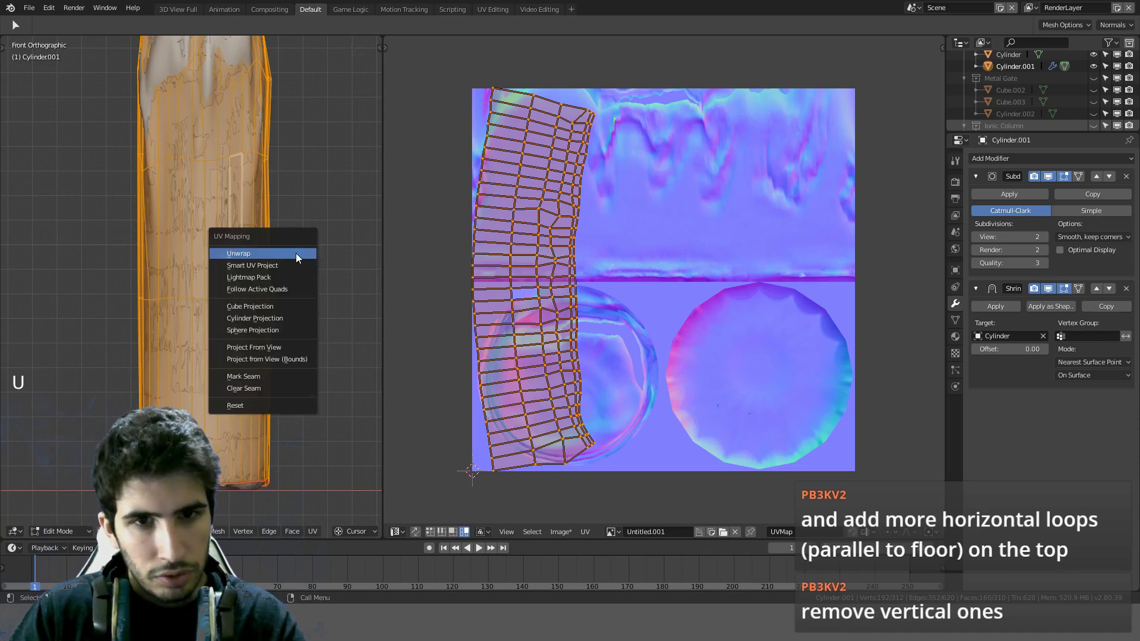
{"action": "left_click", "coordinate": [290, 290]}
{"action": "left_click", "coordinate": [302, 321]}
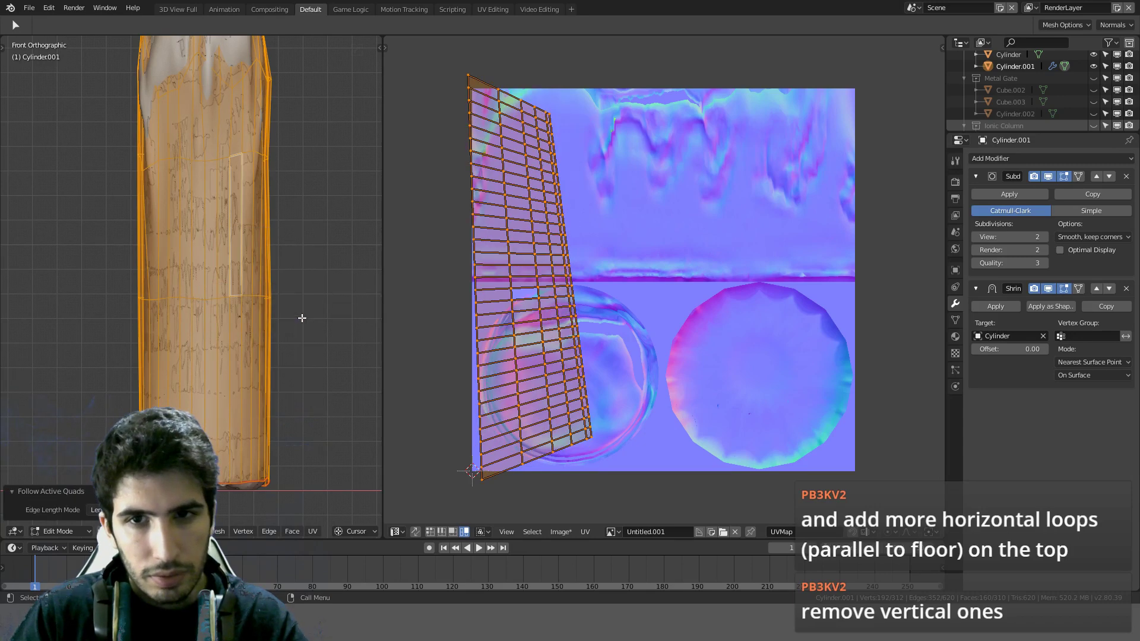
Step: Unwrap the candle wall again with Follow Active Quads, using the Length edge length mode
{"action": "key", "text": "u"}
{"action": "left_click", "coordinate": [300, 315]}
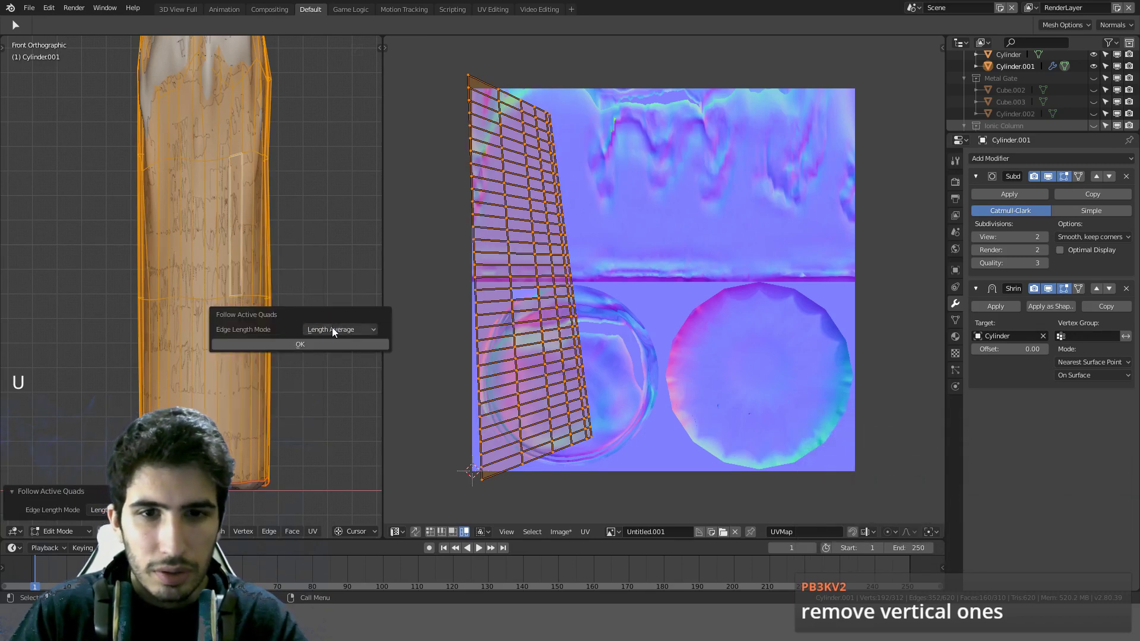
{"action": "left_click", "coordinate": [333, 328]}
{"action": "left_click", "coordinate": [340, 304]}
{"action": "left_click", "coordinate": [310, 343]}
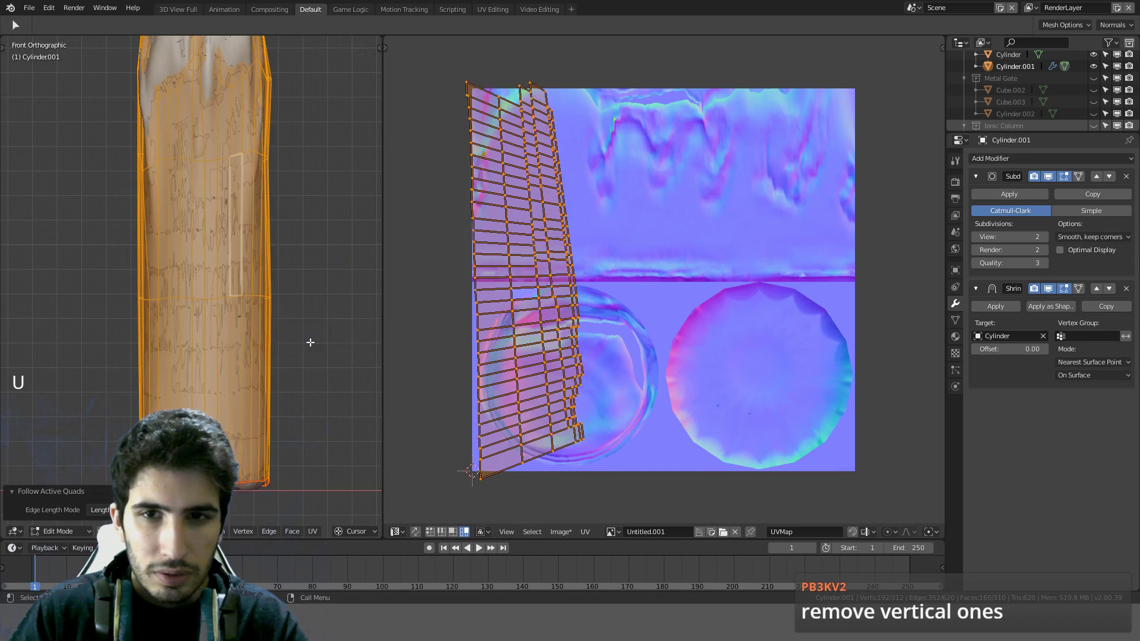
Step: Redo the candle wall's Follow Active Quads unwrap with the edge length mode set to Even
{"action": "key", "text": "u"}
{"action": "left_click", "coordinate": [310, 342]}
{"action": "left_click", "coordinate": [329, 355]}
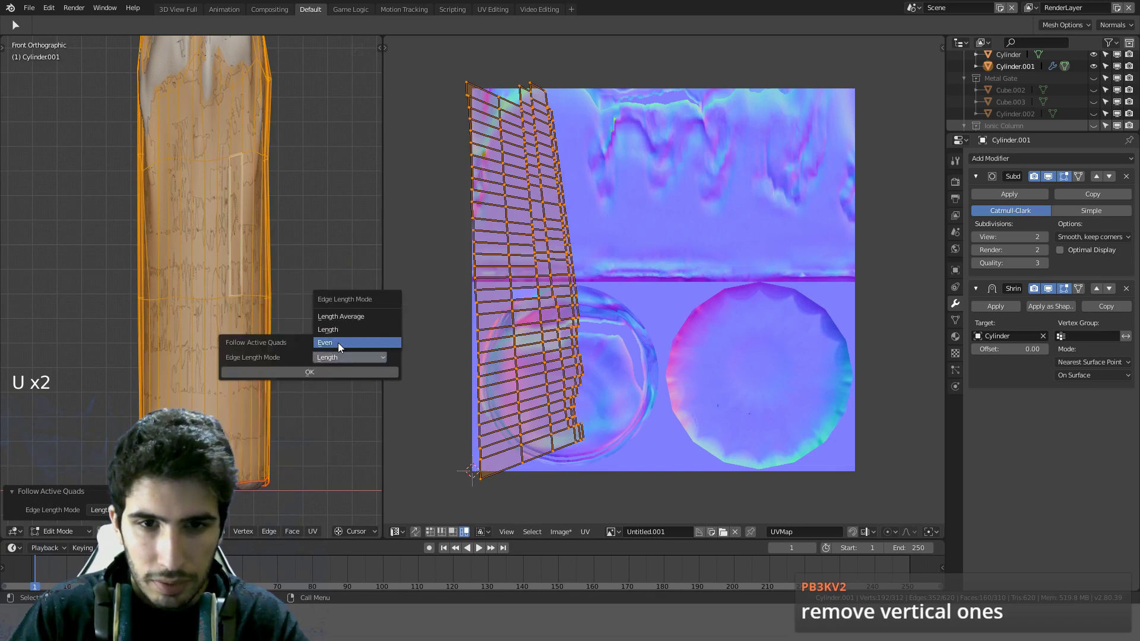
{"action": "left_click", "coordinate": [337, 343]}
{"action": "left_click", "coordinate": [330, 371]}
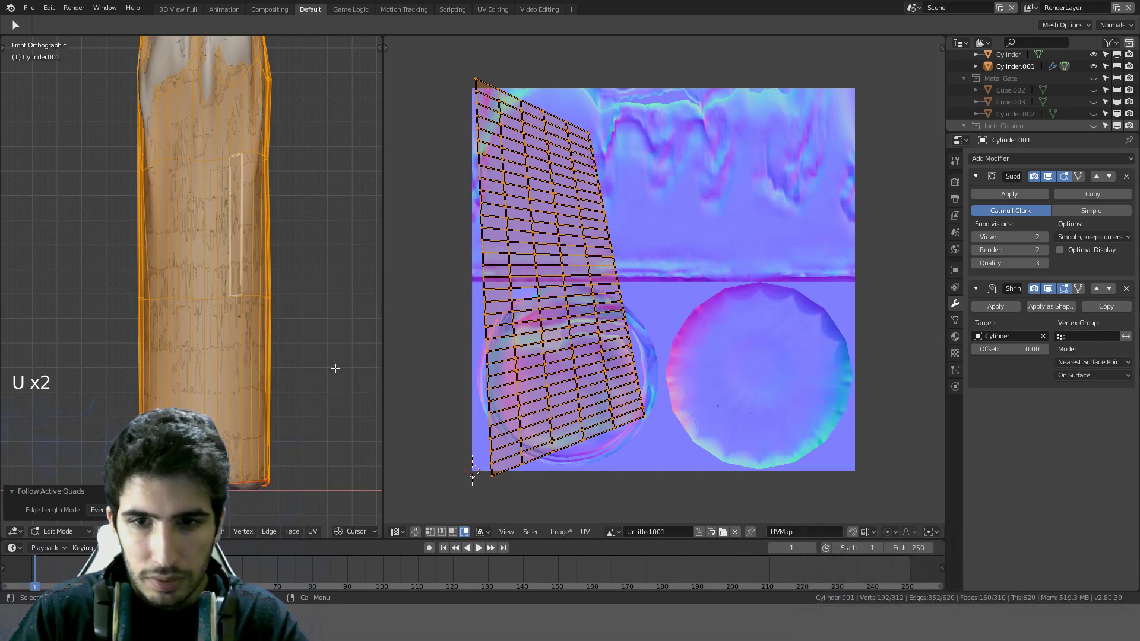
Step: Return the candle wall's UVs to the Length Average edge length mode with another Follow Active Quads unwrap
{"action": "scroll", "coordinate": [169, 246], "scroll_direction": "down", "scroll_amount": 2}
{"action": "key", "text": "KP_1"}
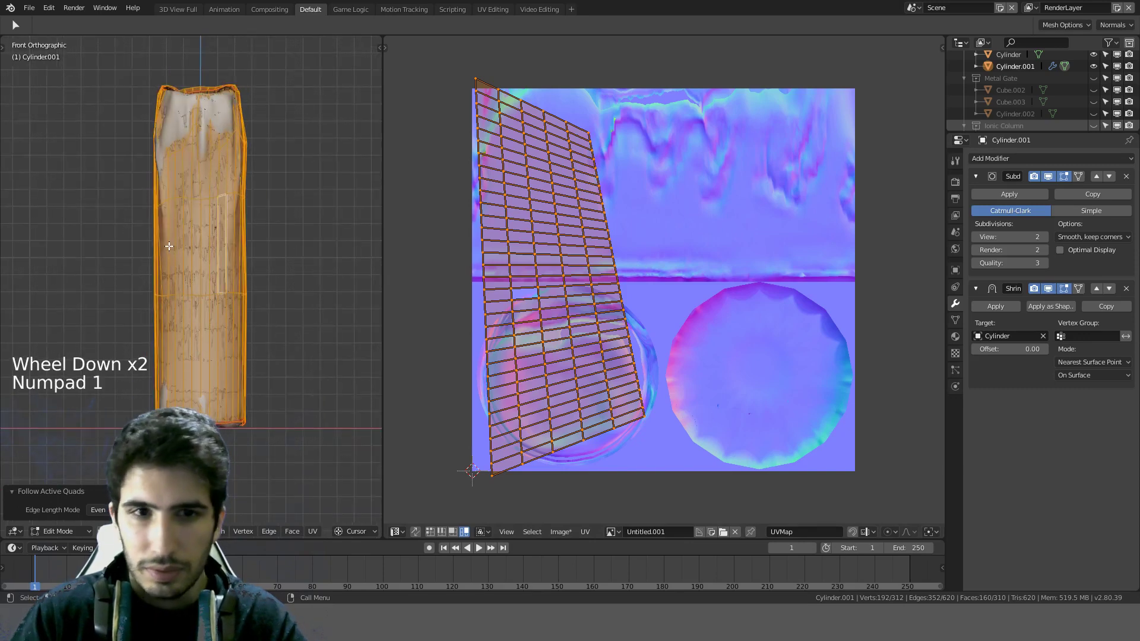
{"action": "key", "text": "u"}
{"action": "left_click", "coordinate": [169, 246]}
{"action": "left_click", "coordinate": [220, 262]}
{"action": "left_click", "coordinate": [199, 216]}
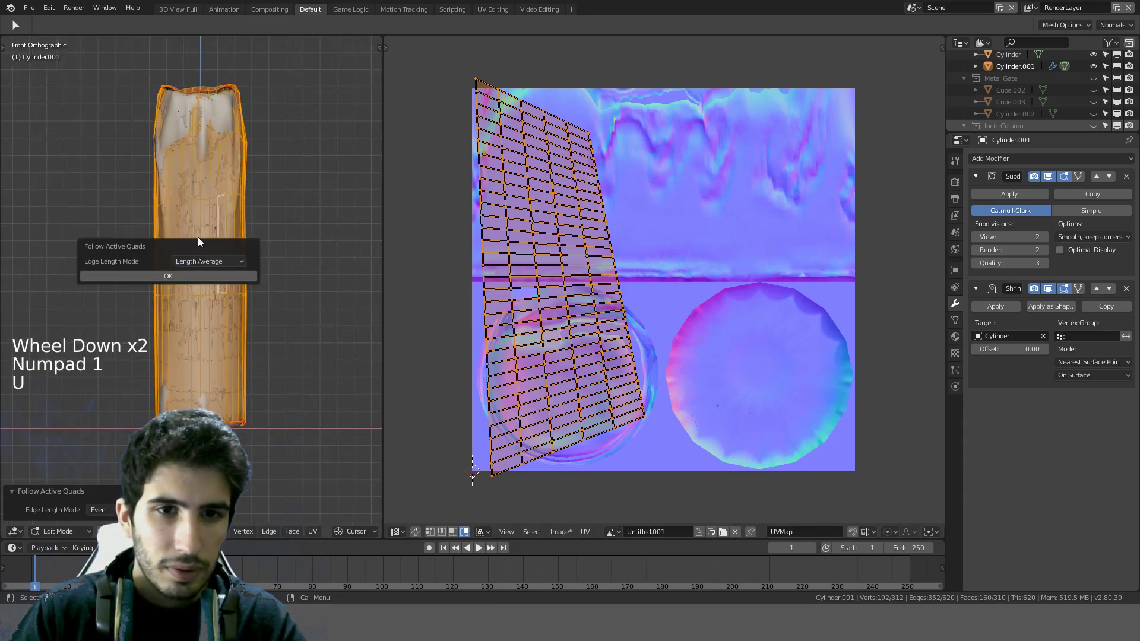
{"action": "left_click", "coordinate": [168, 276]}
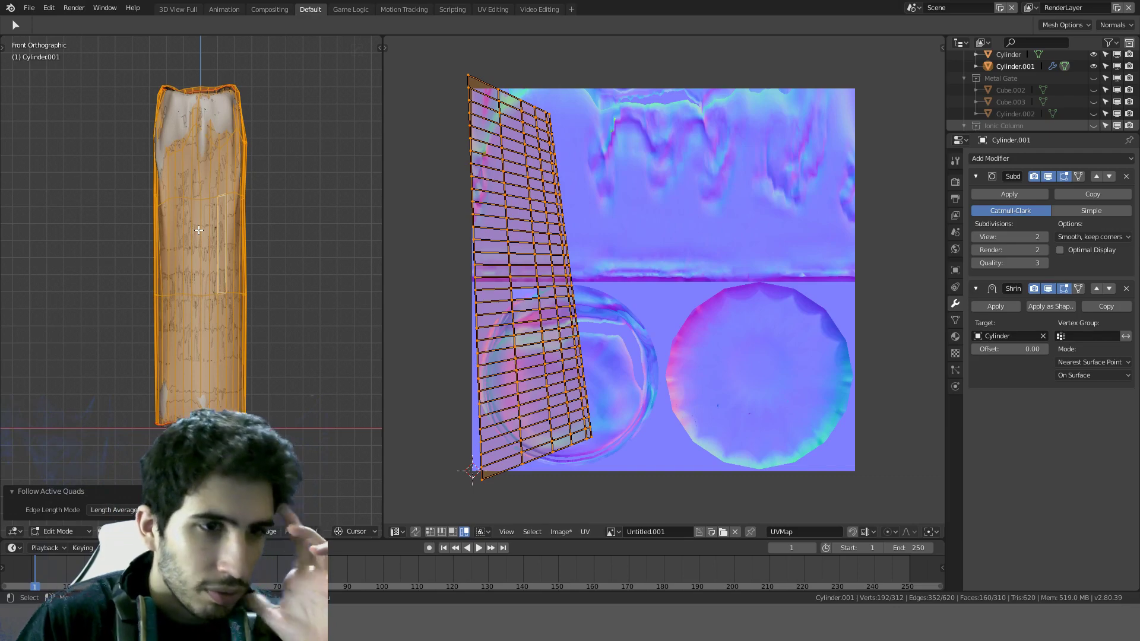
{"action": "key", "text": "r"}
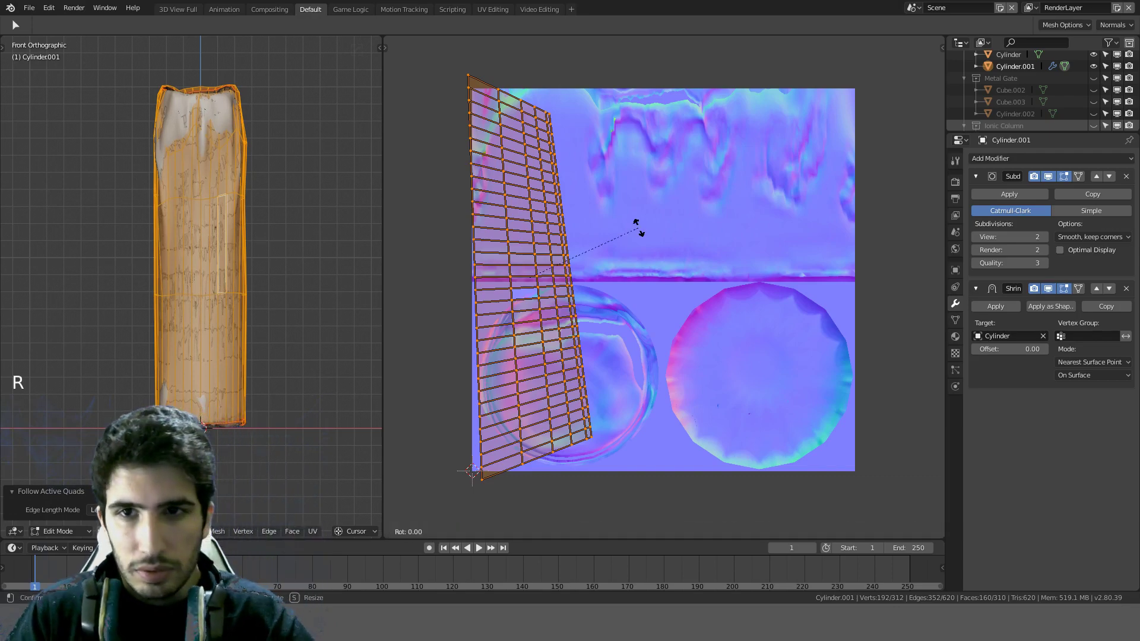
{"action": "right_click", "coordinate": [577, 226]}
{"action": "scroll", "coordinate": [597, 339], "scroll_direction": "down", "scroll_amount": 2}
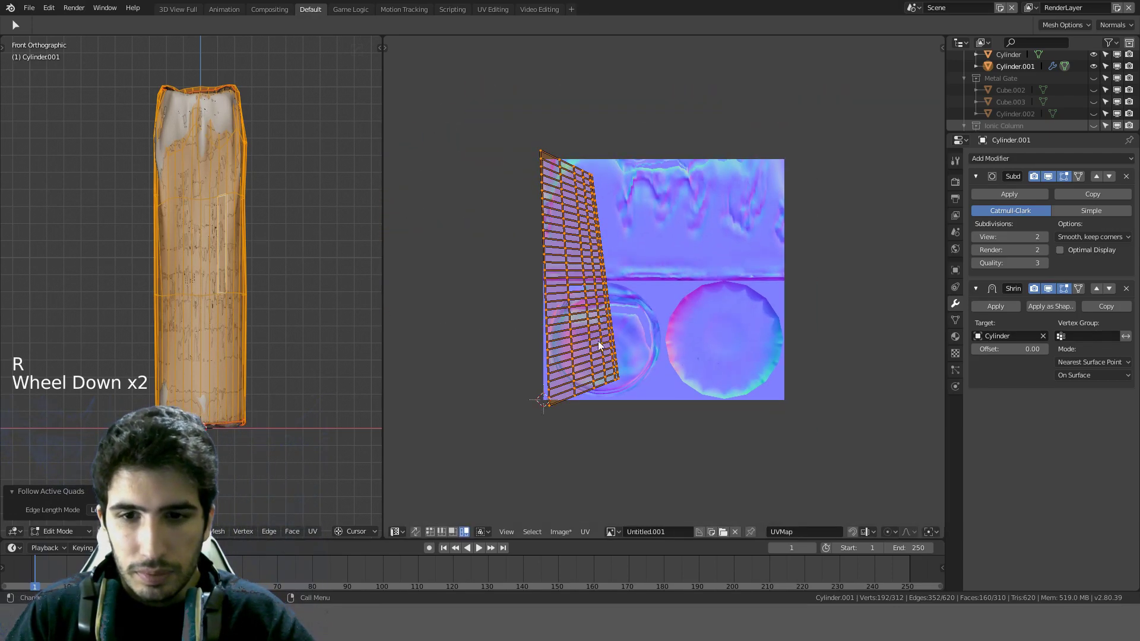
{"action": "scroll", "coordinate": [591, 380], "scroll_direction": "up", "scroll_amount": 2}
{"action": "left_click", "coordinate": [586, 533]}
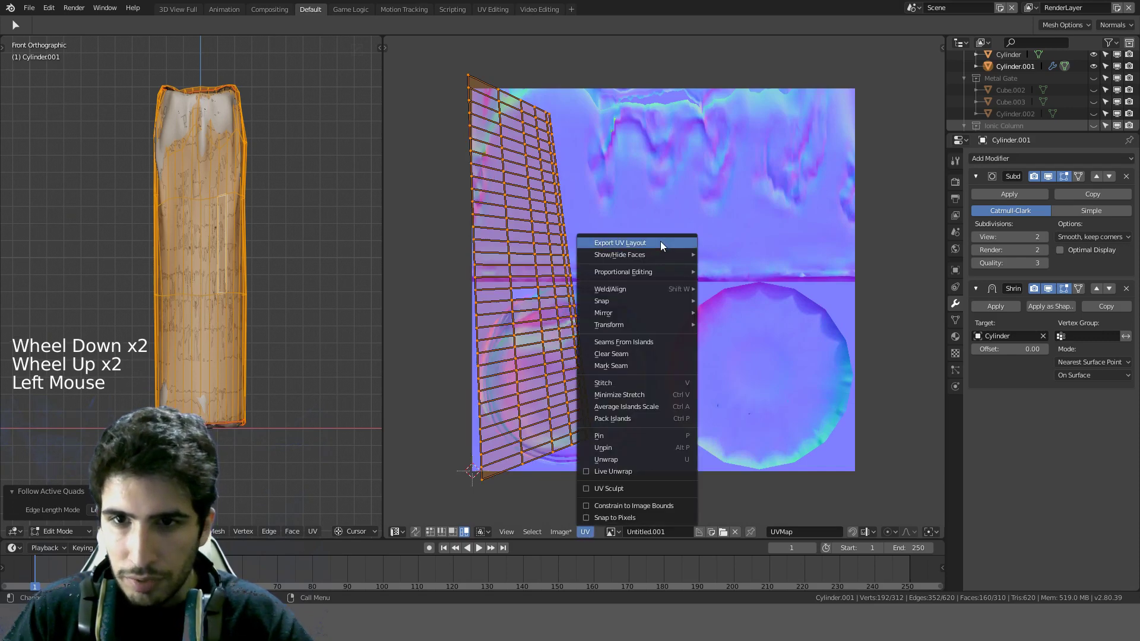
{"action": "left_click", "coordinate": [583, 532]}
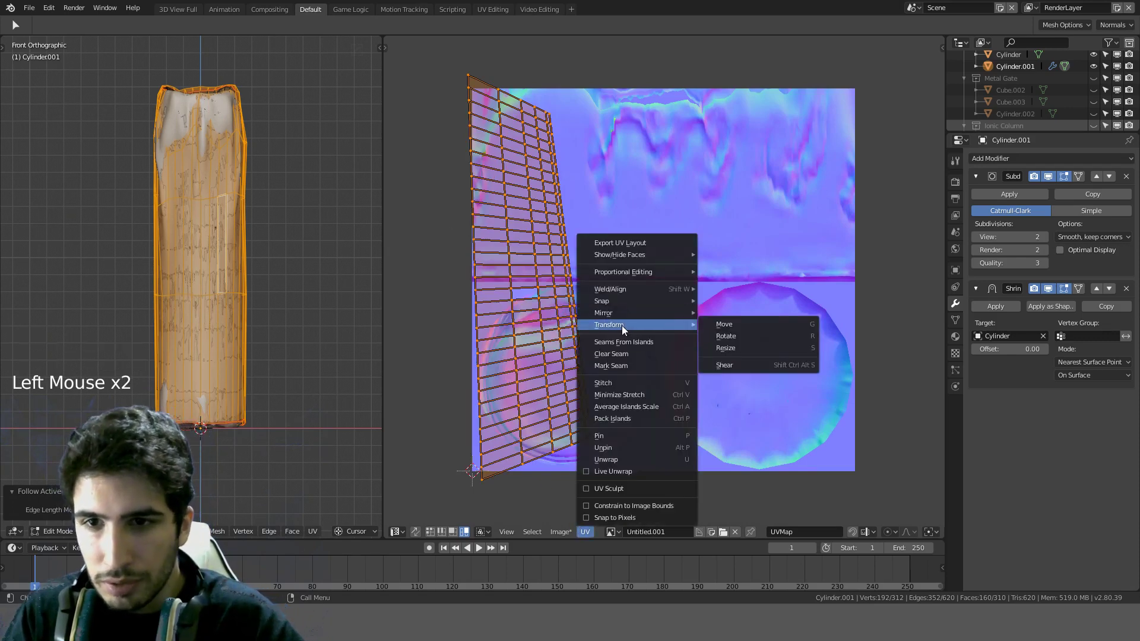
Step: Reload the Untitled.001 image in the UV editor and apply Average Islands Scale to the candle wall's UVs
{"action": "key", "text": "alt+r"}
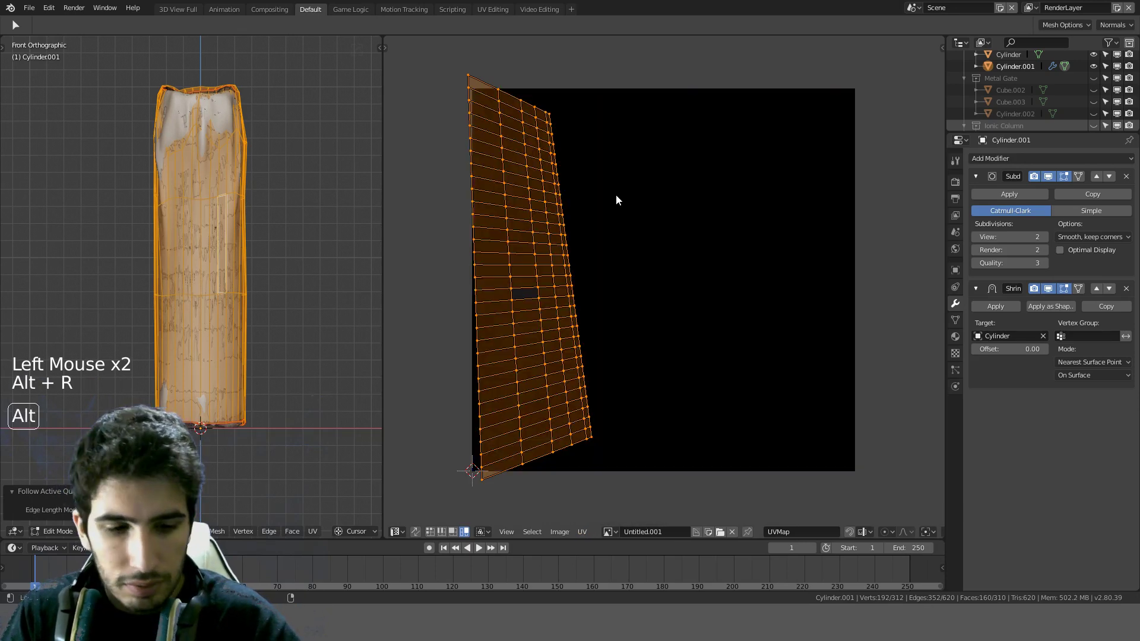
{"action": "key", "text": "alt+r"}
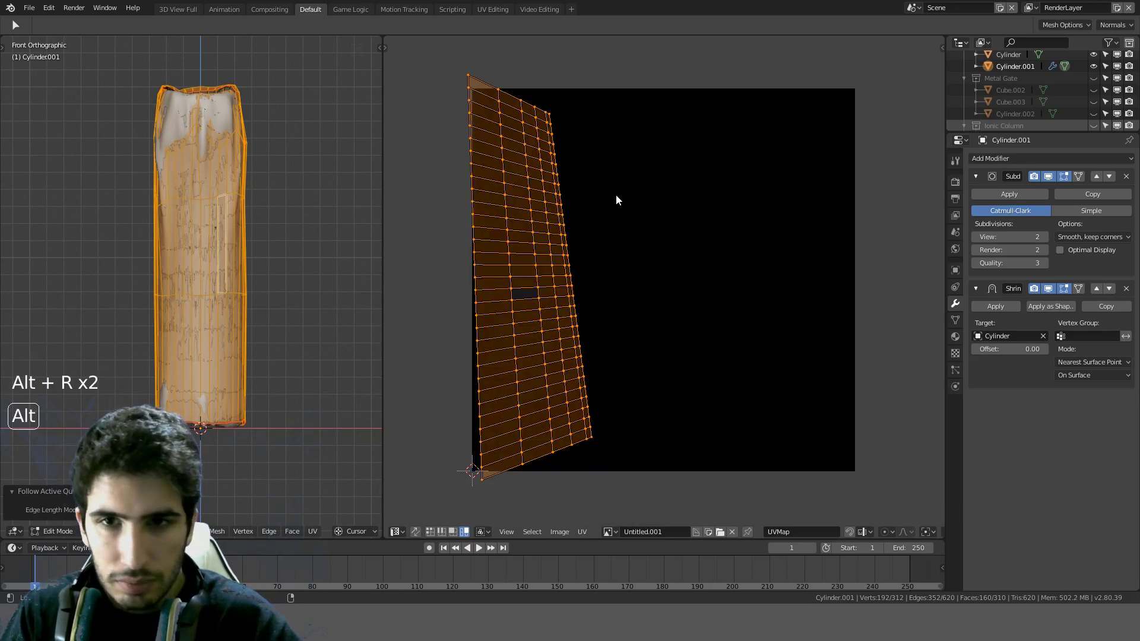
{"action": "left_click", "coordinate": [583, 532]}
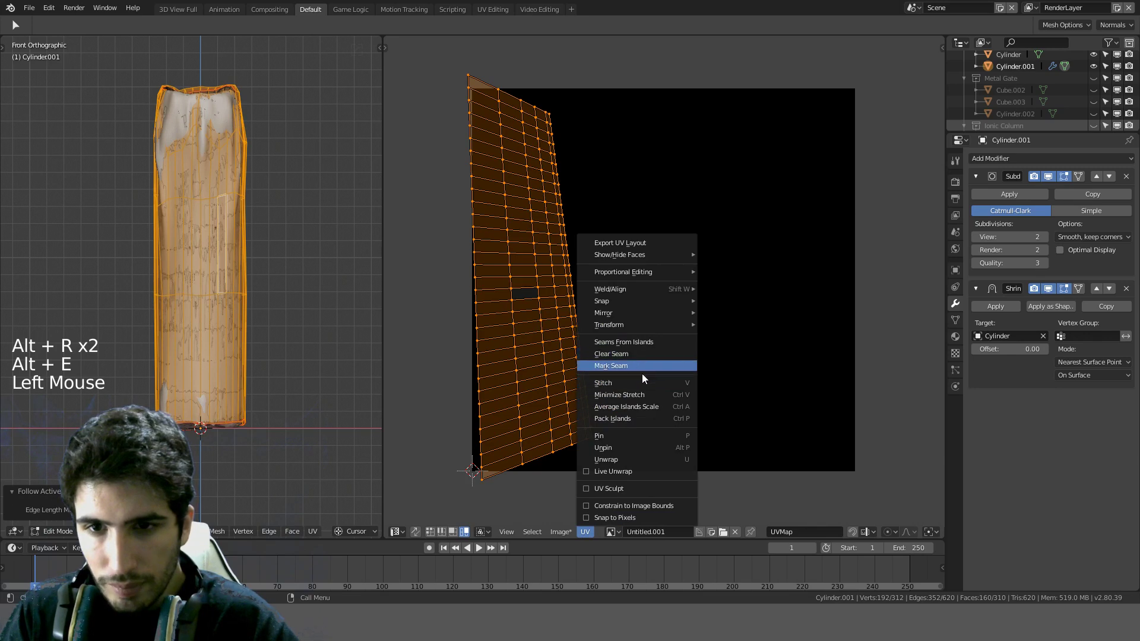
{"action": "left_click", "coordinate": [642, 408]}
Step: Try Minimize Stretch on the candle wall's UV island, then cancel it
{"action": "left_click", "coordinate": [585, 532]}
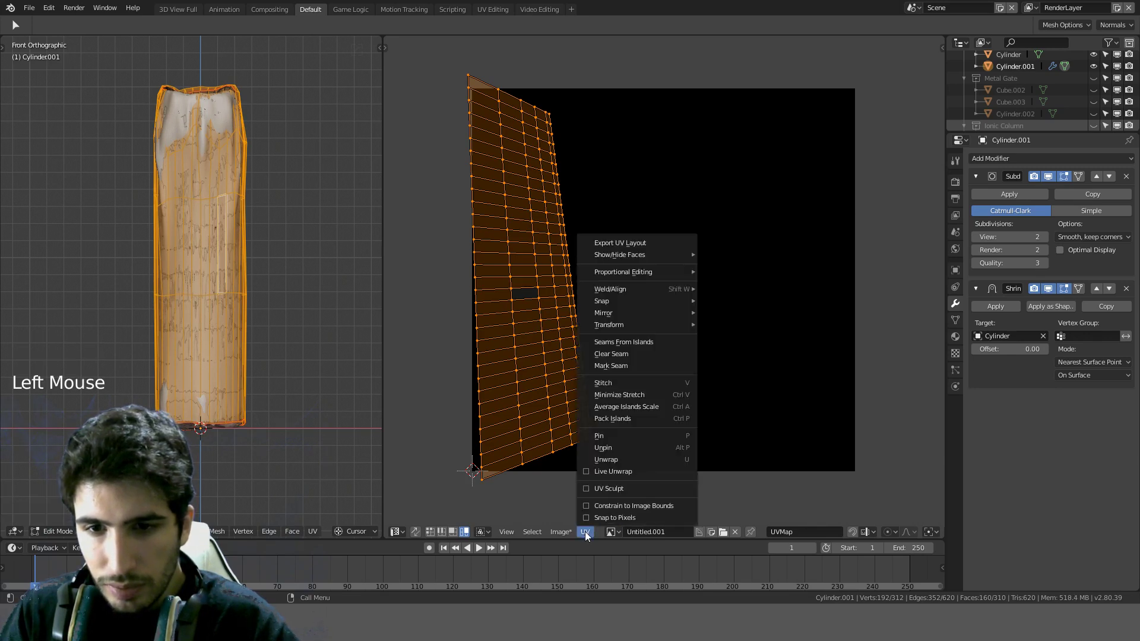
{"action": "left_click", "coordinate": [644, 396]}
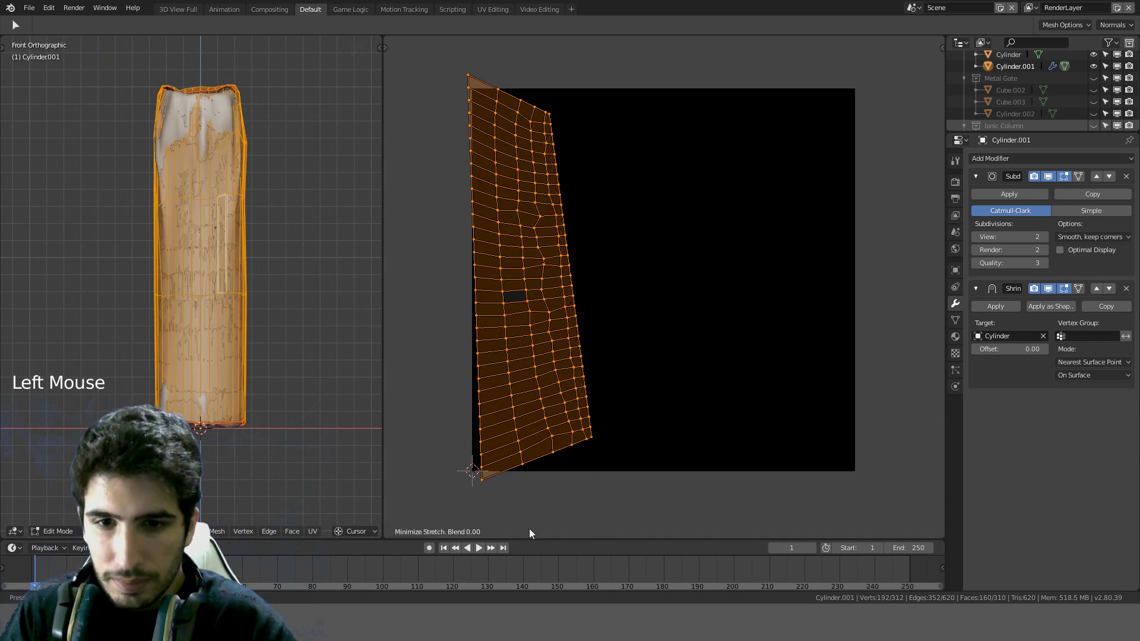
{"action": "left_click", "coordinate": [673, 316]}
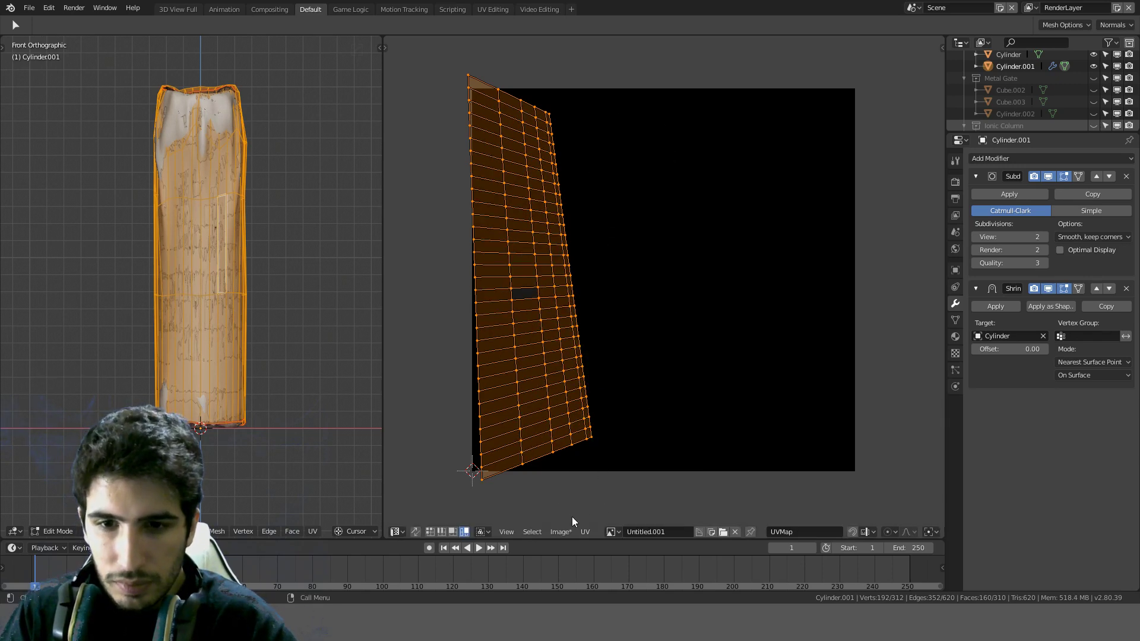
{"action": "left_click", "coordinate": [537, 536]}
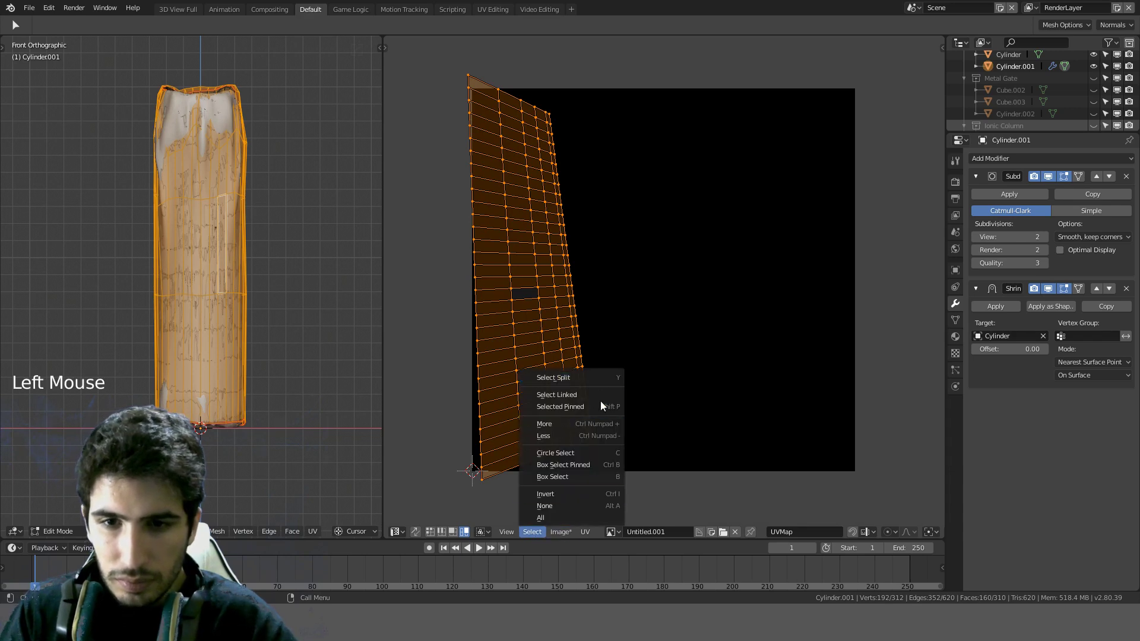
{"action": "mouse_move", "coordinate": [583, 533]}
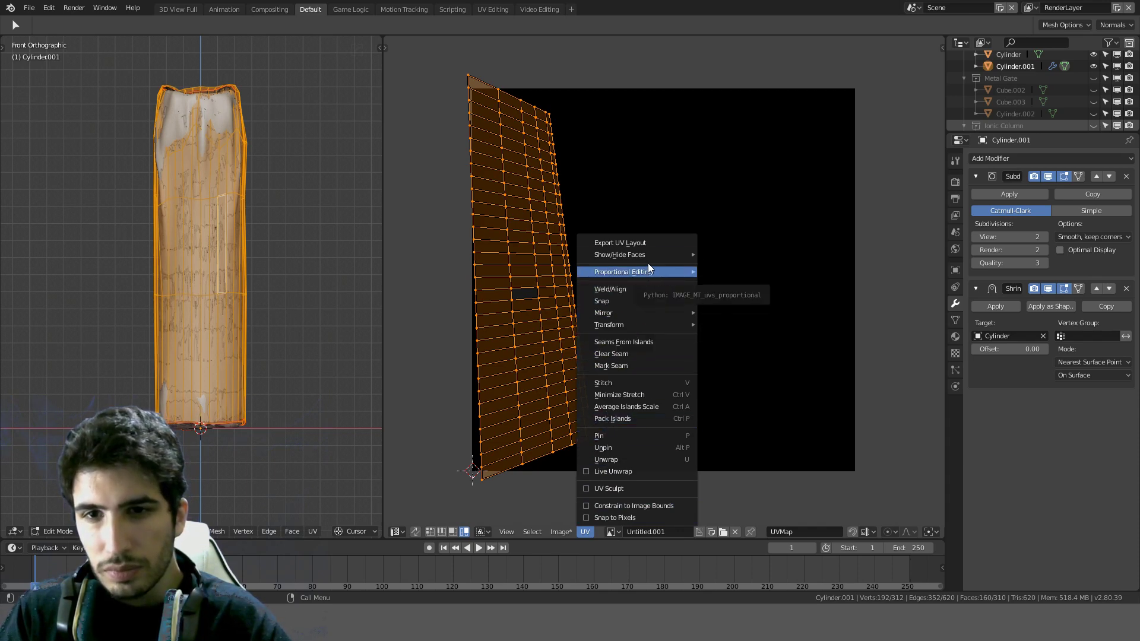
Step: Rotate the selected side-wall UV island by -90 degrees and move it to the upper part of the image area
{"action": "scroll", "coordinate": [517, 204], "scroll_direction": "down", "scroll_amount": 1}
{"action": "scroll", "coordinate": [518, 204], "scroll_direction": "down", "scroll_amount": 2}
{"action": "middle_click_drag", "start_coordinate": [518, 204], "coordinate": [521, 208]}
{"action": "scroll", "coordinate": [571, 217], "scroll_direction": "up", "scroll_amount": 4}
{"action": "scroll", "coordinate": [572, 218], "scroll_direction": "down", "scroll_amount": 3}
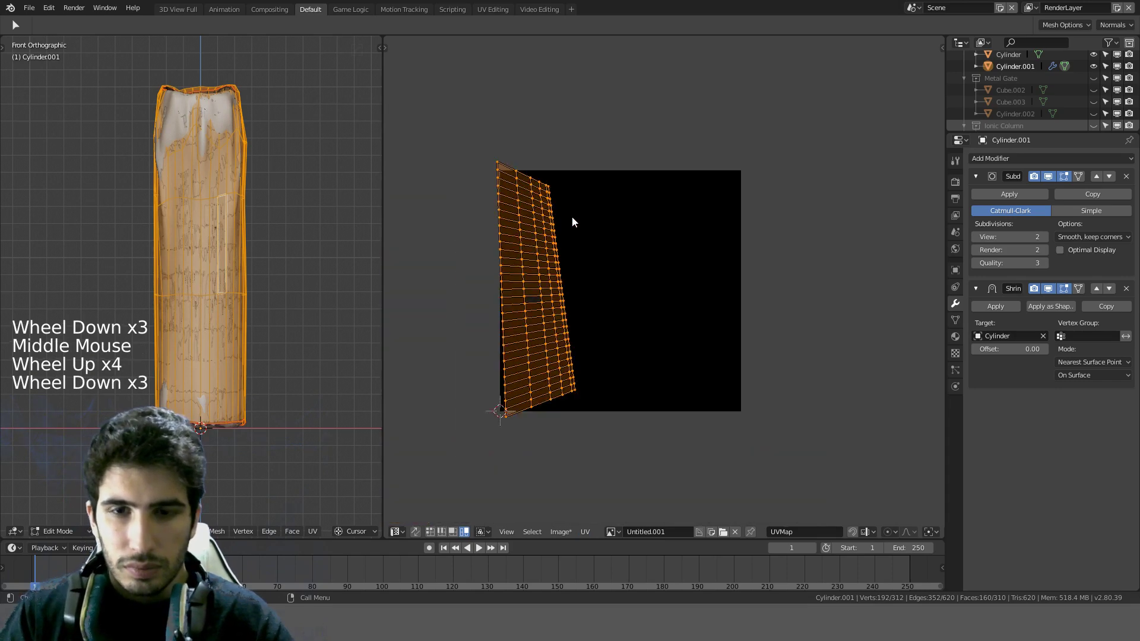
{"action": "key", "text": "KP_1"}
{"action": "scroll", "coordinate": [571, 222], "scroll_direction": "down", "scroll_amount": 5}
{"action": "scroll", "coordinate": [580, 229], "scroll_direction": "down", "scroll_amount": 4}
{"action": "scroll", "coordinate": [593, 257], "scroll_direction": "up", "scroll_amount": 2}
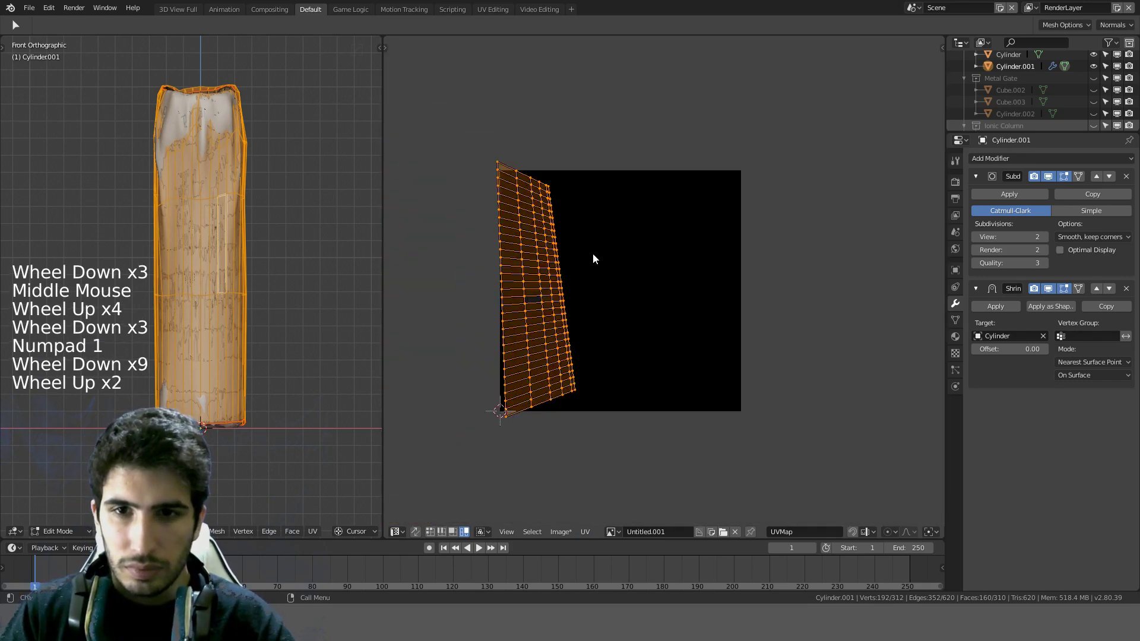
{"action": "type", "text": "r90"}
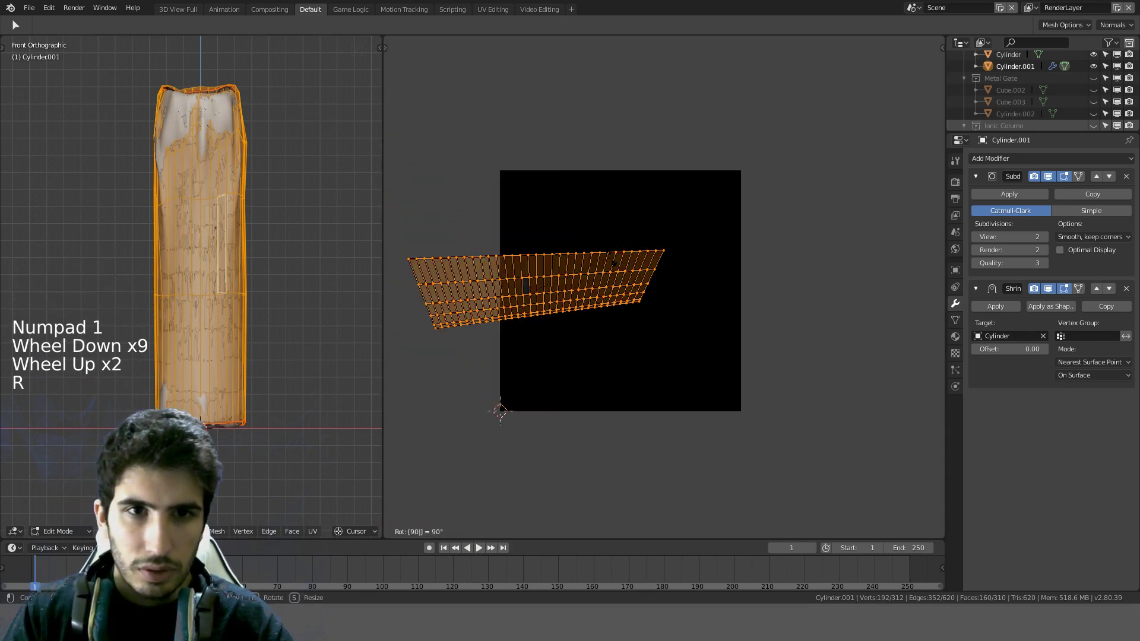
{"action": "type", "text": "-"}
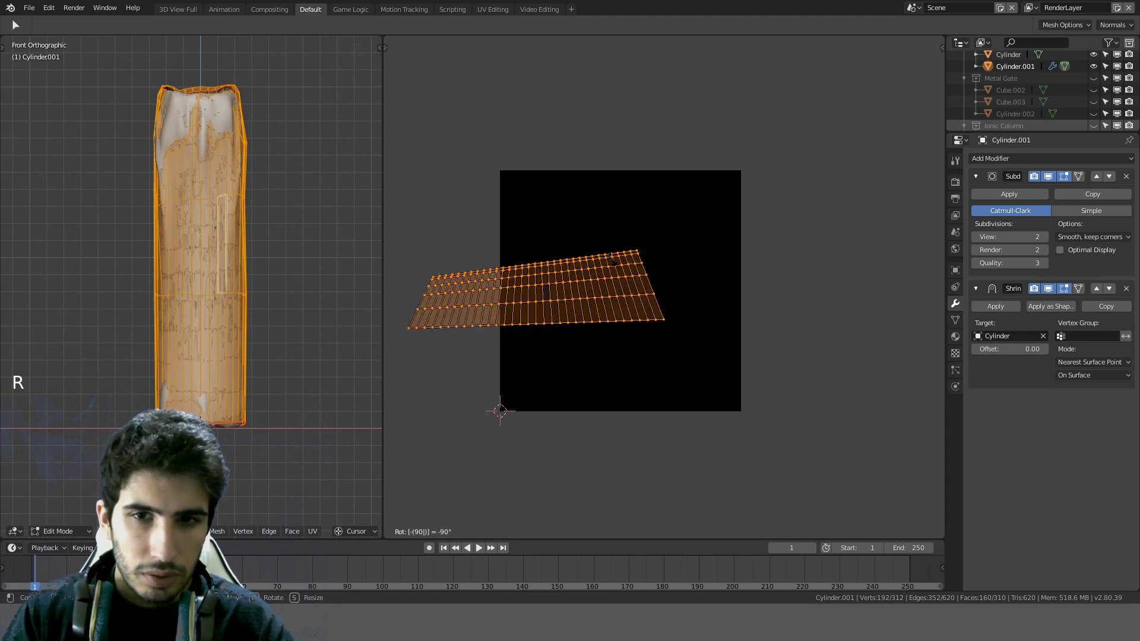
{"action": "key", "text": "Return"}
{"action": "key", "text": "g"}
{"action": "left_click", "coordinate": [693, 180], "text": "ctrl"}
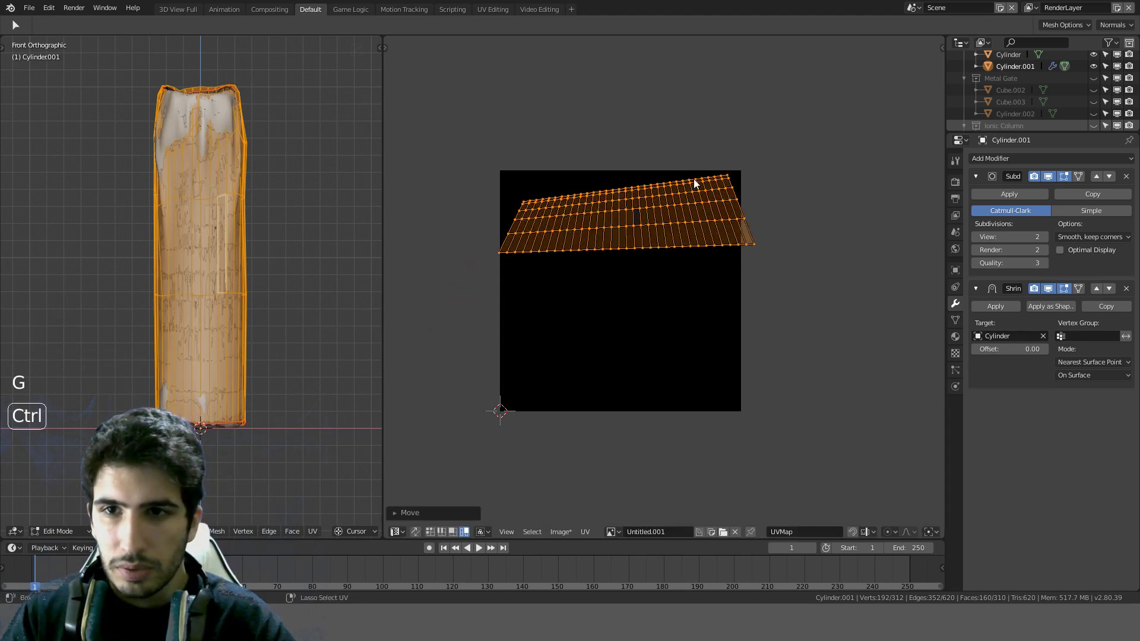
Step: Straighten the right end column of the side-wall UV island by scaling it to 0 along X
{"action": "scroll", "coordinate": [694, 180], "scroll_direction": "up", "scroll_amount": 1}
{"action": "middle_click_drag", "start_coordinate": [711, 202], "coordinate": [688, 231], "text": "shift"}
{"action": "left_click", "coordinate": [697, 218], "text": "alt"}
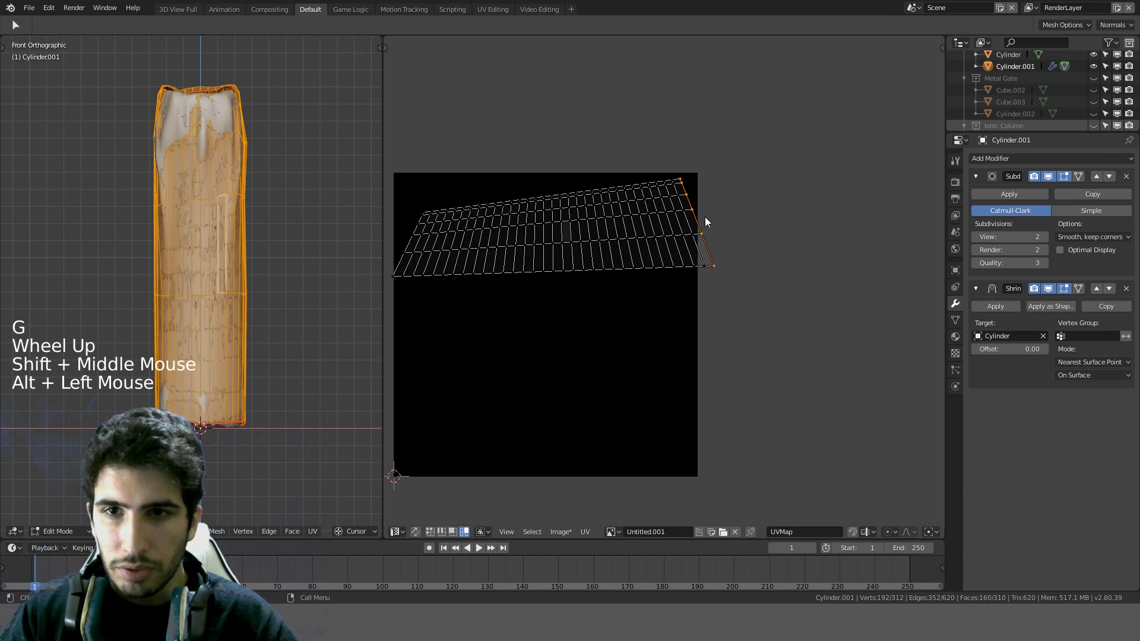
{"action": "type", "text": "sx0"}
{"action": "key", "text": "Return"}
Step: Straighten the next four UV columns, working inward from the right end, by scaling each to 0 along X
{"action": "left_click", "coordinate": [688, 222], "text": "alt"}
{"action": "type", "text": "s"}
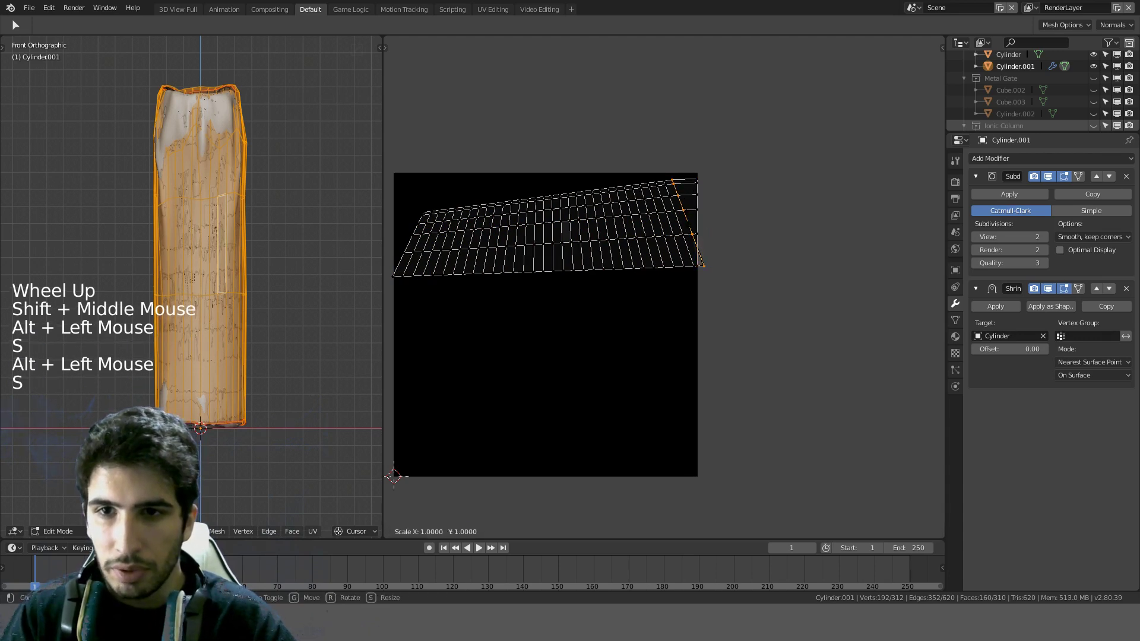
{"action": "type", "text": "x0"}
{"action": "key", "text": "Return"}
{"action": "left_click", "coordinate": [678, 224], "text": "alt"}
{"action": "type", "text": "s"}
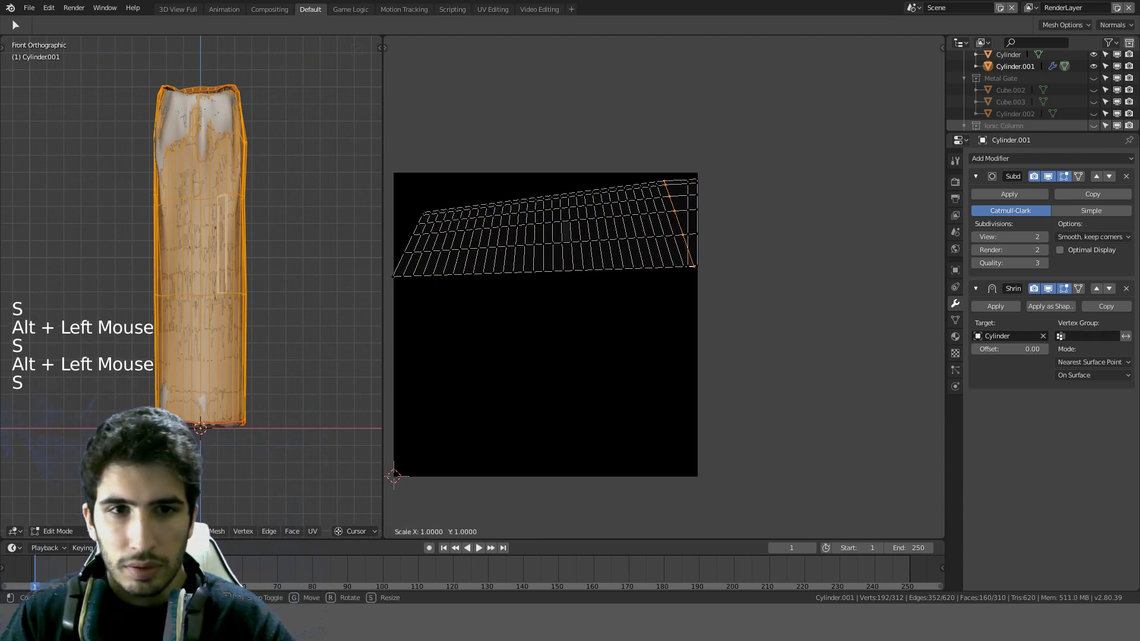
{"action": "type", "text": "x0"}
{"action": "key", "text": "Return"}
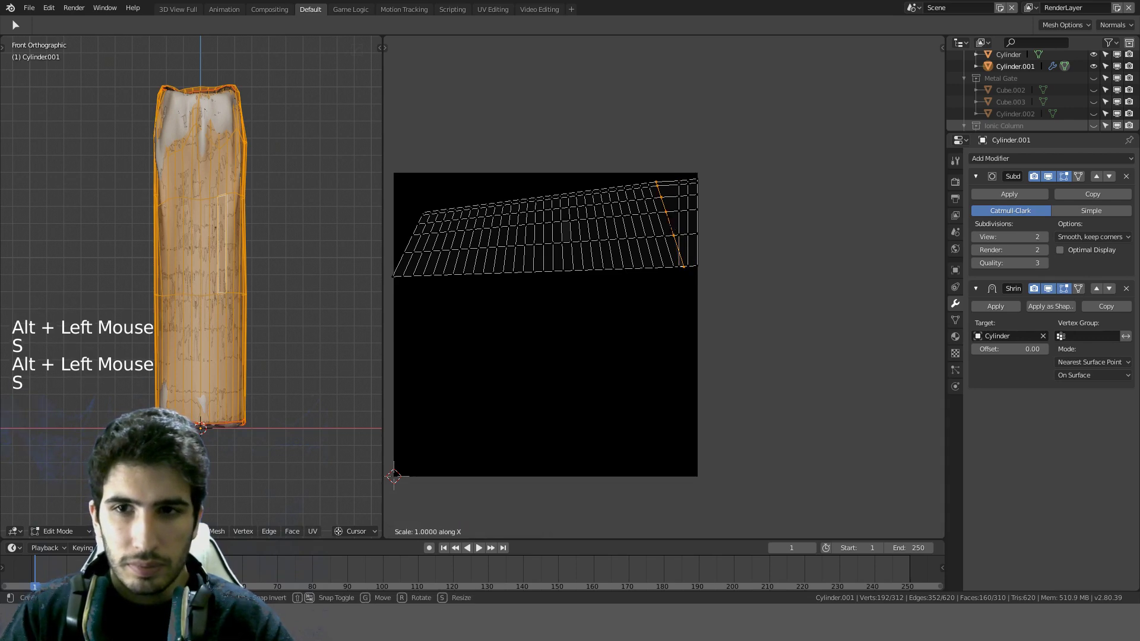
{"action": "left_click", "coordinate": [670, 228], "text": "alt"}
{"action": "left_click", "coordinate": [657, 222], "text": "alt"}
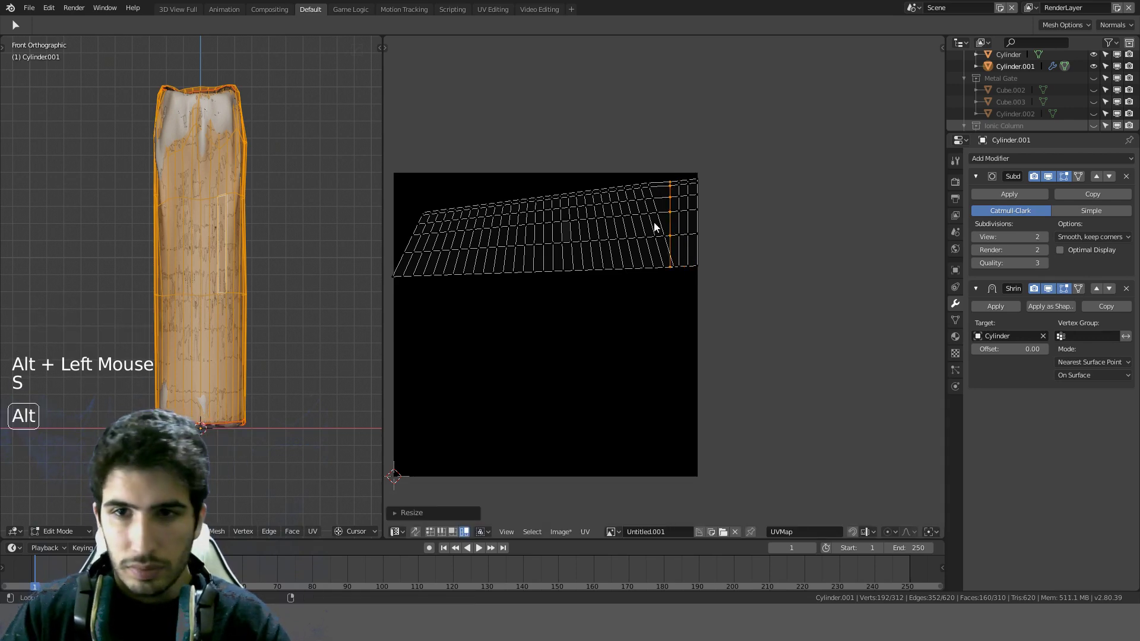
{"action": "type", "text": "sx0"}
{"action": "key", "text": "Return"}
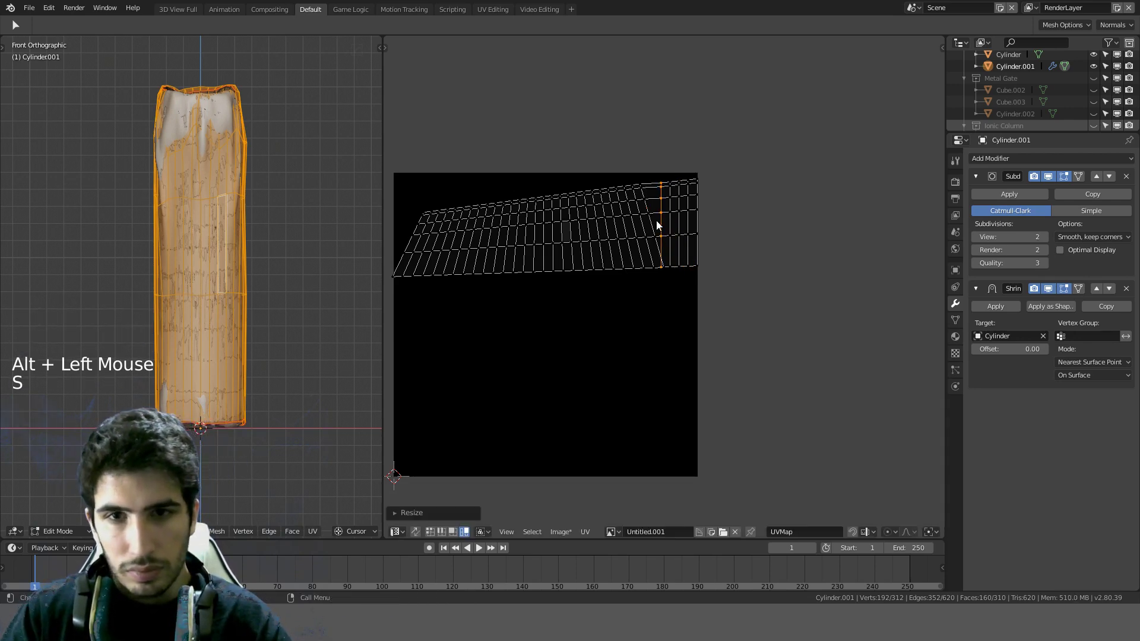
Step: Add a horizontal edge loop around the column, slid down to 0.9 near its base, and select the whole mesh
{"action": "key", "text": "ctrl+r"}
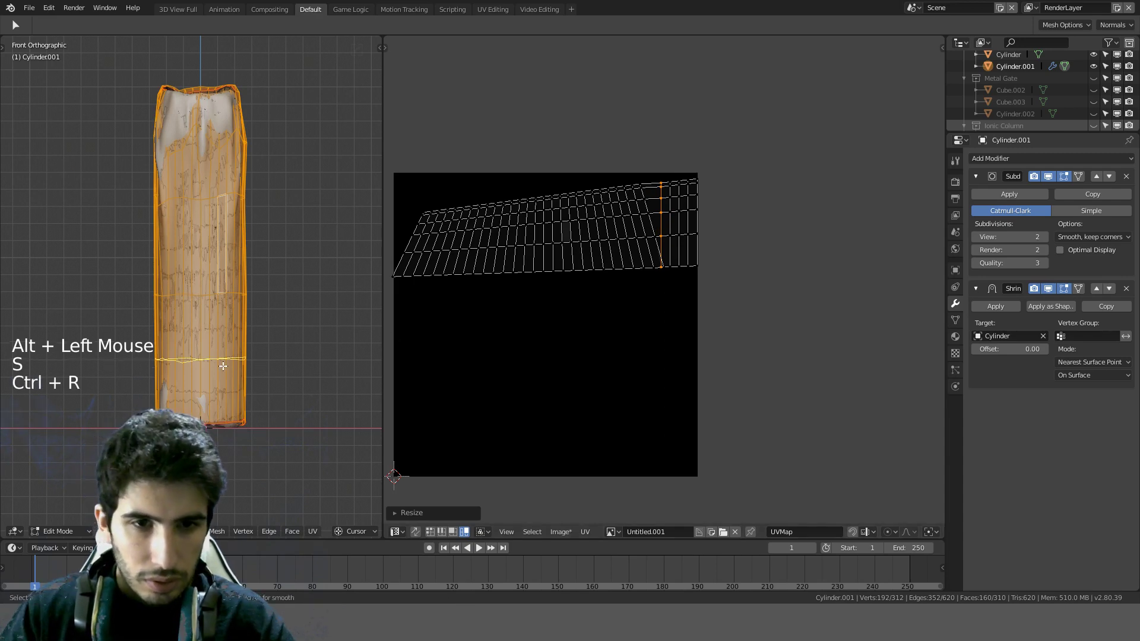
{"action": "left_click", "coordinate": [221, 367]}
{"action": "key", "text": "ctrl"}
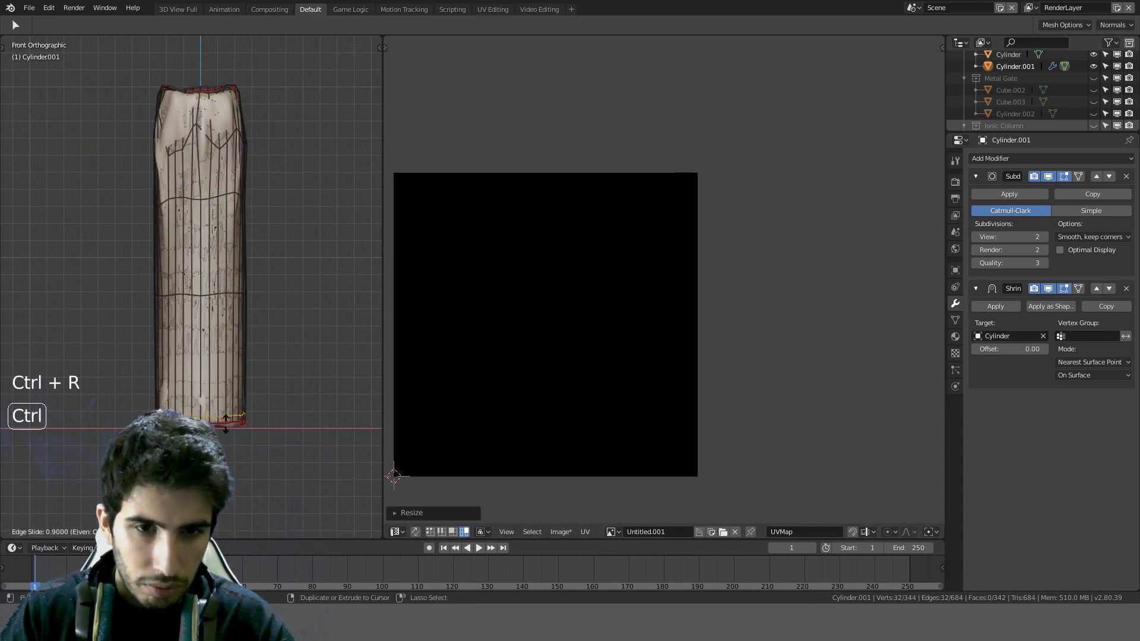
{"action": "left_click", "coordinate": [229, 414]}
{"action": "key", "text": "a"}
{"action": "key", "text": "a"}
{"action": "key", "text": "a"}
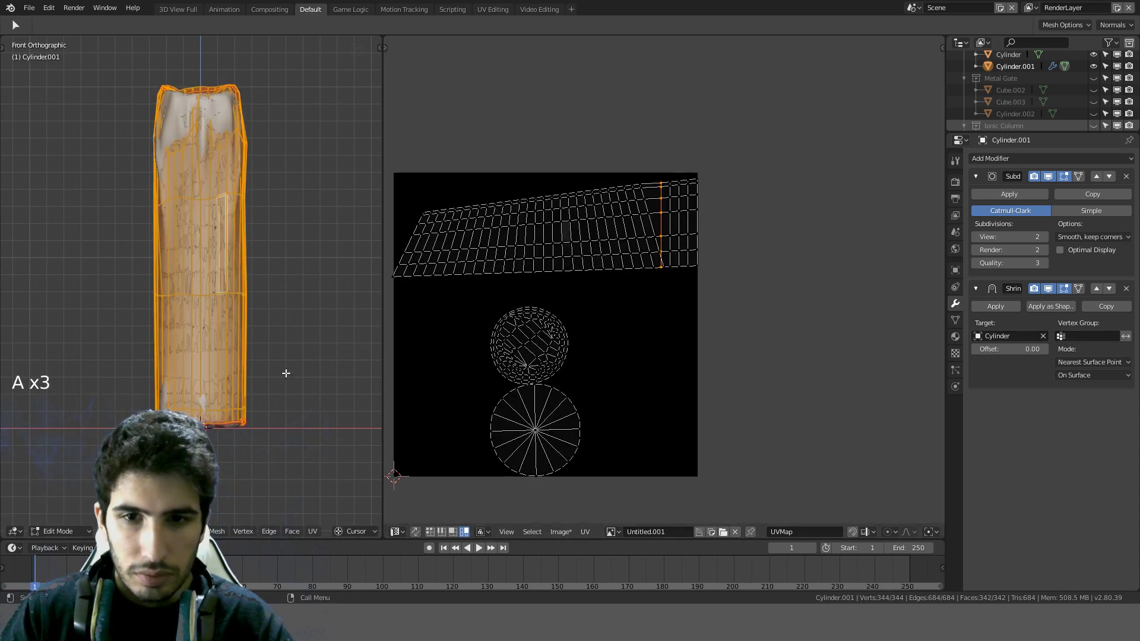
{"action": "key", "text": "a"}
{"action": "key", "text": "a"}
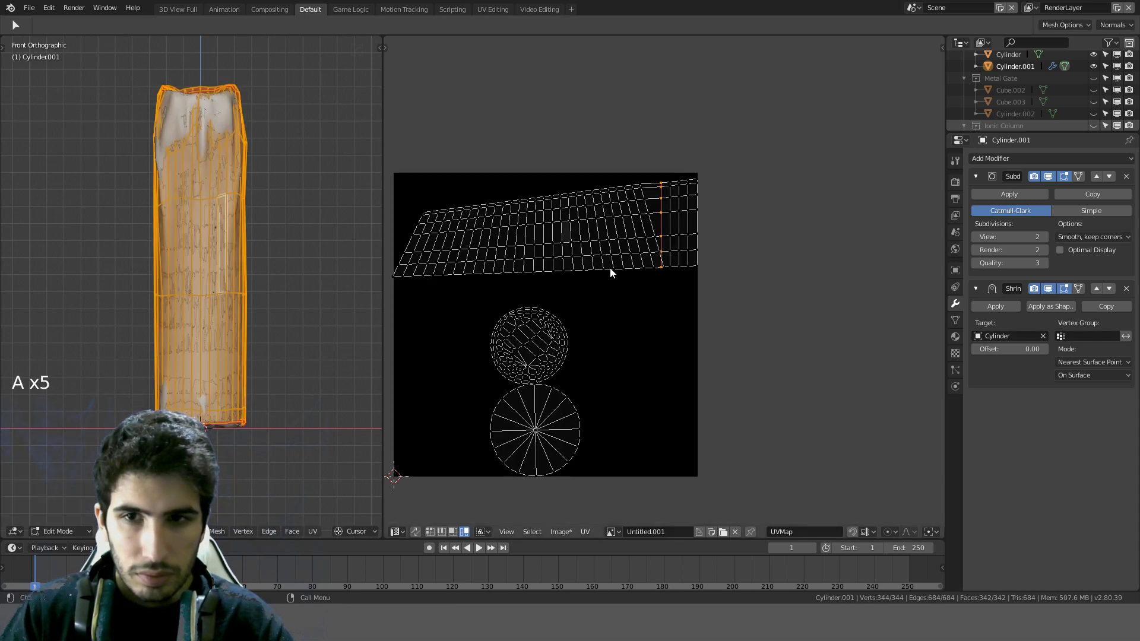
Step: Select the face ring between the new base loop and the loop above it to check its UVs, and reselect the whole mesh
{"action": "scroll", "coordinate": [298, 377], "scroll_direction": "up", "scroll_amount": 2}
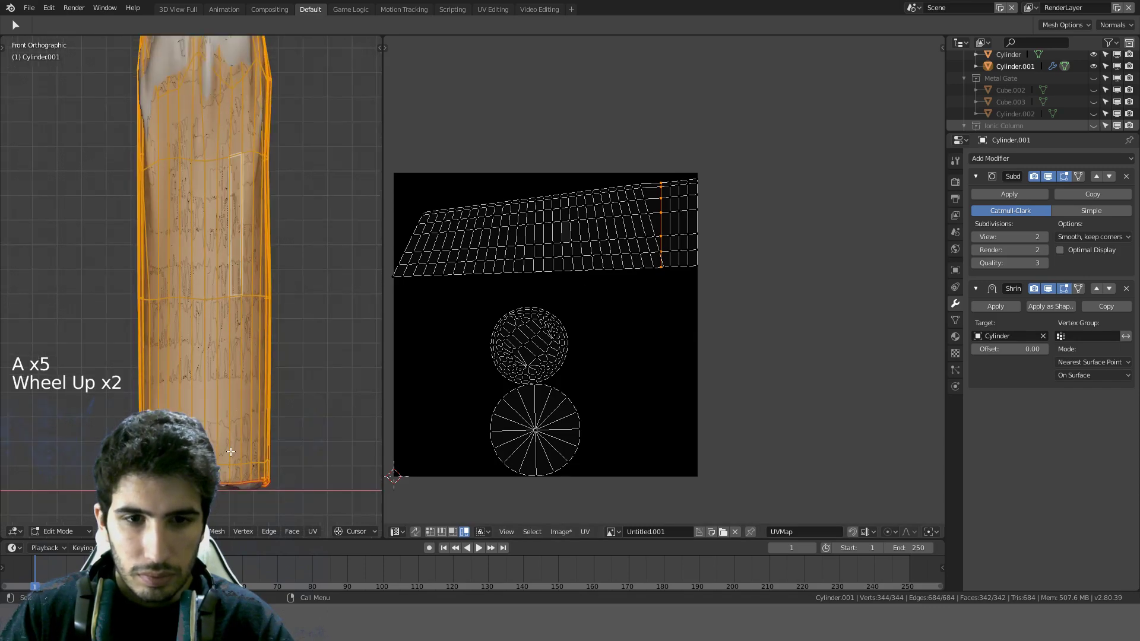
{"action": "left_click", "coordinate": [236, 466], "text": "alt"}
{"action": "left_click", "coordinate": [235, 294], "text": "alt+shift"}
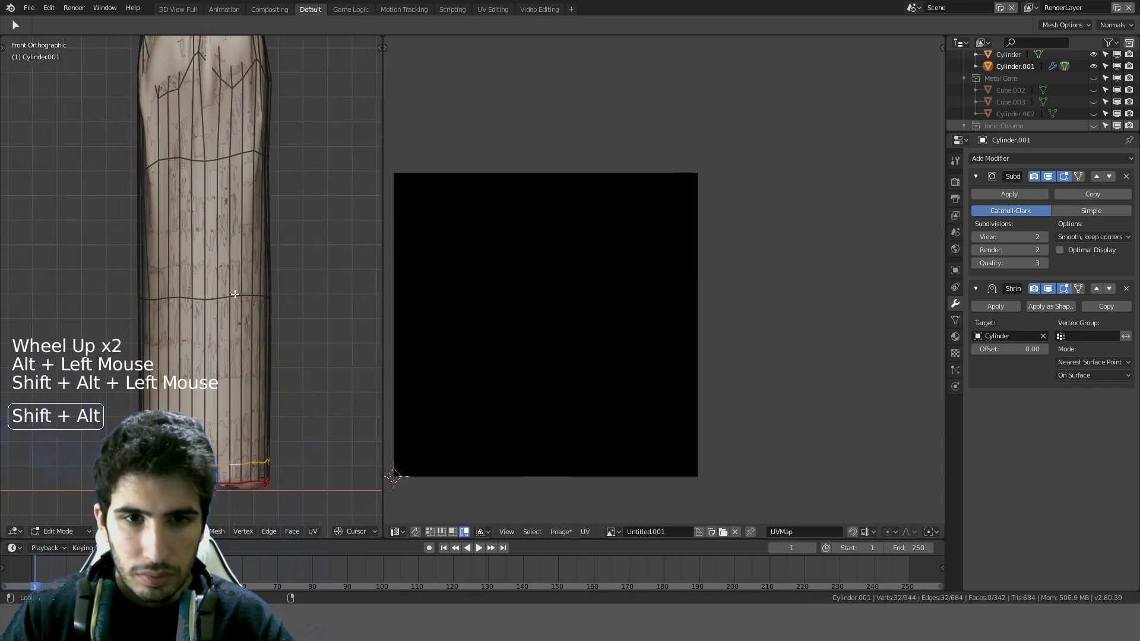
{"action": "left_click", "coordinate": [236, 348], "text": "ctrl+alt+shift"}
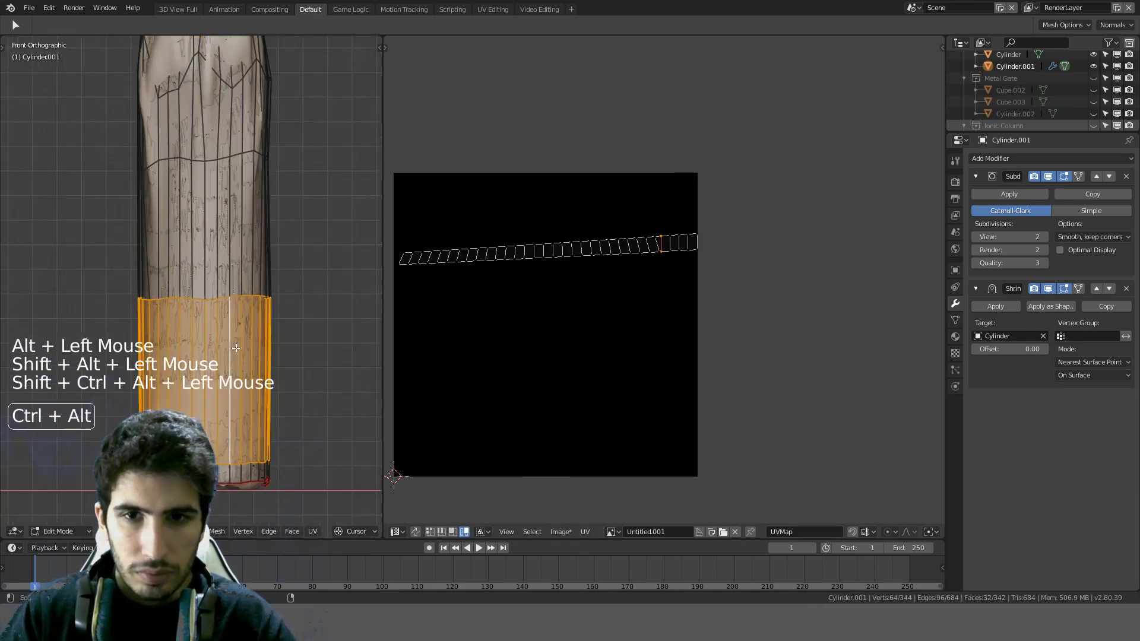
{"action": "key", "text": "a"}
{"action": "key", "text": "a"}
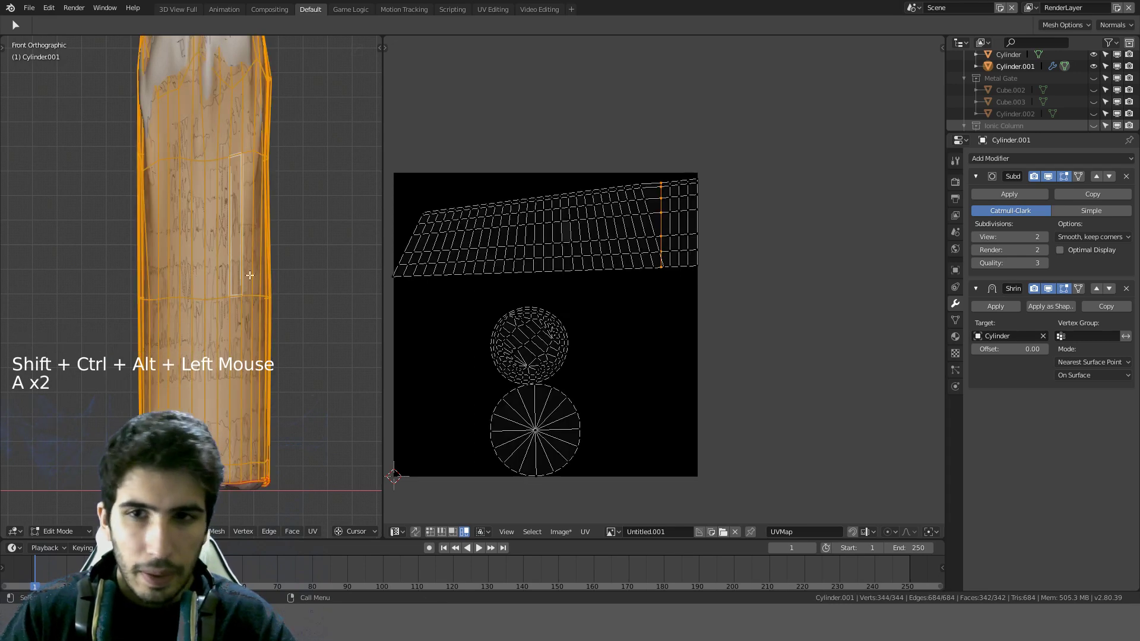
Step: Straighten the next two slanted columns of the side-wall UV island by scaling each to 0 along X
{"action": "left_click", "coordinate": [653, 226], "text": "alt"}
{"action": "key", "text": "s"}
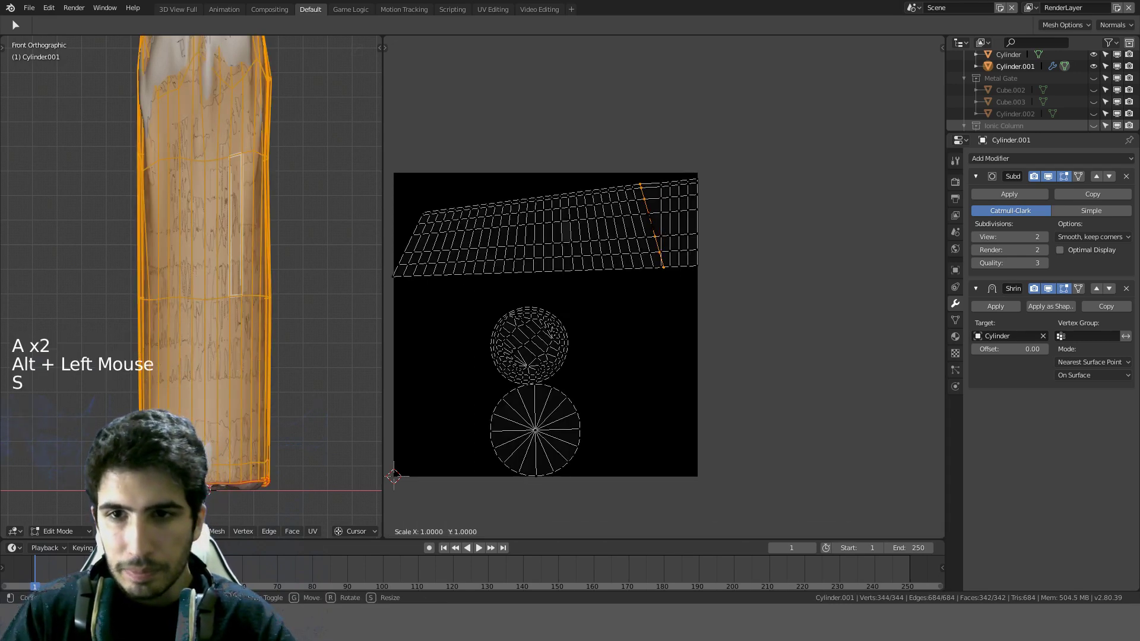
{"action": "left_click", "coordinate": [651, 225]}
{"action": "key", "text": "s"}
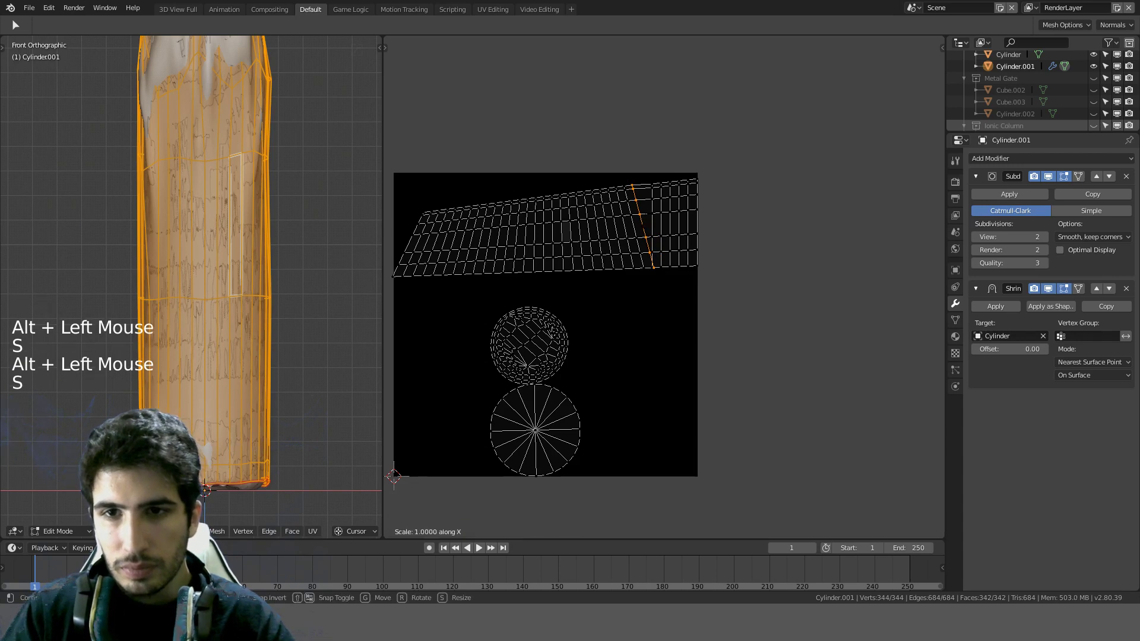
{"action": "left_click", "coordinate": [646, 220]}
{"action": "key", "text": "a"}
{"action": "left_click", "coordinate": [631, 224], "text": "alt"}
{"action": "left_click", "coordinate": [628, 225], "text": "alt+shift"}
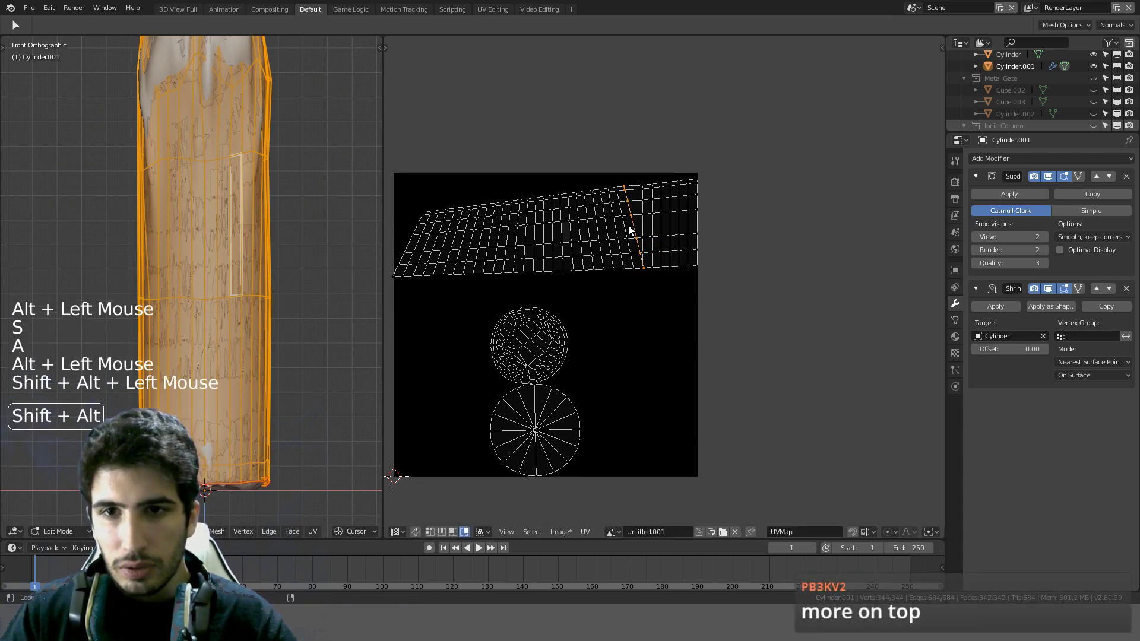
{"action": "key", "text": "c"}
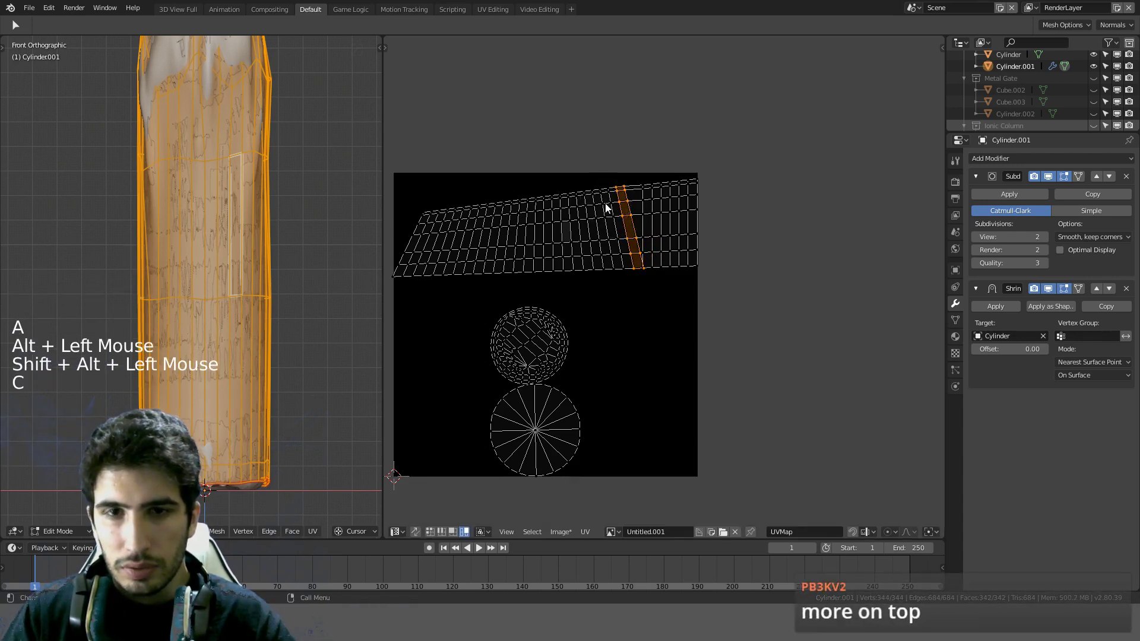
{"action": "key", "text": "a"}
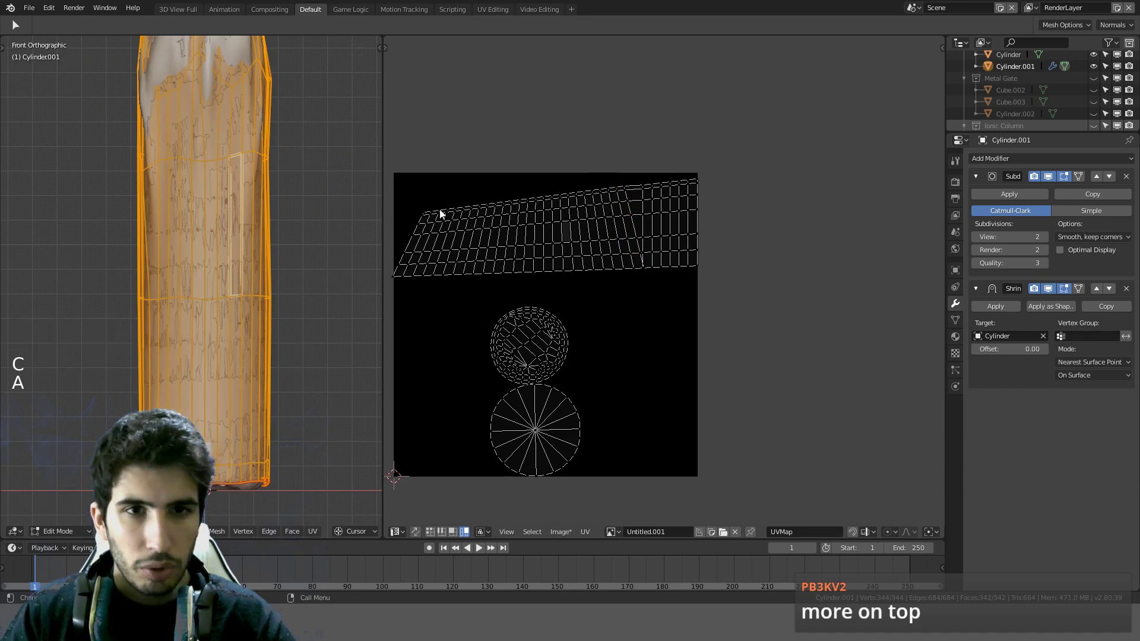
Step: Add two horizontal edge loops to the column's upper part, one near the broken top and one just below the jagged loop
{"action": "middle_click_drag", "start_coordinate": [236, 131], "coordinate": [256, 286], "text": "shift"}
{"action": "key", "text": "a"}
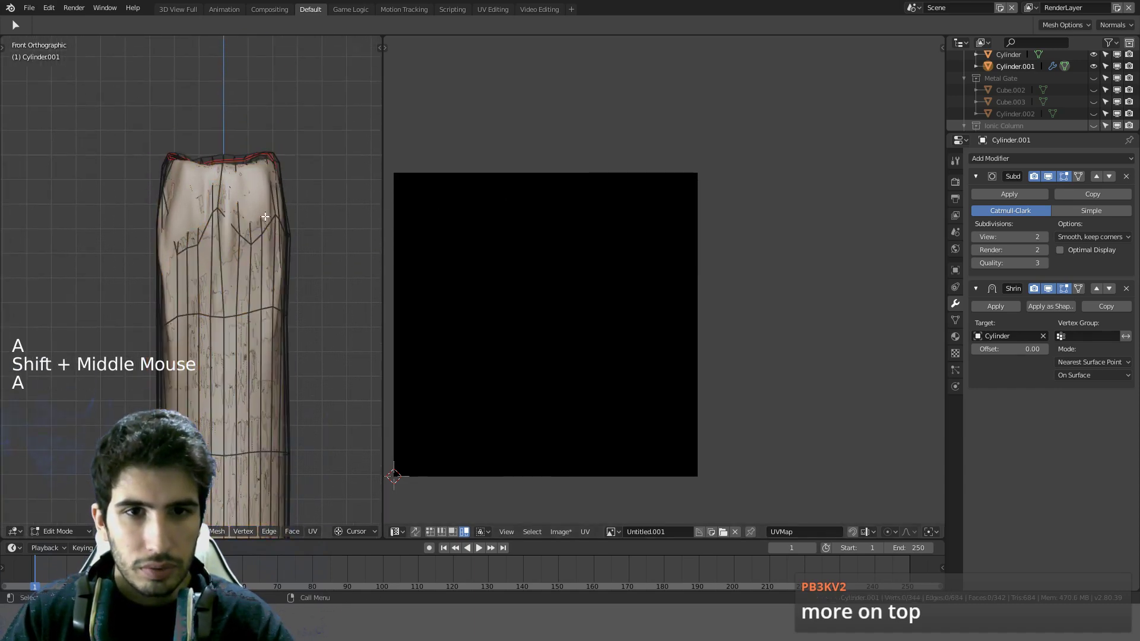
{"action": "key", "text": "ctrl+r"}
{"action": "left_click", "coordinate": [258, 209]}
{"action": "left_click", "coordinate": [259, 209]}
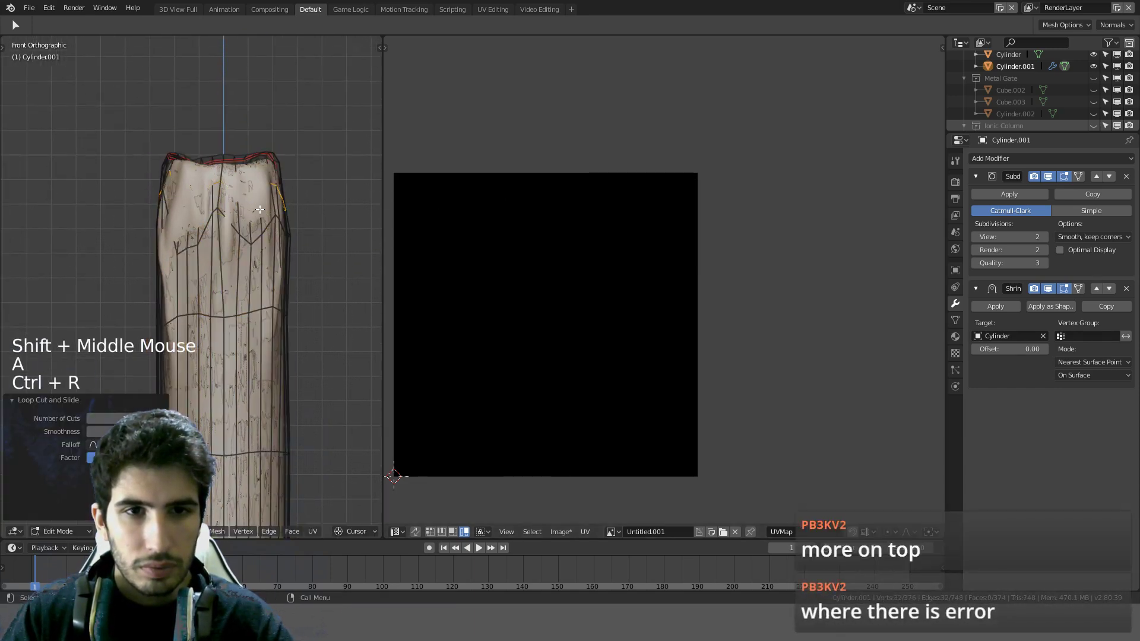
{"action": "key", "text": "ctrl+r"}
{"action": "left_click", "coordinate": [238, 275]}
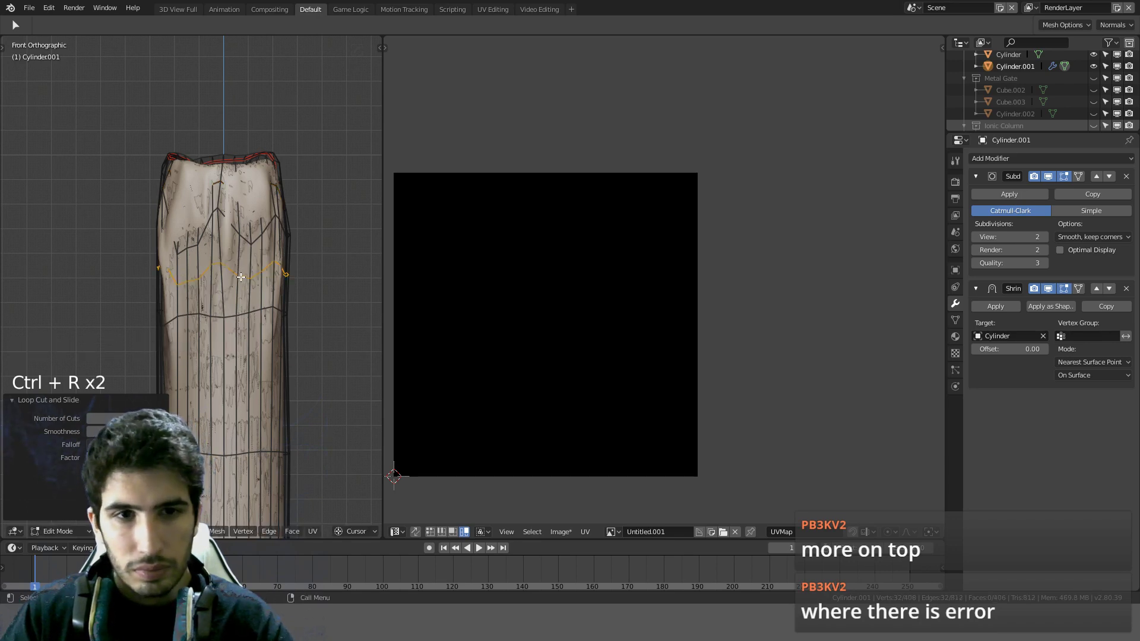
{"action": "left_click", "coordinate": [237, 275]}
Step: Try the Shrinkwrap modifier with an offset of 1, and reduce the offset to 0.1
{"action": "left_click", "coordinate": [1011, 347]}
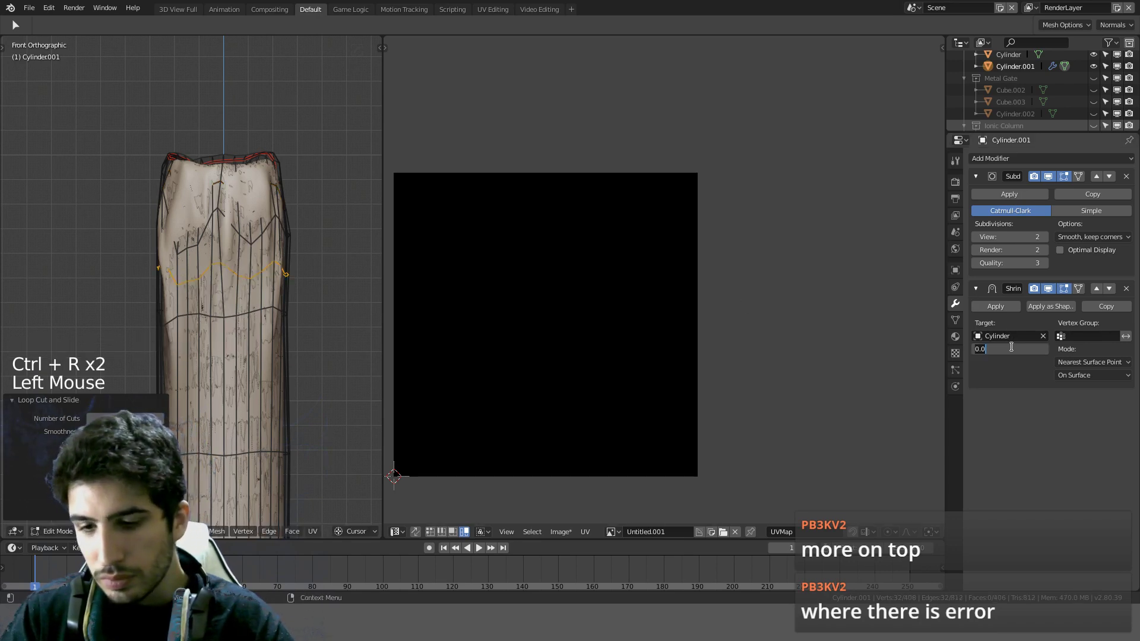
{"action": "type", "text": "1"}
{"action": "key", "text": "Return"}
{"action": "left_click", "coordinate": [1011, 348]}
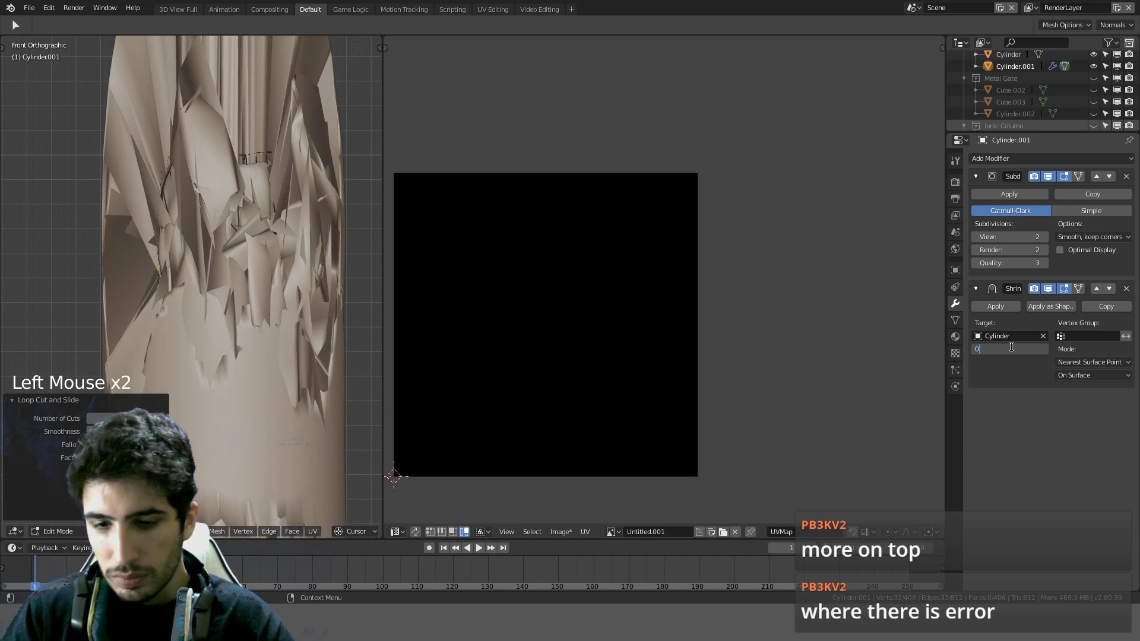
{"action": "key", "text": "Return"}
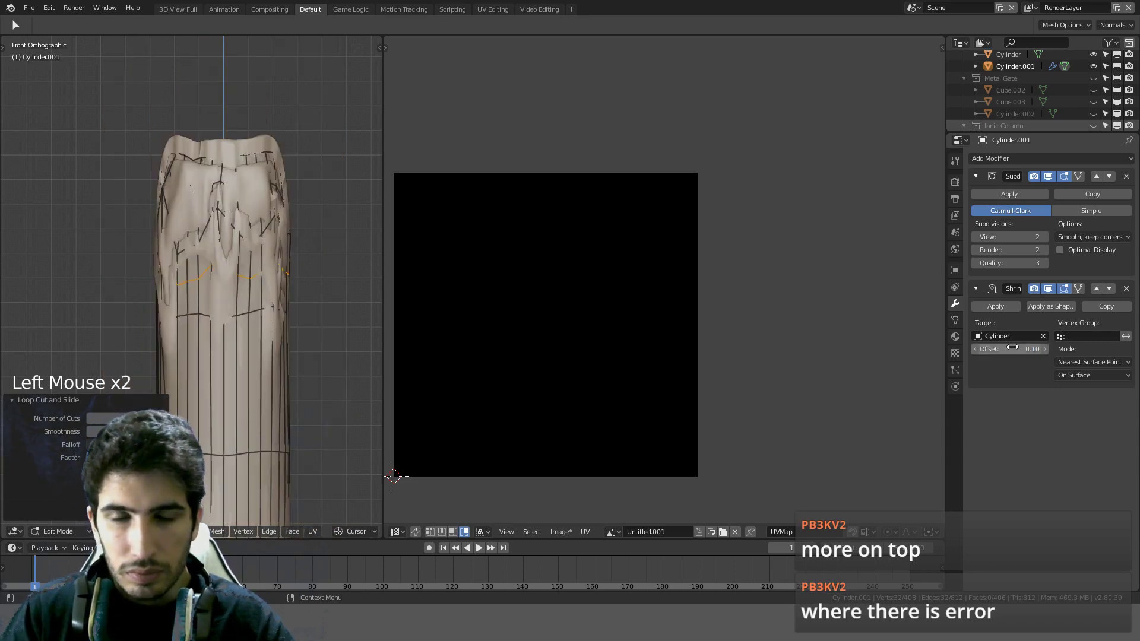
Step: Deselect the mesh, switch to Object Mode, and lower the Shrinkwrap offset to about -18.76 while viewing the broken top at an angle
{"action": "right_click", "coordinate": [297, 244]}
{"action": "left_click", "coordinate": [321, 178]}
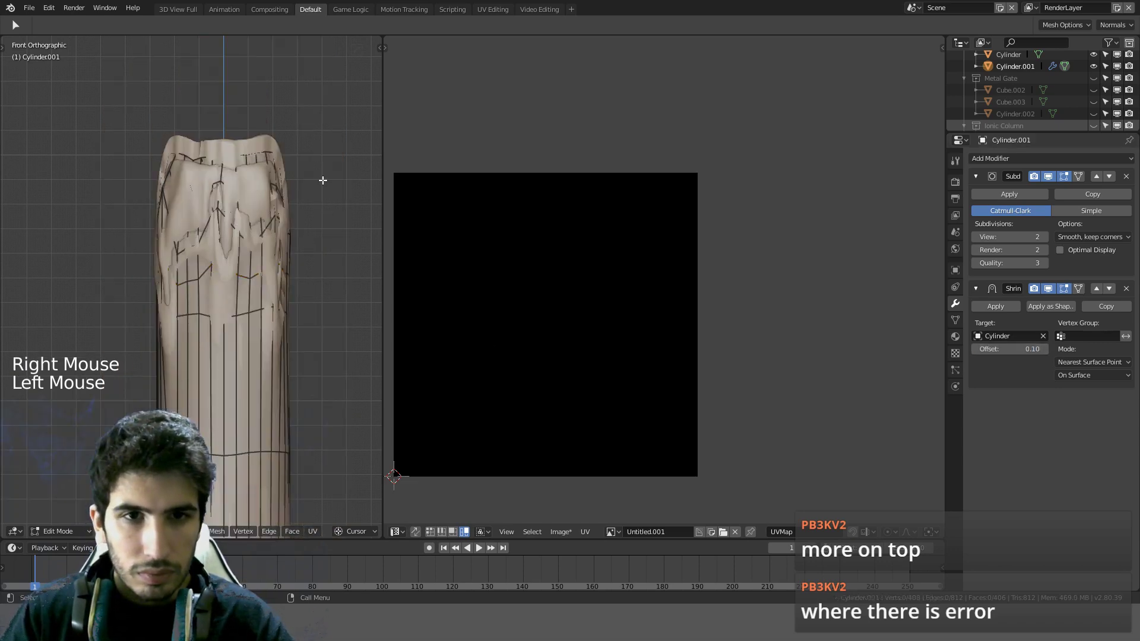
{"action": "middle_click_drag", "start_coordinate": [321, 179], "coordinate": [293, 214]}
{"action": "key", "text": "Tab"}
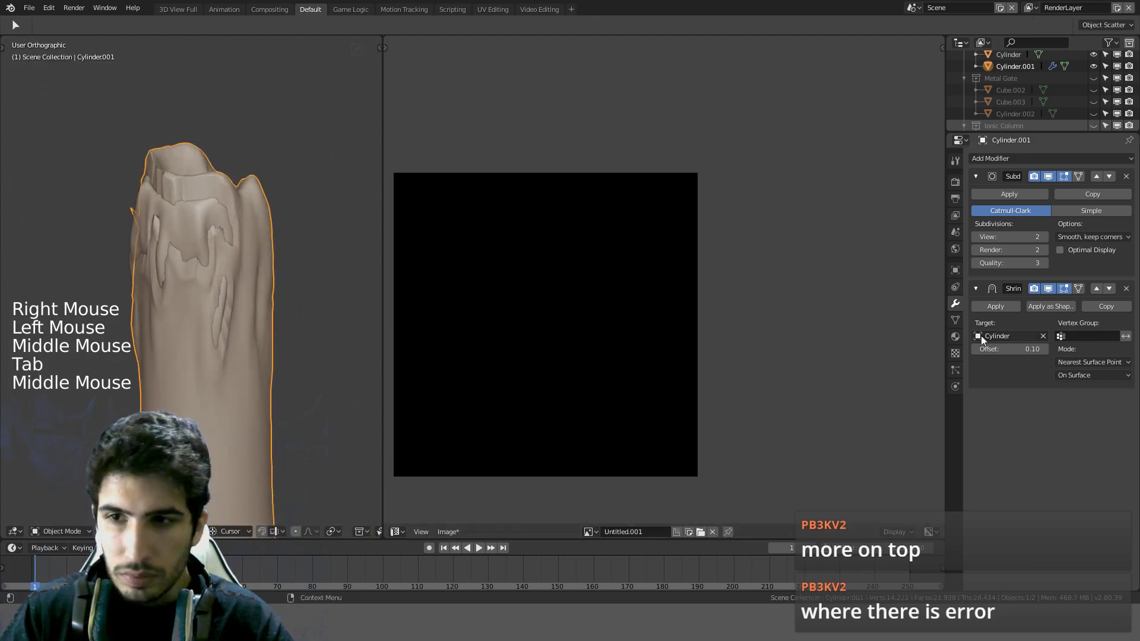
{"action": "left_click_drag", "start_coordinate": [1009, 349], "coordinate": [766, 349]}
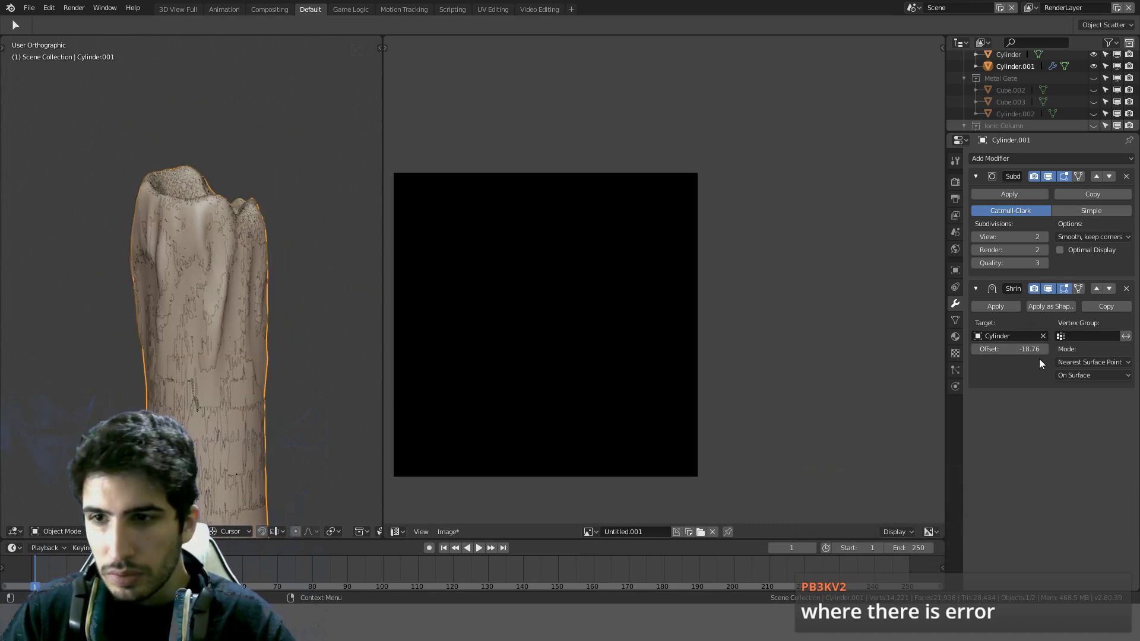
Step: Reset the Shrinkwrap offset to 0 and set its snap mode to Above Surface
{"action": "left_click", "coordinate": [1023, 351]}
{"action": "type", "text": "0"}
{"action": "key", "text": "Return"}
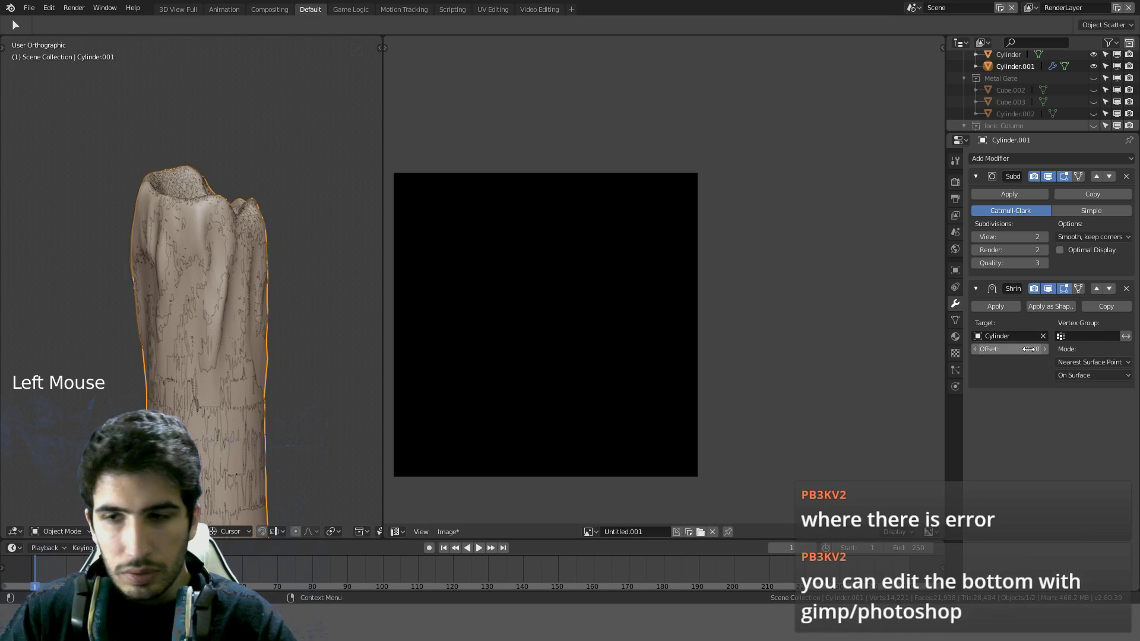
{"action": "left_click", "coordinate": [1098, 376]}
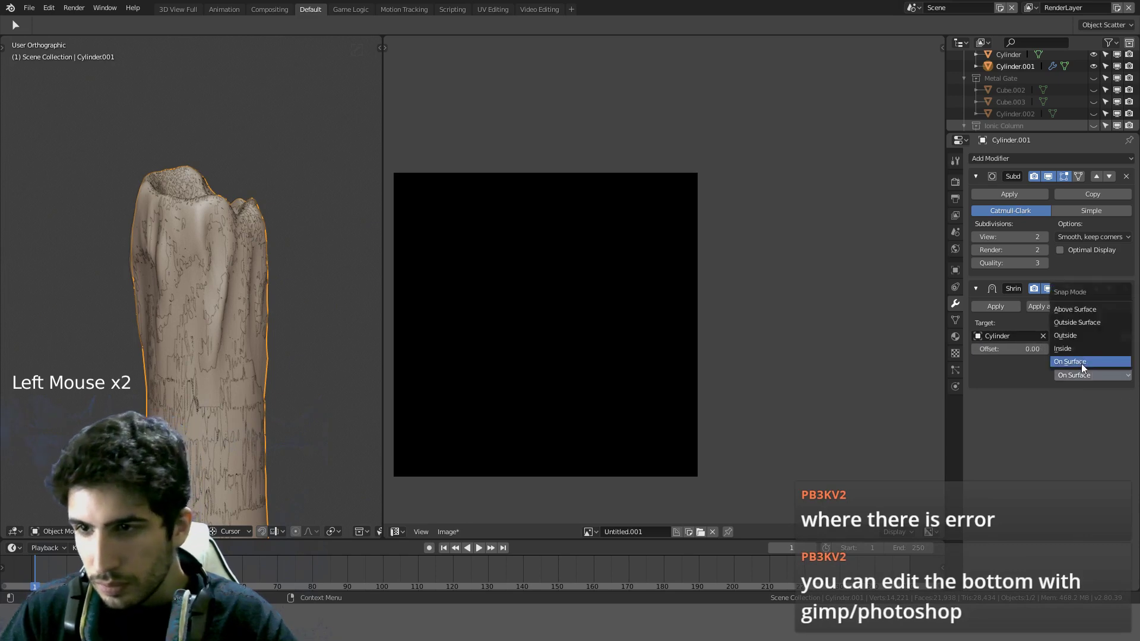
{"action": "left_click", "coordinate": [1101, 309]}
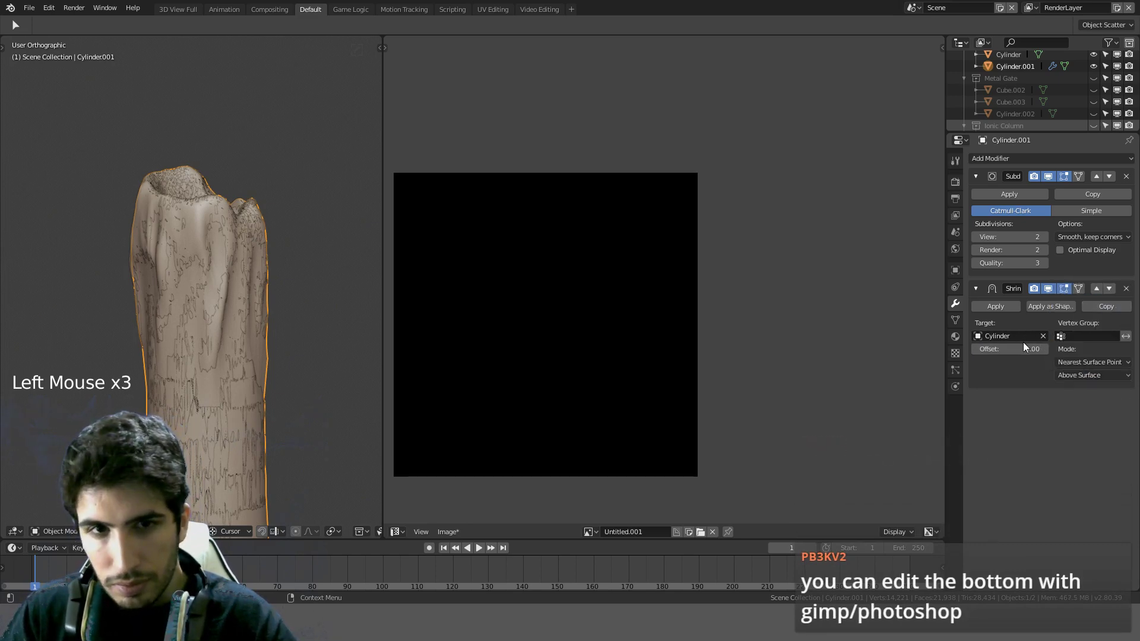
Step: Try a Shrinkwrap offset of 0.1, and reduce the offset to 0.01
{"action": "left_click_drag", "start_coordinate": [1009, 347], "coordinate": [1010, 348]}
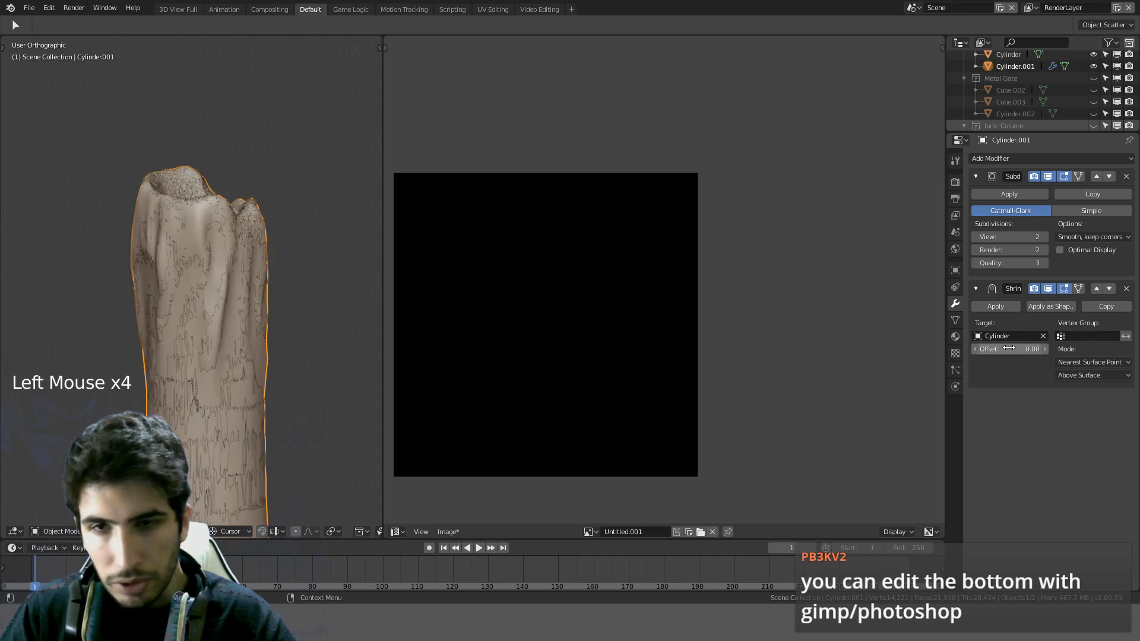
{"action": "left_click", "coordinate": [1009, 349]}
{"action": "left_click", "coordinate": [1020, 348]}
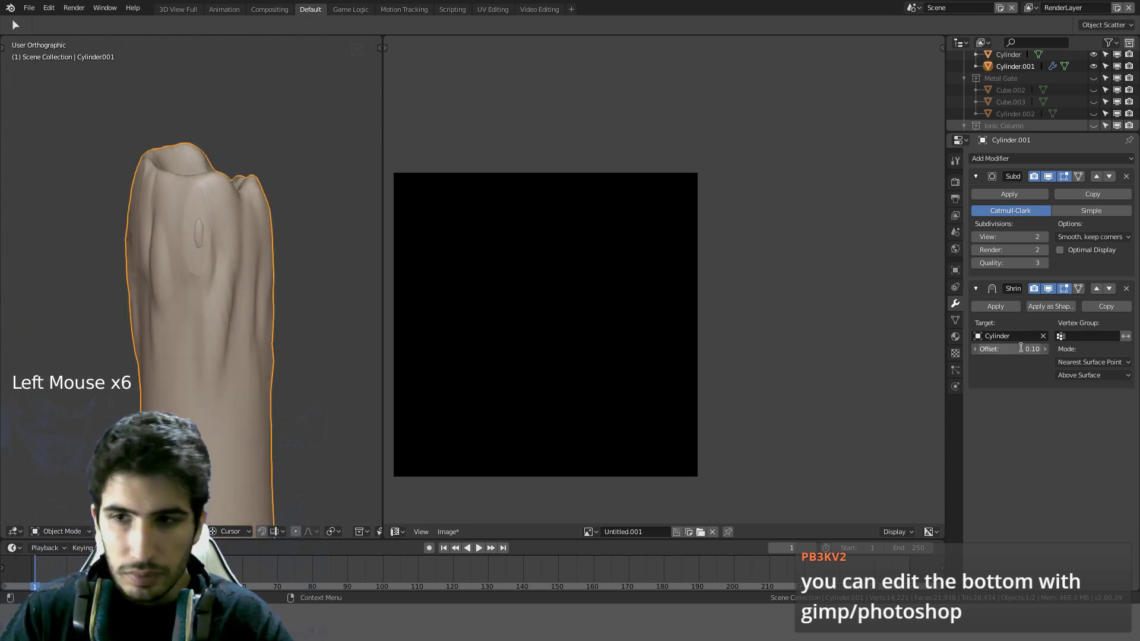
{"action": "type", "text": "1"}
{"action": "key", "text": "Return"}
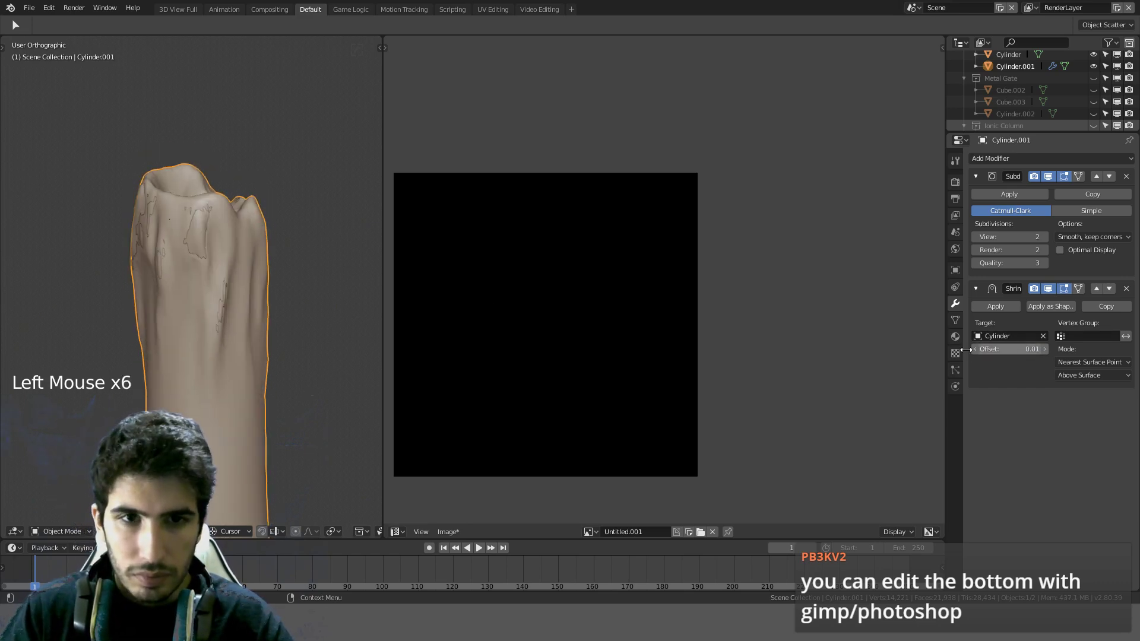
Step: Check the fit along the column, and select its whole mesh in Edit Mode from the front view
{"action": "scroll", "coordinate": [301, 255], "scroll_direction": "up", "scroll_amount": 1}
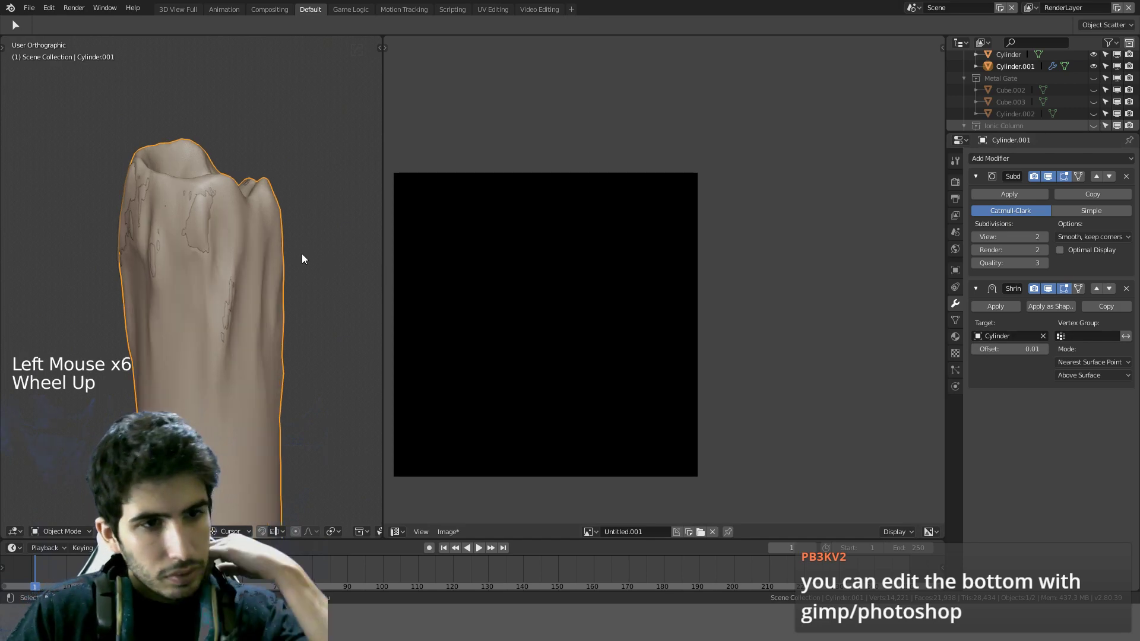
{"action": "scroll", "coordinate": [302, 256], "scroll_direction": "down", "scroll_amount": 2}
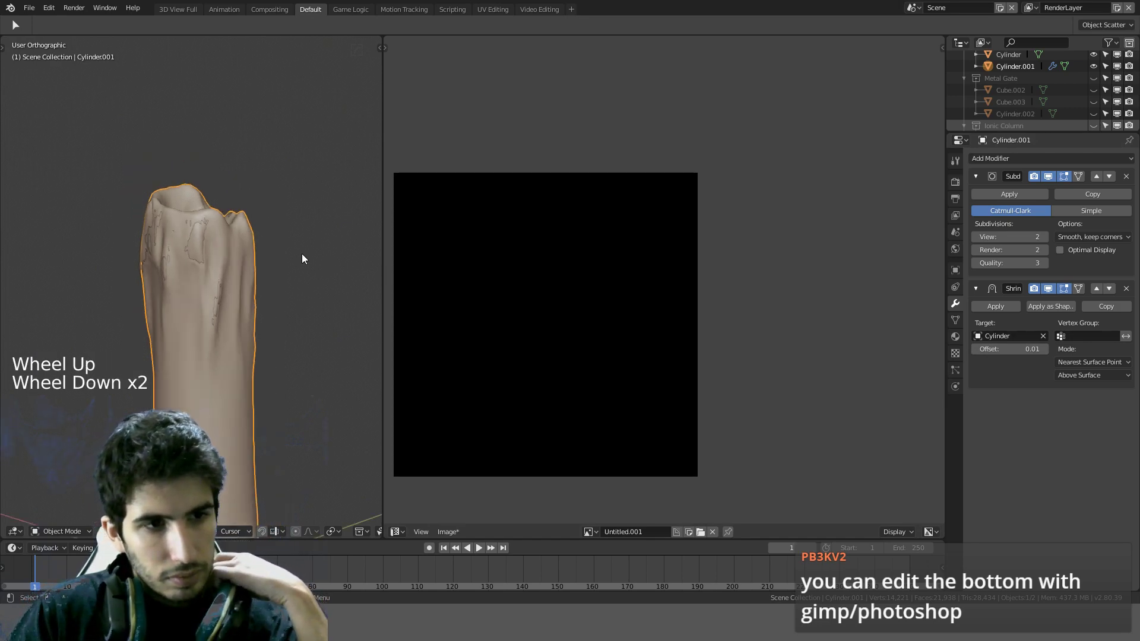
{"action": "scroll", "coordinate": [303, 267], "scroll_direction": "up", "scroll_amount": 2}
{"action": "scroll", "coordinate": [299, 333], "scroll_direction": "down", "scroll_amount": 4}
{"action": "middle_click_drag", "start_coordinate": [295, 379], "coordinate": [313, 250], "text": "shift"}
{"action": "scroll", "coordinate": [312, 250], "scroll_direction": "up", "scroll_amount": 1}
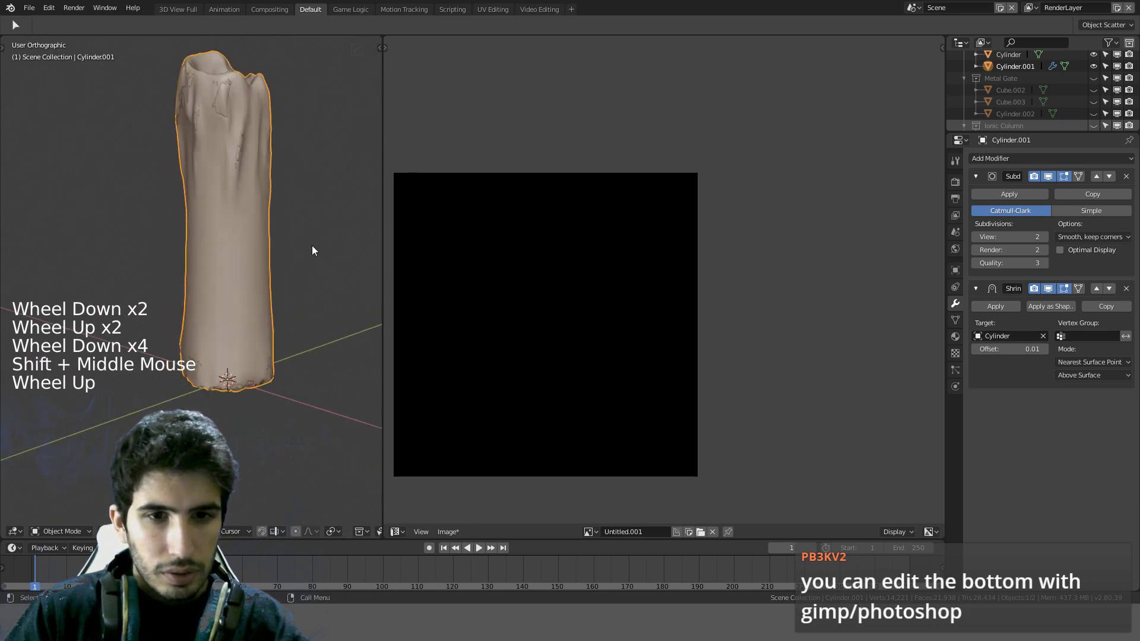
{"action": "scroll", "coordinate": [311, 250], "scroll_direction": "up", "scroll_amount": 2}
{"action": "key", "text": "KP_1"}
{"action": "key", "text": "Tab"}
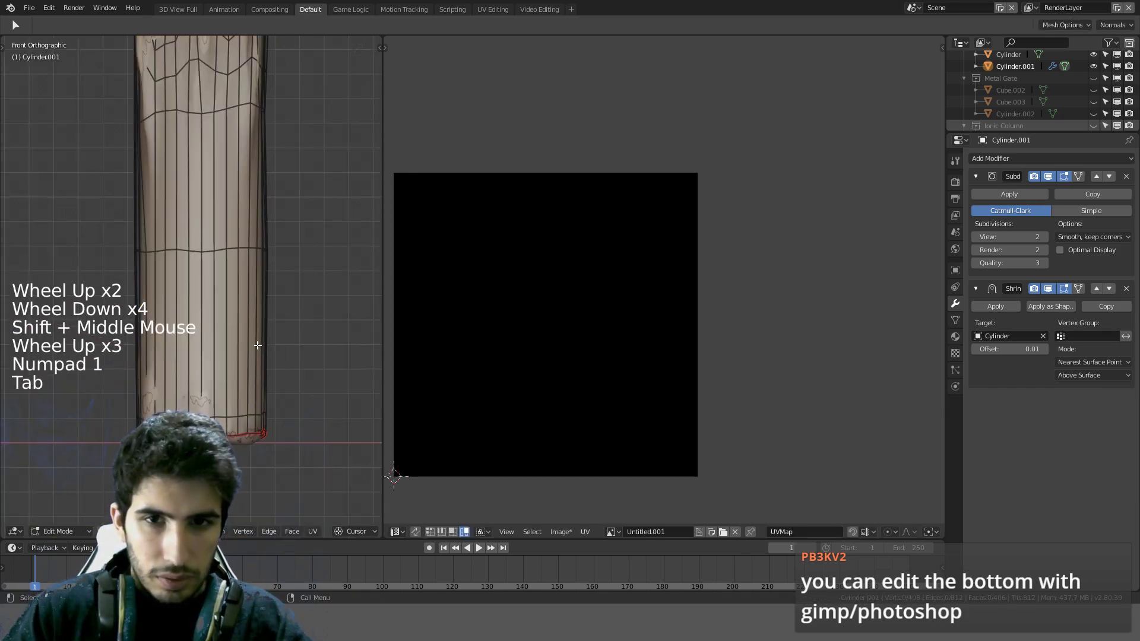
{"action": "key", "text": "a"}
Step: Straighten the first remaining slanted column of the side-wall UV island by scaling it to 0 along X, and select its slanted neighbour
{"action": "middle_click_drag", "start_coordinate": [512, 252], "coordinate": [639, 309], "text": "shift"}
{"action": "scroll", "coordinate": [789, 269], "scroll_direction": "down", "scroll_amount": 1}
{"action": "scroll", "coordinate": [789, 269], "scroll_direction": "up", "scroll_amount": 3}
{"action": "left_click", "coordinate": [828, 314], "text": "alt"}
{"action": "key", "text": "s"}
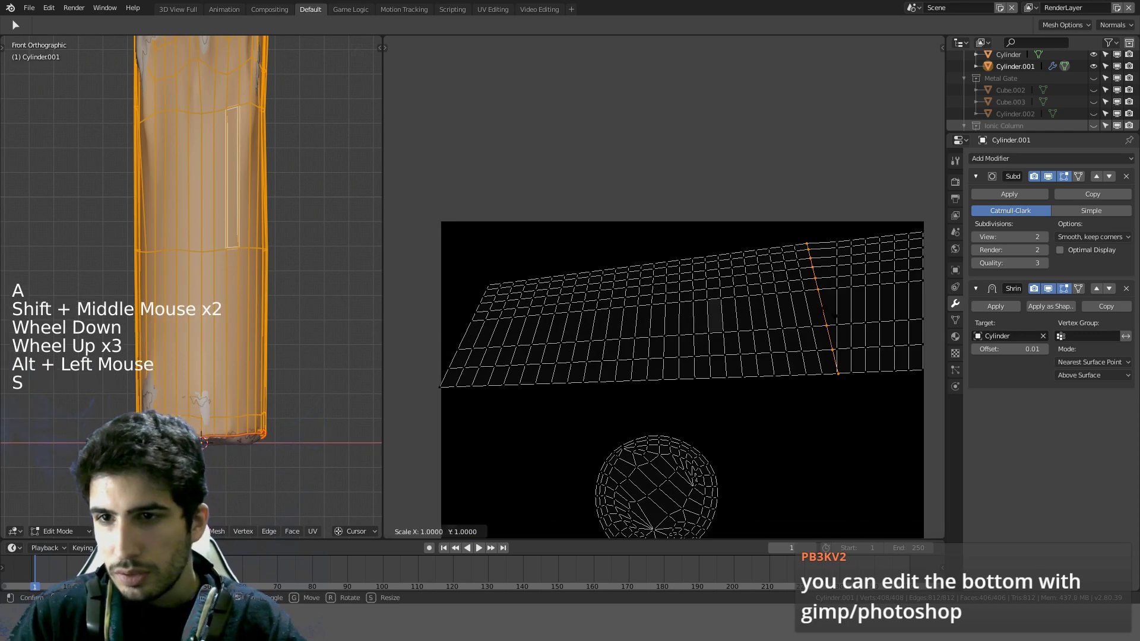
{"action": "key", "text": "x"}
{"action": "key", "text": "0"}
{"action": "key", "text": "Return"}
{"action": "left_click", "coordinate": [813, 311], "text": "alt"}
{"action": "key", "text": "s"}
{"action": "key", "text": "x"}
{"action": "key", "text": "period"}
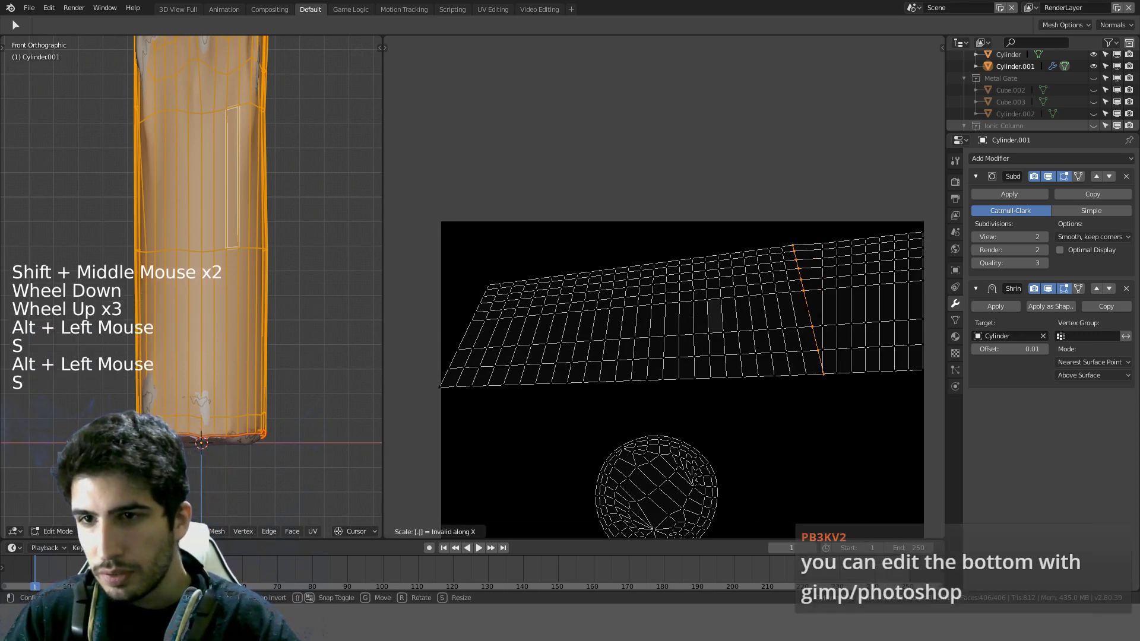
{"action": "key", "text": "x"}
{"action": "key", "text": "Return"}
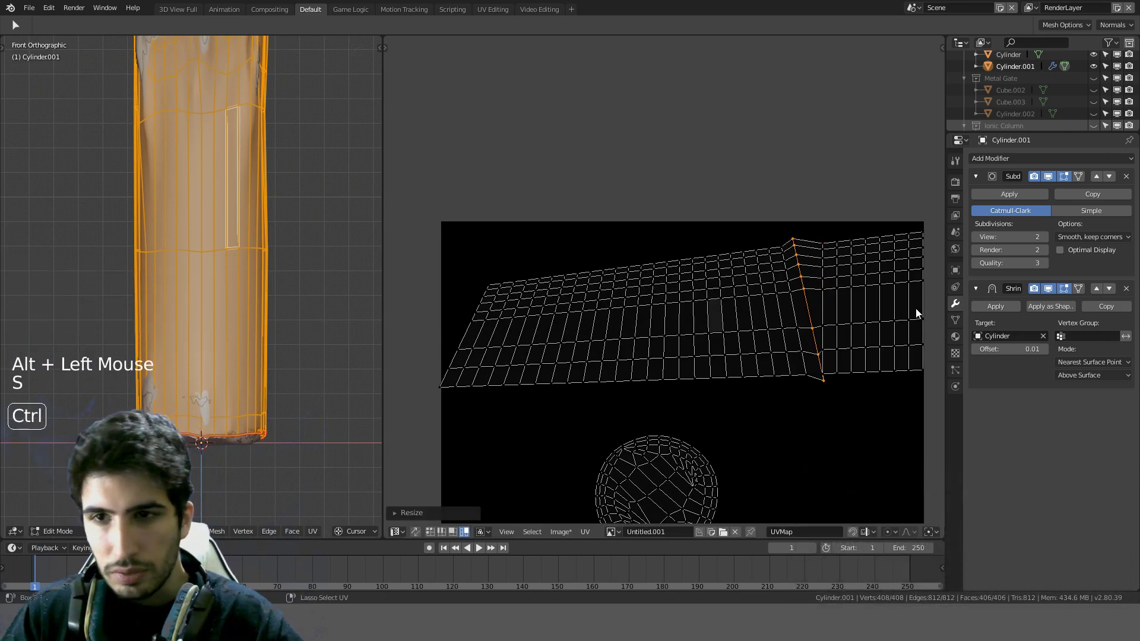
{"action": "key", "text": "ctrl+z"}
Step: Straighten the selected slanted UV column by scaling it to 0 along X
{"action": "key", "text": "s"}
{"action": "key", "text": "x"}
{"action": "key", "text": "0"}
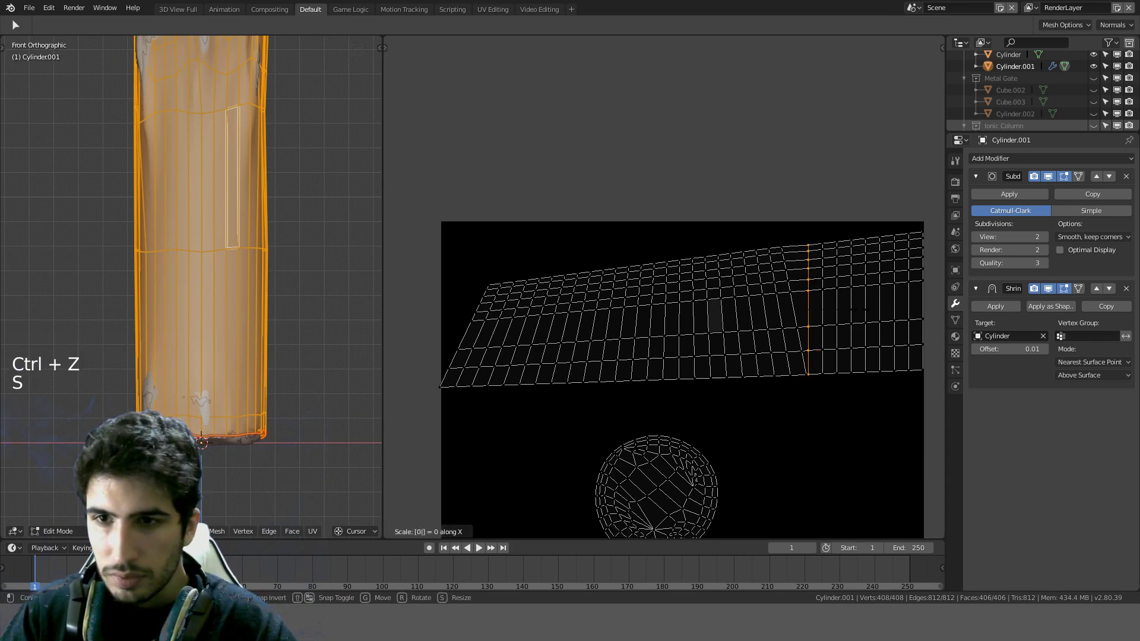
{"action": "key", "text": "Return"}
Step: Select the next slanted UV column and set the UV editor's pivot to Individual Origins
{"action": "left_click", "coordinate": [790, 318], "text": "alt"}
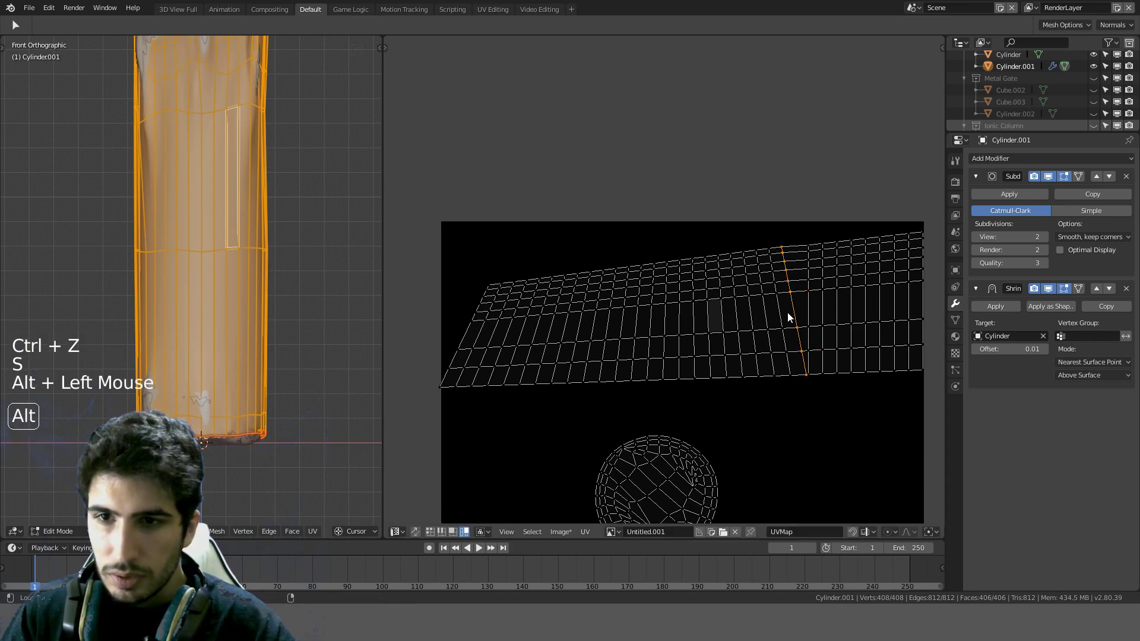
{"action": "scroll", "coordinate": [845, 536], "scroll_direction": "down", "scroll_amount": 7}
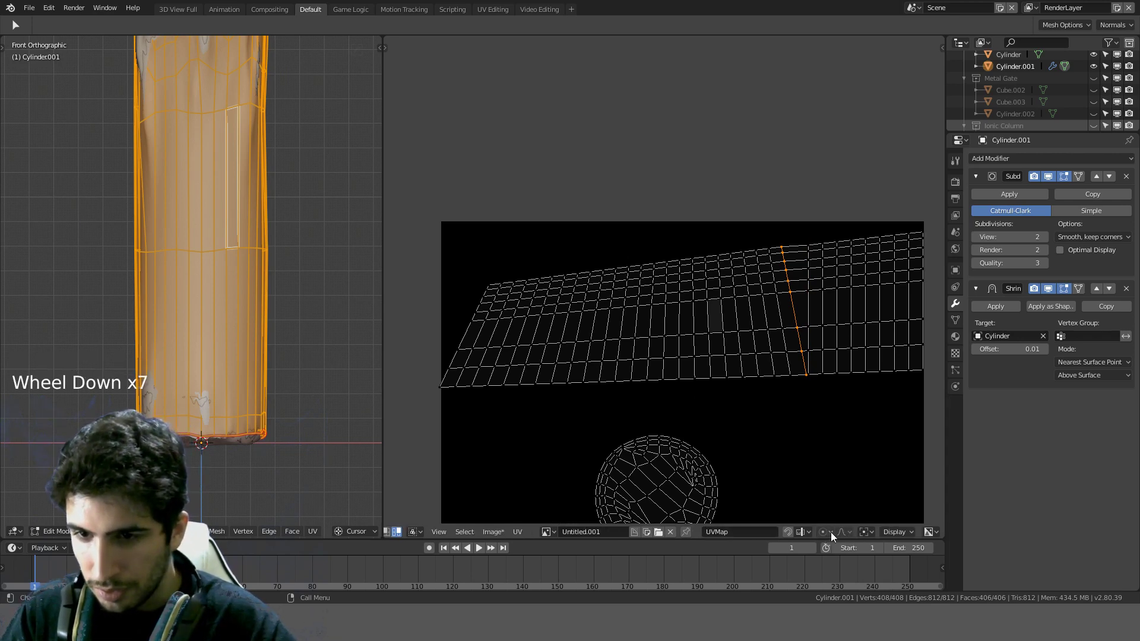
{"action": "left_click", "coordinate": [829, 532]}
{"action": "left_click", "coordinate": [866, 533]}
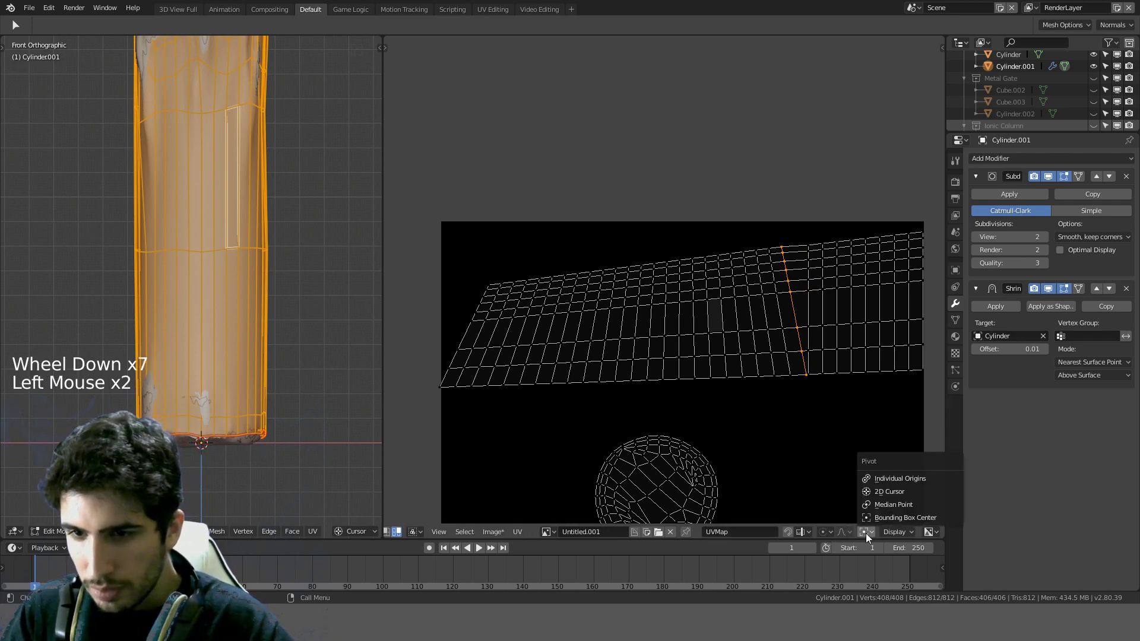
{"action": "left_click", "coordinate": [900, 479]}
Step: Add the neighbouring slanted column to the UV selection and switch the UV selection mode to edges
{"action": "left_click", "coordinate": [767, 311], "text": "alt+shift"}
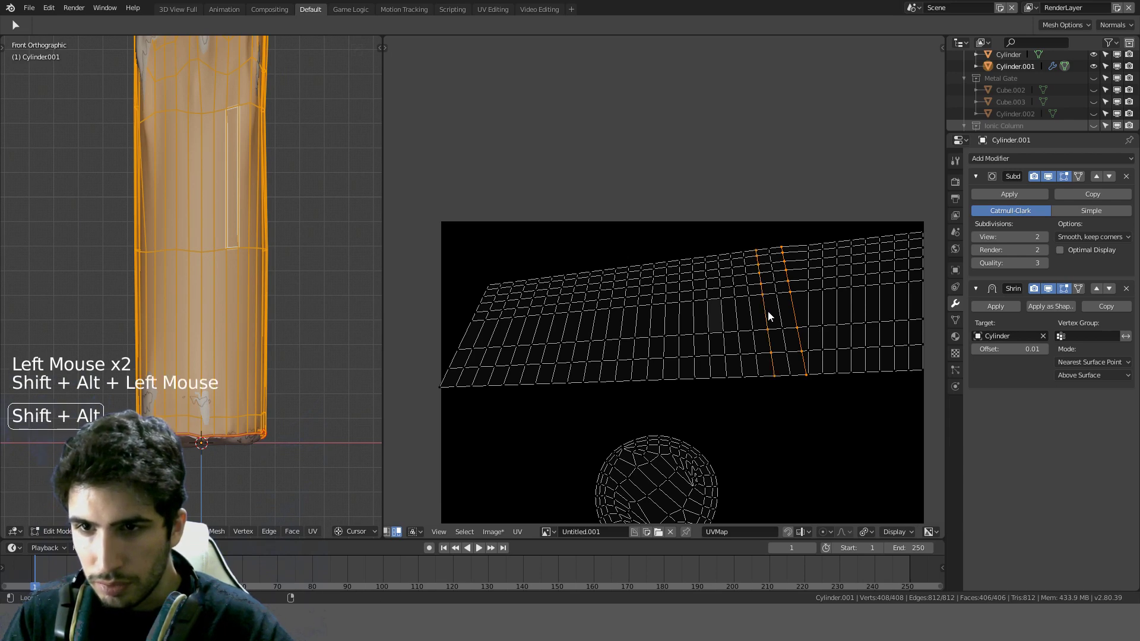
{"action": "left_click", "coordinate": [743, 314], "text": "alt+shift"}
{"action": "key", "text": "ctrl+z"}
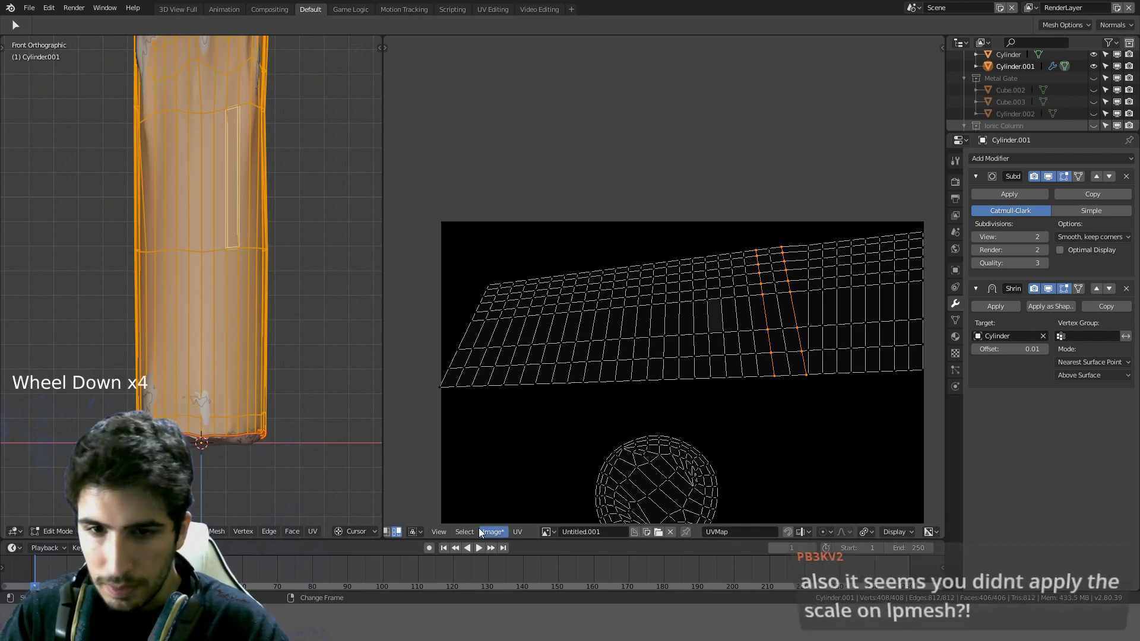
{"action": "scroll", "coordinate": [469, 529], "scroll_direction": "up", "scroll_amount": 2}
{"action": "left_click", "coordinate": [422, 532]}
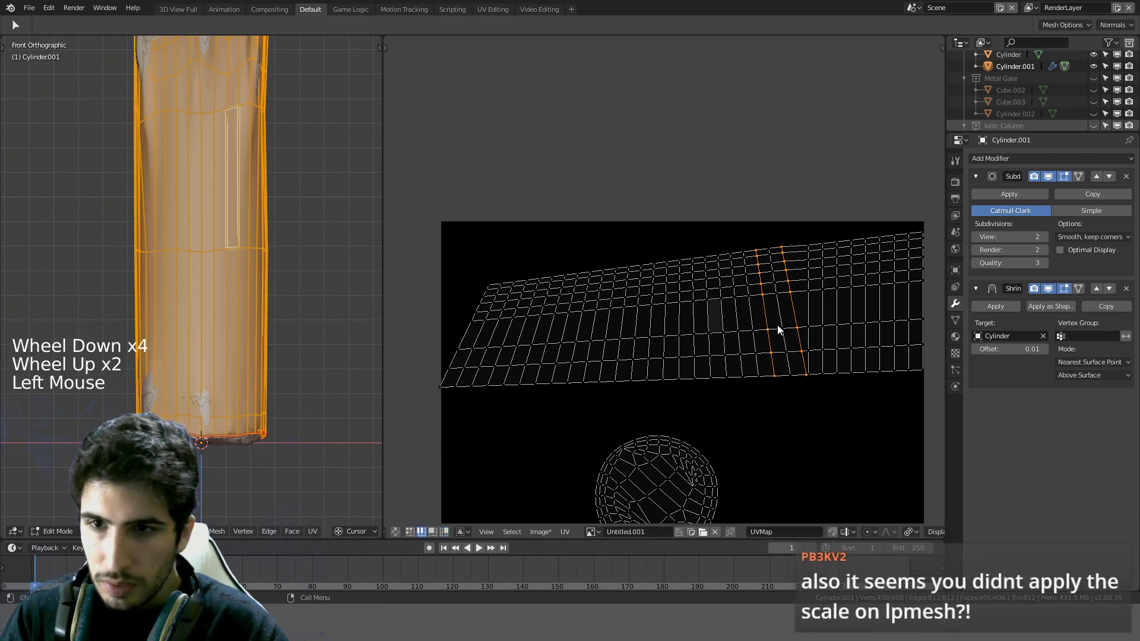
Step: Extend the UV selection with the remaining vertical edge columns up to the far slanted border of the side-wall island
{"action": "left_click", "coordinate": [740, 317], "text": "alt+shift"}
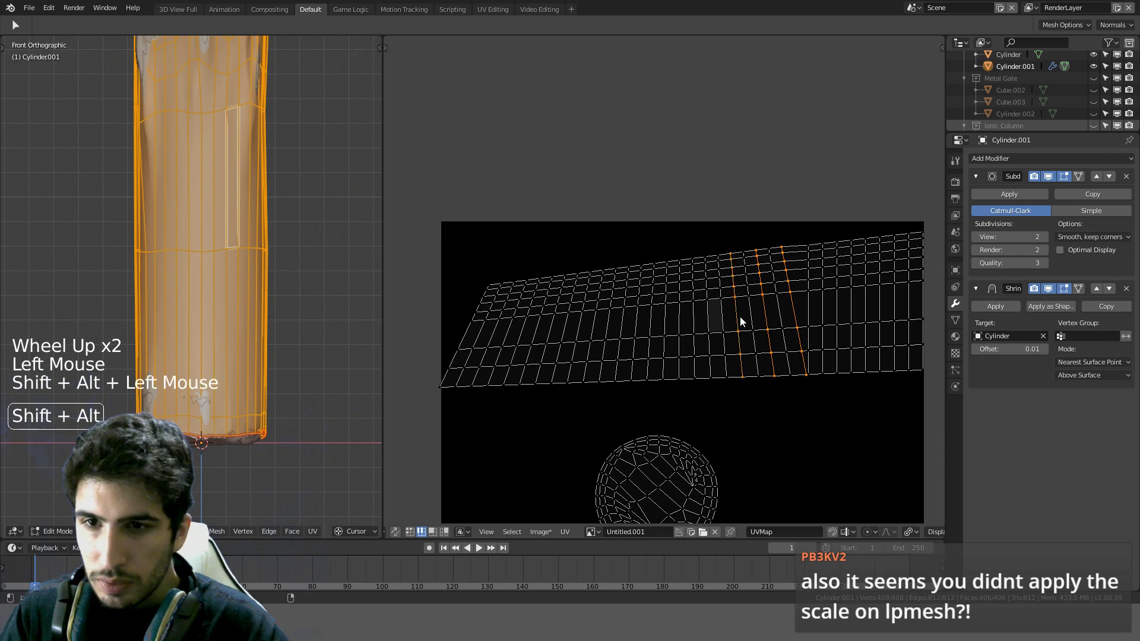
{"action": "left_click", "coordinate": [683, 324], "text": "alt+shift"}
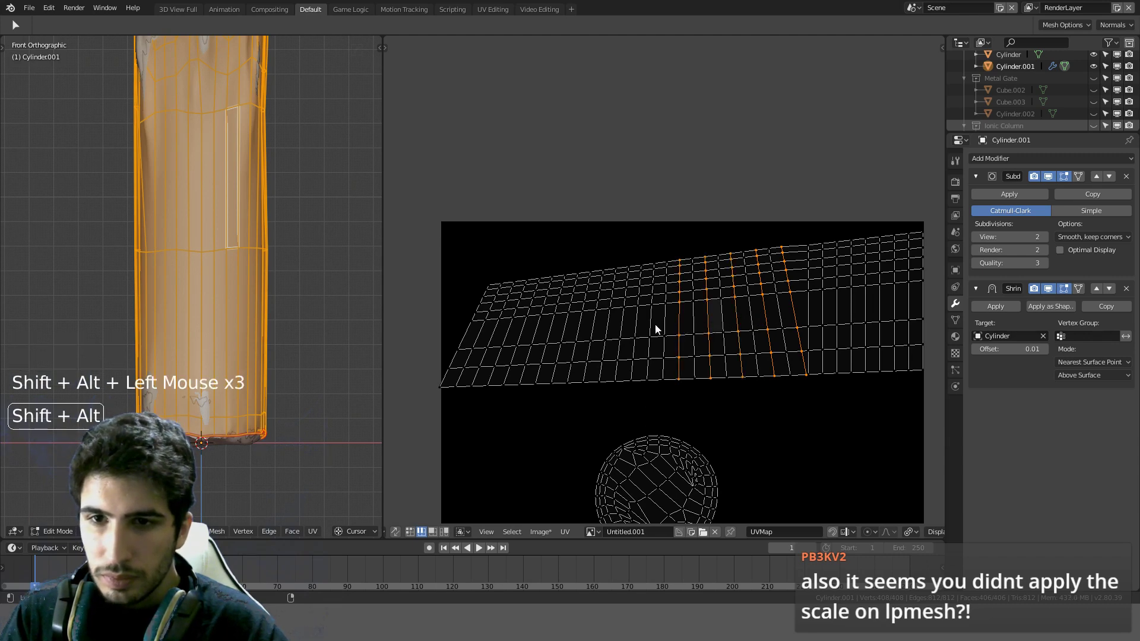
{"action": "left_click", "coordinate": [655, 326], "text": "alt+shift"}
{"action": "left_click", "coordinate": [628, 332], "text": "alt+shift"}
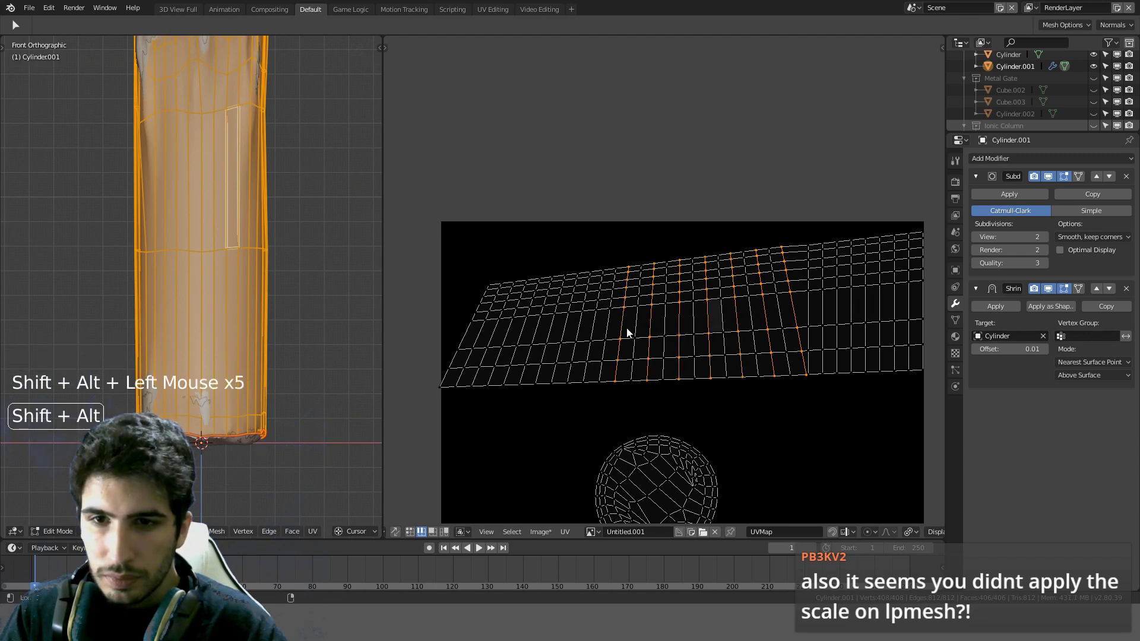
{"action": "left_click", "coordinate": [564, 331], "text": "alt+shift"}
{"action": "left_click", "coordinate": [529, 341], "text": "alt+shift"}
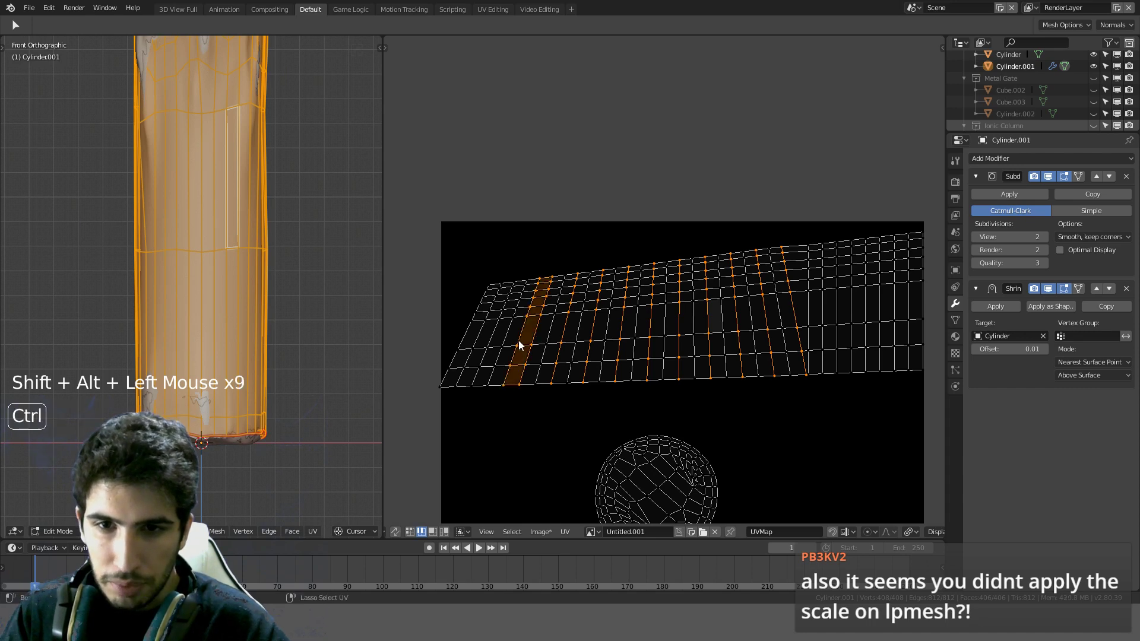
{"action": "key", "text": "ctrl+z"}
{"action": "left_click", "coordinate": [501, 336], "text": "alt+shift"}
Step: Try to scale all the selected UV columns along X together, using the Individual Origins pivot
{"action": "key", "text": "s"}
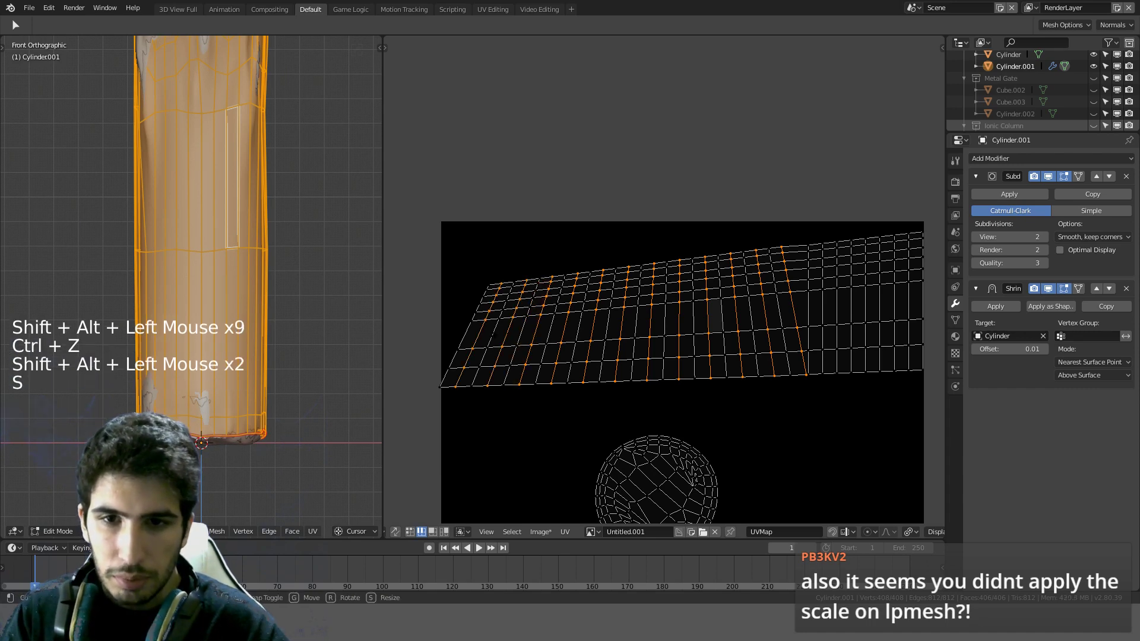
{"action": "key", "text": "x"}
{"action": "key", "text": "0"}
{"action": "key", "text": "Escape"}
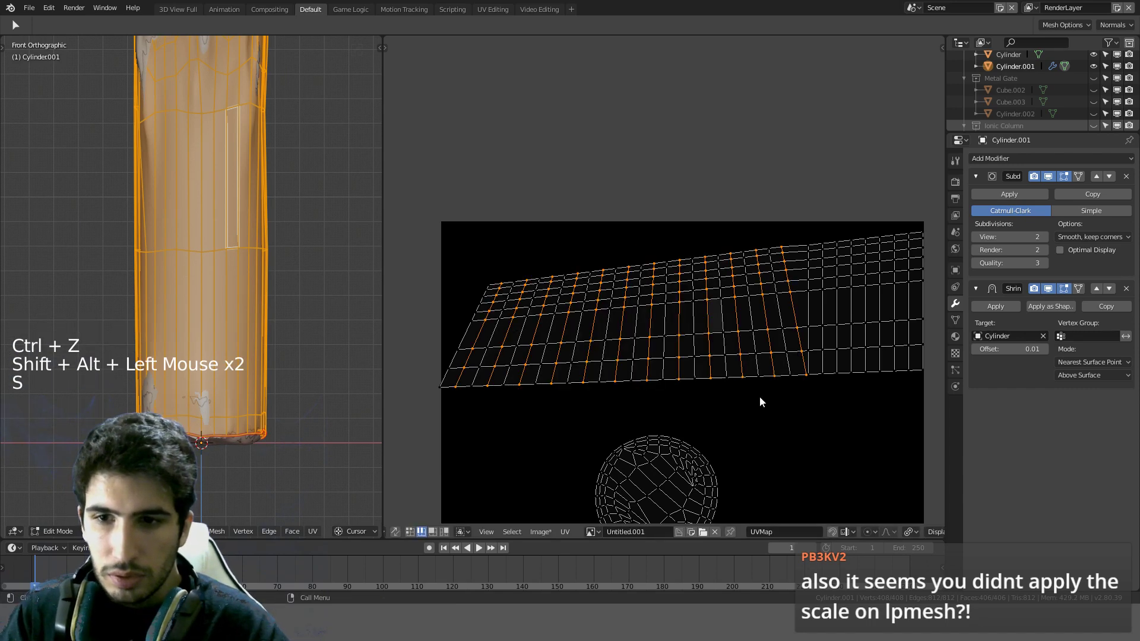
{"action": "left_click", "coordinate": [907, 535]}
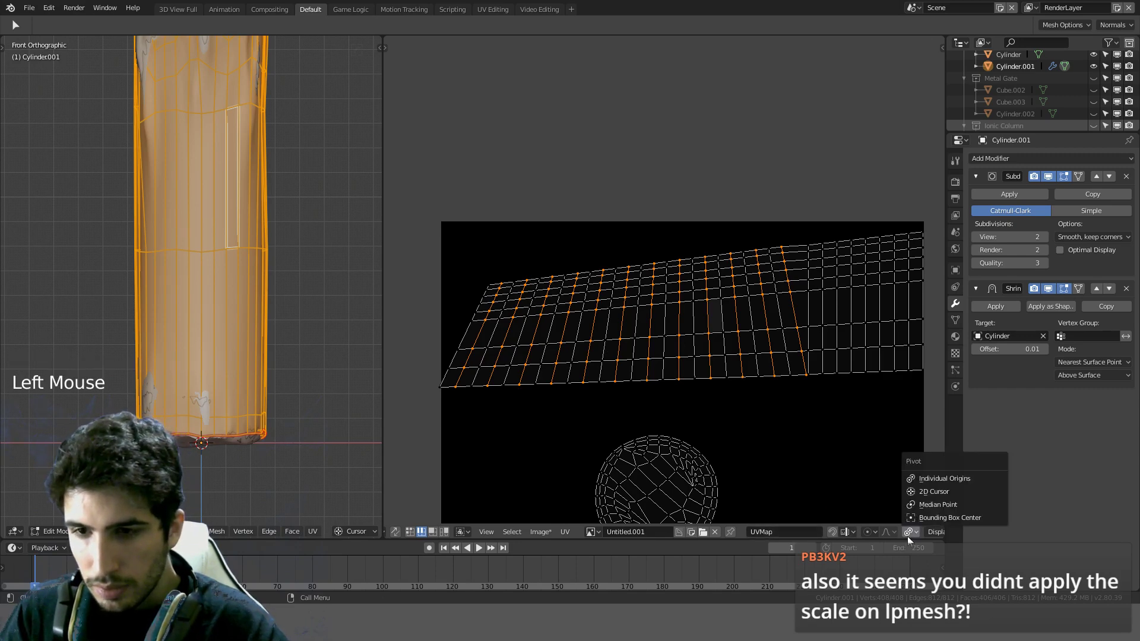
{"action": "left_click", "coordinate": [941, 482]}
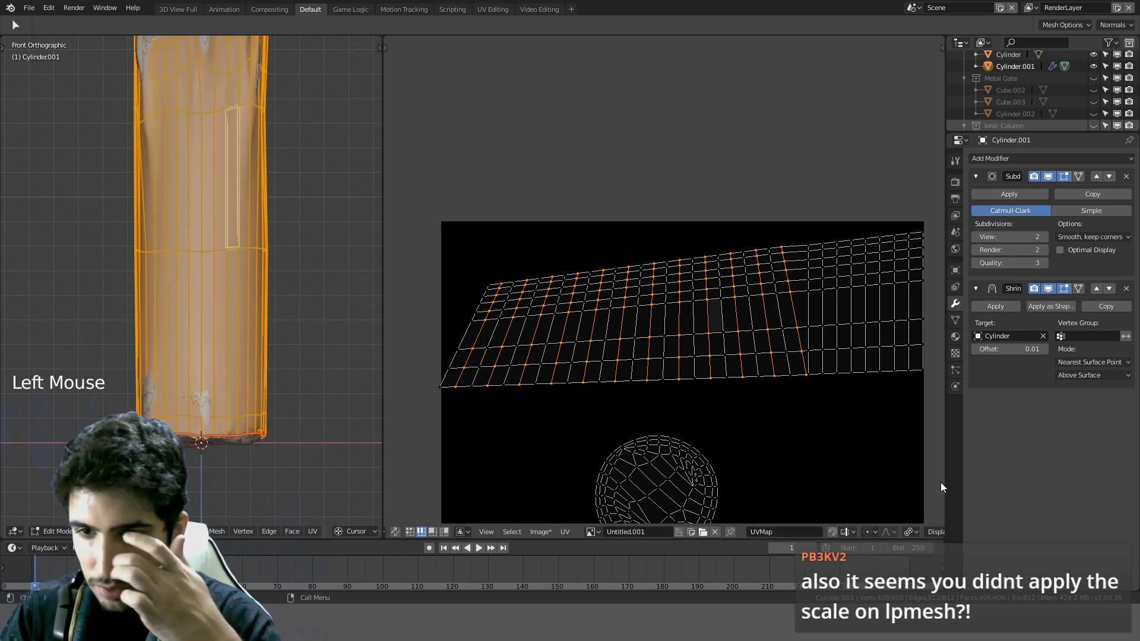
{"action": "key", "text": "s"}
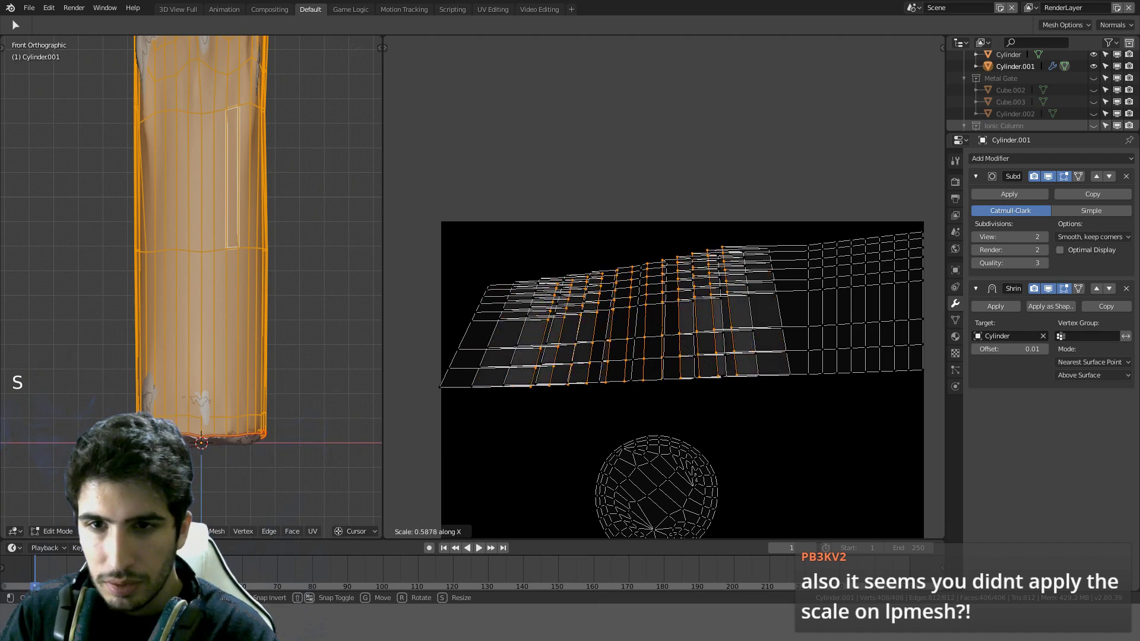
{"action": "scroll", "coordinate": [842, 538], "scroll_direction": "down", "scroll_amount": 3}
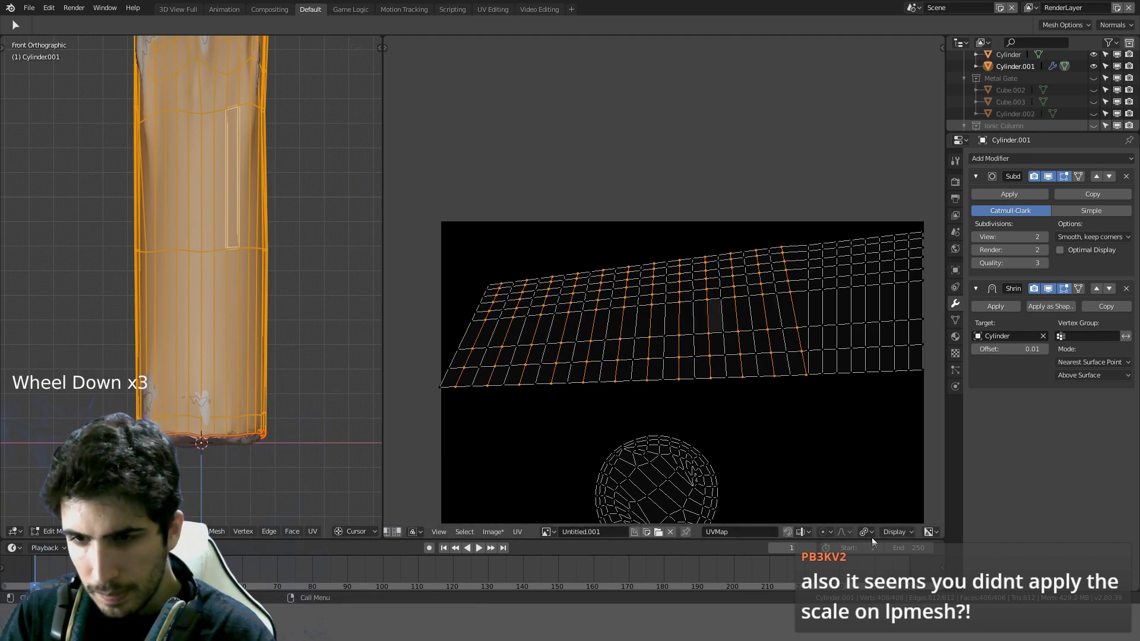
{"action": "left_click", "coordinate": [518, 532]}
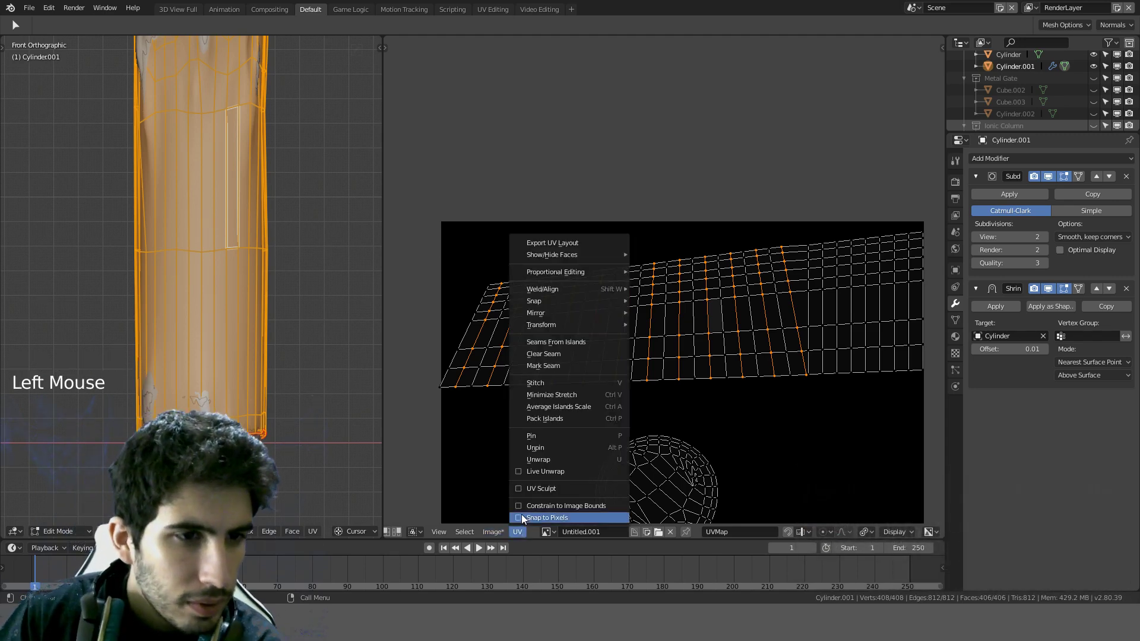
Step: Return to Object Mode and apply the object scale of both the low-poly column and the detailed cylinder
{"action": "scroll", "coordinate": [319, 263], "scroll_direction": "down", "scroll_amount": 4}
{"action": "key", "text": "Tab"}
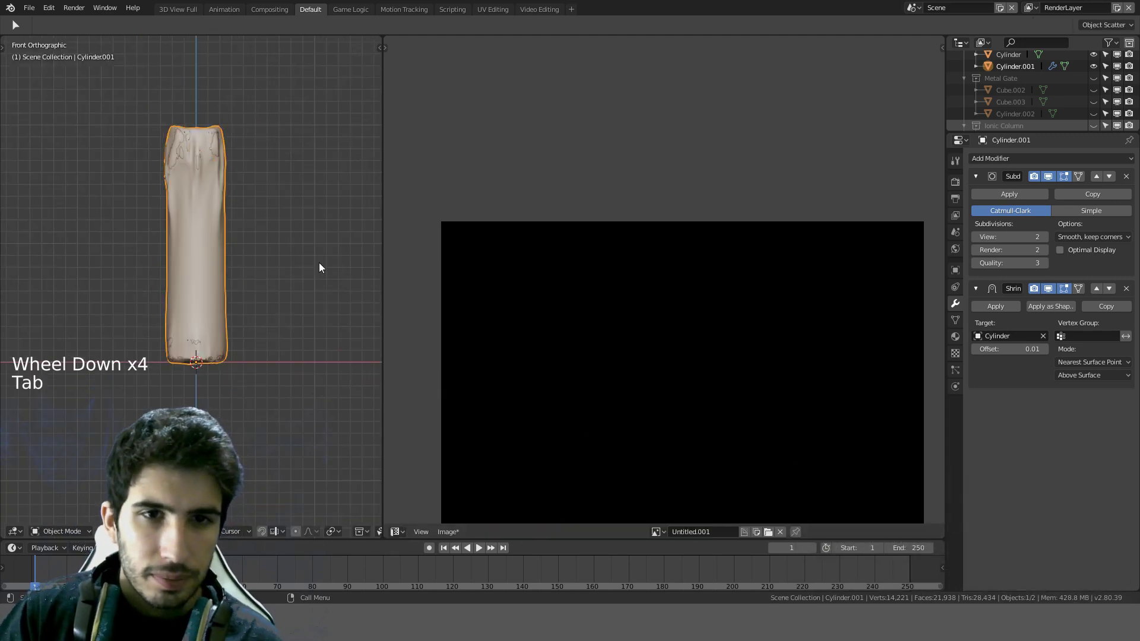
{"action": "key", "text": "ctrl+a"}
{"action": "left_click", "coordinate": [319, 263]}
{"action": "left_click", "coordinate": [215, 158]}
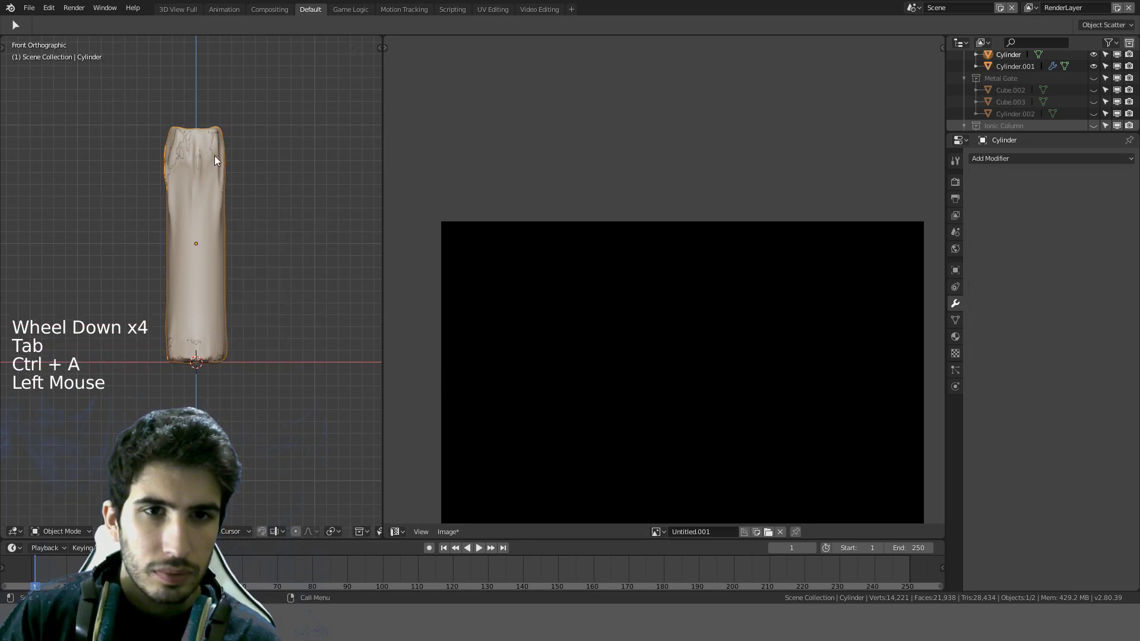
{"action": "key", "text": "ctrl+a"}
{"action": "left_click", "coordinate": [215, 152]}
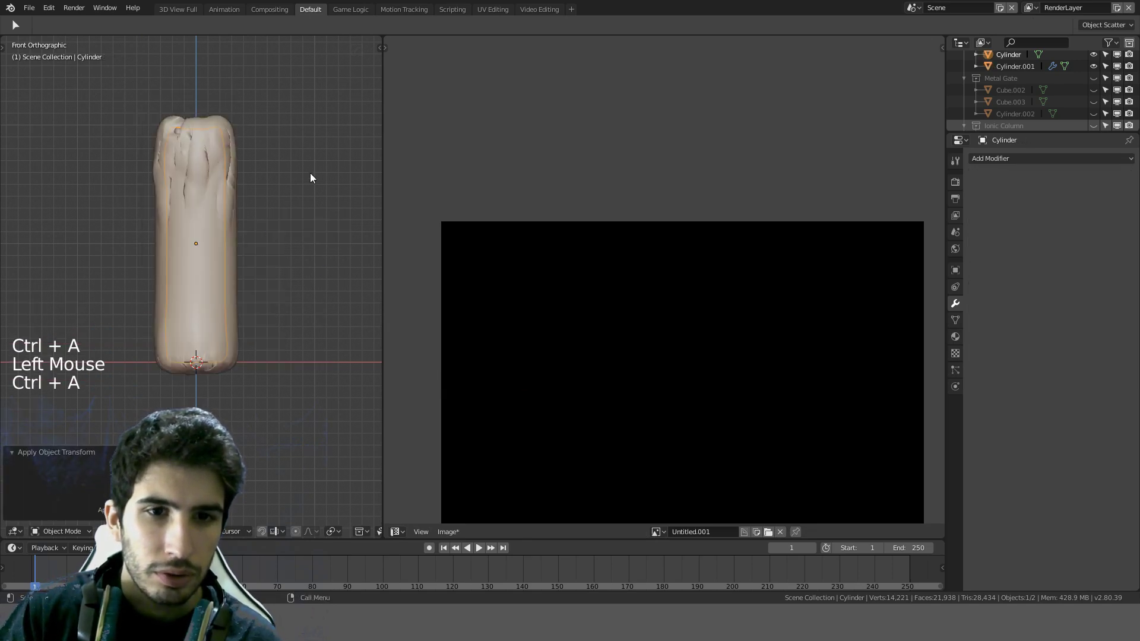
Step: Select the low-poly column and set its Shrinkwrap modifier's offset to 0
{"action": "scroll", "coordinate": [312, 175], "scroll_direction": "up", "scroll_amount": 2}
{"action": "middle_click_drag", "start_coordinate": [311, 175], "coordinate": [316, 187], "text": "shift"}
{"action": "middle_click_drag", "start_coordinate": [316, 187], "coordinate": [273, 203]}
{"action": "left_click", "coordinate": [269, 204]}
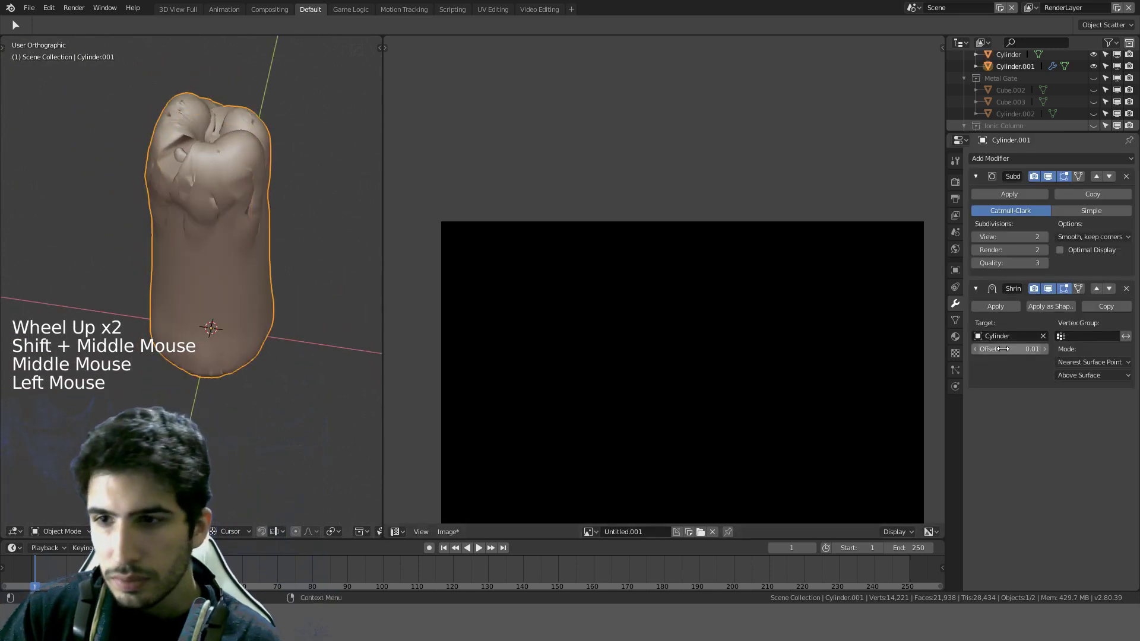
{"action": "left_click_drag", "start_coordinate": [997, 349], "coordinate": [1031, 352]}
{"action": "left_click", "coordinate": [1031, 352]}
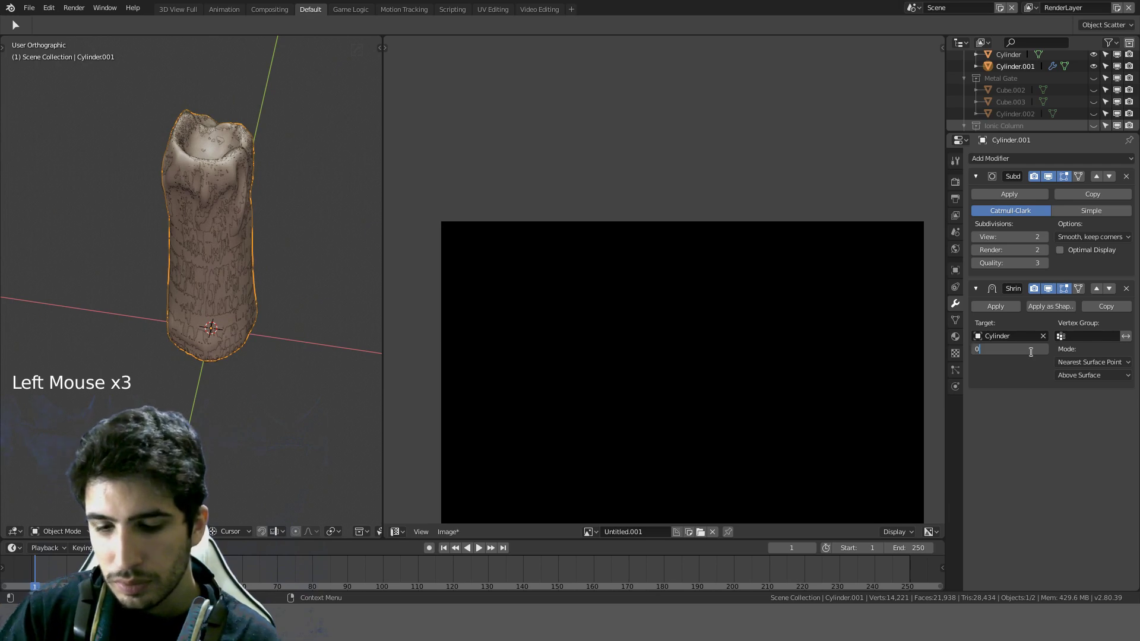
{"action": "left_click", "coordinate": [1031, 352]}
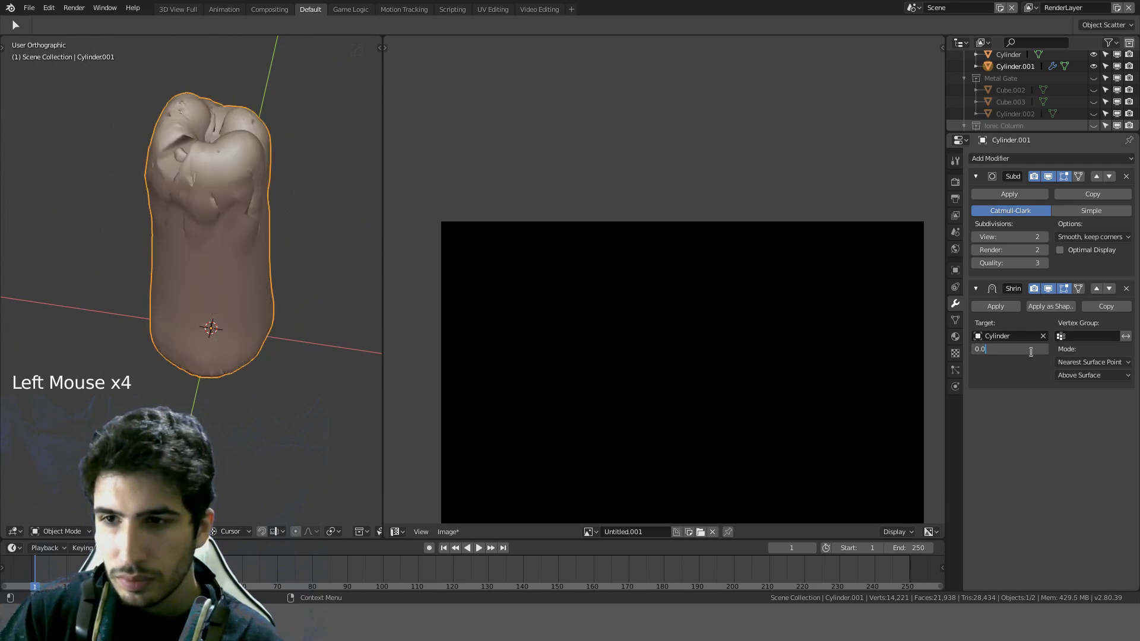
{"action": "type", "text": "00"}
Step: Inspect the Shrinkwrap fit along the column's broken top and shaft, and check the detailed cylinder's mesh in Edit Mode
{"action": "middle_click_drag", "start_coordinate": [309, 213], "coordinate": [203, 183]}
{"action": "scroll", "coordinate": [270, 183], "scroll_direction": "up", "scroll_amount": 2}
{"action": "middle_click_drag", "start_coordinate": [272, 186], "coordinate": [271, 300], "text": "shift"}
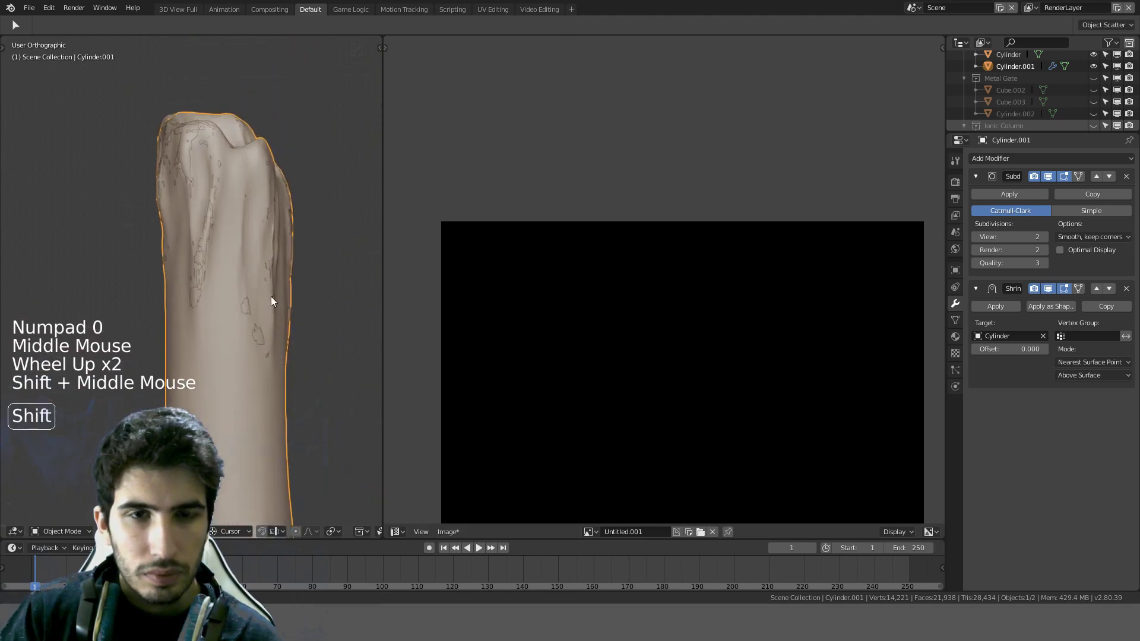
{"action": "scroll", "coordinate": [298, 202], "scroll_direction": "up", "scroll_amount": 4}
{"action": "scroll", "coordinate": [298, 202], "scroll_direction": "down", "scroll_amount": 3}
{"action": "middle_click_drag", "start_coordinate": [298, 202], "coordinate": [196, 234]}
{"action": "scroll", "coordinate": [244, 246], "scroll_direction": "down", "scroll_amount": 5}
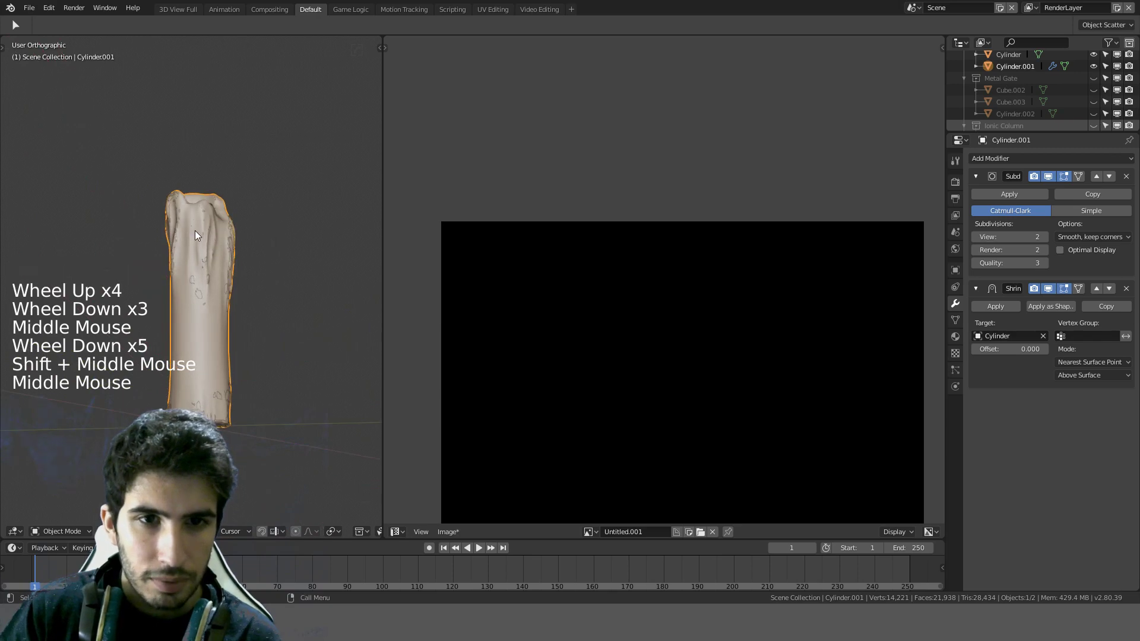
{"action": "left_click", "coordinate": [196, 235]}
{"action": "key", "text": "Tab"}
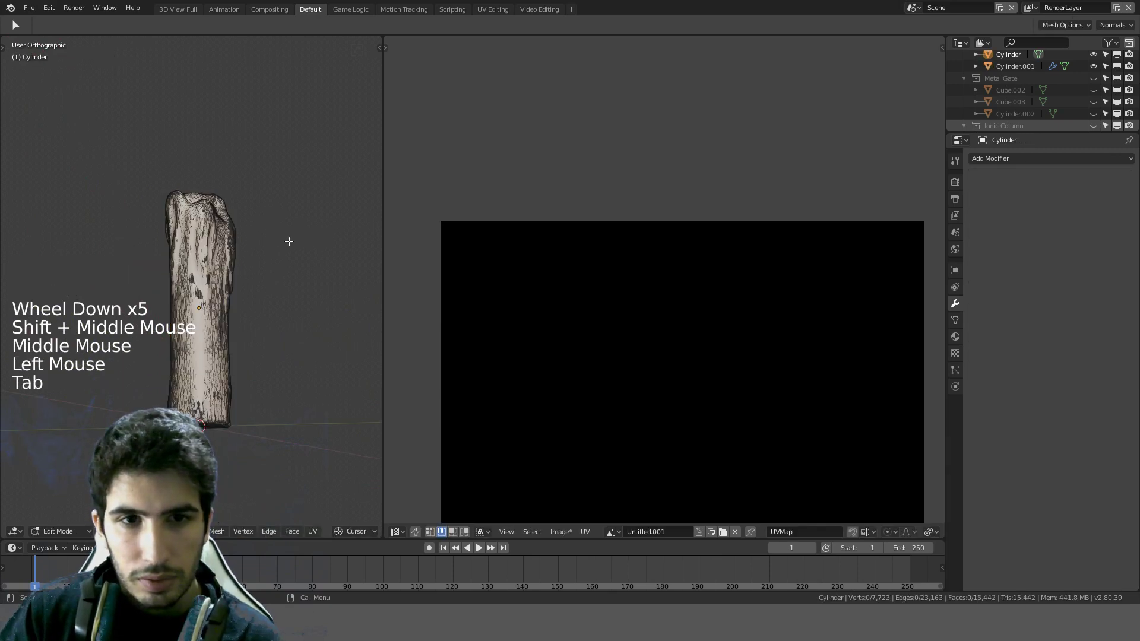
{"action": "key", "text": "Tab"}
Step: Select the low-poly column again, check its Subdivision modifier in Edit Mode, and set the modifier's viewport level to 1
{"action": "left_click", "coordinate": [209, 260]}
{"action": "key", "text": "Tab"}
{"action": "middle_click_drag", "start_coordinate": [209, 260], "coordinate": [345, 285]}
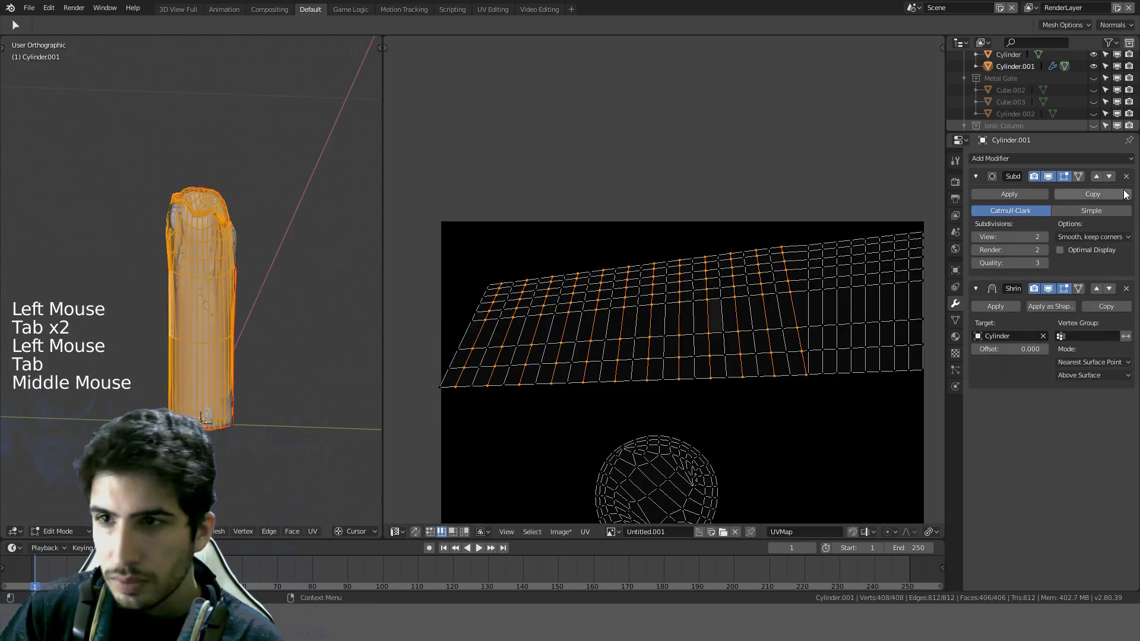
{"action": "left_click", "coordinate": [1061, 177]}
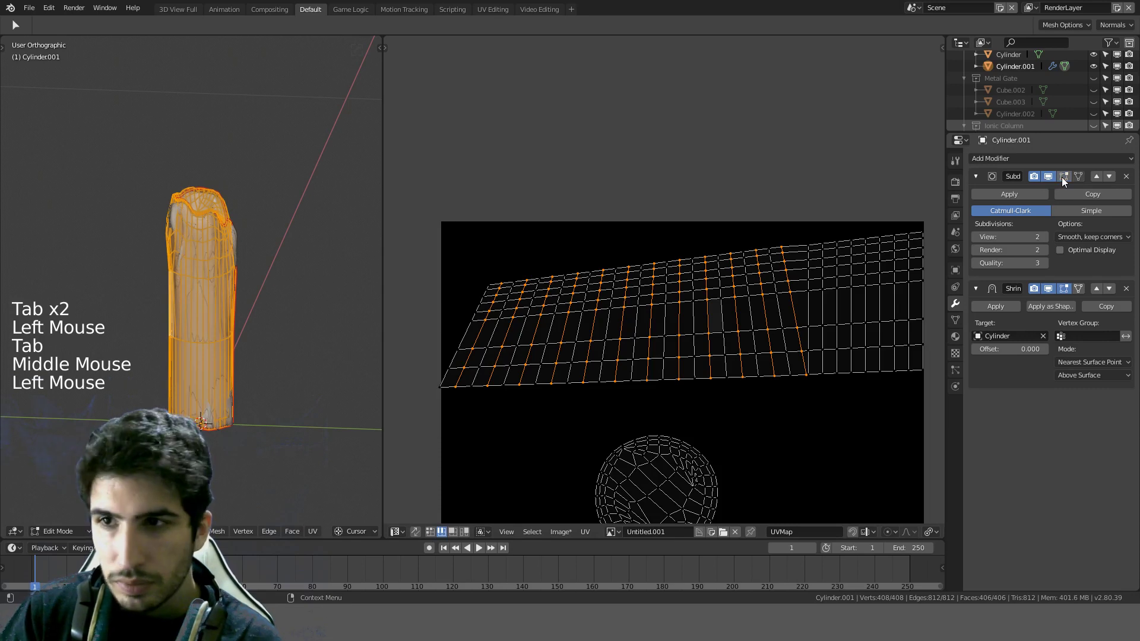
{"action": "left_click", "coordinate": [1061, 177]}
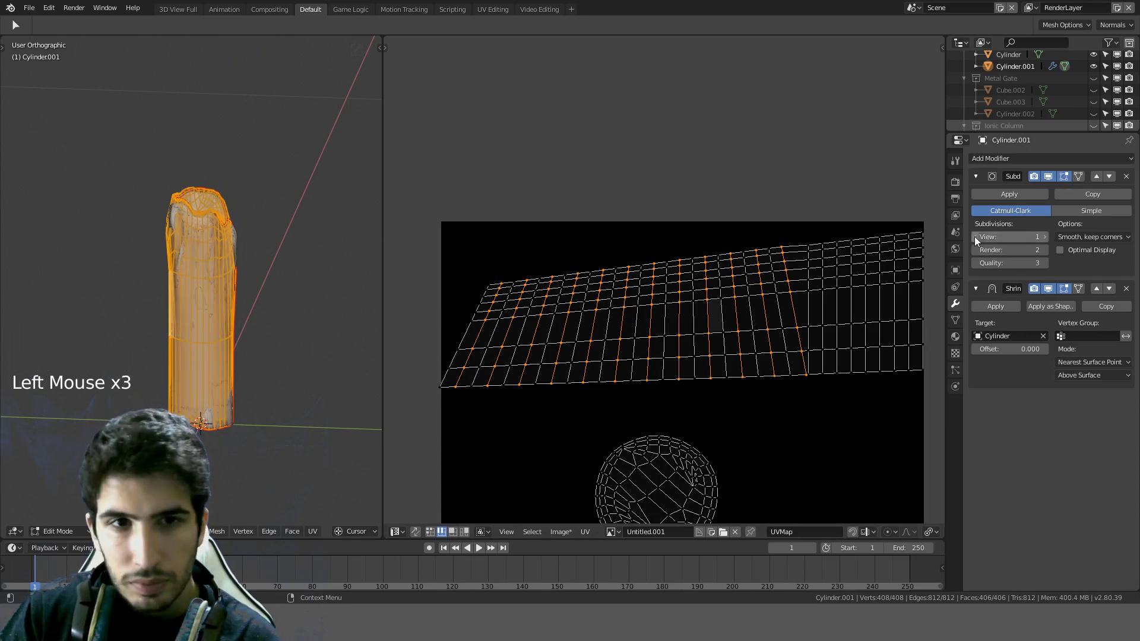
{"action": "key", "text": "Tab"}
Step: Compare the column with its Subdivision modifier hidden and shown in the viewport, and return it to Edit Mode
{"action": "scroll", "coordinate": [296, 246], "scroll_direction": "up", "scroll_amount": 5}
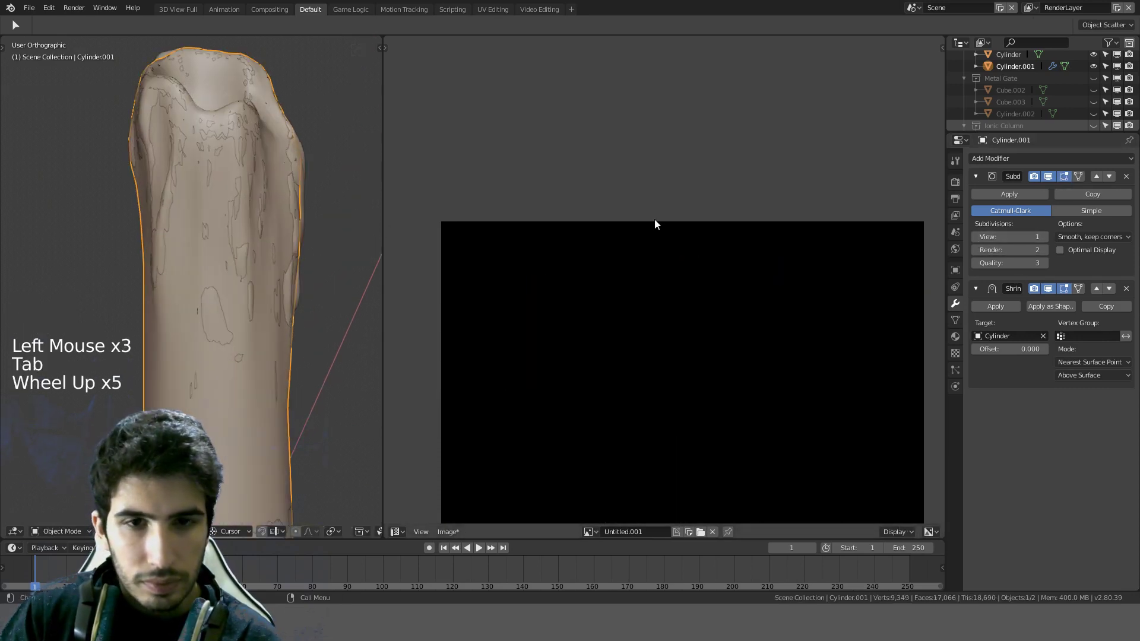
{"action": "left_click", "coordinate": [1048, 176]}
{"action": "left_click", "coordinate": [1048, 176]}
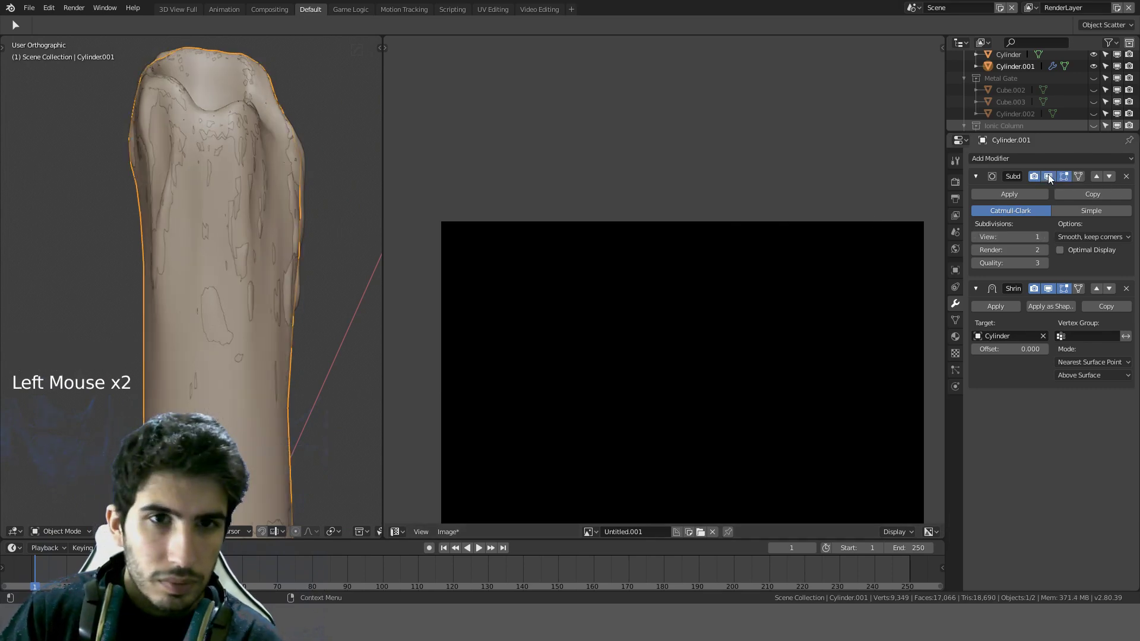
{"action": "scroll", "coordinate": [302, 272], "scroll_direction": "down", "scroll_amount": 2}
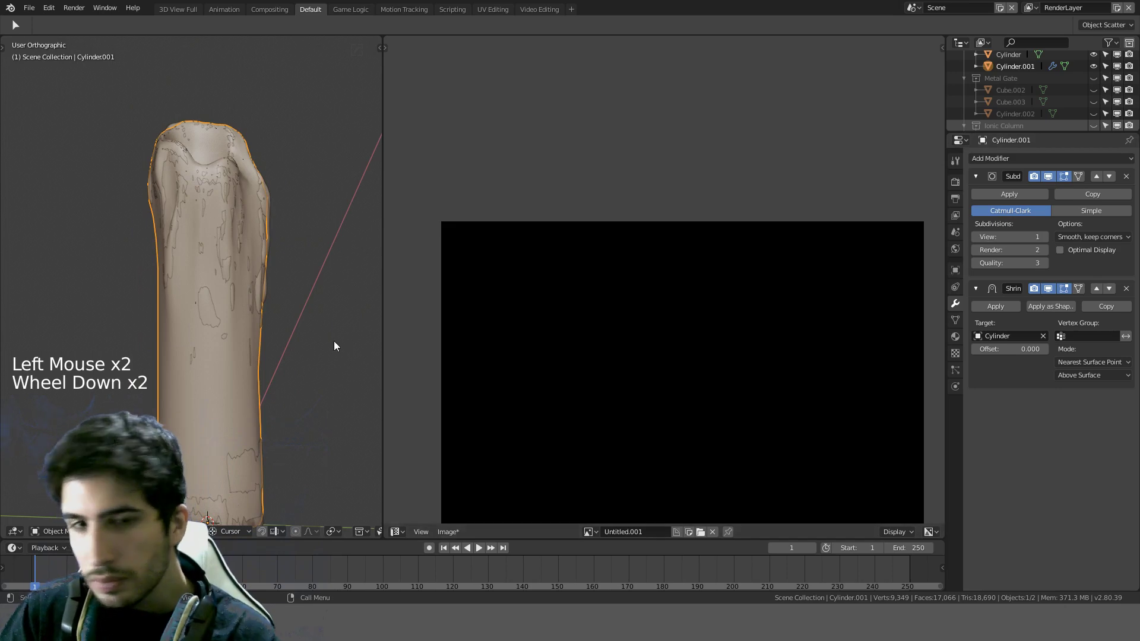
{"action": "key", "text": "Tab"}
{"action": "scroll", "coordinate": [630, 338], "scroll_direction": "down", "scroll_amount": 2}
{"action": "middle_click_drag", "start_coordinate": [630, 337], "coordinate": [624, 308], "text": "shift"}
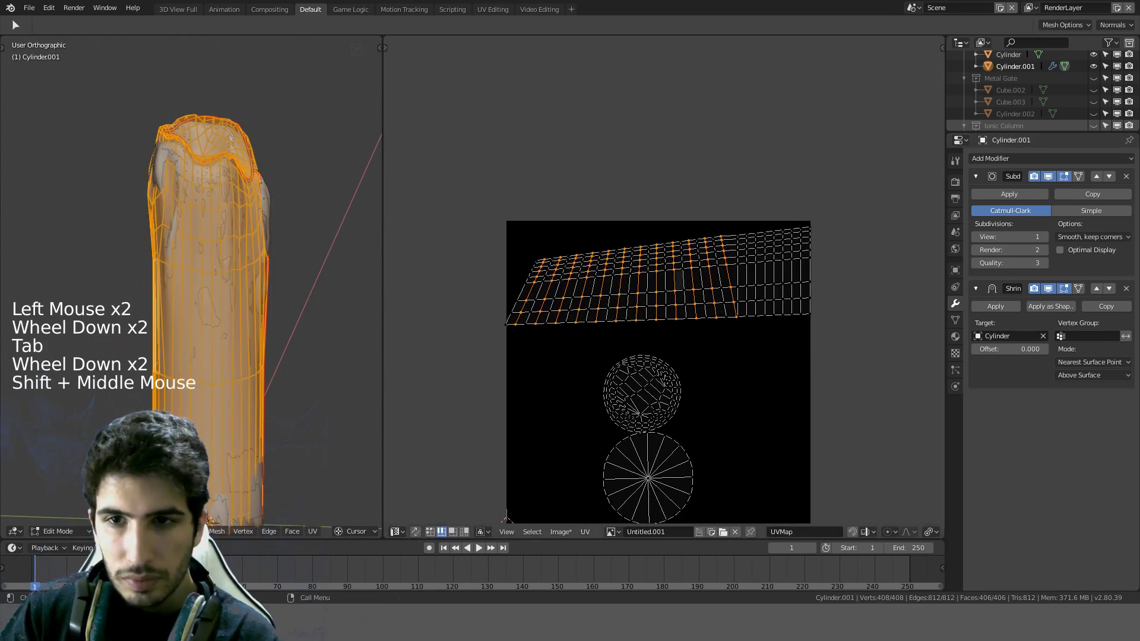
Step: Try once more to scale all the selected UV columns of the side-wall island along X
{"action": "key", "text": "s"}
{"action": "scroll", "coordinate": [896, 534], "scroll_direction": "down", "scroll_amount": 2}
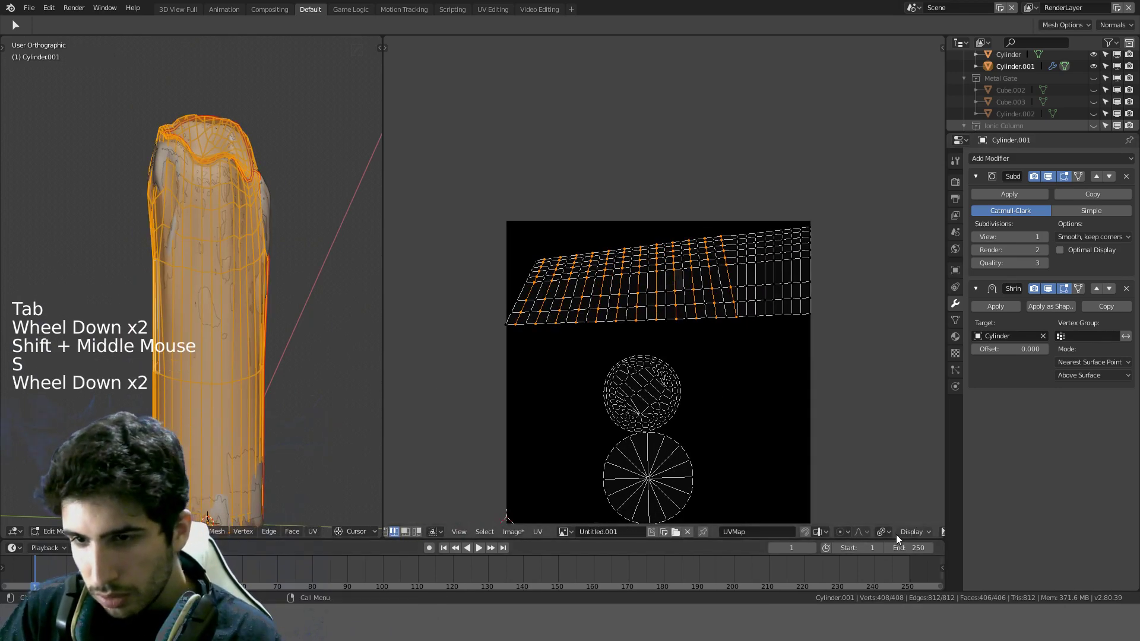
{"action": "left_click", "coordinate": [894, 534]}
{"action": "left_click", "coordinate": [910, 503]}
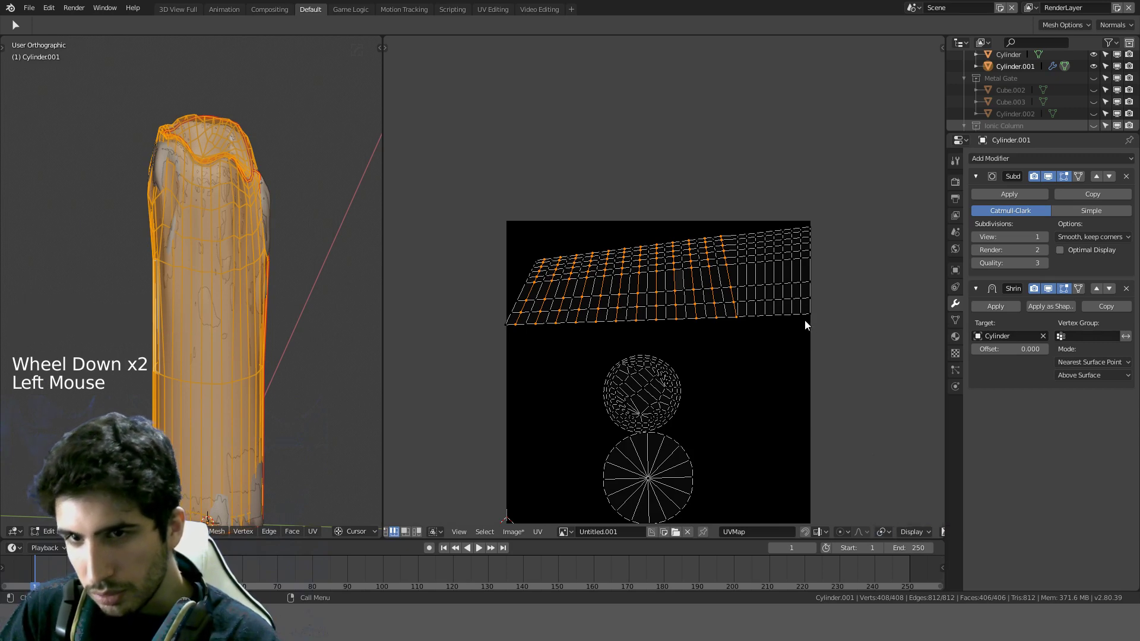
{"action": "key", "text": "s"}
{"action": "key", "text": "x"}
{"action": "key", "text": "Return"}
Step: Straighten three slanted UV columns, taking every other one from the straight part onward, by scaling each to 0 along X
{"action": "left_click", "coordinate": [729, 275], "text": "alt"}
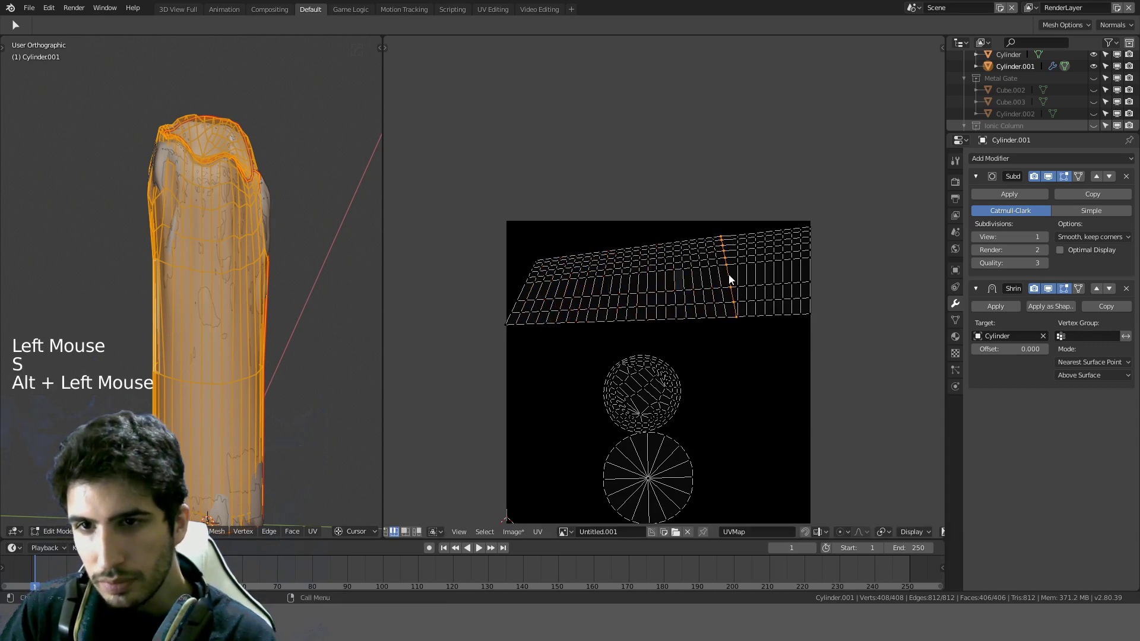
{"action": "type", "text": "sx0"}
{"action": "key", "text": "Return"}
{"action": "scroll", "coordinate": [729, 274], "scroll_direction": "up", "scroll_amount": 2}
{"action": "middle_click_drag", "start_coordinate": [729, 274], "coordinate": [682, 269], "text": "shift"}
{"action": "left_click", "coordinate": [695, 267], "text": "alt"}
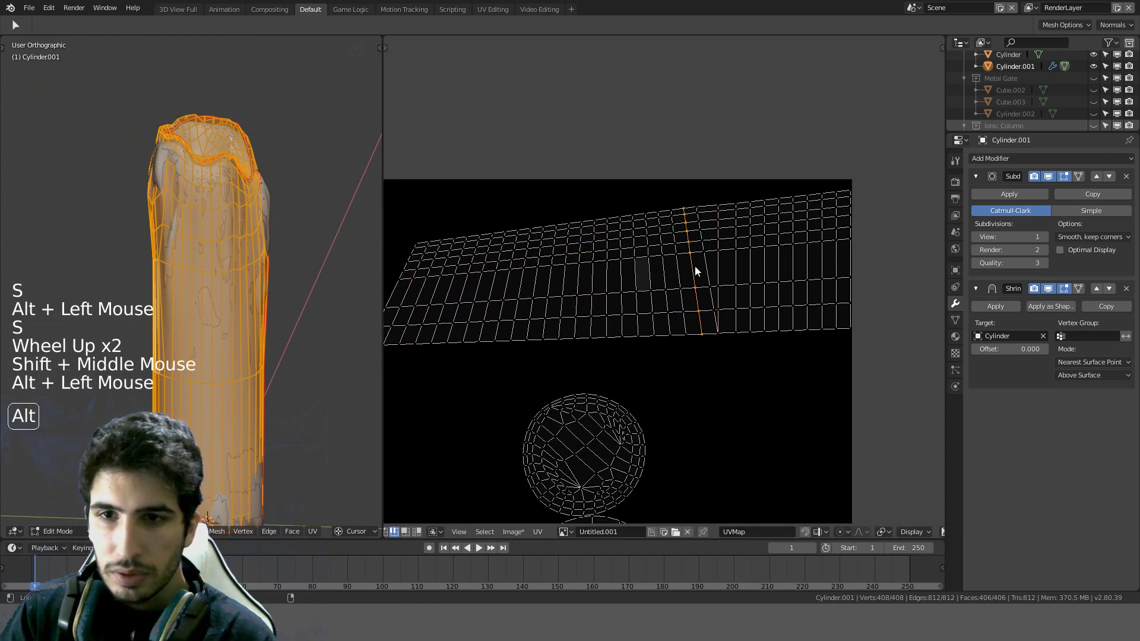
{"action": "type", "text": "sx0"}
{"action": "key", "text": "Return"}
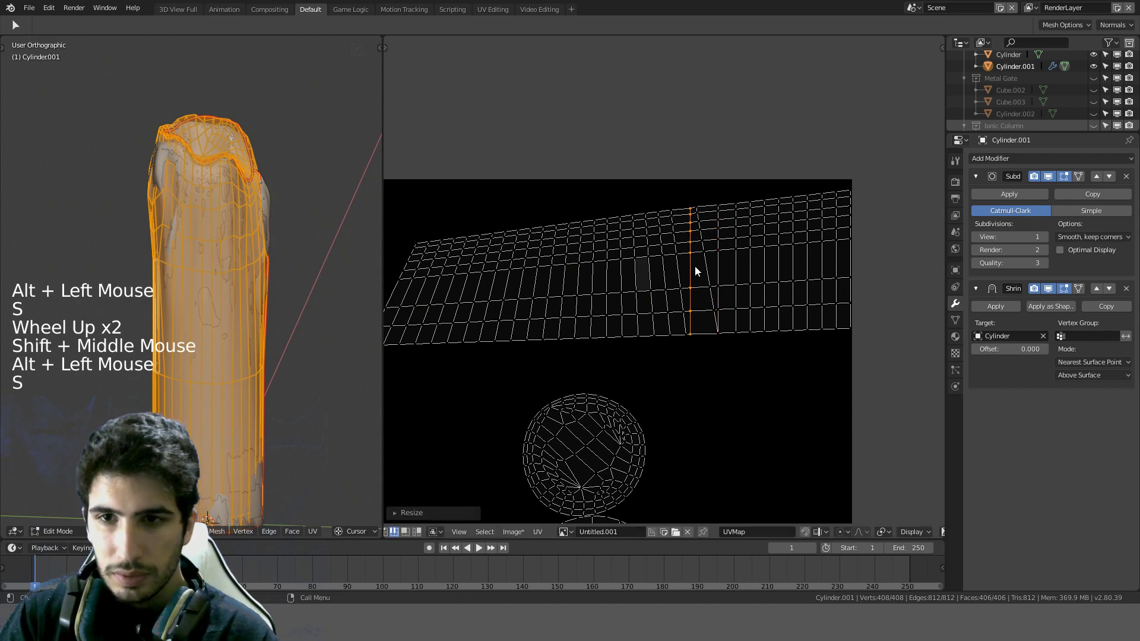
{"action": "left_click", "coordinate": [662, 271], "text": "alt"}
{"action": "key", "text": "x"}
{"action": "key", "text": "KP_0"}
{"action": "key", "text": "Return"}
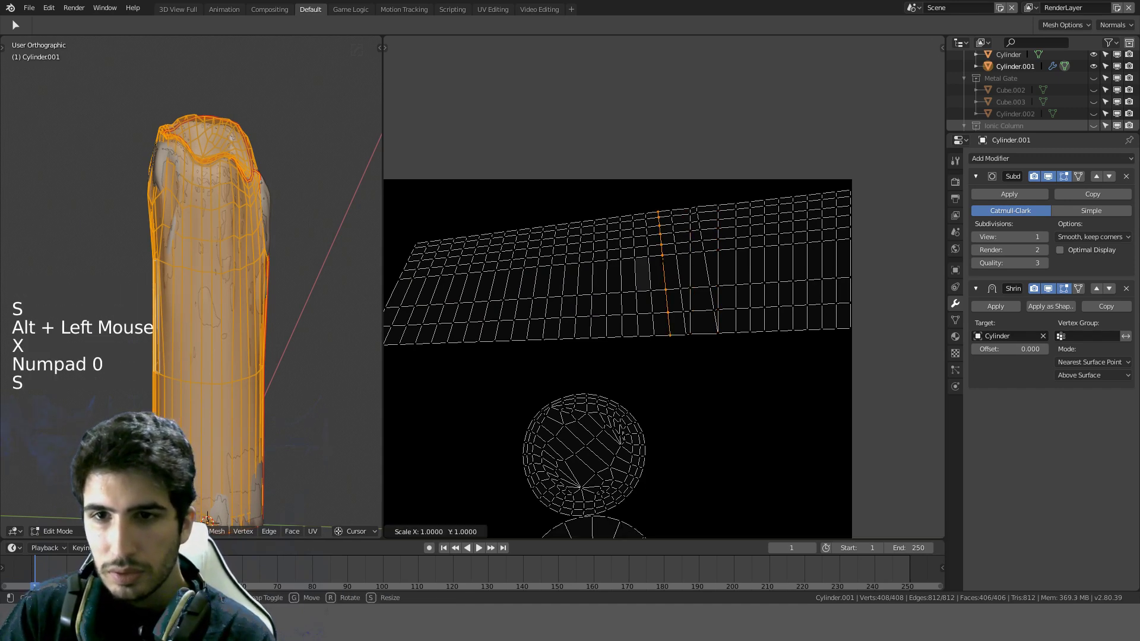
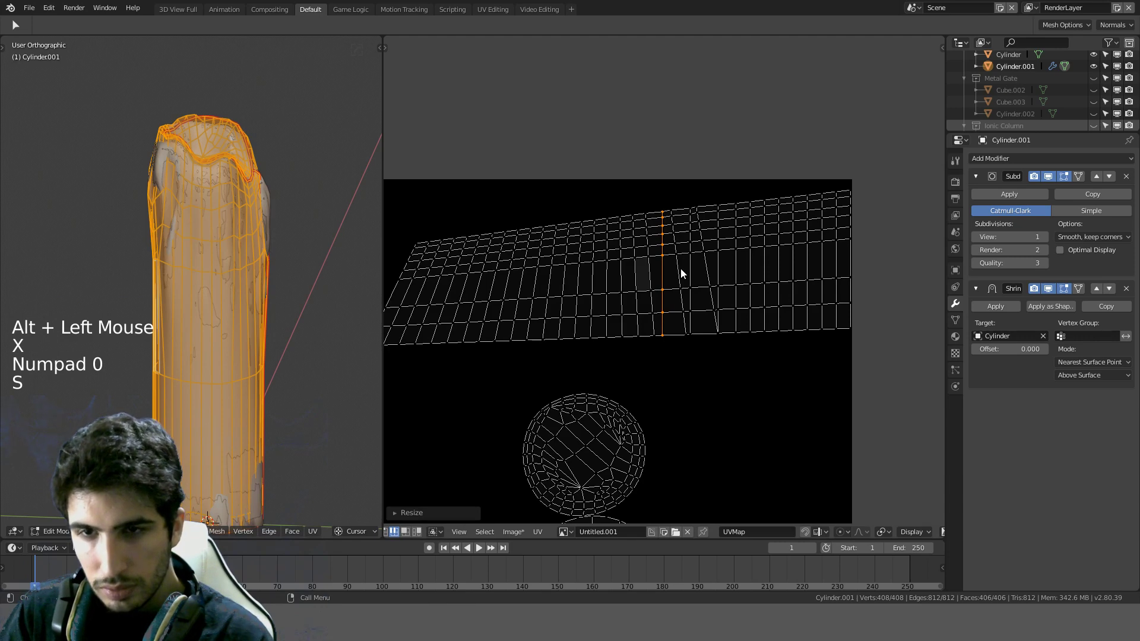
Step: Straighten the two skipped UV columns between the vertical ones by scaling each to 0 along X
{"action": "left_click", "coordinate": [703, 267], "text": "alt"}
{"action": "key", "text": "s"}
{"action": "key", "text": "x"}
{"action": "key", "text": "KP_0"}
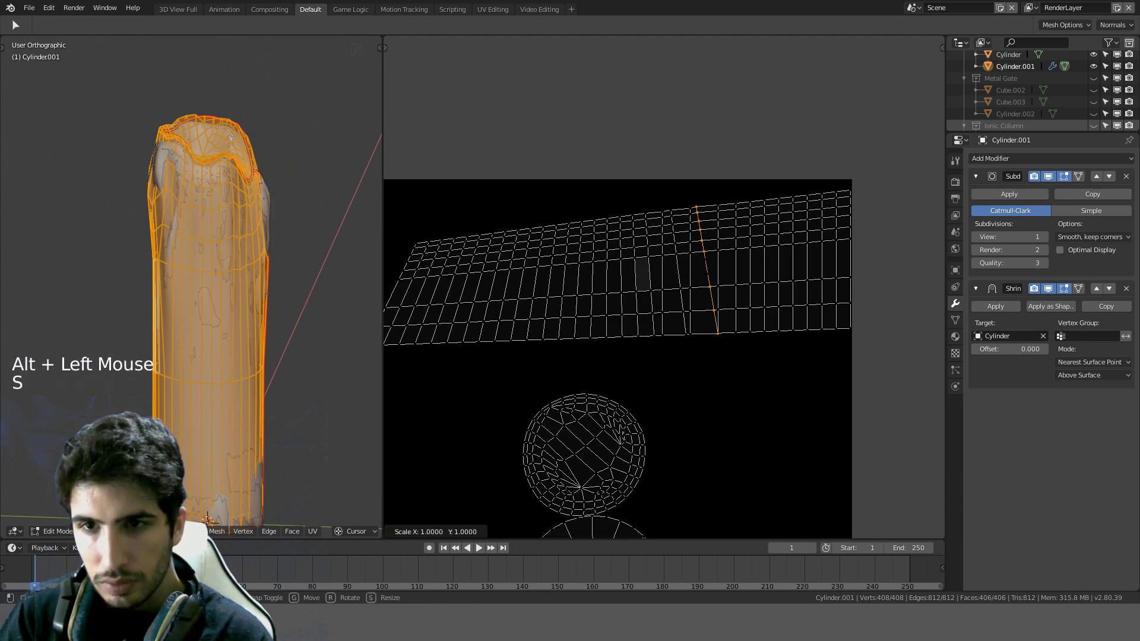
{"action": "key", "text": "Return"}
{"action": "left_click", "coordinate": [677, 268], "text": "alt"}
{"action": "key", "text": "s"}
{"action": "key", "text": "x"}
{"action": "key", "text": "KP_0"}
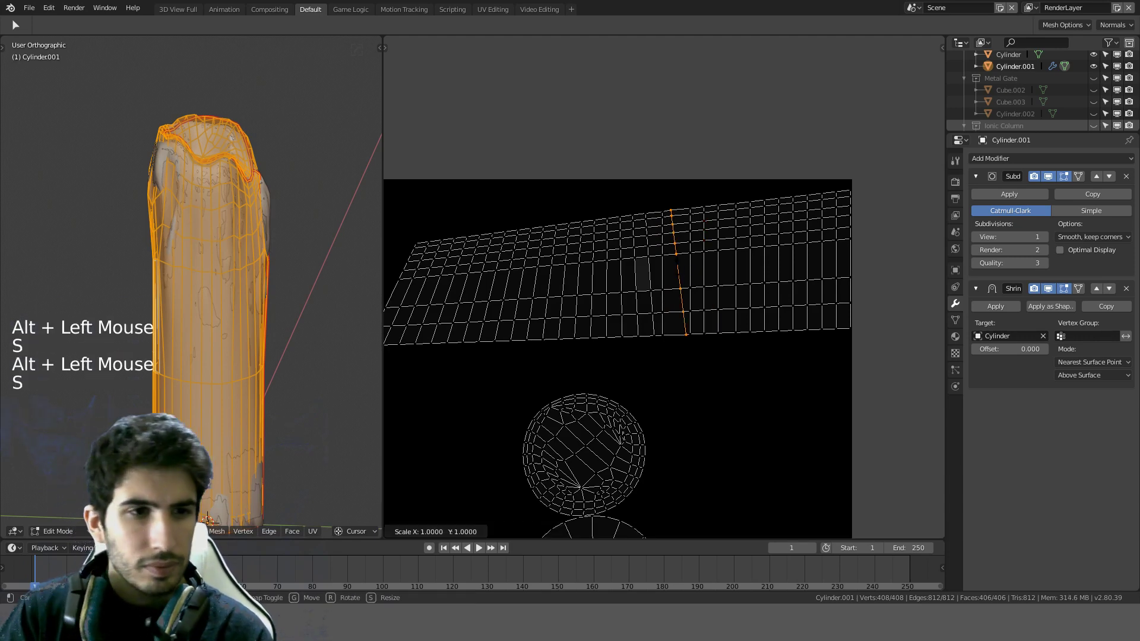
{"action": "key", "text": "Return"}
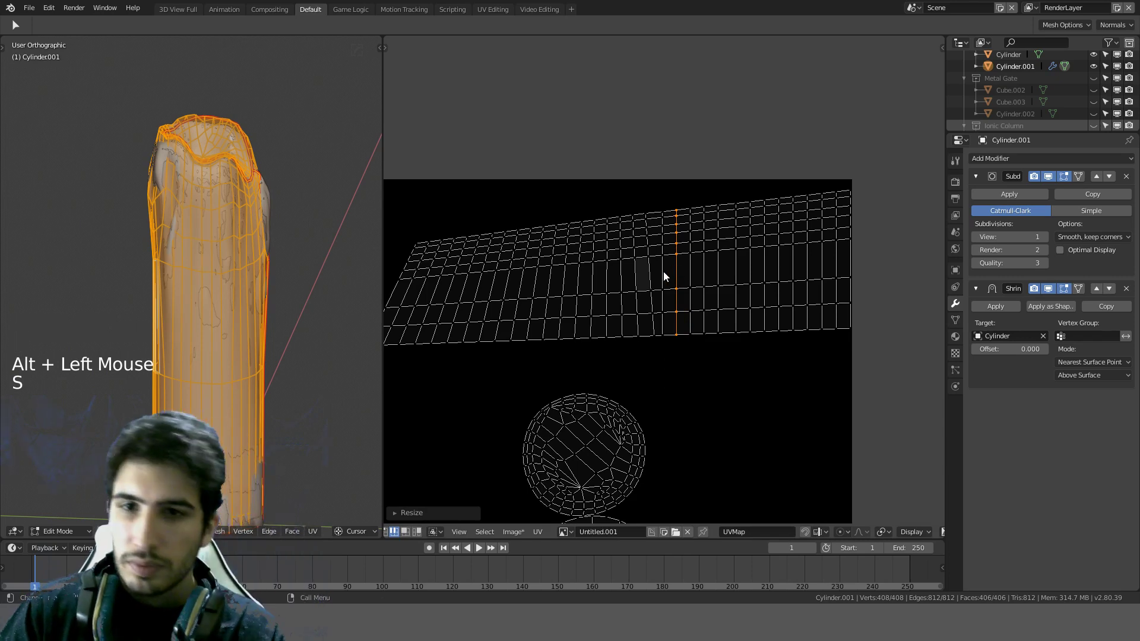
Step: Straighten the next two UV columns toward the slanted border by scaling each to 0 along X
{"action": "left_click", "coordinate": [650, 276], "text": "alt"}
{"action": "key", "text": "s"}
{"action": "key", "text": "x"}
{"action": "key", "text": "KP_0"}
{"action": "key", "text": "Return"}
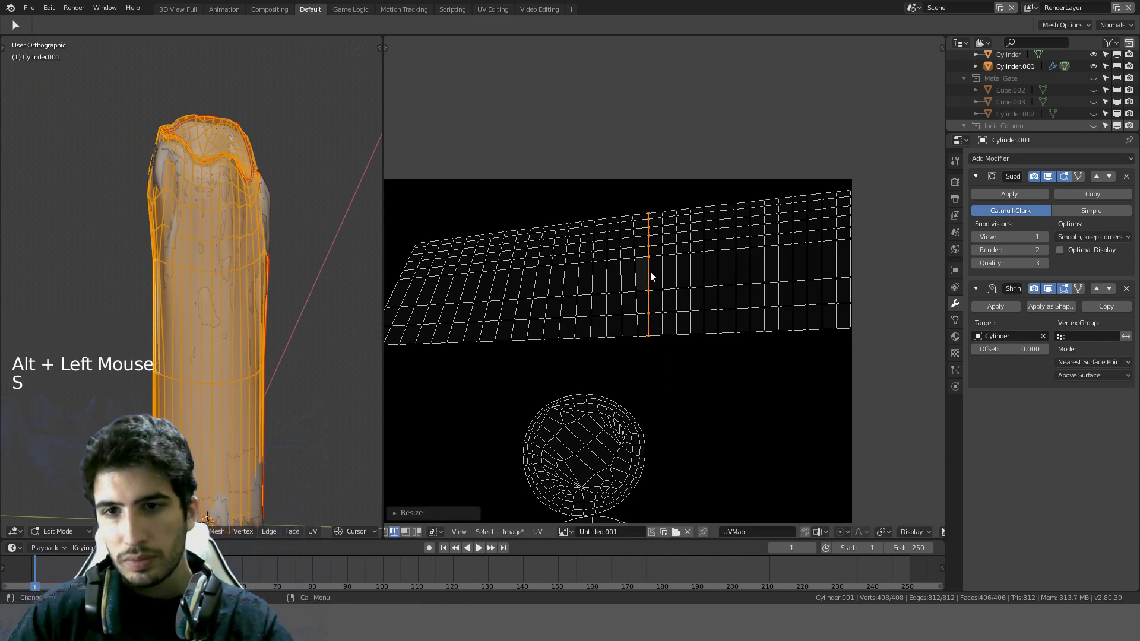
{"action": "left_click", "coordinate": [635, 277], "text": "alt"}
{"action": "key", "text": "s"}
{"action": "key", "text": "x"}
{"action": "key", "text": "KP_0"}
{"action": "key", "text": "Return"}
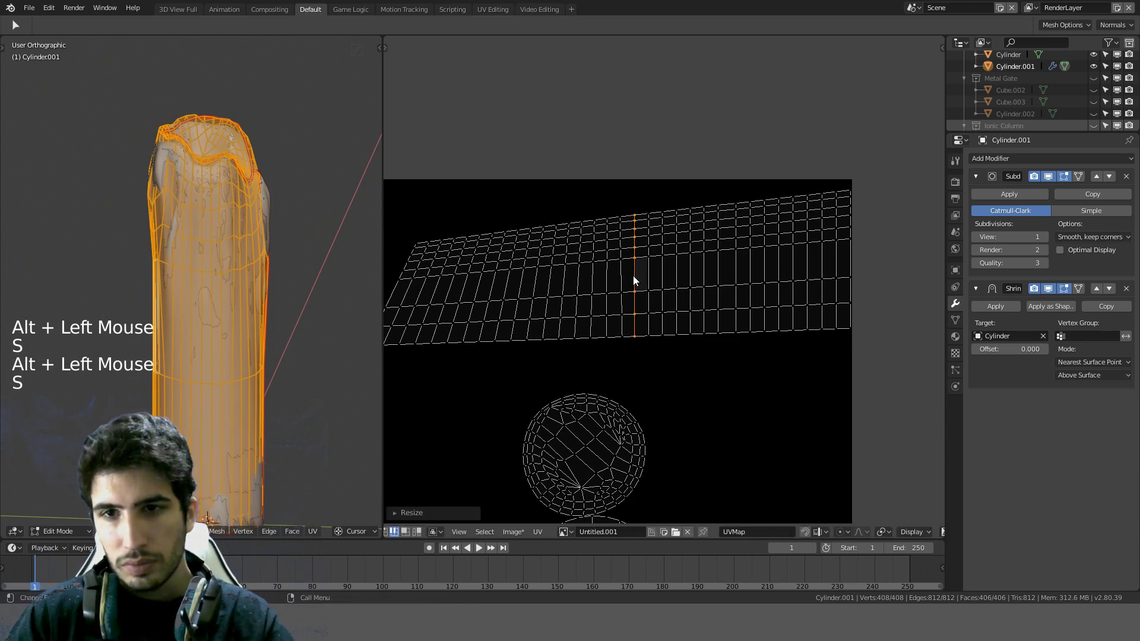
Step: Level the two uppermost horizontal edge rows of the side-wall UV island by scaling each to 0 along Y
{"action": "left_click", "coordinate": [685, 211], "text": "alt"}
{"action": "key", "text": "s"}
{"action": "key", "text": "y"}
{"action": "key", "text": "0"}
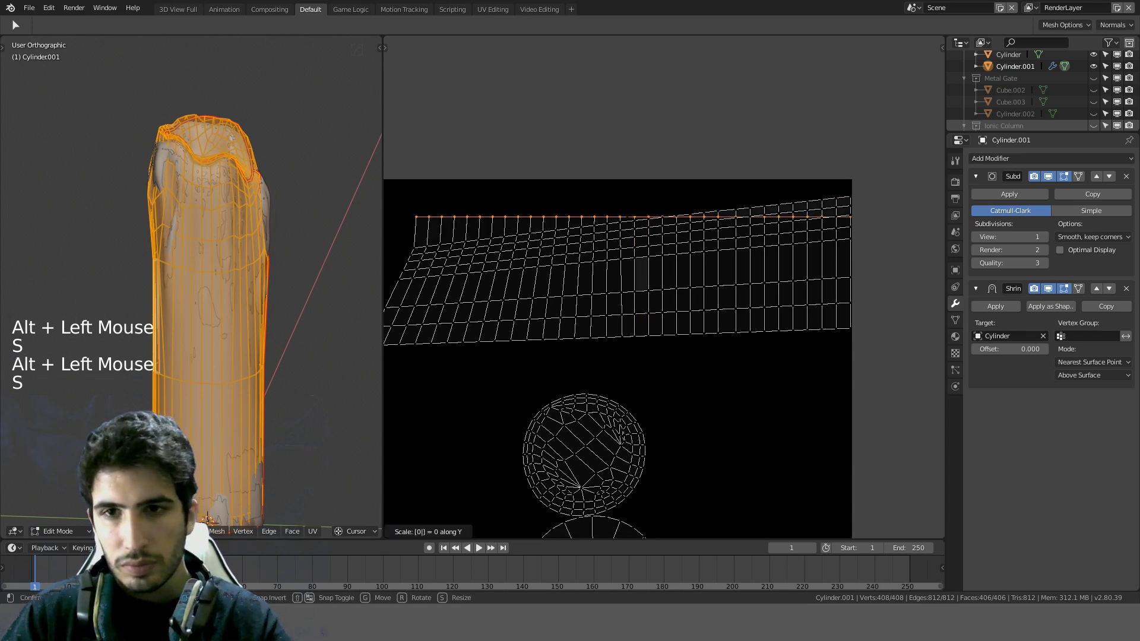
{"action": "key", "text": "Return"}
{"action": "scroll", "coordinate": [687, 214], "scroll_direction": "down", "scroll_amount": 1}
{"action": "middle_click_drag", "start_coordinate": [702, 234], "coordinate": [615, 227], "text": "shift"}
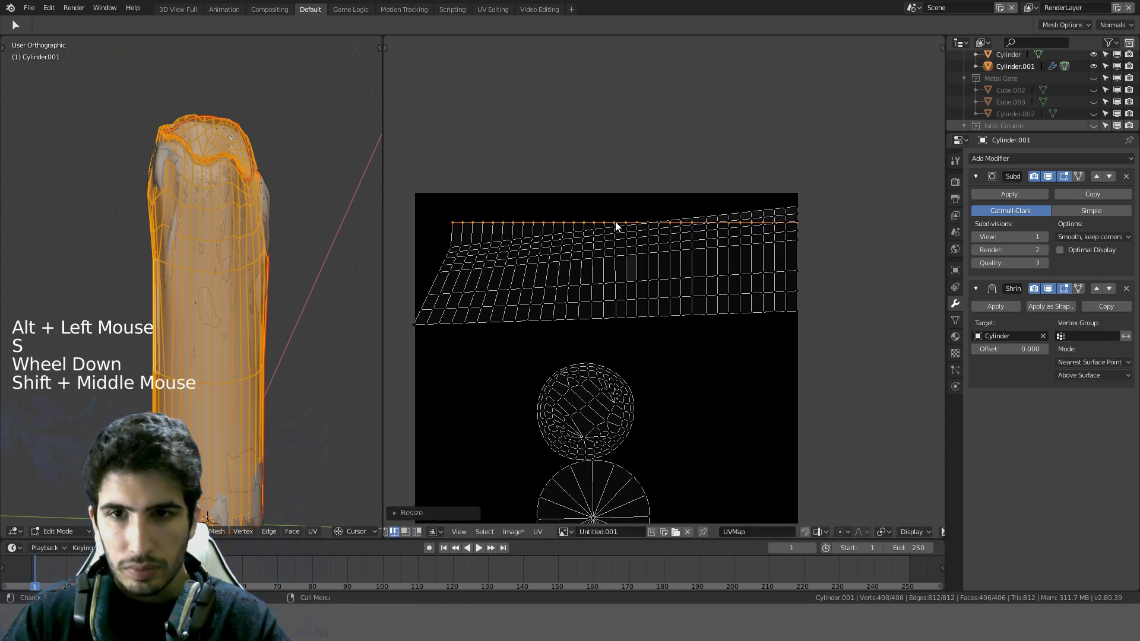
{"action": "left_click", "coordinate": [541, 240], "text": "alt"}
{"action": "key", "text": "s"}
{"action": "key", "text": "y"}
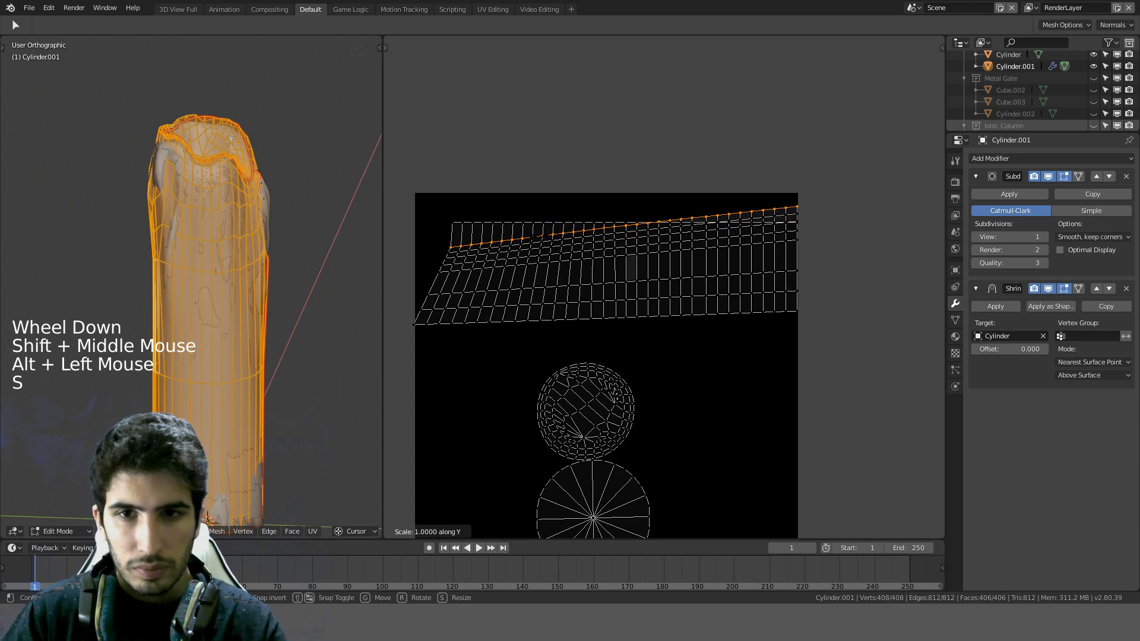
{"action": "key", "text": "0"}
{"action": "key", "text": "Return"}
Step: Level the third and fourth horizontal UV rows of the side-wall island by scaling each to 0 along Y
{"action": "left_click", "coordinate": [534, 243], "text": "alt"}
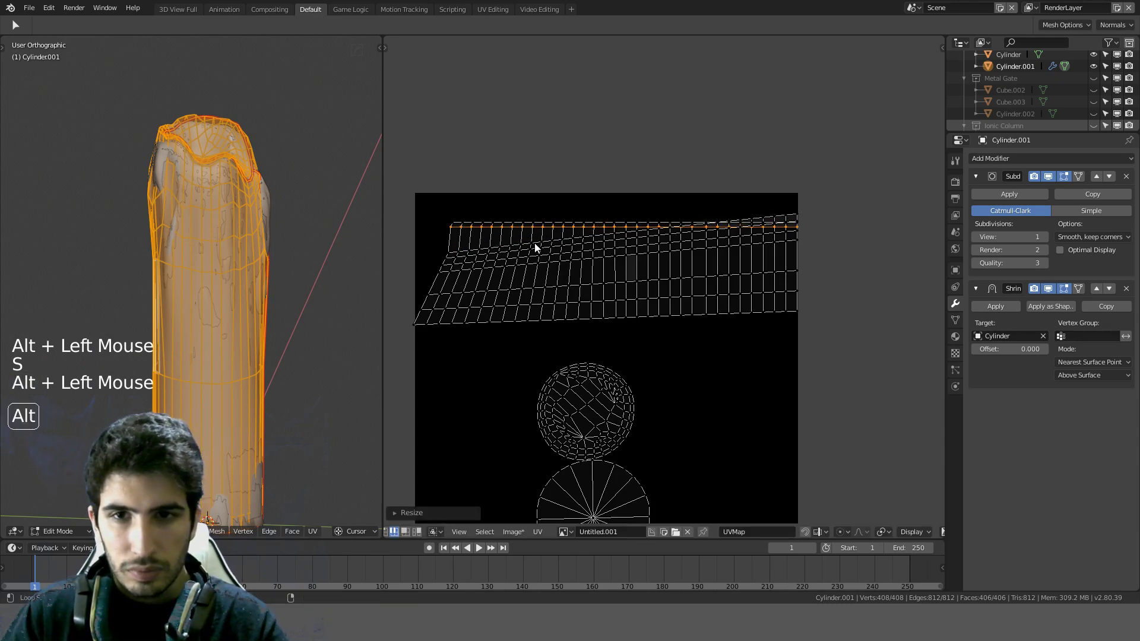
{"action": "key", "text": "s"}
{"action": "key", "text": "y"}
{"action": "key", "text": "0"}
{"action": "key", "text": "Return"}
{"action": "left_click", "coordinate": [542, 249], "text": "alt"}
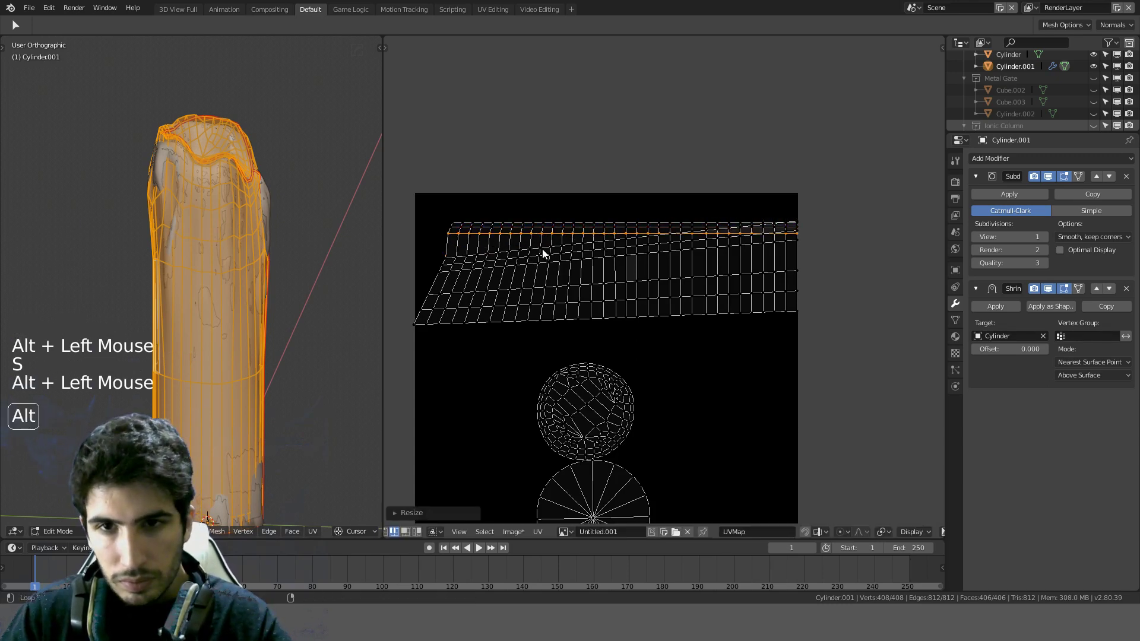
{"action": "key", "text": "s"}
{"action": "key", "text": "y"}
{"action": "key", "text": "0"}
{"action": "key", "text": "Return"}
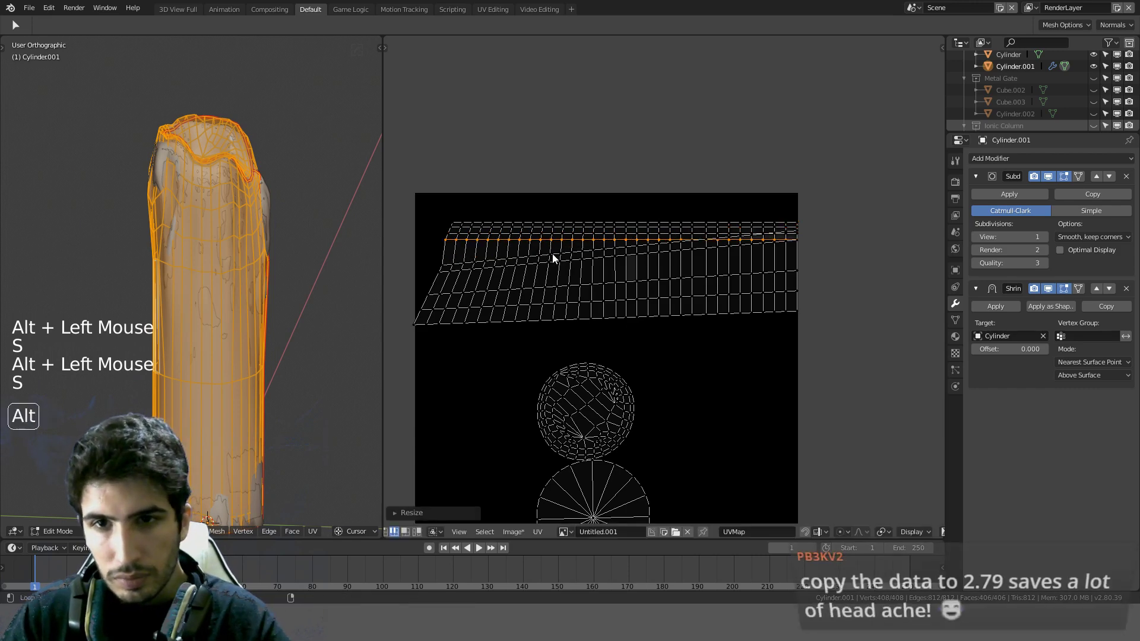
Step: Level the fifth and sixth horizontal UV rows of the side-wall island by scaling each to 0 along Y
{"action": "left_click", "coordinate": [556, 257], "text": "alt"}
{"action": "key", "text": "s"}
{"action": "key", "text": "y"}
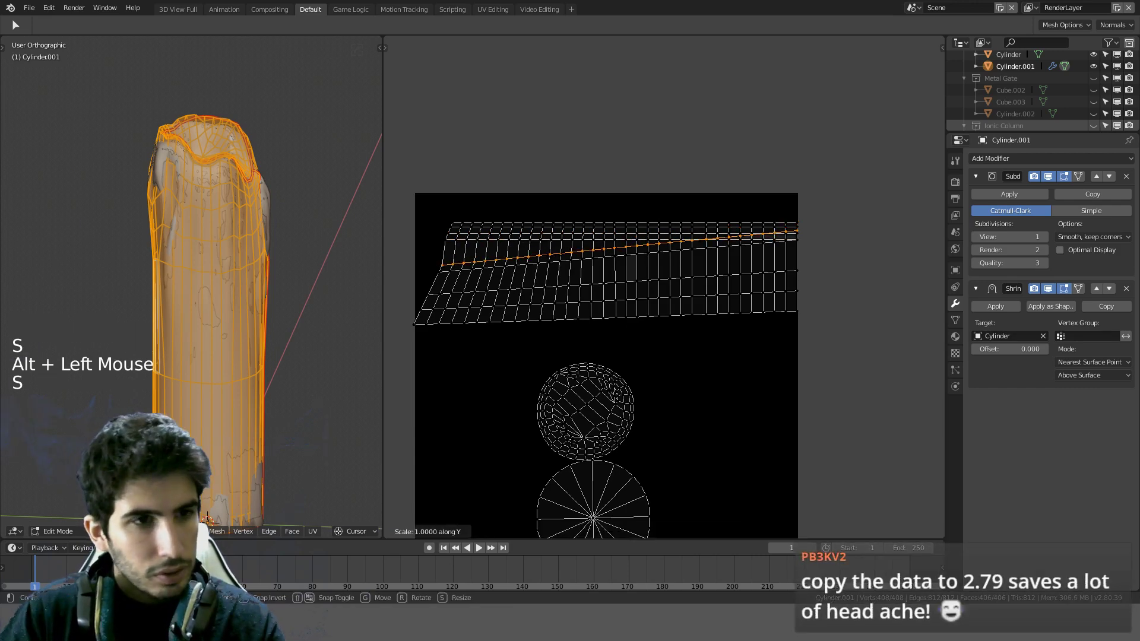
{"action": "key", "text": "0"}
{"action": "key", "text": "Return"}
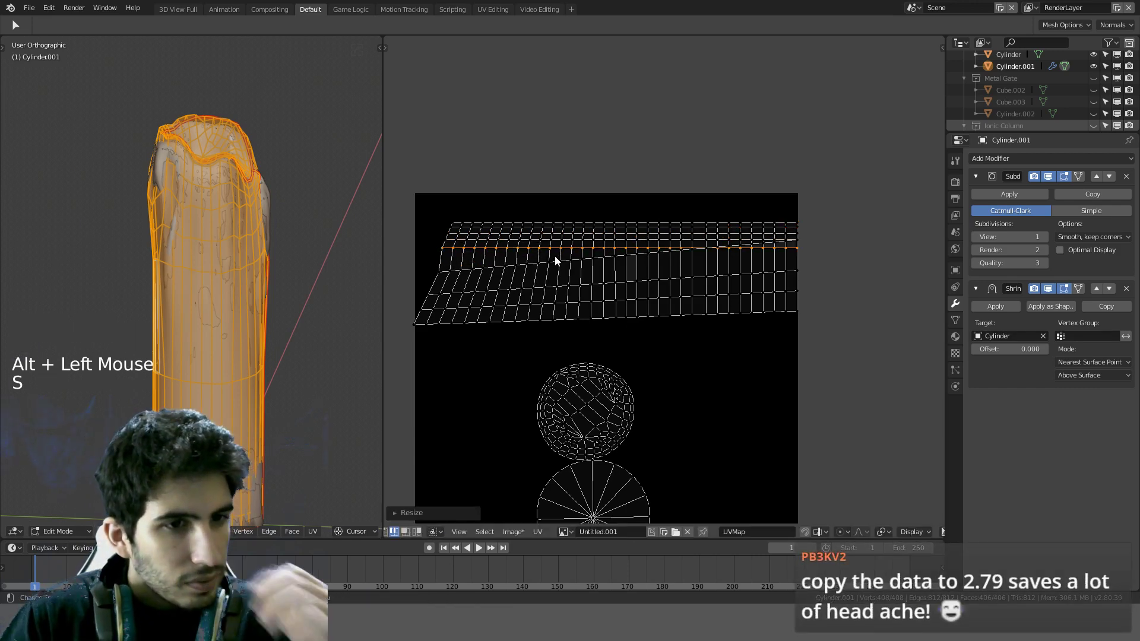
{"action": "left_click", "coordinate": [558, 261], "text": "alt"}
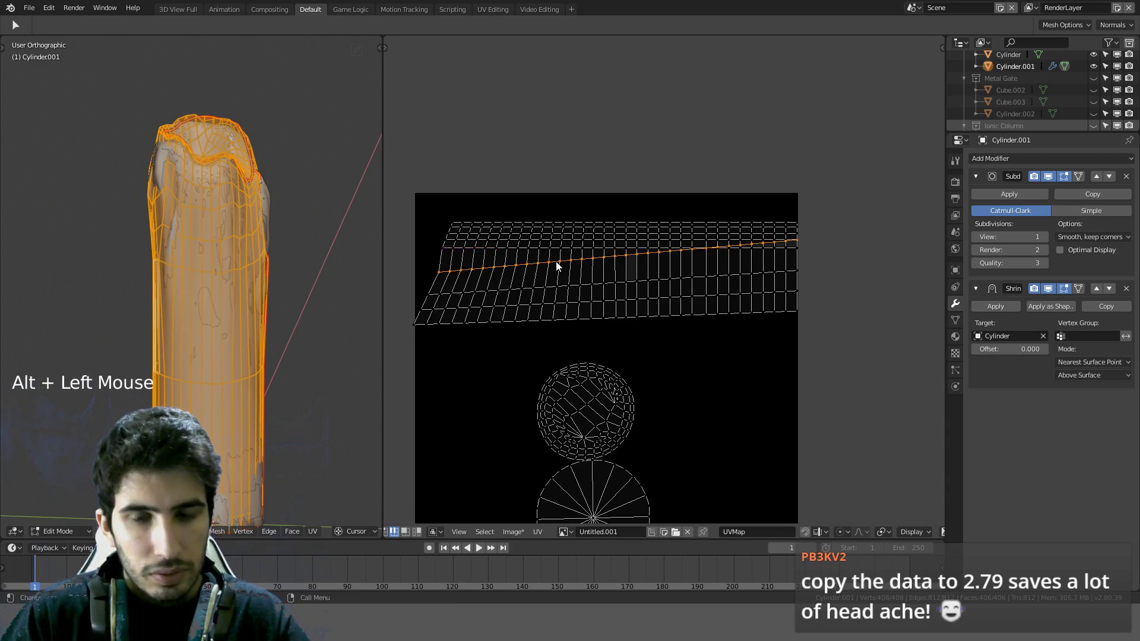
{"action": "key", "text": "s"}
{"action": "key", "text": "y"}
{"action": "key", "text": "0"}
{"action": "key", "text": "Return"}
Step: Level the two interior UV rows above the side-wall island's lower border by scaling each to 0 along Y
{"action": "left_click", "coordinate": [555, 287], "text": "alt"}
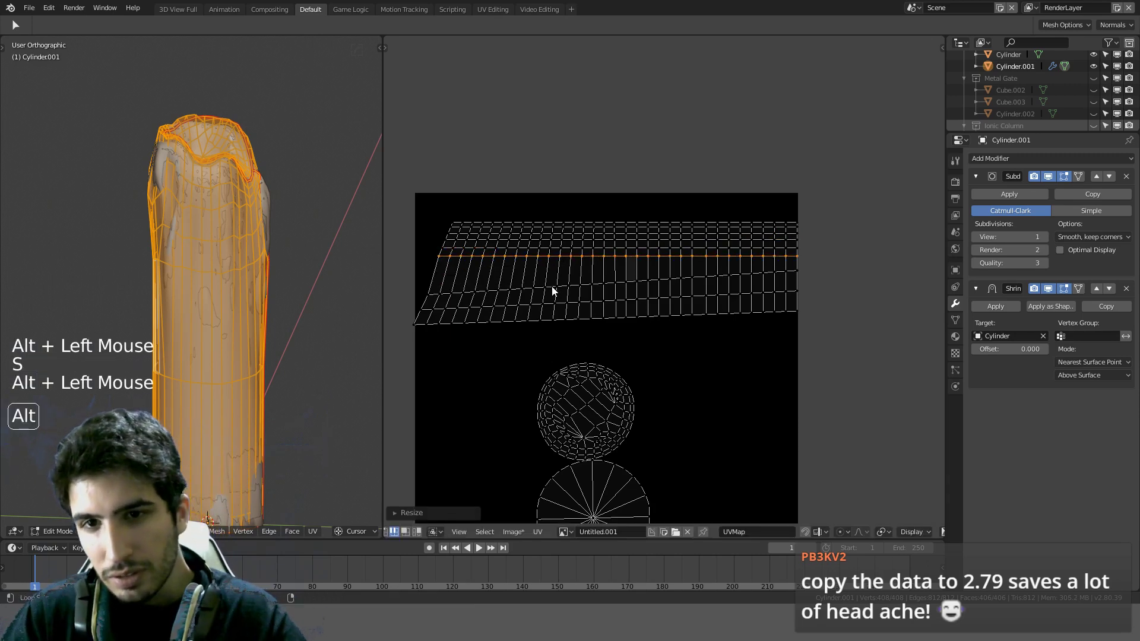
{"action": "key", "text": "s"}
{"action": "key", "text": "y"}
{"action": "key", "text": "0"}
{"action": "key", "text": "Return"}
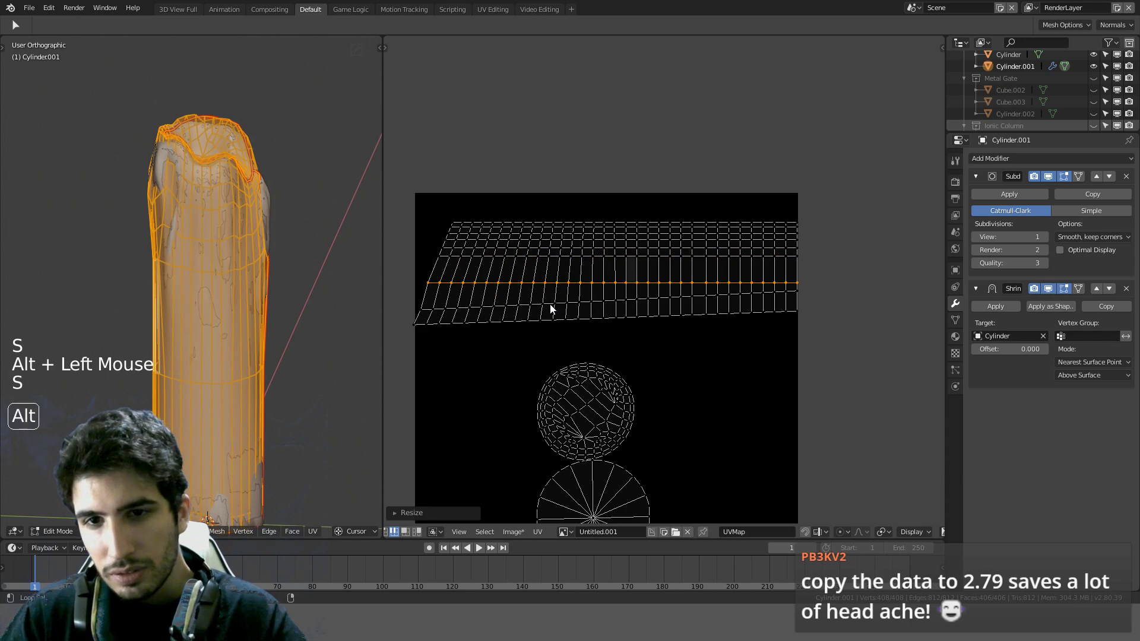
{"action": "left_click", "coordinate": [550, 304], "text": "alt"}
{"action": "key", "text": "s"}
{"action": "key", "text": "y"}
{"action": "key", "text": "0"}
{"action": "key", "text": "Return"}
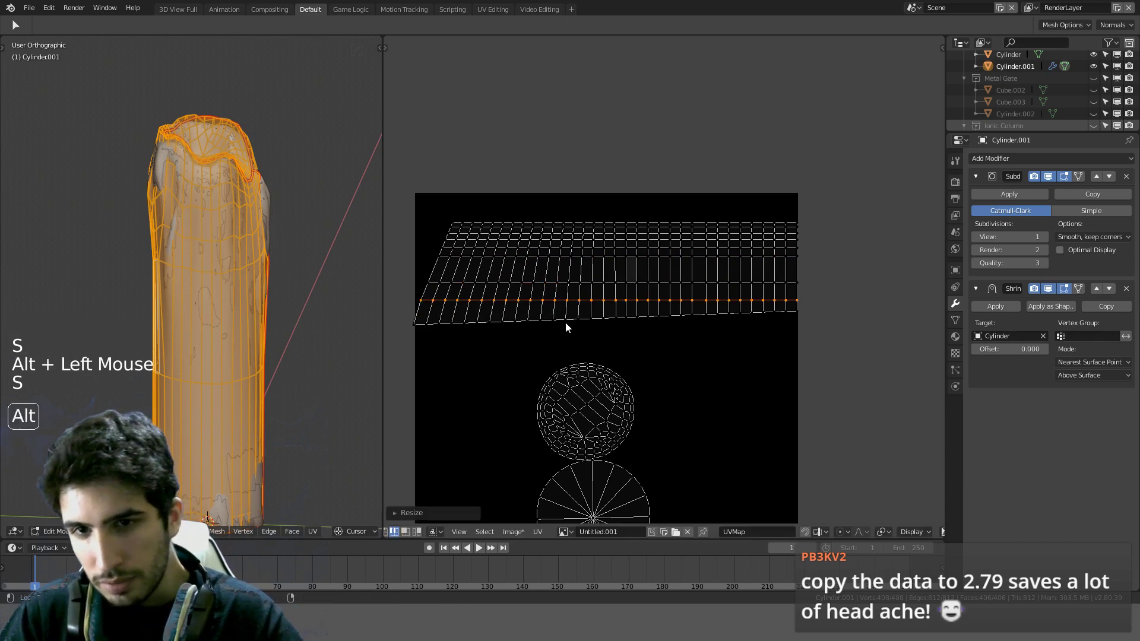
Step: Level the lower border row of the side-wall UV island by scaling it to 0 along Y
{"action": "left_click", "coordinate": [557, 316], "text": "alt"}
{"action": "key", "text": "s"}
{"action": "key", "text": "y"}
{"action": "key", "text": "0"}
{"action": "key", "text": "Return"}
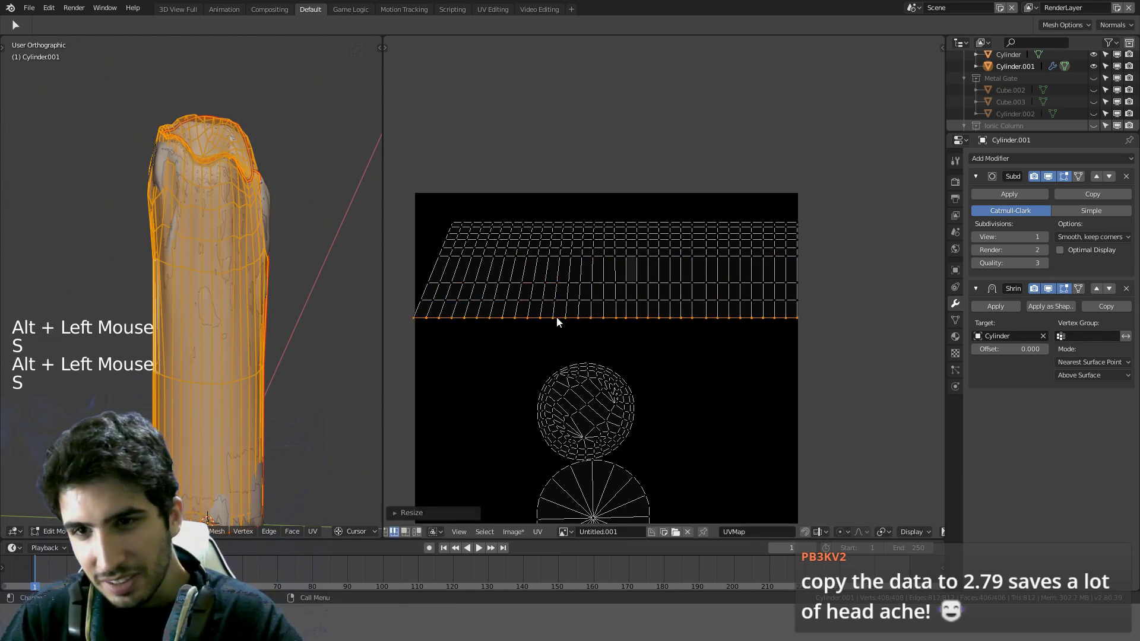
Step: Straighten the two slightly tilted UV columns beside the already vertical ones by scaling each to 0 along X
{"action": "scroll", "coordinate": [733, 264], "scroll_direction": "up", "scroll_amount": 2}
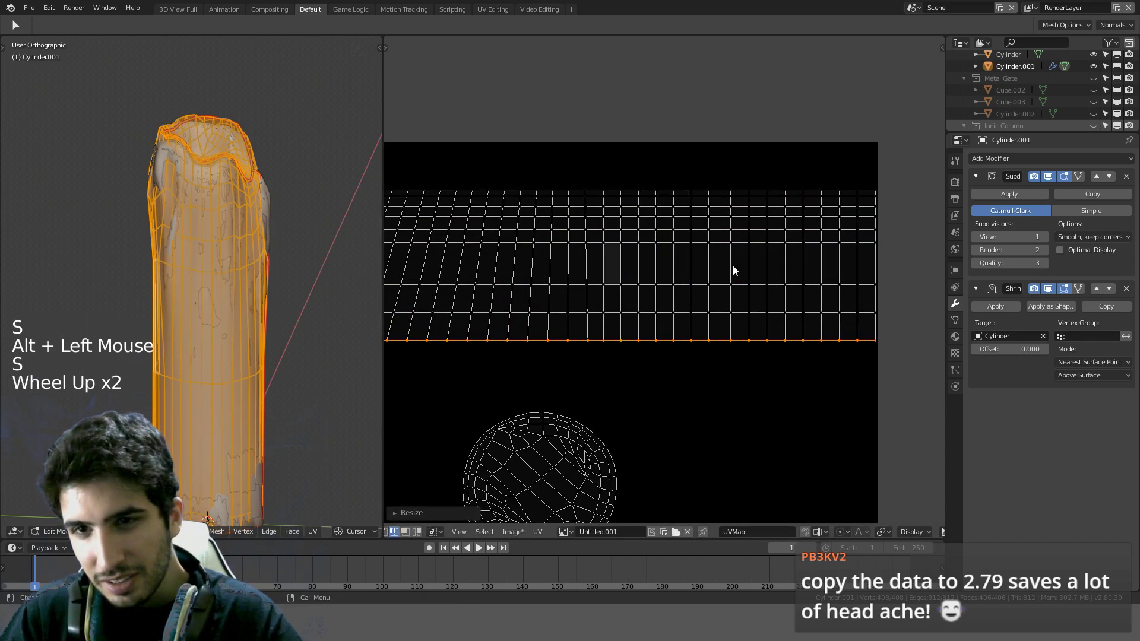
{"action": "left_click", "coordinate": [588, 263], "text": "alt"}
{"action": "middle_click_drag", "start_coordinate": [571, 265], "coordinate": [627, 256], "text": "shift"}
{"action": "left_click", "coordinate": [650, 254]}
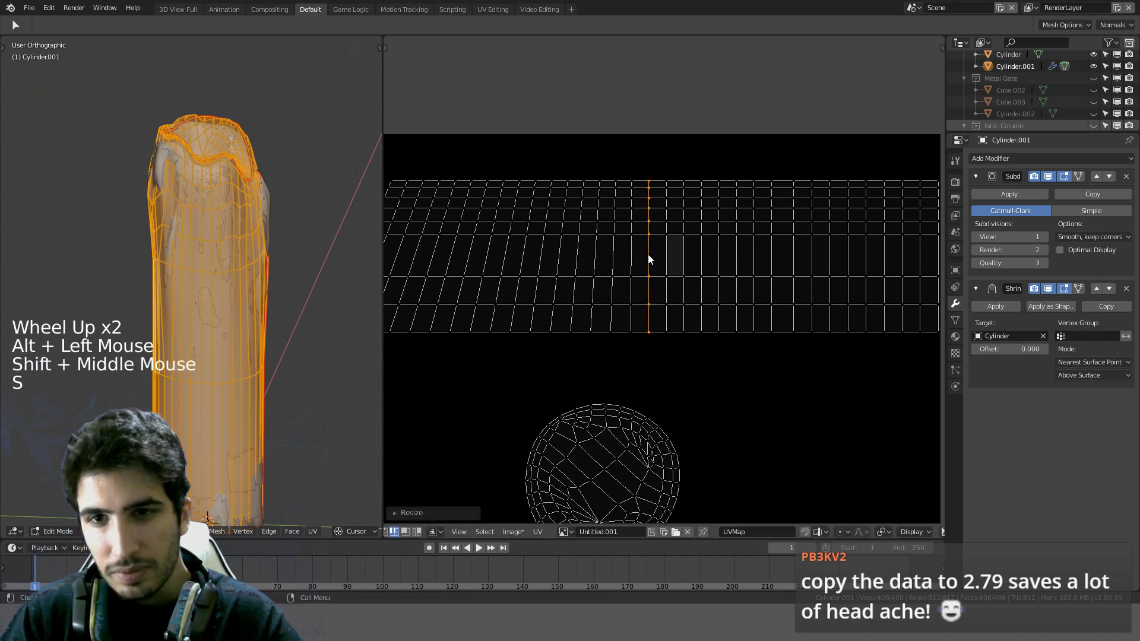
{"action": "left_click", "coordinate": [632, 254], "text": "alt"}
{"action": "key", "text": "s"}
{"action": "left_click", "coordinate": [632, 252]}
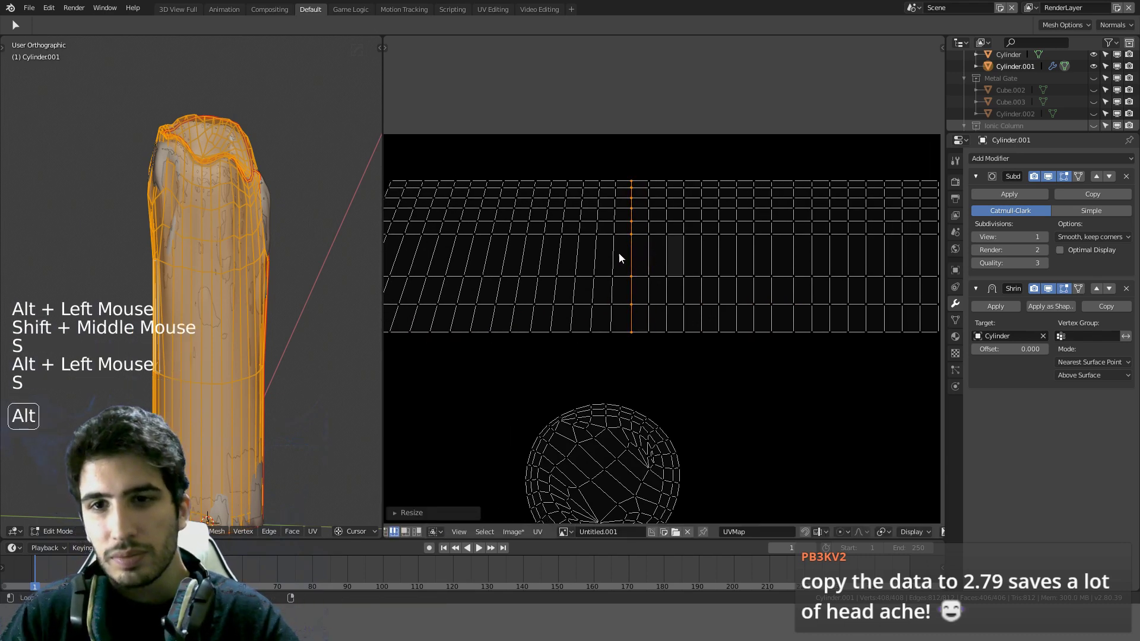
Step: Straighten the next four tilted UV columns toward the slanted border by scaling each to 0 along X
{"action": "left_click", "coordinate": [619, 254], "text": "alt"}
{"action": "key", "text": "s"}
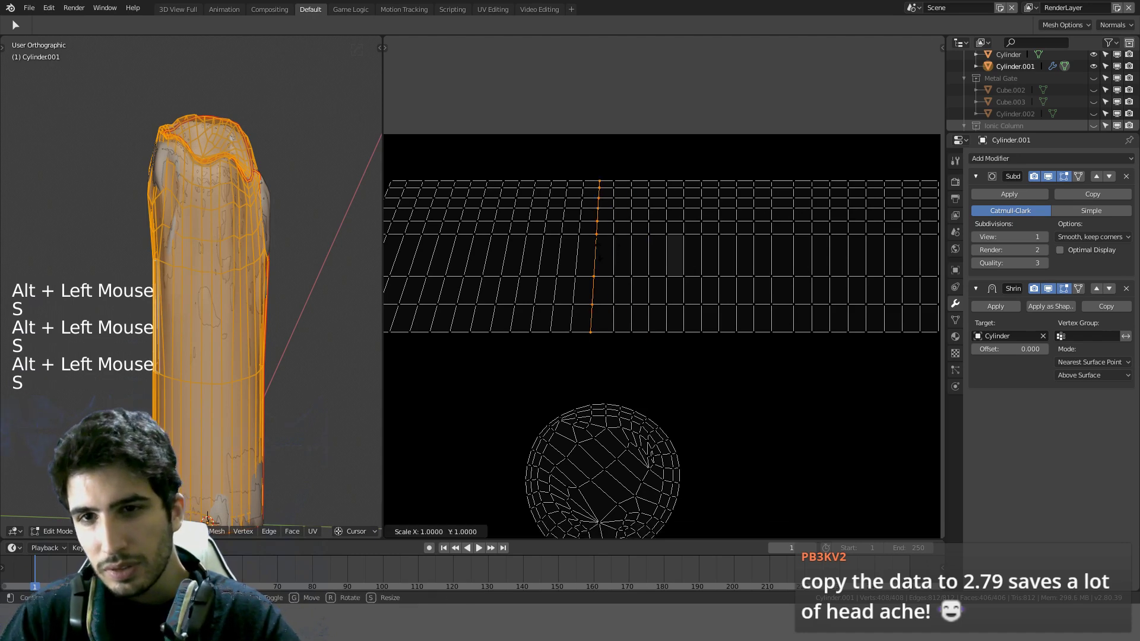
{"action": "left_click", "coordinate": [574, 254], "text": "alt"}
{"action": "key", "text": "s"}
{"action": "left_click", "coordinate": [571, 258]}
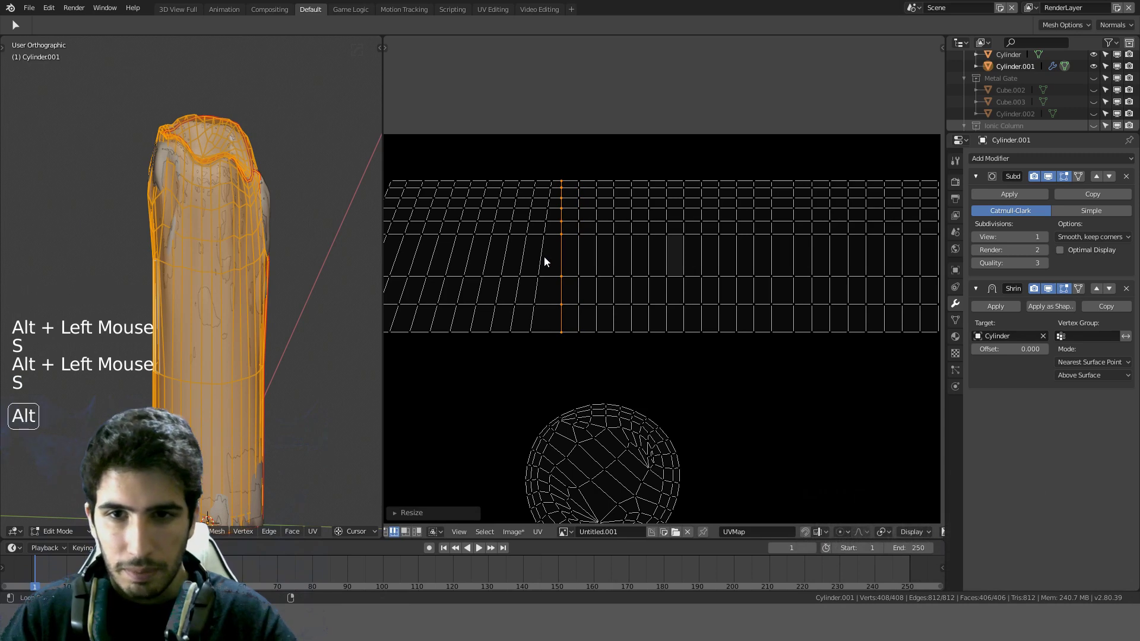
Step: Scale each of the following two slanted UV columns to 0 along X, continuing toward the slanted border
{"action": "left_click", "coordinate": [544, 255], "text": "alt"}
{"action": "key", "text": "s"}
{"action": "left_click", "coordinate": [542, 256]}
{"action": "left_click", "coordinate": [525, 258], "text": "alt"}
{"action": "key", "text": "s"}
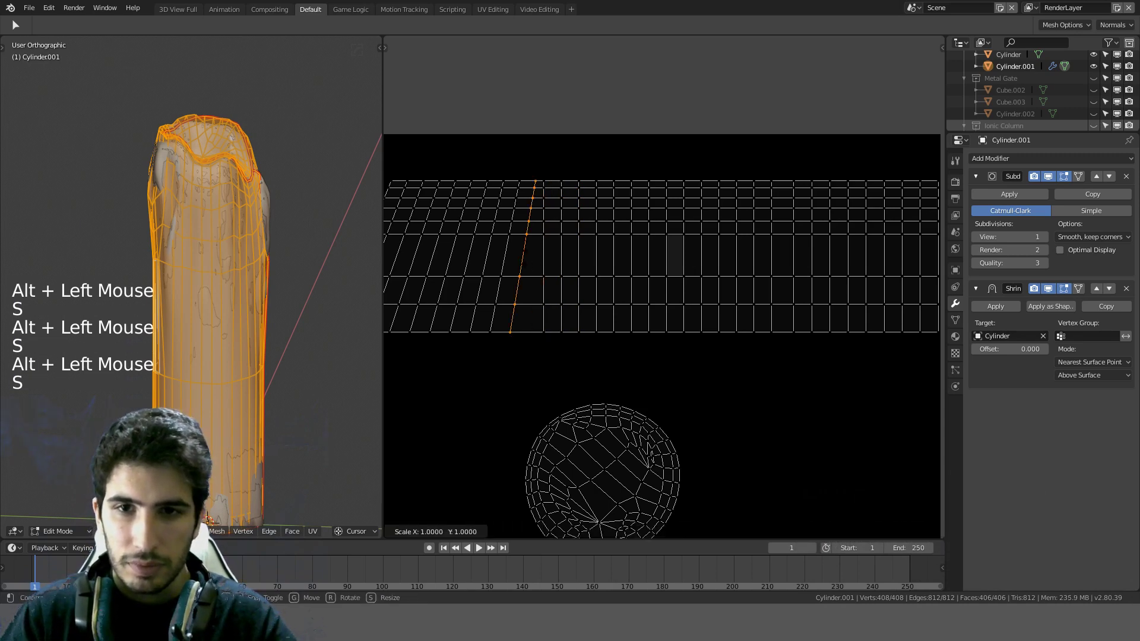
{"action": "left_click", "coordinate": [525, 258]}
Step: Straighten another two side-wall UV columns, adjacent to the last vertical one, by scaling each to 0 along X
{"action": "left_click", "coordinate": [507, 257], "text": "alt"}
{"action": "key", "text": "s"}
{"action": "left_click", "coordinate": [509, 257]}
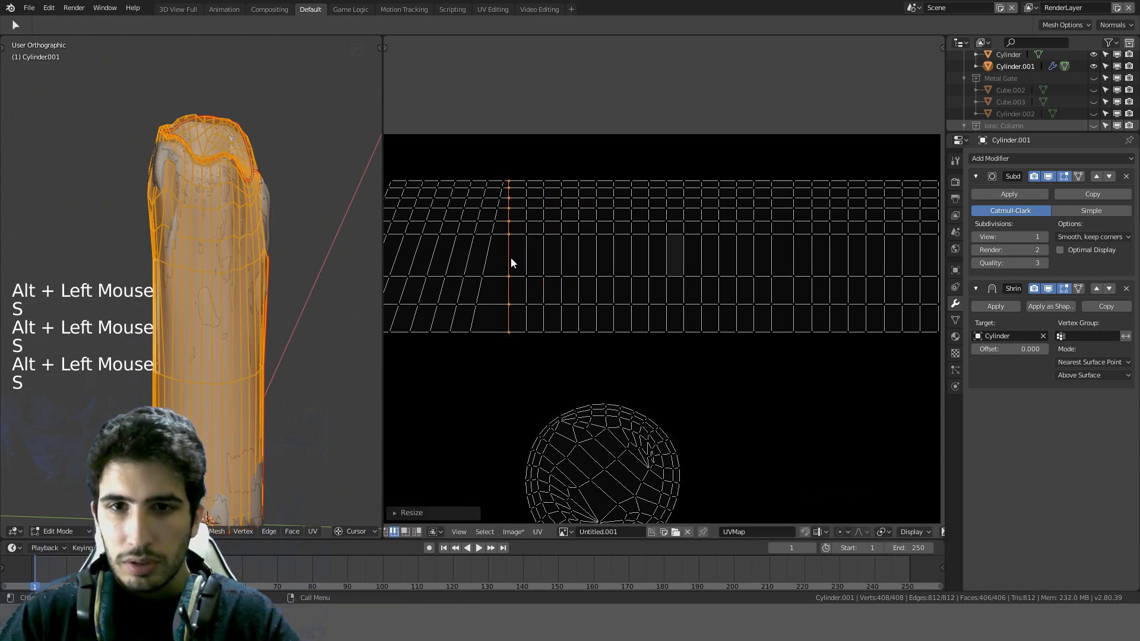
{"action": "left_click", "coordinate": [498, 258], "text": "alt"}
{"action": "key", "text": "s"}
{"action": "left_click", "coordinate": [489, 266]}
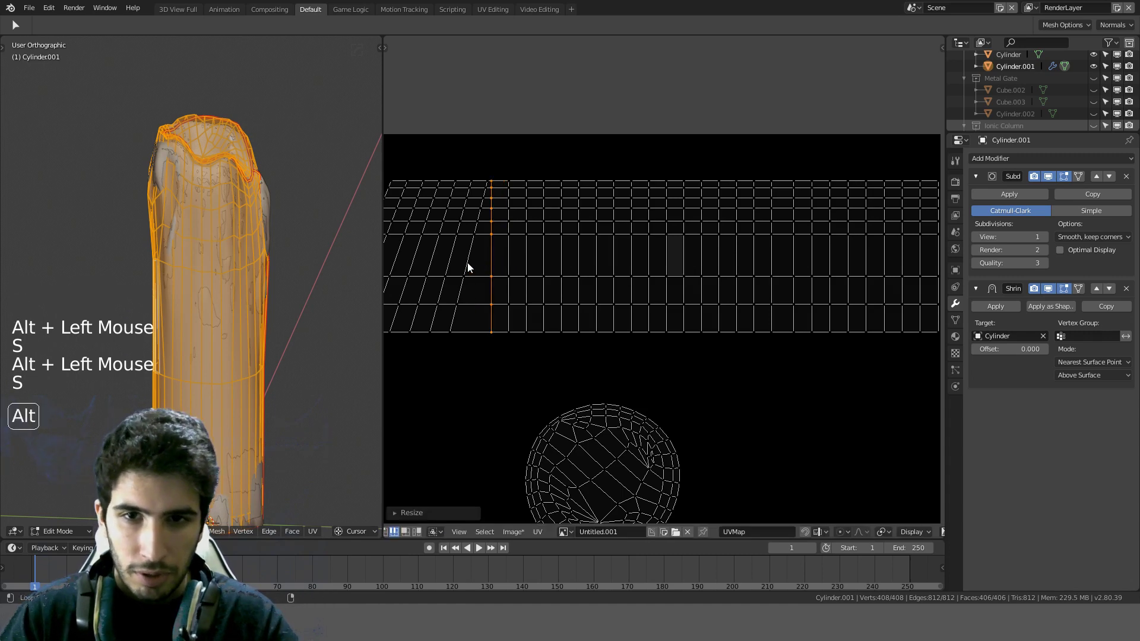
Step: Make two further slanted UV columns of the side-wall island vertical by scaling each to 0 along X
{"action": "left_click", "coordinate": [467, 263], "text": "alt"}
{"action": "key", "text": "s"}
{"action": "left_click", "coordinate": [466, 263]}
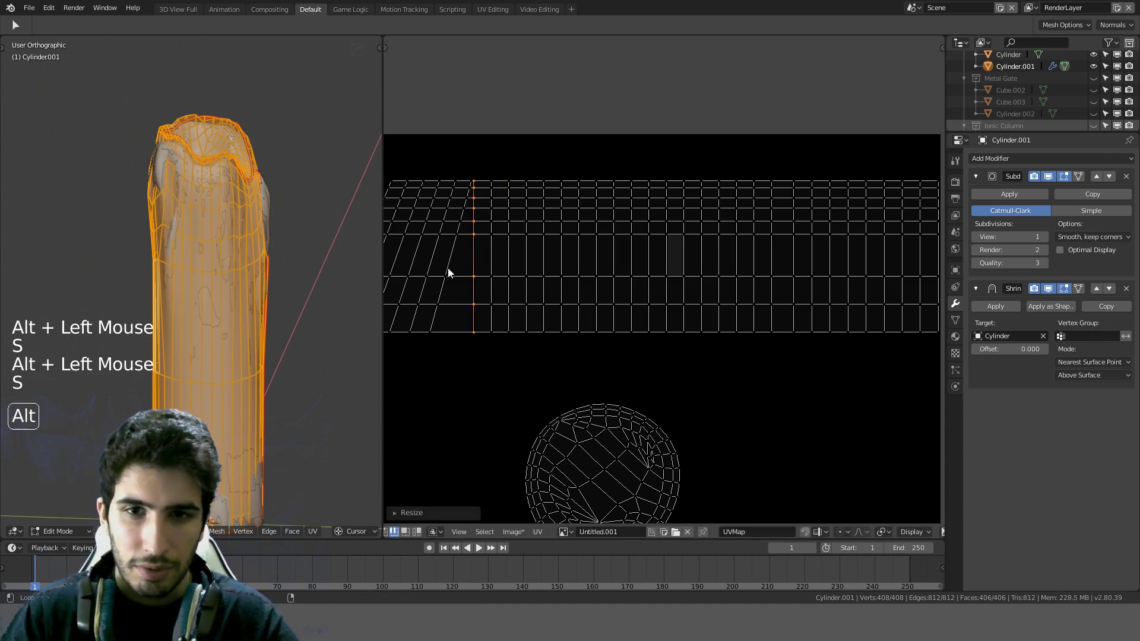
{"action": "left_click", "coordinate": [448, 273], "text": "alt"}
{"action": "key", "text": "s"}
{"action": "left_click", "coordinate": [449, 273]}
Step: Straighten the next slanted UV columns until only two interior ones and the border remain, scaling each to 0 along X
{"action": "left_click", "coordinate": [426, 258], "text": "alt"}
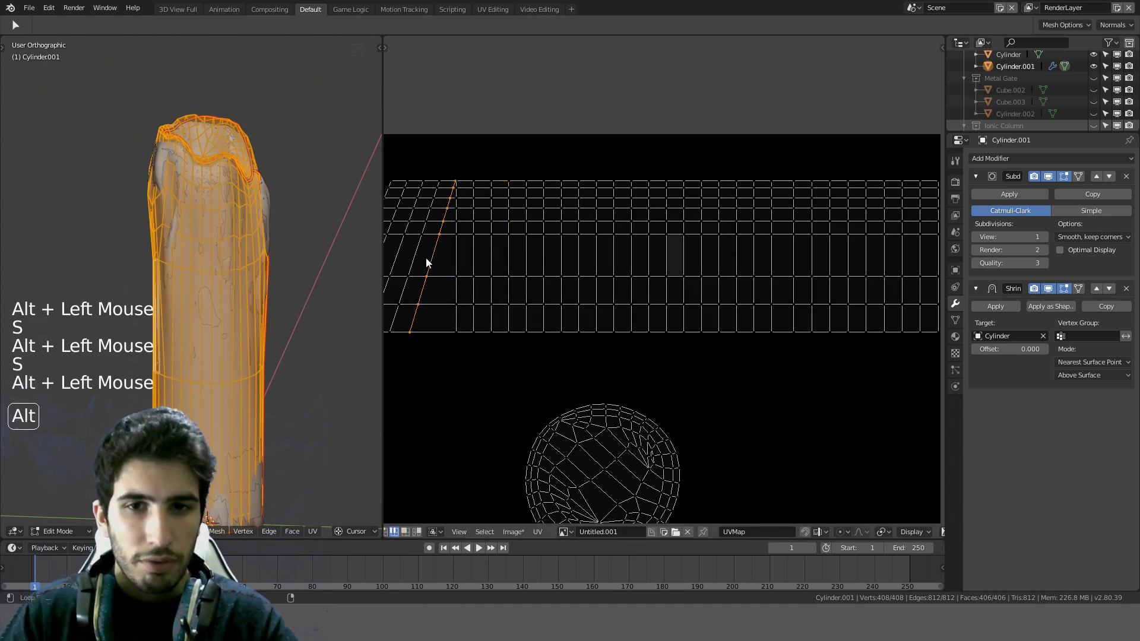
{"action": "key", "text": "s"}
{"action": "key", "text": "x"}
{"action": "key", "text": "0"}
{"action": "left_click", "coordinate": [414, 260]}
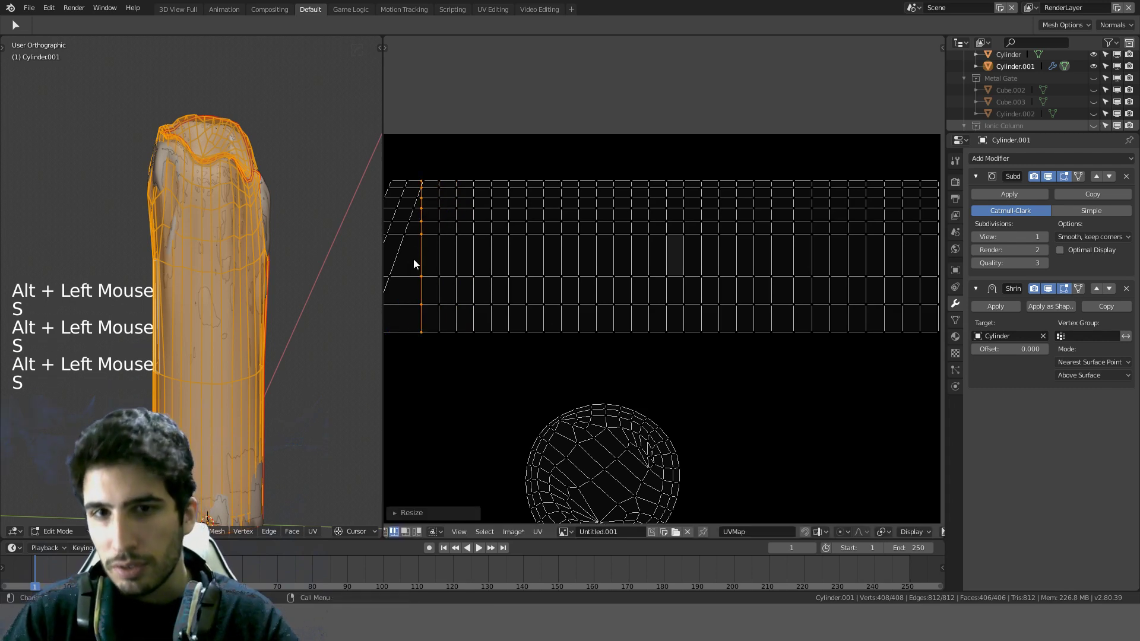
Step: Straighten the last two interior UV columns beside the slanted border by scaling each to 0 along X
{"action": "left_click", "coordinate": [408, 259], "text": "alt"}
{"action": "middle_click_drag", "start_coordinate": [455, 254], "coordinate": [585, 253], "text": "shift"}
{"action": "left_click", "coordinate": [529, 255], "text": "alt"}
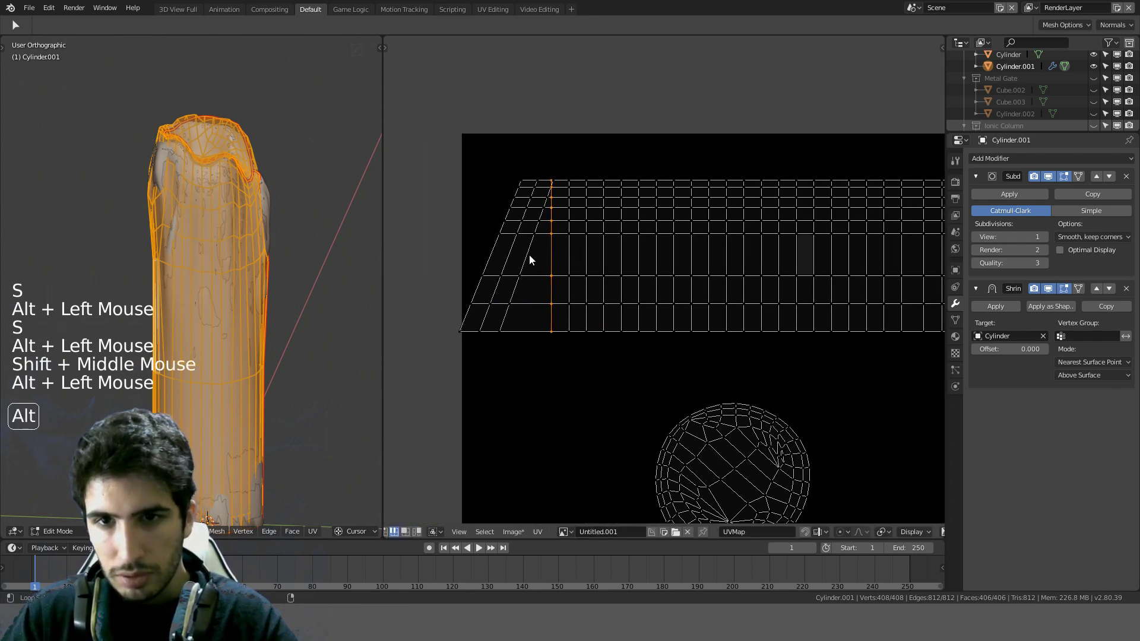
{"action": "key", "text": "s"}
{"action": "key", "text": "x"}
{"action": "key", "text": "0"}
{"action": "left_click", "coordinate": [529, 255]}
{"action": "left_click", "coordinate": [513, 258], "text": "alt"}
{"action": "key", "text": "s"}
{"action": "key", "text": "x"}
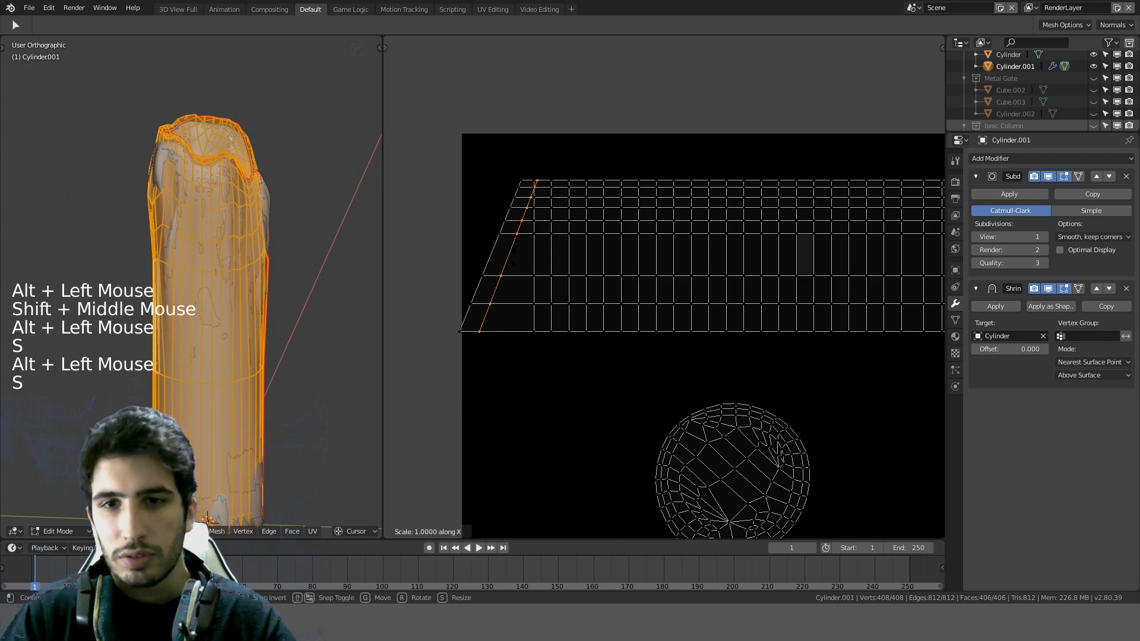
{"action": "key", "text": "0"}
{"action": "left_click", "coordinate": [512, 258]}
Step: Straighten the slanted left border of the side-wall UV island by scaling it to 0 along X
{"action": "left_click", "coordinate": [486, 265], "text": "alt"}
{"action": "key", "text": "s"}
{"action": "key", "text": "x"}
{"action": "key", "text": "0"}
{"action": "left_click", "coordinate": [485, 266]}
Step: Select the whole side-wall UV island and set the UV editor's pivot to 2D Cursor
{"action": "scroll", "coordinate": [832, 384], "scroll_direction": "down", "scroll_amount": 2}
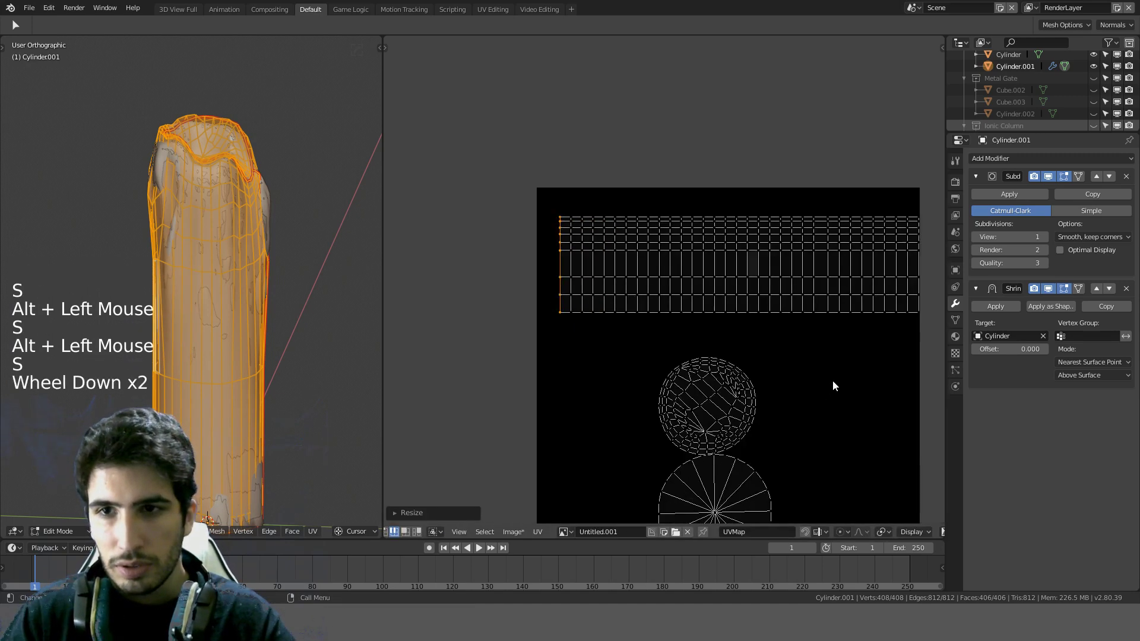
{"action": "scroll", "coordinate": [832, 385], "scroll_direction": "down", "scroll_amount": 1}
{"action": "middle_click_drag", "start_coordinate": [832, 384], "coordinate": [741, 340], "text": "shift"}
{"action": "key", "text": "a"}
{"action": "key", "text": "l"}
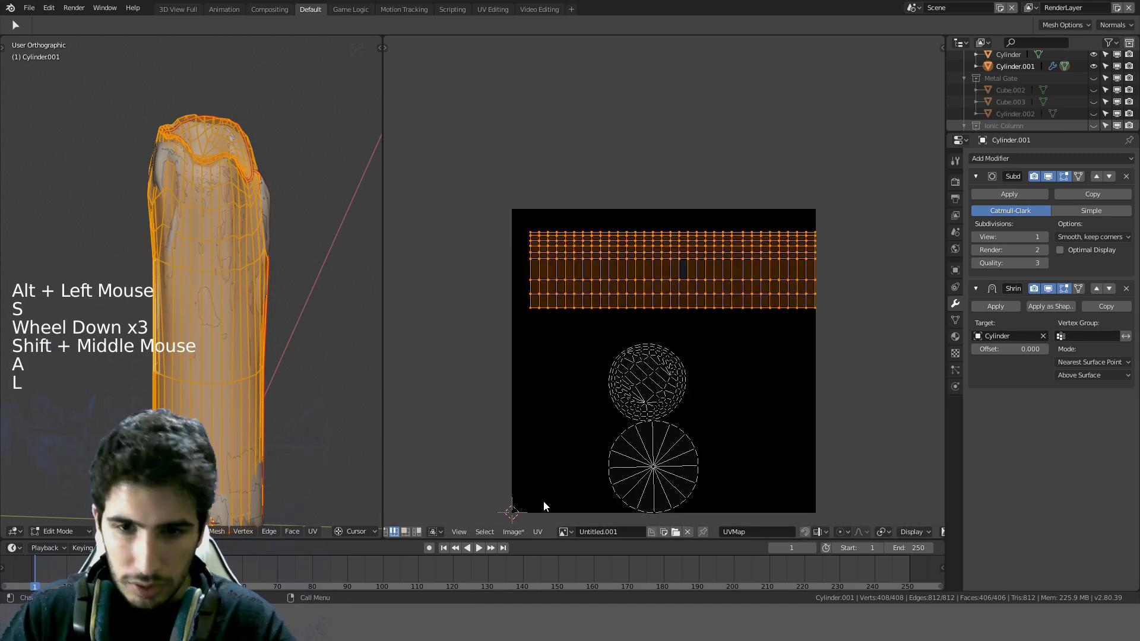
{"action": "left_click", "coordinate": [537, 531]}
{"action": "left_click", "coordinate": [542, 507]}
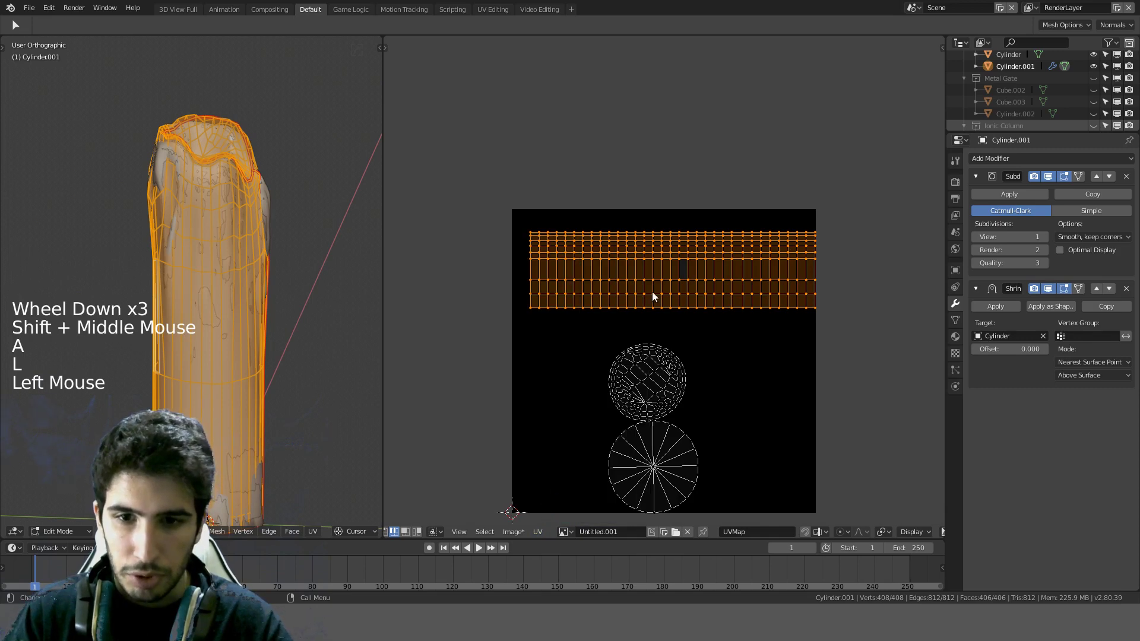
{"action": "left_click", "coordinate": [881, 532]}
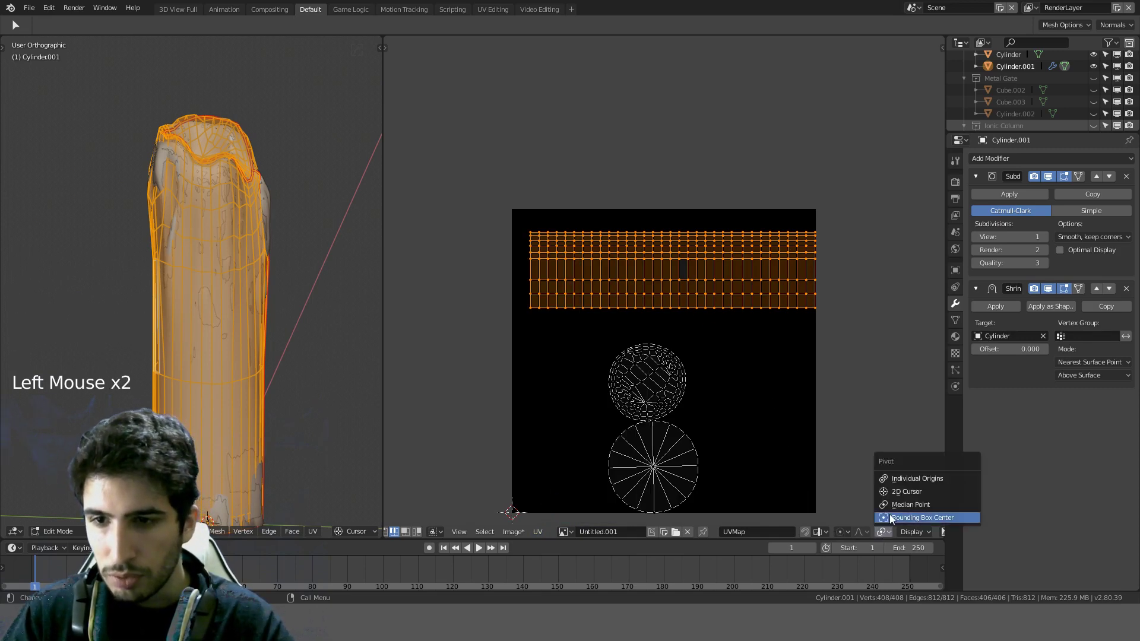
{"action": "left_click", "coordinate": [896, 493]}
Step: Move the side-wall island to the UV square's lower-left corner and scale it by about 1.06 to span the full width
{"action": "key", "text": "g"}
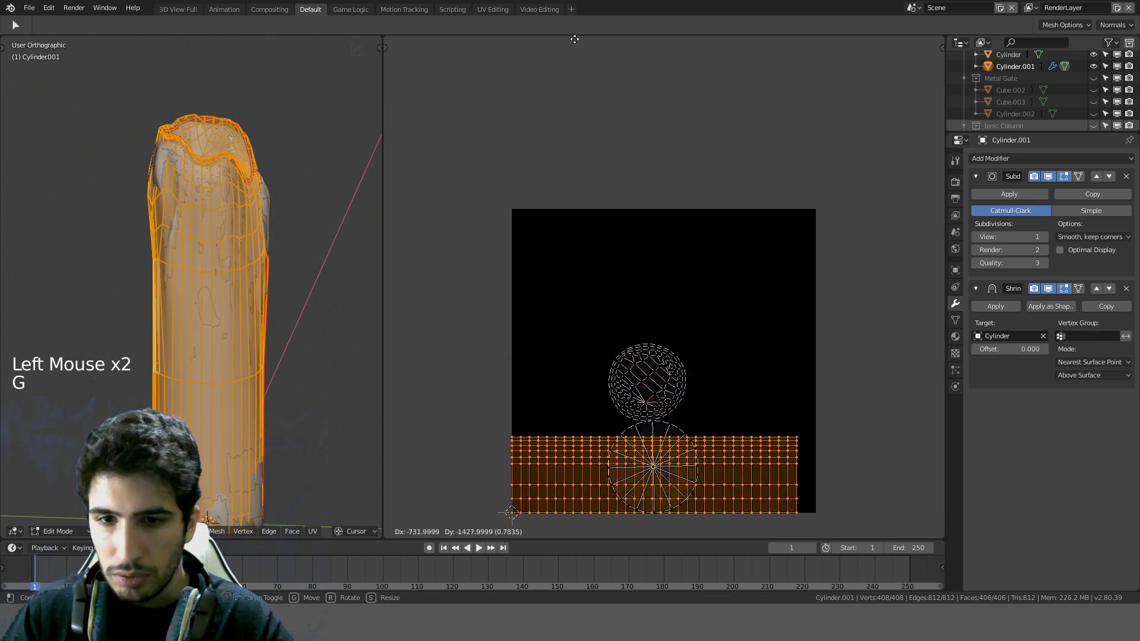
{"action": "left_click", "coordinate": [574, 39]}
{"action": "key", "text": "s"}
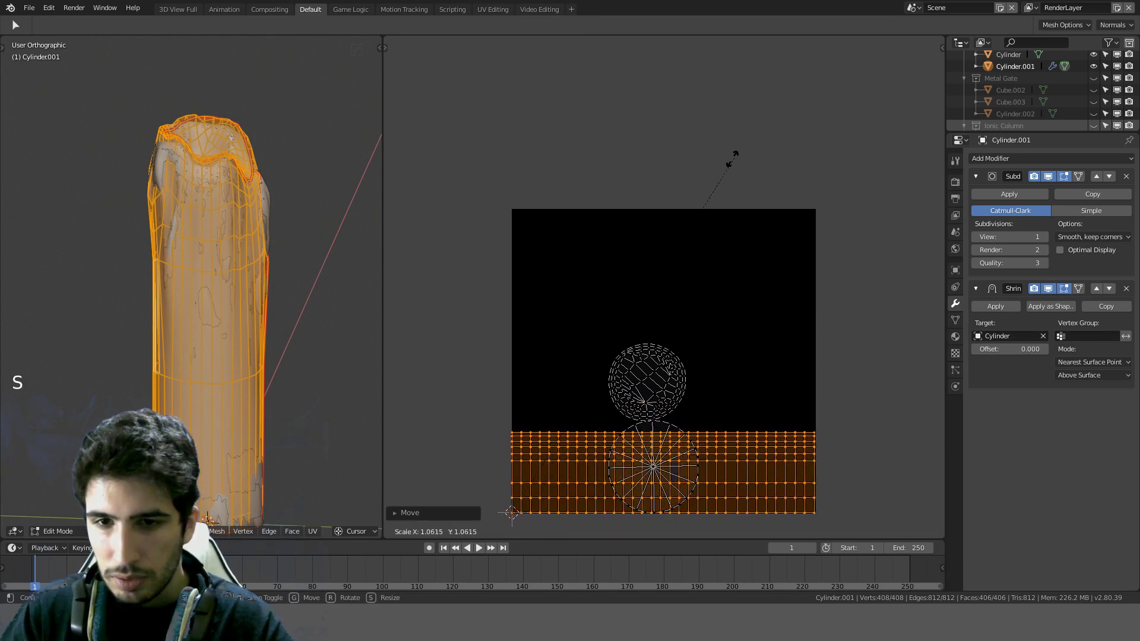
{"action": "left_click", "coordinate": [739, 159]}
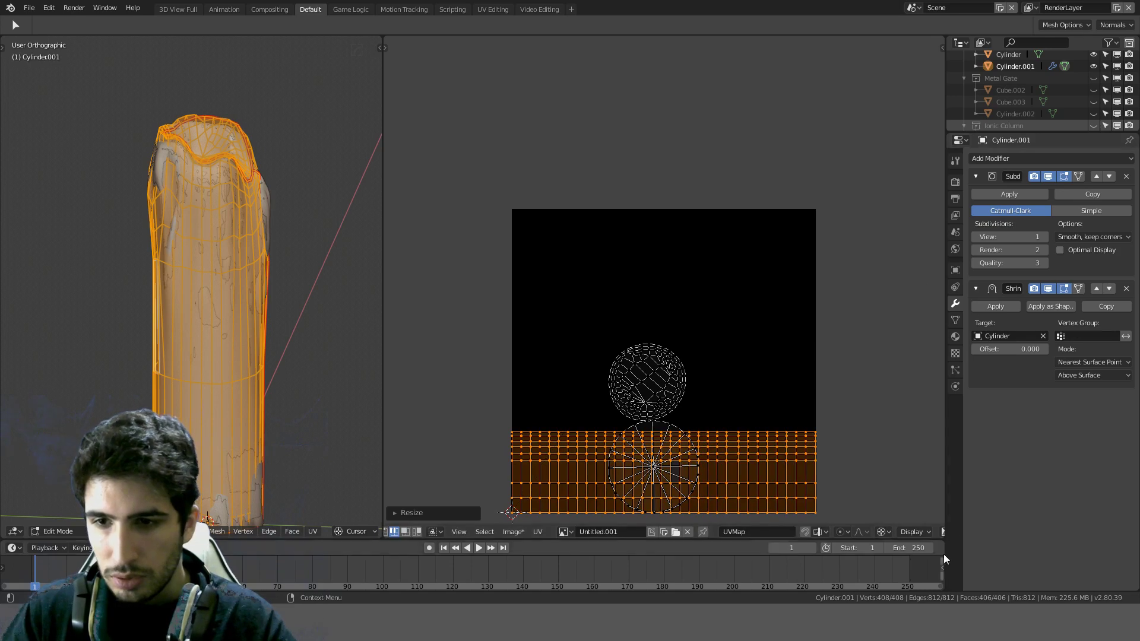
Step: Set the UV editor's pivot to Median Point
{"action": "left_click", "coordinate": [889, 538]}
{"action": "left_click", "coordinate": [887, 536]}
{"action": "left_click", "coordinate": [887, 535]}
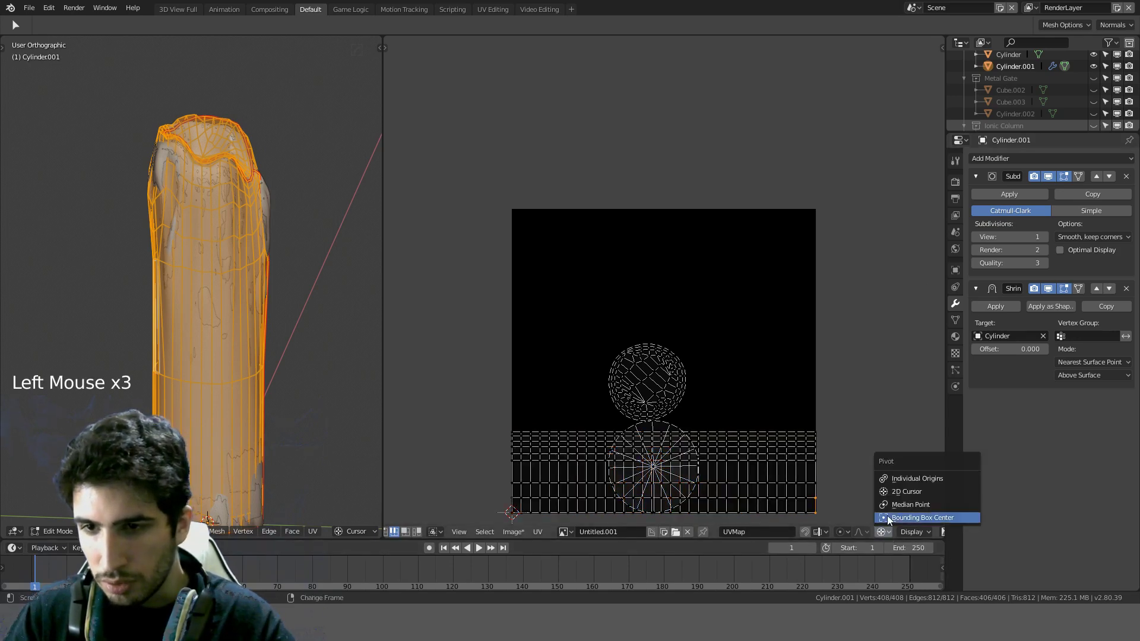
{"action": "left_click", "coordinate": [900, 505]}
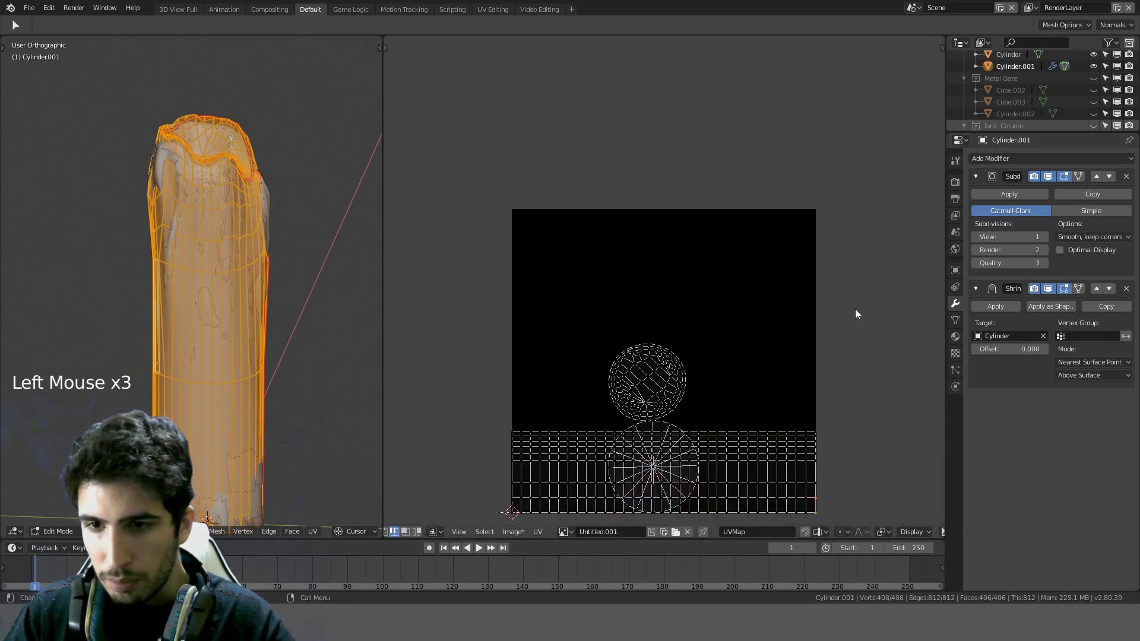
Step: Select the side-wall island in island selection mode, shrink it slightly, and move it up against the UV square's upper edge
{"action": "key", "text": "a"}
{"action": "left_click", "coordinate": [787, 489]}
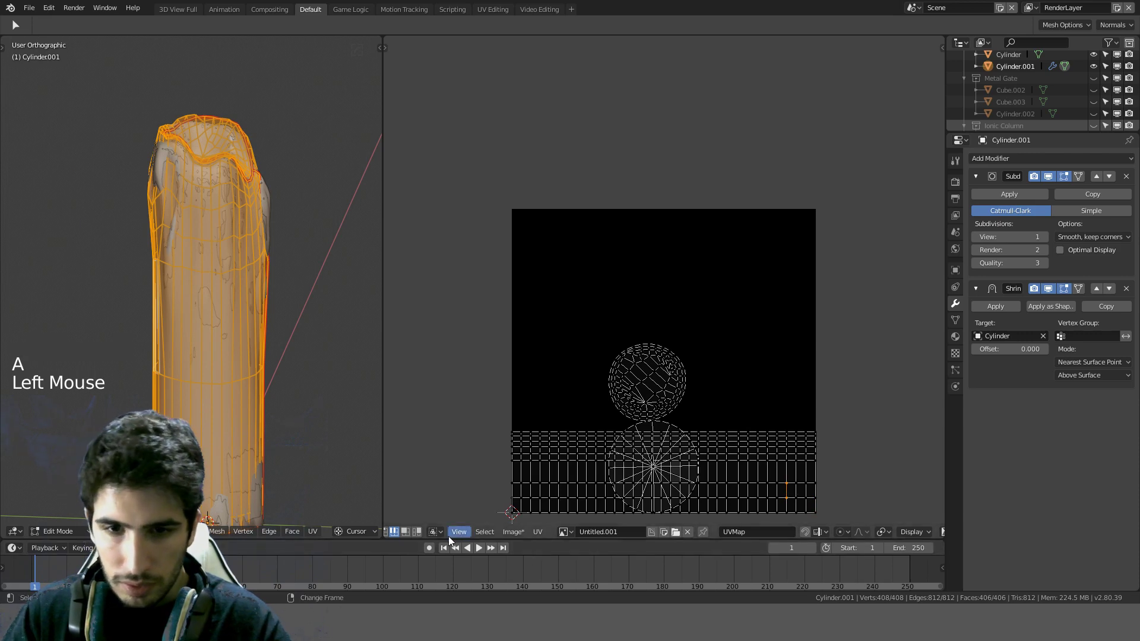
{"action": "key", "text": "s"}
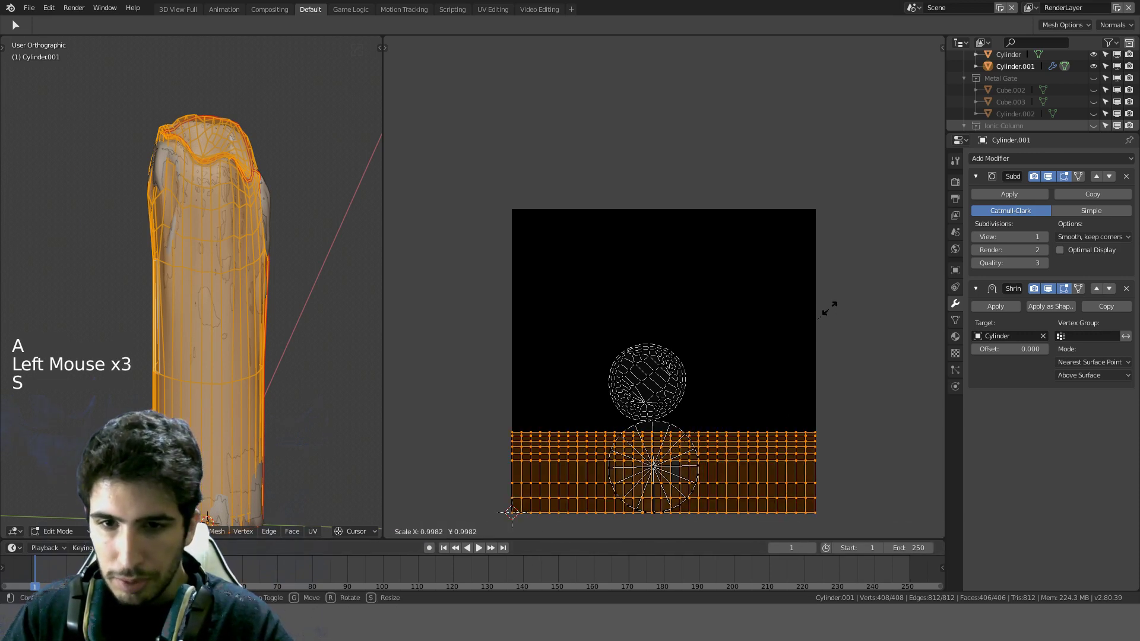
{"action": "left_click", "coordinate": [829, 315]}
{"action": "key", "text": "g"}
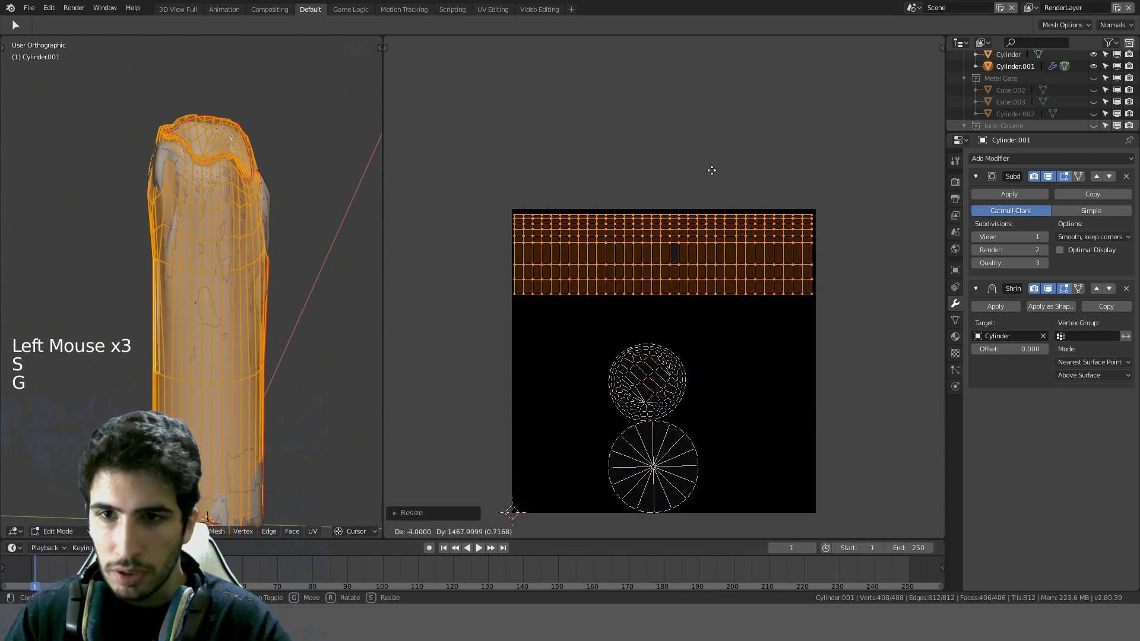
{"action": "left_click", "coordinate": [712, 170]}
{"action": "left_click", "coordinate": [653, 397]}
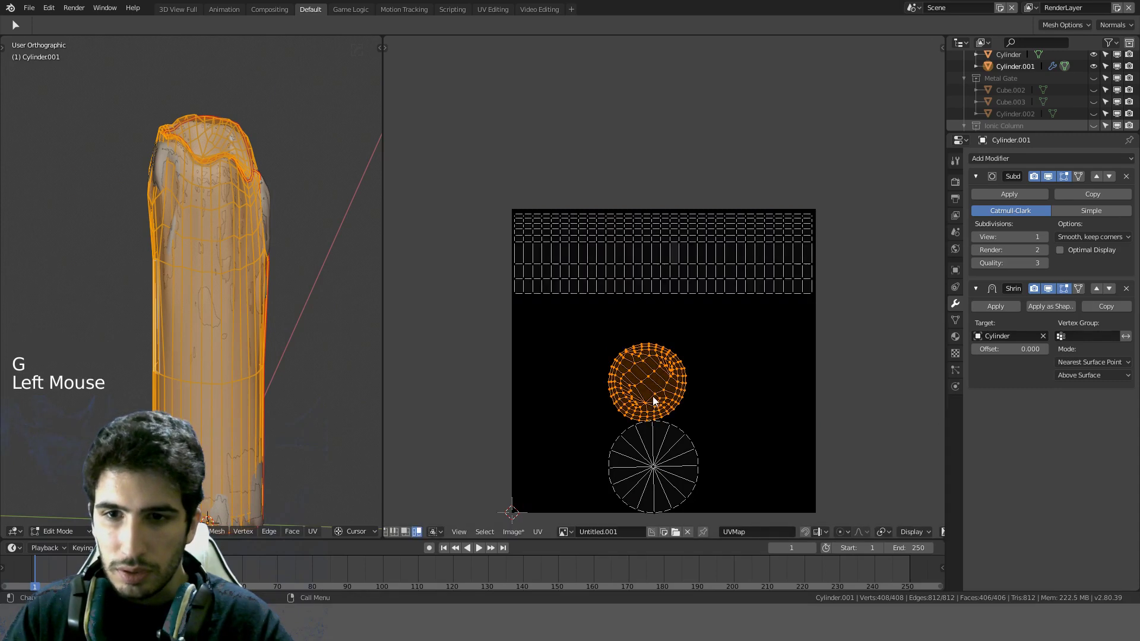
{"action": "key", "text": "s"}
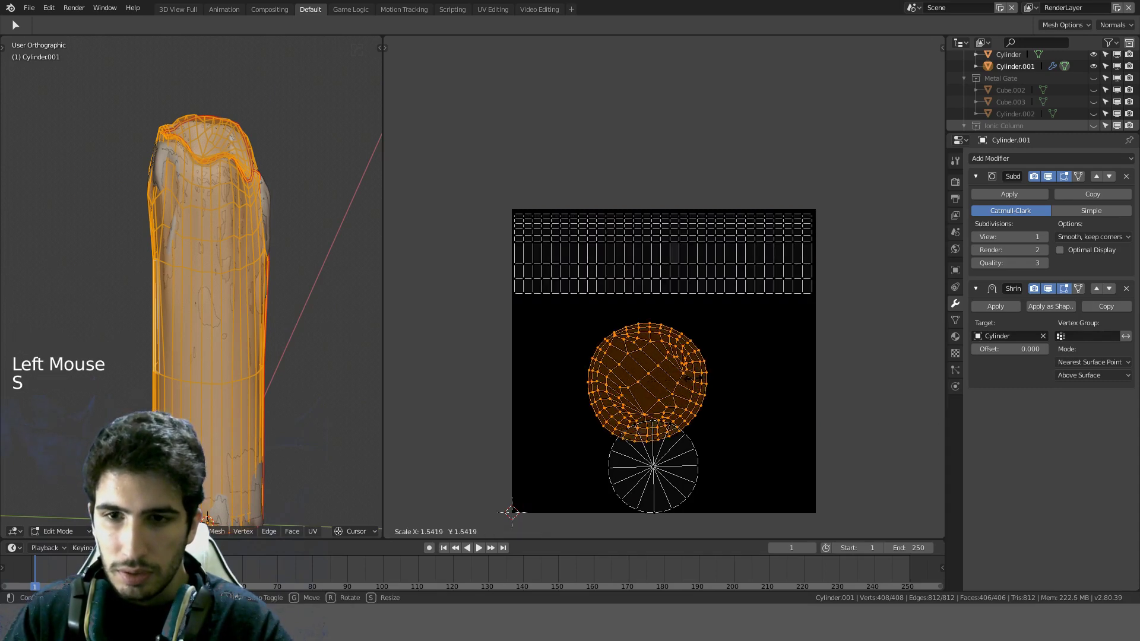
{"action": "key", "text": "Escape"}
Step: Select all UV islands and average their scale
{"action": "key", "text": "a"}
{"action": "key", "text": "a"}
{"action": "key", "text": "a"}
{"action": "key", "text": "ctrl+a"}
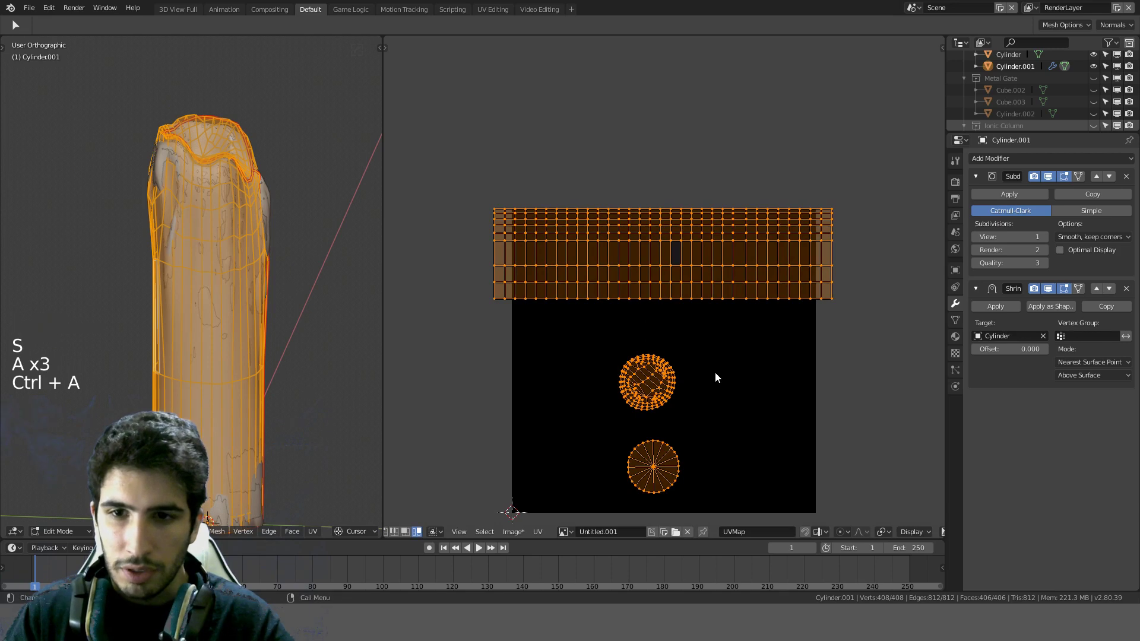
Step: Select the side-wall island and both circular cap islands and scale them down together to about 0.86
{"action": "left_click", "coordinate": [656, 373]}
{"action": "left_click", "coordinate": [653, 279]}
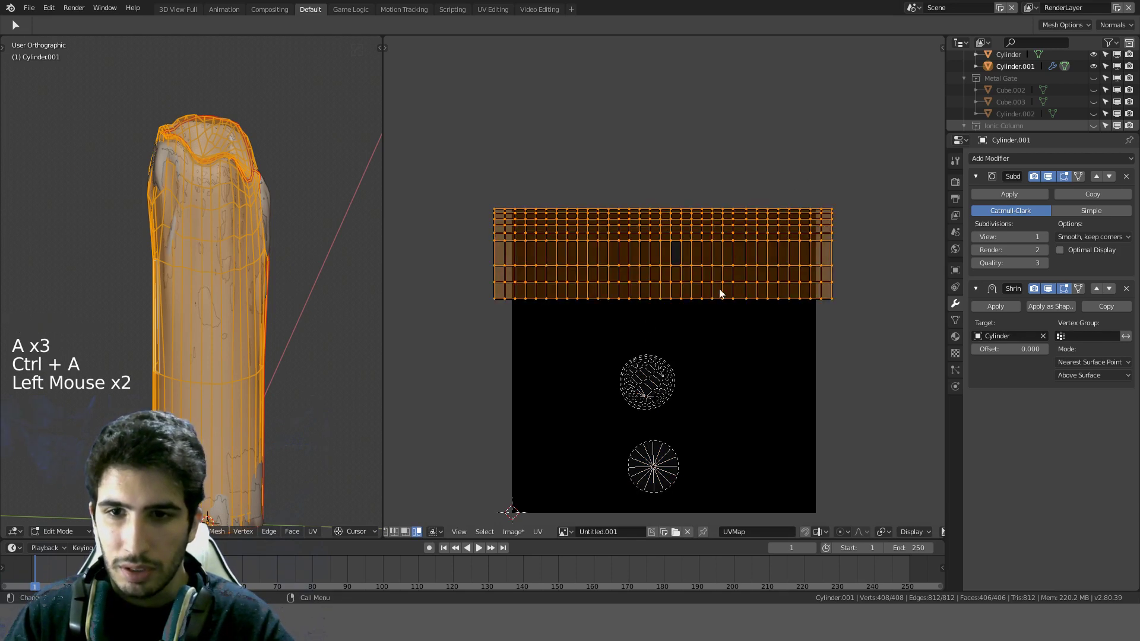
{"action": "left_click", "coordinate": [647, 380], "text": "shift"}
{"action": "left_click", "coordinate": [653, 466], "text": "shift"}
{"action": "key", "text": "s"}
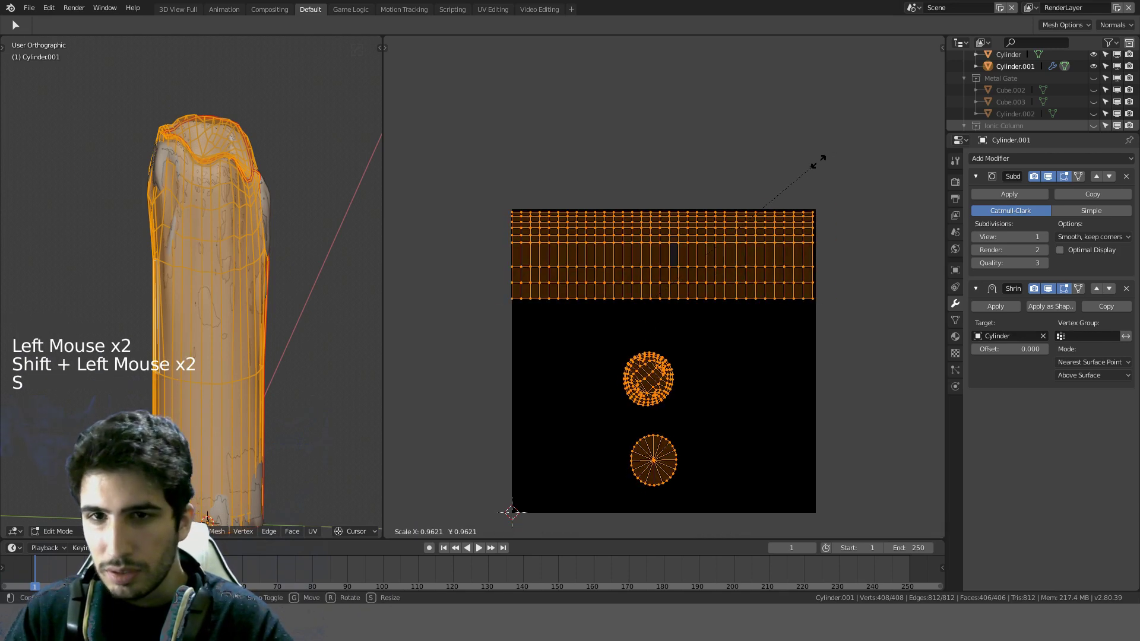
{"action": "right_click", "coordinate": [819, 164]}
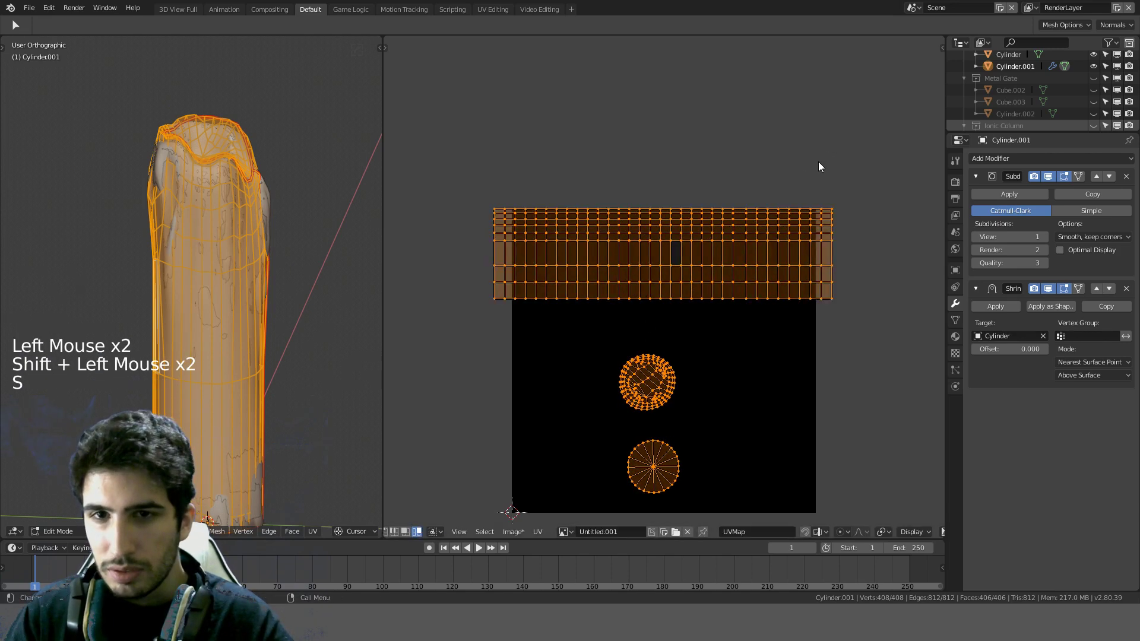
{"action": "left_click", "coordinate": [542, 533]}
{"action": "key", "text": "s"}
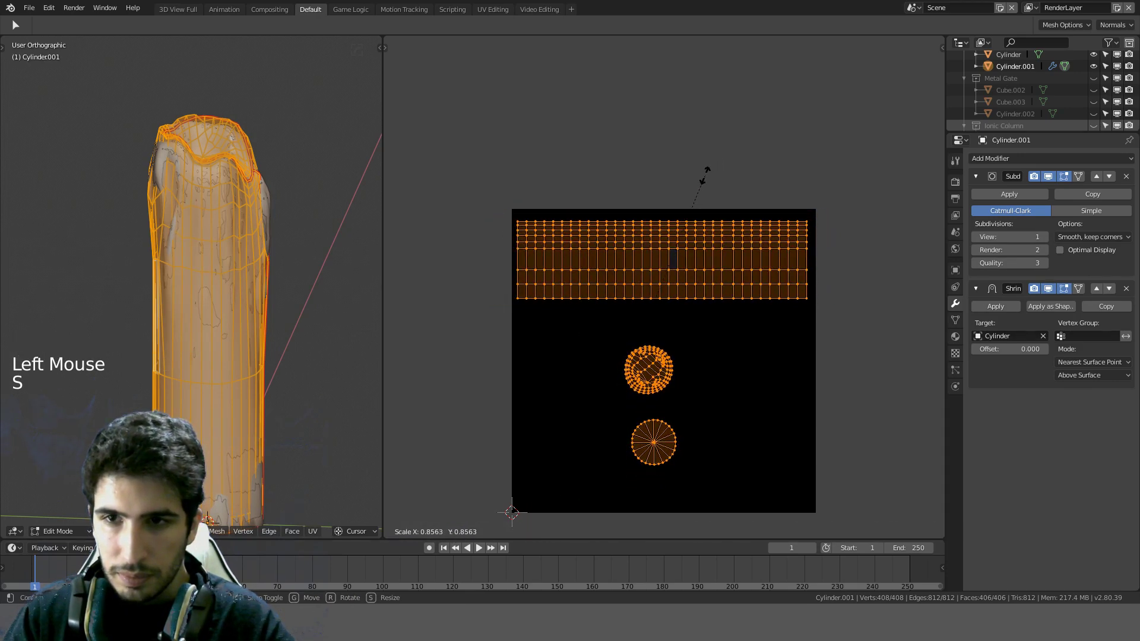
{"action": "left_click", "coordinate": [704, 176]}
Step: Pack the UV islands and shrink them slightly to leave a margin along the UV square's edges
{"action": "key", "text": "ctrl+p"}
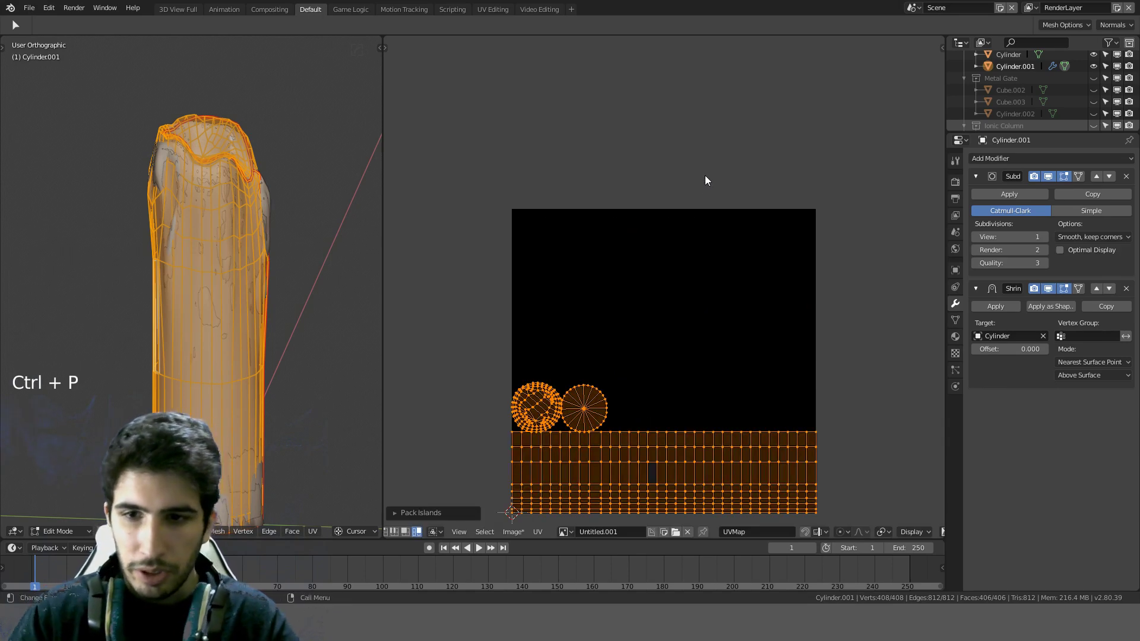
{"action": "middle_click_drag", "start_coordinate": [712, 316], "coordinate": [712, 262], "text": "shift"}
{"action": "key", "text": "s"}
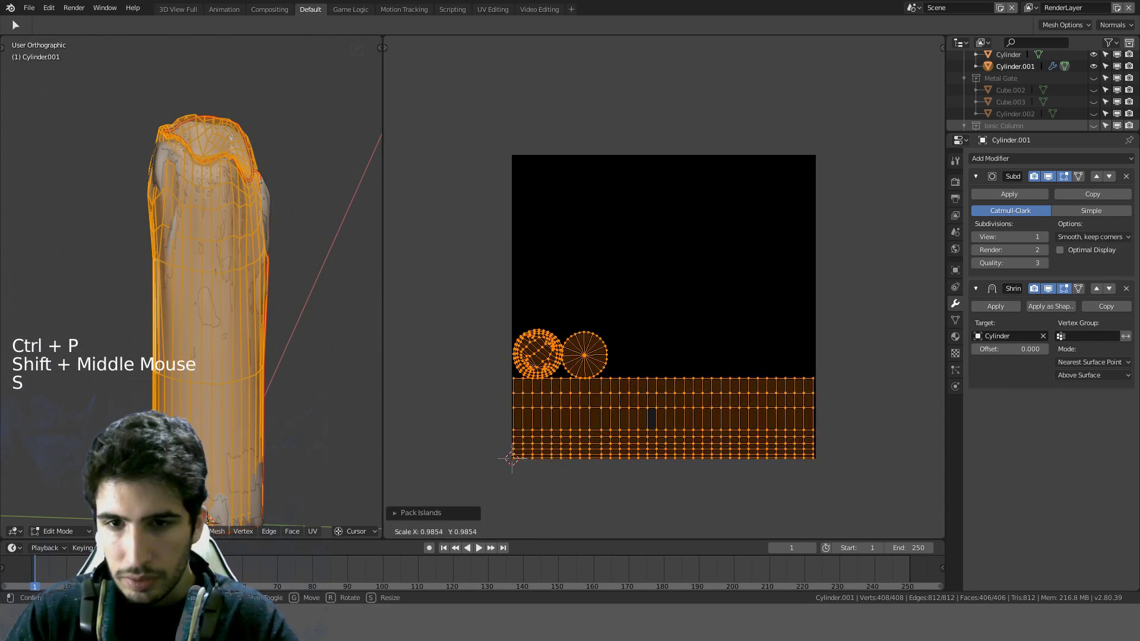
{"action": "left_click", "coordinate": [704, 245]}
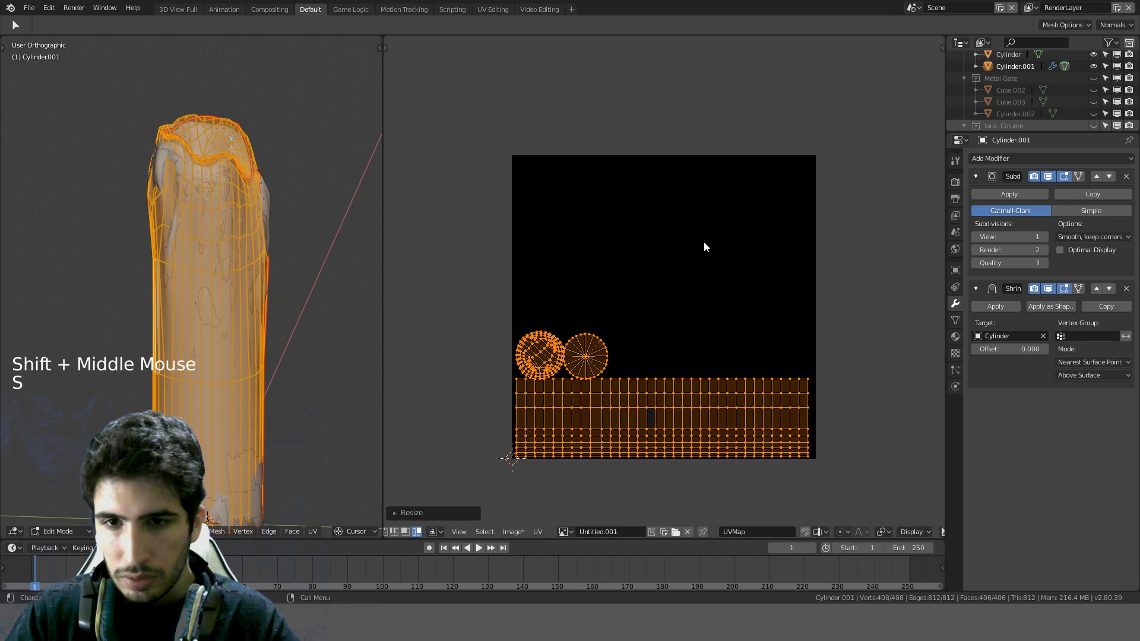
Step: Move the two circular cap islands apart into the empty area above the side-wall island
{"action": "left_click", "coordinate": [545, 344]}
{"action": "key", "text": "g"}
{"action": "left_click", "coordinate": [592, 221]}
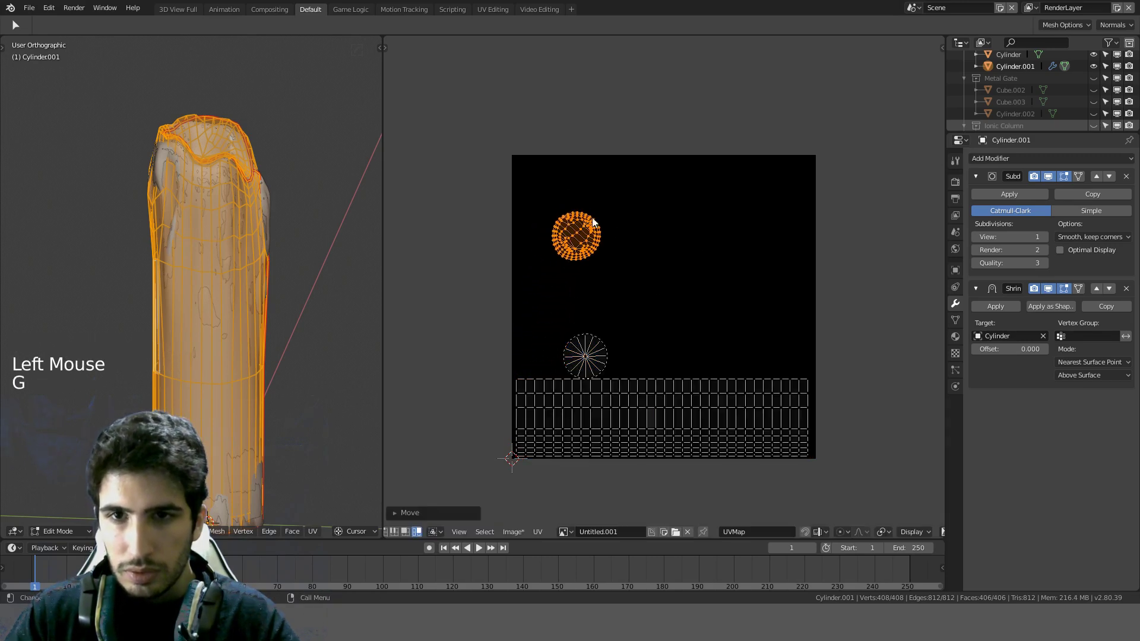
{"action": "left_click", "coordinate": [589, 355], "text": "shift"}
{"action": "left_click", "coordinate": [588, 355]}
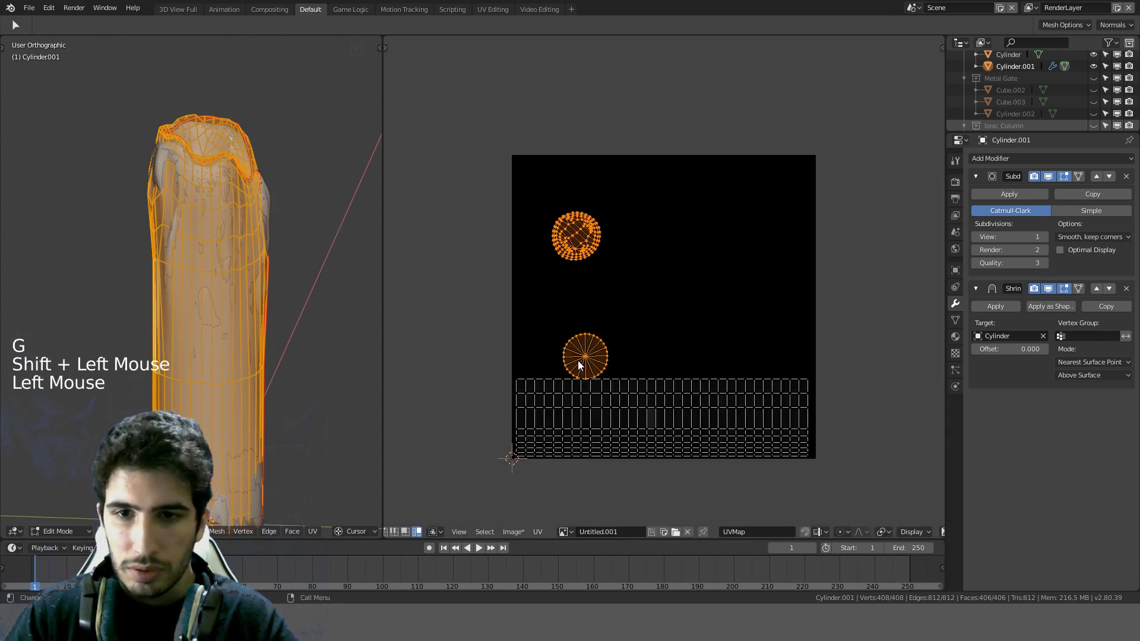
{"action": "key", "text": "g"}
{"action": "left_click", "coordinate": [735, 224]}
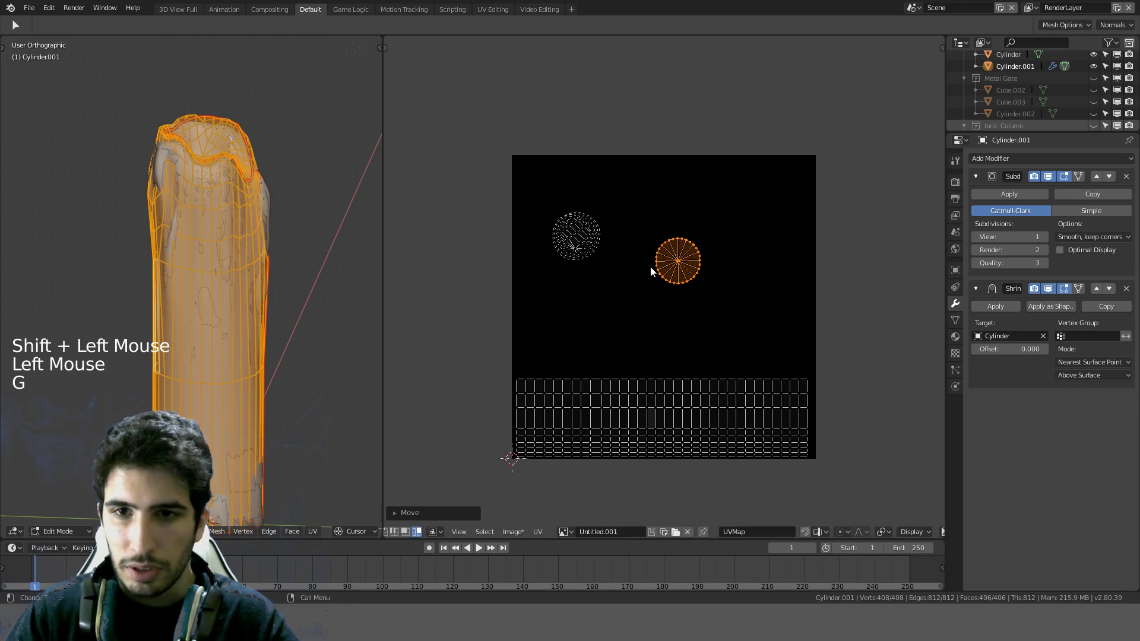
Step: Select both circular cap islands and scale them up by a factor of 3
{"action": "key", "text": "s"}
{"action": "key", "text": "Escape"}
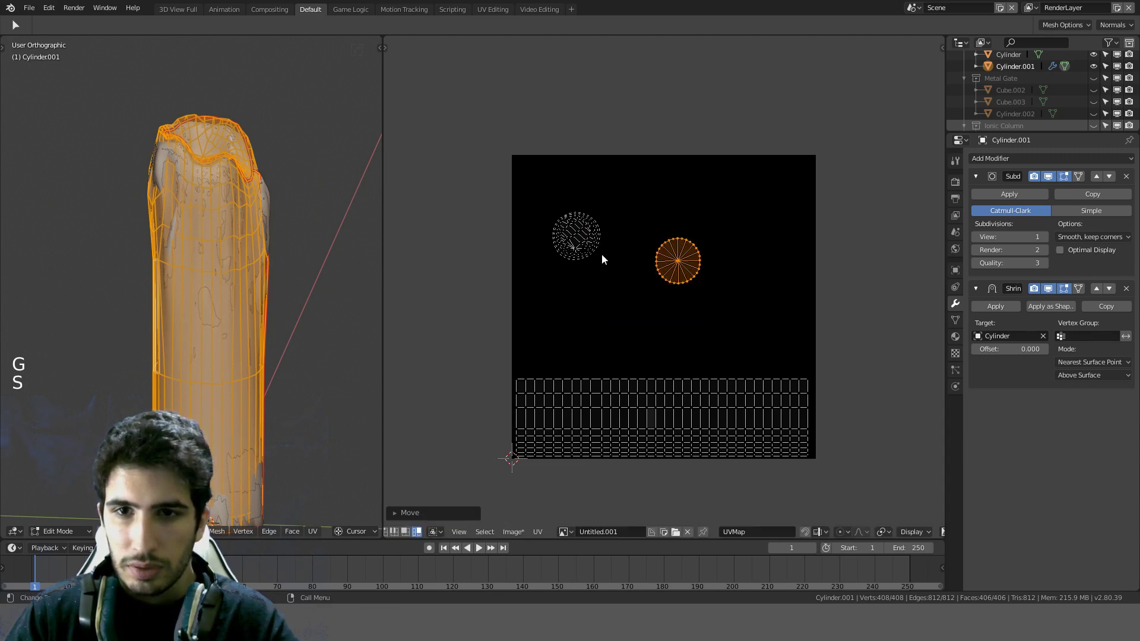
{"action": "left_click", "coordinate": [601, 255], "text": "shift"}
{"action": "key", "text": "s"}
{"action": "key", "text": "Escape"}
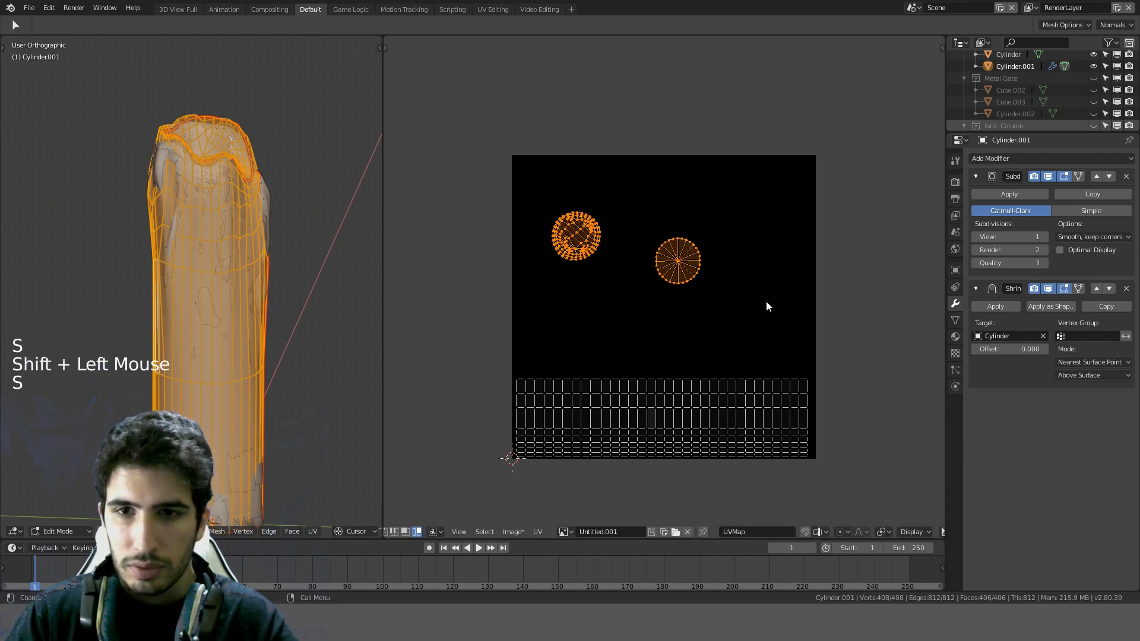
{"action": "type", "text": "s5"}
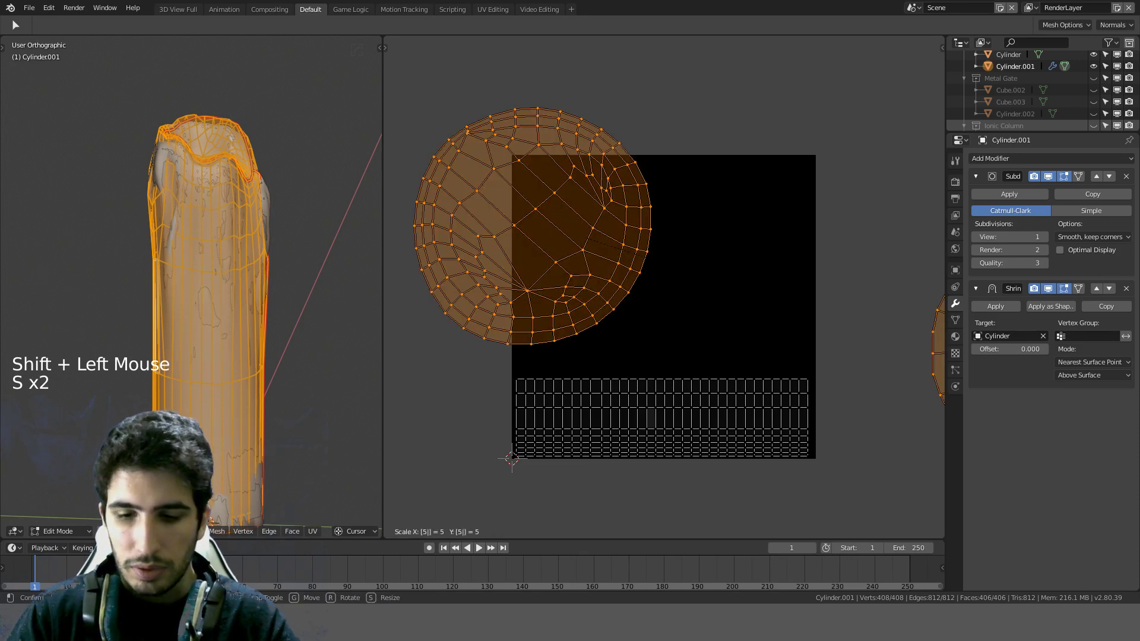
{"action": "key", "text": "BackSpace"}
{"action": "type", "text": "3"}
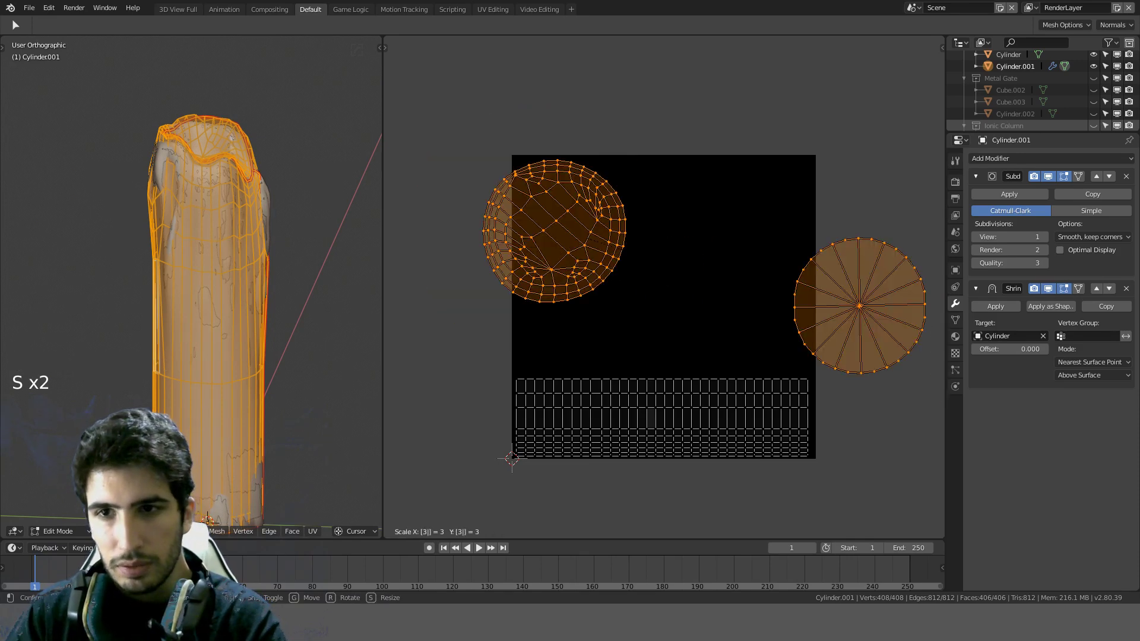
{"action": "left_click", "coordinate": [689, 271]}
Step: Select all UV islands and repack them with the enlarged caps into the UV square
{"action": "key", "text": "a"}
{"action": "key", "text": "a"}
{"action": "key", "text": "a"}
{"action": "key", "text": "ctrl+p"}
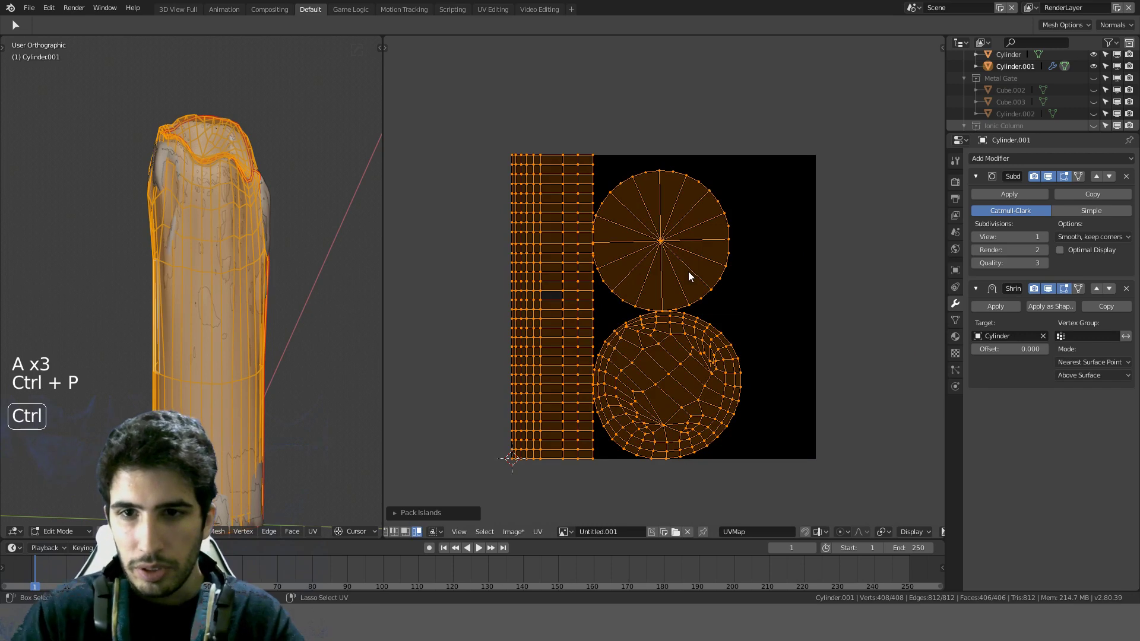
Step: Move both cap islands towards the UV square's right edge, and raise the upper cap slightly to separate them
{"action": "left_click", "coordinate": [689, 266]}
{"action": "left_click", "coordinate": [730, 345], "text": "shift"}
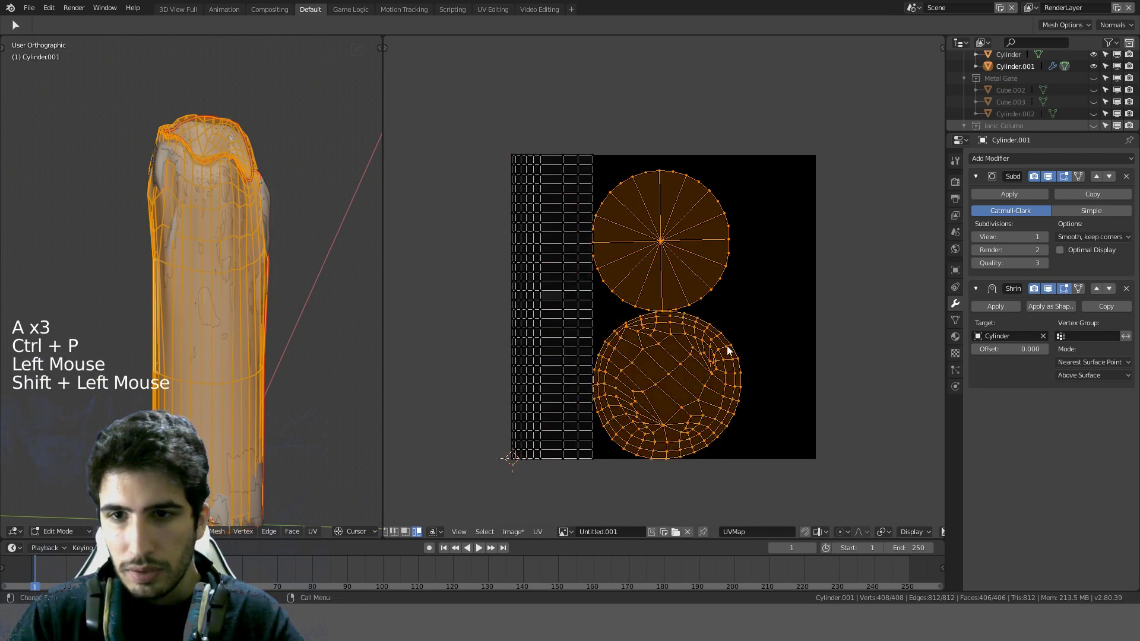
{"action": "key", "text": "g"}
{"action": "left_click", "coordinate": [810, 334]}
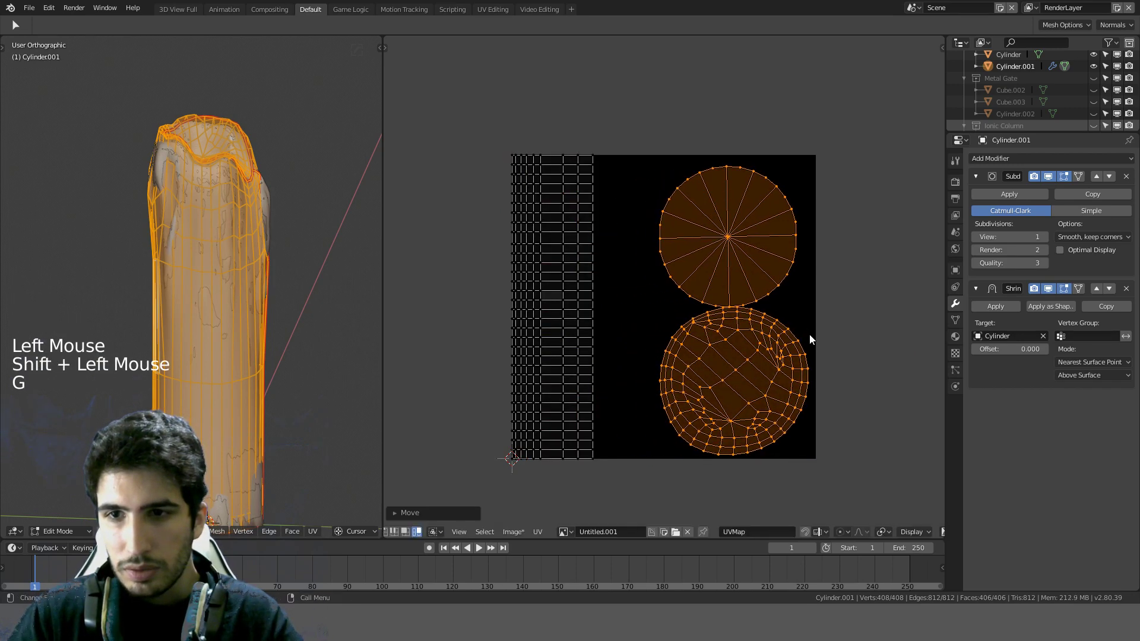
{"action": "left_click", "coordinate": [726, 275]}
{"action": "key", "text": "g"}
{"action": "left_click", "coordinate": [737, 265]}
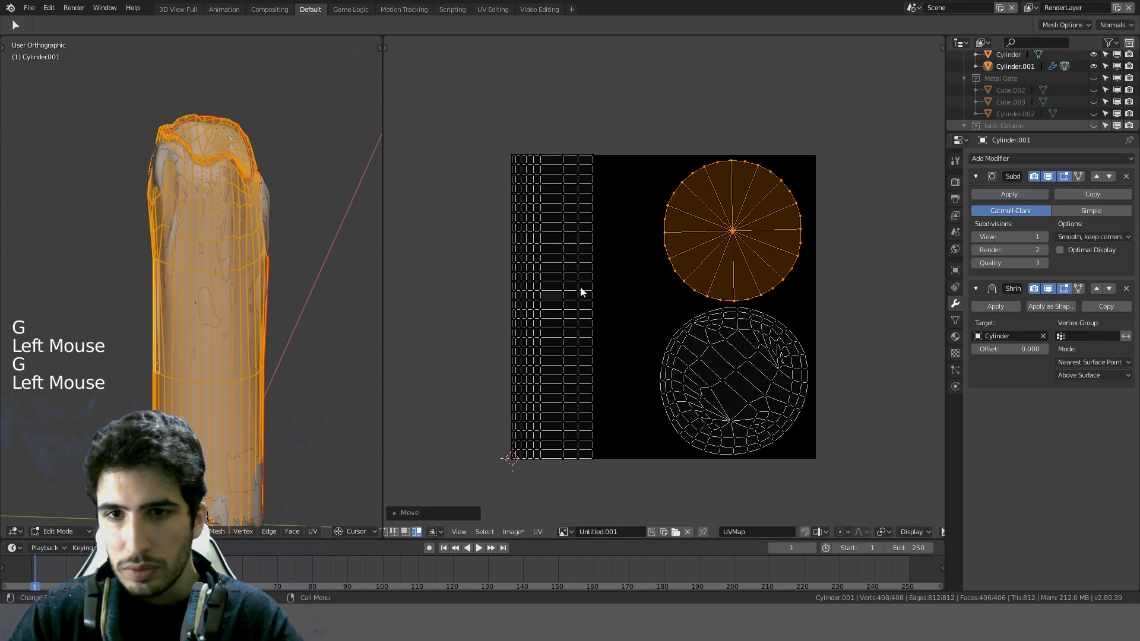
Step: Widen the side-wall island along X, shrink it slightly, and position it inside the UV square's left edge with a small margin
{"action": "left_click", "coordinate": [580, 287]}
{"action": "key", "text": "s"}
{"action": "key", "text": "x"}
{"action": "left_click", "coordinate": [718, 283]}
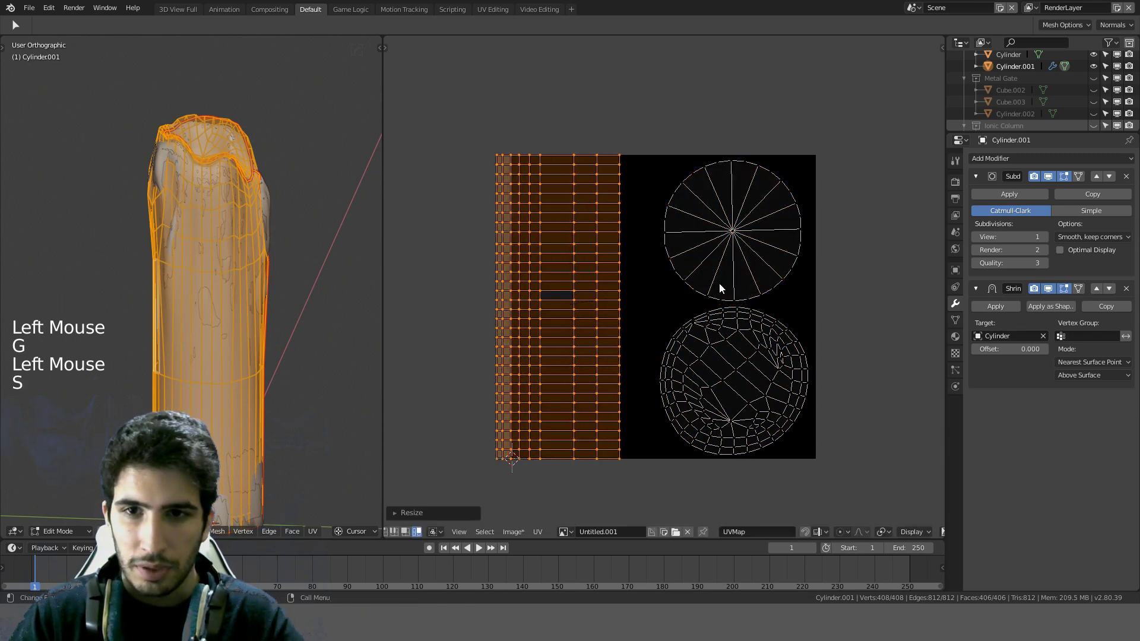
{"action": "key", "text": "g"}
{"action": "right_click", "coordinate": [740, 284]}
{"action": "key", "text": "s"}
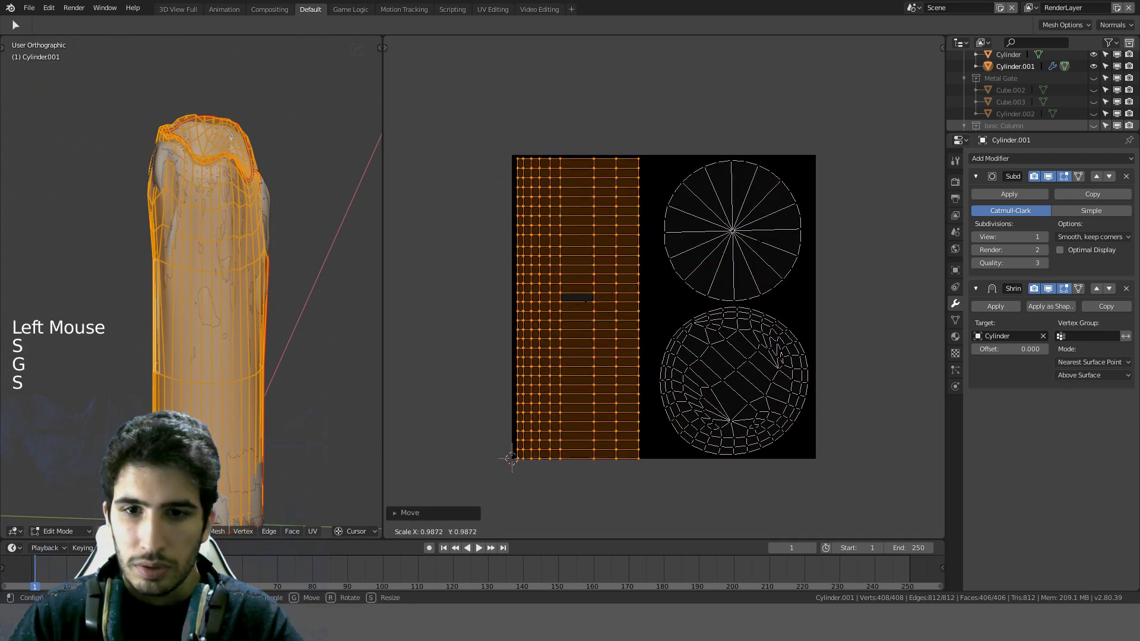
{"action": "left_click", "coordinate": [761, 240]}
{"action": "key", "text": "g"}
{"action": "right_click", "coordinate": [765, 238]}
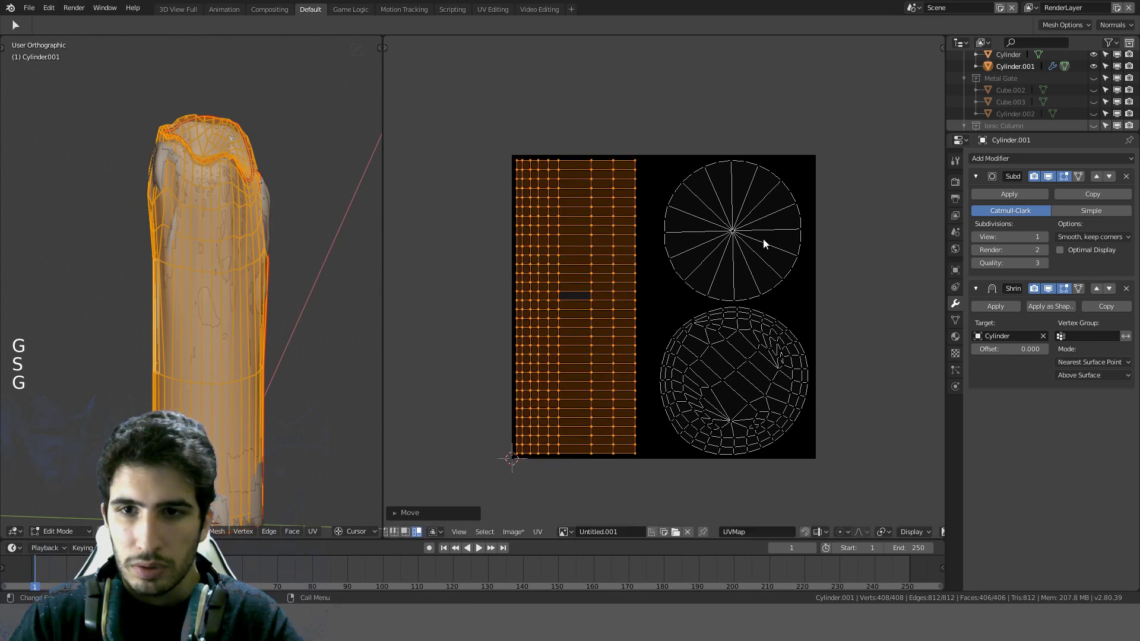
Step: Rotate all UV islands by 90 degrees and move them back inside the UV square
{"action": "key", "text": "a"}
{"action": "key", "text": "a"}
{"action": "key", "text": "a"}
{"action": "key", "text": "r"}
{"action": "key", "text": "9"}
{"action": "key", "text": "0"}
{"action": "left_click", "coordinate": [765, 238]}
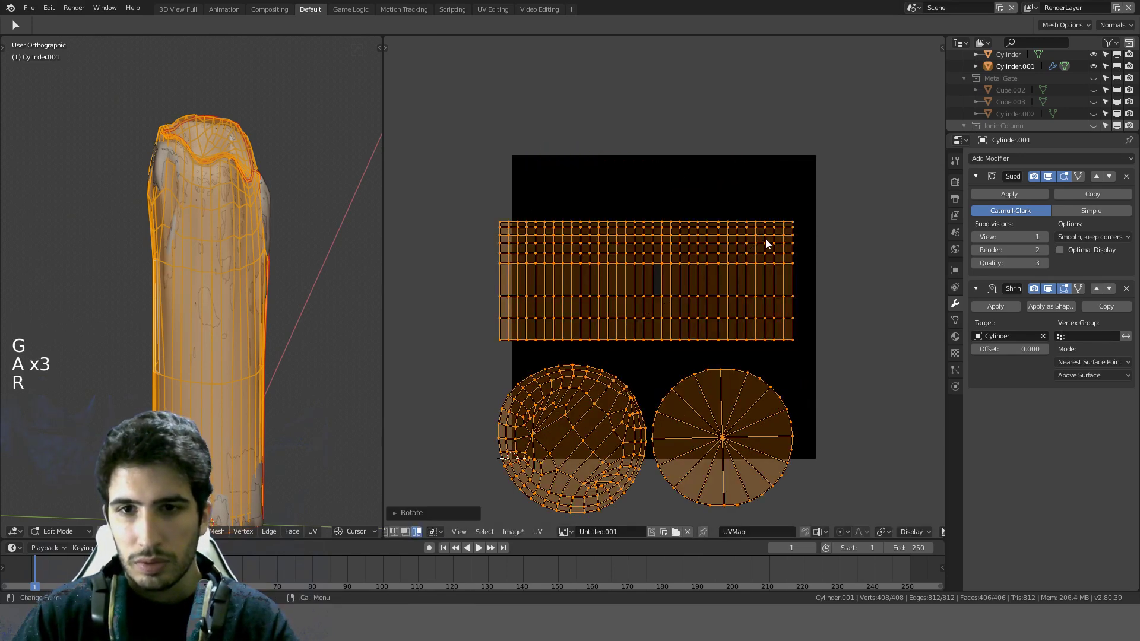
{"action": "key", "text": "g"}
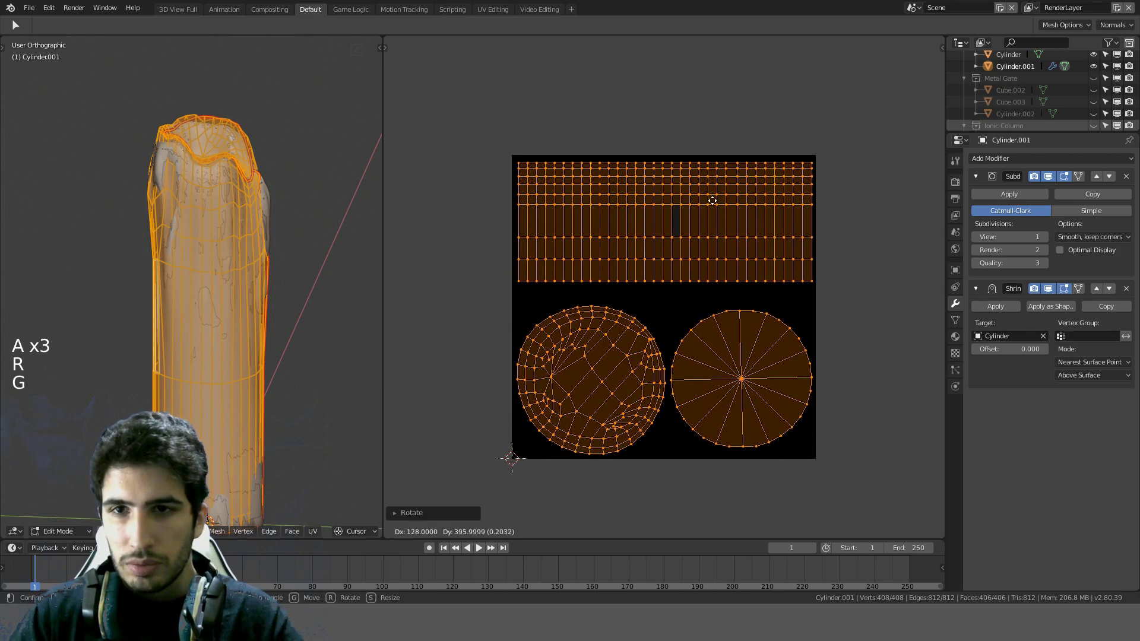
{"action": "left_click", "coordinate": [713, 206]}
{"action": "key", "text": "a"}
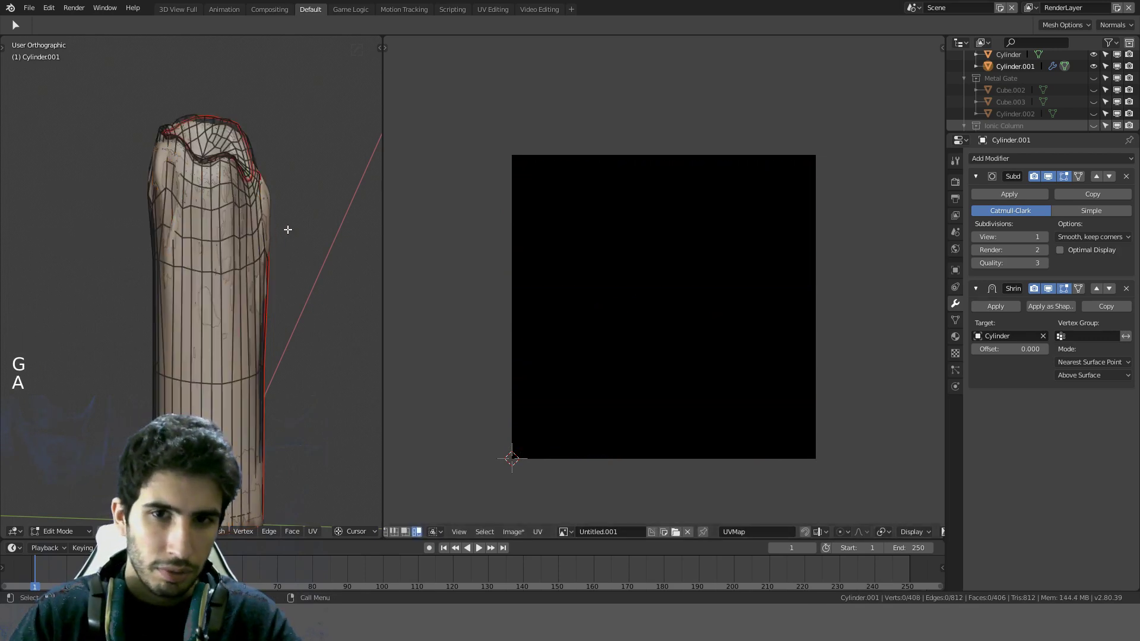
Step: Return to Object Mode, switch to wireframe shading, and select the high-poly Cylinder with Cylinder.001 as the active object
{"action": "key", "text": "Tab"}
{"action": "left_click", "coordinate": [272, 200]}
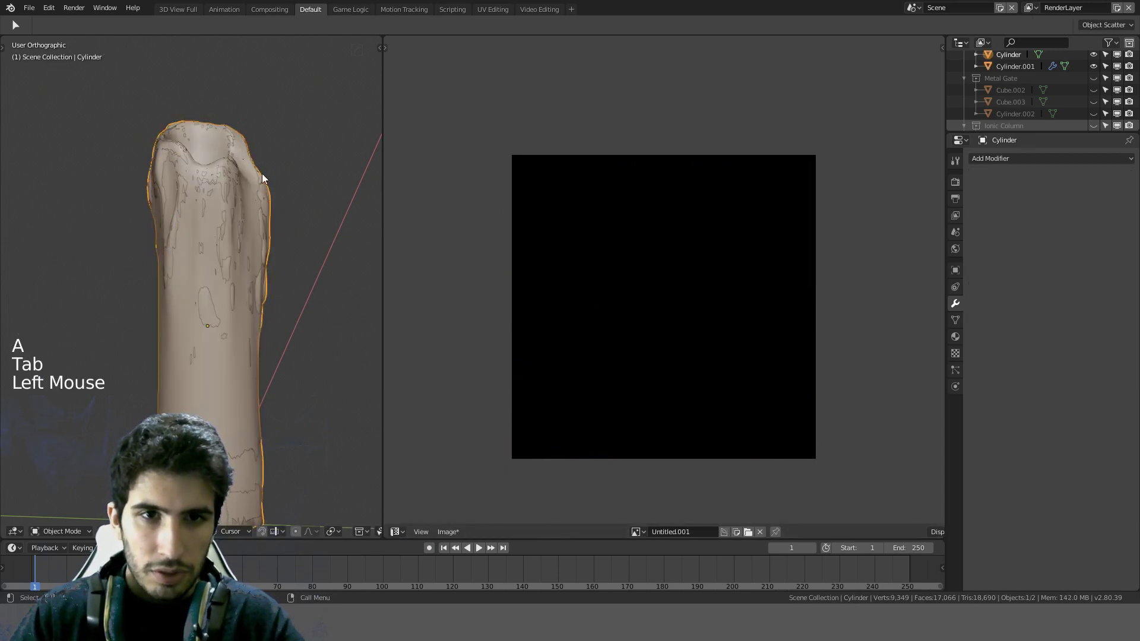
{"action": "key", "text": "z"}
{"action": "left_click", "coordinate": [230, 150], "text": "shift"}
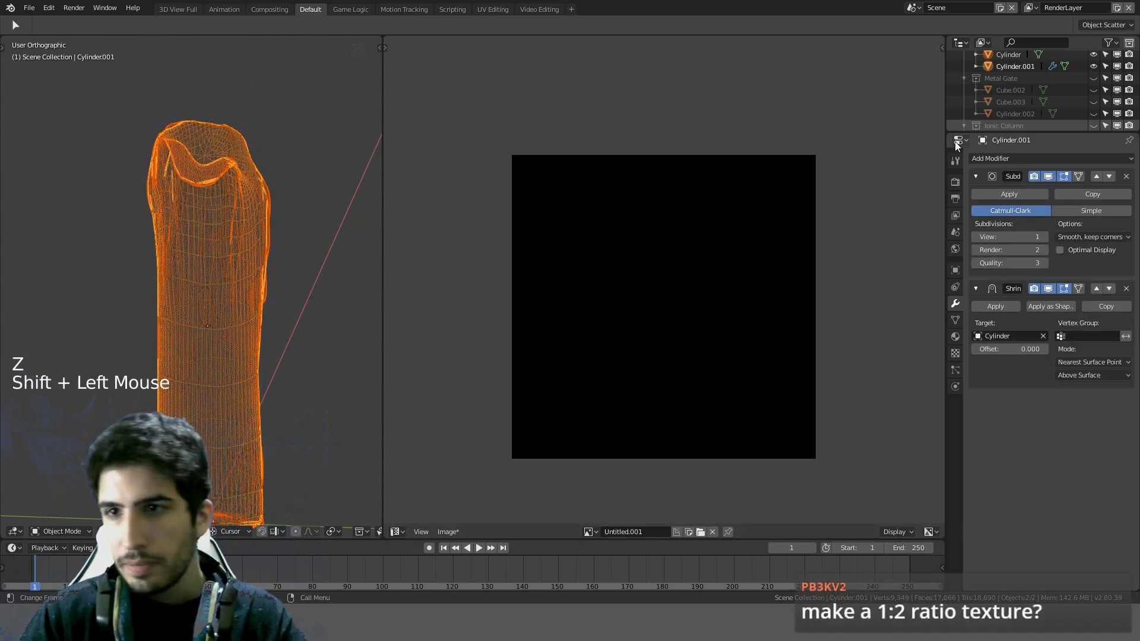
Step: Bake the tangent-space normal map from the selected high-poly column to the active low-poly one
{"action": "left_click", "coordinate": [956, 178]}
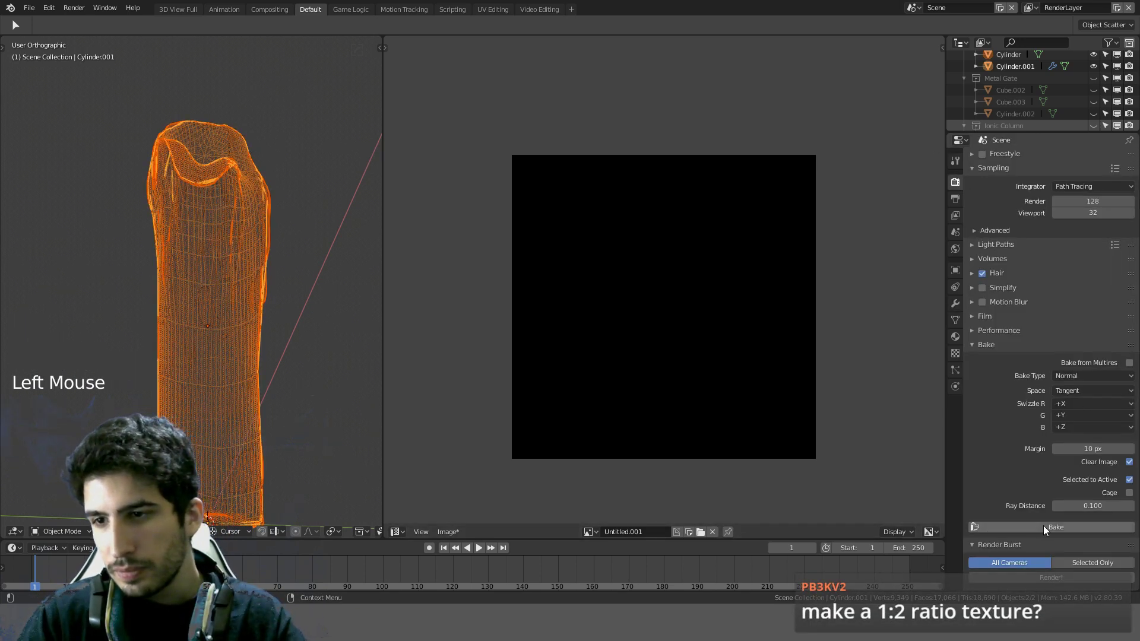
{"action": "left_click", "coordinate": [1043, 526]}
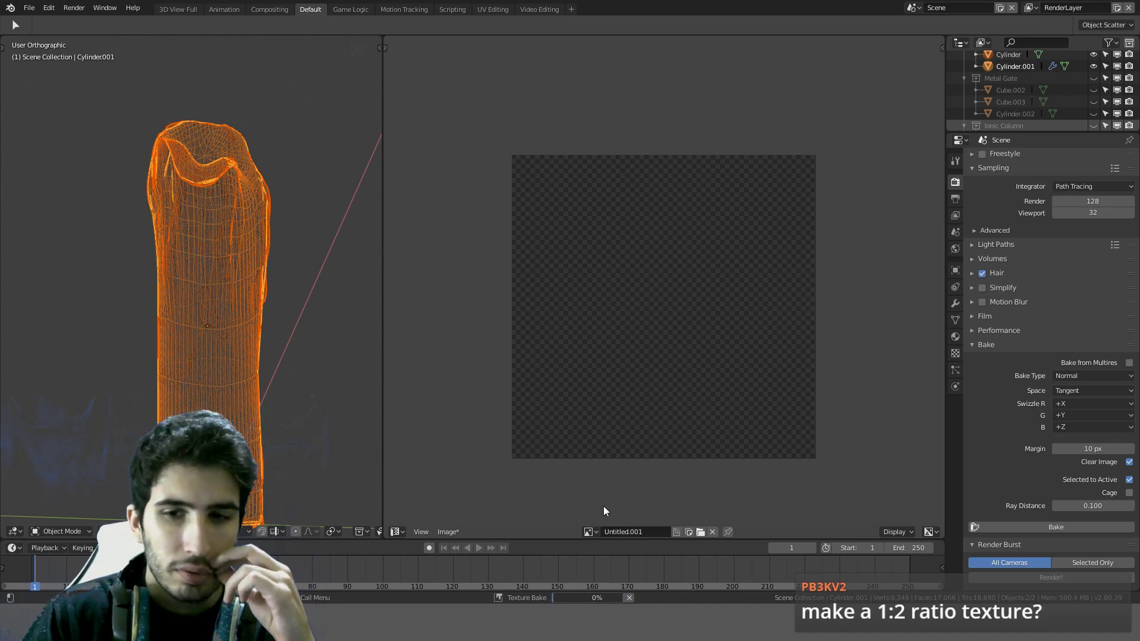
{"action": "left_click", "coordinate": [589, 532]}
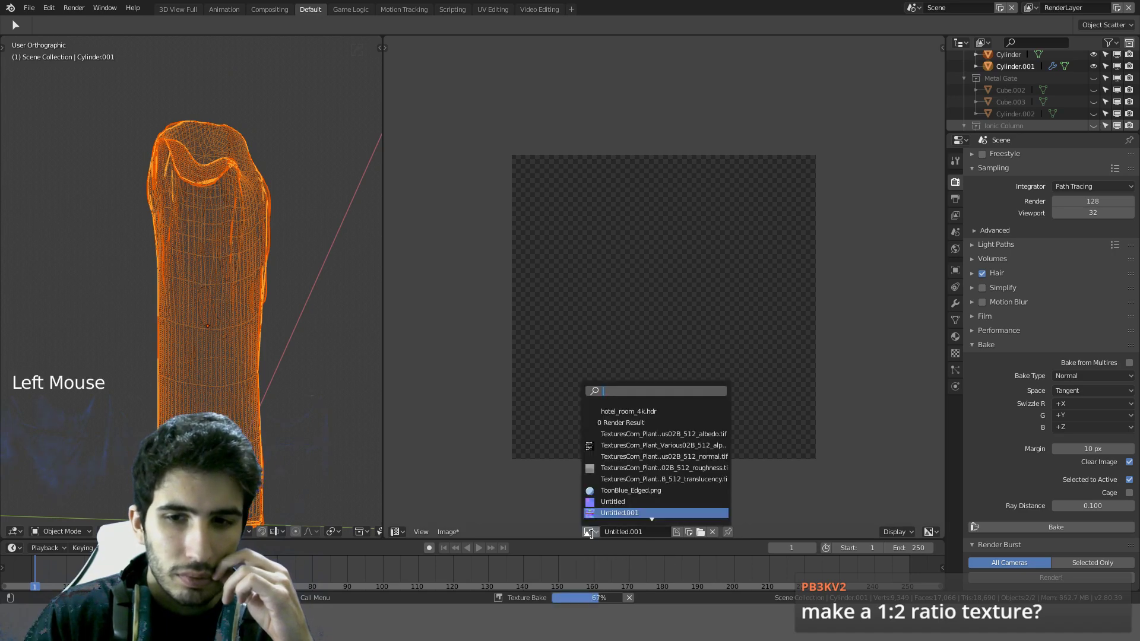
{"action": "left_click", "coordinate": [593, 534]}
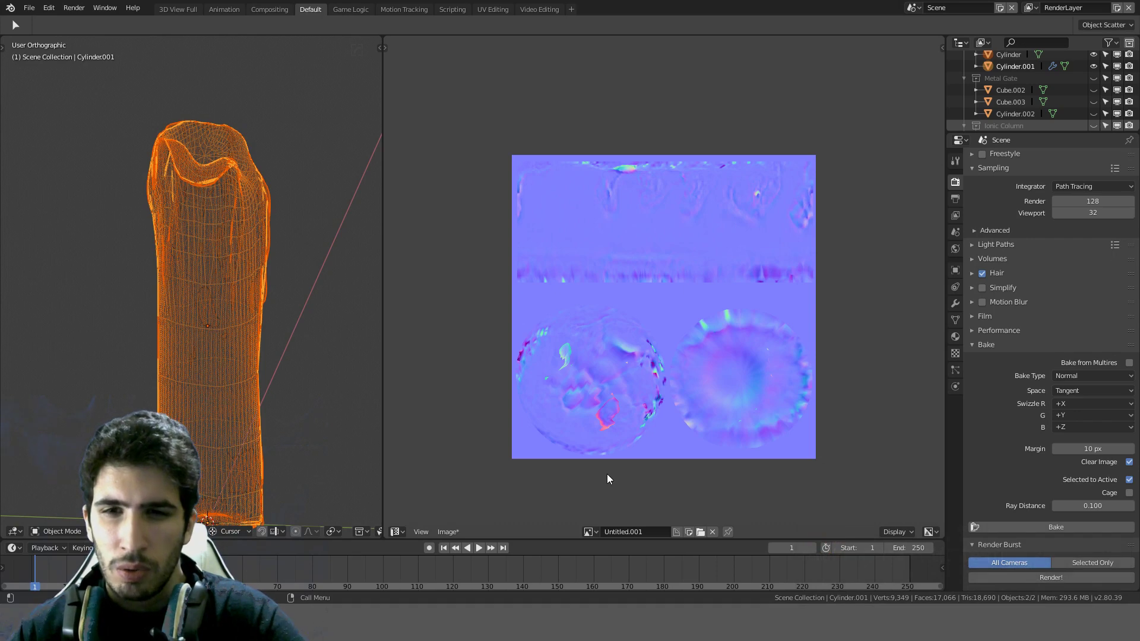
Step: Select only the low-poly column Cylinder.001 and apply its Subdivision and Shrinkwrap modifiers
{"action": "scroll", "coordinate": [321, 245], "scroll_direction": "down", "scroll_amount": 2}
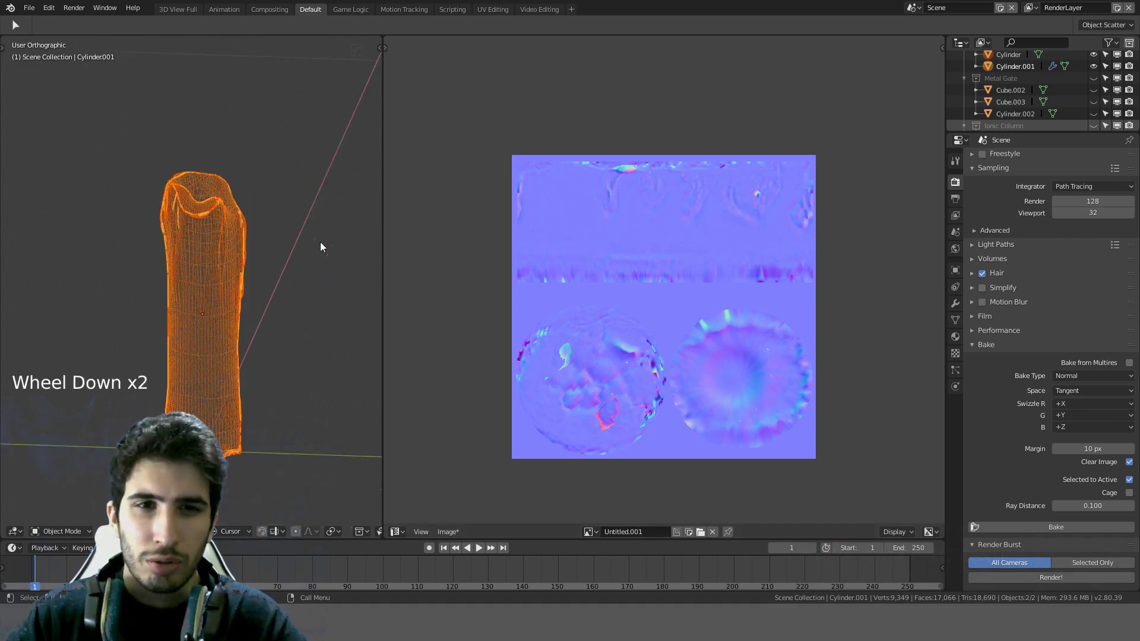
{"action": "middle_click_drag", "start_coordinate": [310, 243], "coordinate": [301, 153], "text": "shift"}
{"action": "left_click", "coordinate": [237, 152]}
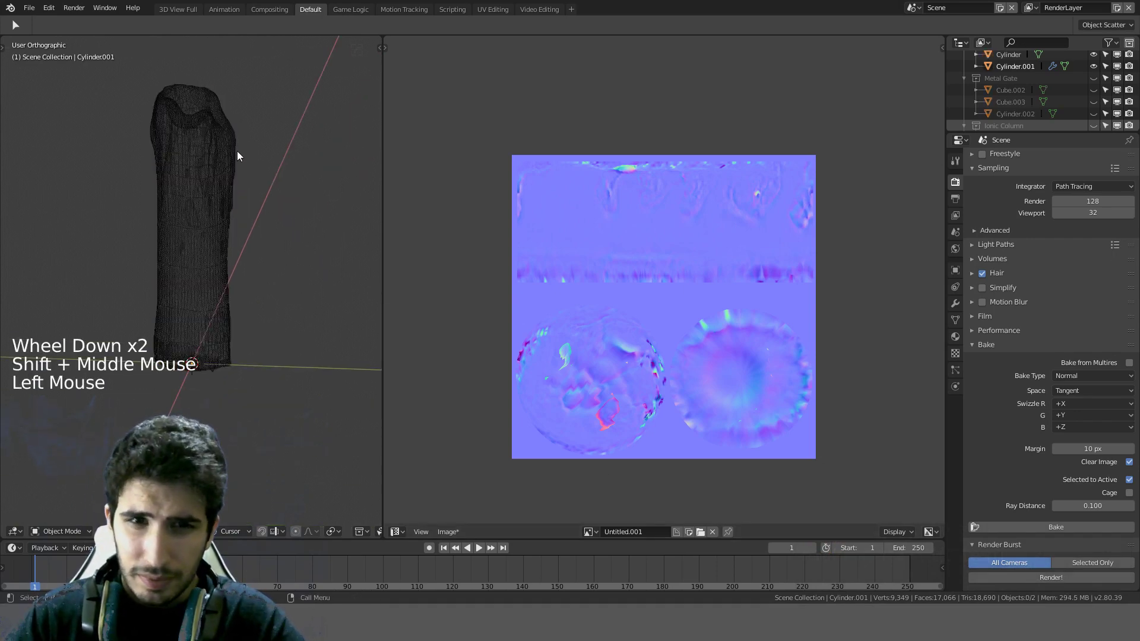
{"action": "left_click", "coordinate": [237, 152]}
{"action": "left_click", "coordinate": [236, 152]}
{"action": "left_click", "coordinate": [236, 151]}
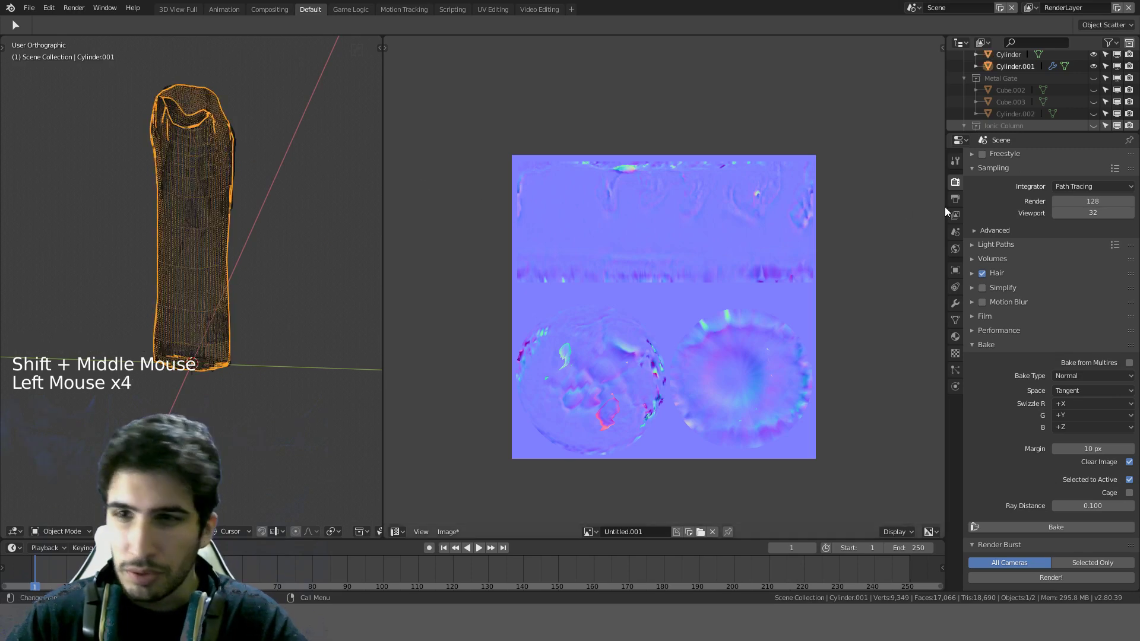
{"action": "left_click", "coordinate": [956, 302]}
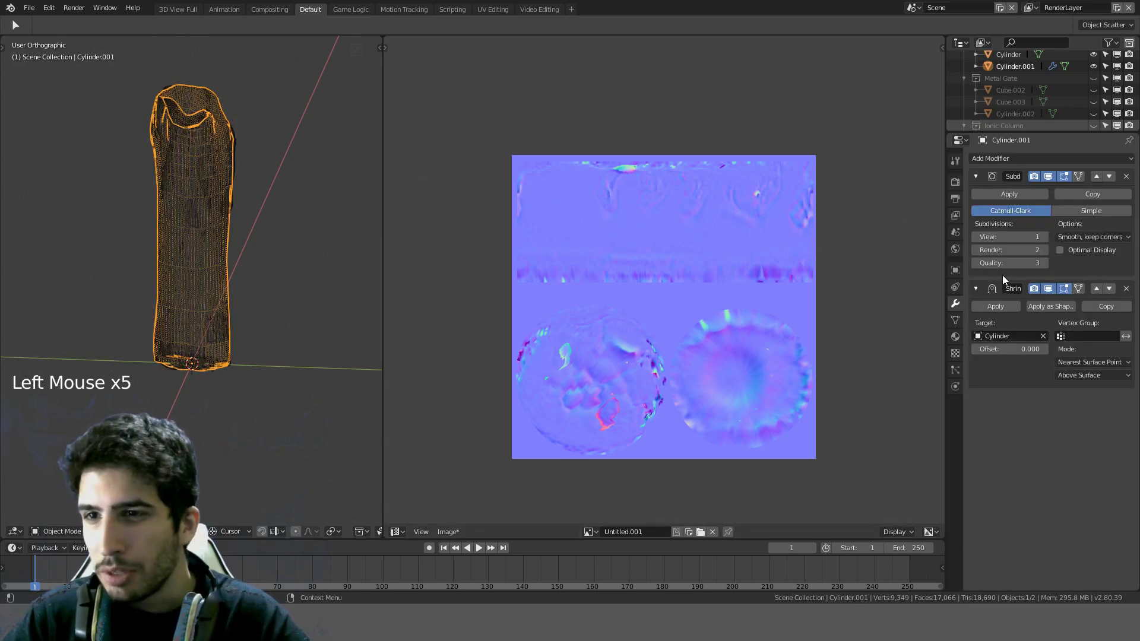
{"action": "left_click", "coordinate": [1003, 196]}
{"action": "left_click", "coordinate": [1003, 196]}
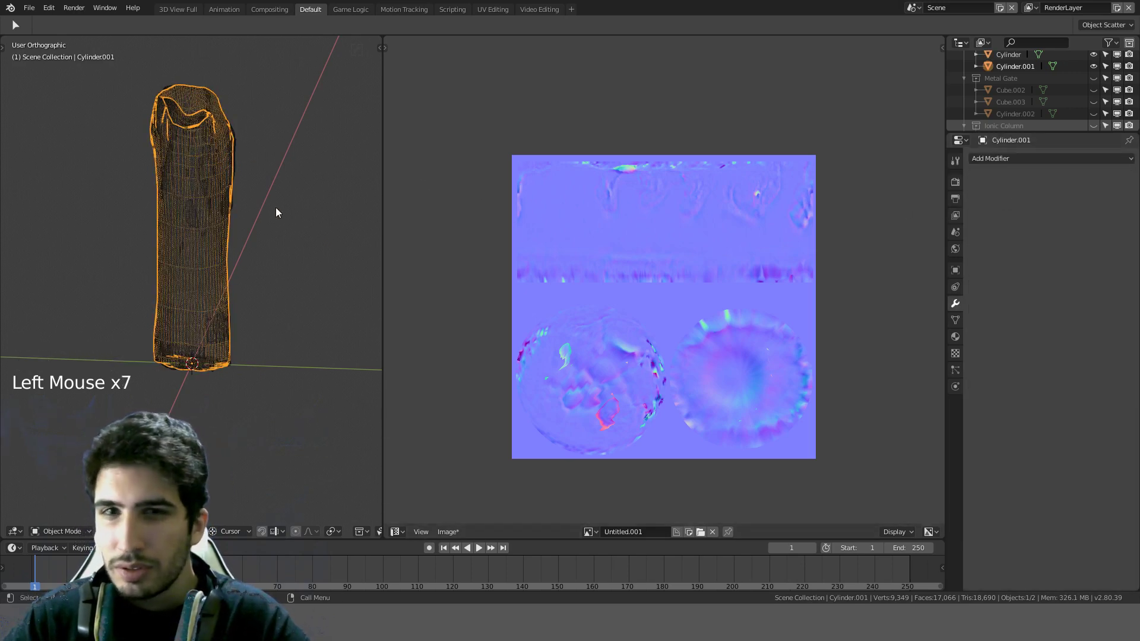
Step: Move the low-poly Cylinder.001 about 0.076 m along X, beside the high-poly candle, and switch the viewport out of wireframe shading
{"action": "key", "text": "KP_1"}
{"action": "key", "text": "g"}
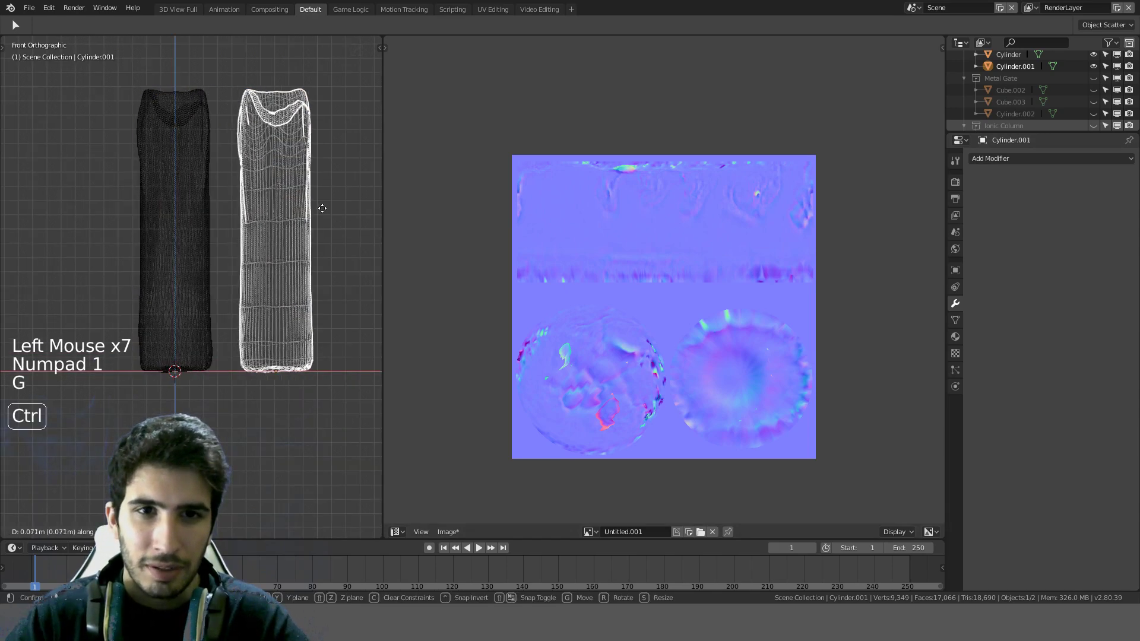
{"action": "left_click", "coordinate": [323, 209], "text": "ctrl"}
{"action": "mouse_move", "coordinate": [178, 223]}
{"action": "middle_mouse_down"}
{"action": "mouse_move", "coordinate": [169, 225]}
{"action": "mouse_move", "coordinate": [219, 237]}
{"action": "mouse_move", "coordinate": [287, 232]}
{"action": "mouse_move", "coordinate": [240, 288]}
{"action": "mouse_move", "coordinate": [254, 292]}
{"action": "middle_mouse_up"}
{"action": "key", "text": "z"}
{"action": "left_click", "coordinate": [286, 307]}
{"action": "middle_click_drag", "start_coordinate": [267, 246], "coordinate": [333, 248]}
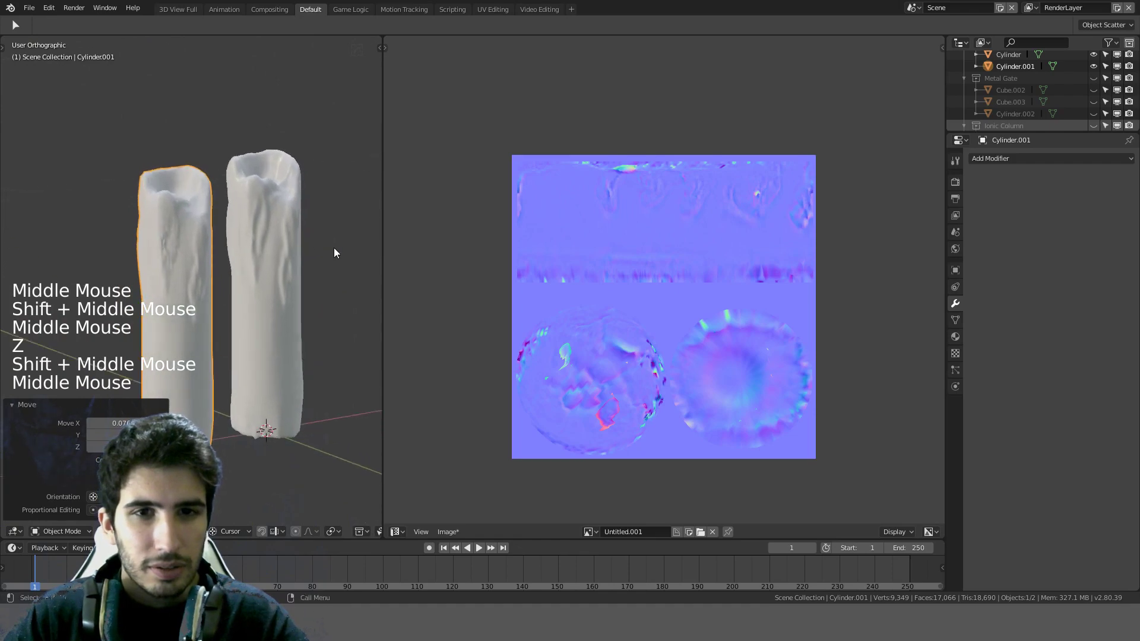
Step: Compare the surface detail and rims of the low-poly and high-poly candles from several angles
{"action": "scroll", "coordinate": [256, 235], "scroll_direction": "up", "scroll_amount": 4}
{"action": "mouse_move", "coordinate": [230, 230]}
{"action": "middle_mouse_down"}
{"action": "mouse_move", "coordinate": [217, 228]}
{"action": "mouse_move", "coordinate": [272, 190]}
{"action": "mouse_move", "coordinate": [159, 269]}
{"action": "mouse_move", "coordinate": [120, 316]}
{"action": "mouse_move", "coordinate": [201, 135]}
{"action": "mouse_move", "coordinate": [215, 131]}
{"action": "mouse_move", "coordinate": [285, 246]}
{"action": "mouse_move", "coordinate": [285, 356]}
{"action": "mouse_move", "coordinate": [214, 272]}
{"action": "mouse_move", "coordinate": [226, 187]}
{"action": "mouse_move", "coordinate": [275, 161]}
{"action": "middle_mouse_up"}
{"action": "scroll", "coordinate": [220, 172], "scroll_direction": "down", "scroll_amount": 2}
{"action": "scroll", "coordinate": [214, 272], "scroll_direction": "up", "scroll_amount": 3}
{"action": "scroll", "coordinate": [287, 230], "scroll_direction": "down", "scroll_amount": 3}
{"action": "middle_click_drag", "start_coordinate": [287, 231], "coordinate": [197, 220]}
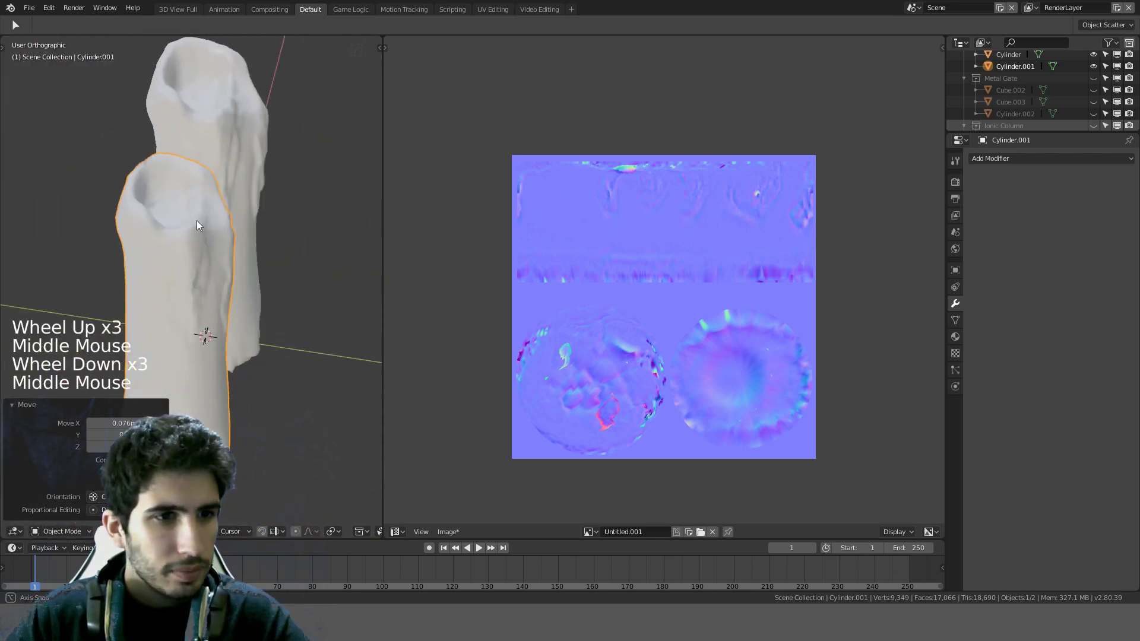
{"action": "scroll", "coordinate": [226, 203], "scroll_direction": "up", "scroll_amount": 3}
{"action": "scroll", "coordinate": [227, 206], "scroll_direction": "down", "scroll_amount": 3}
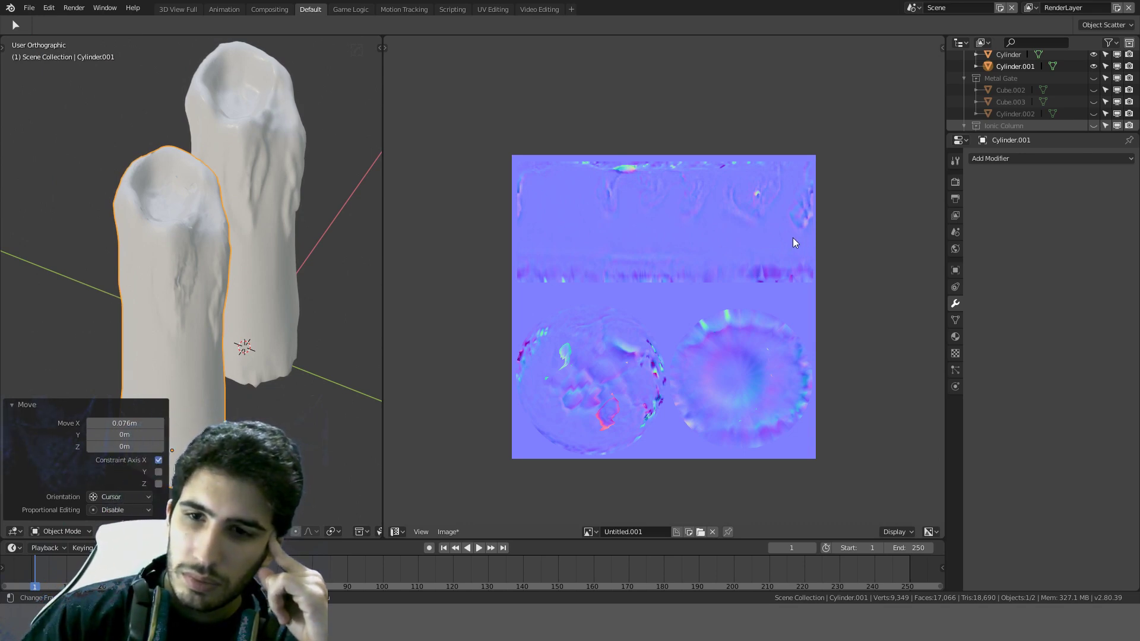
{"action": "left_click", "coordinate": [595, 530]}
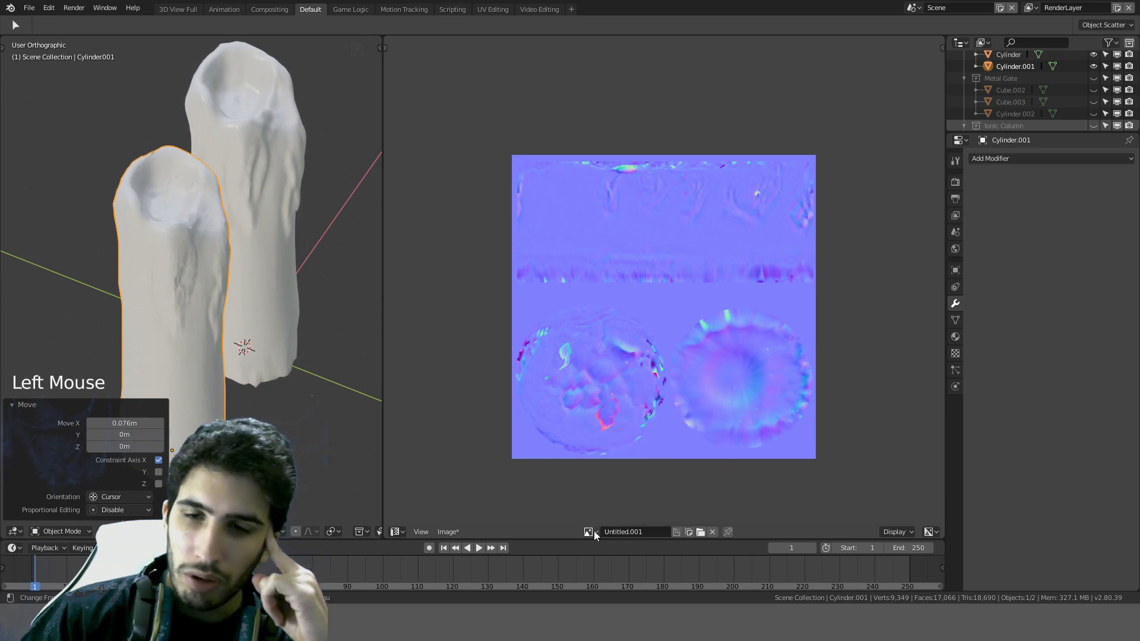
{"action": "middle_click_drag", "start_coordinate": [365, 297], "coordinate": [236, 294]}
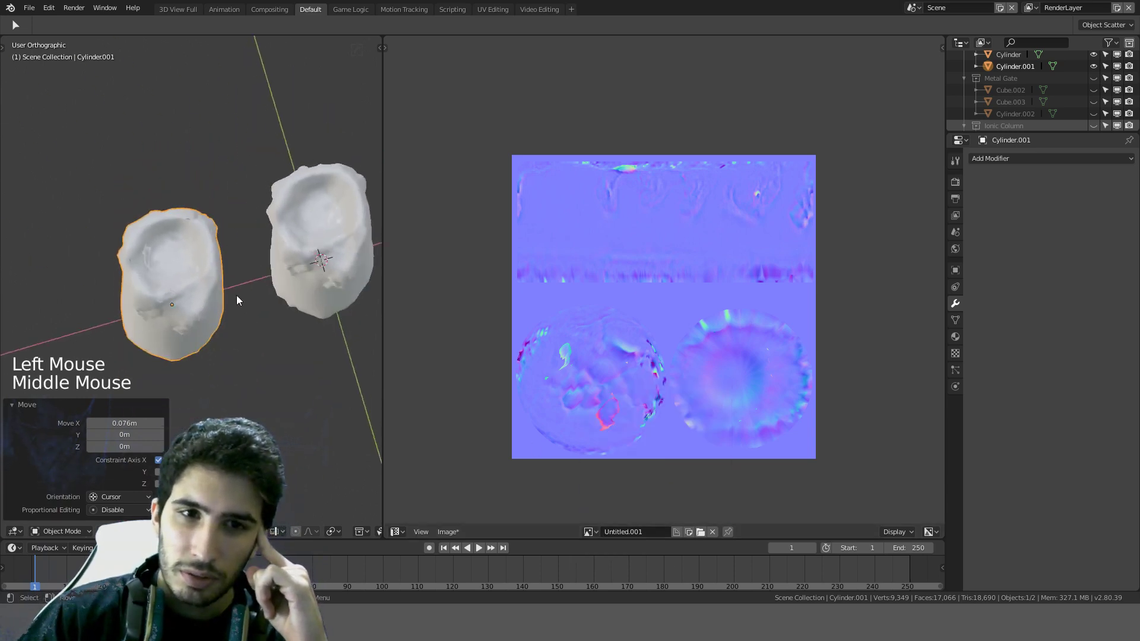
{"action": "scroll", "coordinate": [212, 237], "scroll_direction": "up", "scroll_amount": 6}
{"action": "middle_click_drag", "start_coordinate": [211, 236], "coordinate": [318, 178]}
{"action": "scroll", "coordinate": [141, 178], "scroll_direction": "down", "scroll_amount": 3}
{"action": "scroll", "coordinate": [181, 102], "scroll_direction": "down", "scroll_amount": 2}
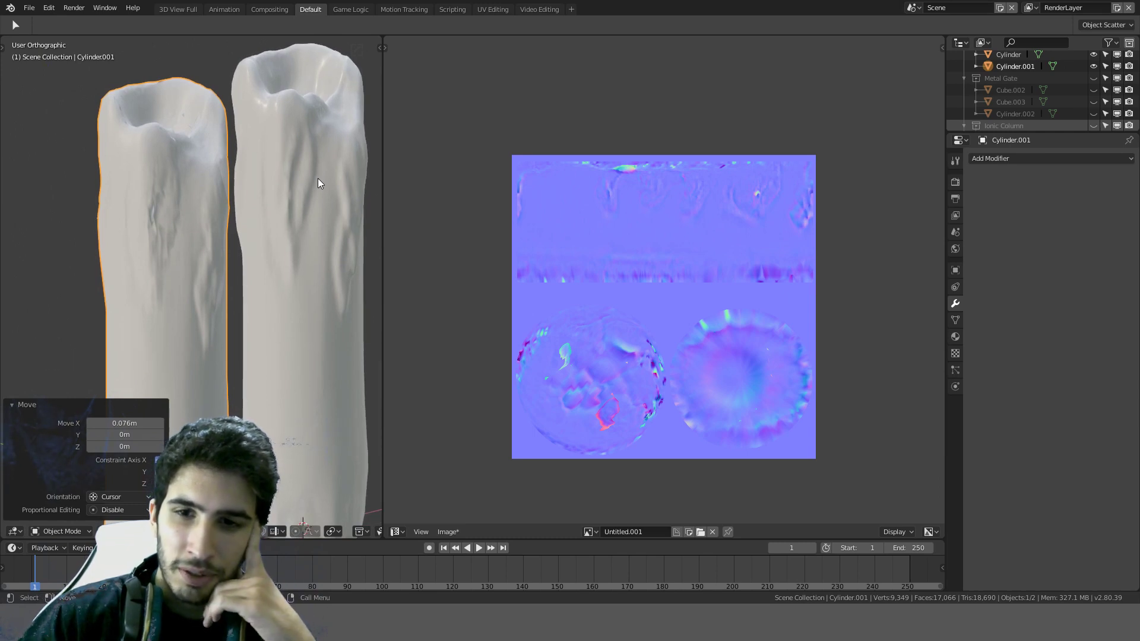
{"action": "left_click", "coordinate": [201, 274]}
{"action": "scroll", "coordinate": [208, 273], "scroll_direction": "down", "scroll_amount": 3}
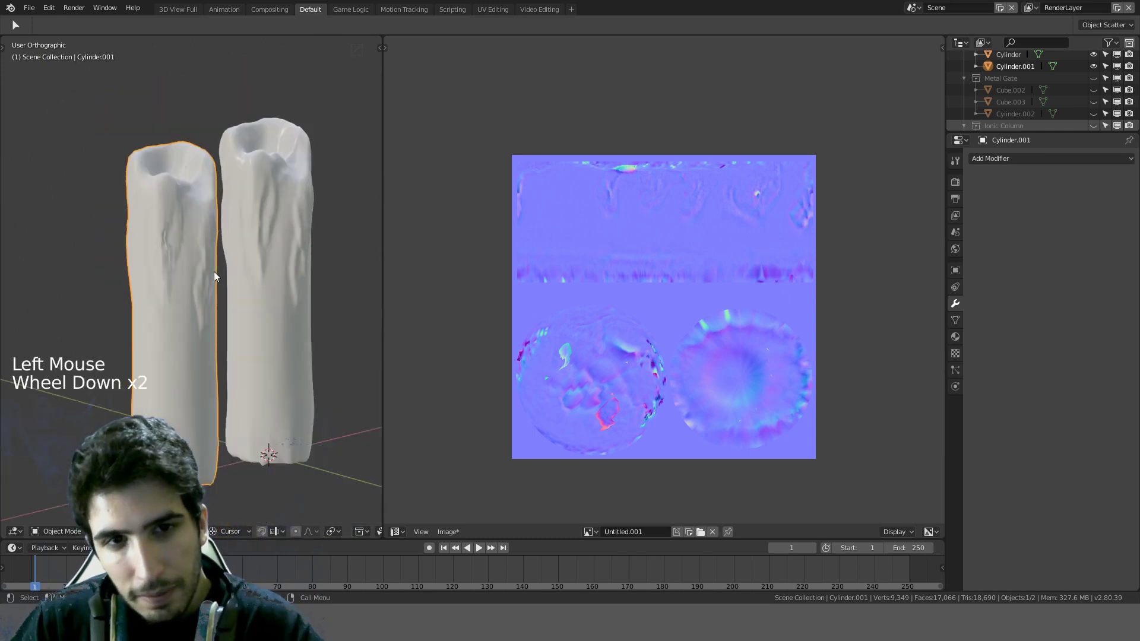
Step: Undo the low-poly candle's move and, in wireframe shading, select the high-poly Cylinder with Cylinder.001 as the active object
{"action": "key", "text": "ctrl+z"}
{"action": "key", "text": "ctrl+z"}
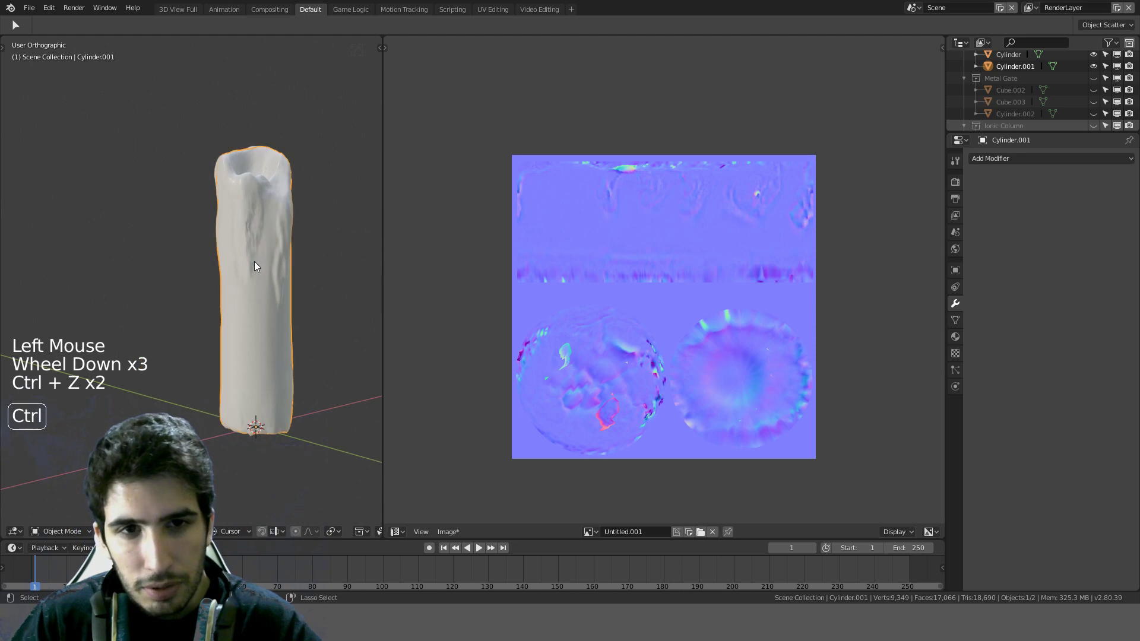
{"action": "middle_click_drag", "start_coordinate": [254, 261], "coordinate": [311, 268]}
{"action": "key", "text": "z"}
{"action": "left_click", "coordinate": [266, 256]}
{"action": "left_click", "coordinate": [229, 180], "text": "shift"}
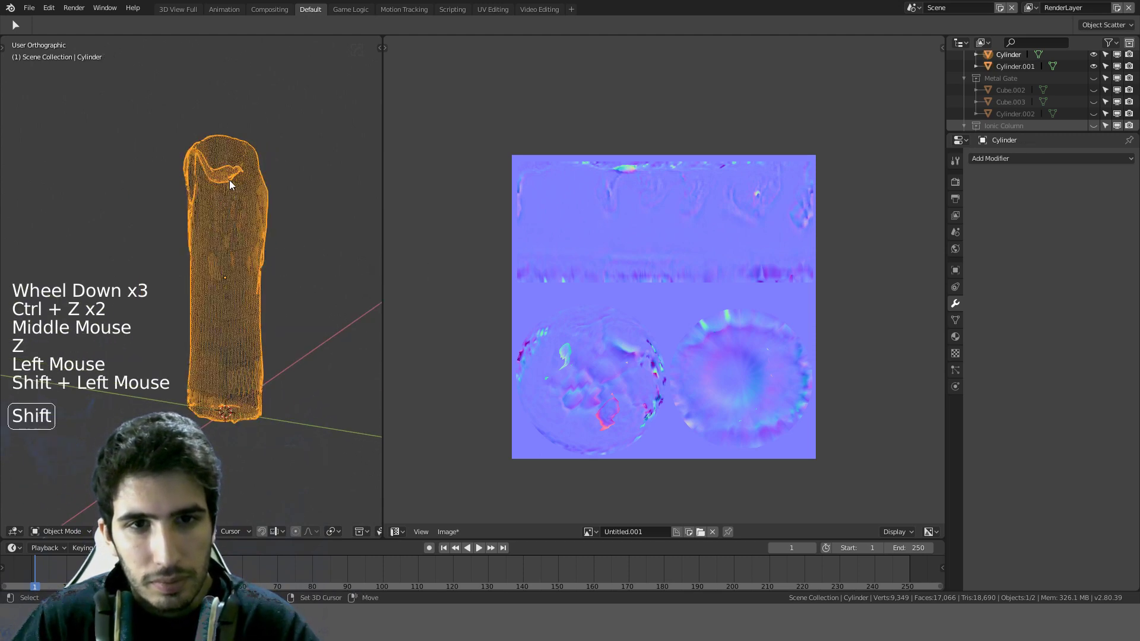
Step: Set the bake ray distance to 0.150, rebake the tangent-space normal map, and inspect the resulting image
{"action": "left_click", "coordinate": [955, 182]}
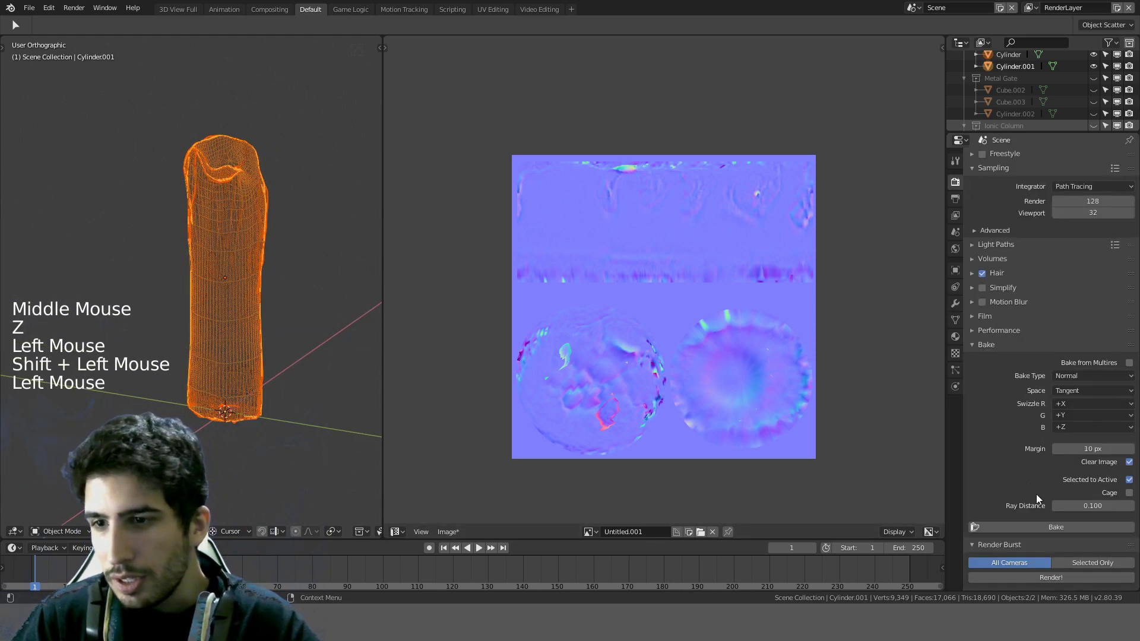
{"action": "double_click", "coordinate": [1080, 506]}
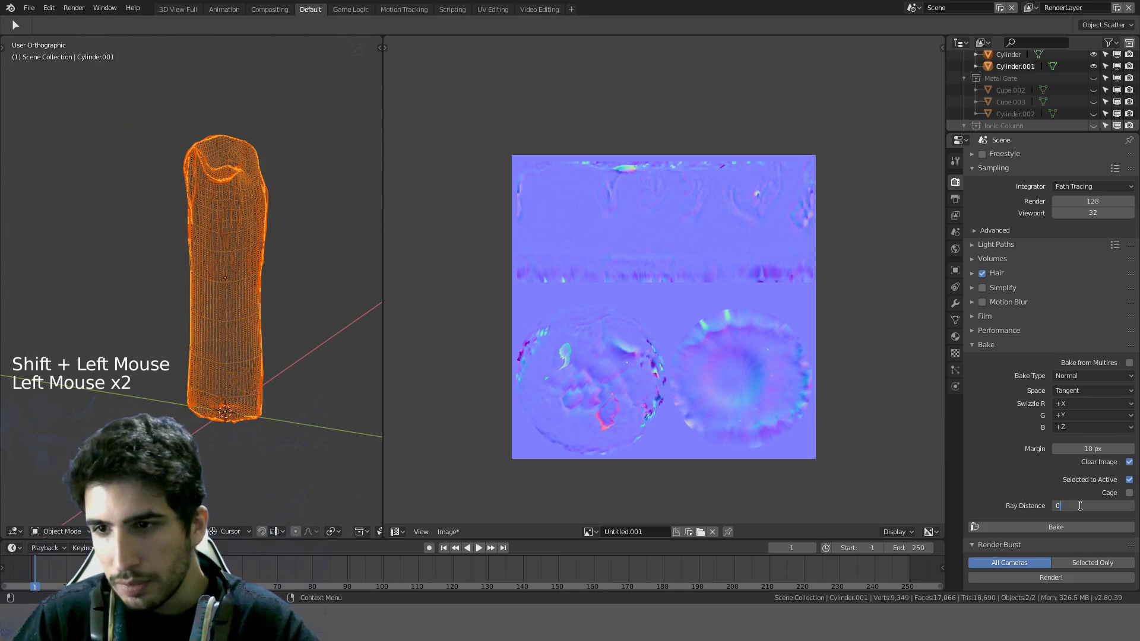
{"action": "type", "text": ".250"}
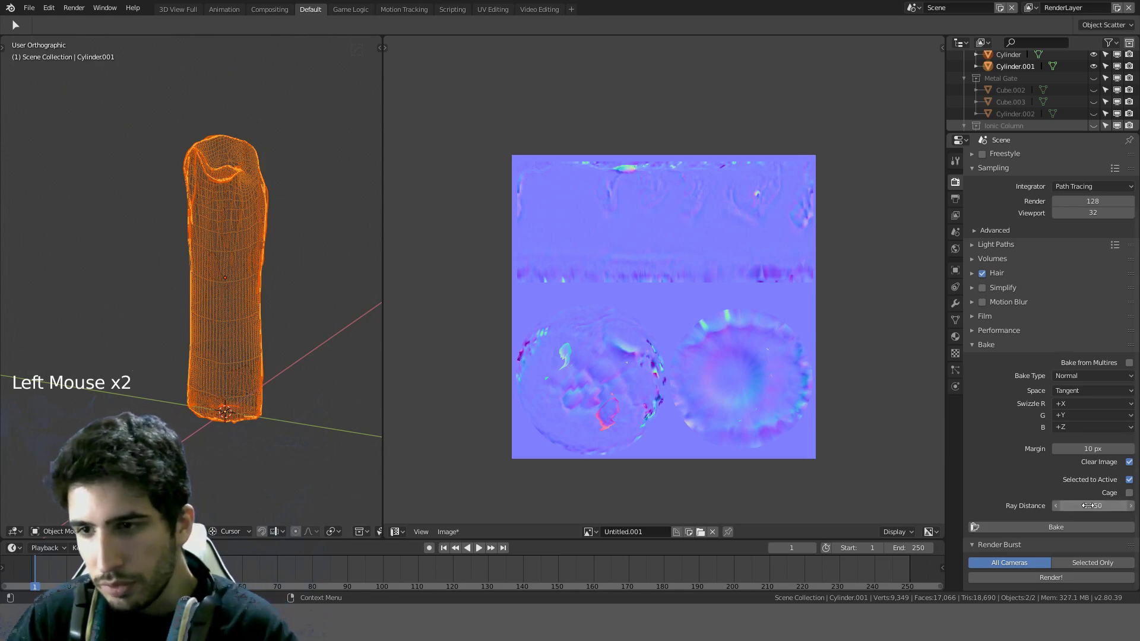
{"action": "left_click", "coordinate": [1064, 525]}
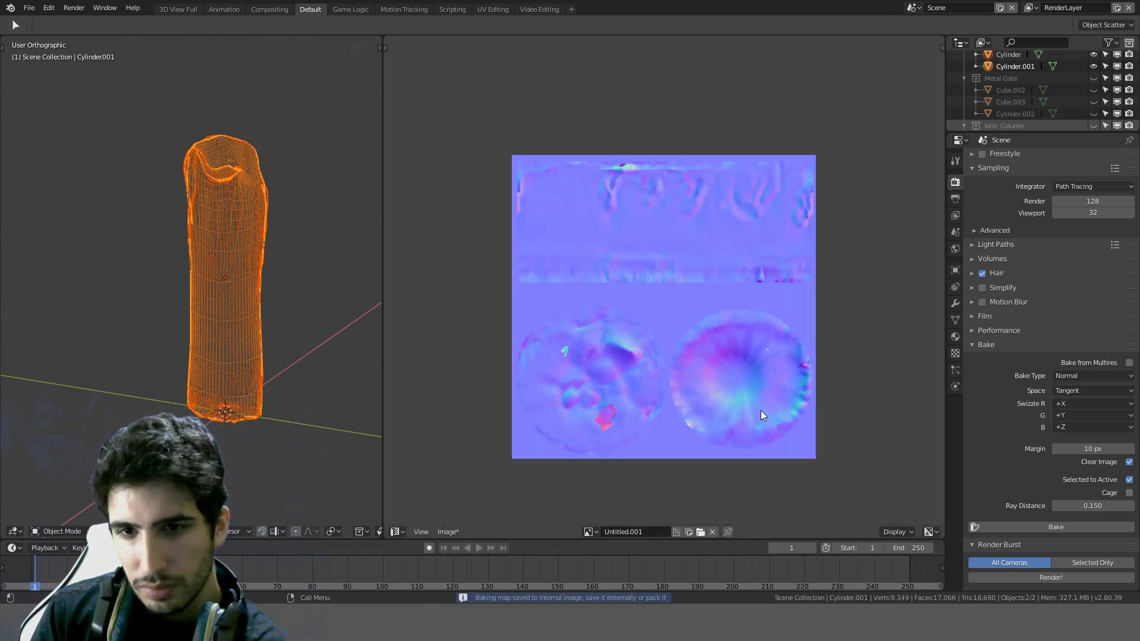
{"action": "middle_click_drag", "start_coordinate": [740, 413], "coordinate": [738, 399]}
{"action": "scroll", "coordinate": [732, 372], "scroll_direction": "up", "scroll_amount": 1}
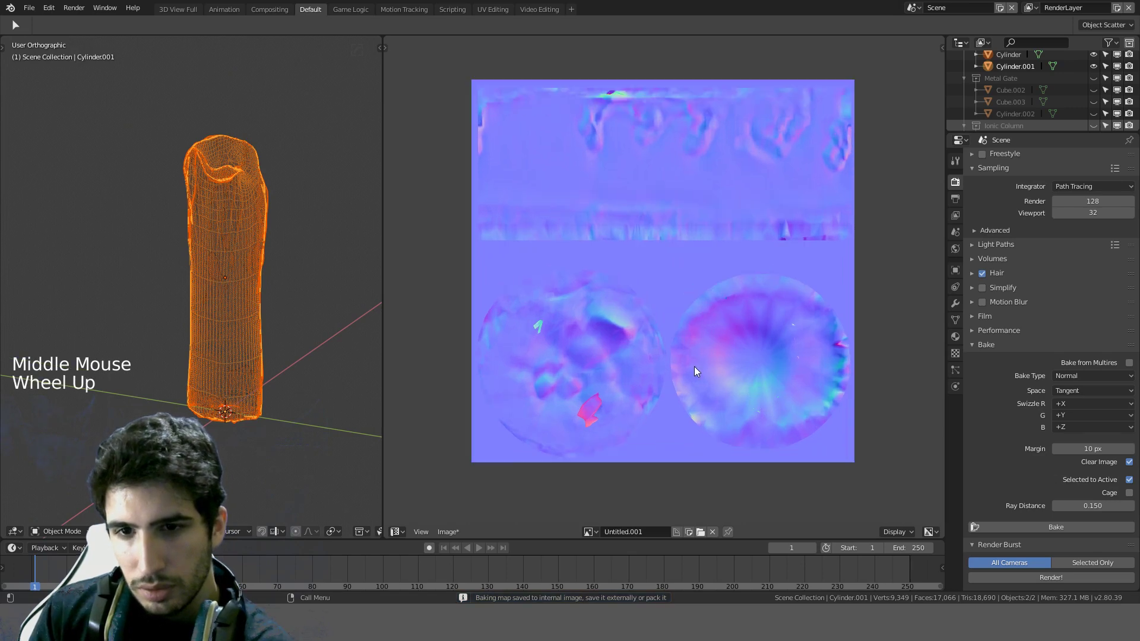
{"action": "middle_click_drag", "start_coordinate": [675, 369], "coordinate": [678, 408]}
{"action": "middle_click_drag", "start_coordinate": [662, 302], "coordinate": [689, 325]}
{"action": "scroll", "coordinate": [687, 332], "scroll_direction": "up", "scroll_amount": 2}
{"action": "scroll", "coordinate": [688, 331], "scroll_direction": "down", "scroll_amount": 2}
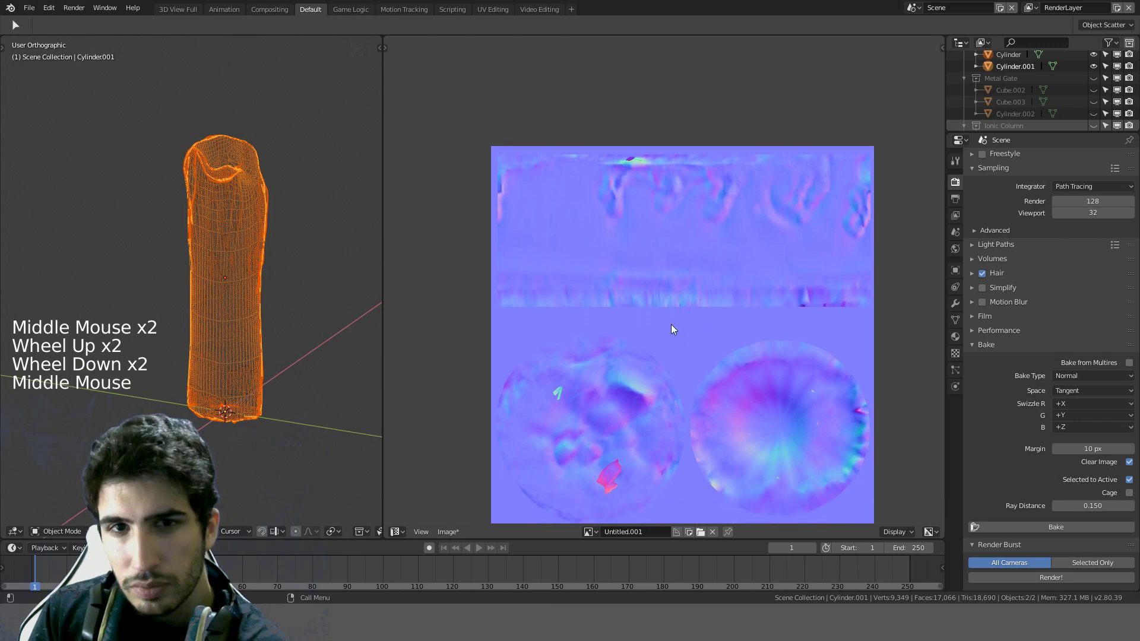
Step: Clear the scale of the low-poly Cylinder.001, rescale it very slightly, and reselect both candles with it as the active object
{"action": "left_click", "coordinate": [269, 203]}
{"action": "left_click", "coordinate": [265, 202]}
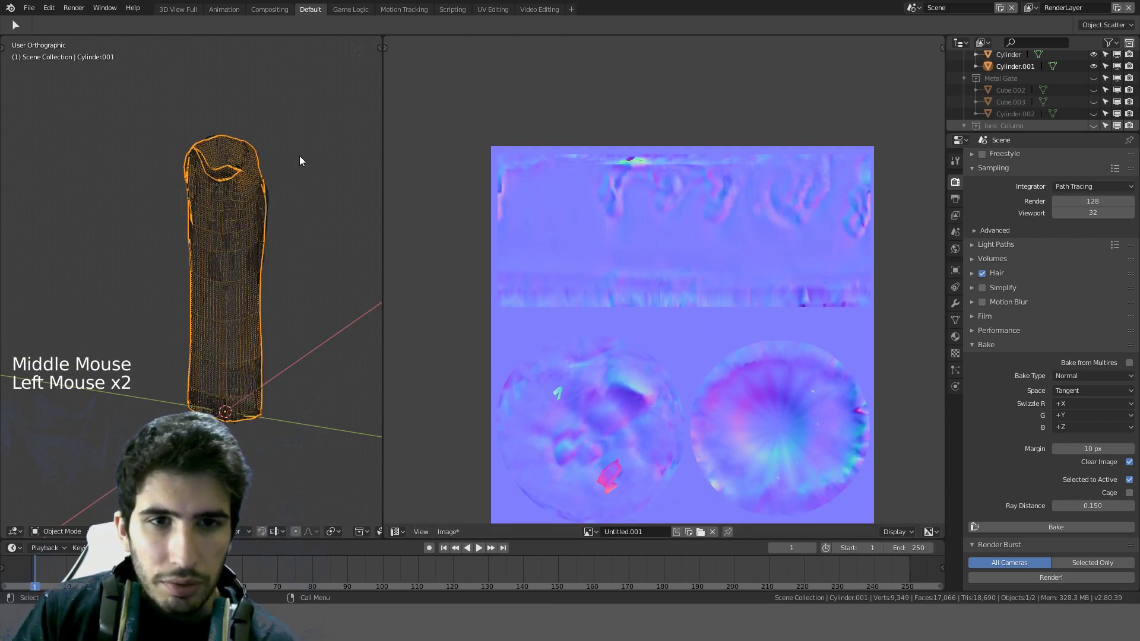
{"action": "key", "text": "alt+s"}
{"action": "key", "text": "s"}
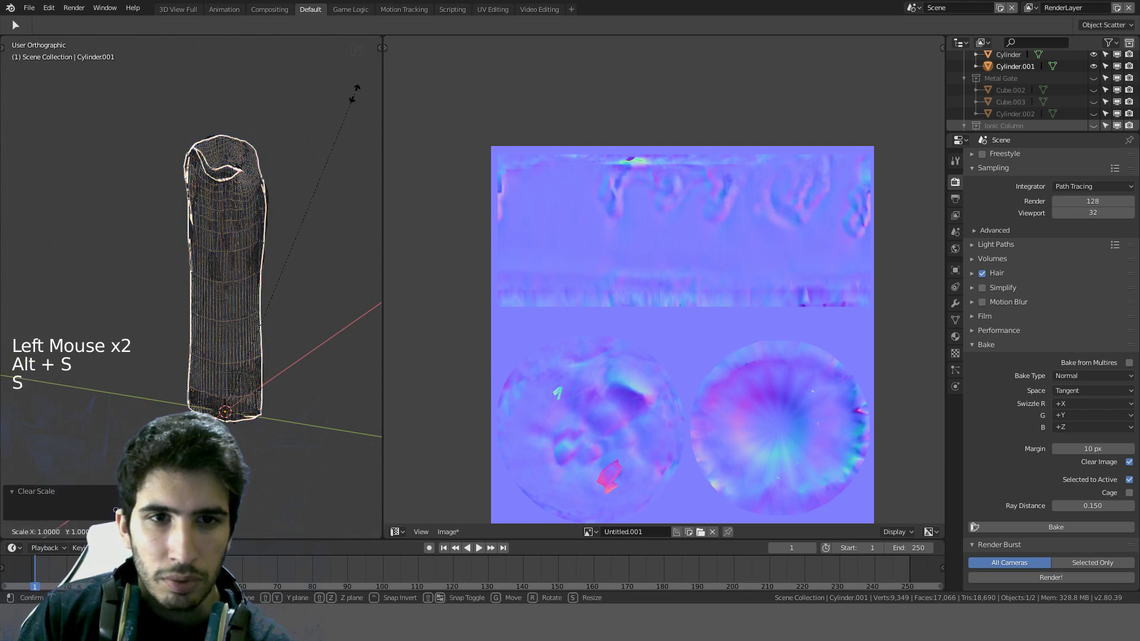
{"action": "right_click", "coordinate": [352, 94]}
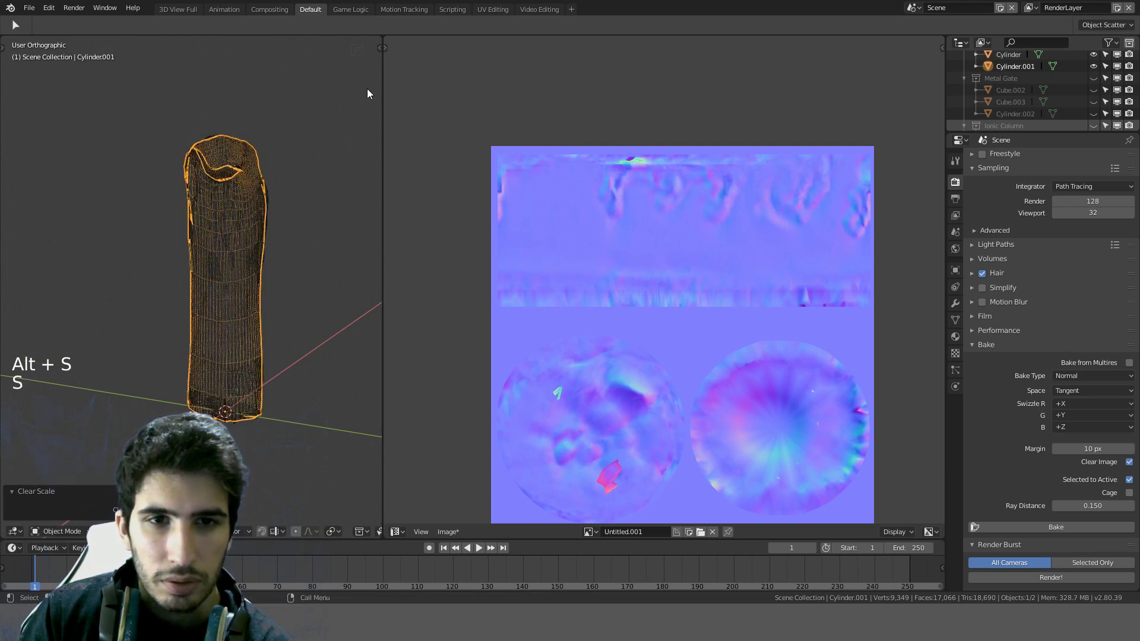
{"action": "key", "text": "s"}
{"action": "left_click", "coordinate": [363, 90]}
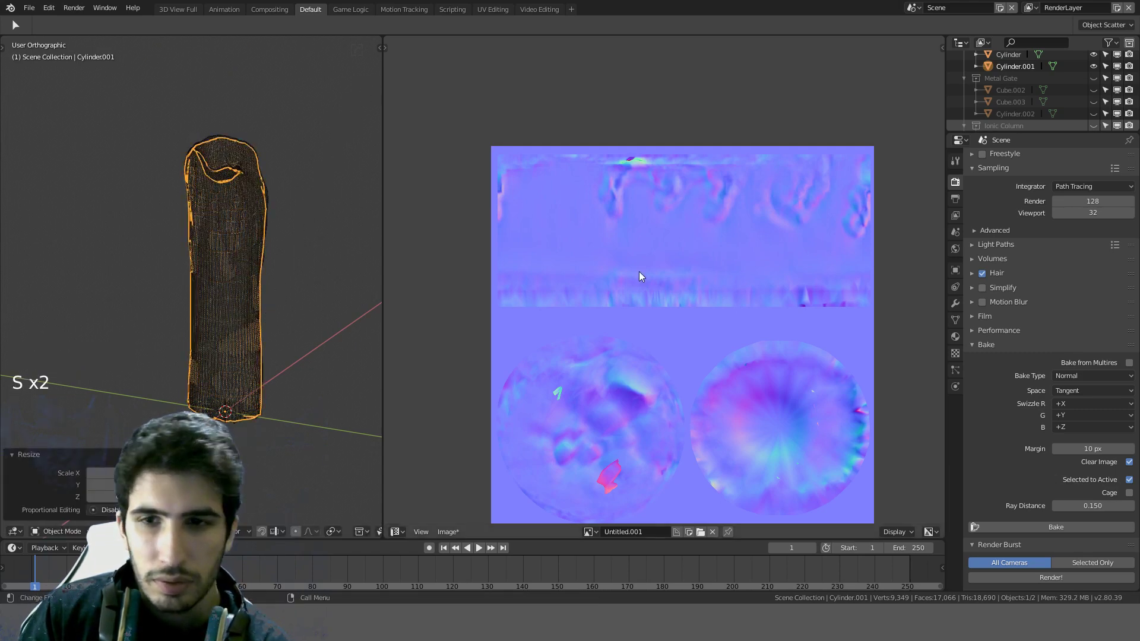
{"action": "left_click", "coordinate": [272, 190]}
{"action": "left_click", "coordinate": [236, 152], "text": "shift"}
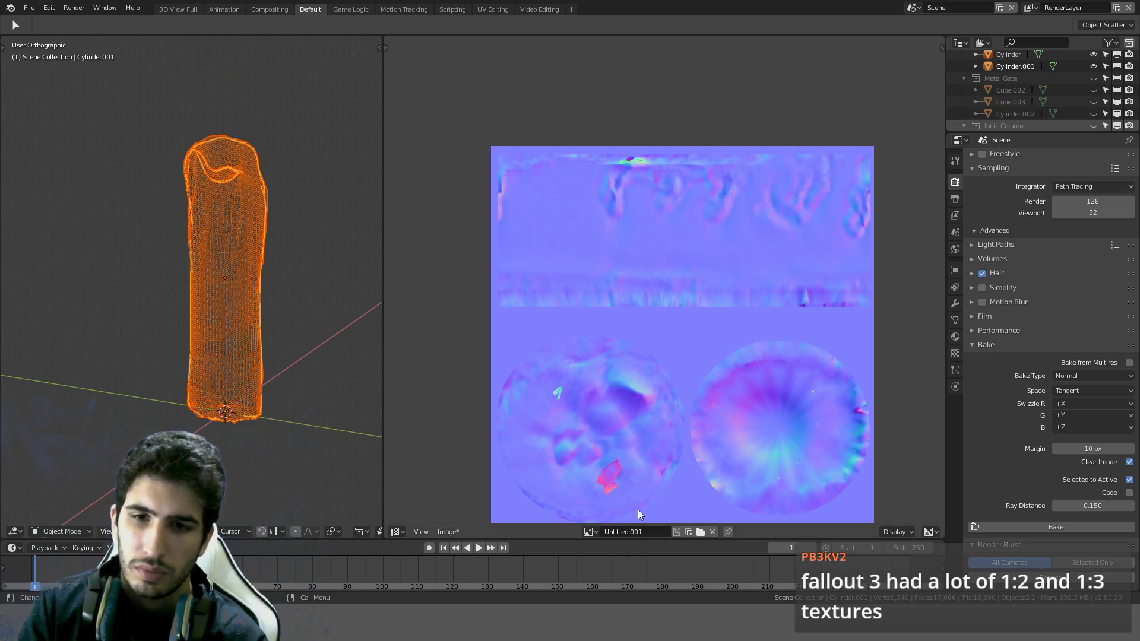
Step: Unlink Untitled.001 from the Candle material's image texture node and open the settings for a new image
{"action": "left_click", "coordinate": [588, 532]}
{"action": "left_click", "coordinate": [590, 536]}
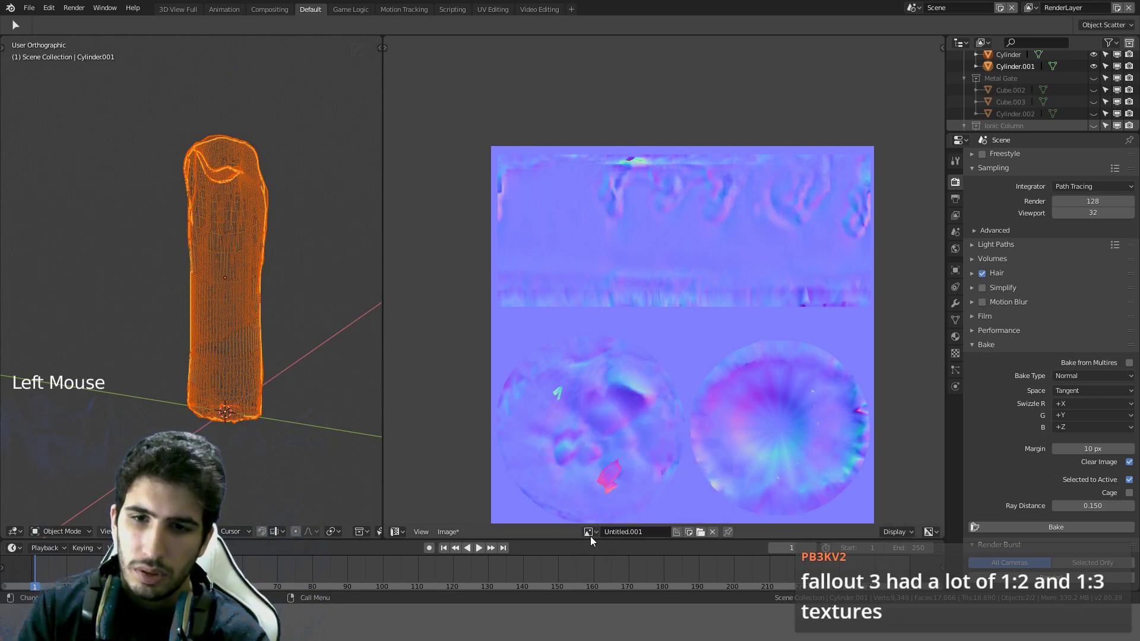
{"action": "scroll", "coordinate": [623, 499], "scroll_direction": "down", "scroll_amount": 4}
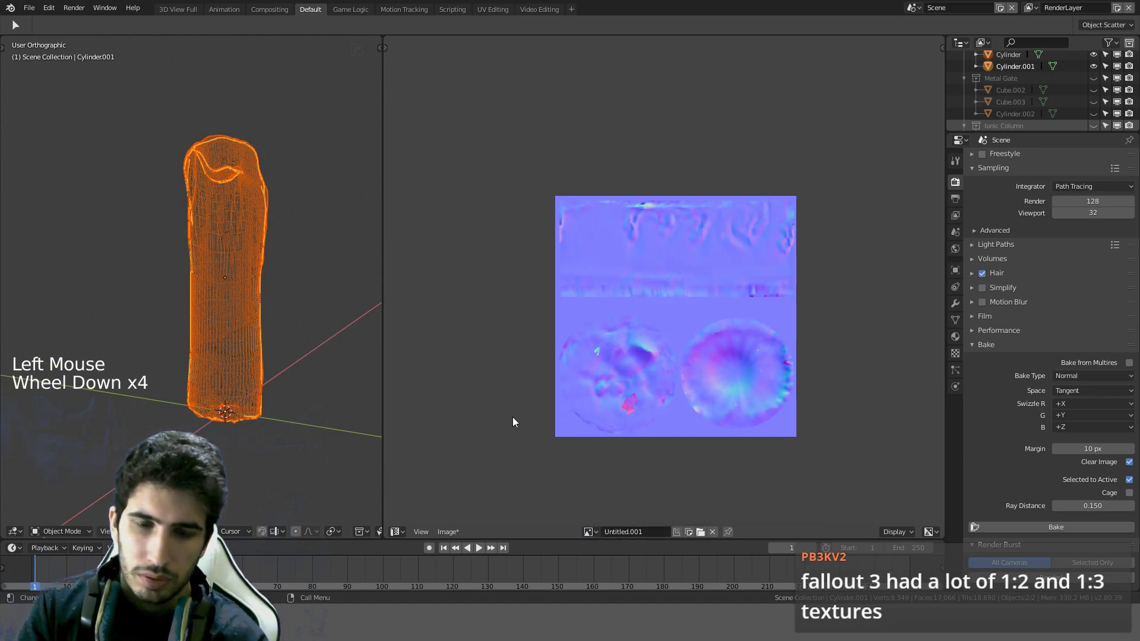
{"action": "key", "text": "shift+F3"}
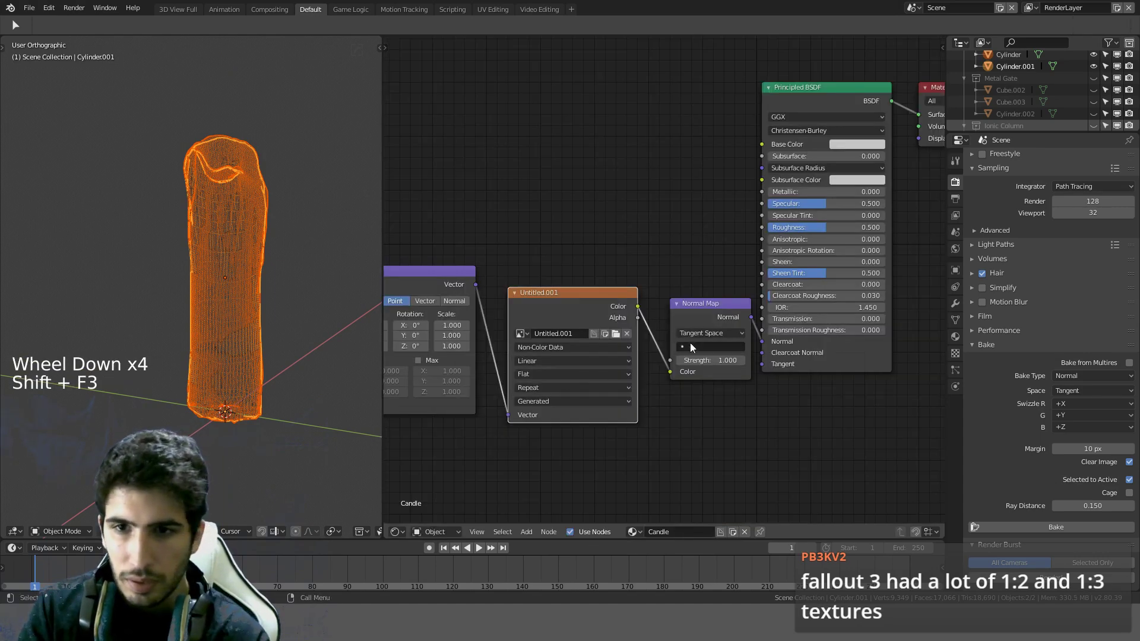
{"action": "scroll", "coordinate": [596, 366], "scroll_direction": "up", "scroll_amount": 3}
{"action": "middle_click_drag", "start_coordinate": [595, 365], "coordinate": [626, 340]}
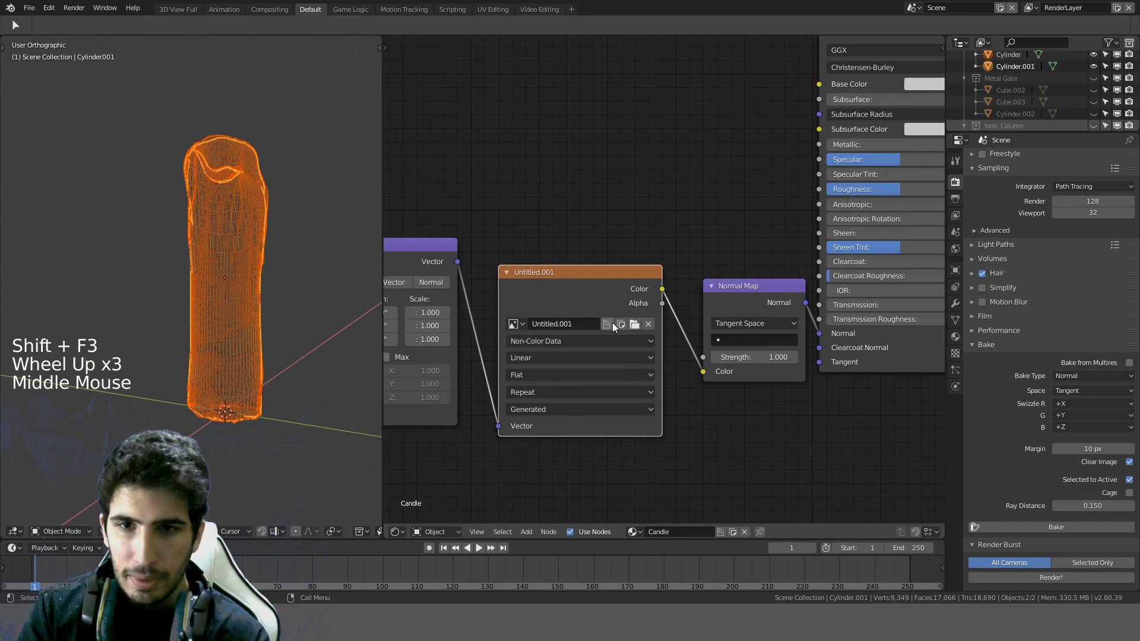
{"action": "left_click", "coordinate": [648, 324]}
{"action": "left_click", "coordinate": [558, 324]}
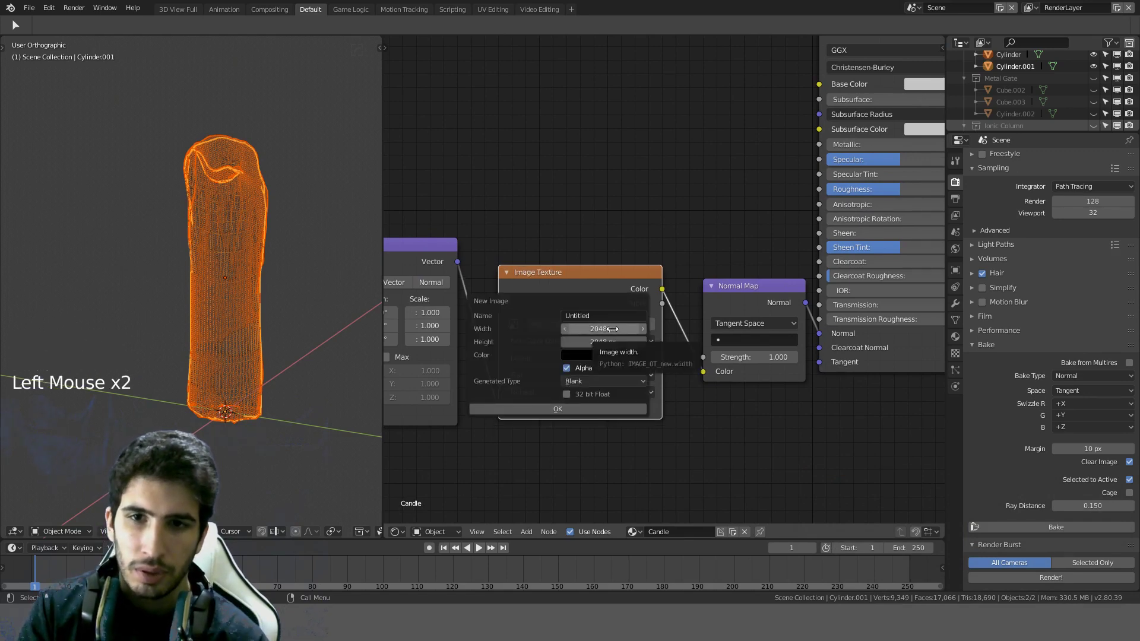
{"action": "left_click", "coordinate": [619, 329]}
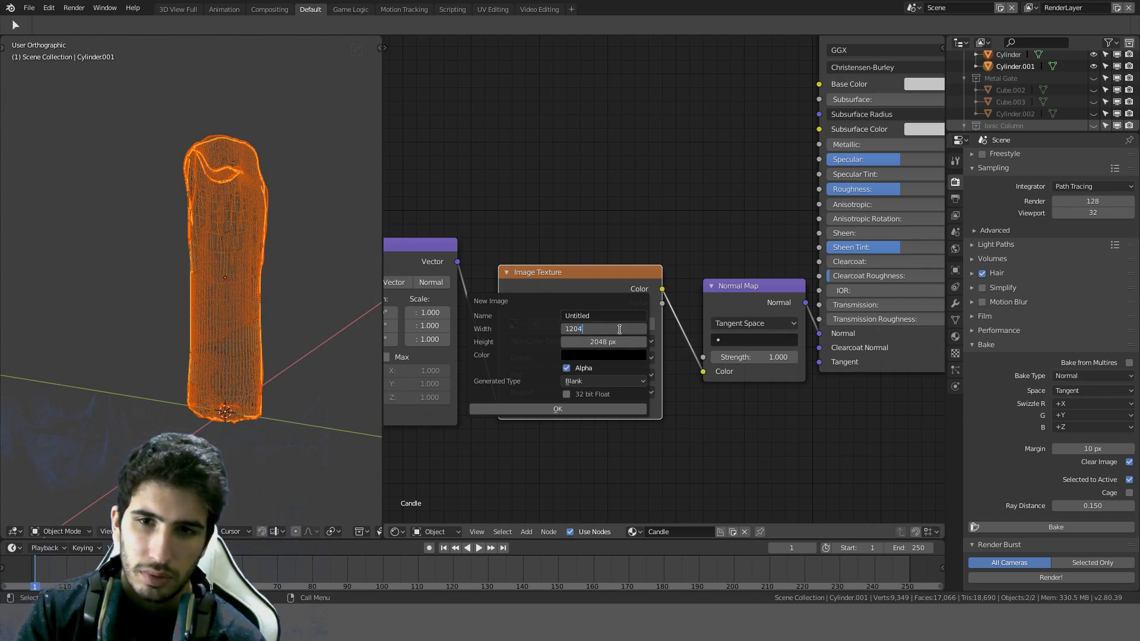
{"action": "key", "text": "BackSpace"}
{"action": "key", "text": "BackSpace"}
{"action": "key", "text": "BackSpace"}
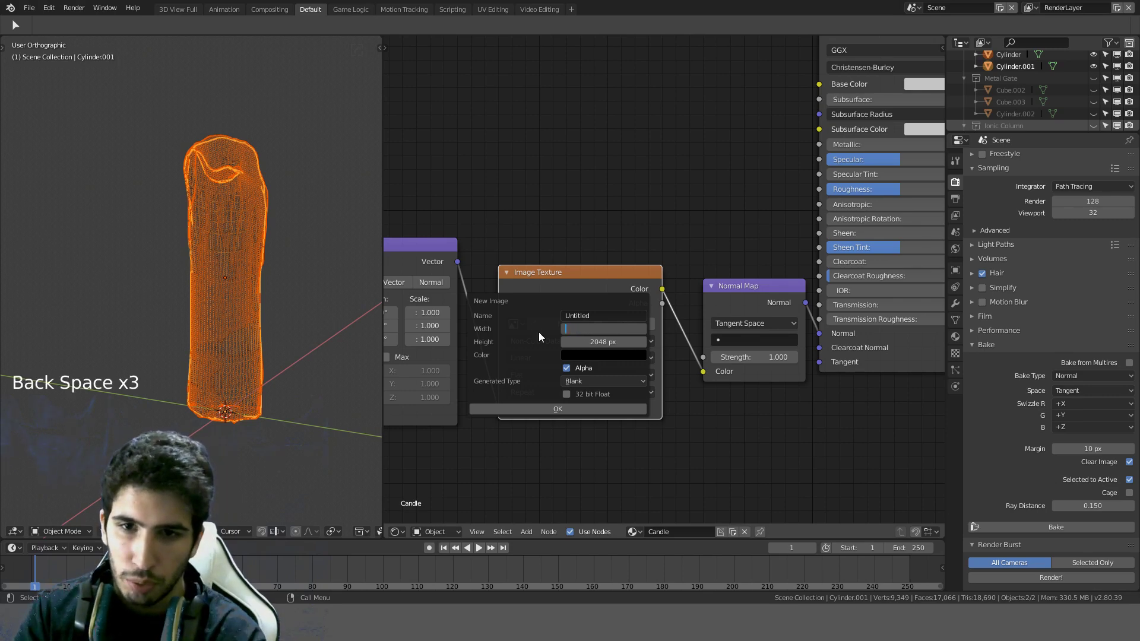
{"action": "type", "text": "1024"}
{"action": "key", "text": "Return"}
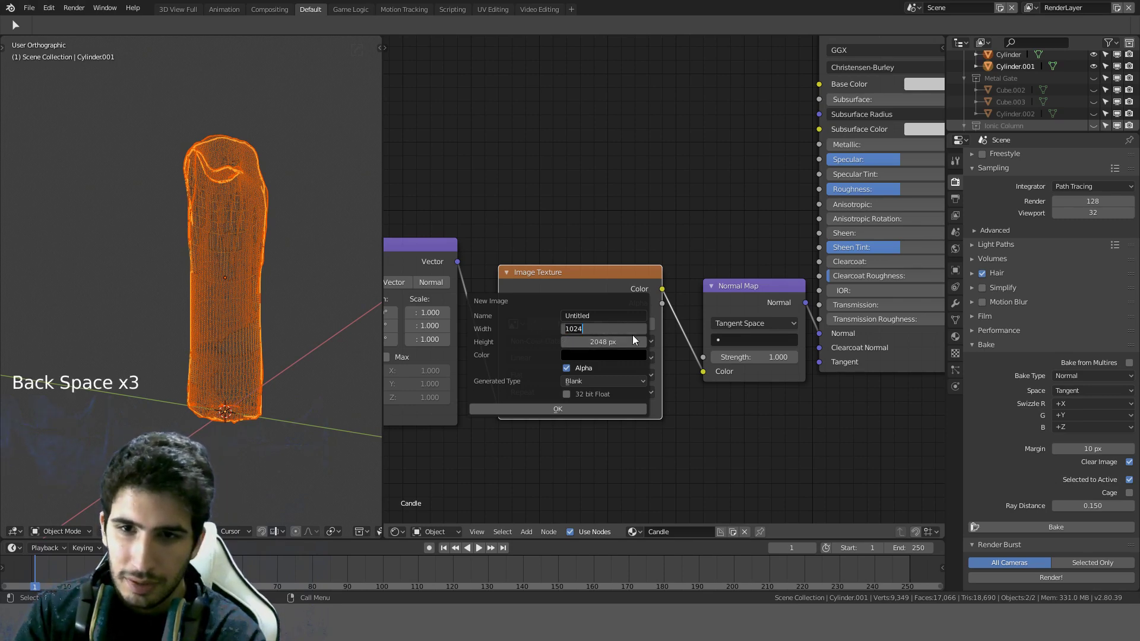
{"action": "left_click_drag", "start_coordinate": [624, 339], "coordinate": [539, 345]}
{"action": "left_click", "coordinate": [529, 345]}
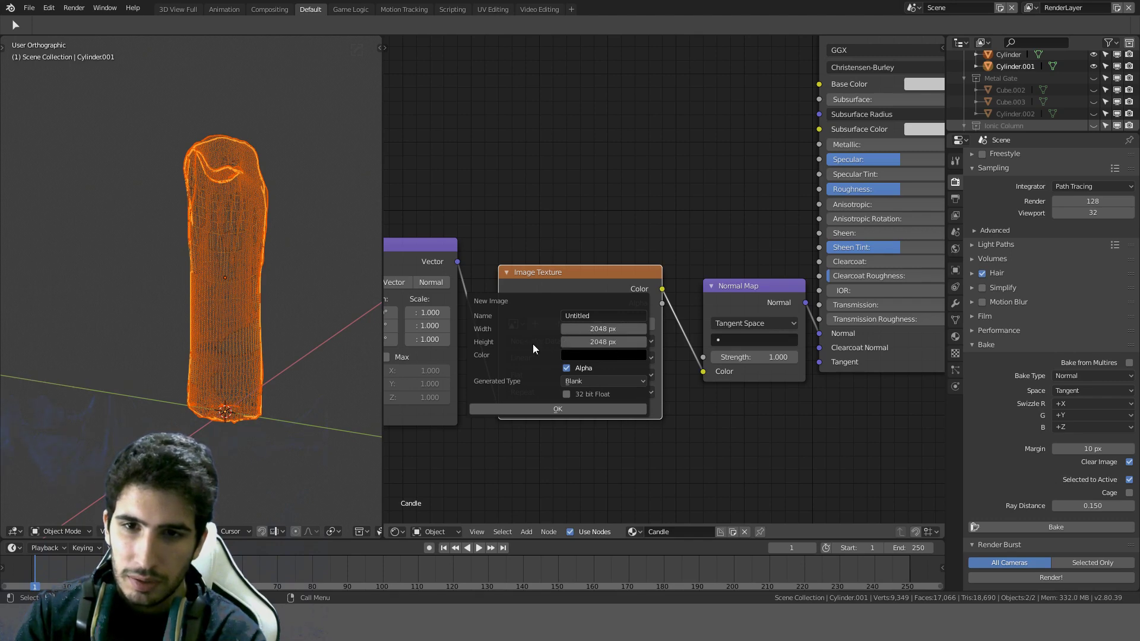
Step: Set the new image's height to 1024 px, keep its width at 2048 px, and create it
{"action": "left_click", "coordinate": [590, 342]}
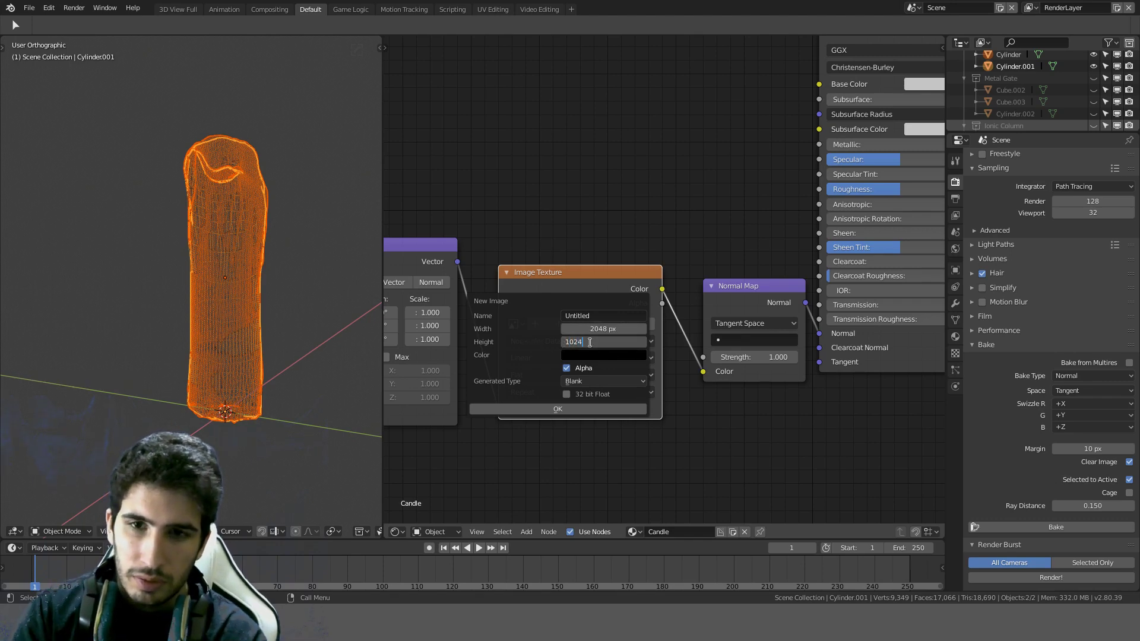
{"action": "key", "text": "Return"}
{"action": "left_click", "coordinate": [550, 410]}
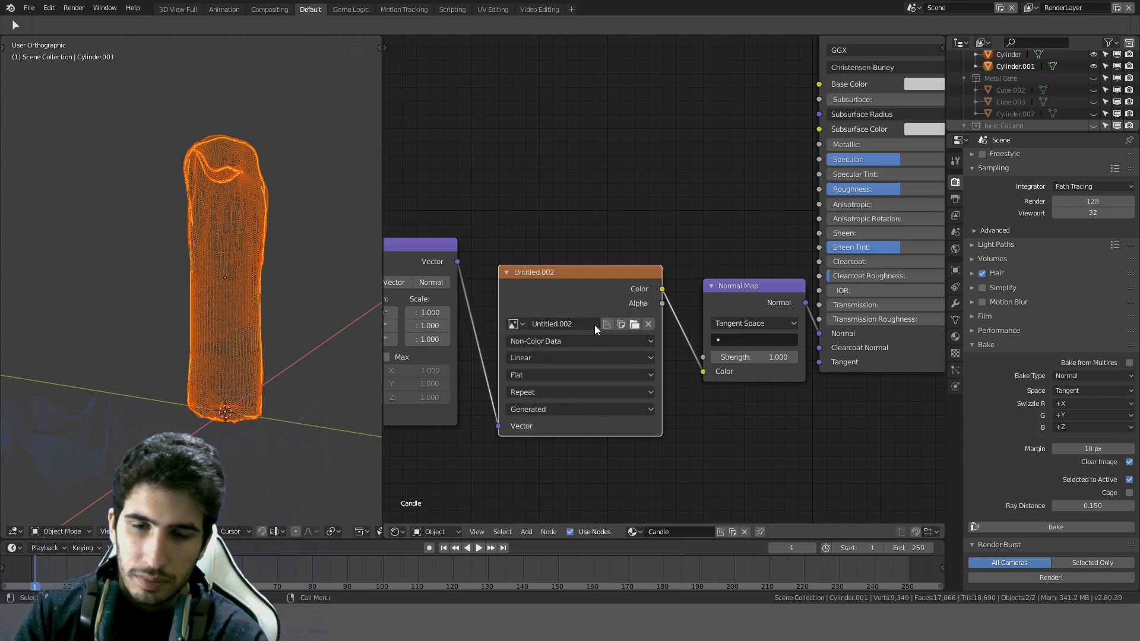
Step: Switch the Shader Editor area to the UV Editor and toggle the candles in and out of Edit Mode
{"action": "left_click", "coordinate": [394, 532]}
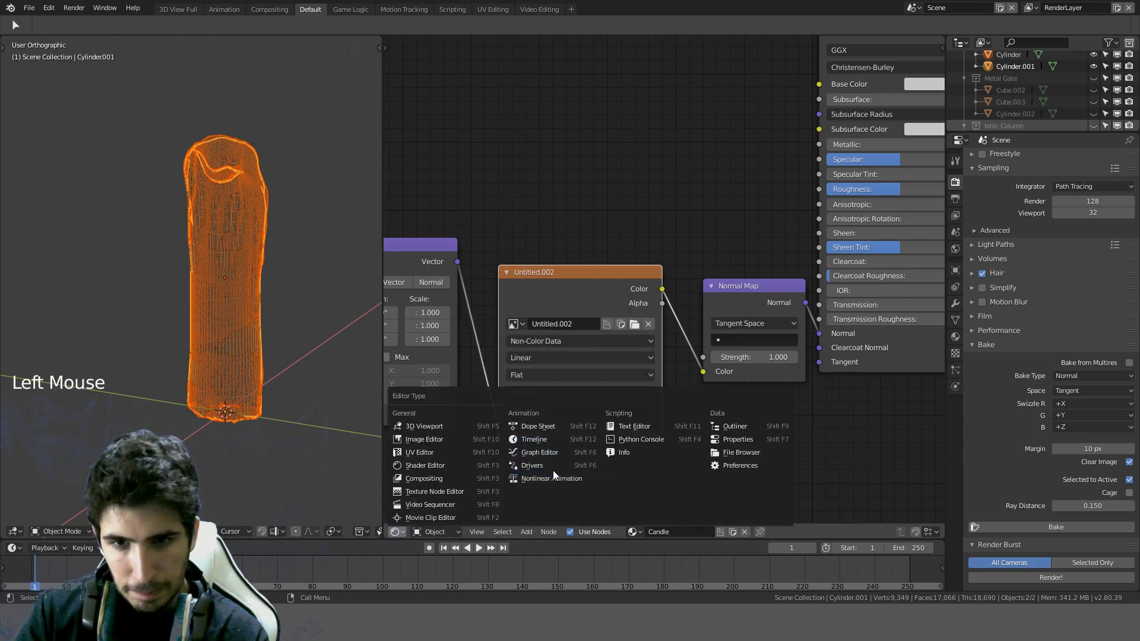
{"action": "left_click", "coordinate": [440, 450]}
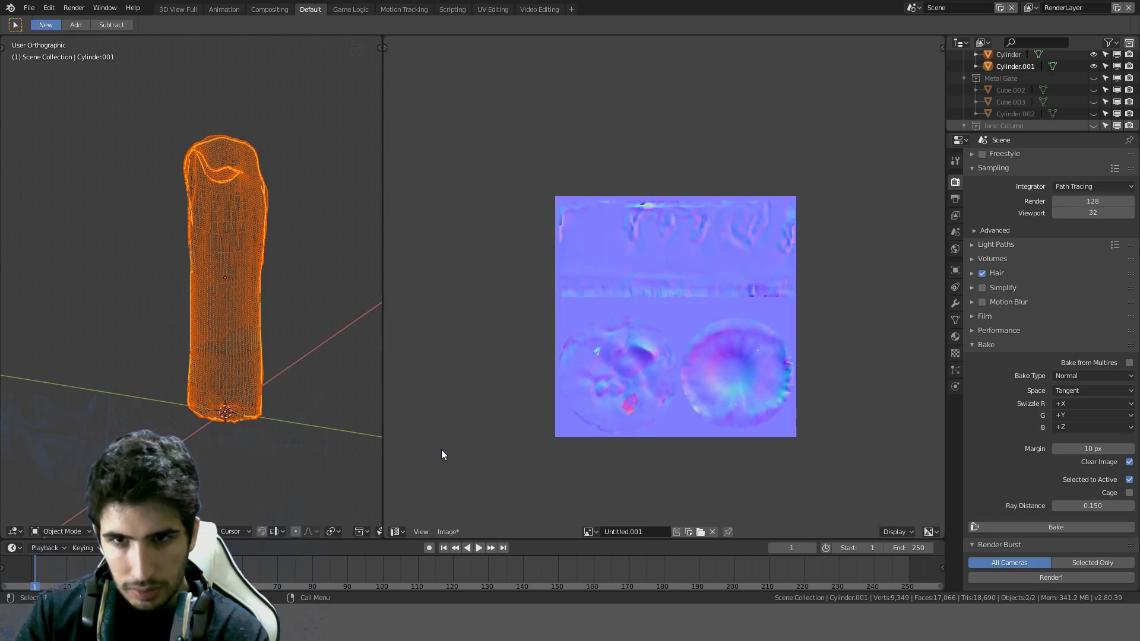
{"action": "key", "text": "Tab"}
{"action": "key", "text": "Tab"}
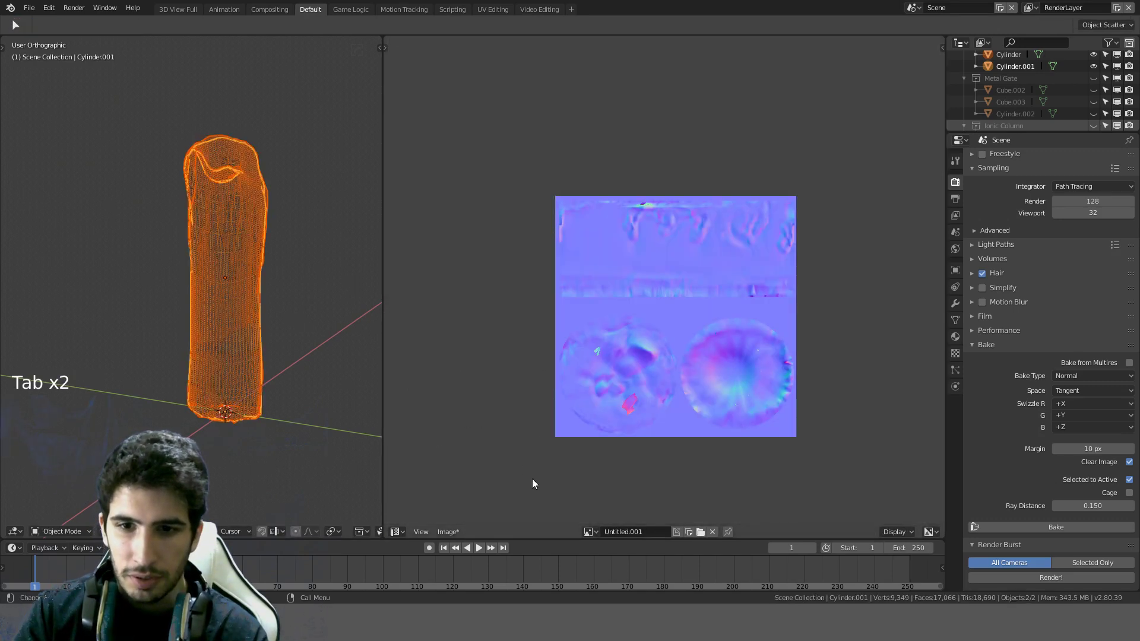
Step: Display the Untitled.002 image, make the low-poly Cylinder.001 the edited object, and select its entire mesh
{"action": "left_click", "coordinate": [588, 532]}
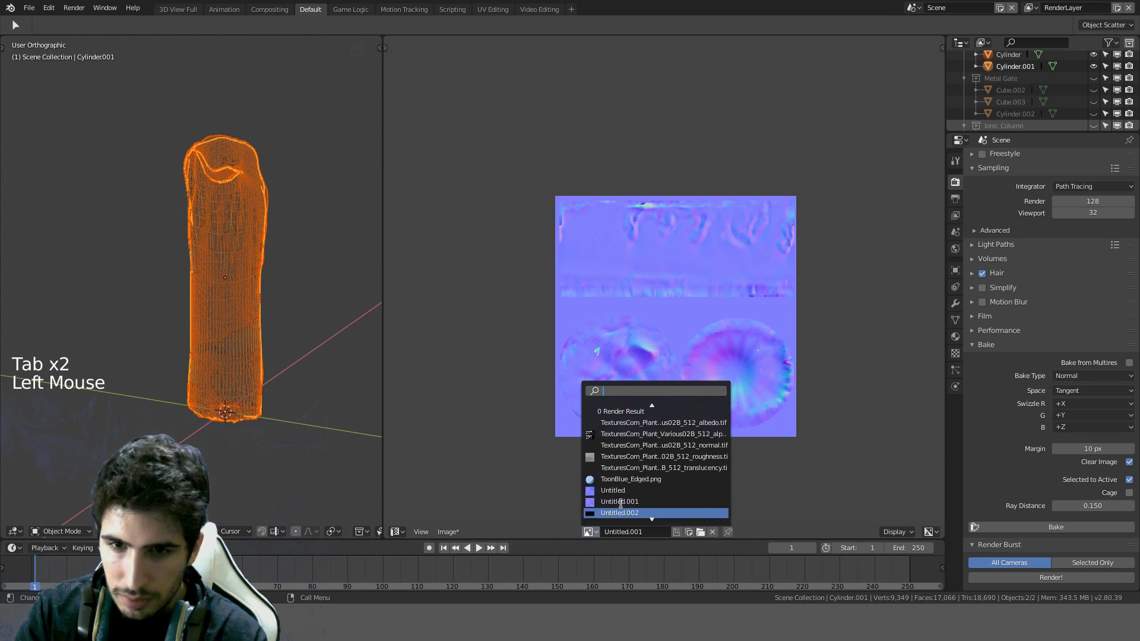
{"action": "left_click", "coordinate": [620, 513]}
{"action": "left_click", "coordinate": [222, 191]}
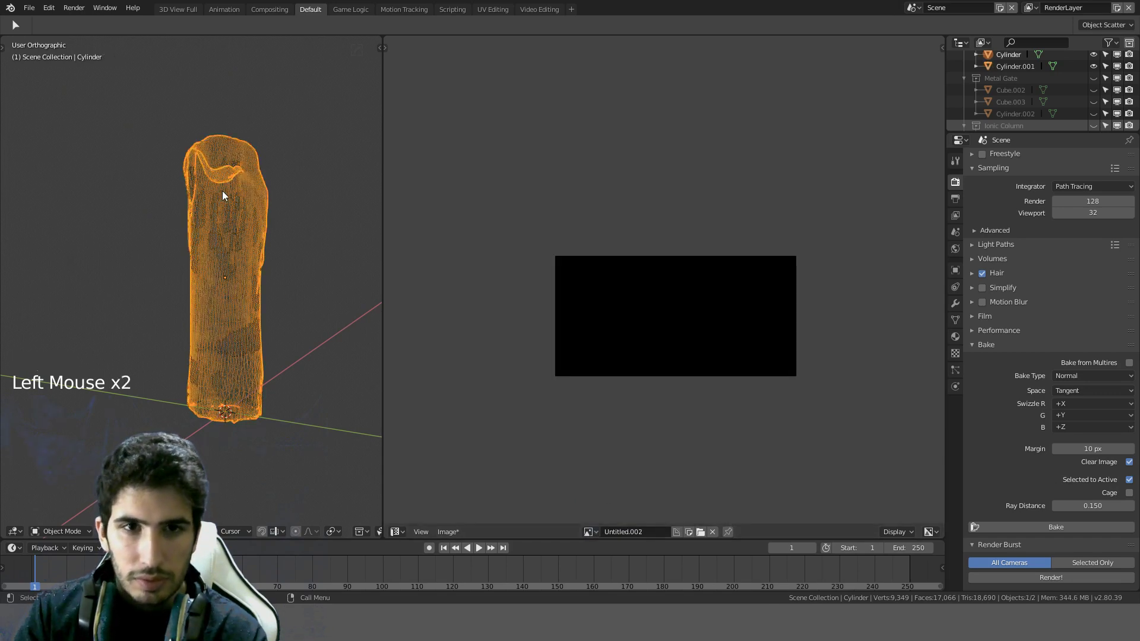
{"action": "left_click", "coordinate": [224, 191]}
{"action": "key", "text": "Tab"}
{"action": "key", "text": "a"}
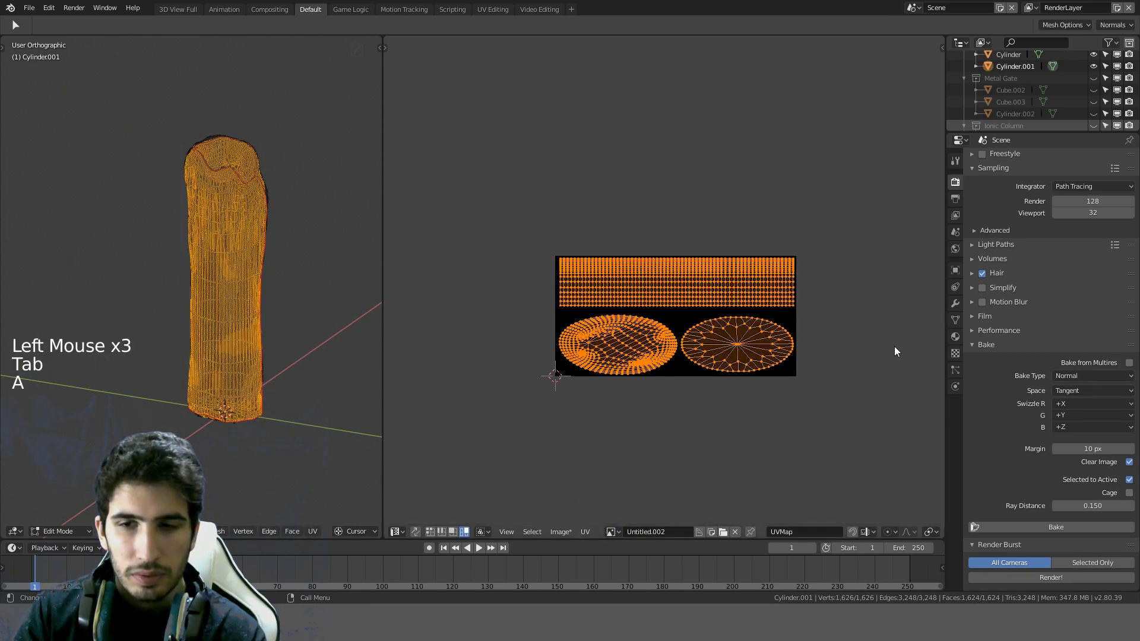
Step: Try averaging the scale of the candle's UV islands and undo it
{"action": "scroll", "coordinate": [894, 346], "scroll_direction": "up", "scroll_amount": 2}
{"action": "key", "text": "ctrl+a"}
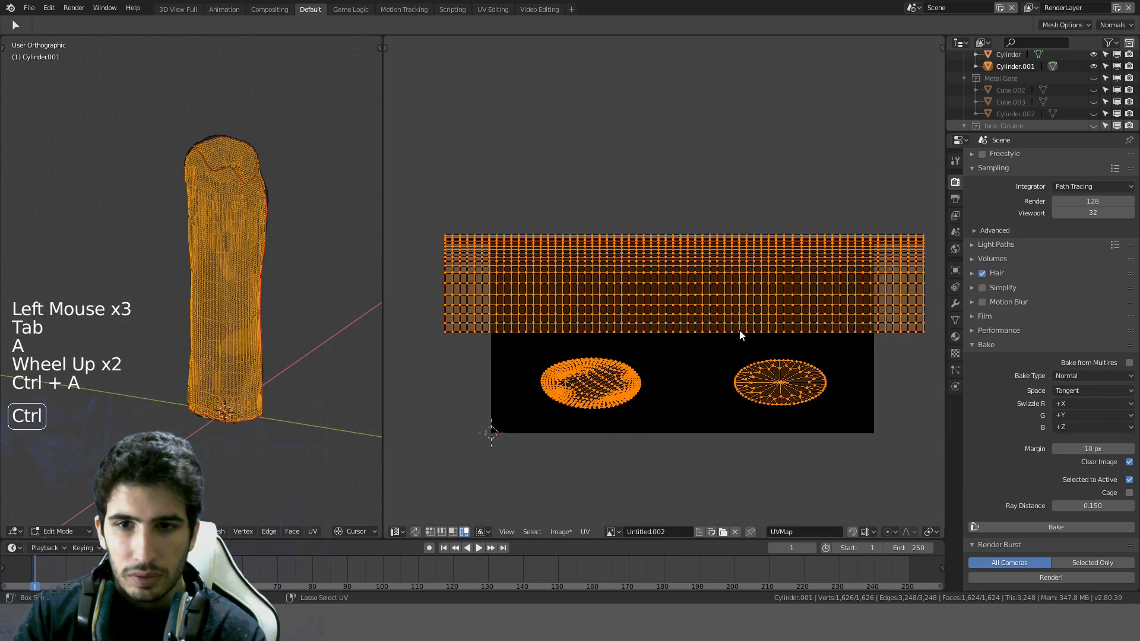
{"action": "key", "text": "ctrl+z"}
Step: Unwrap the whole low-poly candle mesh anew and check the resulting UV islands
{"action": "key", "text": "u"}
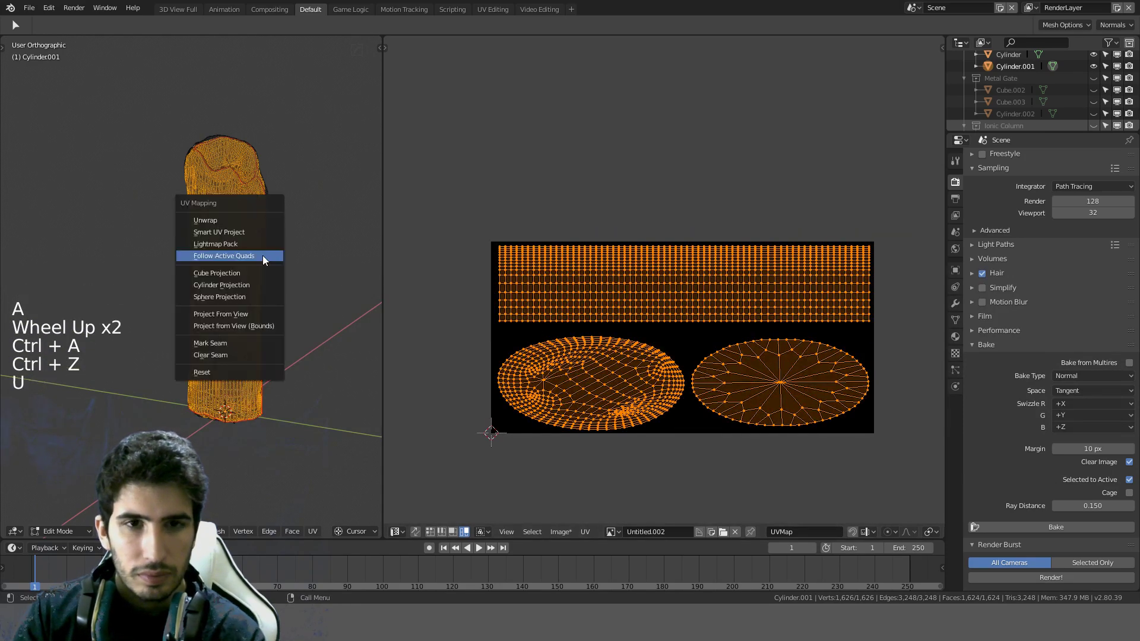
{"action": "left_click", "coordinate": [251, 220]}
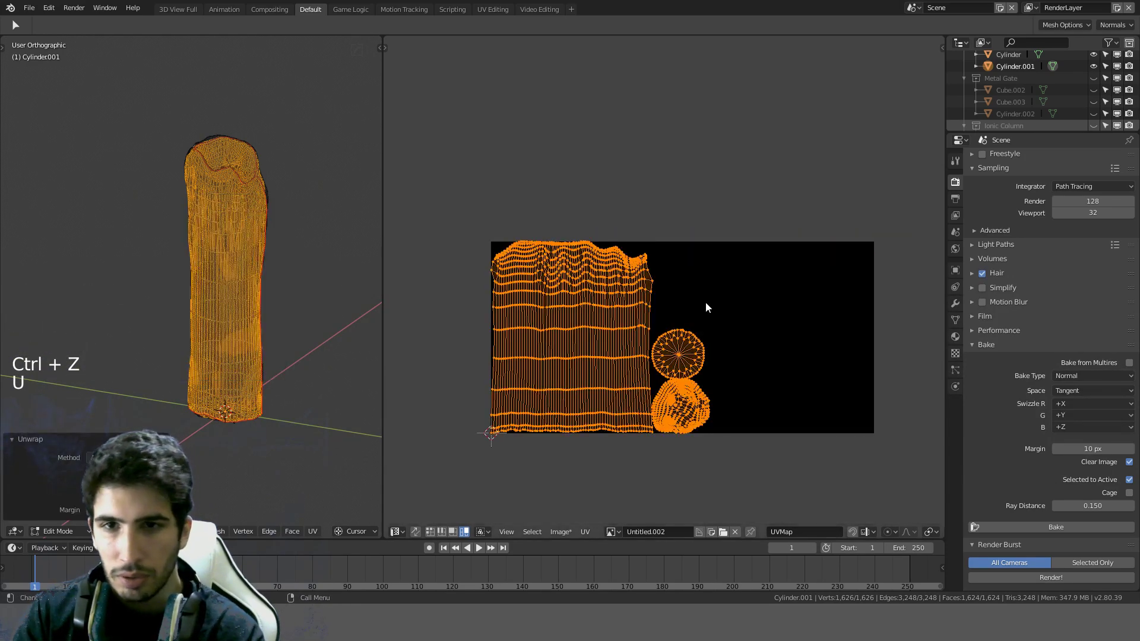
{"action": "scroll", "coordinate": [732, 308], "scroll_direction": "up", "scroll_amount": 3}
{"action": "scroll", "coordinate": [677, 309], "scroll_direction": "up", "scroll_amount": 1}
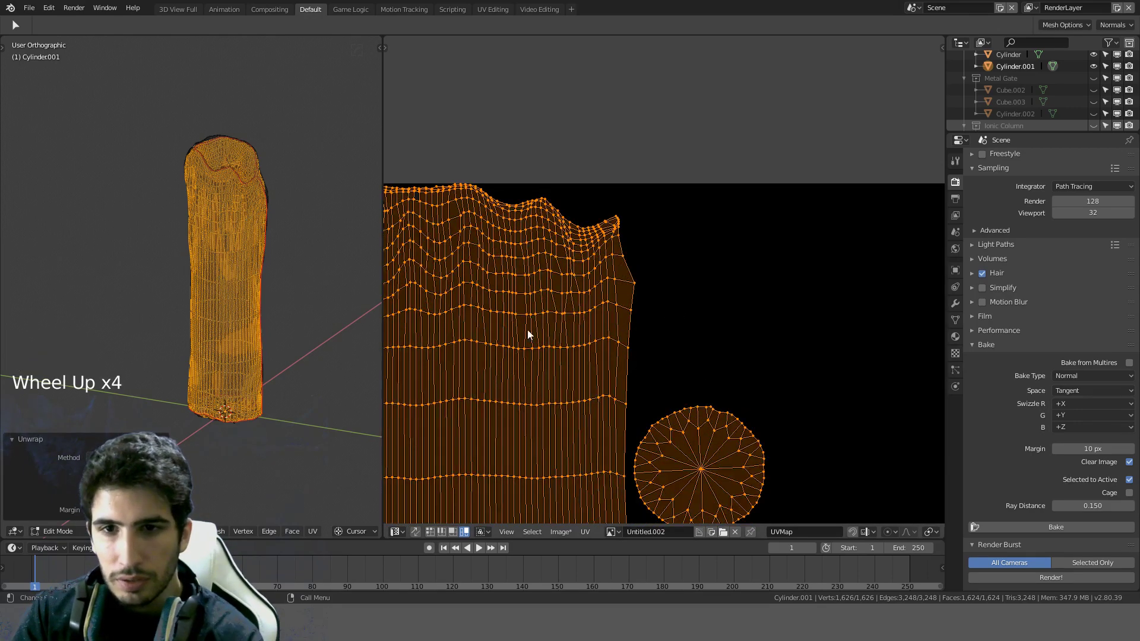
{"action": "scroll", "coordinate": [624, 363], "scroll_direction": "down", "scroll_amount": 4}
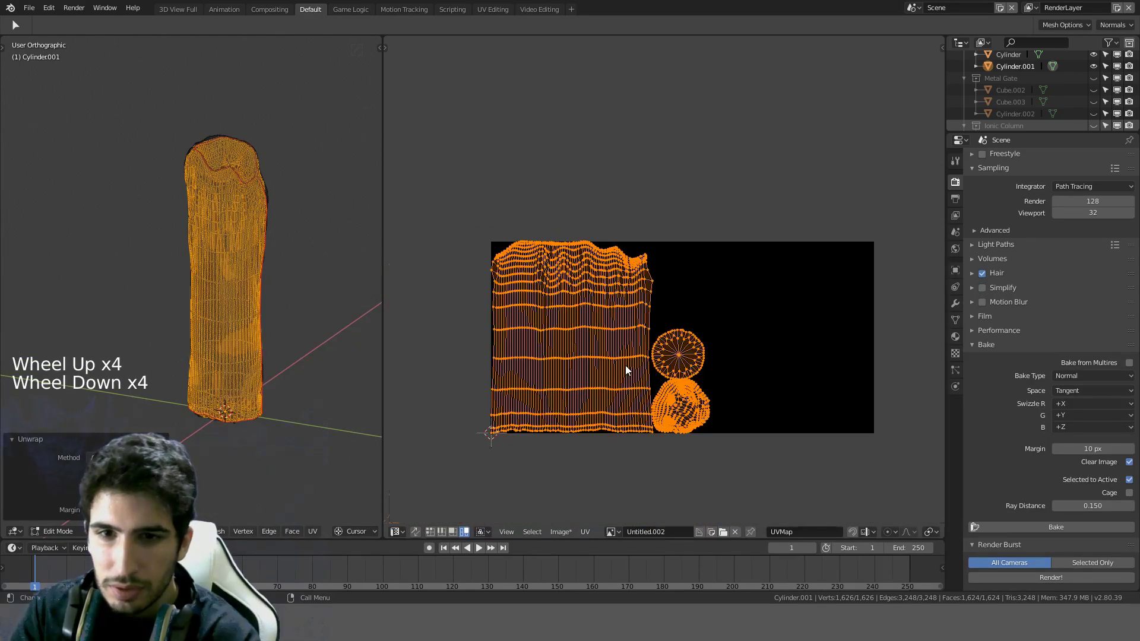
{"action": "scroll", "coordinate": [630, 353], "scroll_direction": "up", "scroll_amount": 2}
{"action": "scroll", "coordinate": [630, 356], "scroll_direction": "down", "scroll_amount": 2}
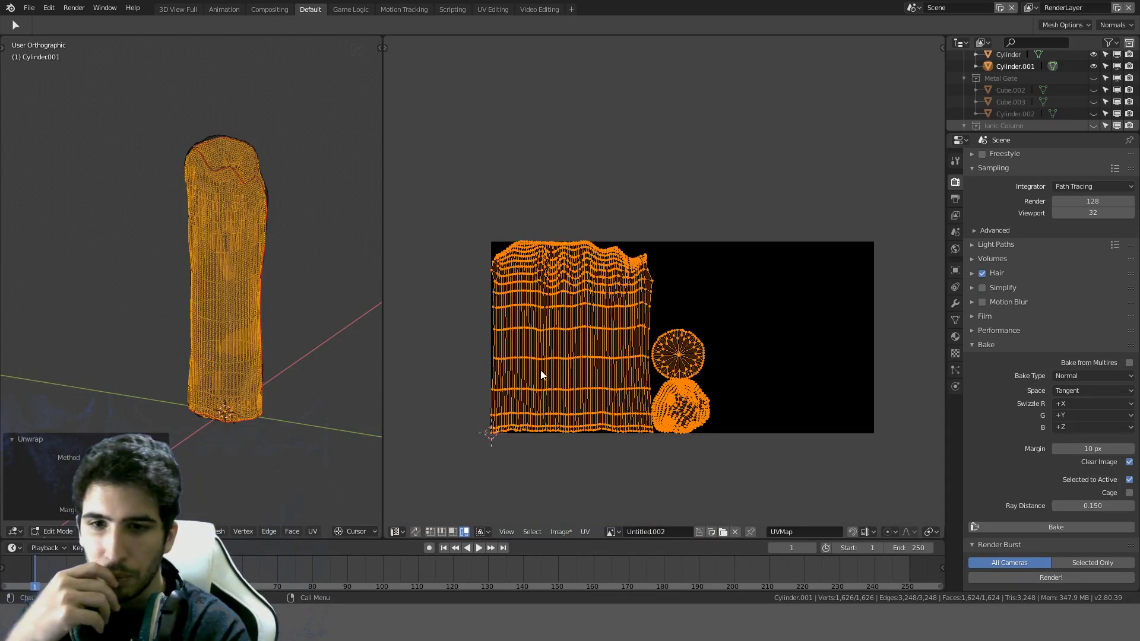
Step: Switch the UV Editor's image to Untitled.001 and compare the new UV layout against it
{"action": "left_click", "coordinate": [611, 531]}
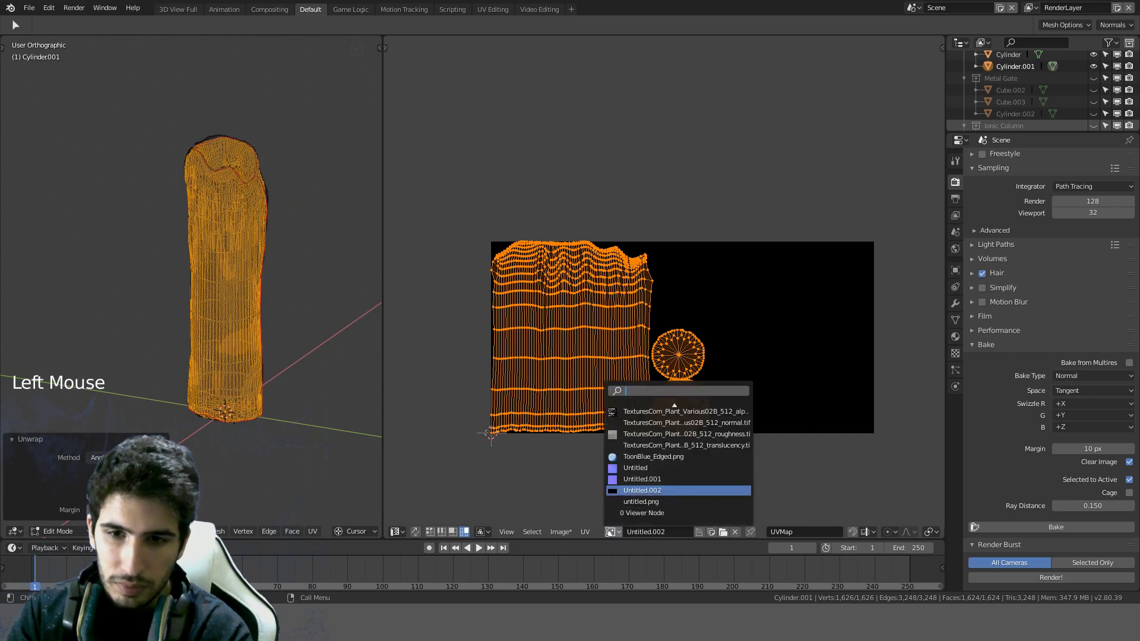
{"action": "left_click", "coordinate": [640, 479]}
{"action": "scroll", "coordinate": [583, 383], "scroll_direction": "down", "scroll_amount": 3}
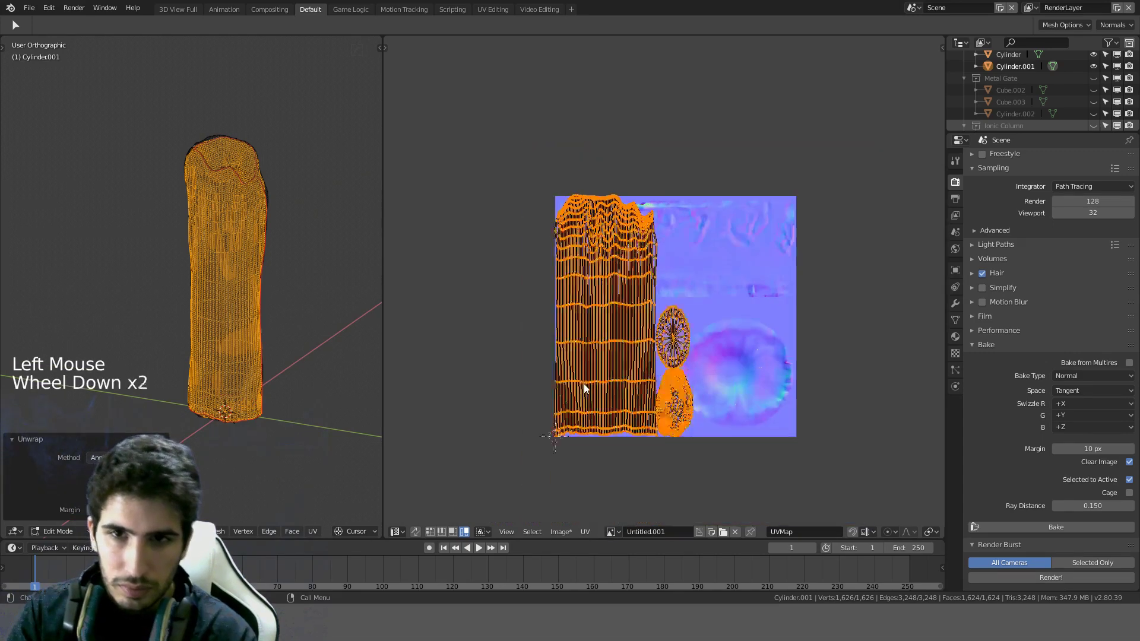
{"action": "key", "text": "u"}
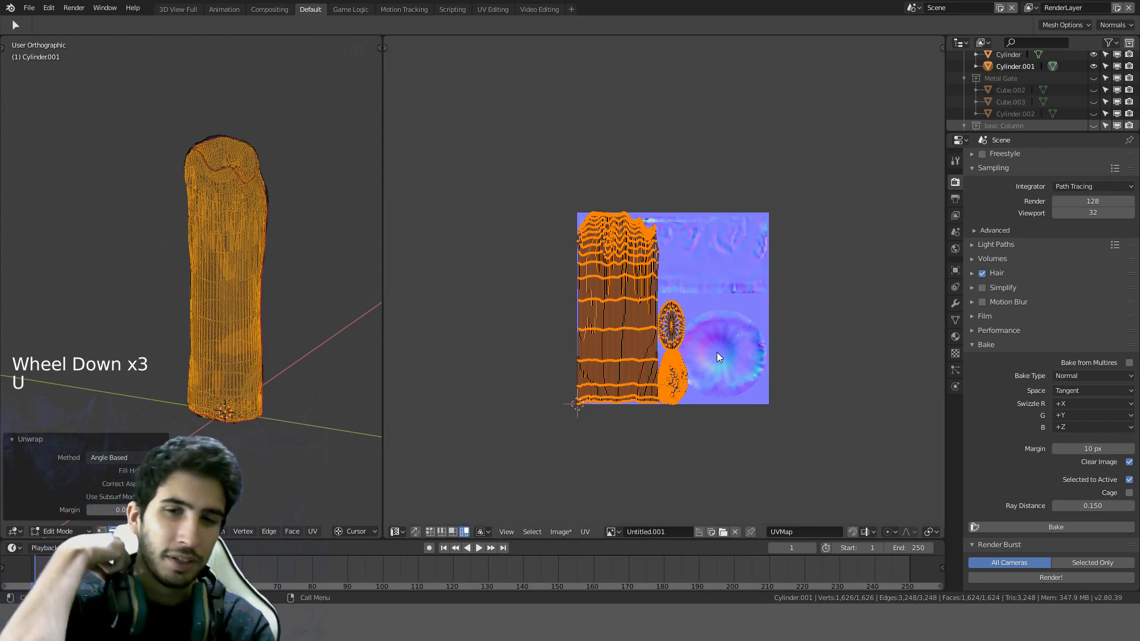
{"action": "scroll", "coordinate": [697, 236], "scroll_direction": "up", "scroll_amount": 3}
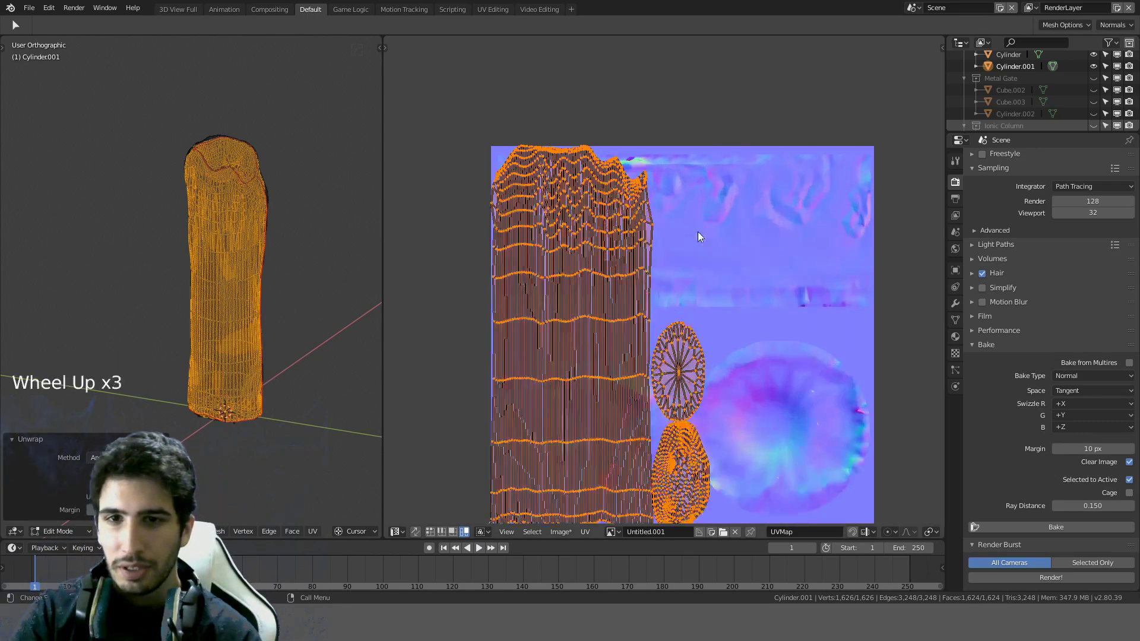
{"action": "scroll", "coordinate": [655, 285], "scroll_direction": "down", "scroll_amount": 2}
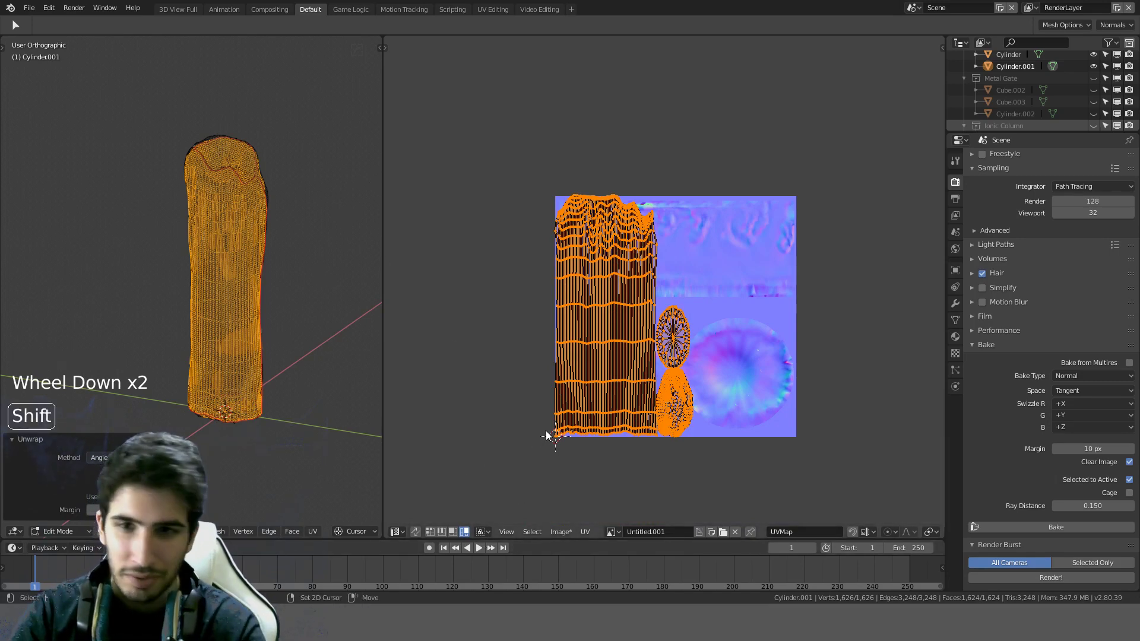
Step: Assign Untitled.001 to the Candle material's image texture node in the Shader Editor and return to the UV Editor
{"action": "key", "text": "shift+F3"}
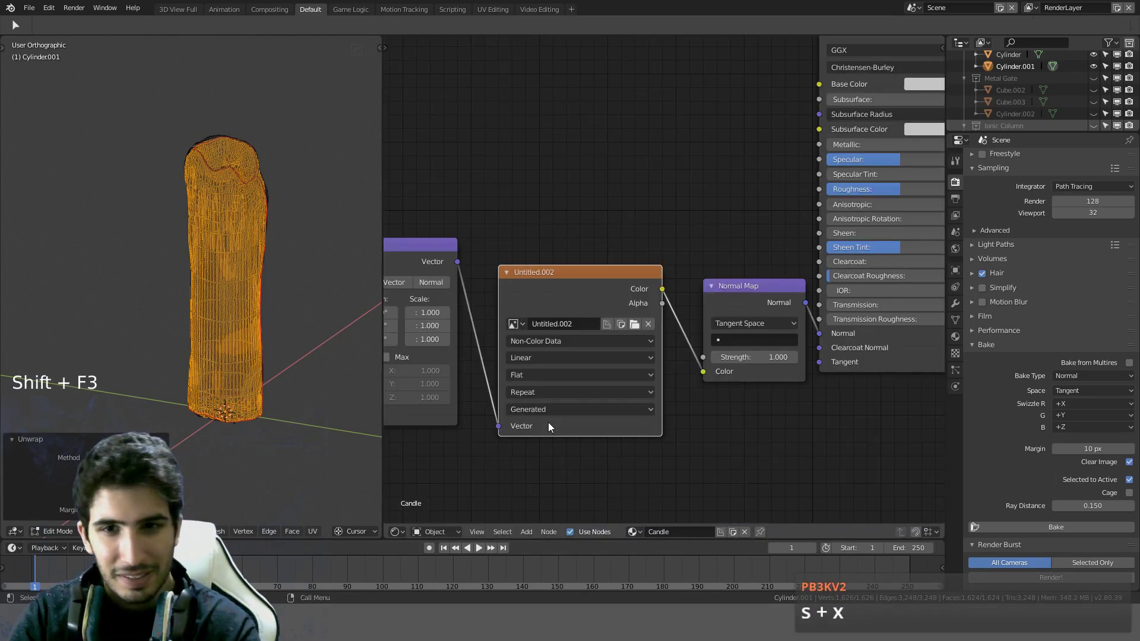
{"action": "scroll", "coordinate": [718, 408], "scroll_direction": "up", "scroll_amount": 2}
{"action": "middle_click_drag", "start_coordinate": [718, 407], "coordinate": [793, 372]}
{"action": "scroll", "coordinate": [677, 335], "scroll_direction": "up", "scroll_amount": 2}
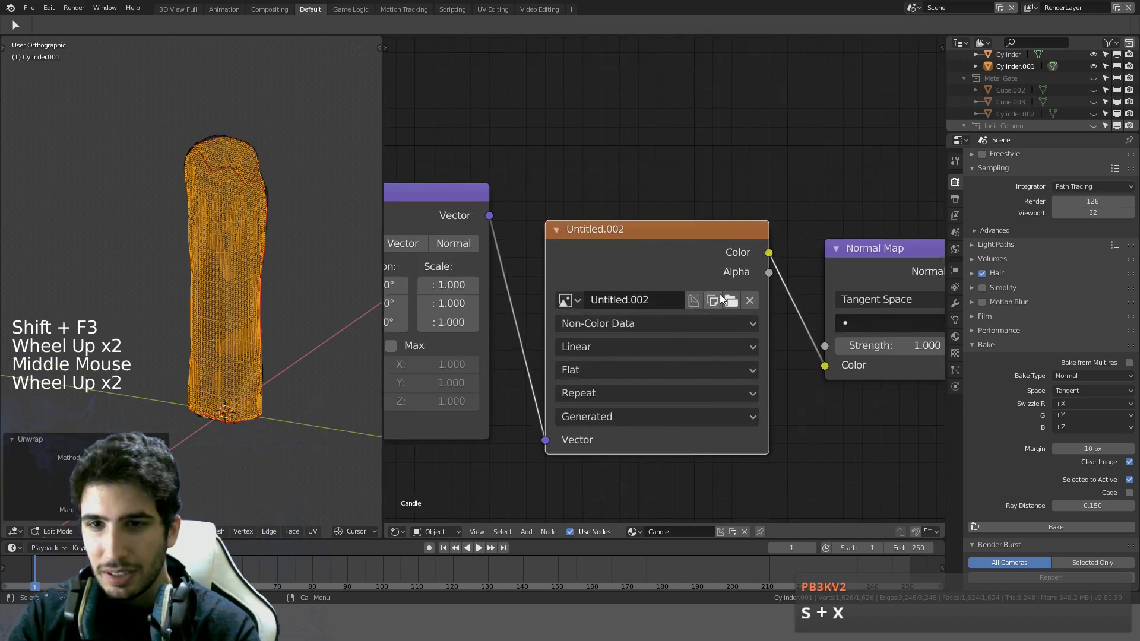
{"action": "left_click", "coordinate": [565, 301]}
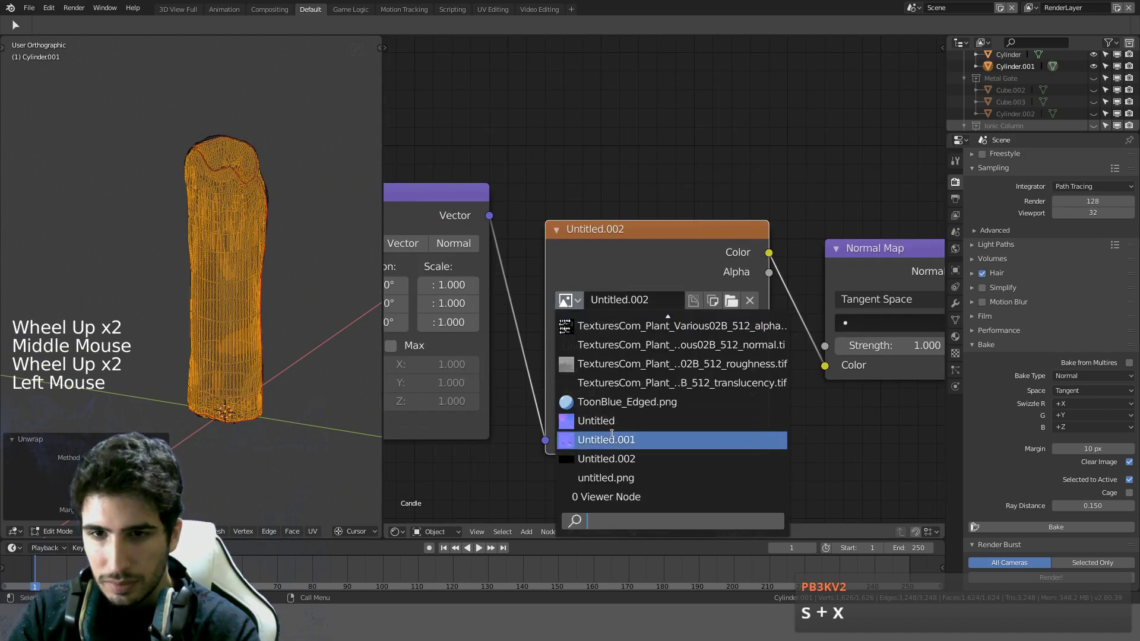
{"action": "left_click", "coordinate": [600, 443]}
{"action": "left_click", "coordinate": [397, 531]}
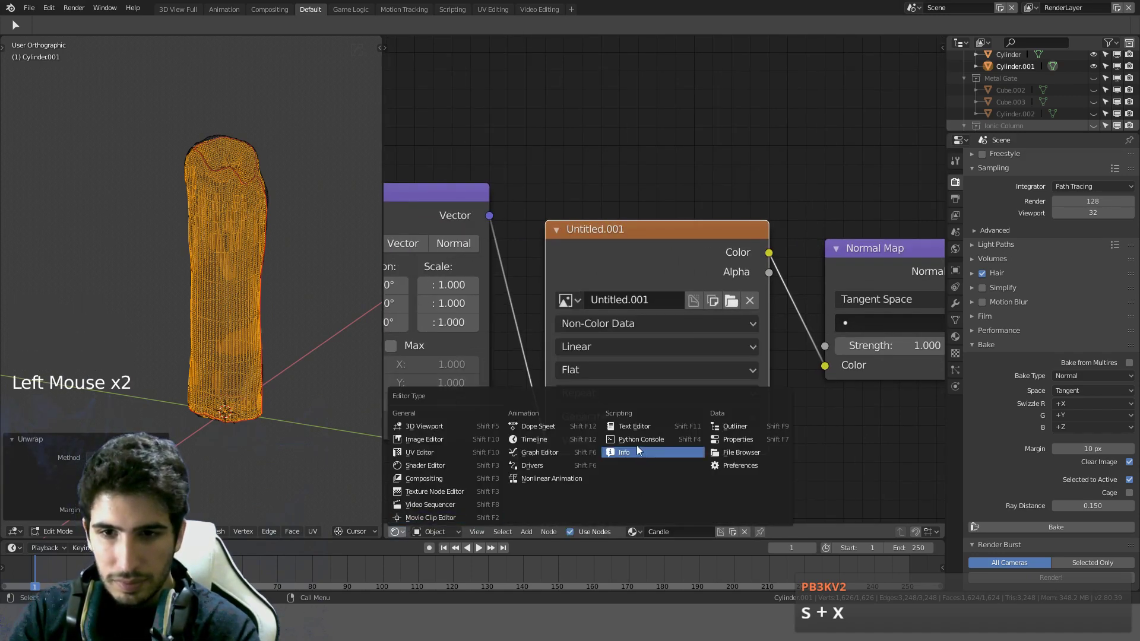
{"action": "left_click", "coordinate": [433, 450]}
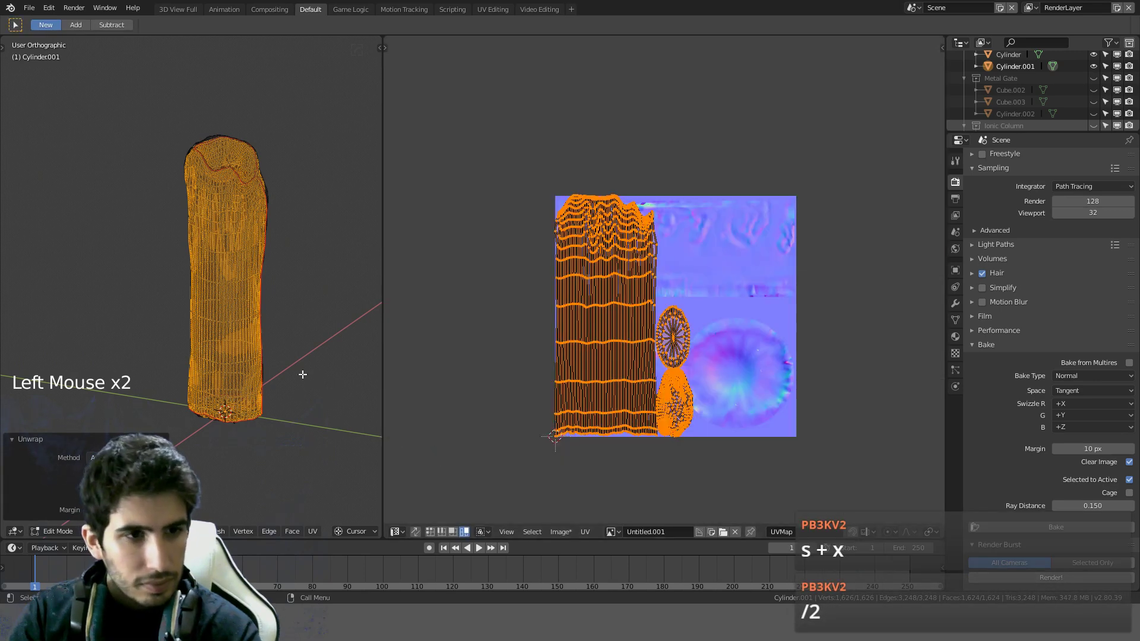
Step: Try scaling all of the candle's UV islands to half their width along X
{"action": "scroll", "coordinate": [237, 335], "scroll_direction": "up", "scroll_amount": 2}
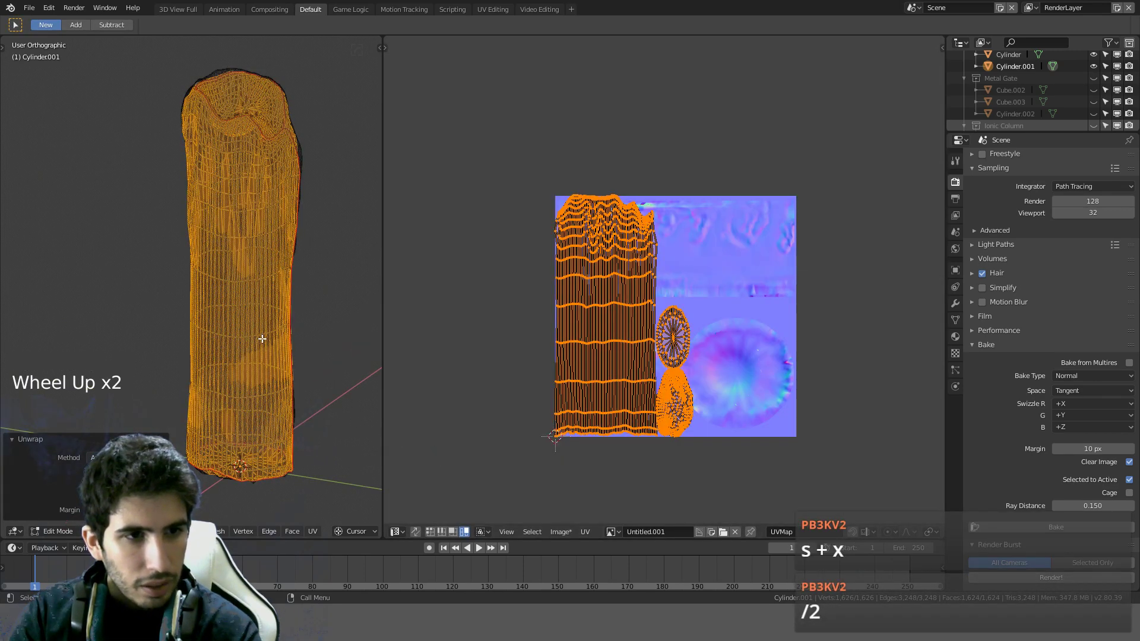
{"action": "middle_click_drag", "start_coordinate": [682, 315], "coordinate": [709, 314]}
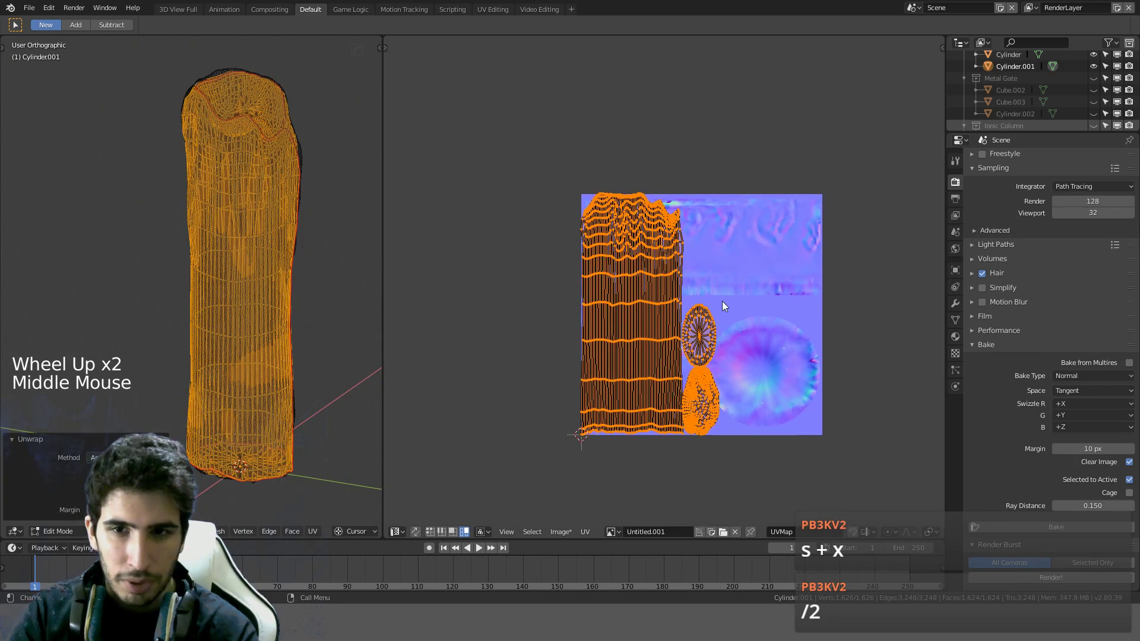
{"action": "type", "text": "sx/2"}
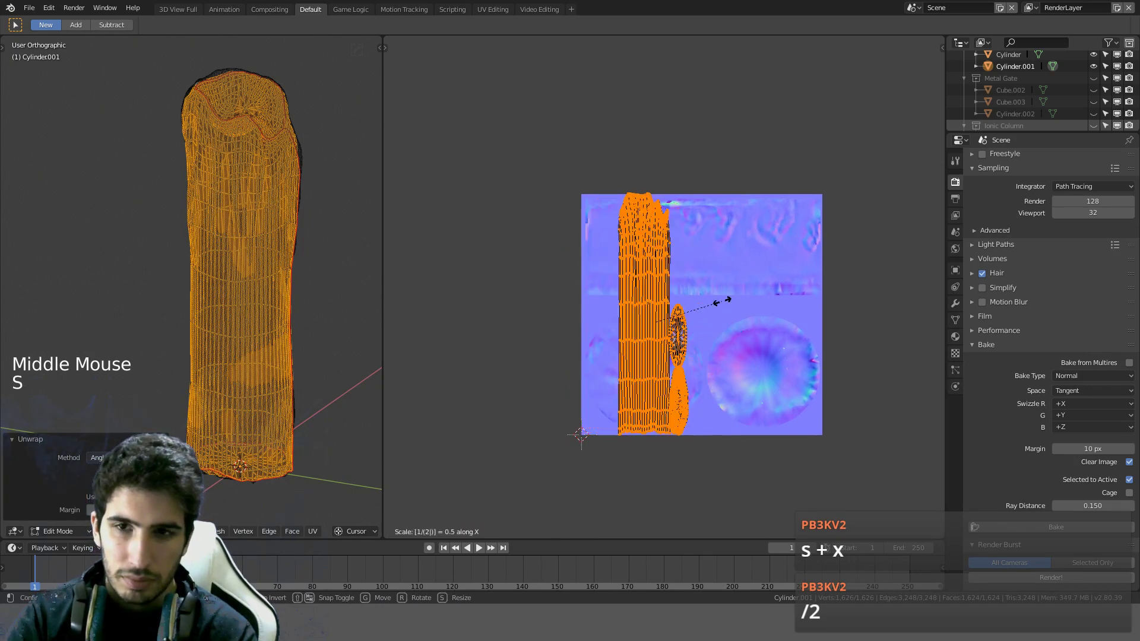
{"action": "key", "text": "Escape"}
Step: Select the candle's side-wall UV island alone and scale it along X to about twice its width
{"action": "scroll", "coordinate": [671, 285], "scroll_direction": "up", "scroll_amount": 1}
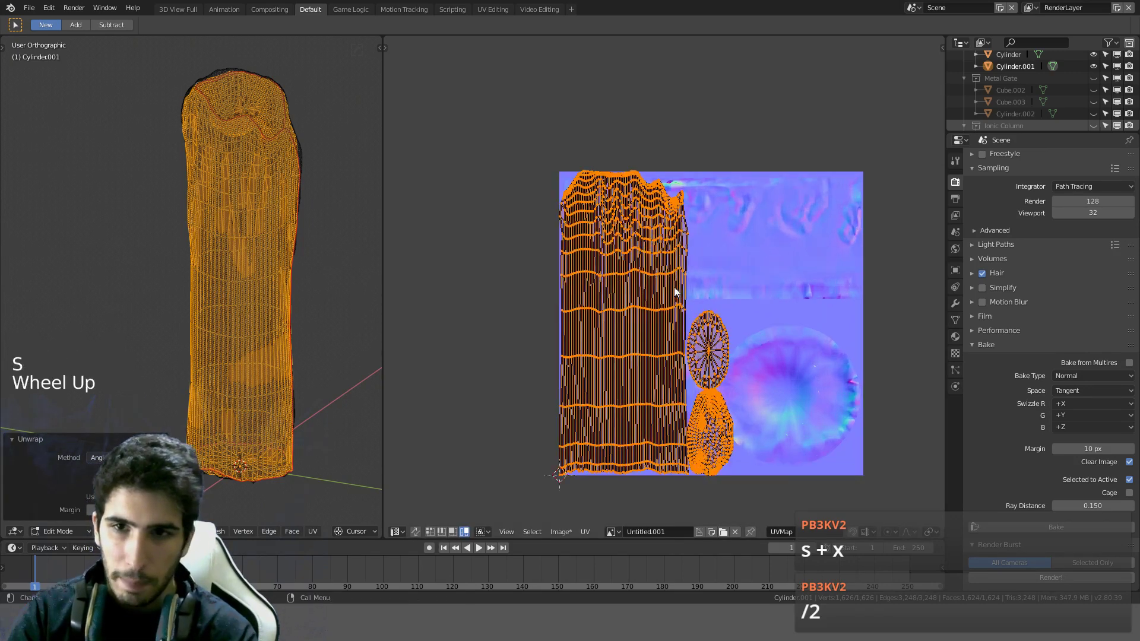
{"action": "left_click", "coordinate": [659, 291]}
{"action": "key", "text": "s"}
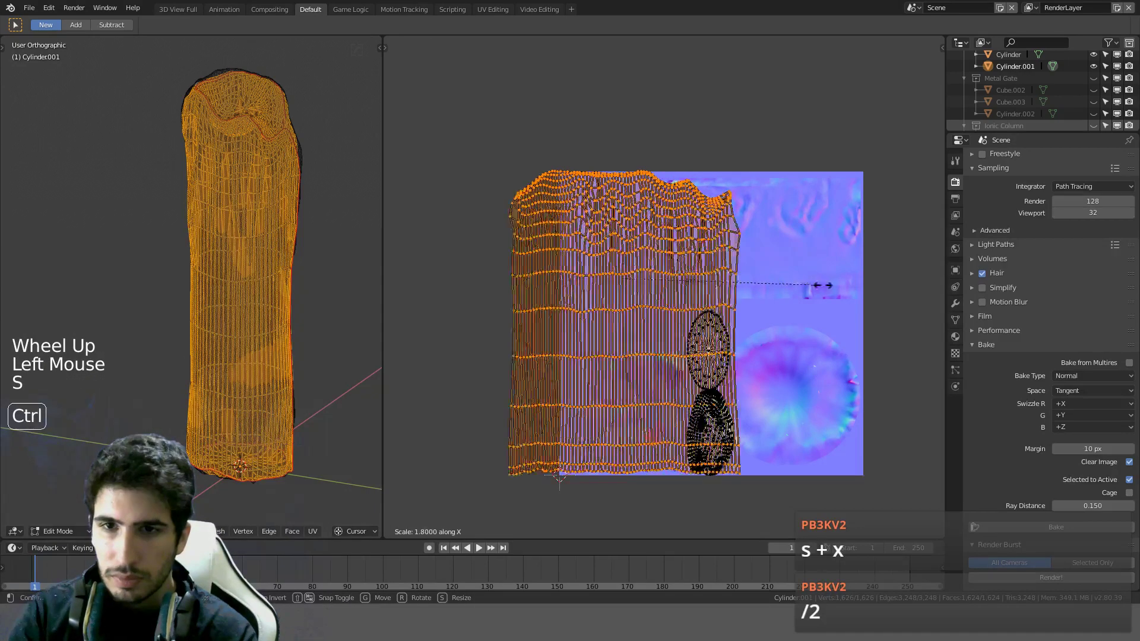
{"action": "left_click", "coordinate": [856, 281]}
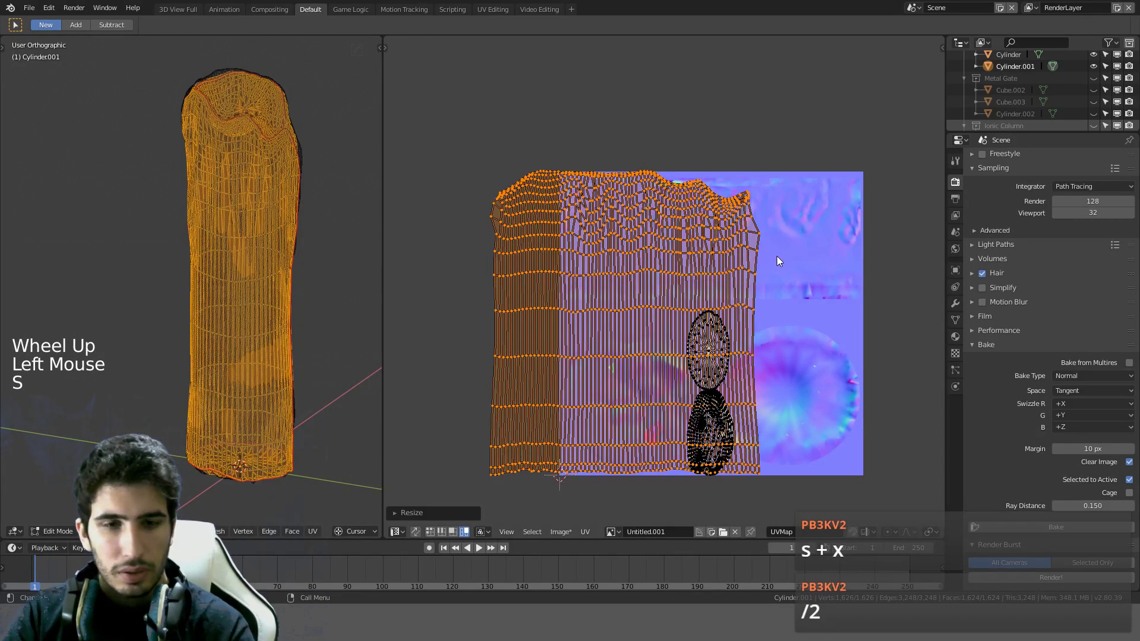
Step: Switch the mesh to vertex selection and select a horizontal face loop around the middle of the candle
{"action": "scroll", "coordinate": [287, 234], "scroll_direction": "up", "scroll_amount": 1}
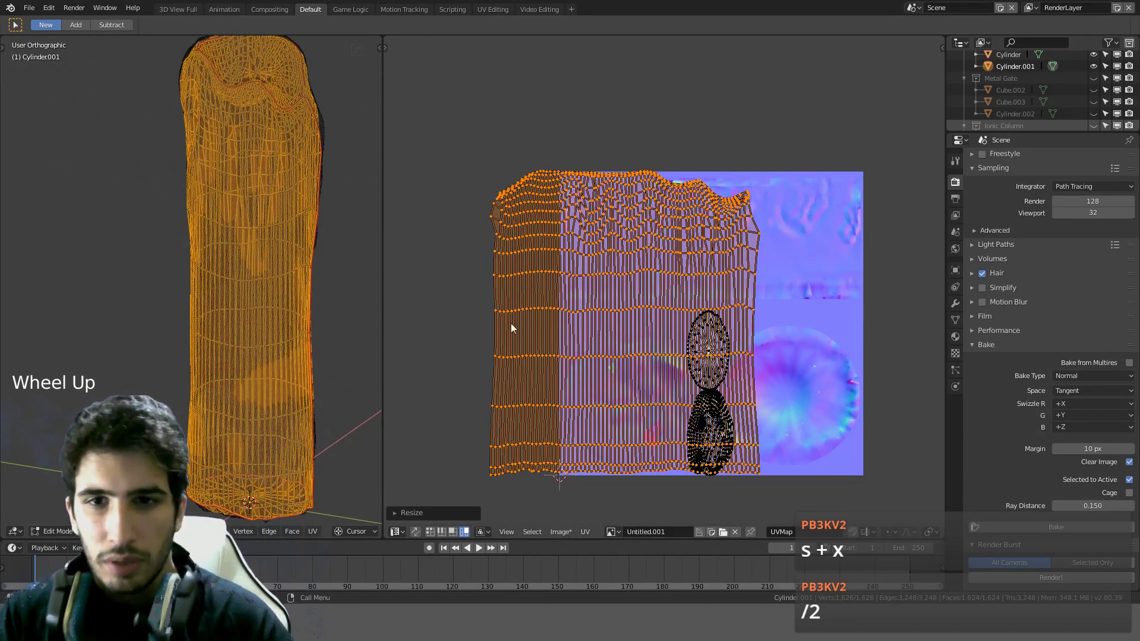
{"action": "middle_click_drag", "start_coordinate": [261, 327], "coordinate": [285, 326]}
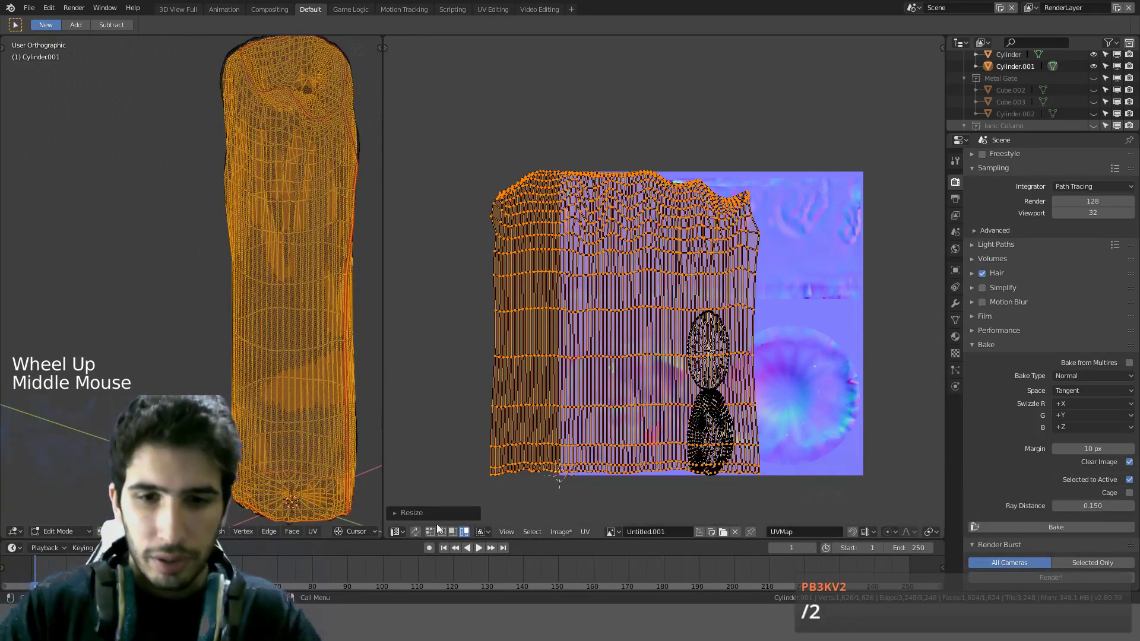
{"action": "left_click", "coordinate": [103, 532]}
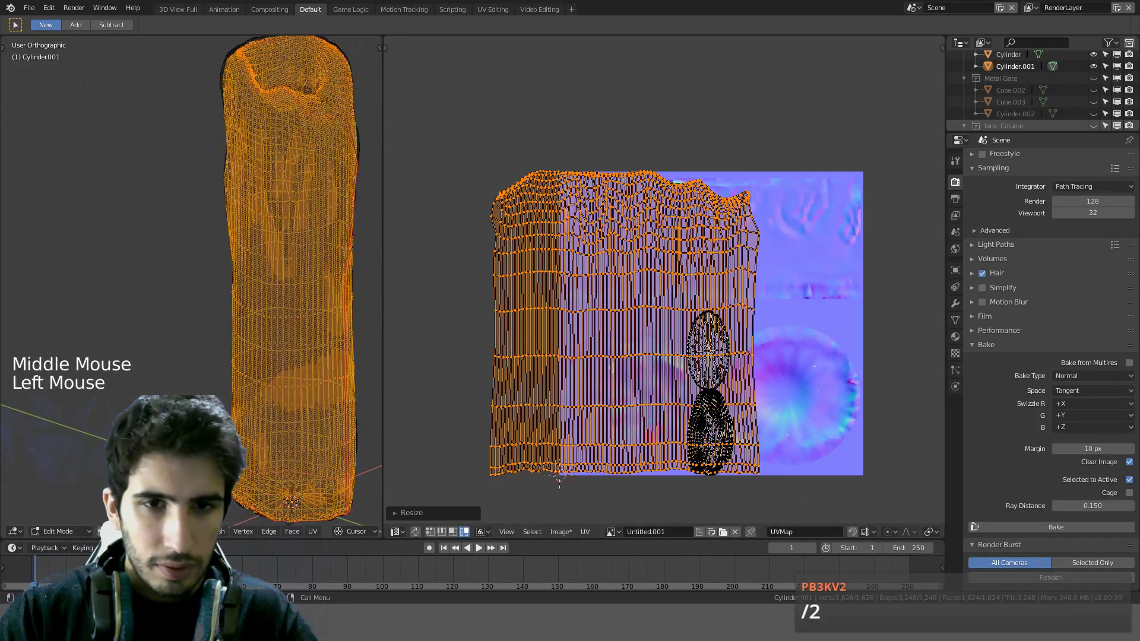
{"action": "middle_click_drag", "start_coordinate": [297, 349], "coordinate": [266, 360], "text": "shift"}
{"action": "middle_click_drag", "start_coordinate": [266, 360], "coordinate": [271, 343]}
{"action": "left_click", "coordinate": [294, 336], "text": "alt"}
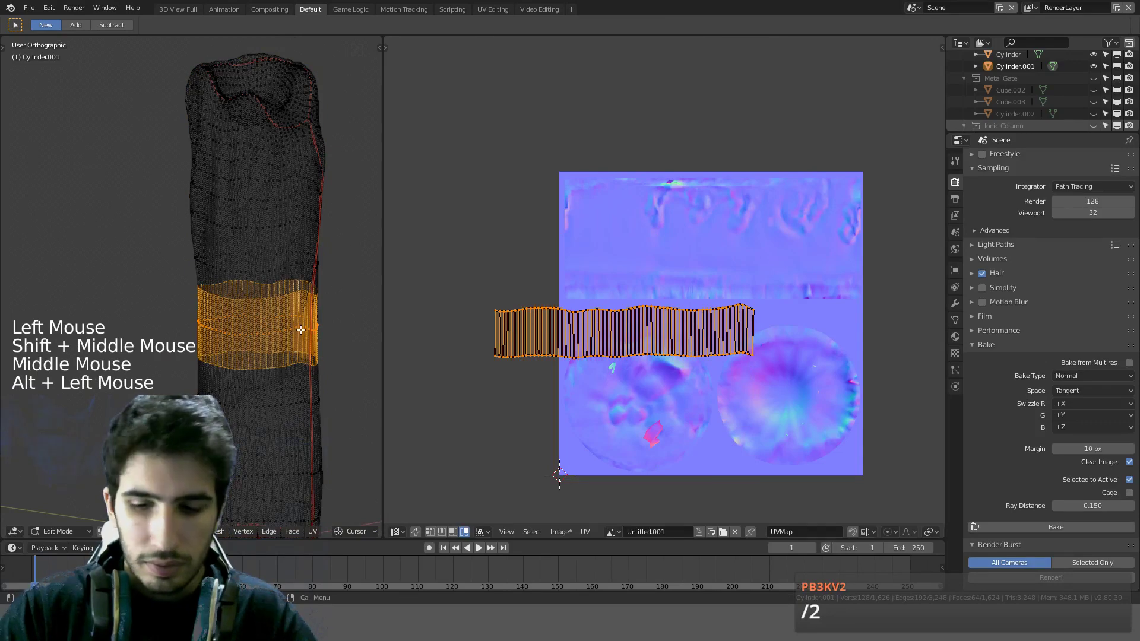
Step: Grow the selection from the middle loop in repeated steps until it covers the candle's side wall up to the top rim
{"action": "key", "text": "ctrl+KP_Add"}
{"action": "key", "text": "ctrl+KP_Add"}
{"action": "key", "text": "ctrl+KP_Add"}
{"action": "key", "text": "ctrl+KP_Add"}
{"action": "key", "text": "ctrl+KP_Add"}
{"action": "key", "text": "ctrl+KP_Add"}
{"action": "key", "text": "ctrl+KP_Add"}
{"action": "key", "text": "ctrl+KP_Add"}
{"action": "key", "text": "ctrl+KP_Add"}
{"action": "key", "text": "ctrl+KP_Add"}
{"action": "key", "text": "ctrl+KP_Add"}
{"action": "key", "text": "ctrl+KP_Add"}
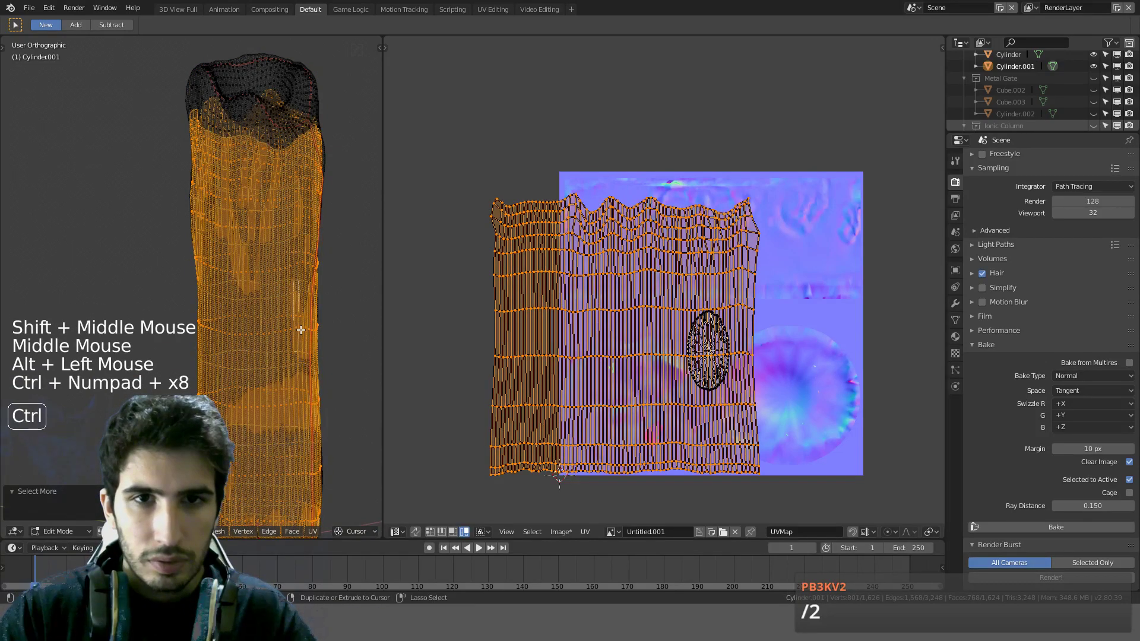
{"action": "key", "text": "ctrl+KP_Add"}
{"action": "key", "text": "ctrl+KP_Add"}
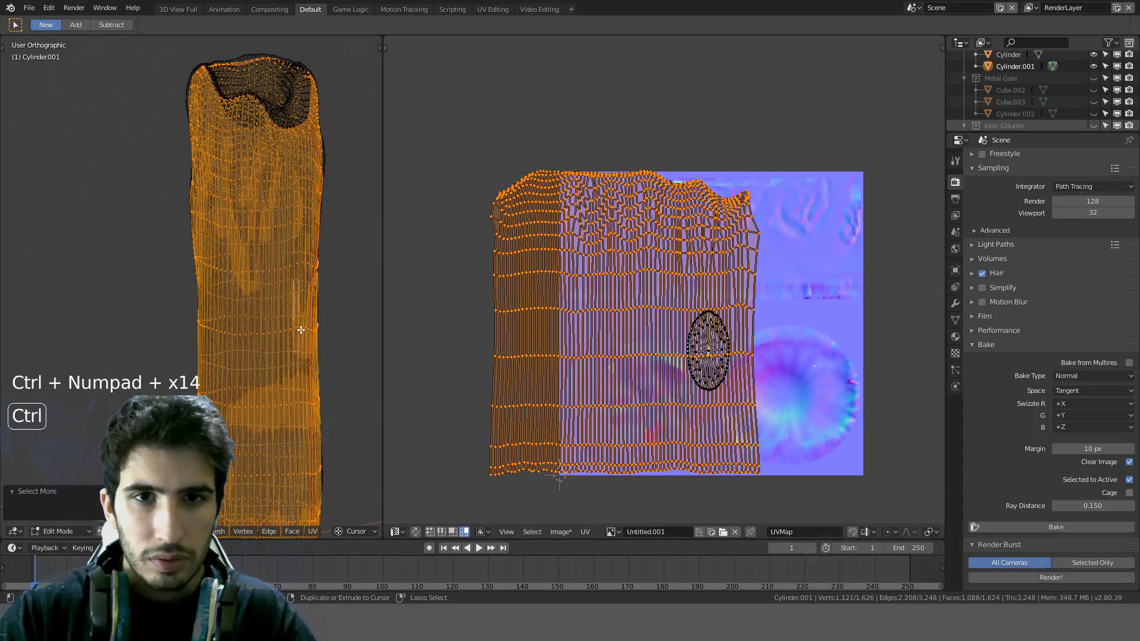
{"action": "mouse_move", "coordinate": [271, 313]}
{"action": "middle_mouse_down"}
{"action": "mouse_move", "coordinate": [266, 334]}
{"action": "mouse_move", "coordinate": [234, 278]}
{"action": "mouse_move", "coordinate": [237, 244]}
{"action": "middle_mouse_up"}
{"action": "key", "text": "ctrl+KP_Add"}
{"action": "key", "text": "ctrl+KP_Subtract"}
Step: Switch the candle from the see-through wireframe display to solid shading and bring its bottom cap into view
{"action": "scroll", "coordinate": [231, 334], "scroll_direction": "down", "scroll_amount": 2}
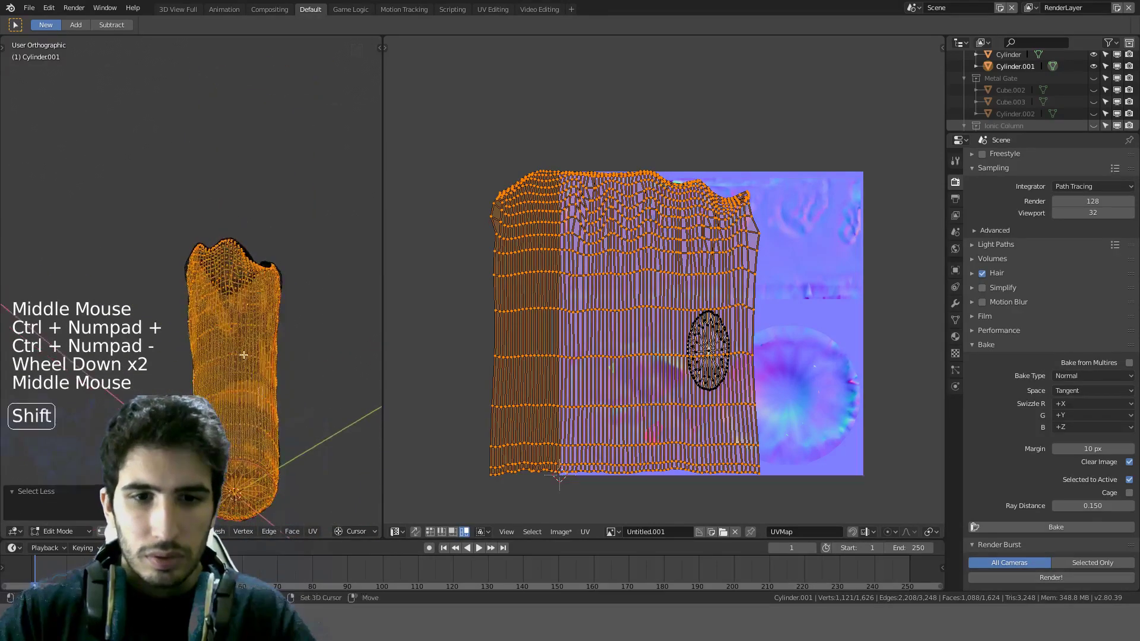
{"action": "middle_click_drag", "start_coordinate": [242, 354], "coordinate": [266, 229], "text": "shift"}
{"action": "middle_click_drag", "start_coordinate": [266, 229], "coordinate": [321, 189]}
{"action": "key", "text": "z"}
{"action": "middle_click_drag", "start_coordinate": [374, 213], "coordinate": [268, 312]}
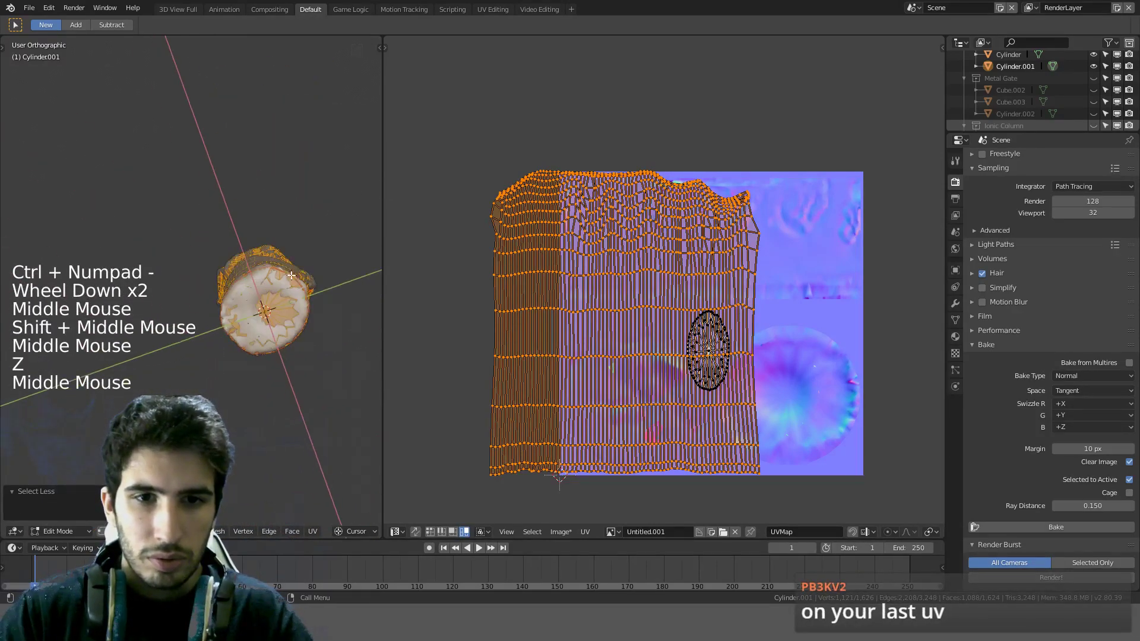
Step: Try to remove the bottom cap's faces from the selection with Circle Select
{"action": "key", "text": "c"}
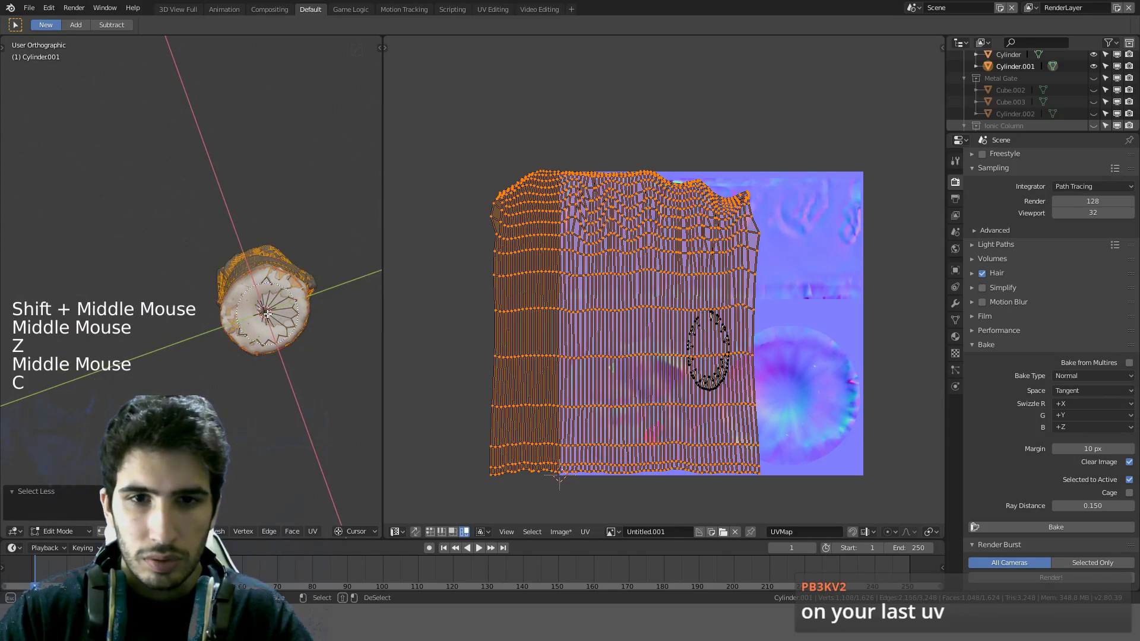
{"action": "middle_click", "coordinate": [267, 312]}
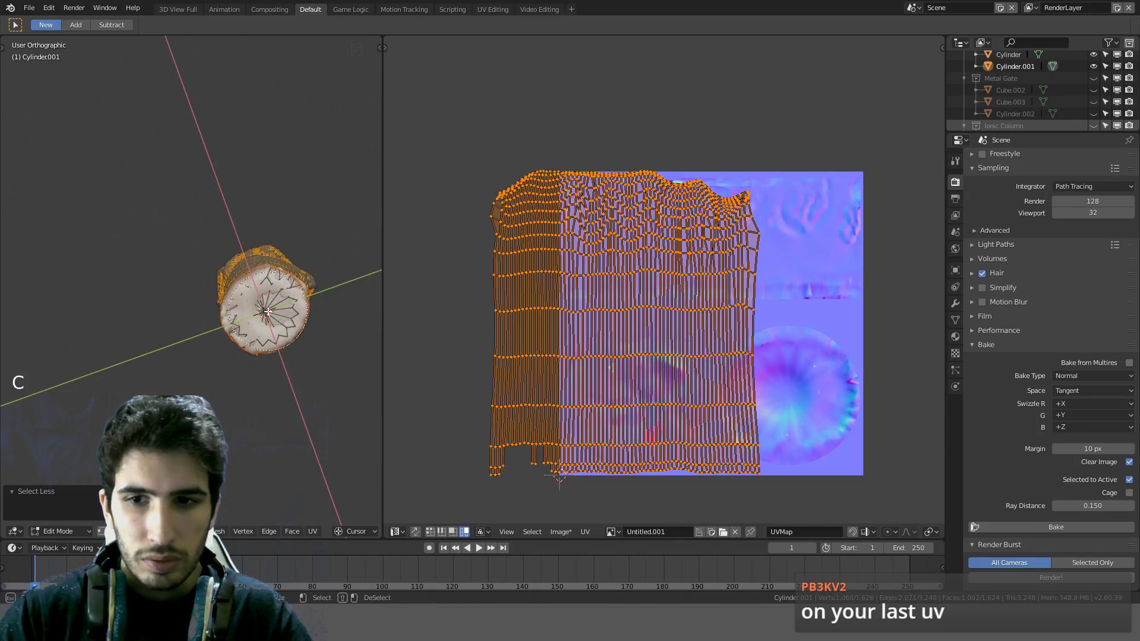
{"action": "right_click", "coordinate": [268, 312]}
{"action": "key", "text": "ctrl+z"}
{"action": "key", "text": "c"}
{"action": "middle_click", "coordinate": [268, 312]}
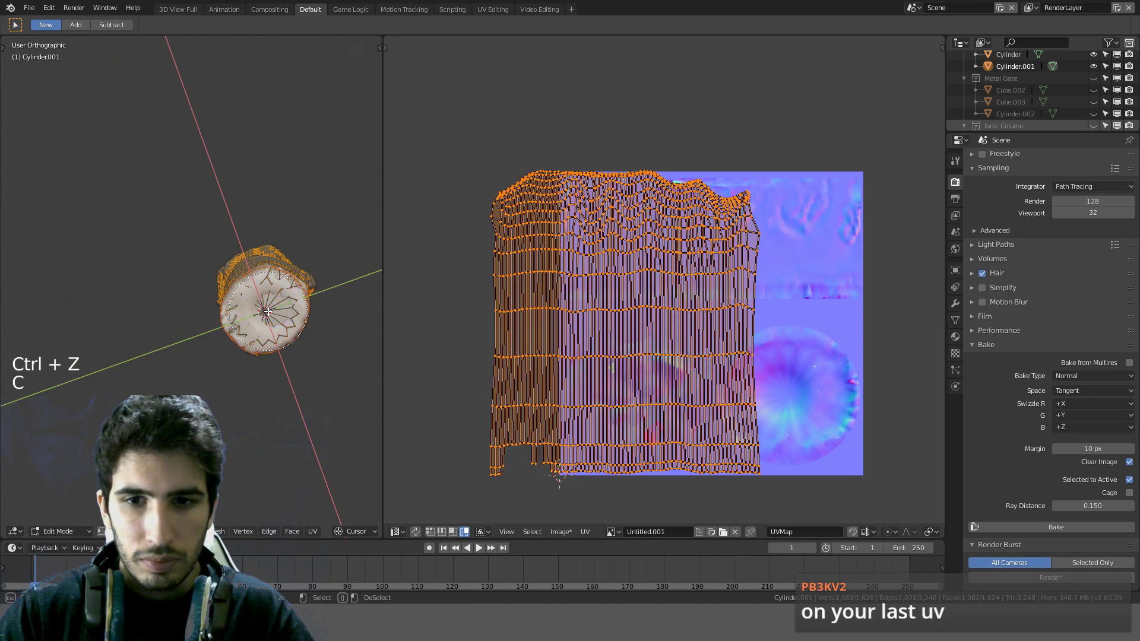
{"action": "right_click", "coordinate": [267, 312]}
{"action": "key", "text": "ctrl+z"}
{"action": "key", "text": "c"}
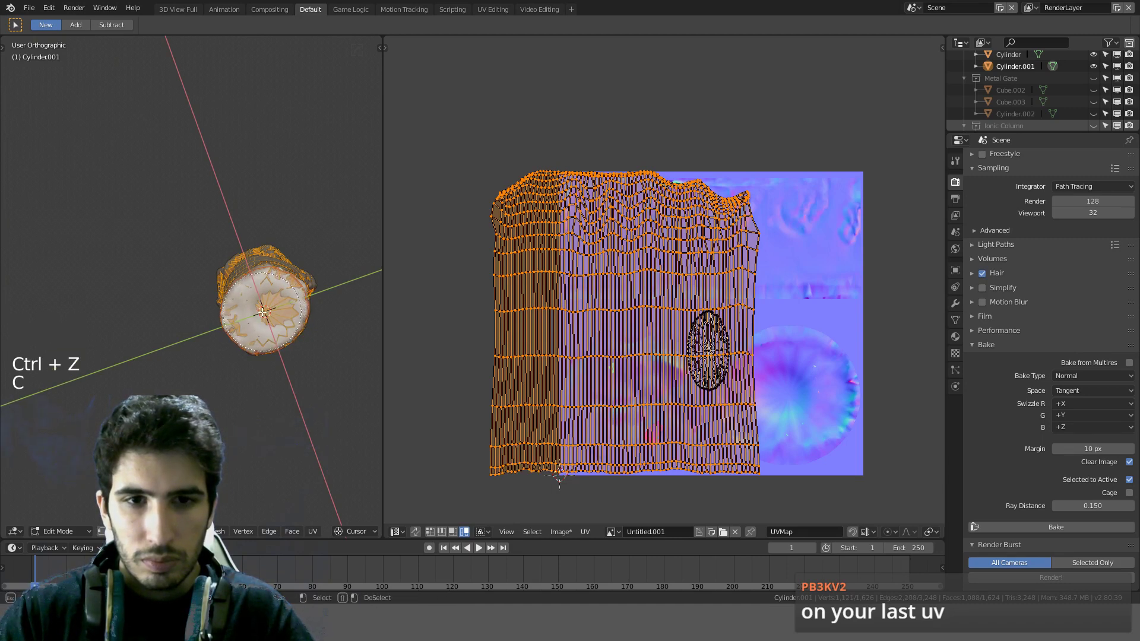
{"action": "middle_click", "coordinate": [262, 311]}
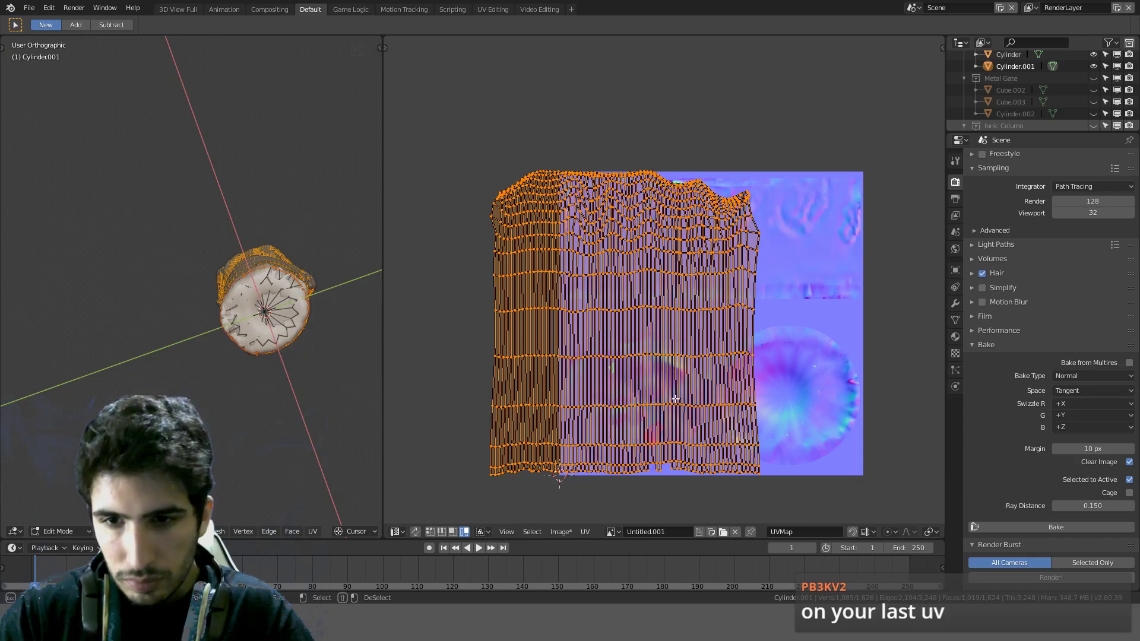
{"action": "key", "text": "ctrl+z"}
Step: Switch the mesh to vertex selection and deselect the centre of the candle's bottom cap with Circle Select
{"action": "scroll", "coordinate": [297, 351], "scroll_direction": "up", "scroll_amount": 5}
{"action": "middle_click_drag", "start_coordinate": [297, 350], "coordinate": [171, 345], "text": "shift"}
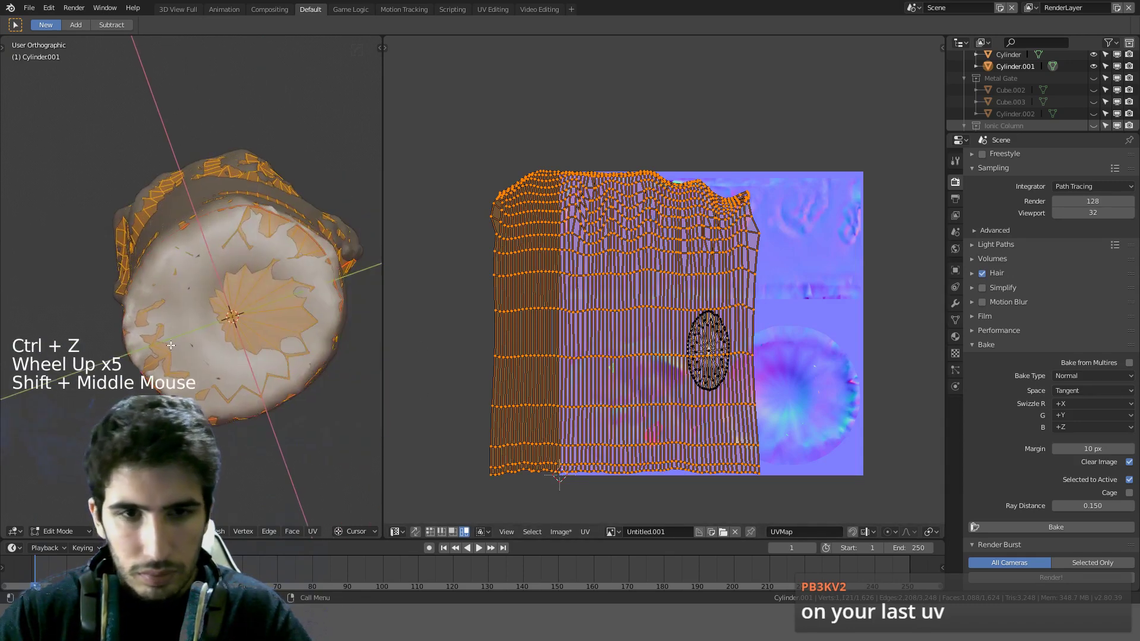
{"action": "left_click", "coordinate": [104, 534]}
{"action": "key", "text": "c"}
{"action": "middle_click", "coordinate": [236, 320]}
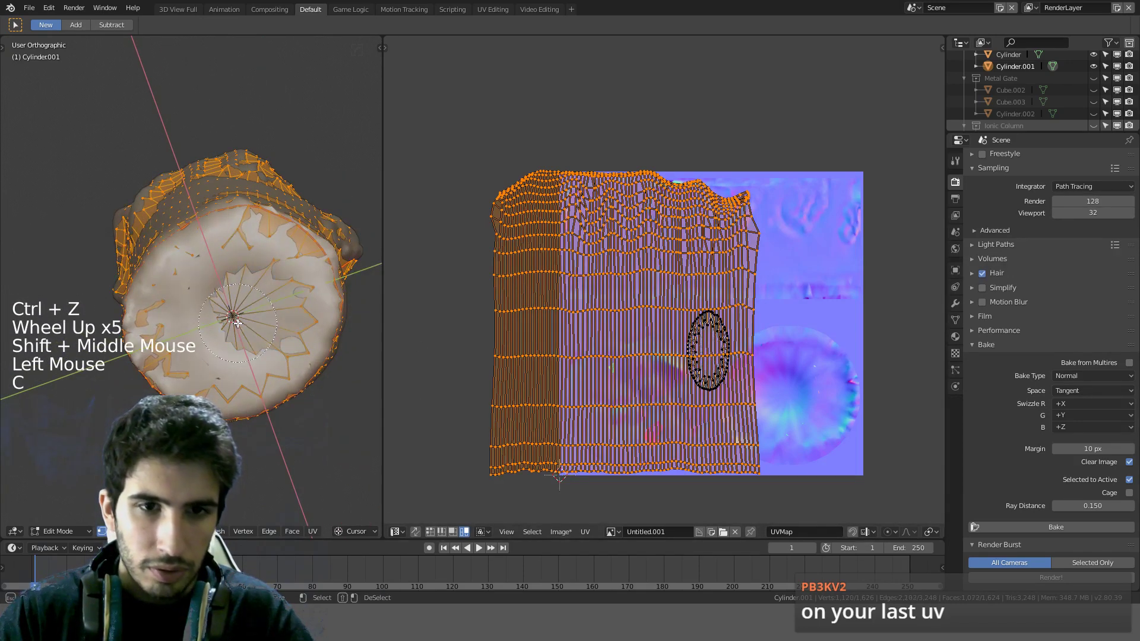
{"action": "right_click", "coordinate": [237, 320]}
{"action": "key", "text": "c"}
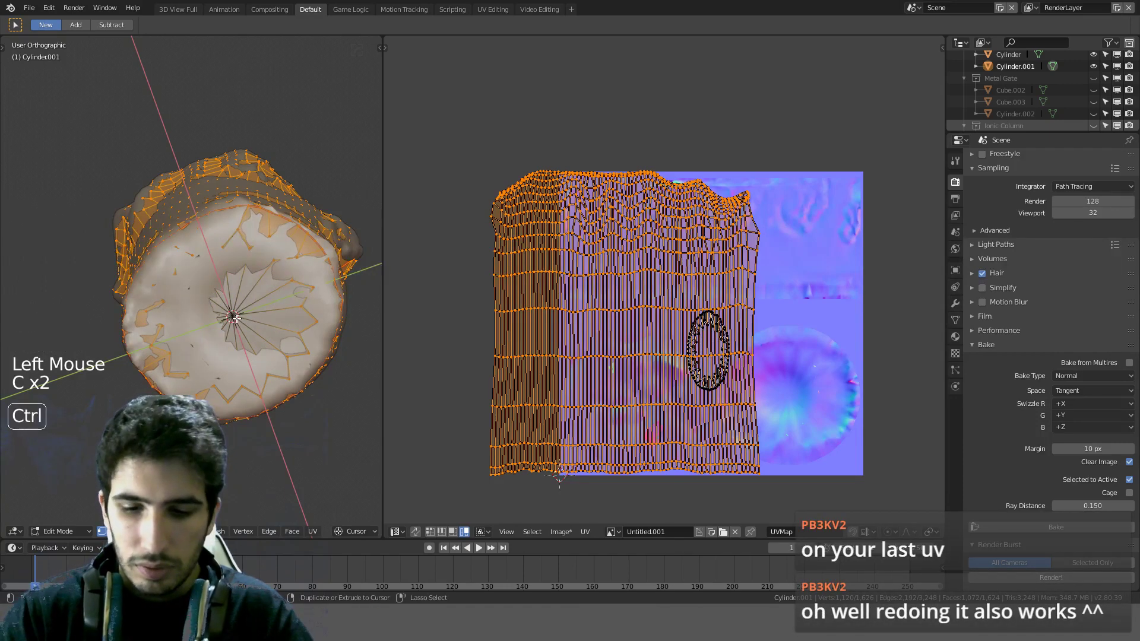
Step: Align to the bottom orthographic view and deselect the rest of the bottom cap around its centre with Circle Select
{"action": "key", "text": "ctrl+KP_7"}
{"action": "middle_click_drag", "start_coordinate": [236, 319], "coordinate": [290, 302], "text": "shift"}
{"action": "key", "text": "c"}
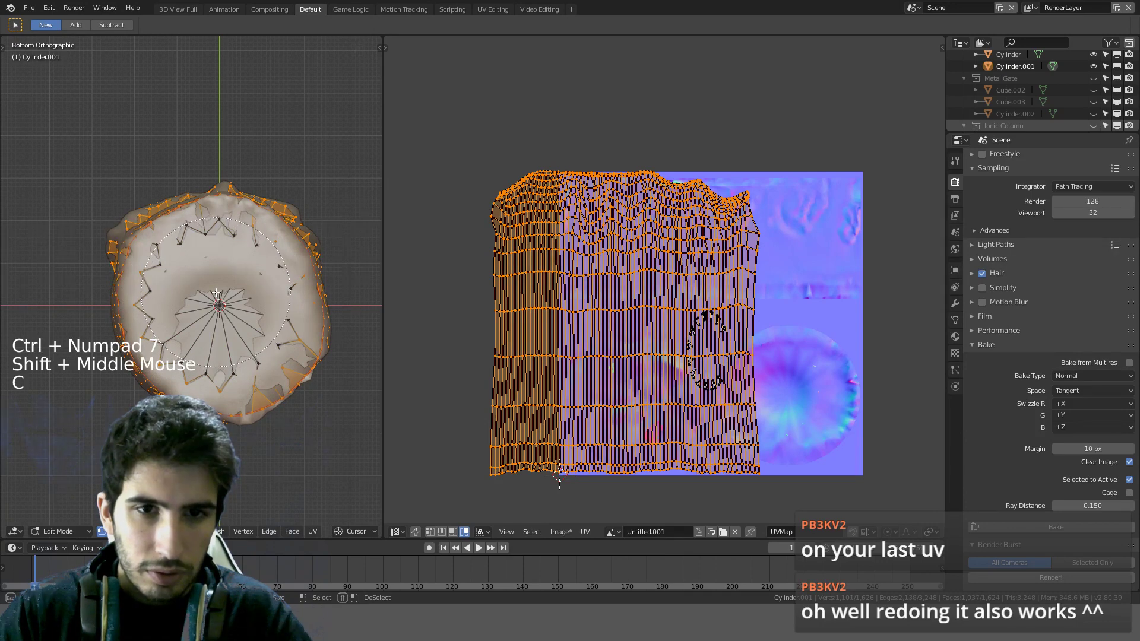
{"action": "middle_click", "coordinate": [224, 292]}
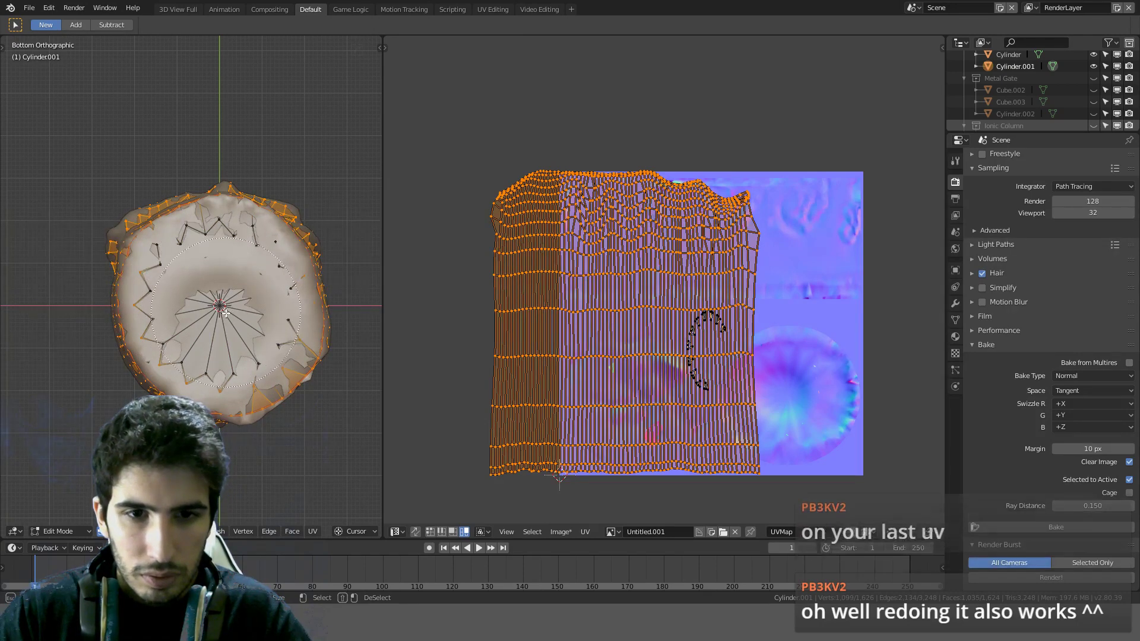
{"action": "middle_click", "coordinate": [220, 321]}
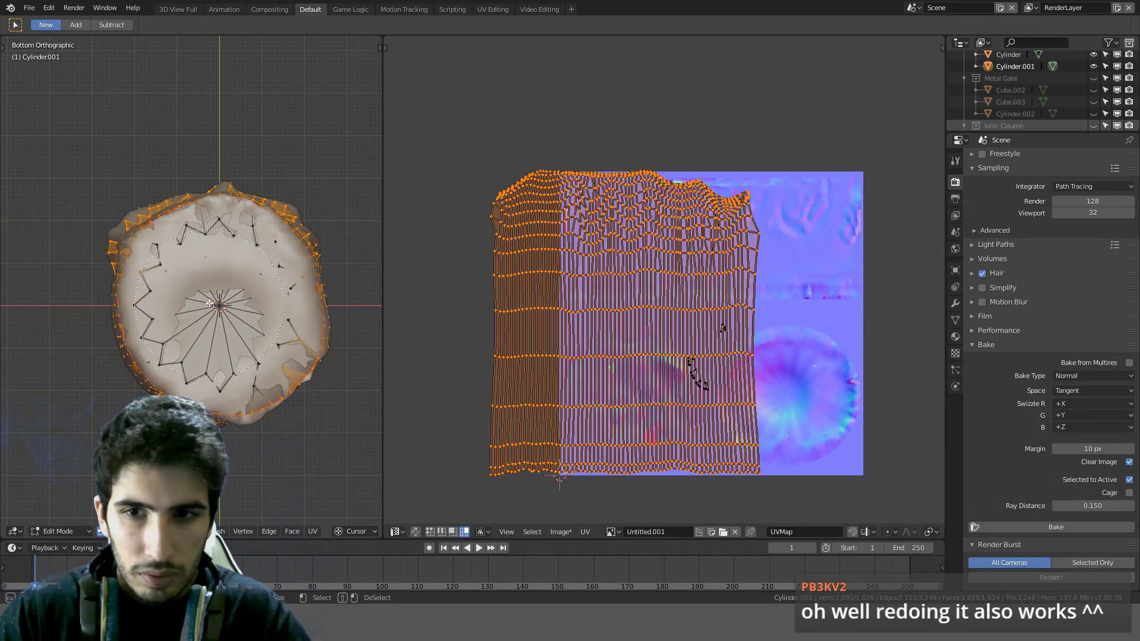
{"action": "middle_click", "coordinate": [210, 303]}
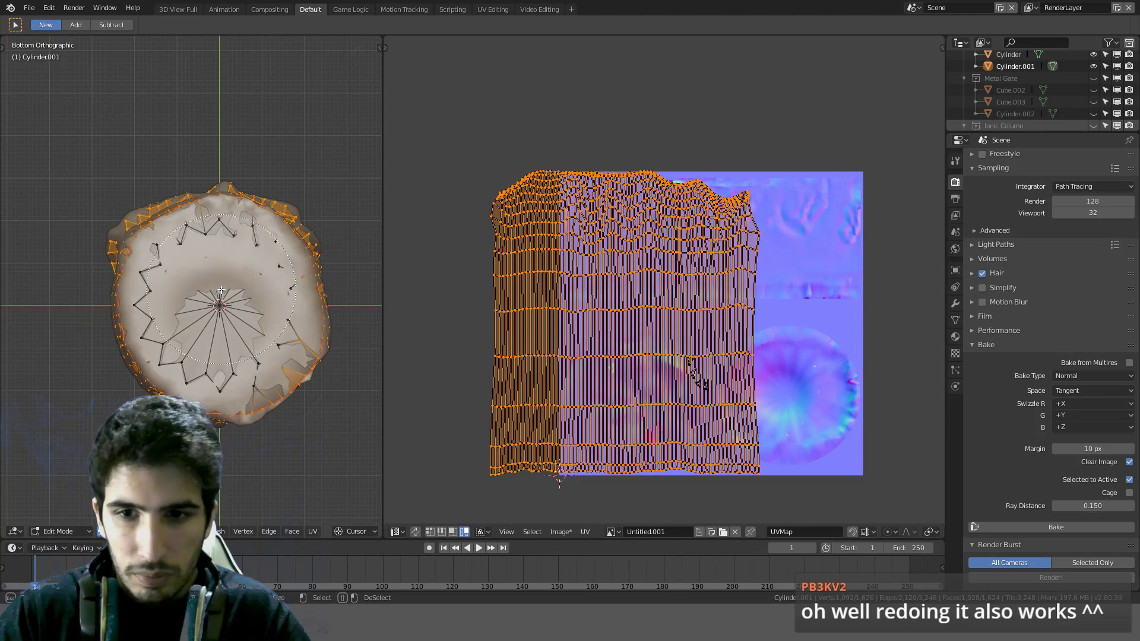
{"action": "middle_click", "coordinate": [234, 318]}
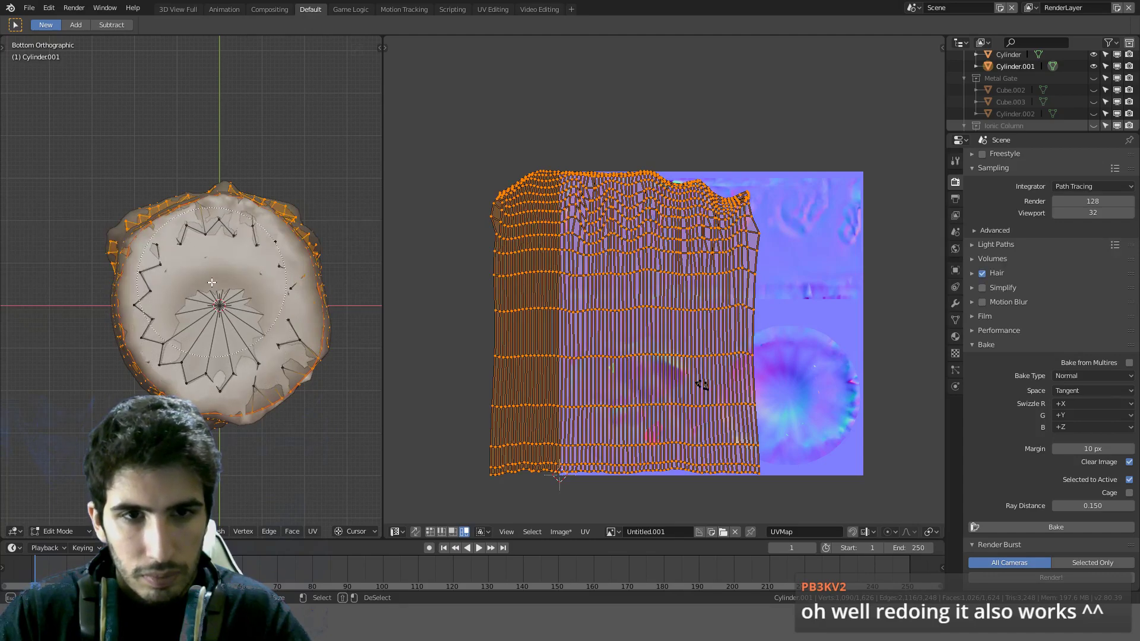
Step: Examine the leftover cap faces in the UV layout and on the candle's underside
{"action": "scroll", "coordinate": [638, 341], "scroll_direction": "up", "scroll_amount": 3}
{"action": "scroll", "coordinate": [677, 338], "scroll_direction": "down", "scroll_amount": 2}
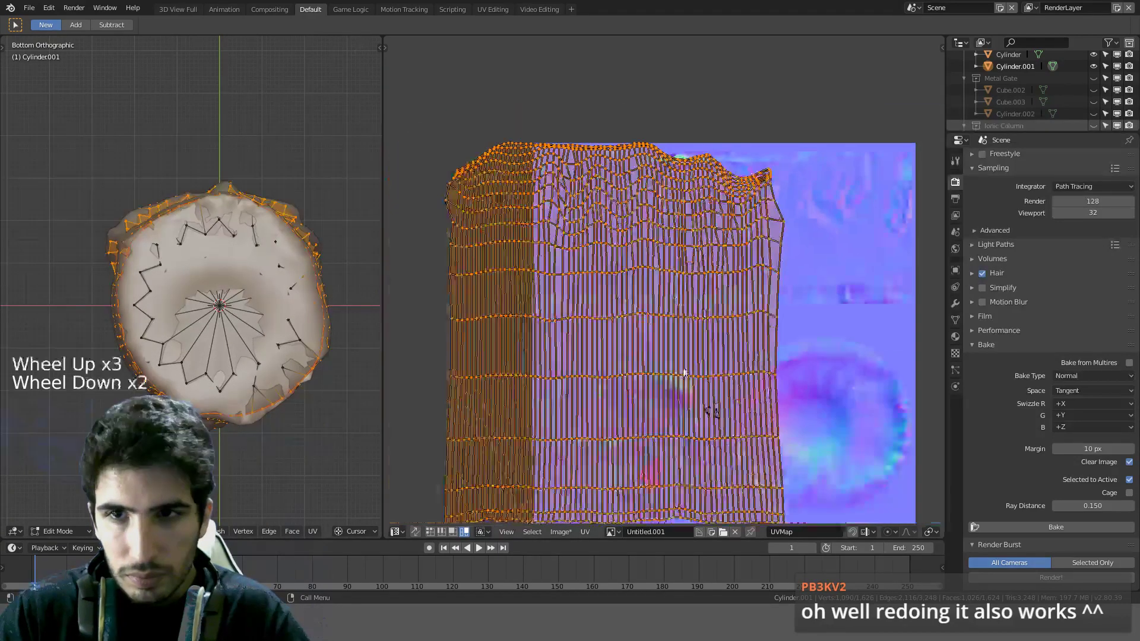
{"action": "scroll", "coordinate": [669, 392], "scroll_direction": "up", "scroll_amount": 1, "text": "shift"}
{"action": "scroll", "coordinate": [669, 391], "scroll_direction": "down", "scroll_amount": 1, "text": "shift"}
{"action": "middle_click_drag", "start_coordinate": [669, 392], "coordinate": [669, 275], "text": "shift"}
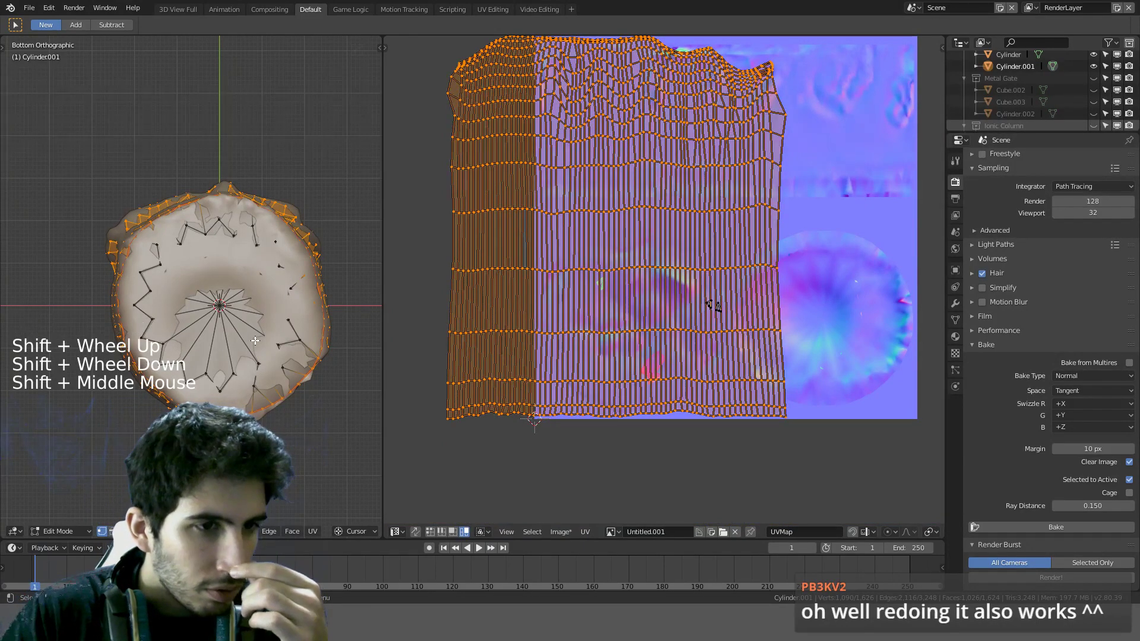
{"action": "middle_click_drag", "start_coordinate": [264, 340], "coordinate": [223, 374]}
{"action": "scroll", "coordinate": [223, 374], "scroll_direction": "up", "scroll_amount": 1}
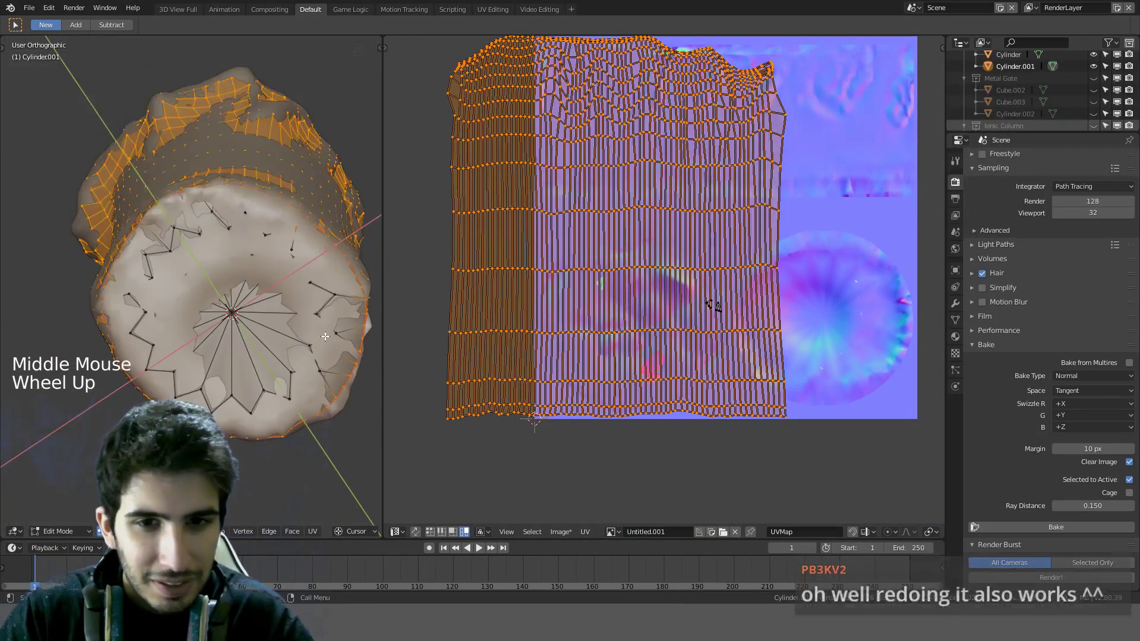
{"action": "middle_click_drag", "start_coordinate": [311, 386], "coordinate": [235, 353], "text": "shift"}
{"action": "mouse_move", "coordinate": [236, 353]}
{"action": "middle_mouse_down"}
{"action": "mouse_move", "coordinate": [237, 313]}
{"action": "mouse_move", "coordinate": [241, 374]}
{"action": "middle_mouse_up"}
{"action": "scroll", "coordinate": [693, 345], "scroll_direction": "up", "scroll_amount": 3}
{"action": "middle_click_drag", "start_coordinate": [734, 343], "coordinate": [651, 365], "text": "shift"}
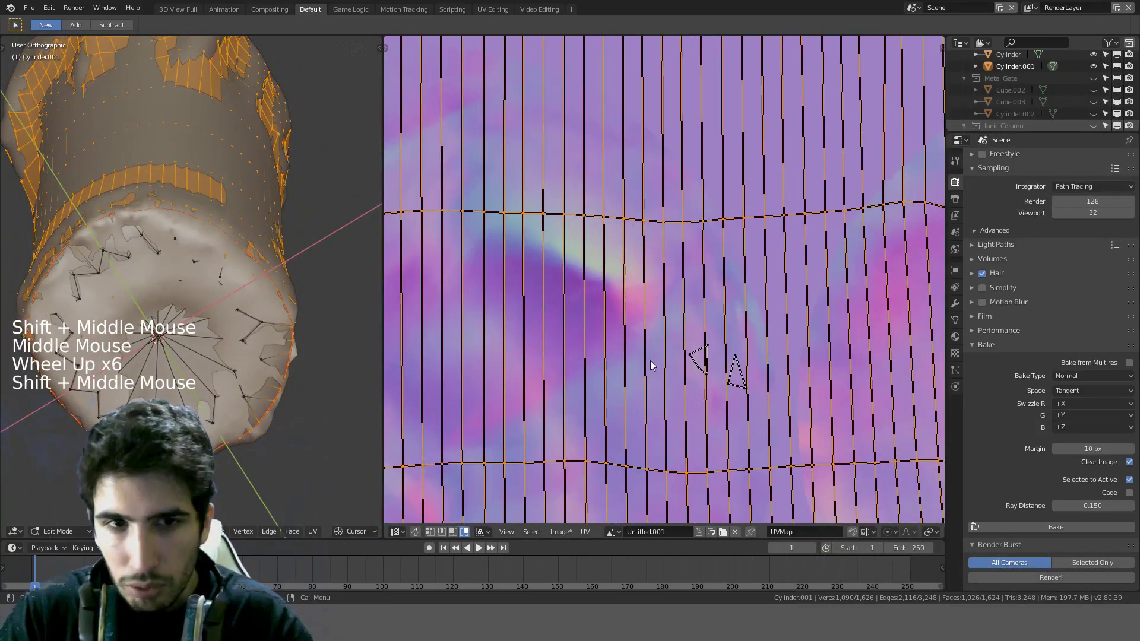
{"action": "middle_click_drag", "start_coordinate": [237, 230], "coordinate": [222, 233], "text": "shift"}
{"action": "middle_click_drag", "start_coordinate": [222, 233], "coordinate": [205, 282]}
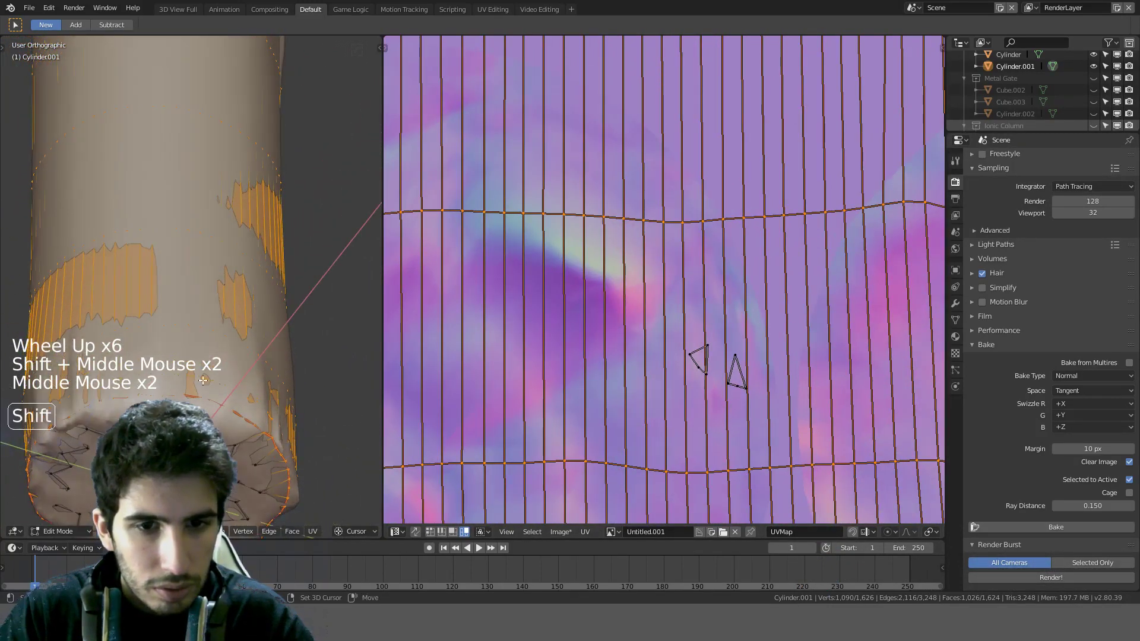
{"action": "middle_click_drag", "start_coordinate": [205, 380], "coordinate": [205, 266], "text": "shift"}
{"action": "middle_click_drag", "start_coordinate": [246, 378], "coordinate": [251, 287]}
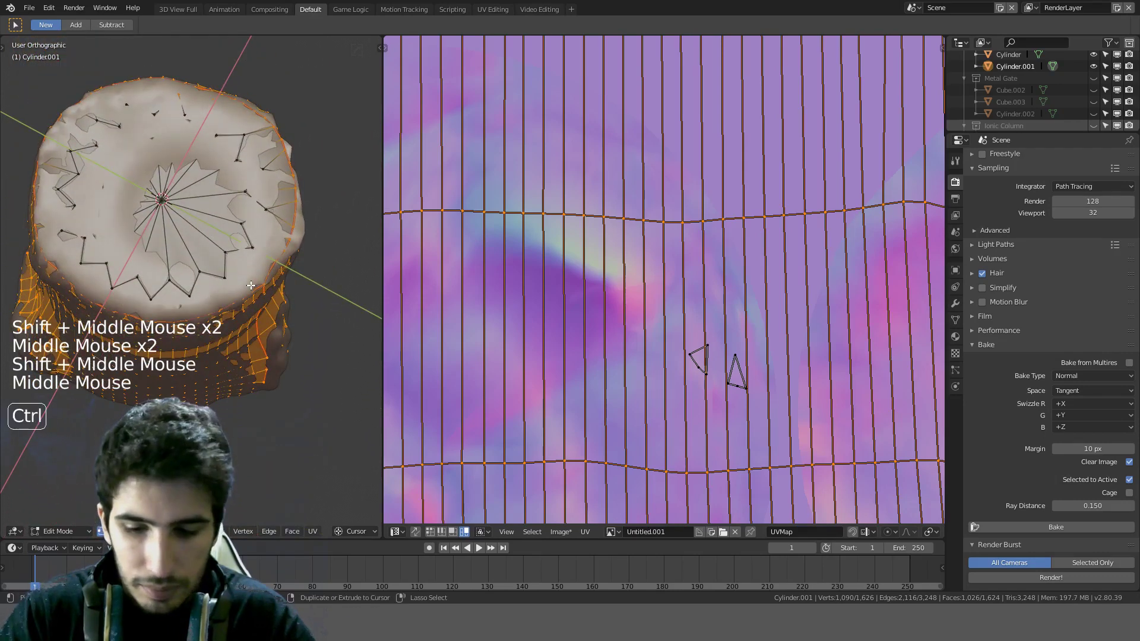
Step: From the bottom orthographic view, deselect the last stray cap faces near the base's outer edge with Circle Select
{"action": "key", "text": "ctrl+KP_7"}
{"action": "key", "text": "c"}
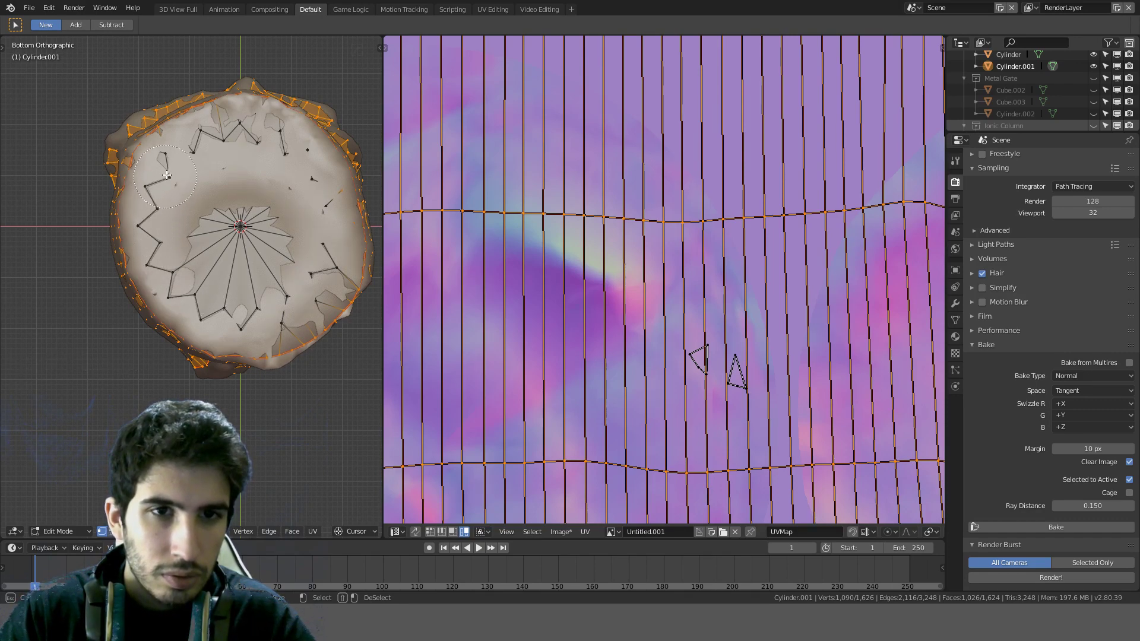
{"action": "mouse_move", "coordinate": [181, 158]}
{"action": "middle_mouse_down"}
{"action": "mouse_move", "coordinate": [275, 275]}
{"action": "mouse_move", "coordinate": [232, 274]}
{"action": "mouse_move", "coordinate": [174, 431]}
{"action": "middle_mouse_up"}
{"action": "scroll", "coordinate": [275, 274], "scroll_direction": "up", "scroll_amount": 3}
{"action": "key", "text": "ctrl+KP_7"}
{"action": "key", "text": "c"}
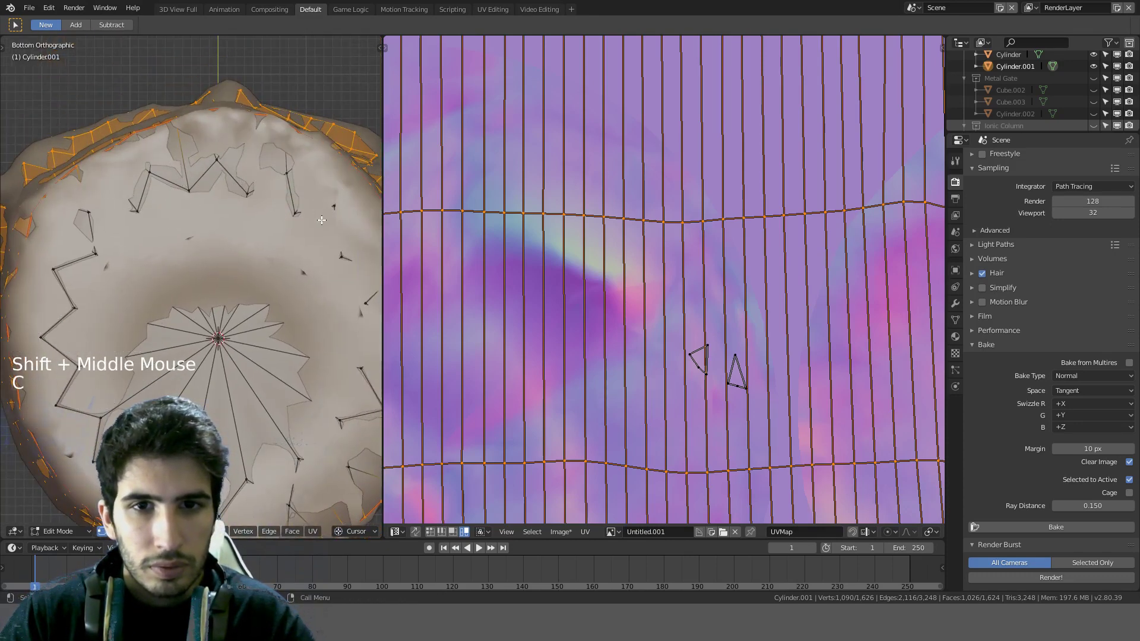
{"action": "middle_click_drag", "start_coordinate": [321, 221], "coordinate": [151, 183], "text": "shift"}
{"action": "key", "text": "c"}
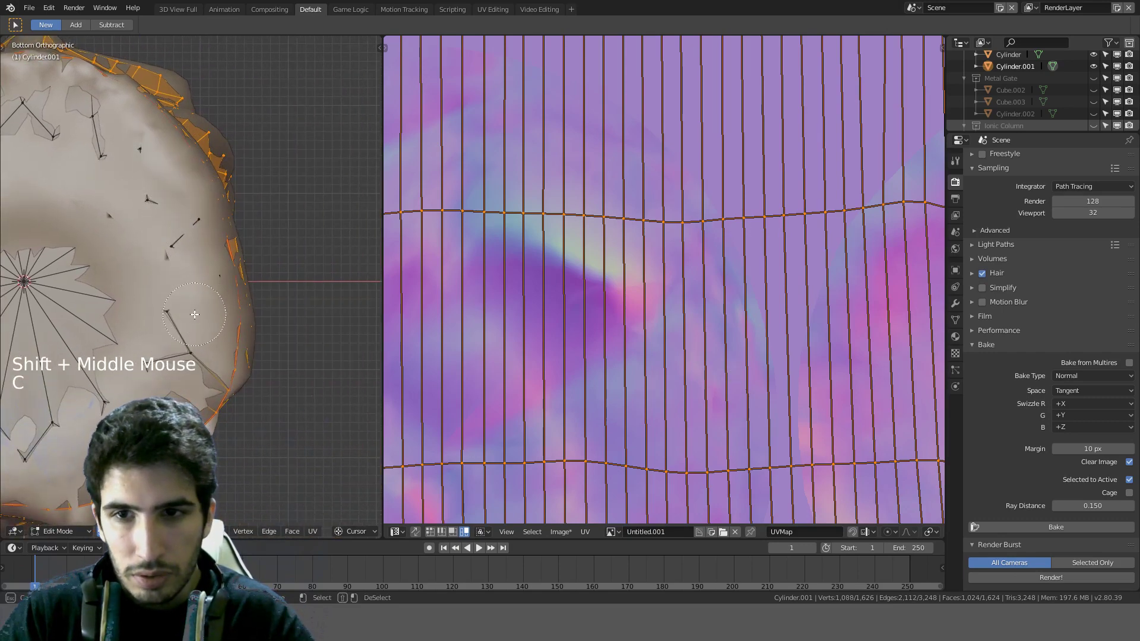
Step: Check the selected side wall in the UV layout and on the candle, and switch the mesh to face selection
{"action": "scroll", "coordinate": [845, 301], "scroll_direction": "down", "scroll_amount": 8}
{"action": "middle_click_drag", "start_coordinate": [743, 292], "coordinate": [792, 272], "text": "shift"}
{"action": "scroll", "coordinate": [710, 305], "scroll_direction": "up", "scroll_amount": 2}
{"action": "scroll", "coordinate": [196, 246], "scroll_direction": "down", "scroll_amount": 2}
{"action": "middle_click_drag", "start_coordinate": [196, 247], "coordinate": [178, 368]}
{"action": "scroll", "coordinate": [228, 303], "scroll_direction": "down", "scroll_amount": 4}
{"action": "middle_click_drag", "start_coordinate": [231, 302], "coordinate": [252, 388], "text": "shift"}
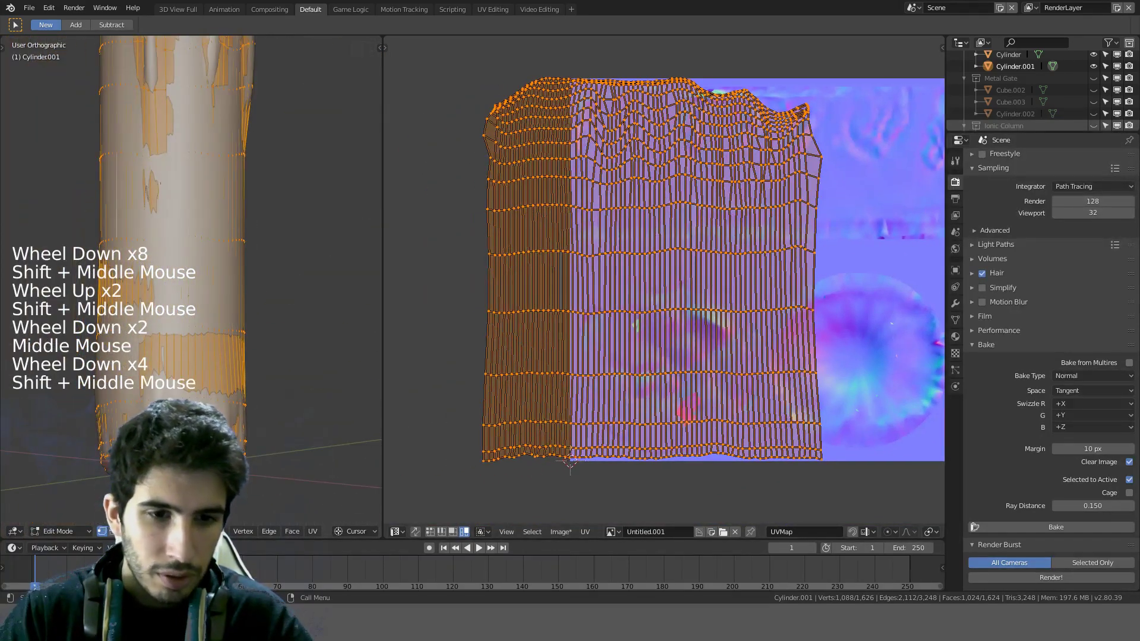
{"action": "left_click", "coordinate": [124, 531]}
Step: Try a standard Unwrap of the selected side-wall faces from the front view, and undo it
{"action": "middle_click_drag", "start_coordinate": [204, 257], "coordinate": [344, 290]}
{"action": "middle_click_drag", "start_coordinate": [275, 270], "coordinate": [273, 323], "text": "shift"}
{"action": "key", "text": "KP_1"}
{"action": "scroll", "coordinate": [273, 323], "scroll_direction": "down", "scroll_amount": 3}
{"action": "key", "text": "u"}
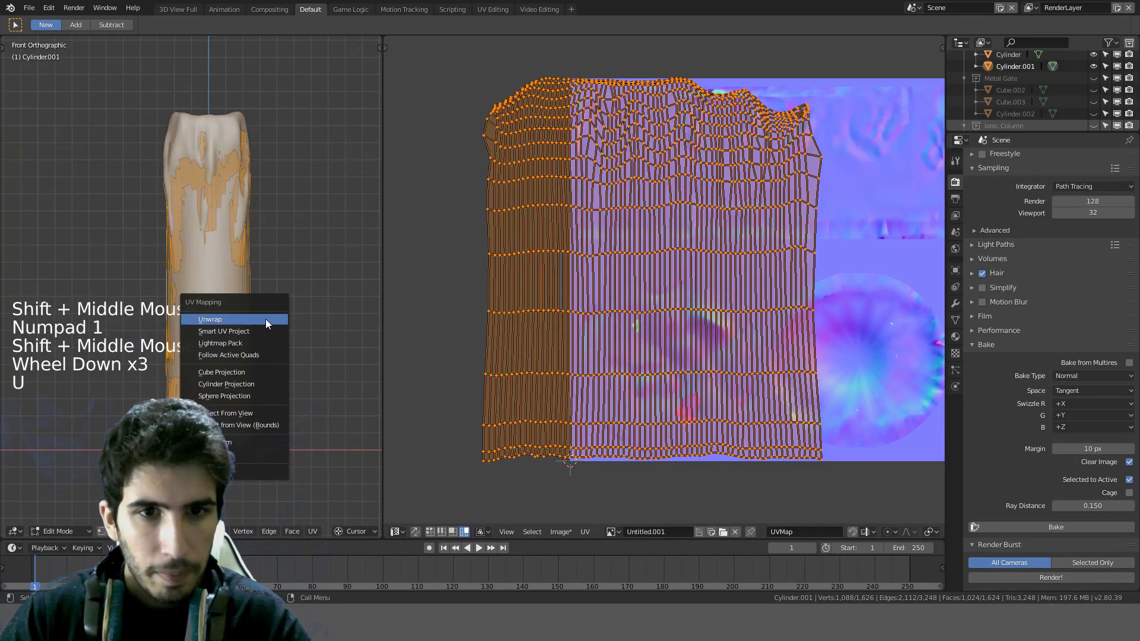
{"action": "left_click", "coordinate": [259, 322]}
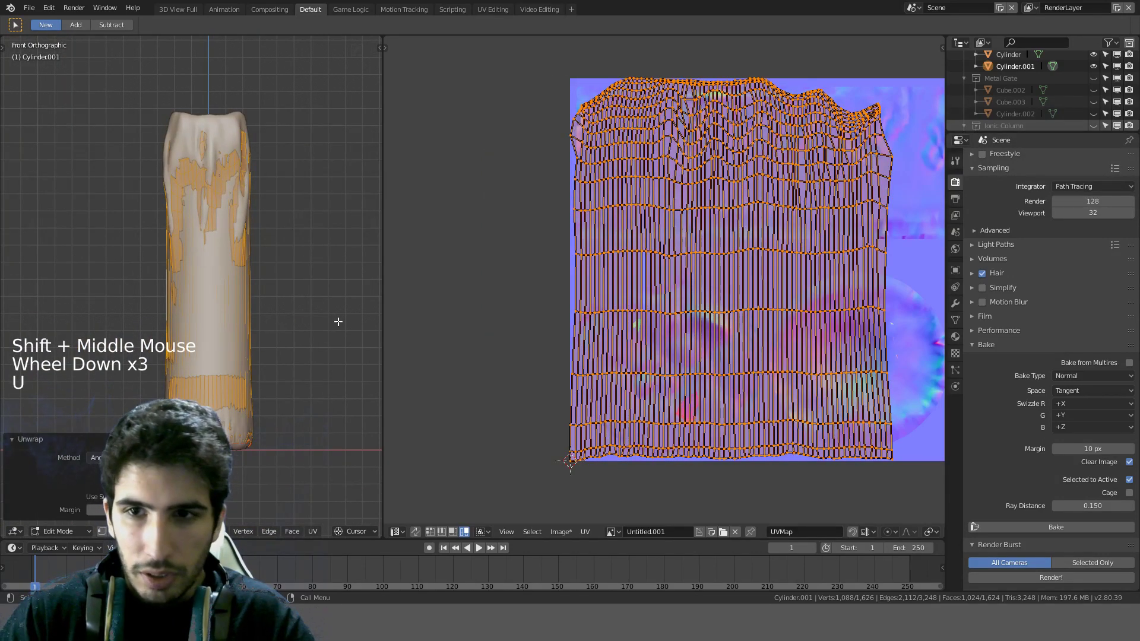
{"action": "scroll", "coordinate": [635, 291], "scroll_direction": "up", "scroll_amount": 7}
{"action": "key", "text": "ctrl+z"}
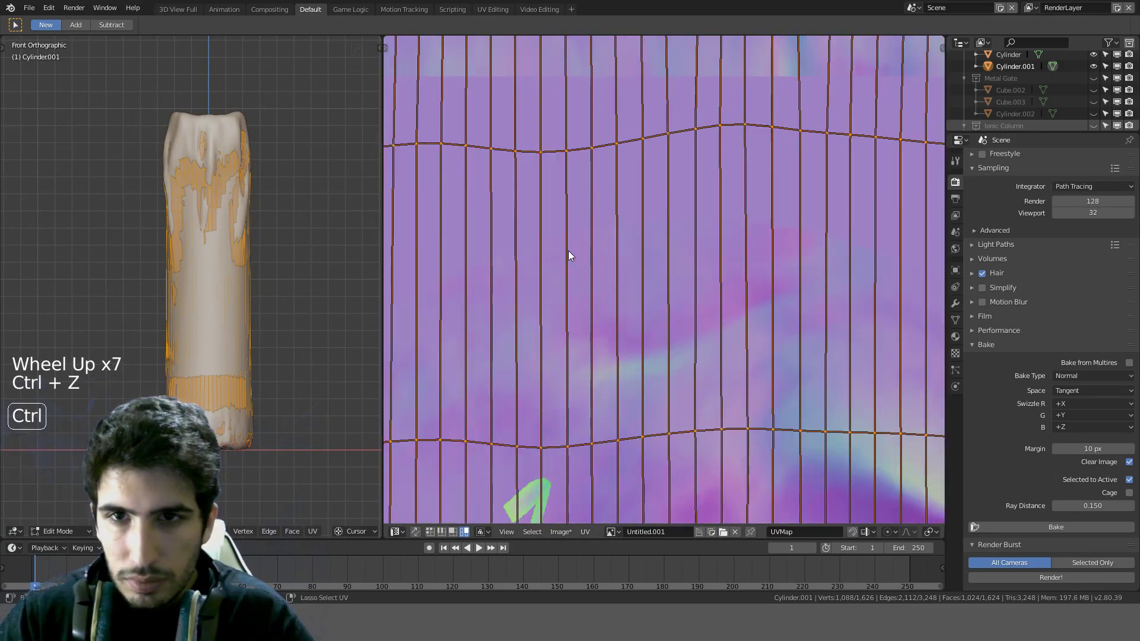
Step: Toggle single faces on the lower side wall and add the gap back to the selection with Circle Select
{"action": "scroll", "coordinate": [593, 258], "scroll_direction": "down", "scroll_amount": 8}
{"action": "scroll", "coordinate": [683, 259], "scroll_direction": "up", "scroll_amount": 3}
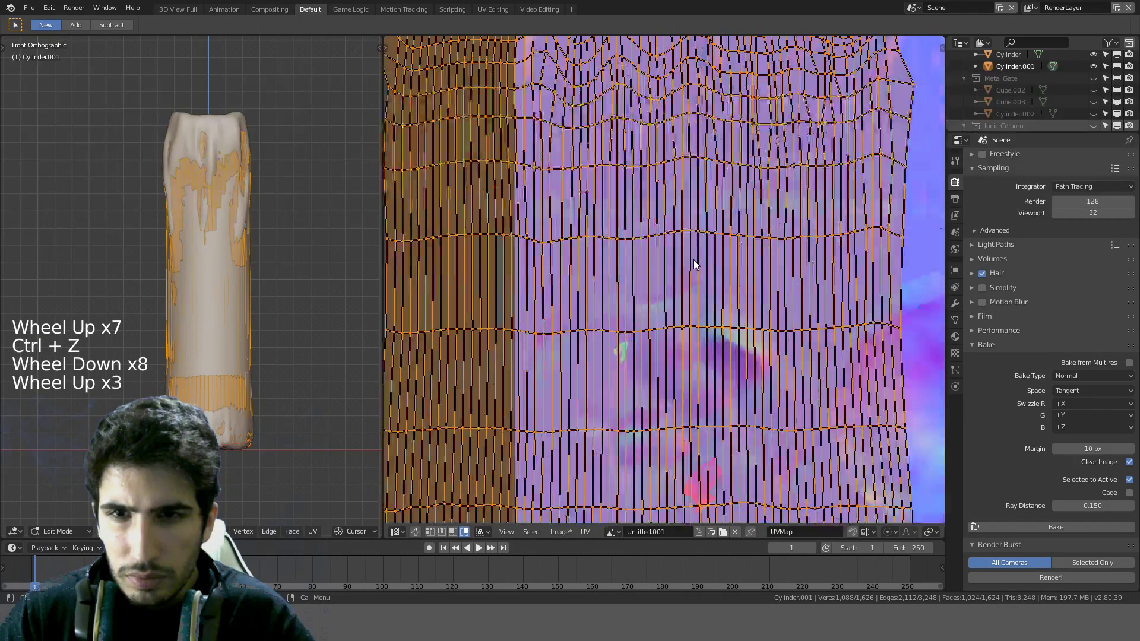
{"action": "middle_click_drag", "start_coordinate": [252, 212], "coordinate": [237, 339], "text": "shift"}
{"action": "left_click", "coordinate": [212, 313], "text": "shift"}
{"action": "left_click", "coordinate": [190, 365], "text": "shift"}
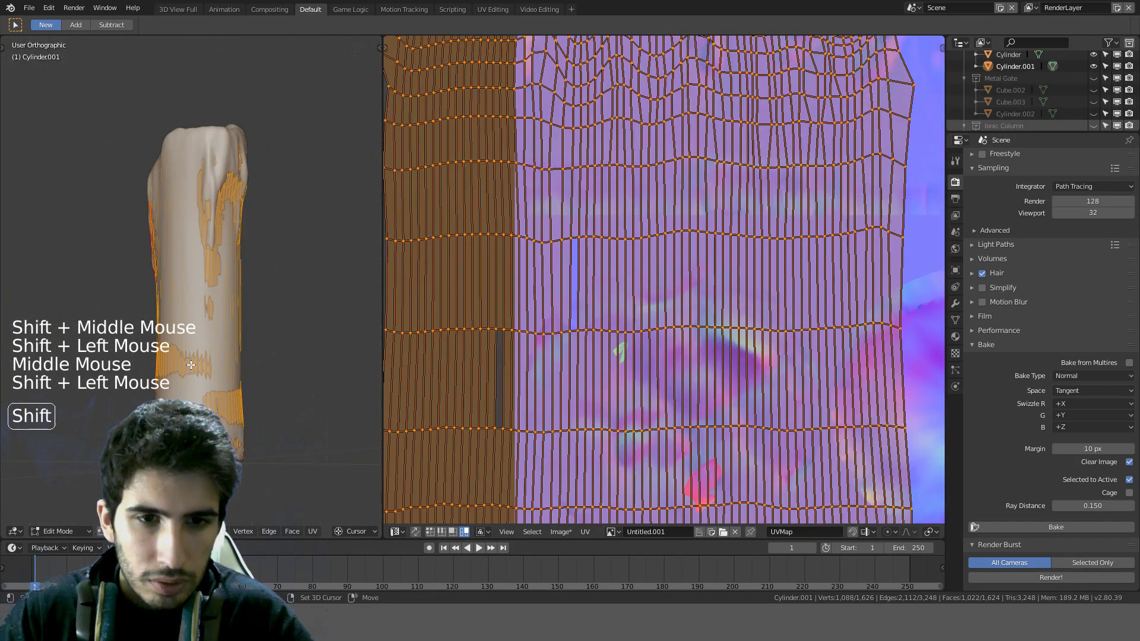
{"action": "key", "text": "c"}
{"action": "left_click", "coordinate": [196, 359]}
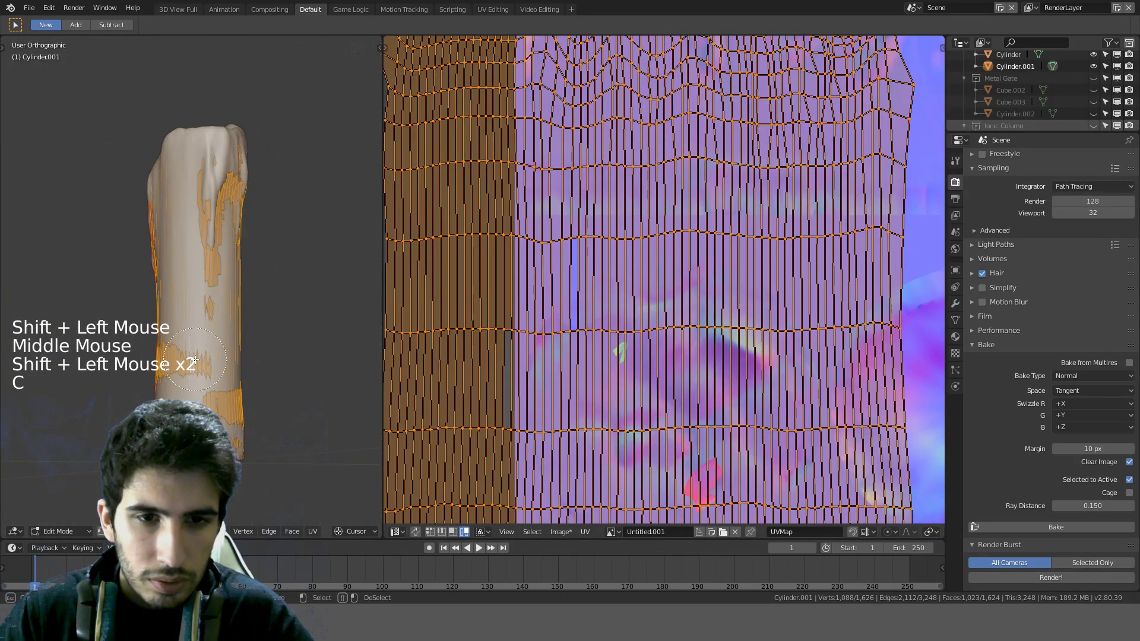
Step: Toggle a single quad on the candle's lower side wall off and on to make it the active face
{"action": "scroll", "coordinate": [193, 359], "scroll_direction": "up", "scroll_amount": 2}
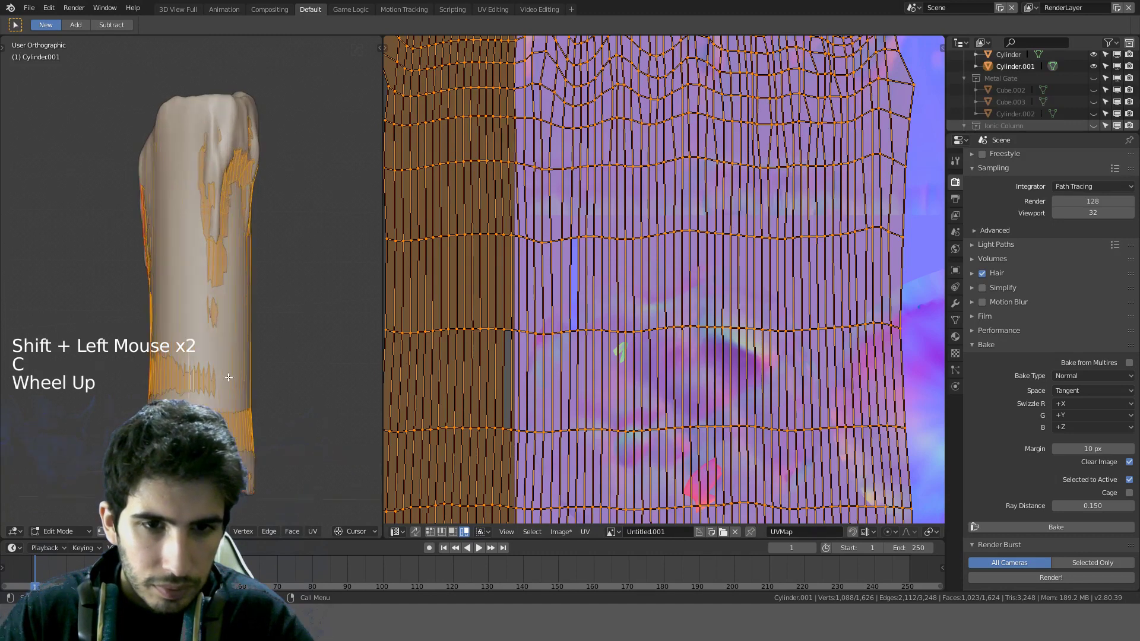
{"action": "middle_click_drag", "start_coordinate": [193, 359], "coordinate": [227, 295], "text": "shift"}
{"action": "scroll", "coordinate": [226, 296], "scroll_direction": "up", "scroll_amount": 7}
{"action": "scroll", "coordinate": [226, 296], "scroll_direction": "up", "scroll_amount": 1}
{"action": "scroll", "coordinate": [289, 371], "scroll_direction": "down", "scroll_amount": 1}
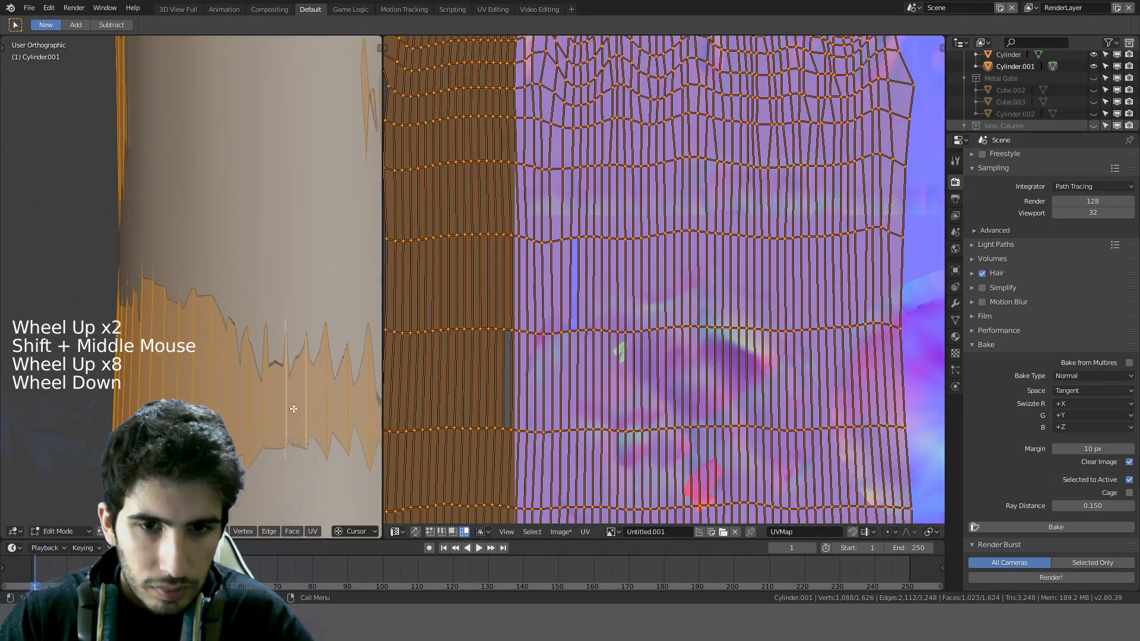
{"action": "left_click", "coordinate": [299, 404], "text": "shift"}
{"action": "scroll", "coordinate": [298, 405], "scroll_direction": "down", "scroll_amount": 4}
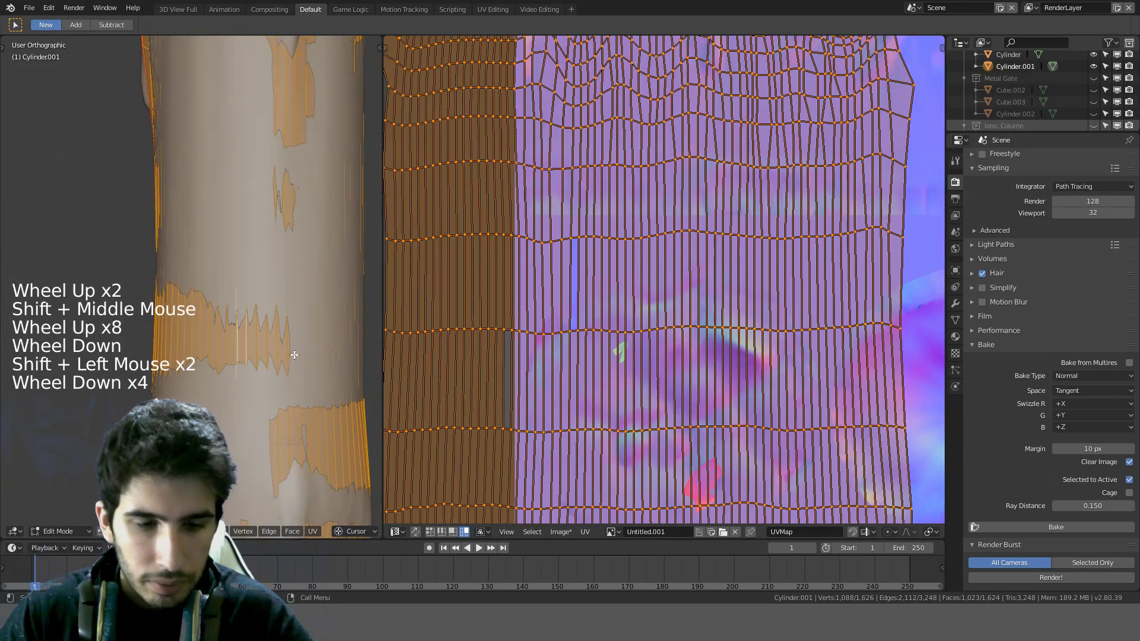
Step: Unwrap the selected side wall with Follow Active Quads using the Length Average edge length mode
{"action": "key", "text": "u"}
{"action": "left_click", "coordinate": [273, 389]}
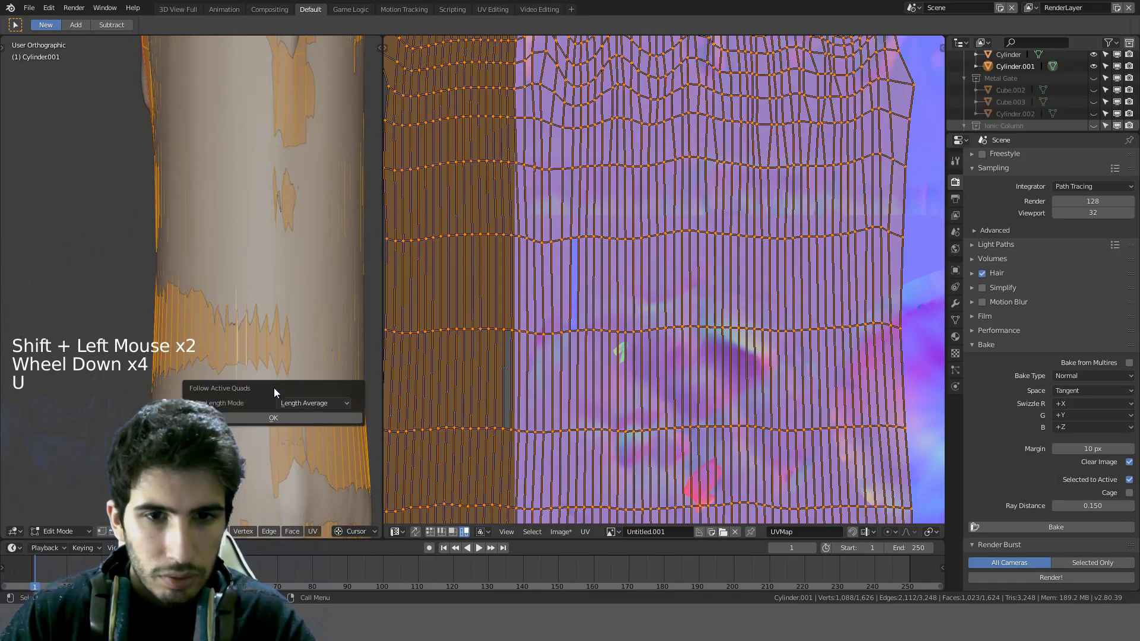
{"action": "left_click", "coordinate": [289, 417]}
{"action": "scroll", "coordinate": [618, 313], "scroll_direction": "down", "scroll_amount": 4}
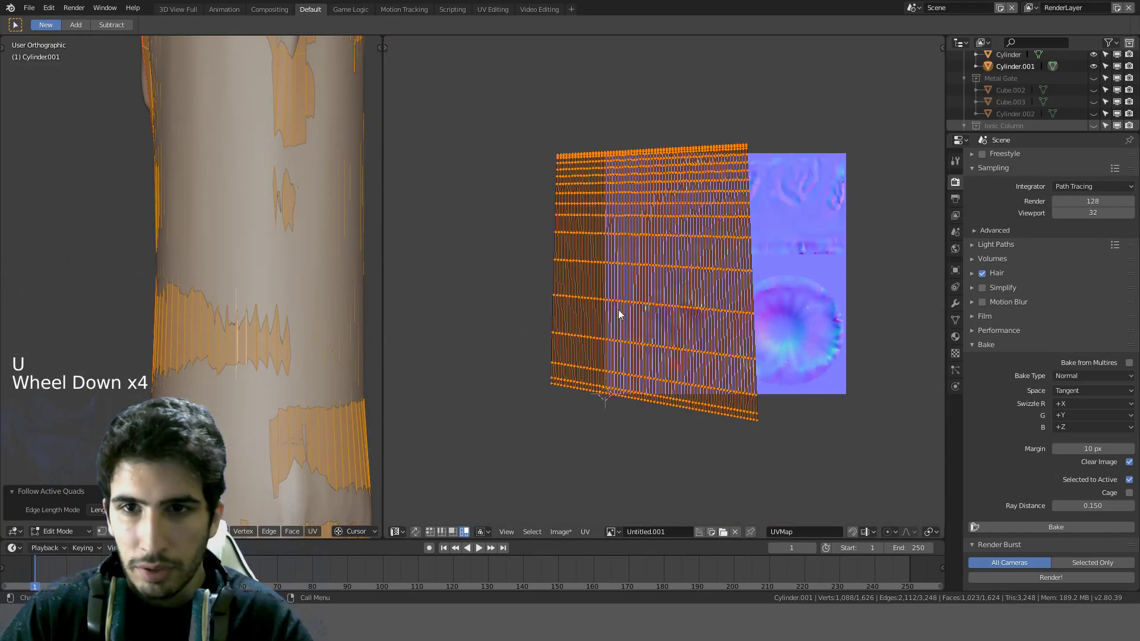
{"action": "scroll", "coordinate": [707, 221], "scroll_direction": "up", "scroll_amount": 2}
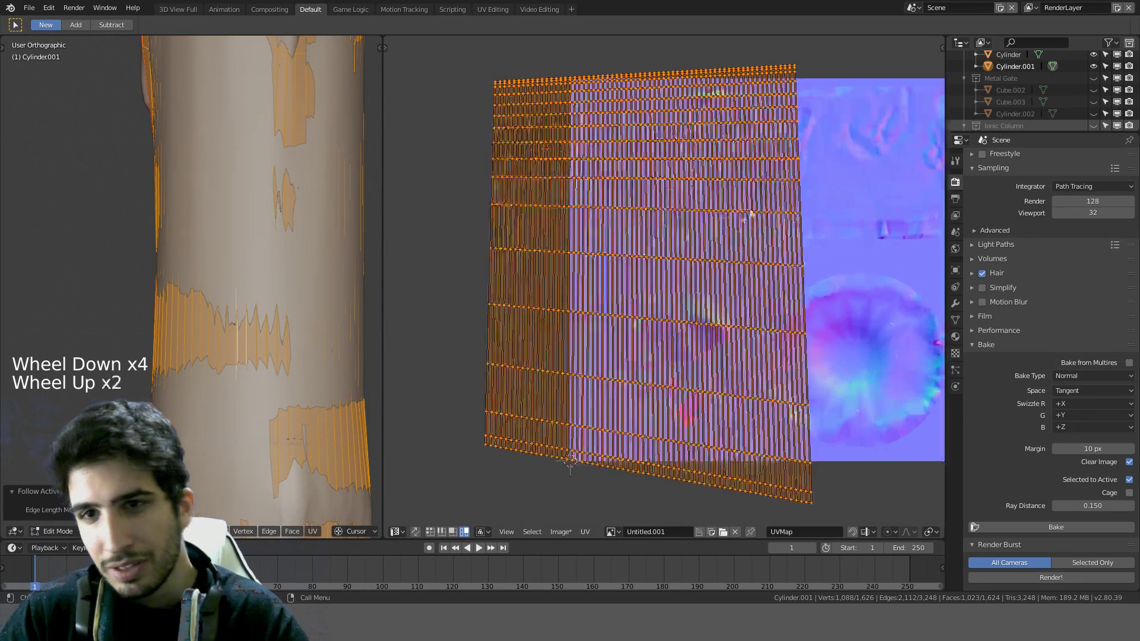
Step: Try Follow Active Quads on the side wall with the edge length mode set to Length
{"action": "key", "text": "u"}
{"action": "left_click", "coordinate": [290, 411]}
{"action": "left_click", "coordinate": [350, 426]}
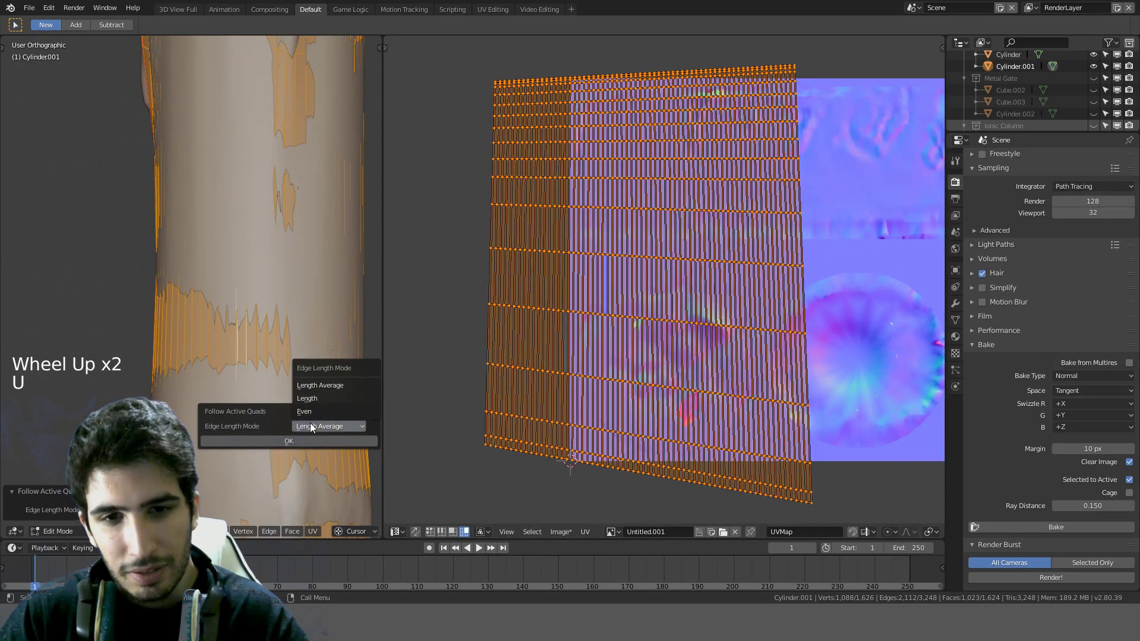
{"action": "left_click", "coordinate": [323, 400]}
{"action": "left_click", "coordinate": [292, 442]}
Step: Try Follow Active Quads on the side wall with the edge length mode set to Even
{"action": "key", "text": "u"}
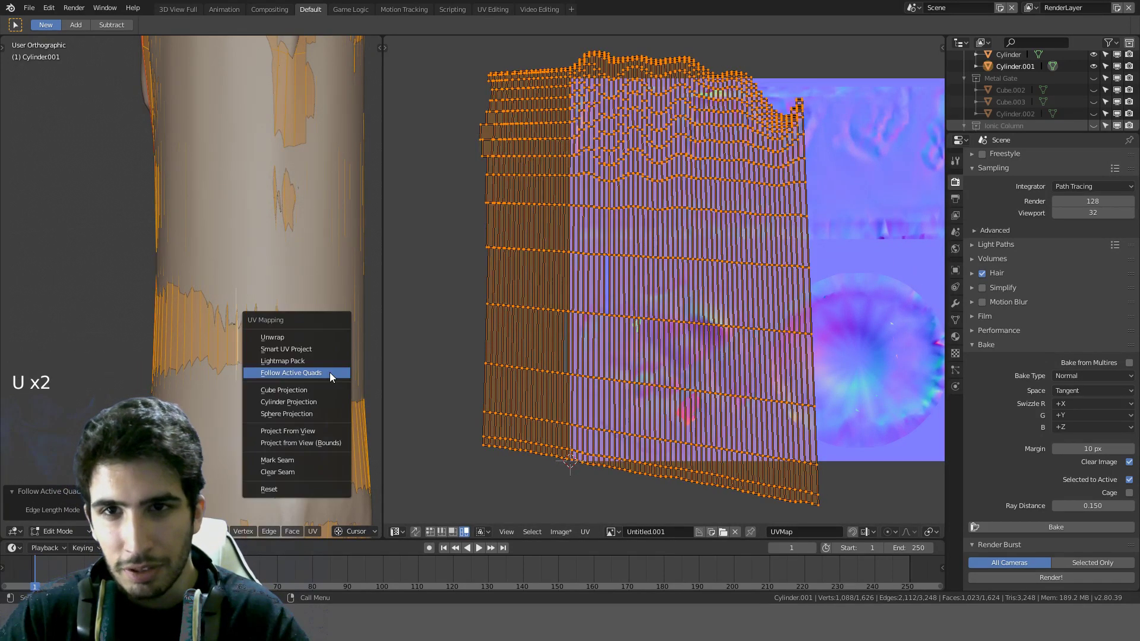
{"action": "left_click", "coordinate": [329, 372]}
{"action": "left_click", "coordinate": [348, 390]}
{"action": "left_click", "coordinate": [361, 374]}
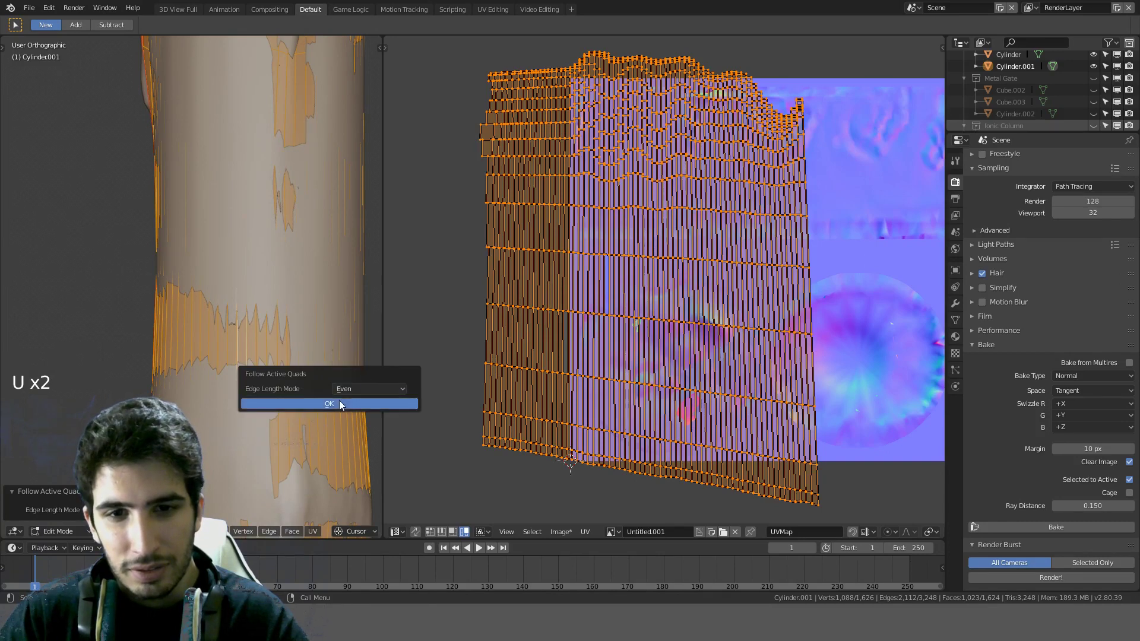
{"action": "left_click", "coordinate": [340, 404]}
{"action": "scroll", "coordinate": [636, 262], "scroll_direction": "down", "scroll_amount": 4}
{"action": "scroll", "coordinate": [635, 261], "scroll_direction": "up", "scroll_amount": 1}
Step: Reapply Follow Active Quads to the side wall with the edge length mode set back to Length Average
{"action": "key", "text": "u"}
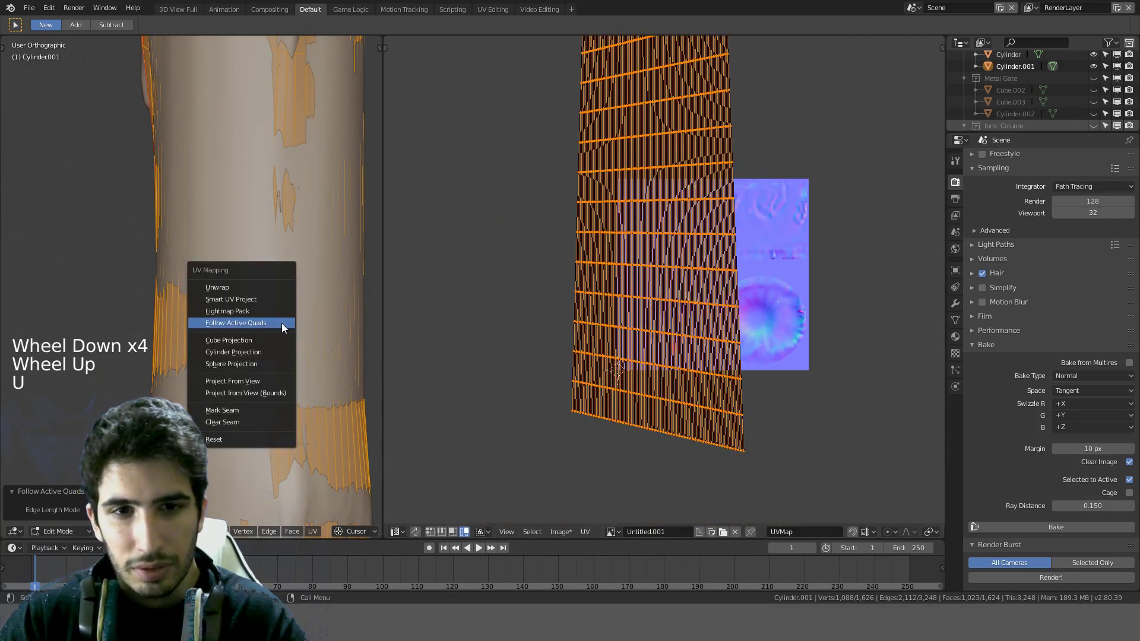
{"action": "left_click", "coordinate": [282, 323]}
{"action": "left_click", "coordinate": [298, 336]}
{"action": "left_click", "coordinate": [306, 322]}
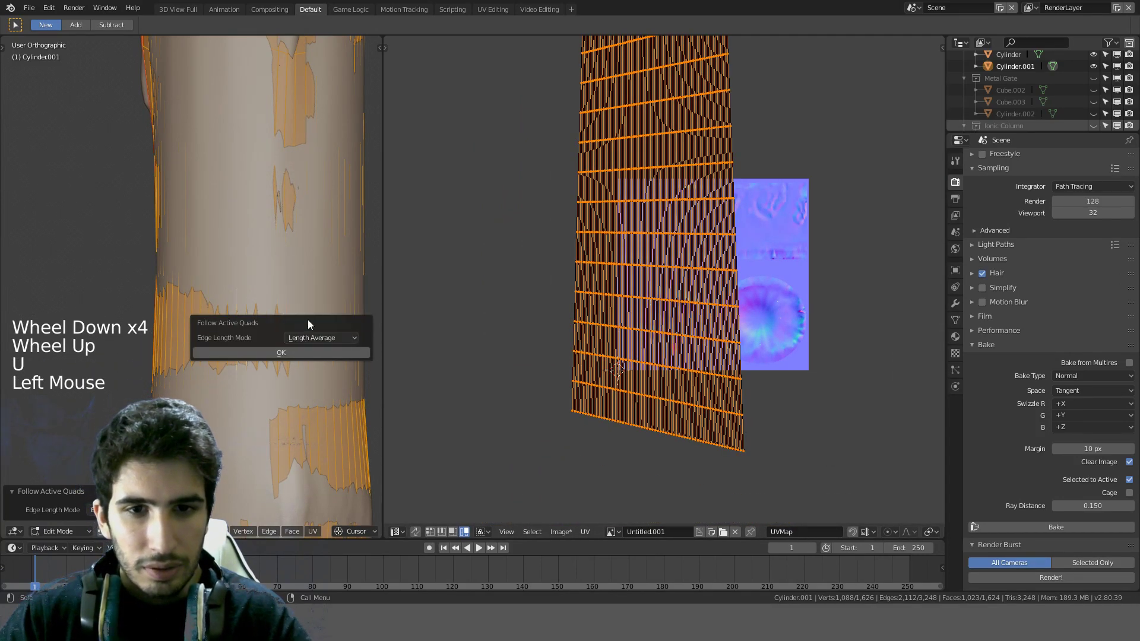
{"action": "left_click", "coordinate": [286, 354]}
{"action": "scroll", "coordinate": [246, 388], "scroll_direction": "down", "scroll_amount": 1}
Step: Try a Cylinder Projection on the selected side-wall faces
{"action": "key", "text": "u"}
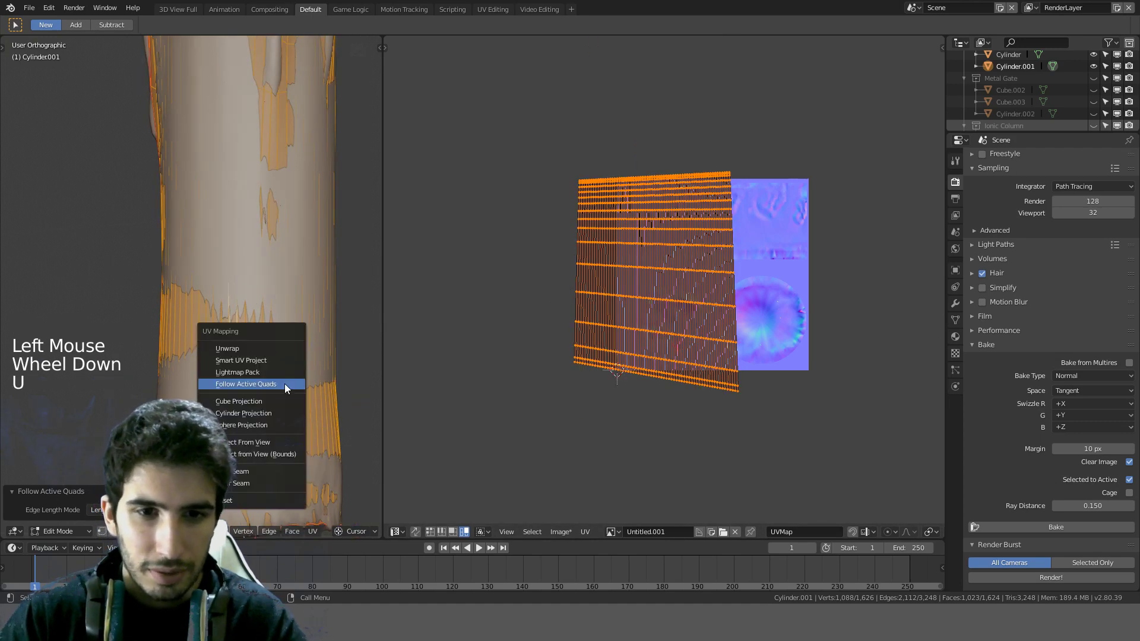
{"action": "left_click", "coordinate": [267, 413]}
{"action": "scroll", "coordinate": [754, 284], "scroll_direction": "up", "scroll_amount": 3}
Step: Lightmap Pack the selected side-wall faces with image size 512, pack quality 12 and margin 0.10
{"action": "key", "text": "u"}
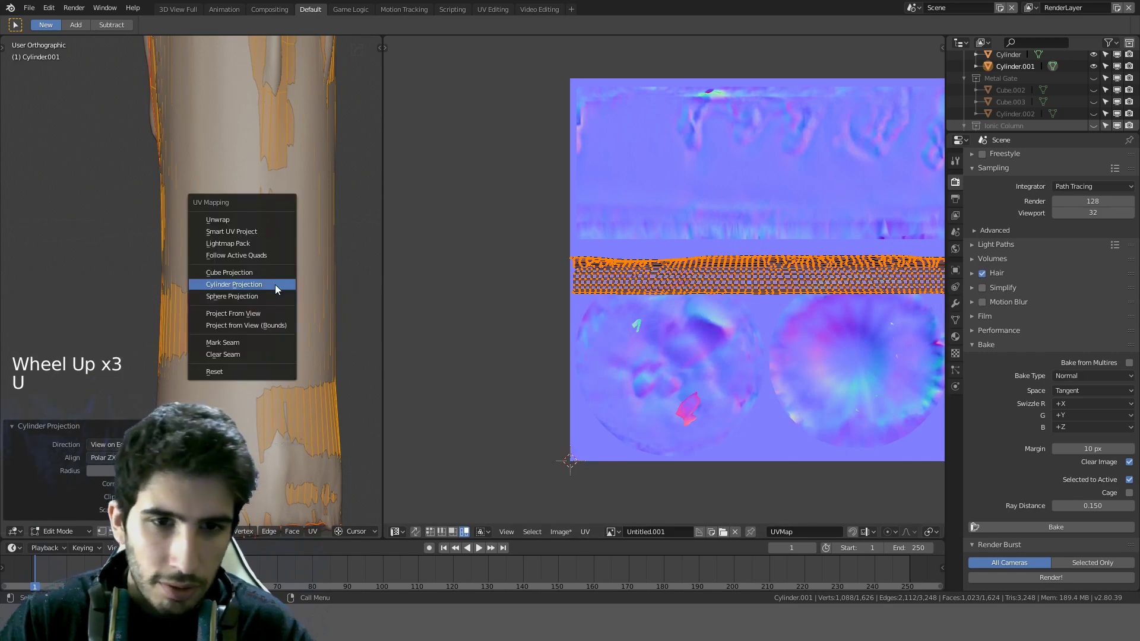
{"action": "left_click", "coordinate": [272, 242]}
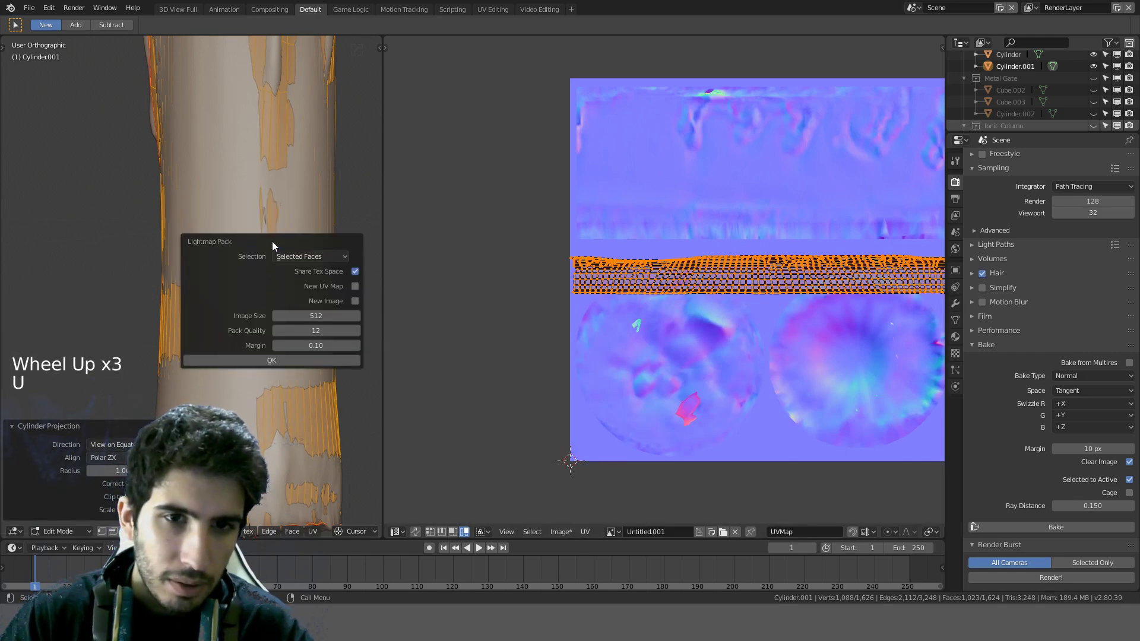
{"action": "left_click", "coordinate": [272, 363]}
{"action": "scroll", "coordinate": [664, 280], "scroll_direction": "down", "scroll_amount": 1}
{"action": "key", "text": "u"}
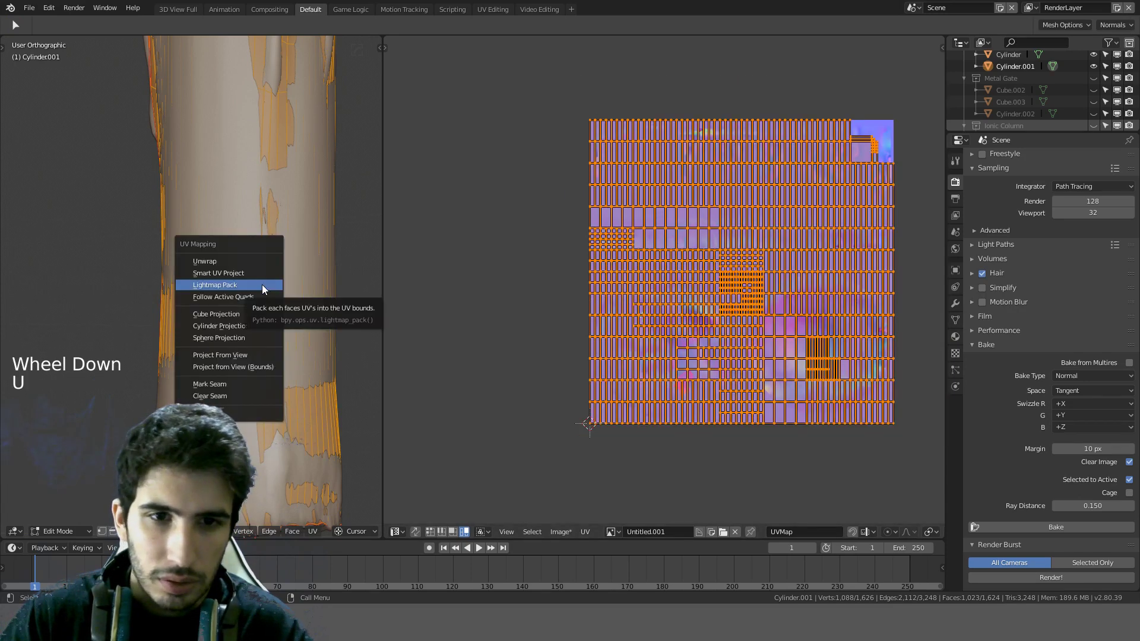
{"action": "left_click", "coordinate": [262, 284]}
{"action": "left_click", "coordinate": [306, 297]}
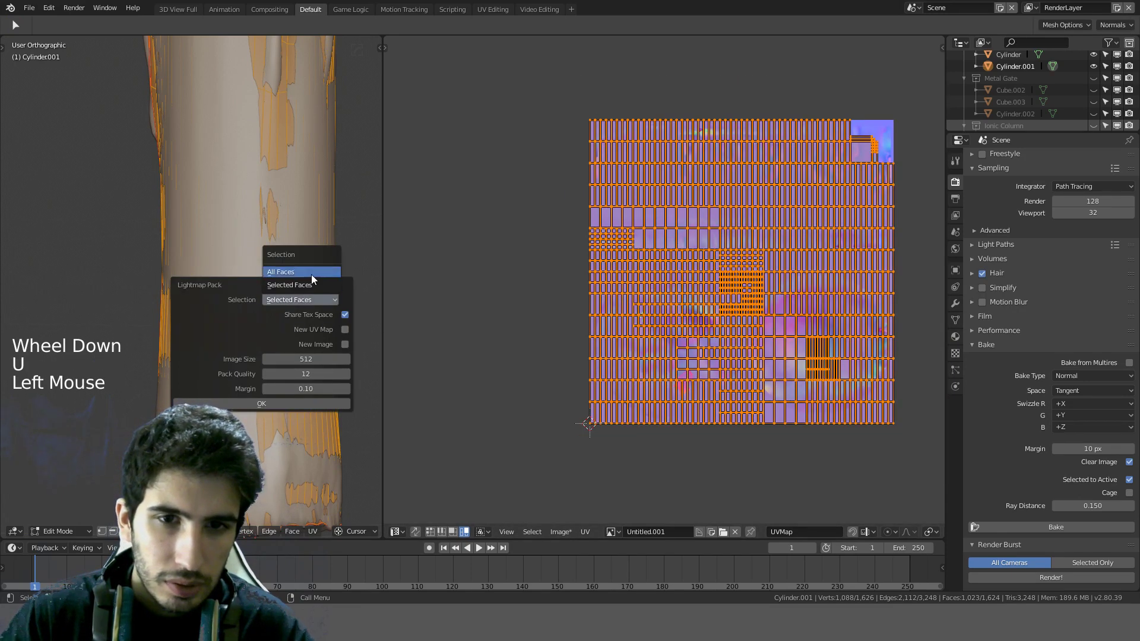
{"action": "left_click", "coordinate": [307, 285]}
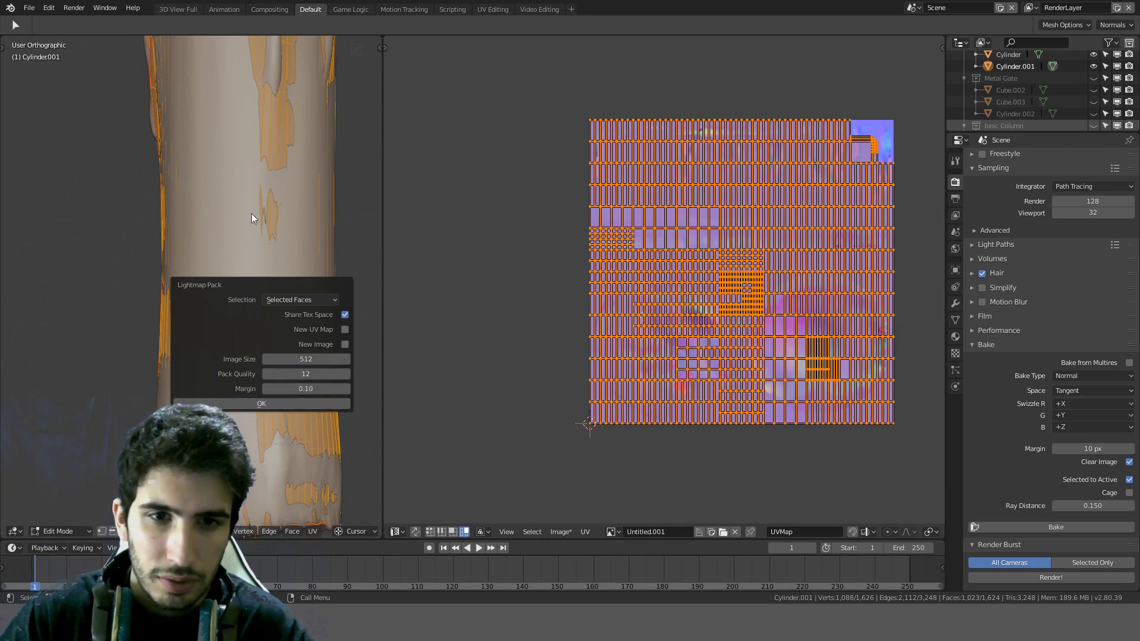
{"action": "key", "text": "u"}
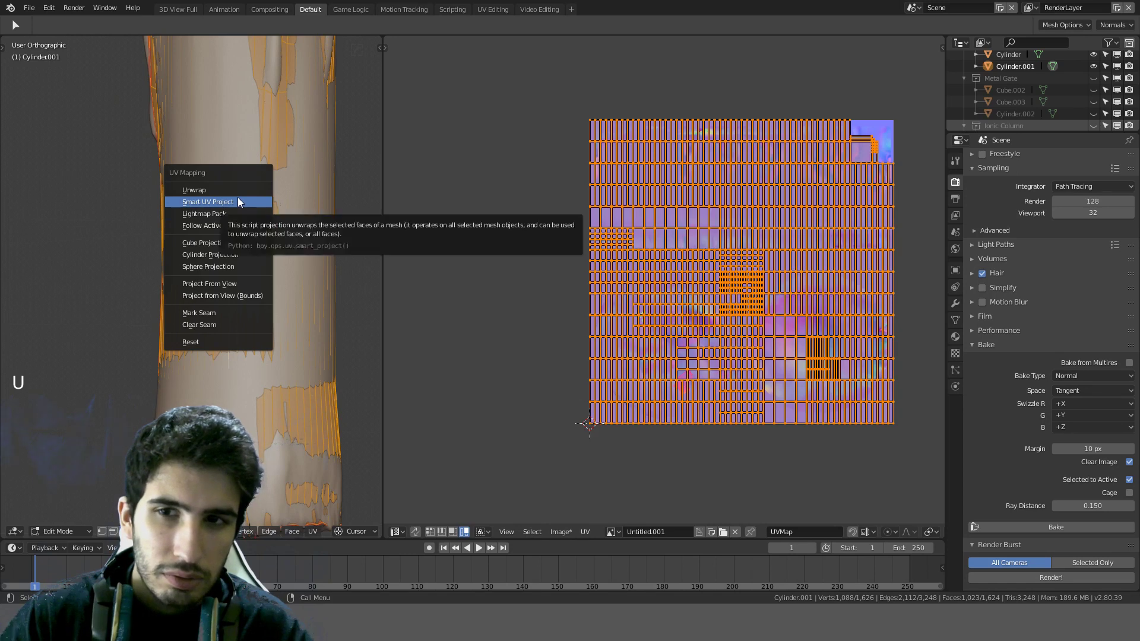
{"action": "left_click", "coordinate": [236, 205]}
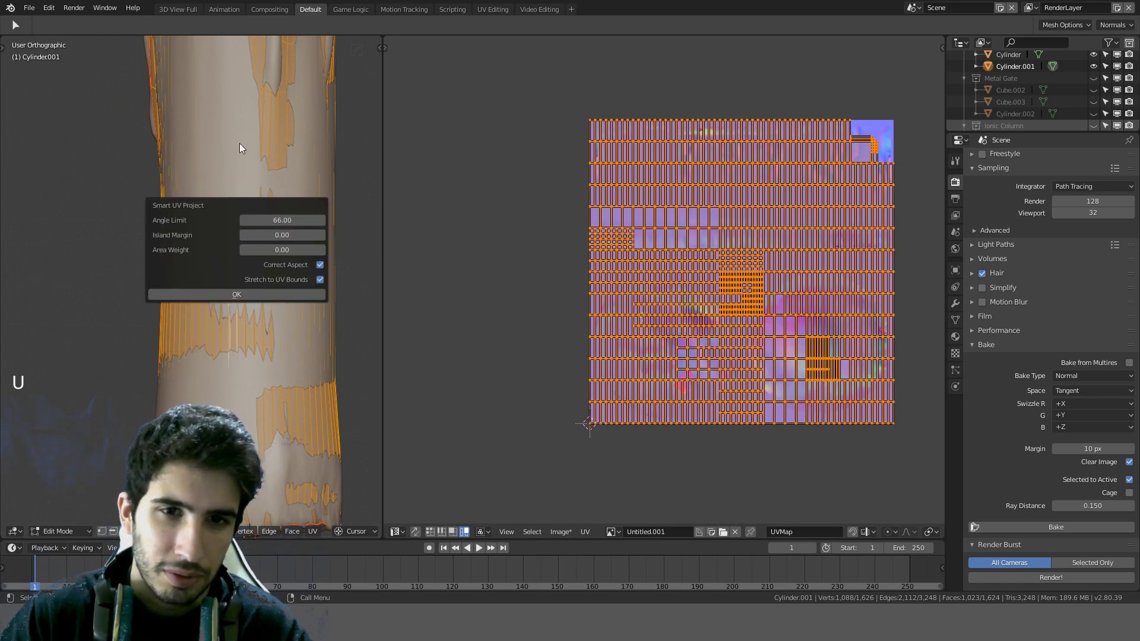
Step: Unwrap the lightmap-packed side wall with Follow Active Quads in Length Average mode and check the UV grid
{"action": "key", "text": "u"}
{"action": "left_click", "coordinate": [237, 205]}
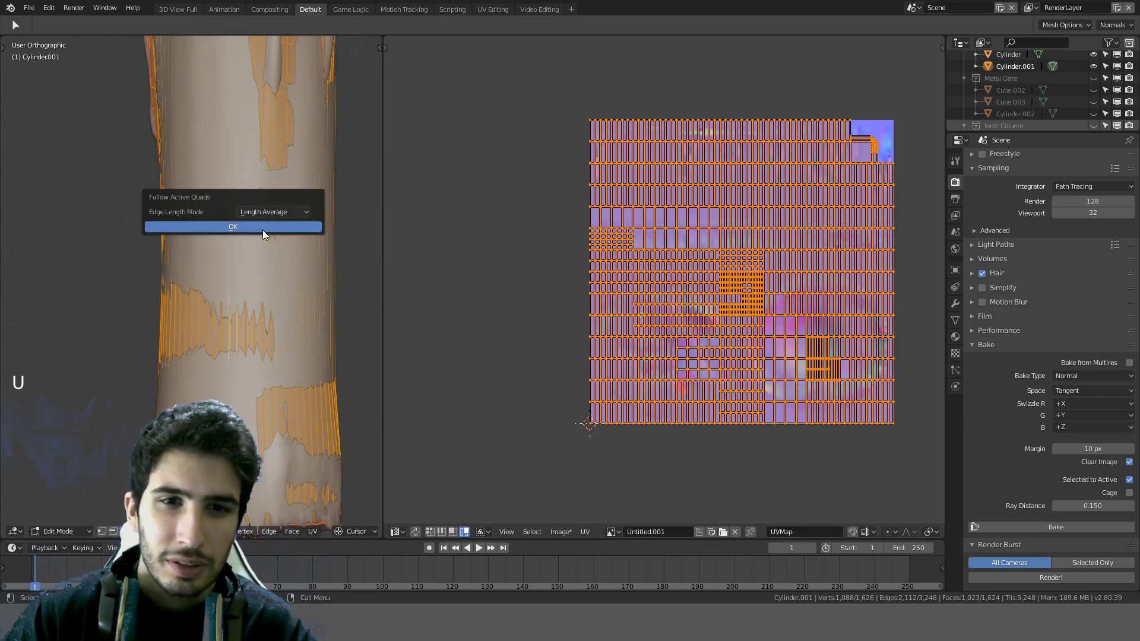
{"action": "left_click", "coordinate": [263, 230]}
{"action": "scroll", "coordinate": [778, 264], "scroll_direction": "down", "scroll_amount": 1}
{"action": "scroll", "coordinate": [777, 267], "scroll_direction": "down", "scroll_amount": 2}
{"action": "middle_click_drag", "start_coordinate": [775, 269], "coordinate": [709, 243], "text": "shift"}
{"action": "scroll", "coordinate": [710, 241], "scroll_direction": "up", "scroll_amount": 7}
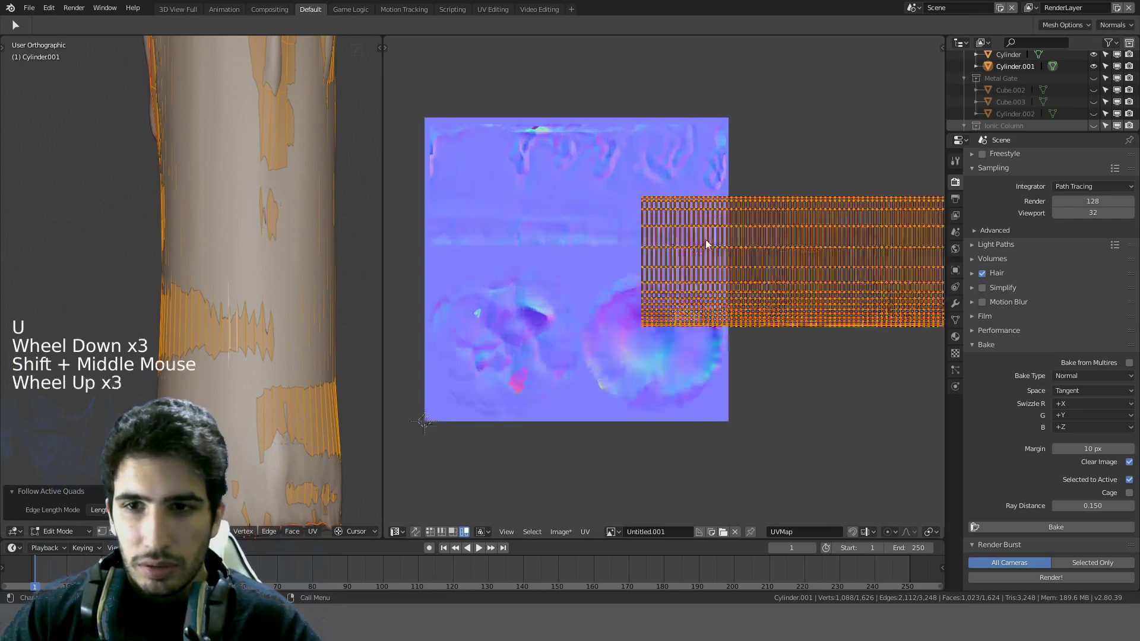
{"action": "scroll", "coordinate": [714, 235], "scroll_direction": "down", "scroll_amount": 4}
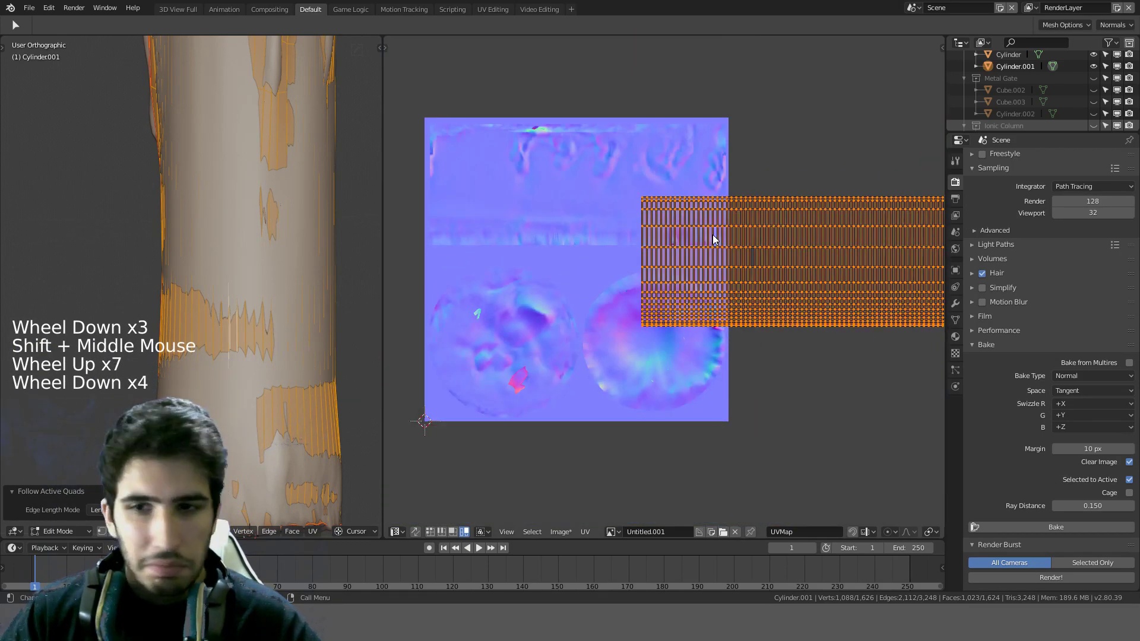
{"action": "key", "text": "u"}
{"action": "left_click", "coordinate": [231, 335]}
{"action": "left_click", "coordinate": [269, 362]}
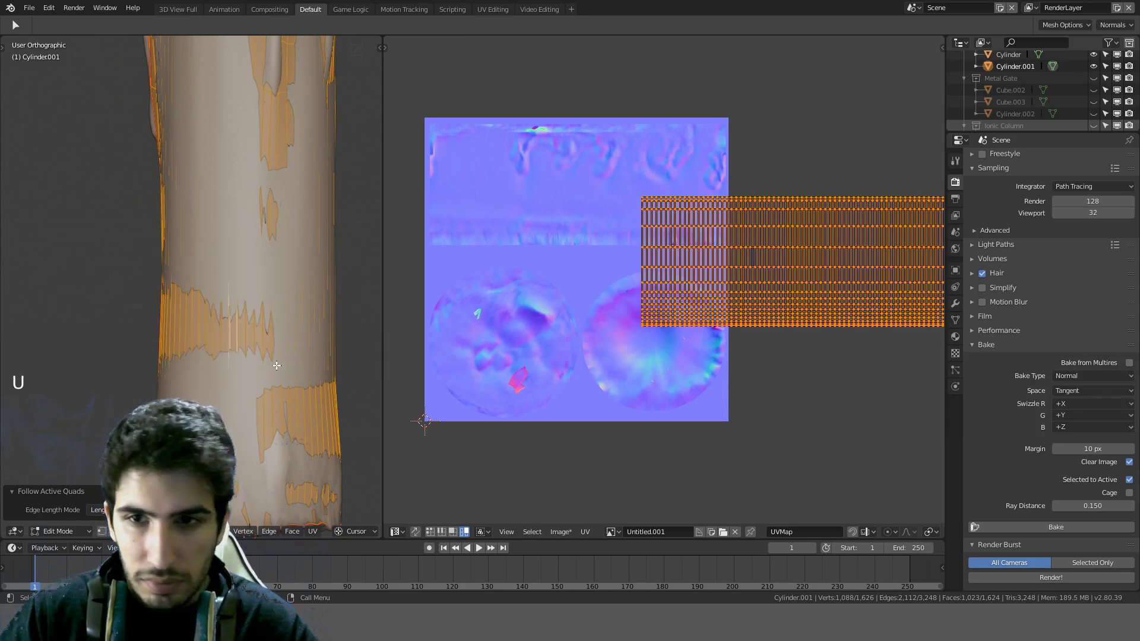
Step: Move the side-wall UV island across onto the middle of the normal map image
{"action": "scroll", "coordinate": [667, 294], "scroll_direction": "down", "scroll_amount": 2}
{"action": "key", "text": "g"}
{"action": "left_click", "coordinate": [644, 277], "text": "ctrl"}
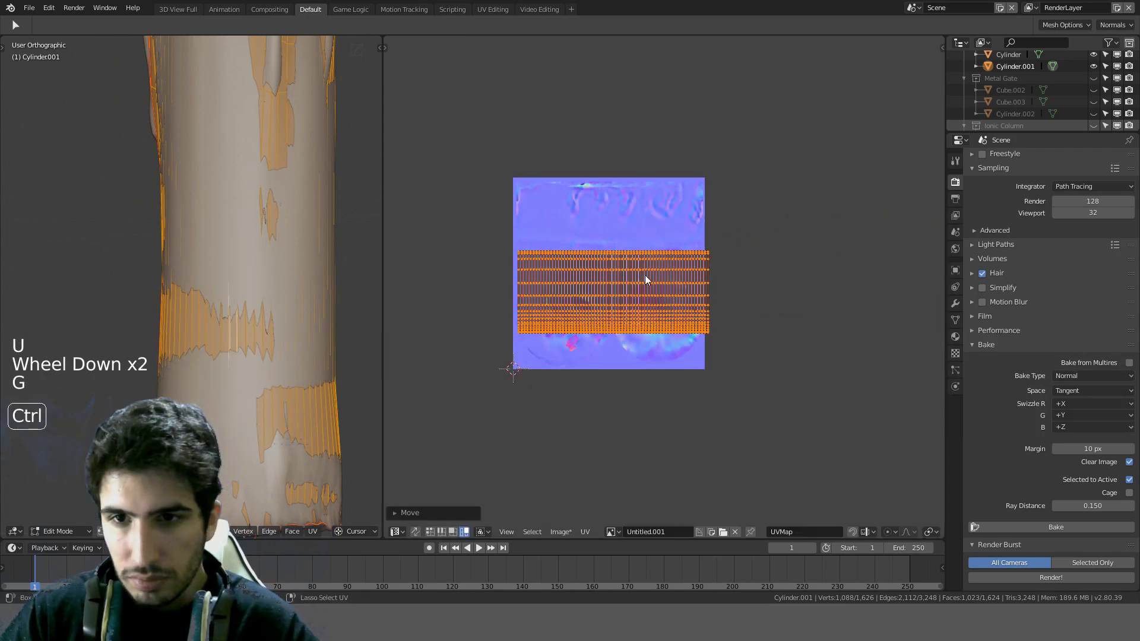
Step: Move the side-wall UV island up so it covers the upper part of the image above the two cap islands
{"action": "scroll", "coordinate": [745, 258], "scroll_direction": "up", "scroll_amount": 2}
{"action": "scroll", "coordinate": [745, 258], "scroll_direction": "up", "scroll_amount": 2}
{"action": "scroll", "coordinate": [745, 248], "scroll_direction": "down", "scroll_amount": 1, "text": "shift"}
{"action": "middle_click_drag", "start_coordinate": [745, 248], "coordinate": [777, 260], "text": "shift"}
{"action": "scroll", "coordinate": [777, 259], "scroll_direction": "down", "scroll_amount": 1}
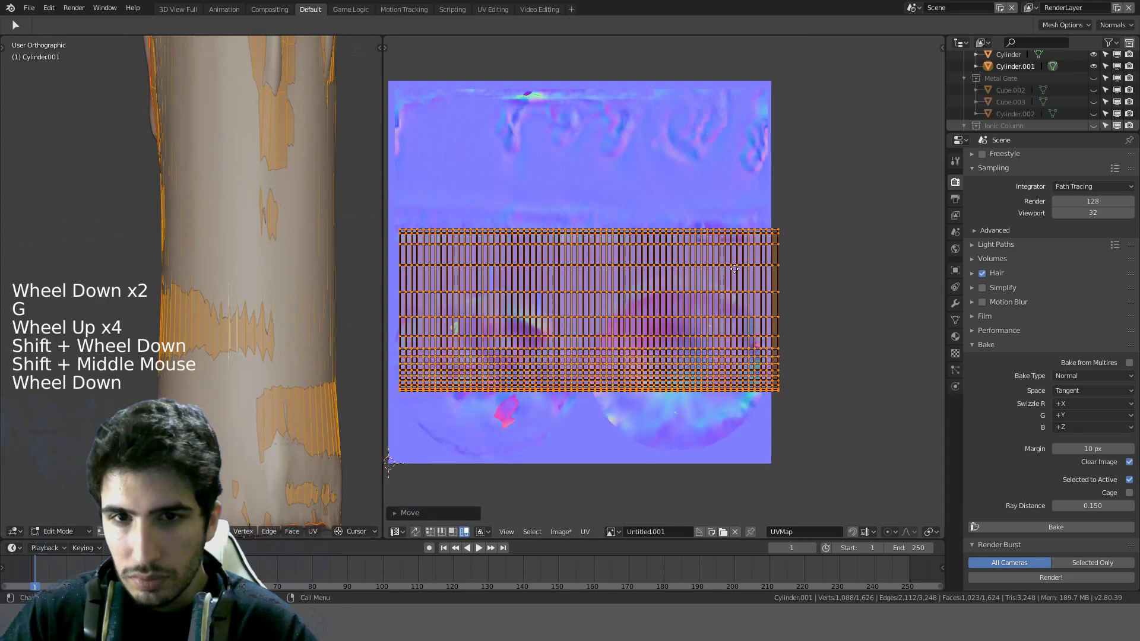
{"action": "key", "text": "g"}
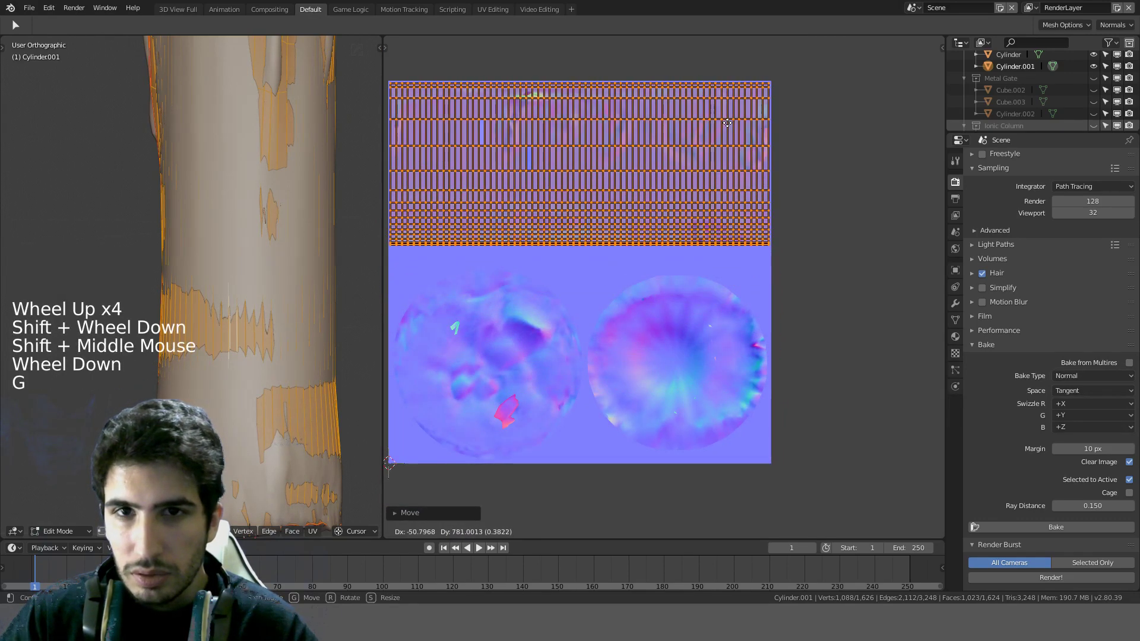
{"action": "left_click", "coordinate": [730, 128]}
Step: Invert the face selection, and undo both the inversion and the last UV island move
{"action": "scroll", "coordinate": [272, 260], "scroll_direction": "down", "scroll_amount": 4}
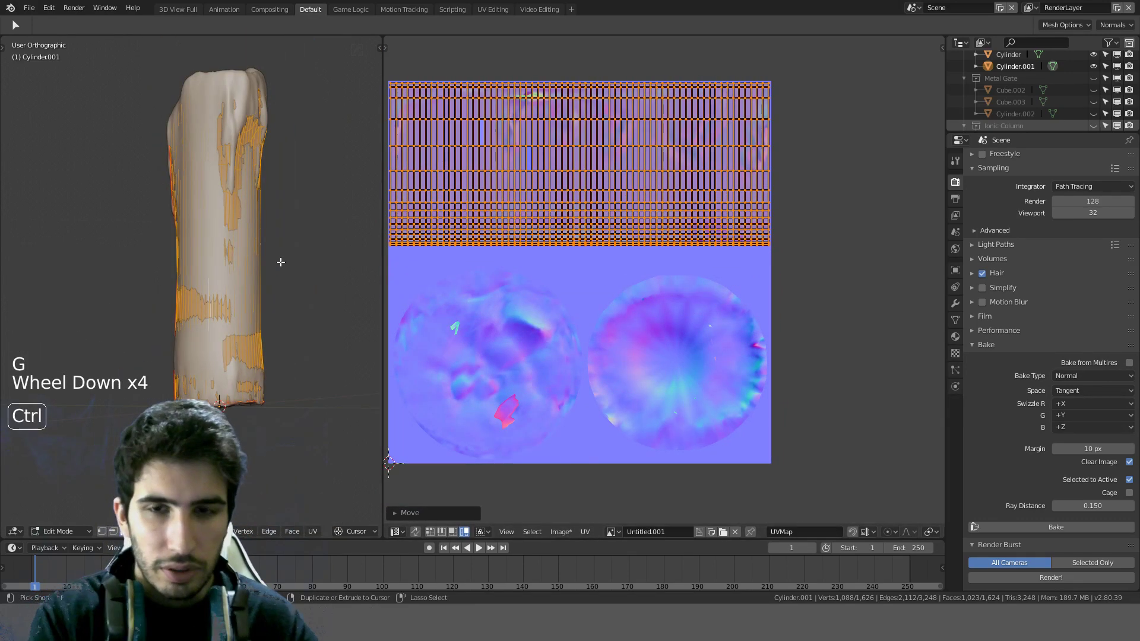
{"action": "key", "text": "ctrl+i"}
{"action": "key", "text": "ctrl+z"}
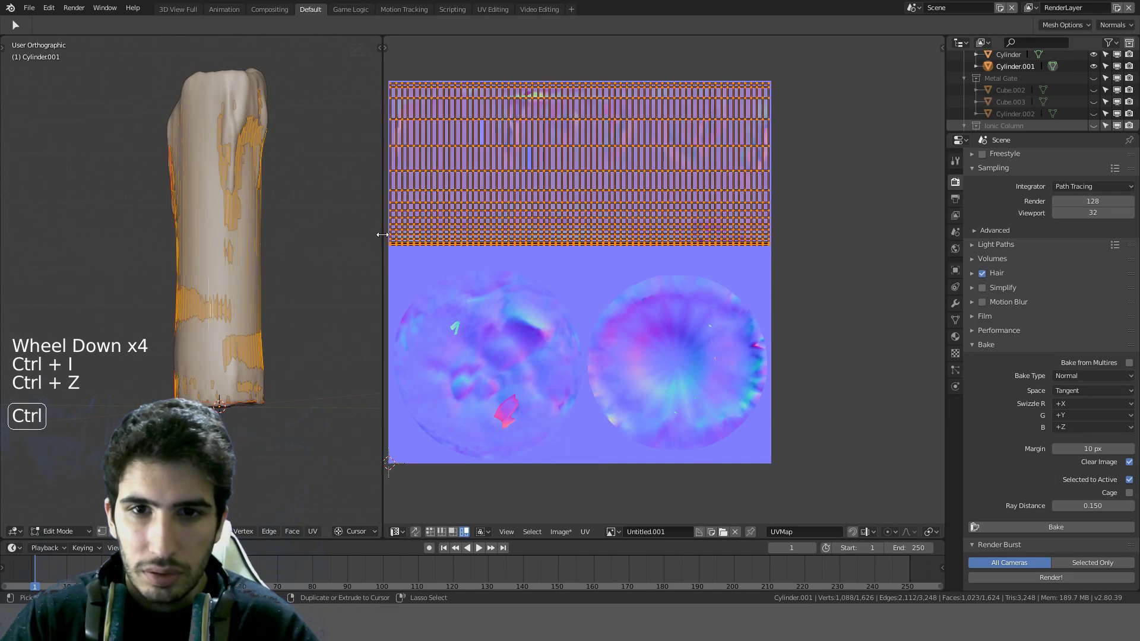
{"action": "key", "text": "ctrl+z"}
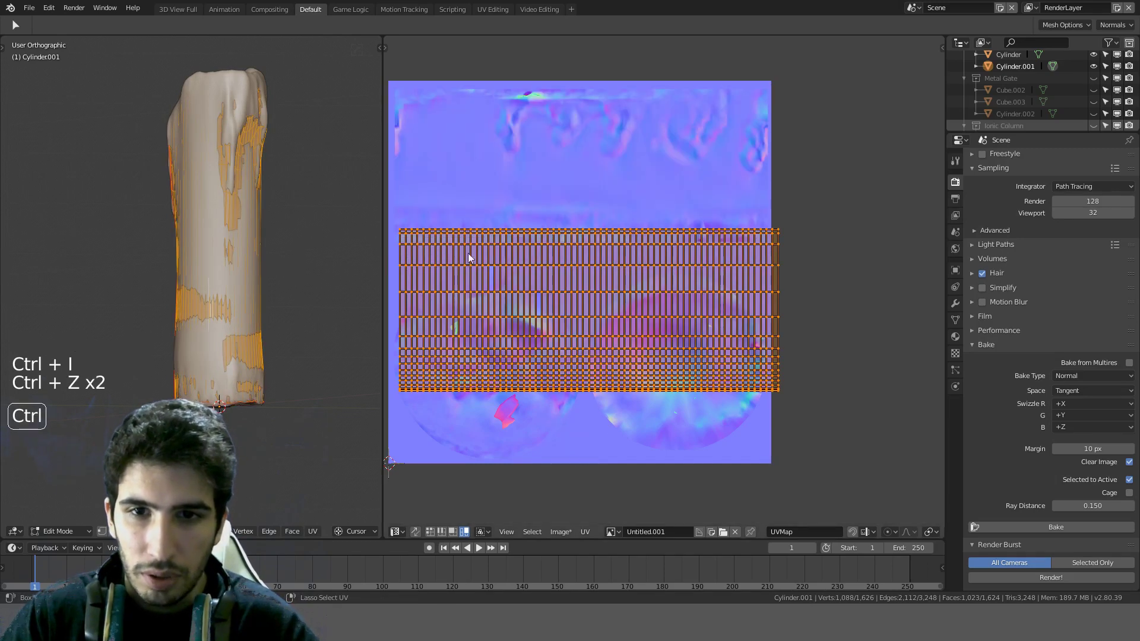
Step: Switch the candle to wireframe in front view and add missing side-wall faces to the selection with Circle Select
{"action": "scroll", "coordinate": [475, 258], "scroll_direction": "up", "scroll_amount": 4}
{"action": "mouse_move", "coordinate": [490, 266]}
{"action": "middle_mouse_down", "text": "shift"}
{"action": "mouse_move", "coordinate": [672, 241]}
{"action": "mouse_move", "coordinate": [791, 244]}
{"action": "middle_mouse_up", "text": "shift"}
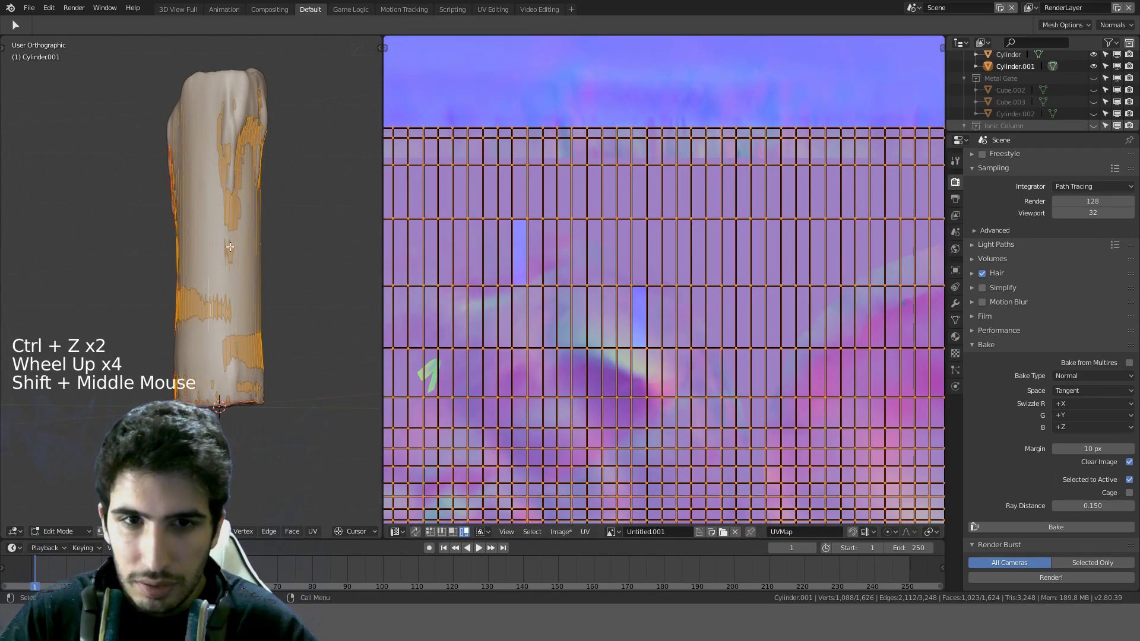
{"action": "middle_click_drag", "start_coordinate": [250, 244], "coordinate": [269, 244]}
{"action": "key", "text": "z"}
{"action": "key", "text": "KP_1"}
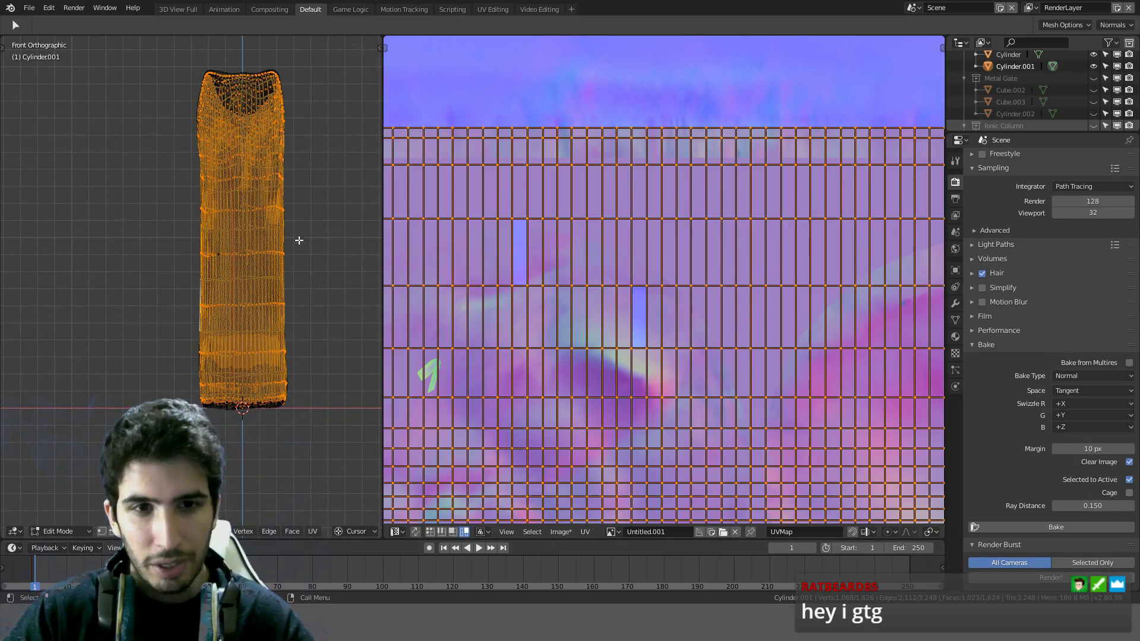
{"action": "key", "text": "c"}
{"action": "middle_click_drag", "start_coordinate": [250, 255], "coordinate": [219, 267]}
{"action": "middle_click_drag", "start_coordinate": [219, 267], "coordinate": [332, 254]}
Step: Examine the gaps and the stray quad in the side-wall UV grid and the matching areas of the wireframe candle
{"action": "scroll", "coordinate": [642, 312], "scroll_direction": "up", "scroll_amount": 5}
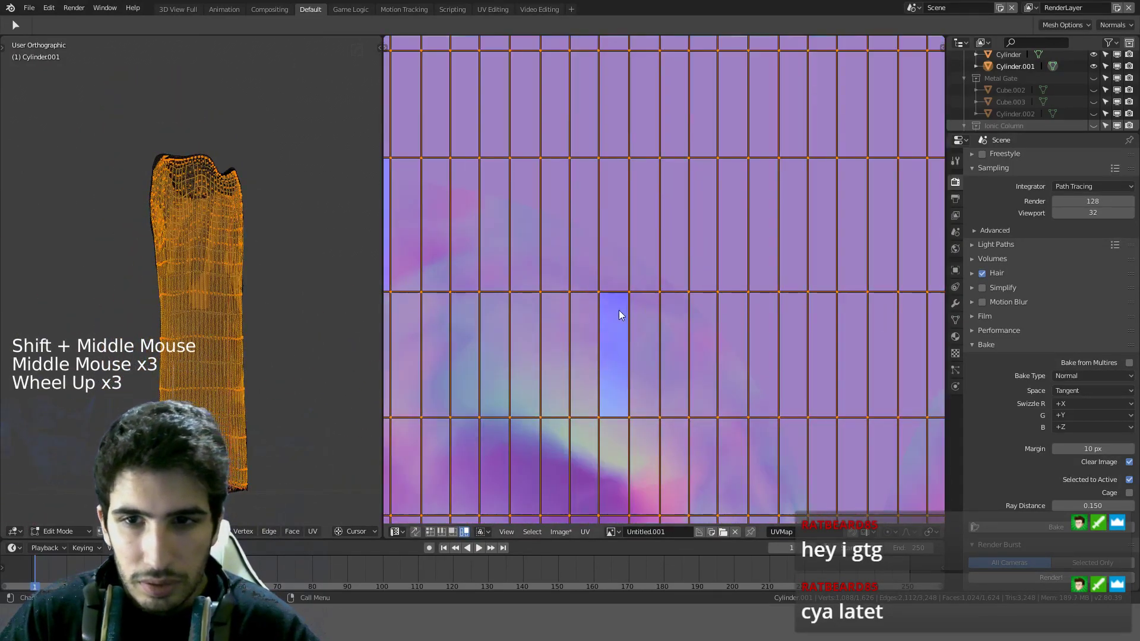
{"action": "scroll", "coordinate": [617, 308], "scroll_direction": "down", "scroll_amount": 8}
{"action": "scroll", "coordinate": [622, 304], "scroll_direction": "down", "scroll_amount": 1}
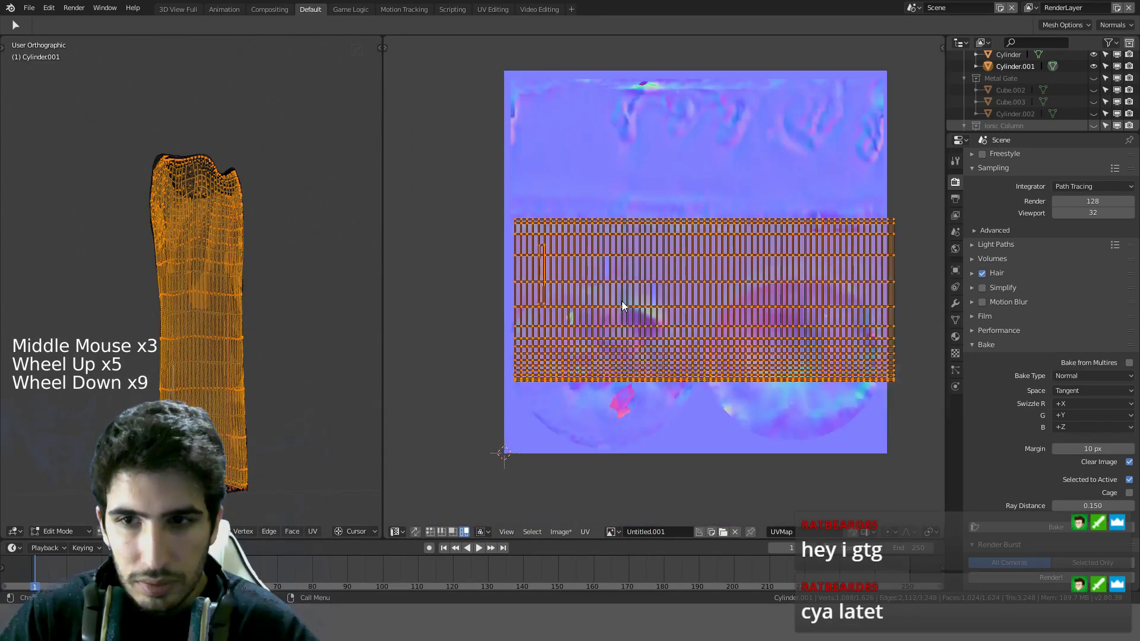
{"action": "scroll", "coordinate": [622, 304], "scroll_direction": "up", "scroll_amount": 2}
{"action": "middle_click_drag", "start_coordinate": [588, 300], "coordinate": [542, 290], "text": "shift"}
{"action": "middle_click", "coordinate": [229, 270]}
{"action": "scroll", "coordinate": [229, 270], "scroll_direction": "up", "scroll_amount": 3}
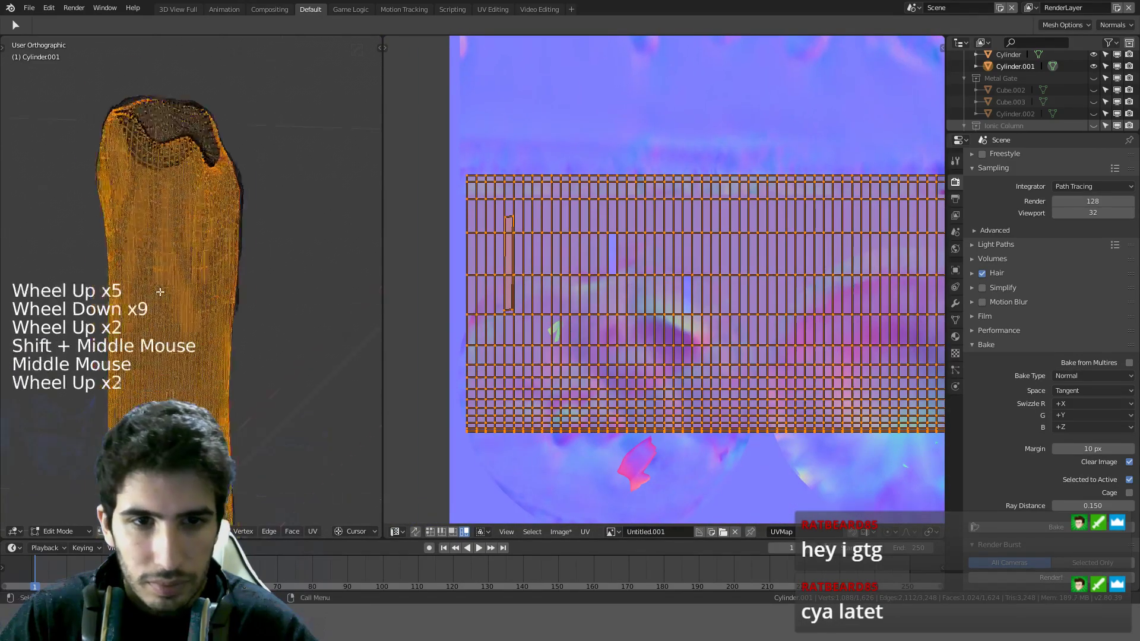
{"action": "middle_click_drag", "start_coordinate": [229, 270], "coordinate": [386, 273]}
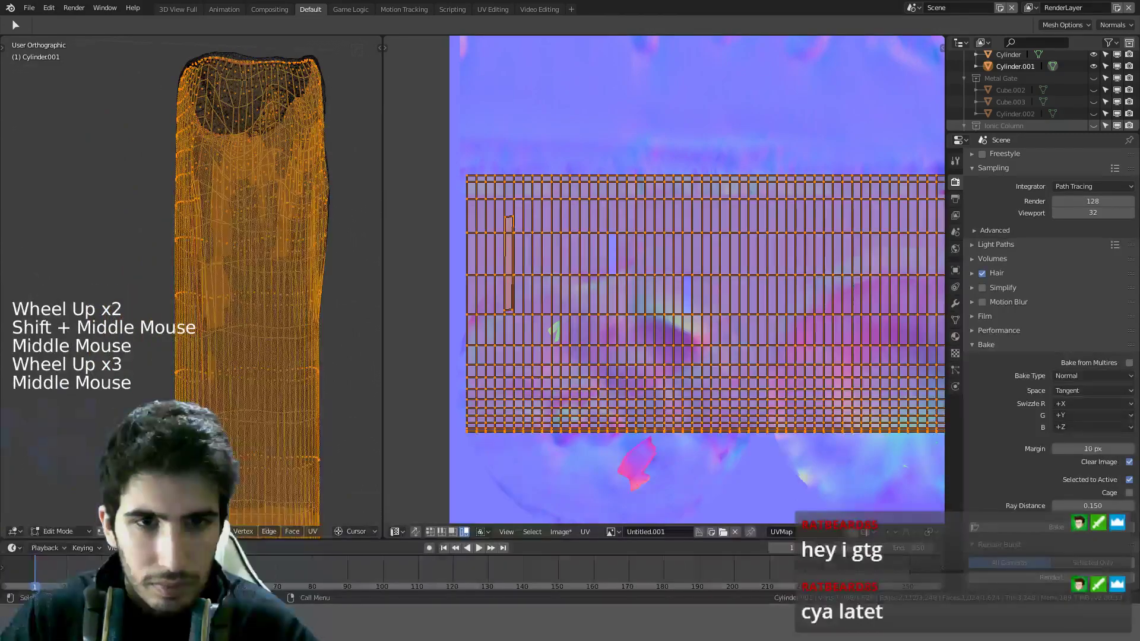
{"action": "middle_click_drag", "start_coordinate": [235, 220], "coordinate": [312, 263]}
{"action": "middle_click_drag", "start_coordinate": [142, 228], "coordinate": [283, 188]}
{"action": "scroll", "coordinate": [283, 188], "scroll_direction": "down", "scroll_amount": 1}
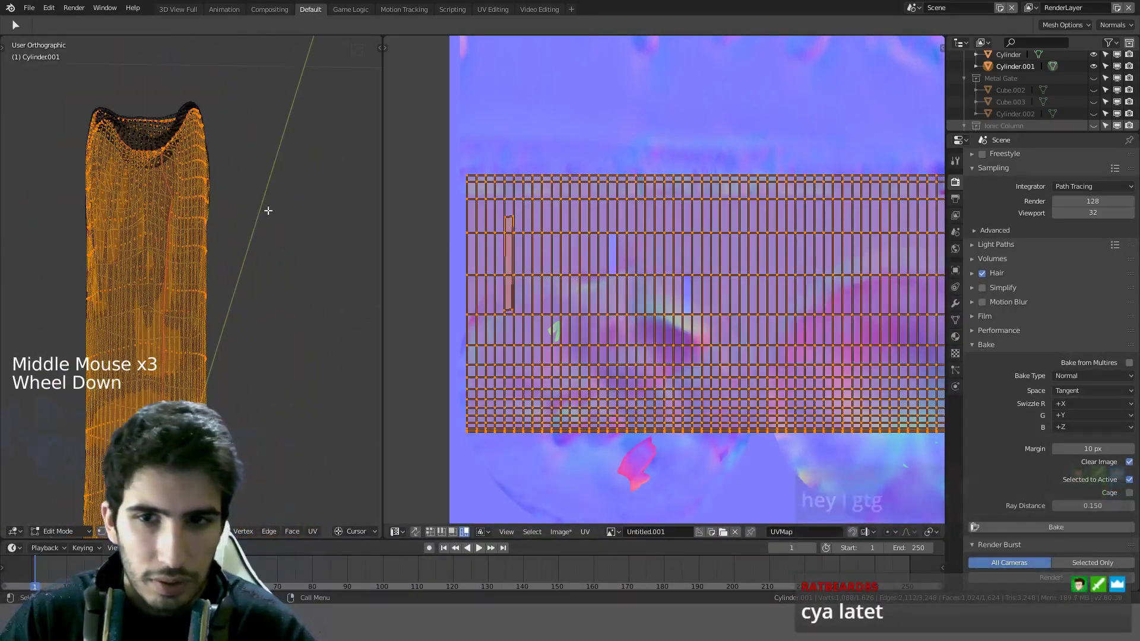
{"action": "key", "text": "g"}
{"action": "scroll", "coordinate": [262, 240], "scroll_direction": "down", "scroll_amount": 4}
{"action": "key", "text": "g"}
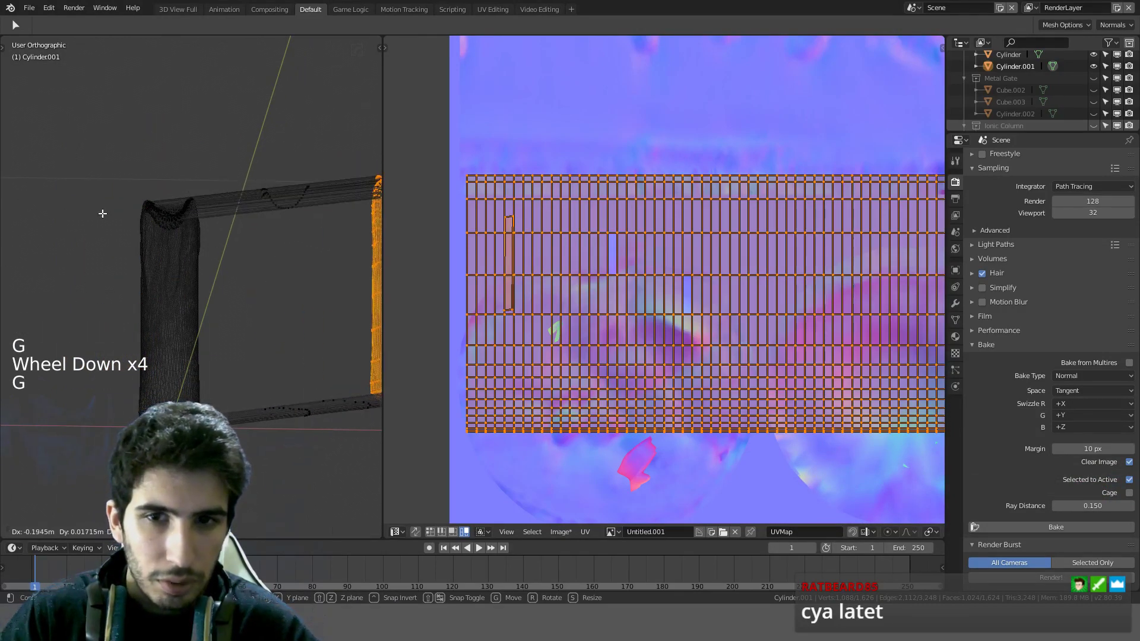
{"action": "left_click", "coordinate": [274, 223]}
Step: Unwrap the selected side-wall faces with Follow Active Quads and check the resulting UV grid for gaps
{"action": "scroll", "coordinate": [287, 232], "scroll_direction": "down", "scroll_amount": 1}
{"action": "key", "text": "u"}
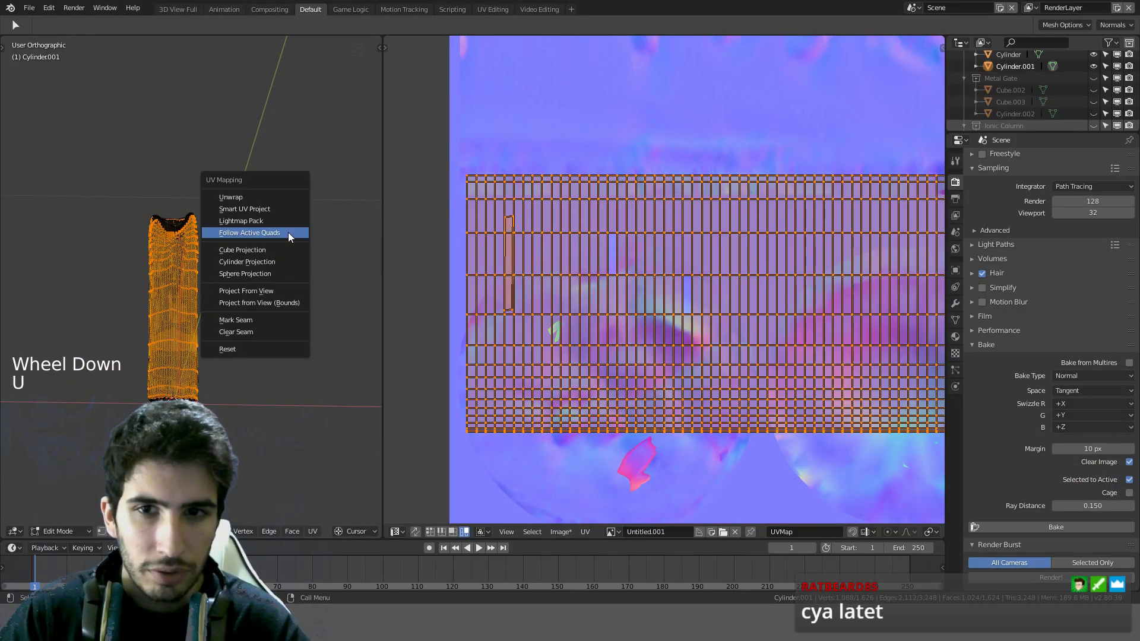
{"action": "left_click", "coordinate": [288, 233]}
{"action": "left_click", "coordinate": [287, 262]}
{"action": "scroll", "coordinate": [683, 303], "scroll_direction": "up", "scroll_amount": 4}
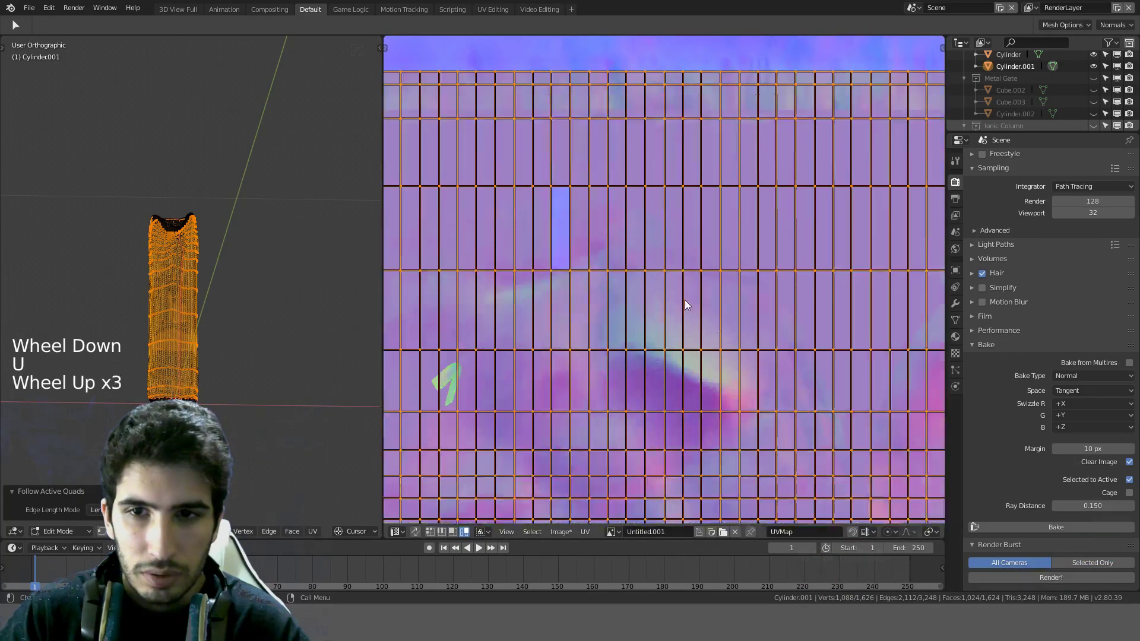
{"action": "scroll", "coordinate": [696, 514], "scroll_direction": "down", "scroll_amount": 6}
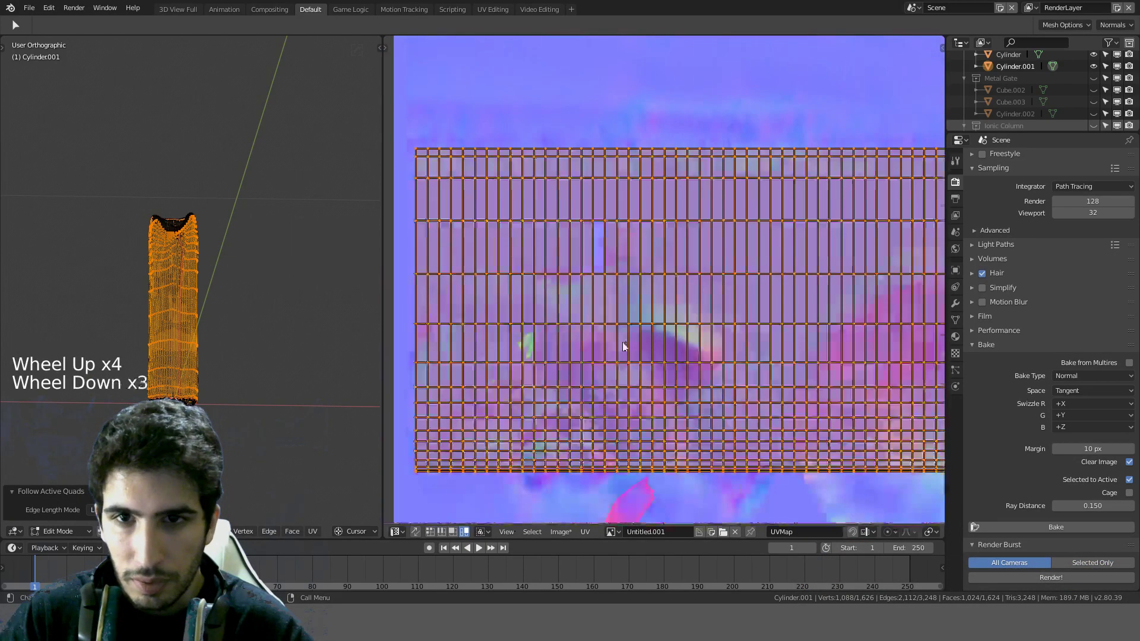
{"action": "middle_click_drag", "start_coordinate": [771, 309], "coordinate": [685, 300], "text": "shift"}
{"action": "scroll", "coordinate": [236, 300], "scroll_direction": "up", "scroll_amount": 1}
Step: Make a face on the lower side wall the active quad and rerun Follow Active Quads on the side-wall selection
{"action": "middle_click_drag", "start_coordinate": [237, 300], "coordinate": [273, 287]}
{"action": "scroll", "coordinate": [232, 305], "scroll_direction": "up", "scroll_amount": 6}
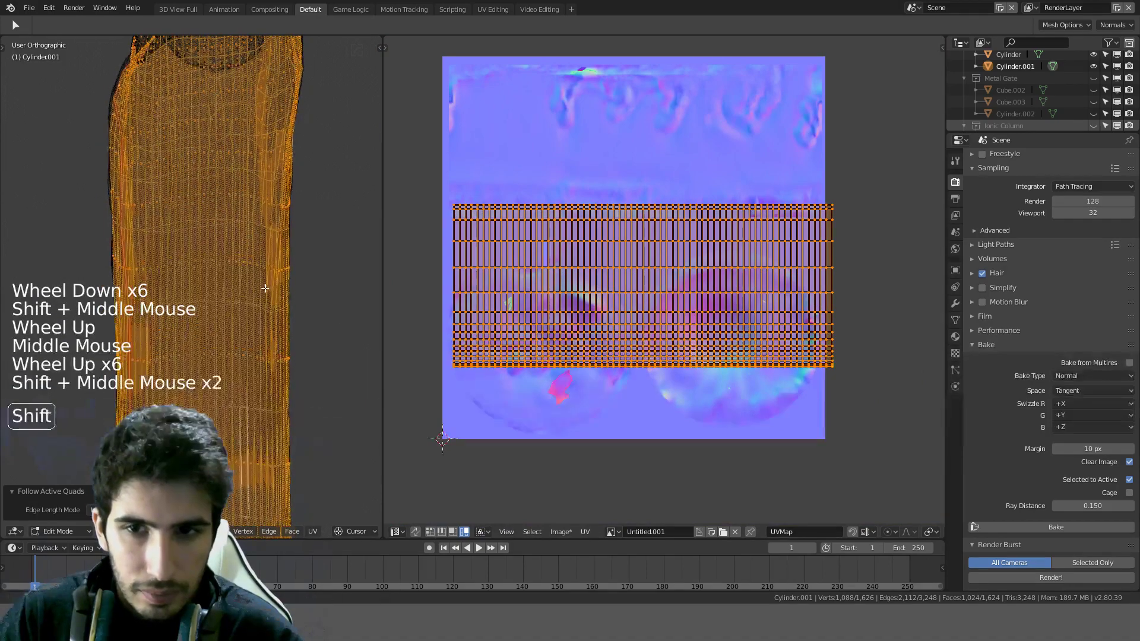
{"action": "scroll", "coordinate": [274, 288], "scroll_direction": "up", "scroll_amount": 2}
{"action": "left_click", "coordinate": [299, 404]}
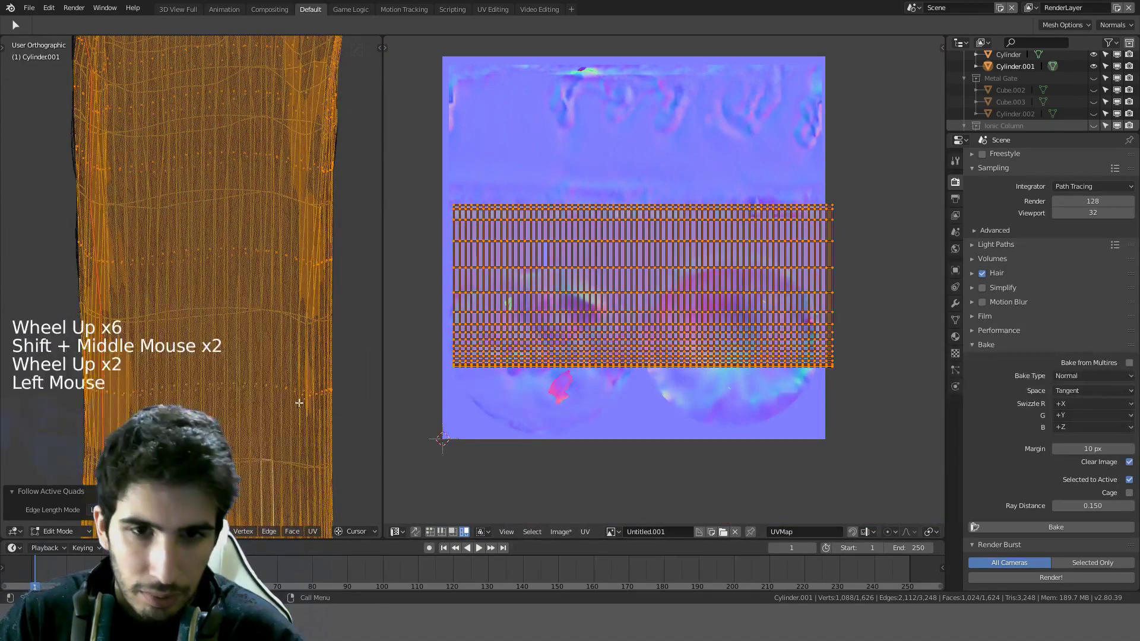
{"action": "left_click", "coordinate": [273, 385], "text": "shift"}
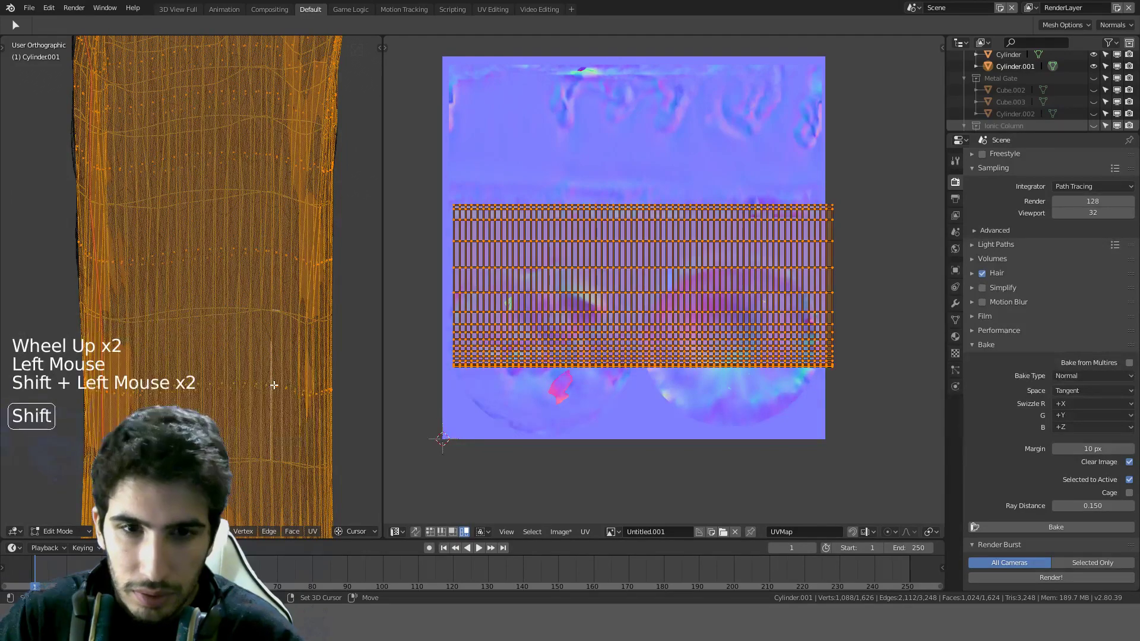
{"action": "middle_click_drag", "start_coordinate": [275, 387], "coordinate": [293, 394]}
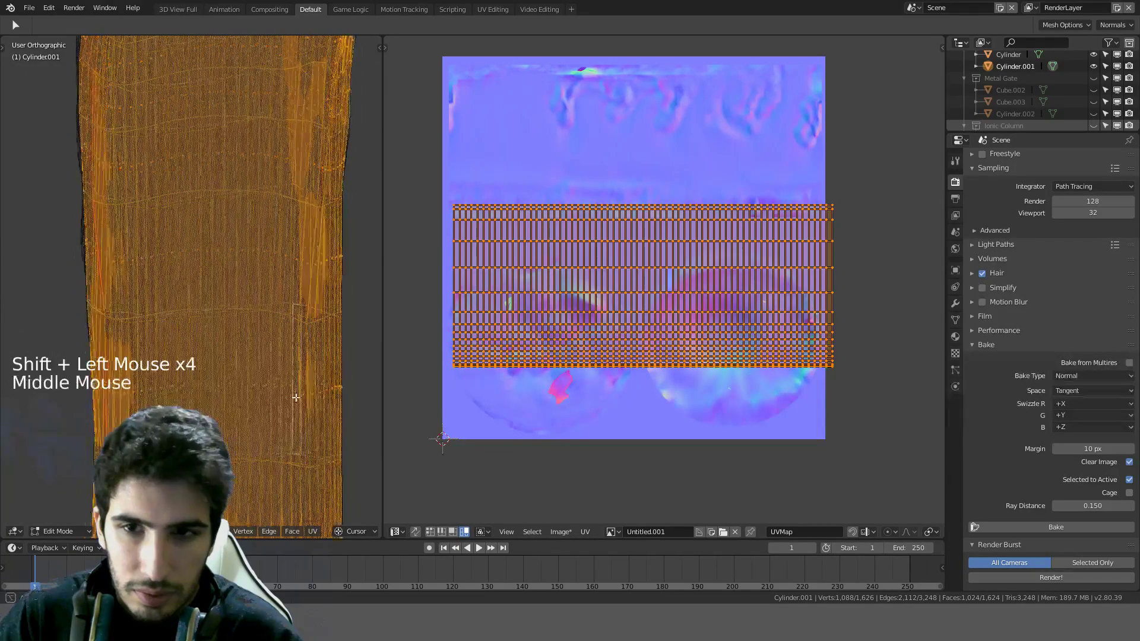
{"action": "scroll", "coordinate": [297, 389], "scroll_direction": "down", "scroll_amount": 5}
{"action": "key", "text": "u"}
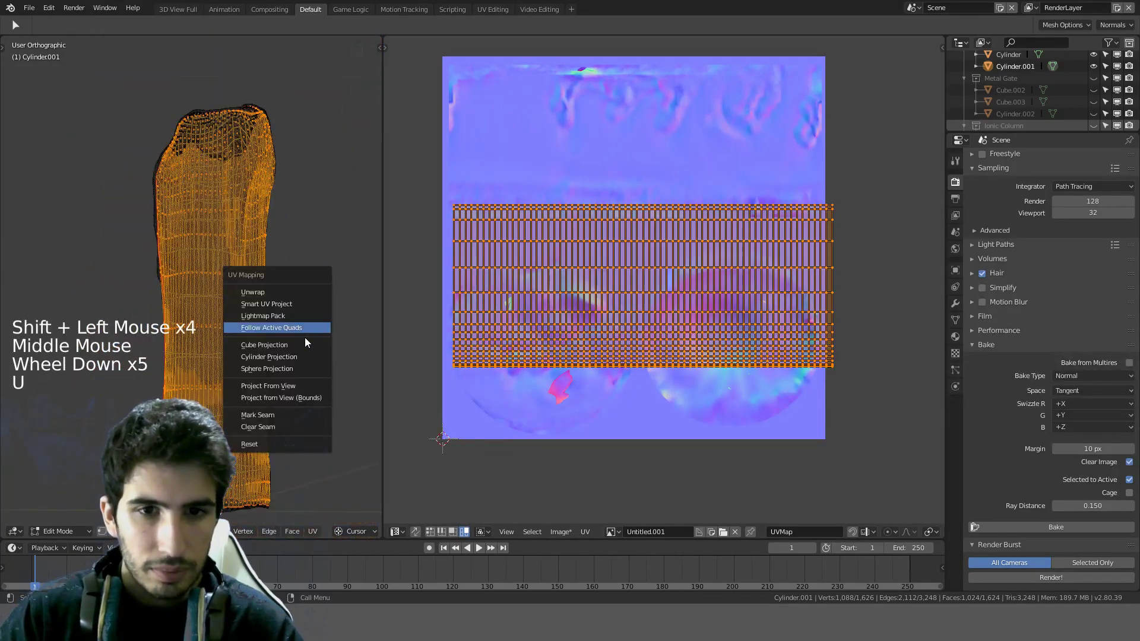
{"action": "left_click", "coordinate": [307, 330]}
{"action": "left_click", "coordinate": [355, 359]}
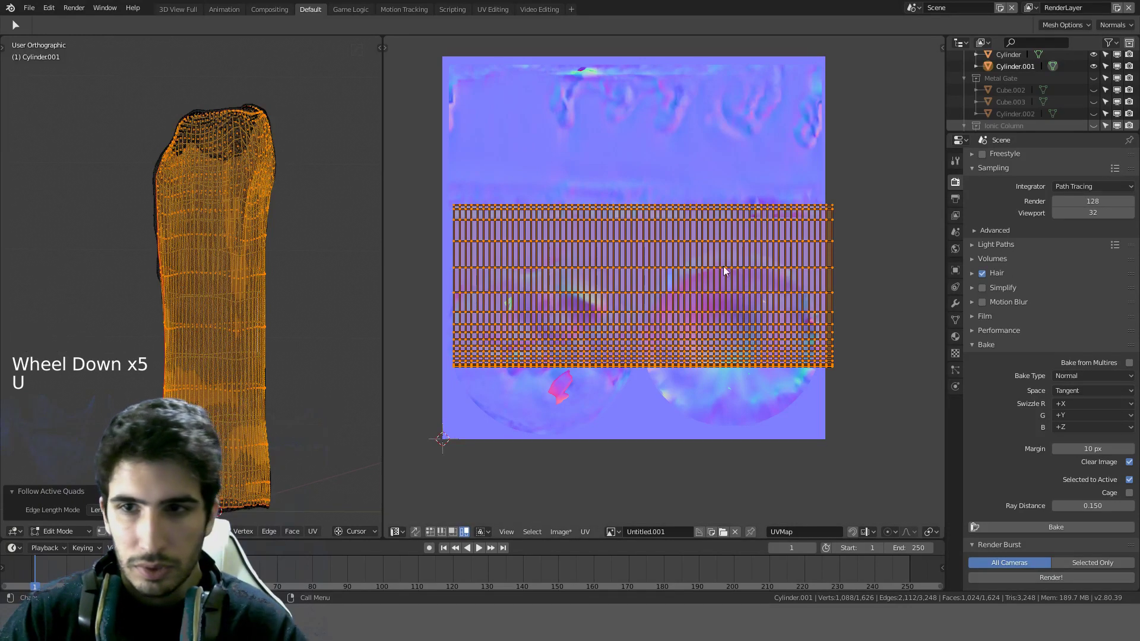
Step: Move the side-wall UV island up to fill the image's upper part, and invert the face selection to get the cap faces
{"action": "key", "text": "g"}
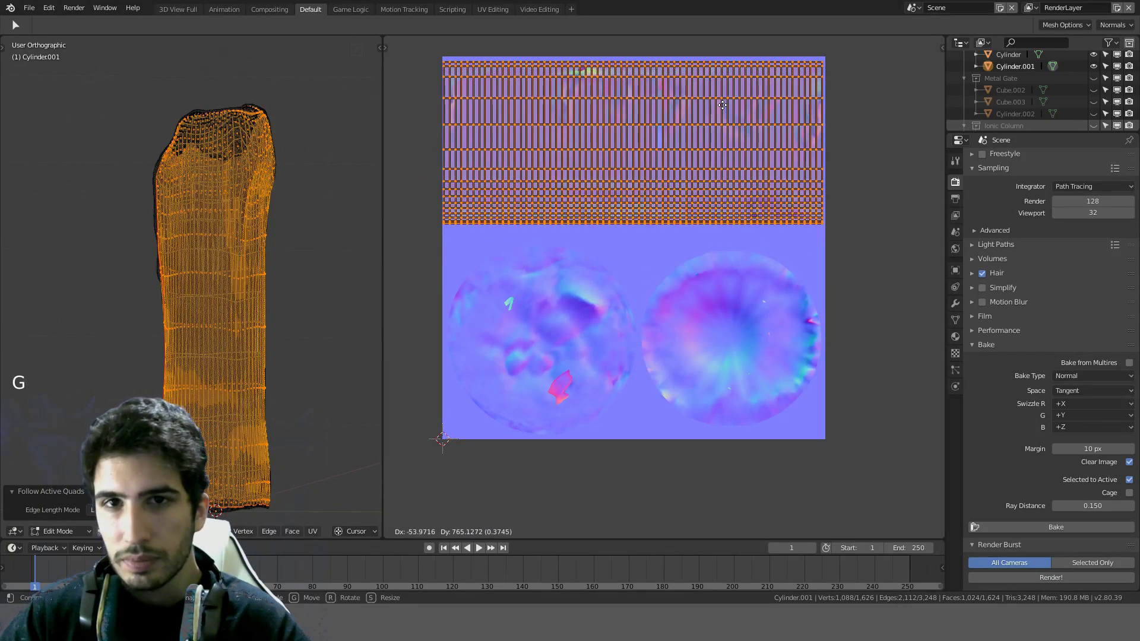
{"action": "left_click", "coordinate": [723, 105]}
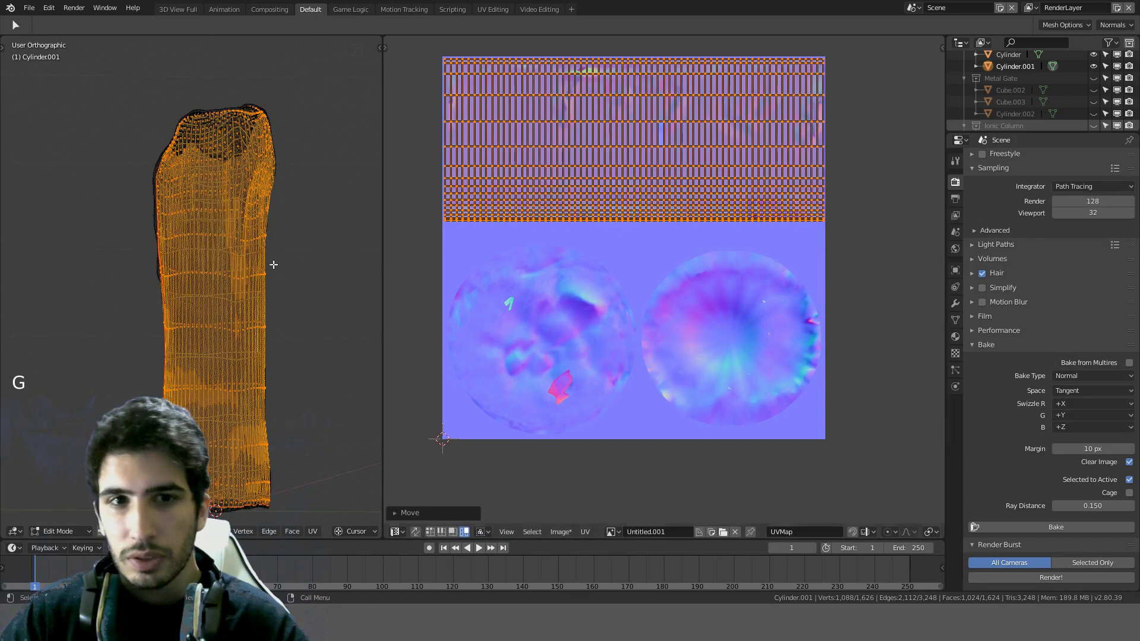
{"action": "scroll", "coordinate": [262, 274], "scroll_direction": "down", "scroll_amount": 2}
{"action": "key", "text": "ctrl+i"}
{"action": "key", "text": "a"}
{"action": "key", "text": "a"}
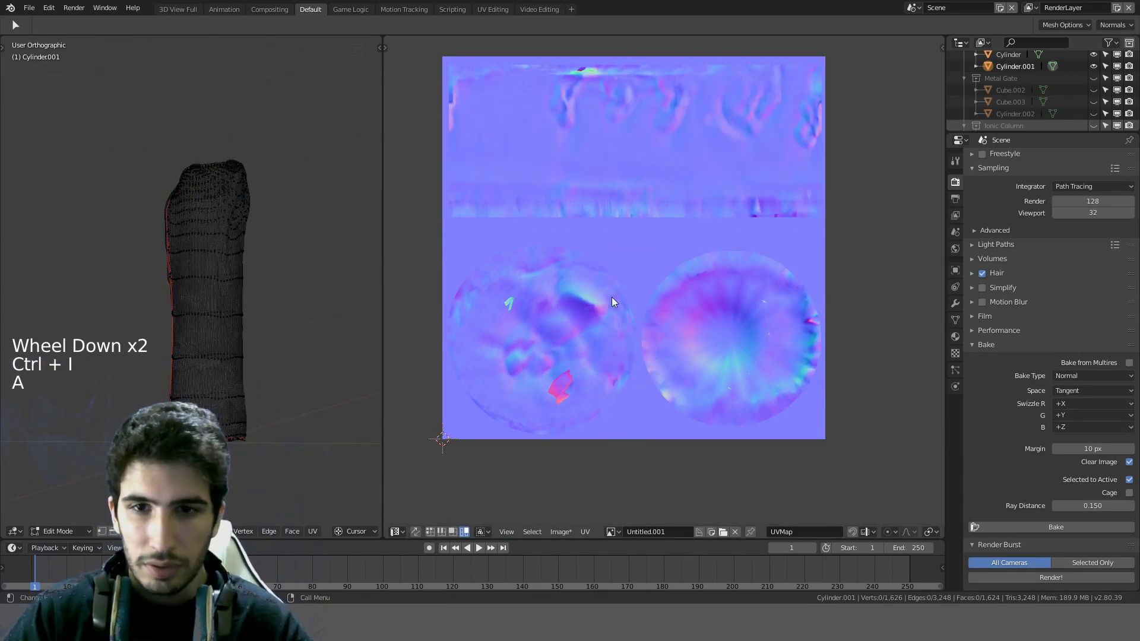
{"action": "key", "text": "ctrl+z"}
{"action": "key", "text": "ctrl+z"}
{"action": "key", "text": "ctrl+z"}
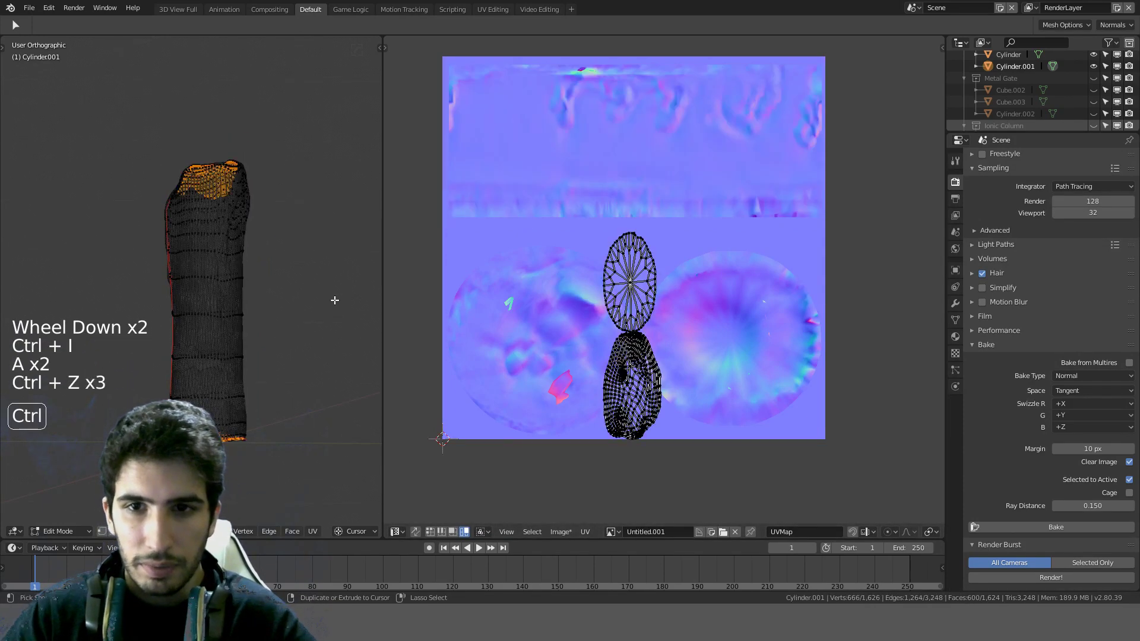
{"action": "key", "text": "a"}
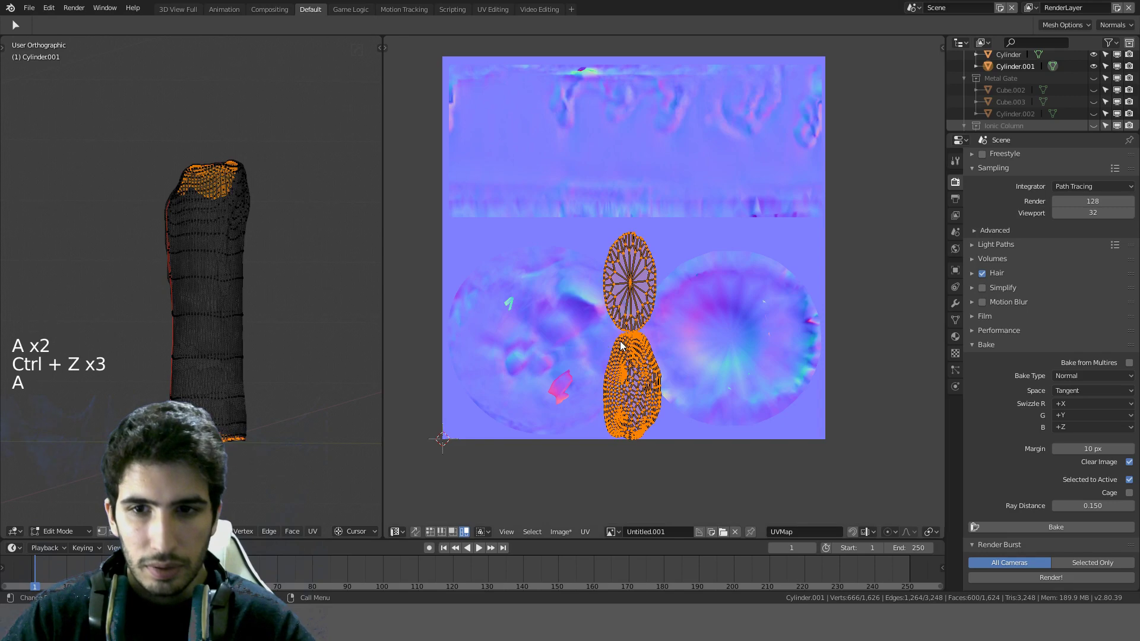
{"action": "key", "text": "i"}
{"action": "left_click", "coordinate": [252, 296]}
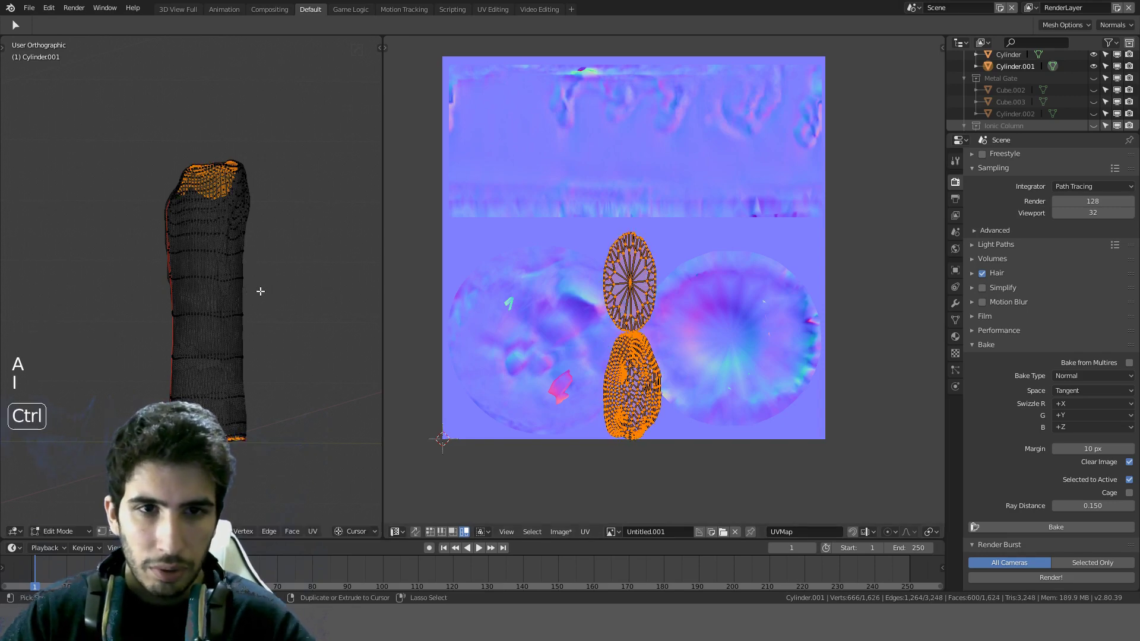
{"action": "key", "text": "ctrl+z"}
Step: Unwrap the selected cap faces, and select all faces of the candle together with all their UVs
{"action": "key", "text": "u"}
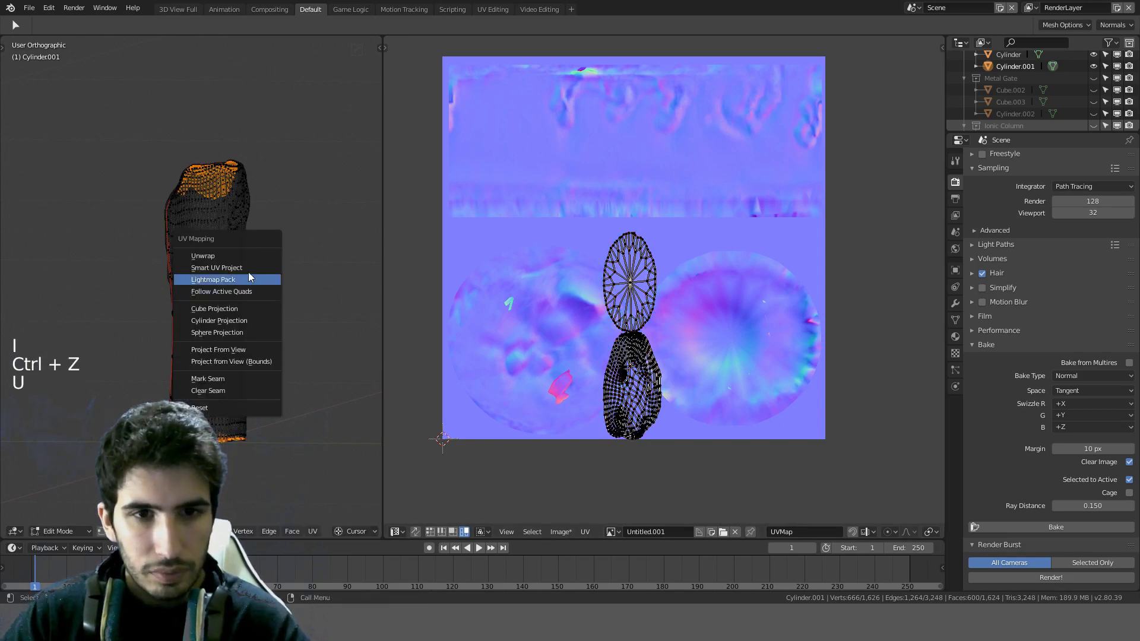
{"action": "left_click", "coordinate": [237, 256]}
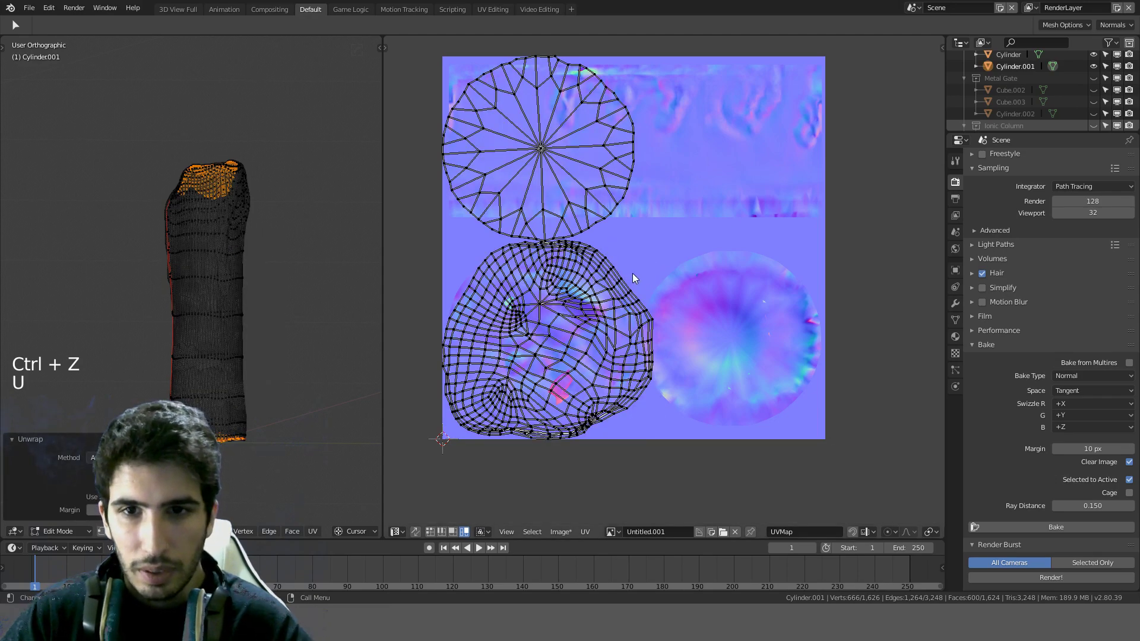
{"action": "key", "text": "a"}
{"action": "key", "text": "a"}
{"action": "key", "text": "a"}
{"action": "key", "text": "a"}
{"action": "key", "text": "a"}
{"action": "key", "text": "a"}
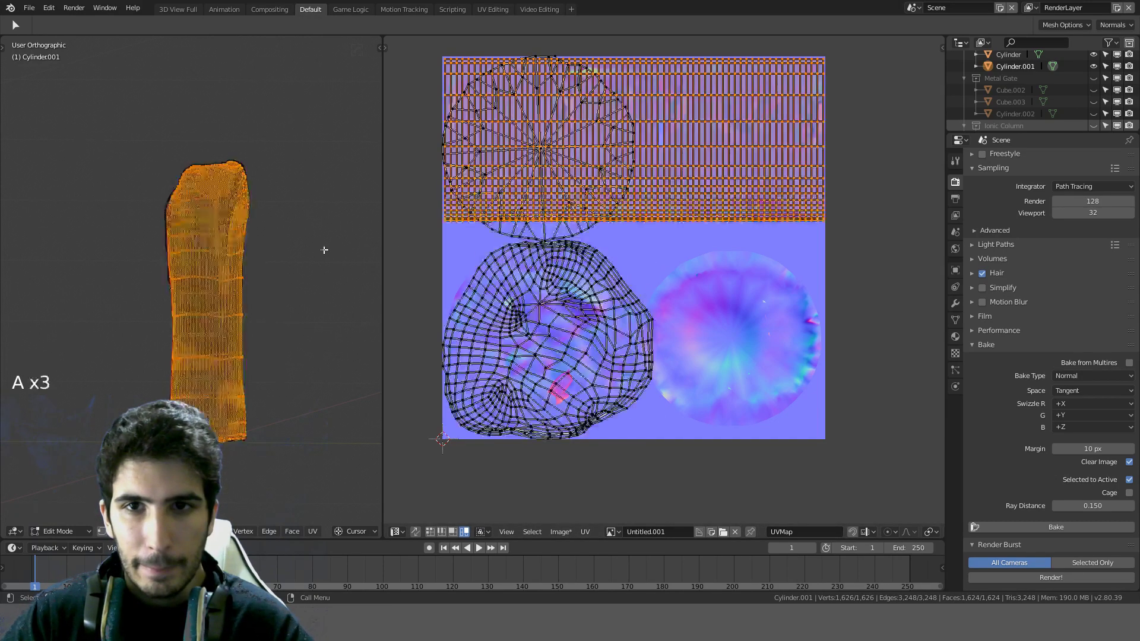
Step: Pack all UV islands with rotation allowed and a margin of 0.01
{"action": "key", "text": "ctrl+p"}
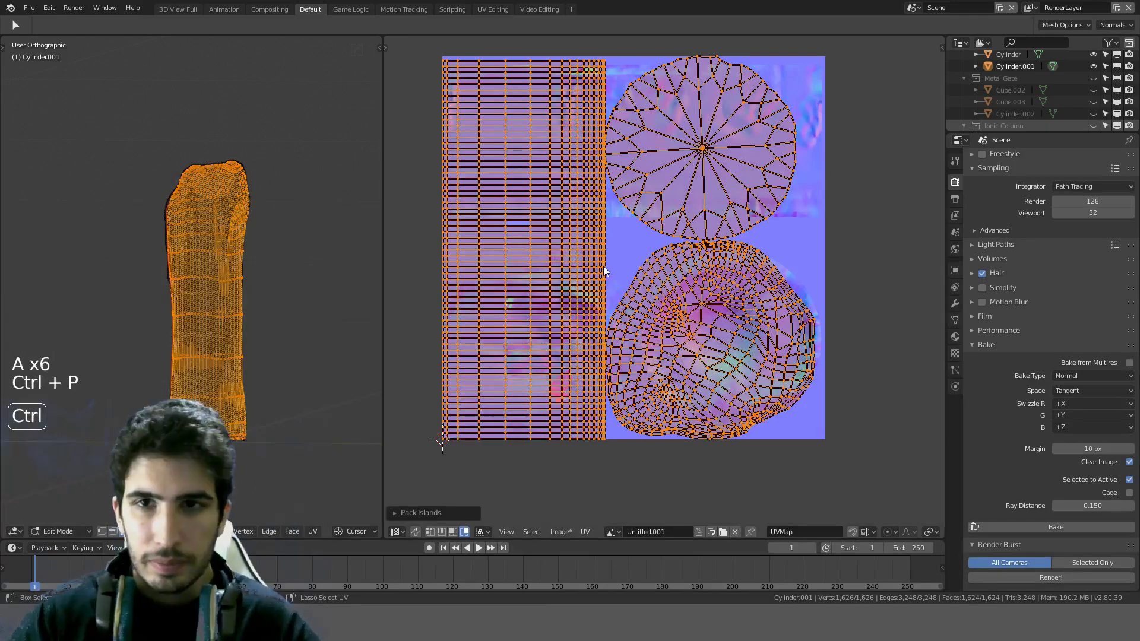
{"action": "key", "text": "r"}
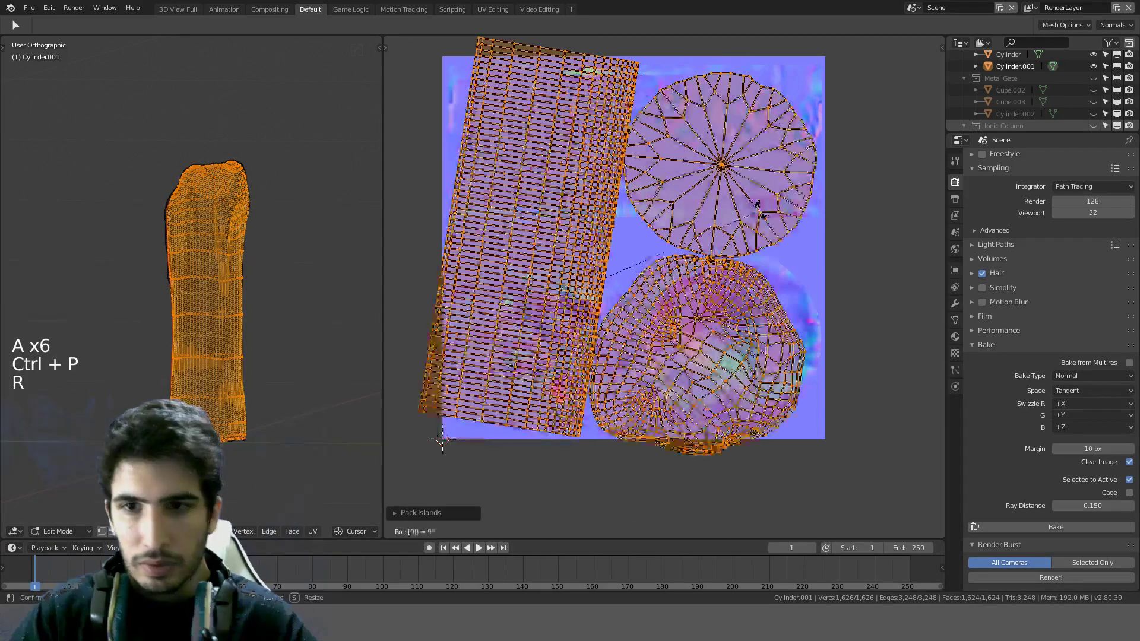
{"action": "left_click", "coordinate": [761, 210]}
{"action": "key", "text": "ctrl+p"}
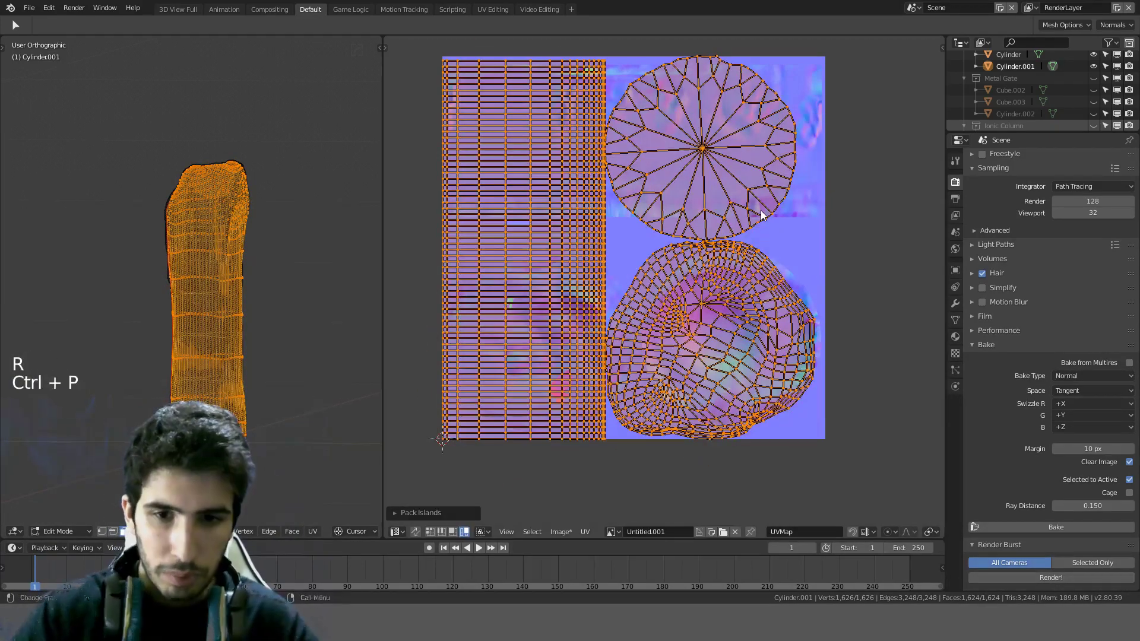
{"action": "left_click", "coordinate": [401, 514]}
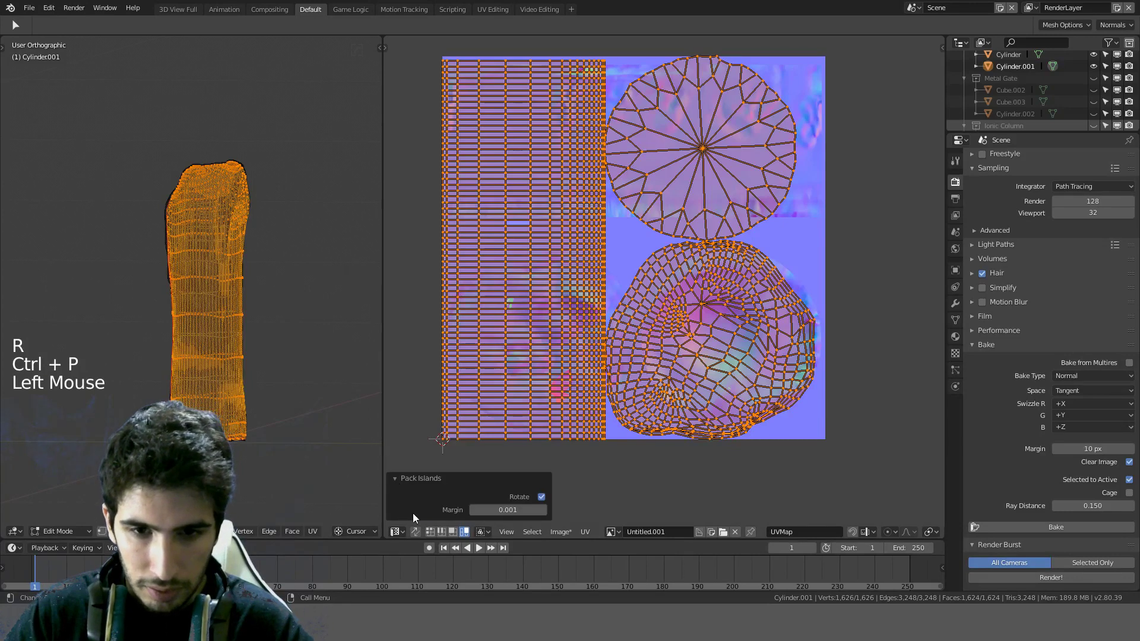
{"action": "double_click", "coordinate": [509, 509]}
{"action": "type", "text": "0.01"}
{"action": "key", "text": "Return"}
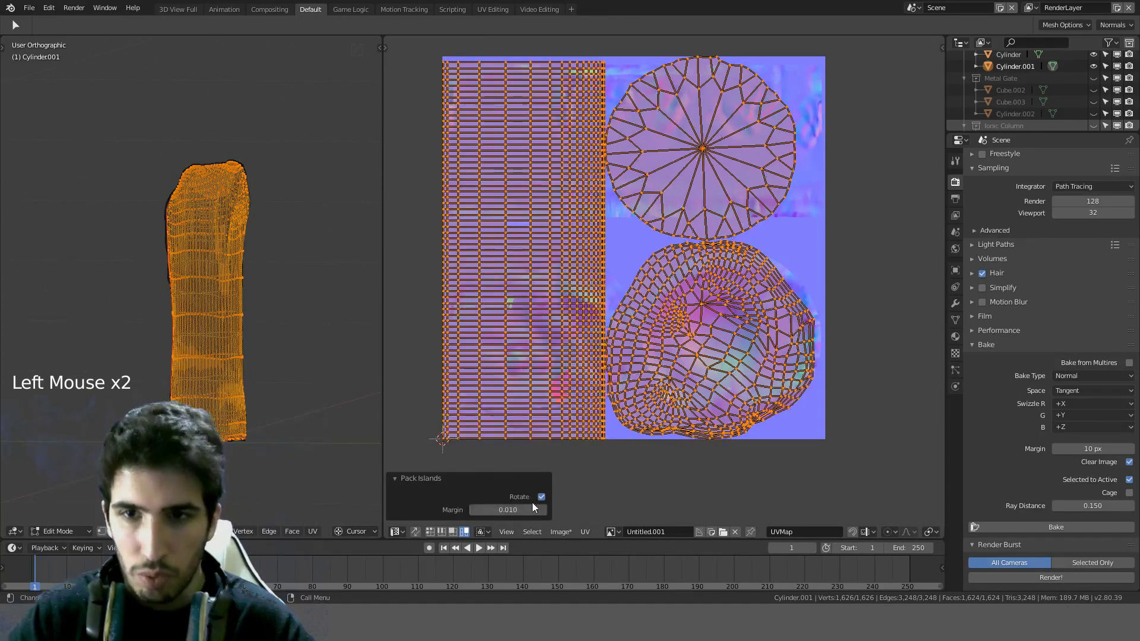
Step: Set the island packing margin to 0.02 and rotate all packed UV islands by 90°
{"action": "key", "text": "r"}
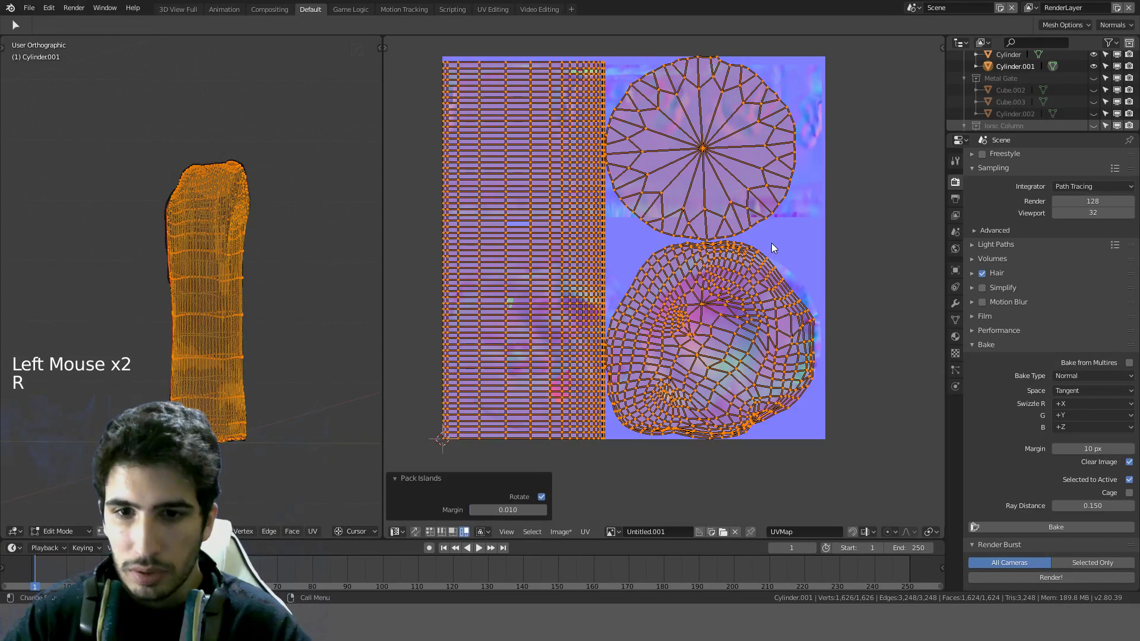
{"action": "double_click", "coordinate": [502, 510]}
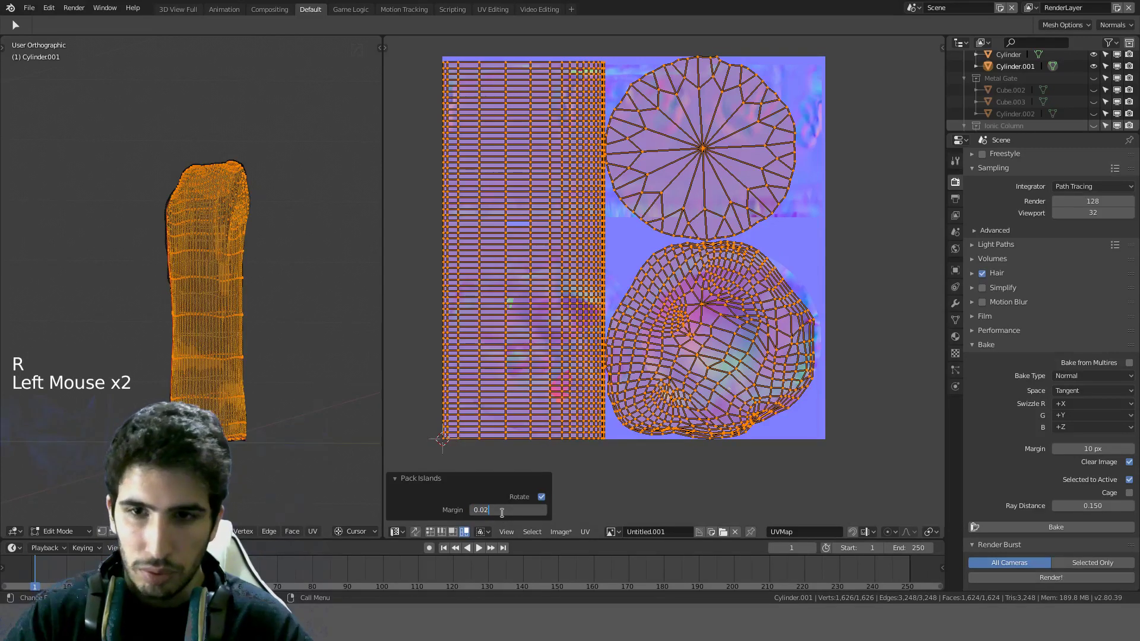
{"action": "key", "text": "Return"}
{"action": "type", "text": "r90"}
{"action": "key", "text": "Return"}
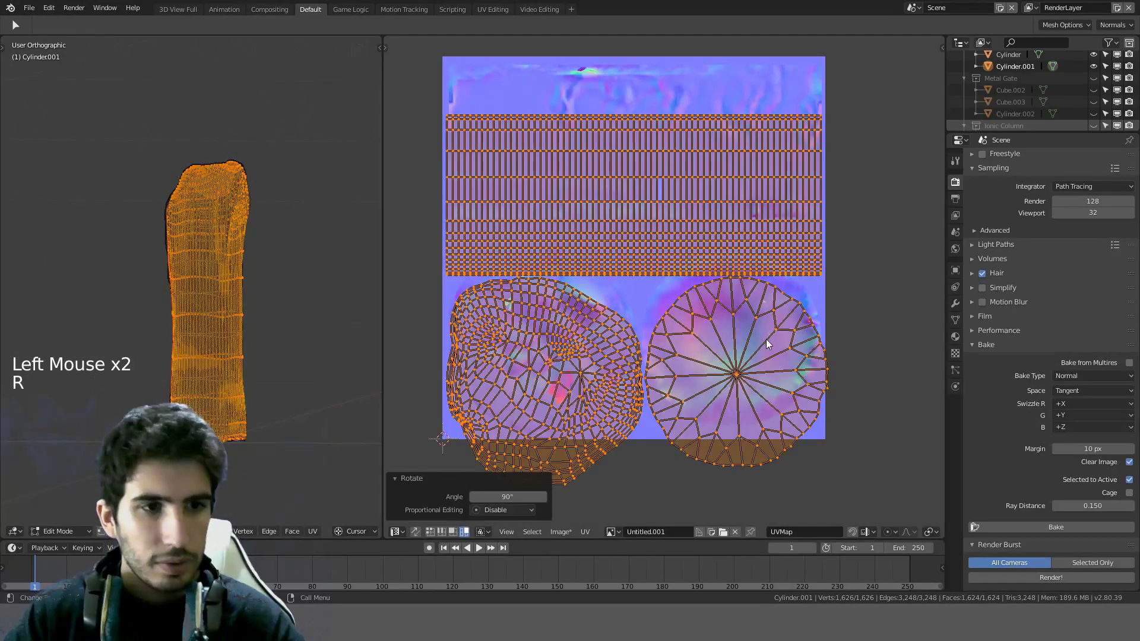
Step: Move all UV islands up by about 0.14 m so the side-wall grid lines up with the image's upper edge
{"action": "key", "text": "g"}
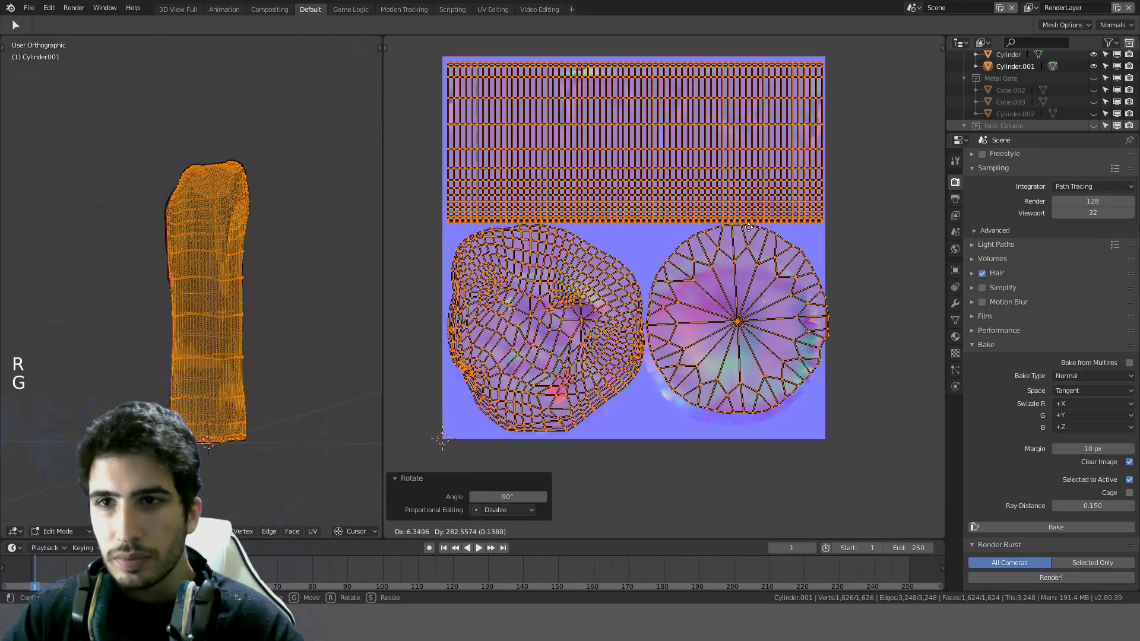
{"action": "left_click", "coordinate": [751, 231]}
{"action": "key", "text": "g"}
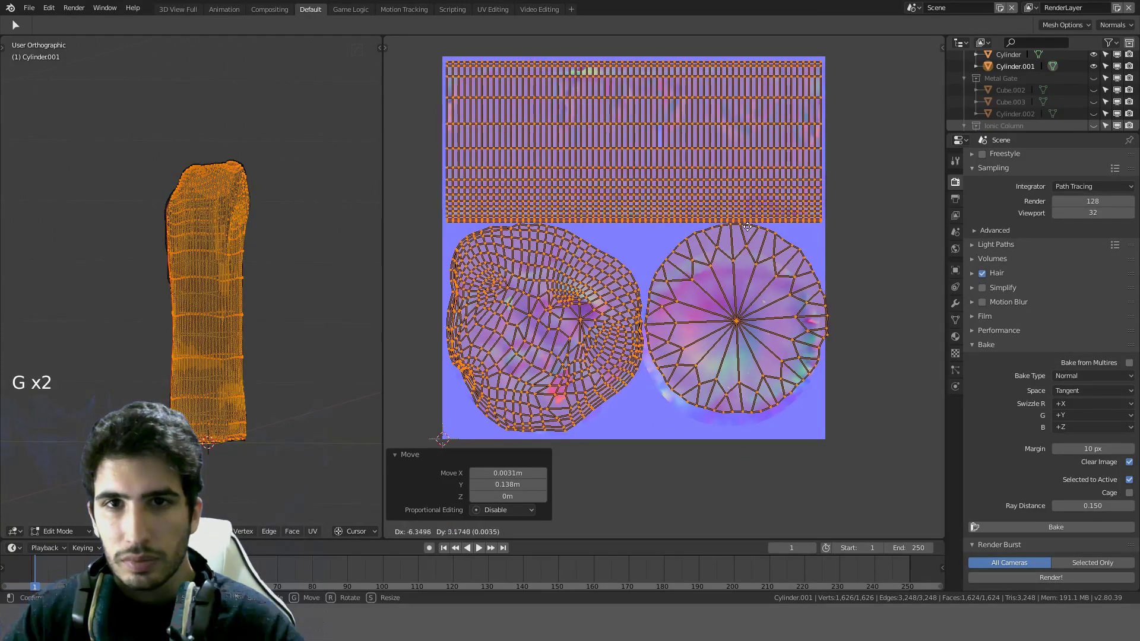
{"action": "left_click", "coordinate": [747, 226]}
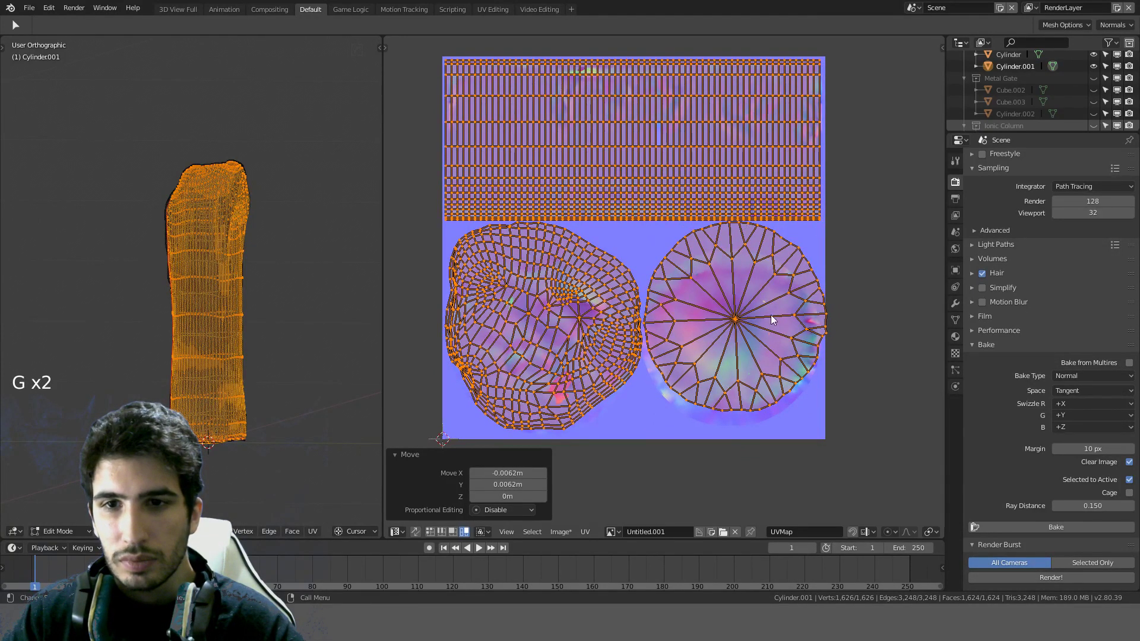
Step: Move both cap UV islands by -0.0062 m in X and -0.0155 m in Y, away from the side-wall grid, and deselect all faces
{"action": "left_click", "coordinate": [591, 348]}
{"action": "left_click", "coordinate": [709, 337]}
{"action": "key", "text": "g"}
{"action": "right_click", "coordinate": [712, 336]}
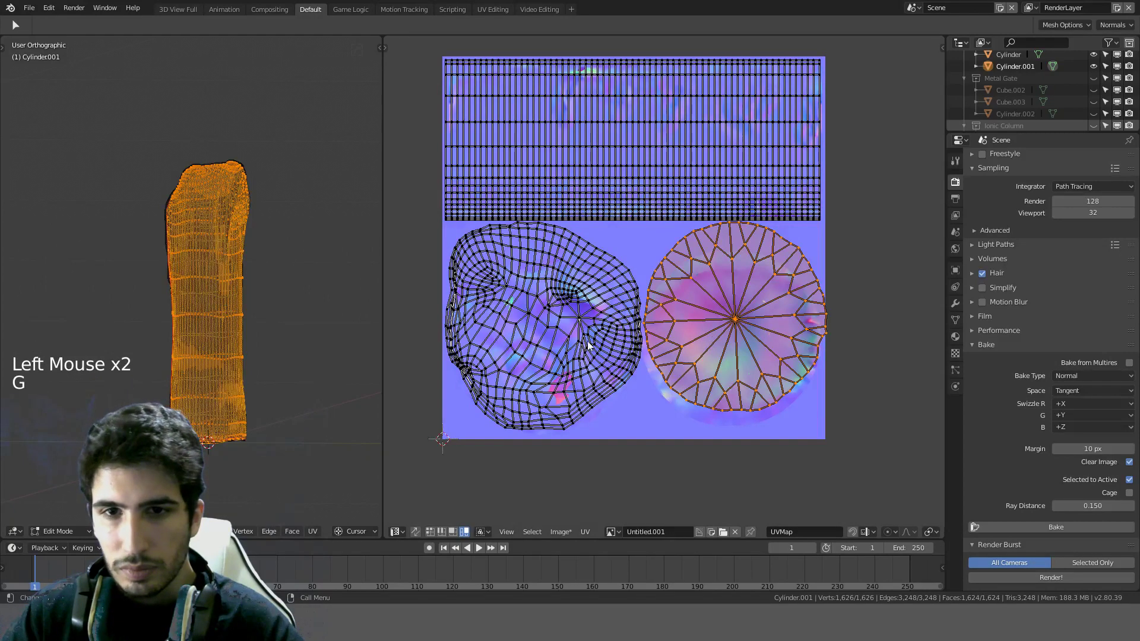
{"action": "left_click", "coordinate": [588, 343]}
{"action": "left_click", "coordinate": [714, 341], "text": "shift"}
{"action": "key", "text": "g"}
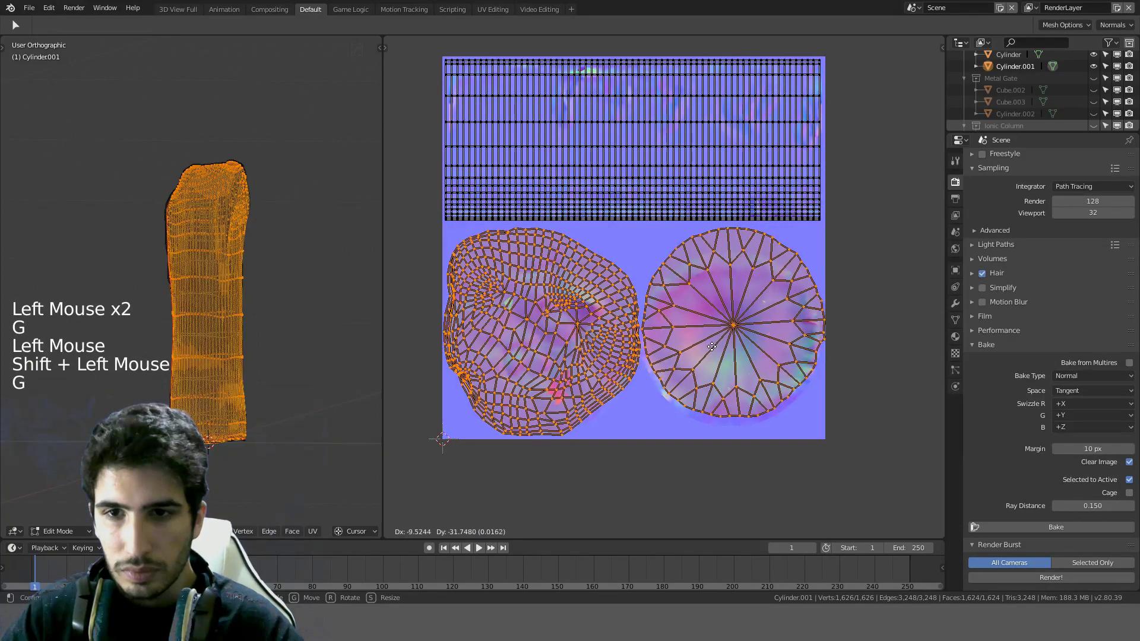
{"action": "left_click", "coordinate": [712, 346]}
{"action": "scroll", "coordinate": [647, 351], "scroll_direction": "up", "scroll_amount": 1}
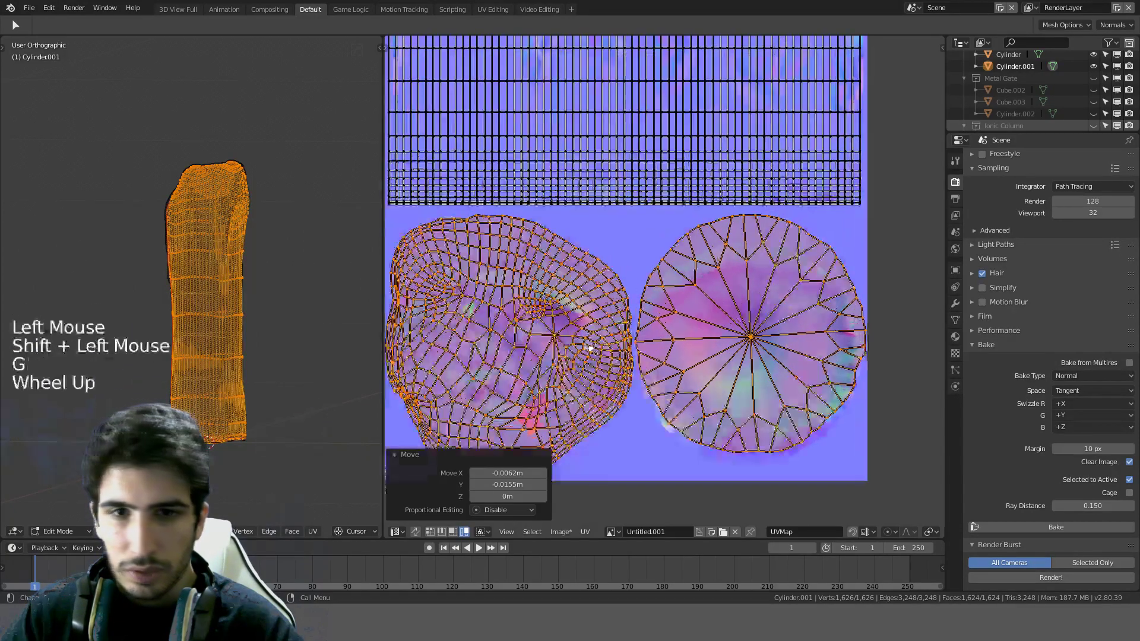
{"action": "scroll", "coordinate": [590, 349], "scroll_direction": "down", "scroll_amount": 1}
{"action": "key", "text": "a"}
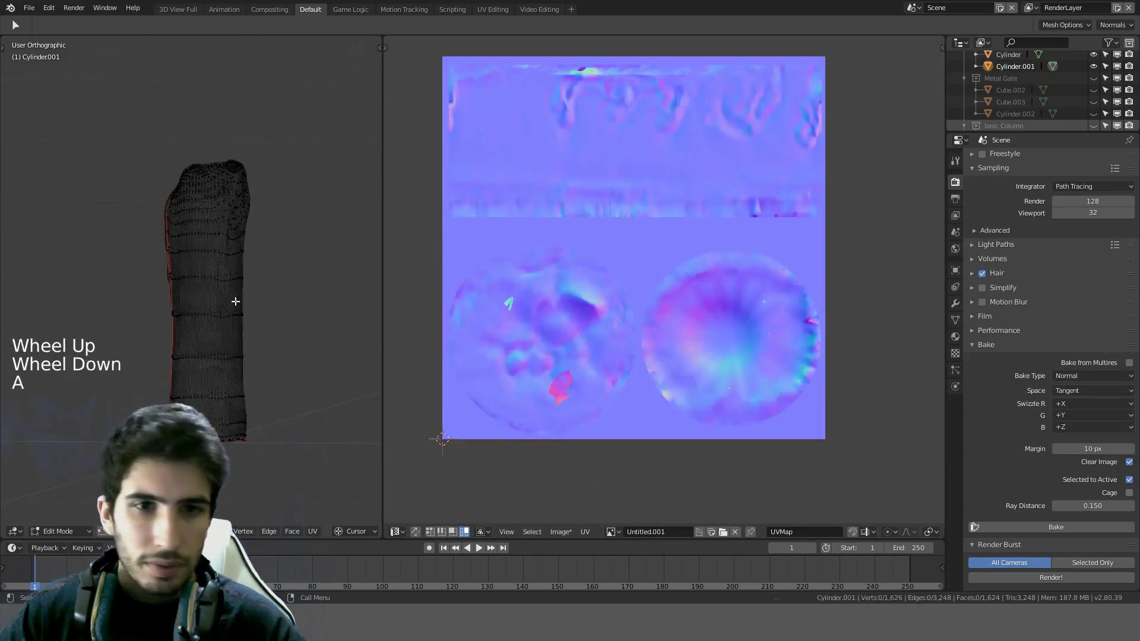
Step: Select the high-poly Cylinder and the low-poly Cylinder.001 as active, and bake the normal map
{"action": "middle_click_drag", "start_coordinate": [248, 255], "coordinate": [271, 233]}
{"action": "key", "text": "Tab"}
{"action": "left_click", "coordinate": [224, 171]}
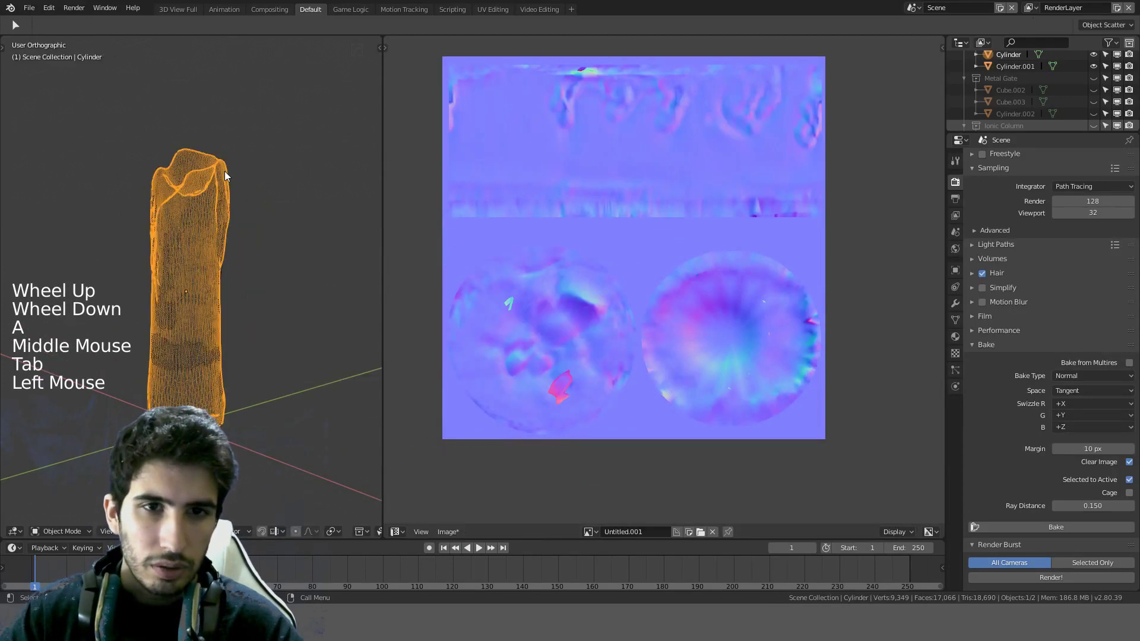
{"action": "left_click", "coordinate": [196, 159], "text": "shift"}
{"action": "key", "text": "KP_1"}
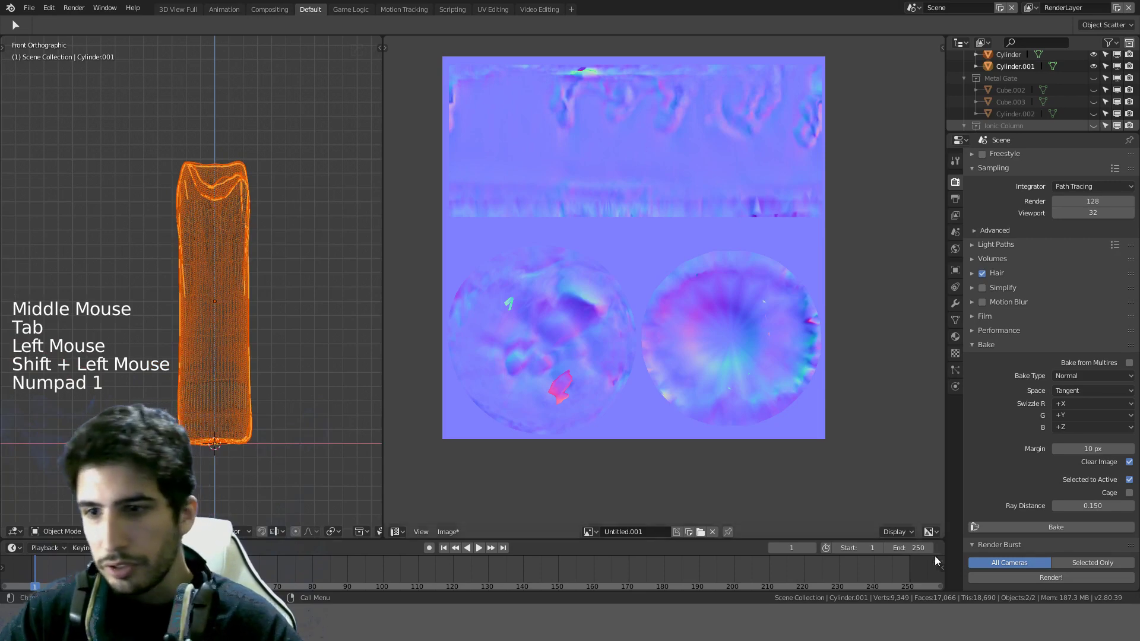
{"action": "left_click", "coordinate": [1073, 529]}
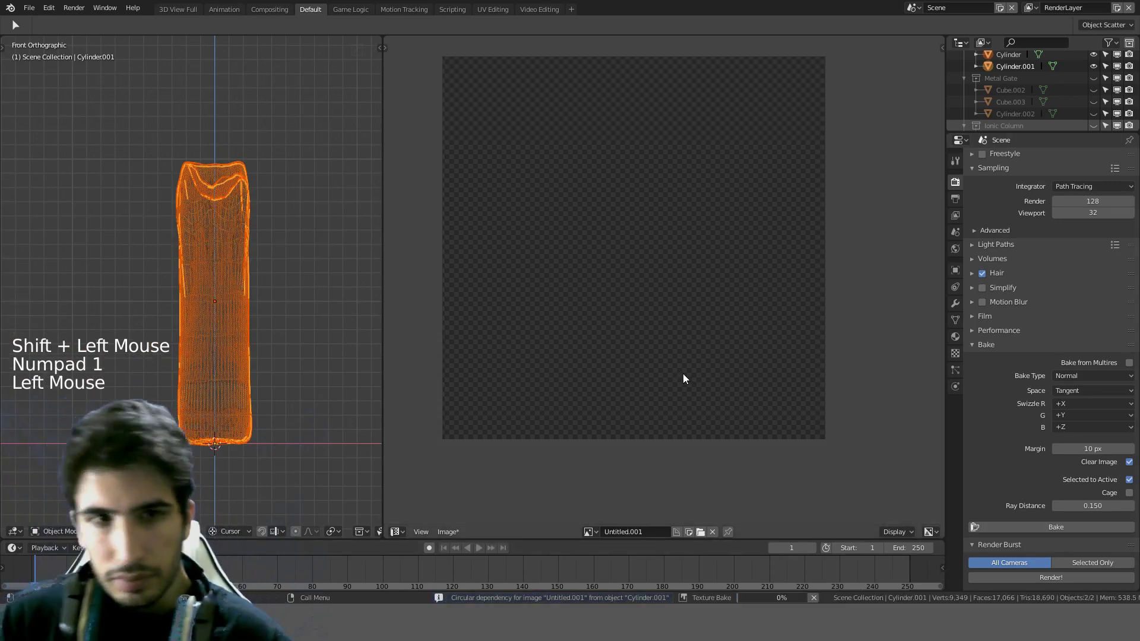
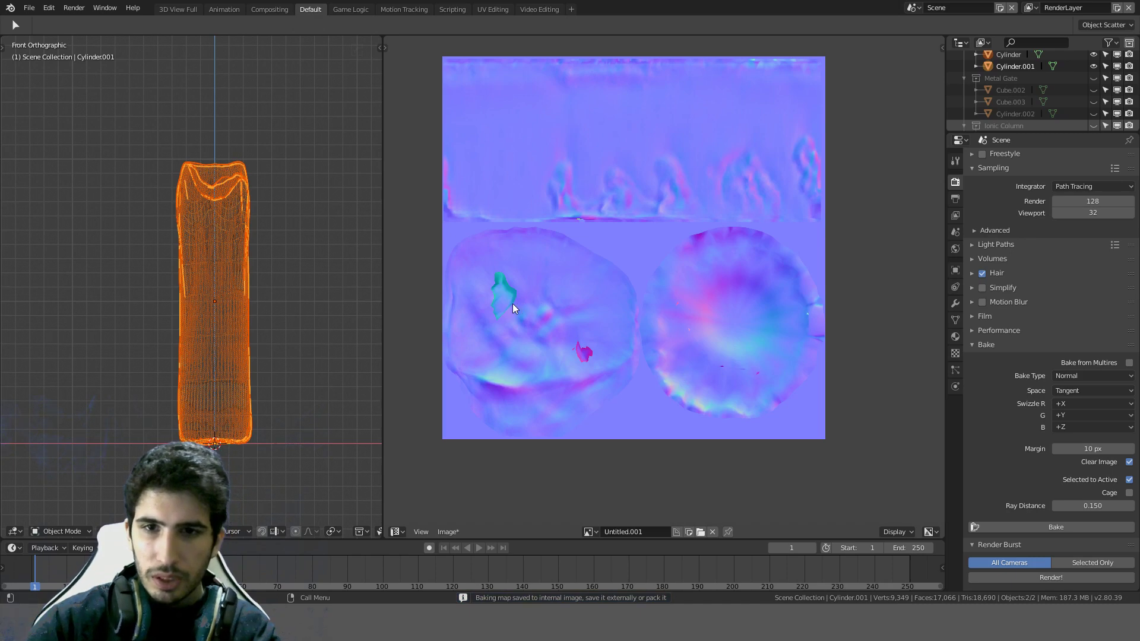
Step: Set the bake ray distance to 0.1 and bake the normal map again
{"action": "scroll", "coordinate": [512, 304], "scroll_direction": "up", "scroll_amount": 2}
{"action": "middle_click_drag", "start_coordinate": [517, 304], "coordinate": [586, 300]}
{"action": "scroll", "coordinate": [665, 288], "scroll_direction": "down", "scroll_amount": 2}
{"action": "middle_click_drag", "start_coordinate": [746, 275], "coordinate": [713, 325]}
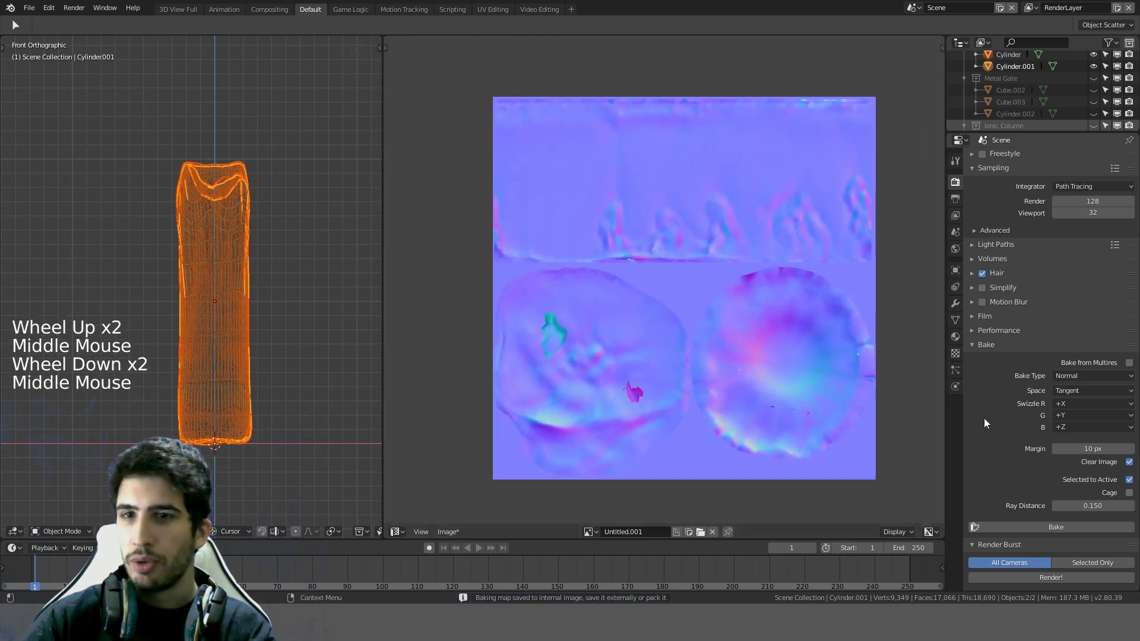
{"action": "left_click", "coordinate": [1093, 507]}
{"action": "type", "text": "1"}
{"action": "key", "text": "Return"}
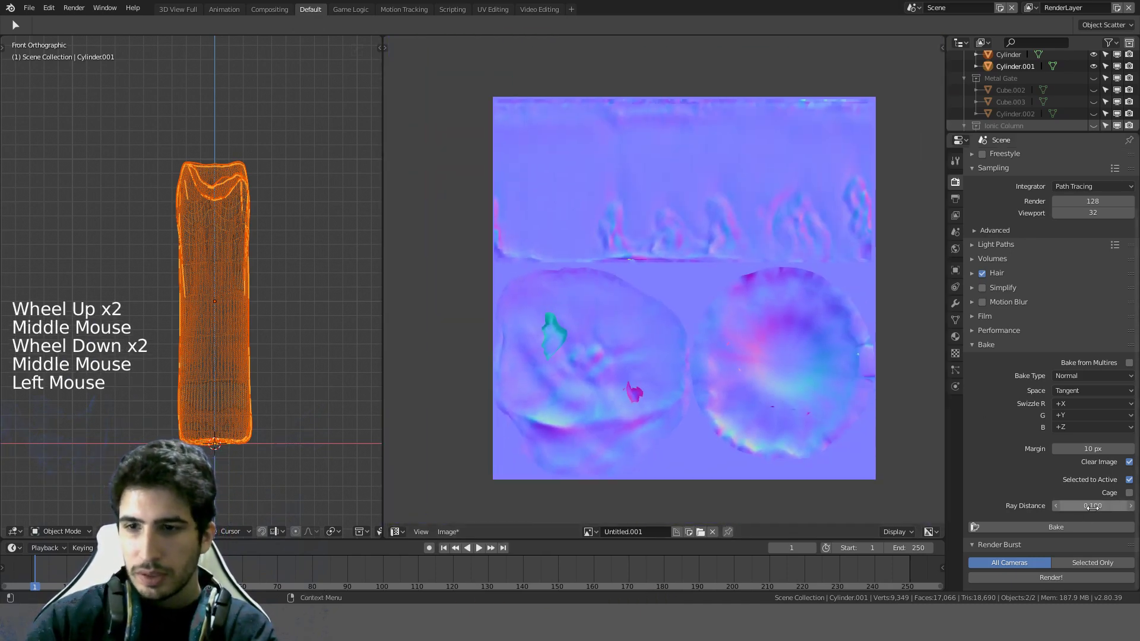
{"action": "left_click", "coordinate": [1055, 534]}
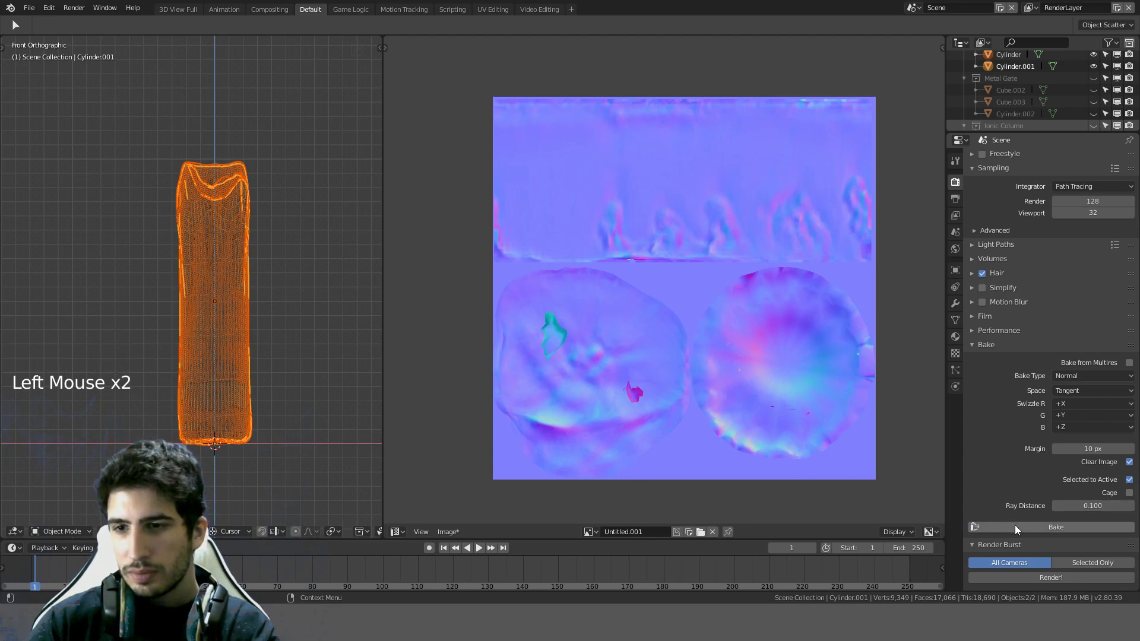
{"action": "left_click", "coordinate": [1014, 525]}
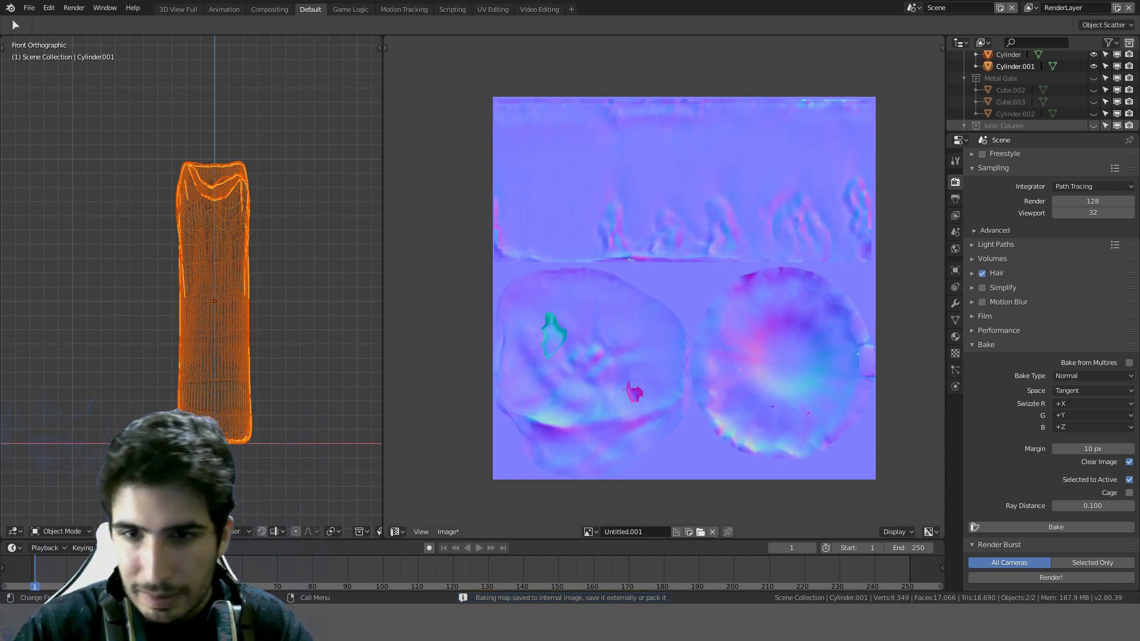
{"action": "scroll", "coordinate": [674, 296], "scroll_direction": "up", "scroll_amount": 1}
{"action": "scroll", "coordinate": [674, 297], "scroll_direction": "down", "scroll_amount": 1}
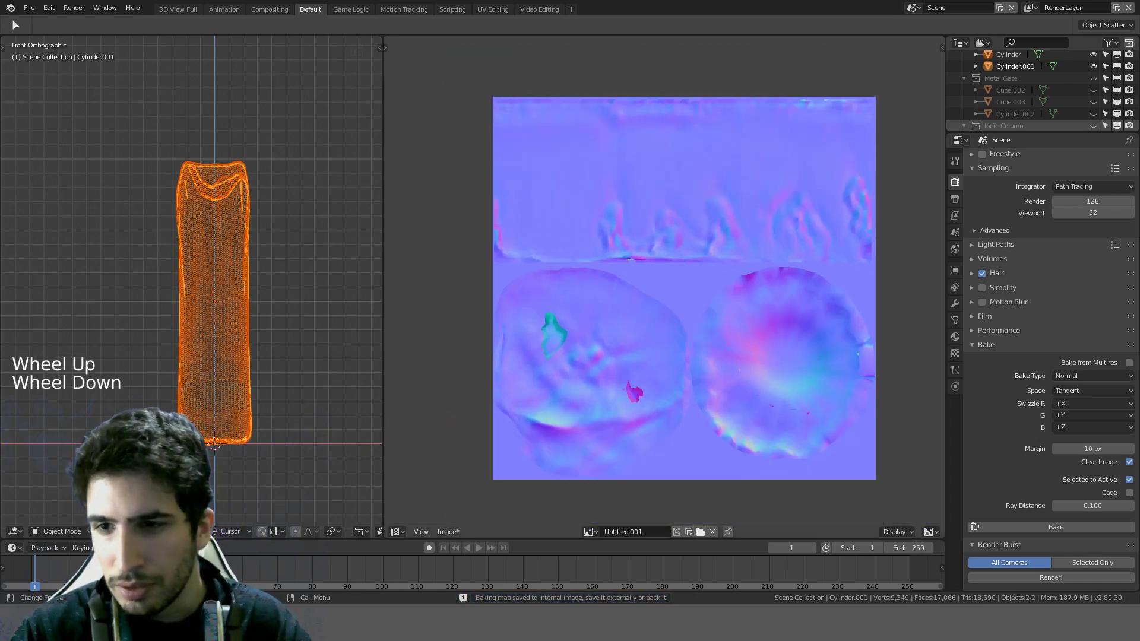
Step: Move the low-poly candle Cylinder.001 by about 0.08 m in X so it stands beside the high-poly candle
{"action": "mouse_move", "coordinate": [310, 336]}
{"action": "middle_mouse_down"}
{"action": "mouse_move", "coordinate": [316, 279]}
{"action": "mouse_move", "coordinate": [322, 374]}
{"action": "mouse_move", "coordinate": [311, 358]}
{"action": "middle_mouse_up"}
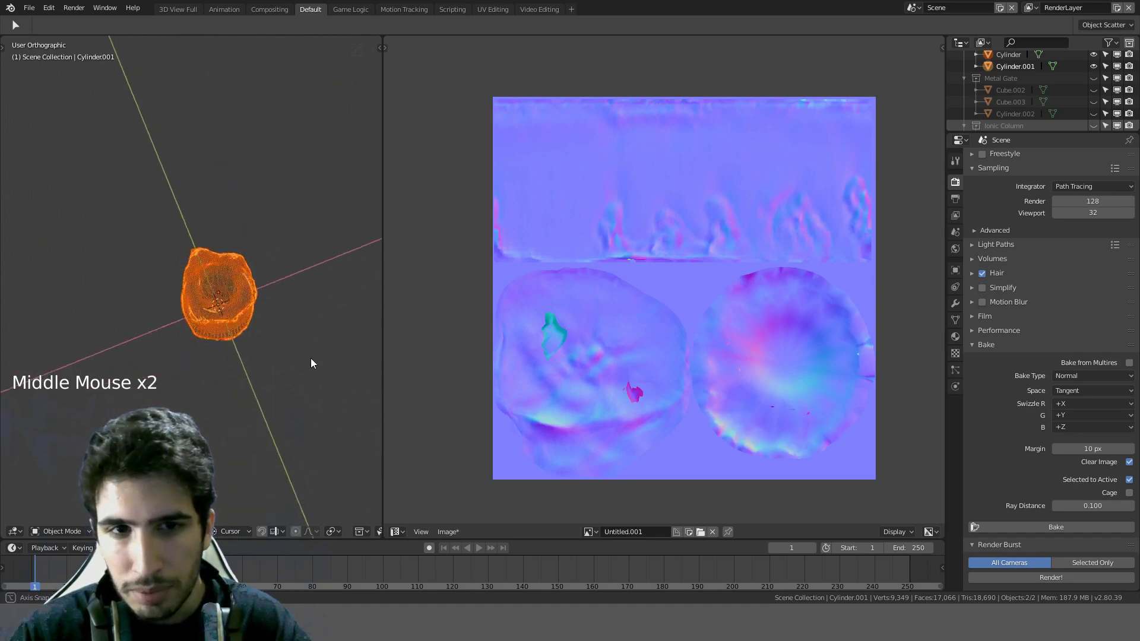
{"action": "scroll", "coordinate": [340, 354], "scroll_direction": "up", "scroll_amount": 4}
{"action": "key", "text": "KP_1"}
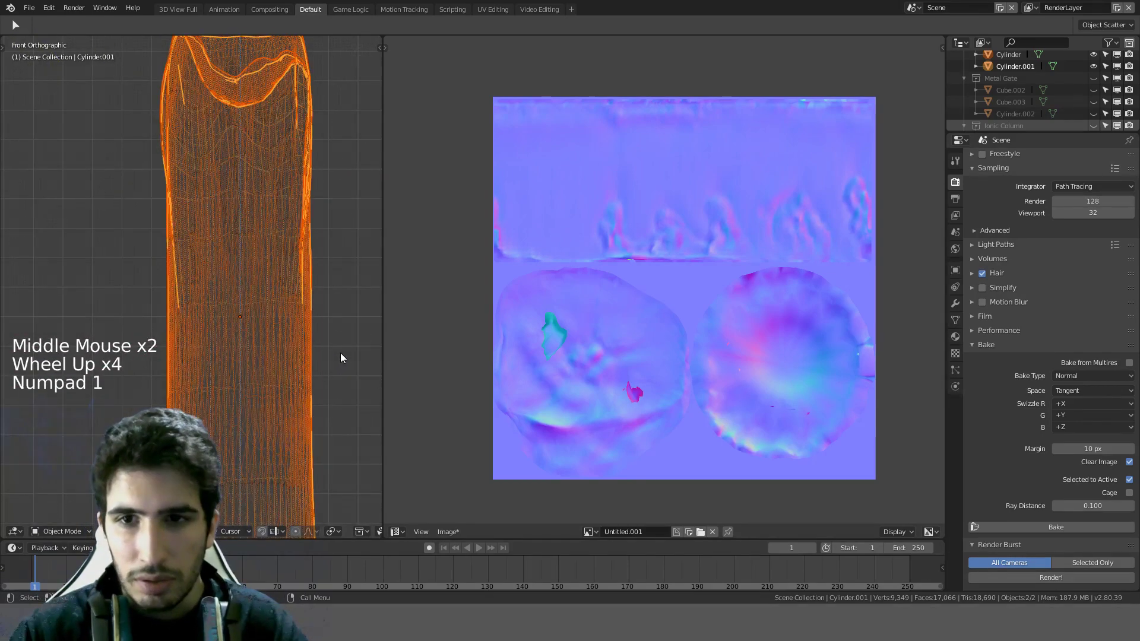
{"action": "scroll", "coordinate": [340, 356], "scroll_direction": "down", "scroll_amount": 4}
{"action": "left_click", "coordinate": [251, 215]}
{"action": "scroll", "coordinate": [291, 255], "scroll_direction": "down", "scroll_amount": 2}
{"action": "left_click", "coordinate": [243, 255]}
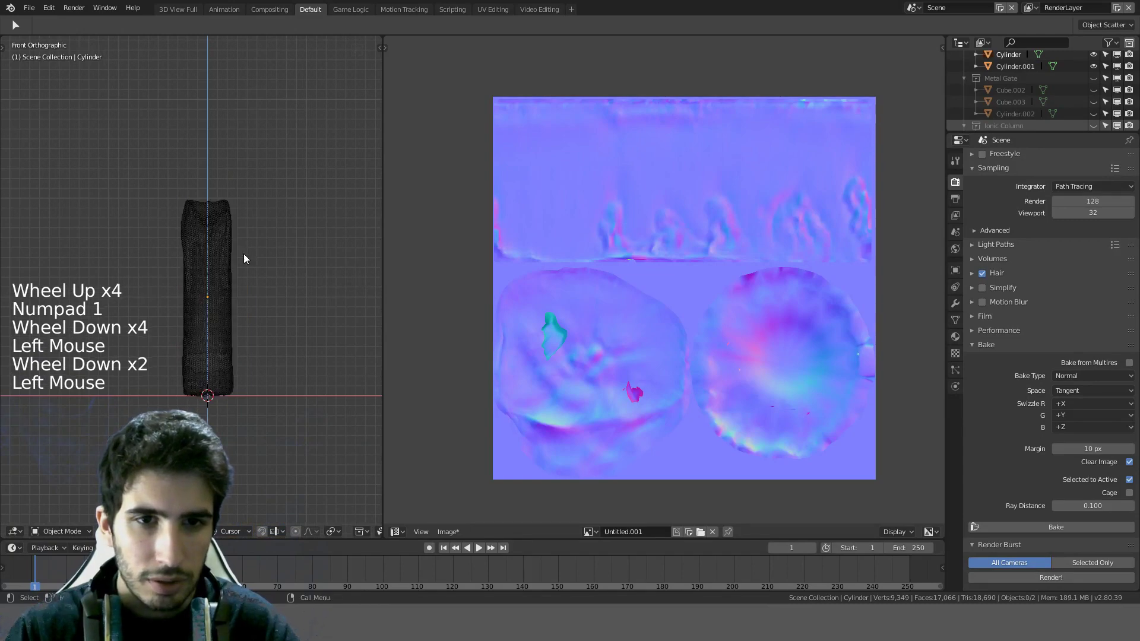
{"action": "left_click", "coordinate": [230, 265]}
{"action": "middle_click_drag", "start_coordinate": [272, 265], "coordinate": [257, 255], "text": "shift"}
{"action": "key", "text": "g"}
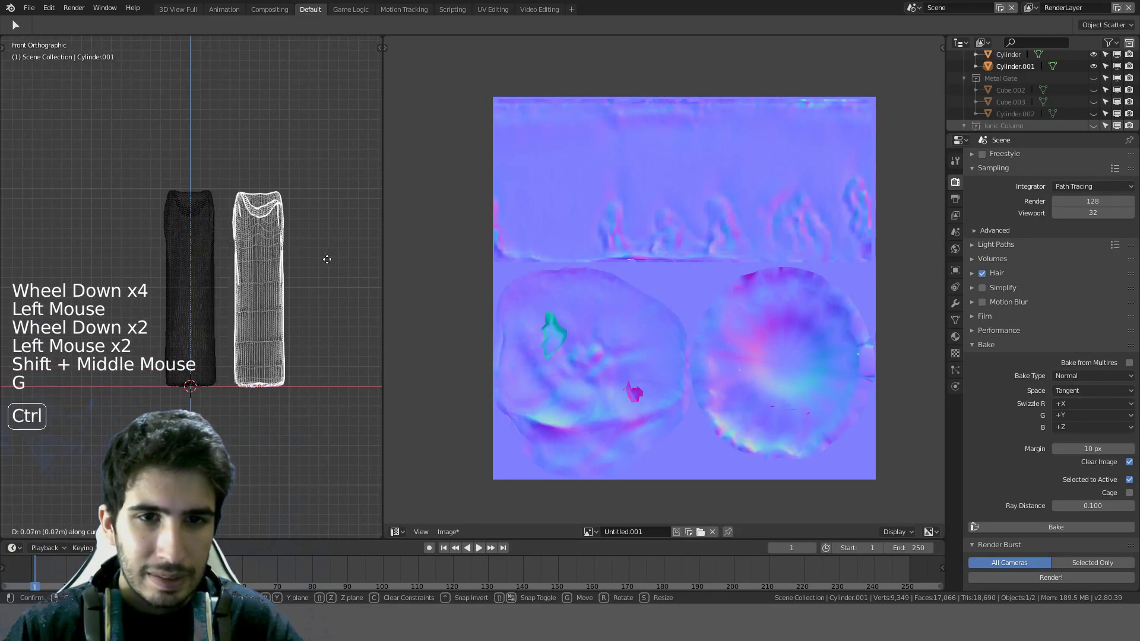
{"action": "left_click", "coordinate": [333, 262], "text": "ctrl"}
Step: Show both candles shaded and compare the melted rims and sides of the low-poly and high-poly versions
{"action": "key", "text": "z"}
{"action": "left_click", "coordinate": [333, 349]}
{"action": "mouse_move", "coordinate": [333, 355]}
{"action": "middle_mouse_down"}
{"action": "mouse_move", "coordinate": [300, 329]}
{"action": "mouse_move", "coordinate": [218, 369]}
{"action": "mouse_move", "coordinate": [369, 172]}
{"action": "middle_mouse_up"}
{"action": "scroll", "coordinate": [233, 361], "scroll_direction": "up", "scroll_amount": 3}
{"action": "middle_click_drag", "start_coordinate": [236, 202], "coordinate": [273, 286]}
{"action": "scroll", "coordinate": [253, 170], "scroll_direction": "up", "scroll_amount": 2}
{"action": "scroll", "coordinate": [219, 255], "scroll_direction": "down", "scroll_amount": 3}
{"action": "scroll", "coordinate": [295, 221], "scroll_direction": "up", "scroll_amount": 3}
{"action": "scroll", "coordinate": [276, 230], "scroll_direction": "down", "scroll_amount": 3}
{"action": "scroll", "coordinate": [309, 255], "scroll_direction": "up", "scroll_amount": 4}
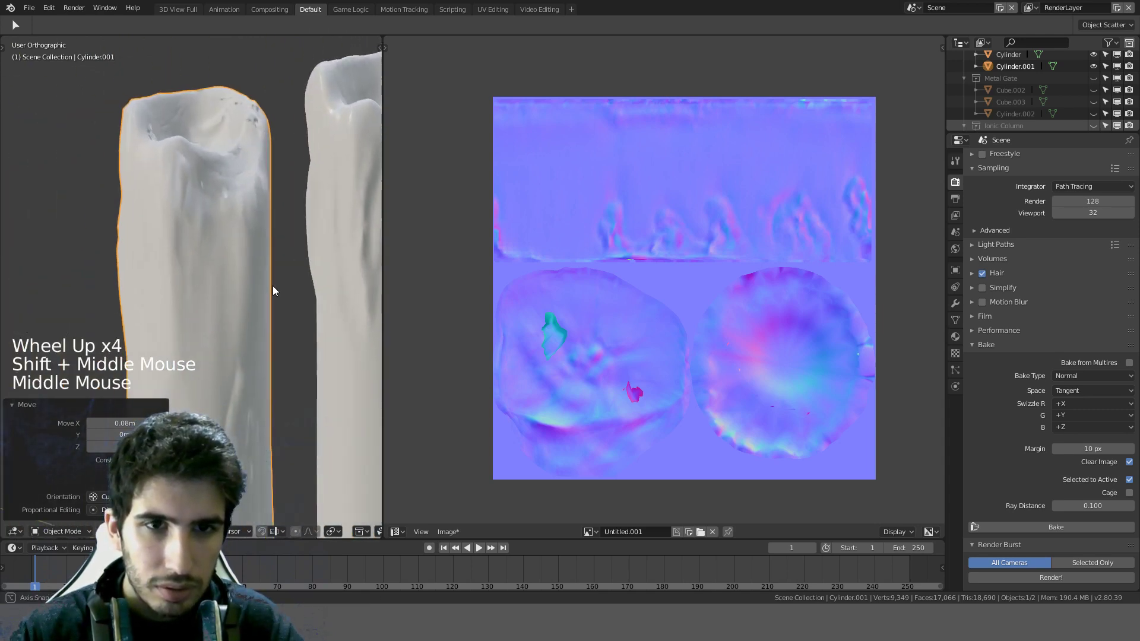
Step: Undo the low-poly candle's sideways move
{"action": "scroll", "coordinate": [272, 286], "scroll_direction": "down", "scroll_amount": 2}
{"action": "key", "text": "ctrl+z"}
{"action": "key", "text": "ctrl+z"}
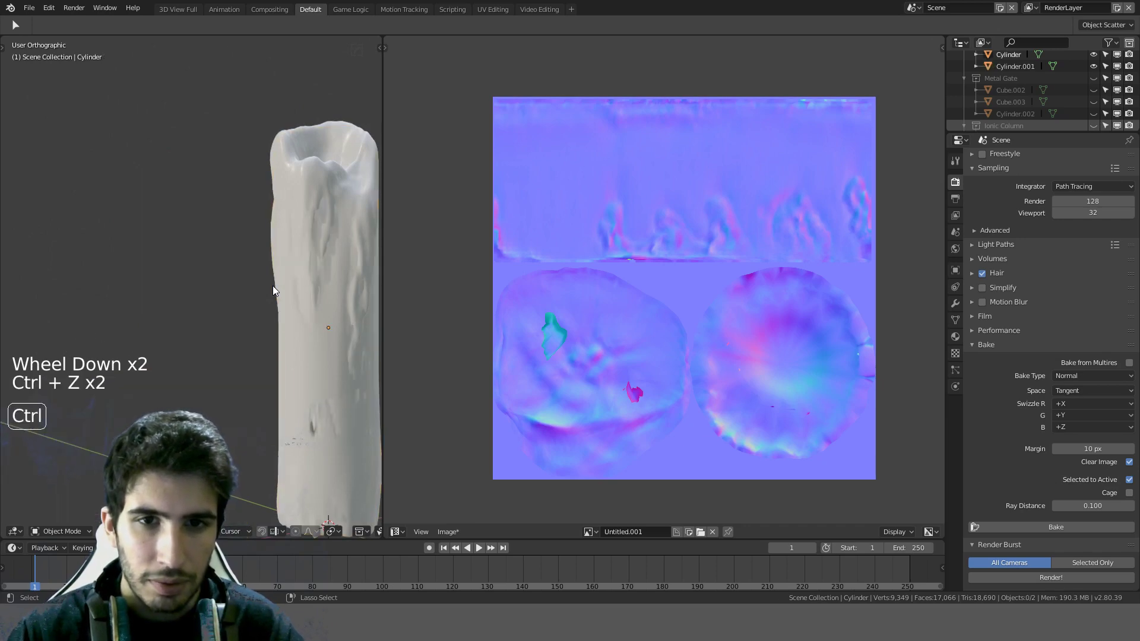
Step: Enter Edit Mode on the low-poly Cylinder.001 and select all its faces to display its UV layout
{"action": "key", "text": "Tab"}
{"action": "key", "text": "Tab"}
{"action": "left_click", "coordinate": [312, 281]}
{"action": "key", "text": "Tab"}
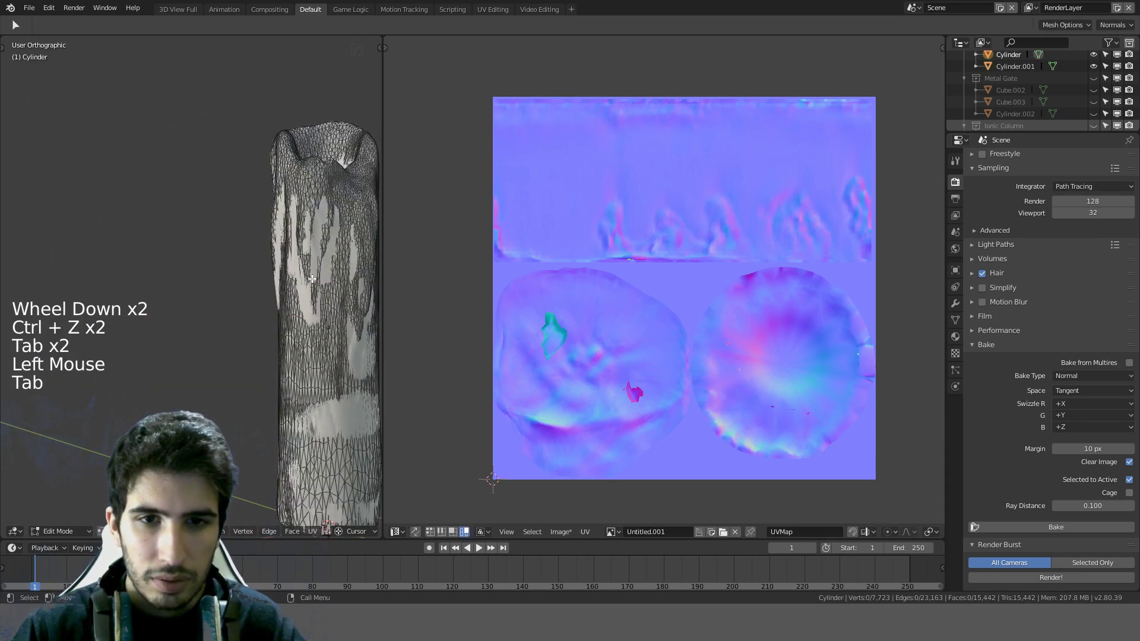
{"action": "key", "text": "Tab"}
{"action": "left_click", "coordinate": [297, 279]}
{"action": "key", "text": "Tab"}
{"action": "key", "text": "a"}
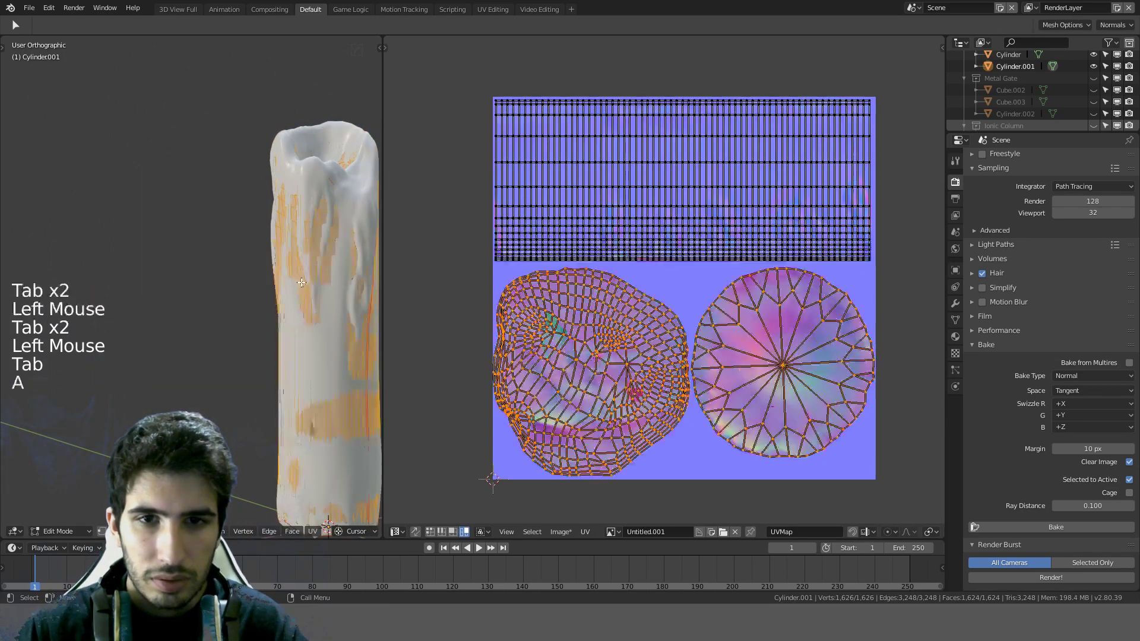
{"action": "middle_click_drag", "start_coordinate": [296, 279], "coordinate": [248, 280], "text": "shift"}
Step: Enable UV sync selection and select all linked faces of the candle's side-wall island
{"action": "left_click", "coordinate": [731, 223]}
{"action": "scroll", "coordinate": [731, 226], "scroll_direction": "up", "scroll_amount": 3}
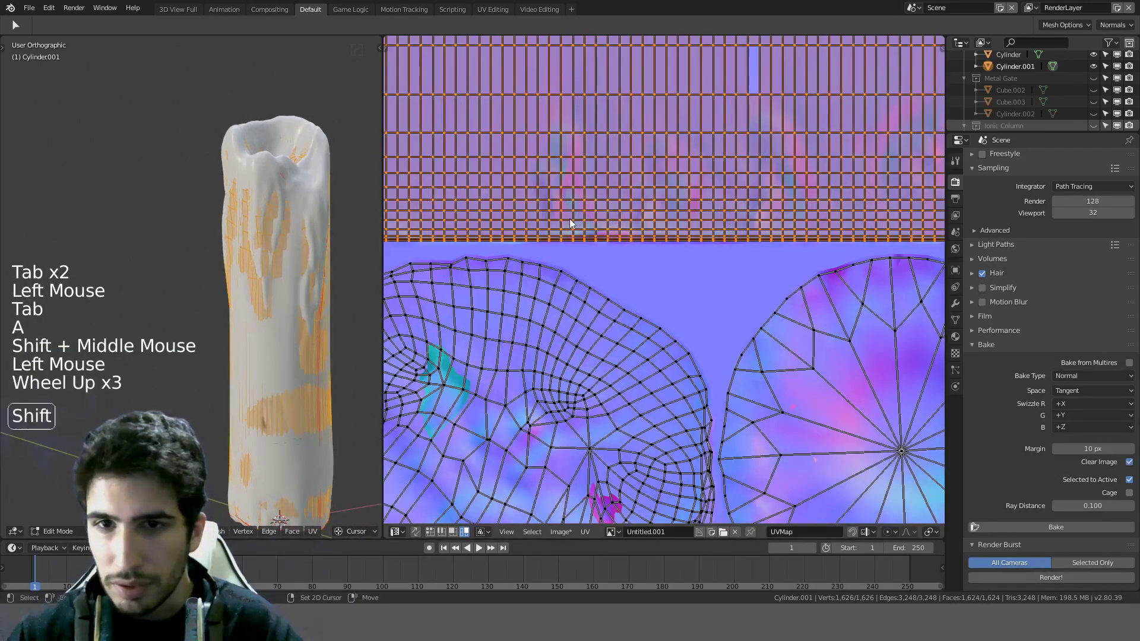
{"action": "middle_click_drag", "start_coordinate": [568, 219], "coordinate": [609, 275], "text": "shift"}
{"action": "scroll", "coordinate": [559, 287], "scroll_direction": "down", "scroll_amount": 2}
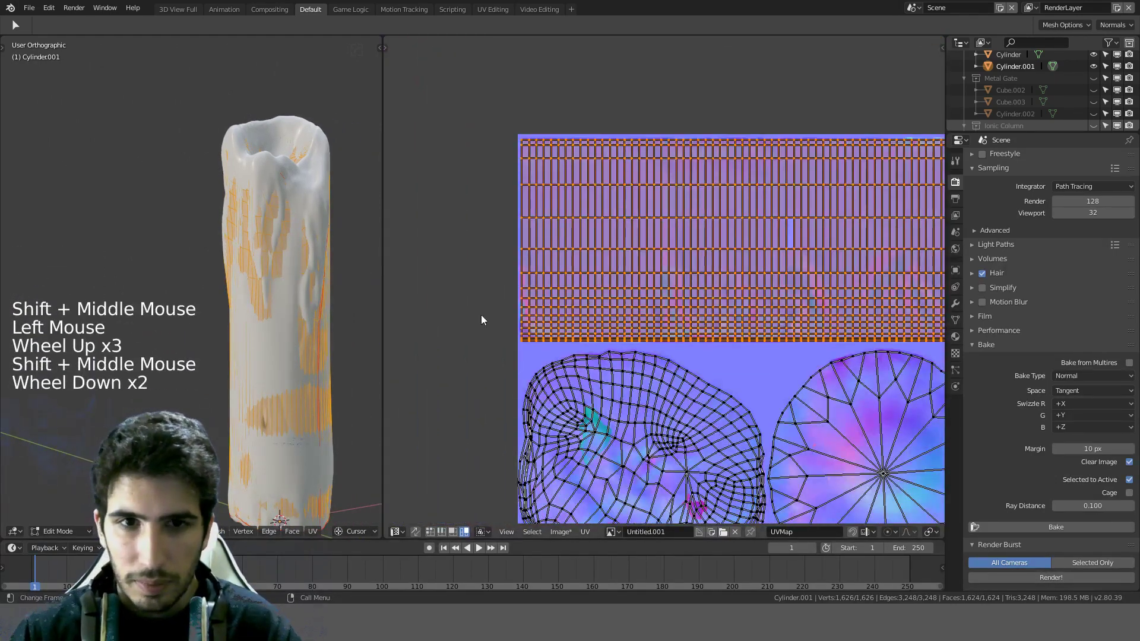
{"action": "scroll", "coordinate": [546, 337], "scroll_direction": "down", "scroll_amount": 1}
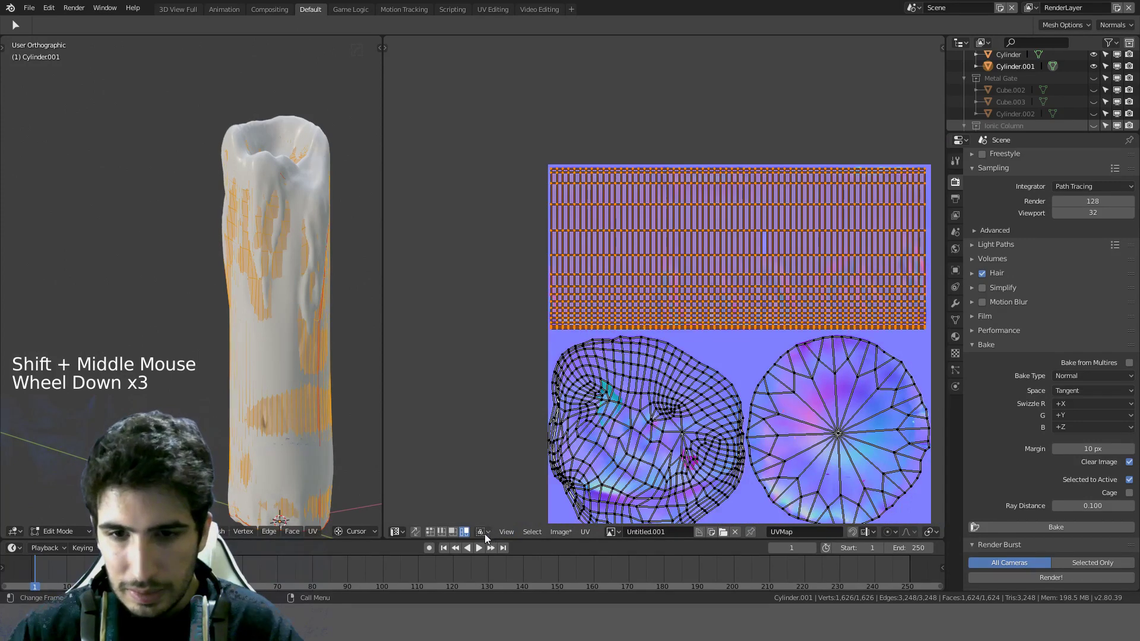
{"action": "left_click", "coordinate": [415, 532]}
{"action": "left_click", "coordinate": [653, 290]}
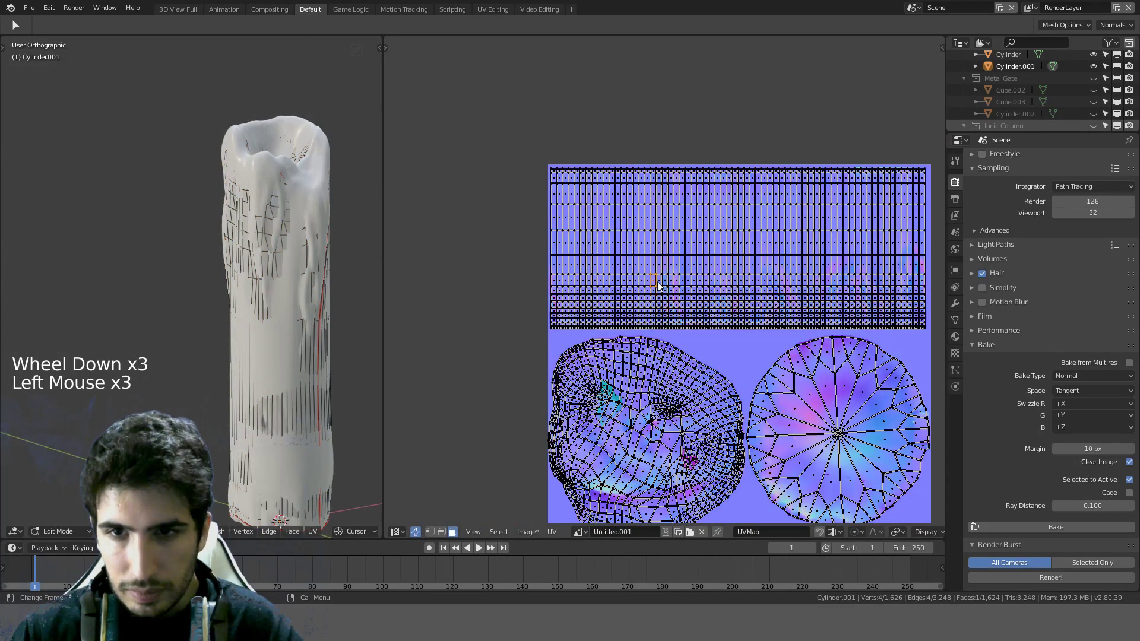
{"action": "key", "text": "l"}
Step: Unwrap the selected side-wall faces
{"action": "key", "text": "u"}
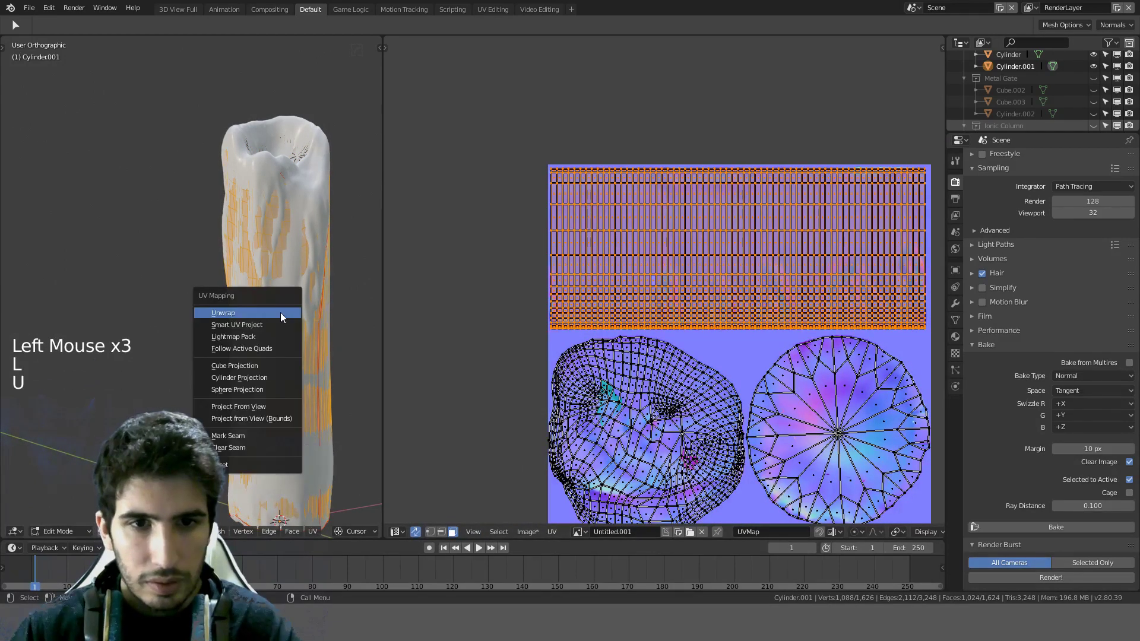
{"action": "left_click", "coordinate": [280, 312]}
{"action": "scroll", "coordinate": [706, 325], "scroll_direction": "down", "scroll_amount": 2}
{"action": "middle_click_drag", "start_coordinate": [707, 326], "coordinate": [680, 287], "text": "shift"}
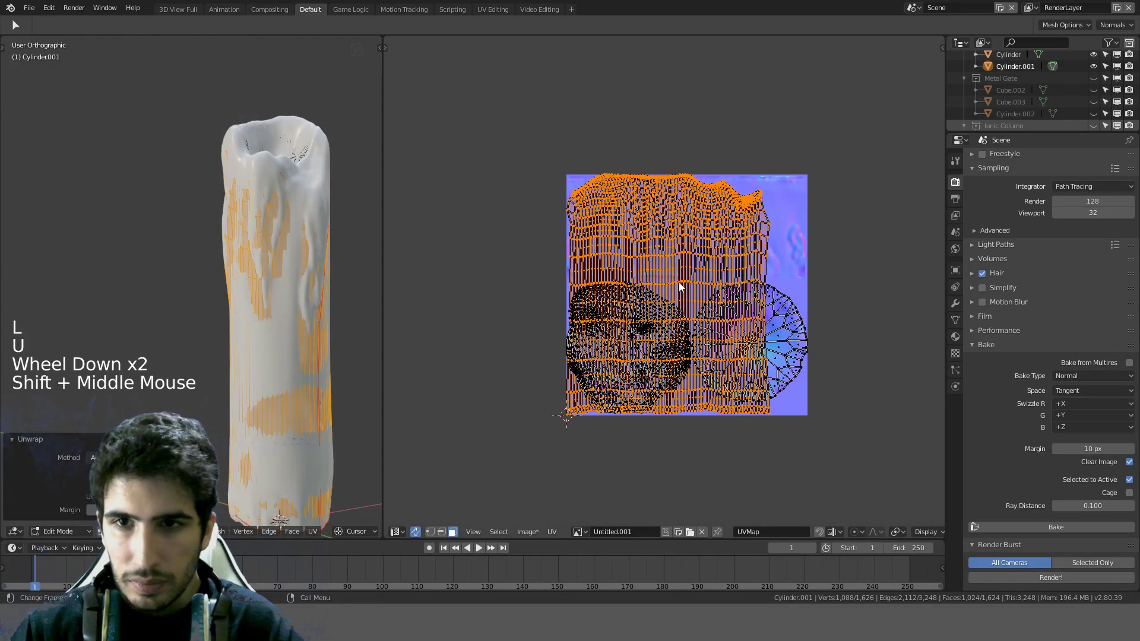
Step: Try to straighten the side-wall island with Follow Active Quads in Length Average mode
{"action": "key", "text": "u"}
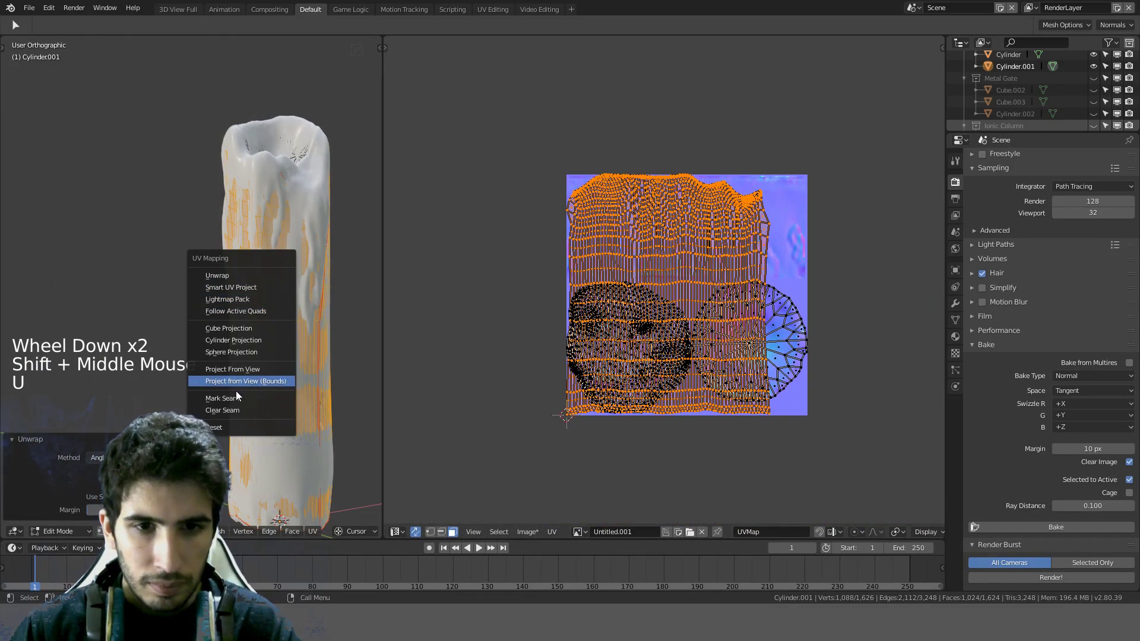
{"action": "left_click", "coordinate": [263, 314]}
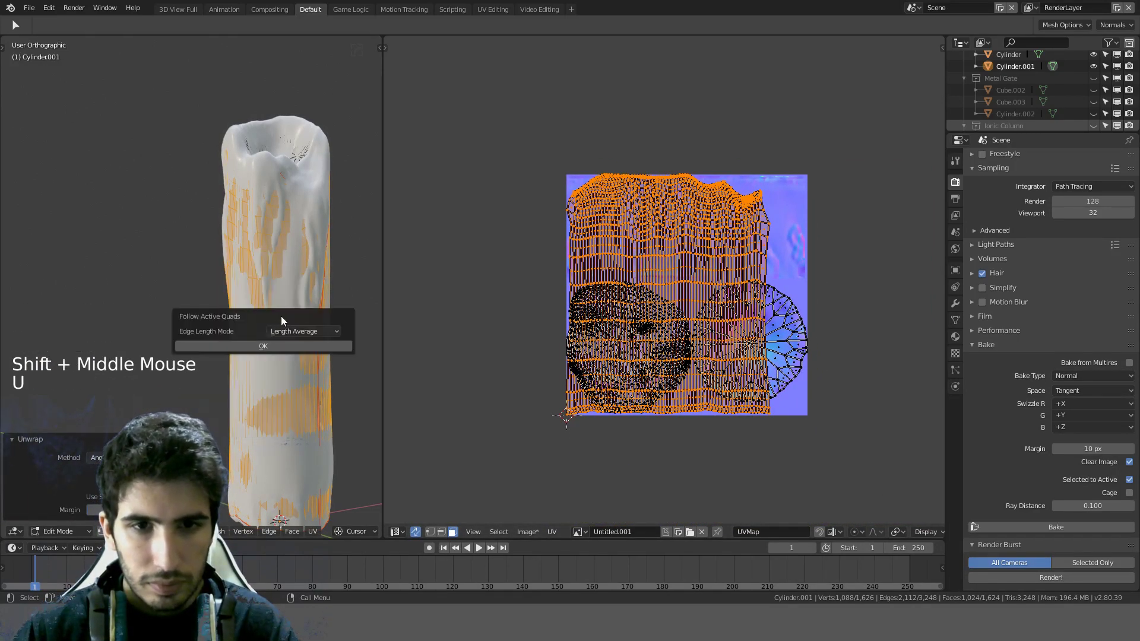
{"action": "left_click", "coordinate": [295, 346]}
{"action": "scroll", "coordinate": [392, 343], "scroll_direction": "down", "scroll_amount": 1}
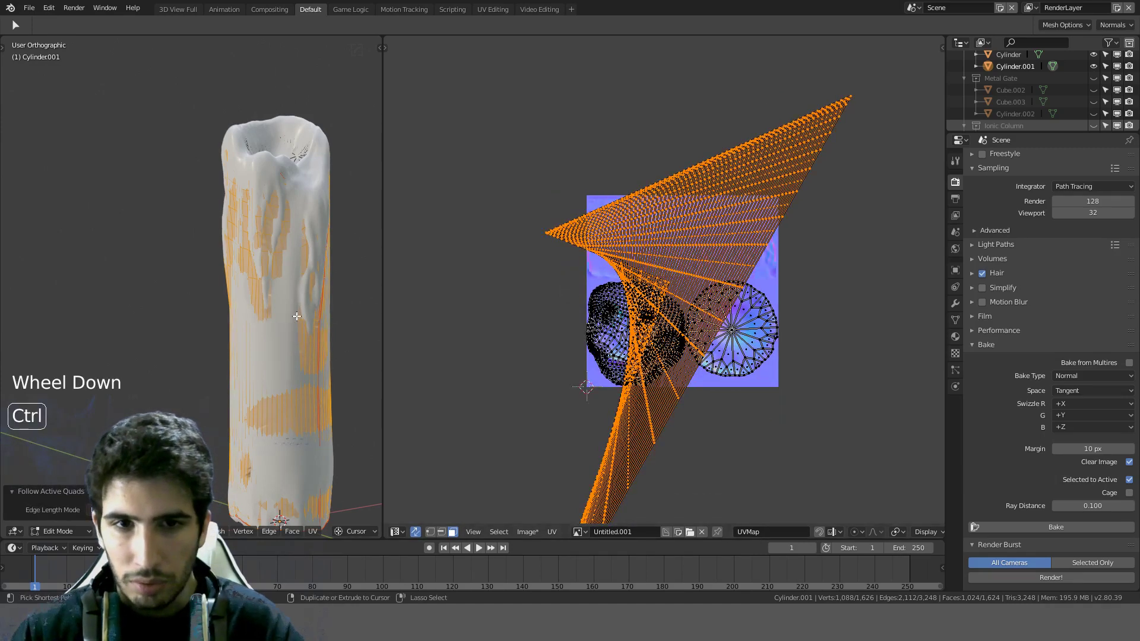
{"action": "key", "text": "KP_1"}
{"action": "key", "text": "u"}
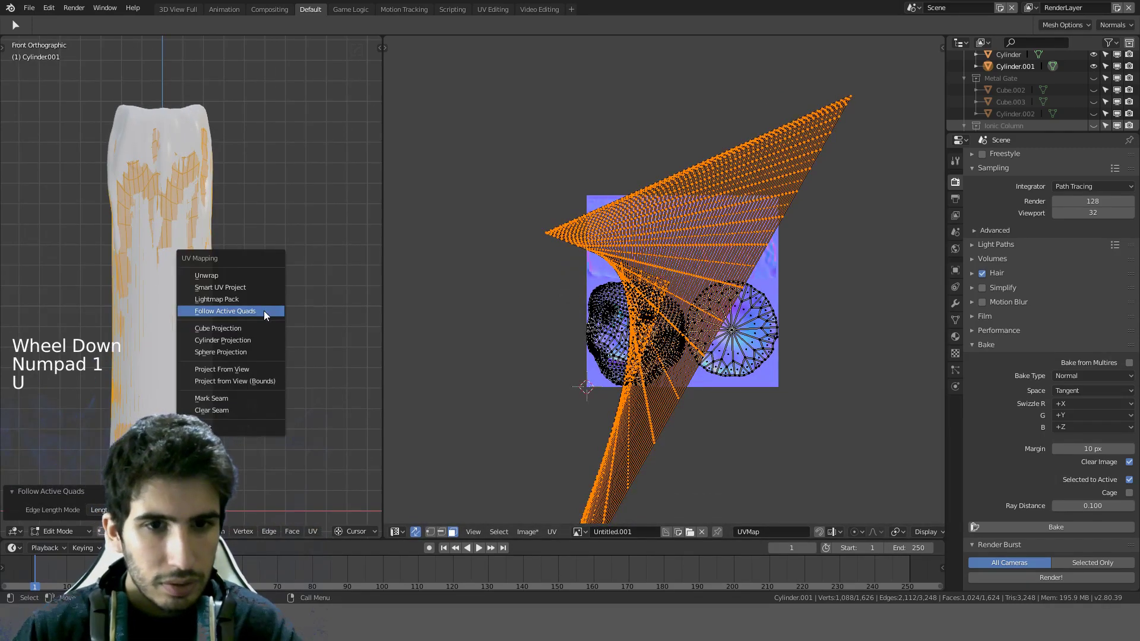
{"action": "left_click", "coordinate": [264, 311]}
{"action": "left_click", "coordinate": [305, 344]}
Step: Unwrap the side-wall faces again with the angle-based method to replace the Follow Active Quads layout
{"action": "key", "text": "u"}
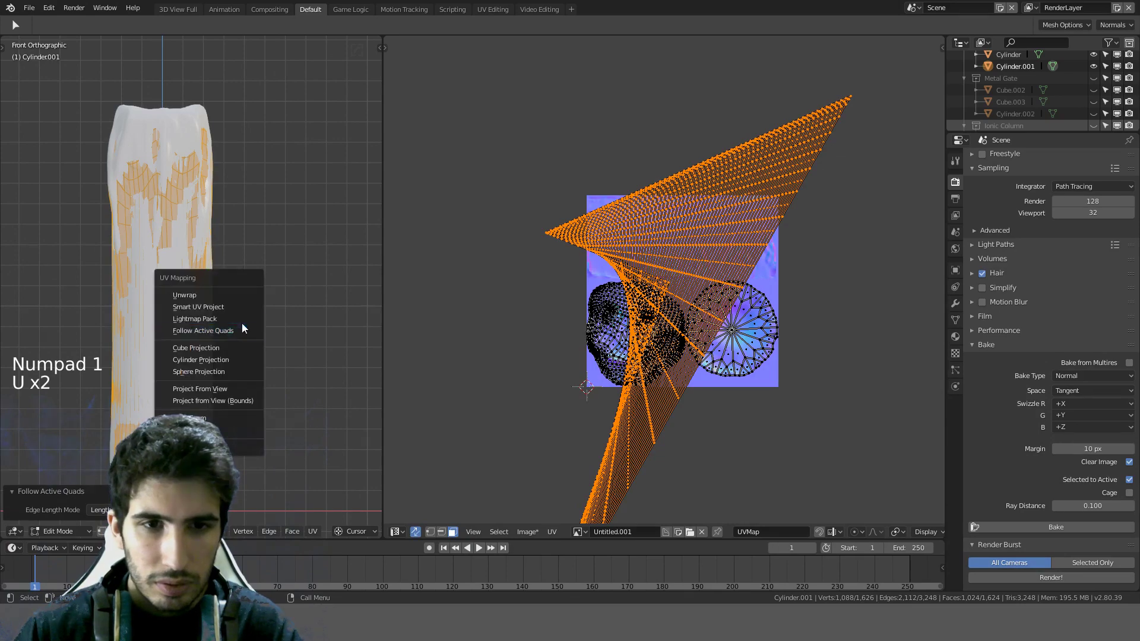
{"action": "left_click", "coordinate": [243, 293]}
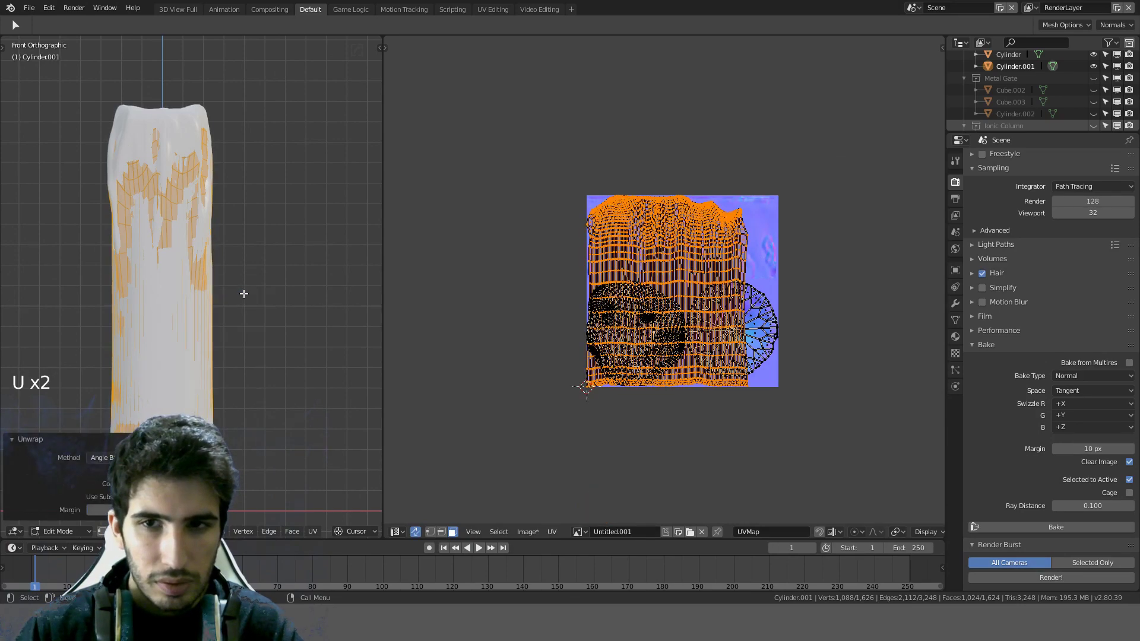
{"action": "scroll", "coordinate": [794, 286], "scroll_direction": "up", "scroll_amount": 2}
{"action": "scroll", "coordinate": [794, 285], "scroll_direction": "up", "scroll_amount": 2}
{"action": "scroll", "coordinate": [794, 285], "scroll_direction": "down", "scroll_amount": 2}
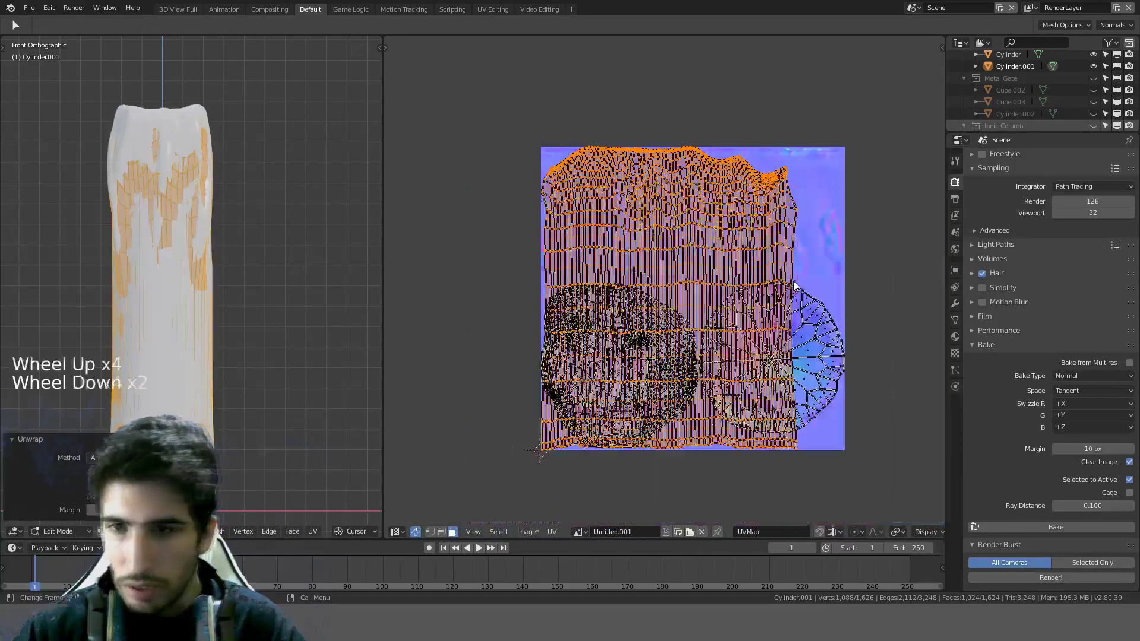
{"action": "scroll", "coordinate": [814, 245], "scroll_direction": "down", "scroll_amount": 1}
{"action": "key", "text": "s"}
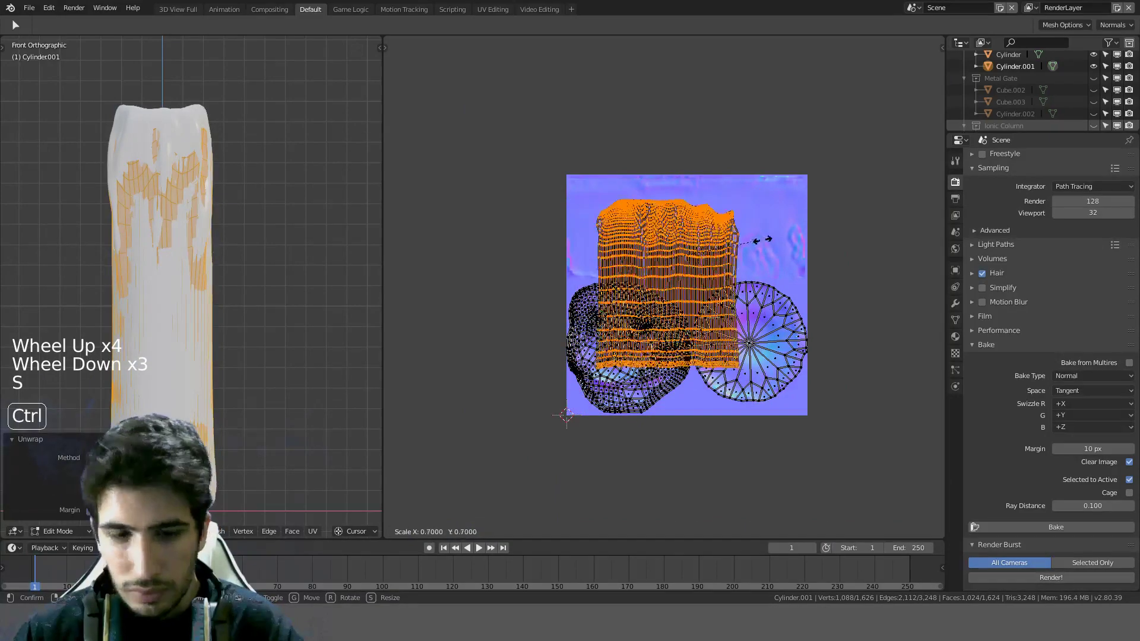
{"action": "key", "text": "s"}
{"action": "key", "text": "y"}
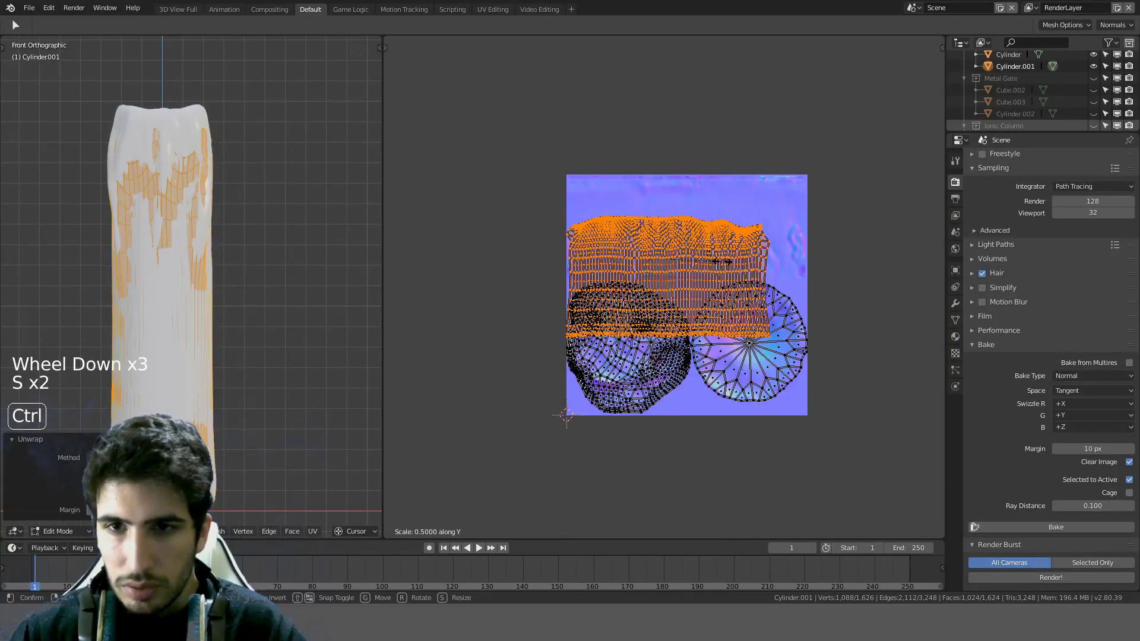
{"action": "left_click", "coordinate": [763, 264]}
Step: Select all UV islands and pack them with rotation allowed and a margin of 0.02
{"action": "key", "text": "a"}
{"action": "key", "text": "a"}
{"action": "key", "text": "a"}
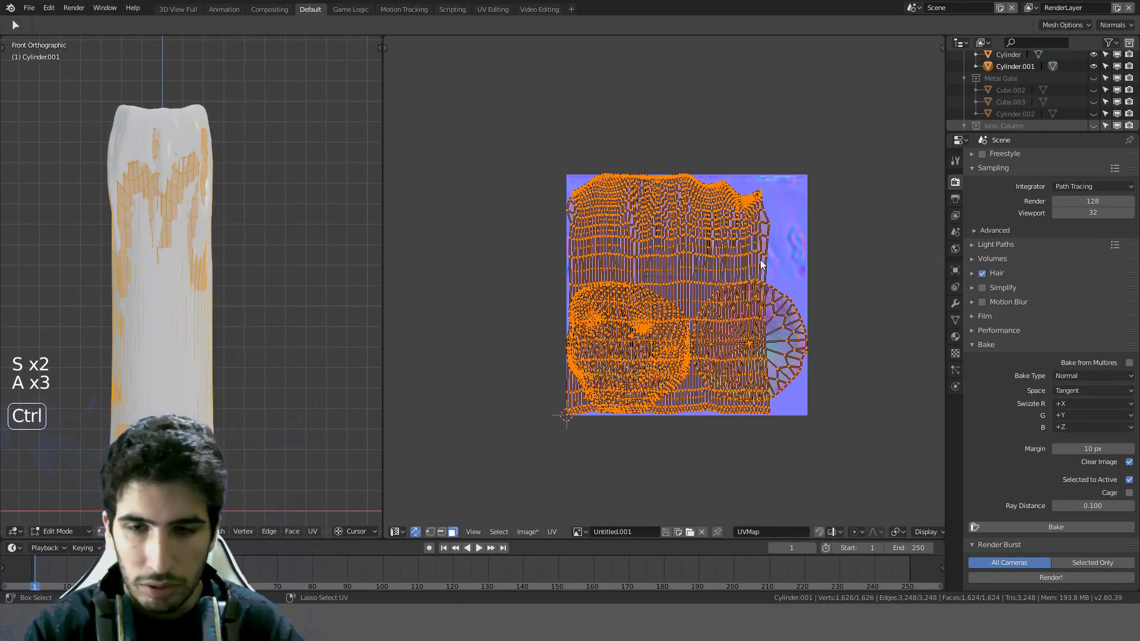
{"action": "key", "text": "ctrl+p"}
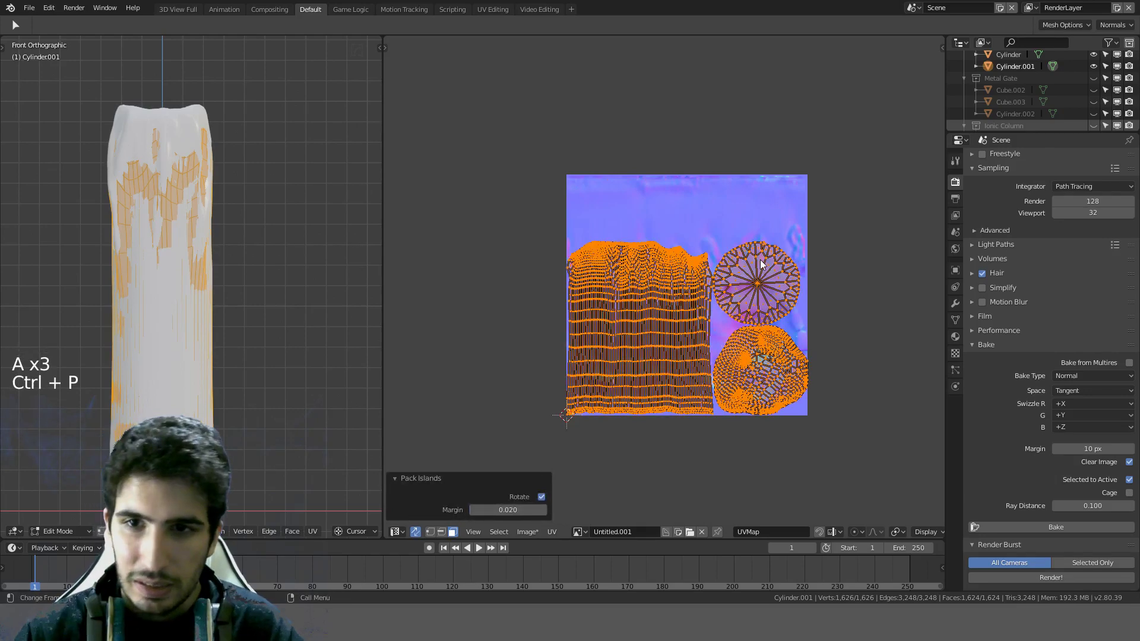
Step: Turn off selection syncing between the mesh and the UV editor, with all faces of Cylinder.001 selected so every island is shown
{"action": "scroll", "coordinate": [762, 265], "scroll_direction": "up", "scroll_amount": 2}
{"action": "left_click", "coordinate": [712, 285]}
{"action": "middle_click_drag", "start_coordinate": [650, 312], "coordinate": [667, 264], "text": "shift"}
{"action": "key", "text": "l"}
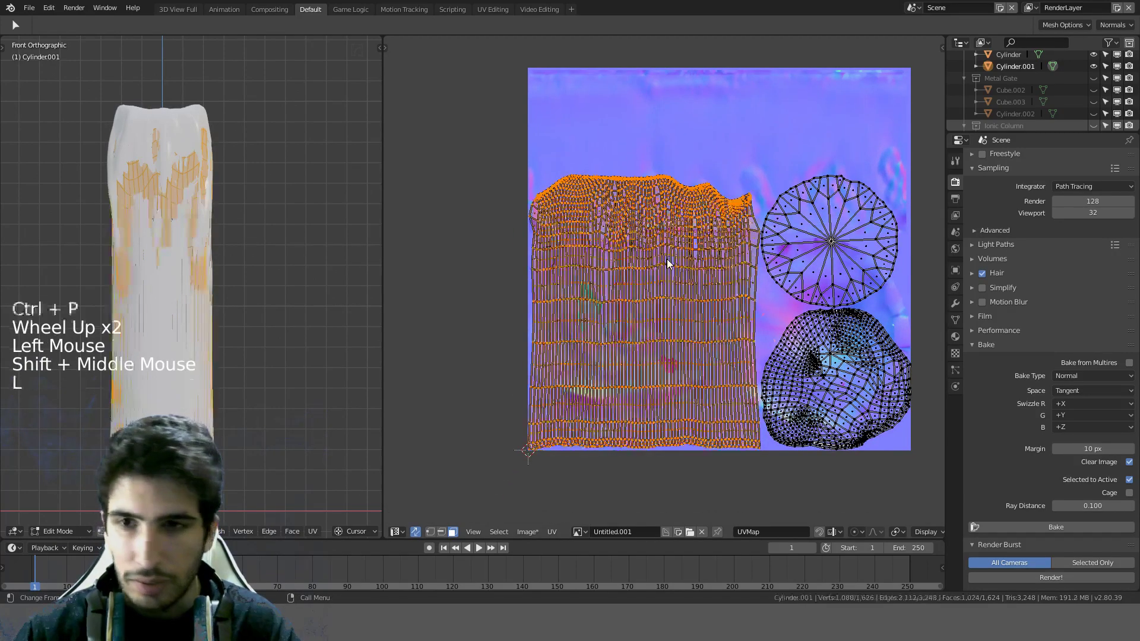
{"action": "left_click", "coordinate": [414, 531]}
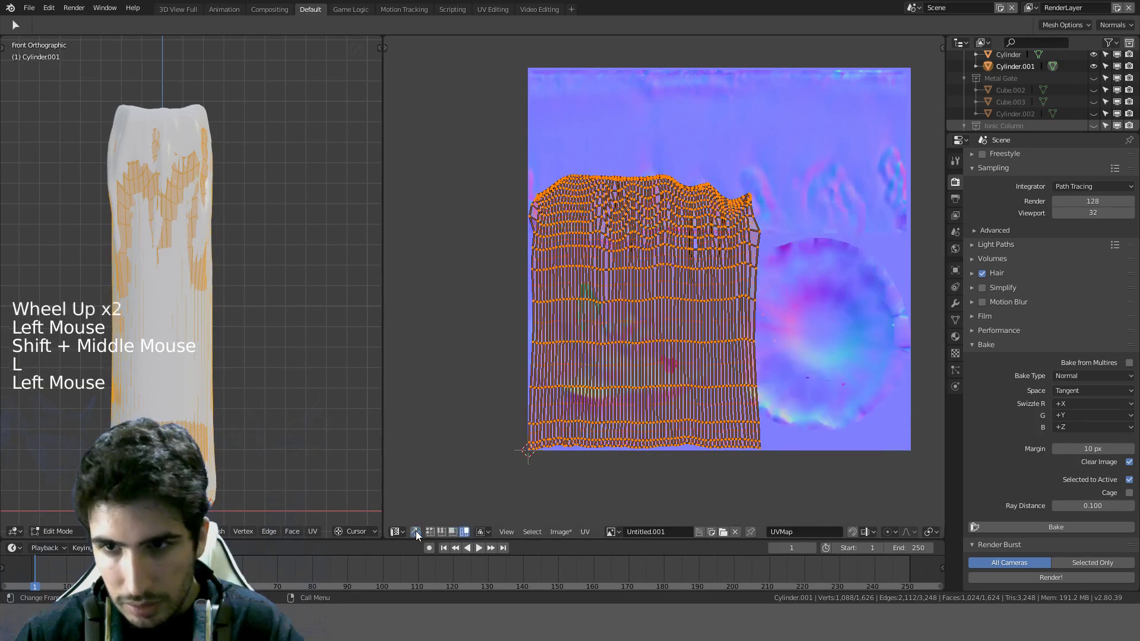
{"action": "key", "text": "a"}
{"action": "key", "text": "a"}
{"action": "key", "text": "a"}
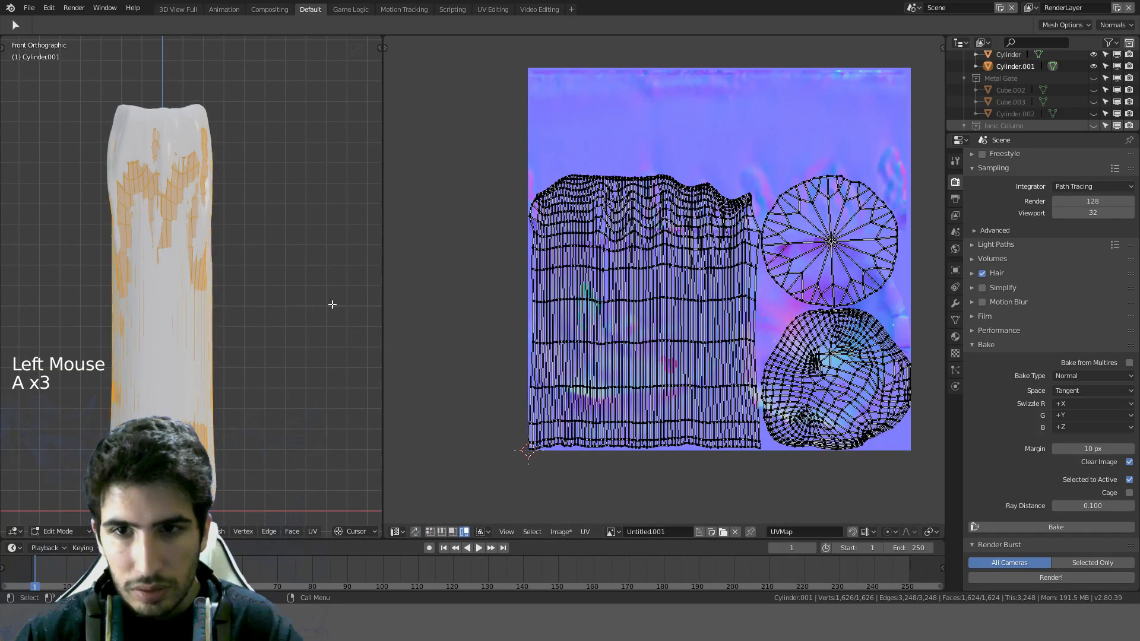
Step: Average the scale of all UV islands and repack them with rotation allowed and a margin of 0.02
{"action": "key", "text": "a"}
{"action": "key", "text": "ctrl+a"}
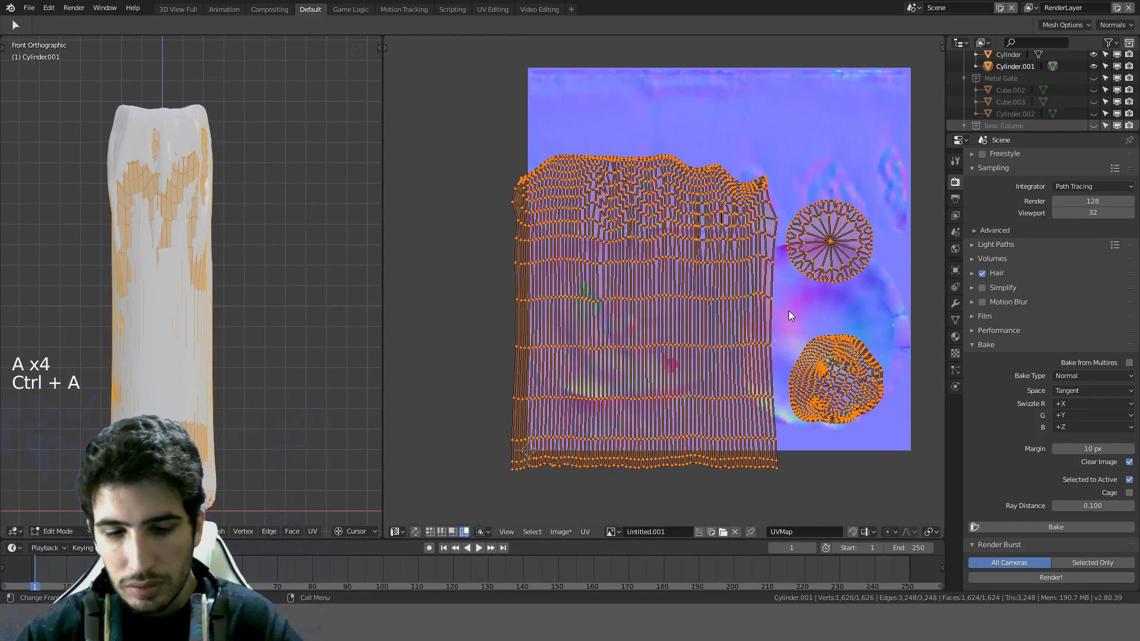
{"action": "key", "text": "ctrl+p"}
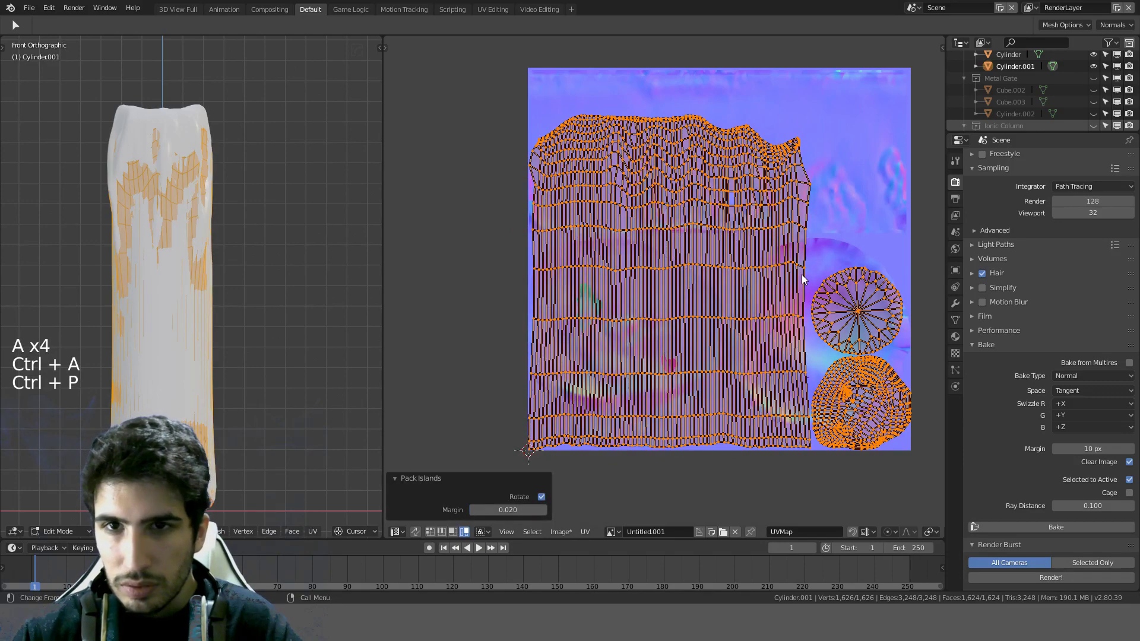
{"action": "scroll", "coordinate": [760, 172], "scroll_direction": "up", "scroll_amount": 2}
{"action": "middle_click_drag", "start_coordinate": [760, 173], "coordinate": [761, 245], "text": "shift"}
{"action": "scroll", "coordinate": [761, 245], "scroll_direction": "up", "scroll_amount": 1}
{"action": "scroll", "coordinate": [736, 196], "scroll_direction": "up", "scroll_amount": 1}
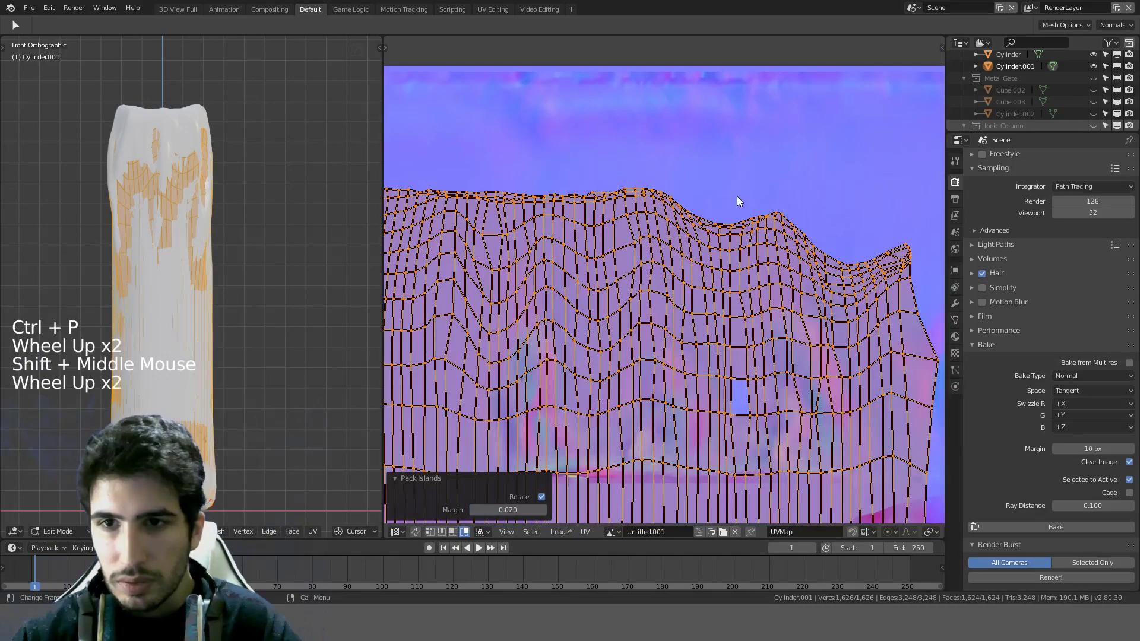
{"action": "scroll", "coordinate": [724, 204], "scroll_direction": "down", "scroll_amount": 7}
Step: Return to Object Mode, select both overlapping candles with the low-poly Cylinder.001 active, and bake the normal map
{"action": "key", "text": "a"}
{"action": "scroll", "coordinate": [254, 304], "scroll_direction": "down", "scroll_amount": 1}
{"action": "scroll", "coordinate": [254, 305], "scroll_direction": "down", "scroll_amount": 2}
{"action": "key", "text": "Tab"}
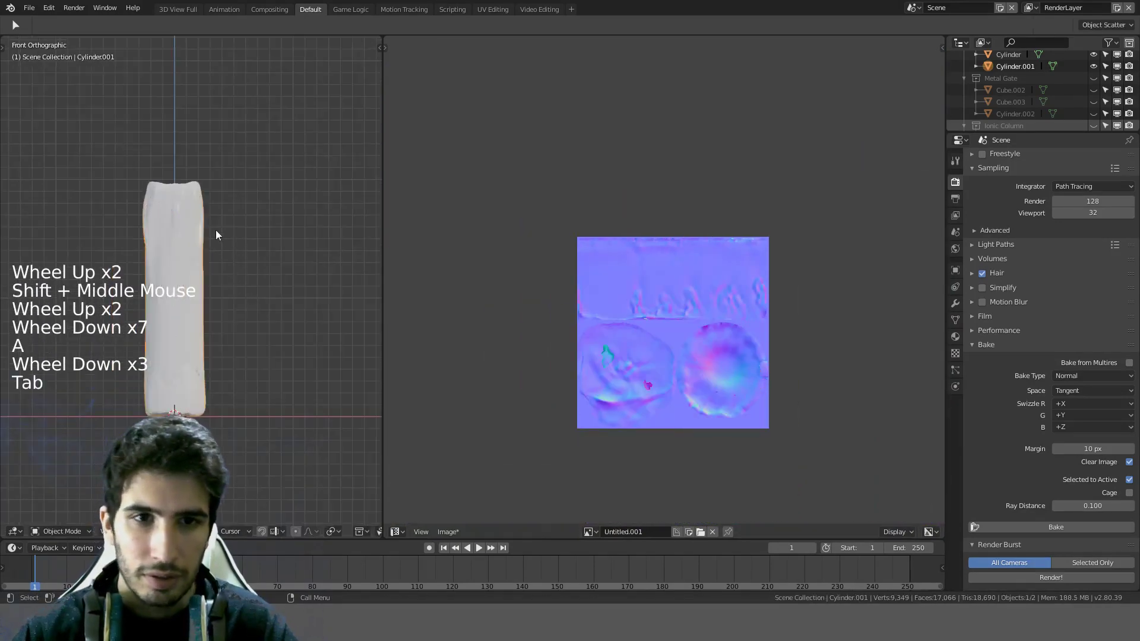
{"action": "left_click", "coordinate": [213, 198]}
{"action": "middle_click_drag", "start_coordinate": [212, 198], "coordinate": [176, 220]}
{"action": "key", "text": "z"}
{"action": "left_click", "coordinate": [187, 218], "text": "shift"}
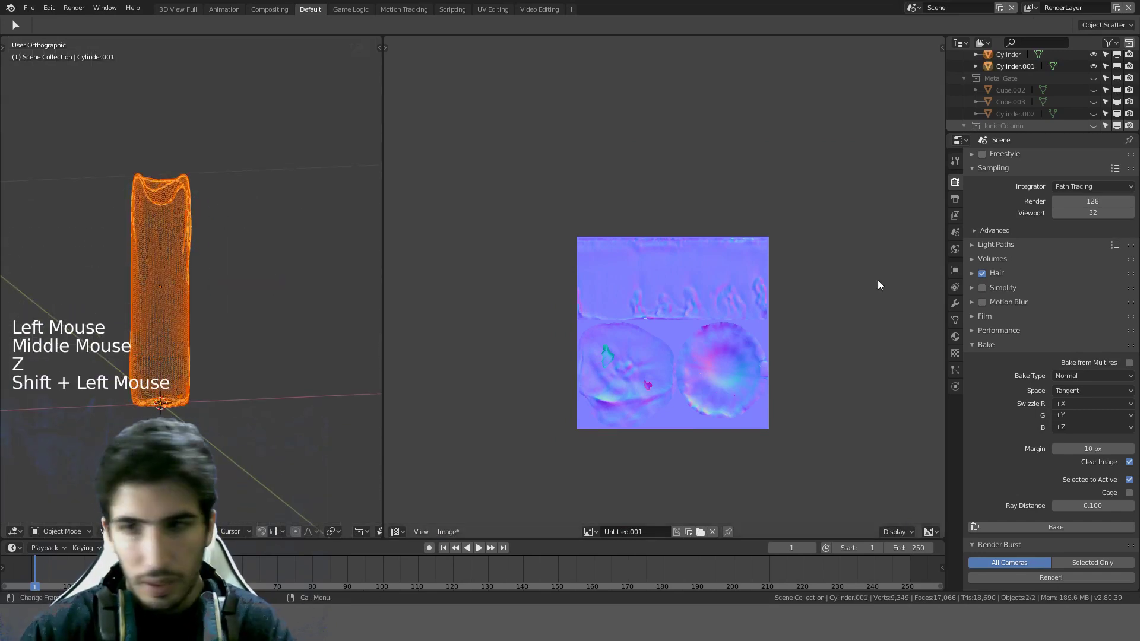
{"action": "left_click", "coordinate": [989, 528]}
Step: Examine the baked normal map for artifacts on the side wall and both cap islands
{"action": "scroll", "coordinate": [791, 395], "scroll_direction": "up", "scroll_amount": 3}
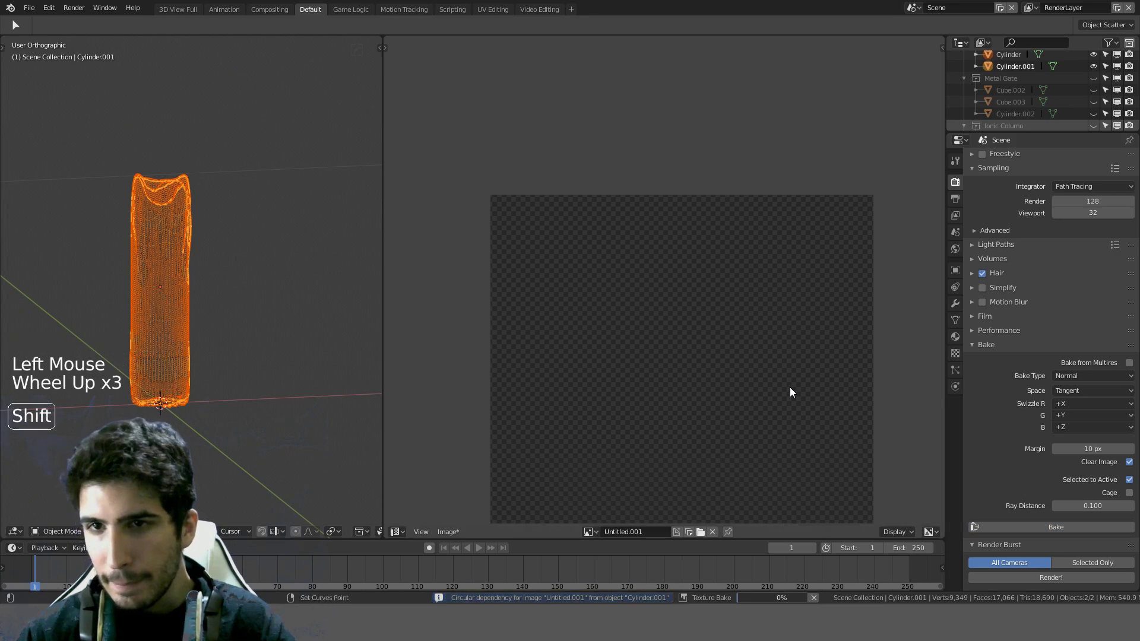
{"action": "middle_click_drag", "start_coordinate": [791, 392], "coordinate": [723, 257], "text": "shift"}
{"action": "scroll", "coordinate": [724, 253], "scroll_direction": "up", "scroll_amount": 1}
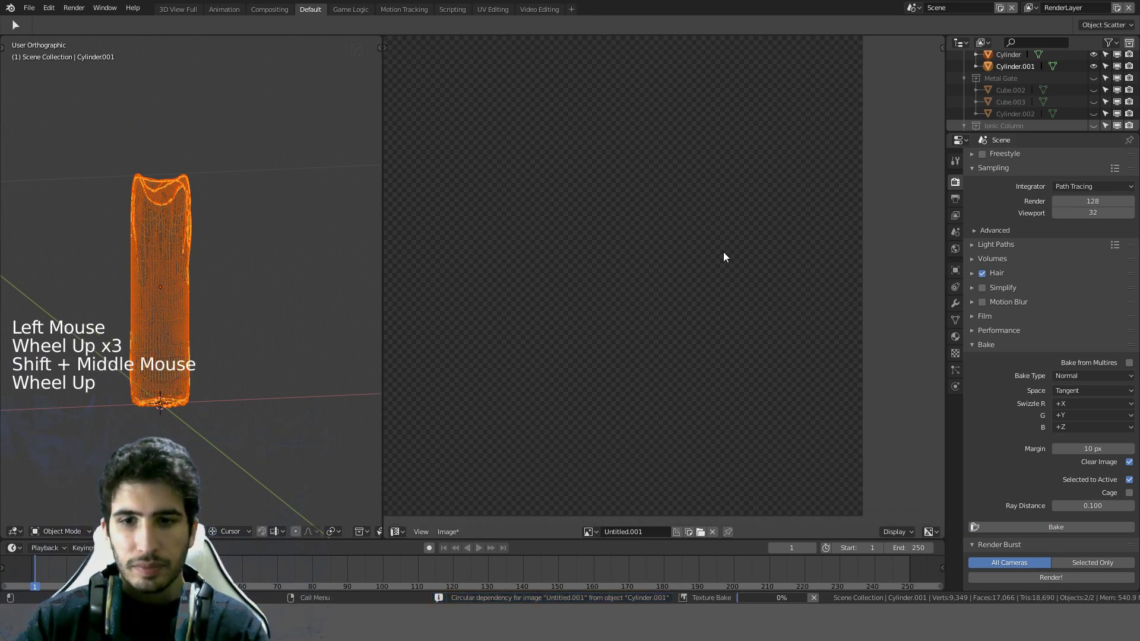
{"action": "scroll", "coordinate": [704, 259], "scroll_direction": "down", "scroll_amount": 1}
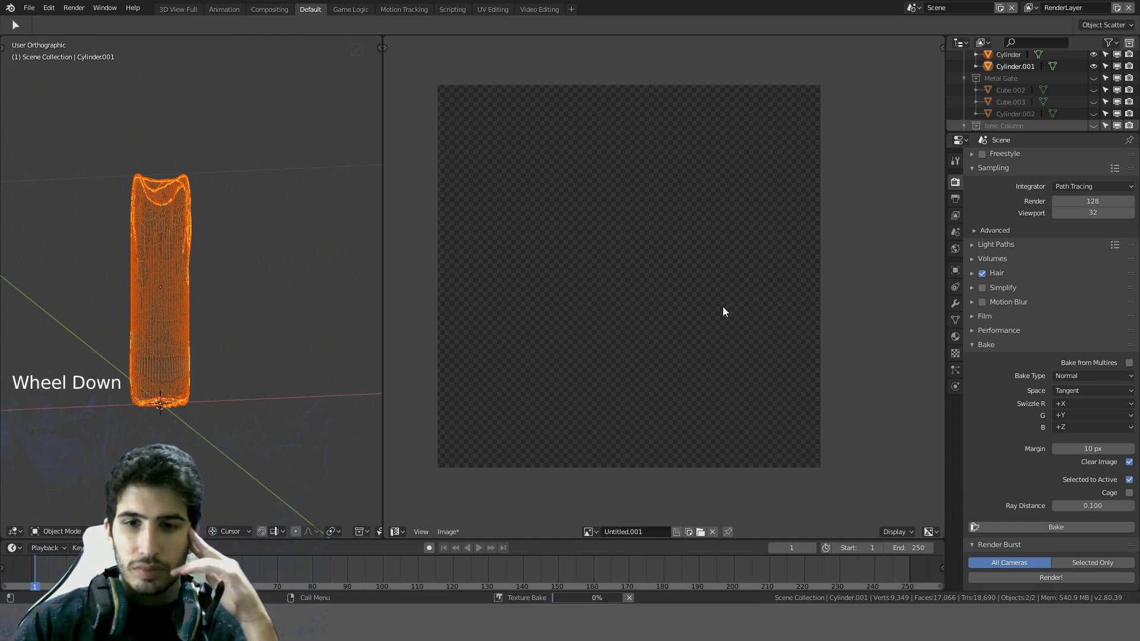
{"action": "mouse_move", "coordinate": [718, 307]}
{"action": "middle_mouse_down"}
{"action": "mouse_move", "coordinate": [731, 305]}
{"action": "mouse_move", "coordinate": [711, 318]}
{"action": "middle_mouse_up"}
{"action": "scroll", "coordinate": [704, 318], "scroll_direction": "up", "scroll_amount": 1}
{"action": "scroll", "coordinate": [705, 318], "scroll_direction": "down", "scroll_amount": 1}
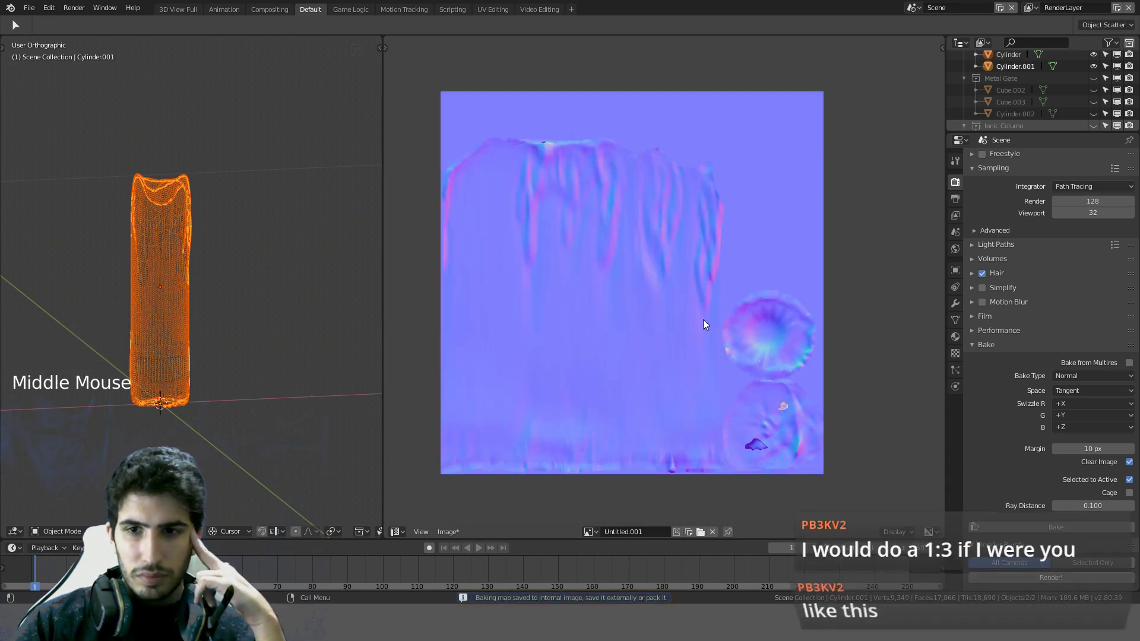
{"action": "middle_click_drag", "start_coordinate": [756, 359], "coordinate": [725, 290]}
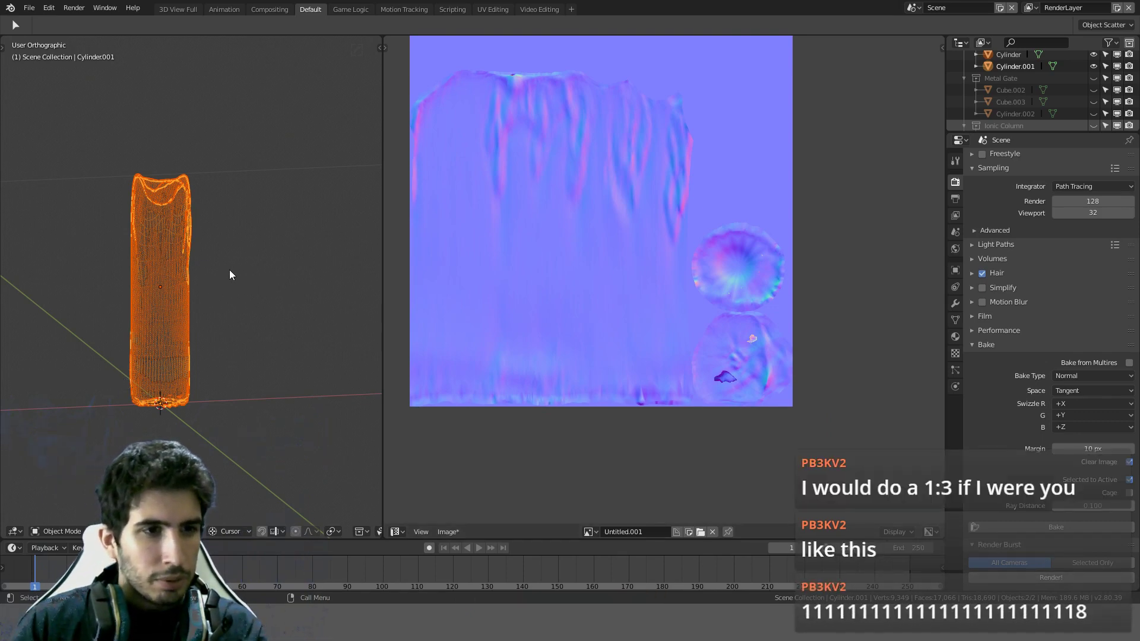
Step: Move Cylinder.001 0.064 m along X, beside the high-poly candle, and switch the viewport to solid shading
{"action": "scroll", "coordinate": [229, 270], "scroll_direction": "up", "scroll_amount": 2}
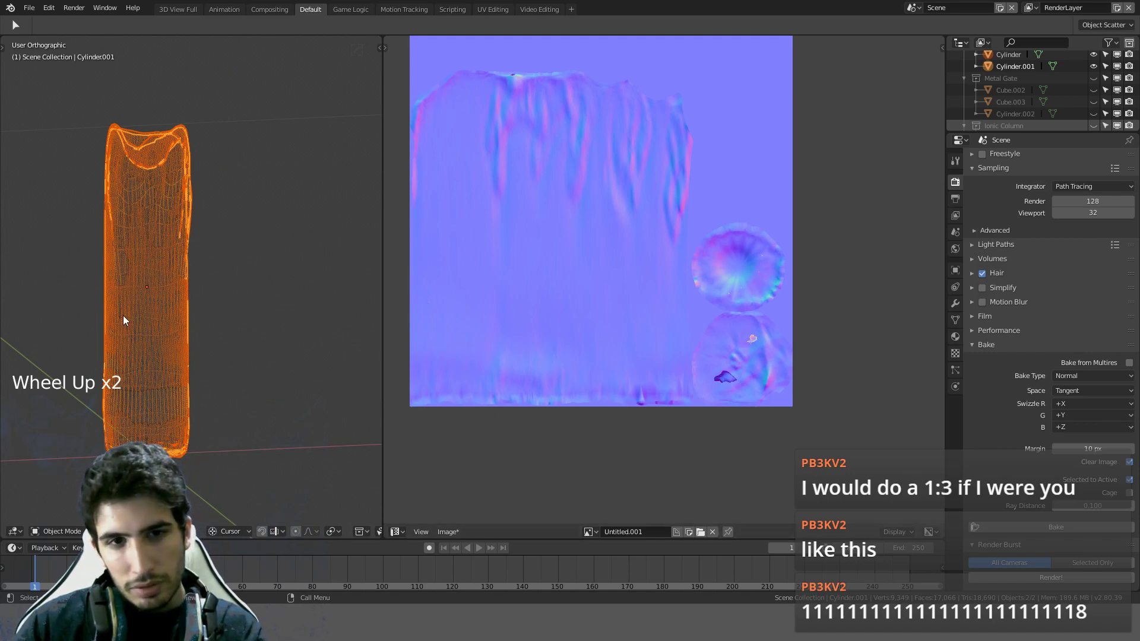
{"action": "left_click", "coordinate": [189, 231]}
{"action": "key", "text": "KP_1"}
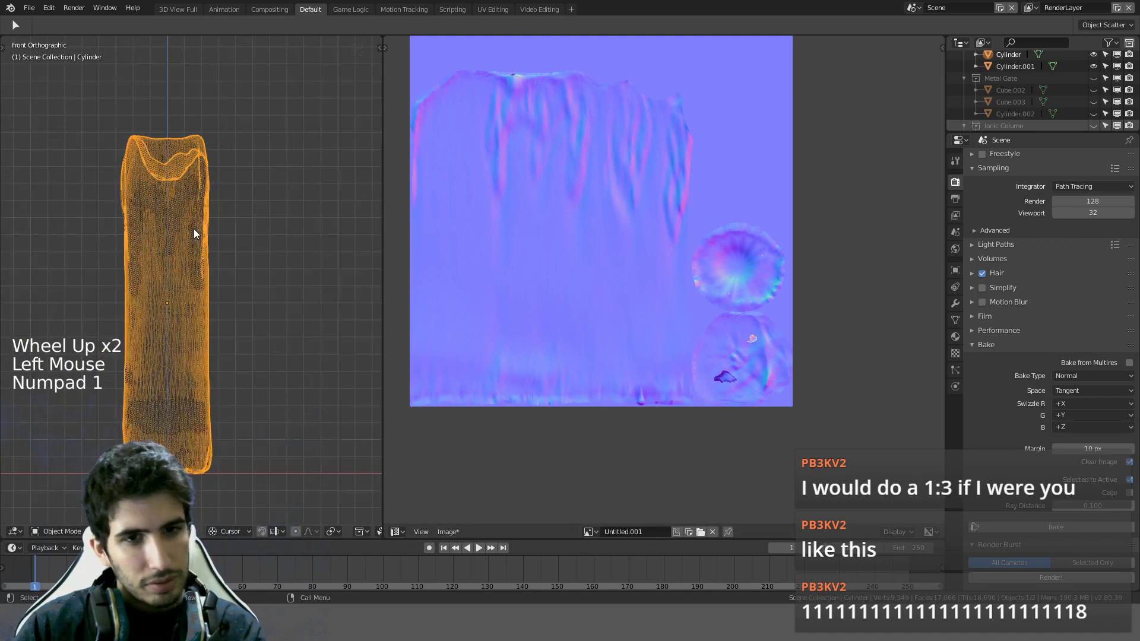
{"action": "left_click", "coordinate": [208, 259]}
{"action": "key", "text": "g"}
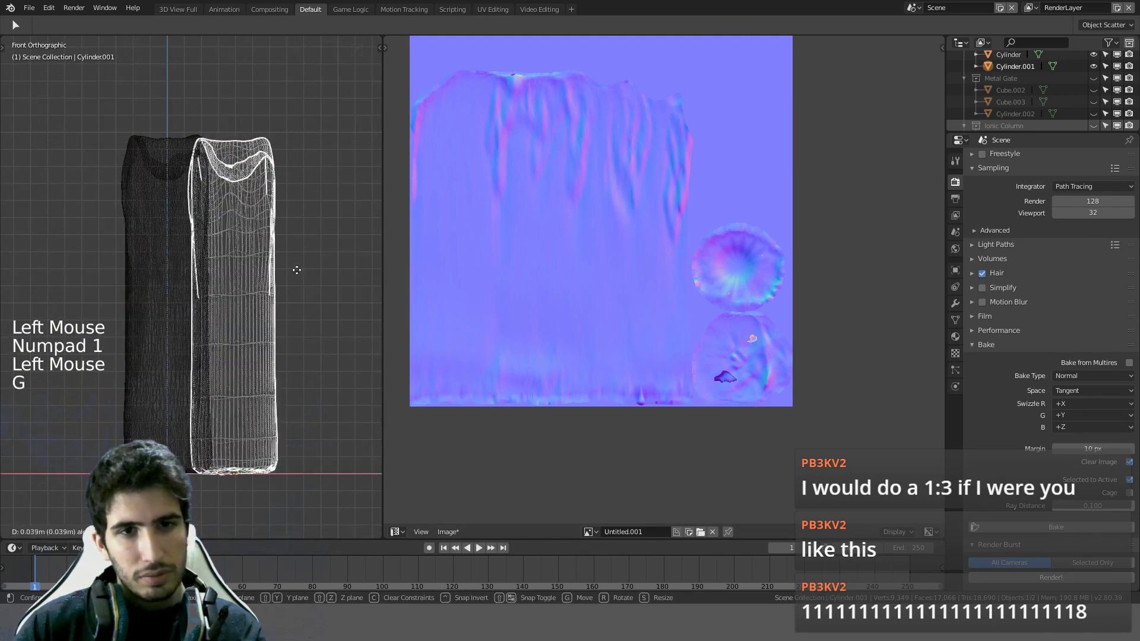
{"action": "left_click", "coordinate": [336, 280]}
{"action": "key", "text": "z"}
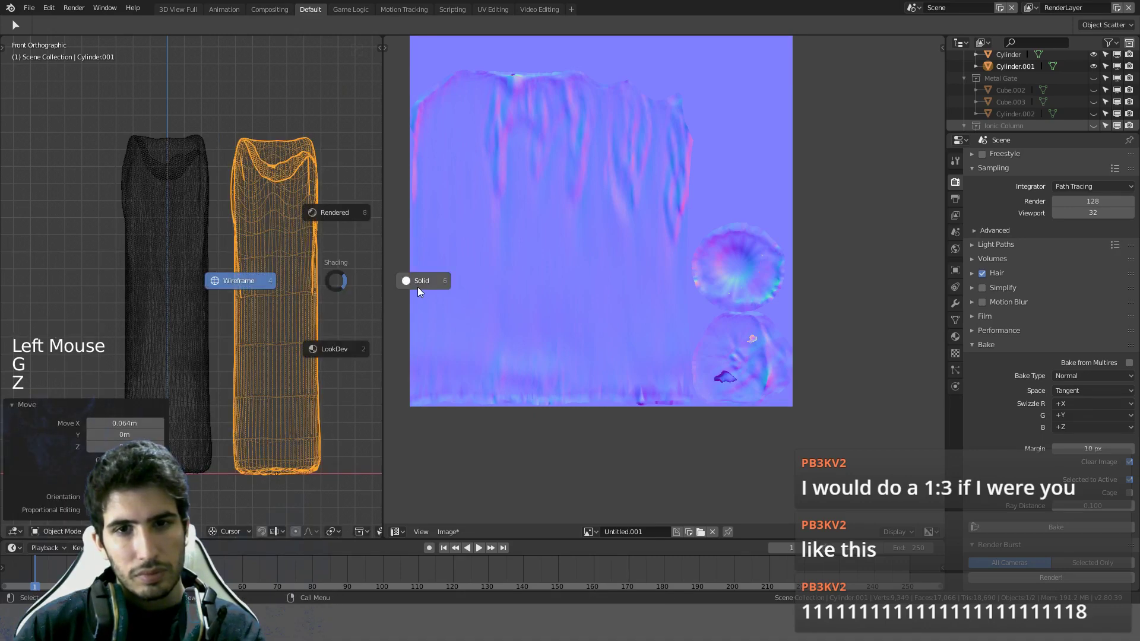
Step: Compare the low-poly and high-poly candles from several angles, and undo the sideways move of Cylinder.001
{"action": "middle_click_drag", "start_coordinate": [343, 347], "coordinate": [176, 411]}
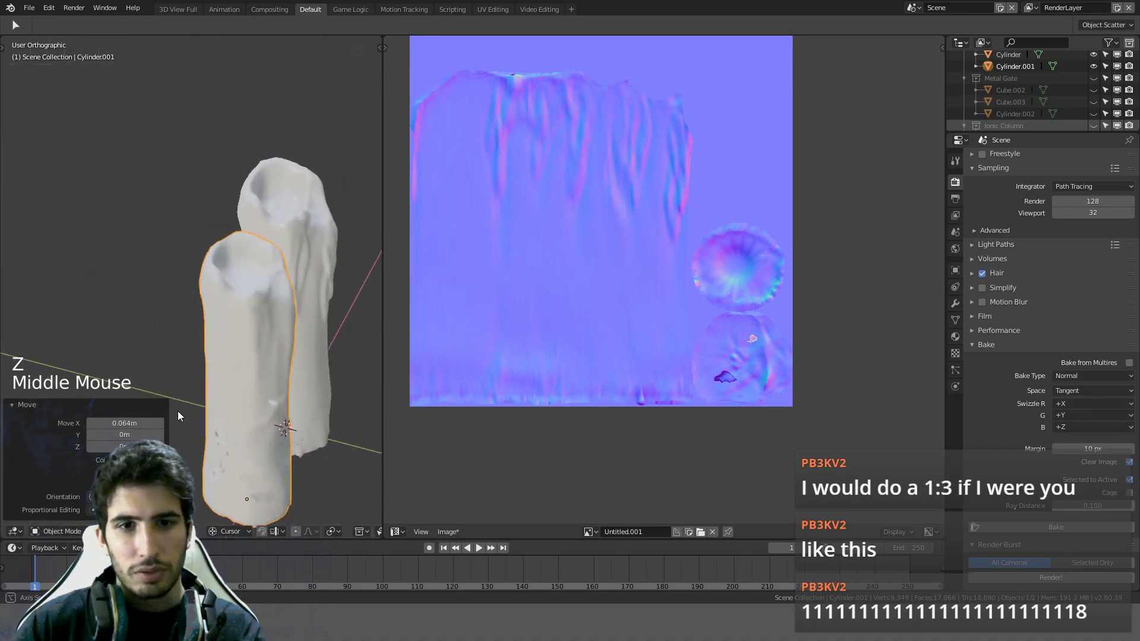
{"action": "scroll", "coordinate": [283, 359], "scroll_direction": "down", "scroll_amount": 2}
{"action": "middle_click_drag", "start_coordinate": [283, 360], "coordinate": [267, 214]}
{"action": "middle_click_drag", "start_coordinate": [267, 214], "coordinate": [233, 238], "text": "shift"}
{"action": "scroll", "coordinate": [244, 193], "scroll_direction": "up", "scroll_amount": 4}
{"action": "mouse_move", "coordinate": [233, 237]}
{"action": "middle_mouse_down"}
{"action": "mouse_move", "coordinate": [230, 318]}
{"action": "mouse_move", "coordinate": [348, 373]}
{"action": "mouse_move", "coordinate": [241, 234]}
{"action": "mouse_move", "coordinate": [186, 279]}
{"action": "mouse_move", "coordinate": [171, 241]}
{"action": "mouse_move", "coordinate": [254, 225]}
{"action": "mouse_move", "coordinate": [305, 241]}
{"action": "mouse_move", "coordinate": [300, 254]}
{"action": "mouse_move", "coordinate": [237, 197]}
{"action": "mouse_move", "coordinate": [241, 163]}
{"action": "mouse_move", "coordinate": [326, 137]}
{"action": "mouse_move", "coordinate": [369, 188]}
{"action": "mouse_move", "coordinate": [366, 254]}
{"action": "mouse_move", "coordinate": [182, 293]}
{"action": "mouse_move", "coordinate": [295, 252]}
{"action": "mouse_move", "coordinate": [283, 233]}
{"action": "mouse_move", "coordinate": [316, 359]}
{"action": "middle_mouse_up"}
{"action": "key", "text": "ctrl+z"}
Step: Change the viewport shading and scale Cylinder.001 down slightly from the front view, by a factor of about 0.99
{"action": "key", "text": "z"}
{"action": "left_click", "coordinate": [358, 243]}
{"action": "key", "text": "KP_1"}
{"action": "key", "text": "s"}
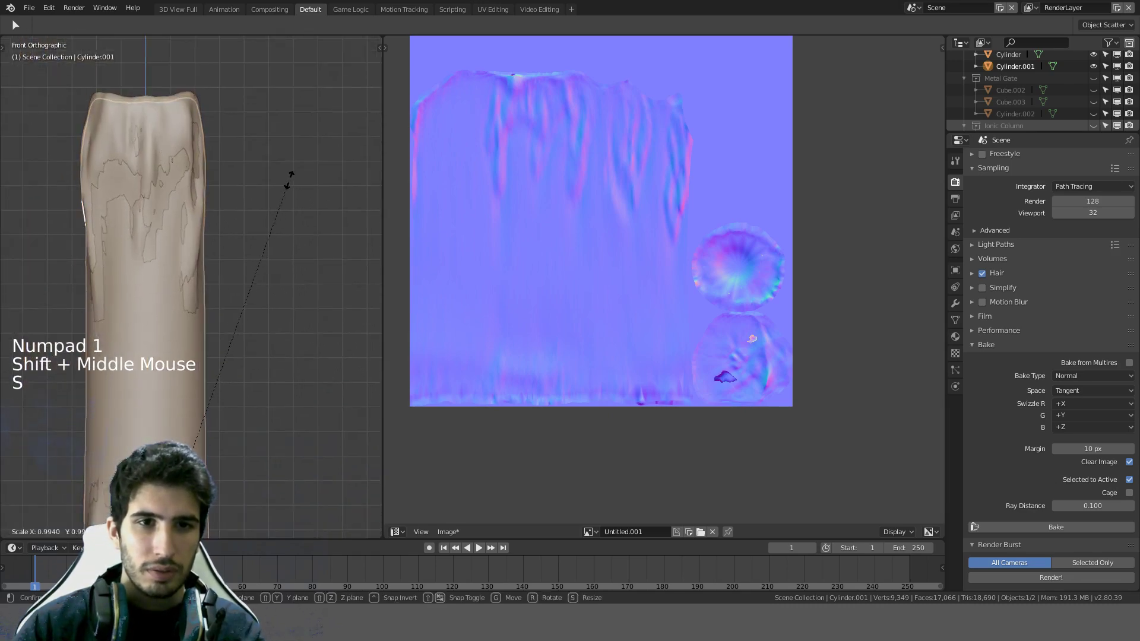
{"action": "left_click", "coordinate": [295, 175]}
{"action": "key", "text": "Tab"}
{"action": "key", "text": "a"}
{"action": "key", "text": "alt+s"}
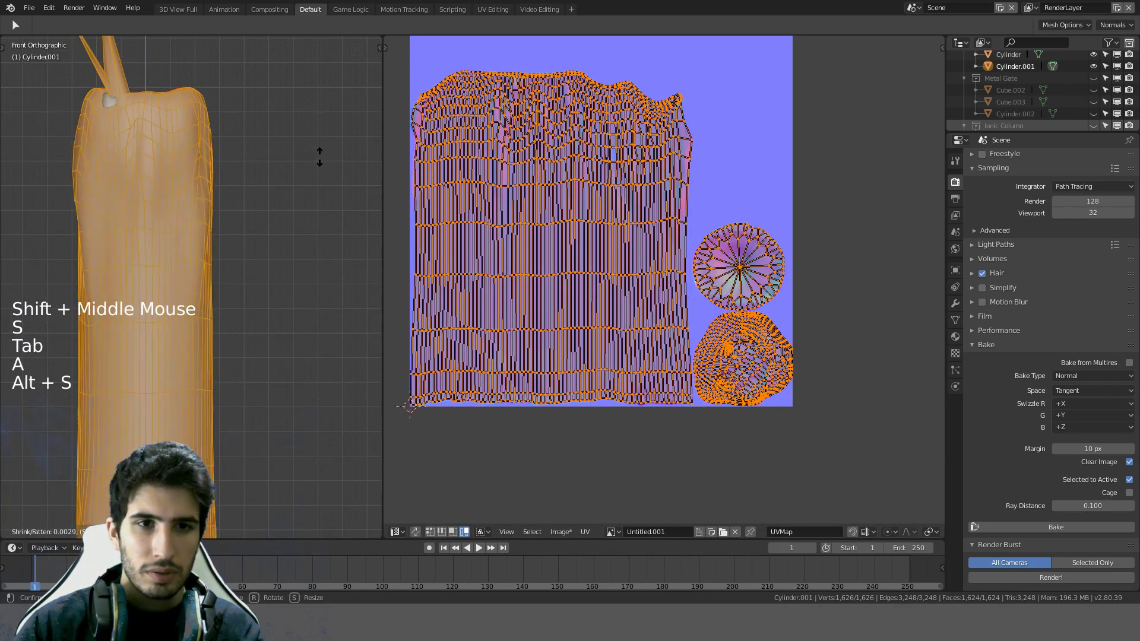
{"action": "right_click", "coordinate": [323, 152]}
{"action": "right_click", "coordinate": [322, 152]}
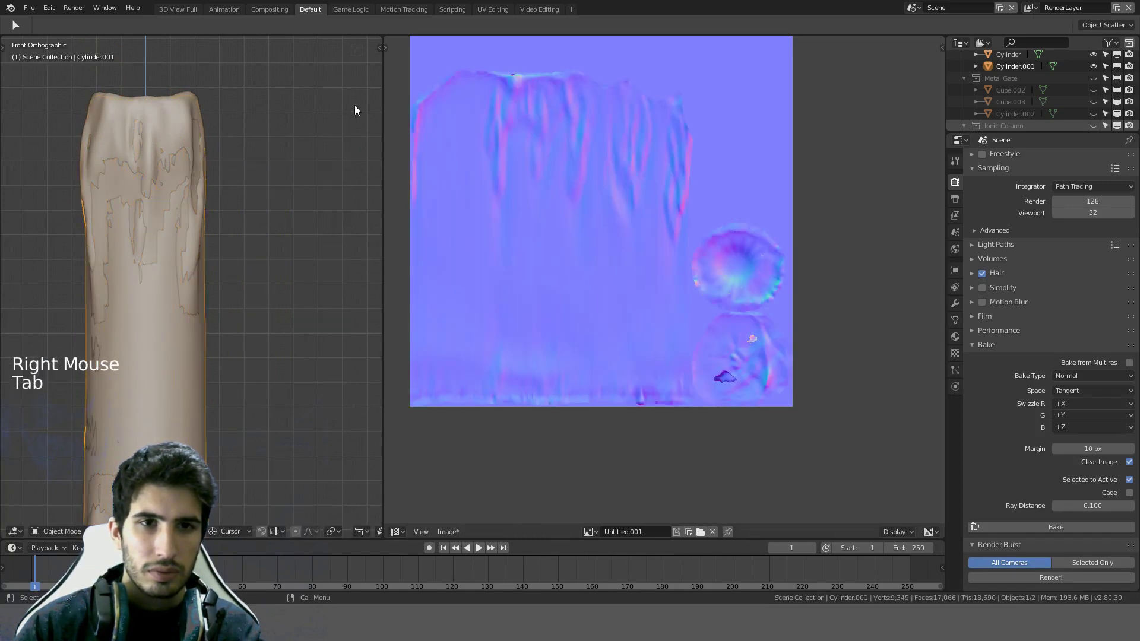
Step: Scale Cylinder.001 by 0.98 in Object Mode so it sits closer inside the high-poly candle, and check the fit around the rim
{"action": "key", "text": "s"}
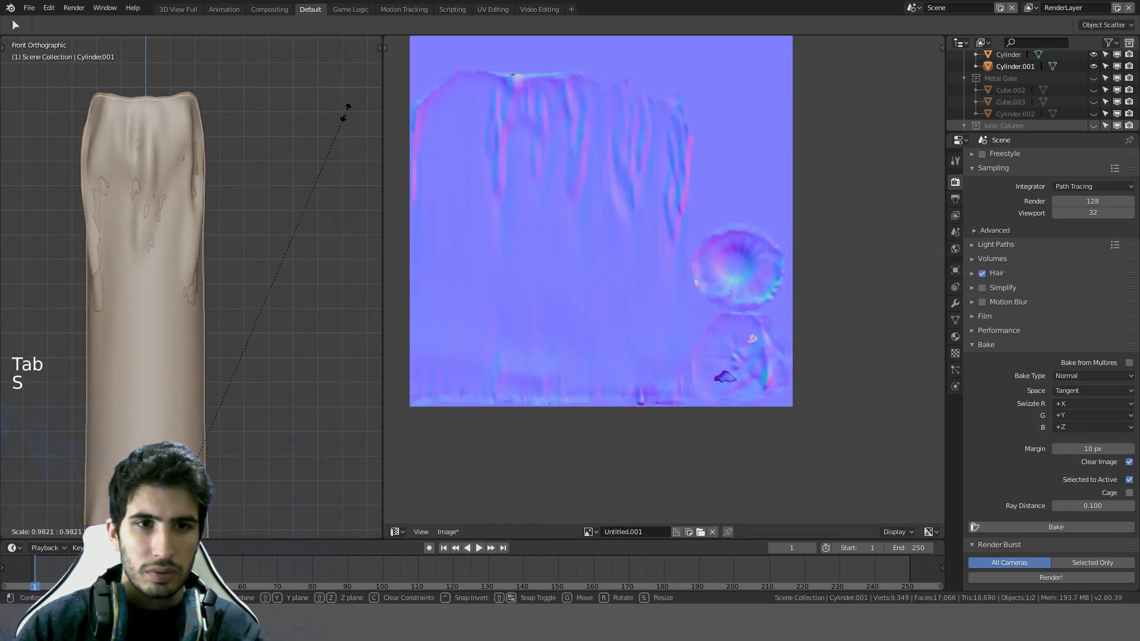
{"action": "left_click", "coordinate": [344, 113]}
{"action": "scroll", "coordinate": [320, 232], "scroll_direction": "down", "scroll_amount": 2}
{"action": "middle_click_drag", "start_coordinate": [321, 231], "coordinate": [257, 247], "text": "shift"}
{"action": "scroll", "coordinate": [263, 169], "scroll_direction": "up", "scroll_amount": 2}
{"action": "scroll", "coordinate": [258, 247], "scroll_direction": "up", "scroll_amount": 3}
{"action": "scroll", "coordinate": [262, 244], "scroll_direction": "down", "scroll_amount": 3}
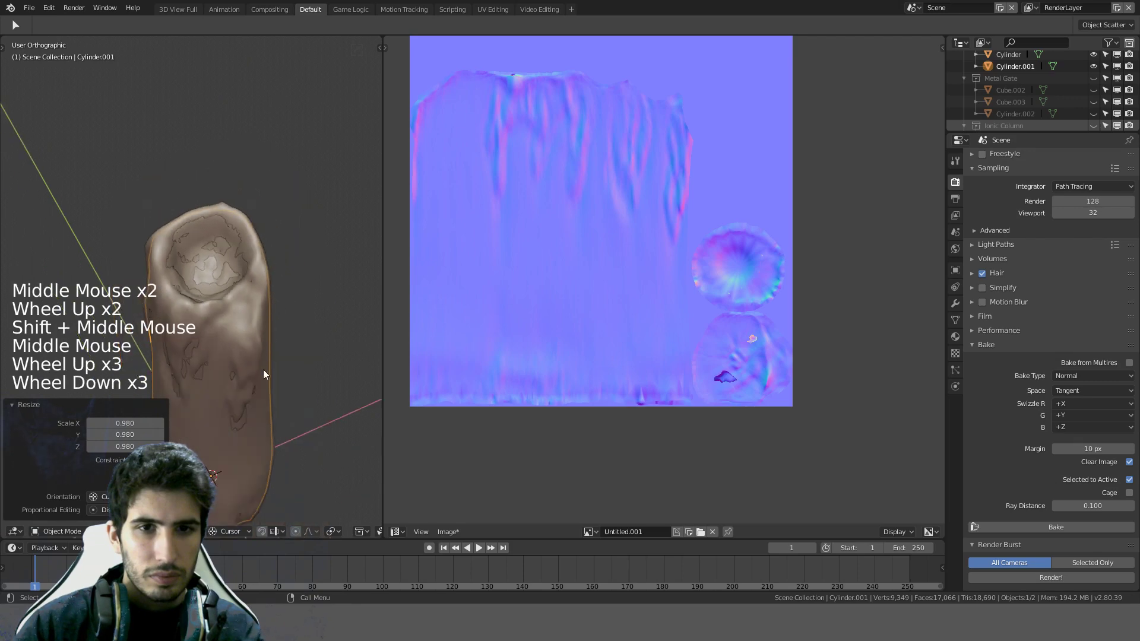
Step: Select the sculpted candle, add the low-poly candle as the active object, and bake its normal map into Untitled.001
{"action": "left_click", "coordinate": [247, 307]}
{"action": "left_click", "coordinate": [242, 274], "text": "shift"}
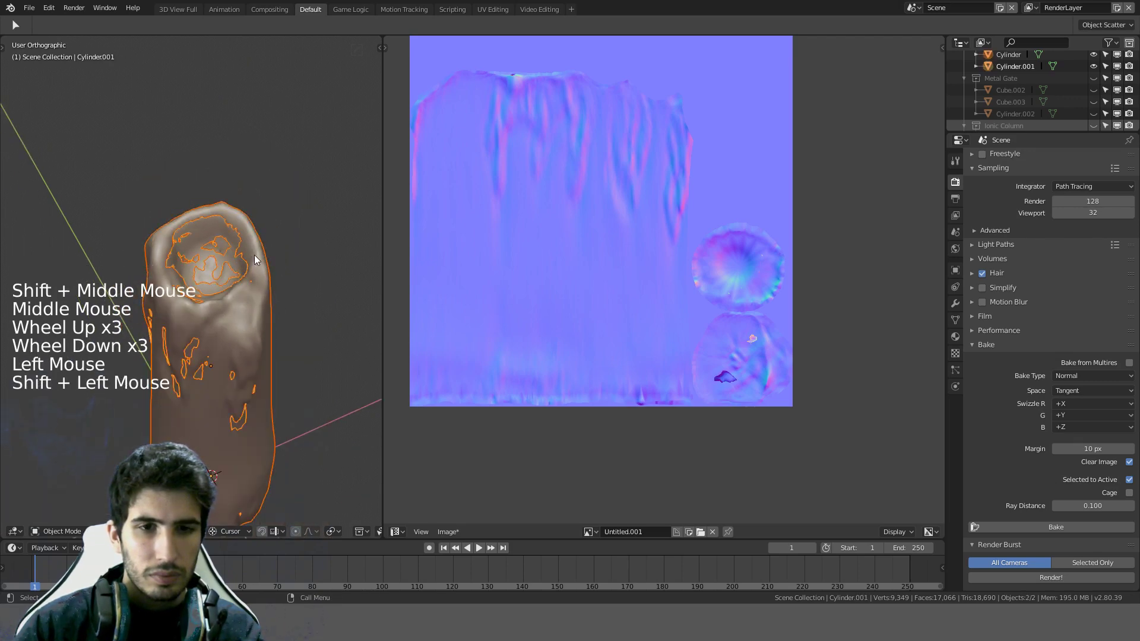
{"action": "scroll", "coordinate": [257, 259], "scroll_direction": "down", "scroll_amount": 1}
{"action": "middle_click_drag", "start_coordinate": [257, 260], "coordinate": [332, 279]}
{"action": "left_click", "coordinate": [1053, 527]}
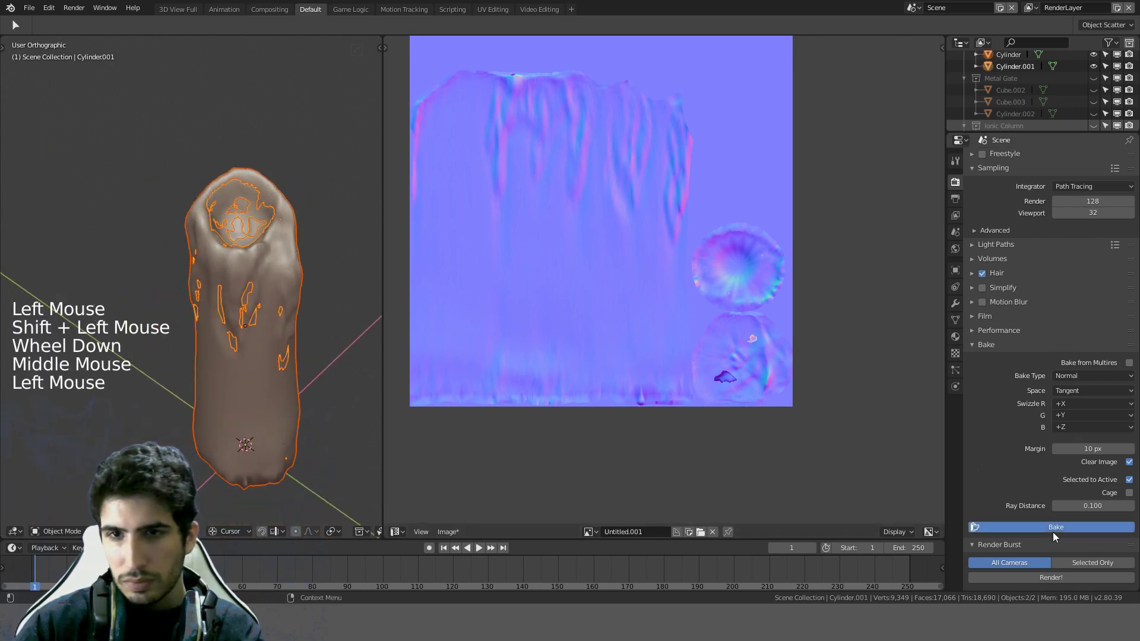
{"action": "middle_click_drag", "start_coordinate": [616, 318], "coordinate": [640, 340]}
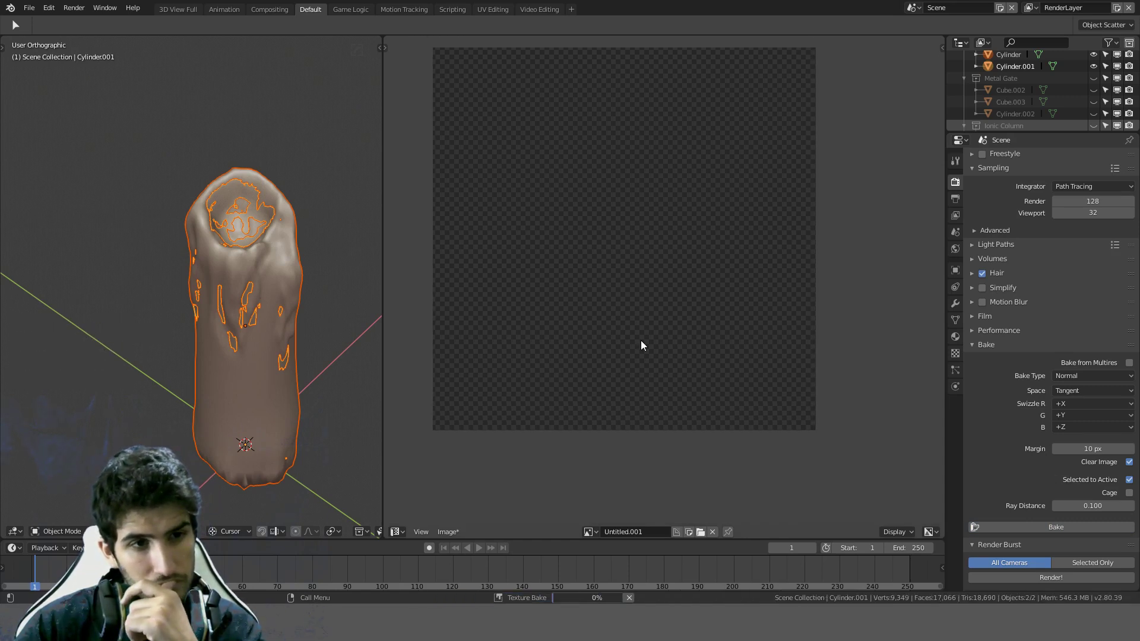
{"action": "middle_click_drag", "start_coordinate": [642, 344], "coordinate": [680, 368]}
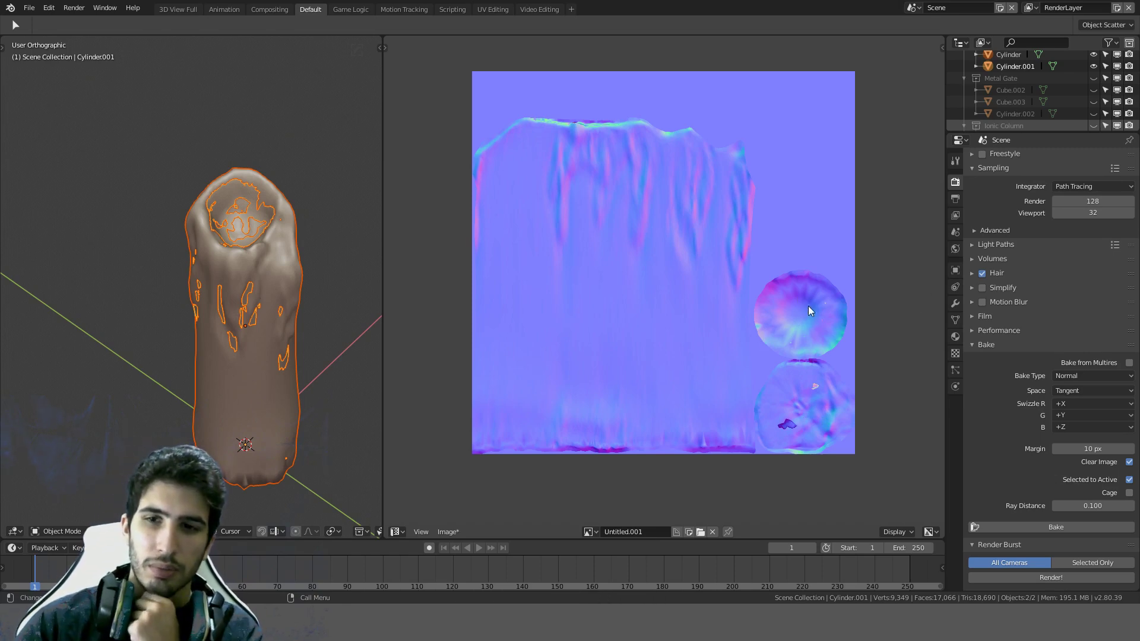
Step: Examine the baked normal map closely for artifacts, especially on the two round cap islands
{"action": "scroll", "coordinate": [801, 344], "scroll_direction": "up", "scroll_amount": 2}
{"action": "middle_click_drag", "start_coordinate": [819, 368], "coordinate": [700, 289]}
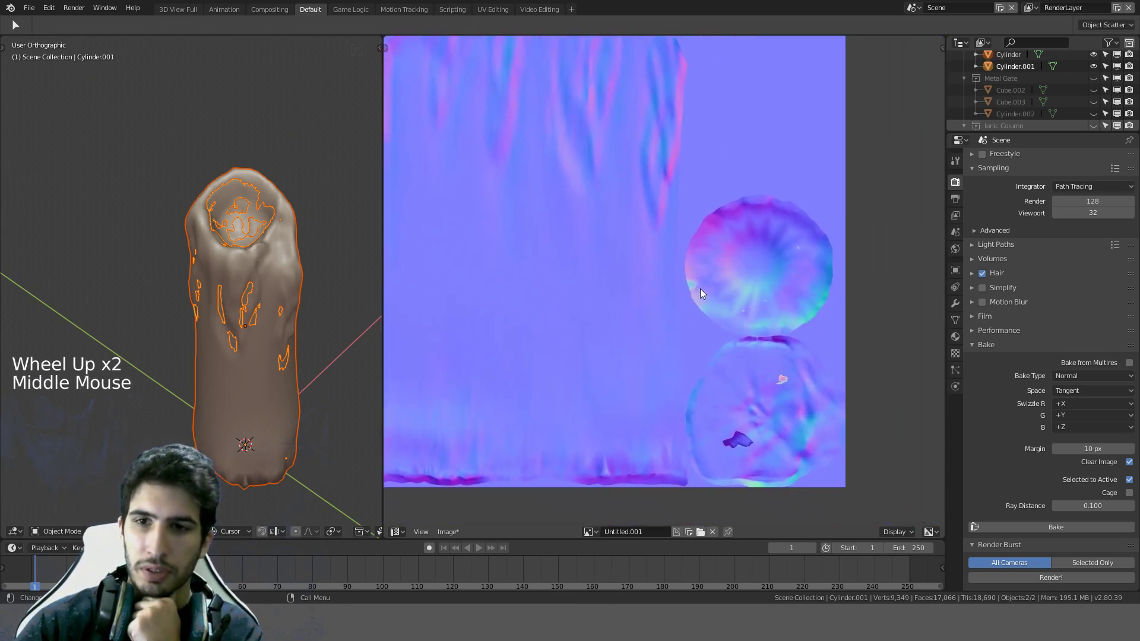
{"action": "middle_click_drag", "start_coordinate": [257, 322], "coordinate": [341, 330]}
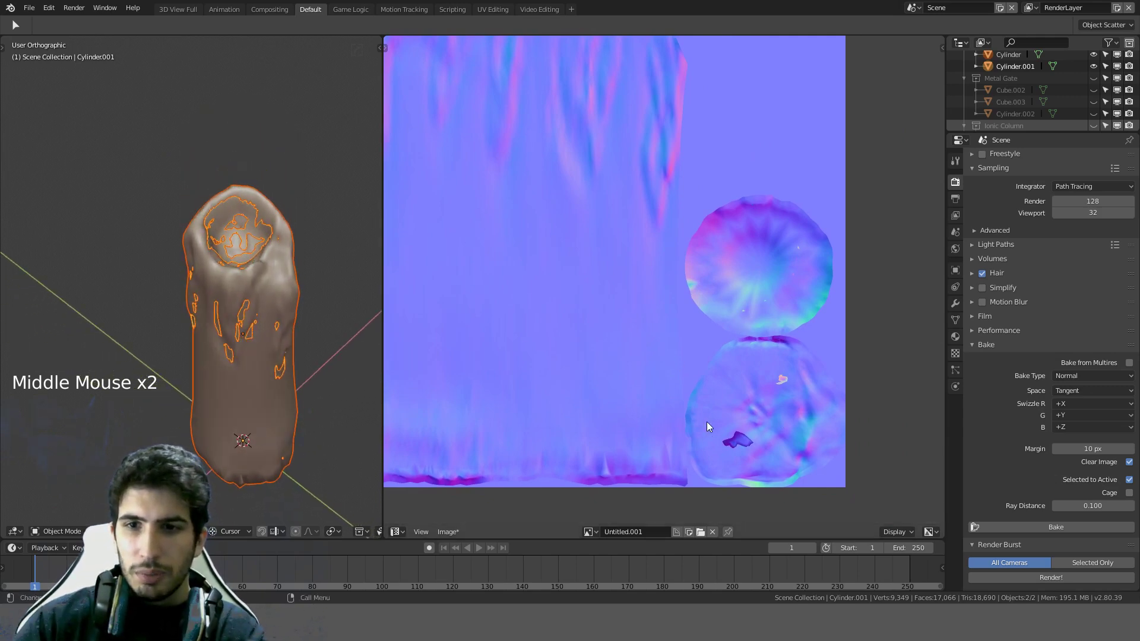
{"action": "scroll", "coordinate": [707, 421], "scroll_direction": "down", "scroll_amount": 3}
{"action": "scroll", "coordinate": [642, 318], "scroll_direction": "up", "scroll_amount": 2}
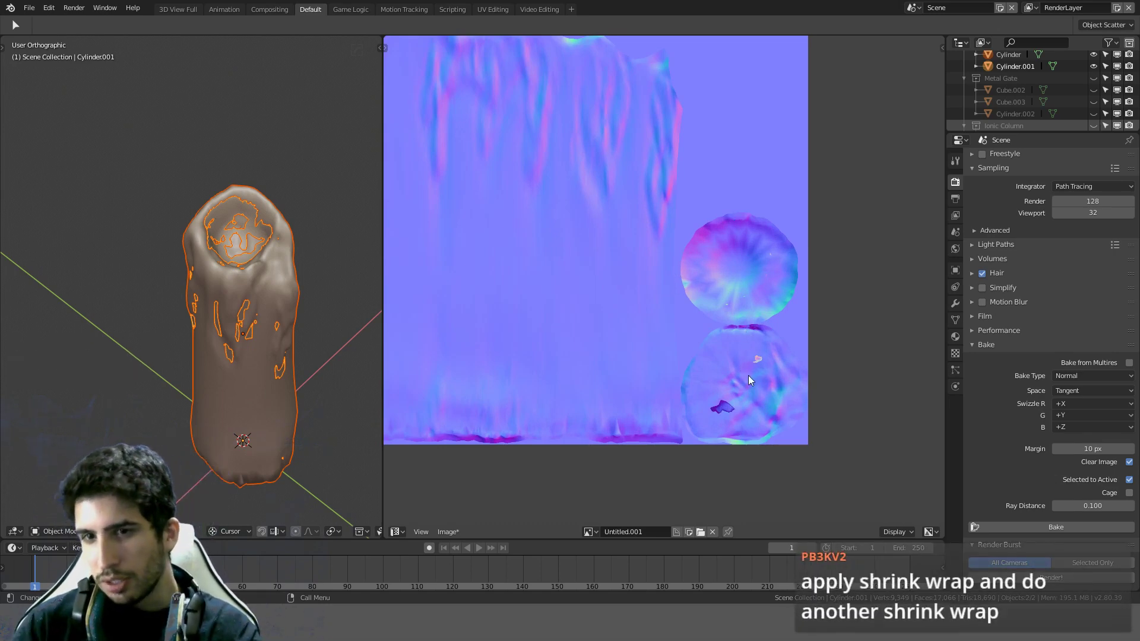
{"action": "scroll", "coordinate": [732, 393], "scroll_direction": "up", "scroll_amount": 2}
{"action": "middle_click_drag", "start_coordinate": [733, 389], "coordinate": [732, 319]}
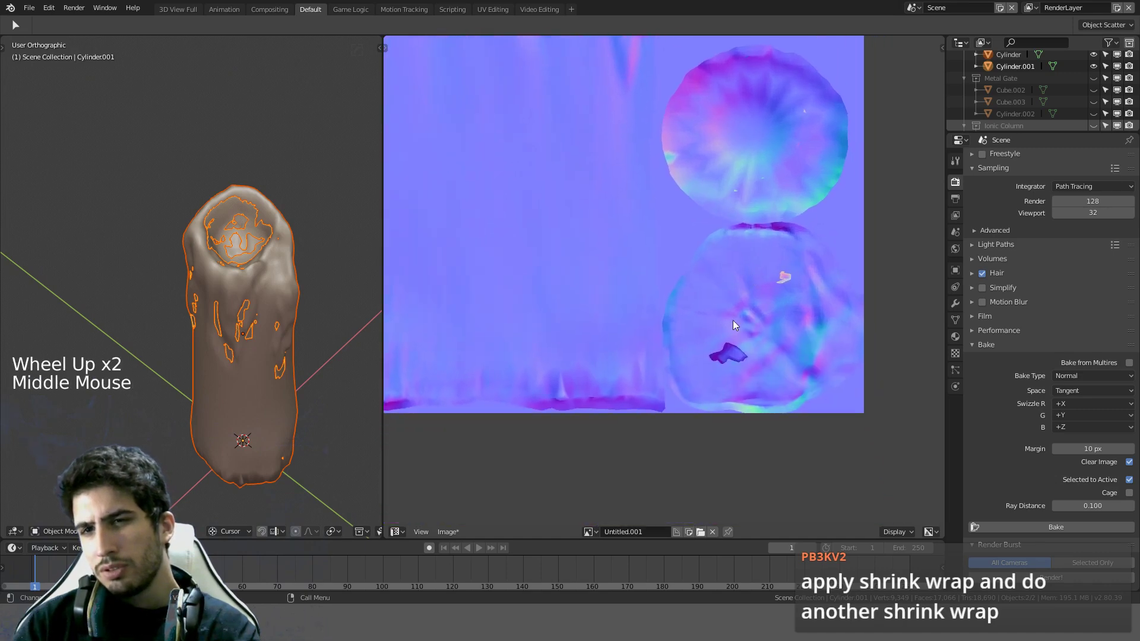
{"action": "middle_click", "coordinate": [732, 337]}
{"action": "scroll", "coordinate": [686, 367], "scroll_direction": "down", "scroll_amount": 4}
{"action": "middle_click_drag", "start_coordinate": [686, 367], "coordinate": [824, 412]}
Step: Show both candles in front view with their material shading and save the file
{"action": "key", "text": "KP_1"}
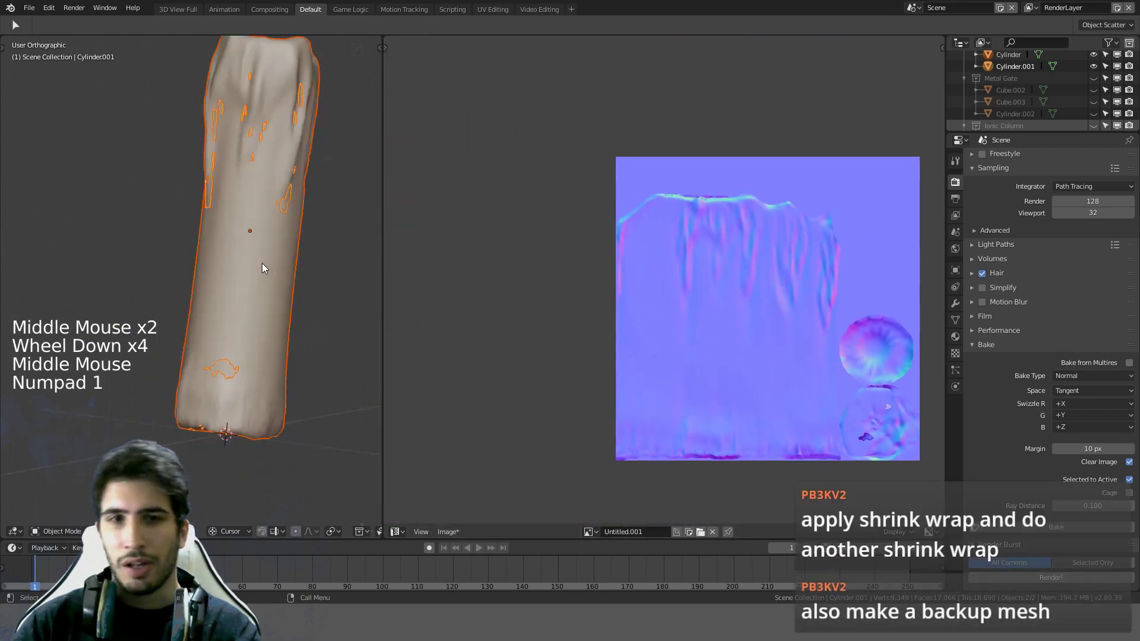
{"action": "scroll", "coordinate": [262, 262], "scroll_direction": "down", "scroll_amount": 2}
{"action": "middle_click_drag", "start_coordinate": [261, 263], "coordinate": [190, 289]}
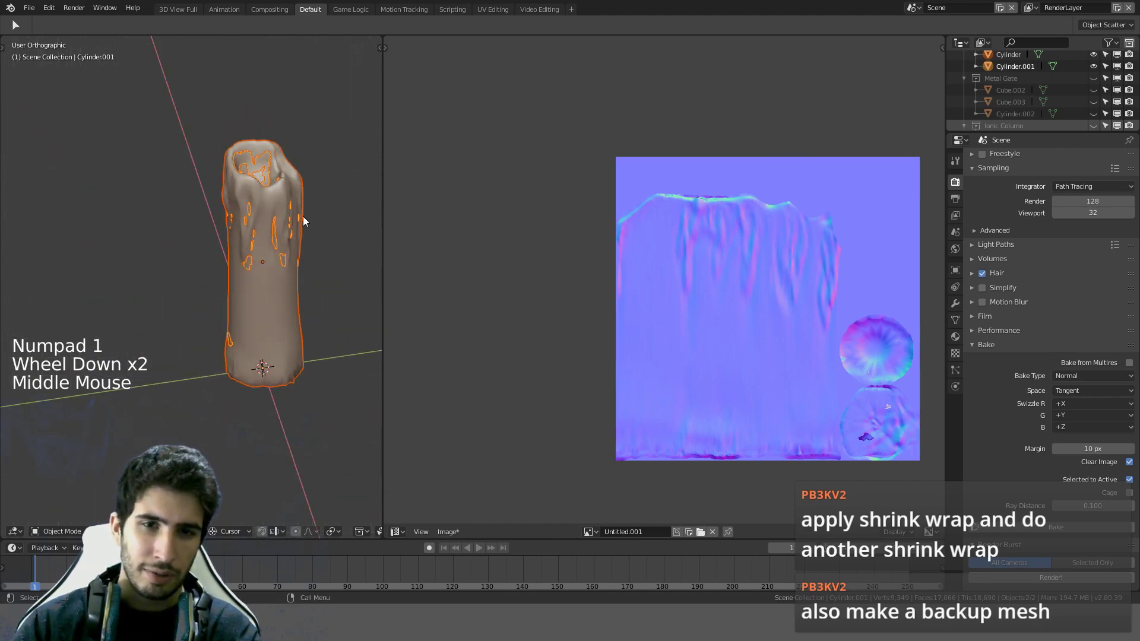
{"action": "key", "text": "KP_1"}
{"action": "key", "text": "z"}
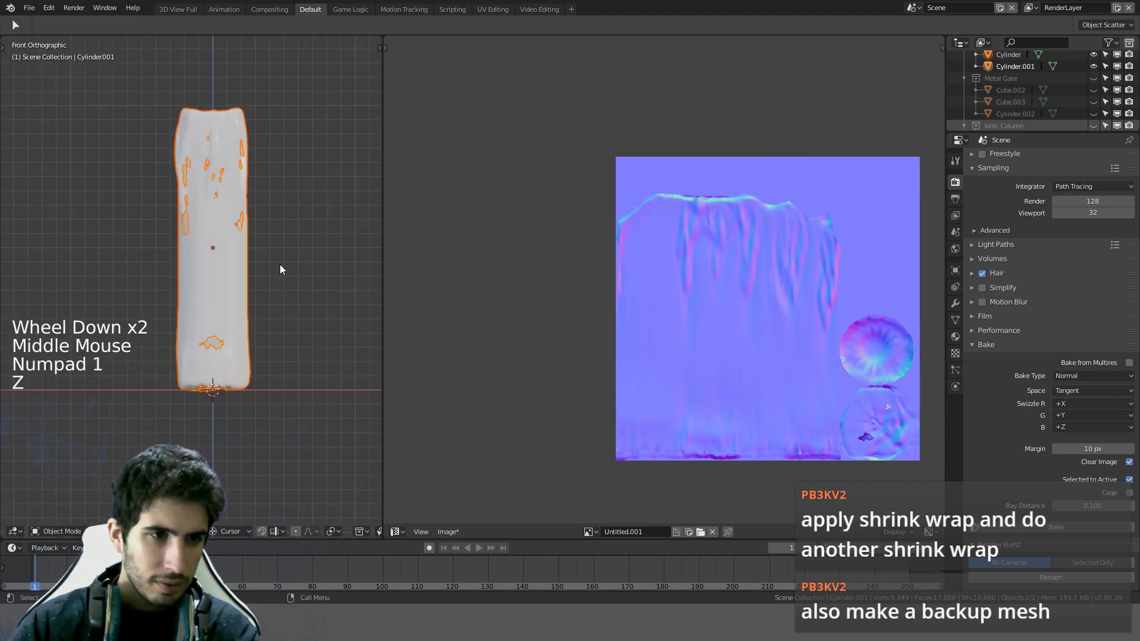
{"action": "middle_click_drag", "start_coordinate": [279, 264], "coordinate": [281, 218]}
{"action": "key", "text": "KP_1"}
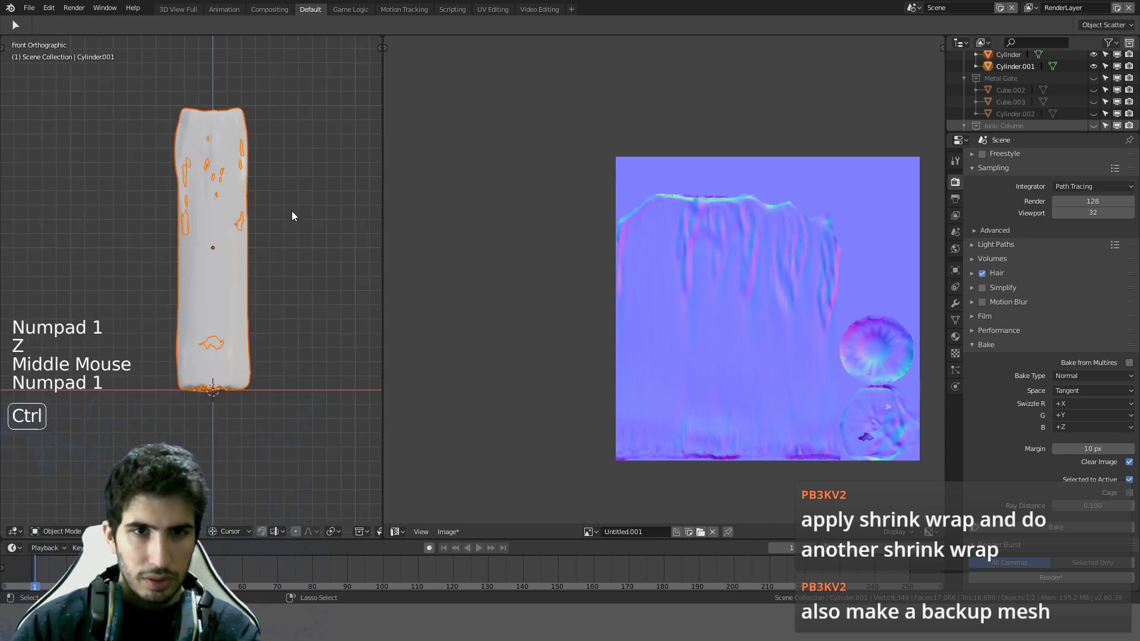
{"action": "key", "text": "ctrl+s"}
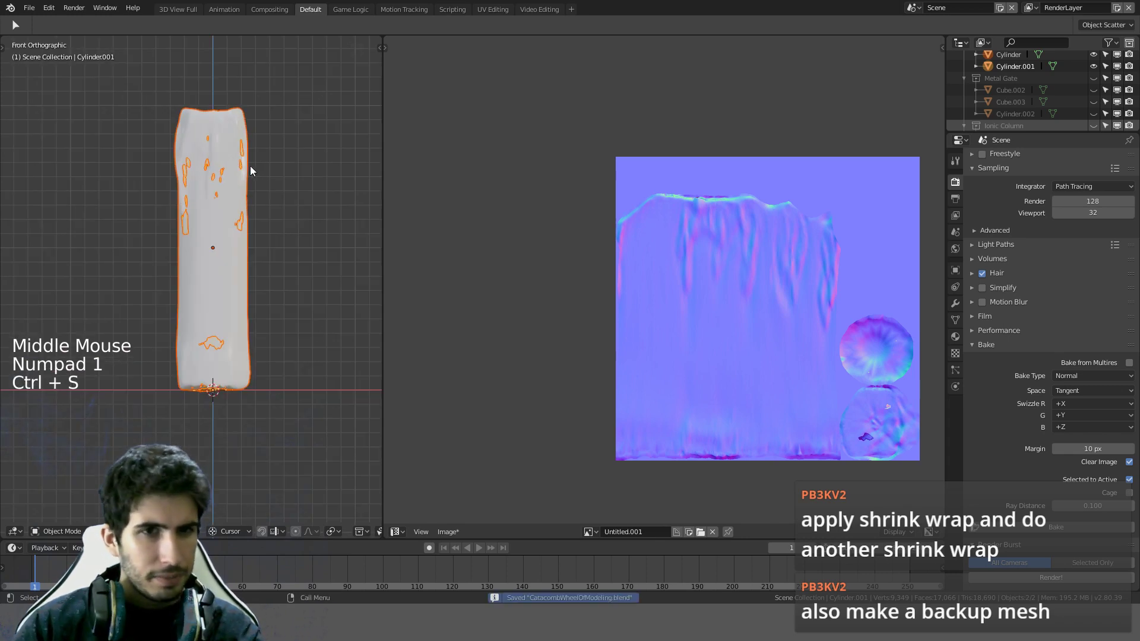
Step: Move the low-poly candle about 0.063 m along X so it stands beside the sculpted candle
{"action": "left_click", "coordinate": [251, 165]}
{"action": "left_click", "coordinate": [245, 169]}
{"action": "key", "text": "g"}
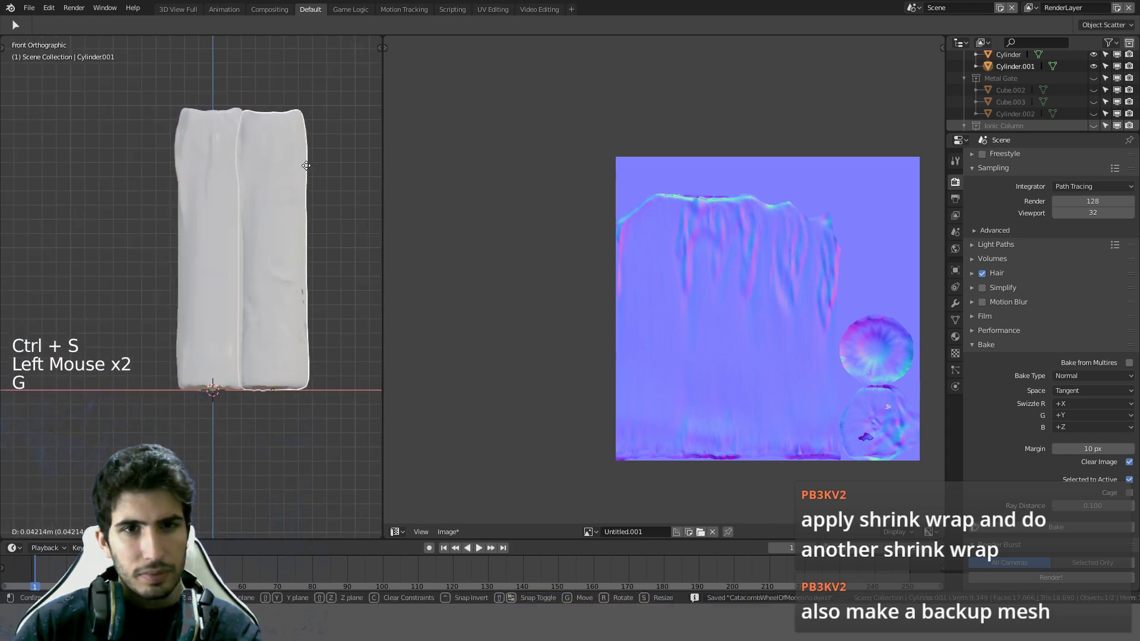
{"action": "left_click", "coordinate": [334, 169], "text": "ctrl"}
{"action": "middle_click_drag", "start_coordinate": [334, 266], "coordinate": [237, 241]}
{"action": "scroll", "coordinate": [215, 266], "scroll_direction": "up", "scroll_amount": 4}
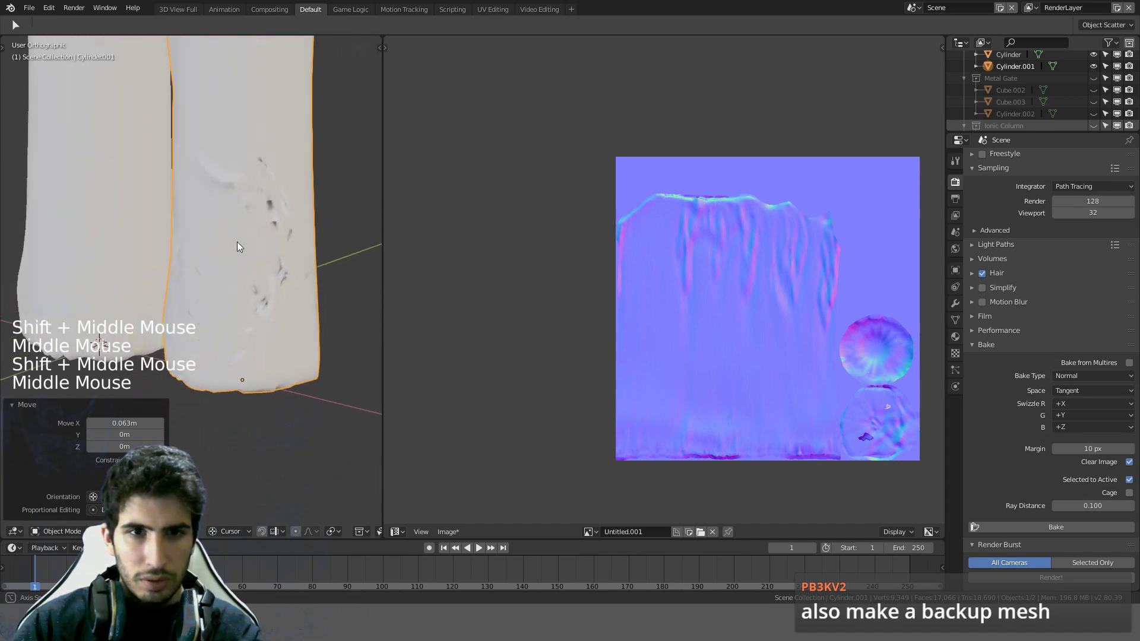
Step: Open the Candle material's nodes and try the Untitled image in the normal map's image texture node
{"action": "key", "text": "Tab"}
{"action": "scroll", "coordinate": [278, 241], "scroll_direction": "down", "scroll_amount": 2}
{"action": "scroll", "coordinate": [278, 241], "scroll_direction": "up", "scroll_amount": 2}
{"action": "key", "text": "Tab"}
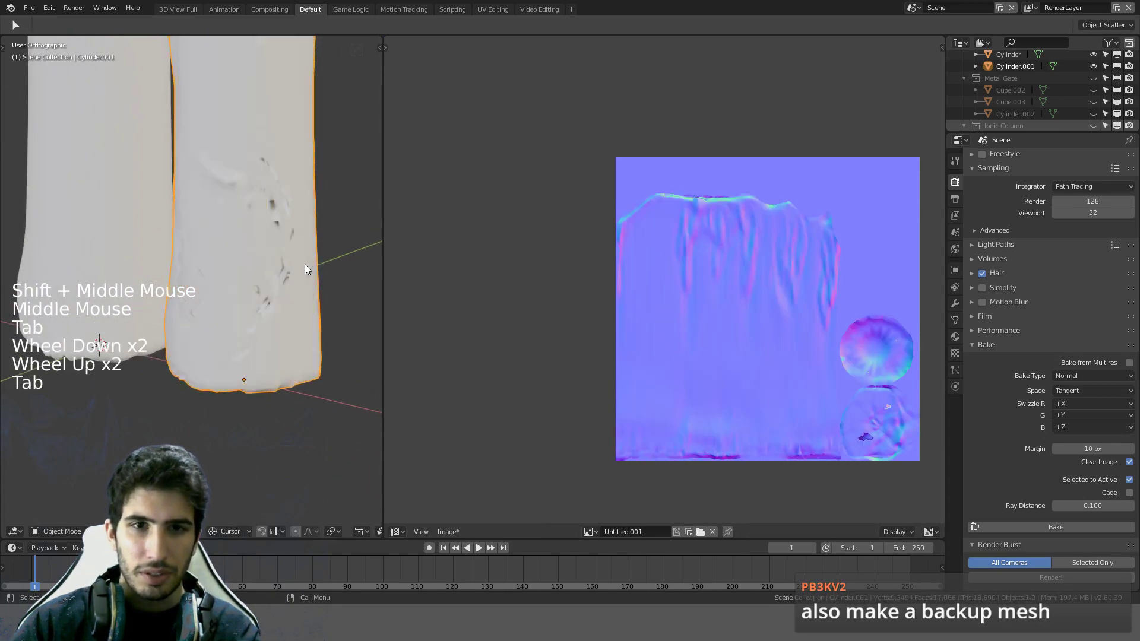
{"action": "key", "text": "shift+F3"}
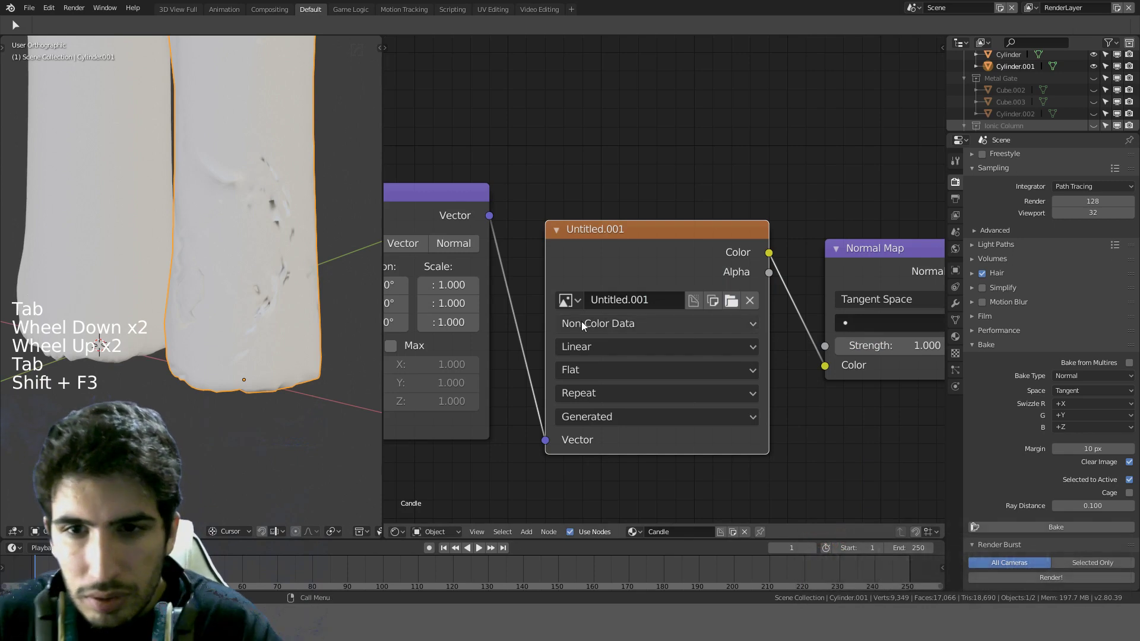
{"action": "left_click", "coordinate": [567, 301]}
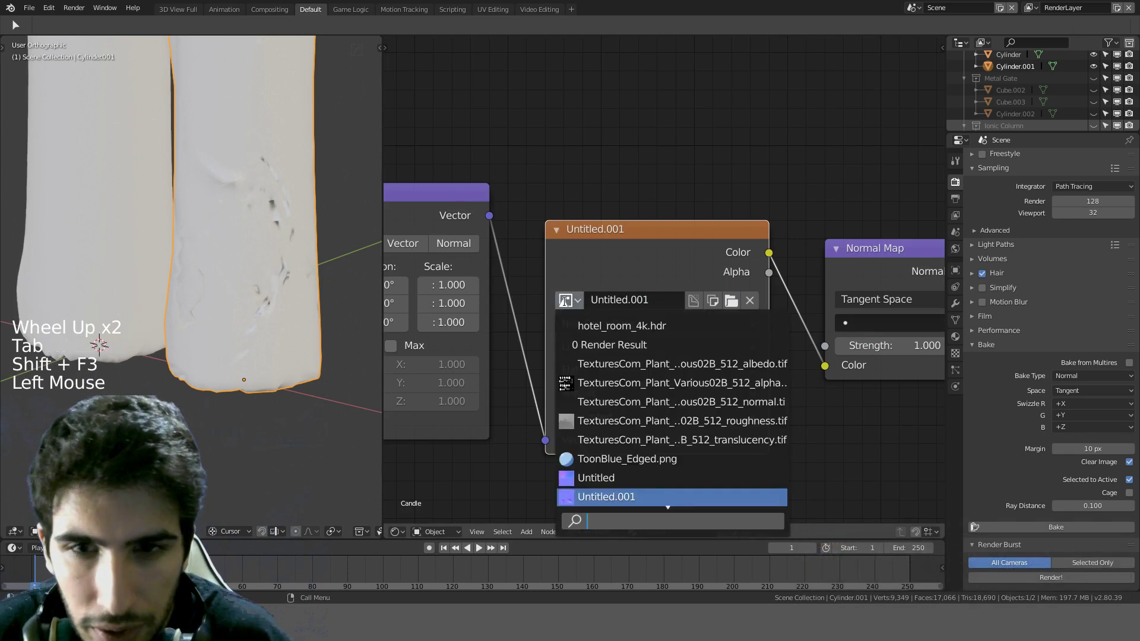
{"action": "left_click", "coordinate": [604, 478]}
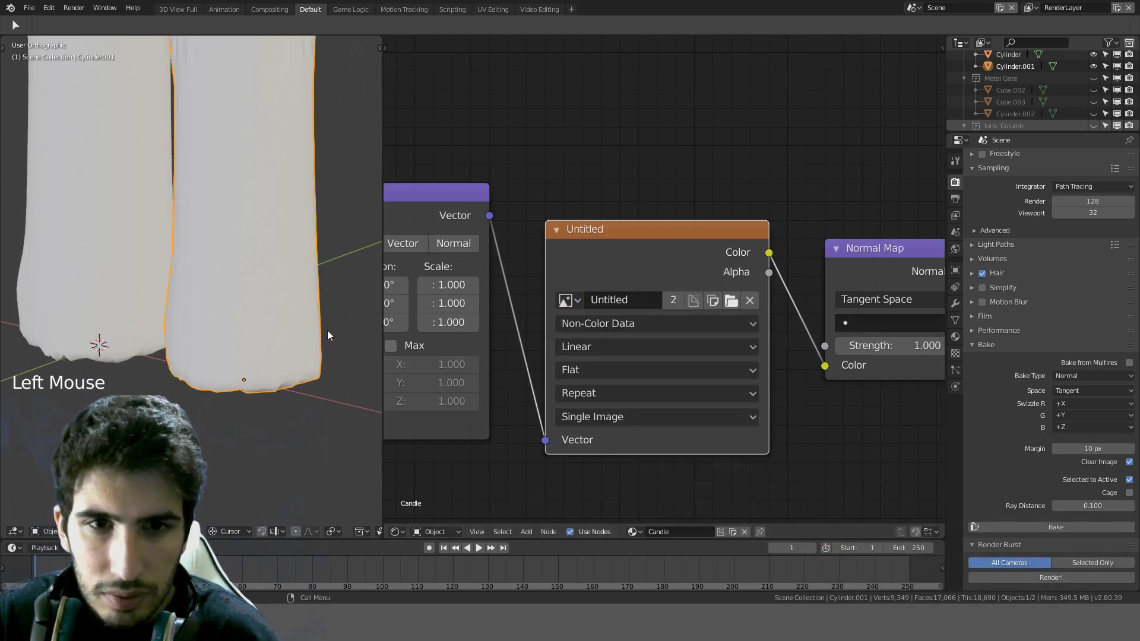
{"action": "scroll", "coordinate": [279, 318], "scroll_direction": "down", "scroll_amount": 3}
{"action": "middle_click_drag", "start_coordinate": [270, 315], "coordinate": [297, 341]}
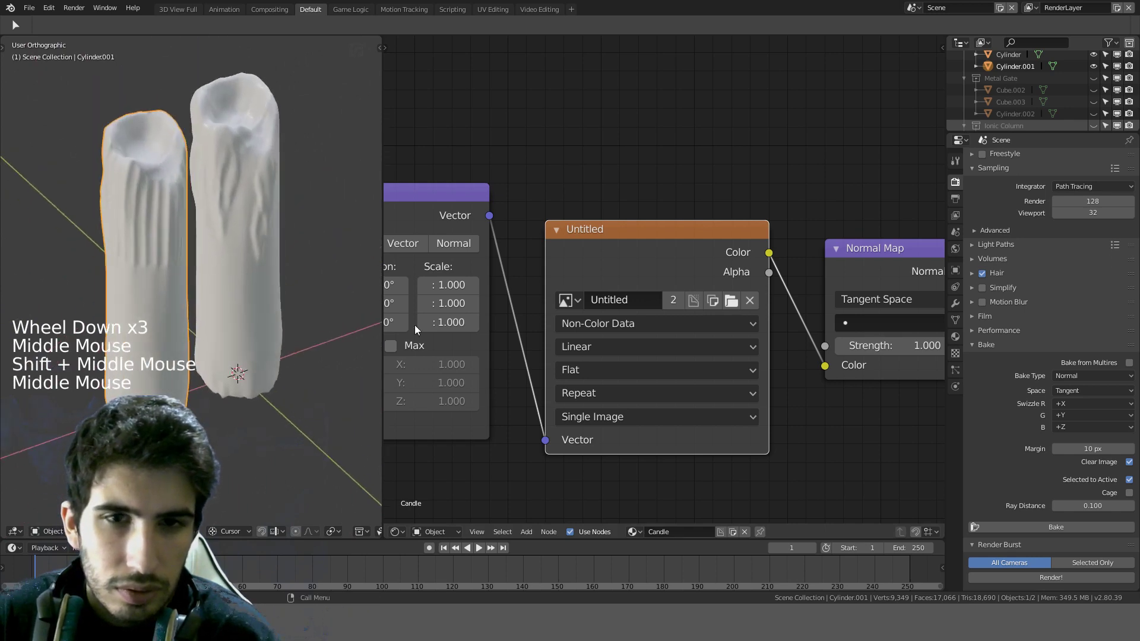
Step: Set the image texture node back to Untitled.001 and compare the low-poly candle's shading with the sculpted one
{"action": "left_click", "coordinate": [566, 301]}
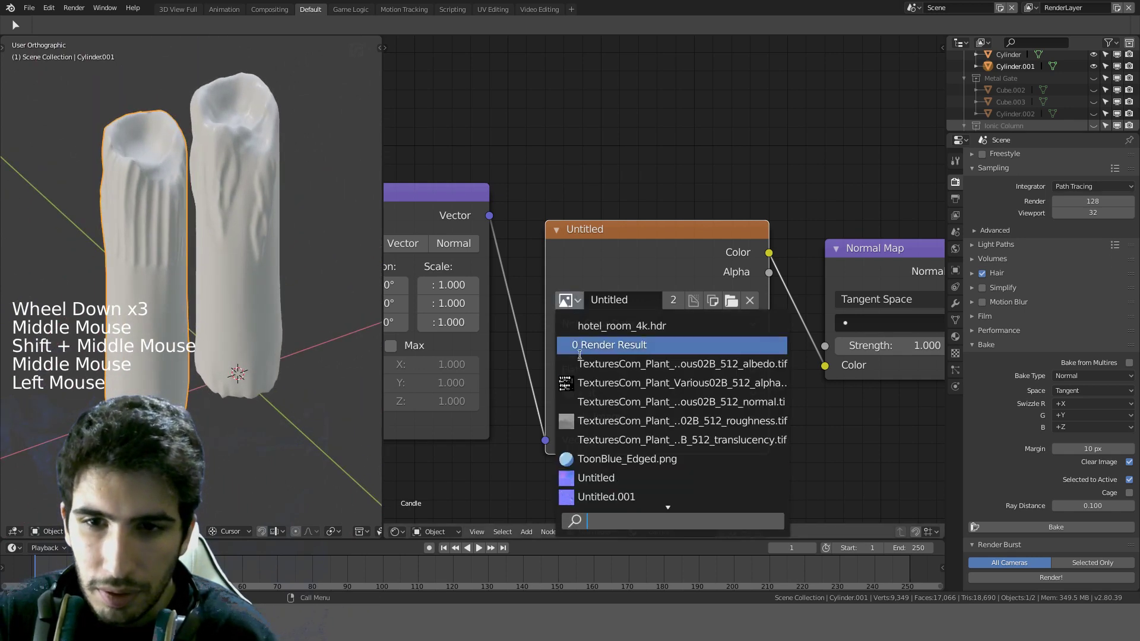
{"action": "left_click", "coordinate": [600, 497]}
{"action": "middle_click_drag", "start_coordinate": [215, 333], "coordinate": [338, 289]}
{"action": "scroll", "coordinate": [475, 284], "scroll_direction": "down", "scroll_amount": 3}
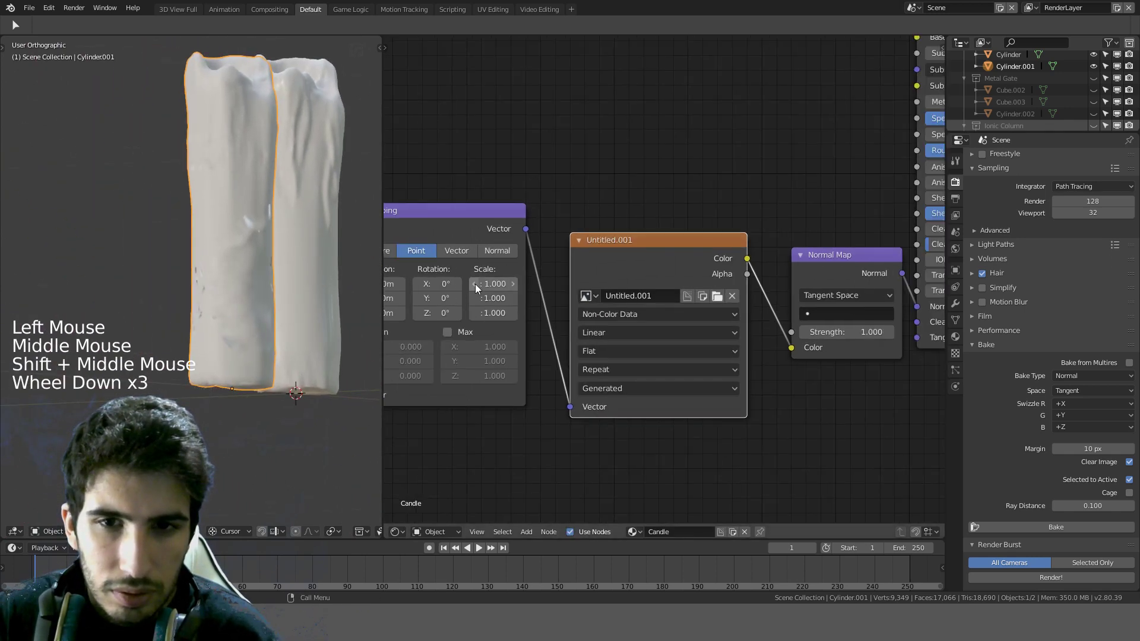
{"action": "middle_click_drag", "start_coordinate": [475, 284], "coordinate": [553, 279]}
{"action": "scroll", "coordinate": [624, 266], "scroll_direction": "down", "scroll_amount": 4}
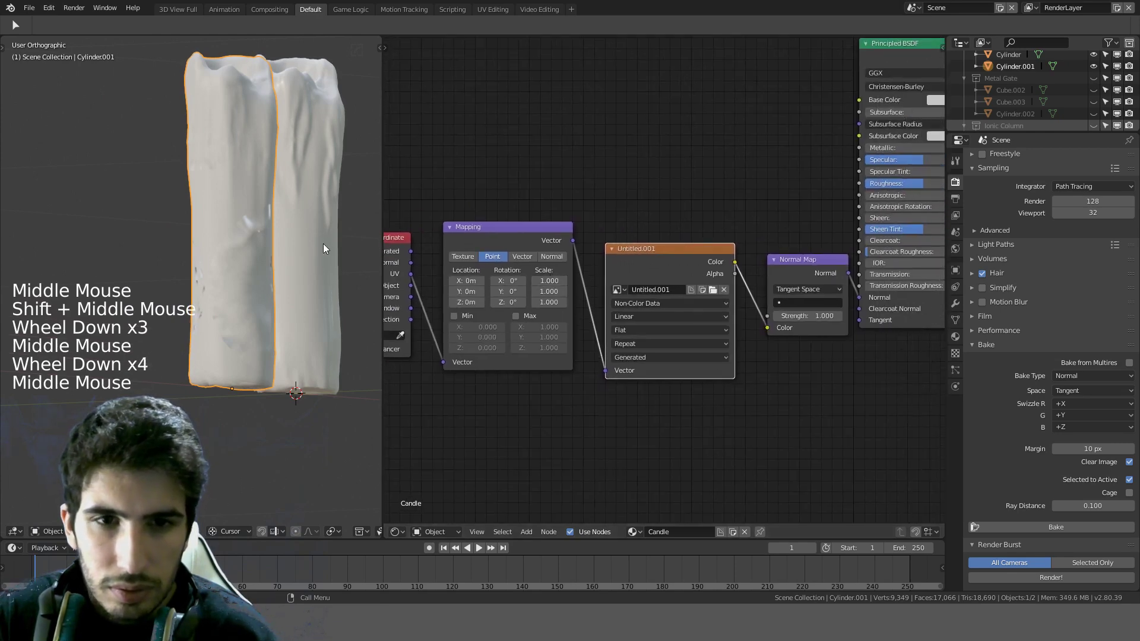
{"action": "middle_click_drag", "start_coordinate": [323, 244], "coordinate": [286, 290]}
{"action": "scroll", "coordinate": [347, 194], "scroll_direction": "up", "scroll_amount": 2}
{"action": "scroll", "coordinate": [286, 288], "scroll_direction": "down", "scroll_amount": 3}
{"action": "middle_click_drag", "start_coordinate": [263, 236], "coordinate": [247, 268], "text": "shift"}
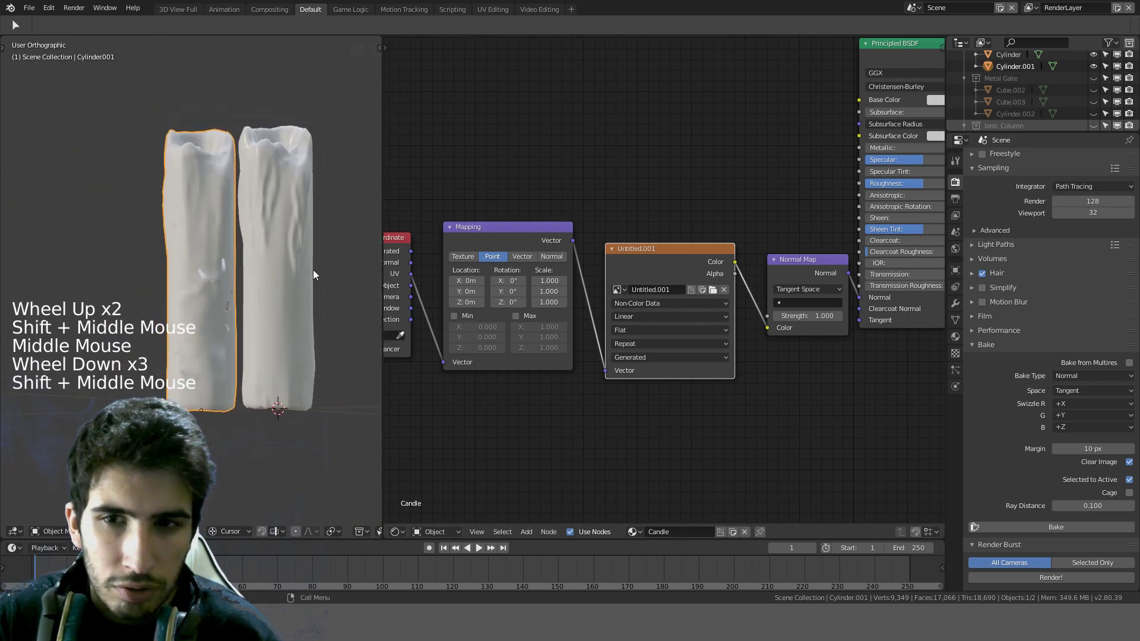
Step: Try the Untitled.002 image in the texture node, and restore Untitled.001
{"action": "left_click", "coordinate": [618, 290]}
{"action": "scroll", "coordinate": [649, 389], "scroll_direction": "down", "scroll_amount": 2}
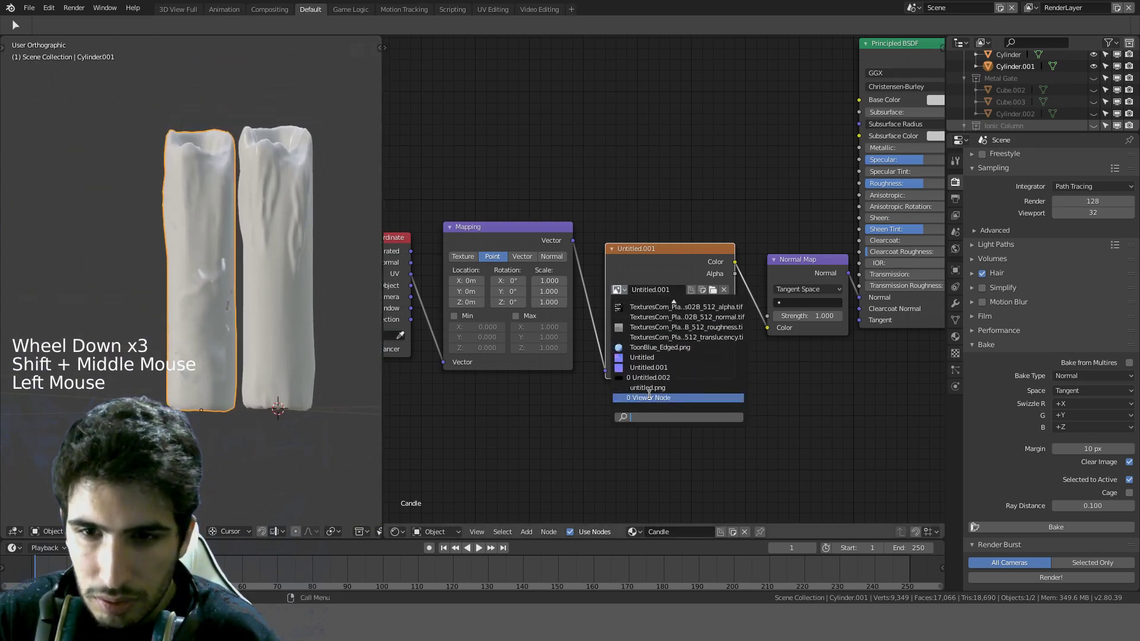
{"action": "left_click", "coordinate": [659, 378]}
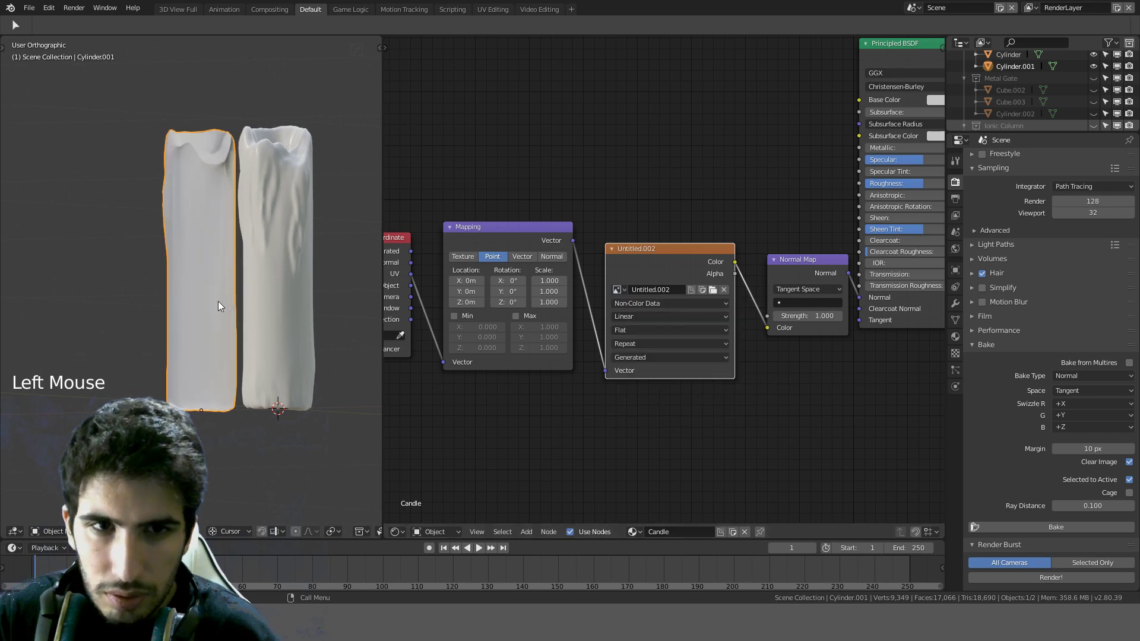
{"action": "left_click", "coordinate": [618, 289]}
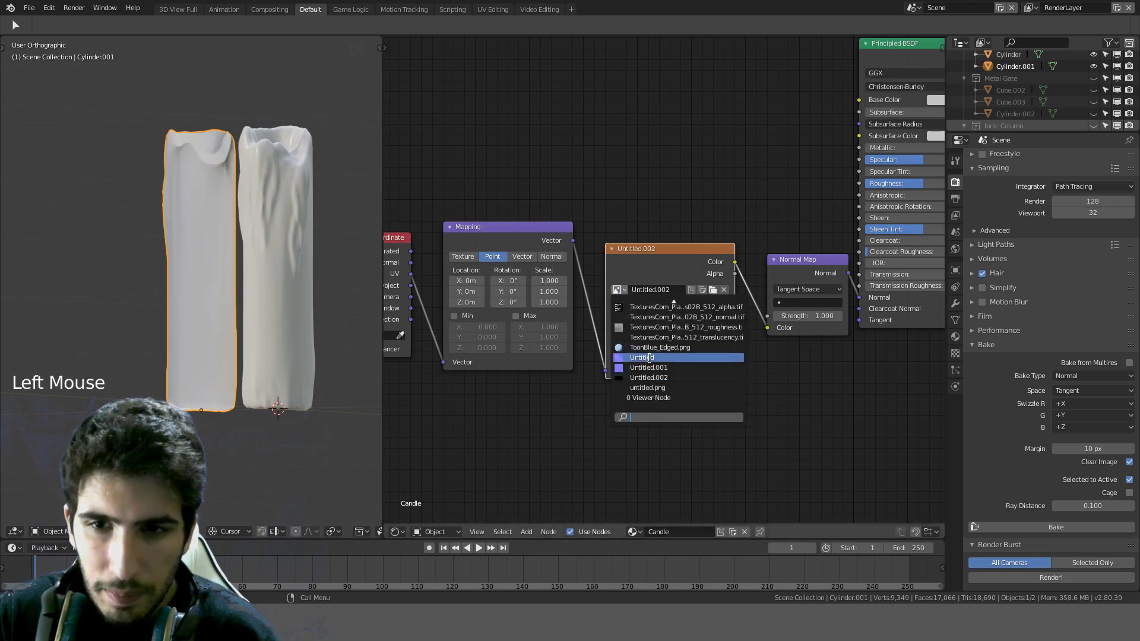
{"action": "left_click", "coordinate": [659, 368]}
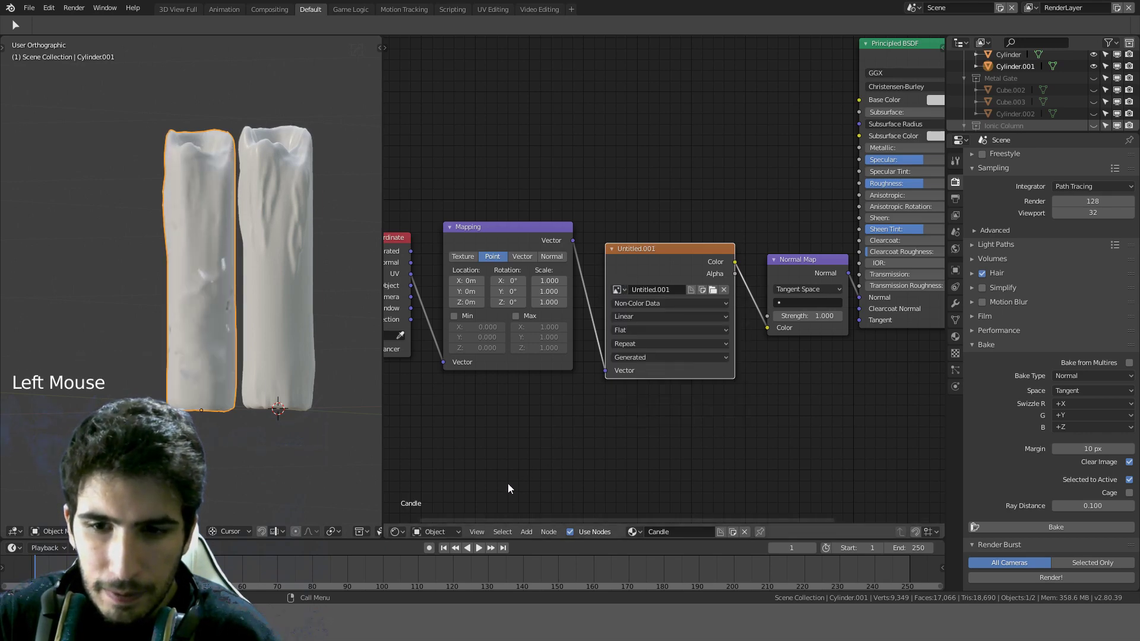
Step: Bring back the baked image view and compare the low-poly candle's UV layout and surface artifacts with the normal map
{"action": "left_click", "coordinate": [400, 533]}
{"action": "left_click", "coordinate": [458, 451]}
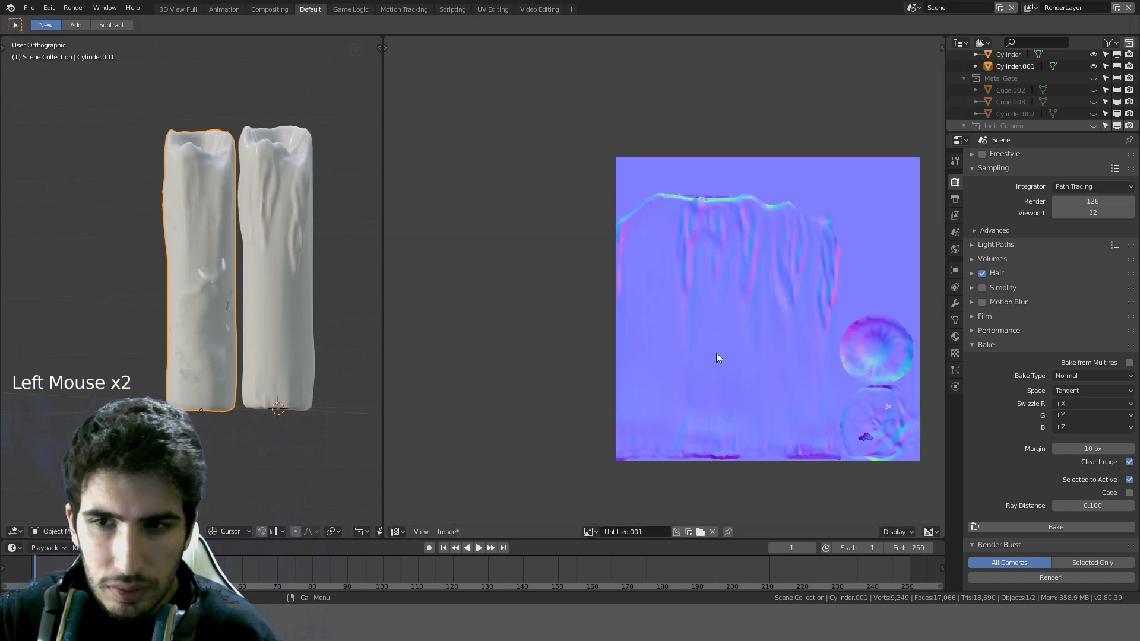
{"action": "key", "text": "Tab"}
{"action": "scroll", "coordinate": [201, 230], "scroll_direction": "up", "scroll_amount": 5}
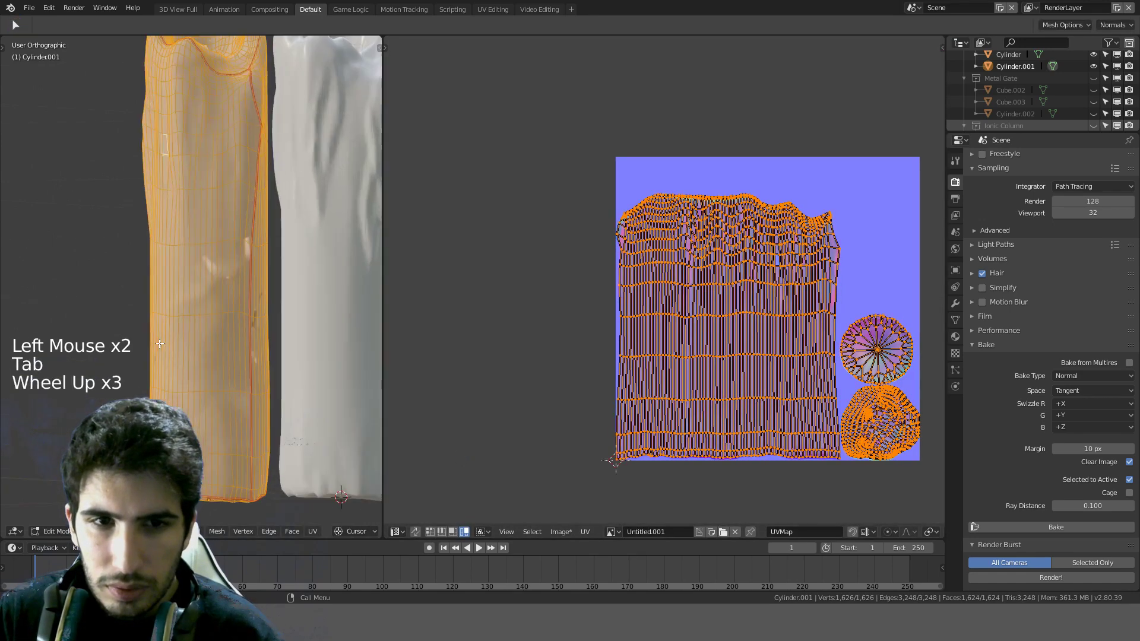
{"action": "middle_click_drag", "start_coordinate": [247, 228], "coordinate": [201, 230], "text": "shift"}
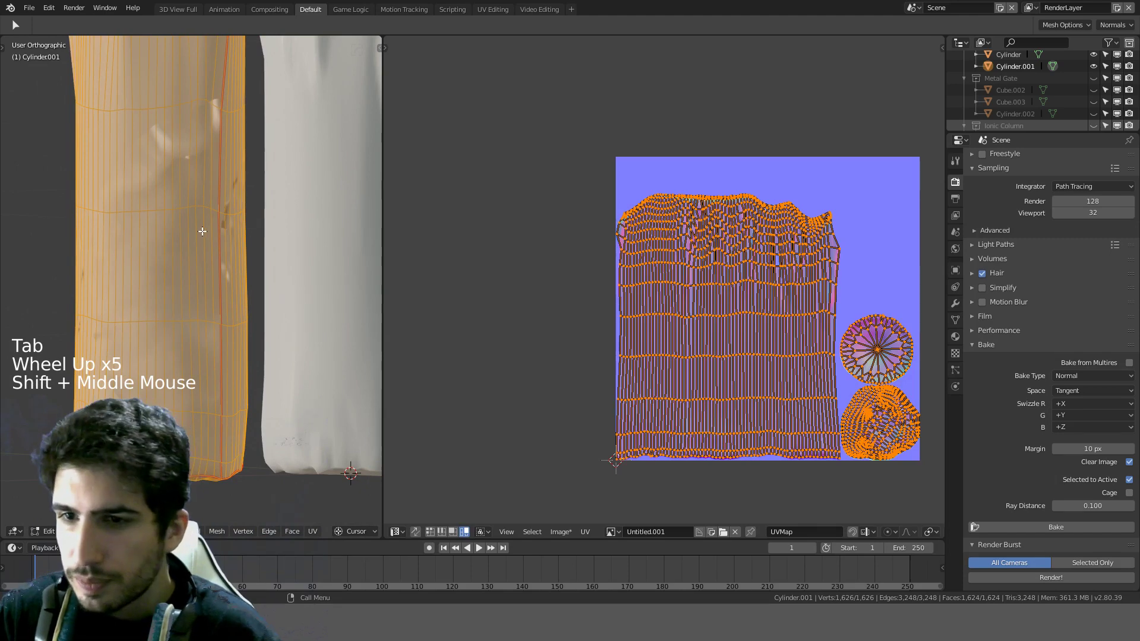
{"action": "key", "text": "Tab"}
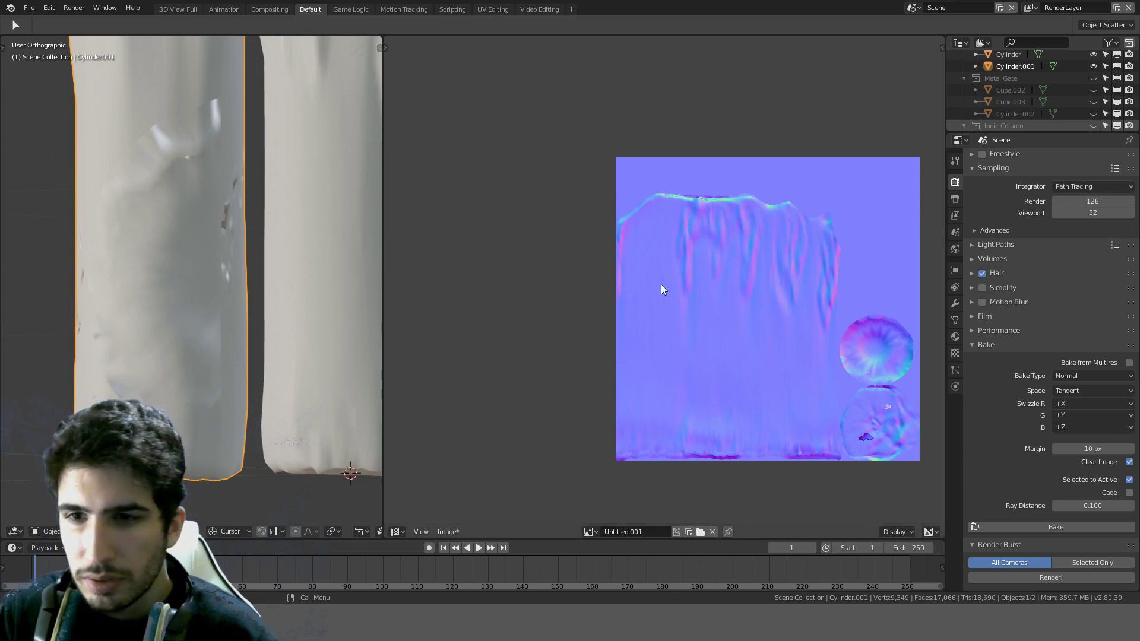
{"action": "key", "text": "Tab"}
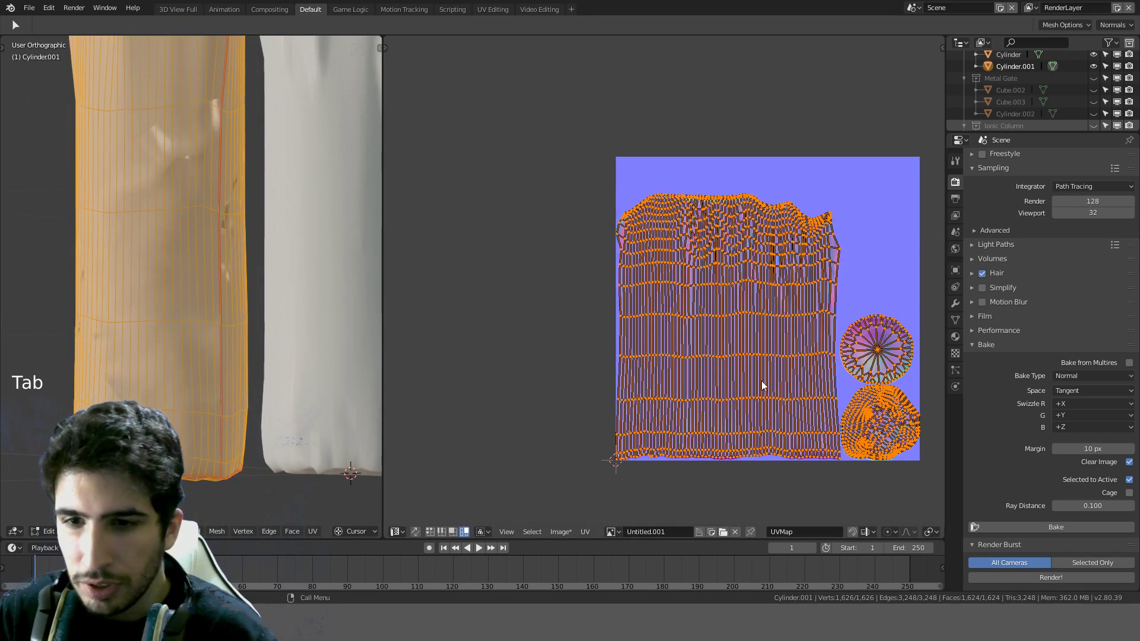
{"action": "key", "text": "Tab"}
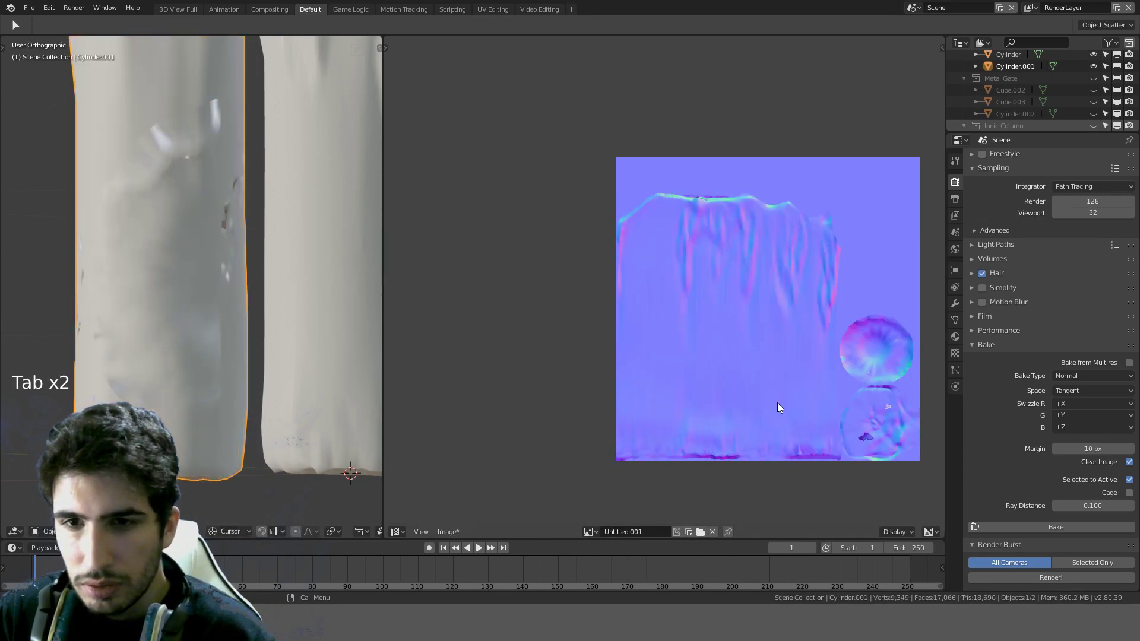
{"action": "key", "text": "ctrl+r"}
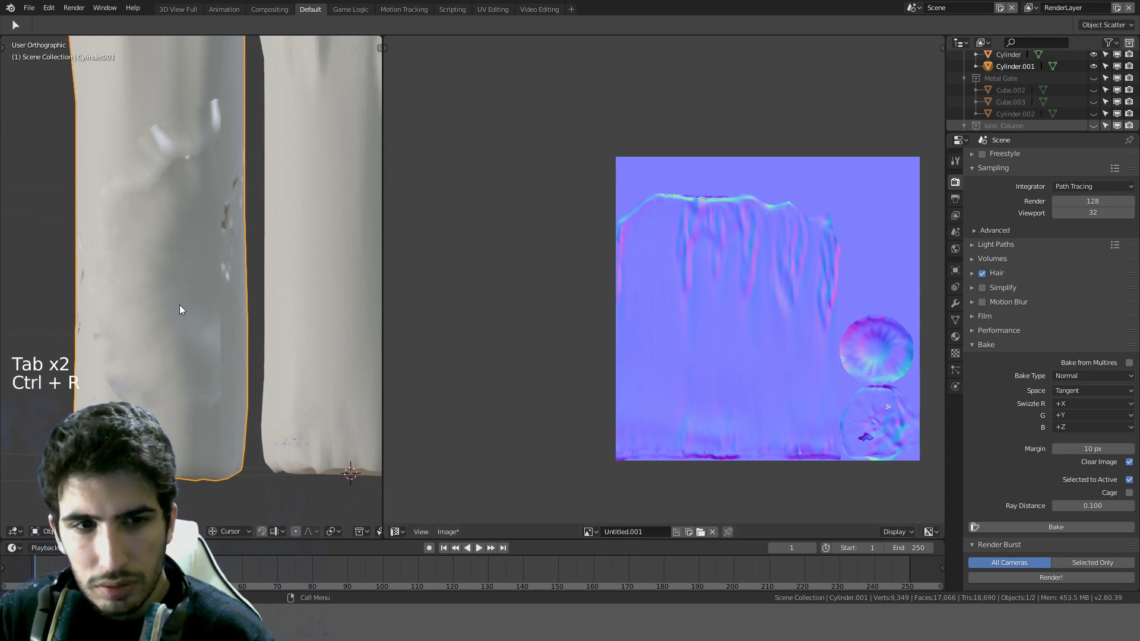
Step: Duplicate the low-poly candle in front view and place the copy beside it
{"action": "scroll", "coordinate": [180, 305], "scroll_direction": "down", "scroll_amount": 2}
{"action": "scroll", "coordinate": [181, 303], "scroll_direction": "down", "scroll_amount": 3}
{"action": "mouse_move", "coordinate": [180, 301]}
{"action": "middle_mouse_down"}
{"action": "mouse_move", "coordinate": [127, 332]}
{"action": "mouse_move", "coordinate": [190, 318]}
{"action": "middle_mouse_up"}
{"action": "scroll", "coordinate": [202, 315], "scroll_direction": "up", "scroll_amount": 3}
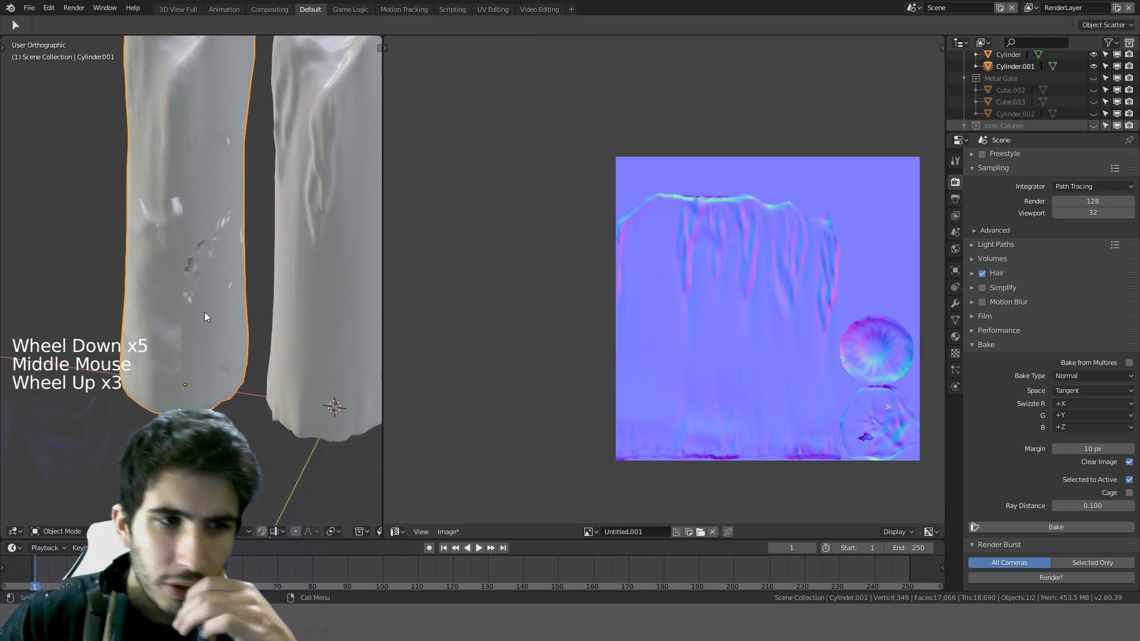
{"action": "scroll", "coordinate": [205, 314], "scroll_direction": "down", "scroll_amount": 5}
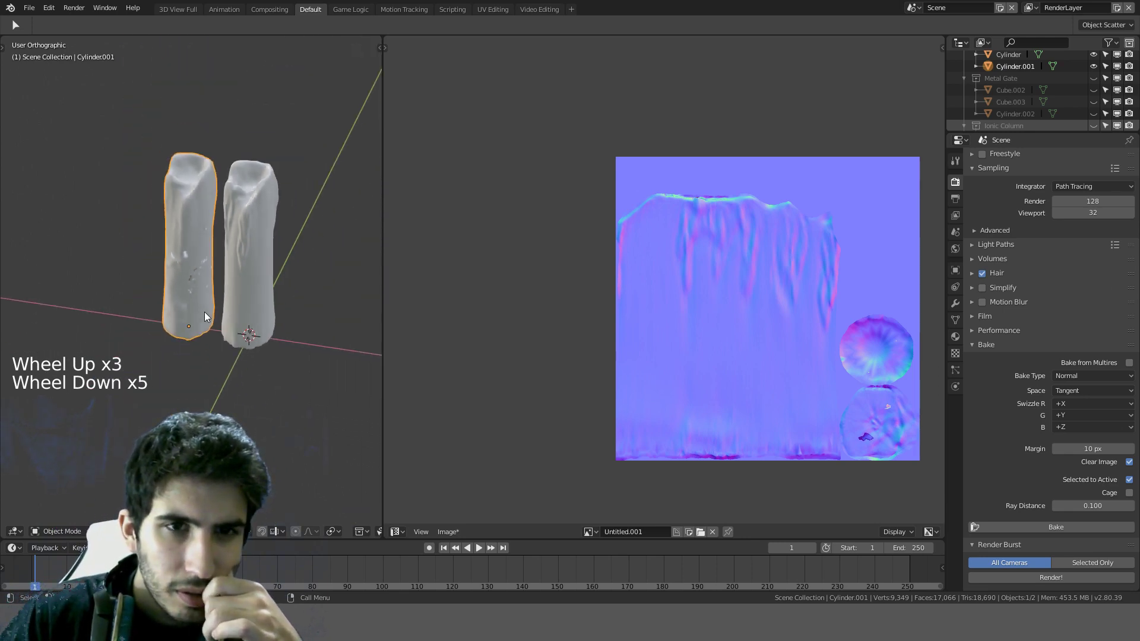
{"action": "left_click", "coordinate": [205, 313]}
{"action": "key", "text": "KP_1"}
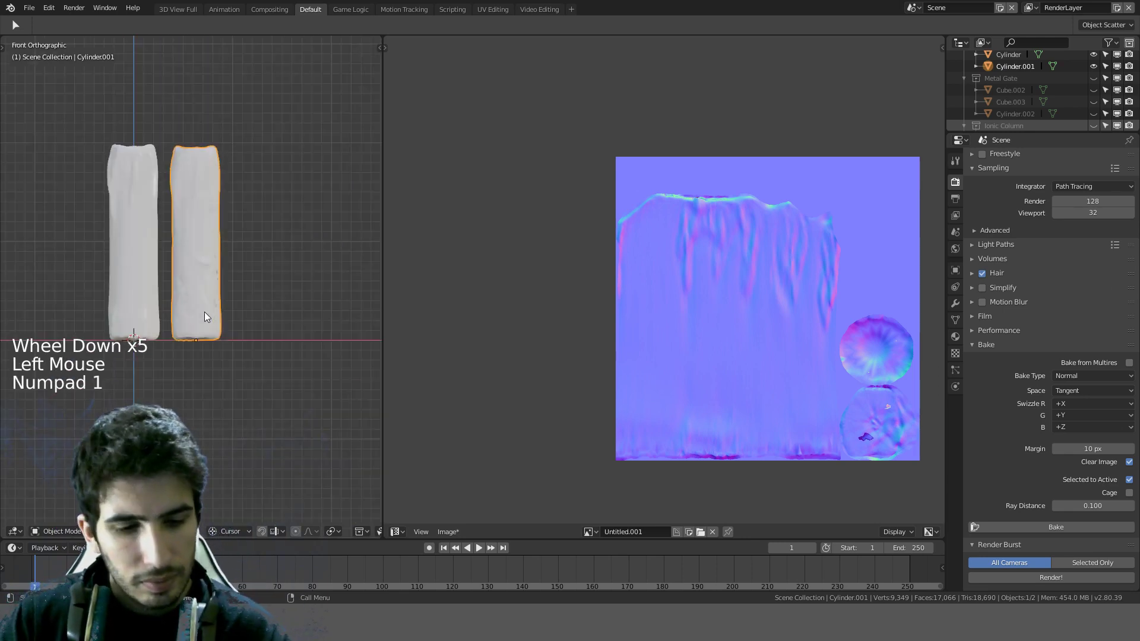
{"action": "key", "text": "shift+d"}
{"action": "left_click", "coordinate": [270, 303]}
{"action": "middle_click_drag", "start_coordinate": [270, 303], "coordinate": [363, 342]}
Step: Select the original low-poly candle in the middle and show its modifier settings
{"action": "left_click", "coordinate": [196, 249]}
{"action": "scroll", "coordinate": [229, 255], "scroll_direction": "up", "scroll_amount": 2}
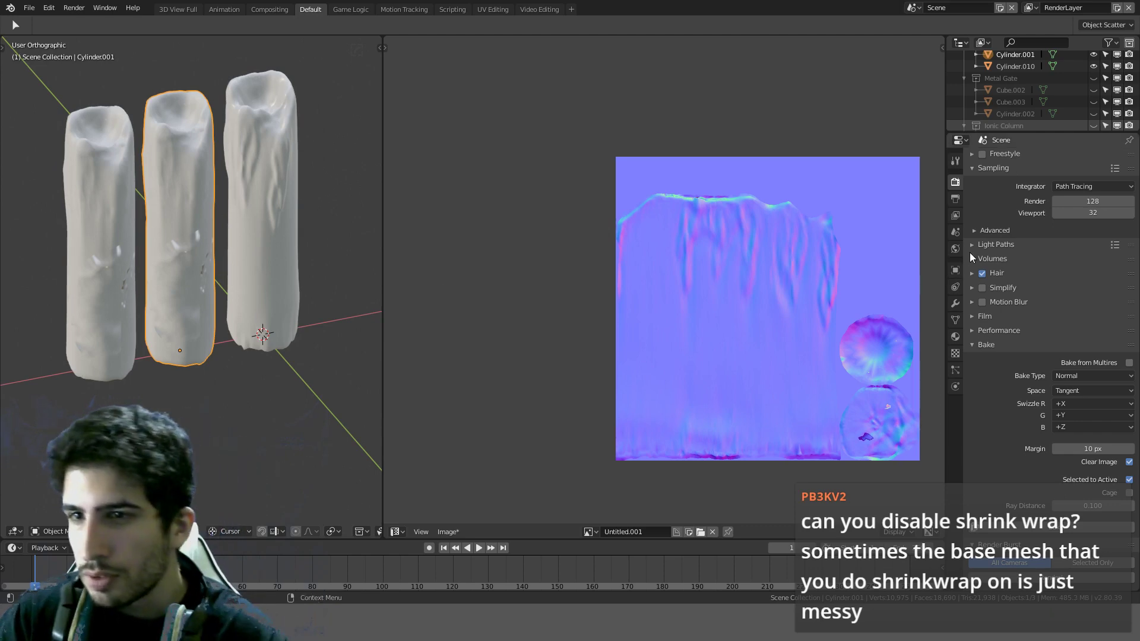
{"action": "left_click", "coordinate": [955, 304]}
{"action": "mouse_move", "coordinate": [80, 227]}
{"action": "middle_mouse_down"}
{"action": "mouse_move", "coordinate": [237, 165]}
{"action": "mouse_move", "coordinate": [230, 193]}
{"action": "mouse_move", "coordinate": [92, 220]}
{"action": "middle_mouse_up"}
{"action": "left_click", "coordinate": [201, 184]}
{"action": "key", "text": "KP_1"}
{"action": "scroll", "coordinate": [238, 220], "scroll_direction": "up", "scroll_amount": 3}
{"action": "middle_click_drag", "start_coordinate": [238, 220], "coordinate": [239, 217]}
{"action": "scroll", "coordinate": [230, 175], "scroll_direction": "down", "scroll_amount": 3}
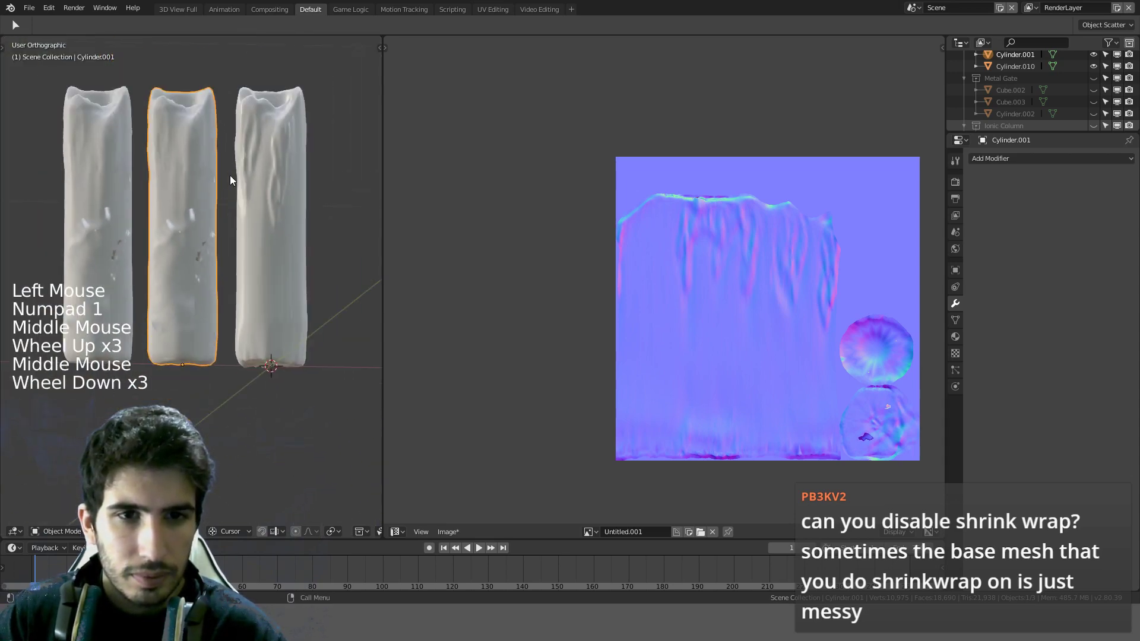
{"action": "middle_click_drag", "start_coordinate": [230, 176], "coordinate": [240, 238], "text": "shift"}
{"action": "scroll", "coordinate": [232, 243], "scroll_direction": "up", "scroll_amount": 2}
Step: Try un-subdividing the original low-poly candle's whole mesh, and undo it
{"action": "key", "text": "Tab"}
{"action": "key", "text": "Tab"}
{"action": "key", "text": "Tab"}
{"action": "scroll", "coordinate": [221, 277], "scroll_direction": "up", "scroll_amount": 4}
{"action": "scroll", "coordinate": [241, 238], "scroll_direction": "down", "scroll_amount": 4}
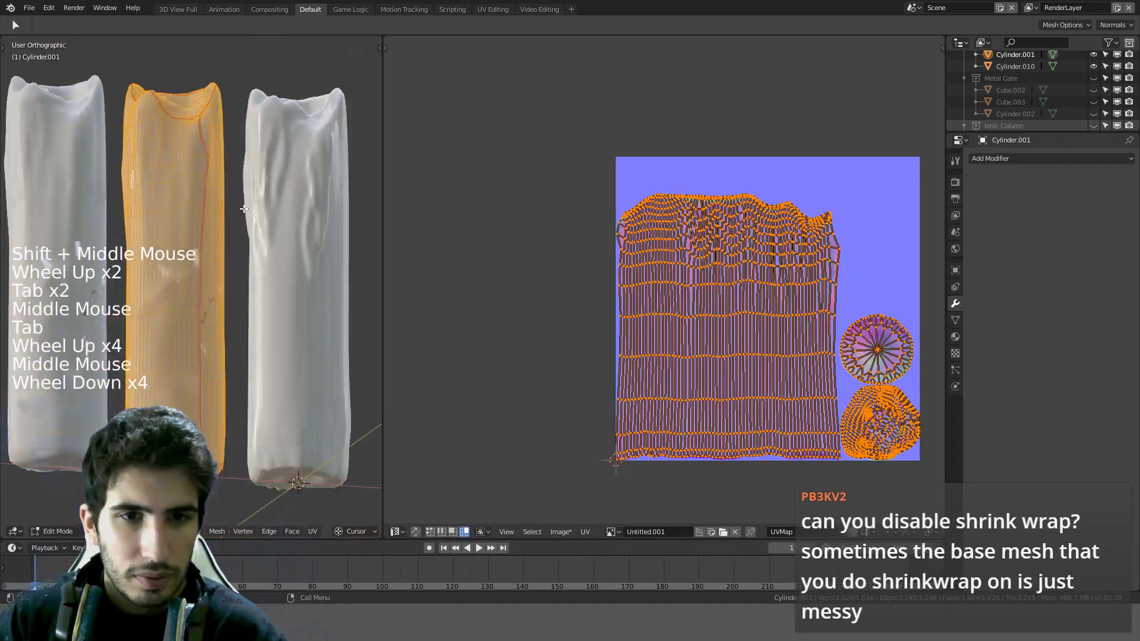
{"action": "key", "text": "ctrl+e"}
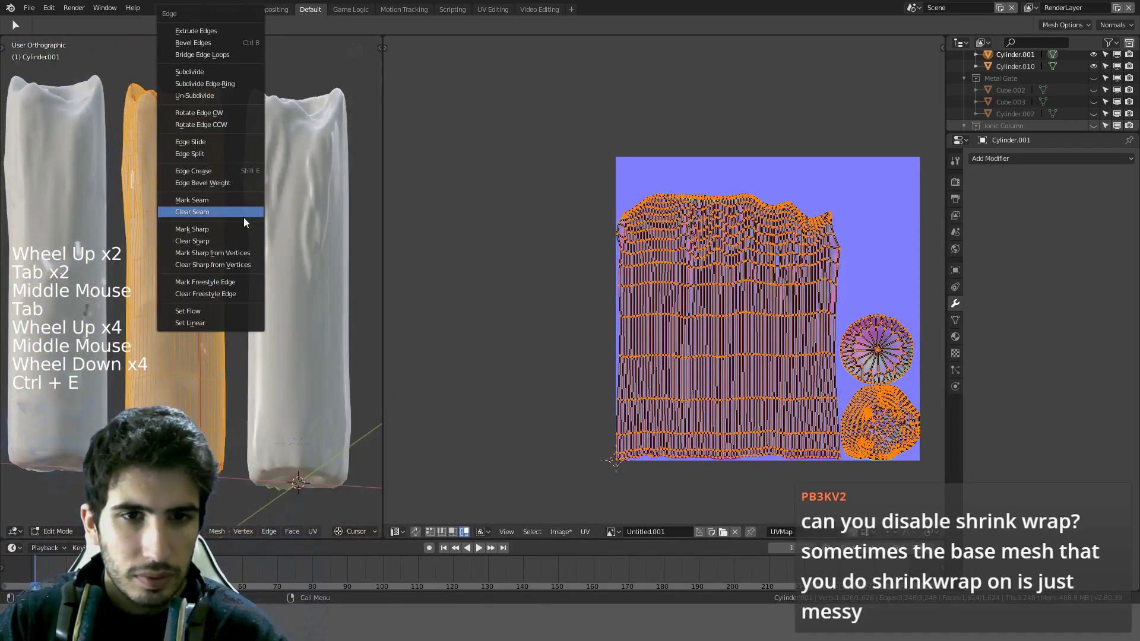
{"action": "left_click", "coordinate": [215, 93]}
{"action": "mouse_move", "coordinate": [218, 178]}
{"action": "middle_mouse_down"}
{"action": "mouse_move", "coordinate": [222, 229]}
{"action": "mouse_move", "coordinate": [234, 191]}
{"action": "middle_mouse_up"}
{"action": "key", "text": "ctrl+z"}
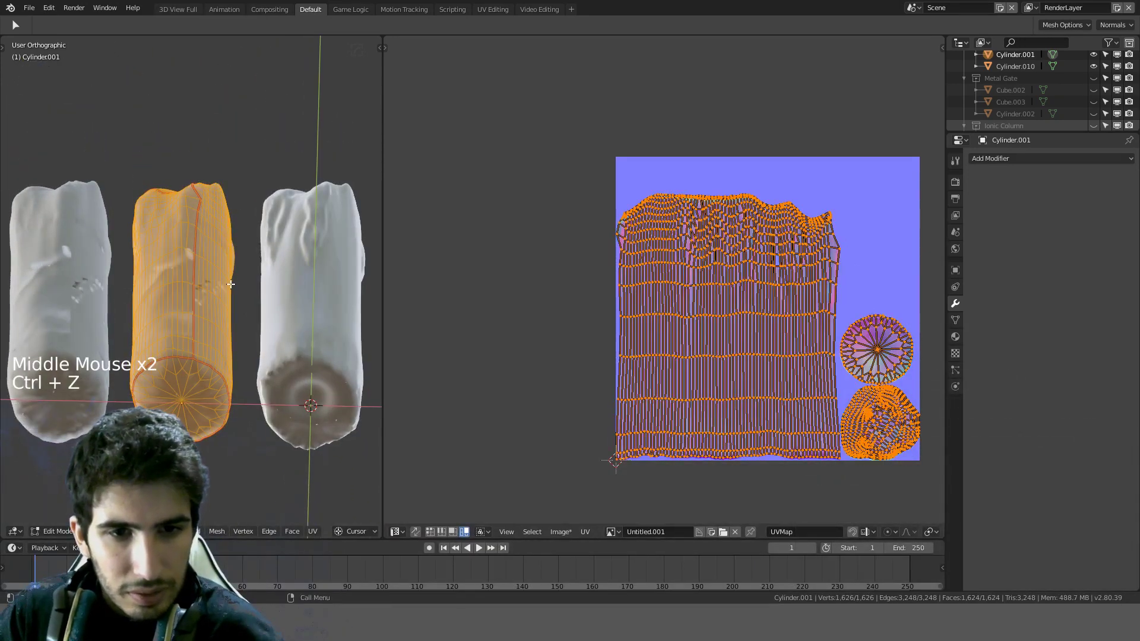
Step: Examine the low-poly candle's edge flow and seams, and compare its UV layout with the baked normal map
{"action": "scroll", "coordinate": [230, 284], "scroll_direction": "up", "scroll_amount": 3}
{"action": "middle_click_drag", "start_coordinate": [231, 284], "coordinate": [262, 329], "text": "shift"}
{"action": "key", "text": "a"}
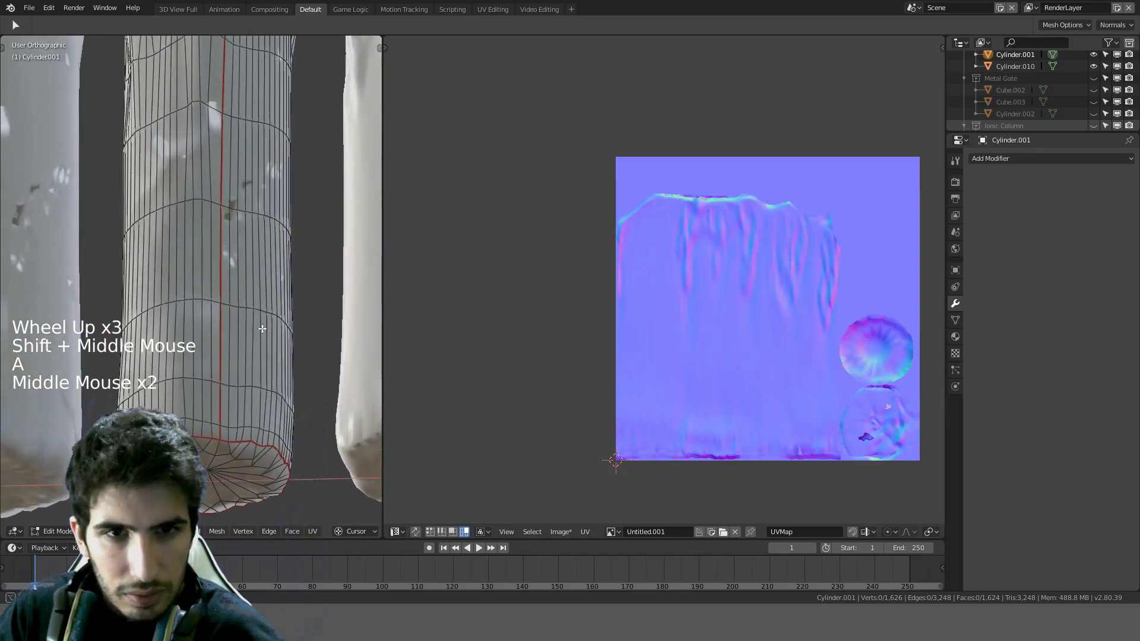
{"action": "key", "text": "Tab"}
{"action": "key", "text": "Tab"}
{"action": "key", "text": "a"}
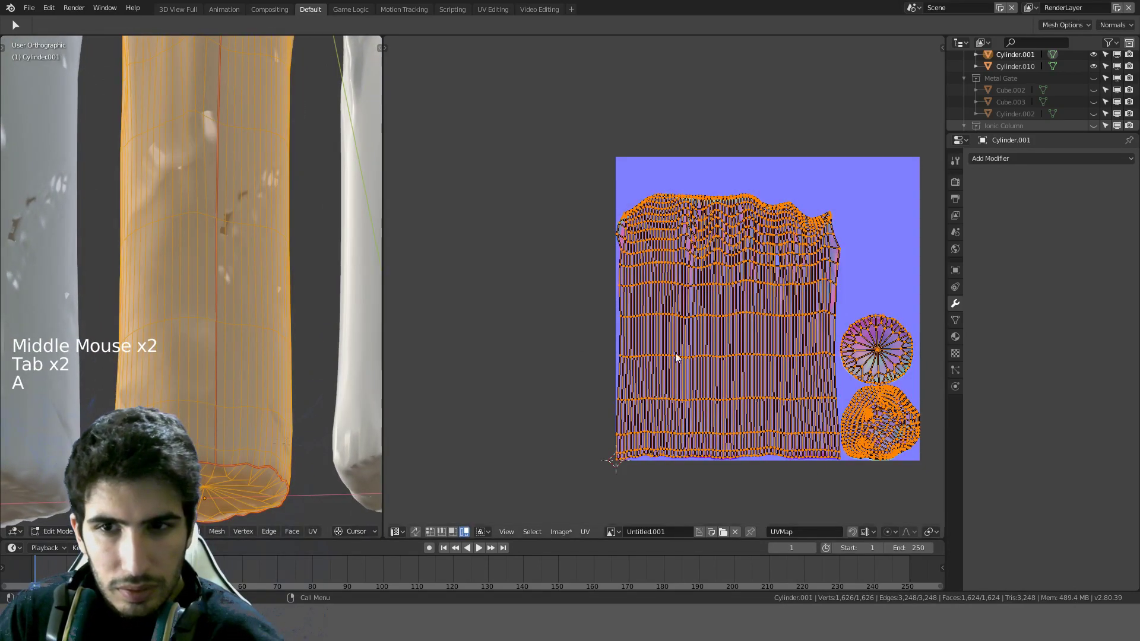
{"action": "key", "text": "a"}
{"action": "scroll", "coordinate": [713, 453], "scroll_direction": "down", "scroll_amount": 1}
{"action": "scroll", "coordinate": [676, 357], "scroll_direction": "up", "scroll_amount": 3}
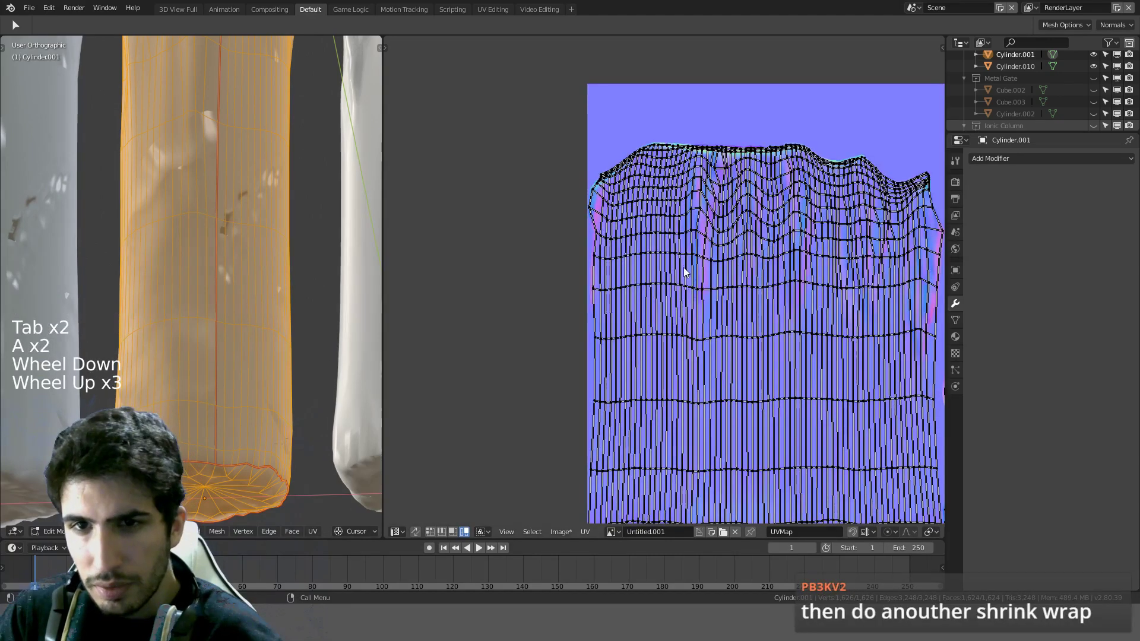
{"action": "key", "text": "a"}
{"action": "key", "text": "a"}
{"action": "key", "text": "Tab"}
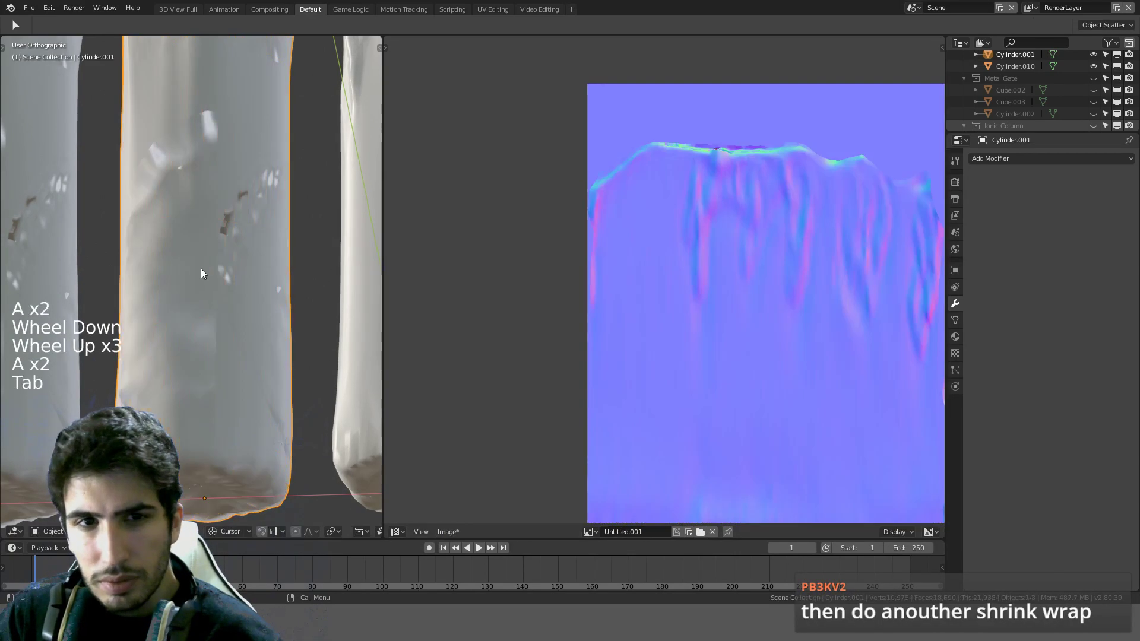
Step: Start saving the baked image as a file and create a Candle folder inside SubstancePainter
{"action": "scroll", "coordinate": [761, 497], "scroll_direction": "down", "scroll_amount": 2}
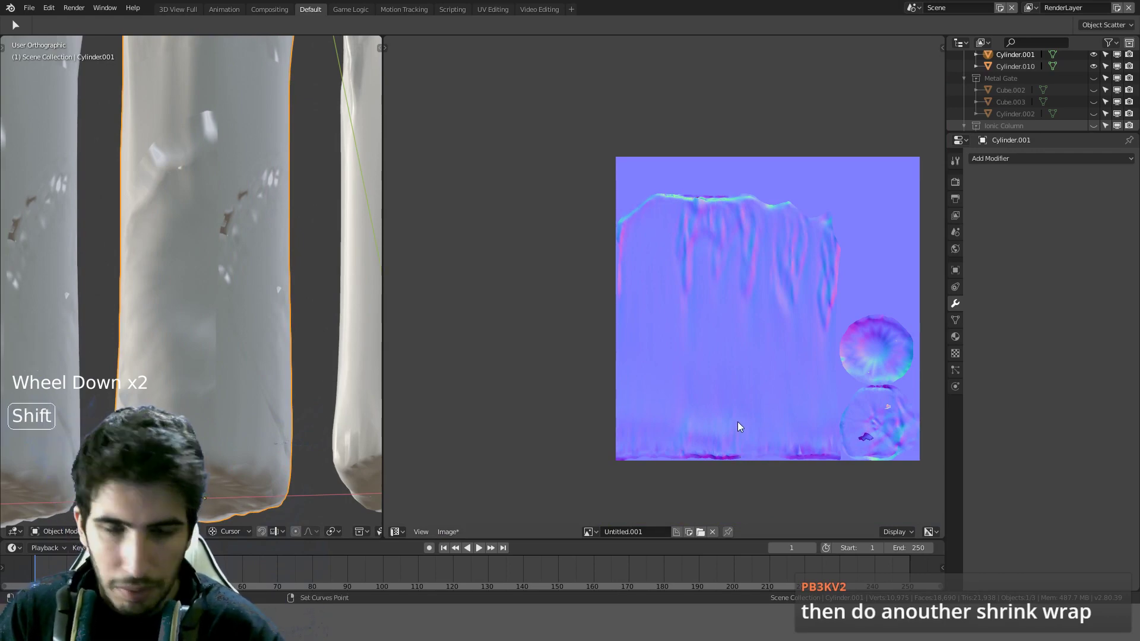
{"action": "key", "text": "shift+s"}
{"action": "left_click", "coordinate": [161, 87]}
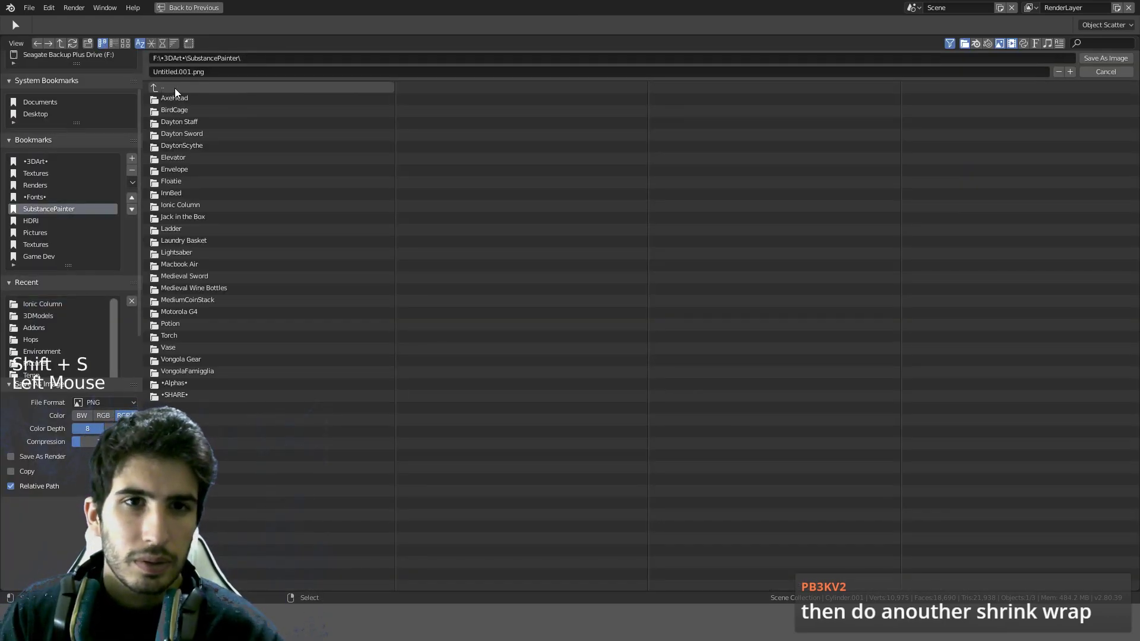
{"action": "left_click", "coordinate": [87, 44]}
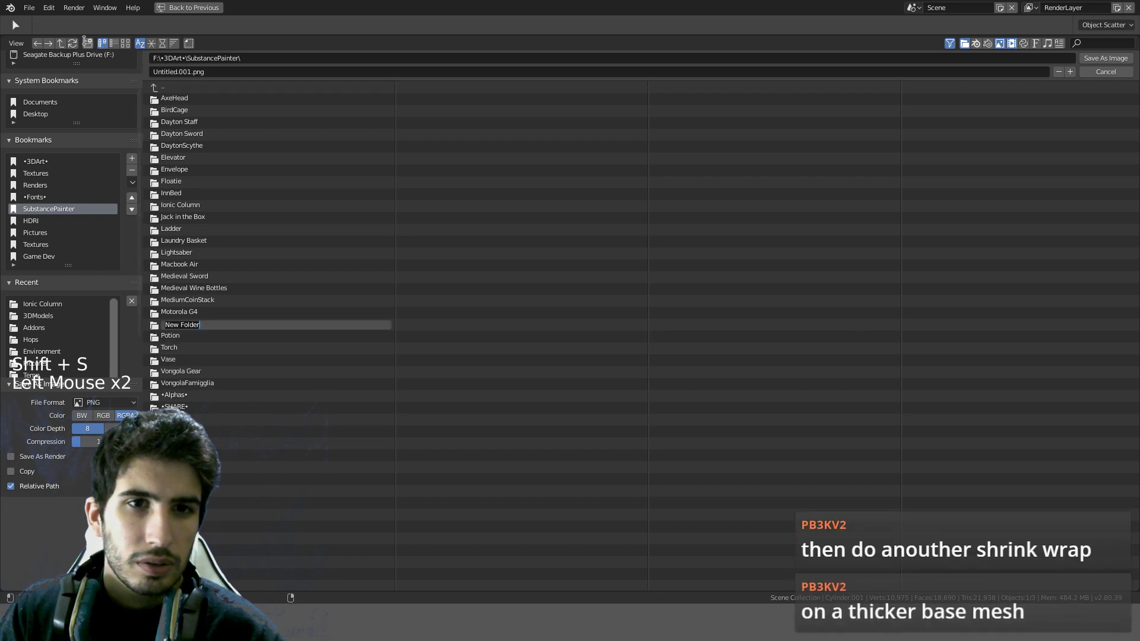
{"action": "type", "text": "Candle"}
{"action": "key", "text": "Return"}
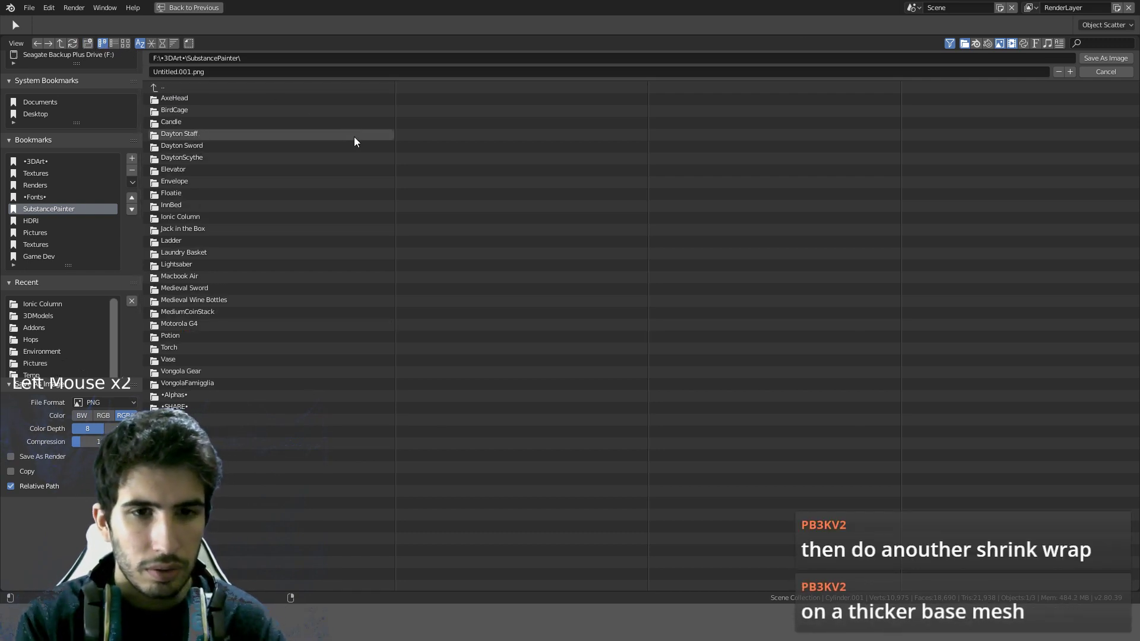
Step: Save the baked normal map as Candle_Normal.png in the Candle folder
{"action": "double_click", "coordinate": [263, 121]}
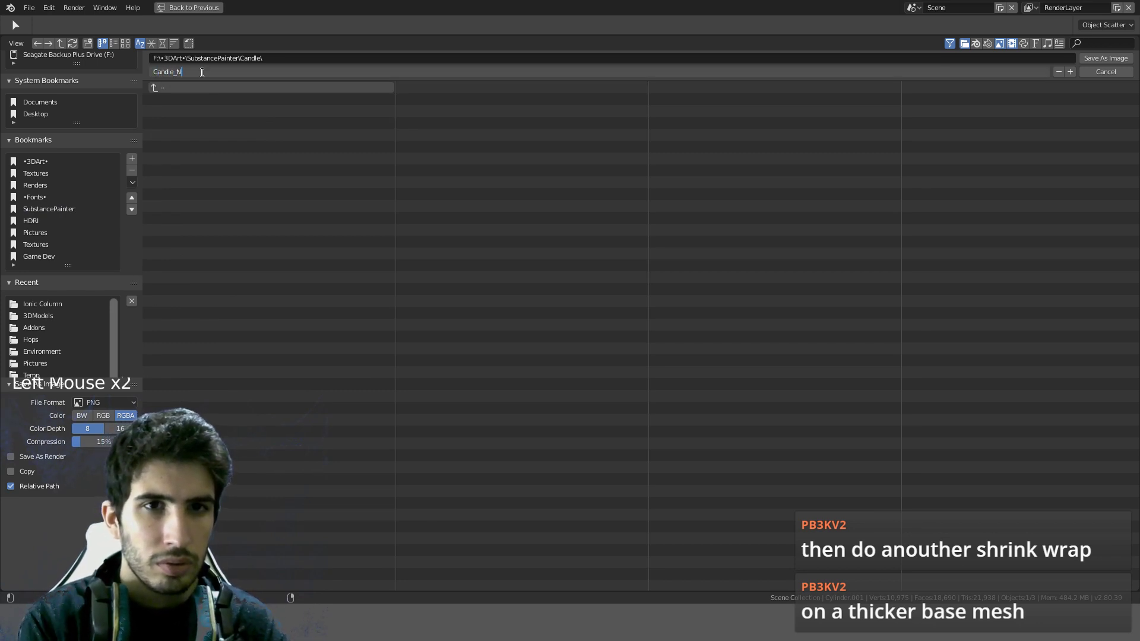
{"action": "key", "text": "Return"}
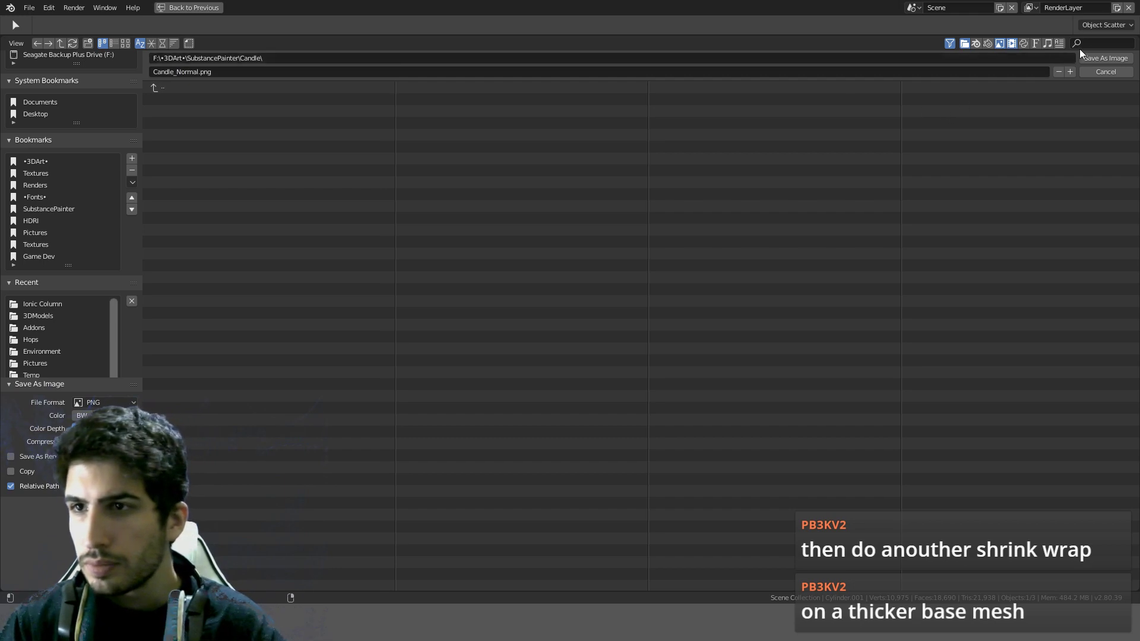
{"action": "left_click", "coordinate": [1097, 57]}
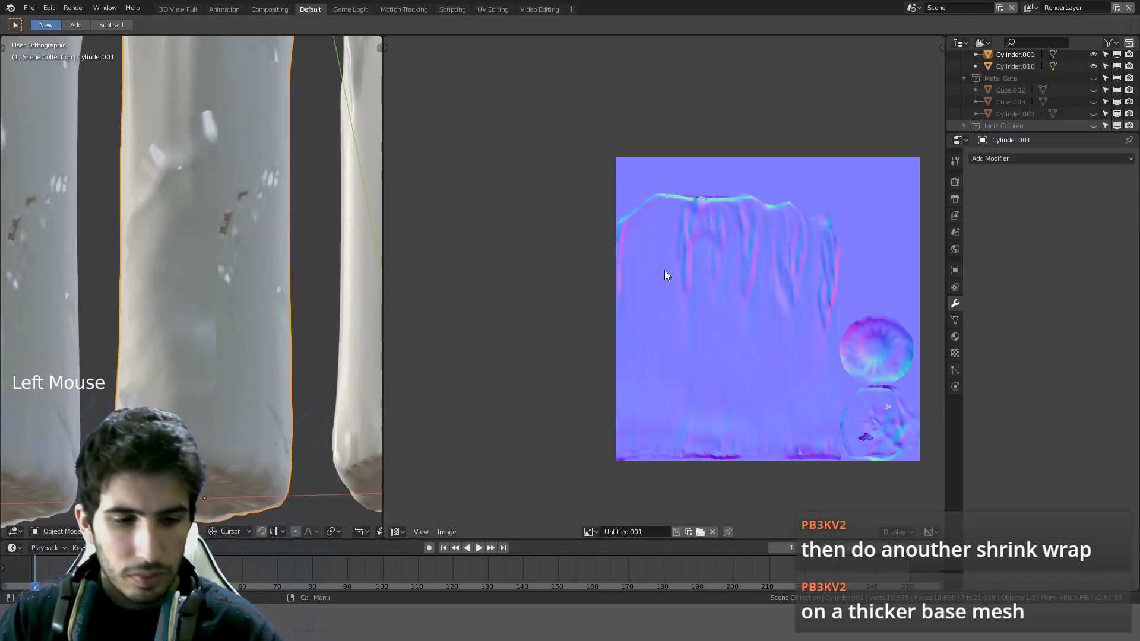
Step: Load Candle_Normal.png into the Candle material's image texture node and check the shading on all three candles
{"action": "key", "text": "shift+F3"}
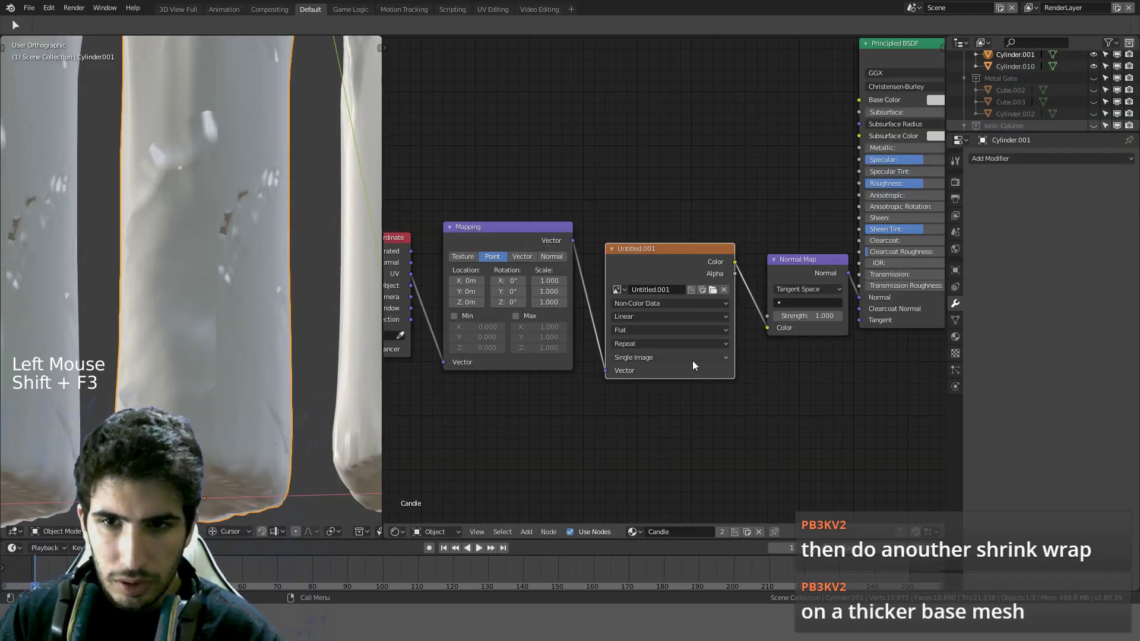
{"action": "scroll", "coordinate": [665, 332], "scroll_direction": "up", "scroll_amount": 3}
{"action": "left_click", "coordinate": [725, 294]}
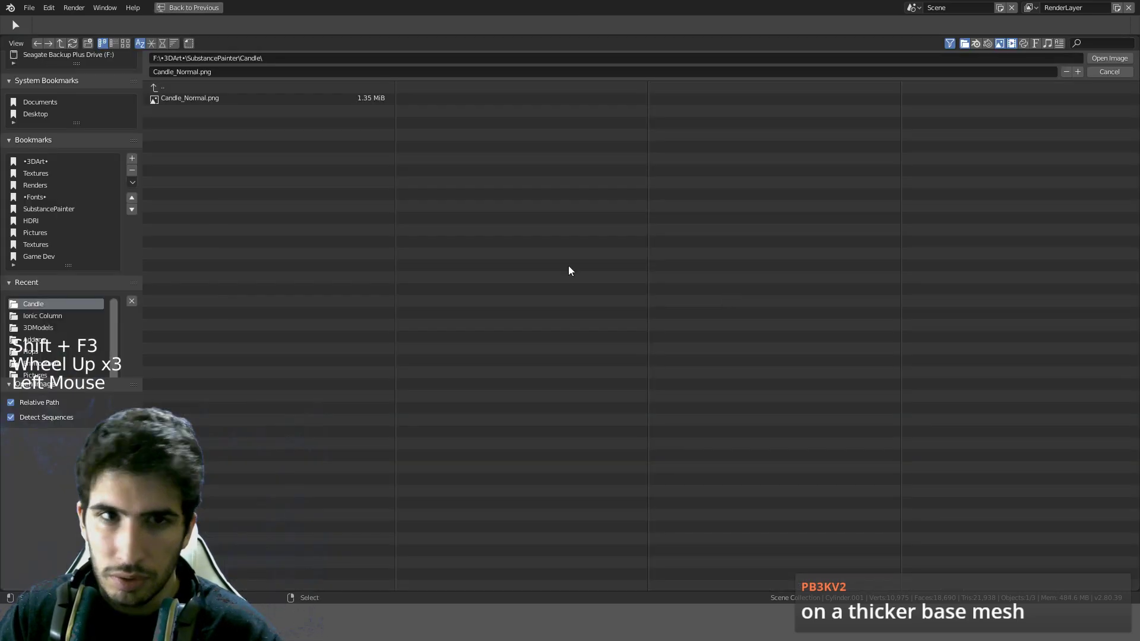
{"action": "left_click", "coordinate": [207, 97]}
{"action": "double_click", "coordinate": [207, 97]}
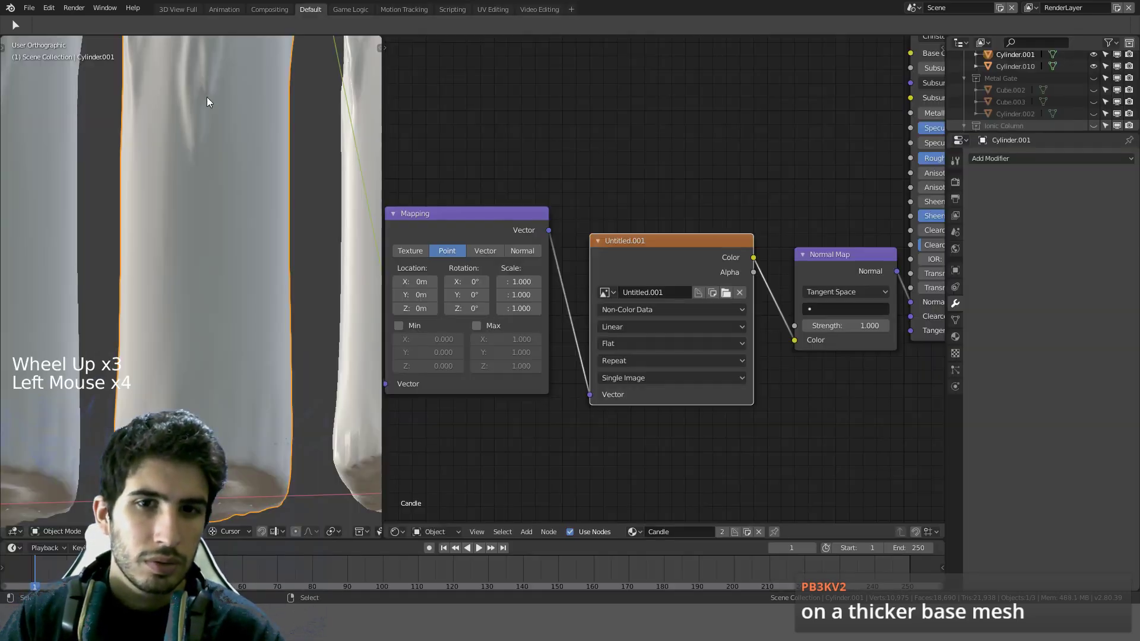
{"action": "scroll", "coordinate": [301, 209], "scroll_direction": "down", "scroll_amount": 3}
{"action": "middle_click_drag", "start_coordinate": [302, 209], "coordinate": [306, 315]}
{"action": "scroll", "coordinate": [262, 242], "scroll_direction": "up", "scroll_amount": 2}
{"action": "middle_click_drag", "start_coordinate": [262, 242], "coordinate": [169, 264], "text": "shift"}
{"action": "middle_click_drag", "start_coordinate": [125, 261], "coordinate": [298, 194], "text": "shift"}
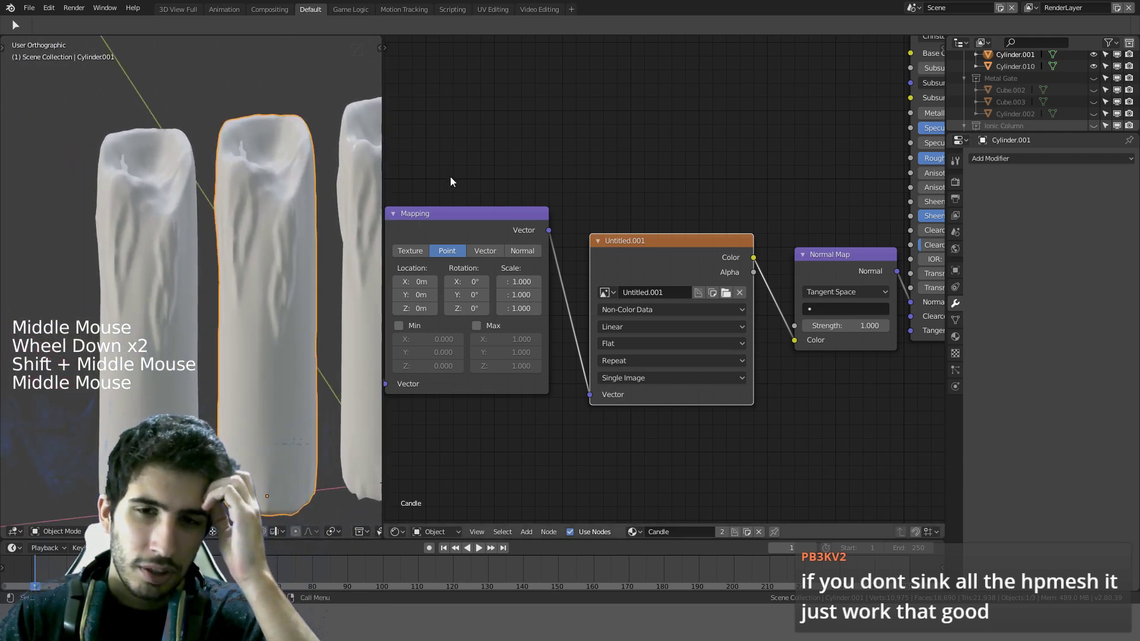
Step: Disconnect the Mapping node from the image texture node and look through the available images
{"action": "middle_click_drag", "start_coordinate": [464, 171], "coordinate": [673, 101]}
{"action": "left_click", "coordinate": [621, 159]}
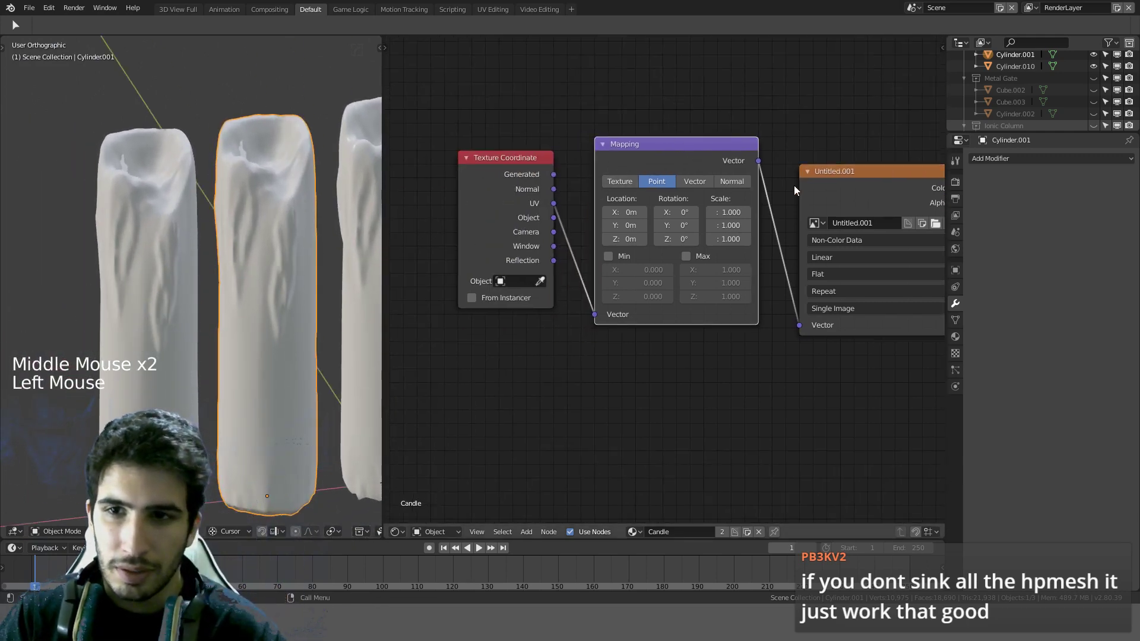
{"action": "middle_click_drag", "start_coordinate": [779, 136], "coordinate": [714, 173], "text": "shift"}
{"action": "scroll", "coordinate": [714, 173], "scroll_direction": "down", "scroll_amount": 1}
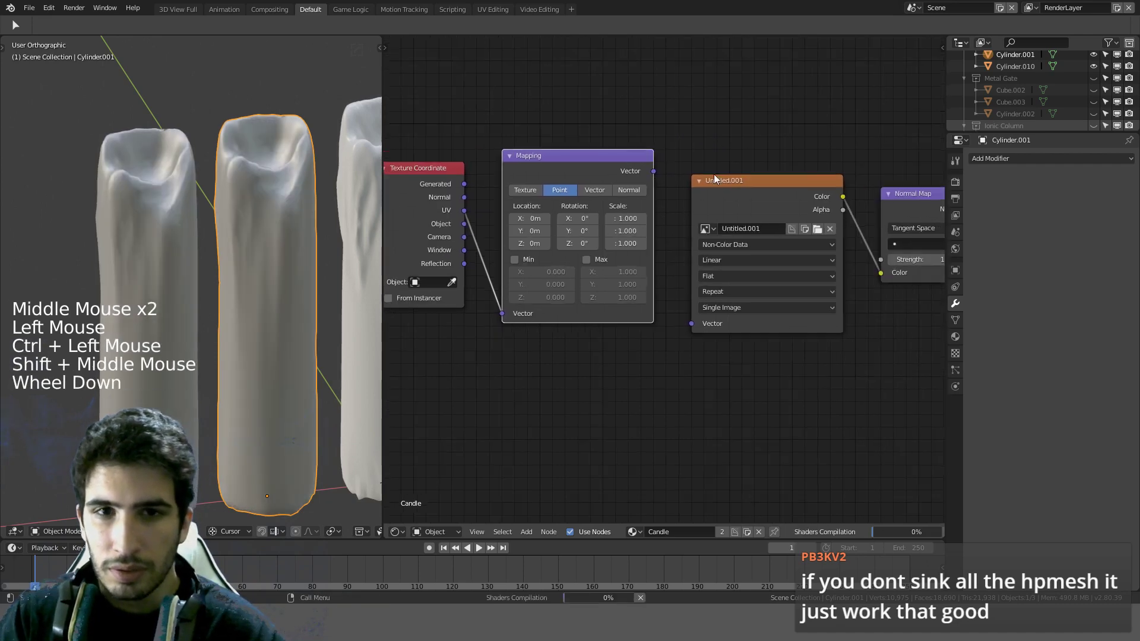
{"action": "scroll", "coordinate": [730, 209], "scroll_direction": "up", "scroll_amount": 3}
{"action": "left_click", "coordinate": [717, 214]}
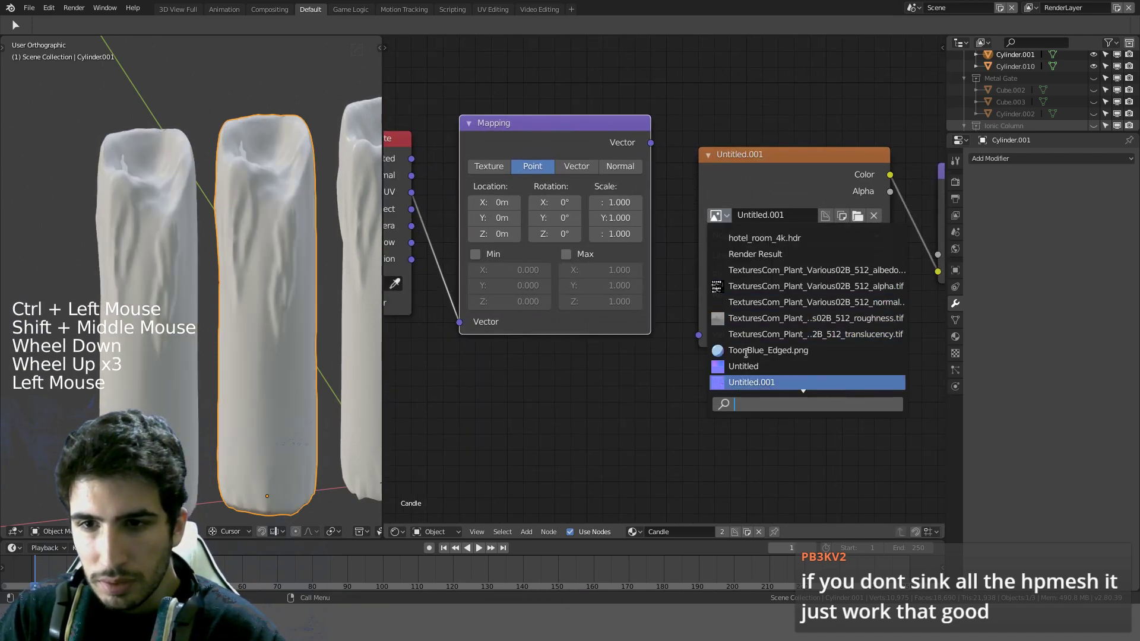
{"action": "middle_click_drag", "start_coordinate": [750, 384], "coordinate": [759, 363]}
Step: Un-subdivide the whole mesh of the middle low-poly candle
{"action": "middle_click_drag", "start_coordinate": [243, 292], "coordinate": [260, 265]}
{"action": "scroll", "coordinate": [176, 273], "scroll_direction": "down", "scroll_amount": 1}
{"action": "scroll", "coordinate": [165, 266], "scroll_direction": "up", "scroll_amount": 4}
{"action": "middle_click_drag", "start_coordinate": [165, 266], "coordinate": [255, 123], "text": "shift"}
{"action": "scroll", "coordinate": [232, 82], "scroll_direction": "down", "scroll_amount": 3}
{"action": "key", "text": "Tab"}
{"action": "key", "text": "ctrl+e"}
{"action": "left_click", "coordinate": [226, 205]}
{"action": "key", "text": "Tab"}
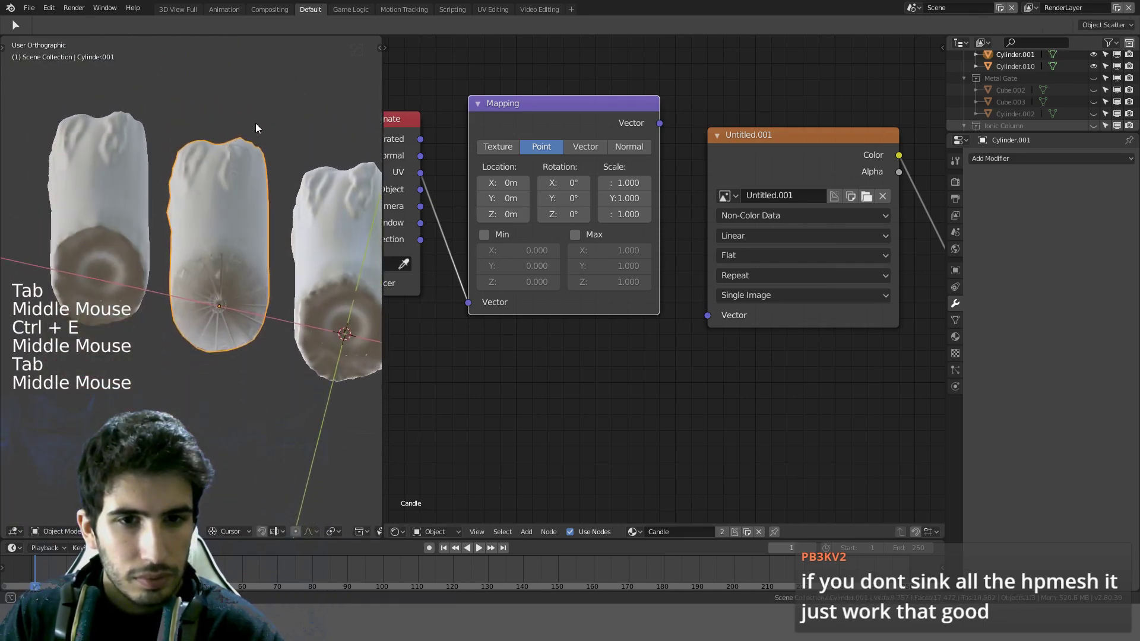
Step: Select the edge loop just above the low-poly candle's base and move it down close to the bottom rim
{"action": "key", "text": "Tab"}
{"action": "scroll", "coordinate": [241, 259], "scroll_direction": "up", "scroll_amount": 2}
{"action": "middle_click_drag", "start_coordinate": [242, 259], "coordinate": [214, 251], "text": "shift"}
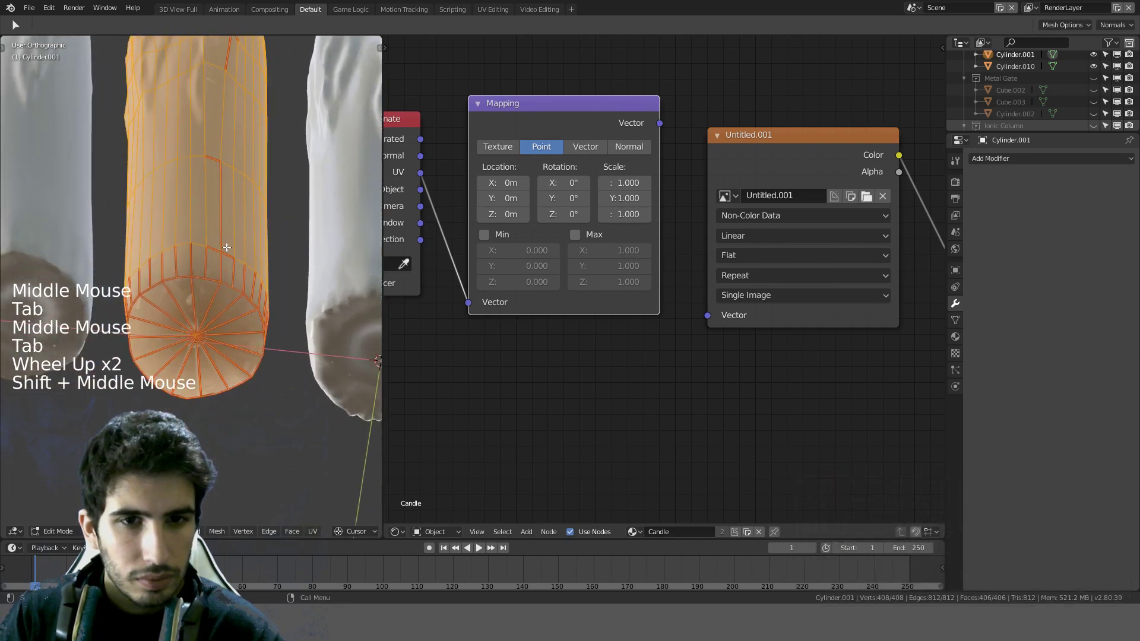
{"action": "left_click", "coordinate": [212, 251], "text": "alt"}
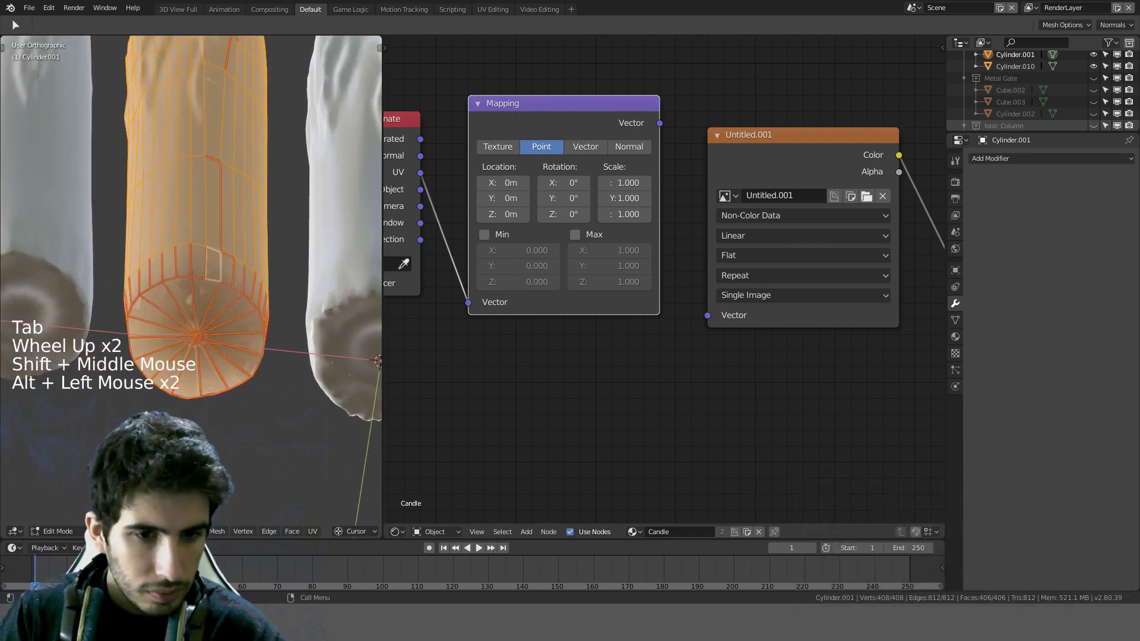
{"action": "left_click", "coordinate": [214, 250]}
{"action": "left_click", "coordinate": [243, 248], "text": "alt"}
{"action": "key", "text": "KP_1"}
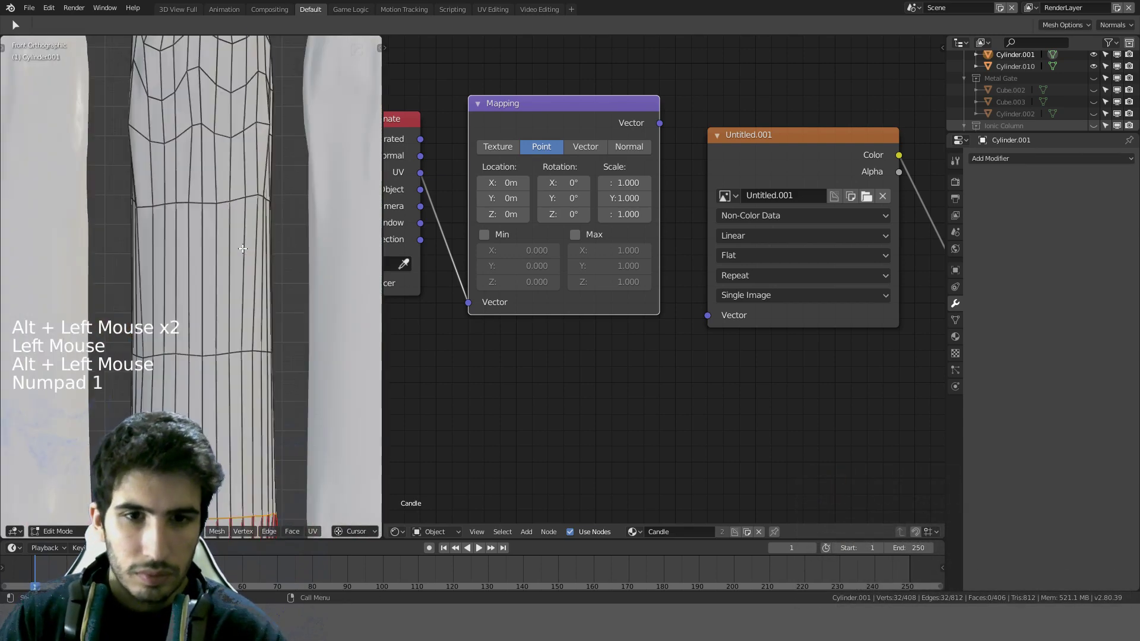
{"action": "scroll", "coordinate": [243, 248], "scroll_direction": "down", "scroll_amount": 3}
{"action": "middle_click_drag", "start_coordinate": [243, 248], "coordinate": [280, 176], "text": "shift"}
{"action": "scroll", "coordinate": [280, 175], "scroll_direction": "up", "scroll_amount": 4}
{"action": "scroll", "coordinate": [280, 175], "scroll_direction": "up", "scroll_amount": 2}
{"action": "key", "text": "g"}
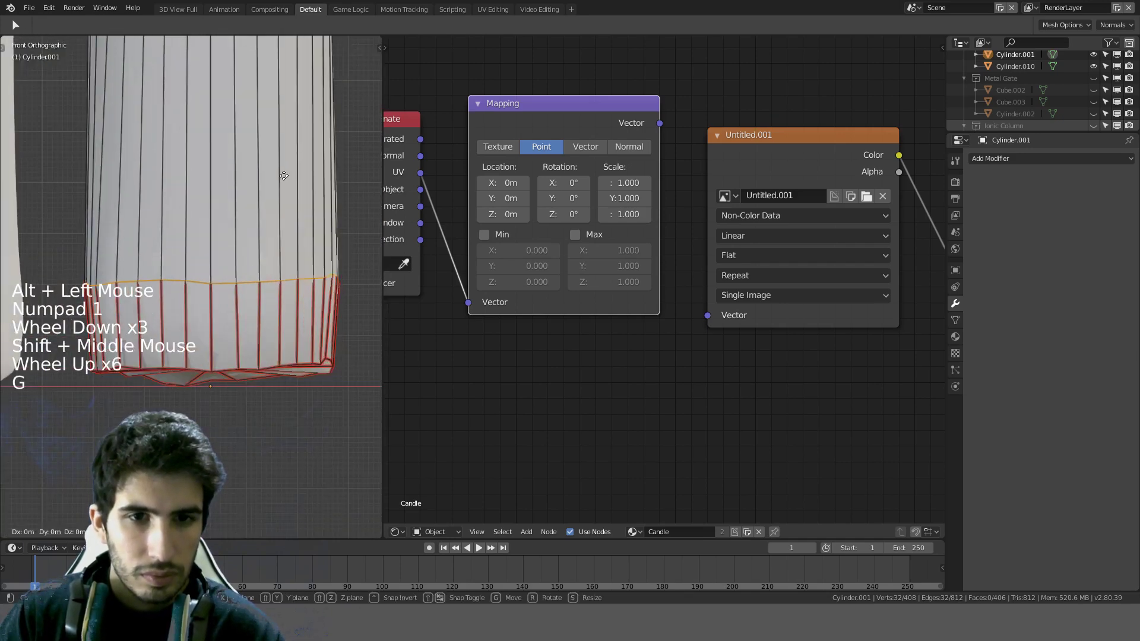
{"action": "left_click", "coordinate": [285, 272]}
Step: Try to select the radial edges on the low-poly candle's base as a ring, and clear the selection
{"action": "middle_click_drag", "start_coordinate": [236, 340], "coordinate": [230, 238]}
{"action": "middle_click_drag", "start_coordinate": [238, 270], "coordinate": [270, 178], "text": "shift"}
{"action": "left_click", "coordinate": [266, 206], "text": "ctrl+alt"}
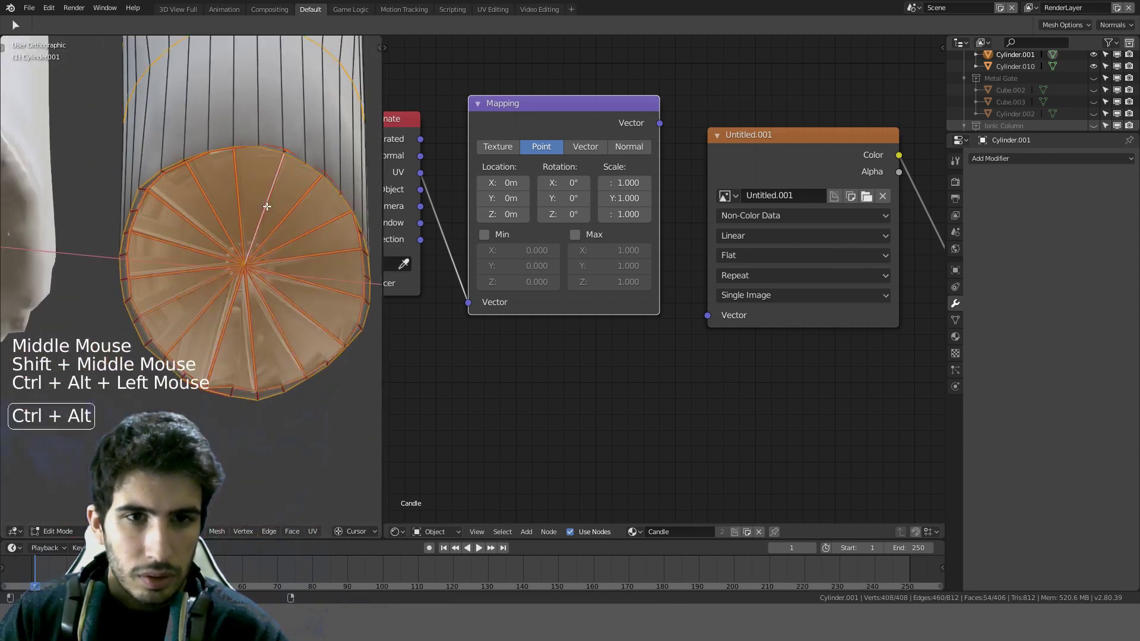
{"action": "key", "text": "a"}
{"action": "left_click", "coordinate": [266, 207], "text": "ctrl+alt"}
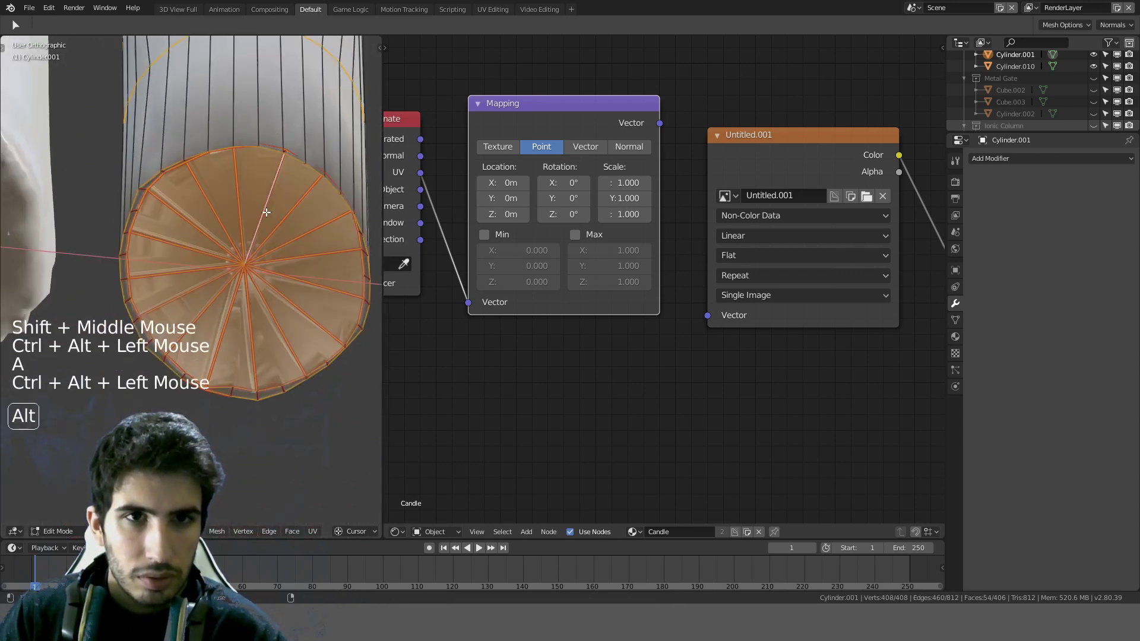
{"action": "key", "text": "a"}
{"action": "scroll", "coordinate": [266, 208], "scroll_direction": "down", "scroll_amount": 3}
{"action": "middle_click_drag", "start_coordinate": [266, 208], "coordinate": [229, 288]}
{"action": "left_click", "coordinate": [269, 209], "text": "ctrl+alt"}
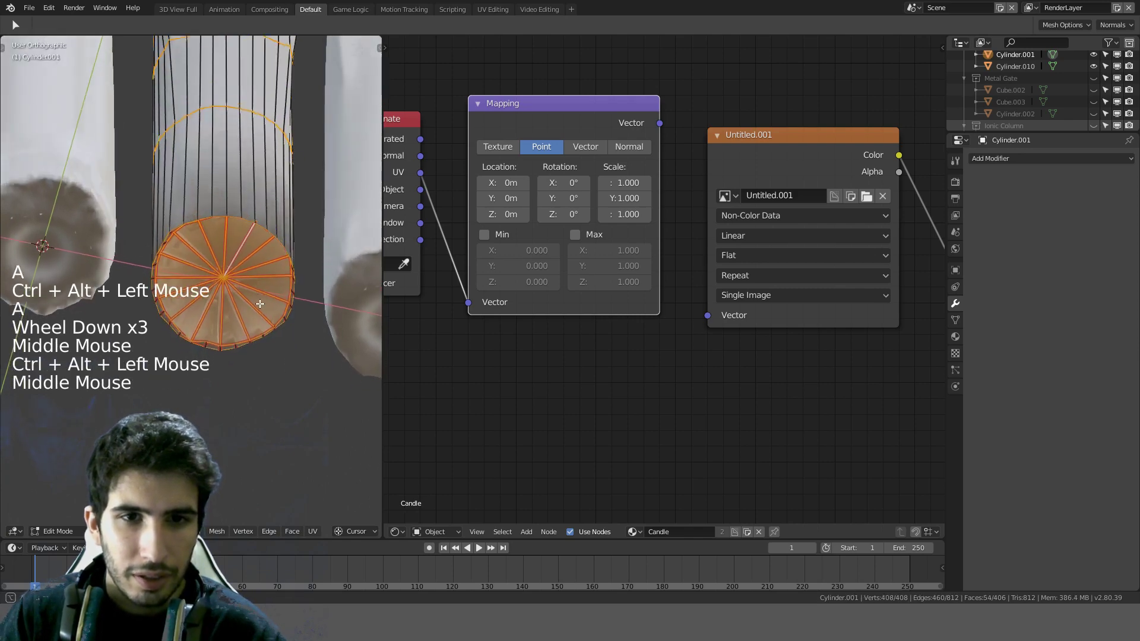
{"action": "key", "text": "a"}
{"action": "scroll", "coordinate": [229, 288], "scroll_direction": "up", "scroll_amount": 1}
{"action": "scroll", "coordinate": [229, 288], "scroll_direction": "up", "scroll_amount": 1}
{"action": "left_click", "coordinate": [177, 404]}
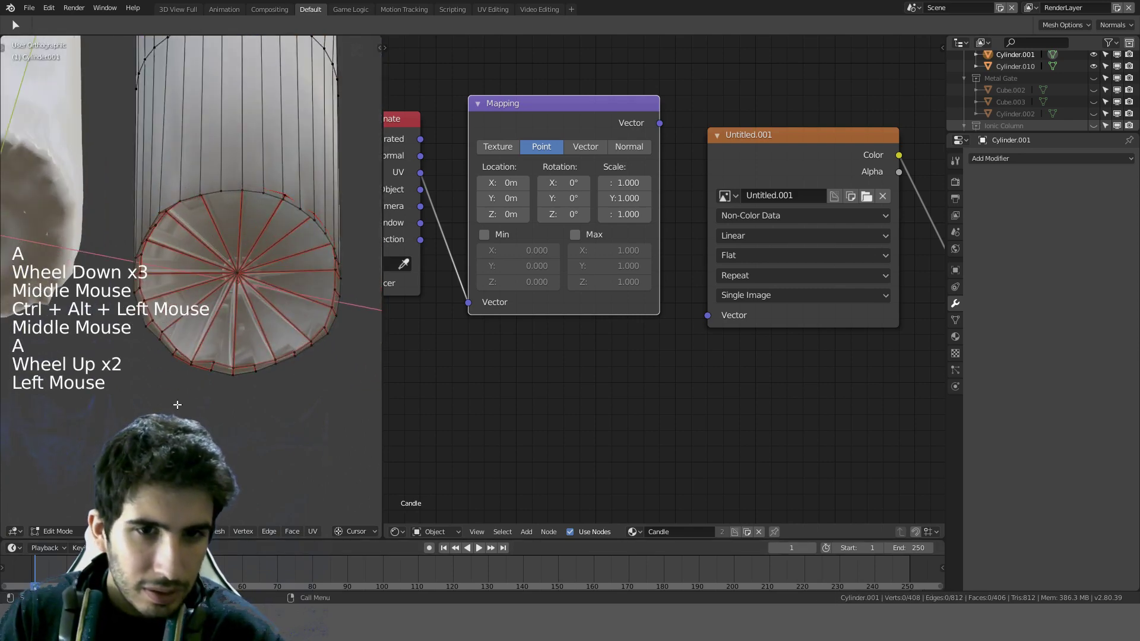
Step: Select the faces of the low-poly candle's base up to its rim and clear their radial seams
{"action": "key", "text": "c"}
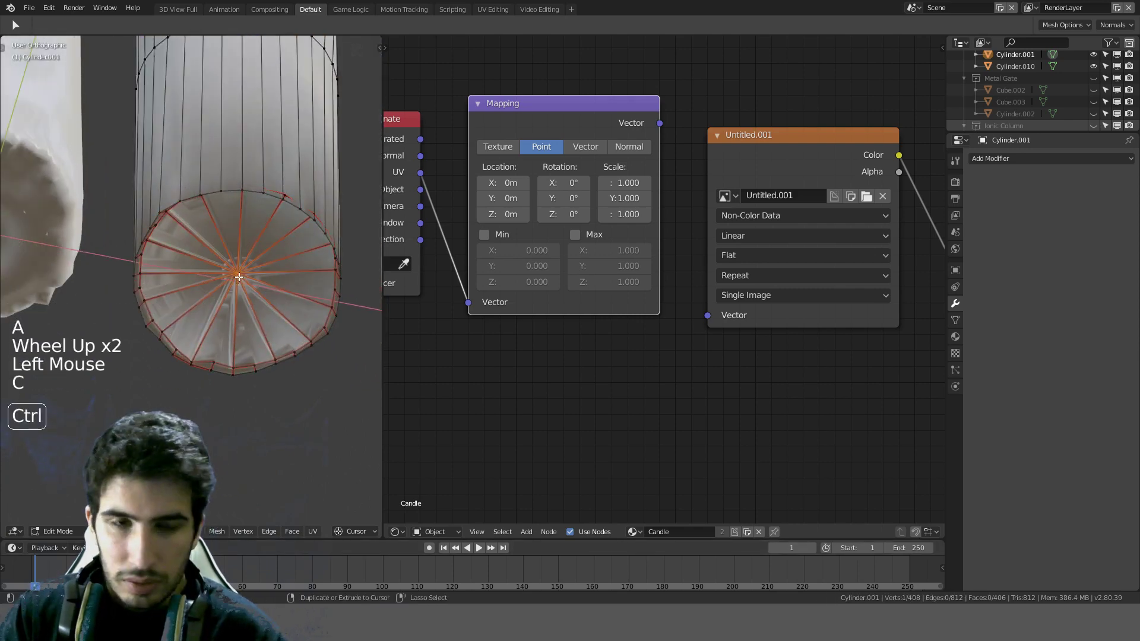
{"action": "key", "text": "ctrl+KP_Add"}
{"action": "key", "text": "ctrl+KP_Add"}
{"action": "key", "text": "ctrl+KP_Subtract"}
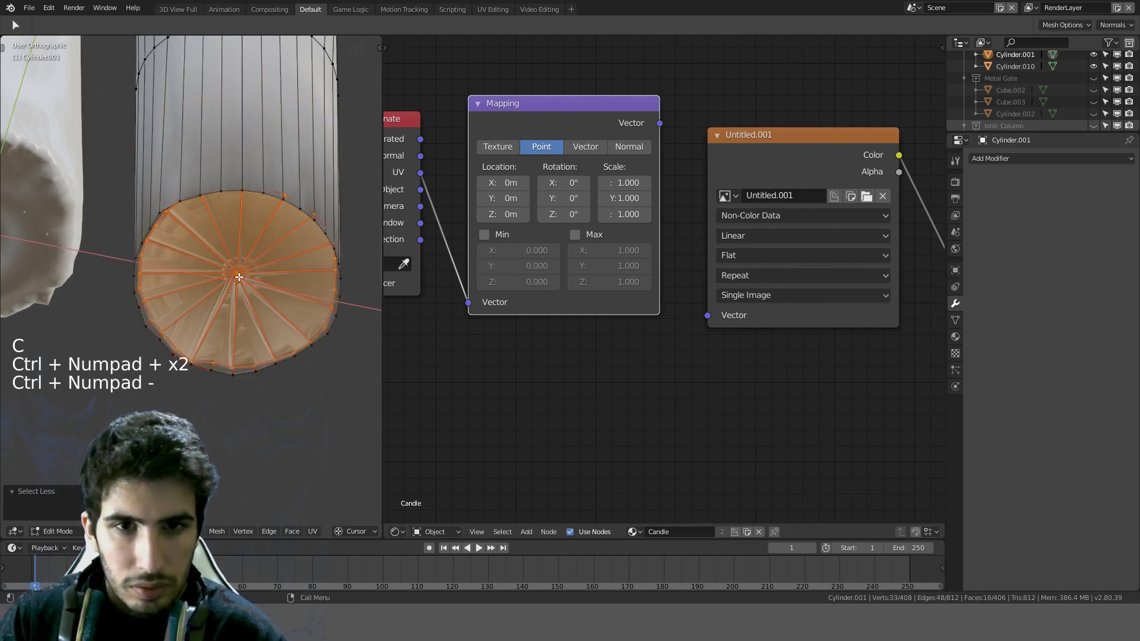
{"action": "middle_click_drag", "start_coordinate": [243, 273], "coordinate": [225, 196]}
{"action": "key", "text": "ctrl+e"}
{"action": "key", "text": "a"}
Step: Select the ring of short edges around the base's rim and clear the seams on them
{"action": "scroll", "coordinate": [226, 196], "scroll_direction": "up", "scroll_amount": 5}
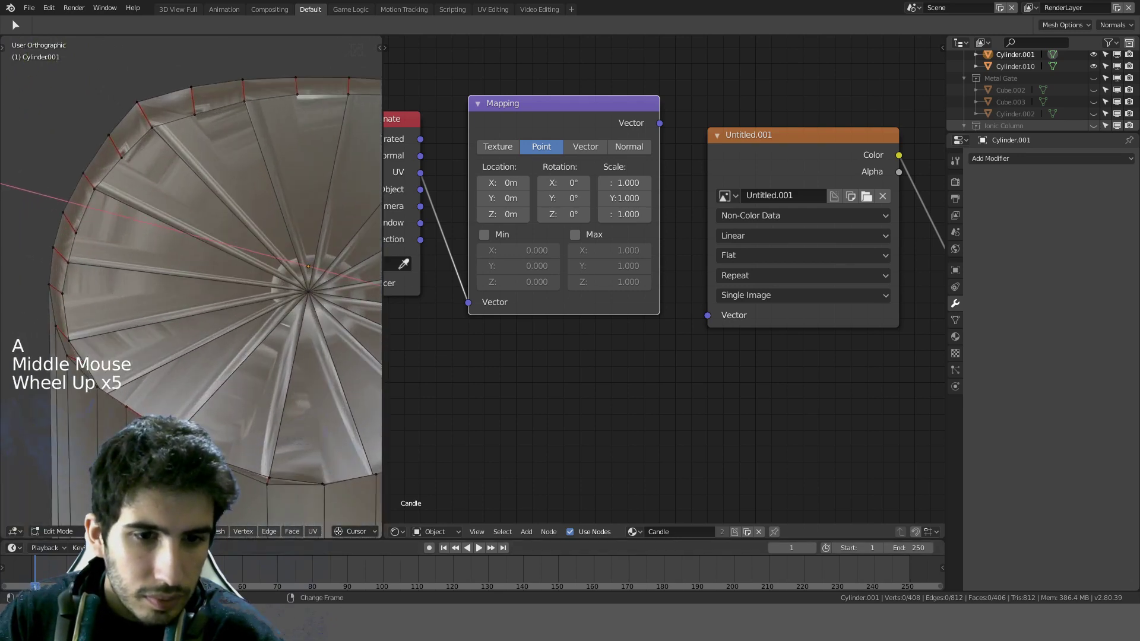
{"action": "left_click", "coordinate": [150, 126]}
{"action": "left_click", "coordinate": [149, 126], "text": "ctrl+alt"}
{"action": "key", "text": "ctrl+e"}
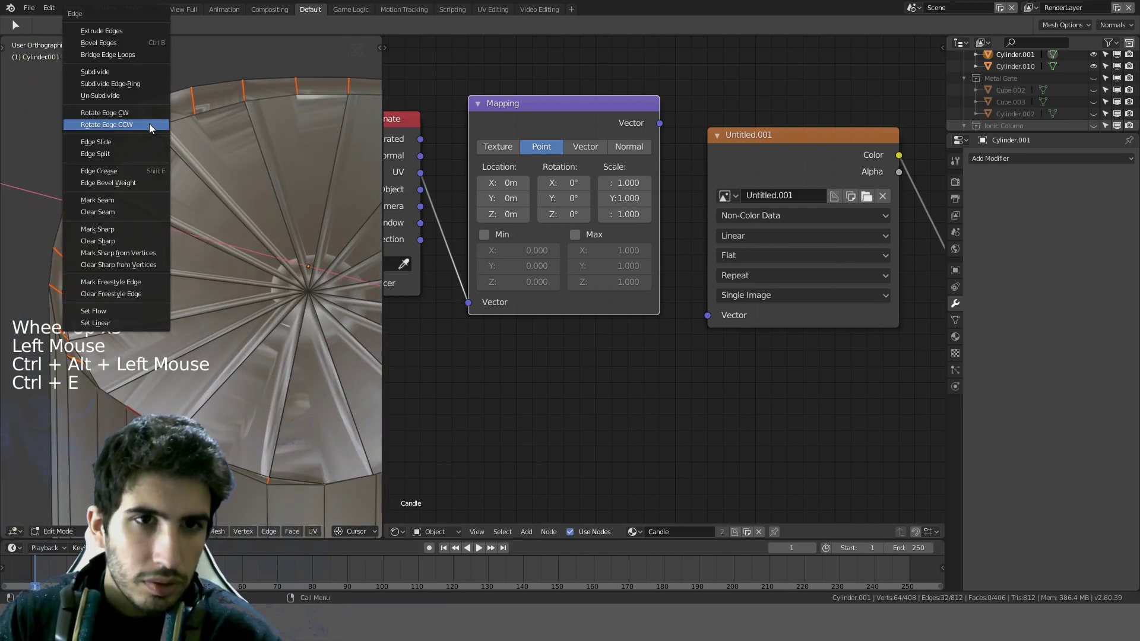
{"action": "left_click", "coordinate": [118, 213]}
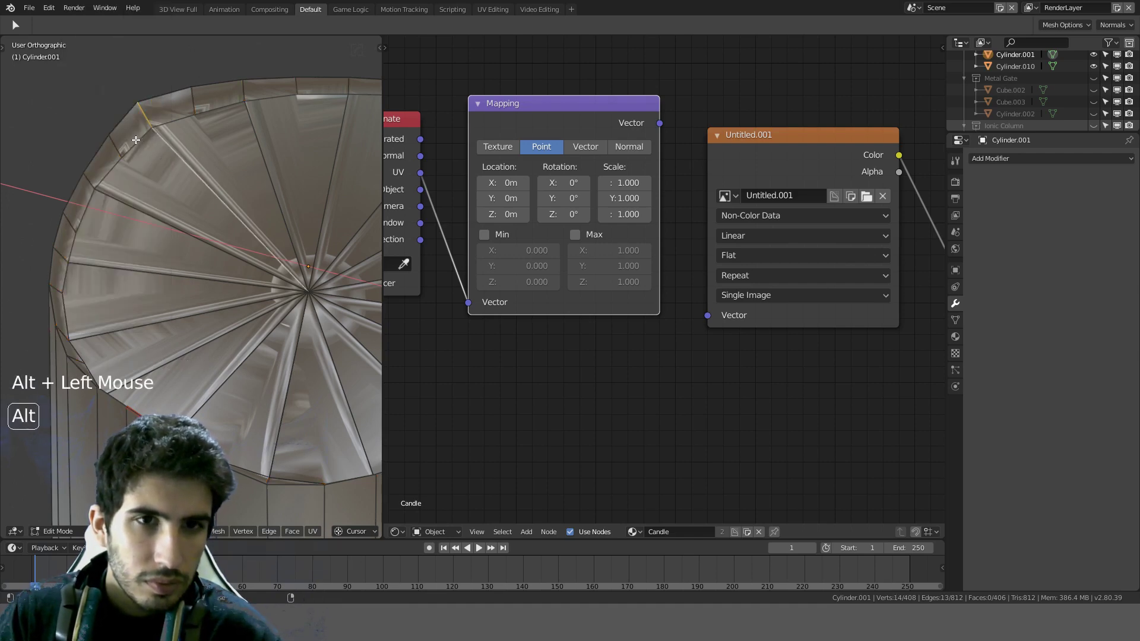
Step: Undo the seam edits on the base, the edge loop move and the un-subdivide of the low-poly candle
{"action": "scroll", "coordinate": [176, 121], "scroll_direction": "down", "scroll_amount": 3}
{"action": "middle_click_drag", "start_coordinate": [176, 122], "coordinate": [272, 317]}
{"action": "key", "text": "ctrl+z"}
{"action": "key", "text": "ctrl+z"}
{"action": "key", "text": "ctrl+z"}
{"action": "key", "text": "ctrl+z"}
{"action": "key", "text": "ctrl+z"}
{"action": "key", "text": "ctrl+z"}
{"action": "key", "text": "ctrl+z"}
{"action": "key", "text": "ctrl+z"}
{"action": "key", "text": "ctrl+z"}
{"action": "key", "text": "ctrl+z"}
{"action": "key", "text": "ctrl+z"}
{"action": "key", "text": "ctrl+z"}
{"action": "key", "text": "ctrl+z"}
{"action": "key", "text": "ctrl+z"}
{"action": "key", "text": "ctrl+z"}
{"action": "key", "text": "ctrl+z"}
{"action": "key", "text": "ctrl+z"}
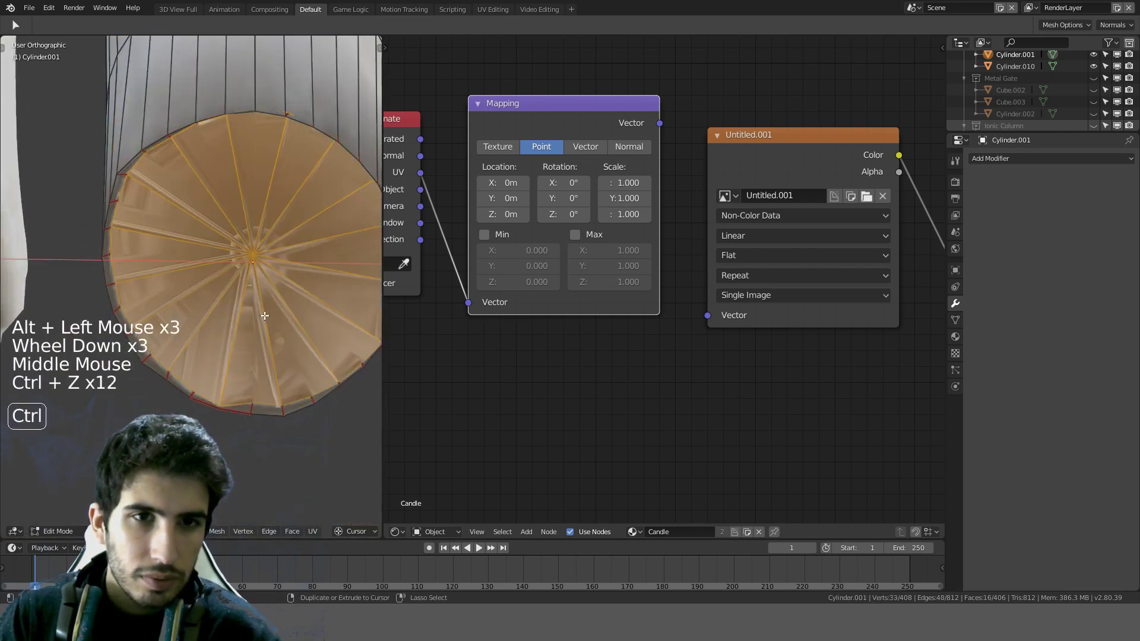
{"action": "key", "text": "ctrl+z"}
{"action": "key", "text": "ctrl+z"}
{"action": "key", "text": "ctrl+z"}
{"action": "key", "text": "ctrl+z"}
{"action": "key", "text": "ctrl+z"}
{"action": "key", "text": "ctrl+z"}
{"action": "key", "text": "ctrl+z"}
{"action": "key", "text": "ctrl+z"}
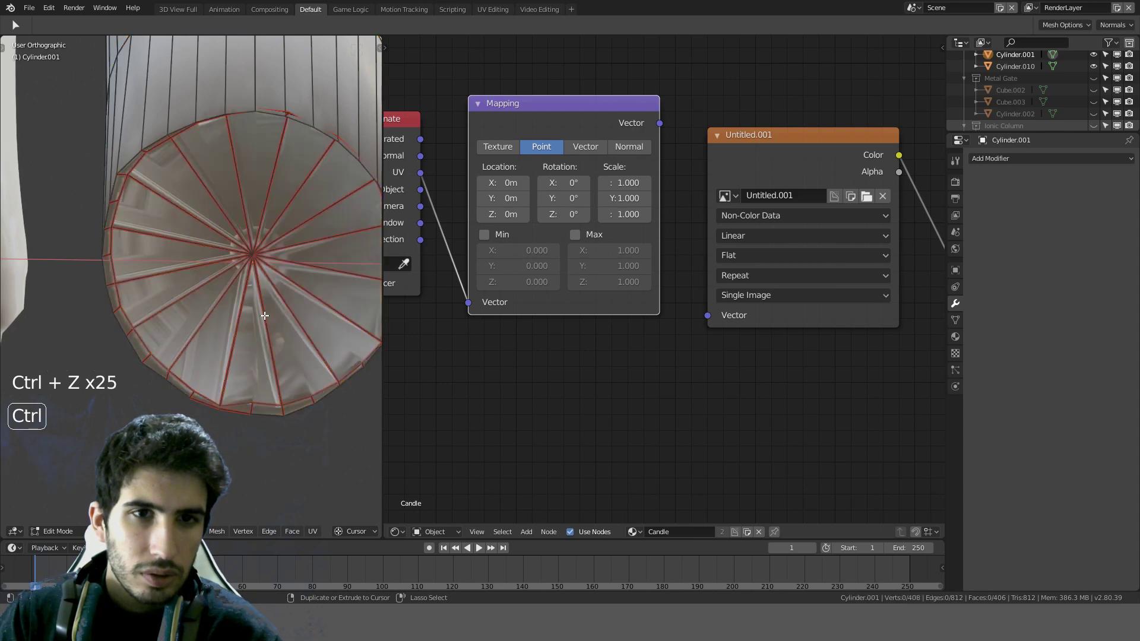
{"action": "key", "text": "ctrl+z"}
{"action": "key", "text": "ctrl+z"}
{"action": "key", "text": "ctrl+z"}
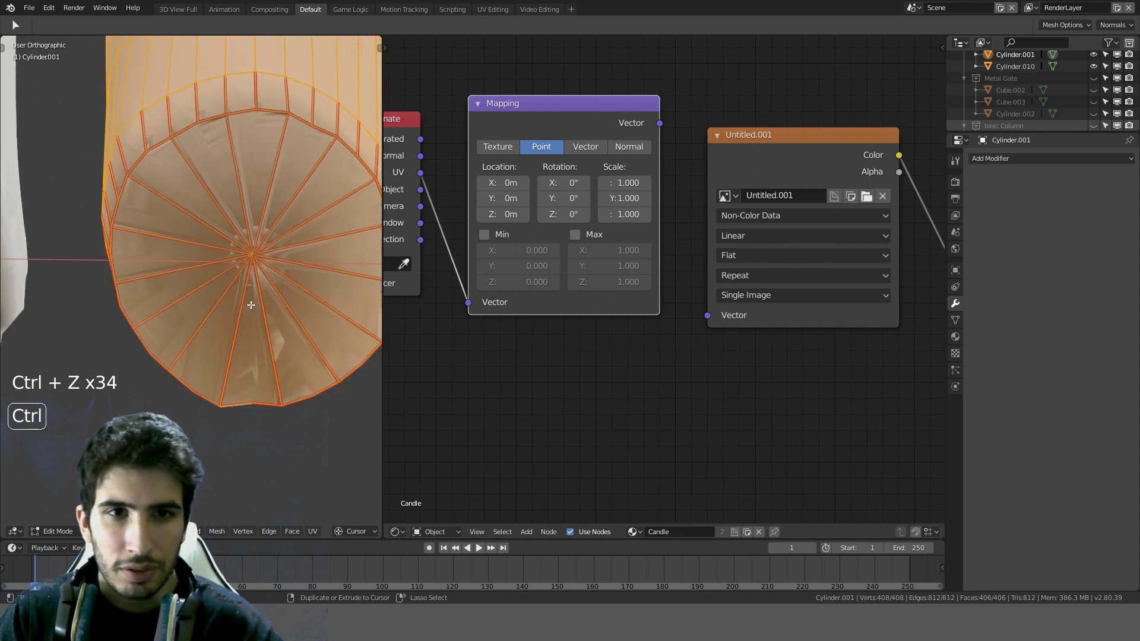
{"action": "scroll", "coordinate": [256, 275], "scroll_direction": "down", "scroll_amount": 8}
{"action": "middle_click_drag", "start_coordinate": [257, 275], "coordinate": [267, 313]}
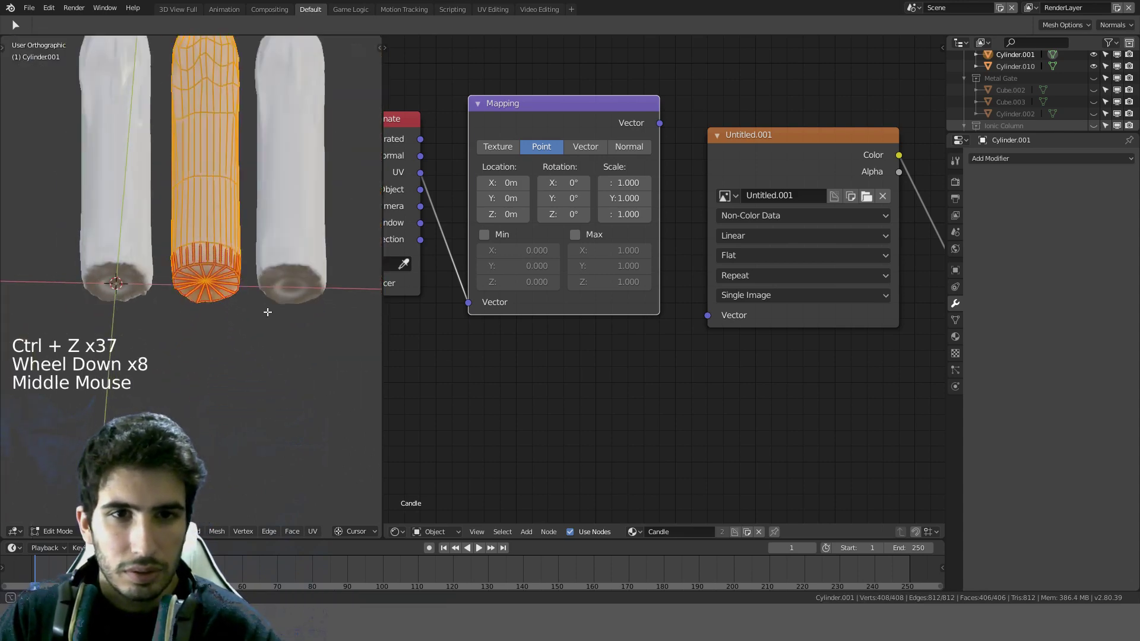
{"action": "key", "text": "ctrl+z"}
{"action": "key", "text": "ctrl+z"}
{"action": "key", "text": "Tab"}
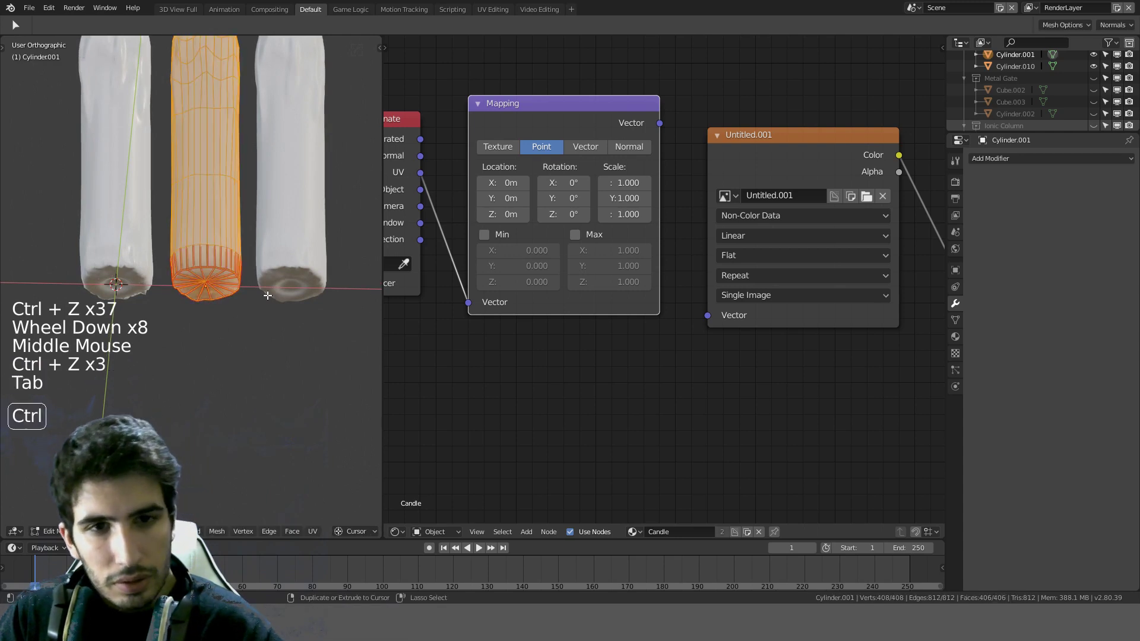
{"action": "key", "text": "ctrl+z"}
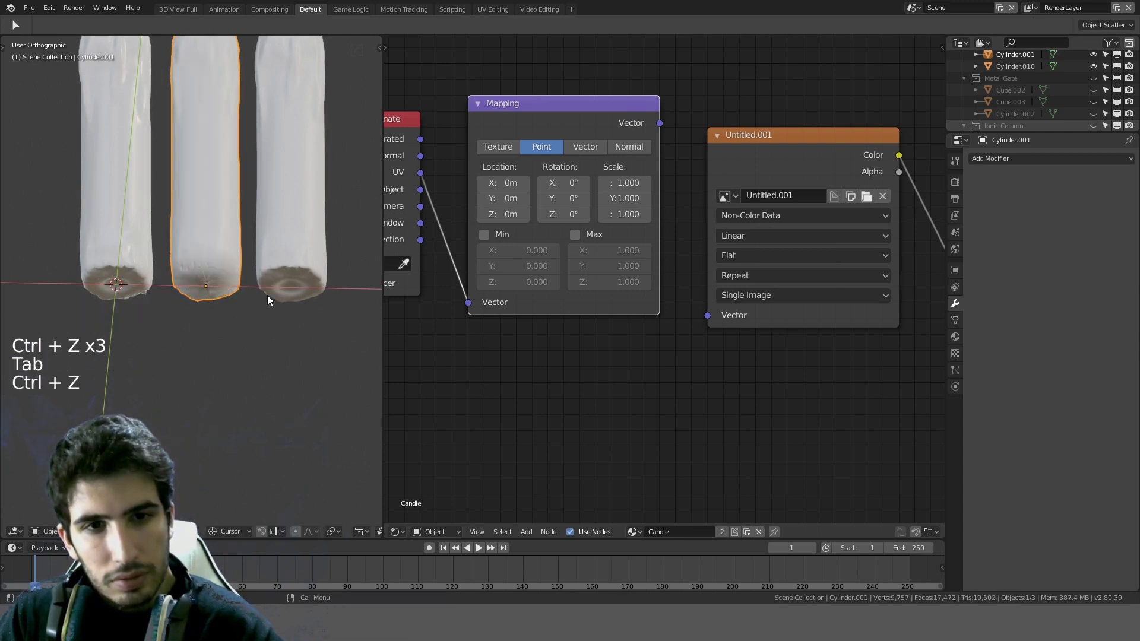
{"action": "scroll", "coordinate": [267, 294], "scroll_direction": "up", "scroll_amount": 3}
{"action": "key", "text": "ctrl+z"}
{"action": "key", "text": "ctrl+z"}
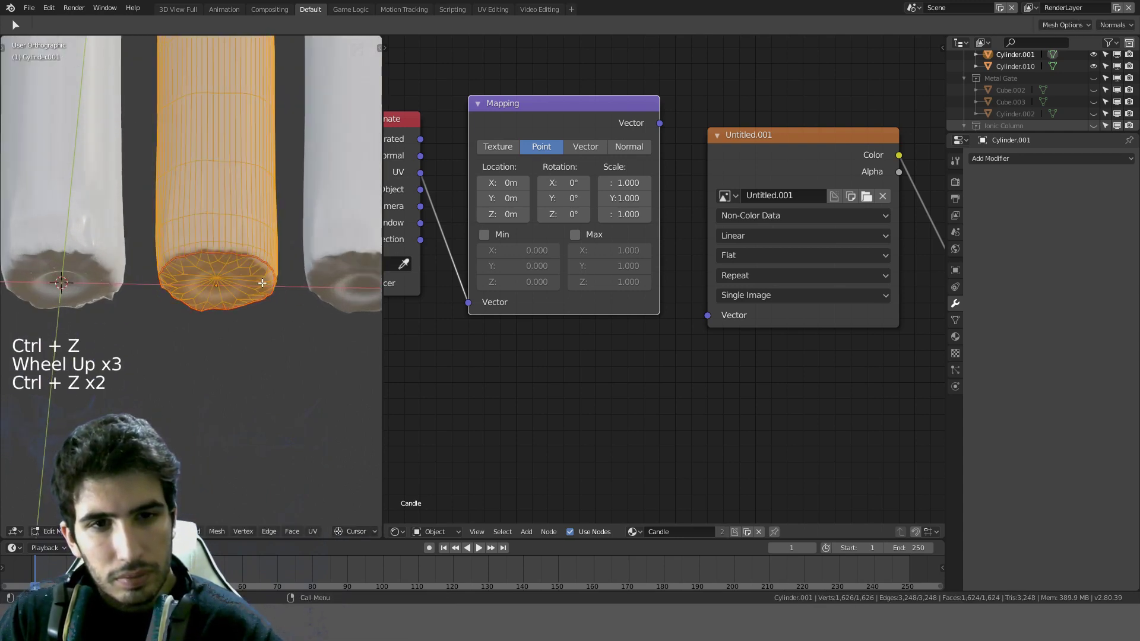
Step: Select the ring of vertical edges around the low-poly candle's lower body and deselect every other edge
{"action": "key", "text": "Tab"}
{"action": "scroll", "coordinate": [247, 223], "scroll_direction": "up", "scroll_amount": 2}
{"action": "key", "text": "Tab"}
{"action": "middle_click_drag", "start_coordinate": [252, 190], "coordinate": [254, 272], "text": "shift"}
{"action": "key", "text": "KP_1"}
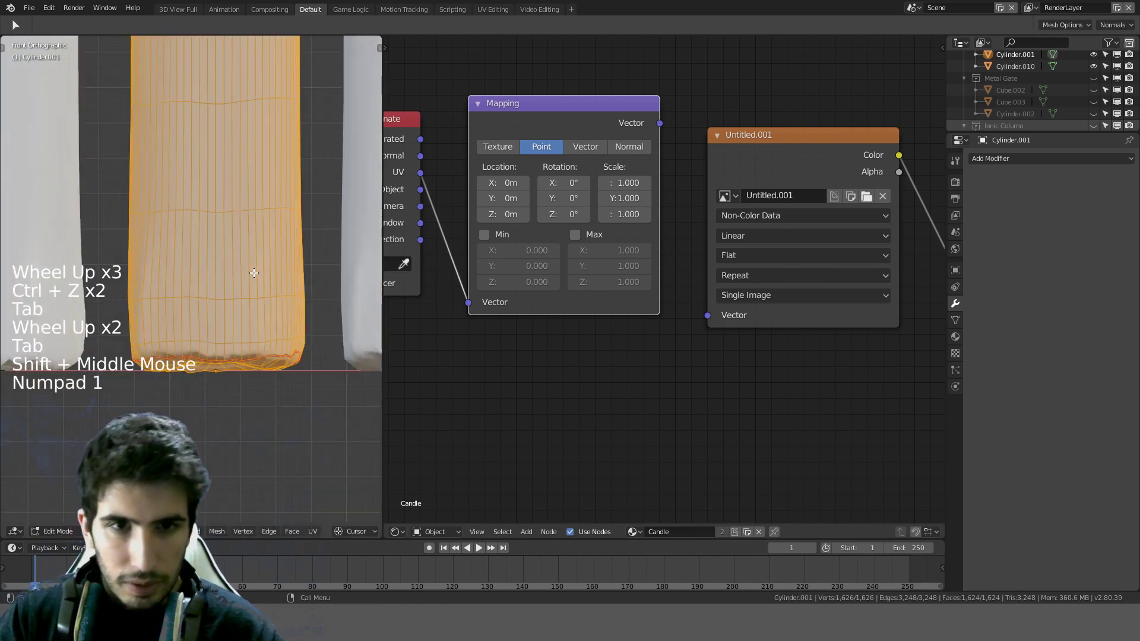
{"action": "key", "text": "a"}
{"action": "left_click", "coordinate": [211, 255], "text": "ctrl+alt"}
{"action": "scroll", "coordinate": [211, 255], "scroll_direction": "up", "scroll_amount": 1, "text": "ctrl+alt"}
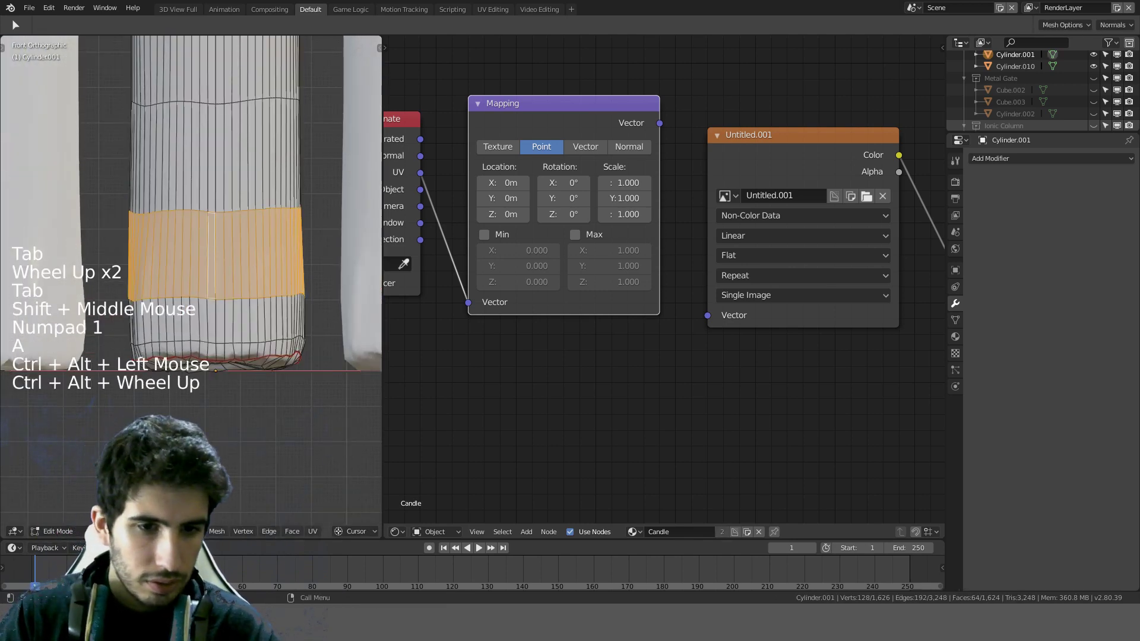
{"action": "left_click", "coordinate": [231, 256]}
{"action": "key", "text": "a"}
{"action": "left_click", "coordinate": [231, 255], "text": "ctrl+alt"}
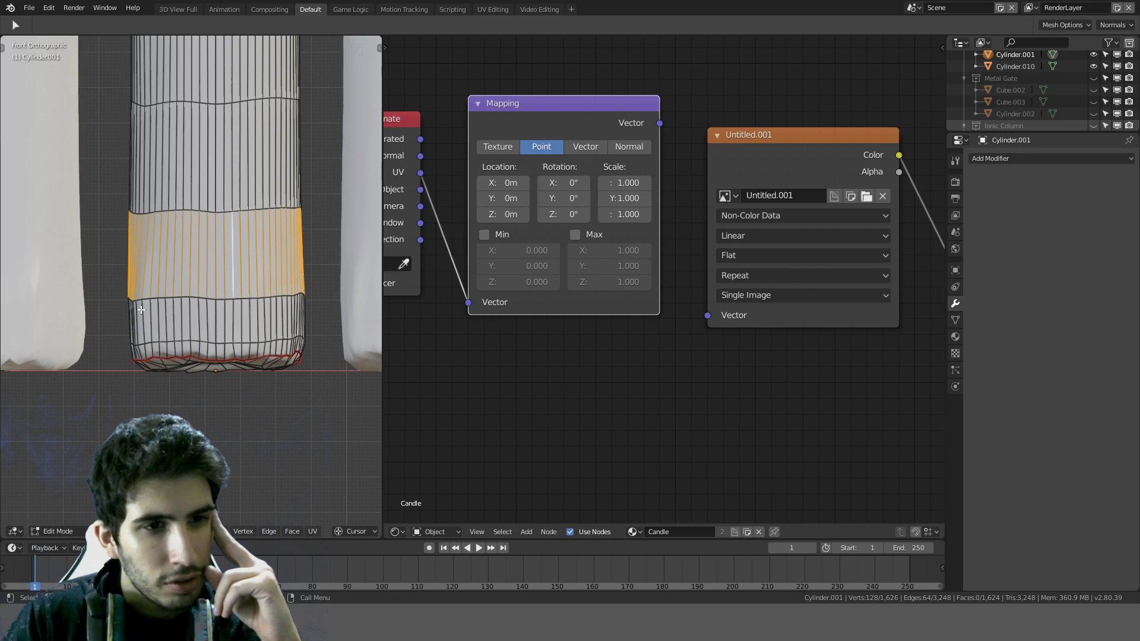
{"action": "key", "text": "KP_1"}
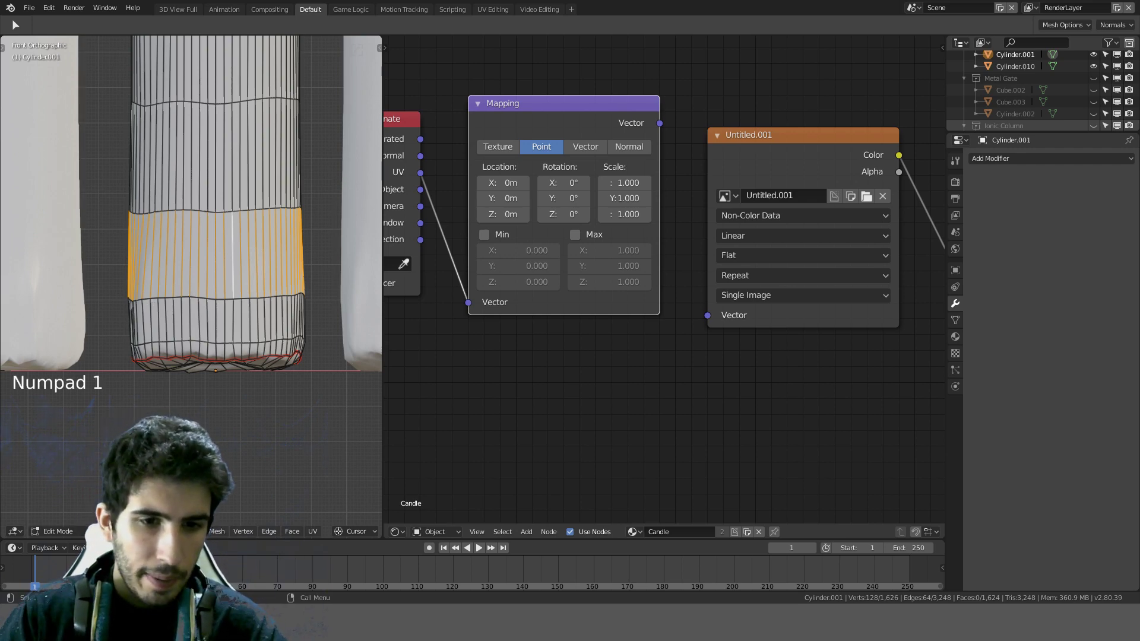
{"action": "left_click", "coordinate": [167, 532]}
{"action": "left_click", "coordinate": [218, 435]}
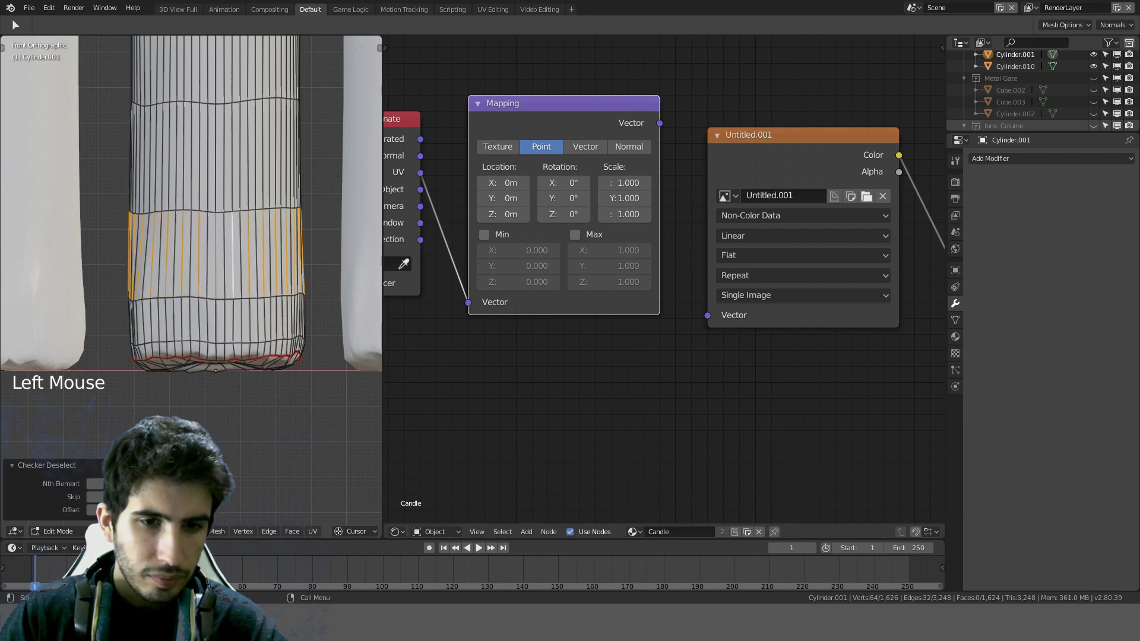
Step: Extend the selected vertical edges to full edge loops and dissolve them
{"action": "left_click", "coordinate": [167, 532]}
{"action": "mouse_move", "coordinate": [210, 348]}
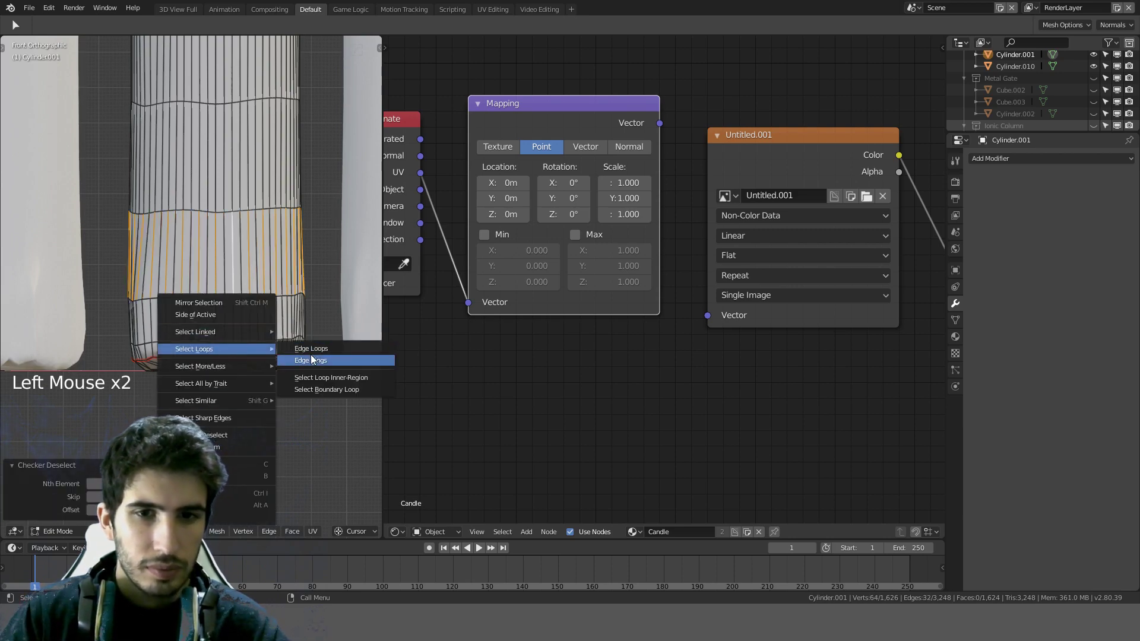
{"action": "left_click", "coordinate": [311, 359]}
{"action": "scroll", "coordinate": [269, 172], "scroll_direction": "down", "scroll_amount": 4}
{"action": "key", "text": "ctrl+x"}
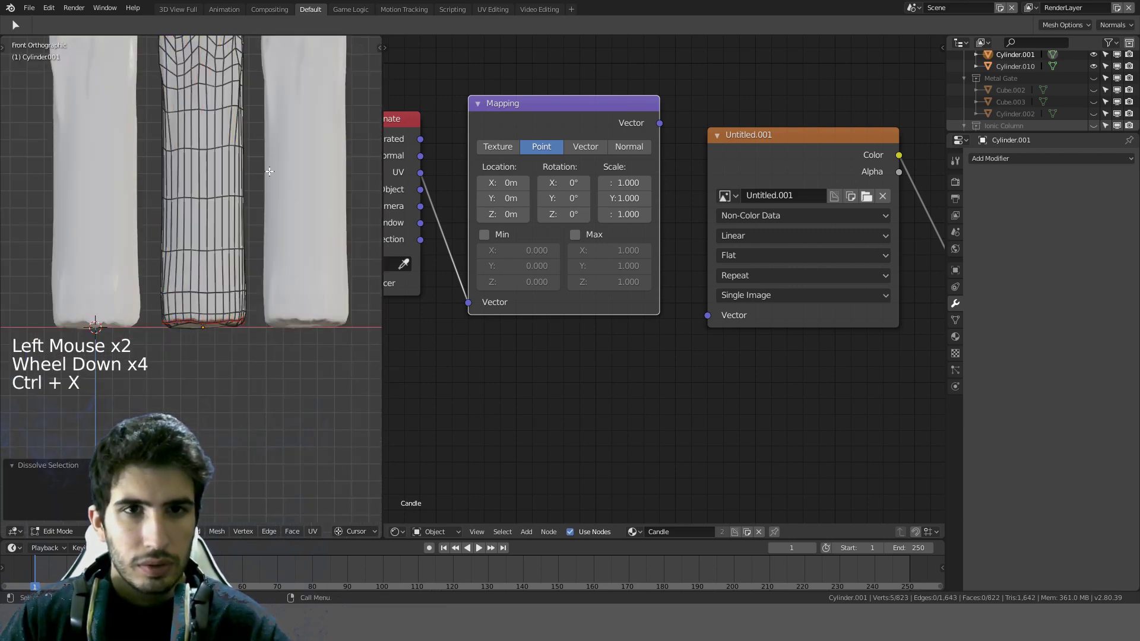
Step: Dissolve one horizontal edge loop on the lower body of the low-poly candle
{"action": "middle_click_drag", "start_coordinate": [269, 171], "coordinate": [221, 226]}
{"action": "scroll", "coordinate": [221, 226], "scroll_direction": "up", "scroll_amount": 3}
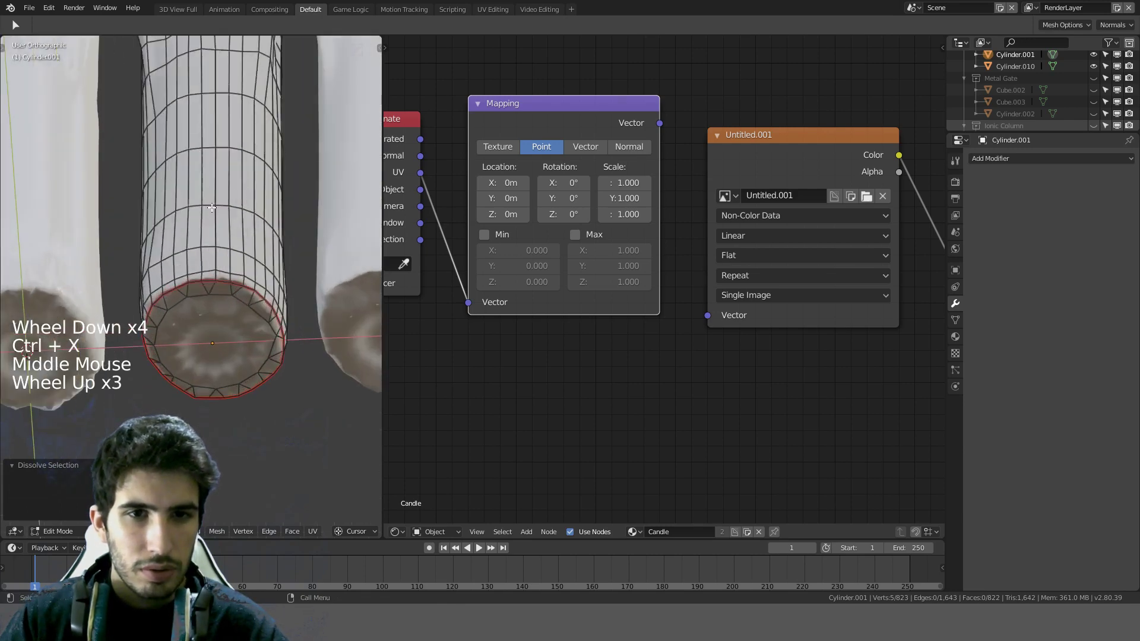
{"action": "left_click", "coordinate": [207, 149], "text": "alt"}
{"action": "key", "text": "a"}
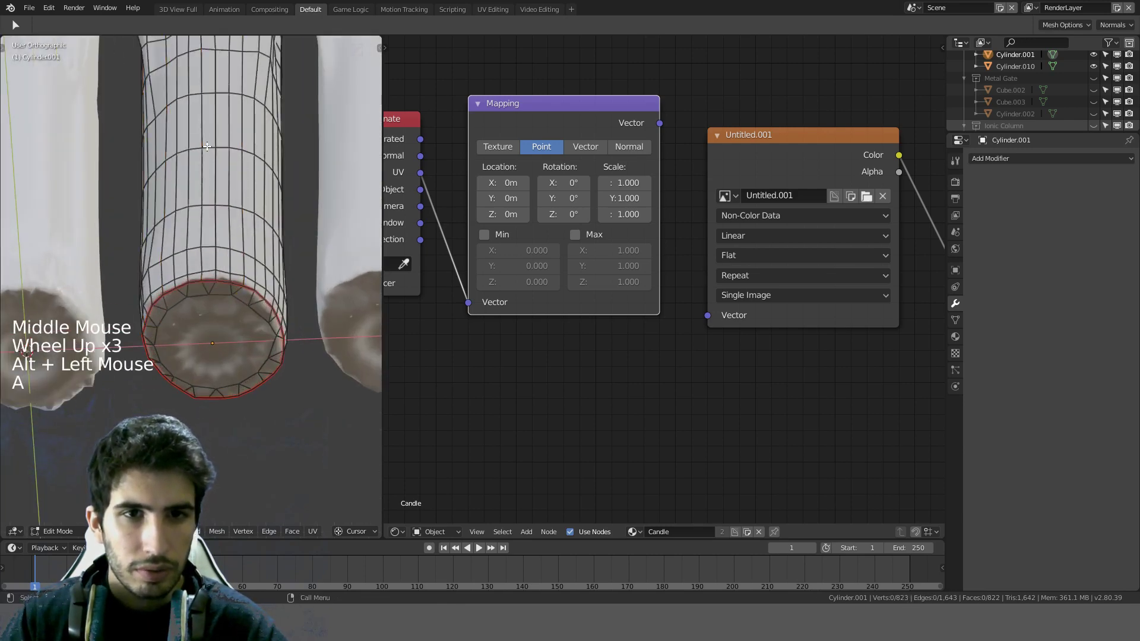
{"action": "left_click", "coordinate": [207, 148], "text": "alt"}
{"action": "key", "text": "ctrl+x"}
Step: Dissolve a horizontal edge loop on the candle's upper body, comparing the shape with and without it
{"action": "middle_click_drag", "start_coordinate": [207, 148], "coordinate": [220, 424]}
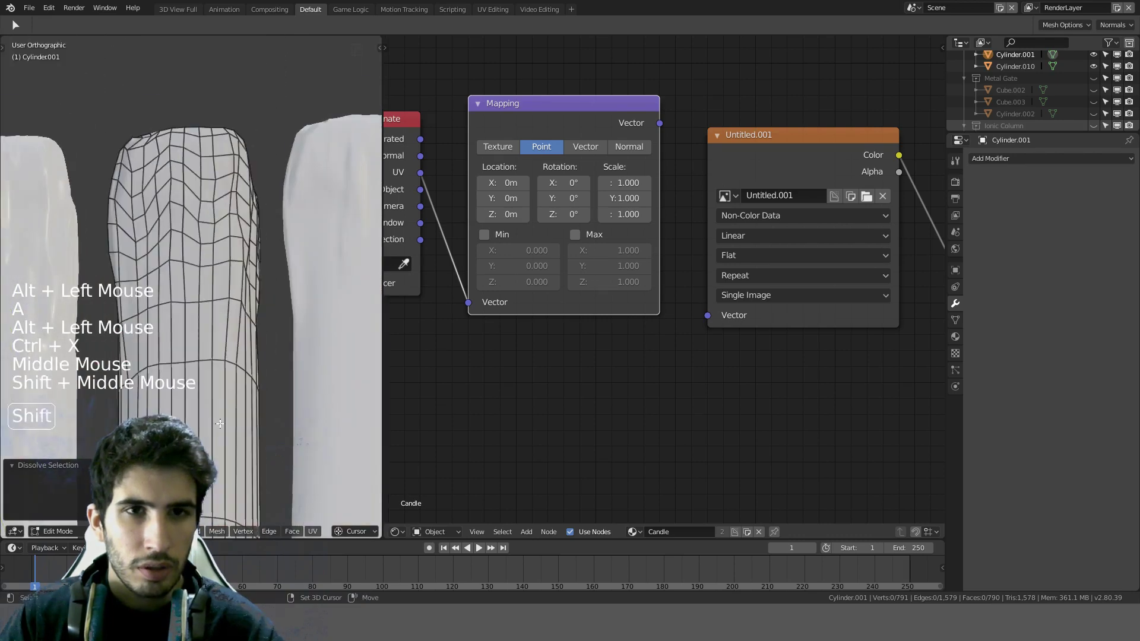
{"action": "left_click", "coordinate": [200, 294], "text": "alt"}
{"action": "middle_click_drag", "start_coordinate": [201, 293], "coordinate": [193, 332]}
{"action": "scroll", "coordinate": [195, 321], "scroll_direction": "down", "scroll_amount": 2}
{"action": "scroll", "coordinate": [217, 292], "scroll_direction": "up", "scroll_amount": 6}
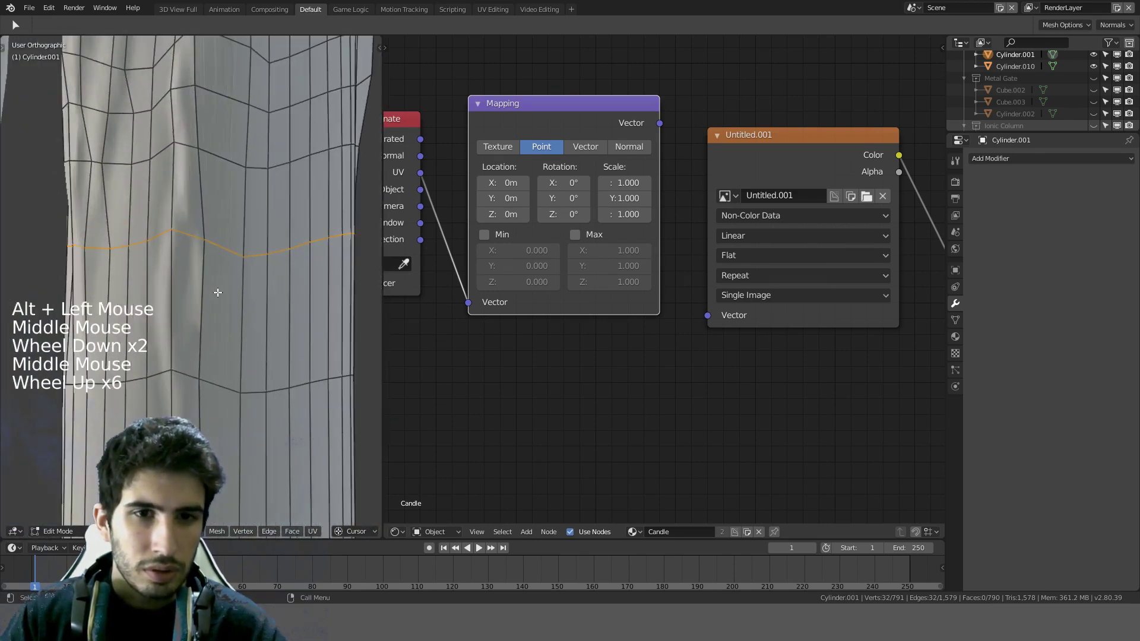
{"action": "middle_click_drag", "start_coordinate": [221, 250], "coordinate": [248, 237], "text": "shift"}
{"action": "key", "text": "ctrl+x"}
{"action": "key", "text": "ctrl+z"}
{"action": "scroll", "coordinate": [239, 244], "scroll_direction": "down", "scroll_amount": 5}
{"action": "key", "text": "ctrl+z"}
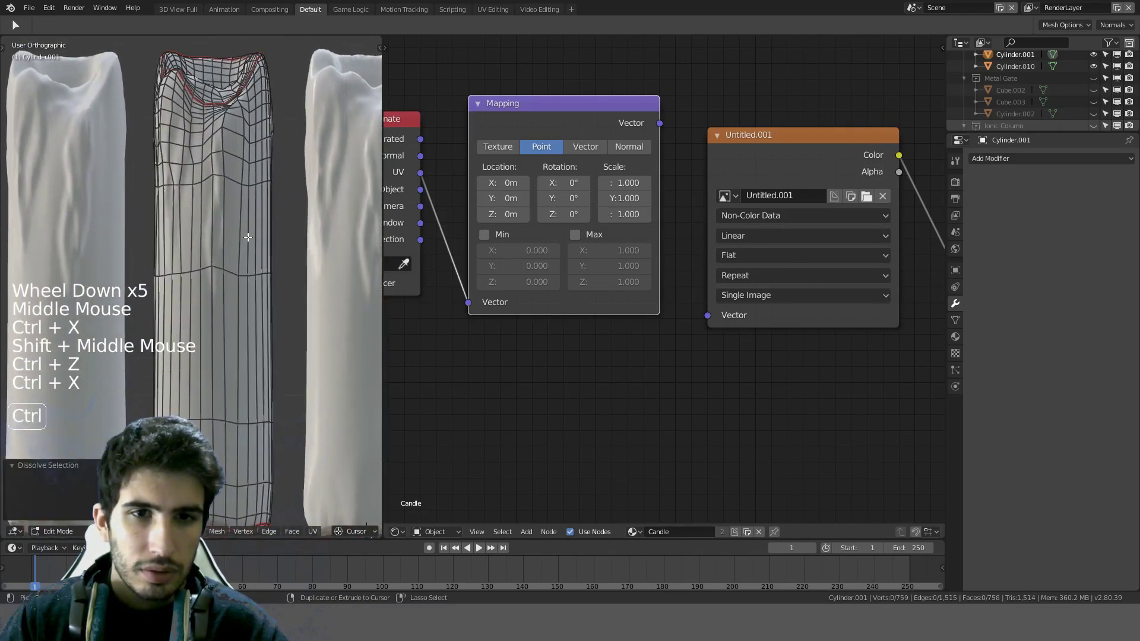
Step: Dissolve another horizontal edge loop higher on the candle's body, nearer the melted rim
{"action": "middle_click_drag", "start_coordinate": [248, 238], "coordinate": [221, 240], "text": "shift"}
{"action": "key", "text": "ctrl+z"}
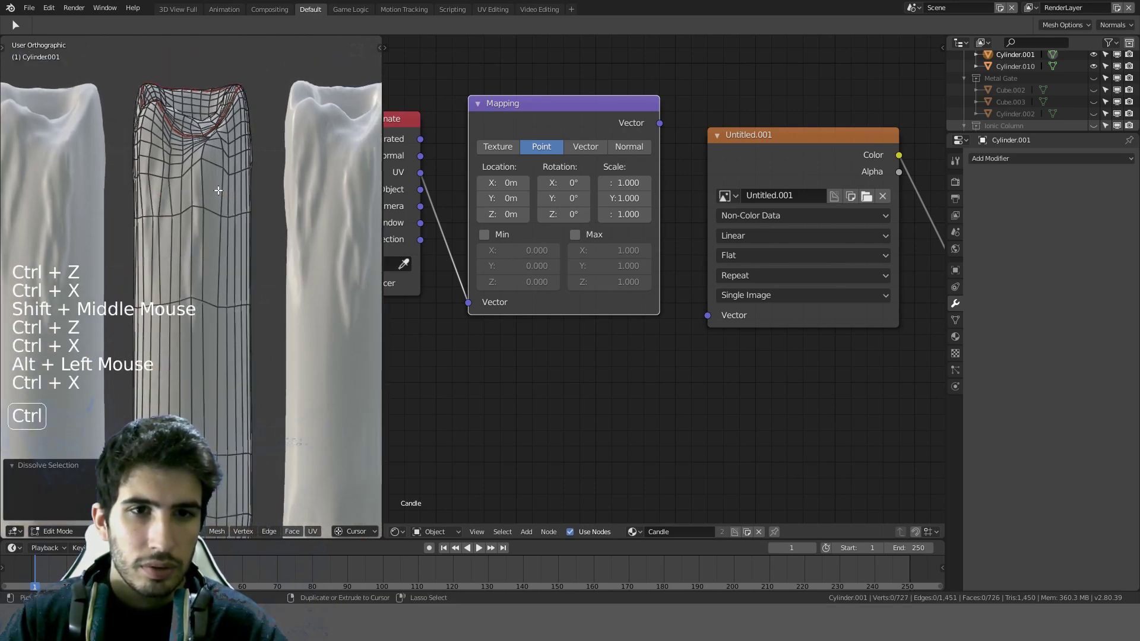
{"action": "scroll", "coordinate": [218, 190], "scroll_direction": "up", "scroll_amount": 2}
{"action": "middle_click_drag", "start_coordinate": [218, 190], "coordinate": [231, 221], "text": "shift"}
{"action": "scroll", "coordinate": [234, 223], "scroll_direction": "up", "scroll_amount": 1}
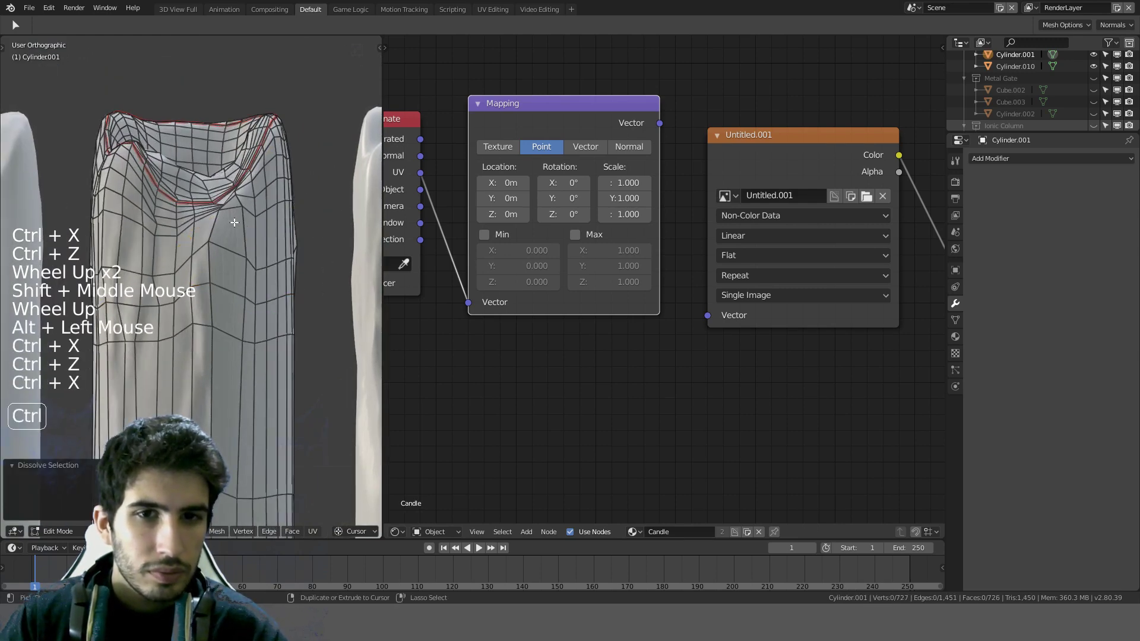
{"action": "key", "text": "ctrl+x"}
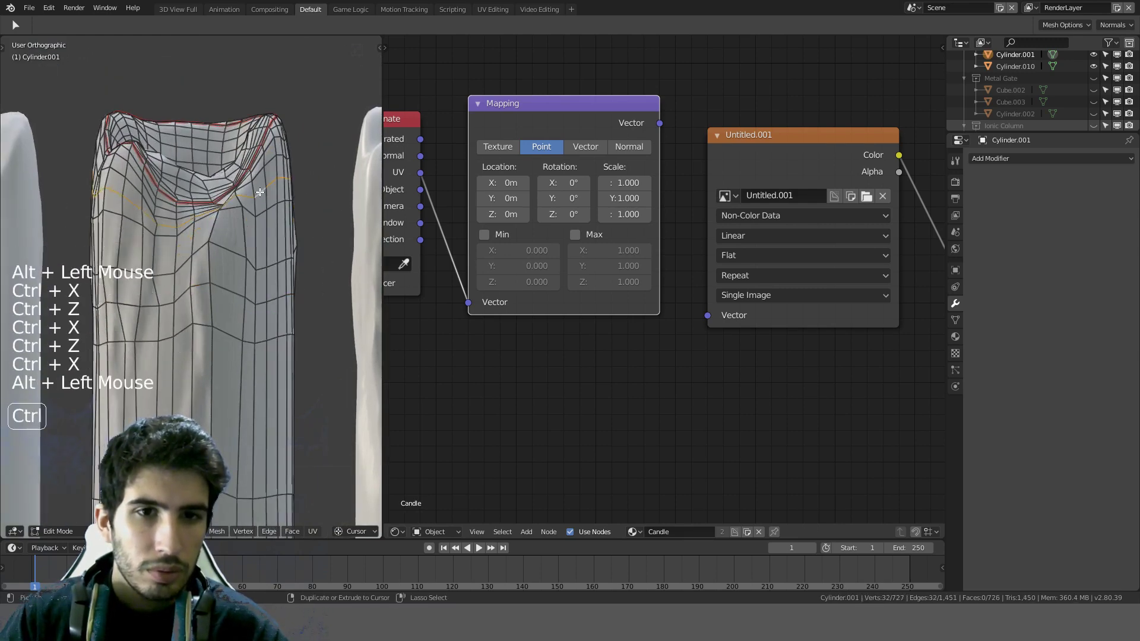
Step: Try dissolving the horizontal edge loops just below the candle's melted rim, undoing each attempt
{"action": "key", "text": "ctrl+x"}
{"action": "key", "text": "ctrl+z"}
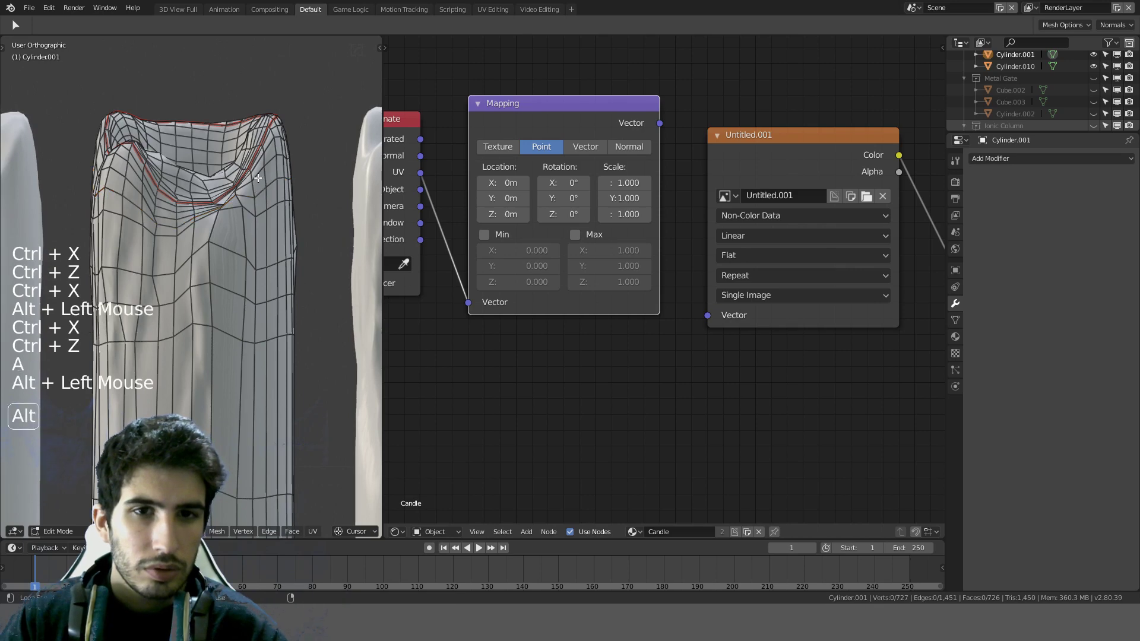
{"action": "key", "text": "ctrl+x"}
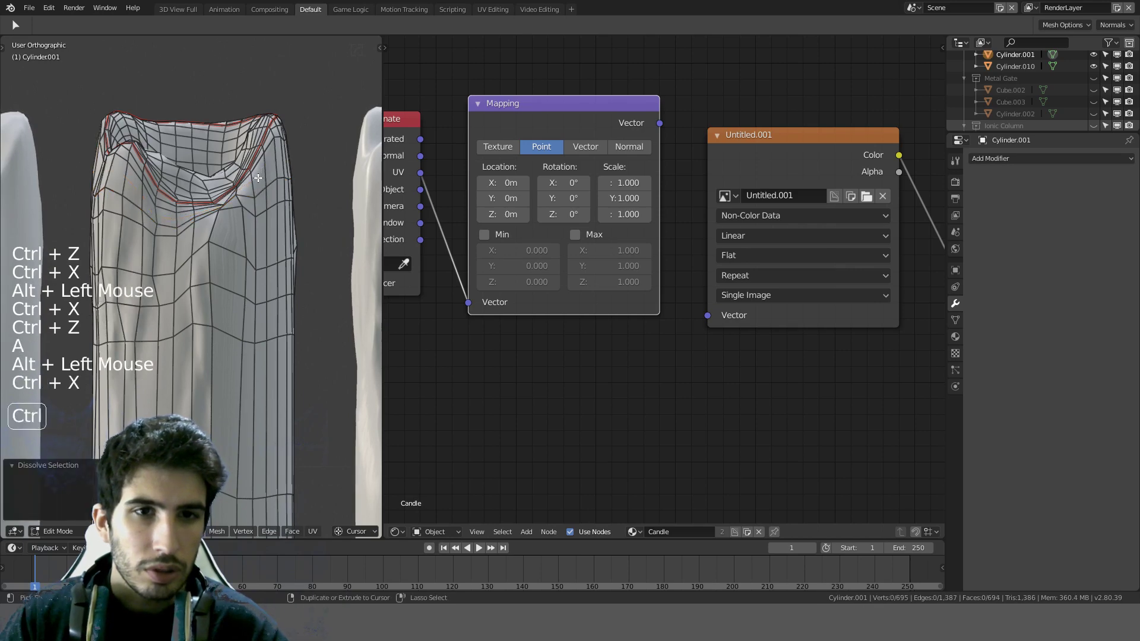
{"action": "key", "text": "ctrl+z"}
{"action": "left_click", "coordinate": [257, 164], "text": "alt"}
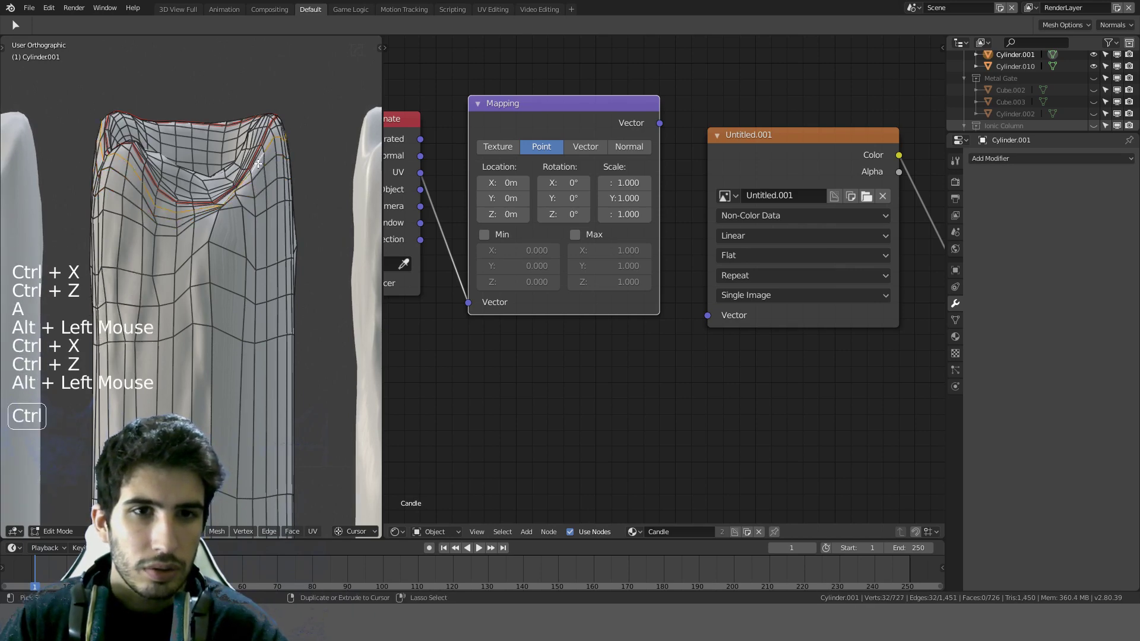
{"action": "key", "text": "ctrl+x"}
{"action": "key", "text": "ctrl+z"}
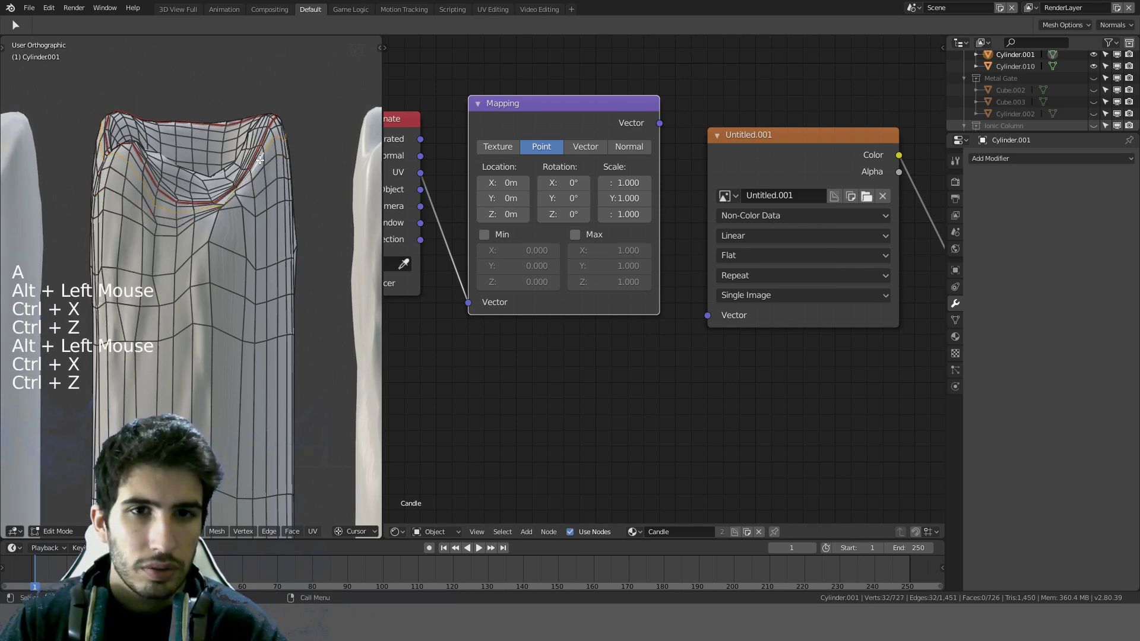
Step: Dissolve three edge loops around the inside of the candle's melted hollow, just within the rim seam
{"action": "middle_click_drag", "start_coordinate": [259, 160], "coordinate": [256, 221]}
{"action": "scroll", "coordinate": [255, 220], "scroll_direction": "up", "scroll_amount": 2}
{"action": "left_click", "coordinate": [251, 318], "text": "alt"}
{"action": "key", "text": "ctrl+x"}
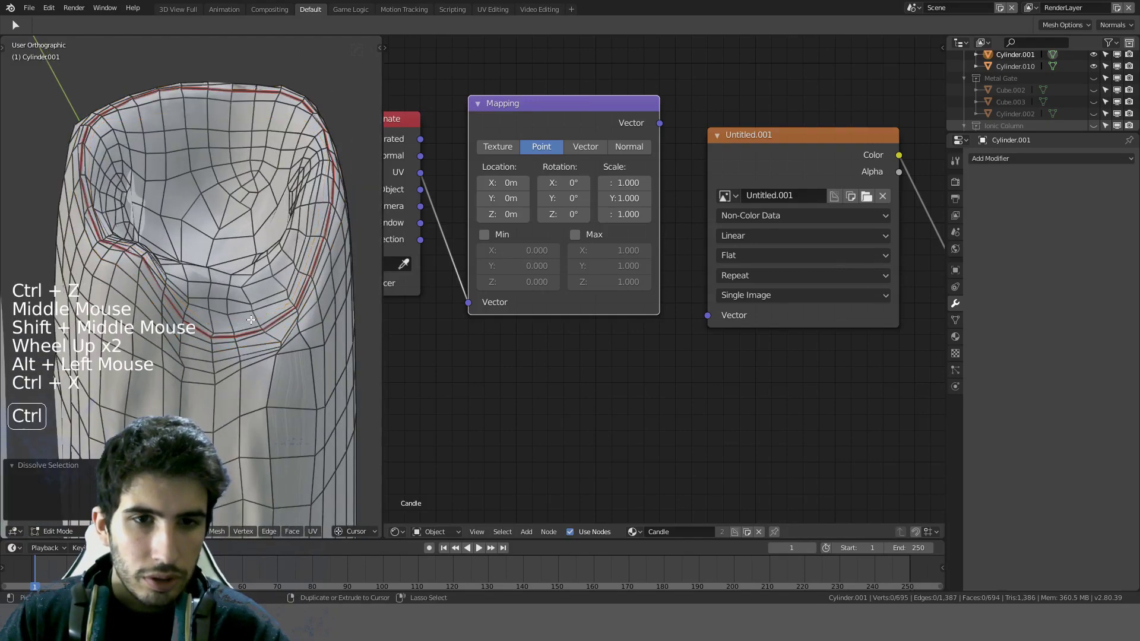
{"action": "left_click", "coordinate": [248, 322], "text": "alt"}
{"action": "key", "text": "ctrl+x"}
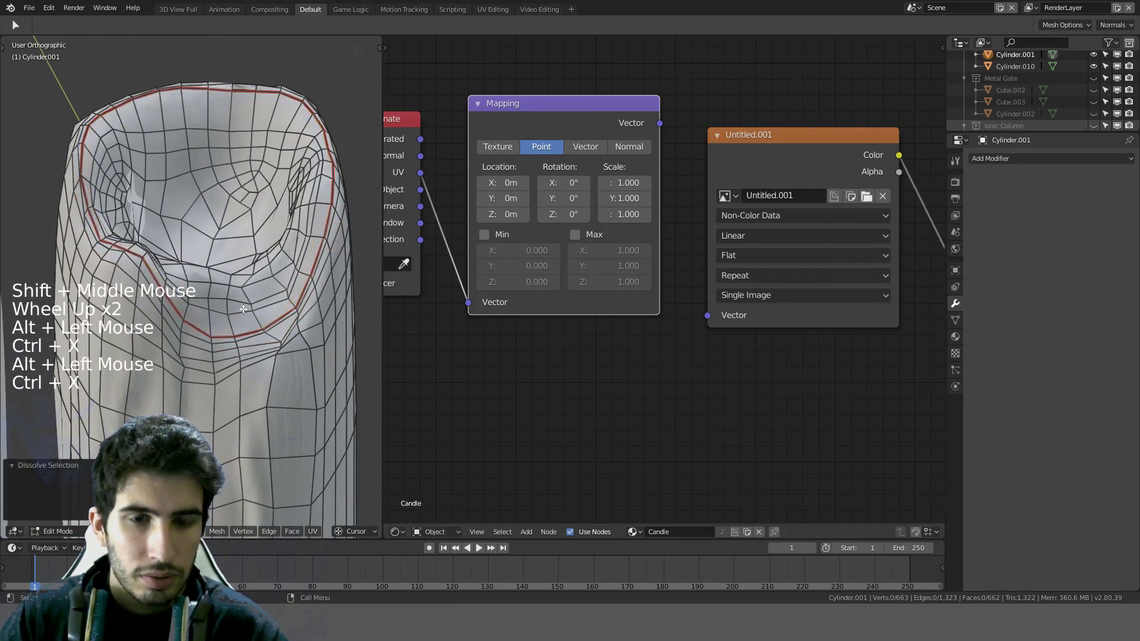
{"action": "left_click", "coordinate": [232, 295], "text": "alt"}
{"action": "left_click", "coordinate": [233, 301], "text": "alt"}
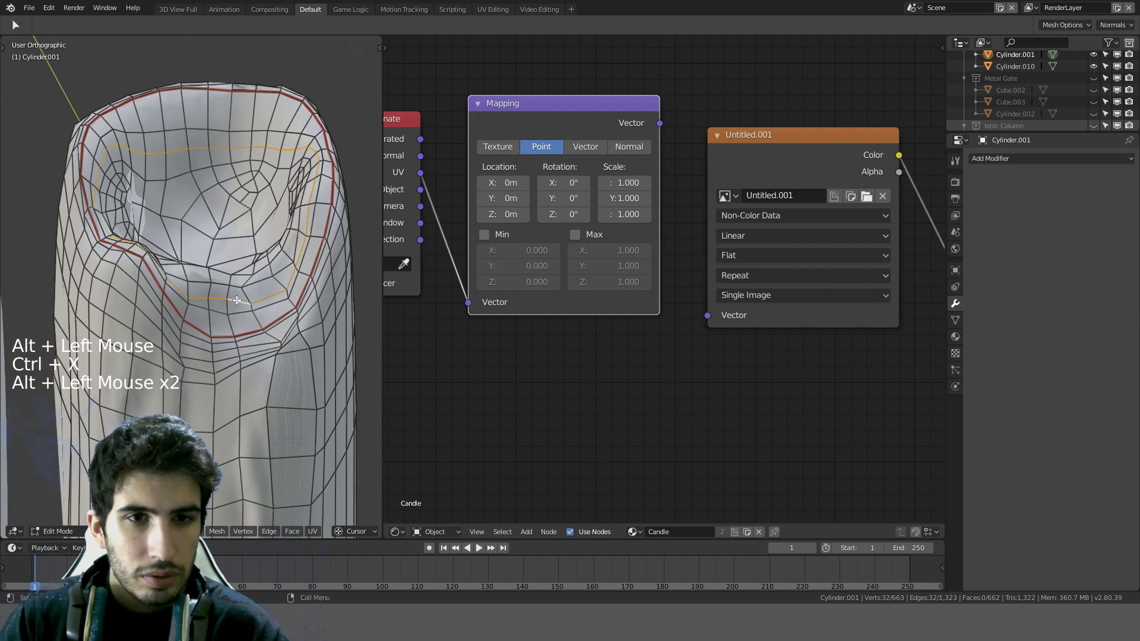
{"action": "key", "text": "ctrl+x"}
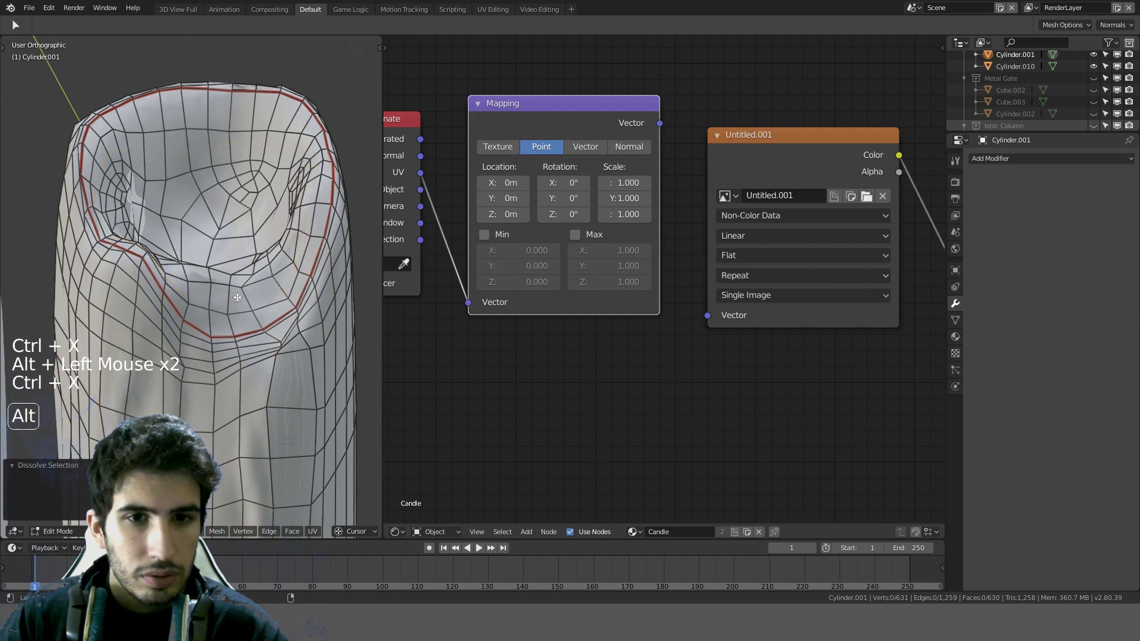
Step: Dissolve another edge loop inside the candle's melted hollow, plus a few single edges around the middle of its floor
{"action": "left_click", "coordinate": [237, 292], "text": "alt"}
{"action": "key", "text": "ctrl+x"}
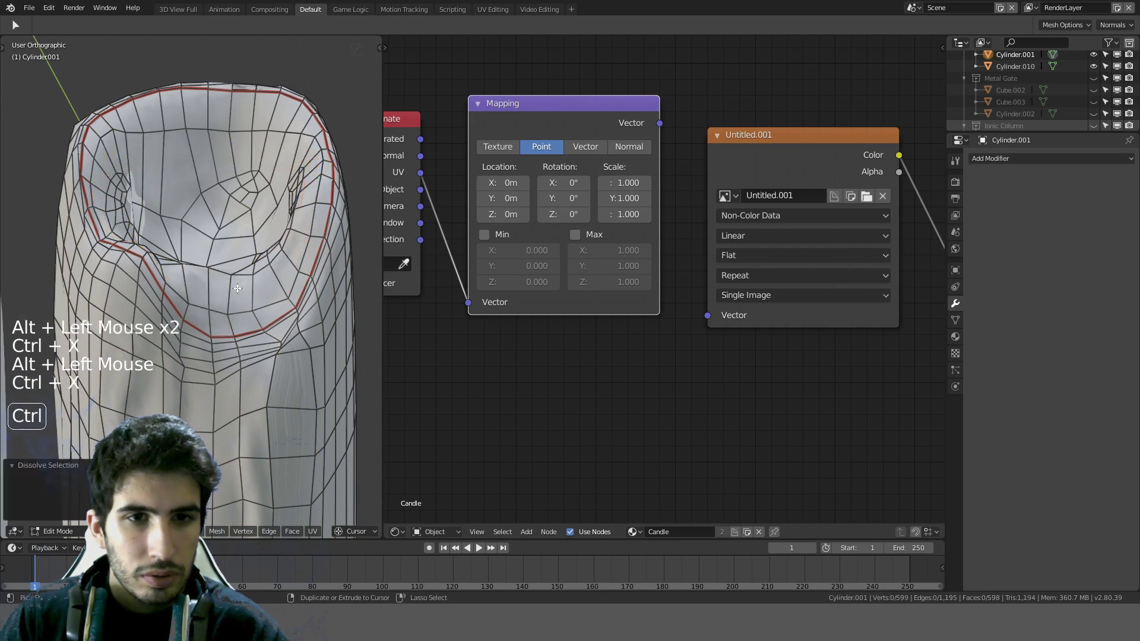
{"action": "middle_click_drag", "start_coordinate": [235, 282], "coordinate": [210, 277]}
{"action": "scroll", "coordinate": [109, 166], "scroll_direction": "up", "scroll_amount": 2}
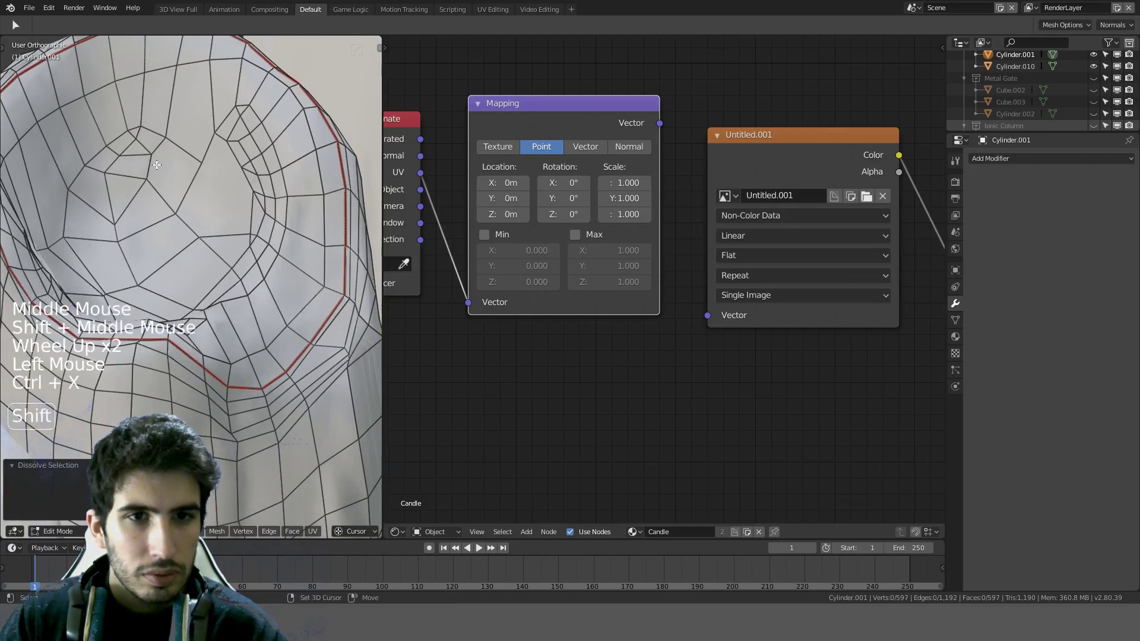
{"action": "middle_click_drag", "start_coordinate": [156, 164], "coordinate": [186, 173], "text": "shift"}
{"action": "left_click", "coordinate": [199, 152], "text": "alt"}
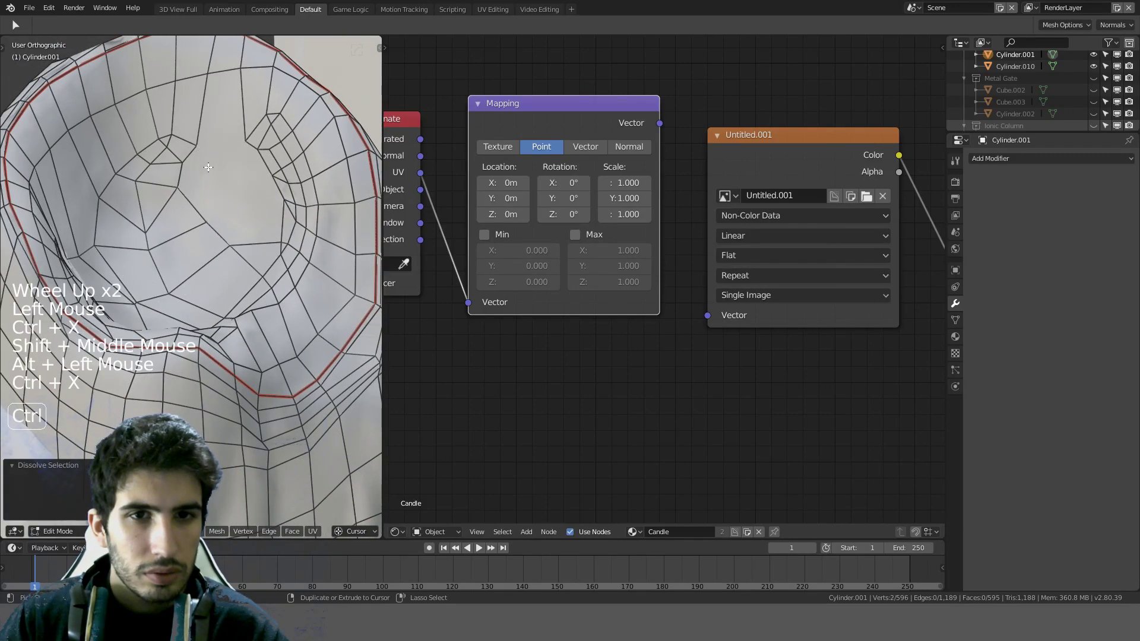
Step: Try dissolving several vertical edge loops running down the candle's body to its base, undo it and clear the selection
{"action": "scroll", "coordinate": [187, 176], "scroll_direction": "down", "scroll_amount": 2}
{"action": "middle_click_drag", "start_coordinate": [184, 184], "coordinate": [1, 206]}
{"action": "scroll", "coordinate": [185, 210], "scroll_direction": "up", "scroll_amount": 2}
{"action": "scroll", "coordinate": [214, 237], "scroll_direction": "down", "scroll_amount": 6}
{"action": "key", "text": "ctrl+x"}
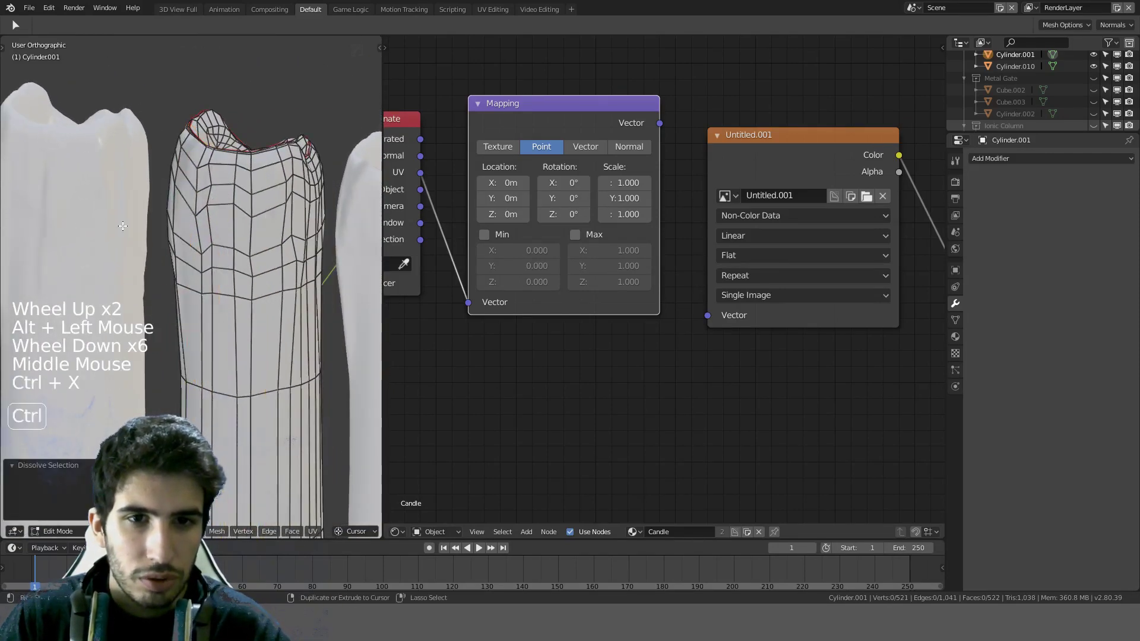
{"action": "scroll", "coordinate": [122, 226], "scroll_direction": "down", "scroll_amount": 3}
{"action": "middle_click_drag", "start_coordinate": [122, 227], "coordinate": [253, 233]}
{"action": "key", "text": "ctrl+x"}
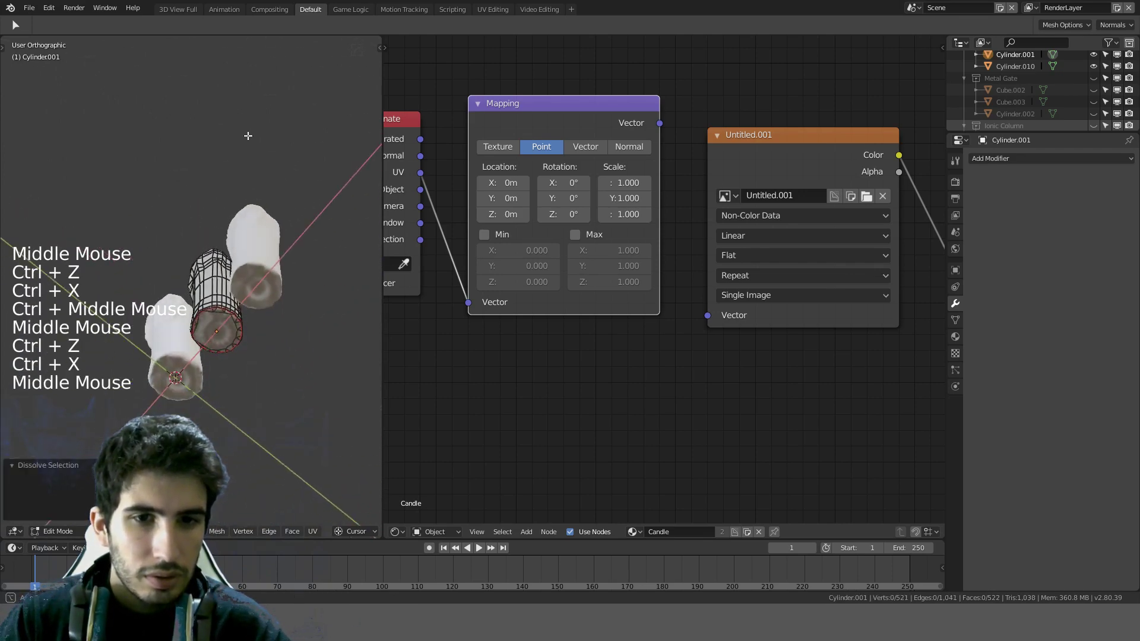
{"action": "scroll", "coordinate": [231, 134], "scroll_direction": "up", "scroll_amount": 7}
{"action": "scroll", "coordinate": [198, 219], "scroll_direction": "up", "scroll_amount": 3}
{"action": "key", "text": "ctrl+z"}
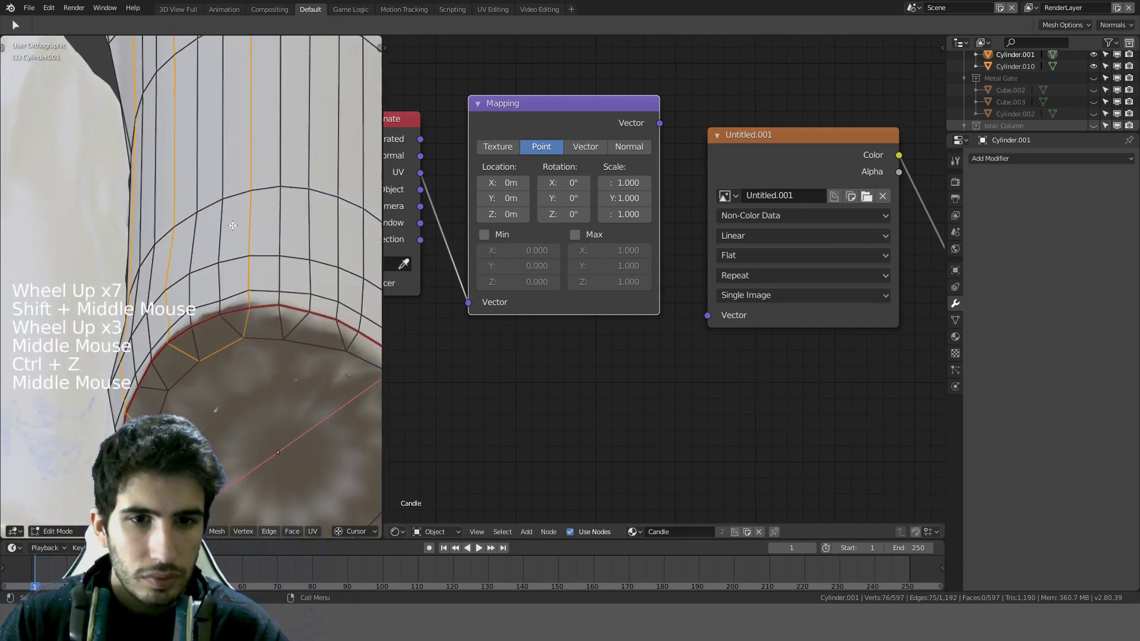
{"action": "key", "text": "a"}
{"action": "scroll", "coordinate": [228, 237], "scroll_direction": "down", "scroll_amount": 3}
{"action": "scroll", "coordinate": [233, 305], "scroll_direction": "down", "scroll_amount": 2}
Step: Try dissolving every second vertical edge loop of the candle, chosen with Checker Deselect and Edge Loops, and undo it
{"action": "left_click", "coordinate": [221, 321], "text": "ctrl+alt"}
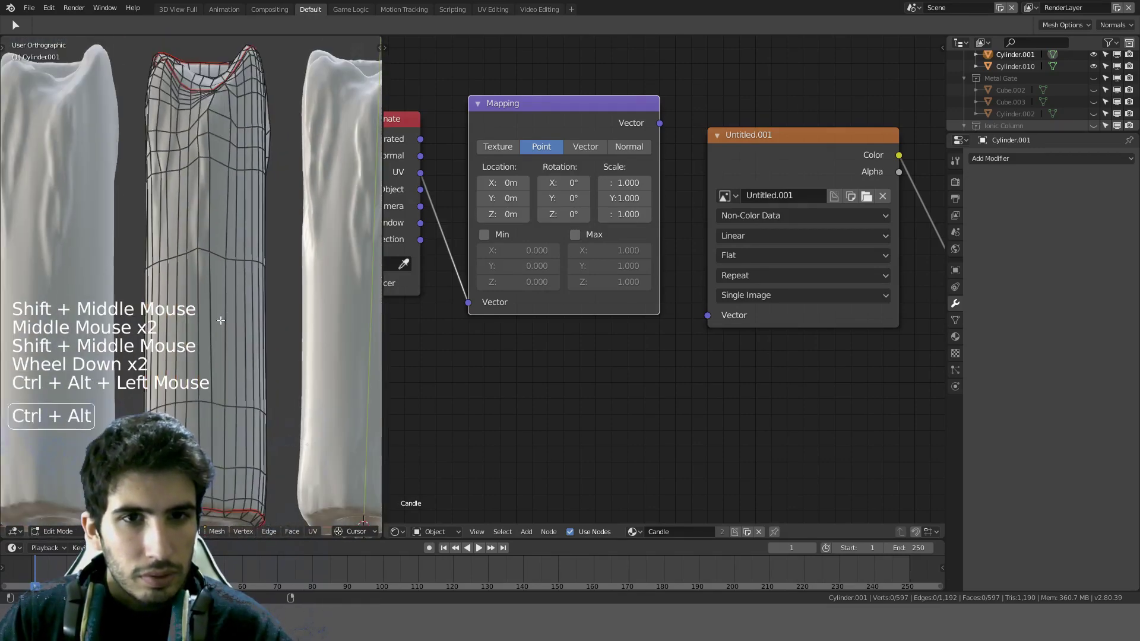
{"action": "left_click", "coordinate": [169, 531]}
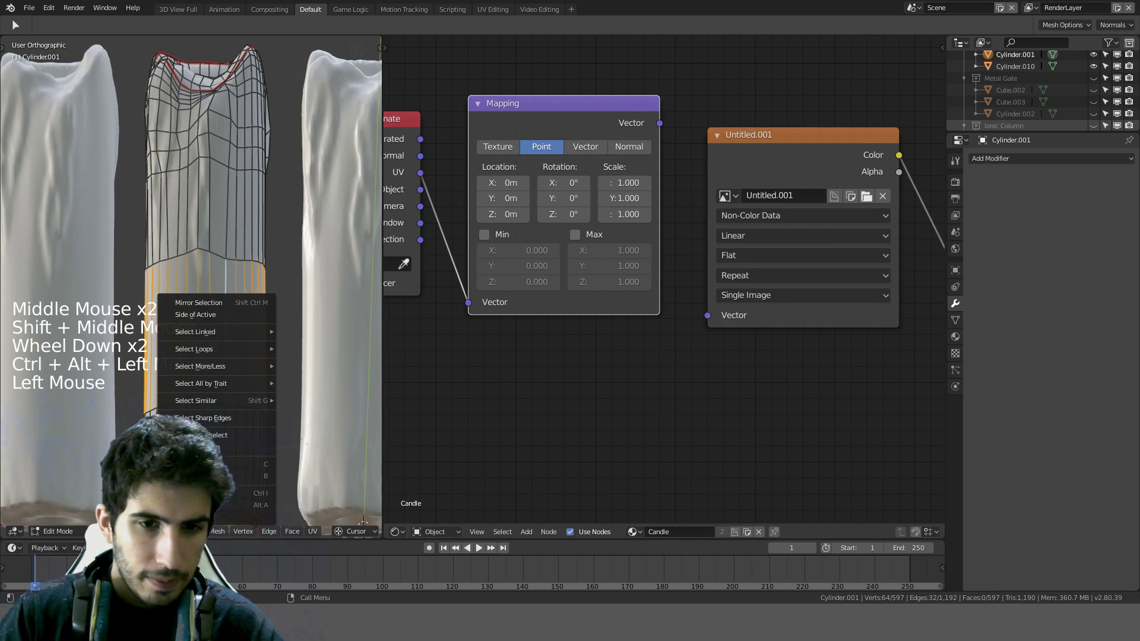
{"action": "left_click", "coordinate": [206, 434]}
{"action": "left_click", "coordinate": [169, 532]}
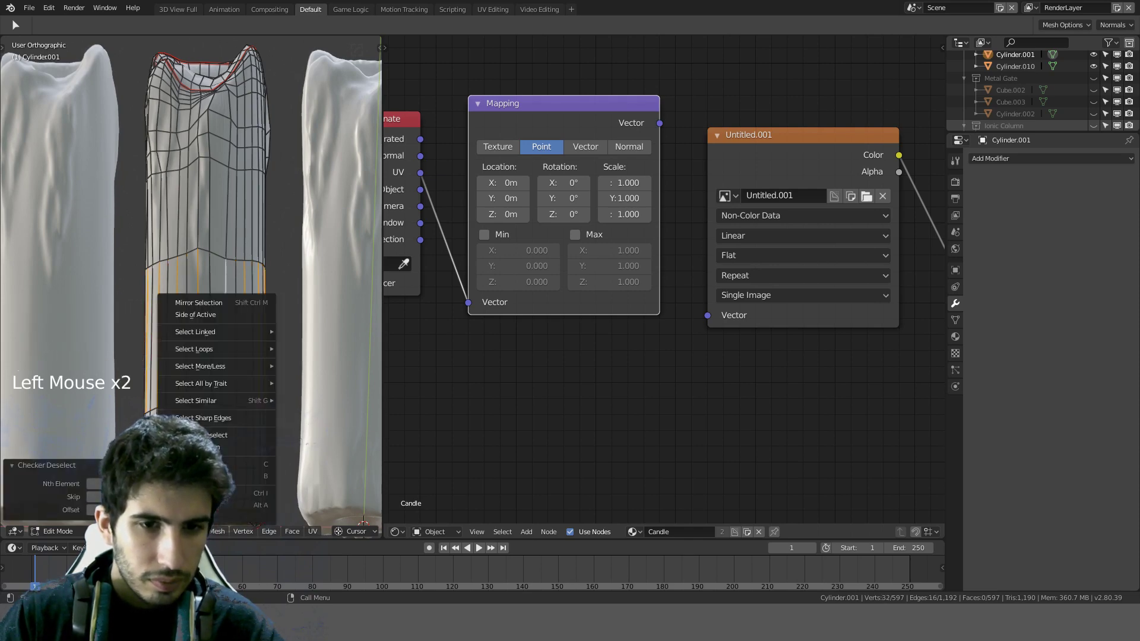
{"action": "mouse_move", "coordinate": [211, 348]}
{"action": "left_click", "coordinate": [311, 349]}
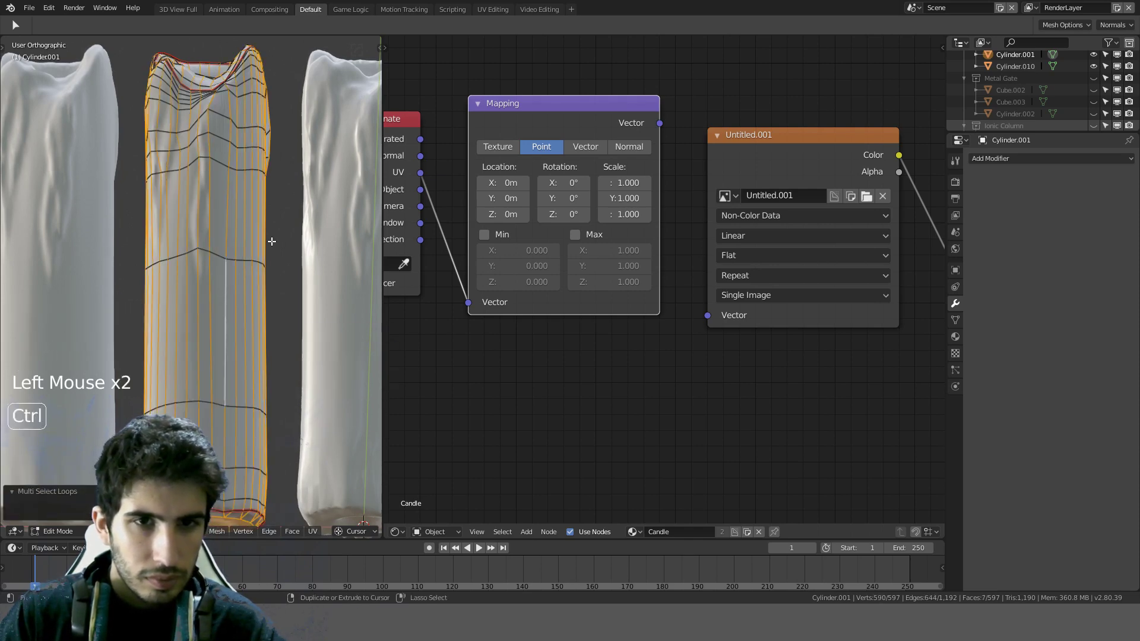
{"action": "key", "text": "ctrl+x"}
{"action": "key", "text": "ctrl+z"}
{"action": "middle_click_drag", "start_coordinate": [256, 249], "coordinate": [53, 178]}
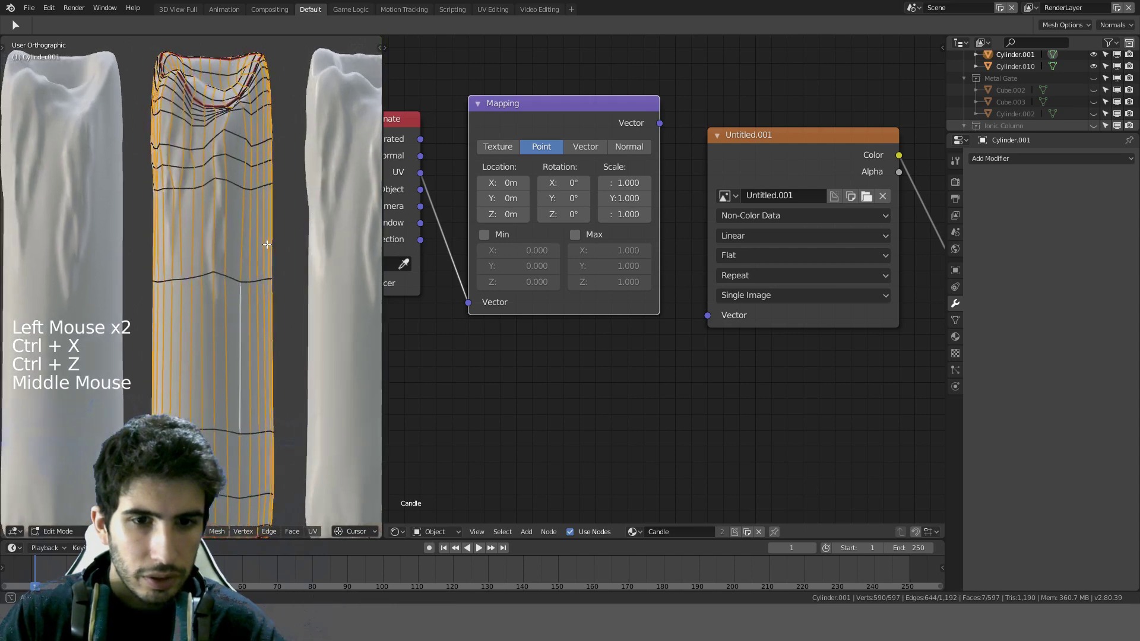
{"action": "scroll", "coordinate": [276, 159], "scroll_direction": "down", "scroll_amount": 2}
{"action": "key", "text": "a"}
Step: Try dissolving a horizontal edge loop on the candle's upper body to compare the shape, undoing each attempt
{"action": "scroll", "coordinate": [285, 190], "scroll_direction": "up", "scroll_amount": 4}
{"action": "scroll", "coordinate": [274, 285], "scroll_direction": "up", "scroll_amount": 2}
{"action": "left_click", "coordinate": [269, 303], "text": "alt"}
{"action": "key", "text": "ctrl+x"}
{"action": "key", "text": "ctrl+z"}
{"action": "key", "text": "ctrl+x"}
{"action": "key", "text": "ctrl+z"}
Step: Dissolve one horizontal edge loop on the candle's upper body, toggling the change to compare the silhouette
{"action": "left_click", "coordinate": [236, 248], "text": "alt"}
{"action": "key", "text": "ctrl+x"}
{"action": "key", "text": "ctrl+z"}
{"action": "key", "text": "ctrl+x"}
{"action": "key", "text": "ctrl+z"}
{"action": "key", "text": "ctrl+x"}
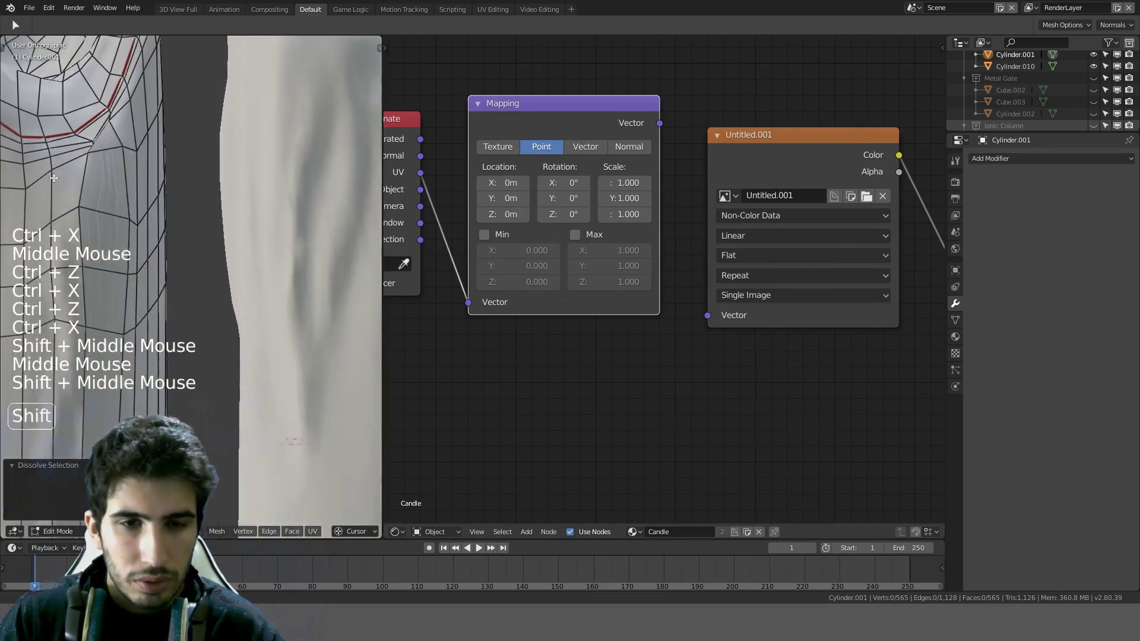
Step: Inspect the shading and shape of the reduced candle in Object Mode, and return to Edit Mode
{"action": "scroll", "coordinate": [53, 177], "scroll_direction": "up", "scroll_amount": 2}
{"action": "scroll", "coordinate": [118, 181], "scroll_direction": "down", "scroll_amount": 2}
{"action": "key", "text": "Tab"}
{"action": "middle_click_drag", "start_coordinate": [144, 183], "coordinate": [205, 281]}
{"action": "scroll", "coordinate": [180, 159], "scroll_direction": "down", "scroll_amount": 4}
{"action": "scroll", "coordinate": [198, 170], "scroll_direction": "up", "scroll_amount": 4}
{"action": "scroll", "coordinate": [196, 314], "scroll_direction": "down", "scroll_amount": 1}
{"action": "middle_click_drag", "start_coordinate": [266, 103], "coordinate": [262, 127]}
{"action": "key", "text": "Tab"}
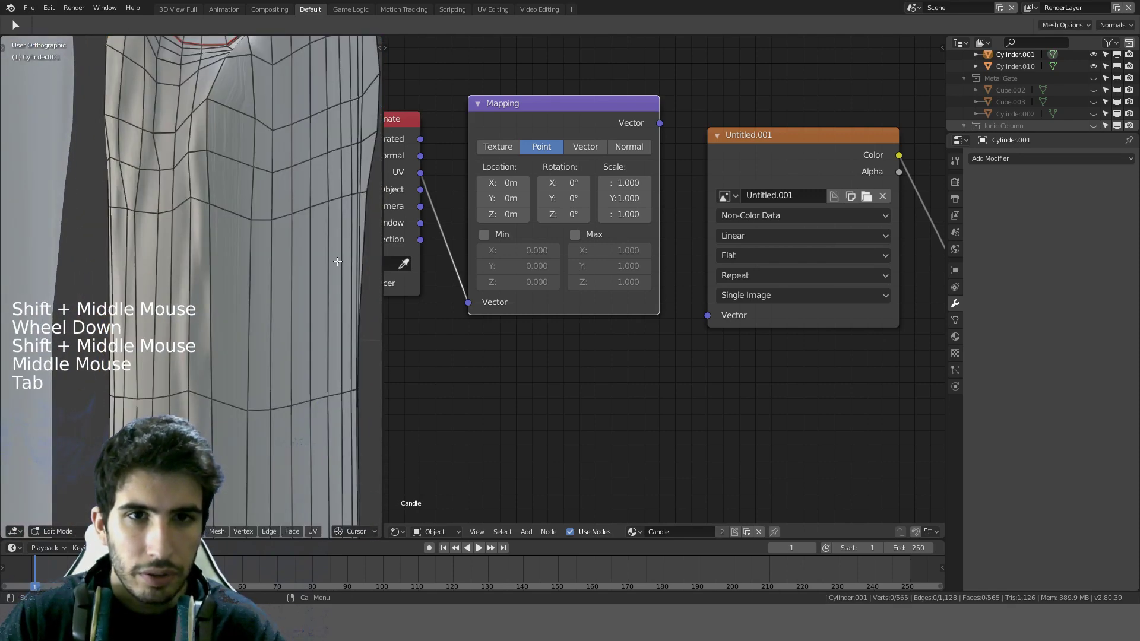
Step: Change the node editor into an Image Editor and show the candle's whole UV layout over the Untitled.001 normal map
{"action": "left_click", "coordinate": [397, 531]}
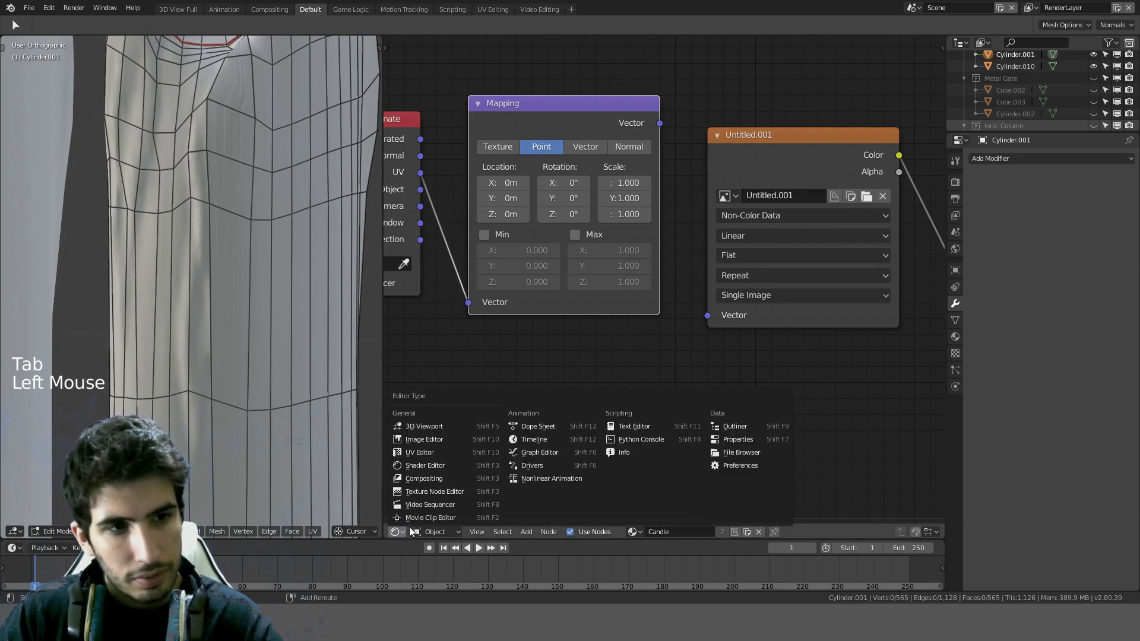
{"action": "left_click", "coordinate": [444, 441]}
{"action": "key", "text": "Tab"}
{"action": "key", "text": "Tab"}
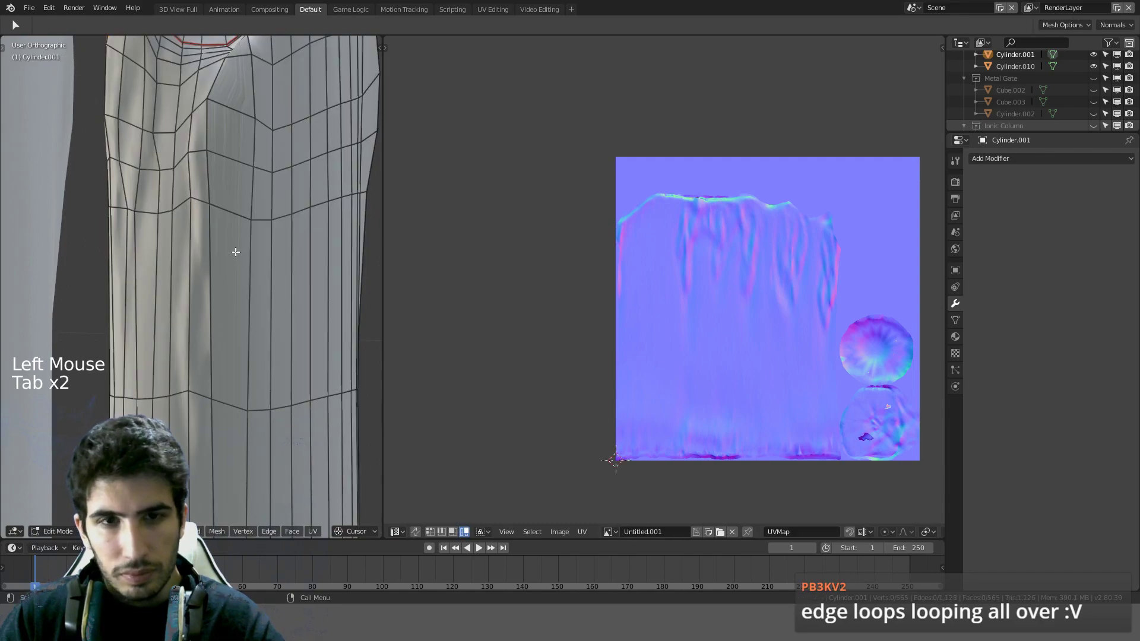
{"action": "key", "text": "a"}
{"action": "scroll", "coordinate": [794, 257], "scroll_direction": "up", "scroll_amount": 3}
{"action": "middle_click_drag", "start_coordinate": [794, 257], "coordinate": [792, 223], "text": "shift"}
{"action": "scroll", "coordinate": [792, 222], "scroll_direction": "up", "scroll_amount": 3}
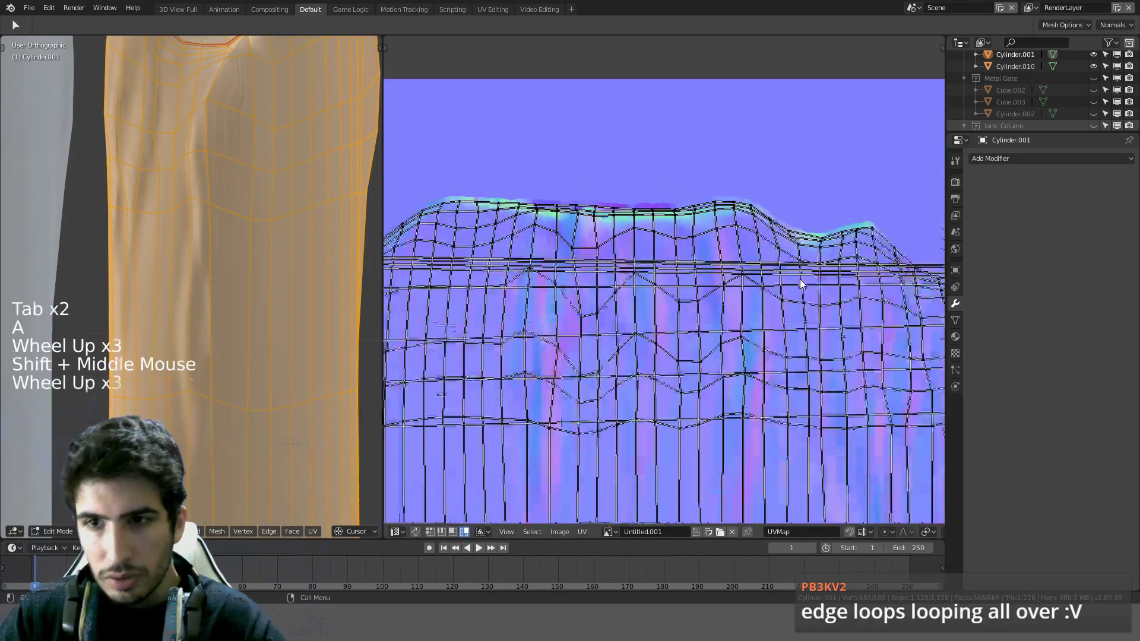
Step: Examine how the UV edge loops near the candle's rim line up with the baked normal map
{"action": "scroll", "coordinate": [796, 279], "scroll_direction": "down", "scroll_amount": 3}
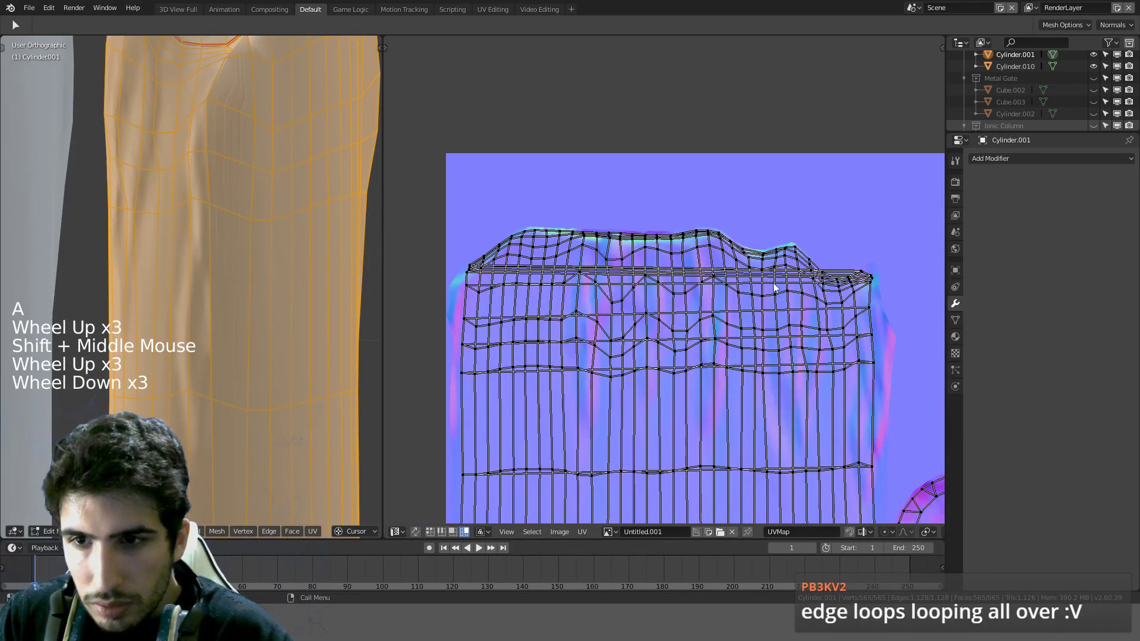
{"action": "scroll", "coordinate": [774, 288], "scroll_direction": "down", "scroll_amount": 3}
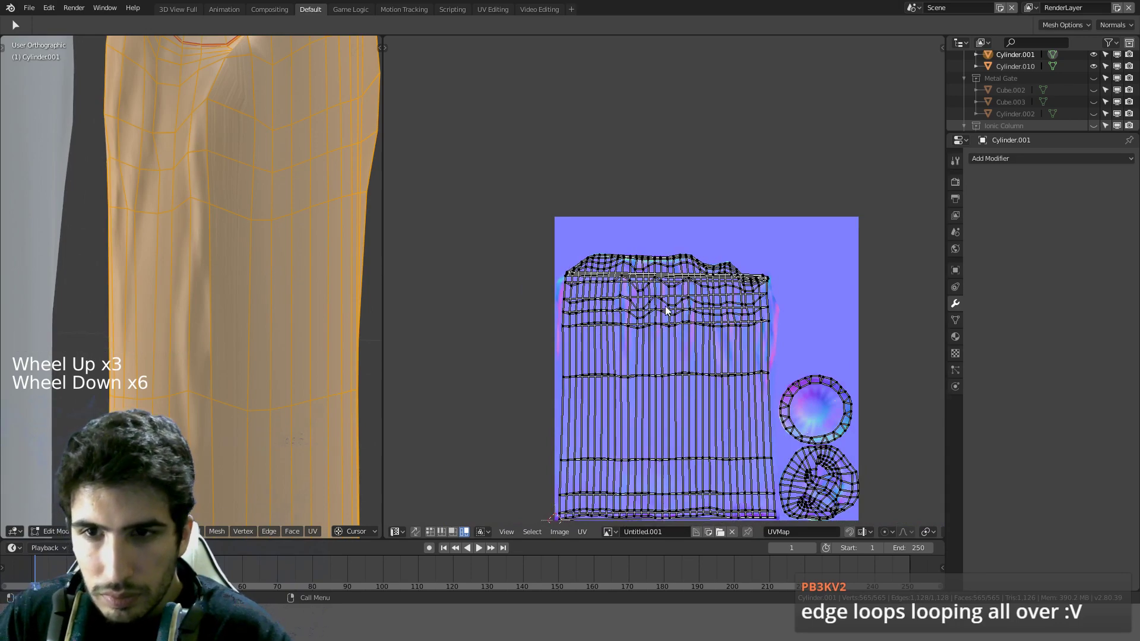
{"action": "scroll", "coordinate": [666, 309], "scroll_direction": "up", "scroll_amount": 5}
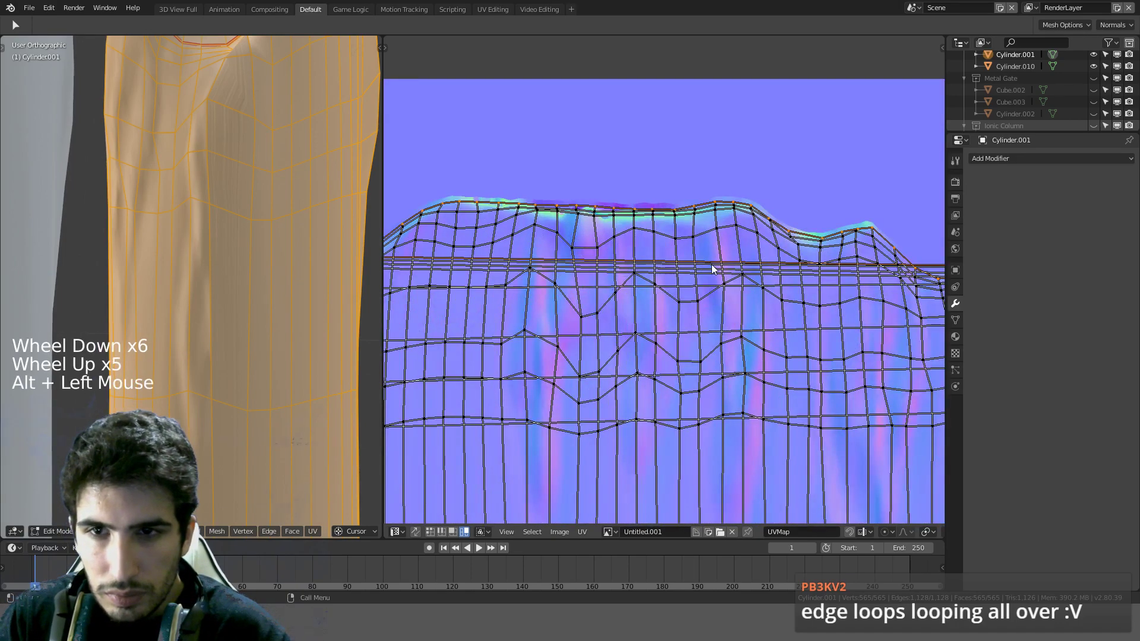
{"action": "scroll", "coordinate": [712, 268], "scroll_direction": "down", "scroll_amount": 3}
{"action": "scroll", "coordinate": [290, 258], "scroll_direction": "down", "scroll_amount": 2}
Step: Return to Object Mode and delete the reduced candle standing in the middle of the three
{"action": "key", "text": "Tab"}
{"action": "scroll", "coordinate": [290, 258], "scroll_direction": "down", "scroll_amount": 3}
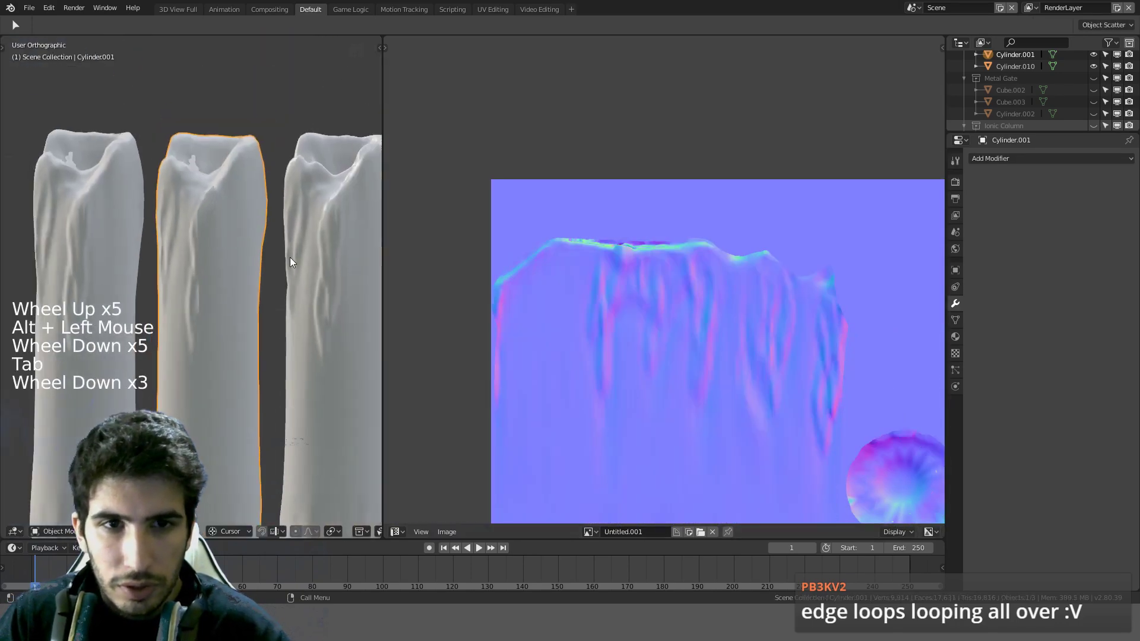
{"action": "middle_click_drag", "start_coordinate": [290, 258], "coordinate": [312, 247]}
{"action": "scroll", "coordinate": [247, 259], "scroll_direction": "down", "scroll_amount": 1}
{"action": "left_click", "coordinate": [222, 269]}
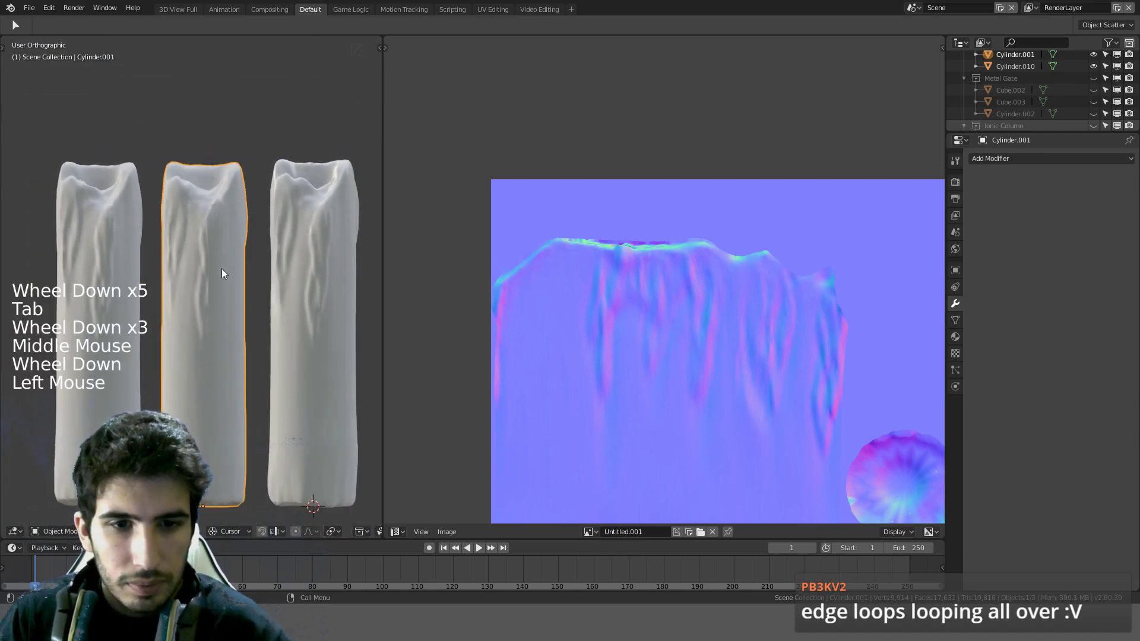
{"action": "key", "text": "Delete"}
Step: Duplicate the Cylinder.010 candle in back view and place the copy midway between the two remaining candles
{"action": "left_click", "coordinate": [122, 281]}
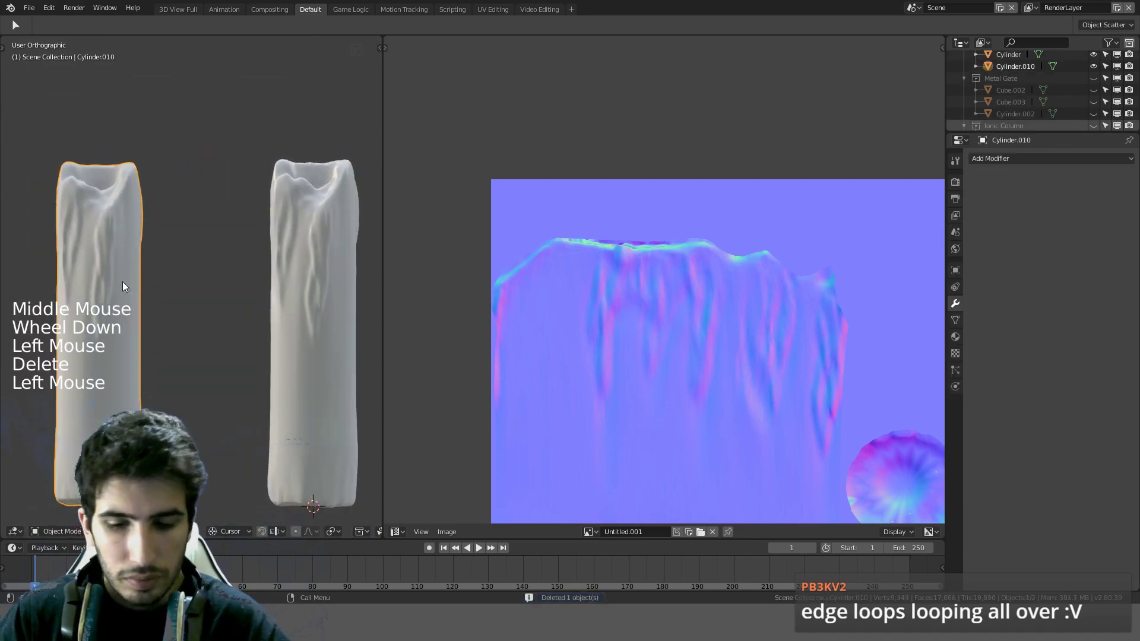
{"action": "key", "text": "KP_1"}
{"action": "key", "text": "ctrl+KP_1"}
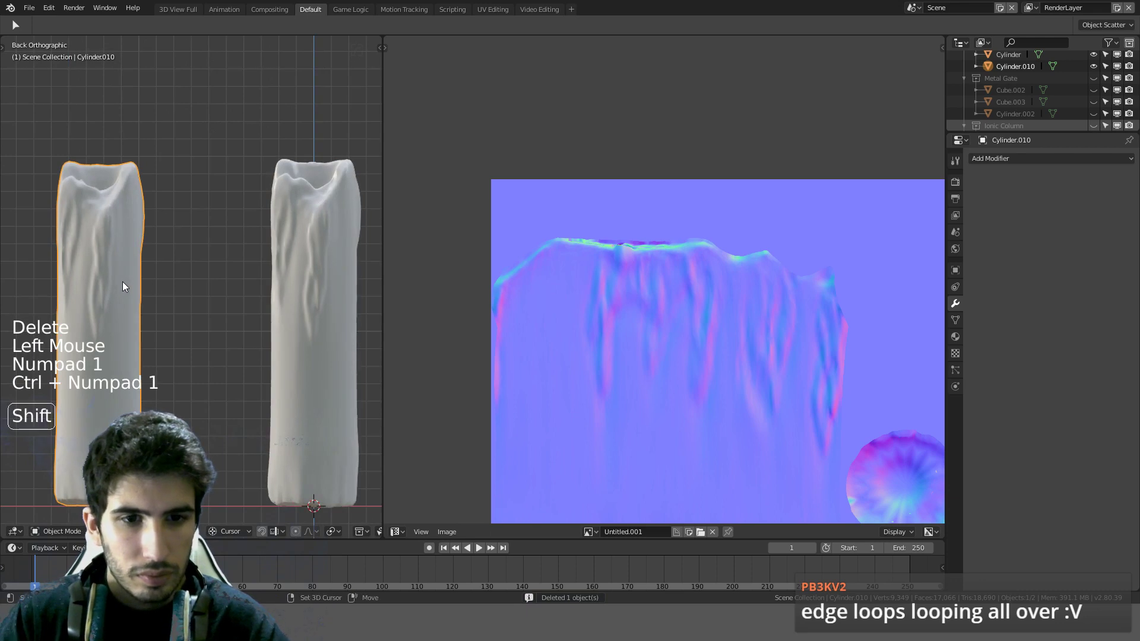
{"action": "key", "text": "shift+d"}
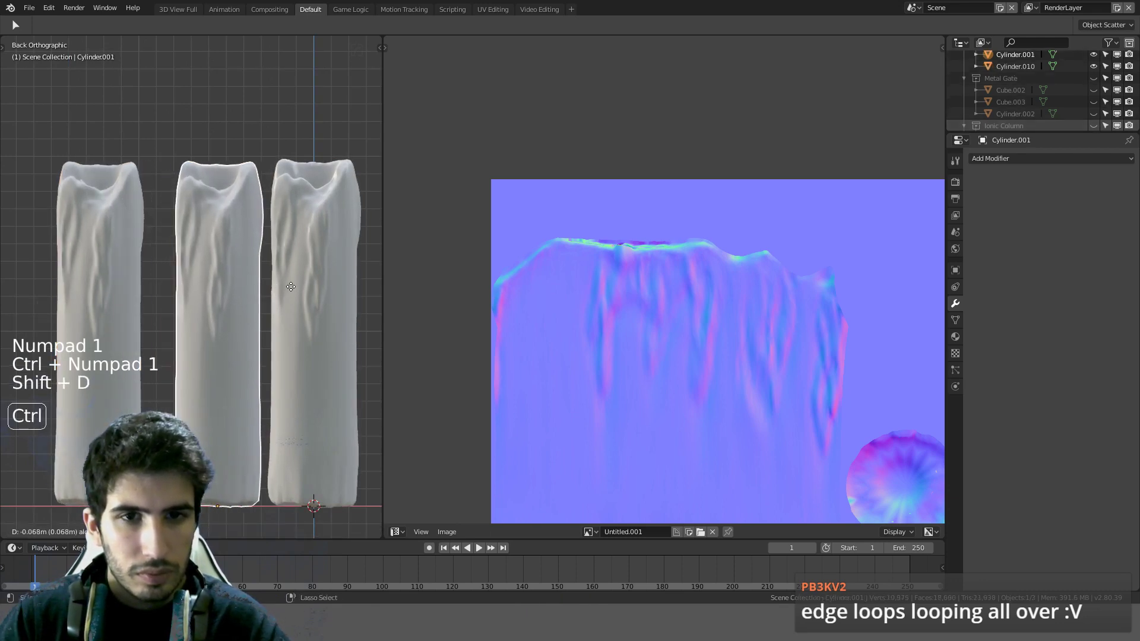
{"action": "left_click", "coordinate": [286, 287]}
{"action": "scroll", "coordinate": [286, 287], "scroll_direction": "down", "scroll_amount": 5}
{"action": "key", "text": "g"}
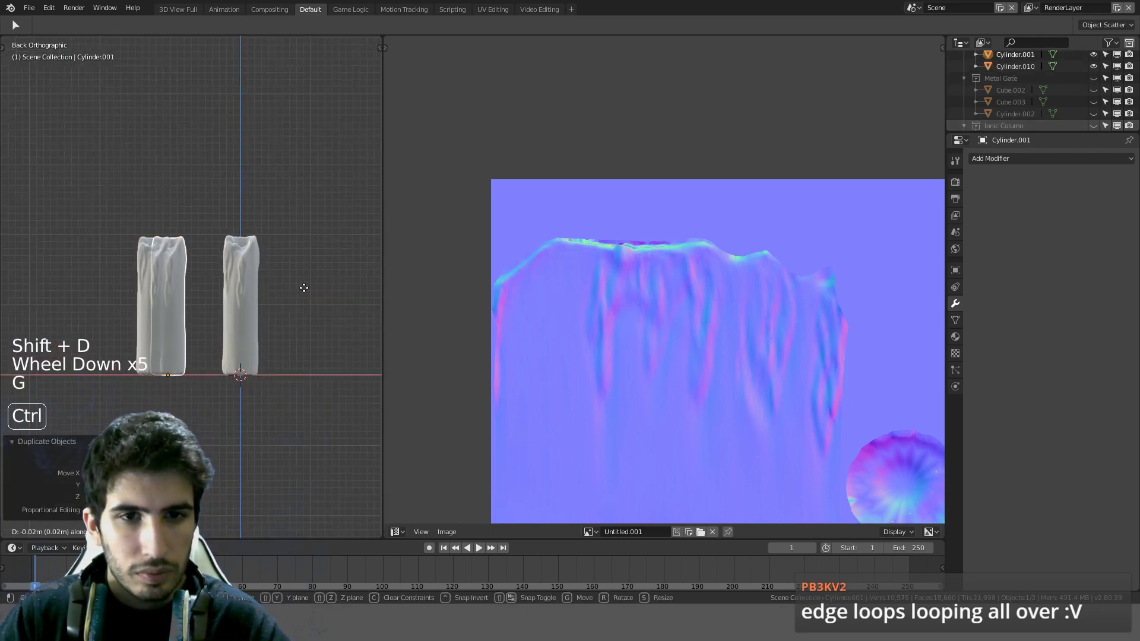
{"action": "left_click", "coordinate": [331, 291]}
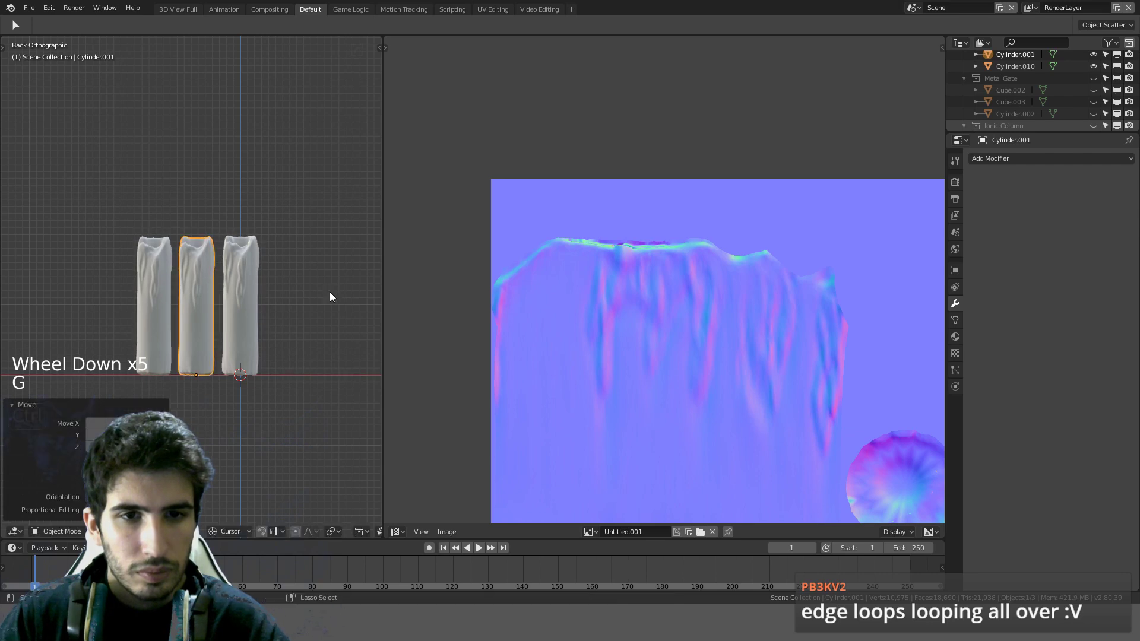
Step: Dissolve every second vertical edge loop of the new middle candle, chosen from an edge ring with Checker Deselect and Edge Loops
{"action": "scroll", "coordinate": [267, 291], "scroll_direction": "up", "scroll_amount": 9}
{"action": "key", "text": "Tab"}
{"action": "middle_click_drag", "start_coordinate": [262, 288], "coordinate": [256, 306], "text": "shift"}
{"action": "key", "text": "a"}
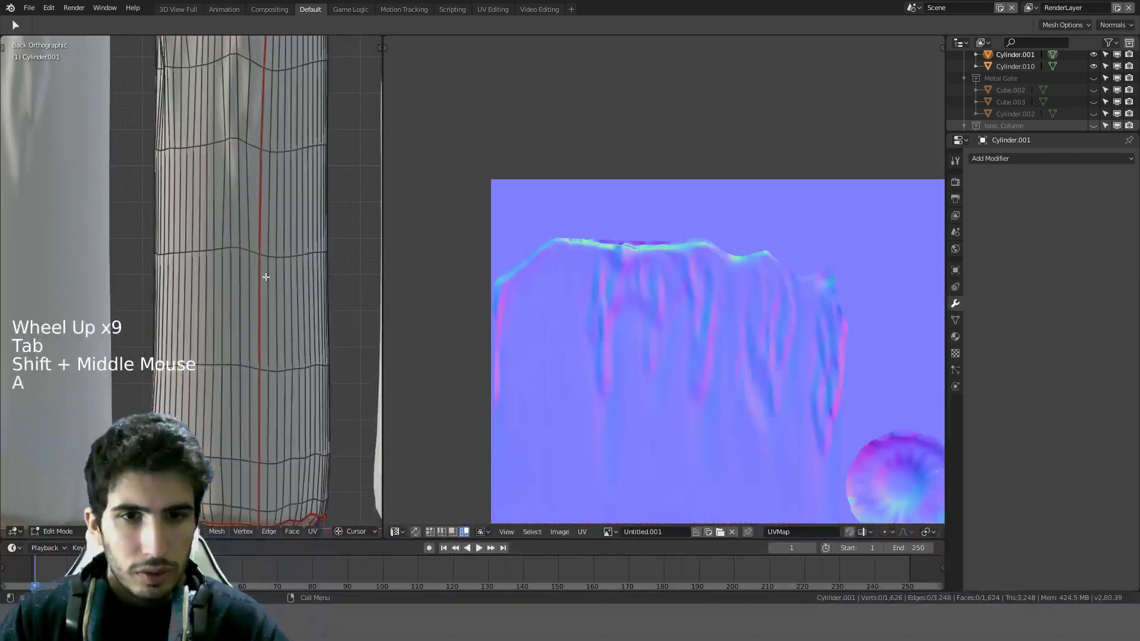
{"action": "scroll", "coordinate": [254, 313], "scroll_direction": "down", "scroll_amount": 2}
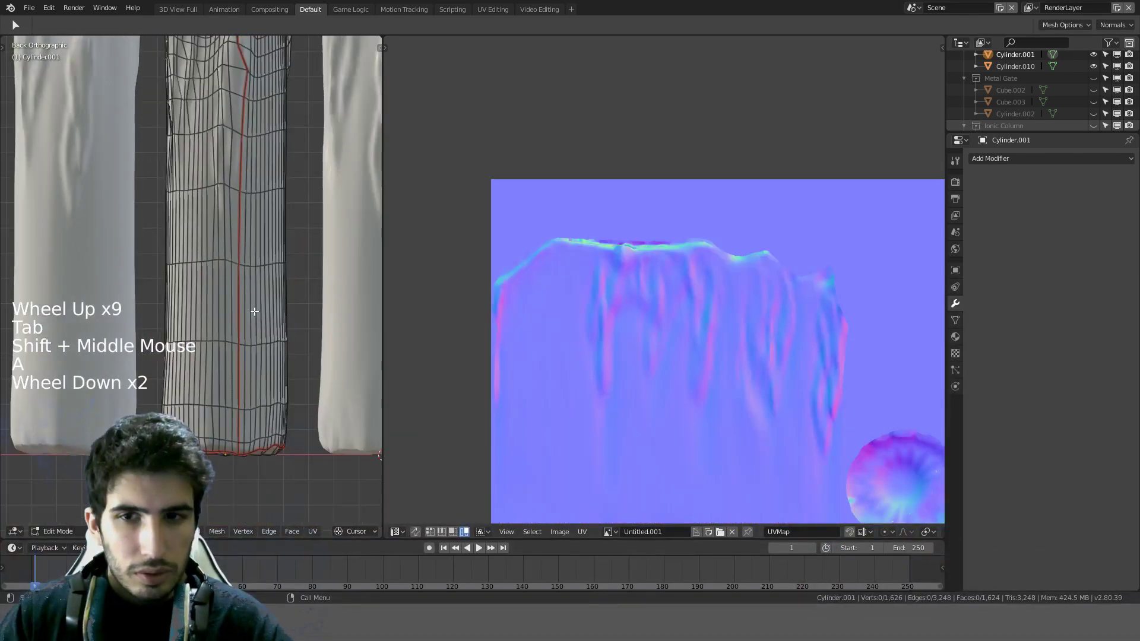
{"action": "left_click", "coordinate": [215, 311], "text": "ctrl+alt"}
{"action": "left_click", "coordinate": [177, 531]}
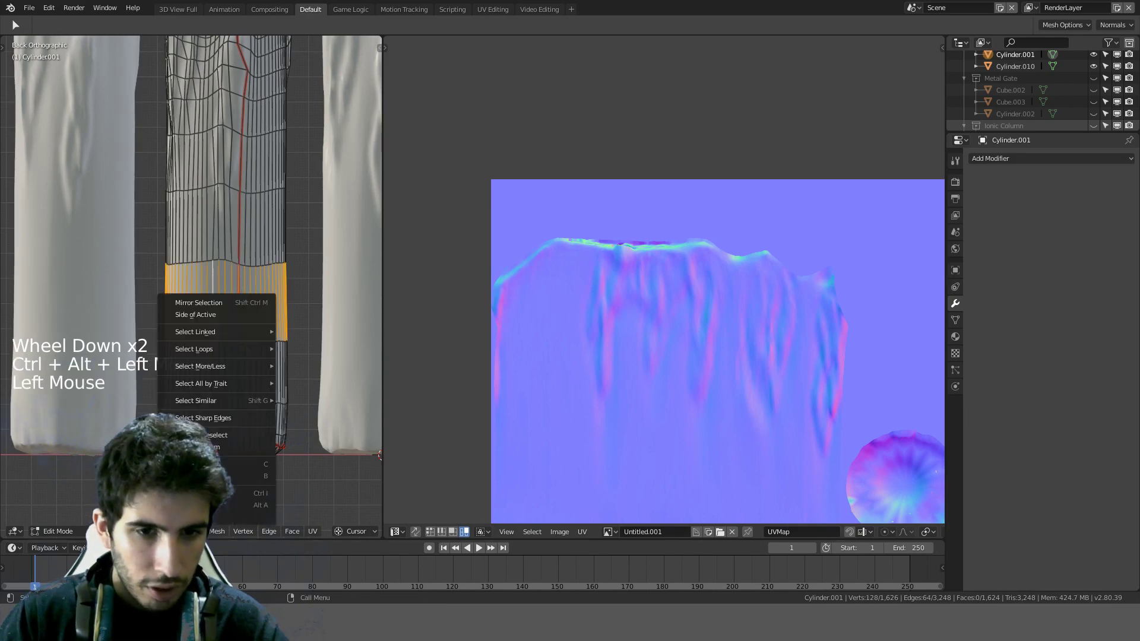
{"action": "left_click", "coordinate": [215, 435]}
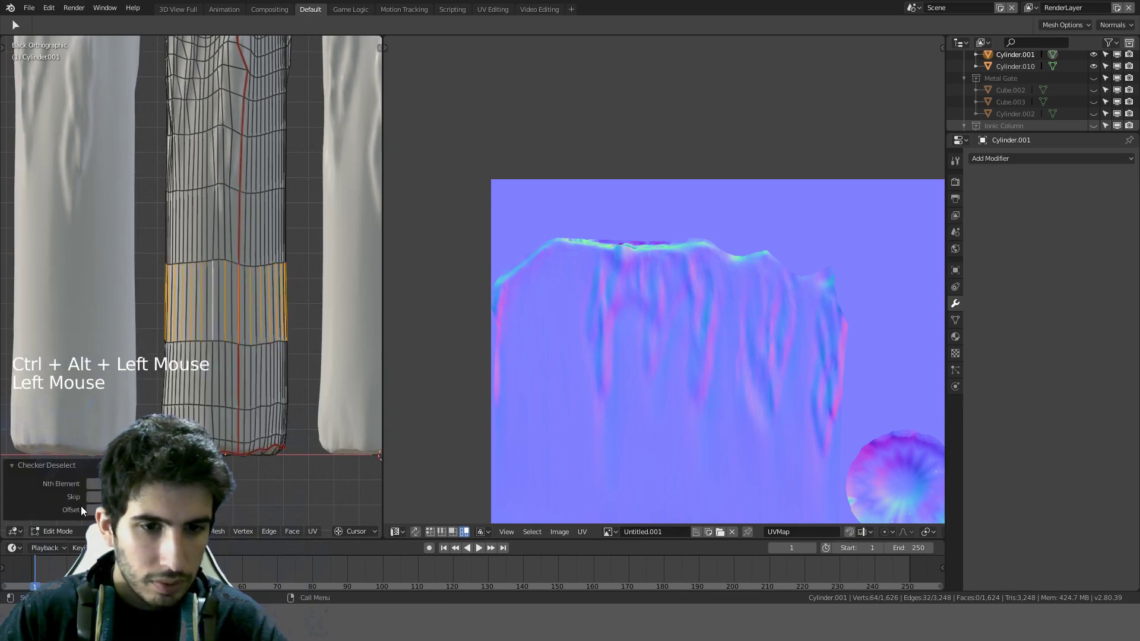
{"action": "left_click", "coordinate": [176, 532]}
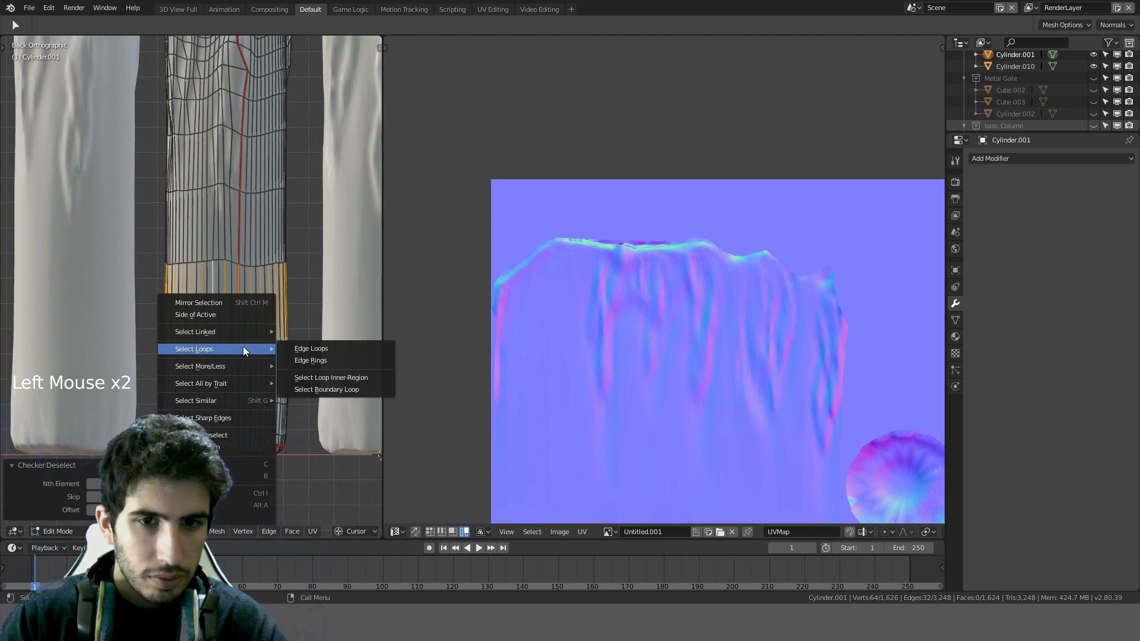
{"action": "left_click", "coordinate": [311, 349]}
{"action": "scroll", "coordinate": [303, 296], "scroll_direction": "down", "scroll_amount": 4}
{"action": "key", "text": "ctrl+x"}
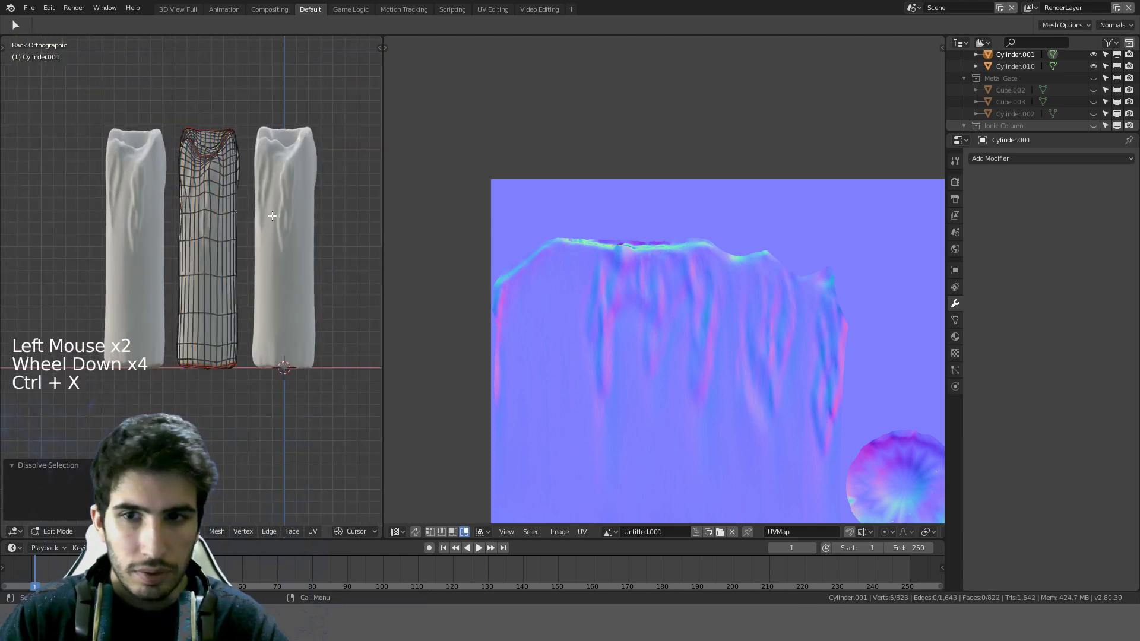
Step: Inspect the reduced middle candle beside the other two and undo the dissolve of its vertical edge loops
{"action": "key", "text": "Tab"}
{"action": "scroll", "coordinate": [272, 216], "scroll_direction": "up", "scroll_amount": 3}
{"action": "middle_click_drag", "start_coordinate": [275, 166], "coordinate": [216, 290], "text": "shift"}
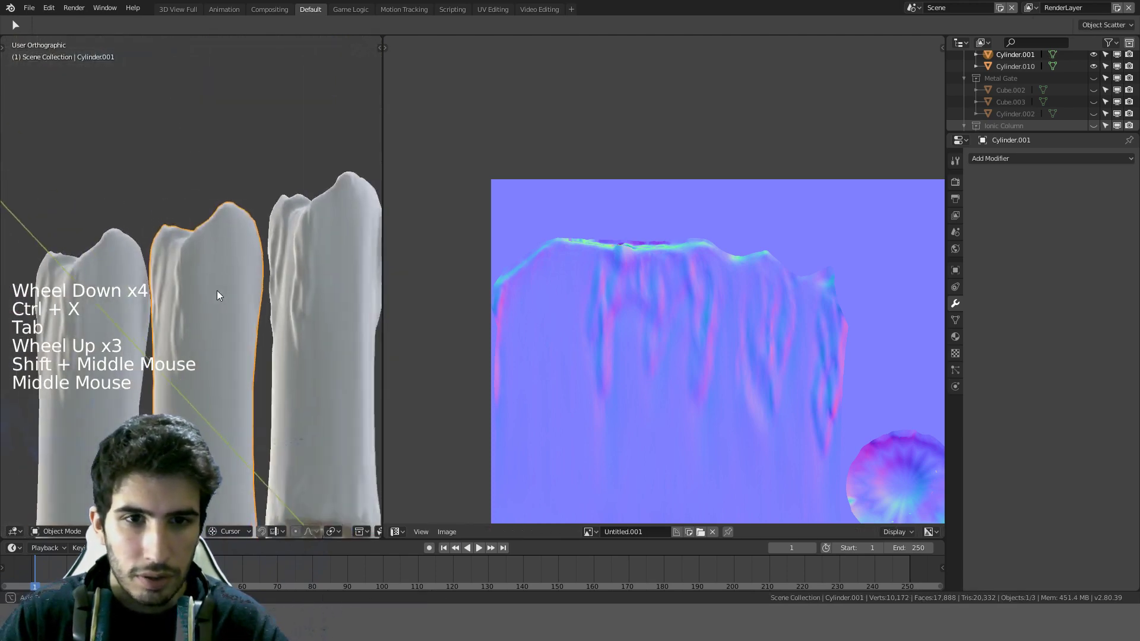
{"action": "scroll", "coordinate": [217, 291], "scroll_direction": "up", "scroll_amount": 8}
{"action": "key", "text": "Tab"}
{"action": "key", "text": "ctrl+z"}
{"action": "key", "text": "ctrl+z"}
{"action": "key", "text": "ctrl+z"}
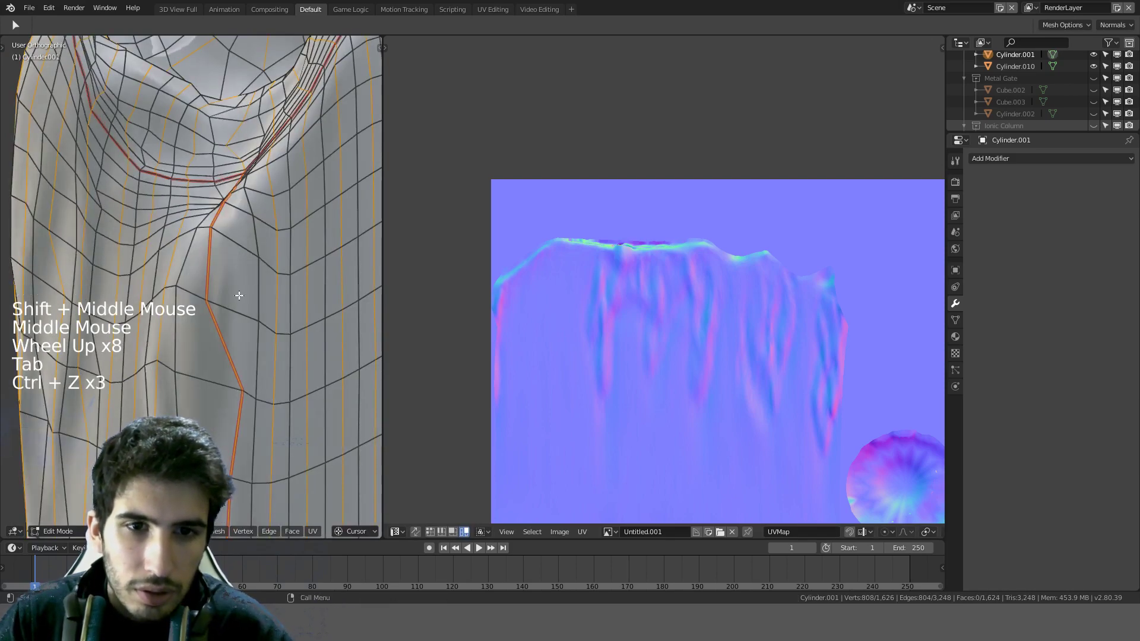
{"action": "scroll", "coordinate": [239, 296], "scroll_direction": "down", "scroll_amount": 5}
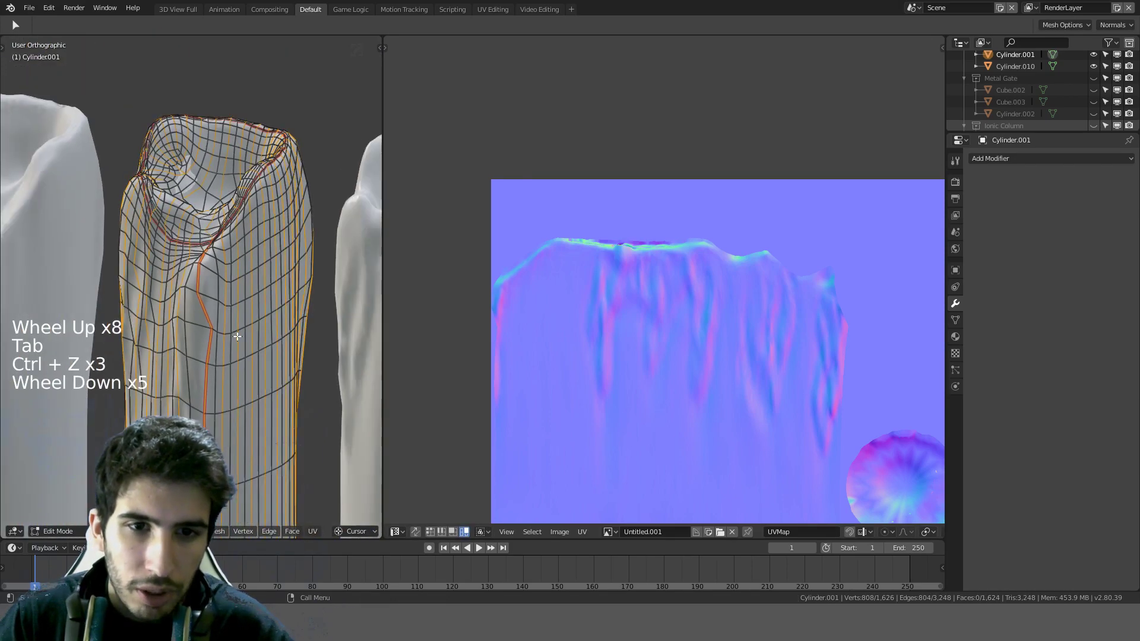
Step: Dissolve the selected vertical edge loops of the middle candle again and check its shape in Object Mode
{"action": "scroll", "coordinate": [214, 298], "scroll_direction": "up", "scroll_amount": 3}
{"action": "middle_click_drag", "start_coordinate": [205, 271], "coordinate": [312, 327]}
{"action": "key", "text": "ctrl+x"}
{"action": "scroll", "coordinate": [298, 275], "scroll_direction": "down", "scroll_amount": 2}
{"action": "key", "text": "Tab"}
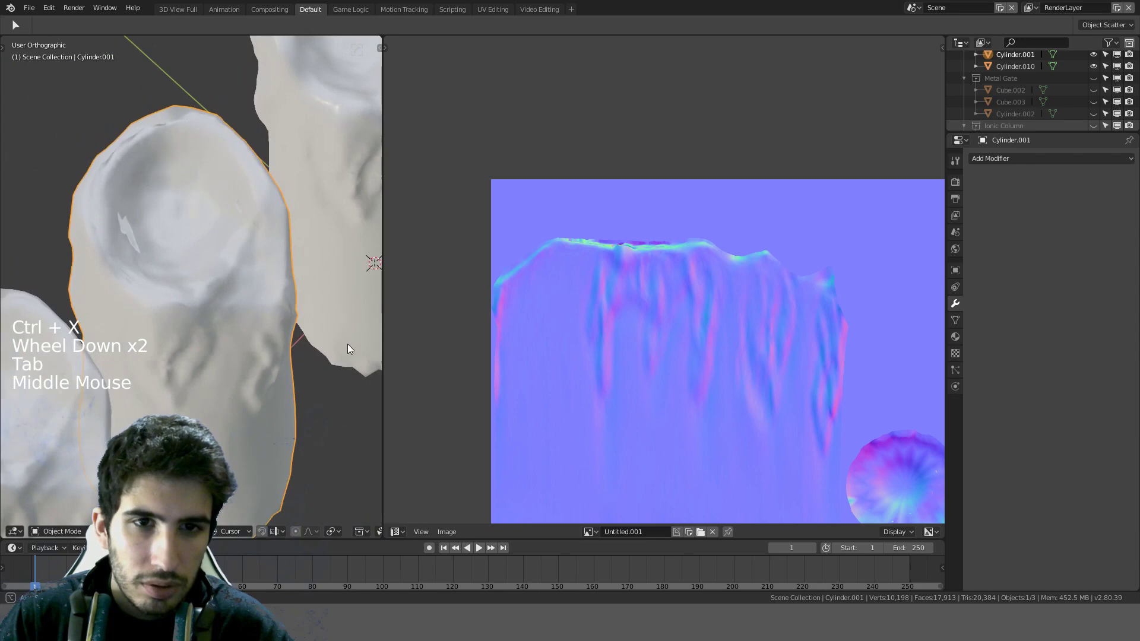
{"action": "key", "text": "Tab"}
{"action": "key", "text": "Tab"}
{"action": "middle_click_drag", "start_coordinate": [199, 235], "coordinate": [314, 339]}
Step: Return to Edit Mode and dissolve one horizontal edge loop of the middle candle
{"action": "key", "text": "Tab"}
{"action": "scroll", "coordinate": [196, 231], "scroll_direction": "down", "scroll_amount": 2}
{"action": "left_click", "coordinate": [260, 267], "text": "alt"}
{"action": "key", "text": "ctrl+x"}
{"action": "scroll", "coordinate": [285, 264], "scroll_direction": "up", "scroll_amount": 2}
{"action": "scroll", "coordinate": [325, 321], "scroll_direction": "down", "scroll_amount": 1}
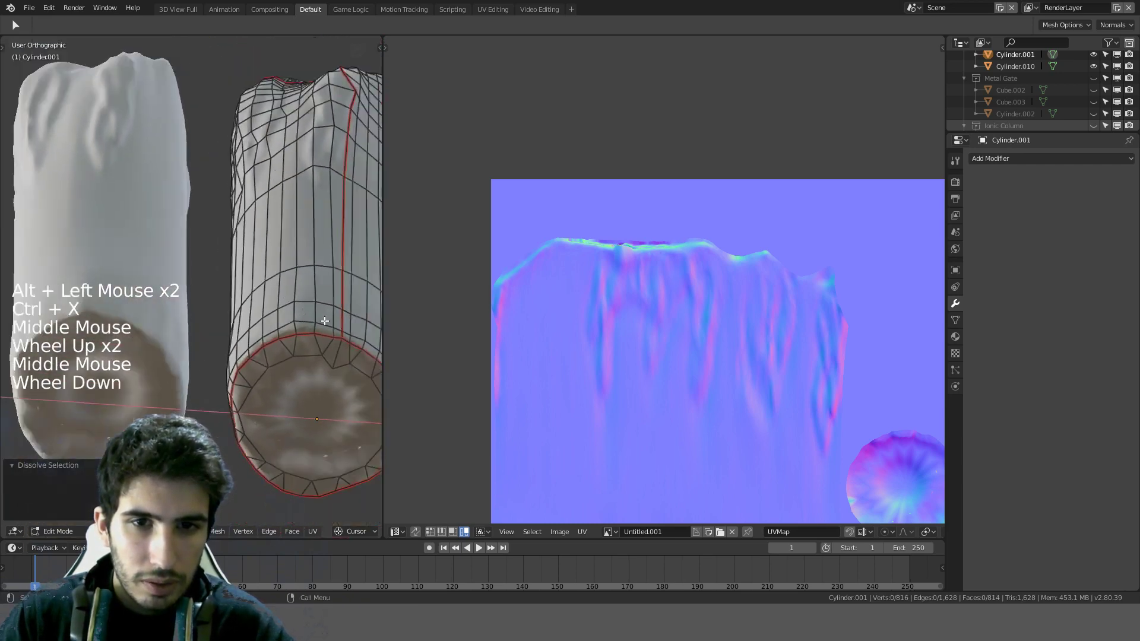
Step: Try dissolving single horizontal edge loops in the lower part of the middle candle
{"action": "scroll", "coordinate": [325, 321], "scroll_direction": "down", "scroll_amount": 1}
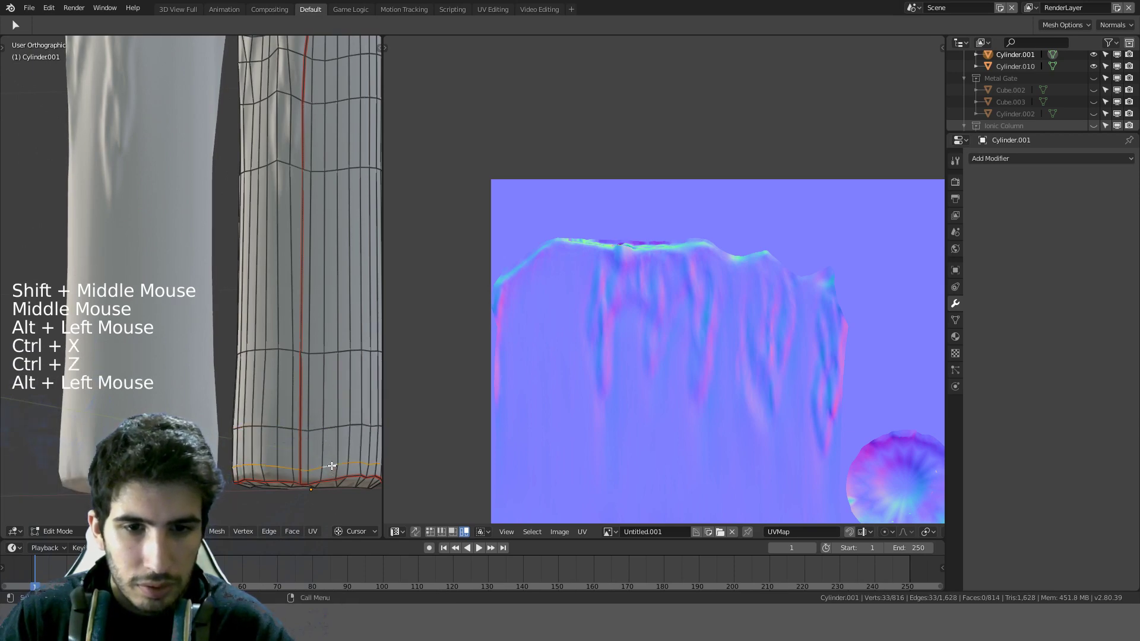
{"action": "scroll", "coordinate": [331, 466], "scroll_direction": "down", "scroll_amount": 3}
{"action": "key", "text": "a"}
{"action": "middle_click_drag", "start_coordinate": [331, 466], "coordinate": [309, 405]}
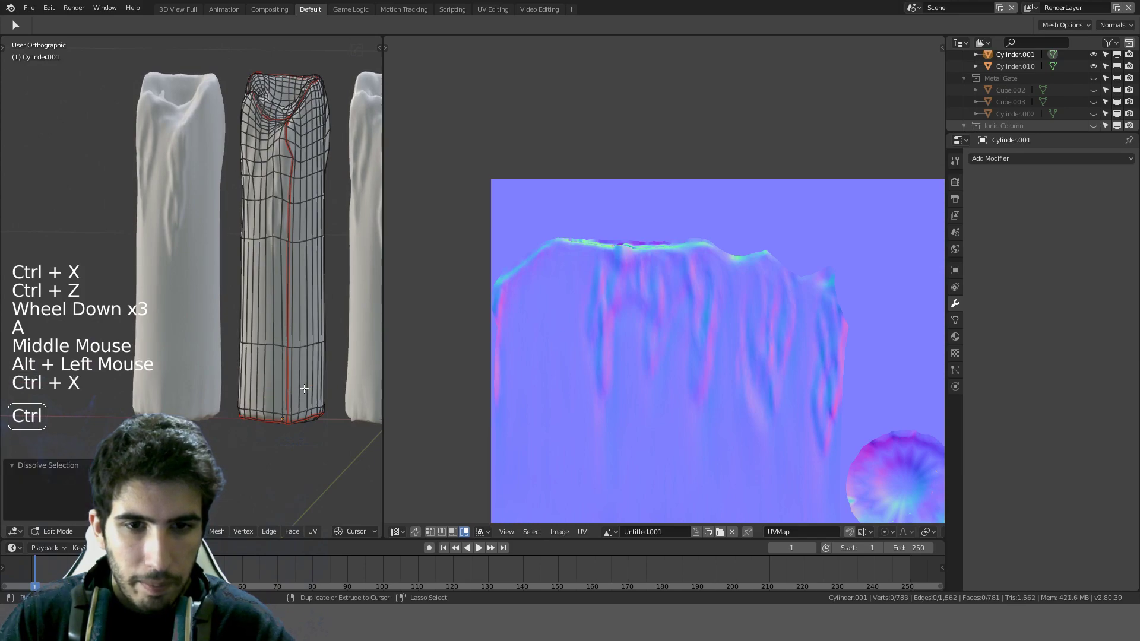
Step: Dissolve the edge loop running around the inner wall of the hollow in the middle candle's top
{"action": "middle_click_drag", "start_coordinate": [305, 336], "coordinate": [237, 261], "text": "shift"}
{"action": "scroll", "coordinate": [267, 356], "scroll_direction": "up", "scroll_amount": 6}
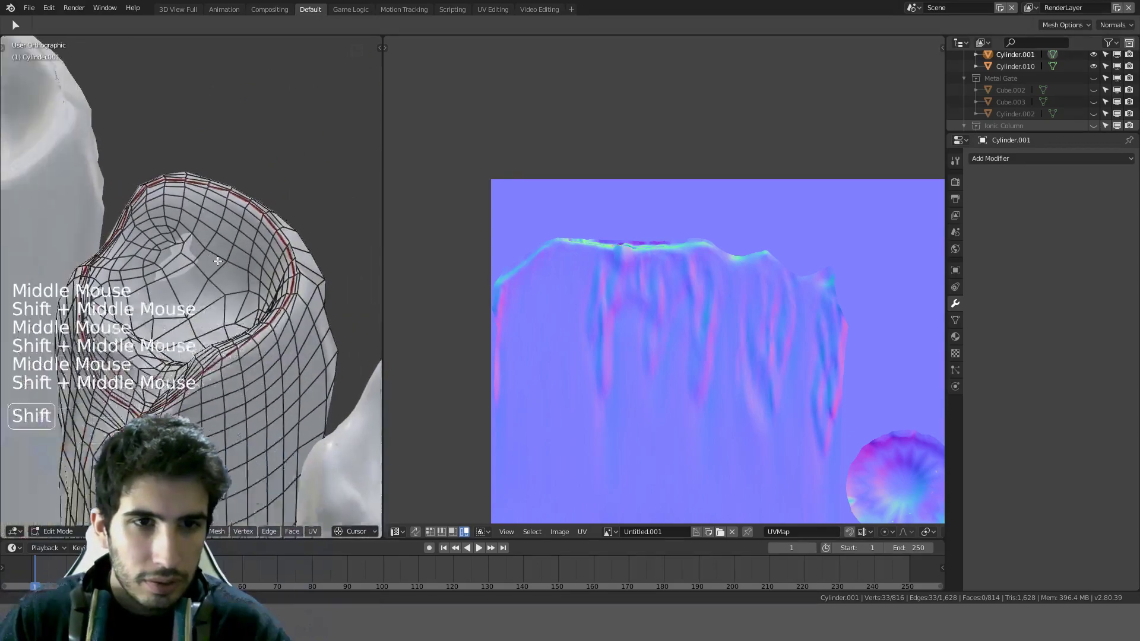
{"action": "scroll", "coordinate": [237, 261], "scroll_direction": "up", "scroll_amount": 4}
{"action": "scroll", "coordinate": [229, 222], "scroll_direction": "up", "scroll_amount": 1}
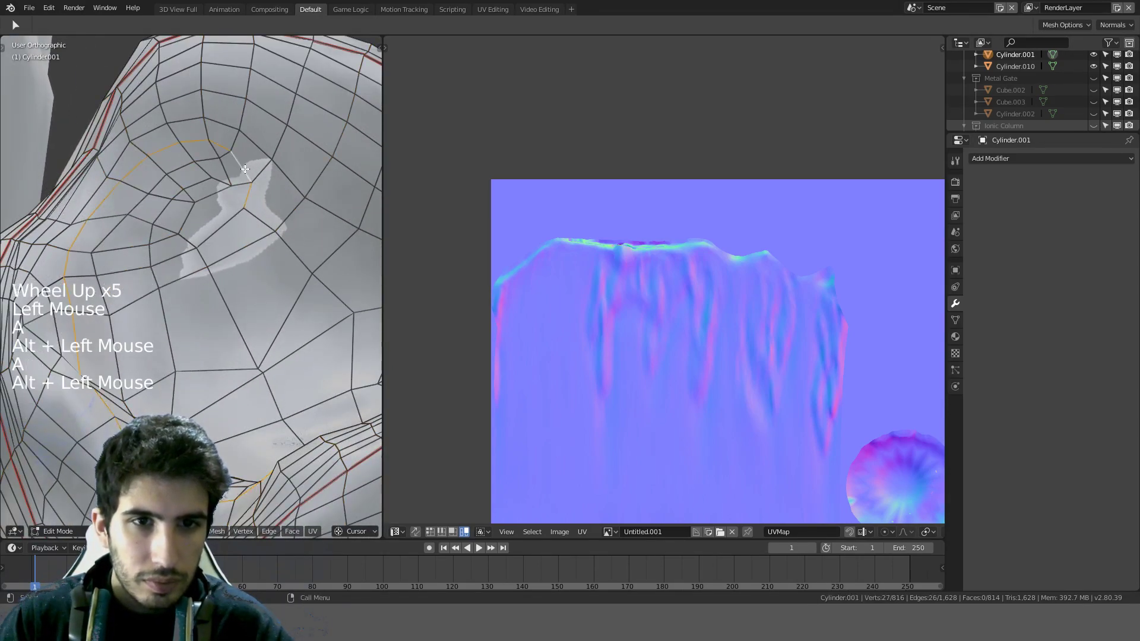
{"action": "scroll", "coordinate": [246, 170], "scroll_direction": "down", "scroll_amount": 4}
{"action": "middle_click_drag", "start_coordinate": [245, 170], "coordinate": [232, 226]}
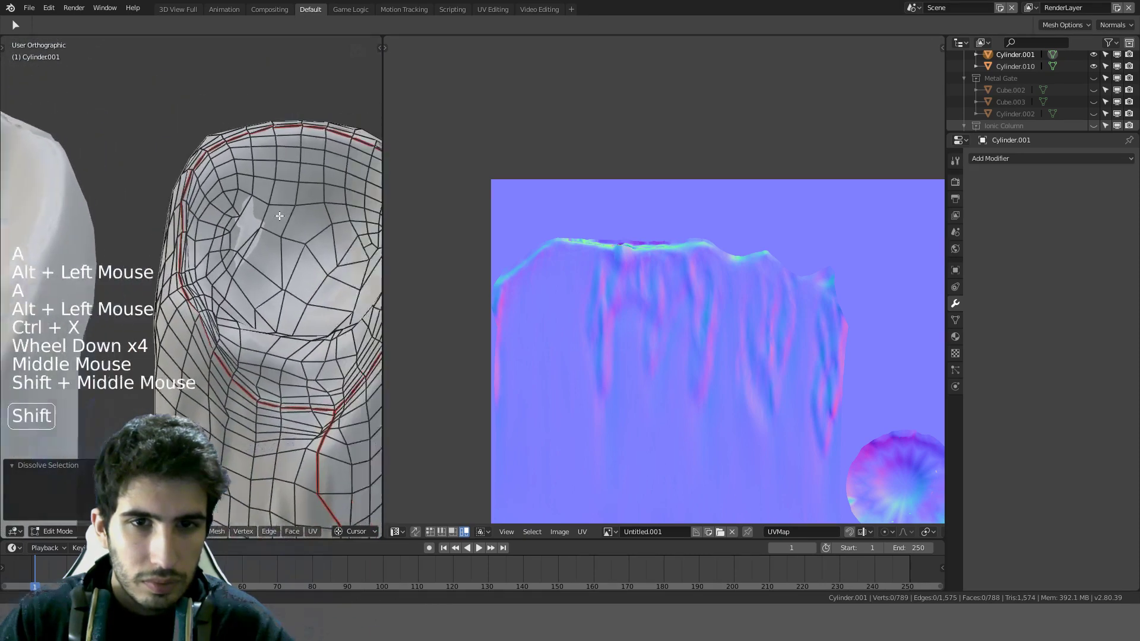
Step: Examine the dark patch in the Untitled.001 normal map and the matching spot inside the candle's hollow
{"action": "scroll", "coordinate": [229, 239], "scroll_direction": "up", "scroll_amount": 4}
{"action": "scroll", "coordinate": [410, 318], "scroll_direction": "down", "scroll_amount": 2}
{"action": "middle_click_drag", "start_coordinate": [410, 318], "coordinate": [583, 297]}
{"action": "scroll", "coordinate": [583, 297], "scroll_direction": "up", "scroll_amount": 6}
{"action": "middle_click_drag", "start_coordinate": [504, 362], "coordinate": [671, 337]}
{"action": "scroll", "coordinate": [671, 337], "scroll_direction": "up", "scroll_amount": 7}
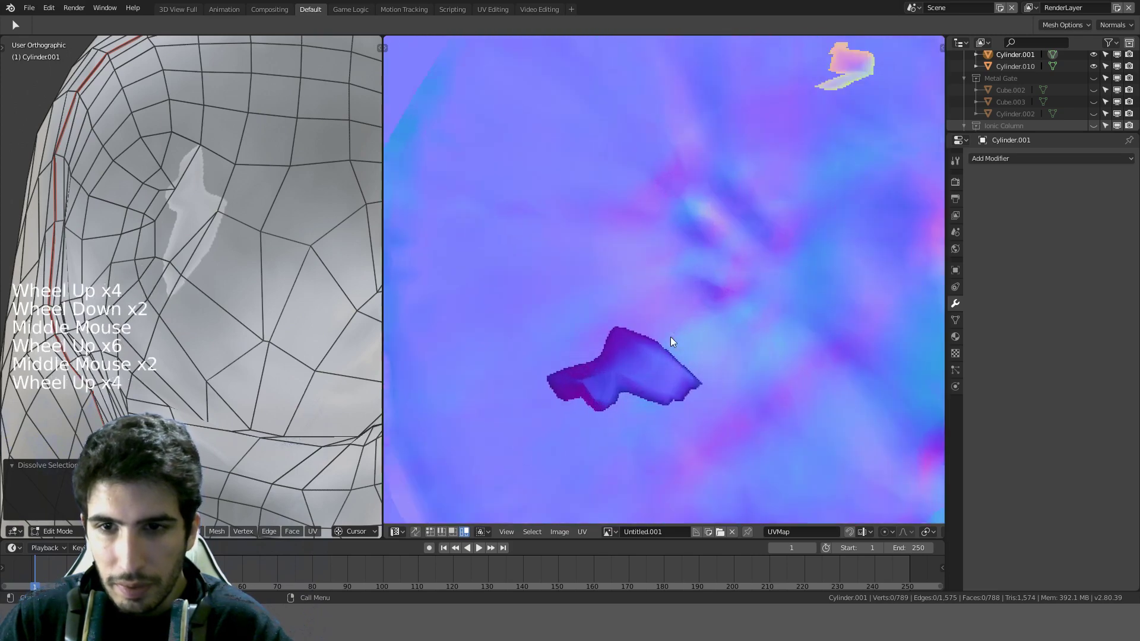
{"action": "scroll", "coordinate": [556, 462], "scroll_direction": "down", "scroll_amount": 3}
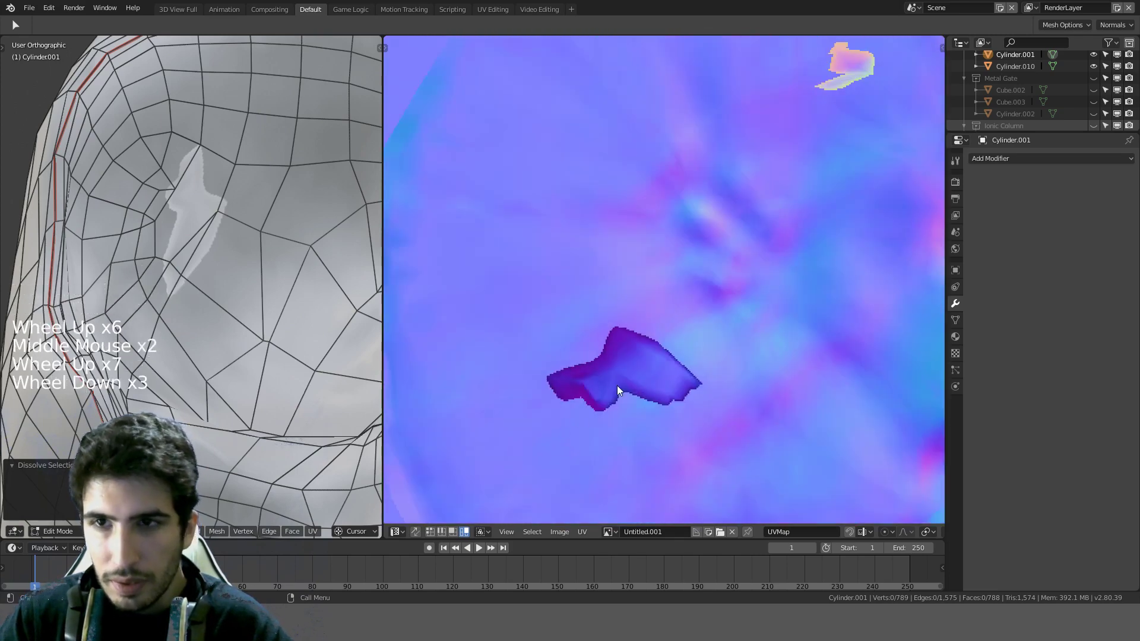
{"action": "scroll", "coordinate": [693, 297], "scroll_direction": "down", "scroll_amount": 3}
{"action": "middle_click_drag", "start_coordinate": [730, 204], "coordinate": [668, 286]}
{"action": "scroll", "coordinate": [236, 251], "scroll_direction": "down", "scroll_amount": 3}
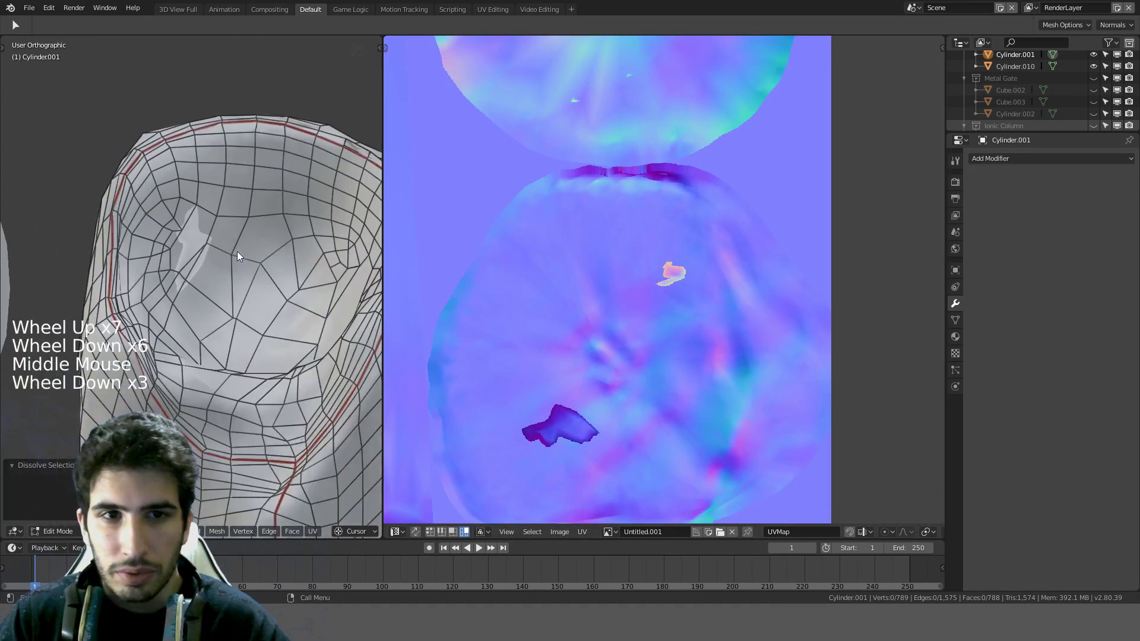
Step: Inspect the middle candle's rim and hollow from above in Object Mode
{"action": "key", "text": "Tab"}
{"action": "middle_click_drag", "start_coordinate": [237, 251], "coordinate": [484, 319]}
{"action": "scroll", "coordinate": [280, 234], "scroll_direction": "down", "scroll_amount": 1}
{"action": "middle_click_drag", "start_coordinate": [205, 328], "coordinate": [272, 262]}
{"action": "scroll", "coordinate": [301, 323], "scroll_direction": "up", "scroll_amount": 4}
{"action": "scroll", "coordinate": [216, 333], "scroll_direction": "down", "scroll_amount": 3}
Step: Dissolve two edge loops running around the candle's rim beside the seam in Edit Mode
{"action": "key", "text": "Tab"}
{"action": "scroll", "coordinate": [271, 261], "scroll_direction": "up", "scroll_amount": 1}
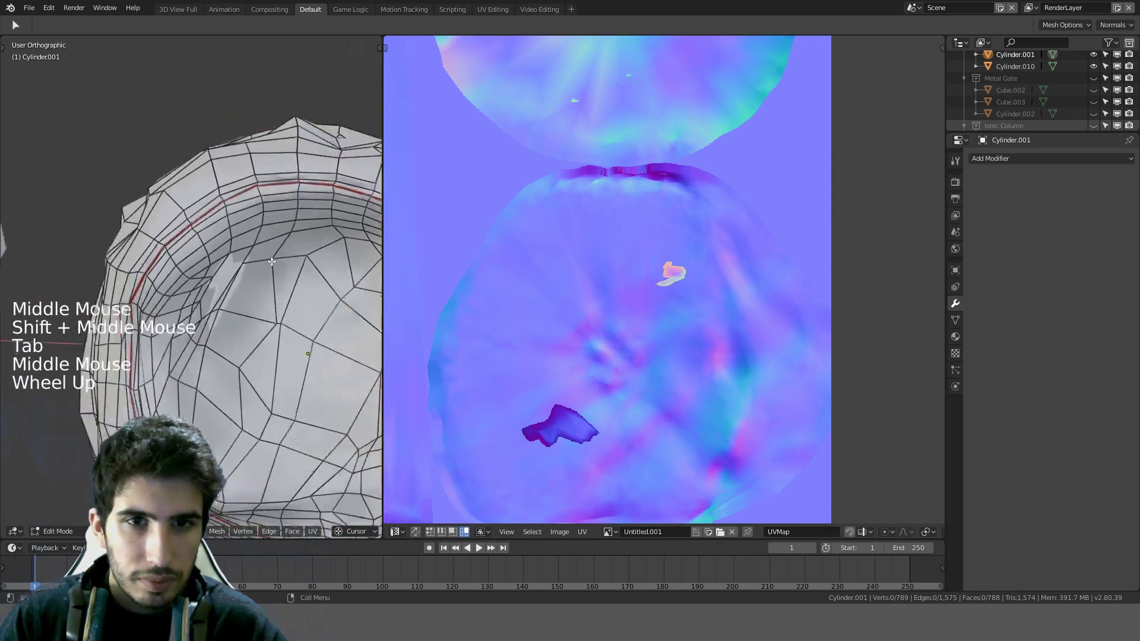
{"action": "scroll", "coordinate": [271, 262], "scroll_direction": "up", "scroll_amount": 1}
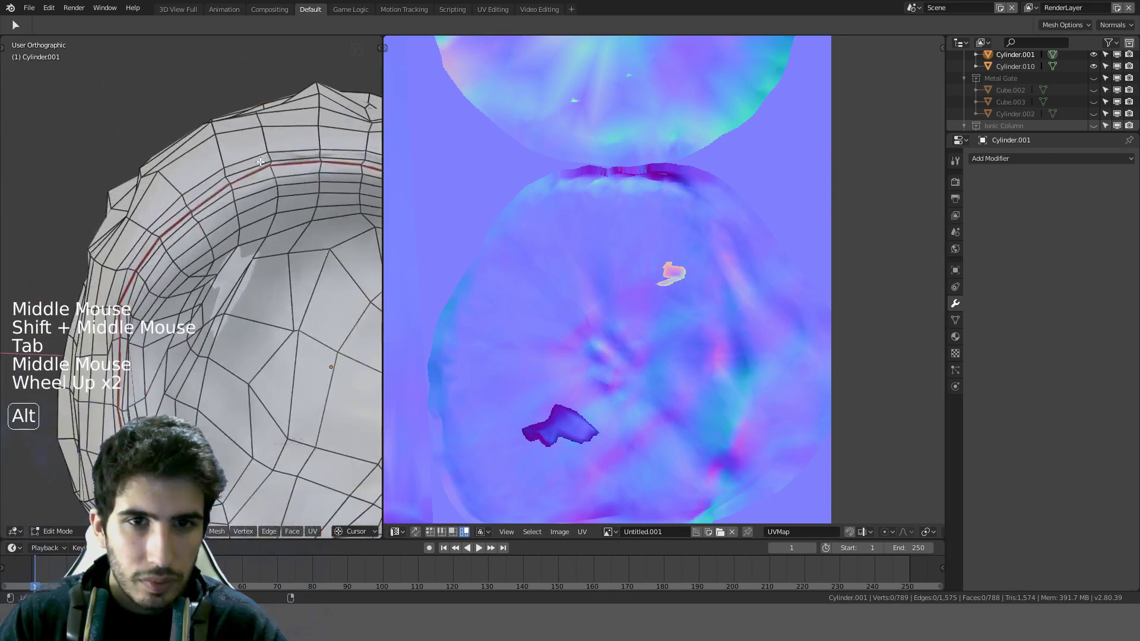
{"action": "left_click", "coordinate": [255, 196], "text": "alt"}
{"action": "key", "text": "ctrl+x"}
{"action": "scroll", "coordinate": [254, 196], "scroll_direction": "down", "scroll_amount": 1}
Step: Dissolve two more edge loops around the upper inner wall of the candle's hollow
{"action": "middle_click_drag", "start_coordinate": [254, 196], "coordinate": [287, 315]}
{"action": "left_click", "coordinate": [250, 126], "text": "alt"}
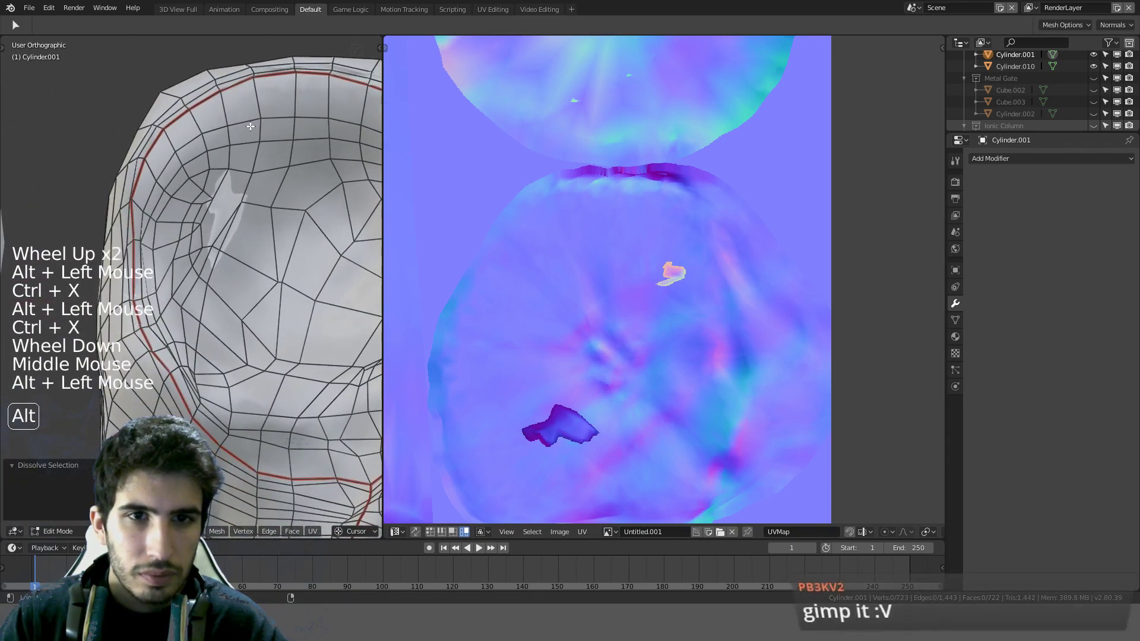
{"action": "key", "text": "ctrl+x"}
{"action": "scroll", "coordinate": [250, 126], "scroll_direction": "down", "scroll_amount": 3}
{"action": "left_click", "coordinate": [264, 183], "text": "alt"}
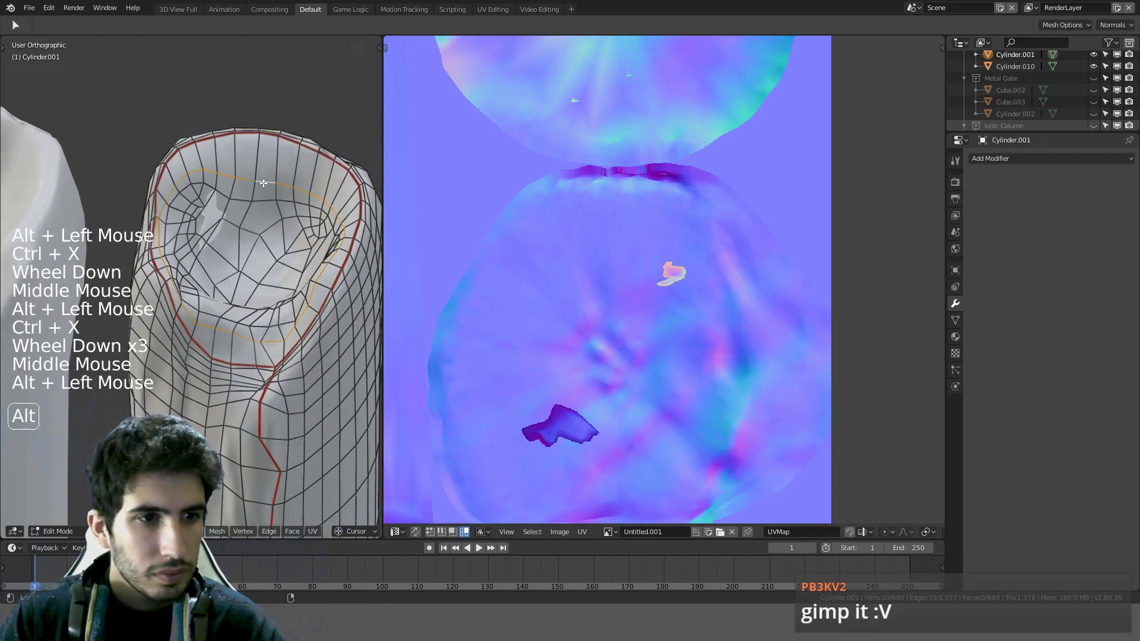
{"action": "key", "text": "ctrl+x"}
Step: Check the rim in Object Mode and dissolve the edge loop just outside the rim seam in Edit Mode
{"action": "key", "text": "Tab"}
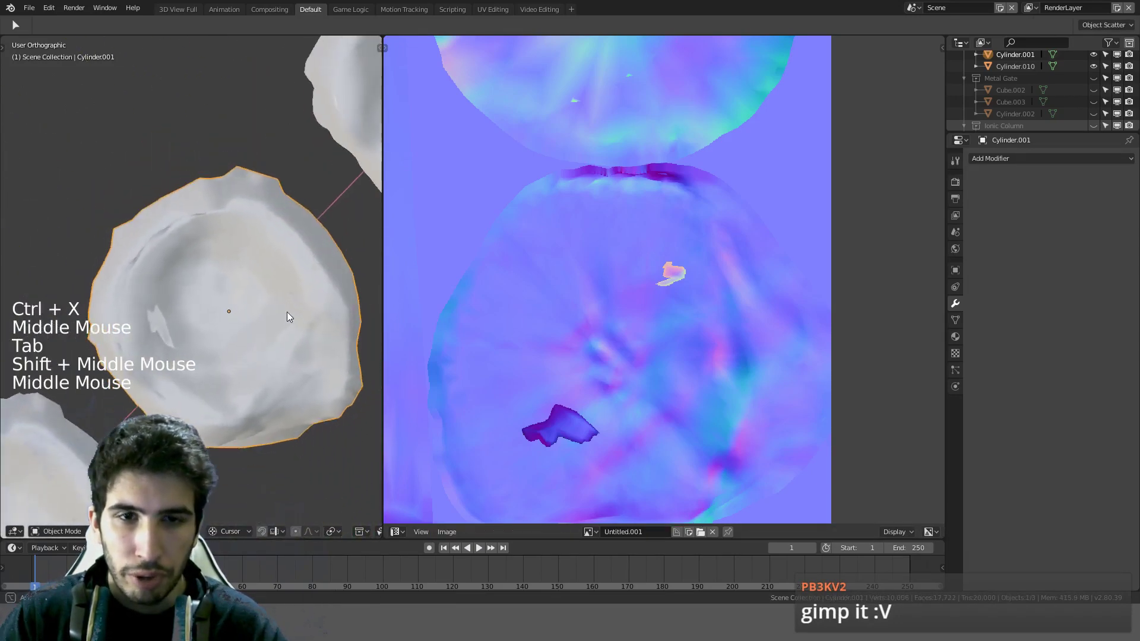
{"action": "scroll", "coordinate": [256, 226], "scroll_direction": "up", "scroll_amount": 4}
{"action": "middle_click_drag", "start_coordinate": [255, 221], "coordinate": [227, 262], "text": "shift"}
{"action": "scroll", "coordinate": [227, 262], "scroll_direction": "down", "scroll_amount": 1}
{"action": "key", "text": "Tab"}
{"action": "scroll", "coordinate": [209, 181], "scroll_direction": "up", "scroll_amount": 3}
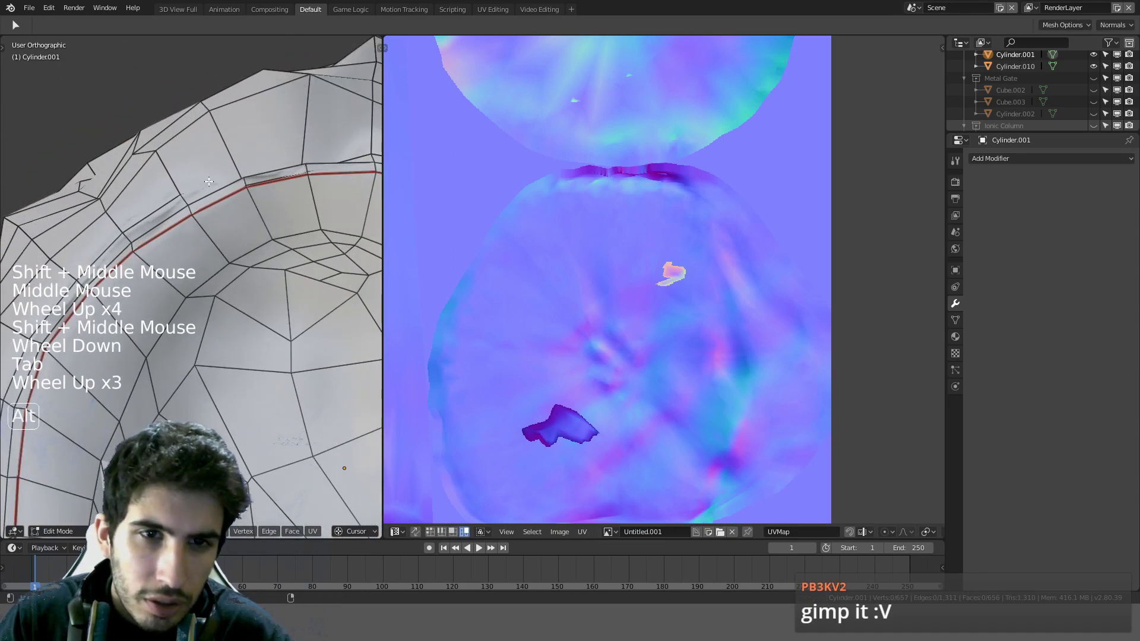
{"action": "key", "text": "ctrl+x"}
Step: Try dissolving the next edge loop outside the rim seam and undo it
{"action": "scroll", "coordinate": [223, 186], "scroll_direction": "down", "scroll_amount": 1}
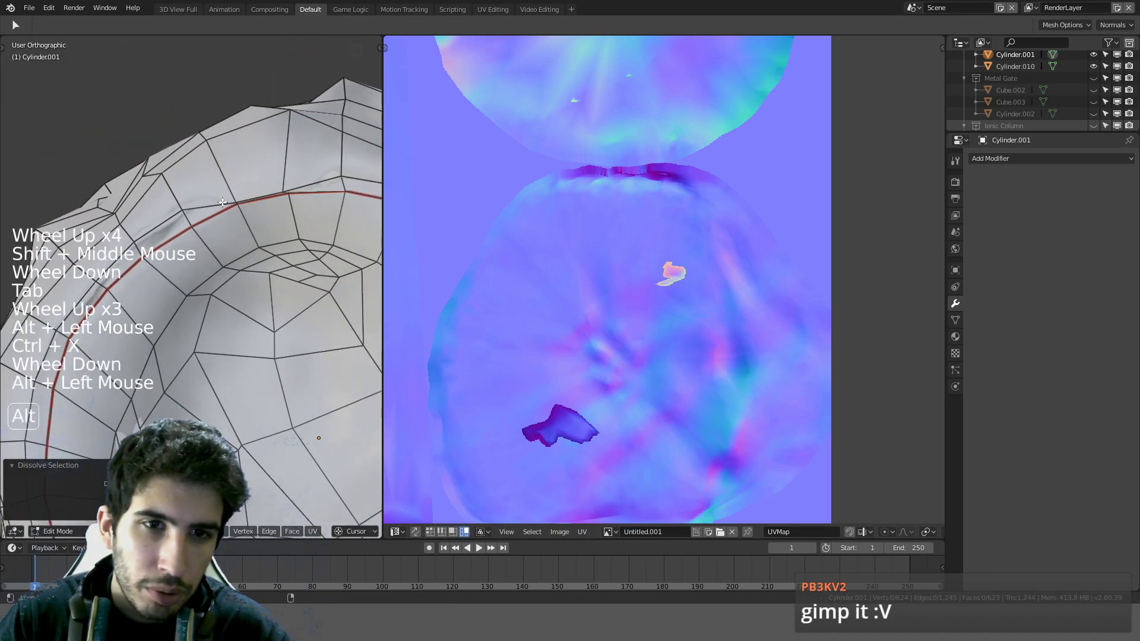
{"action": "key", "text": "ctrl+x"}
{"action": "scroll", "coordinate": [222, 202], "scroll_direction": "down", "scroll_amount": 4}
{"action": "key", "text": "ctrl+z"}
Step: Compare the mark inside the candle's hollow in Object Mode with the dark patch in the baked normal map
{"action": "middle_click_drag", "start_coordinate": [249, 190], "coordinate": [161, 130]}
{"action": "key", "text": "Tab"}
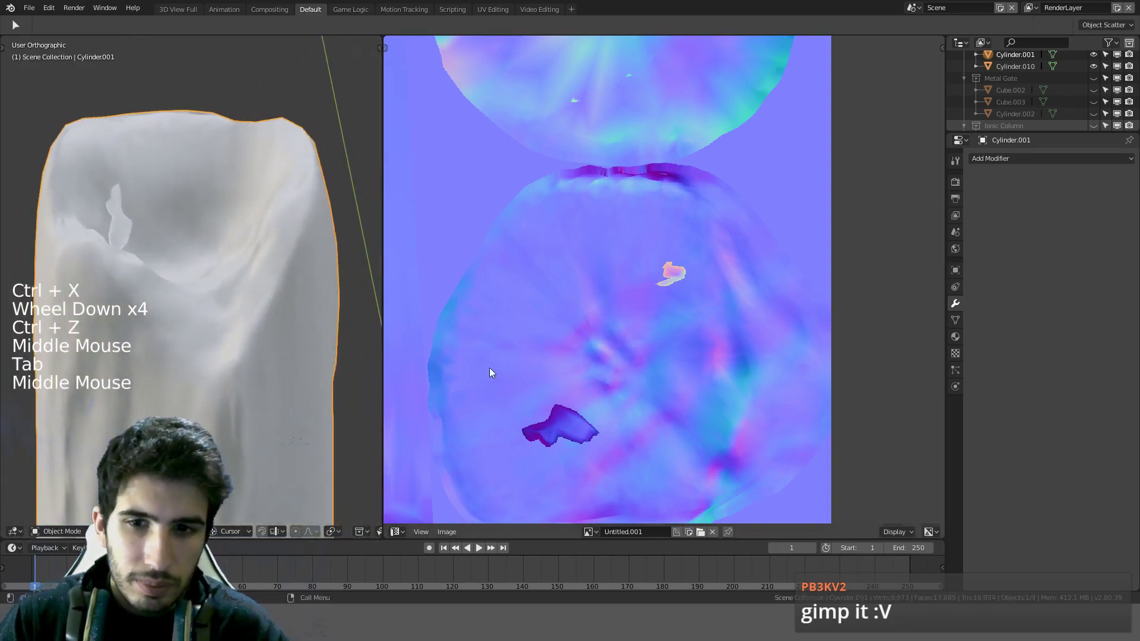
{"action": "middle_click_drag", "start_coordinate": [489, 372], "coordinate": [443, 338], "text": "shift"}
{"action": "scroll", "coordinate": [683, 262], "scroll_direction": "up", "scroll_amount": 7}
{"action": "middle_click_drag", "start_coordinate": [735, 234], "coordinate": [625, 243]}
{"action": "scroll", "coordinate": [668, 267], "scroll_direction": "down", "scroll_amount": 4}
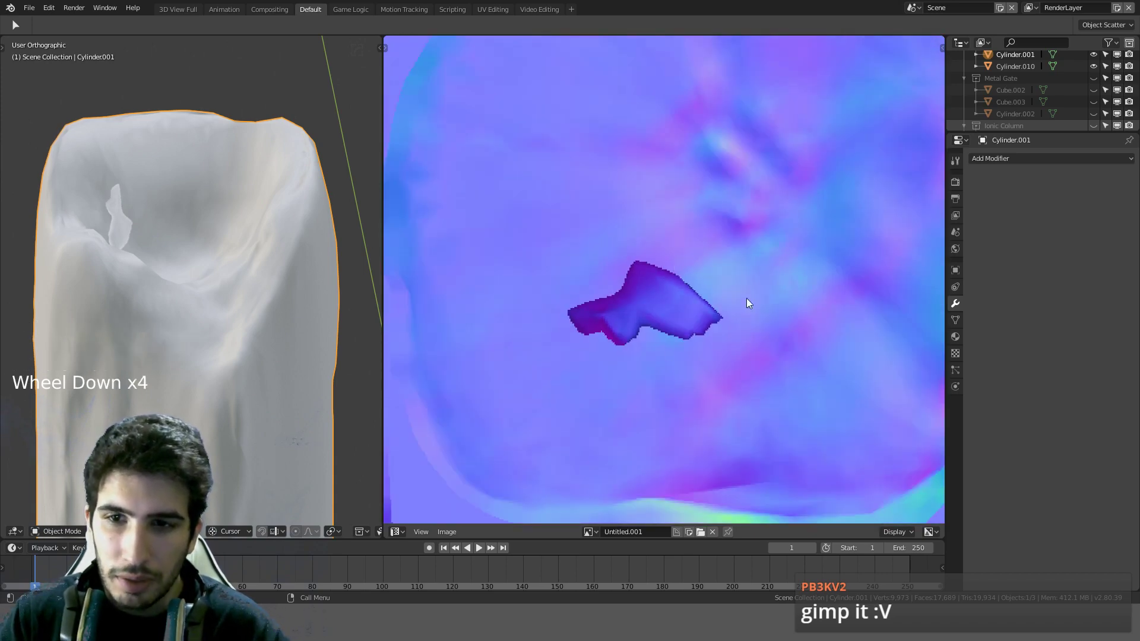
{"action": "scroll", "coordinate": [252, 342], "scroll_direction": "down", "scroll_amount": 3}
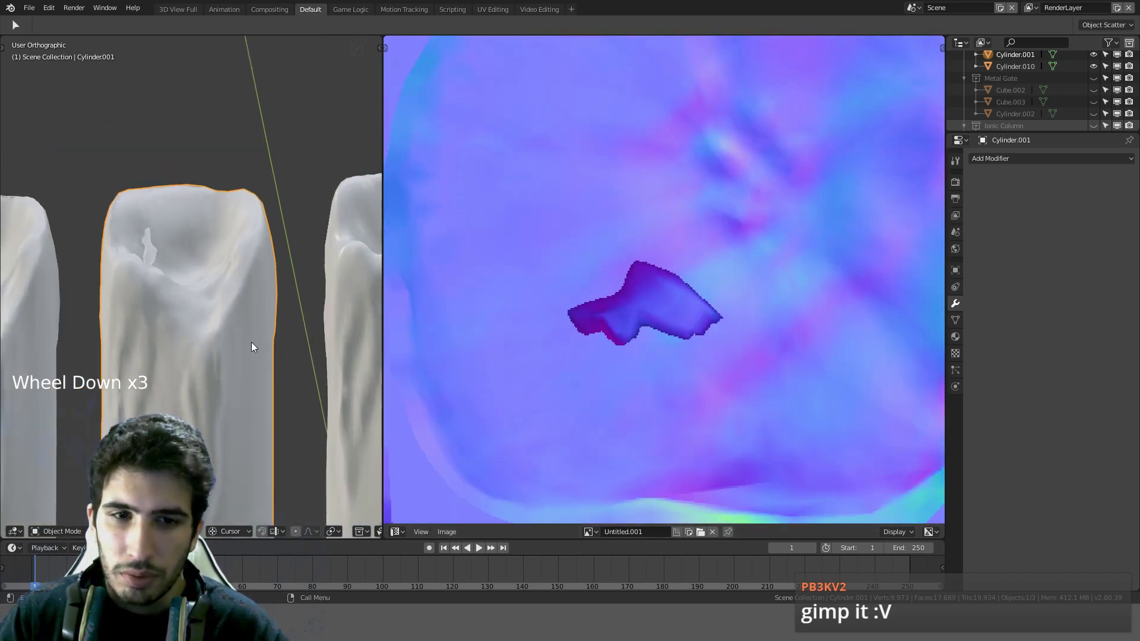
{"action": "middle_click_drag", "start_coordinate": [251, 342], "coordinate": [236, 288]}
{"action": "scroll", "coordinate": [237, 355], "scroll_direction": "up", "scroll_amount": 3}
{"action": "middle_click_drag", "start_coordinate": [237, 355], "coordinate": [288, 349], "text": "shift"}
Step: Try dissolving a vertical edge loop on the middle candle's side in Edit Mode and undo it
{"action": "key", "text": "Tab"}
{"action": "scroll", "coordinate": [259, 258], "scroll_direction": "down", "scroll_amount": 2}
{"action": "scroll", "coordinate": [275, 317], "scroll_direction": "down", "scroll_amount": 2}
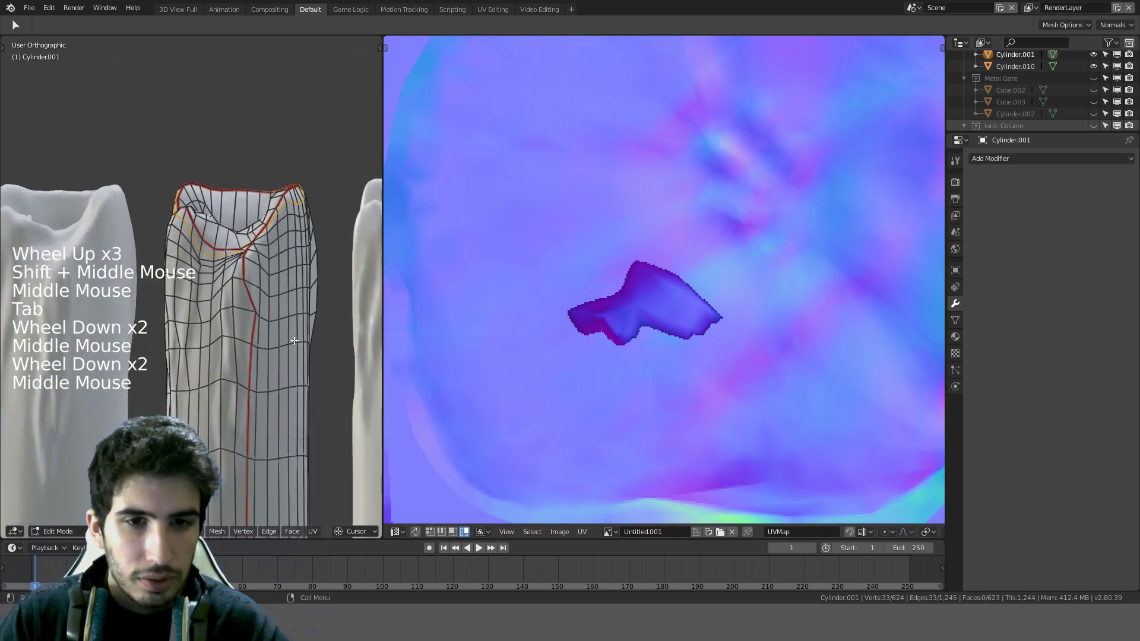
{"action": "left_click", "coordinate": [288, 349], "text": "alt"}
{"action": "key", "text": "ctrl+x"}
{"action": "key", "text": "ctrl+z"}
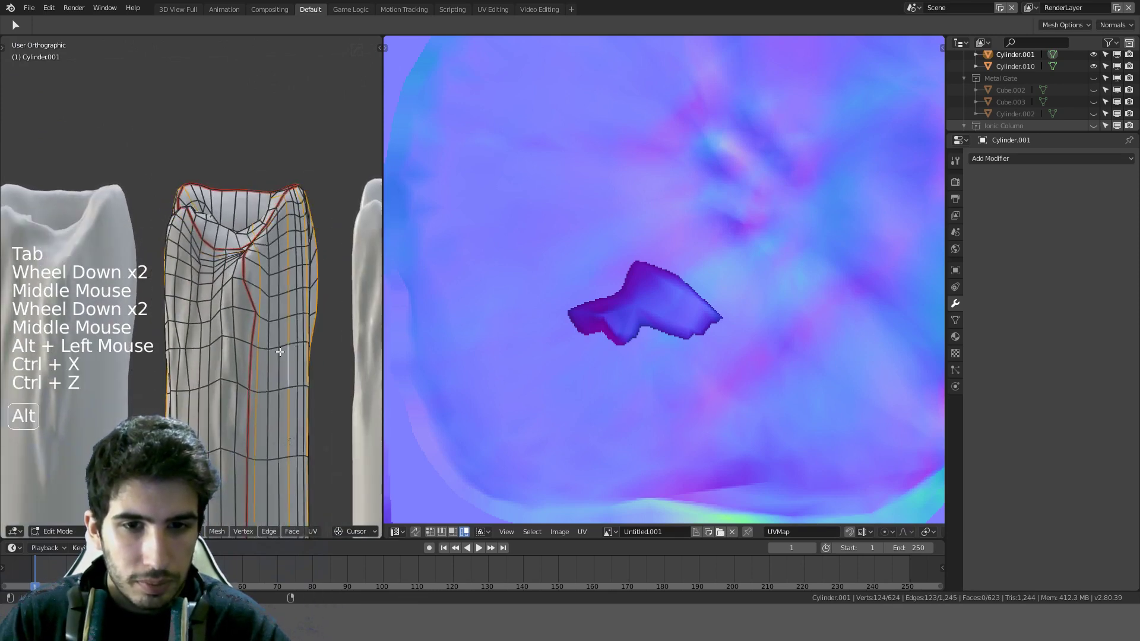
Step: Dissolve two horizontal edge loops in the upper part of the middle candle's shaft
{"action": "left_click", "coordinate": [279, 352], "text": "alt"}
{"action": "left_click", "coordinate": [281, 349], "text": "alt"}
{"action": "key", "text": "ctrl+x"}
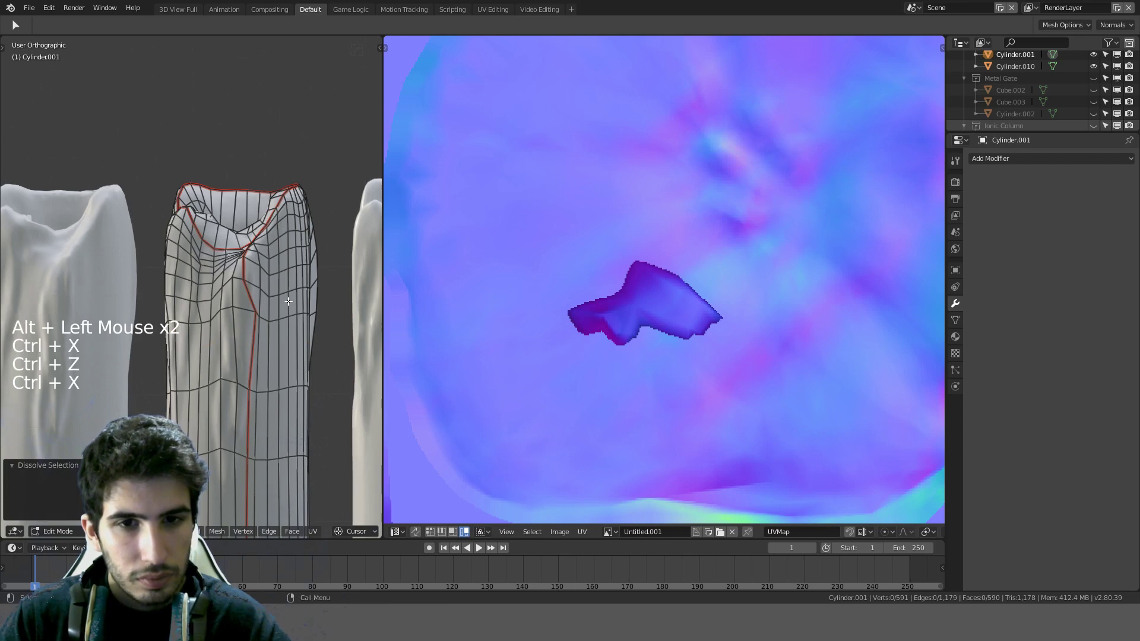
{"action": "middle_click_drag", "start_coordinate": [285, 297], "coordinate": [254, 346]}
Step: Undo the last dissolve, then try dissolving the edge loop just outside the candle's rim and undo that too
{"action": "key", "text": "ctrl+z"}
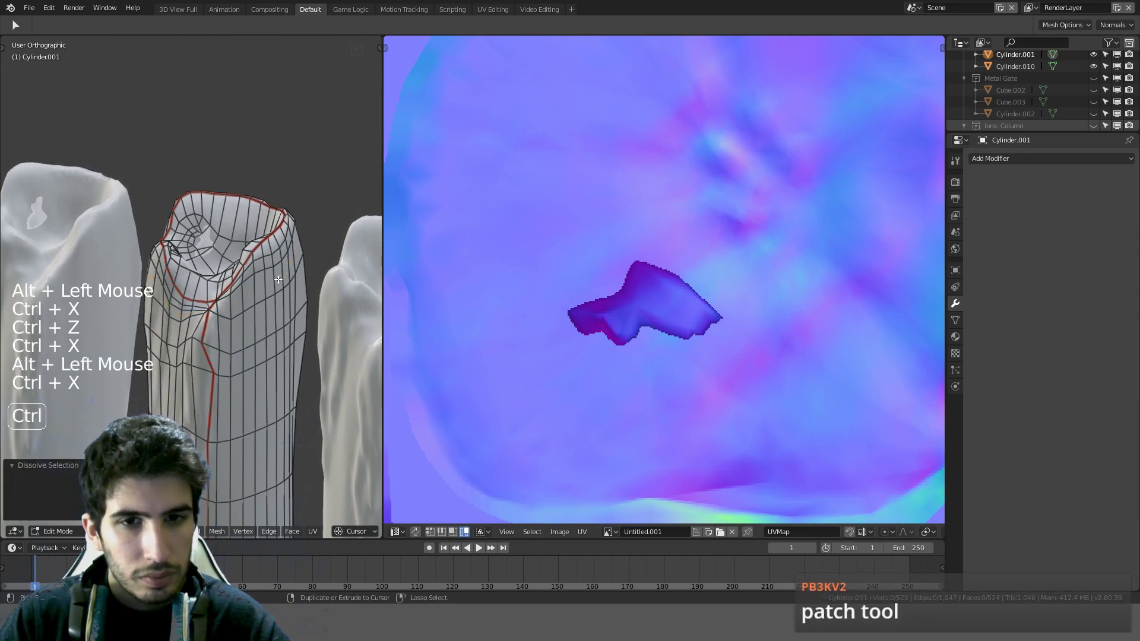
{"action": "left_click", "coordinate": [285, 244], "text": "alt"}
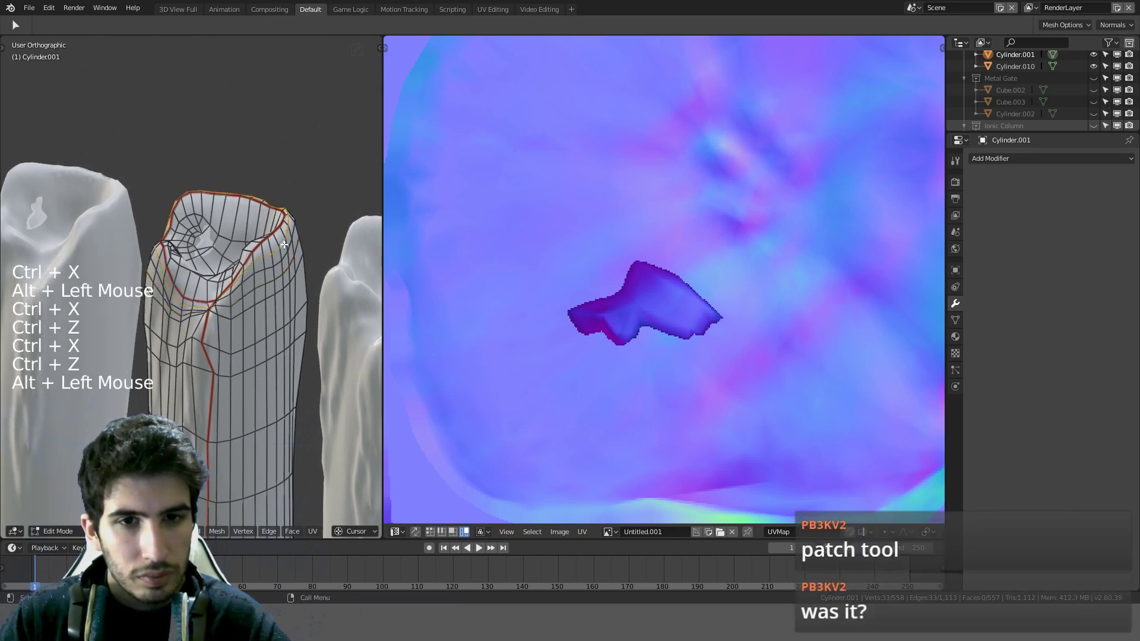
{"action": "key", "text": "ctrl+z"}
{"action": "middle_click_drag", "start_coordinate": [285, 244], "coordinate": [276, 320]}
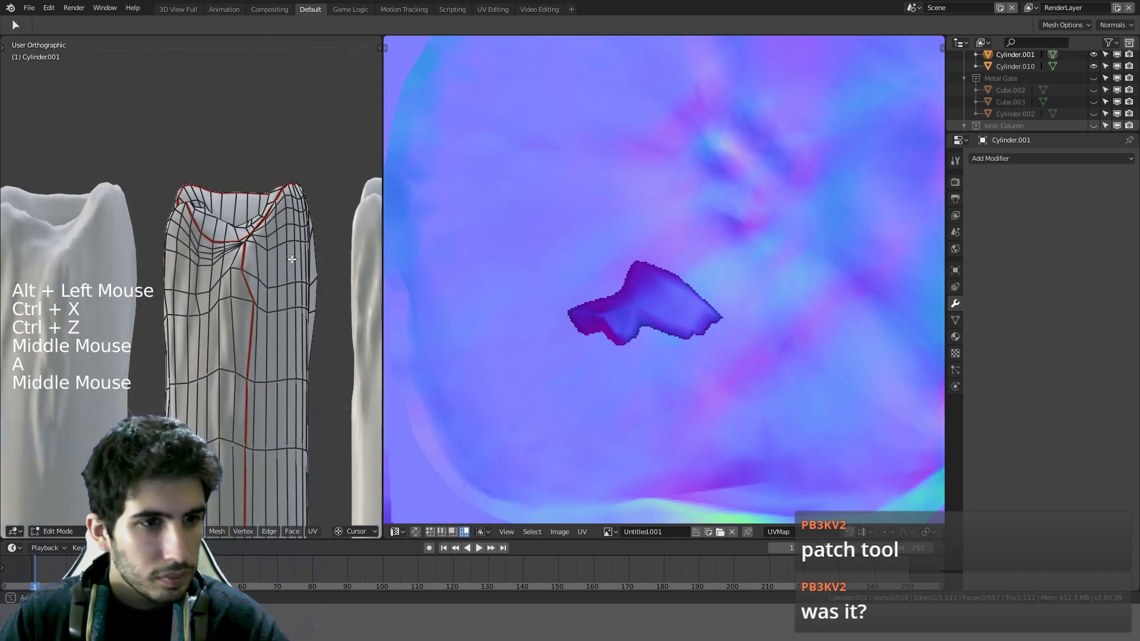
Step: Dissolve the horizontal edge loop about a third of the way down the middle candle, comparing the shape with and without it
{"action": "scroll", "coordinate": [275, 323], "scroll_direction": "up", "scroll_amount": 3}
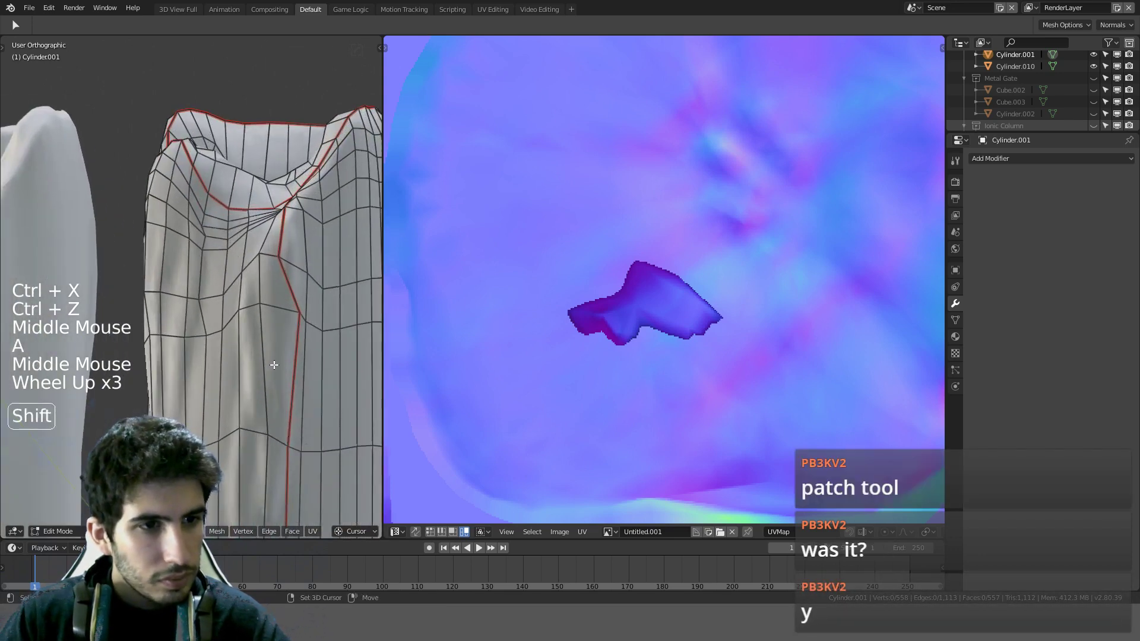
{"action": "middle_click_drag", "start_coordinate": [275, 361], "coordinate": [272, 285], "text": "shift"}
{"action": "scroll", "coordinate": [256, 242], "scroll_direction": "down", "scroll_amount": 6}
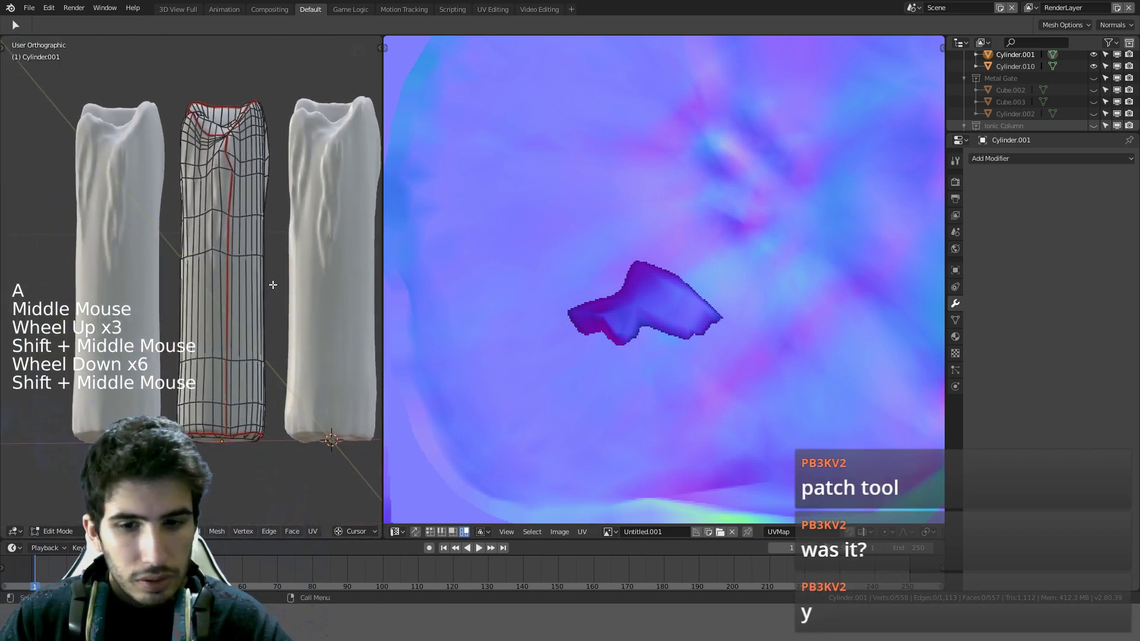
{"action": "key", "text": "KP_1"}
{"action": "key", "text": "ctrl+KP_1"}
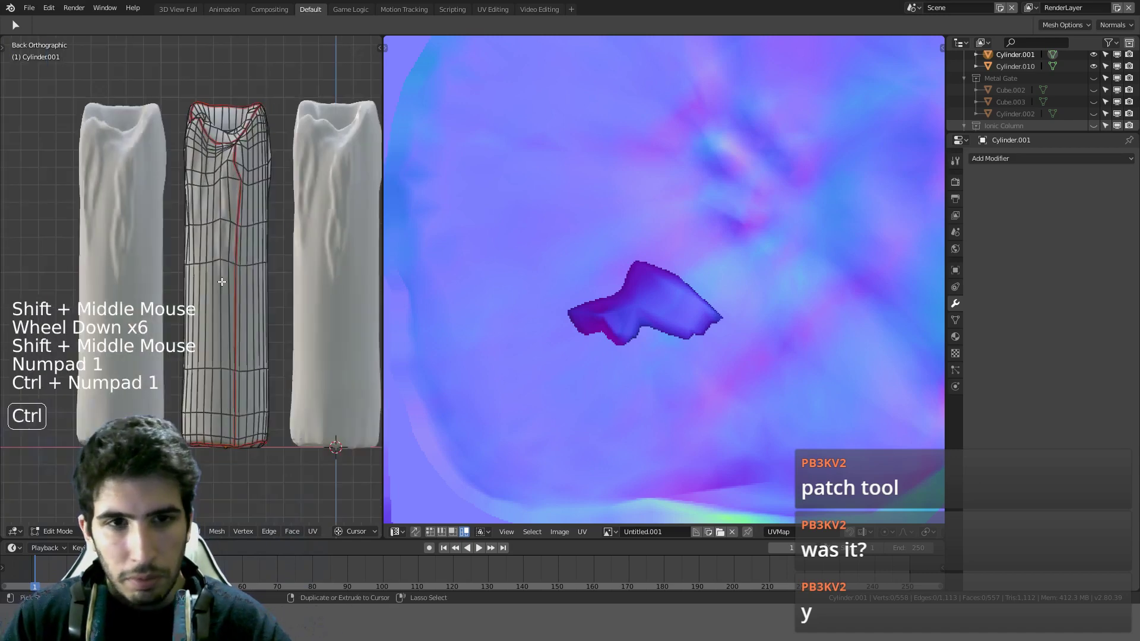
{"action": "scroll", "coordinate": [222, 280], "scroll_direction": "up", "scroll_amount": 2}
{"action": "middle_click_drag", "start_coordinate": [223, 280], "coordinate": [228, 262], "text": "shift"}
{"action": "scroll", "coordinate": [228, 263], "scroll_direction": "up", "scroll_amount": 3}
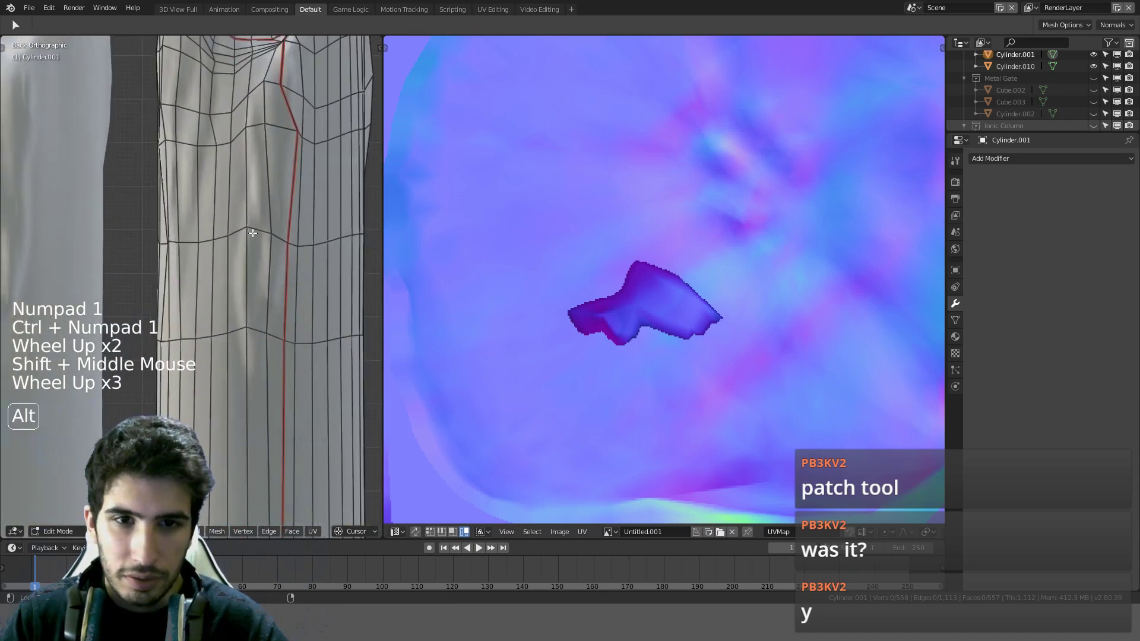
{"action": "key", "text": "ctrl+x"}
{"action": "key", "text": "ctrl+z"}
{"action": "scroll", "coordinate": [253, 233], "scroll_direction": "down", "scroll_amount": 2}
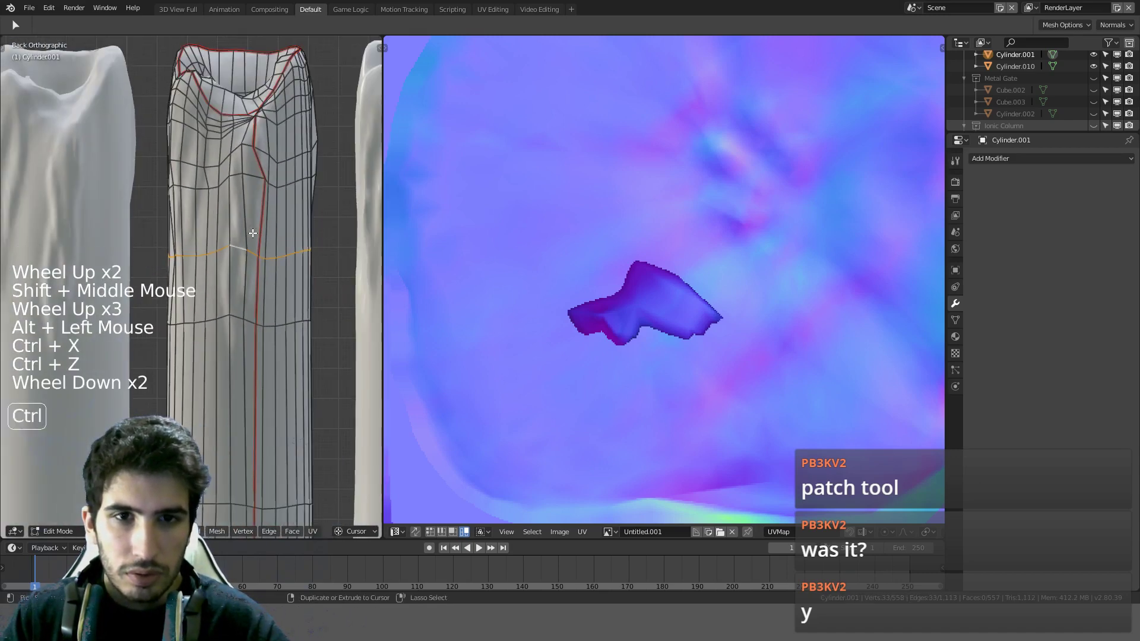
{"action": "key", "text": "ctrl+x"}
{"action": "middle_click_drag", "start_coordinate": [252, 232], "coordinate": [12, 241]}
{"action": "key", "text": "ctrl+z"}
{"action": "key", "text": "ctrl+x"}
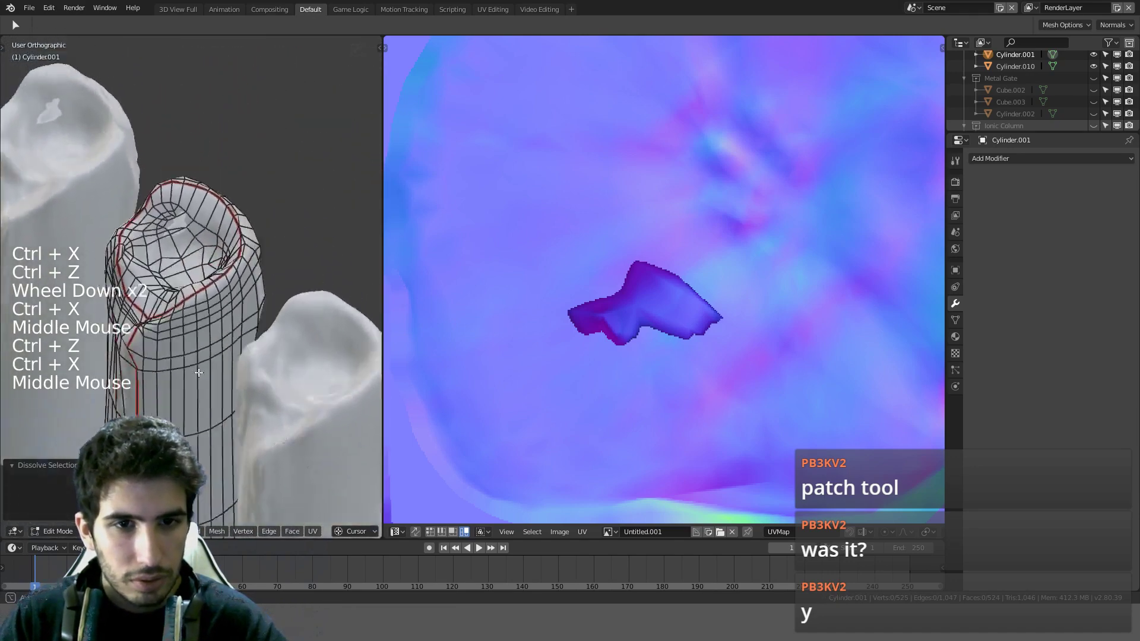
Step: Compare the reduced middle candle with its two neighbours in Object Mode, briefly viewing the mesh of the neighbouring candle
{"action": "key", "text": "Tab"}
{"action": "scroll", "coordinate": [287, 354], "scroll_direction": "down", "scroll_amount": 4}
{"action": "middle_click_drag", "start_coordinate": [166, 341], "coordinate": [173, 327], "text": "shift"}
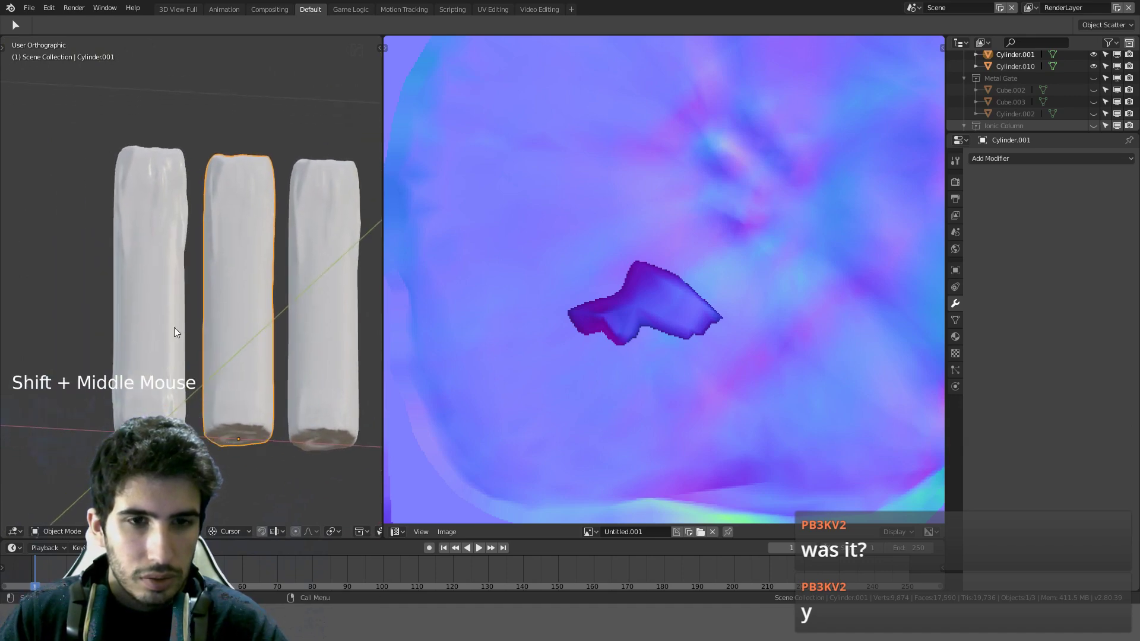
{"action": "left_click", "coordinate": [173, 327]}
{"action": "key", "text": "Tab"}
{"action": "key", "text": "Tab"}
{"action": "left_click", "coordinate": [262, 341]}
{"action": "middle_click", "coordinate": [287, 315]}
{"action": "middle_click_drag", "start_coordinate": [286, 316], "coordinate": [17, 244]}
Step: Inspect the middle candle's mesh from below and the side, and select all of it to view its UV layout and statistics
{"action": "key", "text": "Tab"}
{"action": "scroll", "coordinate": [280, 326], "scroll_direction": "up", "scroll_amount": 3}
{"action": "middle_click", "coordinate": [289, 306]}
{"action": "key", "text": "Tab"}
{"action": "key", "text": "Tab"}
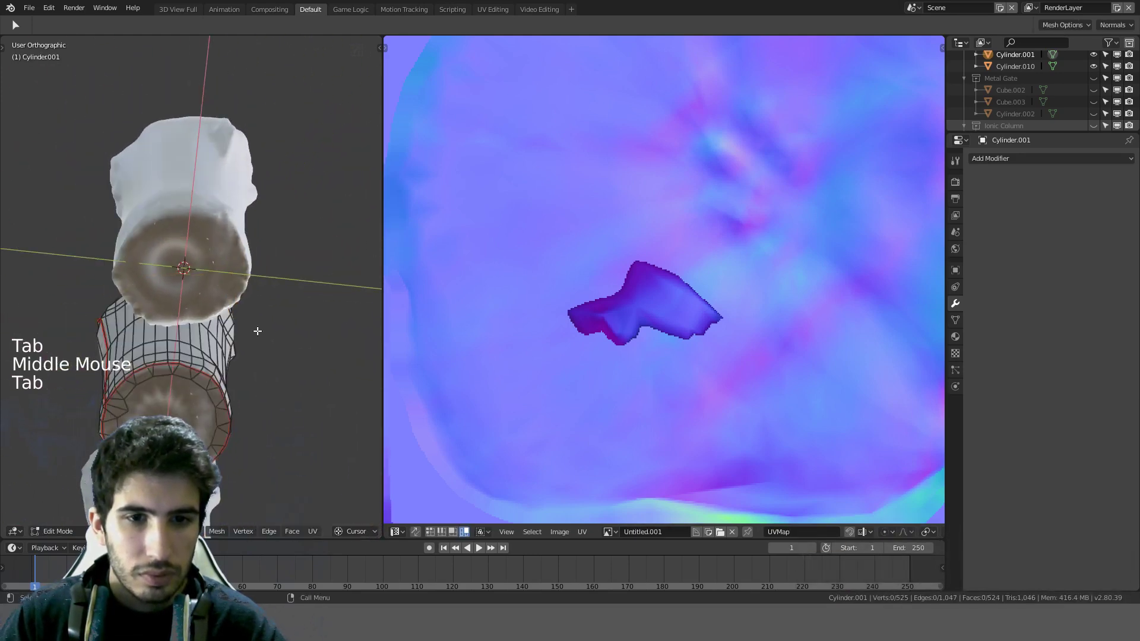
{"action": "middle_click_drag", "start_coordinate": [255, 326], "coordinate": [308, 289]}
{"action": "key", "text": "Tab"}
{"action": "key", "text": "Tab"}
{"action": "key", "text": "a"}
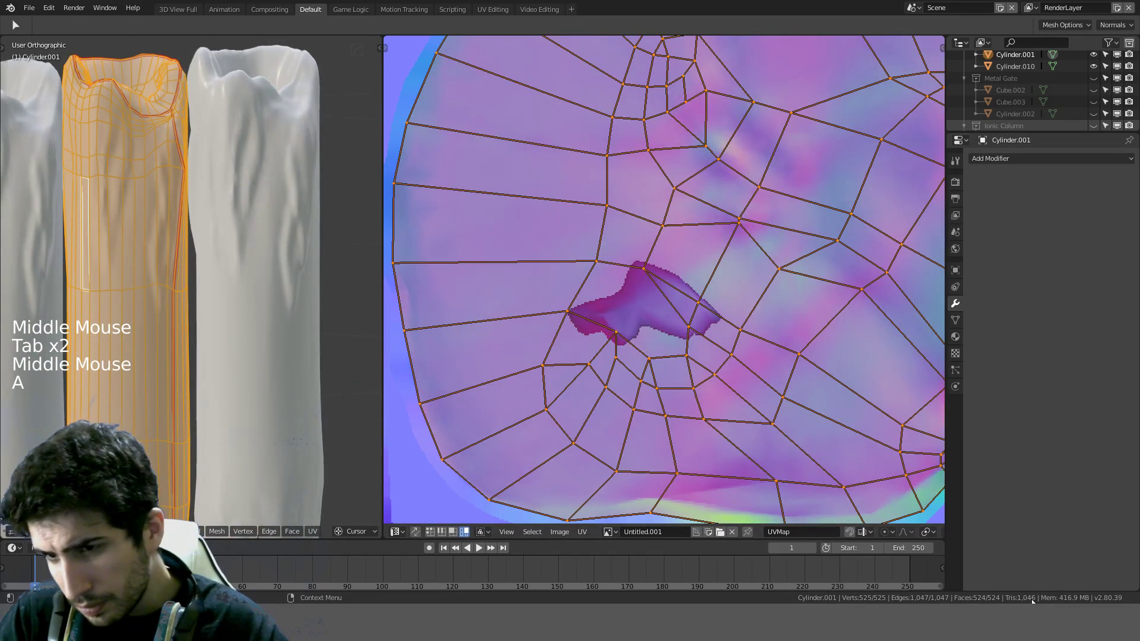
Step: Check the leftmost candle's mesh, UV layout and statistics in Edit Mode for comparison with the reduced middle candle
{"action": "scroll", "coordinate": [665, 475], "scroll_direction": "down", "scroll_amount": 3}
{"action": "scroll", "coordinate": [257, 323], "scroll_direction": "down", "scroll_amount": 4}
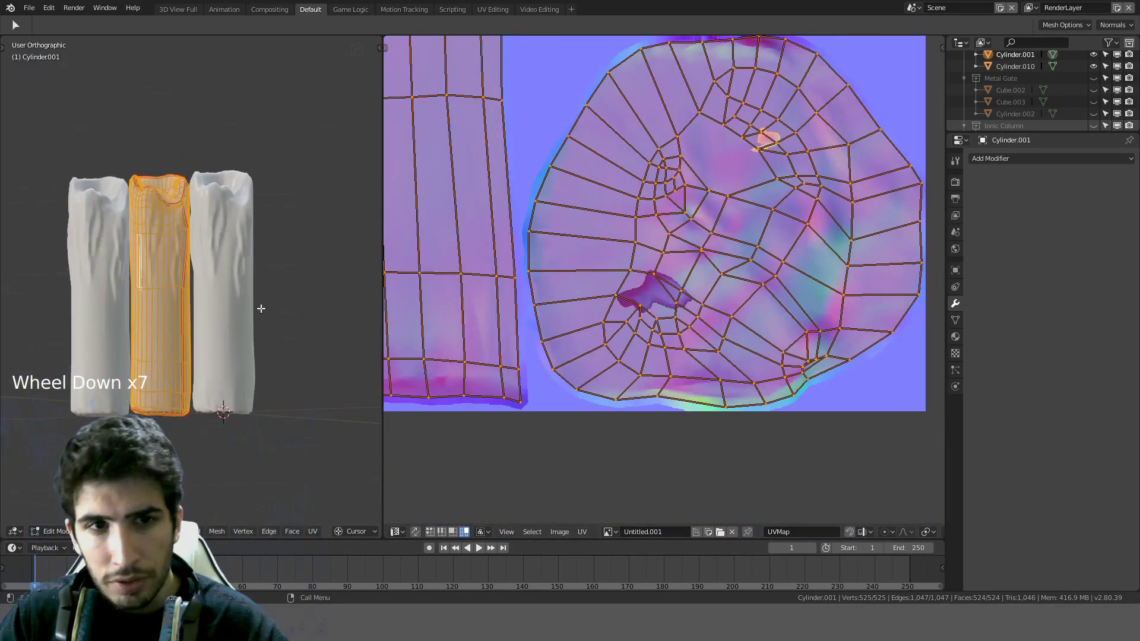
{"action": "scroll", "coordinate": [257, 323], "scroll_direction": "down", "scroll_amount": 3}
{"action": "middle_click_drag", "start_coordinate": [257, 324], "coordinate": [237, 331]}
{"action": "scroll", "coordinate": [221, 303], "scroll_direction": "up", "scroll_amount": 4}
{"action": "key", "text": "Tab"}
{"action": "left_click", "coordinate": [66, 275]}
{"action": "key", "text": "Tab"}
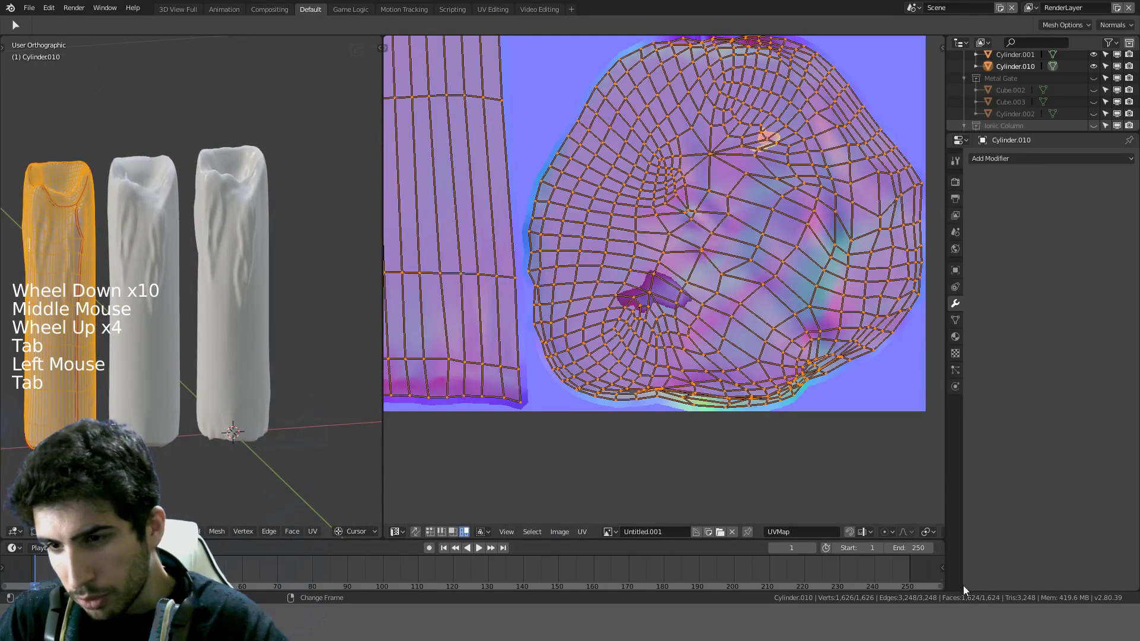
{"action": "key", "text": "Tab"}
Step: Examine the dense mesh and statistics of the sculpted candle, then return to Object Mode
{"action": "left_click", "coordinate": [270, 311]}
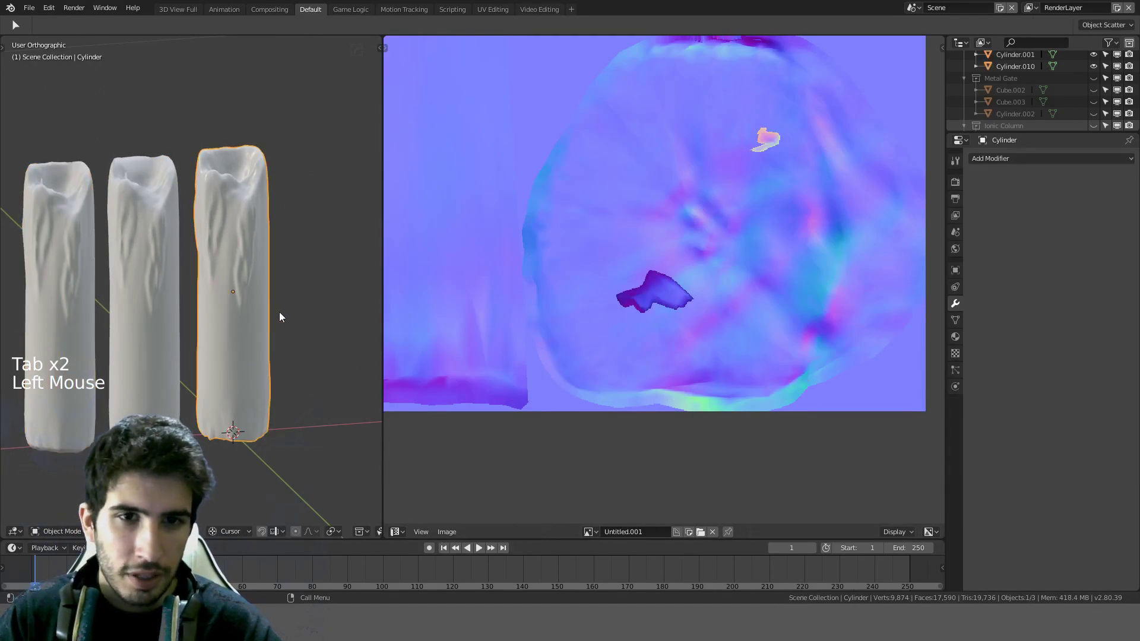
{"action": "key", "text": "Tab"}
{"action": "key", "text": "a"}
{"action": "key", "text": "a"}
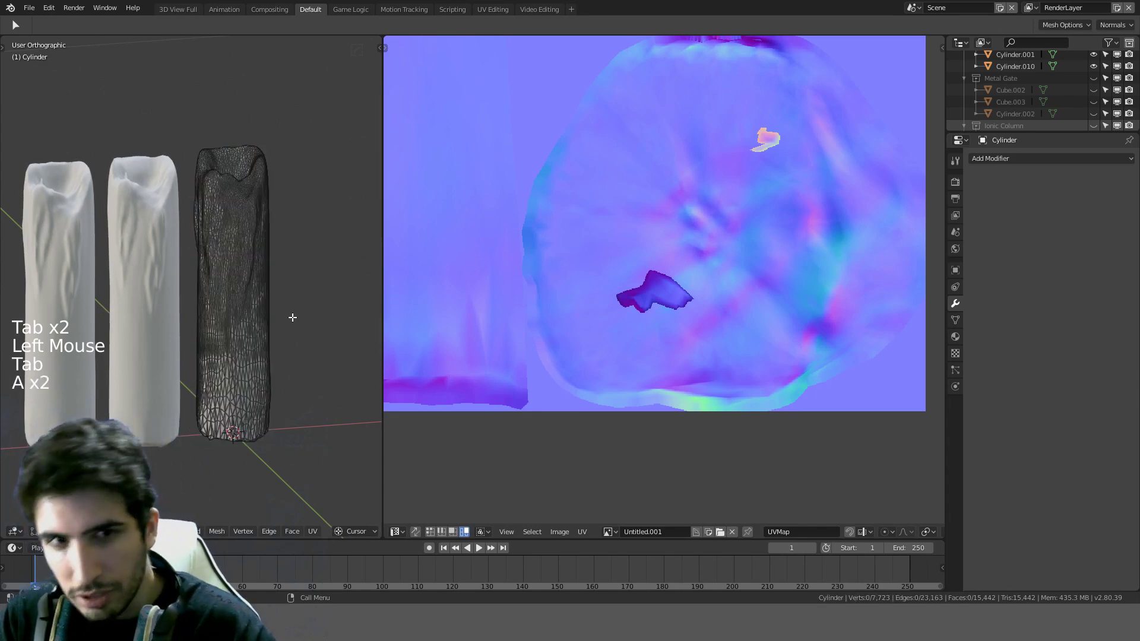
{"action": "key", "text": "Tab"}
{"action": "middle_click_drag", "start_coordinate": [294, 317], "coordinate": [265, 351]}
{"action": "scroll", "coordinate": [194, 376], "scroll_direction": "down", "scroll_amount": 2}
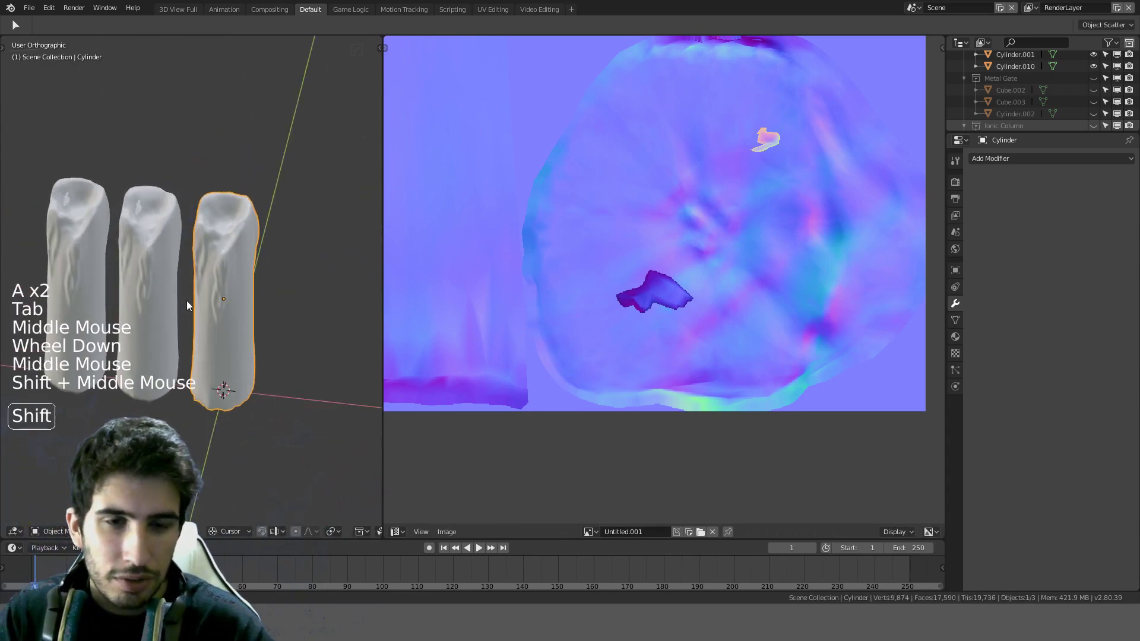
Step: Compare the shapes of the three candles in Object Mode from several angles and distances, including the front view
{"action": "middle_click_drag", "start_coordinate": [186, 303], "coordinate": [272, 303], "text": "shift"}
{"action": "left_click", "coordinate": [267, 328]}
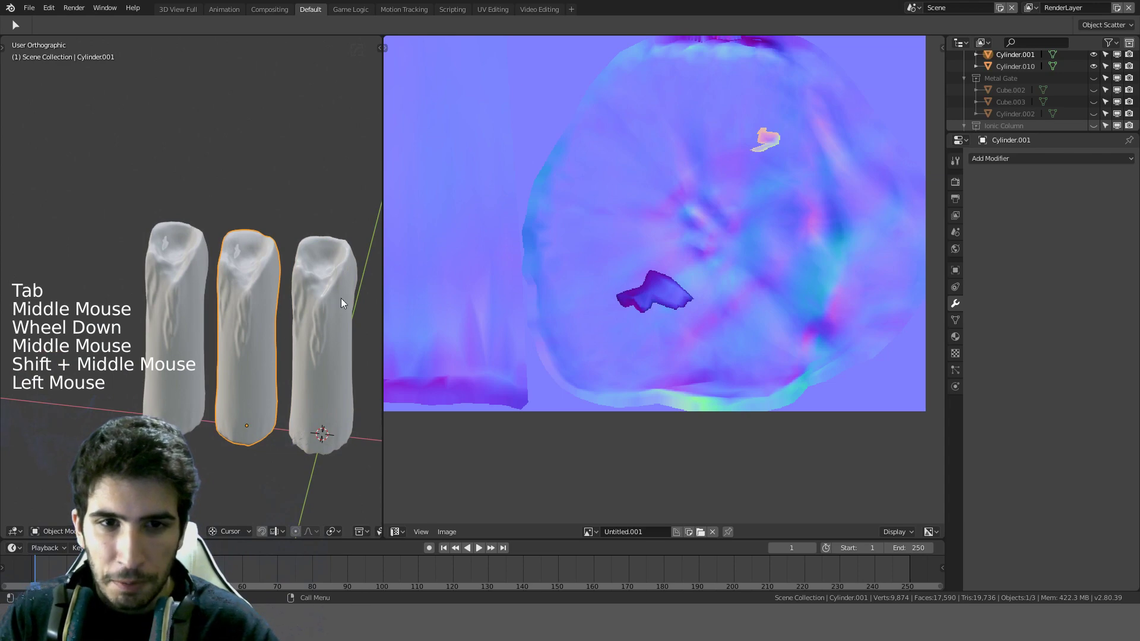
{"action": "key", "text": "Tab"}
{"action": "key", "text": "Tab"}
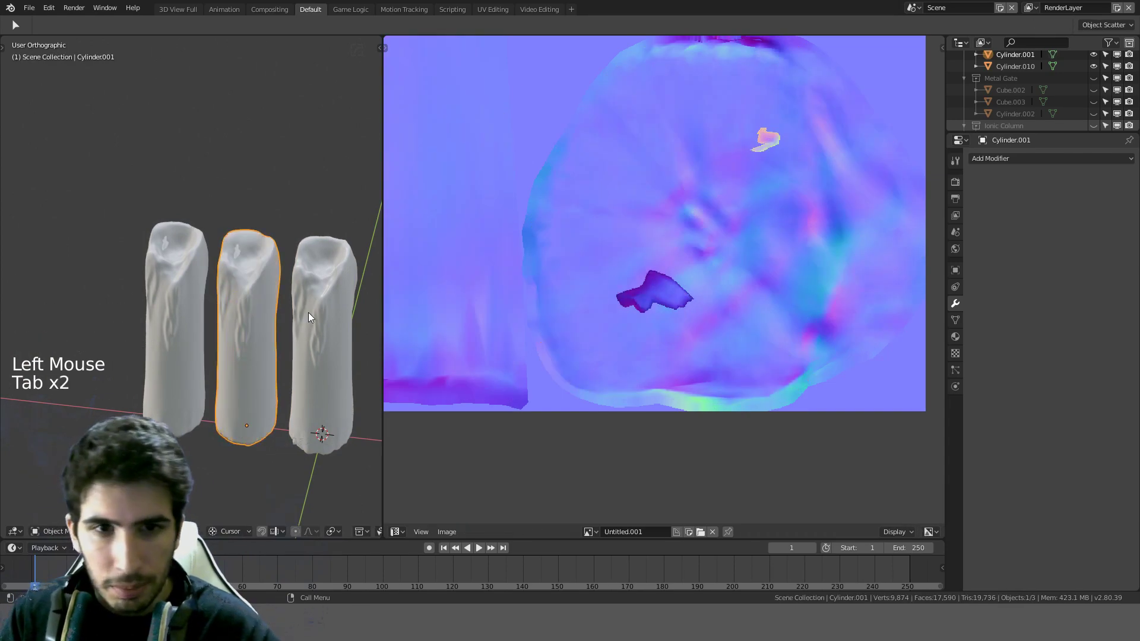
{"action": "middle_click_drag", "start_coordinate": [308, 313], "coordinate": [215, 290]}
{"action": "scroll", "coordinate": [345, 247], "scroll_direction": "down", "scroll_amount": 2}
{"action": "scroll", "coordinate": [202, 323], "scroll_direction": "up", "scroll_amount": 4}
{"action": "left_click", "coordinate": [179, 323]}
{"action": "scroll", "coordinate": [178, 323], "scroll_direction": "down", "scroll_amount": 1}
{"action": "key", "text": "KP_1"}
{"action": "scroll", "coordinate": [254, 252], "scroll_direction": "down", "scroll_amount": 4}
Step: Rename the middle candle's mesh data as Candle
{"action": "left_click", "coordinate": [216, 291]}
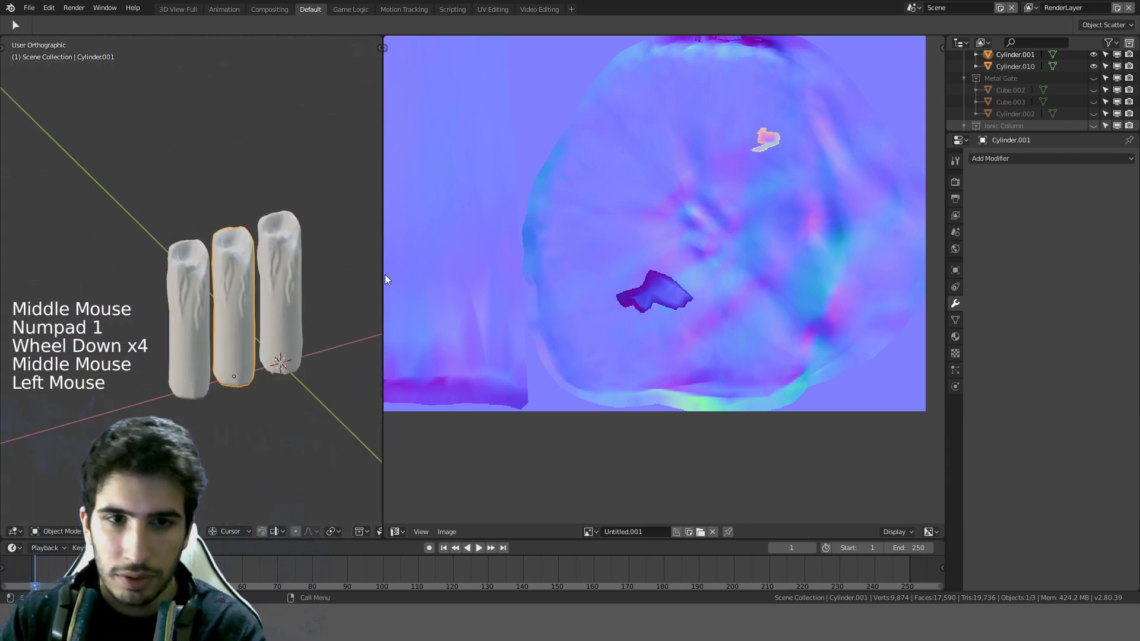
{"action": "left_click", "coordinate": [955, 320]}
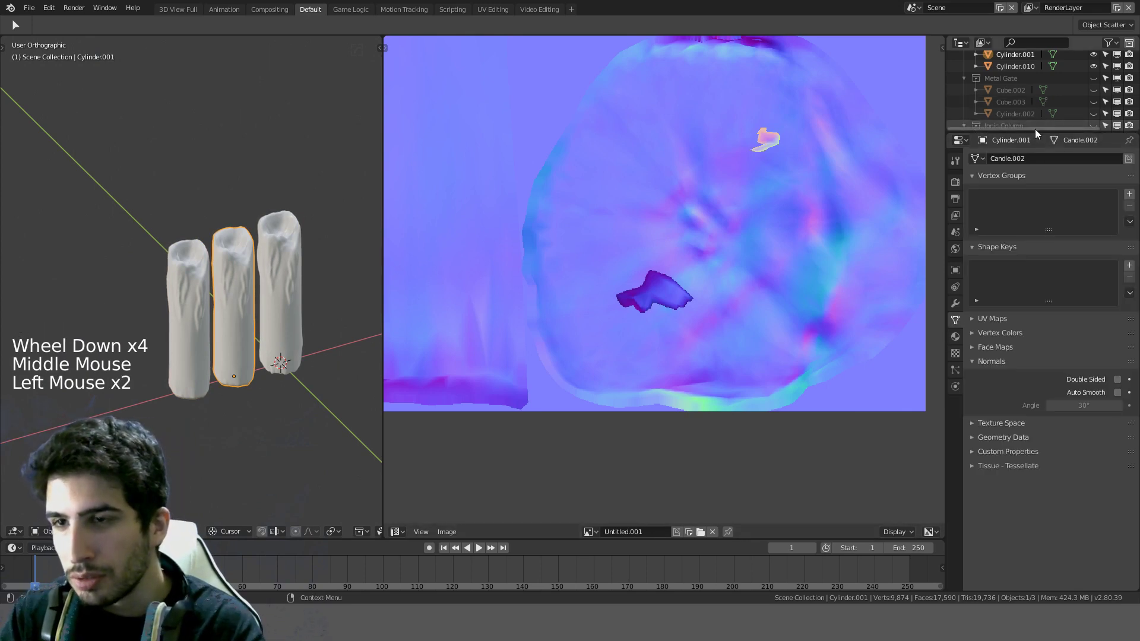
{"action": "left_click", "coordinate": [1031, 158]}
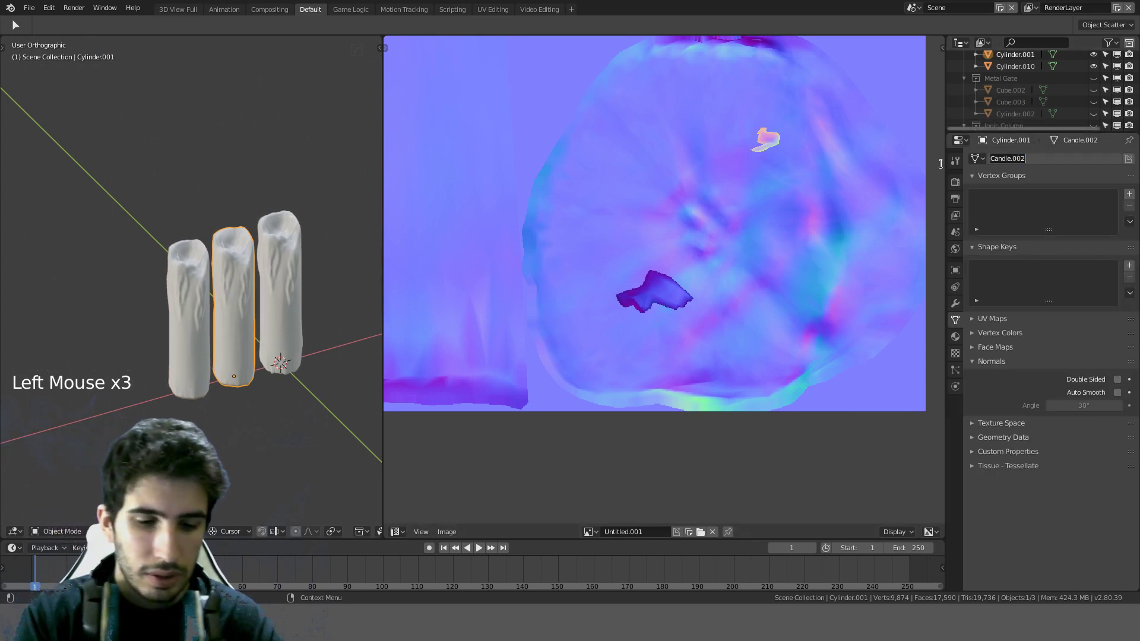
{"action": "key", "text": "BackSpace"}
{"action": "key", "text": "BackSpace"}
{"action": "key", "text": "BackSpace"}
{"action": "key", "text": "BackSpace"}
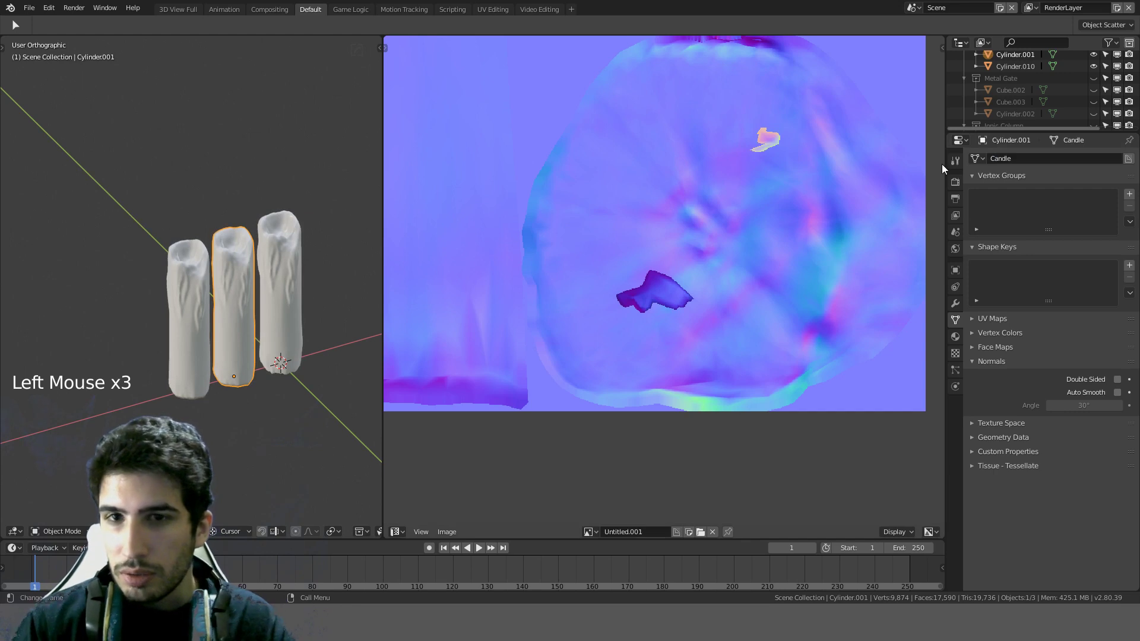
{"action": "key", "text": "Return"}
Step: Rename the leftmost candle's mesh data as HigherPCandle
{"action": "left_click", "coordinate": [294, 264]}
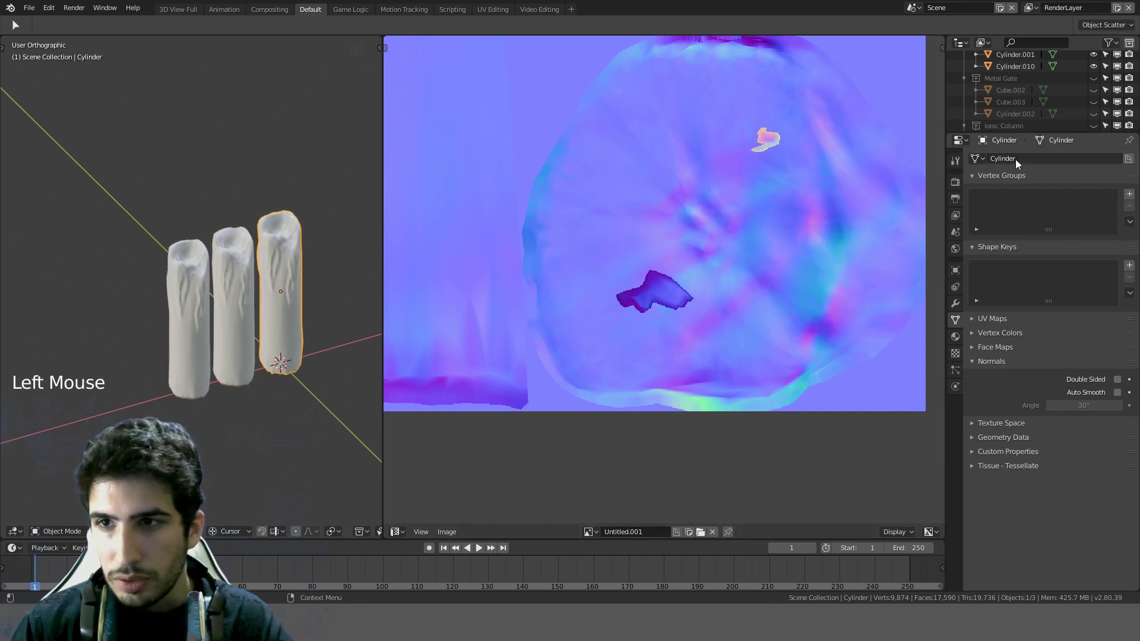
{"action": "left_click", "coordinate": [193, 285]}
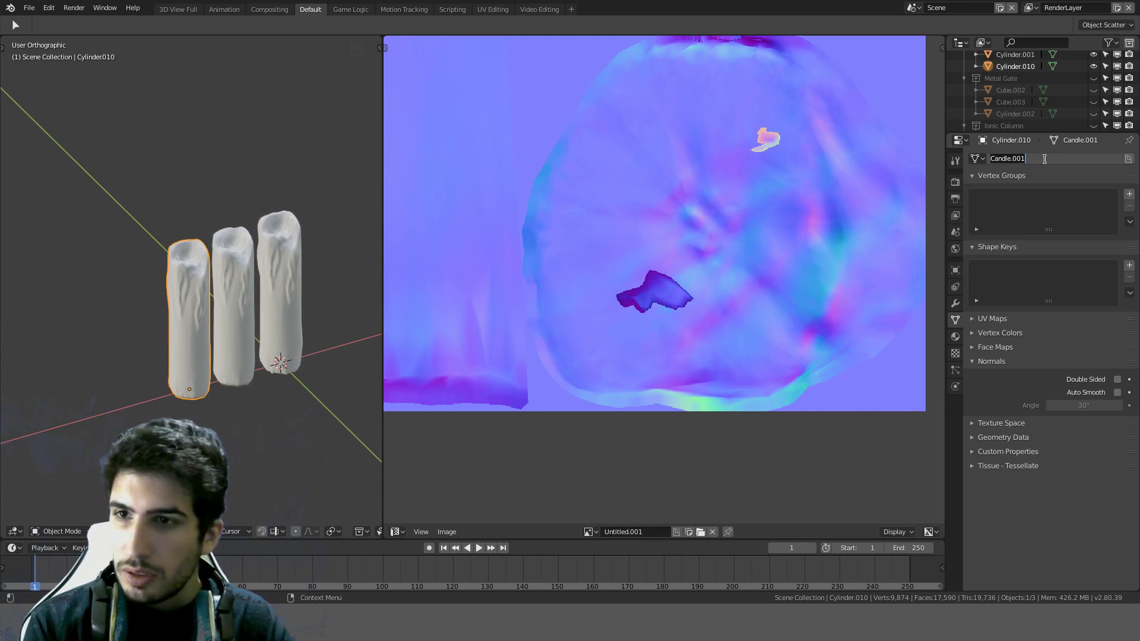
{"action": "type", "text": "H"}
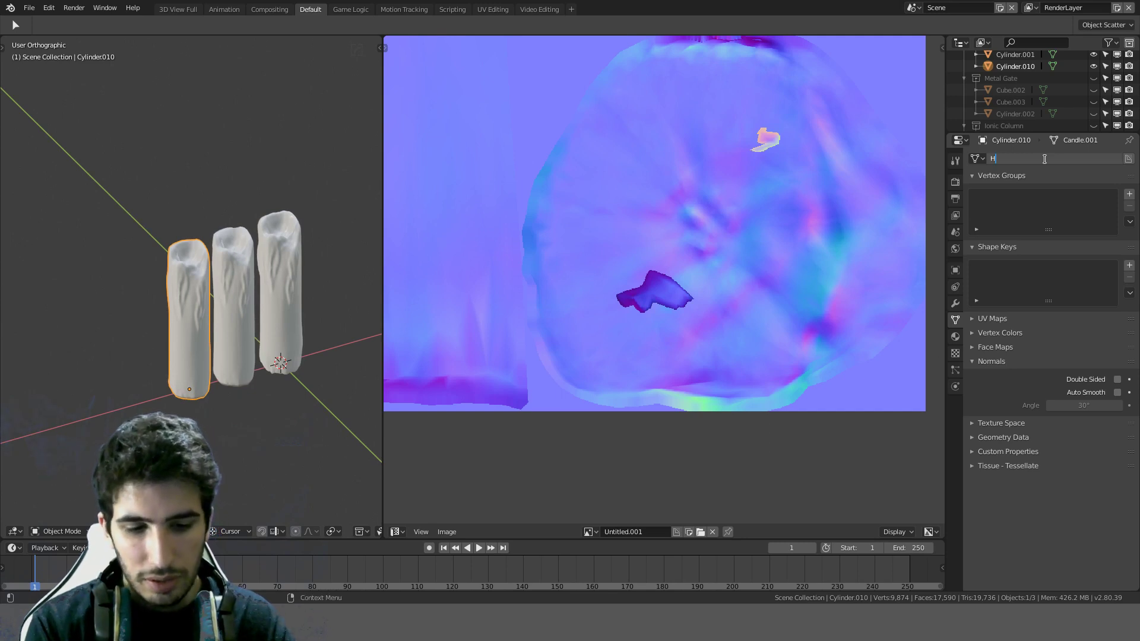
{"action": "type", "text": "igherPCandle"}
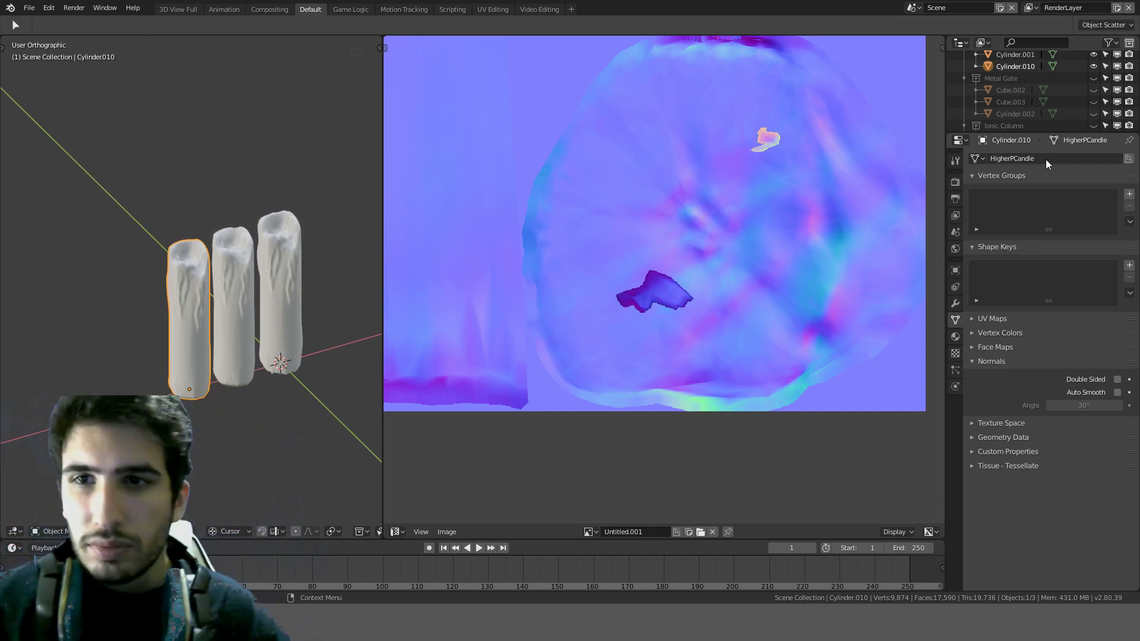
Step: Examine the dark and bright artifact patches in the candle-top island of the baked normal map
{"action": "scroll", "coordinate": [735, 314], "scroll_direction": "up", "scroll_amount": 4}
{"action": "scroll", "coordinate": [735, 314], "scroll_direction": "up", "scroll_amount": 3}
{"action": "scroll", "coordinate": [700, 277], "scroll_direction": "down", "scroll_amount": 4}
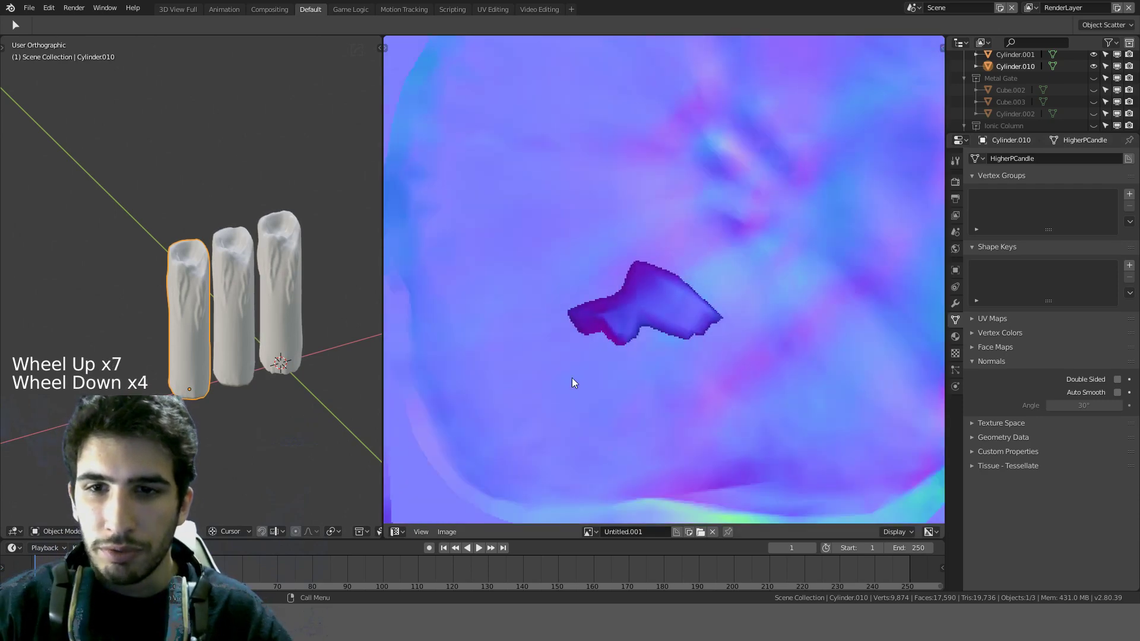
{"action": "scroll", "coordinate": [642, 353], "scroll_direction": "down", "scroll_amount": 3}
{"action": "scroll", "coordinate": [655, 309], "scroll_direction": "up", "scroll_amount": 3}
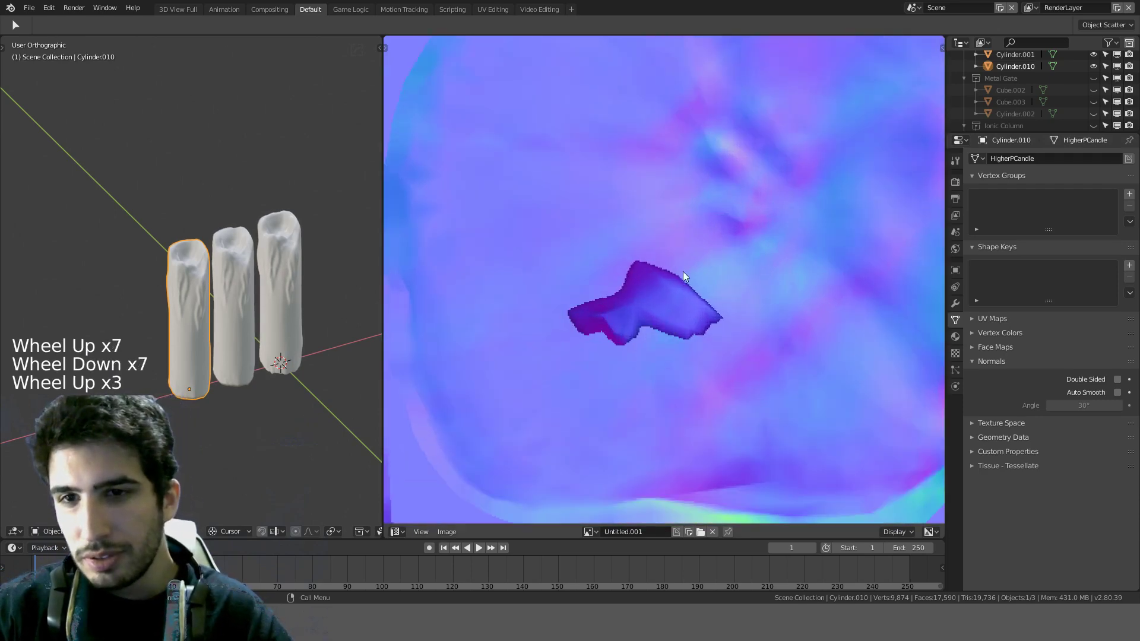
{"action": "scroll", "coordinate": [675, 262], "scroll_direction": "down", "scroll_amount": 5}
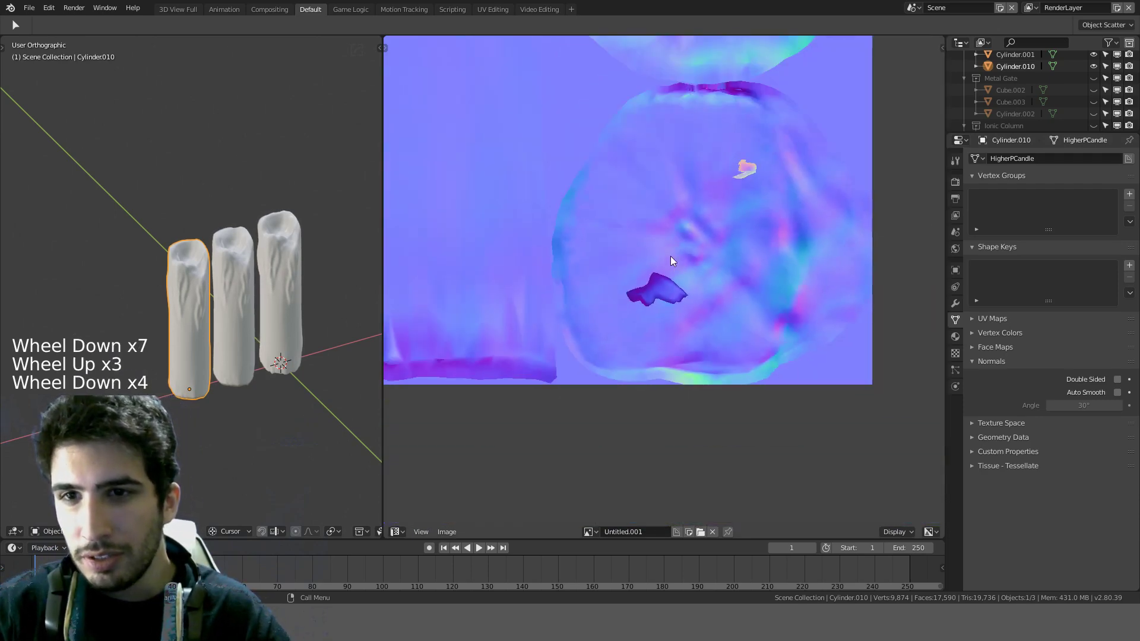
{"action": "middle_click_drag", "start_coordinate": [675, 262], "coordinate": [648, 264]}
{"action": "scroll", "coordinate": [732, 228], "scroll_direction": "down", "scroll_amount": 2}
{"action": "scroll", "coordinate": [732, 228], "scroll_direction": "down", "scroll_amount": 1}
{"action": "middle_click_drag", "start_coordinate": [732, 228], "coordinate": [712, 241]}
{"action": "scroll", "coordinate": [722, 277], "scroll_direction": "up", "scroll_amount": 3}
{"action": "scroll", "coordinate": [721, 277], "scroll_direction": "up", "scroll_amount": 5}
{"action": "scroll", "coordinate": [730, 280], "scroll_direction": "down", "scroll_amount": 5}
{"action": "scroll", "coordinate": [730, 280], "scroll_direction": "down", "scroll_amount": 2}
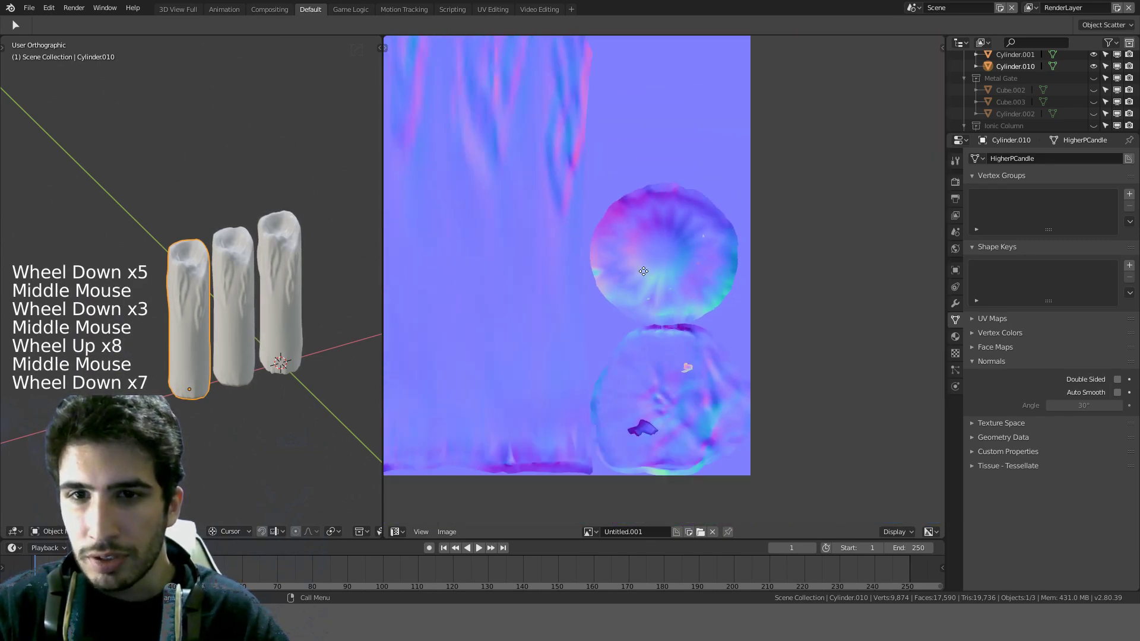
Step: Examine the normal map along the upper edge of the candle-side island for baking artifacts
{"action": "scroll", "coordinate": [807, 287], "scroll_direction": "down", "scroll_amount": 1}
{"action": "middle_click_drag", "start_coordinate": [736, 284], "coordinate": [681, 290]}
{"action": "scroll", "coordinate": [808, 287], "scroll_direction": "down", "scroll_amount": 2}
{"action": "scroll", "coordinate": [657, 260], "scroll_direction": "up", "scroll_amount": 6}
{"action": "scroll", "coordinate": [574, 230], "scroll_direction": "up", "scroll_amount": 2}
{"action": "scroll", "coordinate": [575, 230], "scroll_direction": "up", "scroll_amount": 2}
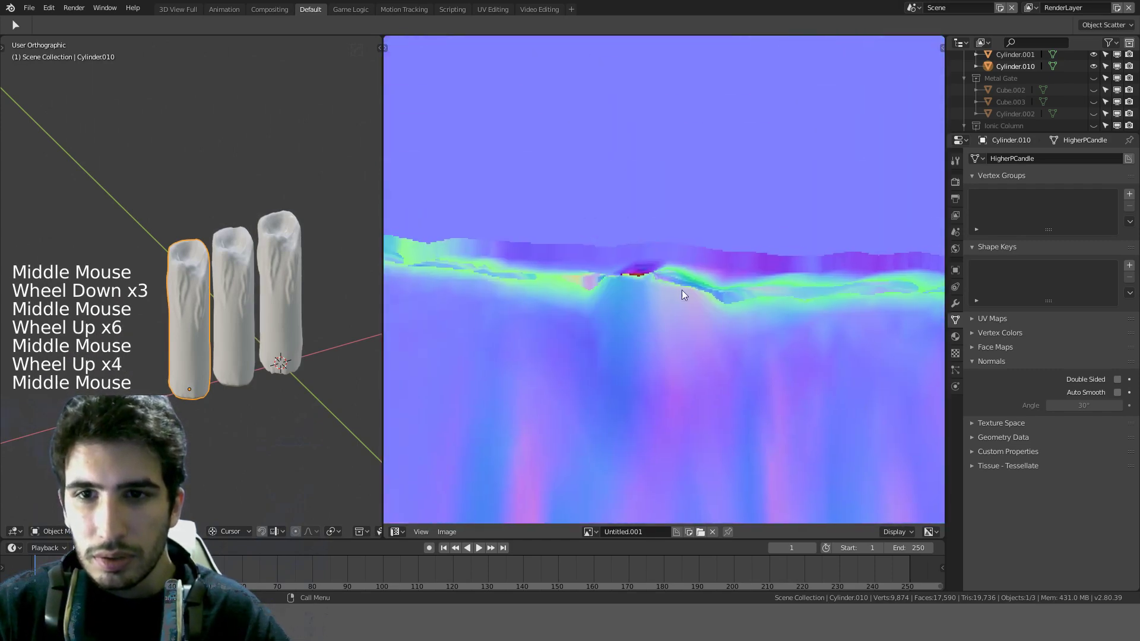
{"action": "scroll", "coordinate": [630, 287], "scroll_direction": "down", "scroll_amount": 3}
{"action": "scroll", "coordinate": [623, 280], "scroll_direction": "up", "scroll_amount": 3}
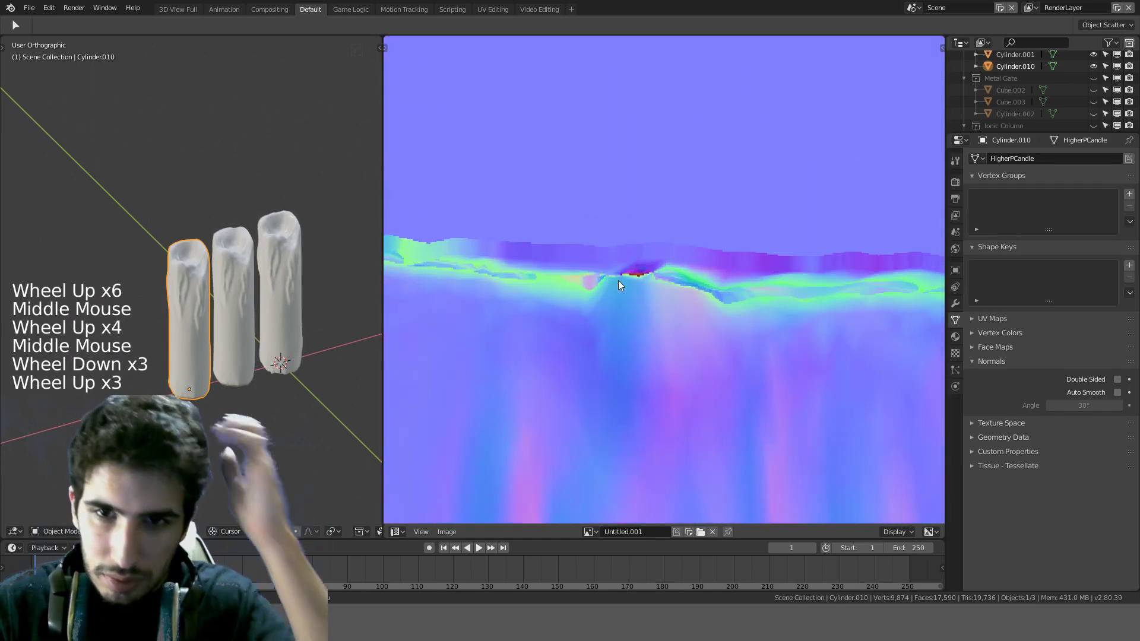
Step: Enter Edit Mode on the middle candle and examine the seam around its rim from the back and from above
{"action": "middle_click_drag", "start_coordinate": [276, 264], "coordinate": [247, 280]}
{"action": "scroll", "coordinate": [247, 280], "scroll_direction": "up", "scroll_amount": 3}
{"action": "left_click", "coordinate": [247, 280]}
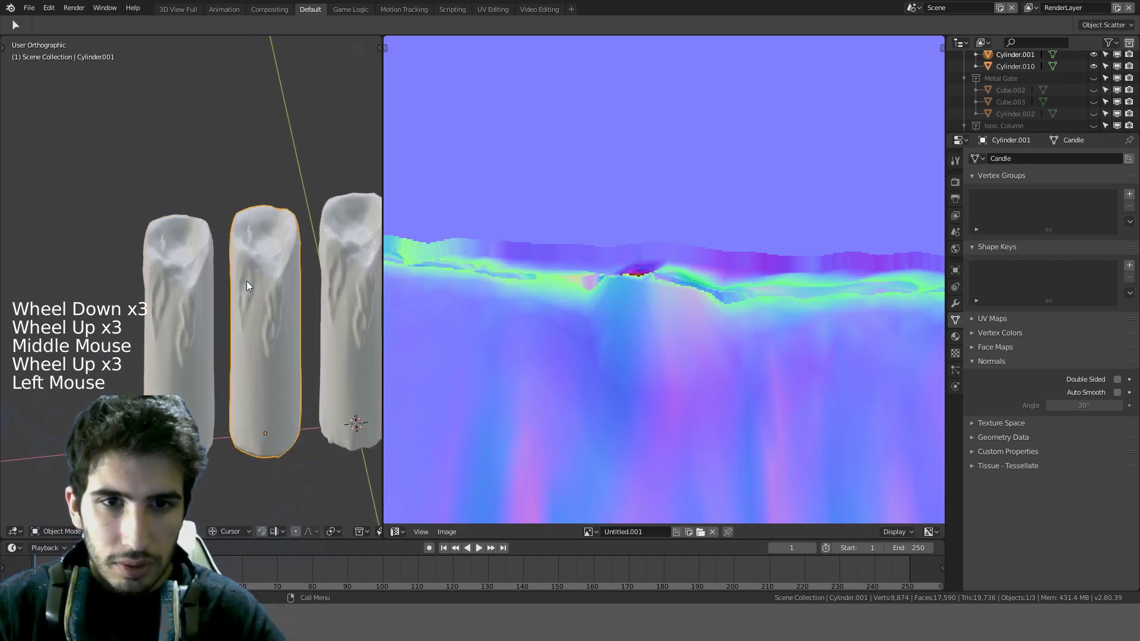
{"action": "key", "text": "KP_1"}
{"action": "key", "text": "ctrl+KP_1"}
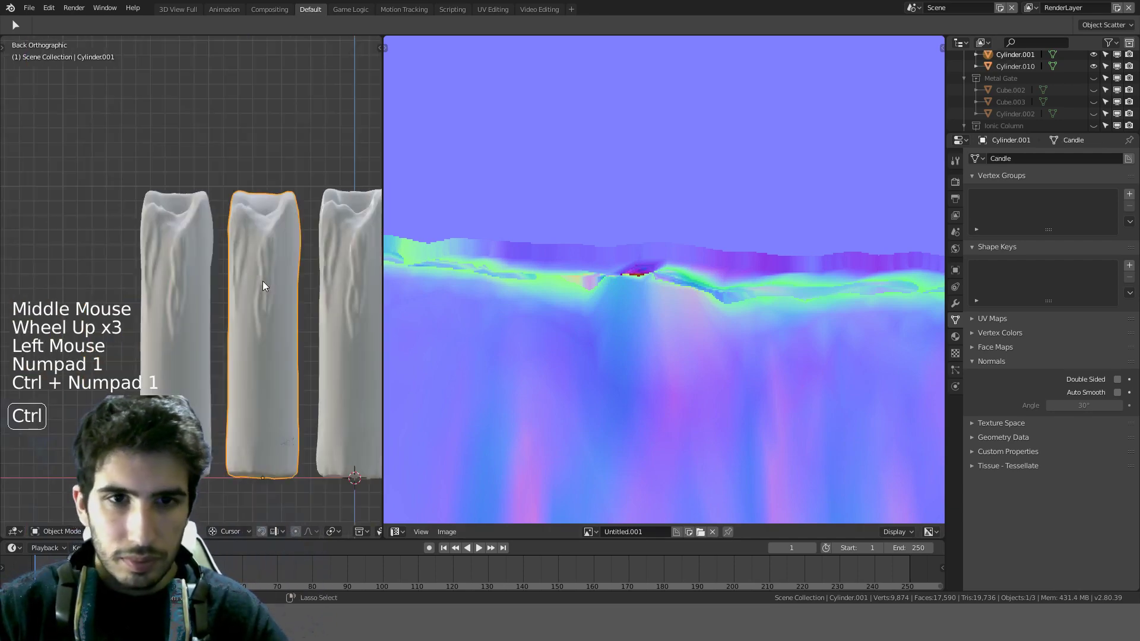
{"action": "scroll", "coordinate": [265, 286], "scroll_direction": "up", "scroll_amount": 3}
{"action": "key", "text": "Tab"}
{"action": "scroll", "coordinate": [261, 246], "scroll_direction": "up", "scroll_amount": 4}
{"action": "middle_click_drag", "start_coordinate": [302, 193], "coordinate": [267, 304], "text": "shift"}
{"action": "key", "text": "Tab"}
{"action": "key", "text": "Tab"}
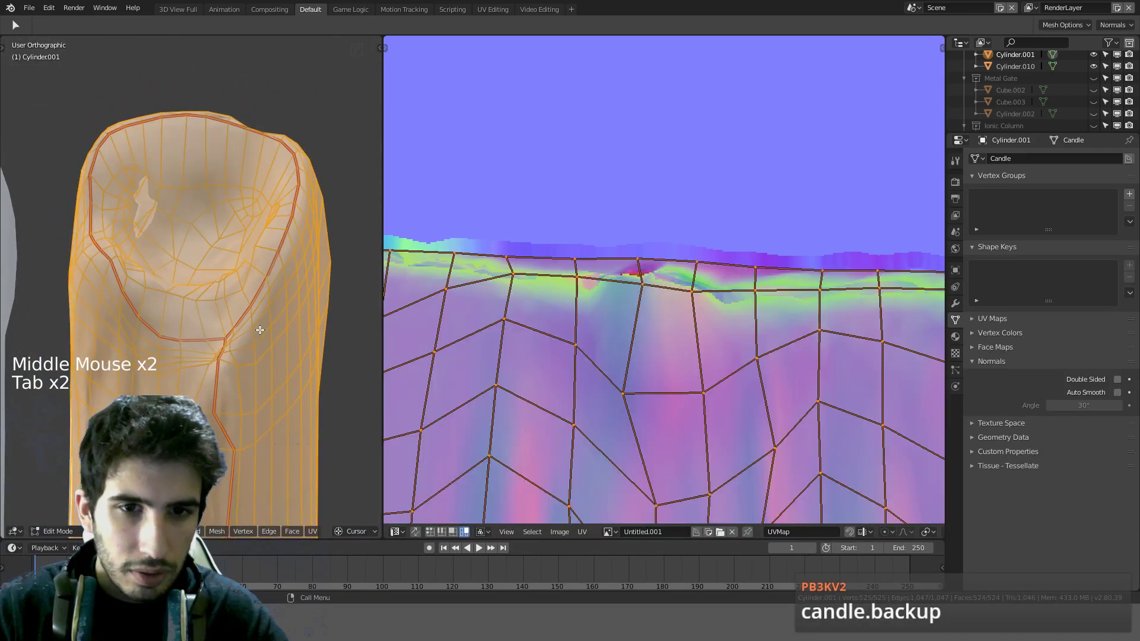
Step: Mark the edge loop just outside the middle candle's rim as a seam
{"action": "key", "text": "a"}
{"action": "left_click", "coordinate": [274, 284], "text": "alt"}
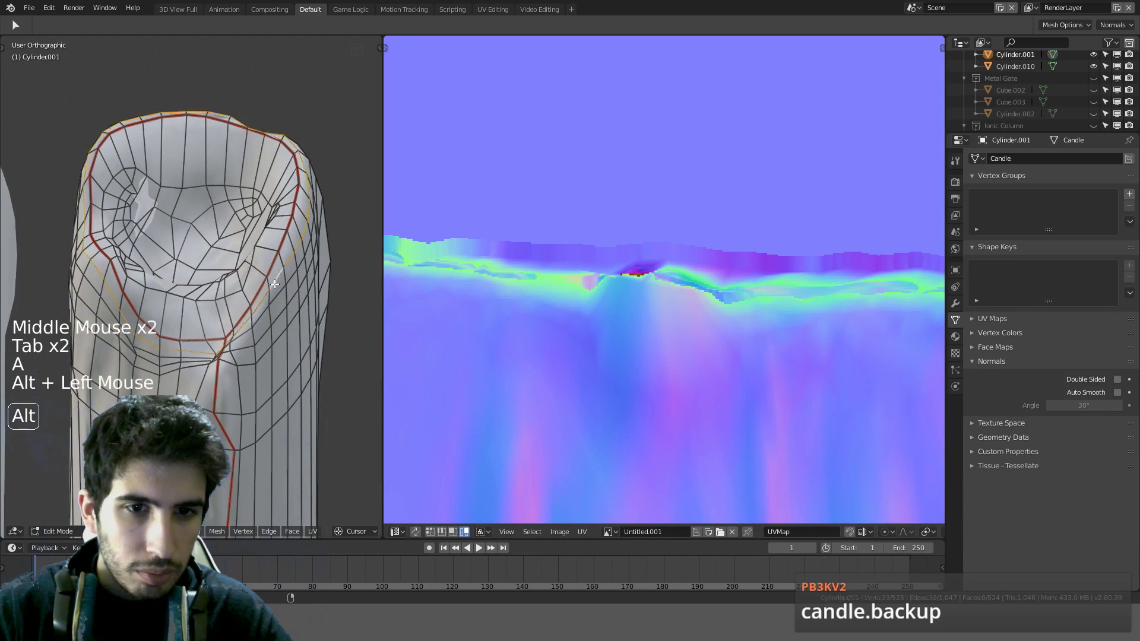
{"action": "key", "text": "ctrl+e"}
{"action": "left_click", "coordinate": [277, 278]}
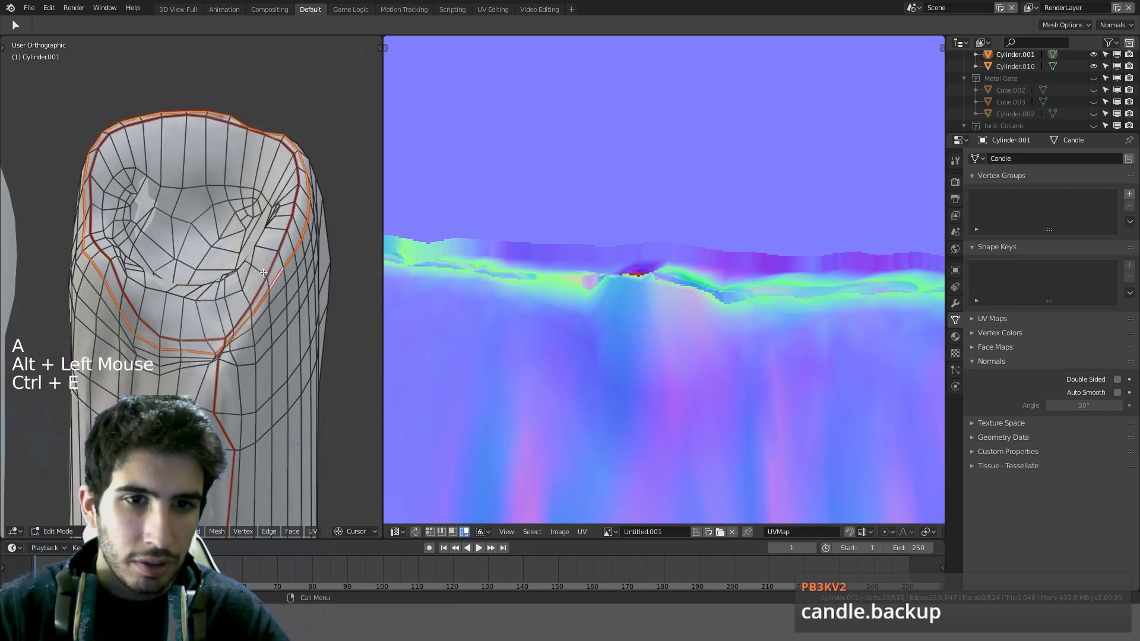
Step: Clear the old seam from the edge loop just inside the new rim seam
{"action": "key", "text": "a"}
{"action": "left_click", "coordinate": [257, 287], "text": "alt"}
{"action": "key", "text": "ctrl+e"}
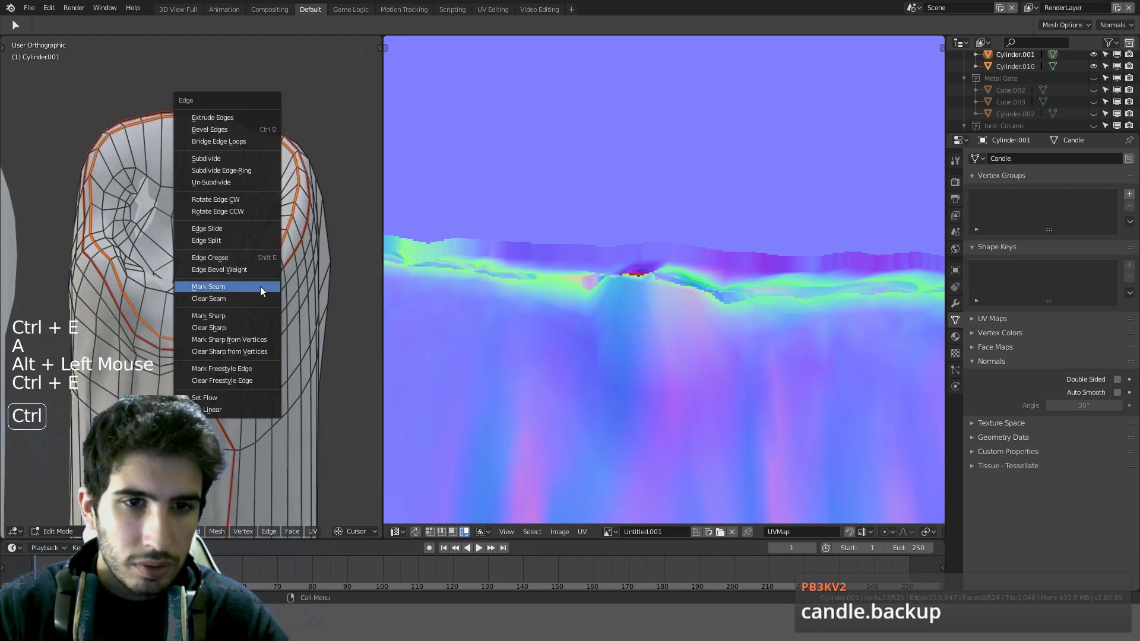
{"action": "left_click", "coordinate": [255, 295]}
{"action": "key", "text": "Tab"}
{"action": "key", "text": "Tab"}
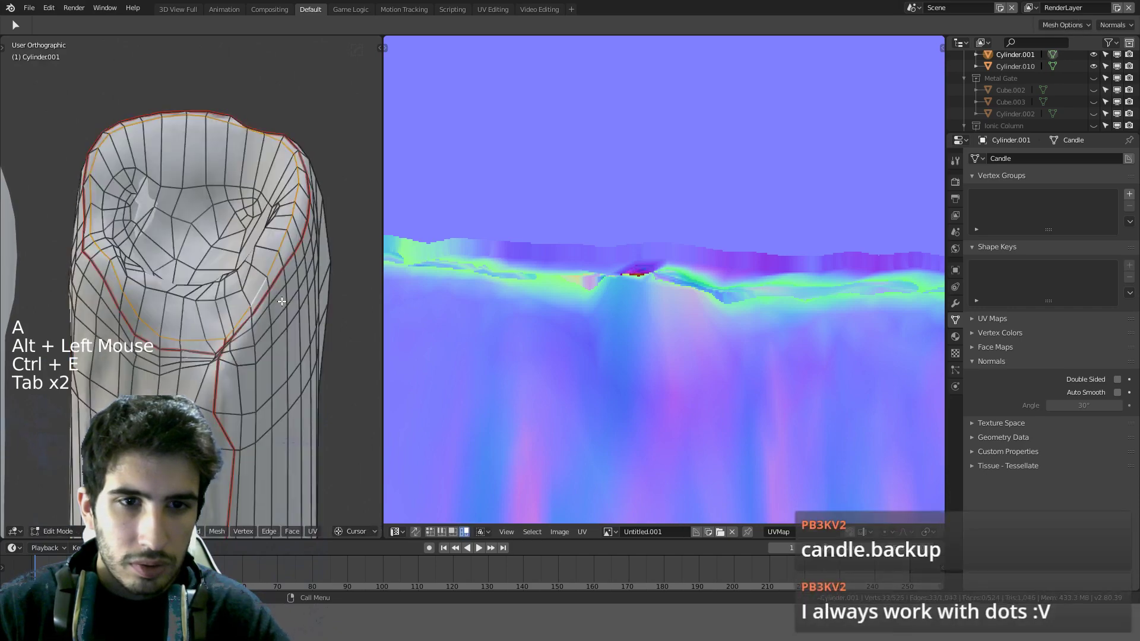
Step: Select the middle candle's entire mesh and unwrap it using the new seams
{"action": "key", "text": "a"}
{"action": "key", "text": "a"}
{"action": "key", "text": "a"}
{"action": "scroll", "coordinate": [255, 295], "scroll_direction": "down", "scroll_amount": 4}
{"action": "scroll", "coordinate": [520, 336], "scroll_direction": "down", "scroll_amount": 7}
{"action": "middle_click_drag", "start_coordinate": [521, 336], "coordinate": [457, 196], "text": "shift"}
{"action": "middle_click_drag", "start_coordinate": [831, 220], "coordinate": [668, 168], "text": "shift"}
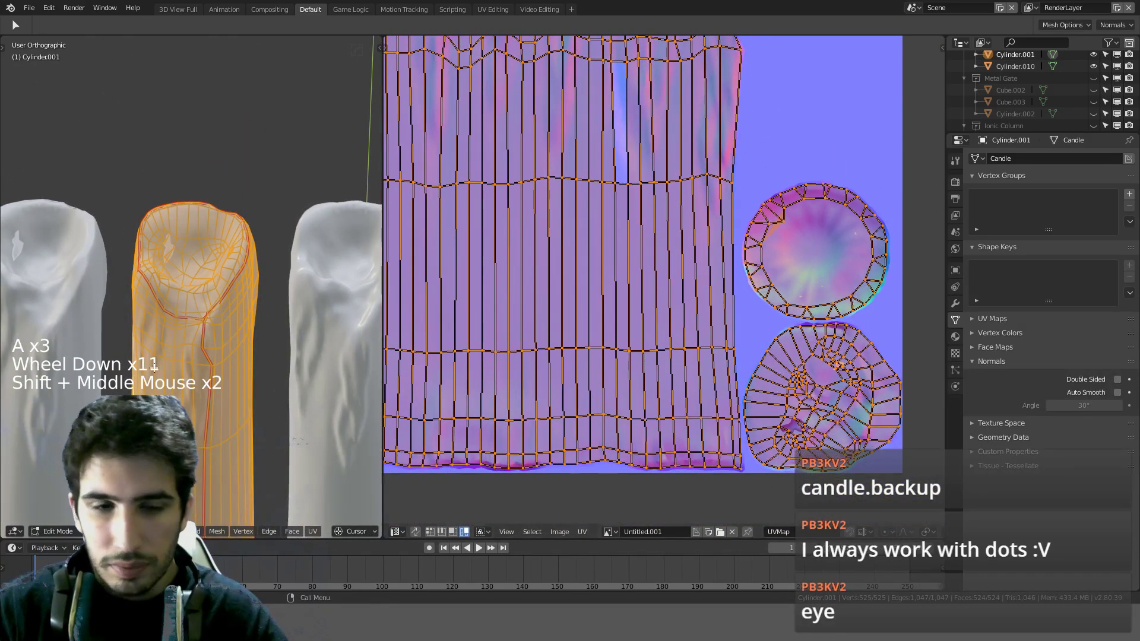
{"action": "key", "text": "u"}
{"action": "left_click", "coordinate": [86, 361]}
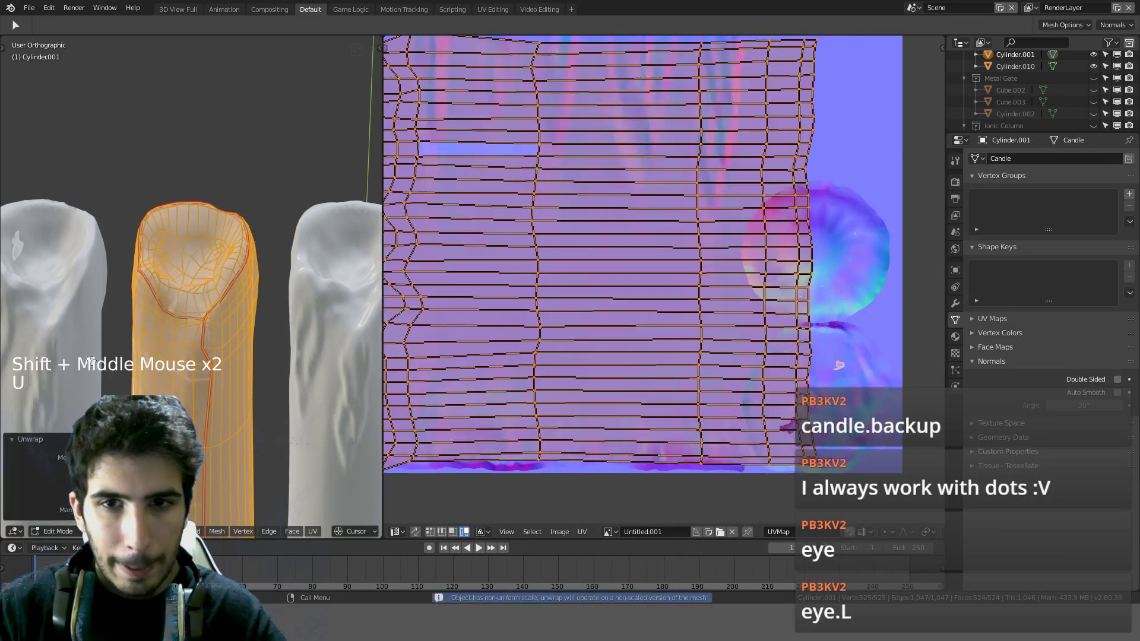
Step: Rotate the unwrapped UV layout by 90° and move it to line up with the image
{"action": "scroll", "coordinate": [630, 291], "scroll_direction": "down", "scroll_amount": 2}
{"action": "scroll", "coordinate": [640, 262], "scroll_direction": "down", "scroll_amount": 1}
{"action": "type", "text": "r"}
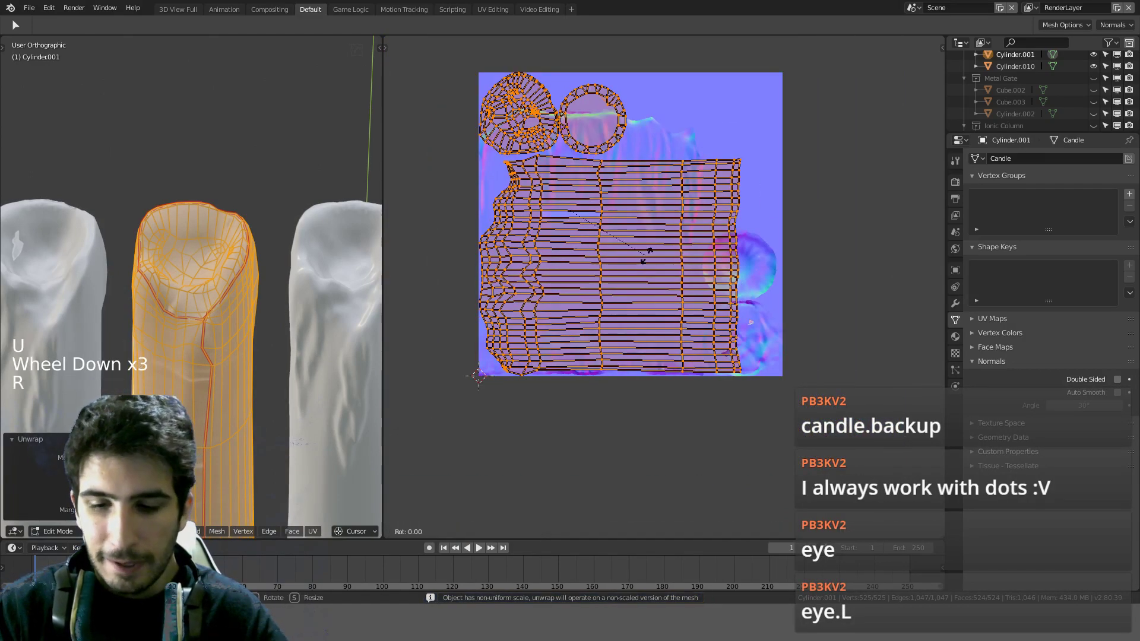
{"action": "type", "text": "90"}
{"action": "key", "text": "Return"}
{"action": "key", "text": "g"}
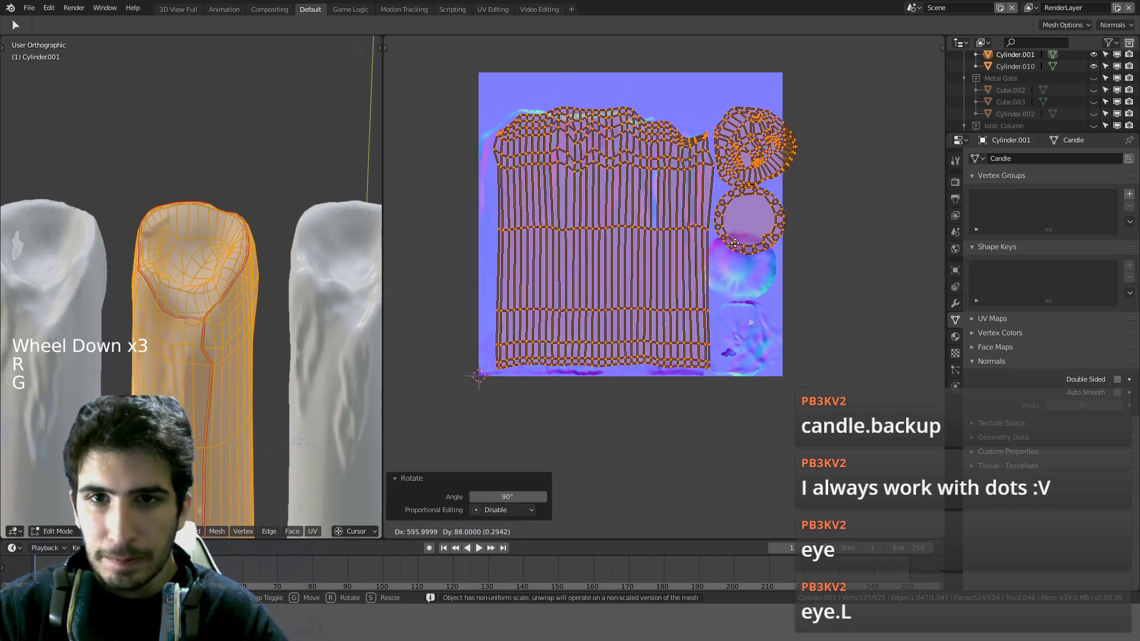
{"action": "left_click", "coordinate": [725, 250]}
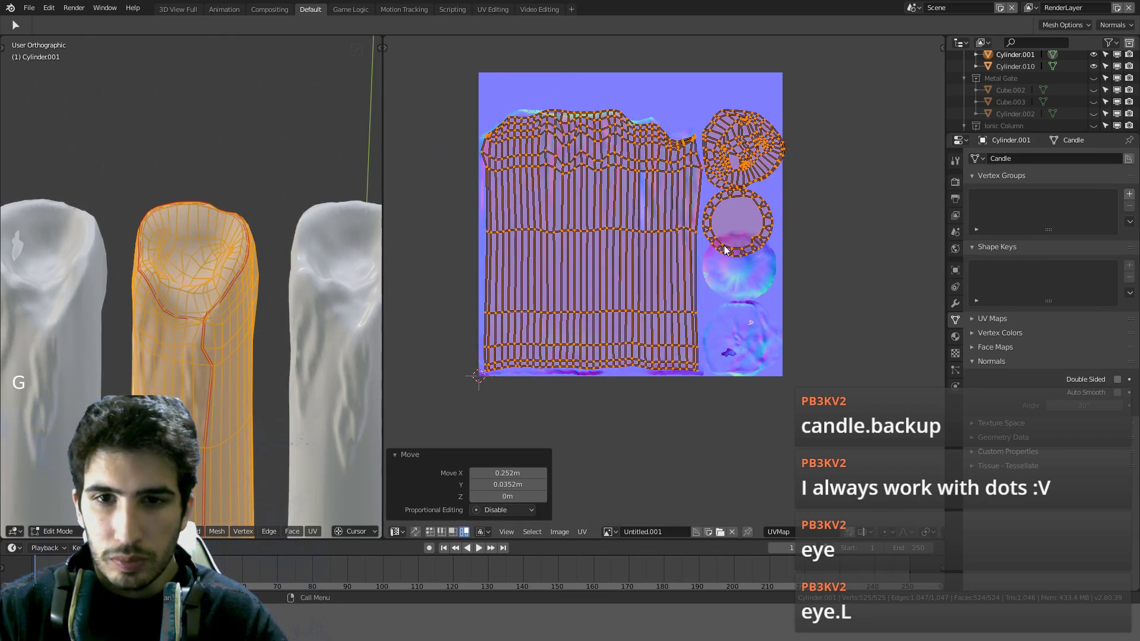
Step: Pack the candle's UV islands, rotate the layout by 90° and move it to line up with the image
{"action": "key", "text": "ctrl+p"}
{"action": "type", "text": "r"}
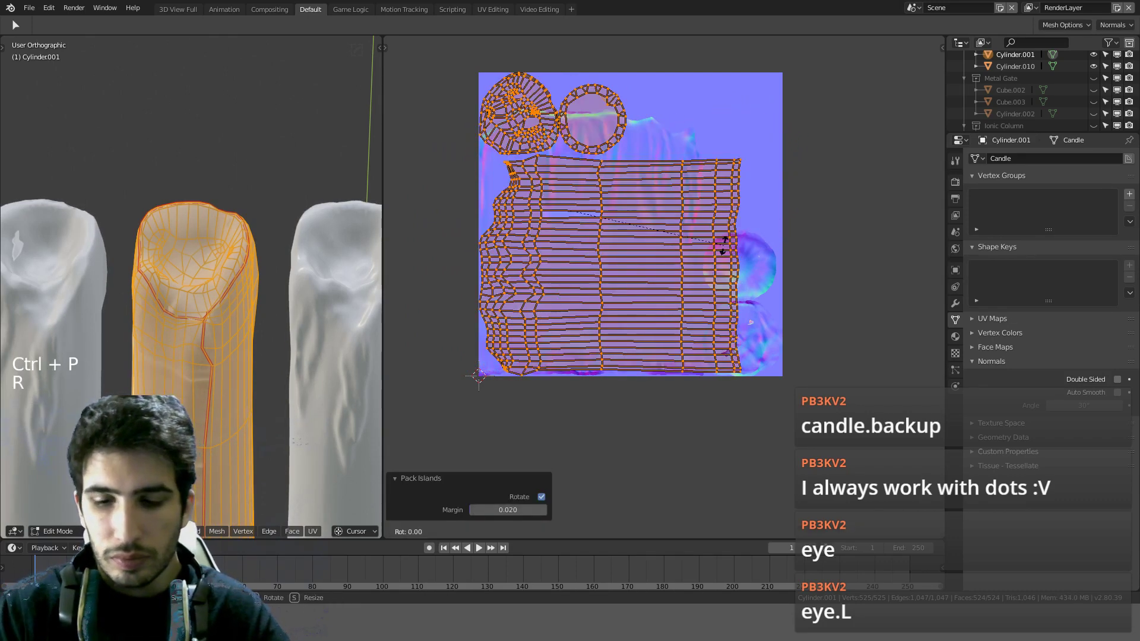
{"action": "type", "text": "90"}
{"action": "key", "text": "Return"}
{"action": "key", "text": "g"}
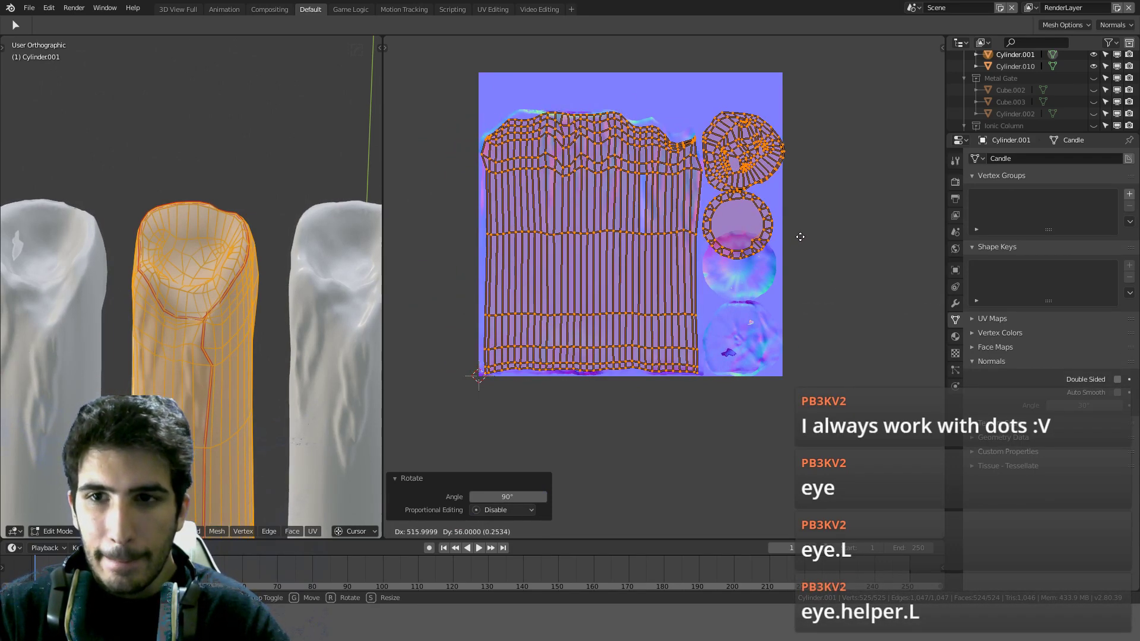
{"action": "left_click", "coordinate": [800, 237]}
Step: Move the two round UV islands up inside the image, separate the smaller one from the larger, and leave Edit Mode
{"action": "left_click", "coordinate": [746, 149]}
{"action": "left_click", "coordinate": [743, 224], "text": "shift"}
{"action": "key", "text": "g"}
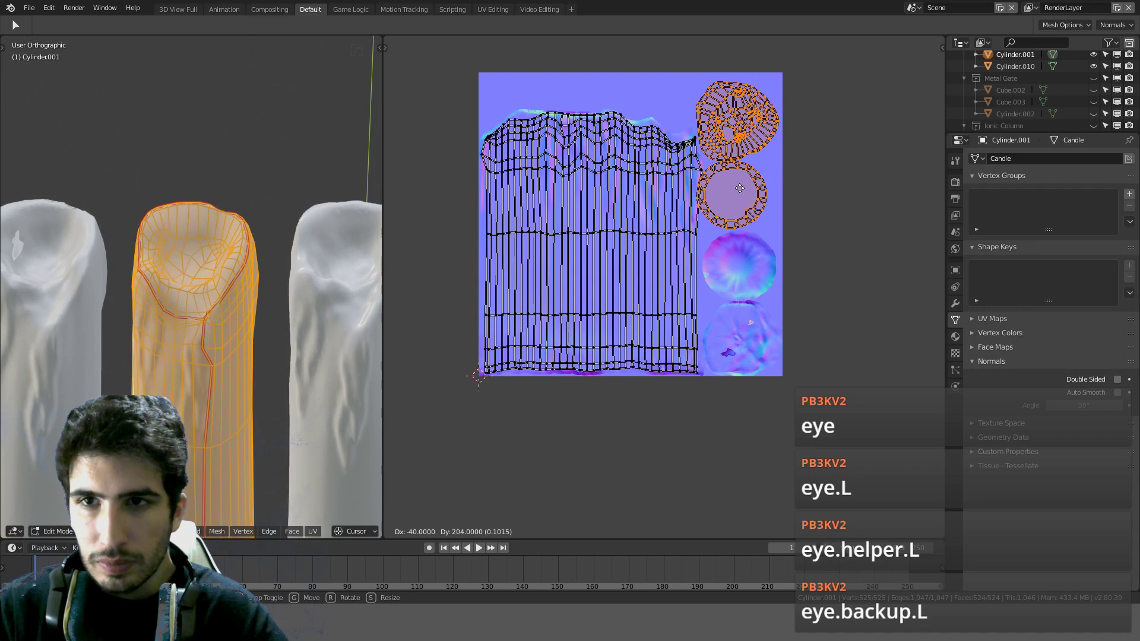
{"action": "left_click", "coordinate": [743, 190]}
{"action": "left_click", "coordinate": [717, 190]}
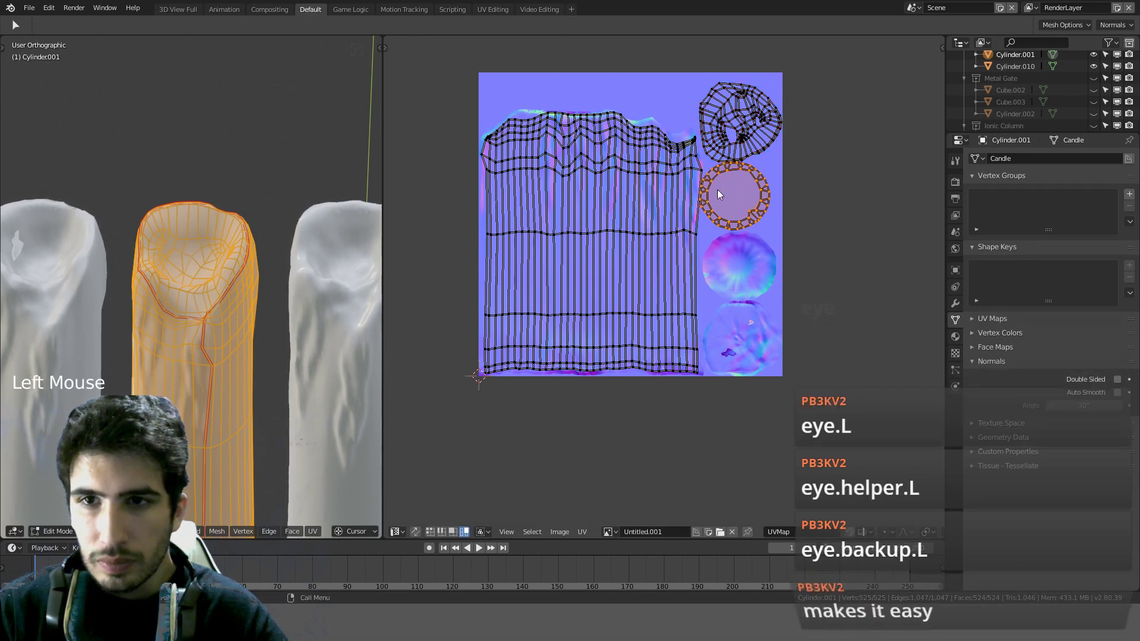
{"action": "key", "text": "g"}
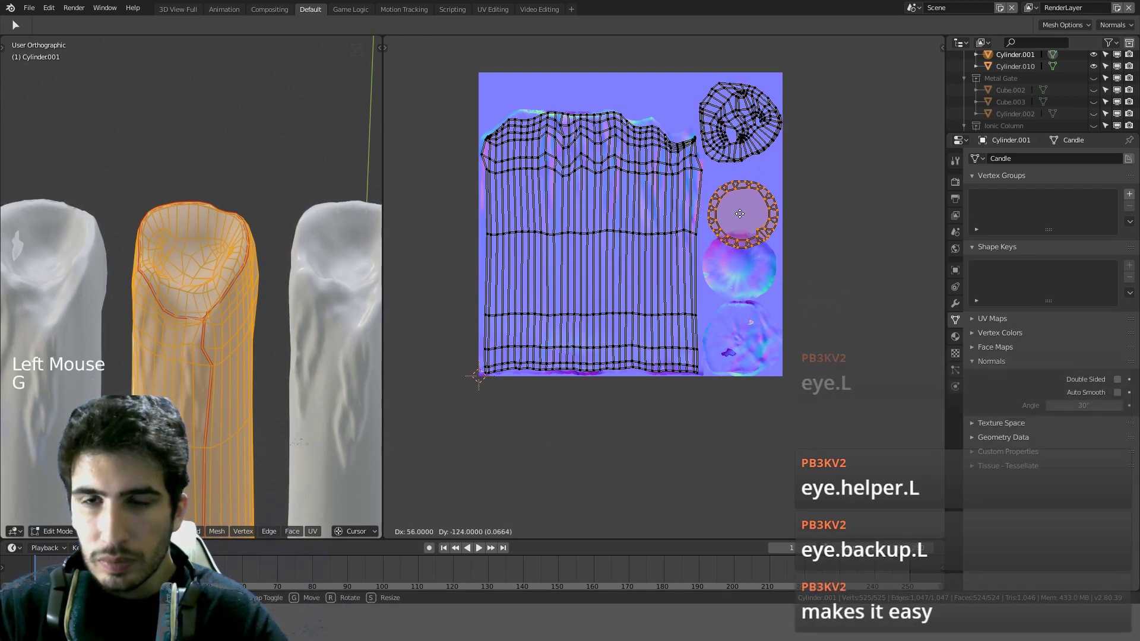
{"action": "left_click", "coordinate": [740, 214]}
{"action": "scroll", "coordinate": [189, 330], "scroll_direction": "down", "scroll_amount": 3}
{"action": "key", "text": "Tab"}
{"action": "left_click", "coordinate": [188, 331]}
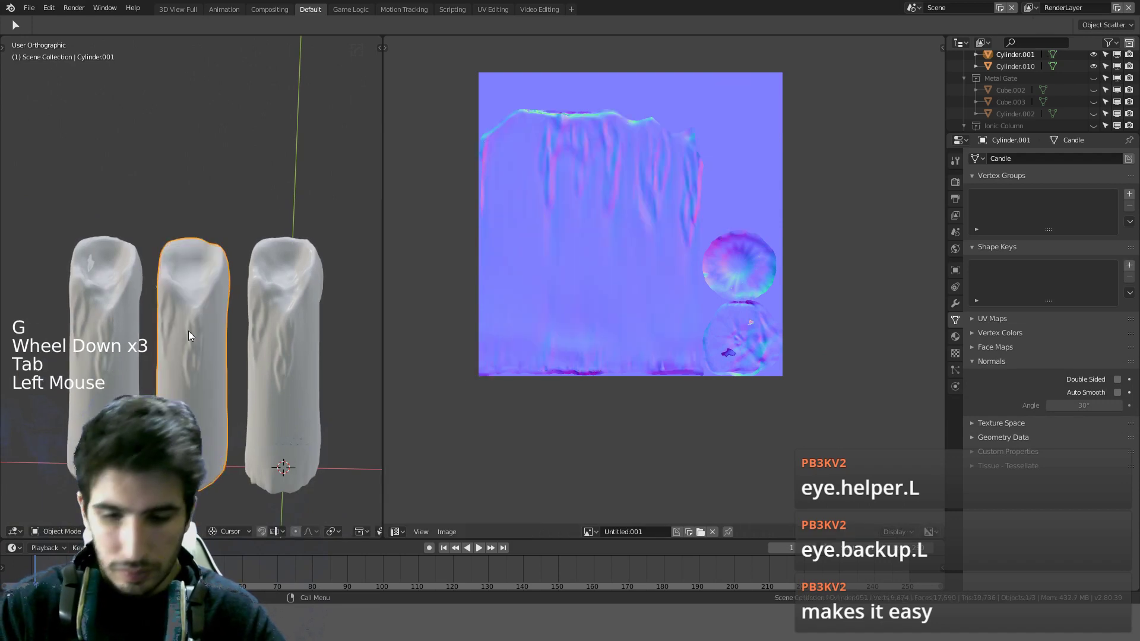
{"action": "key", "text": "KP_1"}
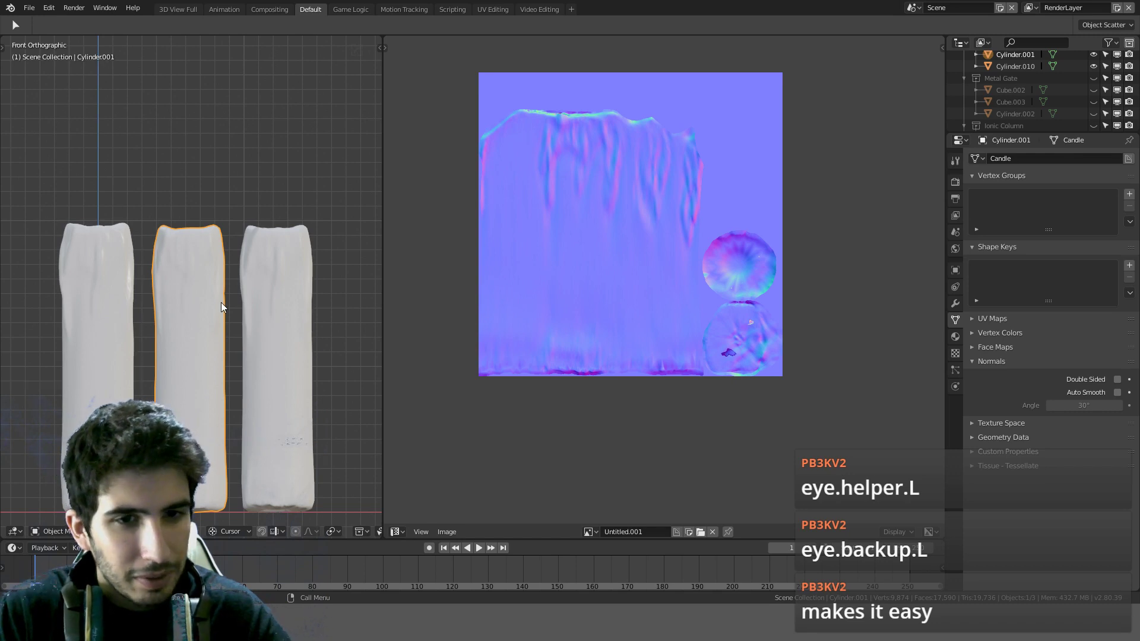
{"action": "key", "text": "g"}
{"action": "right_click", "coordinate": [145, 309], "text": "ctrl"}
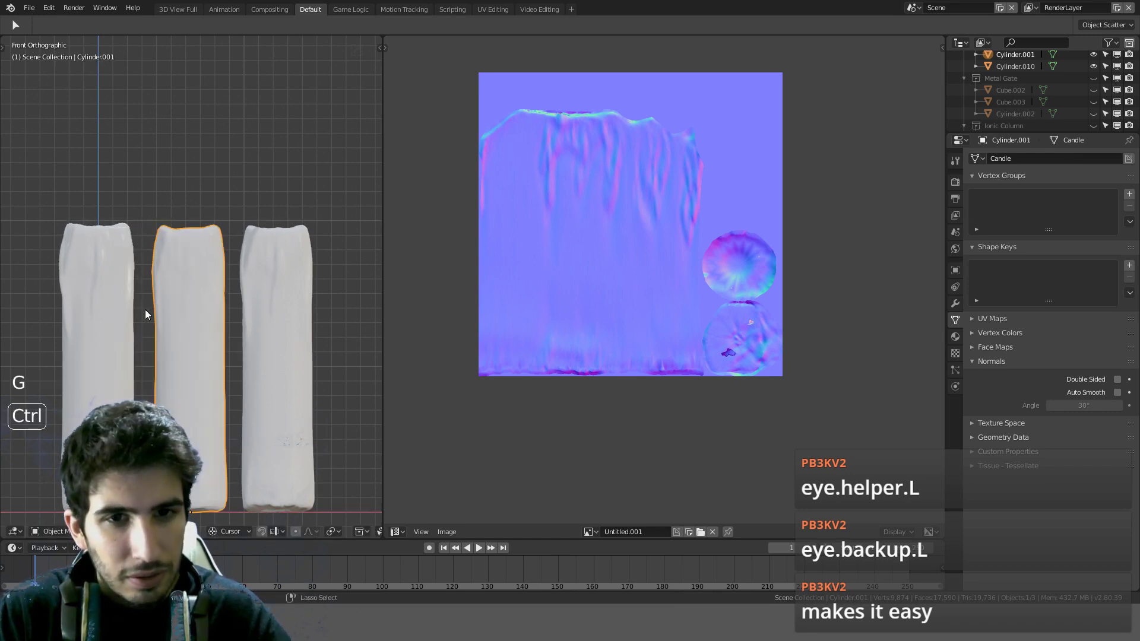
{"action": "left_click", "coordinate": [287, 282]}
Step: Move the middle low-poly candle along X onto the candle standing at the world origin
{"action": "left_click", "coordinate": [182, 293]}
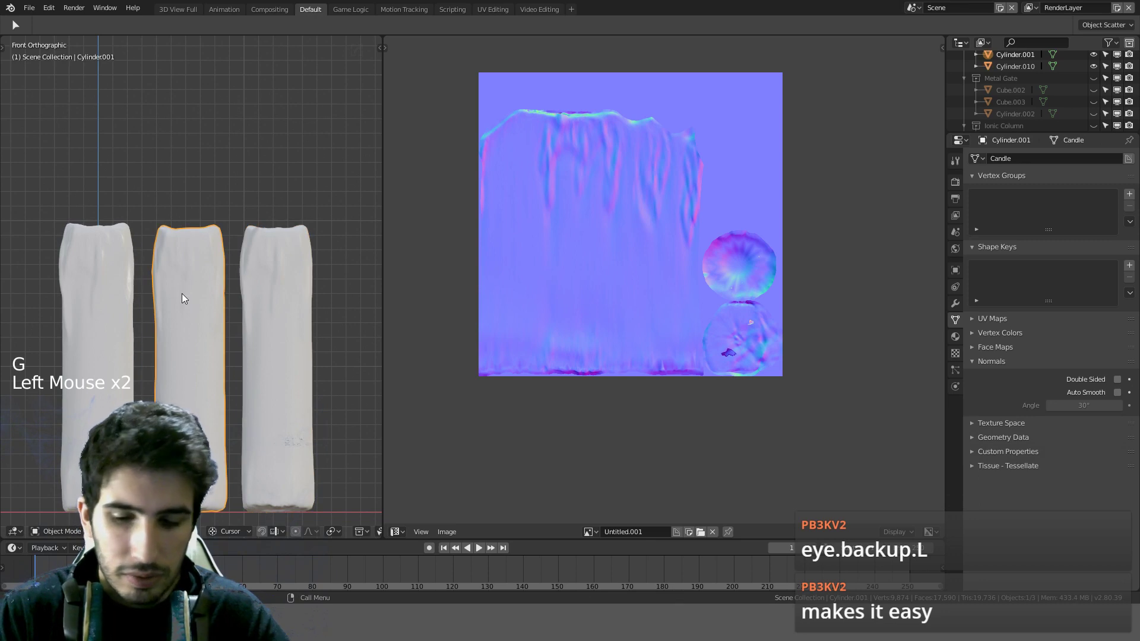
{"action": "key", "text": "ctrl+KP_1"}
{"action": "key", "text": "g"}
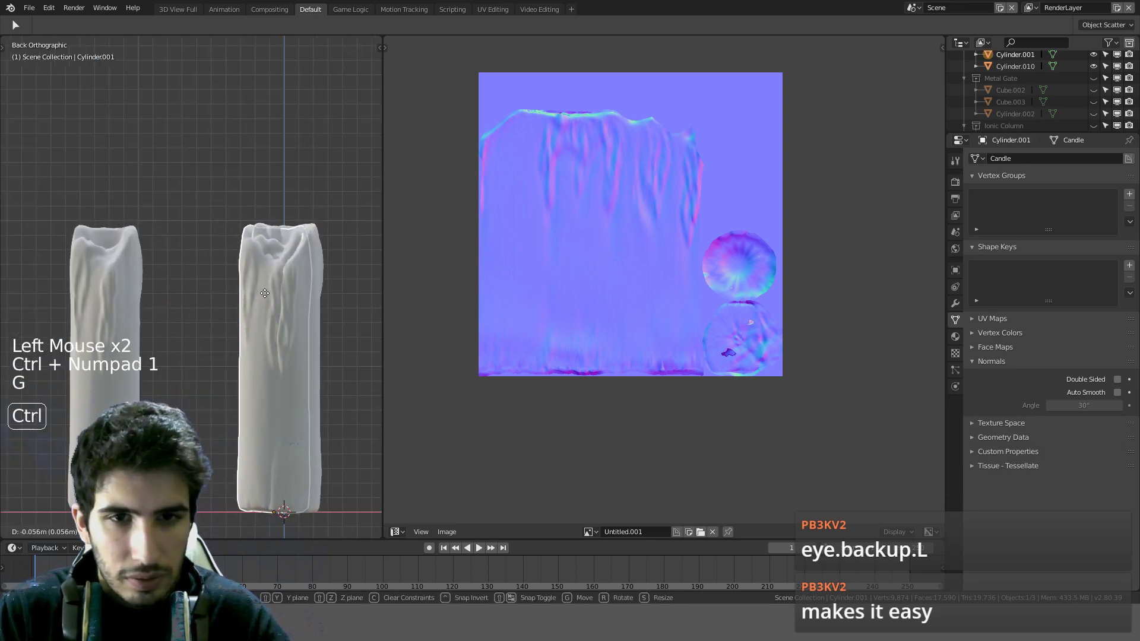
{"action": "left_click", "coordinate": [276, 294]}
{"action": "scroll", "coordinate": [277, 297], "scroll_direction": "down", "scroll_amount": 6}
{"action": "key", "text": "g"}
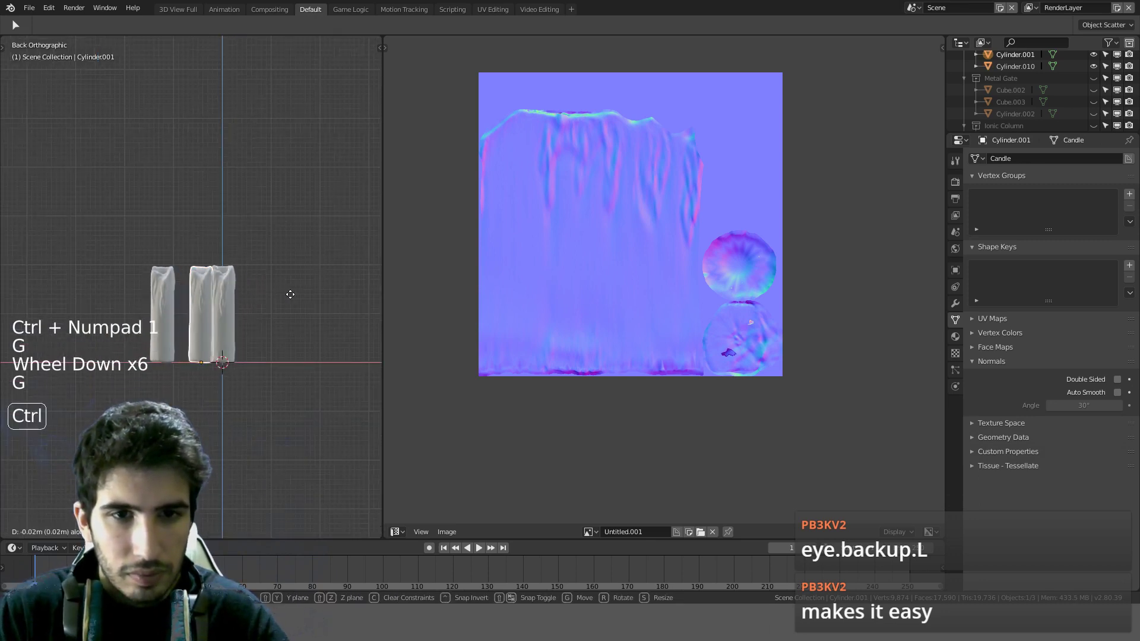
{"action": "left_click", "coordinate": [308, 296]}
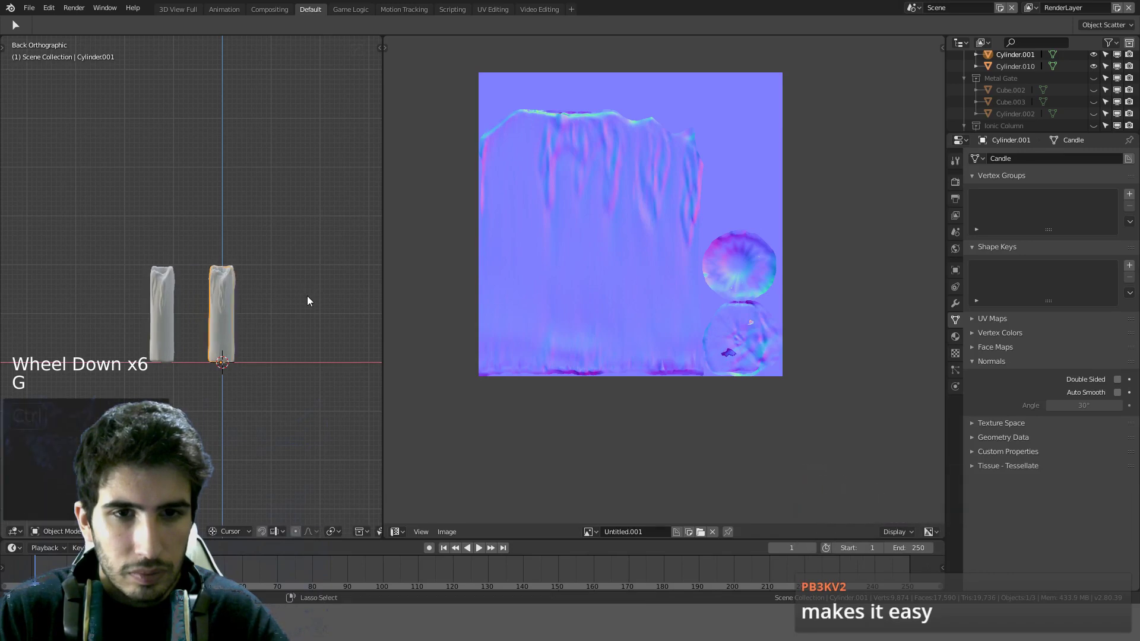
Step: Switch the viewport to solid shading and check the overlap of the two candles from above
{"action": "scroll", "coordinate": [290, 296], "scroll_direction": "up", "scroll_amount": 7}
{"action": "middle_click_drag", "start_coordinate": [285, 294], "coordinate": [172, 254], "text": "shift"}
{"action": "scroll", "coordinate": [170, 253], "scroll_direction": "up", "scroll_amount": 4}
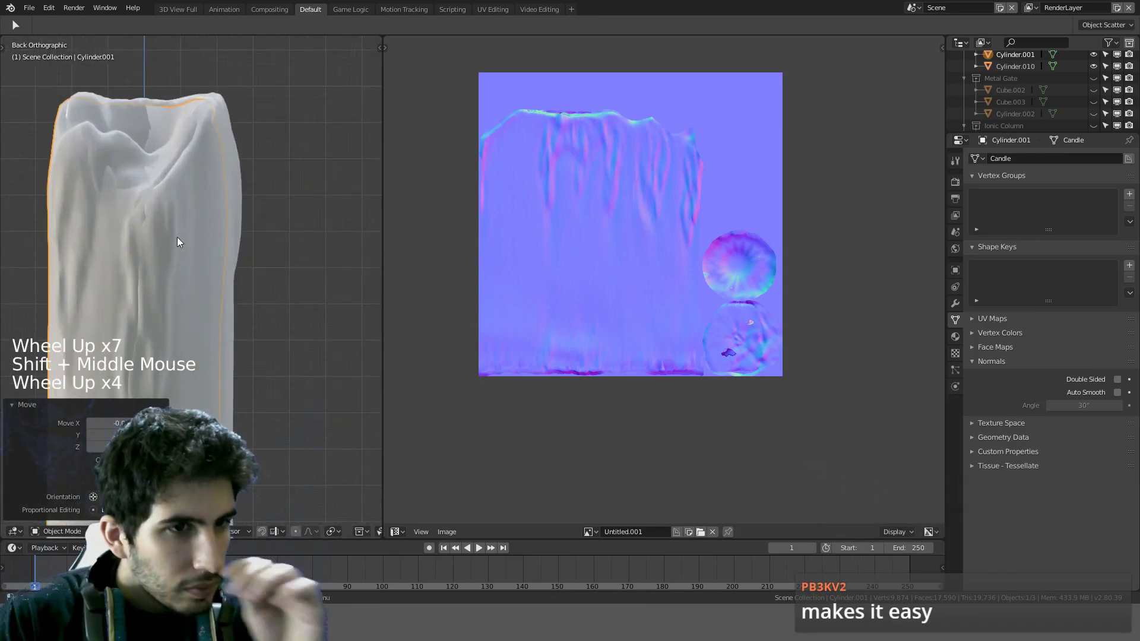
{"action": "middle_click_drag", "start_coordinate": [177, 237], "coordinate": [254, 318]}
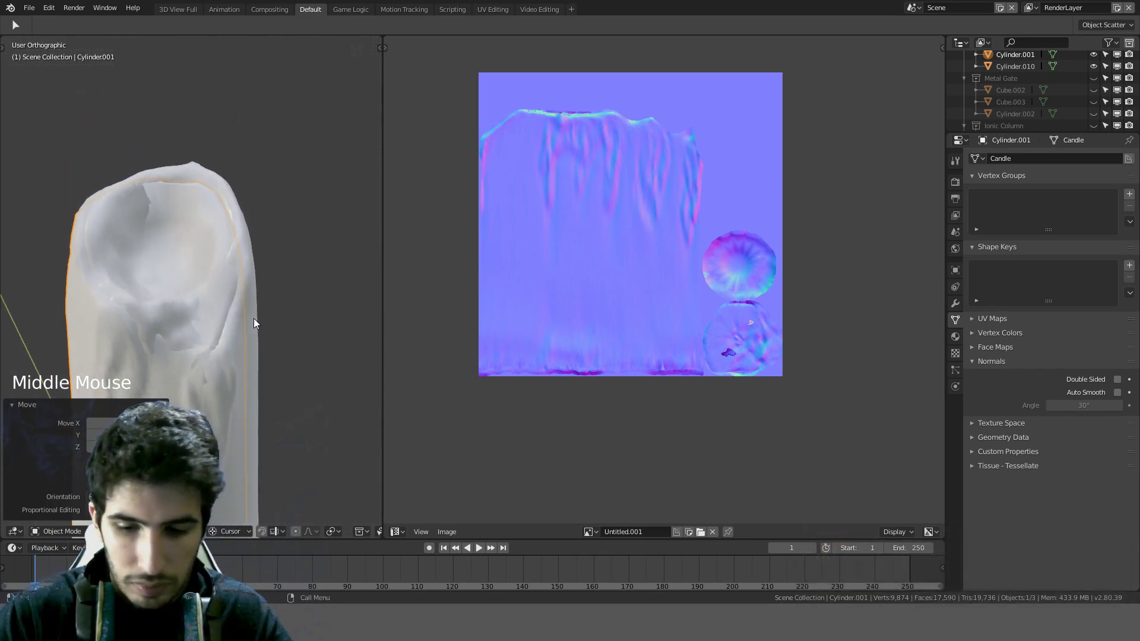
{"action": "key", "text": "KP_7"}
{"action": "scroll", "coordinate": [254, 318], "scroll_direction": "down", "scroll_amount": 1}
{"action": "key", "text": "z"}
{"action": "left_click", "coordinate": [318, 201]}
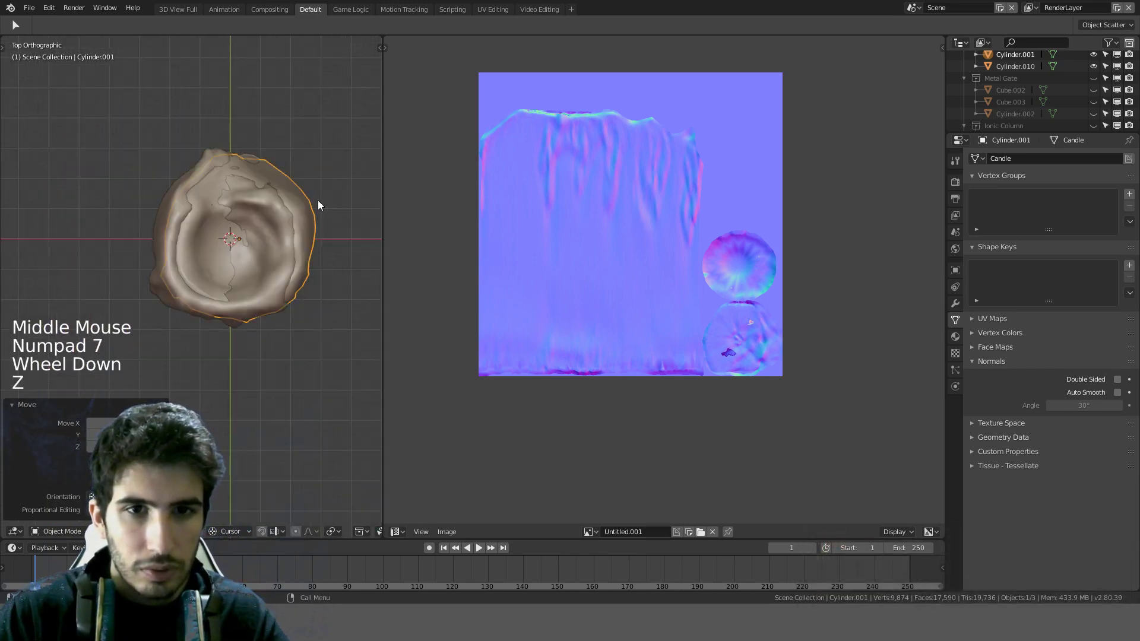
Step: Nudge the low-poly candle along X in top view to match the candle underneath
{"action": "scroll", "coordinate": [322, 167], "scroll_direction": "up", "scroll_amount": 3}
{"action": "mouse_move", "coordinate": [322, 167]}
{"action": "middle_mouse_down"}
{"action": "mouse_move", "coordinate": [273, 222]}
{"action": "mouse_move", "coordinate": [287, 205]}
{"action": "middle_mouse_up"}
{"action": "key", "text": "KP_7"}
{"action": "scroll", "coordinate": [287, 206], "scroll_direction": "down", "scroll_amount": 2}
{"action": "key", "text": "g"}
{"action": "key", "text": "x"}
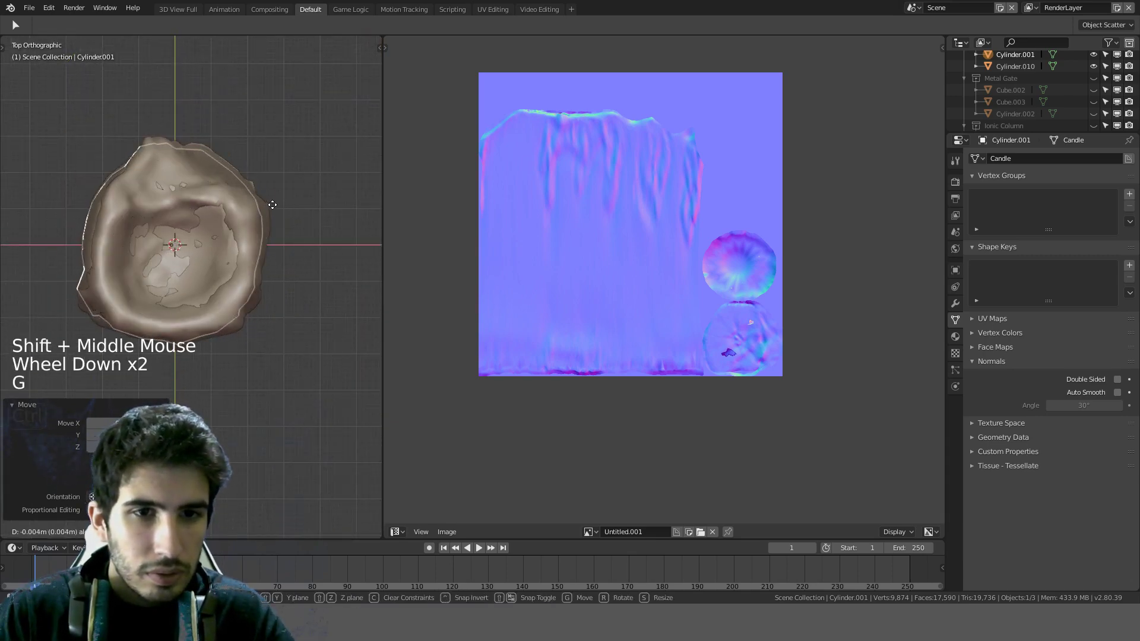
{"action": "left_click", "coordinate": [260, 218]}
Step: Snap the selected low-poly candle to the 3D cursor at the world origin
{"action": "middle_click_drag", "start_coordinate": [260, 220], "coordinate": [300, 89]}
{"action": "scroll", "coordinate": [226, 188], "scroll_direction": "down", "scroll_amount": 5}
{"action": "middle_click_drag", "start_coordinate": [226, 188], "coordinate": [321, 236]}
{"action": "scroll", "coordinate": [312, 240], "scroll_direction": "down", "scroll_amount": 3}
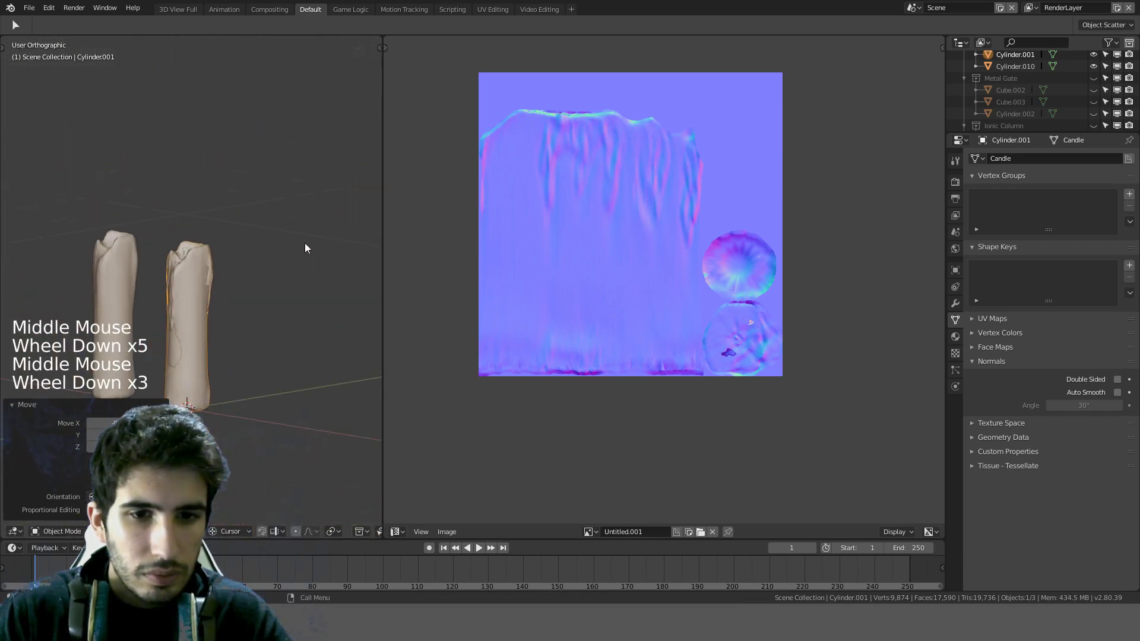
{"action": "key", "text": "shift+s"}
{"action": "left_click", "coordinate": [291, 174]}
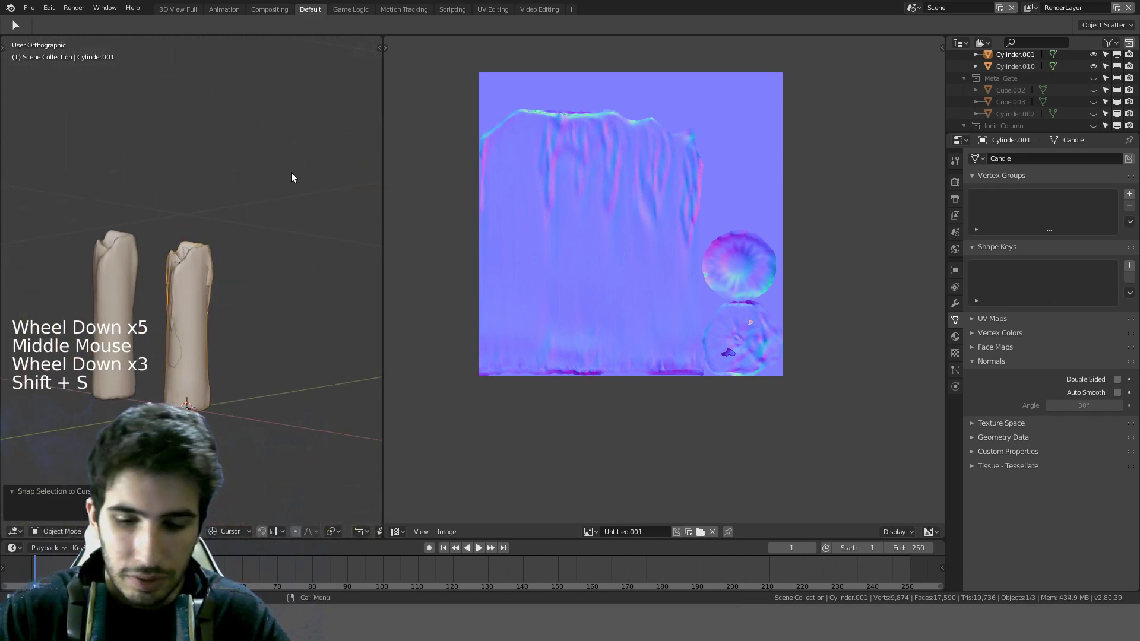
Step: Select the original candle and add the overlapping low-poly candle to the selection as the active object
{"action": "key", "text": "KP_1"}
{"action": "scroll", "coordinate": [240, 223], "scroll_direction": "up", "scroll_amount": 3}
{"action": "left_click", "coordinate": [196, 222]}
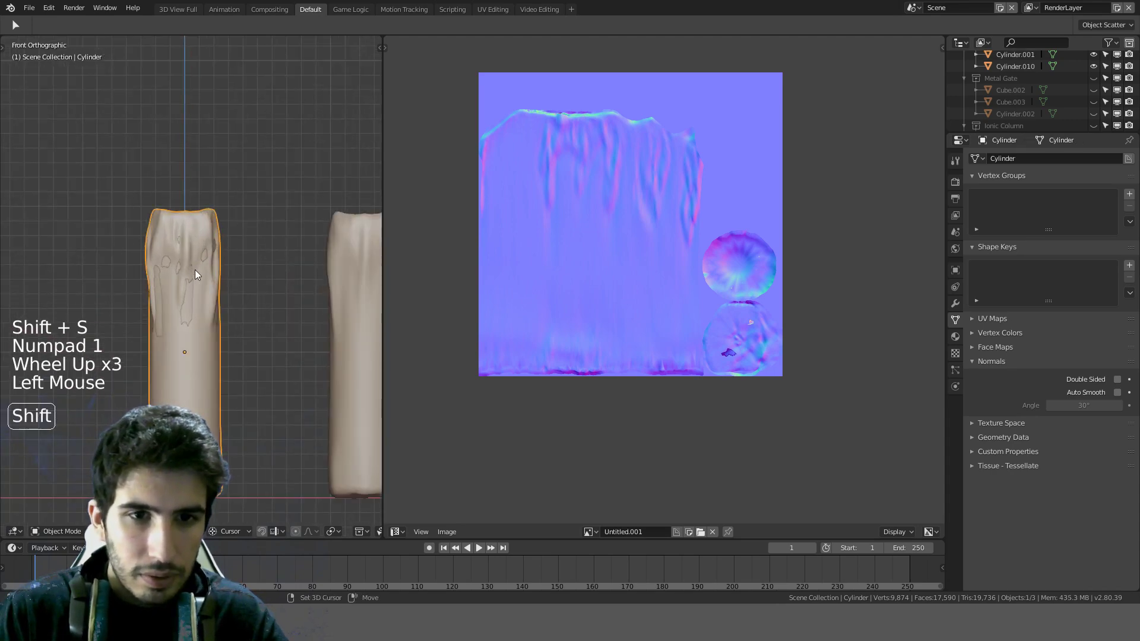
{"action": "left_click", "coordinate": [194, 293], "text": "shift"}
Step: Examine the alignment of the two overlapping candles from front and back, in wireframe and in solid shading
{"action": "middle_click_drag", "start_coordinate": [165, 298], "coordinate": [254, 287]}
{"action": "key", "text": "KP_1"}
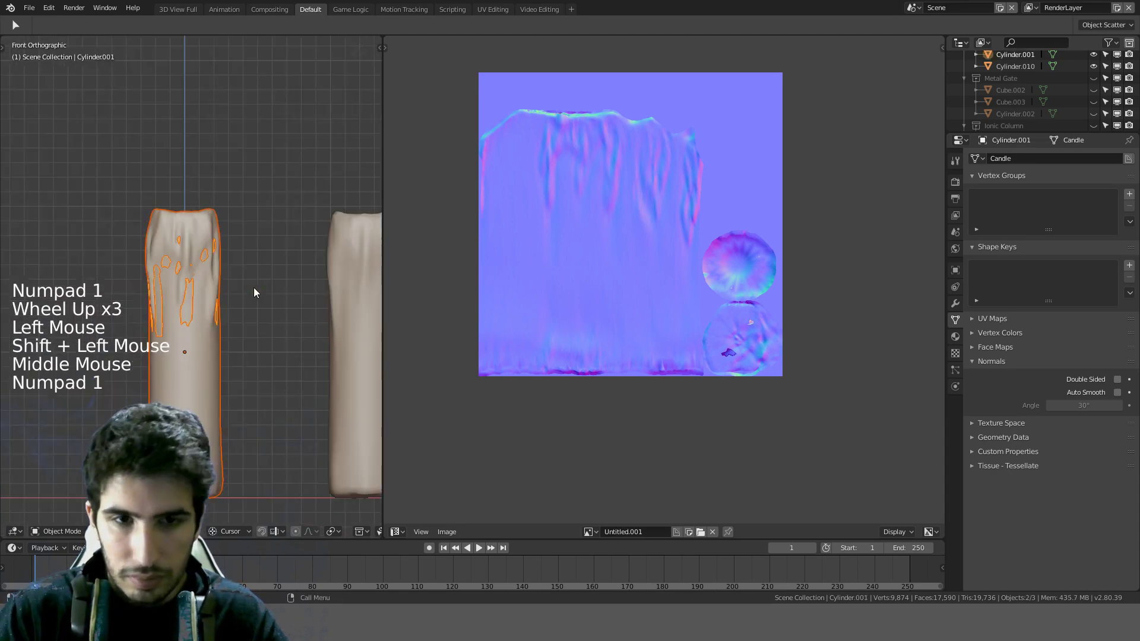
{"action": "key", "text": "ctrl+KP_1"}
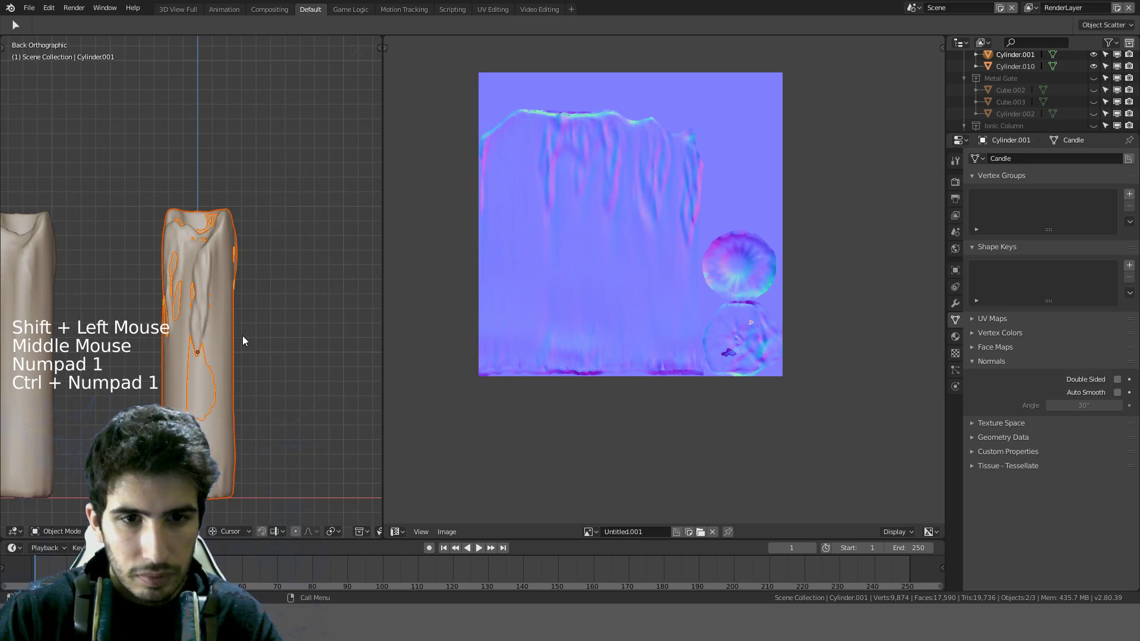
{"action": "middle_click_drag", "start_coordinate": [243, 336], "coordinate": [244, 305], "text": "shift"}
{"action": "key", "text": "z"}
{"action": "left_click", "coordinate": [162, 305]}
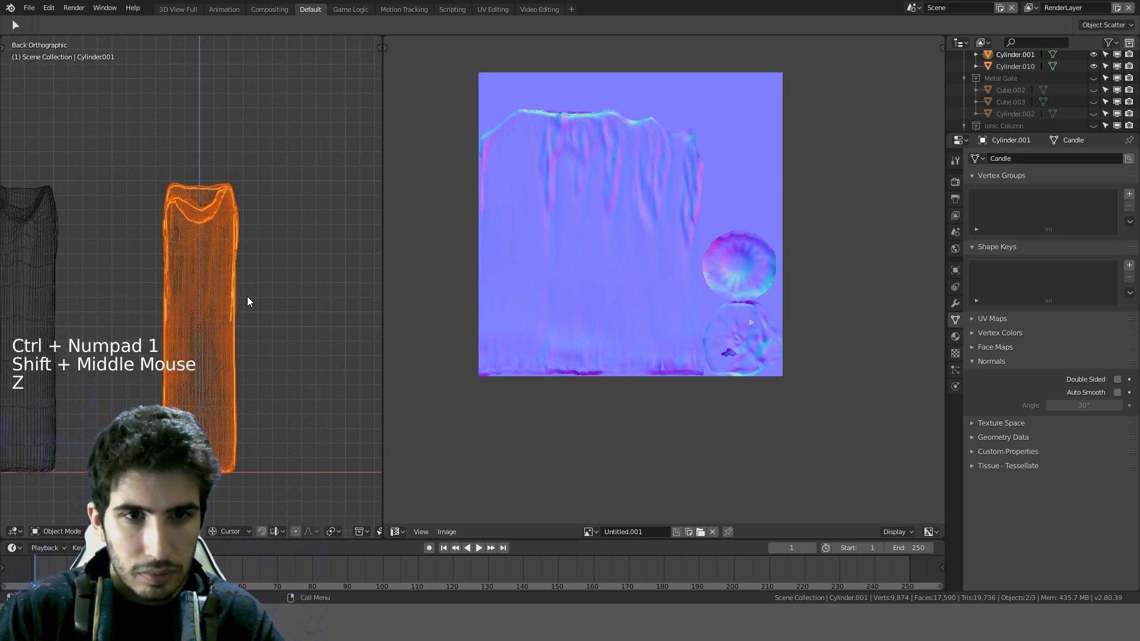
{"action": "key", "text": "z"}
{"action": "left_click", "coordinate": [350, 294]}
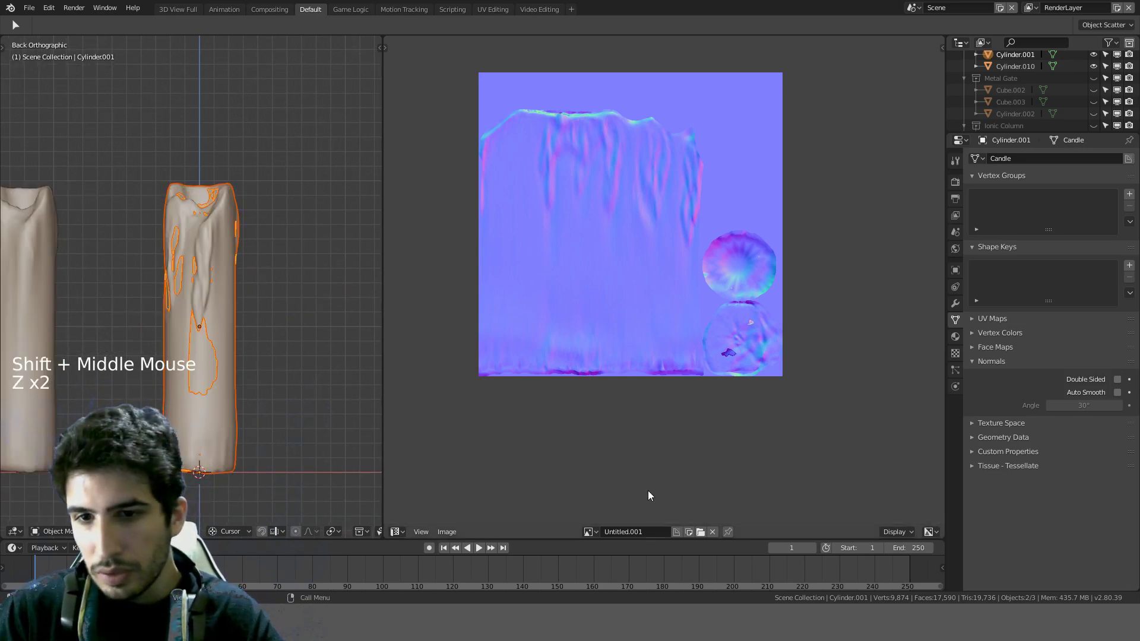
Step: Save the current normal map image over Candle_Normal.png in the Candle folder
{"action": "left_click", "coordinate": [647, 265]}
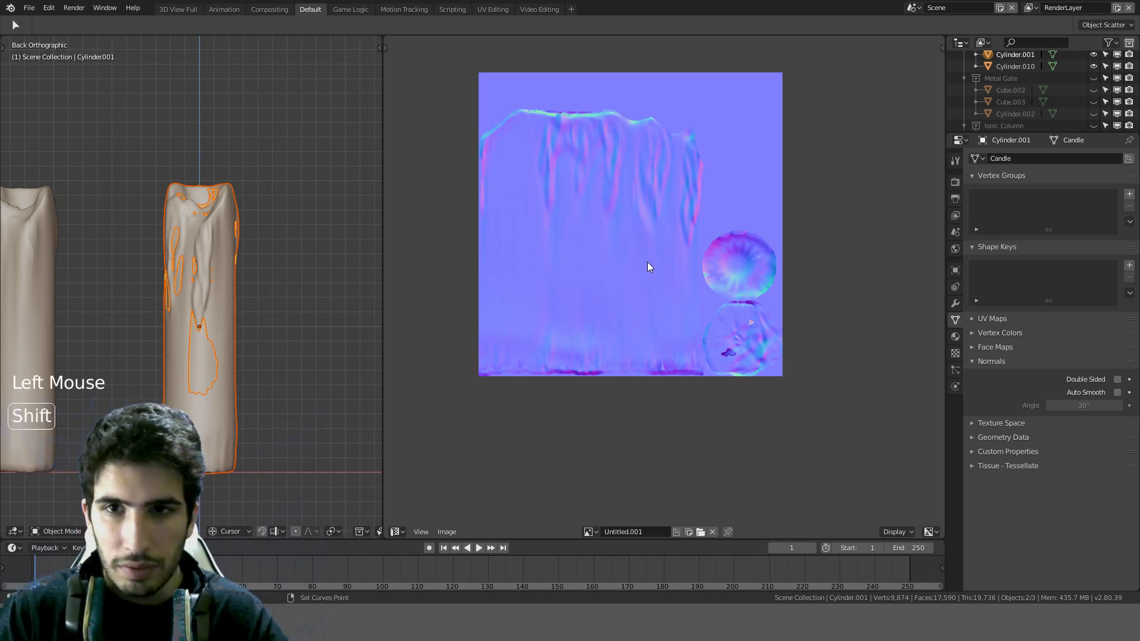
{"action": "key", "text": "shift+s"}
{"action": "left_click", "coordinate": [230, 98]}
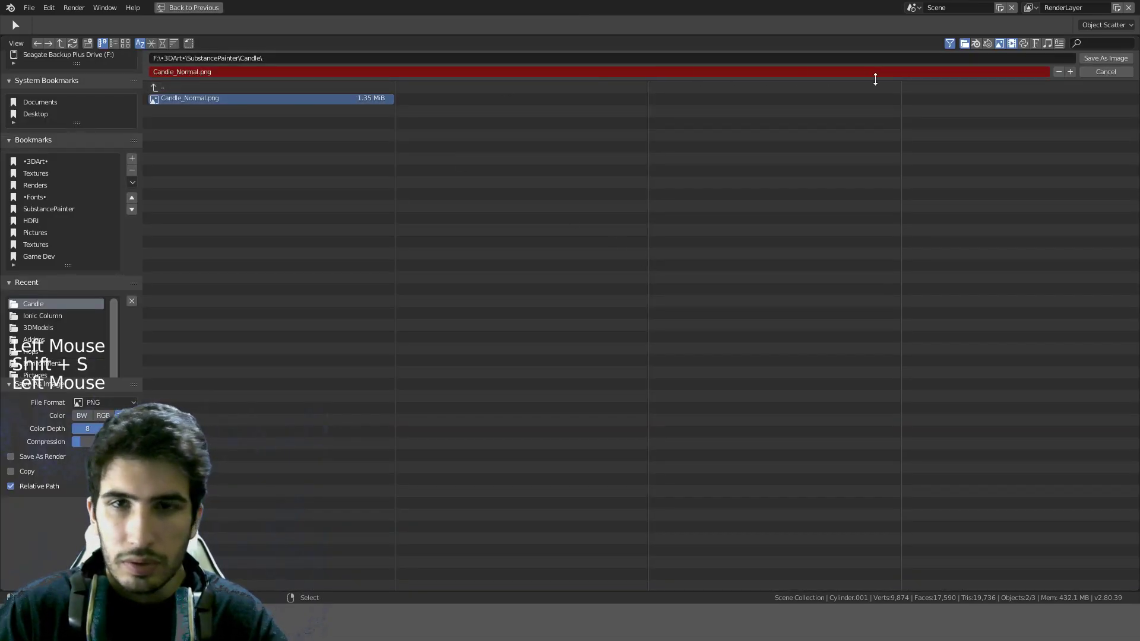
{"action": "left_click", "coordinate": [1105, 58]}
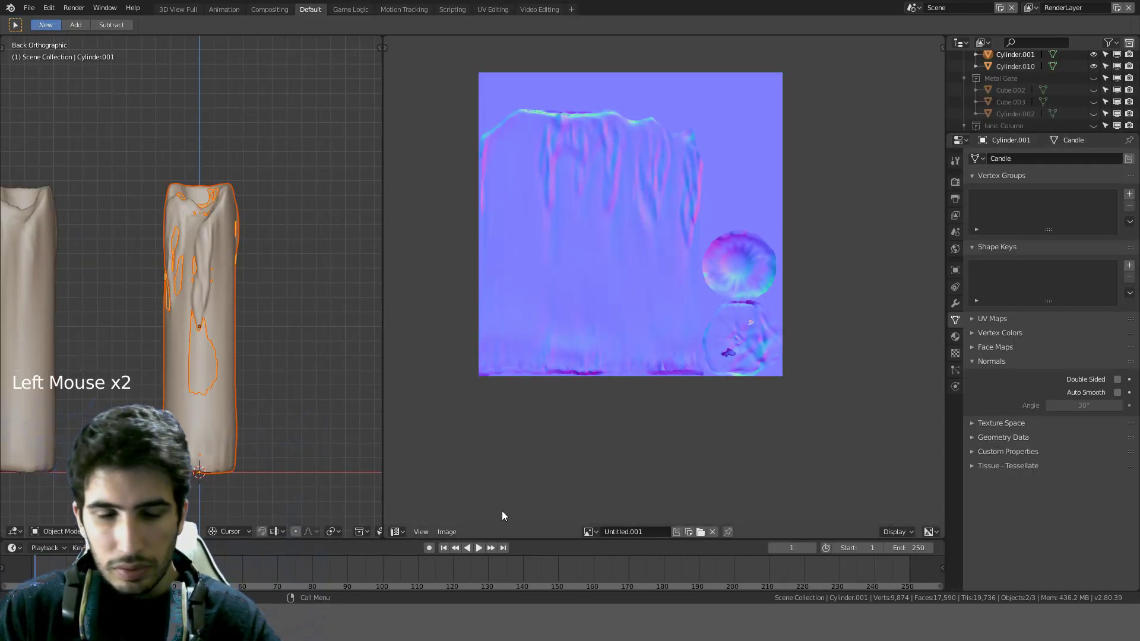
Step: Bake the normal map from the selected candle to the active low-poly candle and inspect the rim island for artifacts
{"action": "left_click", "coordinate": [956, 182]}
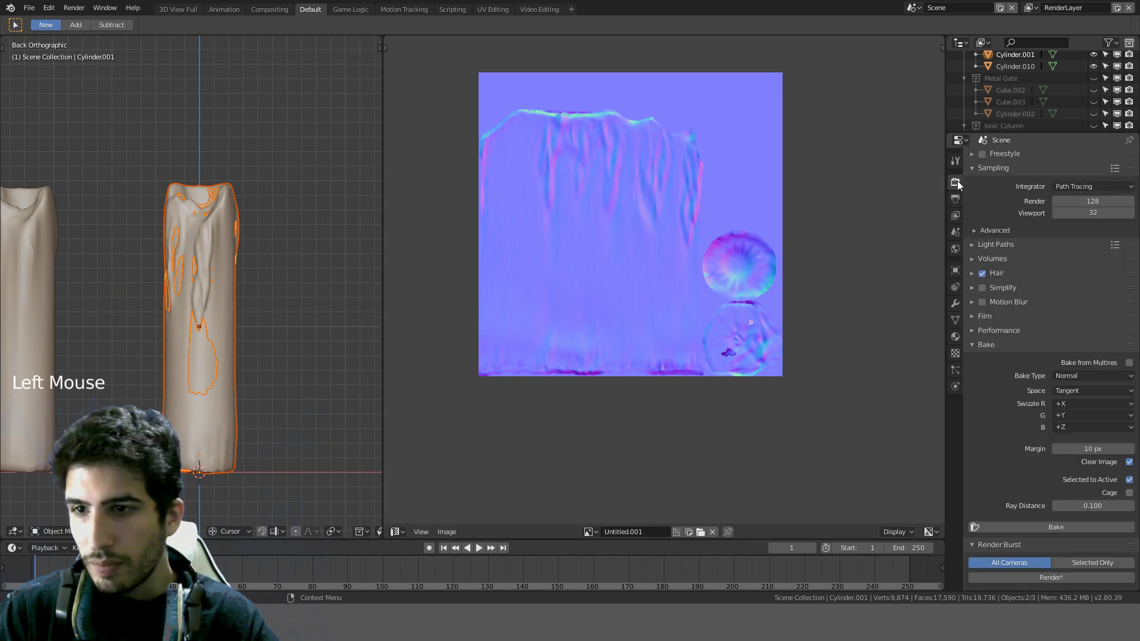
{"action": "left_click", "coordinate": [1070, 529]}
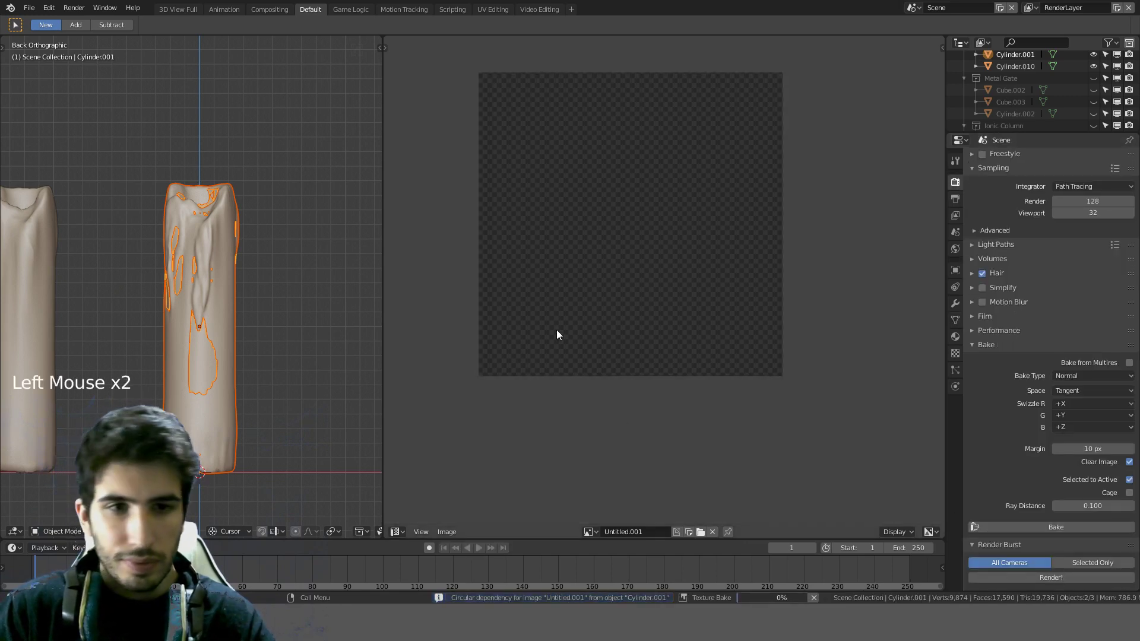
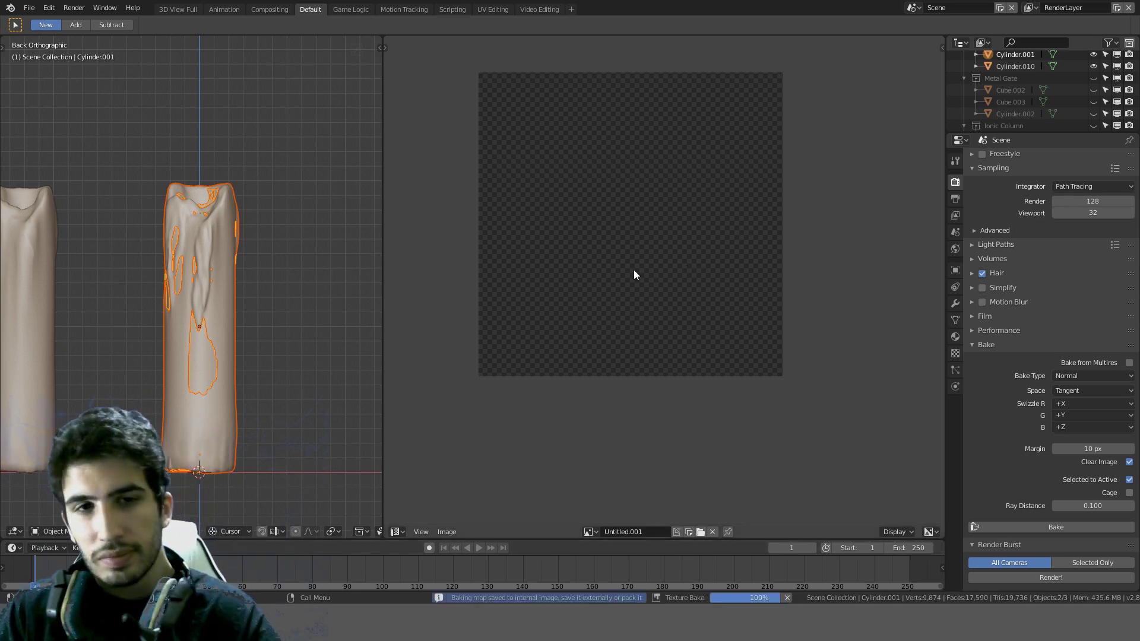
{"action": "scroll", "coordinate": [696, 223], "scroll_direction": "up", "scroll_amount": 2}
{"action": "middle_click_drag", "start_coordinate": [745, 195], "coordinate": [671, 329], "text": "shift"}
{"action": "scroll", "coordinate": [751, 258], "scroll_direction": "up", "scroll_amount": 3}
{"action": "scroll", "coordinate": [789, 287], "scroll_direction": "down", "scroll_amount": 4}
{"action": "scroll", "coordinate": [734, 262], "scroll_direction": "up", "scroll_amount": 6}
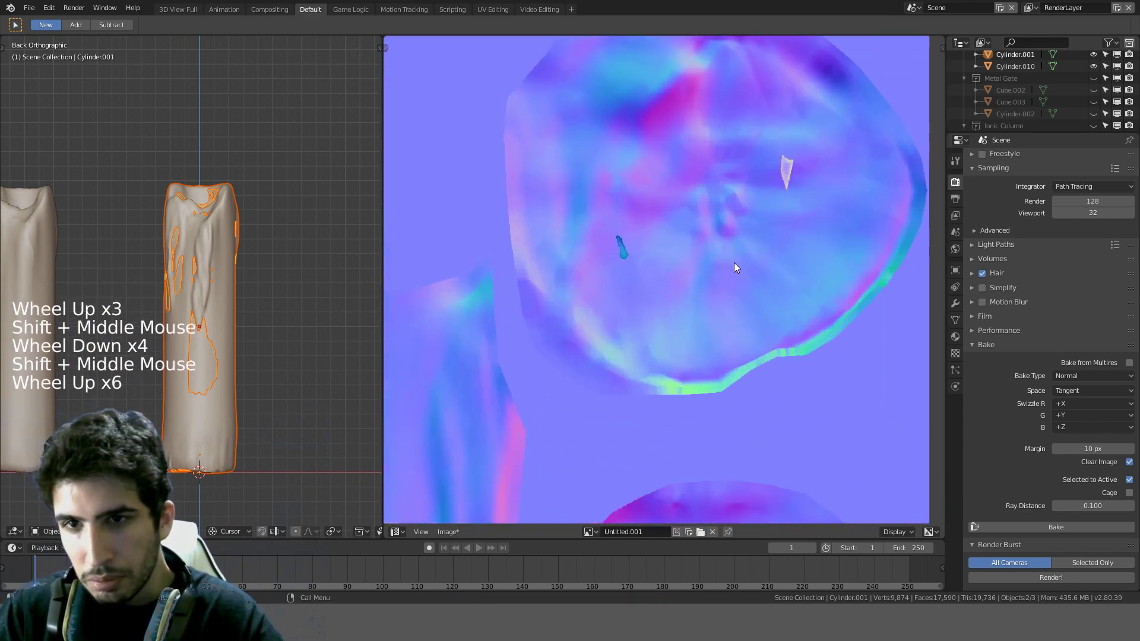
{"action": "middle_click_drag", "start_coordinate": [734, 262], "coordinate": [724, 286], "text": "shift"}
Step: Set the bake ray distance to 0.5 and bake the normal map again
{"action": "left_click", "coordinate": [1092, 507]}
{"action": "type", "text": "0.5"}
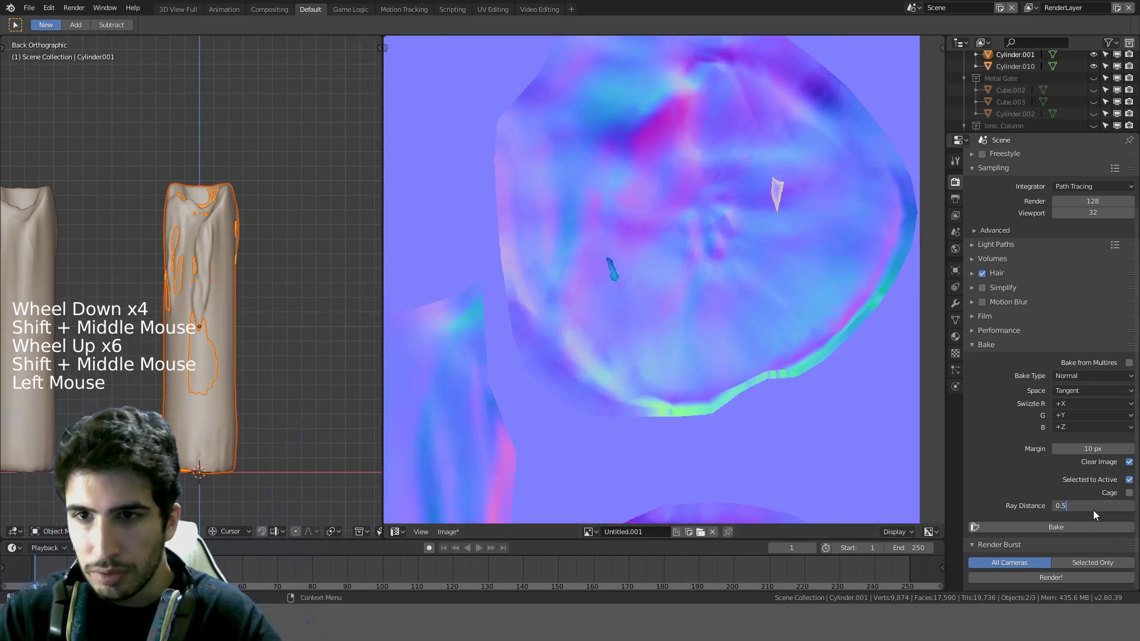
{"action": "key", "text": "Return"}
{"action": "left_click", "coordinate": [1056, 527]}
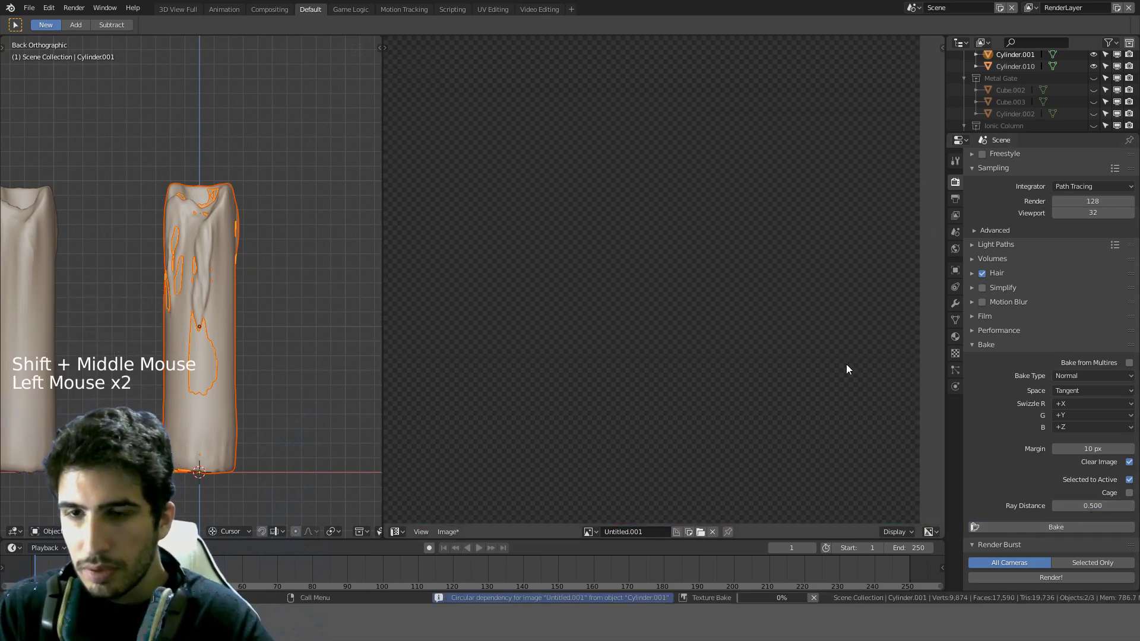
{"action": "scroll", "coordinate": [846, 365], "scroll_direction": "down", "scroll_amount": 5}
{"action": "middle_click_drag", "start_coordinate": [669, 361], "coordinate": [722, 269]}
{"action": "scroll", "coordinate": [750, 219], "scroll_direction": "down", "scroll_amount": 3}
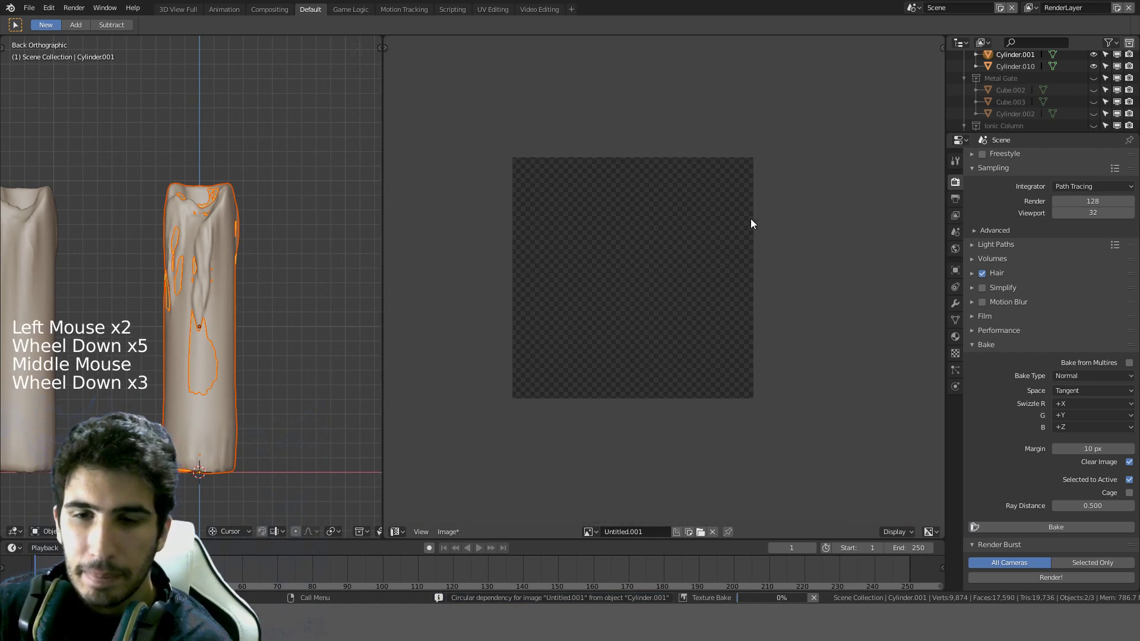
{"action": "middle_click_drag", "start_coordinate": [751, 219], "coordinate": [776, 220]}
{"action": "scroll", "coordinate": [707, 260], "scroll_direction": "up", "scroll_amount": 2}
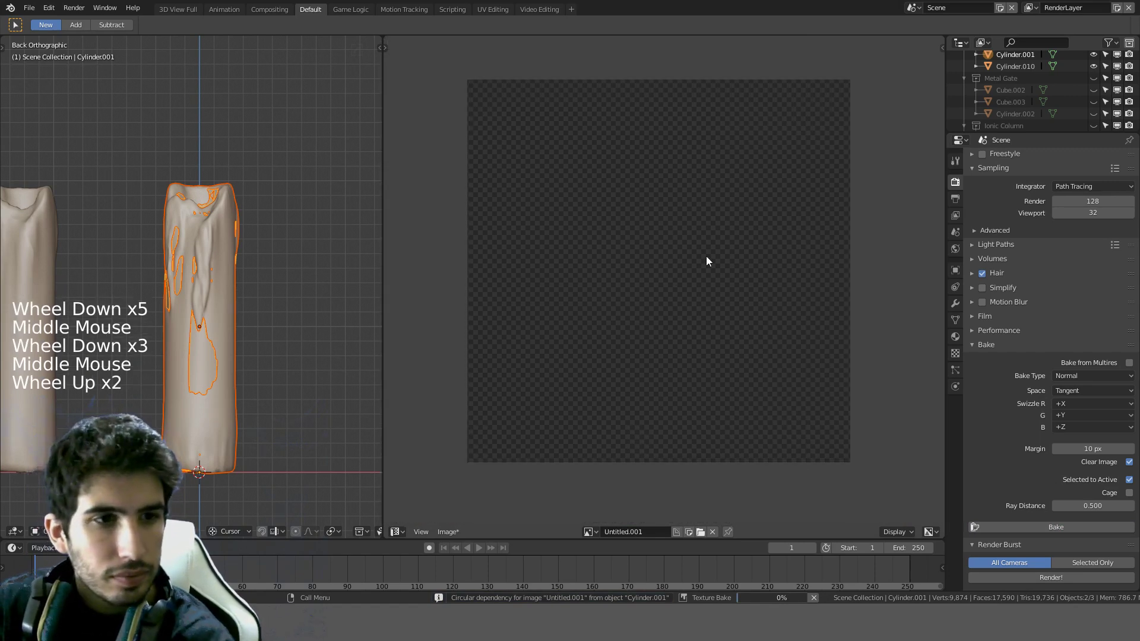
{"action": "scroll", "coordinate": [728, 246], "scroll_direction": "up", "scroll_amount": 1}
{"action": "scroll", "coordinate": [729, 245], "scroll_direction": "down", "scroll_amount": 1}
{"action": "middle_click_drag", "start_coordinate": [785, 254], "coordinate": [792, 266]}
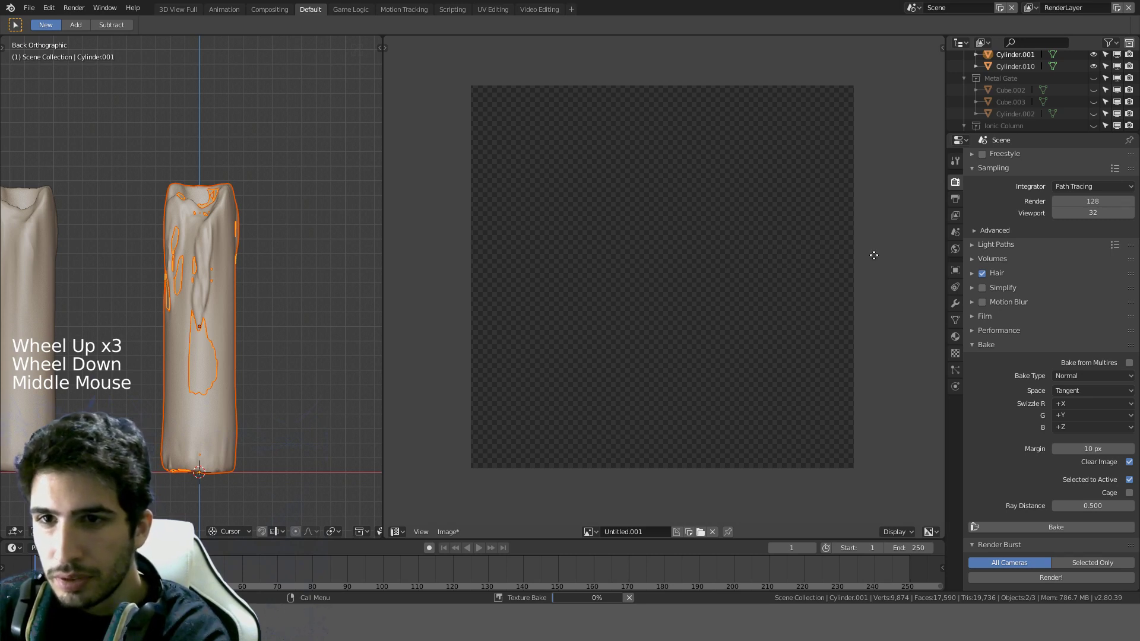
Step: Check the baked candle map, set the bake ray distance to 0.8 and bake the normal map again
{"action": "scroll", "coordinate": [871, 269], "scroll_direction": "up", "scroll_amount": 5}
{"action": "scroll", "coordinate": [871, 265], "scroll_direction": "down", "scroll_amount": 1}
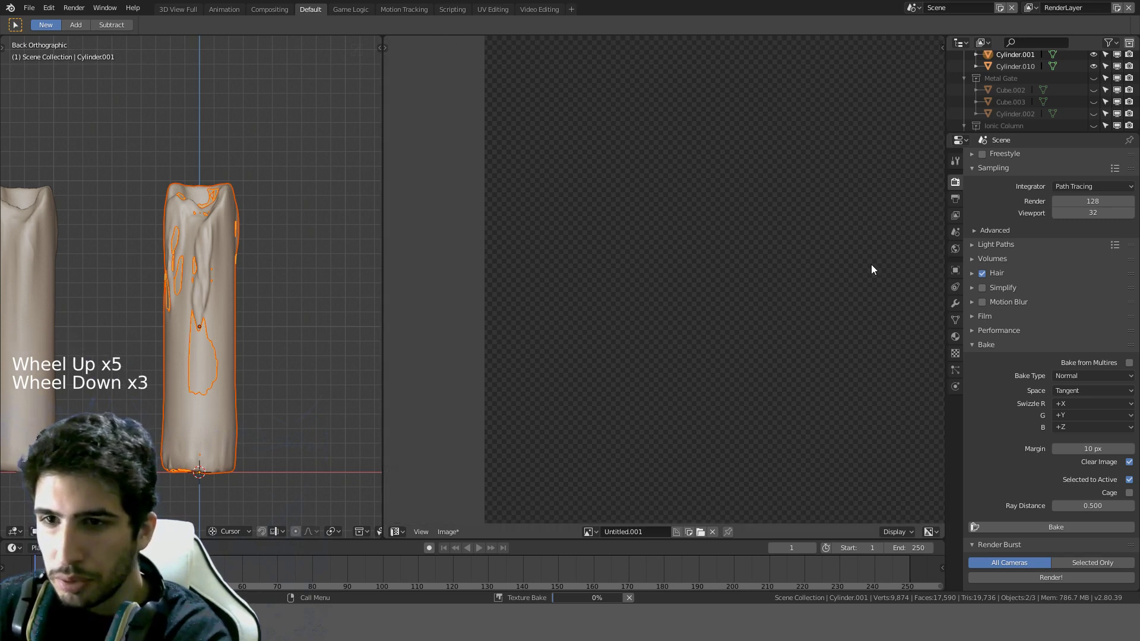
{"action": "middle_click_drag", "start_coordinate": [871, 265], "coordinate": [756, 262]}
{"action": "scroll", "coordinate": [753, 251], "scroll_direction": "down", "scroll_amount": 4}
{"action": "scroll", "coordinate": [753, 251], "scroll_direction": "up", "scroll_amount": 3}
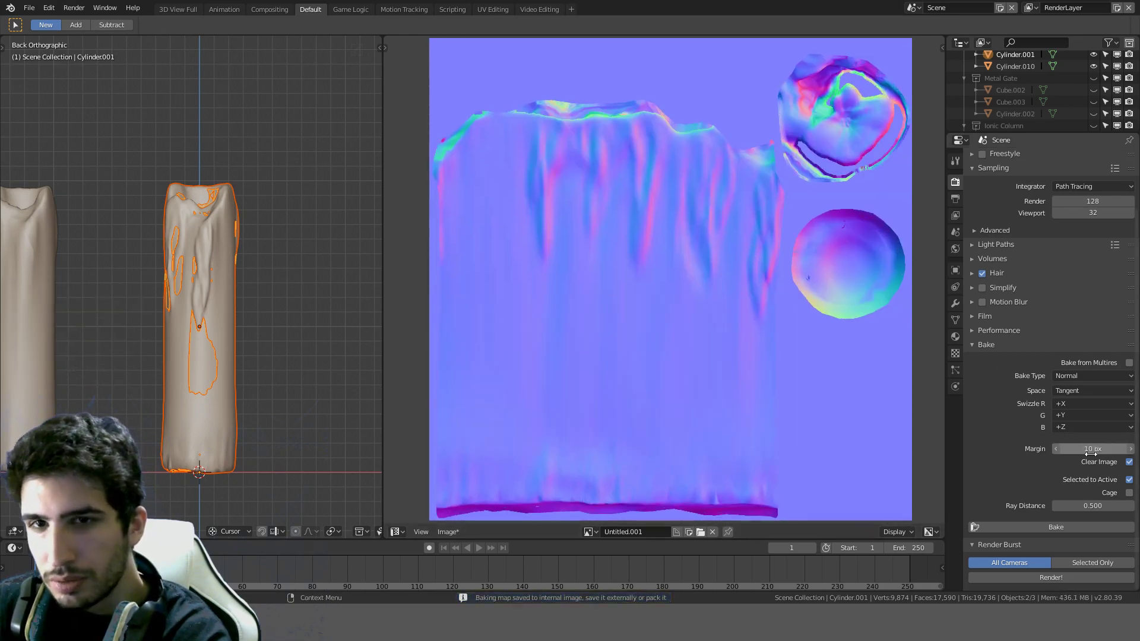
{"action": "left_click", "coordinate": [1092, 506]}
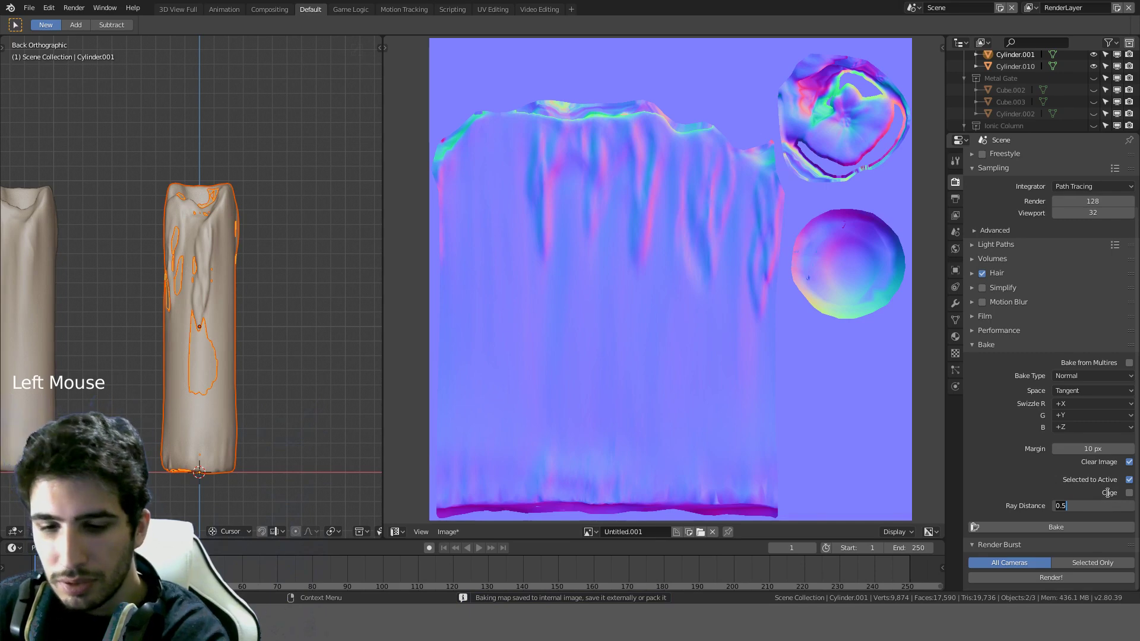
{"action": "type", "text": "800"}
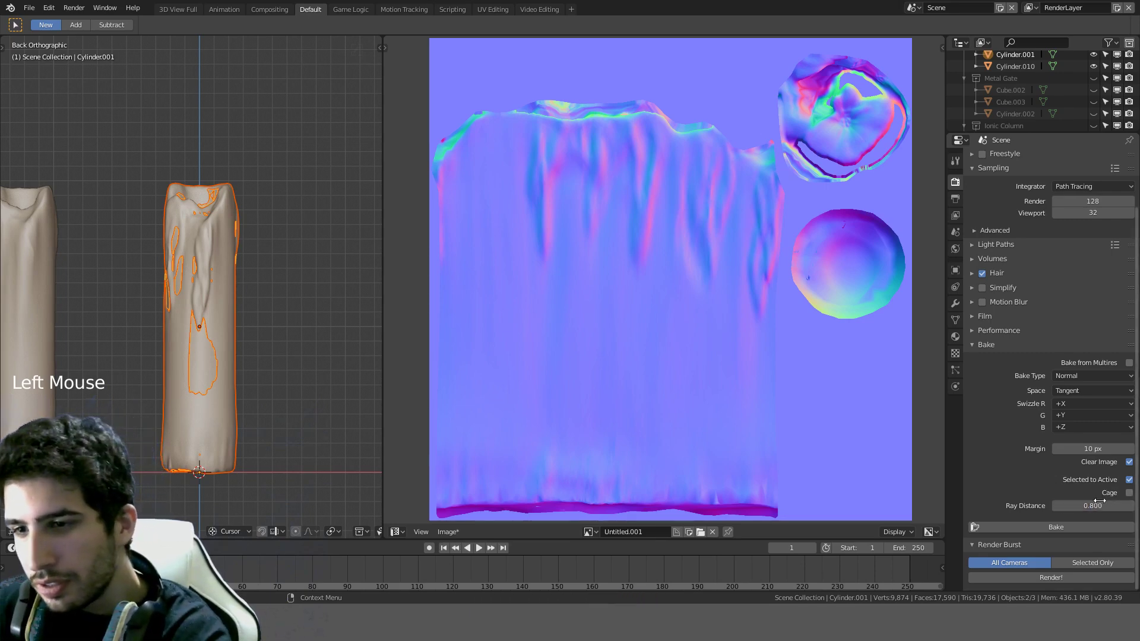
{"action": "key", "text": "Return"}
{"action": "left_click", "coordinate": [1074, 527]}
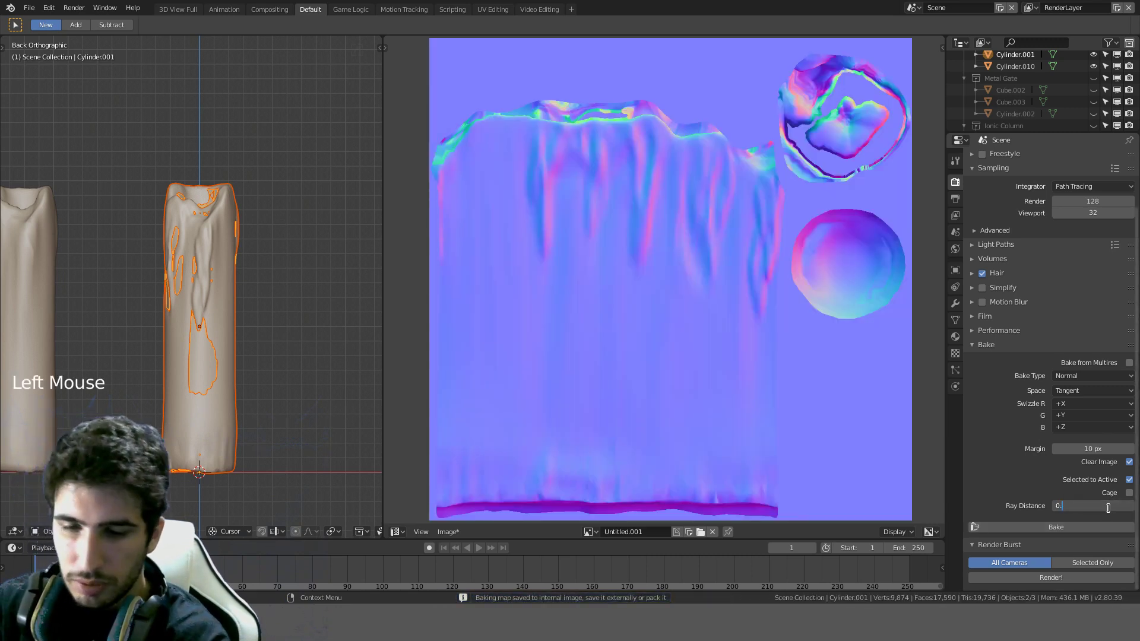
Step: Set the bake ray distance to 0.11 and rebake the normal map onto the low-poly candle
{"action": "type", "text": "1"}
{"action": "key", "text": "Return"}
{"action": "type", "text": "0.01"}
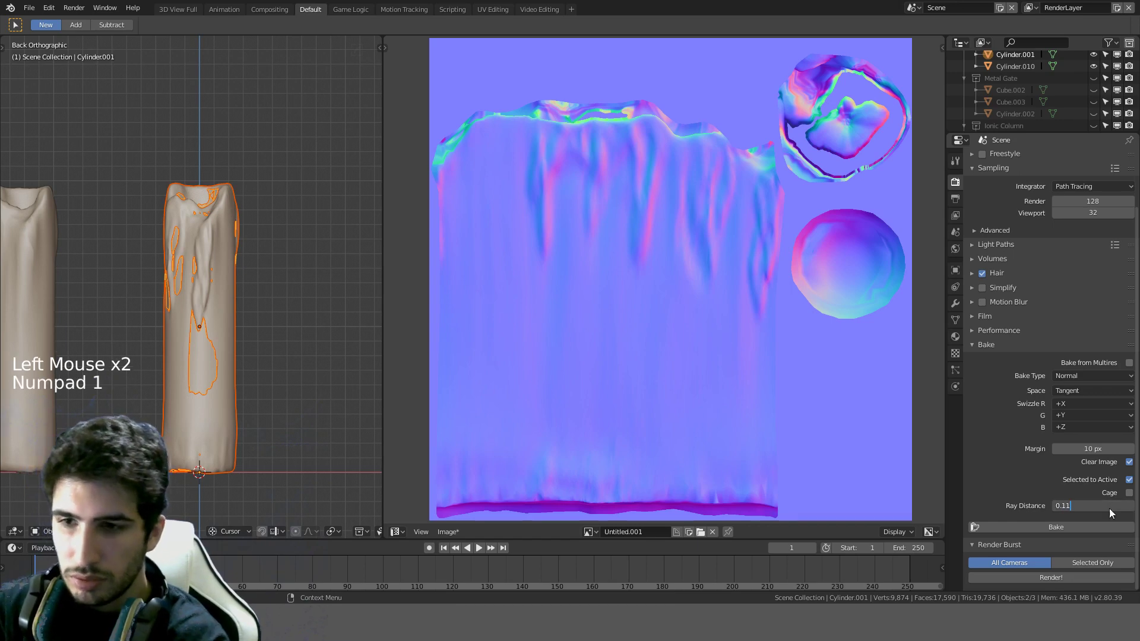
{"action": "key", "text": "Return"}
{"action": "left_click", "coordinate": [1051, 526]}
{"action": "left_click", "coordinate": [1044, 525]}
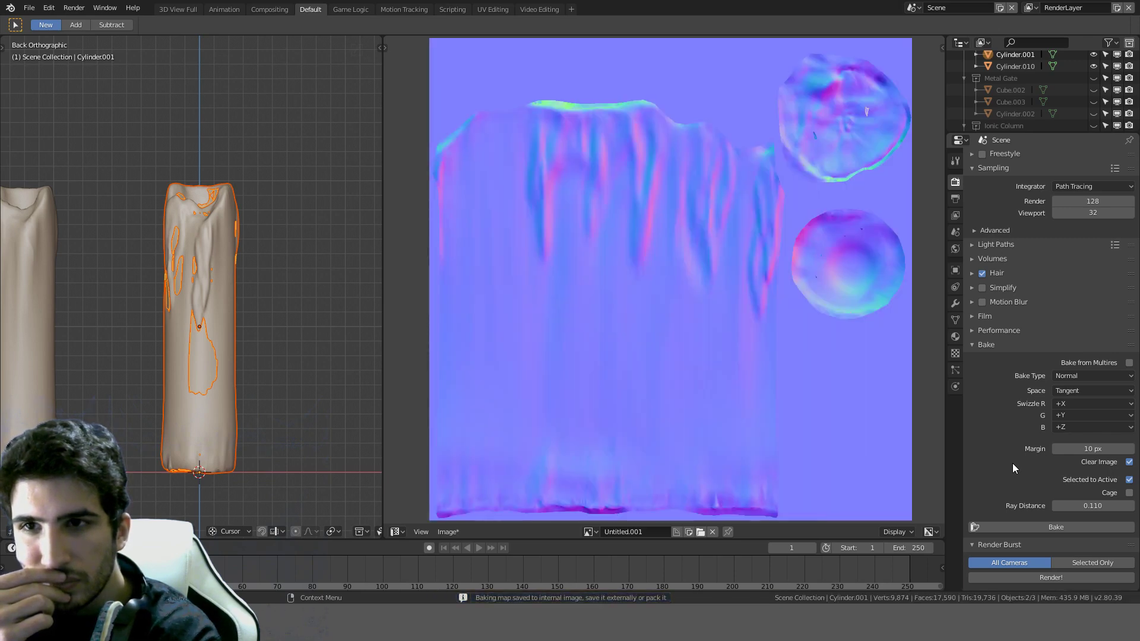
Step: Replace the baked image view with the Shader Editor showing object materials
{"action": "left_click", "coordinate": [229, 202]}
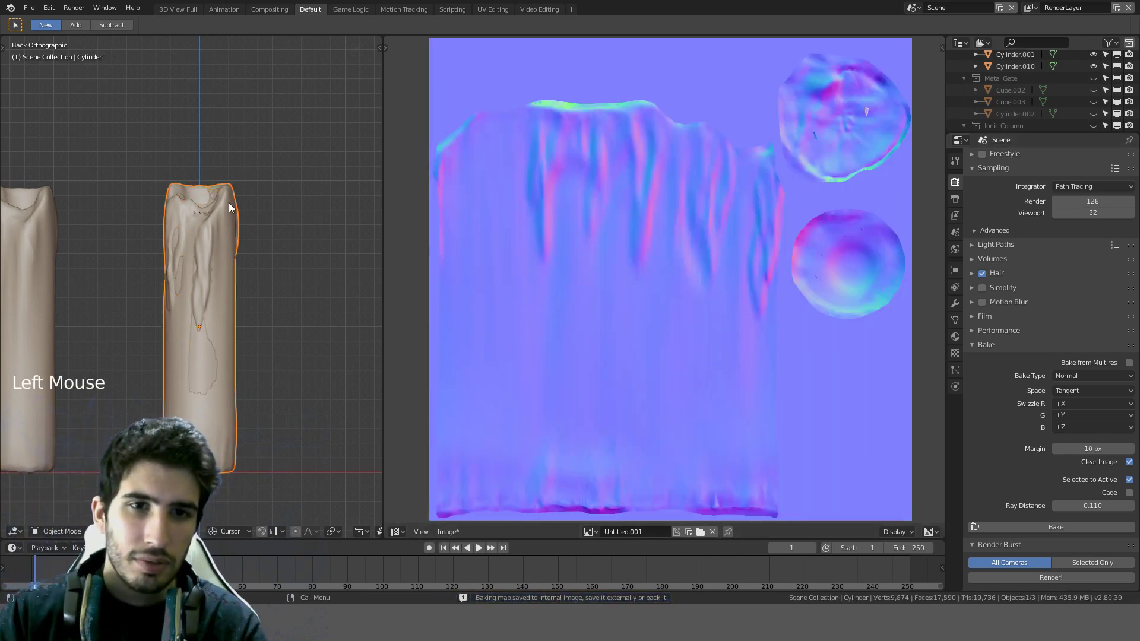
{"action": "left_click", "coordinate": [244, 211]}
{"action": "key", "text": "shift+F3"}
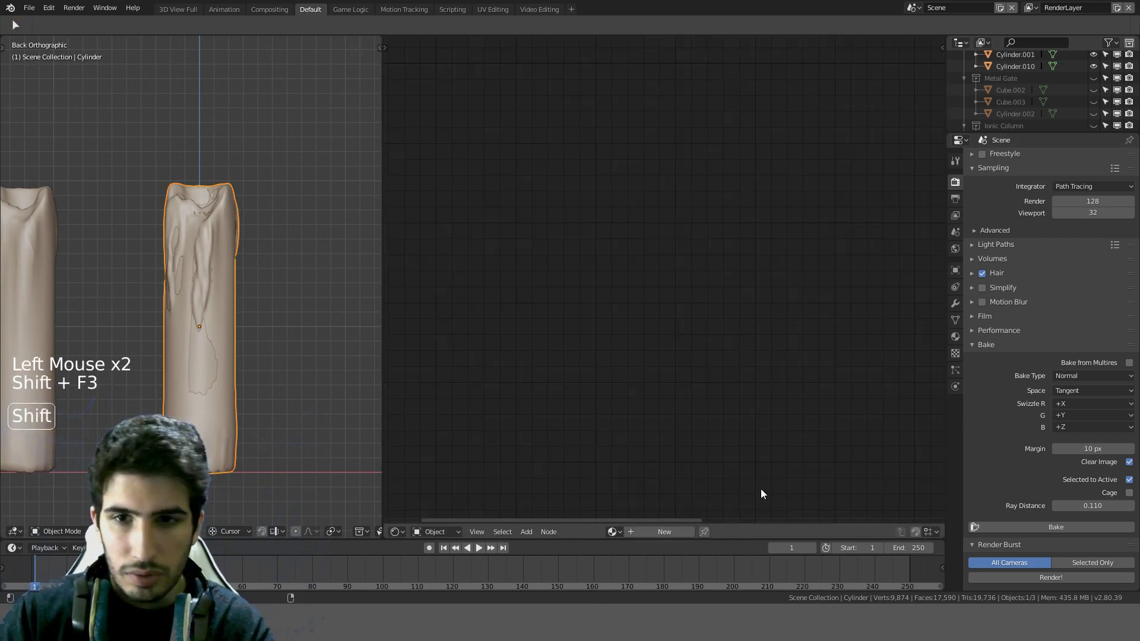
{"action": "scroll", "coordinate": [735, 423], "scroll_direction": "down", "scroll_amount": 4}
{"action": "key", "text": "shift+F3"}
{"action": "key", "text": "shift+F3"}
{"action": "key", "text": "shift+F3"}
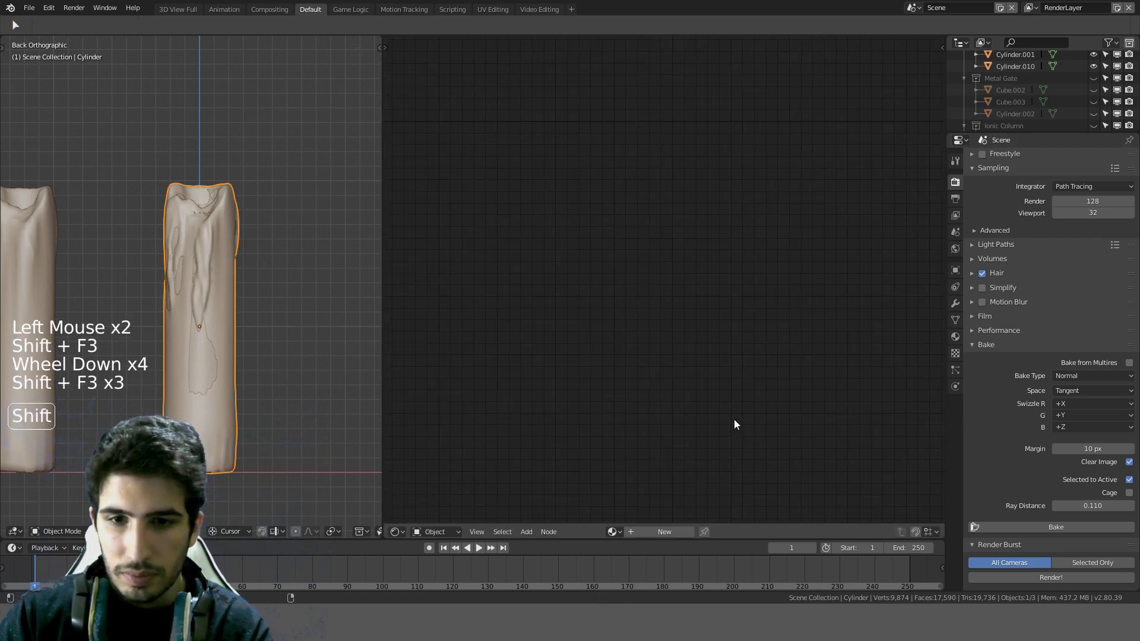
{"action": "scroll", "coordinate": [667, 419], "scroll_direction": "down", "scroll_amount": 12}
Step: Select the low-poly candle and move it out of the sculpted candle, placing it alongside
{"action": "left_click", "coordinate": [245, 224]}
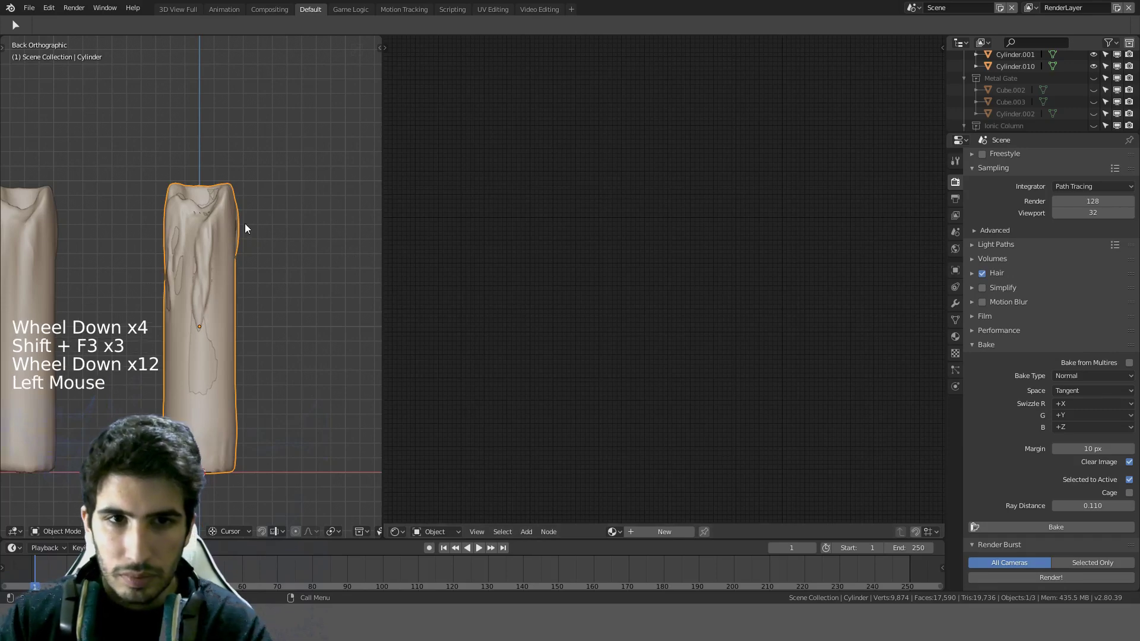
{"action": "left_click", "coordinate": [217, 210]}
{"action": "left_click", "coordinate": [212, 206]}
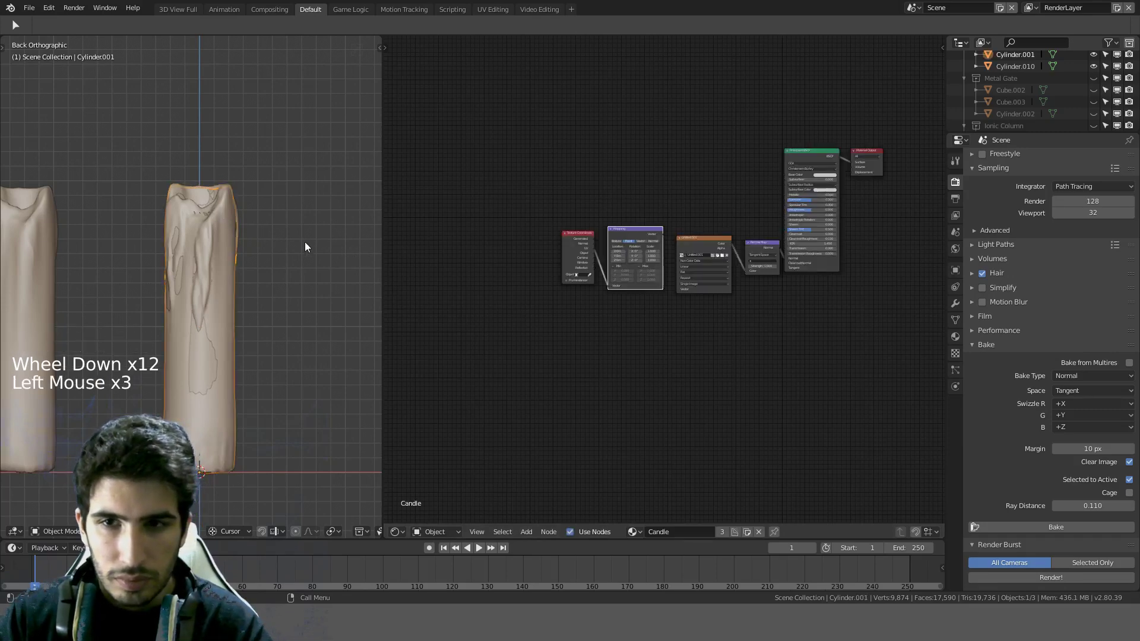
{"action": "key", "text": "g"}
{"action": "left_click", "coordinate": [409, 250], "text": "ctrl"}
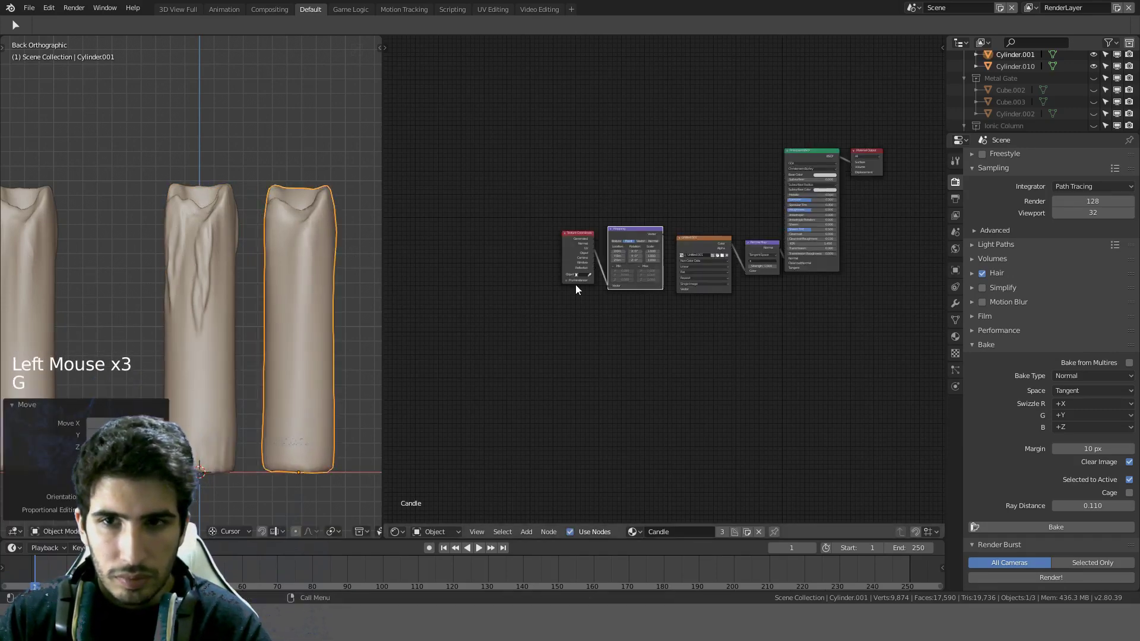
Step: Unlink the image from the Candle material's image texture node and assign Untitled.001 to it again
{"action": "scroll", "coordinate": [713, 261], "scroll_direction": "up", "scroll_amount": 8}
{"action": "scroll", "coordinate": [813, 239], "scroll_direction": "up", "scroll_amount": 4}
{"action": "middle_click_drag", "start_coordinate": [814, 238], "coordinate": [671, 279], "text": "shift"}
{"action": "scroll", "coordinate": [671, 279], "scroll_direction": "up", "scroll_amount": 8}
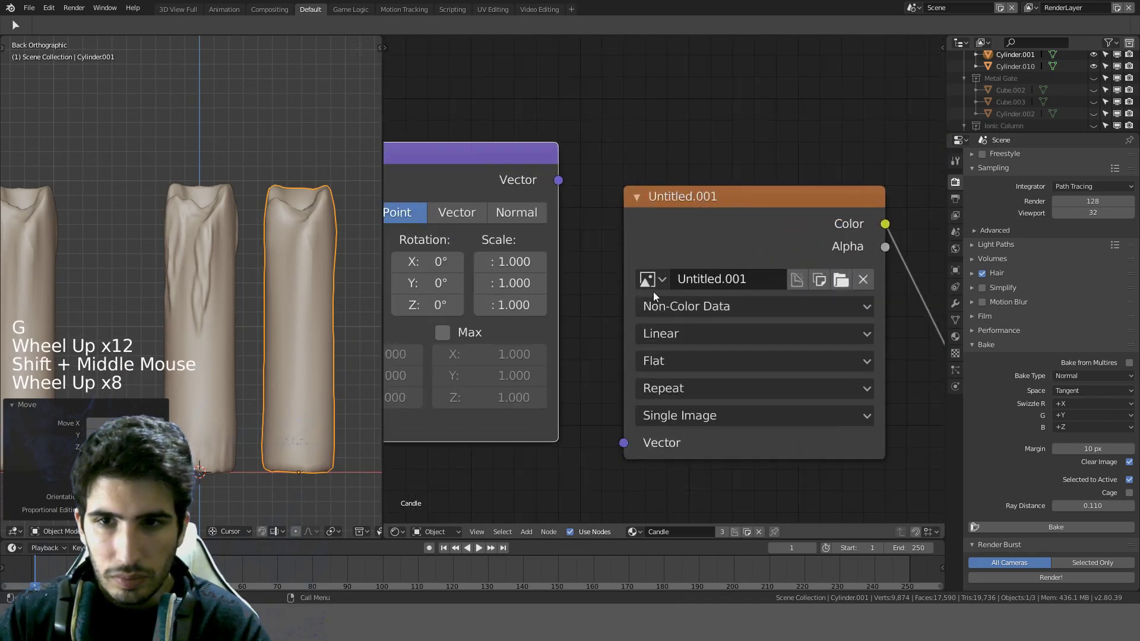
{"action": "left_click", "coordinate": [647, 280]}
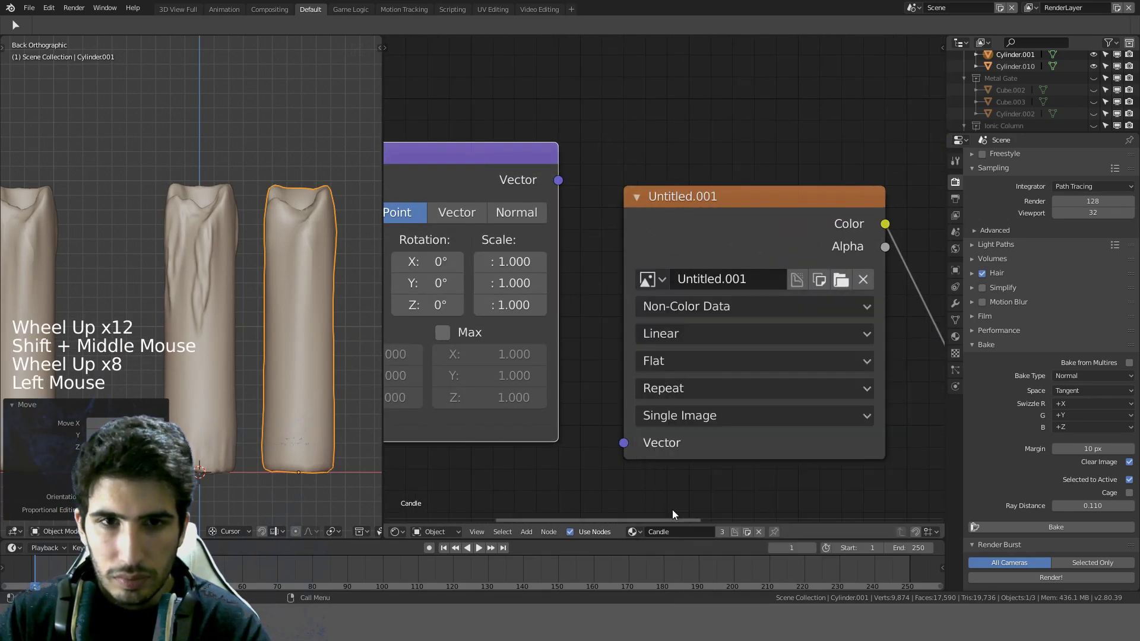
{"action": "mouse_move", "coordinate": [209, 266]}
{"action": "middle_mouse_down"}
{"action": "mouse_move", "coordinate": [268, 338]}
{"action": "mouse_move", "coordinate": [258, 219]}
{"action": "mouse_move", "coordinate": [189, 179]}
{"action": "mouse_move", "coordinate": [188, 254]}
{"action": "mouse_move", "coordinate": [214, 279]}
{"action": "middle_mouse_up"}
{"action": "scroll", "coordinate": [696, 237], "scroll_direction": "down", "scroll_amount": 7}
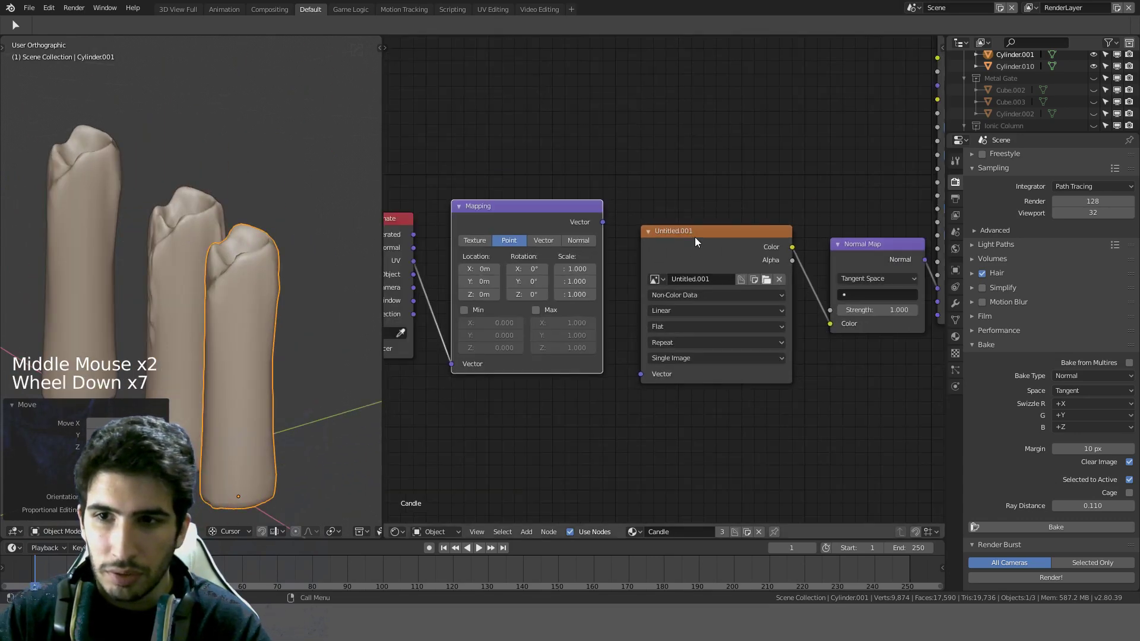
{"action": "middle_click_drag", "start_coordinate": [785, 218], "coordinate": [747, 178]}
{"action": "scroll", "coordinate": [632, 196], "scroll_direction": "down", "scroll_amount": 2}
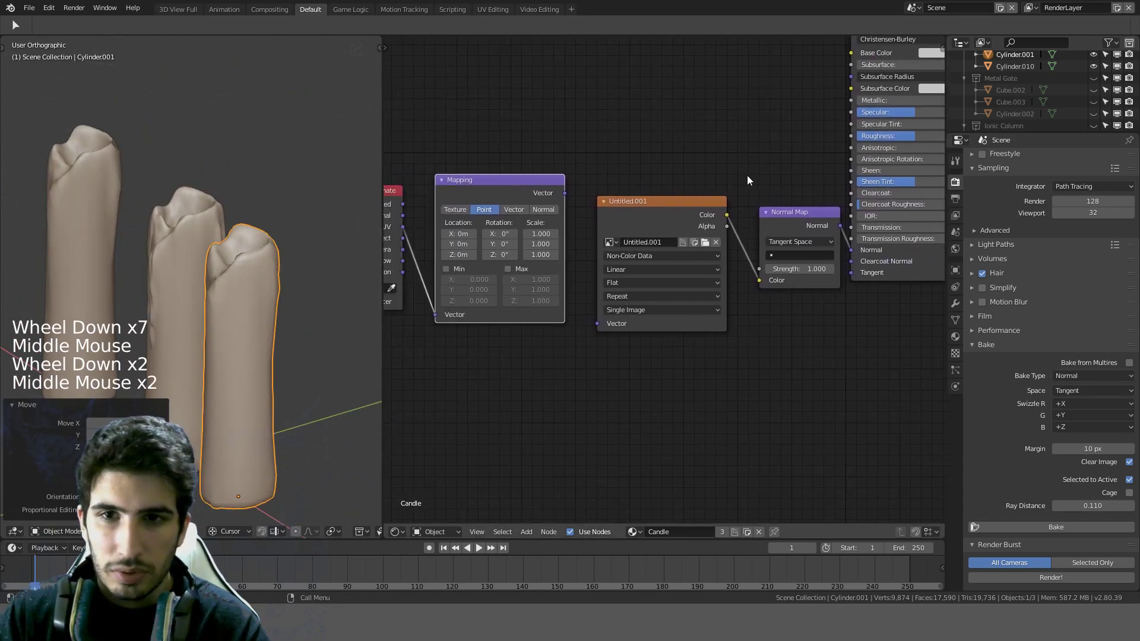
{"action": "scroll", "coordinate": [662, 217], "scroll_direction": "up", "scroll_amount": 1}
{"action": "scroll", "coordinate": [662, 214], "scroll_direction": "up", "scroll_amount": 2}
{"action": "left_click", "coordinate": [729, 232]}
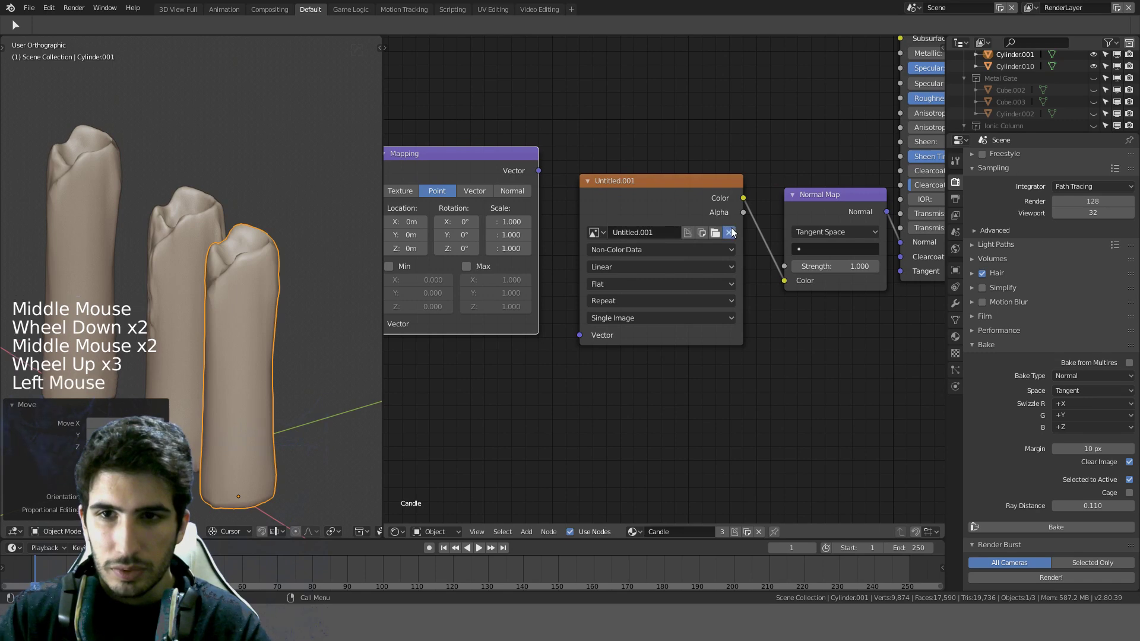
{"action": "left_click", "coordinate": [642, 232]}
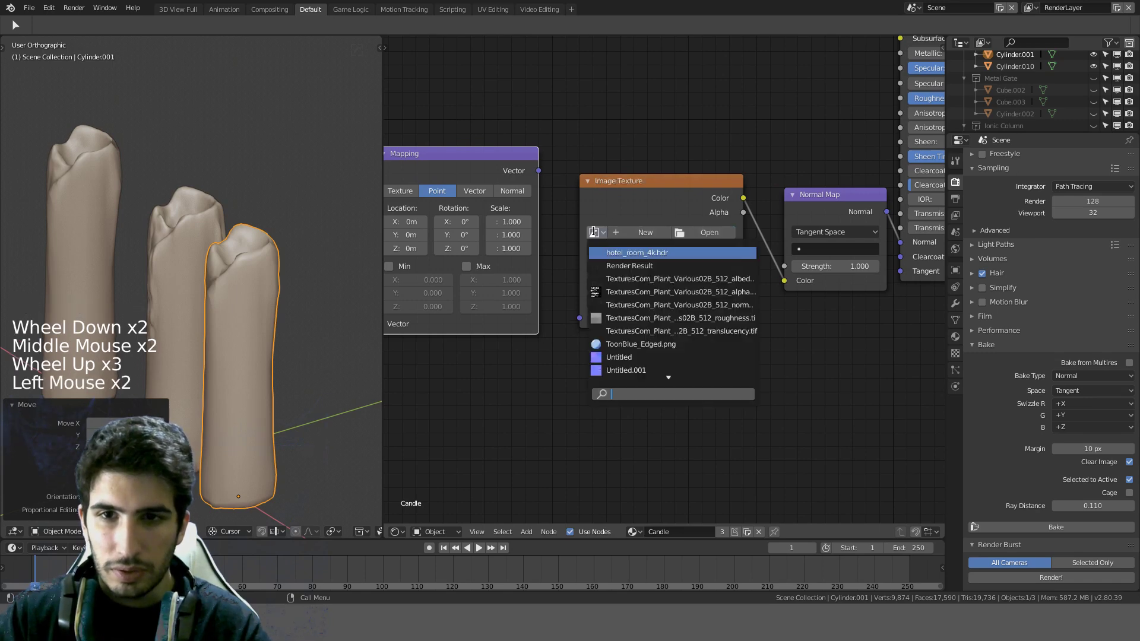
{"action": "left_click", "coordinate": [621, 371]}
Step: Try linking the Mapping node's Vector output to the image texture node, and cut that link again
{"action": "left_click", "coordinate": [650, 192]}
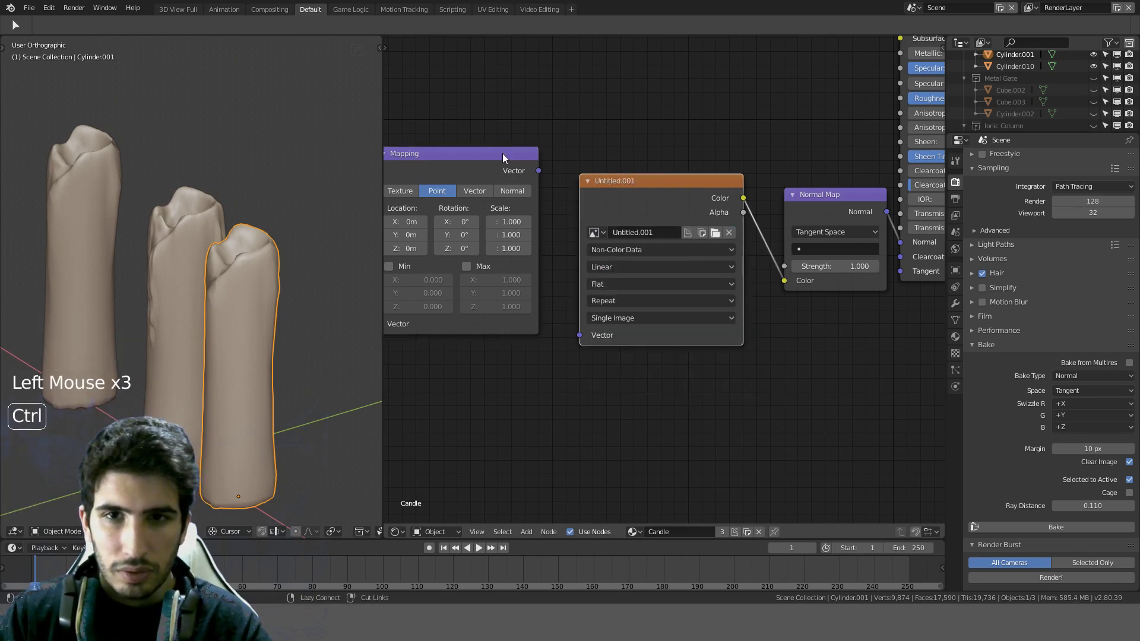
{"action": "left_click_drag", "start_coordinate": [511, 160], "coordinate": [621, 198], "text": "ctrl"}
{"action": "right_click_drag", "start_coordinate": [482, 156], "coordinate": [622, 206], "text": "ctrl"}
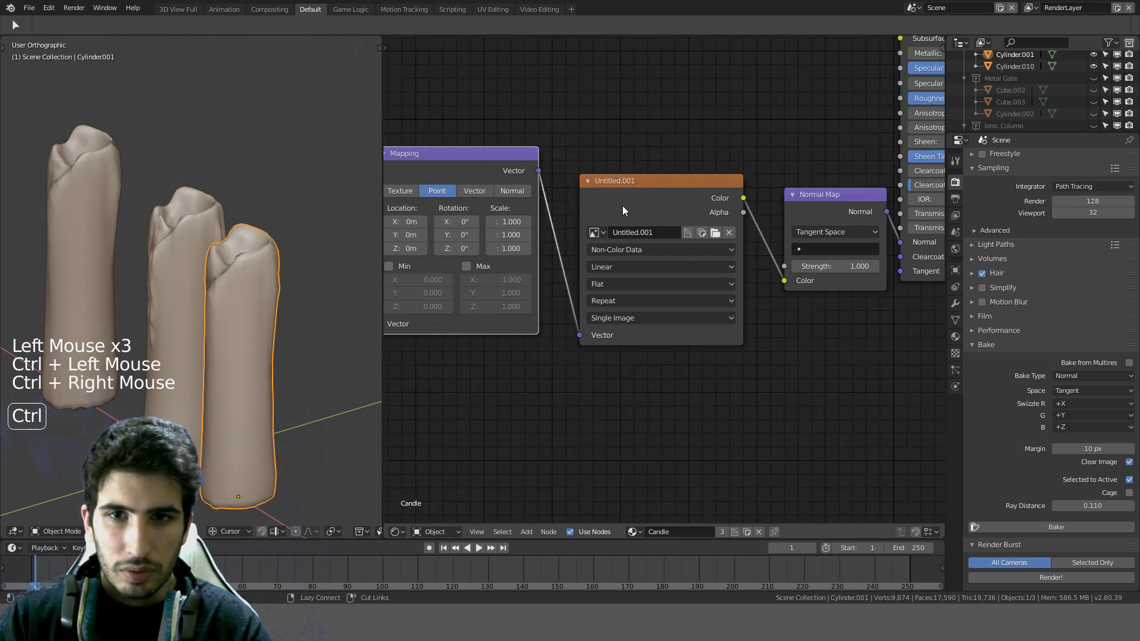
{"action": "mouse_move", "coordinate": [407, 185]}
{"action": "middle_mouse_down"}
{"action": "mouse_move", "coordinate": [630, 152]}
{"action": "mouse_move", "coordinate": [397, 178]}
{"action": "middle_mouse_up"}
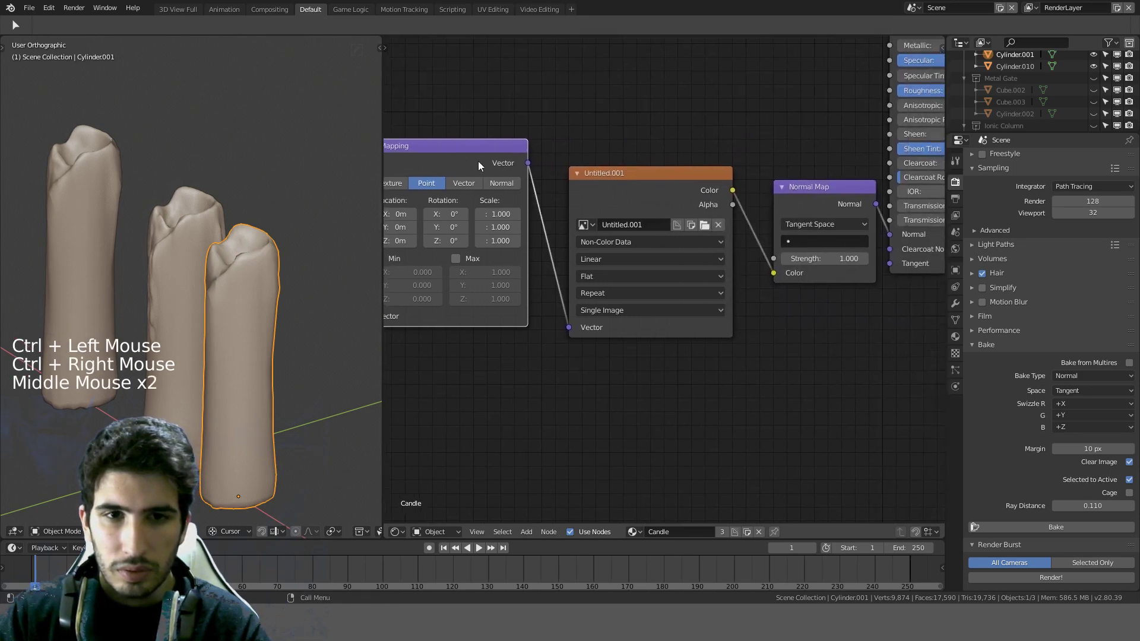
{"action": "left_click_drag", "start_coordinate": [545, 201], "coordinate": [537, 252], "text": "ctrl"}
Step: Show the baked normal map in the Image Editor and save it as Candle_Normal1.png in the Candle folder
{"action": "mouse_move", "coordinate": [232, 229]}
{"action": "middle_mouse_down"}
{"action": "mouse_move", "coordinate": [379, 202]}
{"action": "mouse_move", "coordinate": [315, 207]}
{"action": "middle_mouse_up"}
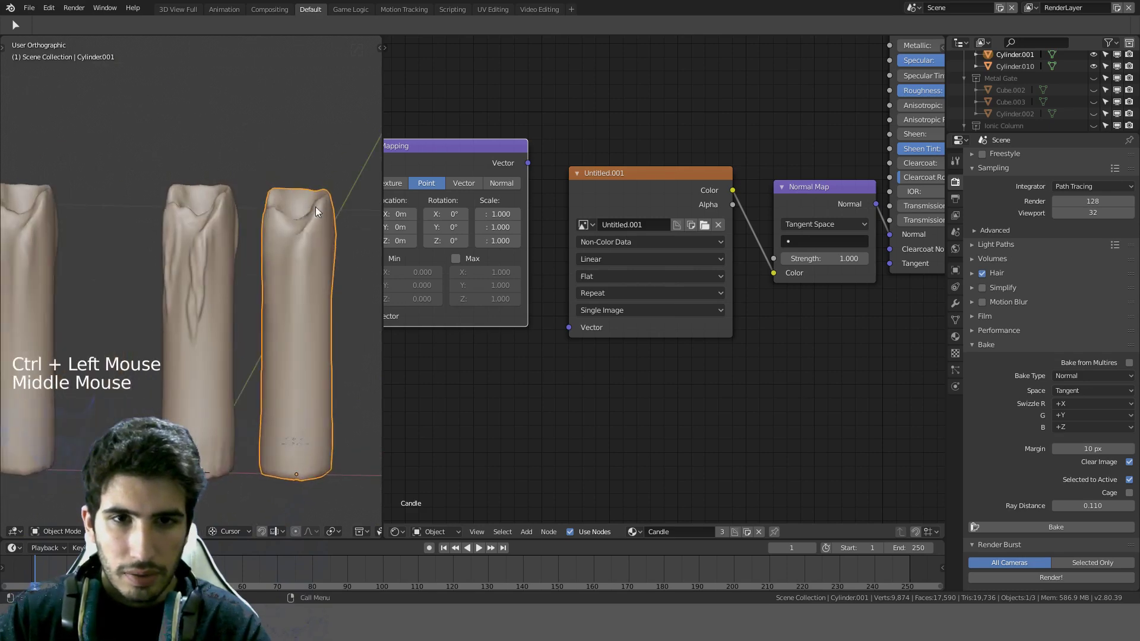
{"action": "scroll", "coordinate": [602, 222], "scroll_direction": "up", "scroll_amount": 3}
{"action": "scroll", "coordinate": [602, 223], "scroll_direction": "down", "scroll_amount": 2}
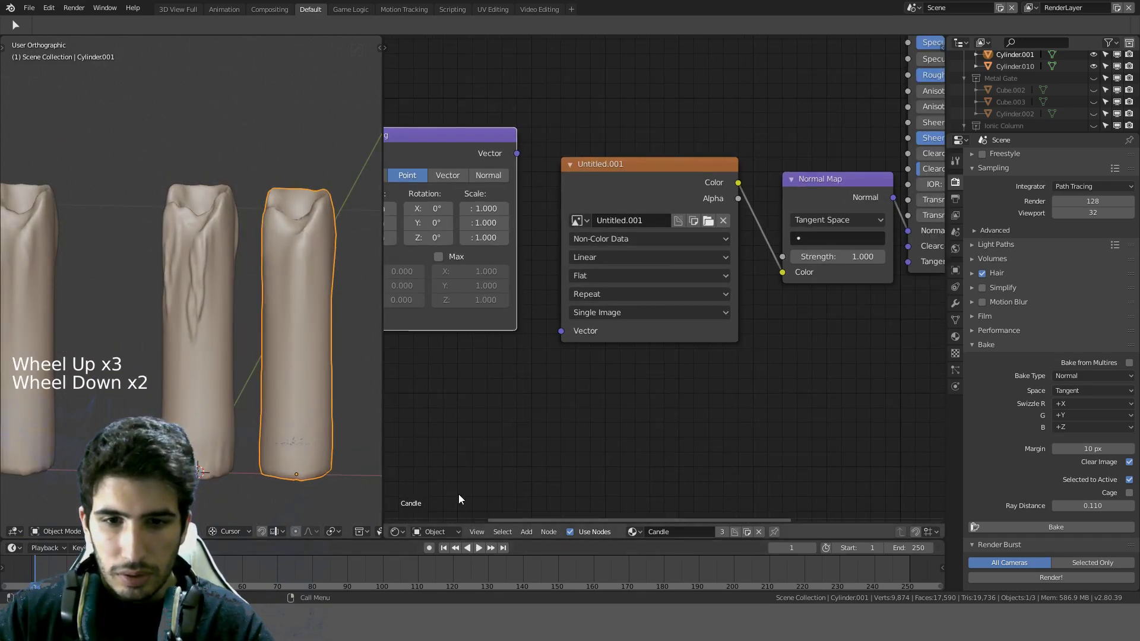
{"action": "left_click", "coordinate": [396, 532]}
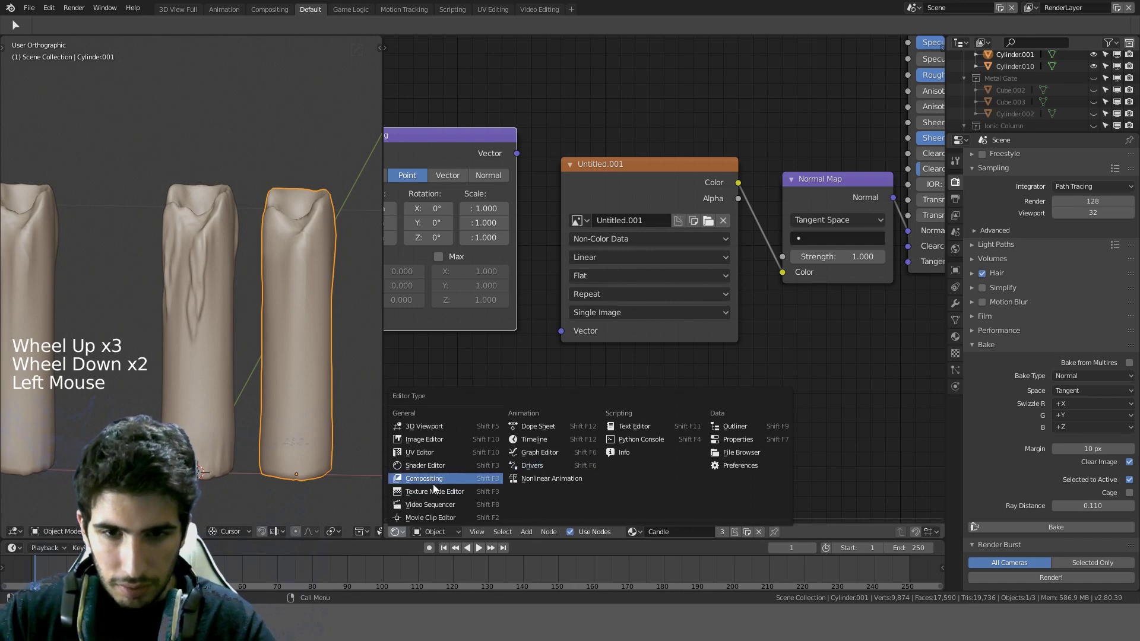
{"action": "left_click", "coordinate": [433, 440]}
{"action": "scroll", "coordinate": [663, 336], "scroll_direction": "down", "scroll_amount": 4}
{"action": "scroll", "coordinate": [674, 319], "scroll_direction": "up", "scroll_amount": 3}
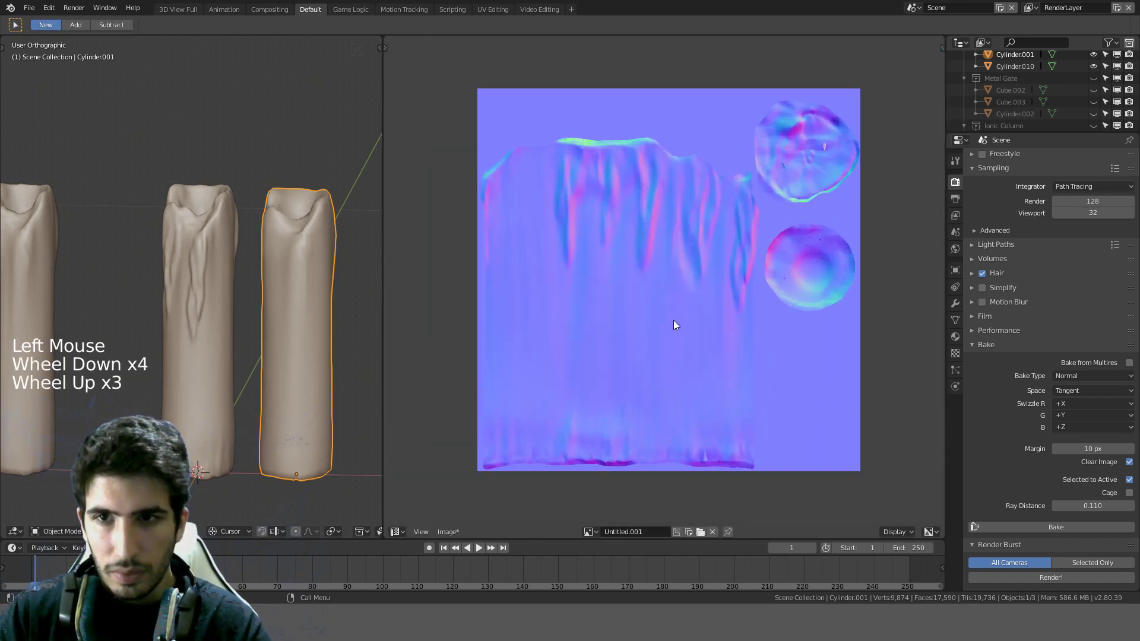
{"action": "key", "text": "shift+s"}
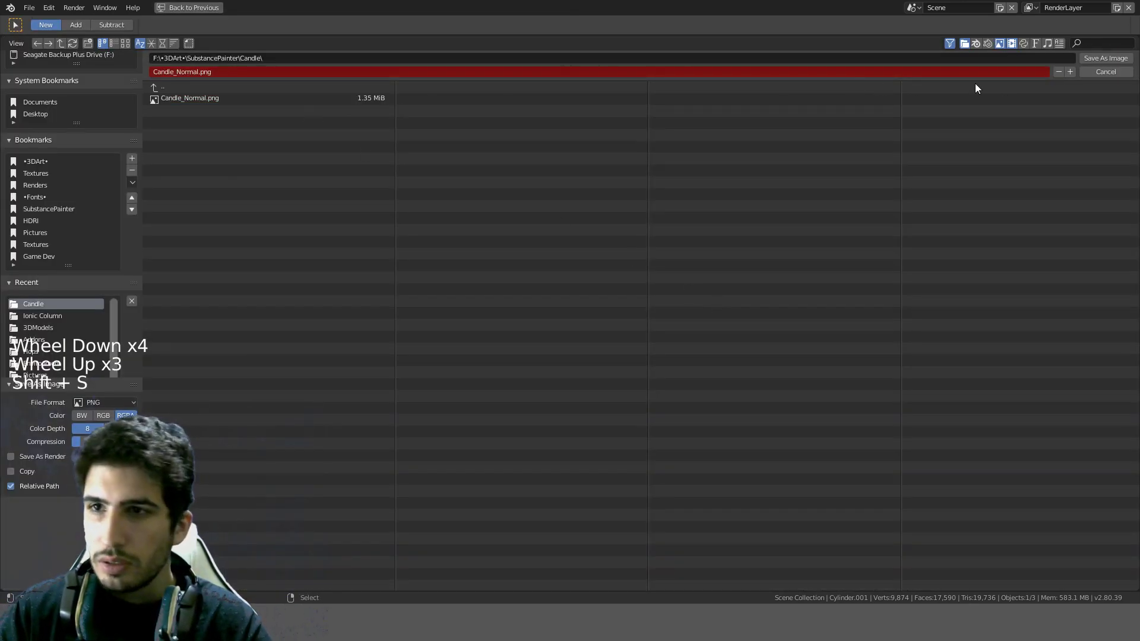
{"action": "left_click", "coordinate": [1070, 72]}
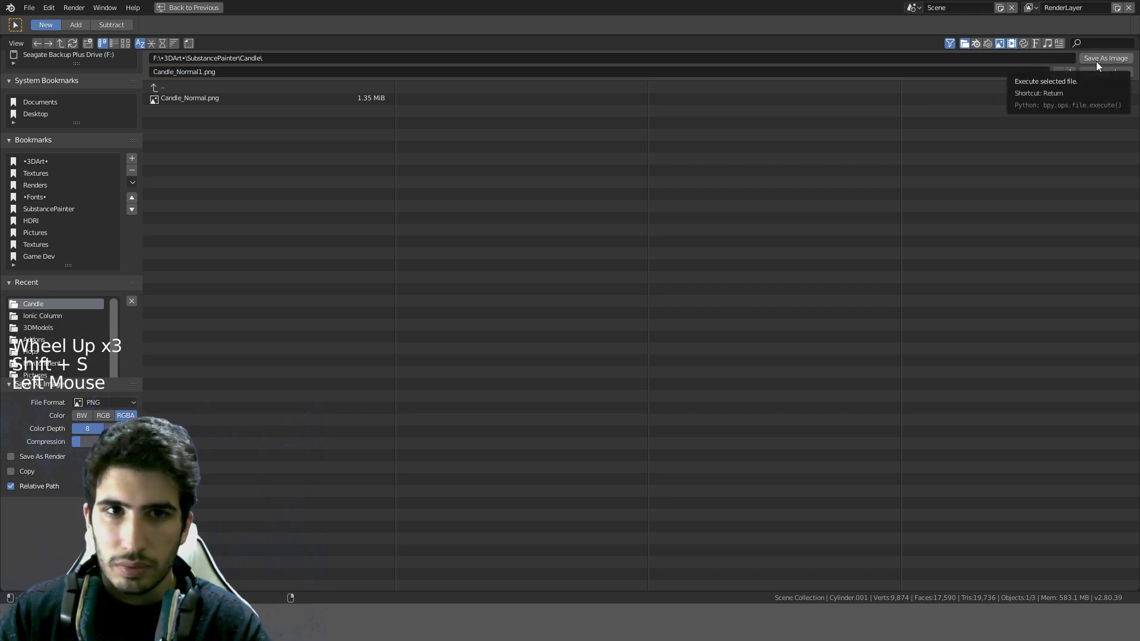
{"action": "left_click", "coordinate": [1096, 59]}
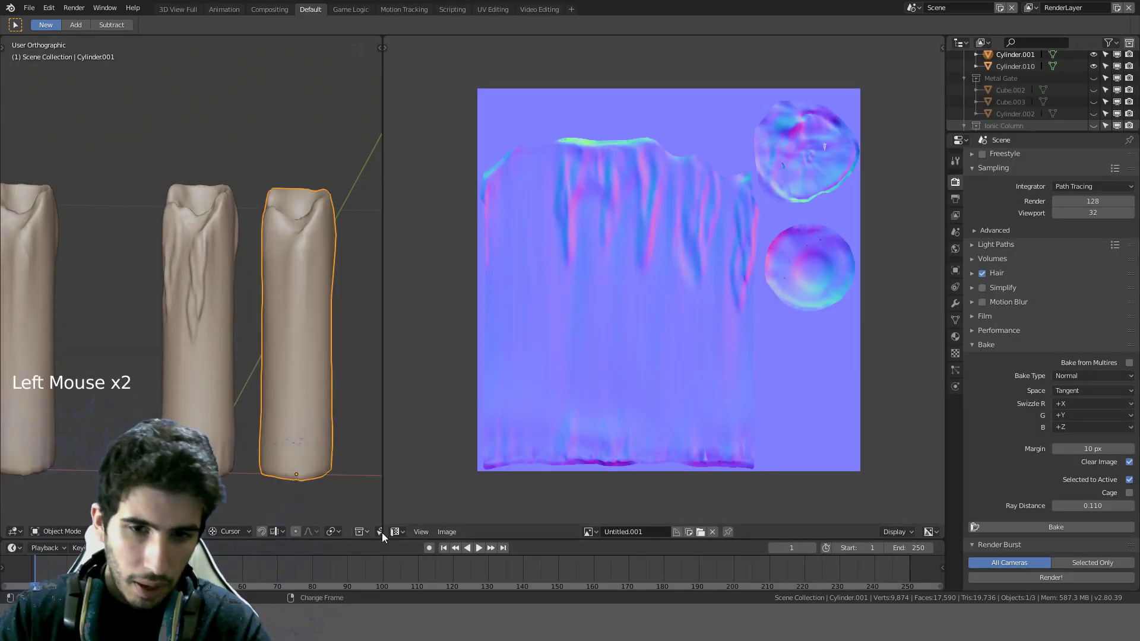
Step: Return to the Shader Editor and load the saved Candle_Normal1.png into the image texture node
{"action": "key", "text": "shift+F3"}
{"action": "middle_click_drag", "start_coordinate": [628, 162], "coordinate": [587, 199]}
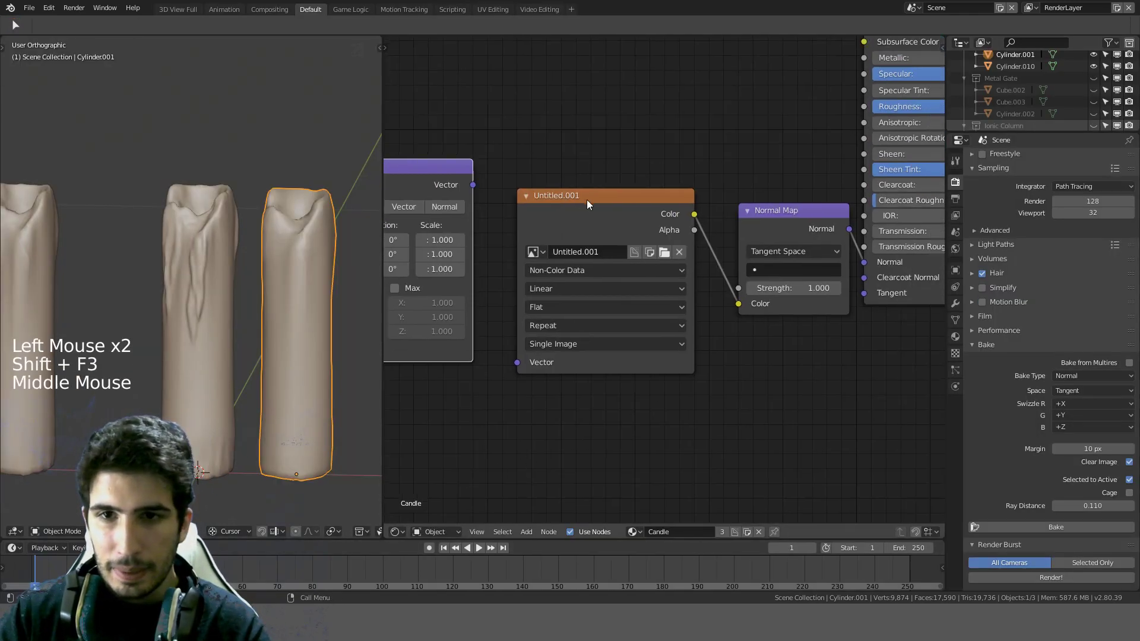
{"action": "left_click", "coordinate": [668, 253]}
{"action": "double_click", "coordinate": [292, 111]}
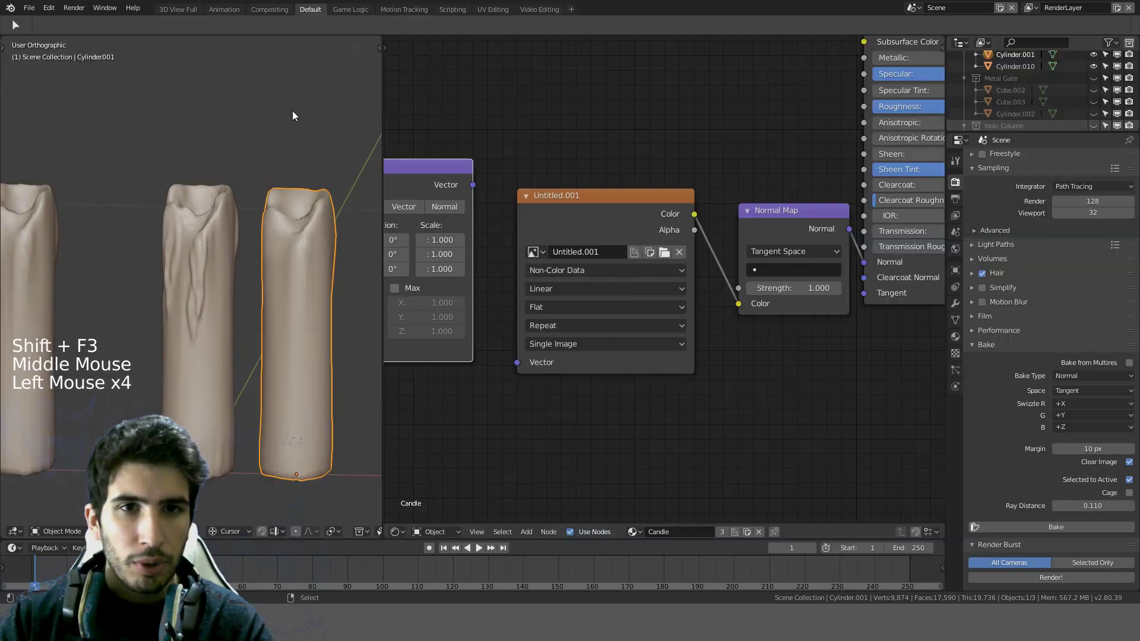
Step: Inspect the low-poly candle's topology in Edit Mode and return to Object Mode
{"action": "middle_click_drag", "start_coordinate": [272, 257], "coordinate": [291, 306]}
{"action": "key", "text": "Tab"}
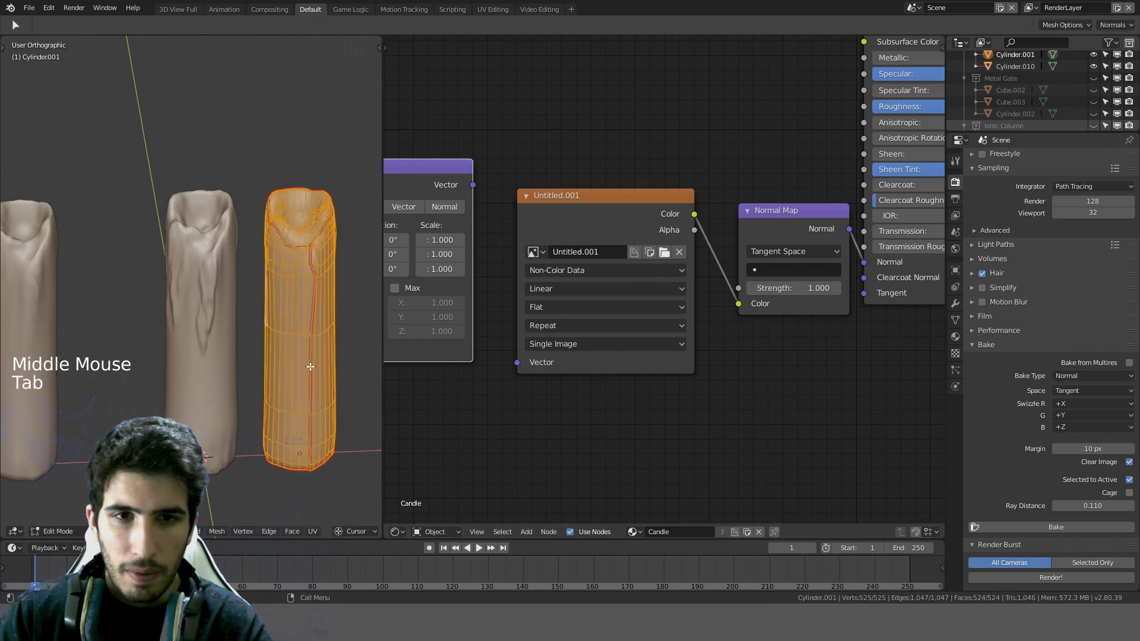
{"action": "key", "text": "Tab"}
{"action": "middle_click_drag", "start_coordinate": [316, 361], "coordinate": [304, 335]}
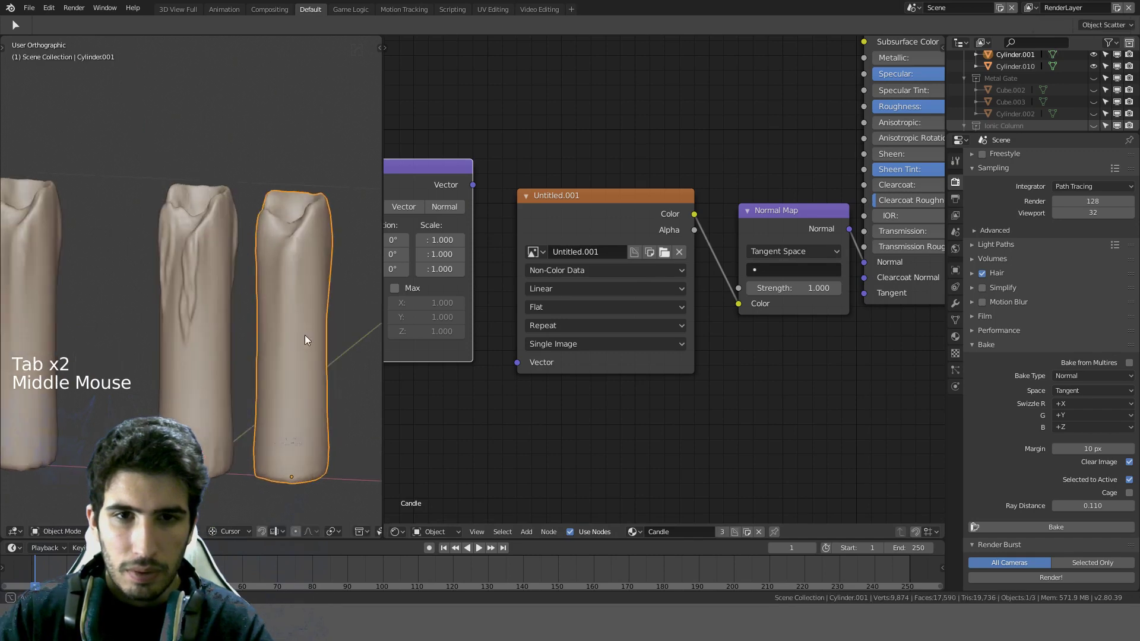
Step: Switch the 3D viewport to LookDev shading and assign Untitled.001 in the image texture node again
{"action": "left_click", "coordinate": [397, 532]}
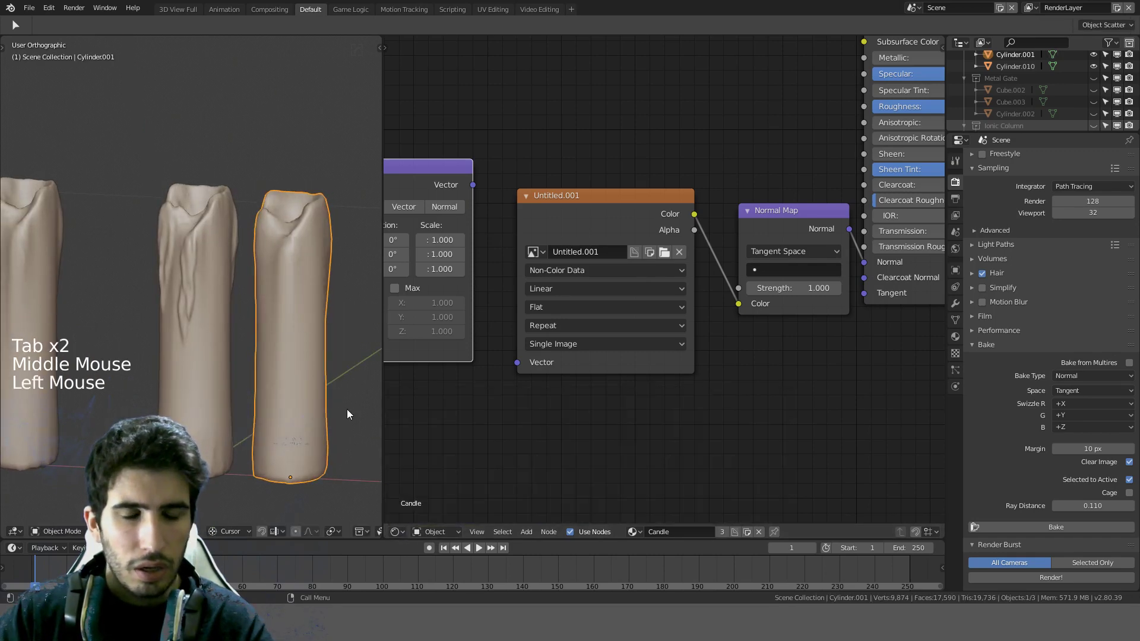
{"action": "key", "text": "z"}
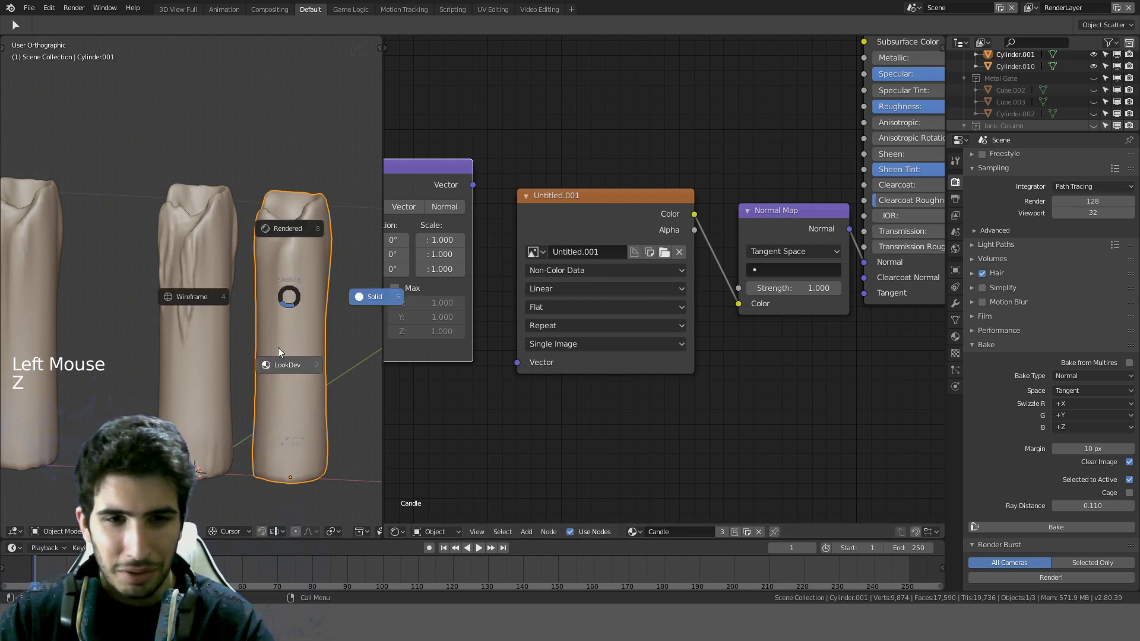
{"action": "middle_click_drag", "start_coordinate": [265, 408], "coordinate": [415, 392]}
{"action": "left_click", "coordinate": [536, 252]}
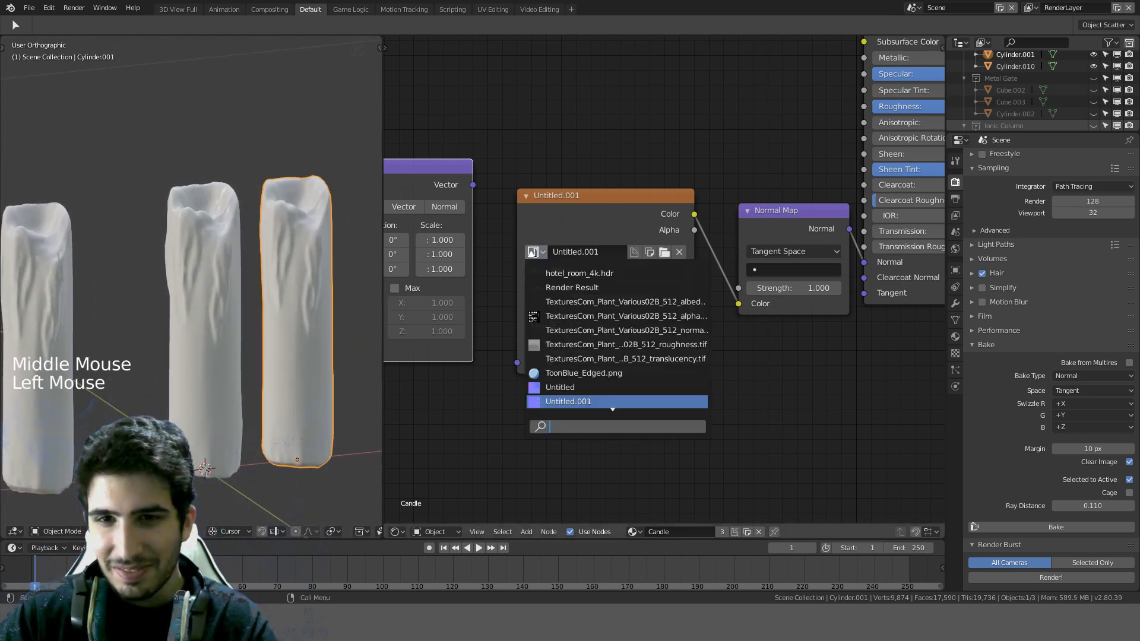
{"action": "left_click", "coordinate": [551, 401]}
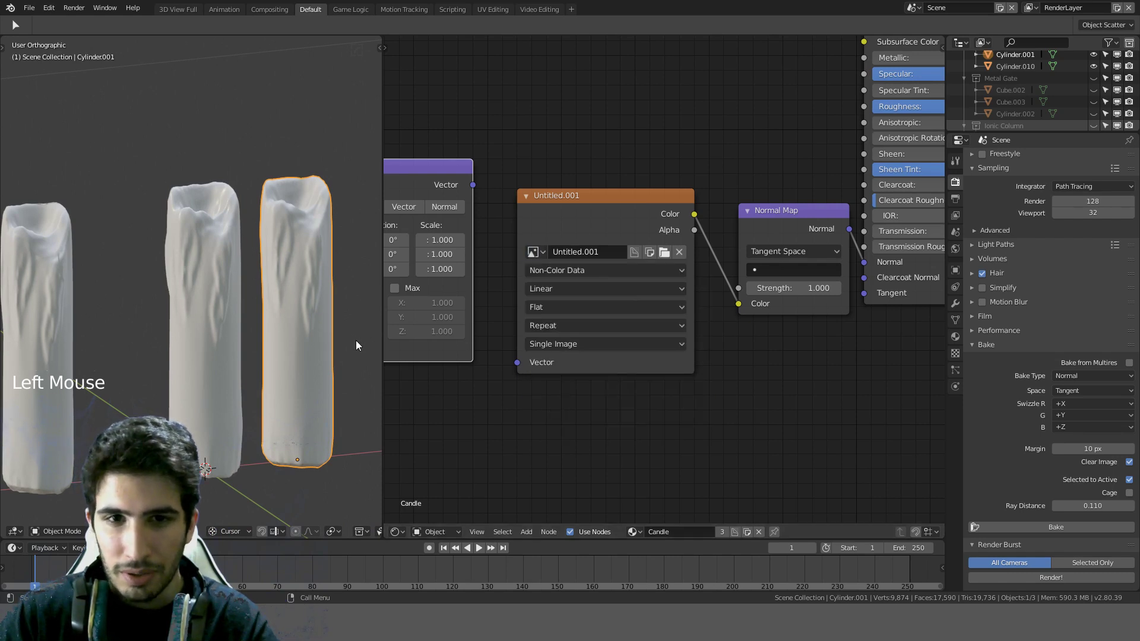
Step: Examine the baked normal detail on the low-poly candle up close, comparing its rim and drips with the neighbouring candle
{"action": "middle_click_drag", "start_coordinate": [355, 340], "coordinate": [300, 337]}
{"action": "scroll", "coordinate": [239, 320], "scroll_direction": "up", "scroll_amount": 1}
{"action": "scroll", "coordinate": [363, 406], "scroll_direction": "up", "scroll_amount": 2}
{"action": "scroll", "coordinate": [176, 325], "scroll_direction": "up", "scroll_amount": 4}
{"action": "scroll", "coordinate": [176, 326], "scroll_direction": "up", "scroll_amount": 3}
{"action": "middle_click_drag", "start_coordinate": [126, 291], "coordinate": [237, 333], "text": "shift"}
{"action": "middle_click_drag", "start_coordinate": [237, 333], "coordinate": [166, 191]}
{"action": "scroll", "coordinate": [167, 214], "scroll_direction": "down", "scroll_amount": 4}
{"action": "scroll", "coordinate": [168, 237], "scroll_direction": "down", "scroll_amount": 2}
{"action": "scroll", "coordinate": [288, 323], "scroll_direction": "down", "scroll_amount": 1}
{"action": "middle_click_drag", "start_coordinate": [168, 237], "coordinate": [259, 264]}
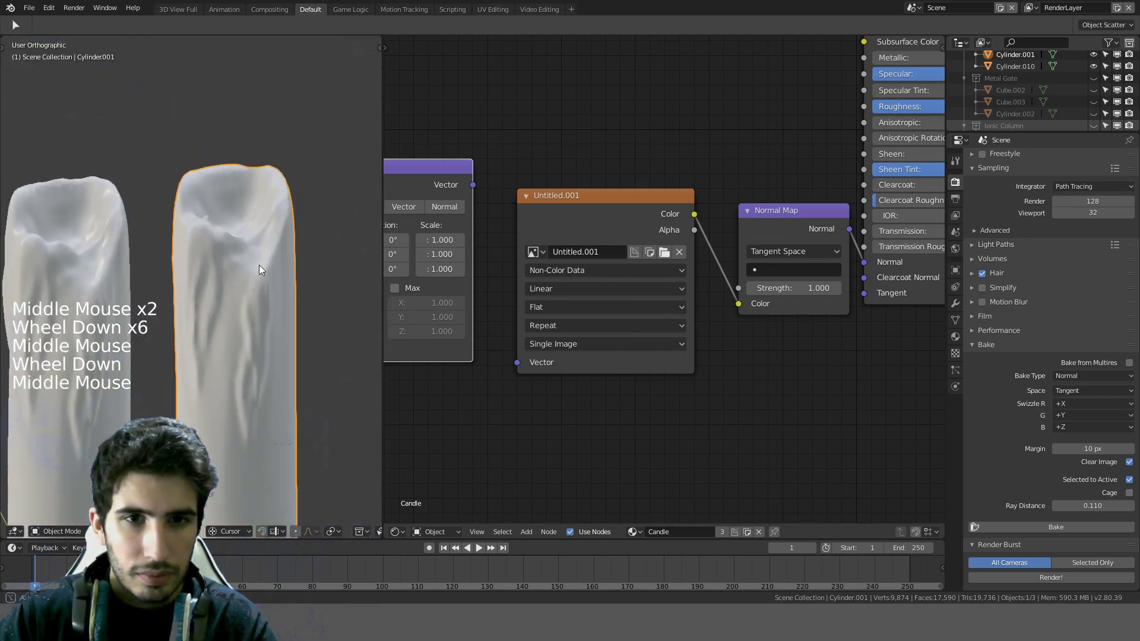
{"action": "scroll", "coordinate": [251, 265], "scroll_direction": "down", "scroll_amount": 4}
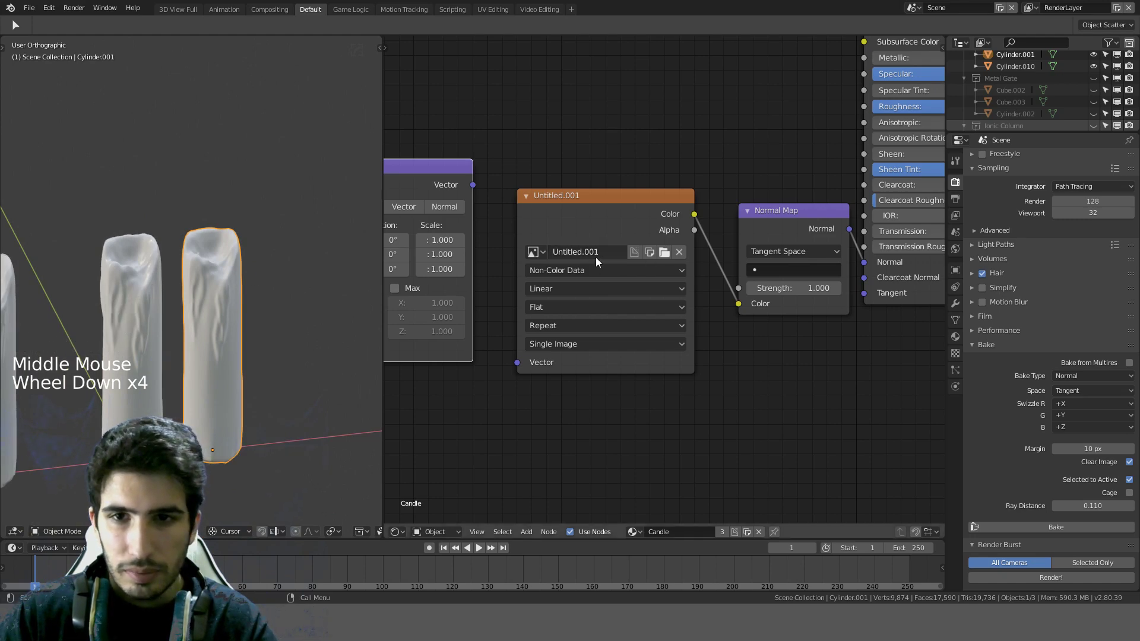
Step: Open Candle_Normal1.png from the Candle folder in the image texture node
{"action": "left_click", "coordinate": [664, 252]}
{"action": "left_click", "coordinate": [249, 110]}
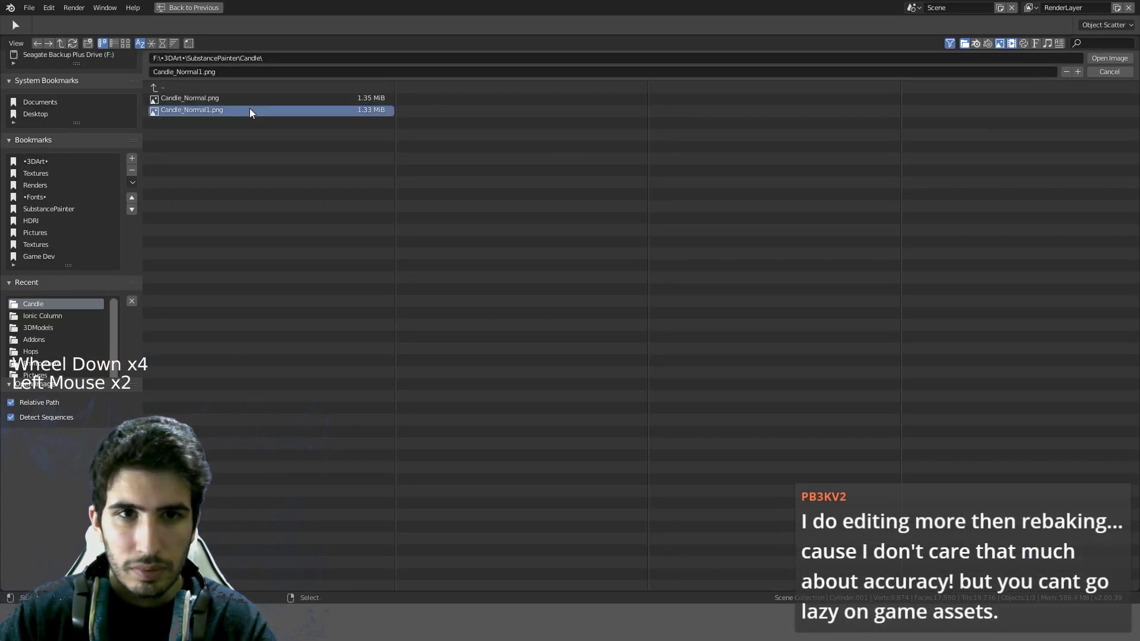
{"action": "double_click", "coordinate": [251, 110]}
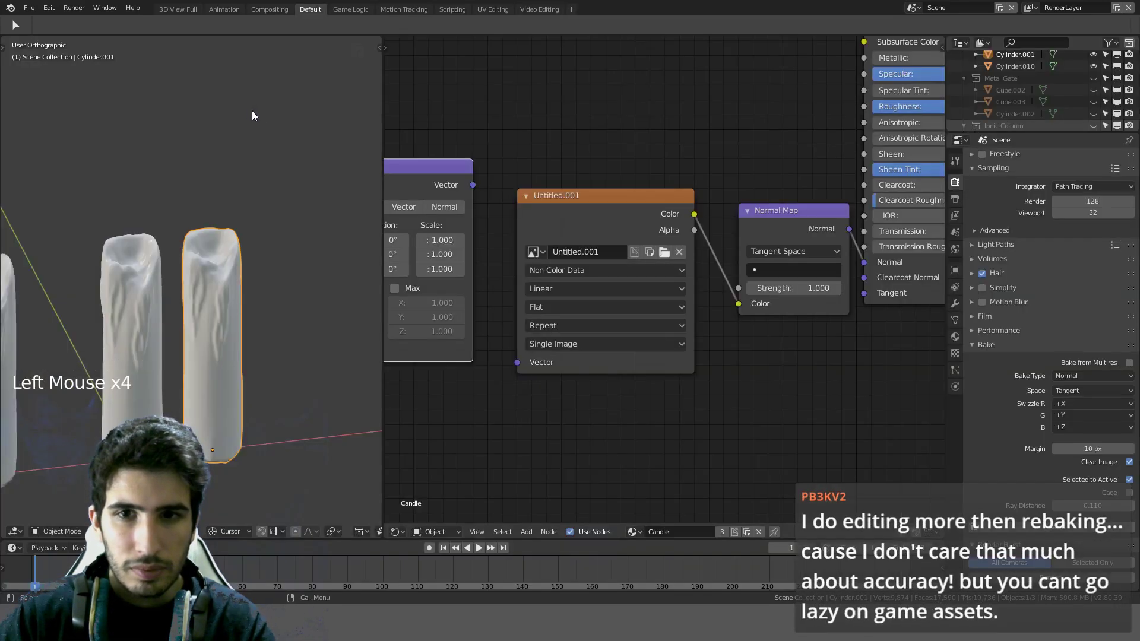
Step: Unlink the image from the image texture node and load Candle_Normal1.png from the SubstancePainter Candle folder
{"action": "left_click", "coordinate": [679, 255]}
{"action": "left_click", "coordinate": [641, 254]}
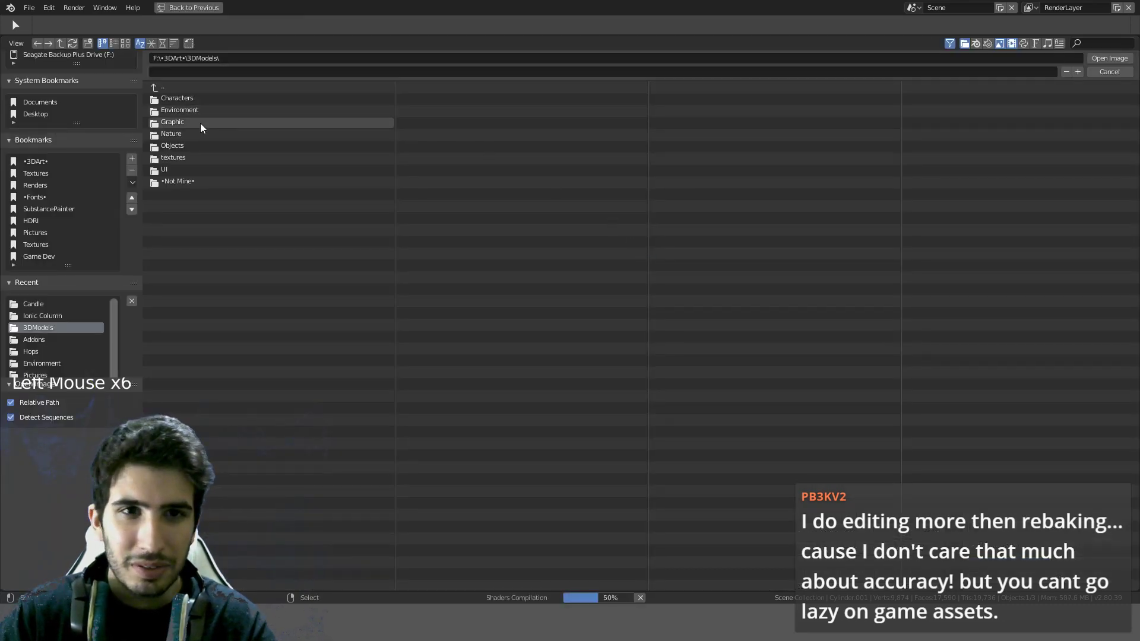
{"action": "left_click", "coordinate": [51, 209]}
{"action": "left_click", "coordinate": [178, 126]}
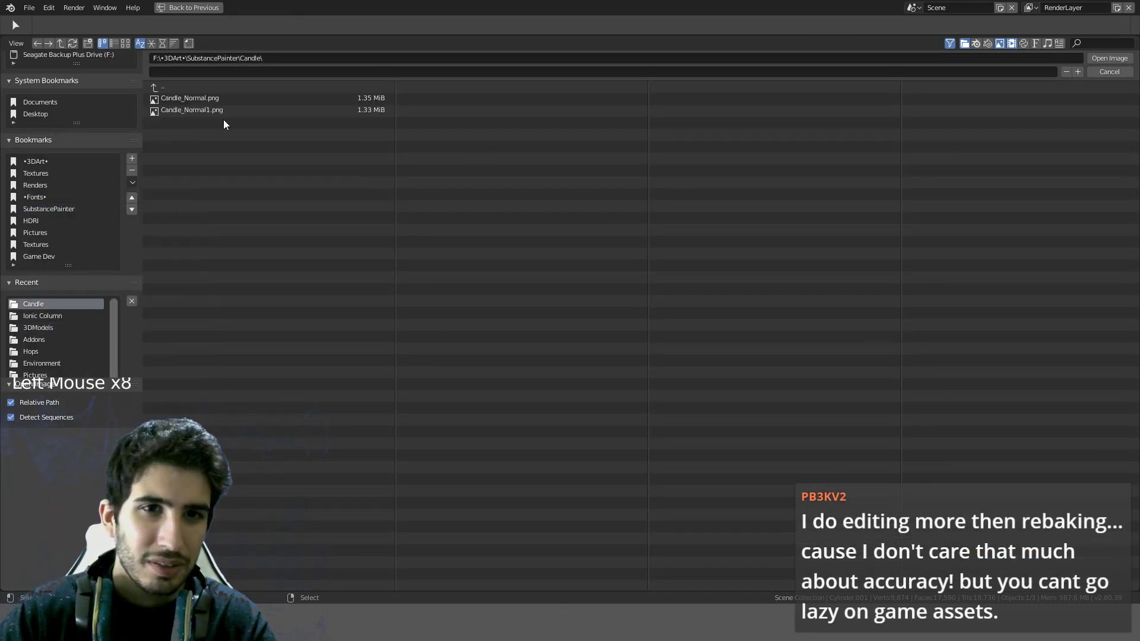
{"action": "left_click", "coordinate": [238, 110]}
{"action": "double_click", "coordinate": [238, 111]}
Step: From the back view, move the low-poly candle sideways to stand between the other two candles
{"action": "scroll", "coordinate": [271, 232], "scroll_direction": "up", "scroll_amount": 3}
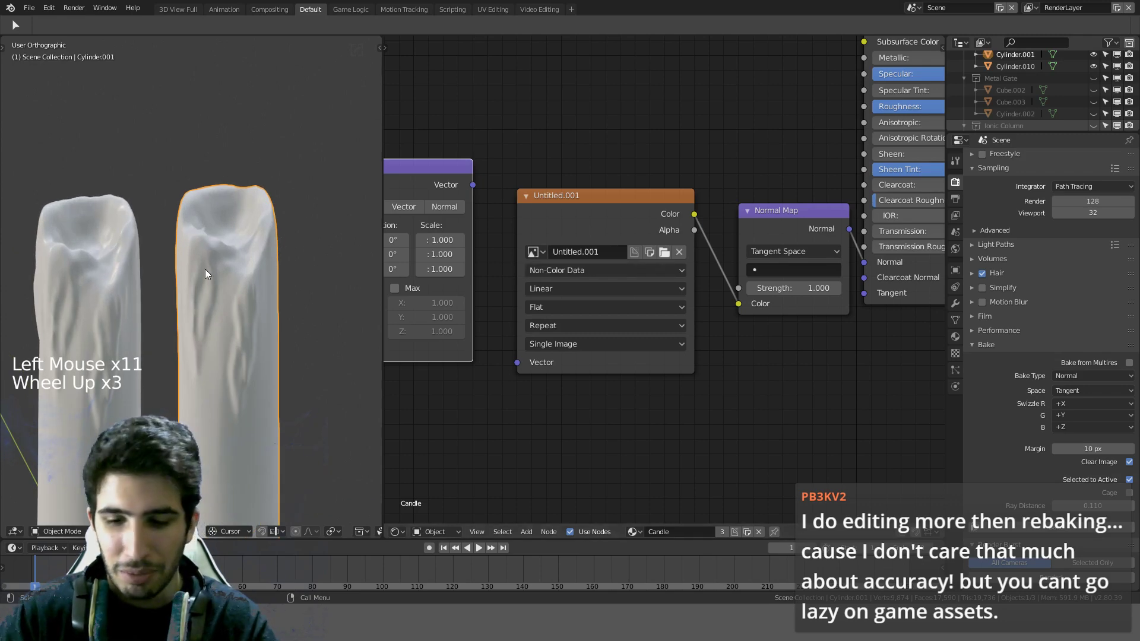
{"action": "key", "text": "KP_1"}
{"action": "key", "text": "ctrl+KP_1"}
{"action": "scroll", "coordinate": [205, 269], "scroll_direction": "down", "scroll_amount": 2}
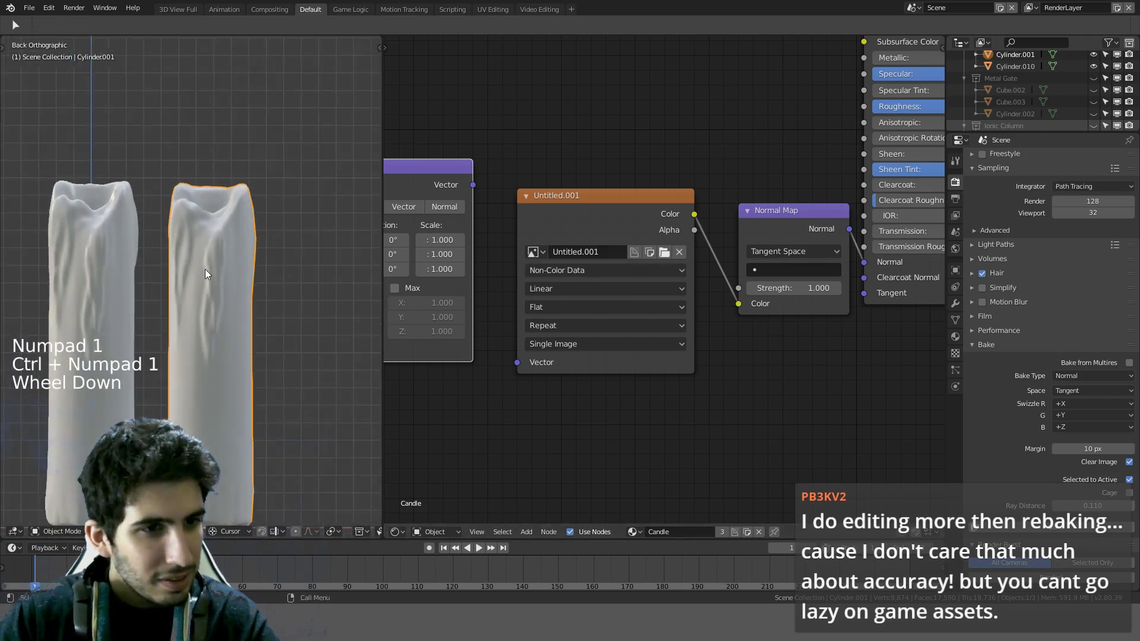
{"action": "middle_click_drag", "start_coordinate": [248, 219], "coordinate": [277, 187], "text": "shift"}
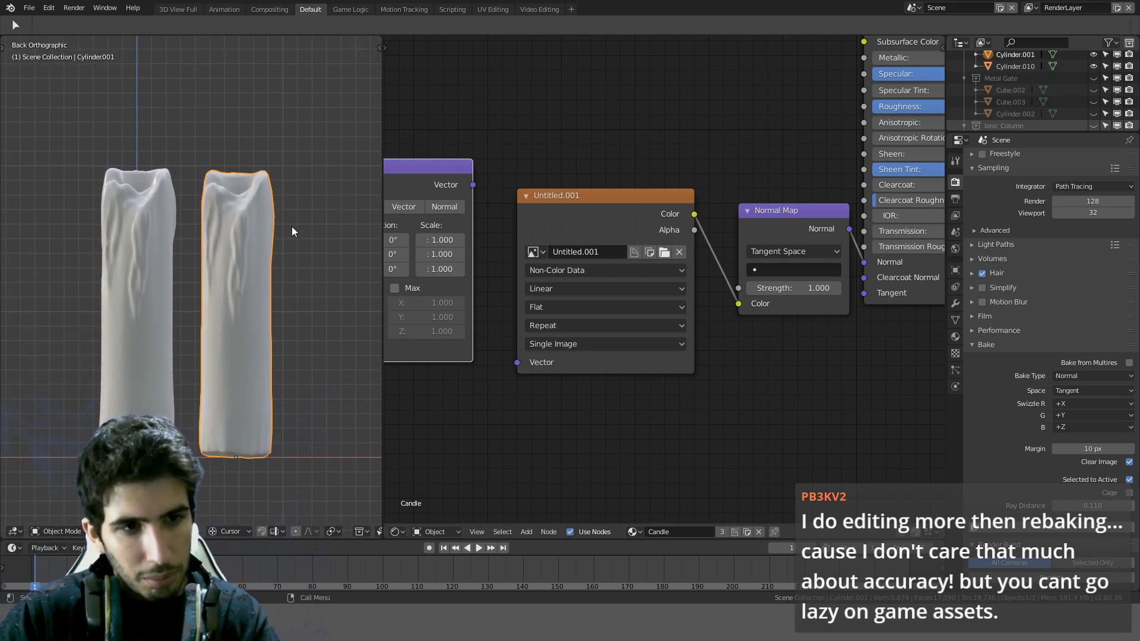
{"action": "scroll", "coordinate": [306, 237], "scroll_direction": "down", "scroll_amount": 2}
{"action": "middle_click_drag", "start_coordinate": [305, 244], "coordinate": [277, 245], "text": "shift"}
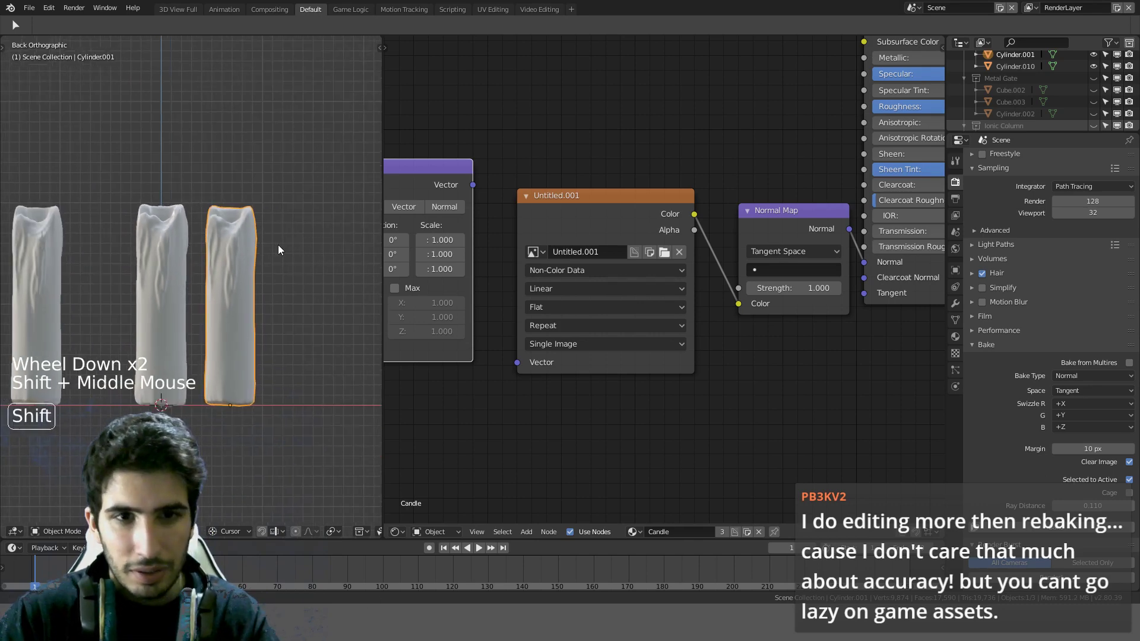
{"action": "key", "text": "g"}
{"action": "key", "text": "ctrl"}
{"action": "left_click", "coordinate": [186, 242]}
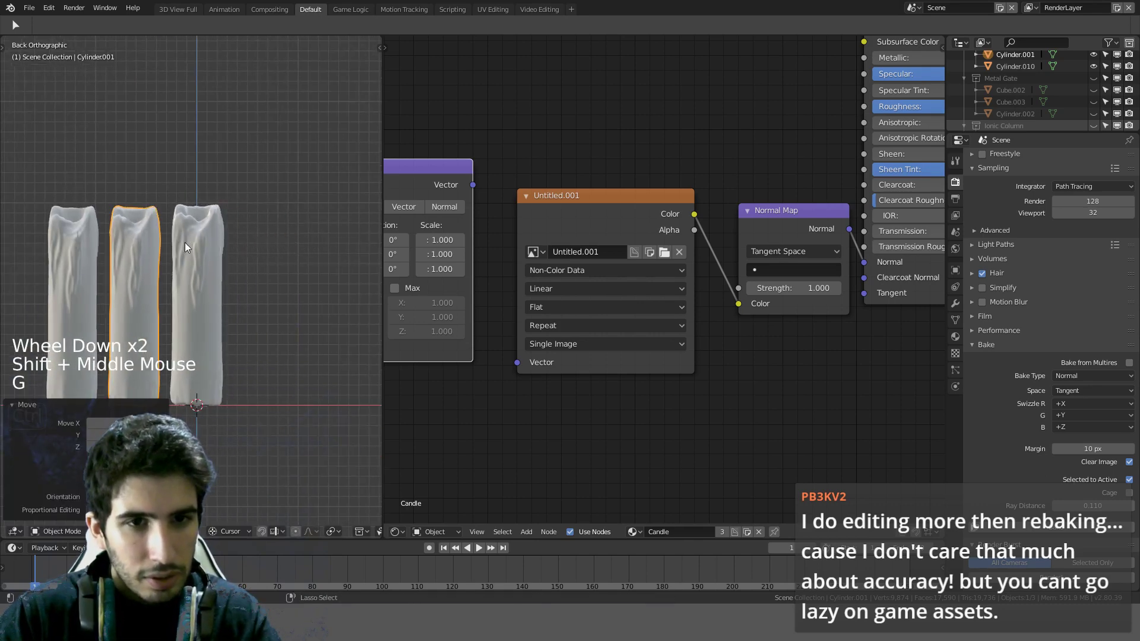
Step: Compare the three candles in perspective and check the middle candle's mesh in Edit Mode
{"action": "middle_click_drag", "start_coordinate": [184, 242], "coordinate": [175, 221]}
{"action": "scroll", "coordinate": [265, 251], "scroll_direction": "up", "scroll_amount": 5}
{"action": "scroll", "coordinate": [269, 234], "scroll_direction": "down", "scroll_amount": 2}
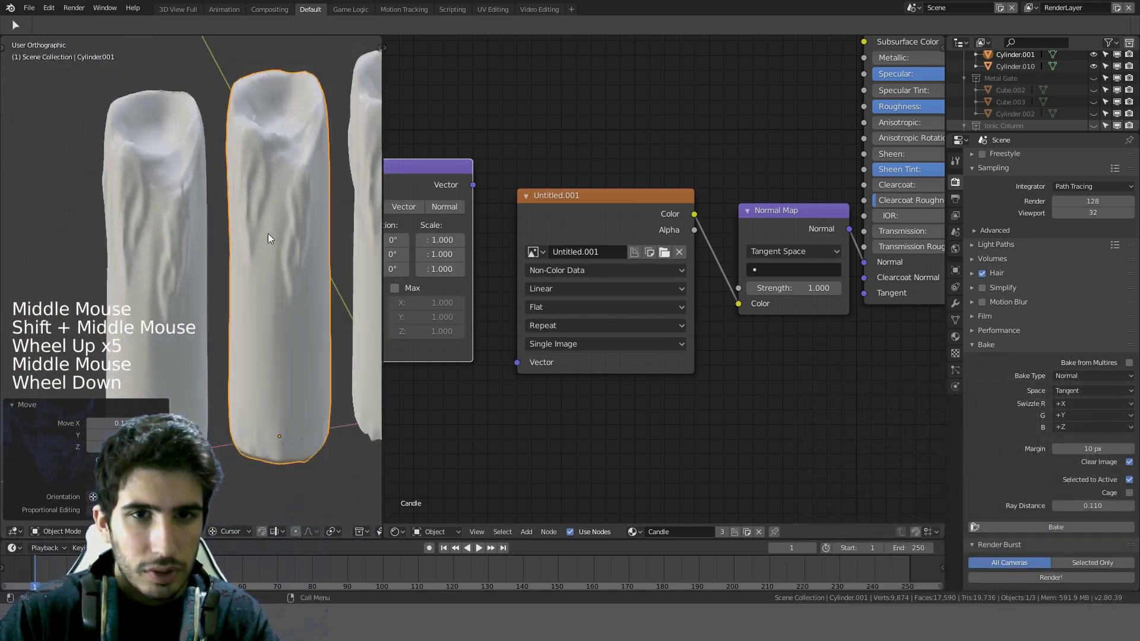
{"action": "key", "text": "Tab"}
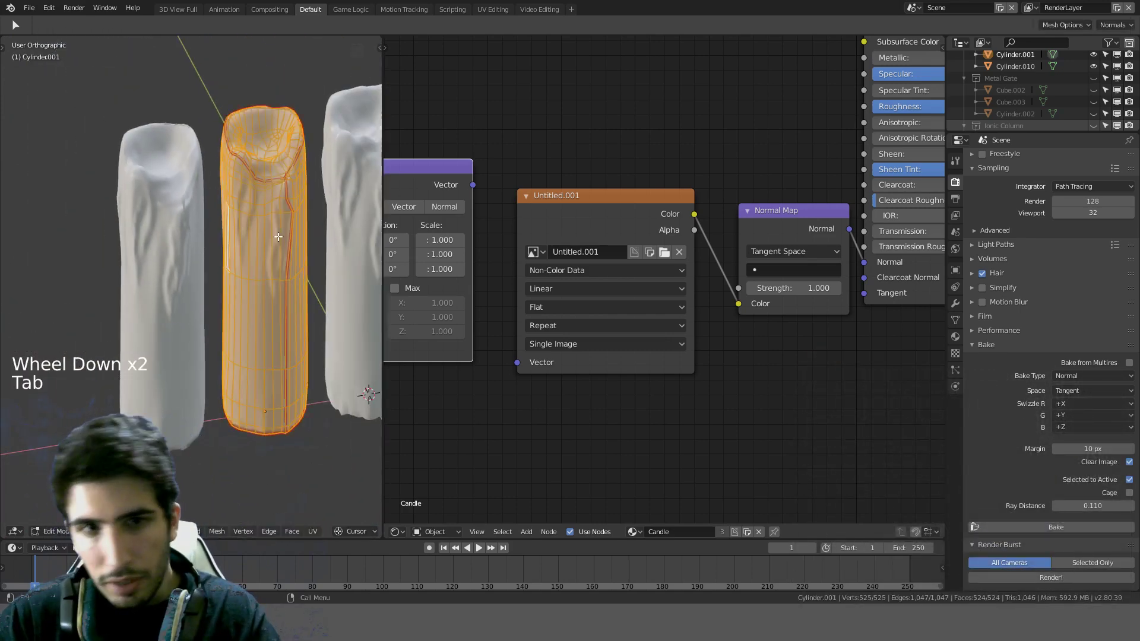
{"action": "scroll", "coordinate": [340, 121], "scroll_direction": "down", "scroll_amount": 2}
{"action": "key", "text": "Tab"}
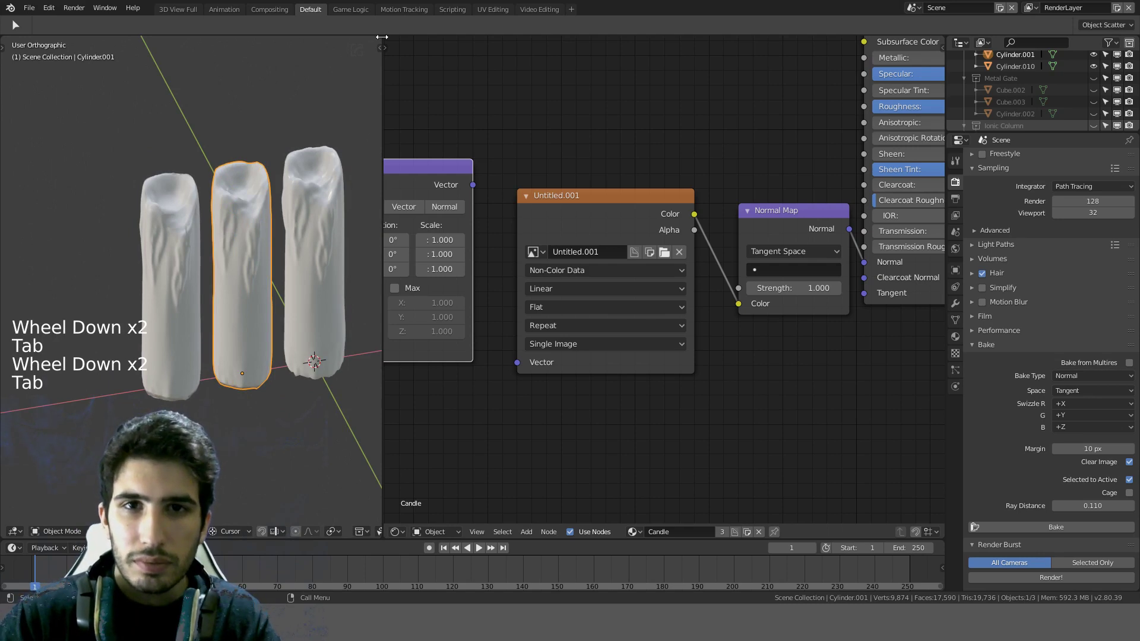
Step: Enlarge the 3D viewport over the Shader Editor and save the blend file
{"action": "left_click_drag", "start_coordinate": [382, 37], "coordinate": [573, 65]}
{"action": "scroll", "coordinate": [572, 101], "scroll_direction": "down", "scroll_amount": 6}
{"action": "middle_click_drag", "start_coordinate": [571, 137], "coordinate": [542, 229], "text": "shift"}
{"action": "key", "text": "ctrl+s"}
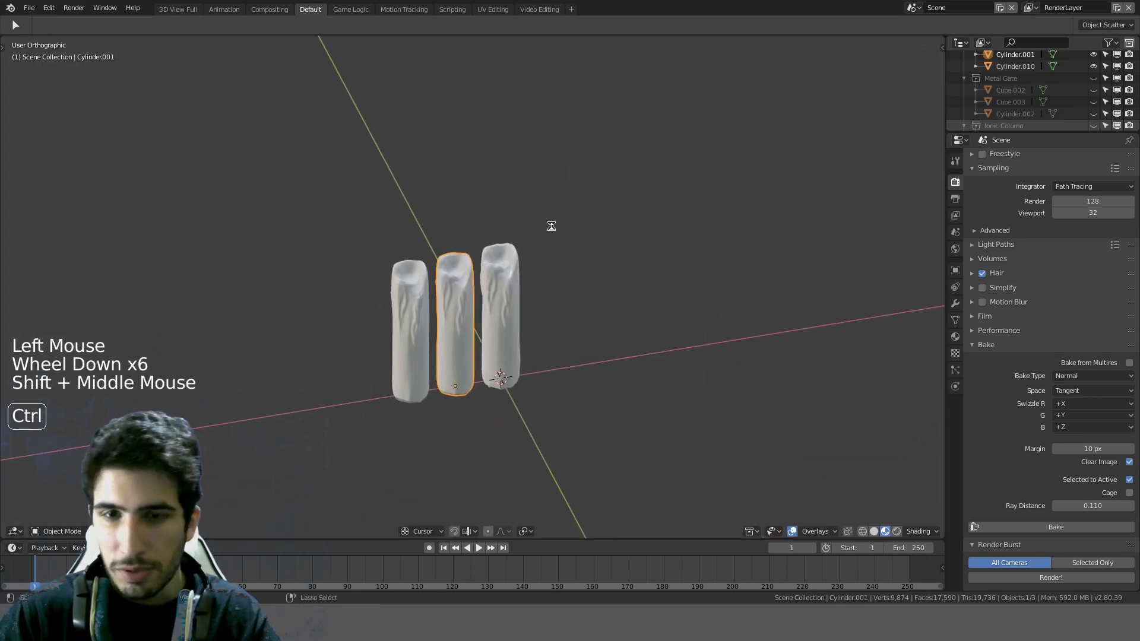
Step: Select all three candles and move them to the Candle collection
{"action": "key", "text": "a"}
{"action": "left_click", "coordinate": [396, 318]}
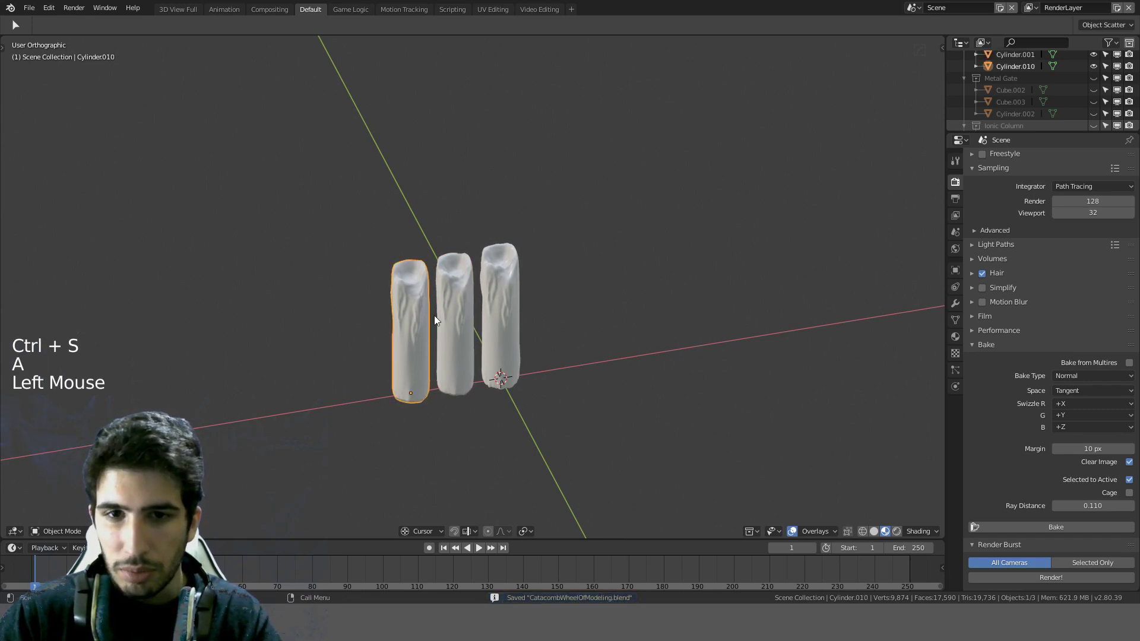
{"action": "left_click", "coordinate": [442, 318], "text": "shift"}
{"action": "left_click", "coordinate": [505, 297], "text": "shift"}
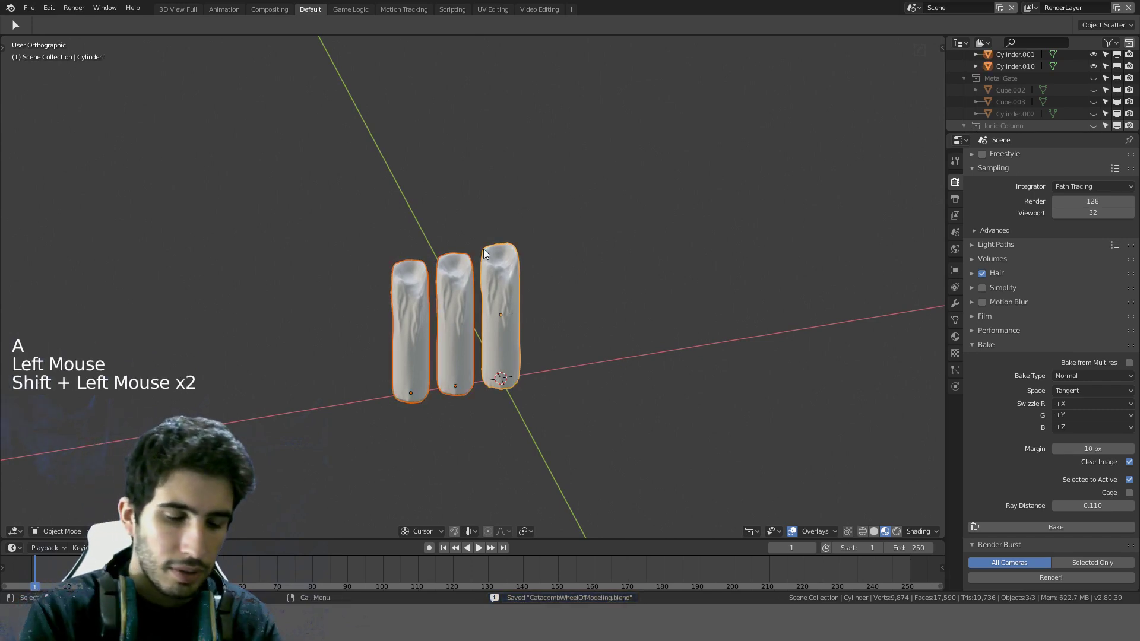
{"action": "key", "text": "m"}
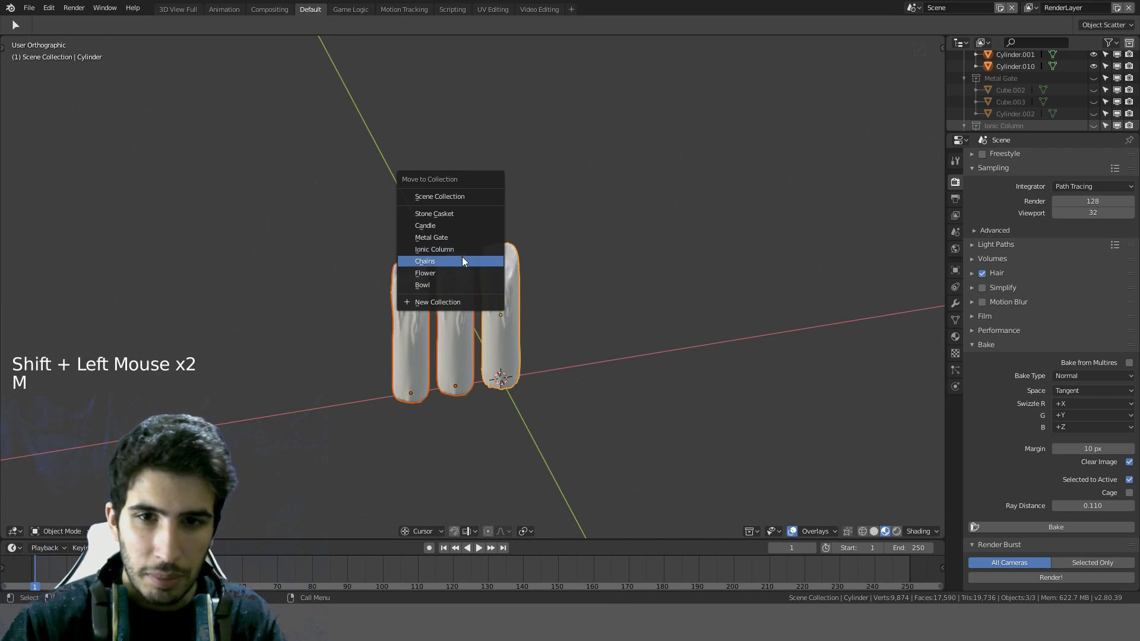
{"action": "left_click", "coordinate": [452, 227]}
Step: Rename the mesh data of the candle Cylinder.010 as Candle.Backup
{"action": "left_click", "coordinate": [408, 291]}
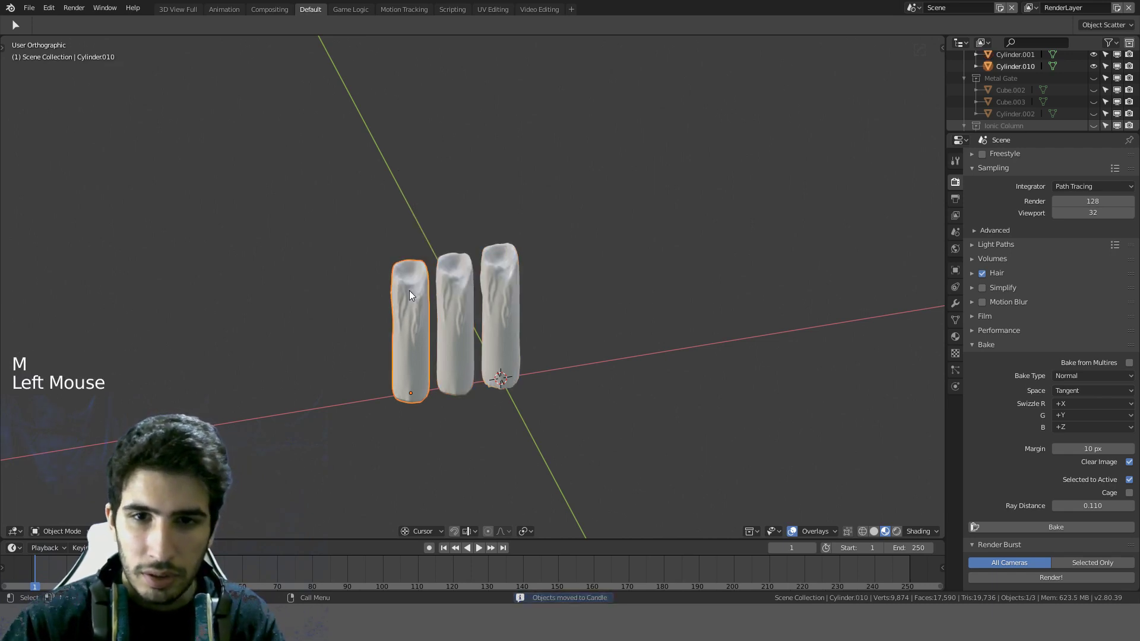
{"action": "left_click", "coordinate": [955, 323]}
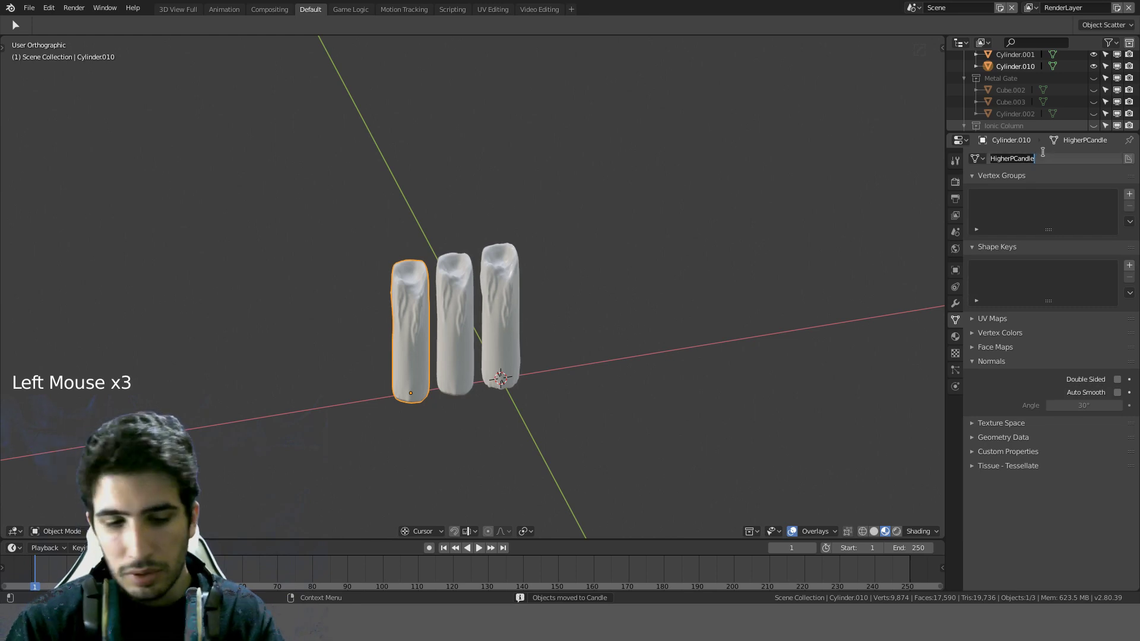
{"action": "type", "text": "Candle.Backup"}
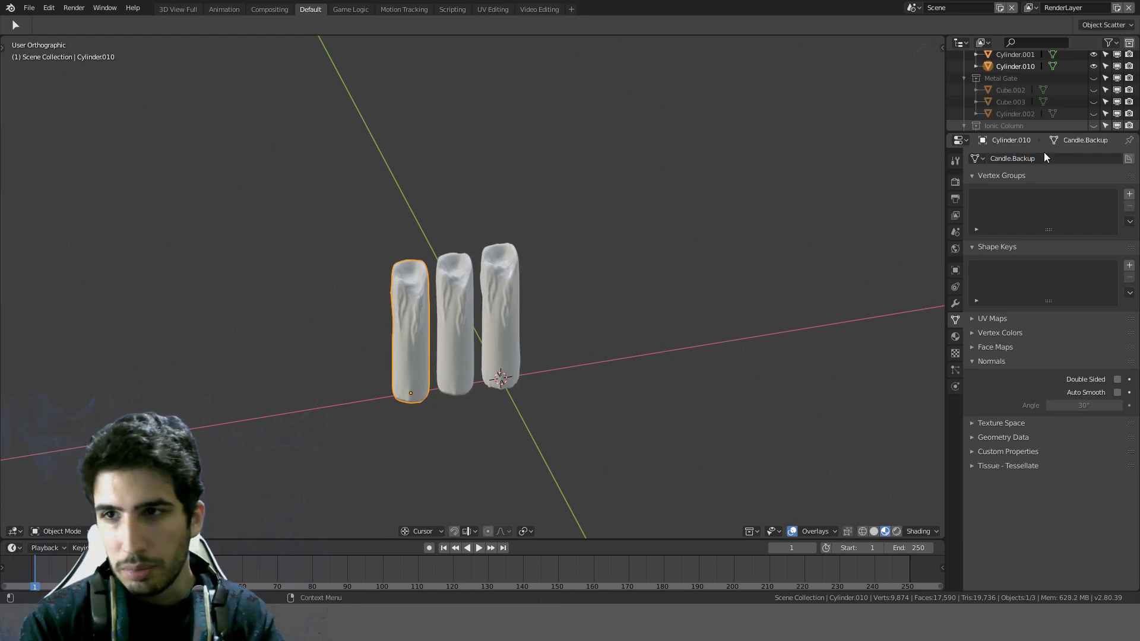
Step: Deselect the candles and unhide all the hidden scene objects
{"action": "left_click", "coordinate": [504, 299]}
{"action": "scroll", "coordinate": [715, 220], "scroll_direction": "down", "scroll_amount": 5}
{"action": "key", "text": "a"}
{"action": "scroll", "coordinate": [696, 219], "scroll_direction": "down", "scroll_amount": 5}
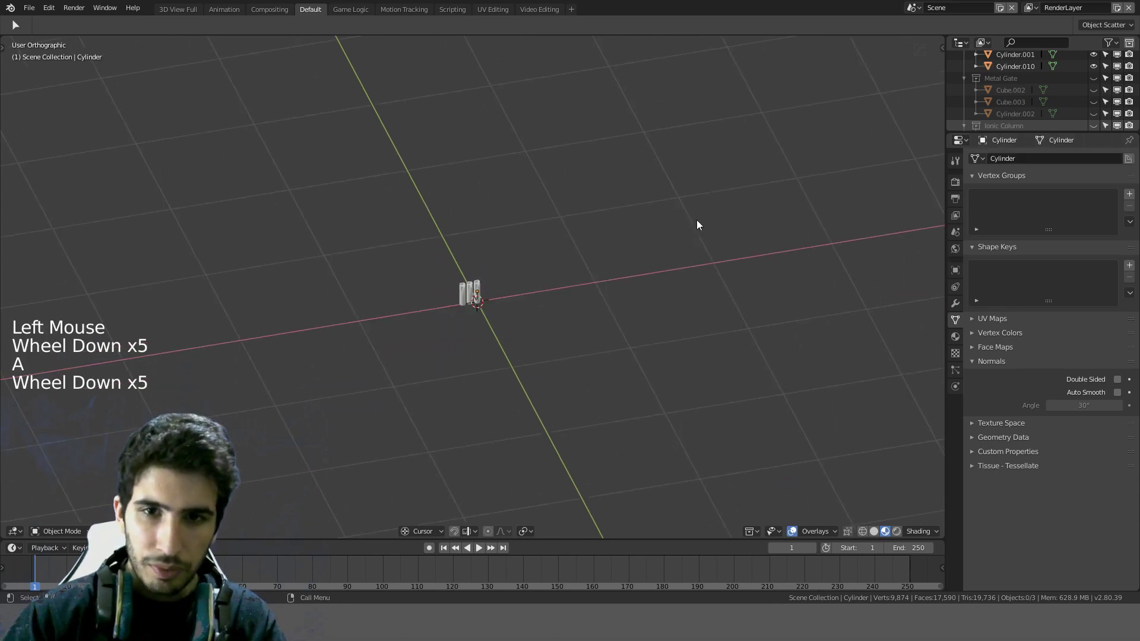
{"action": "scroll", "coordinate": [674, 211], "scroll_direction": "down", "scroll_amount": 4}
{"action": "key", "text": "alt+h"}
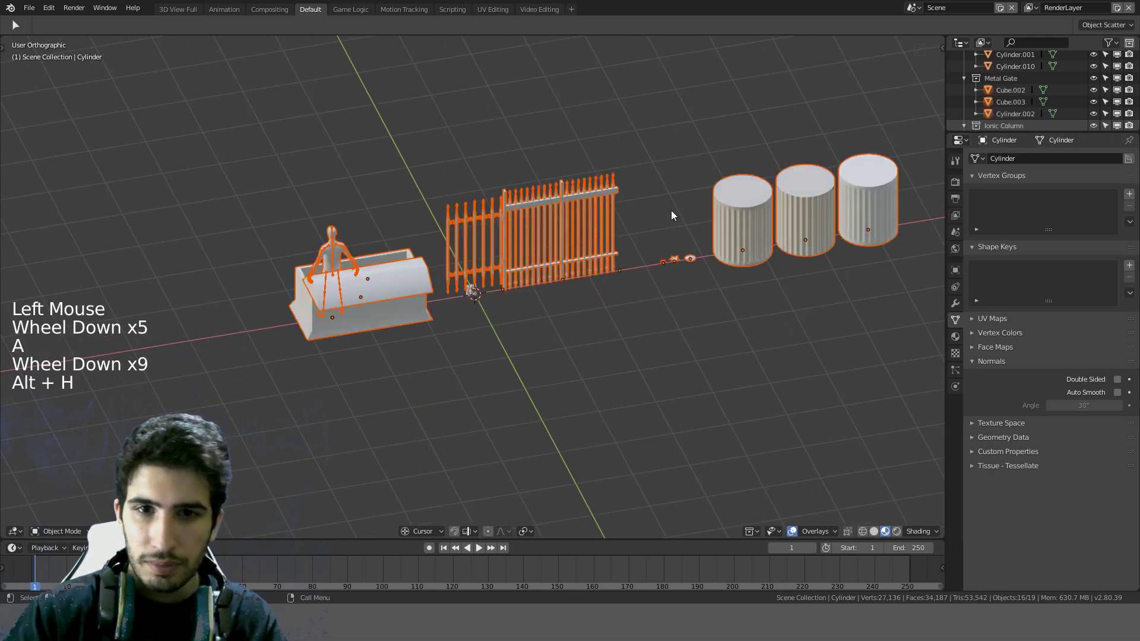
Step: From the front view, select the three candles and move them along X to the gap between the small bowl props and the metal gate
{"action": "middle_click_drag", "start_coordinate": [671, 210], "coordinate": [605, 188]}
{"action": "scroll", "coordinate": [604, 187], "scroll_direction": "up", "scroll_amount": 2}
{"action": "key", "text": "ctrl+KP_1"}
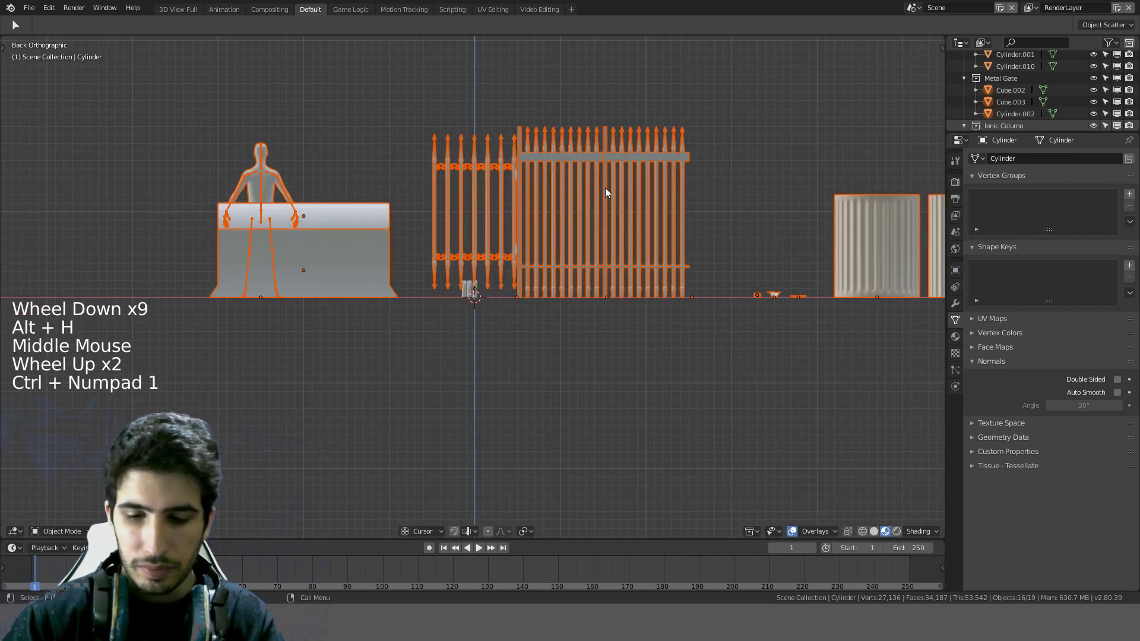
{"action": "key", "text": "KP_1"}
{"action": "scroll", "coordinate": [605, 188], "scroll_direction": "up", "scroll_amount": 3}
{"action": "middle_click_drag", "start_coordinate": [605, 187], "coordinate": [595, 263], "text": "shift"}
{"action": "scroll", "coordinate": [689, 234], "scroll_direction": "down", "scroll_amount": 3}
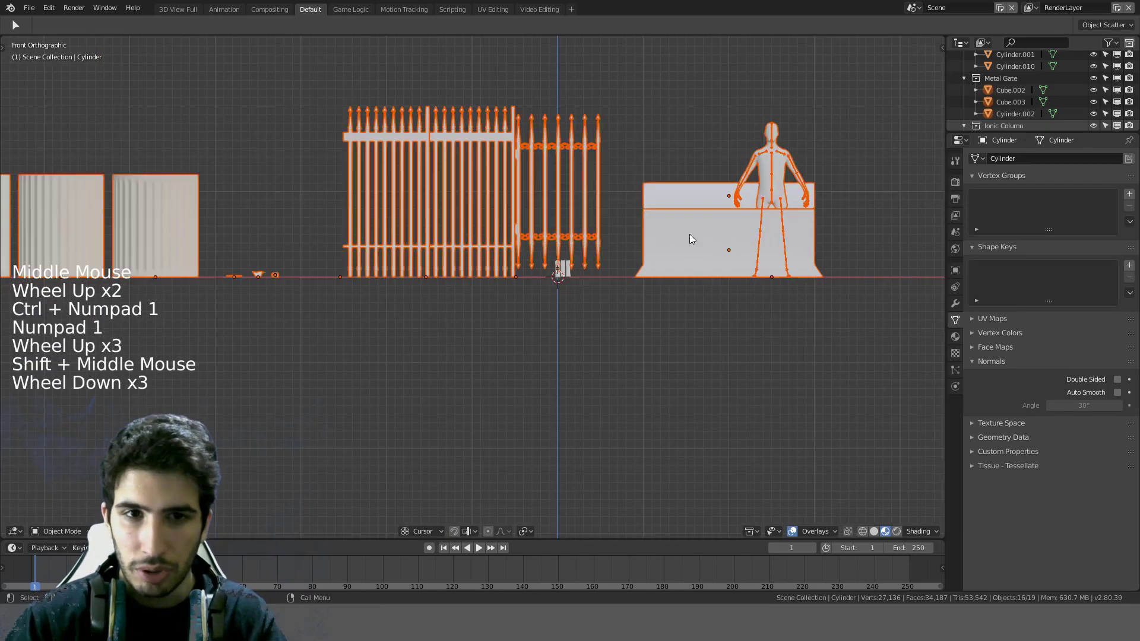
{"action": "scroll", "coordinate": [629, 262], "scroll_direction": "up", "scroll_amount": 2}
{"action": "left_click", "coordinate": [614, 270]}
{"action": "left_click", "coordinate": [603, 272]}
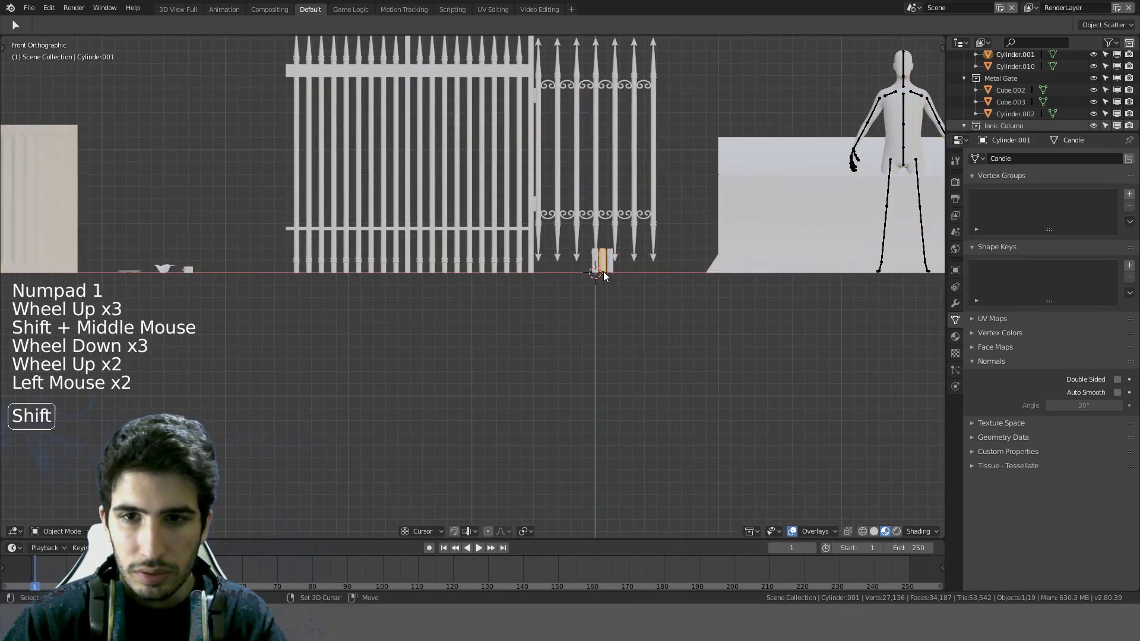
{"action": "left_click", "coordinate": [596, 272], "text": "shift"}
{"action": "left_click", "coordinate": [608, 273], "text": "shift"}
{"action": "left_click", "coordinate": [604, 273], "text": "shift"}
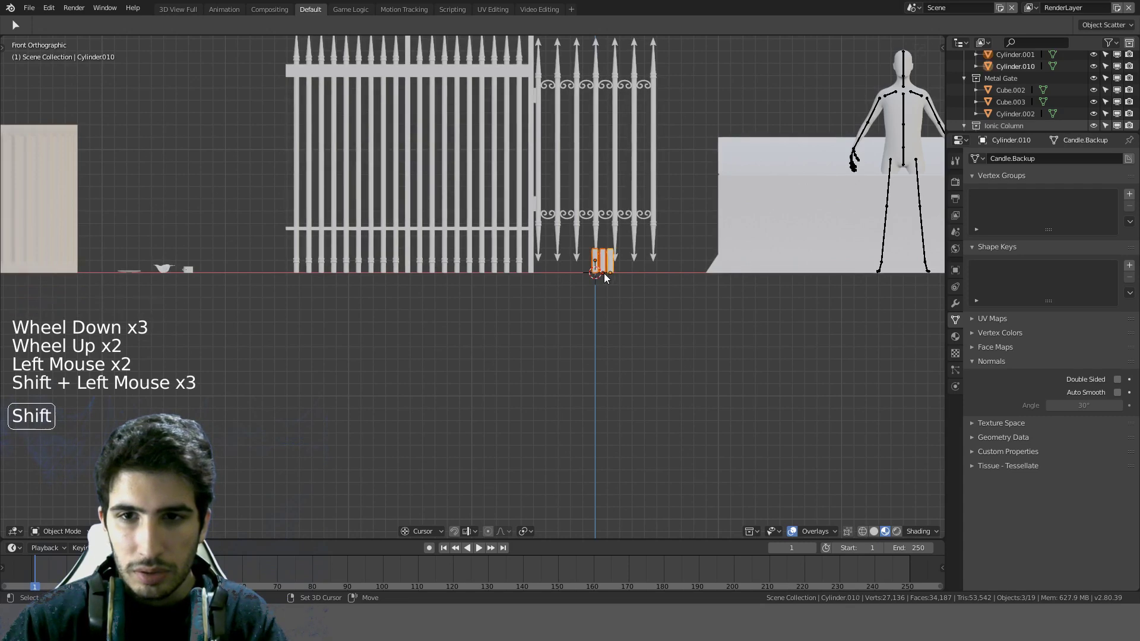
{"action": "middle_click_drag", "start_coordinate": [604, 273], "coordinate": [613, 278], "text": "shift"}
{"action": "scroll", "coordinate": [648, 289], "scroll_direction": "down", "scroll_amount": 2}
{"action": "key", "text": "g"}
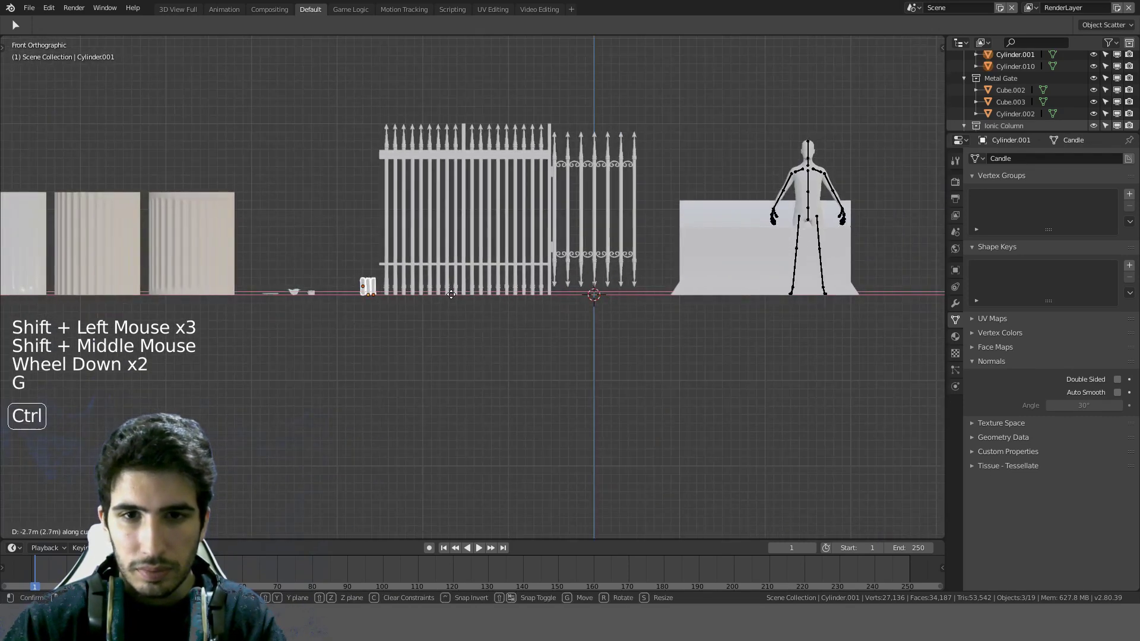
{"action": "left_click", "coordinate": [444, 297]}
Step: Select the sarcophagus base, its lid and the human figure with its rig, and hide all unselected objects
{"action": "left_click", "coordinate": [734, 261]}
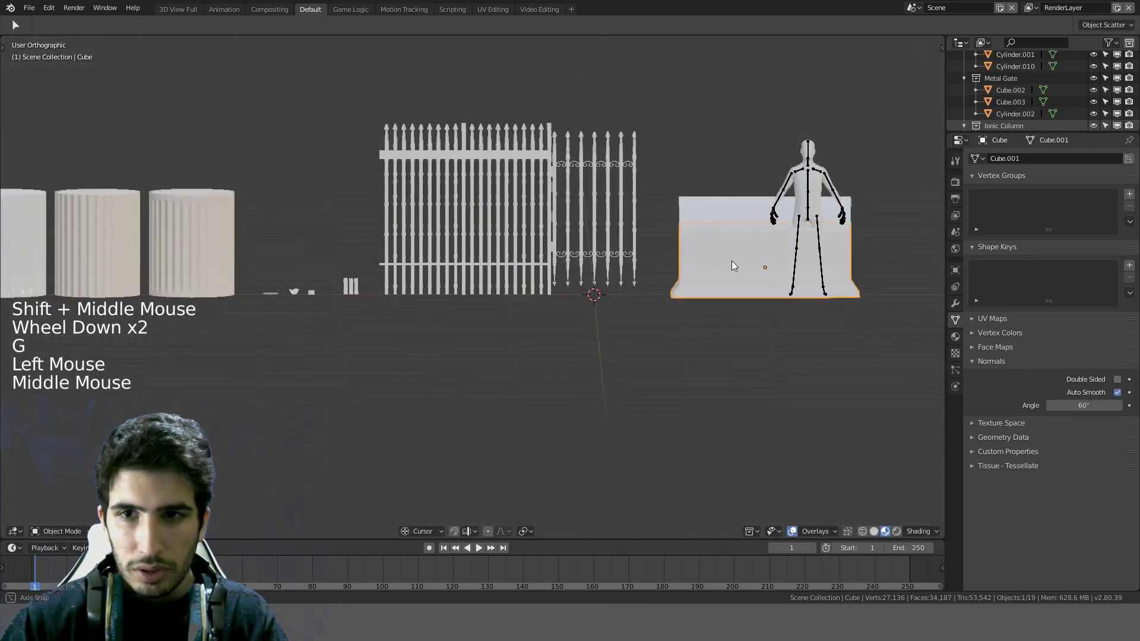
{"action": "middle_click_drag", "start_coordinate": [734, 261], "coordinate": [482, 221]}
{"action": "left_click", "coordinate": [474, 244], "text": "shift"}
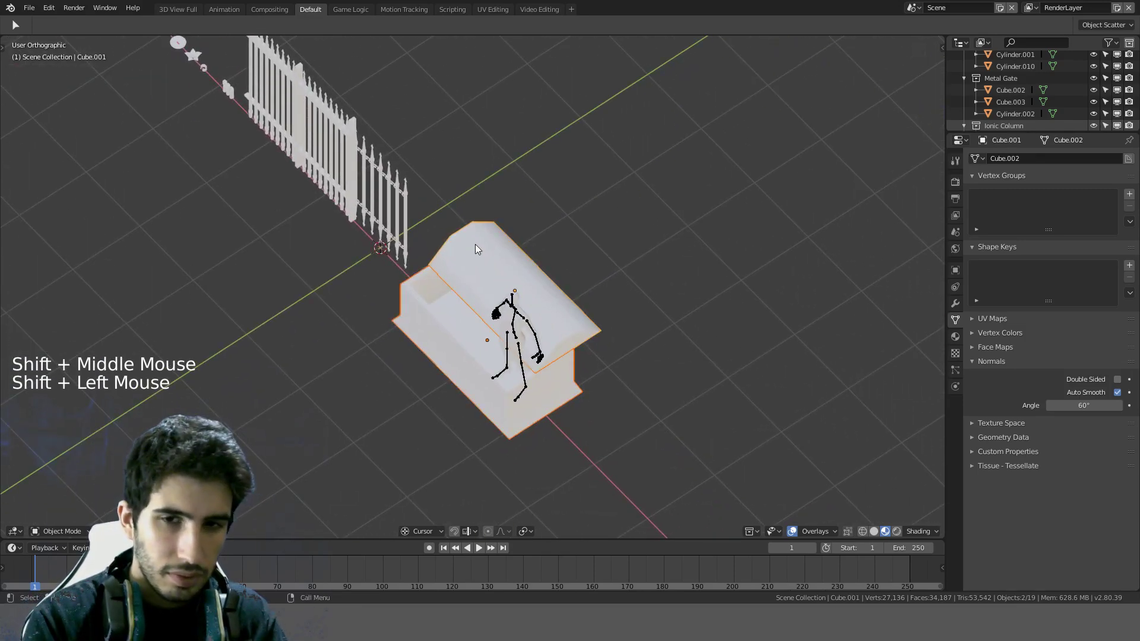
{"action": "key", "text": "c"}
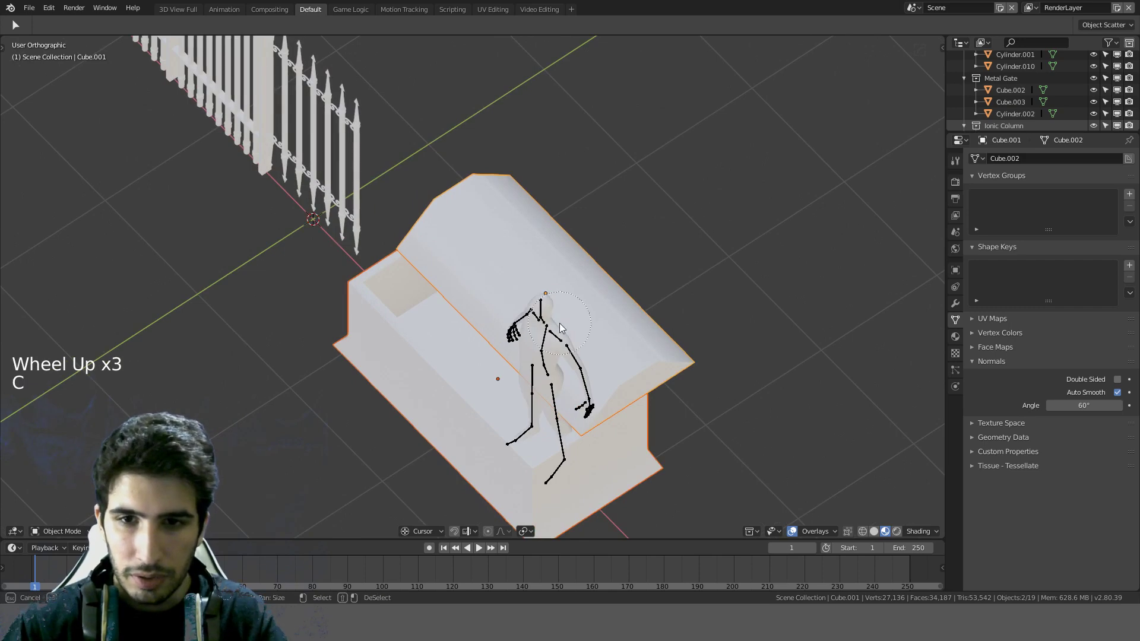
{"action": "left_click", "coordinate": [521, 467]}
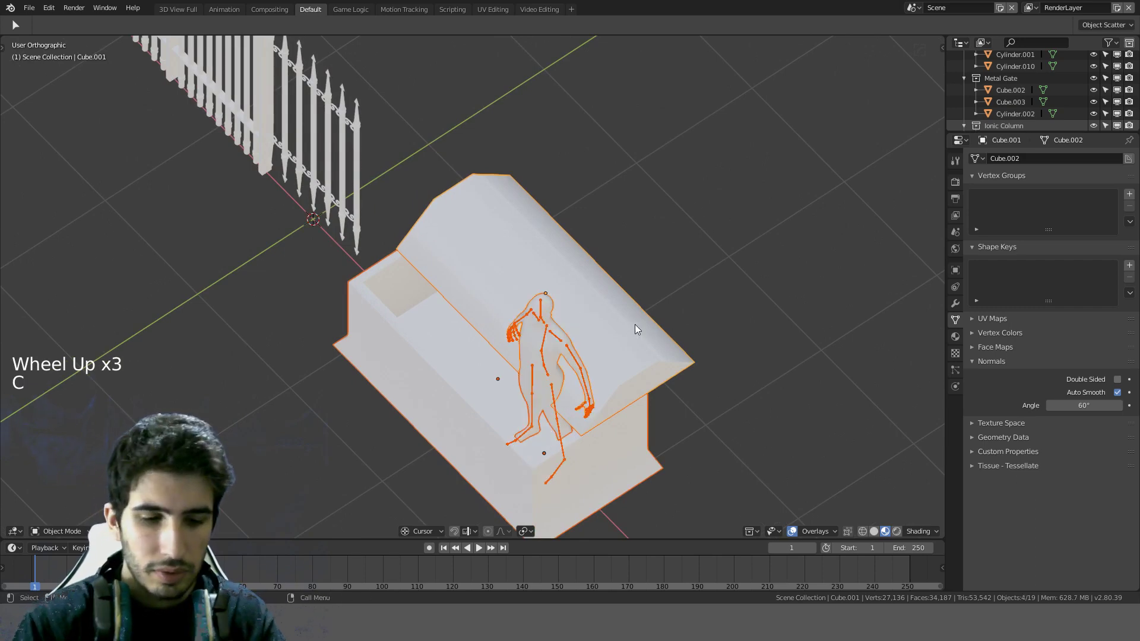
{"action": "key", "text": "shift+h"}
Step: From the top view, move the sarcophagus lid along Y until it sits centred over the base
{"action": "key", "text": "KP_1"}
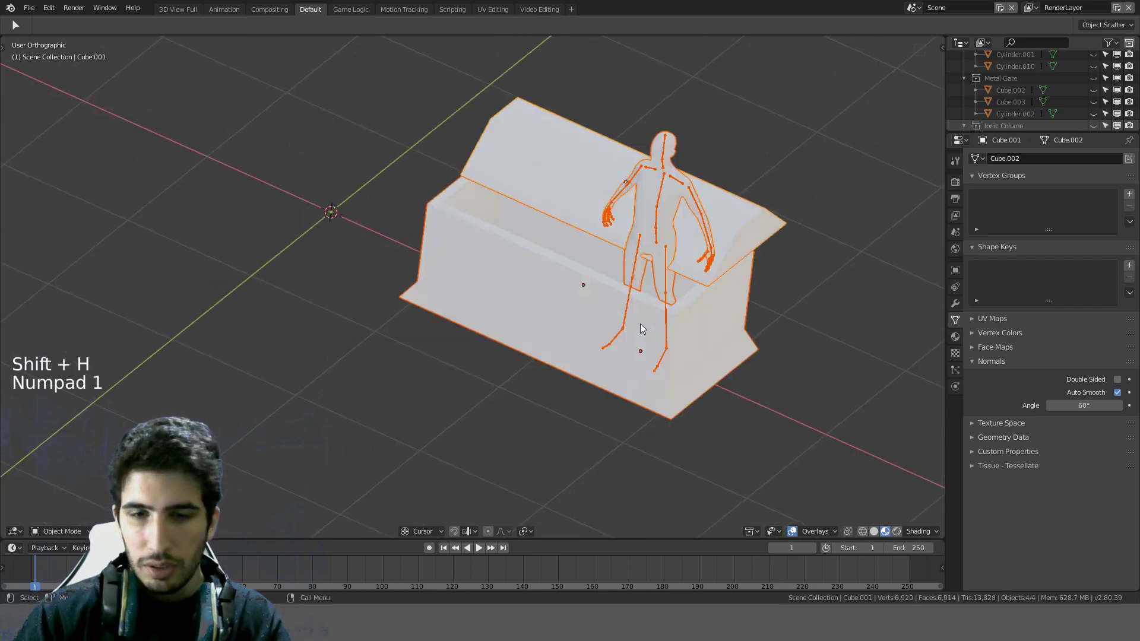
{"action": "middle_click_drag", "start_coordinate": [640, 323], "coordinate": [456, 170], "text": "shift"}
{"action": "left_click", "coordinate": [447, 170]}
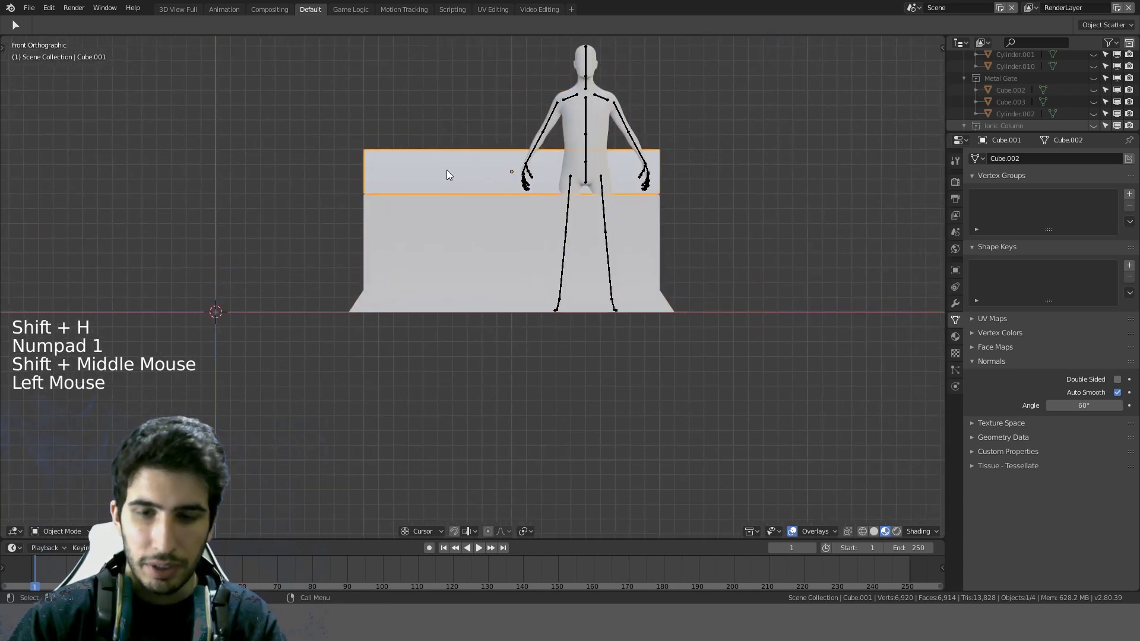
{"action": "key", "text": "KP_7"}
{"action": "key", "text": "g"}
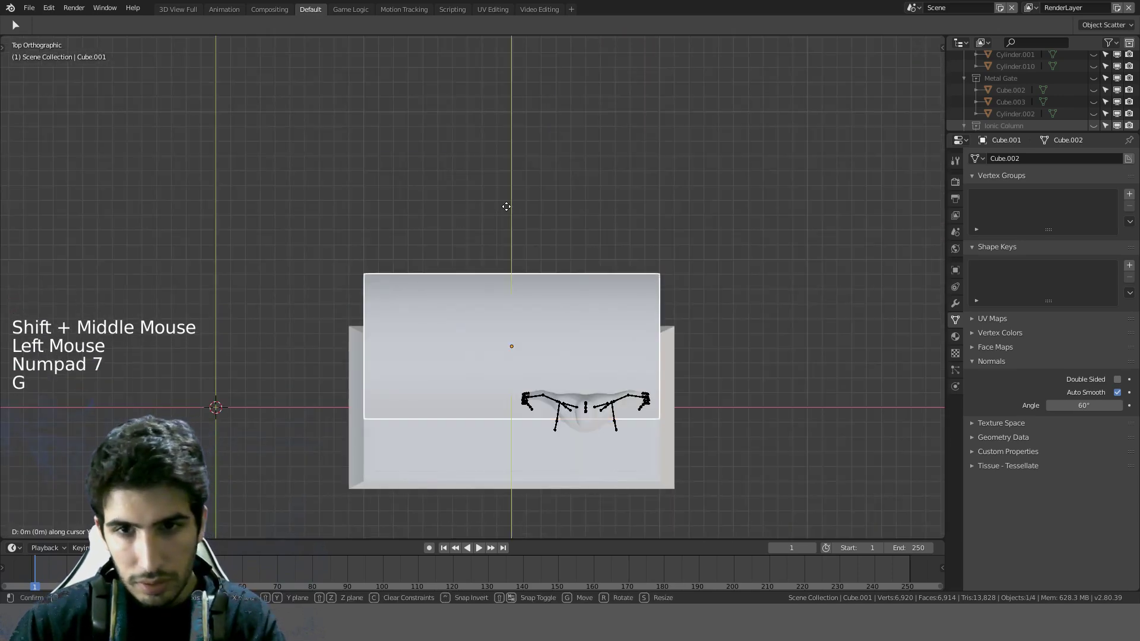
{"action": "key", "text": "ctrl"}
{"action": "left_click", "coordinate": [570, 309]}
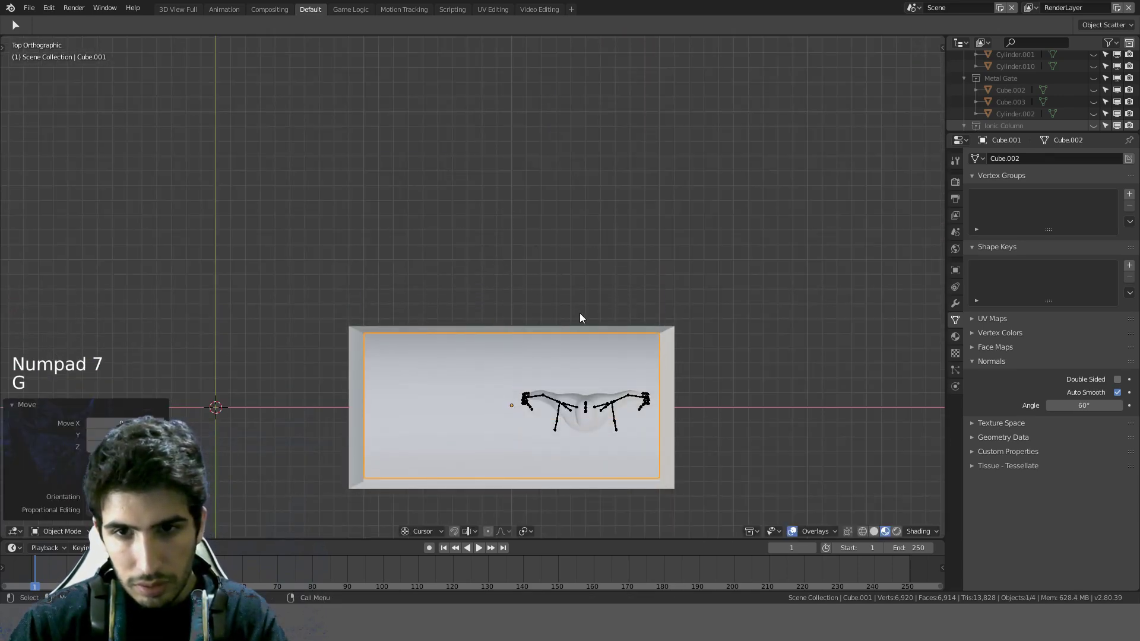
Step: Select the bottom face of the sarcophagus base and snap the 3D cursor to its centre
{"action": "middle_click_drag", "start_coordinate": [580, 312], "coordinate": [537, 276]}
{"action": "left_click", "coordinate": [537, 276]}
{"action": "key", "text": "KP_1"}
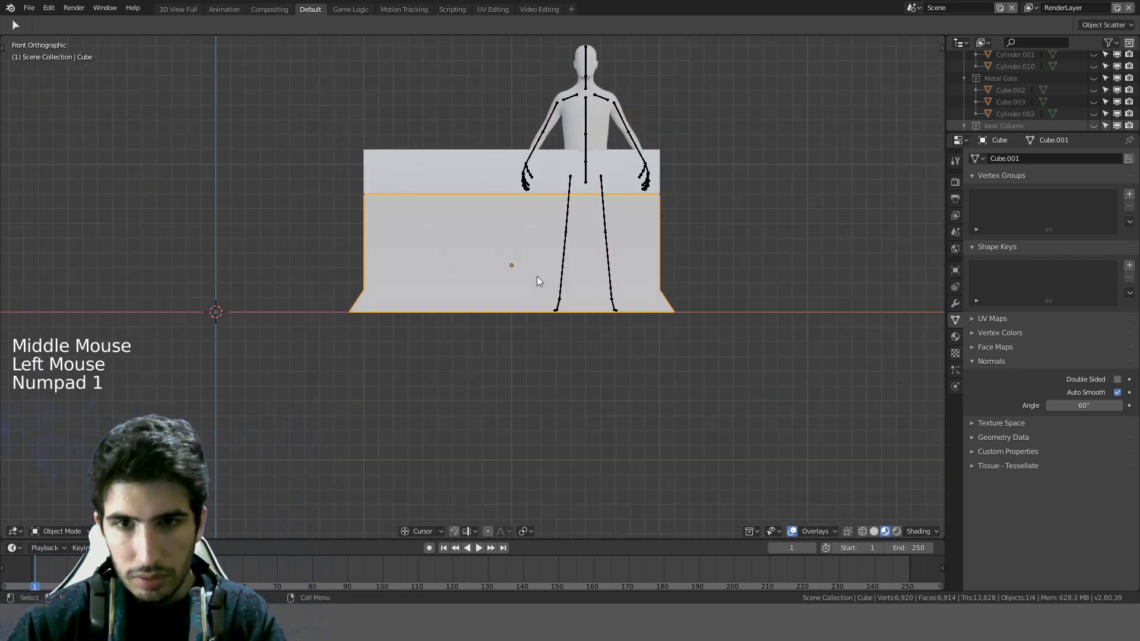
{"action": "key", "text": "Tab"}
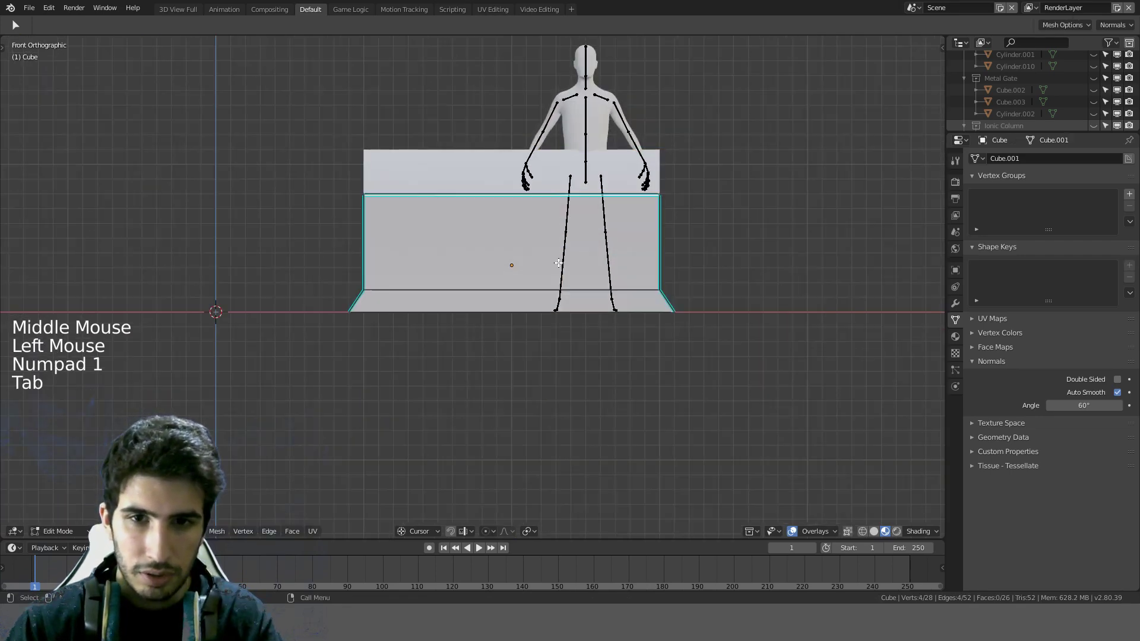
{"action": "middle_click_drag", "start_coordinate": [522, 275], "coordinate": [556, 191]}
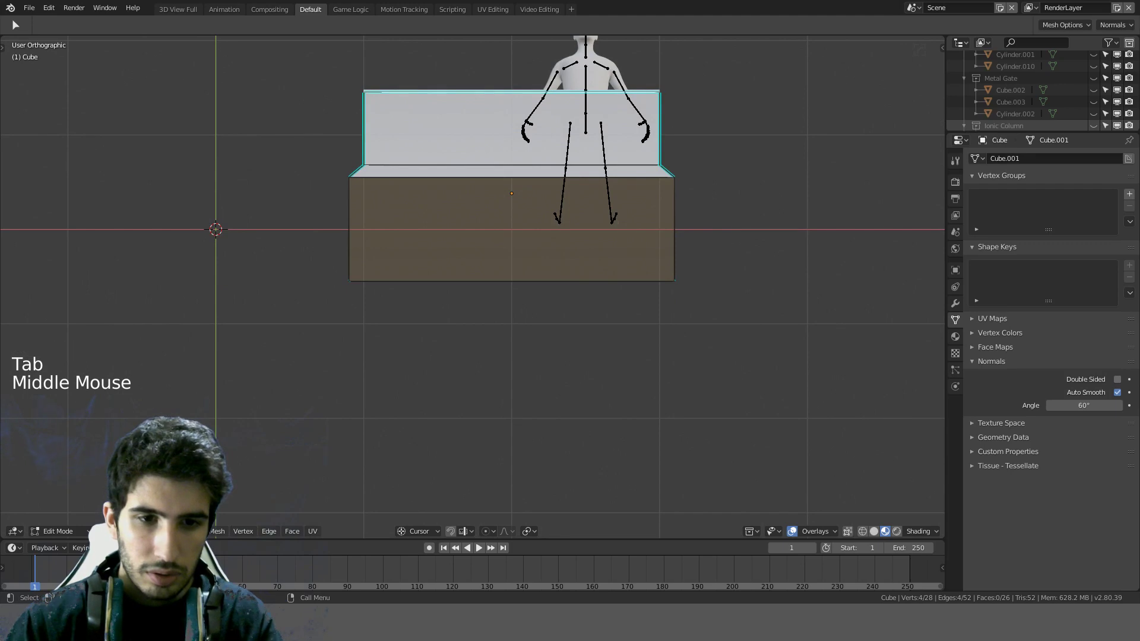
{"action": "left_click", "coordinate": [458, 287]}
{"action": "left_click", "coordinate": [493, 247]}
{"action": "key", "text": "shift+s"}
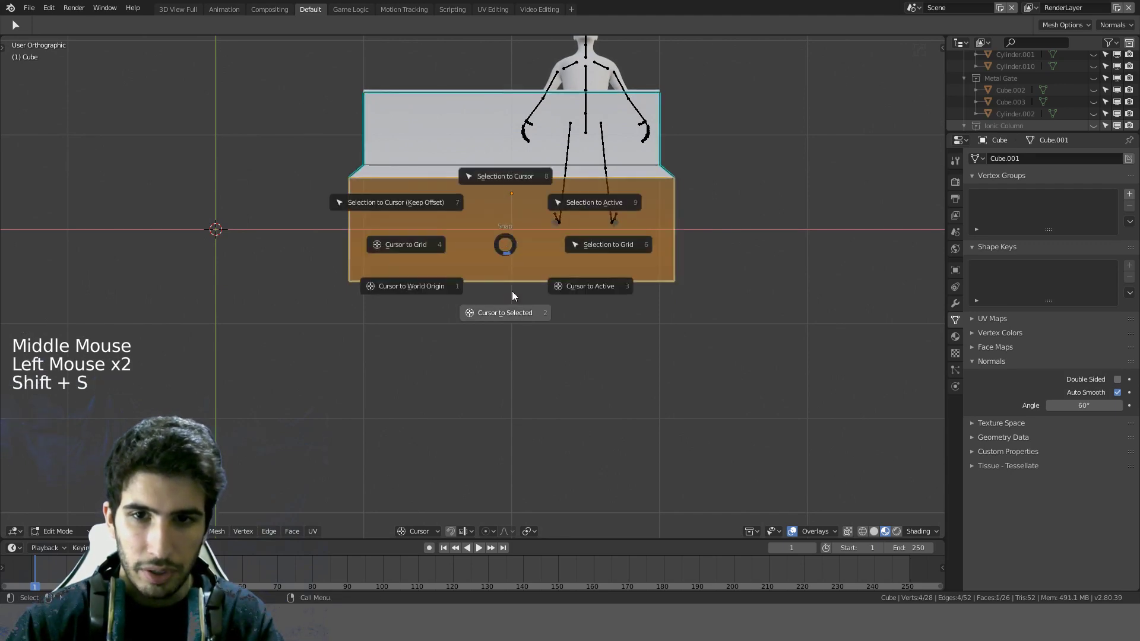
Step: Set the sarcophagus base's origin to the 3D cursor in object mode
{"action": "key", "text": "Tab"}
{"action": "key", "text": "shift+ctrl+alt+c"}
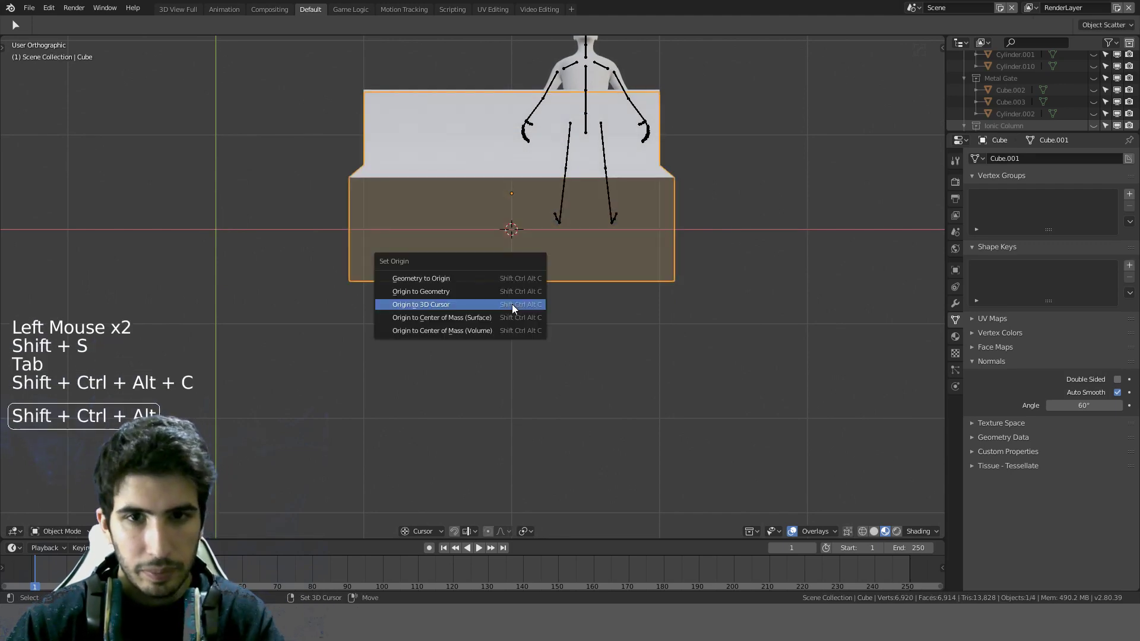
{"action": "left_click", "coordinate": [490, 303]}
{"action": "middle_click_drag", "start_coordinate": [608, 268], "coordinate": [613, 318]}
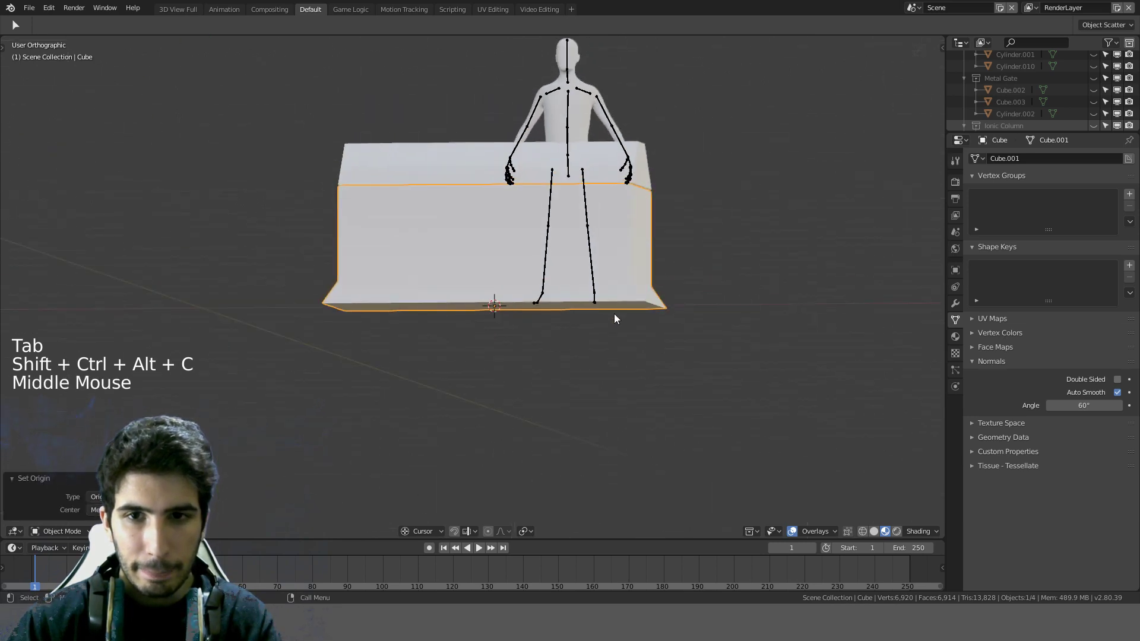
Step: Rotate the human rig 90° around Z, then -90° in the front view so the figure lies on its back
{"action": "key", "text": "KP_1"}
{"action": "key", "text": "Tab"}
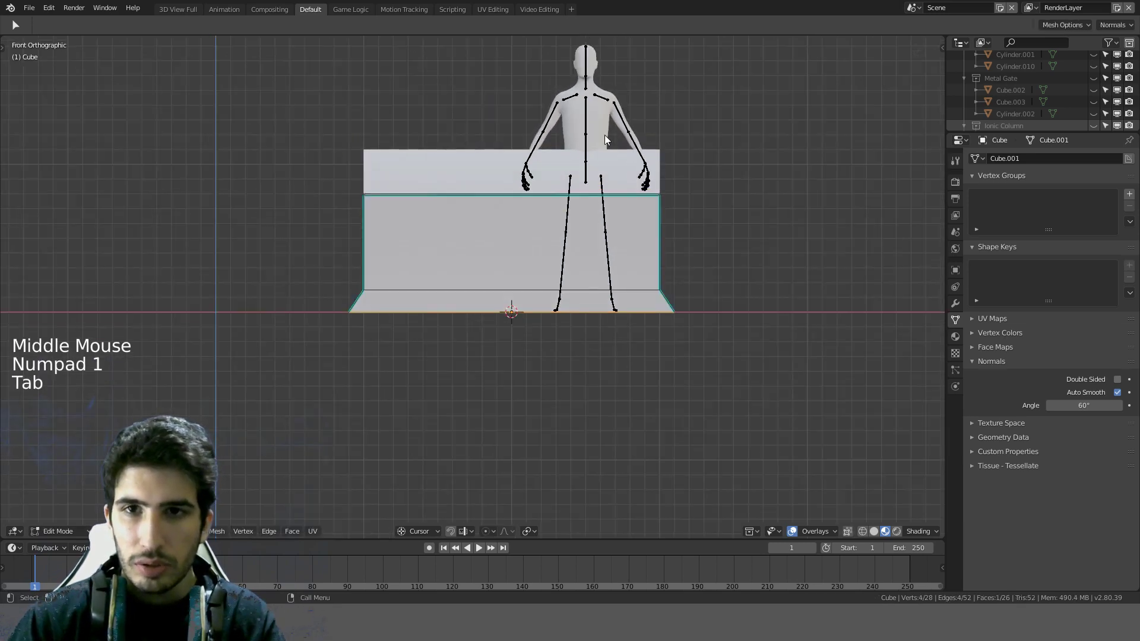
{"action": "key", "text": "Tab"}
{"action": "left_click", "coordinate": [587, 119]}
{"action": "left_click", "coordinate": [587, 118]}
{"action": "key", "text": "r"}
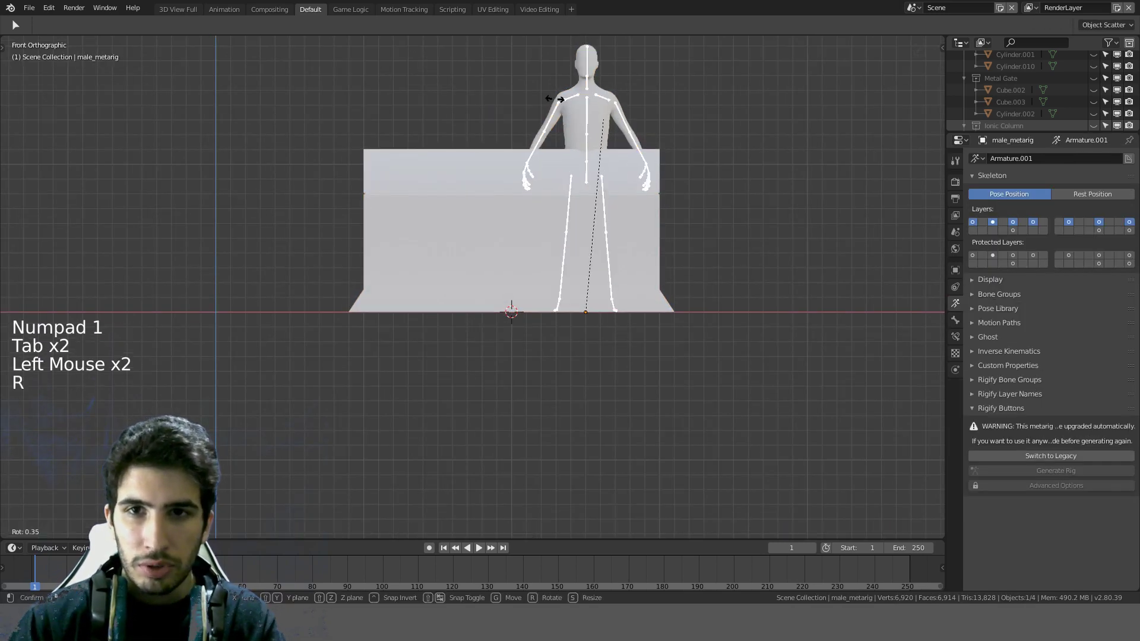
{"action": "right_click", "coordinate": [609, 109]}
{"action": "type", "text": "rz90"}
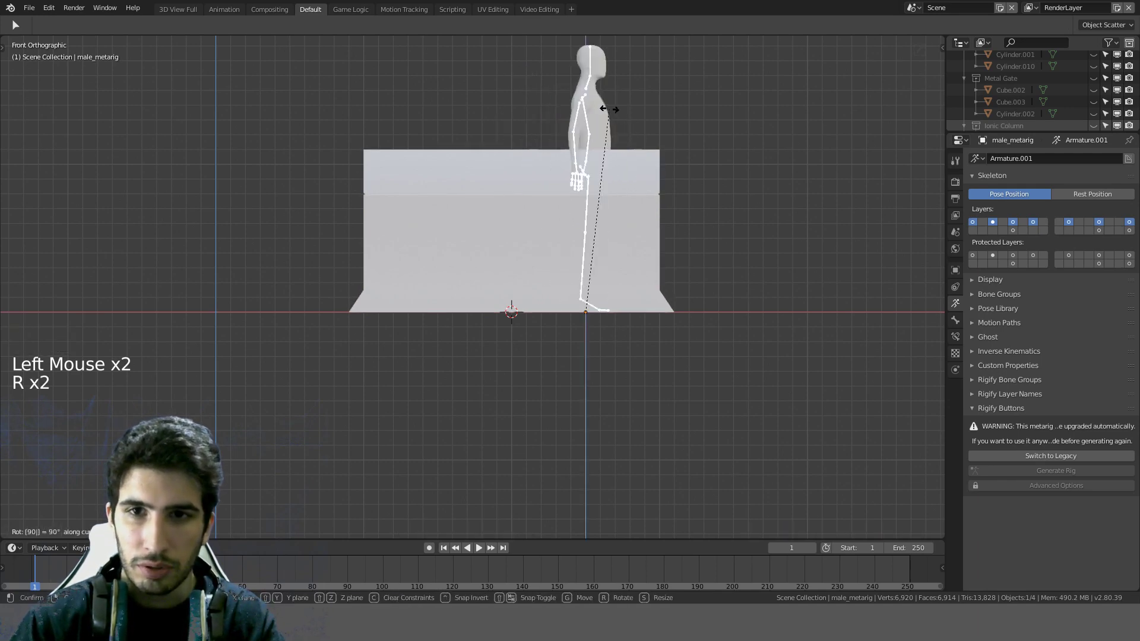
{"action": "key", "text": "Return"}
{"action": "type", "text": "r90"}
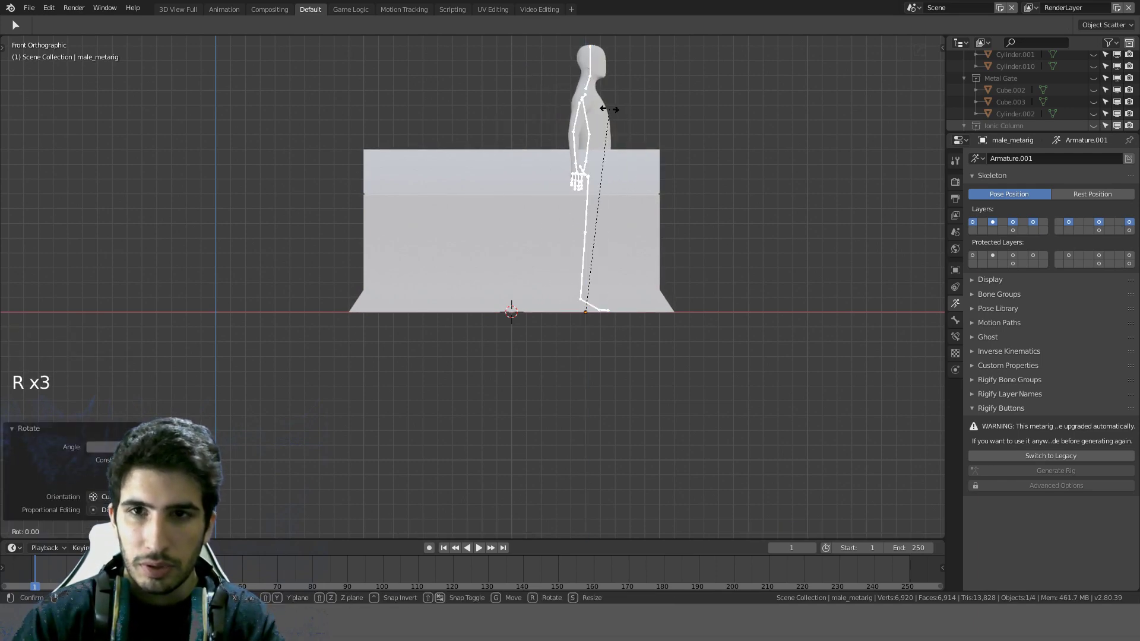
{"action": "key", "text": "minus"}
{"action": "left_click", "coordinate": [610, 112]}
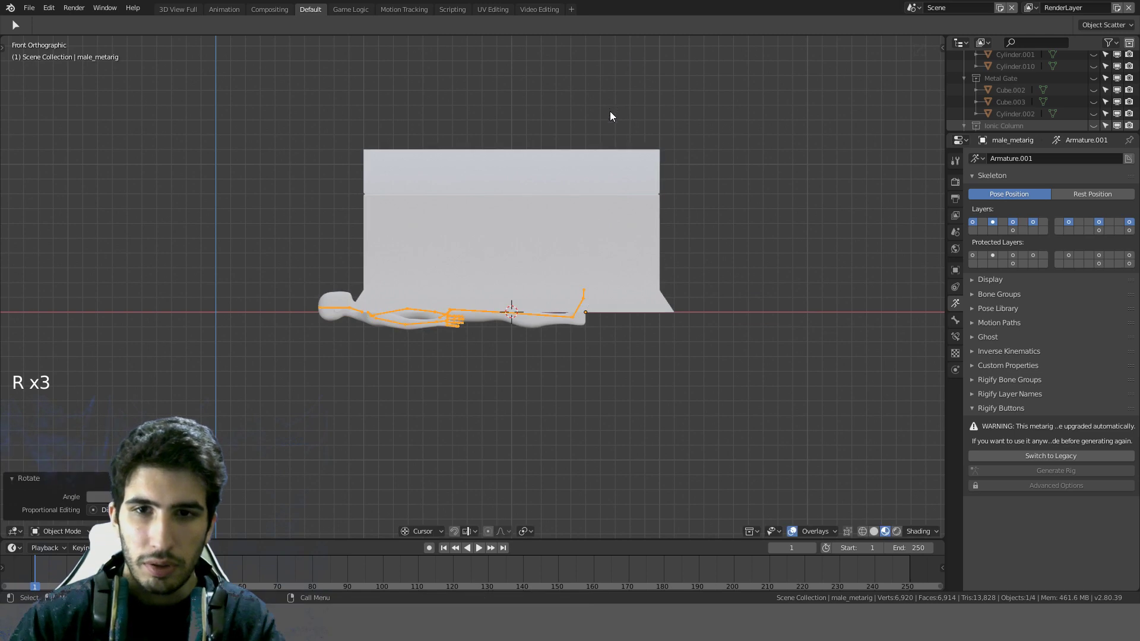
Step: In wireframe shading, move the lying figure up and along X into the sarcophagus cavity
{"action": "key", "text": "z"}
{"action": "left_click", "coordinate": [519, 126]}
{"action": "key", "text": "g"}
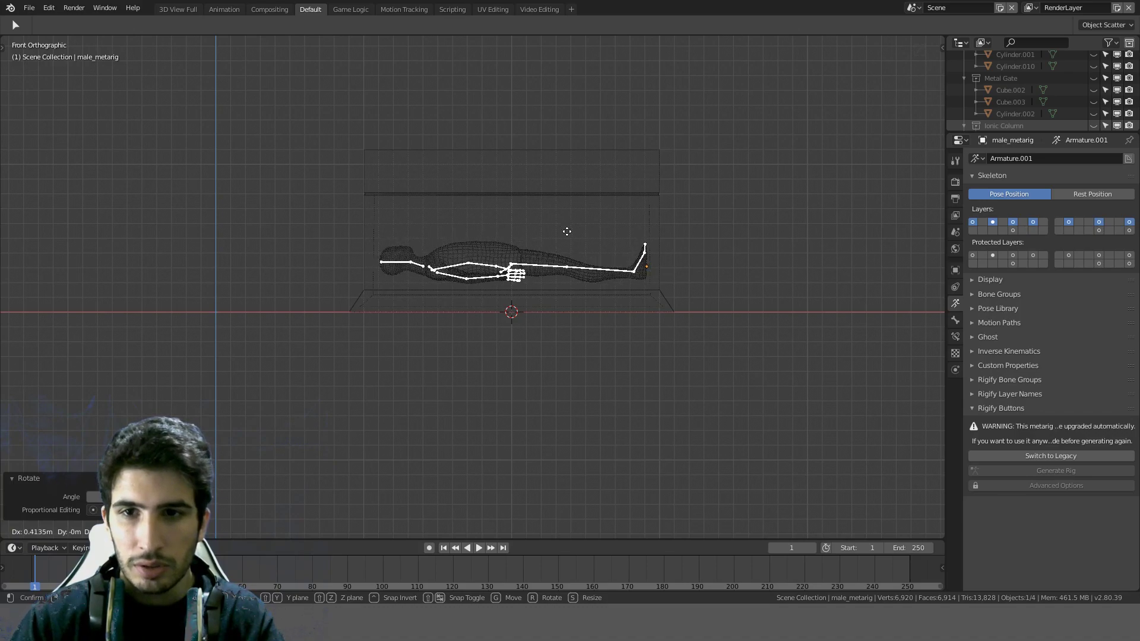
{"action": "left_click", "coordinate": [567, 234]}
Step: Select the sarcophagus base and examine how the lying figure fits inside it, from the top and in perspective with solid shading
{"action": "middle_click_drag", "start_coordinate": [567, 233], "coordinate": [618, 285]}
{"action": "key", "text": "KP_7"}
{"action": "scroll", "coordinate": [649, 233], "scroll_direction": "up", "scroll_amount": 2}
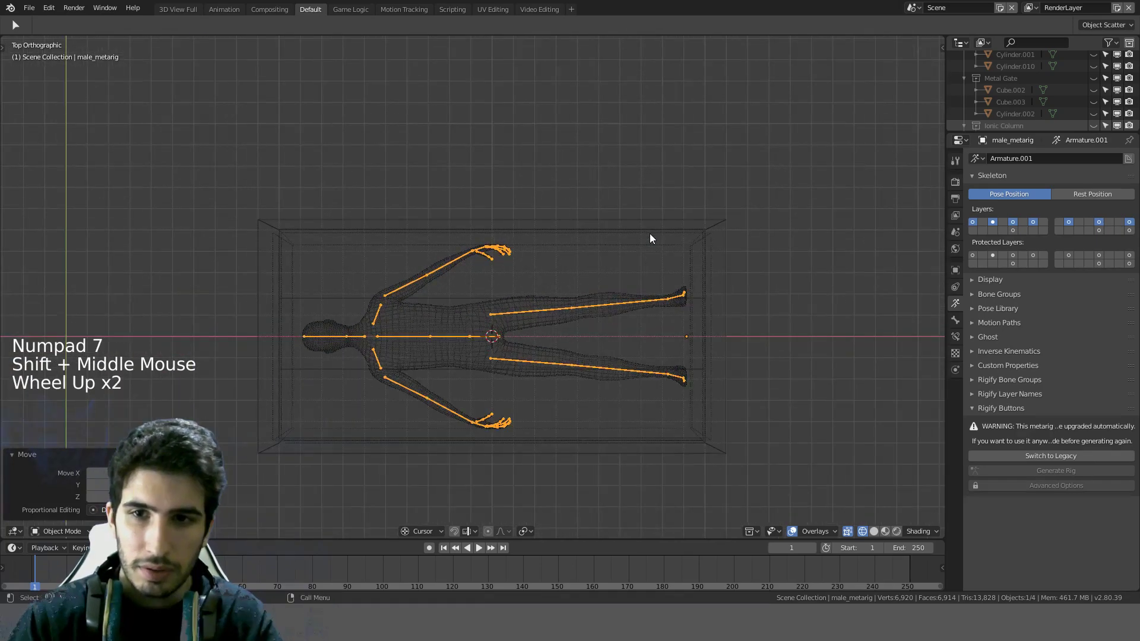
{"action": "left_click", "coordinate": [662, 240]}
{"action": "scroll", "coordinate": [707, 237], "scroll_direction": "down", "scroll_amount": 2}
{"action": "scroll", "coordinate": [705, 237], "scroll_direction": "up", "scroll_amount": 2}
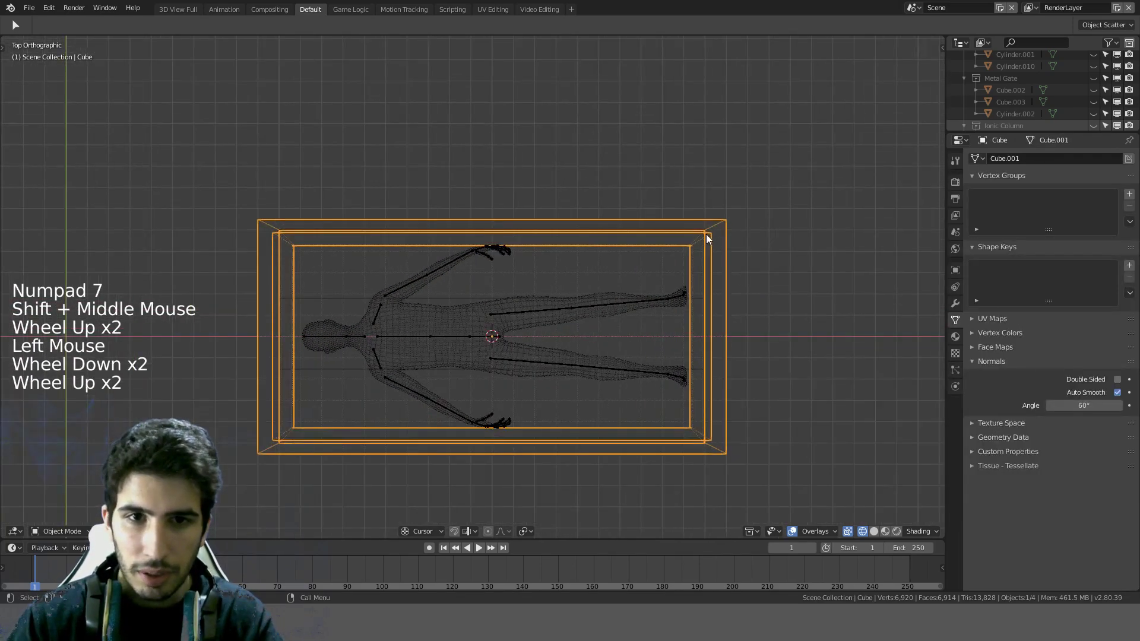
{"action": "middle_click_drag", "start_coordinate": [549, 247], "coordinate": [591, 162]}
{"action": "key", "text": "z"}
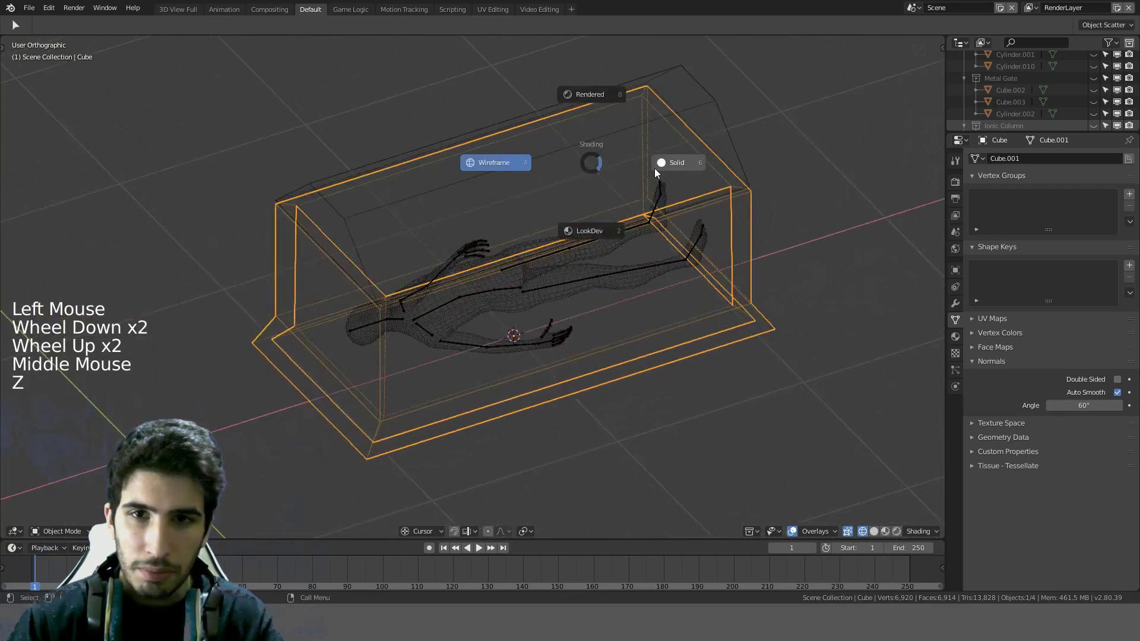
{"action": "key", "text": "Tab"}
{"action": "middle_click_drag", "start_coordinate": [521, 182], "coordinate": [758, 166]}
{"action": "key", "text": "Tab"}
{"action": "scroll", "coordinate": [710, 161], "scroll_direction": "up", "scroll_amount": 3}
{"action": "scroll", "coordinate": [762, 175], "scroll_direction": "up", "scroll_amount": 1}
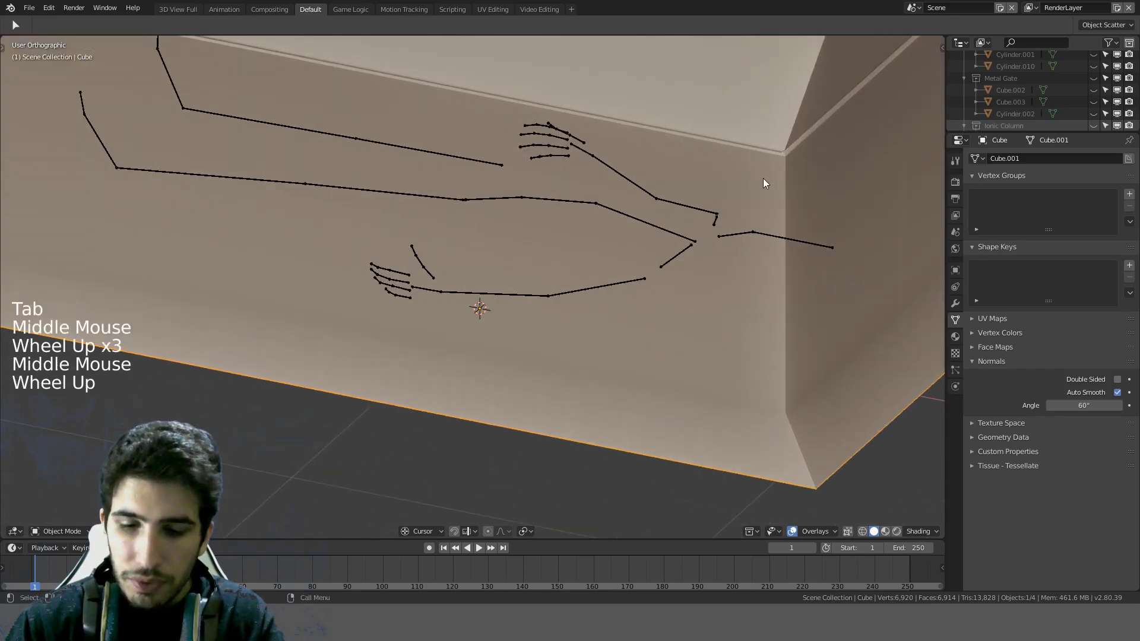
Step: Lengthen the sarcophagus base by moving all vertices of its head end -0.1 m along X from the top view
{"action": "key", "text": "KP_7"}
{"action": "scroll", "coordinate": [767, 187], "scroll_direction": "down", "scroll_amount": 2}
{"action": "scroll", "coordinate": [522, 251], "scroll_direction": "down", "scroll_amount": 3}
{"action": "key", "text": "Tab"}
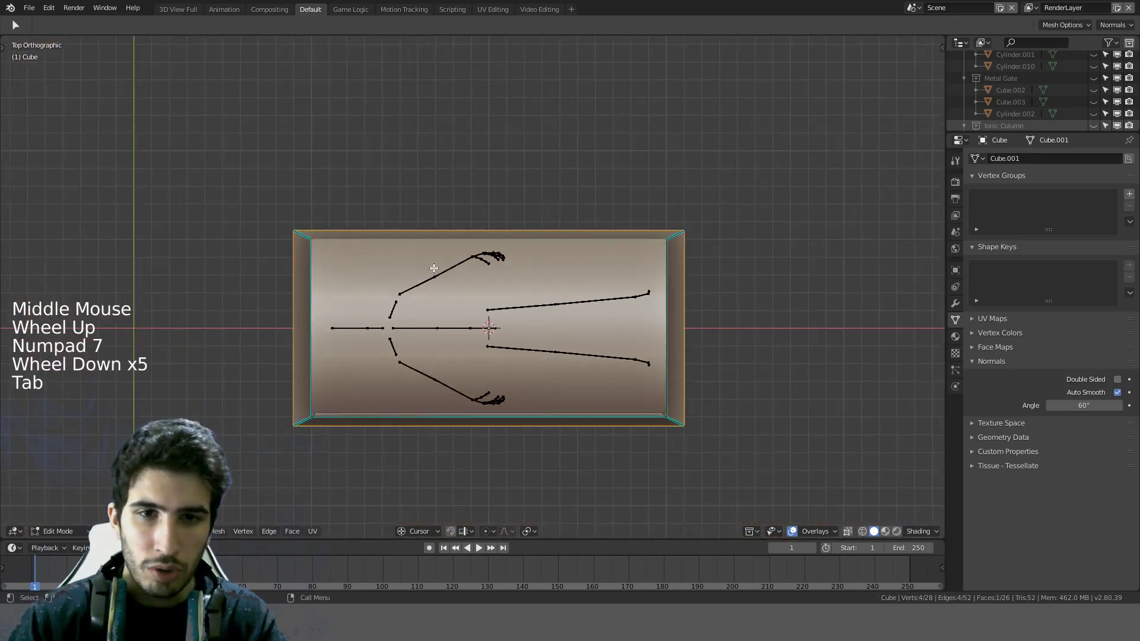
{"action": "key", "text": "z"}
{"action": "key", "text": "a"}
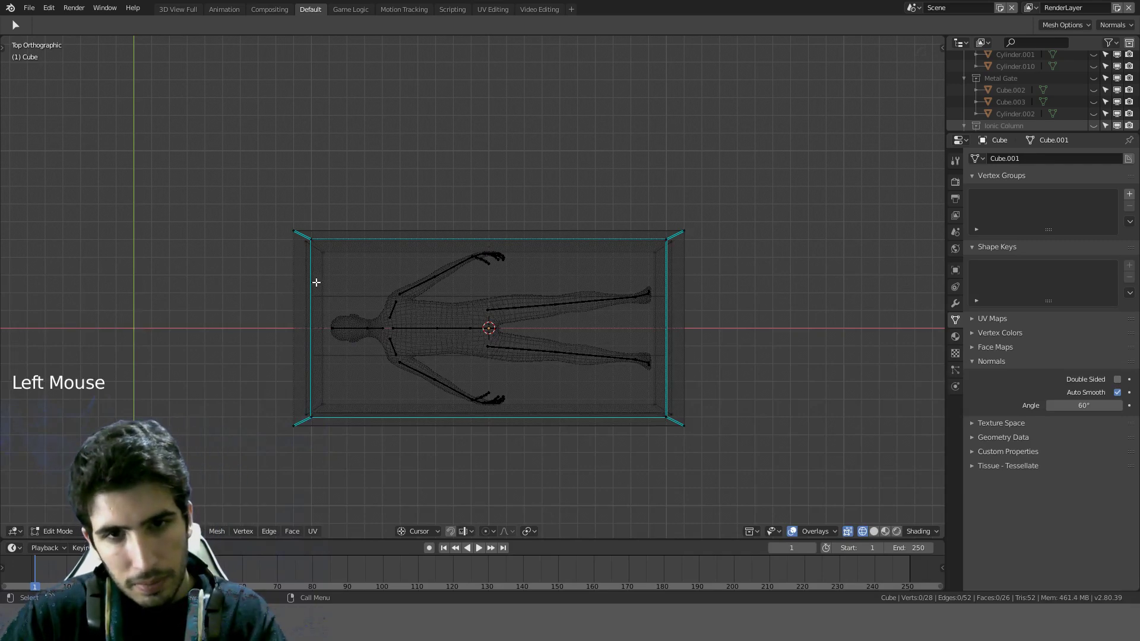
{"action": "middle_click_drag", "start_coordinate": [286, 238], "coordinate": [329, 200], "text": "shift"}
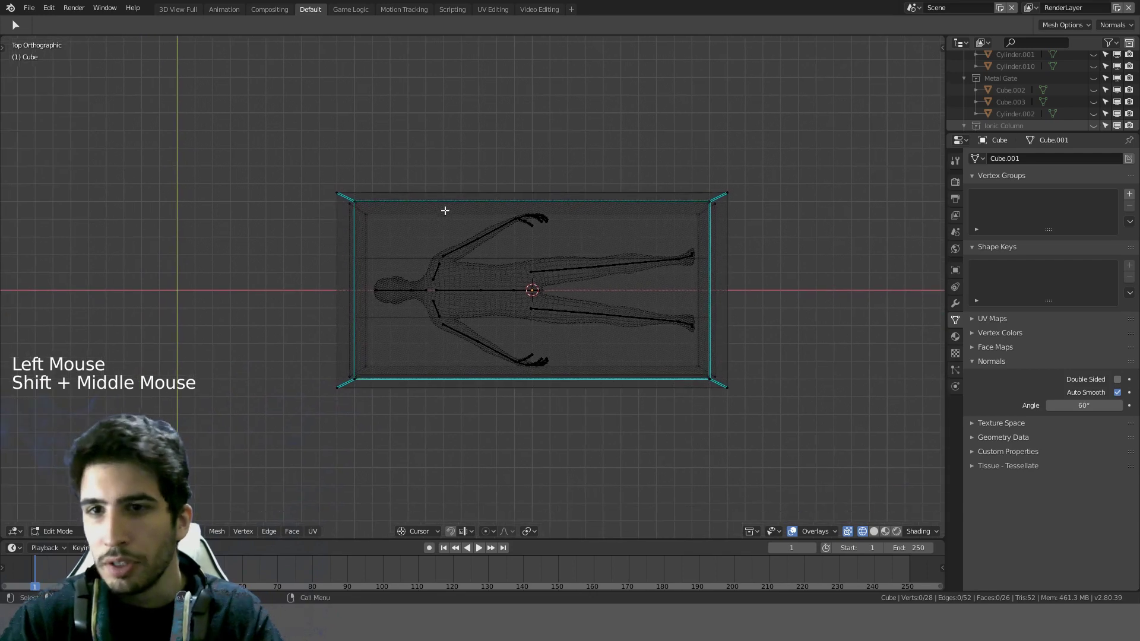
{"action": "key", "text": "c"}
{"action": "mouse_move", "coordinate": [331, 199]}
{"action": "left_mouse_down"}
{"action": "mouse_move", "coordinate": [358, 295]}
{"action": "mouse_move", "coordinate": [357, 400]}
{"action": "mouse_move", "coordinate": [329, 412]}
{"action": "mouse_move", "coordinate": [372, 244]}
{"action": "mouse_move", "coordinate": [368, 161]}
{"action": "left_mouse_up"}
{"action": "right_click", "coordinate": [369, 160]}
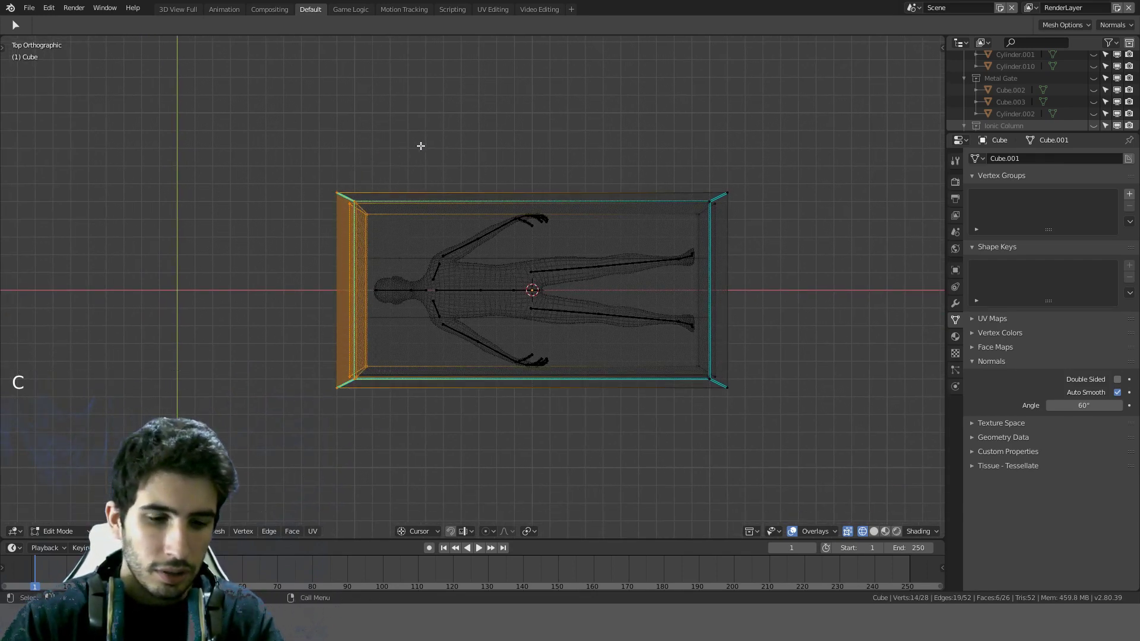
{"action": "key", "text": "g"}
{"action": "type", "text": "x"}
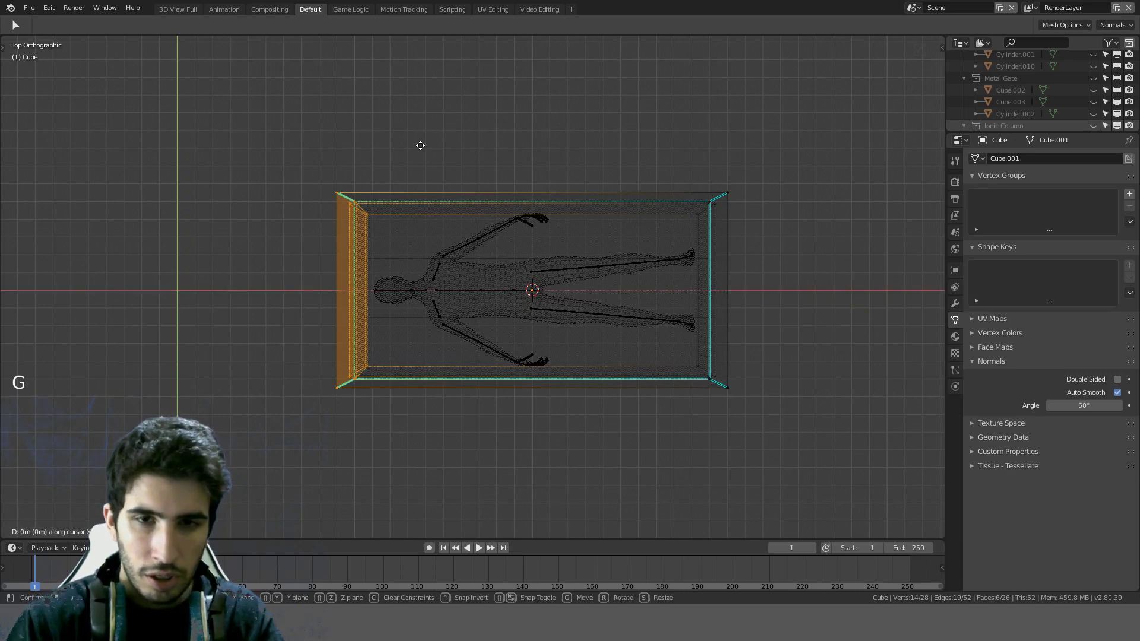
{"action": "type", "text": "0.1-"}
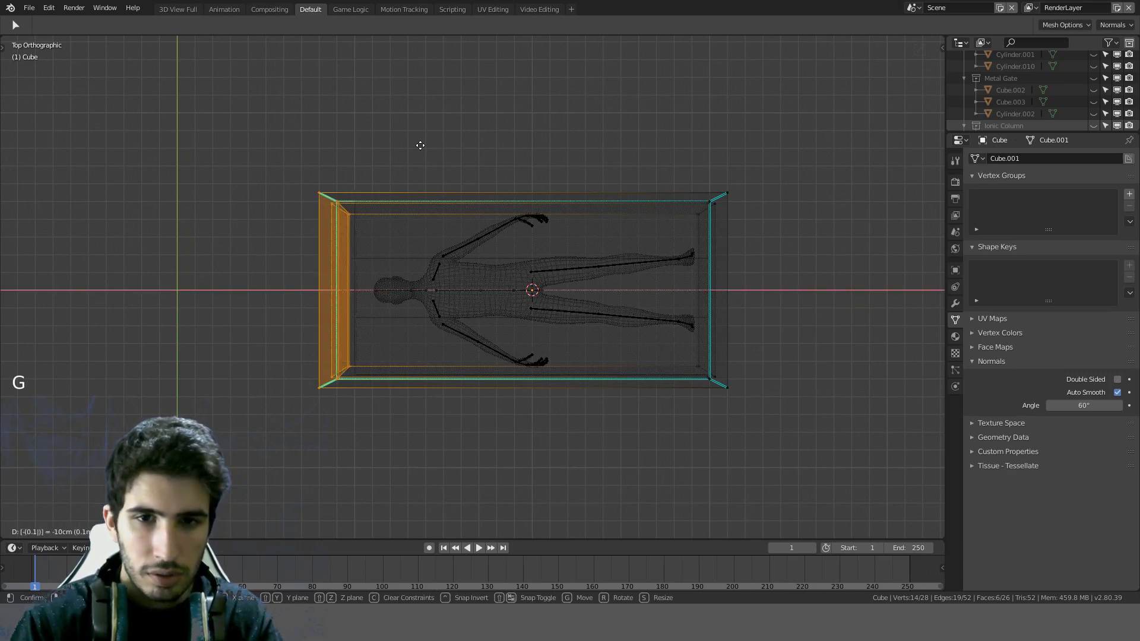
{"action": "key", "text": "Return"}
{"action": "key", "text": "Tab"}
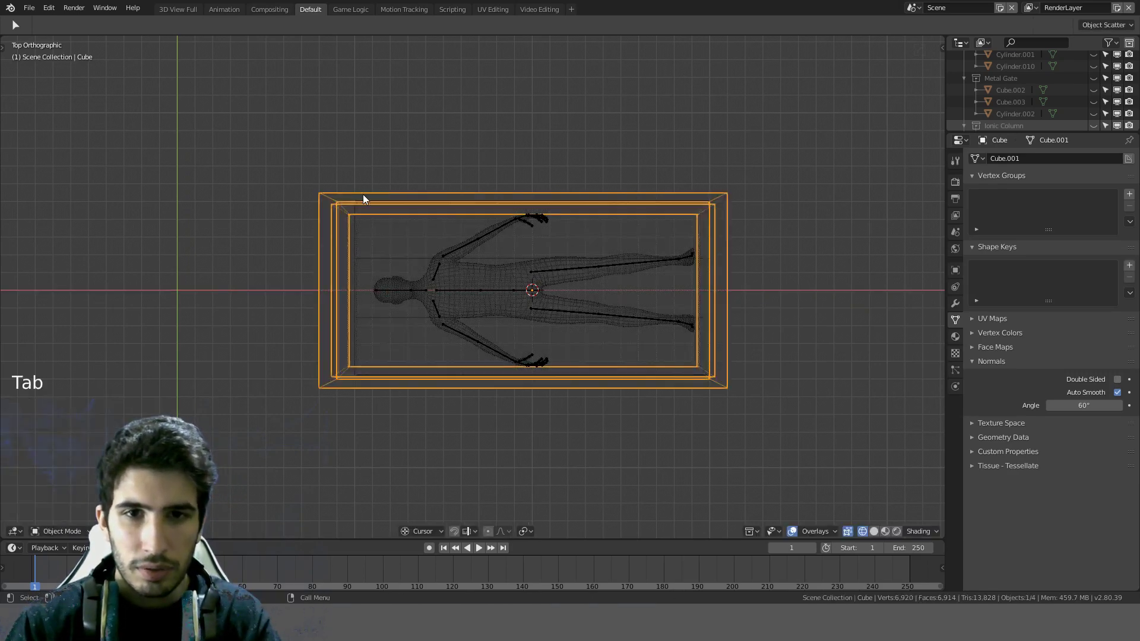
Step: Lengthen the sarcophagus lid to match by moving its head-end vertices -0.1 m along X
{"action": "left_click", "coordinate": [355, 211]}
{"action": "key", "text": "Tab"}
{"action": "key", "text": "a"}
{"action": "key", "text": "c"}
{"action": "left_click_drag", "start_coordinate": [356, 208], "coordinate": [356, 374]}
{"action": "key", "text": "Escape"}
{"action": "type", "text": "g"}
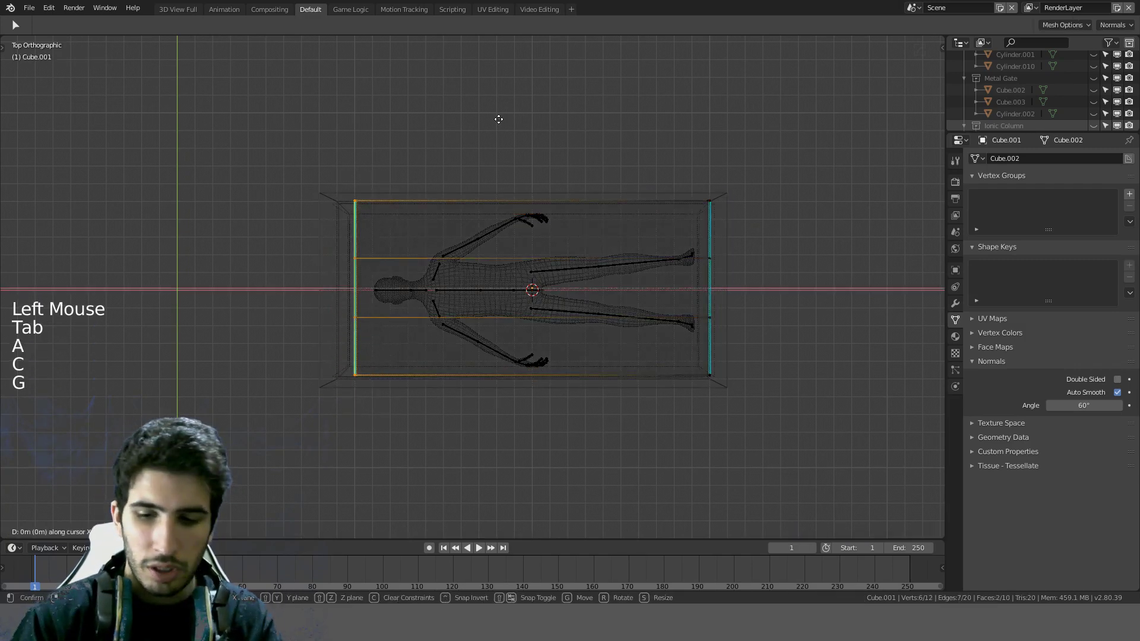
{"action": "type", "text": "0.1"}
{"action": "key", "text": "minus"}
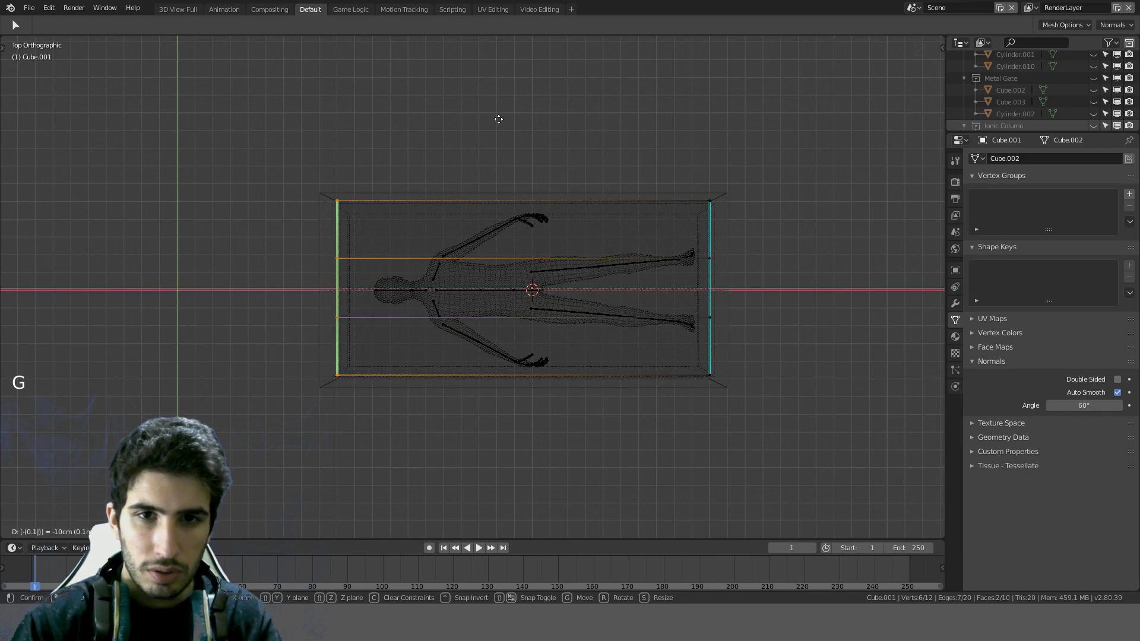
{"action": "key", "text": "Return"}
Step: Switch the viewport to solid shading and return the lid to object mode
{"action": "key", "text": "z"}
{"action": "left_click", "coordinate": [585, 119]}
{"action": "mouse_move", "coordinate": [592, 120]}
{"action": "middle_mouse_down"}
{"action": "mouse_move", "coordinate": [560, 114]}
{"action": "mouse_move", "coordinate": [522, 196]}
{"action": "middle_mouse_up"}
{"action": "key", "text": "Tab"}
{"action": "left_click", "coordinate": [503, 260]}
{"action": "left_click", "coordinate": [500, 256]}
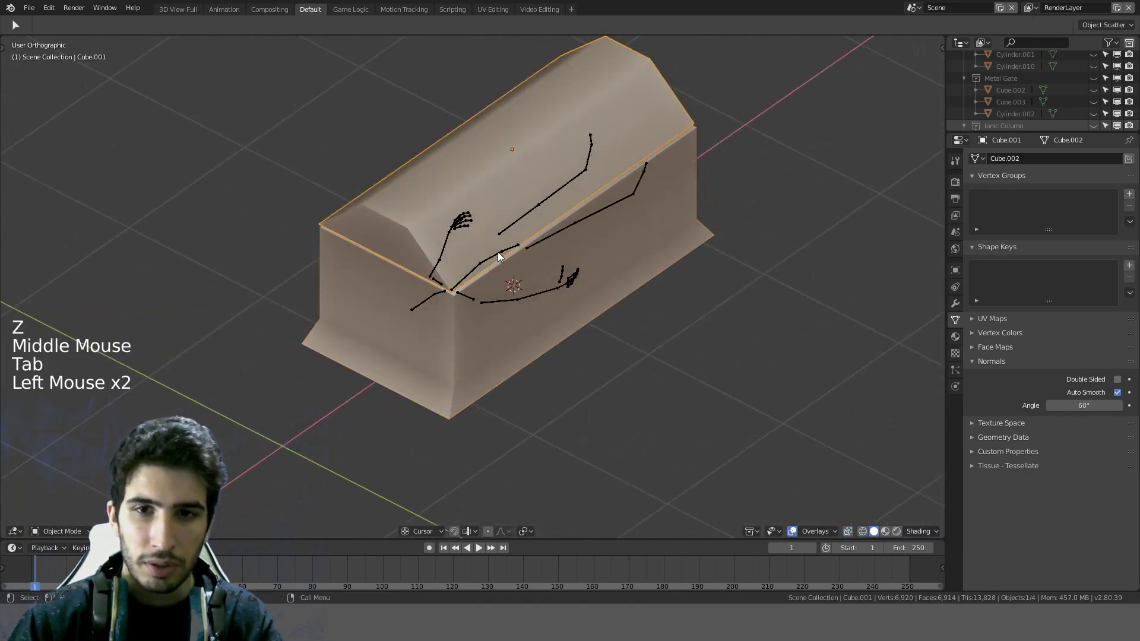
{"action": "left_click", "coordinate": [498, 252]}
{"action": "left_click", "coordinate": [491, 259]}
{"action": "left_click", "coordinate": [488, 256]}
{"action": "left_click", "coordinate": [488, 256]}
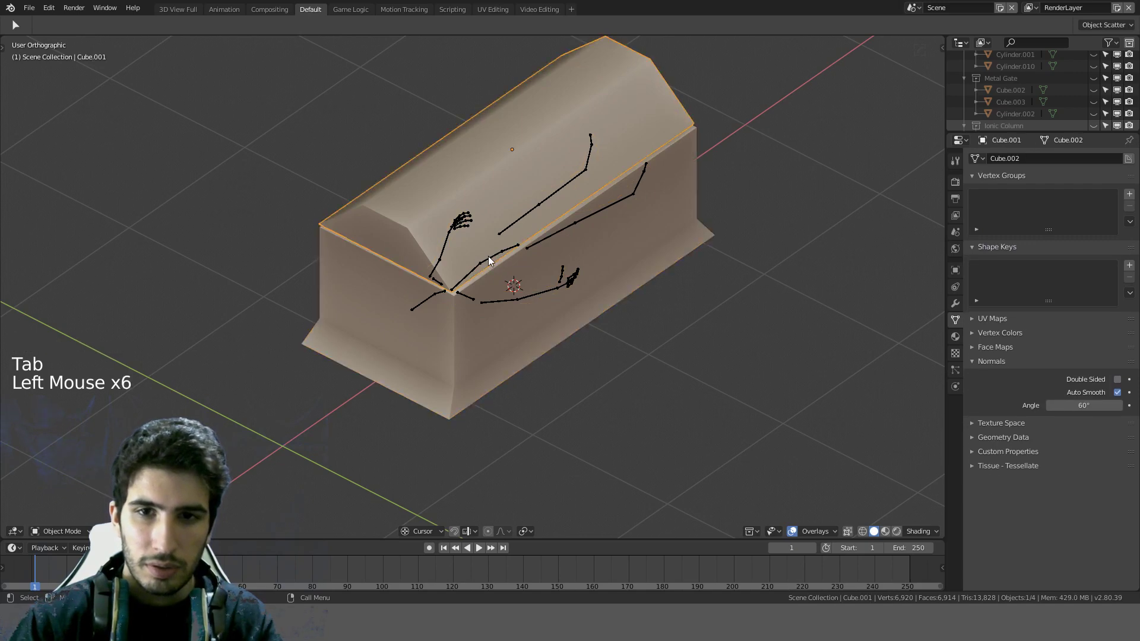
Step: Move the lying figure's rig -0.1 m along X in the front view
{"action": "middle_click_drag", "start_coordinate": [488, 255], "coordinate": [499, 302]}
{"action": "left_click", "coordinate": [501, 301]}
{"action": "left_click", "coordinate": [500, 300]}
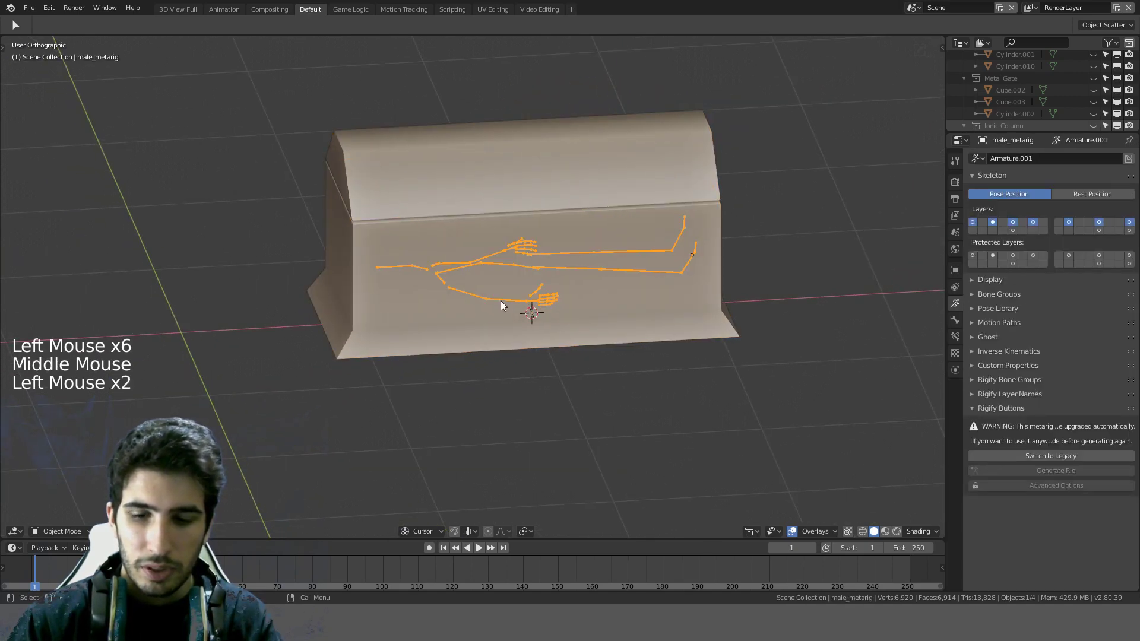
{"action": "key", "text": "KP_1"}
{"action": "key", "text": "g"}
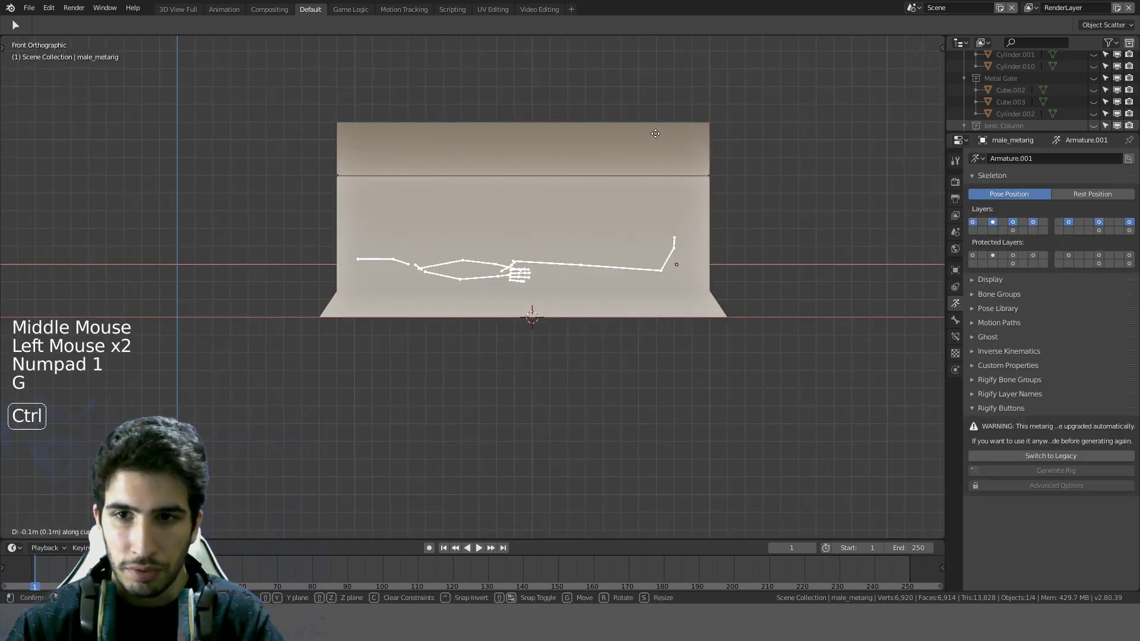
{"action": "left_click", "coordinate": [655, 133]}
Step: In wireframe, shift the figure's rig about 0.05 m back along X and slightly lower it toward the sarcophagus floor
{"action": "key", "text": "z"}
{"action": "scroll", "coordinate": [561, 148], "scroll_direction": "up", "scroll_amount": 3}
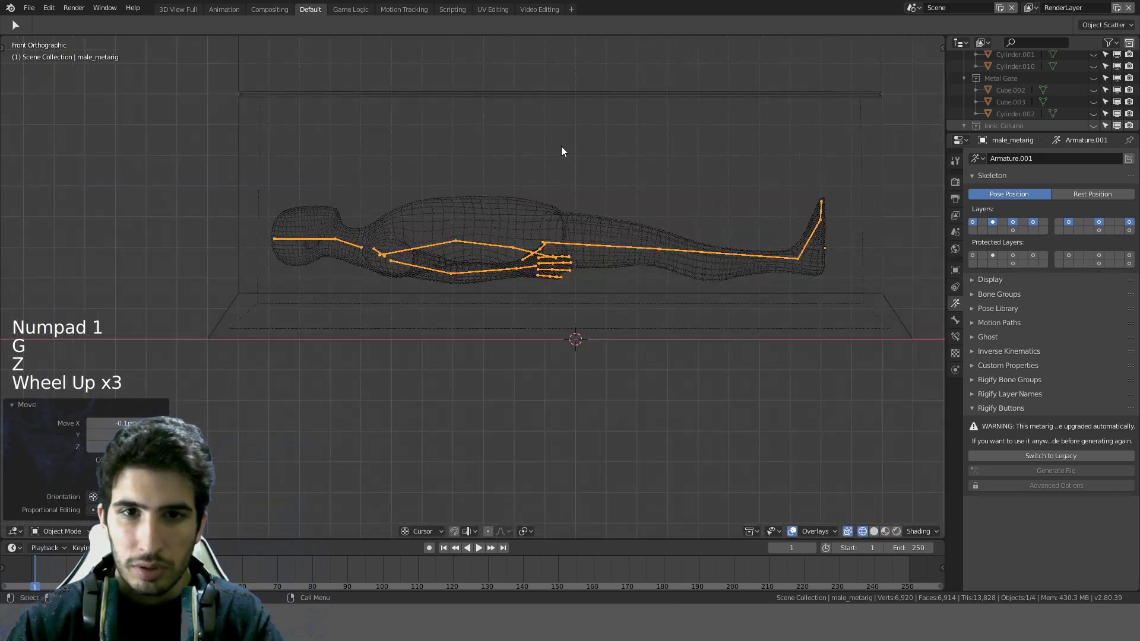
{"action": "scroll", "coordinate": [562, 147], "scroll_direction": "down", "scroll_amount": 1}
{"action": "key", "text": "g"}
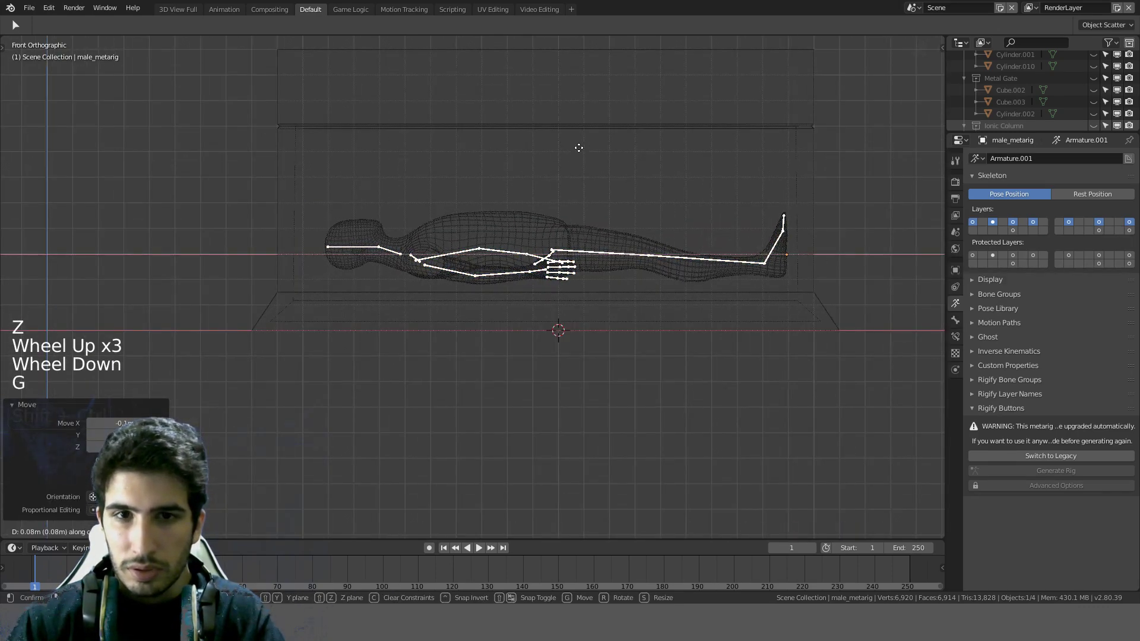
{"action": "key", "text": "g"}
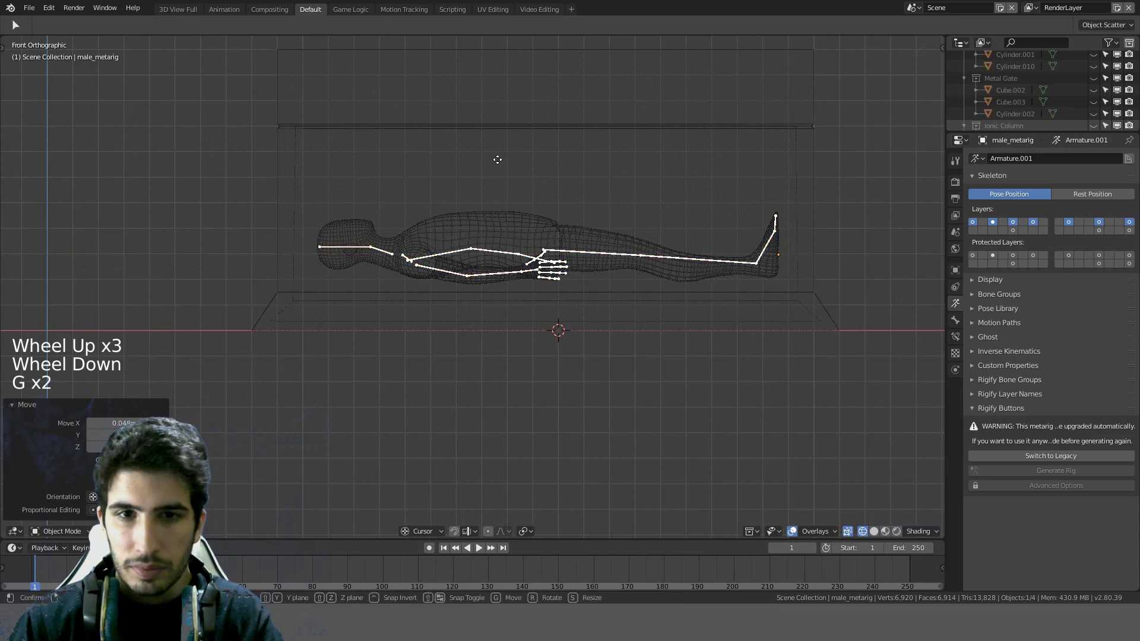
{"action": "left_click", "coordinate": [497, 167]}
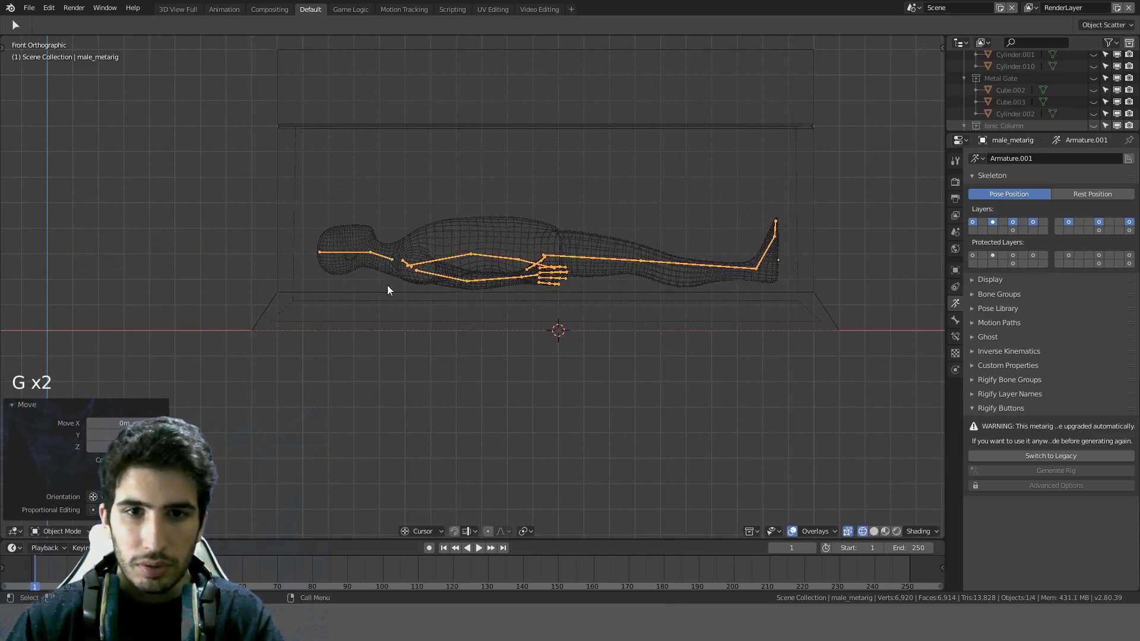
Step: Delete the four lowest inner vertices of the sarcophagus base, beneath the interior floor level, at both ends
{"action": "key", "text": "Tab"}
{"action": "left_click", "coordinate": [379, 293]}
{"action": "key", "text": "Tab"}
{"action": "left_click", "coordinate": [357, 313]}
{"action": "key", "text": "Tab"}
{"action": "scroll", "coordinate": [295, 320], "scroll_direction": "up", "scroll_amount": 1}
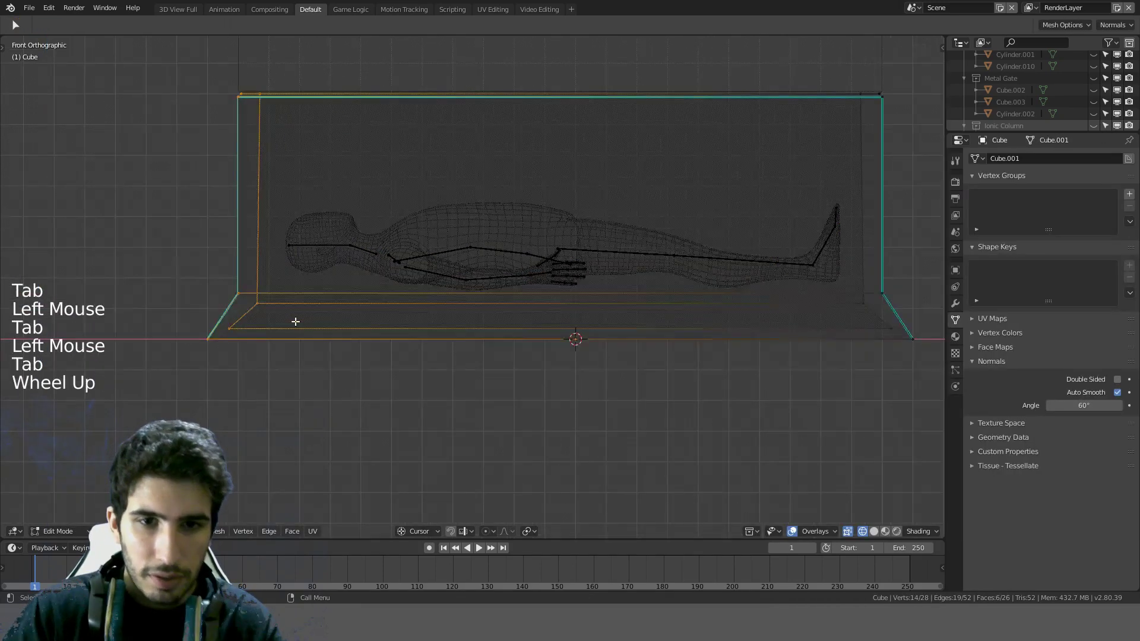
{"action": "scroll", "coordinate": [219, 326], "scroll_direction": "up", "scroll_amount": 1}
{"action": "left_click", "coordinate": [188, 333]}
{"action": "key", "text": "c"}
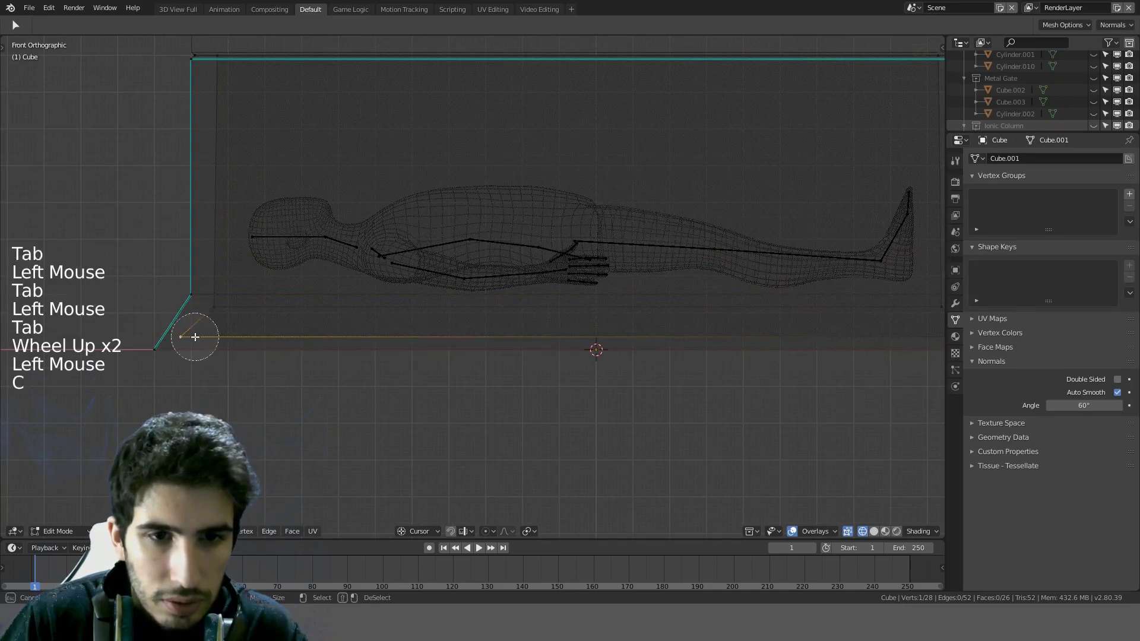
{"action": "middle_click_drag", "start_coordinate": [594, 347], "coordinate": [388, 343], "text": "shift"}
{"action": "key", "text": "c"}
{"action": "left_click_drag", "start_coordinate": [705, 361], "coordinate": [762, 344]}
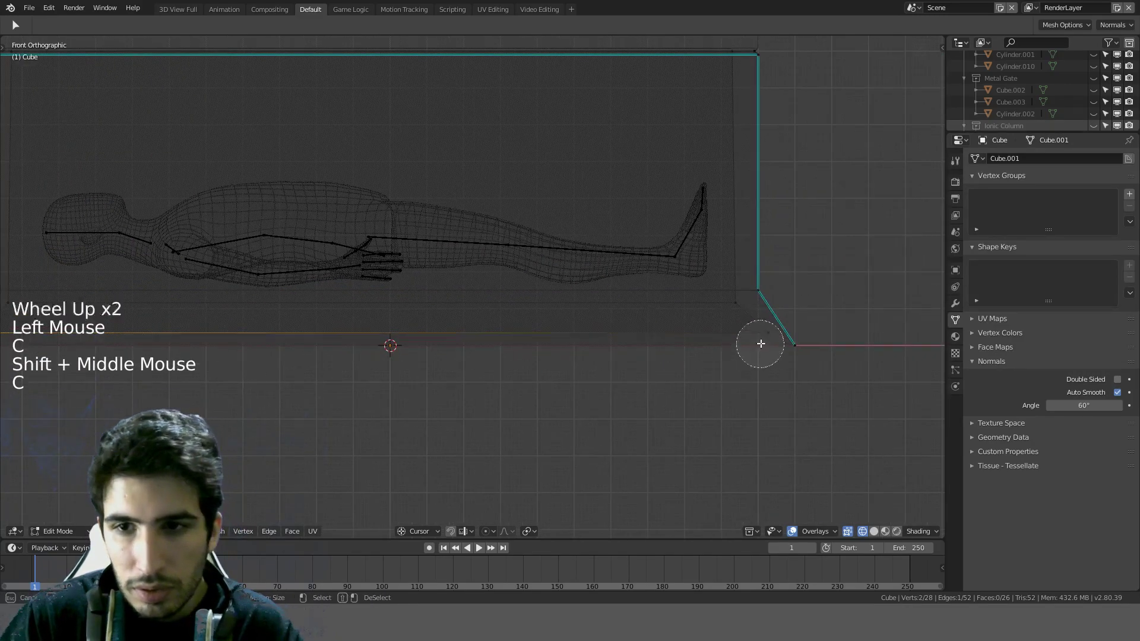
{"action": "right_click", "coordinate": [761, 344]}
{"action": "key", "text": "Delete"}
{"action": "left_click", "coordinate": [783, 303]}
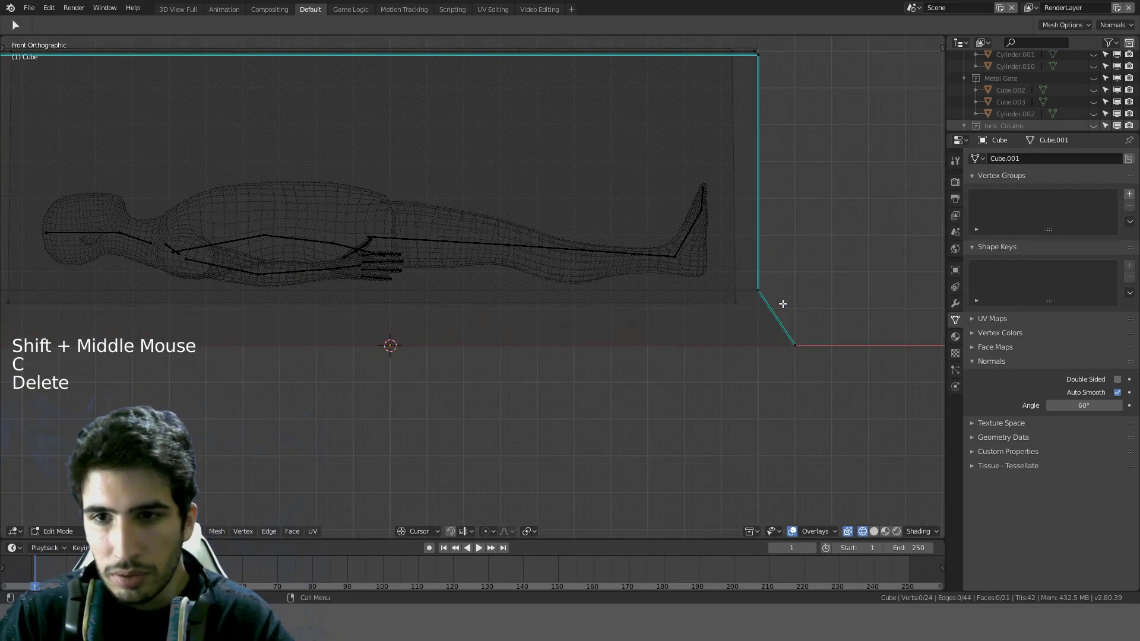
Step: Fill the open inner loop of the sarcophagus base with a floor face and return to object mode
{"action": "left_click", "coordinate": [717, 303], "text": "alt"}
{"action": "key", "text": "f"}
{"action": "scroll", "coordinate": [717, 303], "scroll_direction": "down", "scroll_amount": 3}
{"action": "middle_click_drag", "start_coordinate": [718, 304], "coordinate": [784, 172]}
{"action": "key", "text": "Tab"}
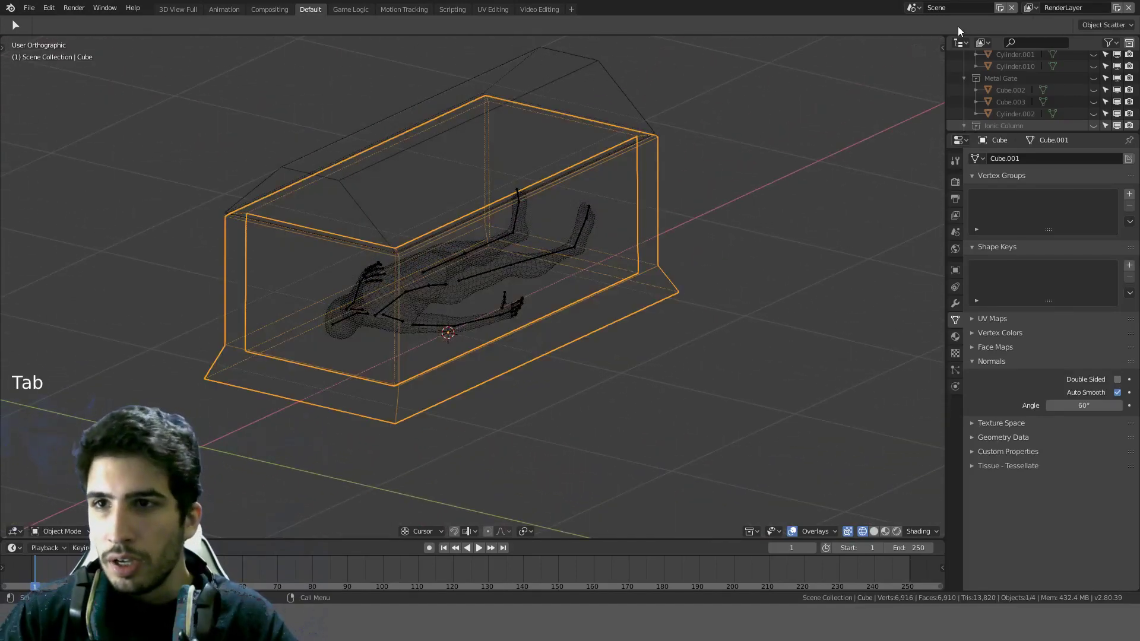
Step: Split off a second area beside the 3D view and make it a UV editor
{"action": "left_click_drag", "start_coordinate": [943, 36], "coordinate": [409, 119]}
{"action": "key", "text": "shift+F3"}
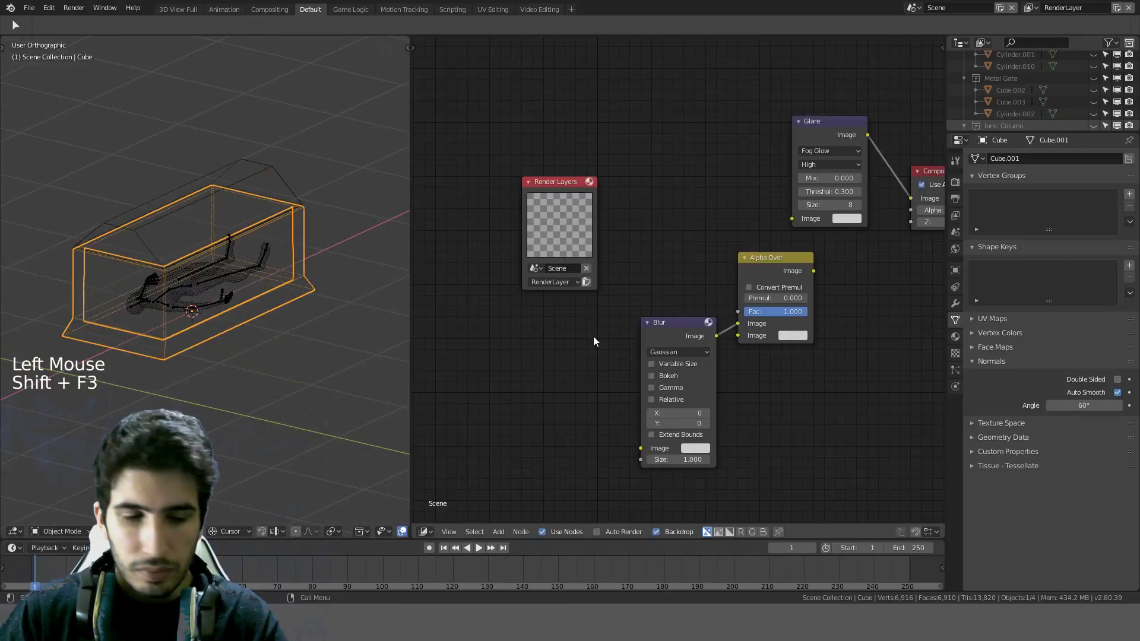
{"action": "left_click", "coordinate": [425, 532]}
{"action": "left_click", "coordinate": [459, 453]}
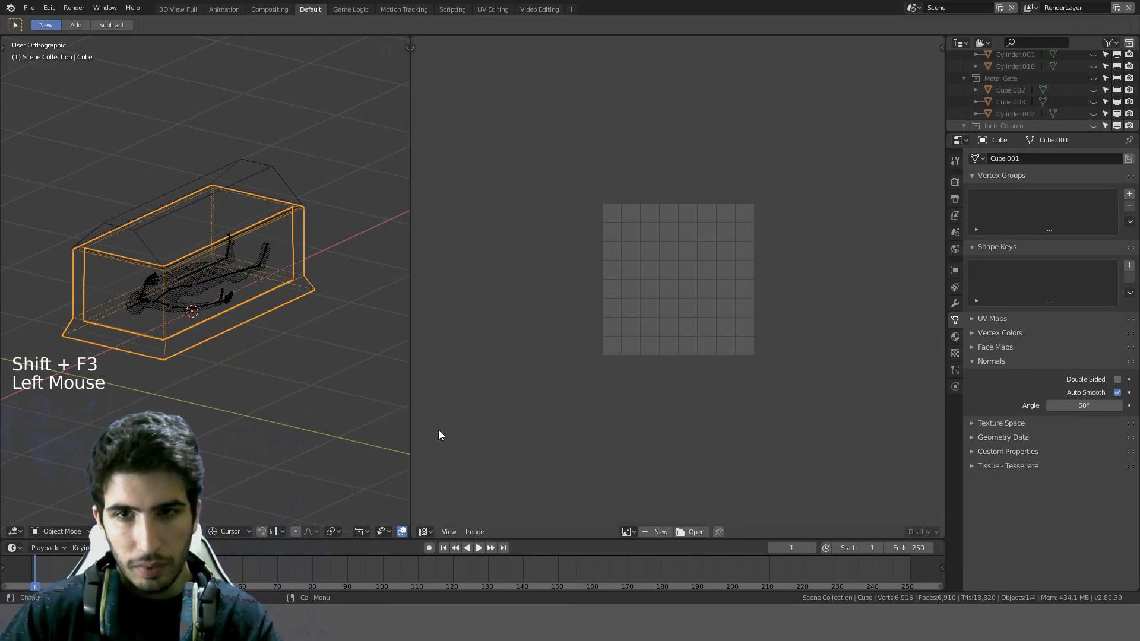
Step: Select the sarcophagus lid and examine its current UV layout
{"action": "scroll", "coordinate": [276, 244], "scroll_direction": "up", "scroll_amount": 3}
{"action": "left_click", "coordinate": [298, 94]}
{"action": "key", "text": "Tab"}
{"action": "middle_click_drag", "start_coordinate": [242, 172], "coordinate": [319, 223], "text": "shift"}
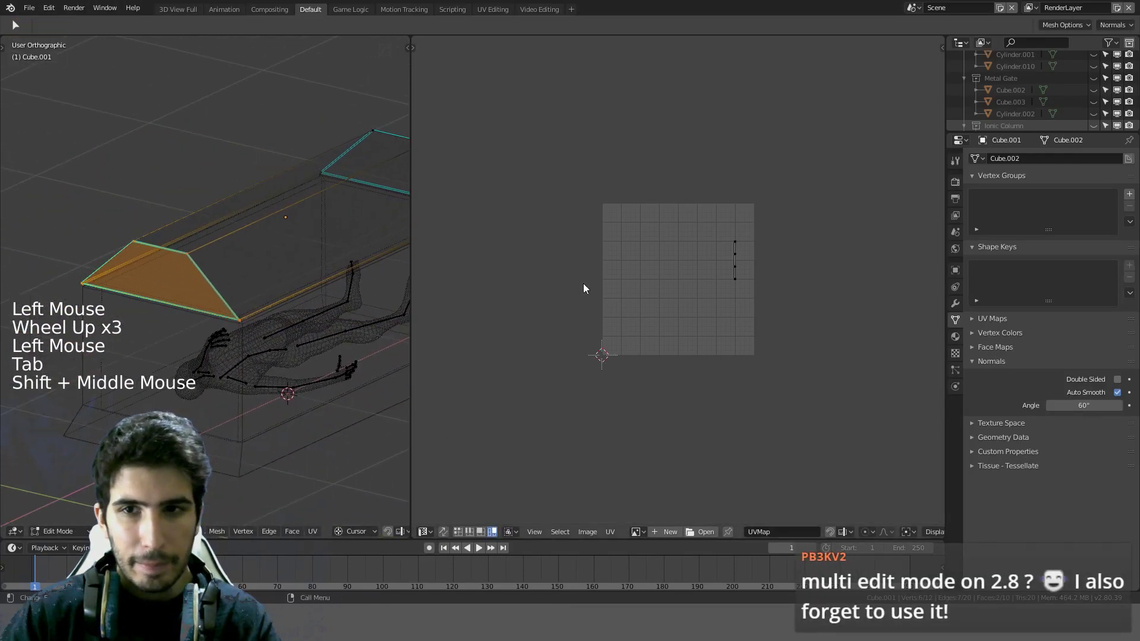
{"action": "scroll", "coordinate": [586, 288], "scroll_direction": "up", "scroll_amount": 3}
{"action": "middle_click_drag", "start_coordinate": [585, 288], "coordinate": [689, 287]}
{"action": "scroll", "coordinate": [247, 274], "scroll_direction": "up", "scroll_amount": 2}
{"action": "scroll", "coordinate": [249, 273], "scroll_direction": "down", "scroll_amount": 3}
{"action": "key", "text": "Tab"}
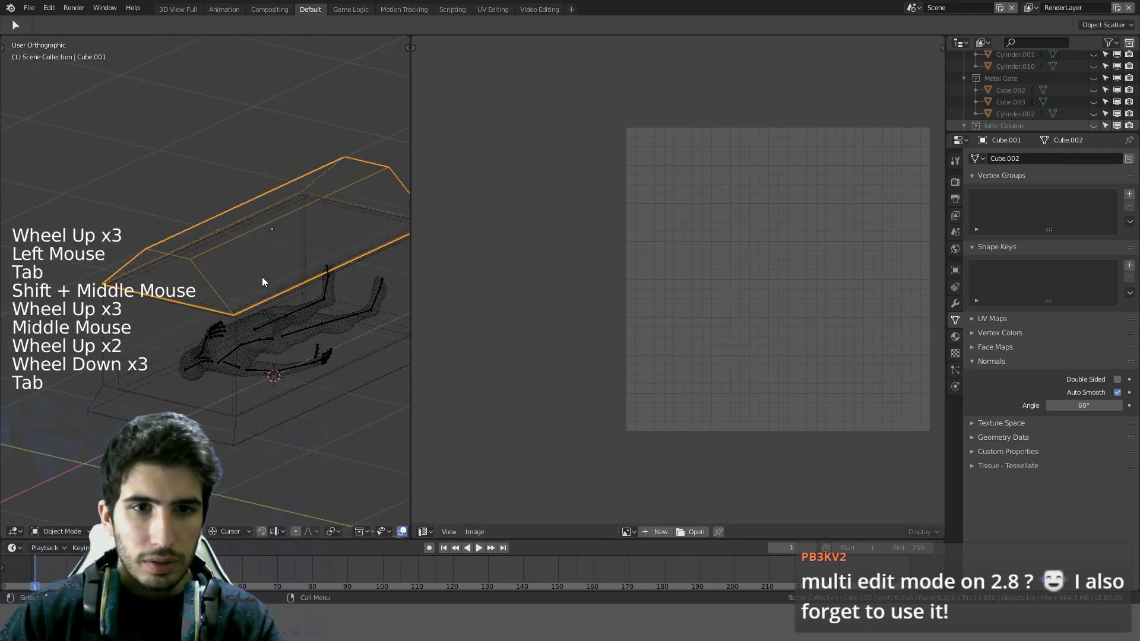
Step: Mark seams along the sloped and lower edges of the lid's two end faces
{"action": "key", "text": "Tab"}
{"action": "middle_click_drag", "start_coordinate": [265, 280], "coordinate": [300, 325]}
{"action": "key", "text": "a"}
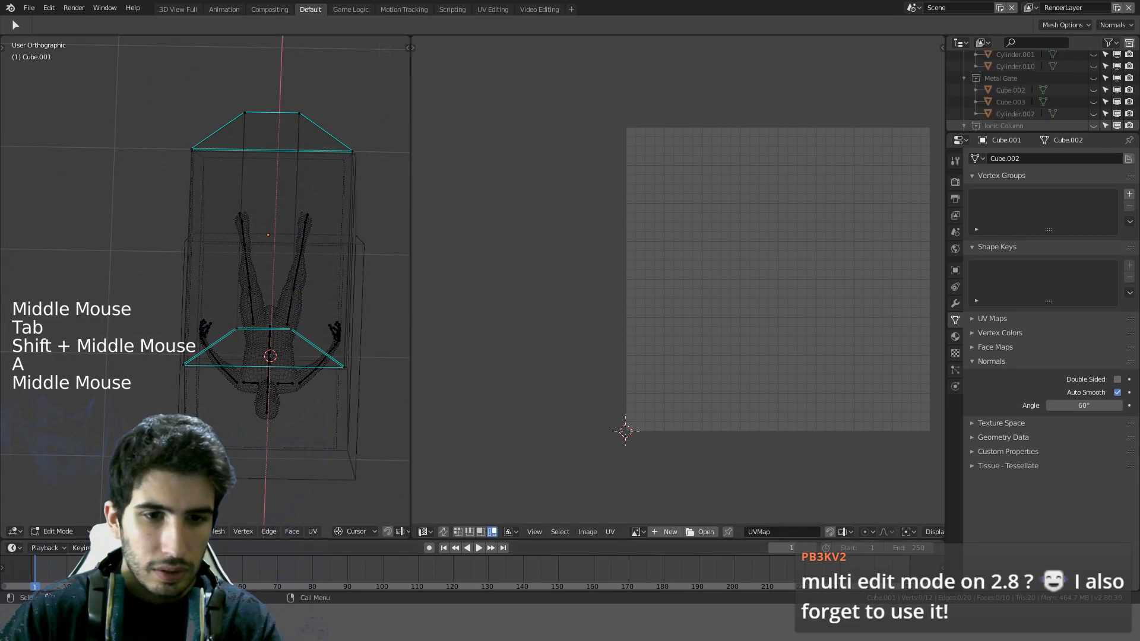
{"action": "left_click", "coordinate": [215, 341]}
{"action": "left_click", "coordinate": [256, 364], "text": "shift"}
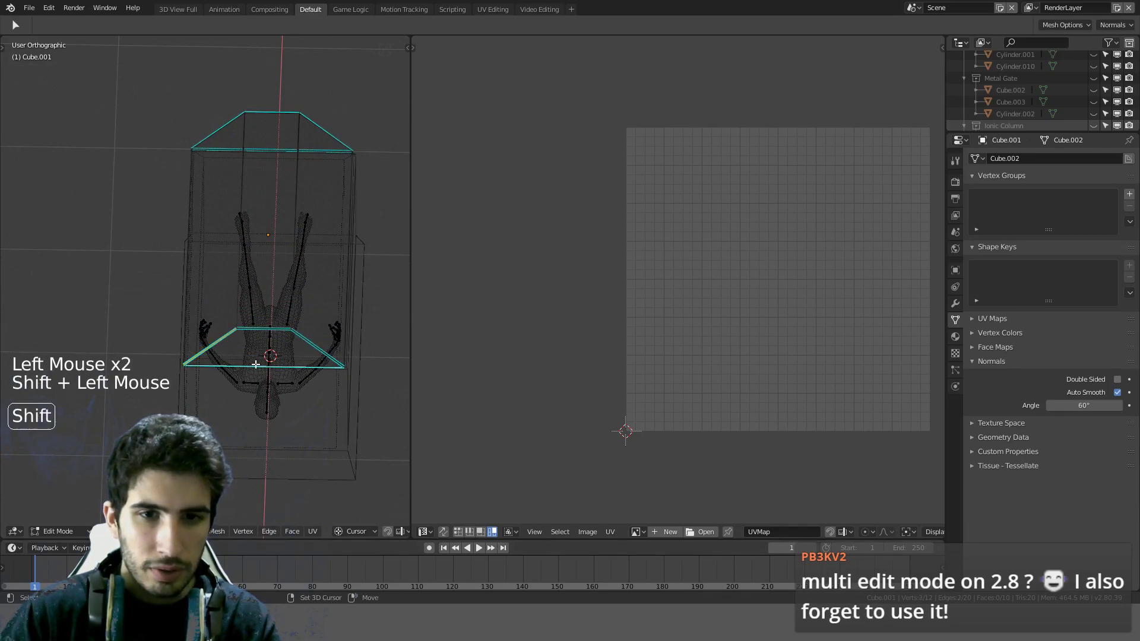
{"action": "middle_click_drag", "start_coordinate": [287, 364], "coordinate": [205, 344]}
{"action": "left_click", "coordinate": [207, 345], "text": "shift"}
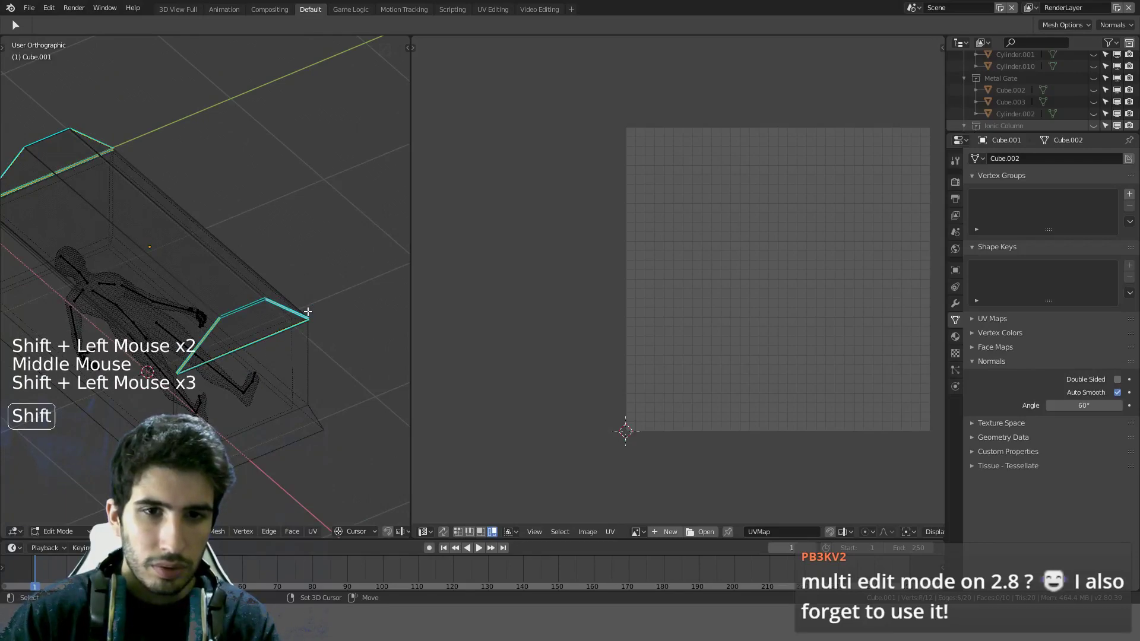
{"action": "middle_click_drag", "start_coordinate": [308, 312], "coordinate": [250, 323]}
{"action": "left_click", "coordinate": [221, 293], "text": "shift"}
{"action": "left_click", "coordinate": [242, 287], "text": "shift"}
{"action": "key", "text": "ctrl+e"}
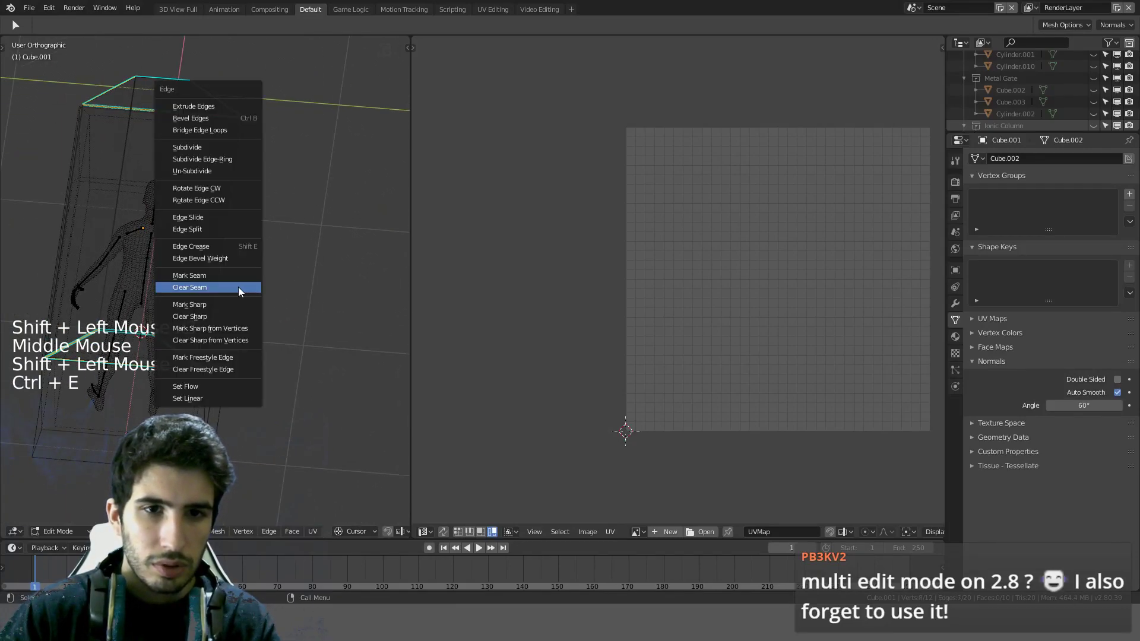
{"action": "left_click", "coordinate": [238, 276]}
Step: Unwrap the entire lid mesh and check the proportions of its UV islands
{"action": "key", "text": "a"}
{"action": "key", "text": "a"}
{"action": "key", "text": "a"}
{"action": "key", "text": "u"}
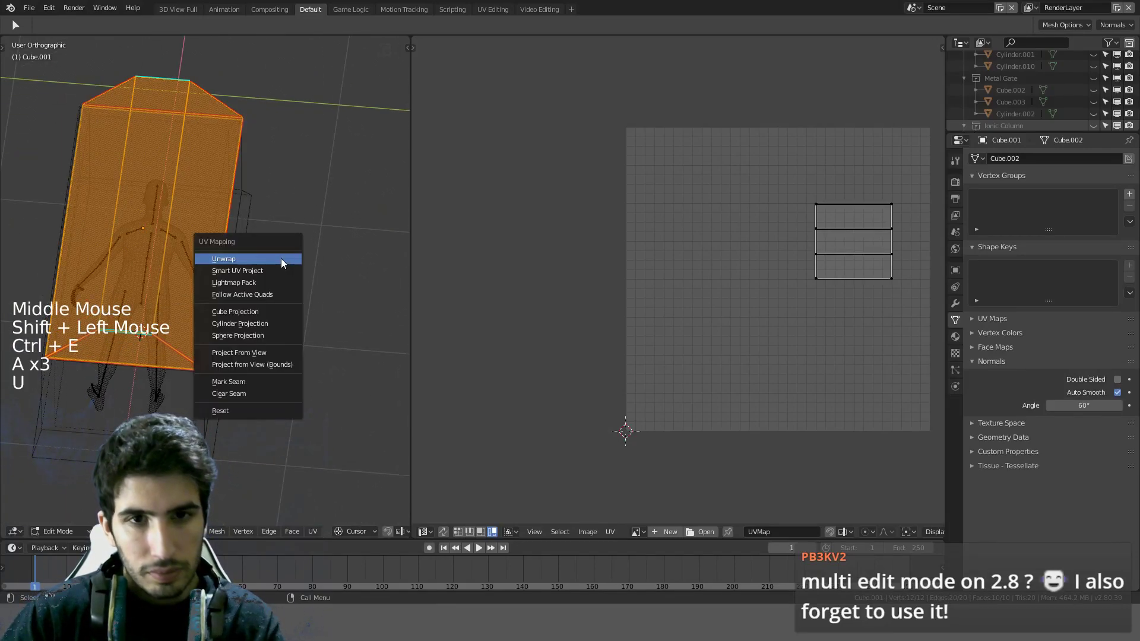
{"action": "left_click", "coordinate": [281, 260]}
{"action": "scroll", "coordinate": [783, 265], "scroll_direction": "up", "scroll_amount": 2}
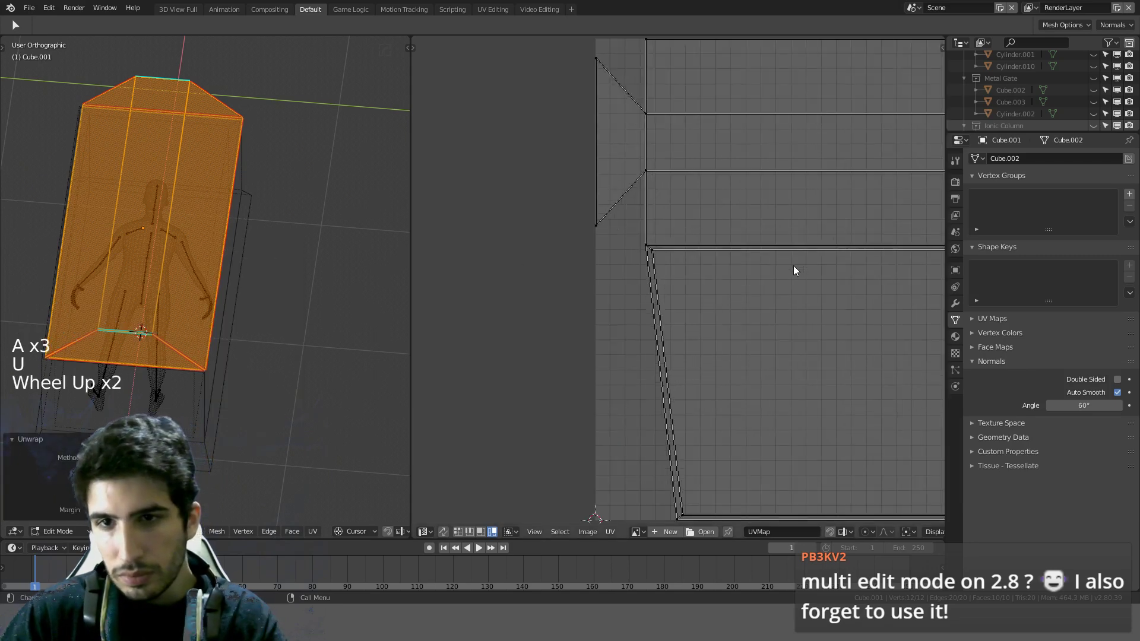
{"action": "middle_click_drag", "start_coordinate": [789, 308], "coordinate": [705, 247]}
{"action": "scroll", "coordinate": [741, 337], "scroll_direction": "down", "scroll_amount": 2}
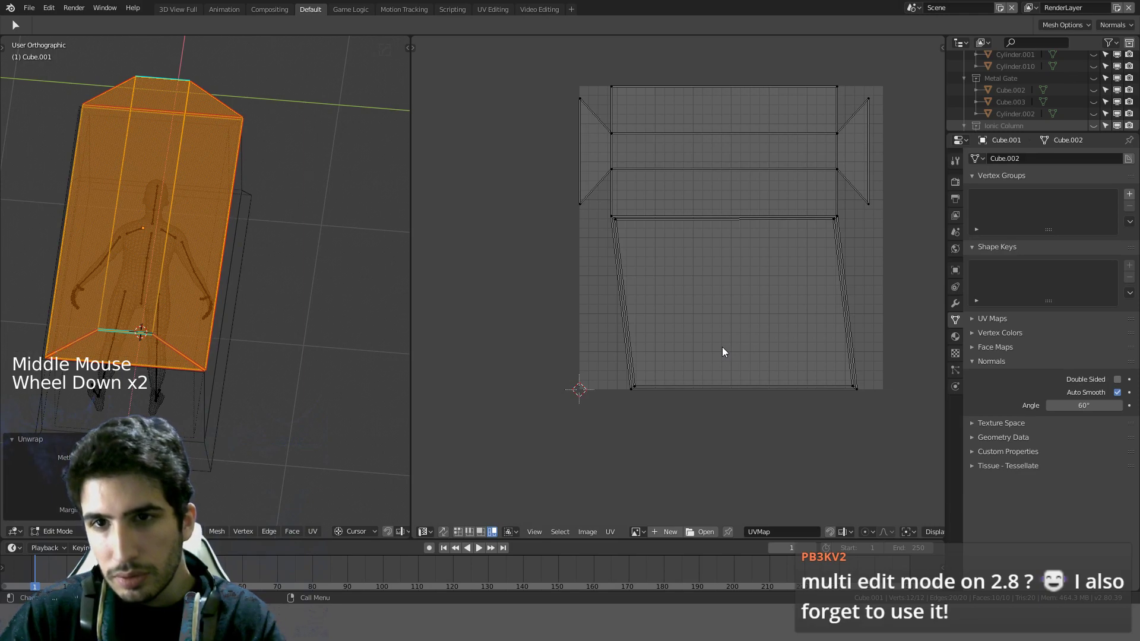
{"action": "scroll", "coordinate": [722, 348], "scroll_direction": "up", "scroll_amount": 2}
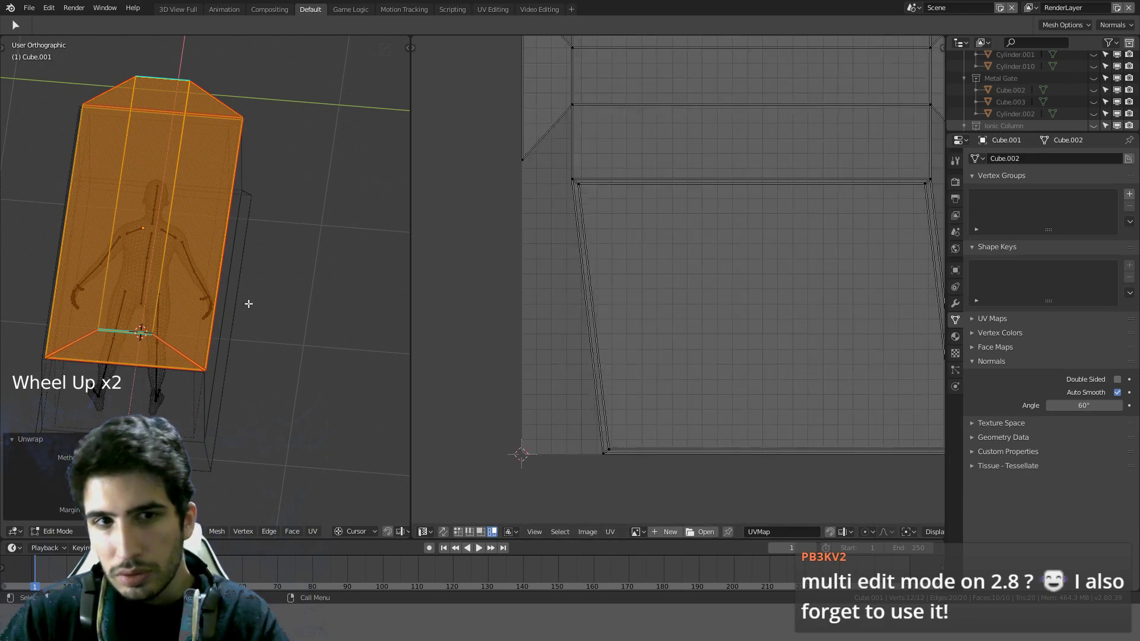
Step: Try applying rotation and scale to all objects at once, including the figure, and undo it
{"action": "key", "text": "Tab"}
{"action": "key", "text": "a"}
{"action": "key", "text": "a"}
{"action": "key", "text": "a"}
{"action": "key", "text": "ctrl+a"}
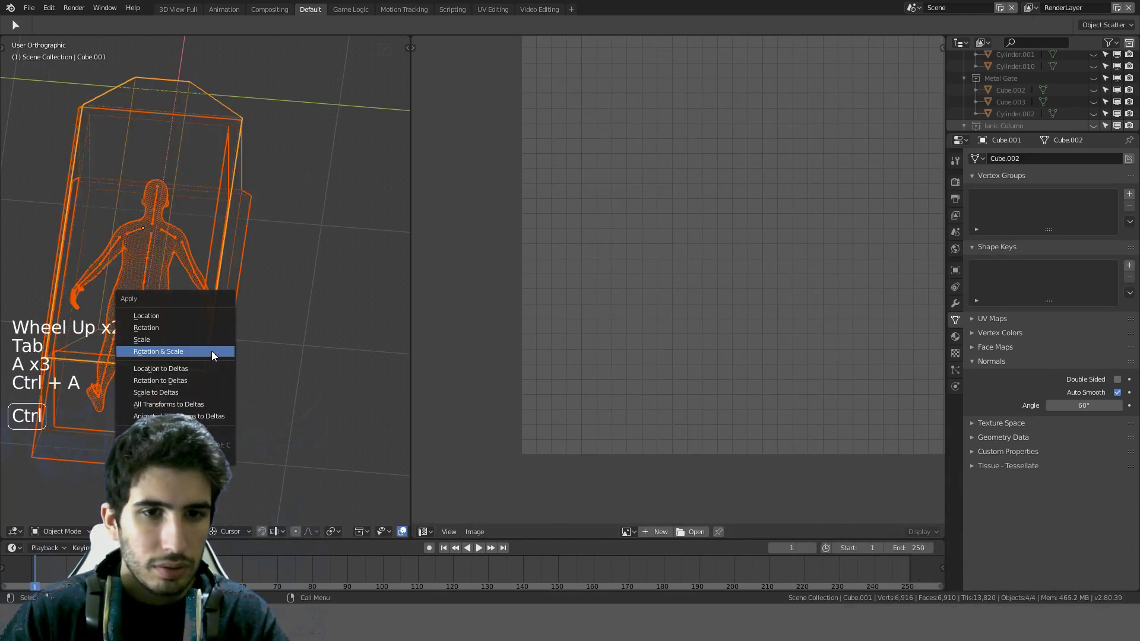
{"action": "left_click", "coordinate": [212, 350]}
{"action": "key", "text": "ctrl+z"}
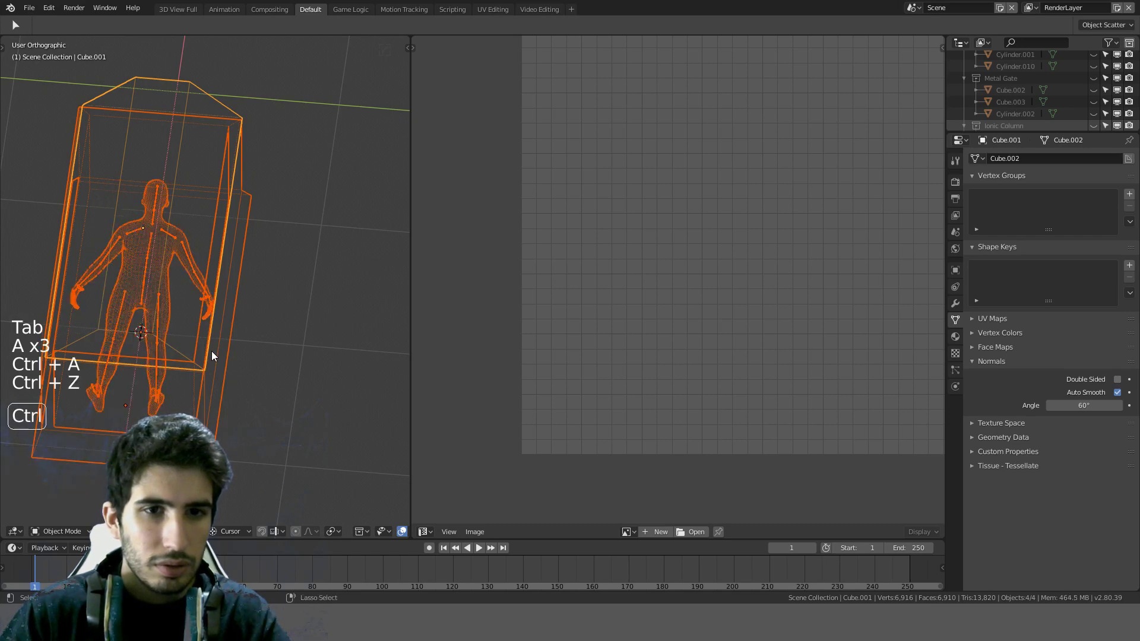
Step: Apply rotation and scale to the sarcophagus base and the lid individually
{"action": "left_click", "coordinate": [229, 167]}
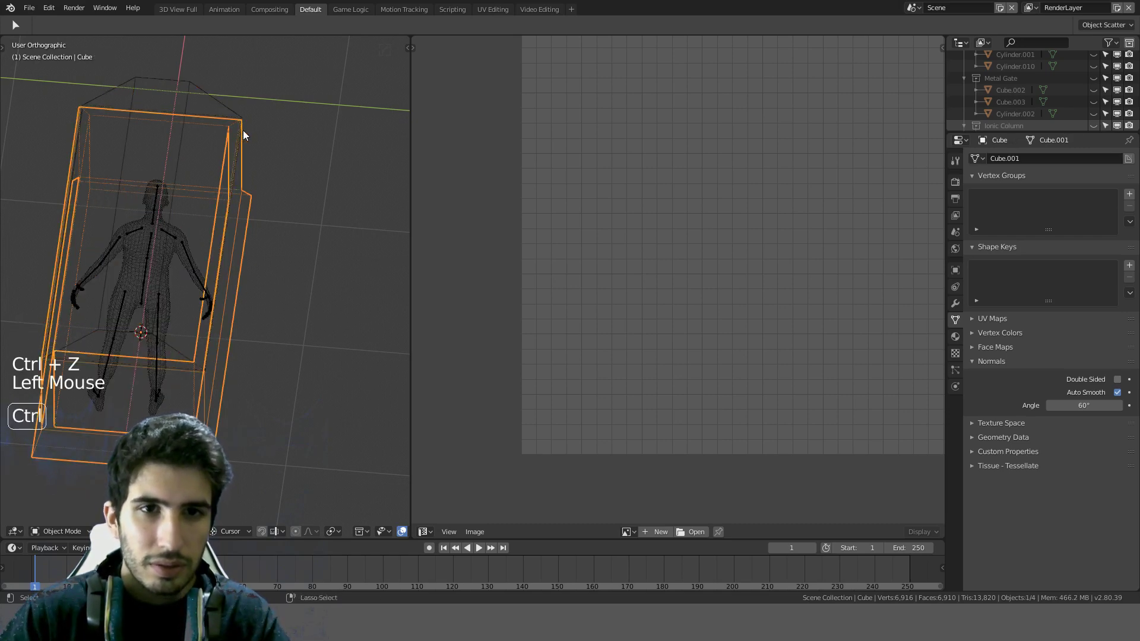
{"action": "key", "text": "ctrl+a"}
{"action": "left_click", "coordinate": [230, 113]}
{"action": "key", "text": "ctrl+a"}
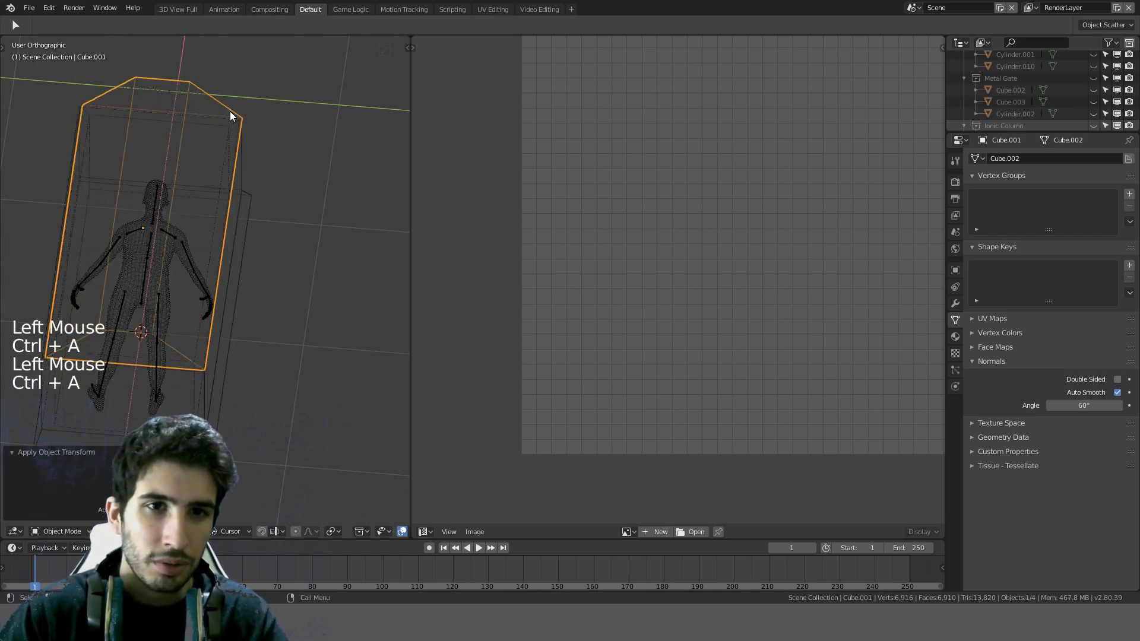
Step: Unwrap the whole lid again with its transforms applied and check the resulting UV layout
{"action": "key", "text": "Tab"}
{"action": "key", "text": "u"}
{"action": "left_click", "coordinate": [230, 111]}
{"action": "scroll", "coordinate": [706, 229], "scroll_direction": "down", "scroll_amount": 3}
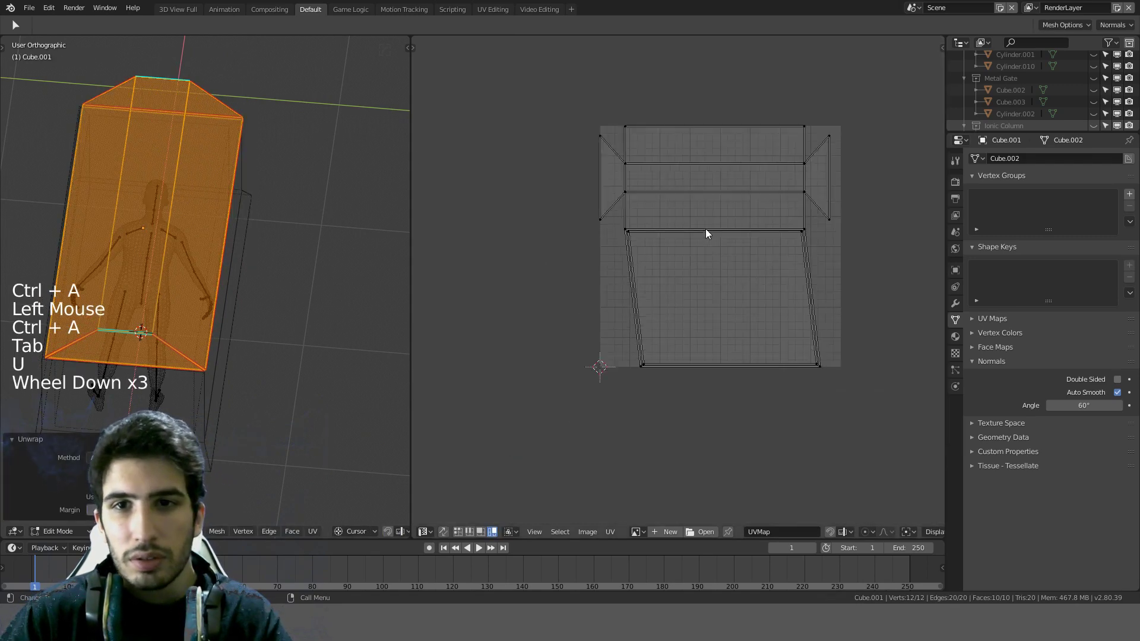
{"action": "scroll", "coordinate": [711, 225], "scroll_direction": "up", "scroll_amount": 3}
{"action": "scroll", "coordinate": [717, 202], "scroll_direction": "down", "scroll_amount": 4}
{"action": "scroll", "coordinate": [706, 274], "scroll_direction": "up", "scroll_amount": 2}
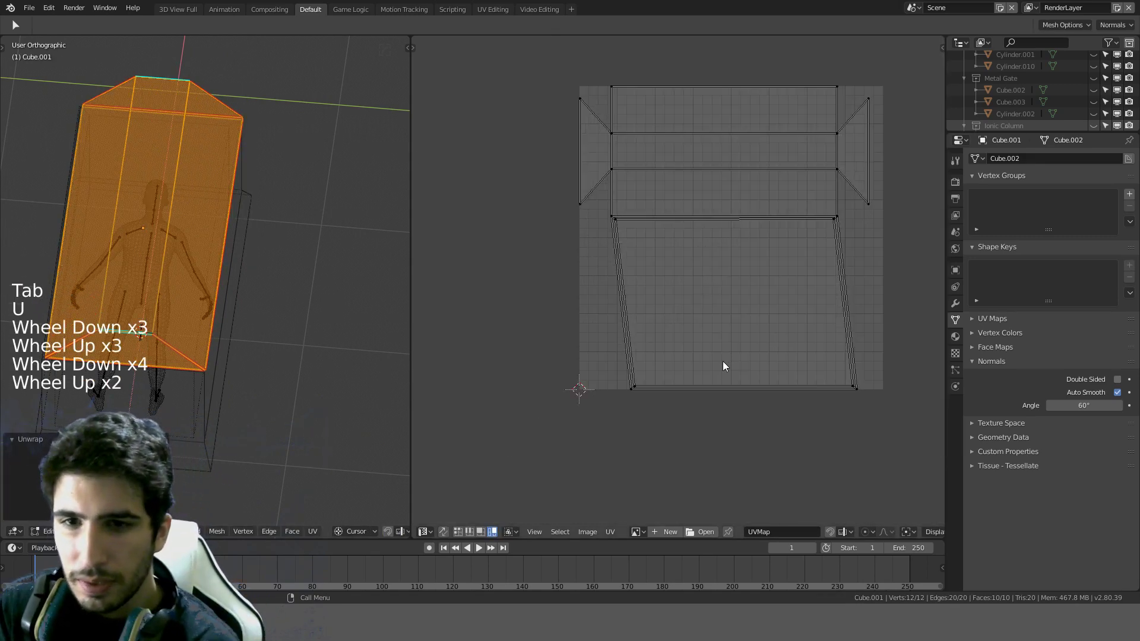
Step: Straighten the lid underside's slanted UV island by moving its lower-edge vertices about -16 units along X
{"action": "key", "text": "a"}
{"action": "key", "text": "a"}
{"action": "key", "text": "c"}
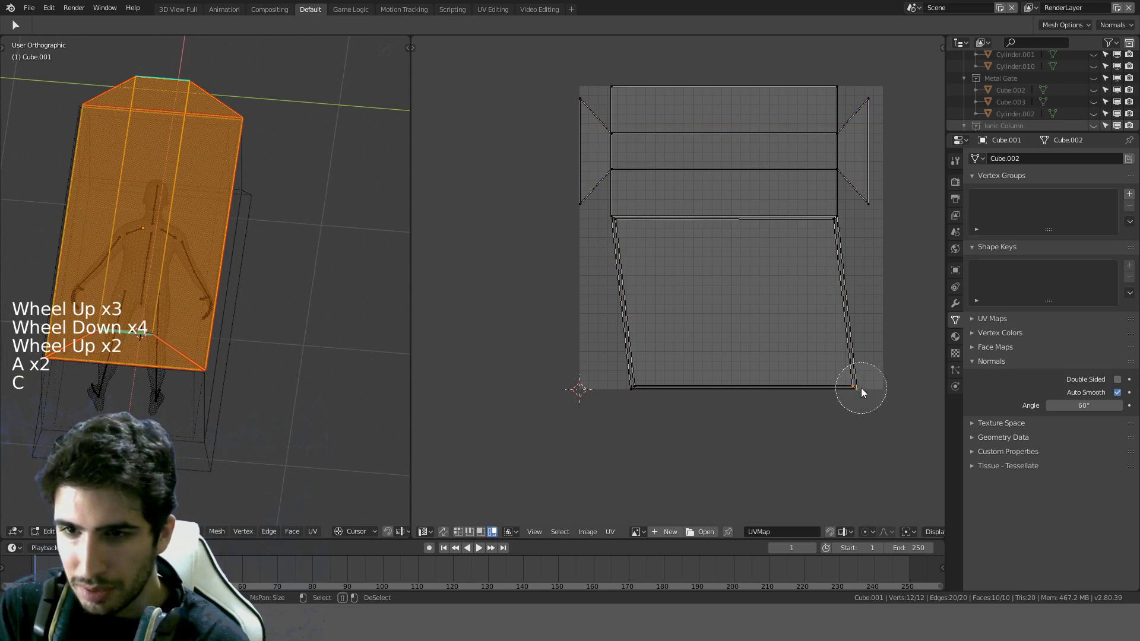
{"action": "key", "text": "g"}
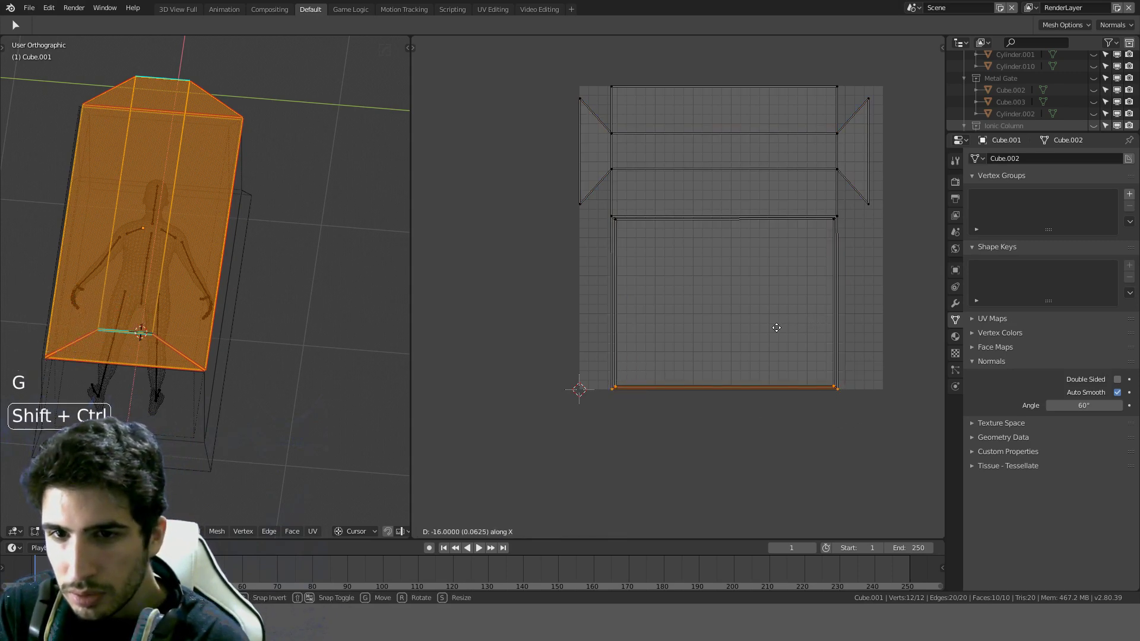
{"action": "left_click", "coordinate": [769, 329]}
{"action": "scroll", "coordinate": [834, 321], "scroll_direction": "up", "scroll_amount": 3}
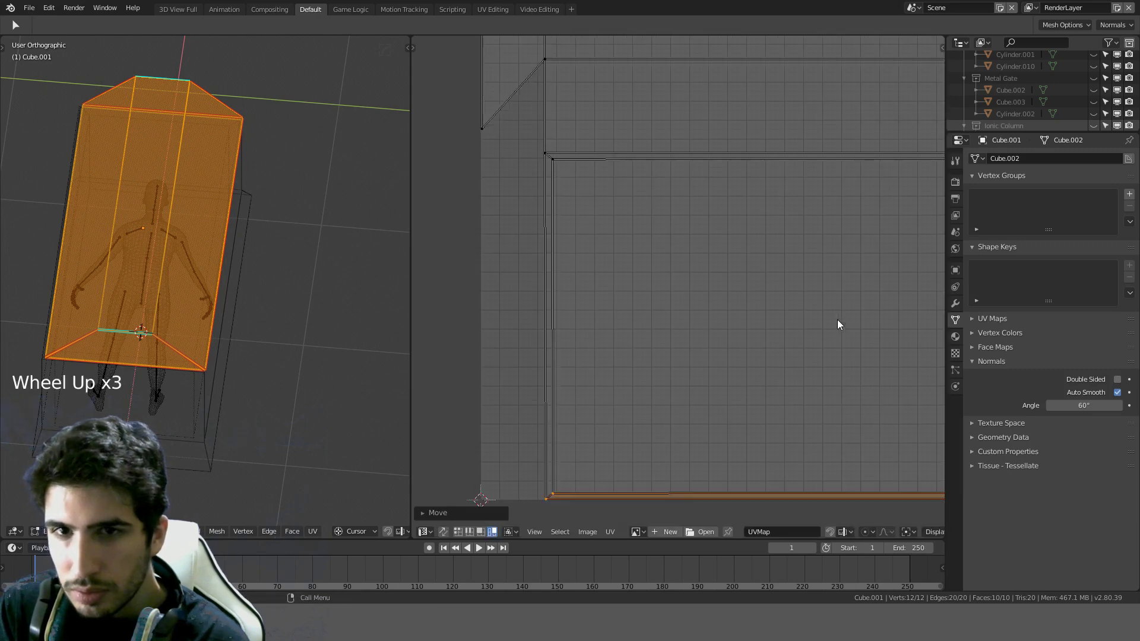
{"action": "scroll", "coordinate": [837, 321], "scroll_direction": "down", "scroll_amount": 2}
{"action": "middle_click_drag", "start_coordinate": [838, 320], "coordinate": [785, 319], "text": "shift"}
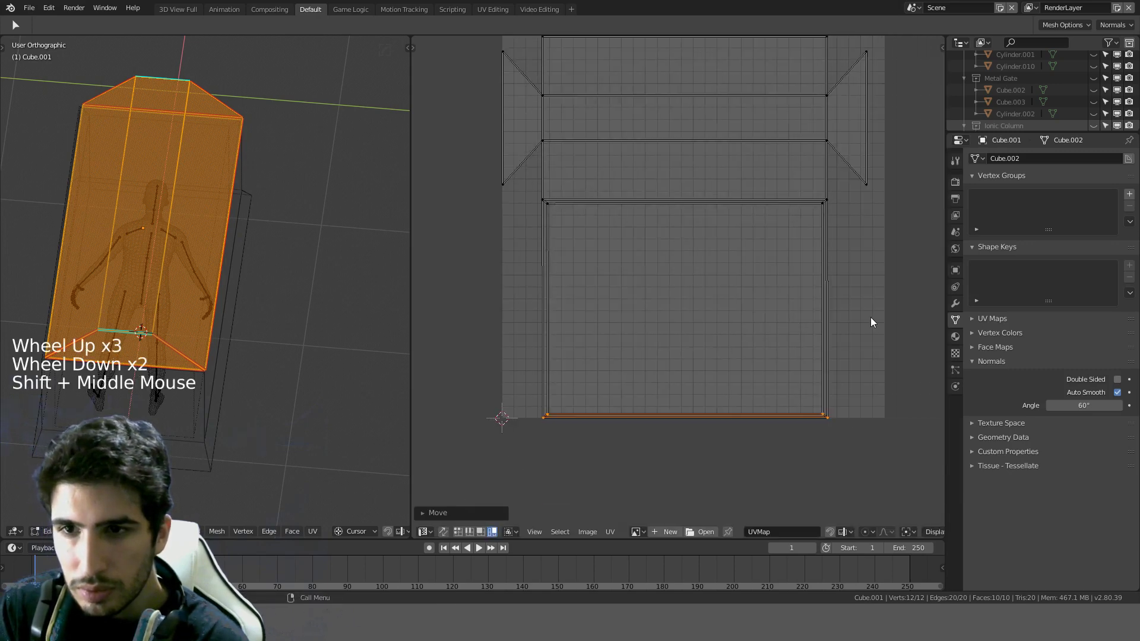
{"action": "key", "text": "s"}
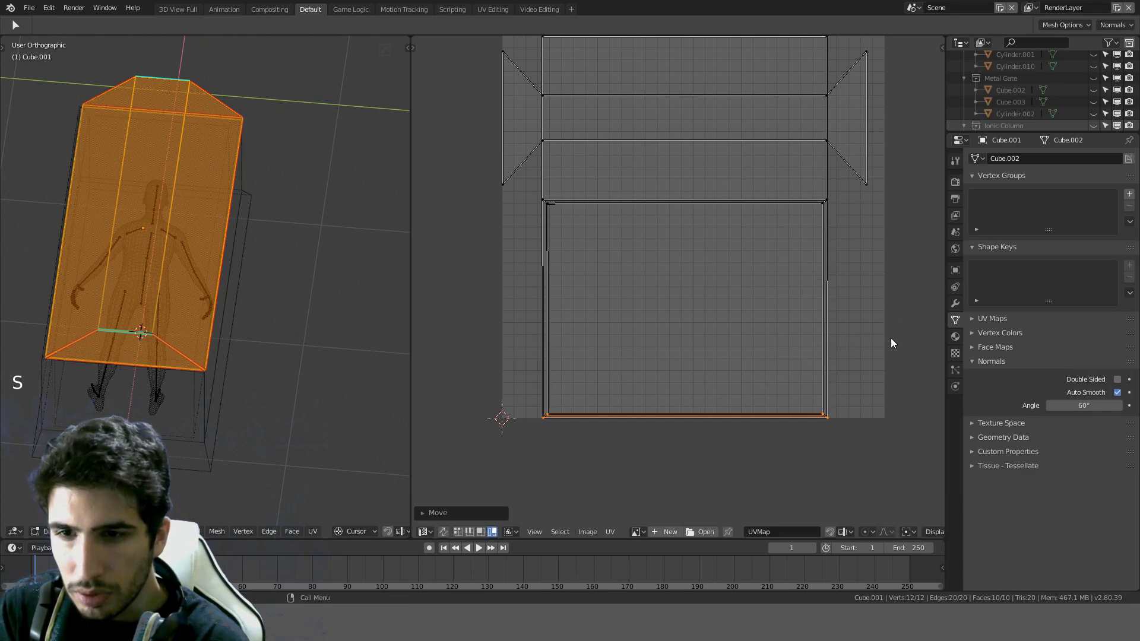
{"action": "scroll", "coordinate": [885, 342], "scroll_direction": "up", "scroll_amount": 1}
{"action": "key", "text": "Tab"}
{"action": "key", "text": "Tab"}
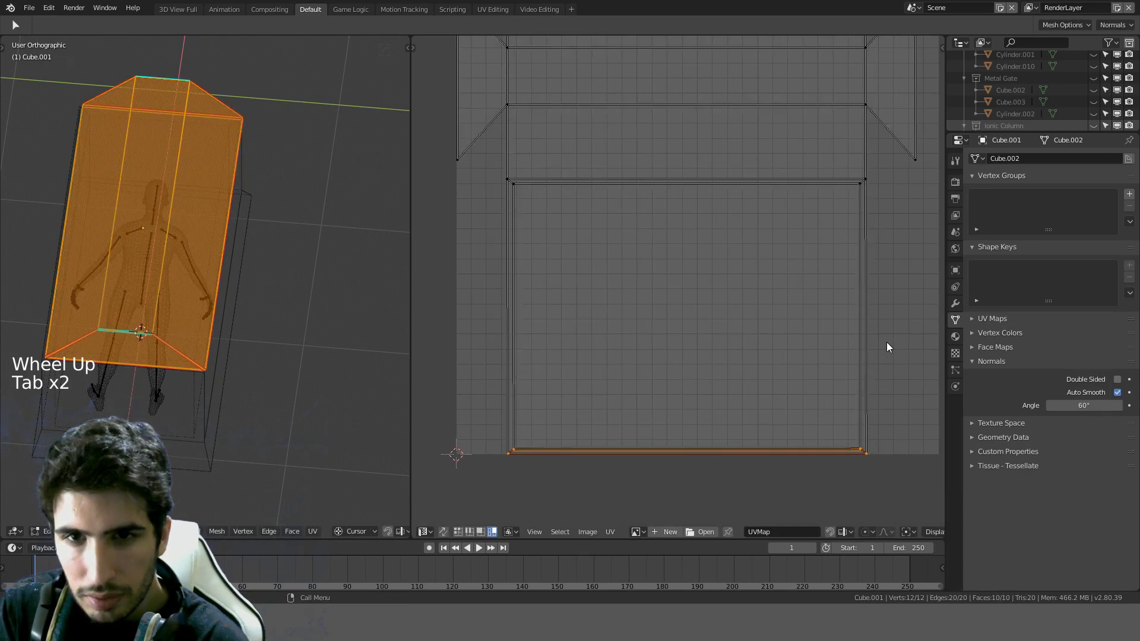
Step: Clear the UV selection, check the lid's UV layout and leave mesh editing
{"action": "key", "text": "a"}
{"action": "scroll", "coordinate": [885, 346], "scroll_direction": "up", "scroll_amount": 1}
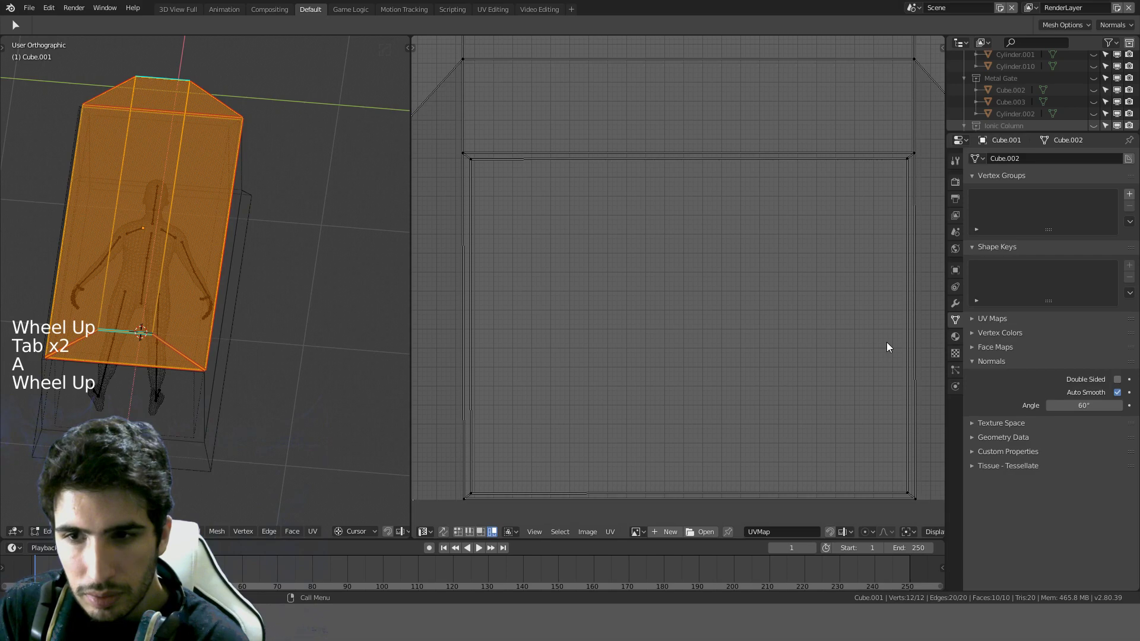
{"action": "scroll", "coordinate": [887, 343], "scroll_direction": "down", "scroll_amount": 8}
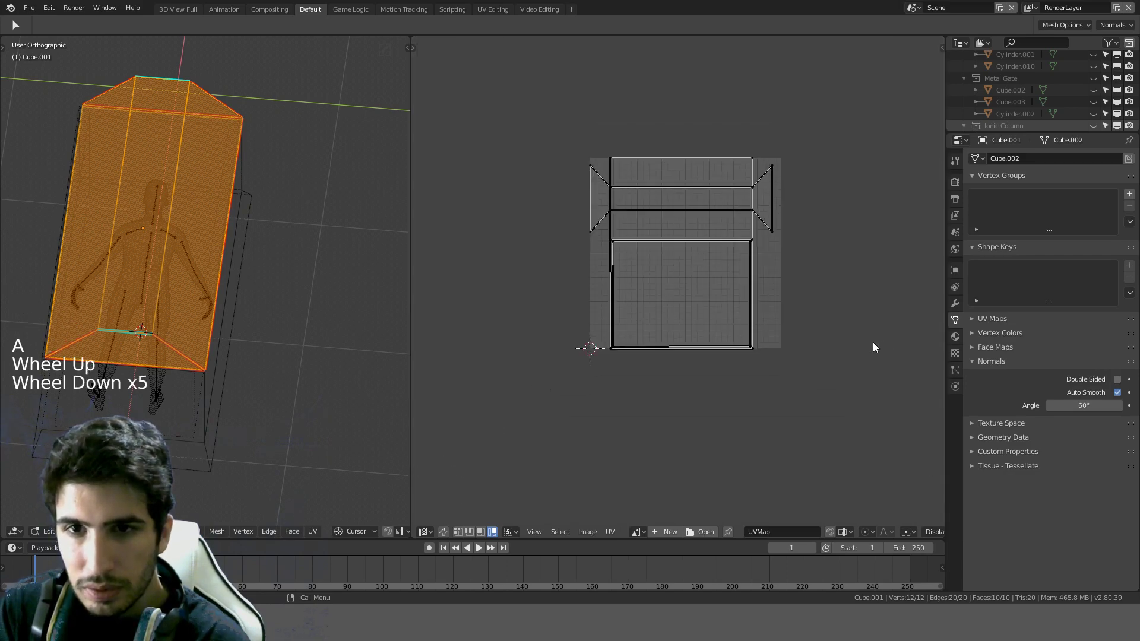
{"action": "key", "text": "Tab"}
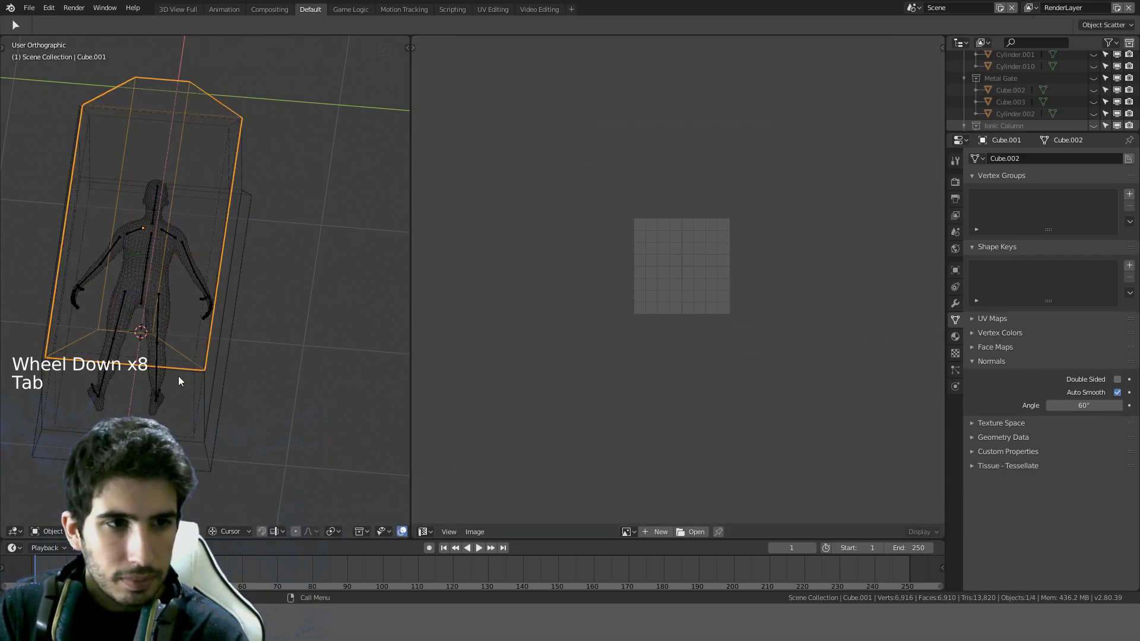
Step: Select the sarcophagus base together with the lid and open both for mesh editing
{"action": "left_click", "coordinate": [178, 397]}
{"action": "middle_click_drag", "start_coordinate": [272, 310], "coordinate": [275, 242]}
{"action": "left_click", "coordinate": [181, 137], "text": "shift"}
{"action": "left_click", "coordinate": [179, 138], "text": "shift"}
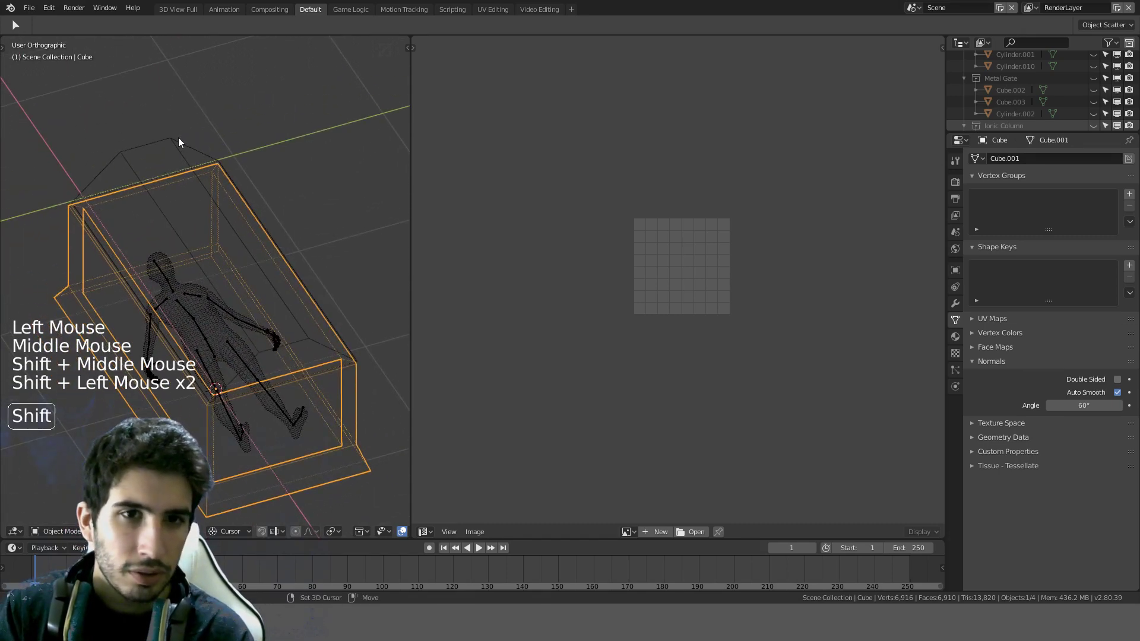
{"action": "left_click", "coordinate": [179, 146], "text": "shift"}
{"action": "left_click", "coordinate": [182, 148], "text": "shift"}
{"action": "key", "text": "Tab"}
{"action": "middle_click_drag", "start_coordinate": [184, 148], "coordinate": [341, 257]}
{"action": "left_click", "coordinate": [351, 337]}
{"action": "scroll", "coordinate": [354, 338], "scroll_direction": "down", "scroll_amount": 3}
{"action": "middle_click_drag", "start_coordinate": [354, 339], "coordinate": [298, 344]}
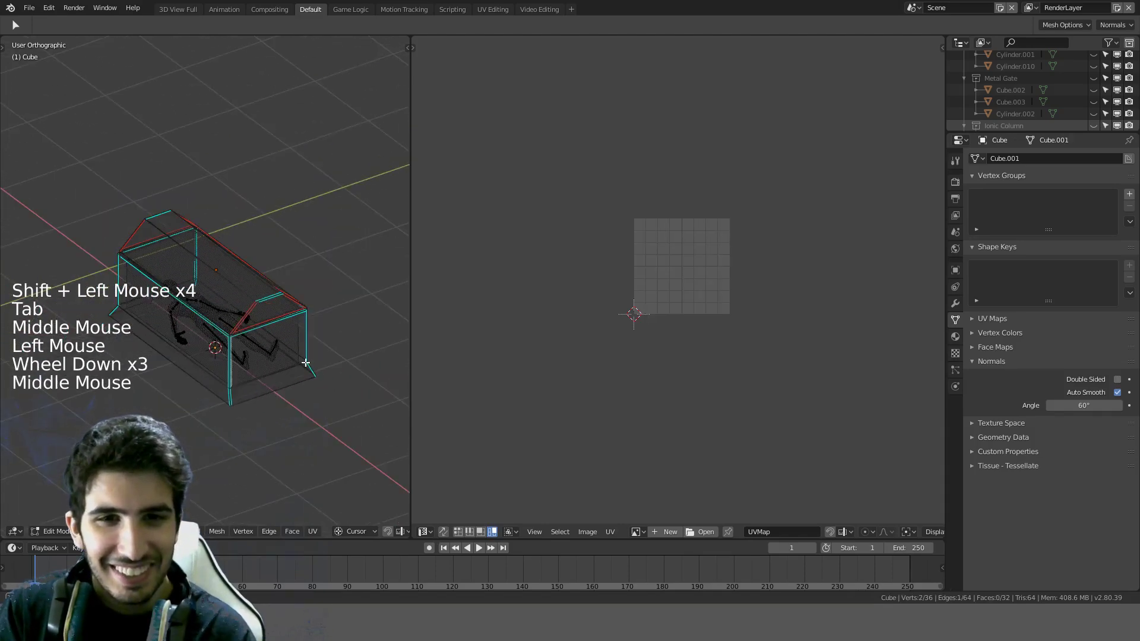
Step: Leave the joint edit and open only the sarcophagus base for mesh editing
{"action": "key", "text": "Tab"}
{"action": "left_click", "coordinate": [298, 344]}
{"action": "key", "text": "Tab"}
{"action": "key", "text": "KP_7"}
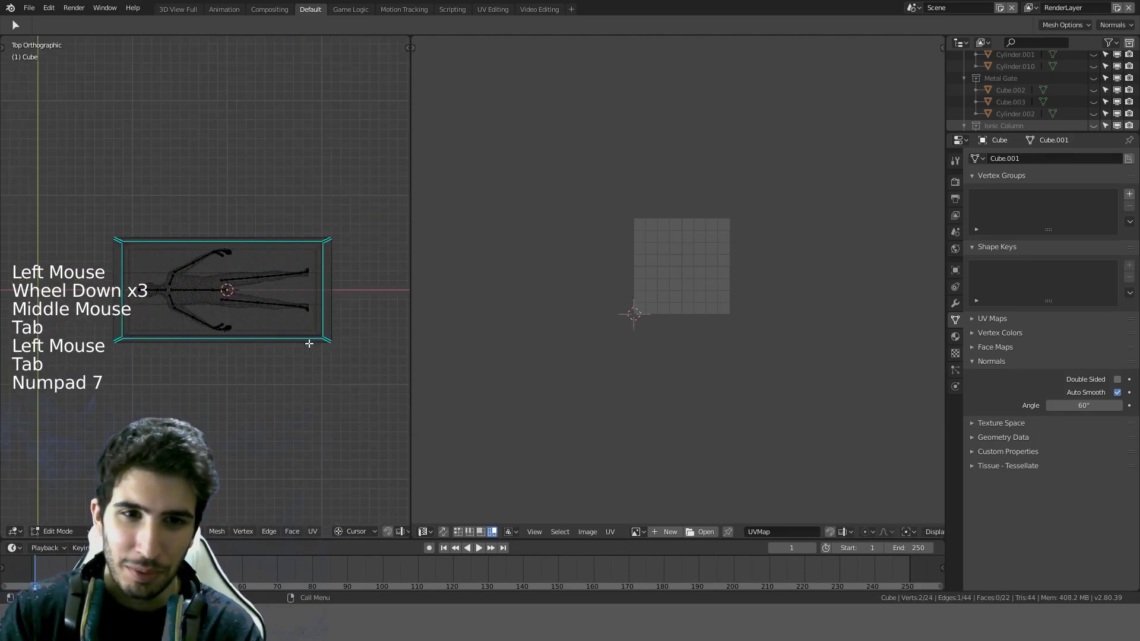
{"action": "scroll", "coordinate": [159, 306], "scroll_direction": "up", "scroll_amount": 2}
{"action": "middle_click_drag", "start_coordinate": [159, 306], "coordinate": [243, 179], "text": "shift"}
{"action": "scroll", "coordinate": [293, 247], "scroll_direction": "up", "scroll_amount": 4}
{"action": "scroll", "coordinate": [288, 207], "scroll_direction": "down", "scroll_amount": 1, "text": "shift"}
Step: Leave mesh editing, hide the lid object and switch the viewport from wireframe to solid shading
{"action": "key", "text": "Tab"}
{"action": "left_click", "coordinate": [206, 189]}
{"action": "key", "text": "h"}
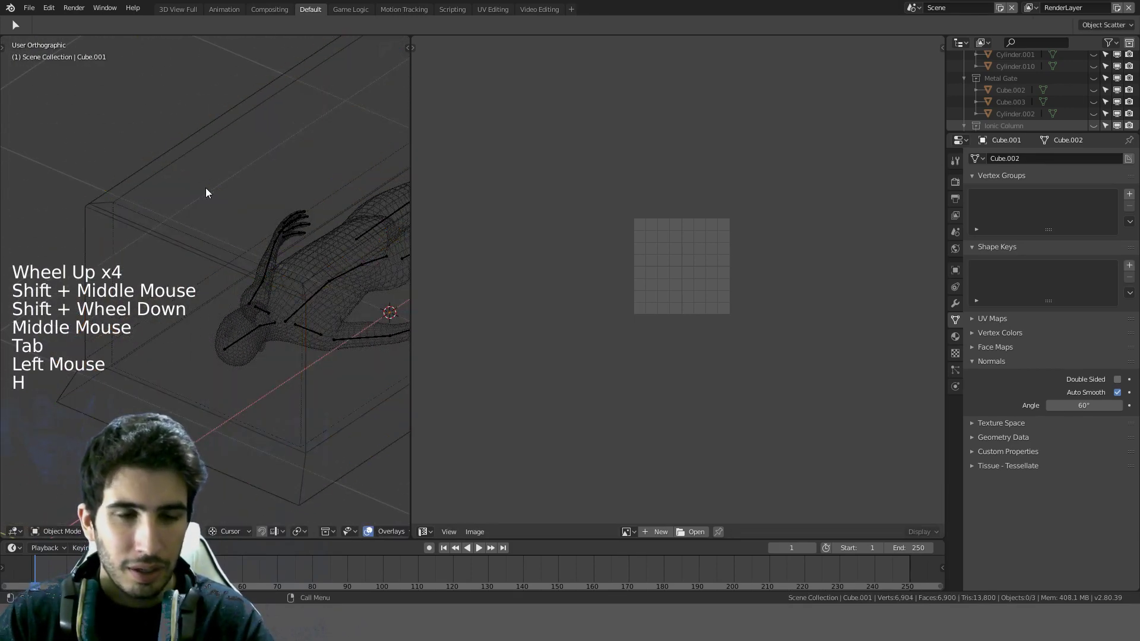
{"action": "key", "text": "z"}
{"action": "left_click", "coordinate": [276, 190]}
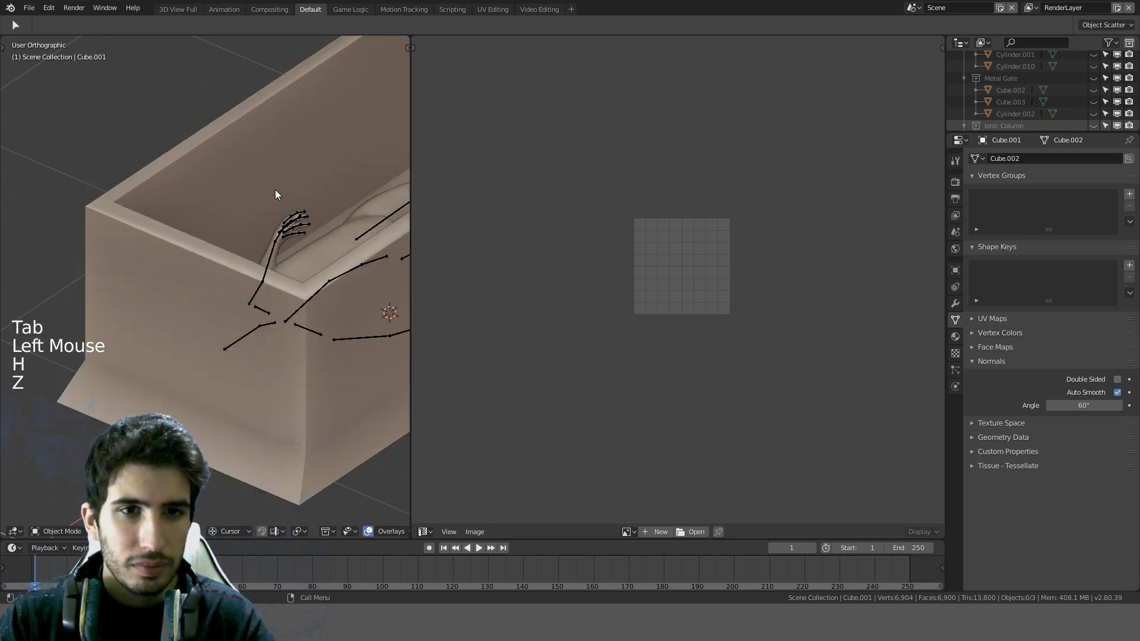
Step: Undo hiding the lid and open the lid and the base together for mesh editing
{"action": "scroll", "coordinate": [275, 190], "scroll_direction": "down", "scroll_amount": 3}
{"action": "key", "text": "ctrl+z"}
{"action": "left_click", "coordinate": [184, 233], "text": "shift"}
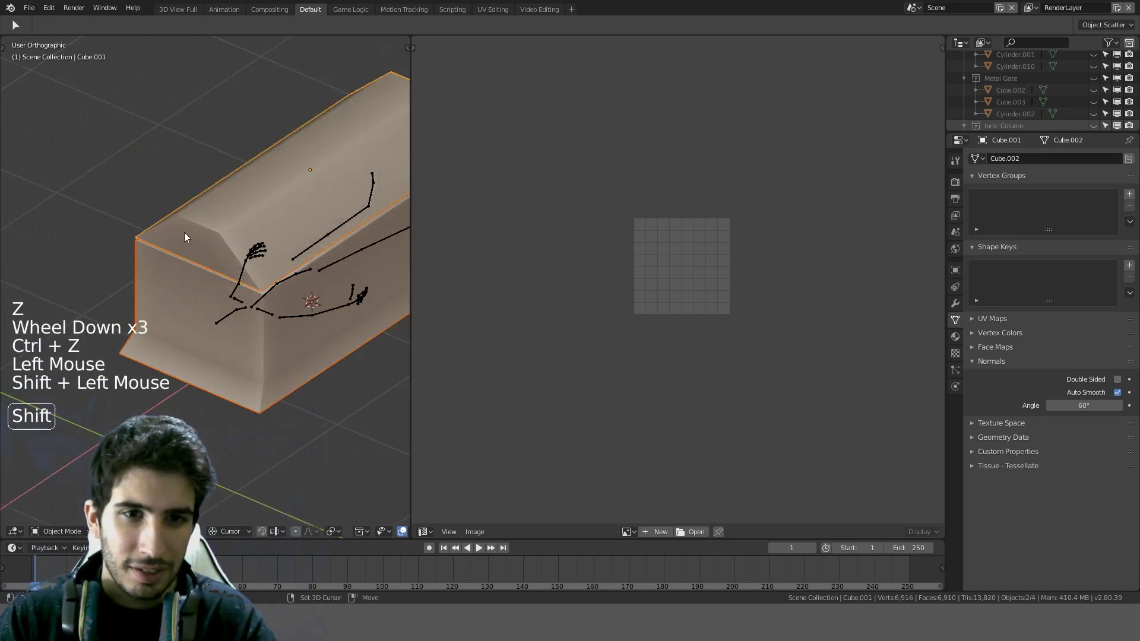
{"action": "key", "text": "Tab"}
Step: Select only the lid's linked geometry and hide it so that the base is left open
{"action": "key", "text": "a"}
{"action": "key", "text": "a"}
{"action": "key", "text": "a"}
{"action": "key", "text": "l"}
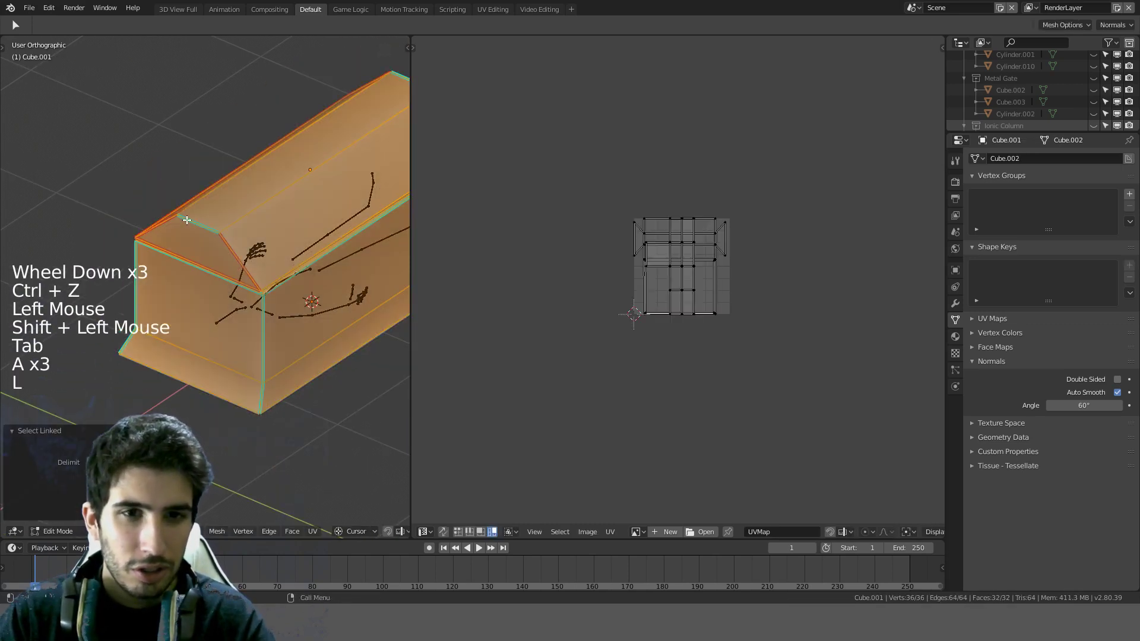
{"action": "key", "text": "a"}
{"action": "key", "text": "l"}
{"action": "key", "text": "h"}
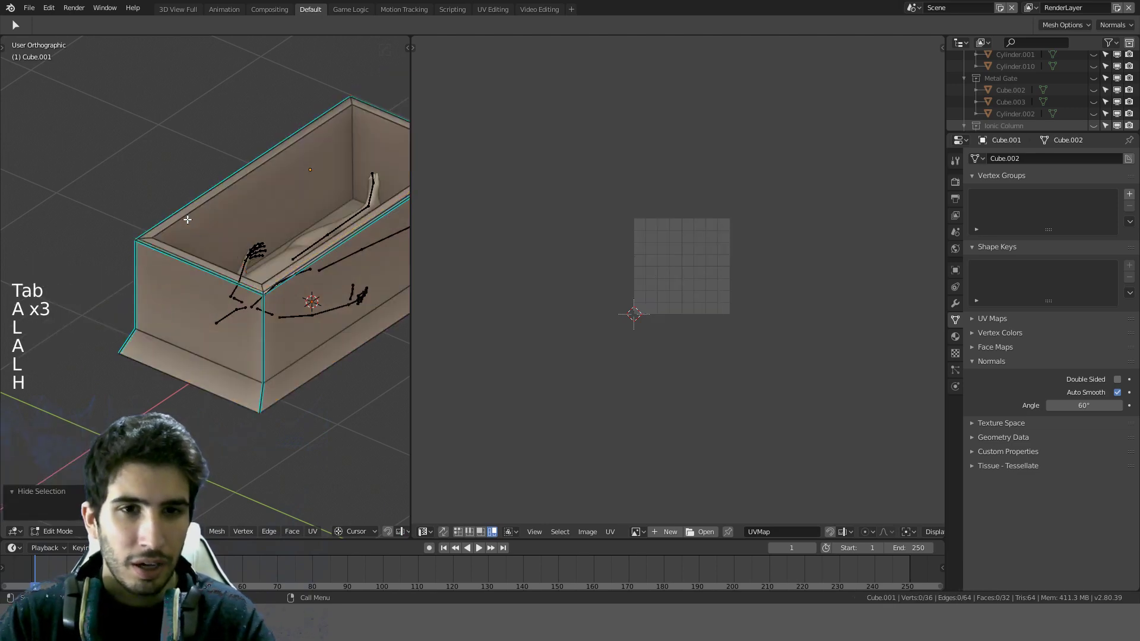
Step: Mark the outer edge loop around the base's upper rim as a UV seam
{"action": "middle_click_drag", "start_coordinate": [188, 220], "coordinate": [203, 408]}
{"action": "key", "text": "Tab"}
{"action": "key", "text": "Tab"}
{"action": "scroll", "coordinate": [249, 219], "scroll_direction": "up", "scroll_amount": 3}
{"action": "scroll", "coordinate": [160, 268], "scroll_direction": "up", "scroll_amount": 3}
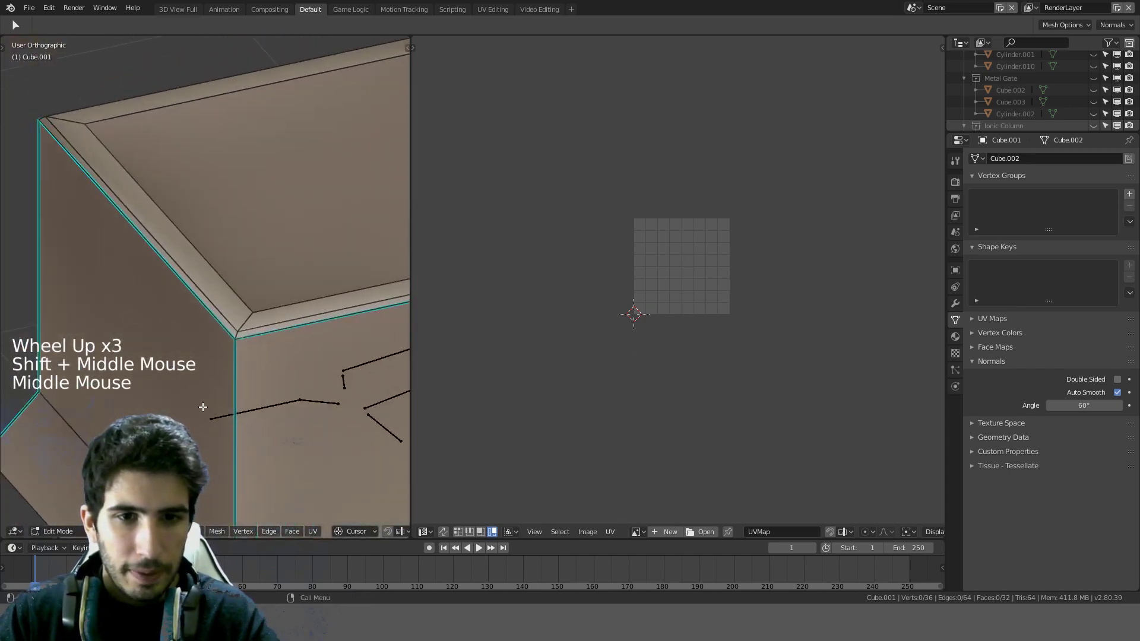
{"action": "left_click", "coordinate": [275, 330], "text": "alt"}
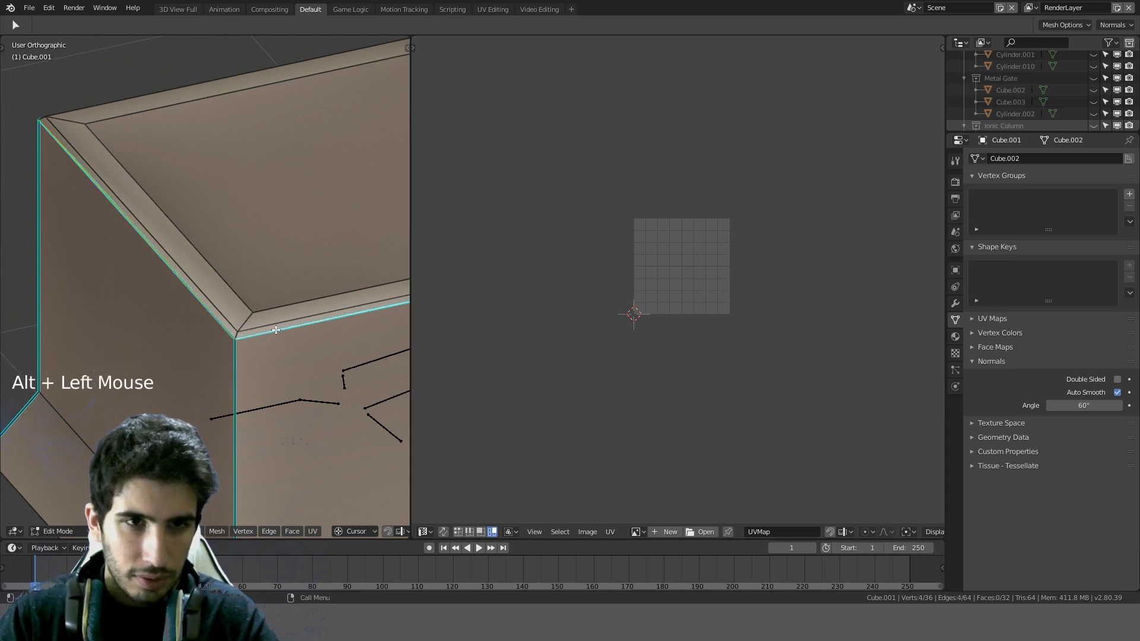
{"action": "key", "text": "ctrl+e"}
{"action": "left_click", "coordinate": [276, 329]}
Step: Mark a second edge loop on the sarcophagus base as a UV seam
{"action": "scroll", "coordinate": [272, 358], "scroll_direction": "down", "scroll_amount": 3}
{"action": "scroll", "coordinate": [271, 358], "scroll_direction": "down", "scroll_amount": 1}
{"action": "middle_click_drag", "start_coordinate": [272, 358], "coordinate": [305, 221], "text": "shift"}
{"action": "middle_click_drag", "start_coordinate": [176, 260], "coordinate": [293, 285]}
{"action": "left_click", "coordinate": [184, 276], "text": "alt"}
{"action": "scroll", "coordinate": [189, 290], "scroll_direction": "down", "scroll_amount": 3}
{"action": "key", "text": "ctrl+e"}
{"action": "left_click", "coordinate": [227, 350]}
Step: Mark the four edges around the underside of the sarcophagus base as UV seams
{"action": "left_click", "coordinate": [279, 276]}
{"action": "left_click", "coordinate": [253, 270]}
{"action": "left_click", "coordinate": [206, 280], "text": "shift"}
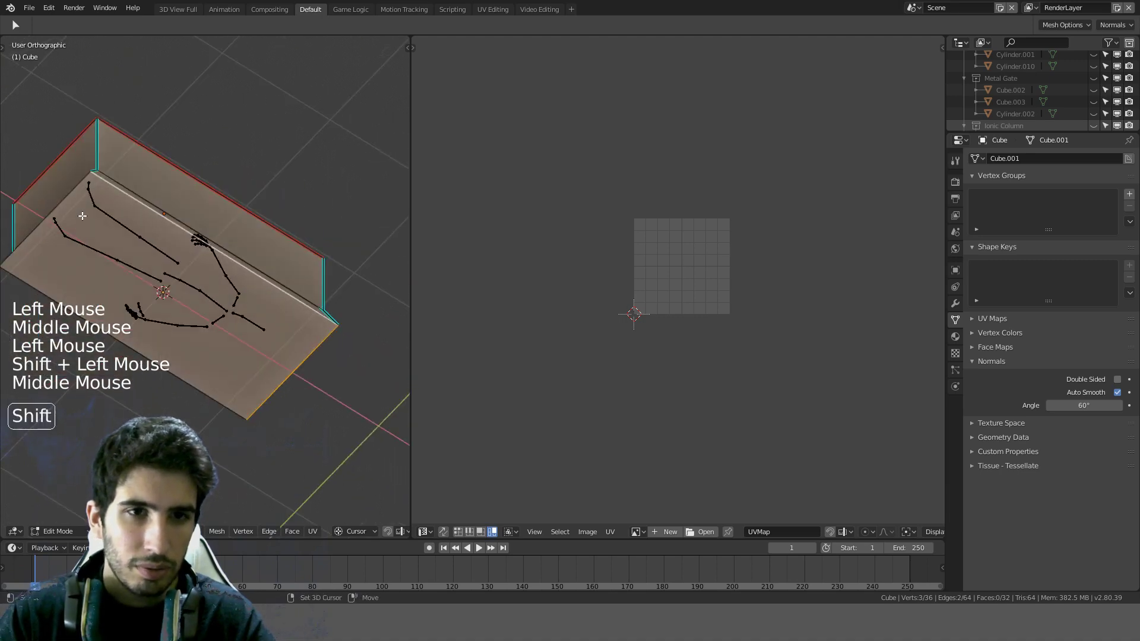
{"action": "left_click", "coordinate": [54, 211], "text": "shift"}
{"action": "middle_click_drag", "start_coordinate": [89, 223], "coordinate": [248, 340]}
{"action": "left_click", "coordinate": [247, 275], "text": "shift"}
{"action": "key", "text": "ctrl+e"}
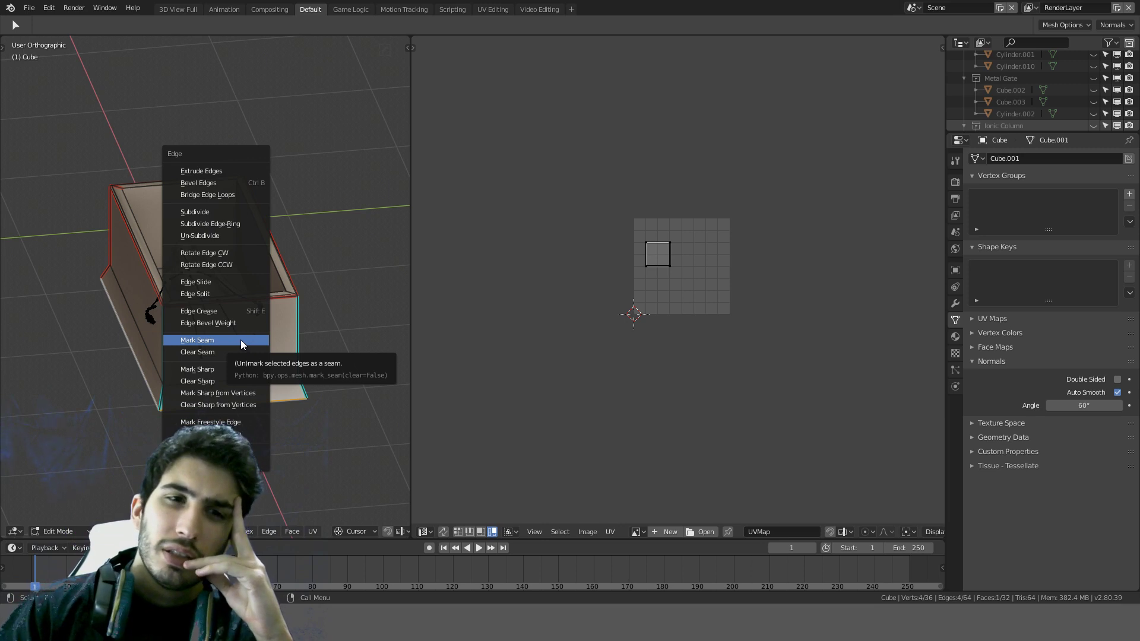
{"action": "left_click", "coordinate": [240, 339]}
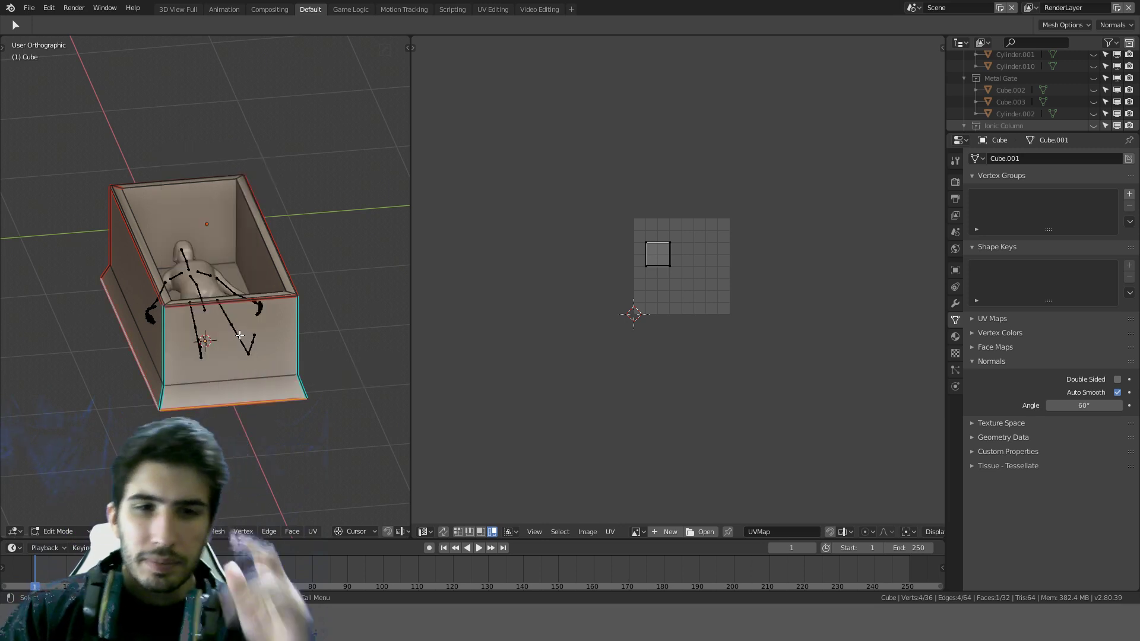
Step: Stop editing the coffin box and open the gabled lid's mesh for editing
{"action": "scroll", "coordinate": [226, 385], "scroll_direction": "up", "scroll_amount": 3}
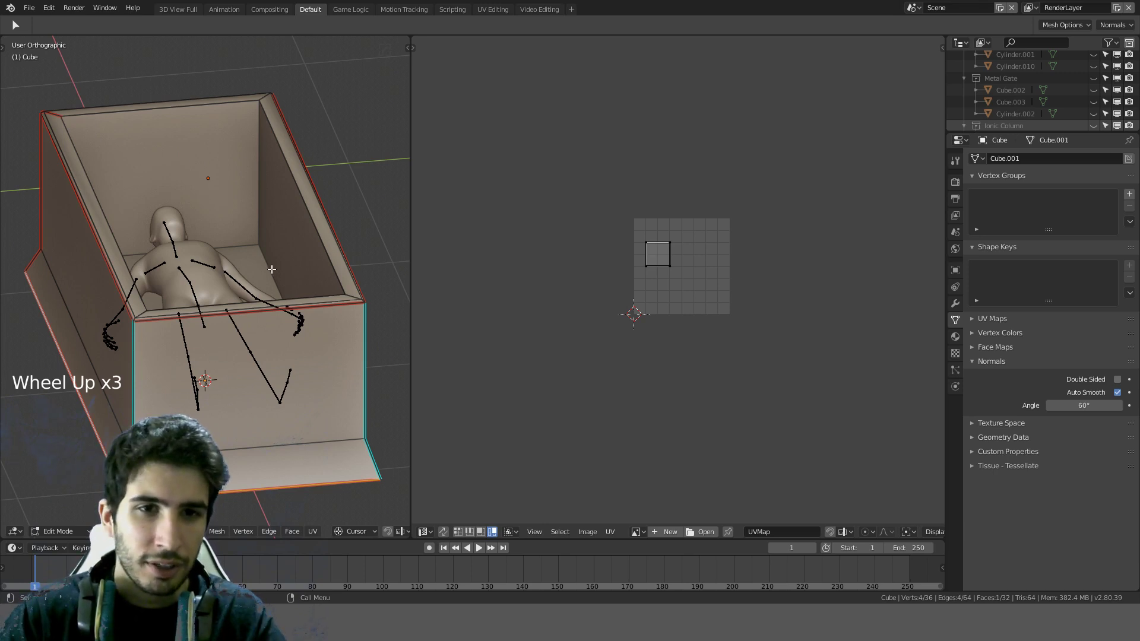
{"action": "scroll", "coordinate": [288, 422], "scroll_direction": "down", "scroll_amount": 3}
{"action": "key", "text": "Tab"}
{"action": "middle_click_drag", "start_coordinate": [271, 256], "coordinate": [208, 238]}
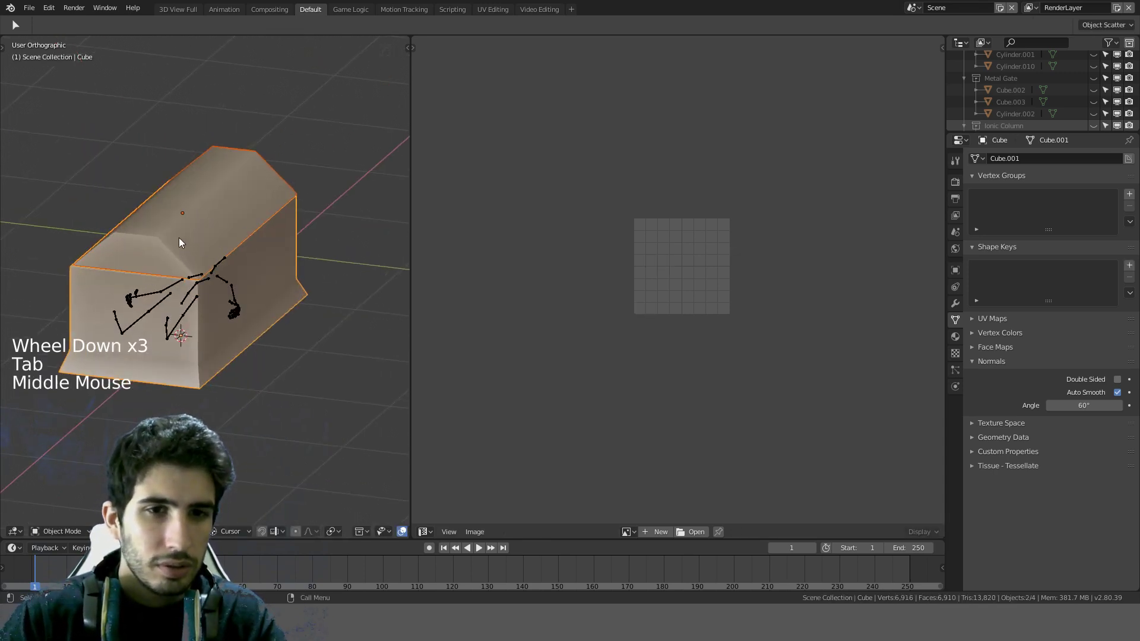
{"action": "left_click", "coordinate": [185, 205]}
{"action": "key", "text": "Tab"}
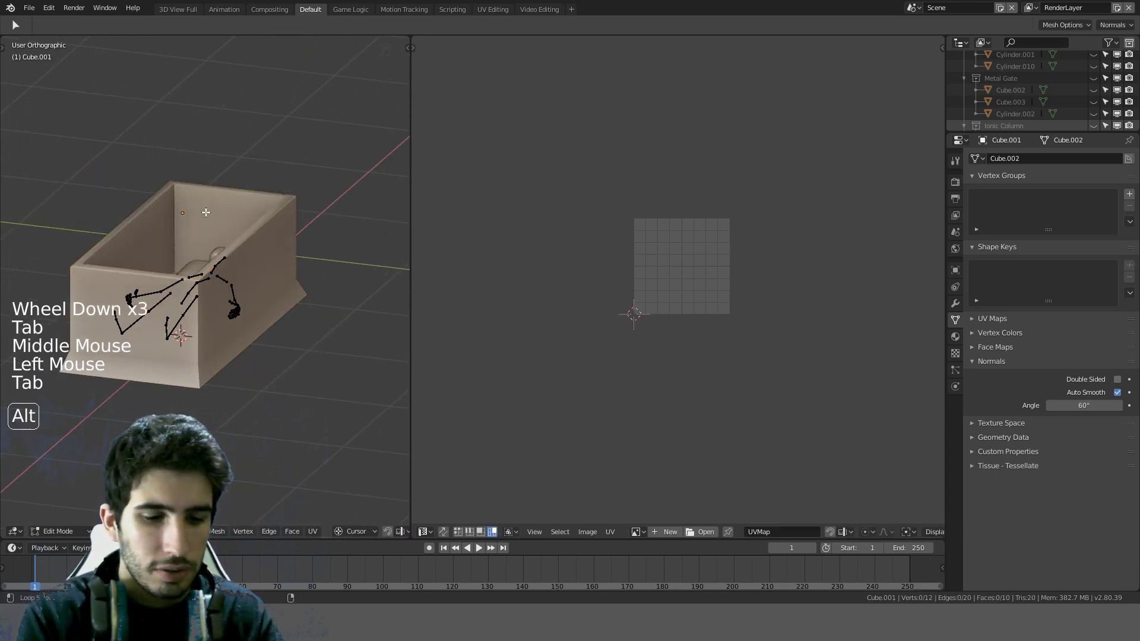
Step: Reveal the lid's hidden geometry and mark its lower long side edge as a seam
{"action": "key", "text": "alt+h"}
{"action": "middle_click_drag", "start_coordinate": [206, 212], "coordinate": [208, 275]}
{"action": "key", "text": "a"}
{"action": "left_click", "coordinate": [231, 271]}
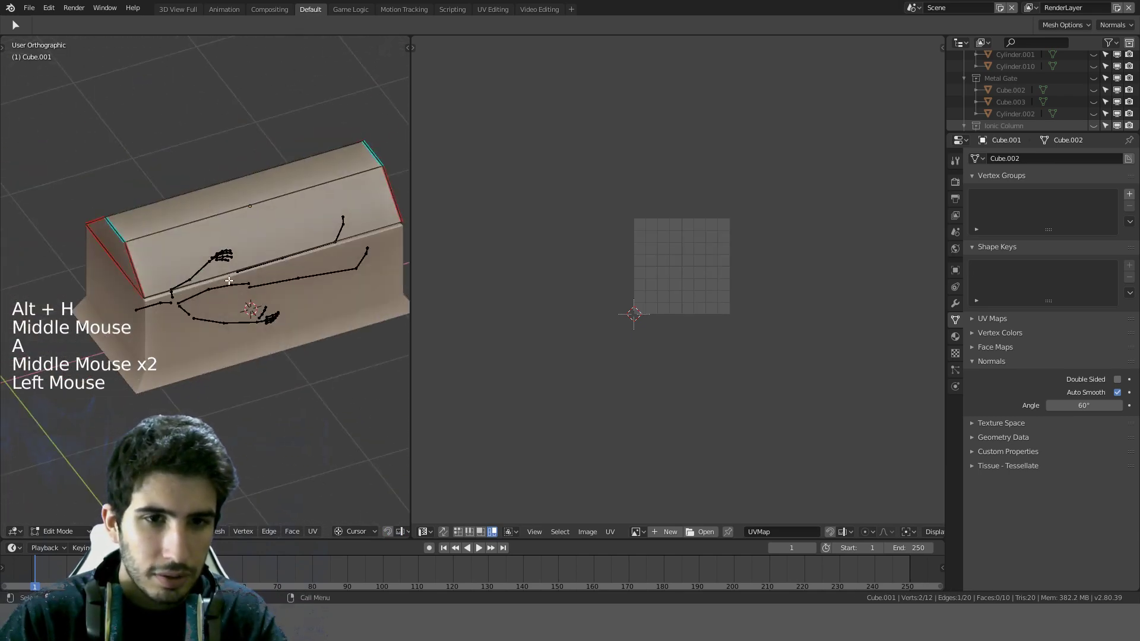
{"action": "left_click", "coordinate": [231, 271]}
{"action": "key", "text": "ctrl+e"}
{"action": "left_click", "coordinate": [231, 267]}
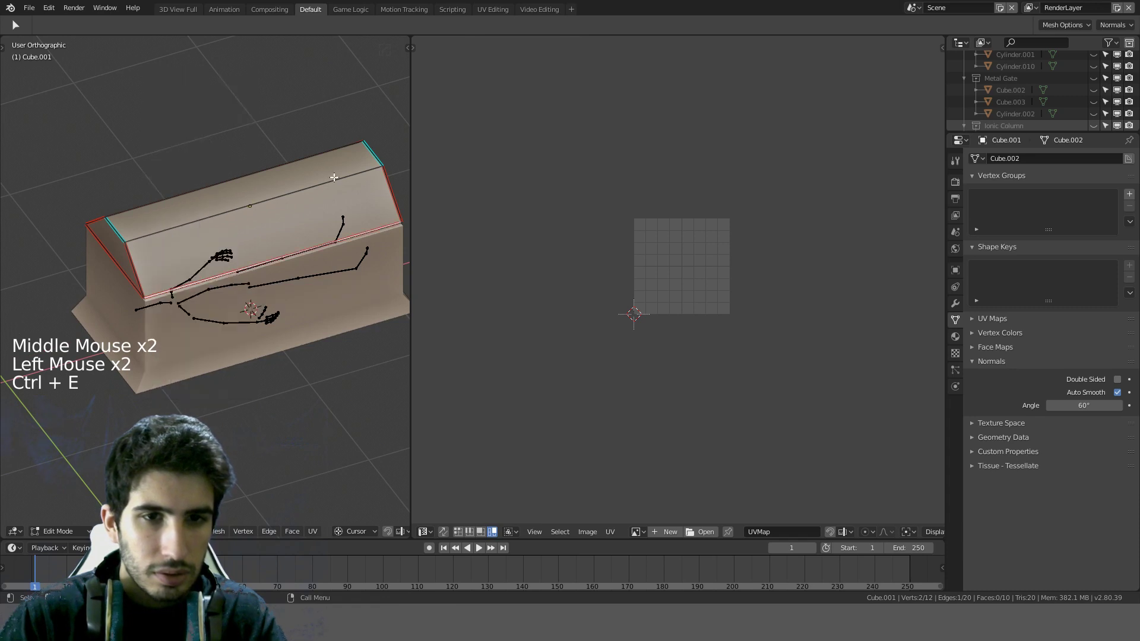
Step: Select the lid's entire mesh and unwrap it
{"action": "key", "text": "a"}
{"action": "key", "text": "a"}
{"action": "key", "text": "a"}
{"action": "key", "text": "u"}
{"action": "left_click", "coordinate": [337, 173]}
{"action": "scroll", "coordinate": [750, 285], "scroll_direction": "up", "scroll_amount": 6}
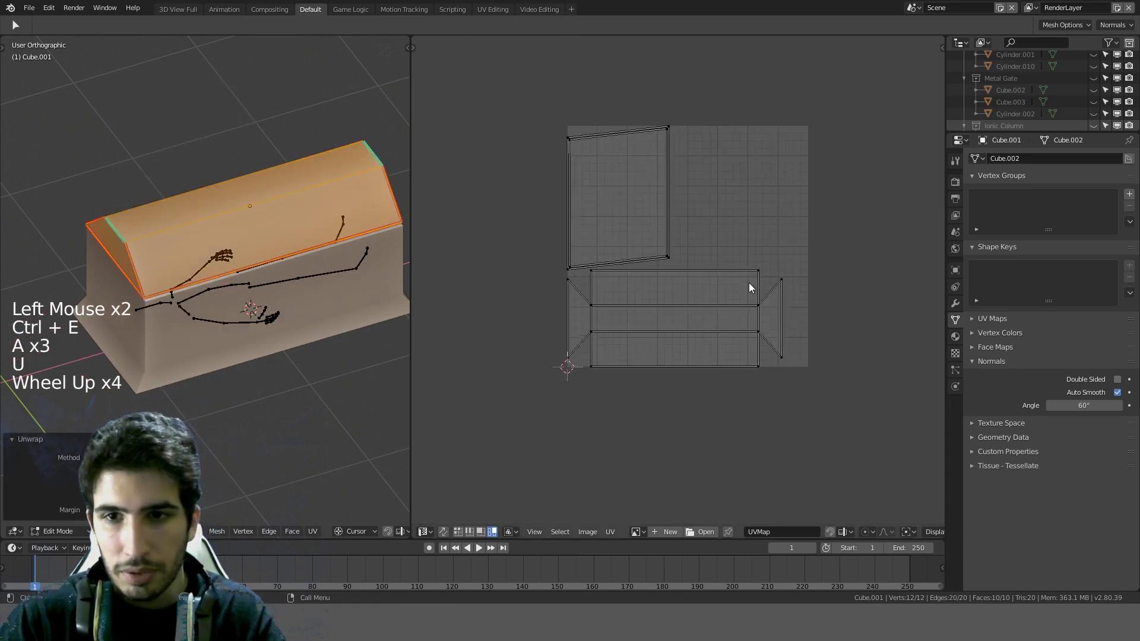
{"action": "middle_click_drag", "start_coordinate": [681, 234], "coordinate": [782, 288], "text": "shift"}
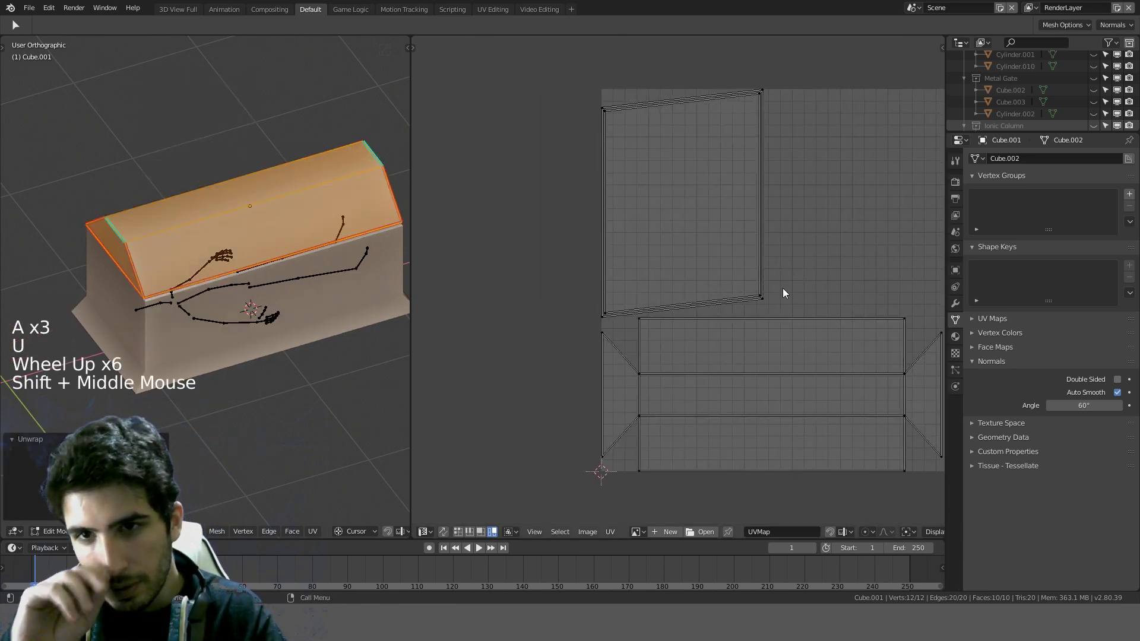
Step: Straighten the slanted rectangular UV island by moving its right-hand vertices down along Y, level with the left ones
{"action": "key", "text": "c"}
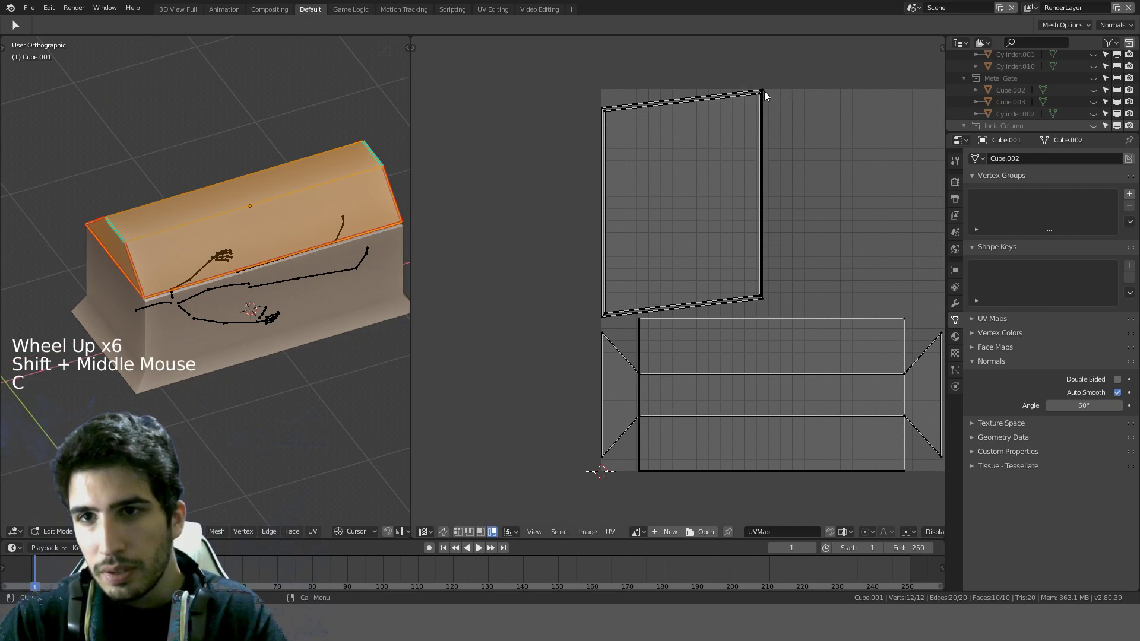
{"action": "key", "text": "a"}
{"action": "key", "text": "a"}
{"action": "key", "text": "c"}
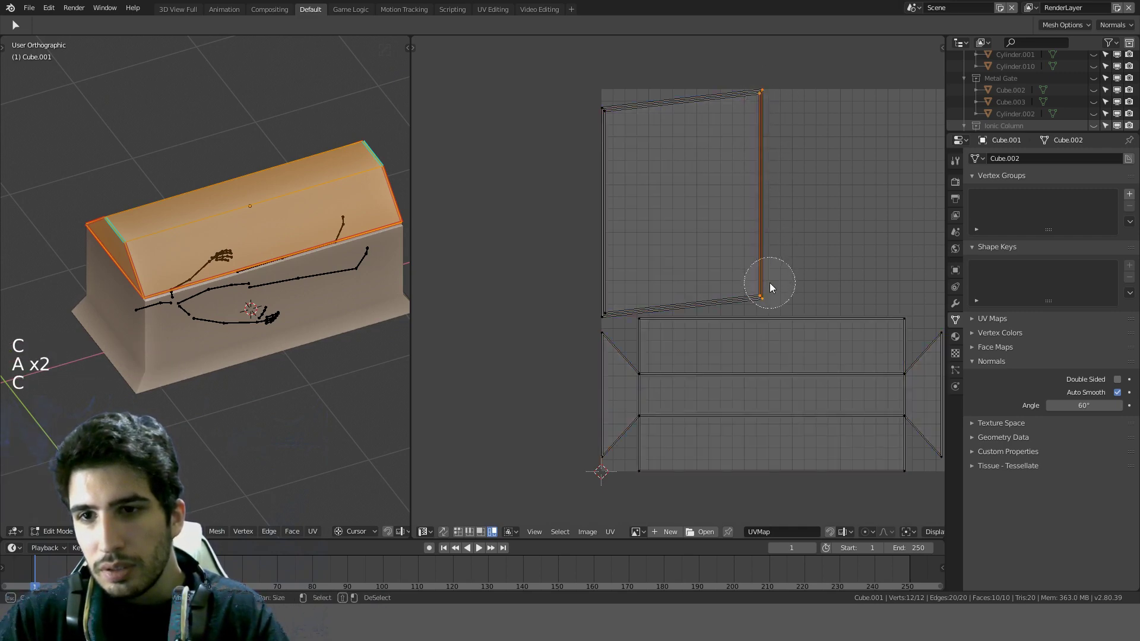
{"action": "scroll", "coordinate": [193, 201], "scroll_direction": "up", "scroll_amount": 6}
{"action": "middle_click_drag", "start_coordinate": [193, 200], "coordinate": [268, 239]}
{"action": "mouse_move", "coordinate": [269, 238]}
{"action": "middle_mouse_down"}
{"action": "mouse_move", "coordinate": [308, 202]}
{"action": "mouse_move", "coordinate": [267, 220]}
{"action": "middle_mouse_up"}
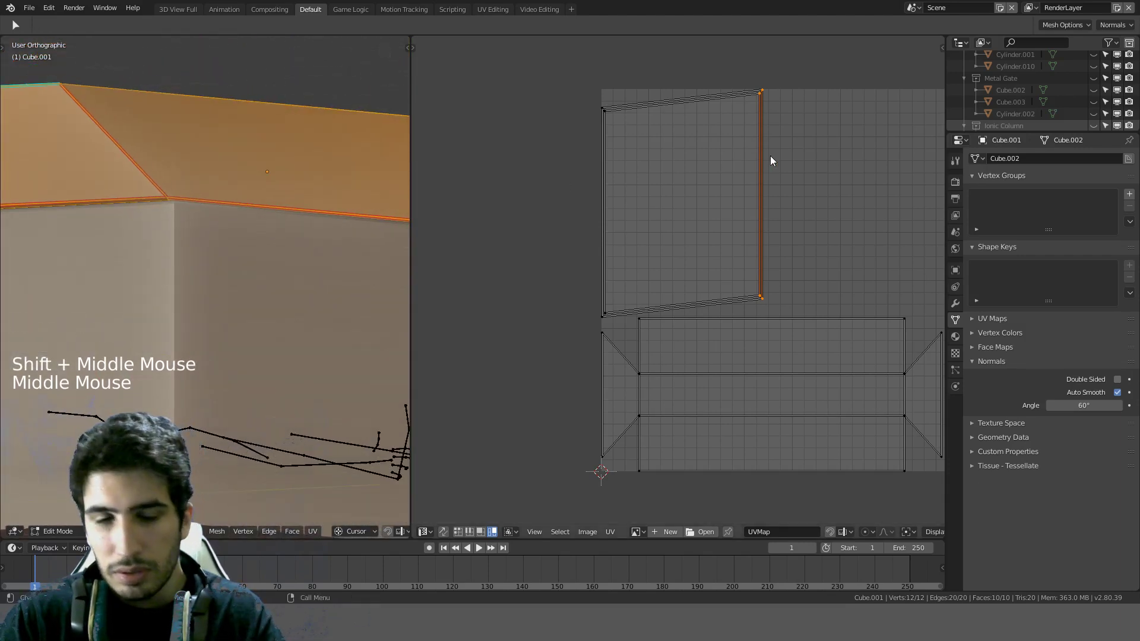
{"action": "key", "text": "g"}
{"action": "key", "text": "ctrl"}
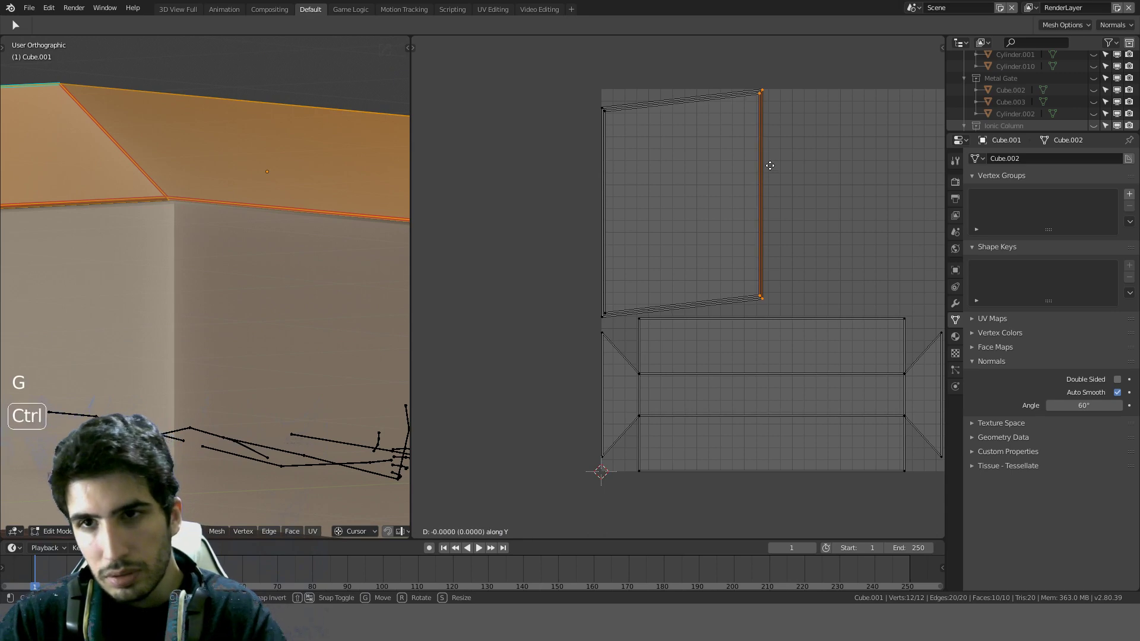
{"action": "middle_click", "coordinate": [770, 165], "text": "ctrl+shift"}
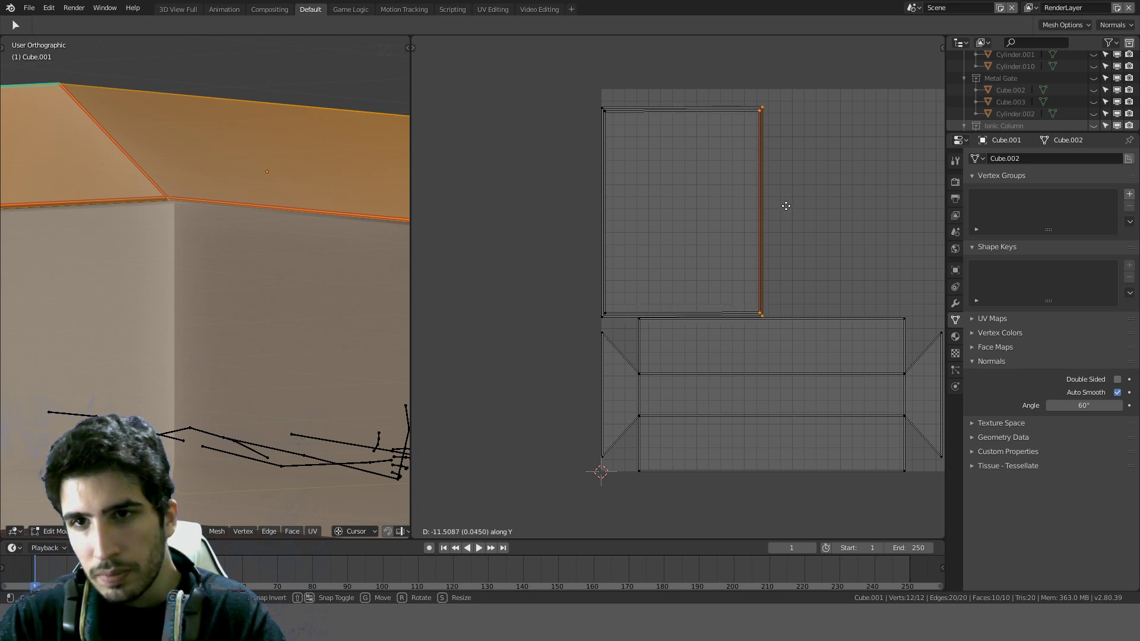
{"action": "left_click", "coordinate": [788, 206]}
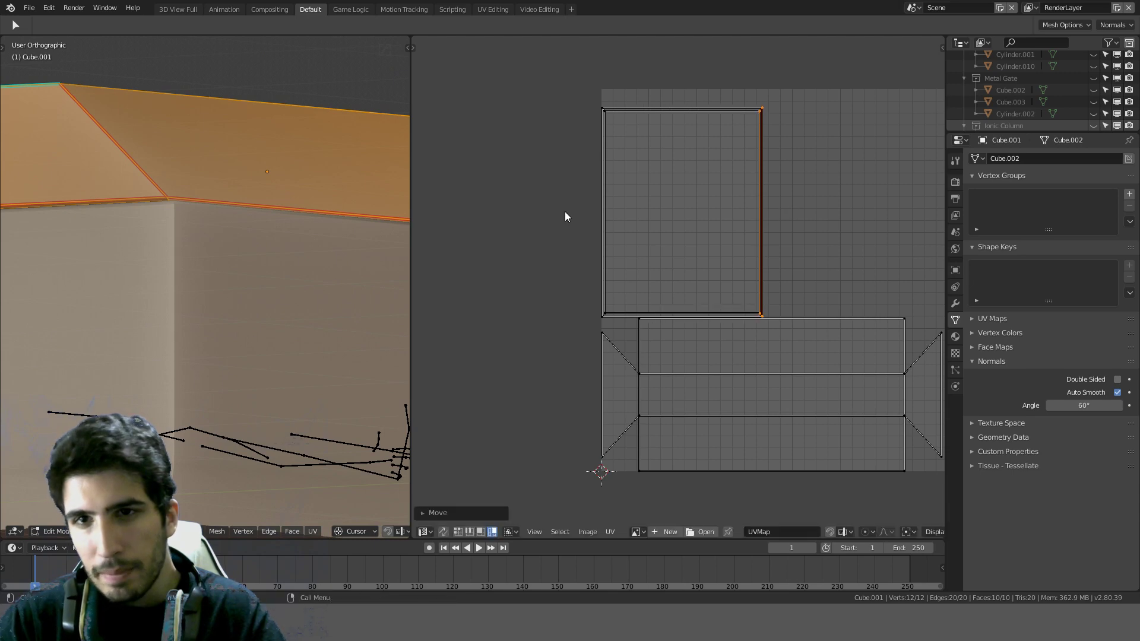
Step: Switch mesh editing from the lid to the box and unwrap the box's entire mesh
{"action": "scroll", "coordinate": [236, 282], "scroll_direction": "down", "scroll_amount": 3}
{"action": "key", "text": "Tab"}
{"action": "left_click", "coordinate": [237, 297]}
{"action": "key", "text": "Tab"}
{"action": "middle_click_drag", "start_coordinate": [240, 305], "coordinate": [213, 347]}
{"action": "scroll", "coordinate": [214, 347], "scroll_direction": "down", "scroll_amount": 1}
{"action": "scroll", "coordinate": [214, 347], "scroll_direction": "down", "scroll_amount": 1}
{"action": "key", "text": "a"}
{"action": "key", "text": "a"}
{"action": "key", "text": "a"}
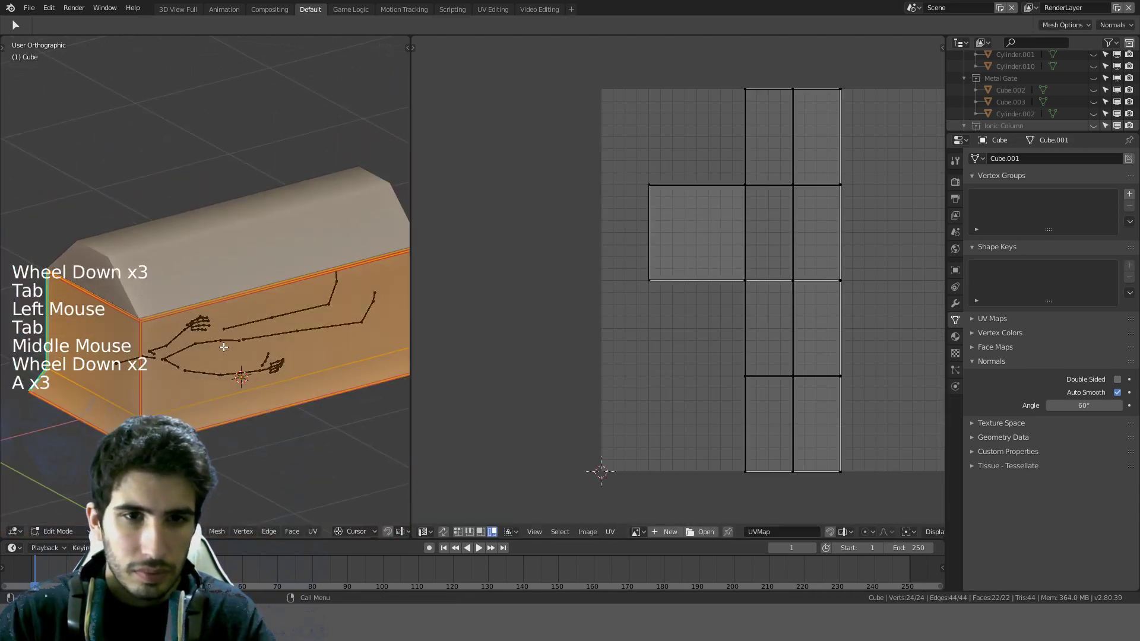
{"action": "key", "text": "u"}
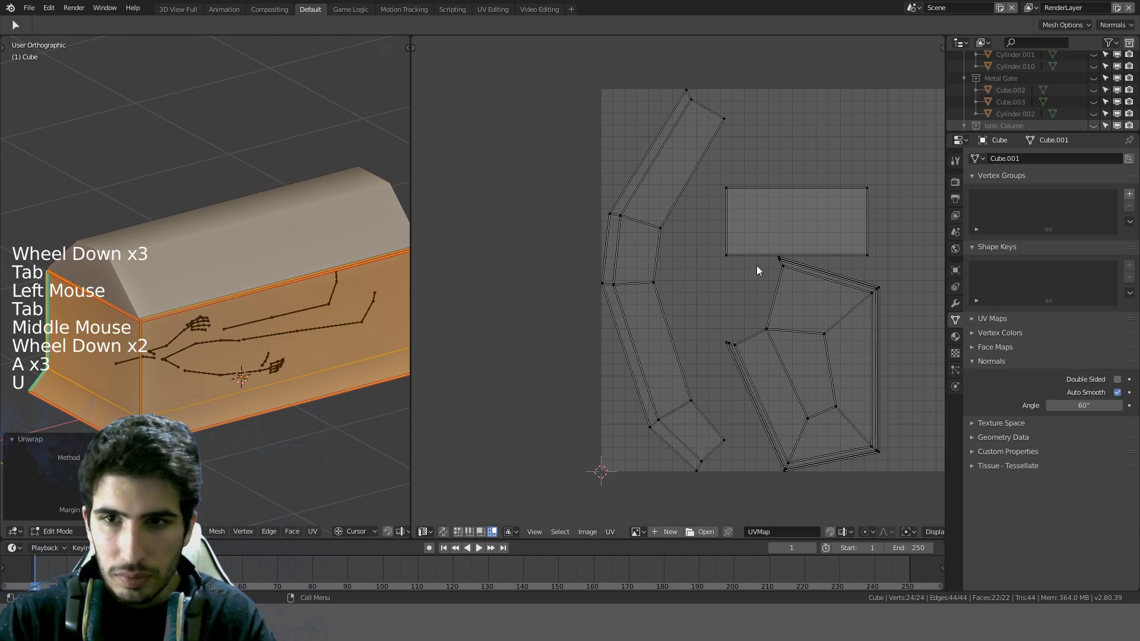
Step: Examine which parts of the box the curved strip and pentagon-shaped UV islands cover
{"action": "left_click", "coordinate": [791, 201]}
{"action": "left_click", "coordinate": [639, 316]}
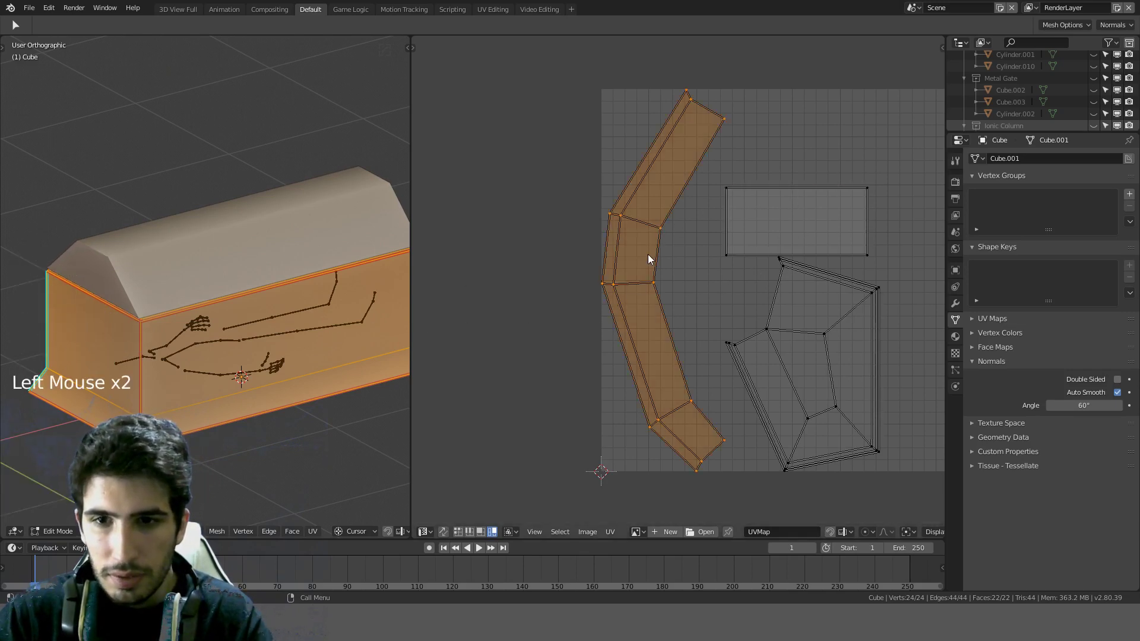
{"action": "middle_click_drag", "start_coordinate": [328, 297], "coordinate": [386, 357]}
{"action": "scroll", "coordinate": [302, 329], "scroll_direction": "up", "scroll_amount": 1}
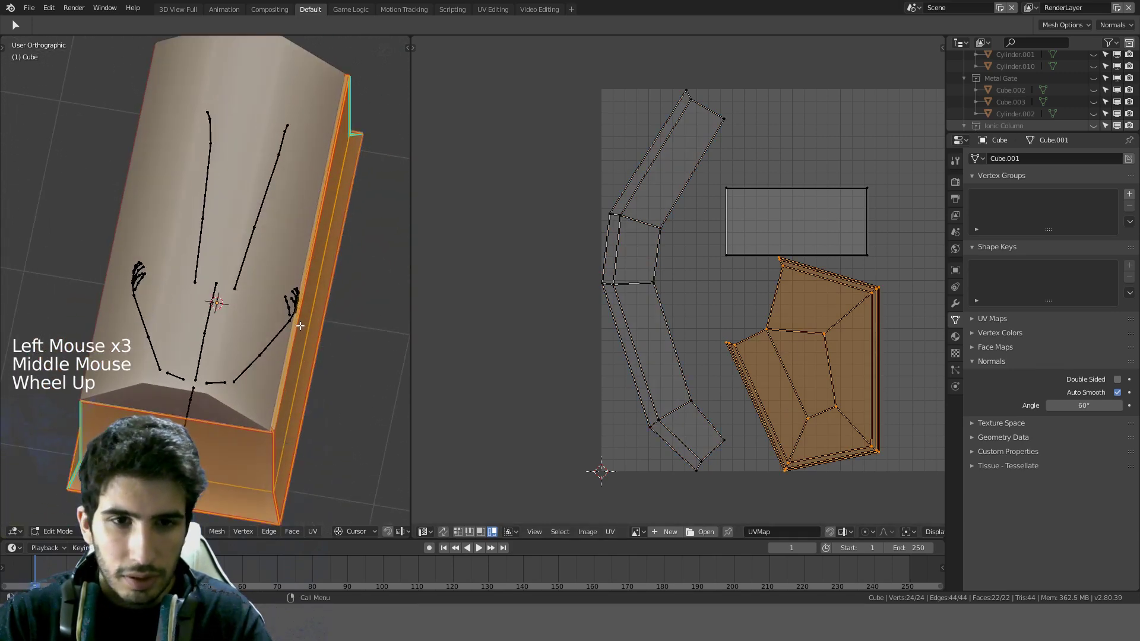
Step: Show the box in wireframe and mark the four edges around its inner floor as seams
{"action": "key", "text": "z"}
{"action": "middle_click_drag", "start_coordinate": [249, 327], "coordinate": [81, 455]}
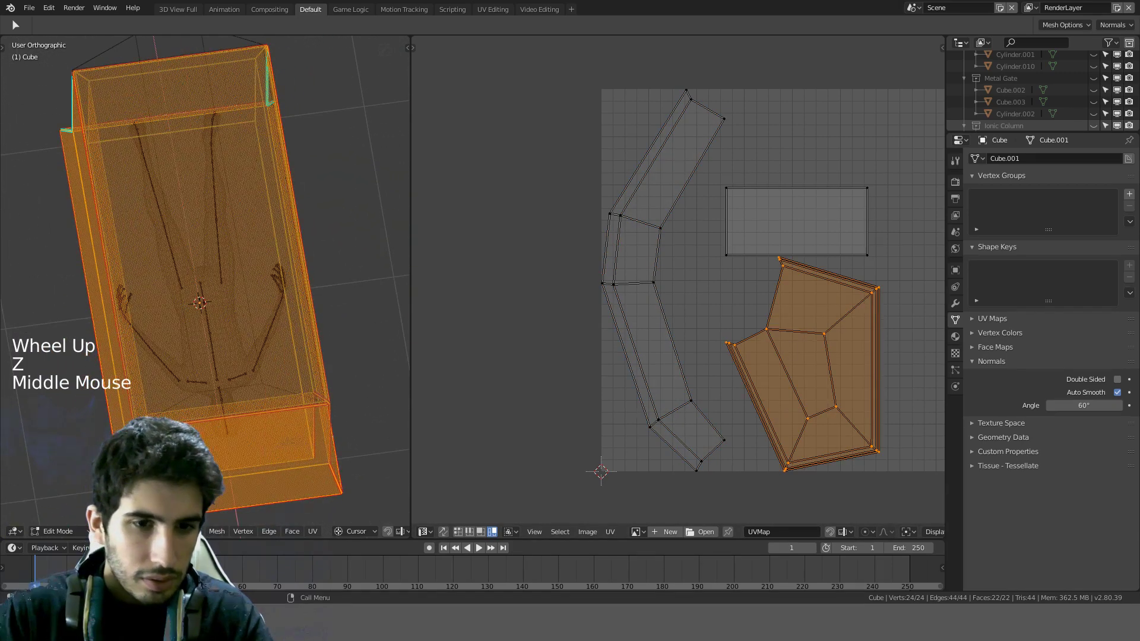
{"action": "left_click", "coordinate": [168, 149]}
{"action": "key", "text": "a"}
{"action": "left_click", "coordinate": [168, 131], "text": "alt"}
{"action": "middle_click_drag", "start_coordinate": [168, 132], "coordinate": [227, 171]}
{"action": "left_click", "coordinate": [198, 214], "text": "shift"}
{"action": "middle_click_drag", "start_coordinate": [198, 214], "coordinate": [18, 249]}
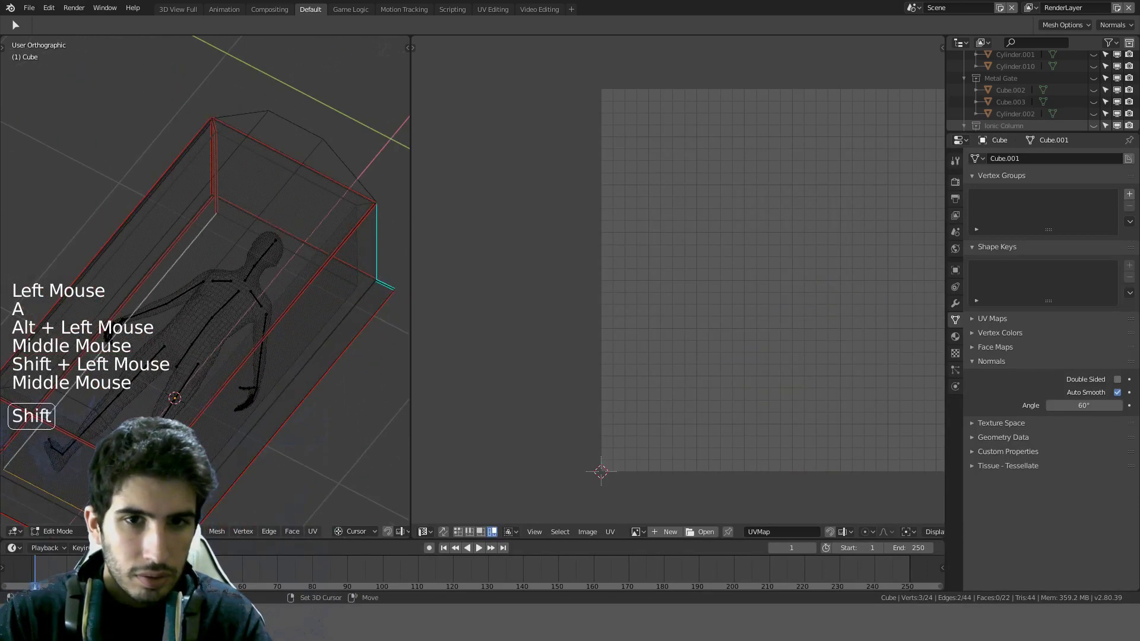
{"action": "left_click", "coordinate": [327, 262], "text": "shift"}
{"action": "middle_click_drag", "start_coordinate": [305, 260], "coordinate": [264, 266]}
{"action": "left_click", "coordinate": [259, 279], "text": "shift"}
{"action": "key", "text": "ctrl+e"}
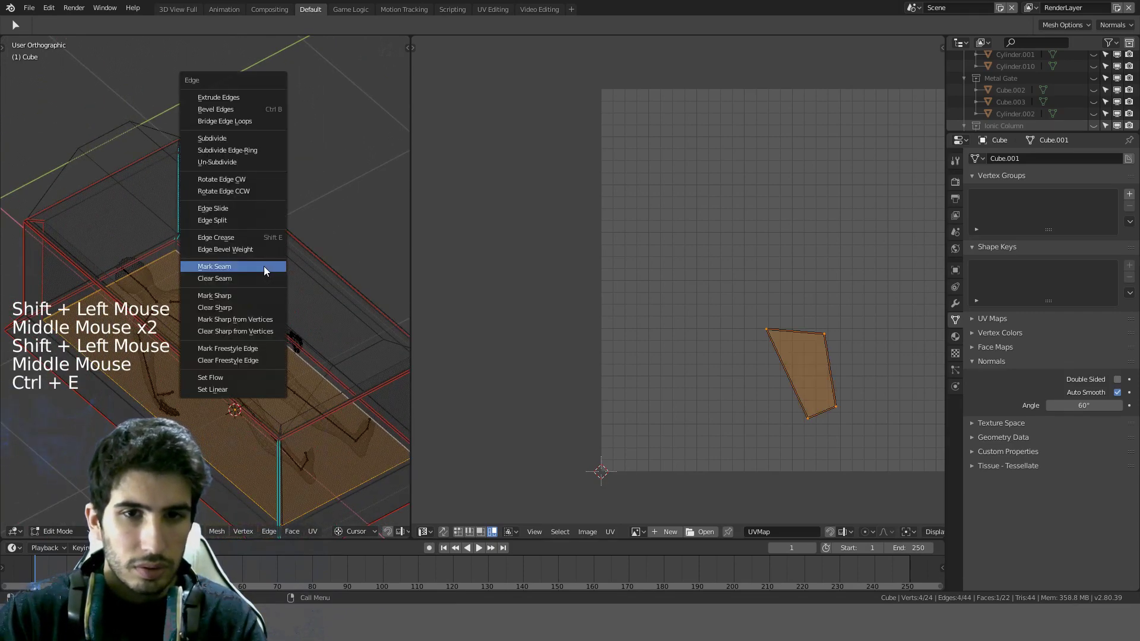
{"action": "left_click", "coordinate": [264, 266]}
Step: Unwrap the whole box again using the new floor seams
{"action": "key", "text": "a"}
{"action": "key", "text": "a"}
{"action": "key", "text": "a"}
{"action": "key", "text": "u"}
{"action": "left_click", "coordinate": [264, 266]}
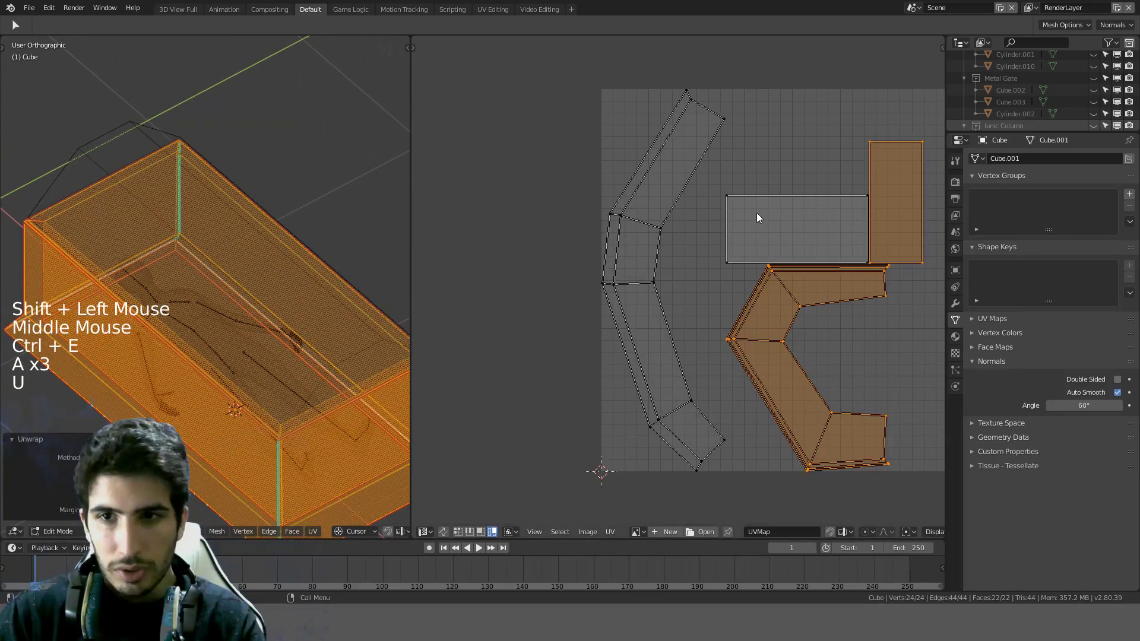
{"action": "middle_click_drag", "start_coordinate": [786, 280], "coordinate": [792, 213], "text": "shift"}
Step: Examine how the box's inner and outer wall faces correspond to the UV islands
{"action": "middle_click_drag", "start_coordinate": [333, 318], "coordinate": [376, 334]}
{"action": "key", "text": "a"}
{"action": "left_click", "coordinate": [261, 380]}
{"action": "scroll", "coordinate": [262, 380], "scroll_direction": "down", "scroll_amount": 2}
{"action": "left_click", "coordinate": [285, 331], "text": "alt"}
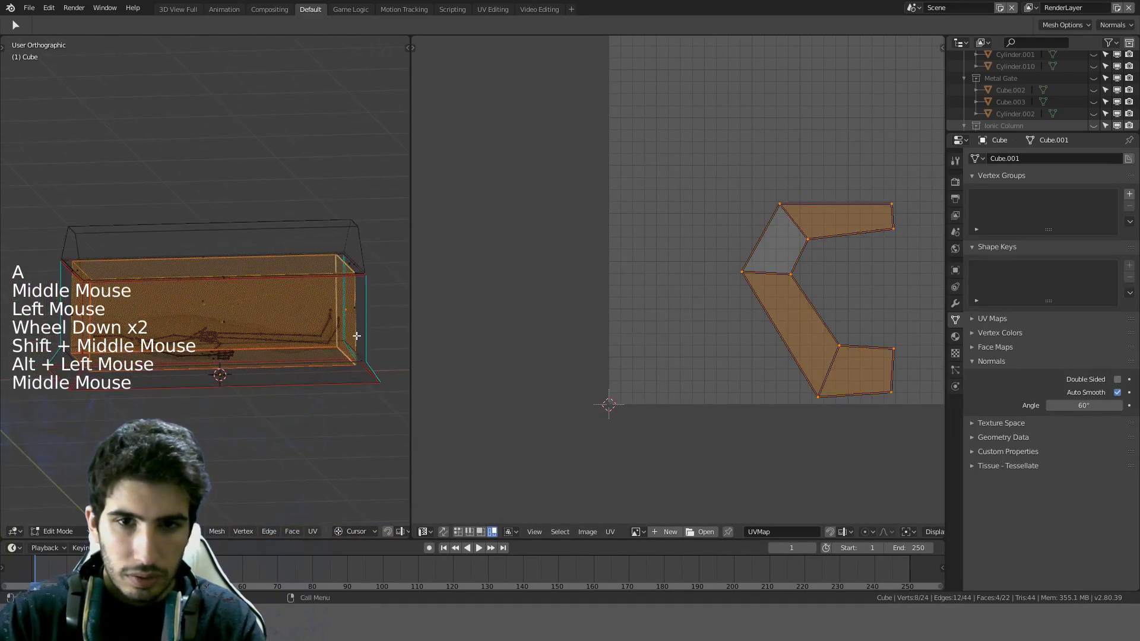
{"action": "left_click", "coordinate": [372, 333], "text": "alt"}
{"action": "key", "text": "a"}
{"action": "key", "text": "a"}
{"action": "key", "text": "a"}
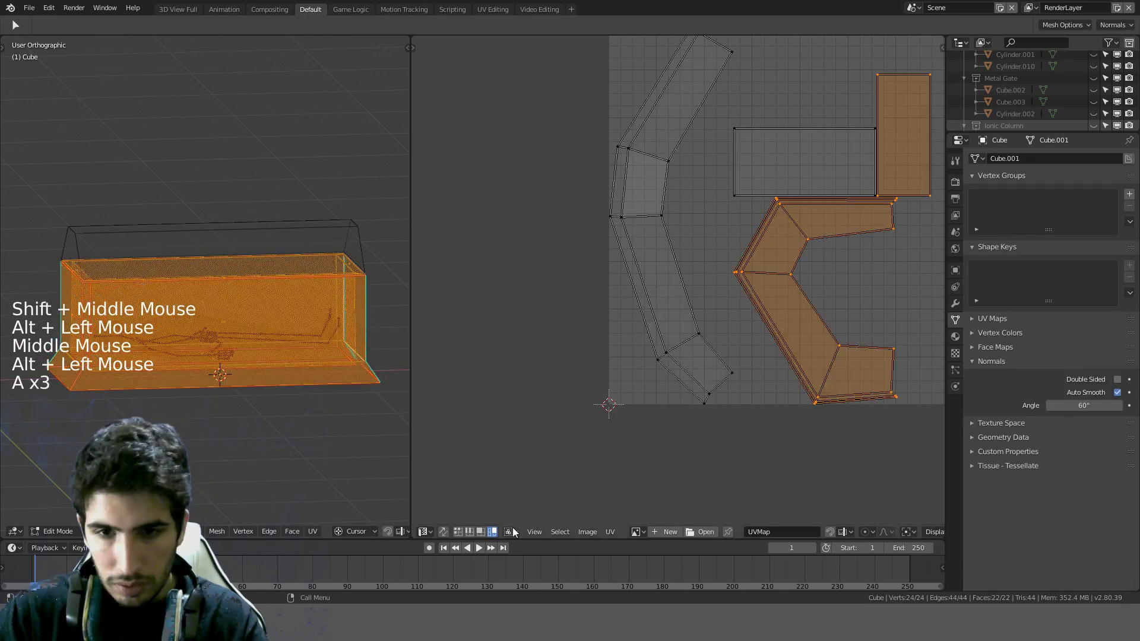
Step: Turn on UV sync selection and select the curved outer wall island, making the box's short end wall the active face
{"action": "left_click", "coordinate": [443, 531]}
{"action": "key", "text": "a"}
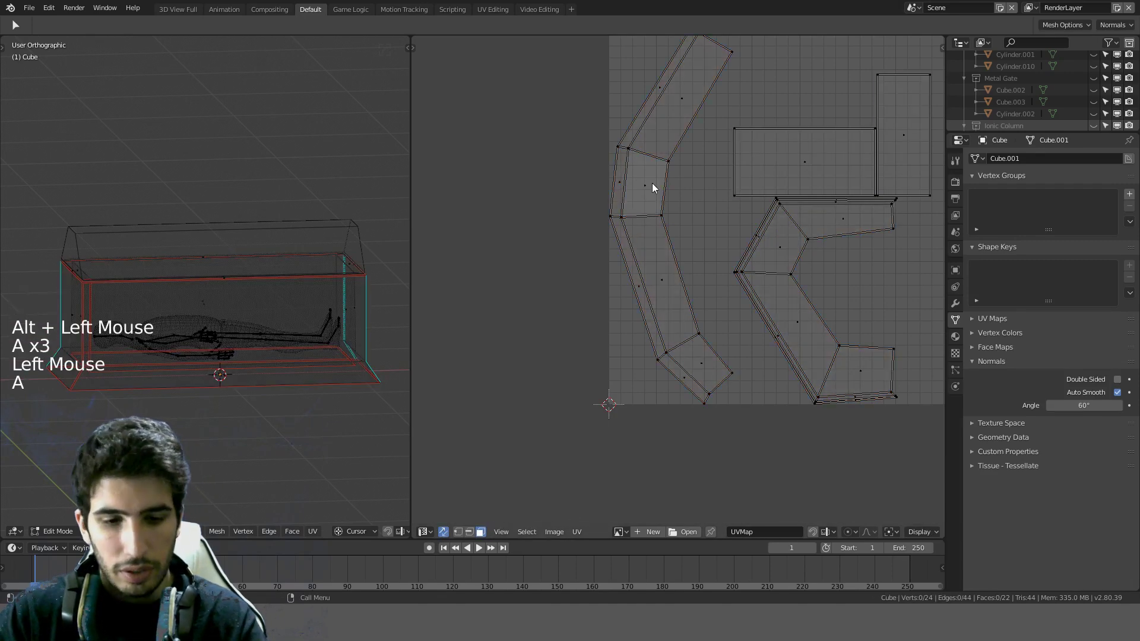
{"action": "key", "text": "l"}
{"action": "middle_click_drag", "start_coordinate": [288, 341], "coordinate": [273, 342]}
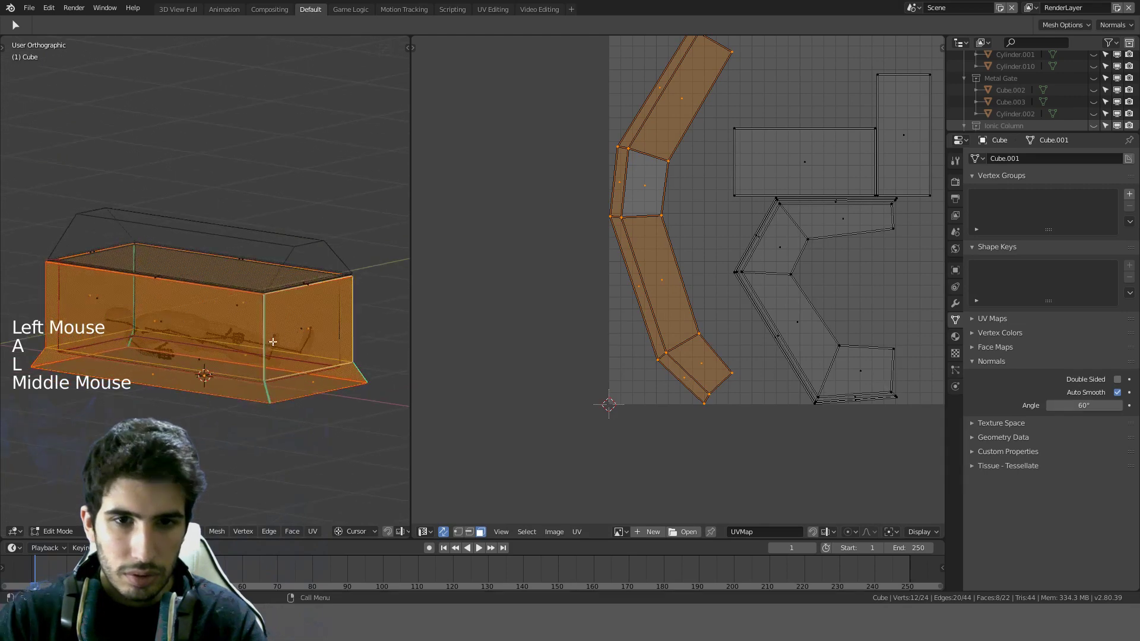
{"action": "left_click", "coordinate": [315, 332], "text": "shift"}
{"action": "left_click", "coordinate": [310, 329], "text": "shift"}
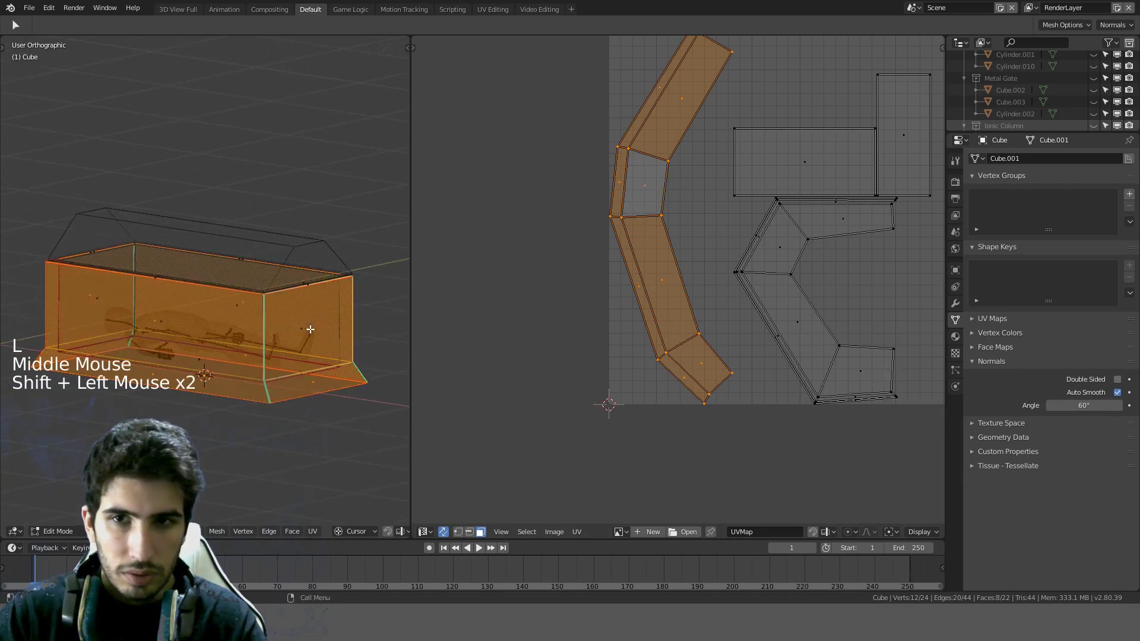
Step: Apply Follow Active Quads to the outer wall island with the Length Average edge length mode
{"action": "key", "text": "u"}
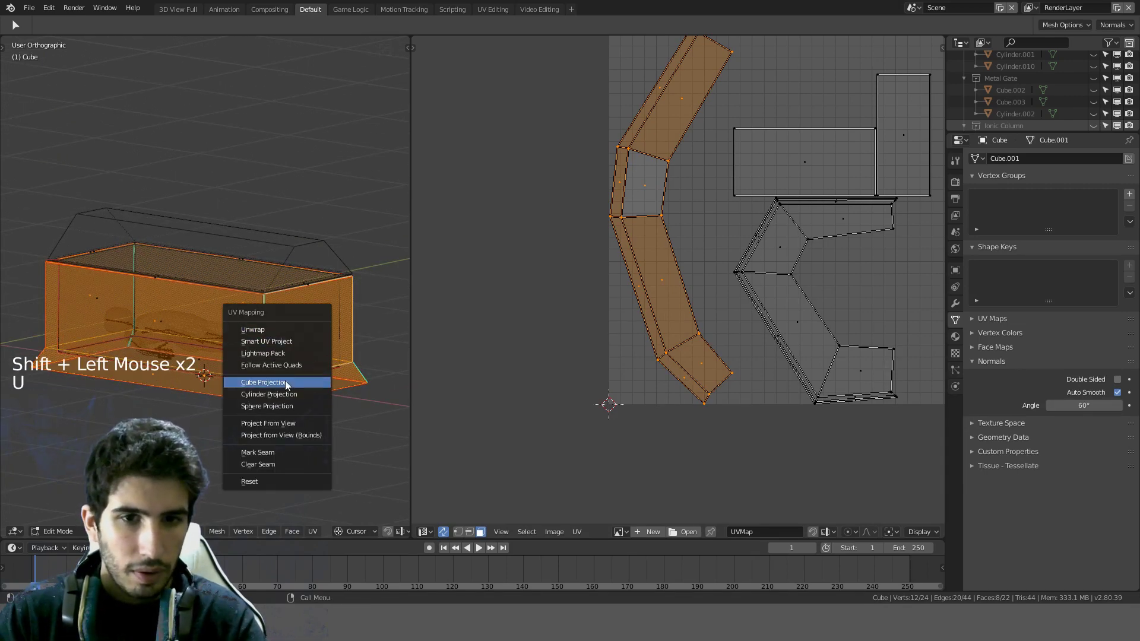
{"action": "left_click", "coordinate": [282, 366]}
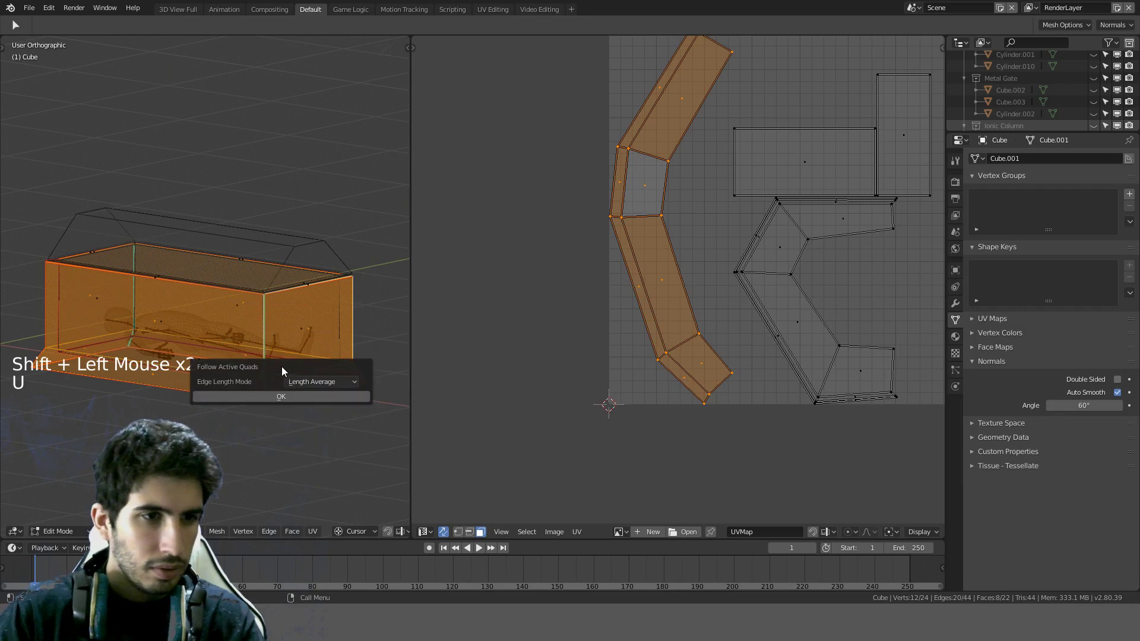
{"action": "left_click", "coordinate": [265, 397]}
{"action": "scroll", "coordinate": [655, 246], "scroll_direction": "down", "scroll_amount": 3}
{"action": "scroll", "coordinate": [681, 241], "scroll_direction": "up", "scroll_amount": 2}
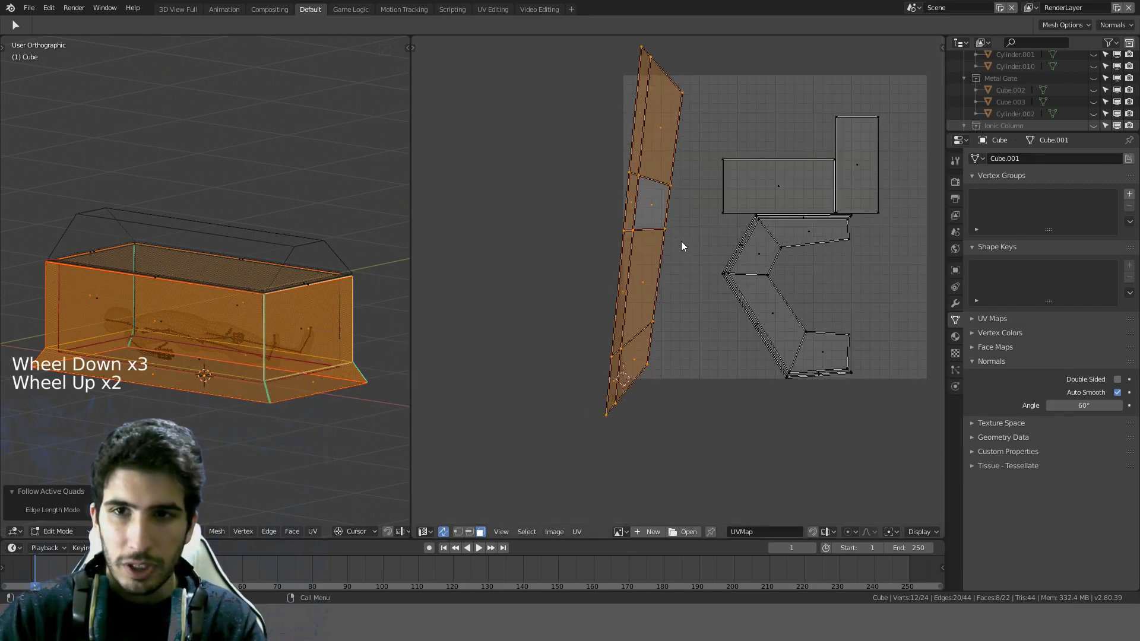
Step: Try to level the outer wall island by rotating it 90 degrees and adding a small corrective rotation
{"action": "key", "text": "alt+e"}
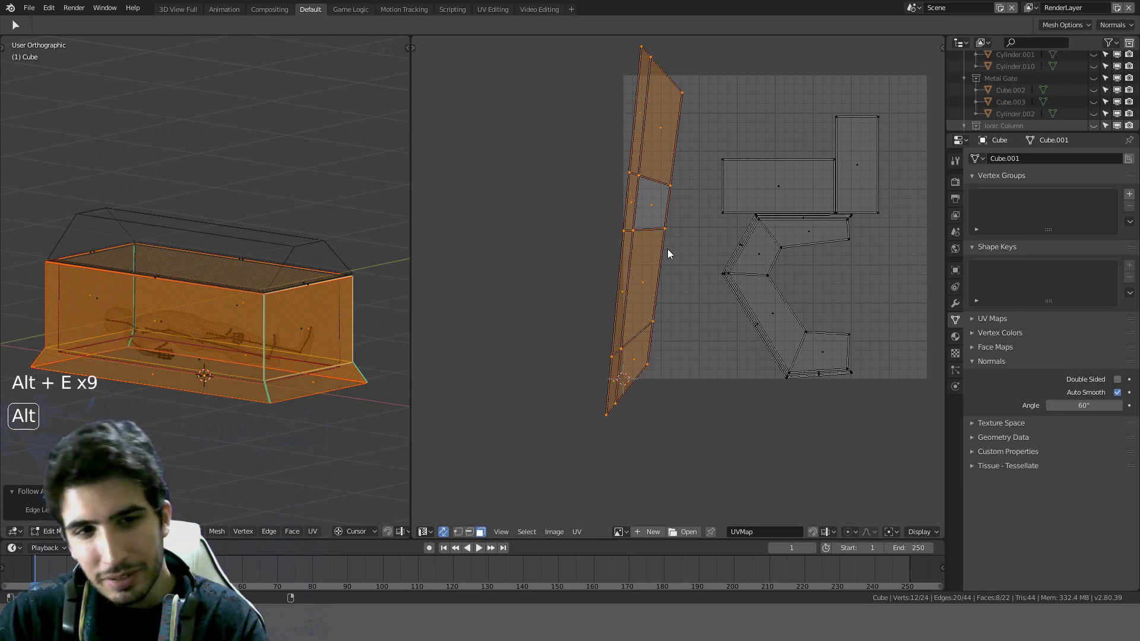
{"action": "scroll", "coordinate": [695, 385], "scroll_direction": "up", "scroll_amount": 2}
{"action": "scroll", "coordinate": [674, 347], "scroll_direction": "down", "scroll_amount": 3}
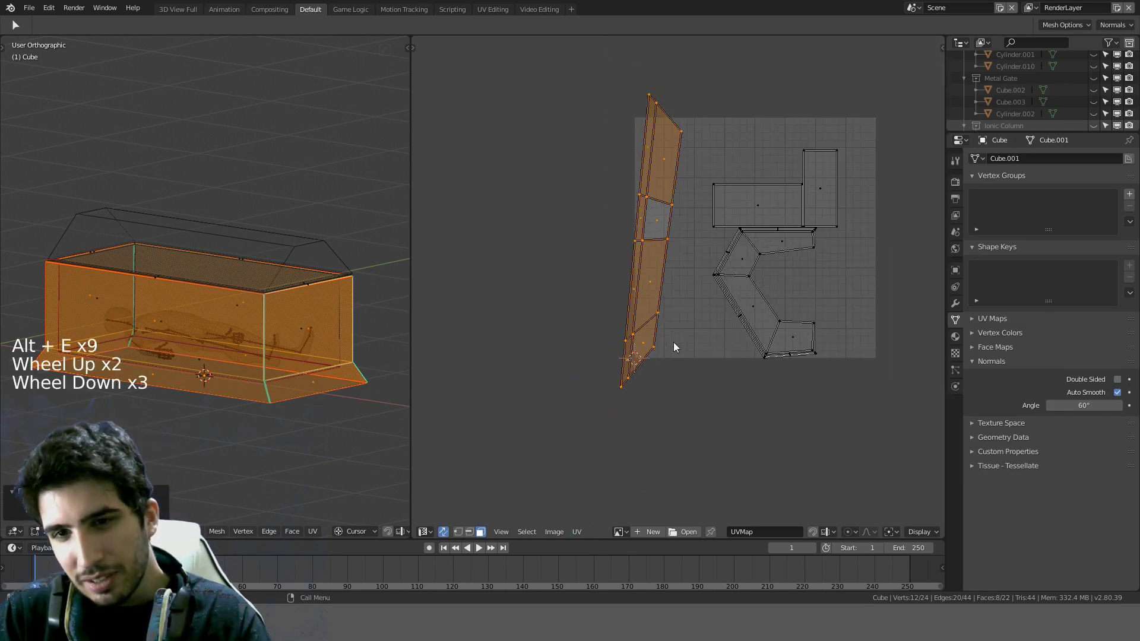
{"action": "type", "text": "r90"}
{"action": "key", "text": "Return"}
{"action": "scroll", "coordinate": [729, 195], "scroll_direction": "up", "scroll_amount": 1, "text": "shift"}
{"action": "middle_click_drag", "start_coordinate": [730, 194], "coordinate": [720, 226], "text": "shift"}
{"action": "scroll", "coordinate": [719, 227], "scroll_direction": "up", "scroll_amount": 2}
{"action": "scroll", "coordinate": [720, 226], "scroll_direction": "down", "scroll_amount": 1}
{"action": "key", "text": "r"}
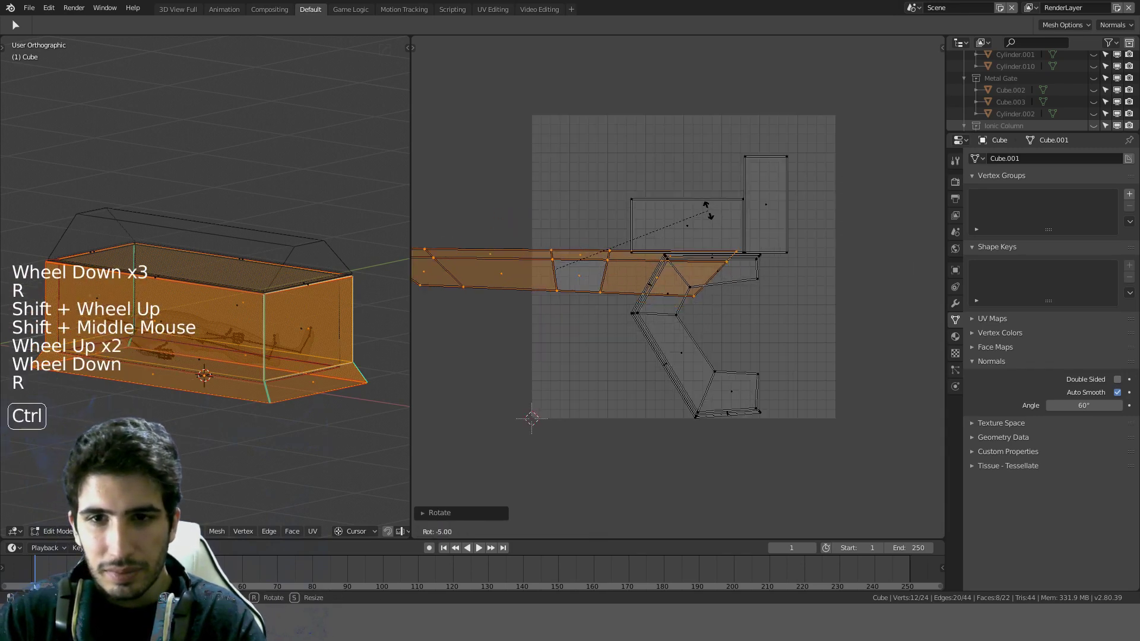
{"action": "left_click", "coordinate": [710, 218], "text": "ctrl"}
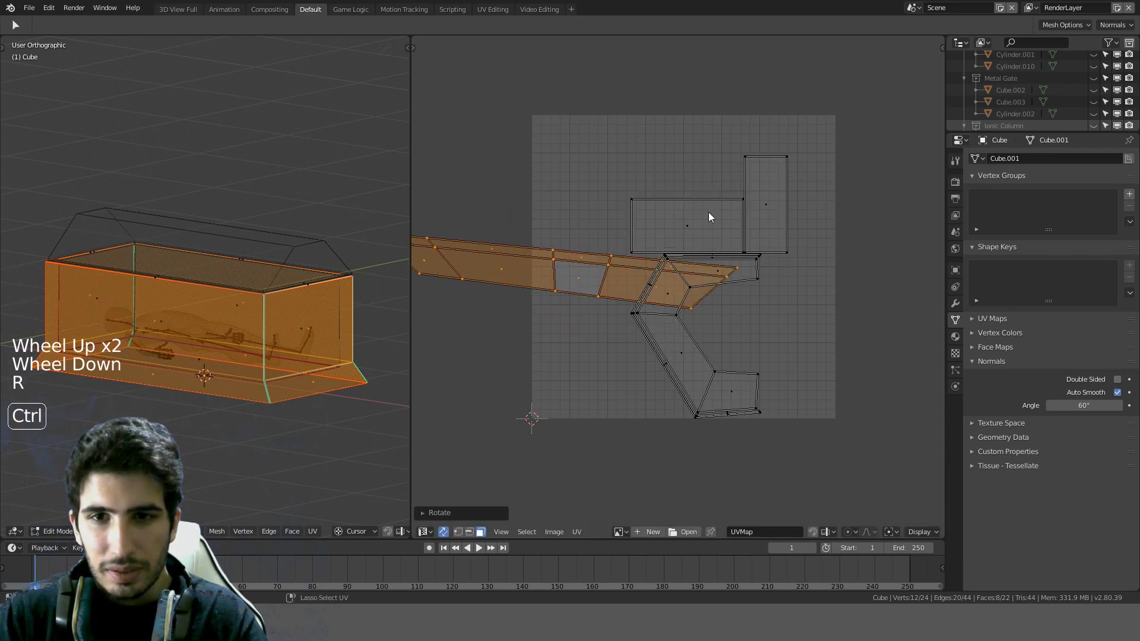
Step: Unwrap the selected outer wall faces again and try Lightmap Pack on them
{"action": "key", "text": "u"}
{"action": "left_click", "coordinate": [494, 237]}
{"action": "key", "text": "u"}
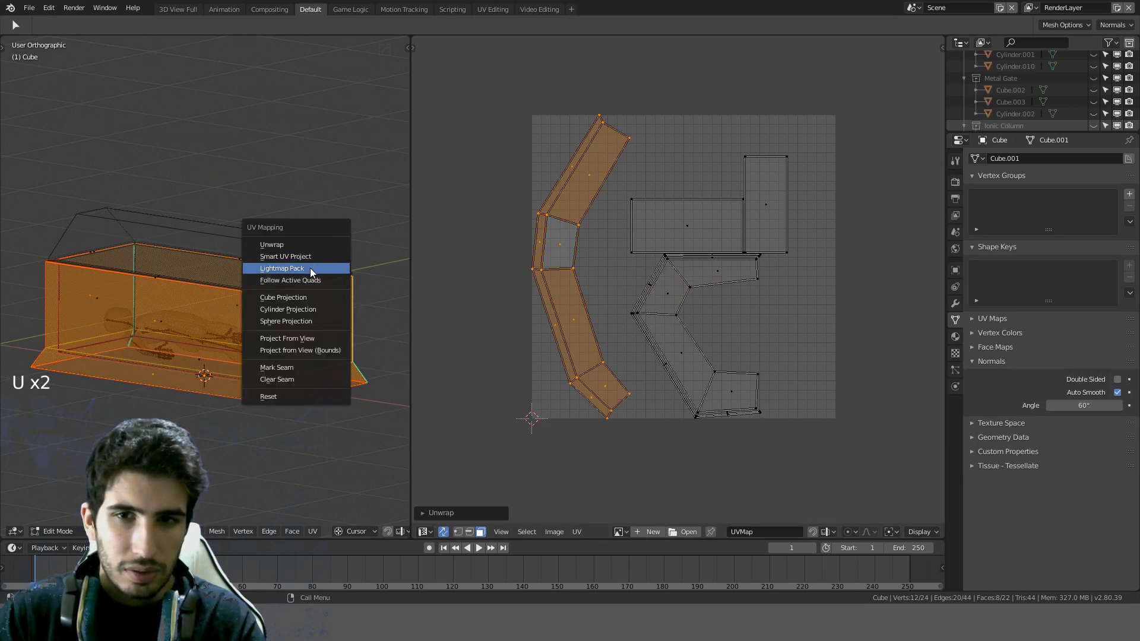
{"action": "left_click", "coordinate": [309, 280]}
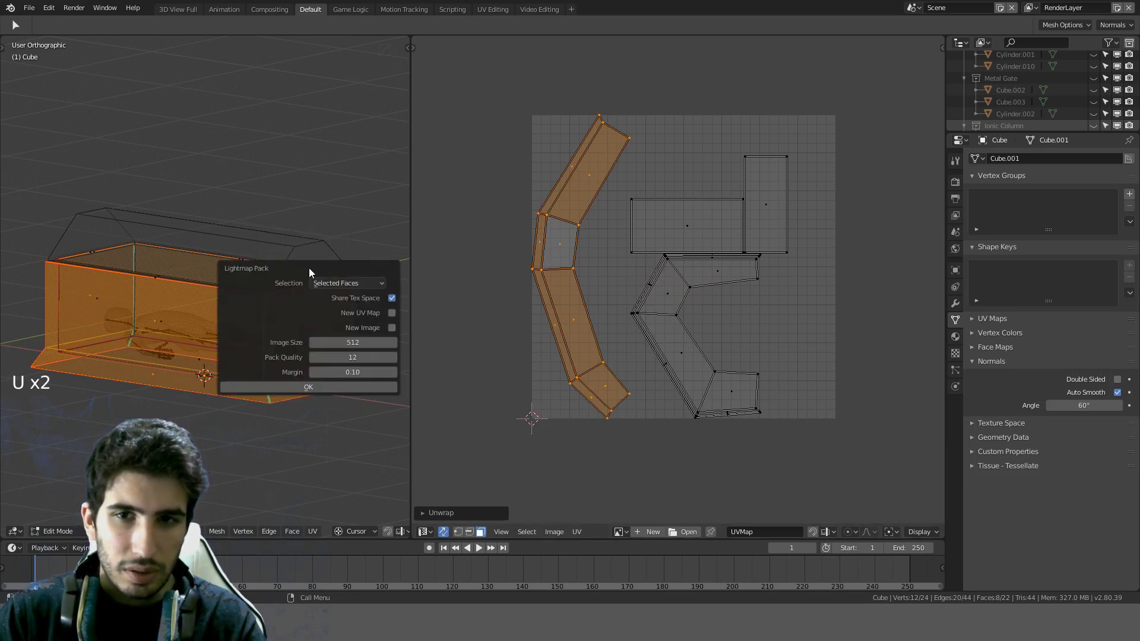
{"action": "left_click", "coordinate": [338, 391]}
{"action": "key", "text": "ctrl+z"}
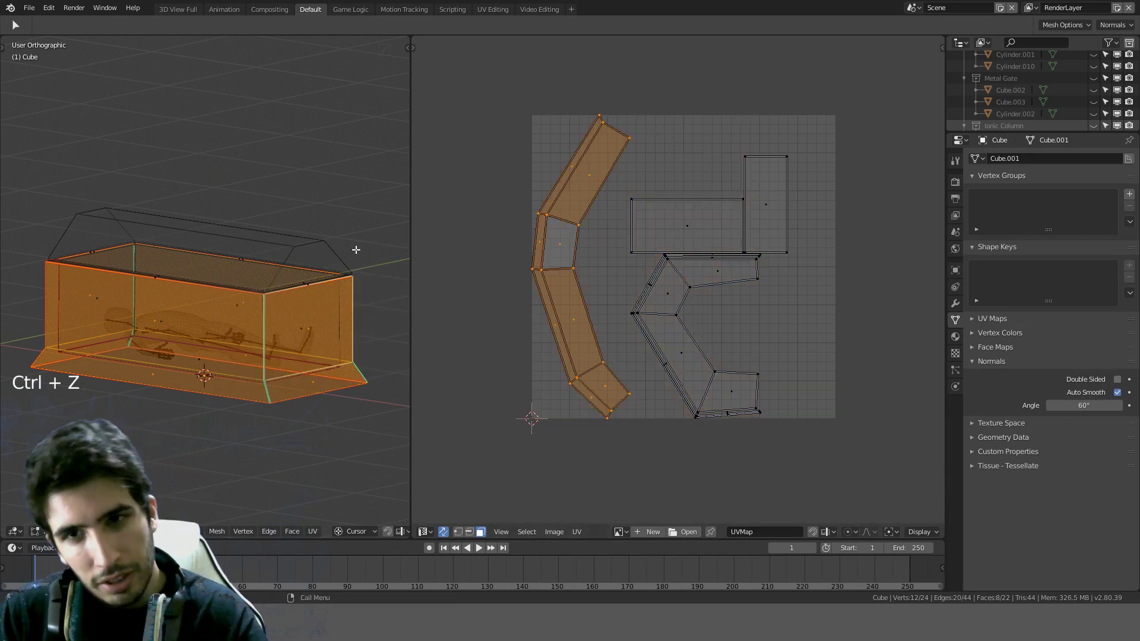
Step: Try Cube Projection and Cylinder Projection on the outer wall faces, undoing each one
{"action": "key", "text": "u"}
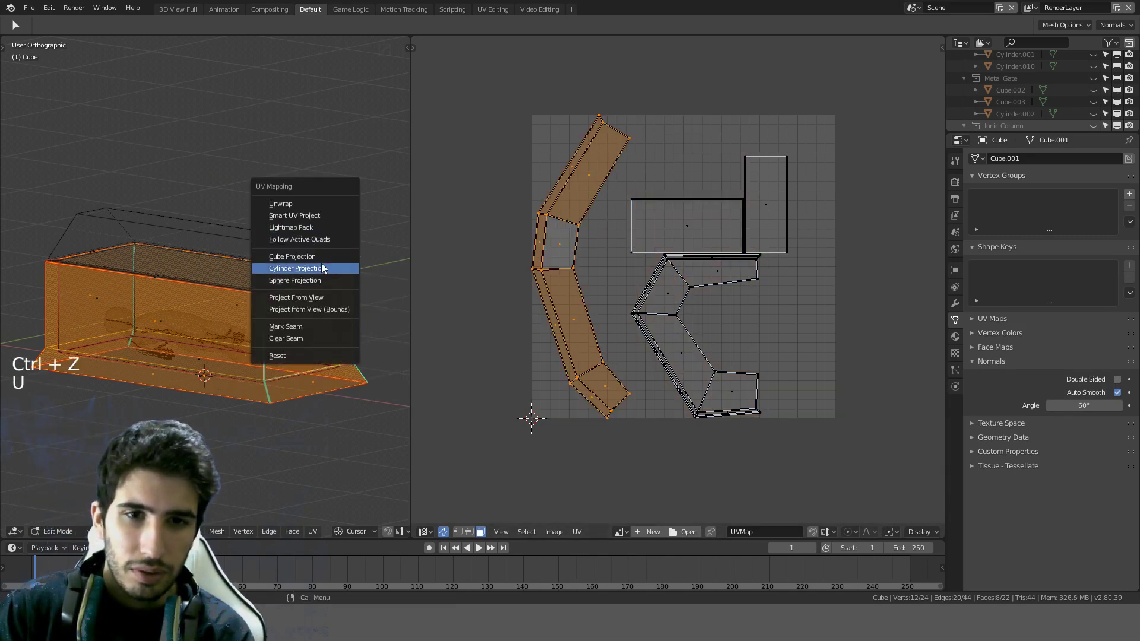
{"action": "left_click", "coordinate": [328, 257]}
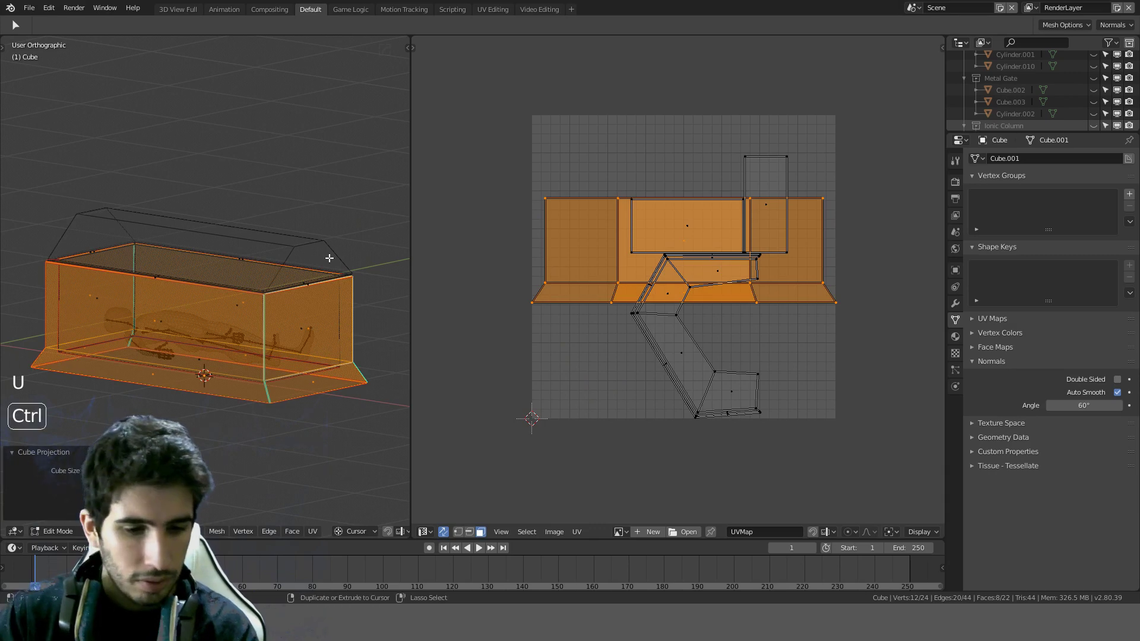
{"action": "key", "text": "ctrl+z"}
{"action": "key", "text": "u"}
{"action": "left_click", "coordinate": [322, 264]}
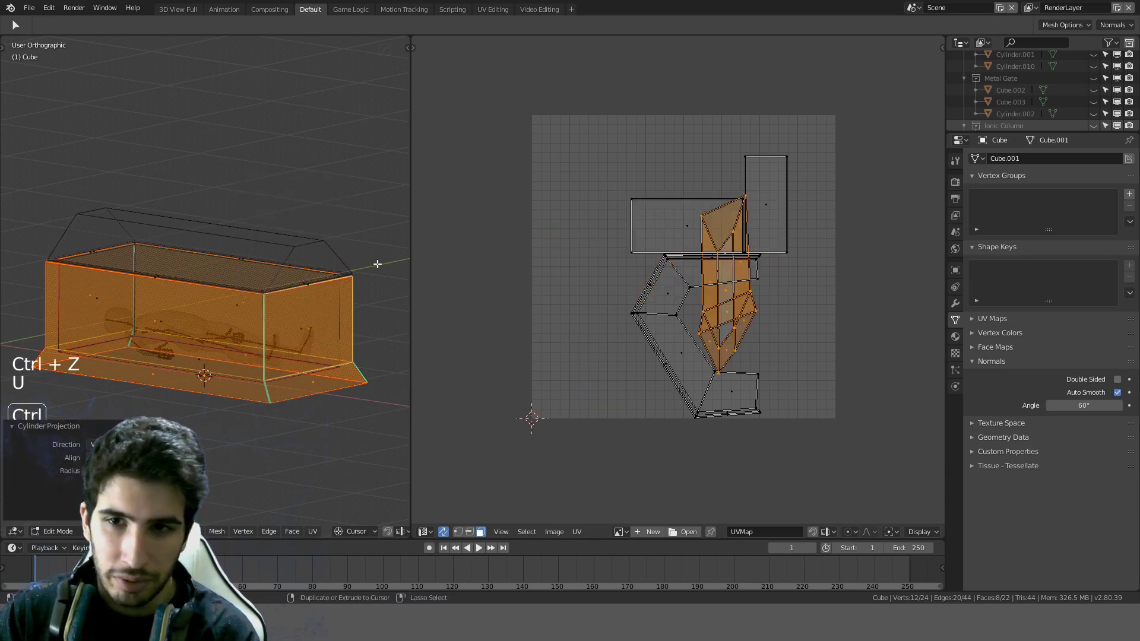
{"action": "key", "text": "ctrl+z"}
Step: Unwrap the outer wall faces again with the standard Unwrap and select the strip of flared base faces
{"action": "key", "text": "u"}
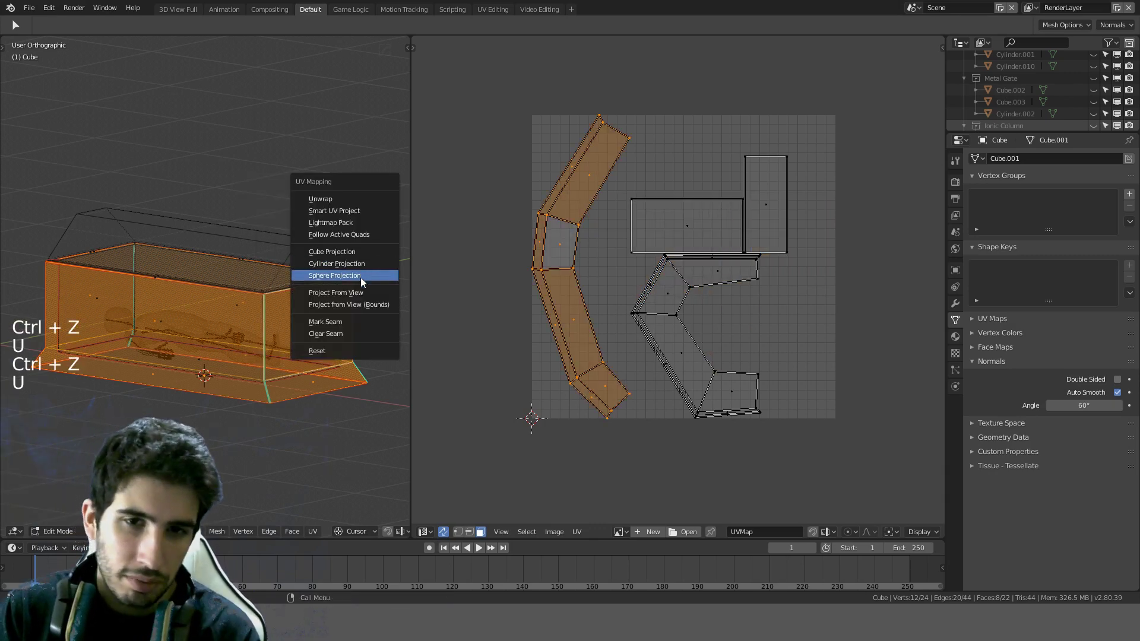
{"action": "left_click", "coordinate": [340, 198]}
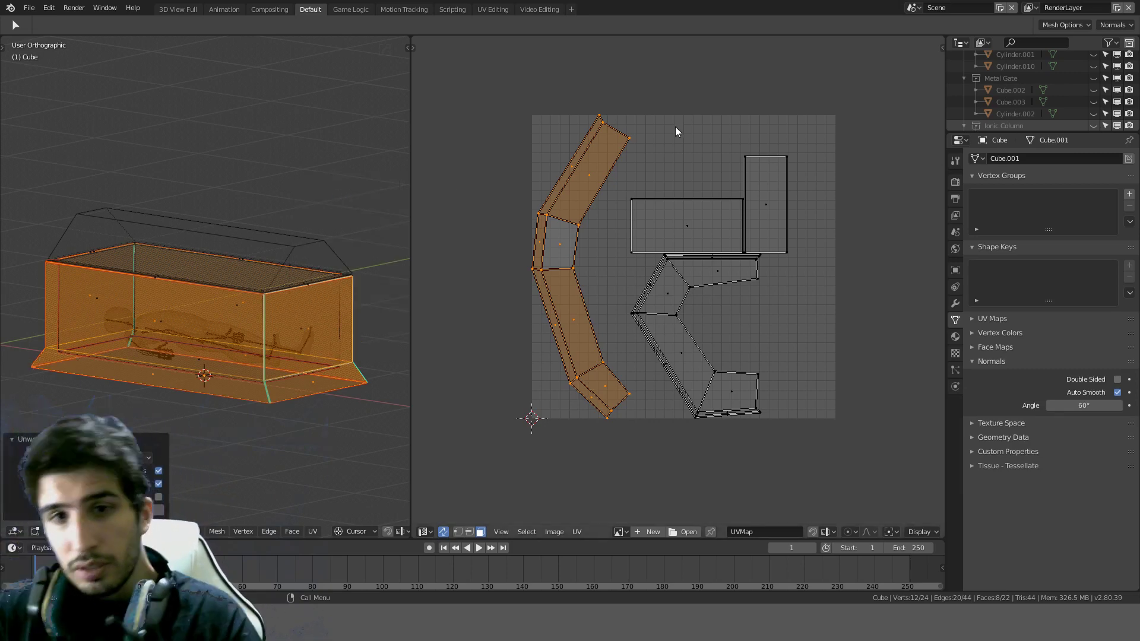
{"action": "left_click", "coordinate": [539, 233], "text": "alt"}
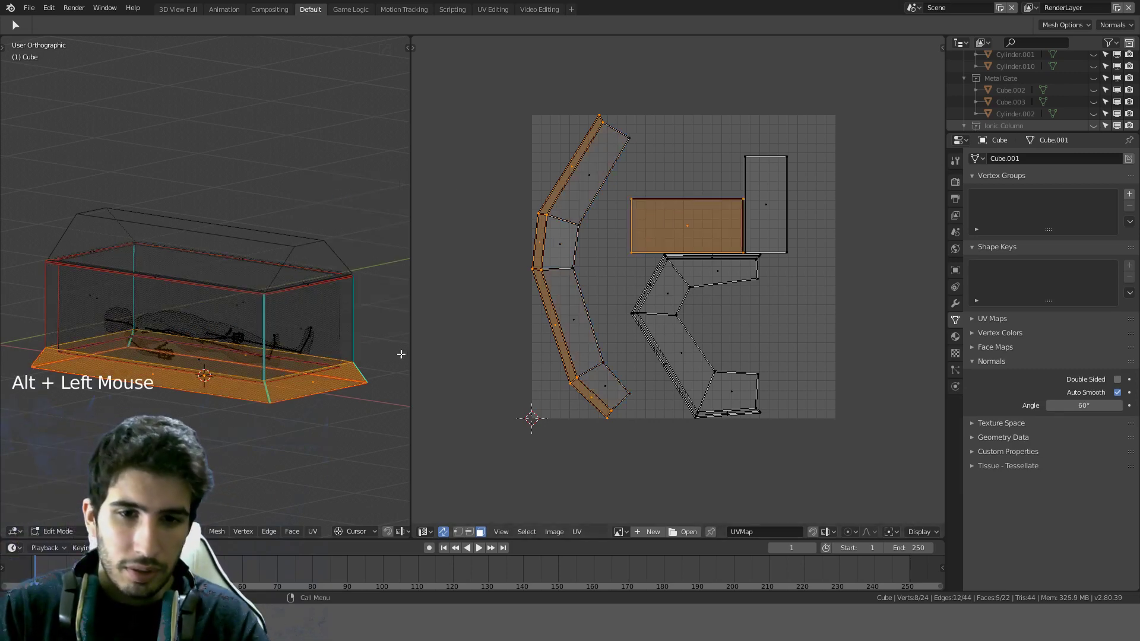
Step: Turn off UV sync selection, with the whole mesh selected and edge selection active for the UVs
{"action": "left_click", "coordinate": [442, 532]}
{"action": "key", "text": "a"}
{"action": "key", "text": "a"}
{"action": "key", "text": "a"}
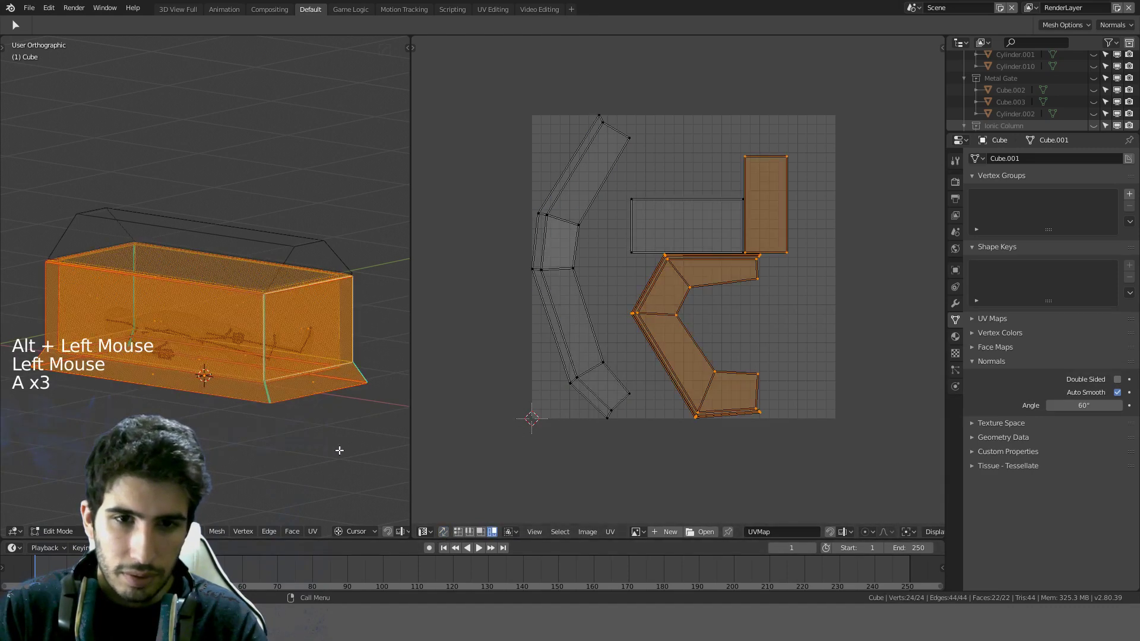
{"action": "left_click", "coordinate": [474, 532]}
Step: Straighten the outer wall island's two long edge loops bordering the base strip by scaling each to 0 along X
{"action": "left_click", "coordinate": [524, 254], "text": "alt"}
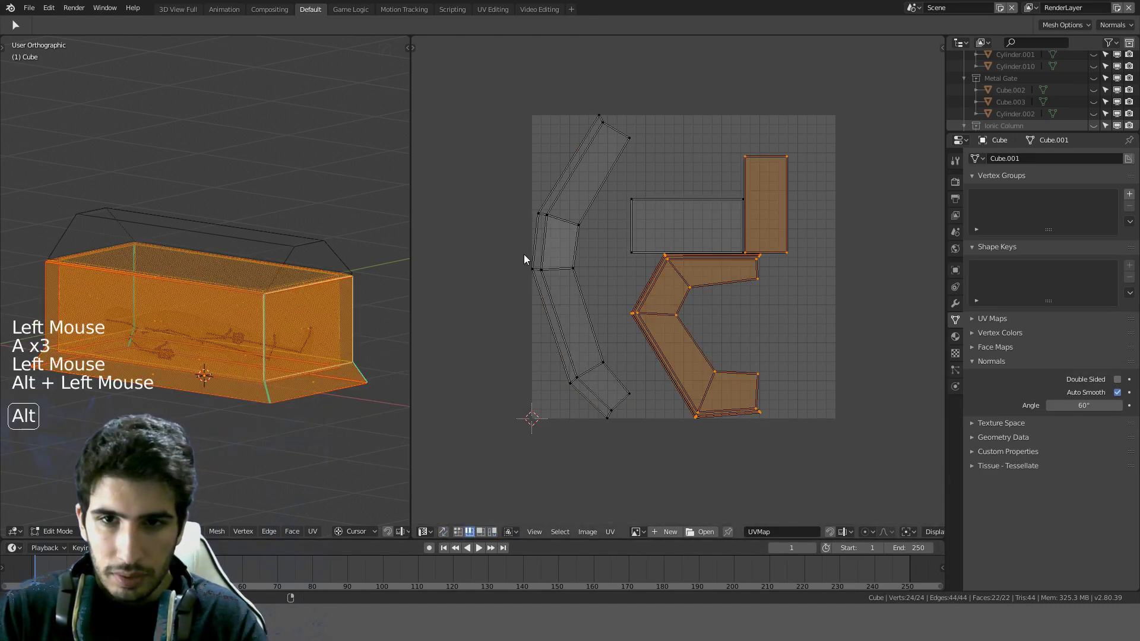
{"action": "key", "text": "s"}
{"action": "key", "text": "x"}
{"action": "key", "text": "0"}
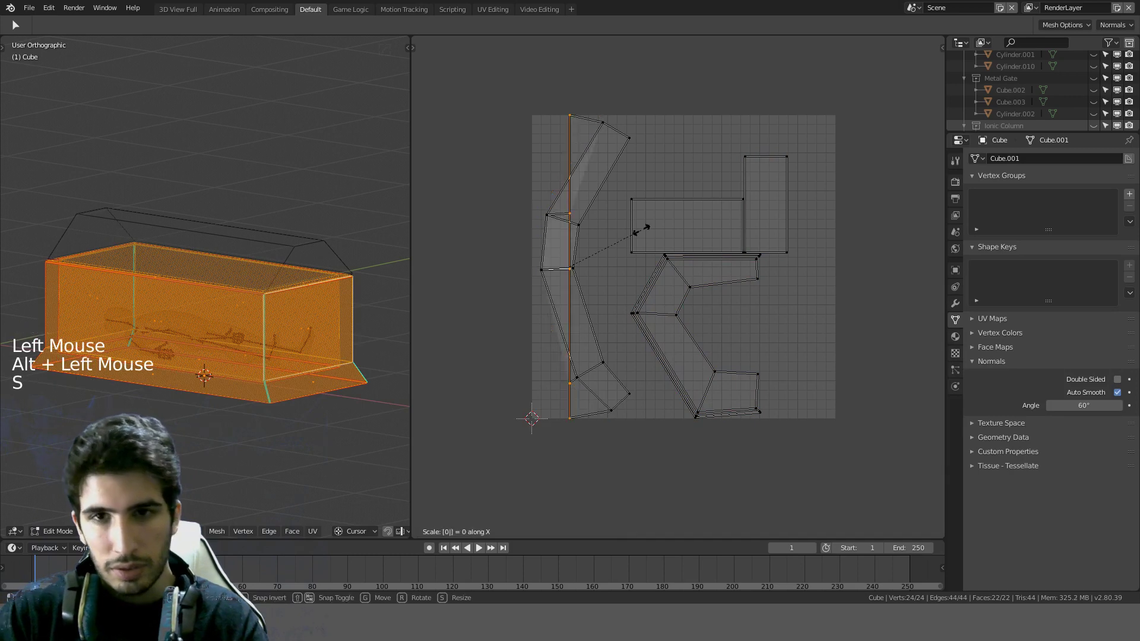
{"action": "key", "text": "Return"}
{"action": "left_click", "coordinate": [536, 225], "text": "alt"}
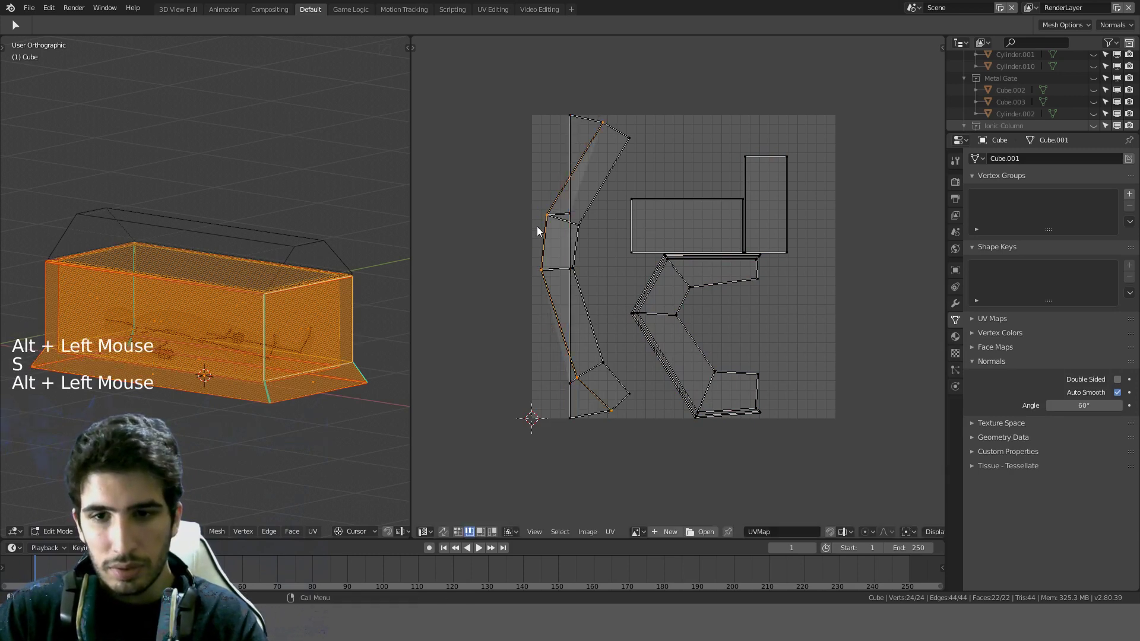
{"action": "key", "text": "s"}
{"action": "key", "text": "x"}
{"action": "key", "text": "0"}
{"action": "key", "text": "Return"}
Step: Straighten the outer wall island's remaining long edge loop along the wall's rim by scaling it to 0 along X
{"action": "left_click", "coordinate": [591, 198], "text": "alt"}
{"action": "key", "text": "s"}
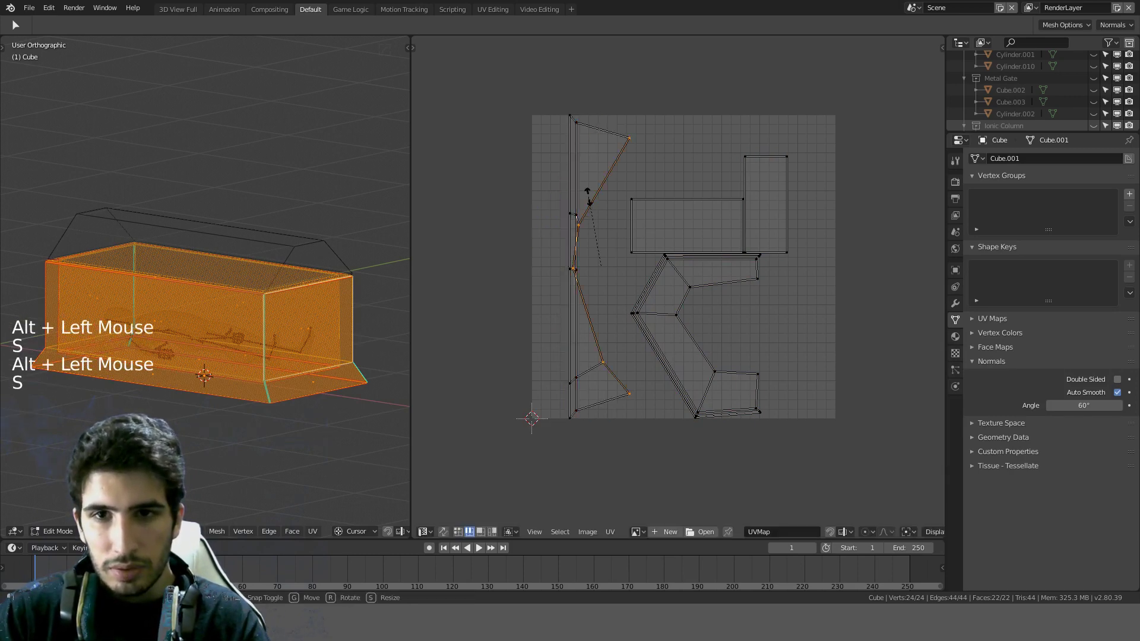
{"action": "key", "text": "x"}
{"action": "key", "text": "0"}
{"action": "key", "text": "Return"}
Step: Level the outer wall island's upper end edge and the next crosswise edge by scaling each to 0 along Y
{"action": "left_click", "coordinate": [590, 132], "text": "alt"}
{"action": "key", "text": "s"}
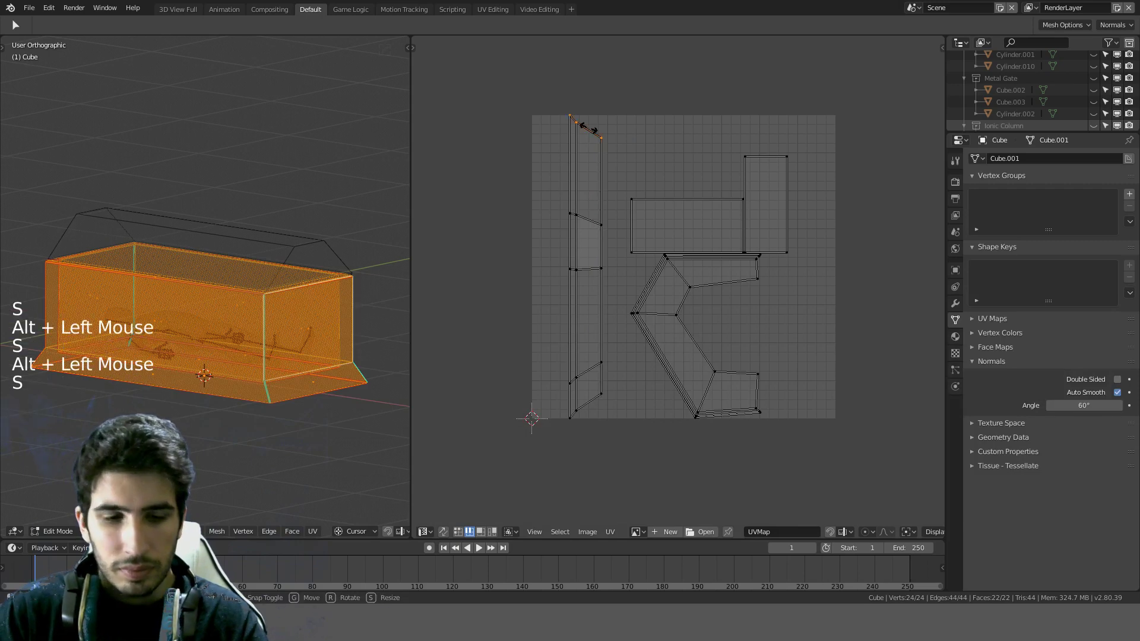
{"action": "key", "text": "y"}
{"action": "key", "text": "0"}
{"action": "key", "text": "Return"}
{"action": "left_click", "coordinate": [584, 230], "text": "alt"}
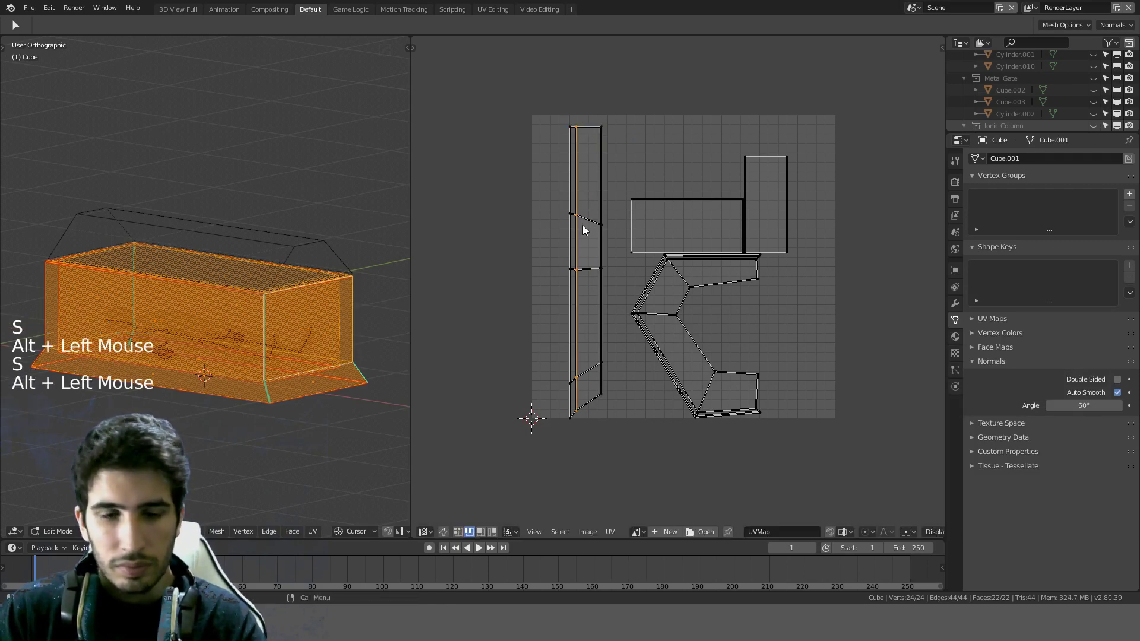
{"action": "key", "text": "a"}
{"action": "left_click", "coordinate": [588, 226], "text": "alt"}
{"action": "key", "text": "s"}
{"action": "key", "text": "y"}
{"action": "key", "text": "0"}
{"action": "key", "text": "Return"}
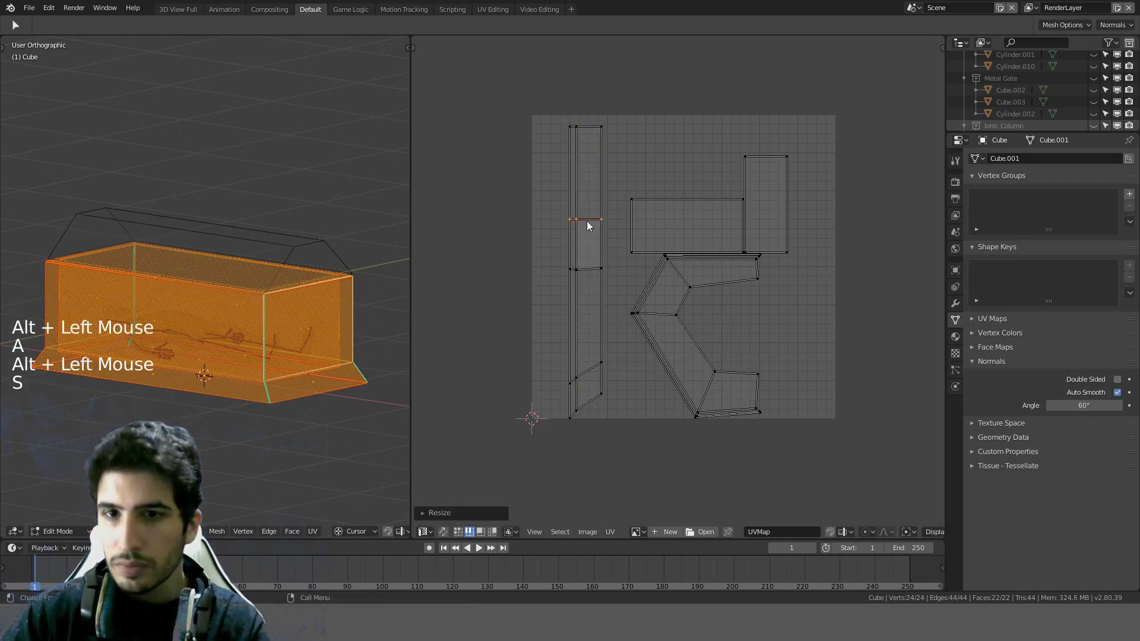
Step: Level the outer wall island's third and fourth crosswise edges from the upper end by scaling each to 0 along Y
{"action": "left_click", "coordinate": [590, 272], "text": "alt"}
{"action": "key", "text": "s"}
{"action": "key", "text": "y"}
{"action": "key", "text": "0"}
{"action": "key", "text": "Return"}
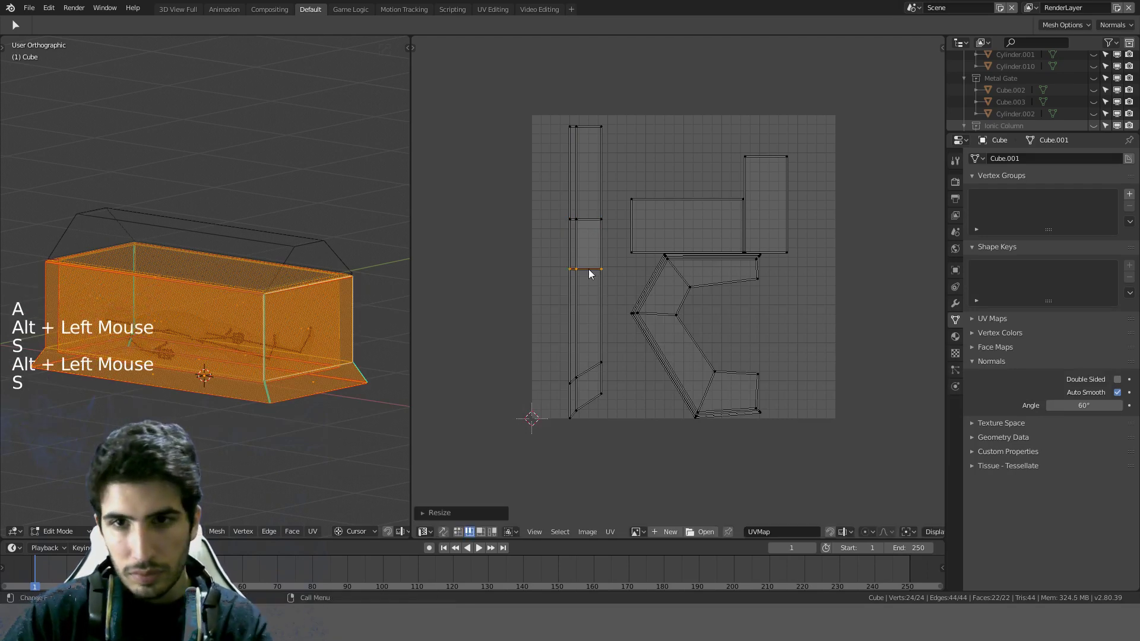
{"action": "left_click", "coordinate": [586, 373], "text": "alt"}
{"action": "key", "text": "s"}
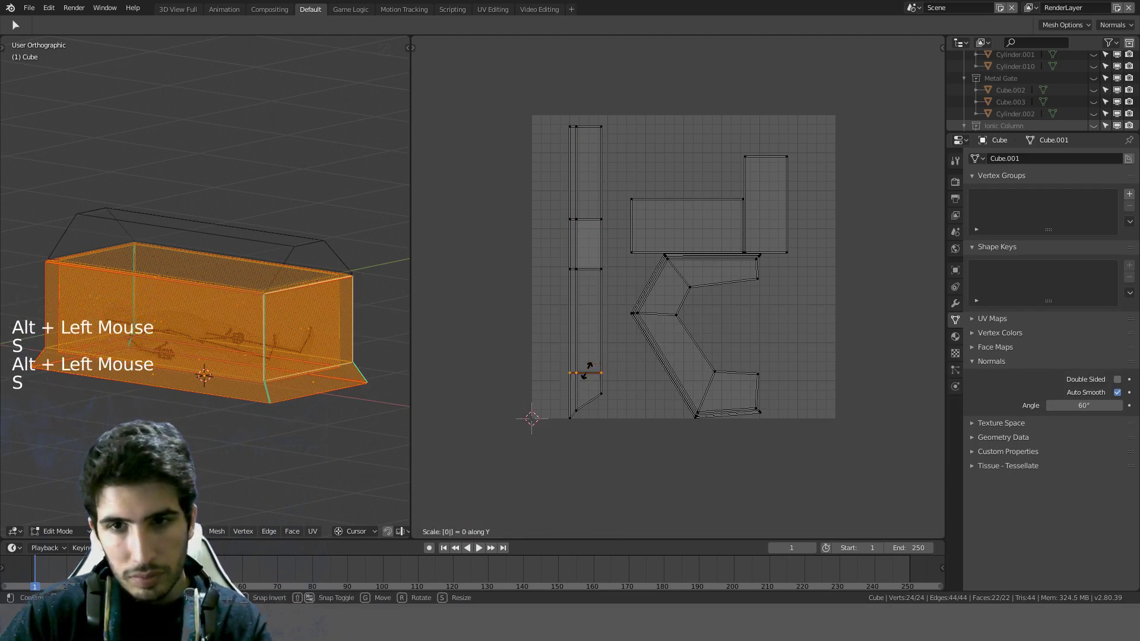
{"action": "key", "text": "y"}
{"action": "key", "text": "0"}
{"action": "key", "text": "Return"}
Step: Level the outer wall island's lower end edge by scaling it to 0 along Y
{"action": "key", "text": "a"}
{"action": "left_click", "coordinate": [592, 400], "text": "alt"}
{"action": "key", "text": "s"}
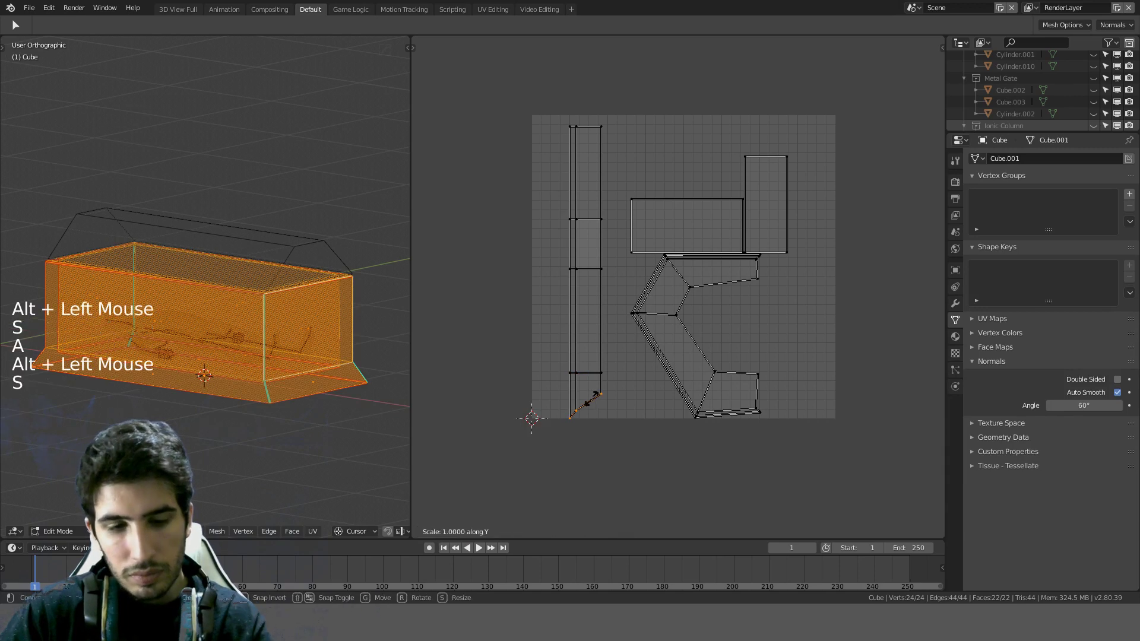
{"action": "key", "text": "y"}
{"action": "key", "text": "0"}
{"action": "key", "text": "Return"}
Step: Try to straighten the inner wall island's outermost edge loop by scaling it to 0 along X, and undo it
{"action": "middle_click_drag", "start_coordinate": [676, 355], "coordinate": [653, 290], "text": "shift"}
{"action": "scroll", "coordinate": [579, 266], "scroll_direction": "up", "scroll_amount": 2}
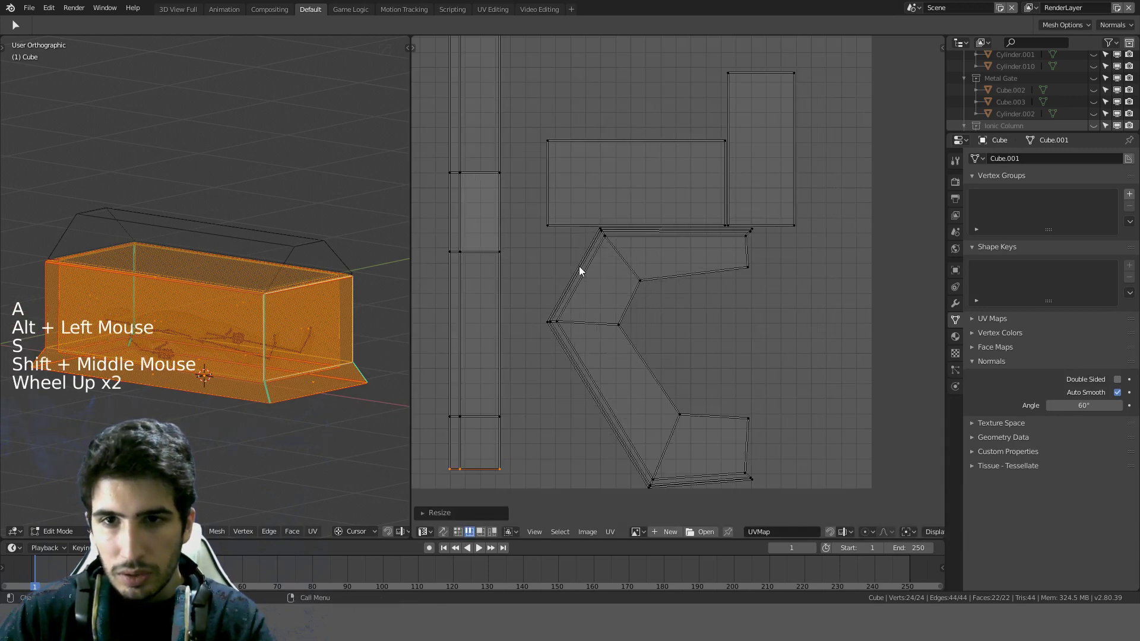
{"action": "left_click", "coordinate": [571, 262], "text": "alt"}
{"action": "key", "text": "s"}
{"action": "key", "text": "x"}
{"action": "key", "text": "0"}
{"action": "key", "text": "Return"}
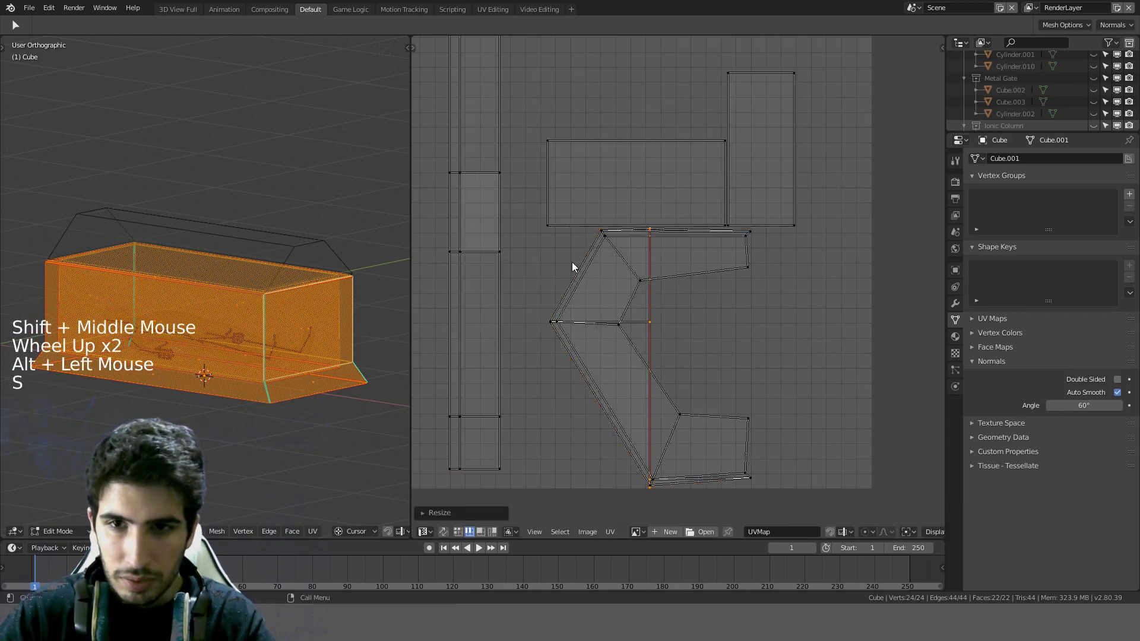
{"action": "key", "text": "ctrl+z"}
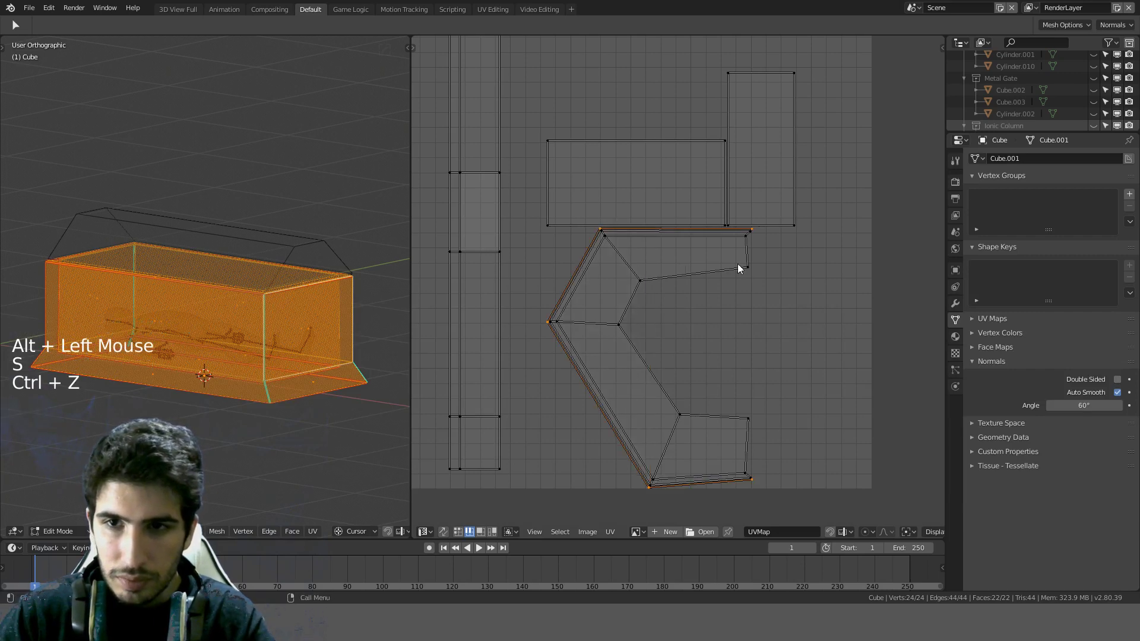
Step: Move the inner wall island's upper end vertices upward and rotate them so that section opens out along the strip
{"action": "key", "text": "a"}
{"action": "key", "text": "c"}
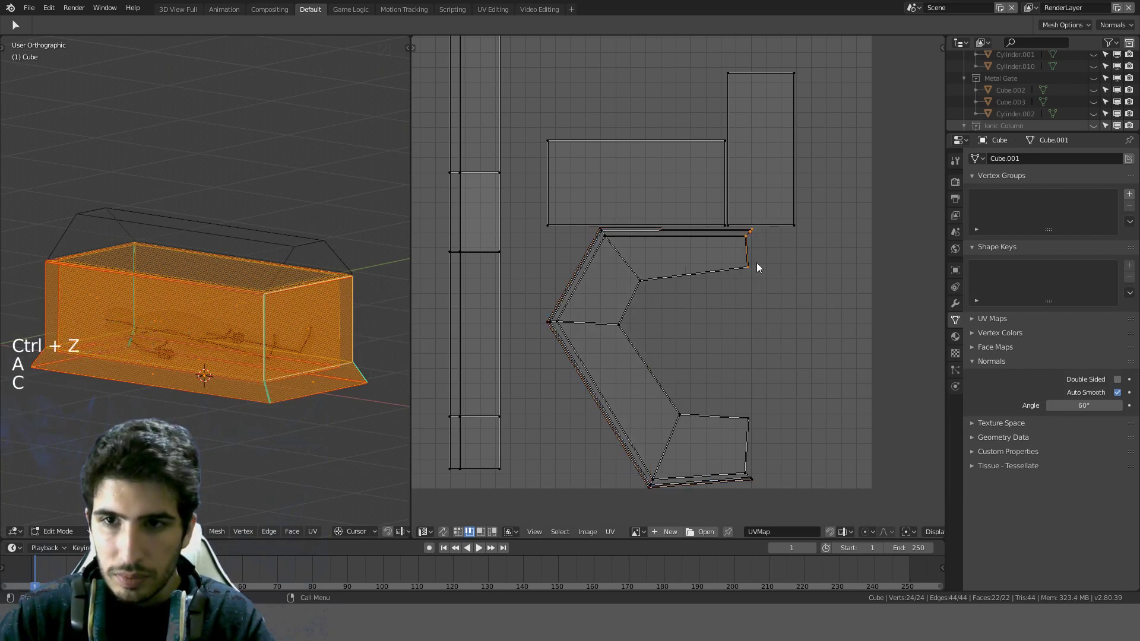
{"action": "key", "text": "g"}
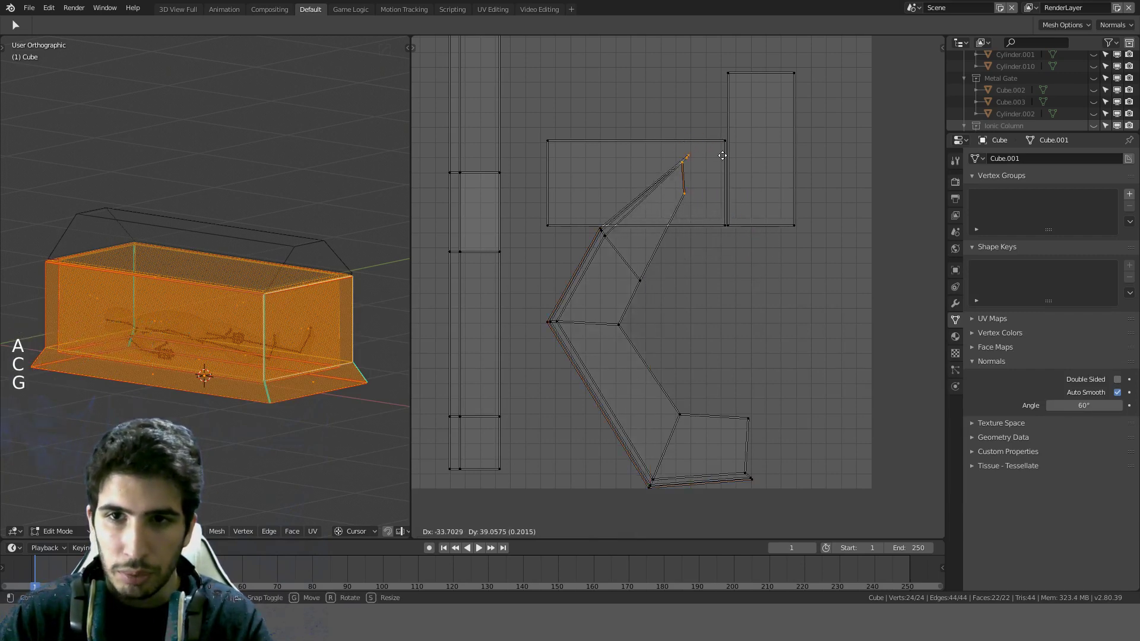
{"action": "left_click", "coordinate": [729, 154]}
{"action": "key", "text": "r"}
{"action": "left_click", "coordinate": [681, 120]}
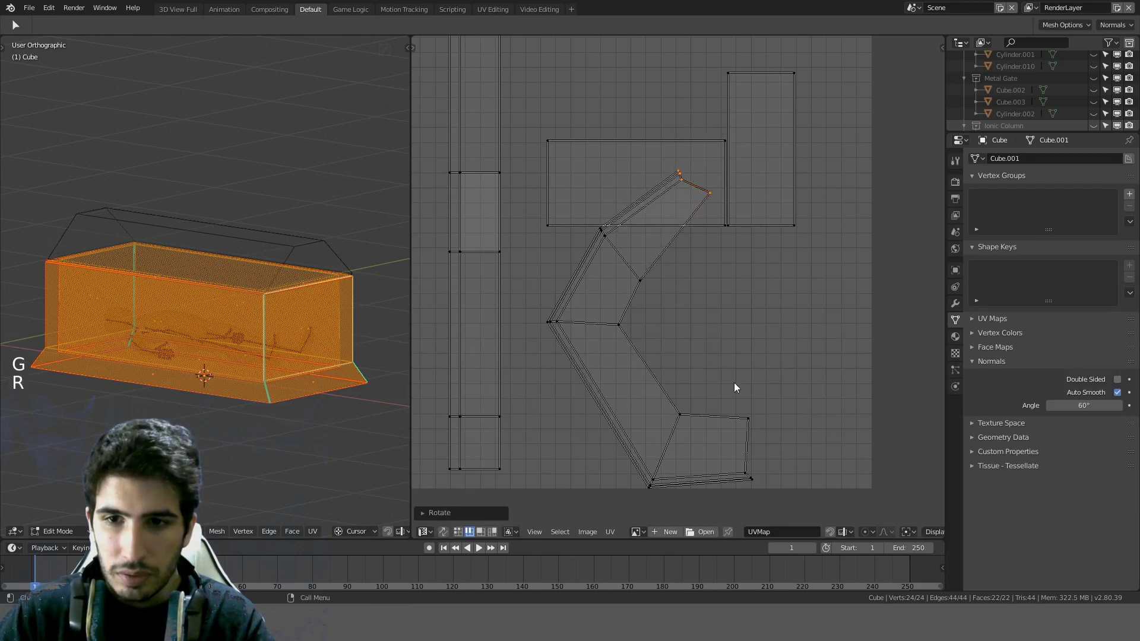
Step: Move the inner wall island's lower end vertices downward and rotate them so that section extends along the strip
{"action": "middle_click_drag", "start_coordinate": [734, 385], "coordinate": [743, 334], "text": "shift"}
{"action": "key", "text": "a"}
{"action": "key", "text": "c"}
{"action": "key", "text": "g"}
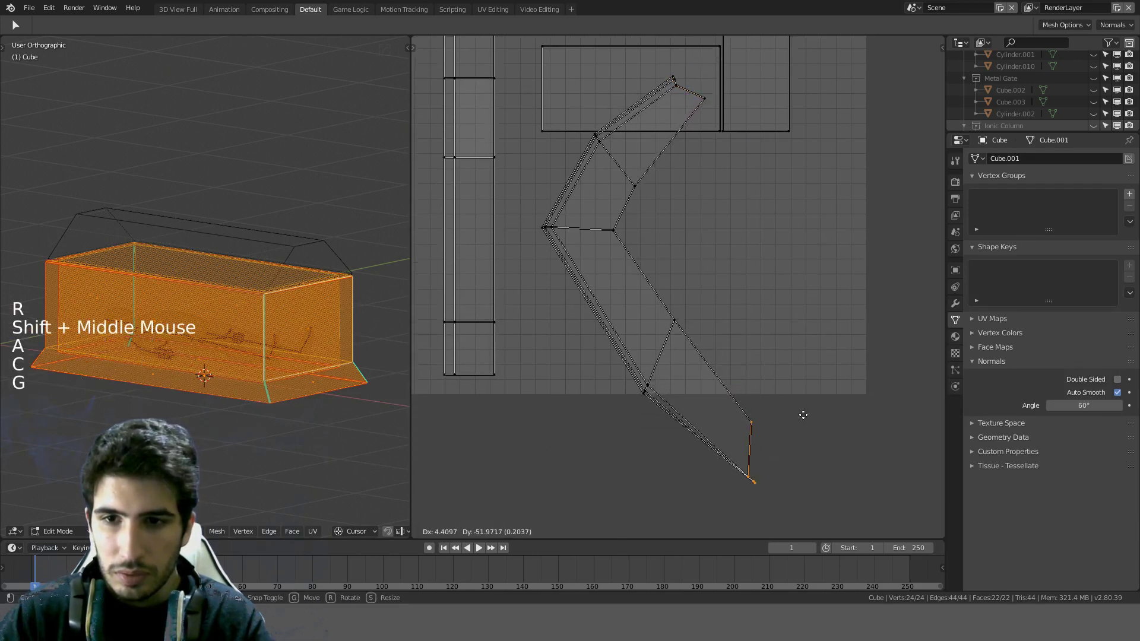
{"action": "left_click", "coordinate": [772, 460]}
{"action": "key", "text": "r"}
{"action": "right_click", "coordinate": [768, 469]}
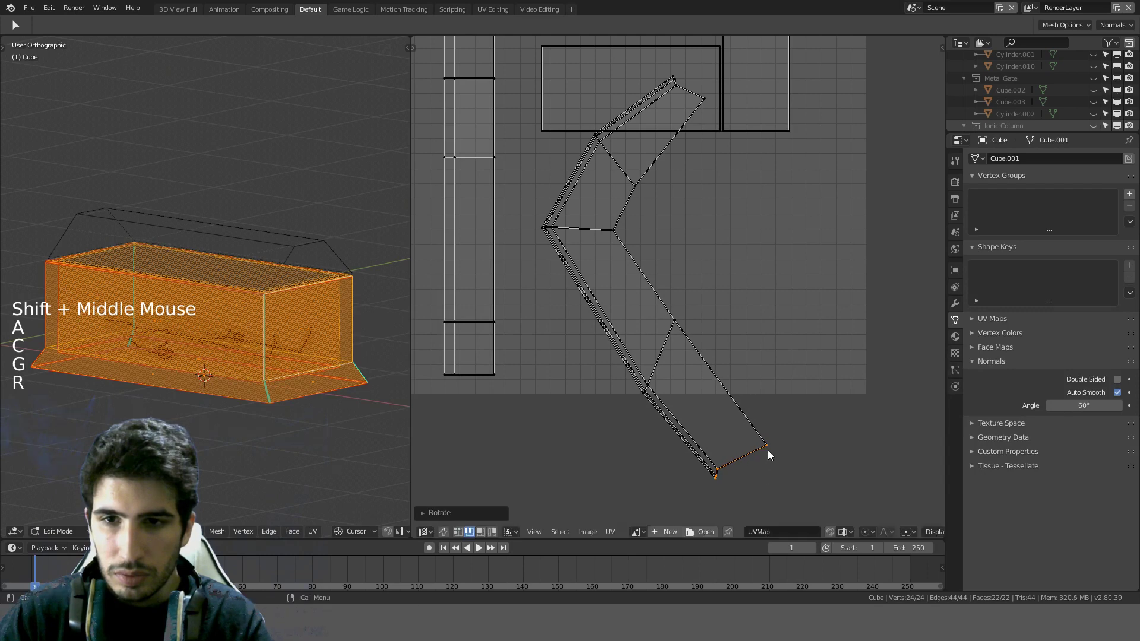
Step: Straighten the two long edge loops bordering the inner wall island's wide face strip by scaling each to 0 along X
{"action": "left_click", "coordinate": [641, 273], "text": "alt"}
{"action": "key", "text": "s"}
{"action": "key", "text": "x"}
{"action": "key", "text": "0"}
{"action": "key", "text": "Return"}
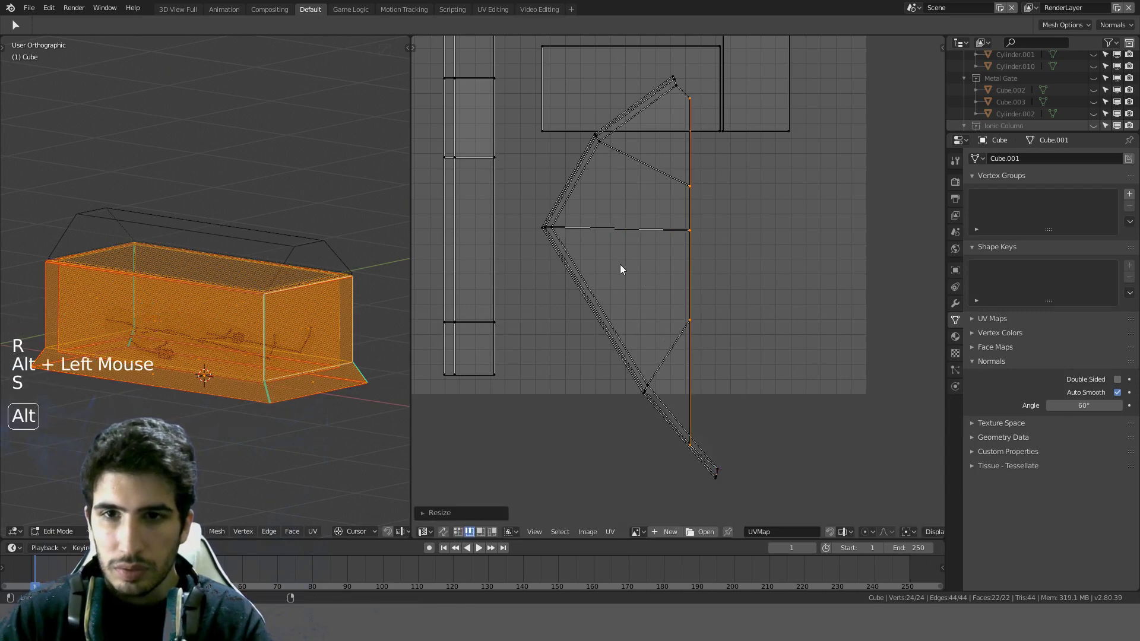
{"action": "left_click", "coordinate": [564, 215], "text": "alt"}
{"action": "key", "text": "s"}
{"action": "key", "text": "x"}
{"action": "key", "text": "0"}
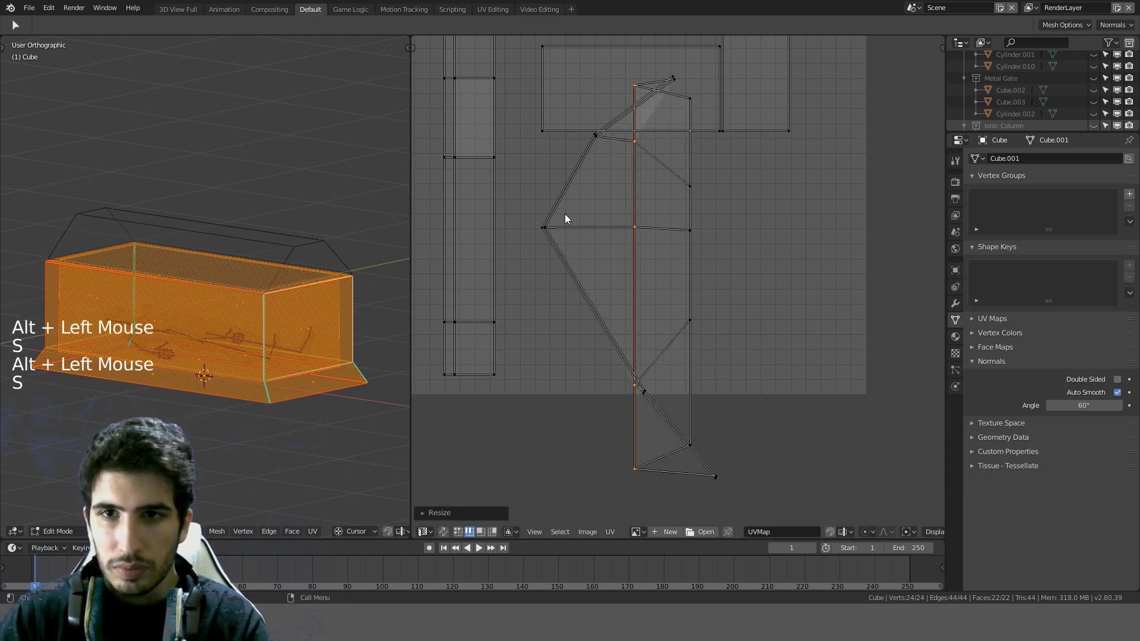
{"action": "key", "text": "KP_Enter"}
Step: Straighten the inner wall island's two outermost edge loops by scaling each to 0 along X, and shift the outermost one slightly outward
{"action": "left_click", "coordinate": [558, 217], "text": "alt"}
{"action": "key", "text": "s"}
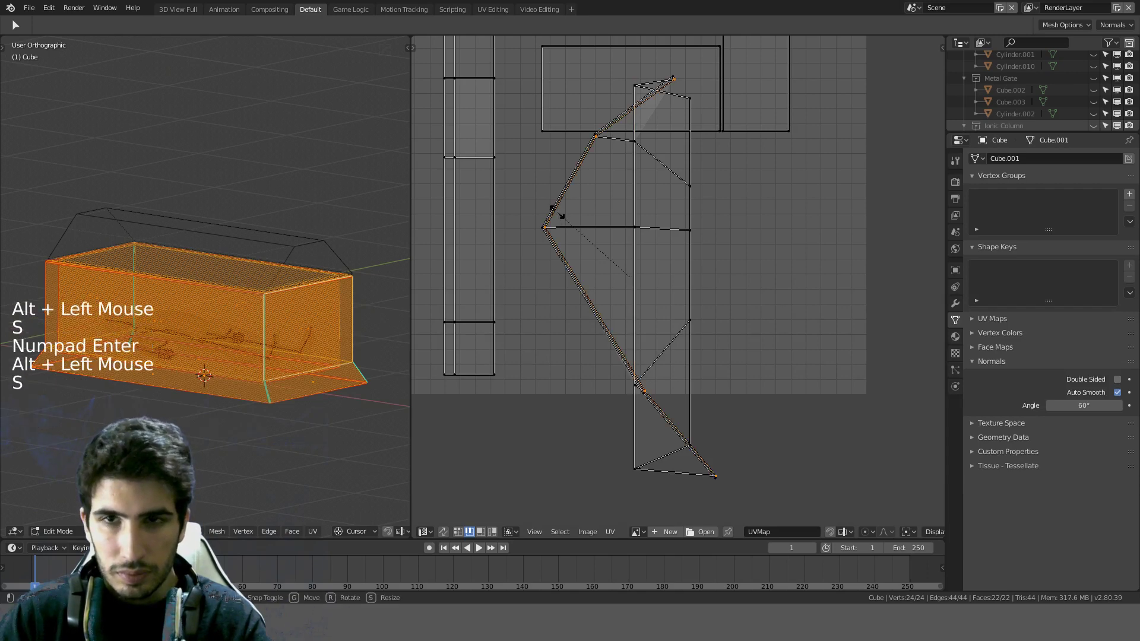
{"action": "key", "text": "x"}
{"action": "key", "text": "0"}
{"action": "left_click", "coordinate": [556, 216], "text": "alt"}
{"action": "key", "text": "s"}
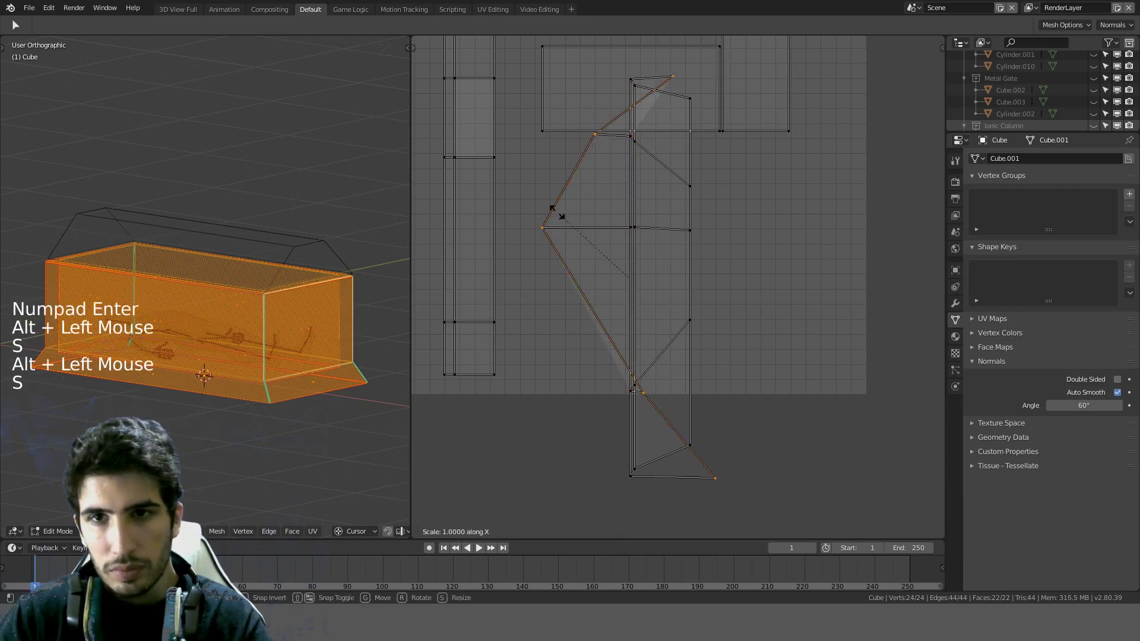
{"action": "key", "text": "x"}
{"action": "key", "text": "0"}
{"action": "key", "text": "KP_Enter"}
{"action": "key", "text": "g"}
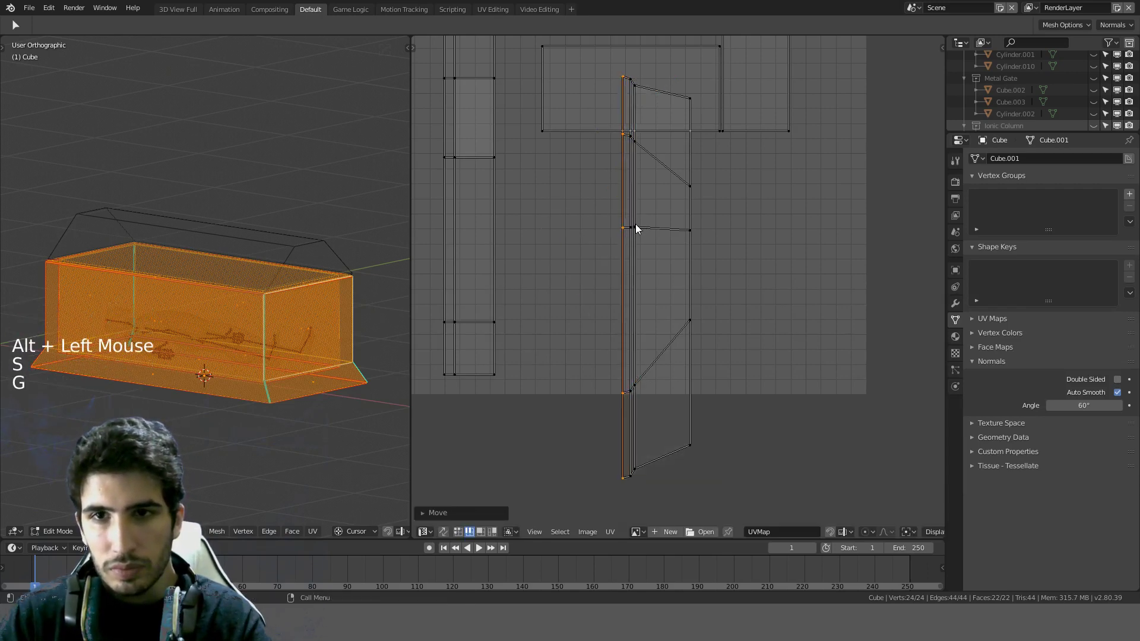
Step: Show the UV editor's sidebar and expand its Annotations settings
{"action": "key", "text": "n"}
{"action": "scroll", "coordinate": [852, 86], "scroll_direction": "up", "scroll_amount": 3}
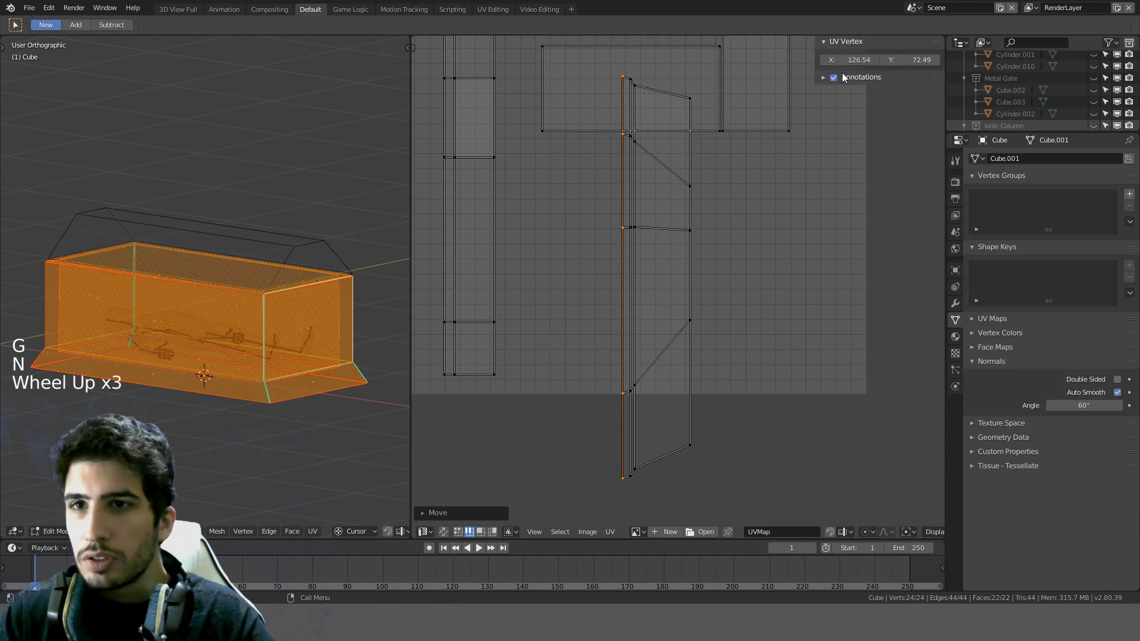
{"action": "left_click", "coordinate": [832, 77]}
{"action": "left_click", "coordinate": [834, 77]}
{"action": "left_click", "coordinate": [823, 77]}
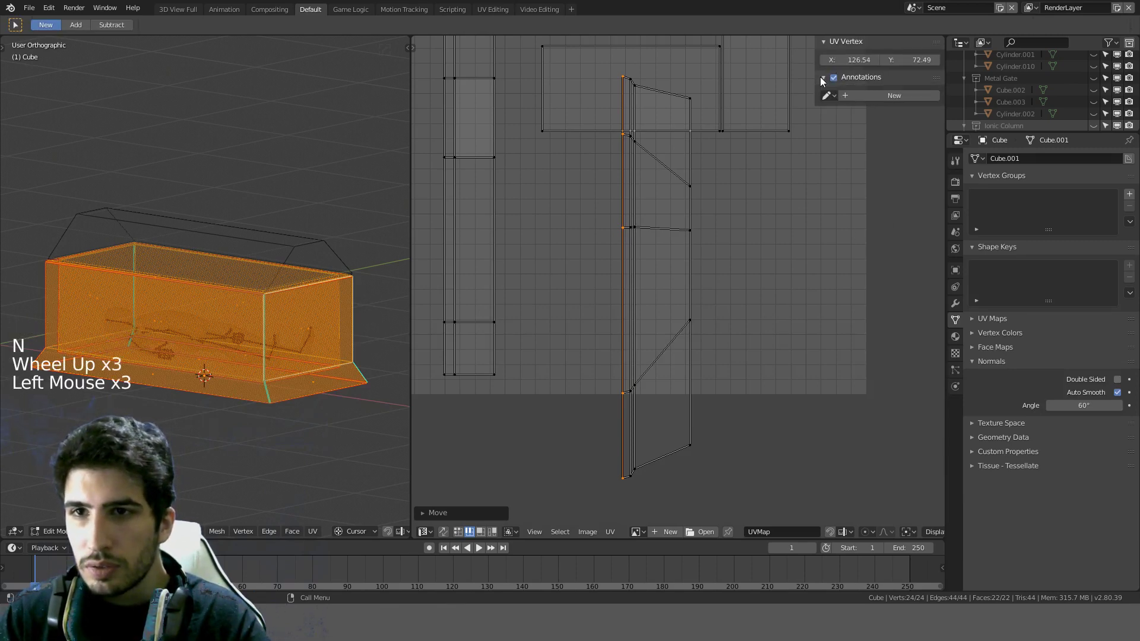
{"action": "left_click", "coordinate": [822, 78]}
{"action": "left_click", "coordinate": [824, 45]}
{"action": "left_click", "coordinate": [823, 45]}
{"action": "left_click", "coordinate": [824, 74]}
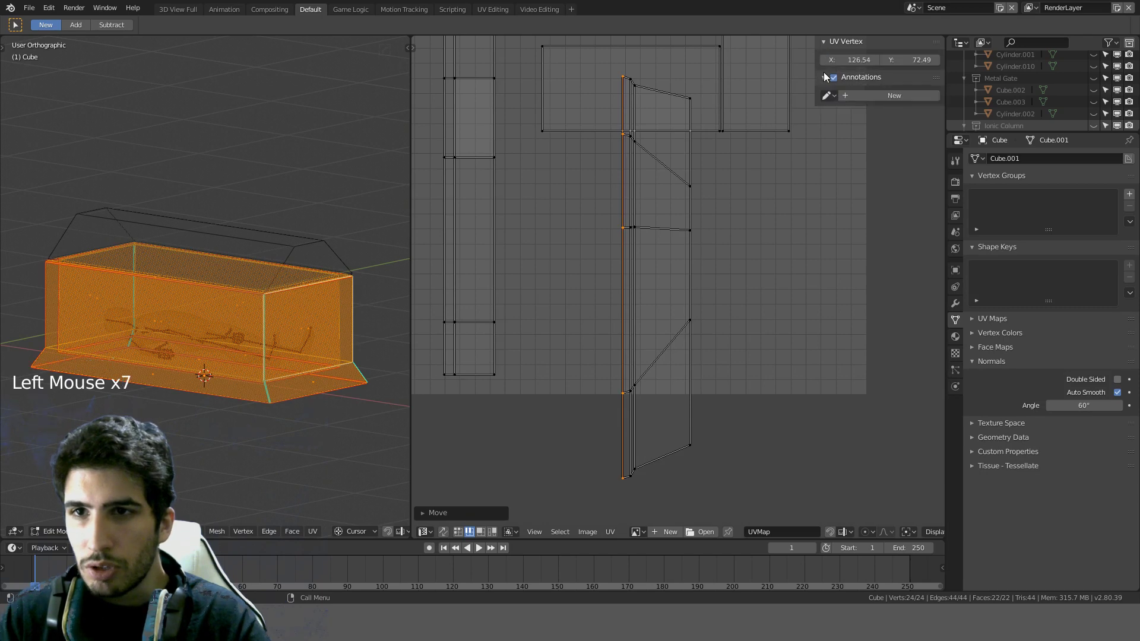
{"action": "left_click", "coordinate": [824, 74]}
{"action": "left_click", "coordinate": [824, 42]}
{"action": "key", "text": "n"}
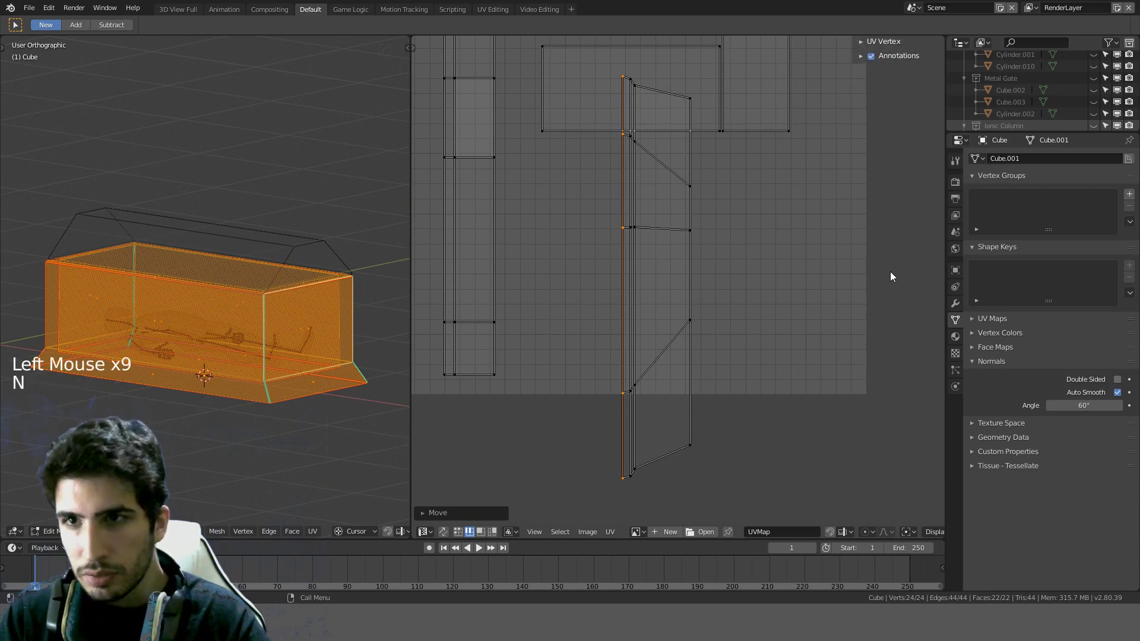
{"action": "key", "text": "t"}
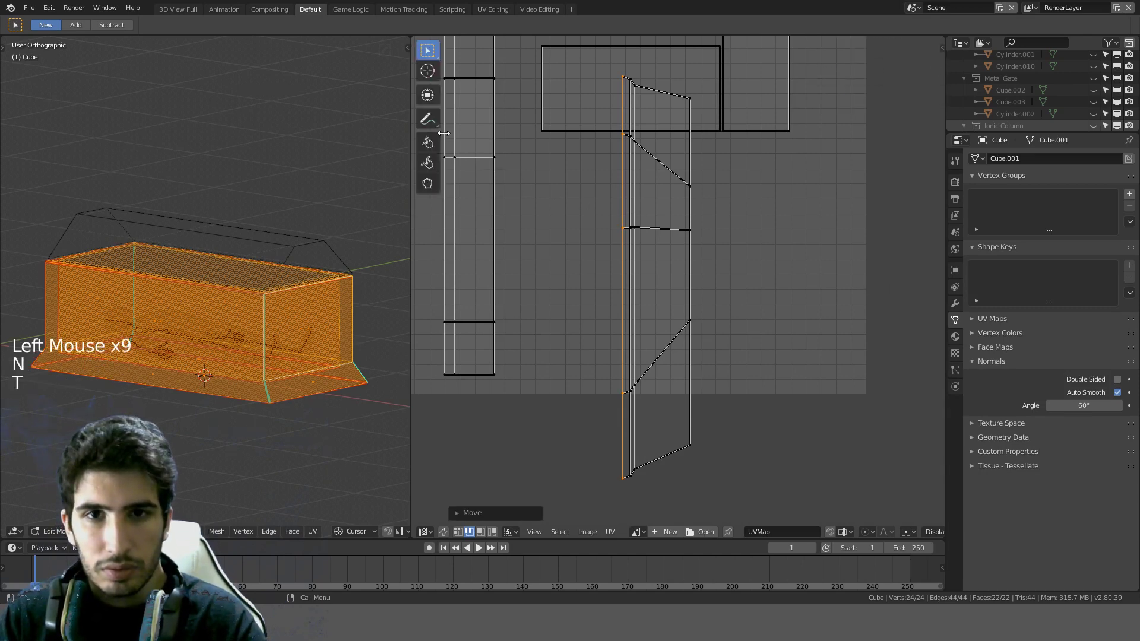
{"action": "key", "text": "t"}
{"action": "scroll", "coordinate": [746, 271], "scroll_direction": "down", "scroll_amount": 1}
{"action": "key", "text": "Tab"}
{"action": "key", "text": "Tab"}
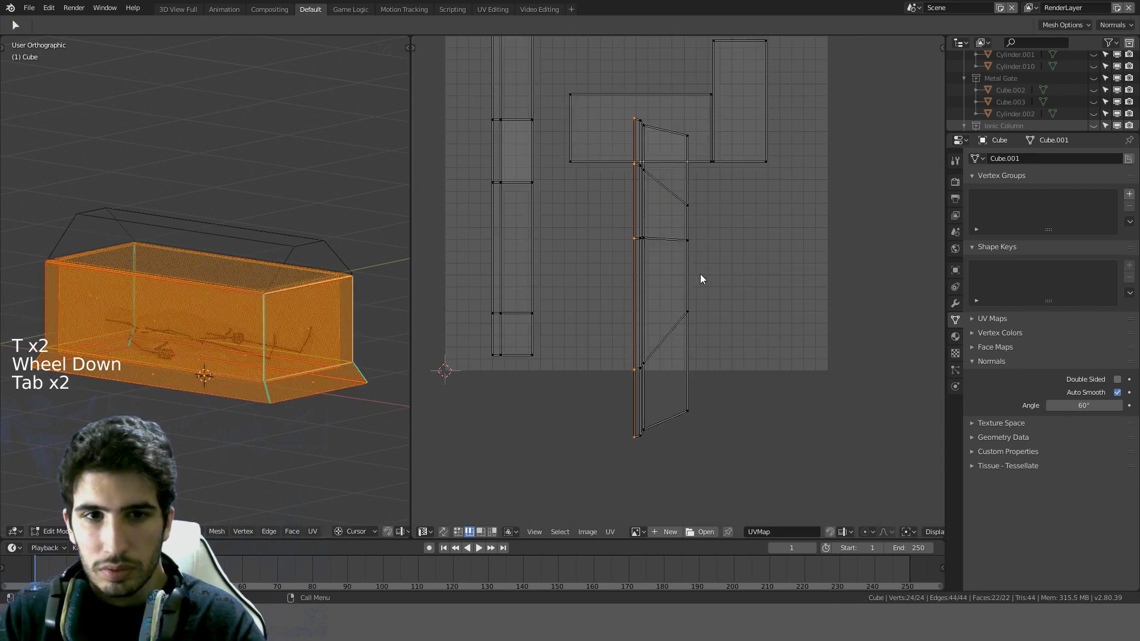
{"action": "key", "text": "a"}
{"action": "key", "text": "a"}
{"action": "key", "text": "a"}
Step: Show the UV editor's sidebar and turn on the Stretch overlay in its display settings
{"action": "key", "text": "n"}
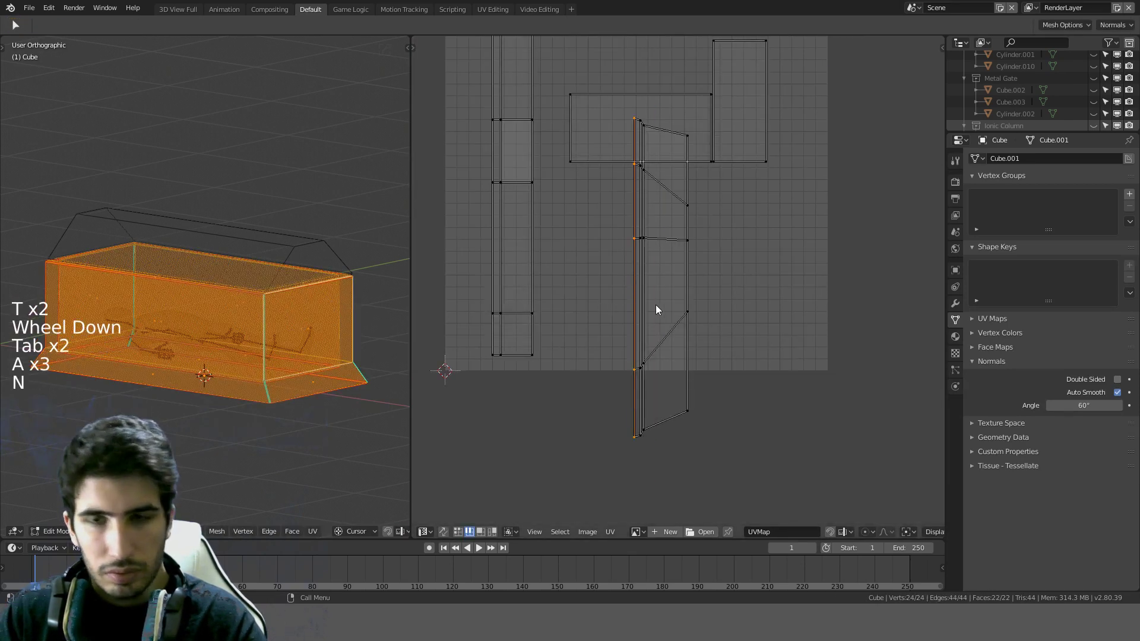
{"action": "scroll", "coordinate": [892, 91], "scroll_direction": "up", "scroll_amount": 2}
{"action": "scroll", "coordinate": [893, 533], "scroll_direction": "down", "scroll_amount": 7}
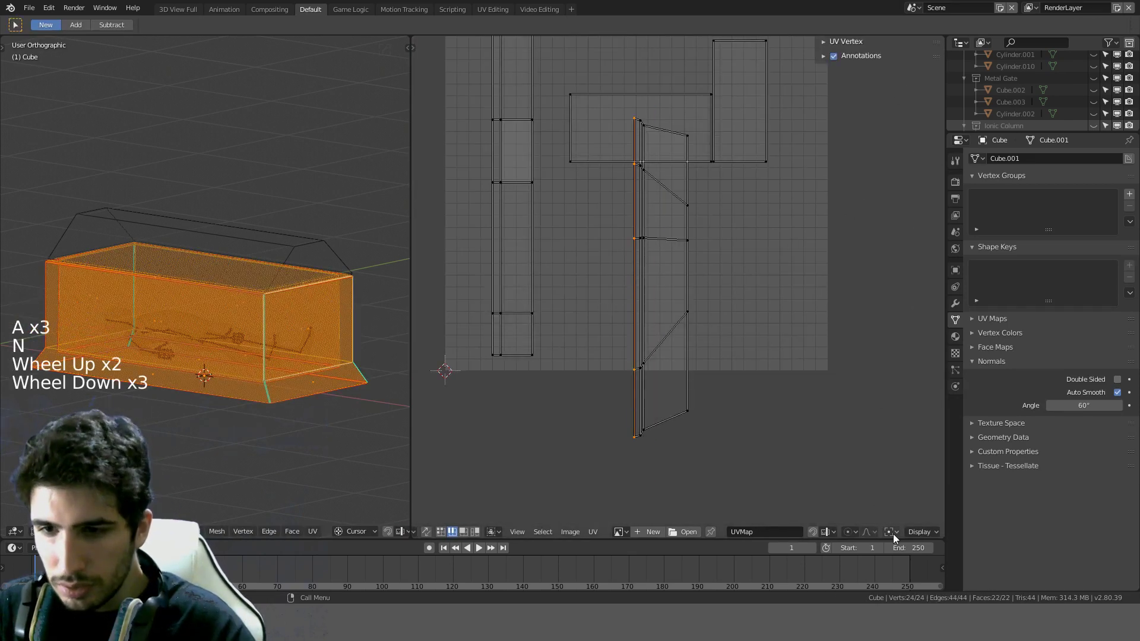
{"action": "left_click", "coordinate": [908, 533]}
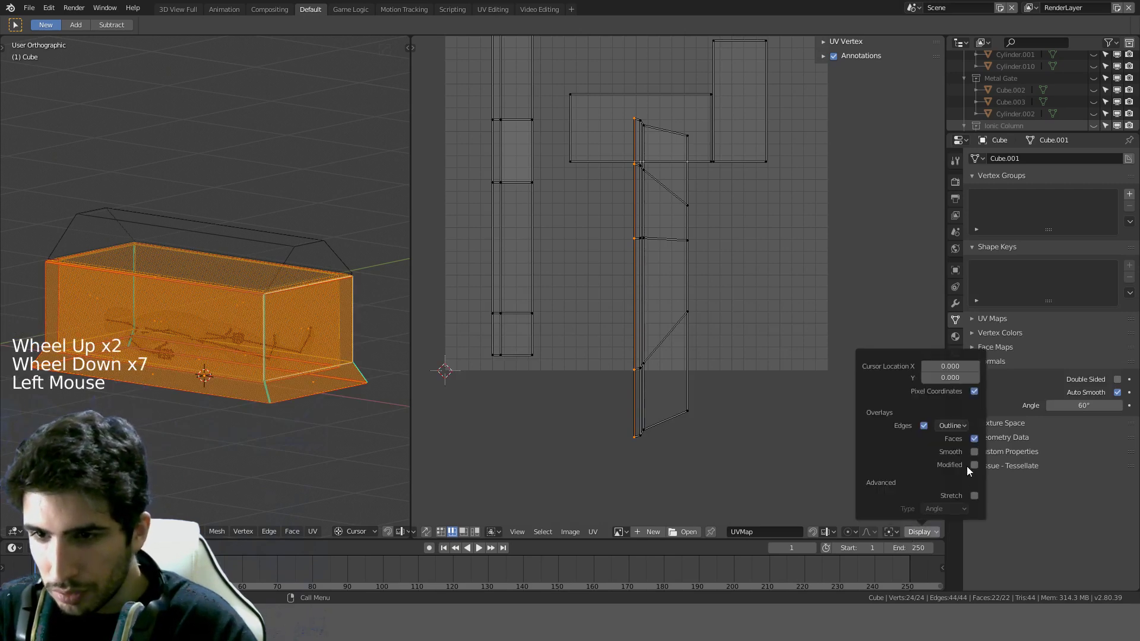
{"action": "left_click", "coordinate": [974, 496]}
{"action": "scroll", "coordinate": [683, 327], "scroll_direction": "down", "scroll_amount": 2}
{"action": "scroll", "coordinate": [606, 224], "scroll_direction": "up", "scroll_amount": 2}
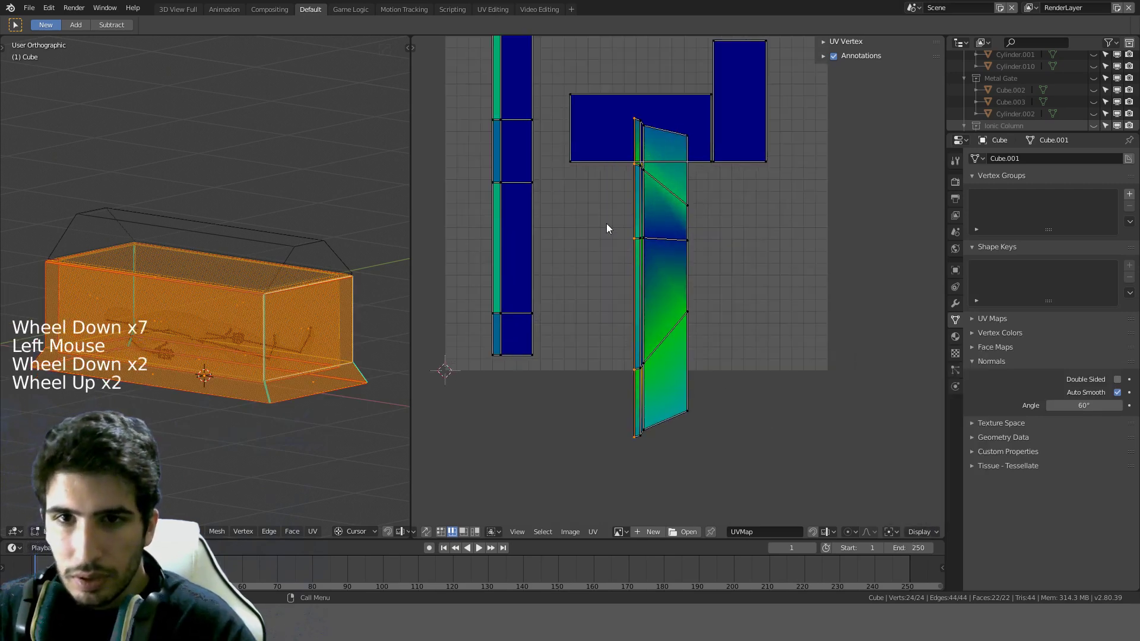
{"action": "middle_click_drag", "start_coordinate": [607, 223], "coordinate": [649, 297], "text": "shift"}
{"action": "scroll", "coordinate": [608, 244], "scroll_direction": "up", "scroll_amount": 1}
{"action": "left_click", "coordinate": [558, 155], "text": "alt"}
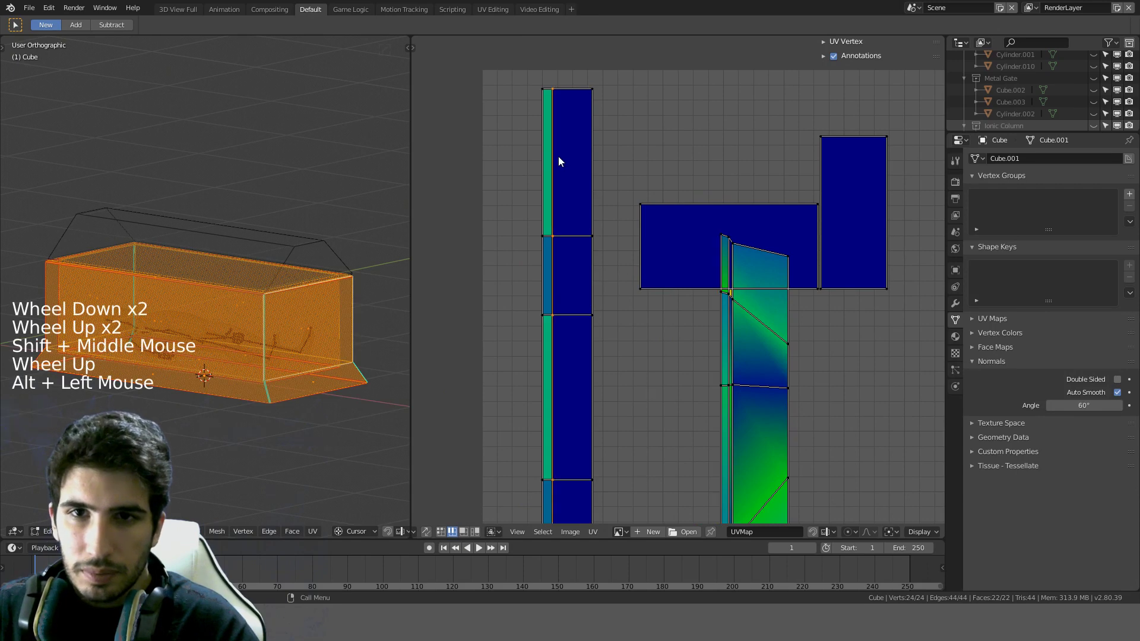
{"action": "key", "text": "g"}
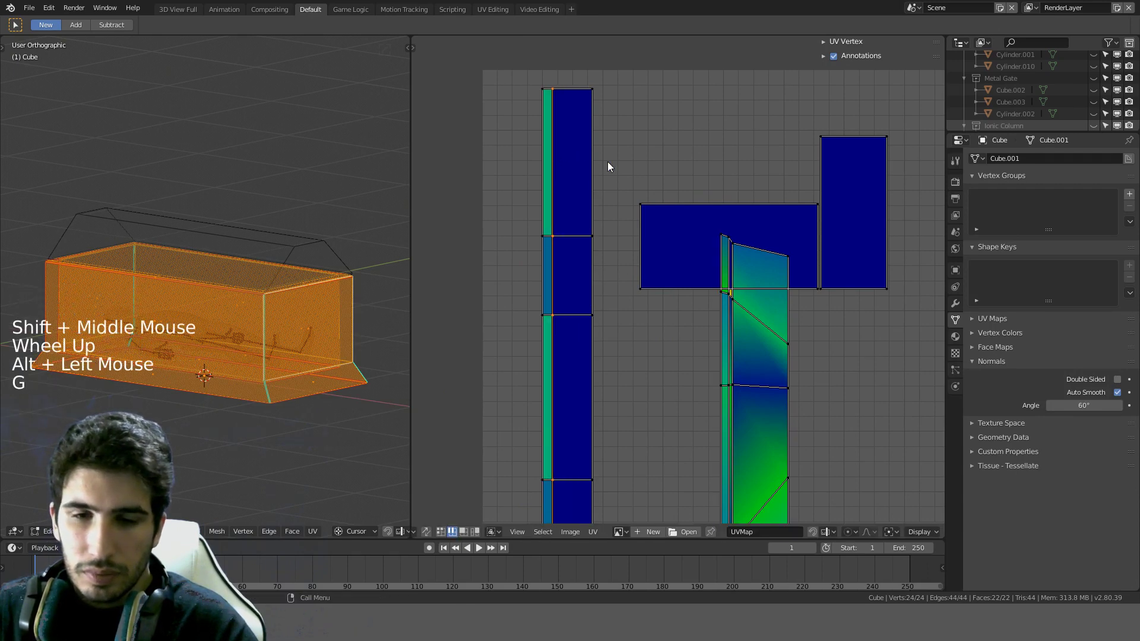
{"action": "key", "text": "s"}
{"action": "key", "text": "y"}
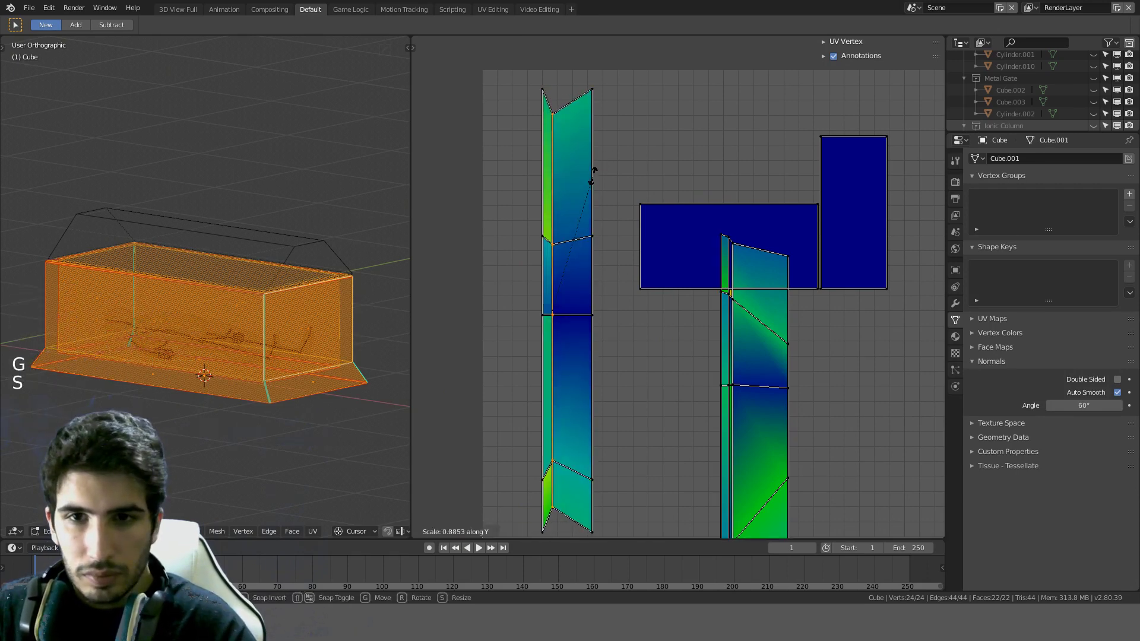
{"action": "right_click", "coordinate": [615, 153]}
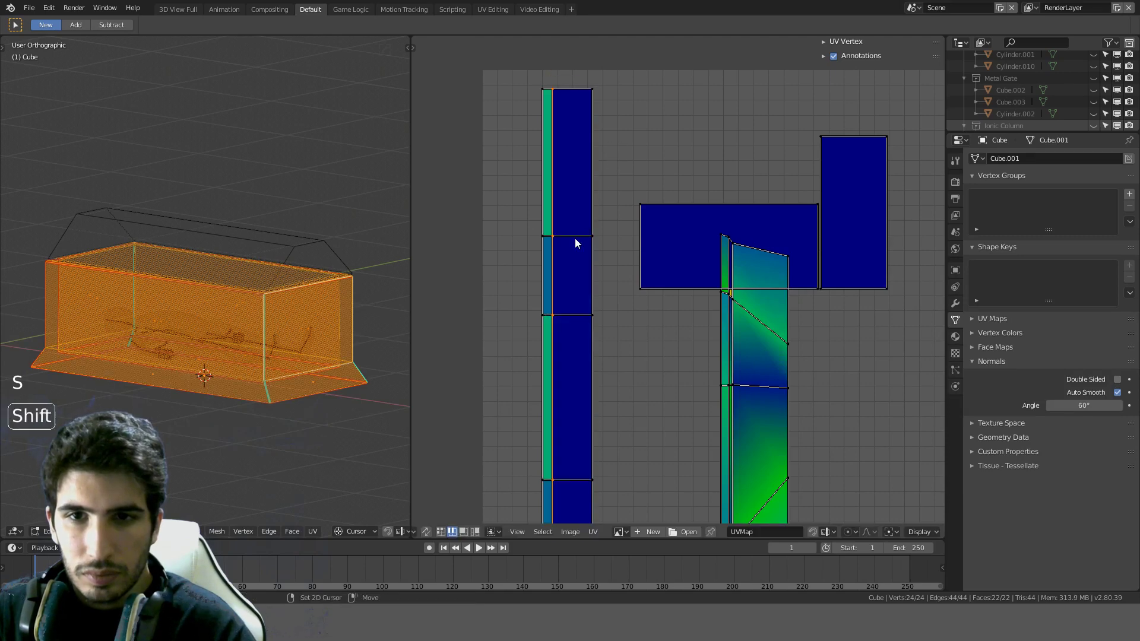
Step: Scale the second section's edge between the outer wall island's narrow and wide faces to 0.9 along Y
{"action": "middle_click_drag", "start_coordinate": [575, 237], "coordinate": [579, 205], "text": "shift"}
{"action": "left_click", "coordinate": [560, 229]}
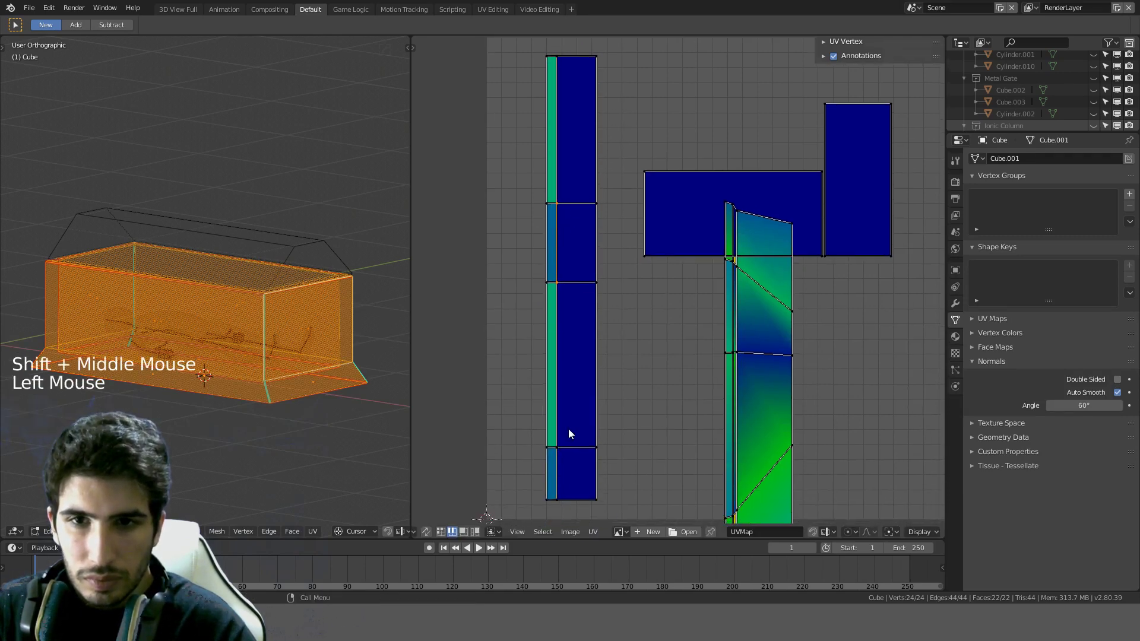
{"action": "key", "text": "s"}
{"action": "key", "text": "y"}
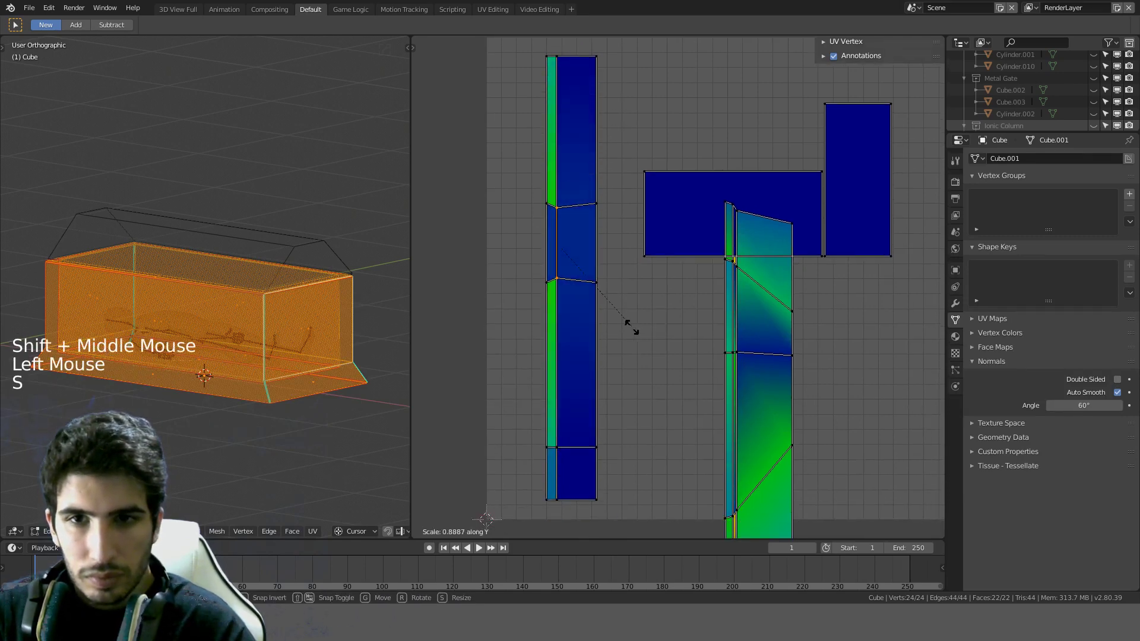
{"action": "key", "text": "ctrl"}
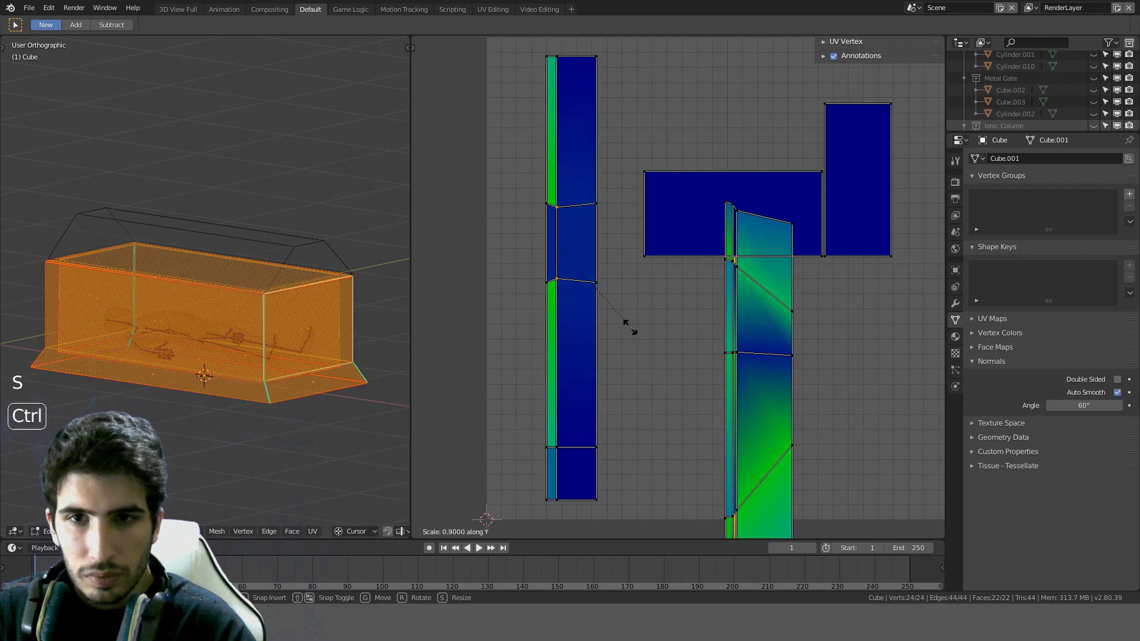
{"action": "left_click", "coordinate": [629, 325]}
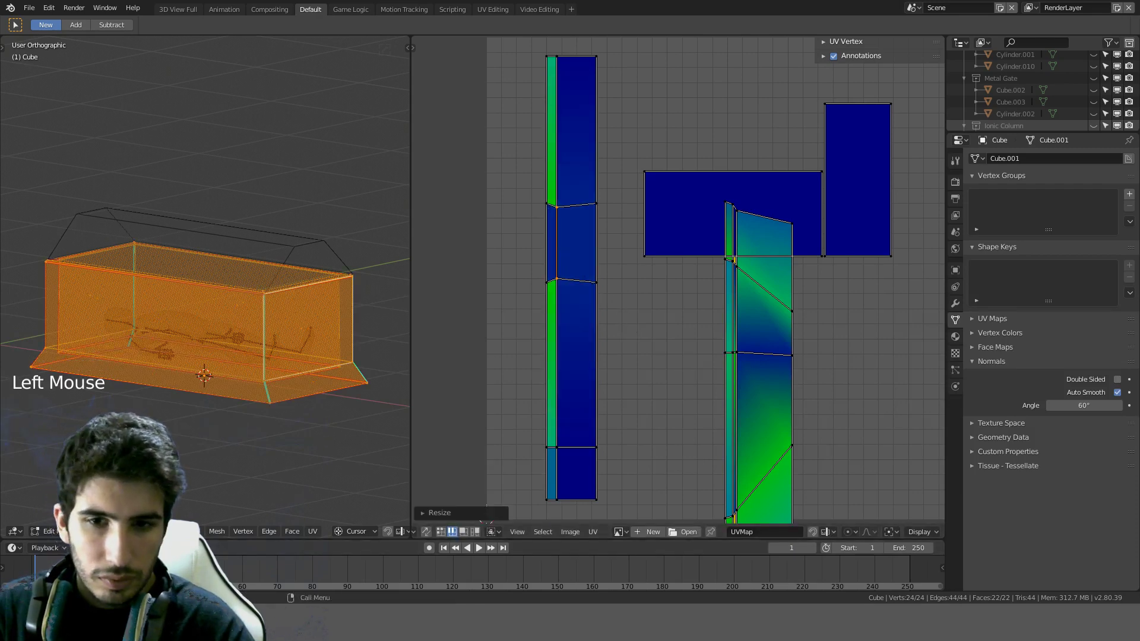
Step: Switch to UV vertex selection and scale the two end vertices of the outer wall island's inner edge loop to 0.99 along Y
{"action": "left_click", "coordinate": [559, 501]}
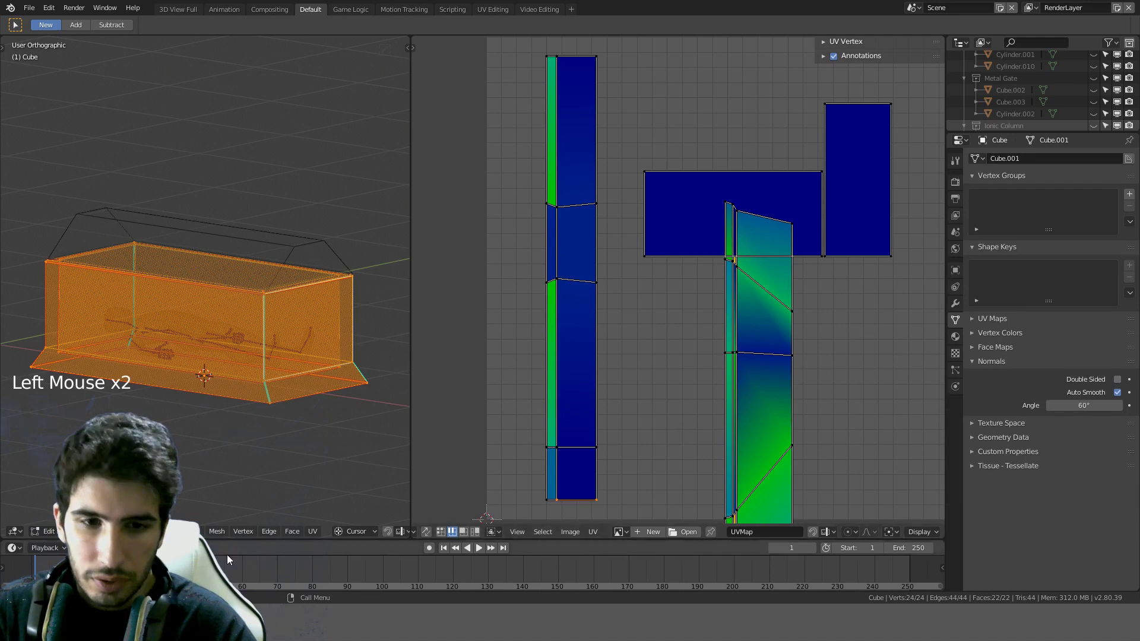
{"action": "left_click", "coordinate": [440, 532]}
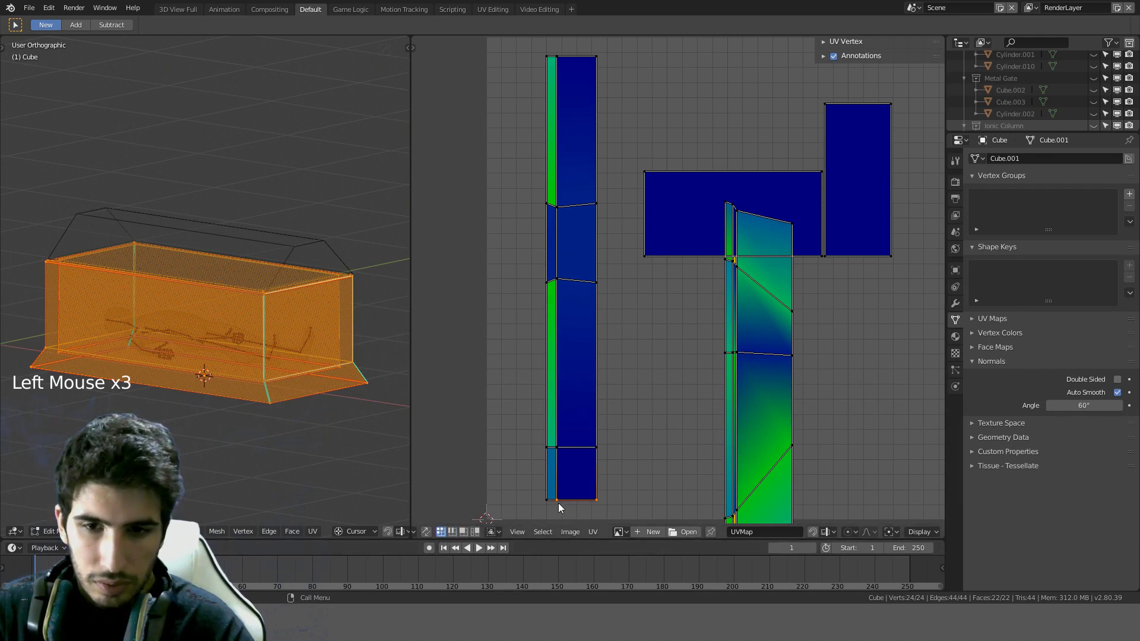
{"action": "left_click", "coordinate": [565, 59], "text": "shift"}
{"action": "key", "text": "s"}
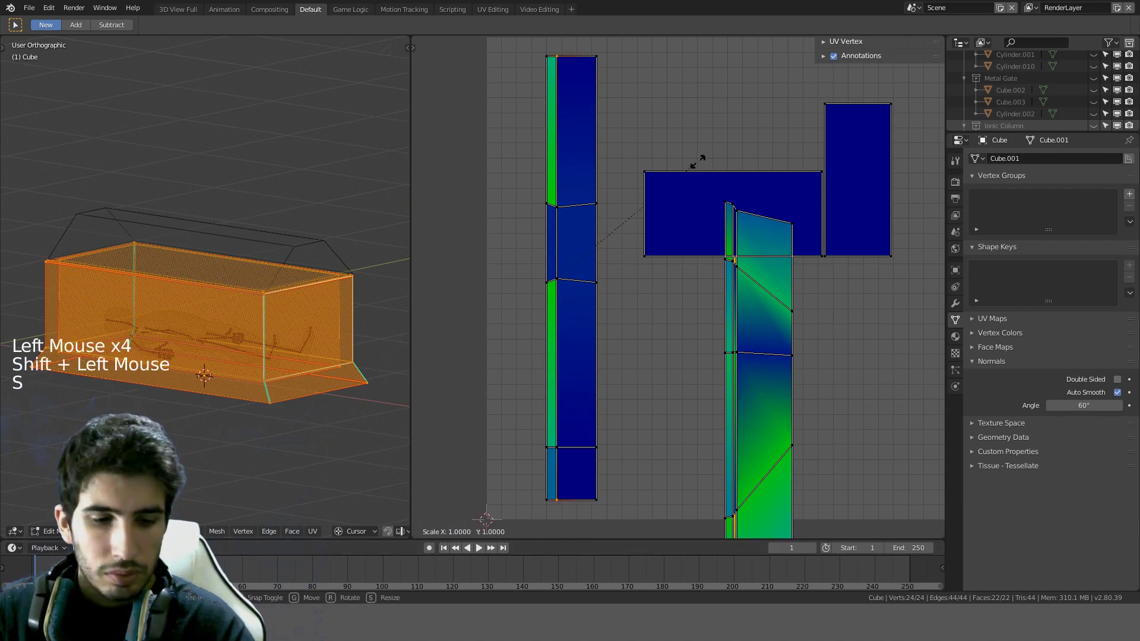
{"action": "key", "text": "y"}
{"action": "key", "text": "ctrl"}
{"action": "key", "text": "shift+ctrl"}
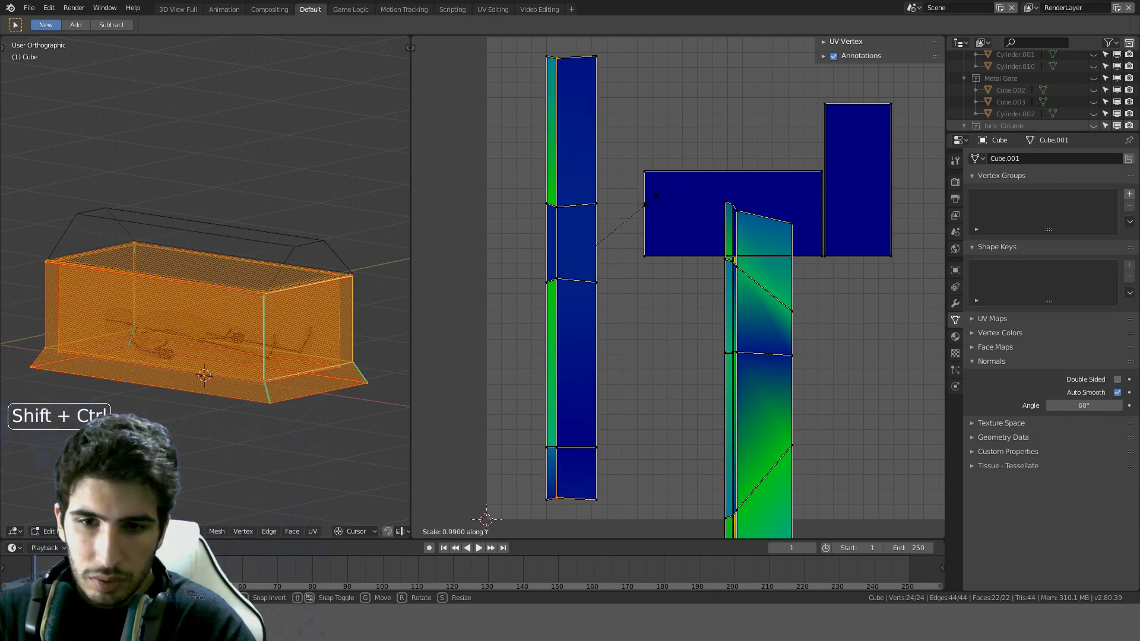
{"action": "left_click", "coordinate": [644, 206], "text": "ctrl+shift"}
Step: Scale the two inner-loop vertices bounding the outer wall island's lower long section to 0.9 along Y
{"action": "left_click", "coordinate": [560, 444]}
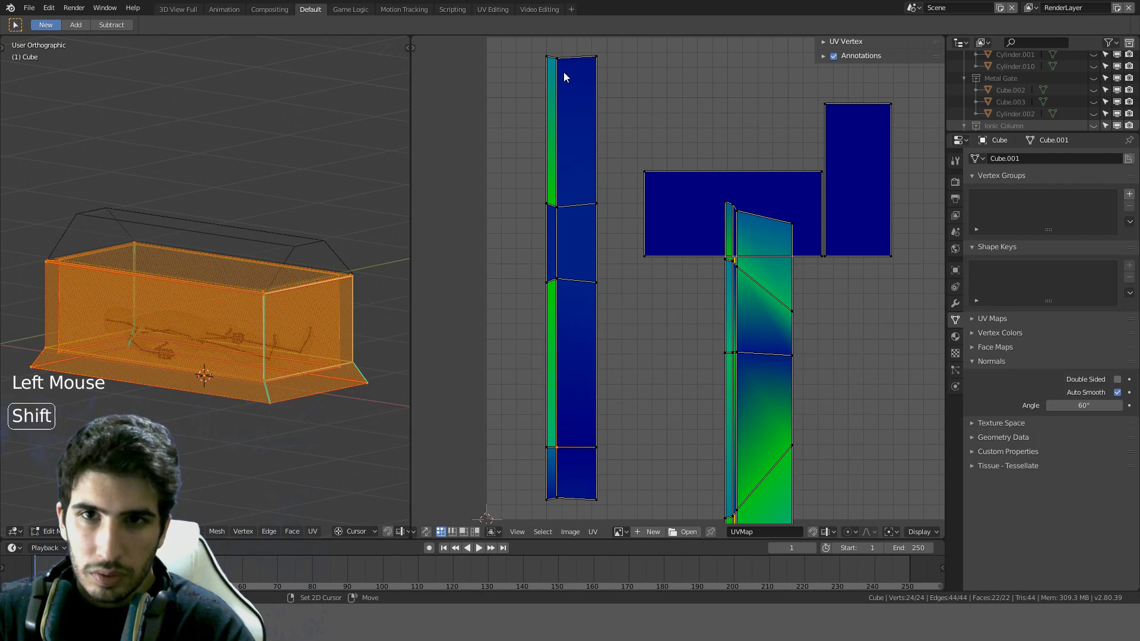
{"action": "key", "text": "s"}
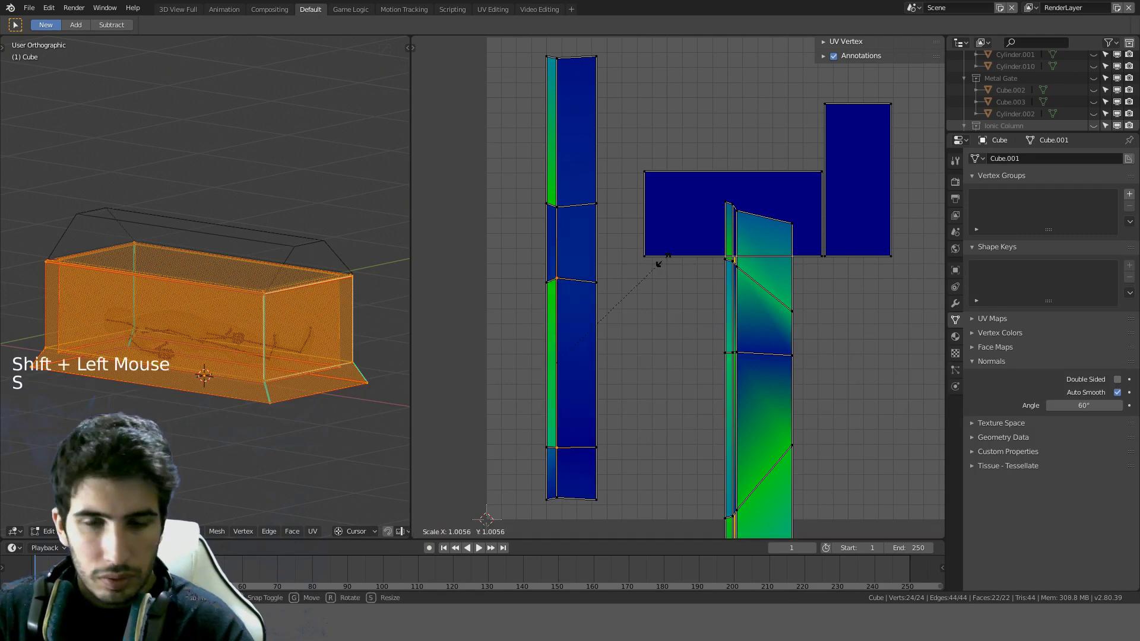
{"action": "key", "text": "y"}
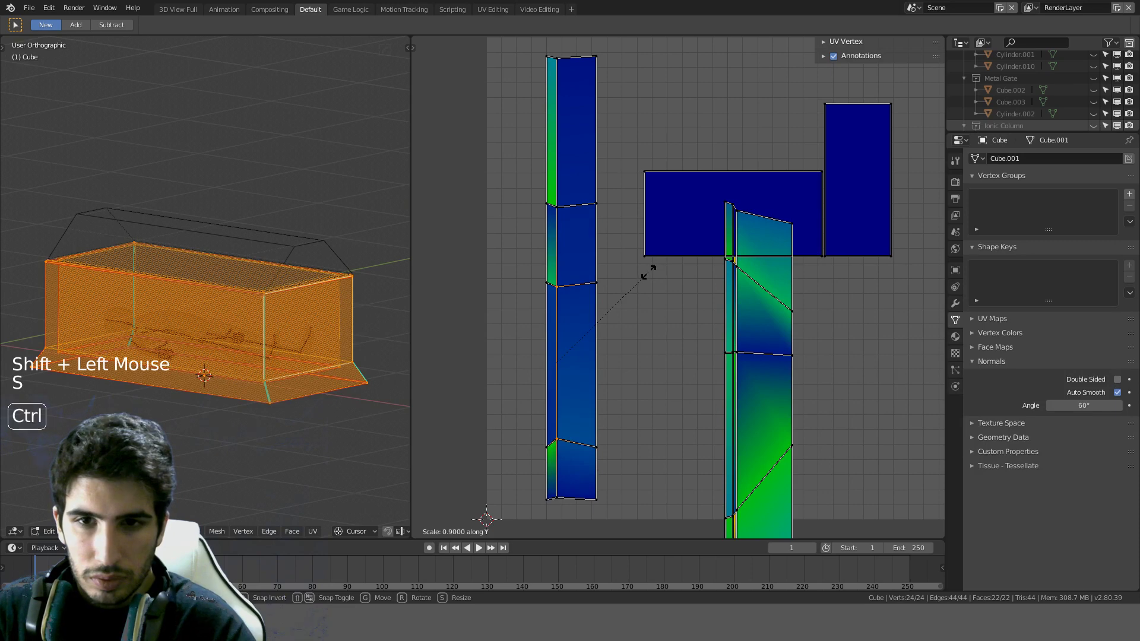
{"action": "left_click", "coordinate": [732, 241]}
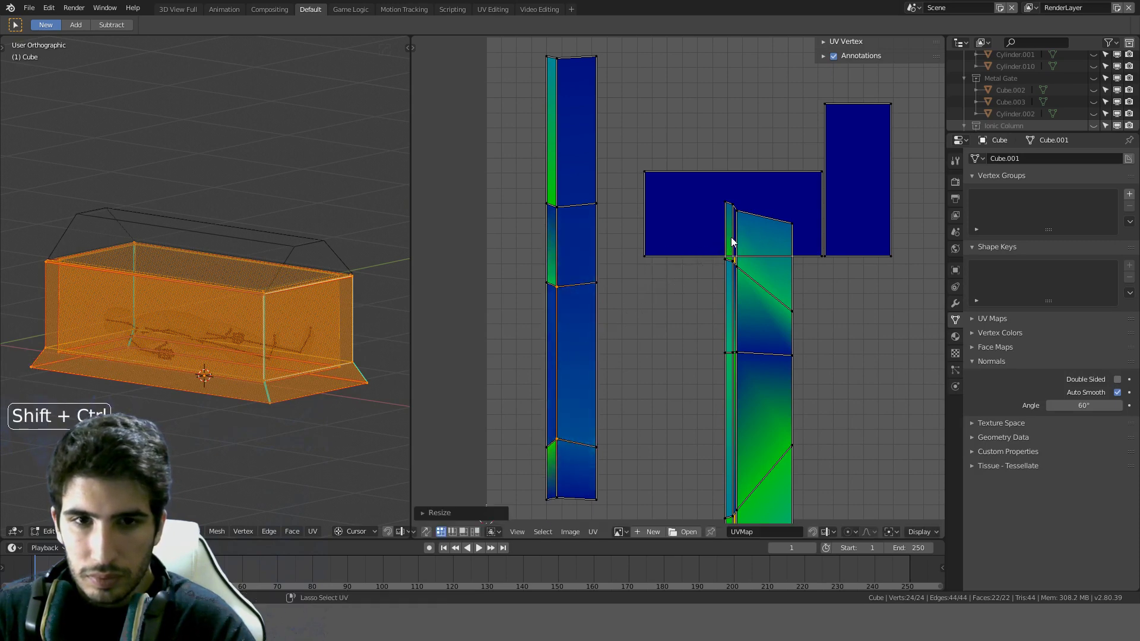
Step: Move the inner-loop vertex below the outer wall island's uppermost section slightly upward along Y
{"action": "left_click", "coordinate": [567, 216]}
{"action": "key", "text": "g"}
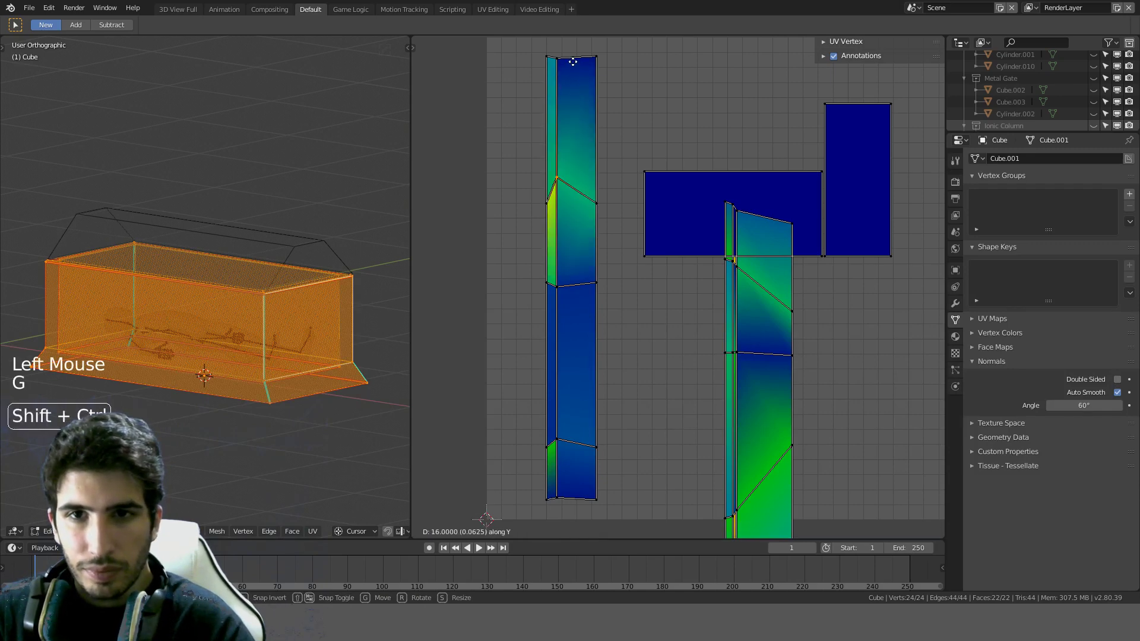
{"action": "left_click", "coordinate": [581, 92]}
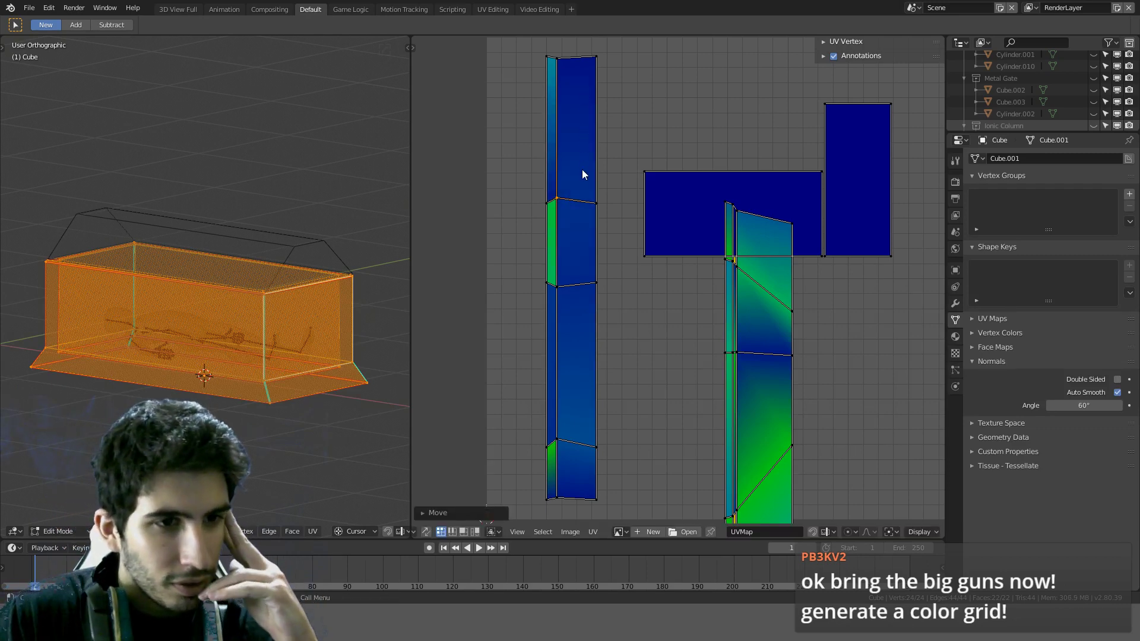
Step: Select the whole outer wall island and apply Minimize Stretch to it with a blend of 0.00
{"action": "key", "text": "l"}
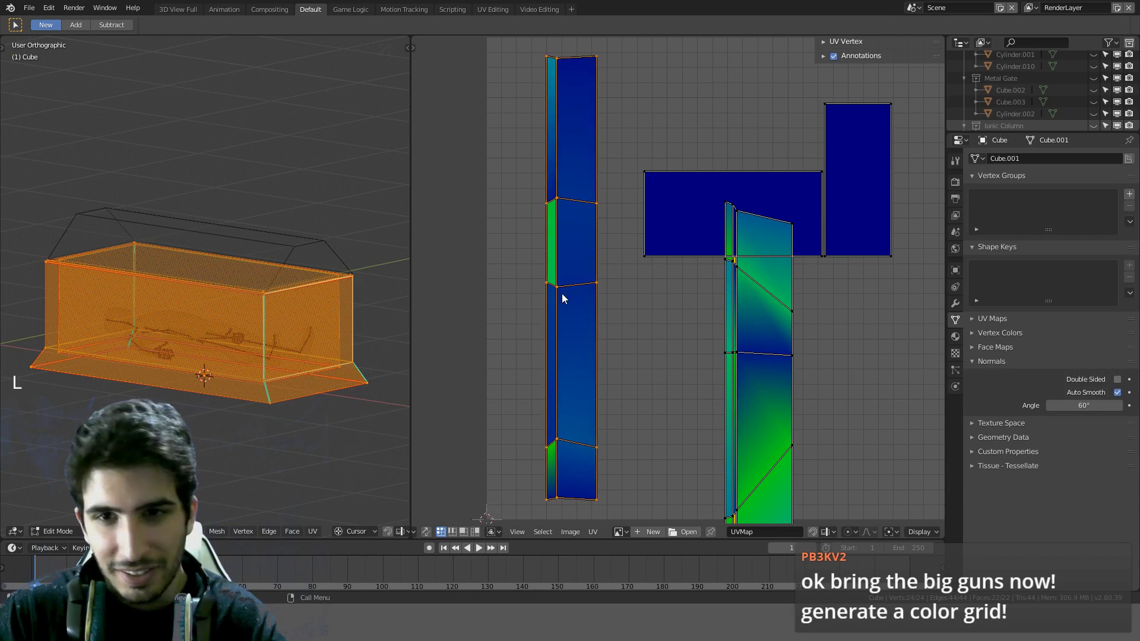
{"action": "scroll", "coordinate": [591, 355], "scroll_direction": "down", "scroll_amount": 3}
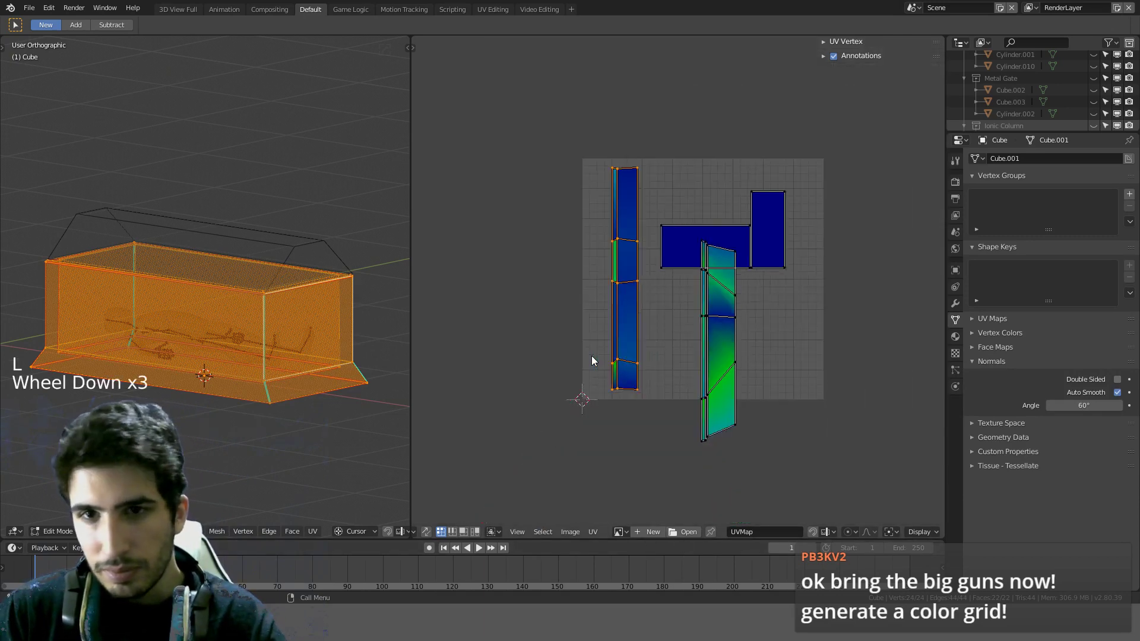
{"action": "scroll", "coordinate": [593, 361], "scroll_direction": "up", "scroll_amount": 3}
{"action": "scroll", "coordinate": [610, 365], "scroll_direction": "down", "scroll_amount": 3}
{"action": "scroll", "coordinate": [610, 363], "scroll_direction": "up", "scroll_amount": 2}
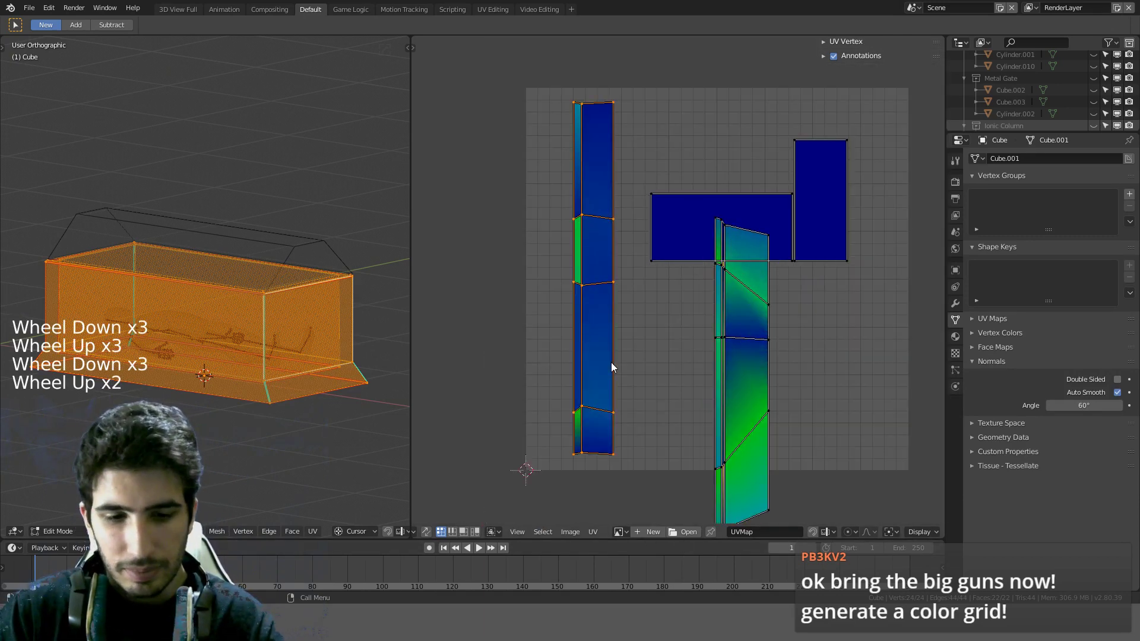
{"action": "key", "text": "ctrl+v"}
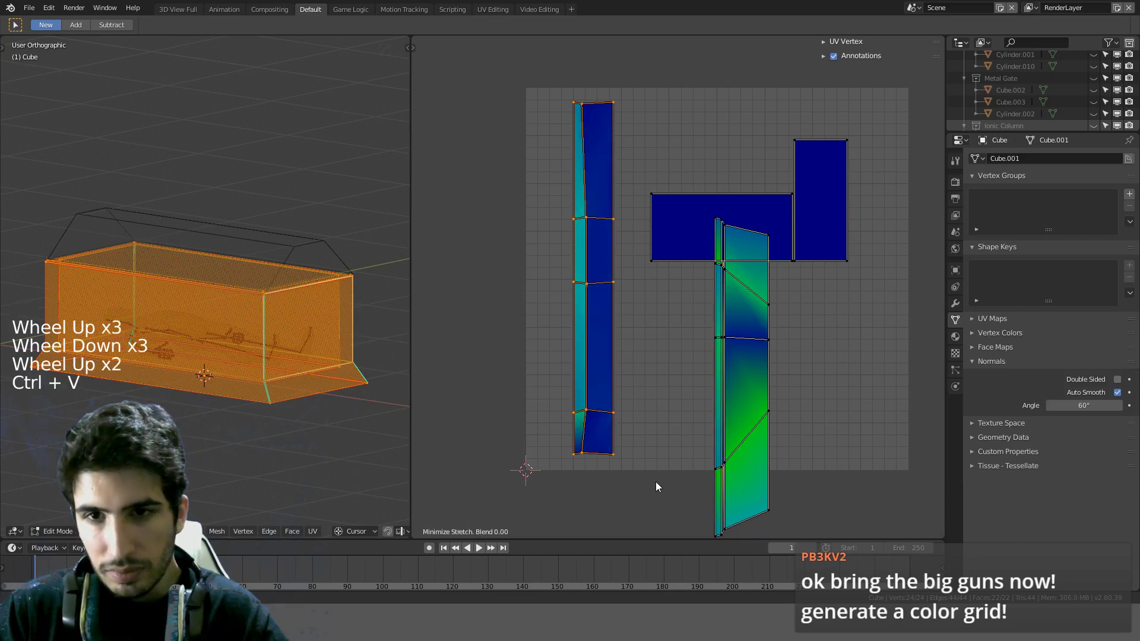
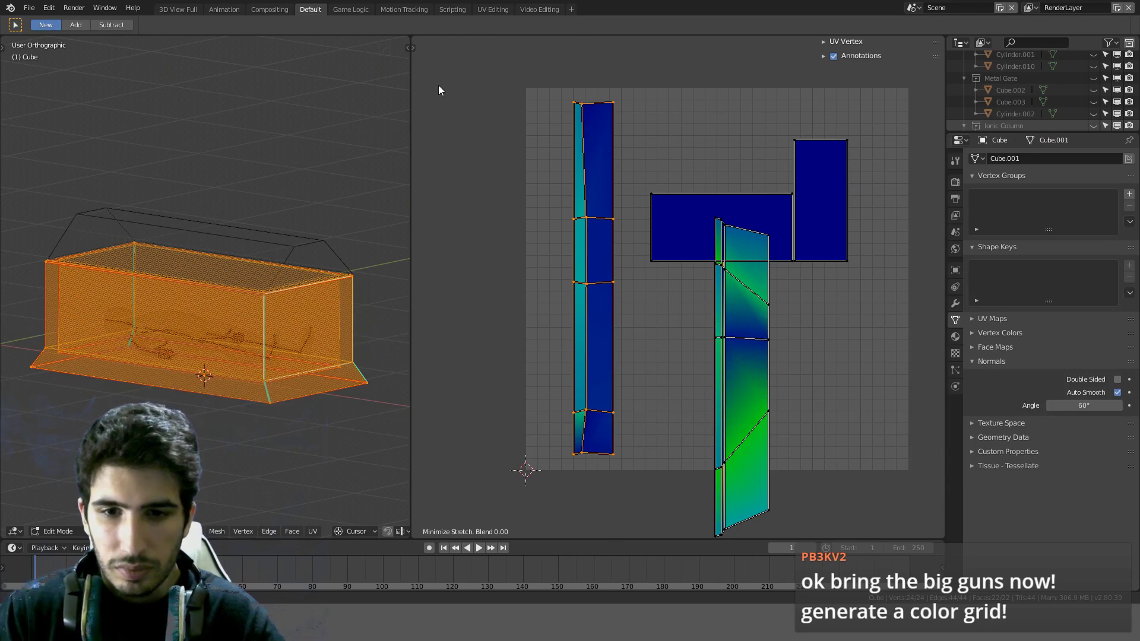
{"action": "left_click", "coordinate": [602, 231]}
{"action": "key", "text": "ctrl+v"}
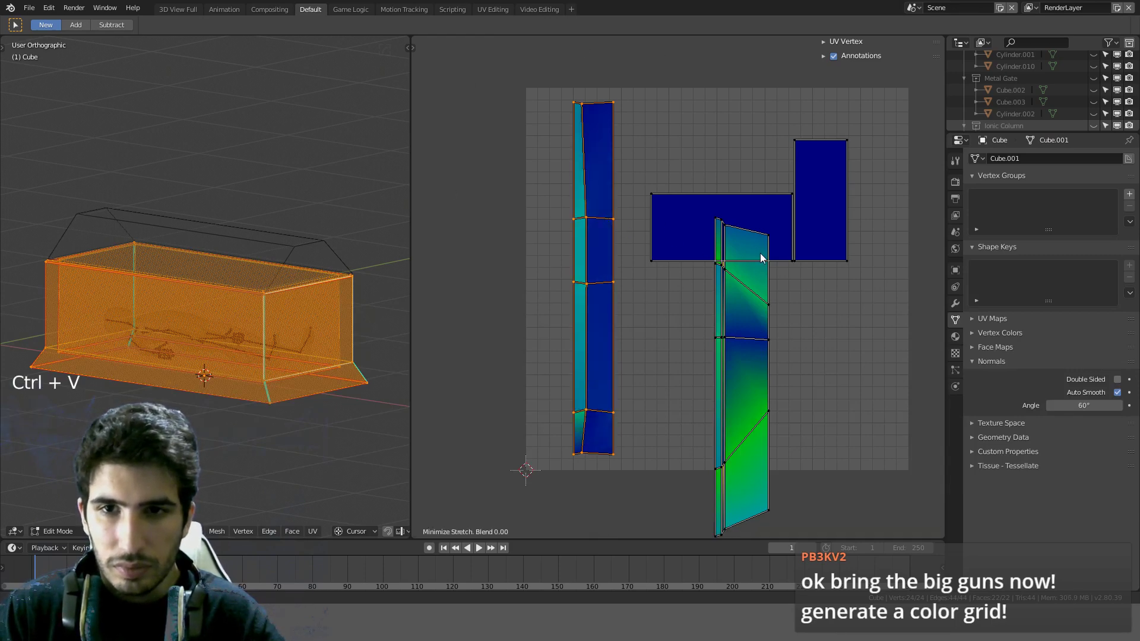
{"action": "left_click", "coordinate": [646, 347]}
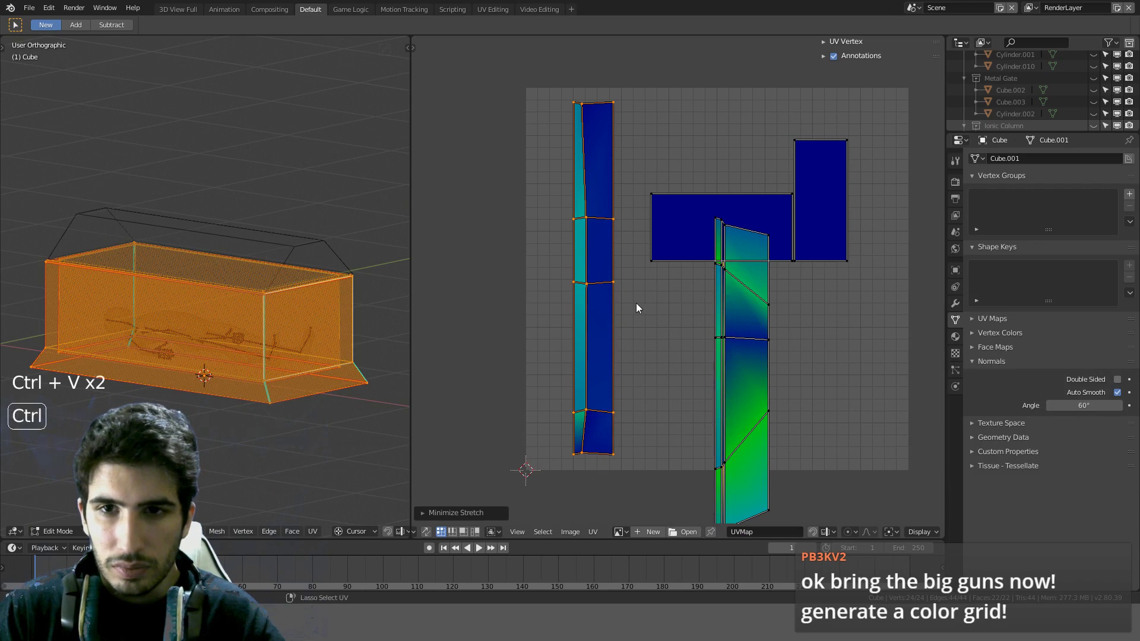
Step: Flatten the outer wall island's uppermost cross edge row and the row just below it along Y
{"action": "left_click", "coordinate": [591, 107]}
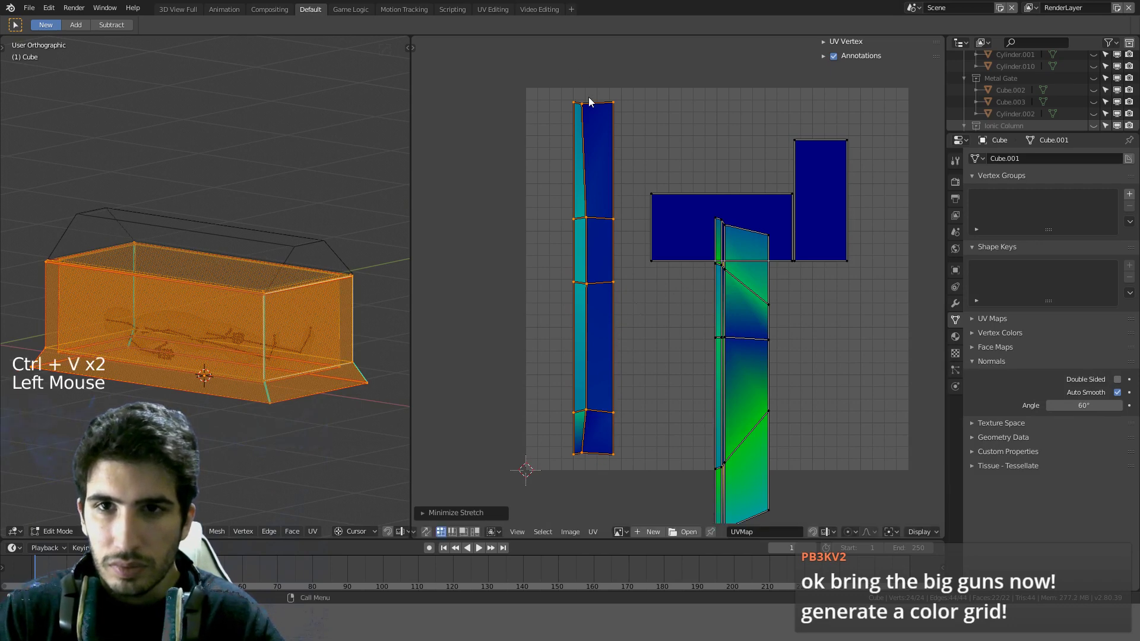
{"action": "left_click", "coordinate": [603, 112], "text": "alt"}
{"action": "key", "text": "s"}
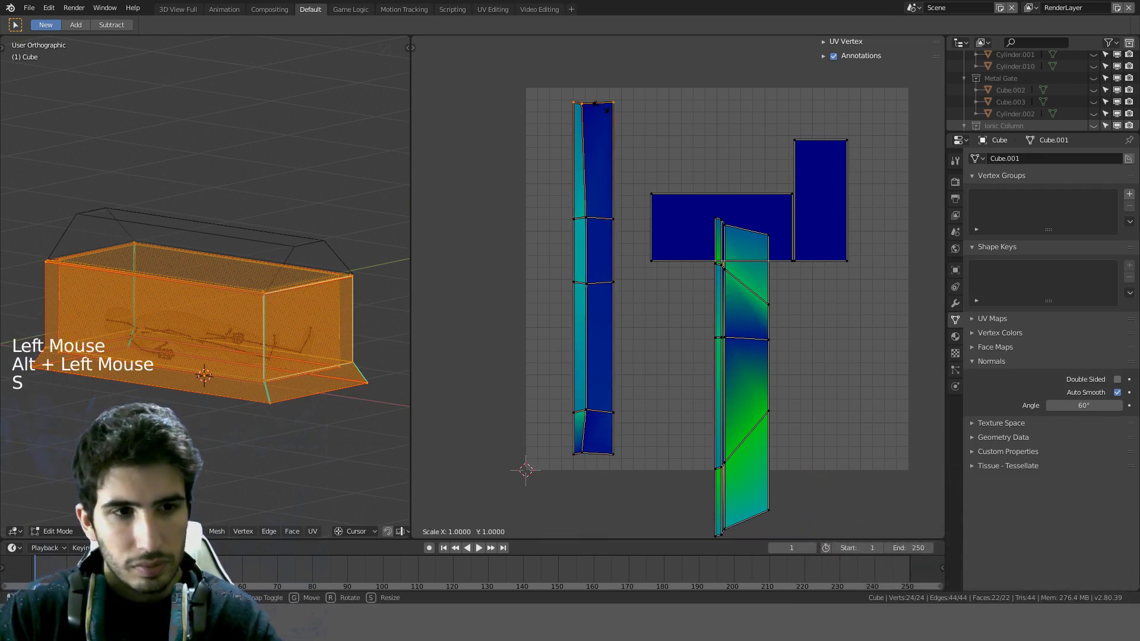
{"action": "key", "text": "Return"}
{"action": "left_click", "coordinate": [599, 229], "text": "alt"}
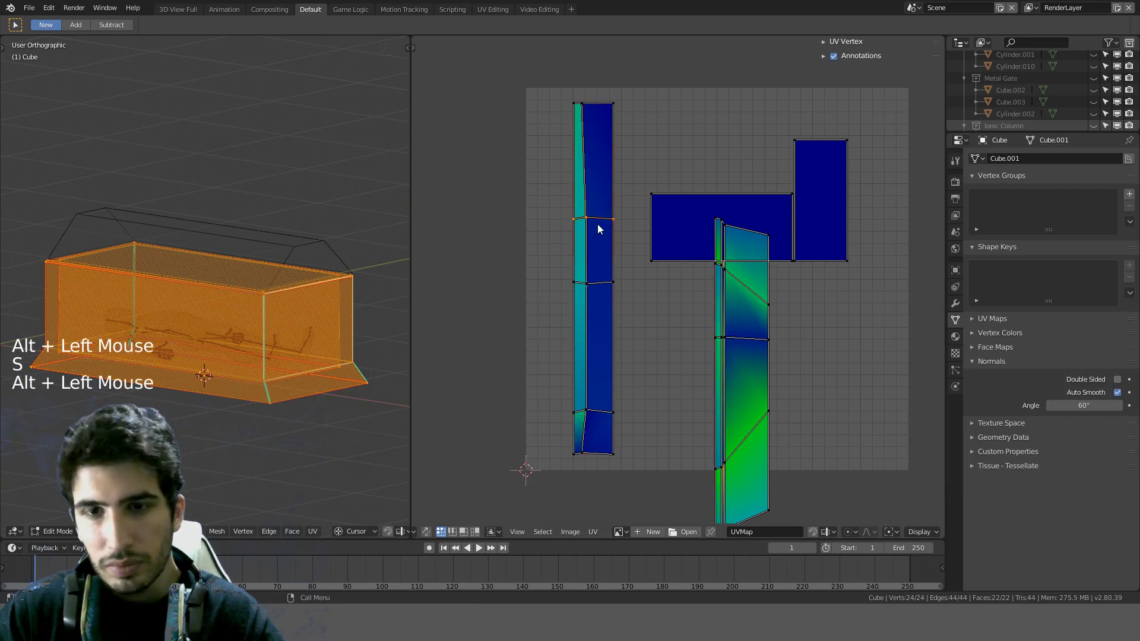
{"action": "key", "text": "s"}
{"action": "key", "text": "Return"}
Step: Flatten the outer wall island's two lower inside cross edge rows along Y and straighten its inner lengthwise edge loop along X
{"action": "left_click", "coordinate": [597, 289], "text": "alt"}
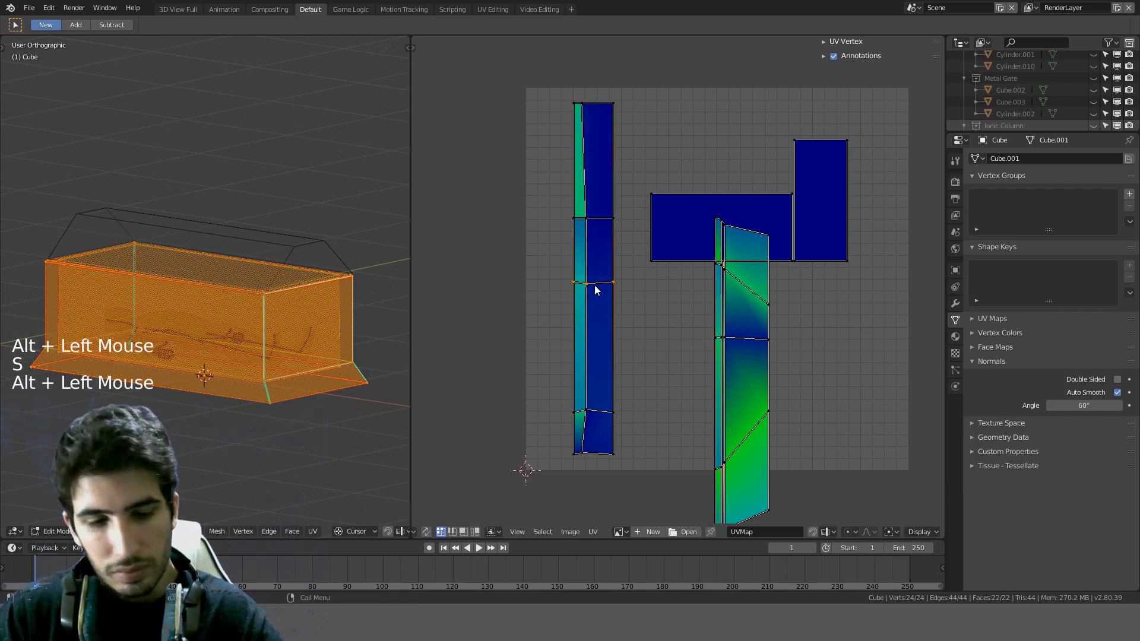
{"action": "key", "text": "s"}
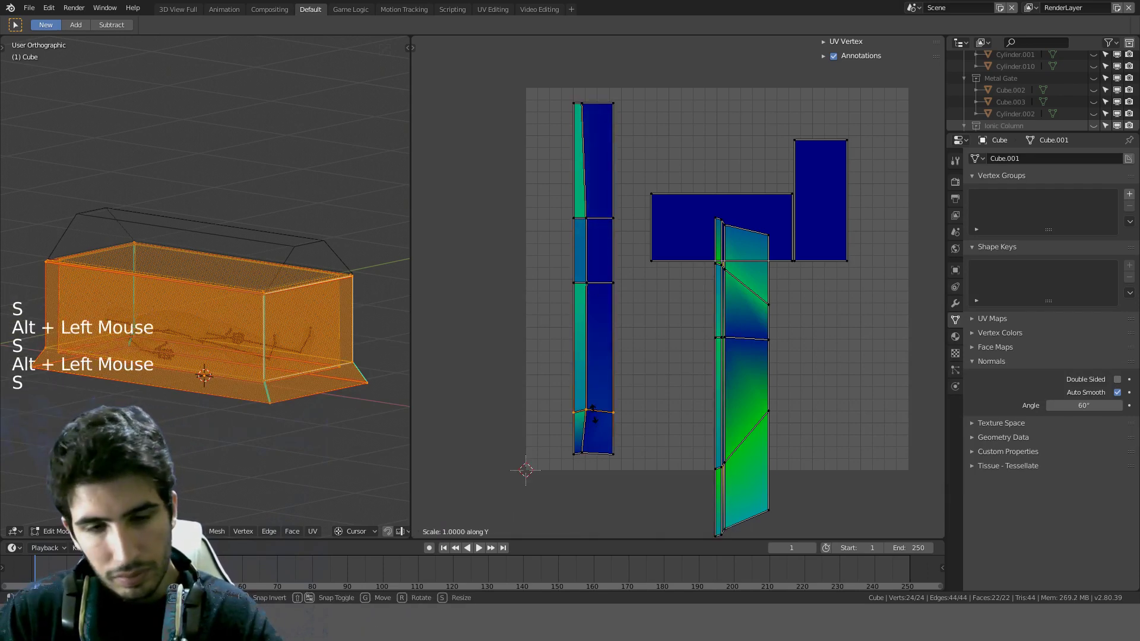
{"action": "left_click", "coordinate": [592, 412], "text": "alt"}
{"action": "key", "text": "s"}
{"action": "key", "text": "Return"}
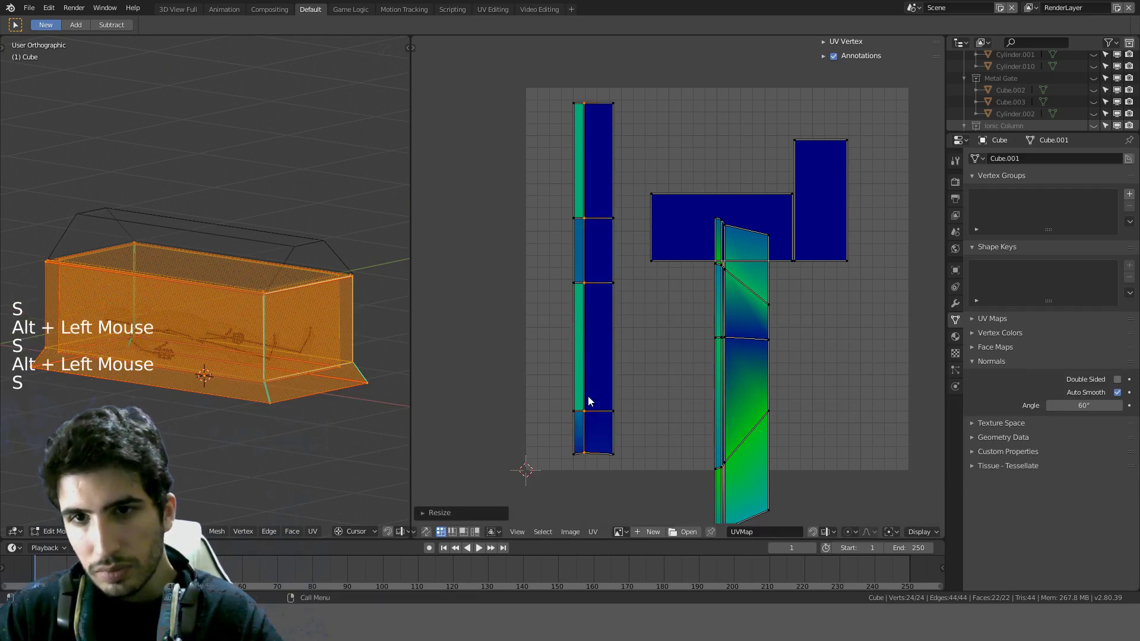
{"action": "left_click", "coordinate": [577, 360], "text": "alt"}
{"action": "key", "text": "g"}
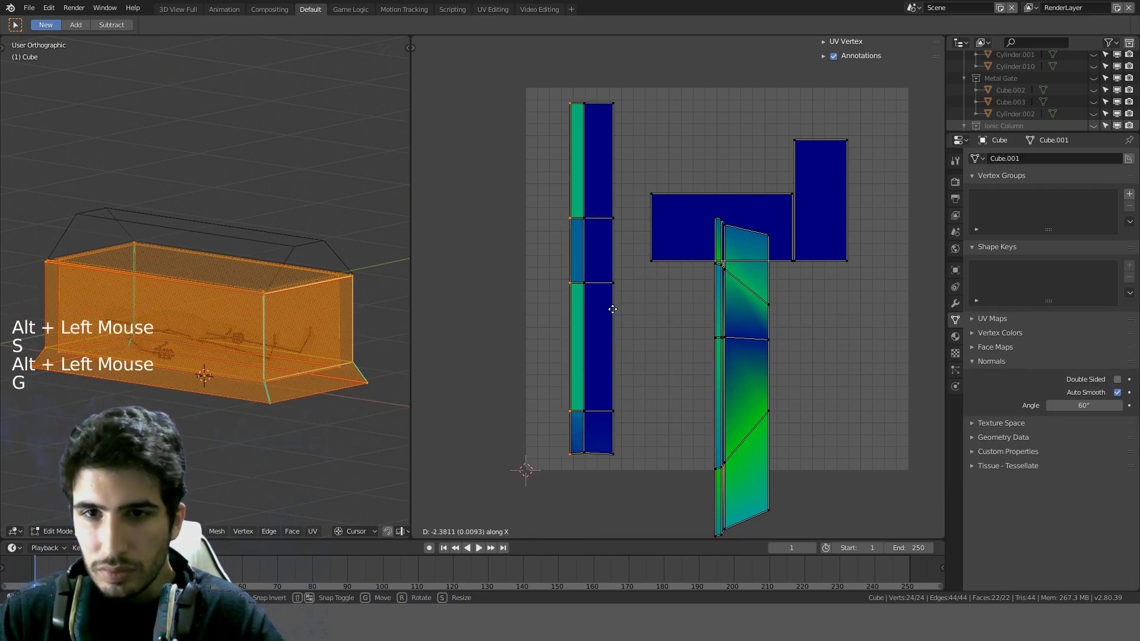
{"action": "left_click", "coordinate": [631, 300]}
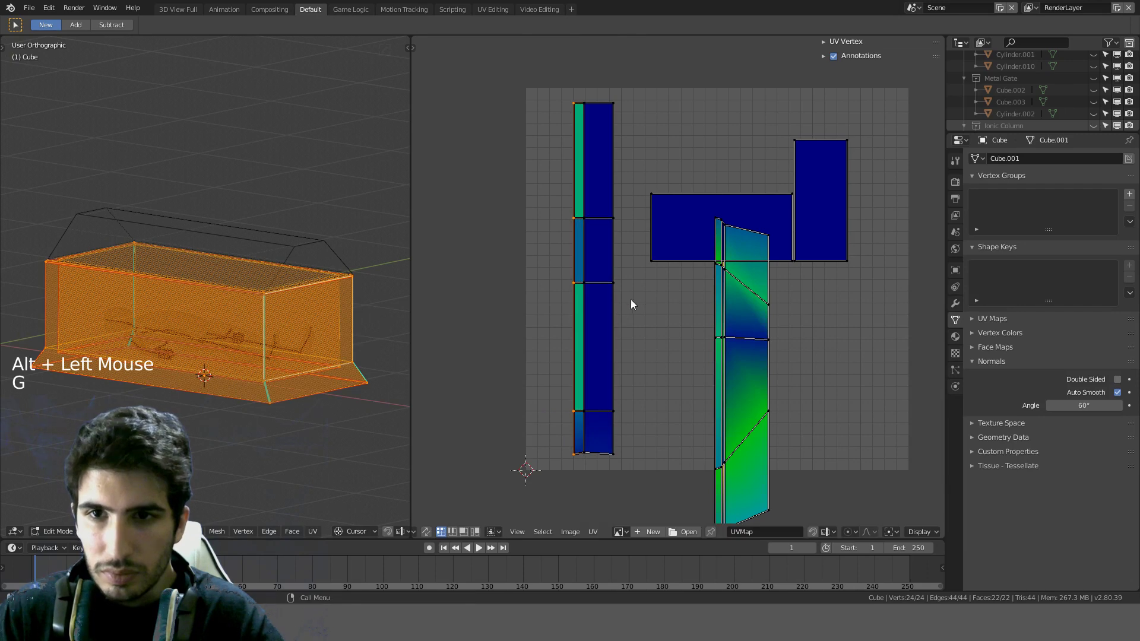
Step: Unwrap the whole coffin box again to regenerate its UV islands
{"action": "scroll", "coordinate": [717, 328], "scroll_direction": "down", "scroll_amount": 3}
{"action": "key", "text": "u"}
{"action": "left_click", "coordinate": [300, 334]}
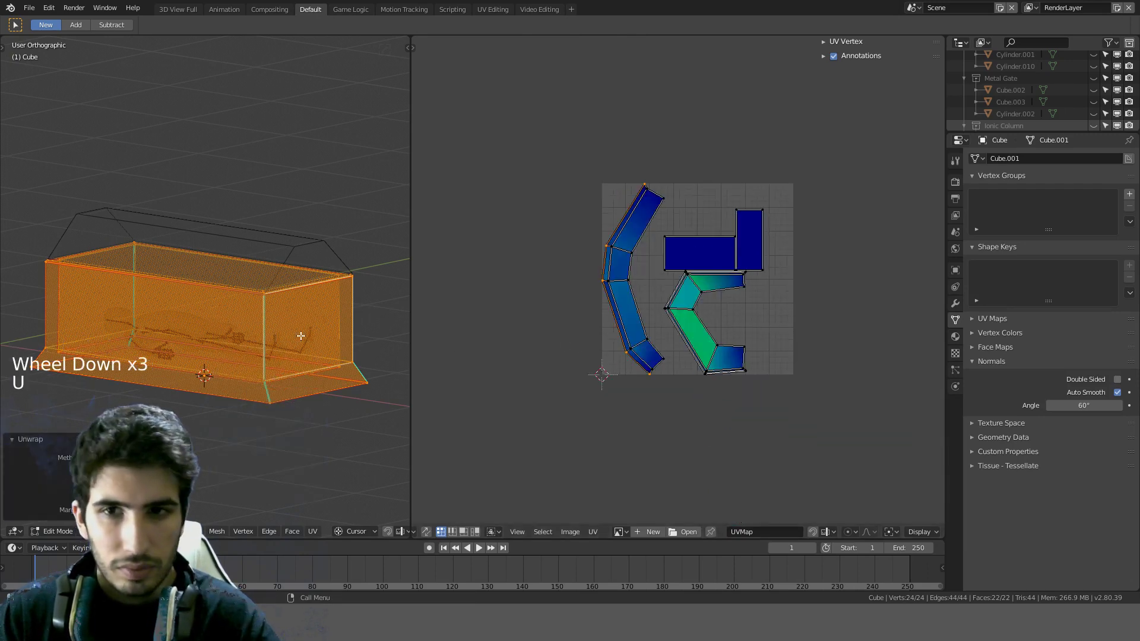
Step: Create a new 2048 × 1024 px image with the generated type UV Grid as the UV layout's background
{"action": "scroll", "coordinate": [694, 309], "scroll_direction": "up", "scroll_amount": 2}
{"action": "scroll", "coordinate": [694, 304], "scroll_direction": "up", "scroll_amount": 2}
{"action": "middle_click_drag", "start_coordinate": [714, 404], "coordinate": [712, 379], "text": "shift"}
{"action": "left_click", "coordinate": [650, 531]}
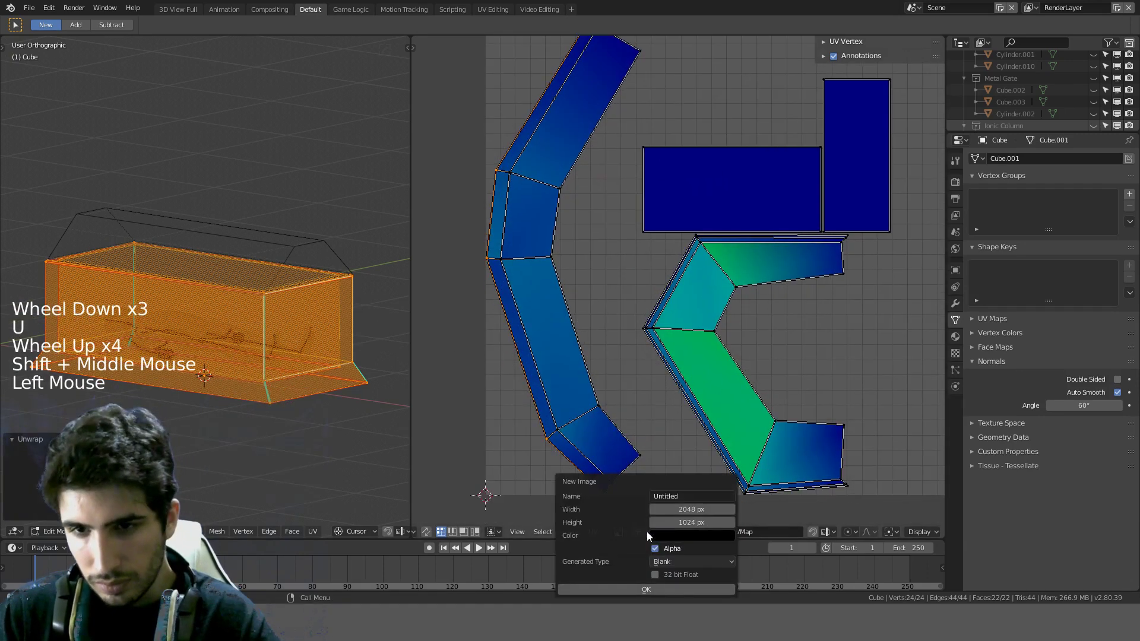
{"action": "left_click", "coordinate": [668, 559]}
{"action": "left_click", "coordinate": [682, 534]}
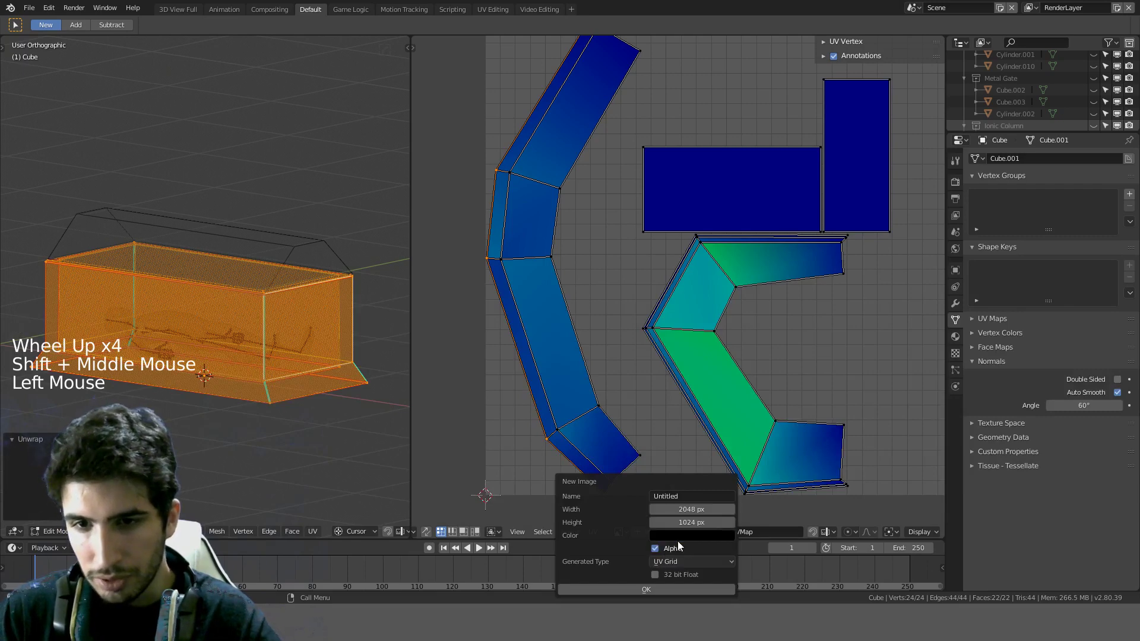
{"action": "left_click", "coordinate": [620, 589]}
{"action": "scroll", "coordinate": [628, 399], "scroll_direction": "down", "scroll_amount": 8}
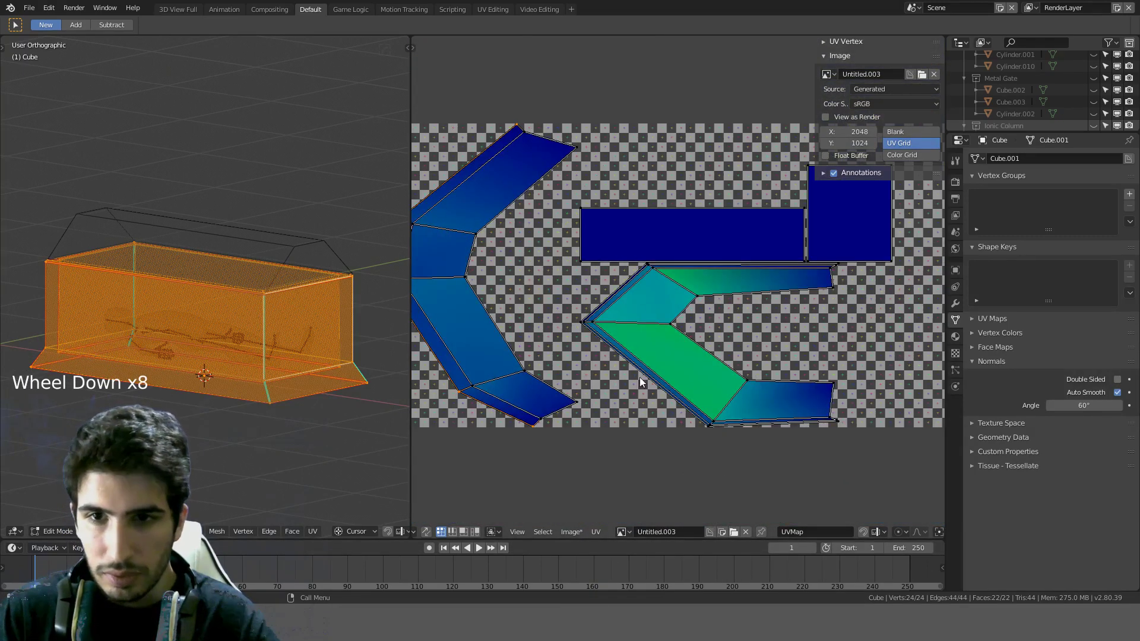
Step: Set the 3D viewport's shading to LookDev
{"action": "scroll", "coordinate": [196, 383], "scroll_direction": "down", "scroll_amount": 2}
{"action": "middle_click_drag", "start_coordinate": [195, 383], "coordinate": [316, 342]}
{"action": "key", "text": "z"}
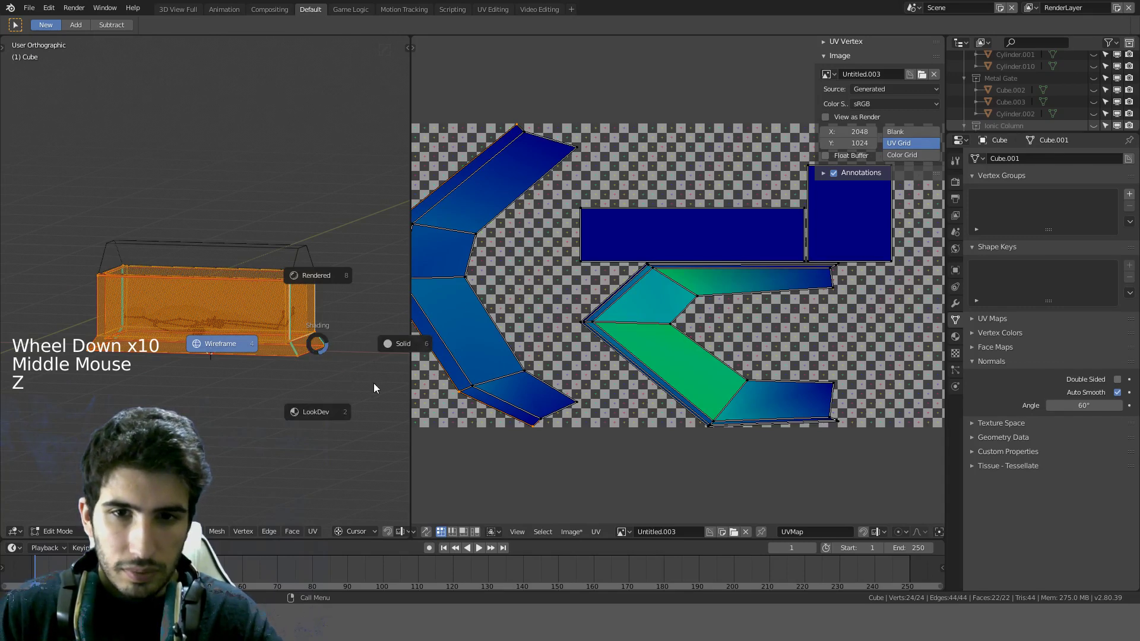
{"action": "left_click", "coordinate": [335, 419]}
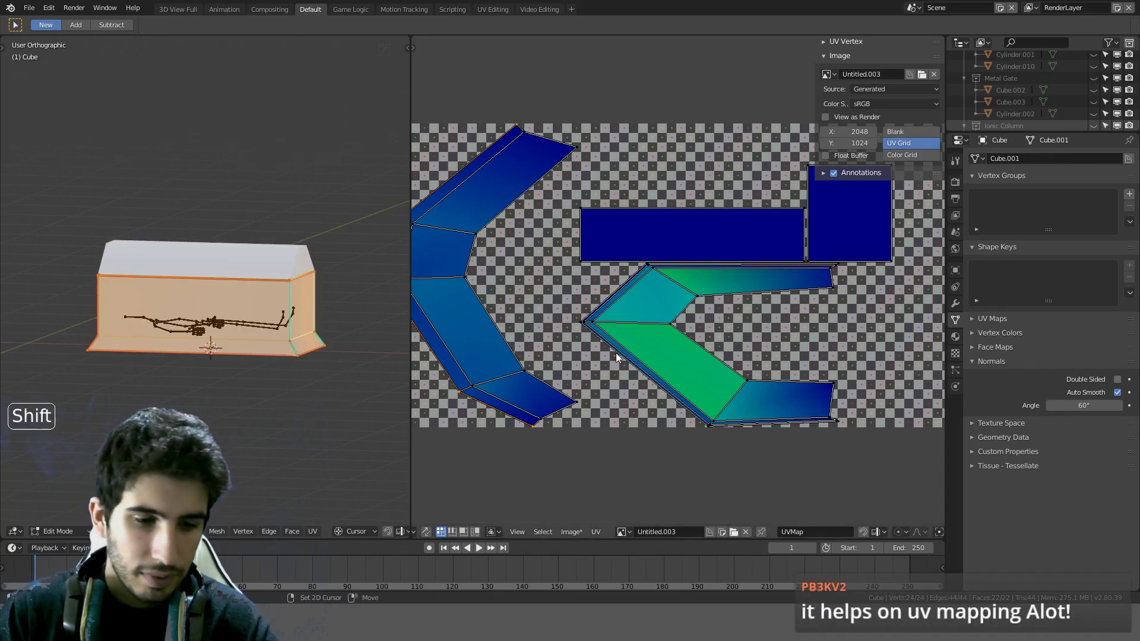
Step: Switch the UV editor area to the Shader Editor and create a new material for the coffin box
{"action": "key", "text": "shift+F3"}
{"action": "scroll", "coordinate": [700, 332], "scroll_direction": "down", "scroll_amount": 1}
{"action": "key", "text": "shift+F3"}
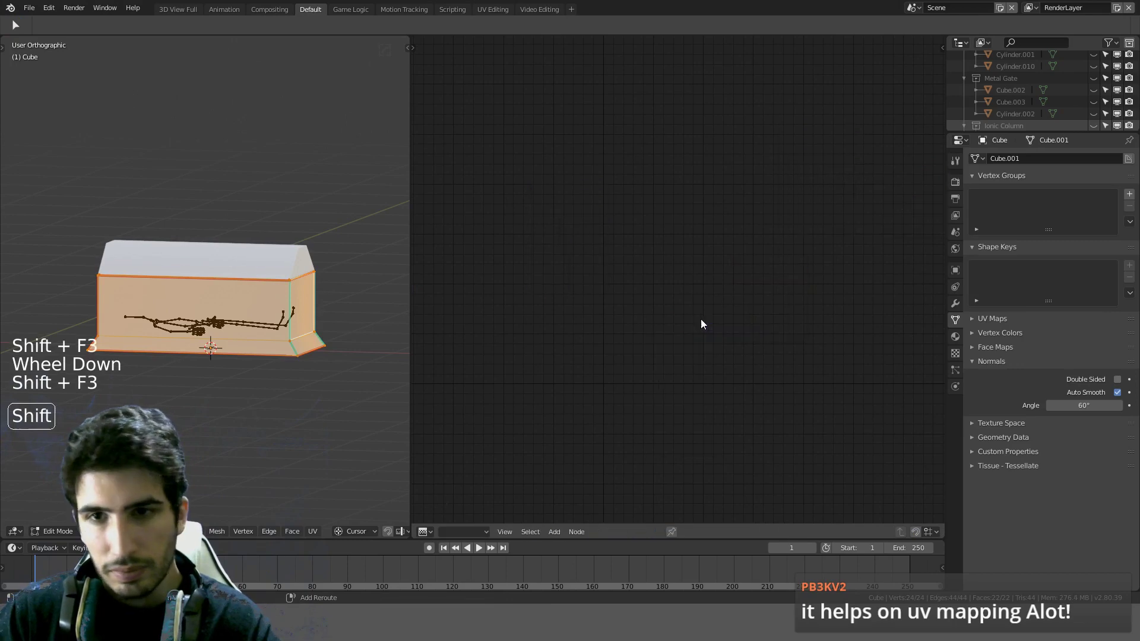
{"action": "key", "text": "shift+F3"}
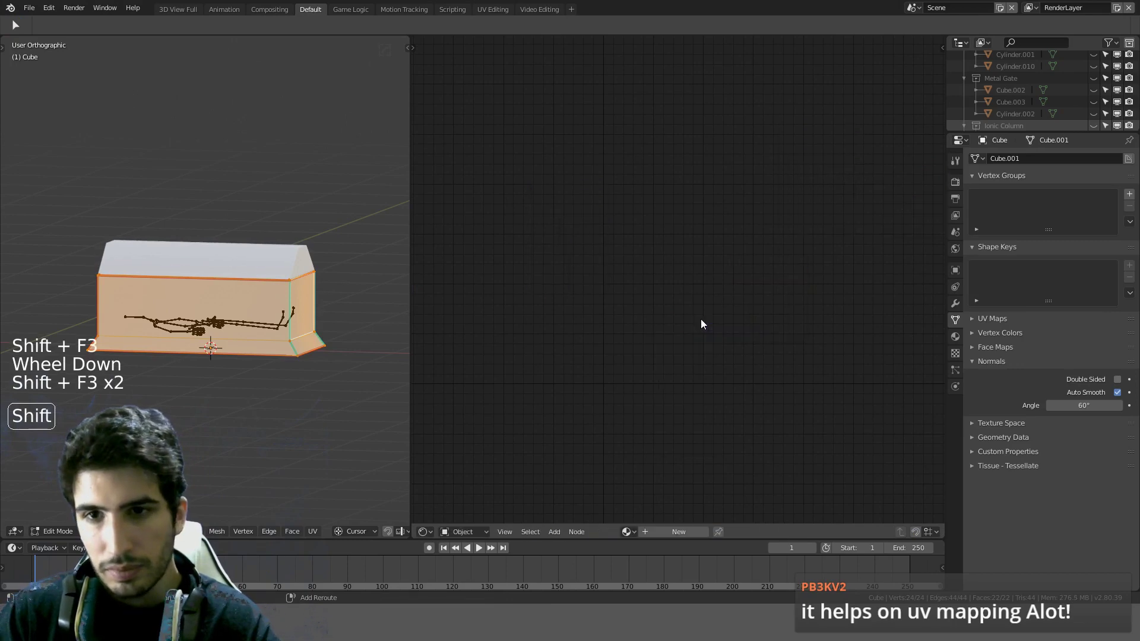
{"action": "left_click", "coordinate": [665, 532]}
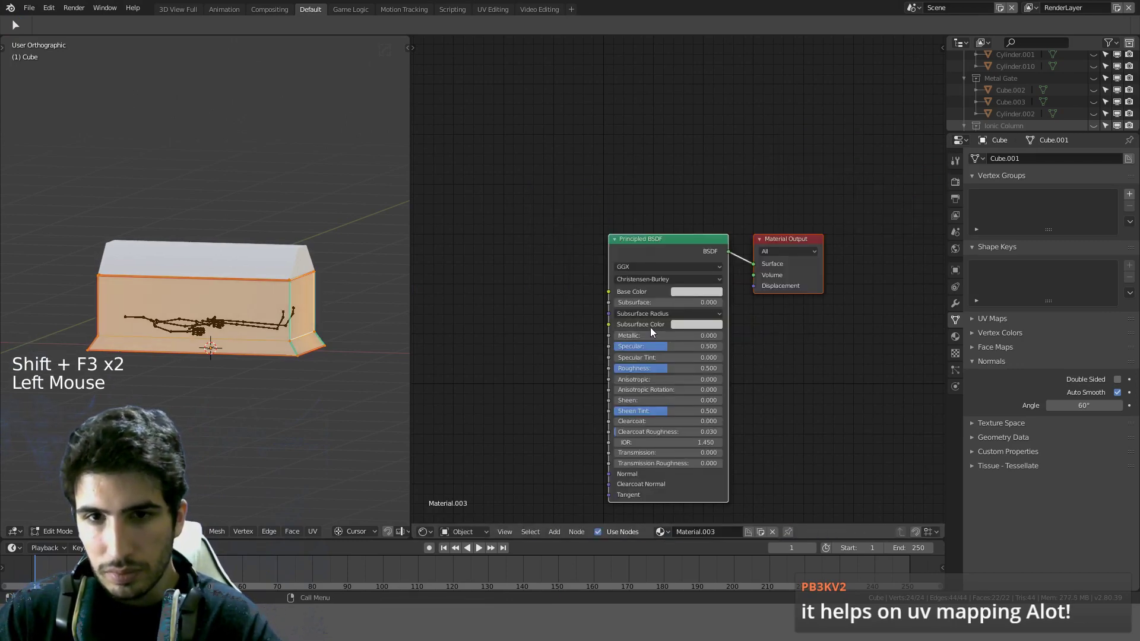
Step: Add an Image Texture with mapping nodes to the Principled BSDF's base color and move them clear of the shader node
{"action": "left_click", "coordinate": [652, 248]}
{"action": "key", "text": "ctrl+t"}
{"action": "middle_click_drag", "start_coordinate": [572, 220], "coordinate": [689, 163], "text": "shift"}
{"action": "key", "text": "g"}
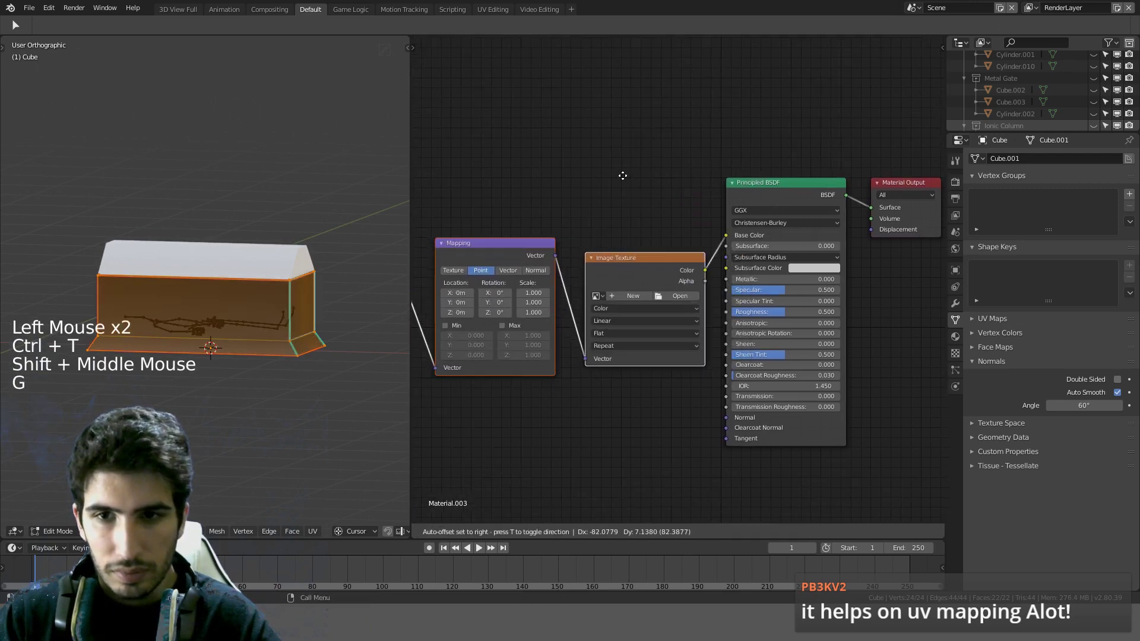
{"action": "left_click", "coordinate": [607, 117]}
Step: Assign the image Untitled.003 to the Image Texture node and check the checker pattern on the box
{"action": "left_click", "coordinate": [572, 231]}
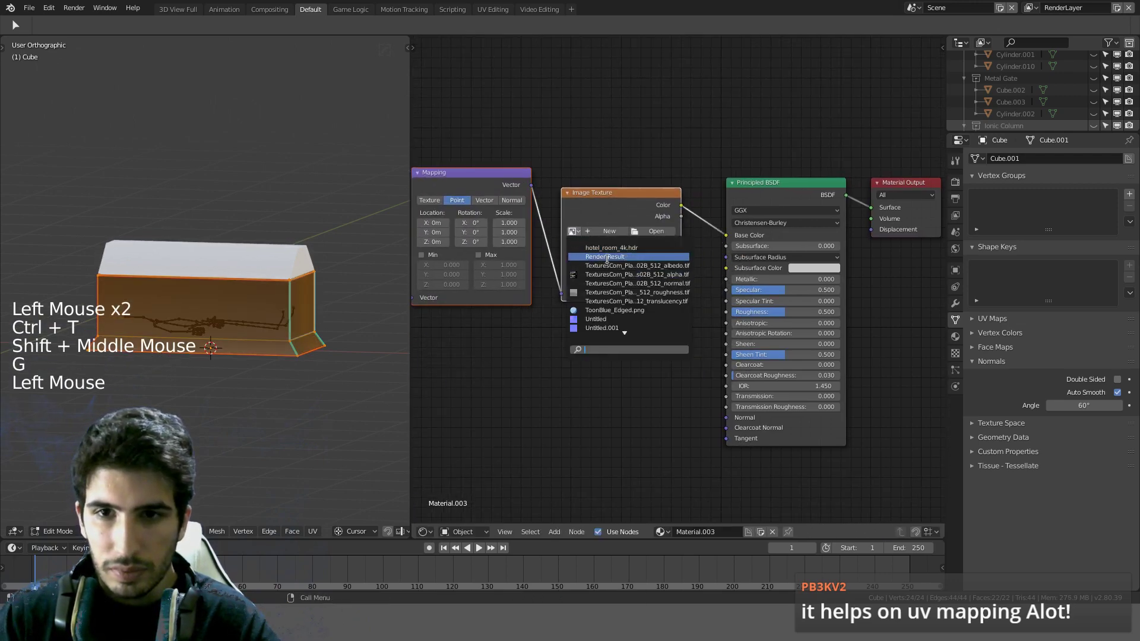
{"action": "scroll", "coordinate": [615, 324], "scroll_direction": "down", "scroll_amount": 1}
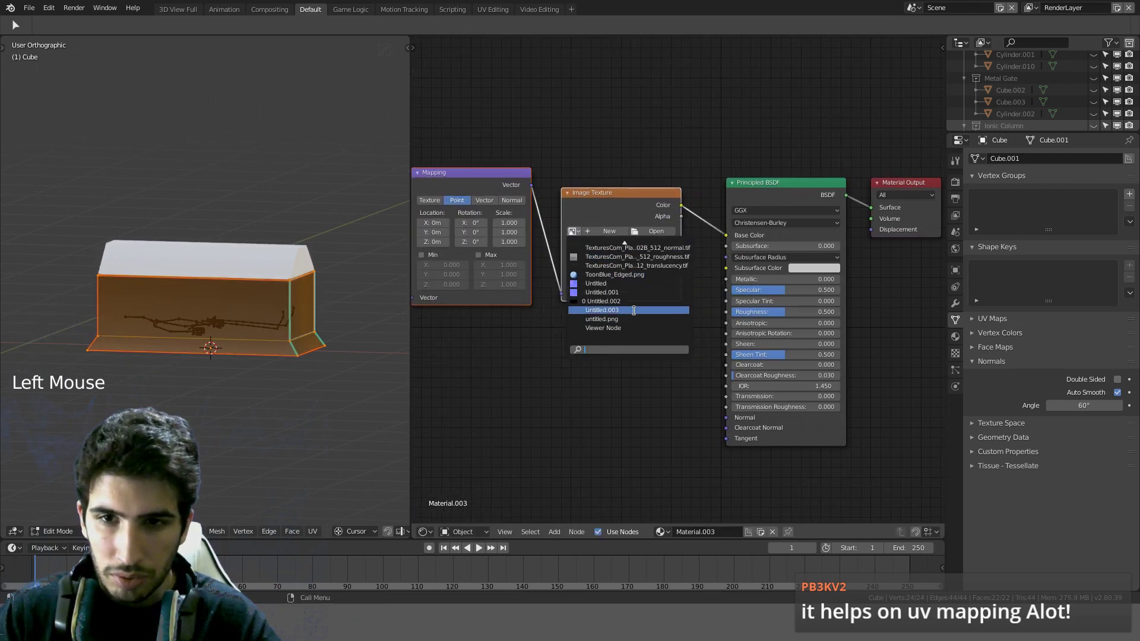
{"action": "left_click", "coordinate": [636, 310]}
{"action": "scroll", "coordinate": [253, 338], "scroll_direction": "up", "scroll_amount": 4}
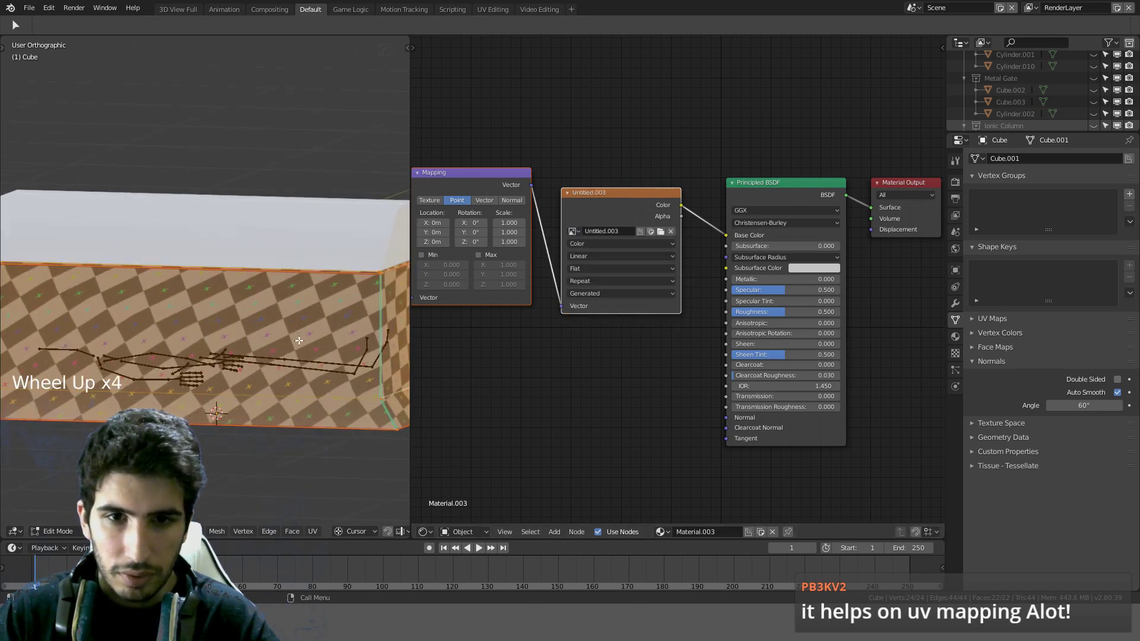
{"action": "scroll", "coordinate": [299, 340], "scroll_direction": "down", "scroll_amount": 3}
{"action": "middle_click_drag", "start_coordinate": [299, 340], "coordinate": [386, 359]}
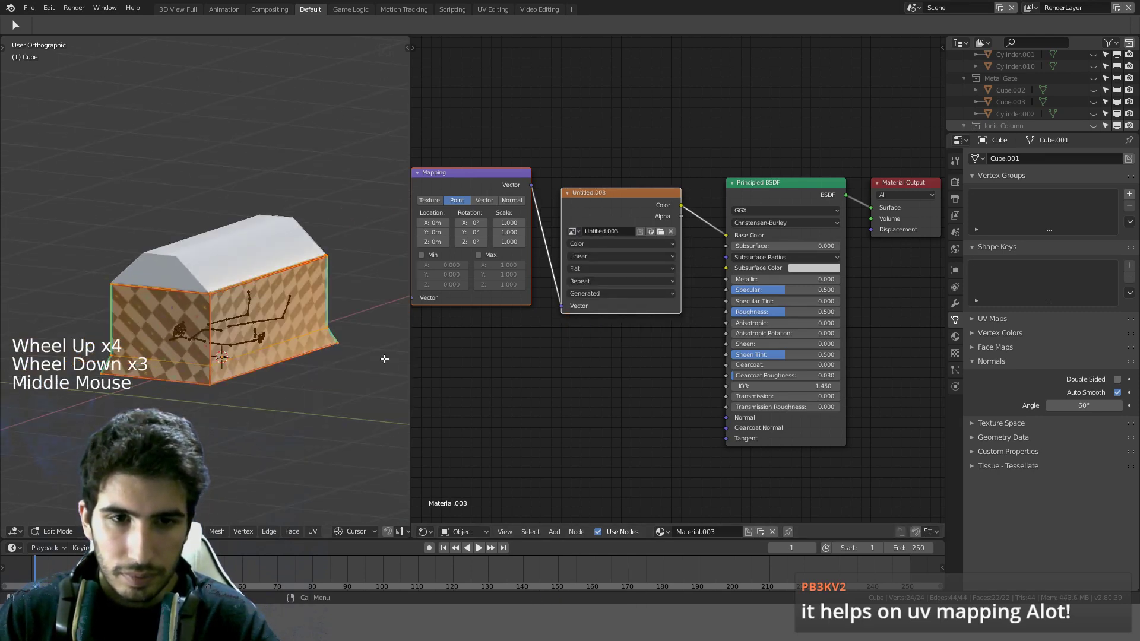
Step: Switch the shader area back to the UV Editor
{"action": "left_click", "coordinate": [422, 532]}
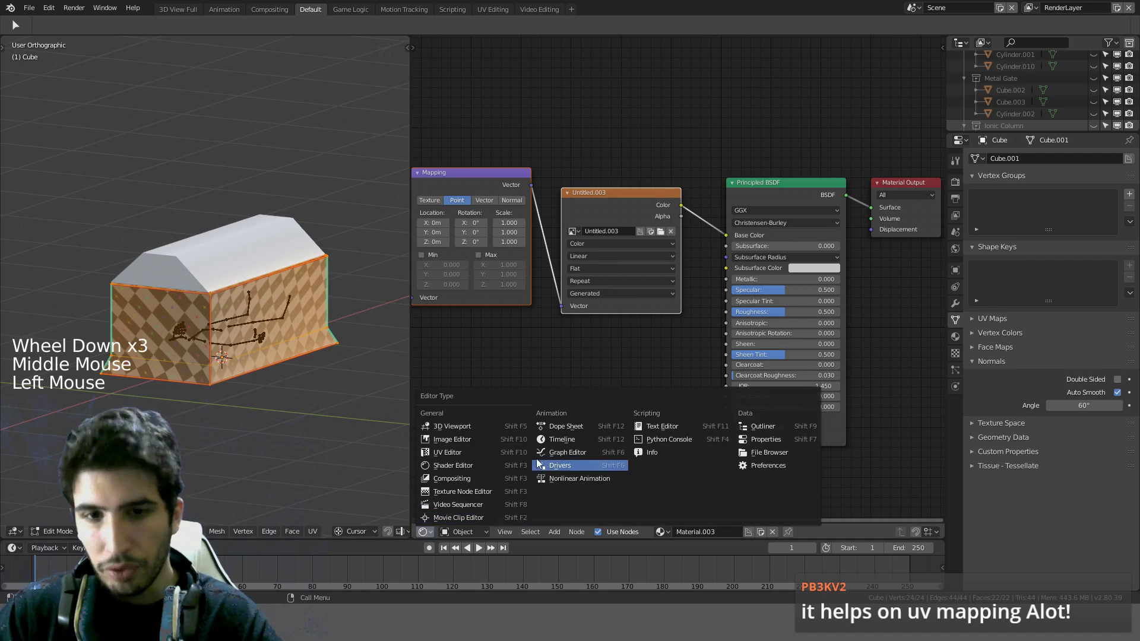
{"action": "left_click", "coordinate": [458, 452]}
{"action": "key", "text": "KP_1"}
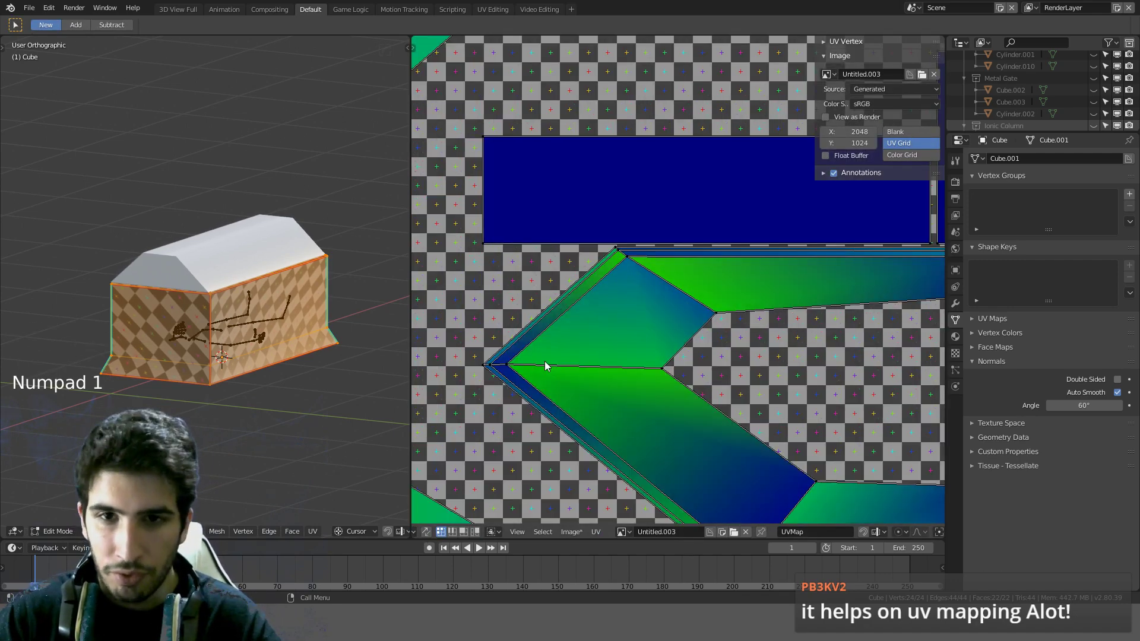
{"action": "scroll", "coordinate": [544, 361], "scroll_direction": "down", "scroll_amount": 5}
{"action": "scroll", "coordinate": [619, 265], "scroll_direction": "up", "scroll_amount": 1}
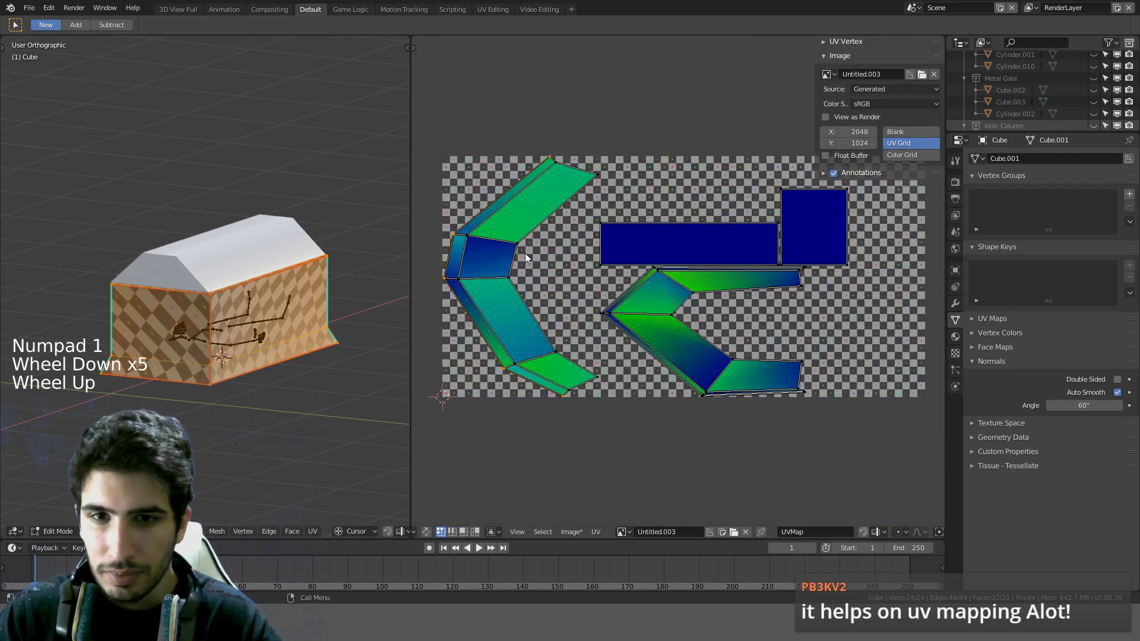
{"action": "middle_click_drag", "start_coordinate": [525, 253], "coordinate": [640, 256], "text": "shift"}
Step: Select the whole outer wall island and rotate it by -45°
{"action": "key", "text": "a"}
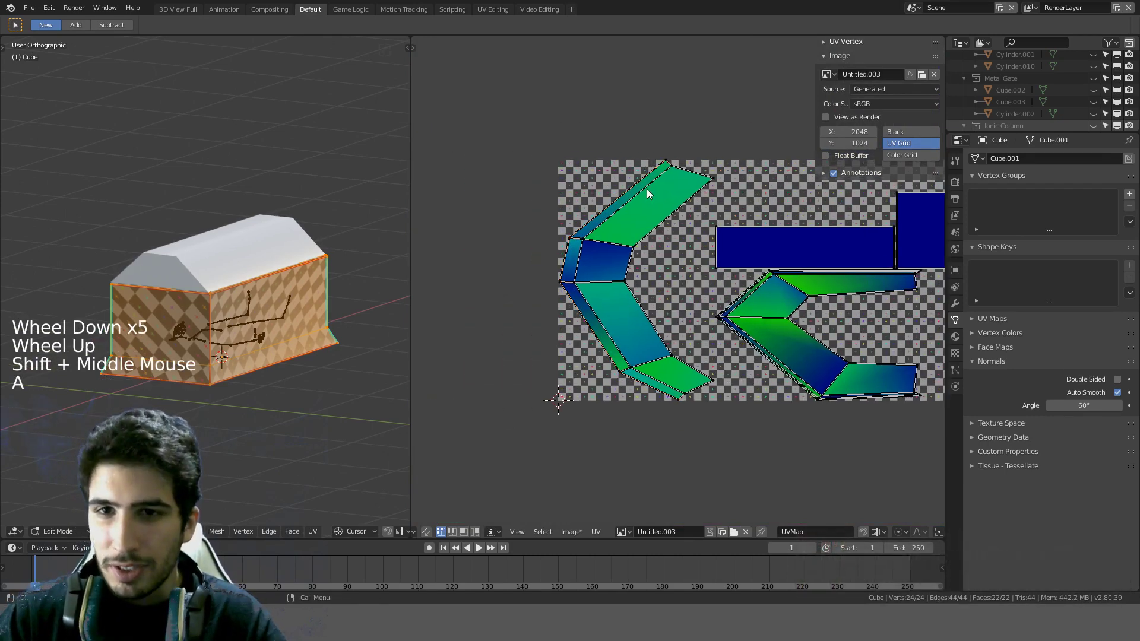
{"action": "left_click", "coordinate": [640, 191]}
{"action": "key", "text": "l"}
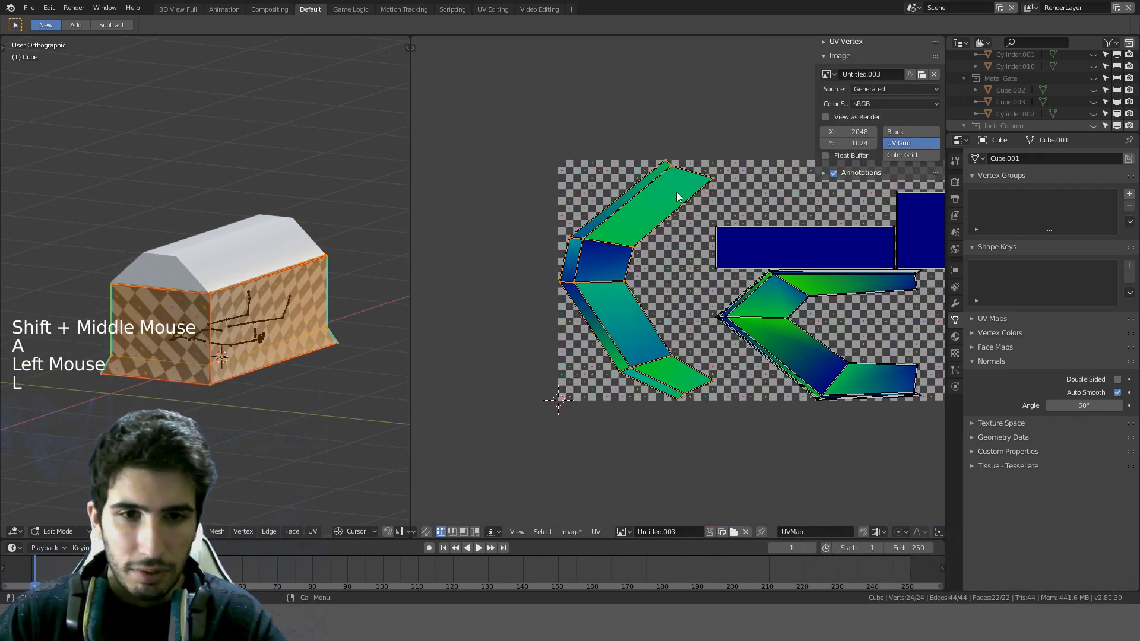
{"action": "key", "text": "r"}
{"action": "key", "text": "ctrl"}
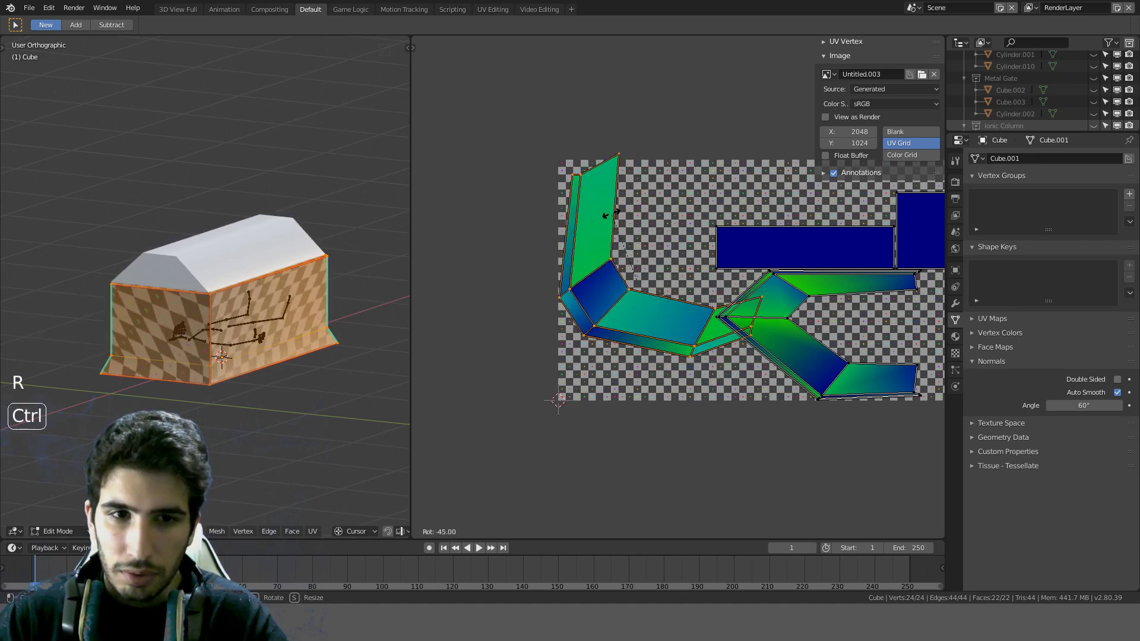
{"action": "left_click", "coordinate": [606, 211]}
Step: Flatten the rotated outer wall island's uppermost end edge row and the next cross edge row along Y
{"action": "scroll", "coordinate": [257, 277], "scroll_direction": "up", "scroll_amount": 3}
{"action": "key", "text": "KP_1"}
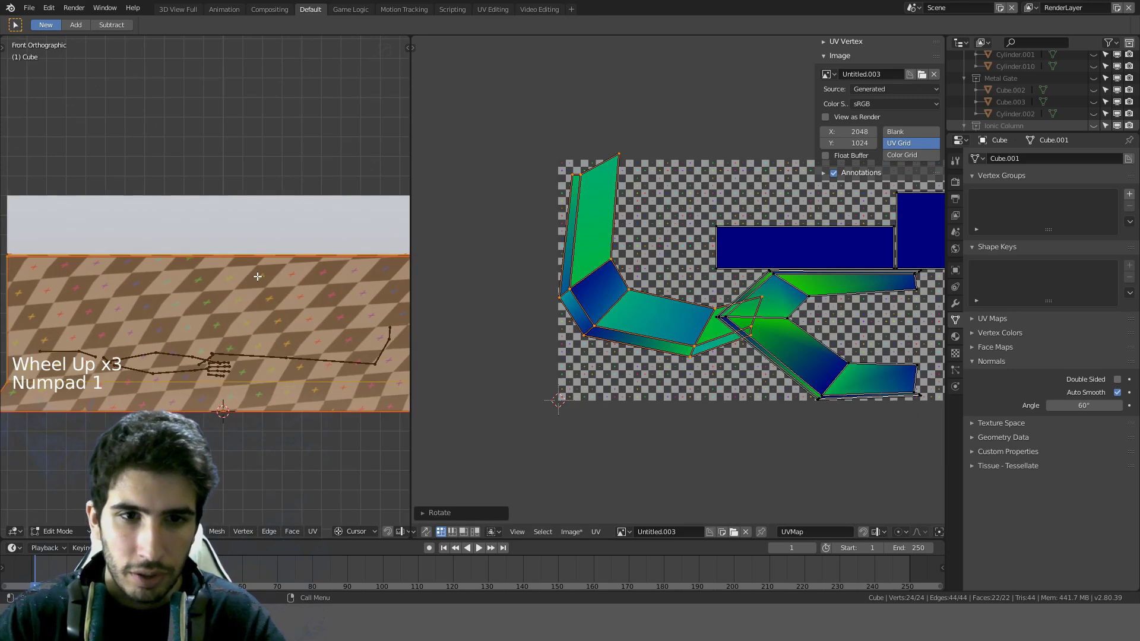
{"action": "scroll", "coordinate": [321, 269], "scroll_direction": "down", "scroll_amount": 3}
{"action": "middle_click_drag", "start_coordinate": [320, 269], "coordinate": [315, 350]}
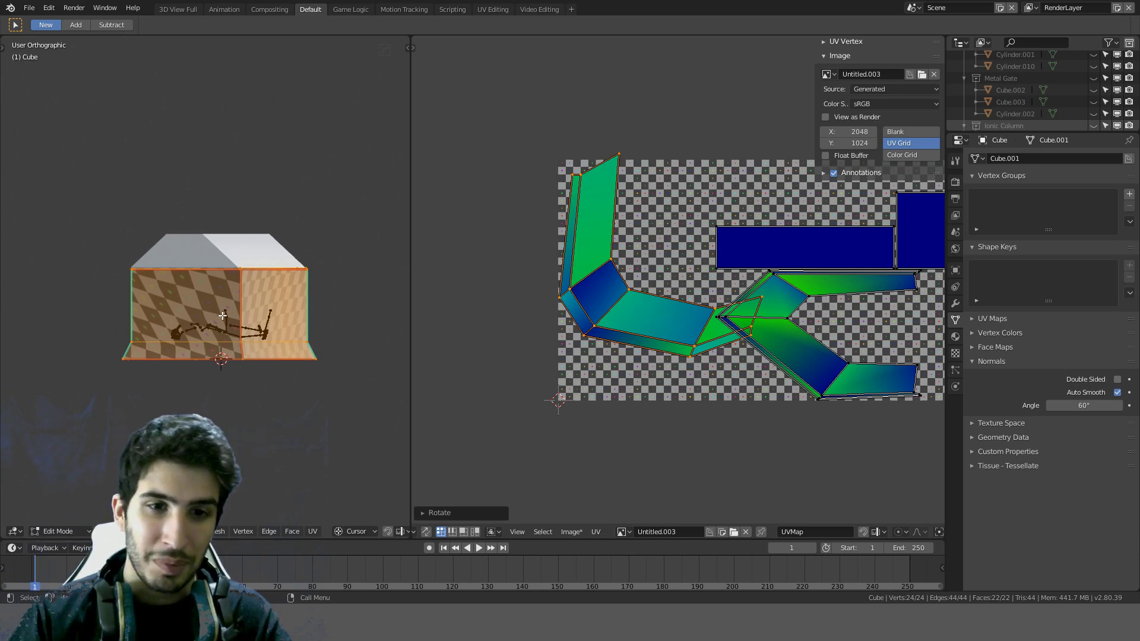
{"action": "middle_click_drag", "start_coordinate": [223, 315], "coordinate": [347, 337]}
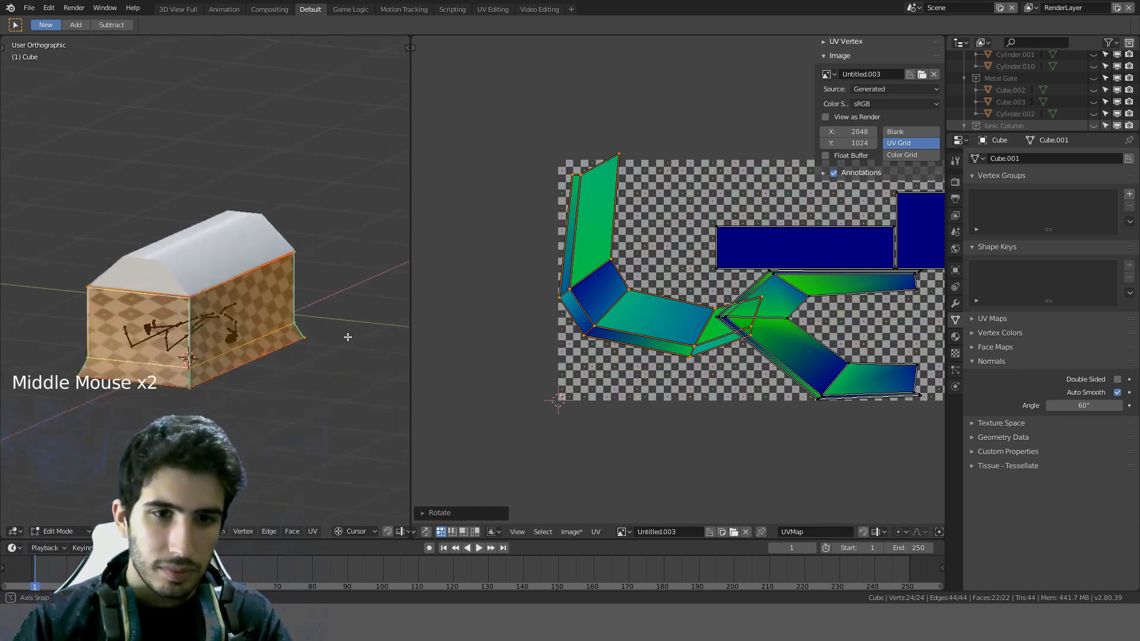
{"action": "key", "text": "KP_1"}
{"action": "scroll", "coordinate": [529, 323], "scroll_direction": "up", "scroll_amount": 2}
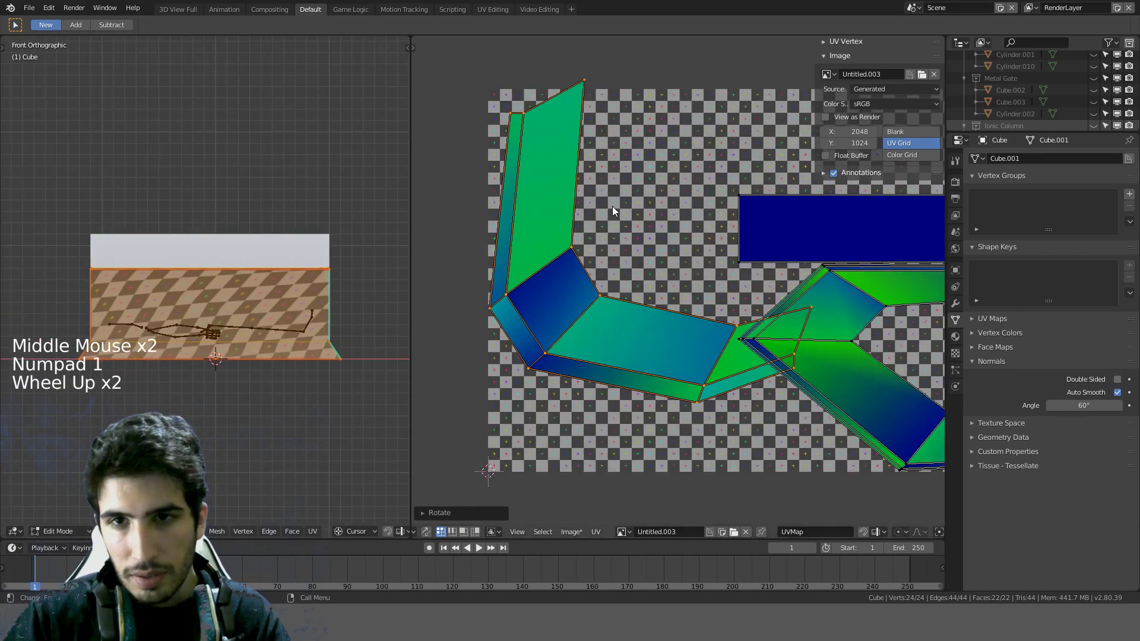
{"action": "left_click", "coordinate": [556, 105], "text": "alt"}
{"action": "key", "text": "s"}
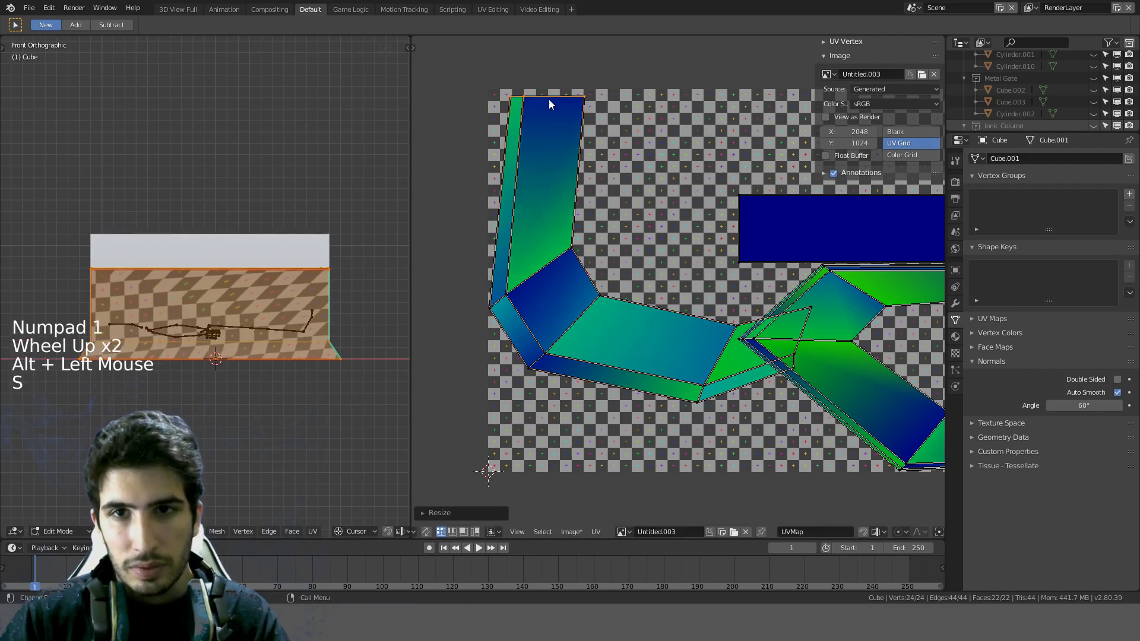
{"action": "left_click", "coordinate": [553, 276], "text": "alt"}
{"action": "key", "text": "s"}
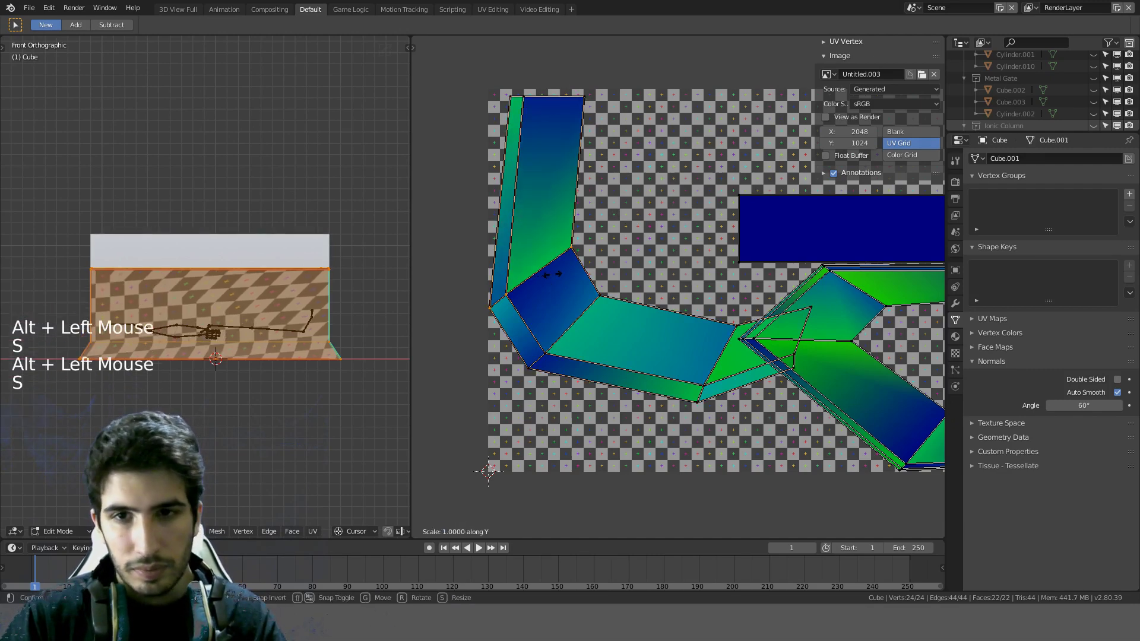
{"action": "left_click", "coordinate": [552, 278]}
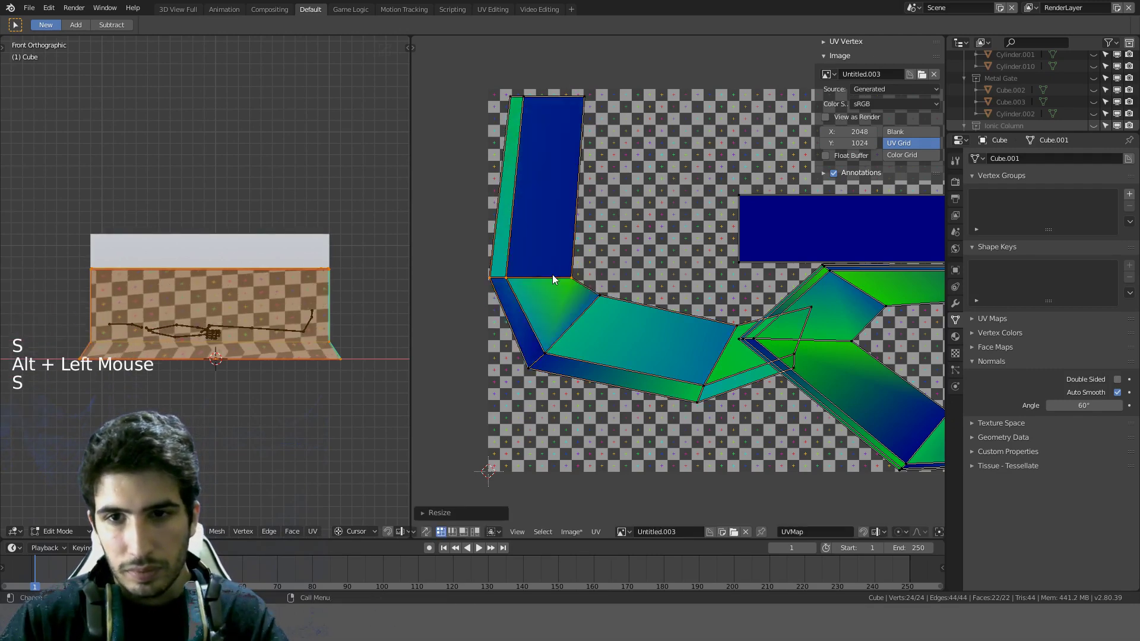
Step: Move the outer wall island's fourth cross edge row beneath the third and rotate it to continue the downward strip
{"action": "left_click", "coordinate": [713, 374], "text": "alt"}
{"action": "key", "text": "g"}
{"action": "left_click", "coordinate": [600, 415]}
{"action": "key", "text": "r"}
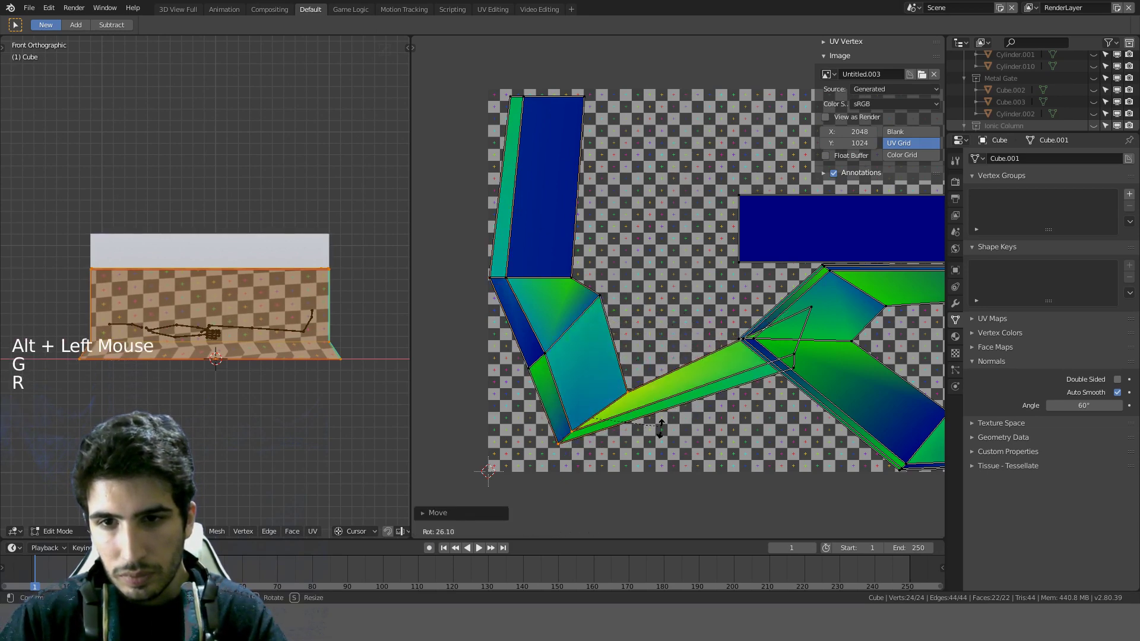
{"action": "left_click", "coordinate": [661, 427]}
Step: Place the outer wall island's loose end edge row beneath the fourth row, rotate it, and flatten it along Y with scale 0
{"action": "left_click", "coordinate": [791, 353], "text": "alt"}
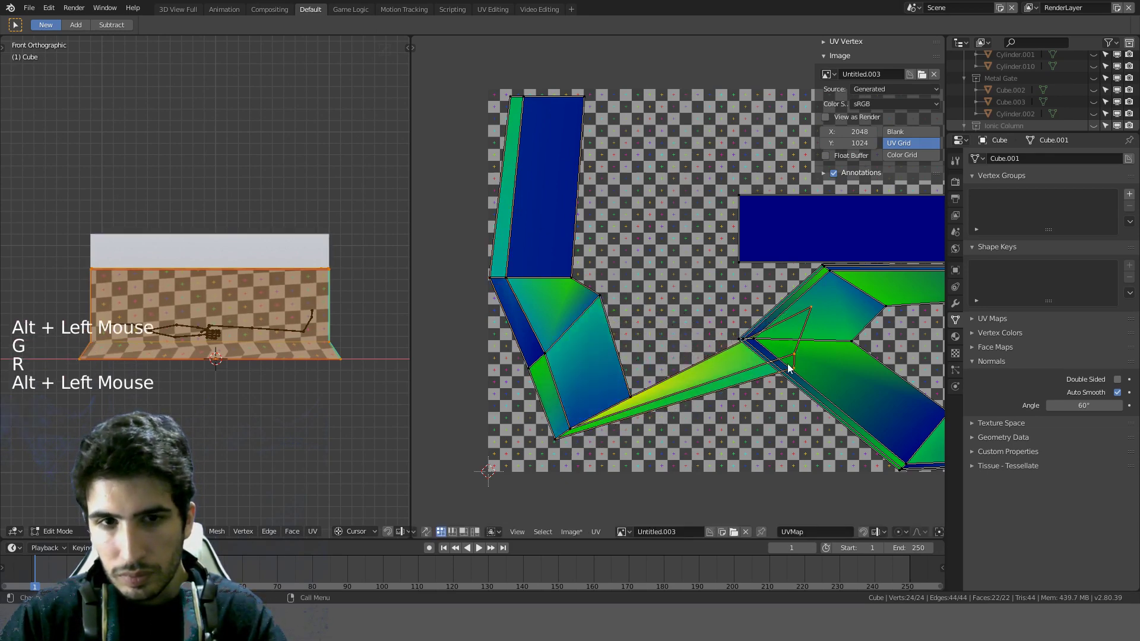
{"action": "key", "text": "g"}
{"action": "left_click", "coordinate": [609, 499]}
{"action": "key", "text": "r"}
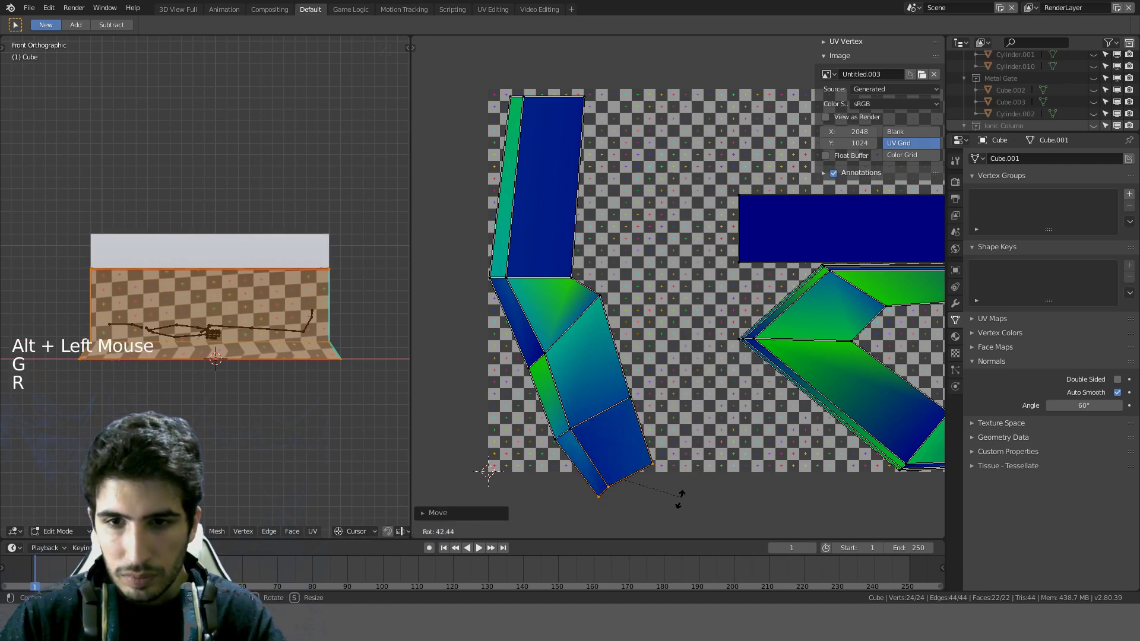
{"action": "left_click", "coordinate": [679, 501]}
{"action": "key", "text": "s"}
{"action": "key", "text": "y"}
{"action": "key", "text": "0"}
{"action": "left_click", "coordinate": [679, 504]}
Step: Flatten the outer wall island's fourth and third cross edge rows along Y with scale 0
{"action": "left_click", "coordinate": [593, 418], "text": "alt"}
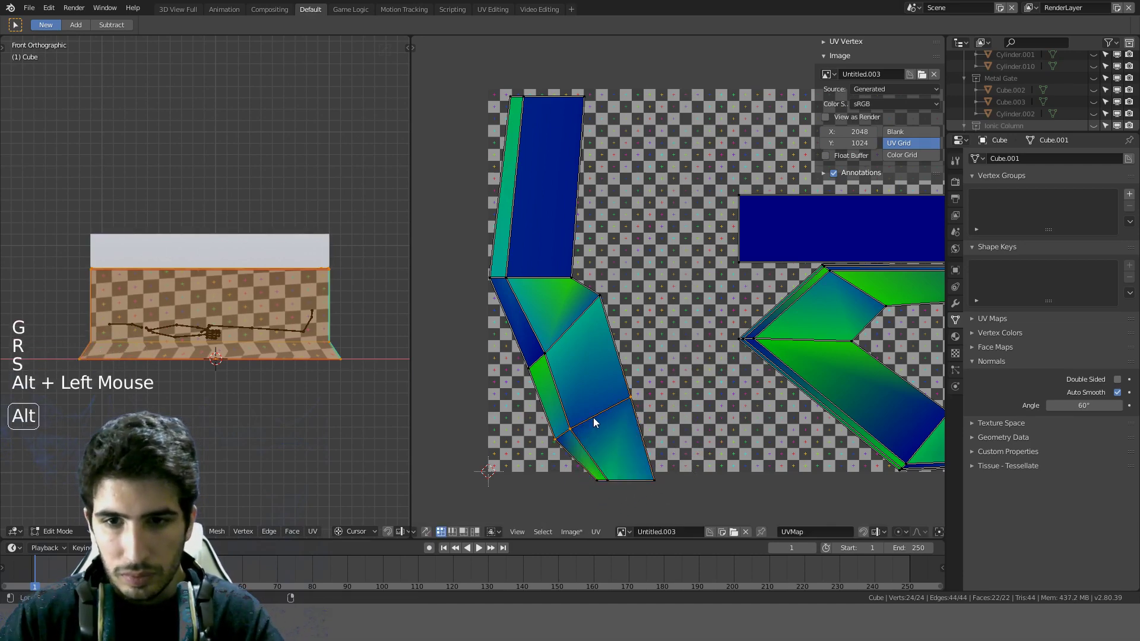
{"action": "key", "text": "s"}
{"action": "key", "text": "y"}
{"action": "key", "text": "0"}
{"action": "left_click", "coordinate": [594, 418]}
{"action": "left_click", "coordinate": [585, 348], "text": "alt"}
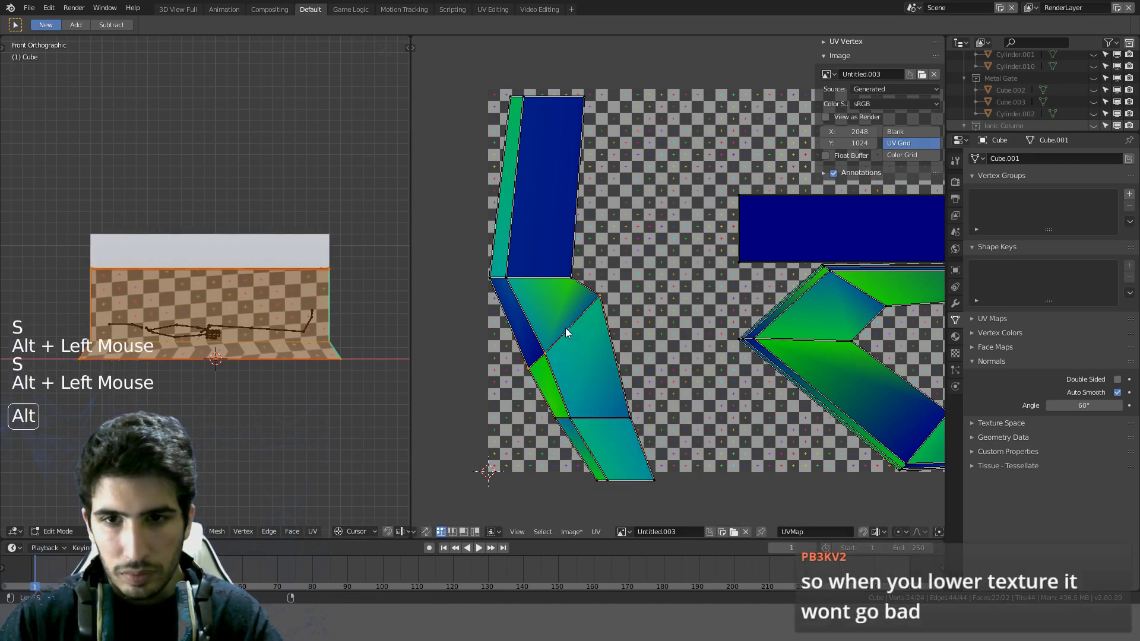
{"action": "key", "text": "s"}
{"action": "key", "text": "y"}
{"action": "key", "text": "0"}
{"action": "left_click", "coordinate": [566, 332]}
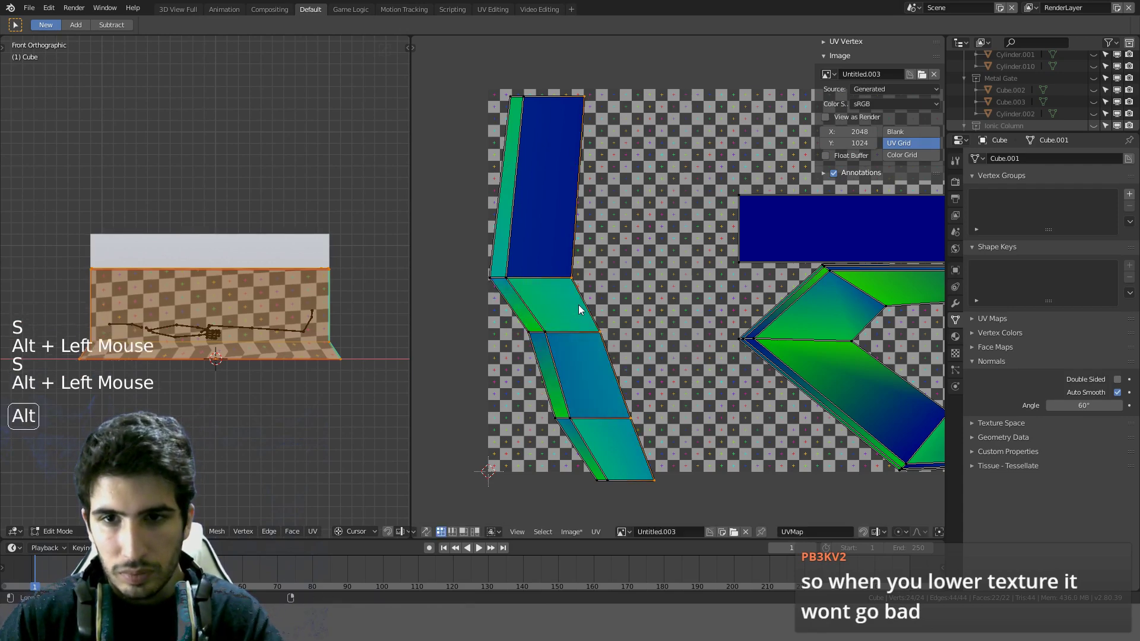
Step: Straighten the outer wall island's three lengthwise edge loops by scaling each to 0 along X
{"action": "left_click", "coordinate": [580, 304], "text": "alt"}
{"action": "key", "text": "s"}
{"action": "key", "text": "x"}
{"action": "key", "text": "0"}
{"action": "left_click", "coordinate": [579, 305]}
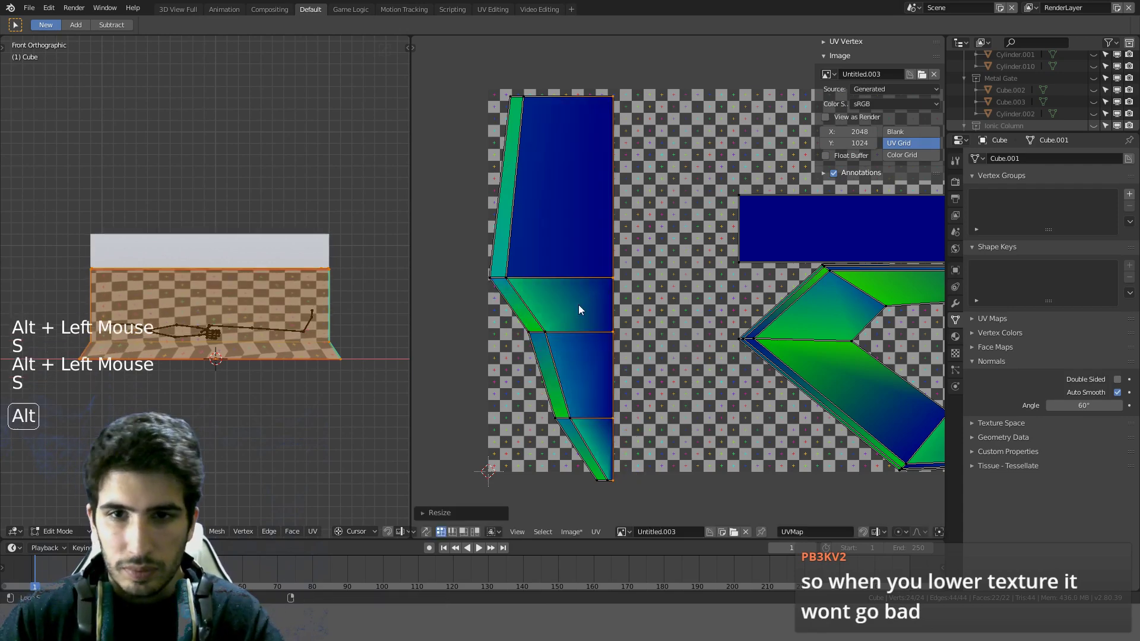
{"action": "left_click", "coordinate": [531, 305], "text": "alt"}
{"action": "key", "text": "s"}
{"action": "key", "text": "x"}
{"action": "key", "text": "0"}
{"action": "left_click", "coordinate": [526, 305]}
{"action": "left_click", "coordinate": [508, 305], "text": "alt"}
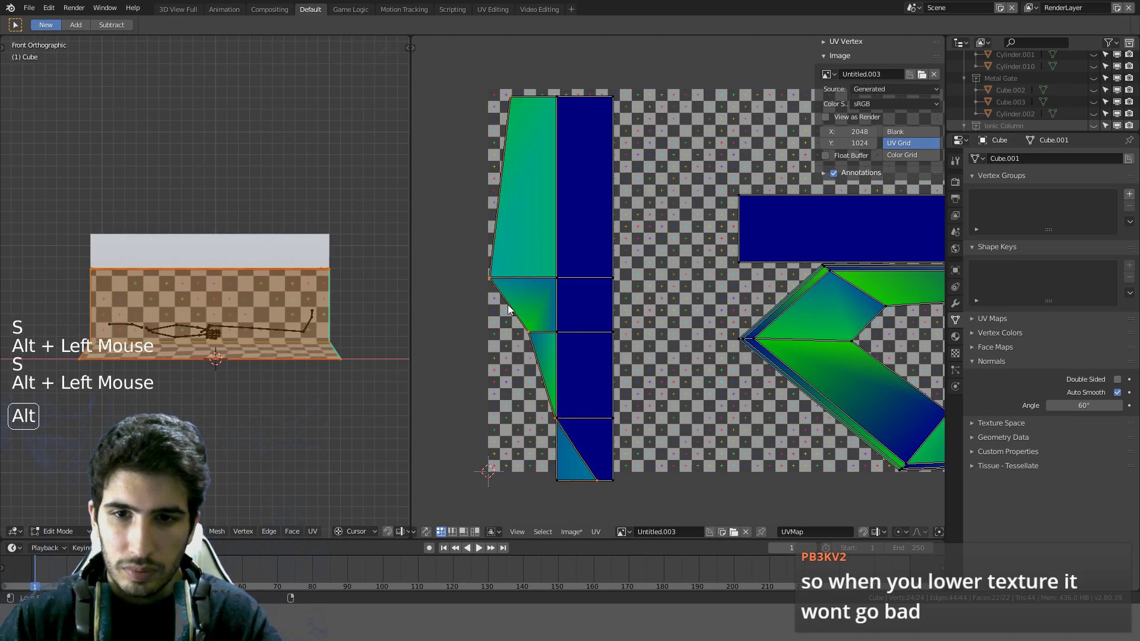
{"action": "key", "text": "s"}
{"action": "key", "text": "x"}
{"action": "key", "text": "0"}
{"action": "left_click", "coordinate": [507, 309]}
Step: Examine the checker pattern on the box's long and short outer walls for stretching
{"action": "middle_click_drag", "start_coordinate": [270, 294], "coordinate": [347, 341]}
{"action": "scroll", "coordinate": [297, 340], "scroll_direction": "up", "scroll_amount": 2}
{"action": "middle_click_drag", "start_coordinate": [229, 326], "coordinate": [255, 254], "text": "shift"}
{"action": "middle_click_drag", "start_coordinate": [255, 254], "coordinate": [149, 238]}
{"action": "middle_click_drag", "start_coordinate": [148, 237], "coordinate": [296, 203]}
{"action": "middle_click_drag", "start_coordinate": [361, 198], "coordinate": [373, 209]}
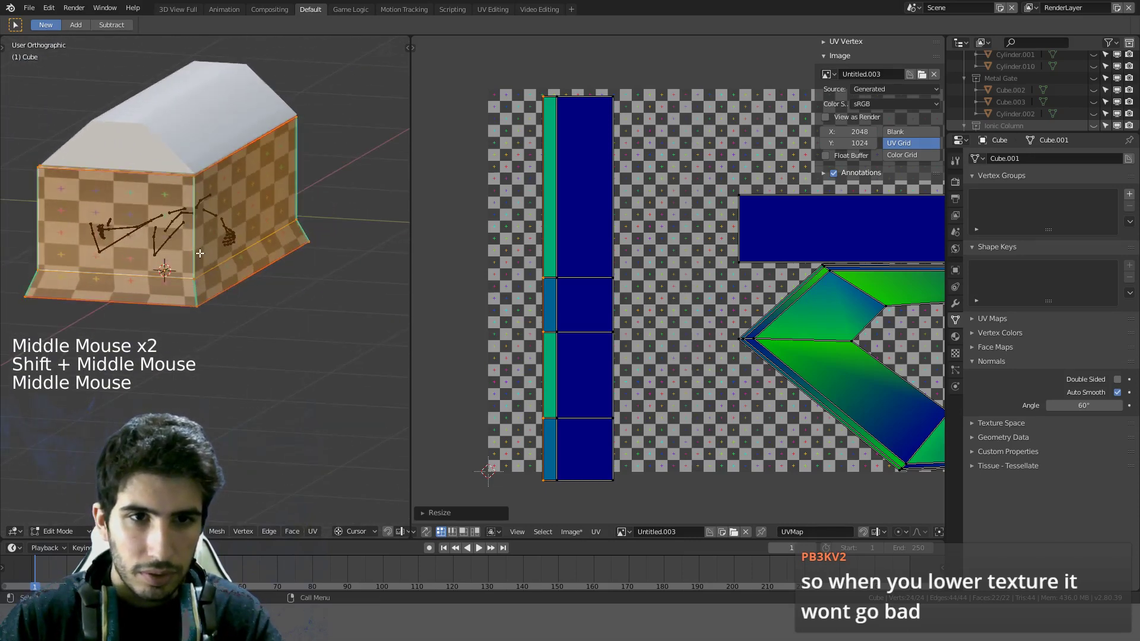
{"action": "middle_click_drag", "start_coordinate": [207, 249], "coordinate": [282, 267]}
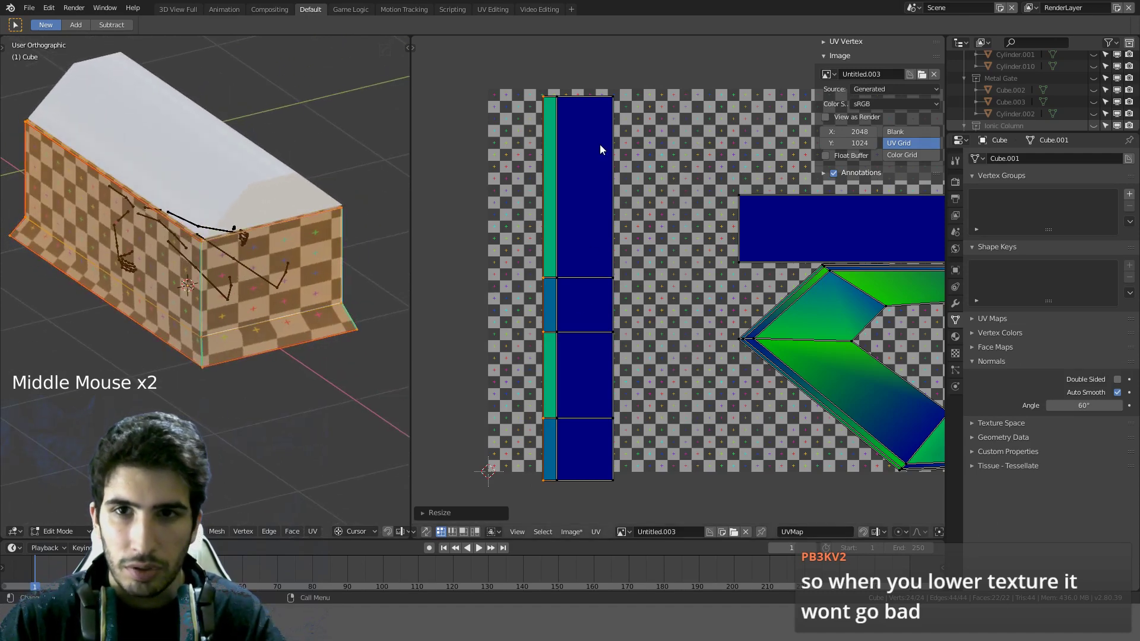
{"action": "key", "text": "a"}
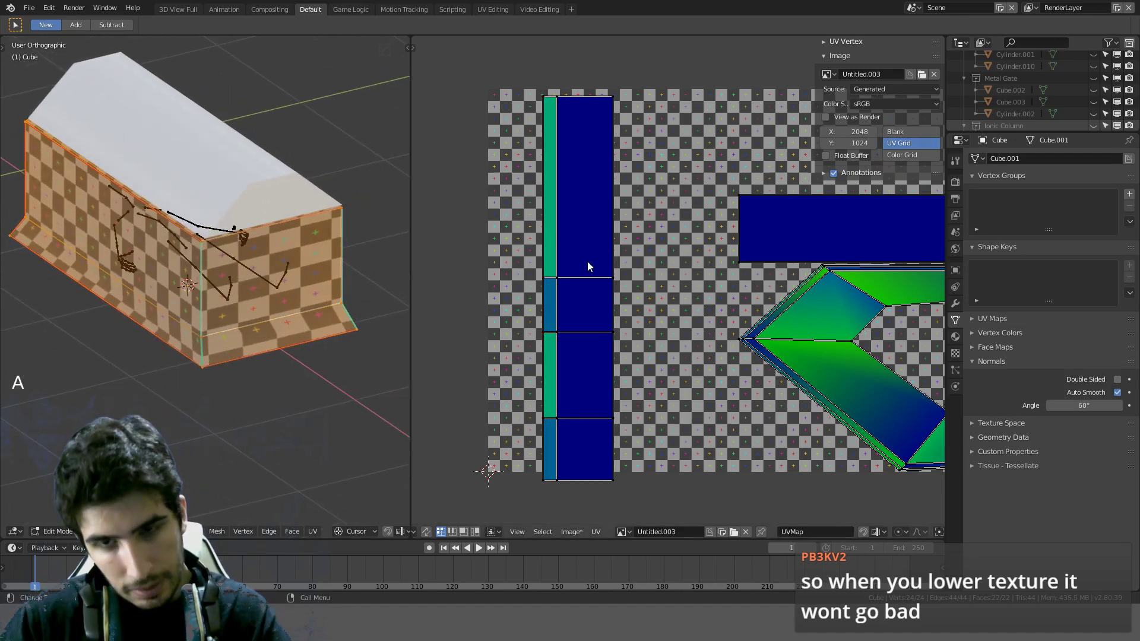
{"action": "key", "text": "l"}
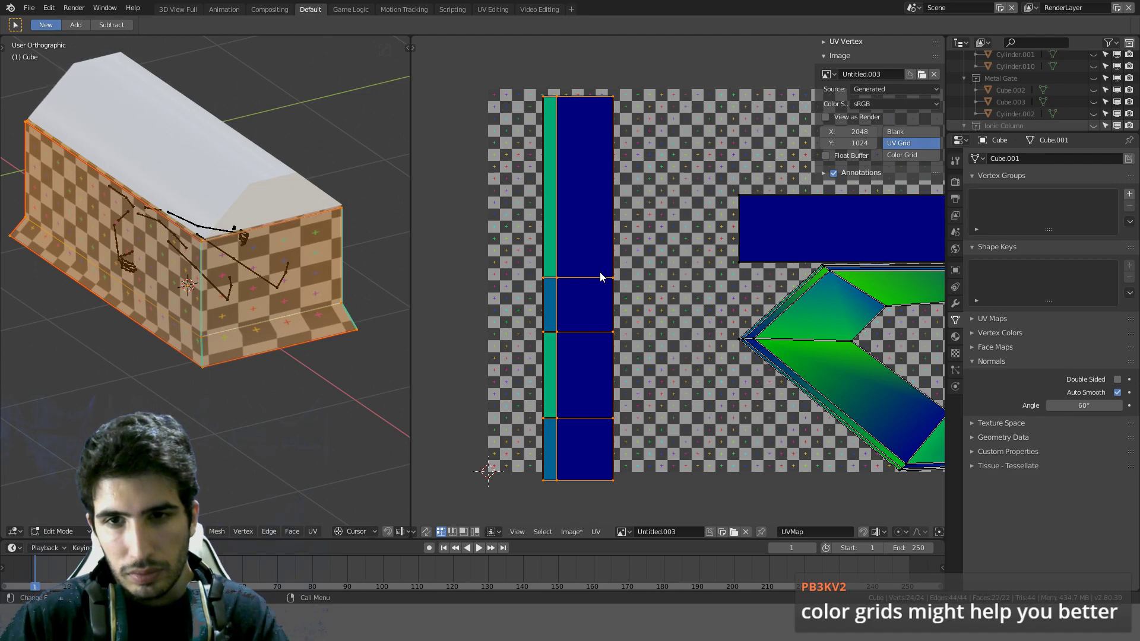
{"action": "left_click", "coordinate": [595, 533]}
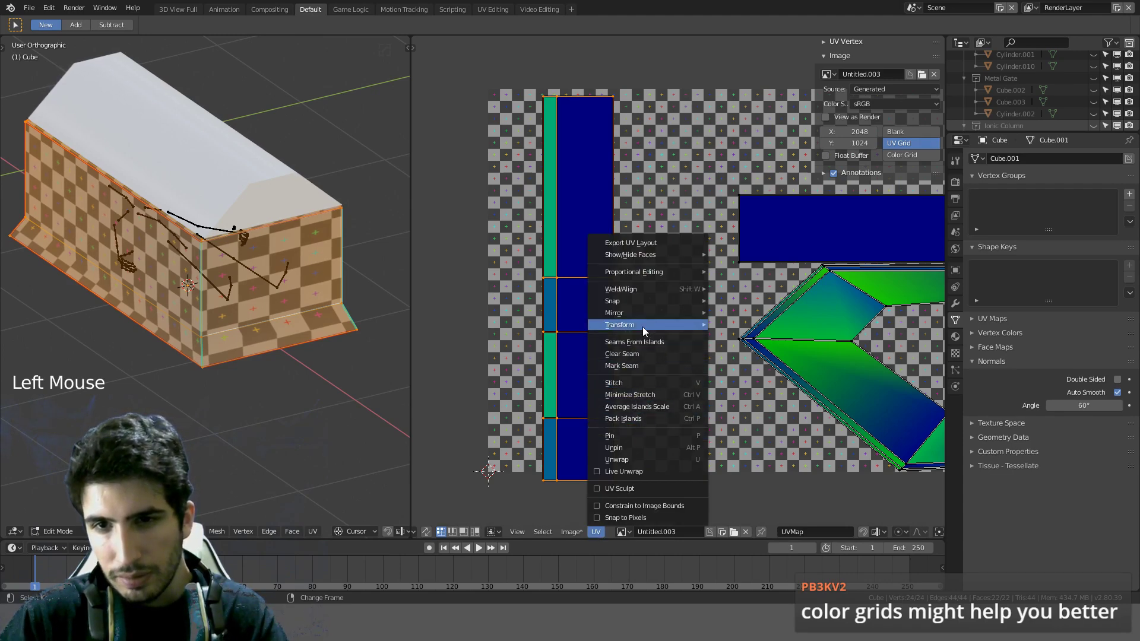
{"action": "mouse_move", "coordinate": [709, 330]}
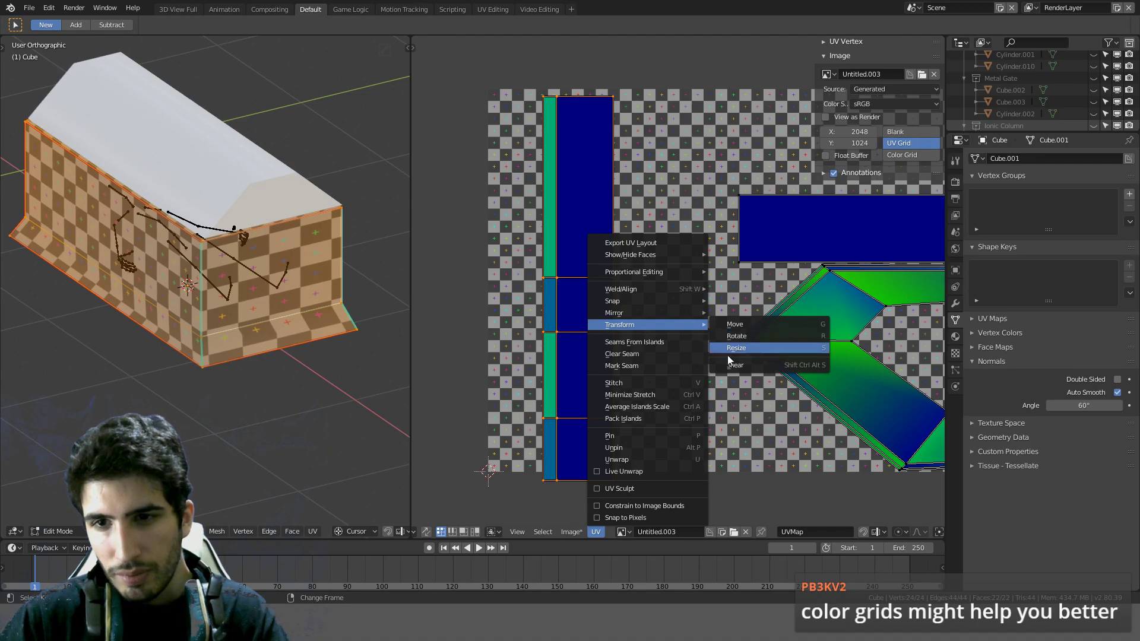
{"action": "mouse_move", "coordinate": [646, 273]}
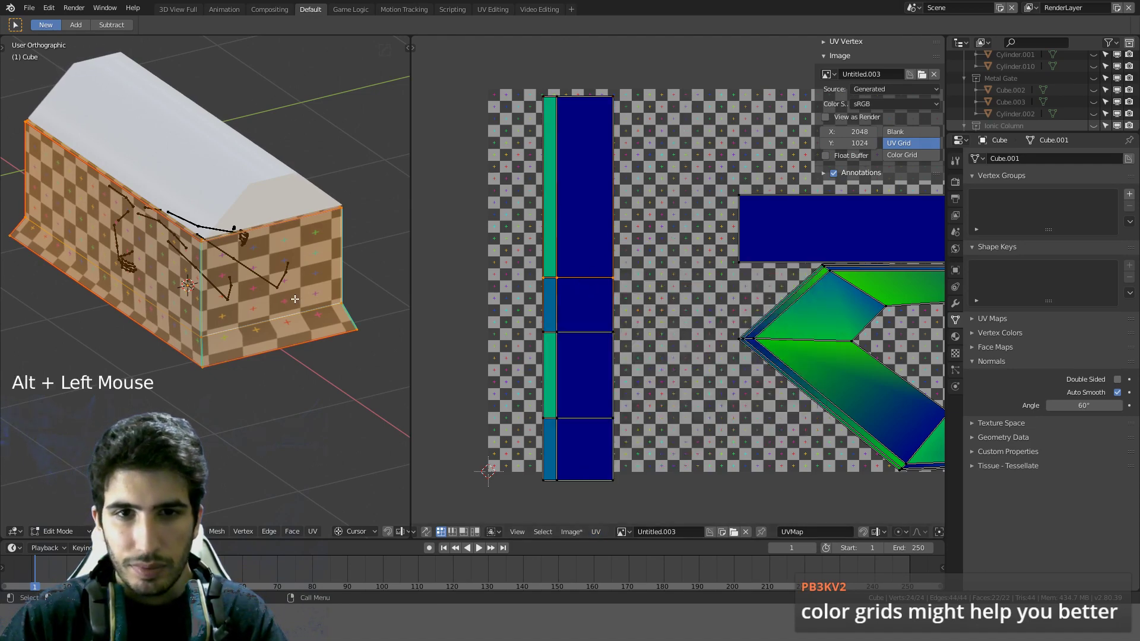
Step: Move the outer wall strip's second cross edge row up along Y, and shift the third and fourth rows up together
{"action": "key", "text": "g"}
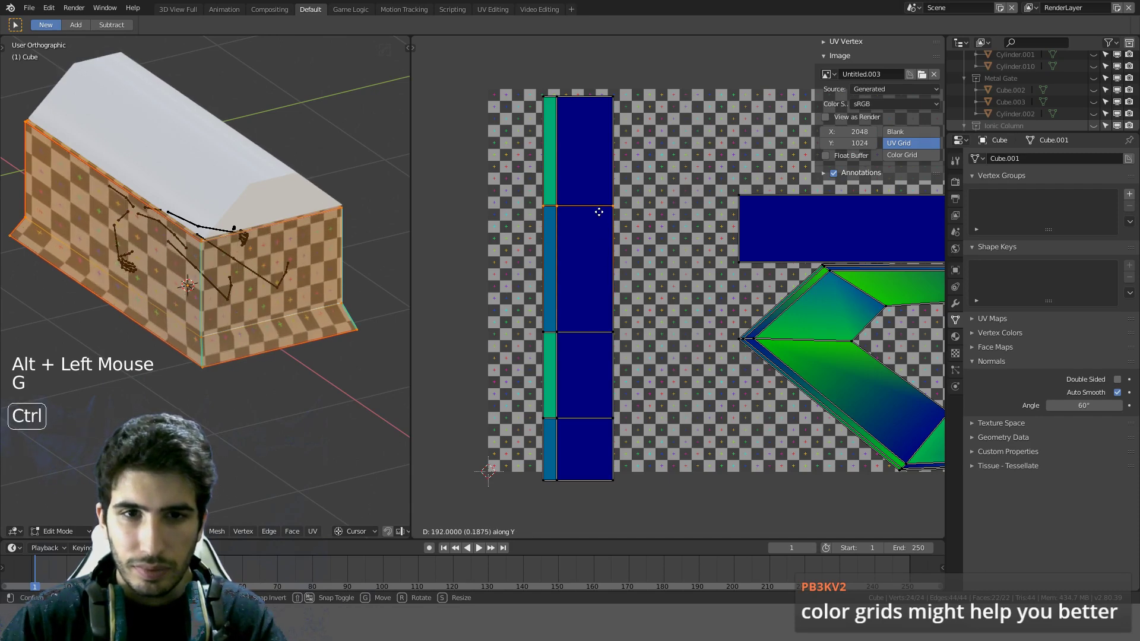
{"action": "left_click", "coordinate": [601, 190]}
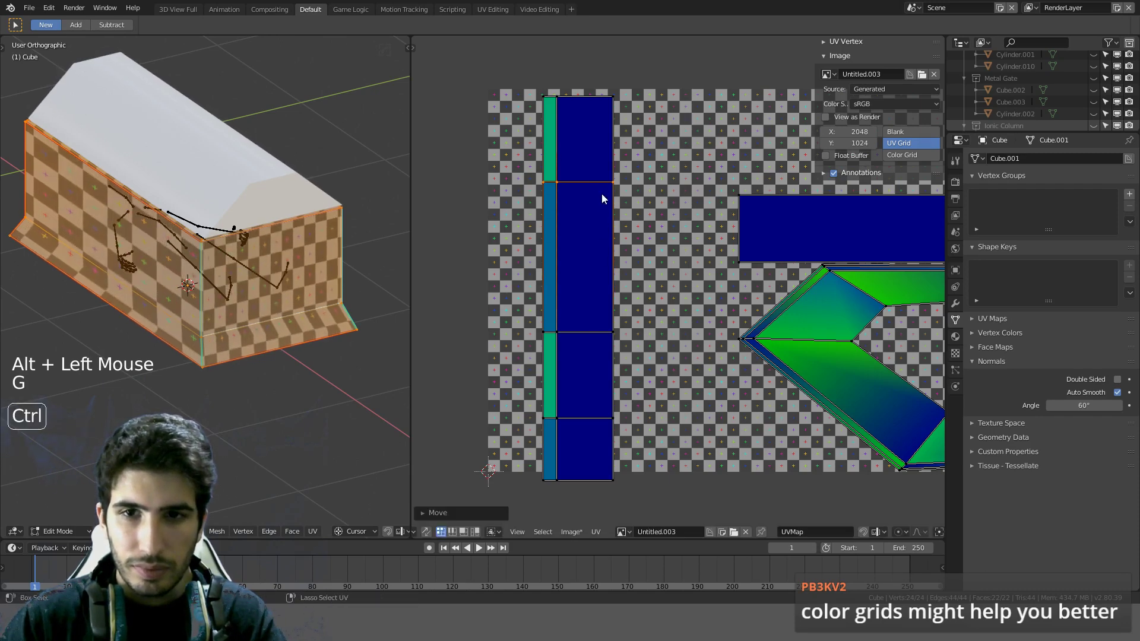
{"action": "left_click", "coordinate": [576, 417], "text": "alt"}
{"action": "left_click", "coordinate": [585, 331], "text": "alt+shift"}
{"action": "key", "text": "g"}
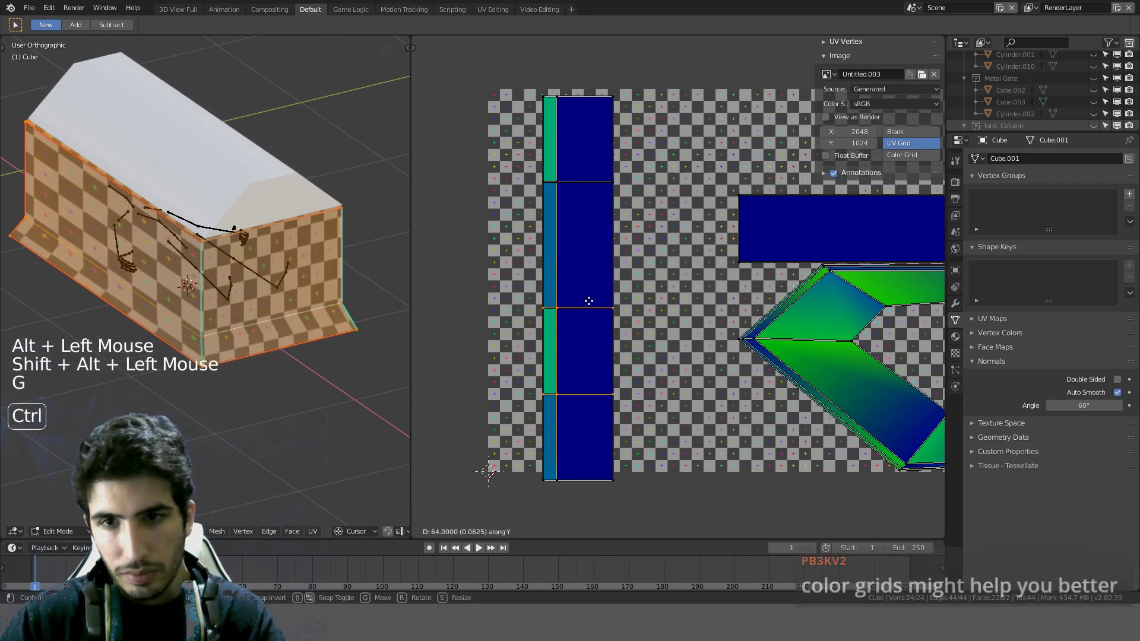
{"action": "left_click", "coordinate": [590, 284]}
Step: Compare the checker squares on the box's long wall and end wall in front and angled views
{"action": "middle_click_drag", "start_coordinate": [166, 340], "coordinate": [118, 441]}
{"action": "key", "text": "KP_1"}
{"action": "middle_click_drag", "start_coordinate": [276, 378], "coordinate": [297, 344], "text": "shift"}
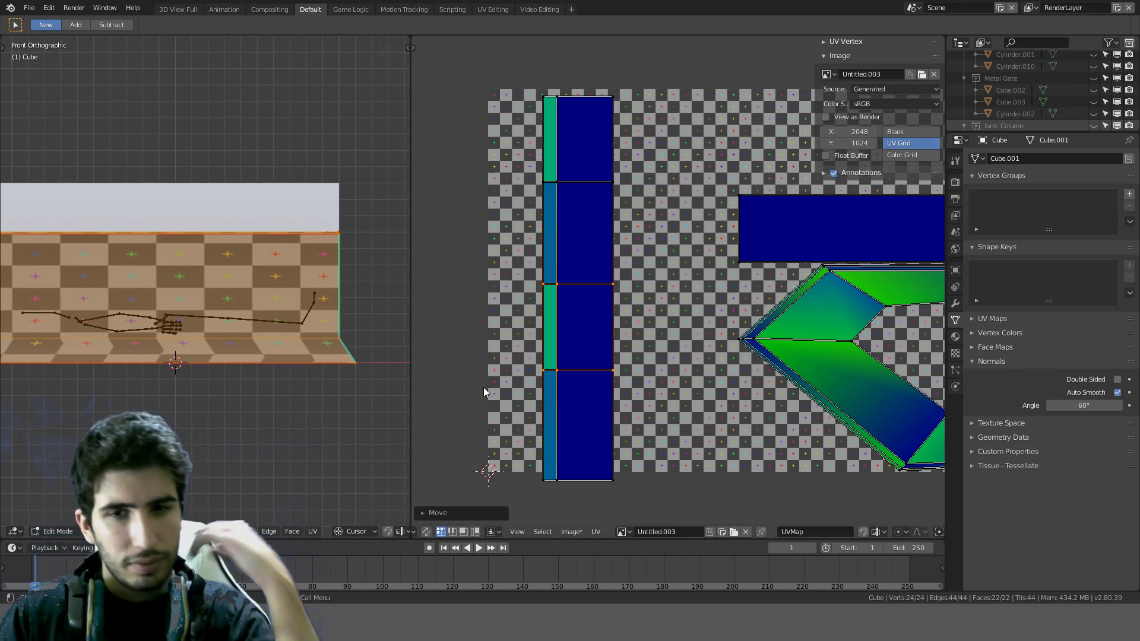
{"action": "scroll", "coordinate": [695, 358], "scroll_direction": "up", "scroll_amount": 2}
{"action": "scroll", "coordinate": [329, 357], "scroll_direction": "down", "scroll_amount": 2}
{"action": "middle_click_drag", "start_coordinate": [328, 357], "coordinate": [295, 387]}
{"action": "scroll", "coordinate": [502, 298], "scroll_direction": "down", "scroll_amount": 2}
{"action": "left_click", "coordinate": [575, 370], "text": "alt"}
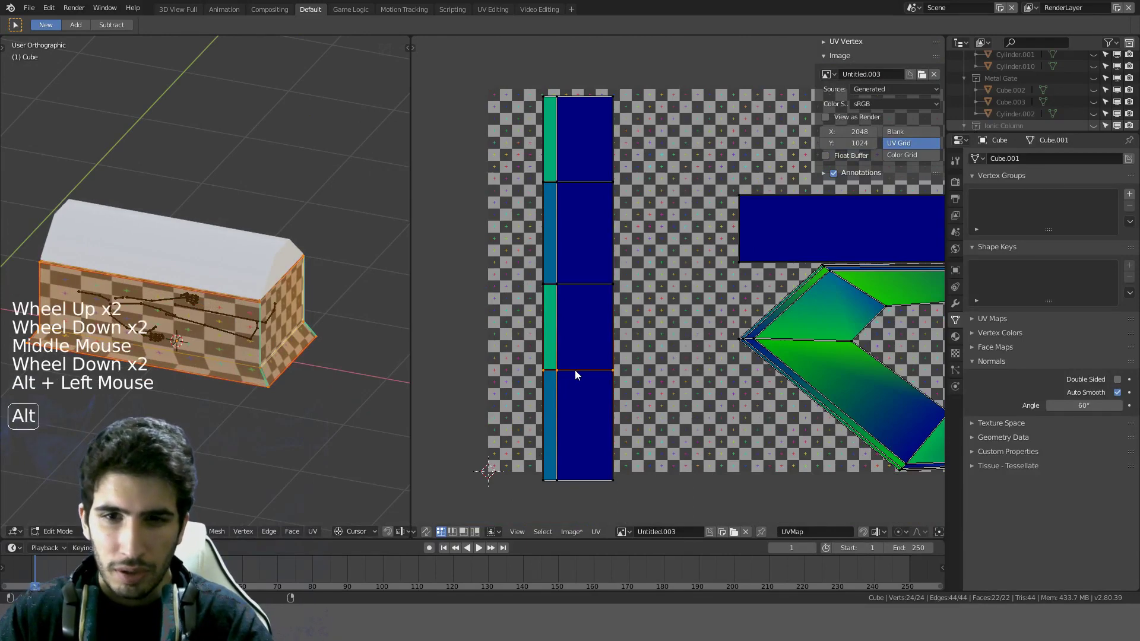
{"action": "key", "text": "g"}
{"action": "key", "text": "Escape"}
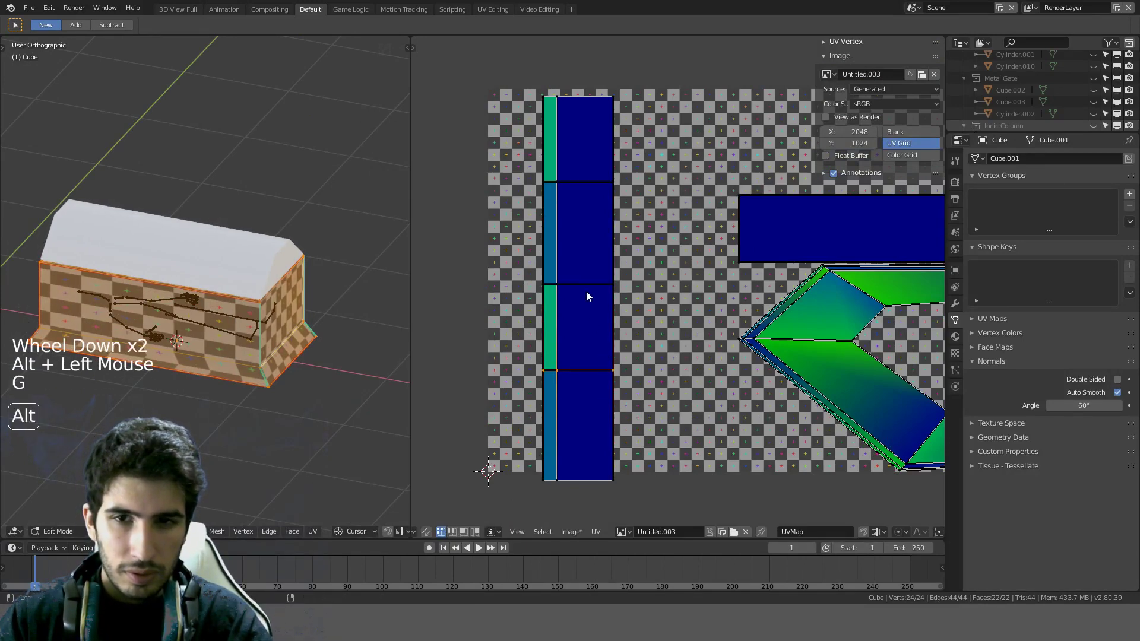
{"action": "left_click", "coordinate": [586, 290], "text": "alt"}
{"action": "key", "text": "g"}
{"action": "left_click", "coordinate": [591, 288], "text": "alt"}
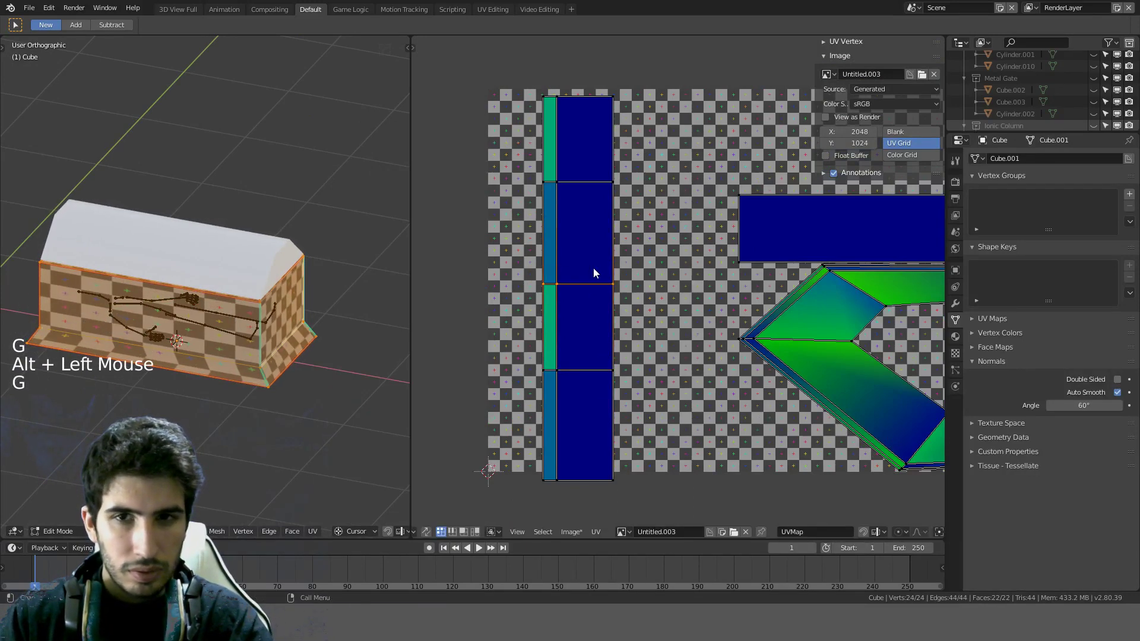
Step: Move the outer wall strip's second cross edge row down along Y to lengthen the uppermost wall section
{"action": "left_click", "coordinate": [586, 182], "text": "alt"}
{"action": "key", "text": "g"}
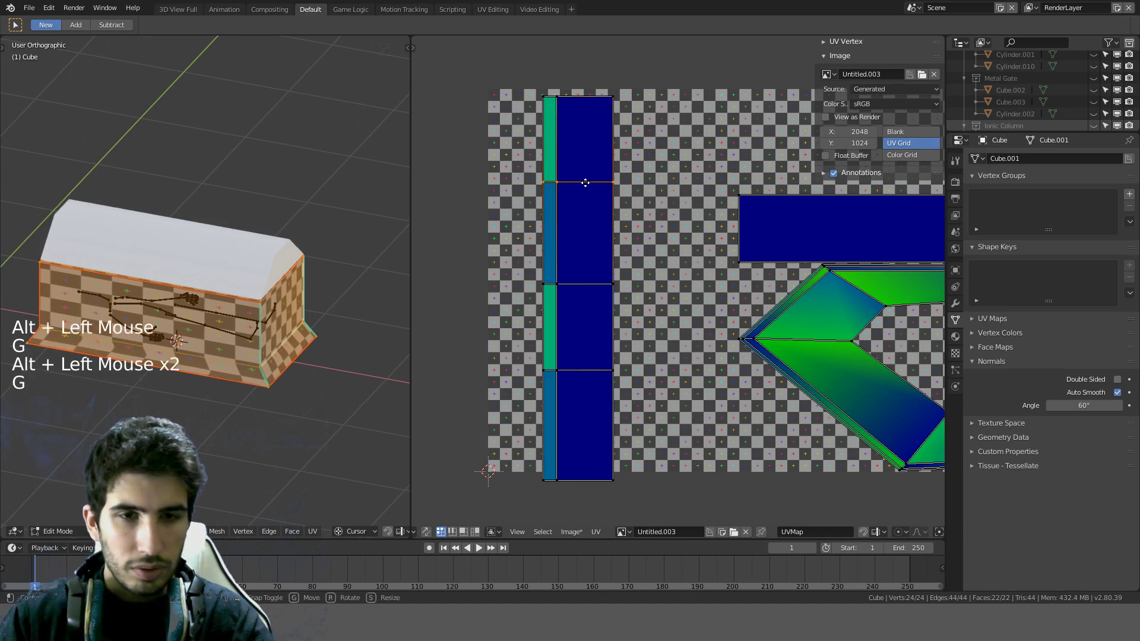
{"action": "left_click", "coordinate": [585, 252]}
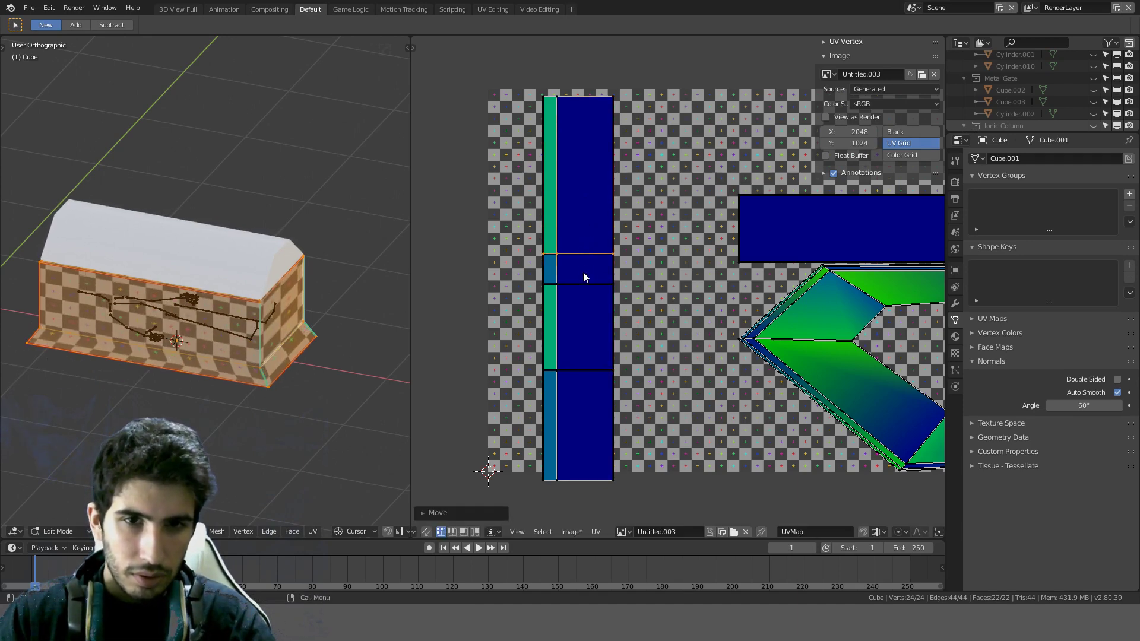
Step: Move the outer wall strip's third cross edge row down 128 pixels along Y to enlarge the short-wall section
{"action": "middle_click_drag", "start_coordinate": [337, 302], "coordinate": [259, 295]}
{"action": "left_click", "coordinate": [573, 286], "text": "alt"}
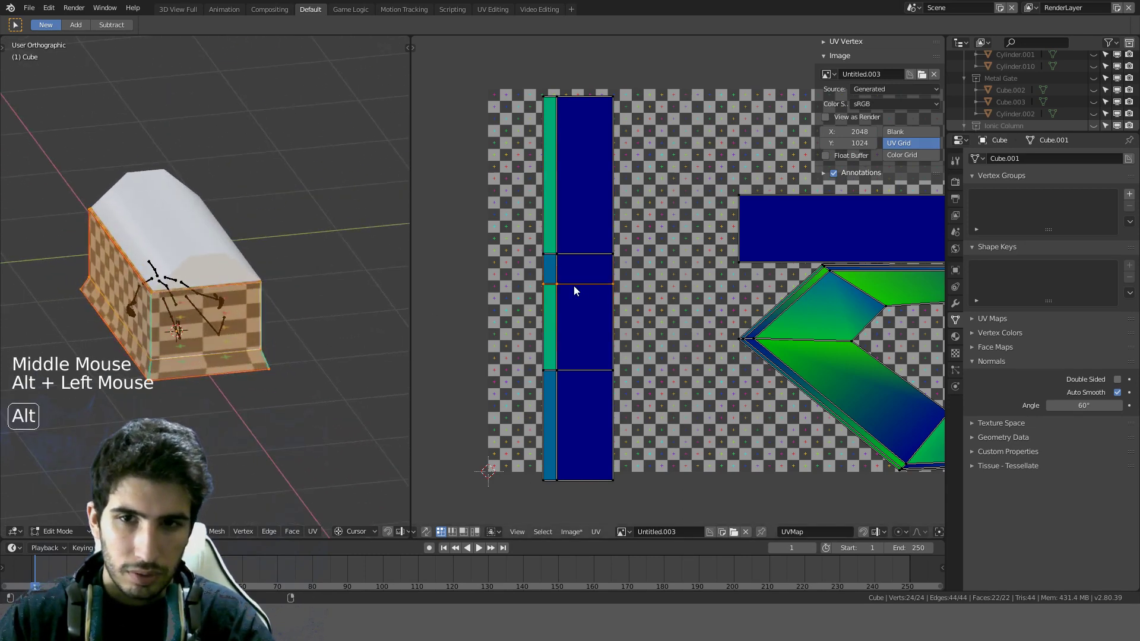
{"action": "key", "text": "g"}
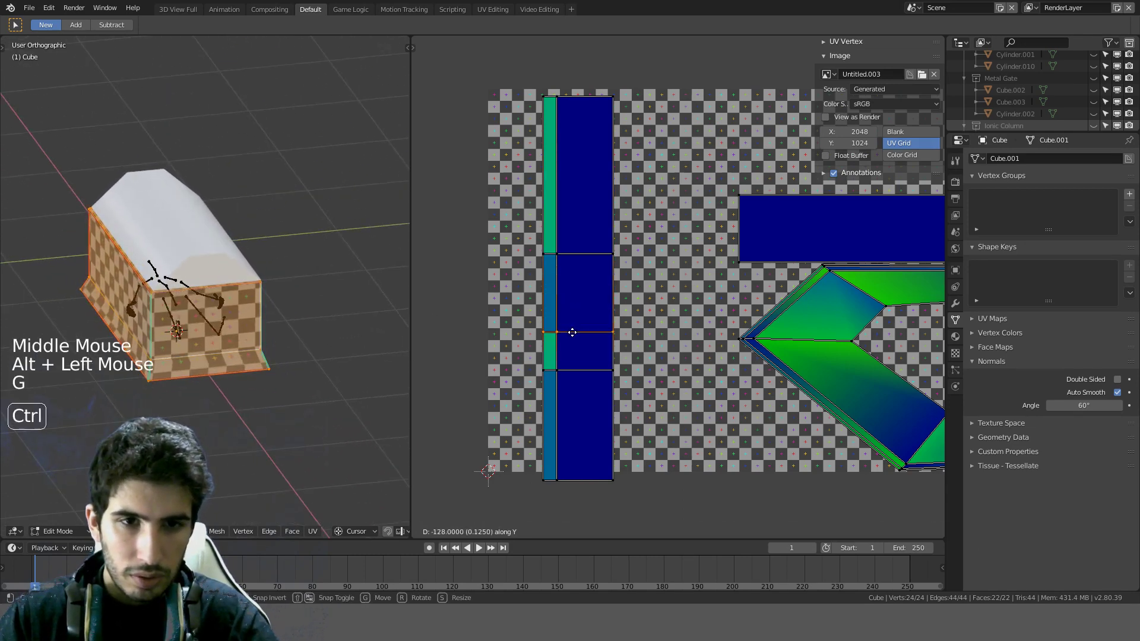
{"action": "left_click", "coordinate": [573, 333]}
Step: Move the outer wall strip's fourth cross edge row down along Y, almost to the strip's lower end
{"action": "middle_click_drag", "start_coordinate": [309, 336], "coordinate": [356, 318]}
{"action": "scroll", "coordinate": [344, 322], "scroll_direction": "up", "scroll_amount": 3}
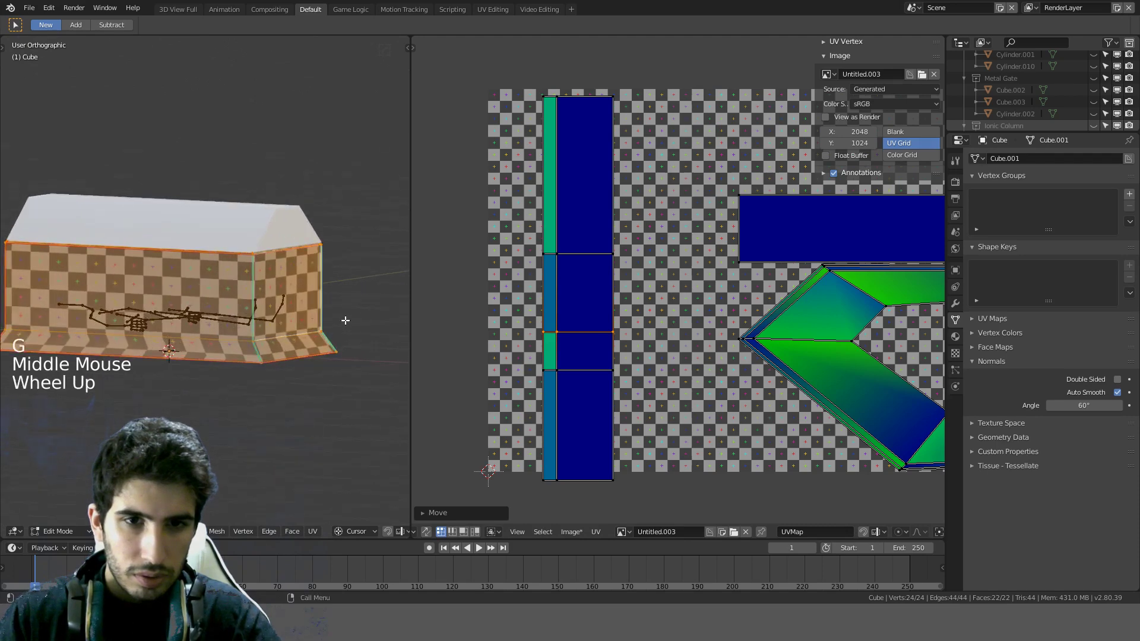
{"action": "left_click", "coordinate": [582, 371], "text": "alt"}
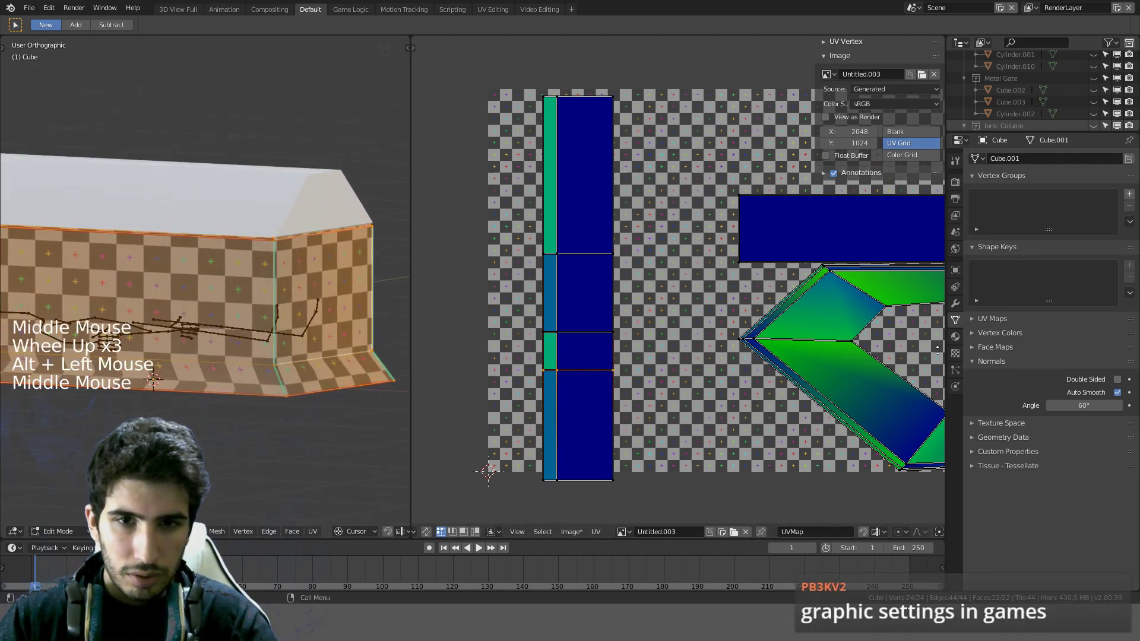
{"action": "middle_click_drag", "start_coordinate": [381, 300], "coordinate": [172, 297]}
{"action": "scroll", "coordinate": [171, 297], "scroll_direction": "down", "scroll_amount": 4}
{"action": "key", "text": "g"}
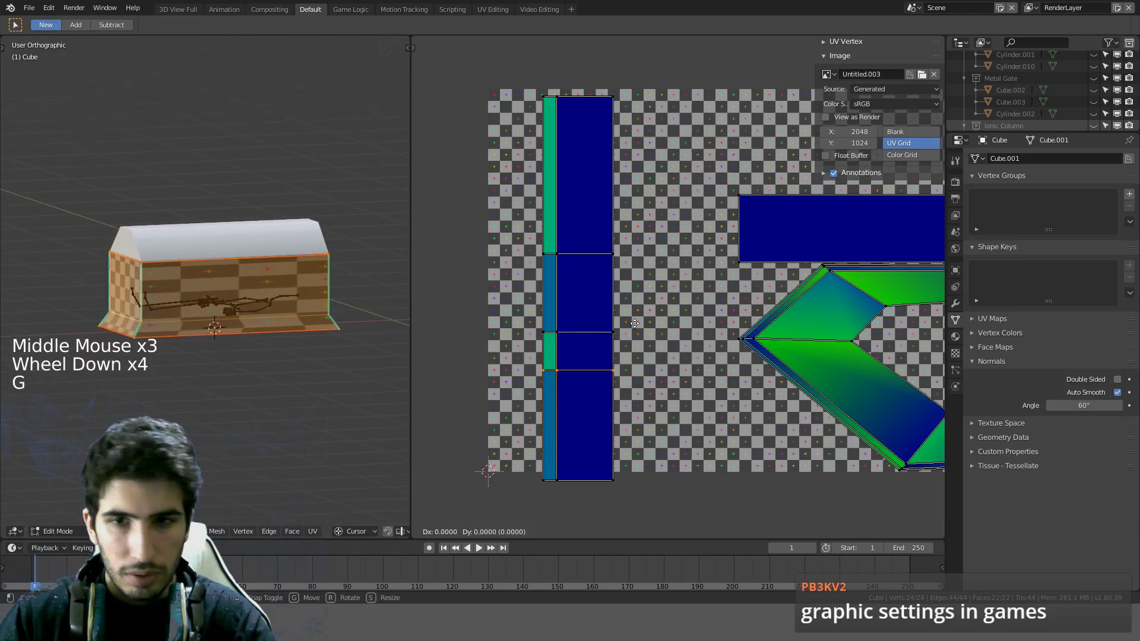
{"action": "left_click", "coordinate": [642, 417]}
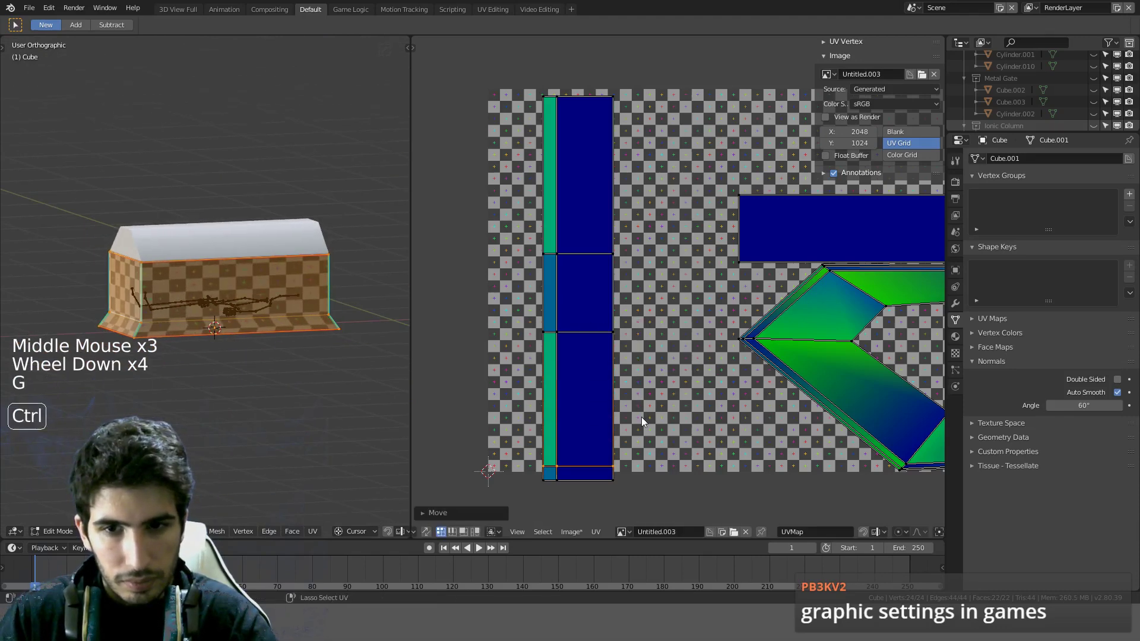
Step: Move the outer wall strip's lowest end edge row down along Y, beyond the image's lower border, to lengthen the last section
{"action": "middle_click_drag", "start_coordinate": [213, 339], "coordinate": [94, 337]}
{"action": "left_click", "coordinate": [560, 475], "text": "alt"}
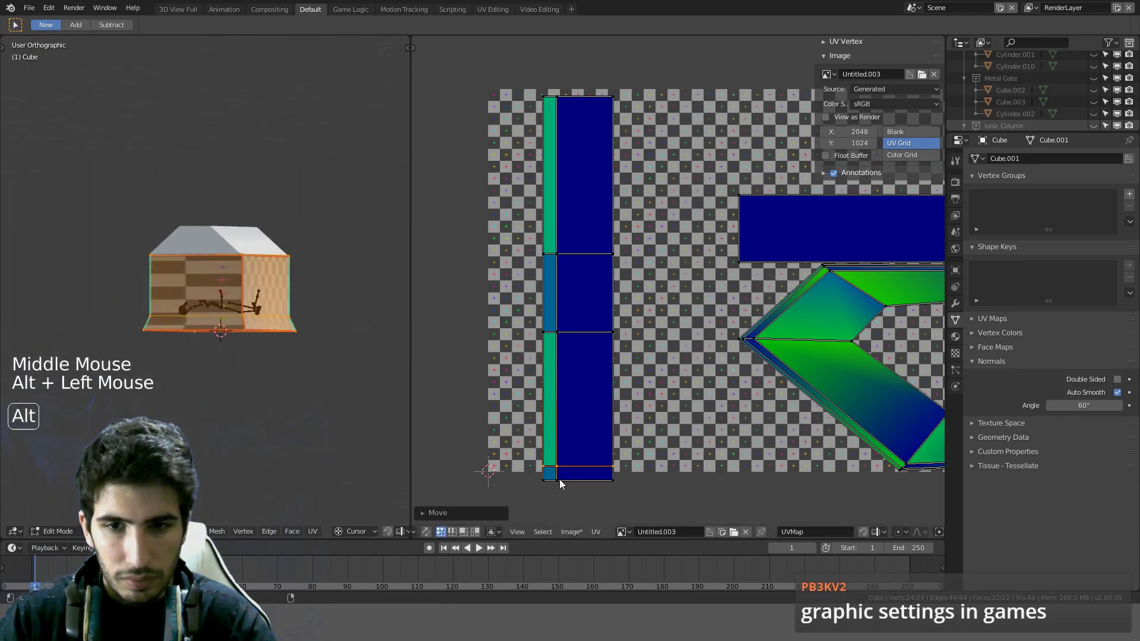
{"action": "middle_click_drag", "start_coordinate": [671, 430], "coordinate": [651, 305], "text": "shift"}
{"action": "key", "text": "g"}
{"action": "key", "text": "ctrl"}
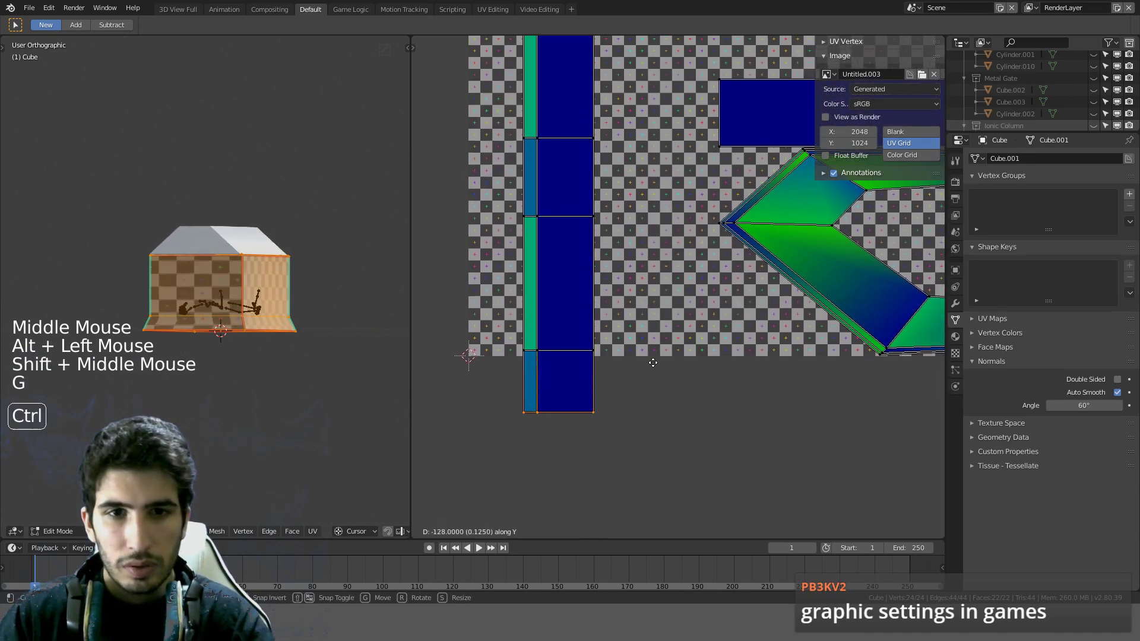
{"action": "left_click", "coordinate": [653, 388]}
Step: Select the whole outer wall strip and scale it by 0.6 along Y
{"action": "middle_click_drag", "start_coordinate": [255, 285], "coordinate": [148, 309]}
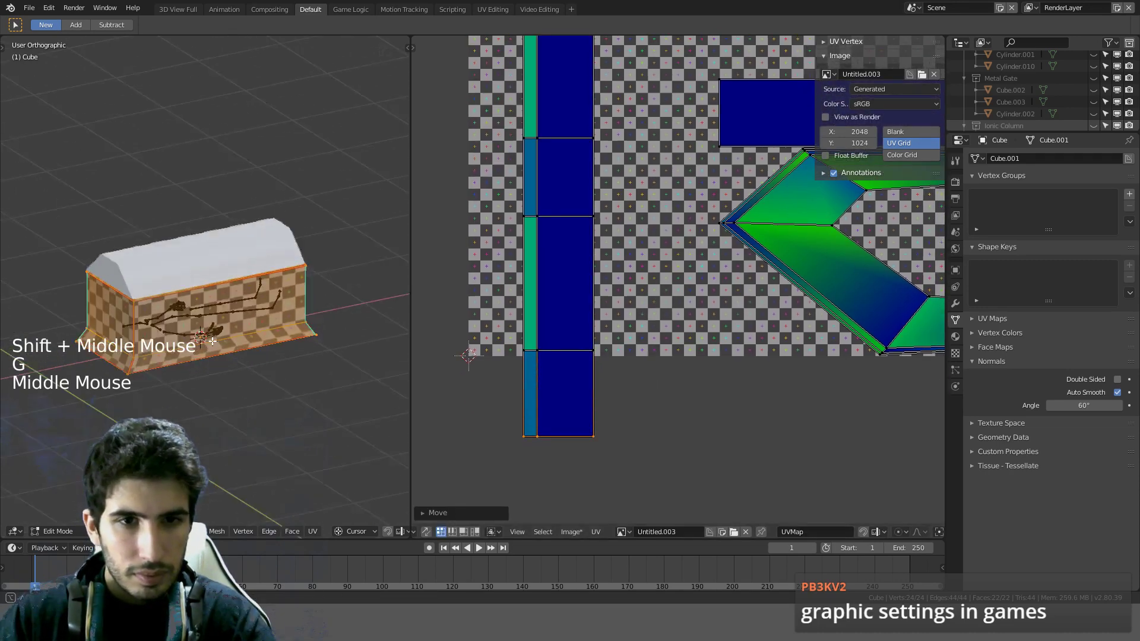
{"action": "middle_click_drag", "start_coordinate": [249, 333], "coordinate": [356, 333]}
{"action": "key", "text": "l"}
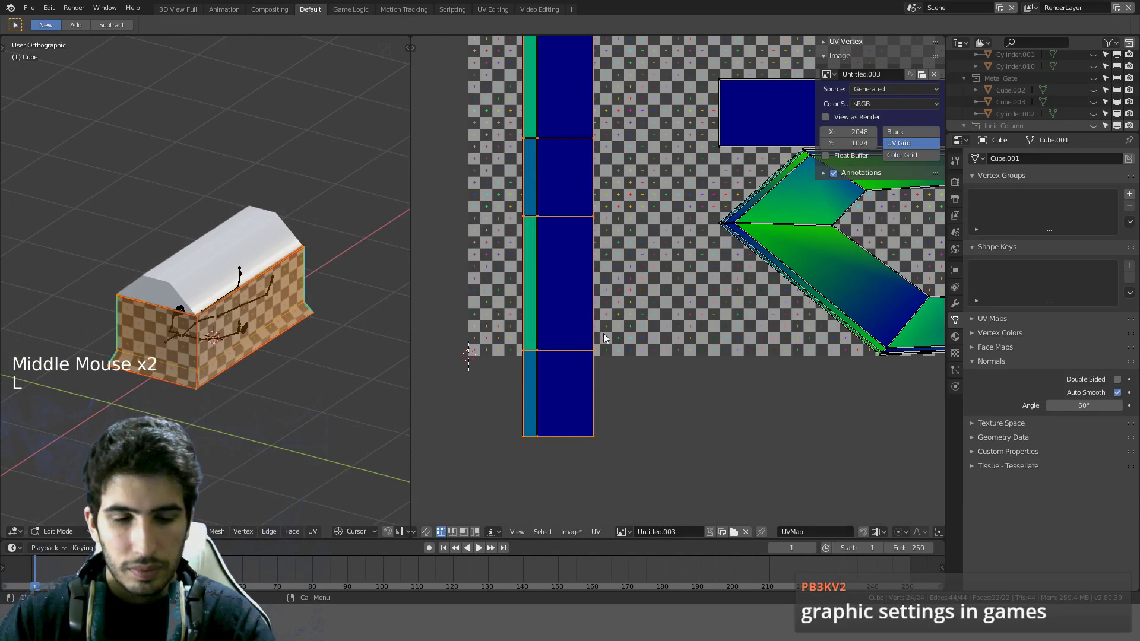
{"action": "key", "text": "s"}
{"action": "key", "text": "ctrl"}
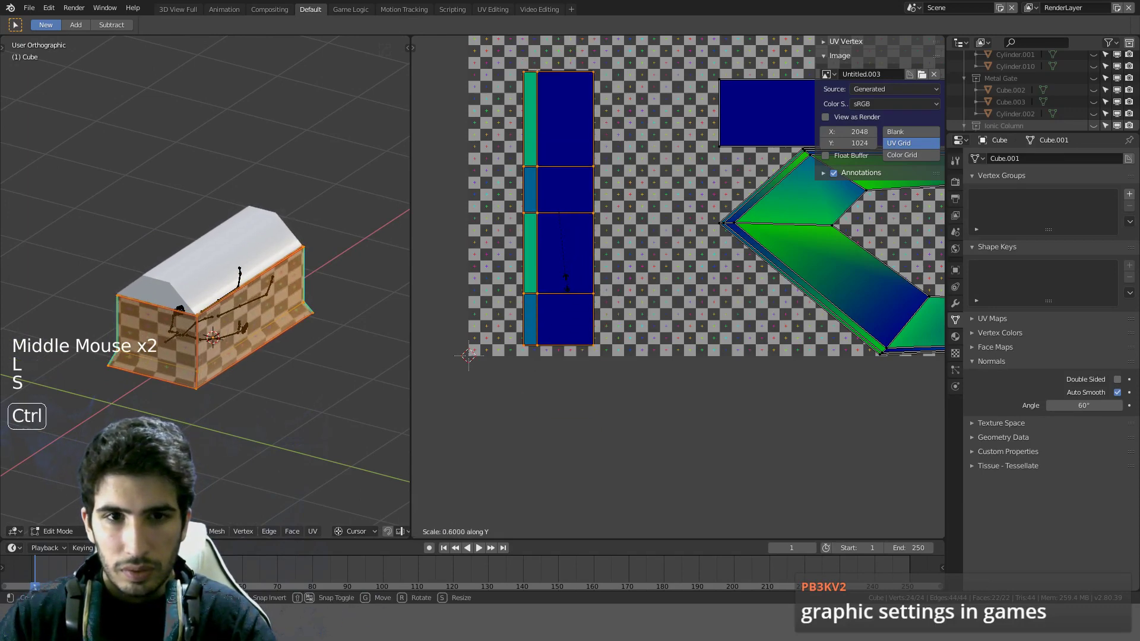
{"action": "left_click", "coordinate": [566, 283]}
Step: Scale the outer wall strip back up moderately along Y and undo the accidental hide
{"action": "scroll", "coordinate": [636, 269], "scroll_direction": "down", "scroll_amount": 2}
{"action": "middle_click_drag", "start_coordinate": [636, 269], "coordinate": [647, 315], "text": "shift"}
{"action": "key", "text": "s"}
{"action": "key", "text": "ctrl"}
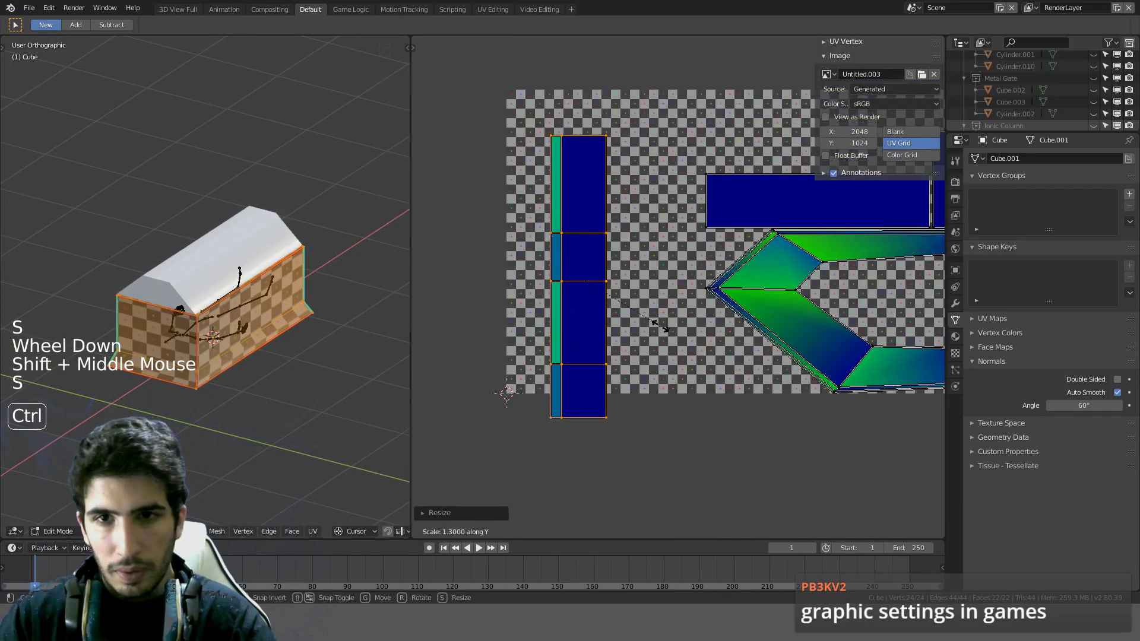
{"action": "left_click", "coordinate": [630, 295]}
{"action": "key", "text": "h"}
{"action": "key", "text": "ctrl+z"}
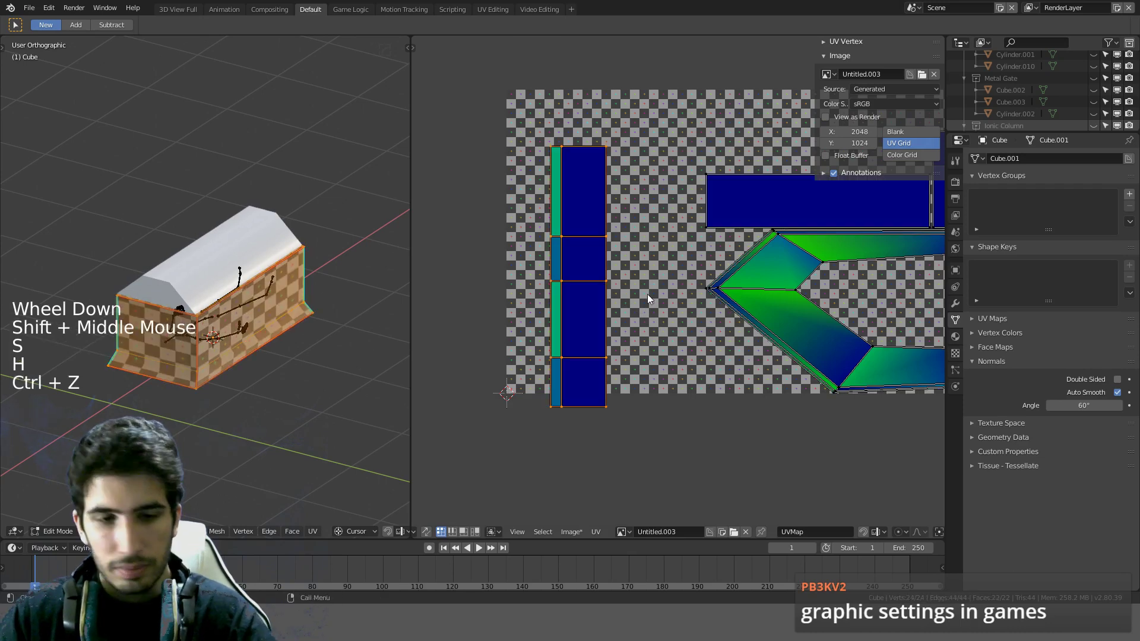
Step: Stretch the outer wall strip slightly more along Y and position it inside the image's left part, spanning nearly its full height
{"action": "key", "text": "g"}
{"action": "key", "text": "ctrl"}
{"action": "left_click", "coordinate": [626, 270]}
{"action": "key", "text": "s"}
{"action": "key", "text": "y"}
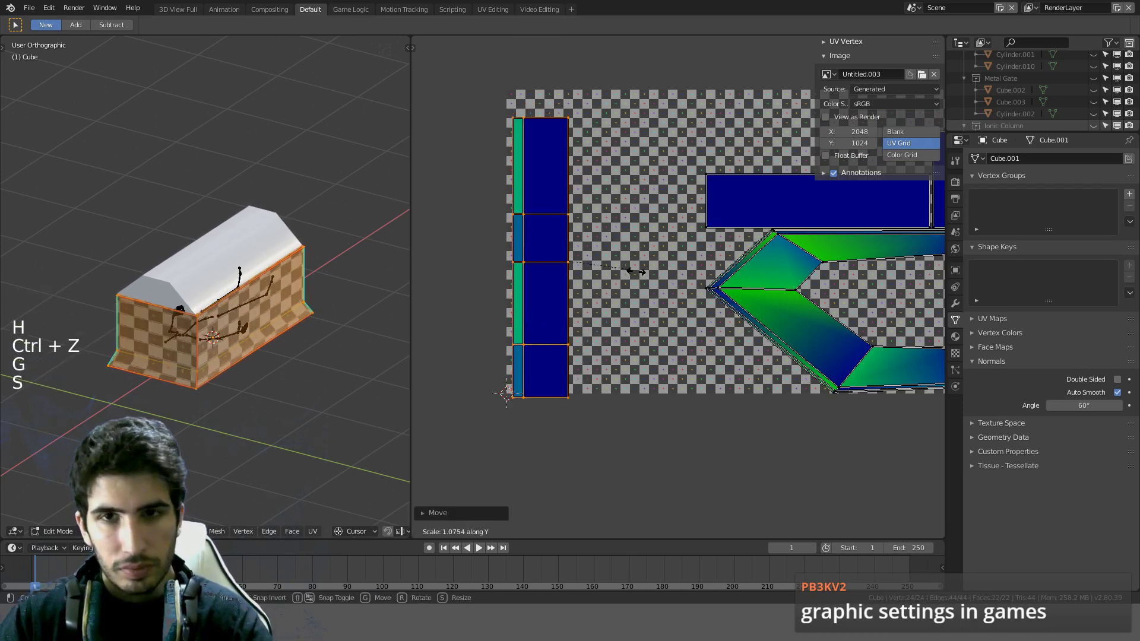
{"action": "key", "text": "ctrl"}
{"action": "key", "text": "shift+ctrl"}
{"action": "left_click", "coordinate": [614, 272]}
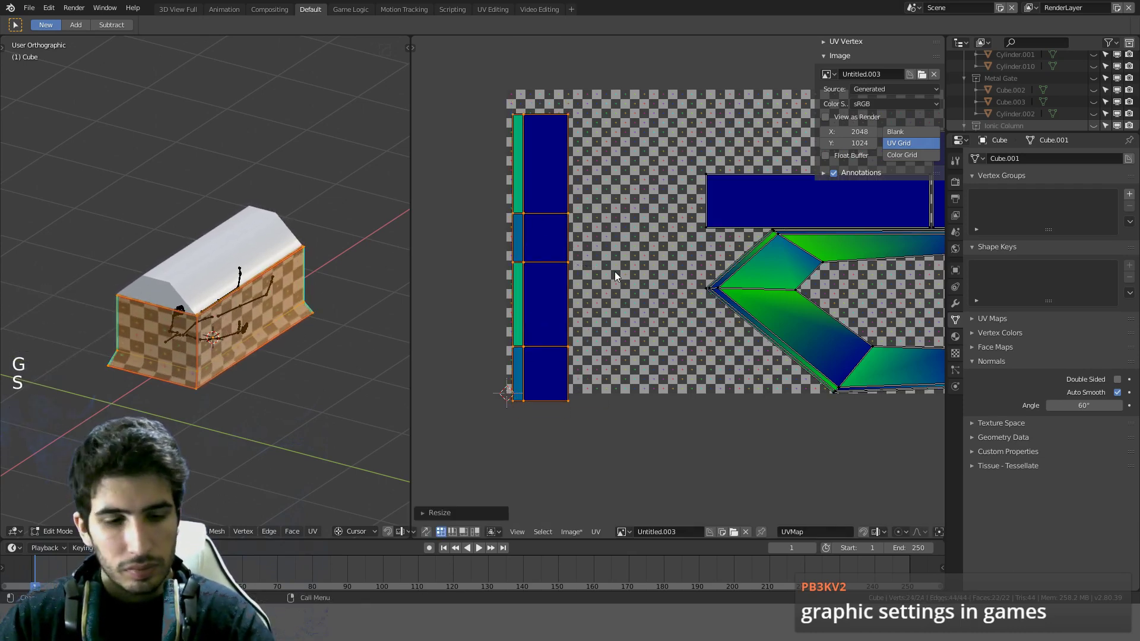
{"action": "key", "text": "g"}
{"action": "left_click", "coordinate": [629, 255]}
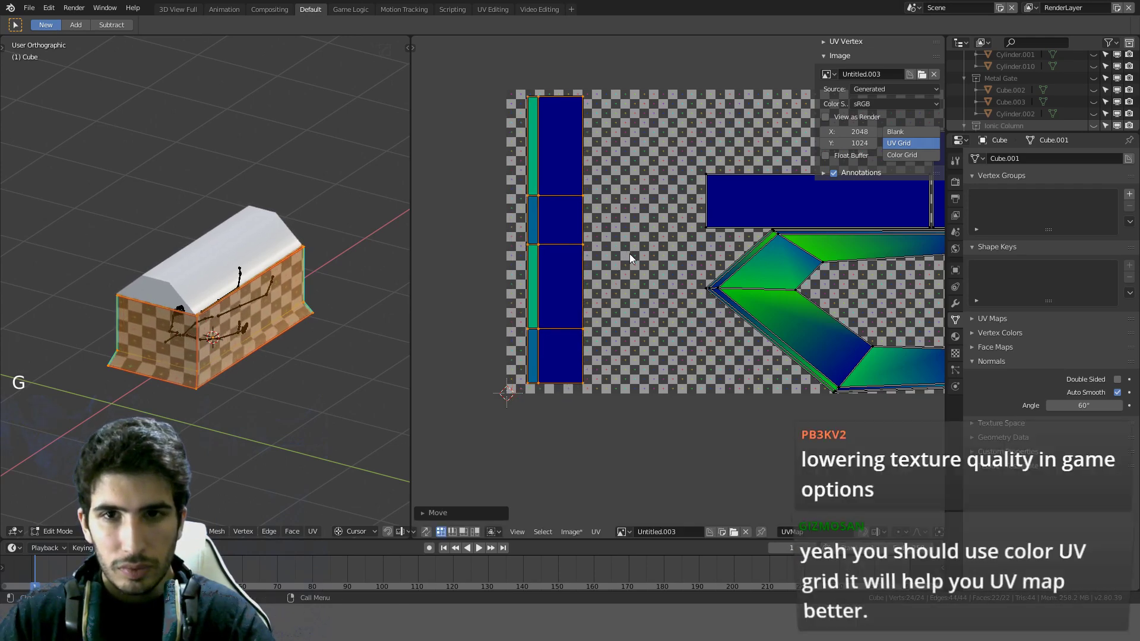
Step: Unlink the current UV grid image and create a new 2048 by 2048 px image with the Color Grid type
{"action": "scroll", "coordinate": [551, 242], "scroll_direction": "up", "scroll_amount": 1}
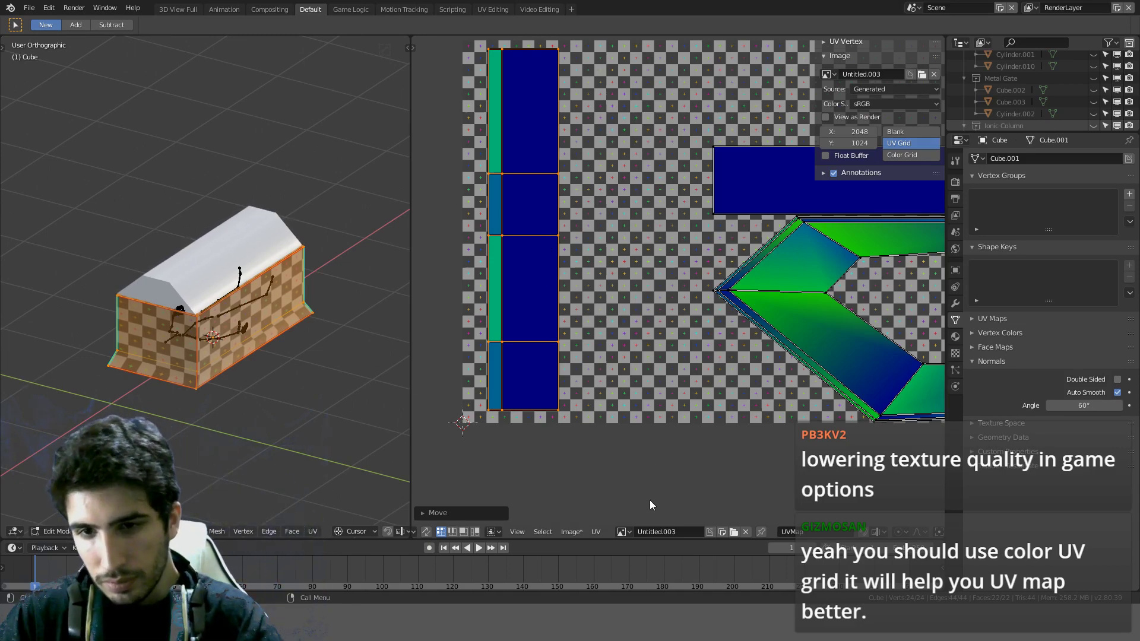
{"action": "left_click", "coordinate": [622, 533]}
{"action": "left_click", "coordinate": [625, 536]}
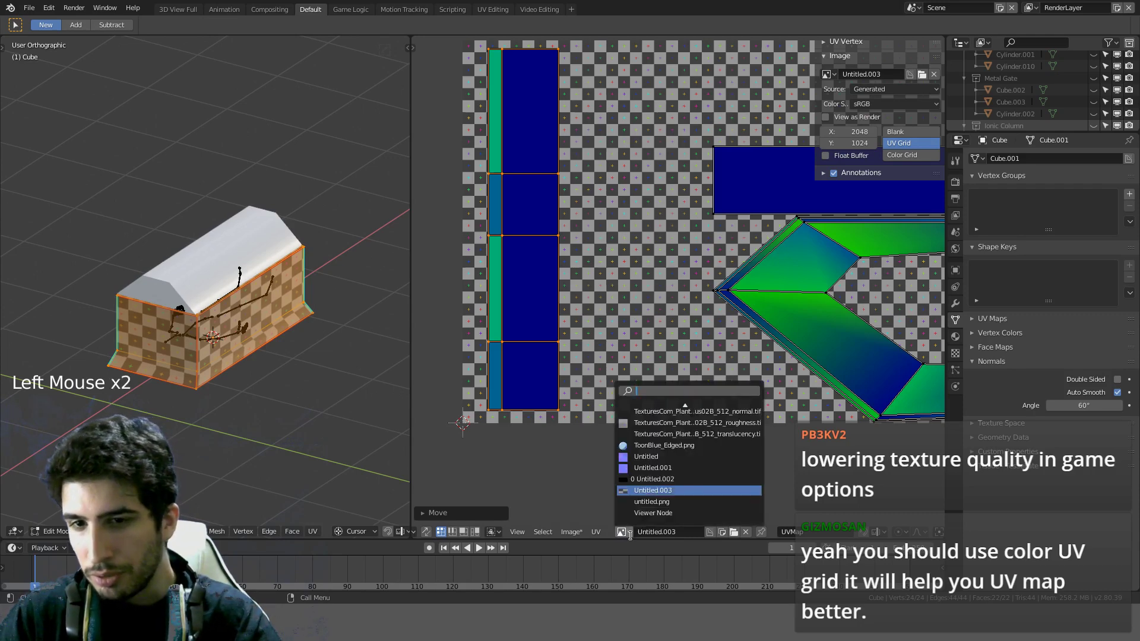
{"action": "left_click", "coordinate": [746, 537]}
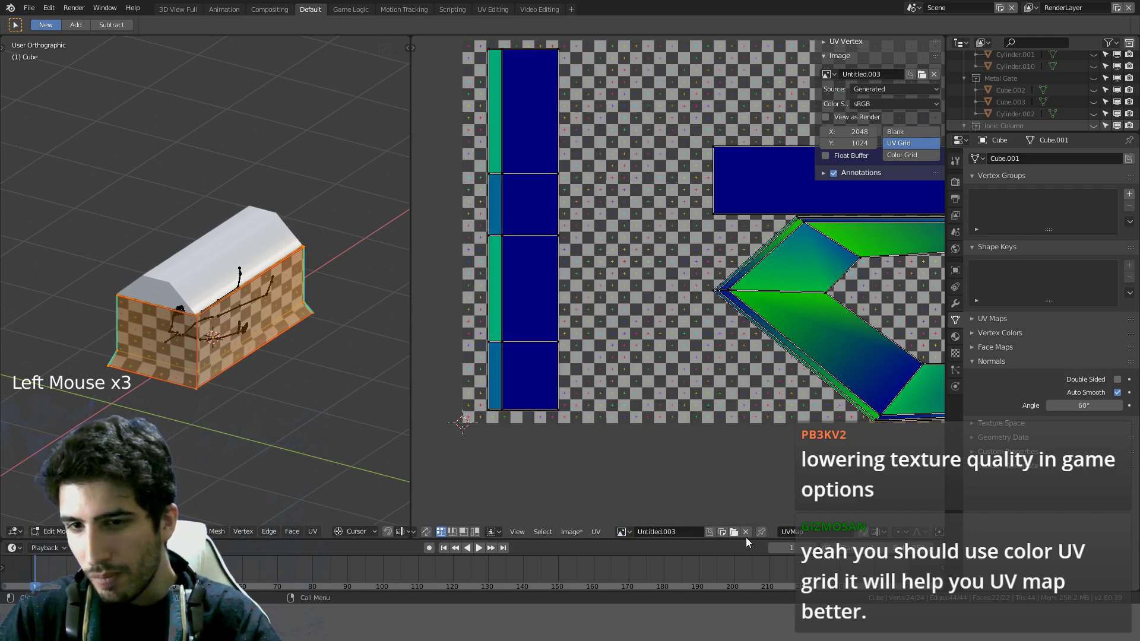
{"action": "left_click", "coordinate": [747, 529]}
{"action": "left_click", "coordinate": [647, 532]}
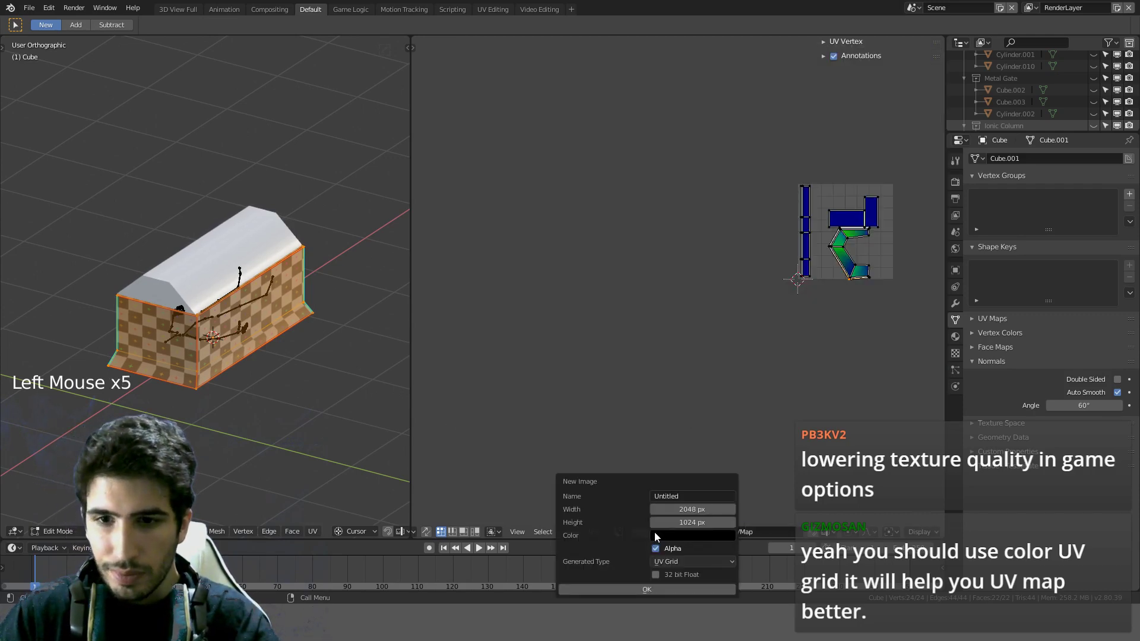
{"action": "left_click", "coordinate": [675, 560]}
{"action": "left_click", "coordinate": [674, 533]}
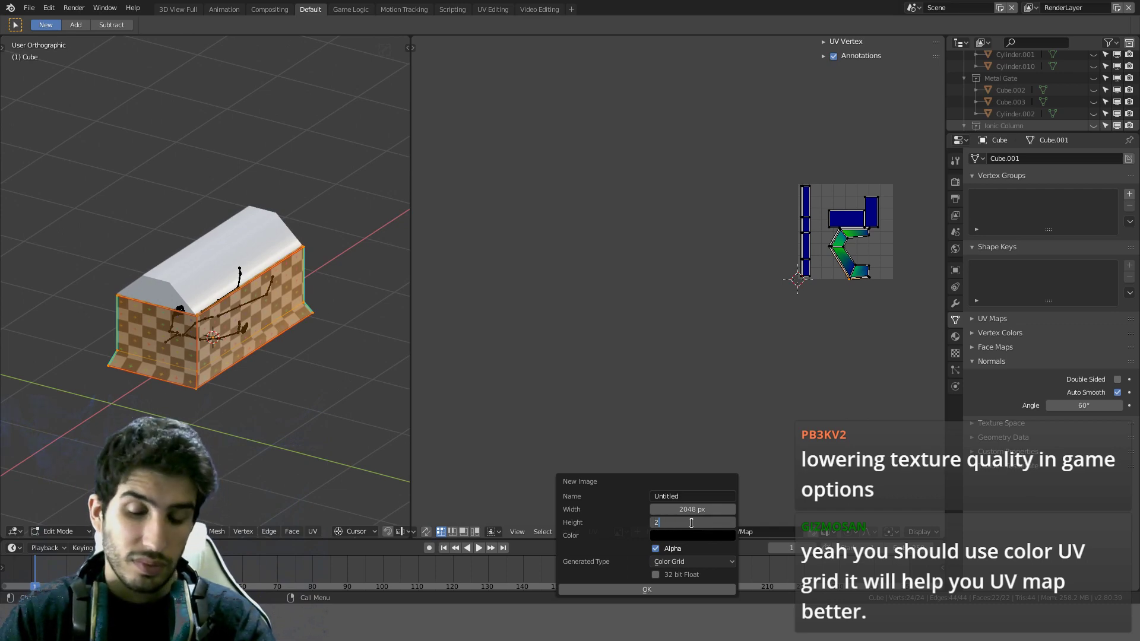
{"action": "left_click", "coordinate": [669, 590]}
{"action": "scroll", "coordinate": [693, 330], "scroll_direction": "down", "scroll_amount": 4}
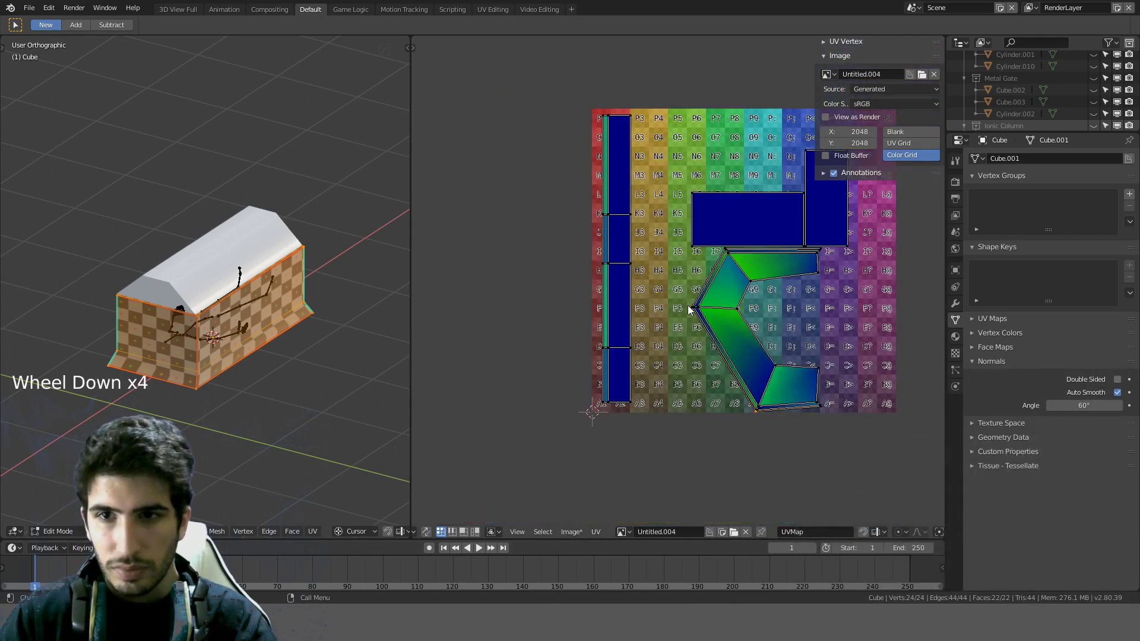
{"action": "middle_click_drag", "start_coordinate": [689, 309], "coordinate": [680, 321], "text": "shift"}
Step: Assign Untitled.004 to the material's image texture node in the Shader Editor and return to the UV Editor
{"action": "key", "text": "shift+F3"}
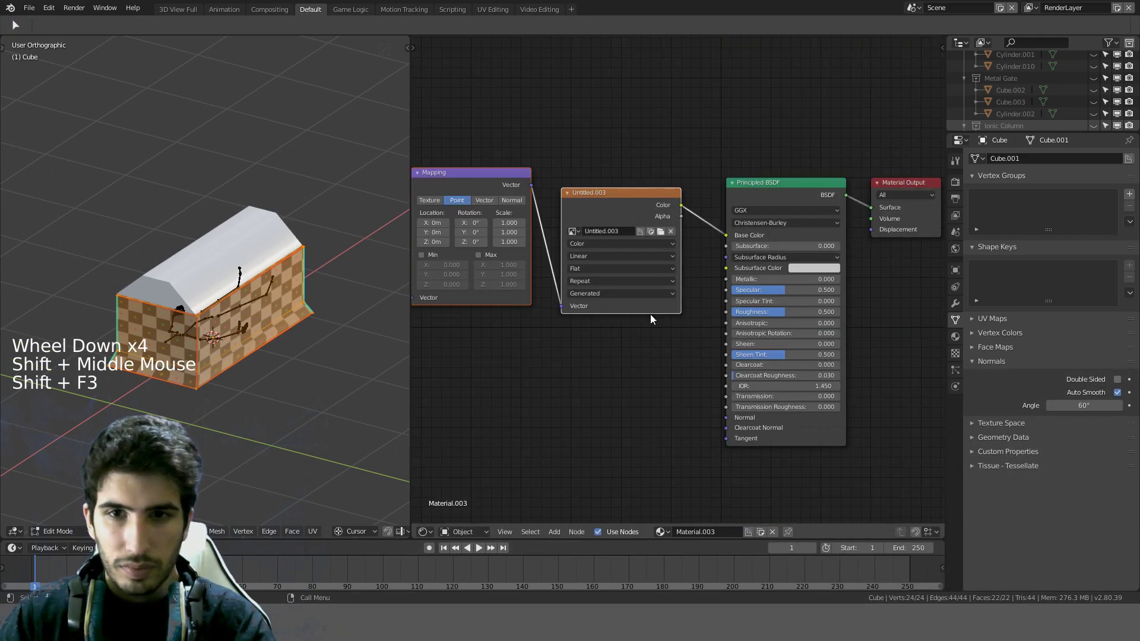
{"action": "left_click", "coordinate": [573, 231]}
{"action": "left_click", "coordinate": [605, 309]}
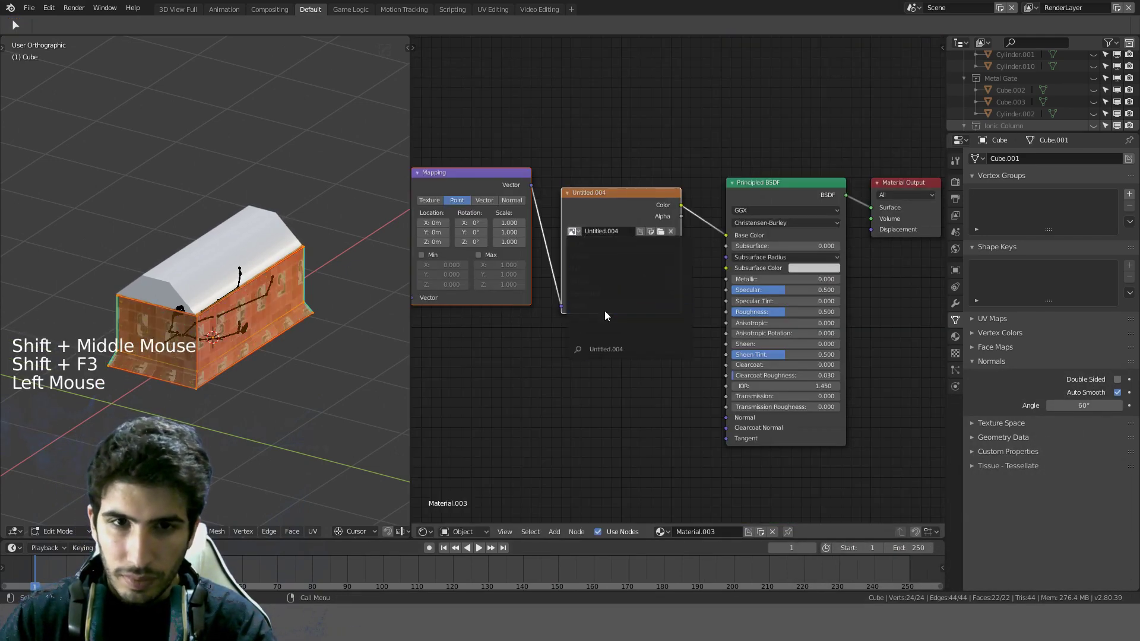
{"action": "left_click", "coordinate": [424, 532]}
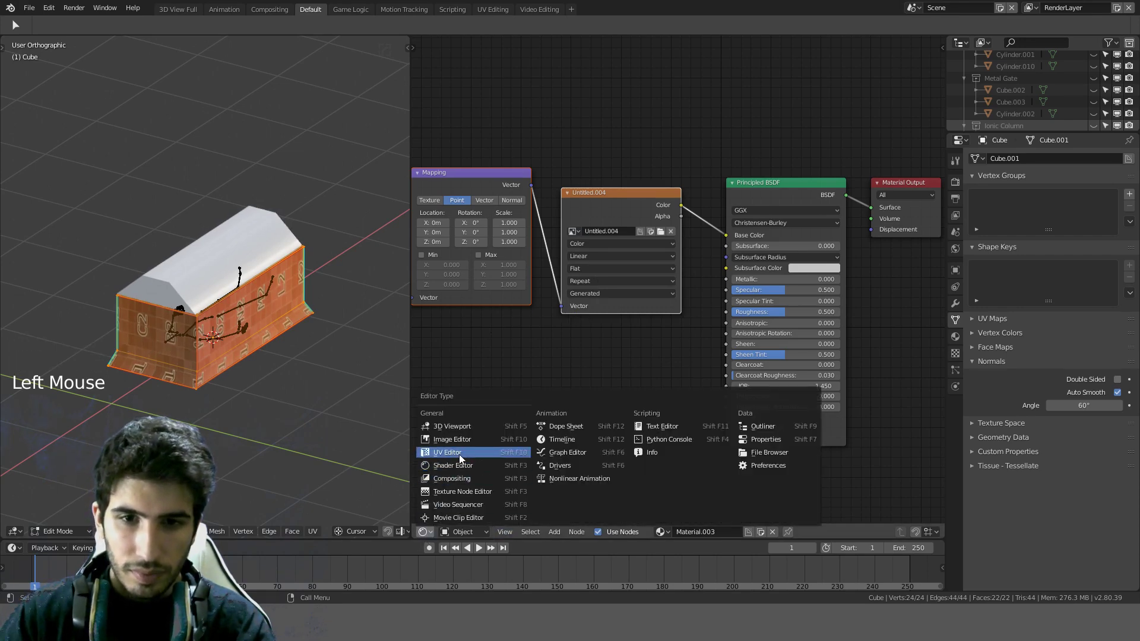
{"action": "left_click", "coordinate": [451, 450]}
Step: Select the outer wall strip and examine the color grid's proportions on the box's long wall in front view
{"action": "scroll", "coordinate": [663, 331], "scroll_direction": "up", "scroll_amount": 2}
{"action": "middle_click_drag", "start_coordinate": [577, 262], "coordinate": [632, 238], "text": "shift"}
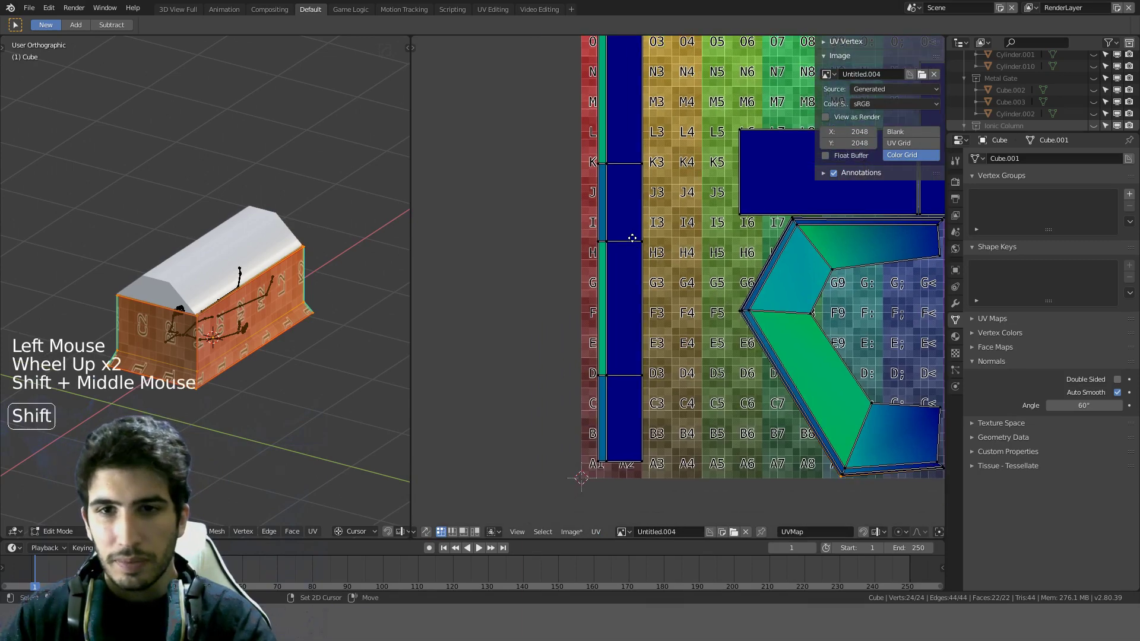
{"action": "key", "text": "l"}
{"action": "middle_click_drag", "start_coordinate": [255, 285], "coordinate": [371, 292]}
{"action": "scroll", "coordinate": [273, 297], "scroll_direction": "up", "scroll_amount": 4}
{"action": "scroll", "coordinate": [283, 308], "scroll_direction": "up", "scroll_amount": 3}
{"action": "scroll", "coordinate": [250, 279], "scroll_direction": "down", "scroll_amount": 2}
{"action": "scroll", "coordinate": [241, 271], "scroll_direction": "up", "scroll_amount": 1}
{"action": "scroll", "coordinate": [242, 271], "scroll_direction": "down", "scroll_amount": 2}
{"action": "scroll", "coordinate": [256, 271], "scroll_direction": "down", "scroll_amount": 4}
{"action": "key", "text": "KP_1"}
{"action": "scroll", "coordinate": [301, 333], "scroll_direction": "up", "scroll_amount": 3}
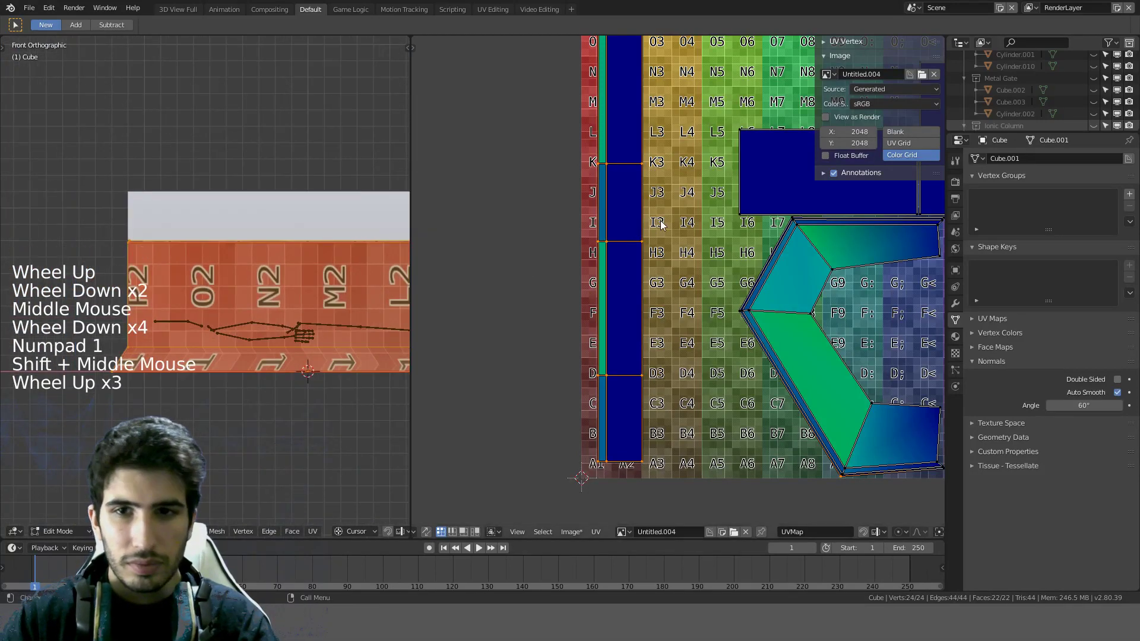
{"action": "key", "text": "s"}
{"action": "key", "text": "x"}
{"action": "right_click", "coordinate": [673, 222]}
{"action": "key", "text": "a"}
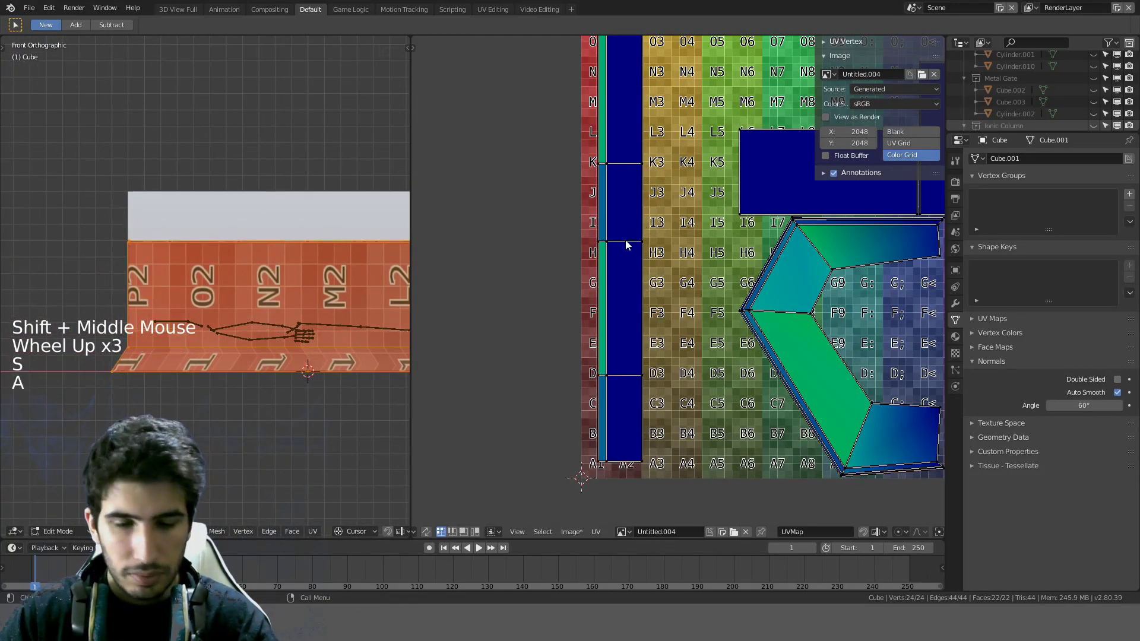
{"action": "key", "text": "l"}
{"action": "key", "text": "s"}
{"action": "key", "text": "x"}
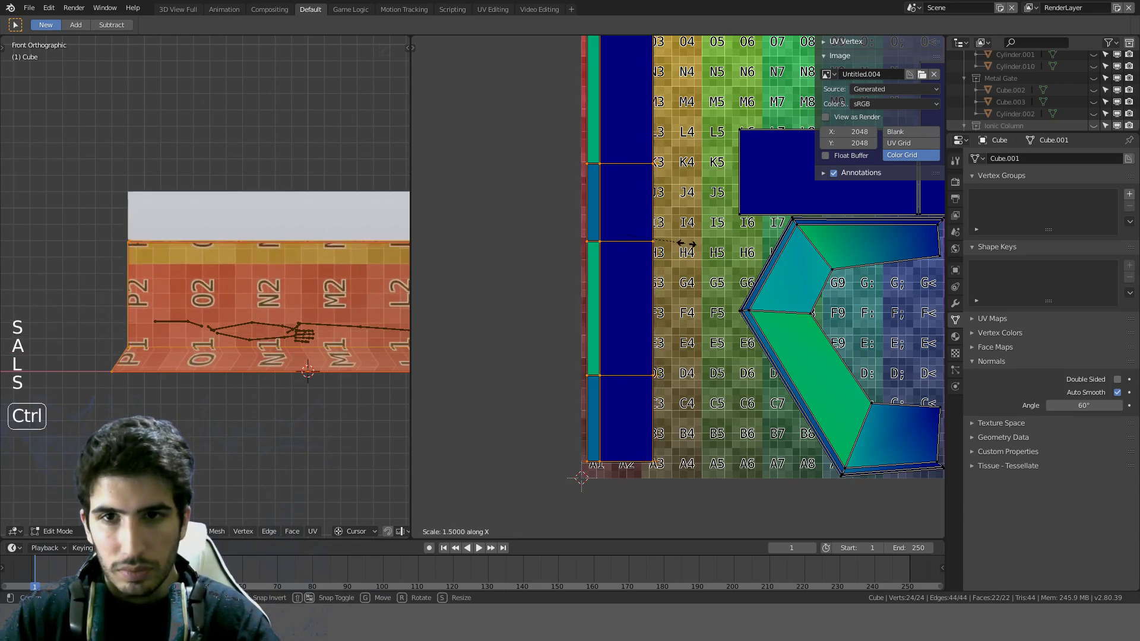
{"action": "left_click", "coordinate": [679, 243]}
Step: Scale the outer wall strip wider along X until its inner side slightly passes the second grid column
{"action": "scroll", "coordinate": [689, 243], "scroll_direction": "up", "scroll_amount": 3}
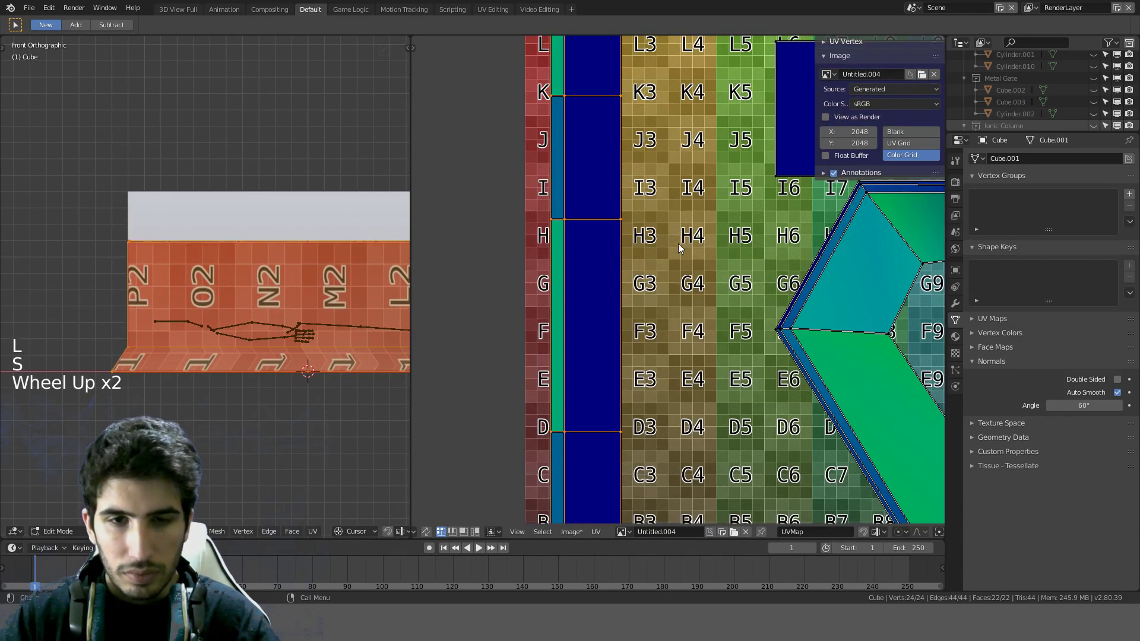
{"action": "key", "text": "s"}
{"action": "key", "text": "x"}
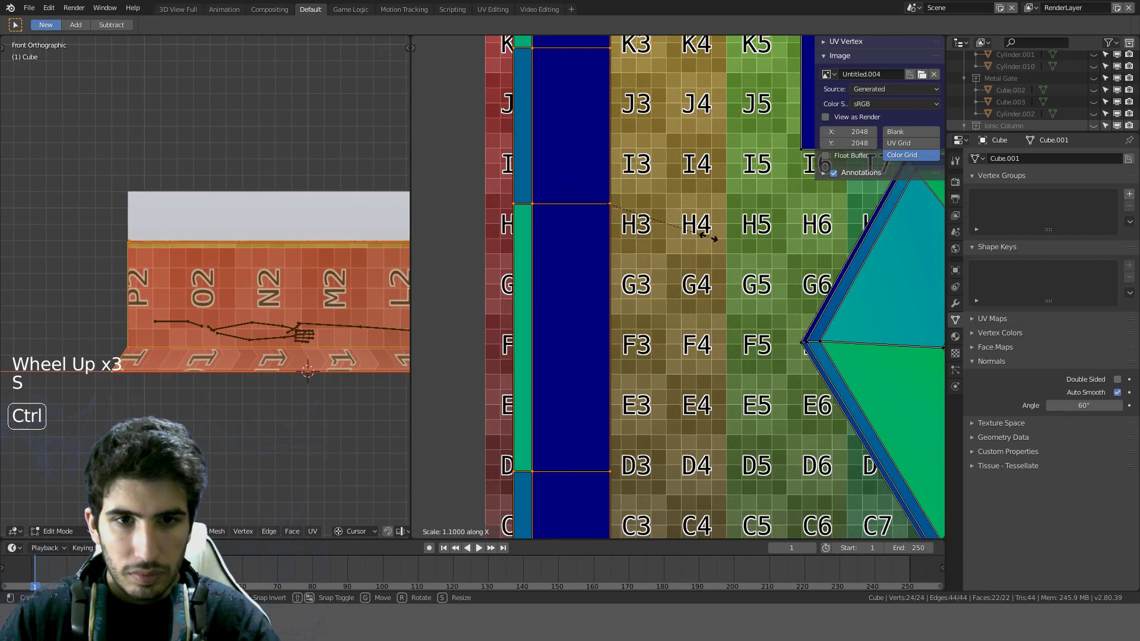
{"action": "left_click", "coordinate": [722, 237]}
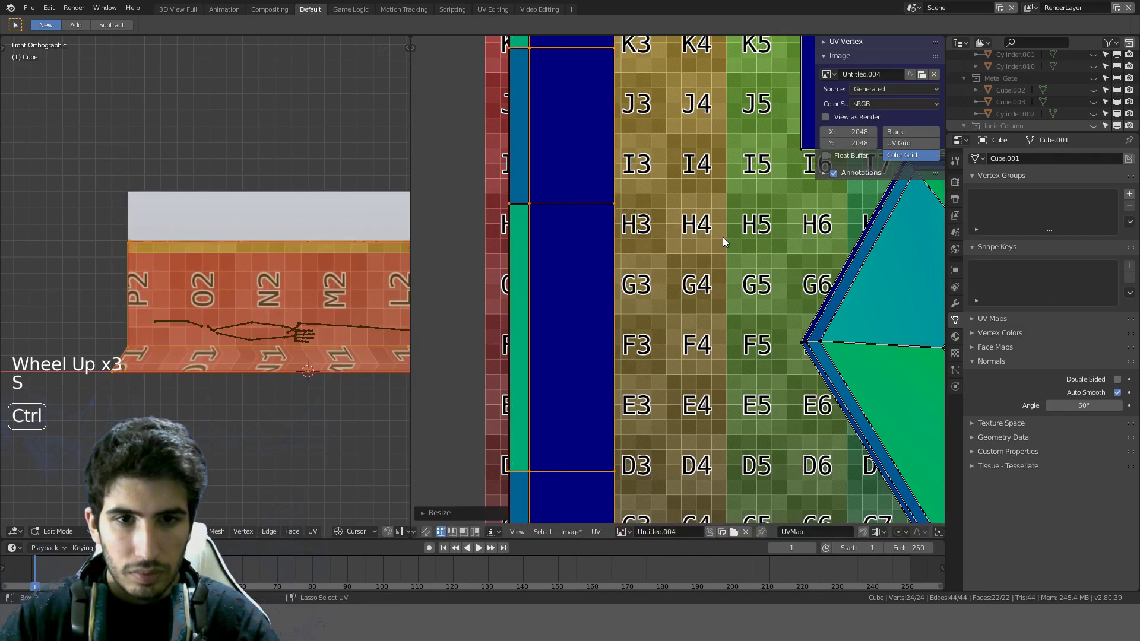
{"action": "scroll", "coordinate": [659, 242], "scroll_direction": "down", "scroll_amount": 1}
{"action": "left_click", "coordinate": [547, 266], "text": "alt"}
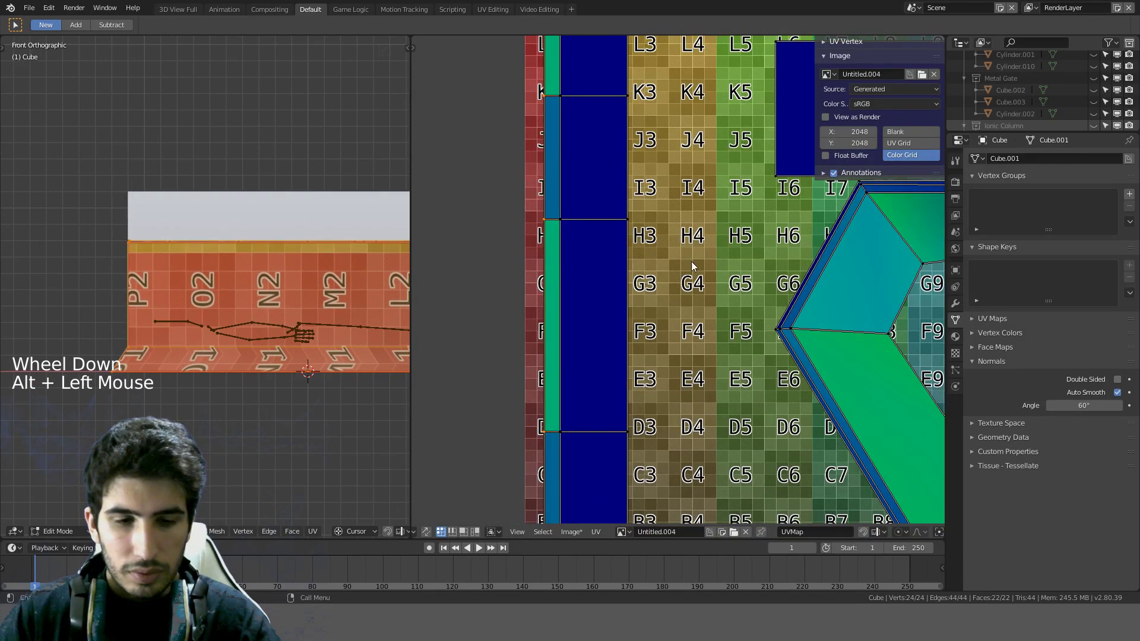
{"action": "key", "text": "s"}
{"action": "key", "text": "y"}
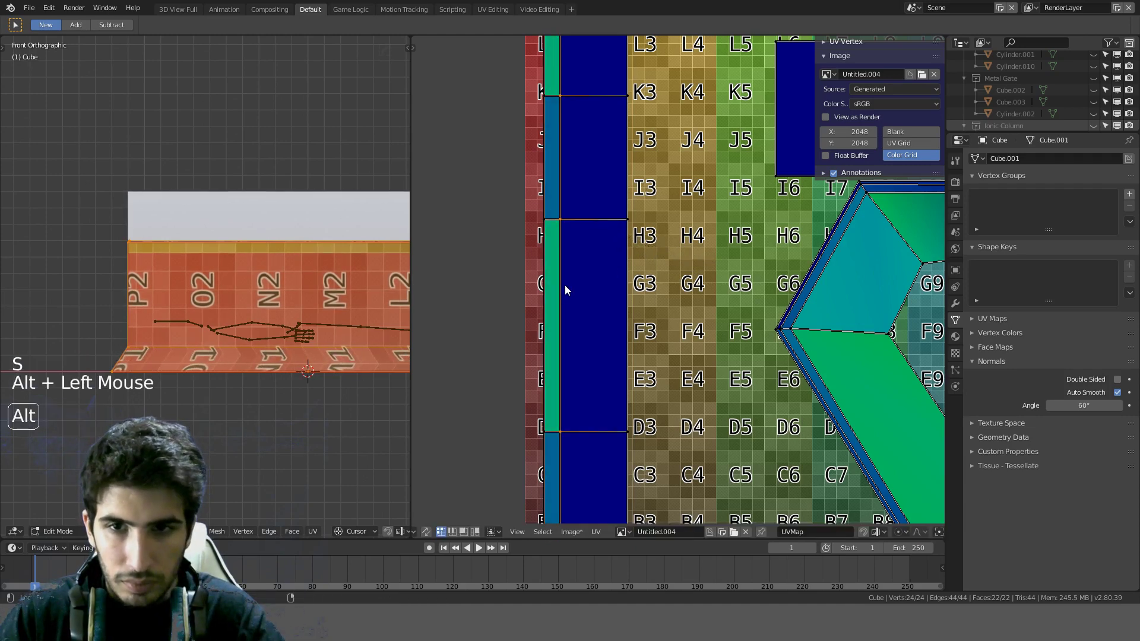
{"action": "right_click", "coordinate": [731, 243]}
{"action": "scroll", "coordinate": [582, 296], "scroll_direction": "down", "scroll_amount": 2}
{"action": "scroll", "coordinate": [579, 295], "scroll_direction": "down", "scroll_amount": 1}
{"action": "scroll", "coordinate": [593, 295], "scroll_direction": "up", "scroll_amount": 2}
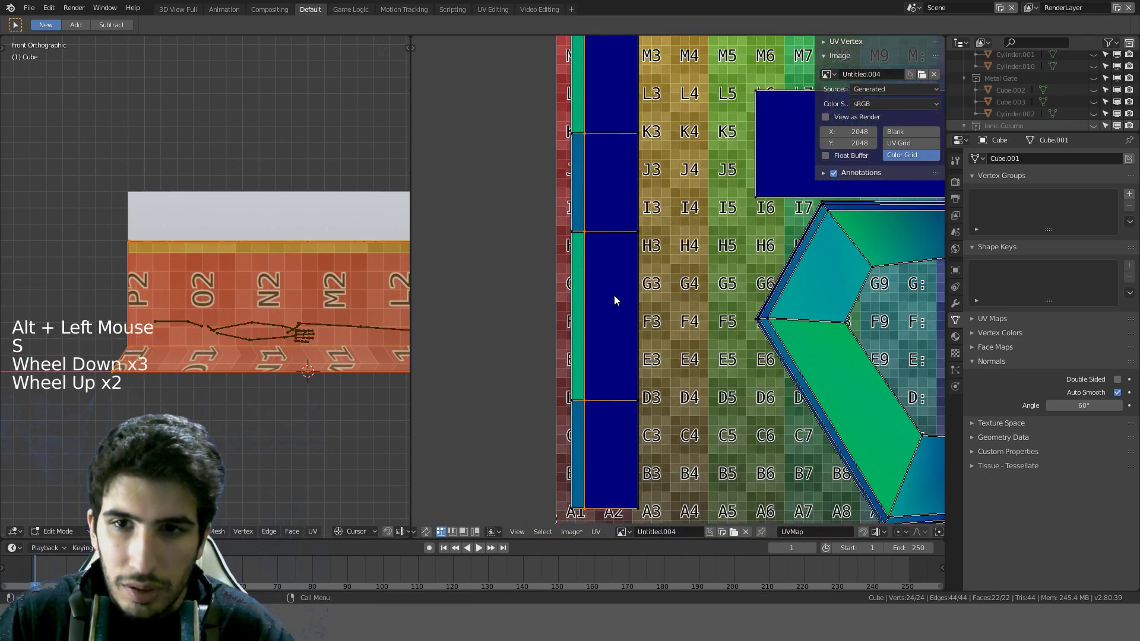
Step: Try scaling the strip's outermost edge column by about 1.09 along Y, check the flared base, and undo it
{"action": "left_click", "coordinate": [572, 292], "text": "alt"}
{"action": "key", "text": "s"}
{"action": "key", "text": "y"}
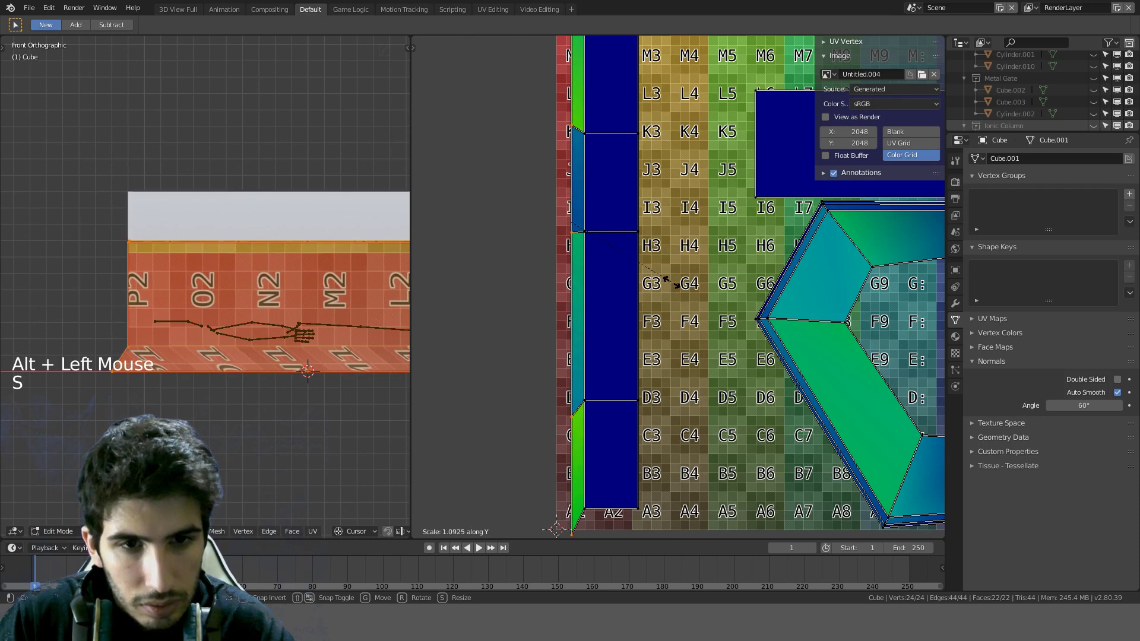
{"action": "left_click", "coordinate": [673, 283]}
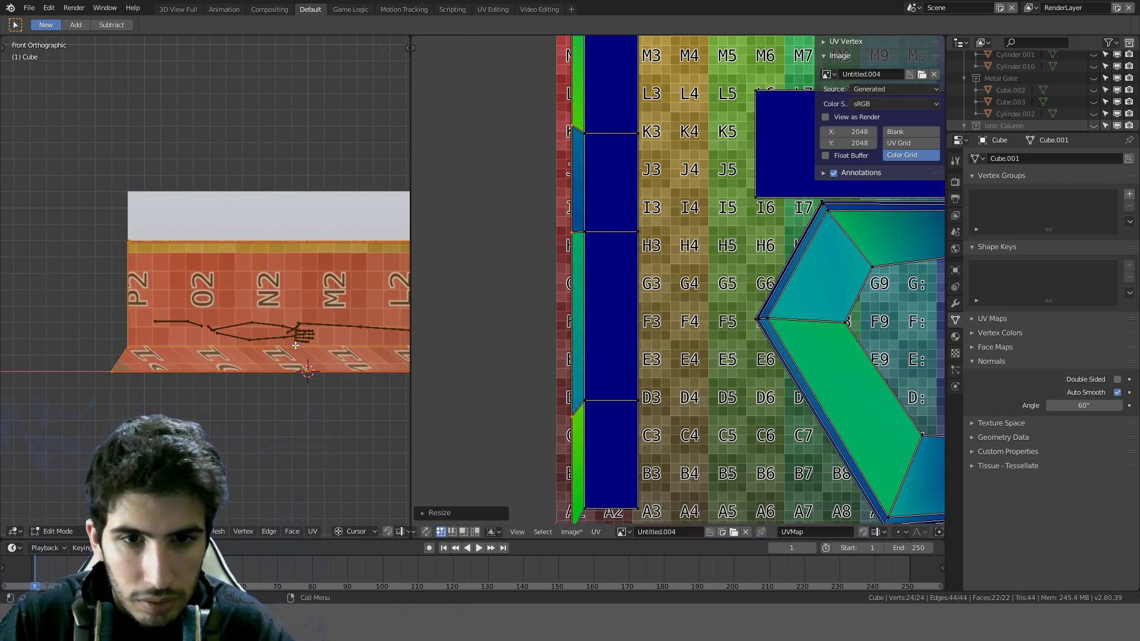
{"action": "middle_click_drag", "start_coordinate": [309, 333], "coordinate": [258, 279]}
{"action": "key", "text": "ctrl+z"}
Step: Inspect the color grid on the box's walls in Object Mode and return to Edit Mode
{"action": "scroll", "coordinate": [407, 359], "scroll_direction": "down", "scroll_amount": 2}
{"action": "scroll", "coordinate": [308, 290], "scroll_direction": "up", "scroll_amount": 4}
{"action": "key", "text": "Tab"}
{"action": "scroll", "coordinate": [372, 190], "scroll_direction": "down", "scroll_amount": 3}
{"action": "scroll", "coordinate": [258, 279], "scroll_direction": "down", "scroll_amount": 1}
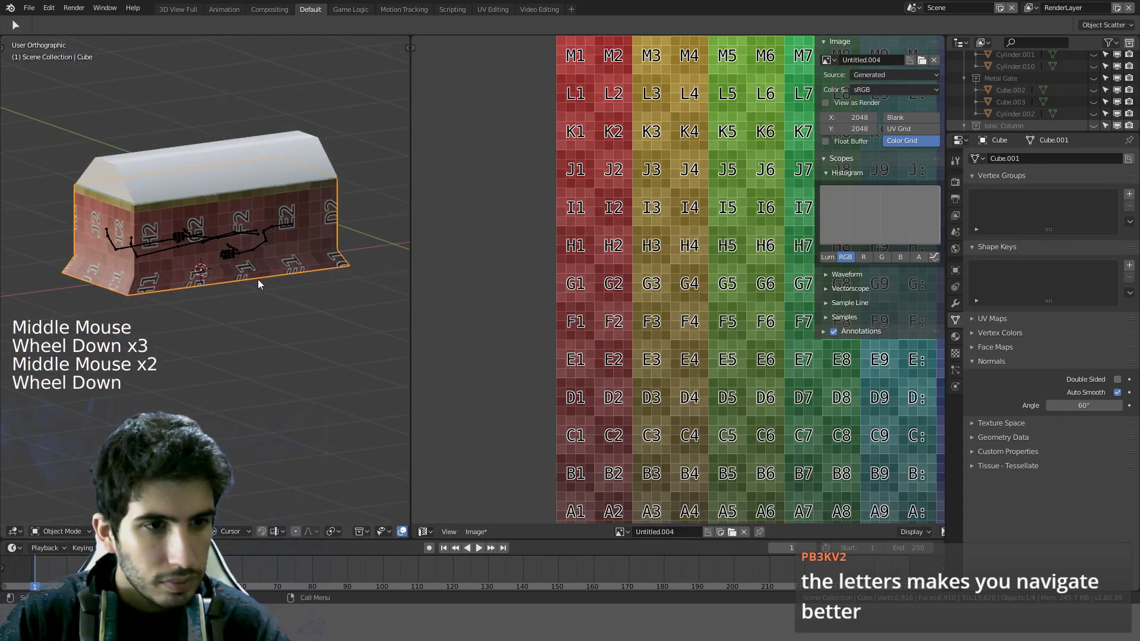
{"action": "scroll", "coordinate": [347, 261], "scroll_direction": "down", "scroll_amount": 2}
{"action": "key", "text": "Tab"}
{"action": "scroll", "coordinate": [730, 262], "scroll_direction": "down", "scroll_amount": 5}
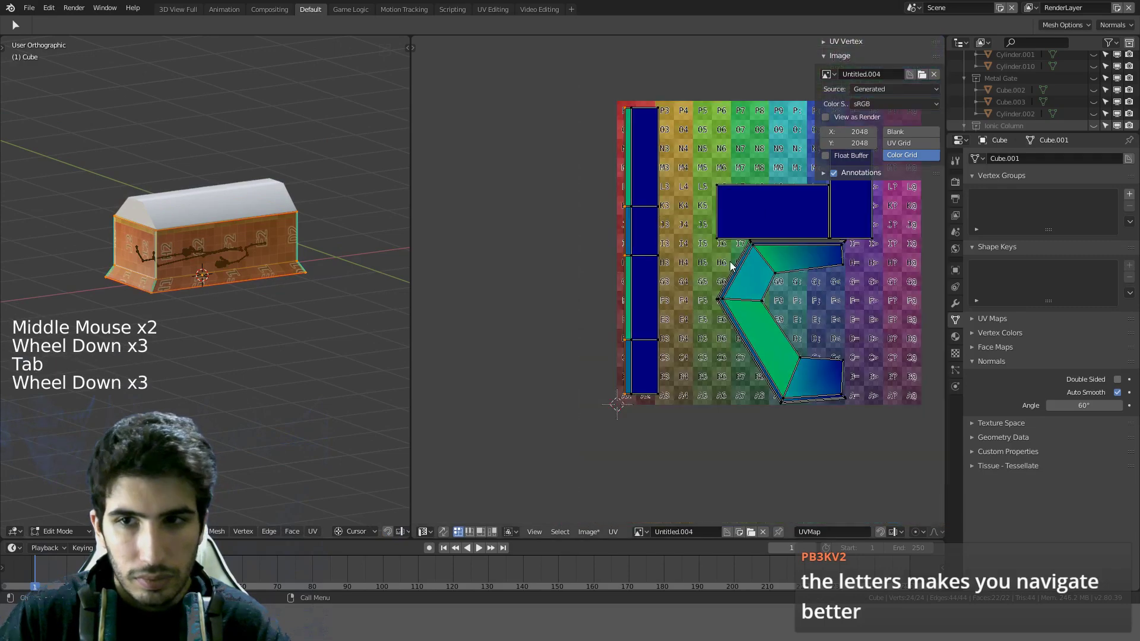
Step: Inspect the color grid on the coffin's underside in Object Mode, comparing it with the walls
{"action": "middle_click_drag", "start_coordinate": [721, 262], "coordinate": [651, 300], "text": "shift"}
{"action": "scroll", "coordinate": [652, 301], "scroll_direction": "up", "scroll_amount": 2}
{"action": "key", "text": "a"}
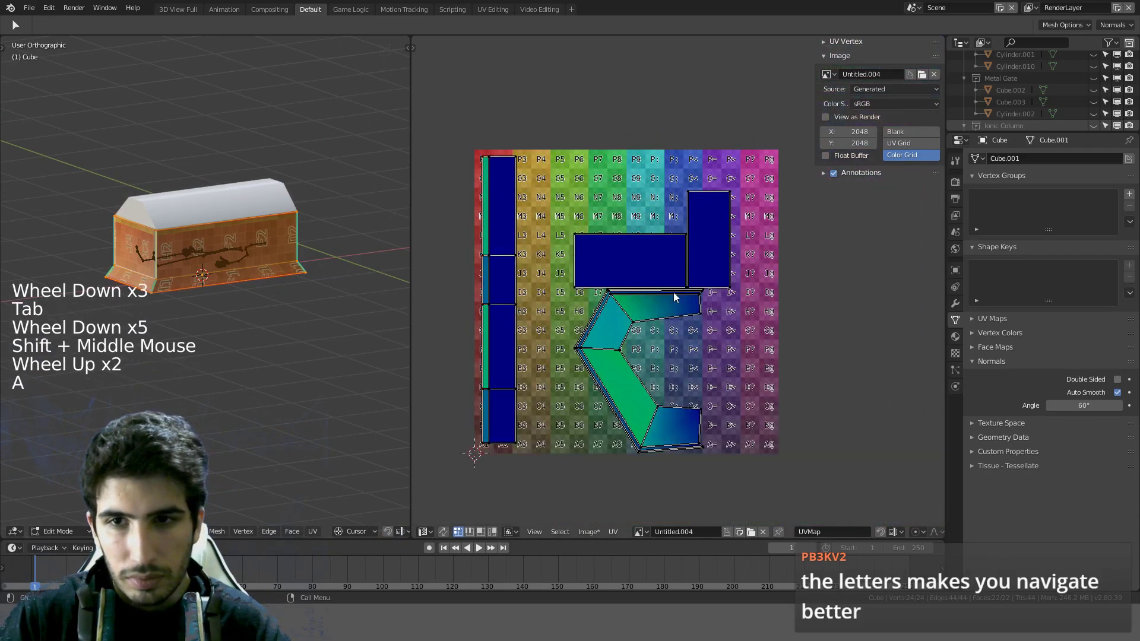
{"action": "left_click", "coordinate": [634, 271]}
{"action": "middle_click_drag", "start_coordinate": [199, 257], "coordinate": [223, 159]}
{"action": "scroll", "coordinate": [222, 160], "scroll_direction": "up", "scroll_amount": 4}
{"action": "key", "text": "Tab"}
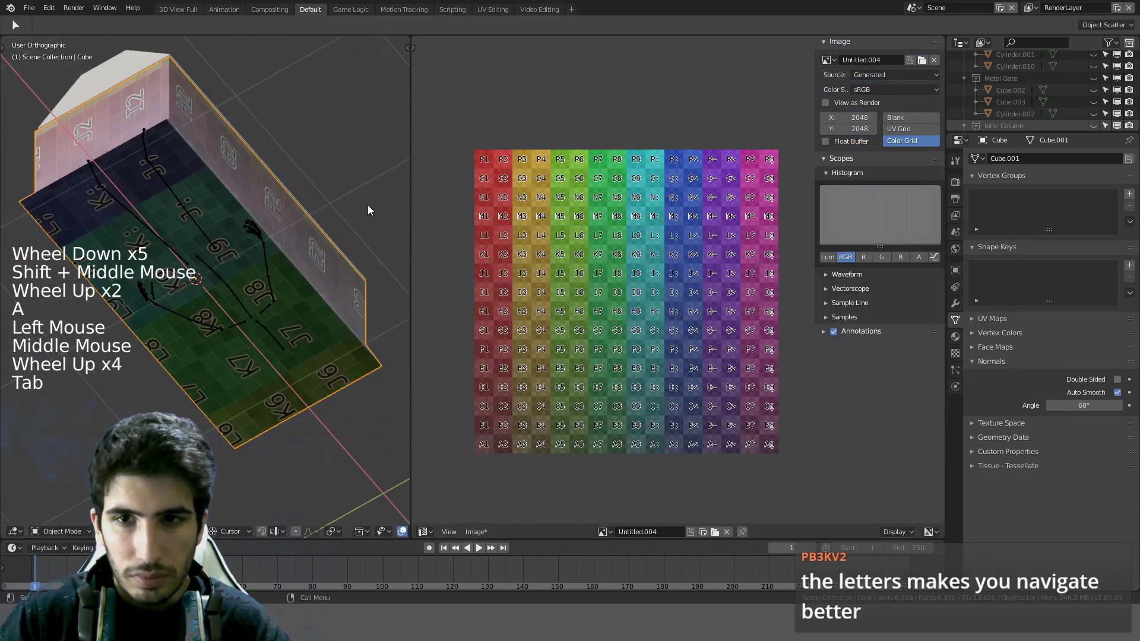
Step: Return the box to Edit Mode and select its whole mesh to show all UV islands
{"action": "key", "text": "Tab"}
{"action": "key", "text": "a"}
{"action": "key", "text": "a"}
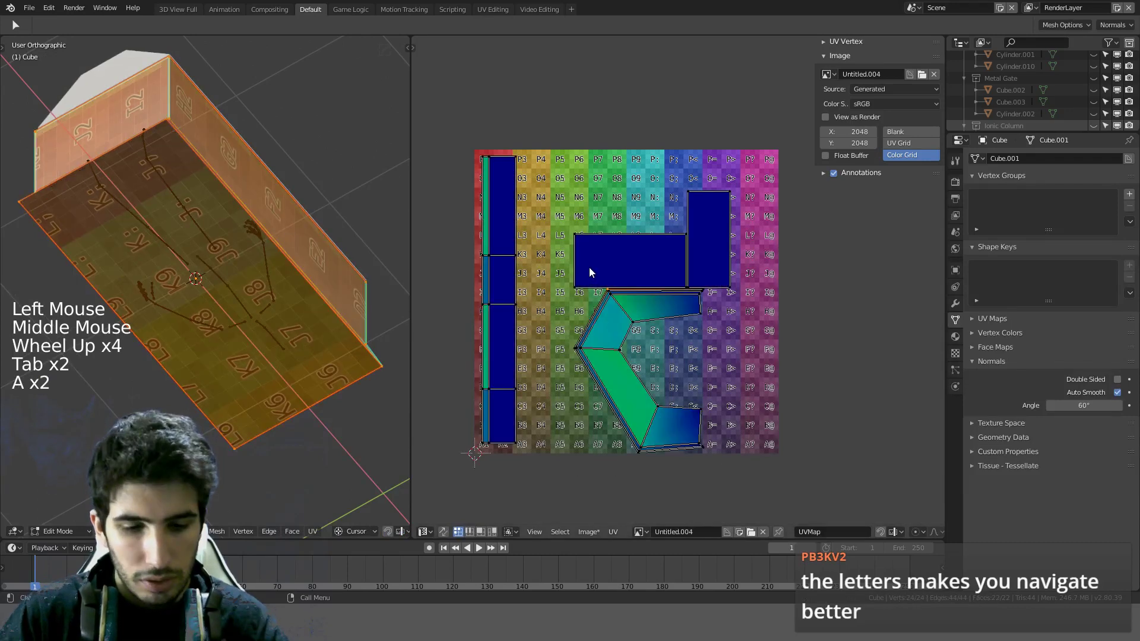
Step: Try rotating the wide rectangular underside island in the UV layout and undo the rotation
{"action": "key", "text": "l"}
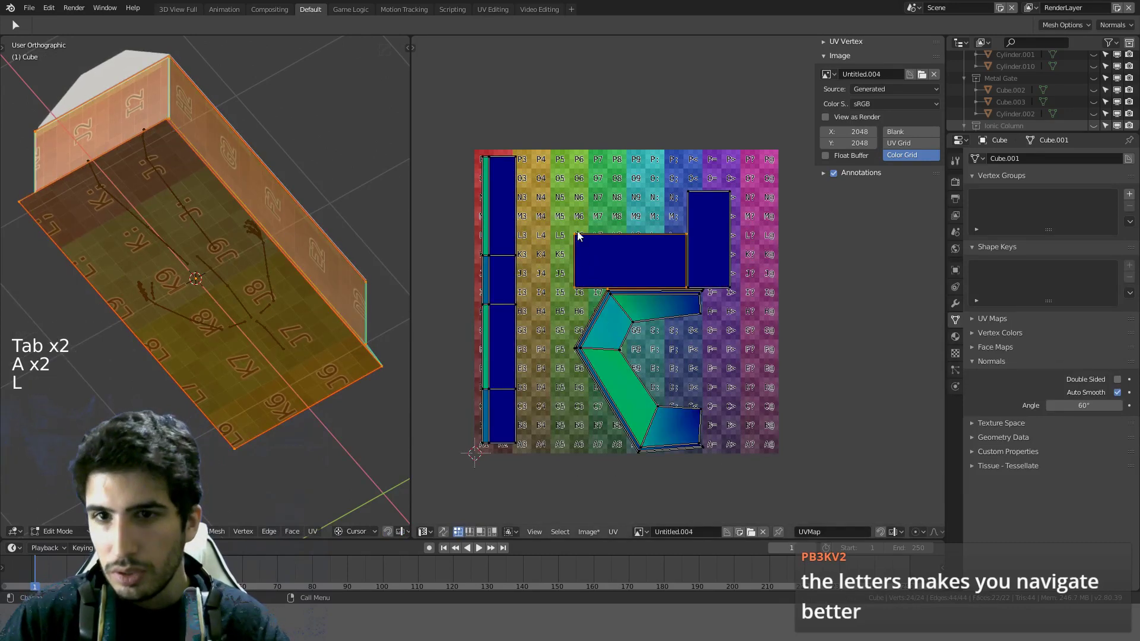
{"action": "key", "text": "r"}
{"action": "left_click", "coordinate": [624, 191]}
{"action": "right_click", "coordinate": [622, 190]}
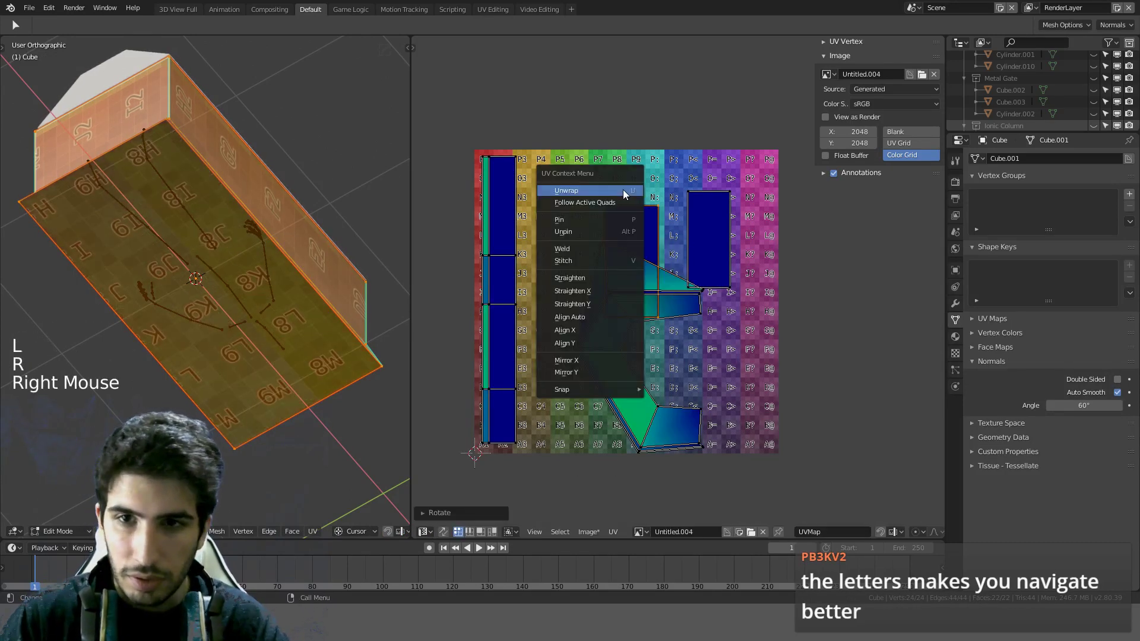
{"action": "right_click", "coordinate": [721, 183]}
{"action": "key", "text": "ctrl+z"}
{"action": "key", "text": "ctrl+z"}
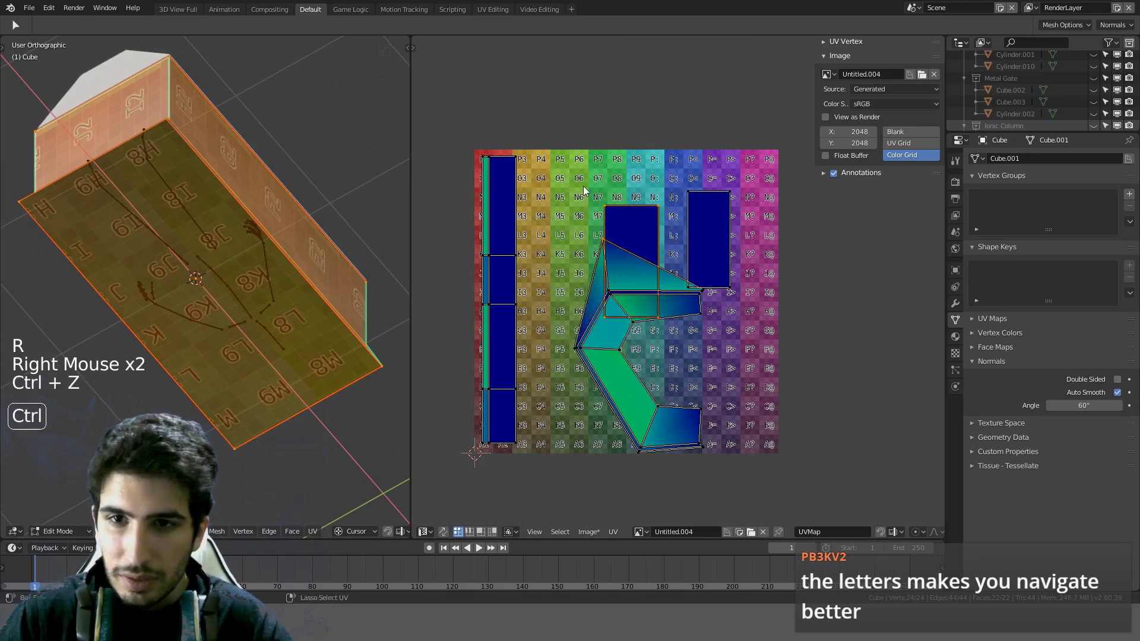
Step: Try Straighten X on the vertical outer wall strip in the UV layout
{"action": "right_click", "coordinate": [623, 205]}
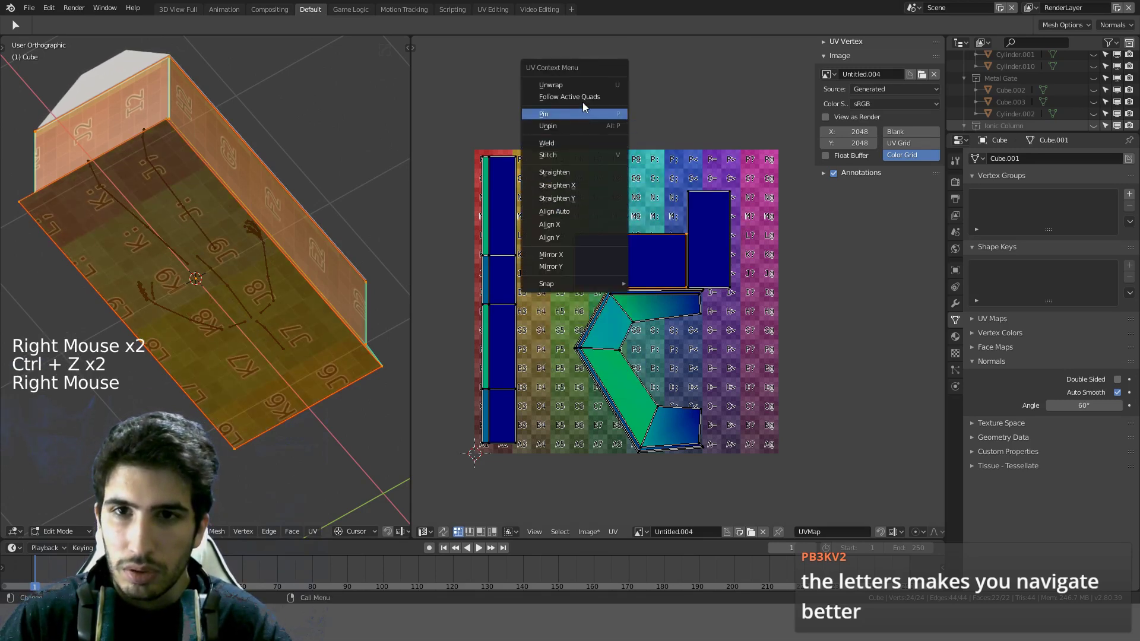
{"action": "key", "text": "l"}
{"action": "right_click", "coordinate": [500, 260]}
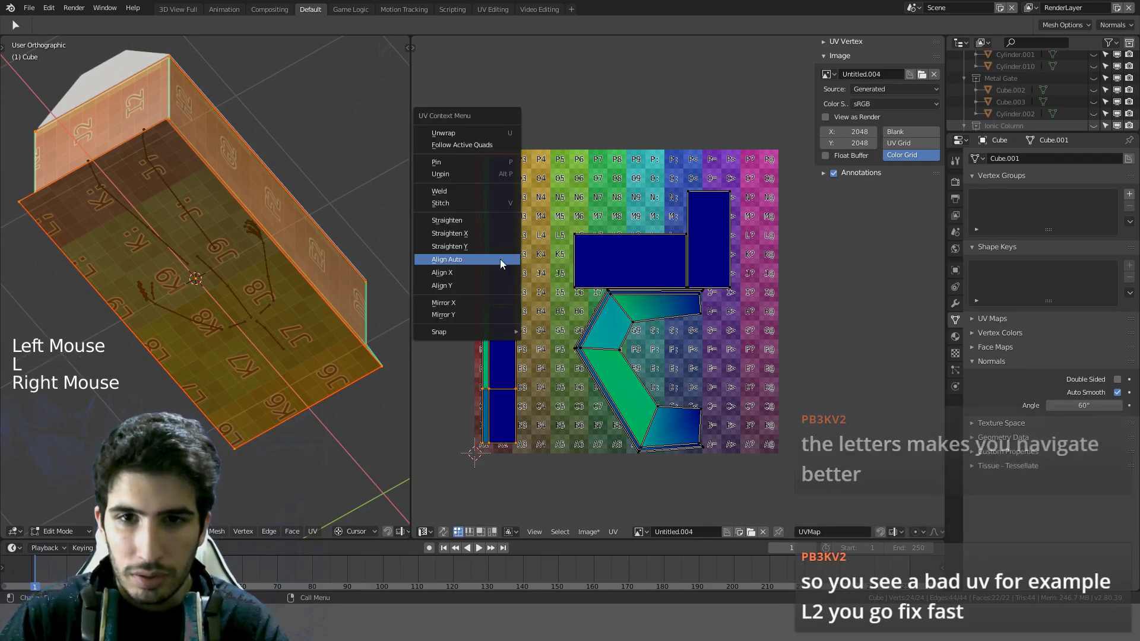
{"action": "left_click", "coordinate": [488, 231]}
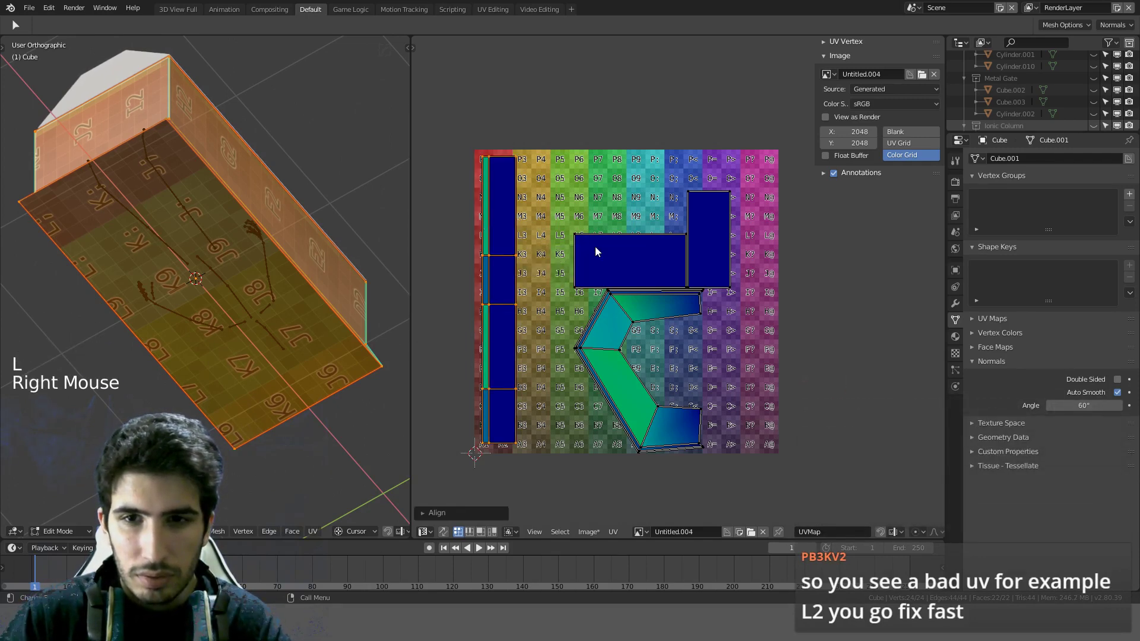
Step: Try Straighten X and Align Y on the curved inner wall island, and undo the Align Y
{"action": "left_click", "coordinate": [627, 323]}
{"action": "key", "text": "l"}
{"action": "right_click", "coordinate": [614, 337]}
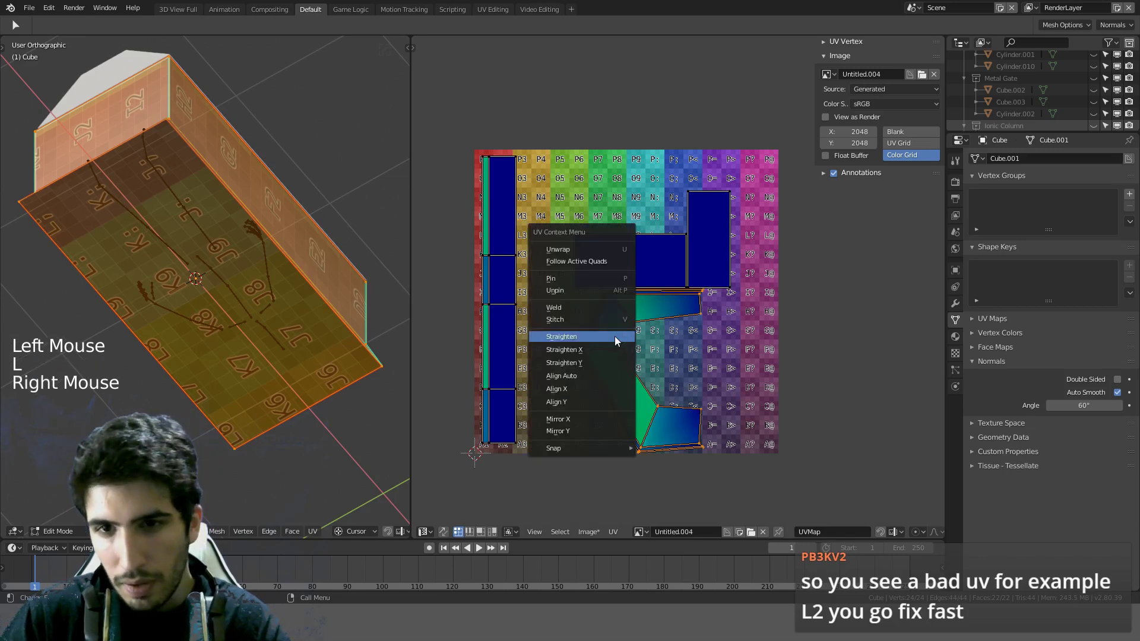
{"action": "key", "text": "l"}
{"action": "right_click", "coordinate": [614, 338]}
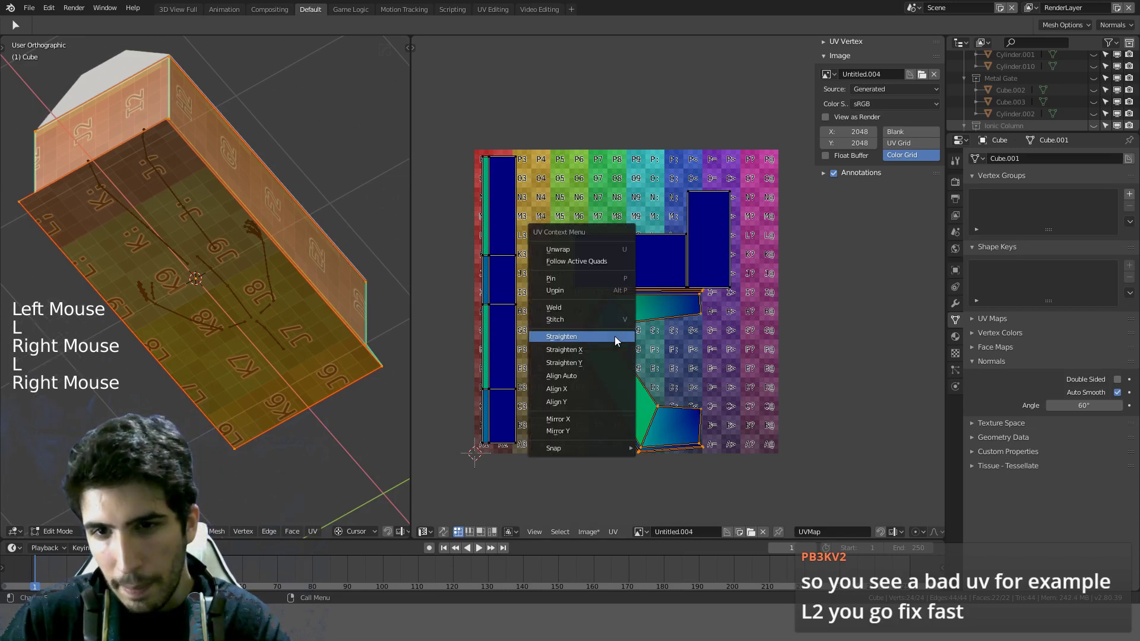
{"action": "left_click", "coordinate": [606, 347]}
{"action": "right_click", "coordinate": [605, 347]}
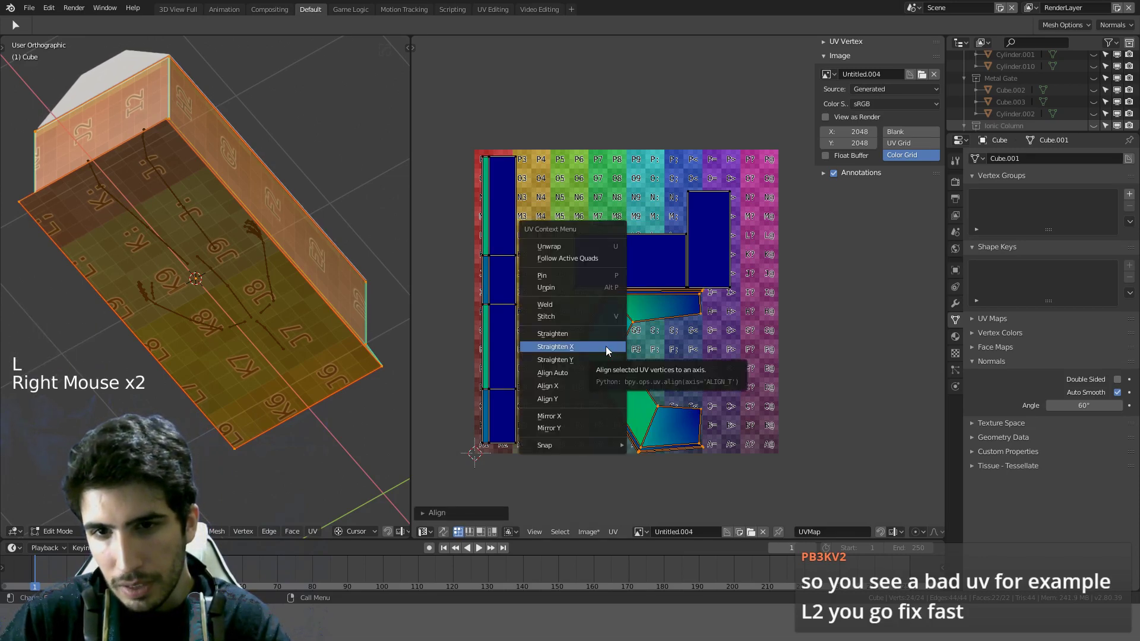
{"action": "left_click", "coordinate": [573, 400]}
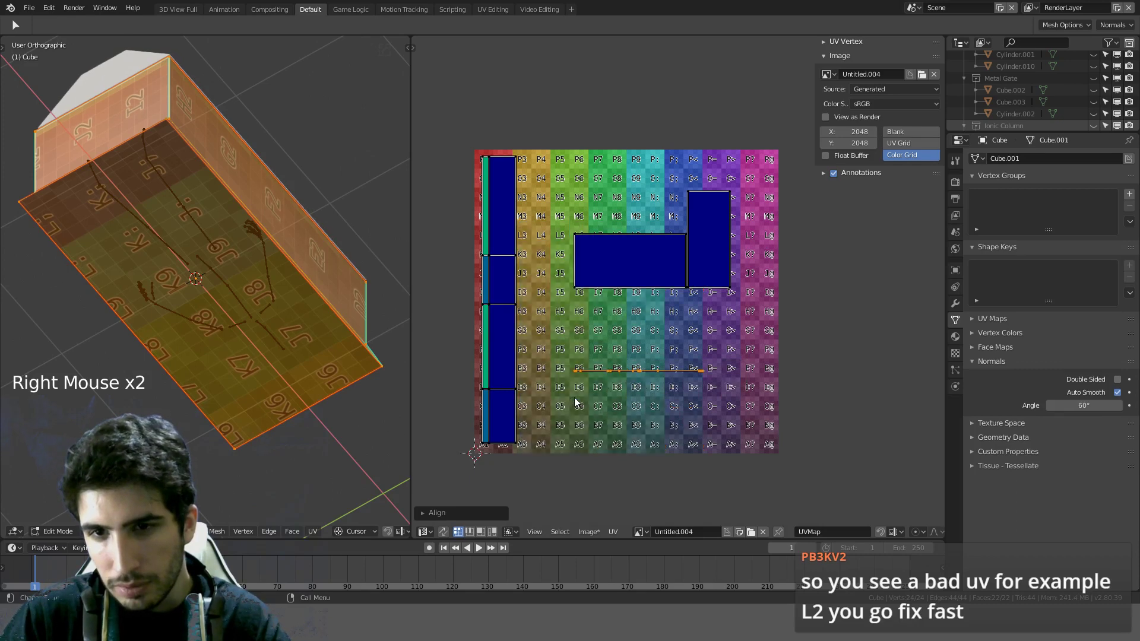
{"action": "key", "text": "ctrl+z"}
Step: Try Follow Active Quads on the curved inner wall island and undo it
{"action": "right_click", "coordinate": [611, 387]}
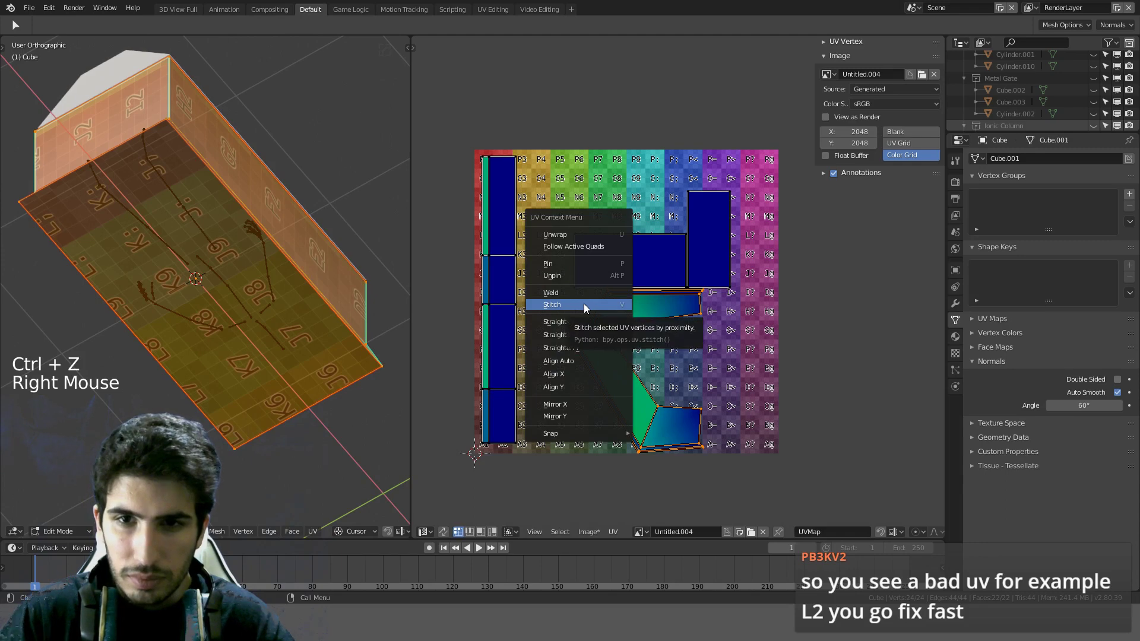
{"action": "left_click", "coordinate": [587, 246]}
{"action": "key", "text": "ctrl+z"}
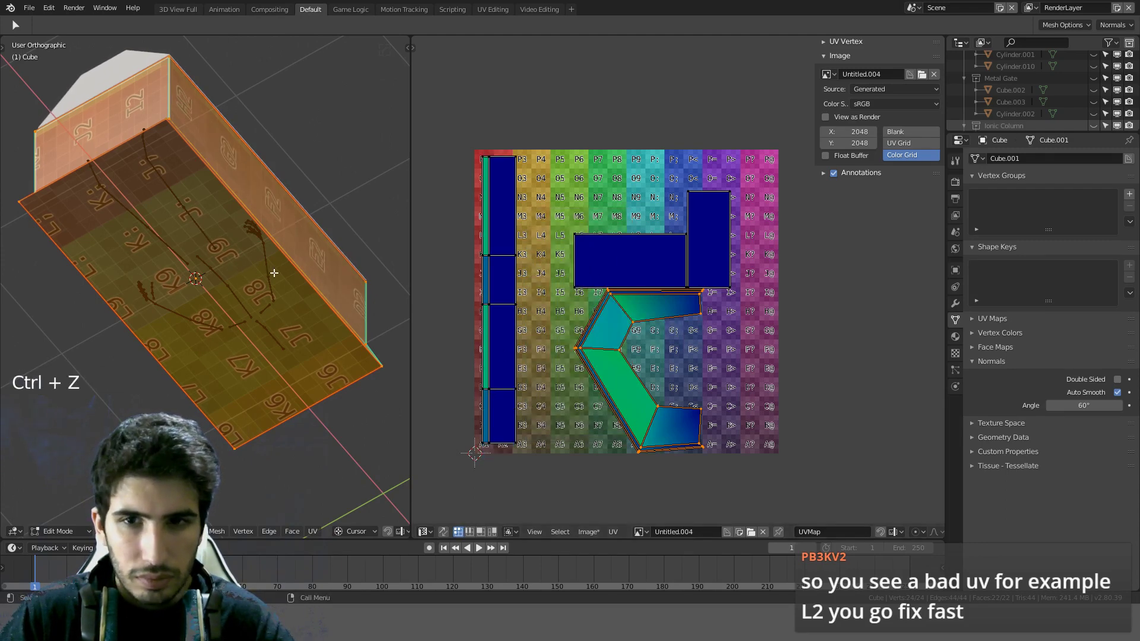
Step: In see-through shading, make the inner wall face at the box's end active, reselect the whole mesh, and apply Follow Active Quads to the curved island
{"action": "middle_click_drag", "start_coordinate": [273, 272], "coordinate": [184, 327]}
{"action": "key", "text": "z"}
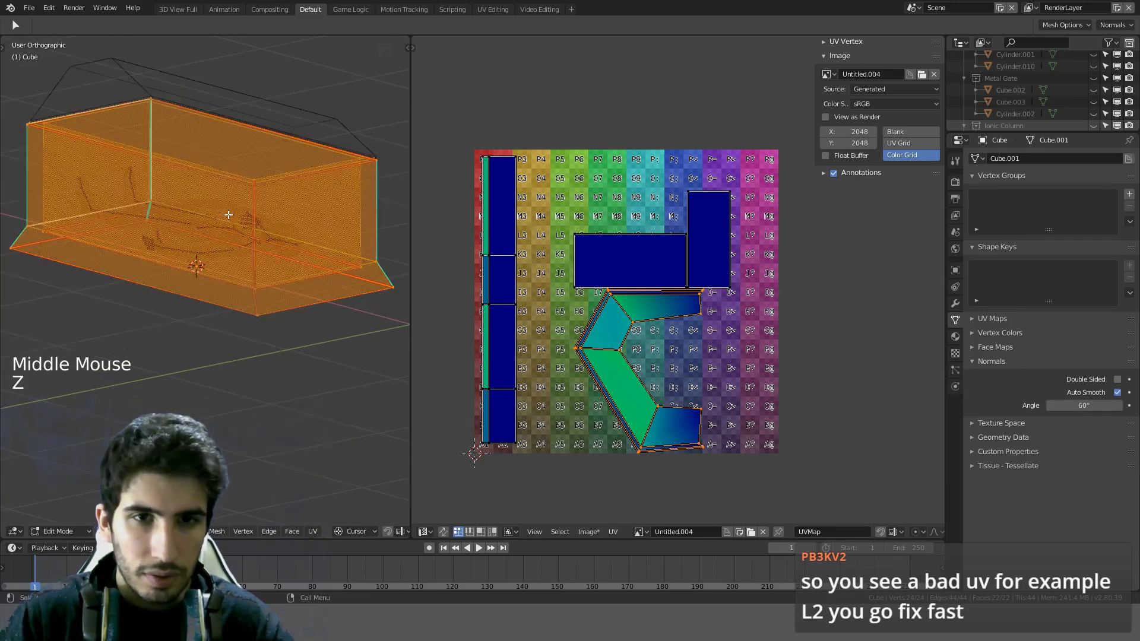
{"action": "middle_click_drag", "start_coordinate": [228, 215], "coordinate": [202, 226]}
{"action": "left_click", "coordinate": [308, 185]}
{"action": "left_click", "coordinate": [308, 185]}
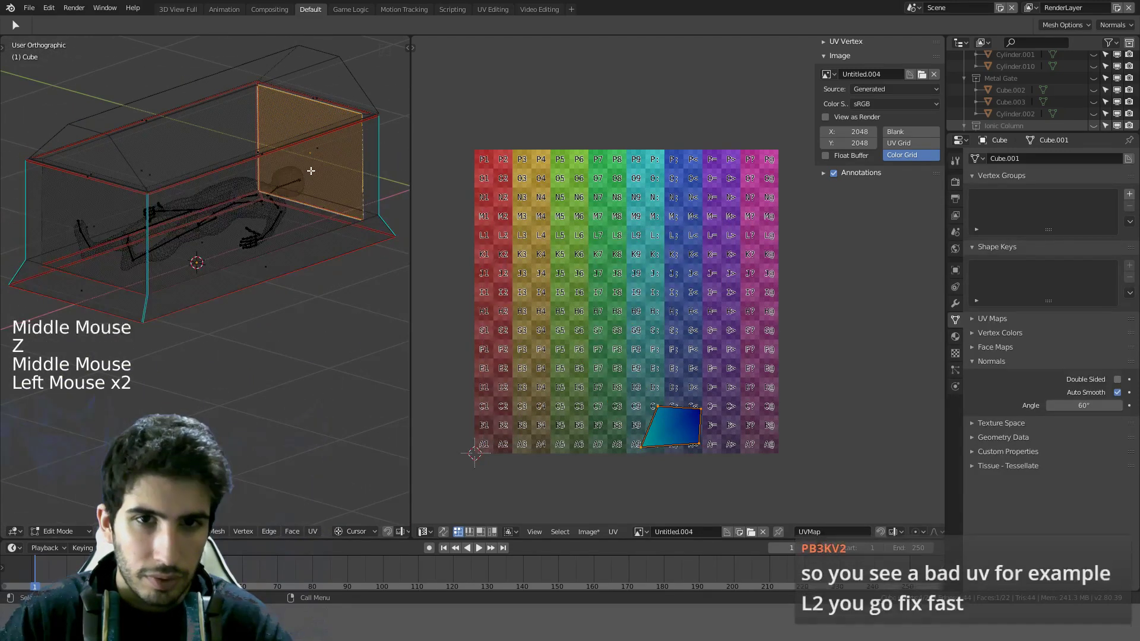
{"action": "left_click", "coordinate": [310, 164]}
{"action": "left_click", "coordinate": [310, 164]}
{"action": "middle_click_drag", "start_coordinate": [310, 164], "coordinate": [249, 196]}
{"action": "key", "text": "a"}
{"action": "key", "text": "a"}
{"action": "key", "text": "a"}
{"action": "right_click", "coordinate": [615, 380]}
{"action": "left_click", "coordinate": [617, 383]}
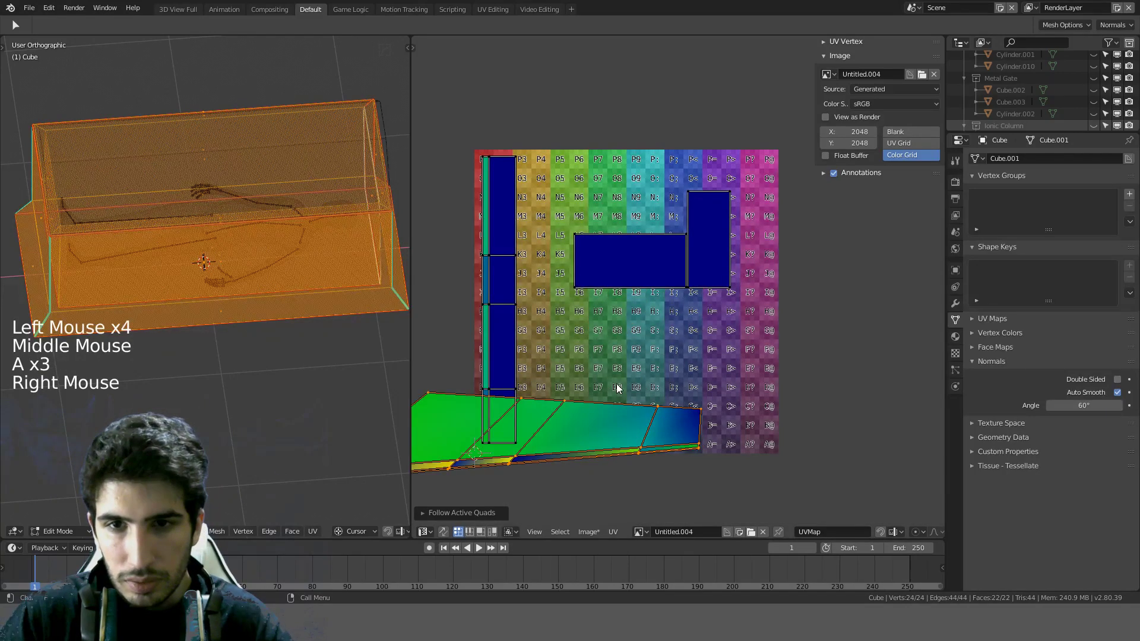
Step: Move the unrolled inner wall island into the lower part of the color grid and scale it to about 0.57
{"action": "scroll", "coordinate": [618, 386], "scroll_direction": "down", "scroll_amount": 2}
{"action": "middle_click_drag", "start_coordinate": [617, 385], "coordinate": [651, 360]}
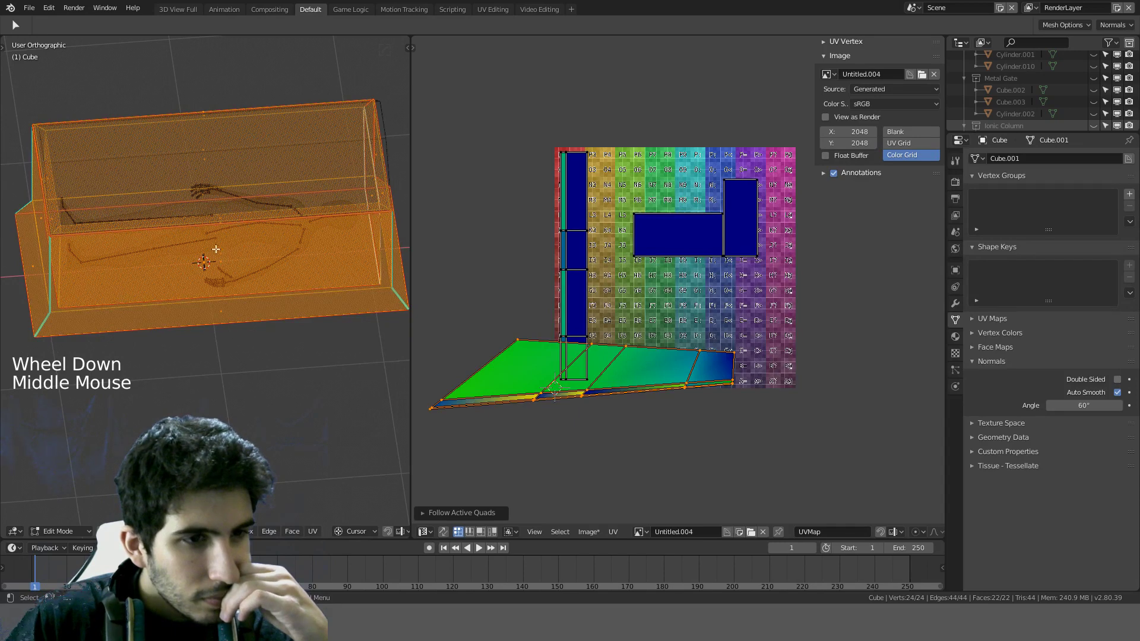
{"action": "middle_click_drag", "start_coordinate": [215, 250], "coordinate": [164, 287]}
{"action": "key", "text": "KP_1"}
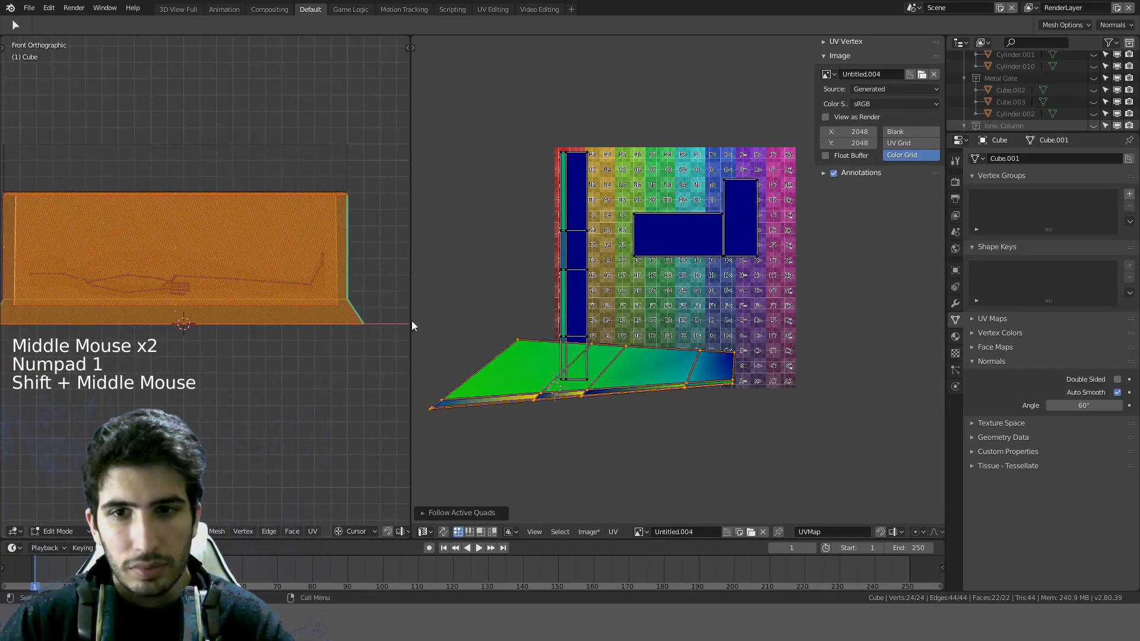
{"action": "key", "text": "g"}
{"action": "left_click", "coordinate": [514, 288]}
{"action": "key", "text": "s"}
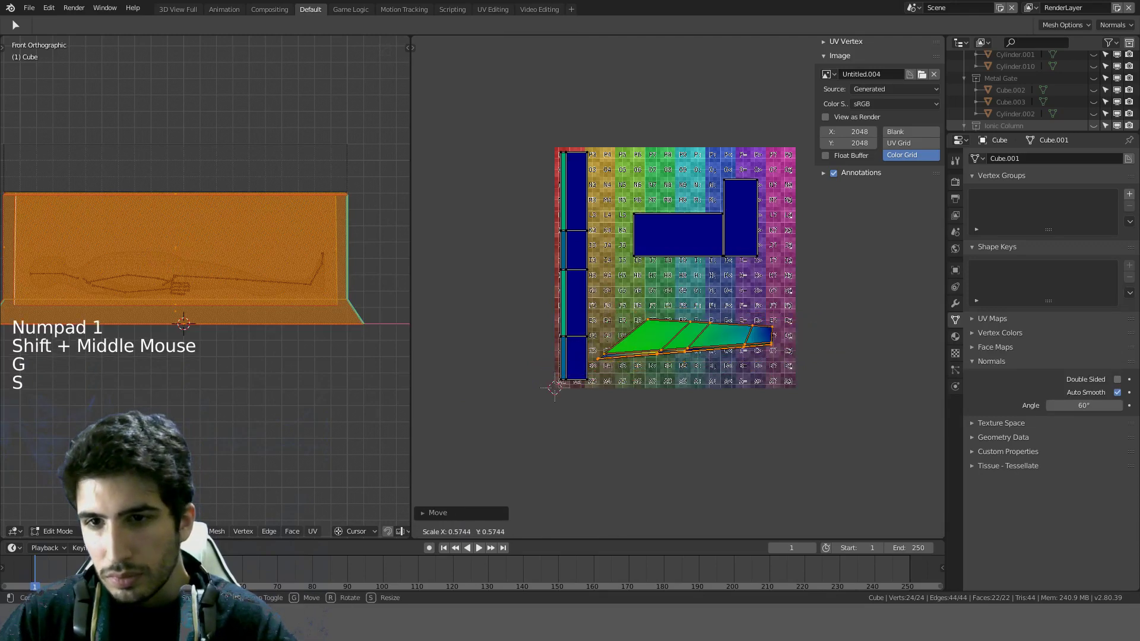
{"action": "left_click", "coordinate": [784, 298]}
Step: Return to textured shading and examine the color grid on the box's underside alongside the UV layout
{"action": "scroll", "coordinate": [784, 298], "scroll_direction": "up", "scroll_amount": 2}
{"action": "scroll", "coordinate": [764, 294], "scroll_direction": "up", "scroll_amount": 2}
{"action": "middle_click_drag", "start_coordinate": [763, 293], "coordinate": [745, 250], "text": "shift"}
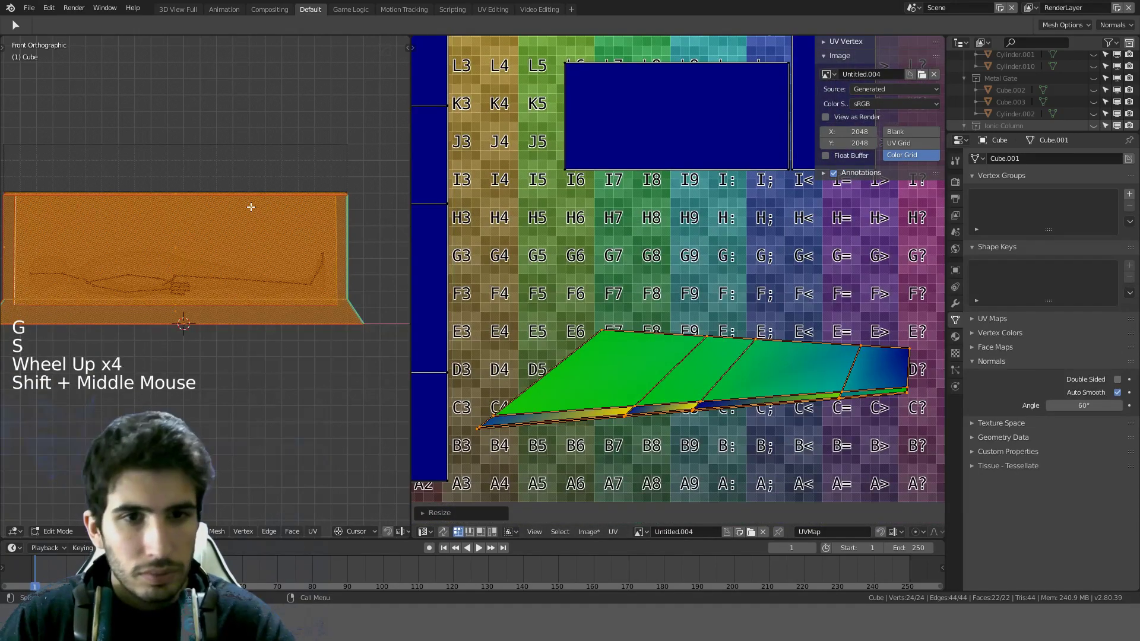
{"action": "key", "text": "z"}
{"action": "mouse_move", "coordinate": [279, 311]}
{"action": "middle_mouse_down"}
{"action": "mouse_move", "coordinate": [202, 279]}
{"action": "mouse_move", "coordinate": [263, 195]}
{"action": "middle_mouse_up"}
{"action": "scroll", "coordinate": [232, 287], "scroll_direction": "down", "scroll_amount": 2}
{"action": "scroll", "coordinate": [201, 279], "scroll_direction": "up", "scroll_amount": 3}
{"action": "scroll", "coordinate": [653, 271], "scroll_direction": "down", "scroll_amount": 4}
{"action": "middle_click_drag", "start_coordinate": [653, 270], "coordinate": [641, 274], "text": "shift"}
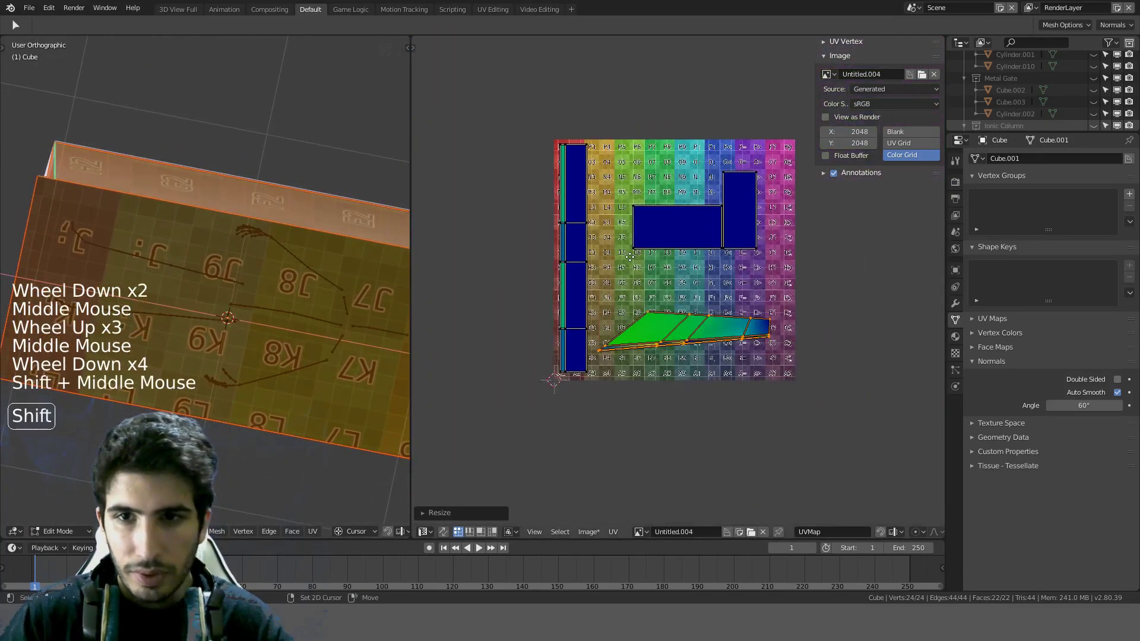
Step: Select all UV islands and average their scale
{"action": "key", "text": "a"}
{"action": "key", "text": "a"}
{"action": "key", "text": "a"}
{"action": "key", "text": "ctrl+a"}
{"action": "scroll", "coordinate": [641, 275], "scroll_direction": "up", "scroll_amount": 2}
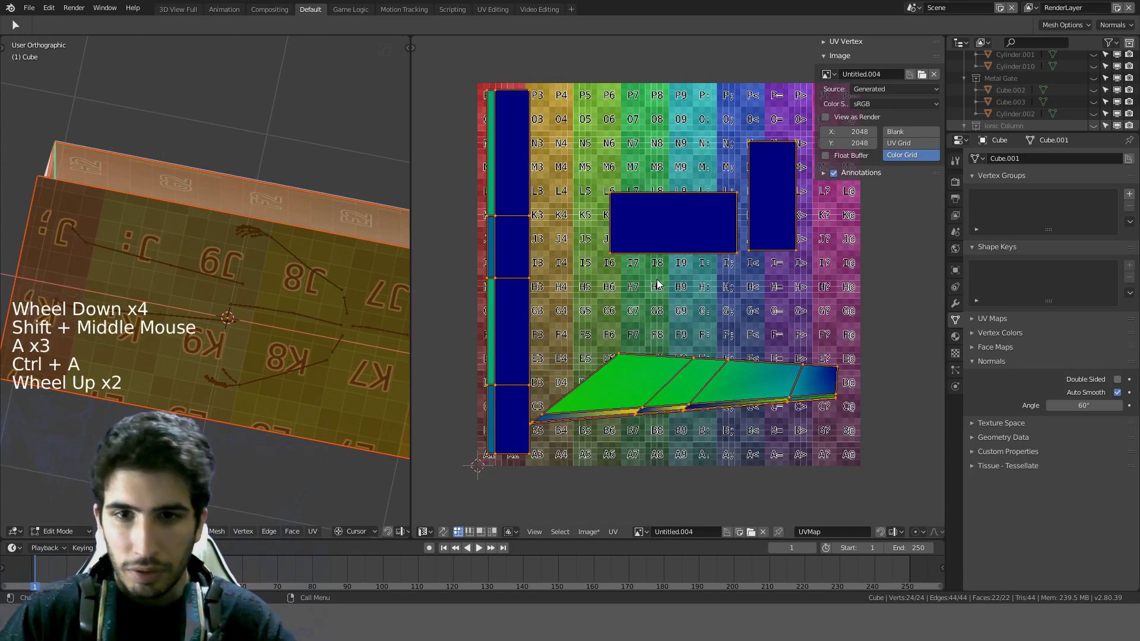
{"action": "mouse_move", "coordinate": [232, 302]}
{"action": "middle_mouse_down"}
{"action": "mouse_move", "coordinate": [267, 279]}
{"action": "mouse_move", "coordinate": [244, 297]}
{"action": "middle_mouse_up"}
Step: Rotate the upright rectangular island by 90 degrees and place it beside the upper end of the outer wall strip
{"action": "left_click", "coordinate": [773, 239]}
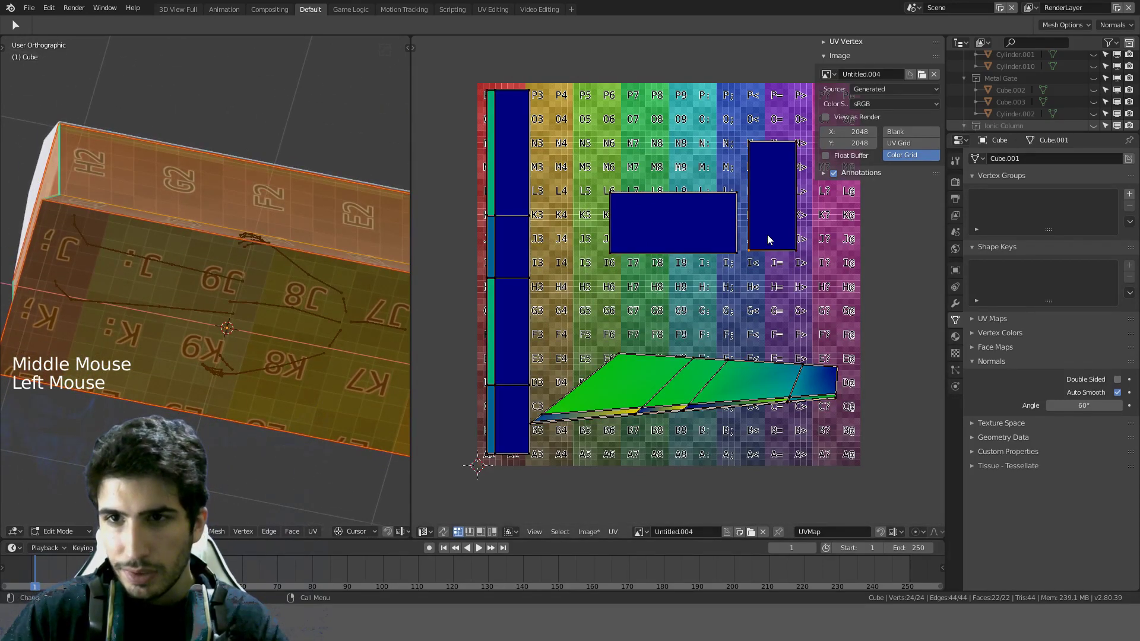
{"action": "type", "text": "l"}
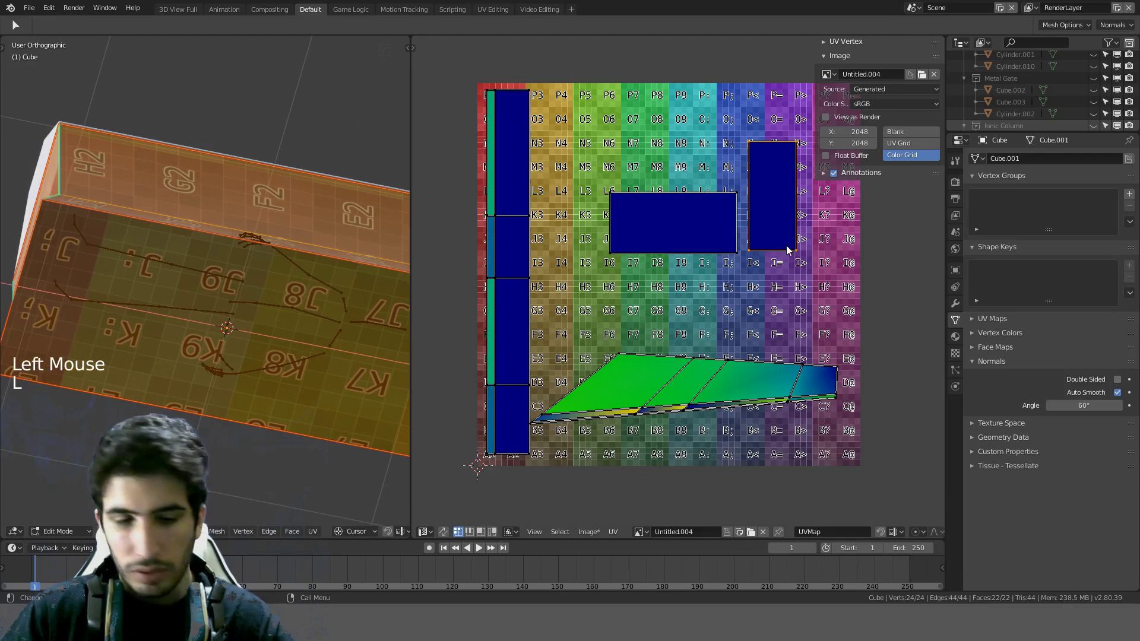
{"action": "type", "text": "r90"}
{"action": "key", "text": "Return"}
{"action": "key", "text": "g"}
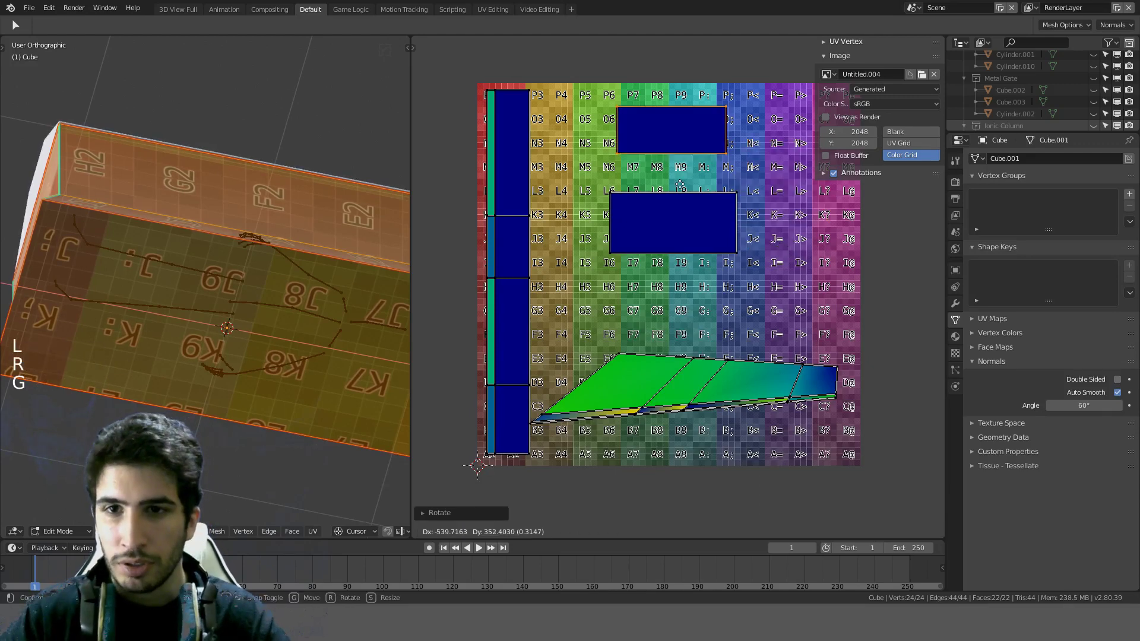
{"action": "left_click", "coordinate": [605, 169]}
Step: Move the larger underside rectangle directly beneath the rotated rectangle, beside the outer wall strip
{"action": "key", "text": "l"}
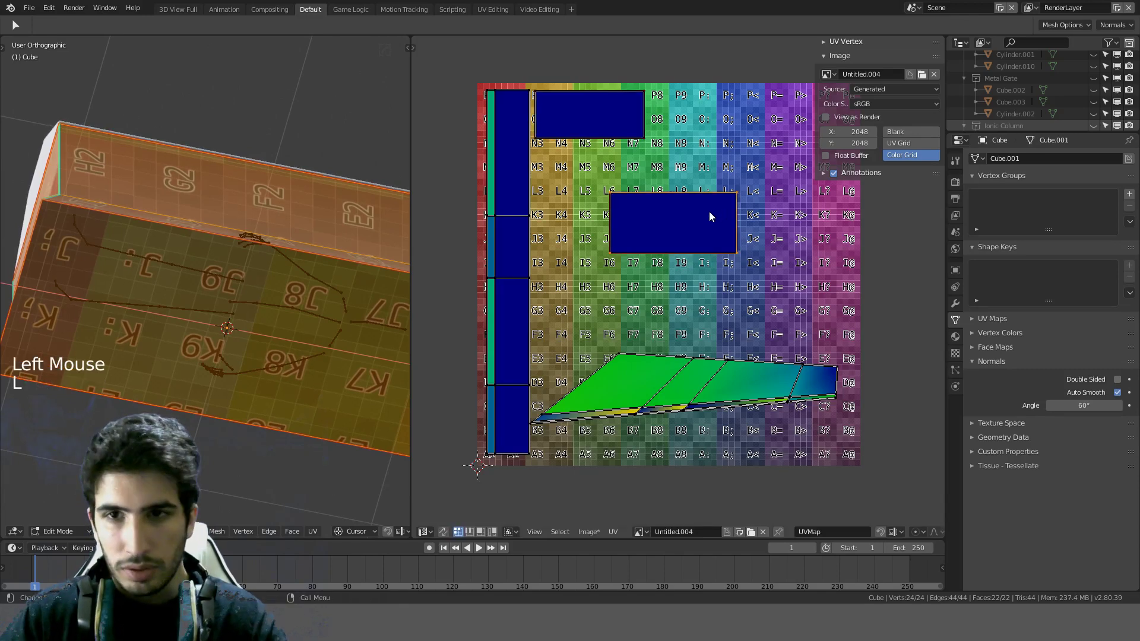
{"action": "key", "text": "g"}
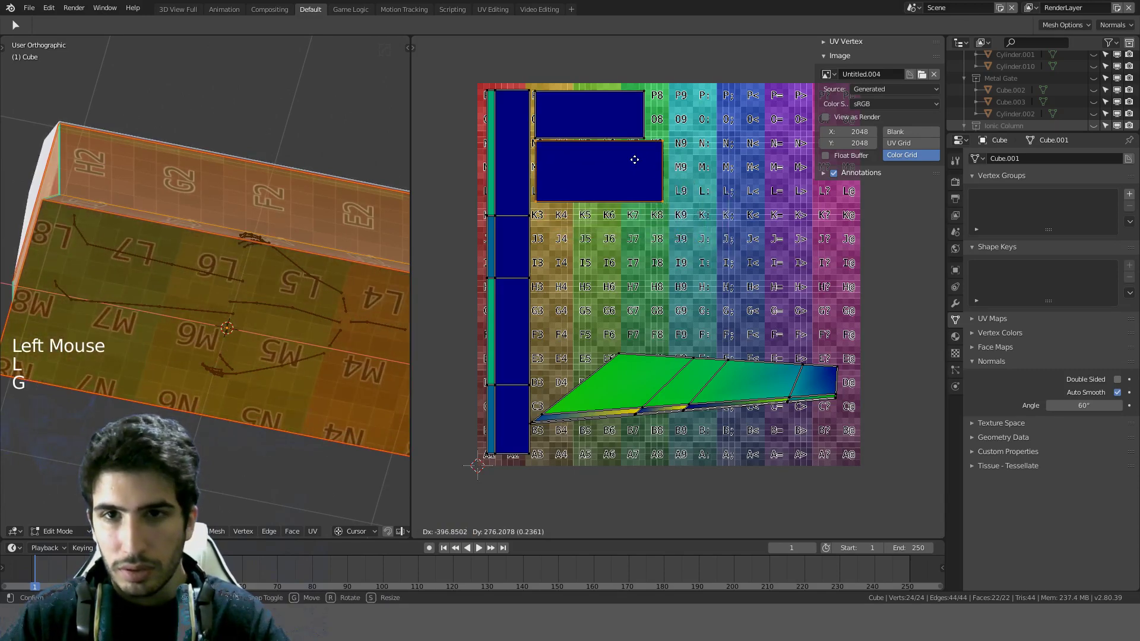
{"action": "left_click", "coordinate": [637, 172], "text": "ctrl"}
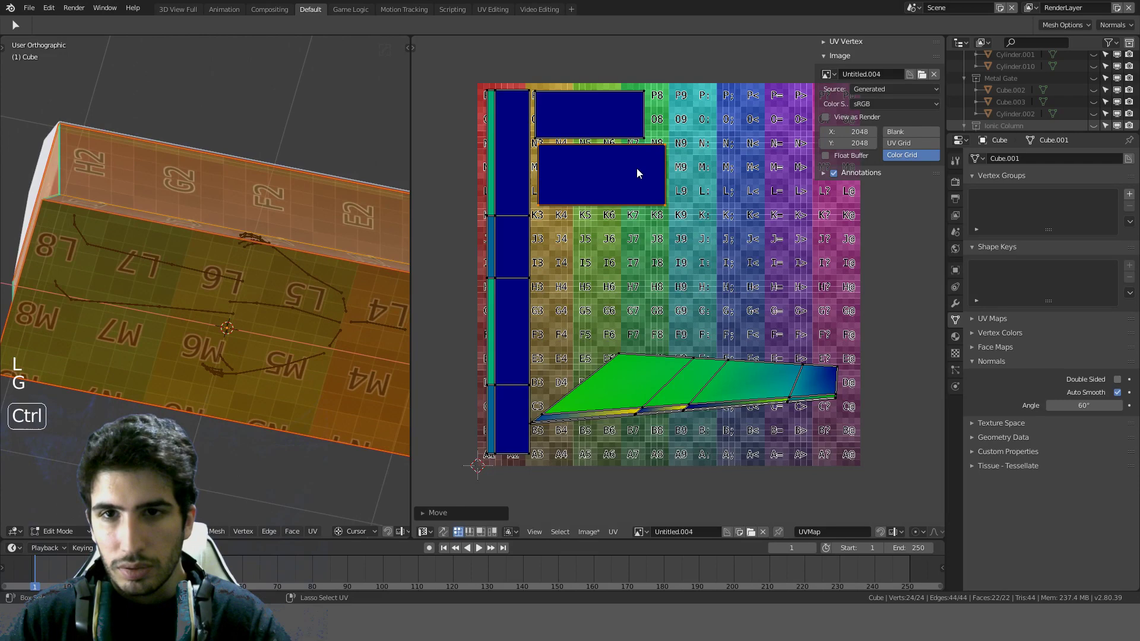
Step: Try Straighten Y on the slanted inner wall island's upper edge row, changing the alignment axis to Straighten
{"action": "left_click", "coordinate": [721, 382]}
{"action": "left_click", "coordinate": [764, 358], "text": "alt"}
{"action": "right_click", "coordinate": [764, 362]}
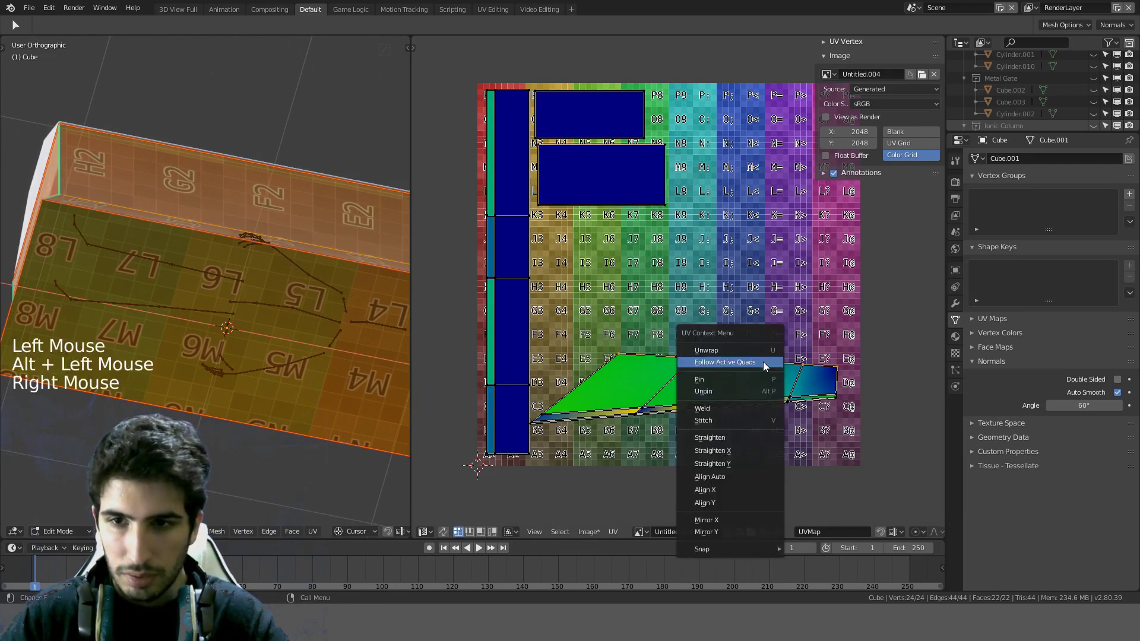
{"action": "left_click", "coordinate": [732, 463]}
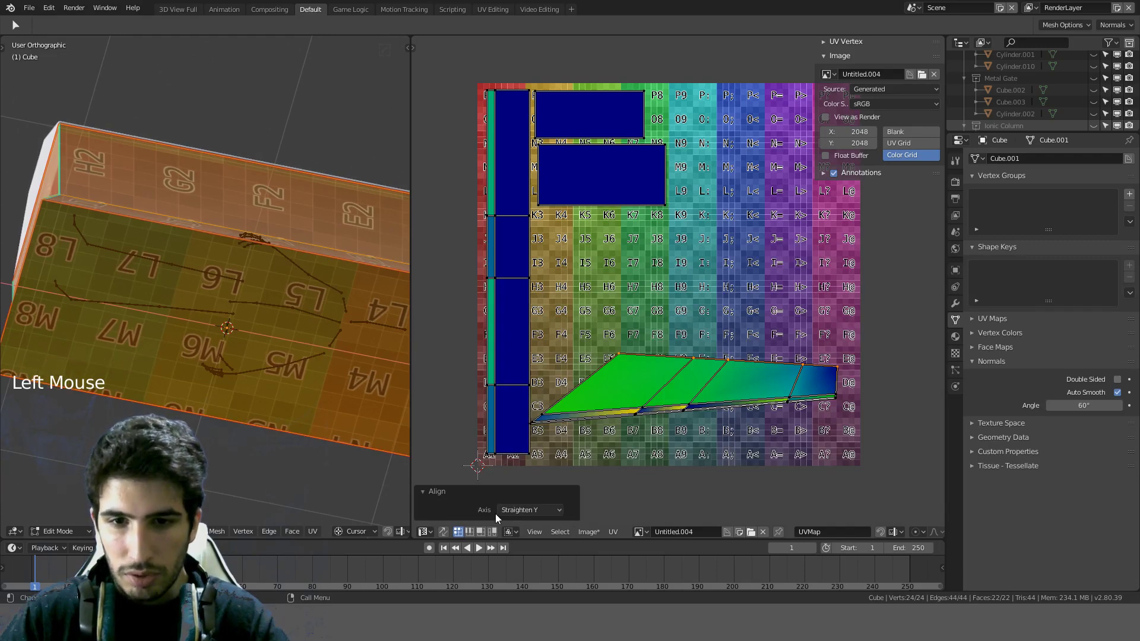
{"action": "left_click", "coordinate": [522, 511]}
{"action": "left_click", "coordinate": [533, 496]}
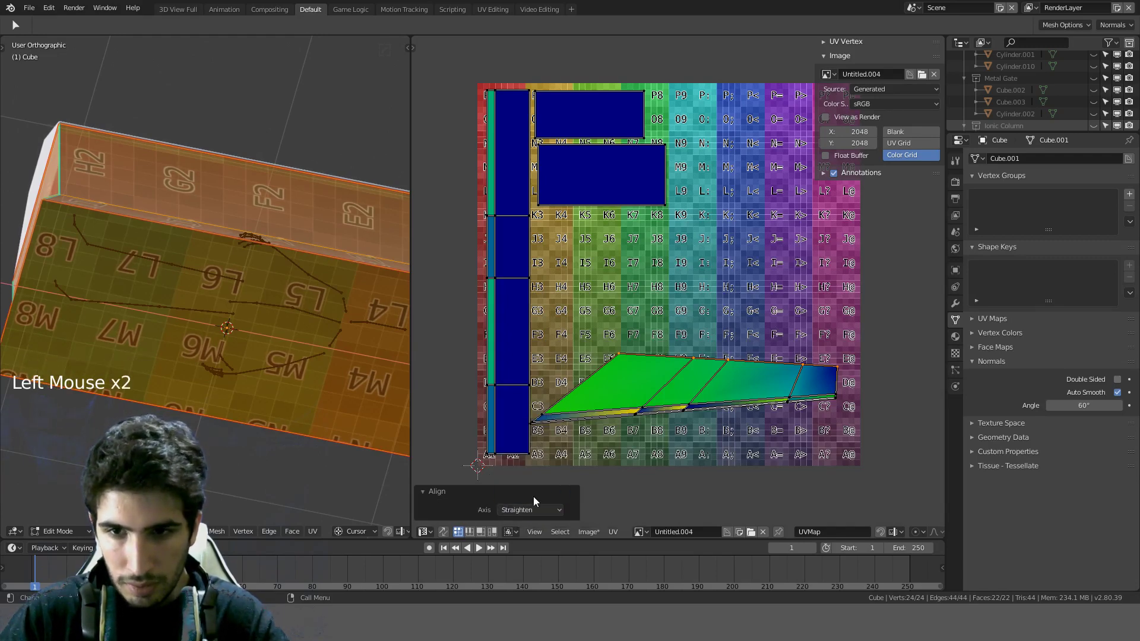
Step: Try Straighten on the entire slanted inner wall island and open its alignment axis options
{"action": "key", "text": "a"}
{"action": "key", "text": "l"}
{"action": "right_click", "coordinate": [710, 396]}
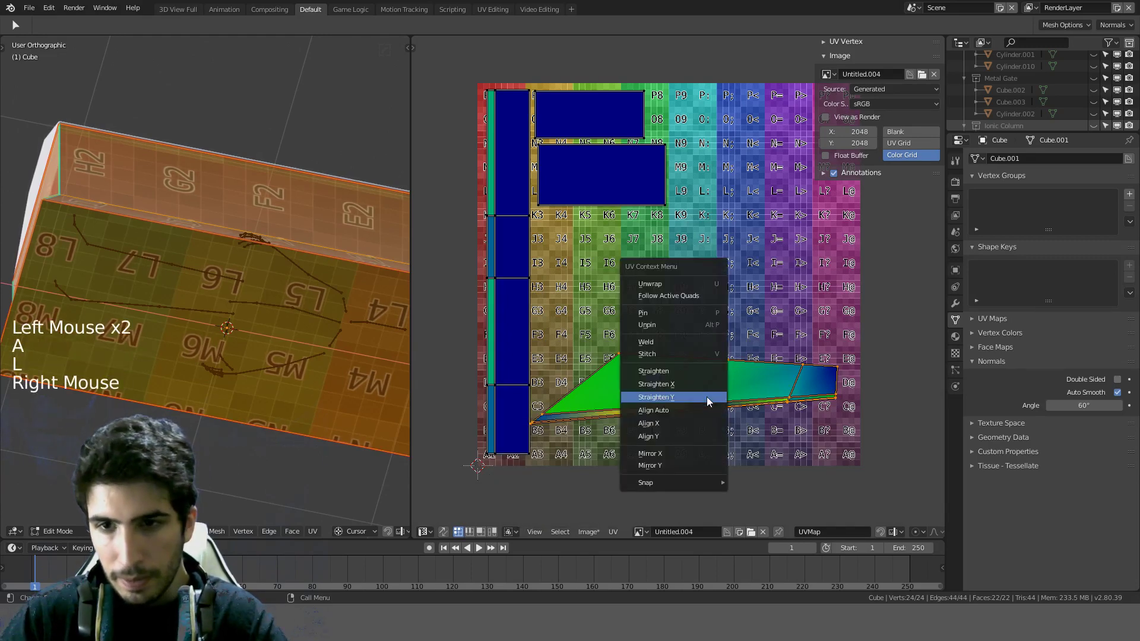
{"action": "left_click", "coordinate": [707, 379]}
{"action": "left_click", "coordinate": [547, 511]}
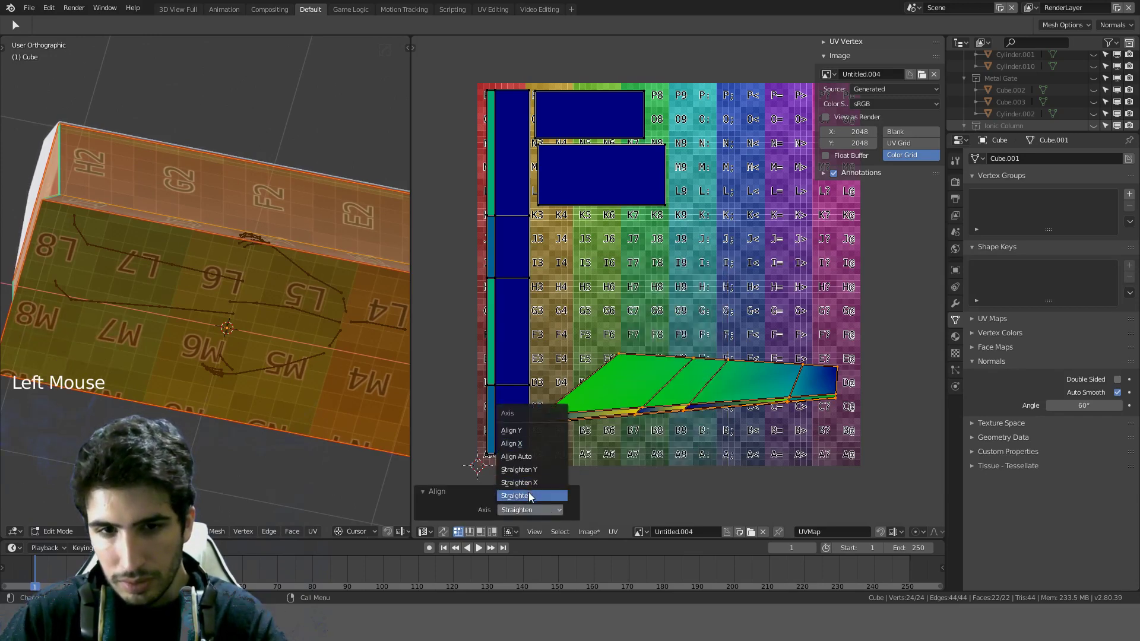
Step: Flatten the slanted inner wall island's upper edge row horizontally by scaling it to 0 along Y
{"action": "scroll", "coordinate": [720, 337], "scroll_direction": "up", "scroll_amount": 2}
{"action": "middle_click_drag", "start_coordinate": [720, 331], "coordinate": [734, 297], "text": "shift"}
{"action": "left_click", "coordinate": [742, 352]}
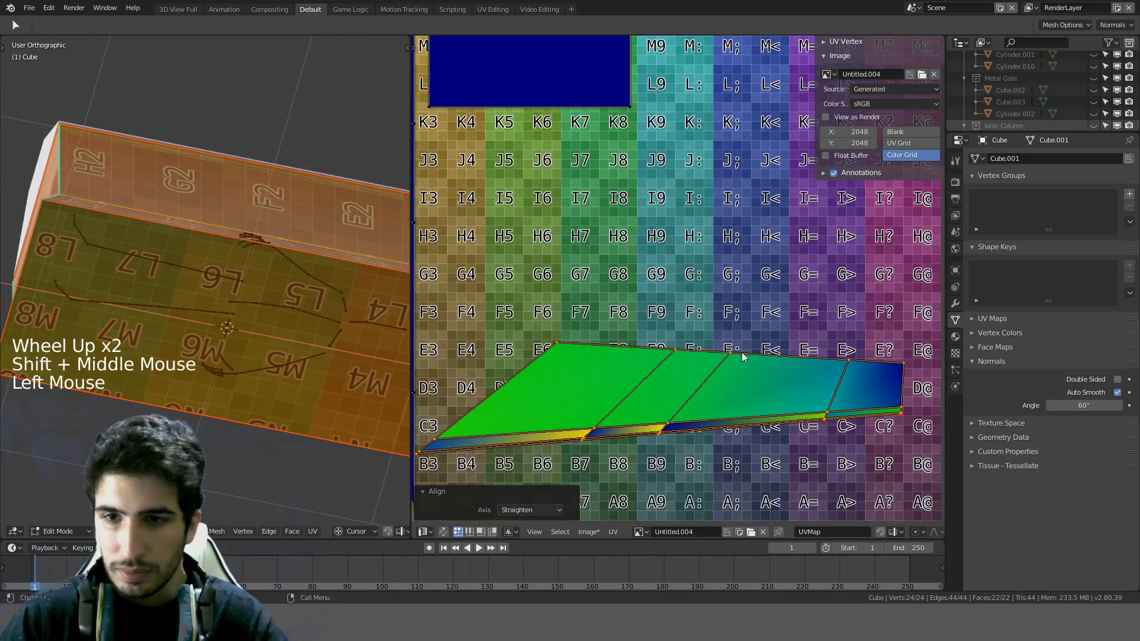
{"action": "left_click", "coordinate": [744, 353], "text": "alt"}
{"action": "key", "text": "s"}
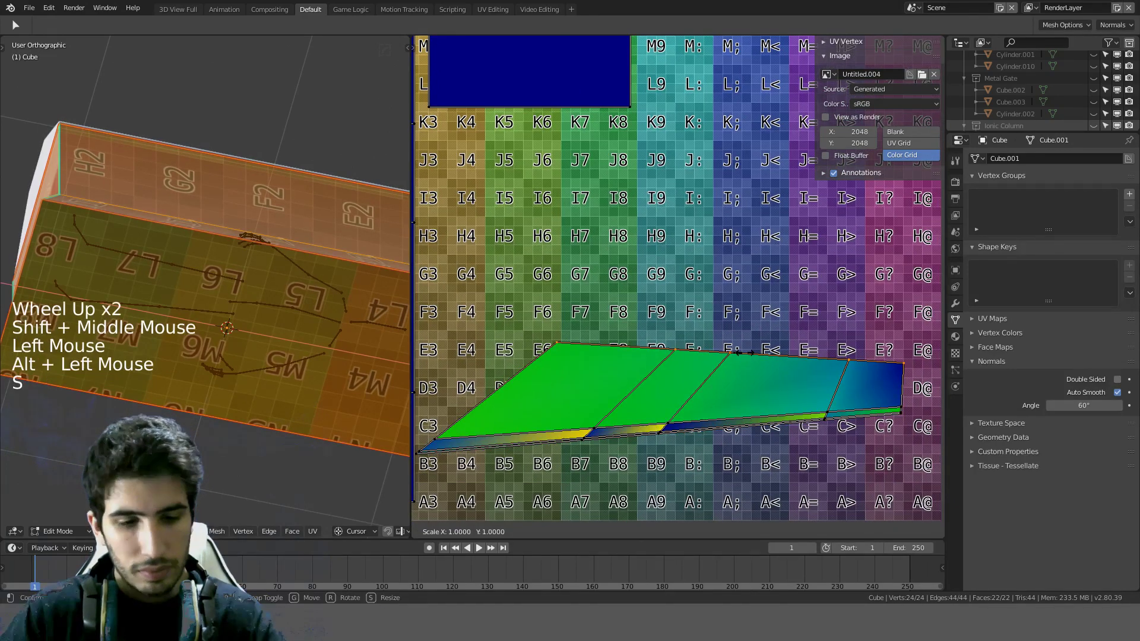
{"action": "key", "text": "y"}
{"action": "key", "text": "0"}
{"action": "key", "text": "Return"}
Step: Flatten the inner wall island's remaining lower edge rows horizontally, scaling each one to 0 along Y
{"action": "left_click", "coordinate": [771, 409], "text": "alt"}
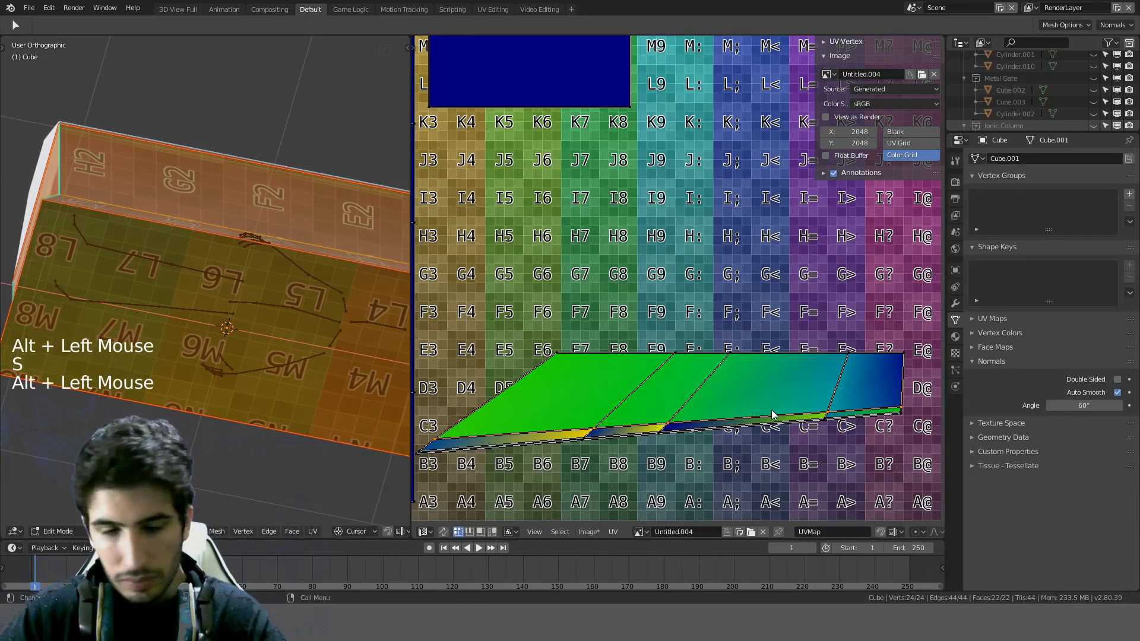
{"action": "key", "text": "s"}
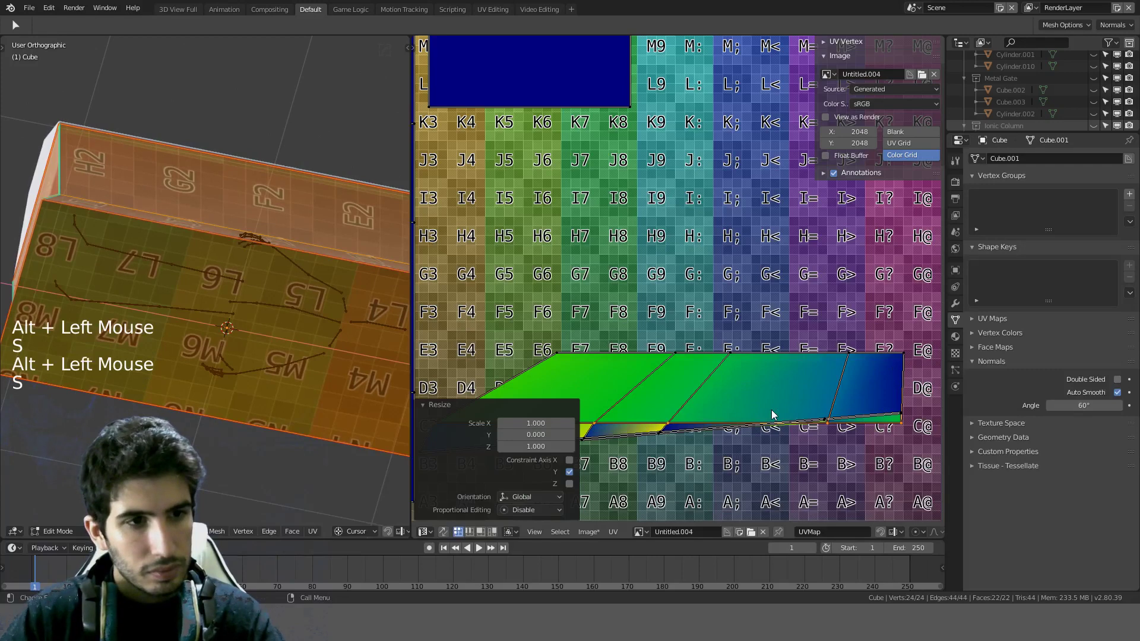
{"action": "left_click", "coordinate": [706, 432], "text": "alt"}
{"action": "key", "text": "s"}
{"action": "key", "text": "y"}
{"action": "key", "text": "0"}
{"action": "key", "text": "Return"}
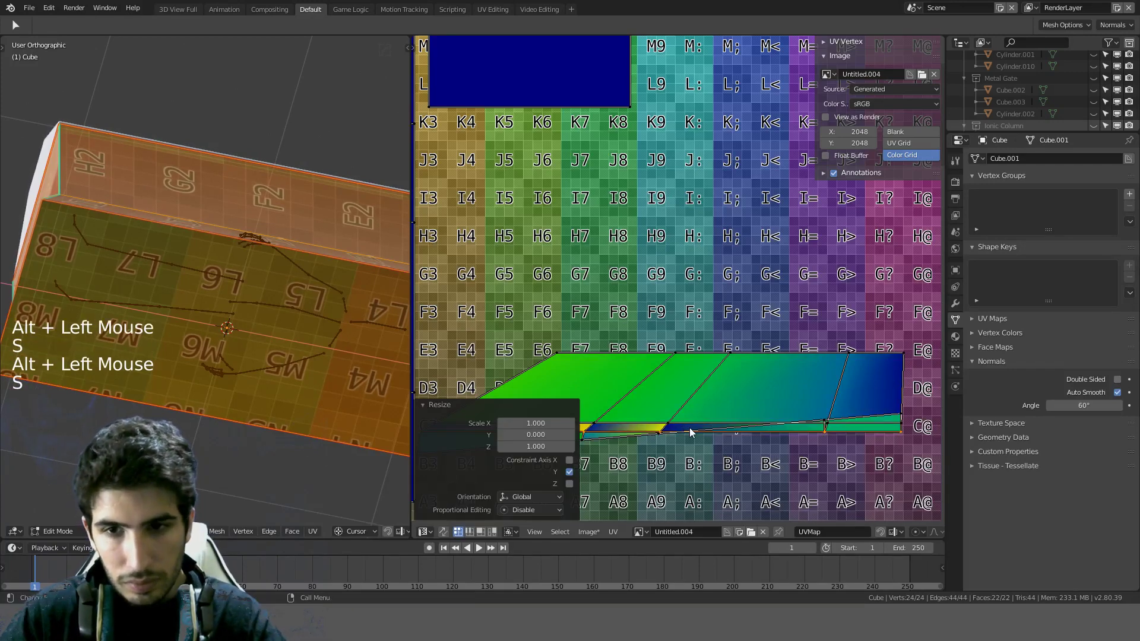
{"action": "left_click", "coordinate": [631, 437], "text": "alt"}
{"action": "key", "text": "s"}
{"action": "key", "text": "y"}
{"action": "key", "text": "0"}
{"action": "key", "text": "Return"}
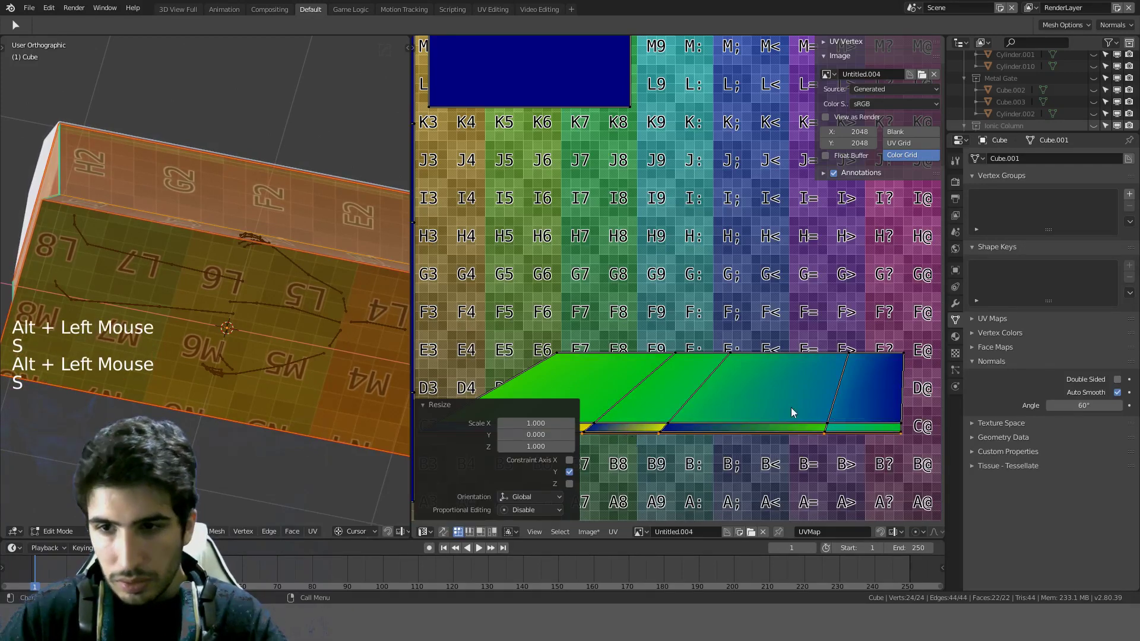
Step: Select the whole coffin box mesh and make its normals consistent
{"action": "middle_click_drag", "start_coordinate": [862, 378], "coordinate": [838, 340], "text": "shift"}
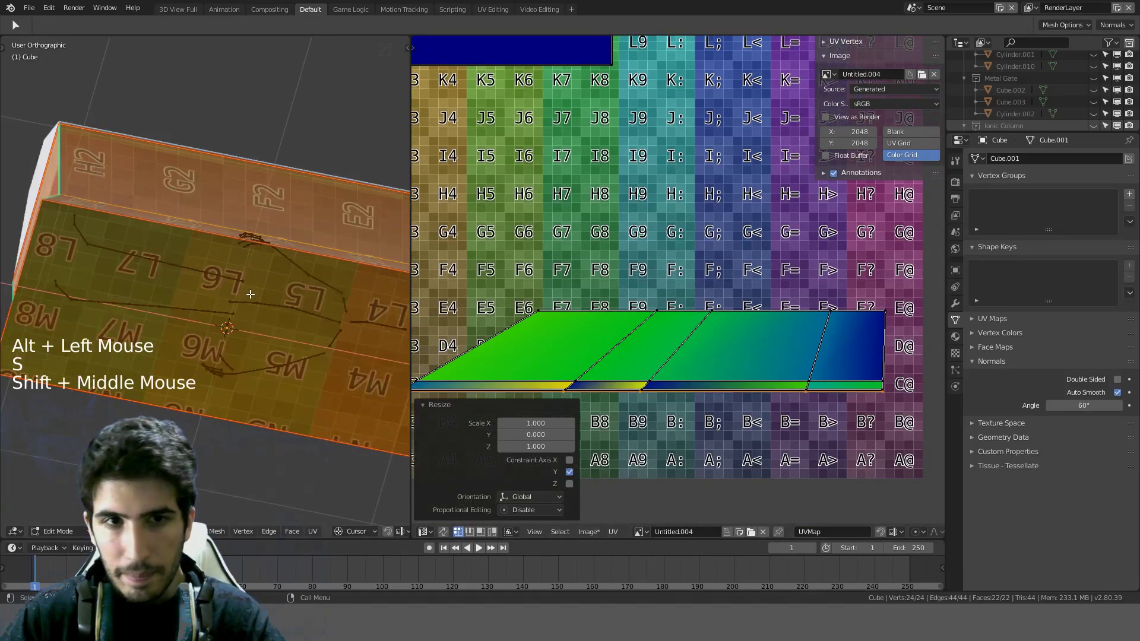
{"action": "scroll", "coordinate": [247, 293], "scroll_direction": "down", "scroll_amount": 2}
{"action": "middle_click_drag", "start_coordinate": [247, 293], "coordinate": [305, 387]}
{"action": "scroll", "coordinate": [305, 387], "scroll_direction": "down", "scroll_amount": 1}
{"action": "middle_click_drag", "start_coordinate": [210, 310], "coordinate": [246, 317]}
{"action": "key", "text": "a"}
{"action": "key", "text": "a"}
{"action": "key", "text": "a"}
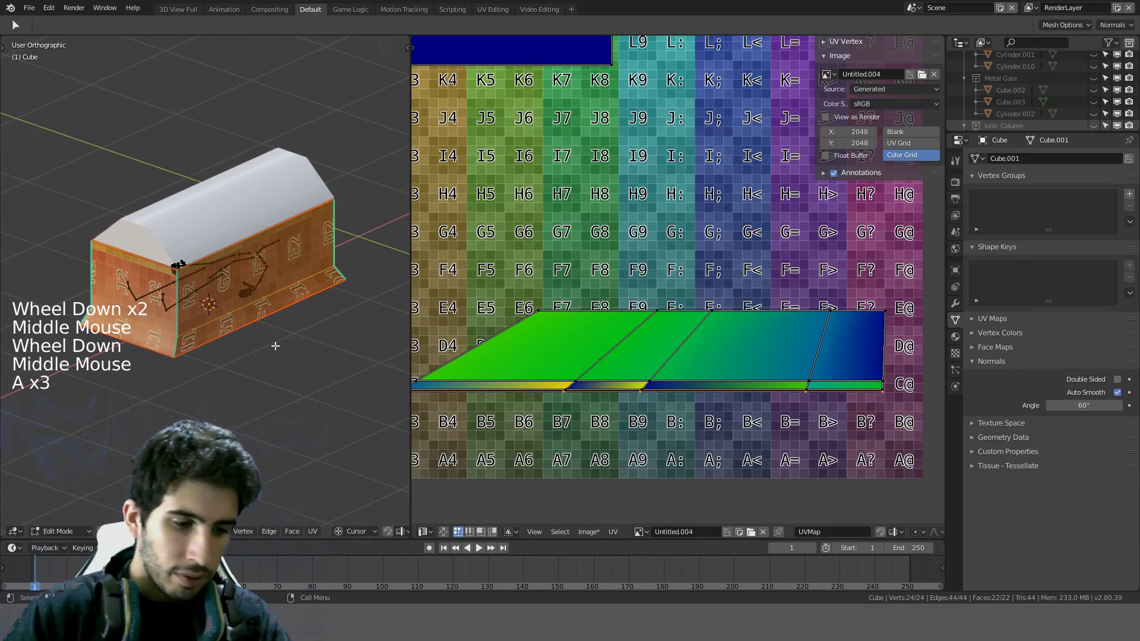
{"action": "key", "text": "ctrl+shift+n"}
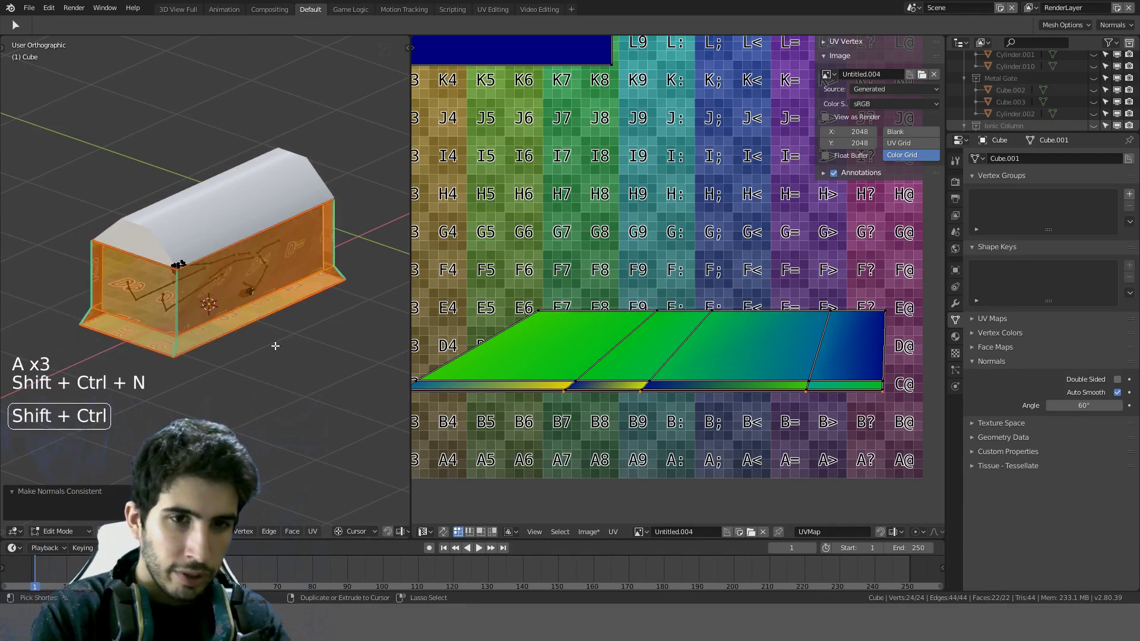
Step: Inspect the texture on the box's inner wall with the geometry deselected, and reselect the whole mesh
{"action": "middle_click_drag", "start_coordinate": [275, 346], "coordinate": [386, 267]}
{"action": "scroll", "coordinate": [255, 256], "scroll_direction": "up", "scroll_amount": 3}
{"action": "key", "text": "a"}
{"action": "scroll", "coordinate": [654, 347], "scroll_direction": "down", "scroll_amount": 2}
{"action": "key", "text": "Tab"}
{"action": "key", "text": "Tab"}
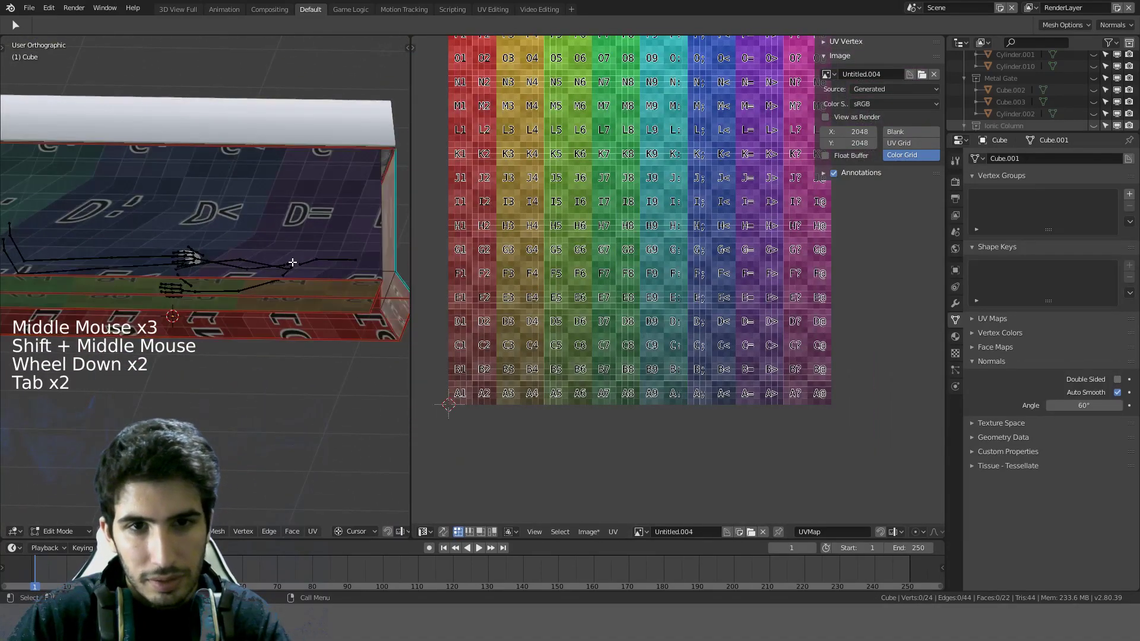
{"action": "key", "text": "a"}
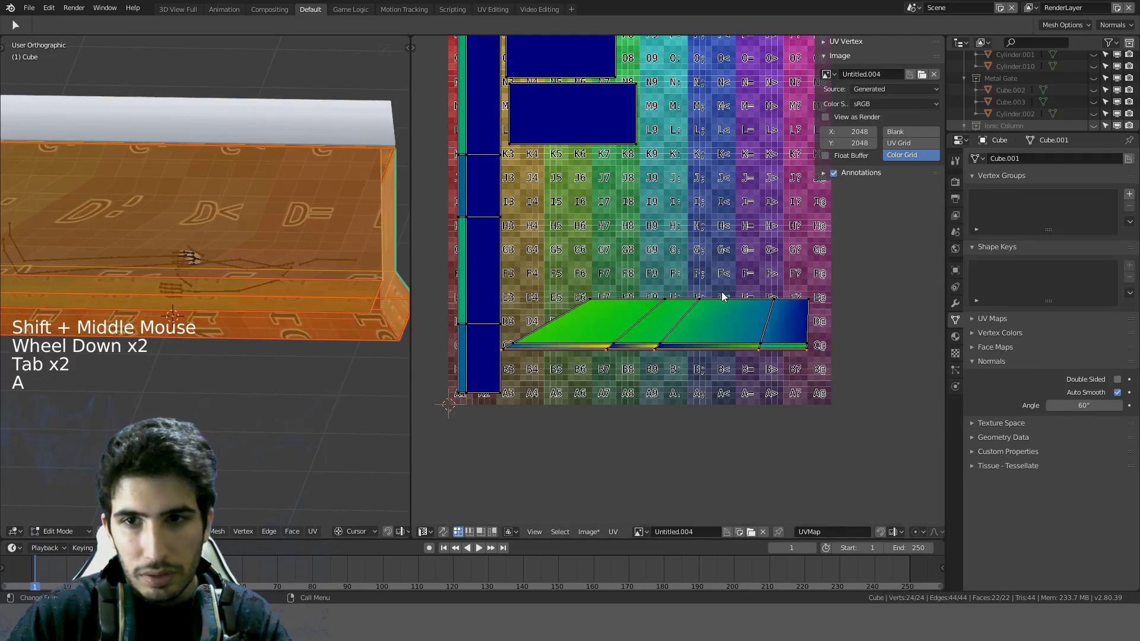
Step: Straighten the inner wall island's slanted left end edge vertically by scaling it to 0 along X
{"action": "scroll", "coordinate": [726, 293], "scroll_direction": "up", "scroll_amount": 5}
{"action": "middle_click_drag", "start_coordinate": [726, 293], "coordinate": [722, 333]}
{"action": "scroll", "coordinate": [719, 244], "scroll_direction": "down", "scroll_amount": 3}
{"action": "left_click", "coordinate": [607, 346]}
{"action": "left_click", "coordinate": [507, 309], "text": "alt"}
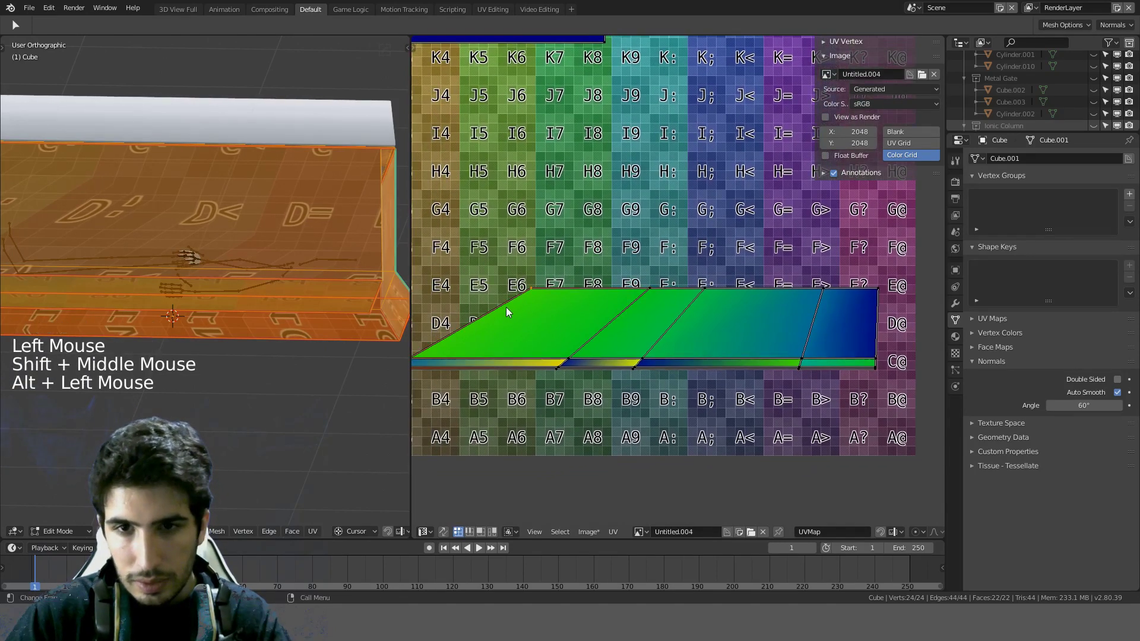
{"action": "key", "text": "s"}
{"action": "key", "text": "x"}
{"action": "key", "text": "0"}
{"action": "key", "text": "Return"}
Step: Straighten the first two interior cross edges of the inner wall island vertically, scaling each to 0 along X
{"action": "left_click", "coordinate": [616, 331], "text": "alt"}
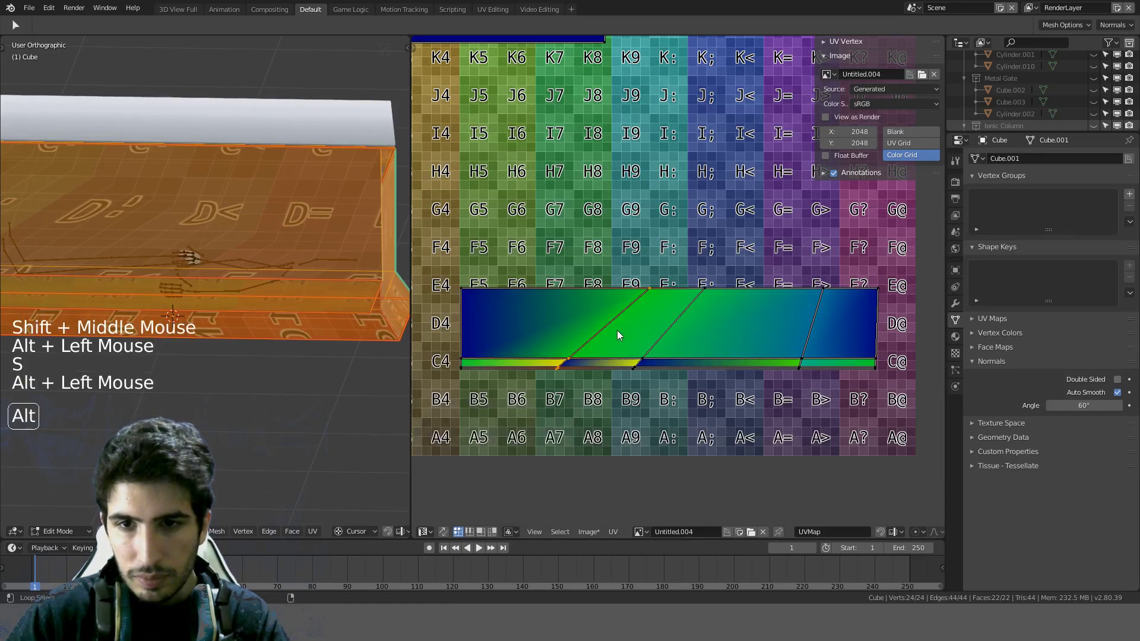
{"action": "key", "text": "s"}
{"action": "key", "text": "x"}
{"action": "key", "text": "0"}
{"action": "key", "text": "Return"}
{"action": "left_click", "coordinate": [615, 330], "text": "alt"}
{"action": "left_click", "coordinate": [655, 333], "text": "alt"}
{"action": "key", "text": "s"}
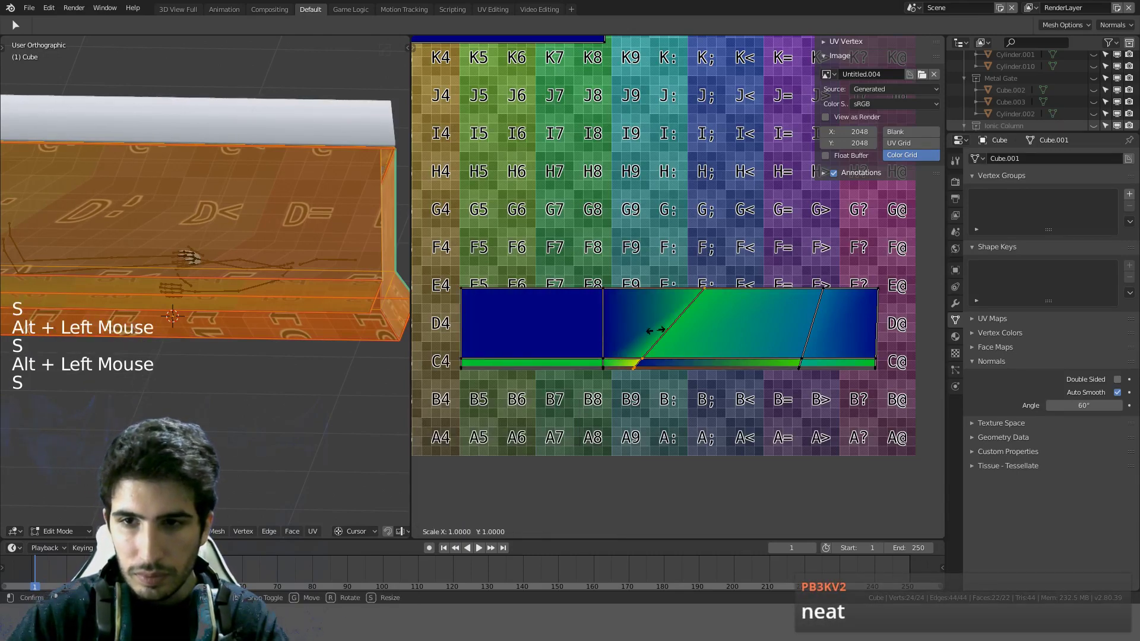
{"action": "key", "text": "x"}
{"action": "key", "text": "0"}
{"action": "key", "text": "Return"}
Step: Straighten the third interior cross edge of the inner wall island vertically by scaling it to 0 along X
{"action": "left_click", "coordinate": [814, 323], "text": "alt"}
{"action": "key", "text": "s"}
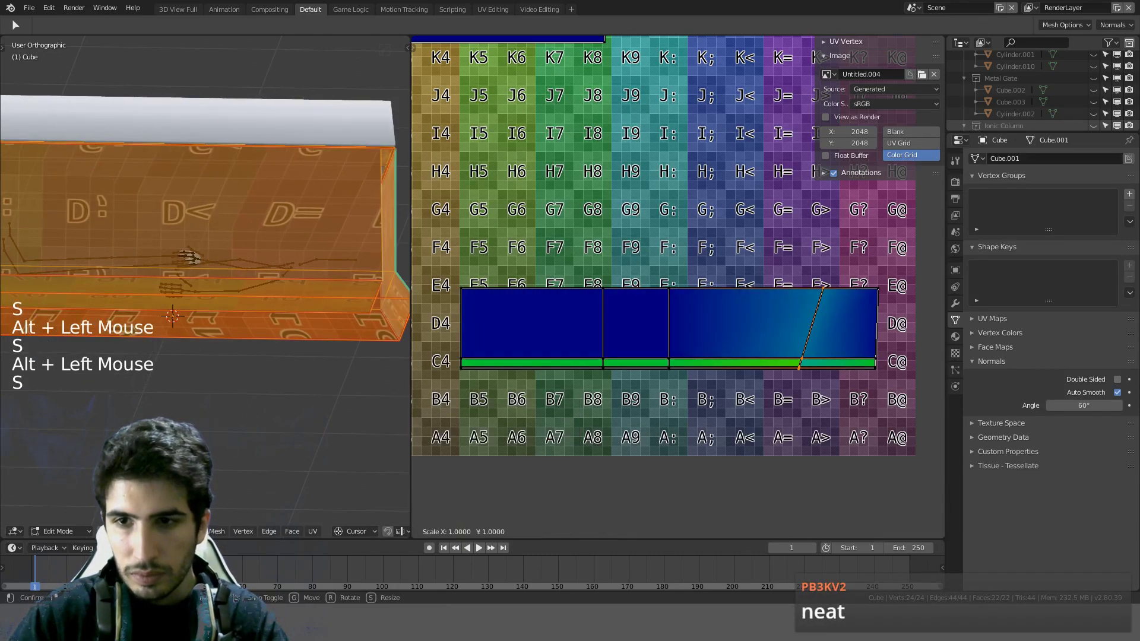
{"action": "key", "text": "x"}
{"action": "key", "text": "0"}
{"action": "key", "text": "Return"}
Step: Widen the 3D viewport and examine the texture proportions on the box's inner walls in back and left views
{"action": "scroll", "coordinate": [254, 223], "scroll_direction": "down", "scroll_amount": 1}
{"action": "scroll", "coordinate": [255, 223], "scroll_direction": "up", "scroll_amount": 3}
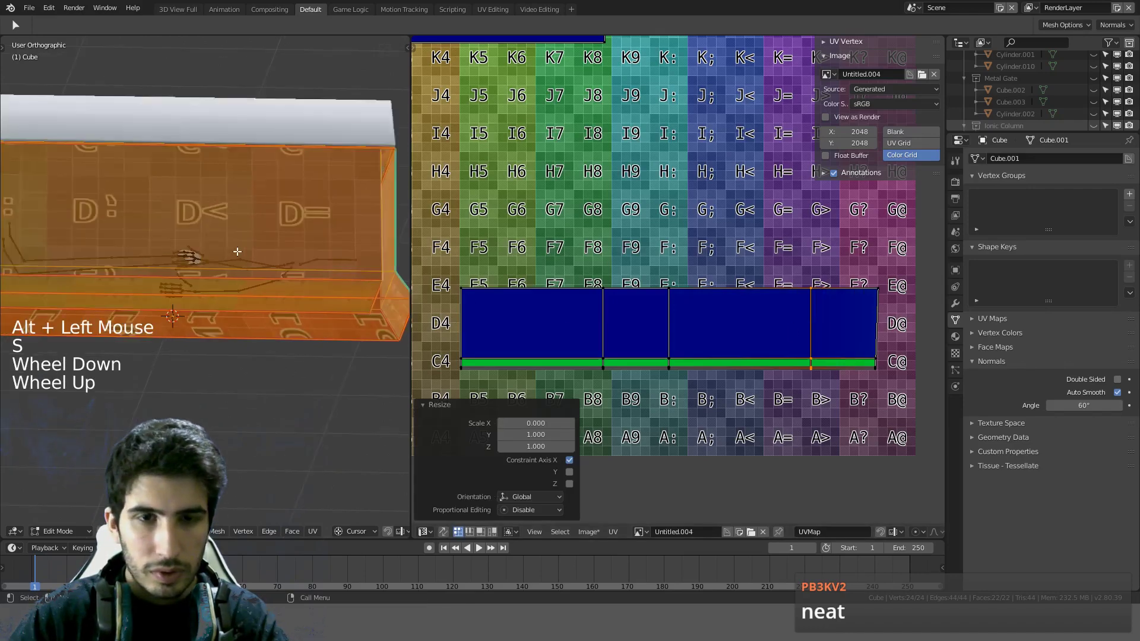
{"action": "key", "text": "ctrl+KP_1"}
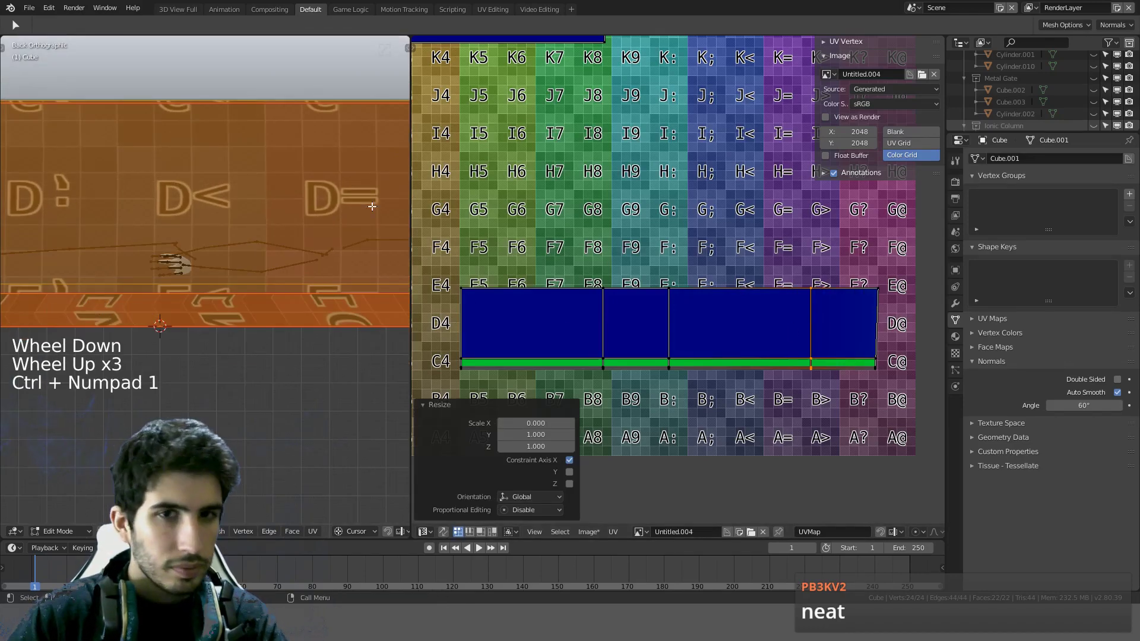
{"action": "left_click_drag", "start_coordinate": [409, 178], "coordinate": [577, 179]}
{"action": "scroll", "coordinate": [372, 225], "scroll_direction": "down", "scroll_amount": 1}
{"action": "scroll", "coordinate": [372, 225], "scroll_direction": "down", "scroll_amount": 1}
{"action": "middle_click_drag", "start_coordinate": [372, 225], "coordinate": [371, 259], "text": "shift"}
{"action": "key", "text": "a"}
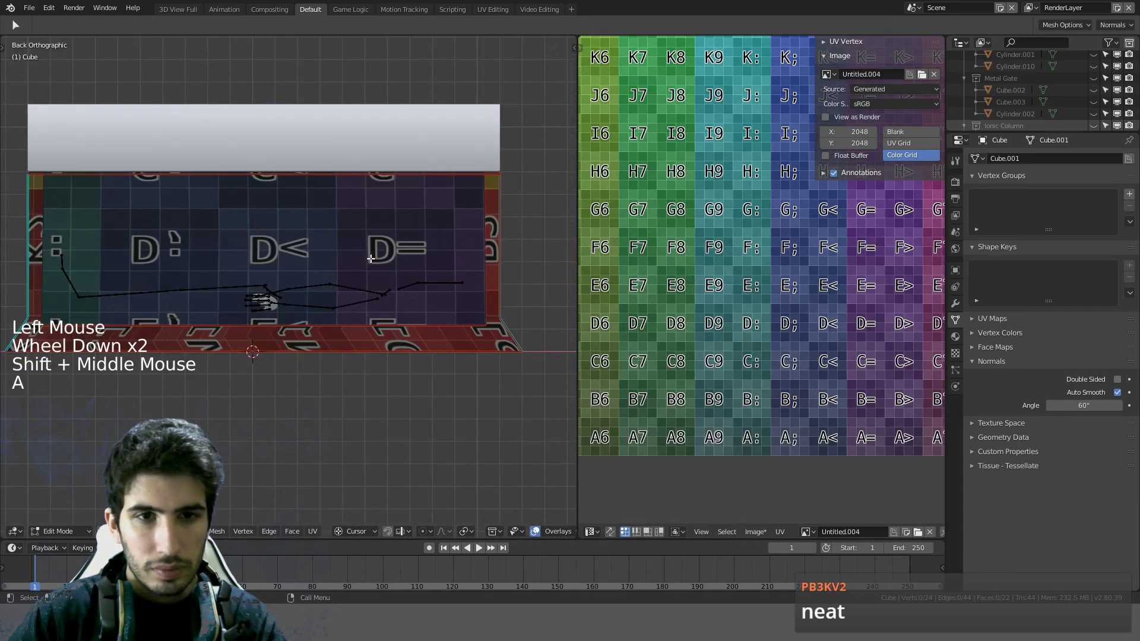
{"action": "key", "text": "a"}
{"action": "scroll", "coordinate": [763, 339], "scroll_direction": "down", "scroll_amount": 2}
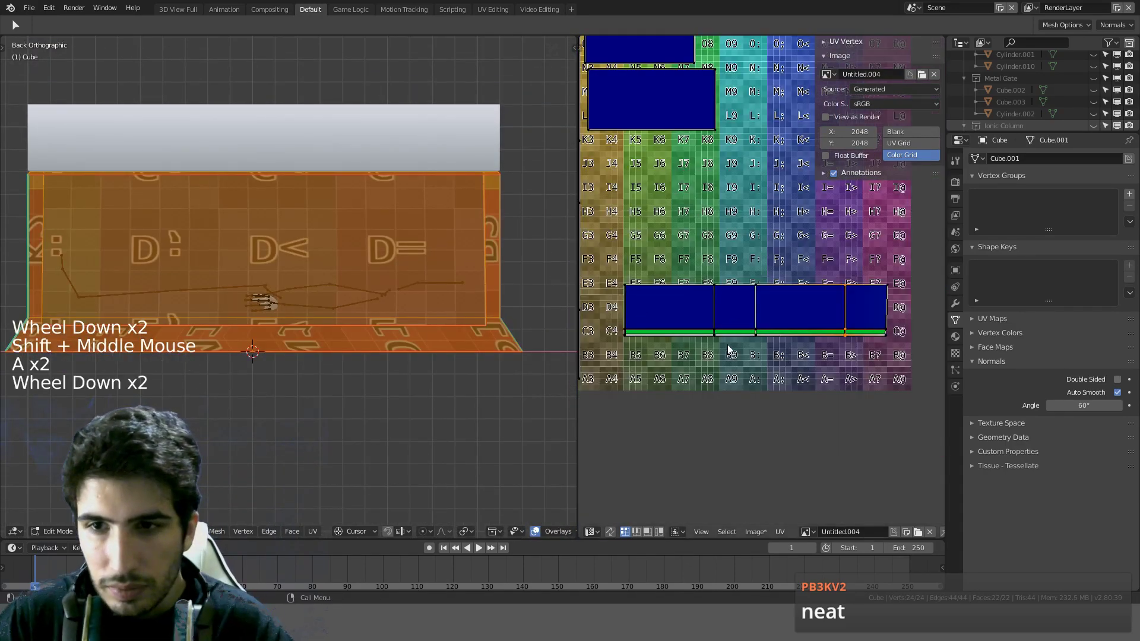
{"action": "key", "text": "ctrl+KP_3"}
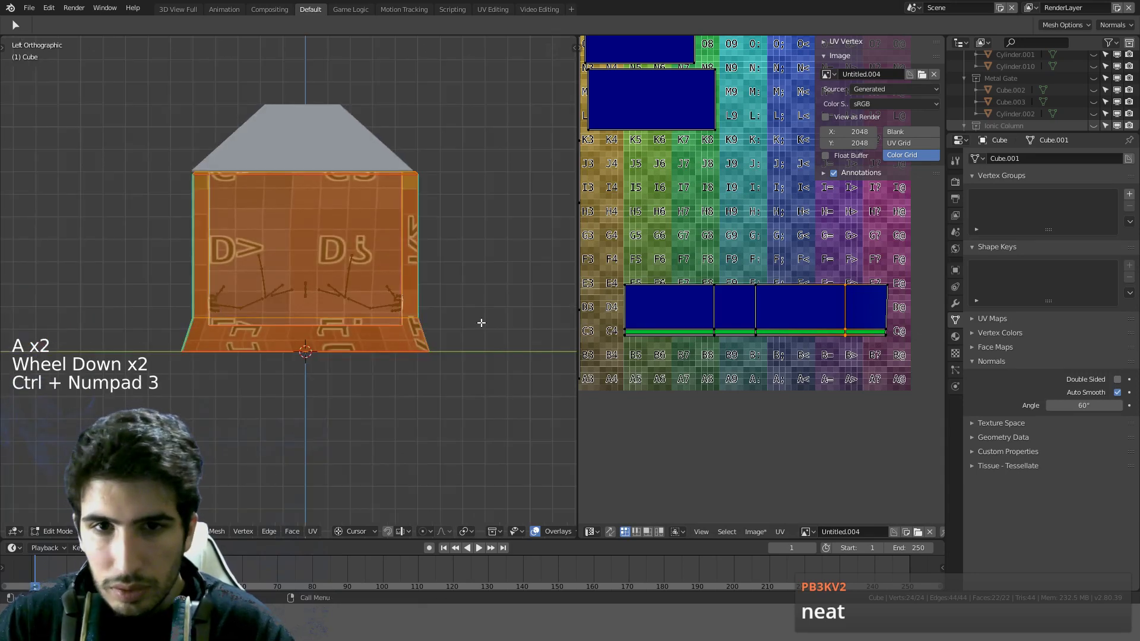
Step: Straighten the inner wall strip's right end edge vertically by scaling it to 0 along X
{"action": "left_click", "coordinate": [881, 303], "text": "alt"}
{"action": "key", "text": "s"}
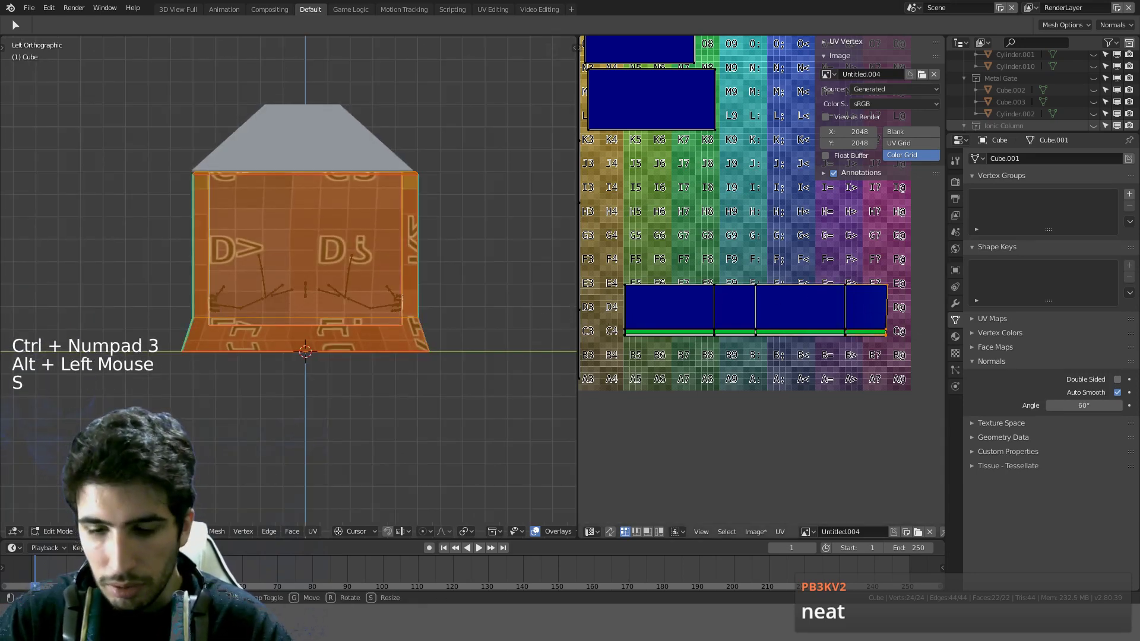
{"action": "key", "text": "x"}
{"action": "key", "text": "0"}
{"action": "key", "text": "Return"}
Step: Check the front view and move the inner wall strip's first interior cross edge 0.0625 along X in snapped increments
{"action": "scroll", "coordinate": [538, 281], "scroll_direction": "up", "scroll_amount": 2}
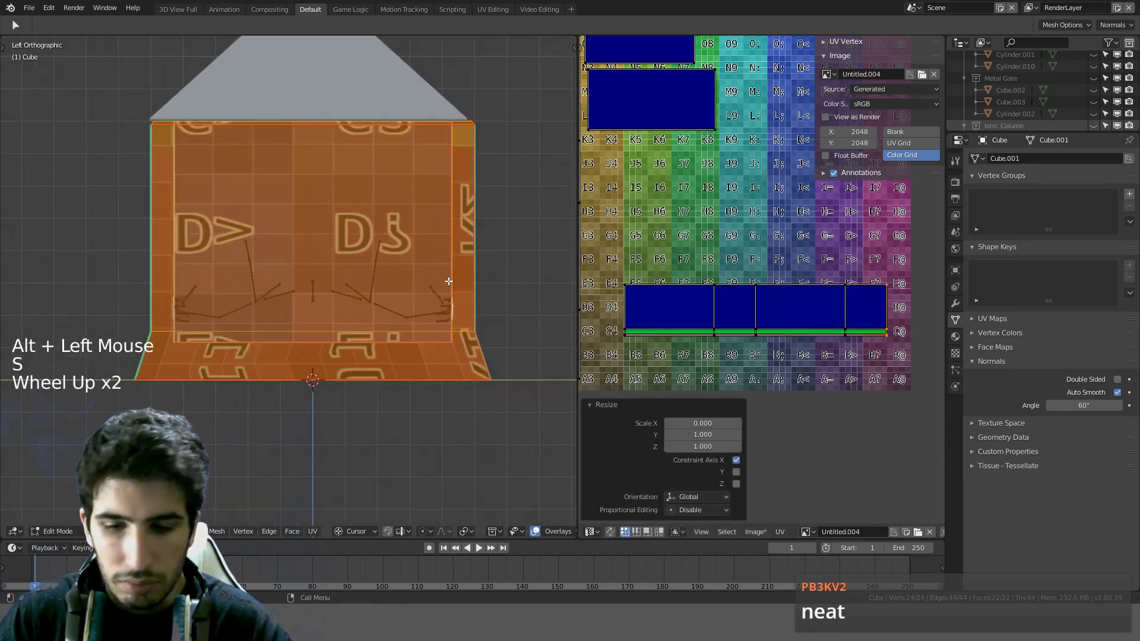
{"action": "key", "text": "ctrl+KP_1"}
{"action": "key", "text": "KP_1"}
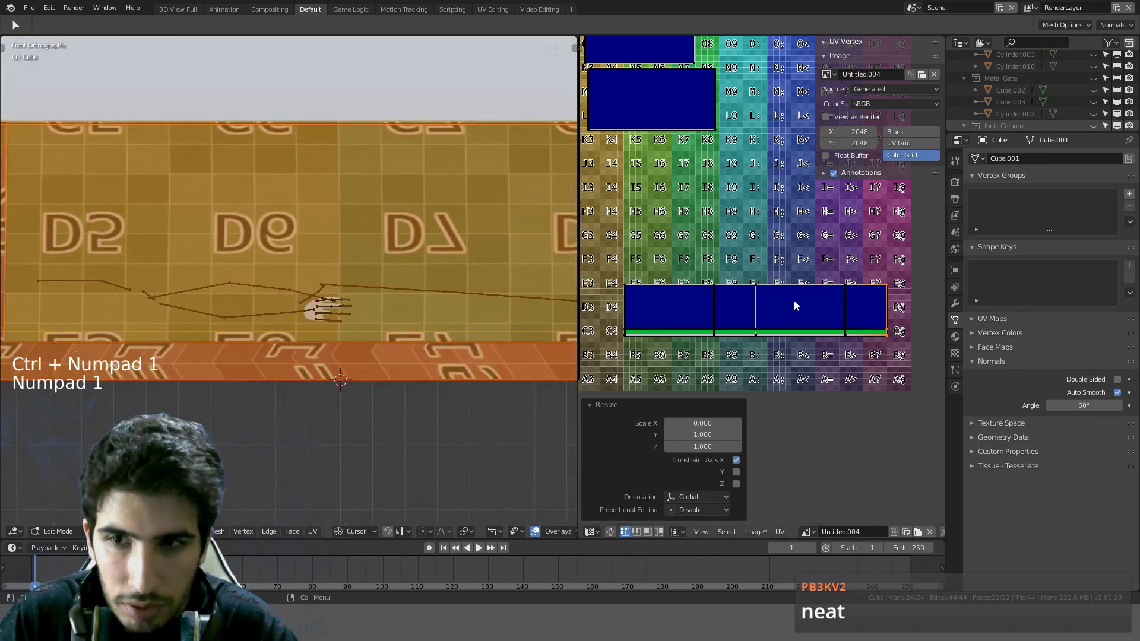
{"action": "scroll", "coordinate": [794, 304], "scroll_direction": "up", "scroll_amount": 2}
{"action": "left_click", "coordinate": [707, 326], "text": "alt"}
{"action": "key", "text": "g"}
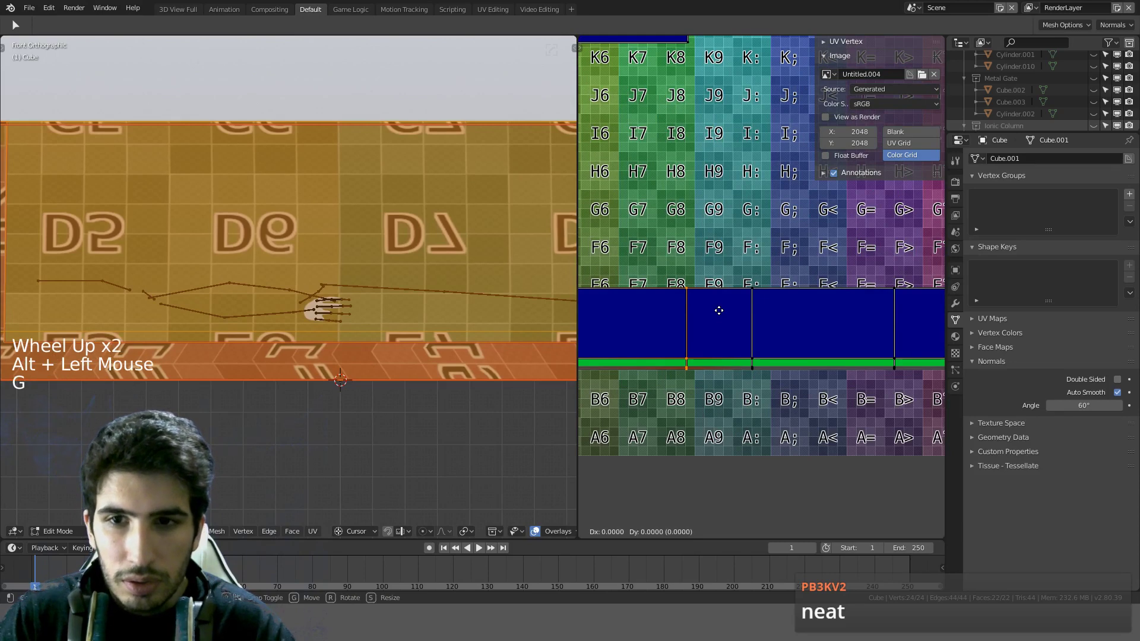
{"action": "key", "text": "ctrl"}
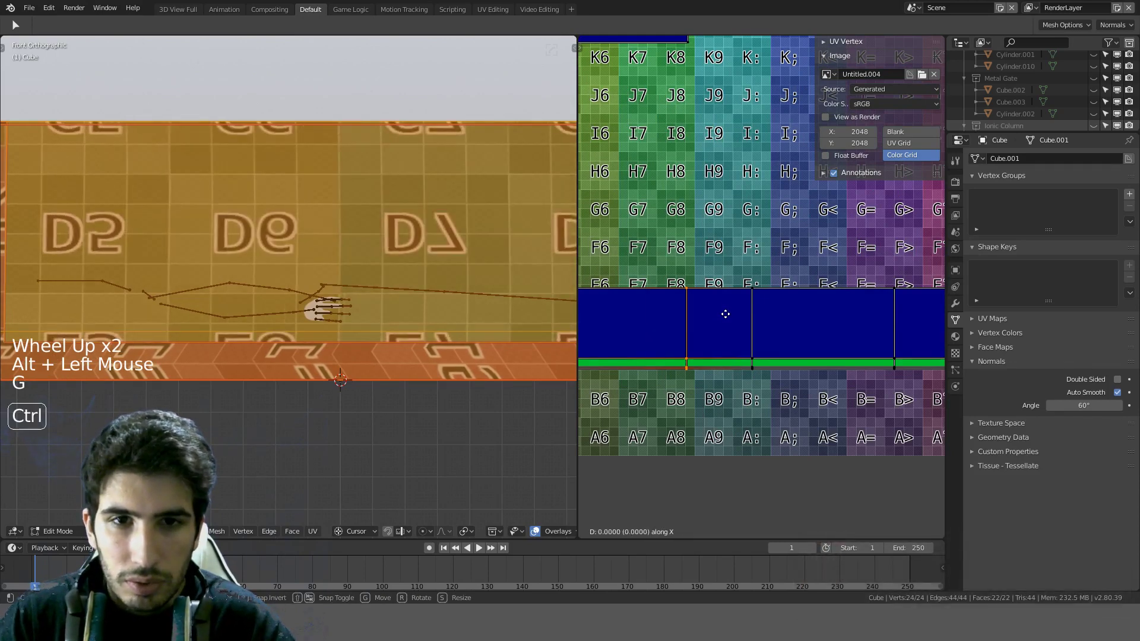
{"action": "left_click", "coordinate": [754, 313]}
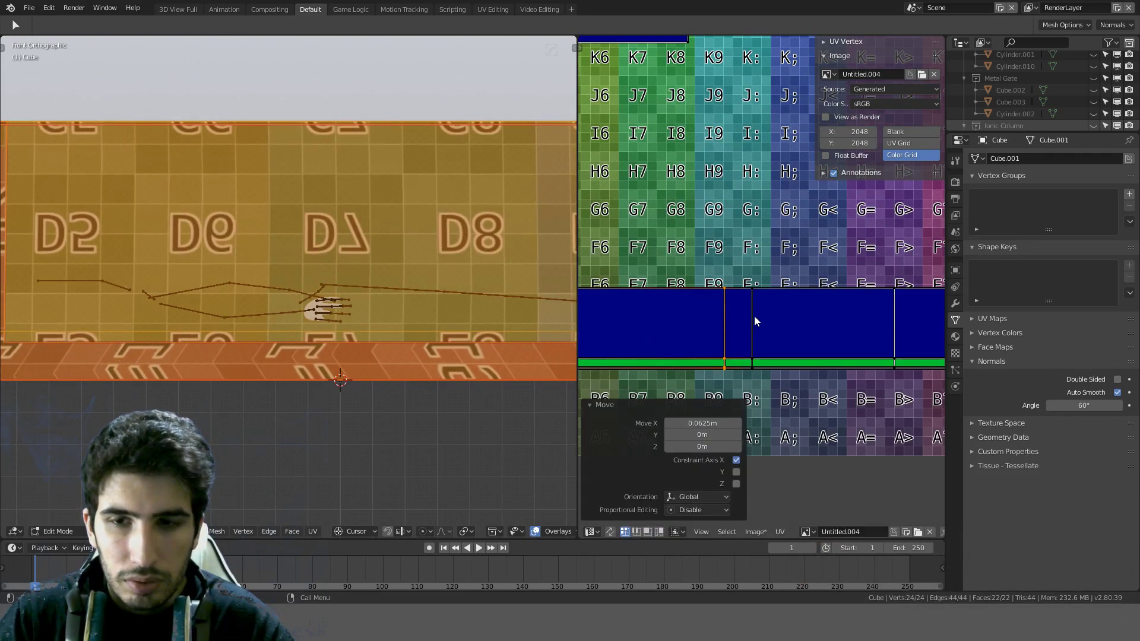
Step: Check the right view and move the inner wall strip's second interior cross edge 0.125 along X in snapped increments
{"action": "left_click", "coordinate": [750, 317], "text": "alt"}
{"action": "key", "text": "KP_3"}
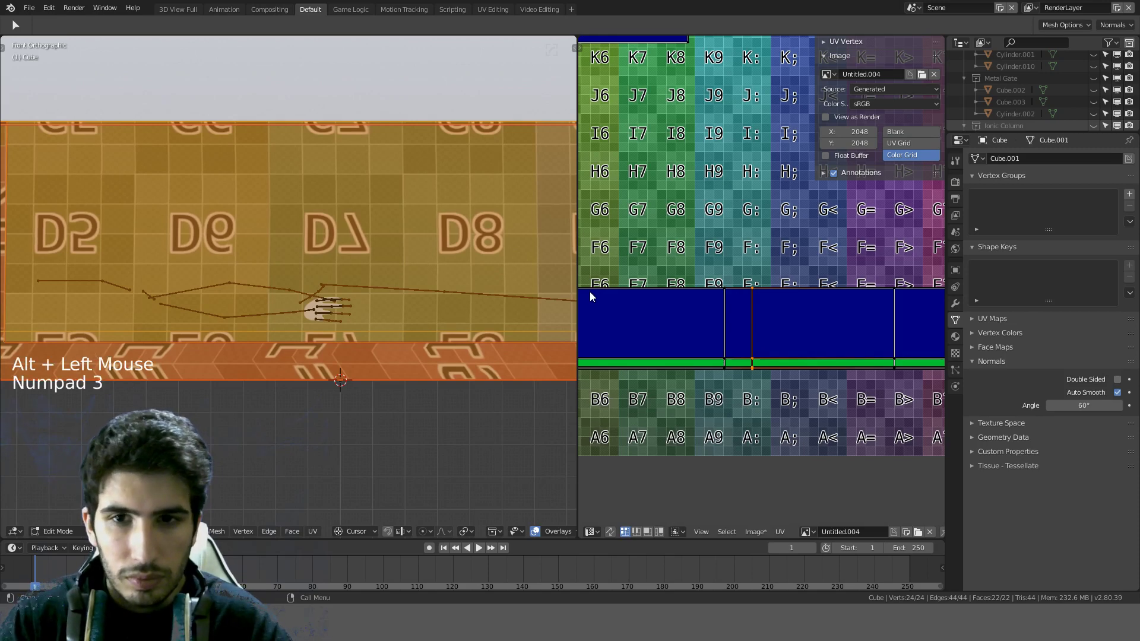
{"action": "key", "text": "KP_3"}
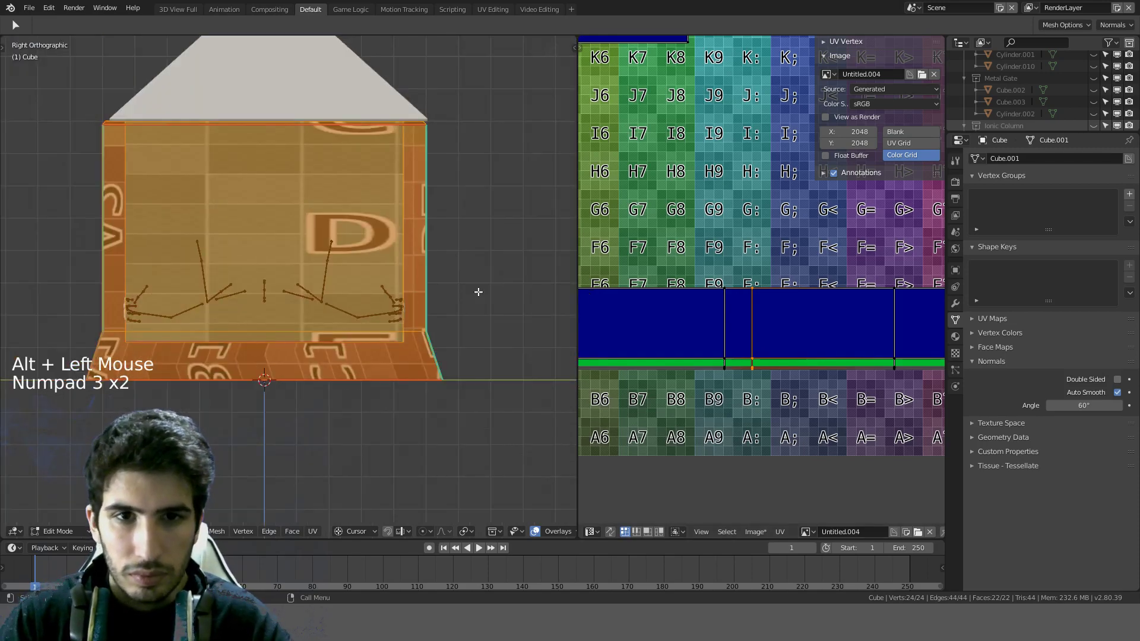
{"action": "middle_click_drag", "start_coordinate": [770, 310], "coordinate": [715, 310], "text": "shift"}
{"action": "key", "text": "g"}
{"action": "key", "text": "ctrl"}
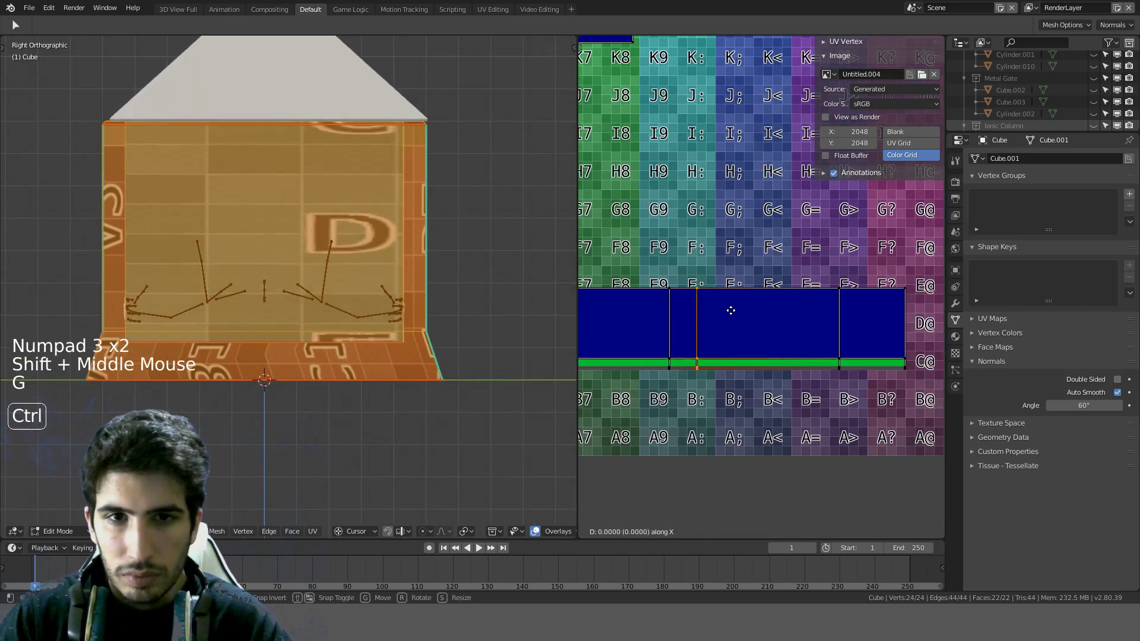
{"action": "left_click", "coordinate": [779, 313]}
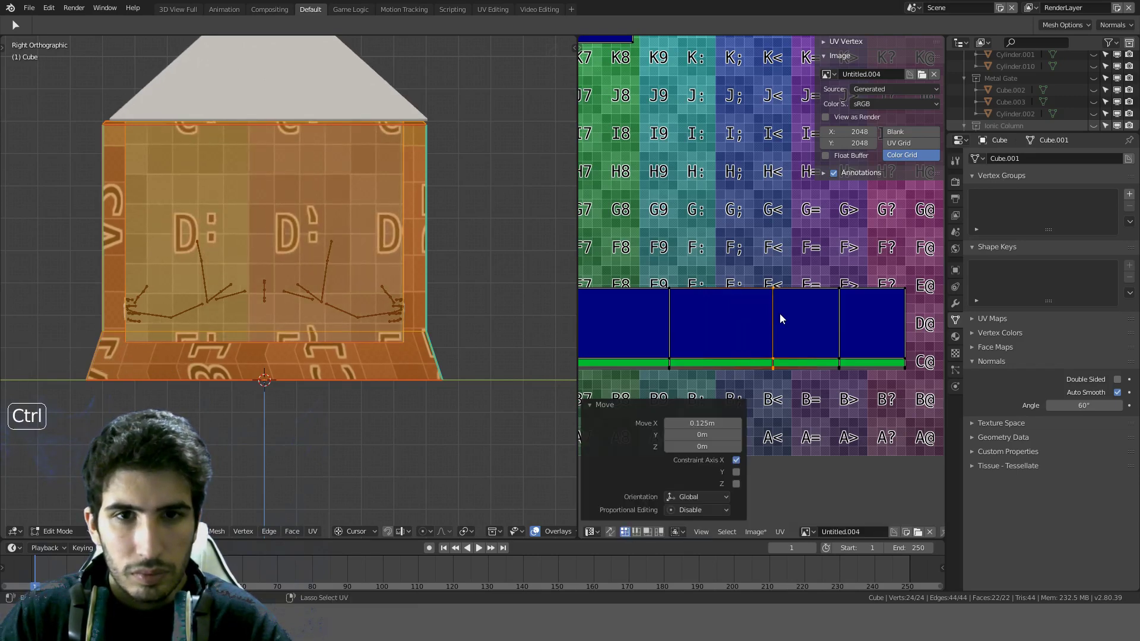
Step: Check the back view and move the inner wall strip's third interior cross edge 0.25 along X in snapped increments
{"action": "left_click", "coordinate": [843, 316], "text": "alt"}
{"action": "key", "text": "ctrl+KP_1"}
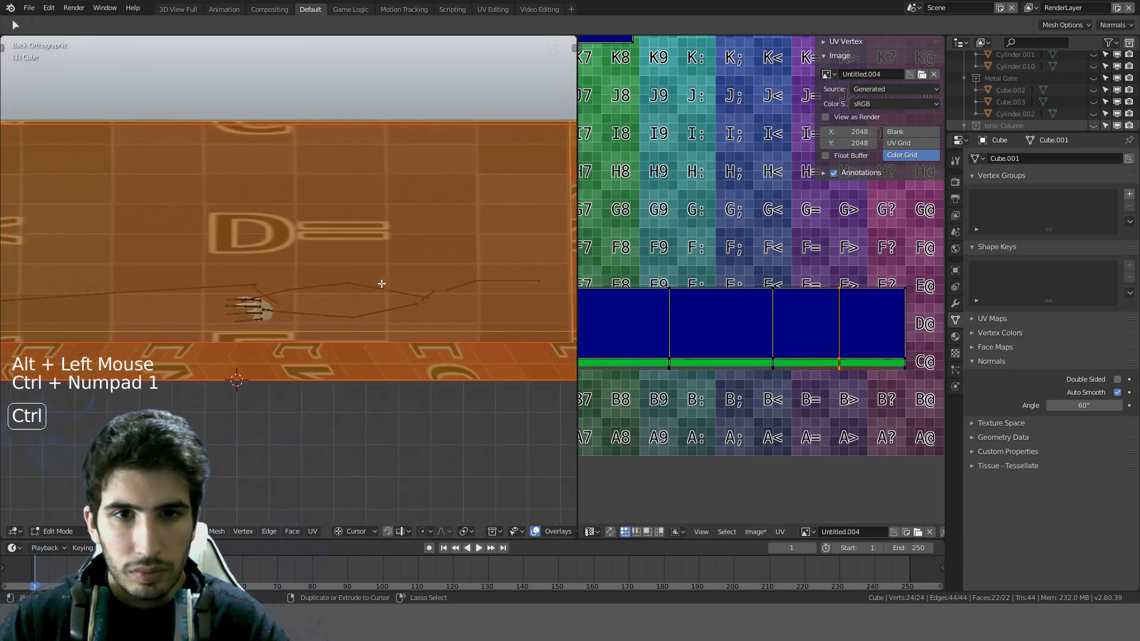
{"action": "scroll", "coordinate": [771, 343], "scroll_direction": "down", "scroll_amount": 4}
{"action": "middle_click_drag", "start_coordinate": [795, 332], "coordinate": [771, 343], "text": "shift"}
{"action": "scroll", "coordinate": [771, 343], "scroll_direction": "up", "scroll_amount": 2}
{"action": "key", "text": "g"}
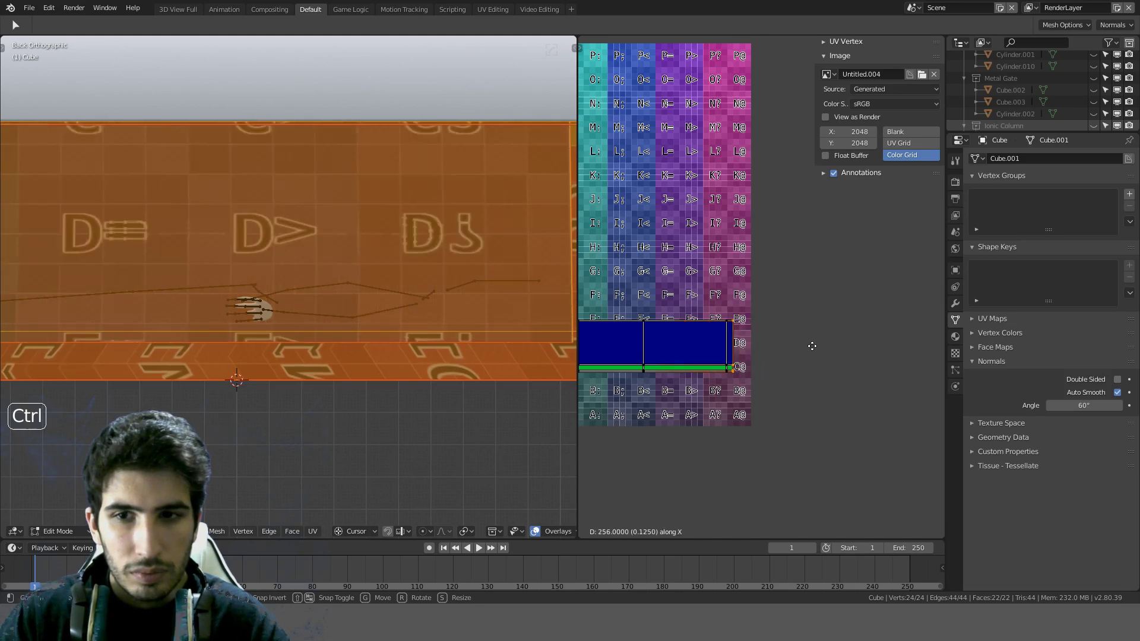
{"action": "left_click", "coordinate": [765, 364], "text": "ctrl"}
{"action": "key", "text": "g"}
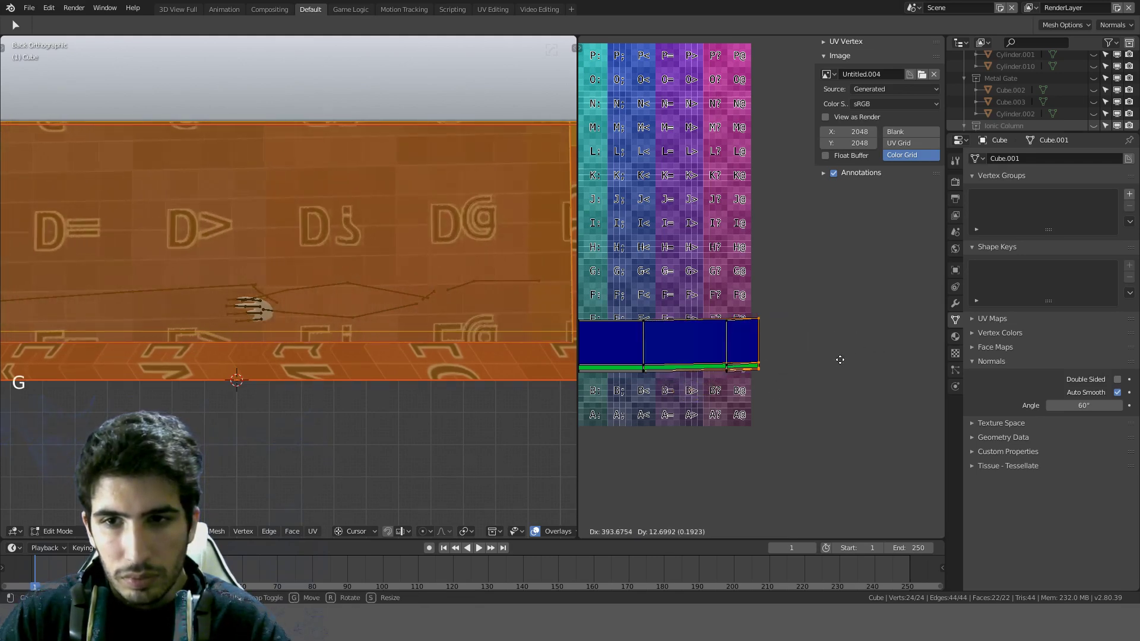
{"action": "right_click", "coordinate": [787, 368]}
{"action": "key", "text": "g"}
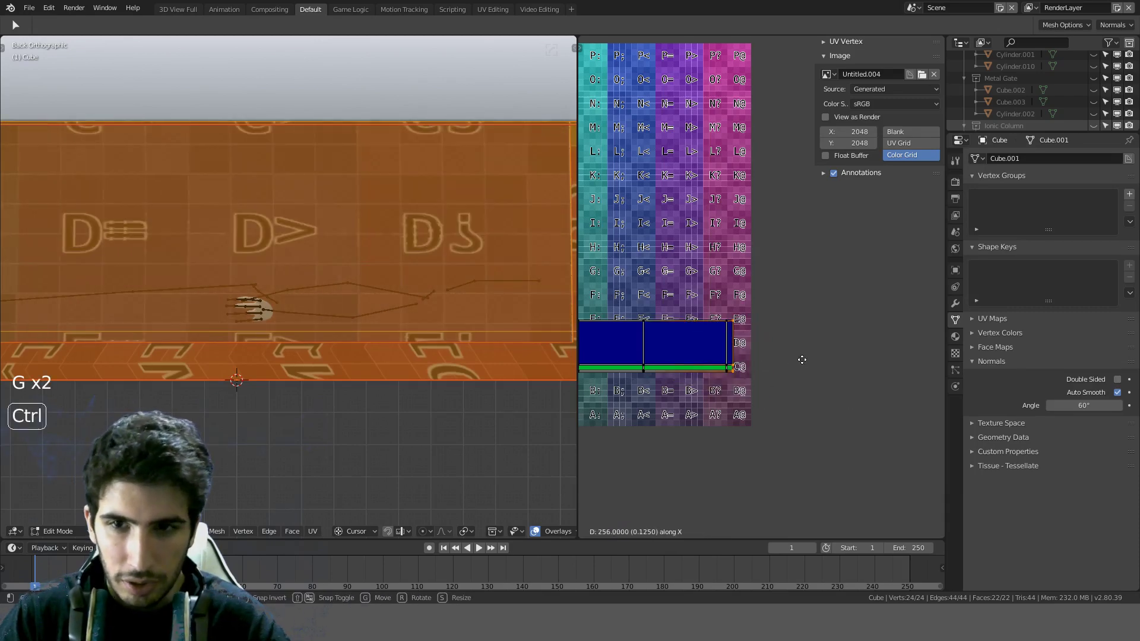
{"action": "left_click", "coordinate": [855, 359], "text": "ctrl"}
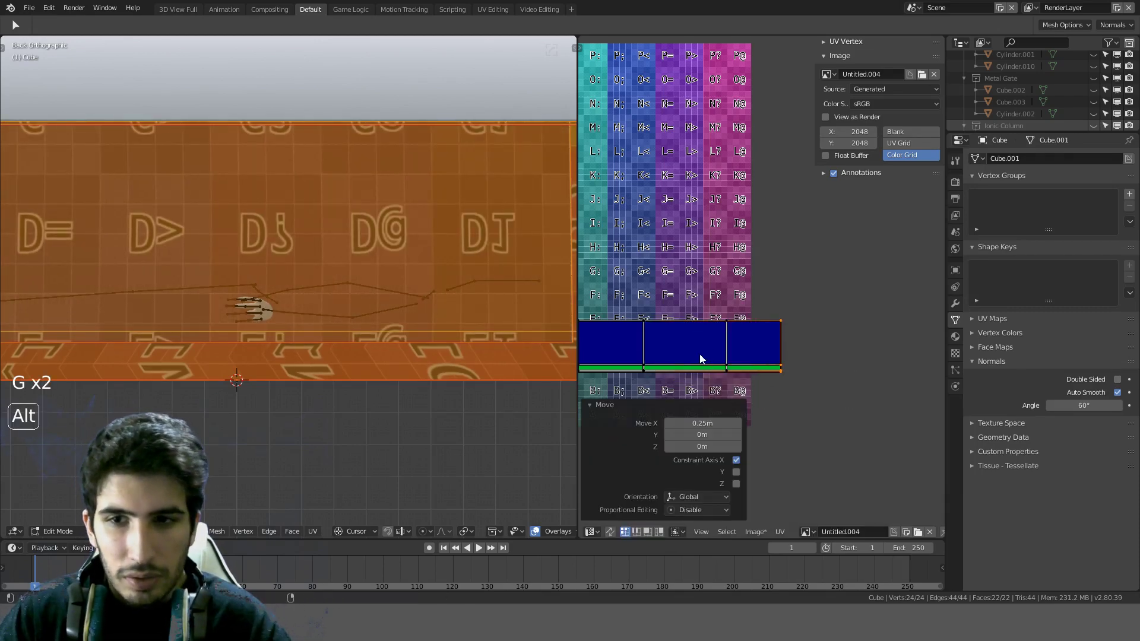
Step: Check the left view and move the inner wall strip's end edge 0.313 along X in snapped increments
{"action": "left_click", "coordinate": [727, 346], "text": "alt"}
{"action": "key", "text": "ctrl+KP_3"}
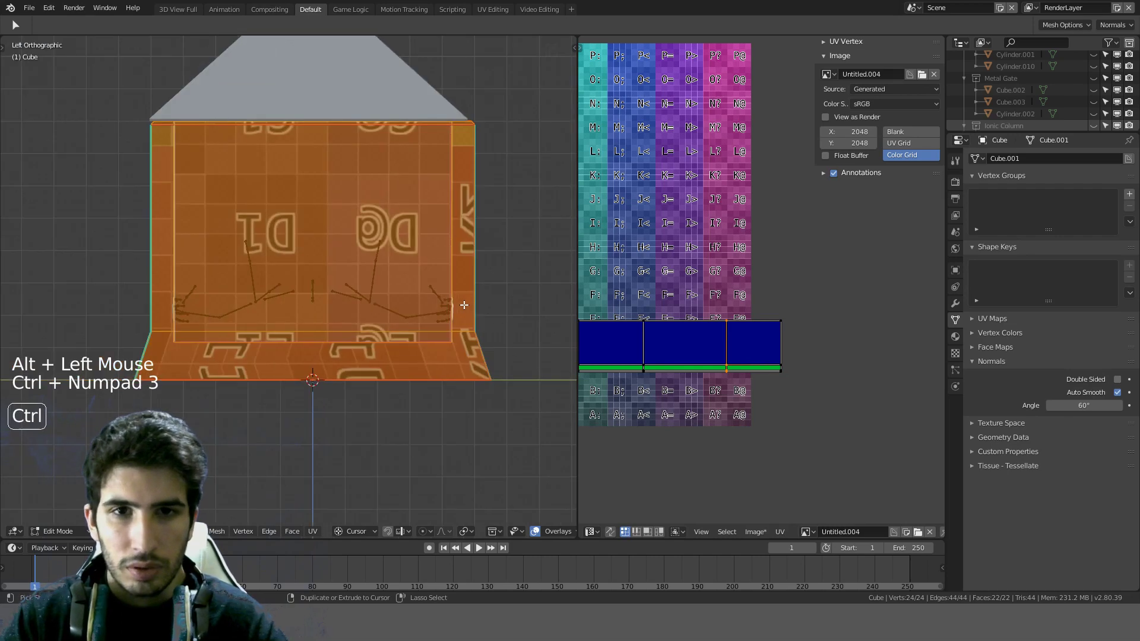
{"action": "scroll", "coordinate": [760, 324], "scroll_direction": "up", "scroll_amount": 1}
{"action": "key", "text": "g"}
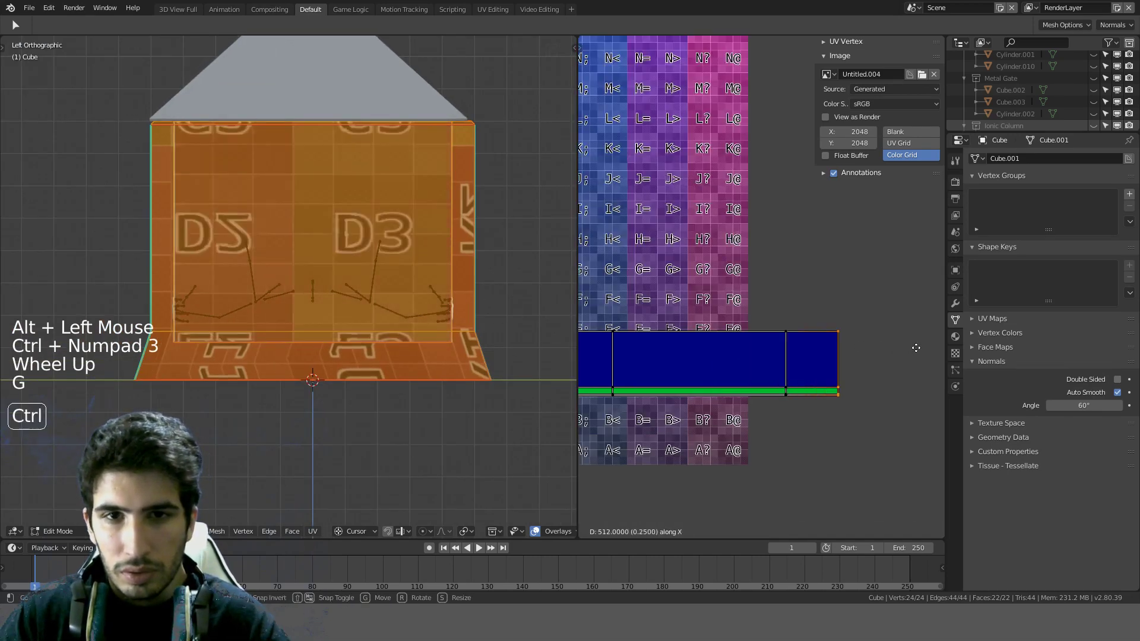
{"action": "left_click", "coordinate": [584, 351], "text": "ctrl"}
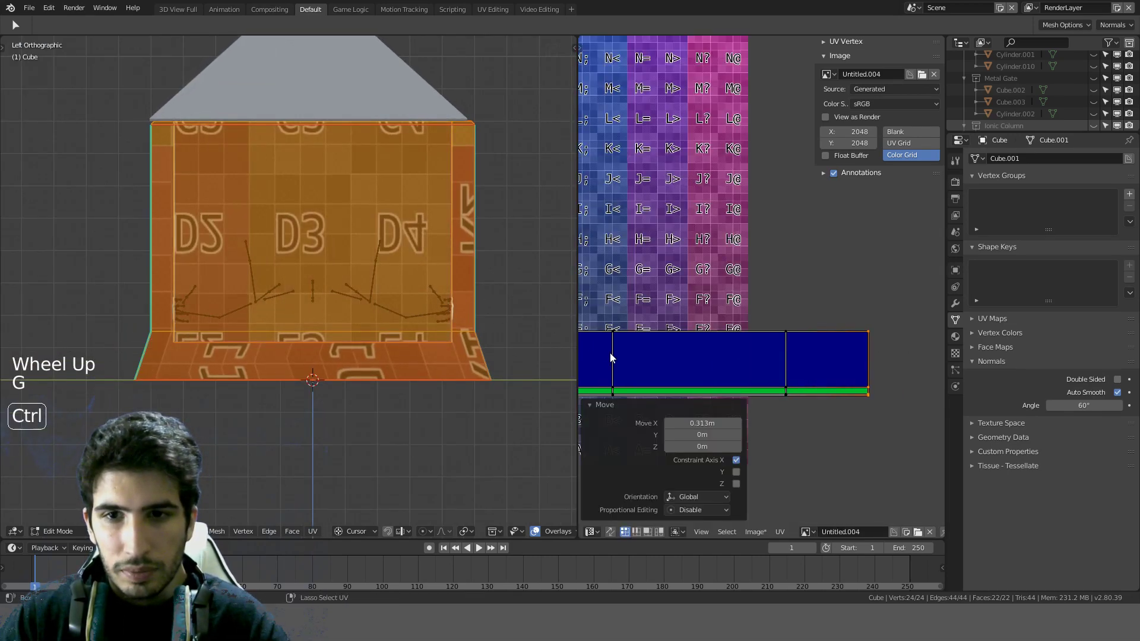
Step: Try to hide the lid object in Object Mode and undo it
{"action": "scroll", "coordinate": [695, 353], "scroll_direction": "down", "scroll_amount": 2}
{"action": "scroll", "coordinate": [695, 353], "scroll_direction": "up", "scroll_amount": 2}
{"action": "middle_click_drag", "start_coordinate": [511, 328], "coordinate": [215, 182]}
{"action": "scroll", "coordinate": [215, 182], "scroll_direction": "down", "scroll_amount": 2}
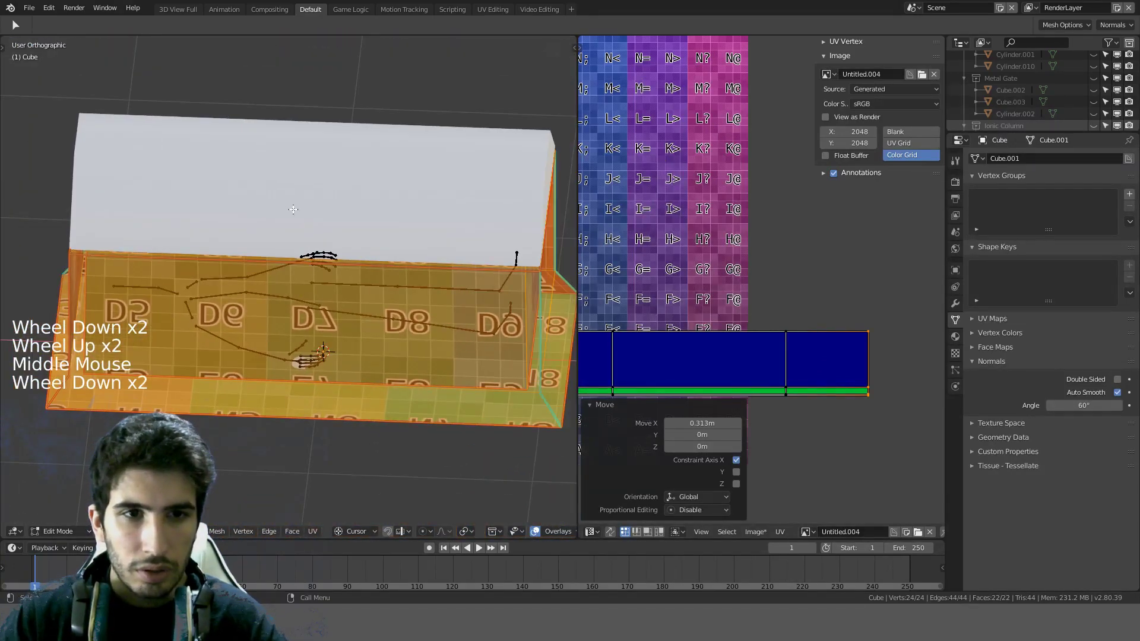
{"action": "key", "text": "Tab"}
{"action": "left_click", "coordinate": [215, 183]}
{"action": "key", "text": "h"}
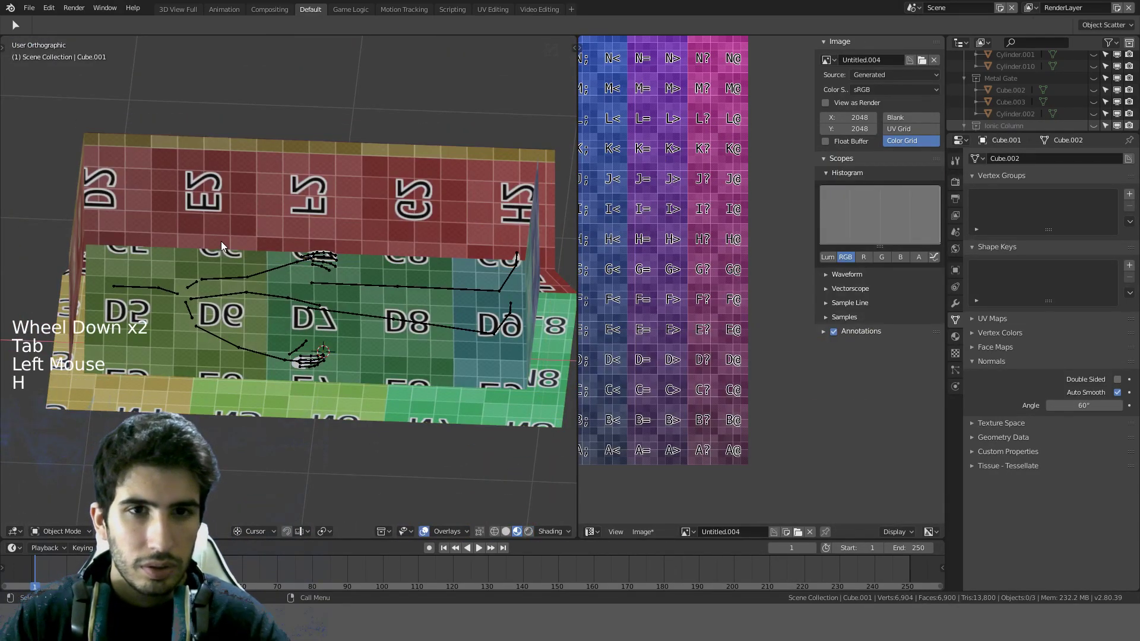
{"action": "key", "text": "ctrl+z"}
Step: Enter Edit Mode on the lid and box together and clear the face selection
{"action": "left_click", "coordinate": [187, 324], "text": "shift"}
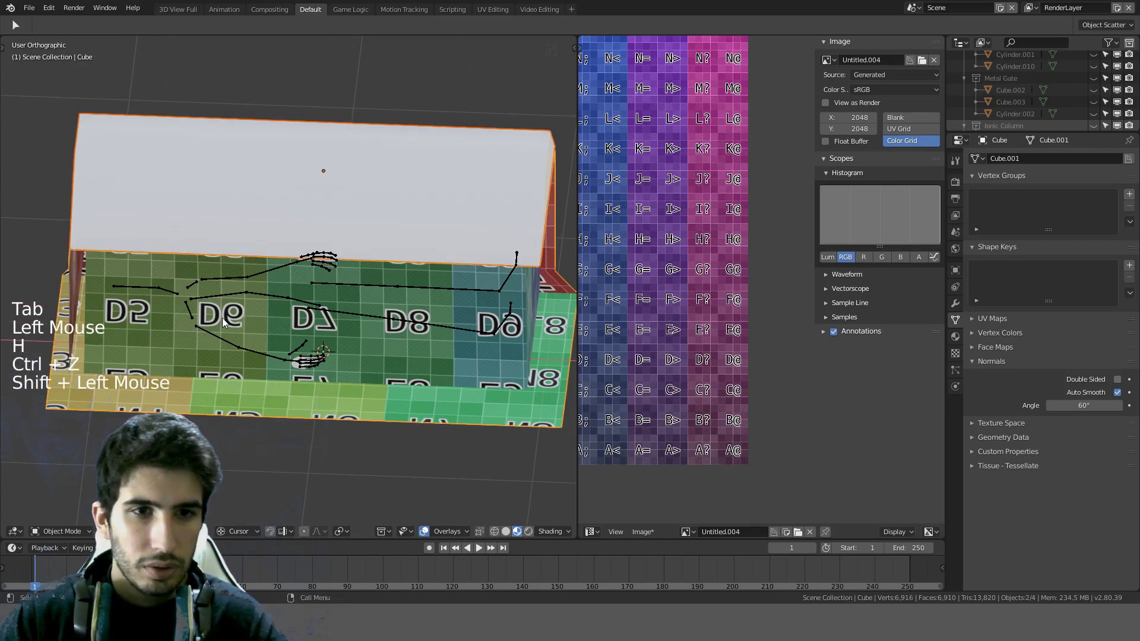
{"action": "key", "text": "Tab"}
{"action": "key", "text": "a"}
{"action": "key", "text": "l"}
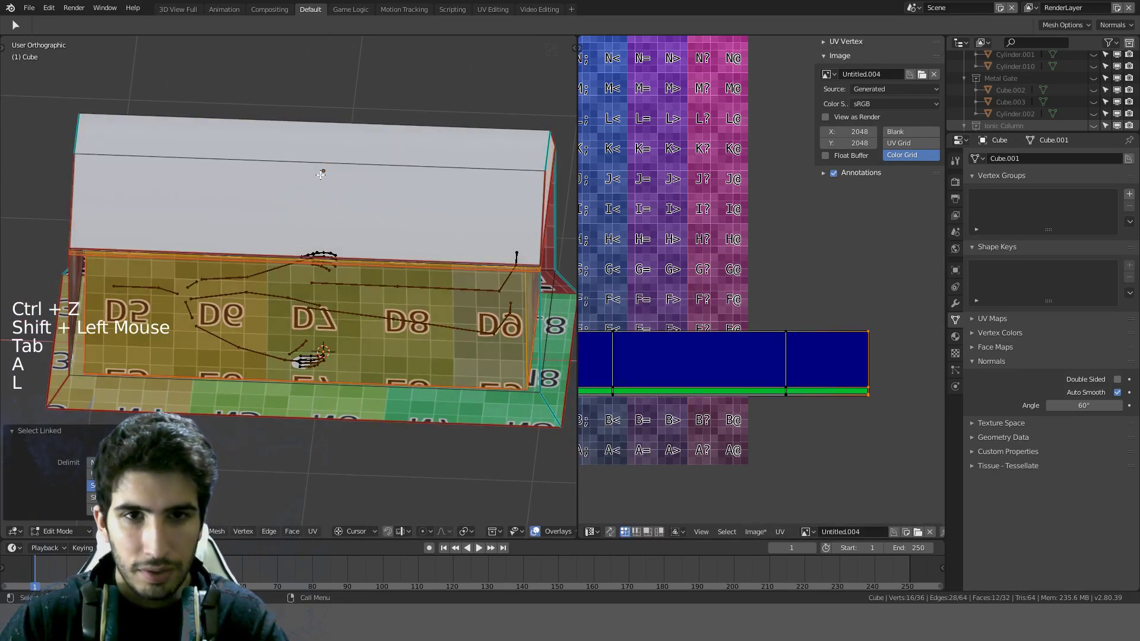
{"action": "key", "text": "a"}
Step: Select the lid's outer faces as a linked group and hide them to expose the box interior
{"action": "middle_click_drag", "start_coordinate": [448, 165], "coordinate": [319, 450]}
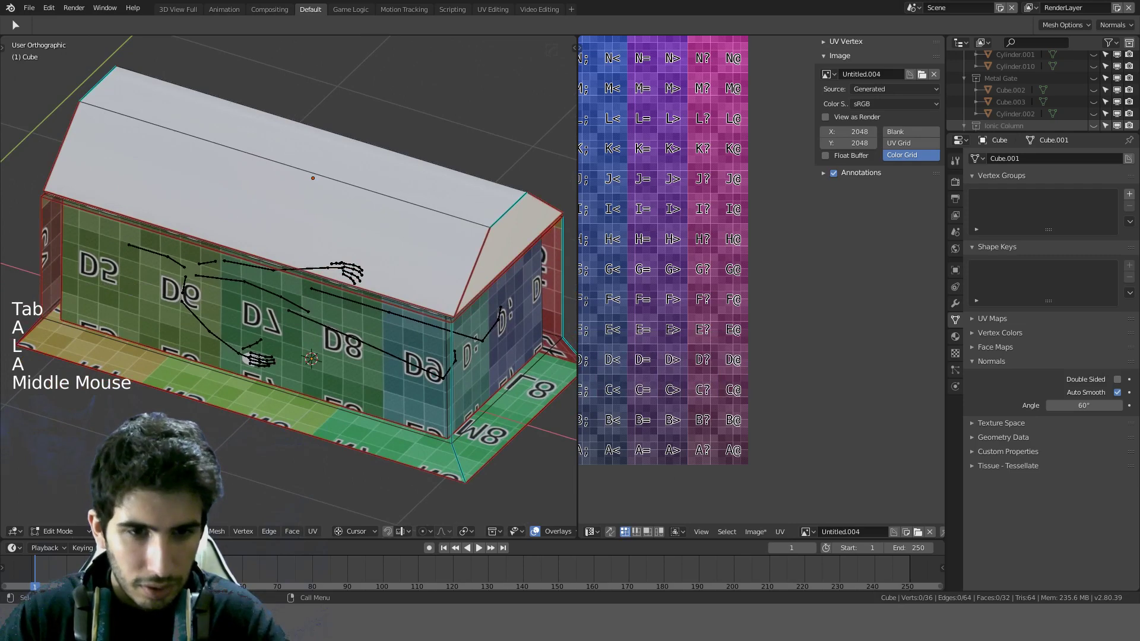
{"action": "left_click", "coordinate": [486, 223]}
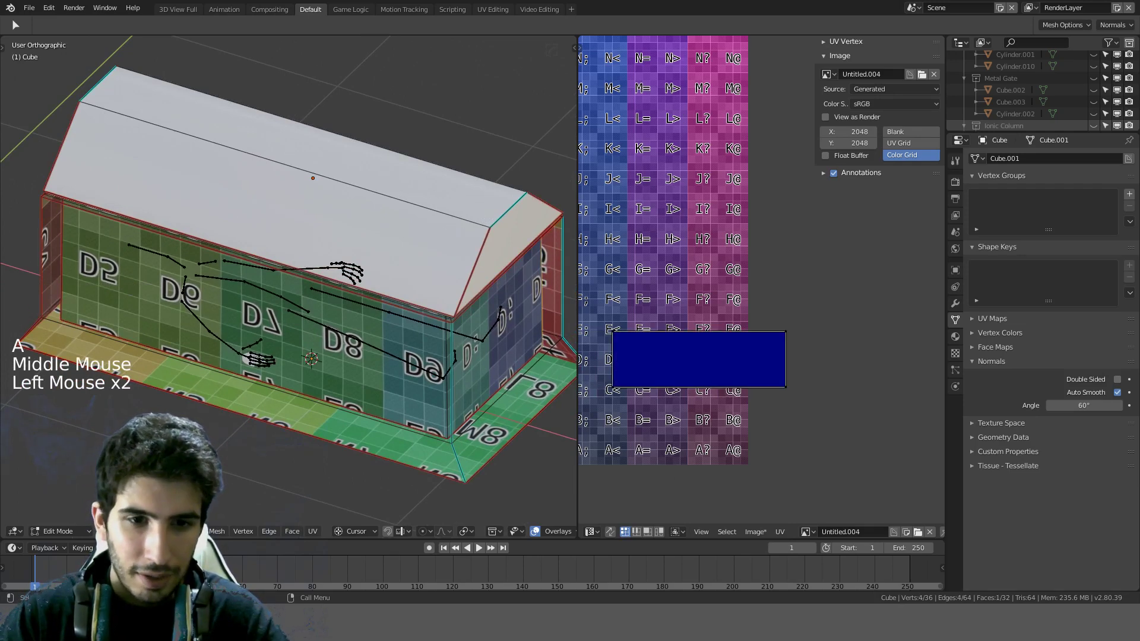
{"action": "middle_click_drag", "start_coordinate": [406, 268], "coordinate": [377, 149]}
{"action": "left_click", "coordinate": [374, 139]}
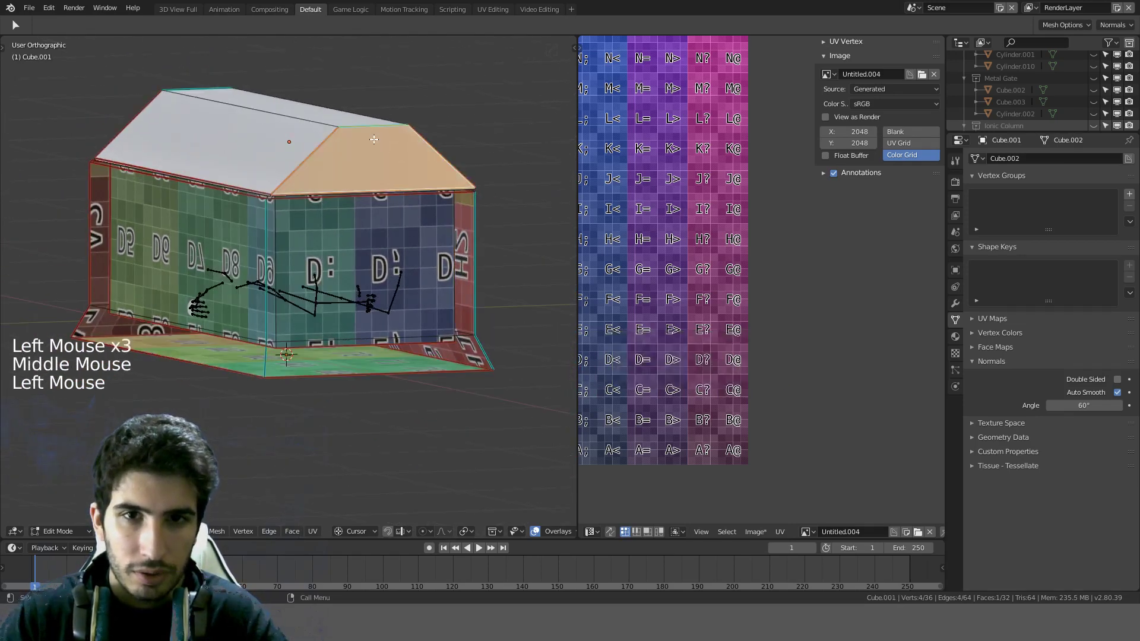
{"action": "key", "text": "l"}
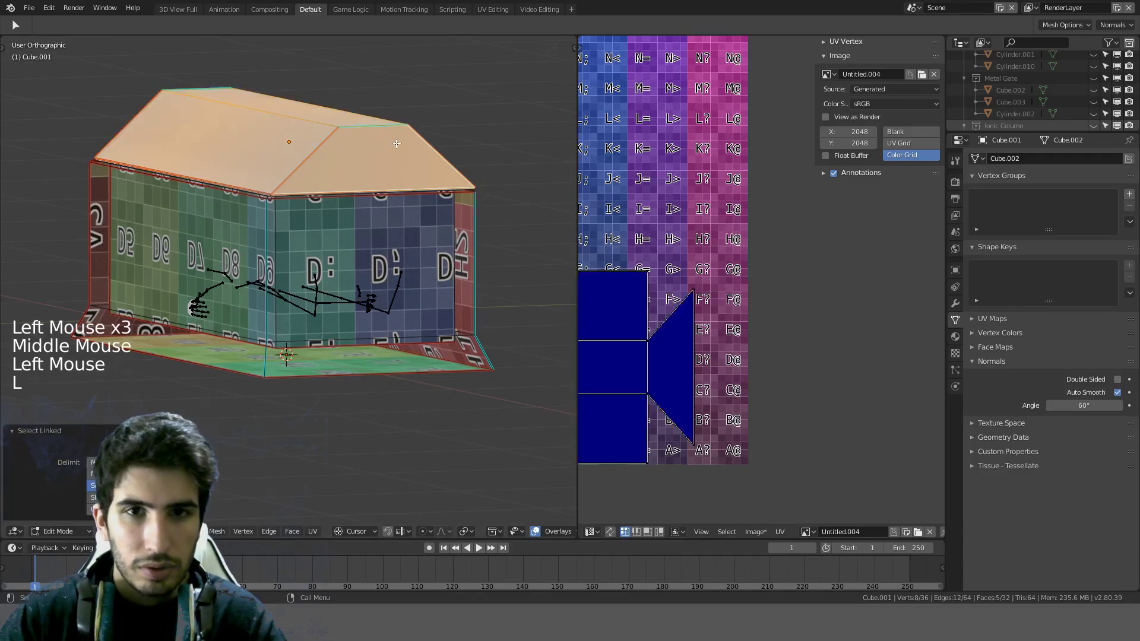
{"action": "key", "text": "h"}
Step: Make the normals of all remaining visible faces consistent and check the box from above
{"action": "middle_click_drag", "start_coordinate": [445, 206], "coordinate": [416, 187]}
{"action": "key", "text": "a"}
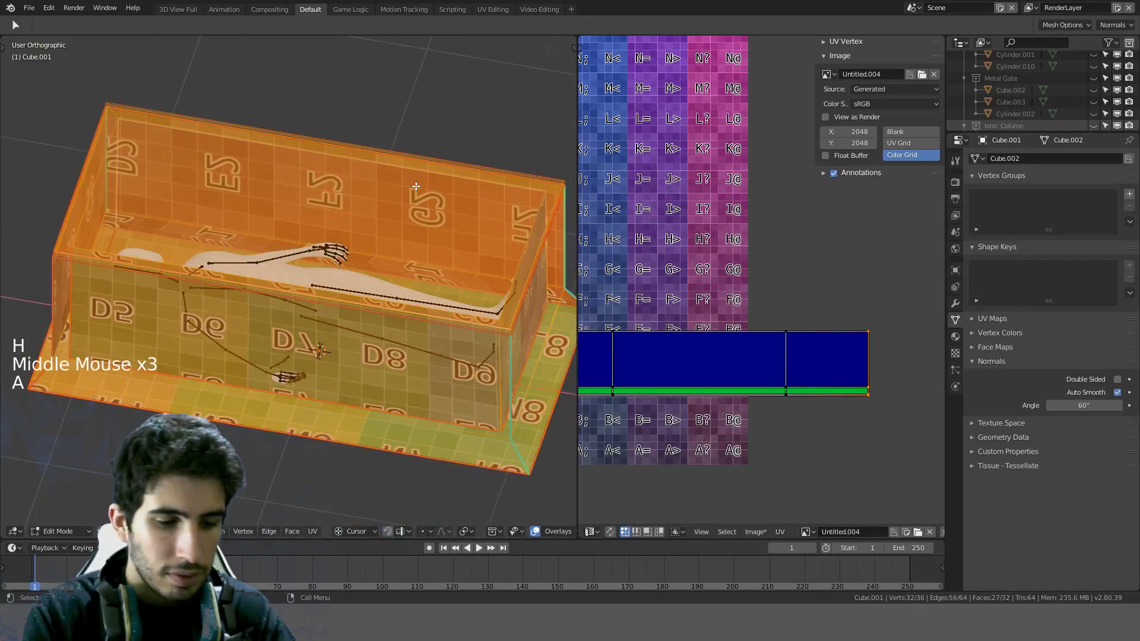
{"action": "key", "text": "shift+n"}
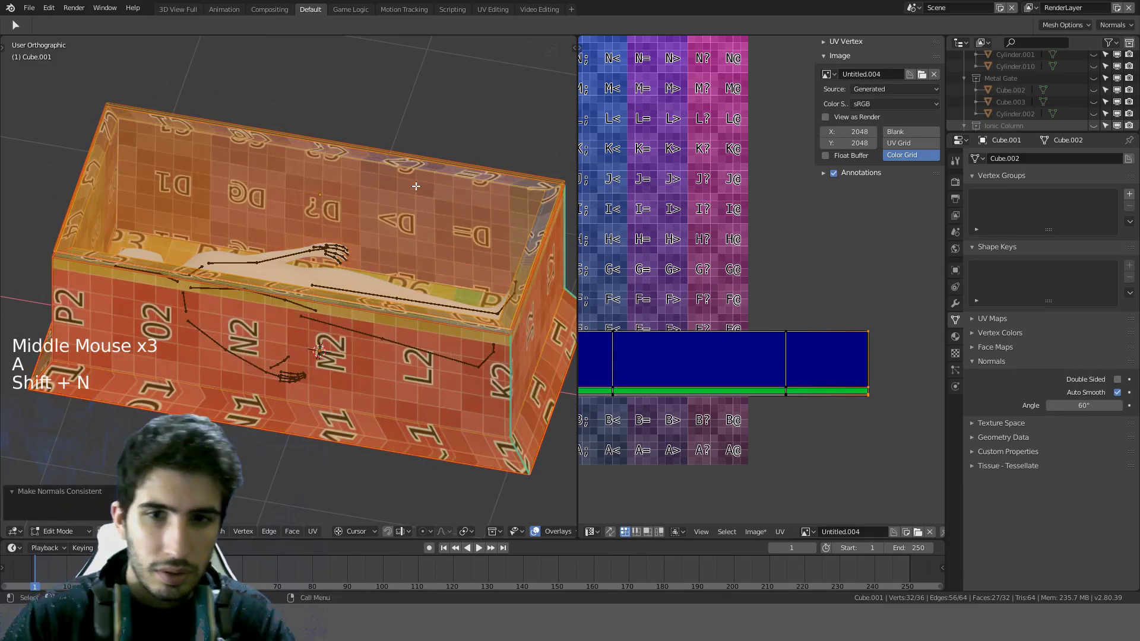
{"action": "middle_click_drag", "start_coordinate": [416, 186], "coordinate": [519, 270]}
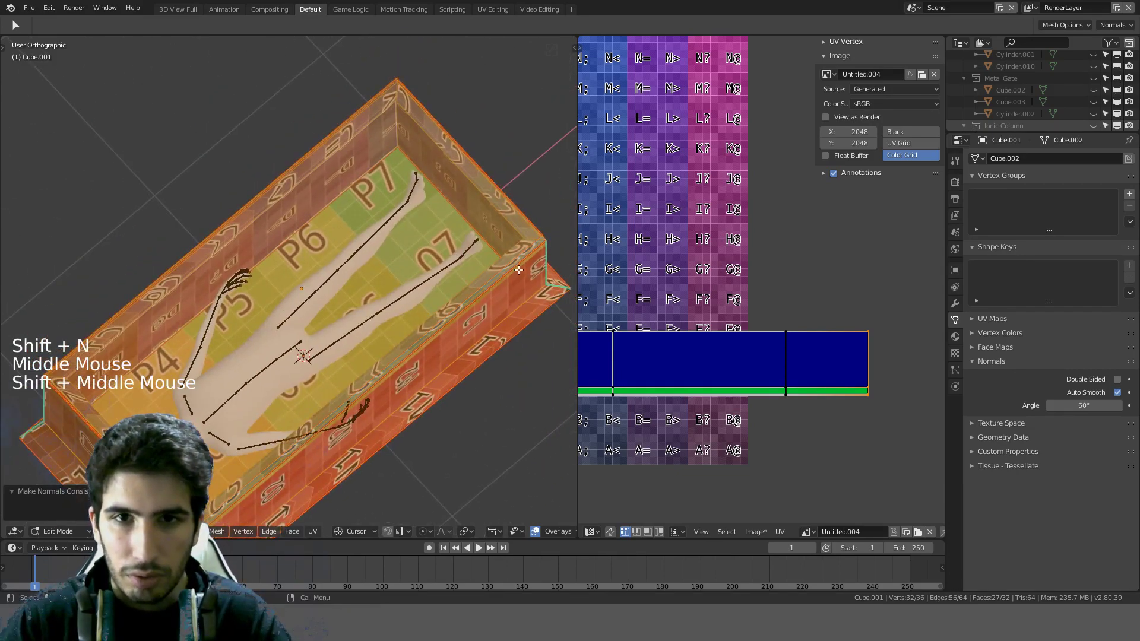
Step: Try to move the inner wall strip's lower edge loops along Y in the UV layout
{"action": "scroll", "coordinate": [502, 251], "scroll_direction": "up", "scroll_amount": 1}
{"action": "left_click", "coordinate": [628, 367]}
{"action": "middle_click_drag", "start_coordinate": [628, 366], "coordinate": [682, 337], "text": "shift"}
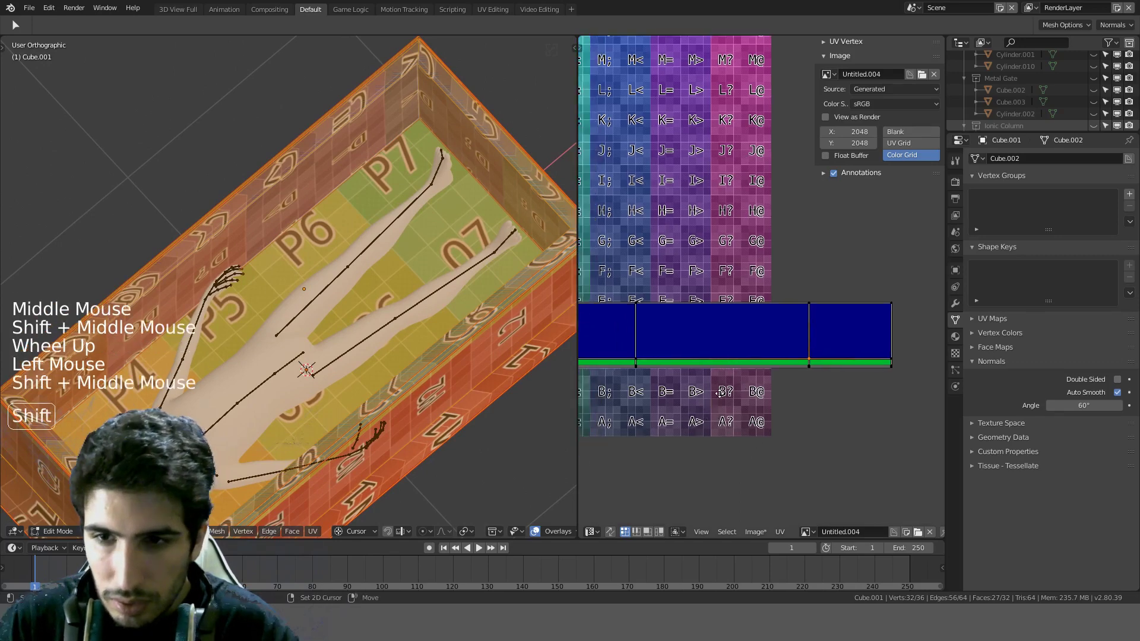
{"action": "scroll", "coordinate": [714, 326], "scroll_direction": "up", "scroll_amount": 2}
{"action": "left_click", "coordinate": [722, 319], "text": "alt"}
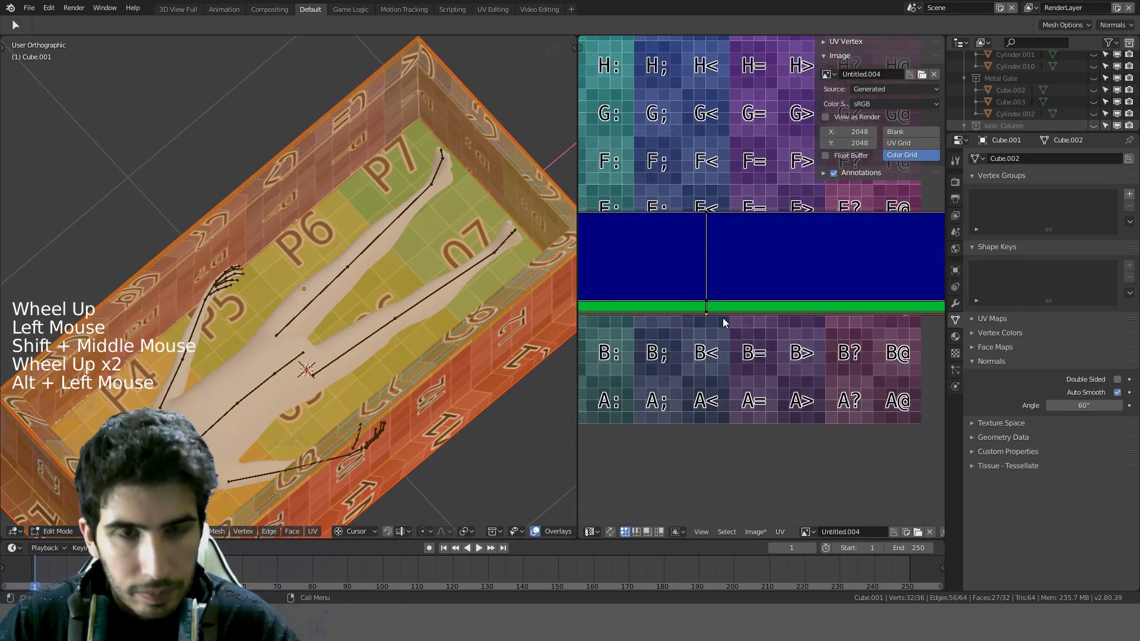
{"action": "key", "text": "g"}
{"action": "left_click", "coordinate": [725, 319]}
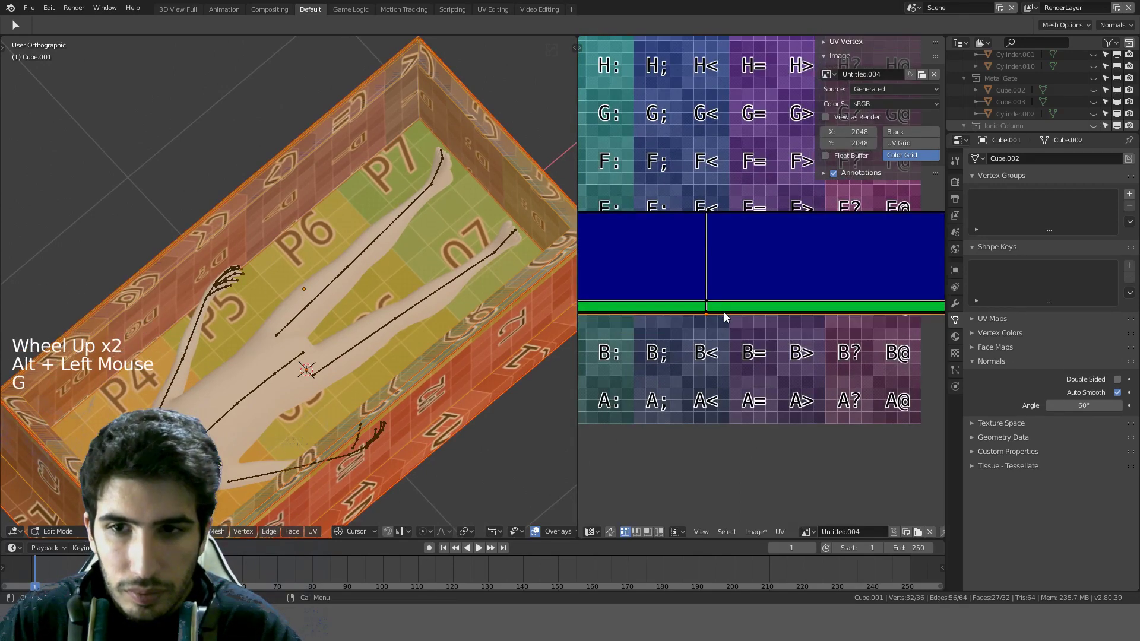
{"action": "left_click", "coordinate": [727, 314], "text": "alt+shift"}
{"action": "left_click", "coordinate": [731, 311]}
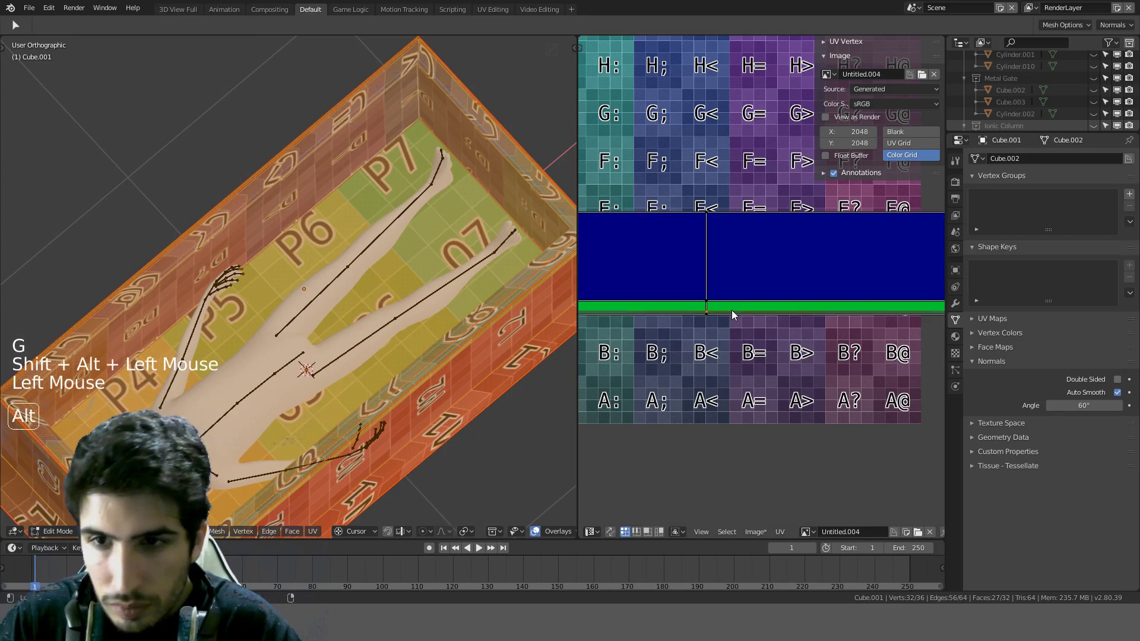
{"action": "left_click", "coordinate": [728, 315], "text": "alt"}
{"action": "left_click", "coordinate": [728, 317], "text": "alt+shift"}
{"action": "key", "text": "g"}
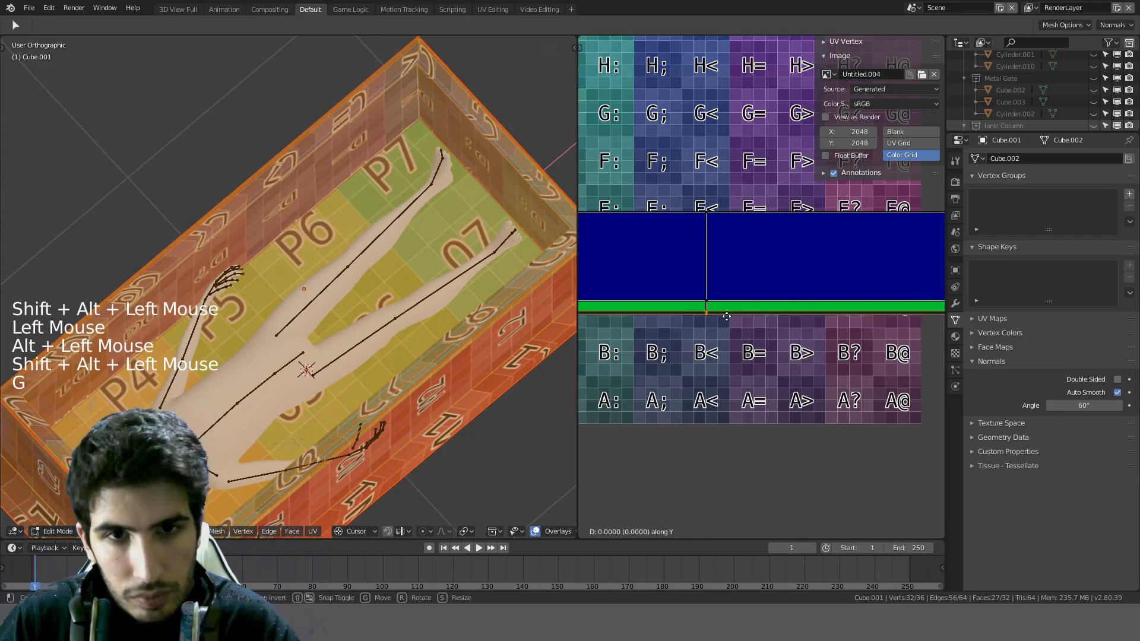
{"action": "left_click", "coordinate": [692, 337], "text": "ctrl"}
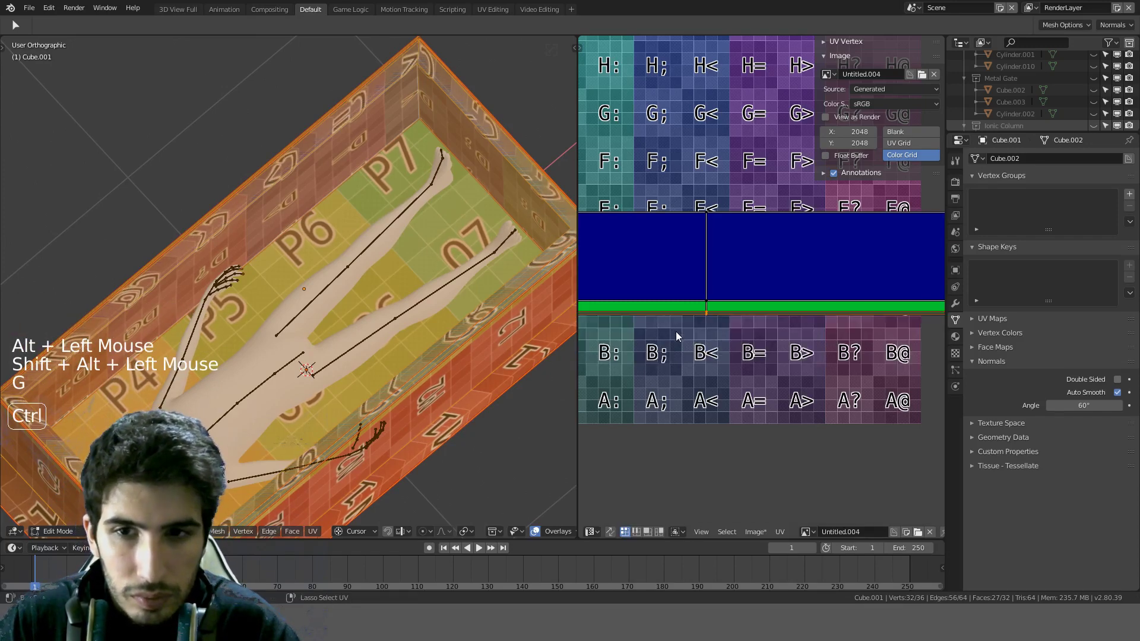
Step: Examine the grid texture on the box's upper rim and inner walls up close at a corner
{"action": "scroll", "coordinate": [291, 160], "scroll_direction": "up", "scroll_amount": 3}
{"action": "middle_click_drag", "start_coordinate": [282, 142], "coordinate": [331, 235], "text": "shift"}
{"action": "scroll", "coordinate": [329, 229], "scroll_direction": "up", "scroll_amount": 3}
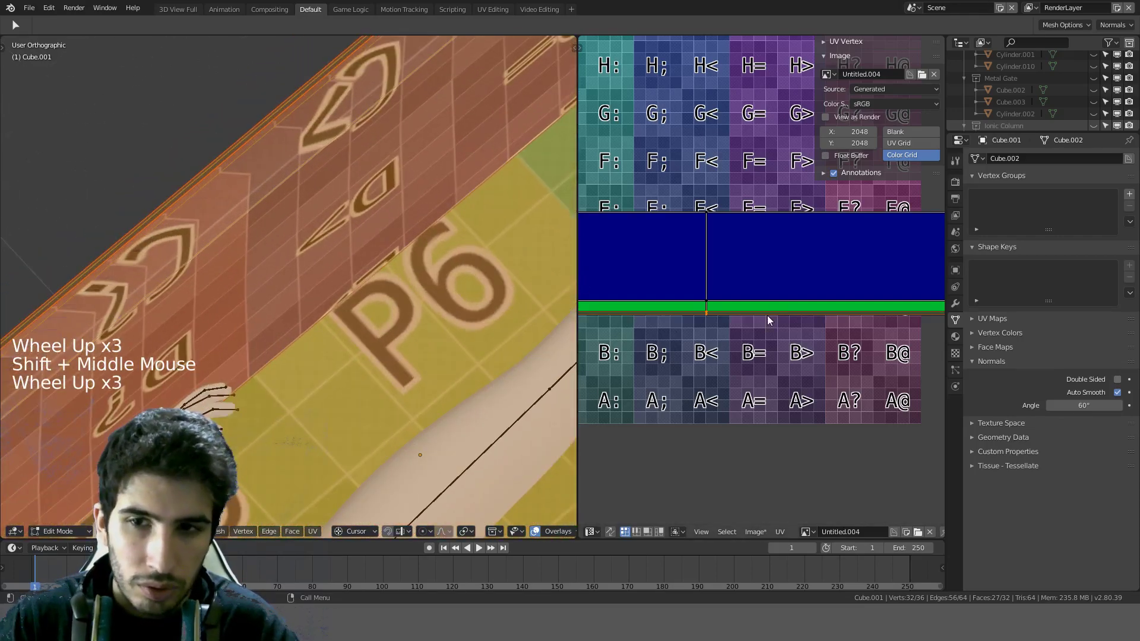
{"action": "scroll", "coordinate": [459, 315], "scroll_direction": "down", "scroll_amount": 2}
{"action": "middle_click_drag", "start_coordinate": [459, 316], "coordinate": [415, 308]}
{"action": "scroll", "coordinate": [343, 247], "scroll_direction": "up", "scroll_amount": 1}
{"action": "scroll", "coordinate": [342, 247], "scroll_direction": "up", "scroll_amount": 1}
{"action": "scroll", "coordinate": [297, 256], "scroll_direction": "up", "scroll_amount": 3}
{"action": "scroll", "coordinate": [367, 364], "scroll_direction": "up", "scroll_amount": 2}
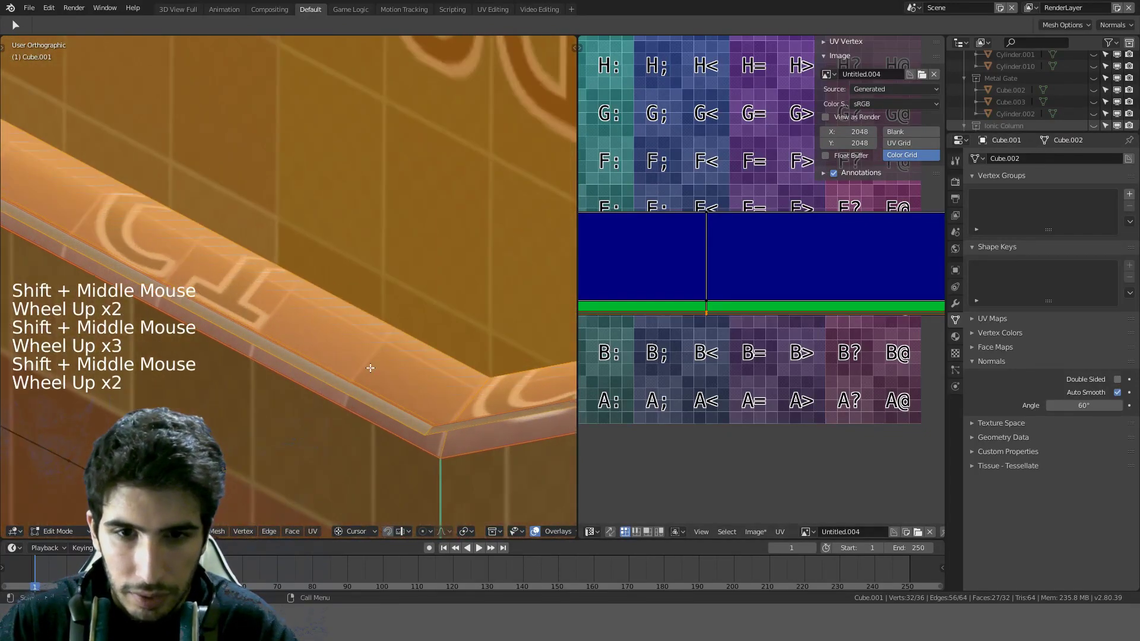
{"action": "scroll", "coordinate": [397, 363], "scroll_direction": "down", "scroll_amount": 5}
{"action": "middle_click_drag", "start_coordinate": [366, 364], "coordinate": [365, 388]}
Step: Try to select the upper rim's long face at the box corner and undo the selection changes
{"action": "key", "text": "a"}
{"action": "scroll", "coordinate": [407, 361], "scroll_direction": "down", "scroll_amount": 2}
{"action": "scroll", "coordinate": [334, 372], "scroll_direction": "up", "scroll_amount": 2}
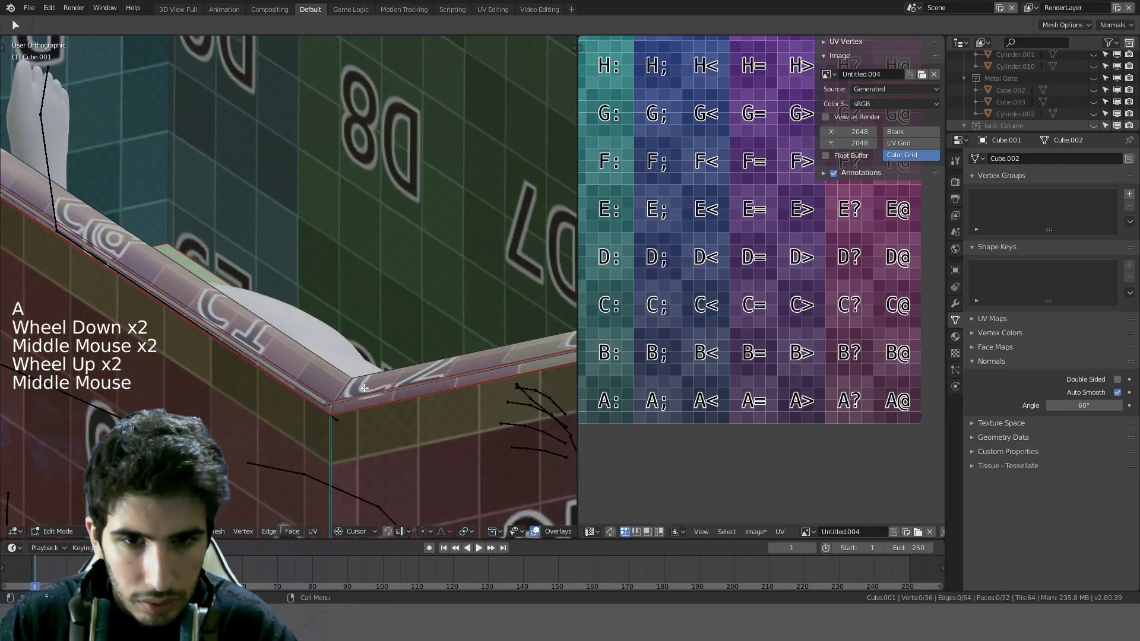
{"action": "scroll", "coordinate": [505, 389], "scroll_direction": "up", "scroll_amount": 1}
{"action": "middle_click_drag", "start_coordinate": [505, 389], "coordinate": [385, 272], "text": "shift"}
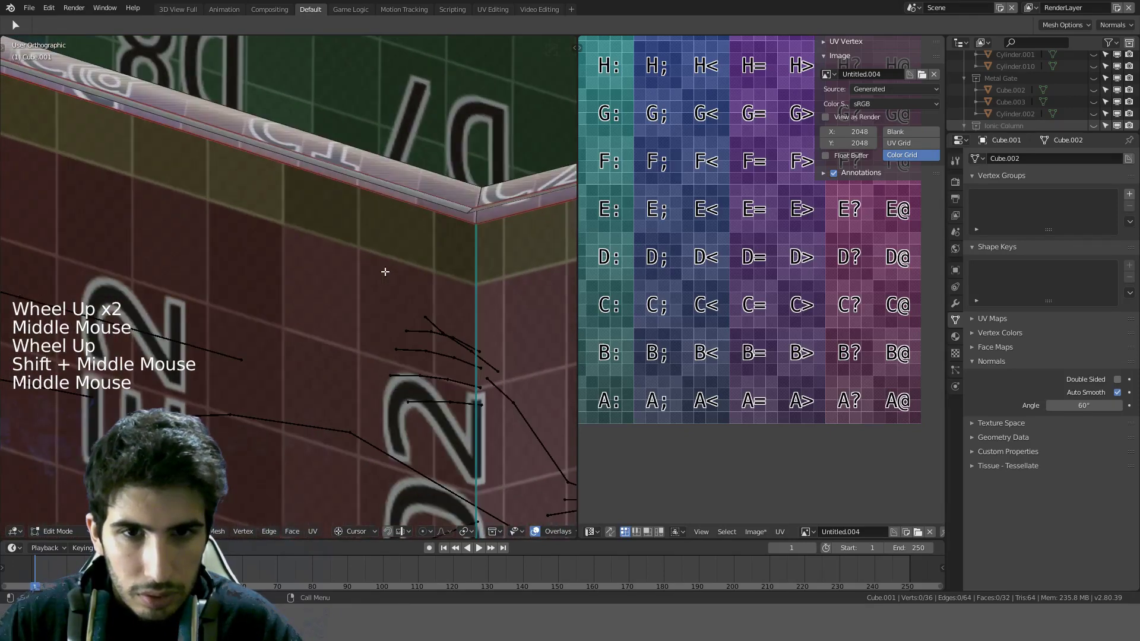
{"action": "left_click", "coordinate": [459, 211]}
{"action": "left_click", "coordinate": [462, 208]}
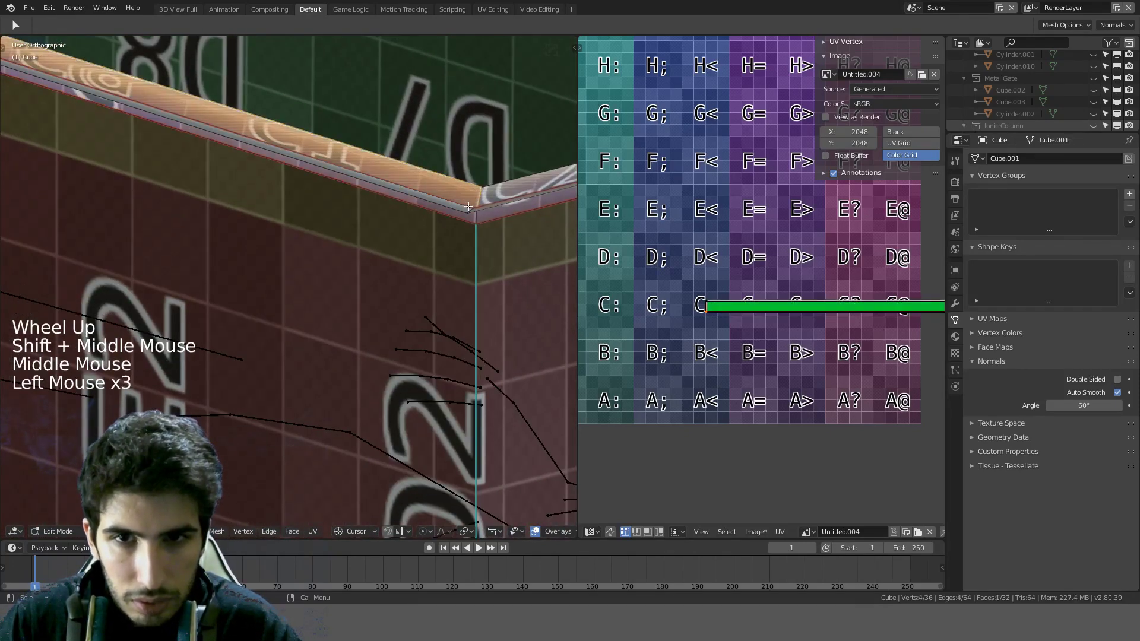
{"action": "scroll", "coordinate": [462, 209], "scroll_direction": "down", "scroll_amount": 3}
{"action": "key", "text": "ctrl+z"}
{"action": "key", "text": "ctrl+z"}
{"action": "key", "text": "ctrl+z"}
{"action": "key", "text": "ctrl+z"}
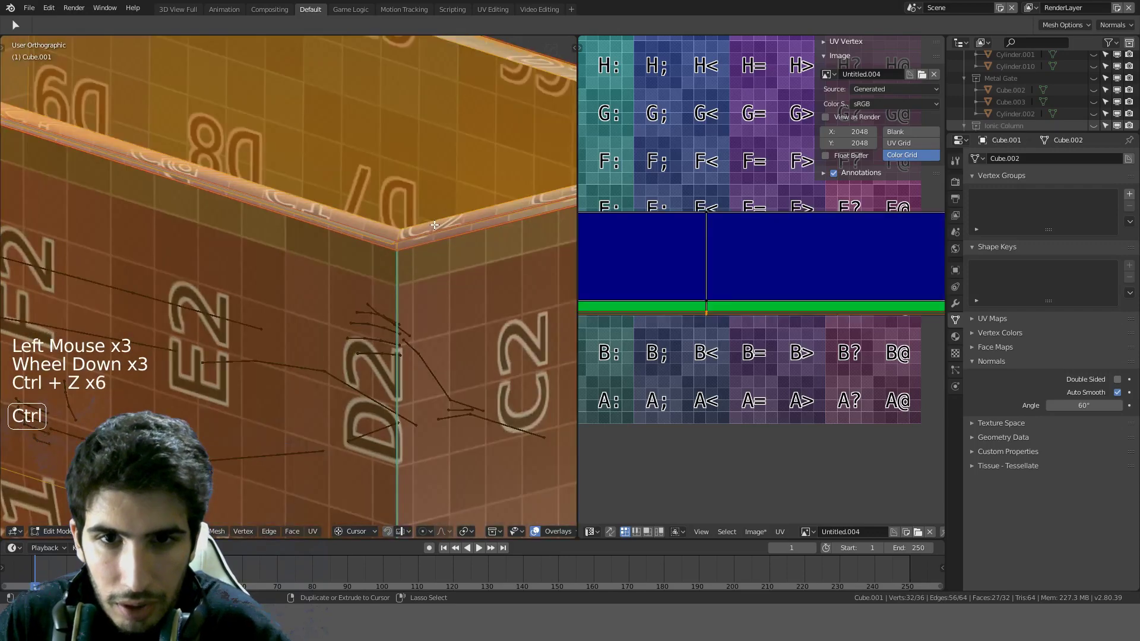
Step: Reveal all hidden faces, select the whole lid as linked geometry without the seam limit, and hide it
{"action": "key", "text": "a"}
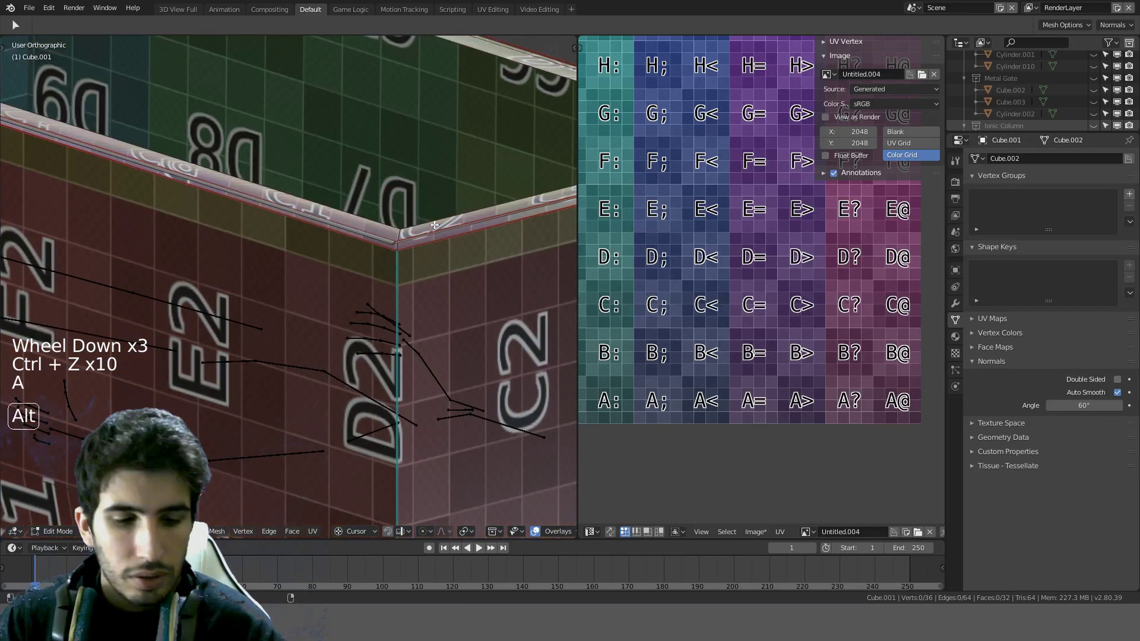
{"action": "key", "text": "alt+h"}
{"action": "scroll", "coordinate": [387, 204], "scroll_direction": "down", "scroll_amount": 3}
{"action": "key", "text": "a"}
{"action": "key", "text": "l"}
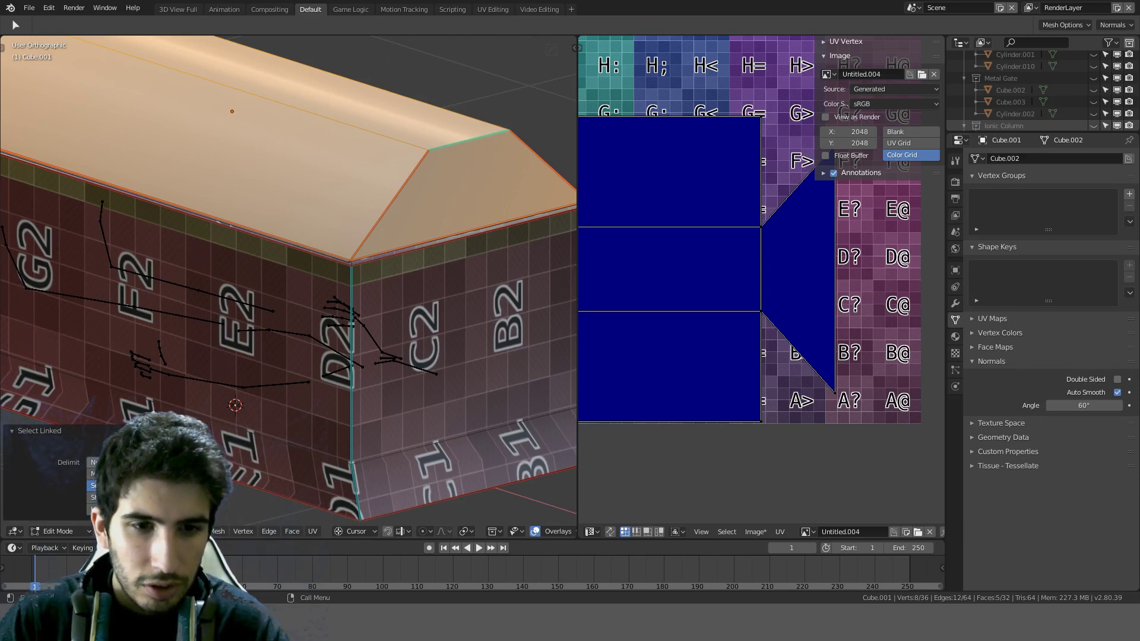
{"action": "left_click", "coordinate": [93, 462]}
{"action": "middle_click_drag", "start_coordinate": [394, 213], "coordinate": [362, 334]}
{"action": "scroll", "coordinate": [349, 155], "scroll_direction": "up", "scroll_amount": 2}
{"action": "scroll", "coordinate": [408, 328], "scroll_direction": "up", "scroll_amount": 3}
{"action": "key", "text": "h"}
Step: Select all remaining faces of the box to show their UV islands
{"action": "scroll", "coordinate": [408, 287], "scroll_direction": "down", "scroll_amount": 1}
{"action": "scroll", "coordinate": [387, 380], "scroll_direction": "down", "scroll_amount": 1}
{"action": "scroll", "coordinate": [386, 309], "scroll_direction": "up", "scroll_amount": 2}
{"action": "key", "text": "a"}
{"action": "scroll", "coordinate": [735, 329], "scroll_direction": "up", "scroll_amount": 2}
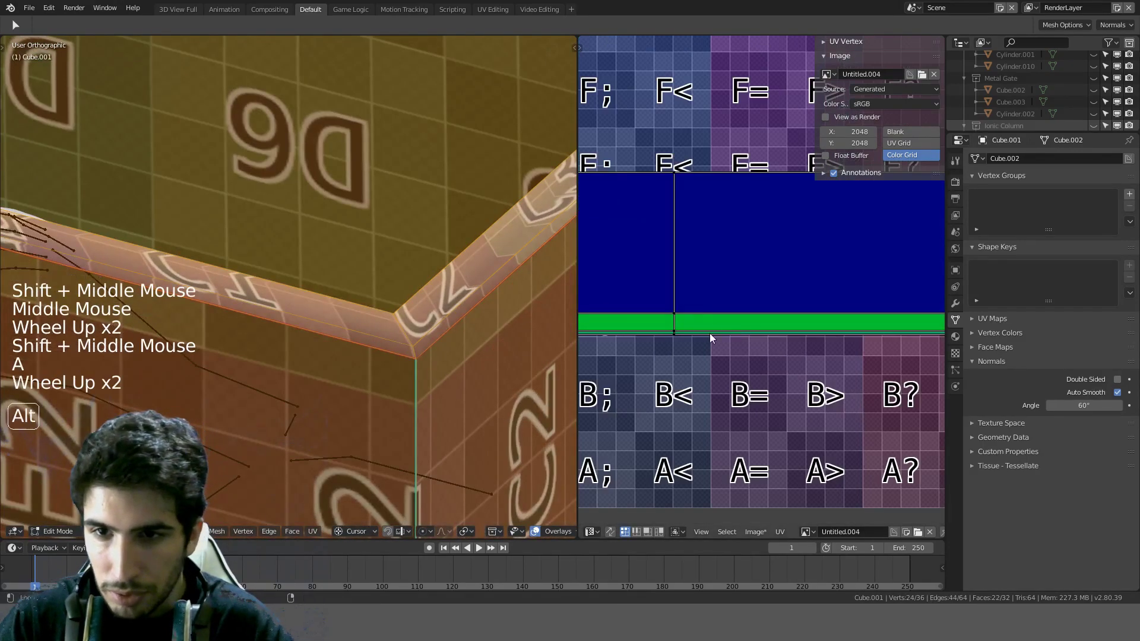
Step: Try to move the inner wall strip's bottommost edge slightly along Y
{"action": "left_click", "coordinate": [711, 337], "text": "alt"}
{"action": "key", "text": "g"}
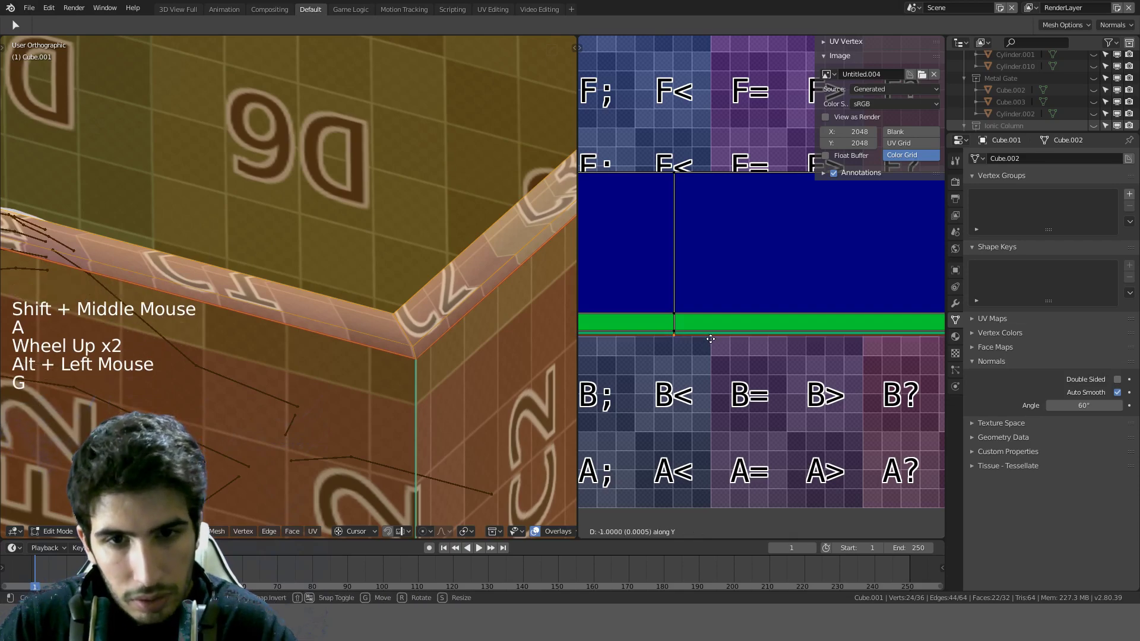
{"action": "scroll", "coordinate": [709, 341], "scroll_direction": "up", "scroll_amount": 2}
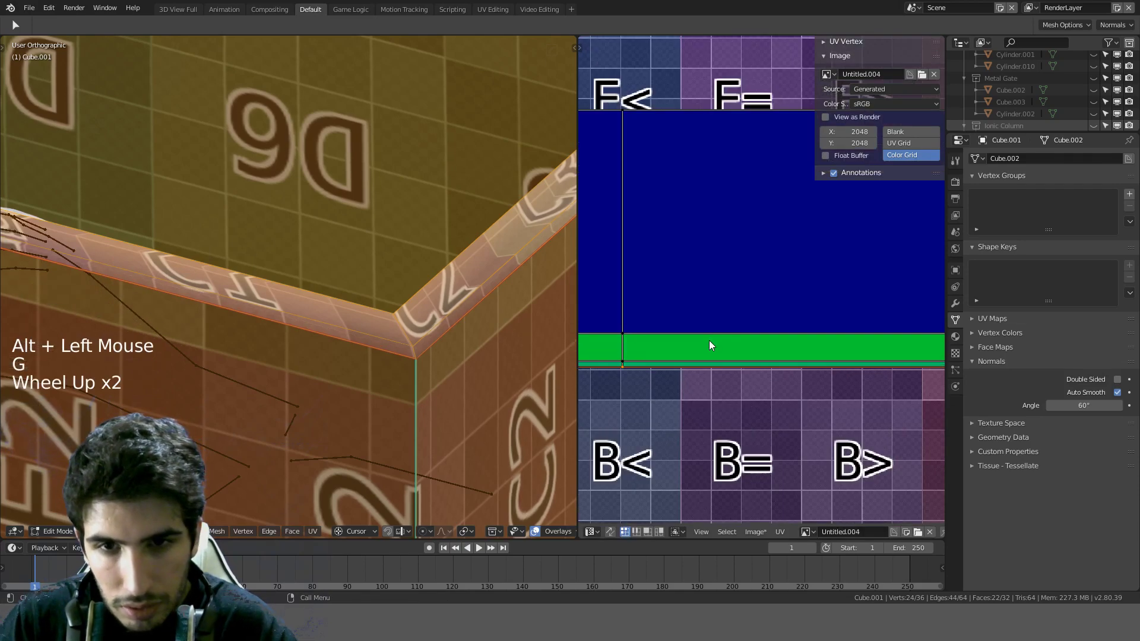
{"action": "key", "text": "Tab"}
{"action": "scroll", "coordinate": [285, 318], "scroll_direction": "down", "scroll_amount": 2}
{"action": "key", "text": "Tab"}
{"action": "scroll", "coordinate": [286, 319], "scroll_direction": "up", "scroll_amount": 1}
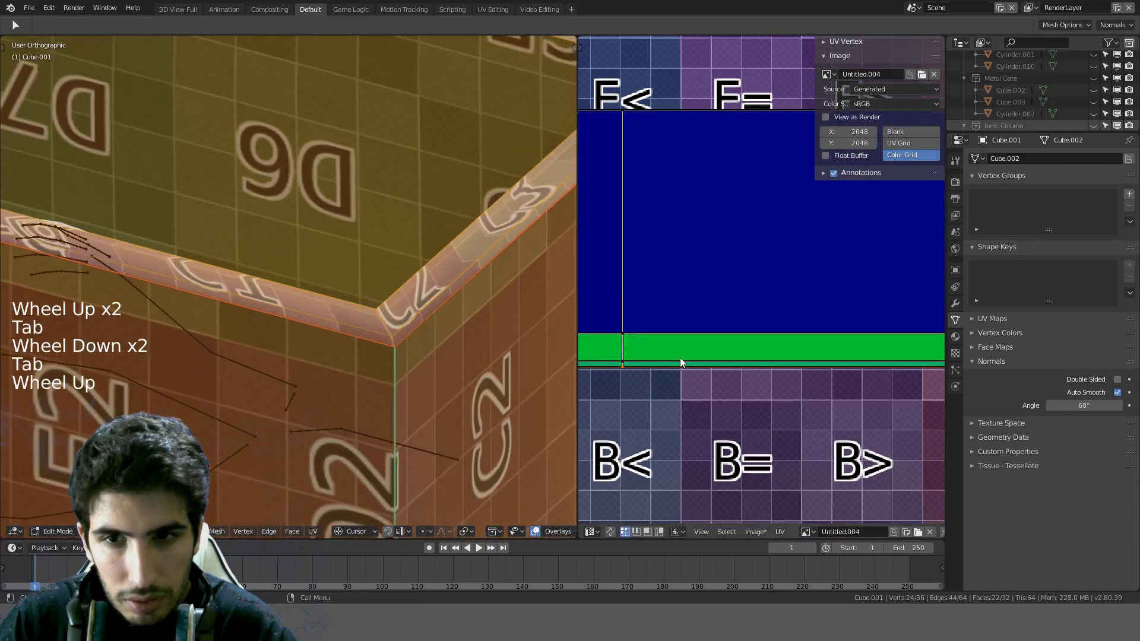
Step: Average the scale of all the box's UV islands and pack them with rotation and a 0.020 margin
{"action": "scroll", "coordinate": [787, 332], "scroll_direction": "down", "scroll_amount": 7}
{"action": "scroll", "coordinate": [787, 332], "scroll_direction": "down", "scroll_amount": 5}
{"action": "key", "text": "a"}
{"action": "key", "text": "a"}
{"action": "key", "text": "a"}
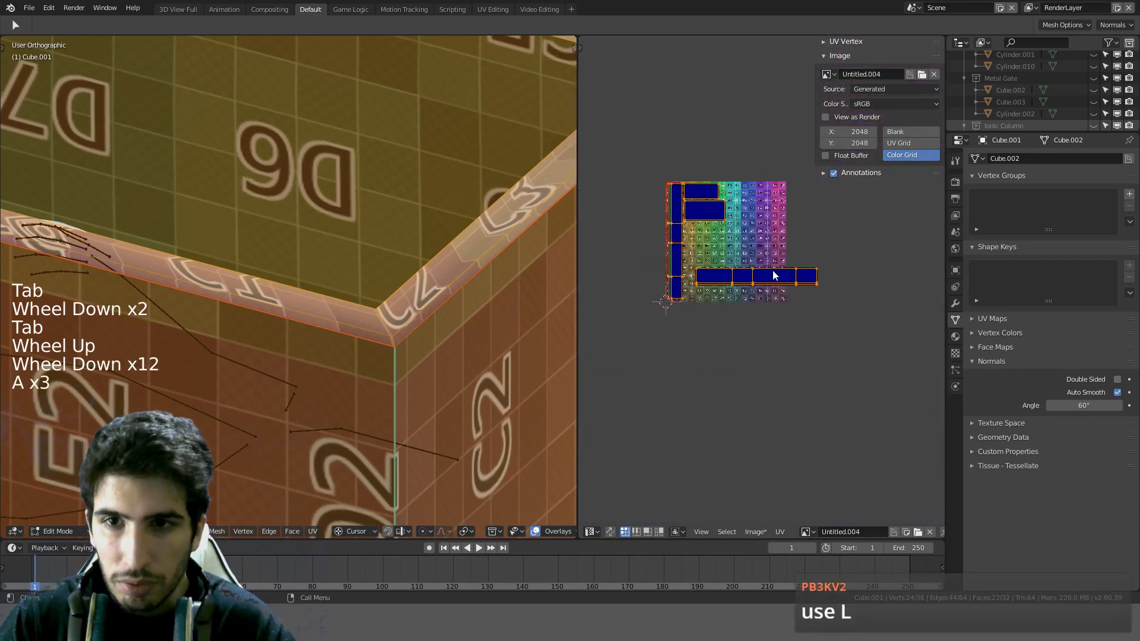
{"action": "key", "text": "ctrl+a"}
{"action": "scroll", "coordinate": [760, 280], "scroll_direction": "up", "scroll_amount": 3}
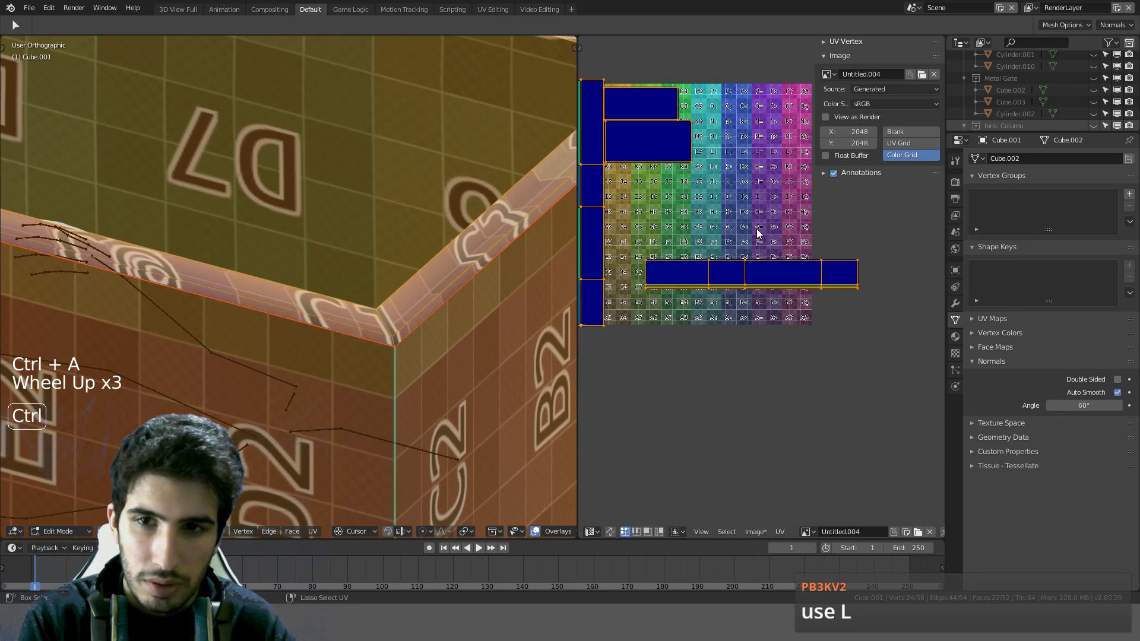
{"action": "key", "text": "ctrl+p"}
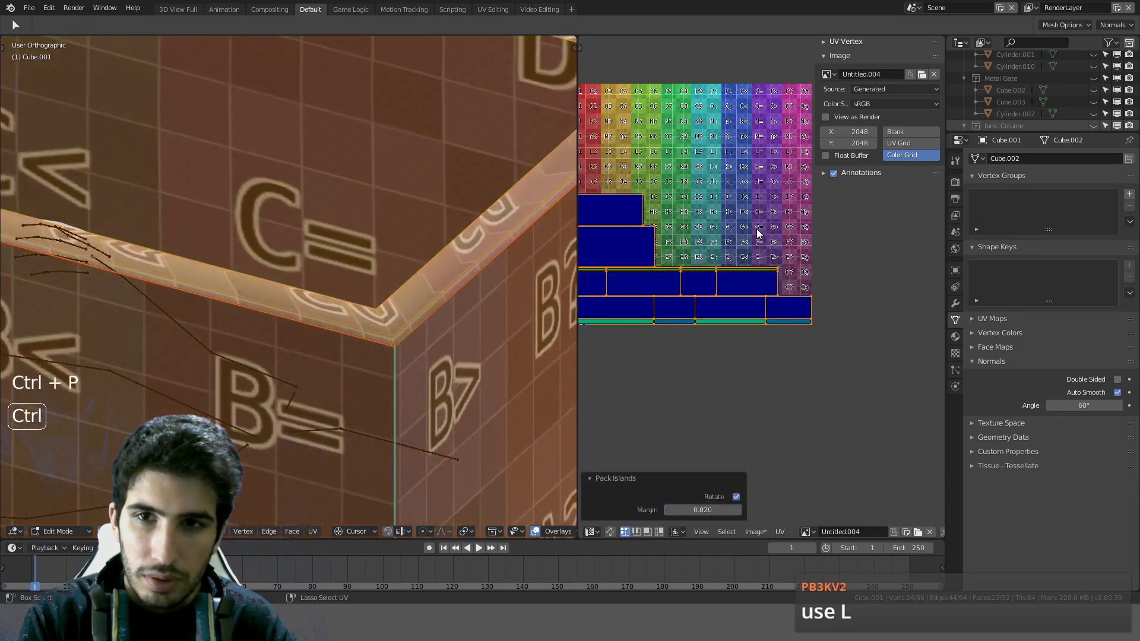
Step: Scale all the box's UV islands by 5 and pack them again with rotation and a 0.020 margin
{"action": "scroll", "coordinate": [757, 233], "scroll_direction": "down", "scroll_amount": 3}
{"action": "middle_click_drag", "start_coordinate": [747, 227], "coordinate": [785, 237], "text": "shift"}
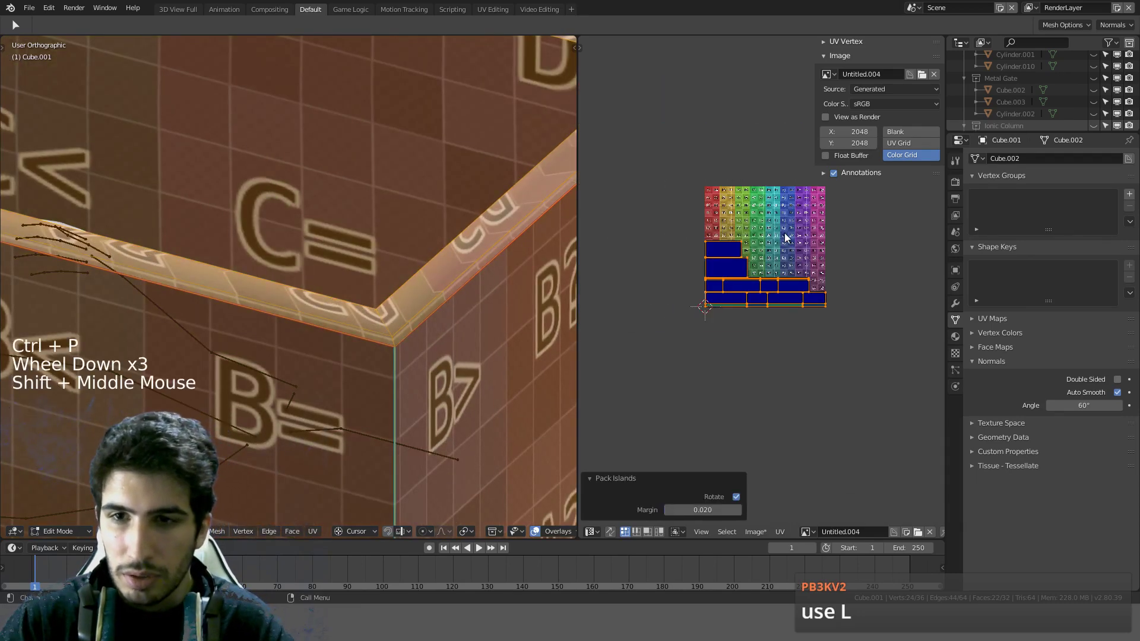
{"action": "type", "text": "s5"}
{"action": "key", "text": "Return"}
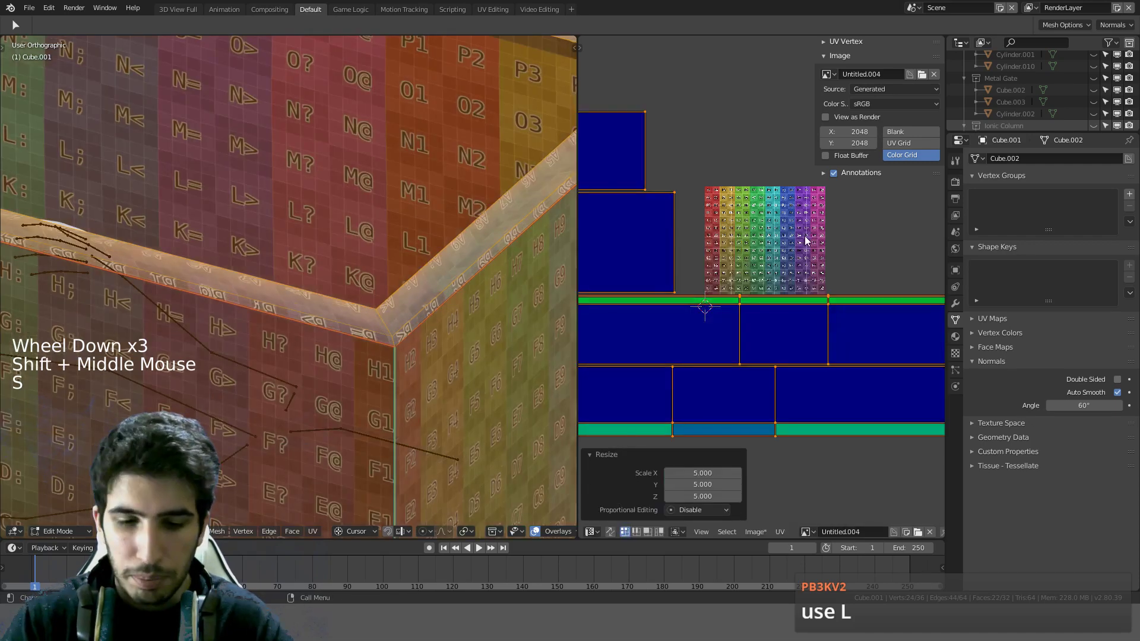
{"action": "key", "text": "ctrl+p"}
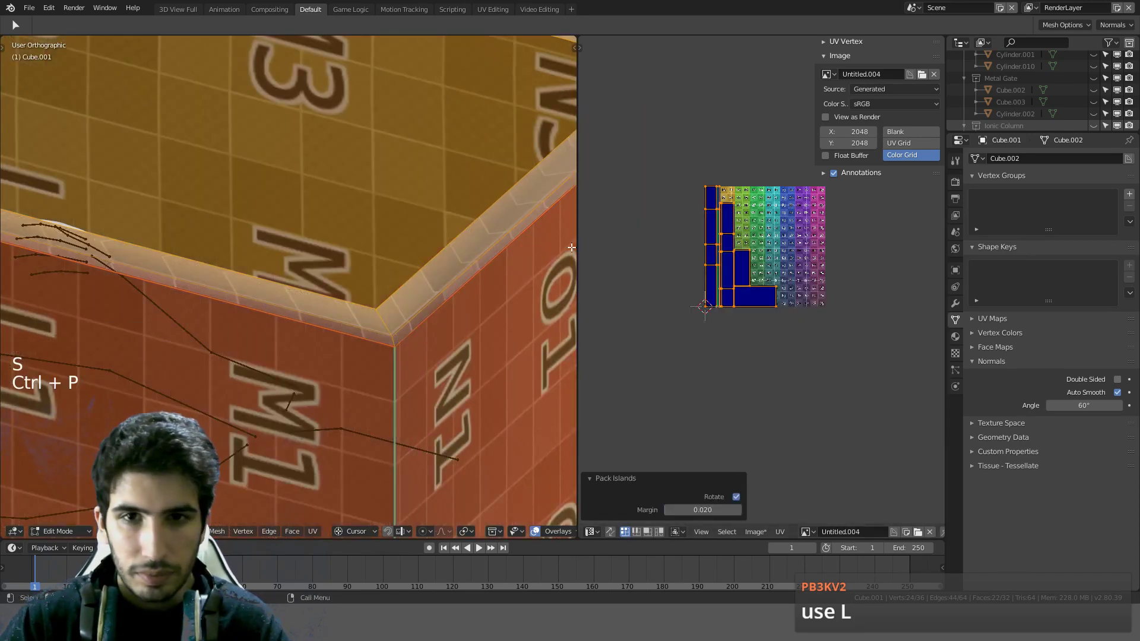
Step: Widen the UV editor beside the 3D view and switch UV selection to island mode
{"action": "left_click_drag", "start_coordinate": [555, 244], "coordinate": [264, 244]}
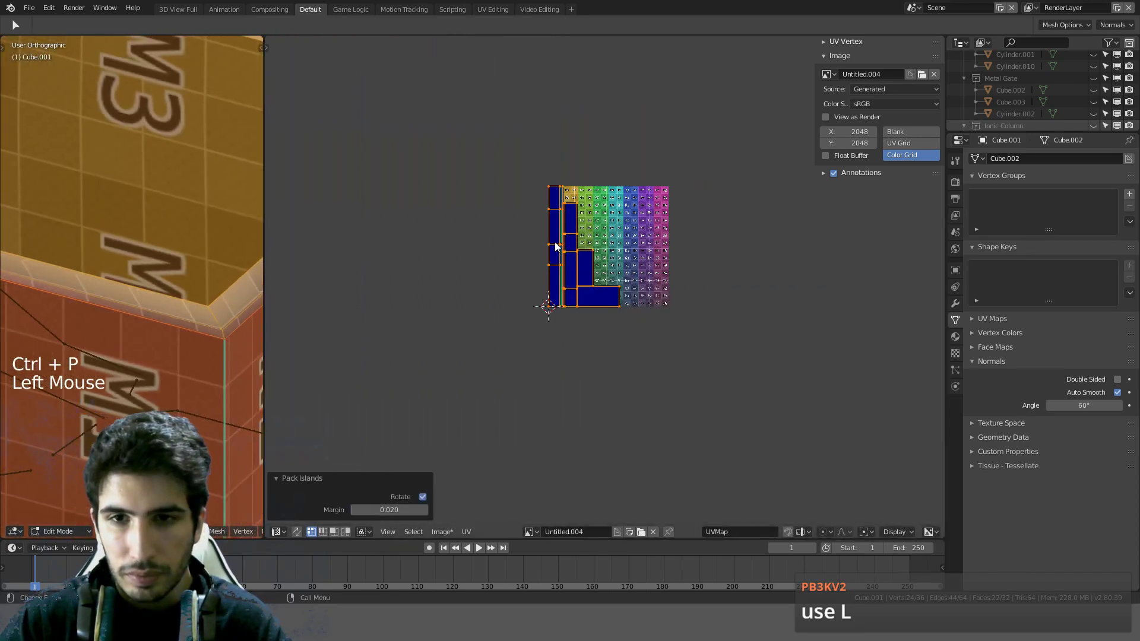
{"action": "scroll", "coordinate": [586, 244], "scroll_direction": "up", "scroll_amount": 5}
{"action": "middle_click_drag", "start_coordinate": [630, 224], "coordinate": [639, 325], "text": "shift"}
{"action": "scroll", "coordinate": [571, 331], "scroll_direction": "down", "scroll_amount": 2}
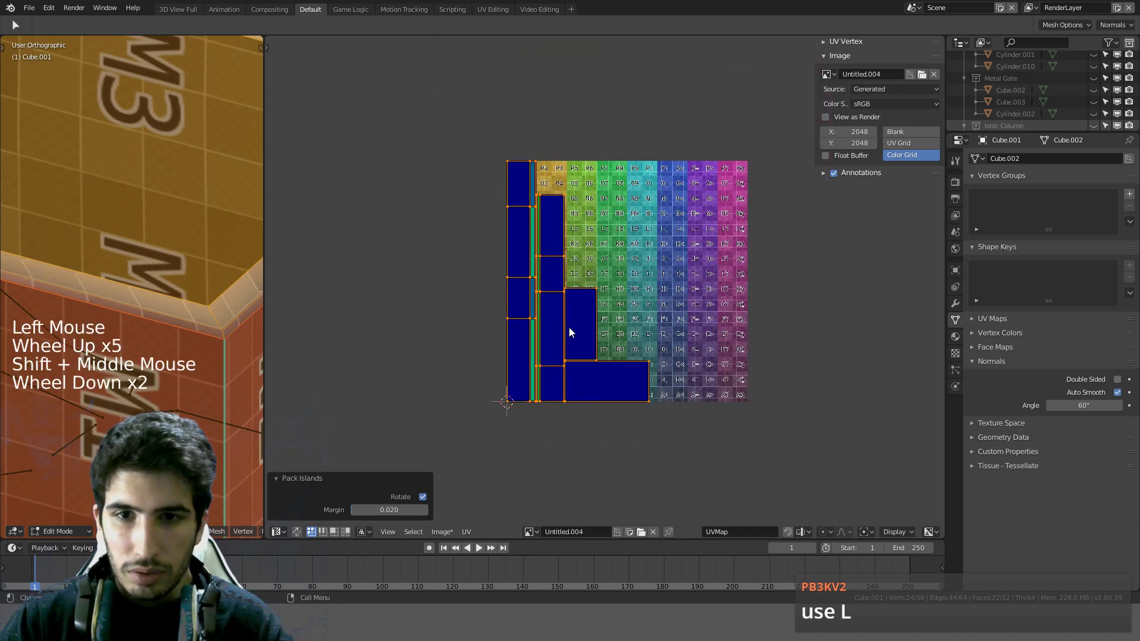
{"action": "left_click", "coordinate": [551, 328]}
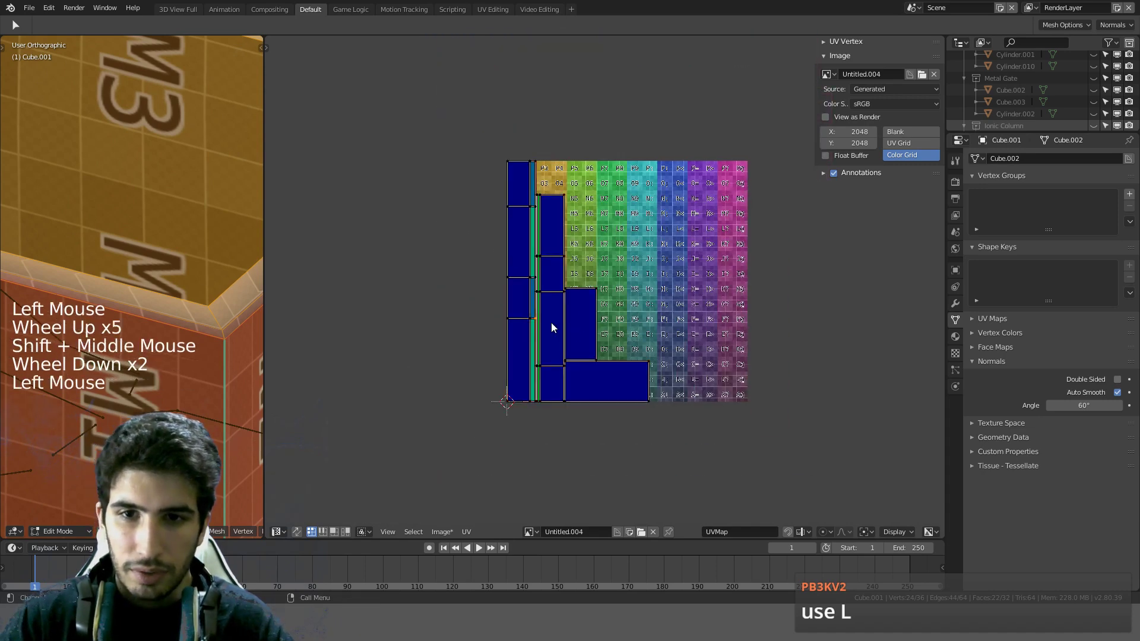
{"action": "left_click", "coordinate": [343, 532]}
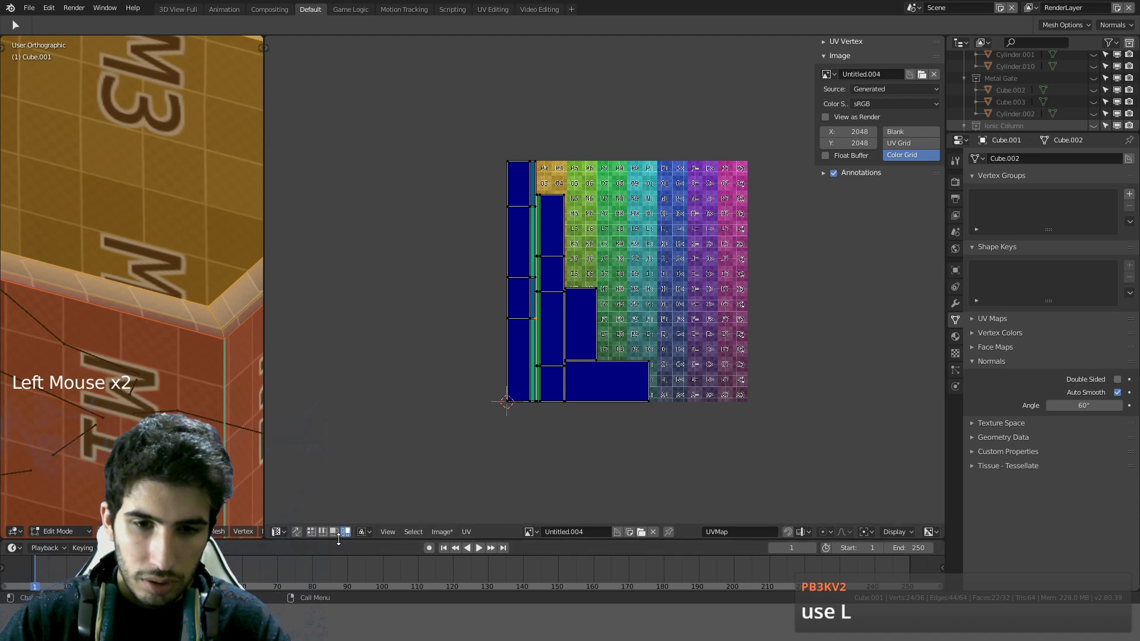
{"action": "left_click", "coordinate": [335, 536]}
{"action": "left_click", "coordinate": [335, 536]}
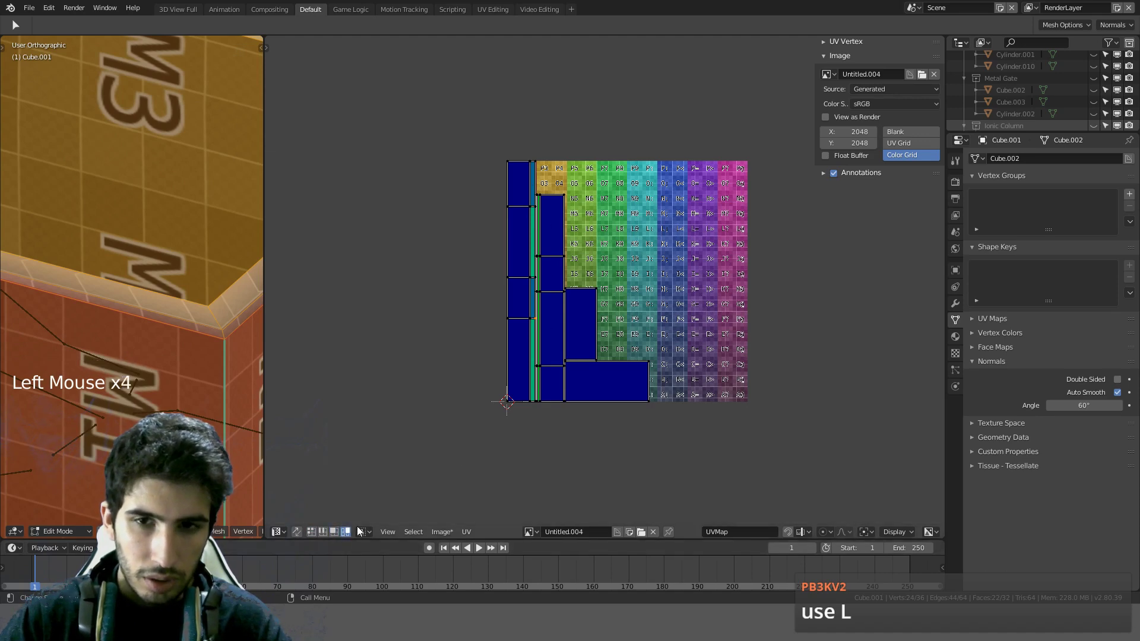
Step: Try to enlarge the long wall and rim strip islands relative to the two rectangular islands and repack everything
{"action": "left_click", "coordinate": [522, 318], "text": "shift"}
{"action": "key", "text": "s"}
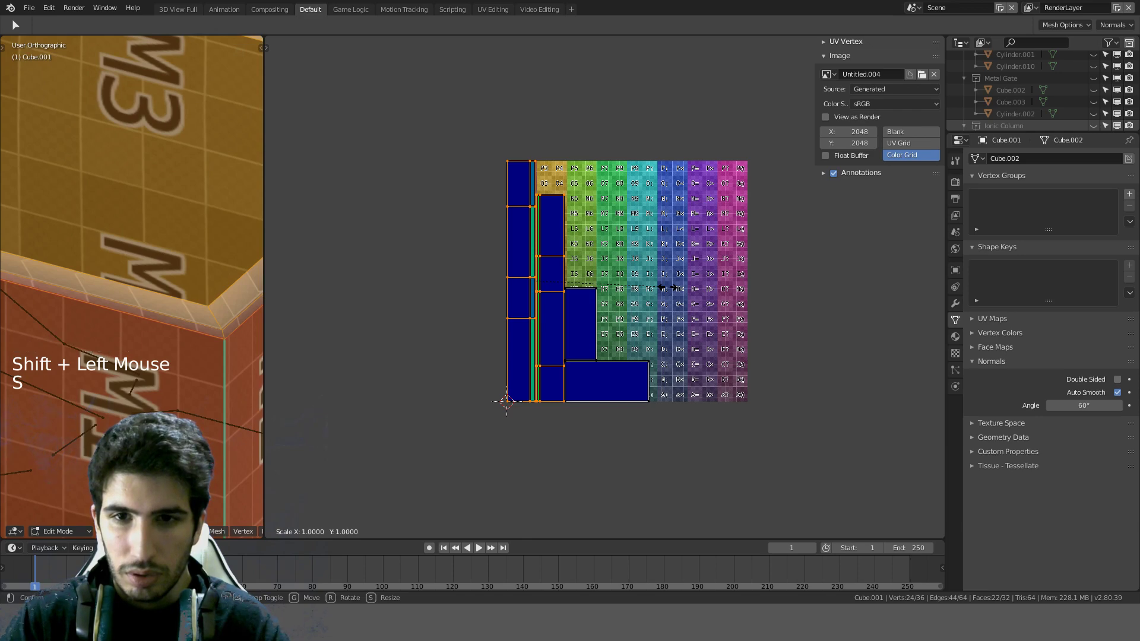
{"action": "left_click", "coordinate": [667, 287]}
{"action": "key", "text": "a"}
{"action": "key", "text": "a"}
{"action": "key", "text": "a"}
{"action": "key", "text": "ctrl+p"}
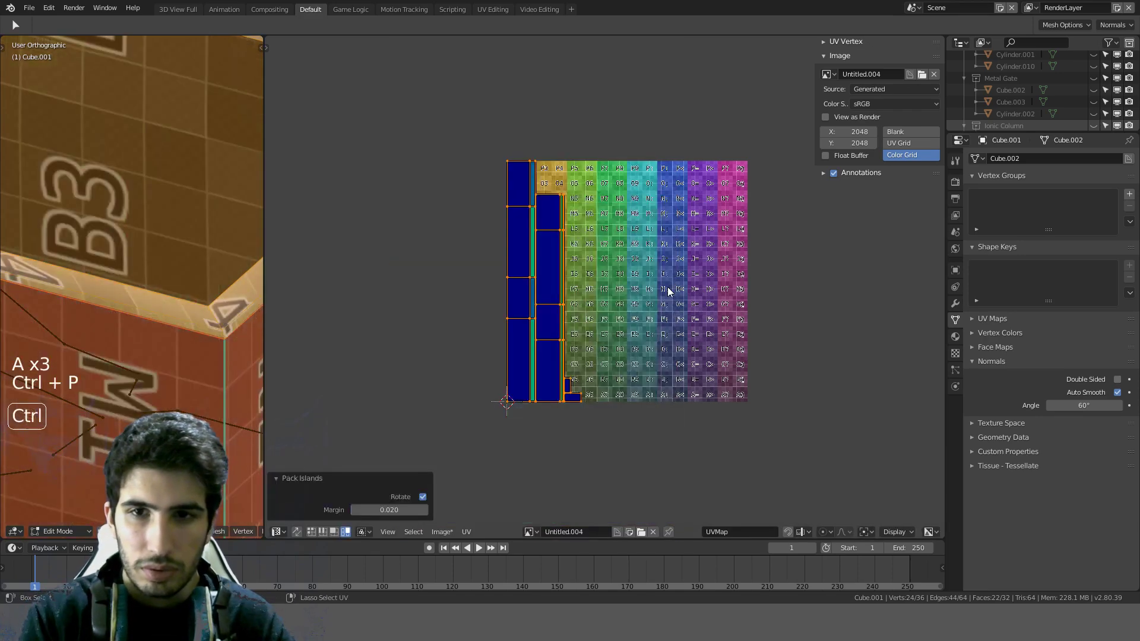
Step: Undo the repacking and enlargement of the strip islands
{"action": "key", "text": "ctrl+z"}
{"action": "key", "text": "ctrl+z"}
{"action": "key", "text": "ctrl+z"}
{"action": "key", "text": "ctrl+z"}
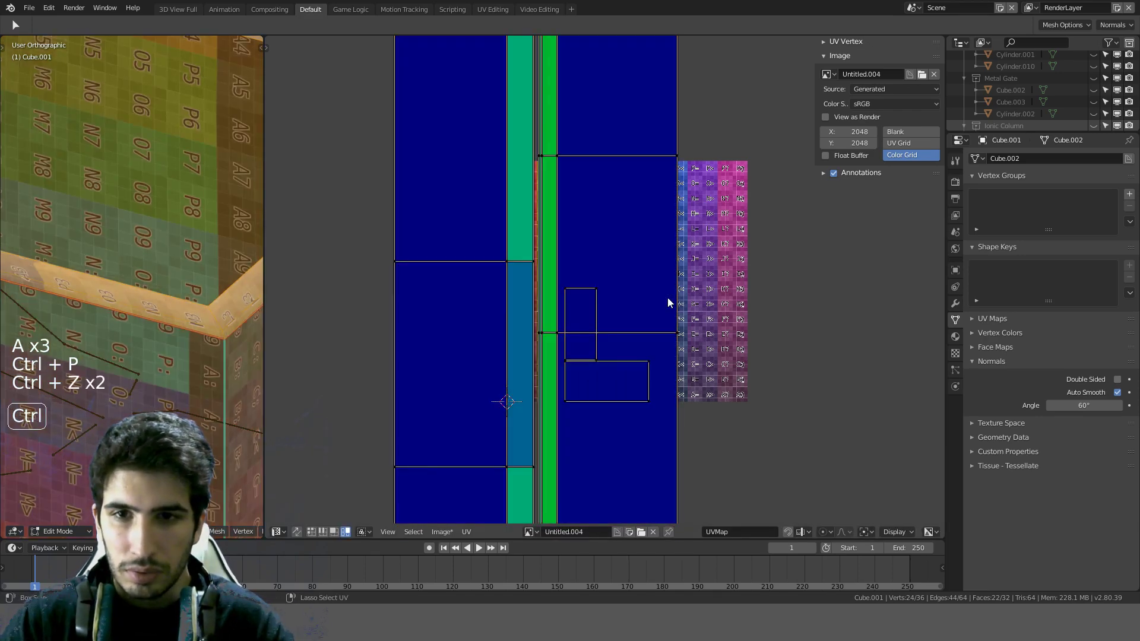
Step: Try to scale the shorter wall strip island by about 1.146 and move it level with the longer strip
{"action": "left_click", "coordinate": [611, 374]}
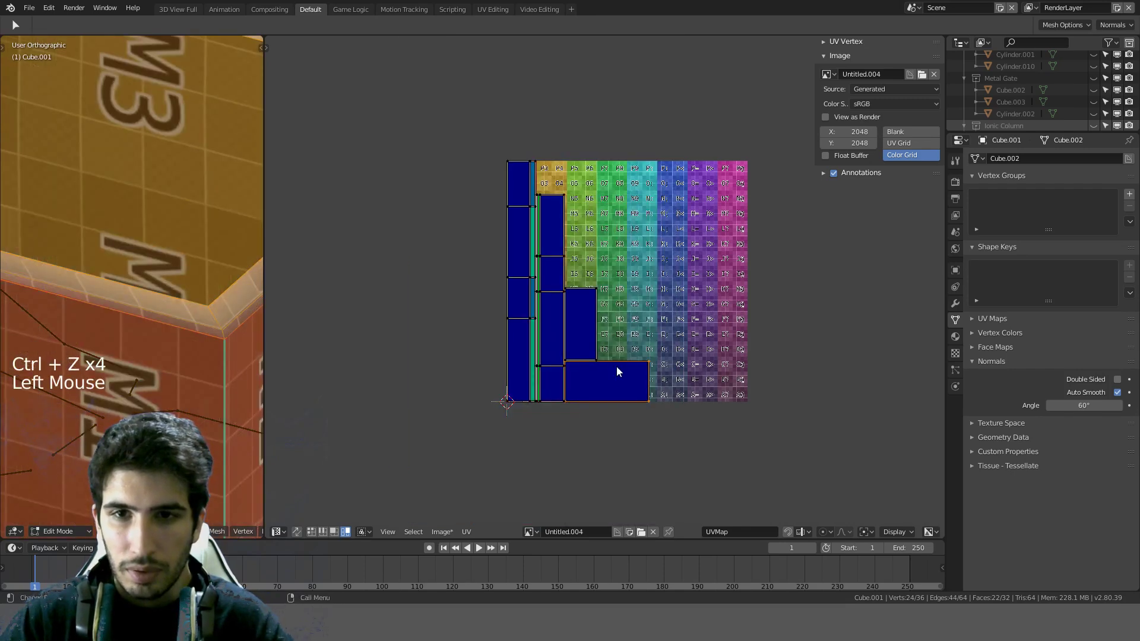
{"action": "scroll", "coordinate": [616, 366], "scroll_direction": "up", "scroll_amount": 1}
{"action": "left_click", "coordinate": [546, 265]}
{"action": "key", "text": "s"}
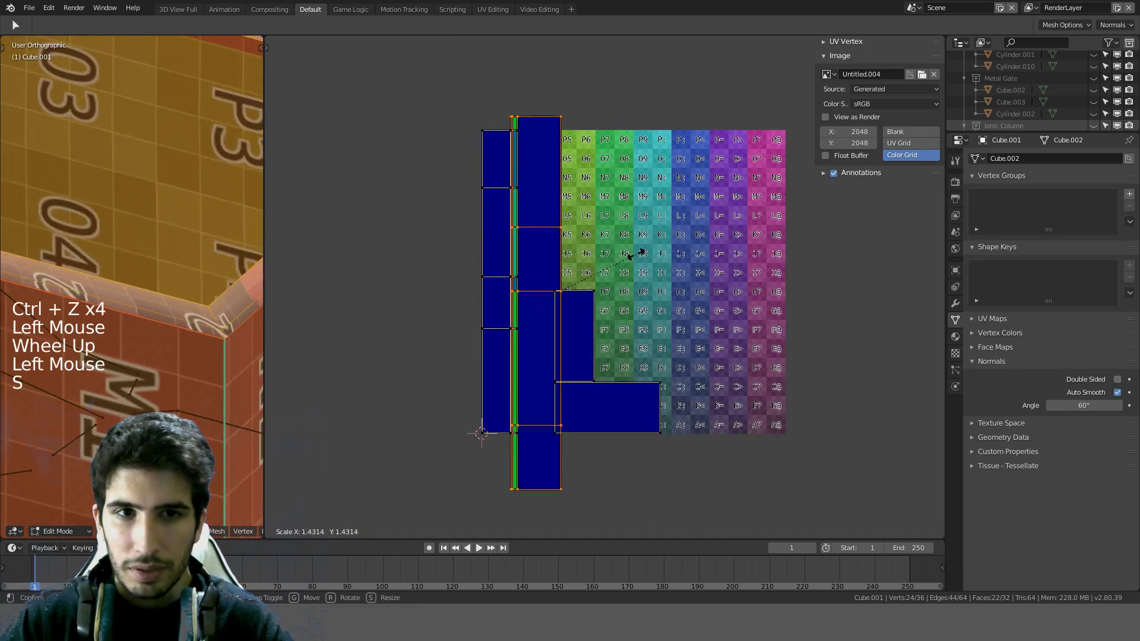
{"action": "scroll", "coordinate": [155, 269], "scroll_direction": "down", "scroll_amount": 4}
{"action": "key", "text": "s"}
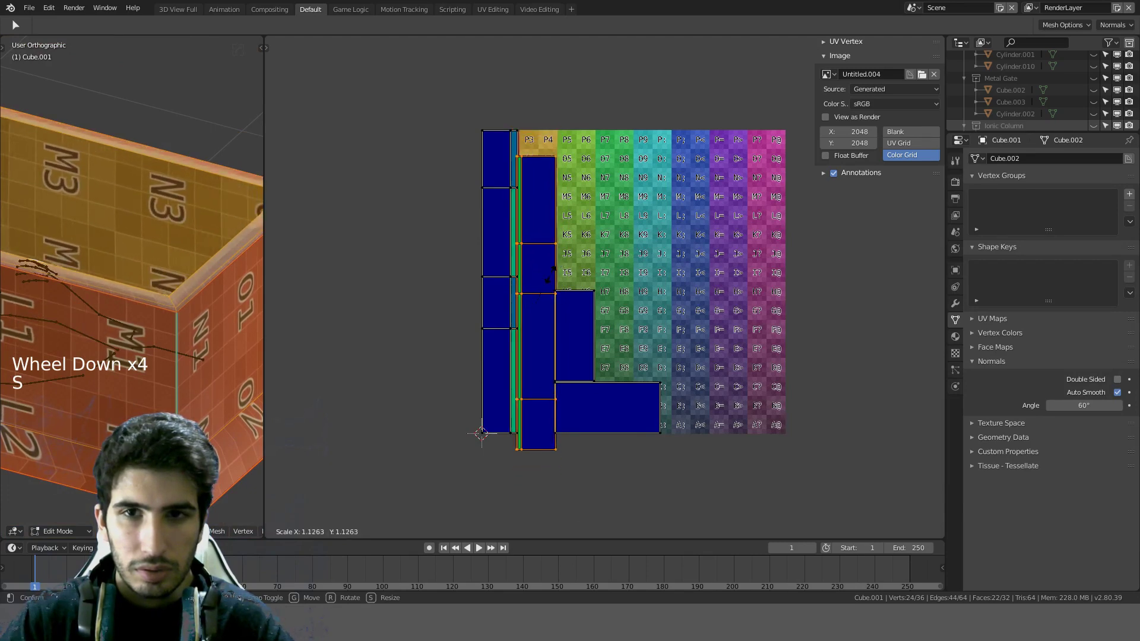
{"action": "key", "text": "g"}
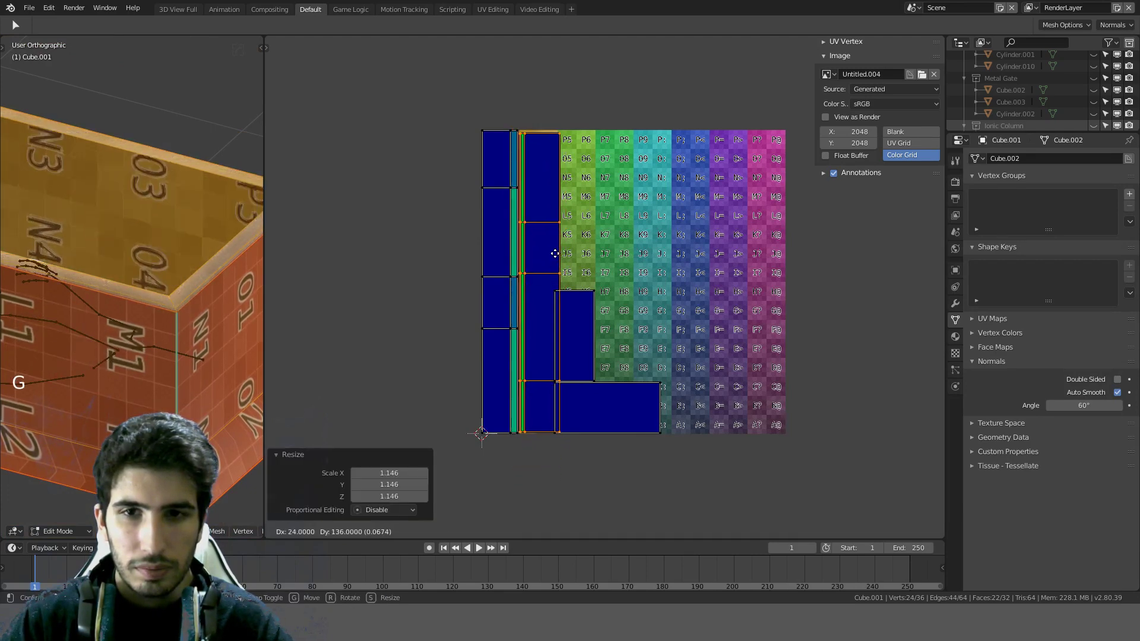
{"action": "left_click", "coordinate": [560, 252]}
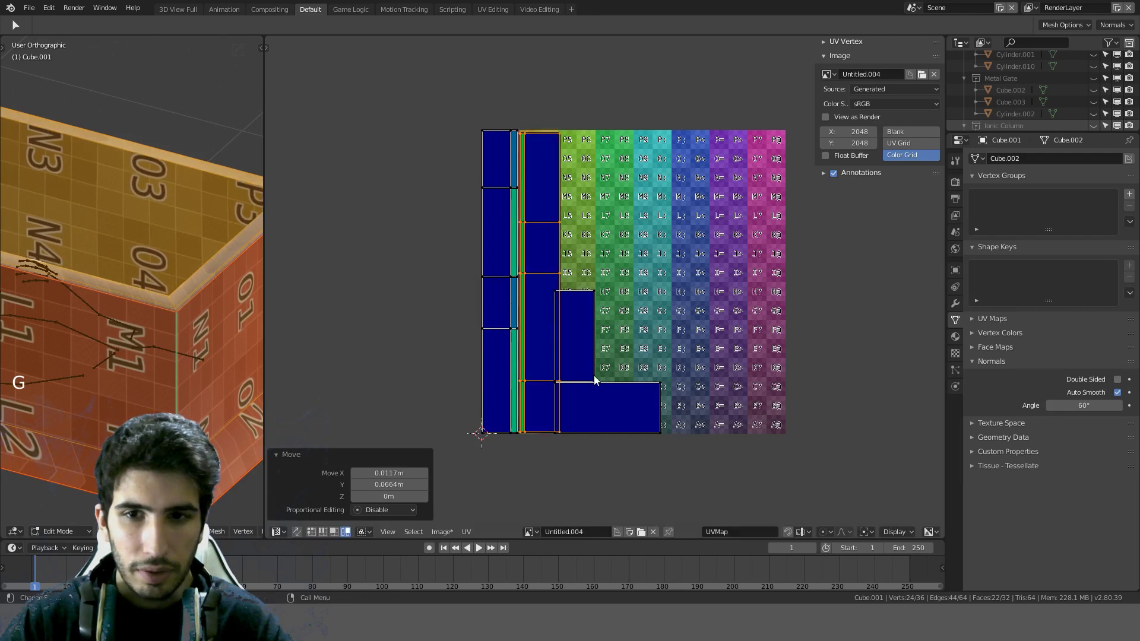
Step: Try to move the two rectangular islands together clear of the enlarged wall strip
{"action": "scroll", "coordinate": [118, 297], "scroll_direction": "down", "scroll_amount": 3}
{"action": "middle_click_drag", "start_coordinate": [118, 296], "coordinate": [154, 315]}
{"action": "left_click", "coordinate": [601, 375]}
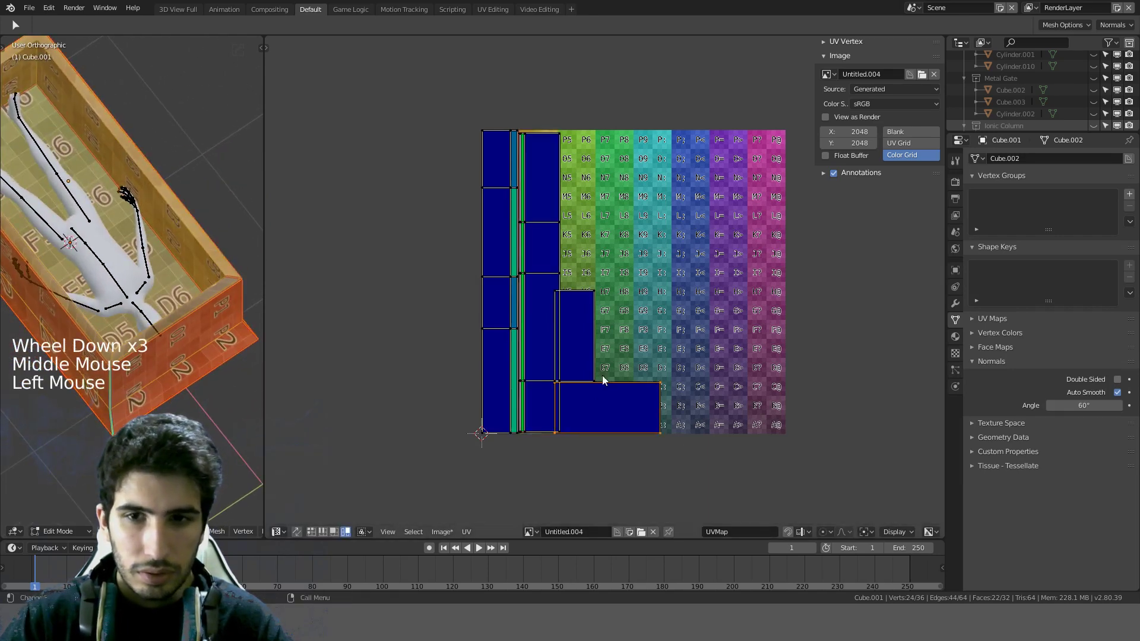
{"action": "left_click", "coordinate": [586, 333], "text": "shift"}
{"action": "key", "text": "g"}
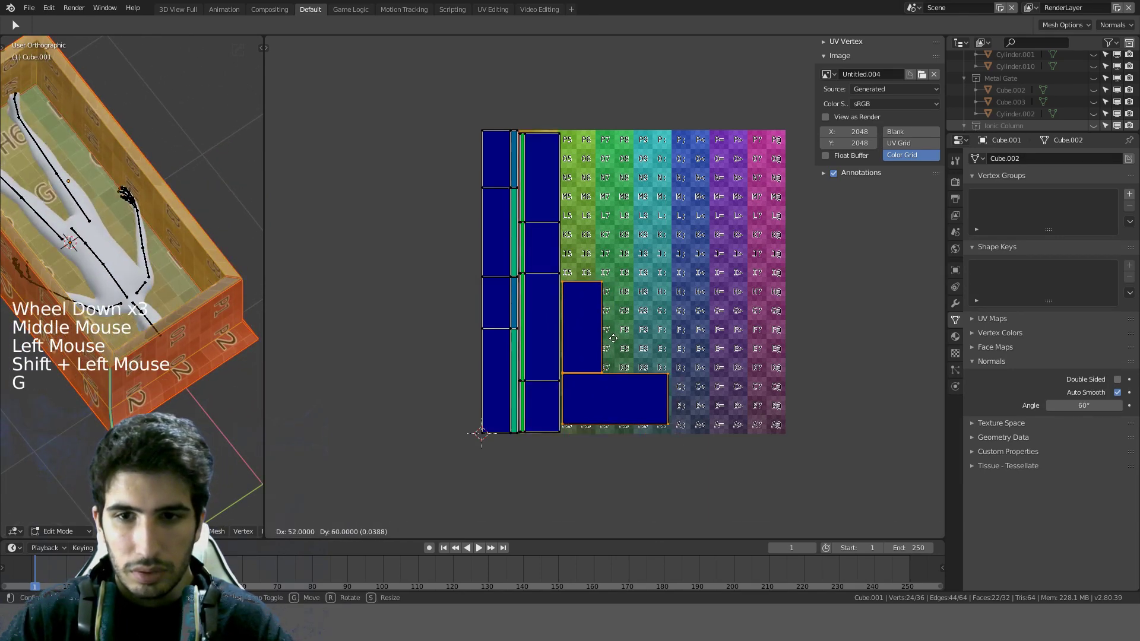
{"action": "key", "text": "Escape"}
Step: Undo the enlargement and move of the shorter wall strip island
{"action": "key", "text": "ctrl+z"}
{"action": "key", "text": "ctrl+z"}
{"action": "key", "text": "ctrl+z"}
{"action": "key", "text": "ctrl+z"}
{"action": "key", "text": "ctrl+z"}
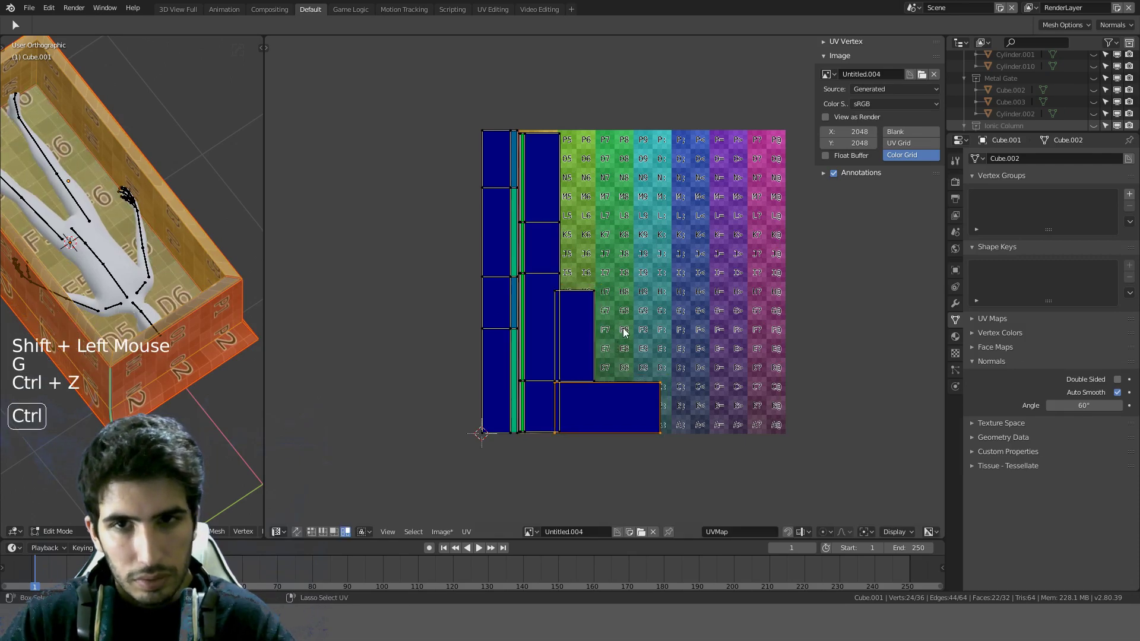
Step: Reveal the hidden lid, clear the selection, and select the whole lid as linked geometry
{"action": "scroll", "coordinate": [184, 208], "scroll_direction": "down", "scroll_amount": 2}
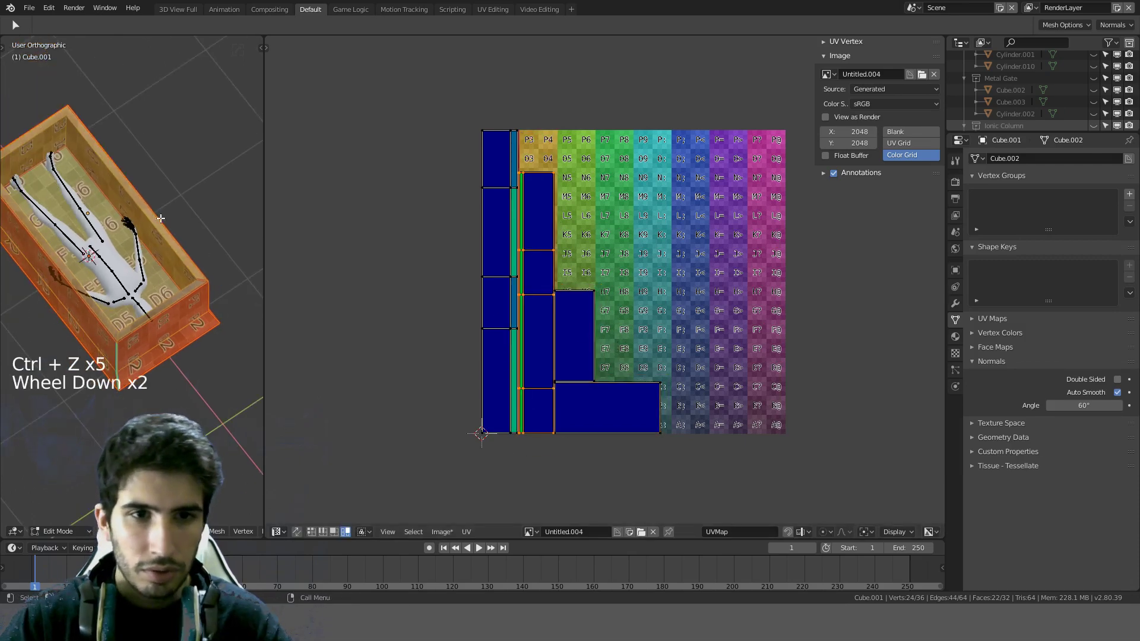
{"action": "middle_click_drag", "start_coordinate": [178, 205], "coordinate": [167, 237]}
{"action": "key", "text": "alt+h"}
{"action": "key", "text": "a"}
{"action": "scroll", "coordinate": [167, 237], "scroll_direction": "up", "scroll_amount": 4}
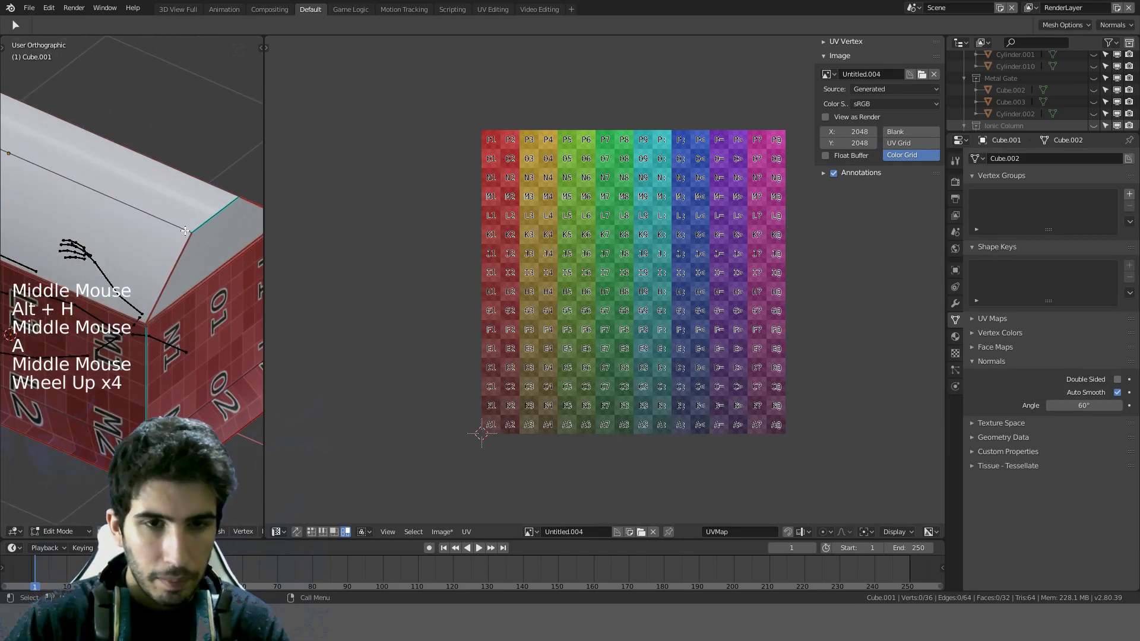
{"action": "key", "text": "l"}
{"action": "scroll", "coordinate": [604, 280], "scroll_direction": "down", "scroll_amount": 2}
{"action": "middle_click_drag", "start_coordinate": [212, 276], "coordinate": [252, 288], "text": "shift"}
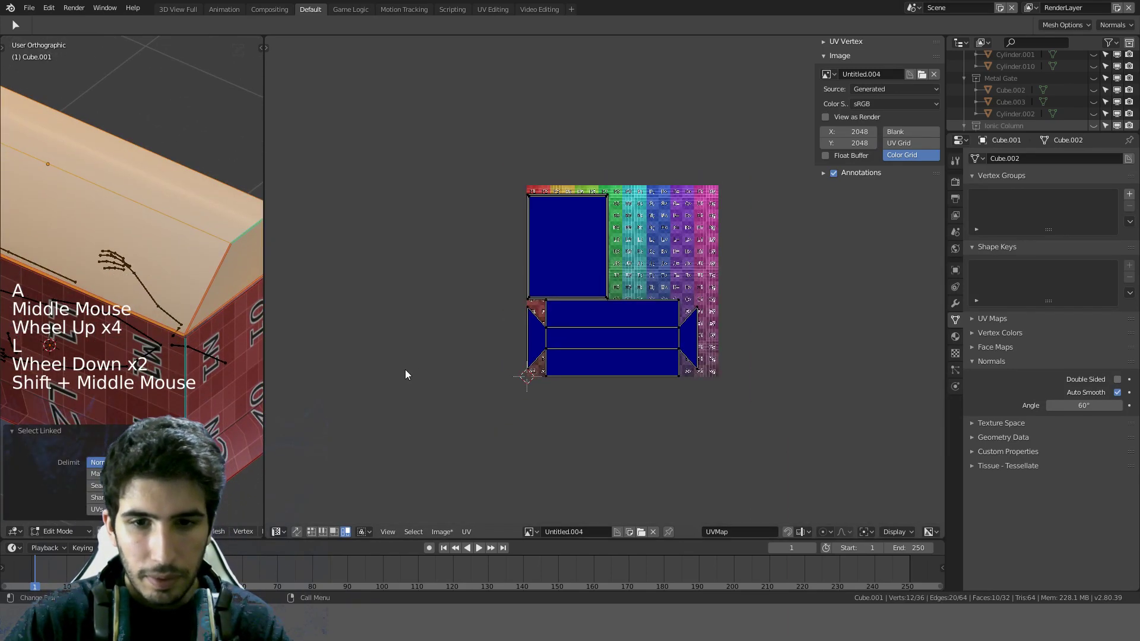
Step: Give the coffin object the existing Material.003 so the lid shows the color grid
{"action": "key", "text": "shift"}
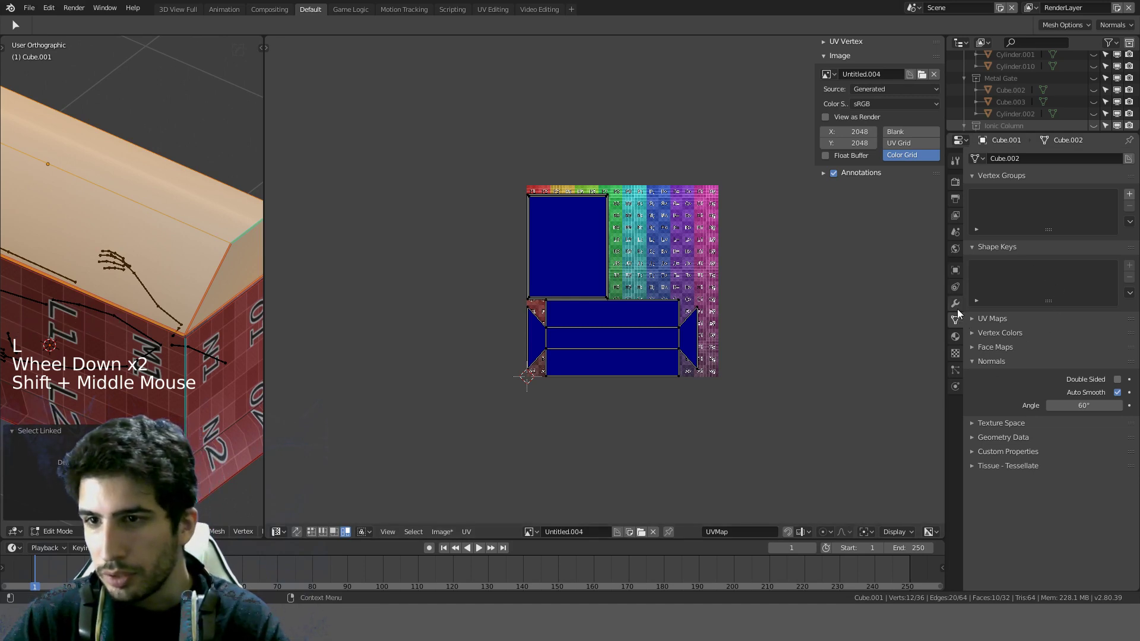
{"action": "left_click", "coordinate": [955, 334]}
{"action": "left_click", "coordinate": [976, 211]}
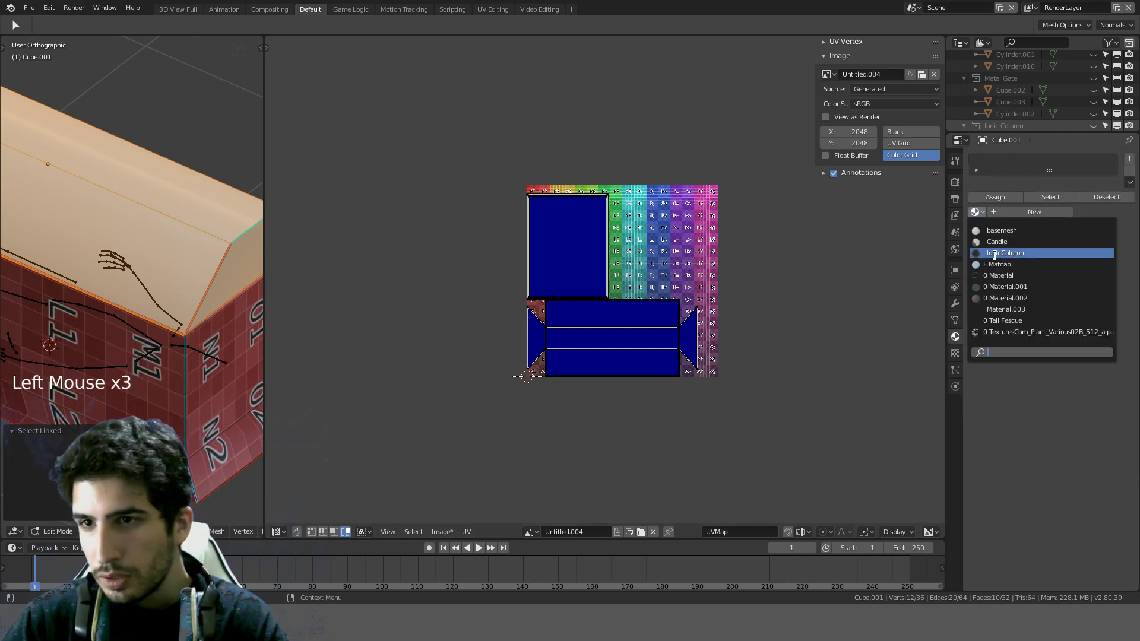
{"action": "left_click", "coordinate": [1027, 303]}
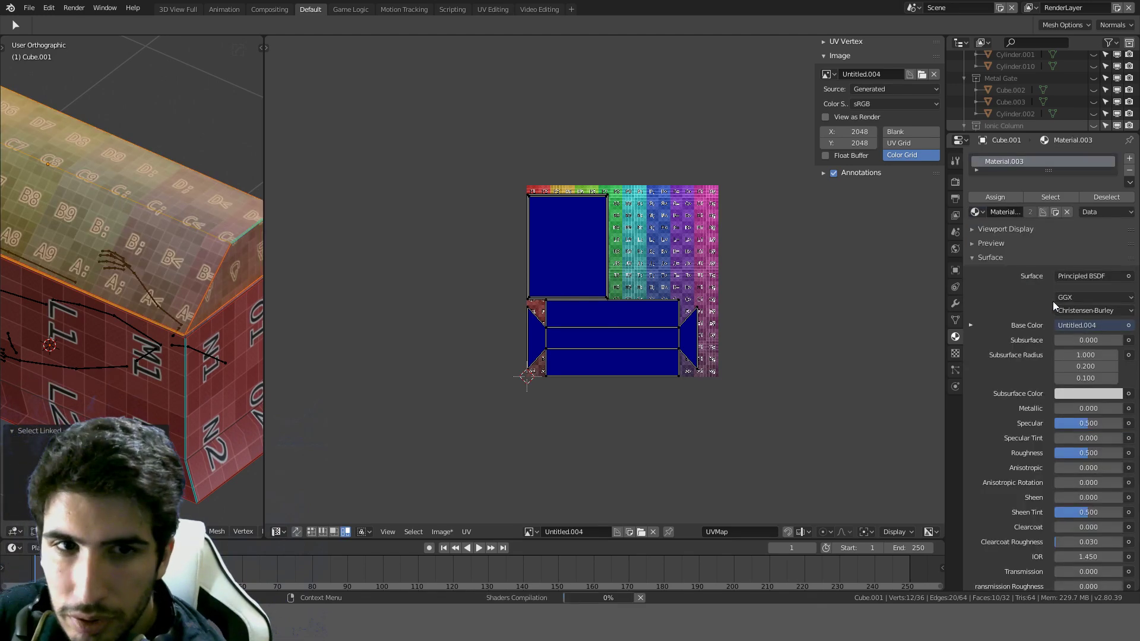
Step: Compare the size of the grid squares on the lid and the box from the front and at an angle
{"action": "scroll", "coordinate": [161, 277], "scroll_direction": "down", "scroll_amount": 2}
{"action": "middle_click_drag", "start_coordinate": [160, 276], "coordinate": [191, 263]}
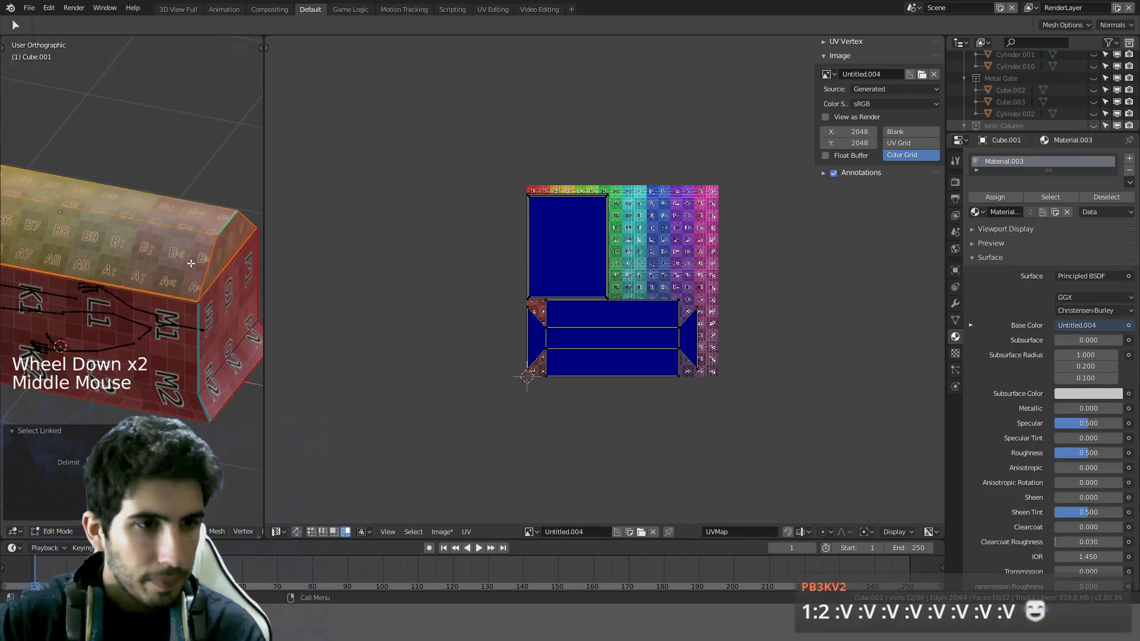
{"action": "key", "text": "KP_1"}
{"action": "scroll", "coordinate": [634, 250], "scroll_direction": "up", "scroll_amount": 2}
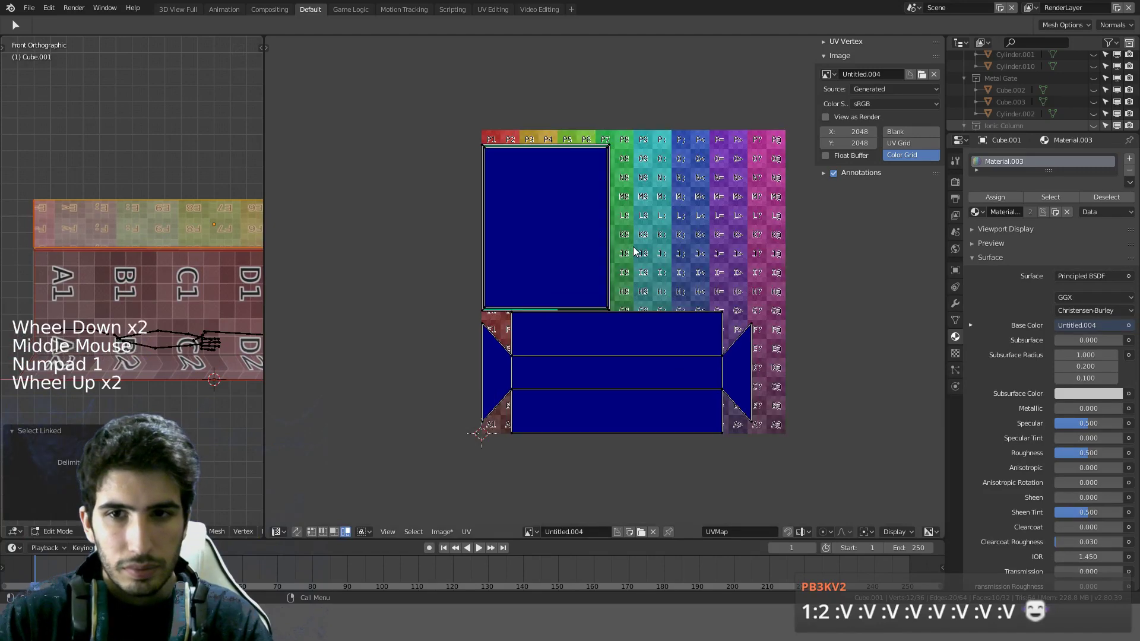
{"action": "middle_click_drag", "start_coordinate": [205, 260], "coordinate": [231, 241]}
{"action": "key", "text": "KP_1"}
{"action": "scroll", "coordinate": [198, 279], "scroll_direction": "up", "scroll_amount": 4}
{"action": "scroll", "coordinate": [200, 257], "scroll_direction": "down", "scroll_amount": 4}
{"action": "scroll", "coordinate": [214, 250], "scroll_direction": "up", "scroll_amount": 3}
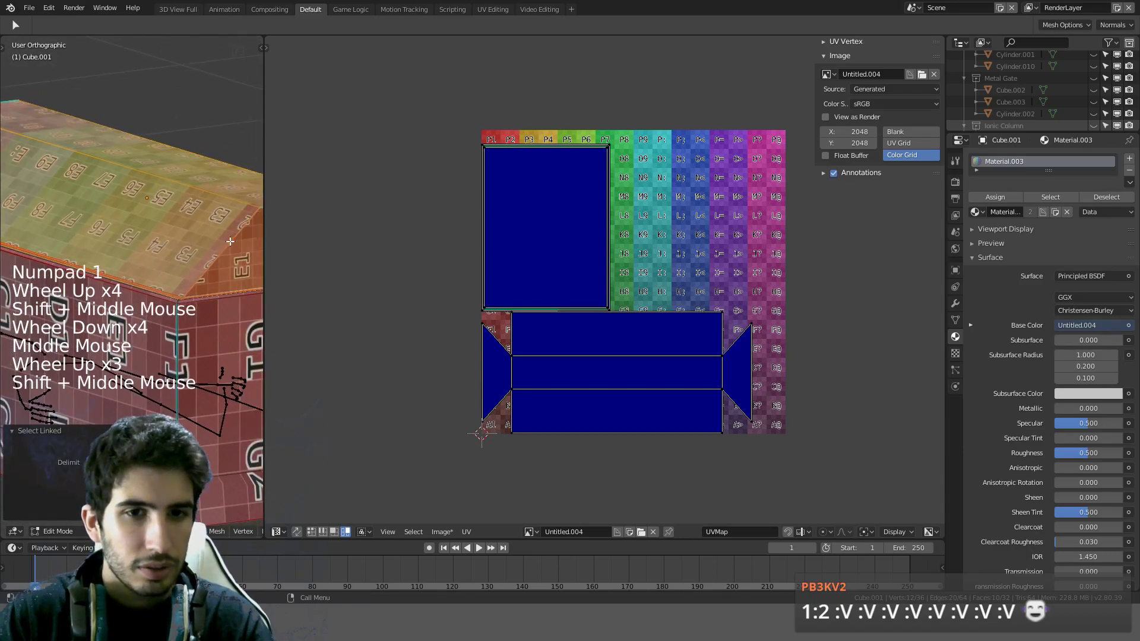
Step: Widen the 3D view and examine the grid on the lid's slopes and end faces from several sides
{"action": "left_click_drag", "start_coordinate": [265, 236], "coordinate": [473, 237]}
{"action": "middle_click_drag", "start_coordinate": [415, 249], "coordinate": [439, 264]}
{"action": "scroll", "coordinate": [330, 267], "scroll_direction": "up", "scroll_amount": 2}
{"action": "scroll", "coordinate": [565, 264], "scroll_direction": "down", "scroll_amount": 2}
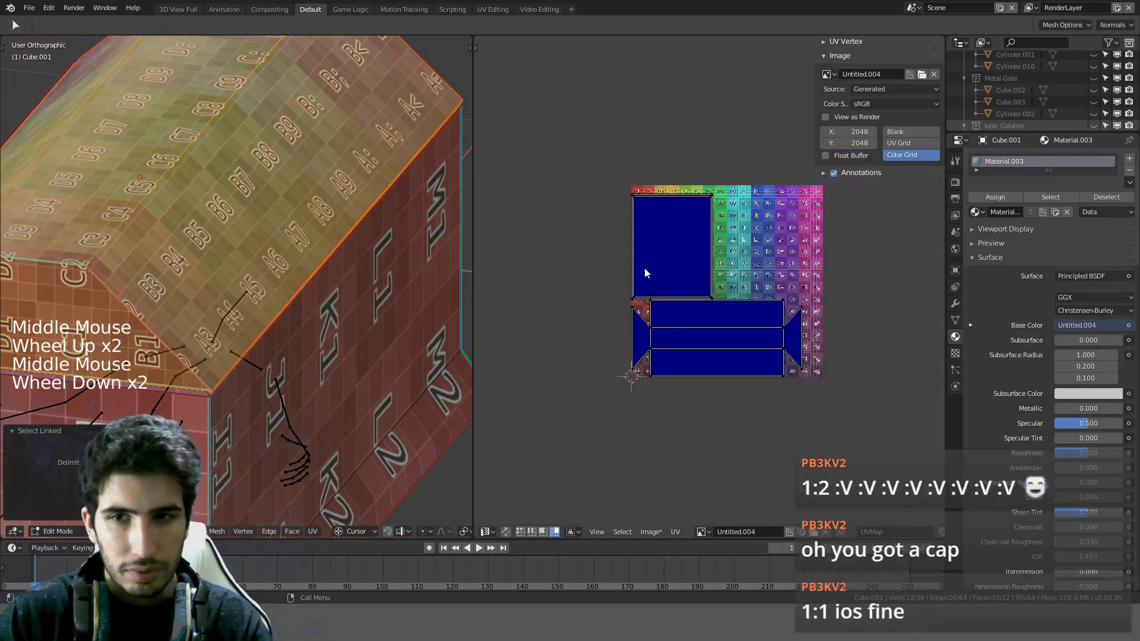
{"action": "scroll", "coordinate": [697, 278], "scroll_direction": "up", "scroll_amount": 1}
{"action": "middle_click_drag", "start_coordinate": [248, 252], "coordinate": [314, 260]}
{"action": "scroll", "coordinate": [313, 260], "scroll_direction": "down", "scroll_amount": 1}
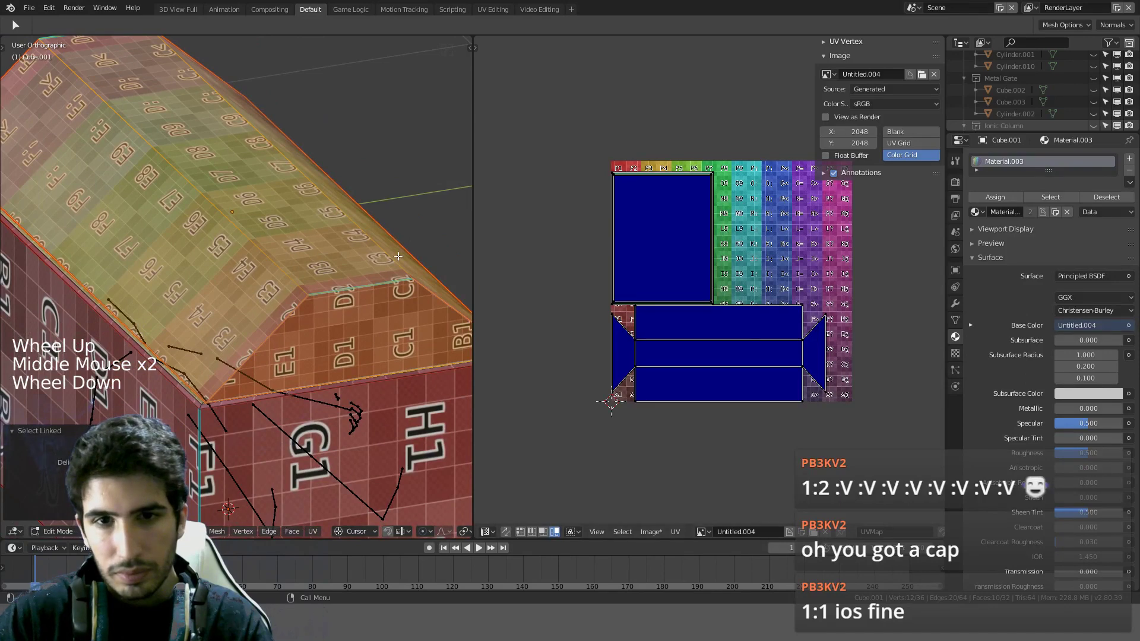
{"action": "middle_click_drag", "start_coordinate": [398, 257], "coordinate": [439, 253]}
Step: Hide the UV editor's sidebar and select all the lid's UV islands
{"action": "key", "text": "n"}
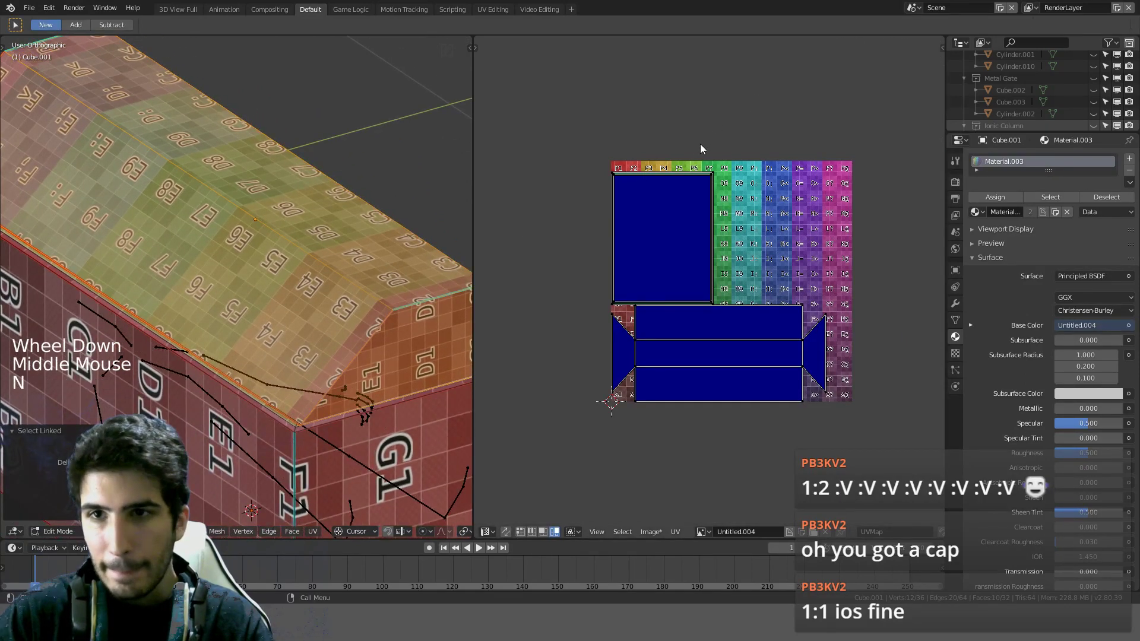
{"action": "middle_click_drag", "start_coordinate": [294, 281], "coordinate": [309, 280]}
{"action": "middle_click_drag", "start_coordinate": [628, 282], "coordinate": [590, 259], "text": "shift"}
{"action": "key", "text": "a"}
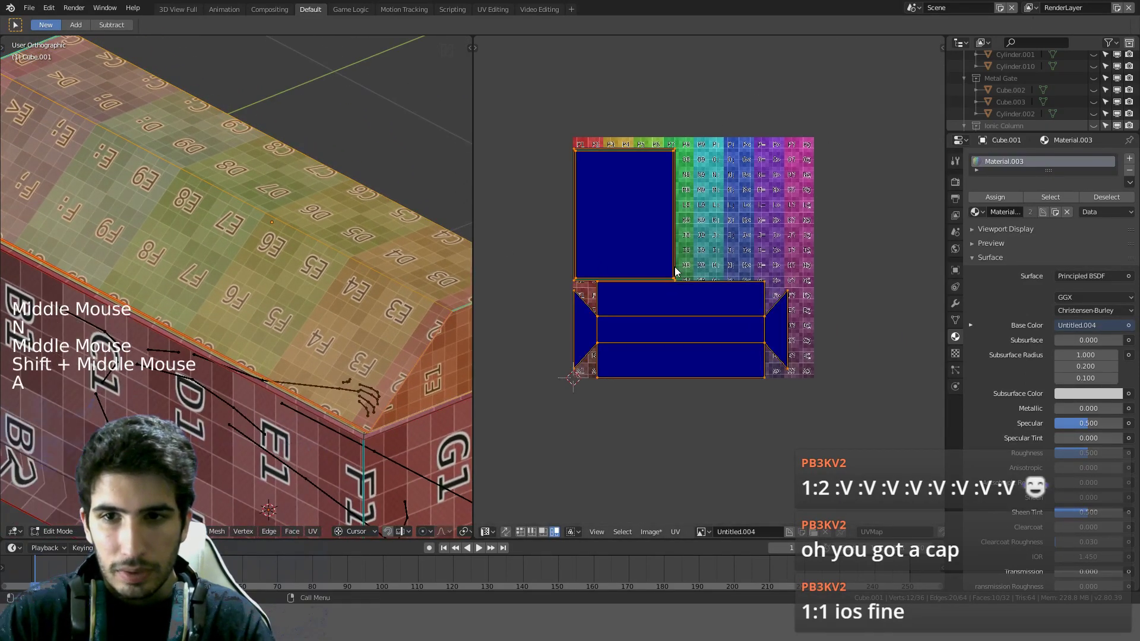
Step: Rotate the lid upside down and view the grid on its underside from directly above
{"action": "middle_click_drag", "start_coordinate": [320, 273], "coordinate": [348, 271]}
{"action": "scroll", "coordinate": [356, 276], "scroll_direction": "down", "scroll_amount": 2}
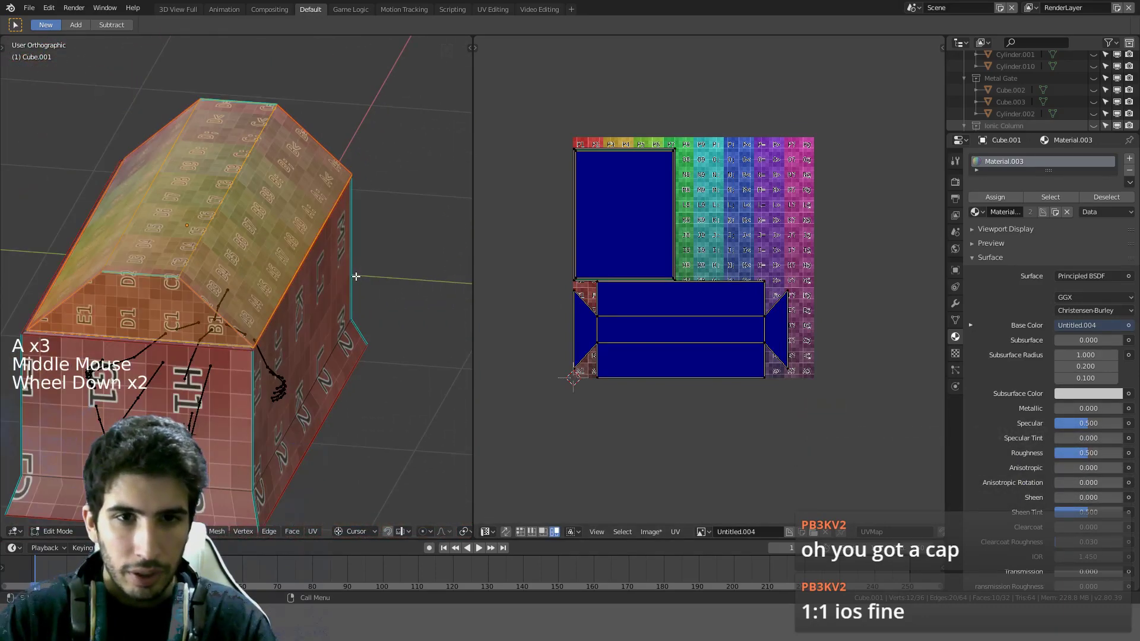
{"action": "left_click", "coordinate": [357, 269]}
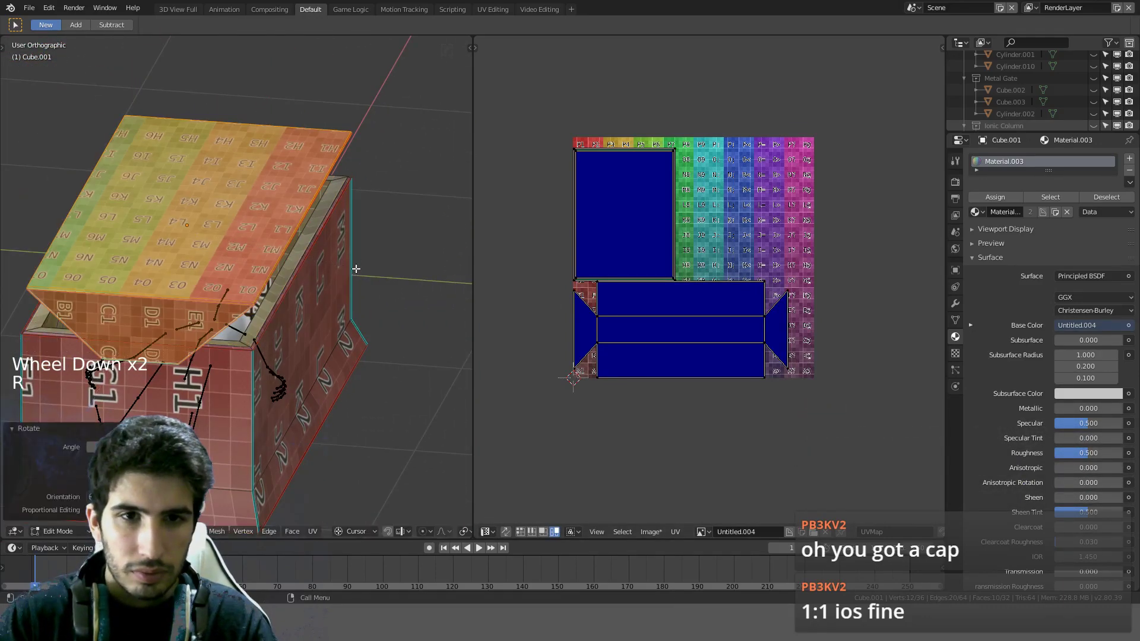
{"action": "middle_click_drag", "start_coordinate": [242, 271], "coordinate": [385, 247]}
{"action": "scroll", "coordinate": [267, 261], "scroll_direction": "up", "scroll_amount": 3}
{"action": "key", "text": "KP_7"}
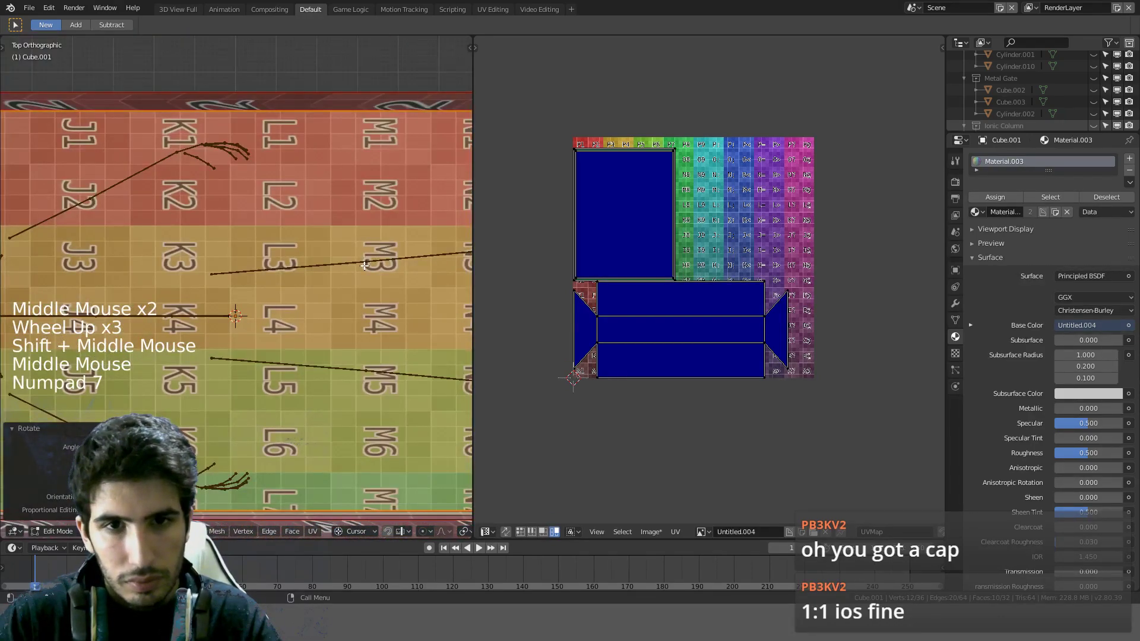
Step: Undo the upside-down rotation of the lid
{"action": "scroll", "coordinate": [364, 266], "scroll_direction": "up", "scroll_amount": 6}
{"action": "scroll", "coordinate": [356, 261], "scroll_direction": "down", "scroll_amount": 6}
{"action": "middle_click_drag", "start_coordinate": [249, 258], "coordinate": [288, 167], "text": "shift"}
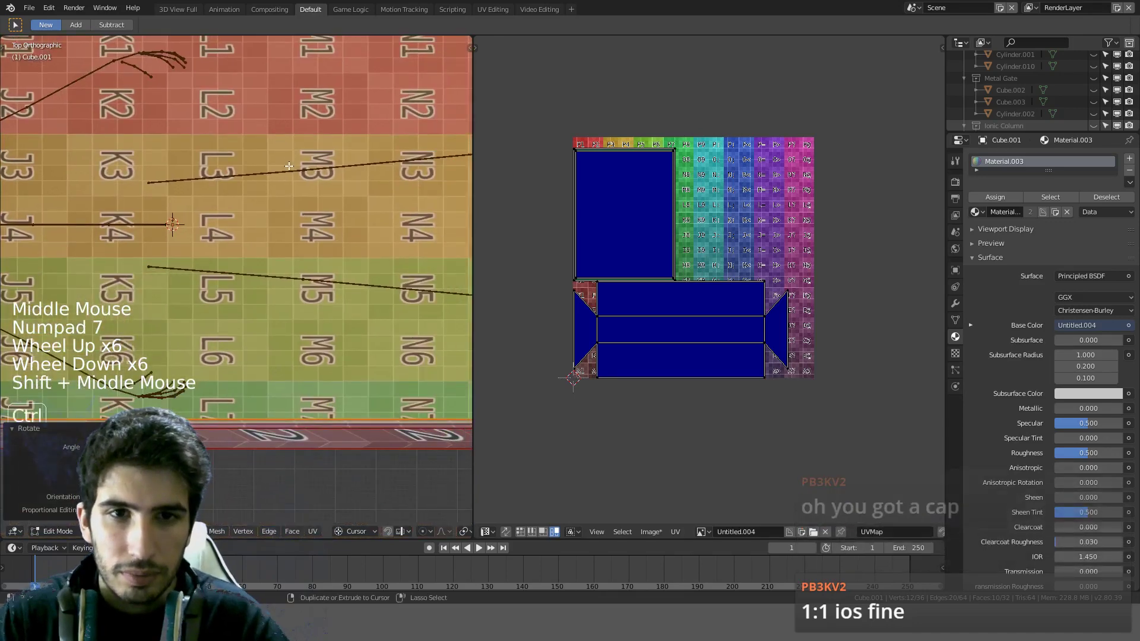
{"action": "key", "text": "ctrl+z"}
{"action": "scroll", "coordinate": [325, 231], "scroll_direction": "up", "scroll_amount": 3}
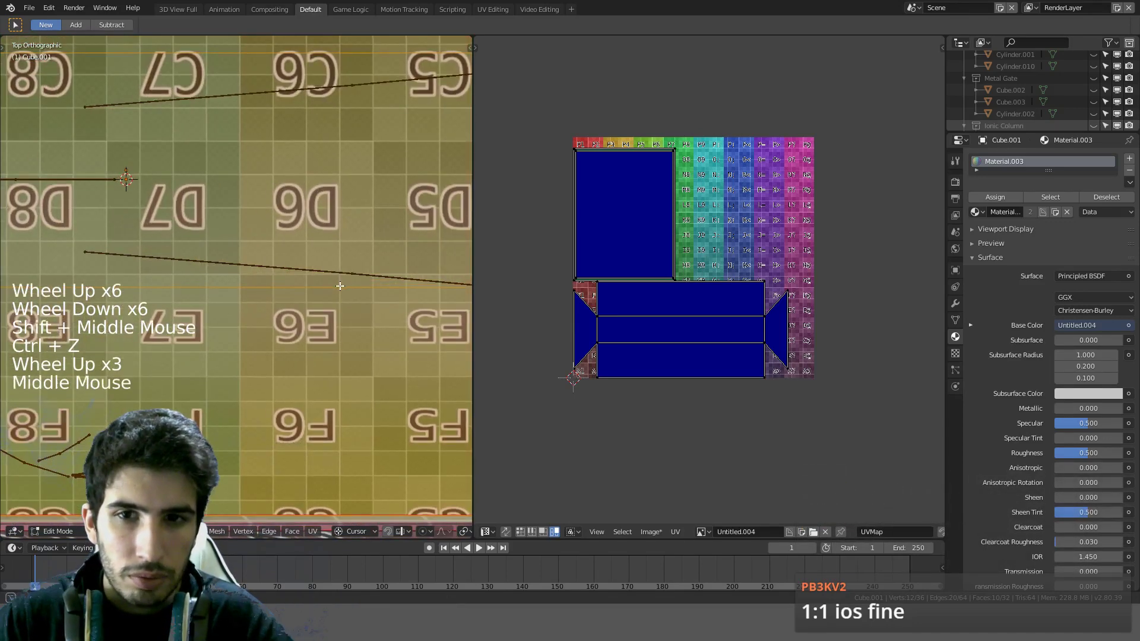
{"action": "middle_click_drag", "start_coordinate": [340, 286], "coordinate": [669, 226]}
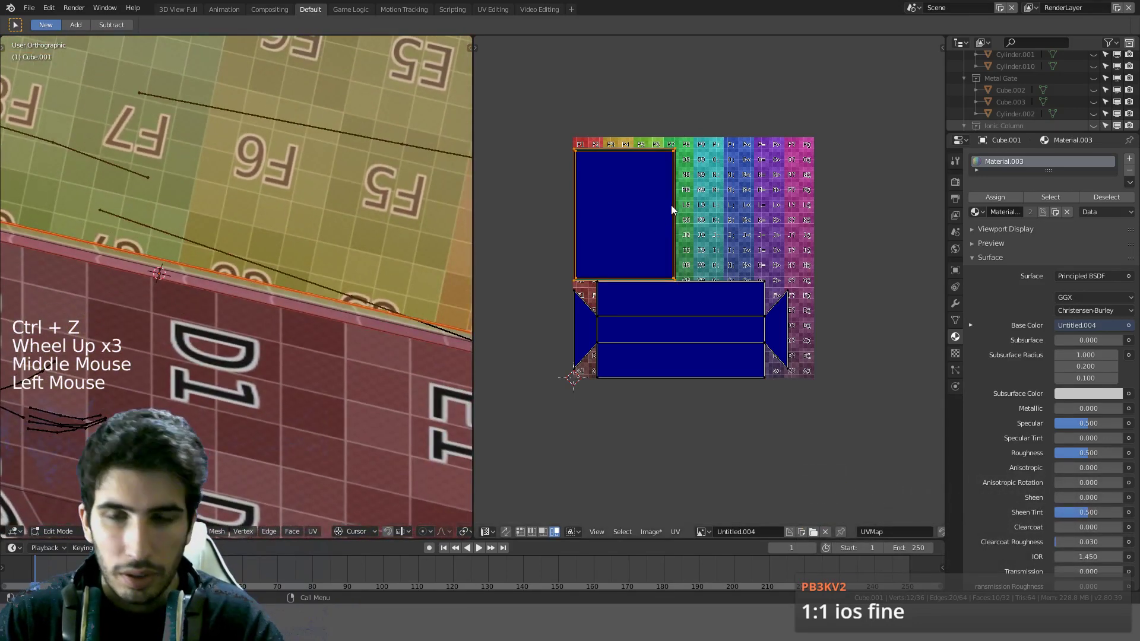
Step: Hide all of the mesh except the lid and view it from directly below
{"action": "middle_click_drag", "start_coordinate": [323, 166], "coordinate": [296, 240], "text": "shift"}
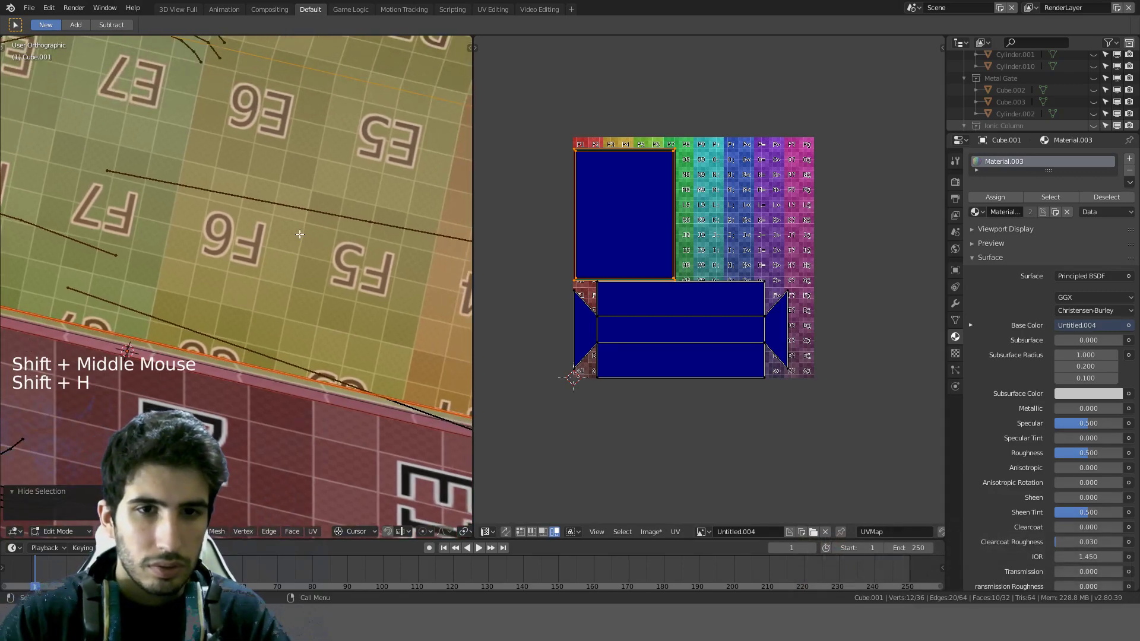
{"action": "scroll", "coordinate": [300, 235], "scroll_direction": "down", "scroll_amount": 9}
{"action": "mouse_move", "coordinate": [300, 234]}
{"action": "middle_mouse_down"}
{"action": "mouse_move", "coordinate": [376, 190]}
{"action": "mouse_move", "coordinate": [299, 219]}
{"action": "middle_mouse_up"}
{"action": "scroll", "coordinate": [358, 211], "scroll_direction": "down", "scroll_amount": 4}
{"action": "scroll", "coordinate": [299, 219], "scroll_direction": "up", "scroll_amount": 1}
{"action": "key", "text": "shift+h"}
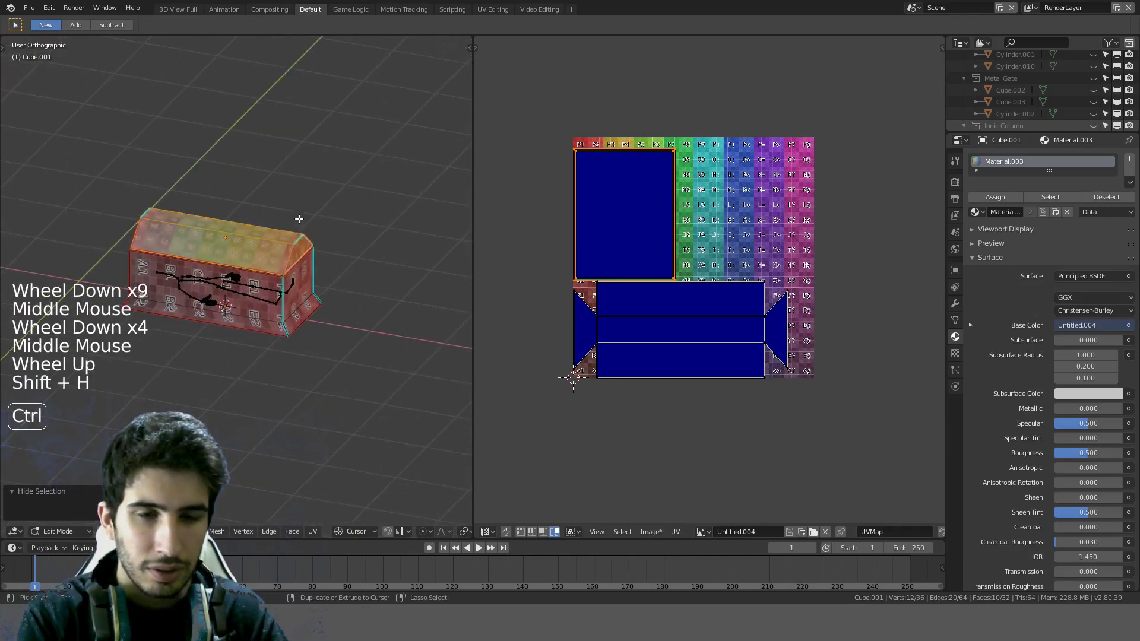
{"action": "key", "text": "ctrl+i"}
{"action": "key", "text": "h"}
{"action": "key", "text": "ctrl+KP_7"}
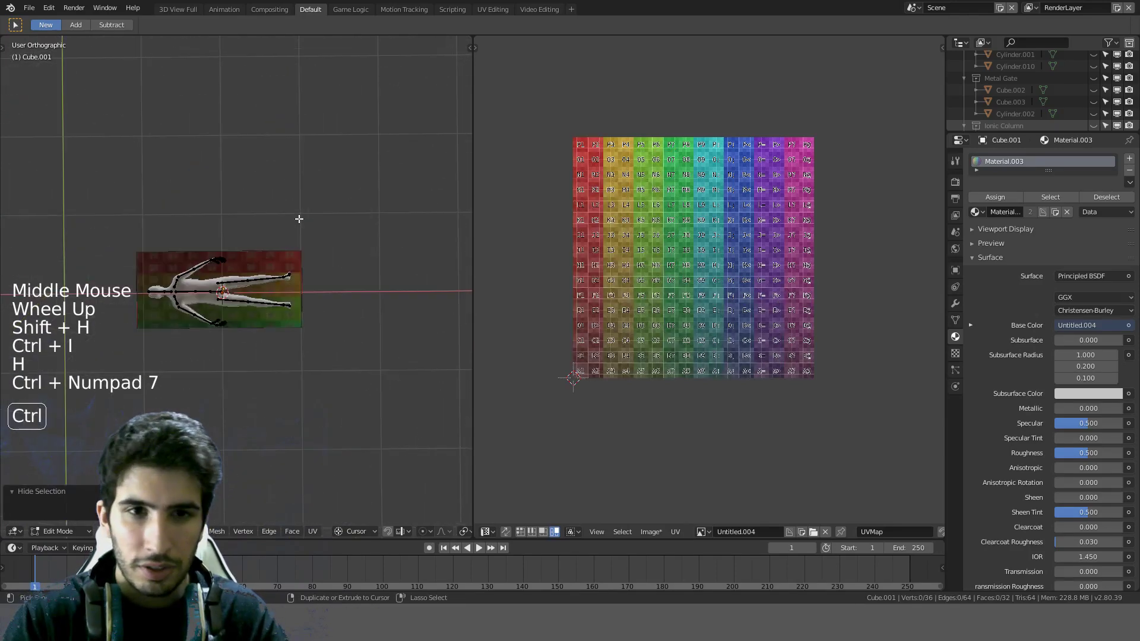
Step: Select the linked lid geometry and scale the underside's UV island by 1.5 along Y
{"action": "scroll", "coordinate": [300, 201], "scroll_direction": "up", "scroll_amount": 13}
{"action": "middle_click_drag", "start_coordinate": [301, 189], "coordinate": [319, 244], "text": "shift"}
{"action": "scroll", "coordinate": [318, 160], "scroll_direction": "up", "scroll_amount": 4}
{"action": "scroll", "coordinate": [320, 232], "scroll_direction": "down", "scroll_amount": 4}
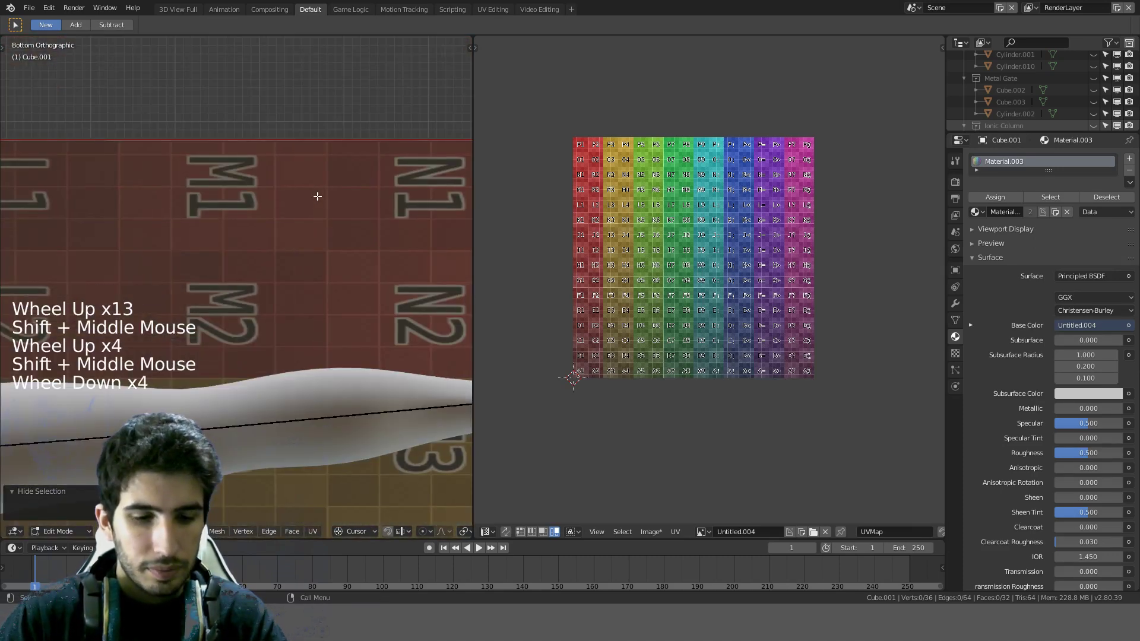
{"action": "key", "text": "l"}
{"action": "scroll", "coordinate": [628, 250], "scroll_direction": "up", "scroll_amount": 2}
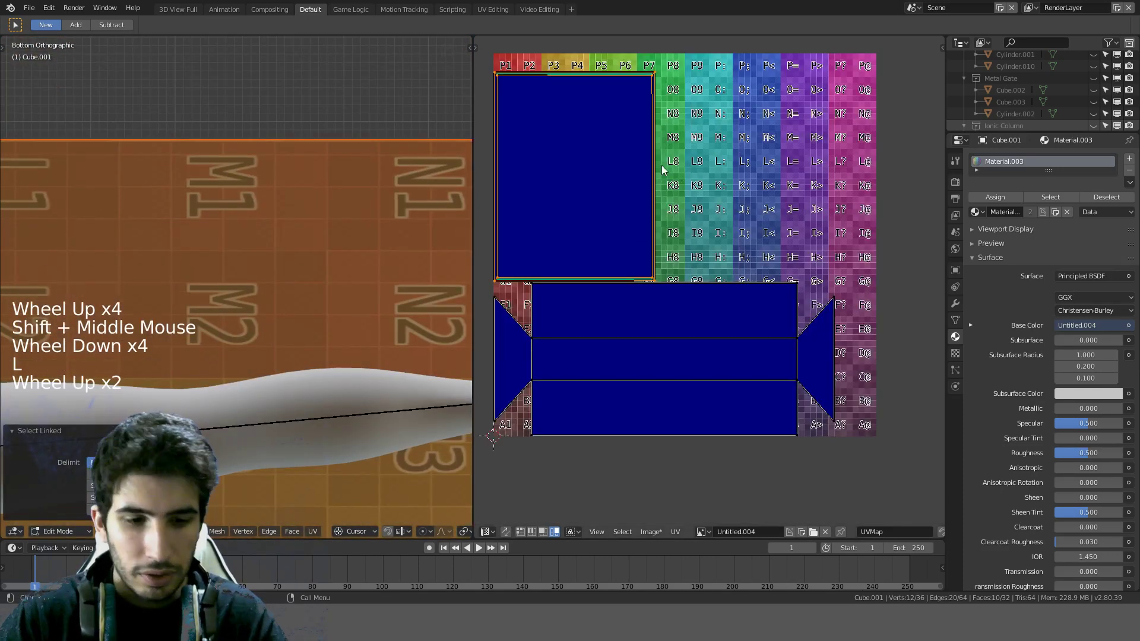
{"action": "key", "text": "s"}
{"action": "key", "text": "ctrl"}
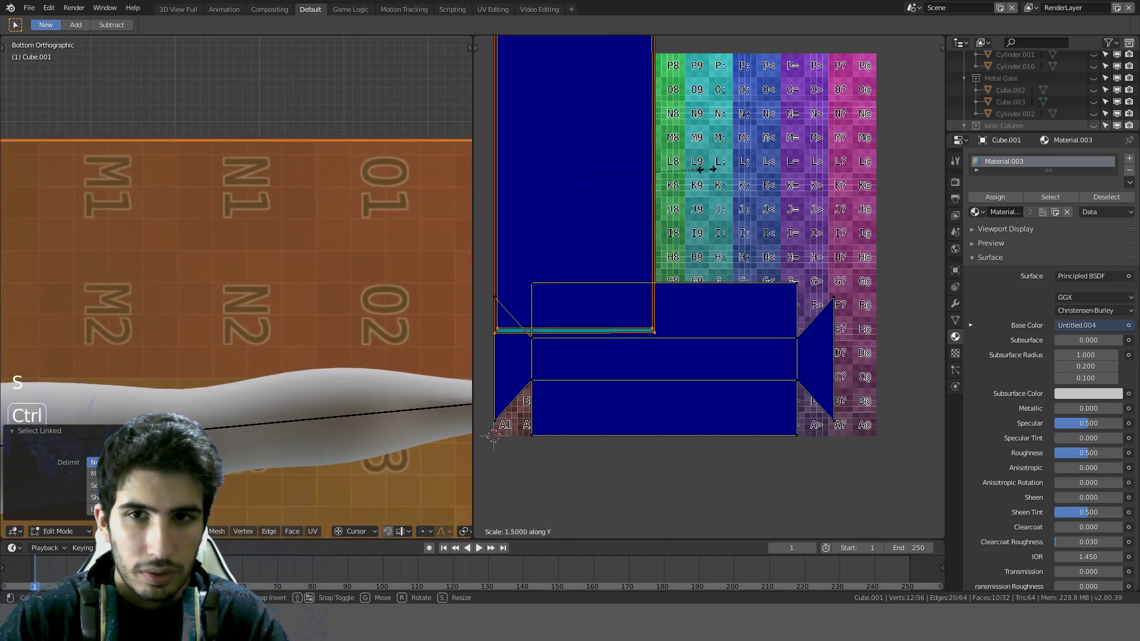
{"action": "left_click", "coordinate": [706, 170]}
Step: Select all the lid's UV islands and pack them with rotation and a 0.020 margin
{"action": "key", "text": "a"}
{"action": "key", "text": "a"}
{"action": "key", "text": "a"}
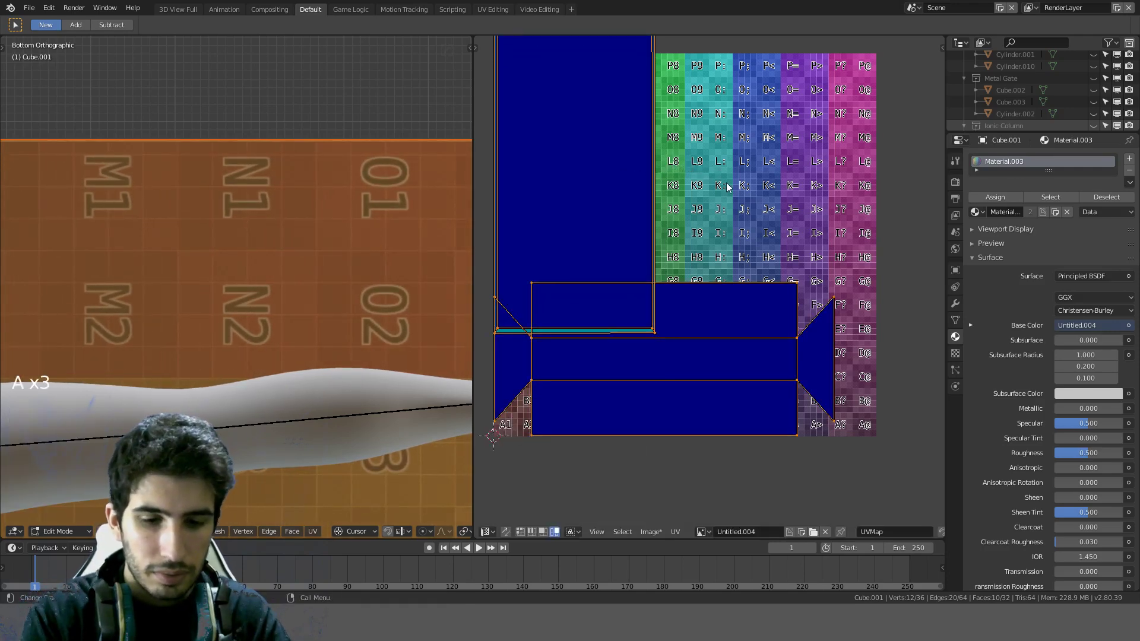
{"action": "key", "text": "ctrl+p"}
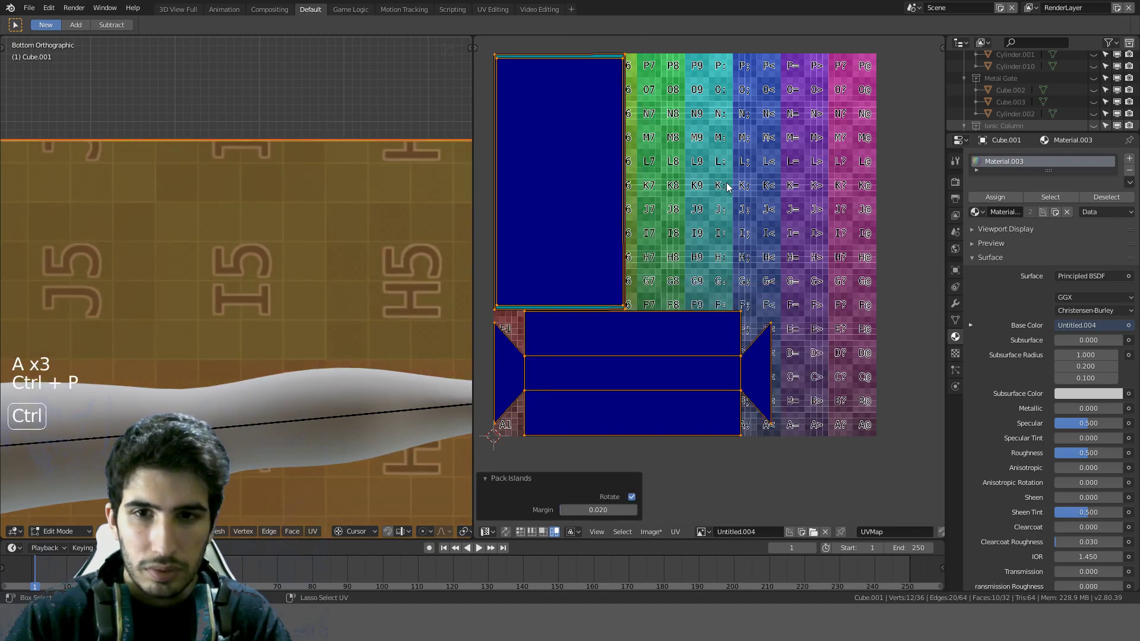
Step: Switch to UV face selection and try scaling the underside island's inner face by about 1.025 along X
{"action": "scroll", "coordinate": [591, 129], "scroll_direction": "up", "scroll_amount": 2}
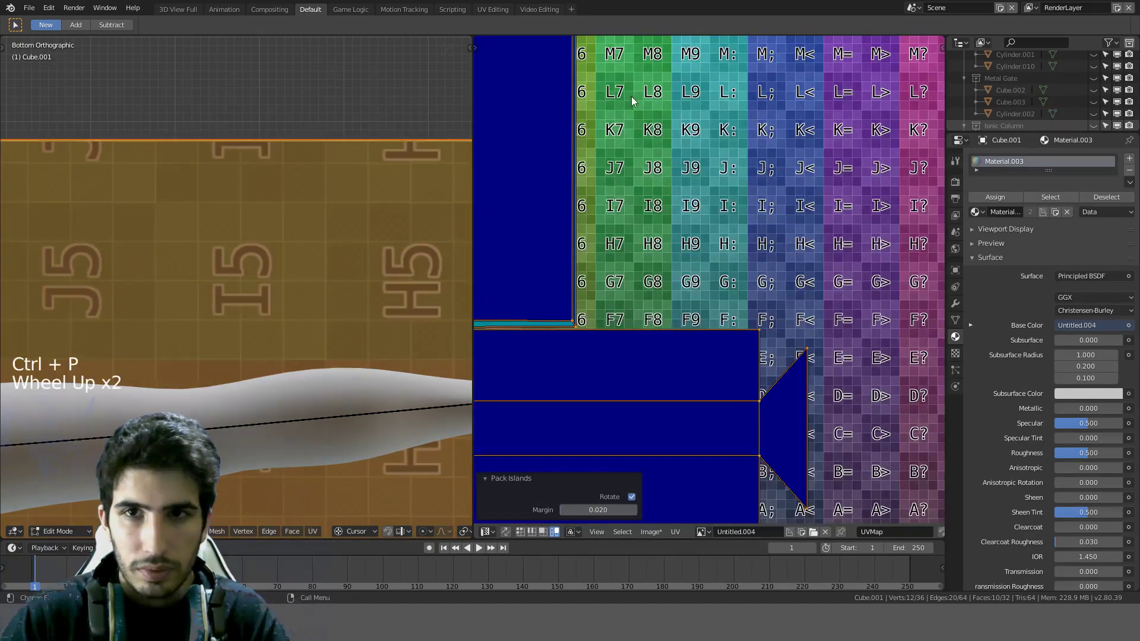
{"action": "middle_click_drag", "start_coordinate": [632, 96], "coordinate": [704, 159], "text": "shift"}
{"action": "scroll", "coordinate": [707, 162], "scroll_direction": "up", "scroll_amount": 2}
{"action": "middle_click_drag", "start_coordinate": [720, 151], "coordinate": [814, 338], "text": "shift"}
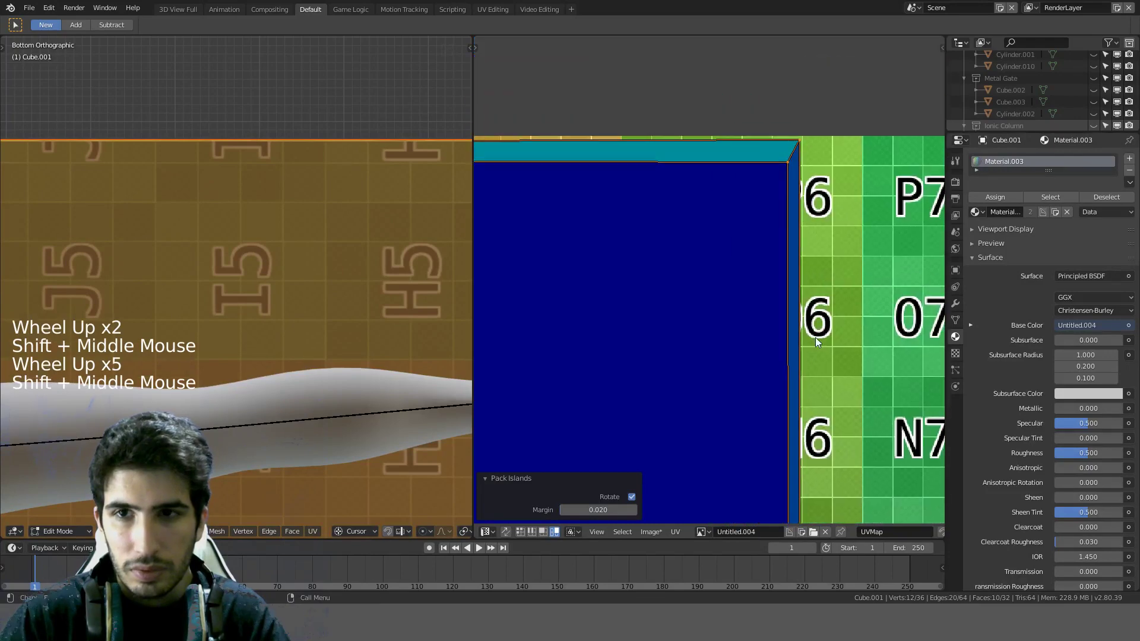
{"action": "scroll", "coordinate": [746, 329], "scroll_direction": "down", "scroll_amount": 3}
{"action": "middle_click_drag", "start_coordinate": [746, 329], "coordinate": [791, 282], "text": "shift"}
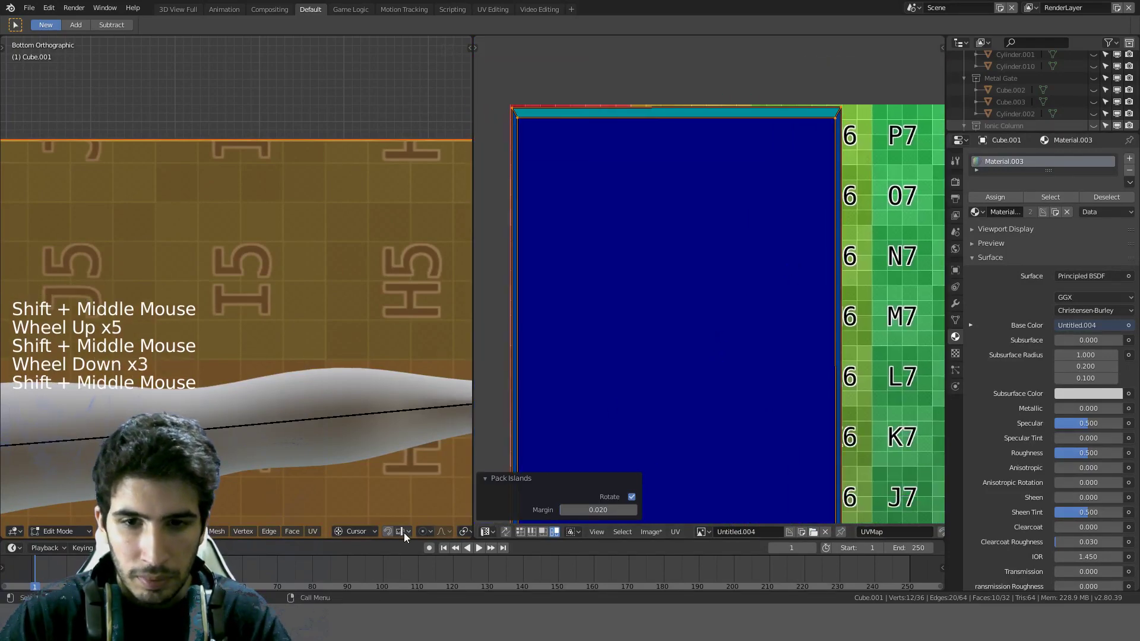
{"action": "left_click", "coordinate": [646, 374]}
{"action": "left_click", "coordinate": [897, 253]}
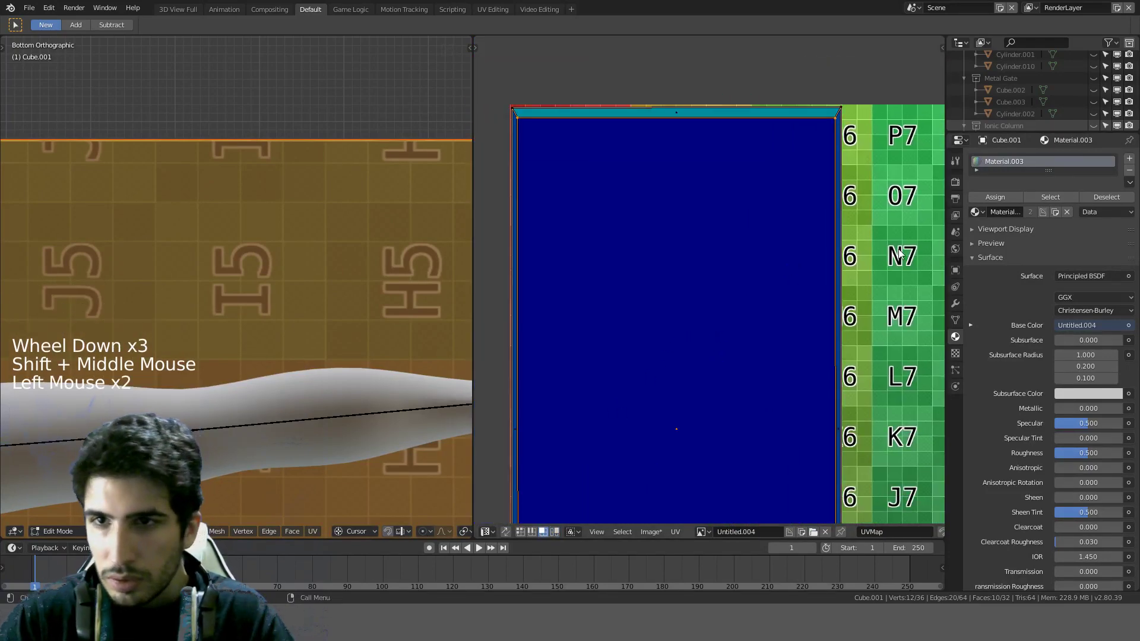
{"action": "key", "text": "s"}
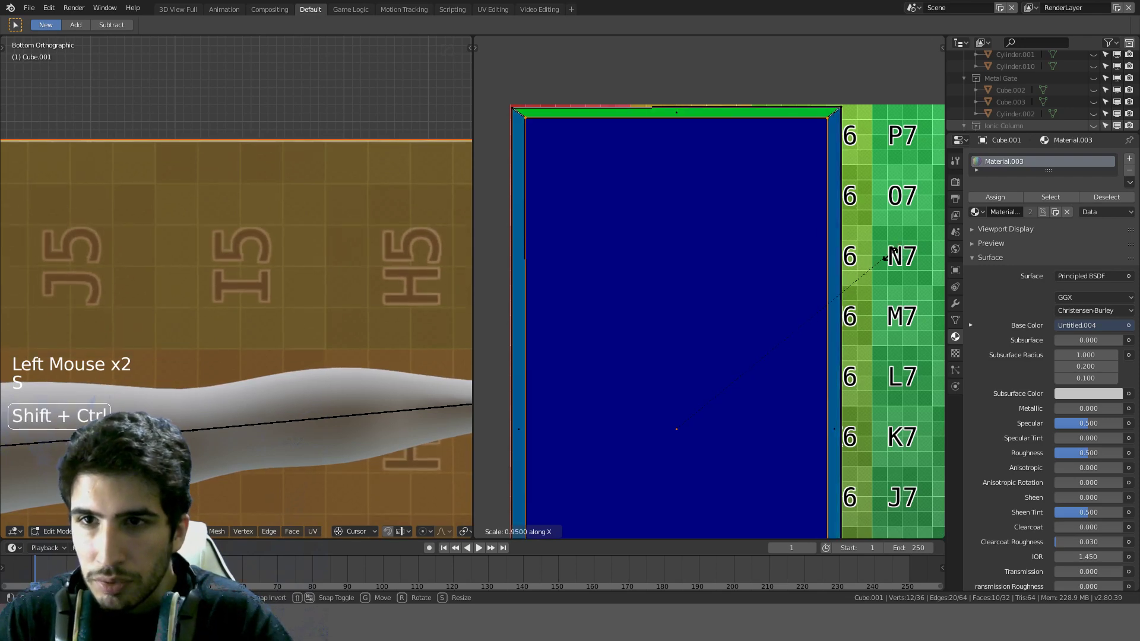
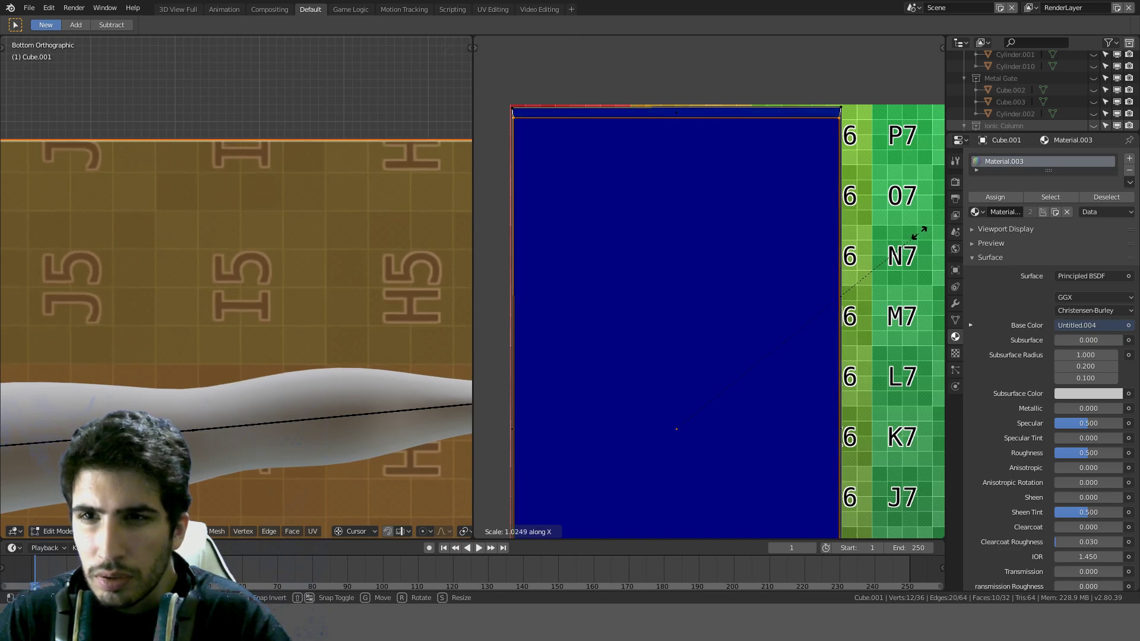
{"action": "left_click", "coordinate": [919, 233]}
Step: Inspect the border around the underside island's inner face and undo its widening along X
{"action": "scroll", "coordinate": [920, 232], "scroll_direction": "down", "scroll_amount": 4}
{"action": "middle_click_drag", "start_coordinate": [890, 238], "coordinate": [819, 190], "text": "shift"}
{"action": "scroll", "coordinate": [808, 181], "scroll_direction": "up", "scroll_amount": 4}
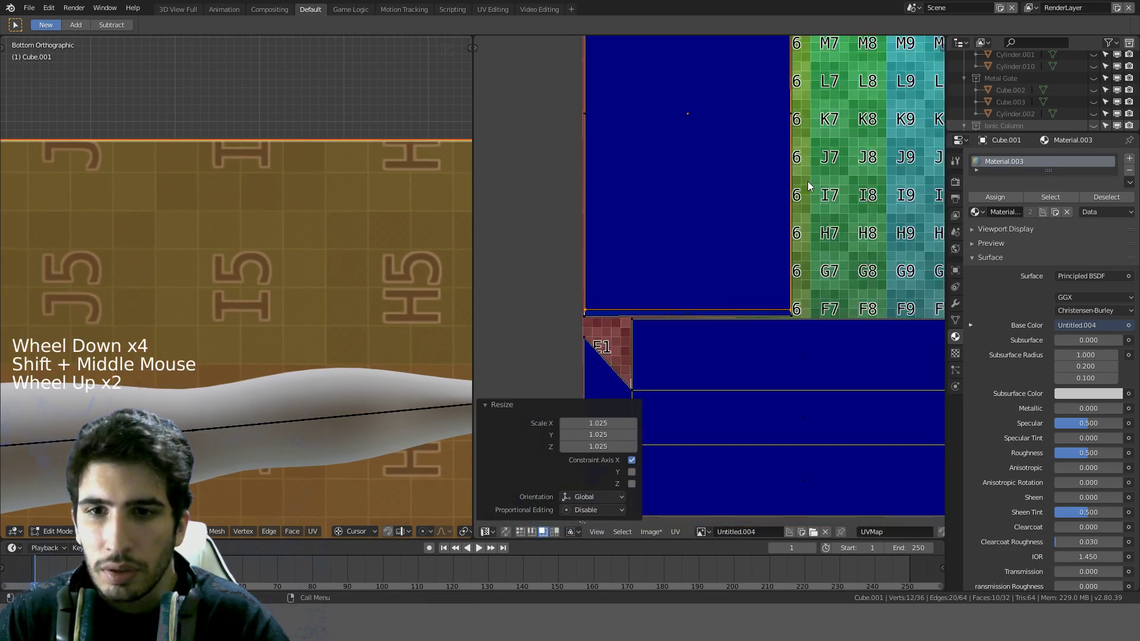
{"action": "key", "text": "a"}
{"action": "scroll", "coordinate": [832, 261], "scroll_direction": "up", "scroll_amount": 3}
{"action": "middle_click_drag", "start_coordinate": [820, 262], "coordinate": [722, 290], "text": "shift"}
{"action": "scroll", "coordinate": [781, 348], "scroll_direction": "up", "scroll_amount": 1}
{"action": "scroll", "coordinate": [727, 267], "scroll_direction": "up", "scroll_amount": 3}
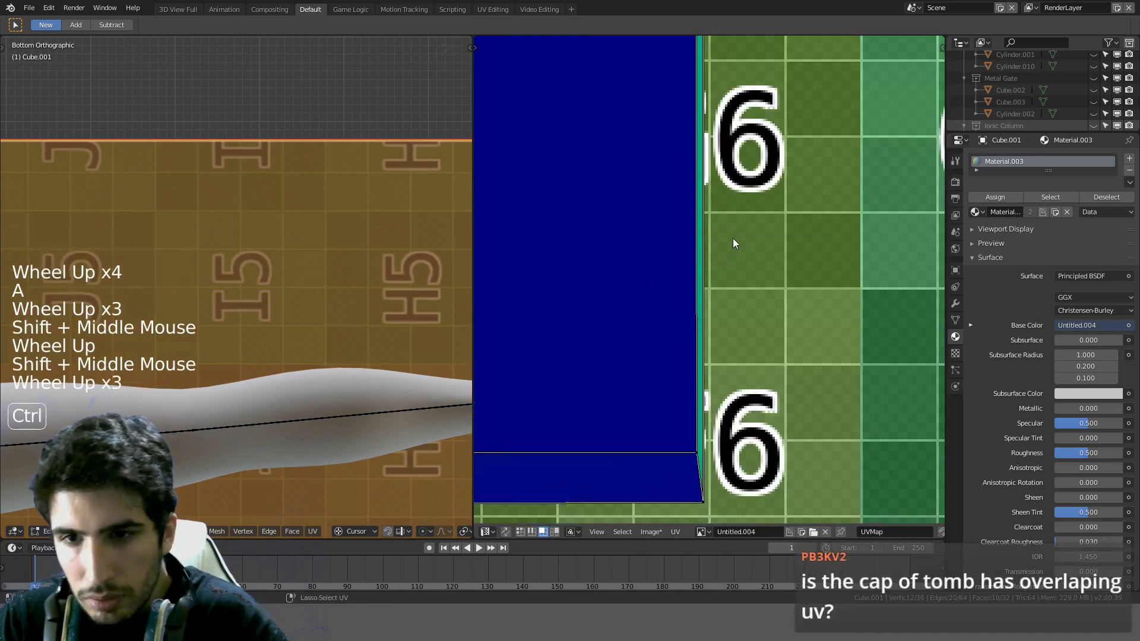
{"action": "key", "text": "ctrl+z"}
{"action": "key", "text": "ctrl+z"}
Step: Try scaling the inner face by about 1.013 along X and 1.010 uniformly, and undo these resizes
{"action": "key", "text": "s"}
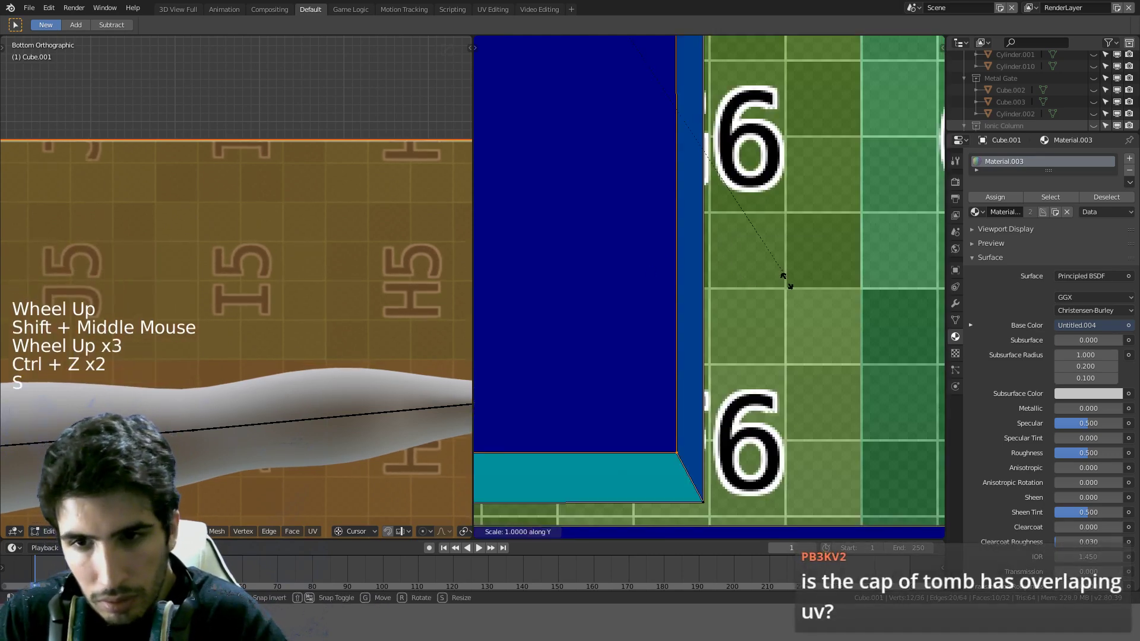
{"action": "key", "text": "y"}
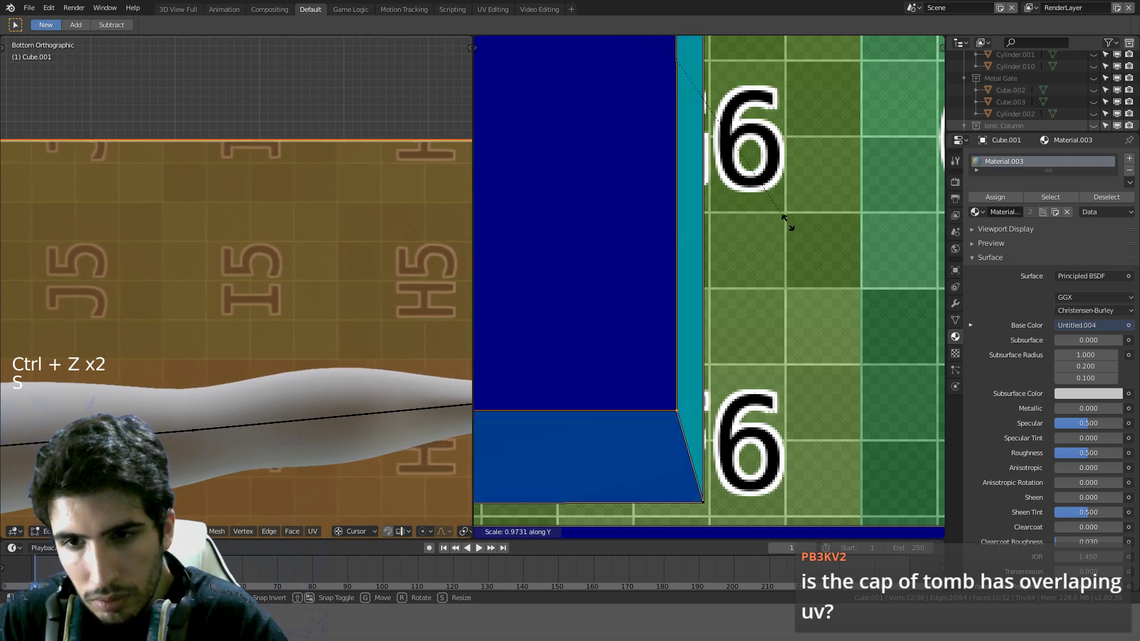
{"action": "key", "text": "s"}
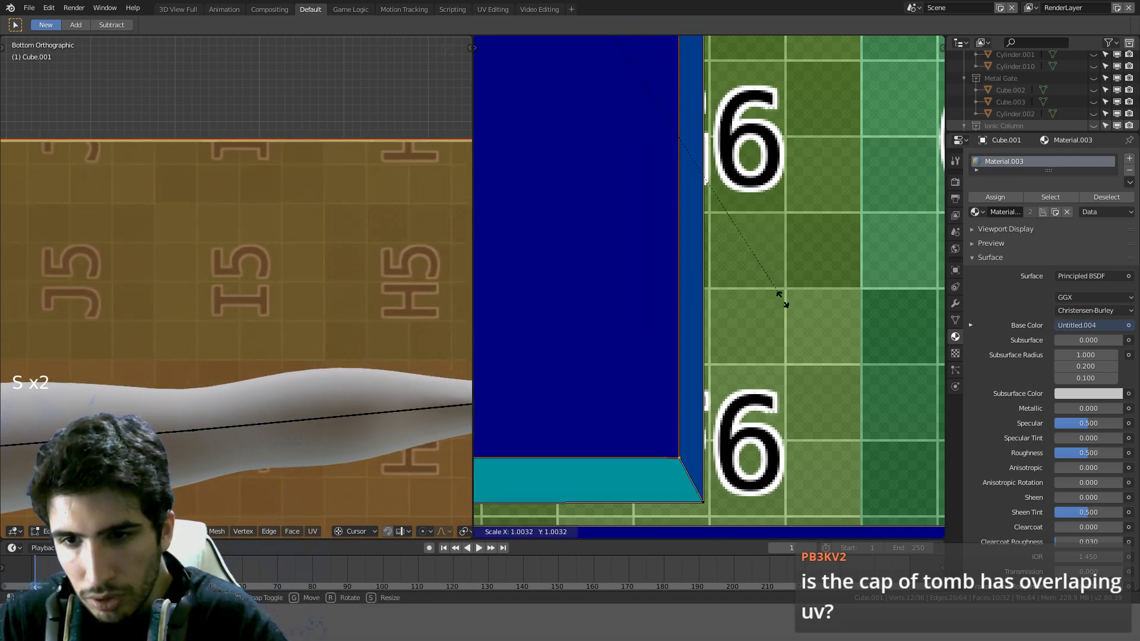
{"action": "key", "text": "s"}
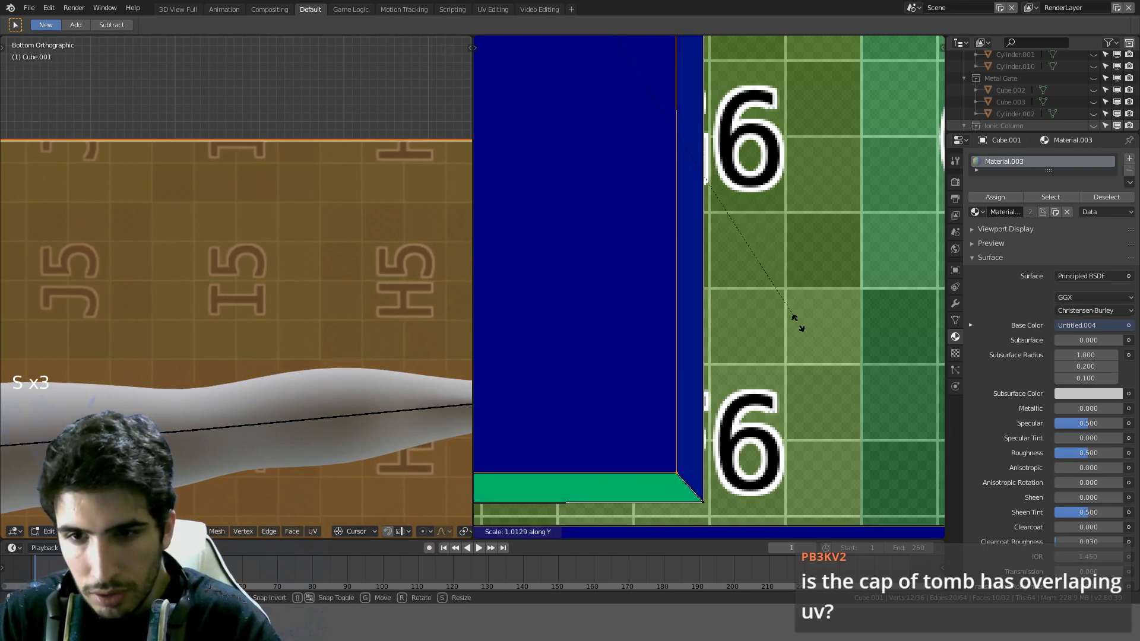
{"action": "key", "text": "s"}
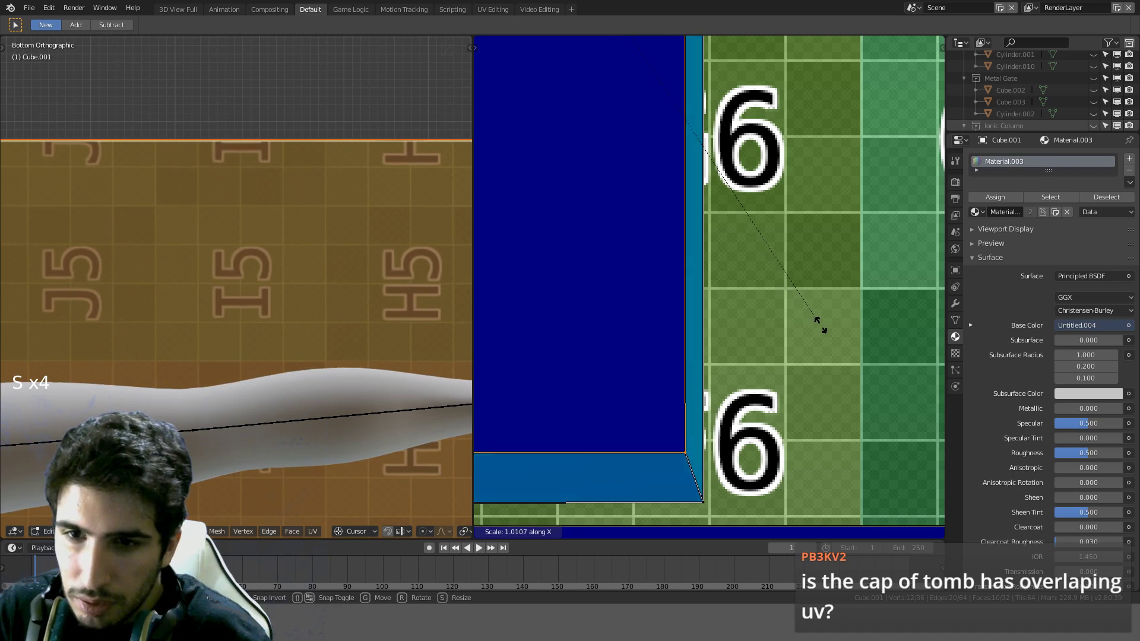
{"action": "left_click", "coordinate": [827, 327]}
{"action": "key", "text": "s"}
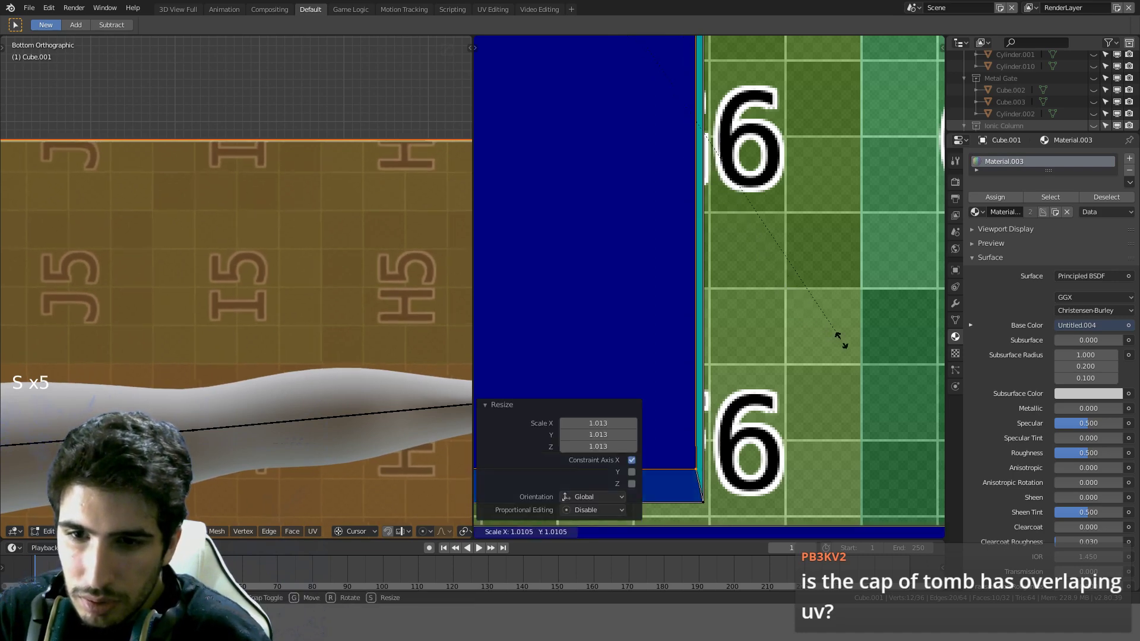
{"action": "left_click", "coordinate": [838, 340]}
{"action": "key", "text": "s"}
{"action": "key", "text": "x"}
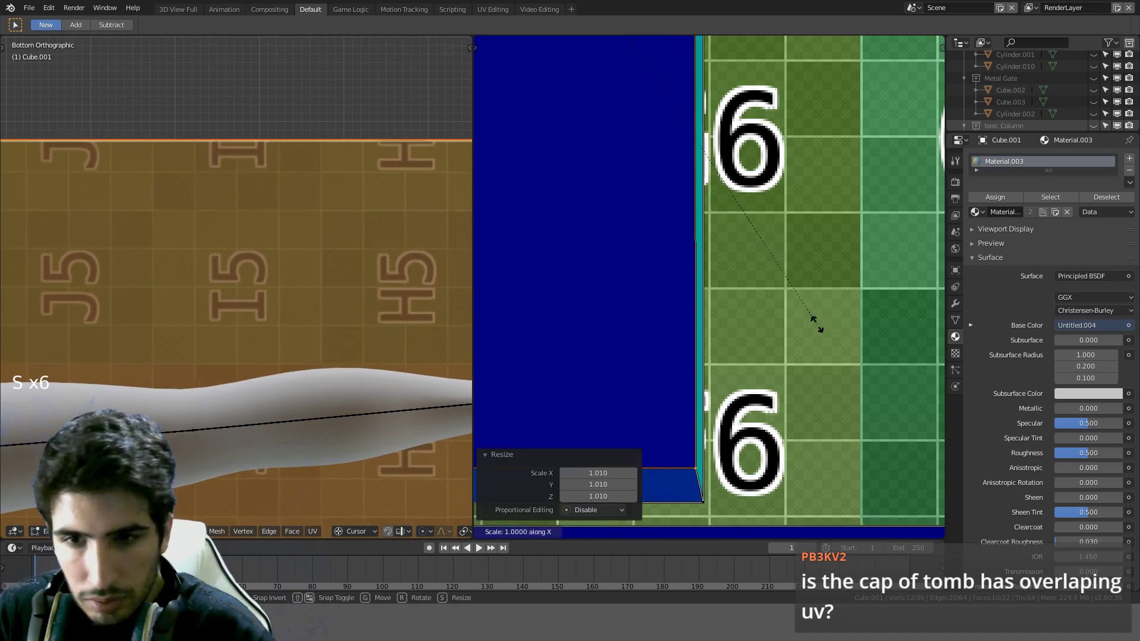
{"action": "key", "text": "ctrl+z"}
{"action": "key", "text": "ctrl+z"}
{"action": "key", "text": "ctrl+z"}
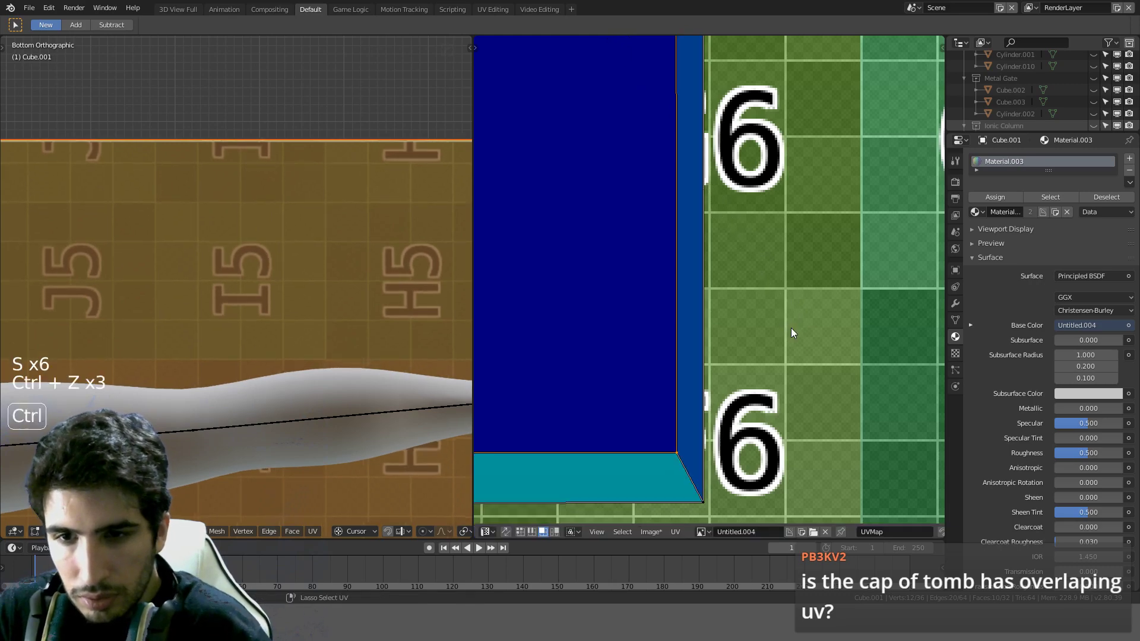
Step: Reveal all the hidden coffin geometry in edit mode
{"action": "scroll", "coordinate": [681, 324], "scroll_direction": "down", "scroll_amount": 5}
{"action": "scroll", "coordinate": [683, 311], "scroll_direction": "down", "scroll_amount": 10}
{"action": "key", "text": "Tab"}
{"action": "scroll", "coordinate": [357, 313], "scroll_direction": "down", "scroll_amount": 8}
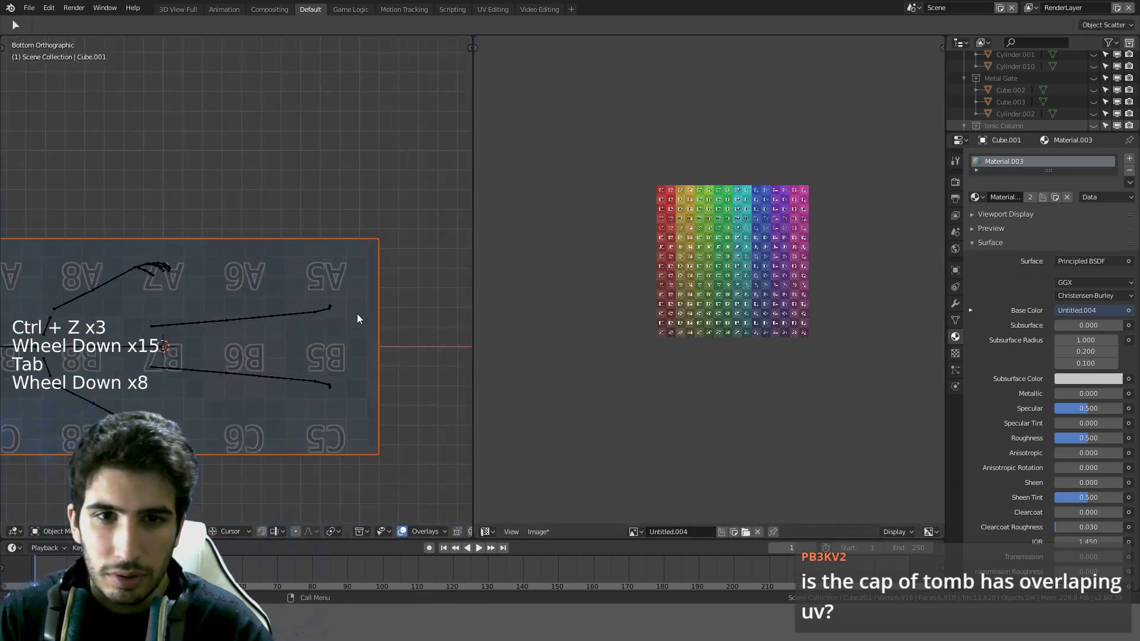
{"action": "scroll", "coordinate": [358, 313], "scroll_direction": "up", "scroll_amount": 1}
{"action": "mouse_move", "coordinate": [357, 313]}
{"action": "middle_mouse_down"}
{"action": "mouse_move", "coordinate": [298, 379]}
{"action": "mouse_move", "coordinate": [347, 415]}
{"action": "mouse_move", "coordinate": [358, 327]}
{"action": "middle_mouse_up"}
{"action": "scroll", "coordinate": [298, 379], "scroll_direction": "down", "scroll_amount": 5}
{"action": "scroll", "coordinate": [298, 379], "scroll_direction": "up", "scroll_amount": 1}
{"action": "key", "text": "Tab"}
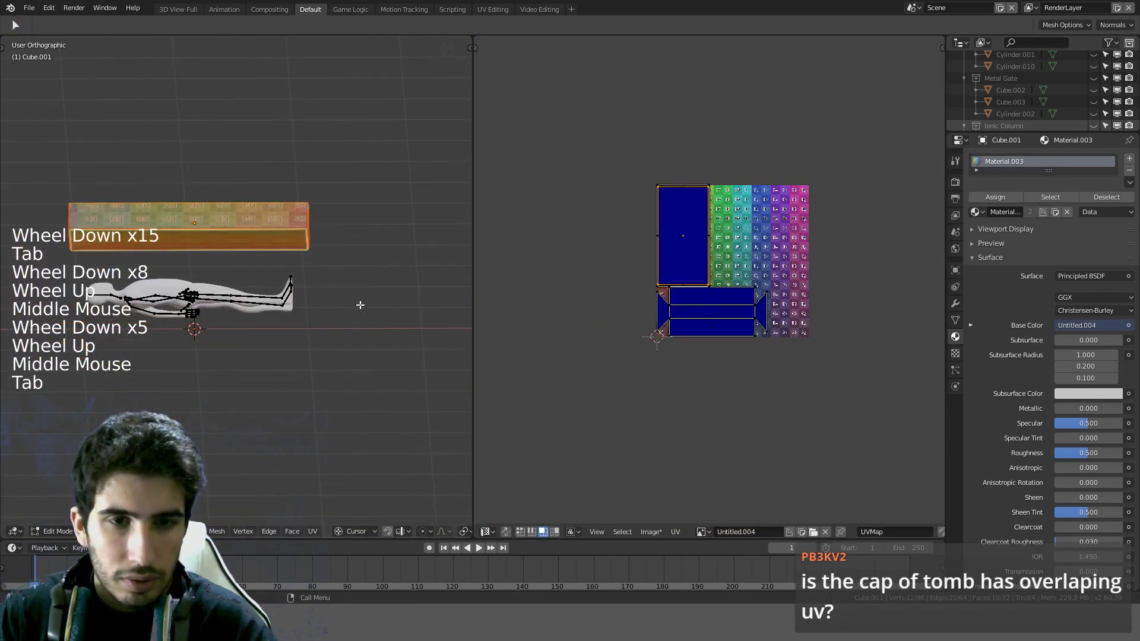
{"action": "key", "text": "a"}
{"action": "key", "text": "space"}
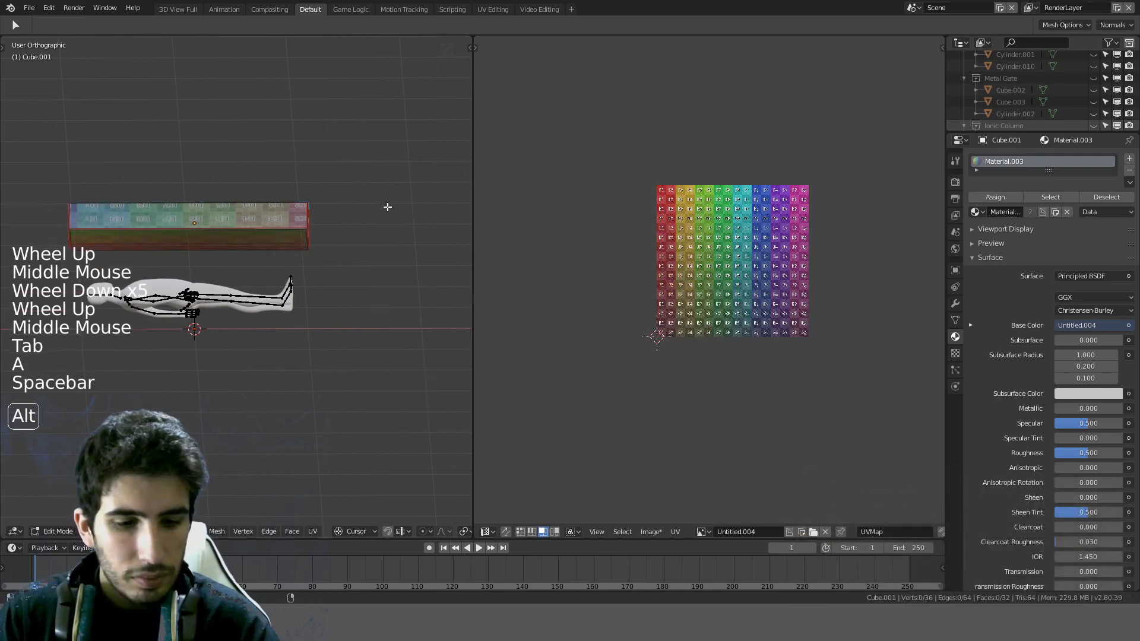
{"action": "key", "text": "alt+h"}
Step: Select the whole coffin and all its UV islands, average their scale and pack them with a 0.020 margin
{"action": "middle_click_drag", "start_coordinate": [387, 208], "coordinate": [338, 269]}
{"action": "key", "text": "a"}
{"action": "key", "text": "a"}
{"action": "key", "text": "a"}
{"action": "scroll", "coordinate": [813, 306], "scroll_direction": "up", "scroll_amount": 3}
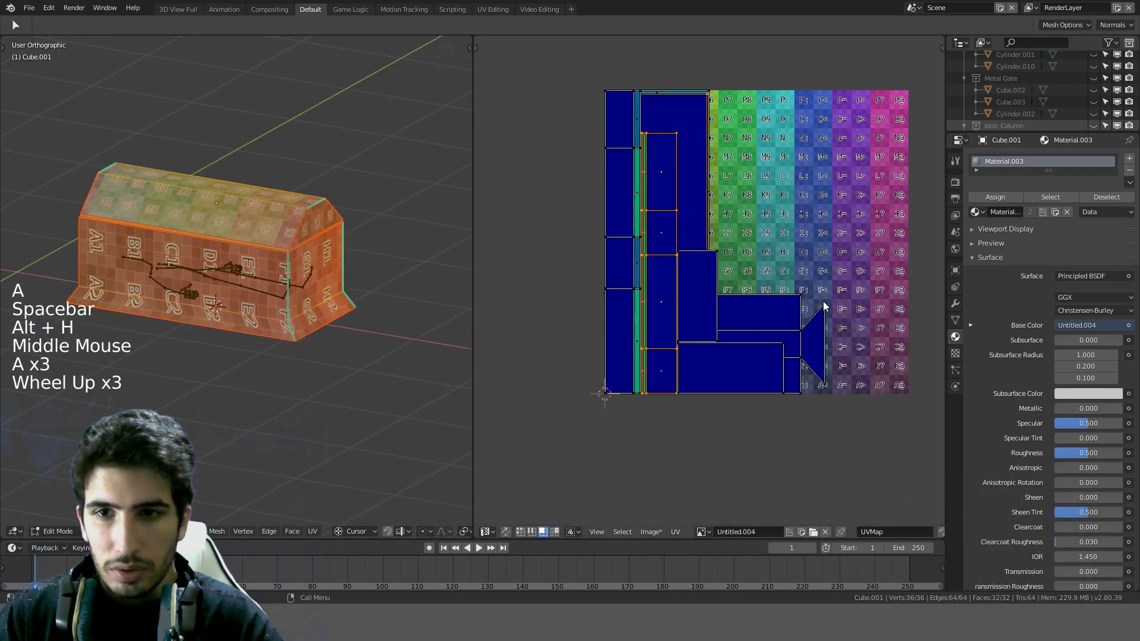
{"action": "key", "text": "a"}
{"action": "key", "text": "a"}
{"action": "key", "text": "a"}
{"action": "key", "text": "ctrl+a"}
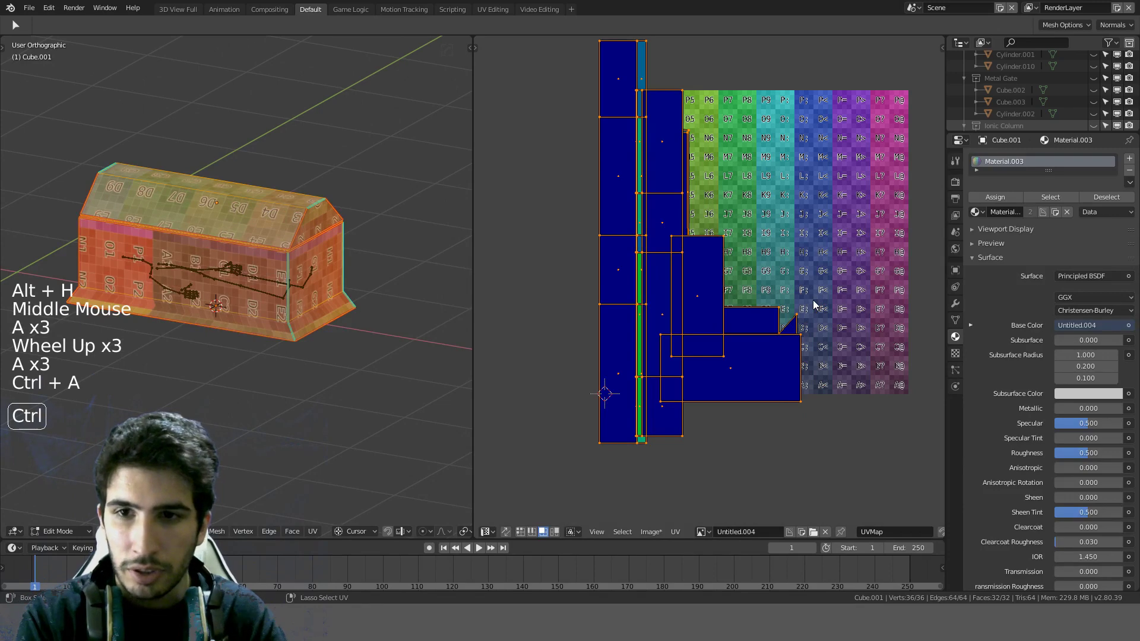
{"action": "key", "text": "ctrl+p"}
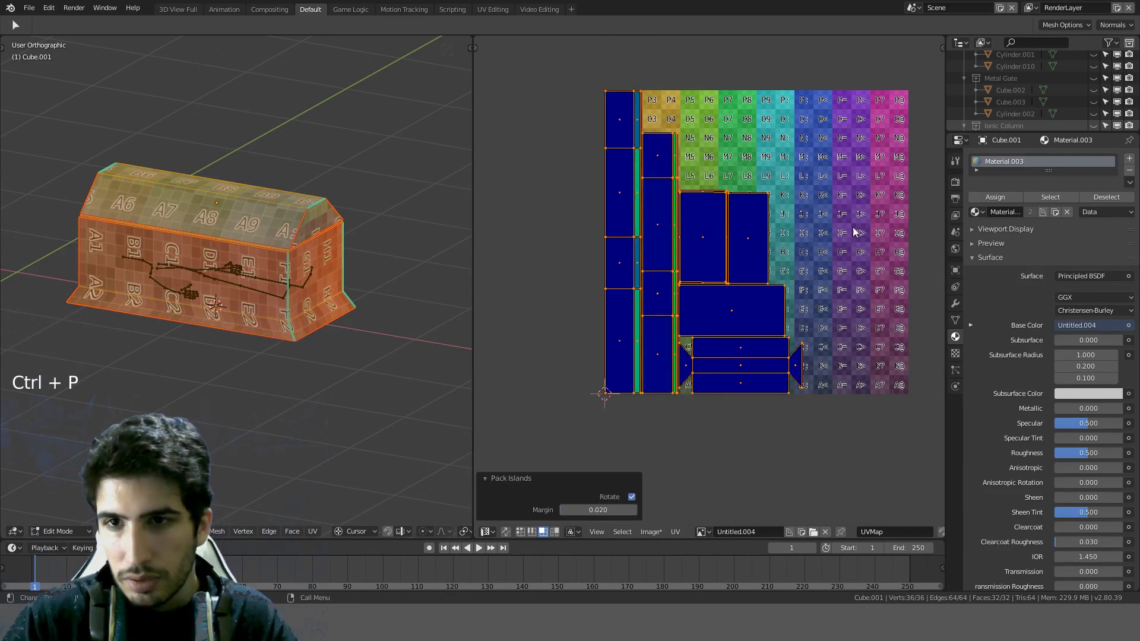
Step: Examine the packed islands and compare the grid on the lid's end and slope with the box's
{"action": "scroll", "coordinate": [853, 232], "scroll_direction": "up", "scroll_amount": 4}
{"action": "middle_click_drag", "start_coordinate": [837, 229], "coordinate": [814, 273], "text": "shift"}
{"action": "scroll", "coordinate": [790, 314], "scroll_direction": "up", "scroll_amount": 3}
{"action": "scroll", "coordinate": [792, 307], "scroll_direction": "down", "scroll_amount": 8}
{"action": "scroll", "coordinate": [814, 273], "scroll_direction": "up", "scroll_amount": 3}
{"action": "middle_click_drag", "start_coordinate": [315, 261], "coordinate": [270, 291]}
{"action": "scroll", "coordinate": [336, 274], "scroll_direction": "up", "scroll_amount": 3}
{"action": "scroll", "coordinate": [336, 274], "scroll_direction": "up", "scroll_amount": 4}
{"action": "scroll", "coordinate": [332, 226], "scroll_direction": "down", "scroll_amount": 4}
{"action": "scroll", "coordinate": [366, 233], "scroll_direction": "down", "scroll_amount": 1}
{"action": "scroll", "coordinate": [364, 285], "scroll_direction": "up", "scroll_amount": 4}
{"action": "scroll", "coordinate": [297, 261], "scroll_direction": "down", "scroll_amount": 3}
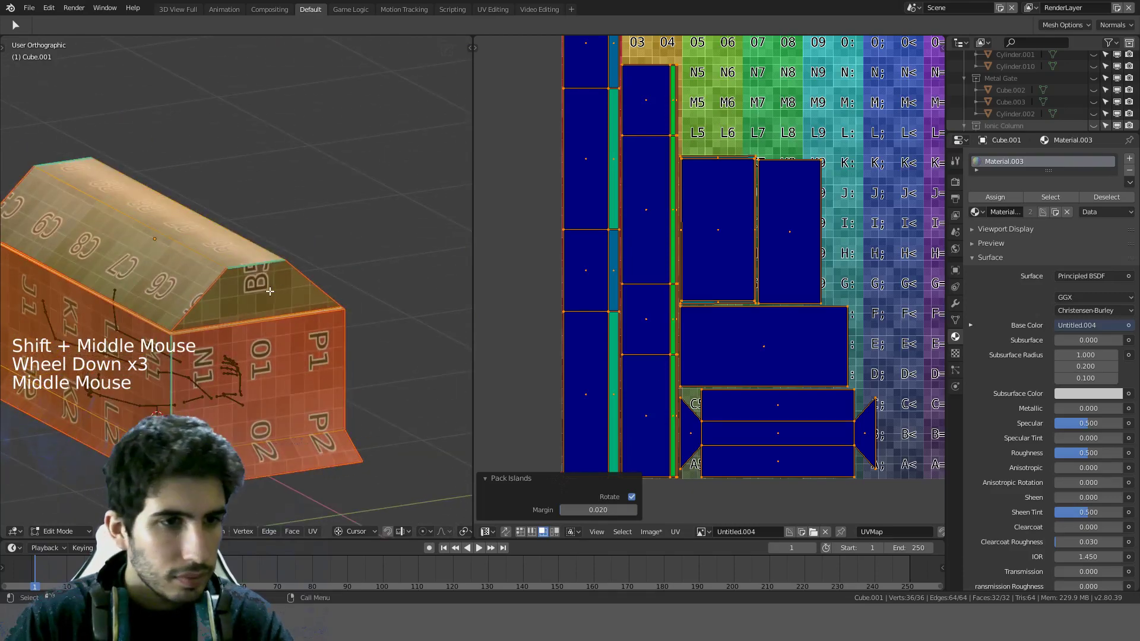
{"action": "scroll", "coordinate": [270, 291], "scroll_direction": "up", "scroll_amount": 4}
{"action": "scroll", "coordinate": [732, 291], "scroll_direction": "down", "scroll_amount": 3}
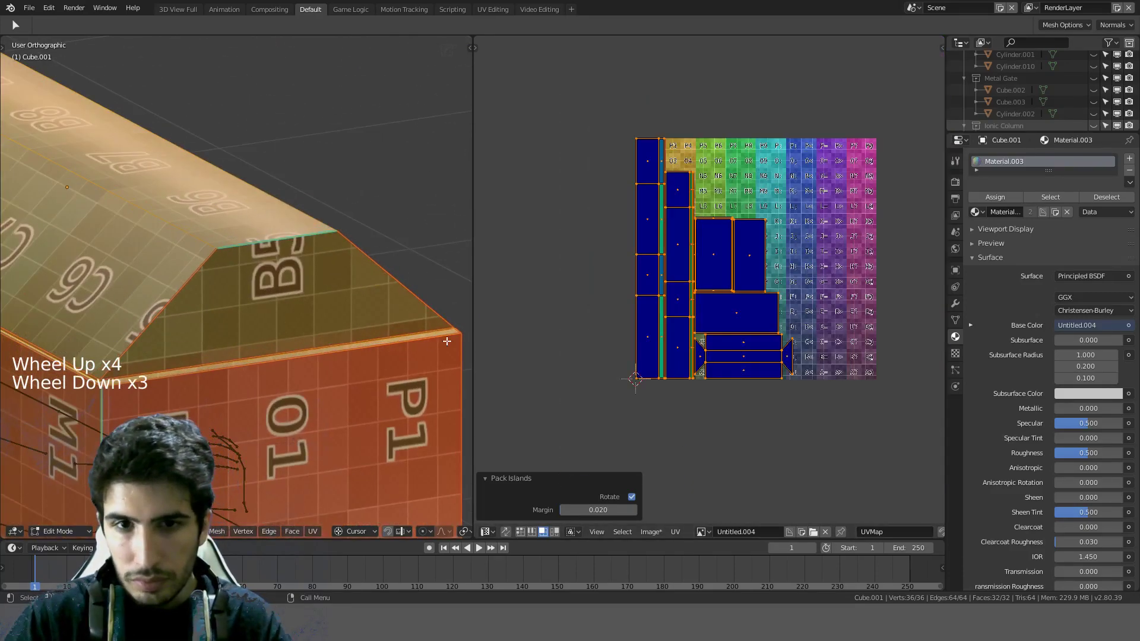
Step: Compare the grid size on the lid's long slope with the coffin box's side panel
{"action": "scroll", "coordinate": [282, 290], "scroll_direction": "up", "scroll_amount": 3}
{"action": "scroll", "coordinate": [263, 234], "scroll_direction": "down", "scroll_amount": 6}
{"action": "middle_click_drag", "start_coordinate": [263, 233], "coordinate": [202, 255]}
{"action": "scroll", "coordinate": [810, 289], "scroll_direction": "up", "scroll_amount": 3}
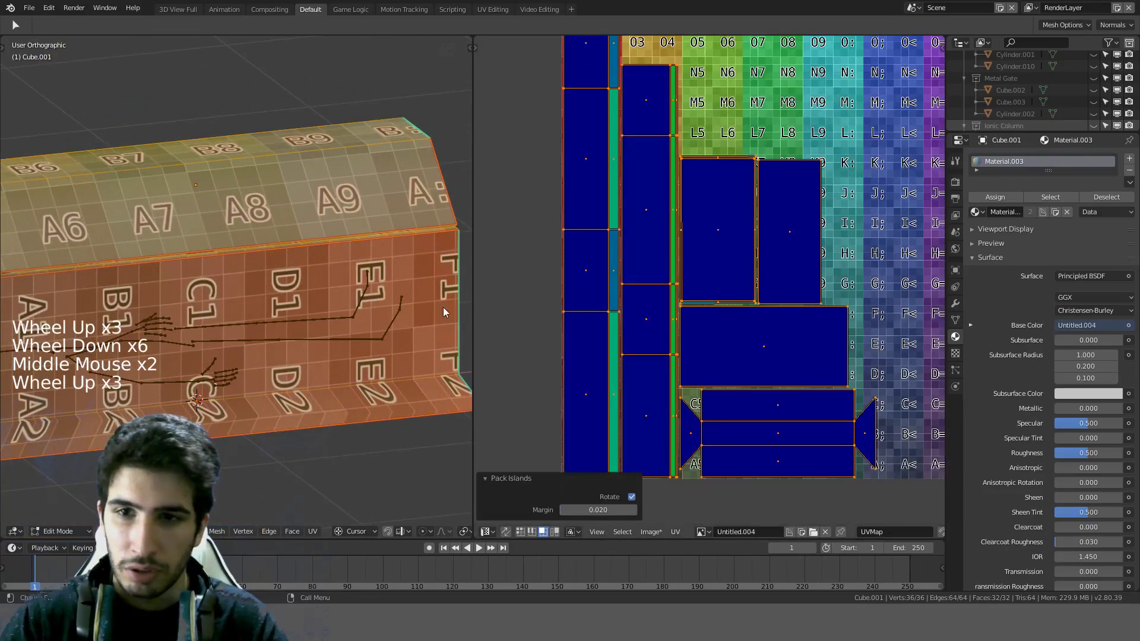
{"action": "middle_click_drag", "start_coordinate": [200, 418], "coordinate": [386, 323]}
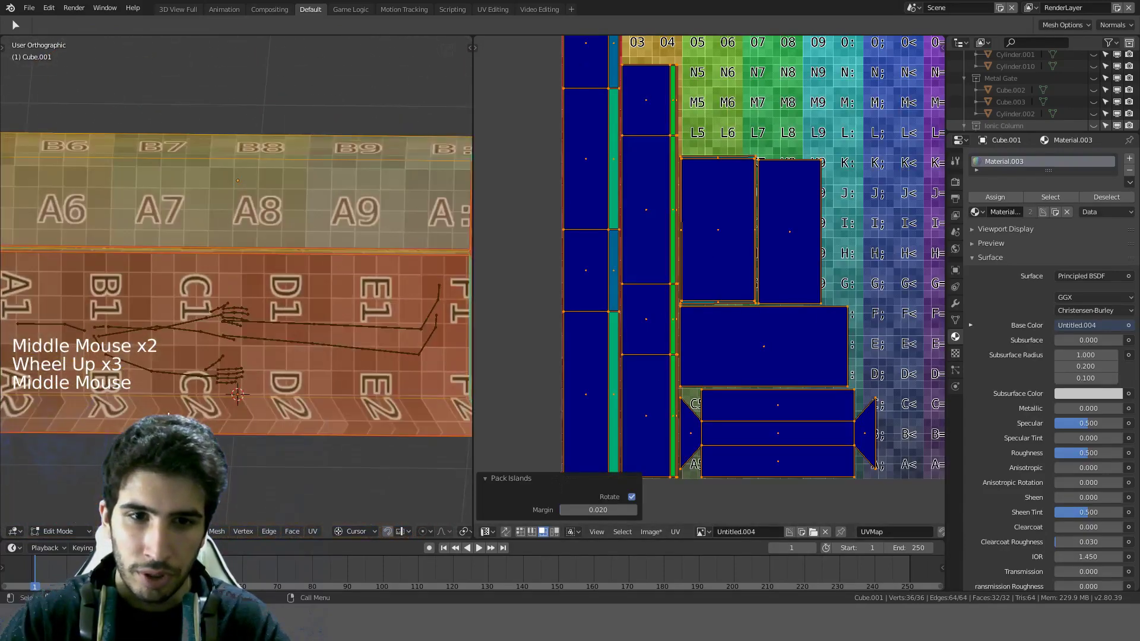
{"action": "scroll", "coordinate": [408, 317], "scroll_direction": "down", "scroll_amount": 2}
{"action": "scroll", "coordinate": [408, 316], "scroll_direction": "up", "scroll_amount": 3}
{"action": "scroll", "coordinate": [408, 317], "scroll_direction": "up", "scroll_amount": 1}
{"action": "middle_click_drag", "start_coordinate": [394, 369], "coordinate": [329, 314], "text": "shift"}
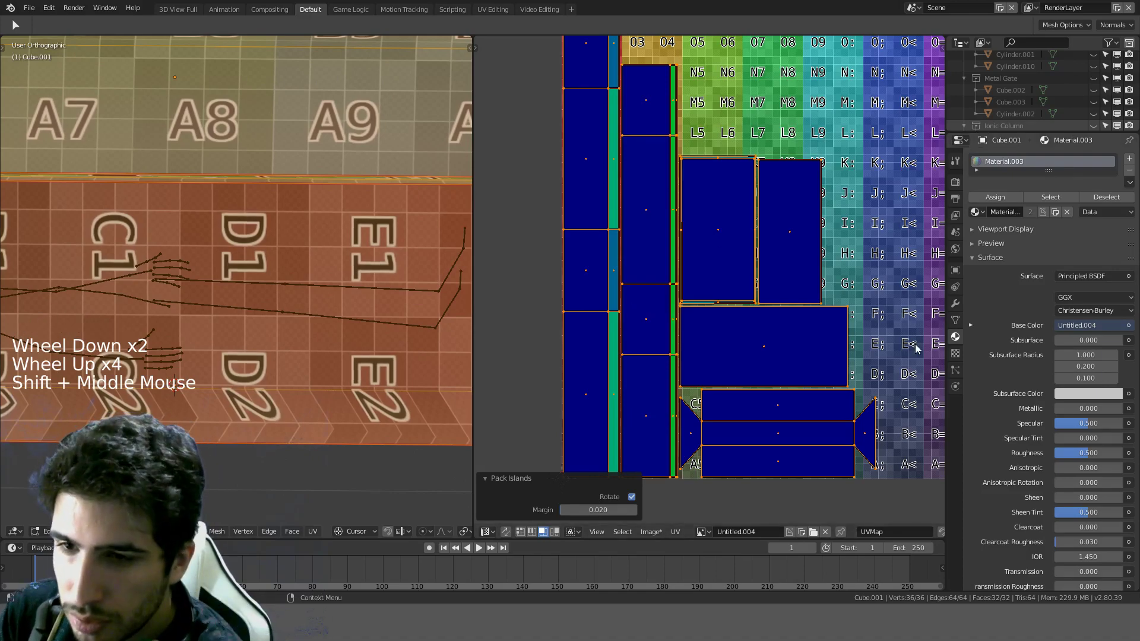
Step: Examine the packed UV islands and identify the lid's middle face within the layout
{"action": "scroll", "coordinate": [827, 305], "scroll_direction": "down", "scroll_amount": 2}
{"action": "scroll", "coordinate": [829, 311], "scroll_direction": "up", "scroll_amount": 3}
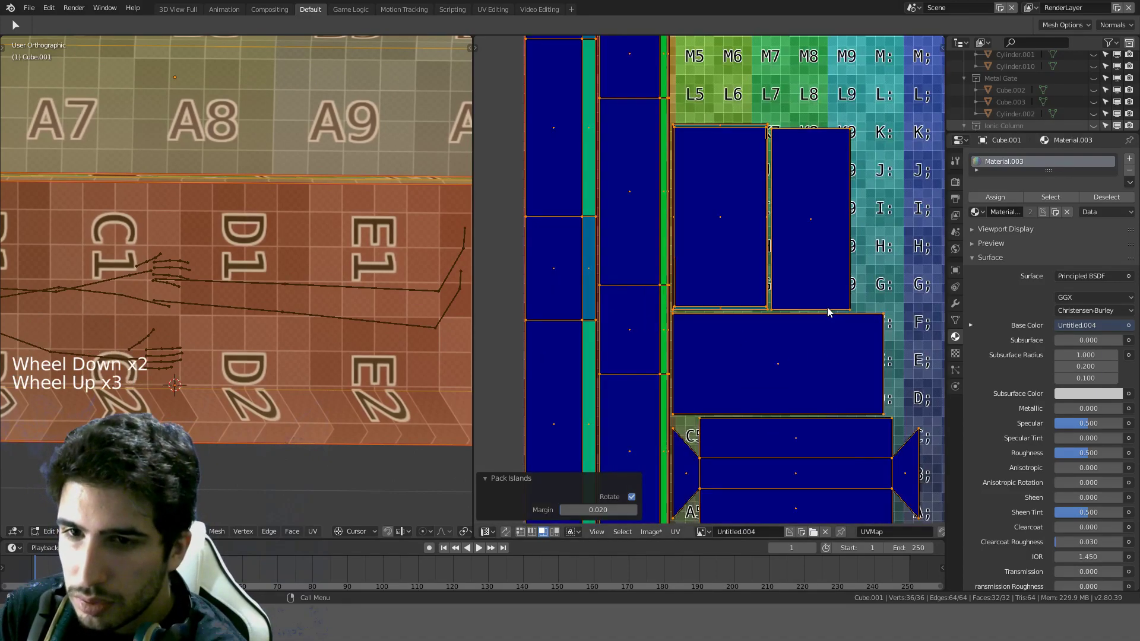
{"action": "scroll", "coordinate": [800, 356], "scroll_direction": "up", "scroll_amount": 1}
{"action": "middle_click_drag", "start_coordinate": [800, 355], "coordinate": [806, 262]}
{"action": "scroll", "coordinate": [806, 261], "scroll_direction": "down", "scroll_amount": 4}
{"action": "scroll", "coordinate": [796, 261], "scroll_direction": "down", "scroll_amount": 2}
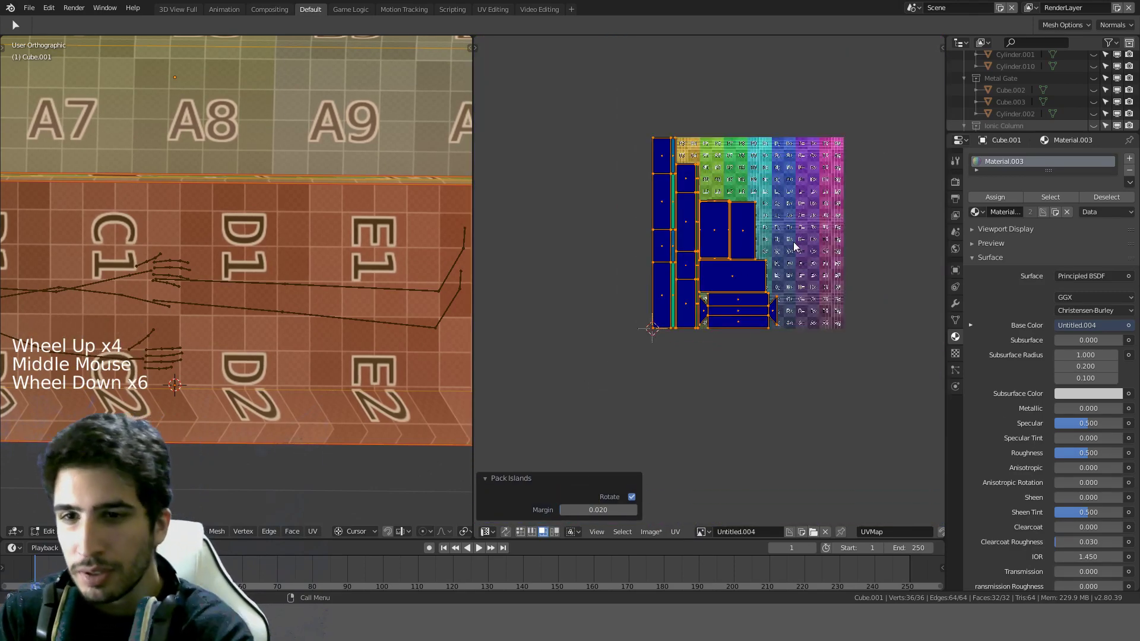
{"action": "scroll", "coordinate": [795, 246], "scroll_direction": "up", "scroll_amount": 4}
{"action": "scroll", "coordinate": [794, 243], "scroll_direction": "down", "scroll_amount": 3}
{"action": "scroll", "coordinate": [773, 296], "scroll_direction": "up", "scroll_amount": 3}
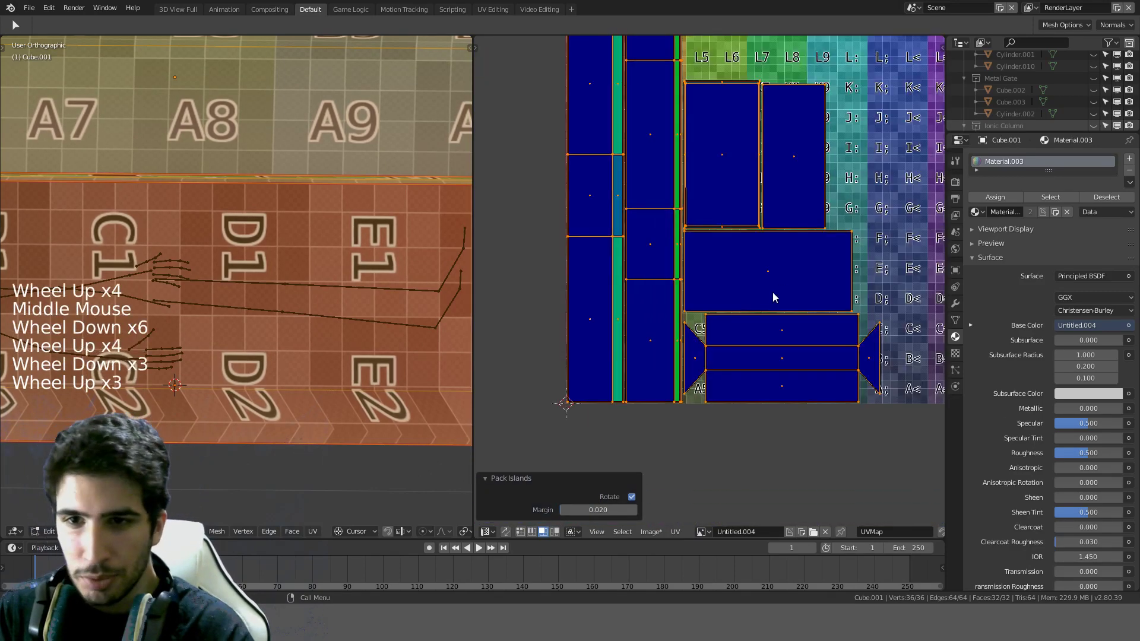
{"action": "left_click", "coordinate": [769, 362]}
{"action": "scroll", "coordinate": [795, 347], "scroll_direction": "down", "scroll_amount": 2}
{"action": "scroll", "coordinate": [700, 287], "scroll_direction": "down", "scroll_amount": 1}
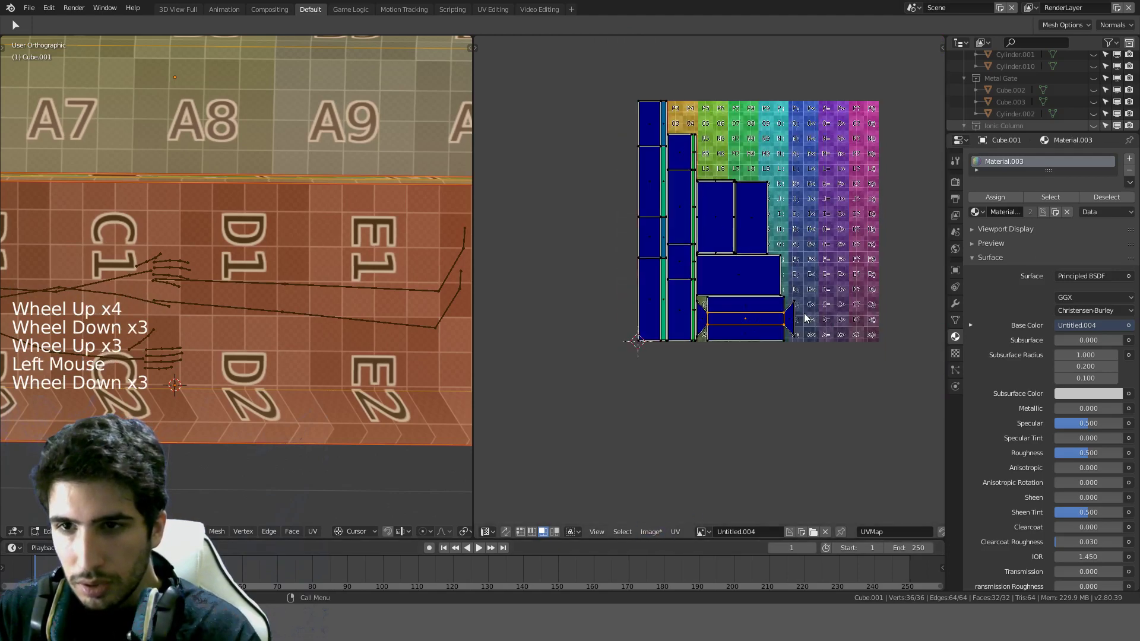
{"action": "middle_click_drag", "start_coordinate": [724, 302], "coordinate": [691, 385], "text": "shift"}
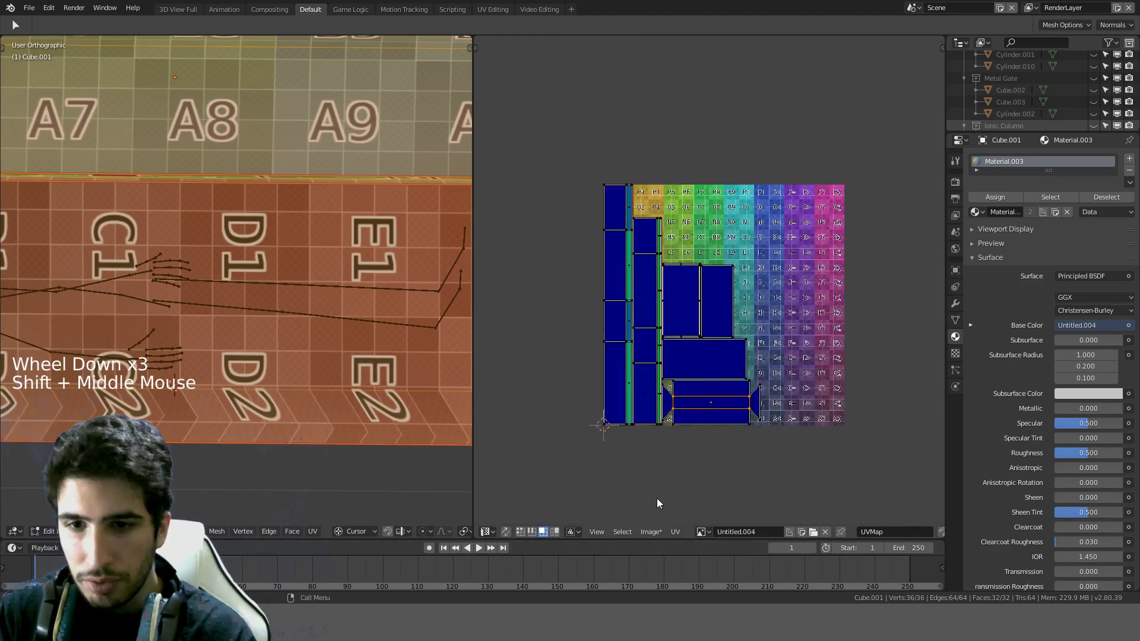
Step: In island selection mode, select every UV island except the leftmost long strip, scale them by 1.165, and reduce them slightly
{"action": "left_click", "coordinate": [551, 532]}
{"action": "scroll", "coordinate": [656, 409], "scroll_direction": "down", "scroll_amount": 1}
{"action": "scroll", "coordinate": [654, 395], "scroll_direction": "down", "scroll_amount": 1}
{"action": "scroll", "coordinate": [654, 395], "scroll_direction": "up", "scroll_amount": 2}
{"action": "left_click", "coordinate": [653, 382]}
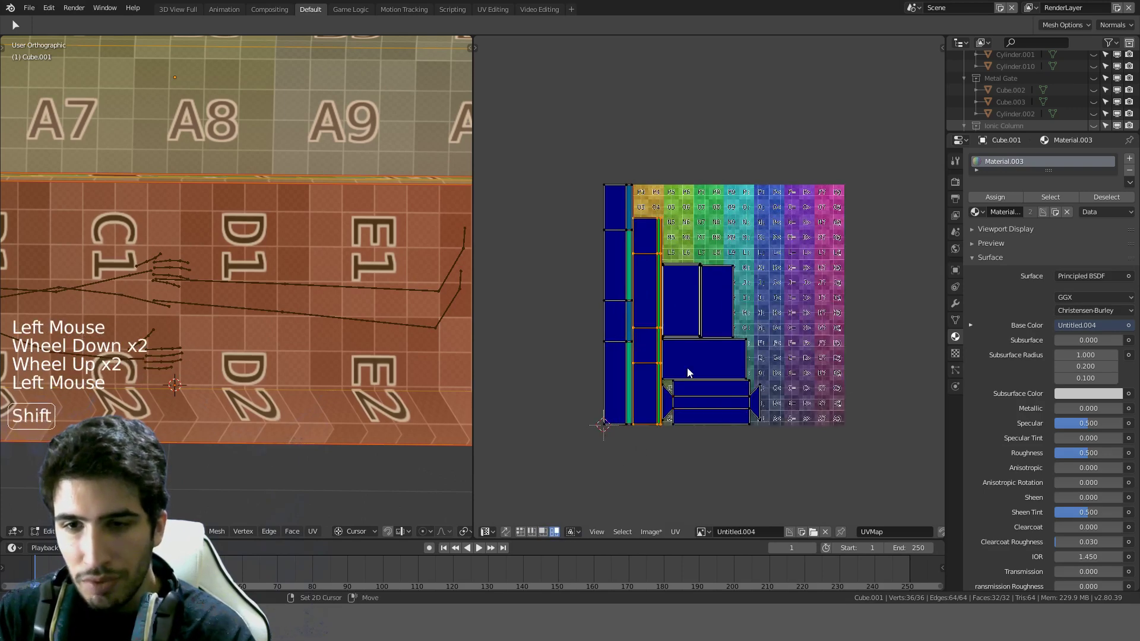
{"action": "scroll", "coordinate": [779, 267], "scroll_direction": "up", "scroll_amount": 3}
{"action": "middle_click", "coordinate": [779, 267], "text": "shift"}
{"action": "middle_click_drag", "start_coordinate": [779, 267], "coordinate": [831, 202]}
{"action": "scroll", "coordinate": [831, 202], "scroll_direction": "down", "scroll_amount": 2}
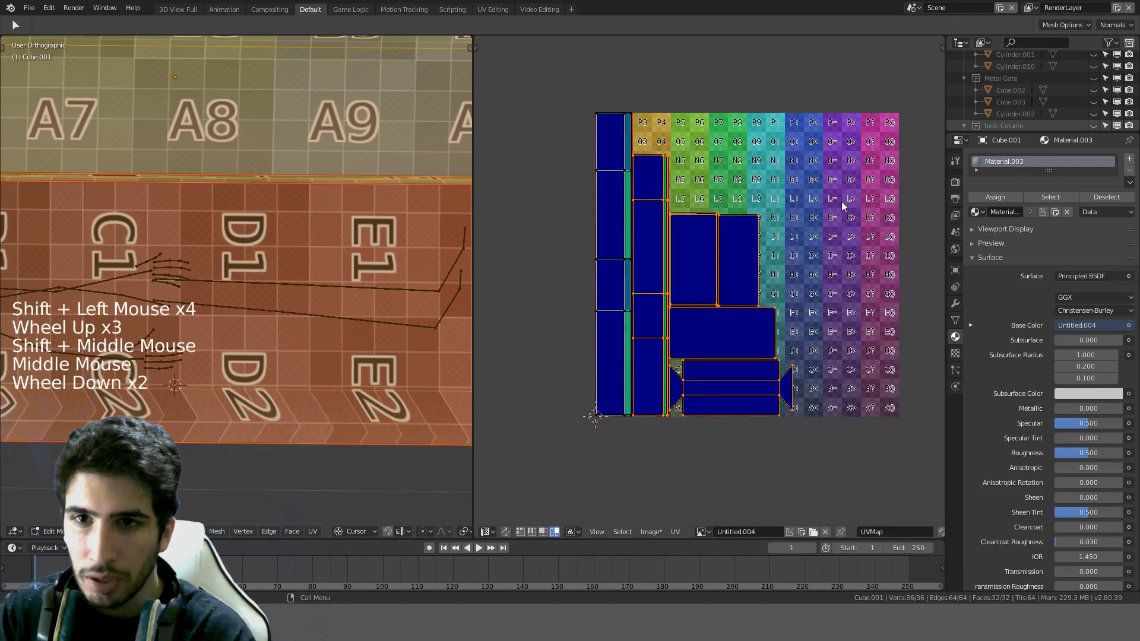
{"action": "key", "text": "s"}
{"action": "left_click", "coordinate": [862, 194]}
{"action": "key", "text": "g"}
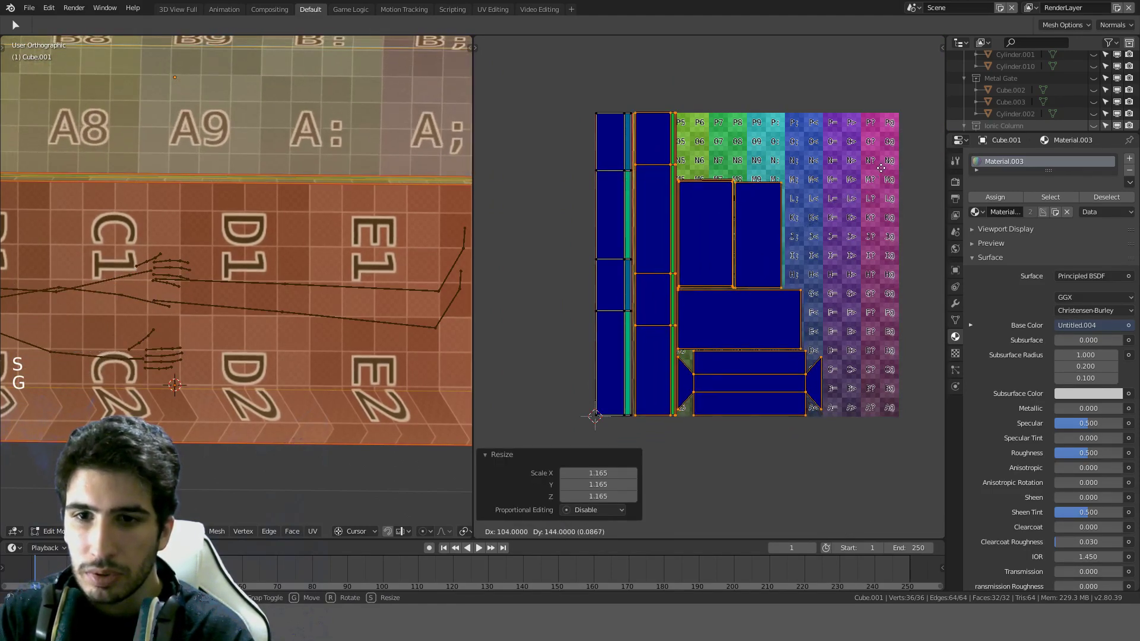
{"action": "right_click", "coordinate": [881, 168]}
{"action": "key", "text": "s"}
{"action": "left_click", "coordinate": [834, 224]}
Step: Select the islands beyond the two long strips, scale them by 1.226, and move them into the free UV space beside the strips
{"action": "left_click", "coordinate": [757, 326], "text": "shift"}
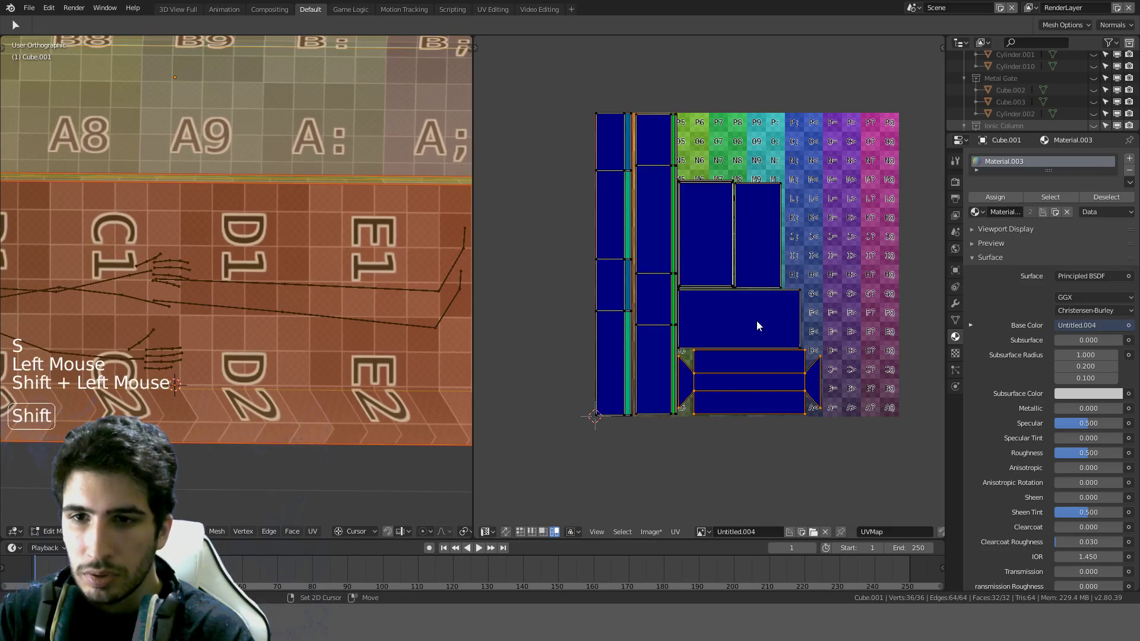
{"action": "key", "text": "s"}
{"action": "left_click", "coordinate": [770, 226]}
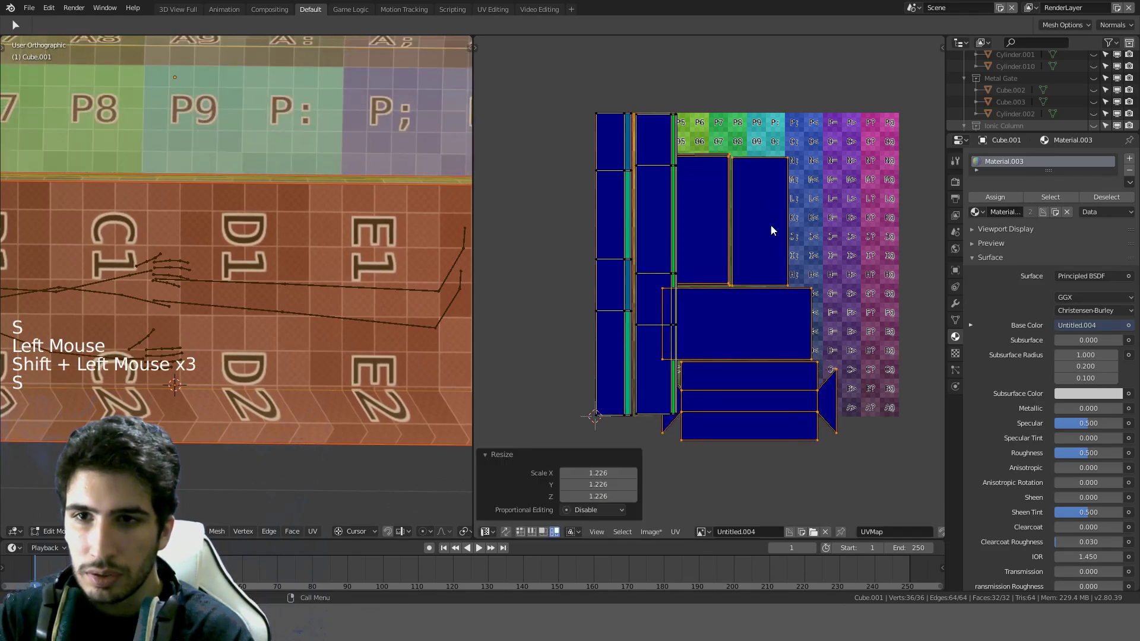
{"action": "key", "text": "g"}
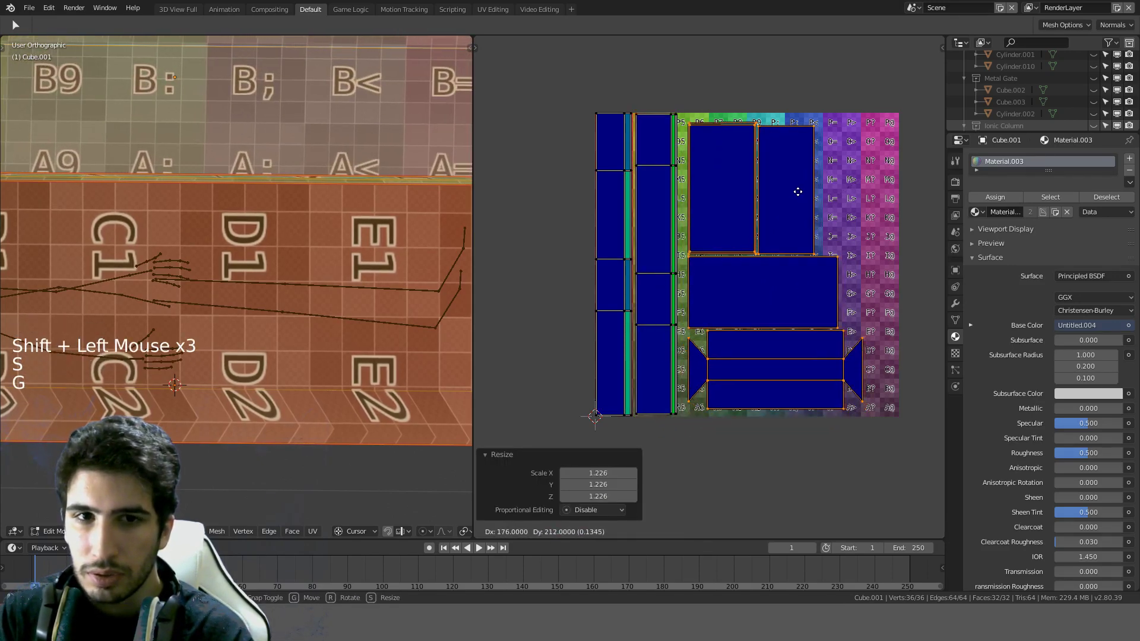
{"action": "left_click", "coordinate": [800, 193]}
Step: Select all UV islands and pack them with a 0.020 margin, undoing and repeating the packing to compare both layouts
{"action": "key", "text": "a"}
{"action": "key", "text": "a"}
{"action": "key", "text": "a"}
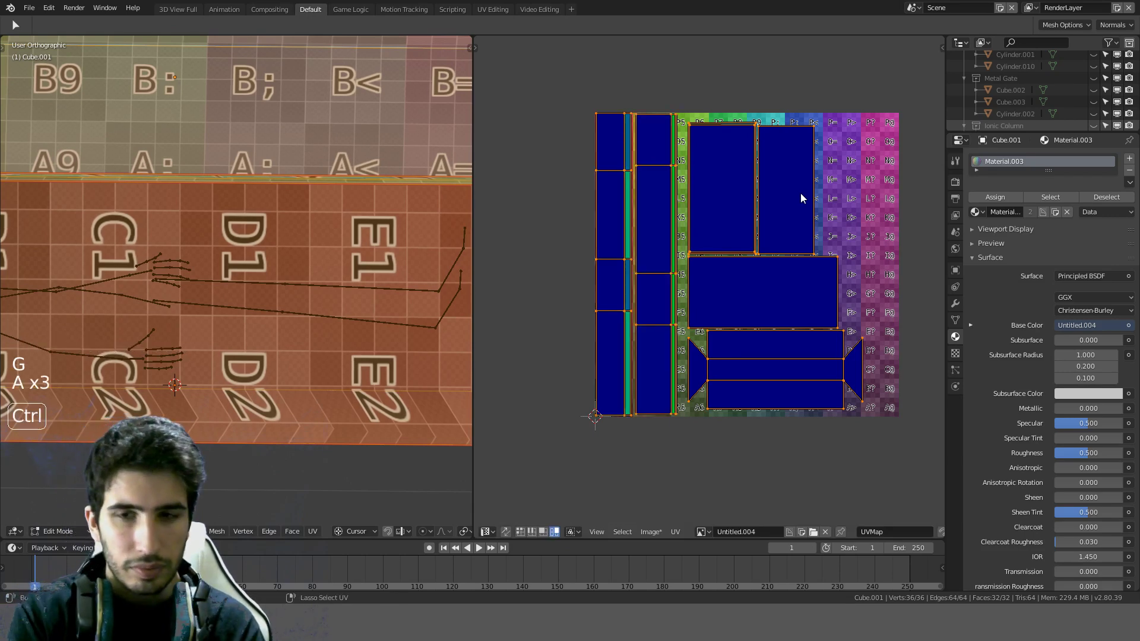
{"action": "key", "text": "ctrl+p"}
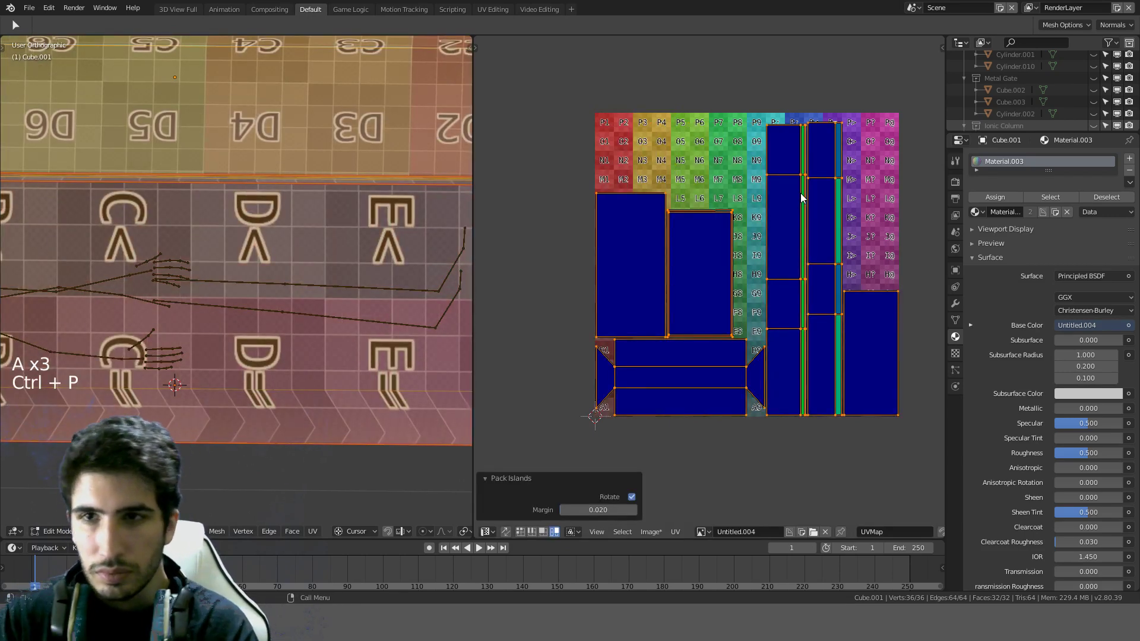
{"action": "key", "text": "ctrl+z"}
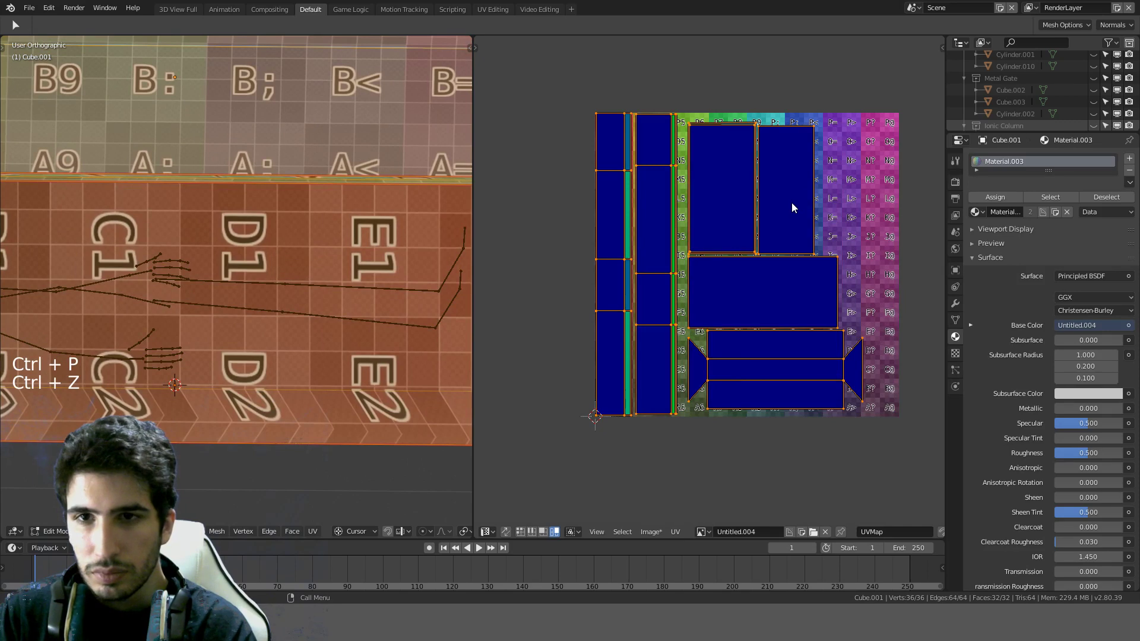
{"action": "key", "text": "ctrl+p"}
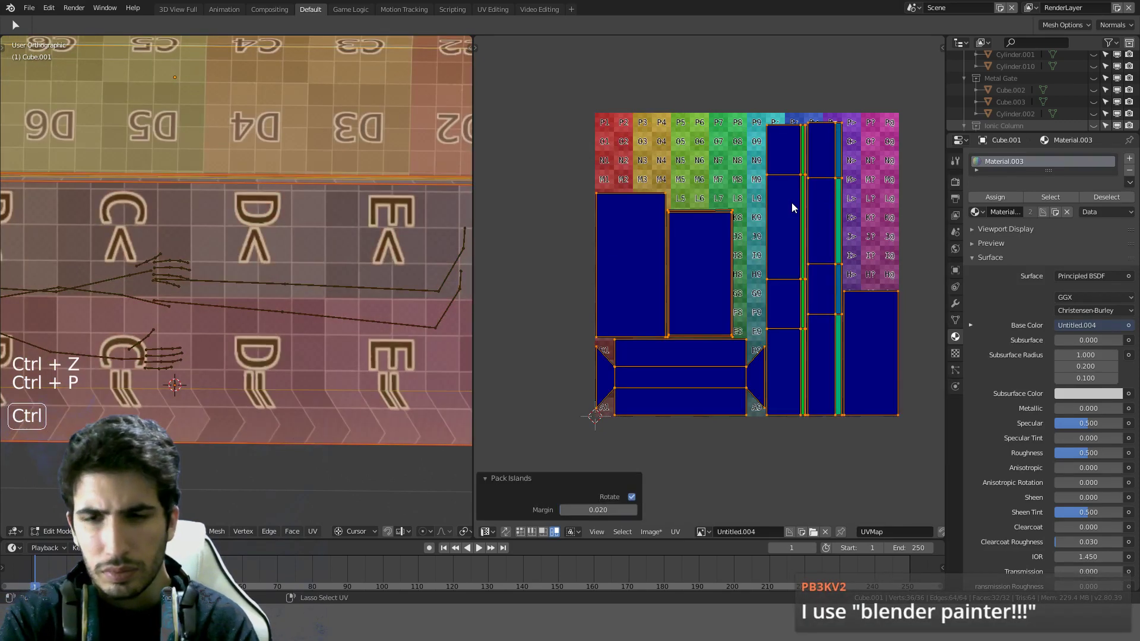
{"action": "key", "text": "ctrl+z"}
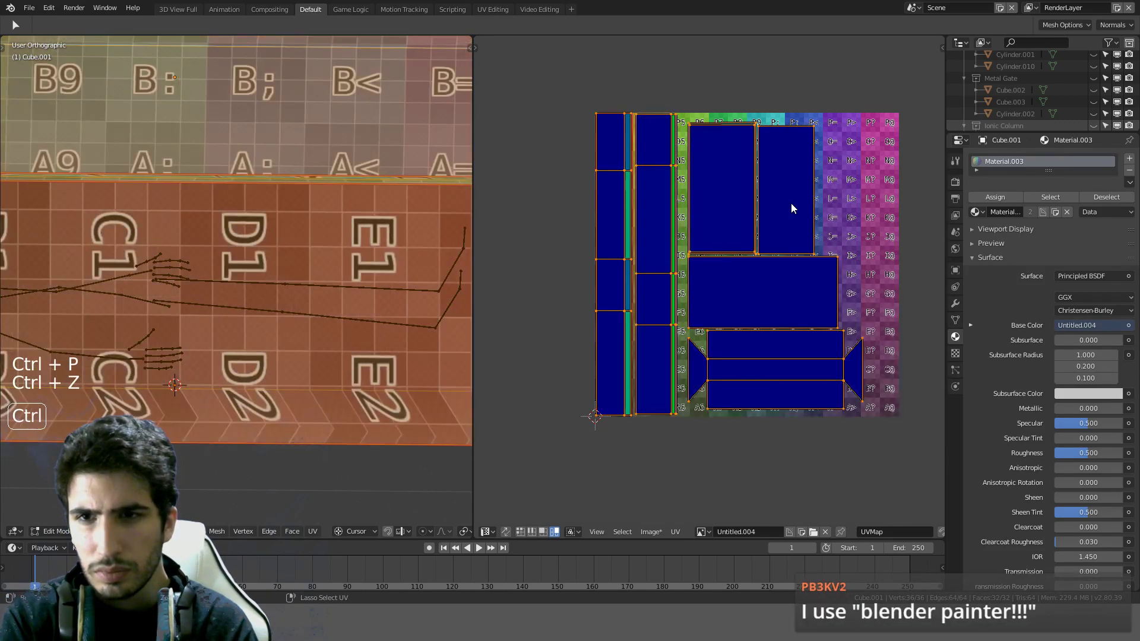
{"action": "key", "text": "ctrl+p"}
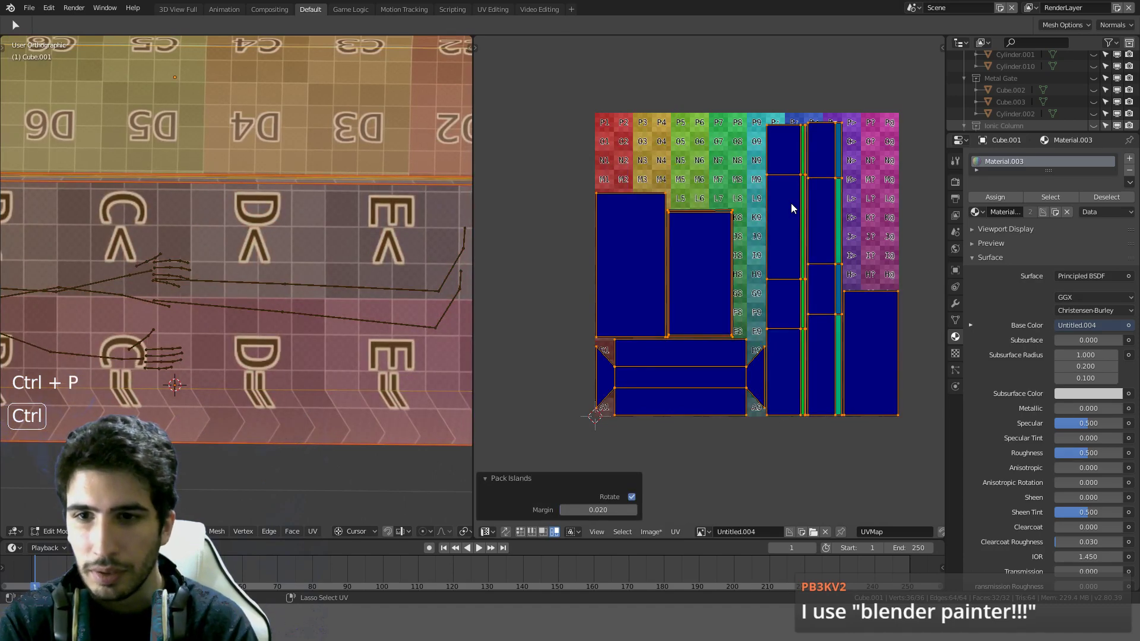
Step: Clear the UV selection and examine how the checker texture covers the house's roof and walls in object and edit mode
{"action": "key", "text": "a"}
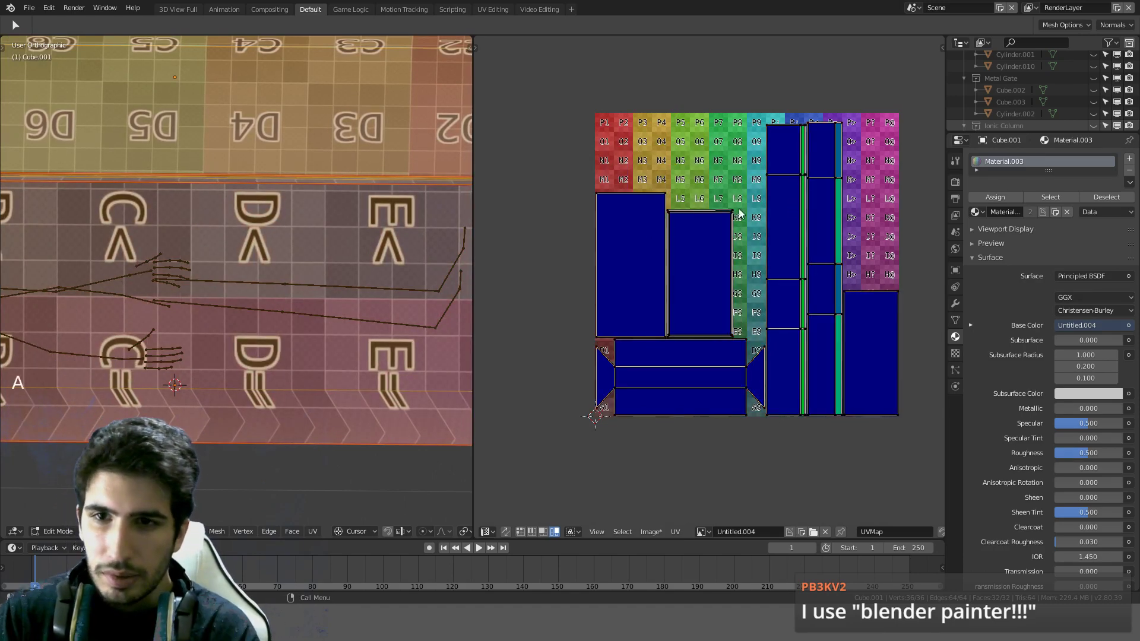
{"action": "scroll", "coordinate": [341, 194], "scroll_direction": "down", "scroll_amount": 4}
{"action": "scroll", "coordinate": [342, 194], "scroll_direction": "up", "scroll_amount": 3}
{"action": "middle_click_drag", "start_coordinate": [342, 194], "coordinate": [312, 308]}
{"action": "scroll", "coordinate": [353, 290], "scroll_direction": "down", "scroll_amount": 2}
{"action": "scroll", "coordinate": [353, 290], "scroll_direction": "down", "scroll_amount": 1}
{"action": "key", "text": "Tab"}
{"action": "scroll", "coordinate": [316, 258], "scroll_direction": "up", "scroll_amount": 5}
{"action": "scroll", "coordinate": [319, 211], "scroll_direction": "down", "scroll_amount": 2}
{"action": "scroll", "coordinate": [370, 299], "scroll_direction": "down", "scroll_amount": 3}
{"action": "middle_click_drag", "start_coordinate": [412, 297], "coordinate": [385, 290]}
{"action": "scroll", "coordinate": [322, 244], "scroll_direction": "up", "scroll_amount": 4}
{"action": "scroll", "coordinate": [354, 209], "scroll_direction": "down", "scroll_amount": 3}
{"action": "key", "text": "KP_1"}
{"action": "scroll", "coordinate": [385, 315], "scroll_direction": "up", "scroll_amount": 2}
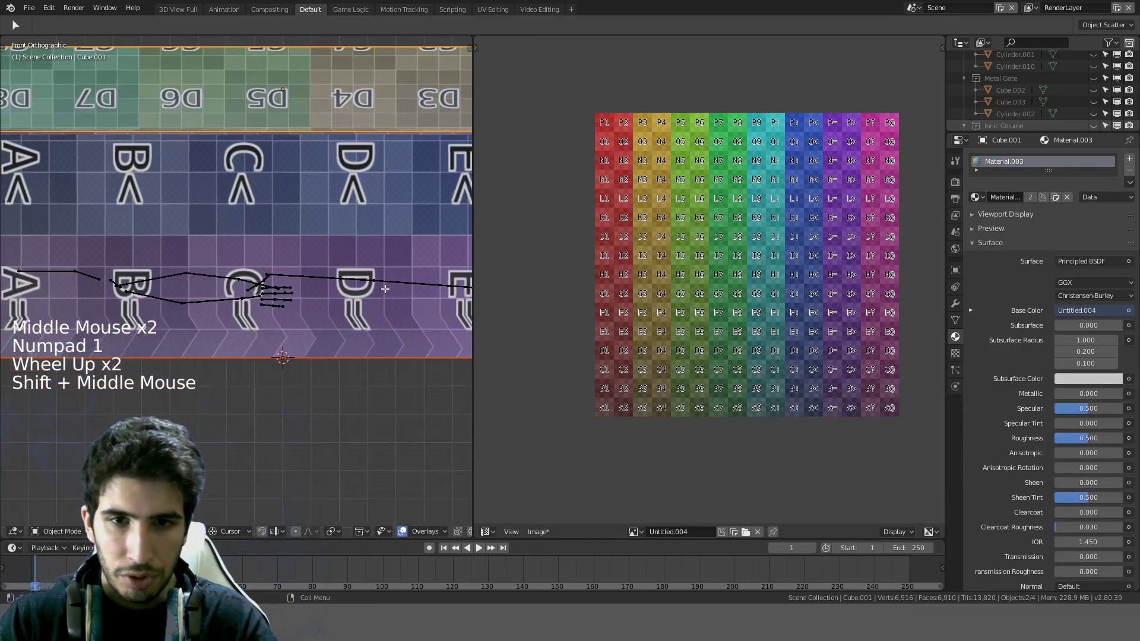
{"action": "key", "text": "Tab"}
{"action": "scroll", "coordinate": [442, 337], "scroll_direction": "up", "scroll_amount": 2}
{"action": "scroll", "coordinate": [442, 337], "scroll_direction": "down", "scroll_amount": 3}
{"action": "middle_click_drag", "start_coordinate": [442, 337], "coordinate": [309, 273]}
{"action": "scroll", "coordinate": [283, 378], "scroll_direction": "up", "scroll_amount": 1}
{"action": "scroll", "coordinate": [283, 378], "scroll_direction": "up", "scroll_amount": 1}
{"action": "scroll", "coordinate": [303, 371], "scroll_direction": "down", "scroll_amount": 2}
{"action": "key", "text": "Tab"}
{"action": "scroll", "coordinate": [258, 389], "scroll_direction": "down", "scroll_amount": 1}
{"action": "scroll", "coordinate": [255, 356], "scroll_direction": "down", "scroll_amount": 2}
{"action": "scroll", "coordinate": [251, 303], "scroll_direction": "up", "scroll_amount": 3}
{"action": "key", "text": "Tab"}
{"action": "key", "text": "Tab"}
{"action": "scroll", "coordinate": [286, 283], "scroll_direction": "down", "scroll_amount": 3}
Step: Apply the Hard Ops Ssharpen operation to the house's wall object
{"action": "left_click", "coordinate": [222, 262]}
{"action": "middle_click_drag", "start_coordinate": [223, 262], "coordinate": [274, 273]}
{"action": "key", "text": "q"}
{"action": "left_click", "coordinate": [274, 273]}
{"action": "scroll", "coordinate": [243, 283], "scroll_direction": "up", "scroll_amount": 6}
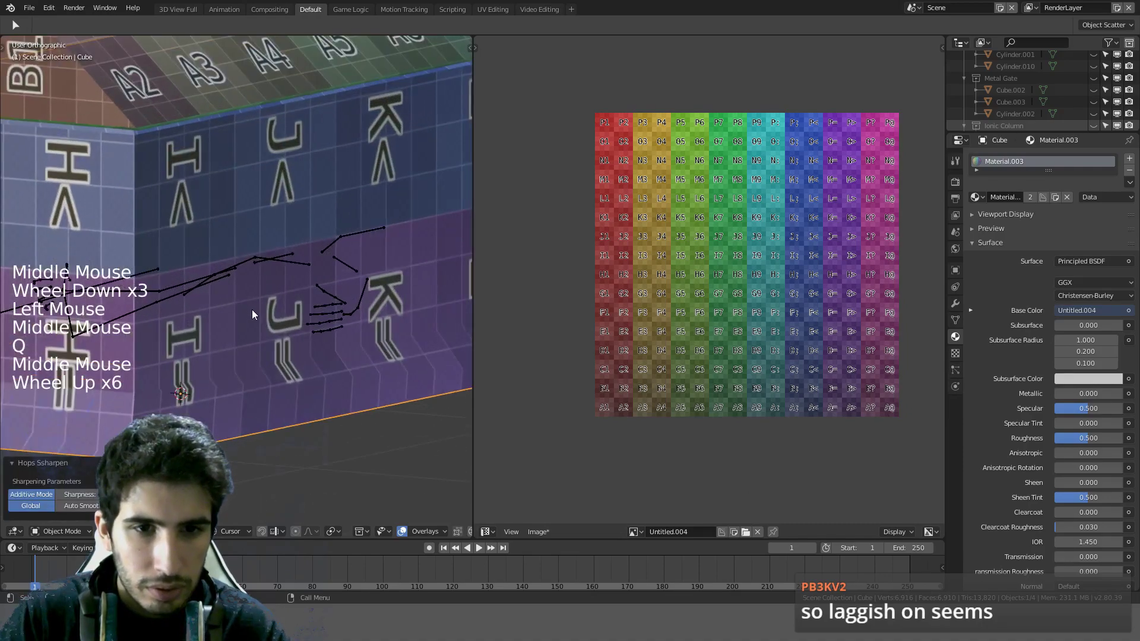
Step: Mark the edge loop above the walls' flared base as sharp with Hard Ops Set Sharpen and check it from several sides
{"action": "key", "text": "Tab"}
{"action": "middle_click_drag", "start_coordinate": [301, 326], "coordinate": [348, 367]}
{"action": "key", "text": "Tab"}
{"action": "scroll", "coordinate": [224, 340], "scroll_direction": "down", "scroll_amount": 1}
{"action": "key", "text": "Tab"}
{"action": "key", "text": "a"}
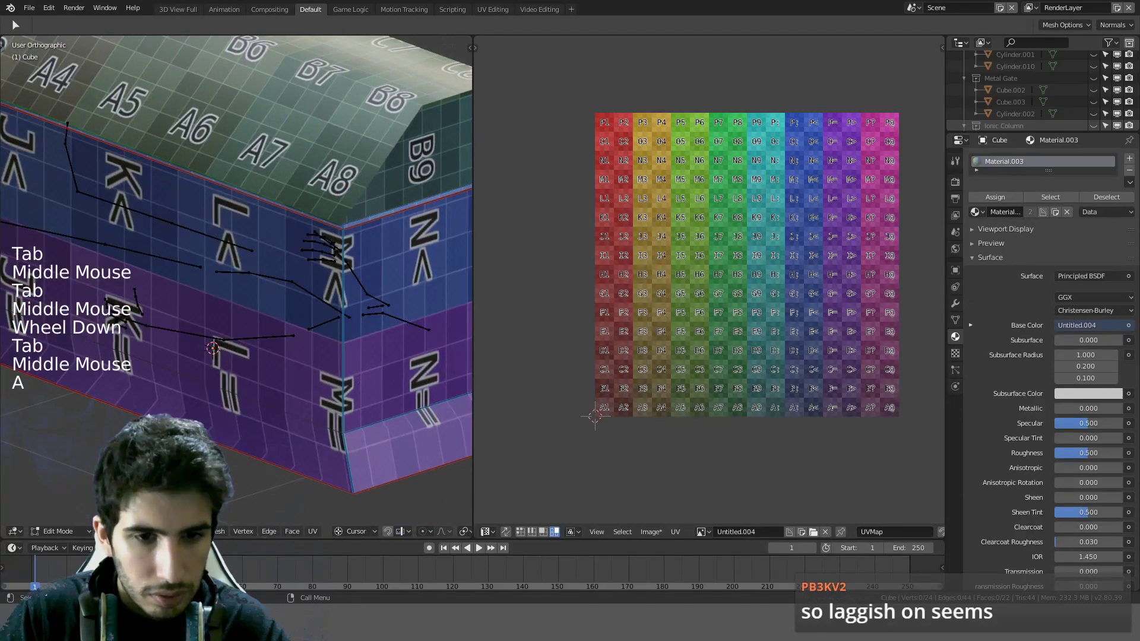
{"action": "key", "text": "q"}
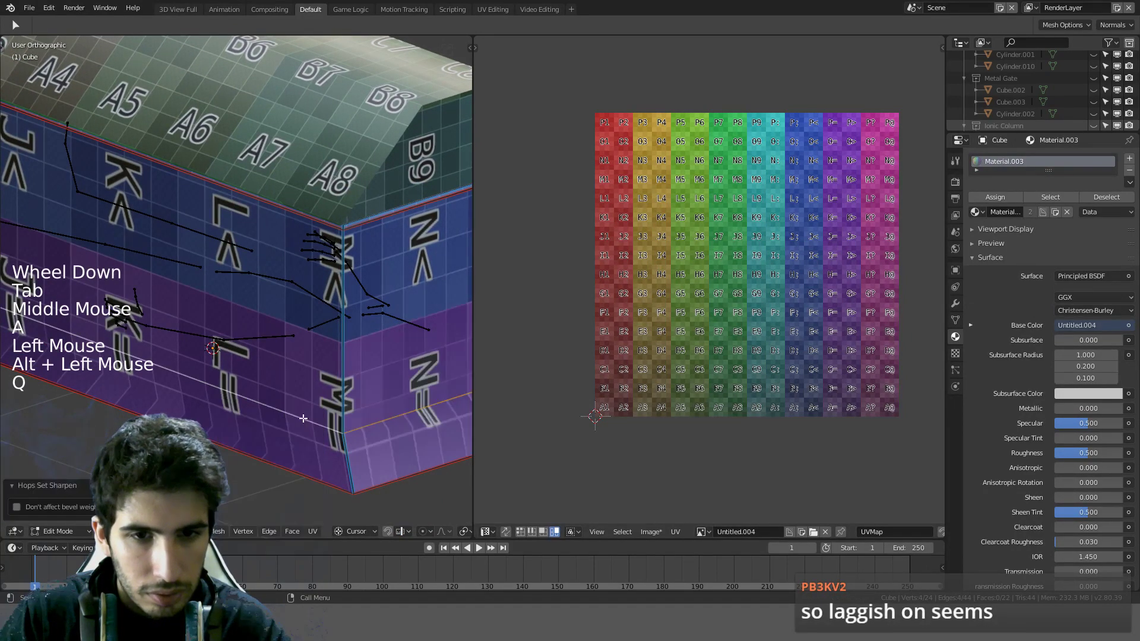
{"action": "key", "text": "q"}
{"action": "key", "text": "Tab"}
{"action": "scroll", "coordinate": [303, 418], "scroll_direction": "down", "scroll_amount": 4}
{"action": "middle_click_drag", "start_coordinate": [302, 418], "coordinate": [330, 354]}
{"action": "key", "text": "Tab"}
{"action": "key", "text": "q"}
{"action": "key", "text": "Tab"}
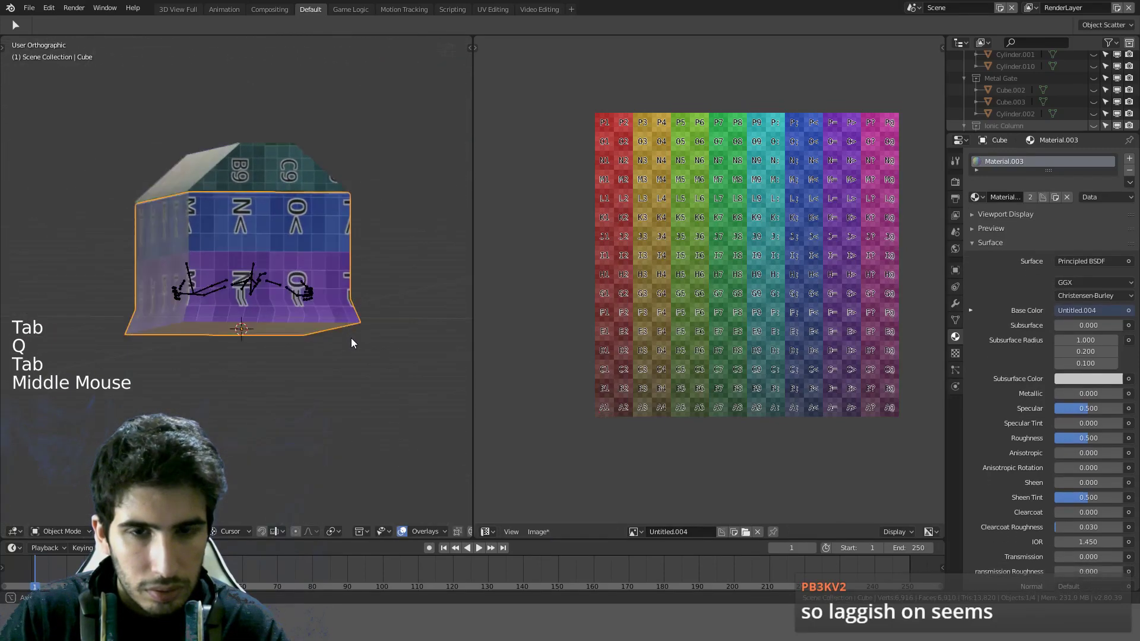
{"action": "scroll", "coordinate": [338, 317], "scroll_direction": "up", "scroll_amount": 4}
{"action": "middle_click_drag", "start_coordinate": [329, 300], "coordinate": [292, 354], "text": "shift"}
{"action": "key", "text": "Tab"}
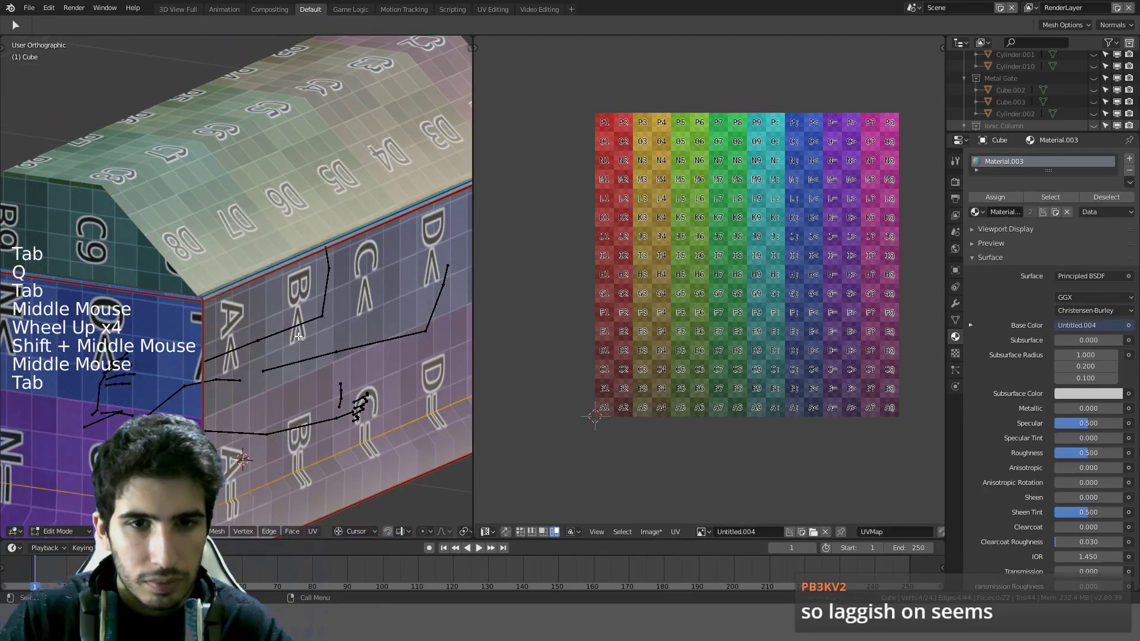
Step: Undo the sharpening operations on the wall object, going back until the roof object is active in object mode
{"action": "scroll", "coordinate": [306, 333], "scroll_direction": "down", "scroll_amount": 3}
{"action": "key", "text": "ctrl+z"}
{"action": "key", "text": "ctrl+z"}
{"action": "key", "text": "ctrl+z"}
{"action": "key", "text": "ctrl+z"}
{"action": "key", "text": "ctrl+z"}
{"action": "key", "text": "ctrl+z"}
{"action": "key", "text": "ctrl+z"}
{"action": "key", "text": "ctrl+z"}
{"action": "key", "text": "ctrl+z"}
{"action": "key", "text": "ctrl+z"}
{"action": "key", "text": "ctrl+z"}
{"action": "key", "text": "ctrl+z"}
{"action": "key", "text": "ctrl+z"}
{"action": "key", "text": "ctrl+z"}
{"action": "key", "text": "ctrl+z"}
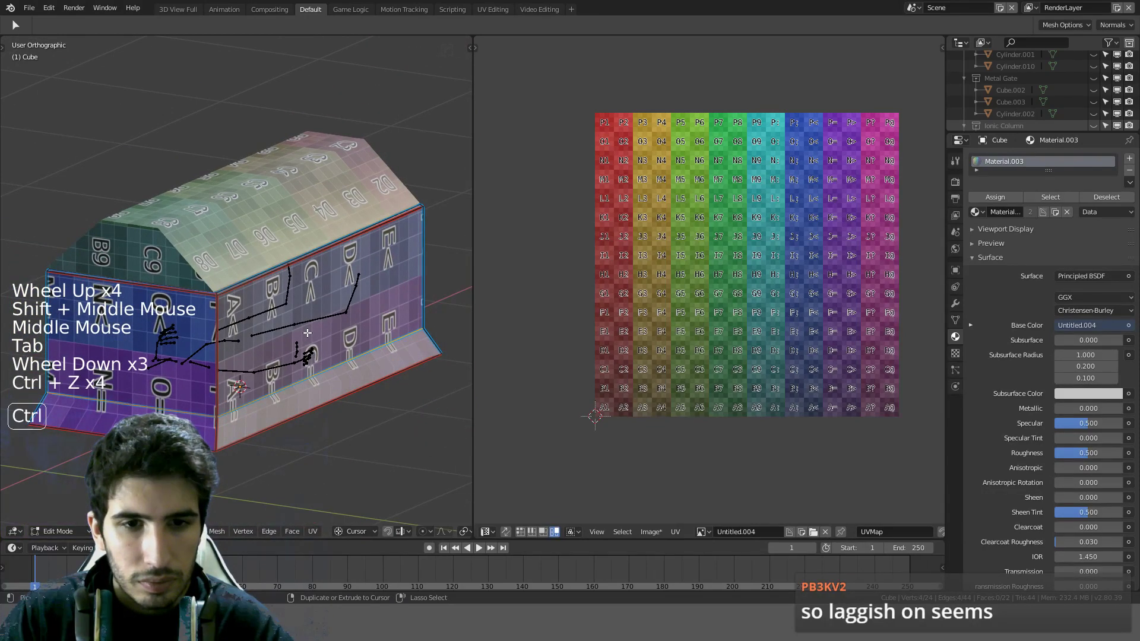
{"action": "key", "text": "ctrl+z"}
{"action": "key", "text": "ctrl+z"}
{"action": "key", "text": "ctrl+z"}
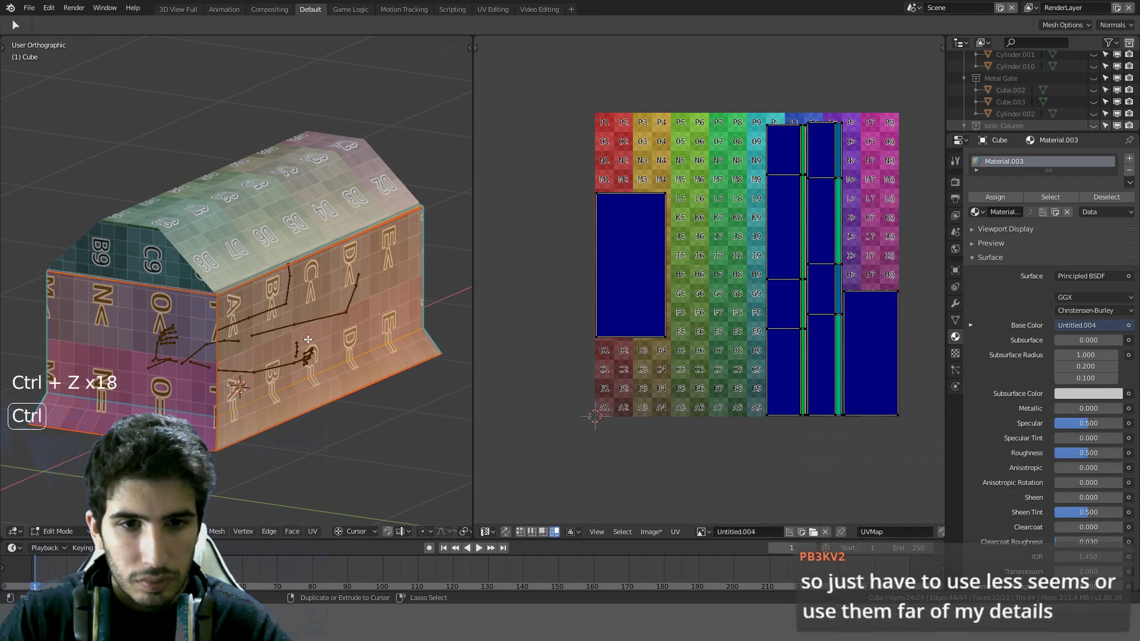
{"action": "key", "text": "ctrl+z"}
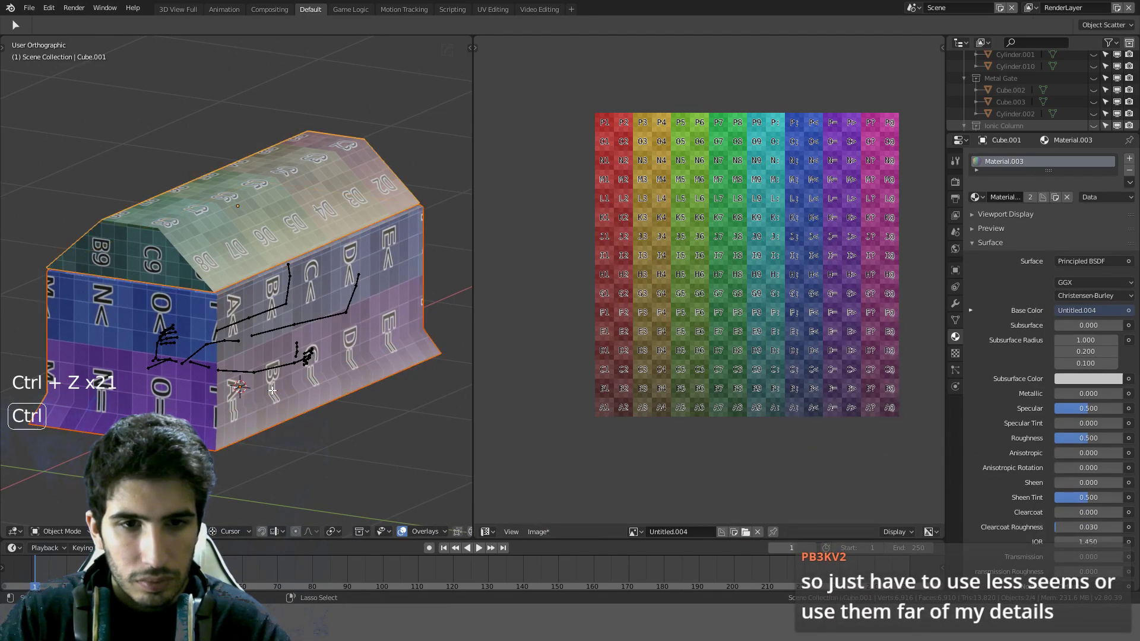
Step: Deselect all objects and look through the Hard Ops menu's settings, viewport and material list options
{"action": "middle_click_drag", "start_coordinate": [272, 390], "coordinate": [385, 323]}
{"action": "scroll", "coordinate": [384, 323], "scroll_direction": "down", "scroll_amount": 3}
{"action": "key", "text": "a"}
{"action": "key", "text": "q"}
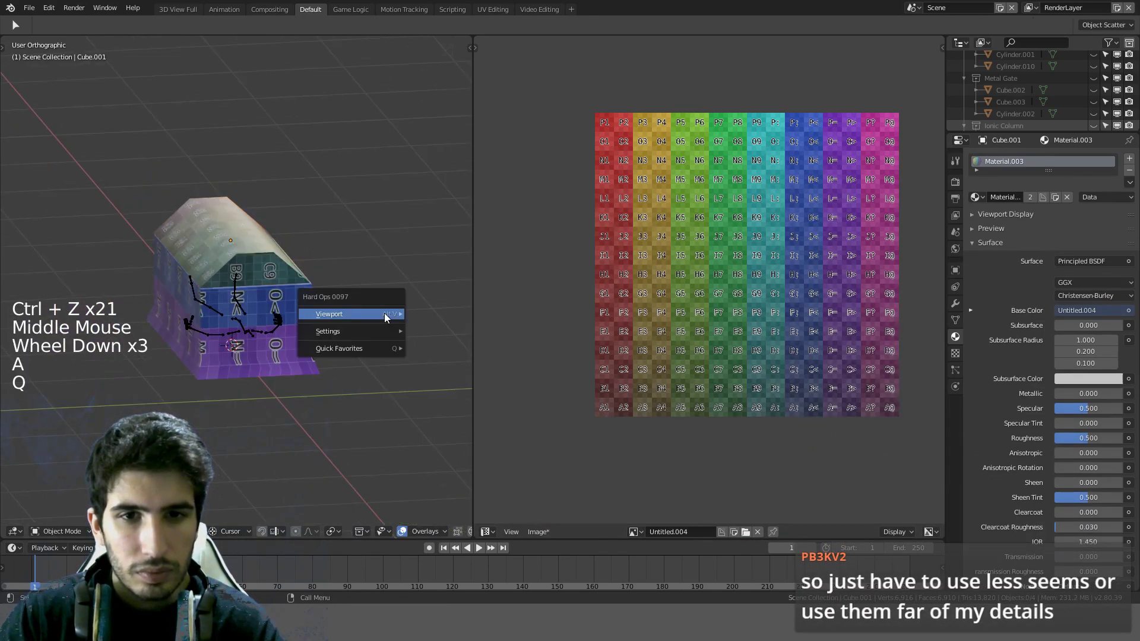
{"action": "mouse_move", "coordinate": [385, 315]}
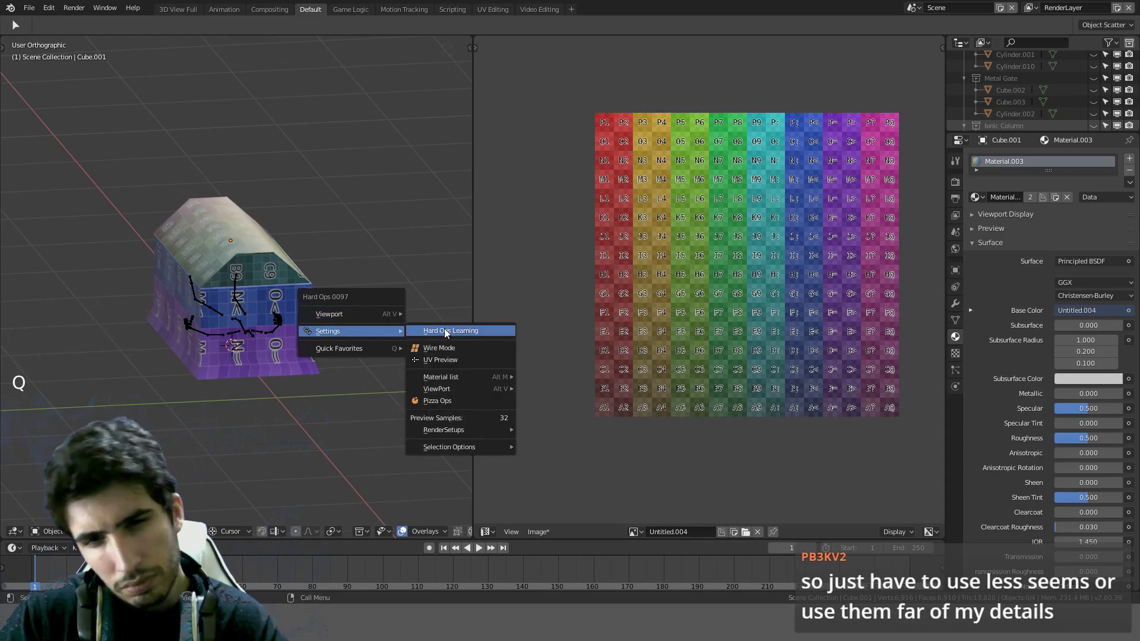
{"action": "mouse_move", "coordinate": [462, 376]}
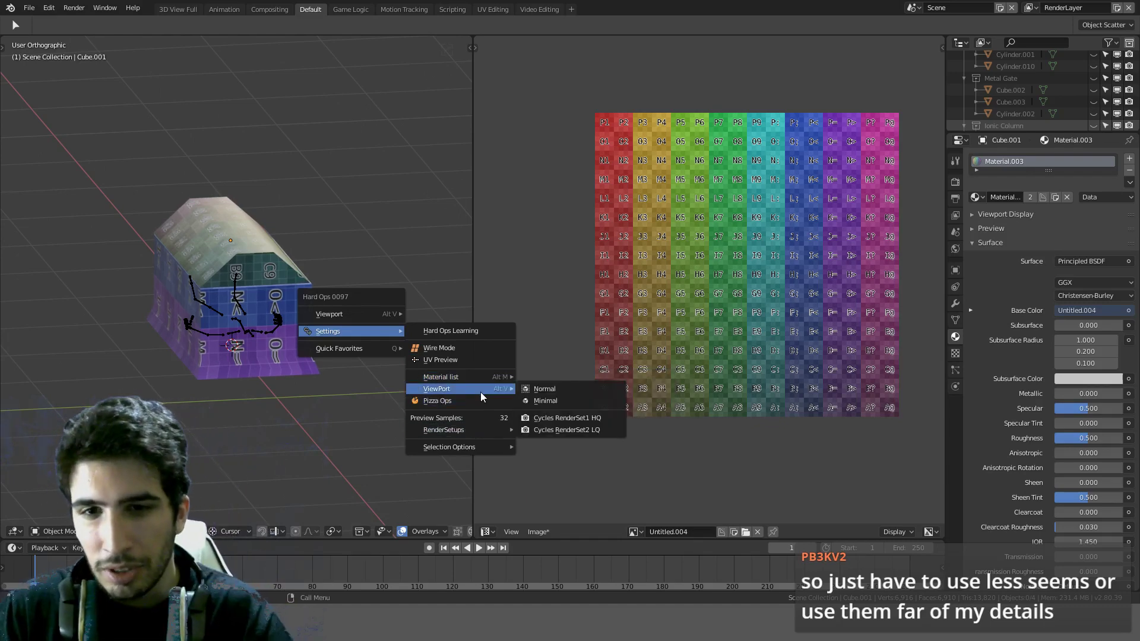
{"action": "mouse_move", "coordinate": [493, 376]}
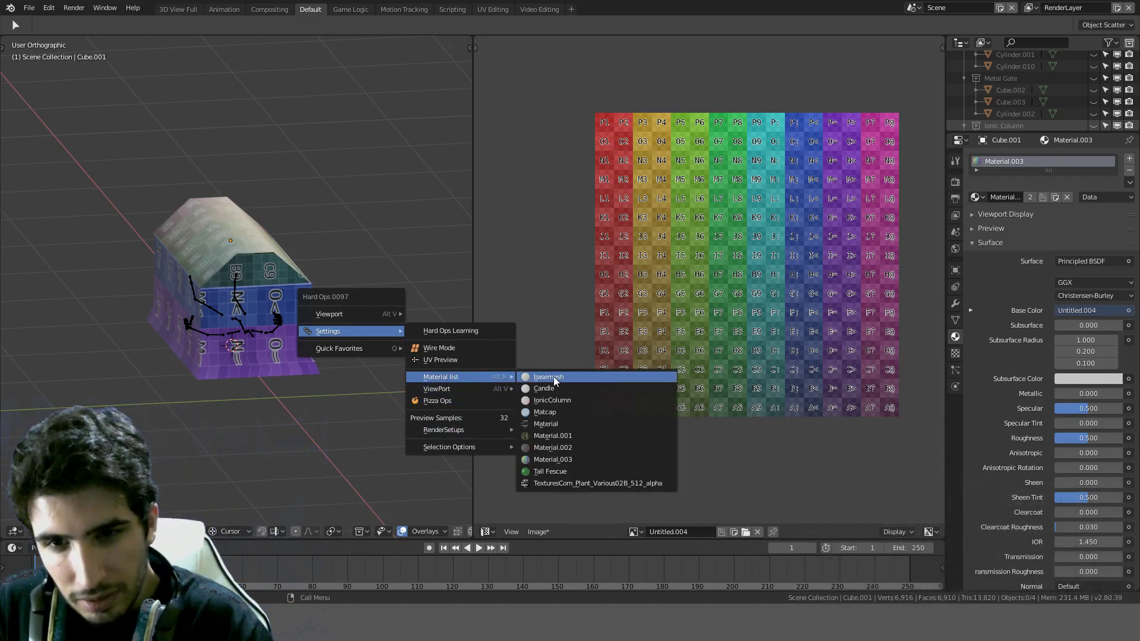
{"action": "mouse_move", "coordinate": [486, 432]}
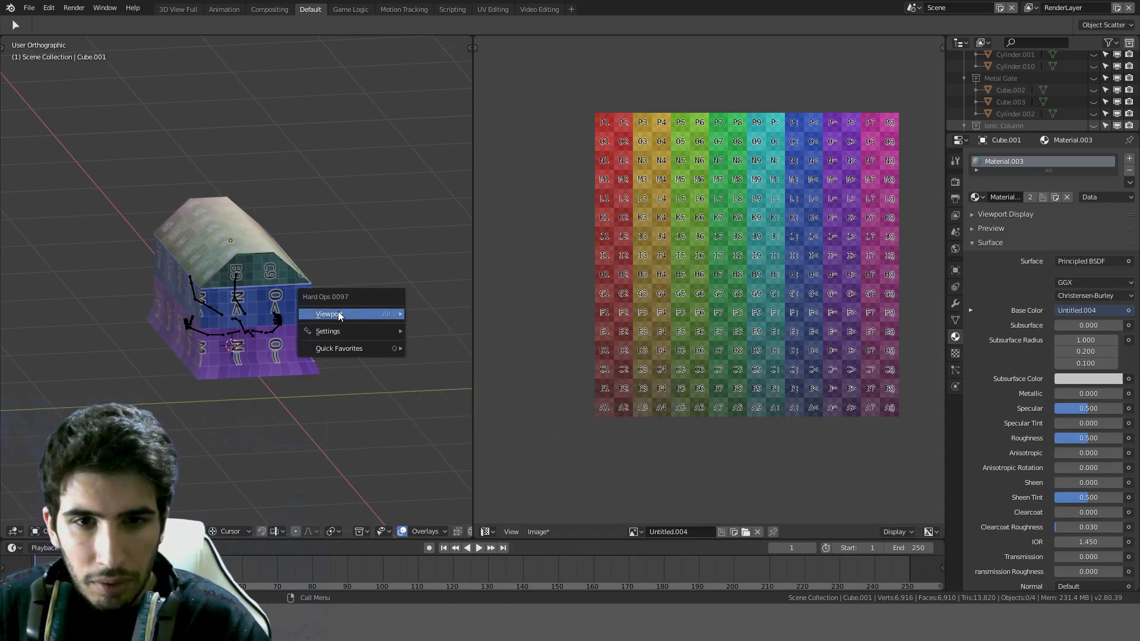
{"action": "left_click", "coordinate": [351, 191]}
Step: Reset the 3D cursor to the world origin and frame the whole scene with nothing selected
{"action": "middle_click_drag", "start_coordinate": [350, 191], "coordinate": [397, 262]}
{"action": "scroll", "coordinate": [398, 191], "scroll_direction": "down", "scroll_amount": 7}
{"action": "scroll", "coordinate": [349, 275], "scroll_direction": "up", "scroll_amount": 3}
{"action": "key", "text": "a"}
{"action": "key", "text": "a"}
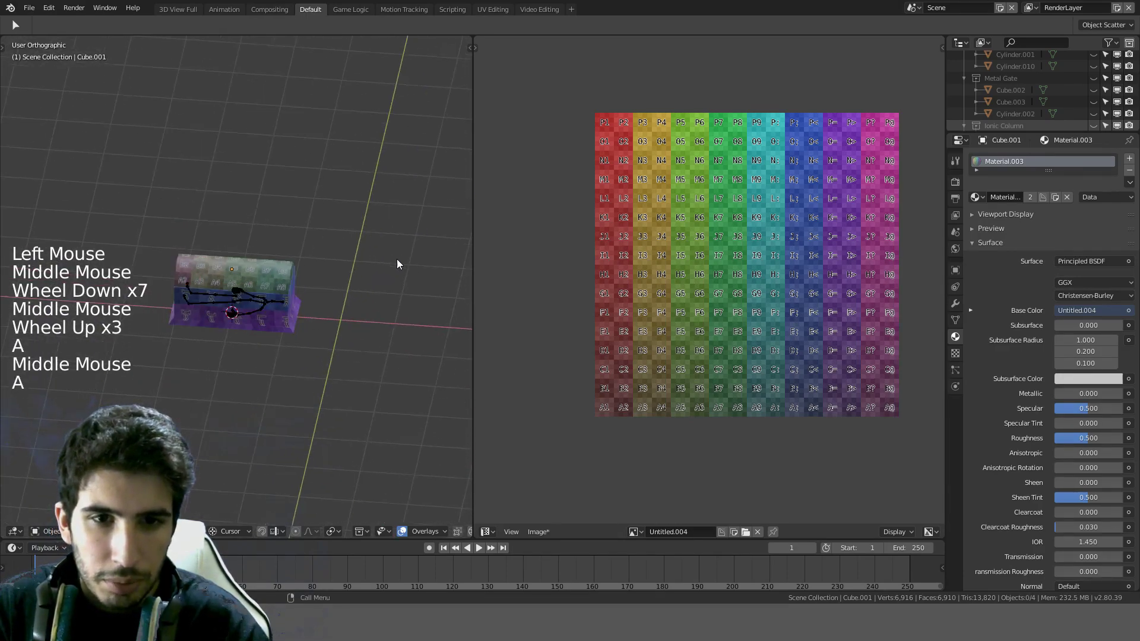
{"action": "key", "text": "shift+c"}
{"action": "scroll", "coordinate": [397, 260], "scroll_direction": "down", "scroll_amount": 2}
Step: Search the Hard Ops menus, including the pie menu, render setups, viewport, settings and material list, for the wanted option
{"action": "key", "text": "q"}
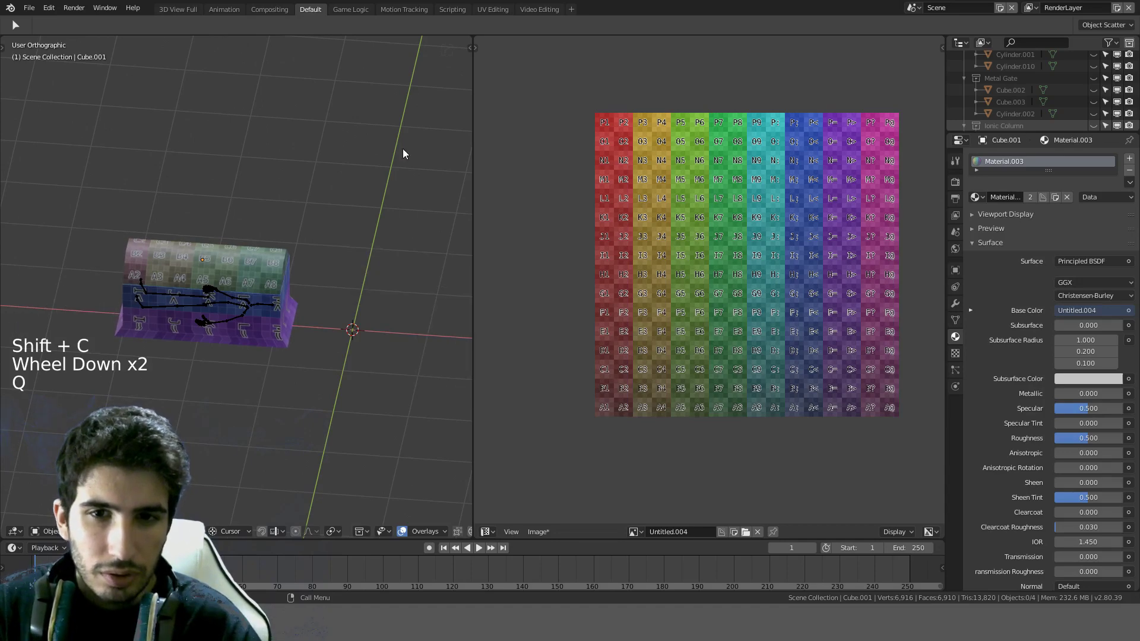
{"action": "key", "text": "shift+q"}
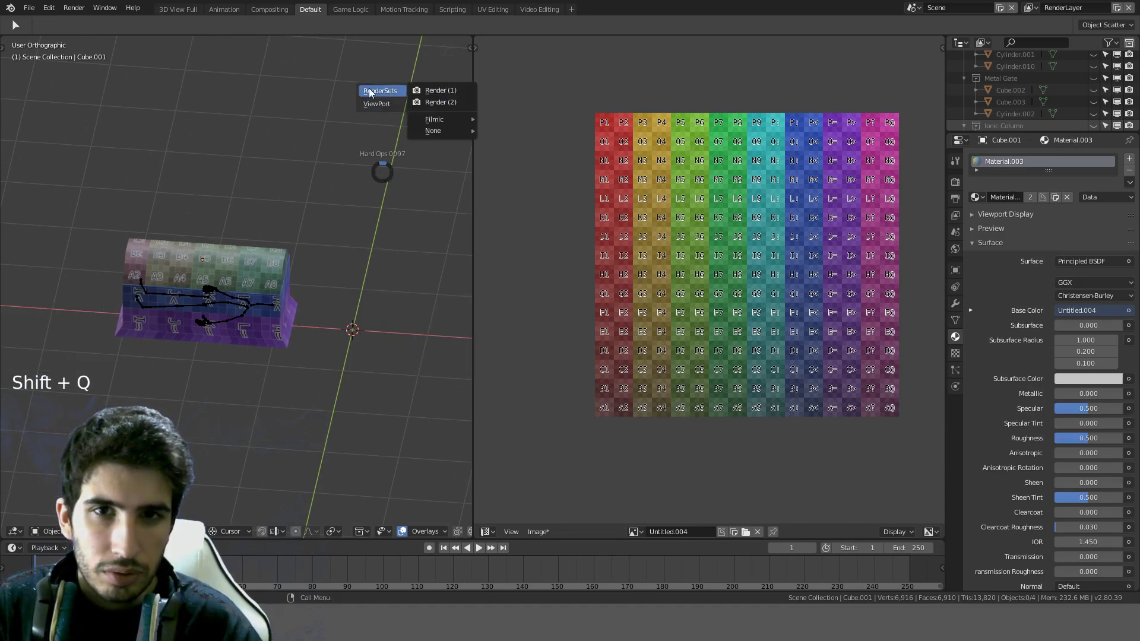
{"action": "middle_click_drag", "start_coordinate": [367, 247], "coordinate": [316, 261]}
{"action": "scroll", "coordinate": [342, 253], "scroll_direction": "down", "scroll_amount": 4}
{"action": "key", "text": "q"}
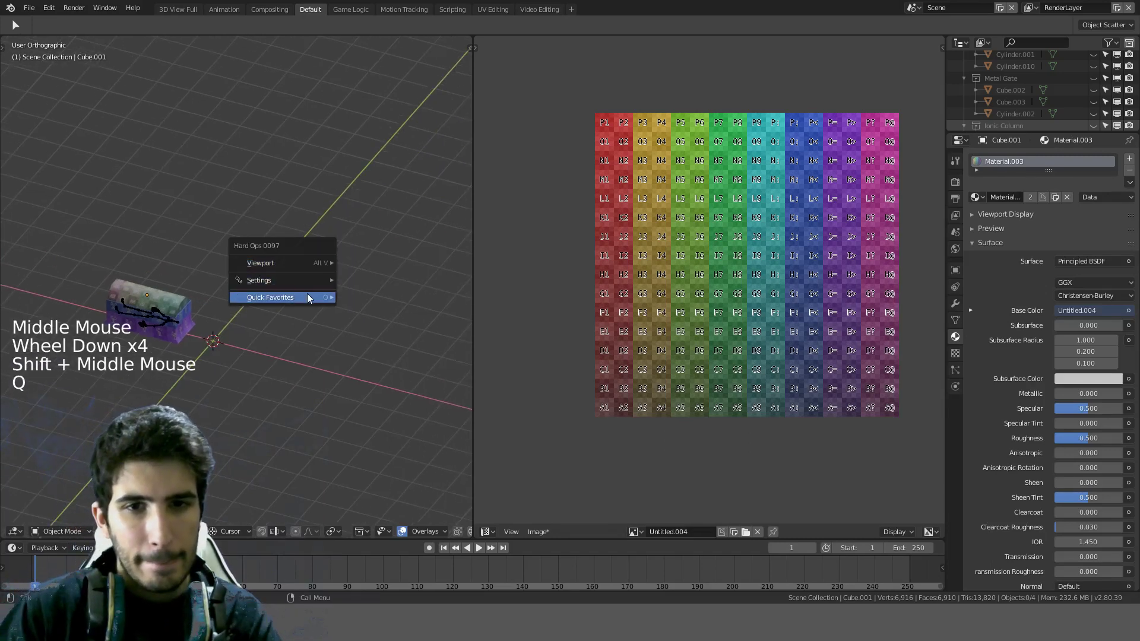
{"action": "mouse_move", "coordinate": [307, 294]}
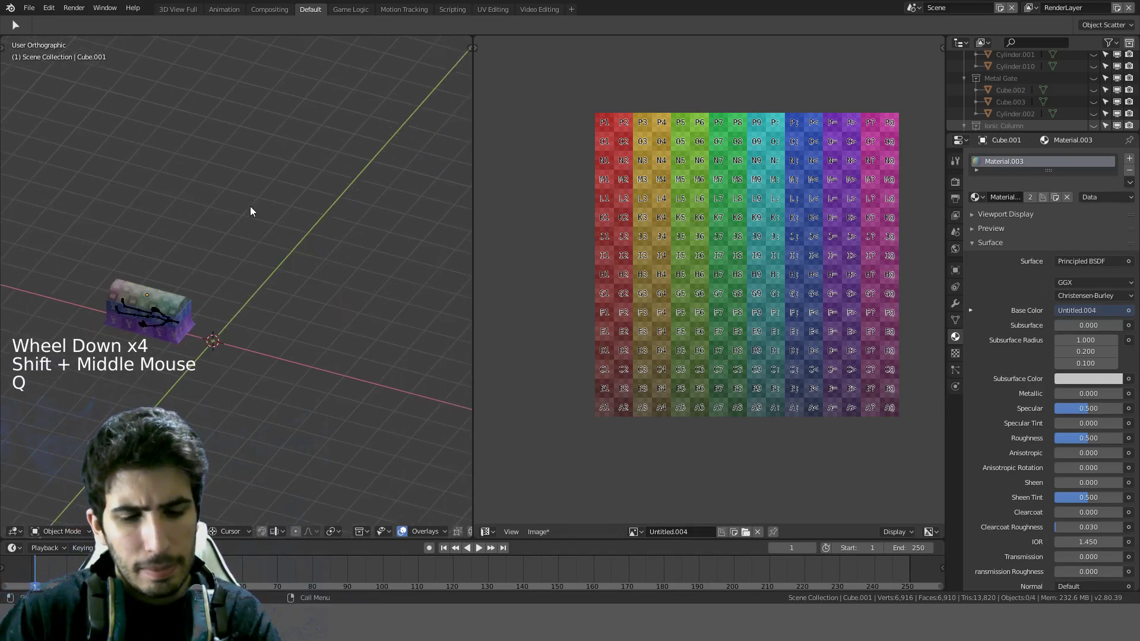
{"action": "key", "text": "alt+q"}
{"action": "left_click", "coordinate": [61, 532]}
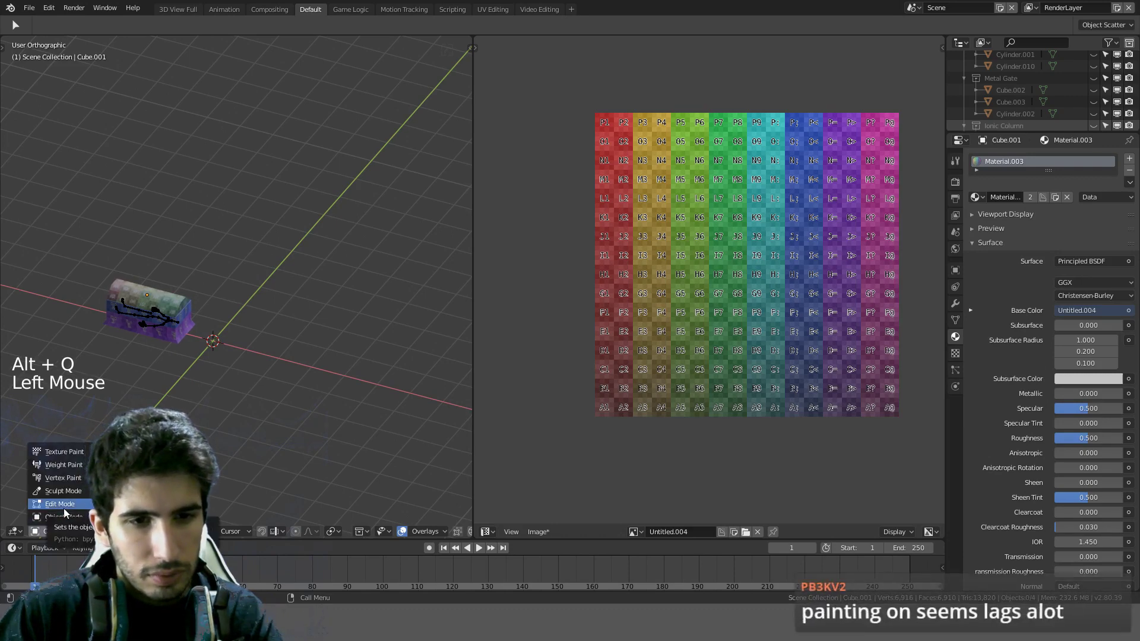
{"action": "middle_click_drag", "start_coordinate": [214, 342], "coordinate": [236, 332]}
{"action": "scroll", "coordinate": [237, 331], "scroll_direction": "up", "scroll_amount": 2}
{"action": "key", "text": "q"}
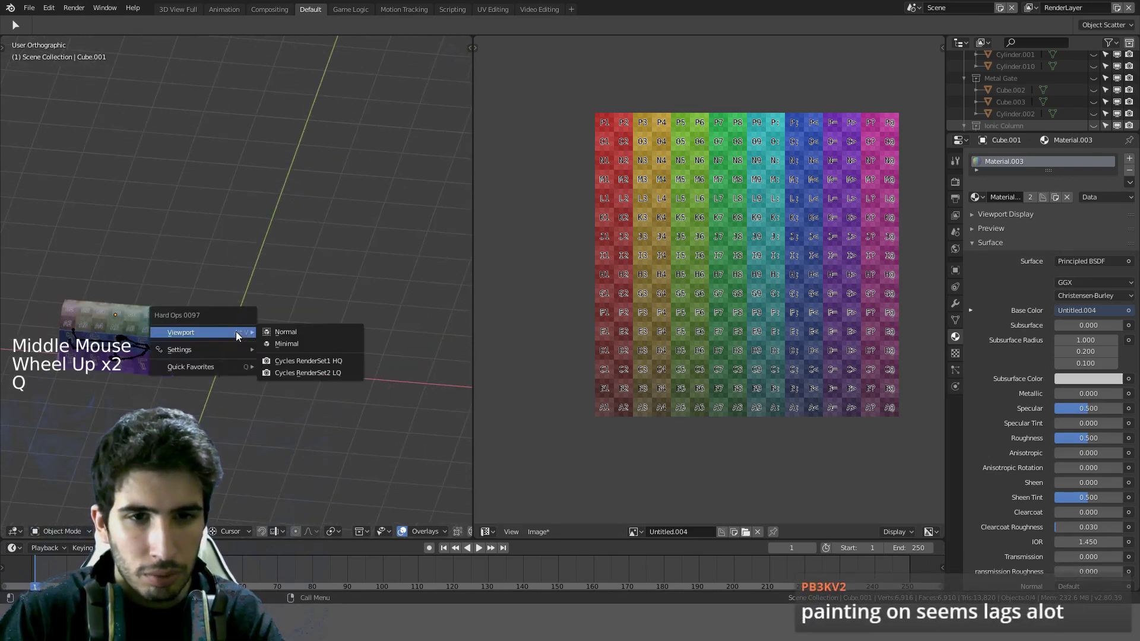
{"action": "mouse_move", "coordinate": [236, 350]}
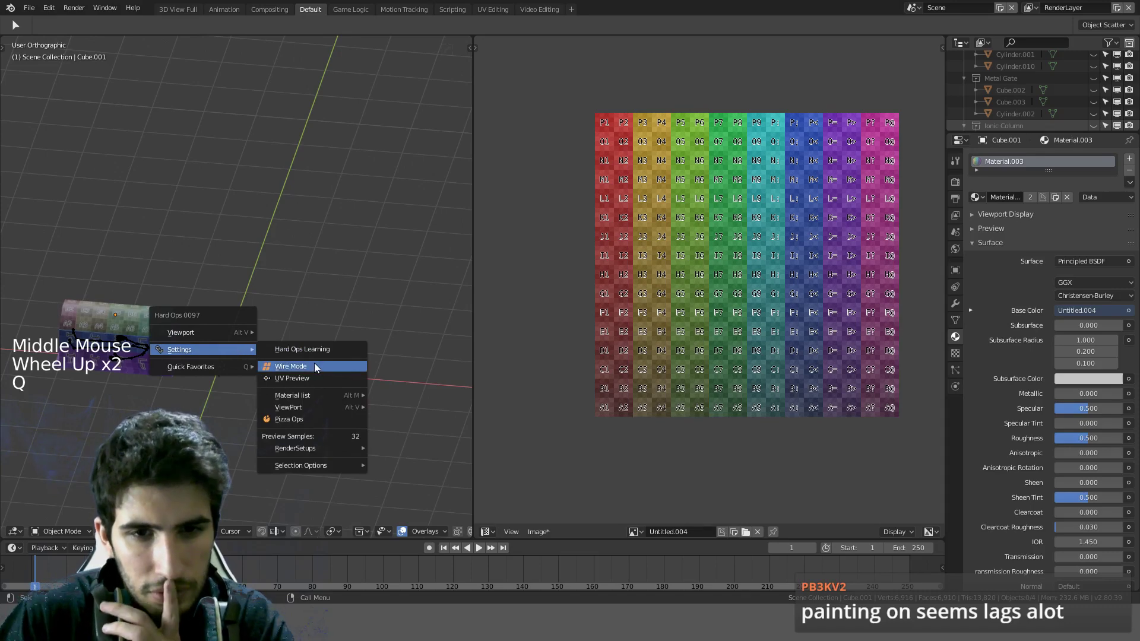
{"action": "mouse_move", "coordinate": [319, 393]}
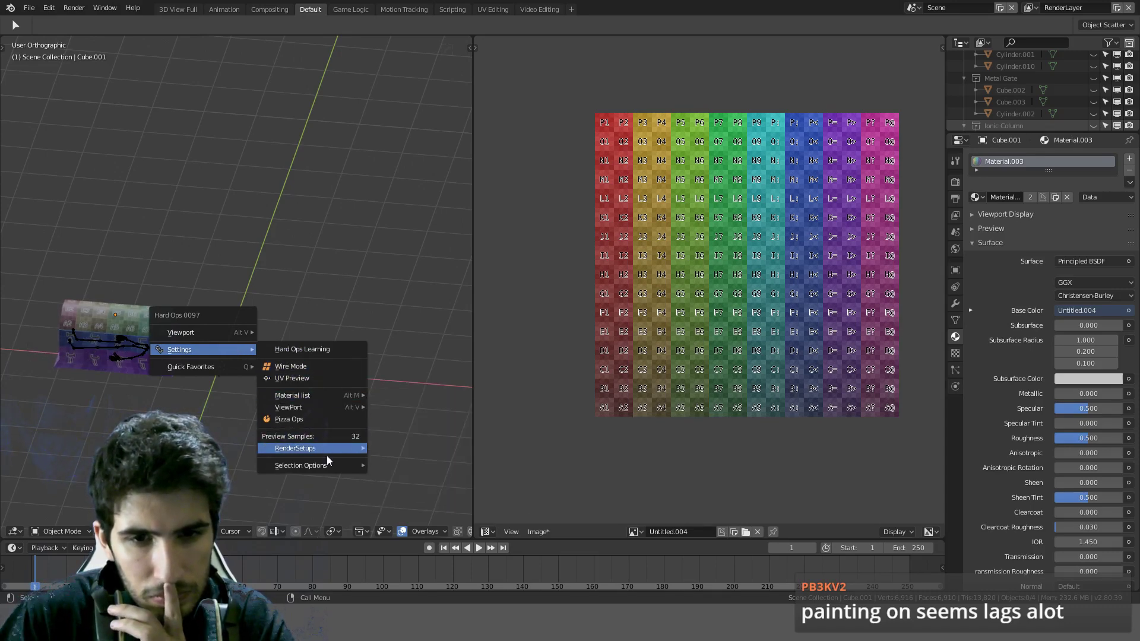
{"action": "mouse_move", "coordinate": [328, 466]}
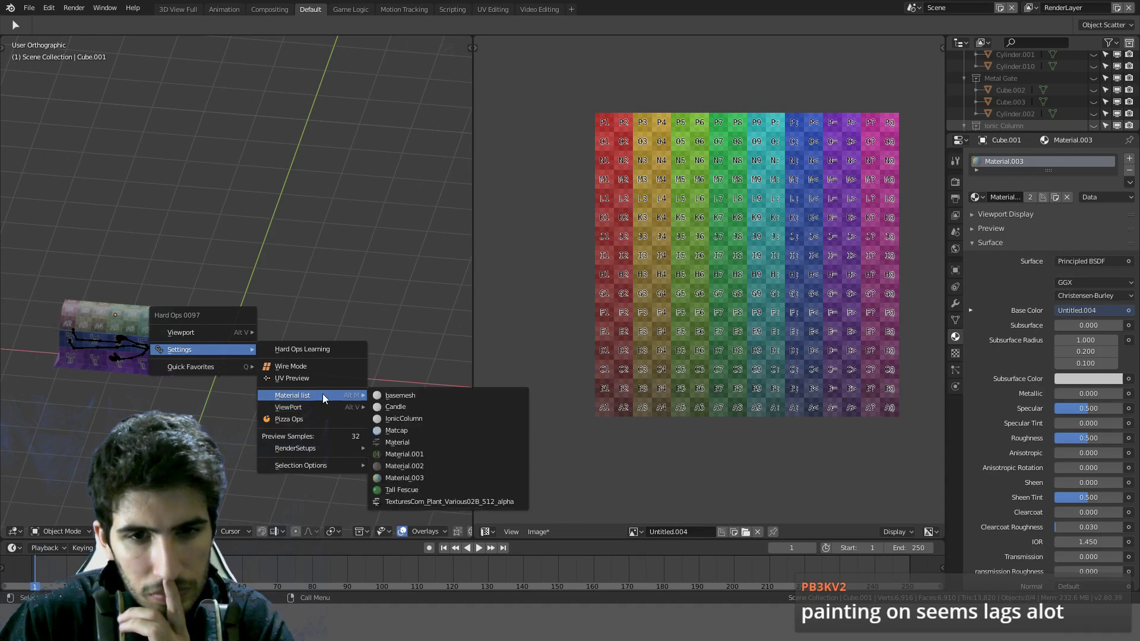
{"action": "left_click", "coordinate": [329, 377]}
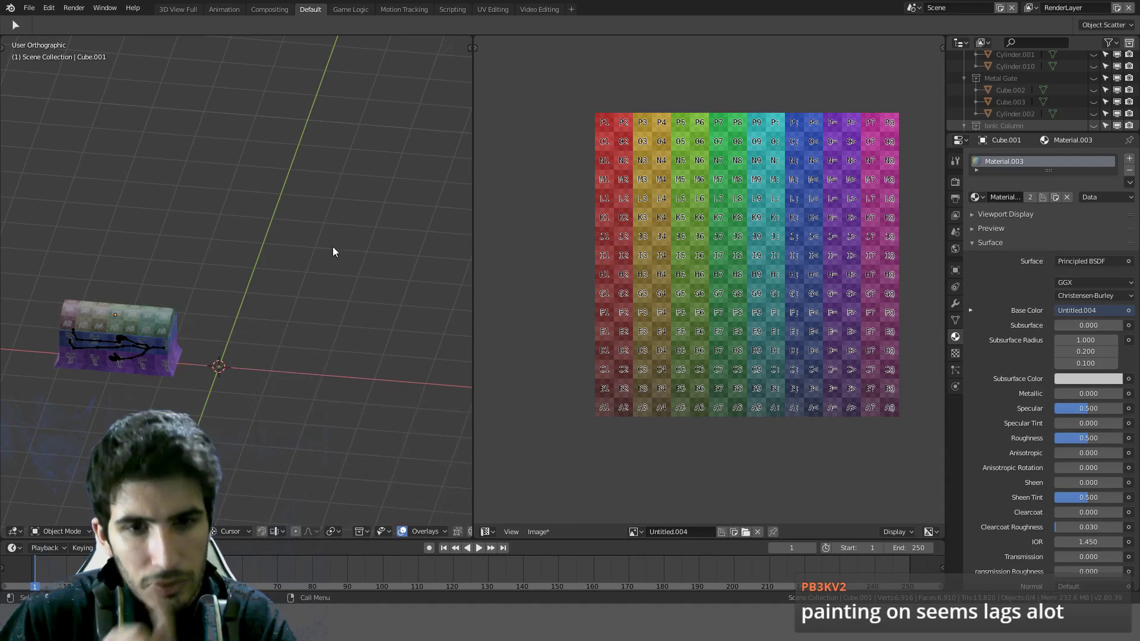
Step: Switch the scene to the front view and widen the 3D viewport at the image editor's expense
{"action": "scroll", "coordinate": [332, 246], "scroll_direction": "up", "scroll_amount": 4}
{"action": "middle_click_drag", "start_coordinate": [333, 244], "coordinate": [294, 334]}
{"action": "scroll", "coordinate": [267, 340], "scroll_direction": "down", "scroll_amount": 2}
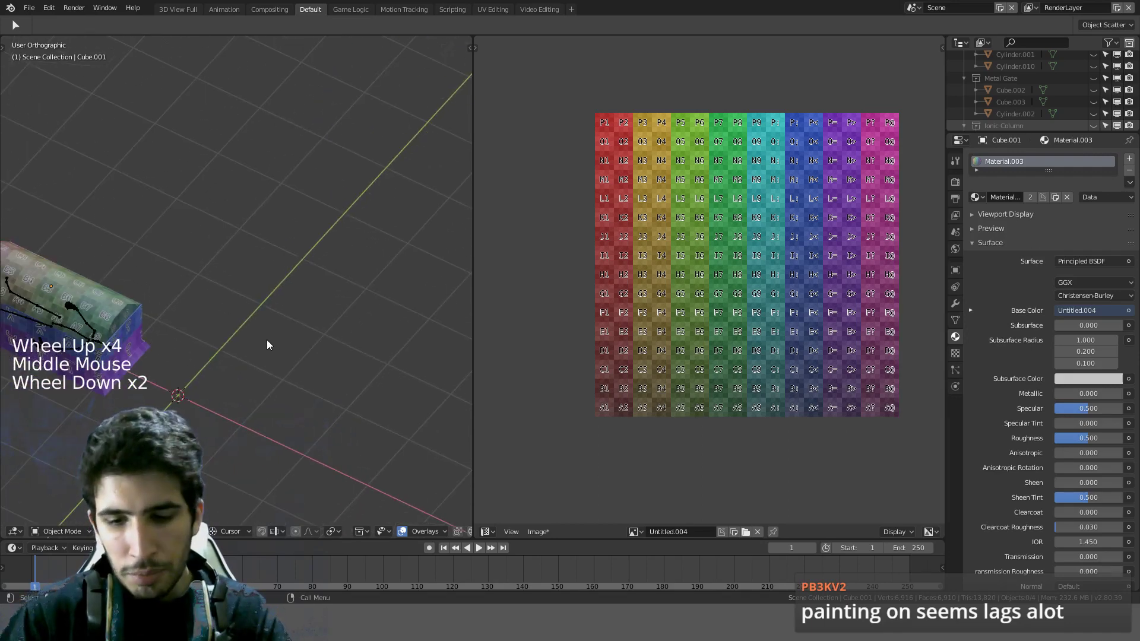
{"action": "key", "text": "KP_1"}
{"action": "scroll", "coordinate": [267, 340], "scroll_direction": "up", "scroll_amount": 4}
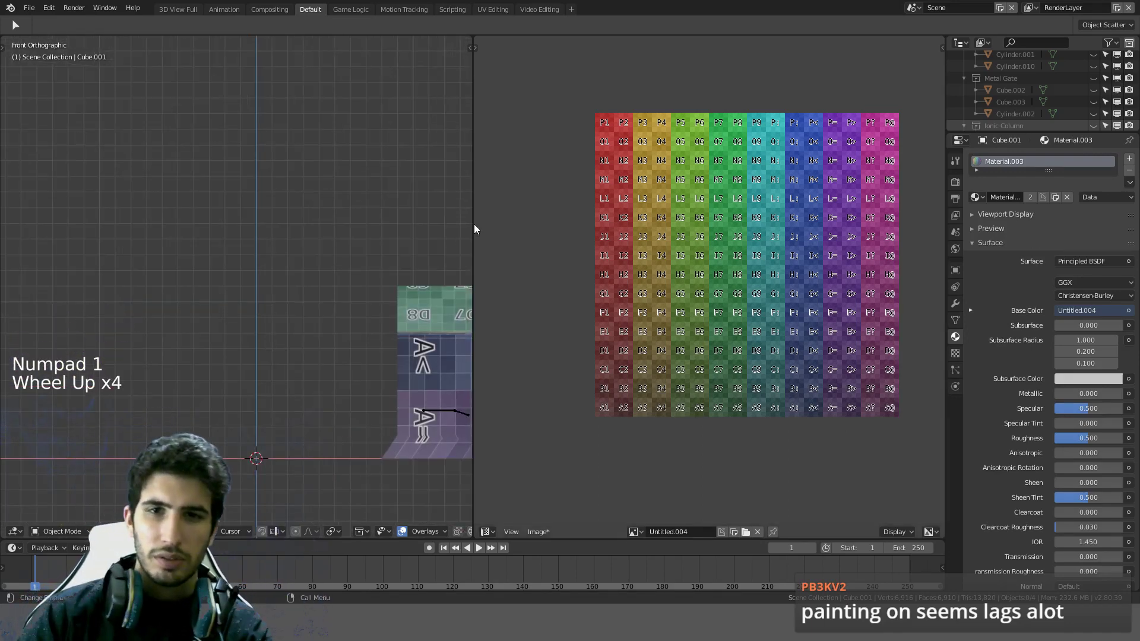
{"action": "left_click_drag", "start_coordinate": [473, 224], "coordinate": [703, 223]}
{"action": "scroll", "coordinate": [575, 266], "scroll_direction": "down", "scroll_amount": 2}
{"action": "middle_click_drag", "start_coordinate": [575, 266], "coordinate": [483, 249], "text": "shift"}
{"action": "scroll", "coordinate": [483, 248], "scroll_direction": "up", "scroll_amount": 3}
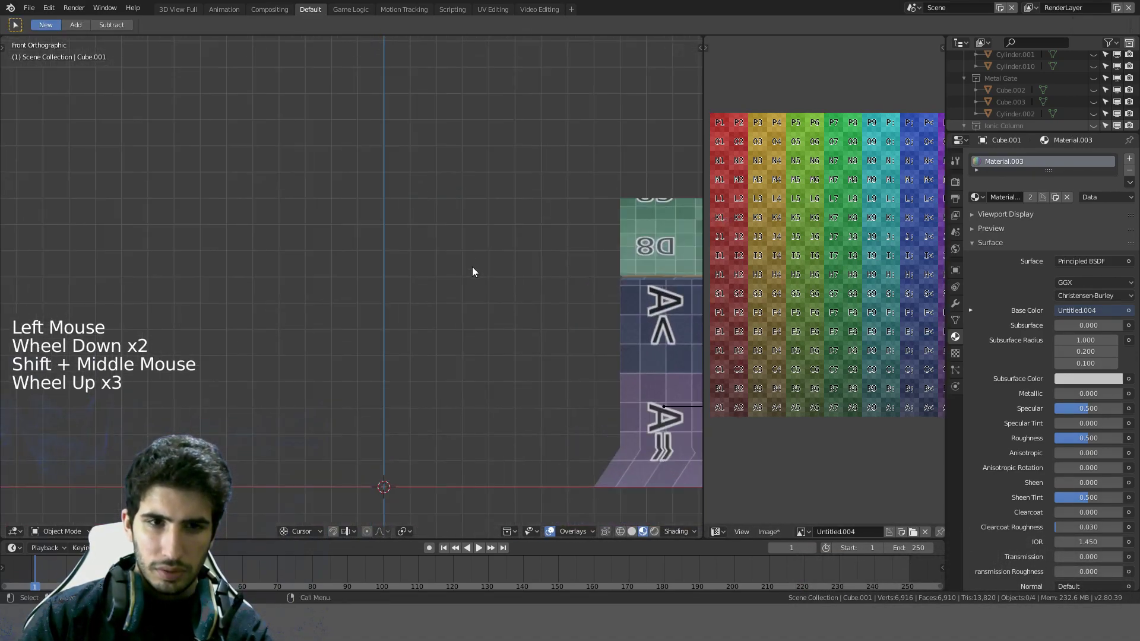
Step: Change the 3D viewport area into the Preferences editor and show the add-ons
{"action": "left_click", "coordinate": [15, 532]}
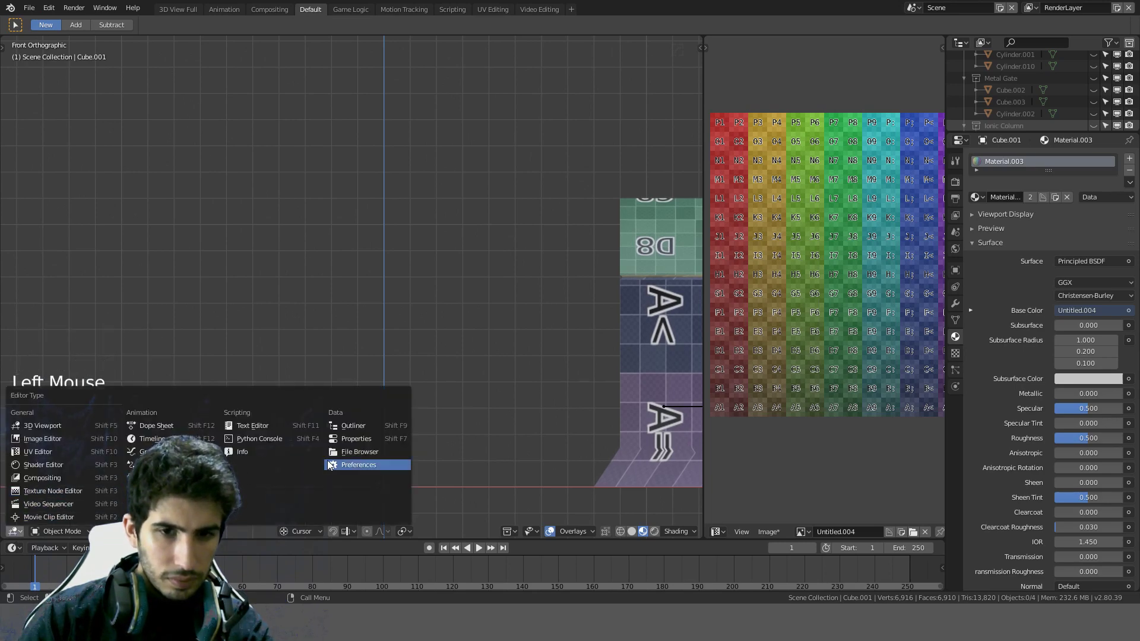
{"action": "left_click", "coordinate": [354, 464]}
{"action": "left_click", "coordinate": [29, 109]}
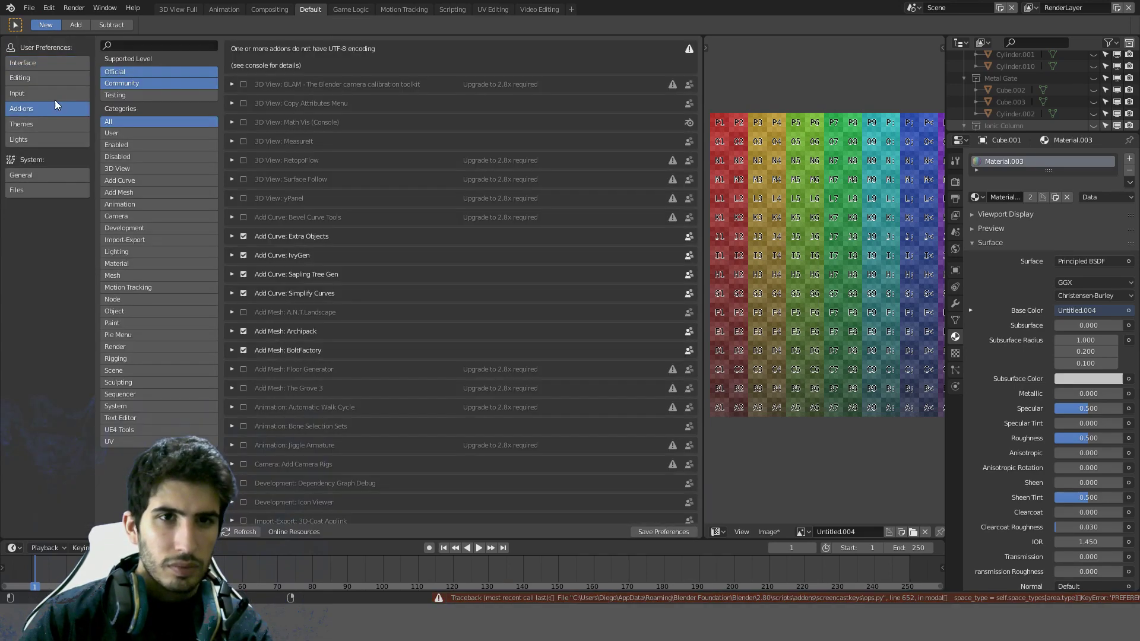
Step: Filter the add-ons by "hard" and enable Extra Options in the Hard Ops 9 preferences
{"action": "left_click", "coordinate": [137, 46]}
{"action": "type", "text": "hops"}
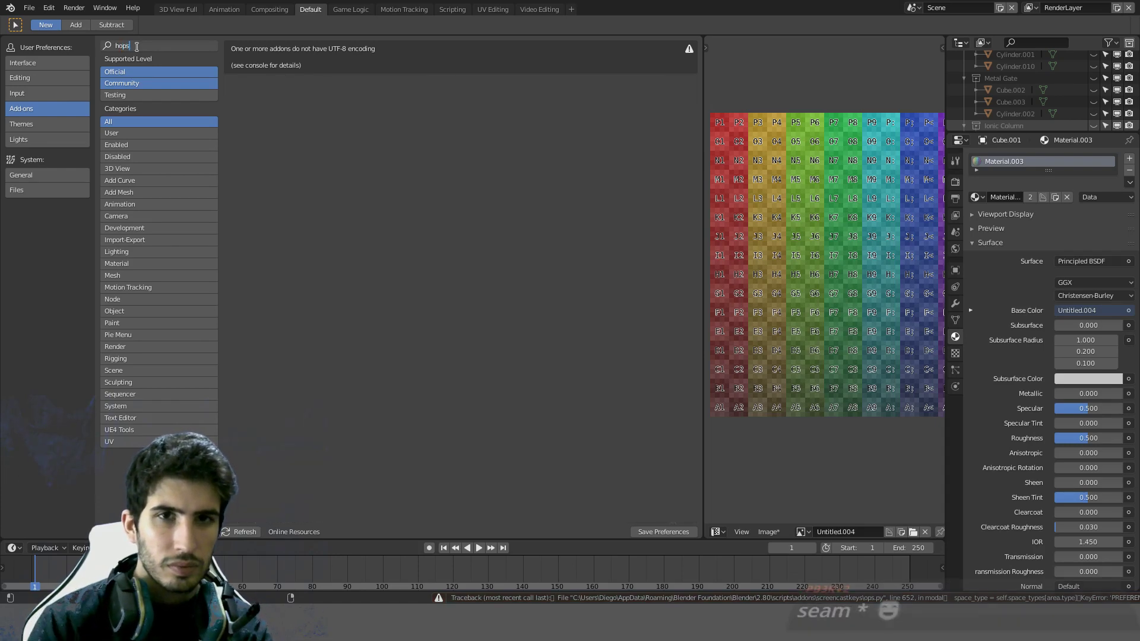
{"action": "key", "text": "BackSpace"}
{"action": "key", "text": "BackSpace"}
{"action": "key", "text": "BackSpace"}
{"action": "key", "text": "BackSpace"}
{"action": "type", "text": "hard"}
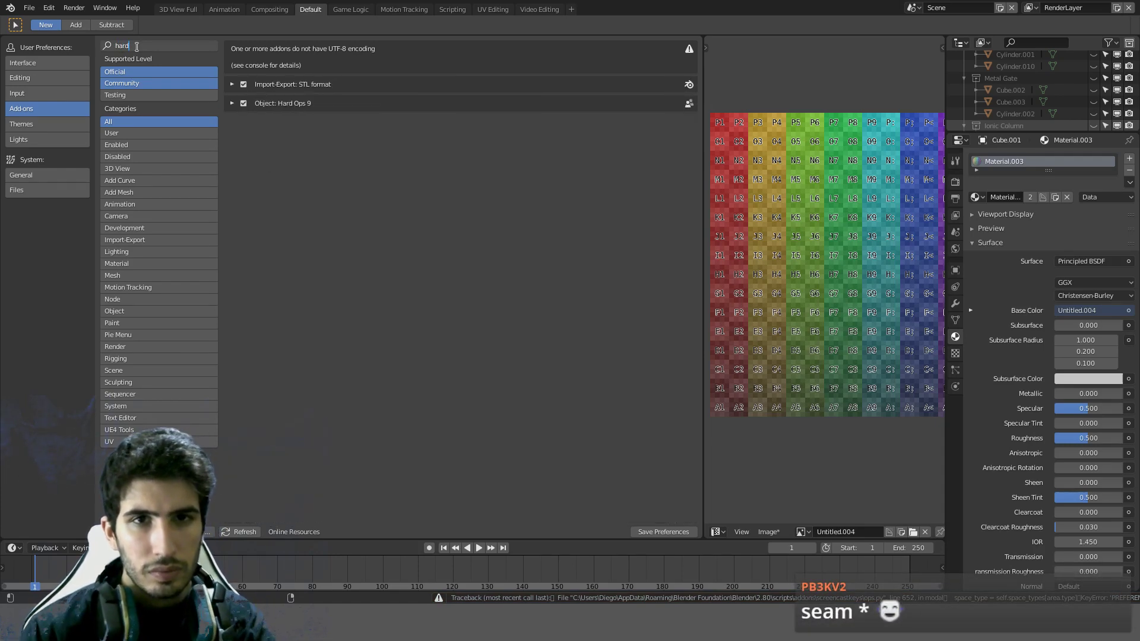
{"action": "left_click", "coordinate": [232, 103]}
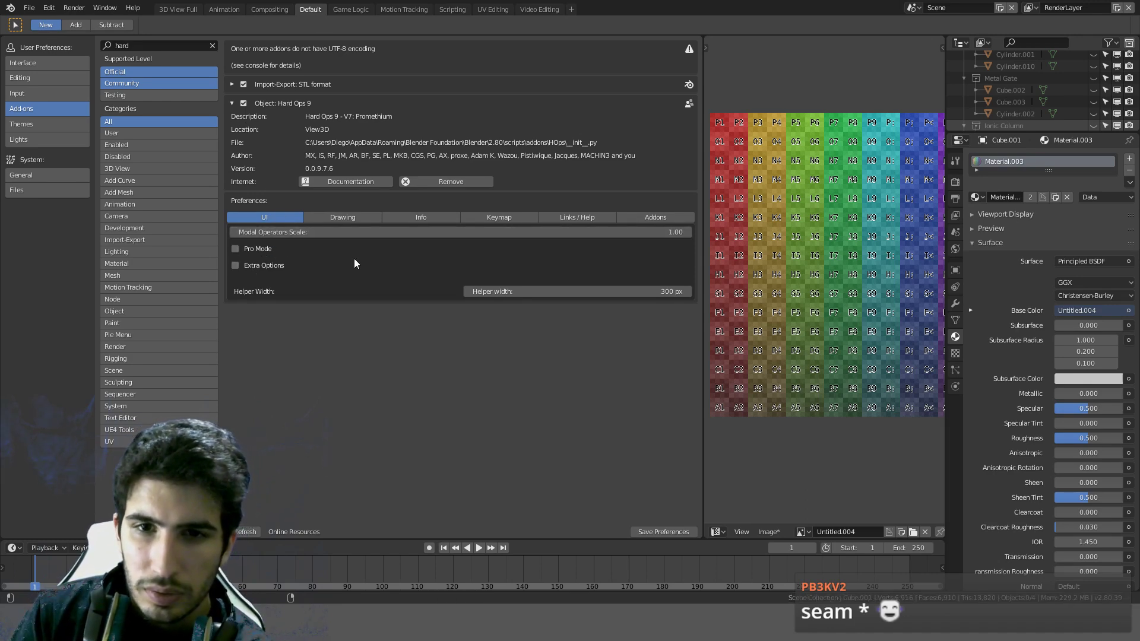
{"action": "left_click", "coordinate": [236, 266]}
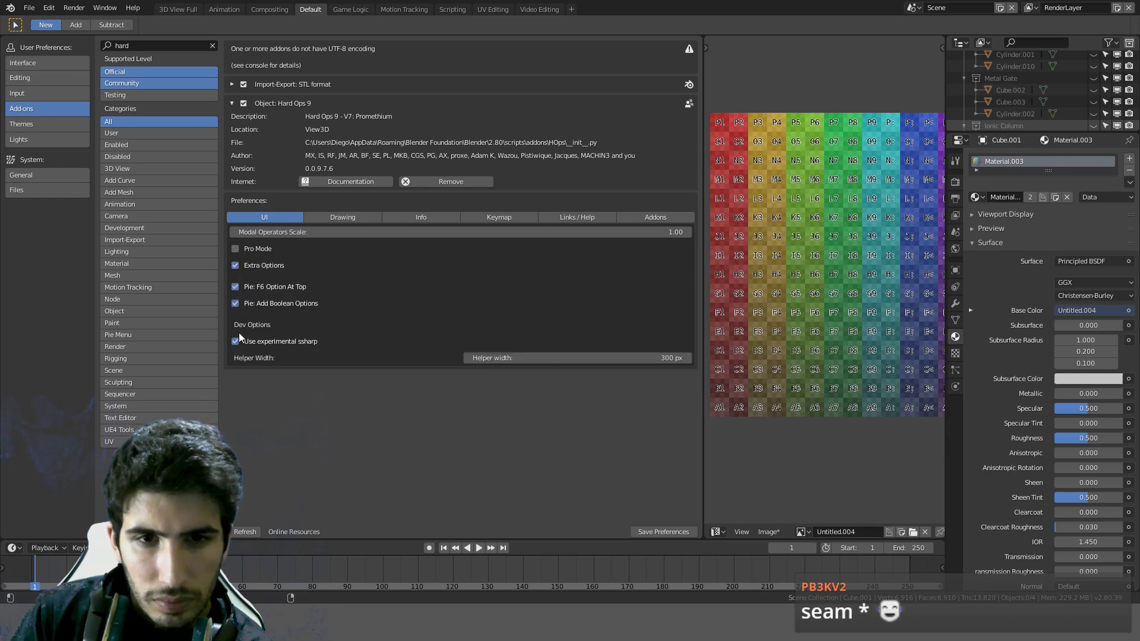
Step: Enable Pro Mode in the Hard Ops 9 preferences and check the Hard Ops menu in the 3D viewport
{"action": "left_click", "coordinate": [235, 249]}
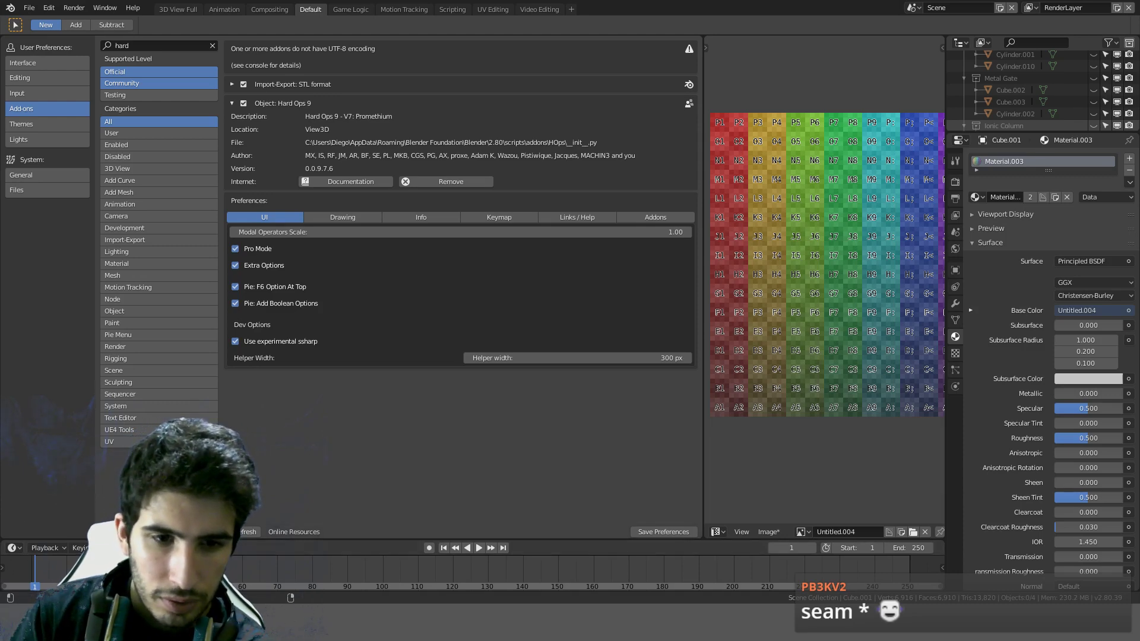
{"action": "left_click", "coordinate": [110, 531]}
{"action": "left_click", "coordinate": [172, 423]}
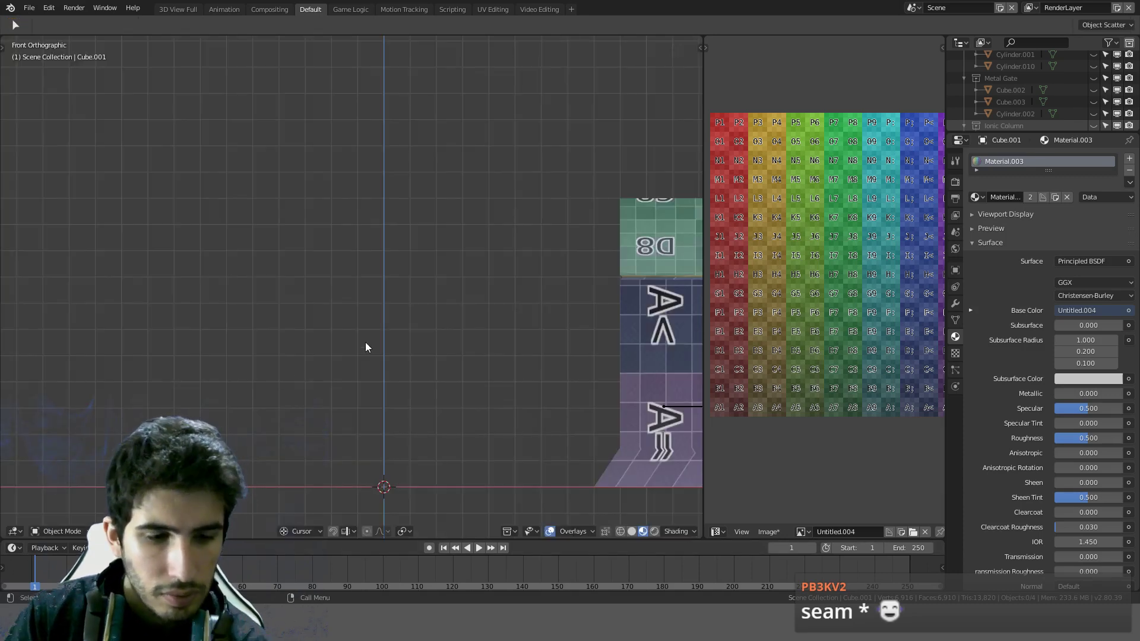
{"action": "scroll", "coordinate": [366, 344], "scroll_direction": "down", "scroll_amount": 2}
{"action": "key", "text": "q"}
{"action": "mouse_move", "coordinate": [370, 343]}
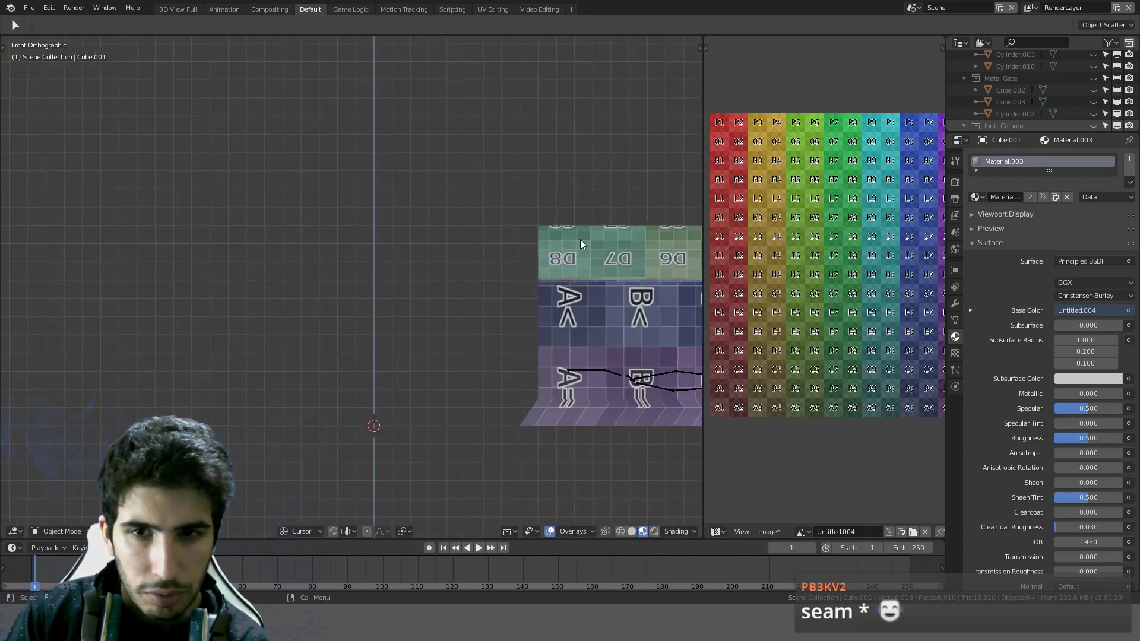
{"action": "scroll", "coordinate": [402, 298], "scroll_direction": "down", "scroll_amount": 1}
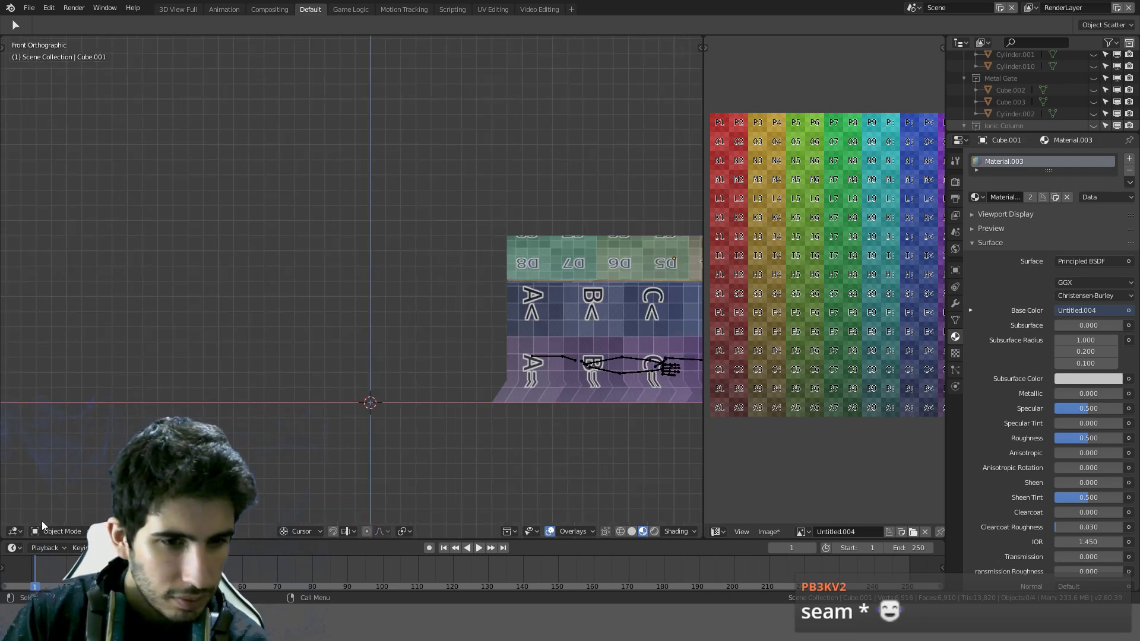
Step: Return the viewport area to the Preferences editor and disable Pro Mode and Extra Options for Hard Ops 9
{"action": "left_click", "coordinate": [16, 531]}
{"action": "left_click", "coordinate": [353, 465]}
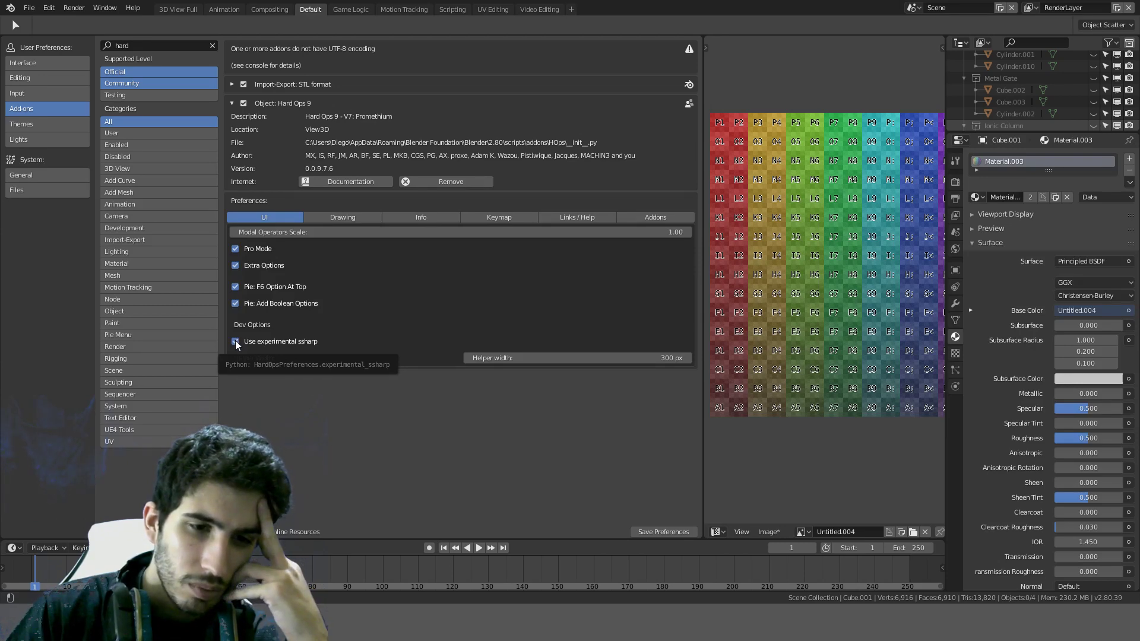
{"action": "left_click", "coordinate": [236, 249]}
{"action": "left_click", "coordinate": [235, 265]}
{"action": "left_click", "coordinate": [236, 269]}
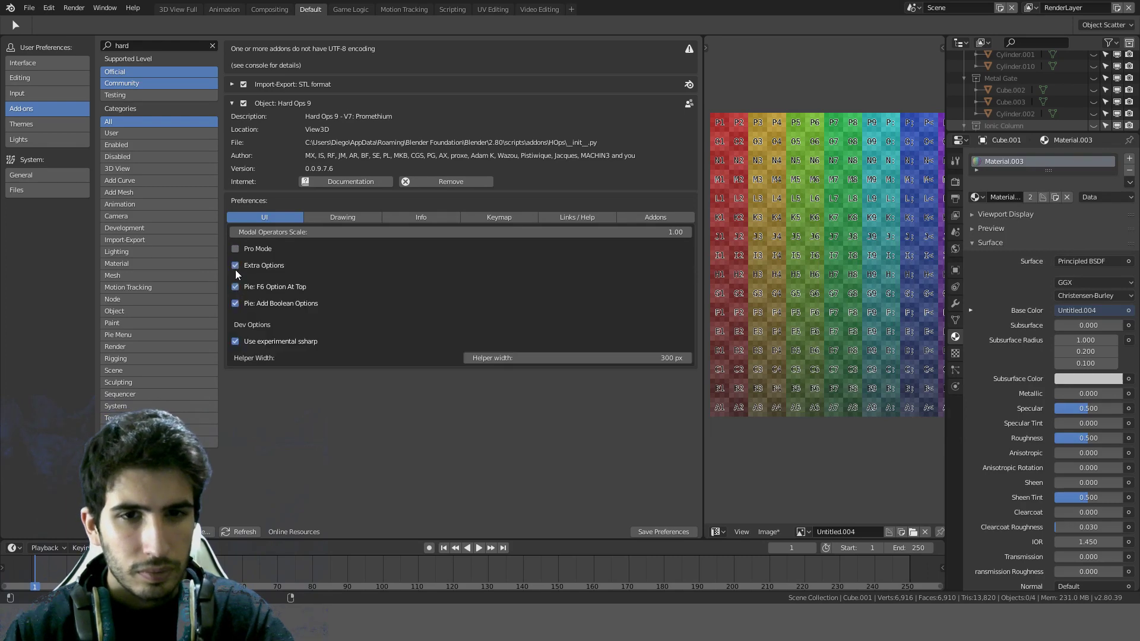
{"action": "left_click", "coordinate": [236, 269]}
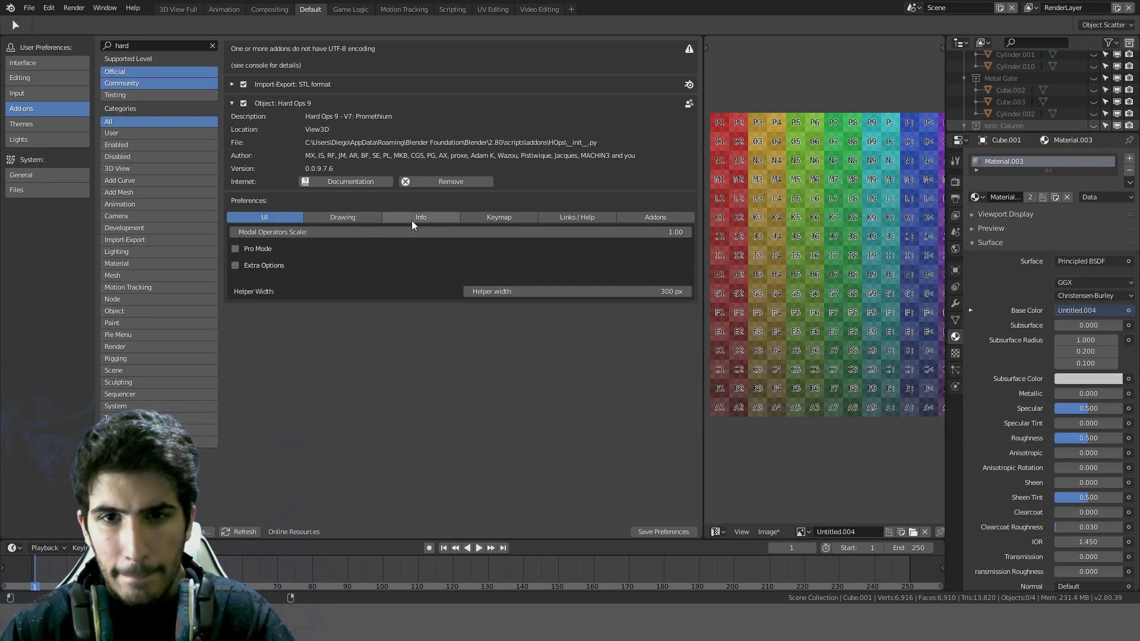
Step: Look up MESHmachine among the recommended add-ons of Hard Ops and switch the area back to the 3D viewport
{"action": "left_click", "coordinate": [653, 219]}
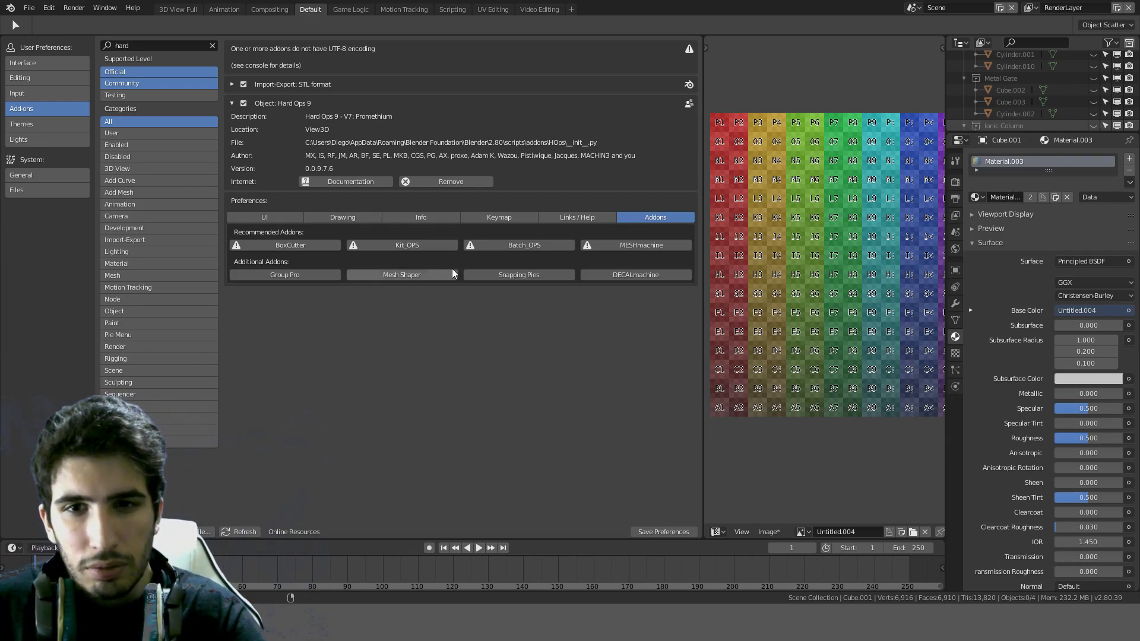
{"action": "left_click", "coordinate": [625, 244]}
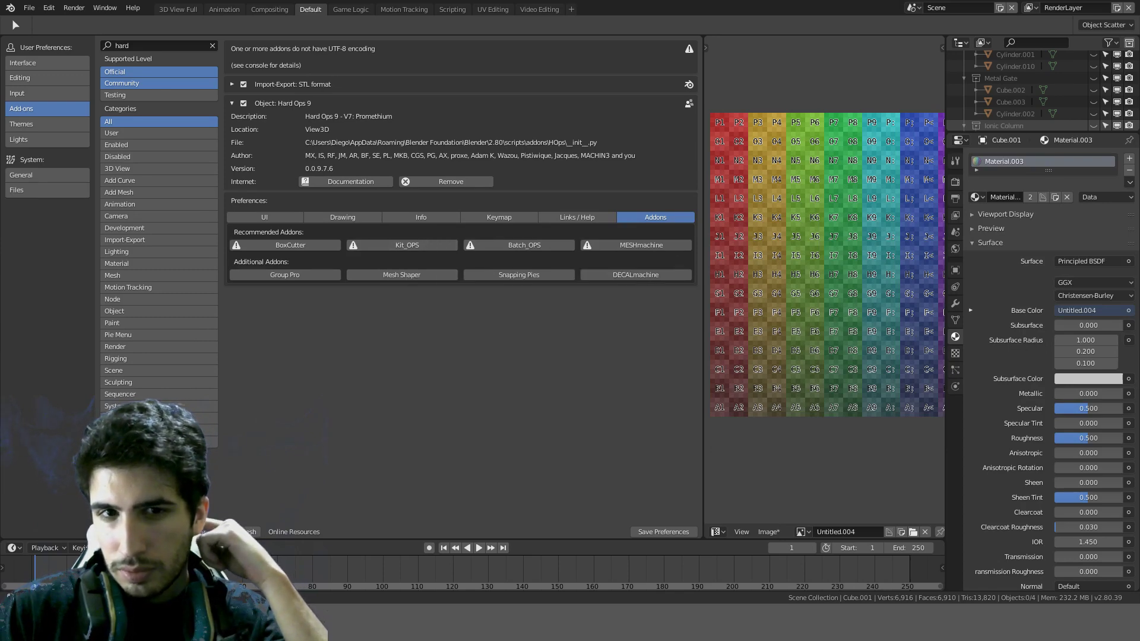
{"action": "left_click", "coordinate": [109, 532]}
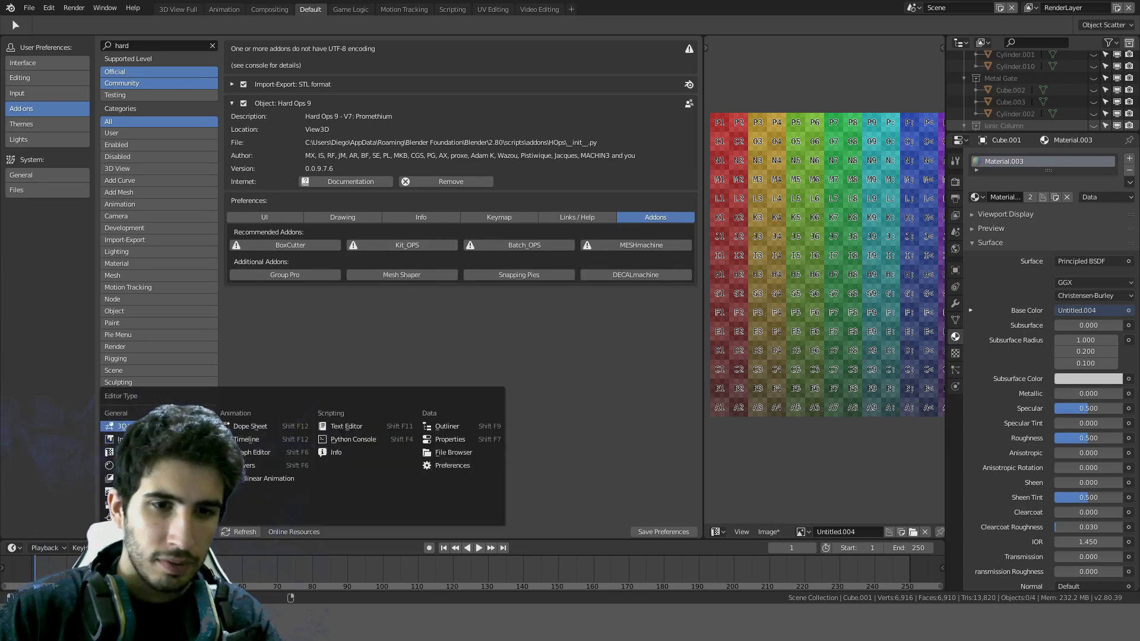
{"action": "left_click", "coordinate": [118, 426]}
Step: Rotate the male figure's rig 90° in the front view and stand it upright on the ground beside the chest
{"action": "scroll", "coordinate": [357, 344], "scroll_direction": "down", "scroll_amount": 3}
{"action": "middle_click_drag", "start_coordinate": [469, 314], "coordinate": [308, 374]}
{"action": "scroll", "coordinate": [460, 323], "scroll_direction": "up", "scroll_amount": 3}
{"action": "key", "text": "a"}
{"action": "left_click", "coordinate": [308, 370]}
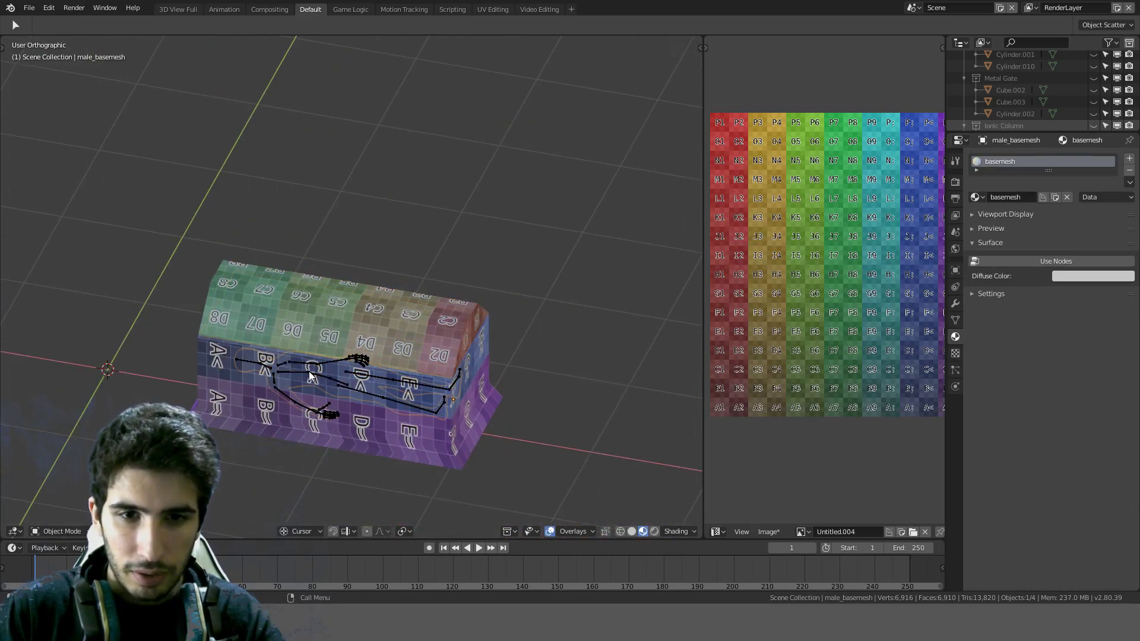
{"action": "key", "text": "KP_1"}
{"action": "type", "text": "r"}
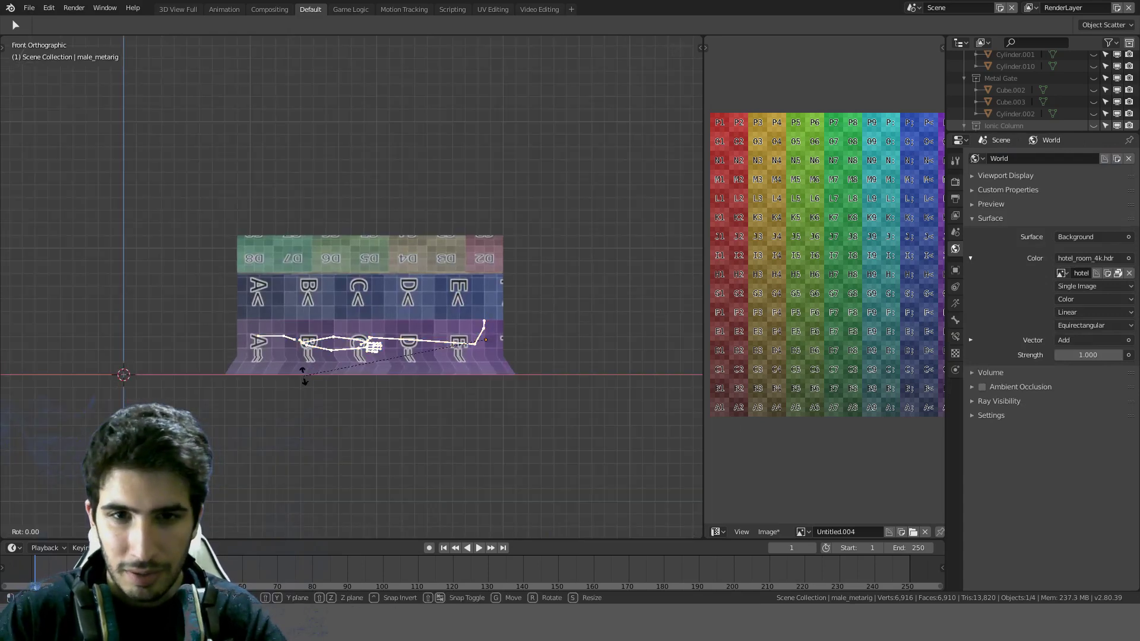
{"action": "type", "text": "90"}
{"action": "key", "text": "Return"}
{"action": "key", "text": "g"}
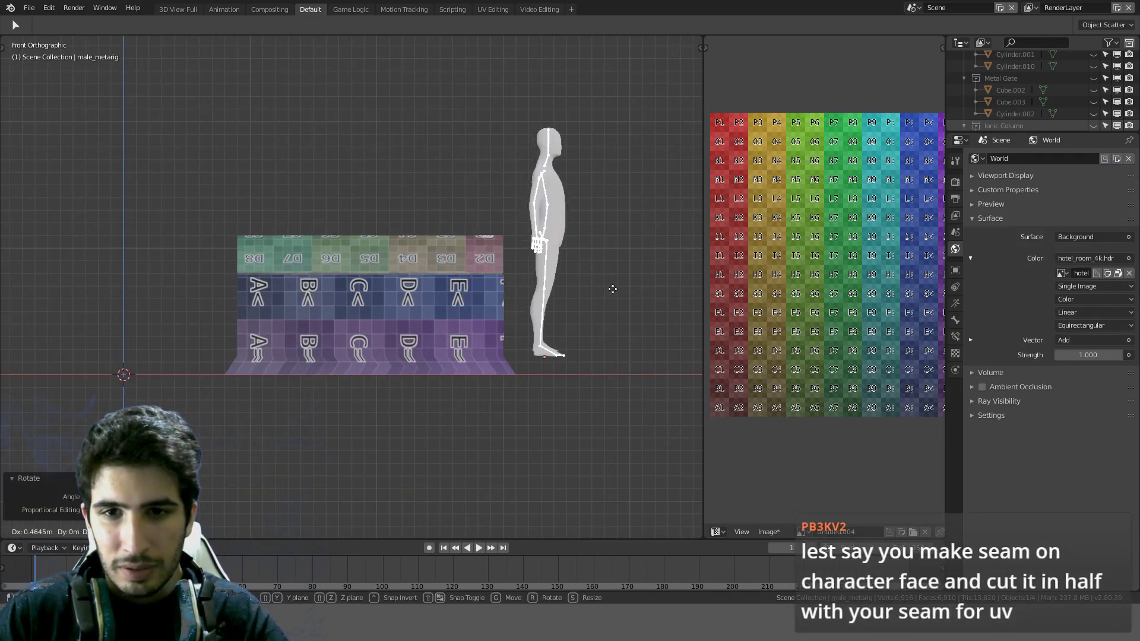
{"action": "left_click", "coordinate": [611, 300]}
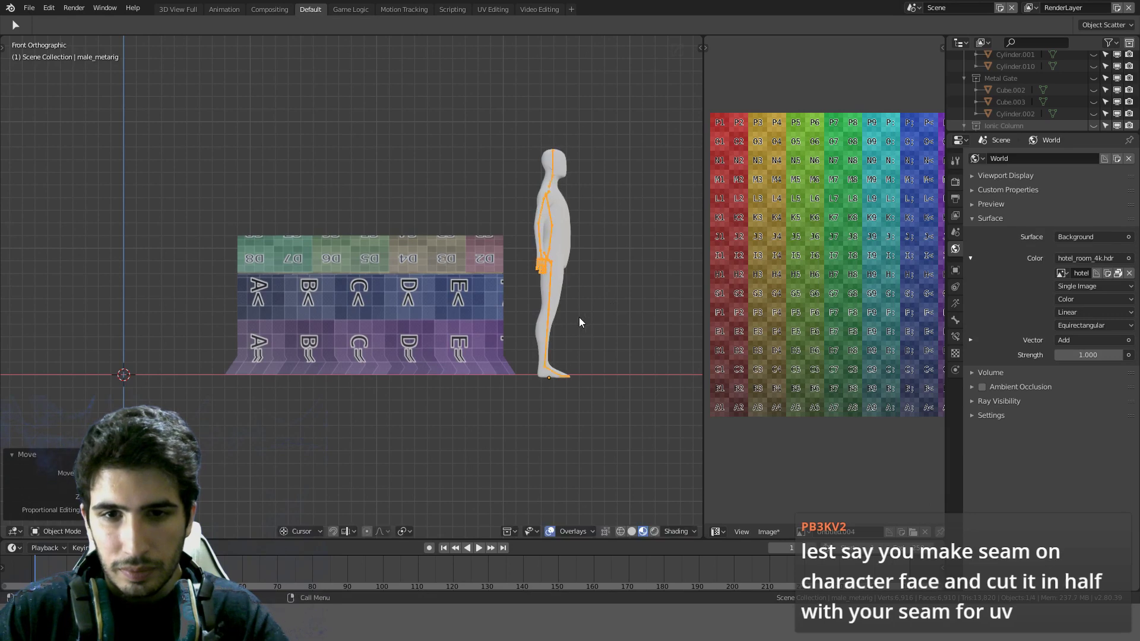
{"action": "mouse_move", "coordinate": [579, 317]}
{"action": "middle_mouse_down"}
{"action": "mouse_move", "coordinate": [433, 336]}
{"action": "mouse_move", "coordinate": [426, 364]}
{"action": "middle_mouse_up"}
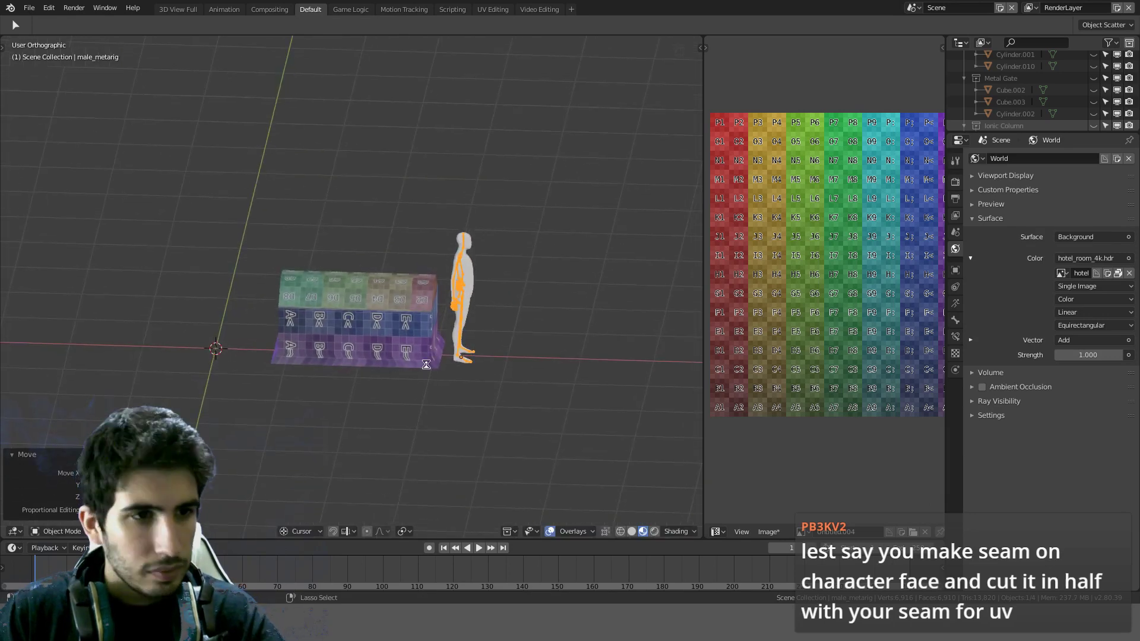
Step: Parent the chest's lid to the chest's base with the Object parent type
{"action": "left_click", "coordinate": [406, 350]}
{"action": "scroll", "coordinate": [555, 449], "scroll_direction": "up", "scroll_amount": 4}
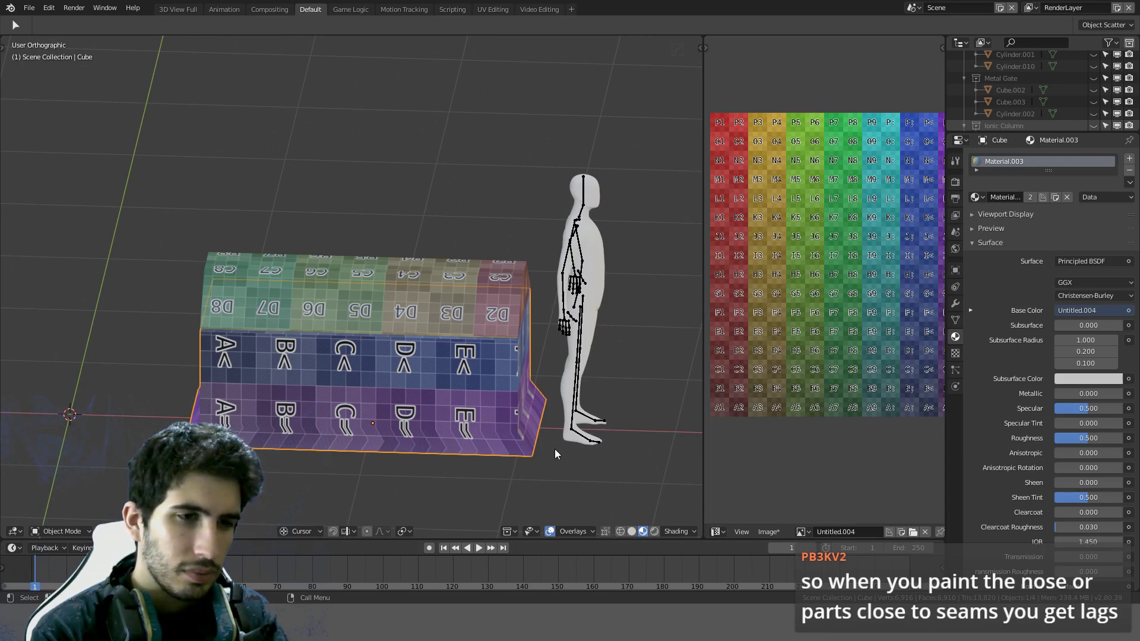
{"action": "scroll", "coordinate": [469, 374], "scroll_direction": "down", "scroll_amount": 3}
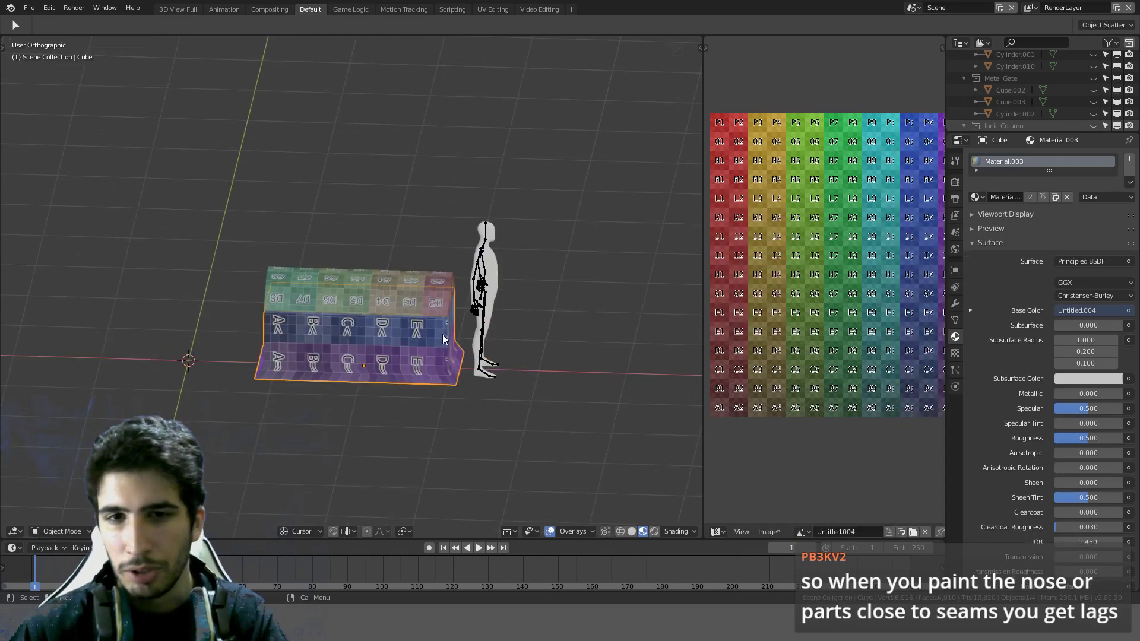
{"action": "left_click", "coordinate": [407, 302]}
{"action": "middle_click_drag", "start_coordinate": [378, 339], "coordinate": [375, 398]}
{"action": "scroll", "coordinate": [373, 401], "scroll_direction": "up", "scroll_amount": 2}
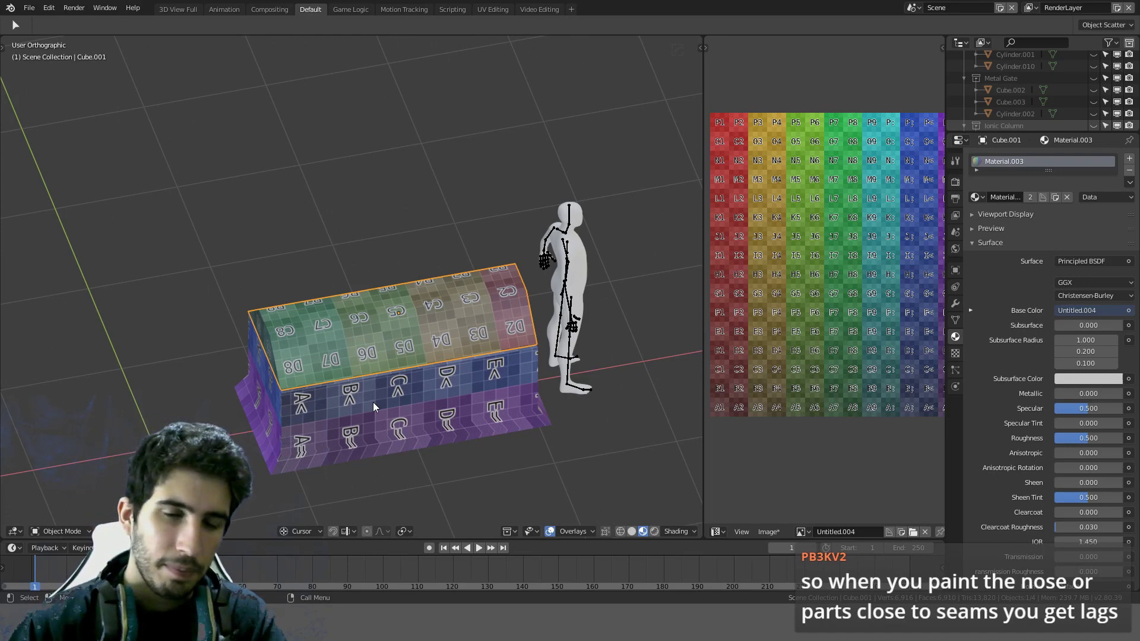
{"action": "left_click", "coordinate": [383, 413], "text": "shift"}
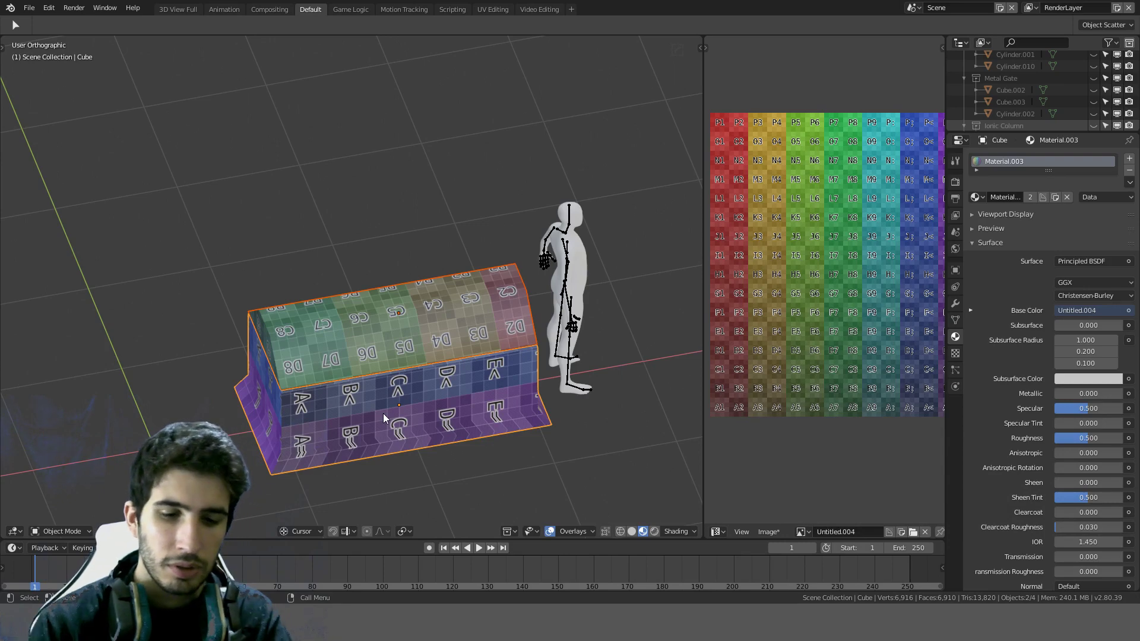
{"action": "key", "text": "ctrl+p"}
{"action": "left_click", "coordinate": [373, 424]}
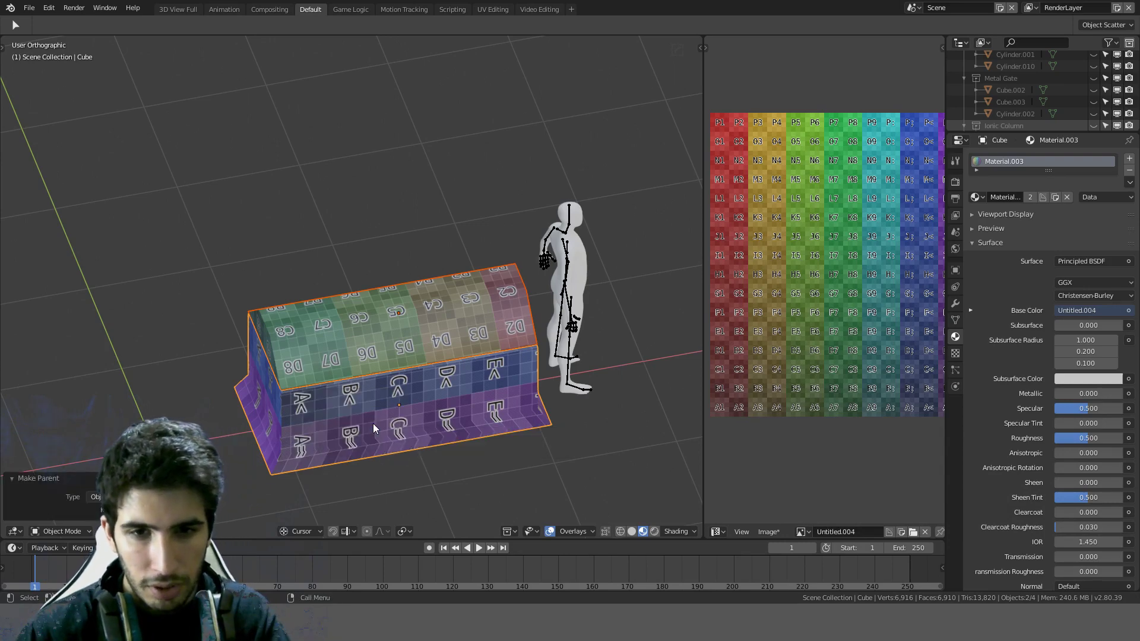
Step: Test the parenting with trial rotations about Z and trial moves of the chest's base and lid, cancelling each one
{"action": "left_click", "coordinate": [405, 418]}
{"action": "key", "text": "r"}
{"action": "key", "text": "z"}
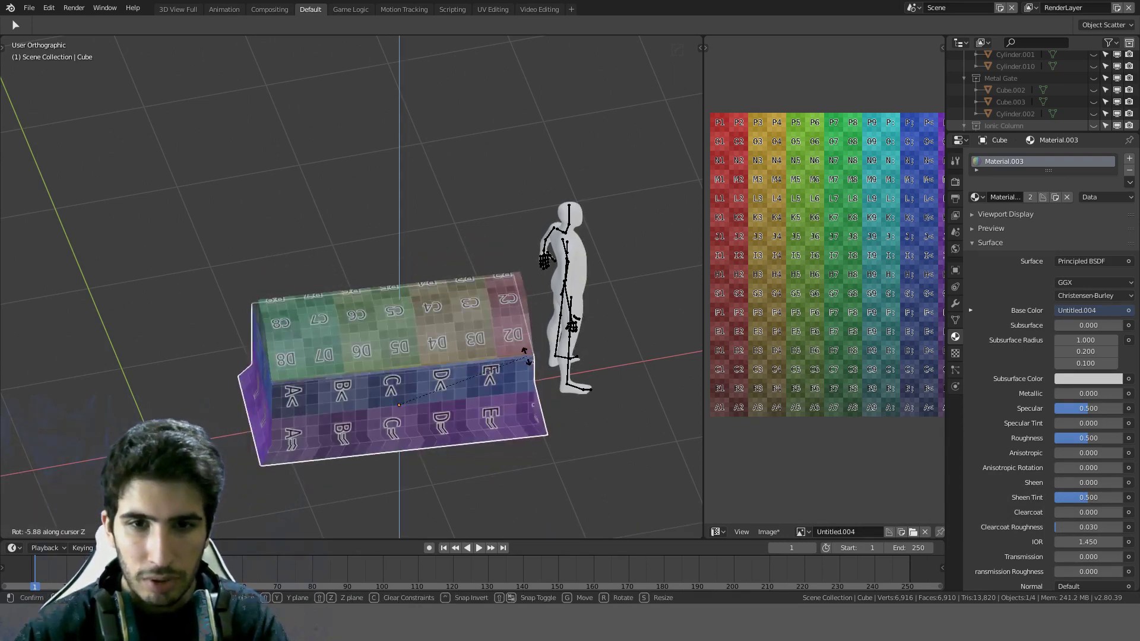
{"action": "right_click", "coordinate": [526, 350]}
{"action": "key", "text": "g"}
{"action": "right_click", "coordinate": [440, 291]}
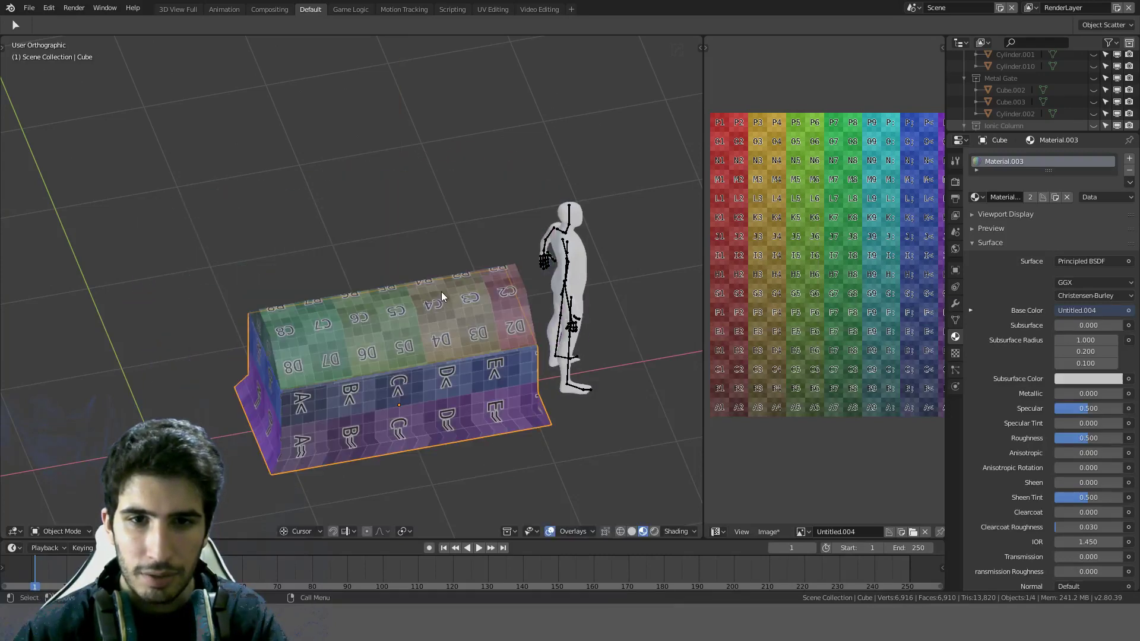
{"action": "left_click", "coordinate": [421, 322]}
{"action": "key", "text": "r"}
{"action": "key", "text": "z"}
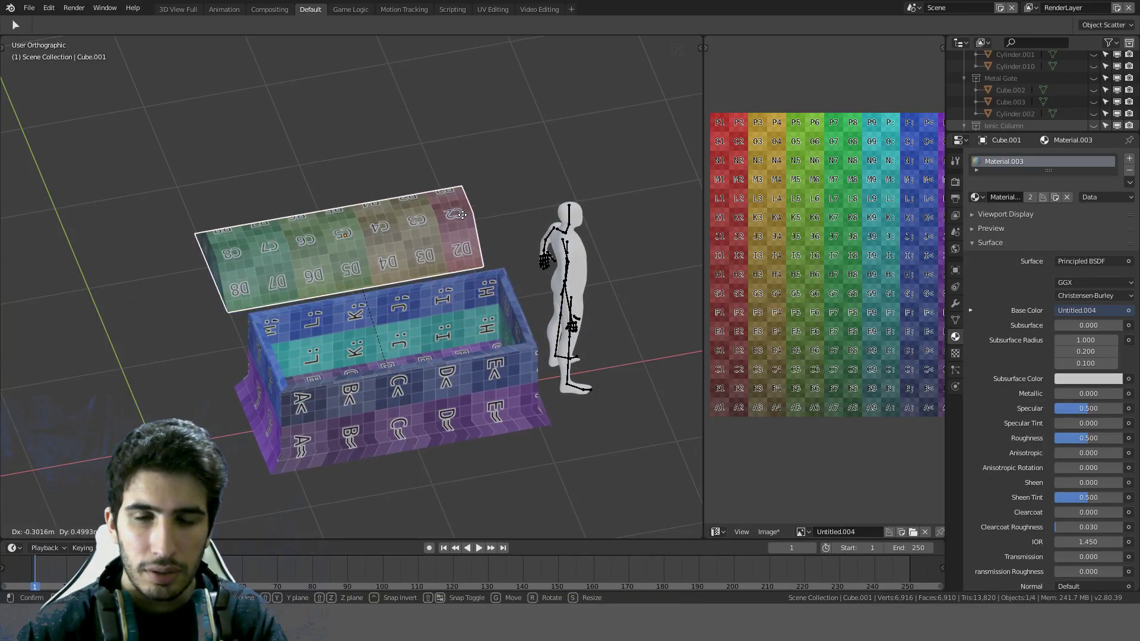
{"action": "left_click", "coordinate": [447, 290]}
{"action": "middle_click_drag", "start_coordinate": [447, 287], "coordinate": [335, 218]}
Step: Reveal all hidden objects in the scene and clear the selection
{"action": "left_click", "coordinate": [362, 414]}
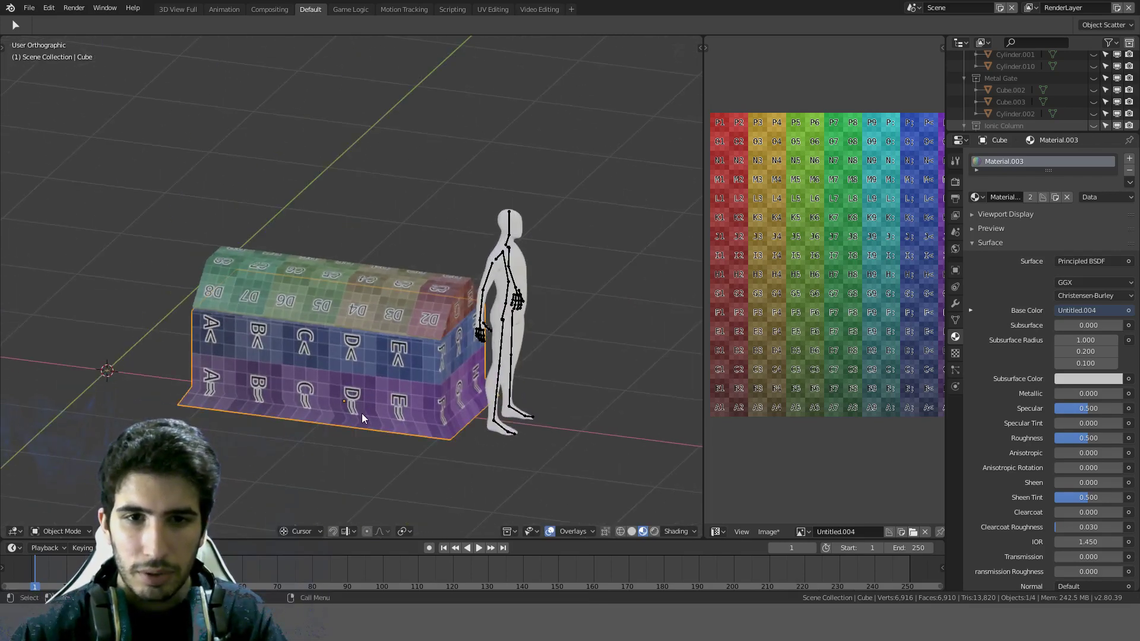
{"action": "left_click", "coordinate": [383, 309], "text": "shift"}
{"action": "key", "text": "KP_1"}
{"action": "scroll", "coordinate": [411, 325], "scroll_direction": "down", "scroll_amount": 4}
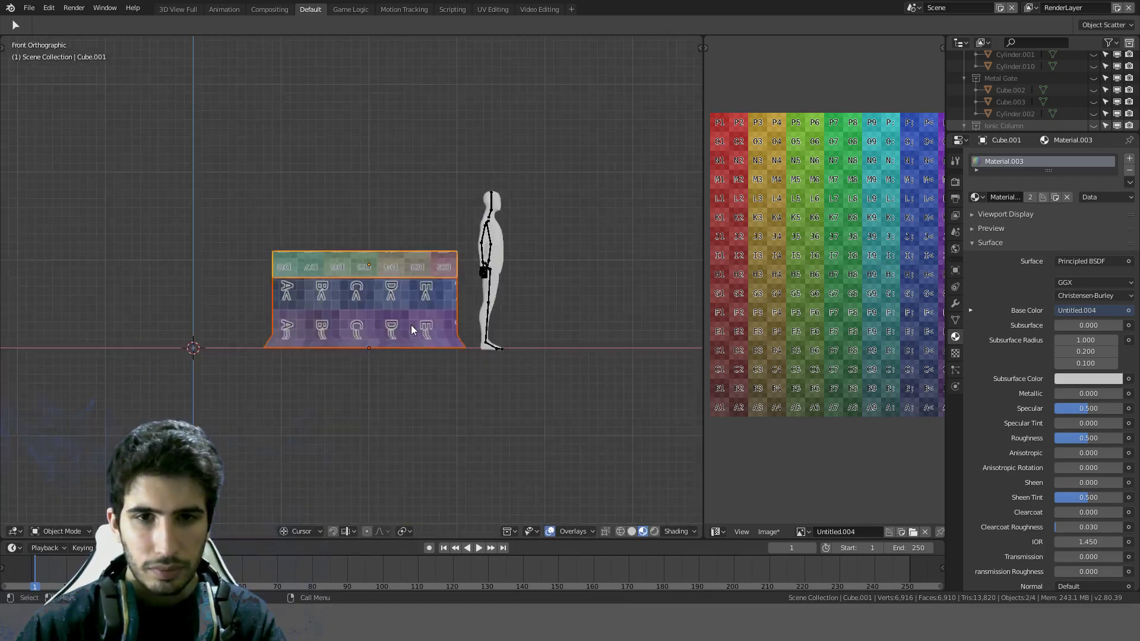
{"action": "key", "text": "alt+a"}
{"action": "middle_click_drag", "start_coordinate": [439, 290], "coordinate": [403, 314]}
{"action": "key", "text": "alt+h"}
{"action": "key", "text": "alt+a"}
Step: Examine the revealed props along the X axis, from the columns past the plate and leaf ornament to the open cuff
{"action": "middle_click_drag", "start_coordinate": [182, 336], "coordinate": [336, 293], "text": "shift"}
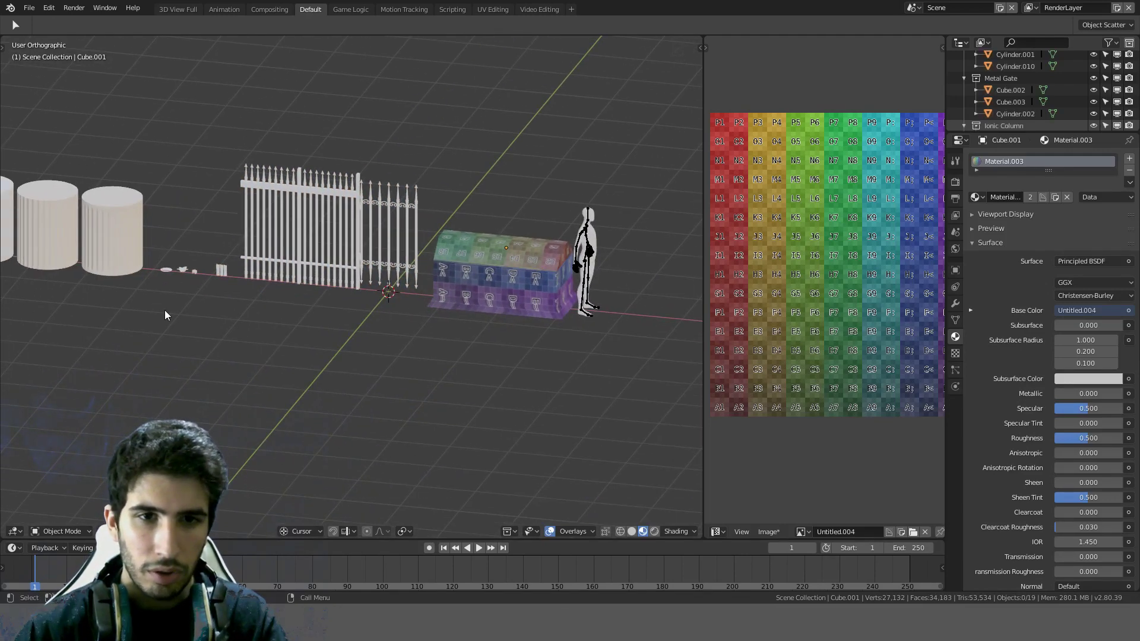
{"action": "middle_click_drag", "start_coordinate": [178, 271], "coordinate": [653, 224]}
{"action": "scroll", "coordinate": [222, 302], "scroll_direction": "up", "scroll_amount": 4}
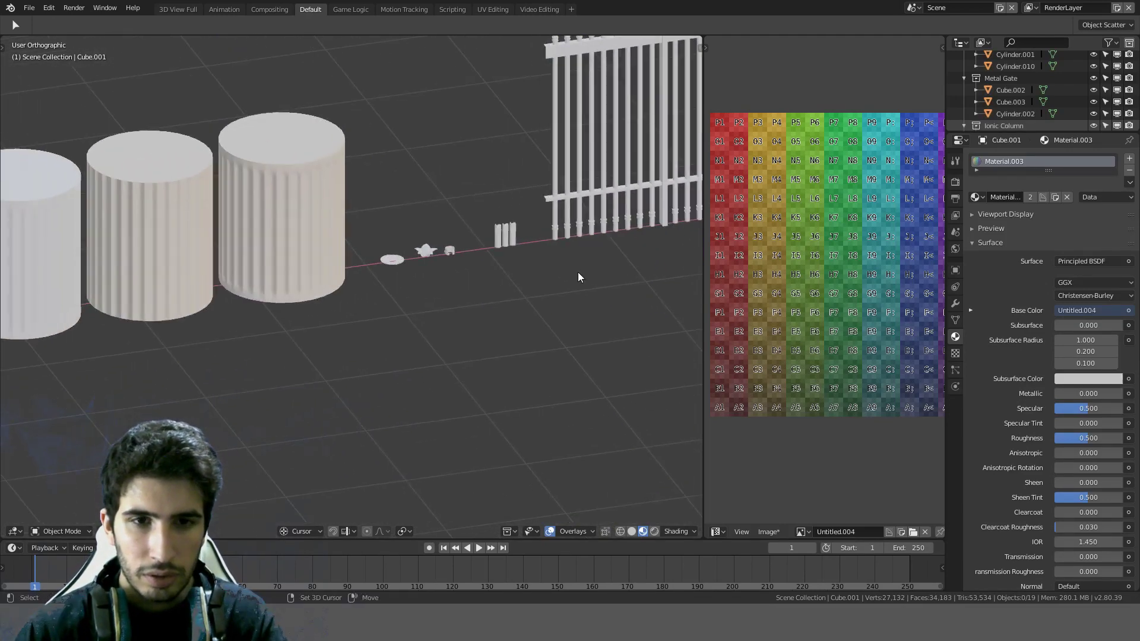
{"action": "scroll", "coordinate": [502, 266], "scroll_direction": "up", "scroll_amount": 4}
{"action": "scroll", "coordinate": [503, 267], "scroll_direction": "up", "scroll_amount": 4}
{"action": "middle_click_drag", "start_coordinate": [511, 217], "coordinate": [279, 368], "text": "shift"}
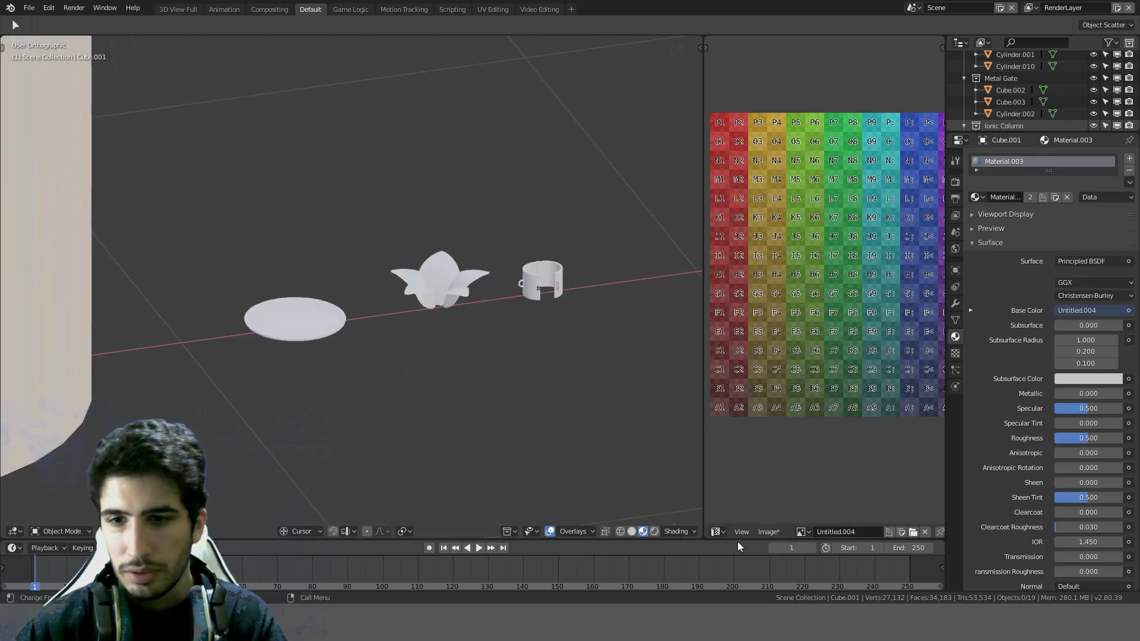
{"action": "scroll", "coordinate": [337, 342], "scroll_direction": "up", "scroll_amount": 2}
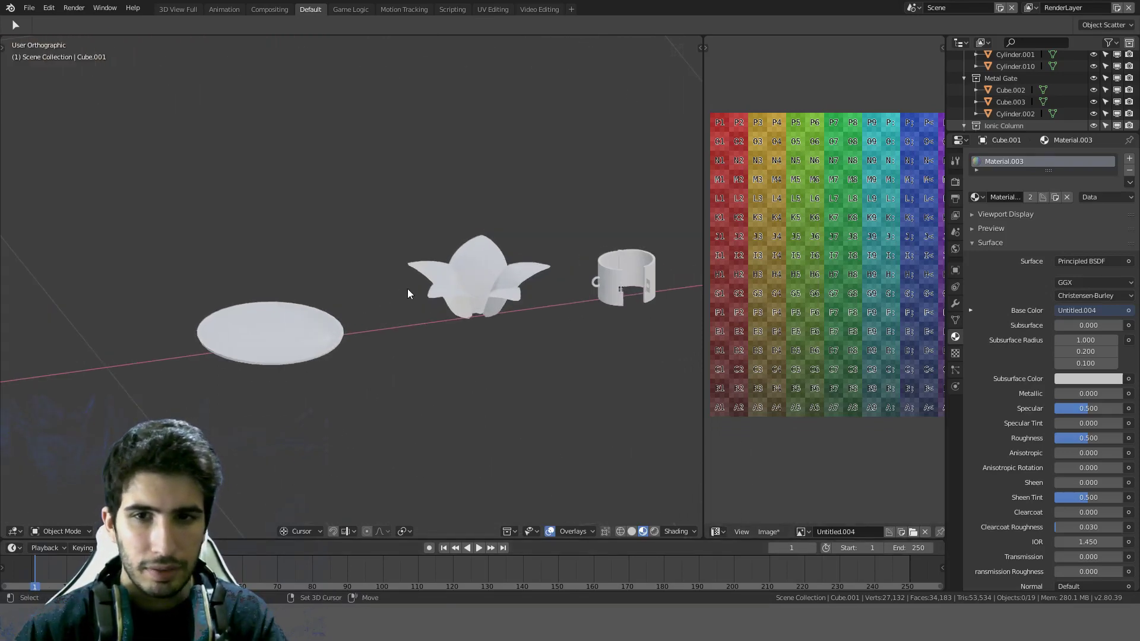
{"action": "middle_click_drag", "start_coordinate": [515, 272], "coordinate": [435, 257], "text": "shift"}
{"action": "middle_click_drag", "start_coordinate": [472, 304], "coordinate": [343, 220]}
{"action": "scroll", "coordinate": [338, 222], "scroll_direction": "up", "scroll_amount": 3}
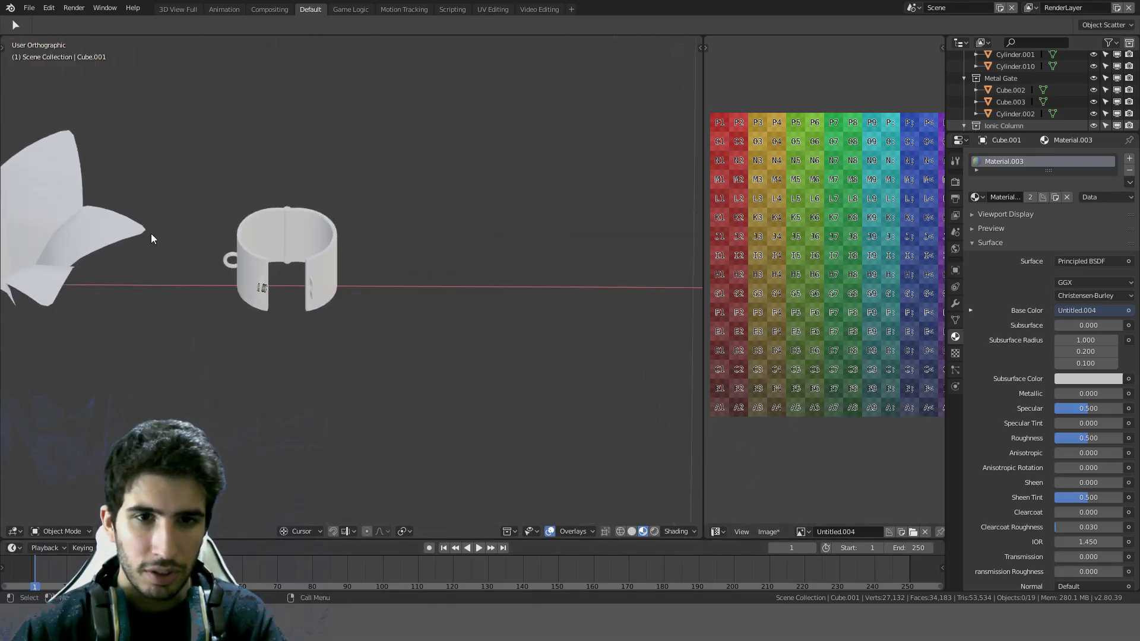
{"action": "middle_click_drag", "start_coordinate": [158, 237], "coordinate": [281, 249], "text": "shift"}
{"action": "scroll", "coordinate": [243, 208], "scroll_direction": "up", "scroll_amount": 4}
Step: Apply the Boolean difference modifier on the open cuff, delete its cutter cylinder and reselect the cuff
{"action": "left_click", "coordinate": [276, 248]}
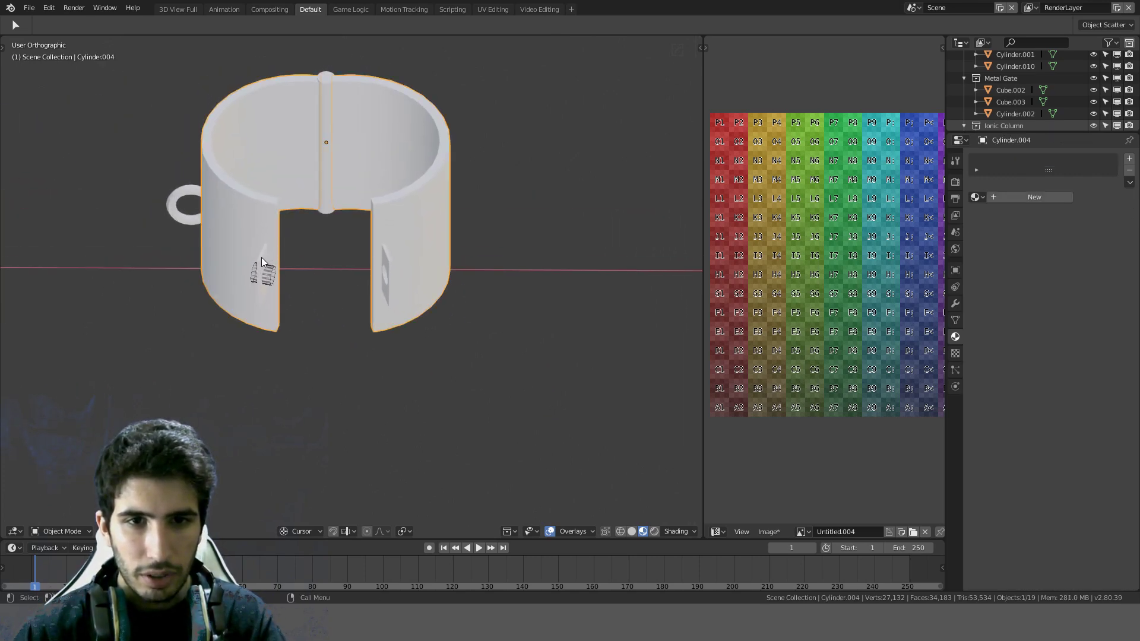
{"action": "left_click", "coordinate": [955, 304]}
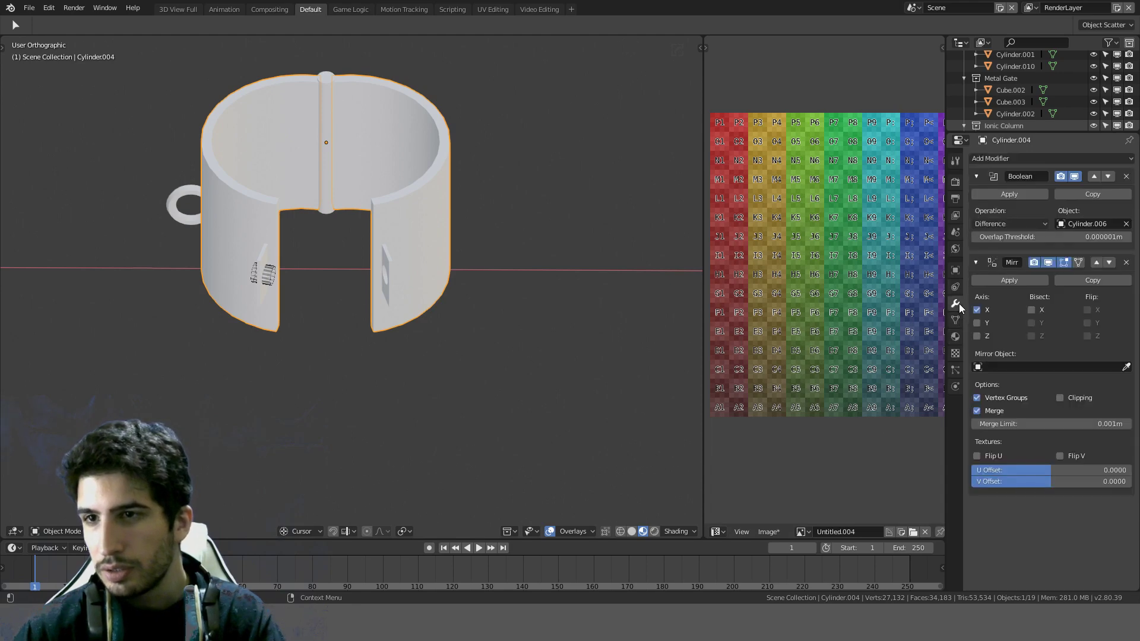
{"action": "left_click", "coordinate": [1009, 194]}
{"action": "scroll", "coordinate": [235, 266], "scroll_direction": "up", "scroll_amount": 2}
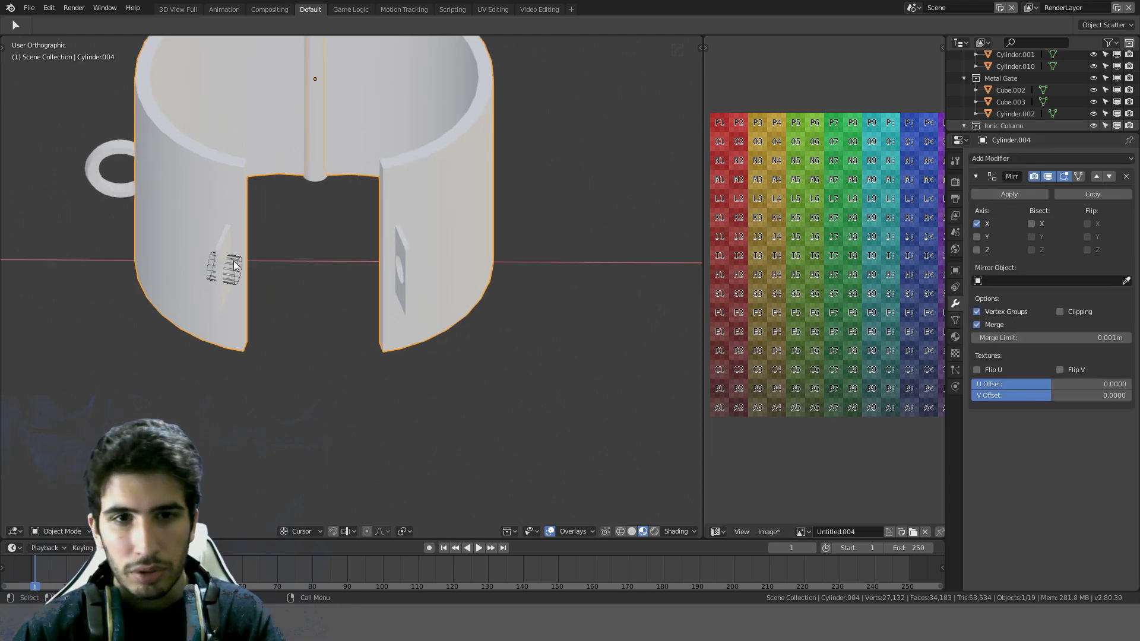
{"action": "left_click", "coordinate": [232, 268]}
{"action": "key", "text": "Delete"}
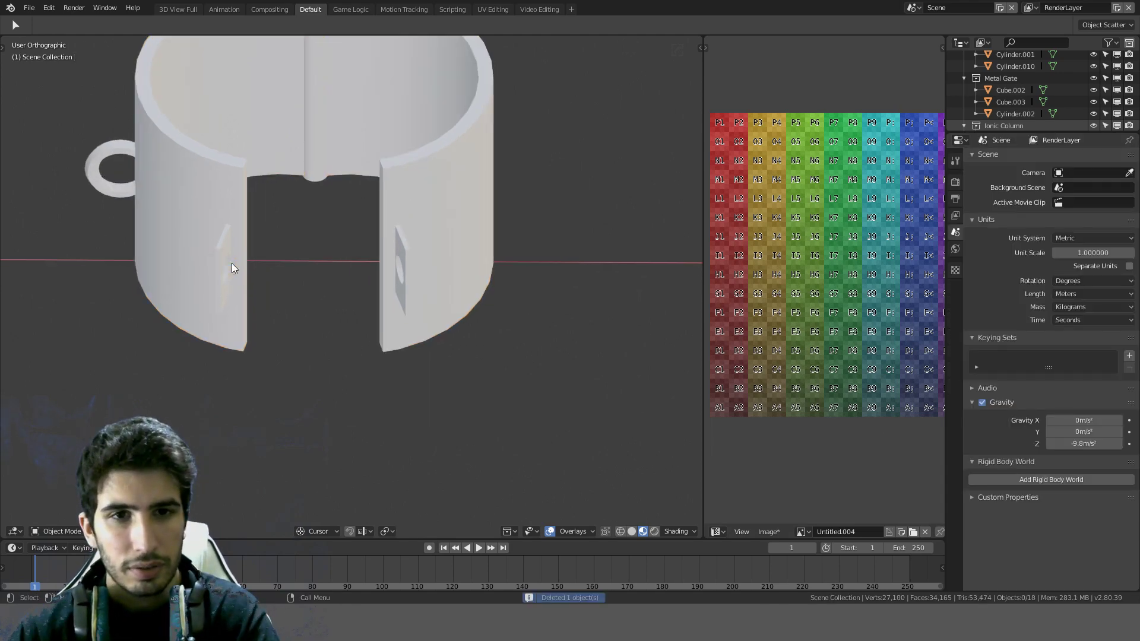
{"action": "left_click", "coordinate": [391, 212]}
{"action": "scroll", "coordinate": [391, 213], "scroll_direction": "down", "scroll_amount": 4}
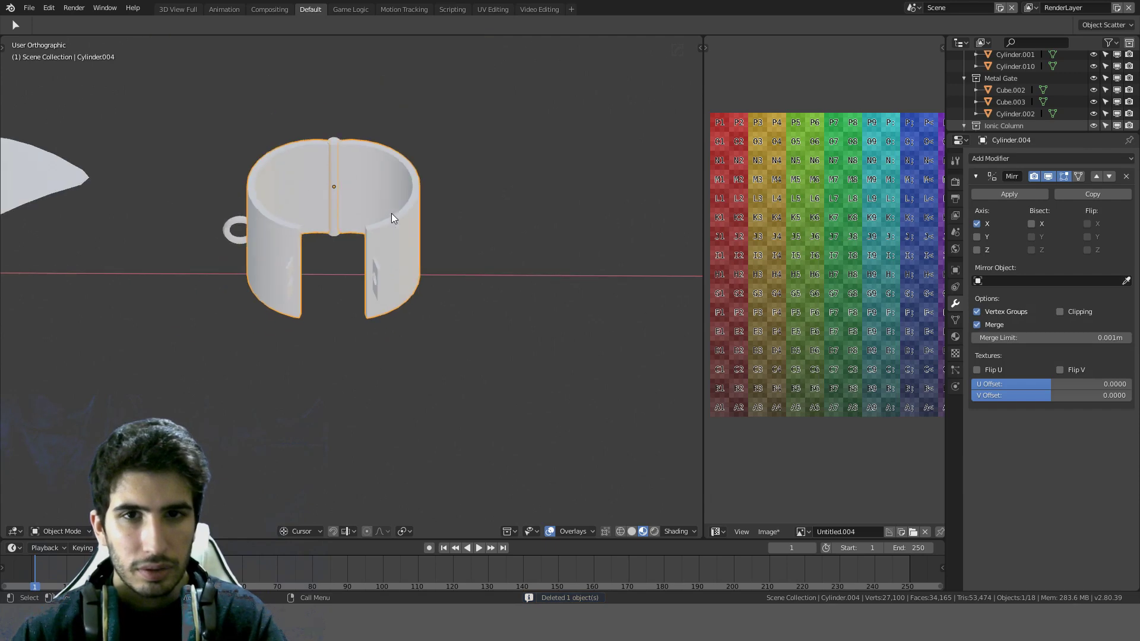
Step: Try to join the side ring and the open cuff into one object
{"action": "left_click", "coordinate": [238, 232]}
{"action": "scroll", "coordinate": [254, 226], "scroll_direction": "down", "scroll_amount": 3}
{"action": "middle_click_drag", "start_coordinate": [341, 227], "coordinate": [243, 254]}
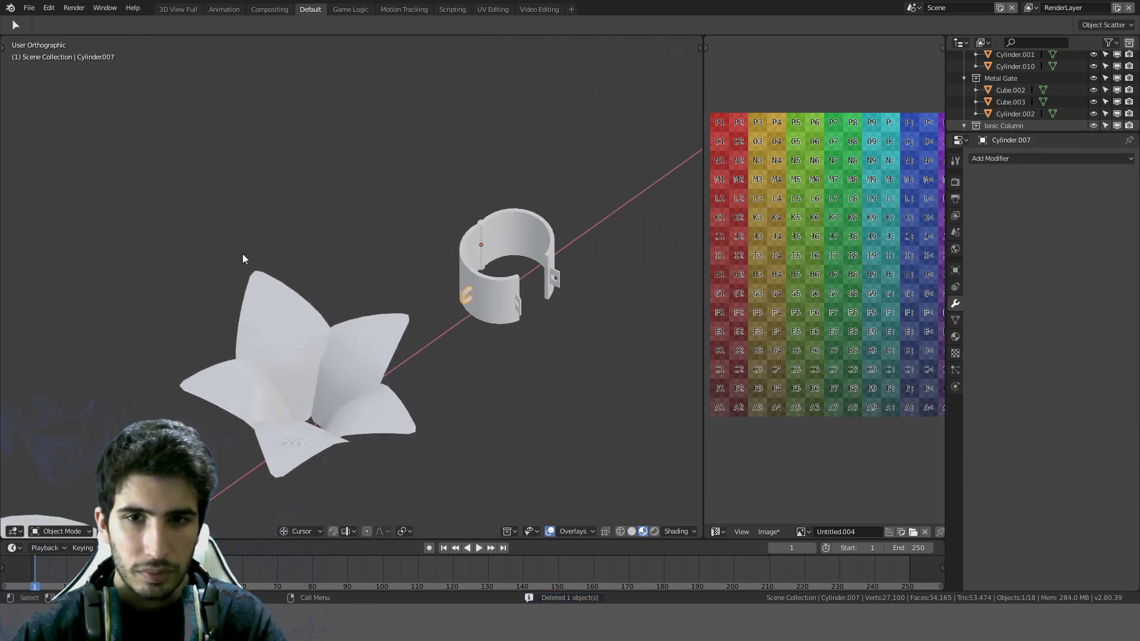
{"action": "scroll", "coordinate": [309, 268], "scroll_direction": "up", "scroll_amount": 4}
{"action": "middle_click_drag", "start_coordinate": [481, 298], "coordinate": [238, 283], "text": "shift"}
{"action": "left_click", "coordinate": [419, 267], "text": "shift"}
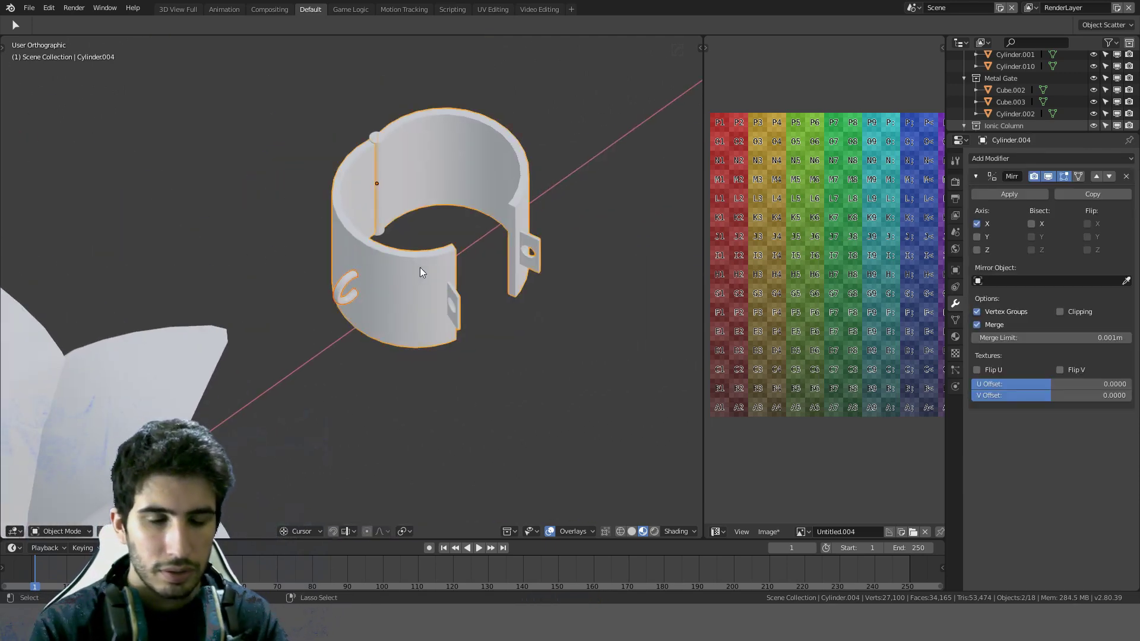
{"action": "key", "text": "ctrl+j"}
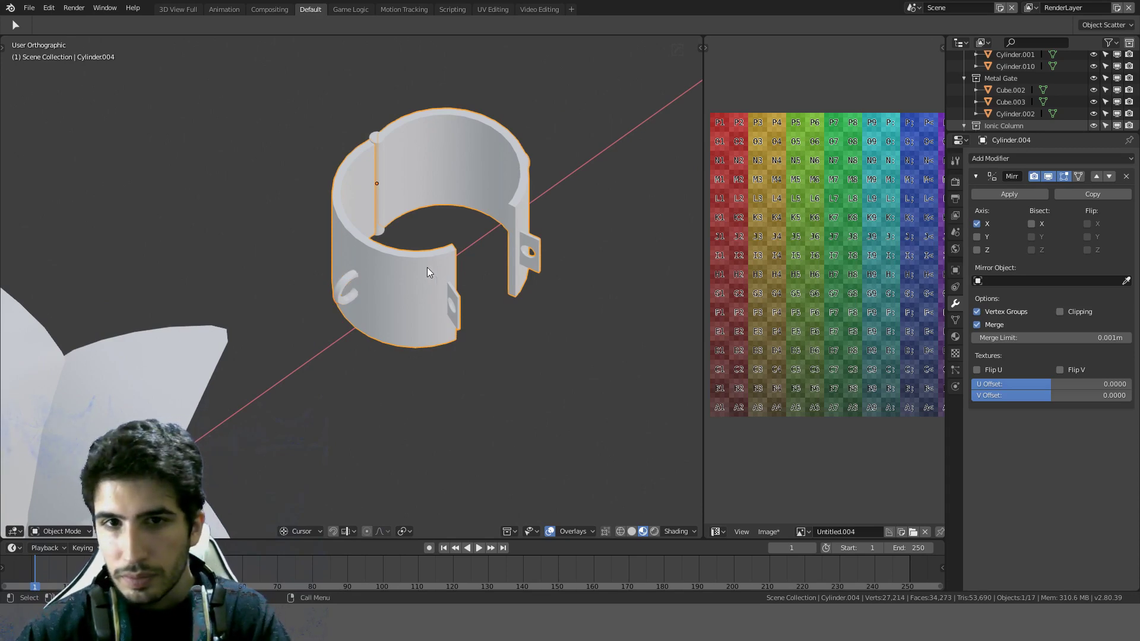
Step: Select the hinge pin at the cuff's back to check it, and undo the join of the ring and cuff
{"action": "middle_click_drag", "start_coordinate": [518, 241], "coordinate": [479, 247]}
{"action": "middle_click_drag", "start_coordinate": [252, 222], "coordinate": [479, 290]}
{"action": "left_click", "coordinate": [422, 213]}
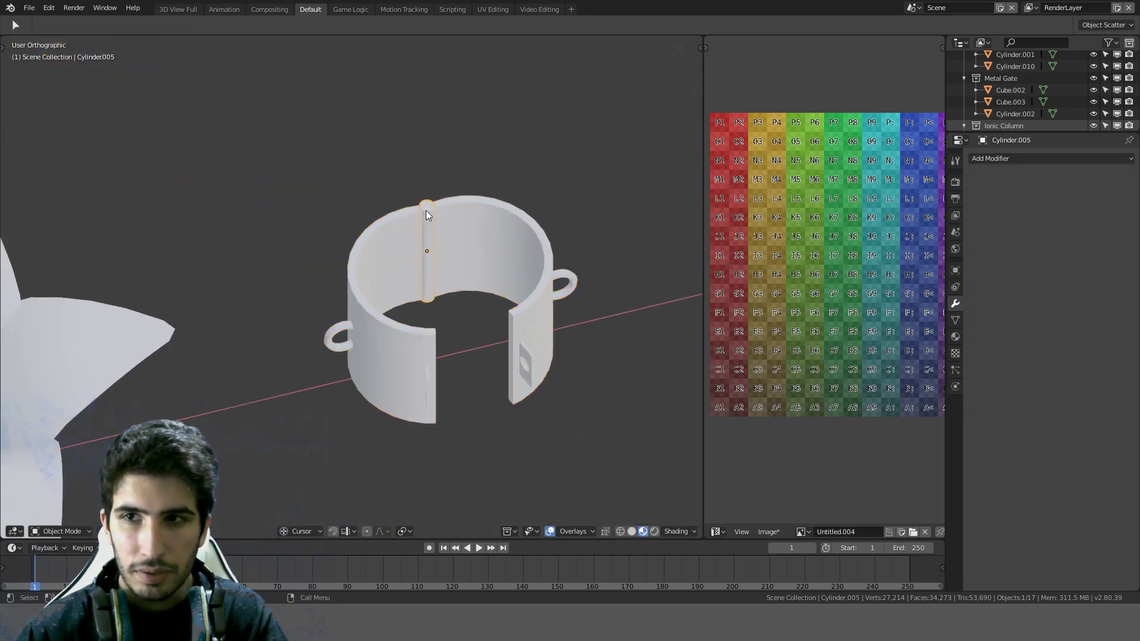
{"action": "left_click", "coordinate": [425, 297]}
{"action": "left_click", "coordinate": [432, 291]}
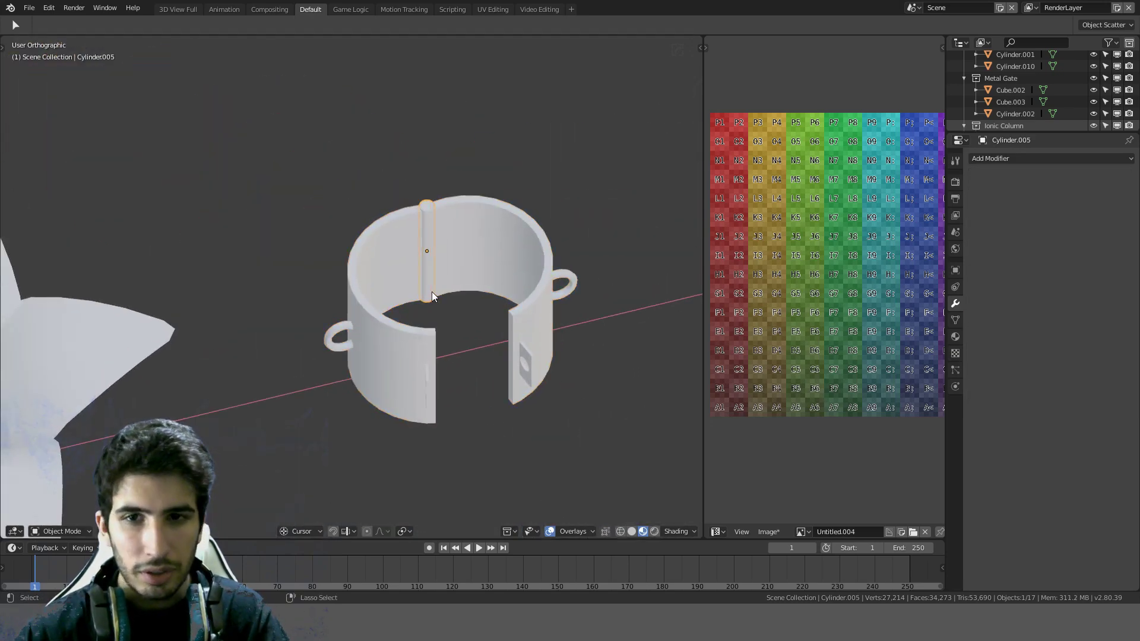
{"action": "left_click", "coordinate": [432, 291]}
{"action": "scroll", "coordinate": [432, 291], "scroll_direction": "down", "scroll_amount": 7}
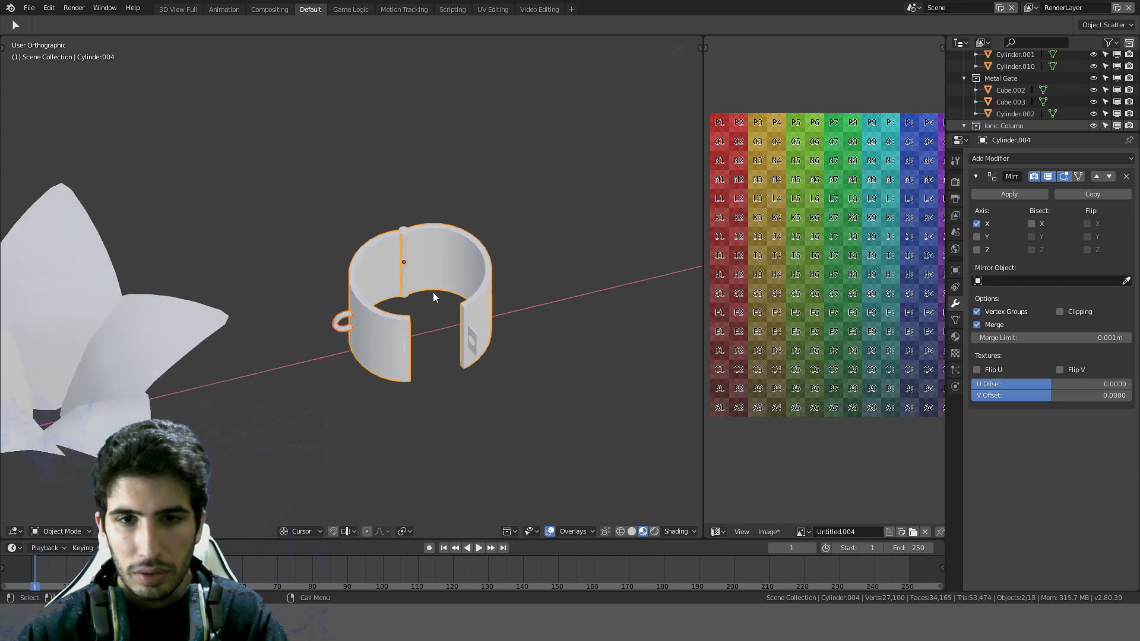
Step: Select the cuff, ring and hinge pin together in wireframe and isolate them in solid shading by hiding all unselected objects
{"action": "scroll", "coordinate": [342, 299], "scroll_direction": "up", "scroll_amount": 5}
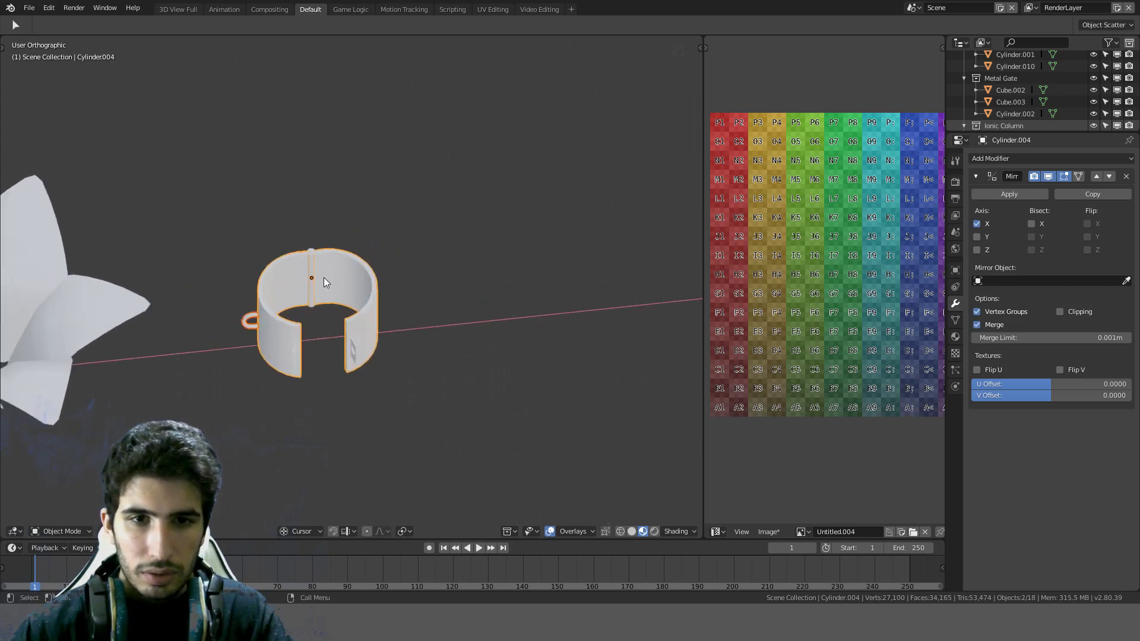
{"action": "key", "text": "z"}
{"action": "left_click", "coordinate": [207, 276]}
{"action": "key", "text": "c"}
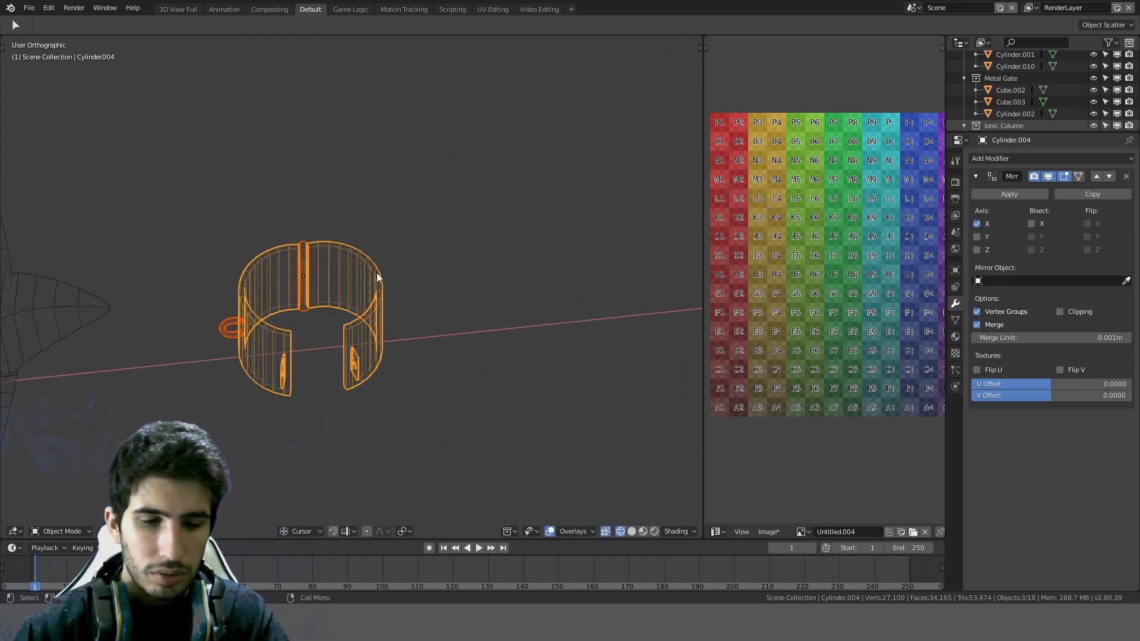
{"action": "key", "text": "shift+h"}
{"action": "scroll", "coordinate": [388, 278], "scroll_direction": "down", "scroll_amount": 6}
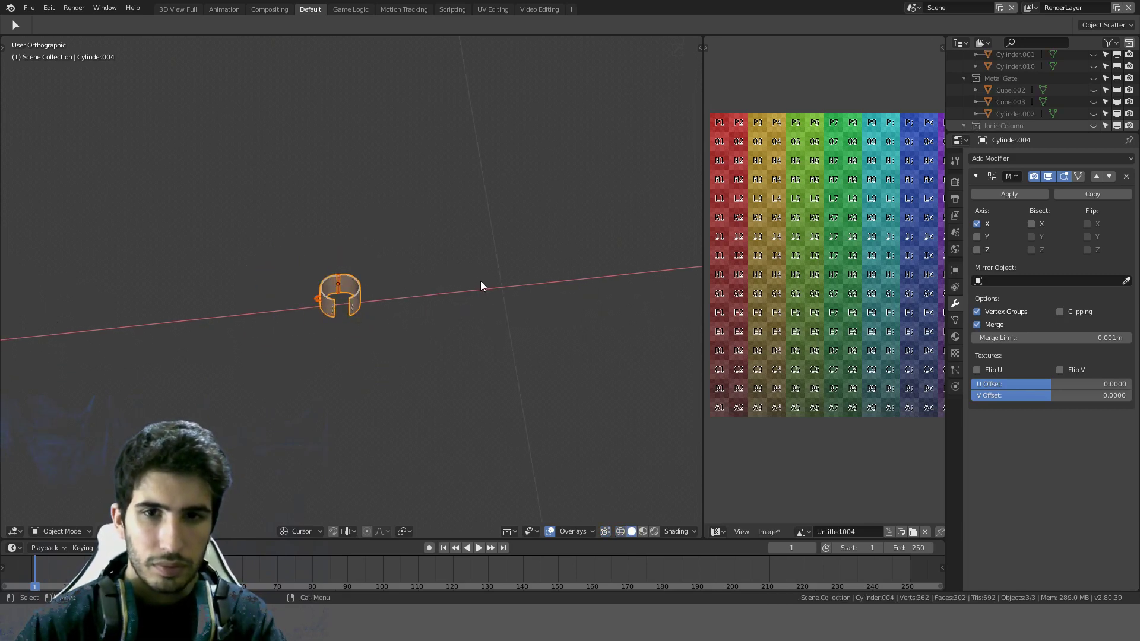
{"action": "middle_click_drag", "start_coordinate": [481, 280], "coordinate": [472, 241]}
{"action": "key", "text": "KP_Decimal"}
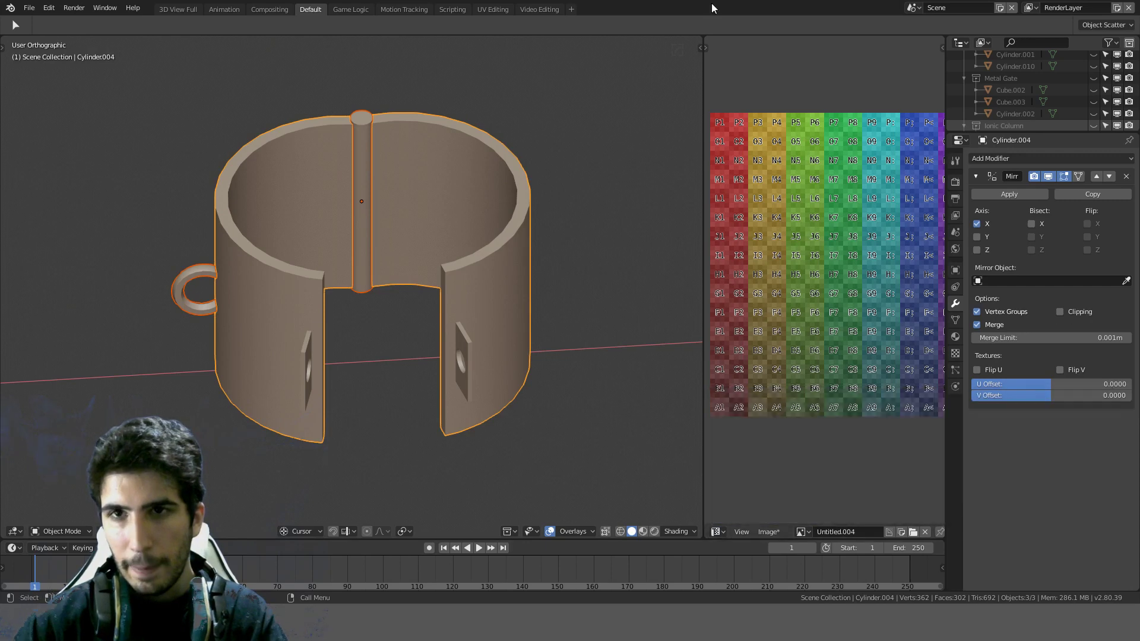
Step: Merge the image editor area into the 3D viewport, clear the selection and save the file
{"action": "left_click_drag", "start_coordinate": [714, 35], "coordinate": [718, 95]}
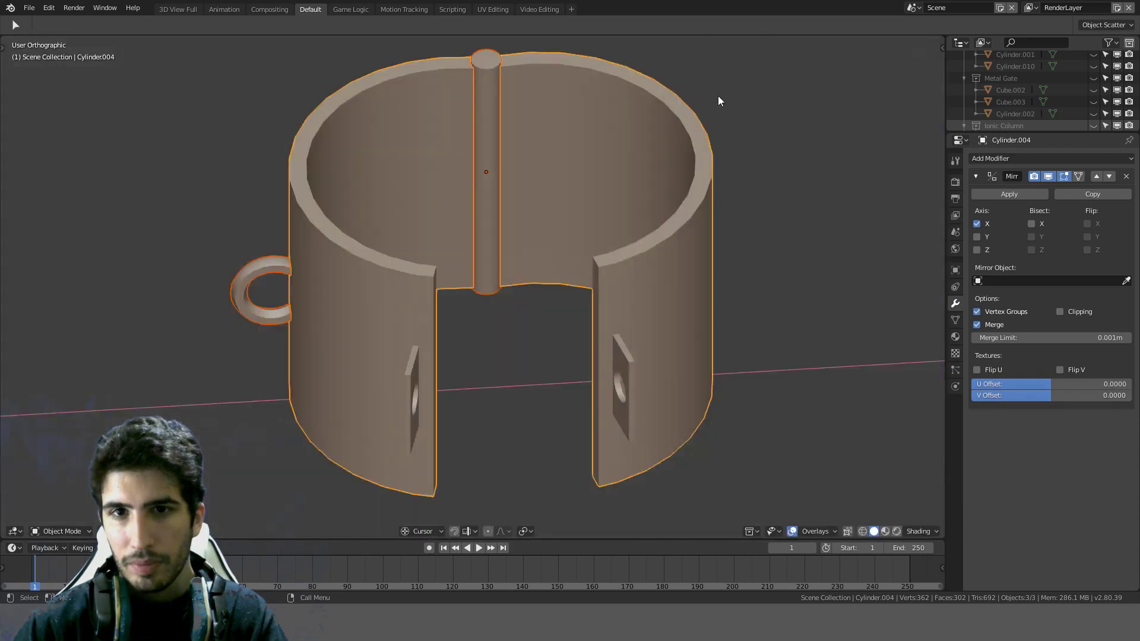
{"action": "scroll", "coordinate": [669, 170], "scroll_direction": "down", "scroll_amount": 5}
{"action": "middle_click_drag", "start_coordinate": [668, 170], "coordinate": [647, 180]}
{"action": "scroll", "coordinate": [613, 173], "scroll_direction": "down", "scroll_amount": 4}
{"action": "left_click", "coordinate": [612, 174]}
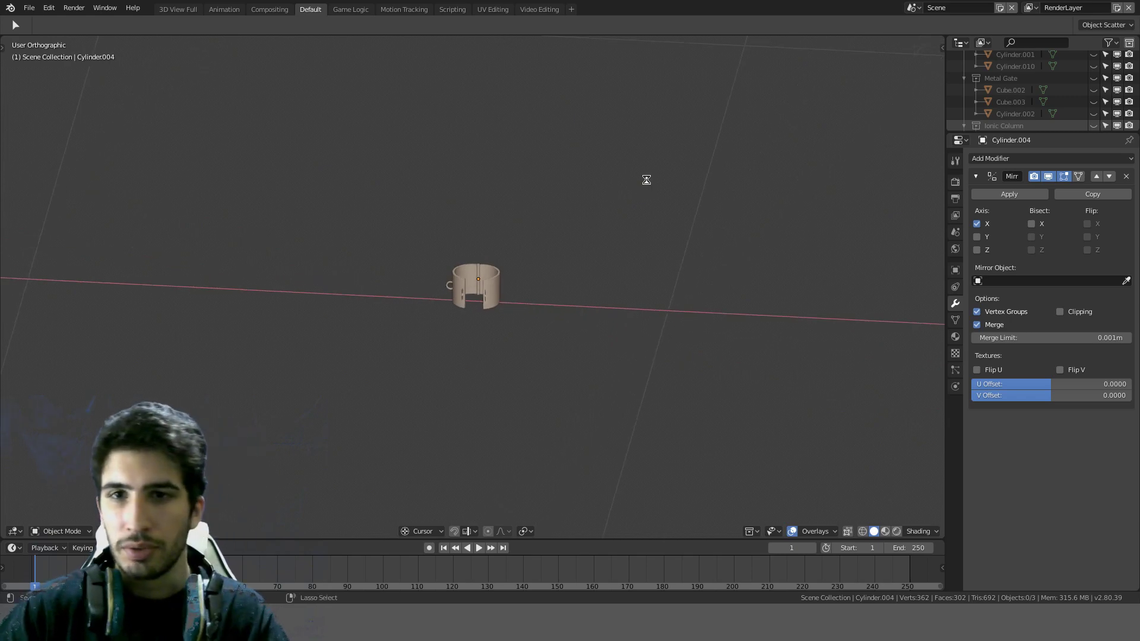
{"action": "key", "text": "ctrl+s"}
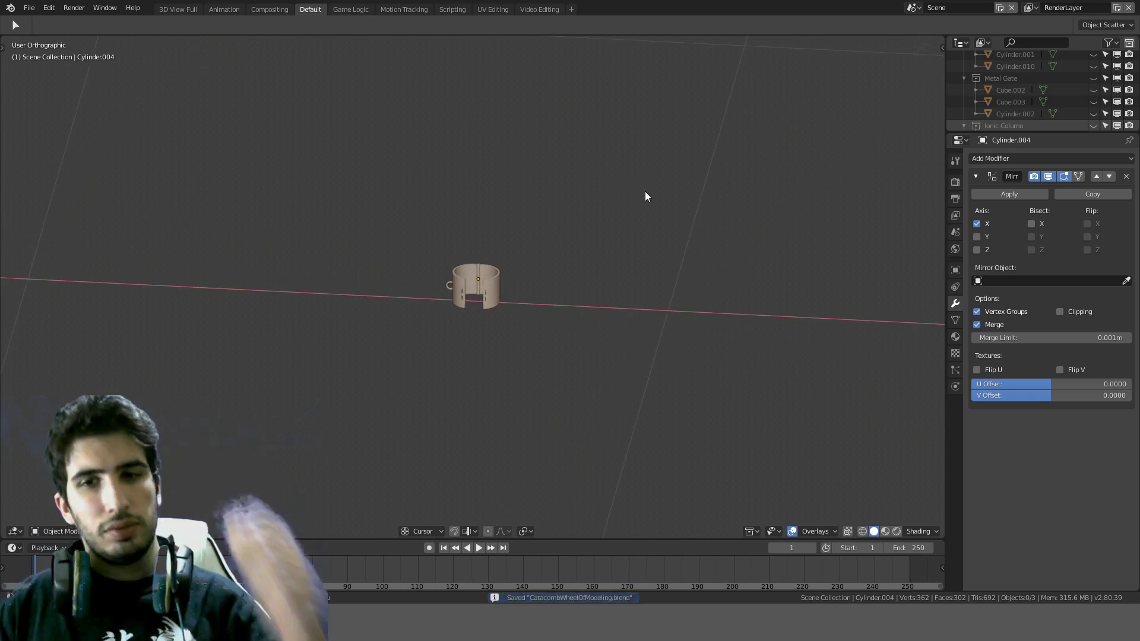
Step: Append the trash bin objects from TrashBin.blend in the 3DModels\Objects folder
{"action": "scroll", "coordinate": [639, 205], "scroll_direction": "down", "scroll_amount": 2}
{"action": "key", "text": "shift+F1"}
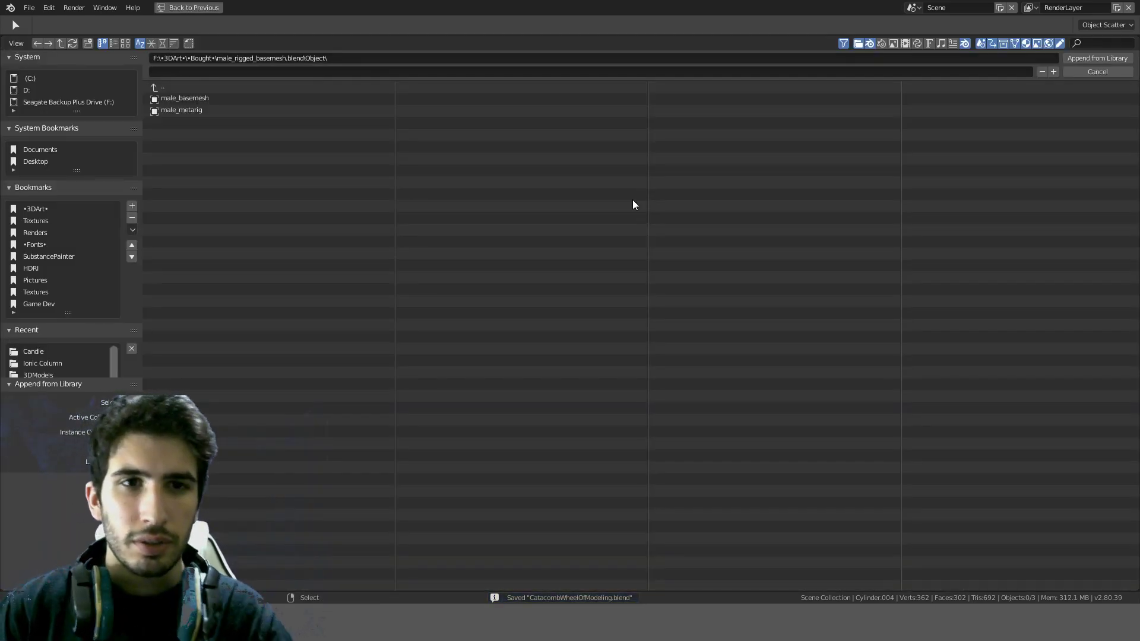
{"action": "left_click", "coordinate": [175, 87]}
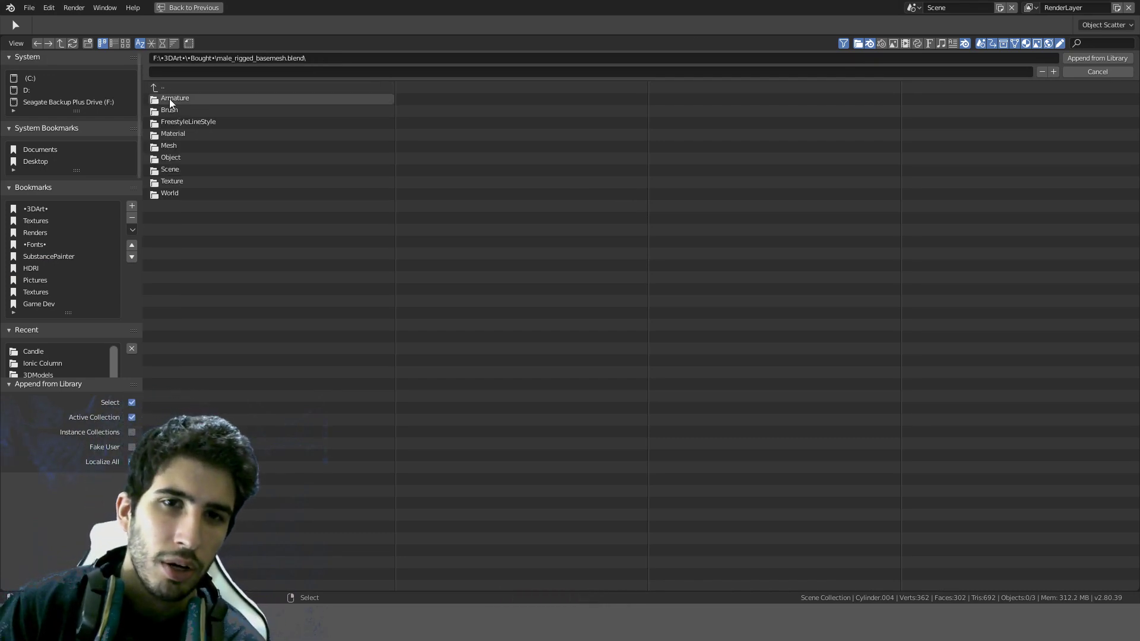
{"action": "left_click", "coordinate": [51, 211]}
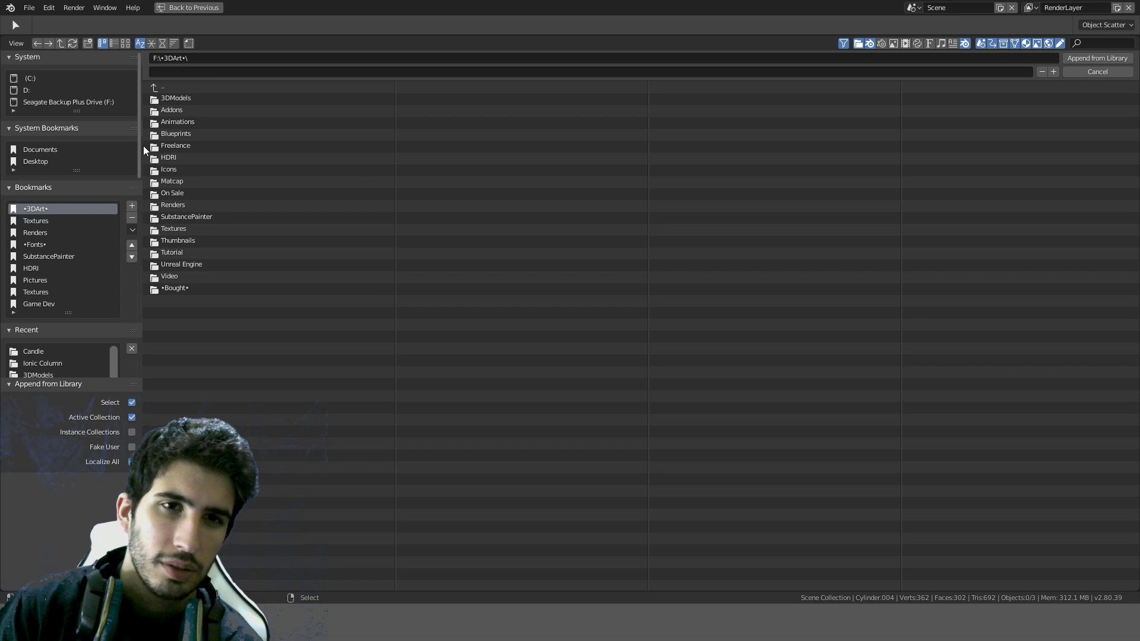
{"action": "double_click", "coordinate": [183, 100]}
{"action": "double_click", "coordinate": [209, 149]}
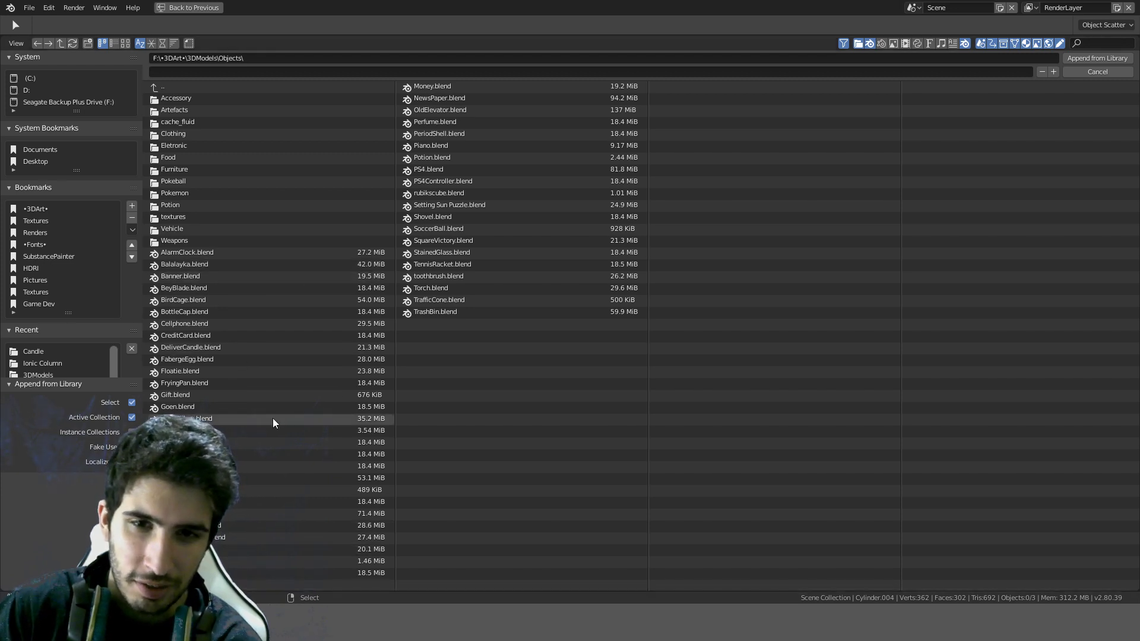
{"action": "double_click", "coordinate": [463, 312]}
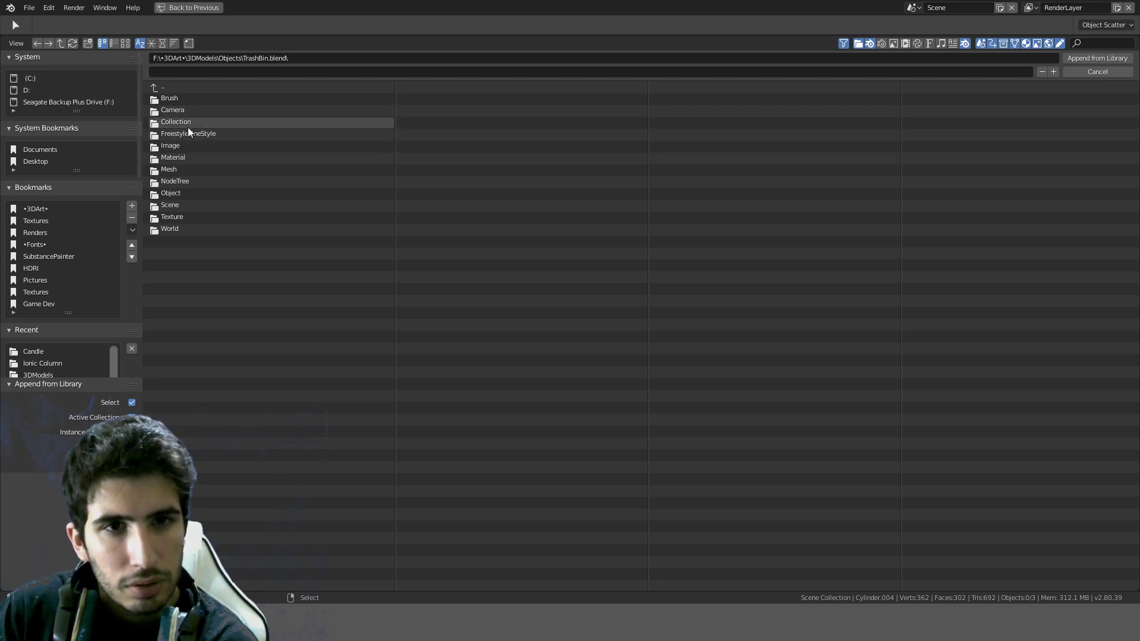
{"action": "left_click", "coordinate": [179, 193]}
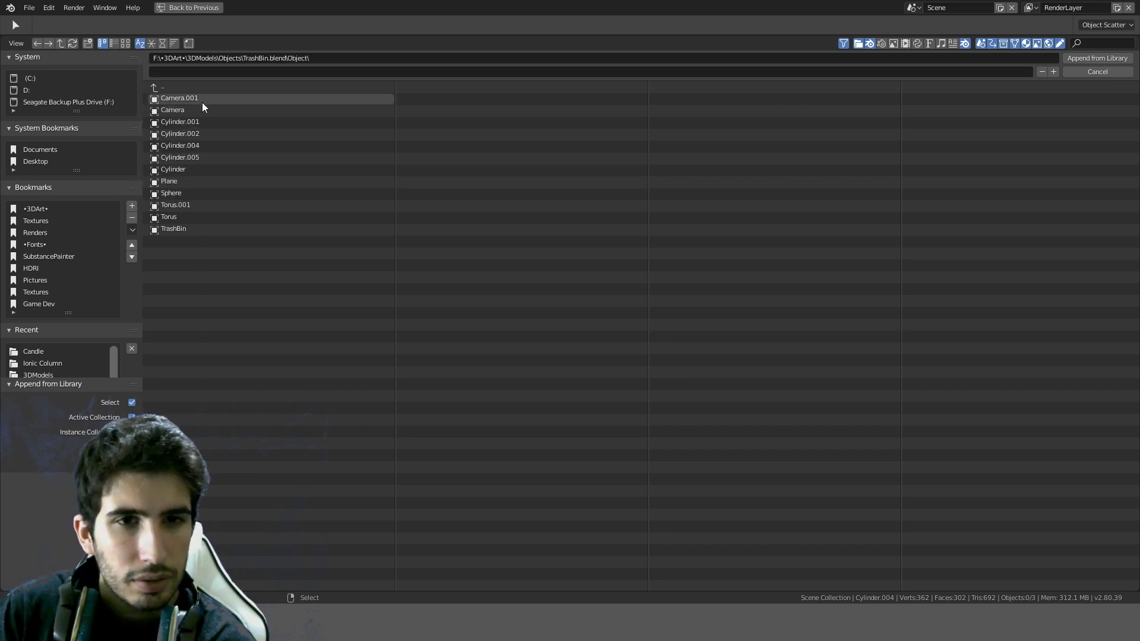
{"action": "left_click", "coordinate": [197, 181]}
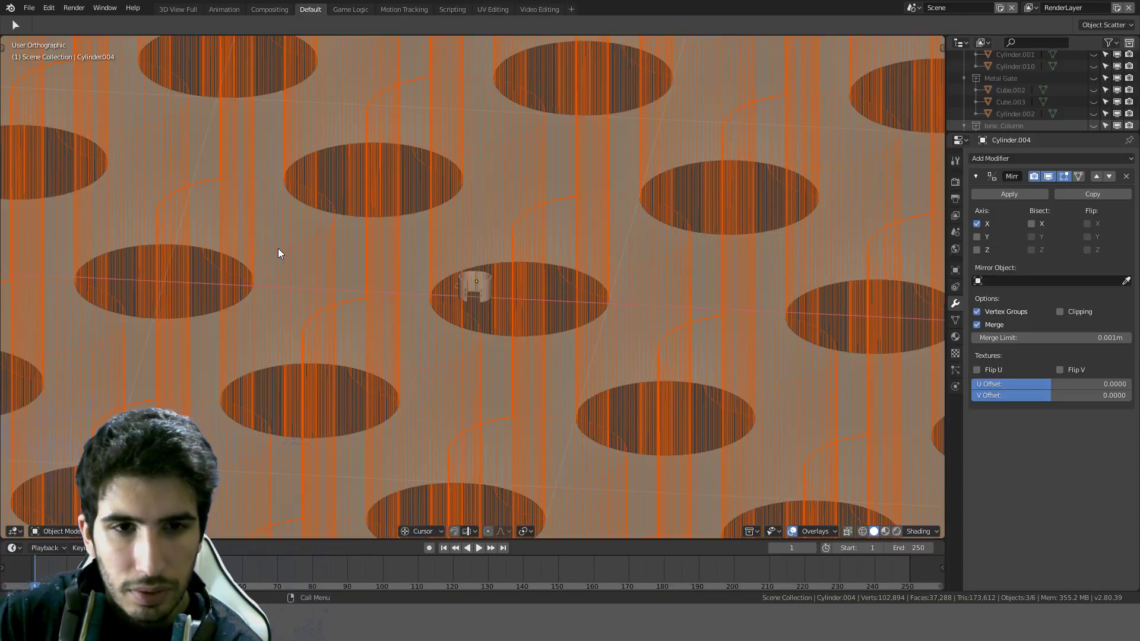
Step: Delete the appended trash bin objects from the scene
{"action": "scroll", "coordinate": [300, 258], "scroll_direction": "down", "scroll_amount": 8}
{"action": "scroll", "coordinate": [303, 257], "scroll_direction": "down", "scroll_amount": 2}
{"action": "middle_click_drag", "start_coordinate": [303, 257], "coordinate": [525, 237]}
{"action": "key", "text": "Delete"}
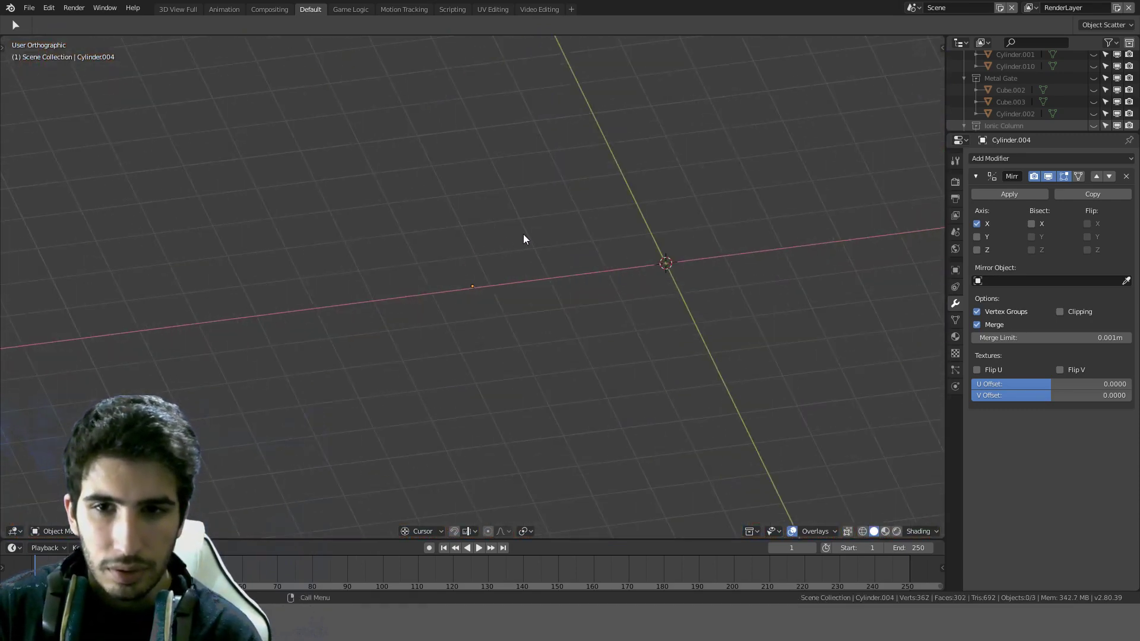
Step: Browse the append library's Objects folder, including its Accessory and Furniture subfolders, for another model
{"action": "scroll", "coordinate": [525, 237], "scroll_direction": "down", "scroll_amount": 3}
{"action": "key", "text": "shift+F1"}
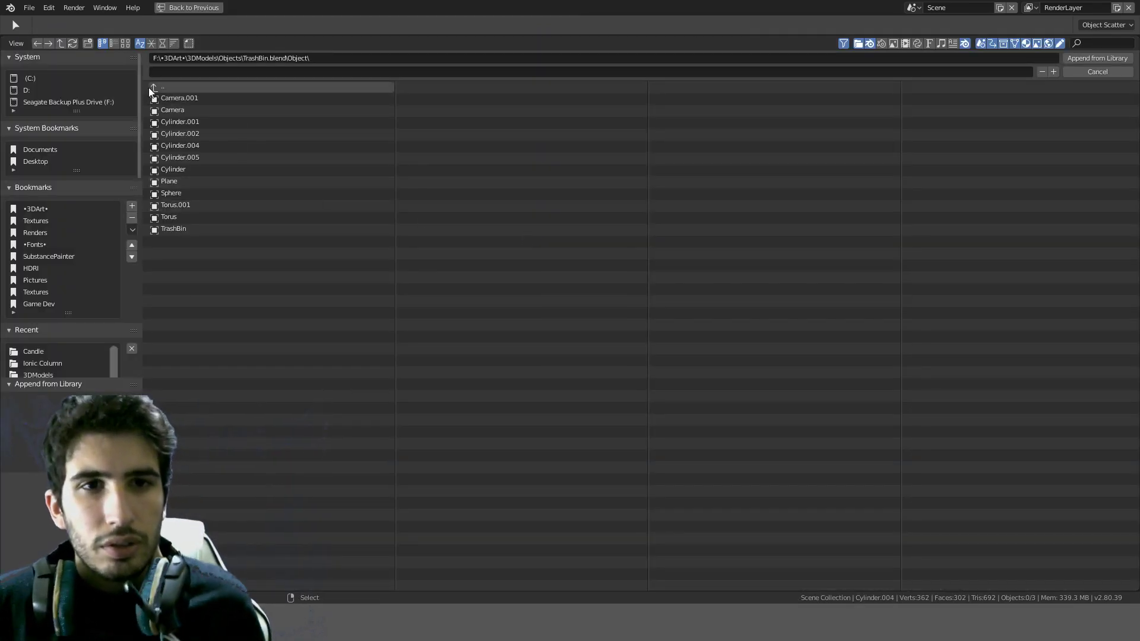
{"action": "left_click", "coordinate": [167, 87]}
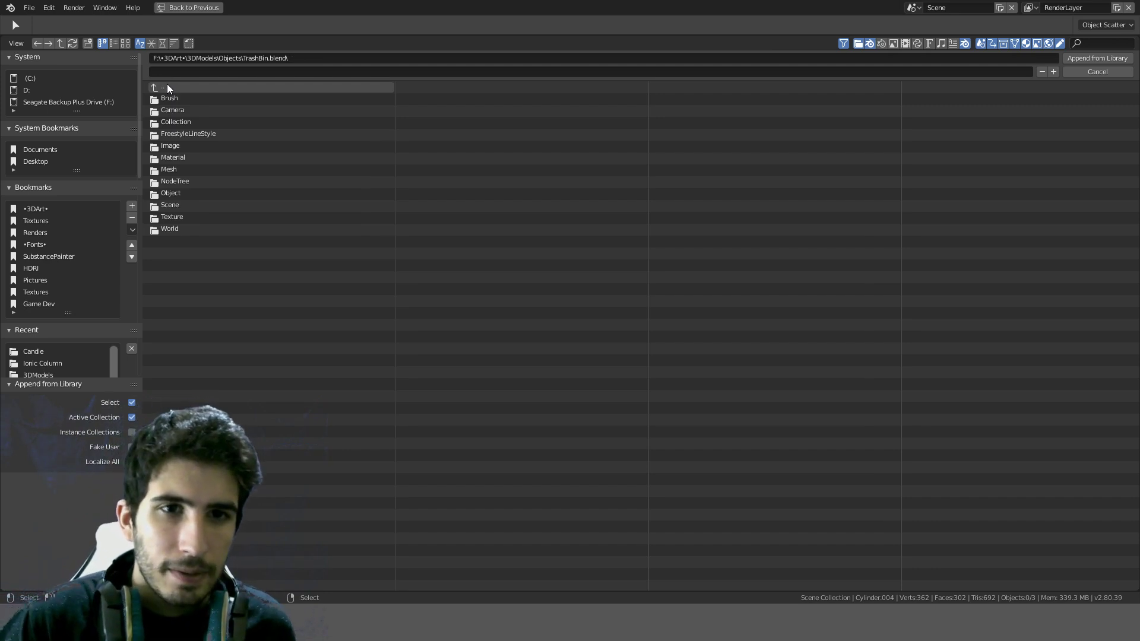
{"action": "left_click", "coordinate": [167, 87]}
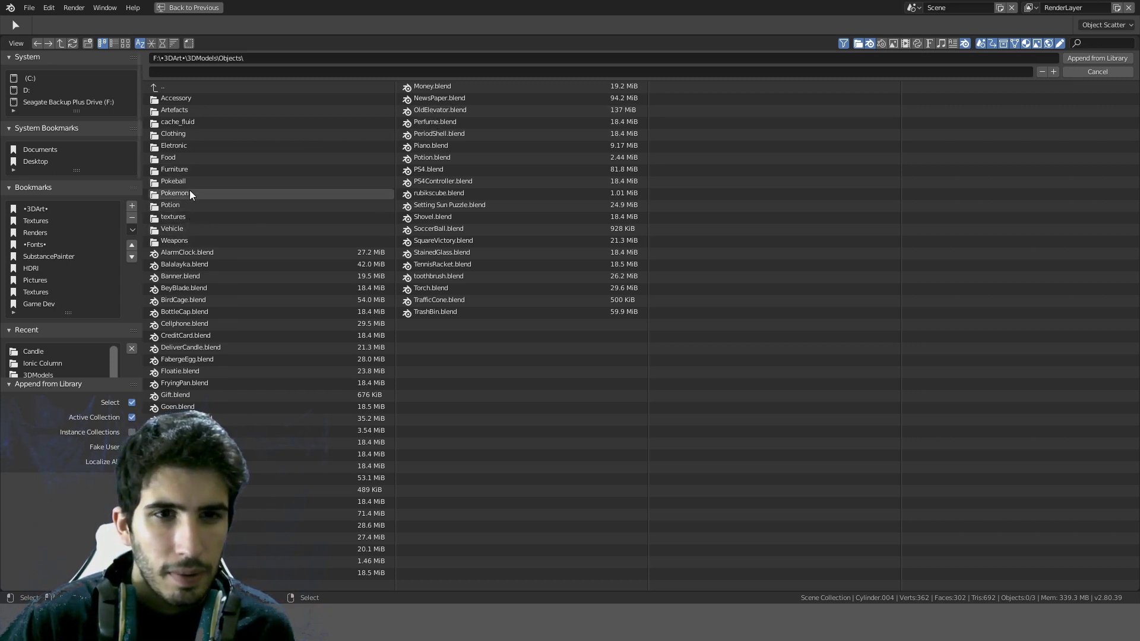
{"action": "left_click", "coordinate": [208, 98]}
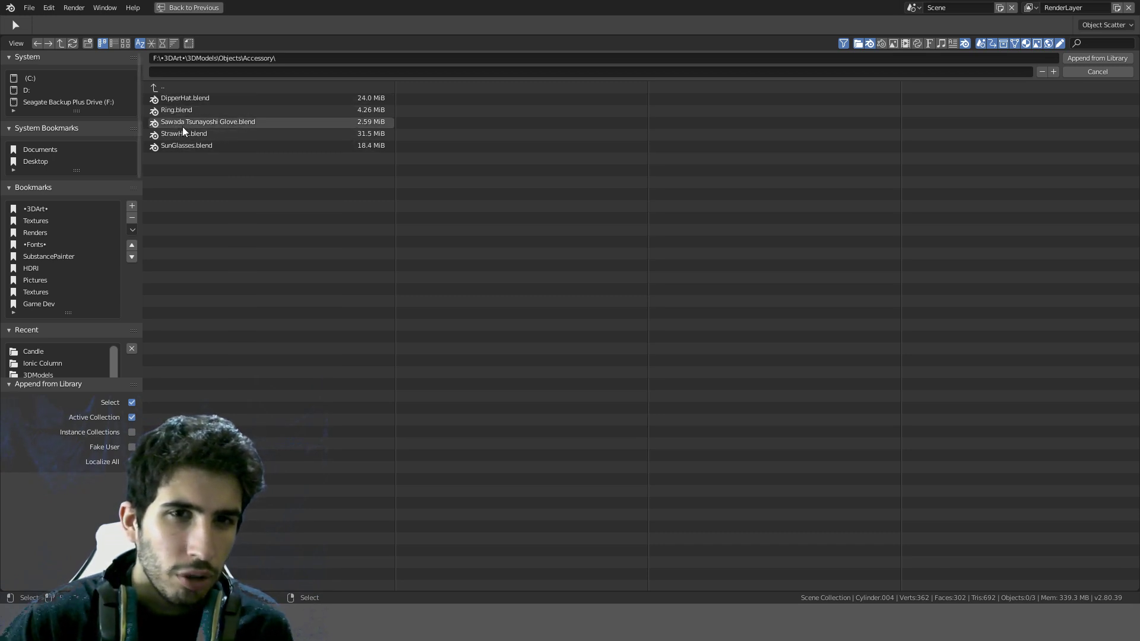
{"action": "left_click", "coordinate": [169, 86]}
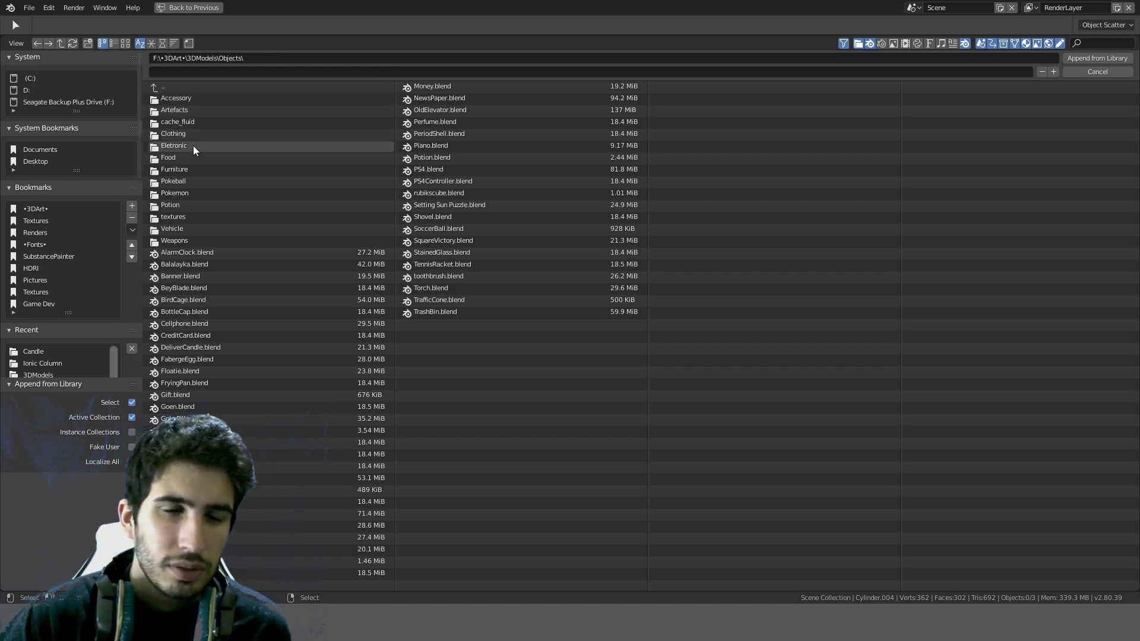
{"action": "left_click", "coordinate": [198, 169]}
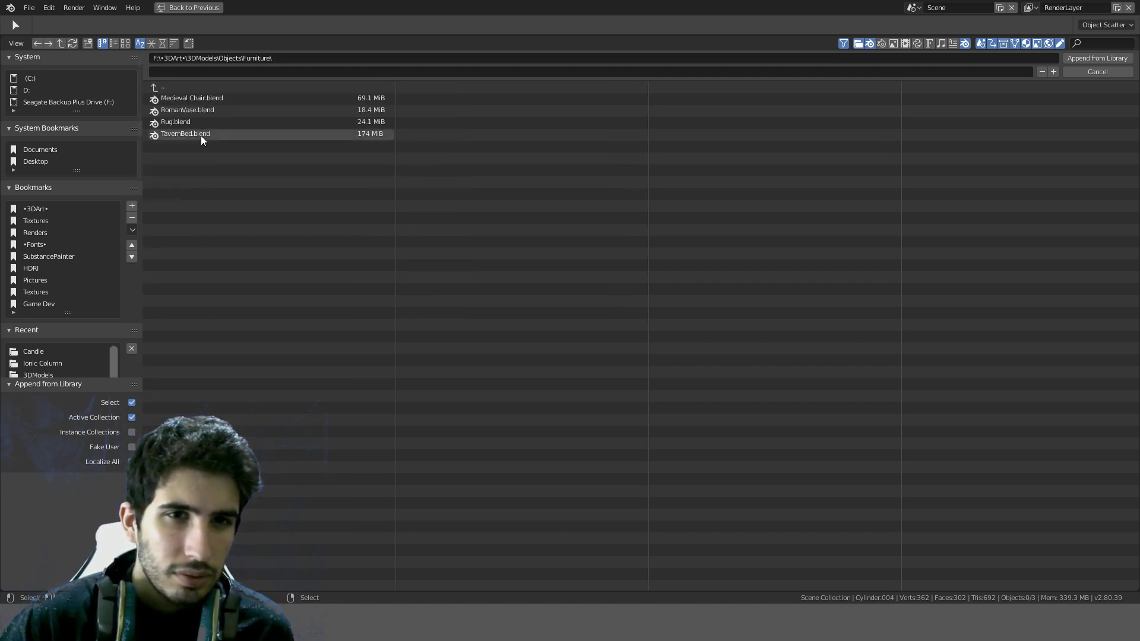
{"action": "left_click", "coordinate": [190, 88]}
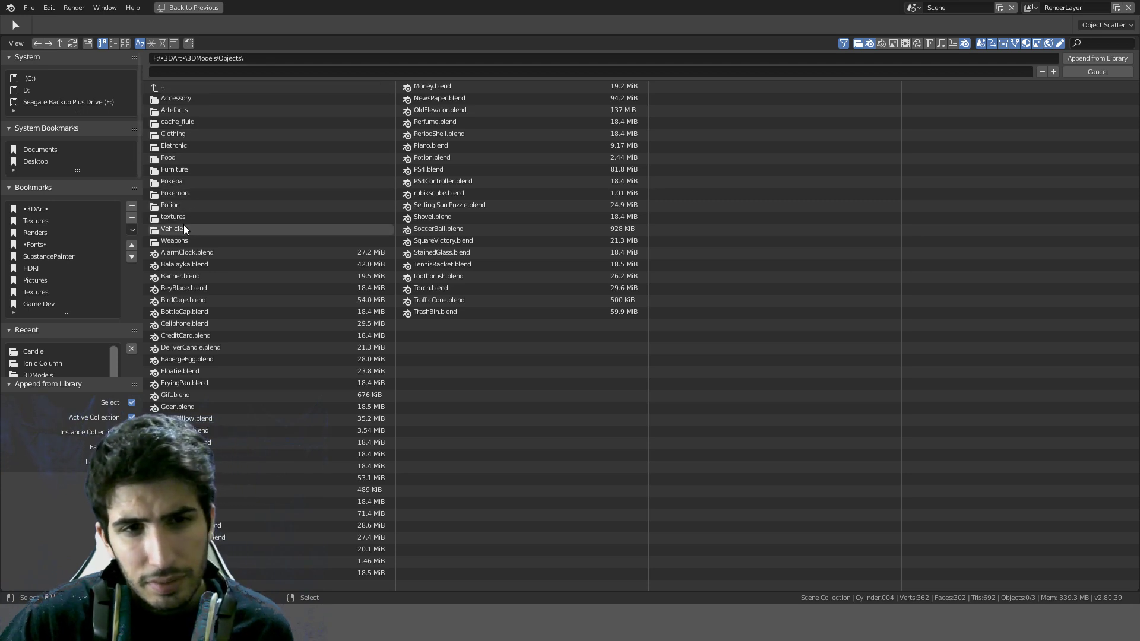
Step: Browse the 3DModels library's Environment and Characters folders, including the Anime subfolder, for a model to append
{"action": "left_click", "coordinate": [195, 88]}
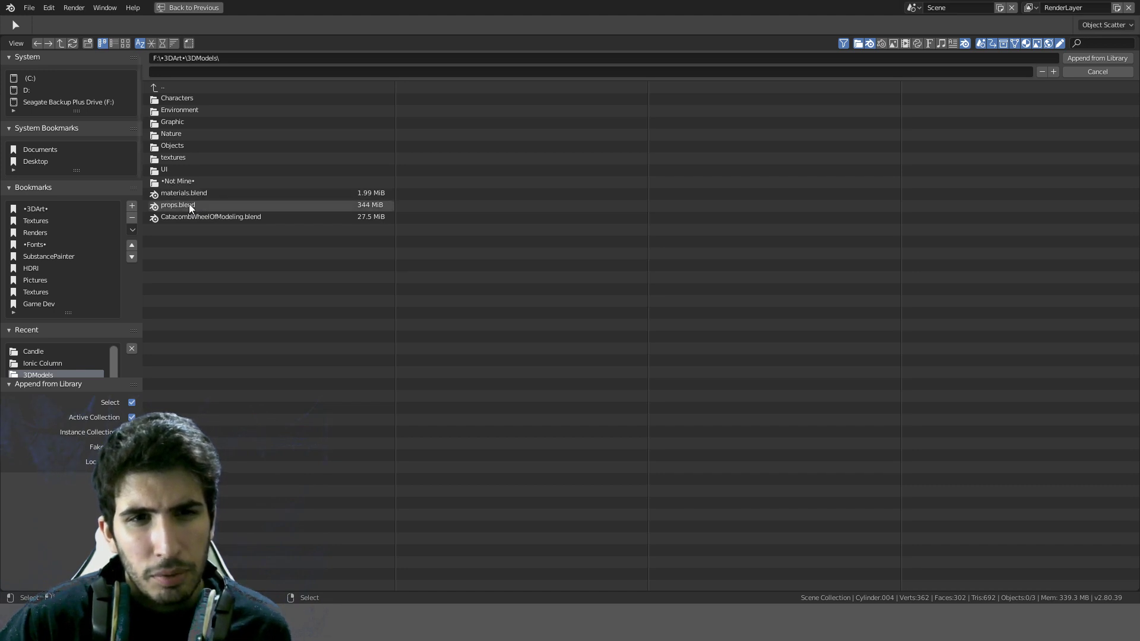
{"action": "left_click", "coordinate": [190, 145]}
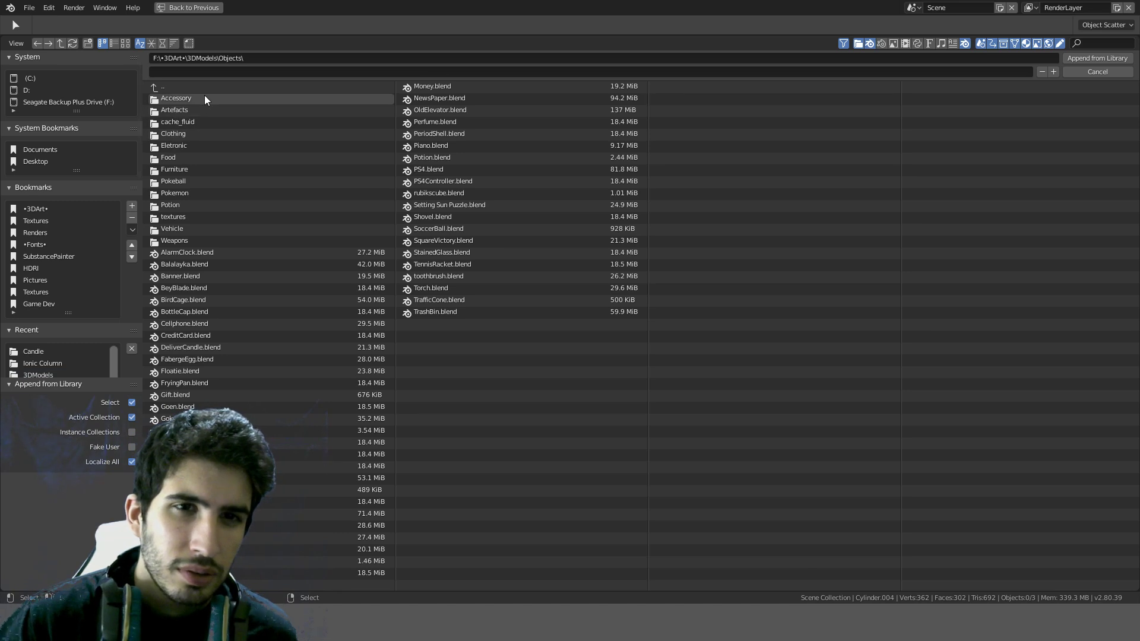
{"action": "left_click", "coordinate": [203, 89]}
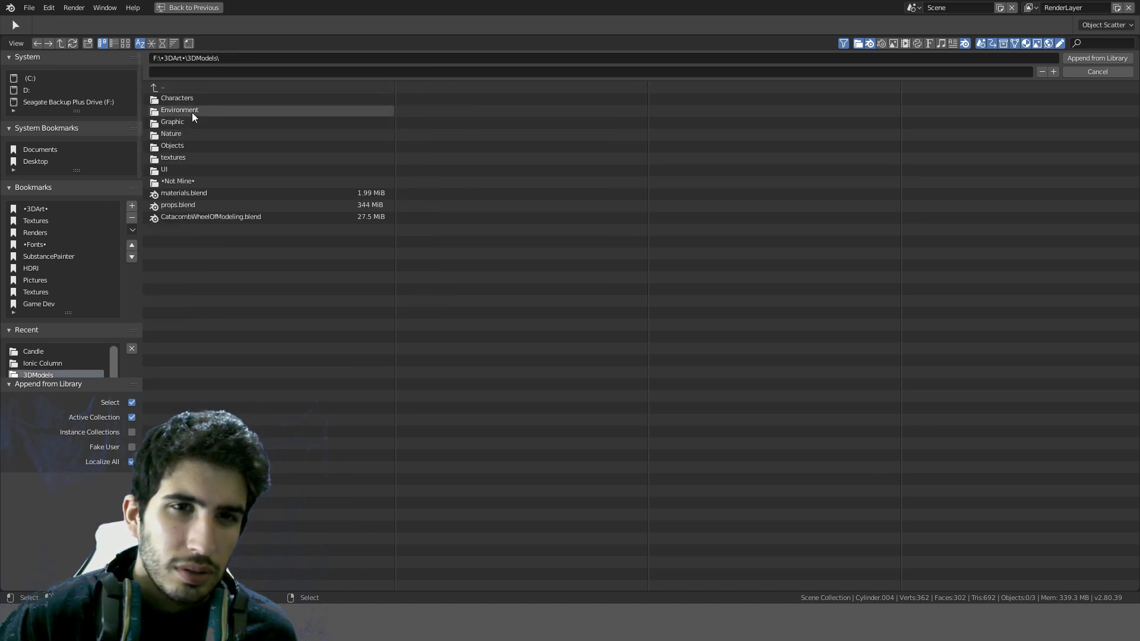
{"action": "left_click", "coordinate": [194, 108]}
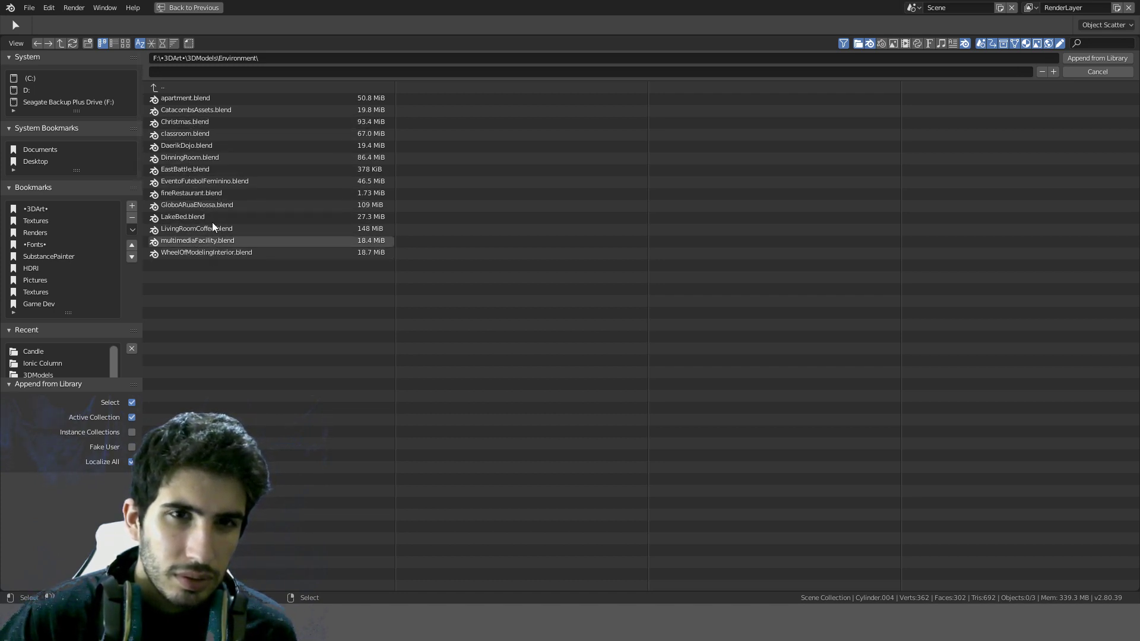
{"action": "left_click", "coordinate": [215, 88]}
{"action": "left_click", "coordinate": [208, 101]}
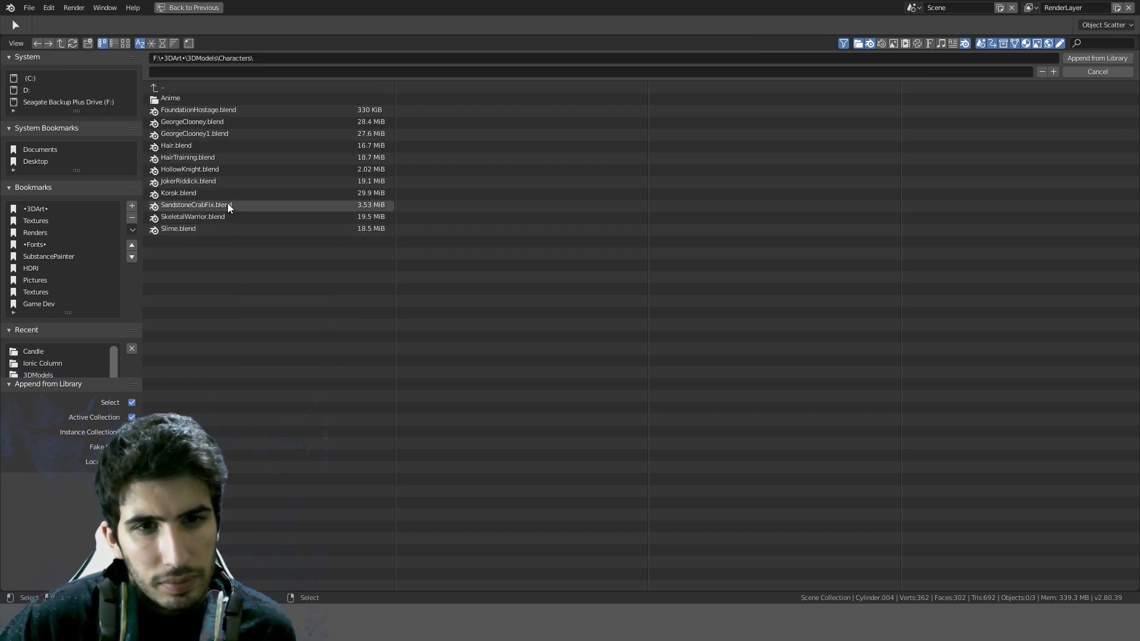
{"action": "double_click", "coordinate": [243, 89]}
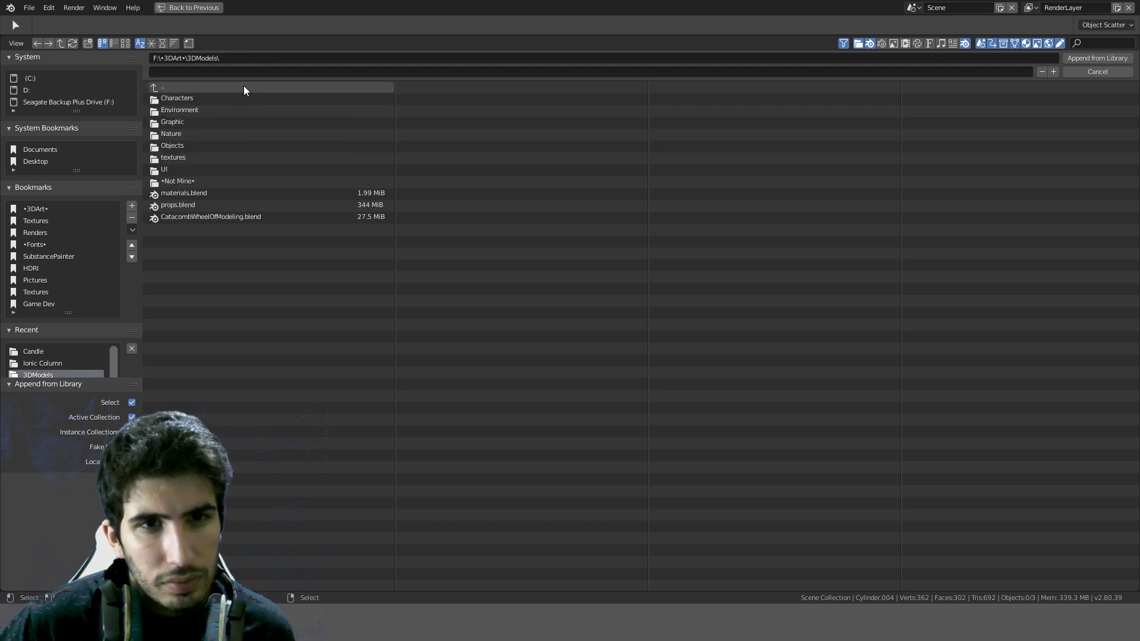
{"action": "double_click", "coordinate": [237, 97]}
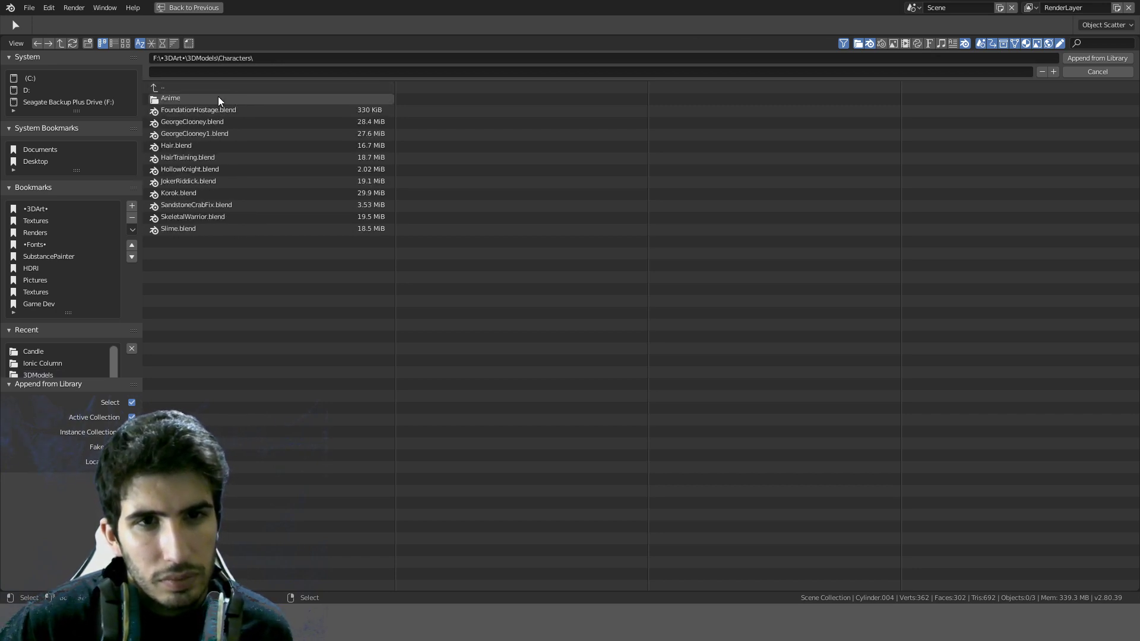
{"action": "double_click", "coordinate": [195, 97]}
{"action": "double_click", "coordinate": [228, 88]}
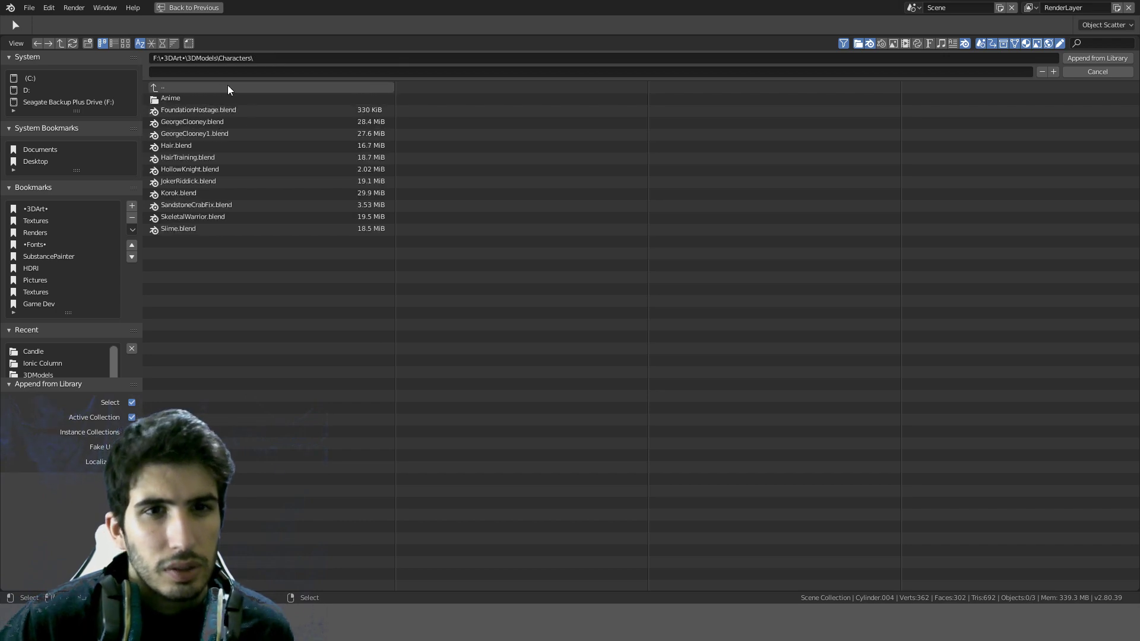
{"action": "double_click", "coordinate": [227, 88]}
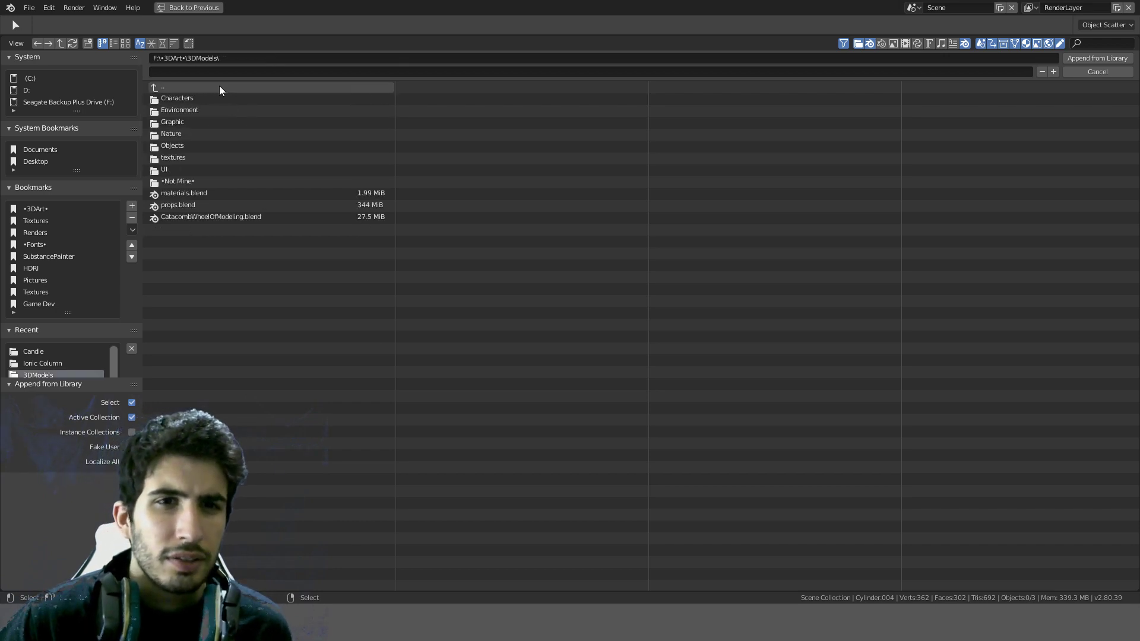
Step: Examine the objects inside LetterAndNotes.blend and NewsPaper.blend in the Objects folder, and close the append browser without importing
{"action": "double_click", "coordinate": [178, 145]}
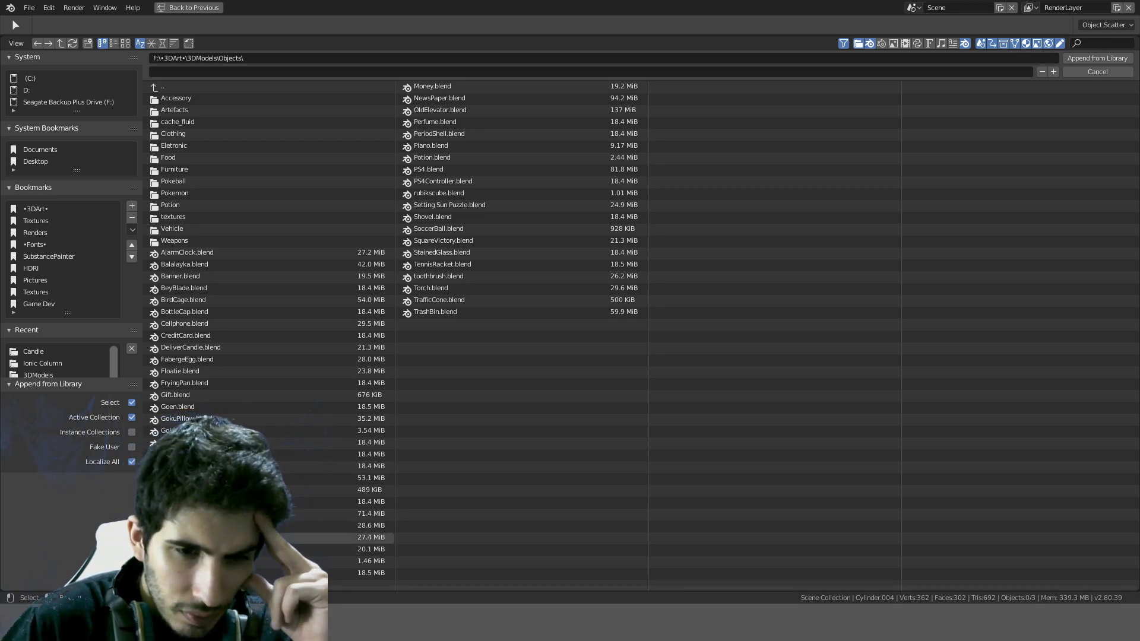
{"action": "double_click", "coordinate": [249, 537]}
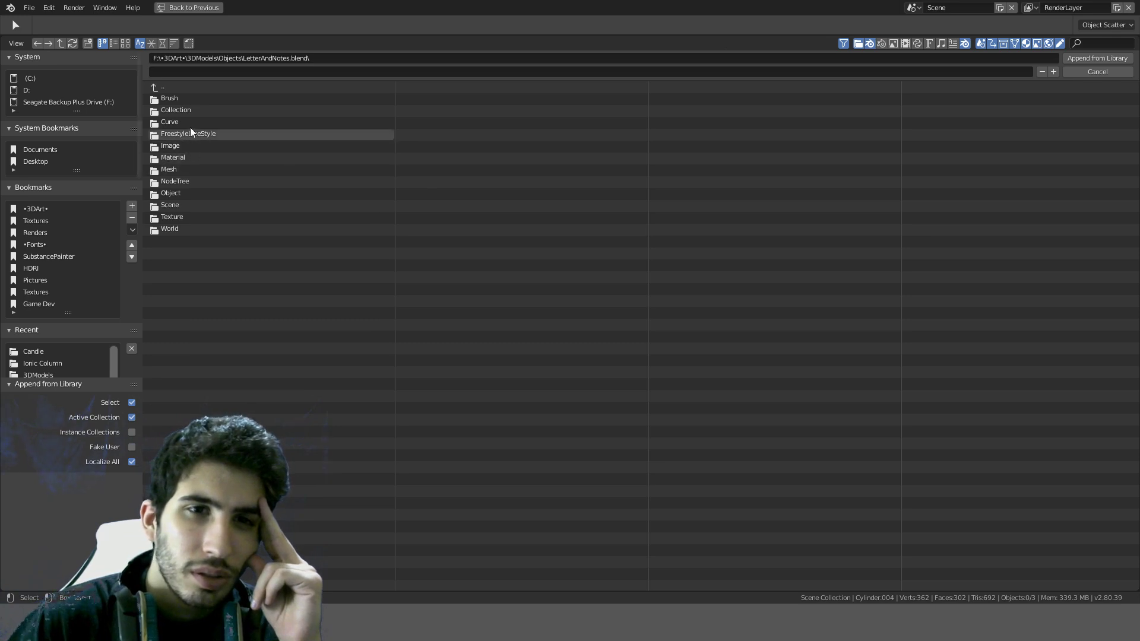
{"action": "double_click", "coordinate": [173, 192]}
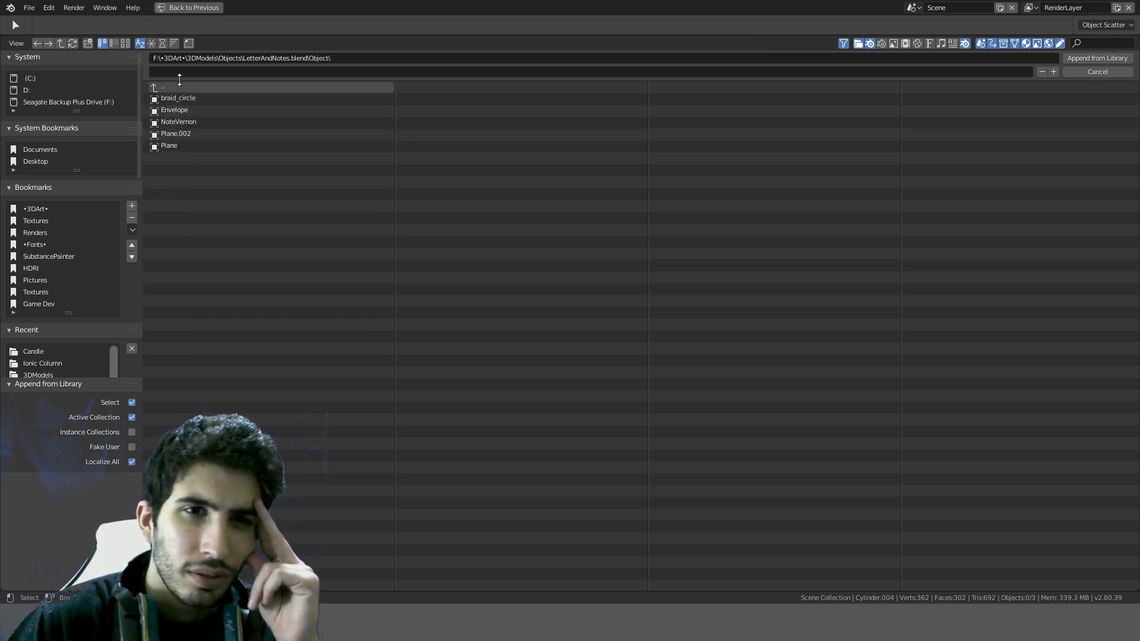
{"action": "double_click", "coordinate": [159, 88]}
{"action": "double_click", "coordinate": [159, 88]}
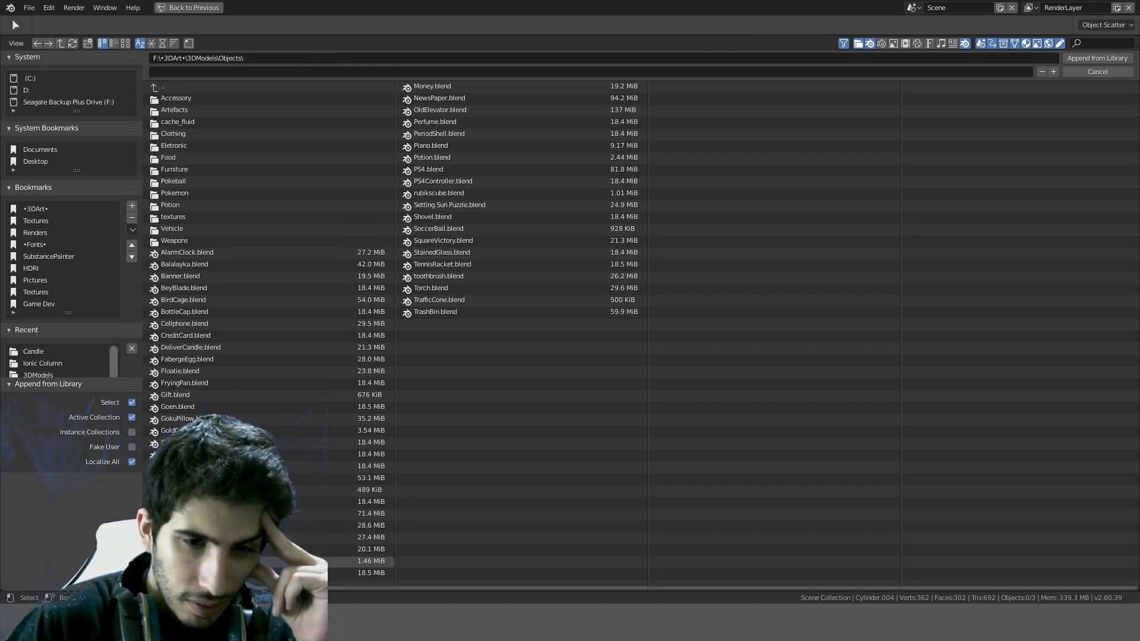
{"action": "left_click", "coordinate": [473, 102]}
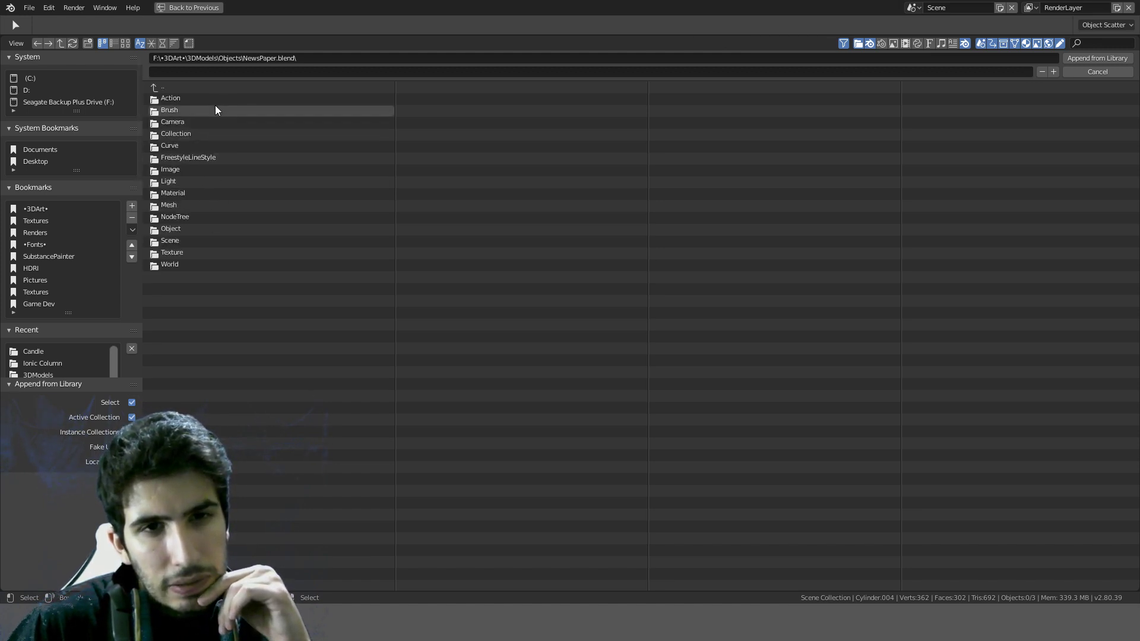
{"action": "left_click", "coordinate": [180, 229]}
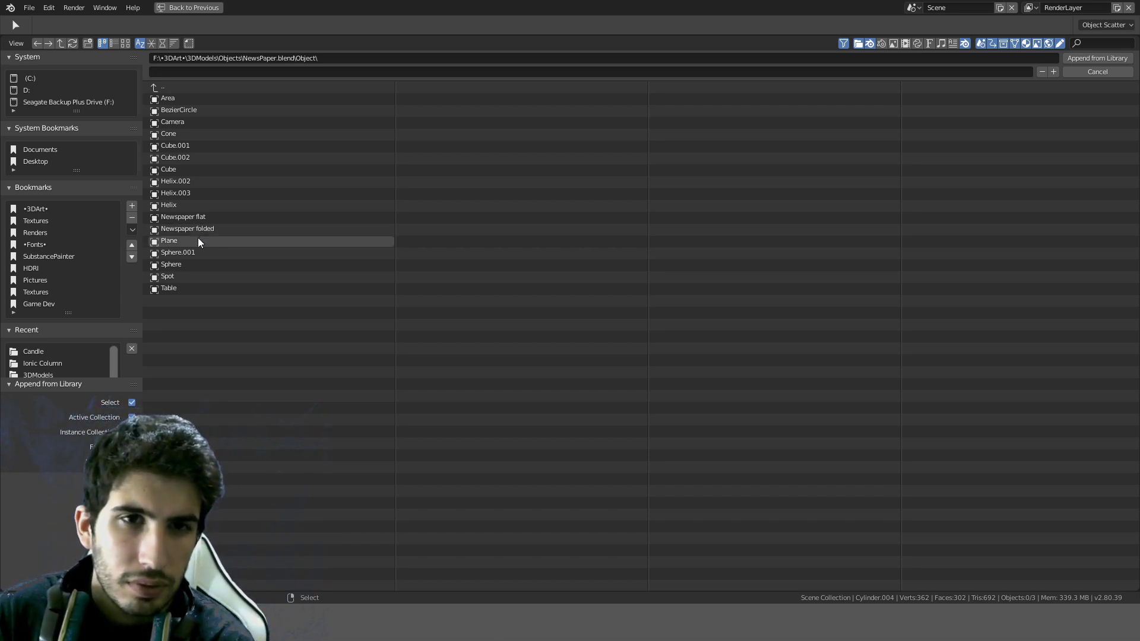
{"action": "left_click", "coordinate": [196, 89]}
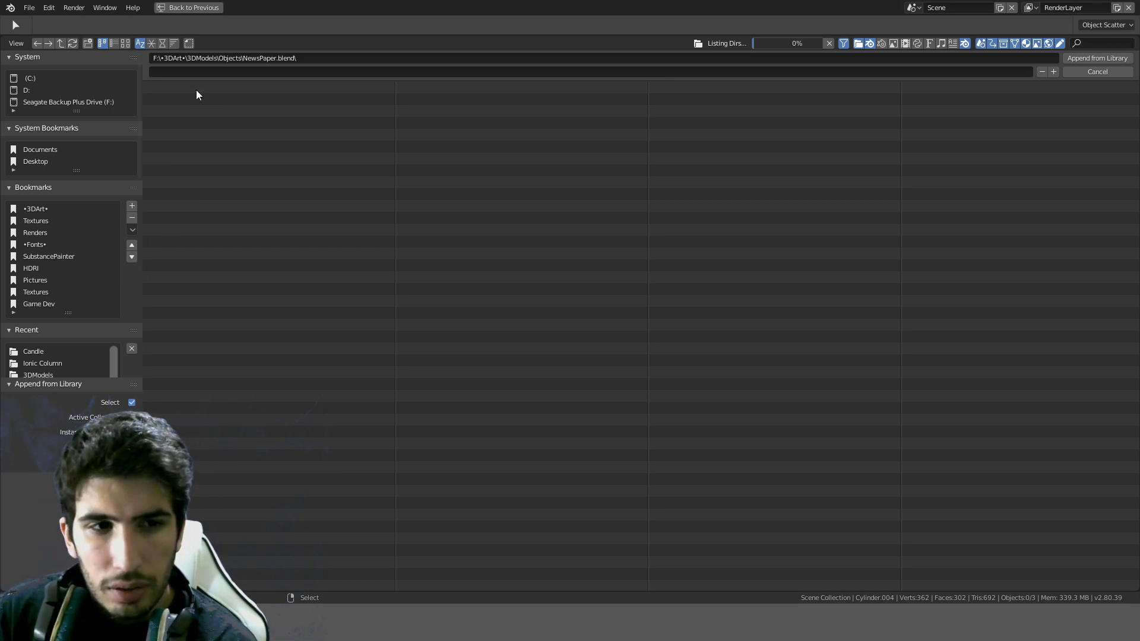
{"action": "left_click", "coordinate": [196, 90]}
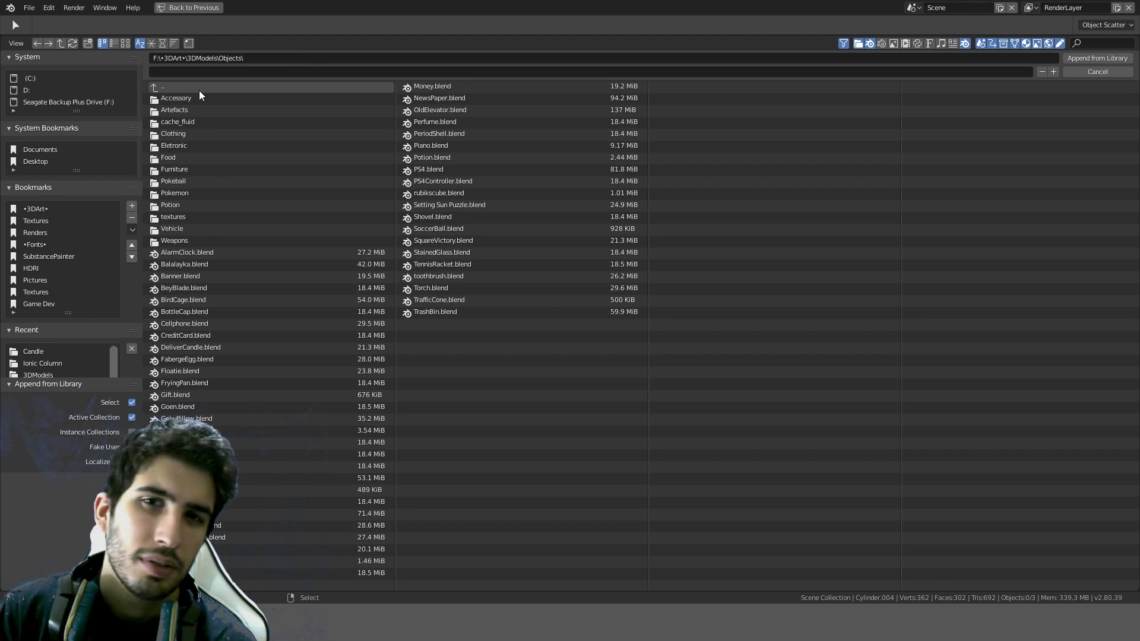
{"action": "left_click", "coordinate": [1078, 73]}
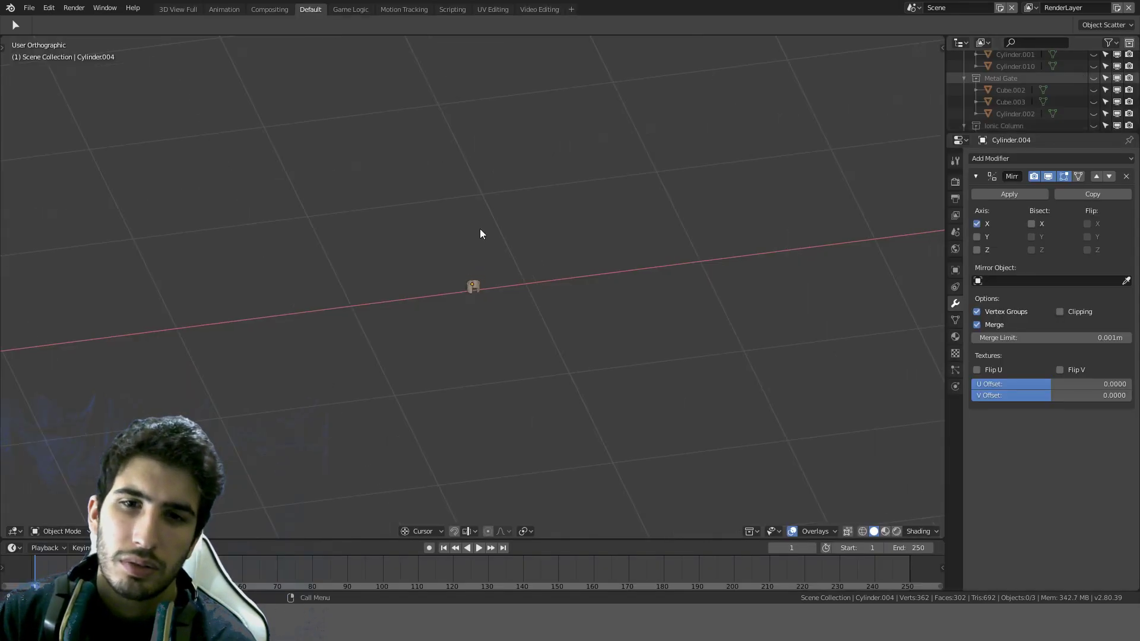
Step: Add a 2 m plane mesh and move it beside the small cuff-shaped object in top view
{"action": "key", "text": "shift+a"}
{"action": "mouse_move", "coordinate": [494, 223]}
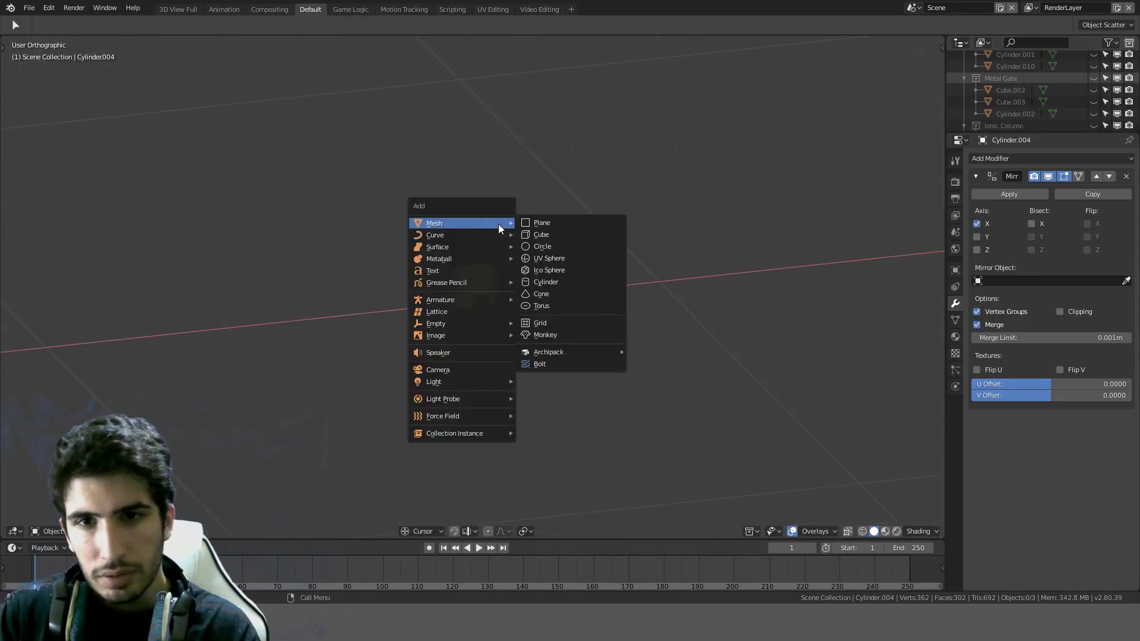
{"action": "left_click", "coordinate": [550, 227]}
{"action": "scroll", "coordinate": [550, 226], "scroll_direction": "down", "scroll_amount": 3}
{"action": "key", "text": "KP_Decimal"}
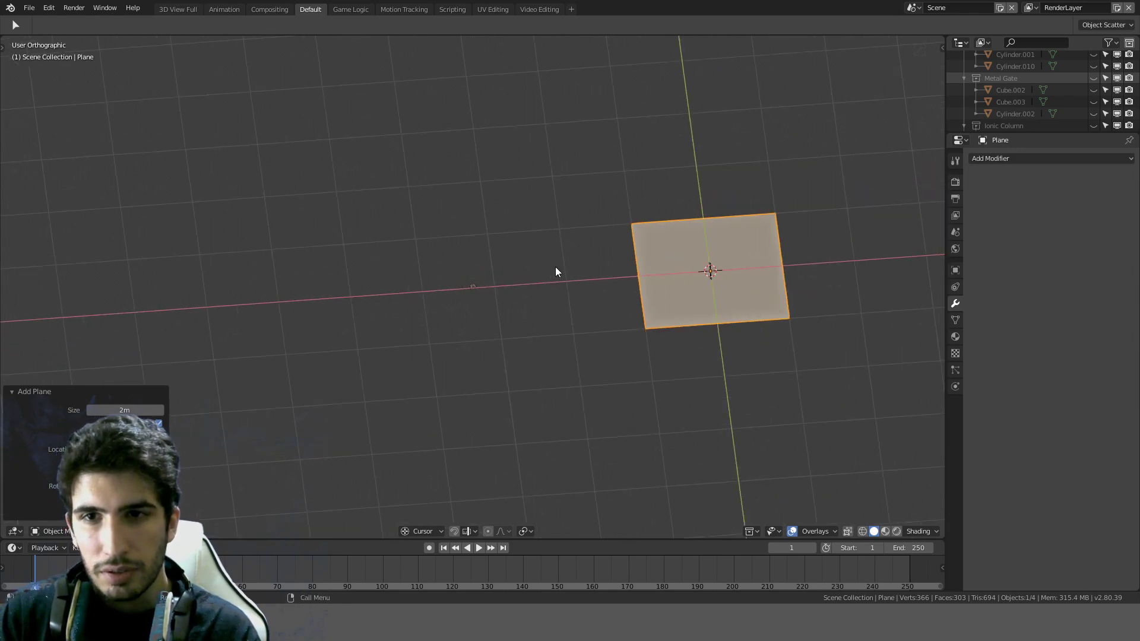
{"action": "key", "text": "KP_7"}
{"action": "key", "text": "g"}
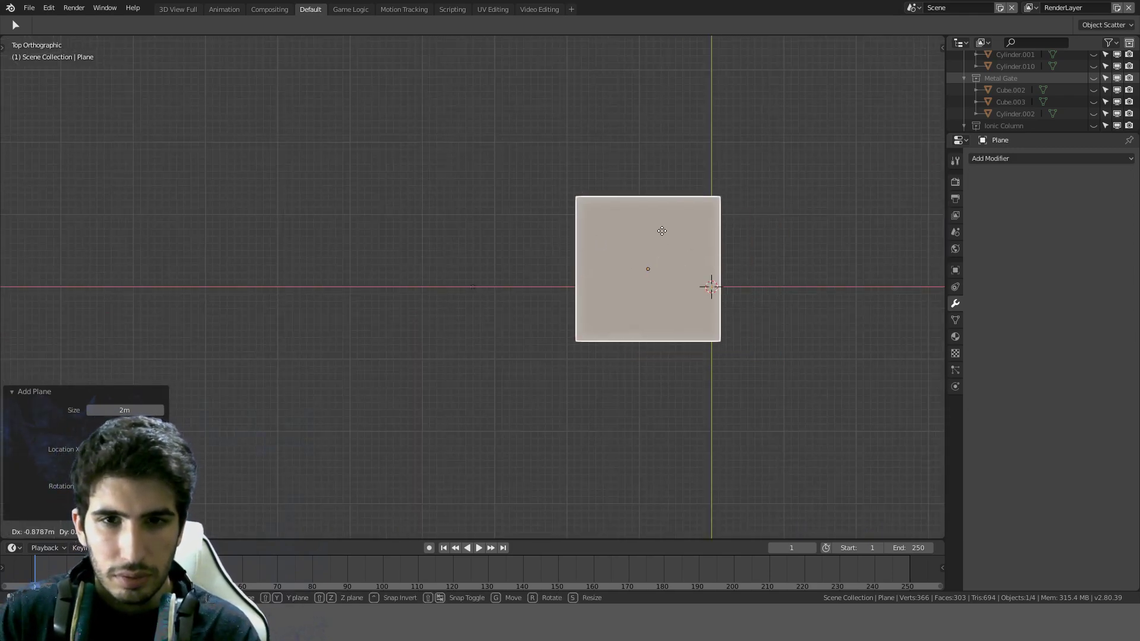
{"action": "left_click", "coordinate": [473, 177]}
Step: Scale the plane to 0.3 along X and shrink it uniformly into a small upright rectangle
{"action": "scroll", "coordinate": [505, 208], "scroll_direction": "up", "scroll_amount": 8}
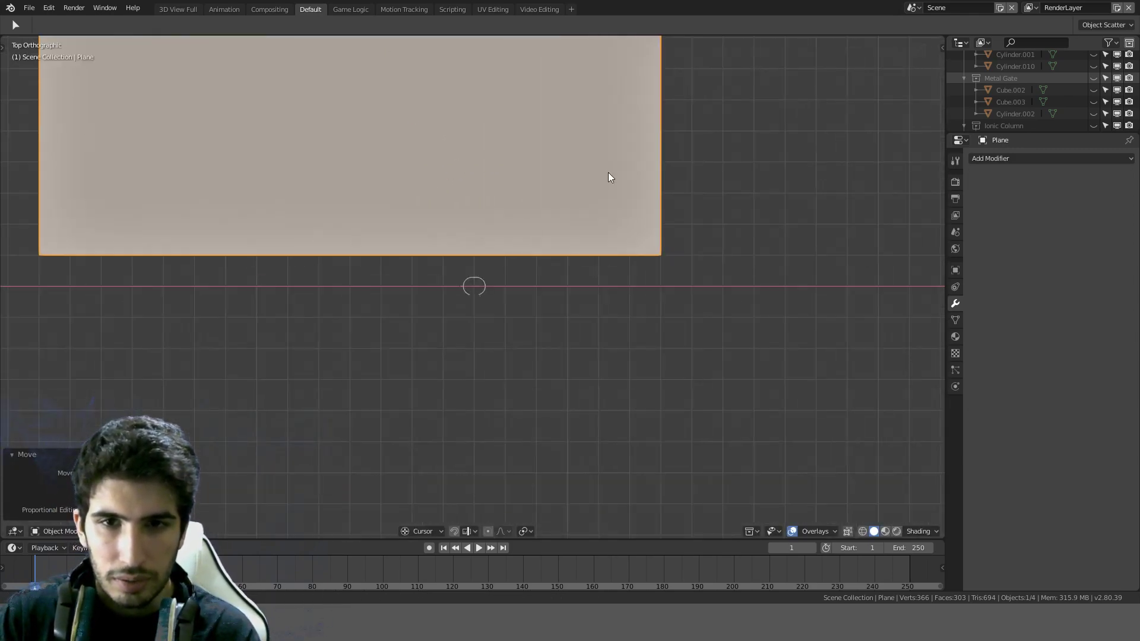
{"action": "scroll", "coordinate": [607, 175], "scroll_direction": "up", "scroll_amount": 2, "text": "shift"}
{"action": "key", "text": "s"}
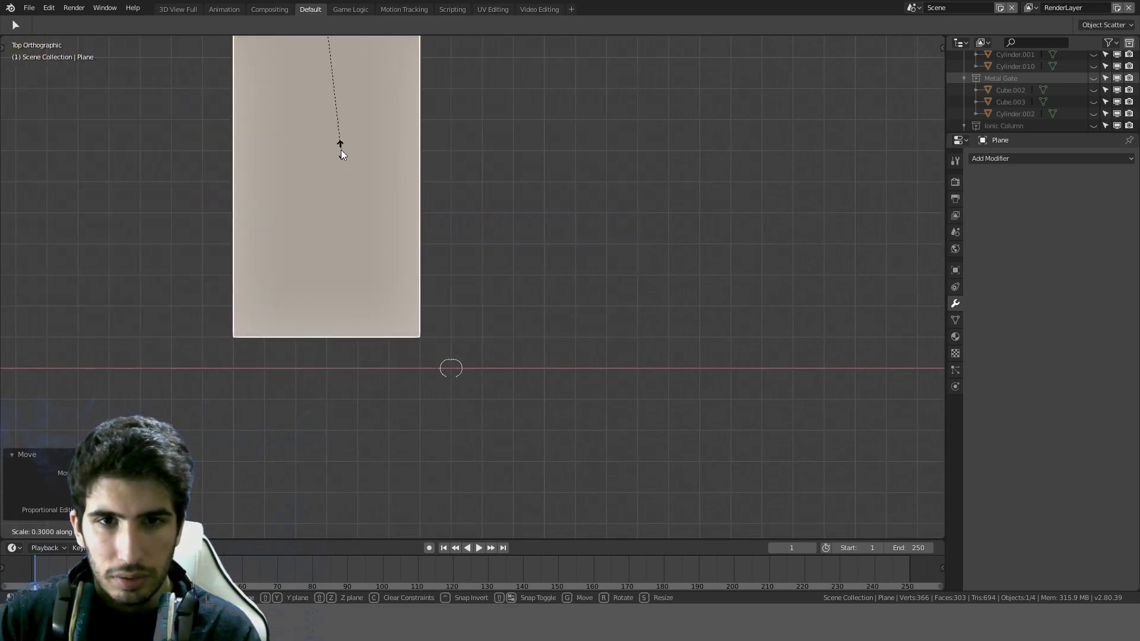
{"action": "left_click", "coordinate": [339, 147]}
{"action": "key", "text": "s"}
{"action": "left_click", "coordinate": [334, 63]}
Step: Rotate the plane 90° and place it end-on beside the cuff along the X axis
{"action": "key", "text": "g"}
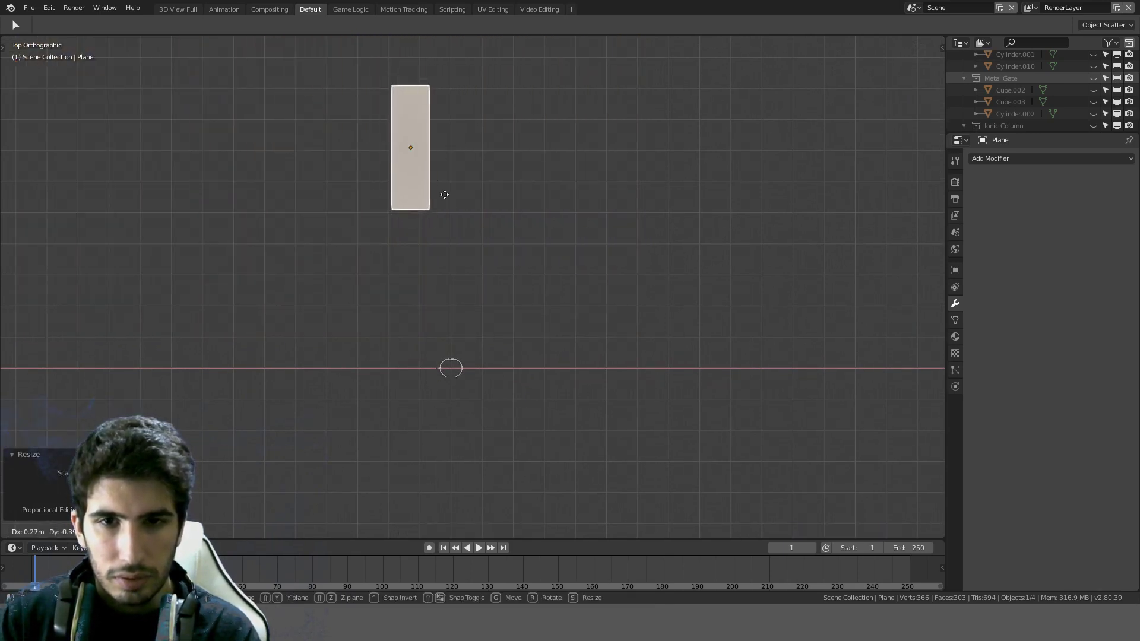
{"action": "left_click", "coordinate": [483, 336]}
{"action": "key", "text": "r"}
{"action": "key", "text": "9"}
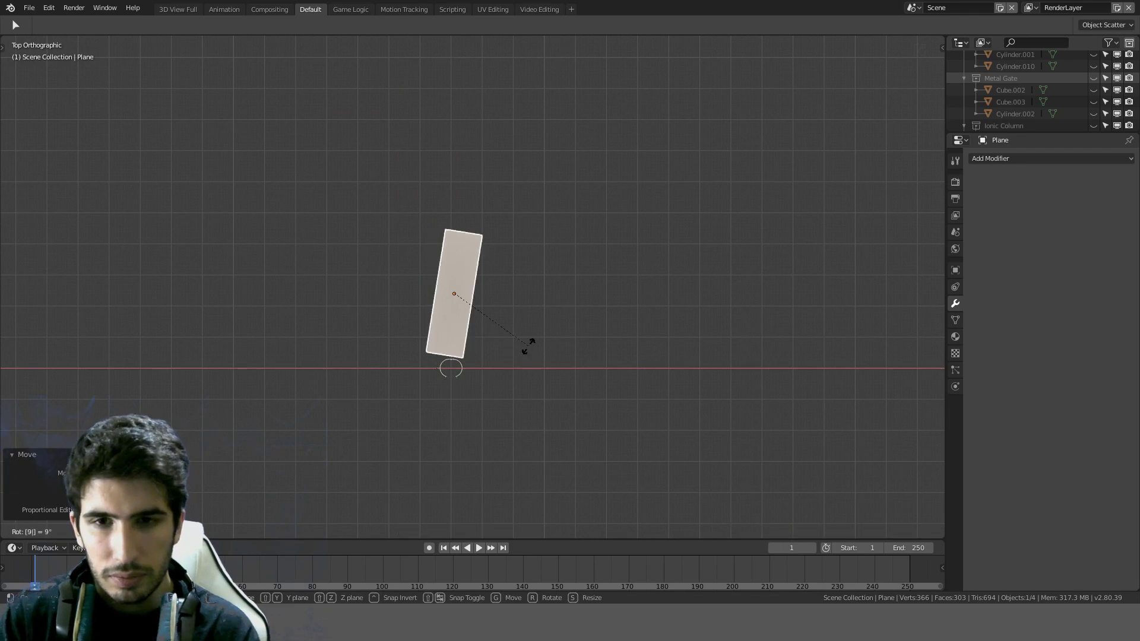
{"action": "key", "text": "0"}
{"action": "key", "text": "Return"}
{"action": "key", "text": "g"}
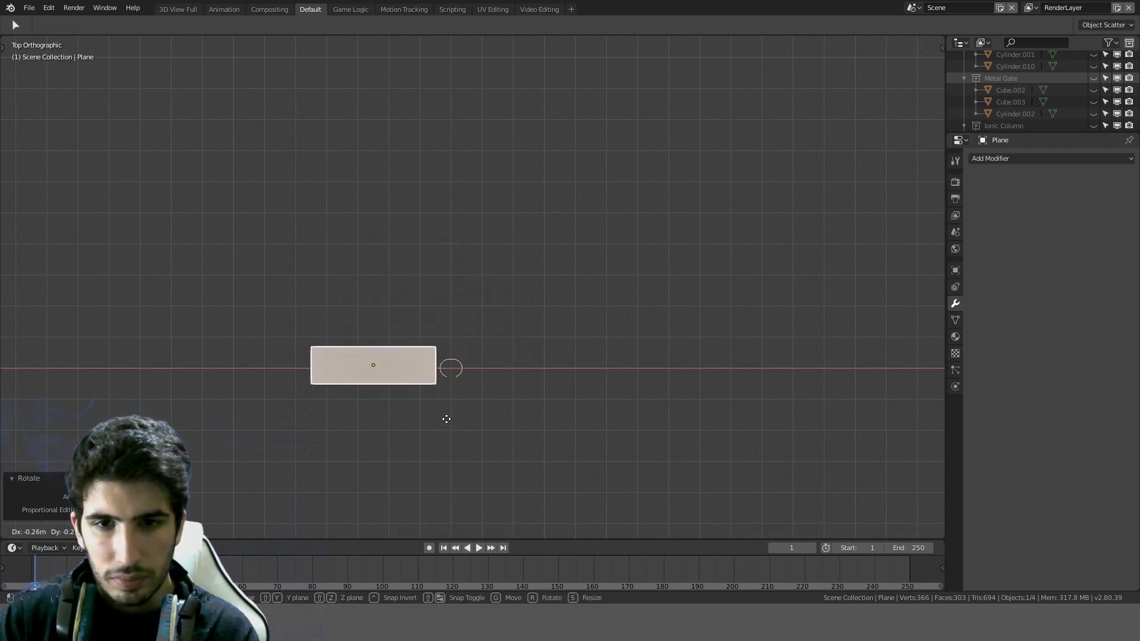
{"action": "left_click", "coordinate": [447, 418]}
Step: Switch the viewport to wireframe and align the plane's centre with the X axis
{"action": "scroll", "coordinate": [488, 409], "scroll_direction": "up", "scroll_amount": 4}
{"action": "key", "text": "z"}
{"action": "left_click", "coordinate": [305, 315]}
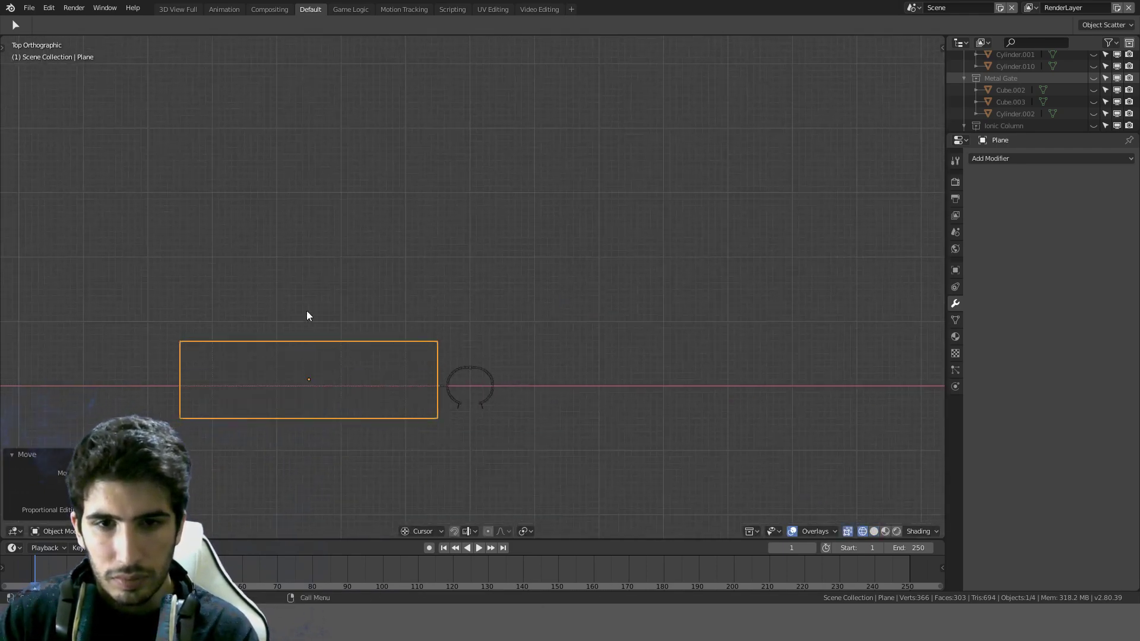
{"action": "key", "text": "g"}
{"action": "left_click", "coordinate": [564, 313]}
{"action": "scroll", "coordinate": [615, 332], "scroll_direction": "up", "scroll_amount": 1}
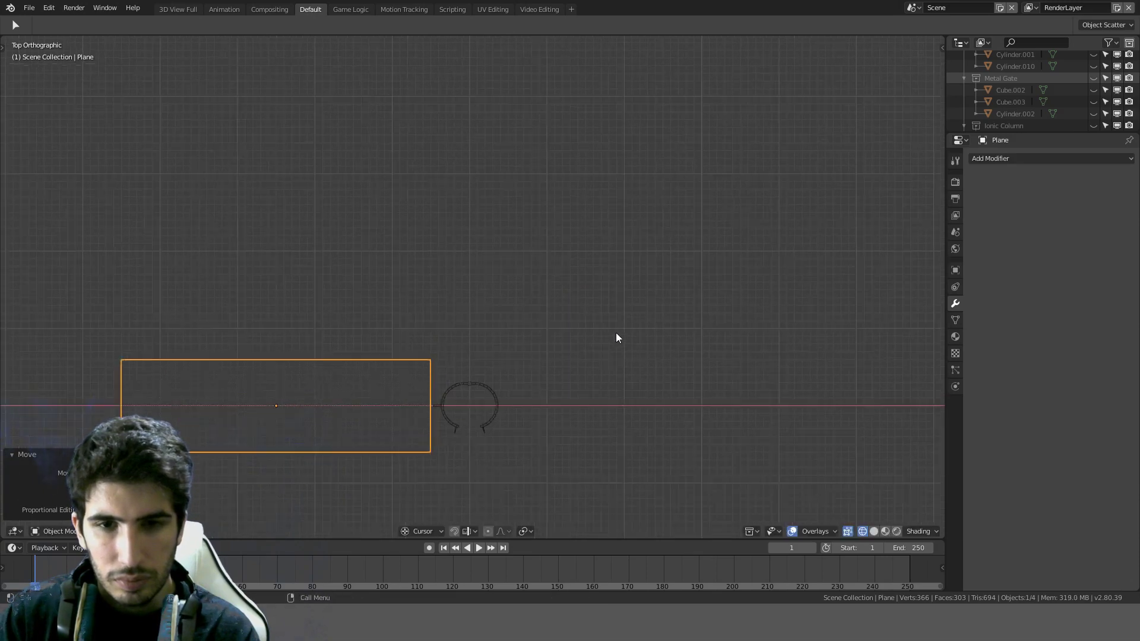
Step: Narrow the plane across the X axis into a thin strip and scale its length to 0.7
{"action": "key", "text": "s"}
{"action": "key", "text": "y"}
{"action": "left_click", "coordinate": [436, 380]}
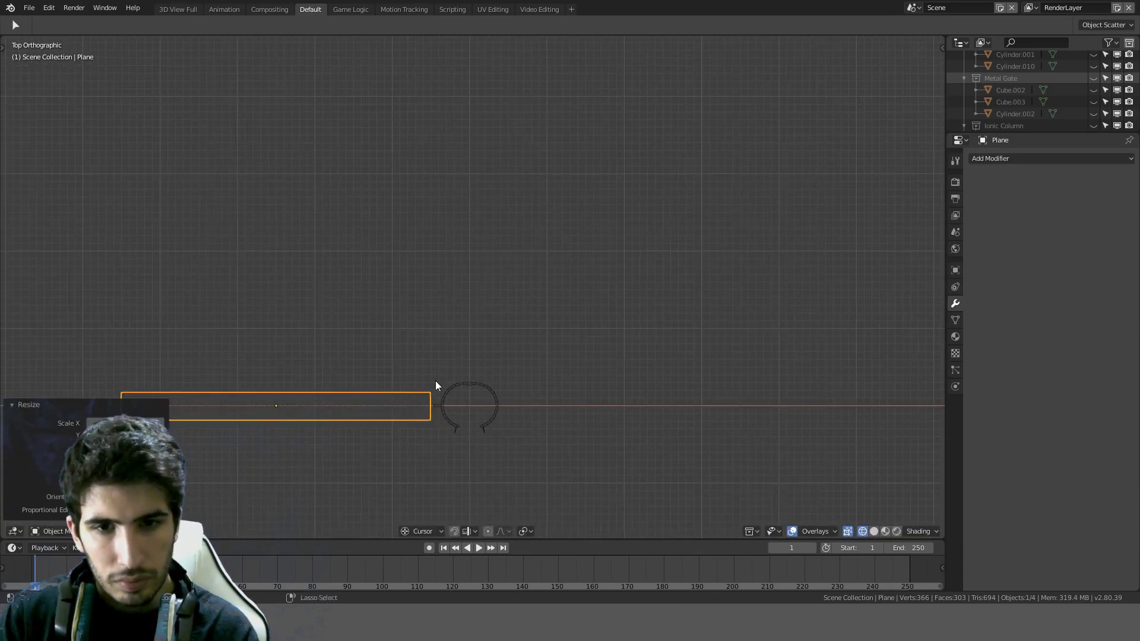
{"action": "key", "text": "s"}
{"action": "key", "text": "y"}
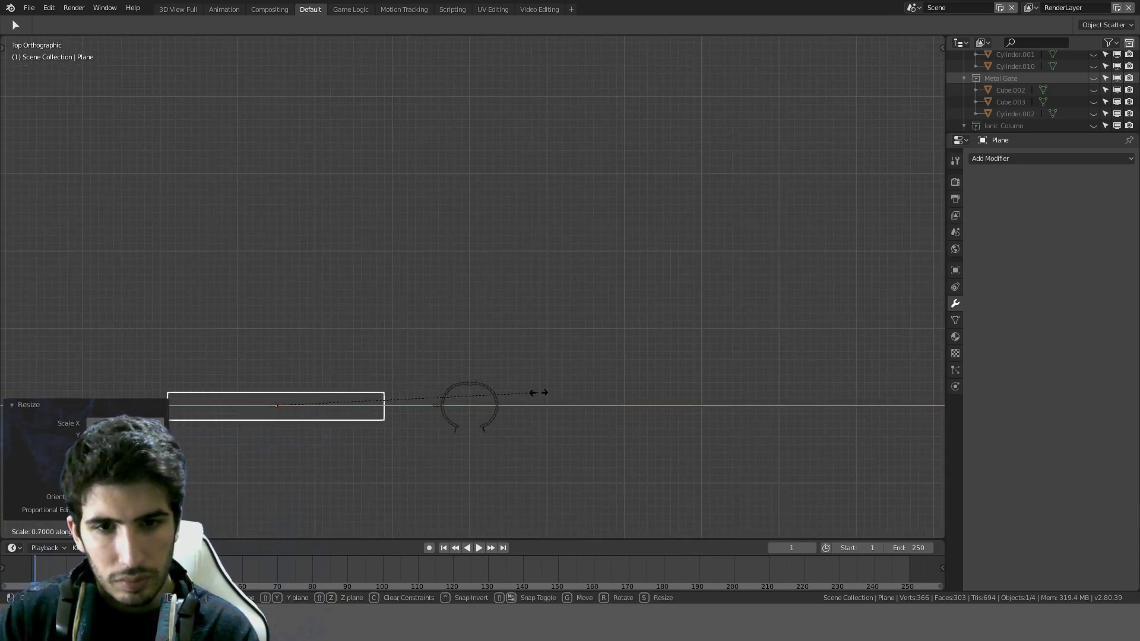
{"action": "left_click", "coordinate": [538, 393]}
Step: Shrink the strip uniformly to about half size and move its end over the small ring on the cuff's side, centred on the X axis
{"action": "key", "text": "g"}
{"action": "left_click", "coordinate": [594, 392]}
{"action": "scroll", "coordinate": [594, 392], "scroll_direction": "up", "scroll_amount": 4}
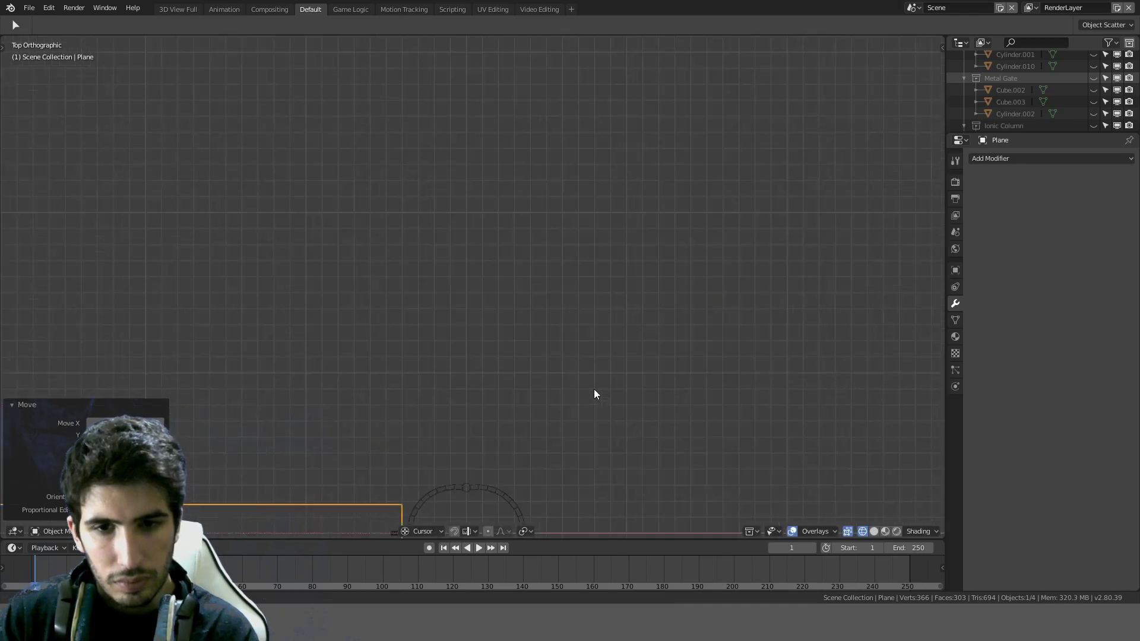
{"action": "middle_click_drag", "start_coordinate": [594, 394], "coordinate": [669, 161], "text": "shift"}
{"action": "scroll", "coordinate": [668, 162], "scroll_direction": "up", "scroll_amount": 3}
{"action": "key", "text": "s"}
{"action": "key", "text": "x"}
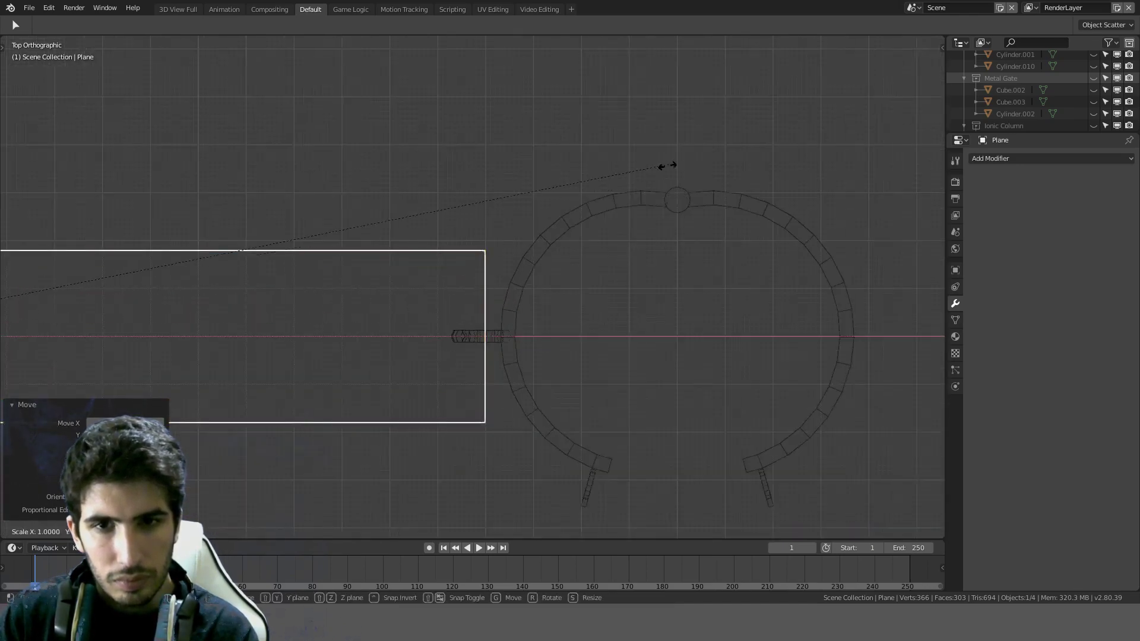
{"action": "left_click", "coordinate": [273, 323]}
{"action": "key", "text": "g"}
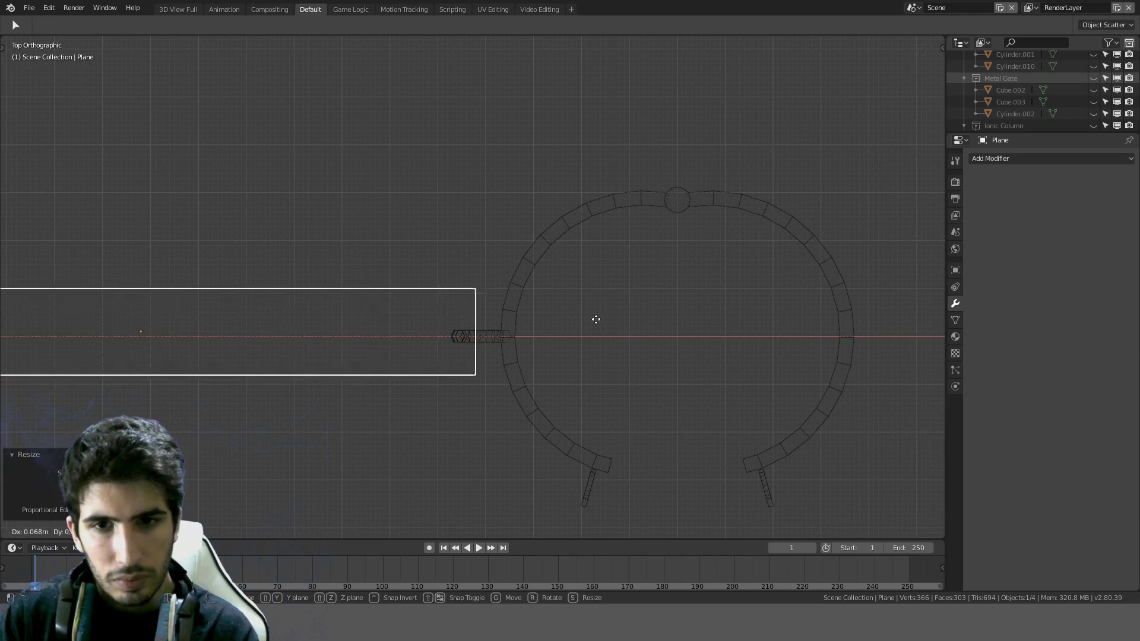
{"action": "left_click", "coordinate": [609, 325]}
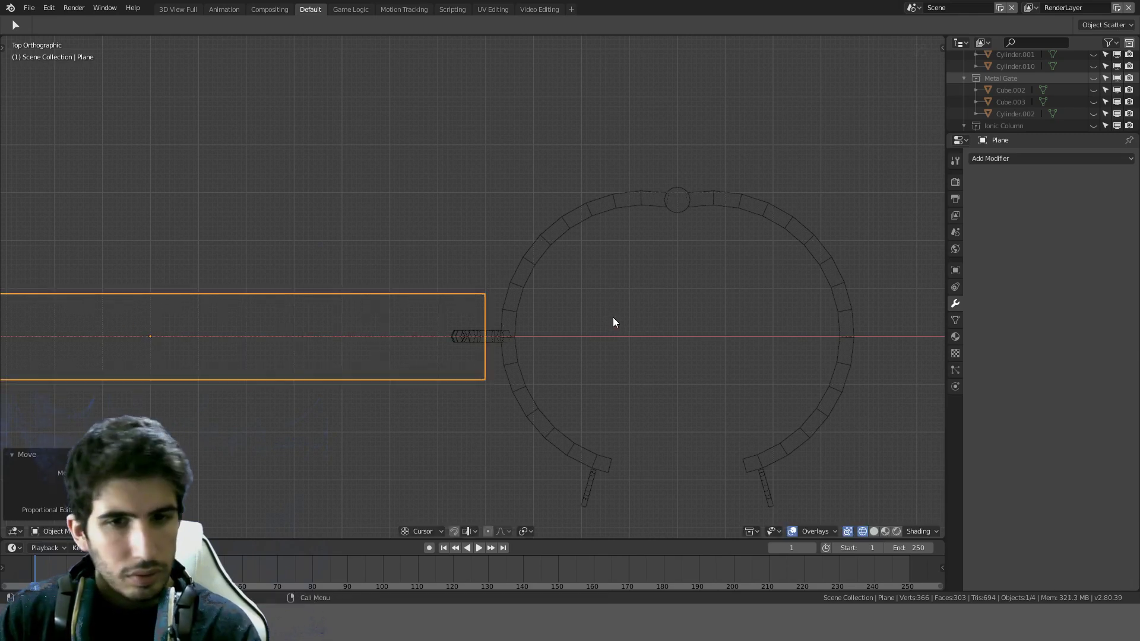
Step: Apply the strip plane's object transform and view it together with the cuff in perspective angle
{"action": "key", "text": "ctrl+a"}
{"action": "left_click", "coordinate": [613, 318]}
{"action": "middle_click_drag", "start_coordinate": [595, 320], "coordinate": [631, 244]}
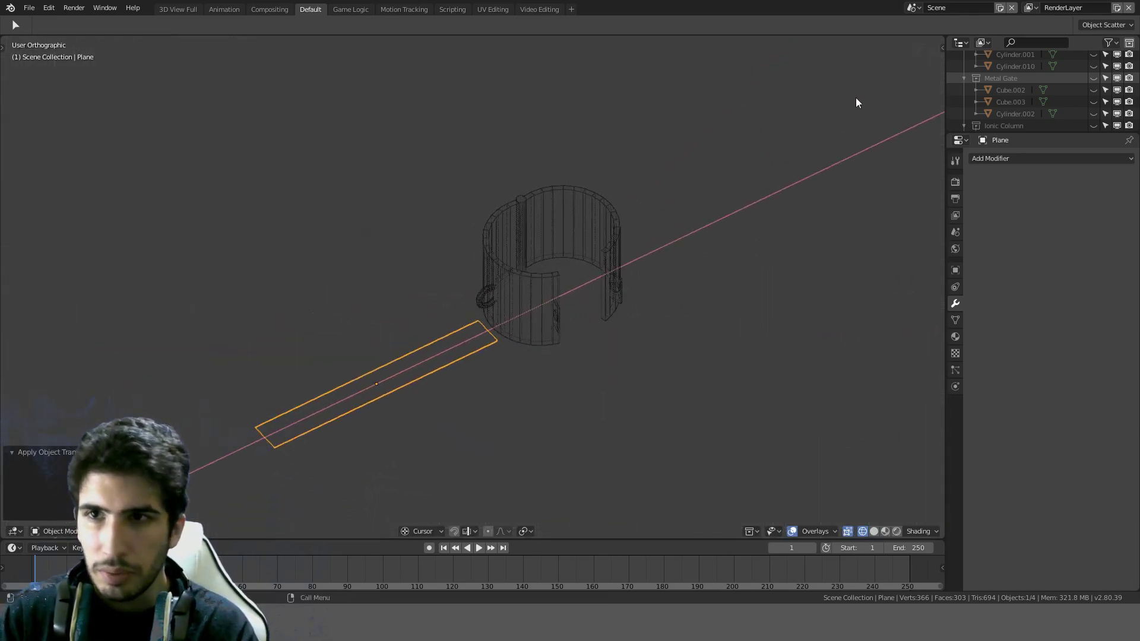
Step: Create a new material named Chain for the strip plane
{"action": "left_click", "coordinate": [955, 337]}
{"action": "left_click", "coordinate": [1018, 193]}
{"action": "double_click", "coordinate": [1018, 161]}
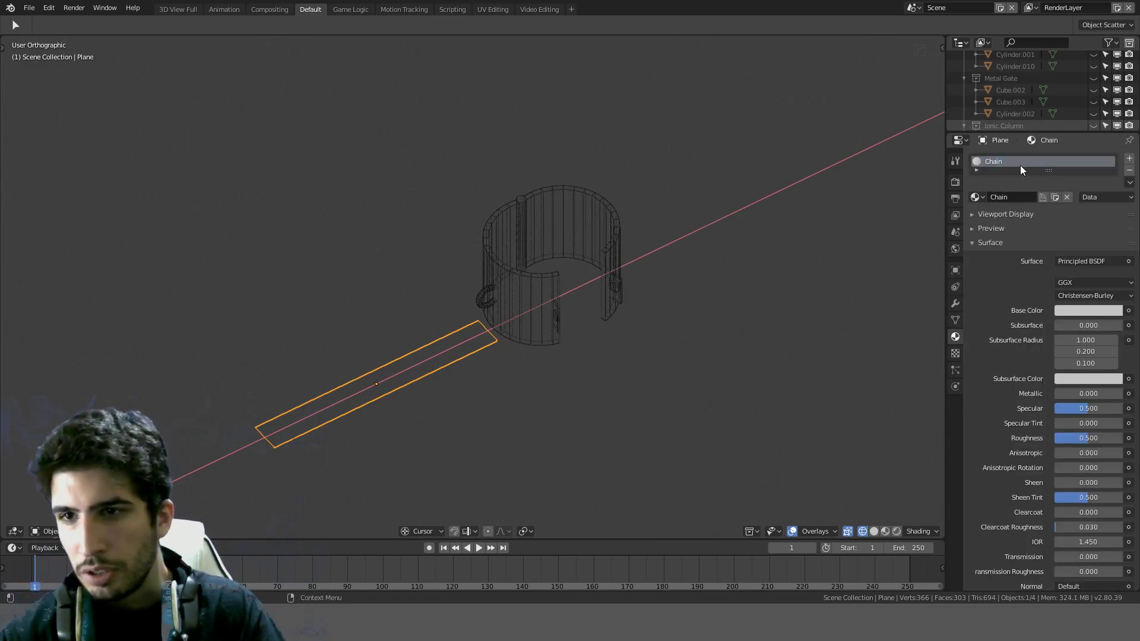
Step: Split the 3D viewport to make a large second area and turn it into a Shader Editor showing the Chain material
{"action": "scroll", "coordinate": [893, 208], "scroll_direction": "down", "scroll_amount": 3}
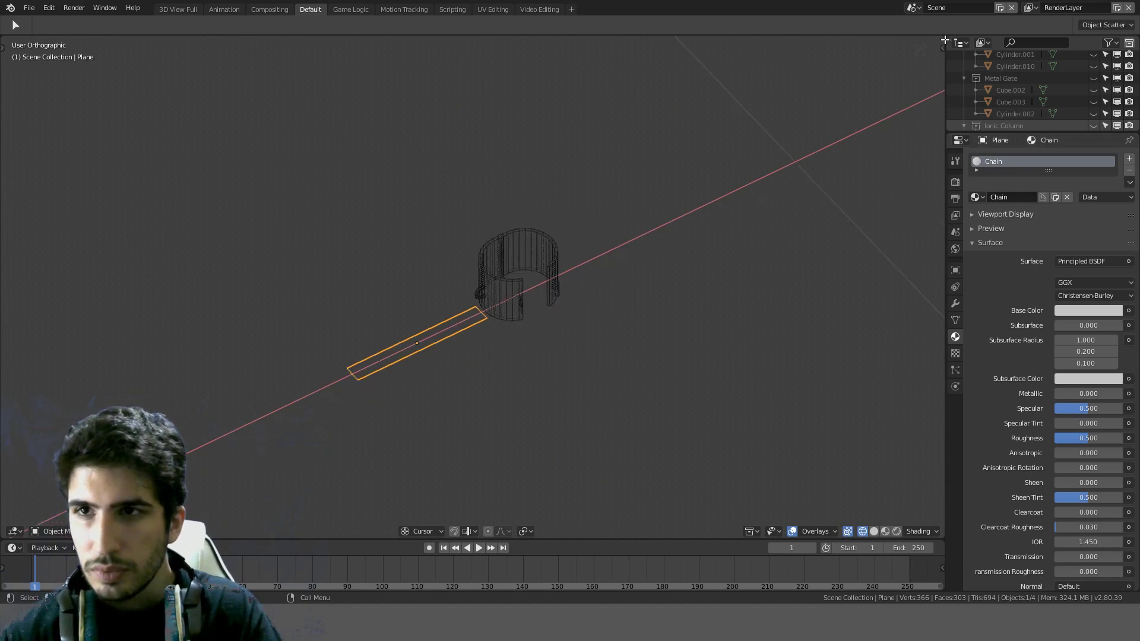
{"action": "left_click_drag", "start_coordinate": [943, 37], "coordinate": [173, 121]}
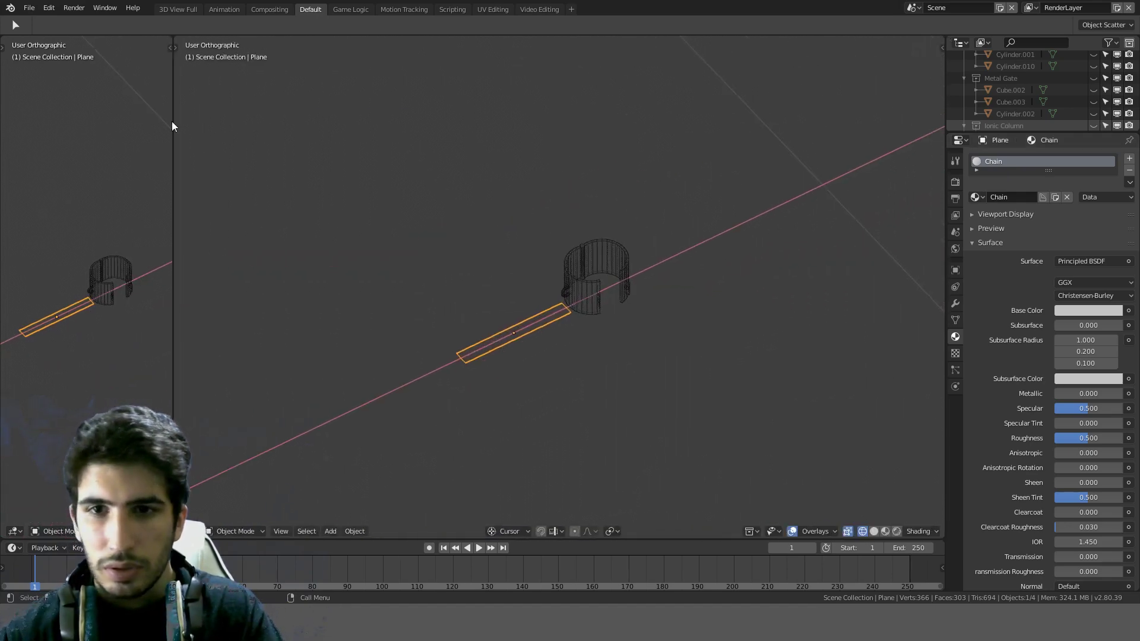
{"action": "key", "text": "shift+F3"}
{"action": "key", "text": "shift+F3"}
{"action": "key", "text": "shift+F3"}
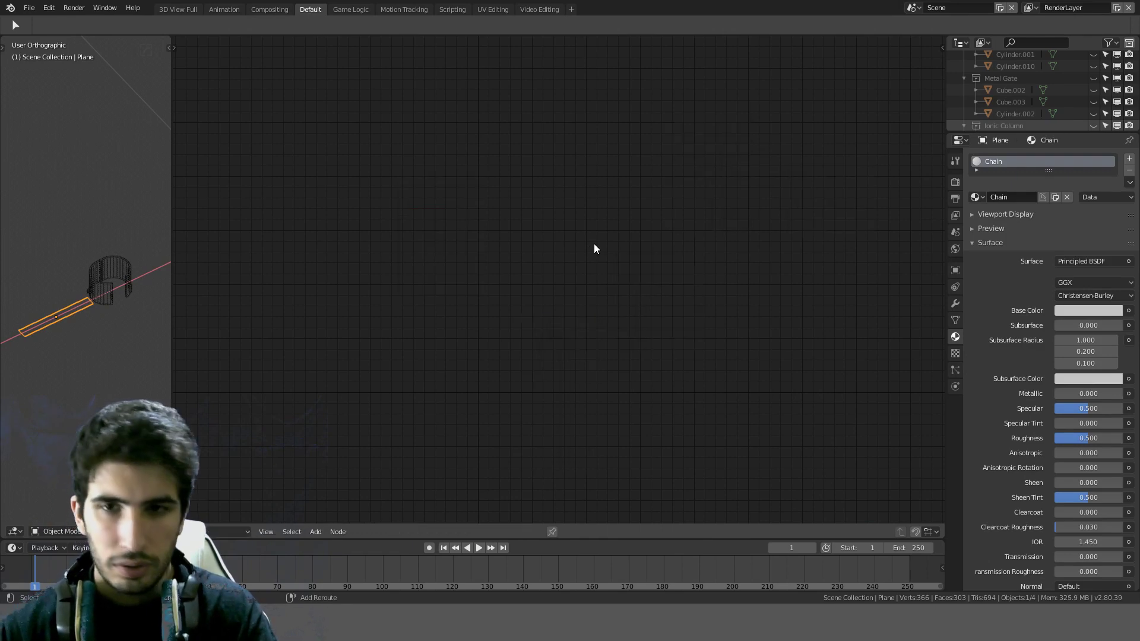
{"action": "scroll", "coordinate": [594, 249], "scroll_direction": "down", "scroll_amount": 2}
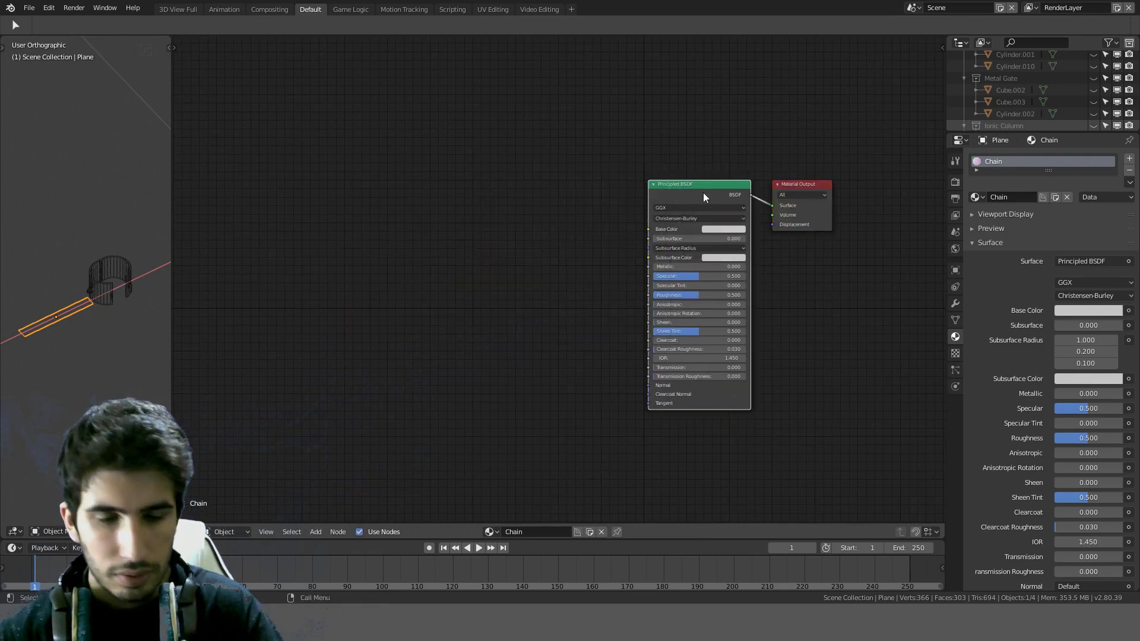
Step: Add an Image Texture with Mapping and Texture Coordinate nodes for the Principled BSDF and place all three away from the shader
{"action": "key", "text": "ctrl+t"}
{"action": "left_click_drag", "start_coordinate": [619, 252], "coordinate": [560, 205]}
{"action": "key", "text": "ctrl+z"}
{"action": "left_click", "coordinate": [477, 240], "text": "shift"}
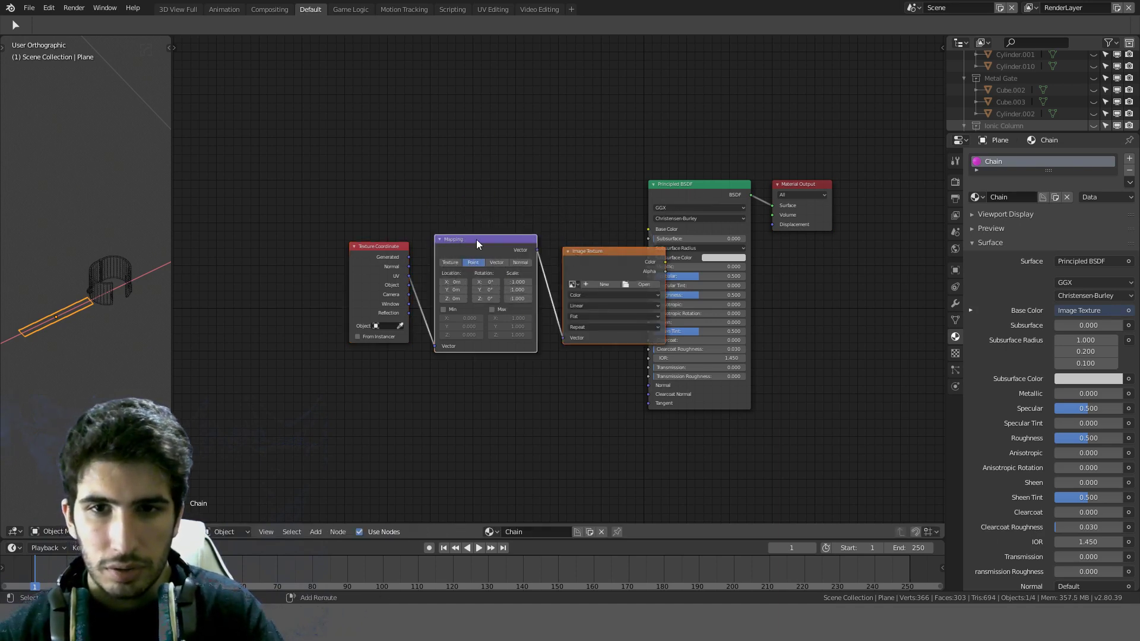
{"action": "left_click", "coordinate": [385, 245], "text": "shift"}
{"action": "key", "text": "g"}
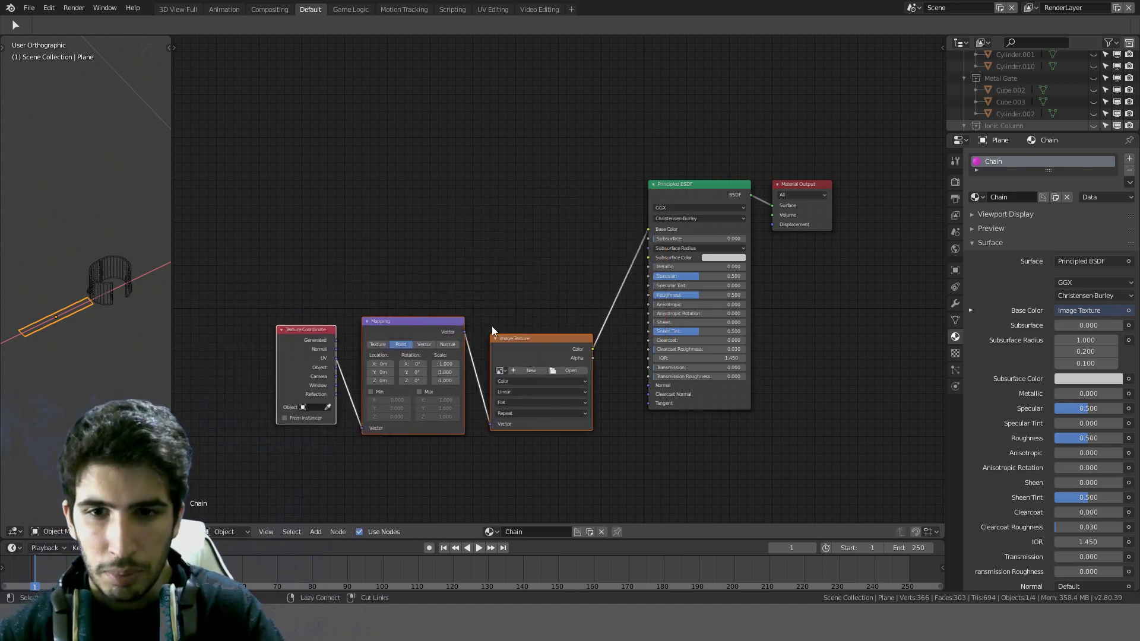
Step: Set the Image Texture's color space to Non-Color Data and cut its link to Base Color
{"action": "left_click", "coordinate": [515, 382]}
{"action": "left_click", "coordinate": [522, 359]}
{"action": "middle_click_drag", "start_coordinate": [589, 304], "coordinate": [540, 268]}
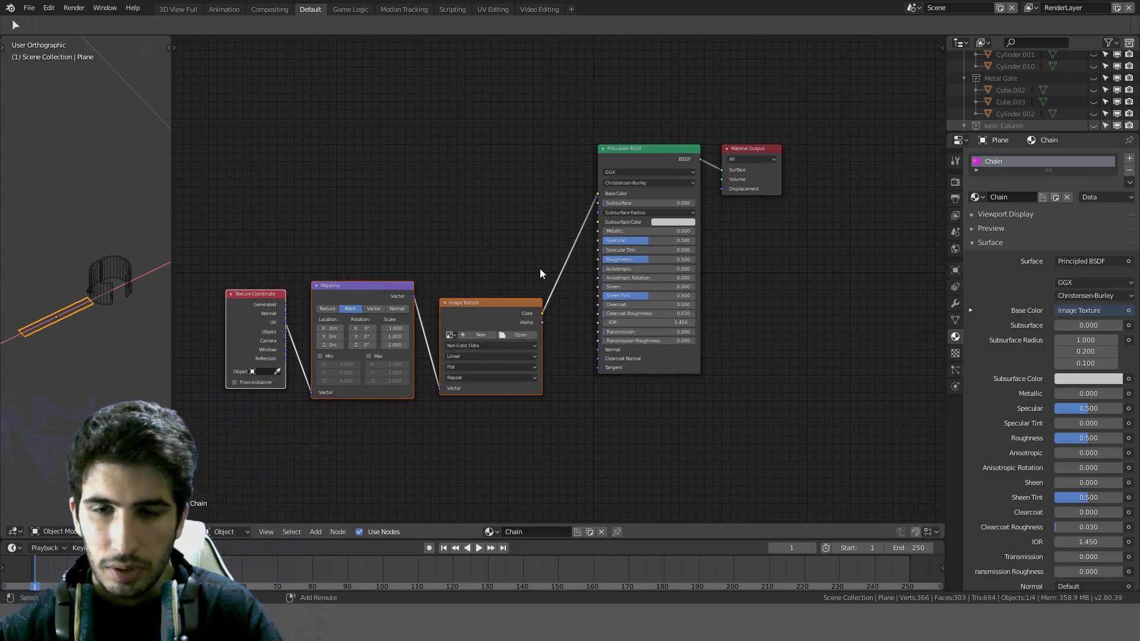
{"action": "right_click_drag", "start_coordinate": [561, 255], "coordinate": [603, 291], "text": "ctrl"}
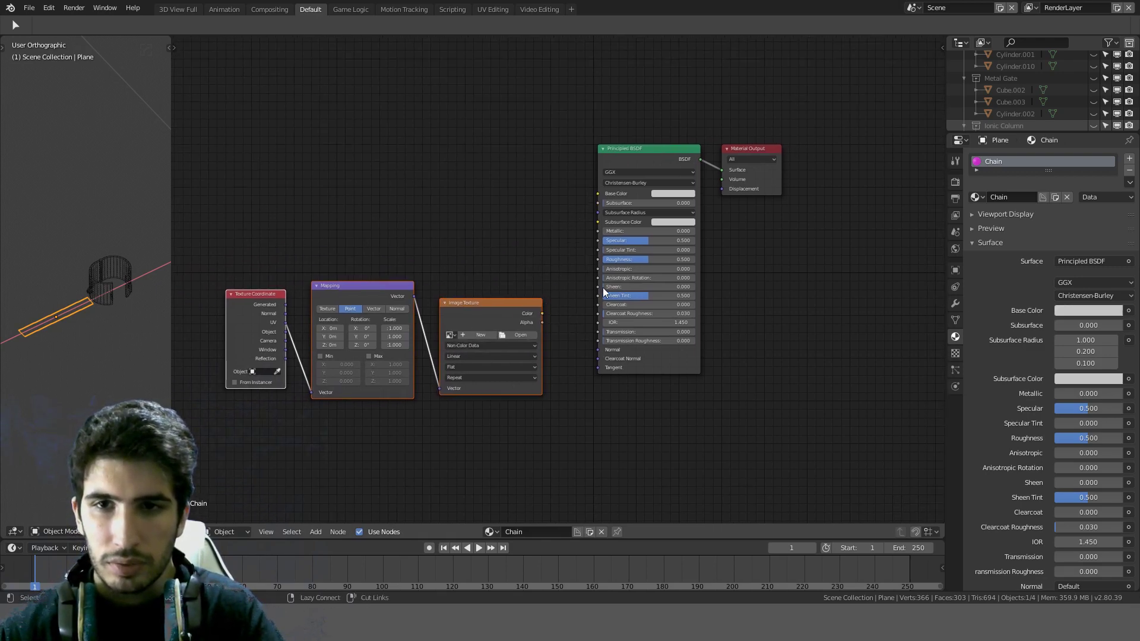
Step: Move the Principled BSDF and Material Output away from the texture nodes and leave a wide gap between the two
{"action": "middle_click_drag", "start_coordinate": [787, 188], "coordinate": [715, 188]}
{"action": "left_click", "coordinate": [667, 154]}
{"action": "left_click", "coordinate": [593, 156], "text": "shift"}
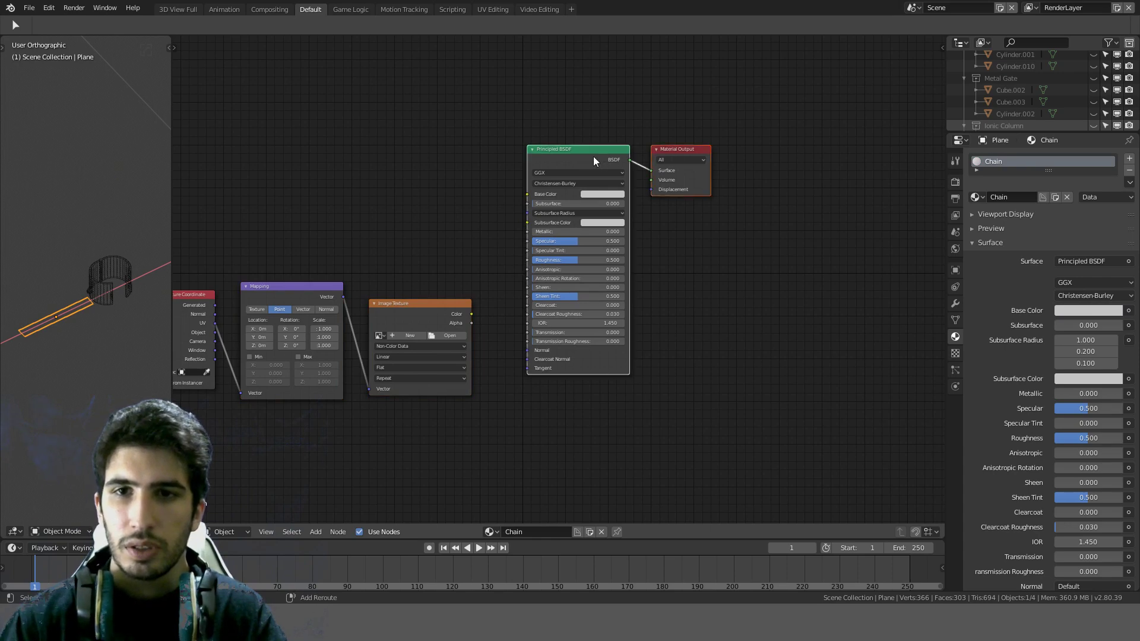
{"action": "key", "text": "g"}
{"action": "left_click", "coordinate": [751, 163]}
{"action": "middle_click_drag", "start_coordinate": [829, 160], "coordinate": [720, 148]}
{"action": "left_click", "coordinate": [718, 148]}
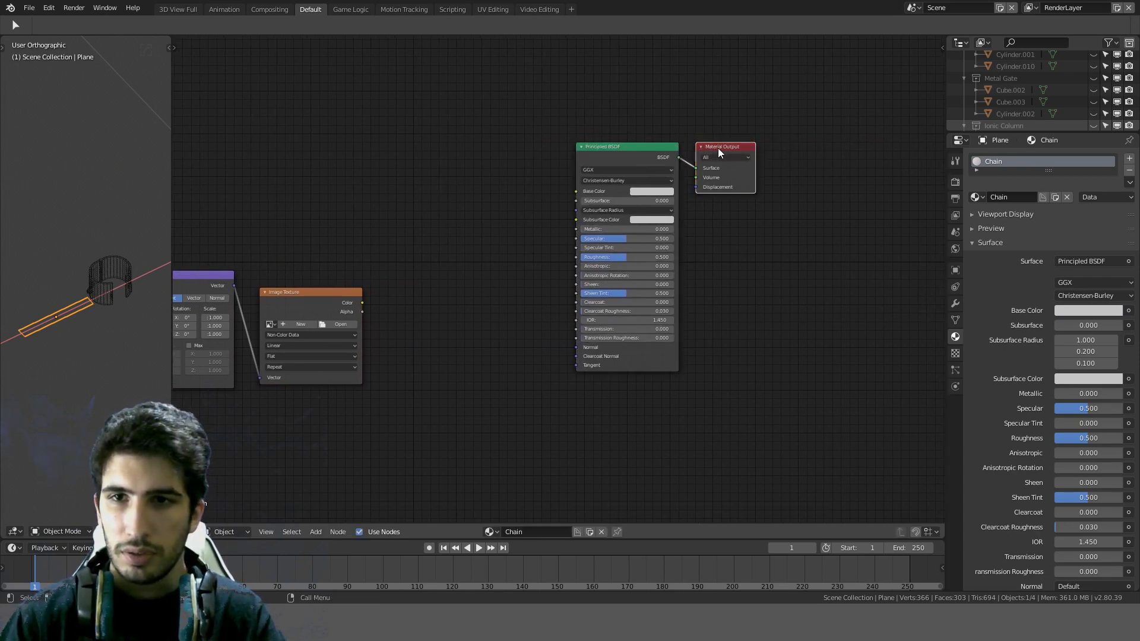
{"action": "key", "text": "g"}
{"action": "left_click", "coordinate": [882, 147]}
Step: Add a Transparent BSDF node below the link between the Principled BSDF and the Material Output
{"action": "key", "text": "shift+a"}
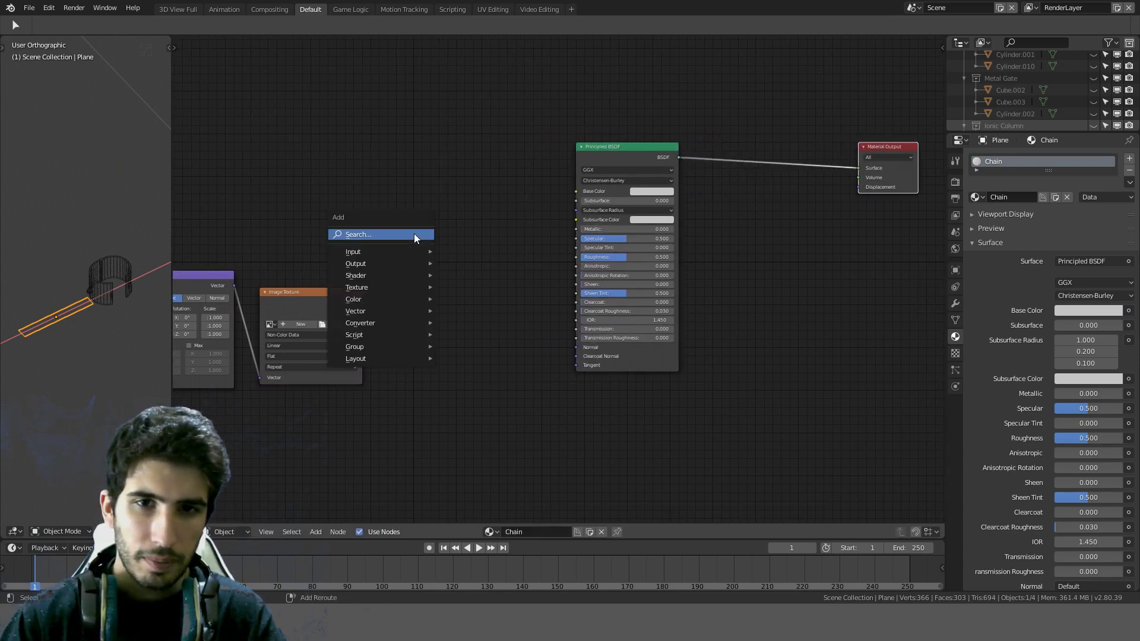
{"action": "left_click", "coordinate": [414, 233]}
{"action": "type", "text": "trans"}
{"action": "key", "text": "Return"}
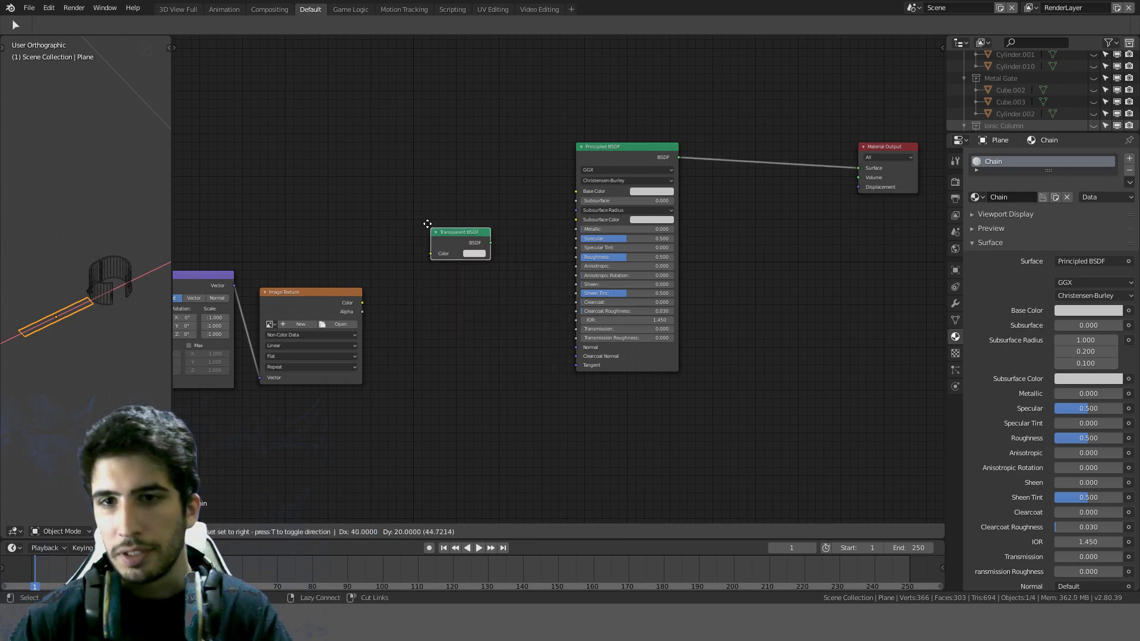
{"action": "left_click", "coordinate": [707, 240]}
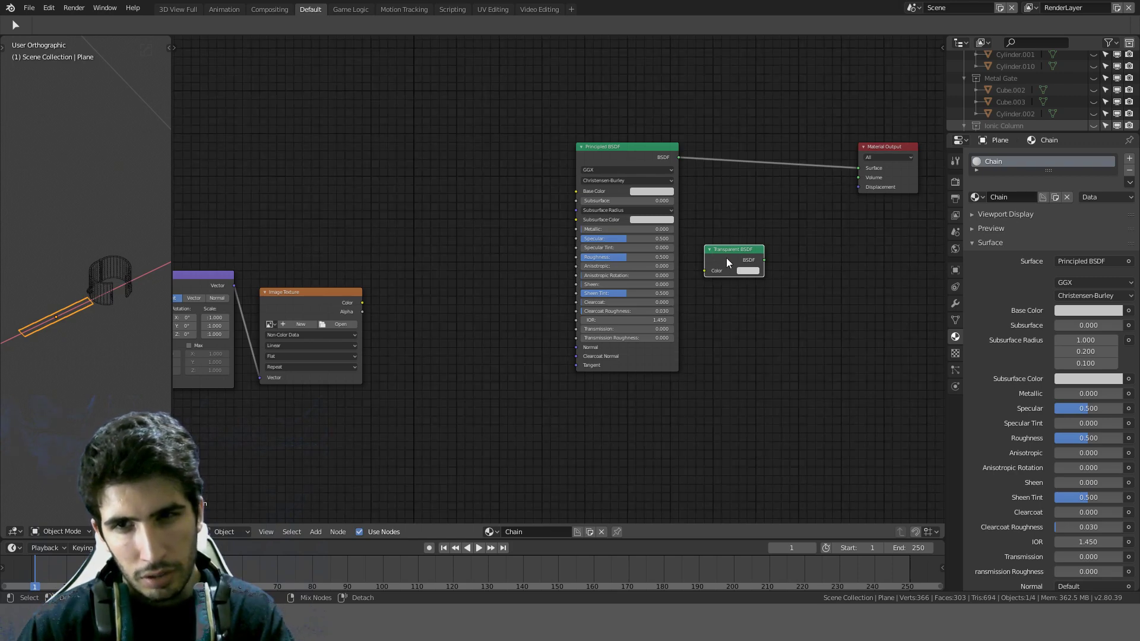
Step: Combine the Principled and Transparent BSDFs through a Mix Shader into the Material Output and line up the nodes
{"action": "right_click_drag", "start_coordinate": [727, 259], "coordinate": [727, 258], "text": "alt"}
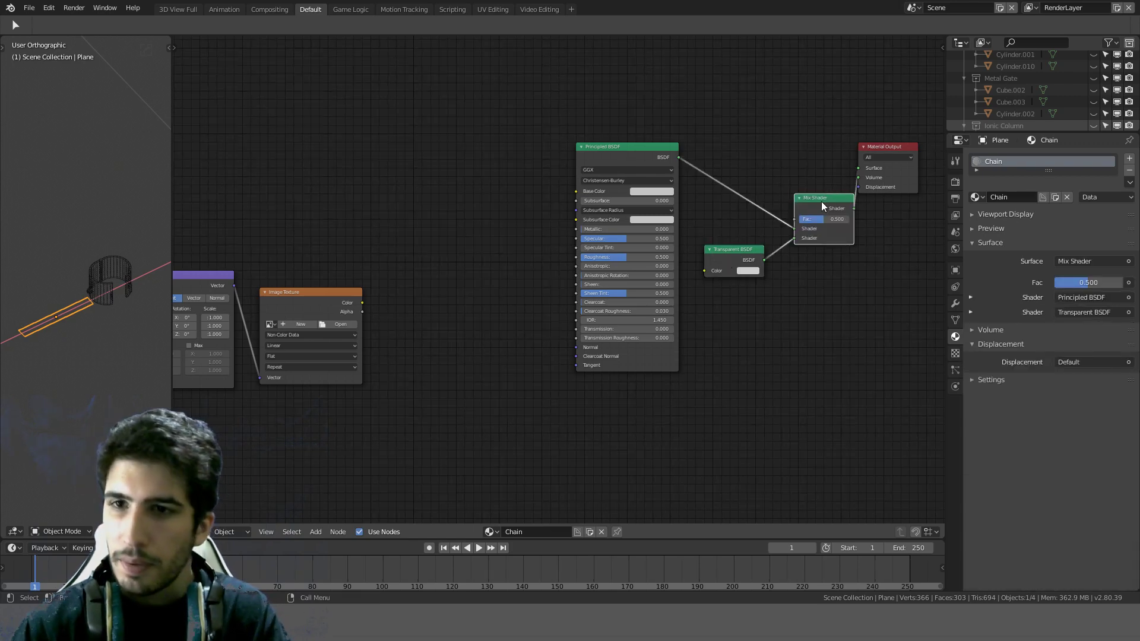
{"action": "left_click_drag", "start_coordinate": [822, 203], "coordinate": [798, 162]}
{"action": "left_click_drag", "start_coordinate": [728, 247], "coordinate": [711, 195]}
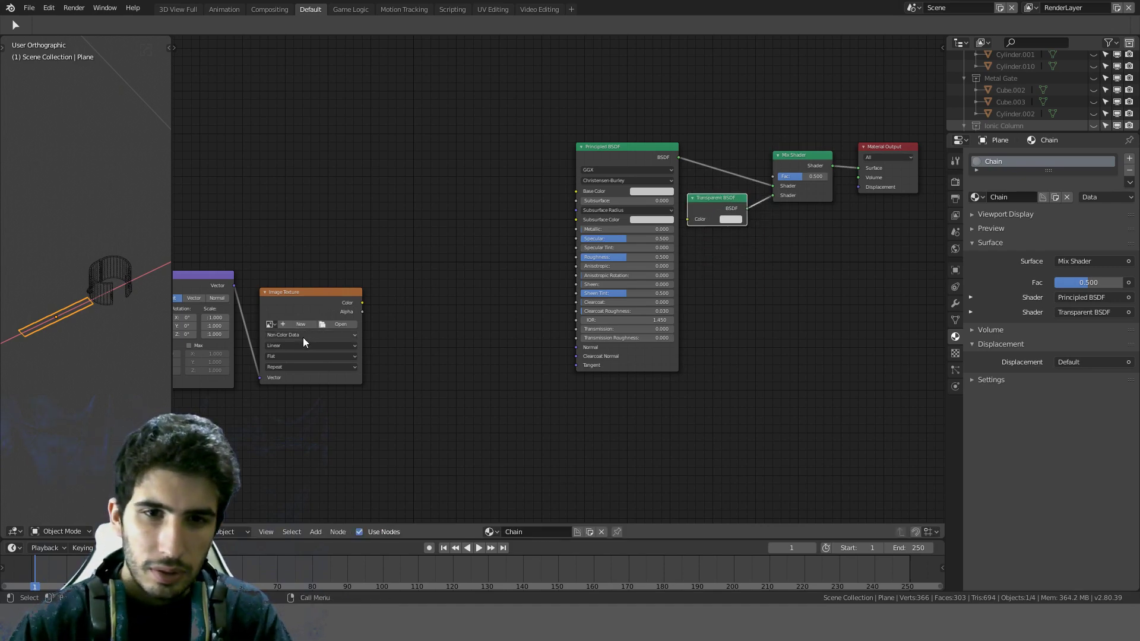
Step: Add a Normal Map node and connect it between the Image Texture's Color and the Principled BSDF's Normal input
{"action": "key", "text": "shift+a"}
{"action": "left_click", "coordinate": [529, 269]}
{"action": "type", "text": "norm"}
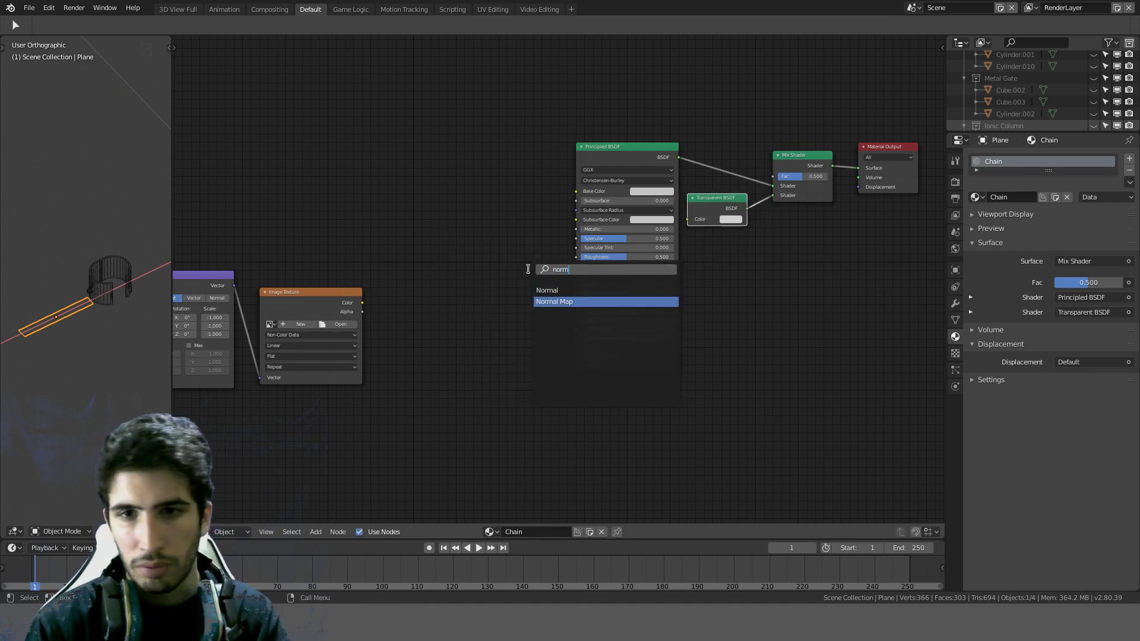
{"action": "left_click", "coordinate": [555, 302]}
{"action": "left_click", "coordinate": [486, 318]}
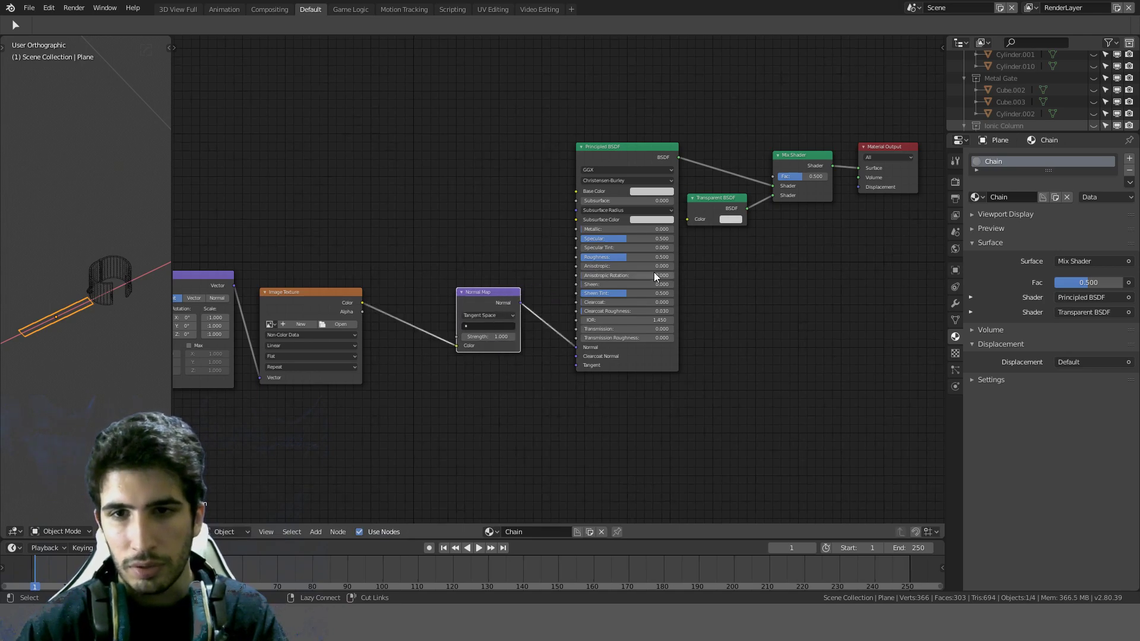
Step: Load ChainSide1.png from the Textures\Original folder into the Image Texture node, browsing the files as thumbnails
{"action": "scroll", "coordinate": [449, 380], "scroll_direction": "up", "scroll_amount": 2}
{"action": "middle_click_drag", "start_coordinate": [345, 276], "coordinate": [459, 247]}
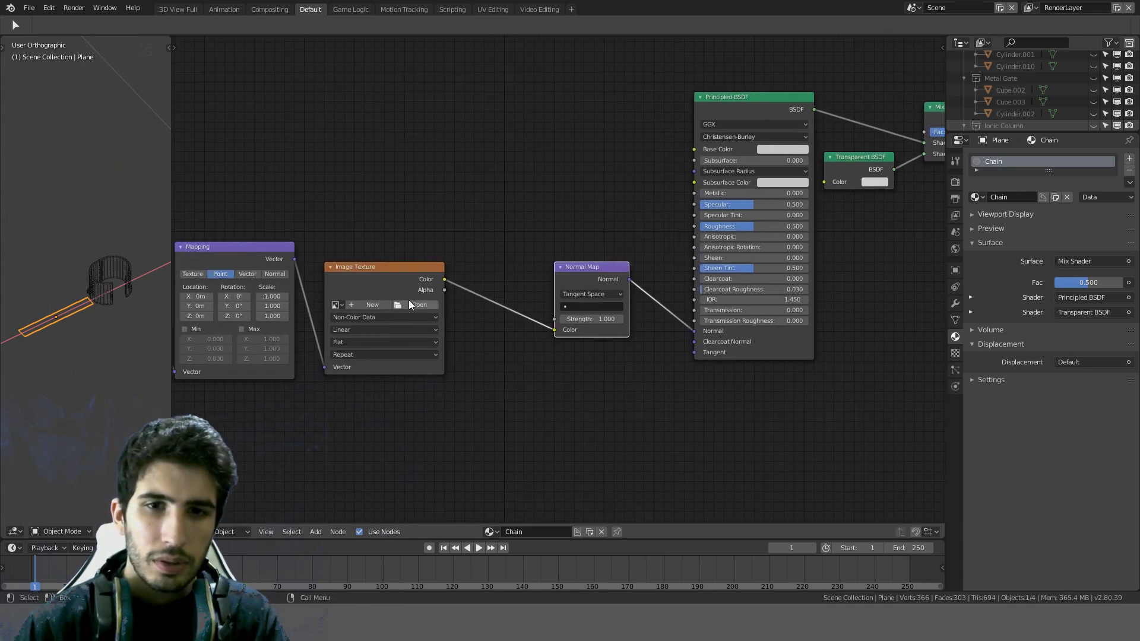
{"action": "left_click", "coordinate": [416, 304]}
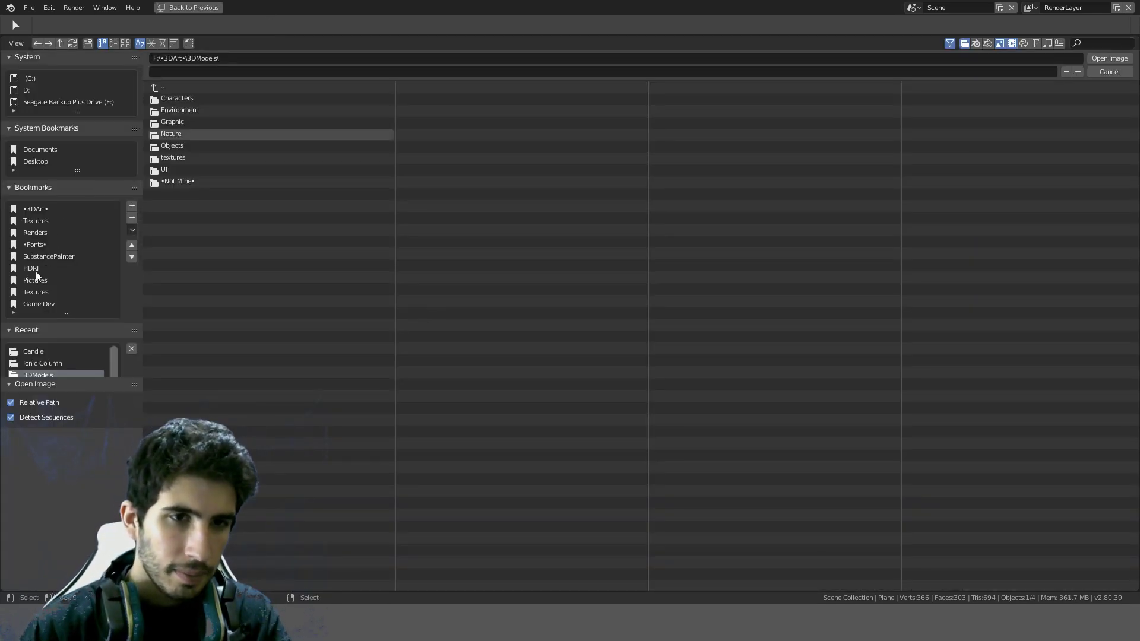
{"action": "left_click", "coordinate": [38, 223]}
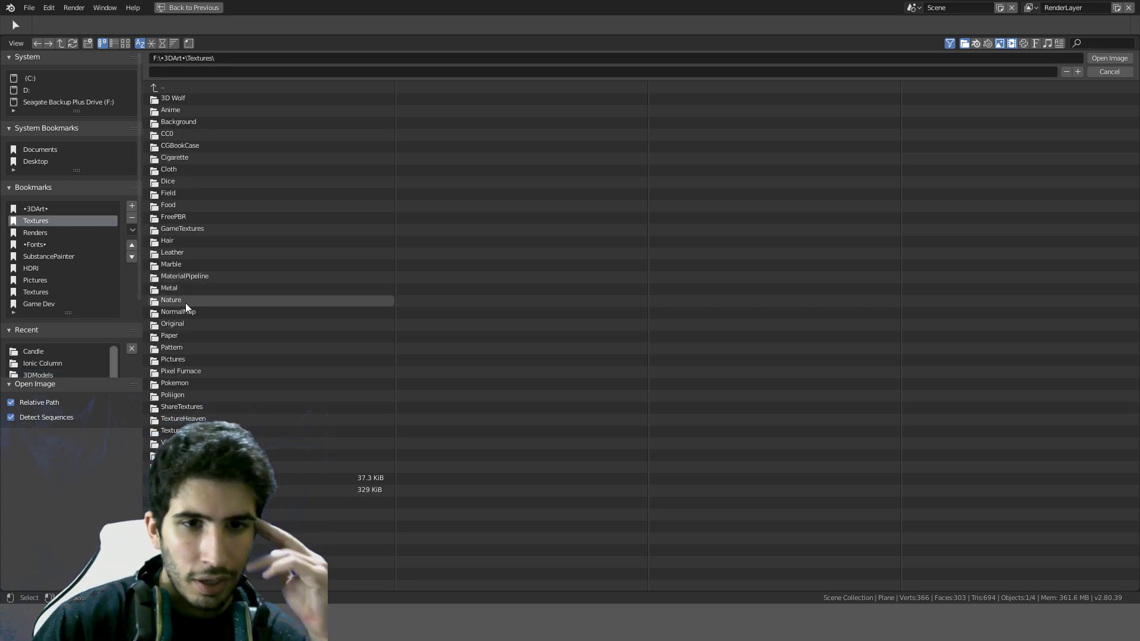
{"action": "left_click", "coordinate": [182, 324]}
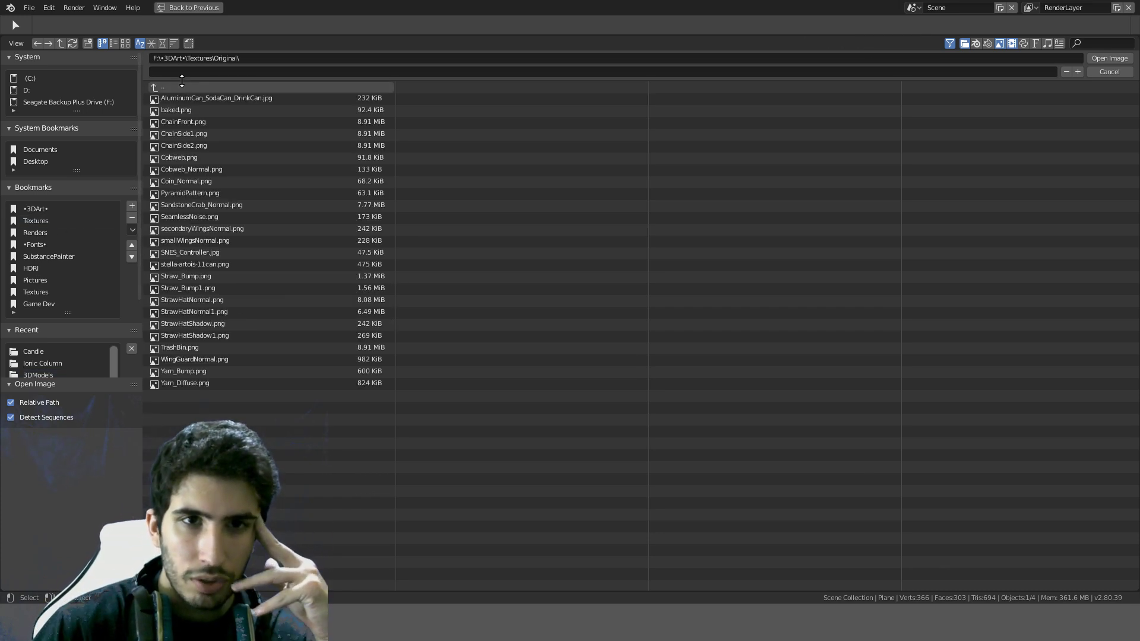
{"action": "left_click", "coordinate": [126, 44]}
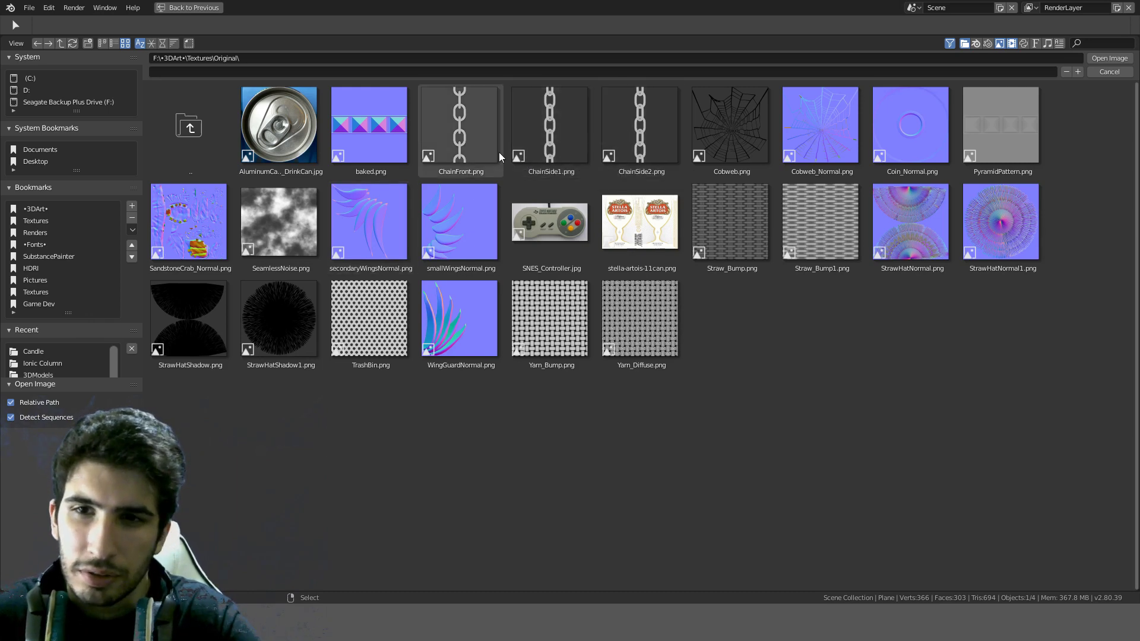
{"action": "left_click", "coordinate": [205, 118]}
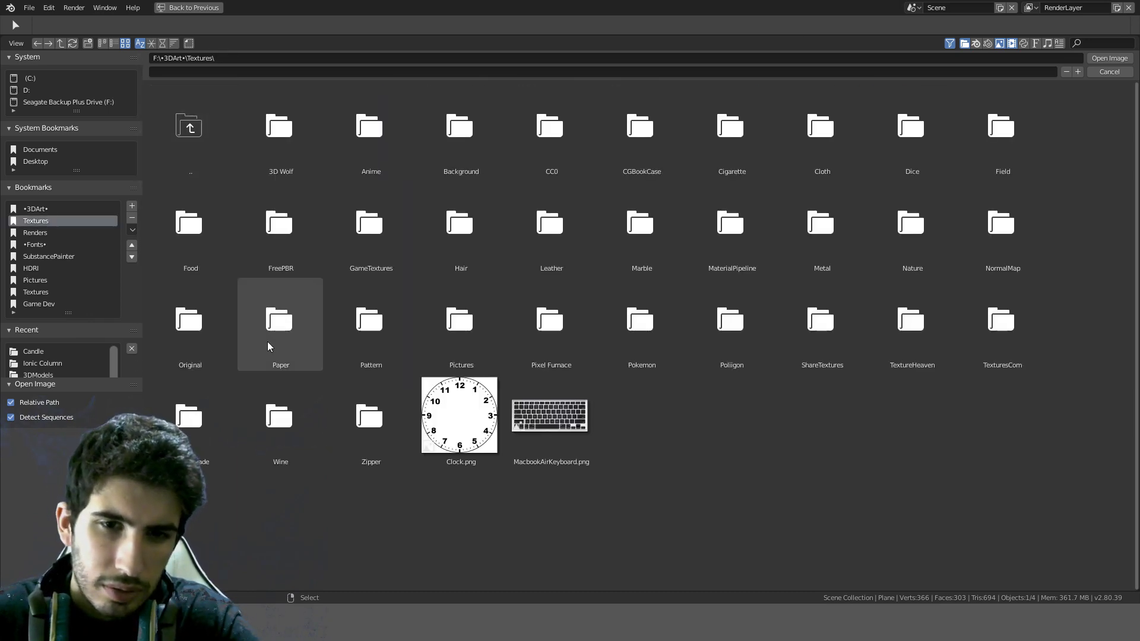
{"action": "left_click", "coordinate": [199, 358]}
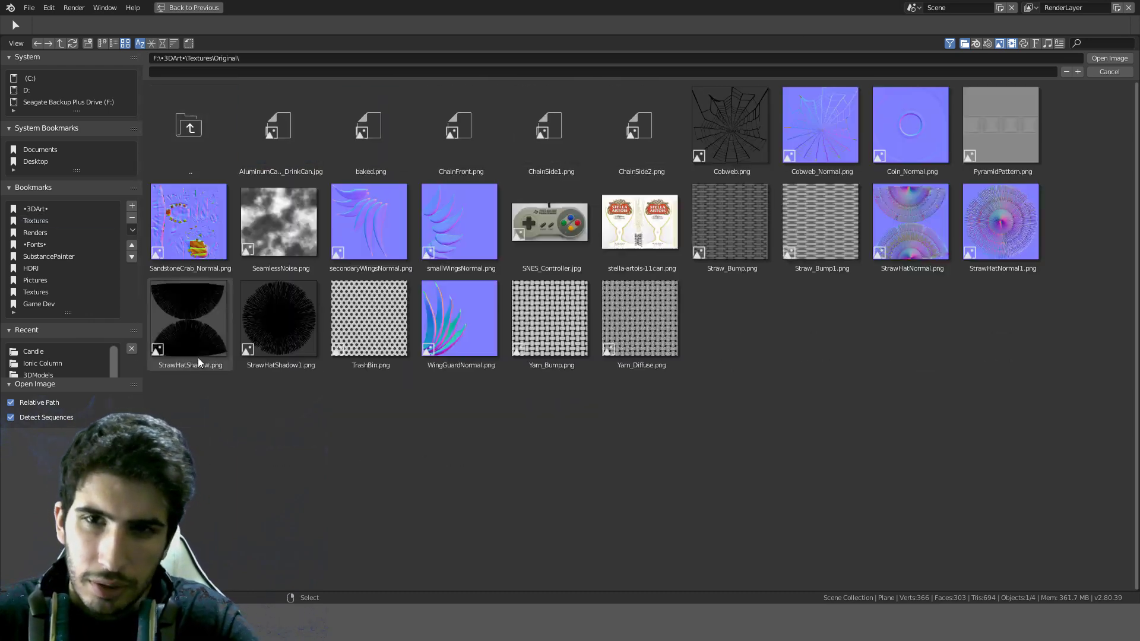
{"action": "double_click", "coordinate": [567, 152]}
{"action": "scroll", "coordinate": [569, 237], "scroll_direction": "up", "scroll_amount": 2}
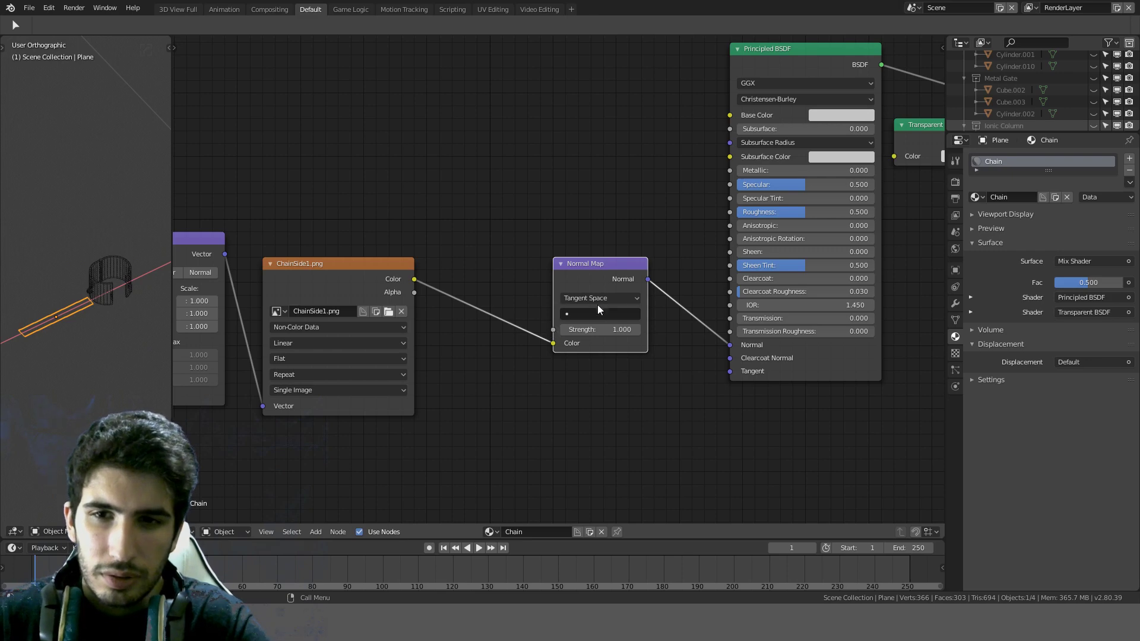
Step: Move the Normal Map node slightly lower between the ChainSide1.png texture and the Principled BSDF
{"action": "scroll", "coordinate": [570, 280], "scroll_direction": "down", "scroll_amount": 3}
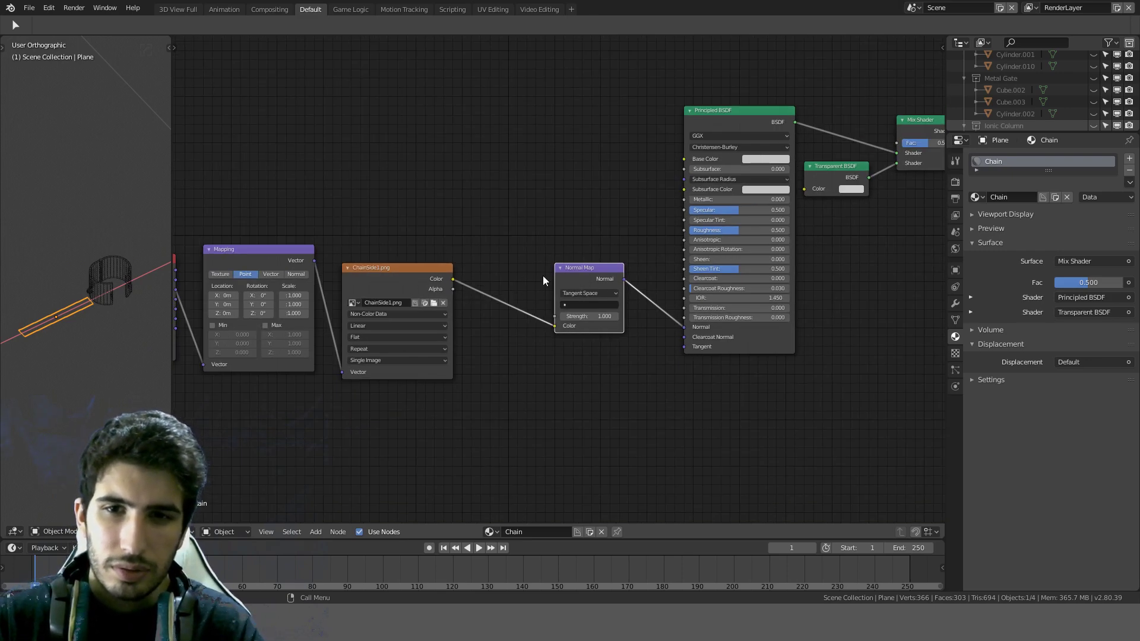
{"action": "left_click_drag", "start_coordinate": [577, 276], "coordinate": [559, 293]}
{"action": "scroll", "coordinate": [462, 289], "scroll_direction": "up", "scroll_amount": 1}
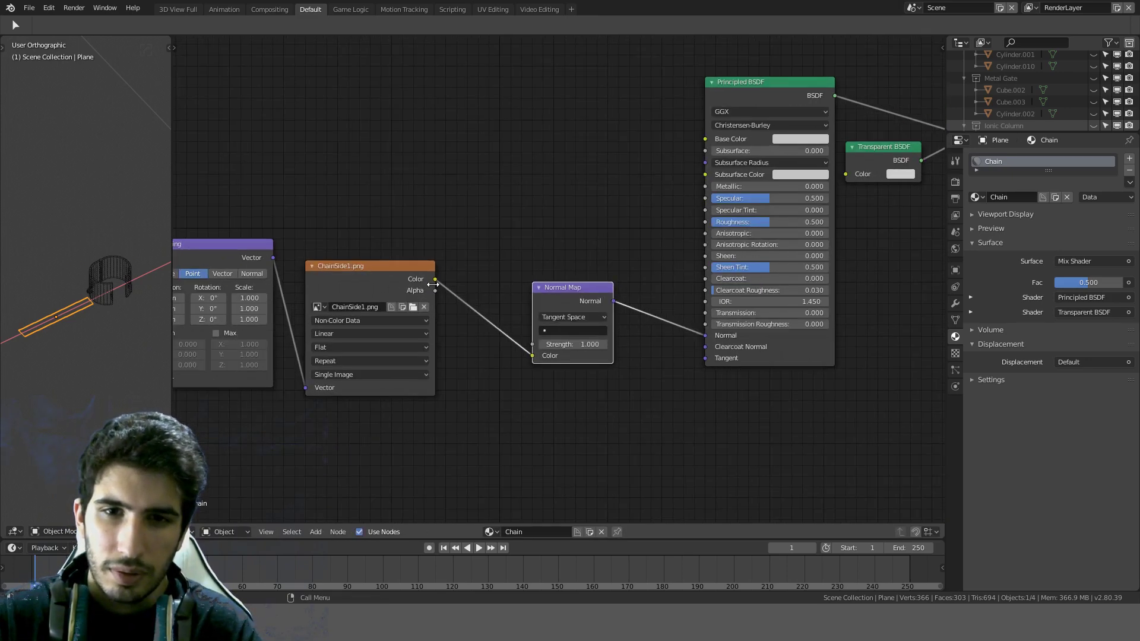
Step: Set the Principled BSDF's Metallic to 0.9 and Roughness to 0.3
{"action": "left_click", "coordinate": [716, 187]}
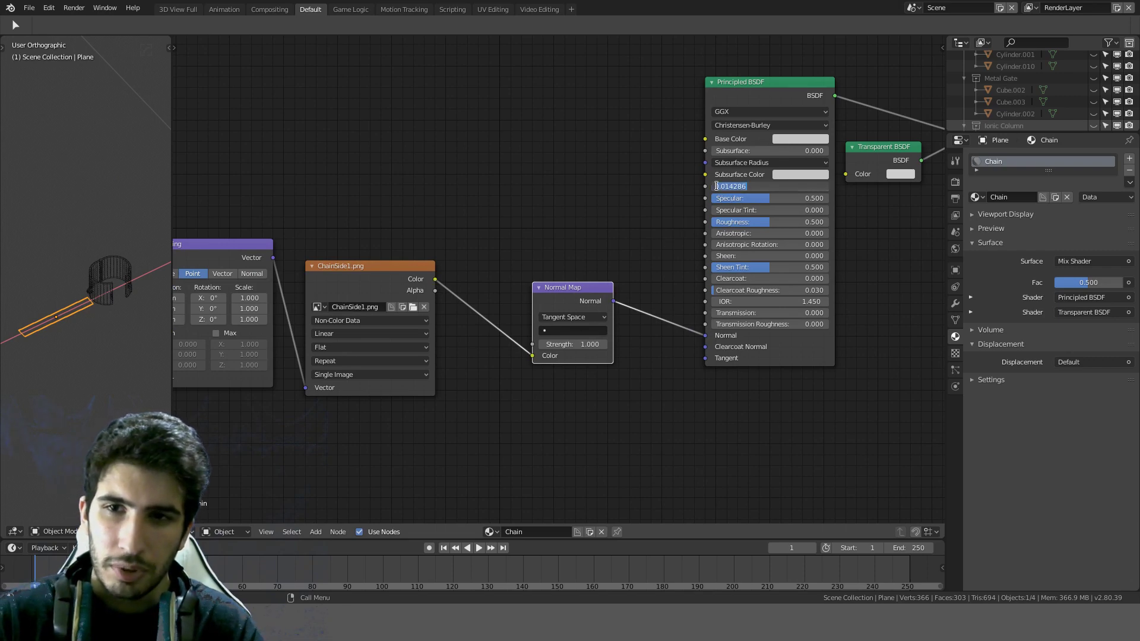
{"action": "key", "text": "BackSpace"}
{"action": "type", "text": "0.9"}
{"action": "key", "text": "Return"}
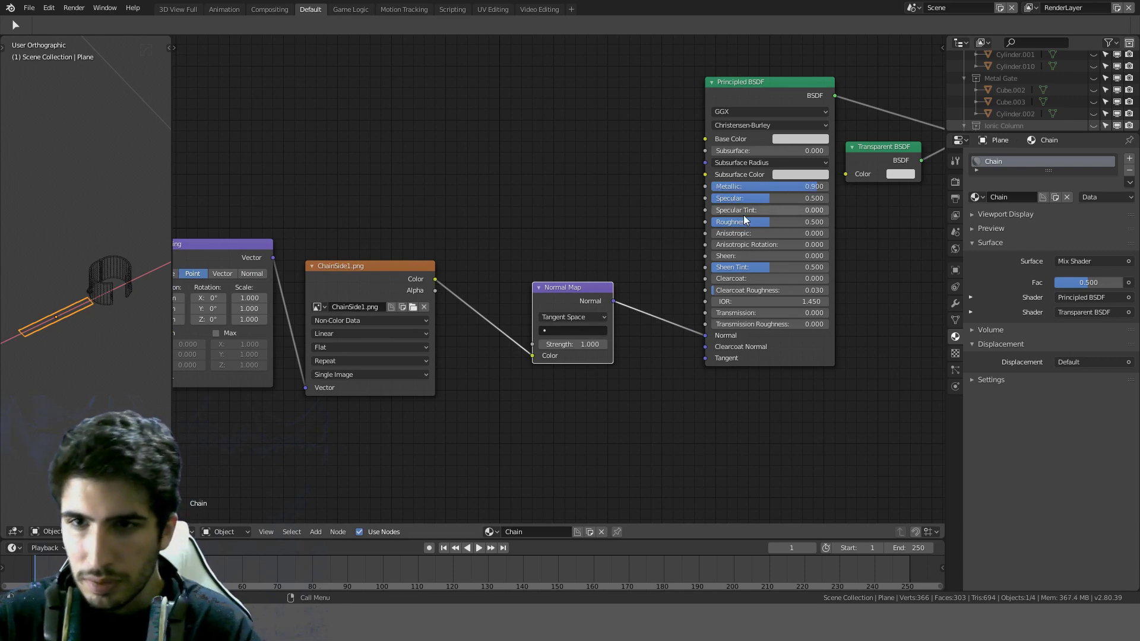
{"action": "left_click", "coordinate": [749, 221]}
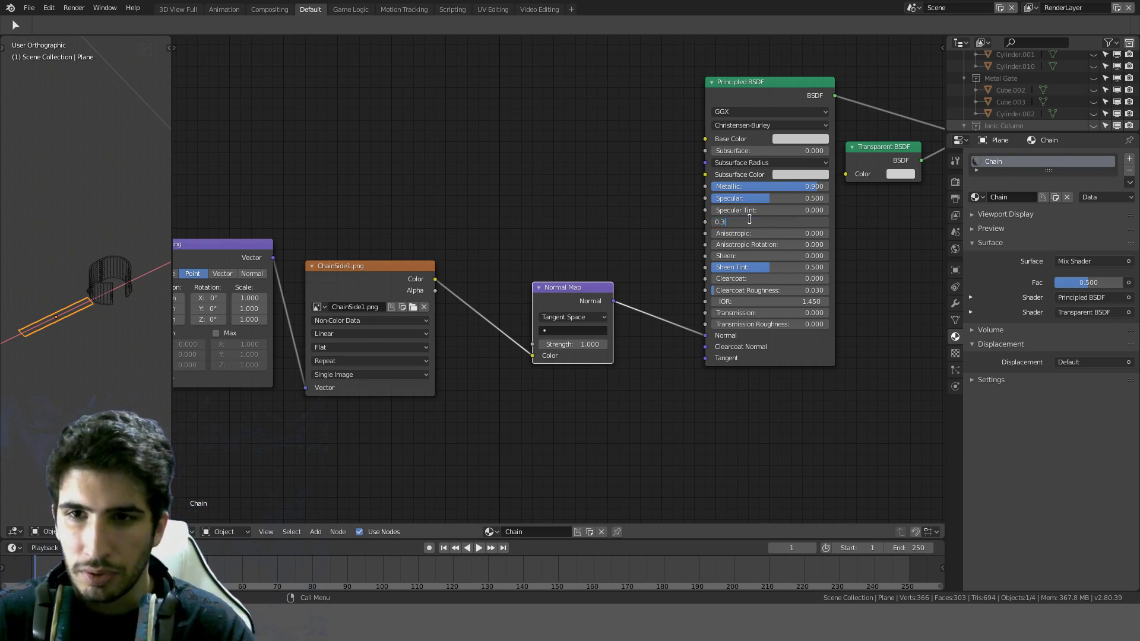
{"action": "type", "text": "0.3"}
{"action": "key", "text": "Return"}
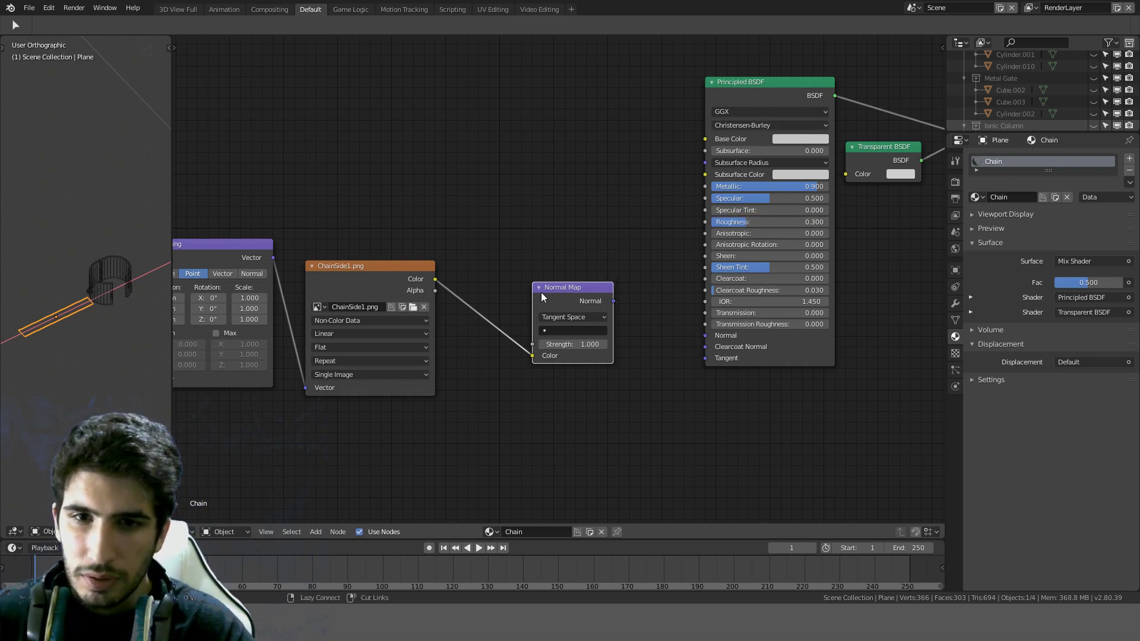
Step: Disconnect the Normal Map node from the Principled BSDF and the ChainSide1.png texture, leaving it expanded
{"action": "key", "text": "h"}
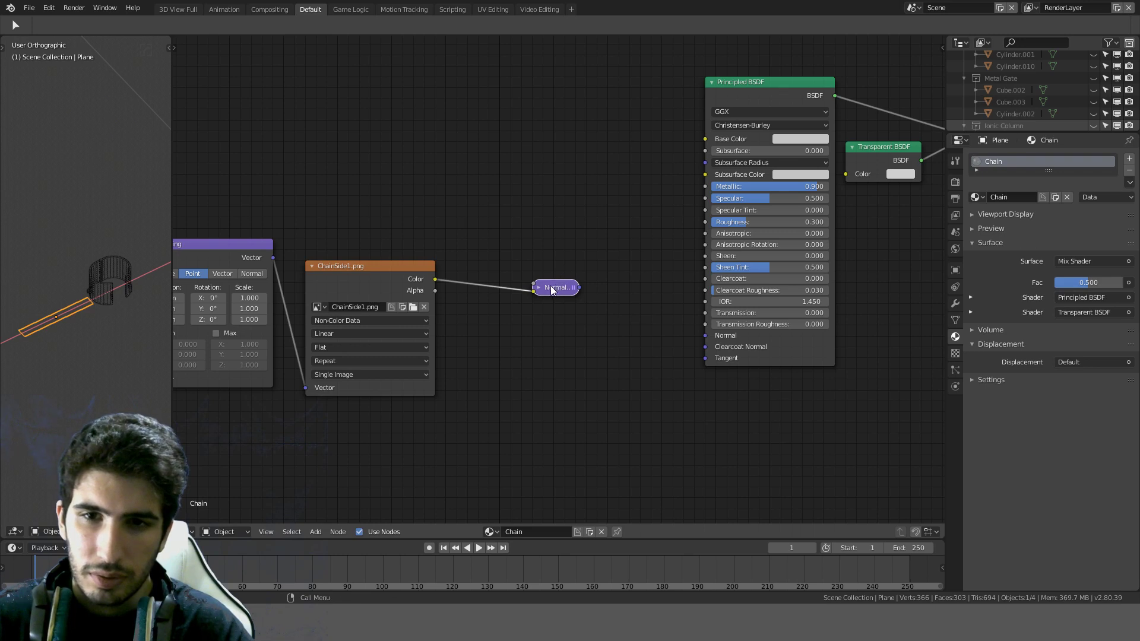
{"action": "key", "text": "h"}
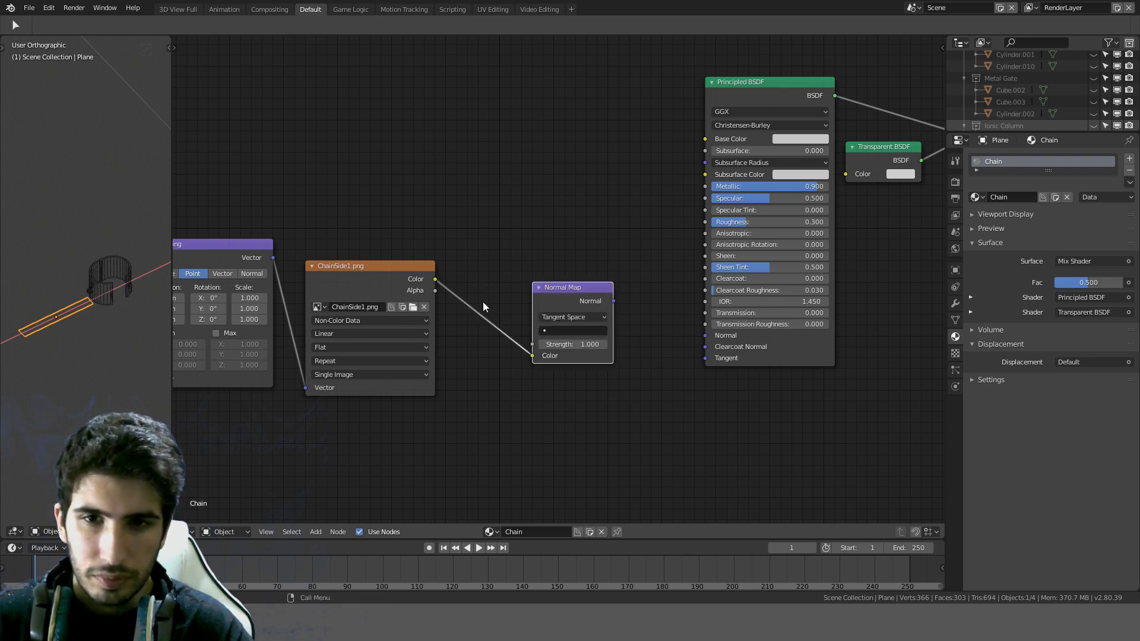
{"action": "middle_click_drag", "start_coordinate": [475, 260], "coordinate": [388, 307]}
{"action": "scroll", "coordinate": [416, 259], "scroll_direction": "down", "scroll_amount": 2}
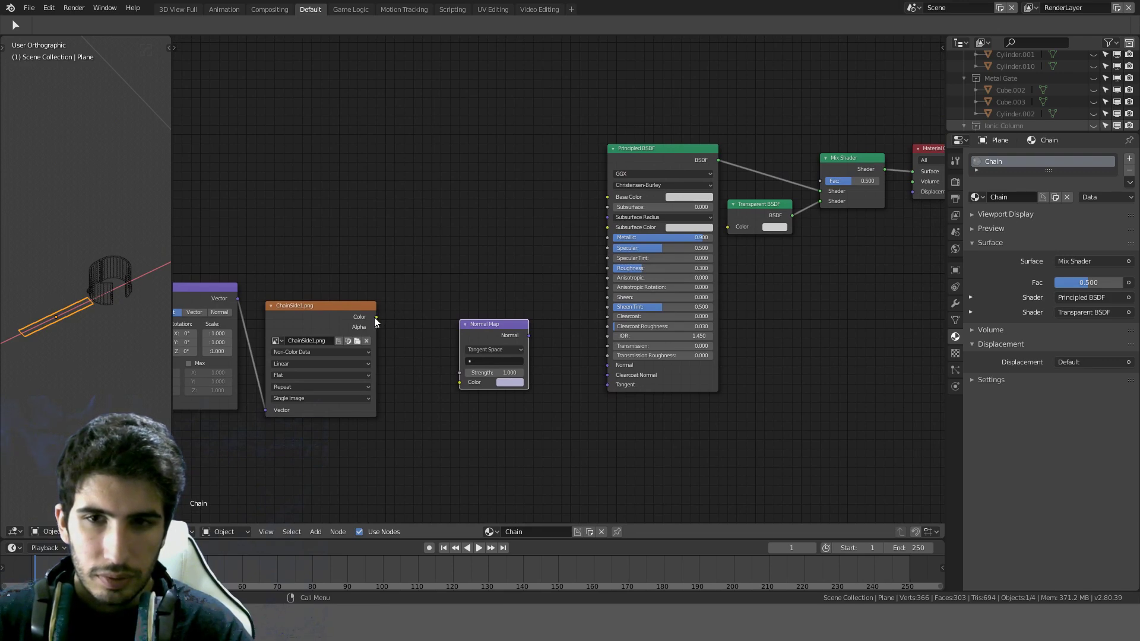
Step: Drive the Mix Shader's Fac with the ChainSide1.png Color output and widen the 3D viewport over the node editor in top view
{"action": "left_click_drag", "start_coordinate": [376, 316], "coordinate": [820, 181]}
{"action": "middle_click_drag", "start_coordinate": [825, 266], "coordinate": [722, 310]}
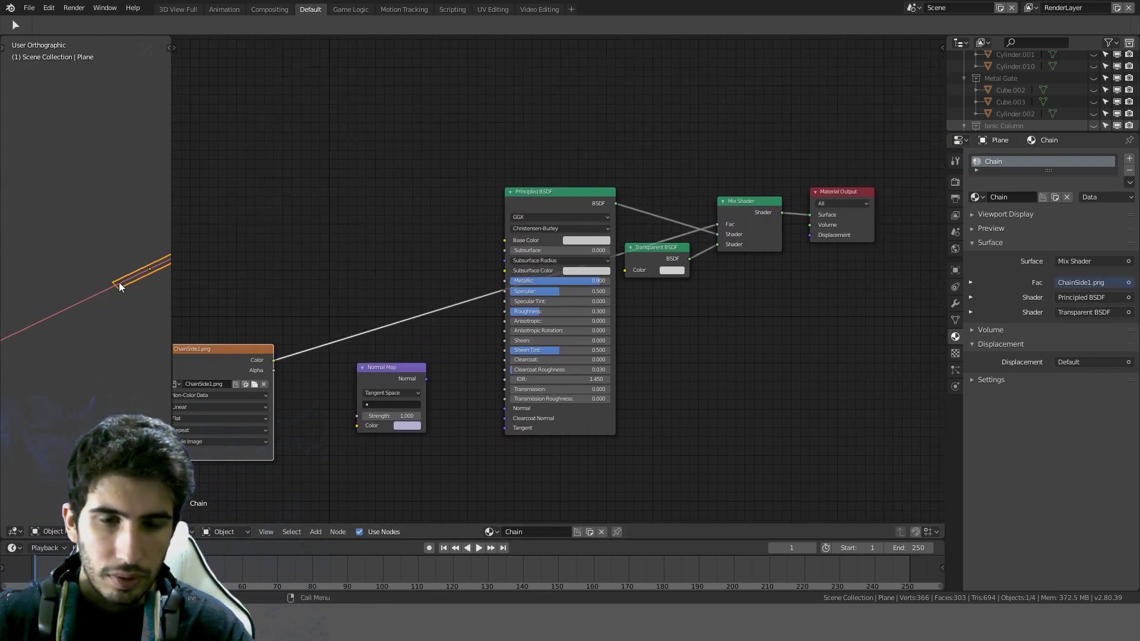
{"action": "key", "text": "KP_7"}
{"action": "scroll", "coordinate": [118, 283], "scroll_direction": "up", "scroll_amount": 3}
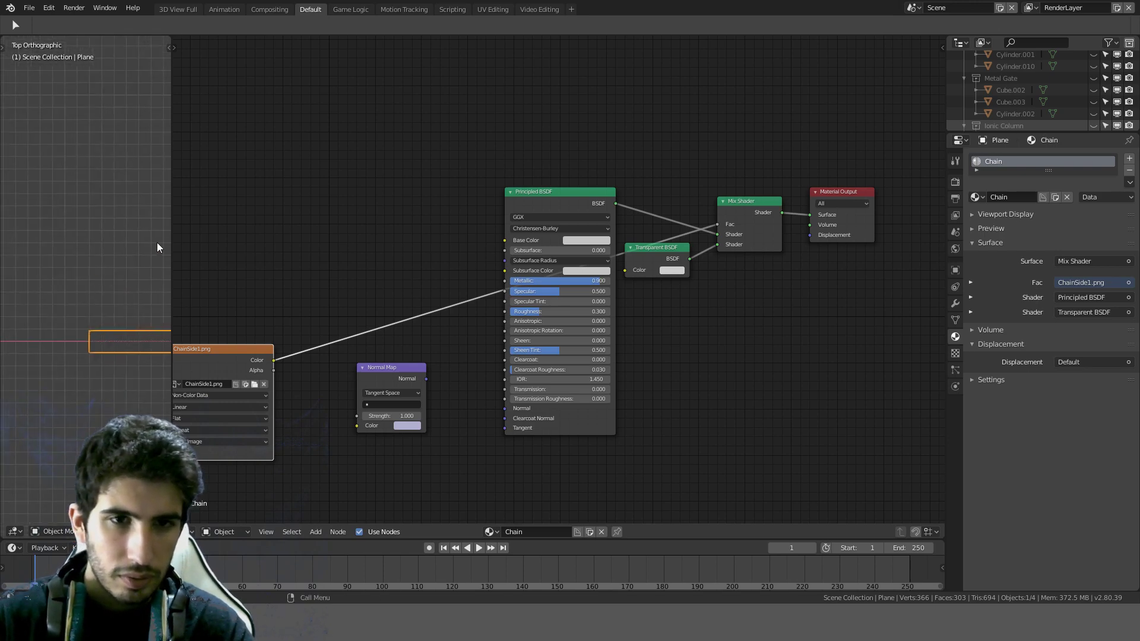
{"action": "left_click_drag", "start_coordinate": [172, 237], "coordinate": [716, 244]}
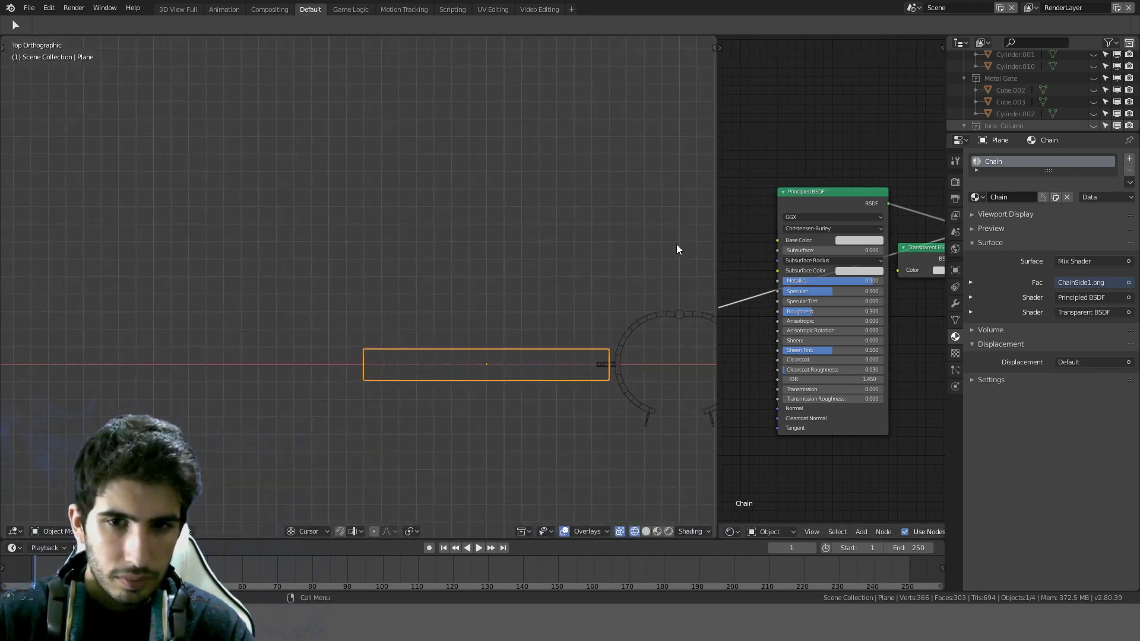
Step: Display the strip and cuff from the top in rendered shading
{"action": "middle_click_drag", "start_coordinate": [677, 248], "coordinate": [512, 215], "text": "shift"}
{"action": "key", "text": "z"}
{"action": "left_click", "coordinate": [425, 316]}
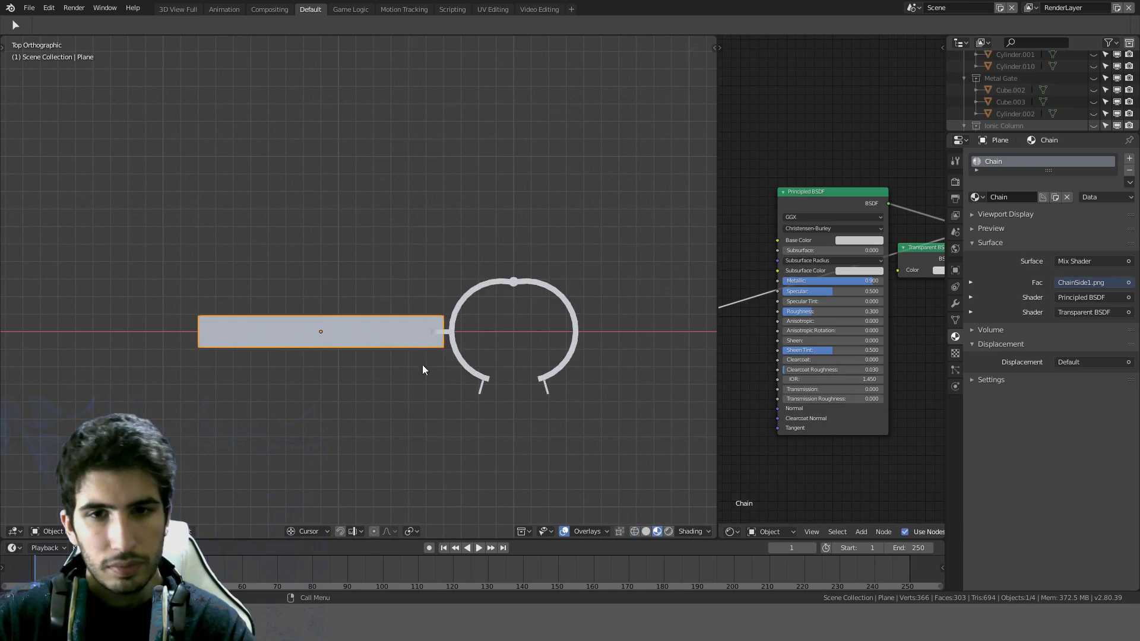
{"action": "scroll", "coordinate": [422, 369], "scroll_direction": "up", "scroll_amount": 4}
{"action": "middle_click_drag", "start_coordinate": [488, 261], "coordinate": [486, 230]}
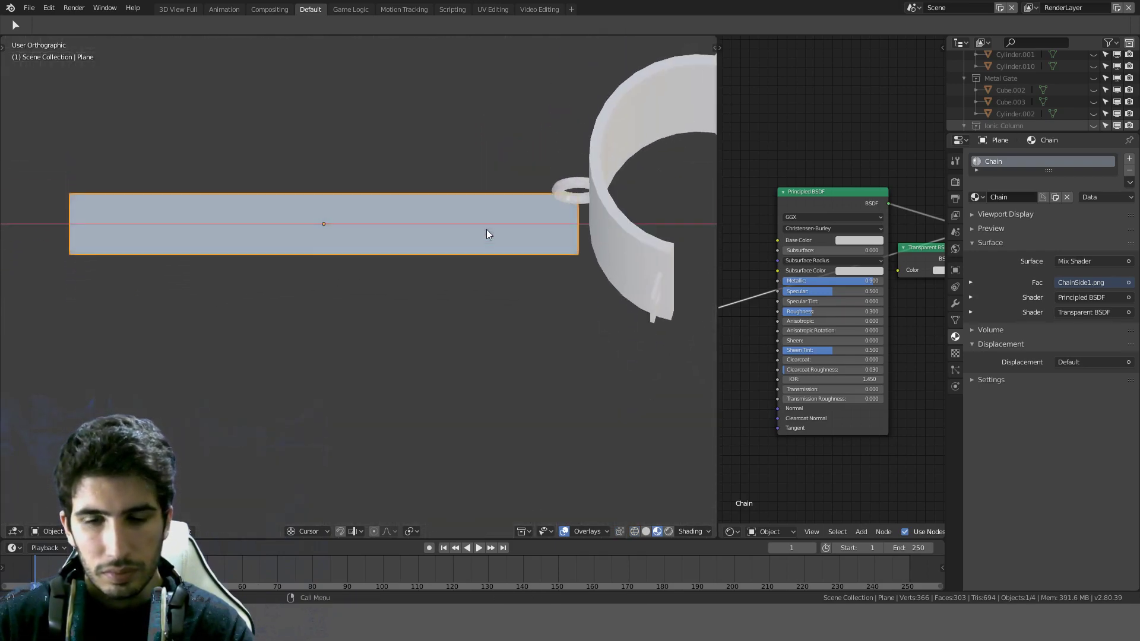
{"action": "key", "text": "KP_7"}
{"action": "key", "text": "z"}
{"action": "left_click", "coordinate": [493, 198]}
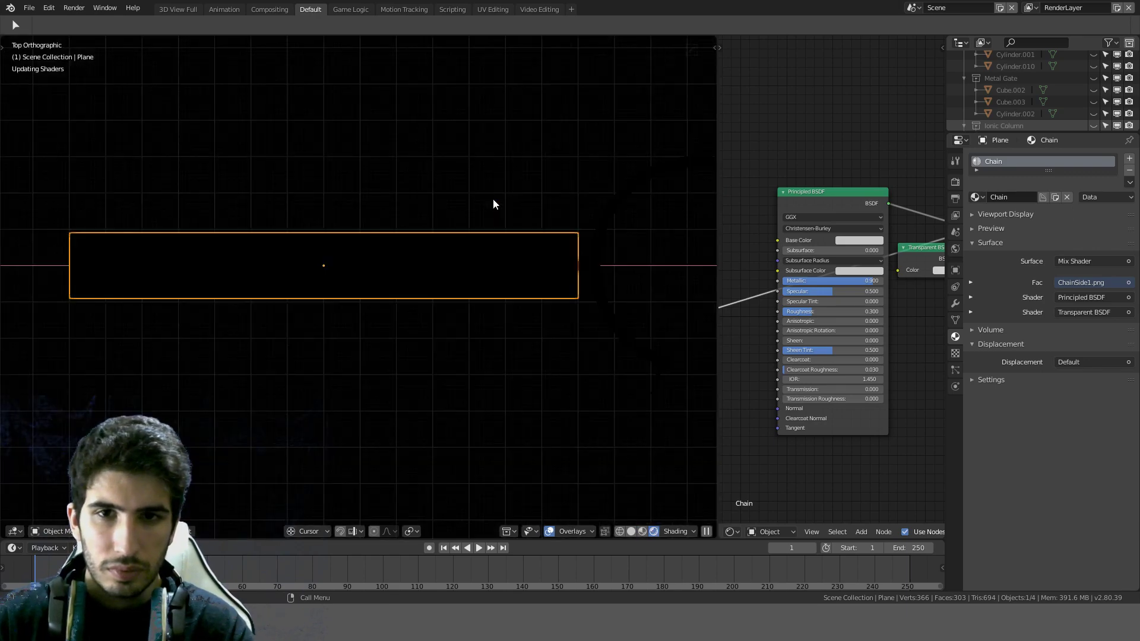
Step: Replace the Mix Shader's Fac input with the ChainSide1.png texture's Alpha output
{"action": "scroll", "coordinate": [879, 241], "scroll_direction": "down", "scroll_amount": 5}
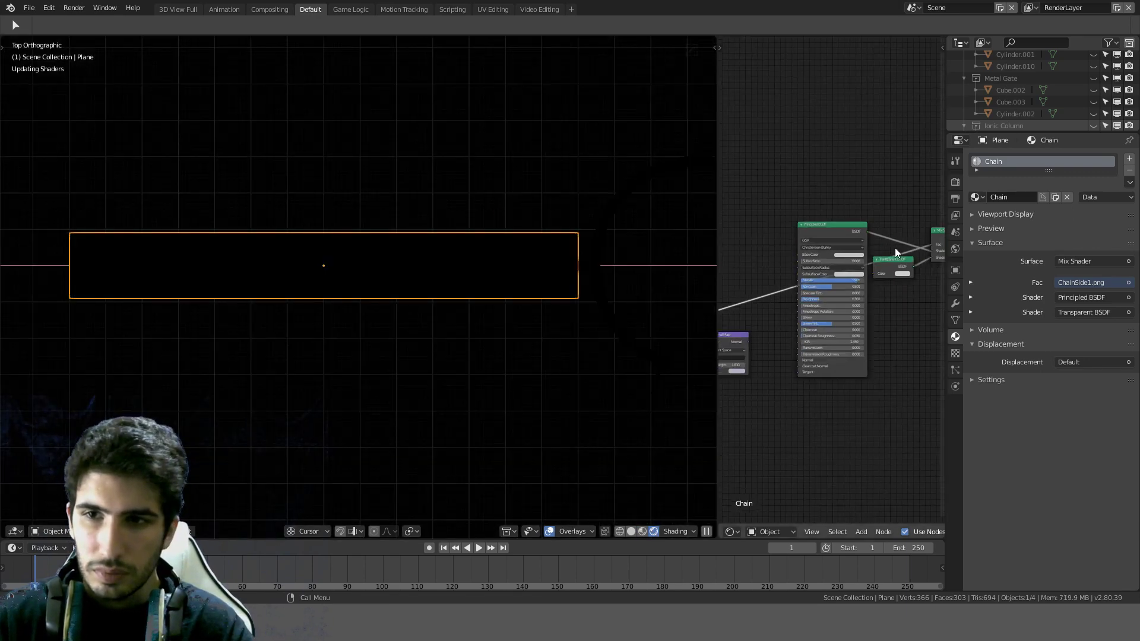
{"action": "middle_click_drag", "start_coordinate": [771, 193], "coordinate": [834, 137]}
{"action": "scroll", "coordinate": [824, 167], "scroll_direction": "down", "scroll_amount": 3}
{"action": "middle_click_drag", "start_coordinate": [812, 196], "coordinate": [818, 217]}
{"action": "scroll", "coordinate": [841, 281], "scroll_direction": "down", "scroll_amount": 3}
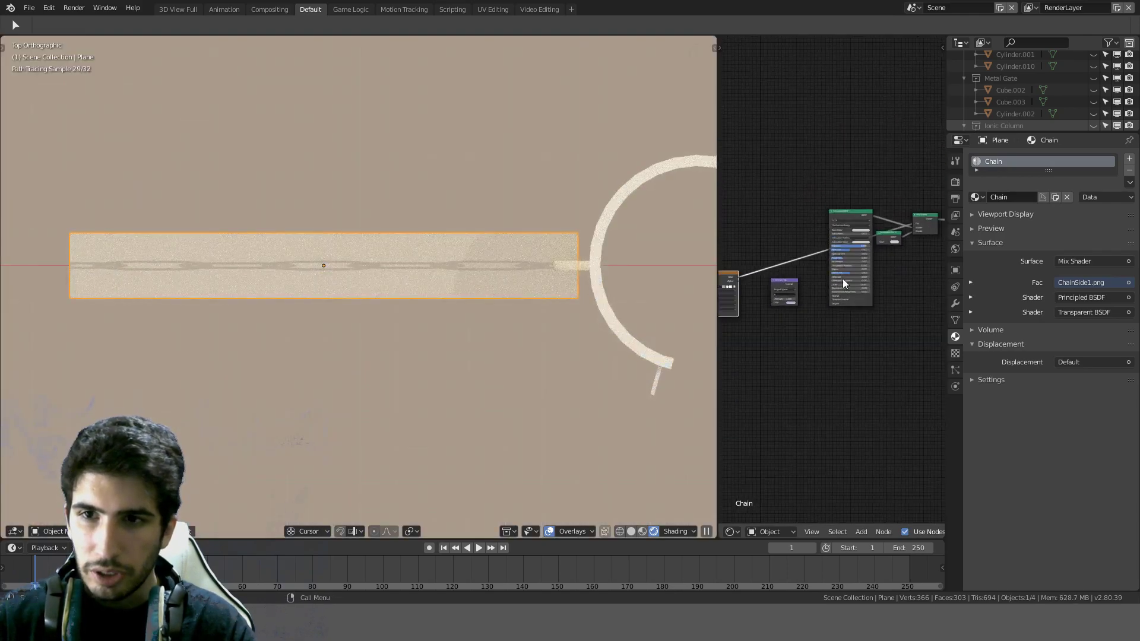
{"action": "middle_click_drag", "start_coordinate": [842, 283], "coordinate": [848, 301]}
{"action": "scroll", "coordinate": [778, 304], "scroll_direction": "up", "scroll_amount": 3}
{"action": "scroll", "coordinate": [769, 301], "scroll_direction": "down", "scroll_amount": 3}
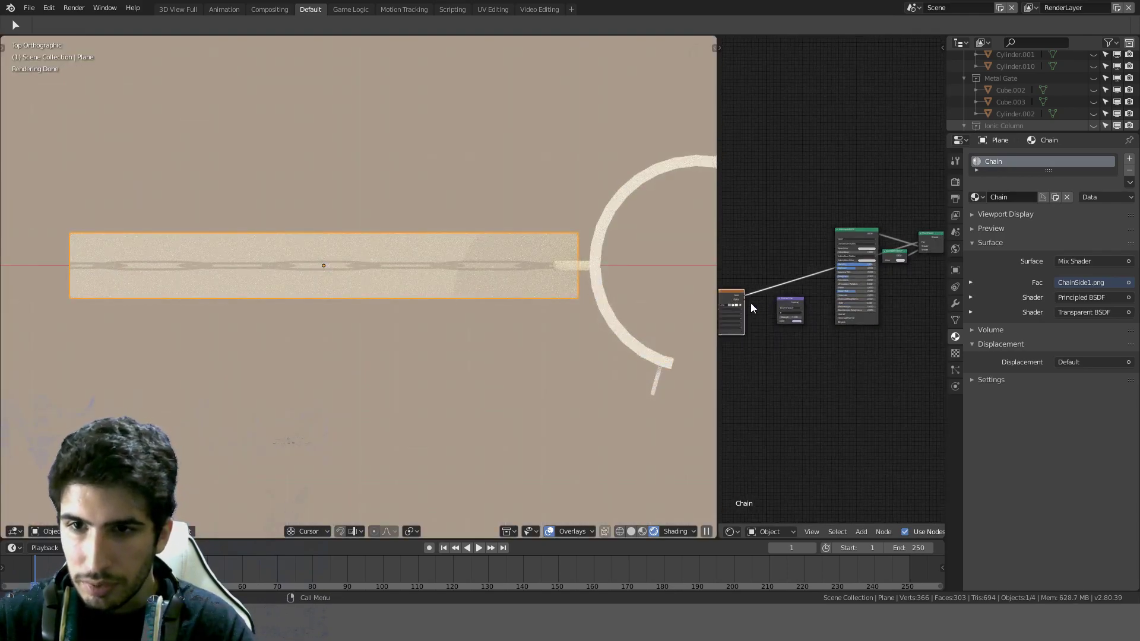
{"action": "left_click_drag", "start_coordinate": [744, 298], "coordinate": [919, 243]}
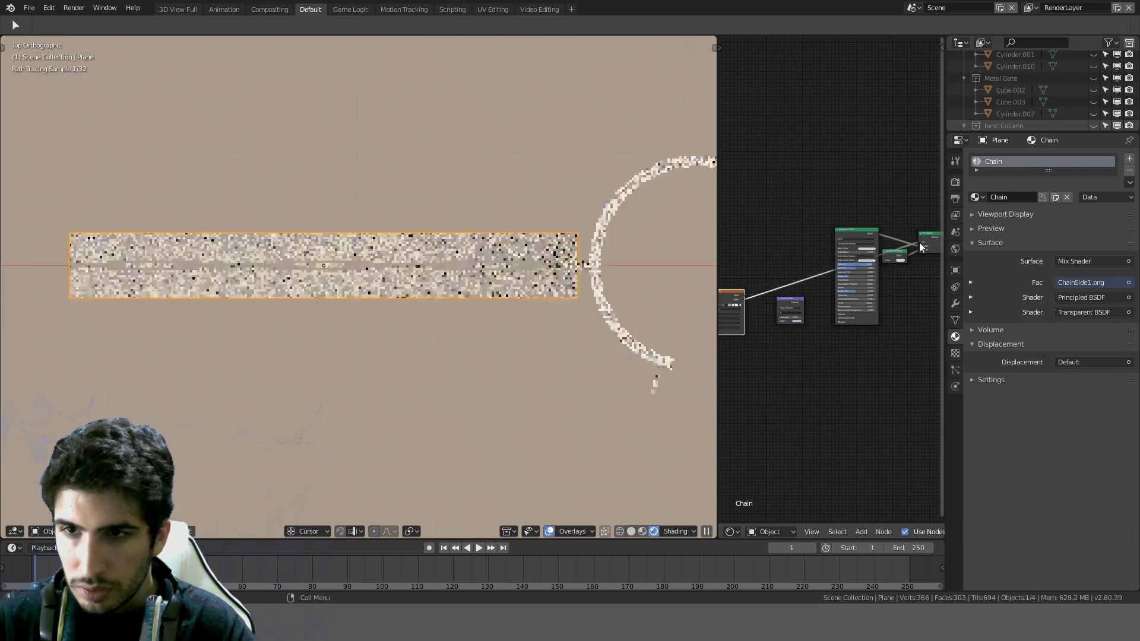
Step: Swap the Mix Shader inputs so the Transparent BSDF feeds the first shader socket and the Principled BSDF the second
{"action": "scroll", "coordinate": [505, 286], "scroll_direction": "up", "scroll_amount": 3}
{"action": "middle_click_drag", "start_coordinate": [857, 301], "coordinate": [839, 306]}
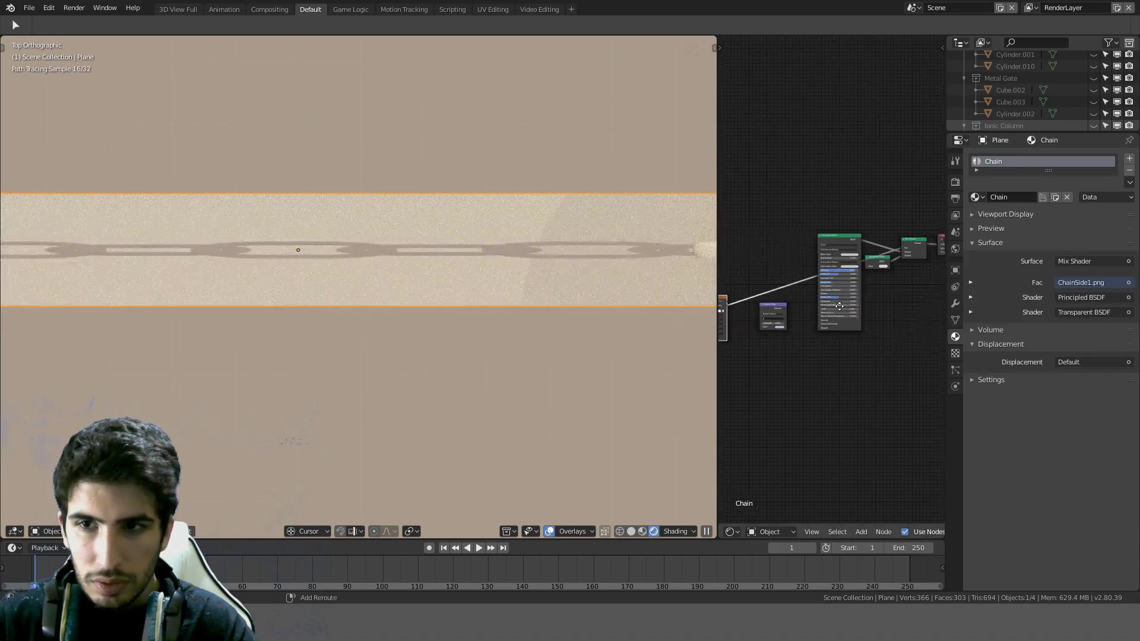
{"action": "scroll", "coordinate": [838, 307], "scroll_direction": "up", "scroll_amount": 5}
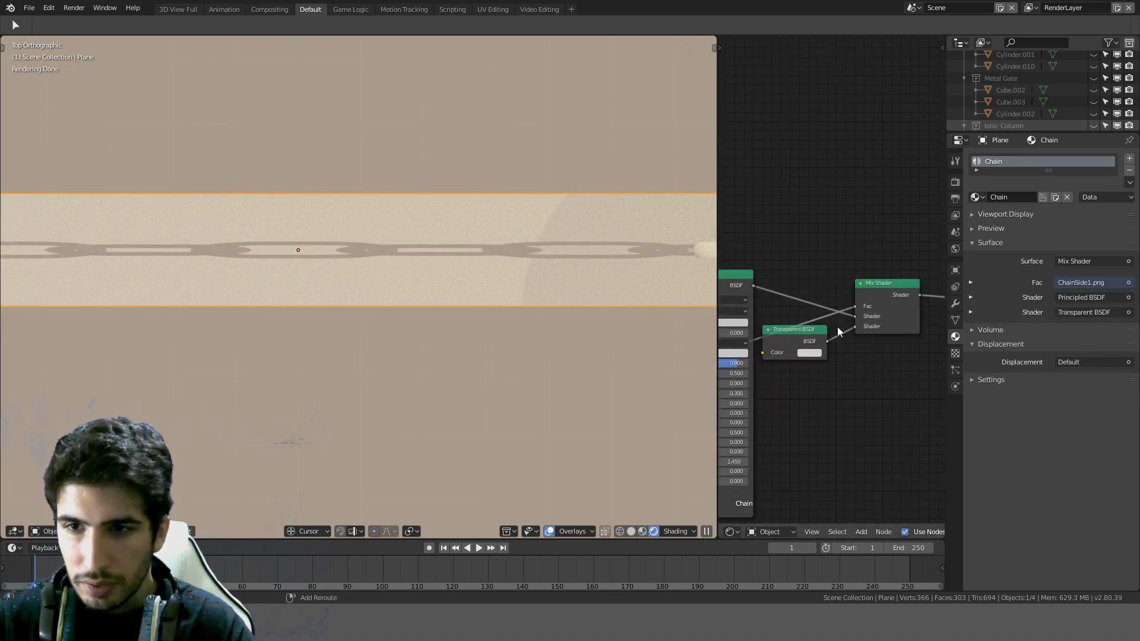
{"action": "left_click_drag", "start_coordinate": [826, 340], "coordinate": [855, 316]}
{"action": "left_click_drag", "start_coordinate": [754, 286], "coordinate": [863, 328]}
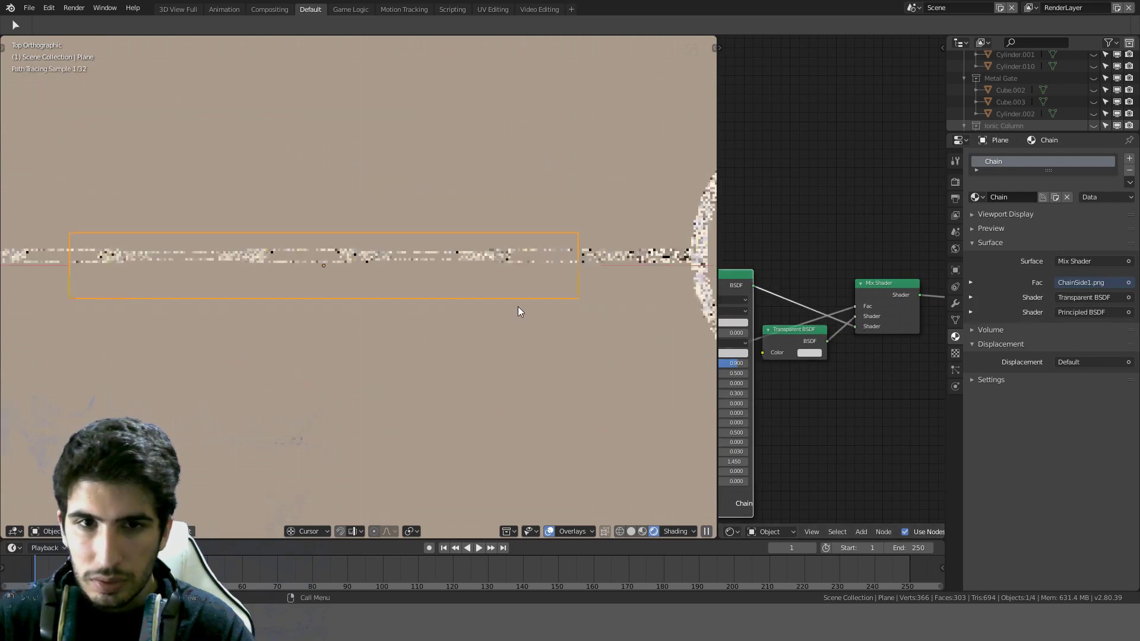
Step: Shorten the chain plane along X to bring its three links into proportion, and apply the object transform
{"action": "scroll", "coordinate": [526, 301], "scroll_direction": "up", "scroll_amount": 3}
{"action": "key", "text": "s"}
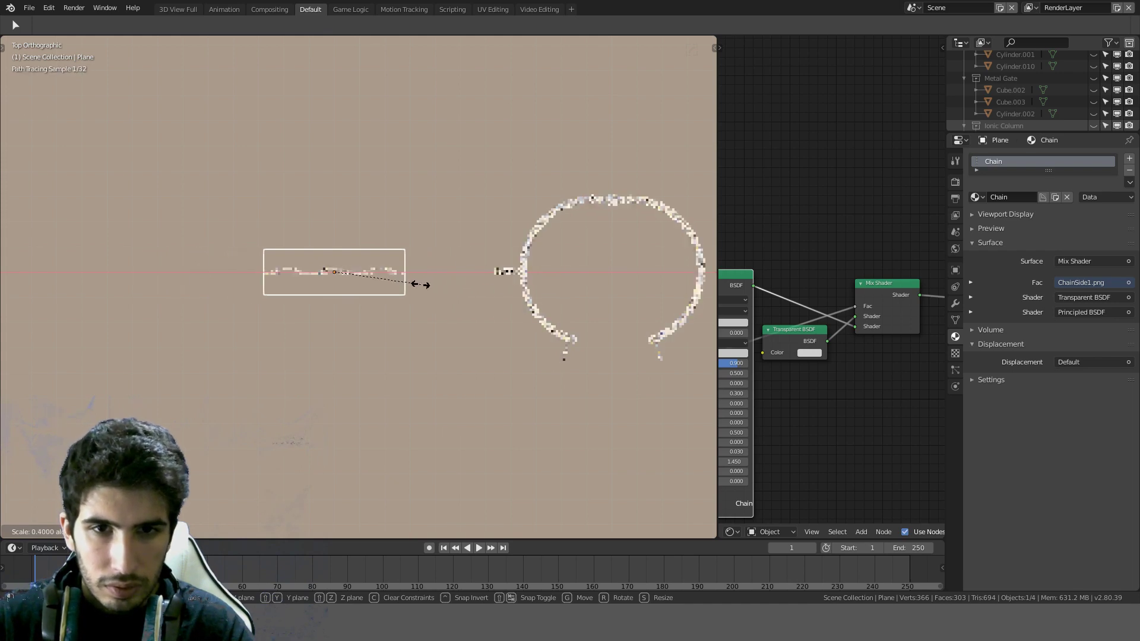
{"action": "left_click", "coordinate": [360, 290]}
{"action": "scroll", "coordinate": [363, 289], "scroll_direction": "up", "scroll_amount": 4}
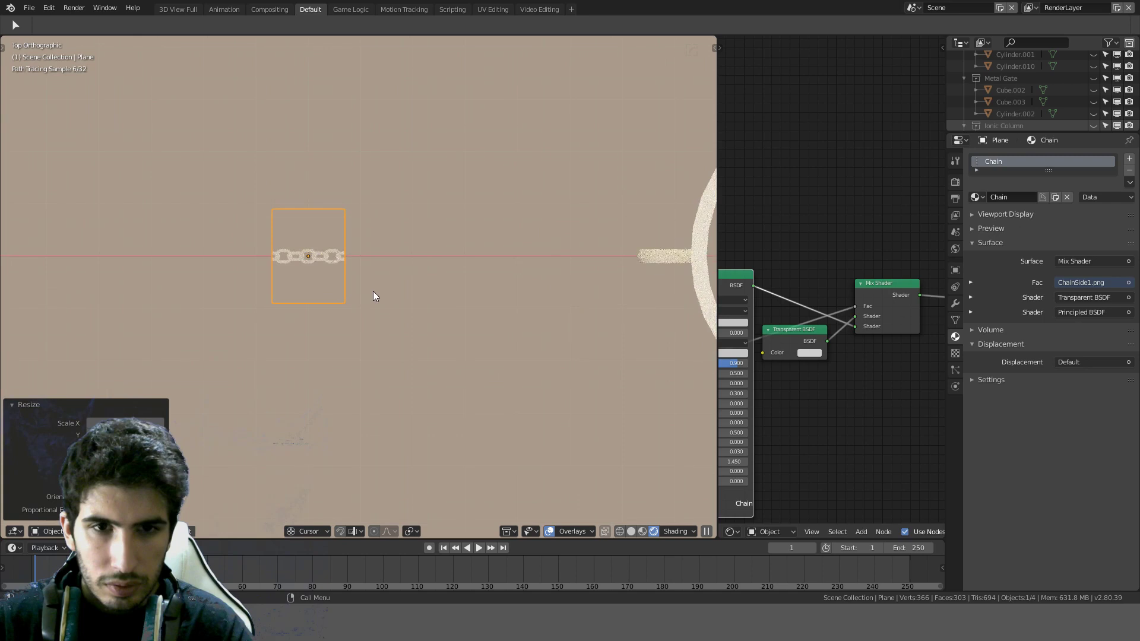
{"action": "key", "text": "ctrl+a"}
{"action": "left_click", "coordinate": [477, 288]}
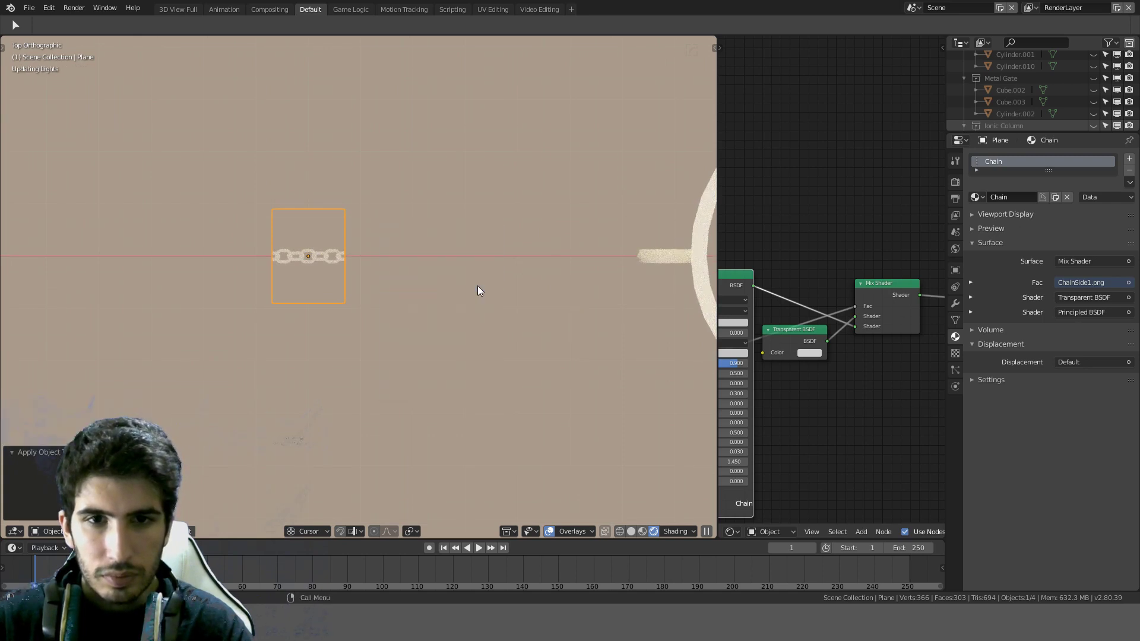
Step: Move the chain plane along the X axis until its end sits just beside the cuff's connector ring
{"action": "key", "text": "g"}
{"action": "key", "text": "g"}
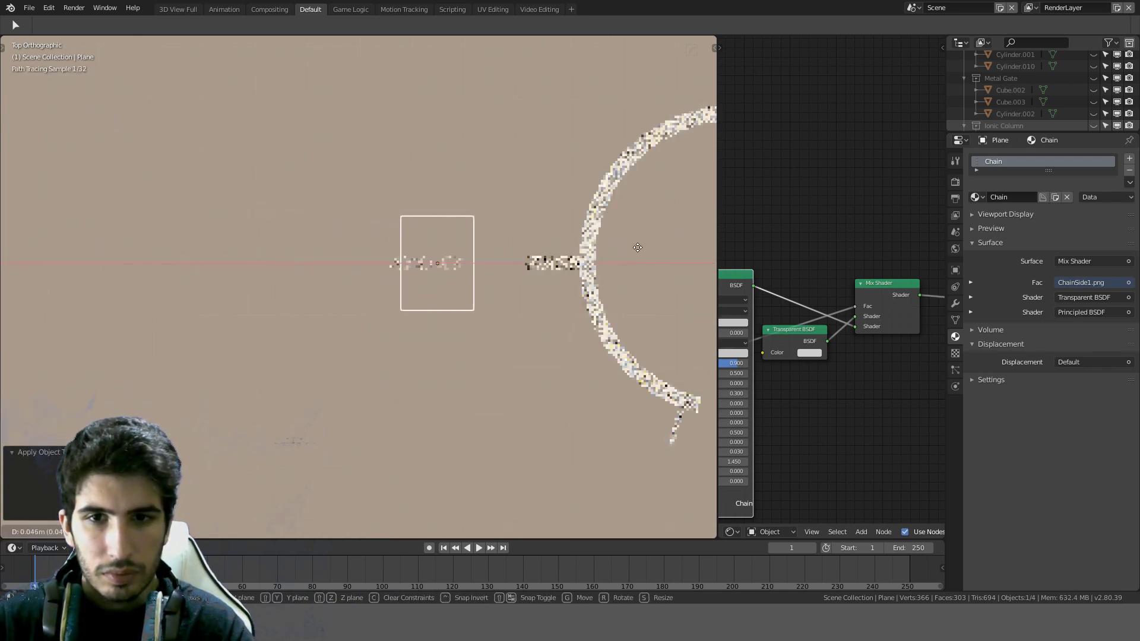
{"action": "left_click", "coordinate": [683, 252]}
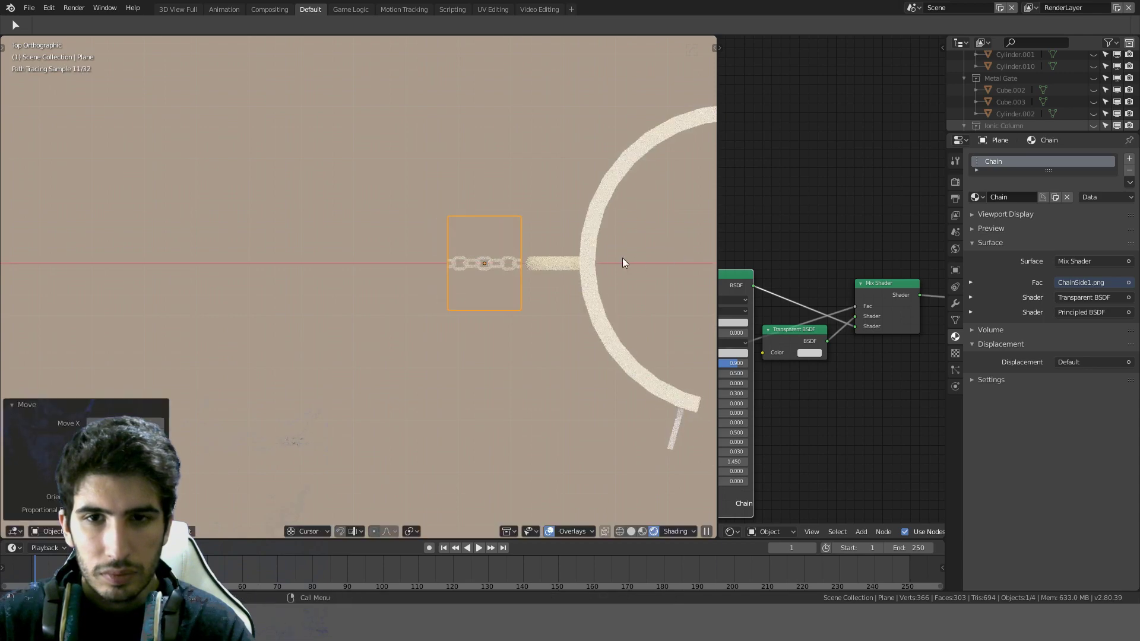
Step: Unwrap the plane's face with Project from View (Bounds) and rotate the mesh 90° in Edit Mode
{"action": "scroll", "coordinate": [546, 265], "scroll_direction": "up", "scroll_amount": 3}
{"action": "key", "text": "Tab"}
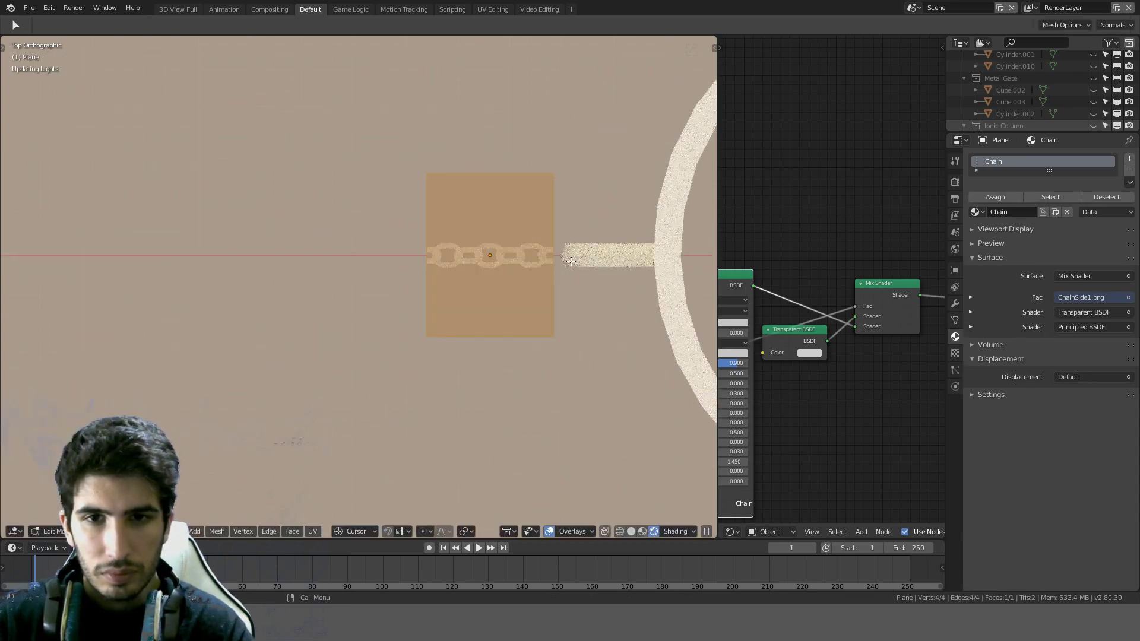
{"action": "key", "text": "u"}
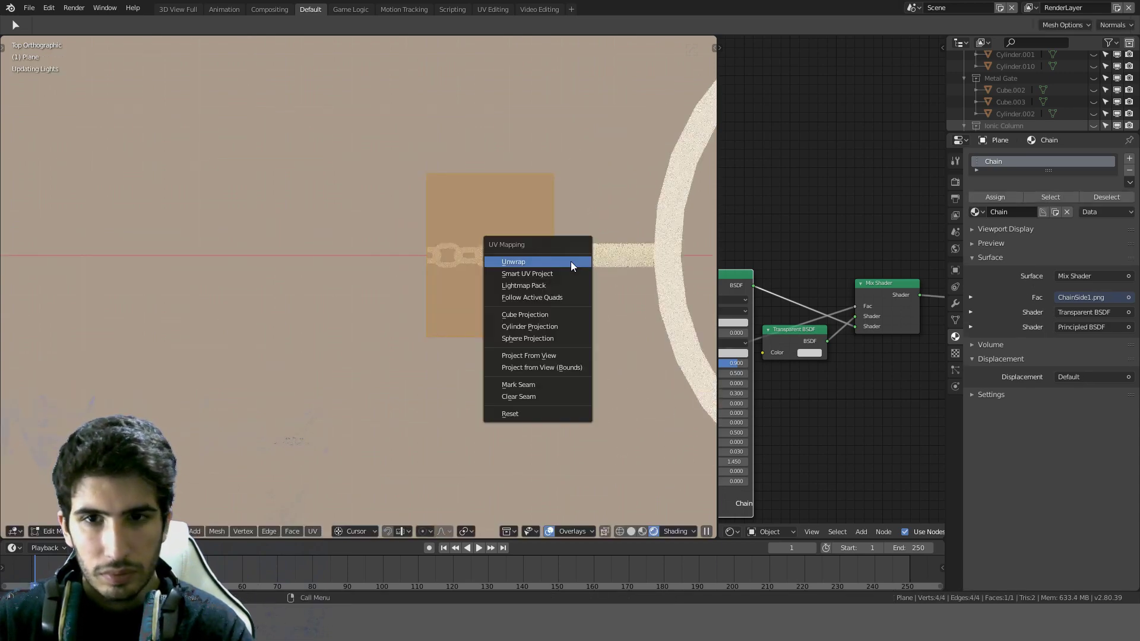
{"action": "left_click", "coordinate": [565, 367]}
{"action": "type", "text": "r90"}
{"action": "key", "text": "Return"}
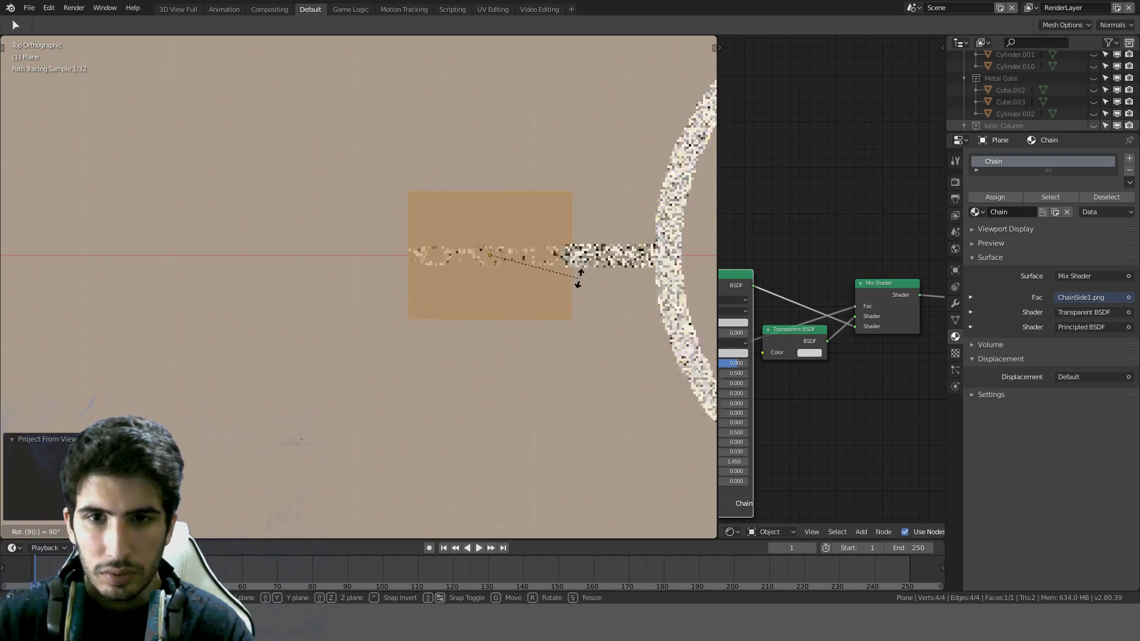
{"action": "key", "text": "Tab"}
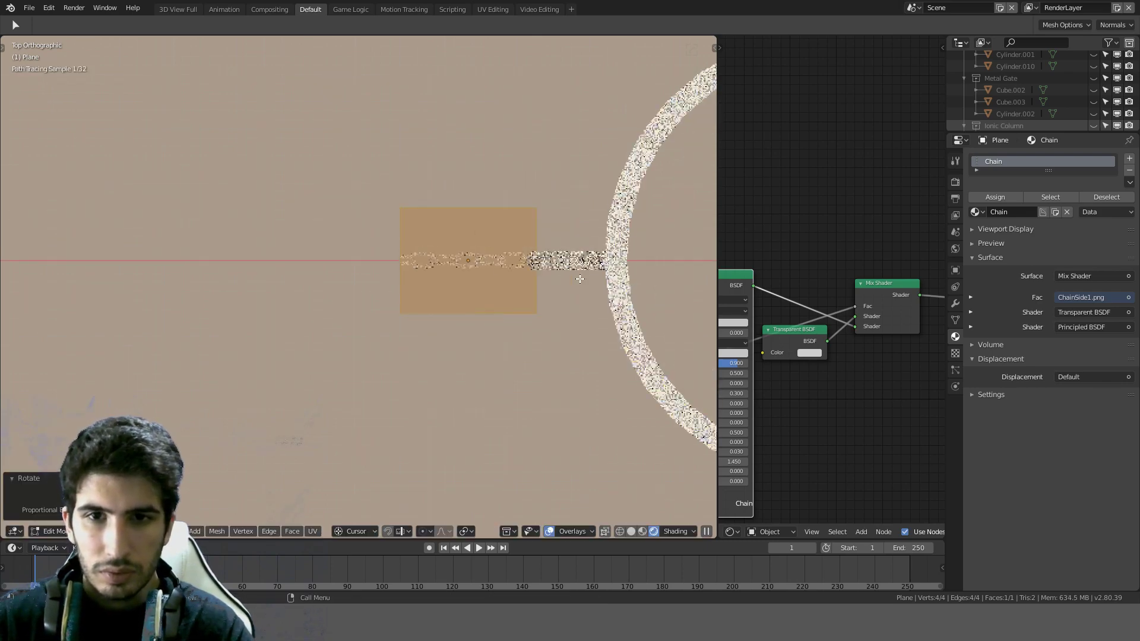
Step: Reposition the chain plane by the cuff's connector ring and scale it up by 1.8
{"action": "key", "text": "g"}
{"action": "left_click", "coordinate": [476, 293]}
{"action": "key", "text": "s"}
{"action": "key", "text": "x"}
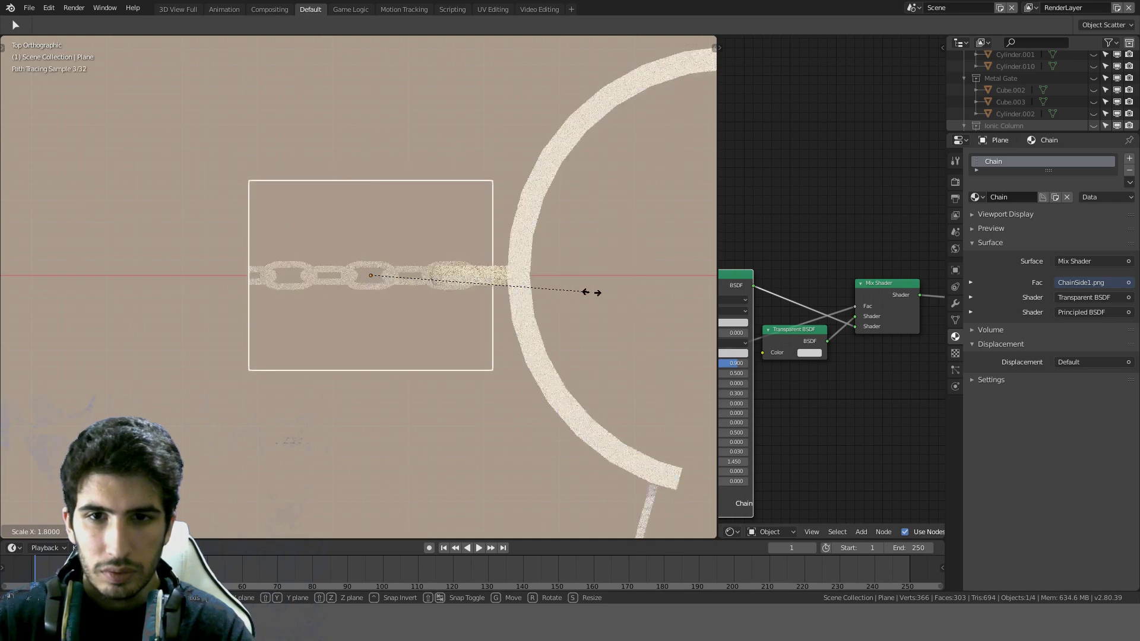
{"action": "left_click", "coordinate": [592, 292]}
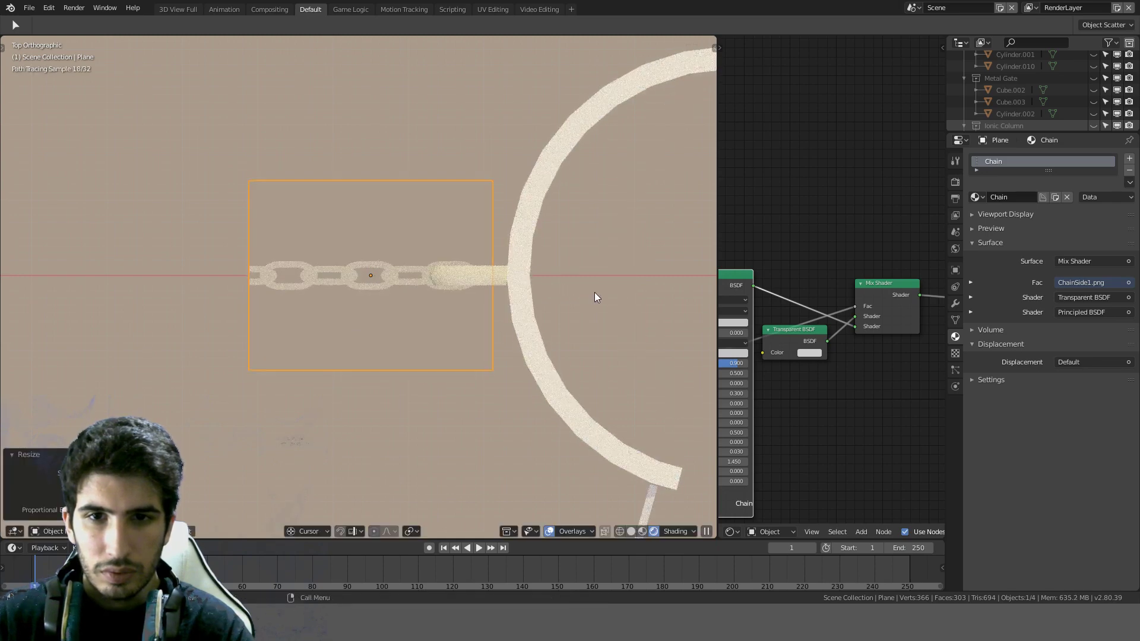
Step: Enlarge the chain plane further and shift it so its last link overlaps the cuff's connector ring
{"action": "key", "text": "s"}
{"action": "key", "text": "x"}
{"action": "left_click", "coordinate": [701, 284]}
{"action": "key", "text": "g"}
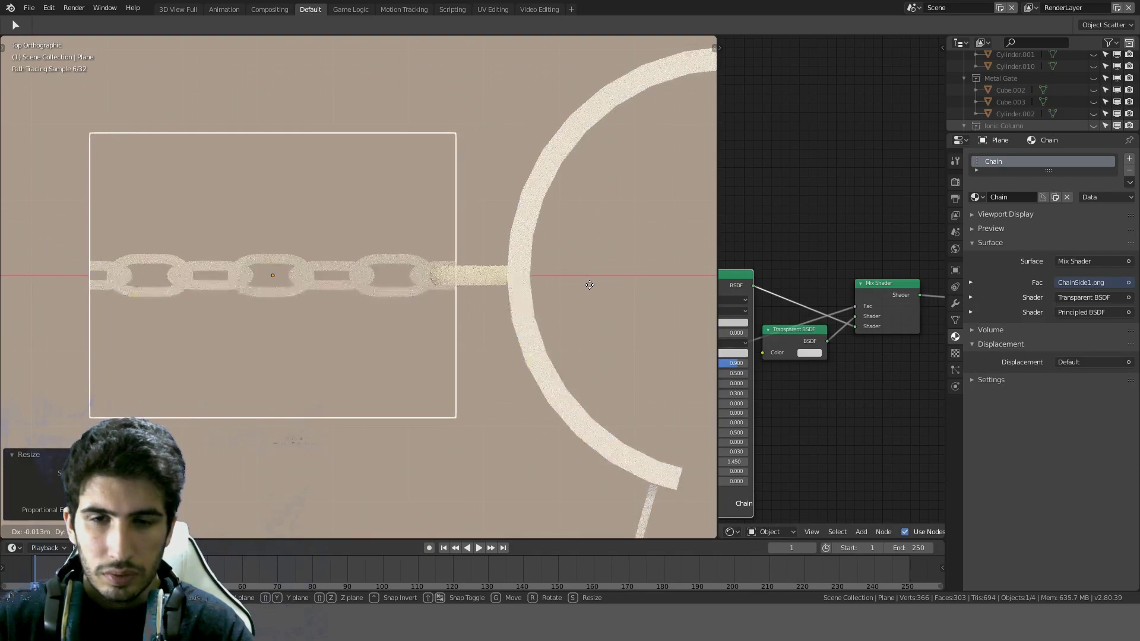
{"action": "left_click", "coordinate": [624, 291]}
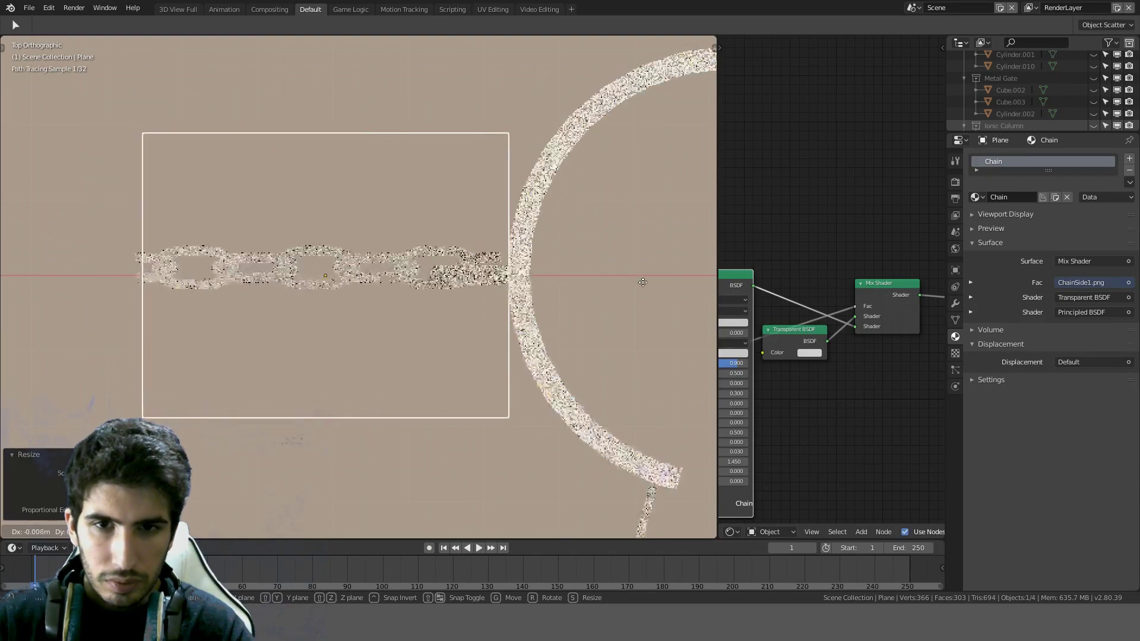
{"action": "key", "text": "g"}
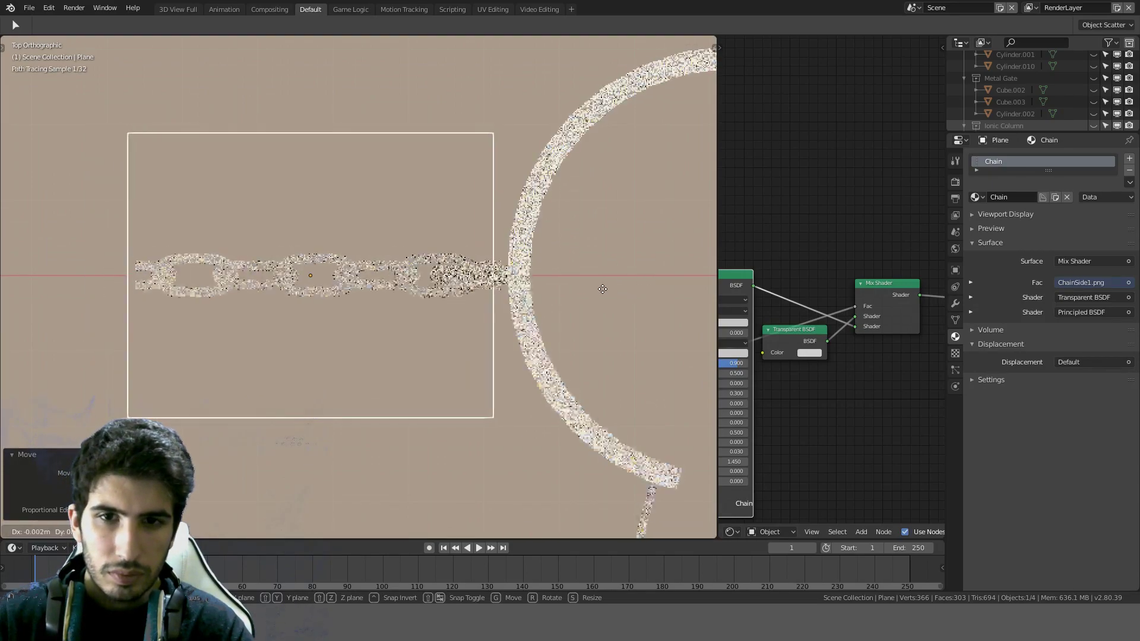
{"action": "left_click", "coordinate": [592, 291]}
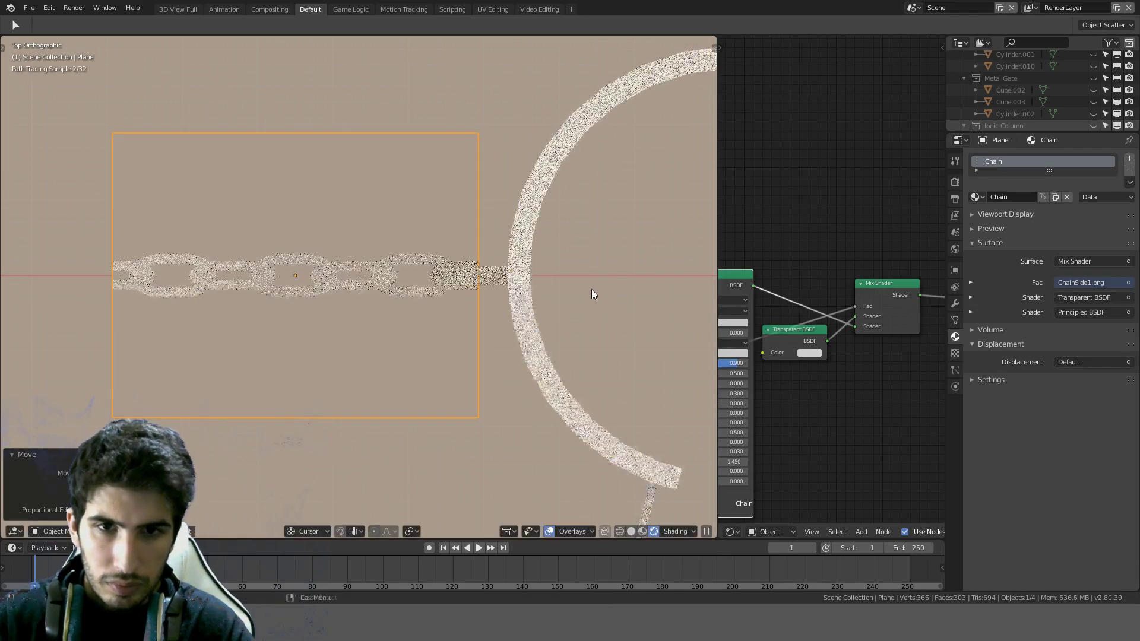
Step: Scale the chain plane up once more, realign its end link with the connector ring, and view the chain at an angle
{"action": "key", "text": "s"}
{"action": "left_click", "coordinate": [686, 309]}
{"action": "key", "text": "g"}
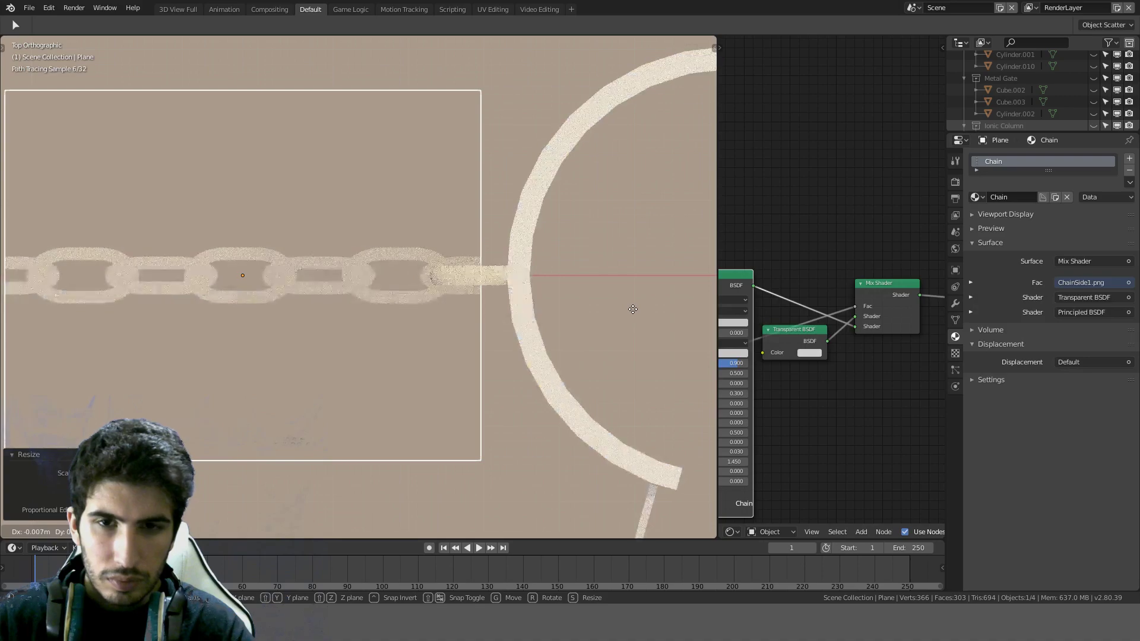
{"action": "left_click", "coordinate": [567, 312]}
{"action": "middle_click_drag", "start_coordinate": [564, 312], "coordinate": [519, 295]}
{"action": "scroll", "coordinate": [521, 297], "scroll_direction": "up", "scroll_amount": 4}
{"action": "scroll", "coordinate": [522, 293], "scroll_direction": "up", "scroll_amount": 3}
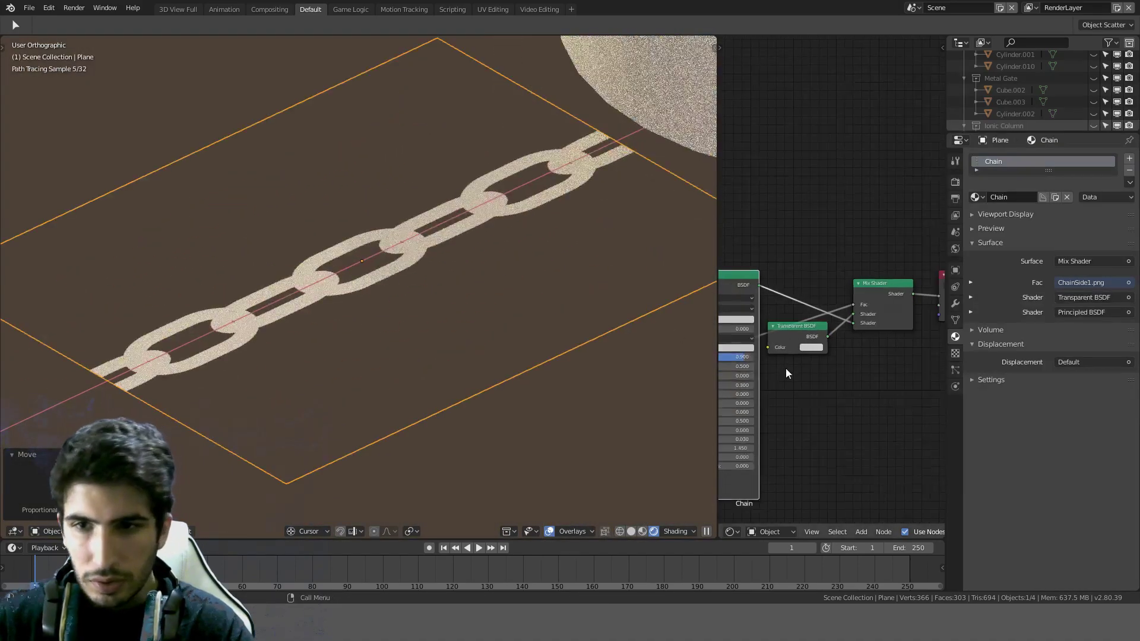
Step: Connect the ChainSide1.png texture's Color output to the Principled BSDF's Base Color
{"action": "key", "text": "Home"}
{"action": "middle_click_drag", "start_coordinate": [729, 330], "coordinate": [881, 247]}
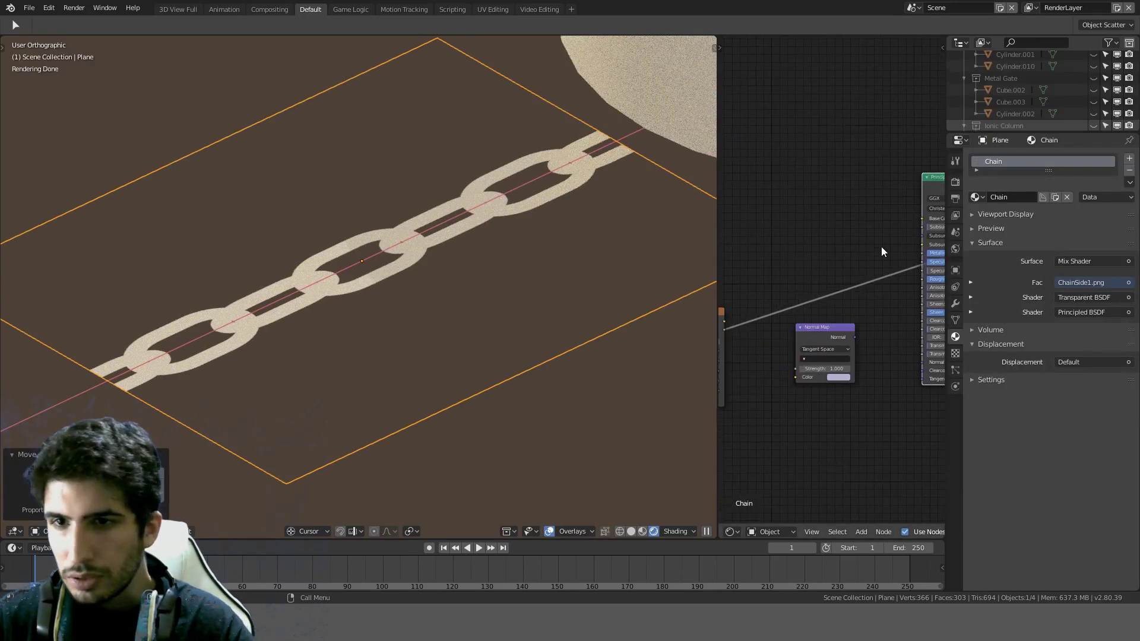
{"action": "scroll", "coordinate": [842, 275], "scroll_direction": "down", "scroll_amount": 2}
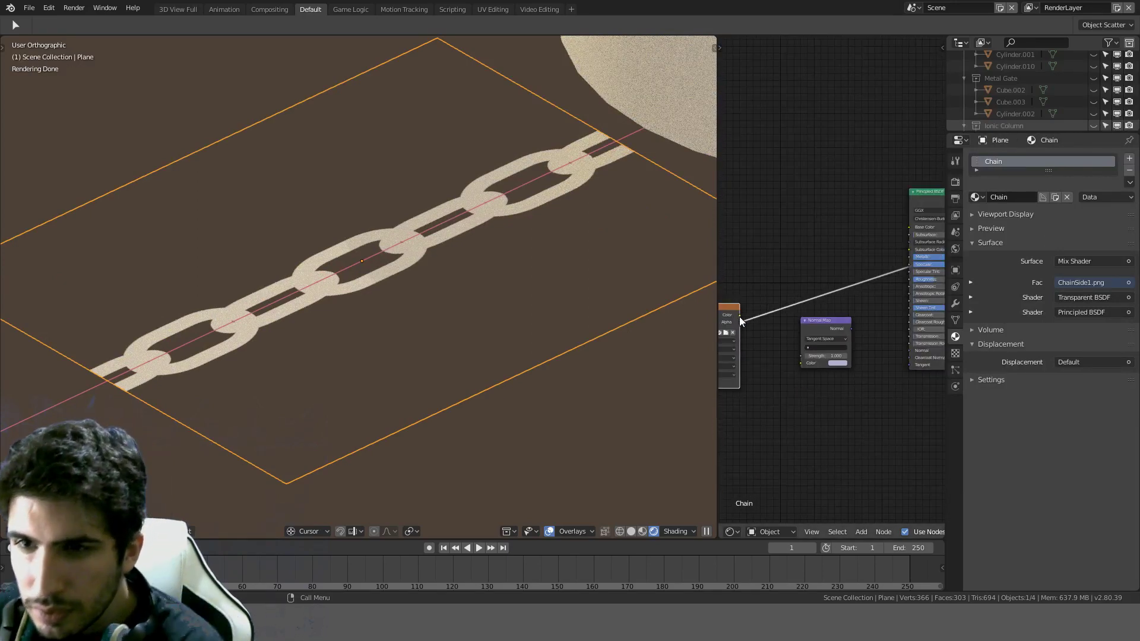
{"action": "left_click_drag", "start_coordinate": [739, 315], "coordinate": [914, 226]}
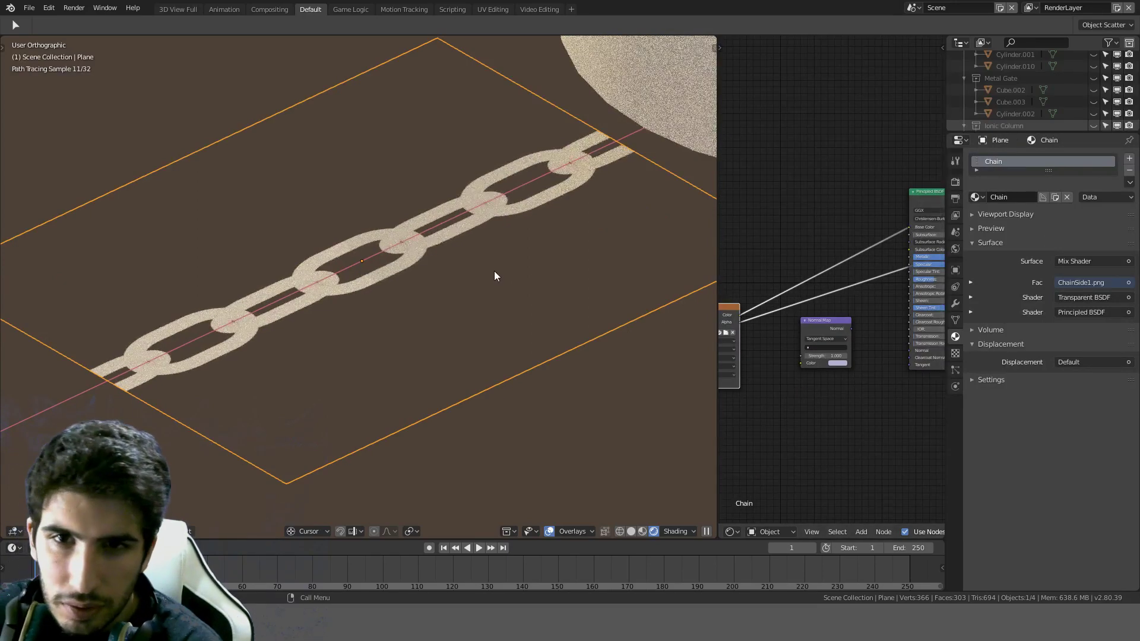
{"action": "scroll", "coordinate": [826, 278], "scroll_direction": "up", "scroll_amount": 4}
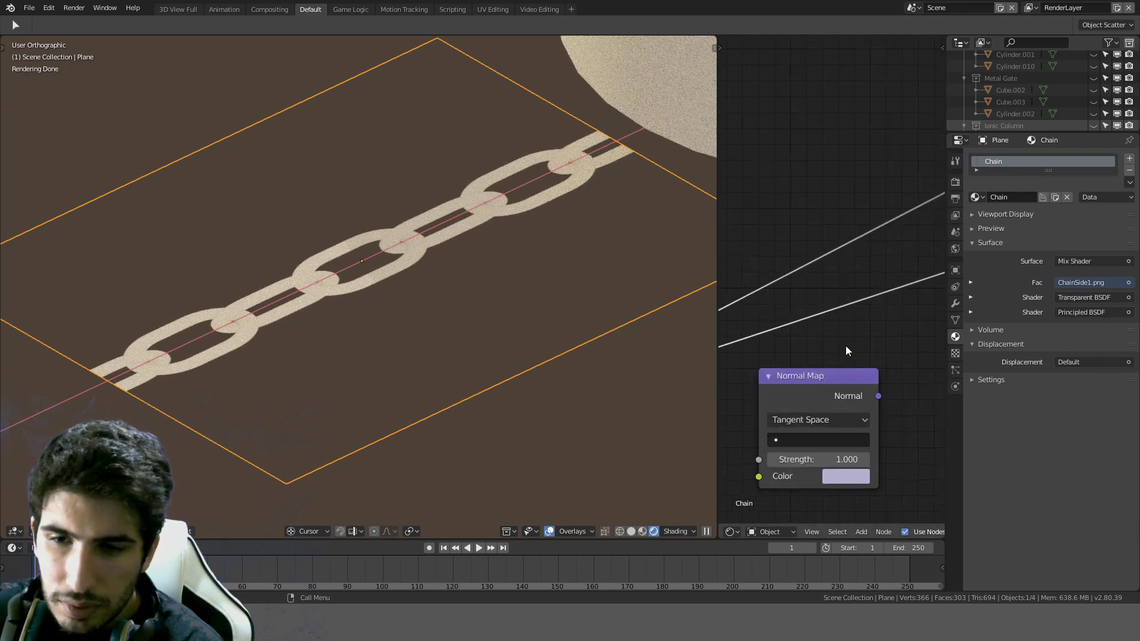
{"action": "middle_click_drag", "start_coordinate": [846, 346], "coordinate": [822, 307]}
{"action": "scroll", "coordinate": [834, 293], "scroll_direction": "down", "scroll_amount": 2}
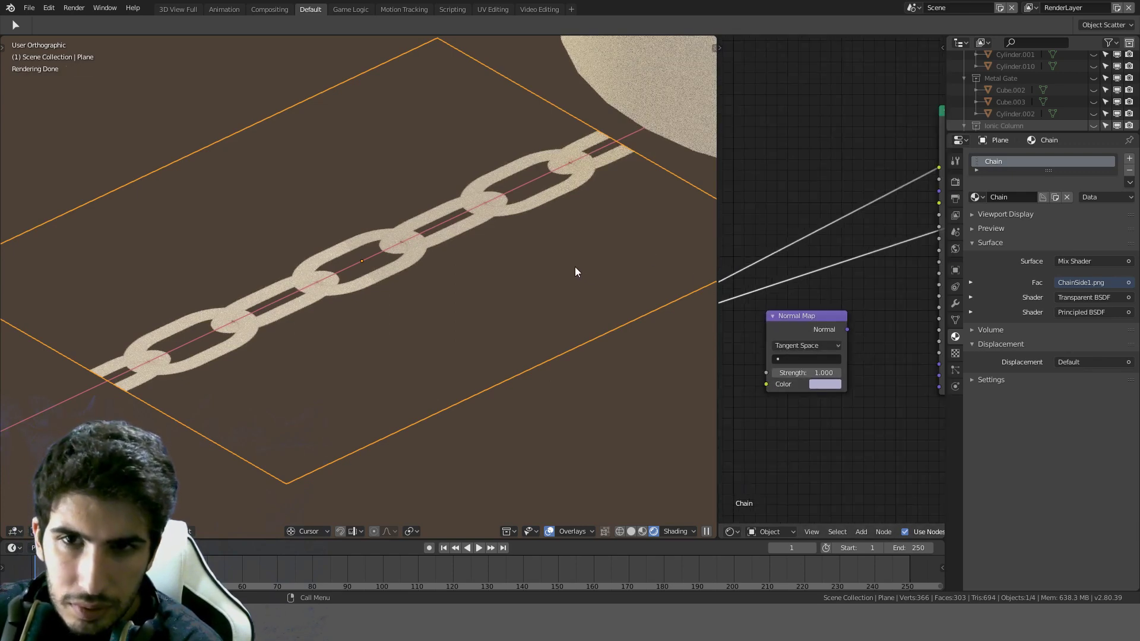
Step: Delete the unconnected Normal Map node from the Chain material
{"action": "scroll", "coordinate": [857, 262], "scroll_direction": "down", "scroll_amount": 4}
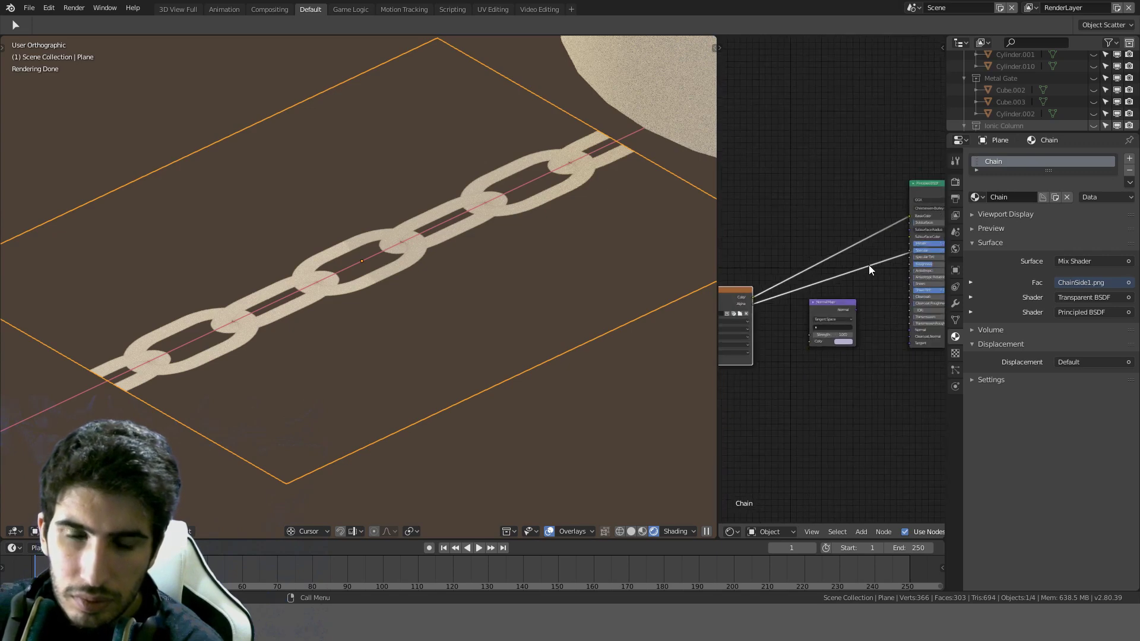
{"action": "left_click", "coordinate": [837, 307]}
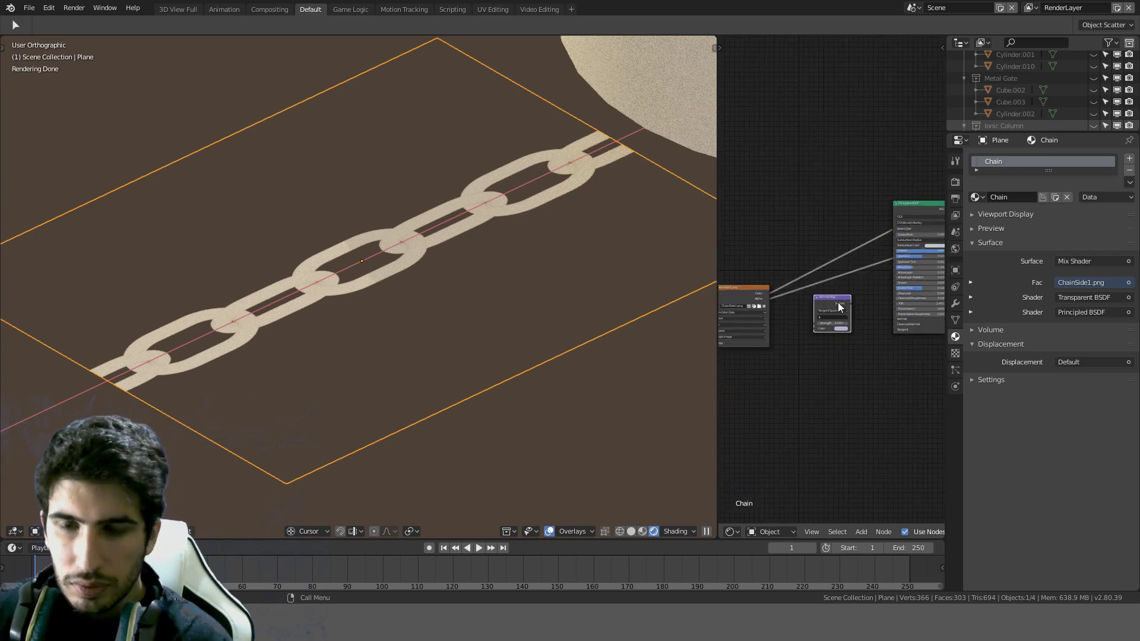
{"action": "key", "text": "x"}
{"action": "scroll", "coordinate": [843, 305], "scroll_direction": "down", "scroll_amount": 1}
{"action": "scroll", "coordinate": [835, 307], "scroll_direction": "up", "scroll_amount": 3}
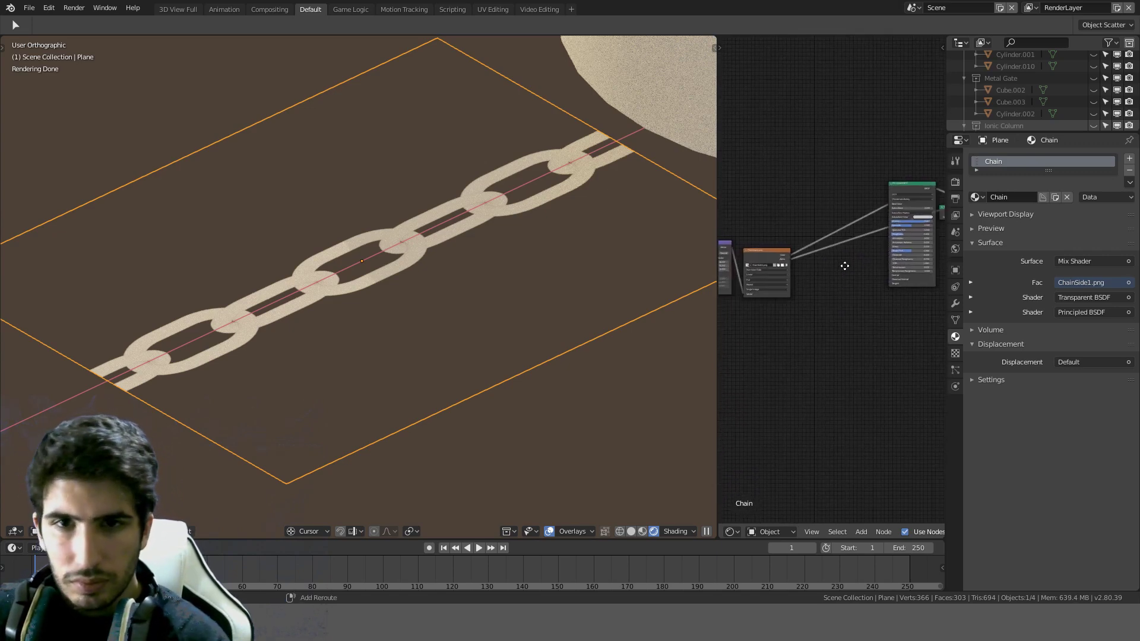
Step: Add a Bump node between the ChainSide1.png texture node and the Principled BSDF
{"action": "key", "text": "shift+a"}
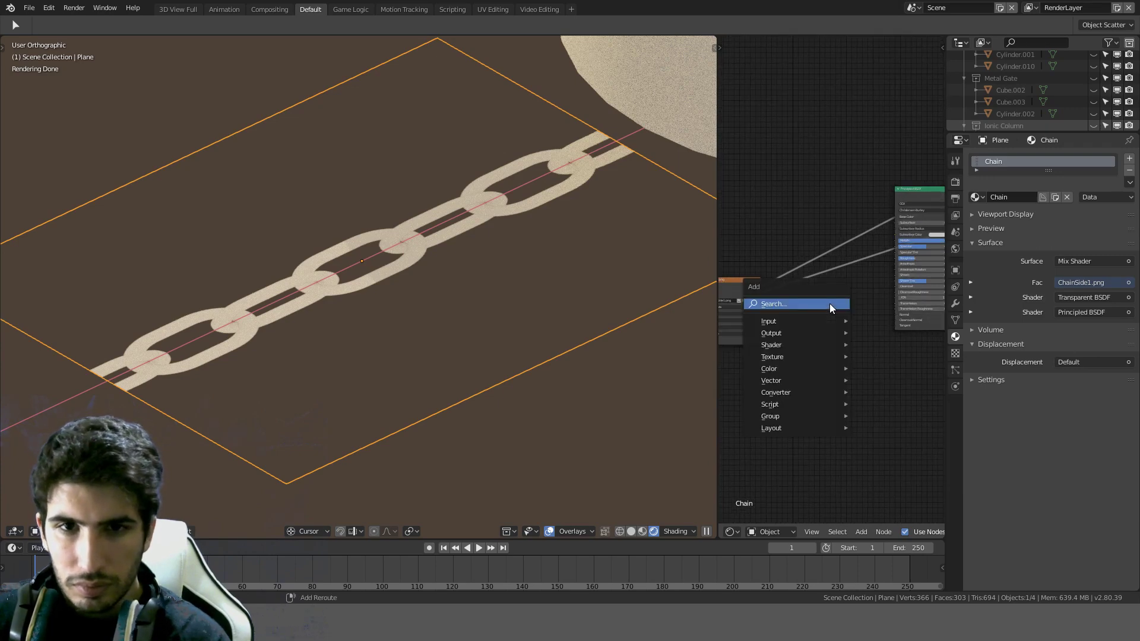
{"action": "left_click", "coordinate": [829, 304]}
{"action": "type", "text": "bump"}
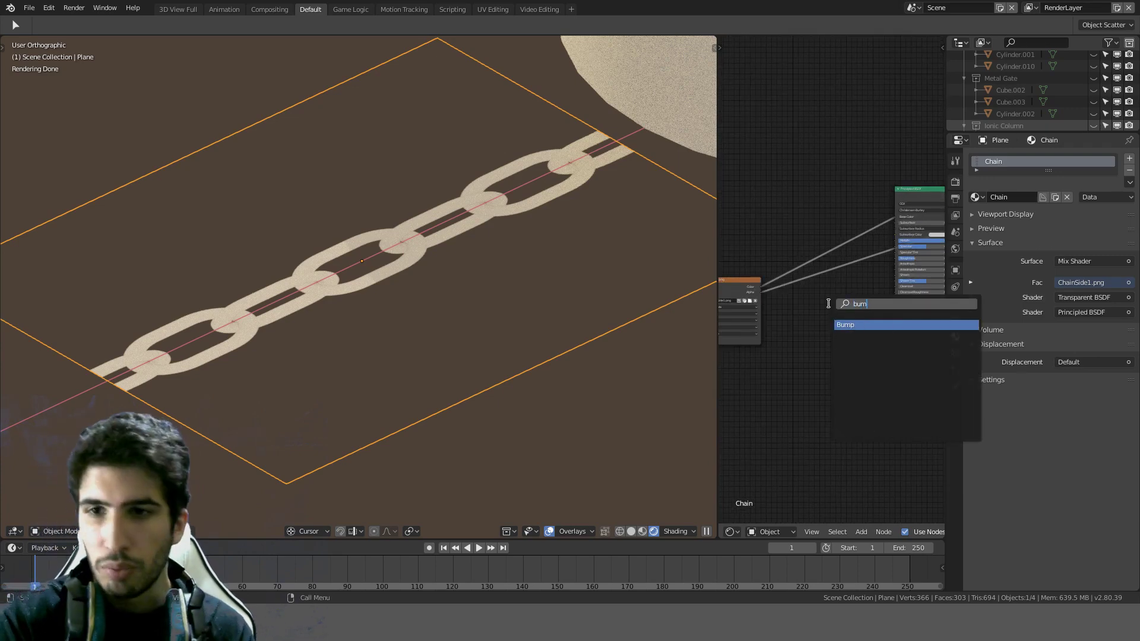
{"action": "key", "text": "Return"}
{"action": "left_click", "coordinate": [793, 315]}
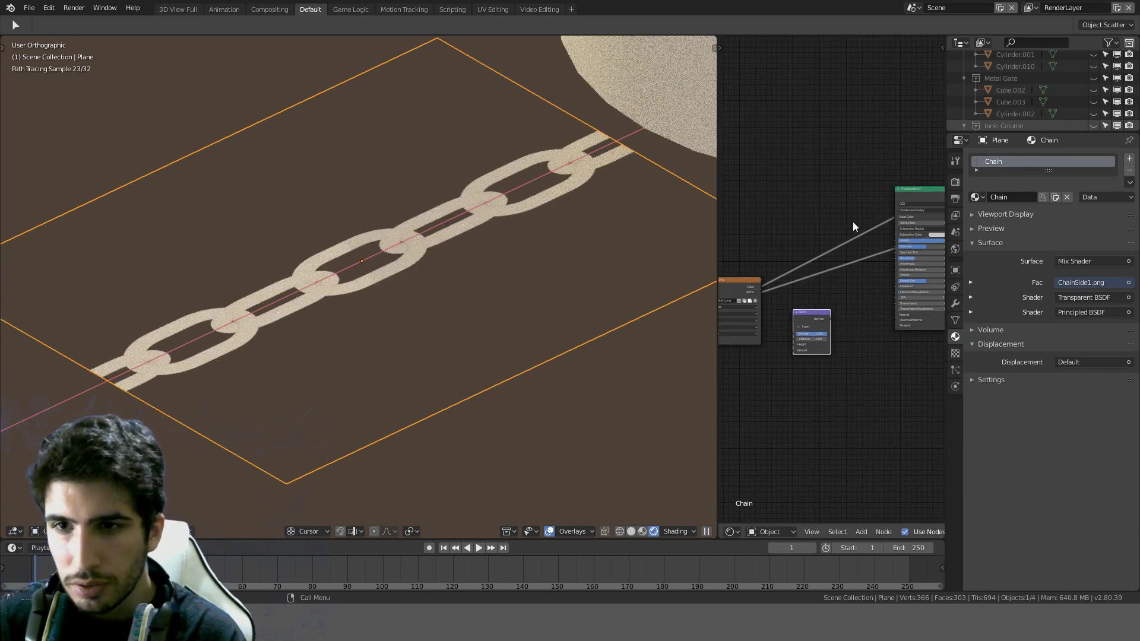
Step: Cut the link from the texture's Color output to the Principled BSDF's Base Color, and widen the node editor
{"action": "right_click_drag", "start_coordinate": [822, 264], "coordinate": [823, 266], "text": "ctrl"}
{"action": "scroll", "coordinate": [805, 279], "scroll_direction": "up", "scroll_amount": 2}
{"action": "middle_click_drag", "start_coordinate": [871, 312], "coordinate": [868, 279]}
{"action": "scroll", "coordinate": [867, 244], "scroll_direction": "up", "scroll_amount": 1}
{"action": "middle_click_drag", "start_coordinate": [782, 270], "coordinate": [780, 255]}
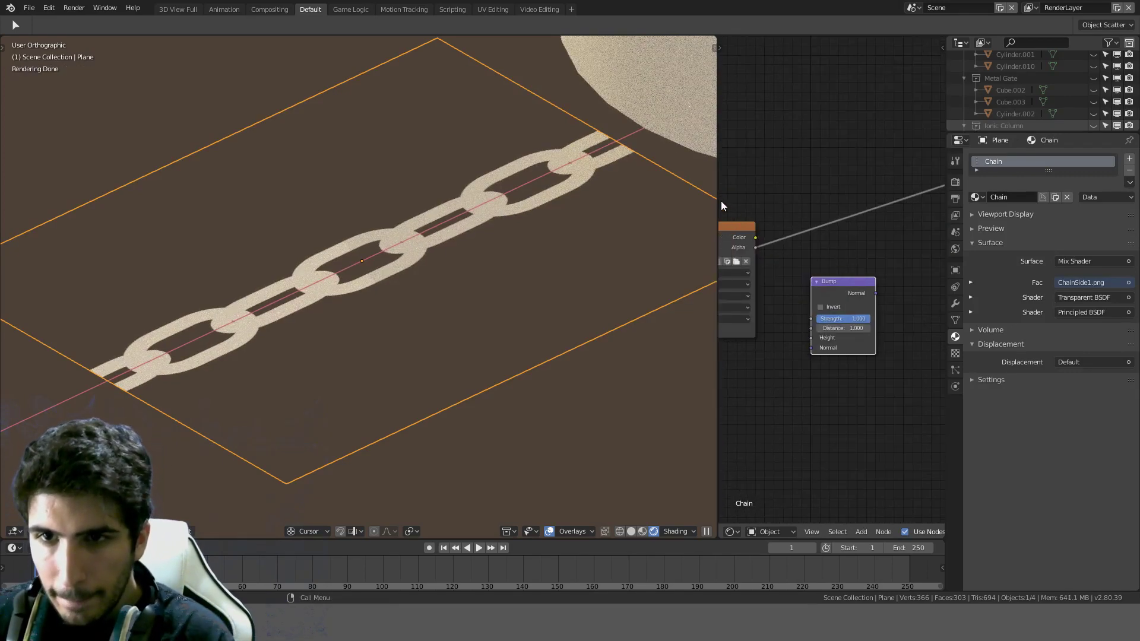
{"action": "left_click_drag", "start_coordinate": [718, 200], "coordinate": [437, 209]}
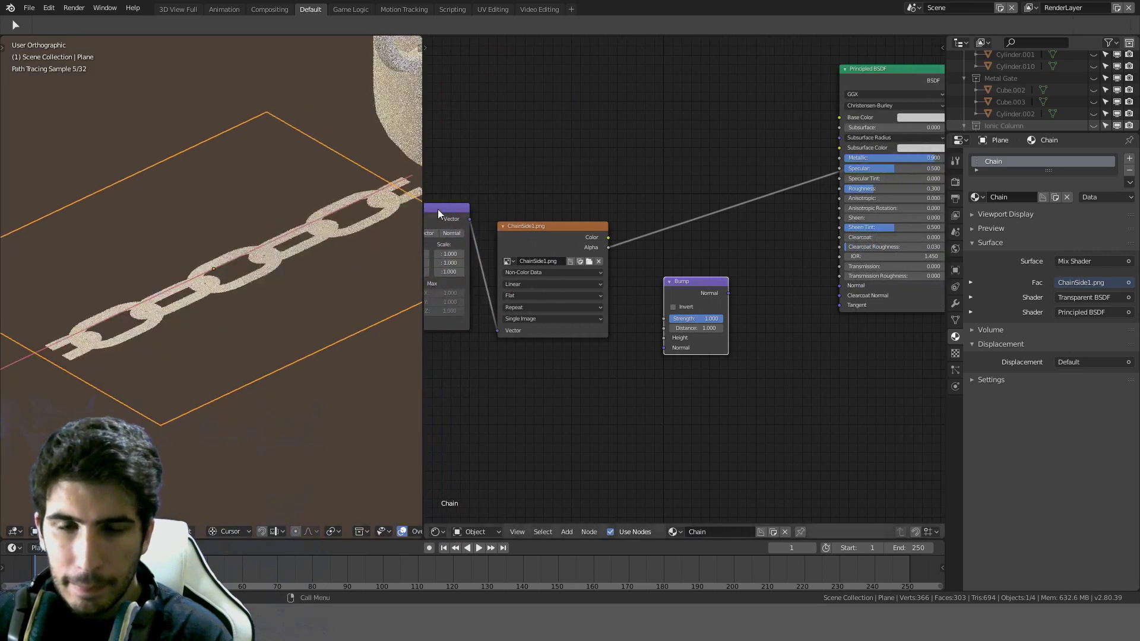
Step: Connect the texture's Color to the Bump node's Height and the Bump's Normal output to the Principled BSDF's Normal, then inspect the links
{"action": "scroll", "coordinate": [680, 254], "scroll_direction": "up", "scroll_amount": 1}
{"action": "left_click_drag", "start_coordinate": [593, 225], "coordinate": [614, 294]}
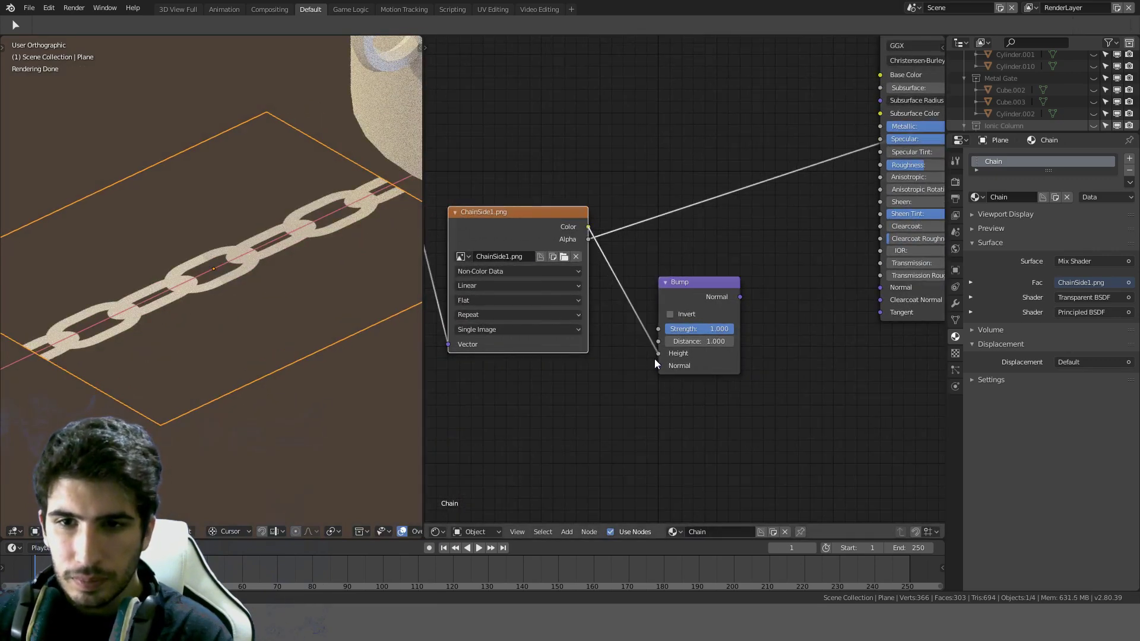
{"action": "left_click_drag", "start_coordinate": [739, 297], "coordinate": [781, 290]}
{"action": "left_click_drag", "start_coordinate": [874, 293], "coordinate": [877, 289]}
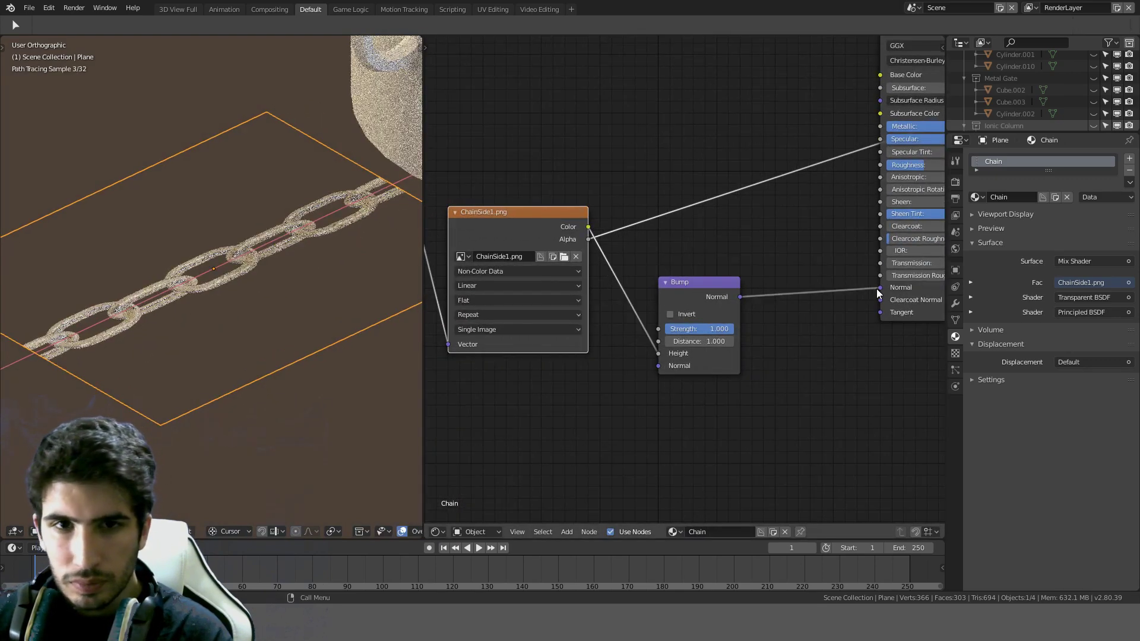
{"action": "scroll", "coordinate": [254, 282], "scroll_direction": "up", "scroll_amount": 3}
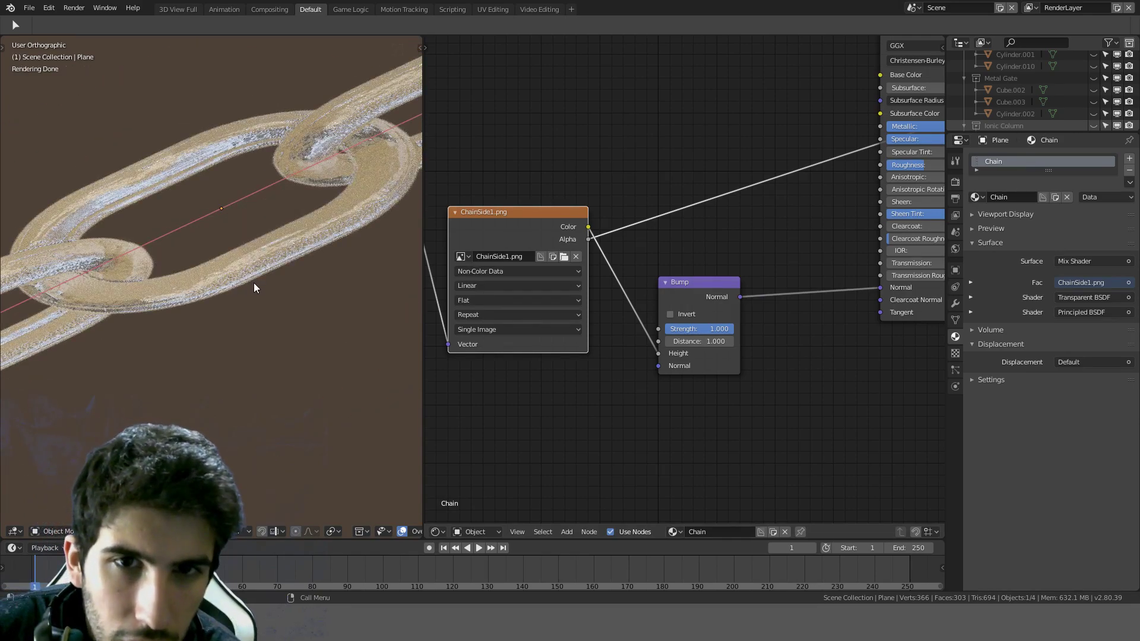
{"action": "scroll", "coordinate": [253, 284], "scroll_direction": "down", "scroll_amount": 3}
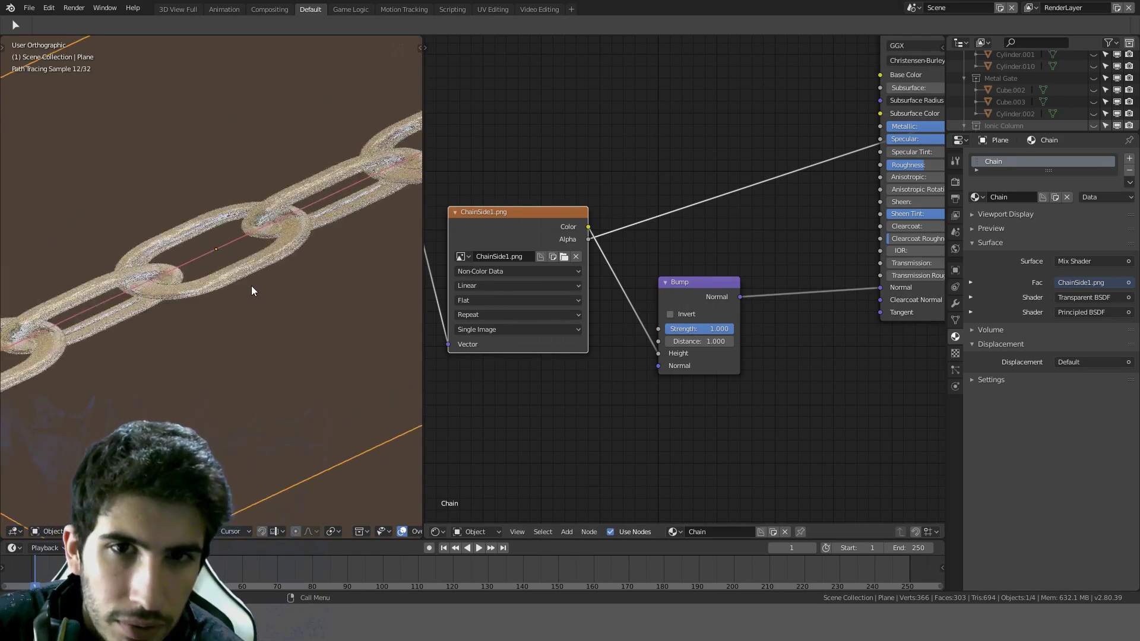
Step: In front view, raise the chain plane along Z to the middle height of the cuff's connector ring
{"action": "scroll", "coordinate": [237, 283], "scroll_direction": "down", "scroll_amount": 1}
{"action": "mouse_move", "coordinate": [237, 282]}
{"action": "middle_mouse_down"}
{"action": "mouse_move", "coordinate": [287, 257]}
{"action": "mouse_move", "coordinate": [320, 279]}
{"action": "mouse_move", "coordinate": [326, 294]}
{"action": "mouse_move", "coordinate": [257, 343]}
{"action": "mouse_move", "coordinate": [286, 330]}
{"action": "mouse_move", "coordinate": [294, 386]}
{"action": "middle_mouse_up"}
{"action": "key", "text": "KP_1"}
{"action": "scroll", "coordinate": [287, 330], "scroll_direction": "down", "scroll_amount": 4}
{"action": "key", "text": "g"}
{"action": "key", "text": "z"}
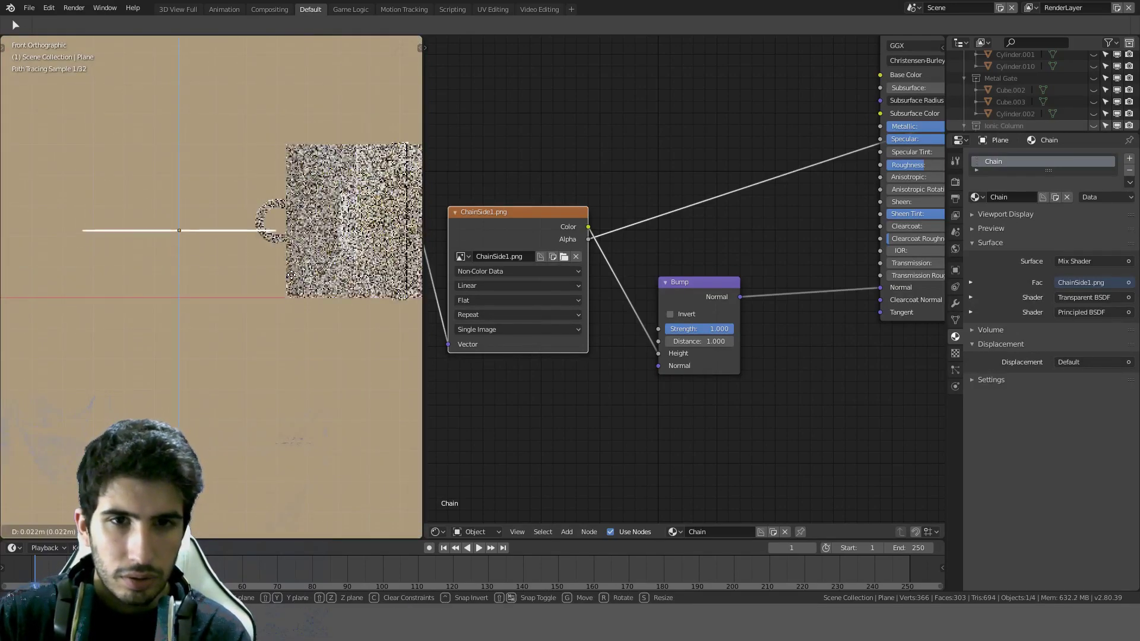
{"action": "left_click", "coordinate": [291, 267]}
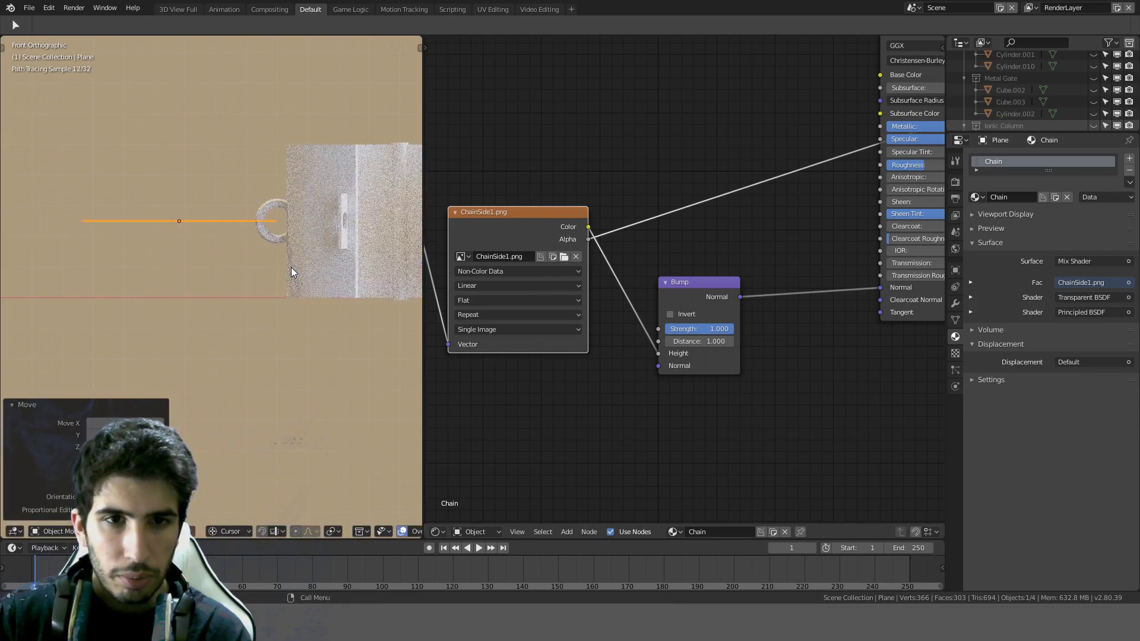
Step: Duplicate the chain plane, place the copy just below the original, rotate it, and inspect the doubled links up close
{"action": "key", "text": "shift+d"}
{"action": "left_click", "coordinate": [290, 268]}
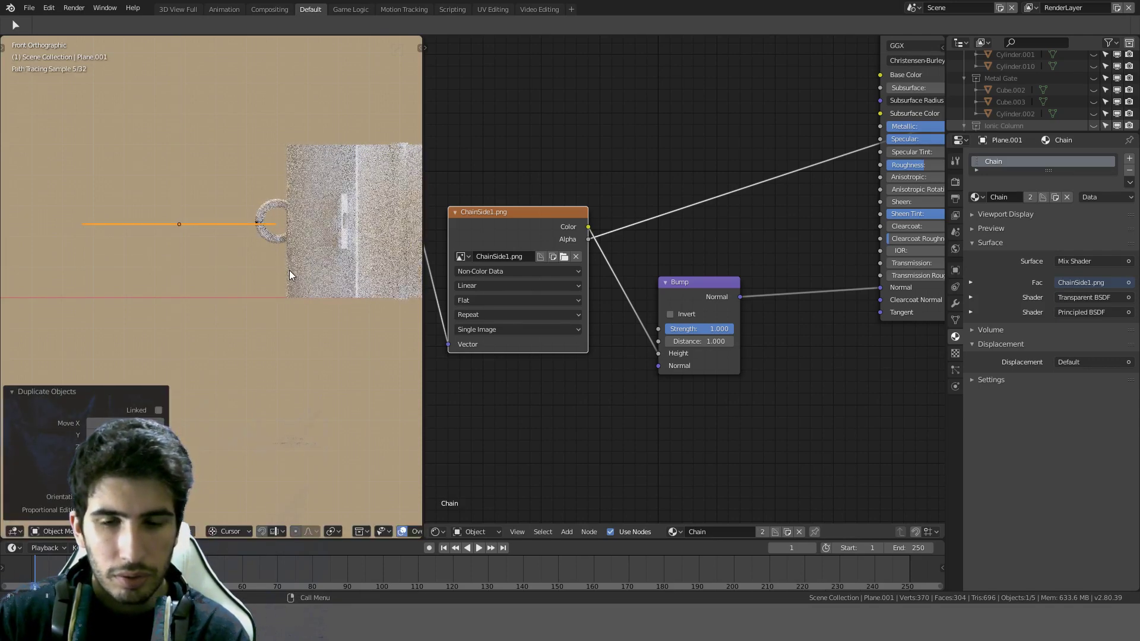
{"action": "key", "text": "r"}
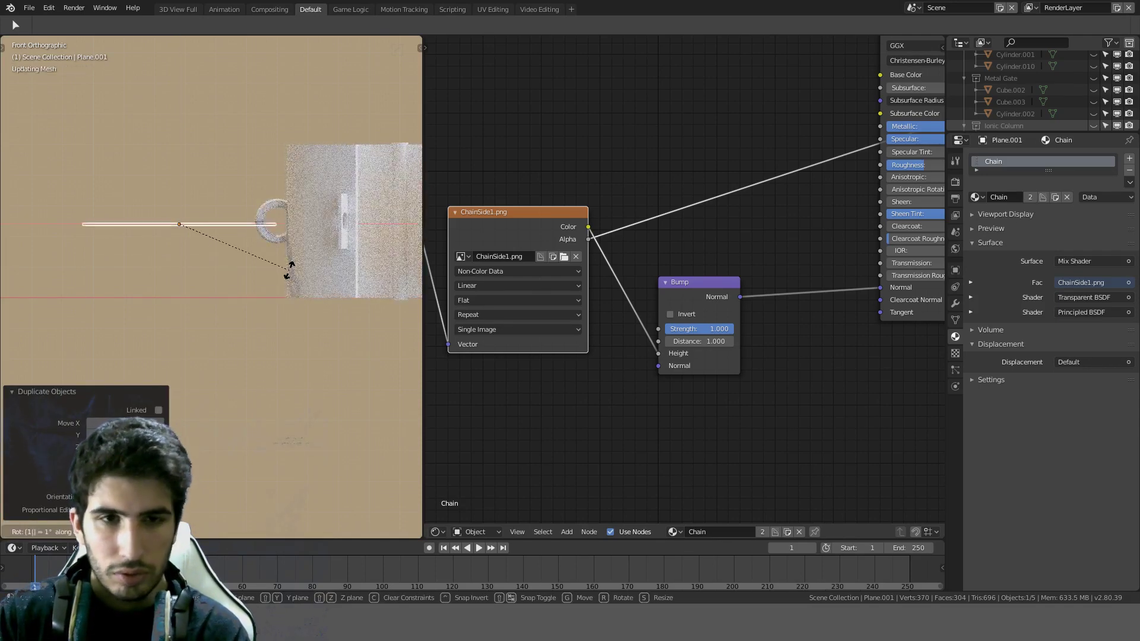
{"action": "left_click", "coordinate": [289, 273]}
{"action": "middle_click_drag", "start_coordinate": [290, 275], "coordinate": [333, 322]}
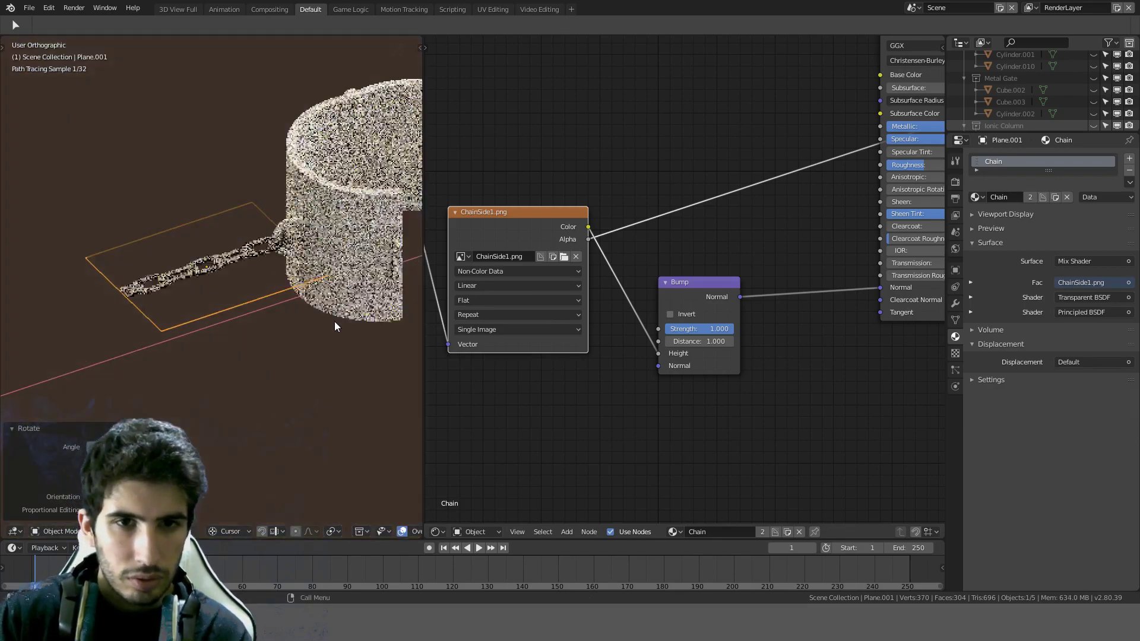
{"action": "scroll", "coordinate": [298, 304], "scroll_direction": "up", "scroll_amount": 5}
{"action": "scroll", "coordinate": [298, 304], "scroll_direction": "up", "scroll_amount": 2}
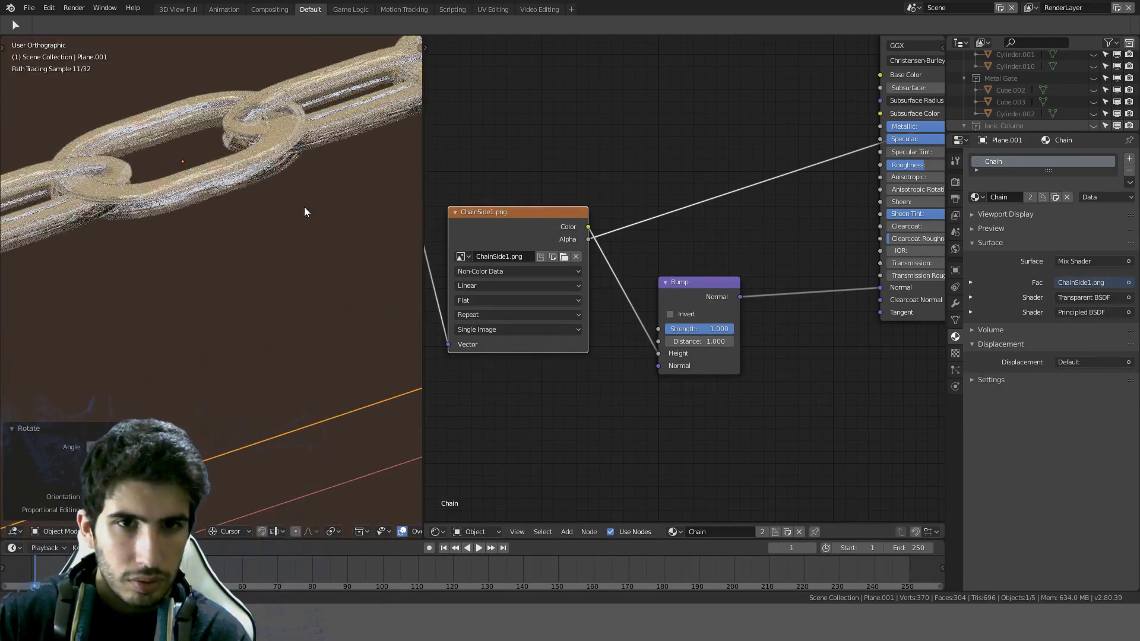
{"action": "middle_click_drag", "start_coordinate": [304, 206], "coordinate": [351, 243], "text": "shift"}
{"action": "scroll", "coordinate": [297, 269], "scroll_direction": "down", "scroll_amount": 5}
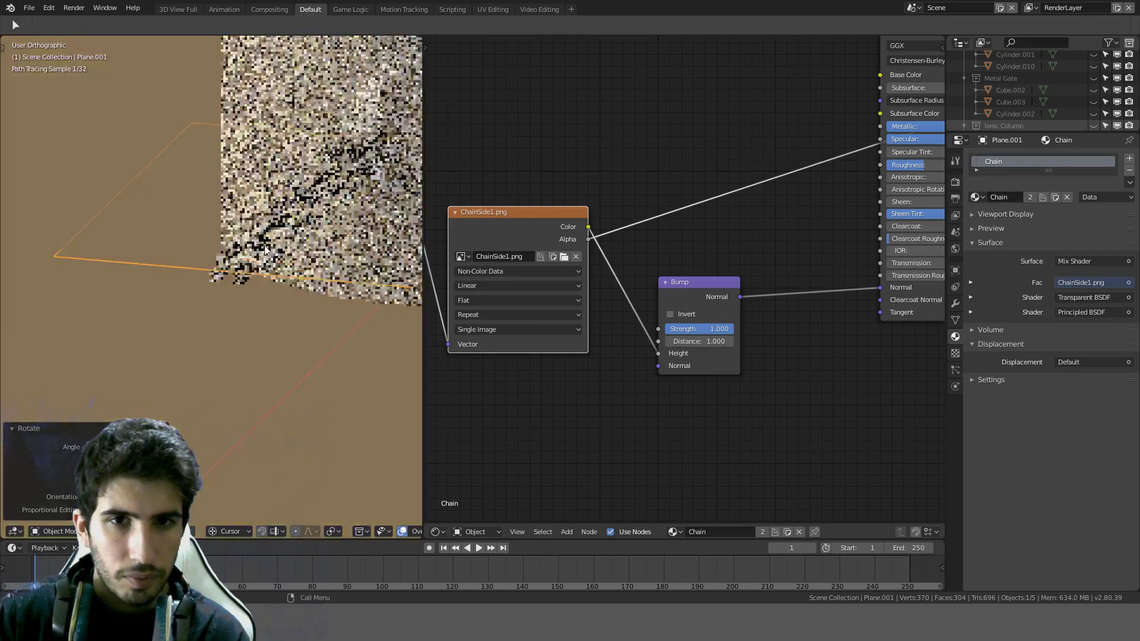
Step: Move the duplicated chain plane about 0.0008 m along Z so it lies close against the original plane
{"action": "middle_click_drag", "start_coordinate": [281, 263], "coordinate": [304, 283]}
{"action": "key", "text": "g"}
{"action": "key", "text": "z"}
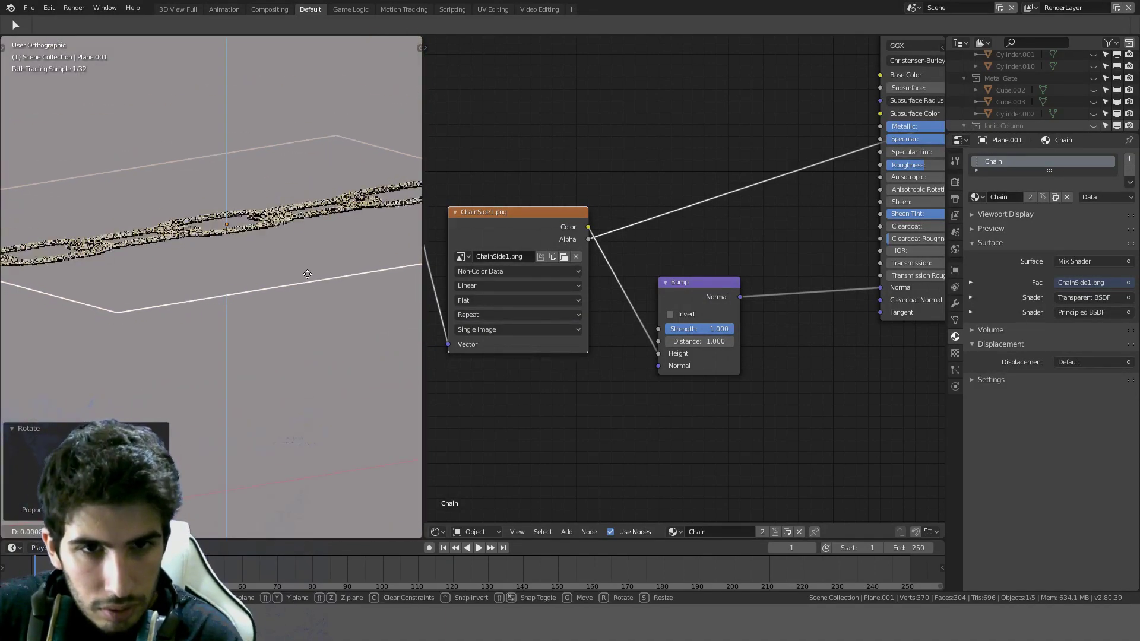
{"action": "left_click", "coordinate": [307, 279]}
{"action": "mouse_move", "coordinate": [307, 276]}
{"action": "middle_mouse_down"}
{"action": "mouse_move", "coordinate": [302, 298]}
{"action": "mouse_move", "coordinate": [354, 287]}
{"action": "mouse_move", "coordinate": [355, 233]}
{"action": "mouse_move", "coordinate": [216, 313]}
{"action": "mouse_move", "coordinate": [318, 304]}
{"action": "mouse_move", "coordinate": [342, 339]}
{"action": "mouse_move", "coordinate": [335, 355]}
{"action": "middle_mouse_up"}
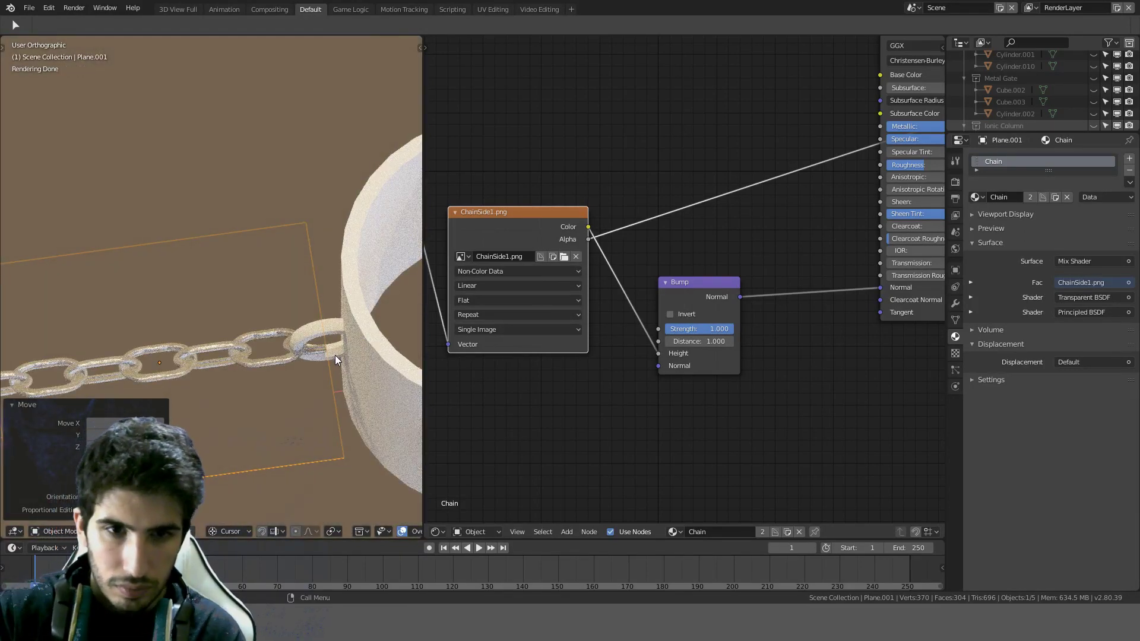
Step: Examine how the doubled chain meets the cuff's connector ring from above and at an angle
{"action": "key", "text": "KP_7"}
{"action": "mouse_move", "coordinate": [335, 355]}
{"action": "middle_mouse_down"}
{"action": "mouse_move", "coordinate": [234, 386]}
{"action": "mouse_move", "coordinate": [244, 280]}
{"action": "mouse_move", "coordinate": [343, 211]}
{"action": "mouse_move", "coordinate": [362, 147]}
{"action": "middle_mouse_up"}
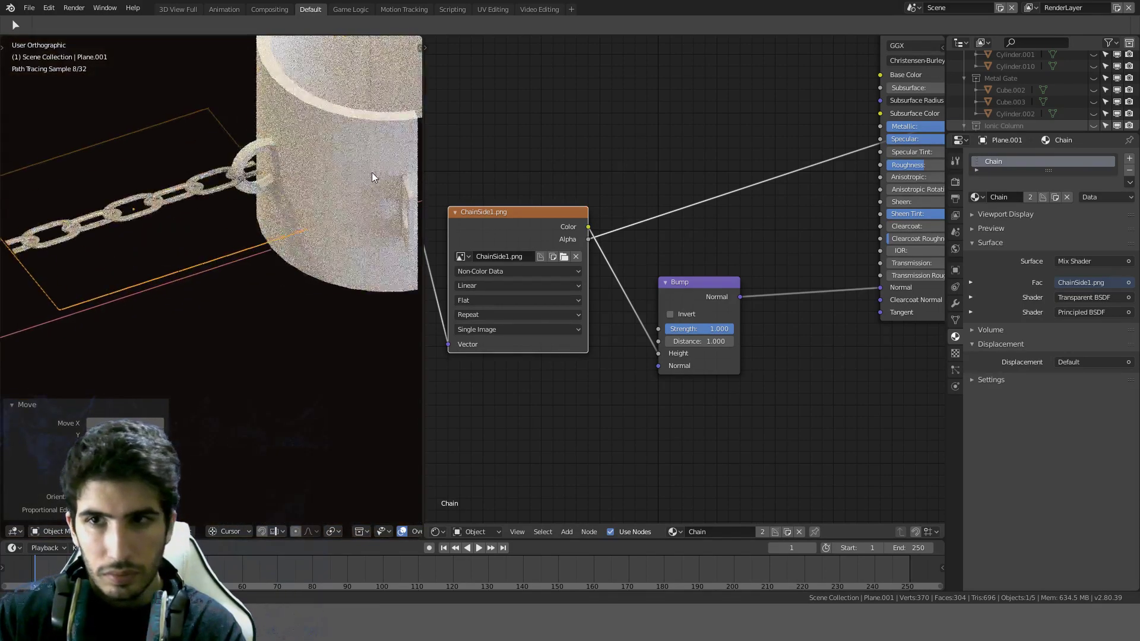
{"action": "scroll", "coordinate": [372, 172], "scroll_direction": "up", "scroll_amount": 2}
{"action": "scroll", "coordinate": [729, 252], "scroll_direction": "down", "scroll_amount": 1}
{"action": "scroll", "coordinate": [729, 256], "scroll_direction": "down", "scroll_amount": 1}
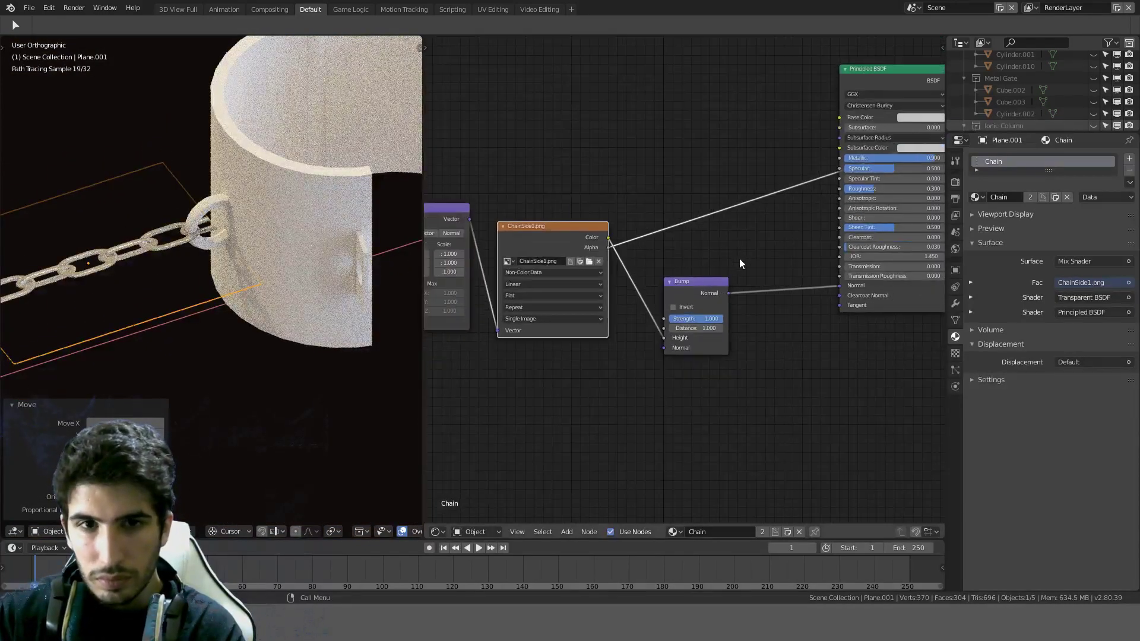
{"action": "scroll", "coordinate": [241, 279], "scroll_direction": "up", "scroll_amount": 3}
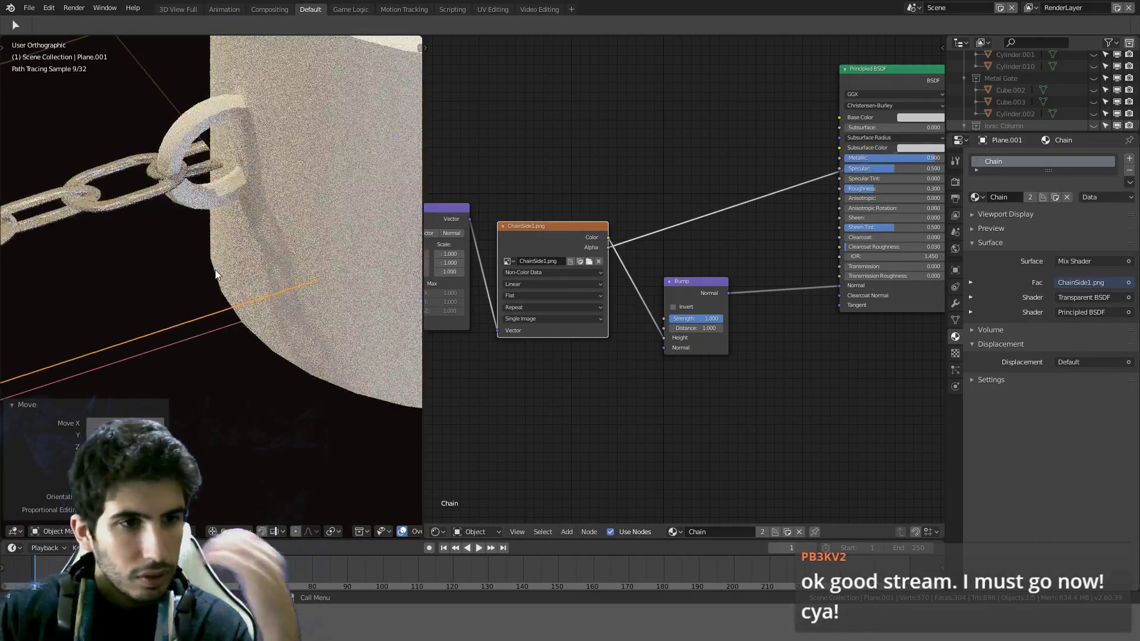
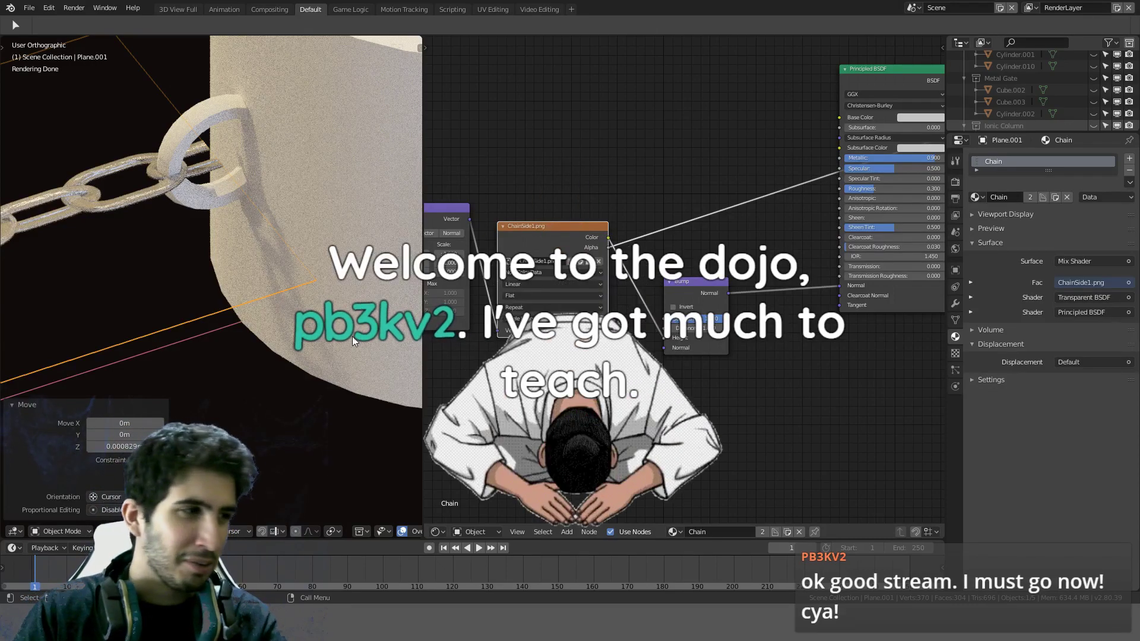
{"action": "scroll", "coordinate": [245, 252], "scroll_direction": "down", "scroll_amount": 5}
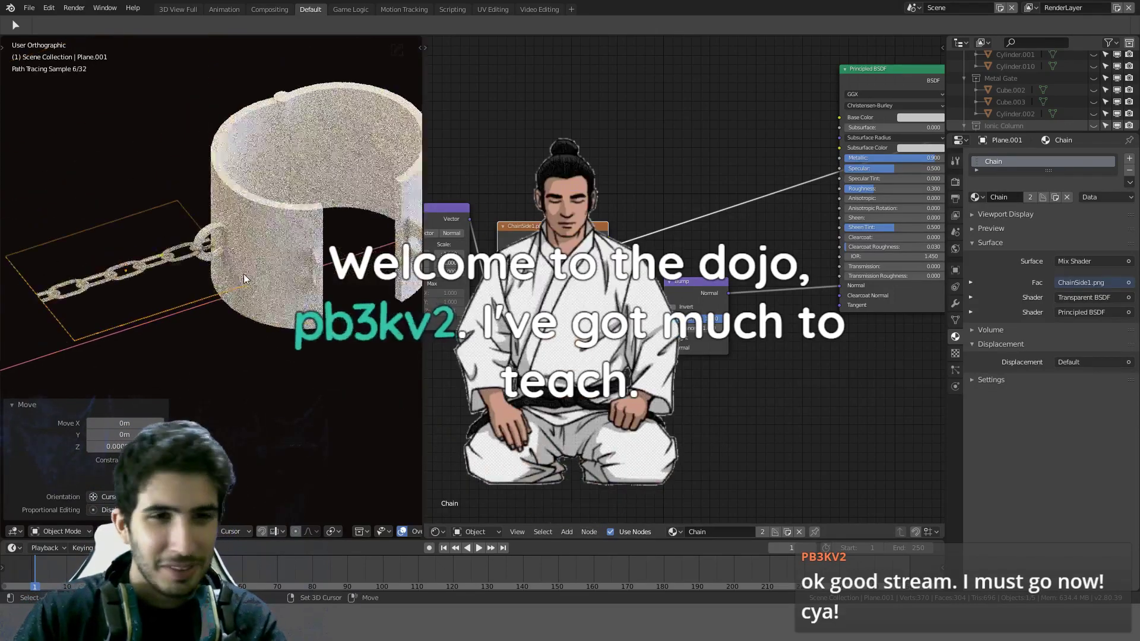
Step: Switch the viewport to Solid shading and show the cuff and chain in a top orthographic view
{"action": "key", "text": "KP_1"}
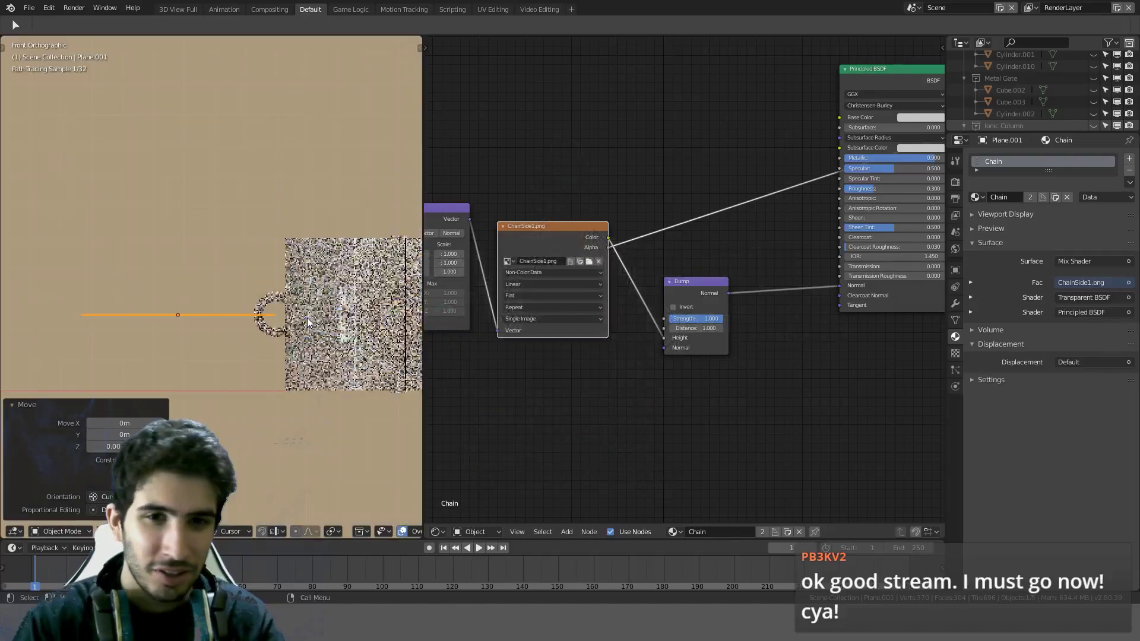
{"action": "key", "text": "KP_5"}
{"action": "key", "text": "z"}
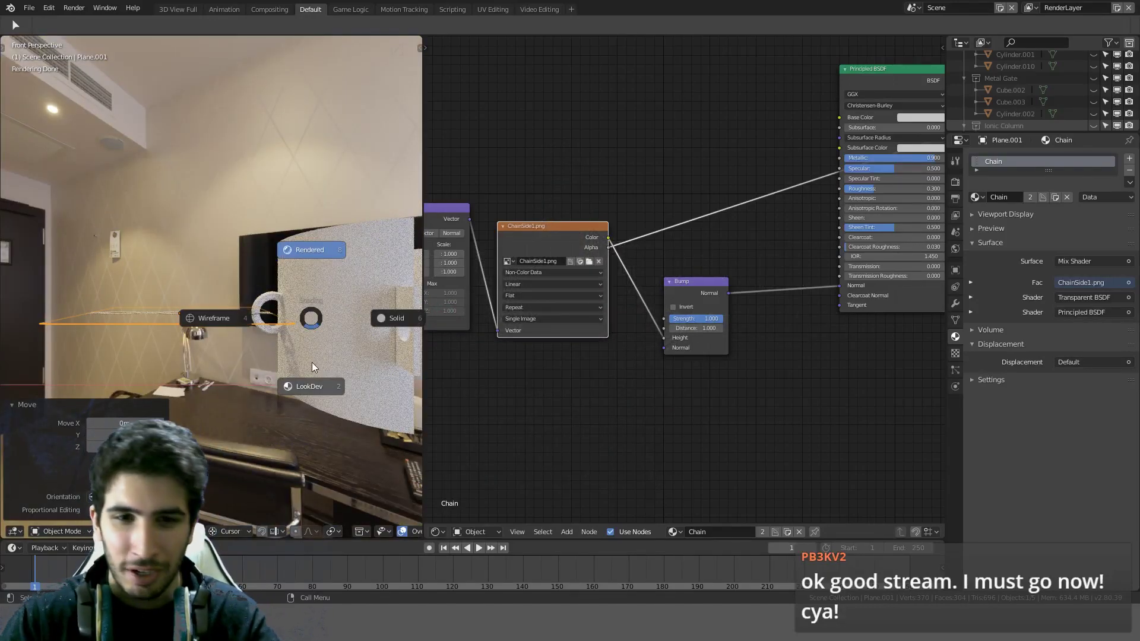
{"action": "key", "text": "6"}
{"action": "key", "text": "KP_7"}
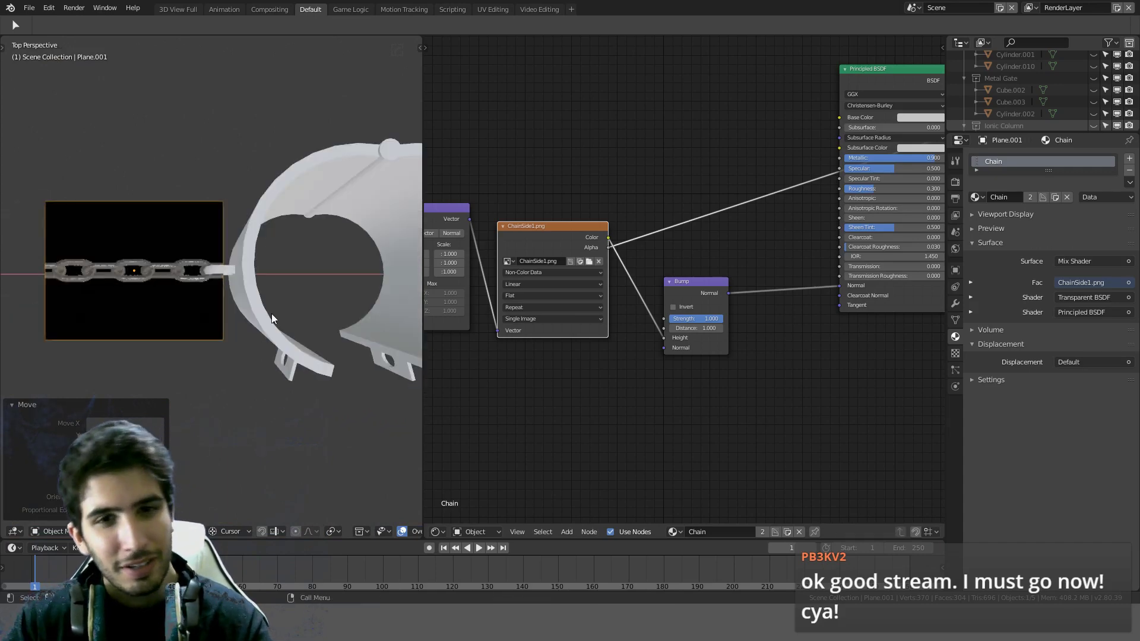
{"action": "scroll", "coordinate": [279, 309], "scroll_direction": "up", "scroll_amount": 2}
{"action": "key", "text": "KP_5"}
{"action": "scroll", "coordinate": [241, 336], "scroll_direction": "down", "scroll_amount": 3}
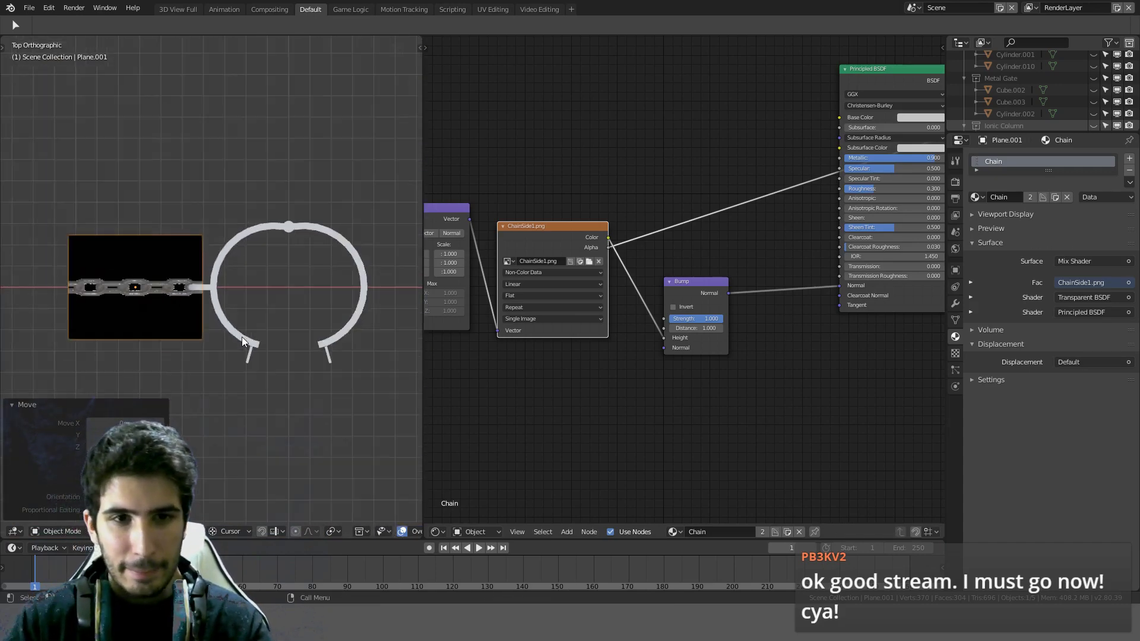
{"action": "scroll", "coordinate": [305, 294], "scroll_direction": "up", "scroll_amount": 3}
{"action": "scroll", "coordinate": [241, 261], "scroll_direction": "down", "scroll_amount": 3}
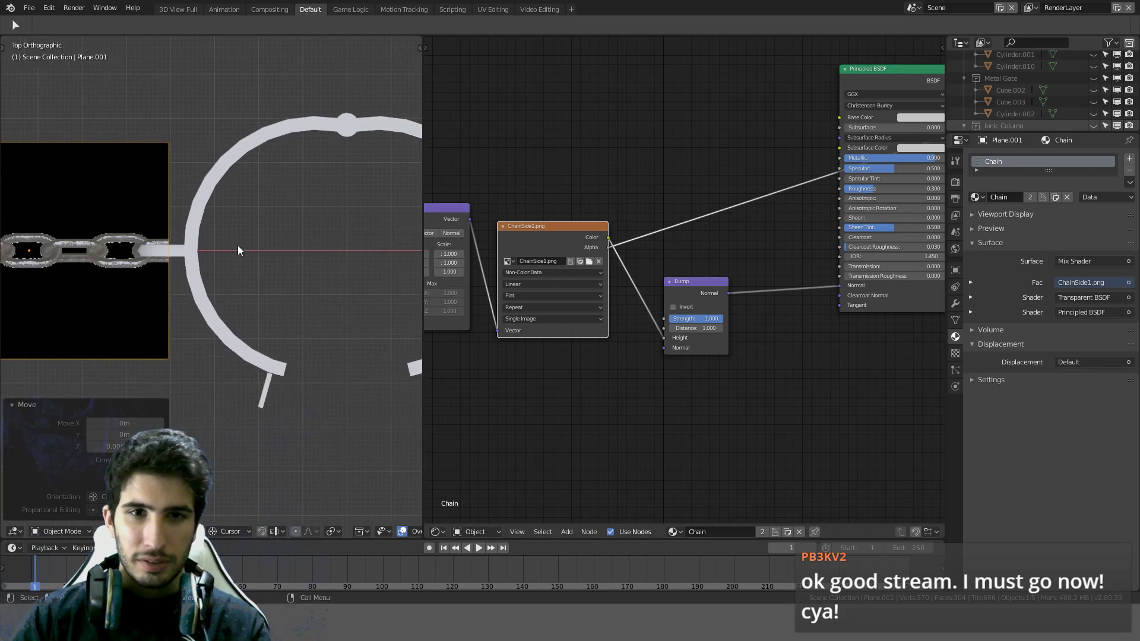
Step: Create a new material for the cuff object and name it Shackles
{"action": "left_click", "coordinate": [201, 243]}
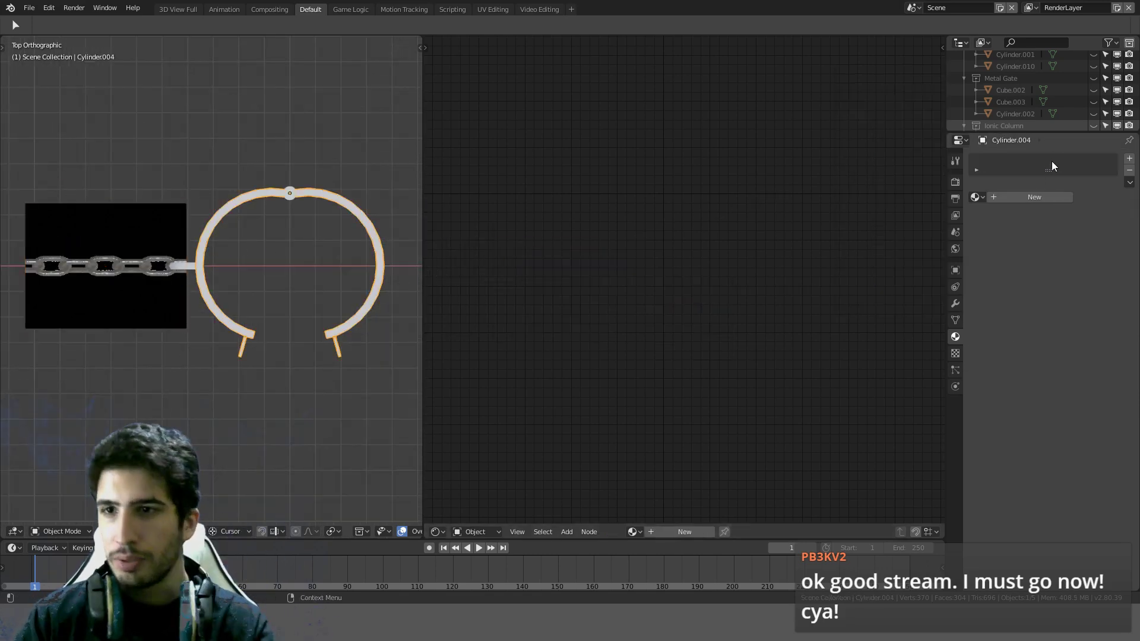
{"action": "left_click", "coordinate": [1034, 196]}
{"action": "double_click", "coordinate": [1016, 159]}
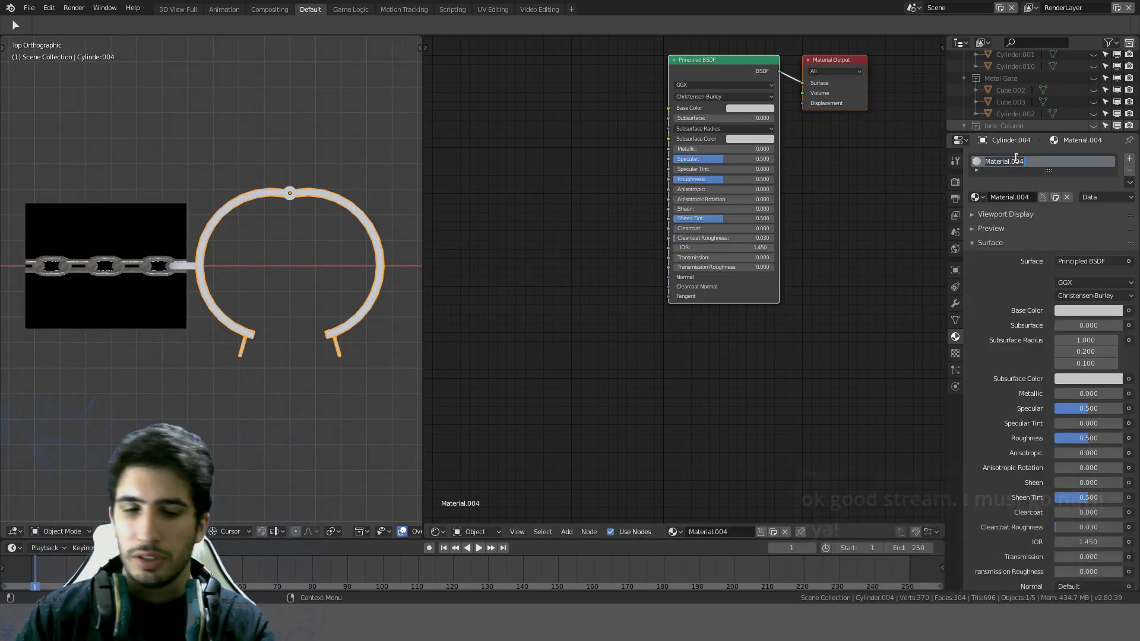
{"action": "key", "text": "BackSpace"}
{"action": "type", "text": "Shac"}
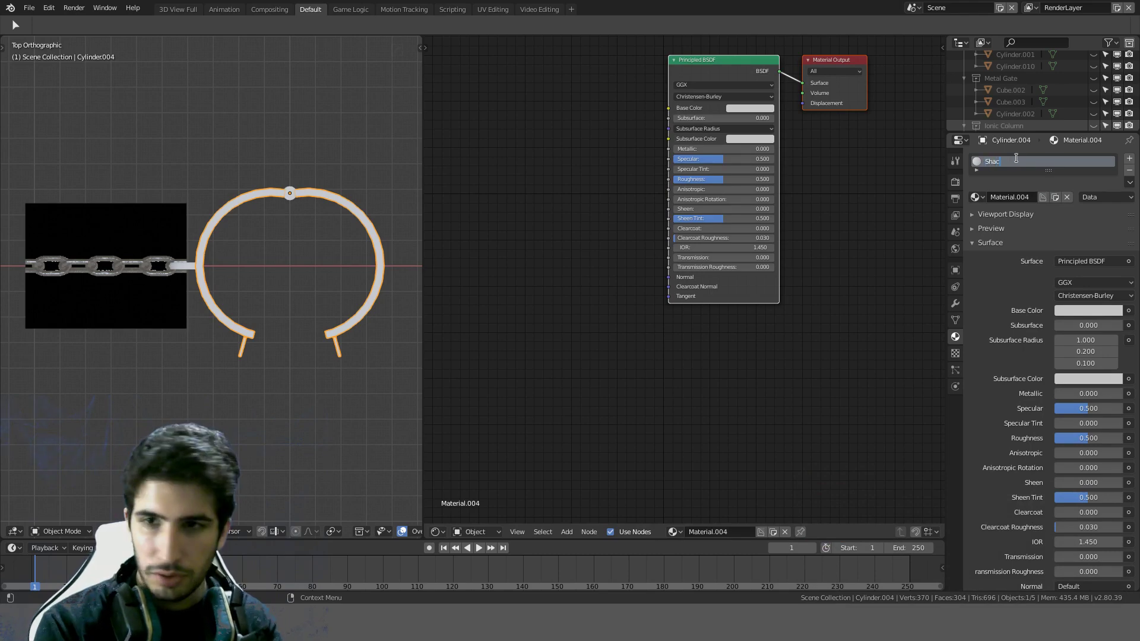
{"action": "type", "text": "kler"}
{"action": "key", "text": "Return"}
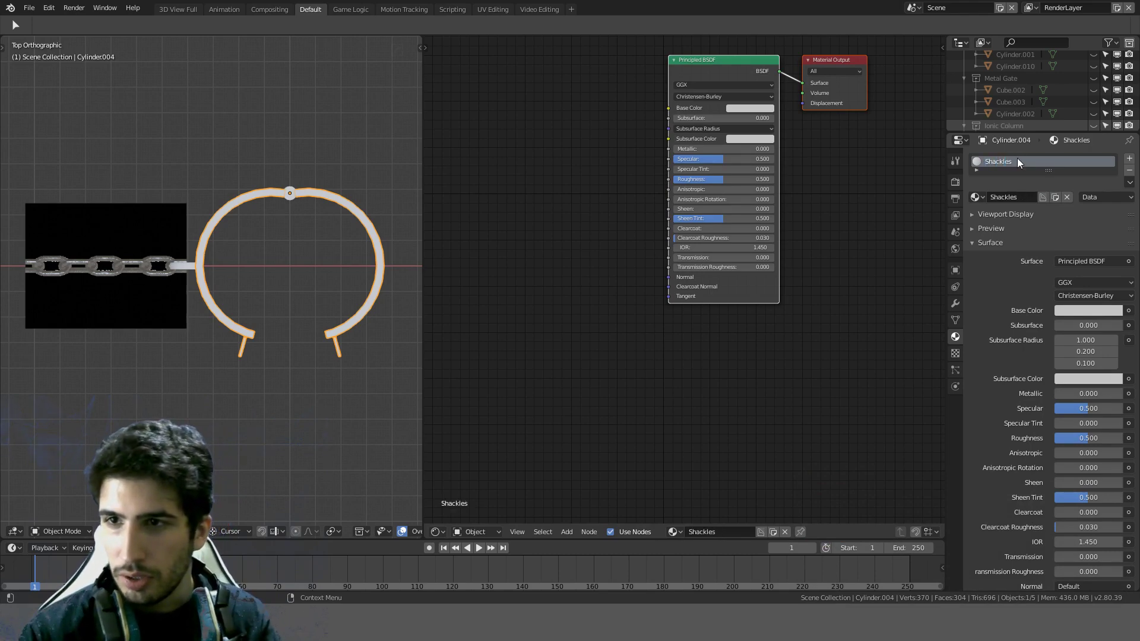
Step: Set the Shackles shader's Base Color to an HSV value of 0.2
{"action": "scroll", "coordinate": [683, 244], "scroll_direction": "down", "scroll_amount": 1}
{"action": "scroll", "coordinate": [768, 202], "scroll_direction": "up", "scroll_amount": 4}
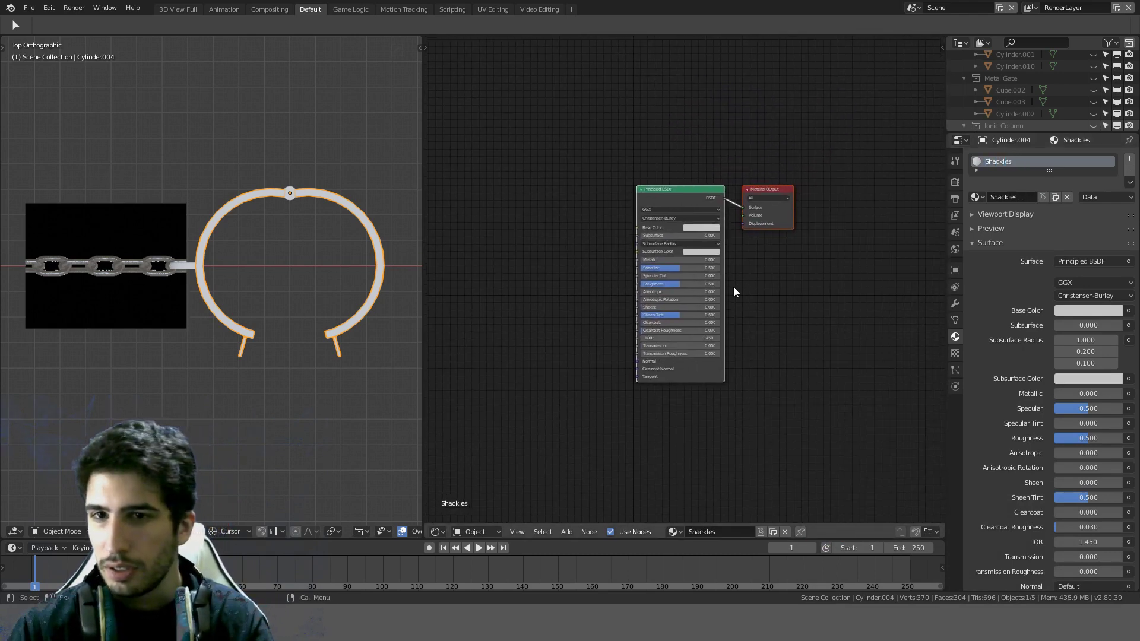
{"action": "middle_click_drag", "start_coordinate": [692, 426], "coordinate": [708, 404]}
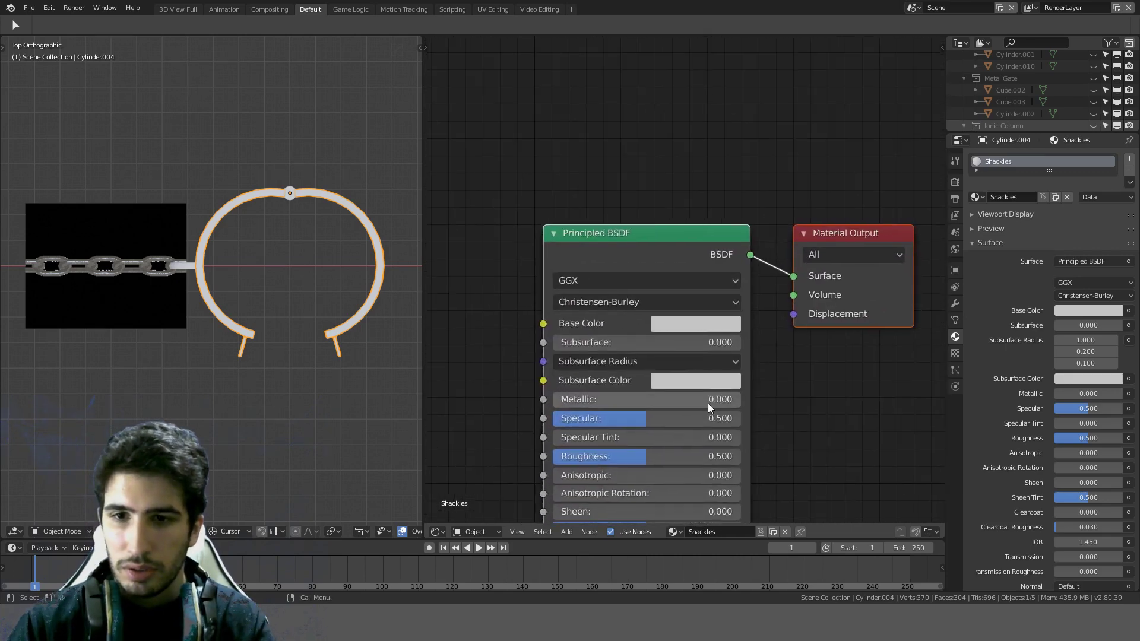
{"action": "left_click", "coordinate": [708, 403]}
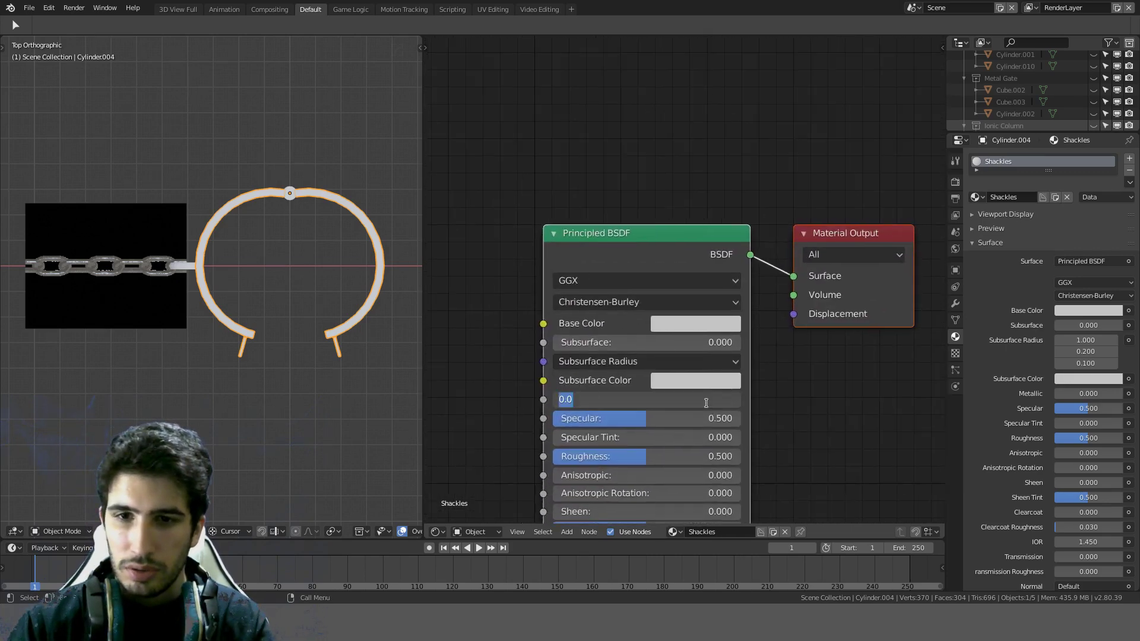
{"action": "left_click", "coordinate": [805, 391]}
{"action": "scroll", "coordinate": [806, 389], "scroll_direction": "down", "scroll_amount": 2}
{"action": "middle_click_drag", "start_coordinate": [774, 393], "coordinate": [757, 321]}
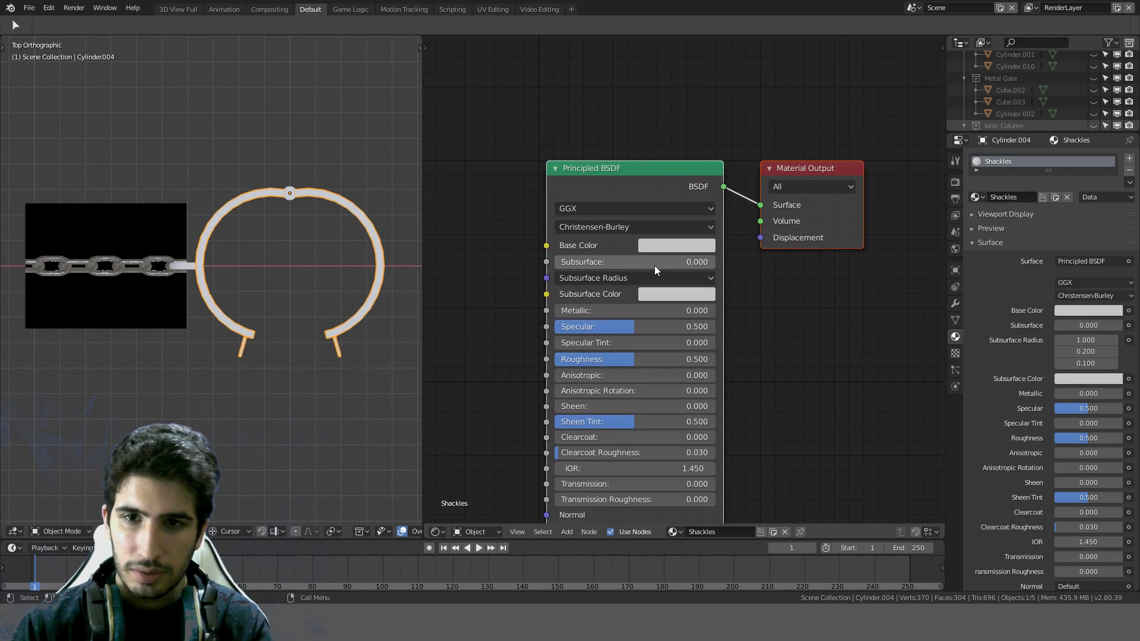
{"action": "left_click", "coordinate": [665, 247]}
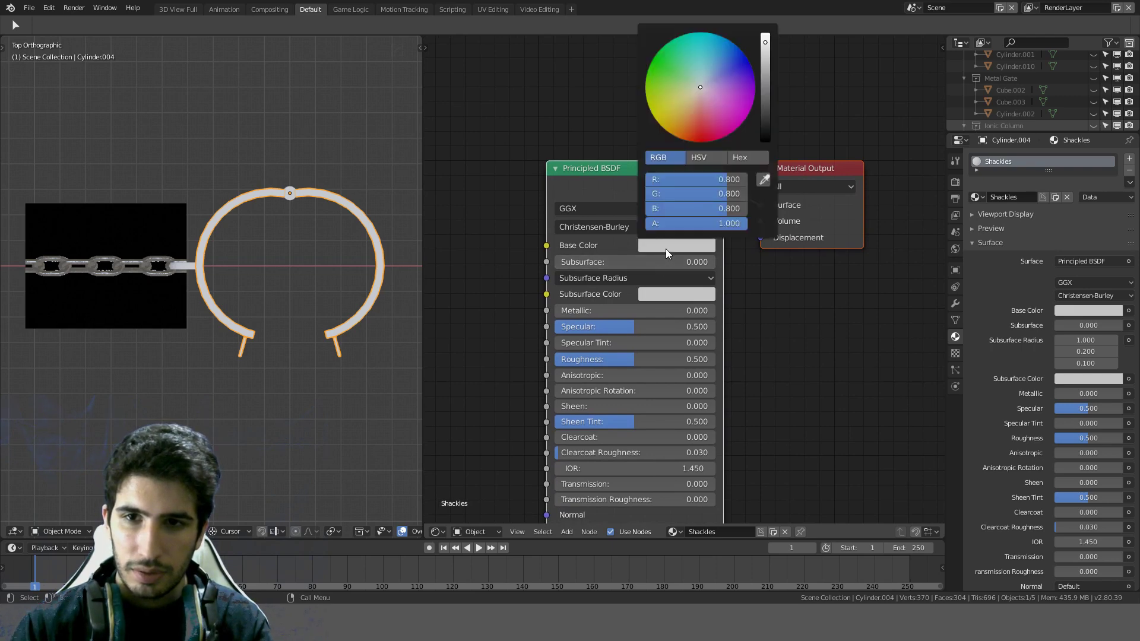
{"action": "left_click", "coordinate": [709, 158]}
{"action": "left_click", "coordinate": [711, 206]}
{"action": "type", "text": "0.2"}
{"action": "key", "text": "Return"}
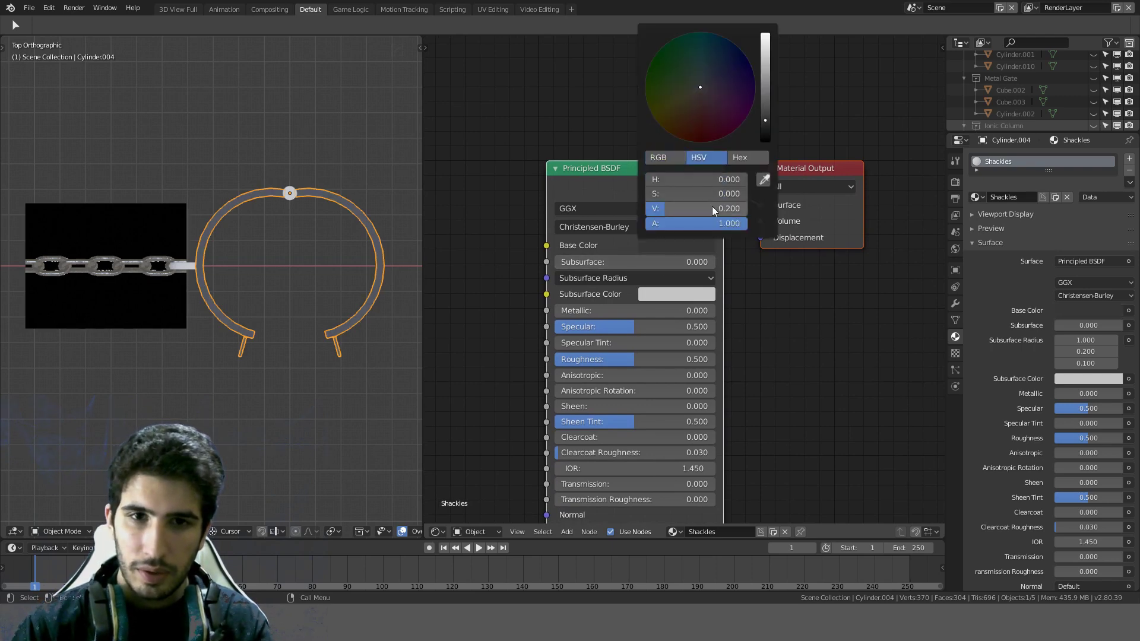
Step: Darken the Shackles shader's Base Color to an HSV value of 0.1
{"action": "left_click", "coordinate": [677, 246]}
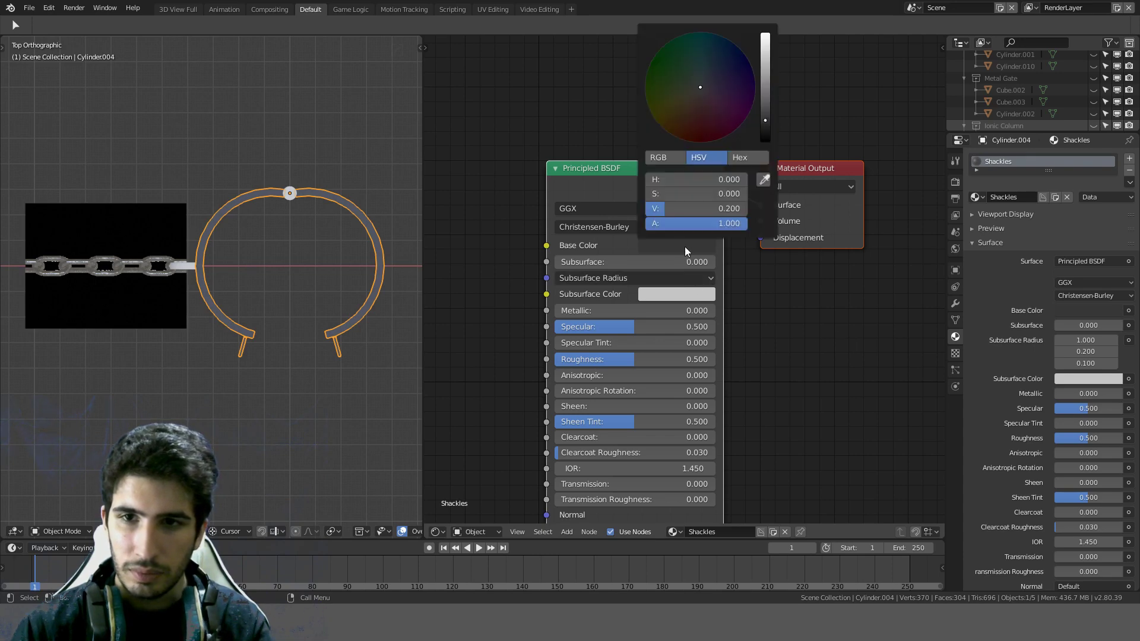
{"action": "left_click", "coordinate": [703, 209]}
{"action": "type", "text": "0.1"}
{"action": "key", "text": "Return"}
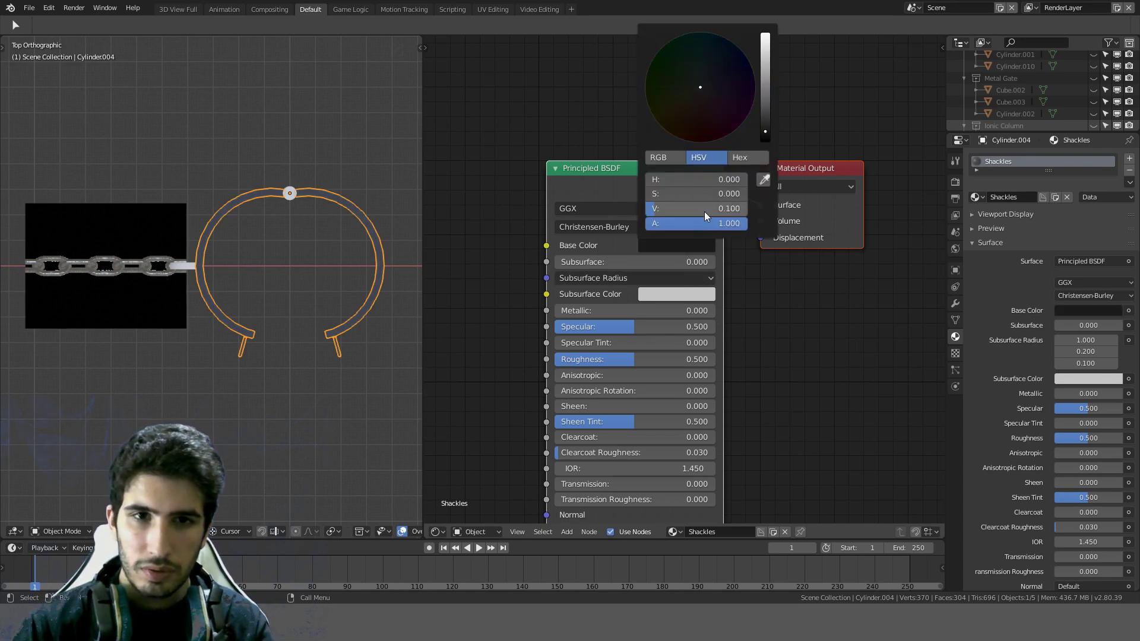
Step: Set the Shackles shader's Roughness to 0.3 and check the reflections on the cuff
{"action": "scroll", "coordinate": [557, 352], "scroll_direction": "down", "scroll_amount": 3}
{"action": "middle_click_drag", "start_coordinate": [649, 325], "coordinate": [712, 270]}
{"action": "middle_click_drag", "start_coordinate": [416, 249], "coordinate": [347, 159]}
{"action": "scroll", "coordinate": [259, 195], "scroll_direction": "up", "scroll_amount": 3}
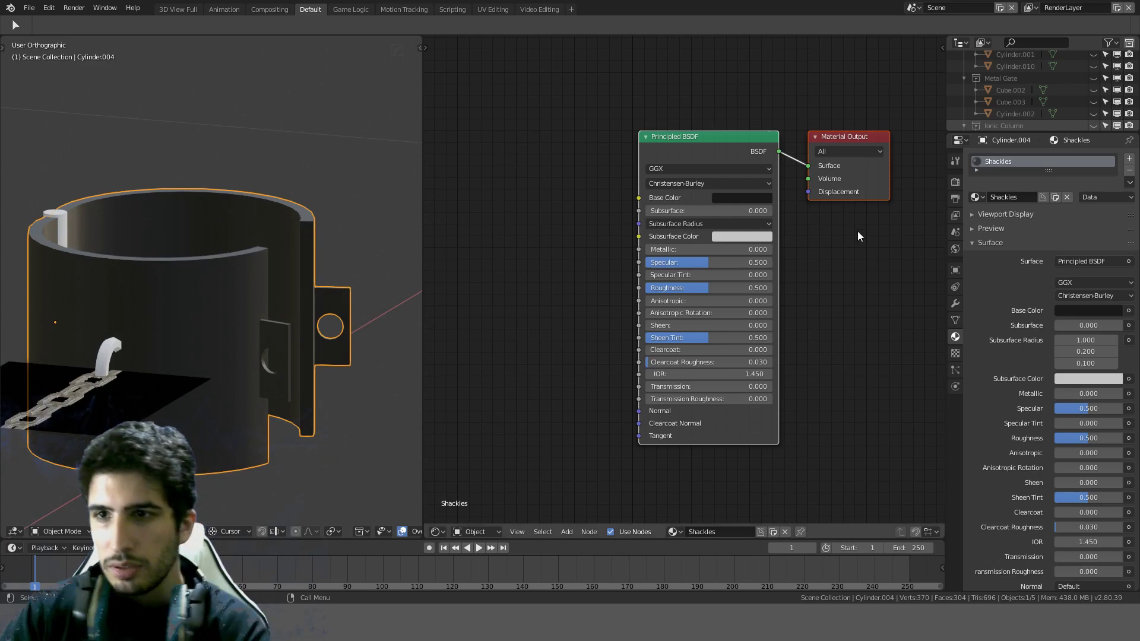
{"action": "left_click", "coordinate": [724, 290]}
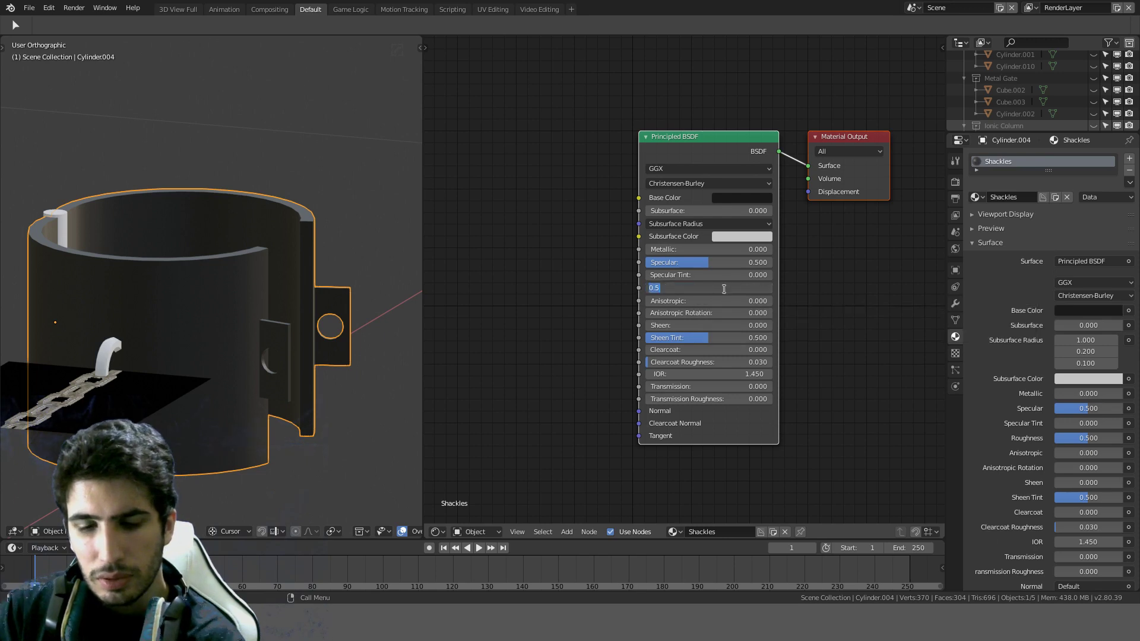
{"action": "type", "text": "0.3"}
{"action": "key", "text": "Return"}
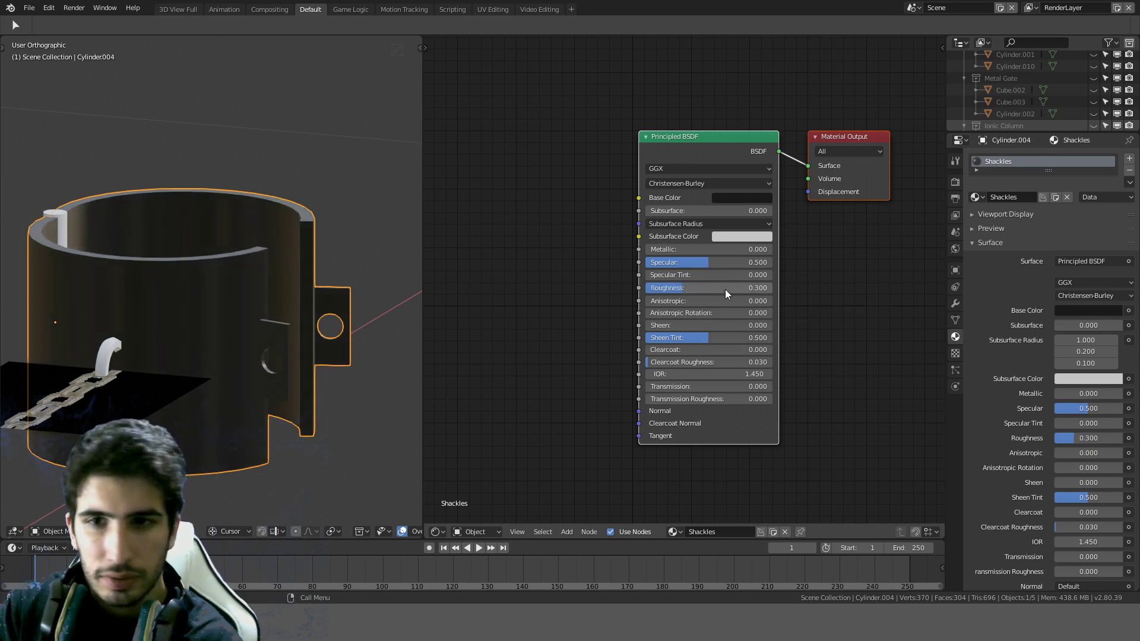
{"action": "middle_click_drag", "start_coordinate": [248, 286], "coordinate": [236, 226]}
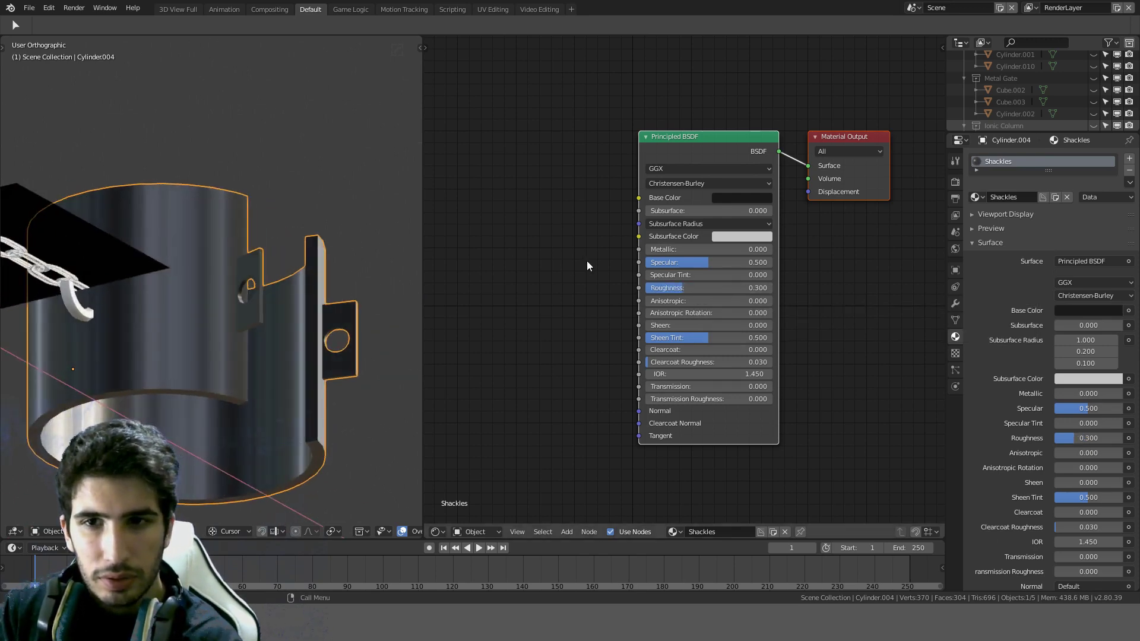
Step: Set the shader's Metallic to 0.5 and check the cuff from another side
{"action": "left_click", "coordinate": [684, 248]}
{"action": "type", "text": "0.5"}
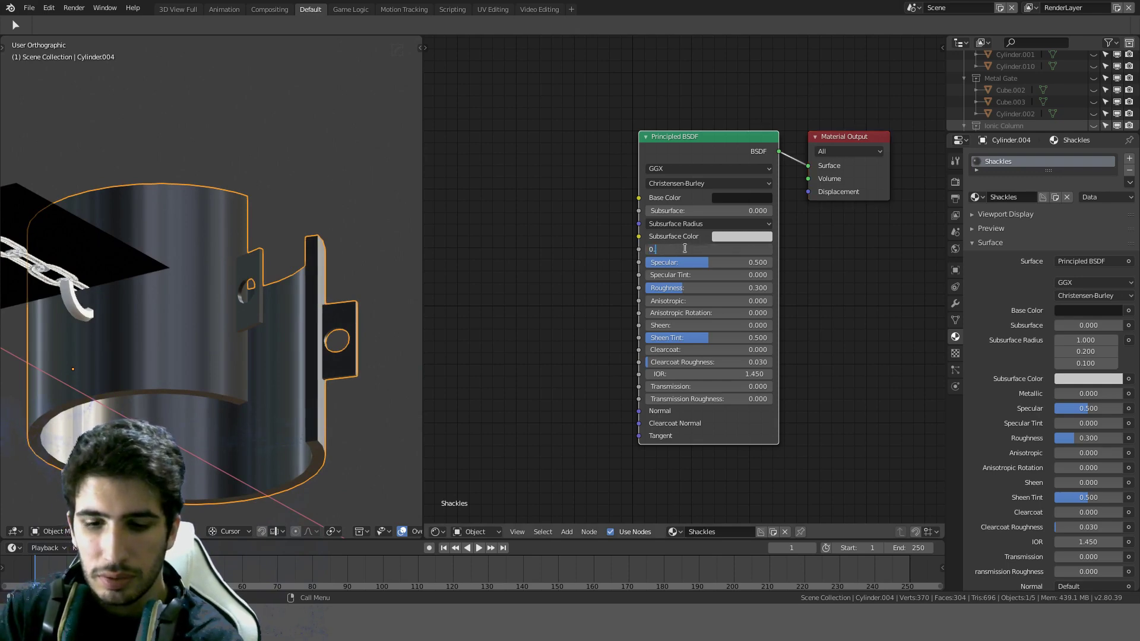
{"action": "key", "text": "Return"}
{"action": "middle_click_drag", "start_coordinate": [380, 291], "coordinate": [168, 245]}
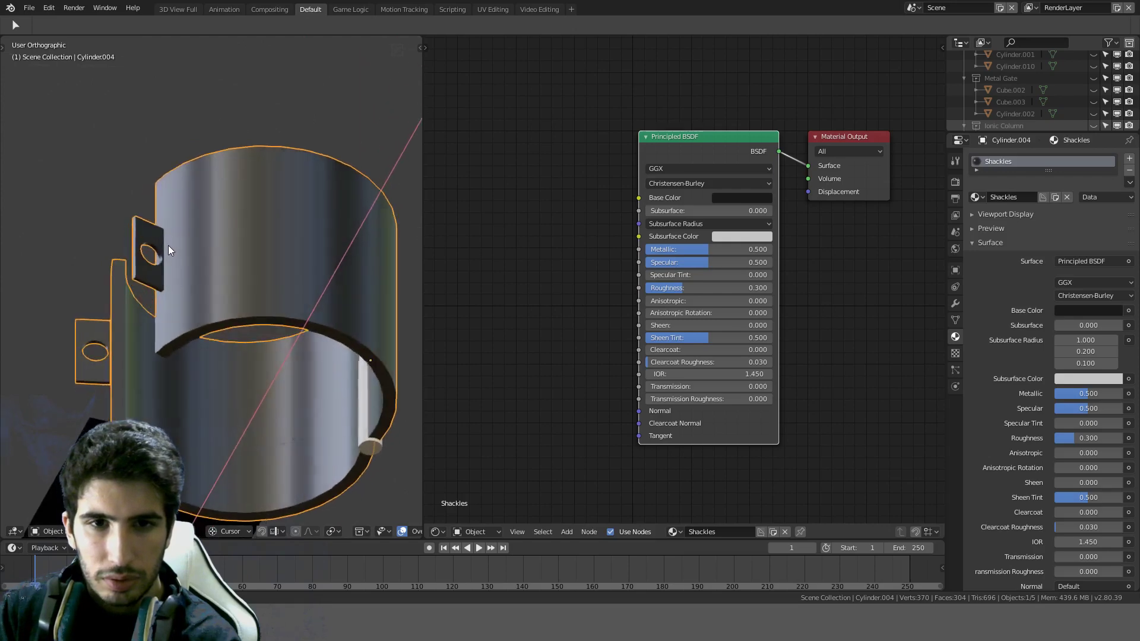
Step: Raise the shader's Metallic to 0.7 and inspect the cuff from several angles
{"action": "left_click", "coordinate": [705, 248]}
{"action": "type", "text": "0.7"}
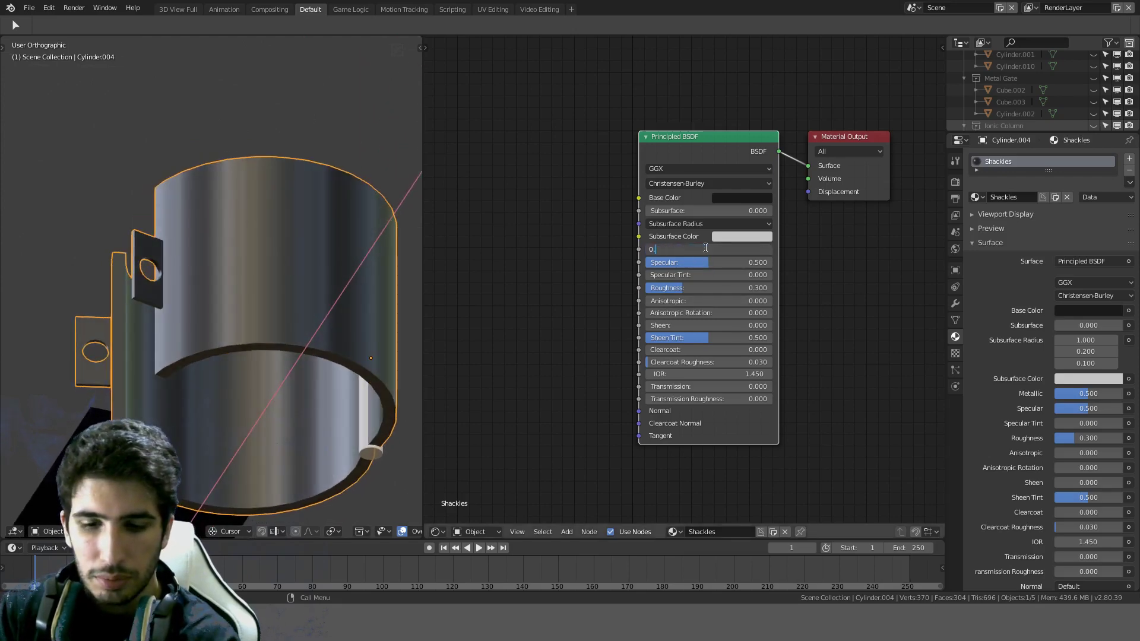
{"action": "key", "text": "Return"}
{"action": "middle_click_drag", "start_coordinate": [435, 226], "coordinate": [41, 302]}
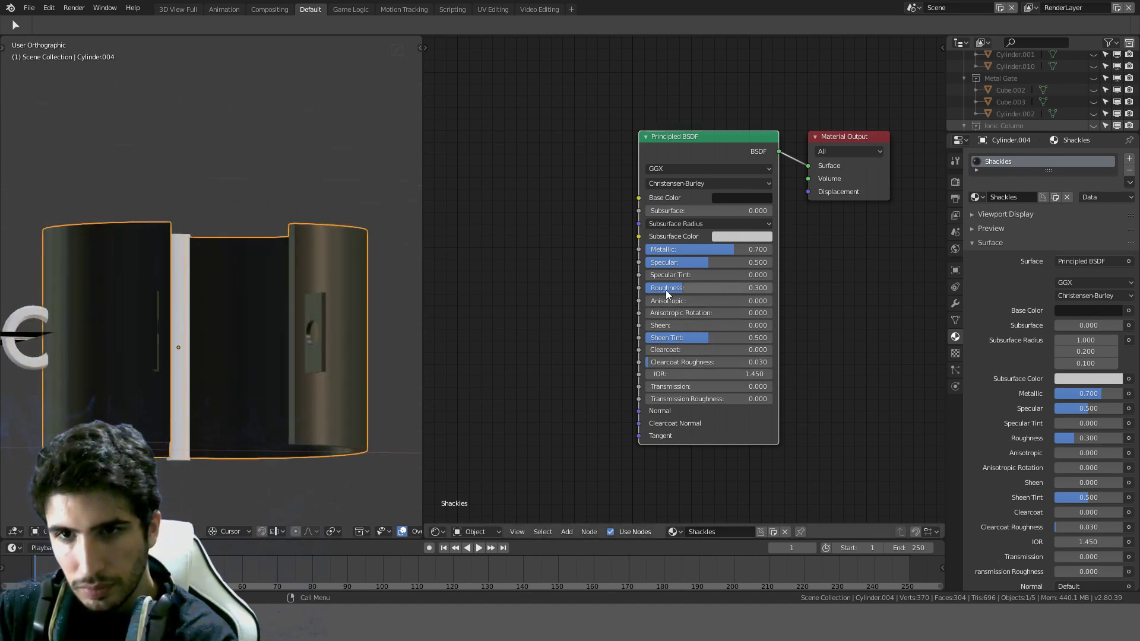
{"action": "scroll", "coordinate": [293, 331], "scroll_direction": "down", "scroll_amount": 3}
{"action": "middle_click_drag", "start_coordinate": [293, 330], "coordinate": [254, 331]}
{"action": "scroll", "coordinate": [255, 330], "scroll_direction": "down", "scroll_amount": 2}
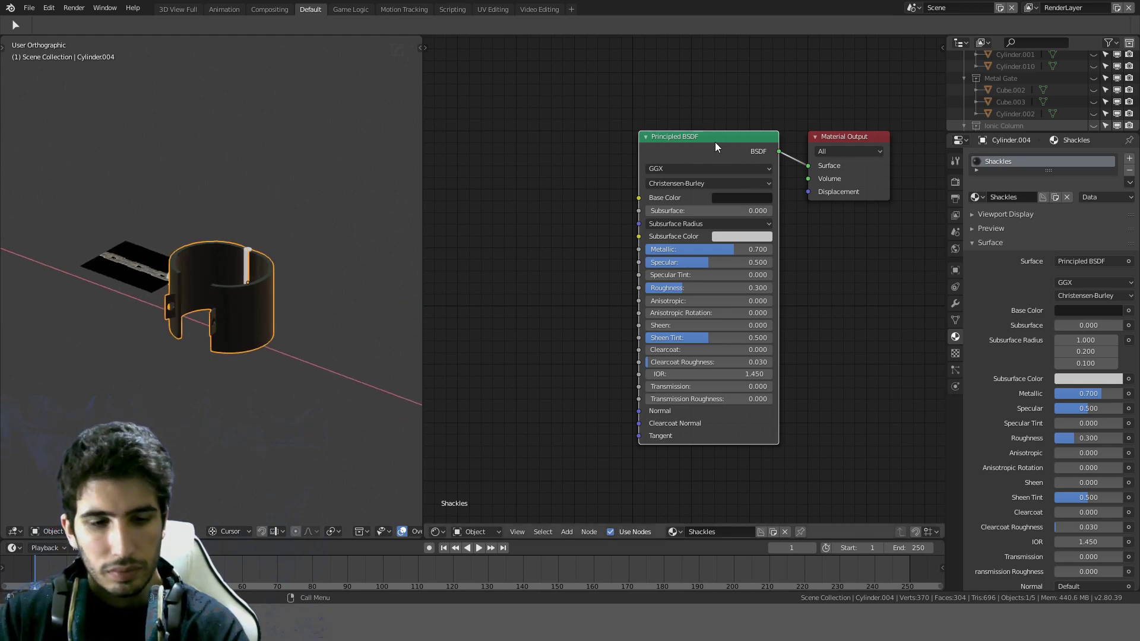
Step: Add an Image Texture with mapping and coordinate nodes to the Principled BSDF's Base Color, expand them and move them clear of the shader
{"action": "key", "text": "ctrl+t"}
{"action": "scroll", "coordinate": [694, 175], "scroll_direction": "down", "scroll_amount": 2}
{"action": "key", "text": "h"}
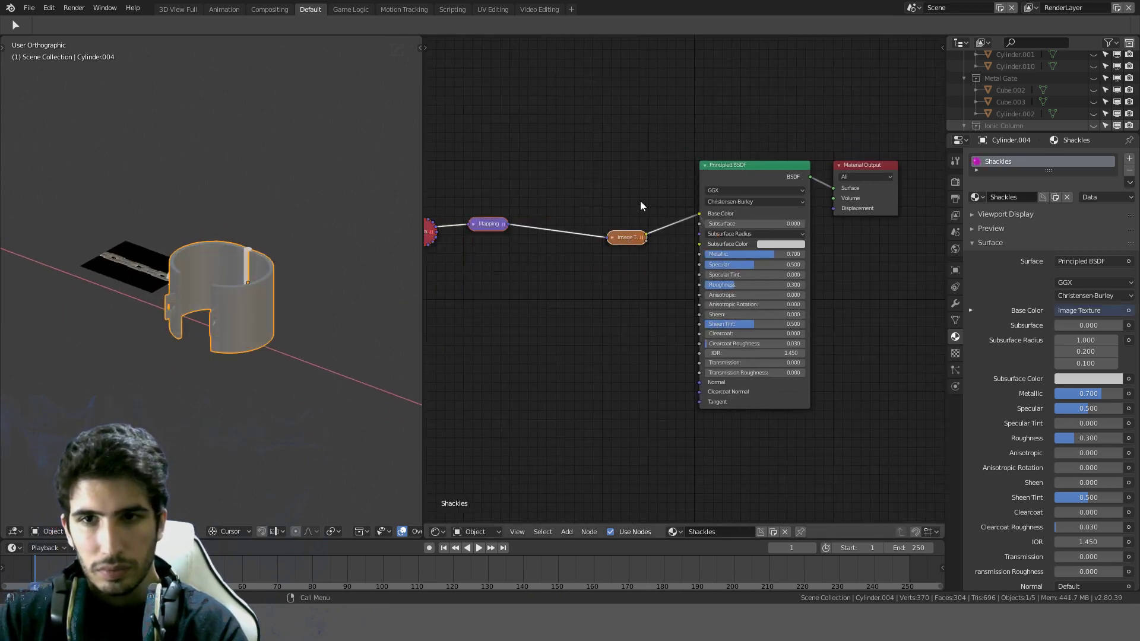
{"action": "key", "text": "h"}
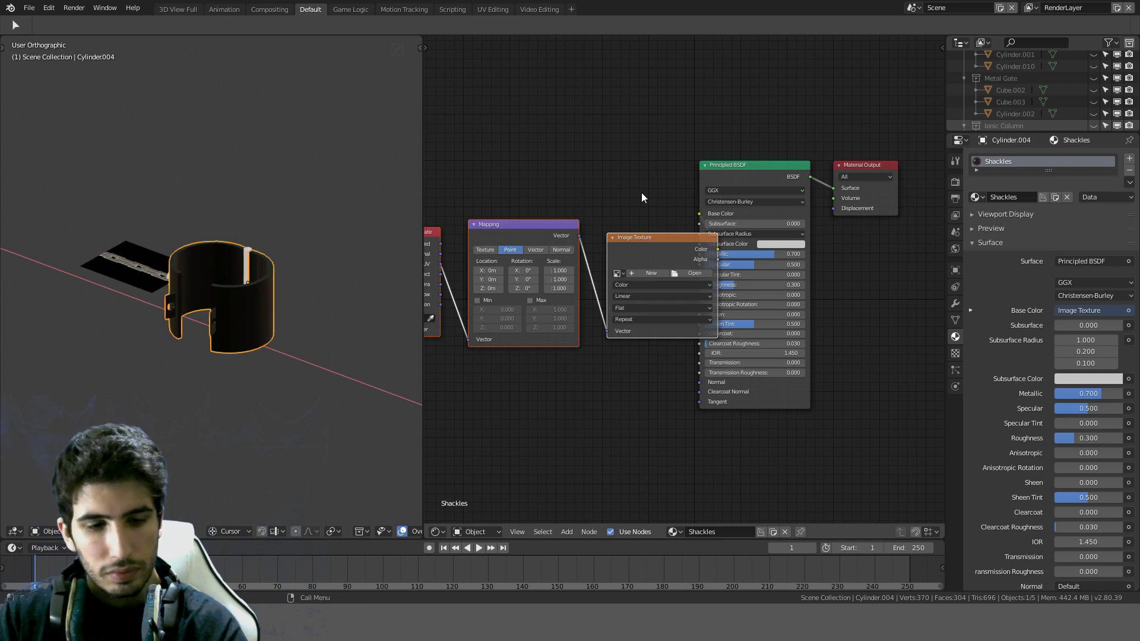
{"action": "key", "text": "g"}
{"action": "left_click", "coordinate": [606, 148]}
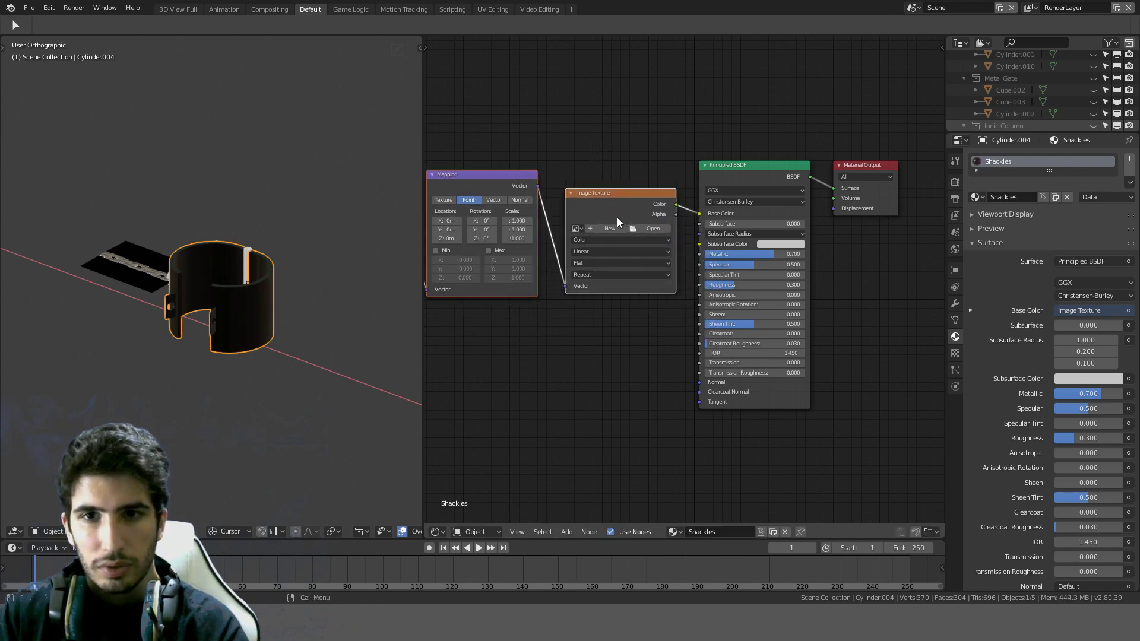
Step: Start opening an image for the Image Texture node and show the bookmarked Textures folder under 3DArt as thumbnails
{"action": "left_click", "coordinate": [636, 227]}
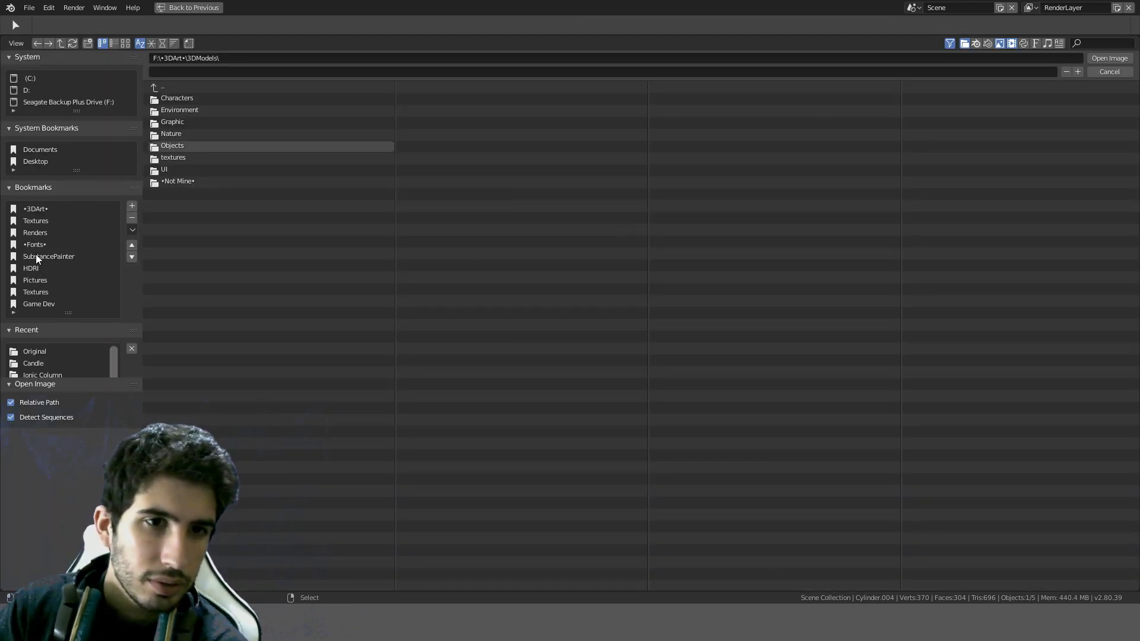
{"action": "left_click", "coordinate": [42, 220]}
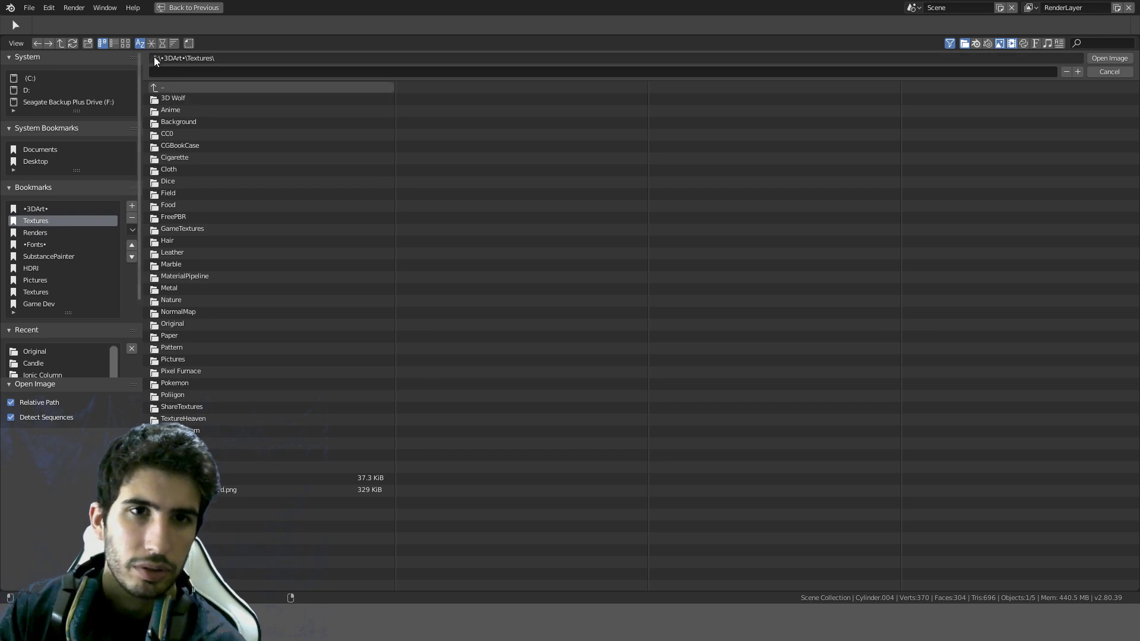
{"action": "left_click", "coordinate": [126, 44]}
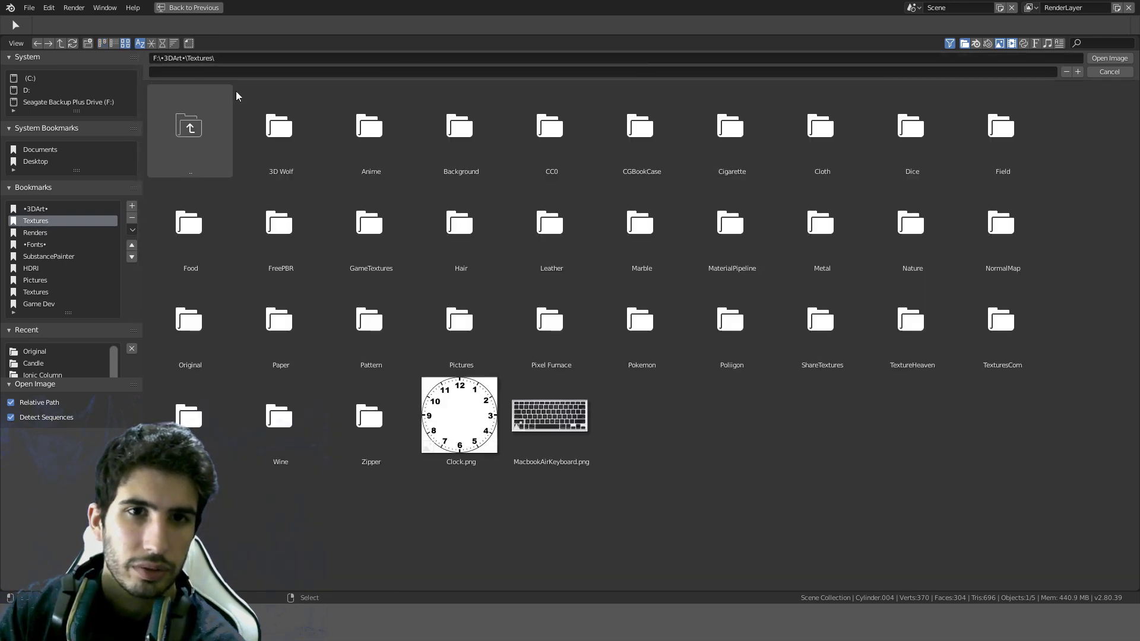
Step: Browse the 3D Wolf and CC0 texture folders, including the metal panel and metal crystal subfolders, for a suitable metal texture
{"action": "left_click", "coordinate": [282, 135]}
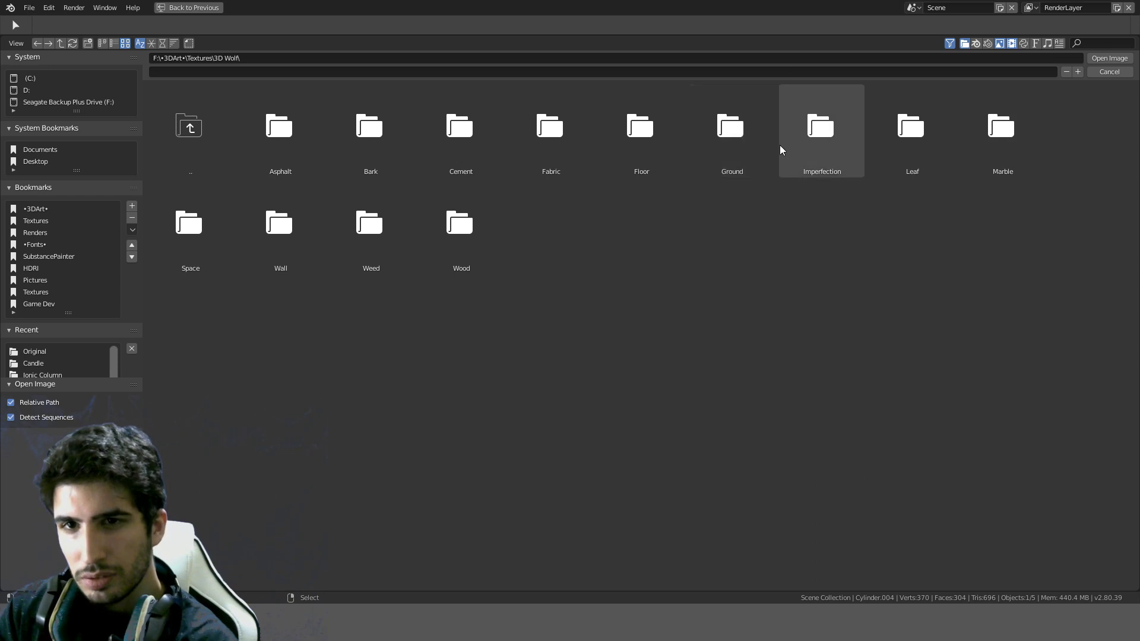
{"action": "left_click", "coordinate": [204, 124]}
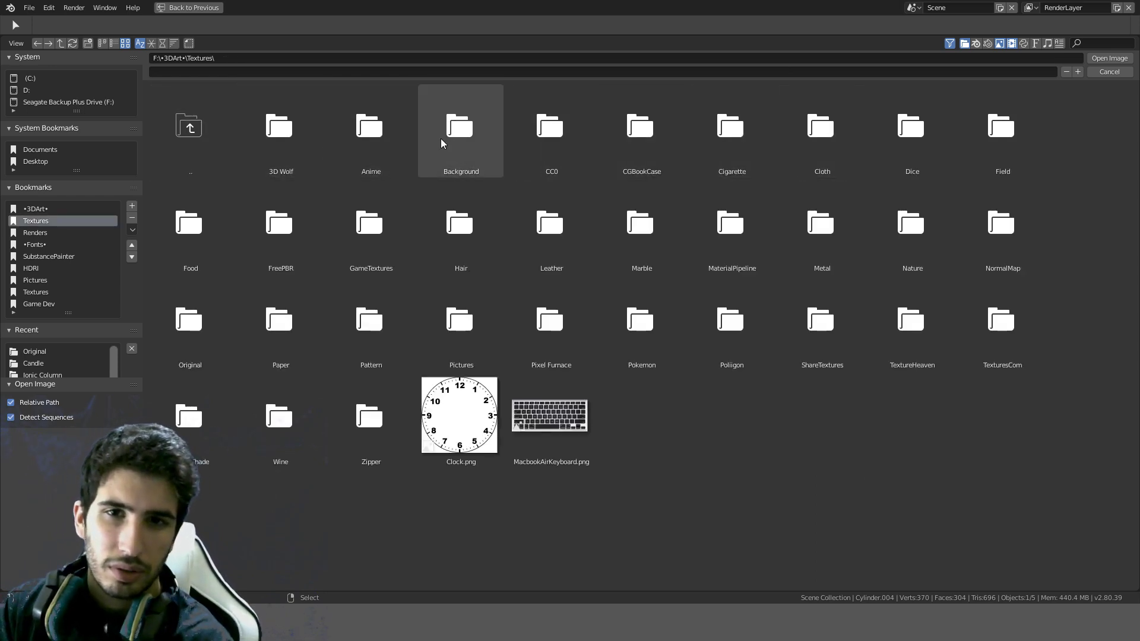
{"action": "left_click", "coordinate": [563, 140]}
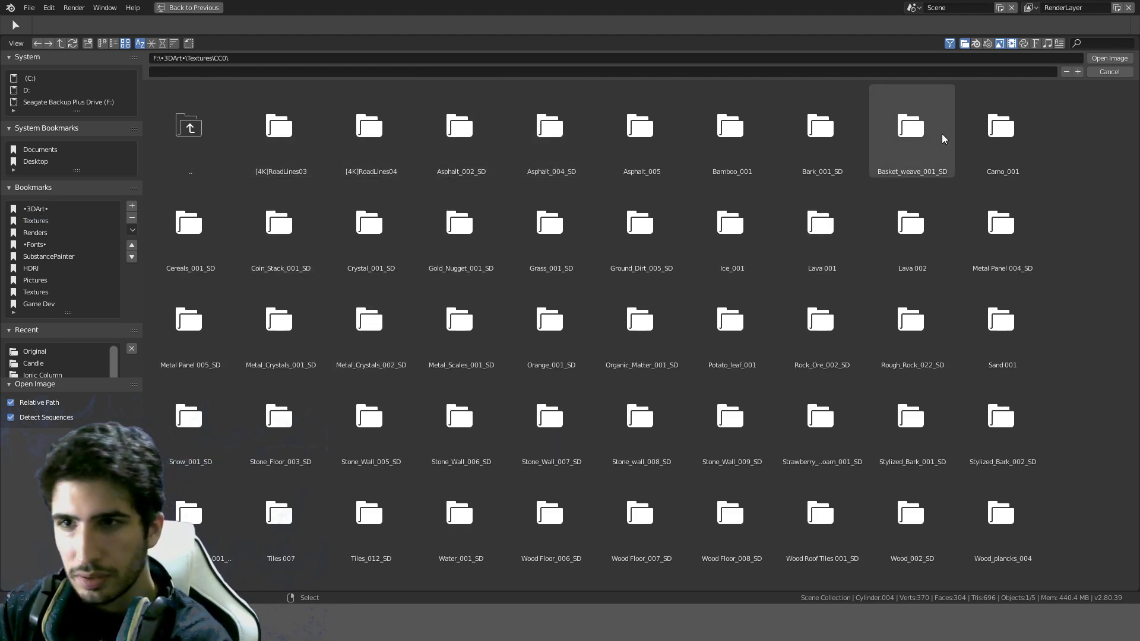
{"action": "scroll", "coordinate": [950, 142], "scroll_direction": "down", "scroll_amount": 2}
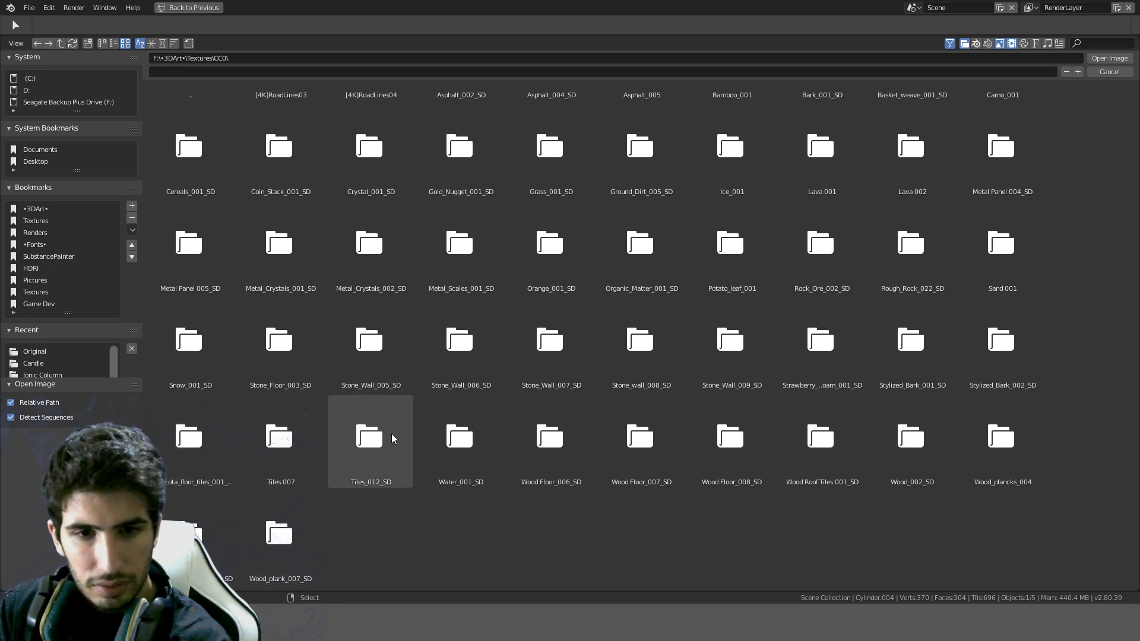
{"action": "scroll", "coordinate": [403, 445], "scroll_direction": "up", "scroll_amount": 1}
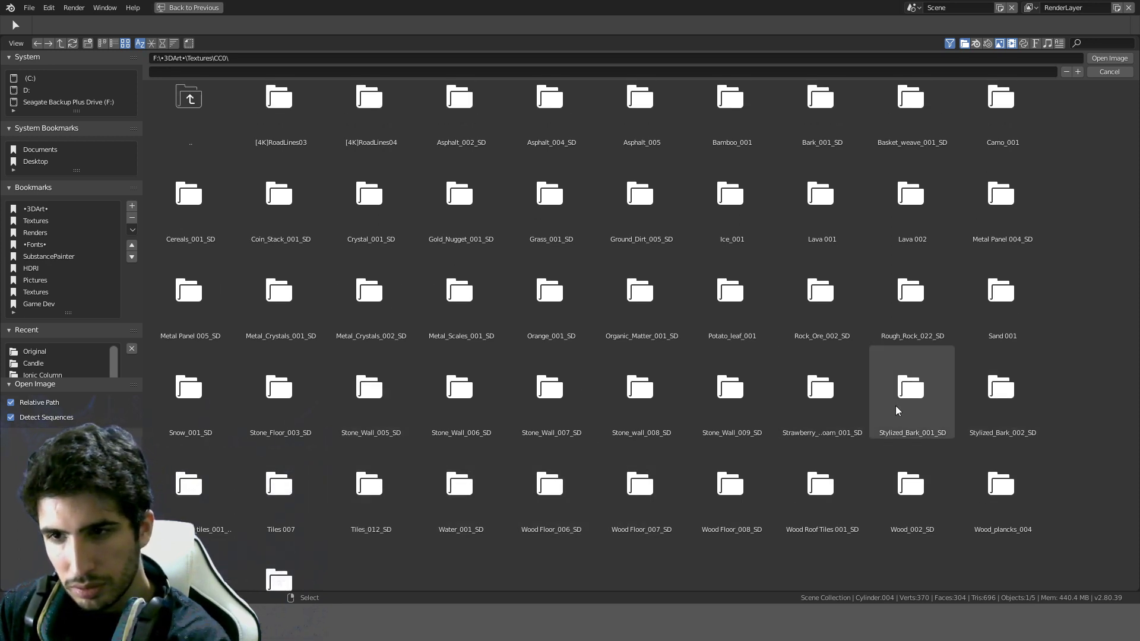
{"action": "scroll", "coordinate": [273, 386], "scroll_direction": "up", "scroll_amount": 1}
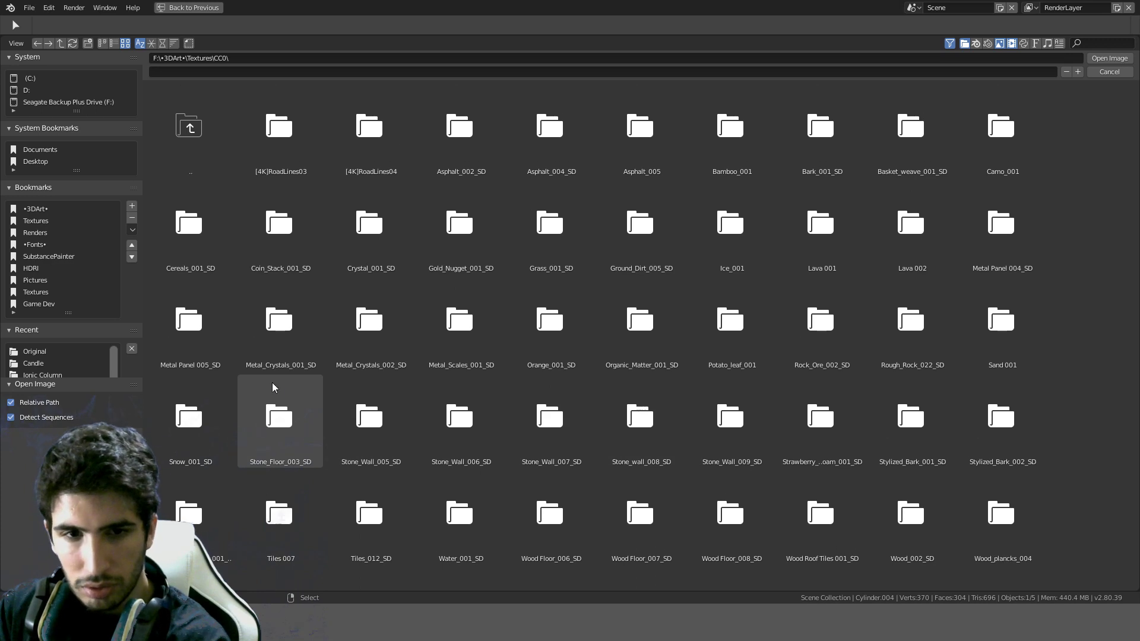
{"action": "left_click", "coordinate": [190, 338]}
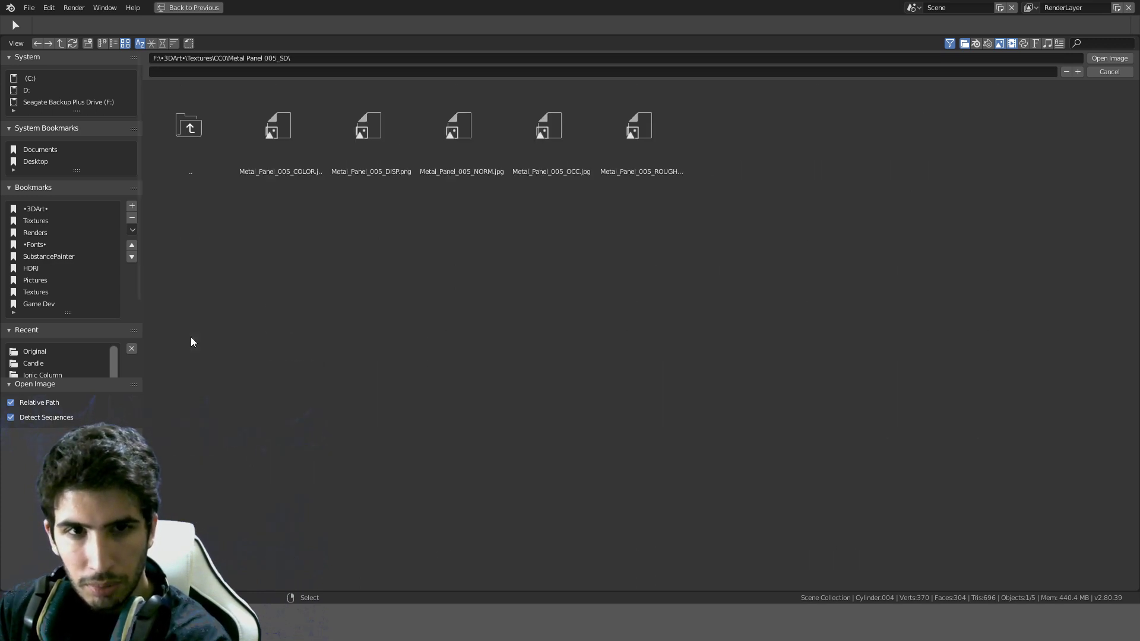
{"action": "left_click", "coordinate": [189, 128]}
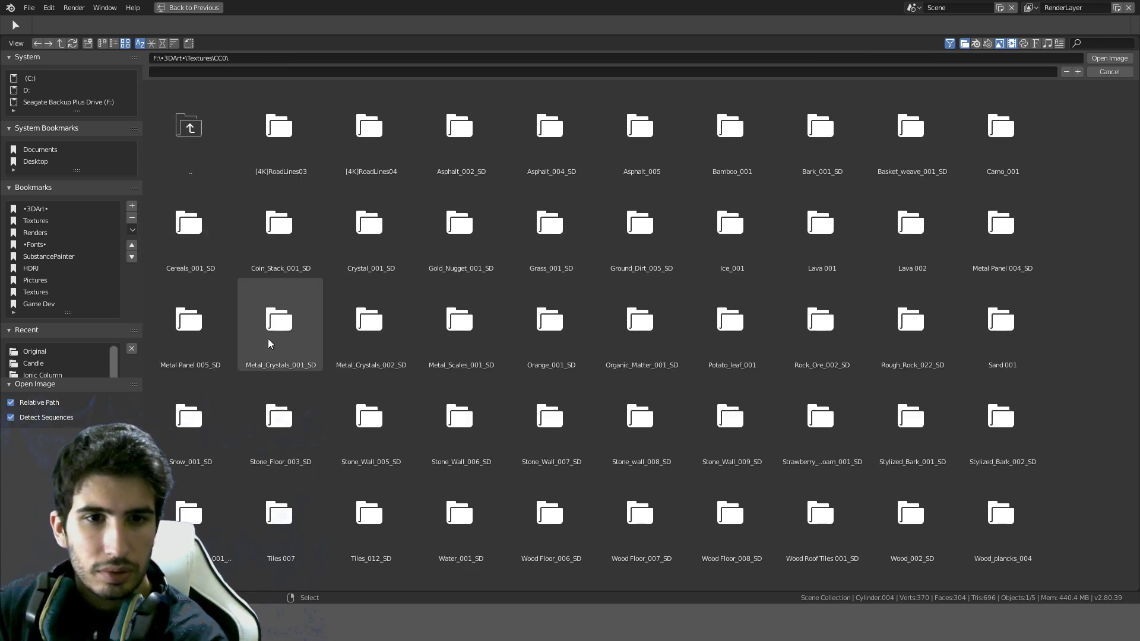
{"action": "left_click", "coordinate": [268, 339]}
{"action": "left_click", "coordinate": [219, 129]}
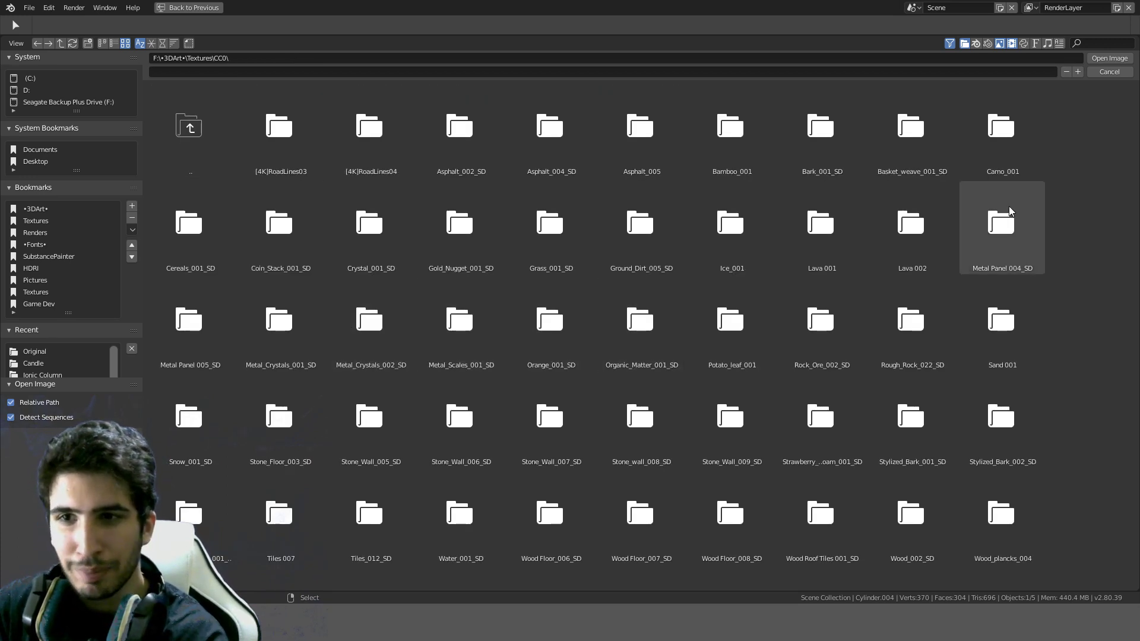
{"action": "left_click", "coordinate": [1006, 230]}
{"action": "left_click", "coordinate": [205, 148]}
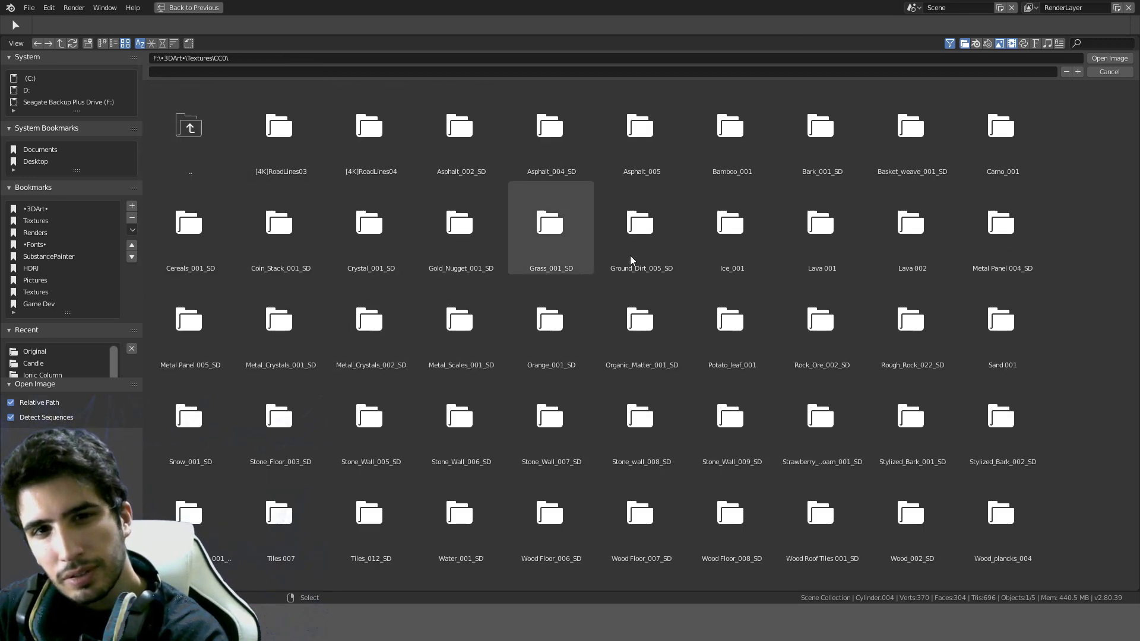
{"action": "left_click", "coordinate": [173, 132]}
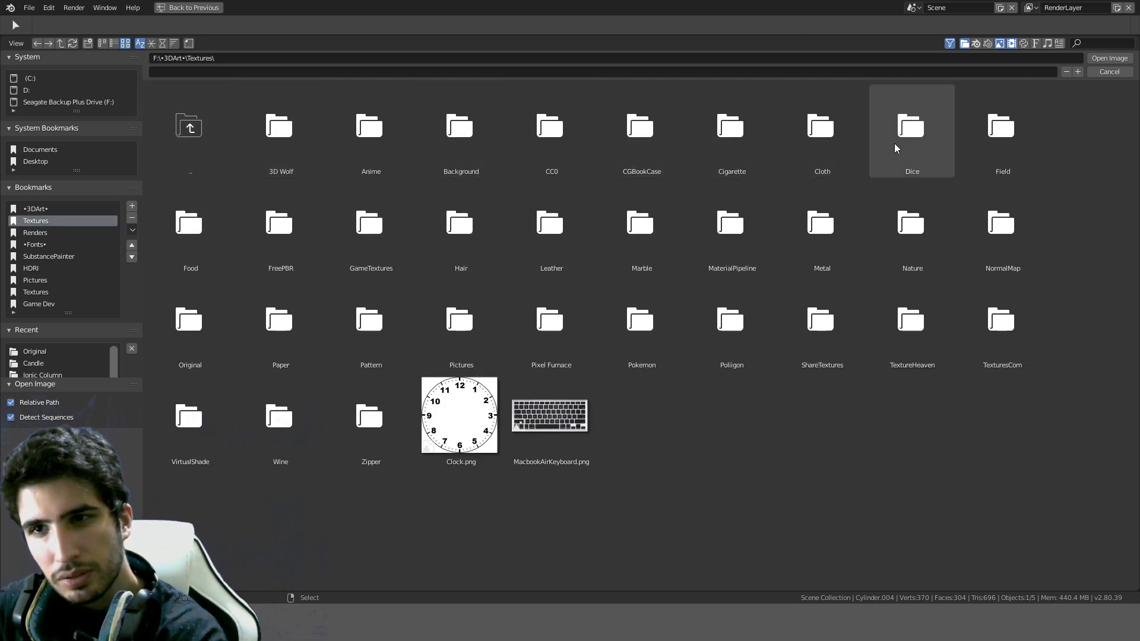
Step: Look through the FreePBR folder with its octostone and mahogfloor subfolders, plus the GameTextures folder, for a metal texture
{"action": "left_click", "coordinate": [275, 233]}
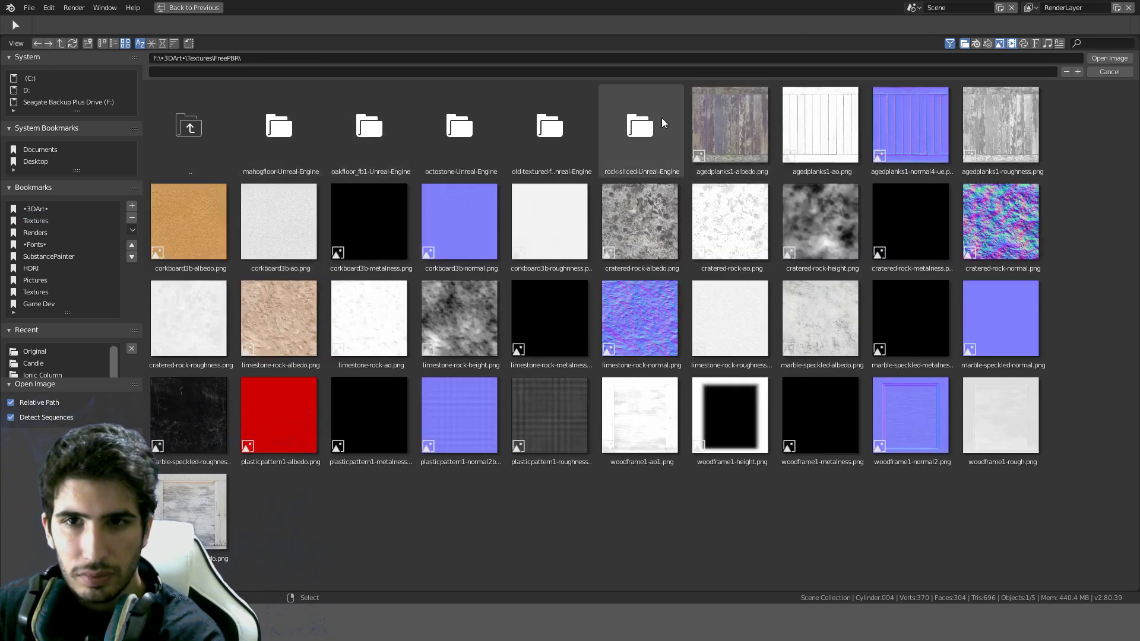
{"action": "left_click", "coordinate": [440, 122]}
{"action": "left_click", "coordinate": [185, 149]}
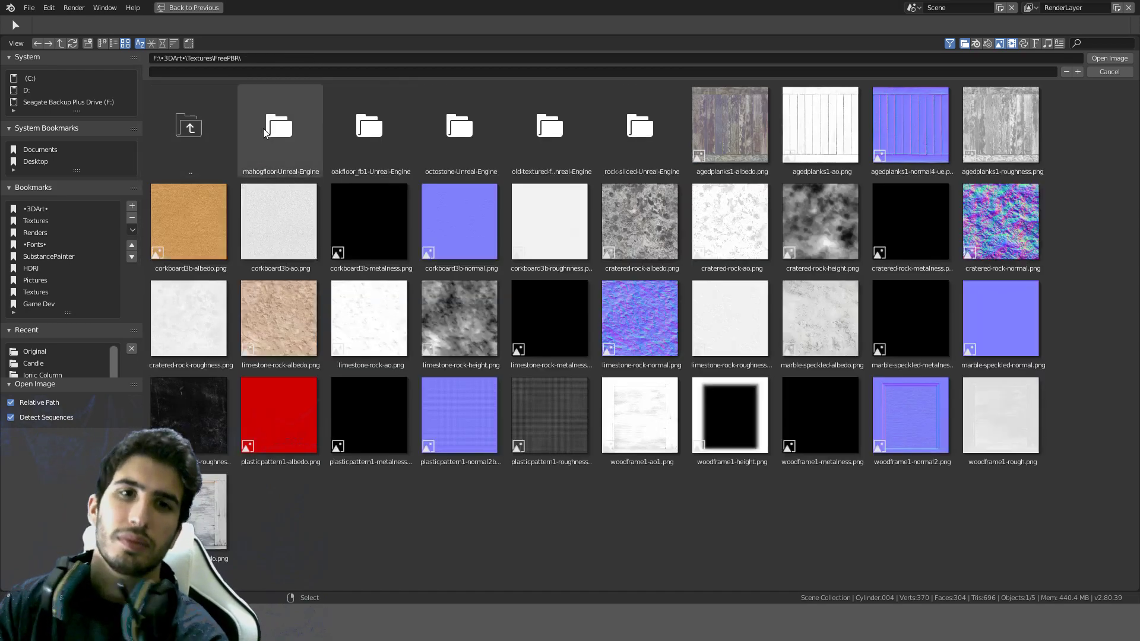
{"action": "left_click", "coordinate": [265, 130]}
{"action": "left_click", "coordinate": [197, 133]}
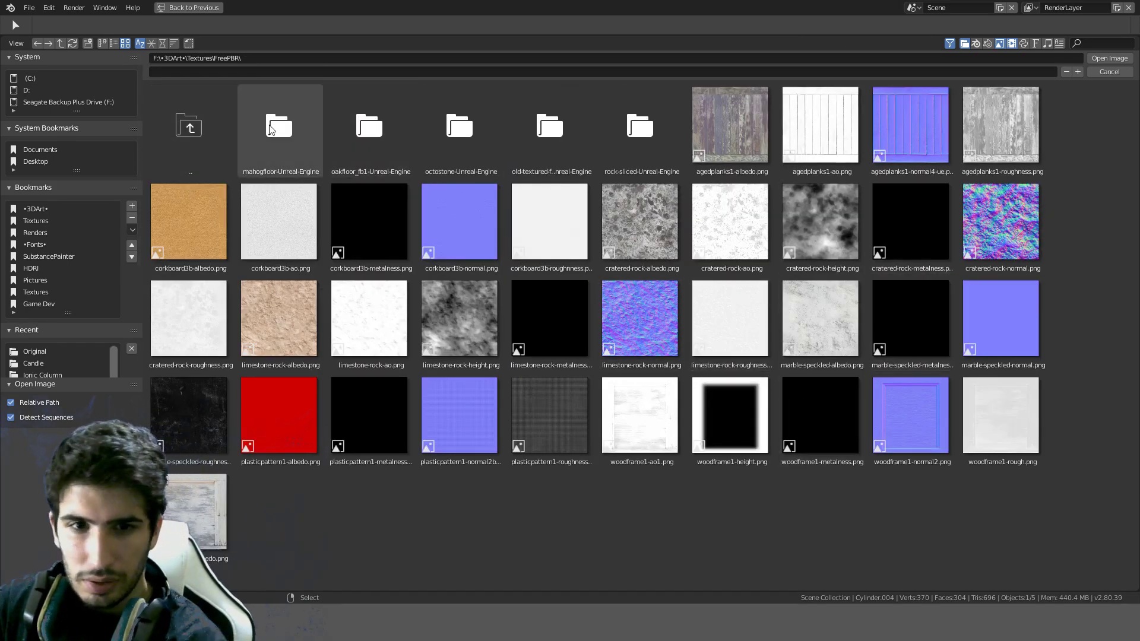
{"action": "left_click", "coordinate": [190, 130]}
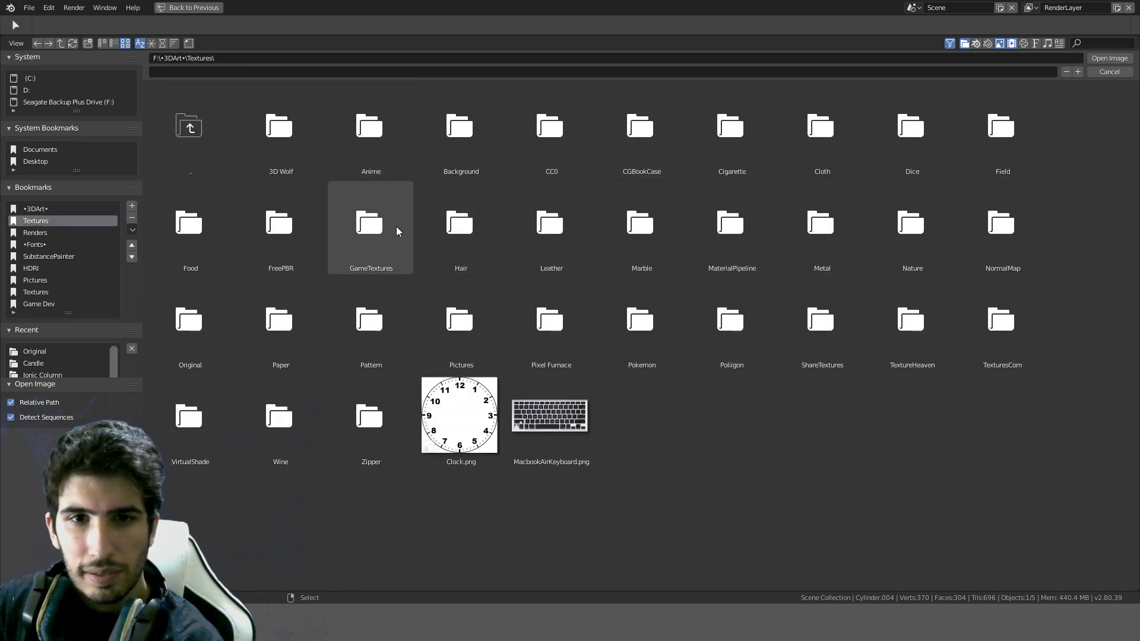
{"action": "left_click", "coordinate": [364, 236]}
{"action": "left_click", "coordinate": [205, 133]}
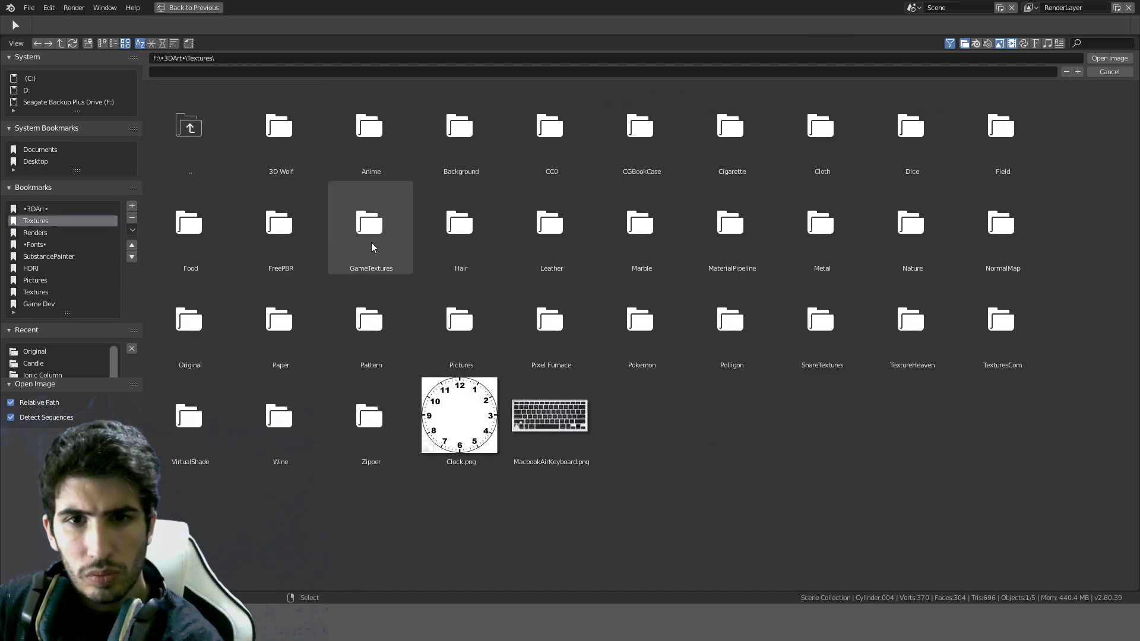
Step: Load WroughtIron_DIF.png from the MaterialPipeline Metal WroughtIron 2k folder into the Base Color image texture
{"action": "left_click", "coordinate": [743, 246]}
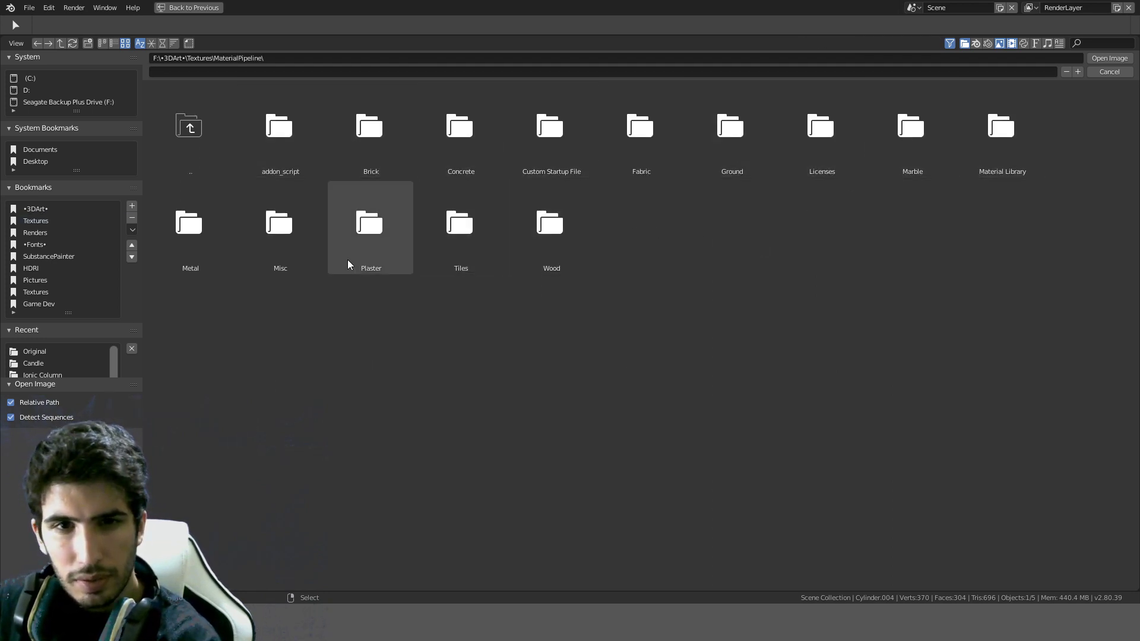
{"action": "left_click", "coordinate": [208, 259]}
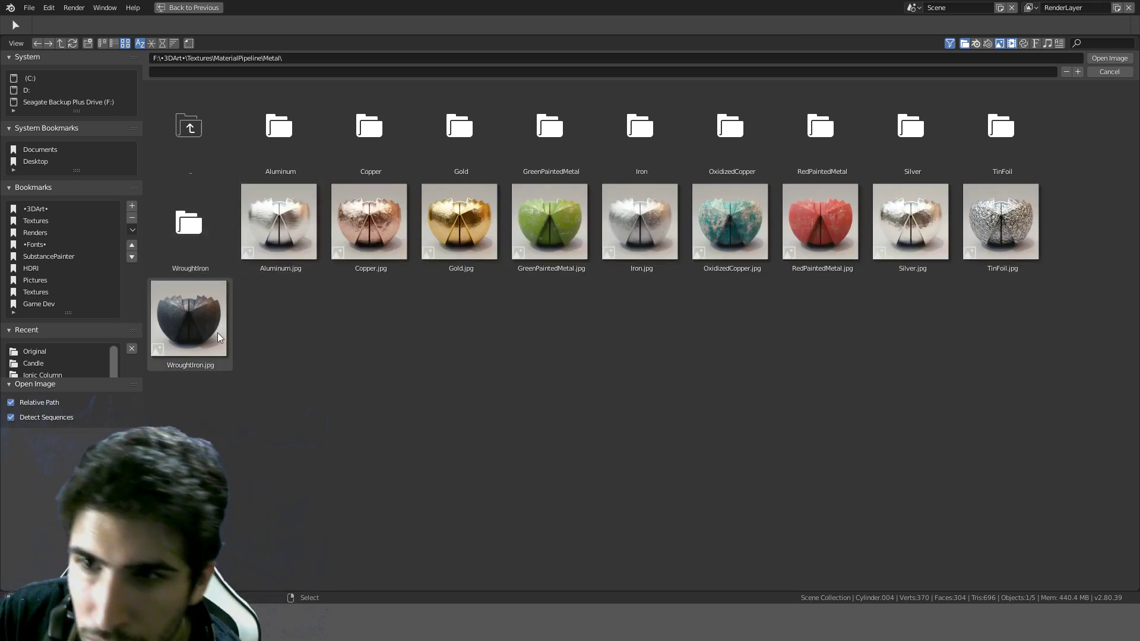
{"action": "left_click", "coordinate": [194, 241]}
{"action": "left_click", "coordinate": [358, 153]}
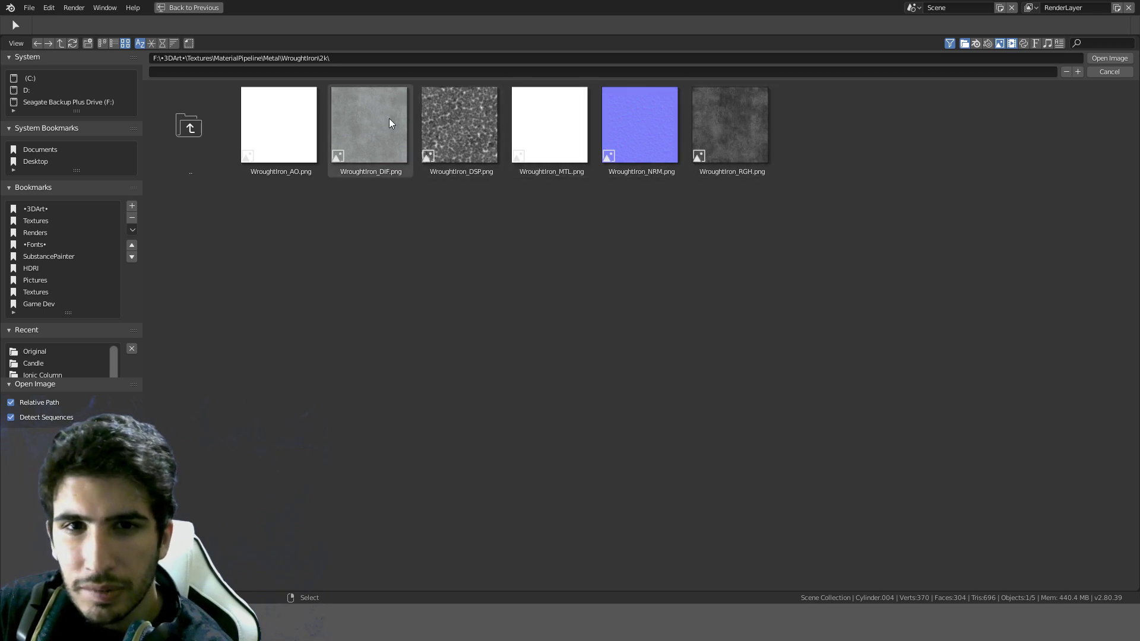
{"action": "double_click", "coordinate": [366, 119]}
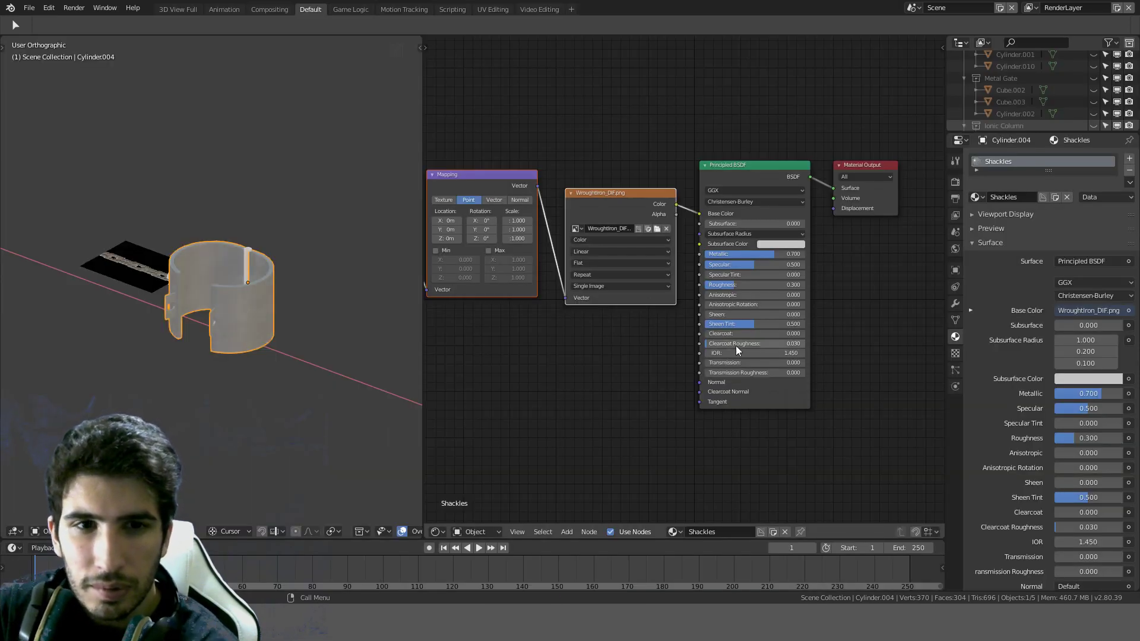
{"action": "scroll", "coordinate": [700, 334], "scroll_direction": "up", "scroll_amount": 1}
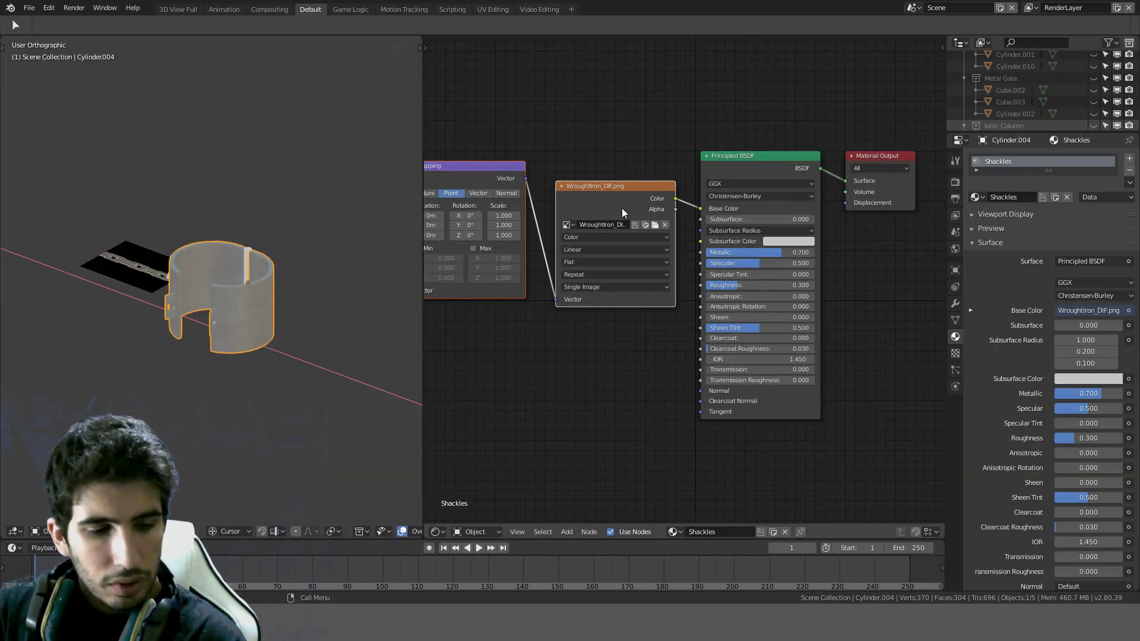
{"action": "key", "text": "shift+d"}
{"action": "key", "text": "Escape"}
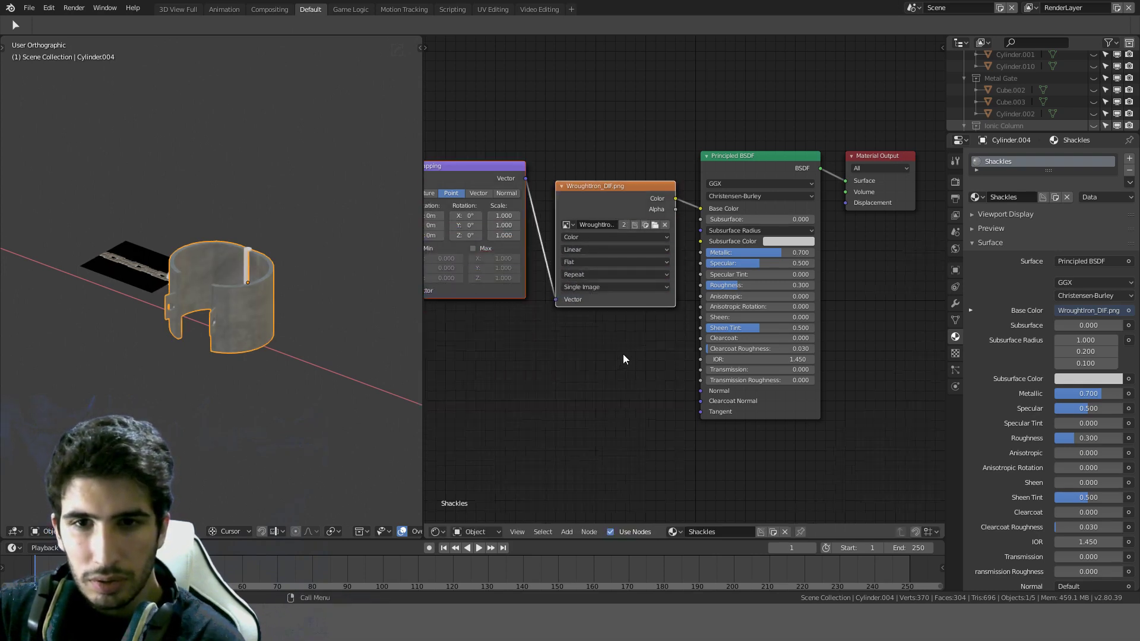
{"action": "scroll", "coordinate": [688, 327], "scroll_direction": "down", "scroll_amount": 1}
{"action": "key", "text": "x"}
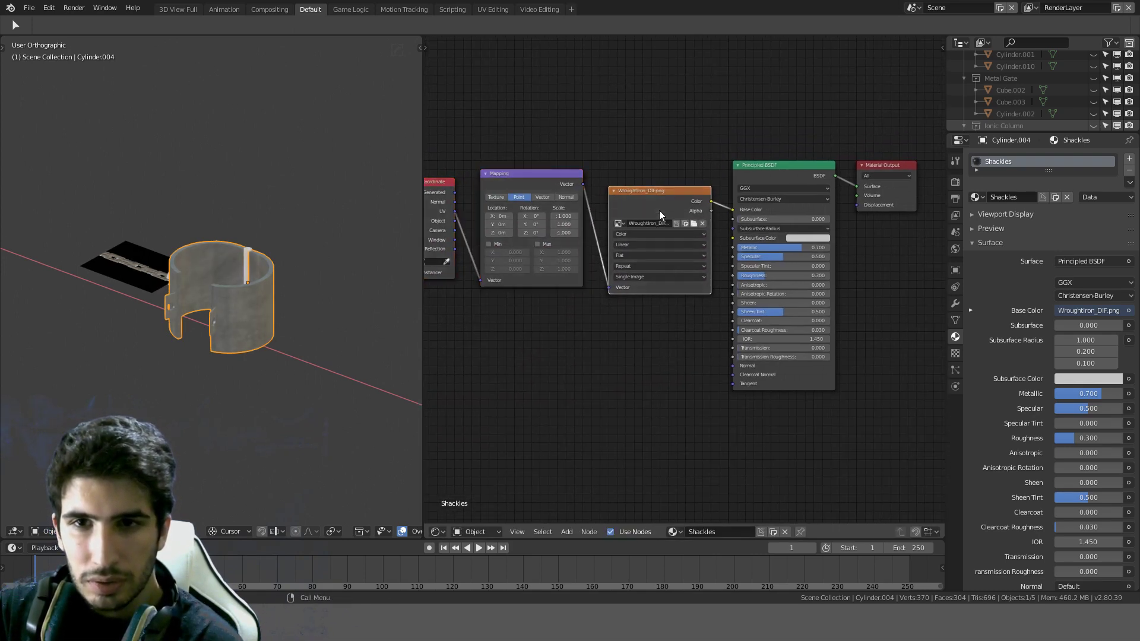
Step: Duplicate the WroughtIron_DIF.png texture node with its mapping link, place the copy below the original and set it to Non-Color Data
{"action": "key", "text": "shift+d"}
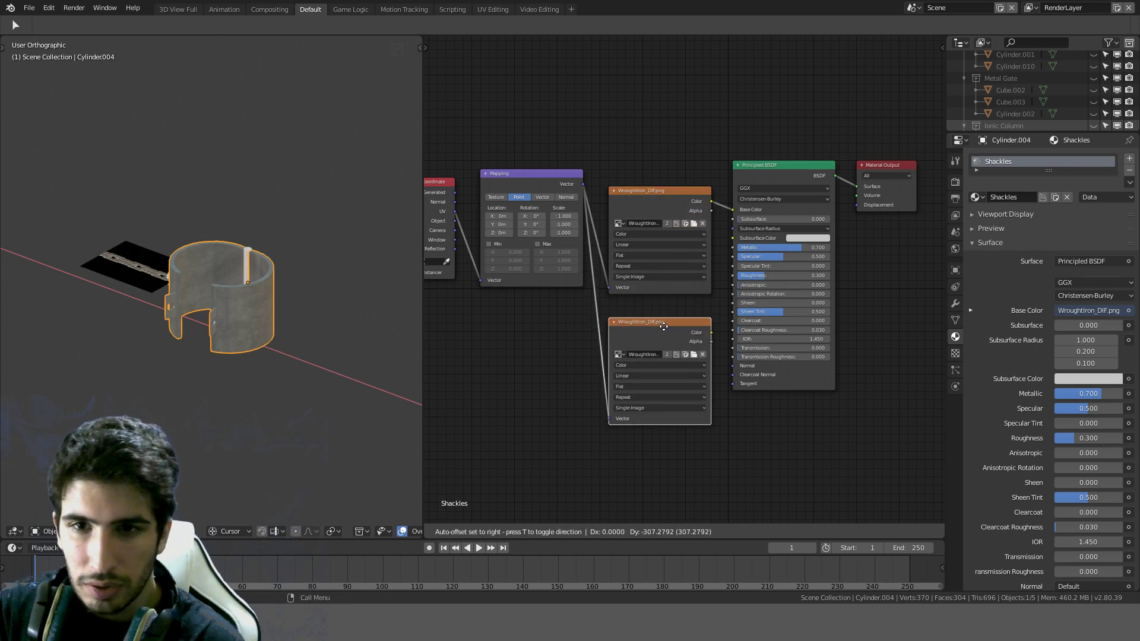
{"action": "left_click", "coordinate": [661, 316]}
{"action": "scroll", "coordinate": [646, 333], "scroll_direction": "up", "scroll_amount": 1}
{"action": "left_click", "coordinate": [621, 347]}
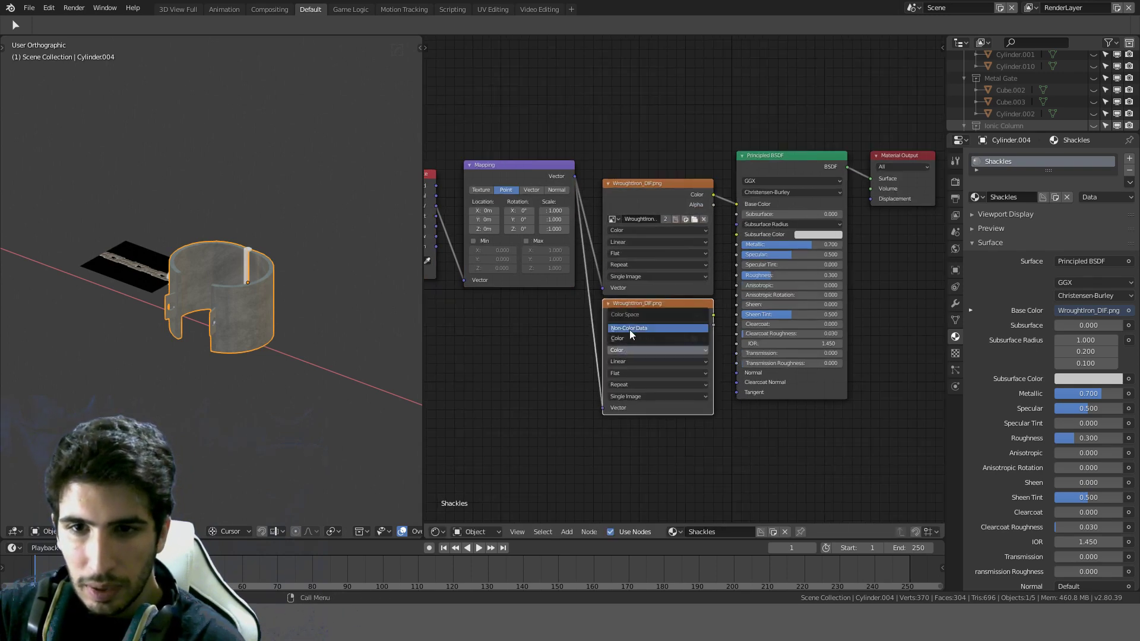
{"action": "left_click", "coordinate": [634, 329]}
Step: Duplicate the Non-Color Data texture node twice, keeping the mapping links, and stack the copies below it in a column
{"action": "key", "text": "shift+d"}
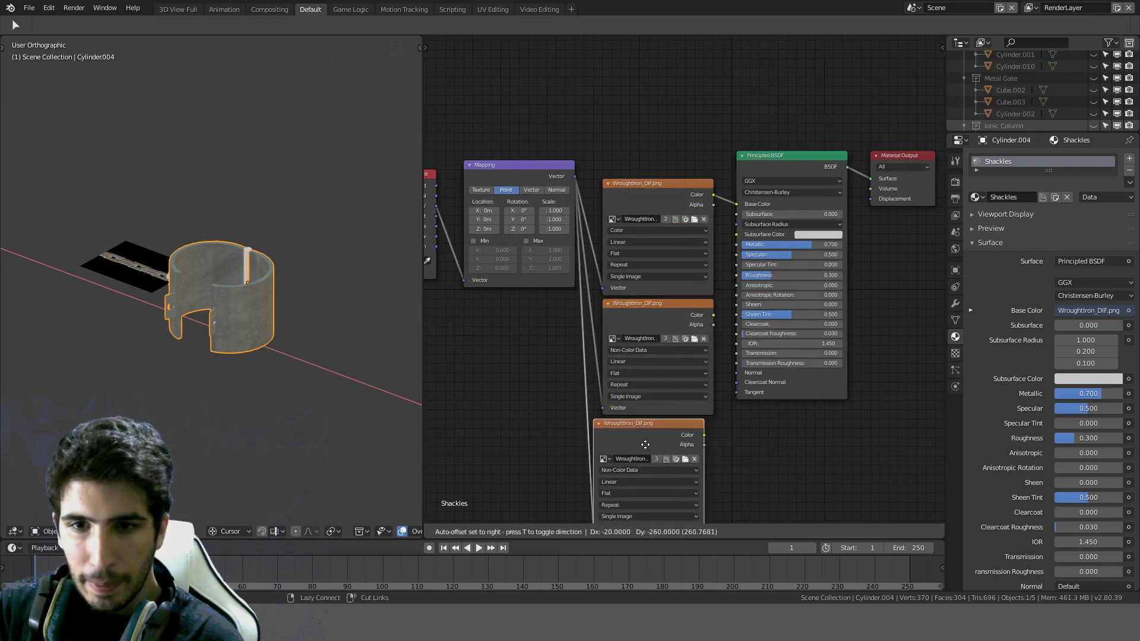
{"action": "left_click", "coordinate": [655, 447]}
{"action": "middle_click_drag", "start_coordinate": [752, 401], "coordinate": [685, 226]}
{"action": "scroll", "coordinate": [662, 215], "scroll_direction": "down", "scroll_amount": 1}
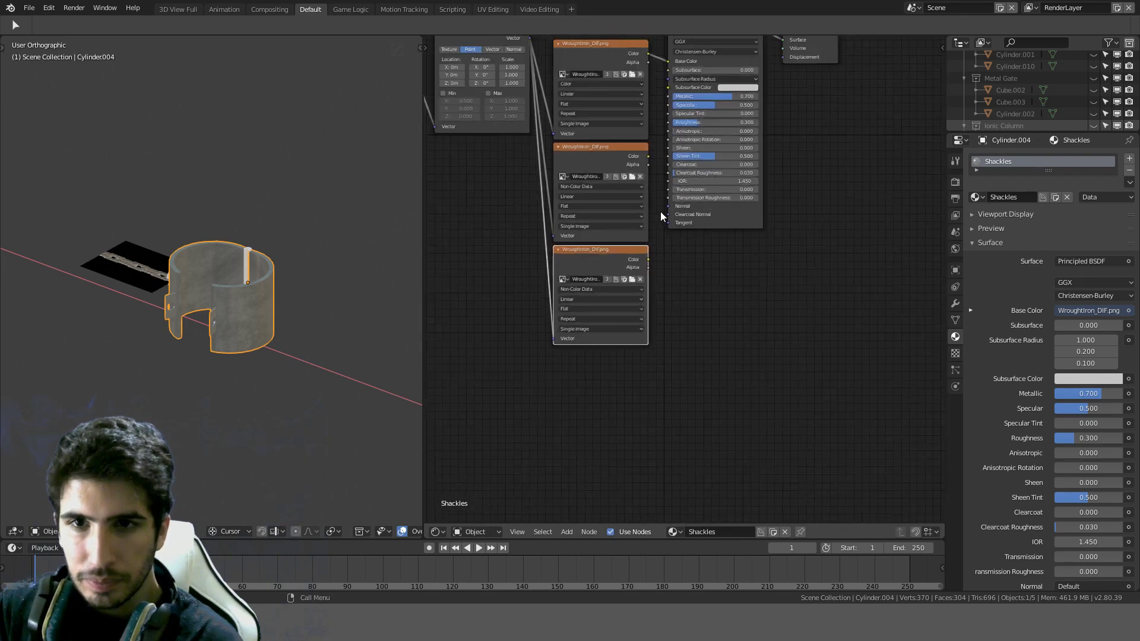
{"action": "key", "text": "shift+d"}
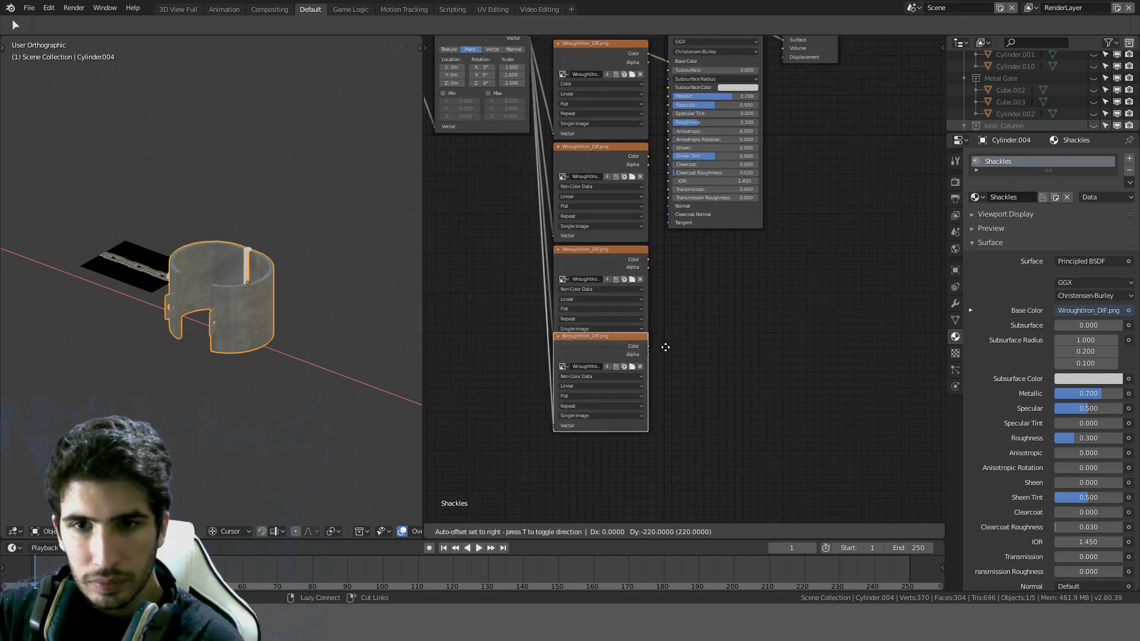
{"action": "left_click", "coordinate": [665, 360]}
{"action": "key", "text": "Home"}
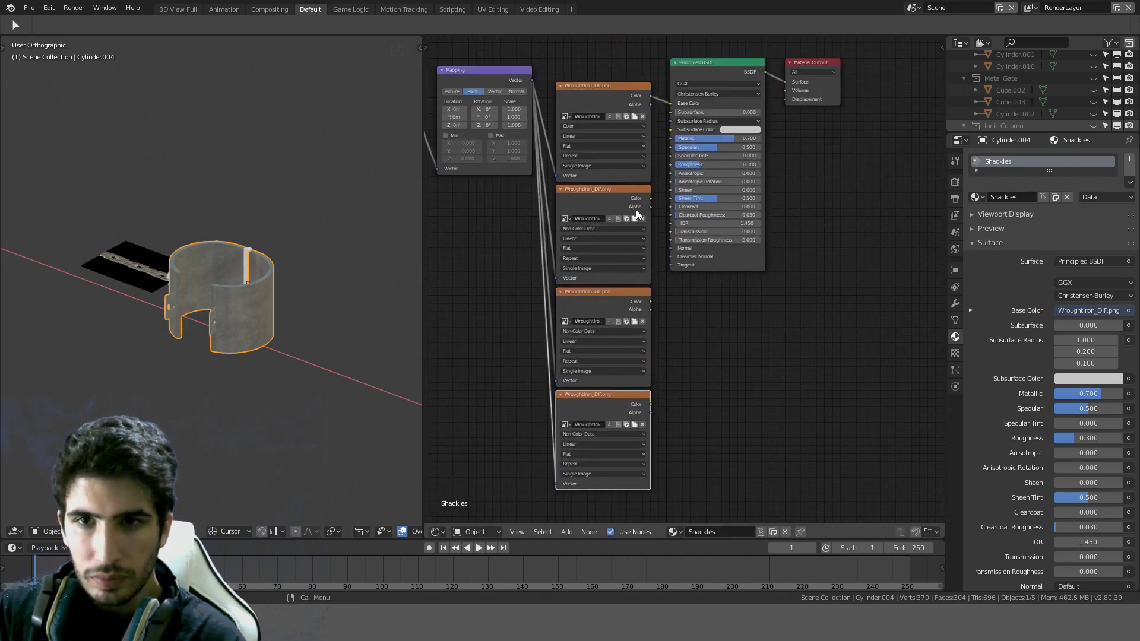
Step: Load WroughtIron_RGH.png into the second texture node and connect its Color to the Principled BSDF's Roughness
{"action": "left_click", "coordinate": [634, 213]}
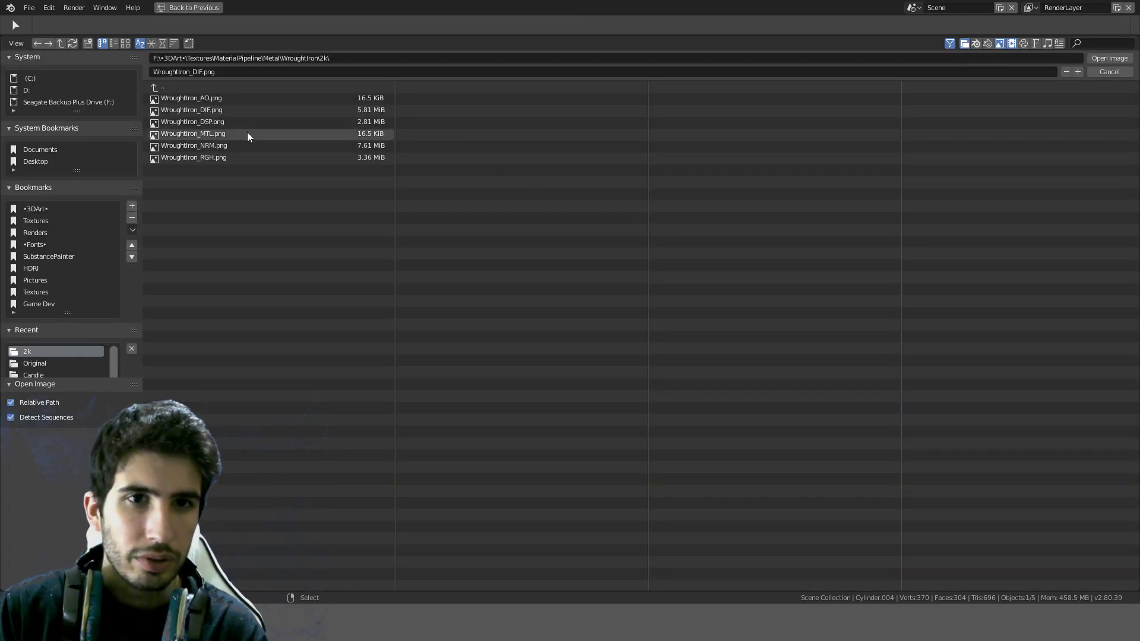
{"action": "double_click", "coordinate": [225, 157]}
{"action": "scroll", "coordinate": [669, 201], "scroll_direction": "up", "scroll_amount": 2}
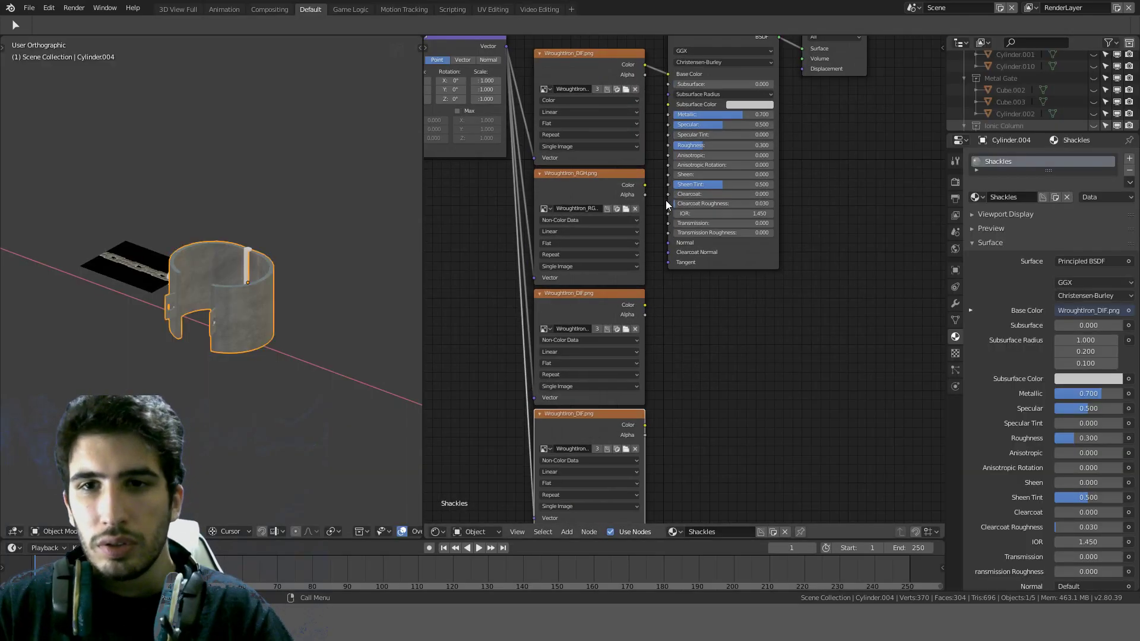
{"action": "left_click_drag", "start_coordinate": [640, 184], "coordinate": [657, 152]}
{"action": "left_click_drag", "start_coordinate": [662, 147], "coordinate": [668, 146]}
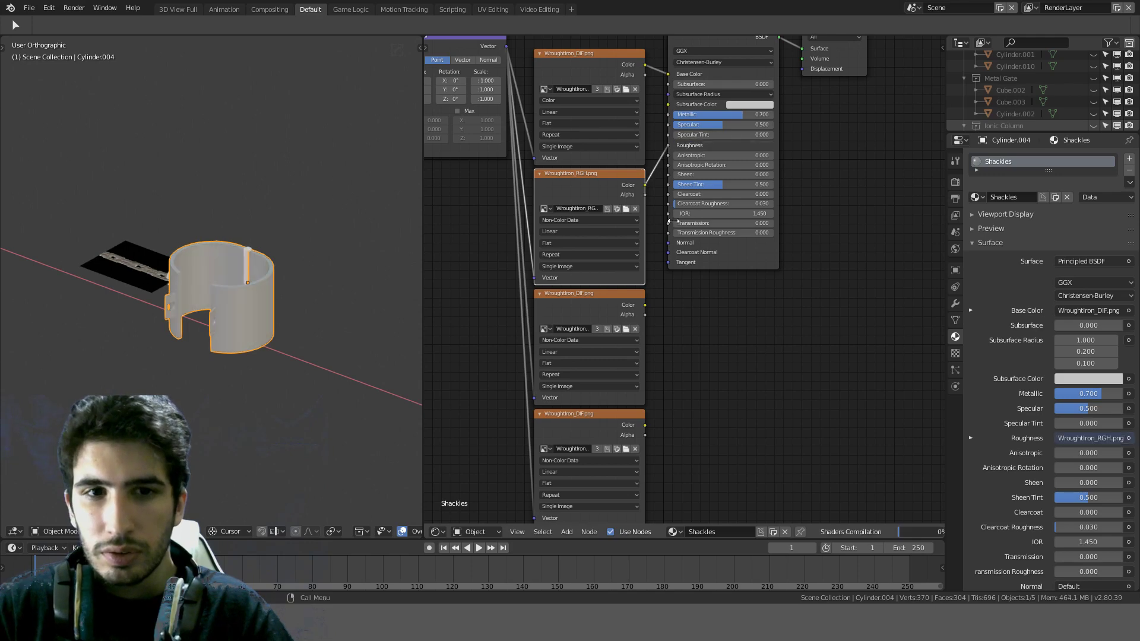
Step: Load WroughtIron_MTL.png into the third texture node and connect its Color to the Principled BSDF's Metallic input
{"action": "left_click", "coordinate": [626, 330]}
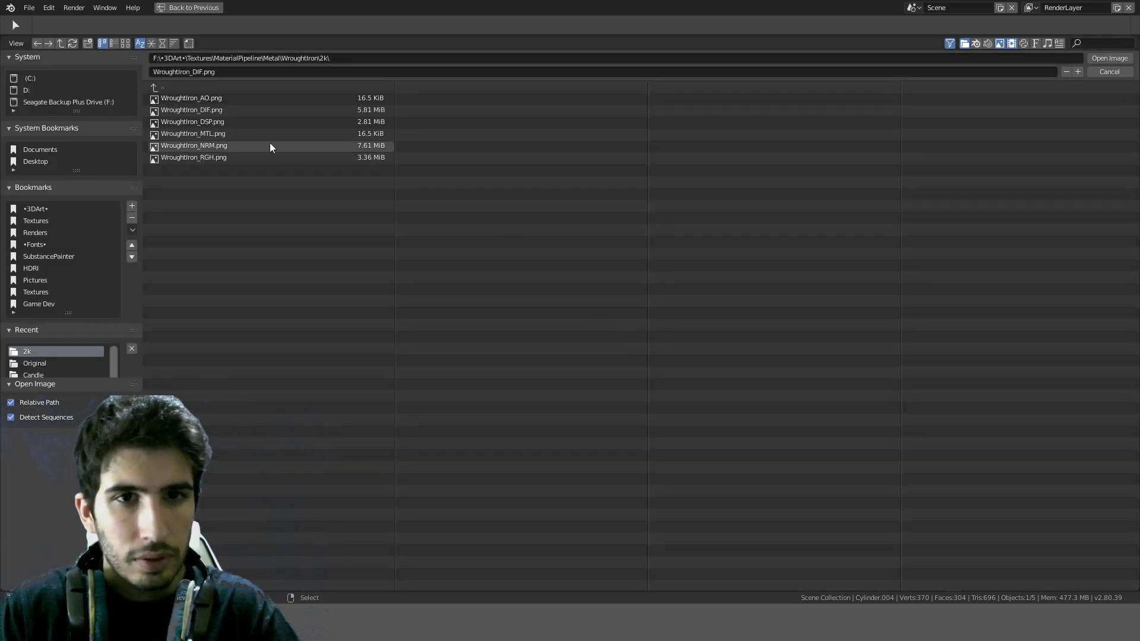
{"action": "double_click", "coordinate": [247, 133]}
{"action": "left_click_drag", "start_coordinate": [644, 307], "coordinate": [668, 114]}
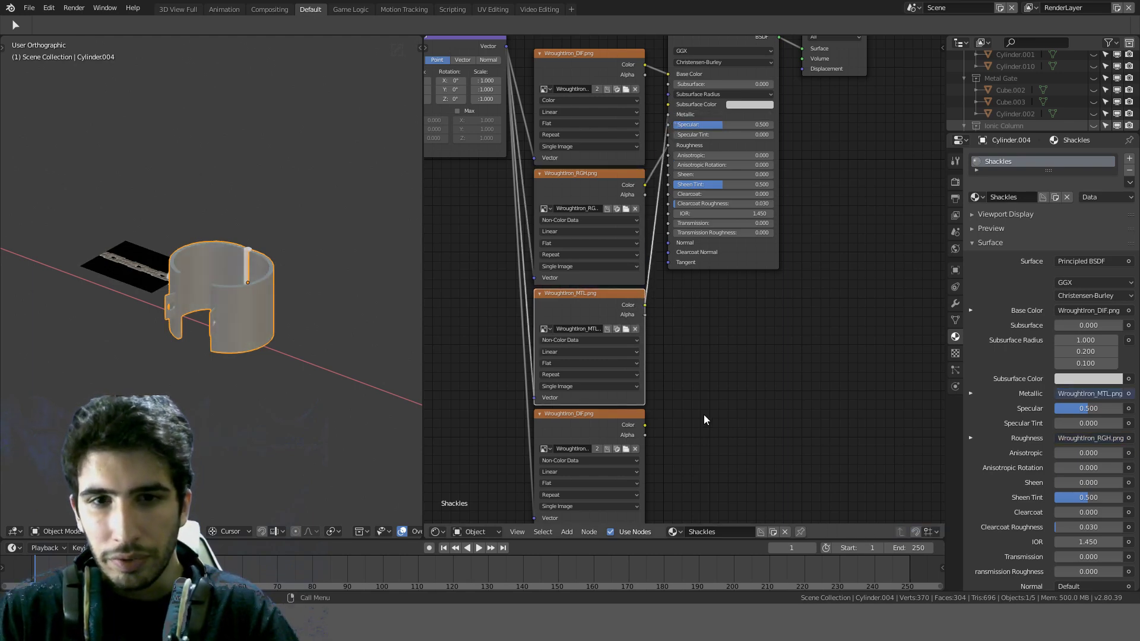
Step: Load WroughtIron_NRM.png into the fourth texture node and connect it through a new Normal Map node to the Principled BSDF's Normal input
{"action": "left_click", "coordinate": [625, 449]}
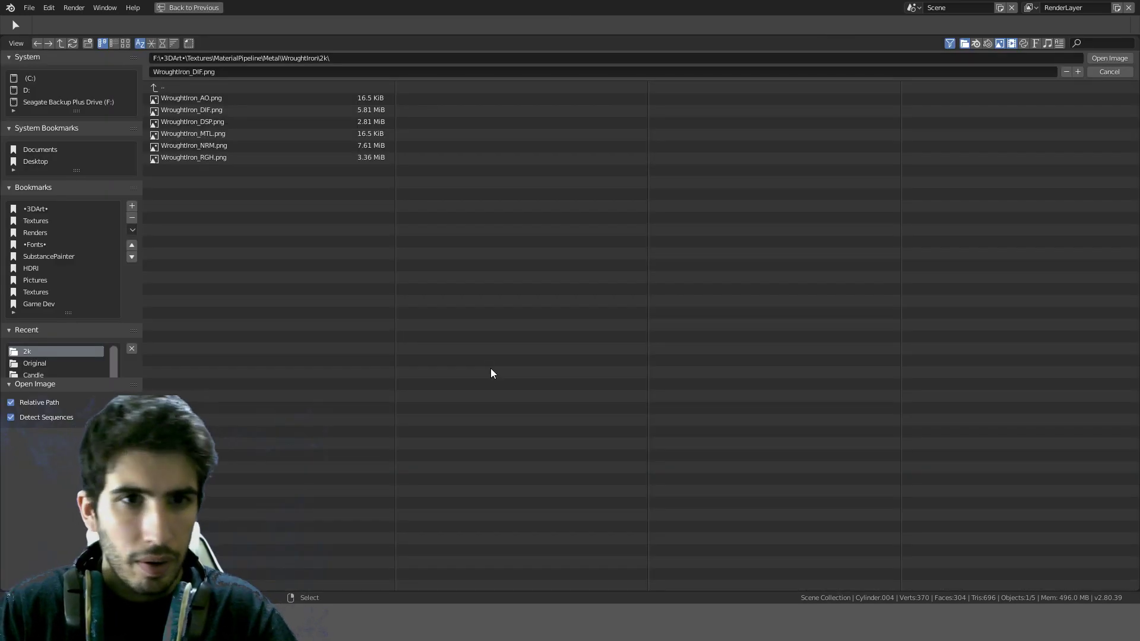
{"action": "double_click", "coordinate": [233, 150]}
{"action": "middle_click_drag", "start_coordinate": [707, 422], "coordinate": [700, 360]}
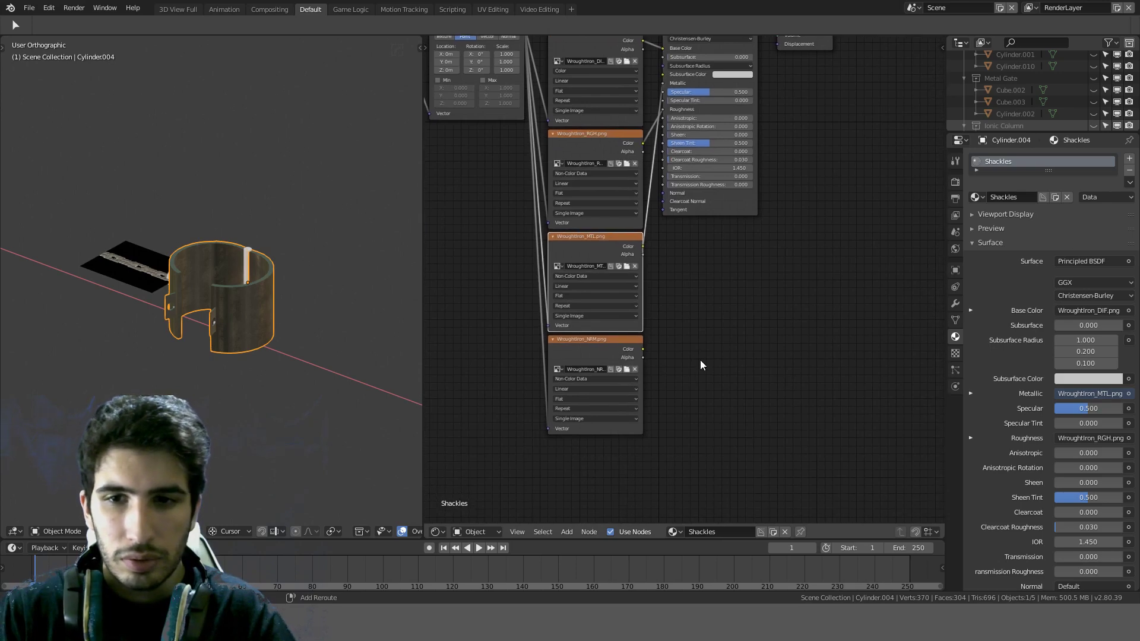
{"action": "key", "text": "shift+a"}
{"action": "left_click", "coordinate": [700, 362]}
{"action": "type", "text": "norm"}
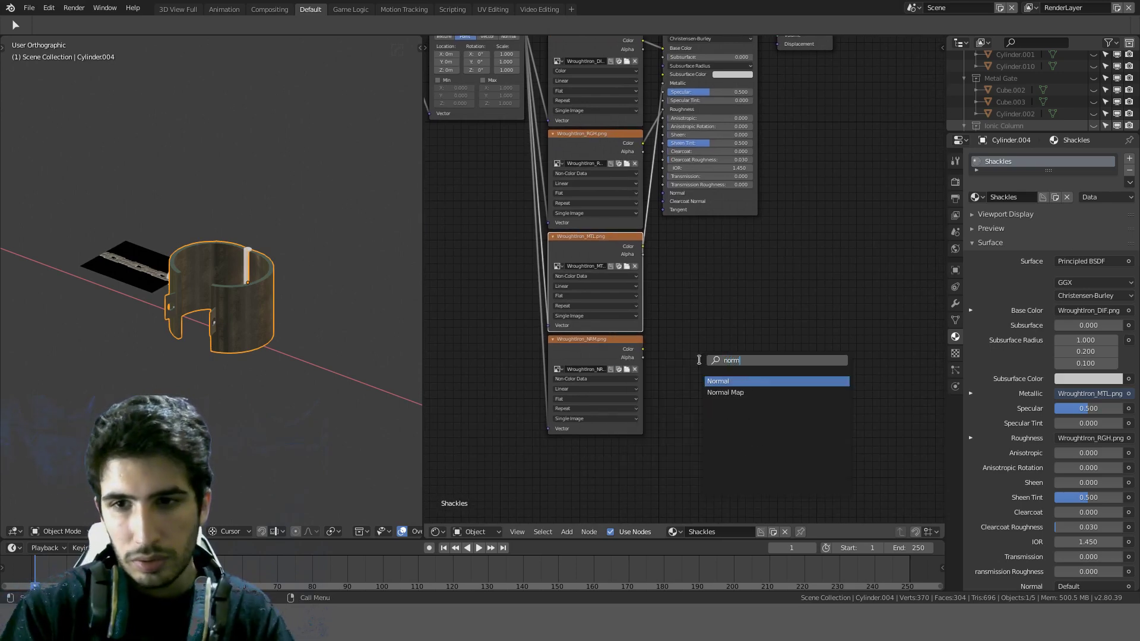
{"action": "key", "text": "Down"}
{"action": "key", "text": "Return"}
{"action": "left_click", "coordinate": [656, 307]}
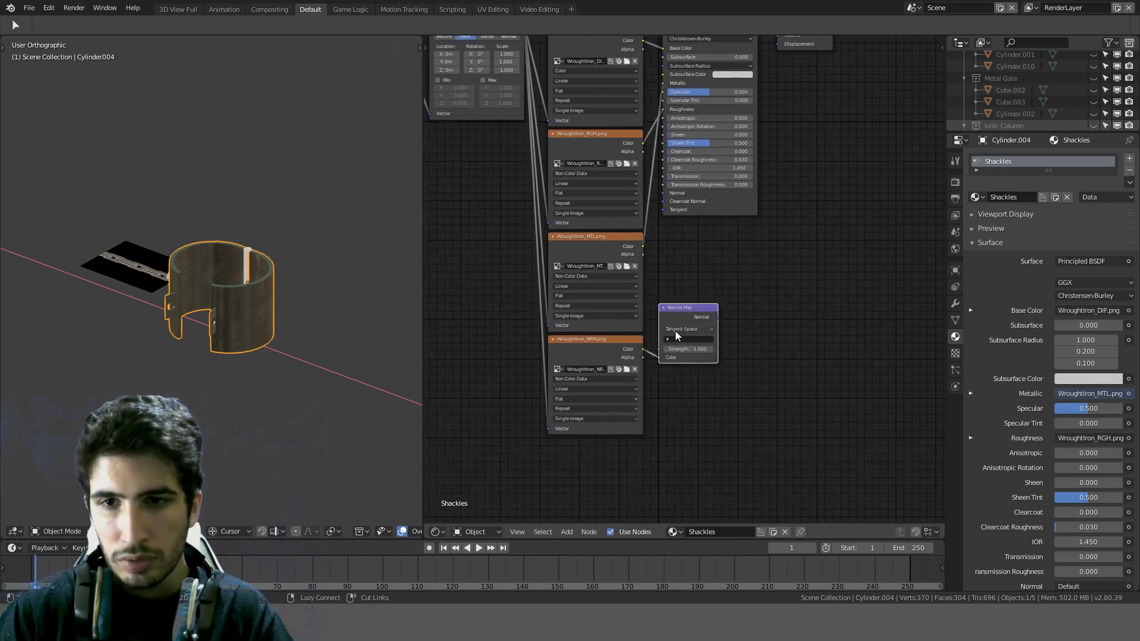
{"action": "left_click_drag", "start_coordinate": [718, 317], "coordinate": [662, 193]}
Step: Inspect the textured cuff up close and apply its object transform
{"action": "scroll", "coordinate": [270, 290], "scroll_direction": "up", "scroll_amount": 4}
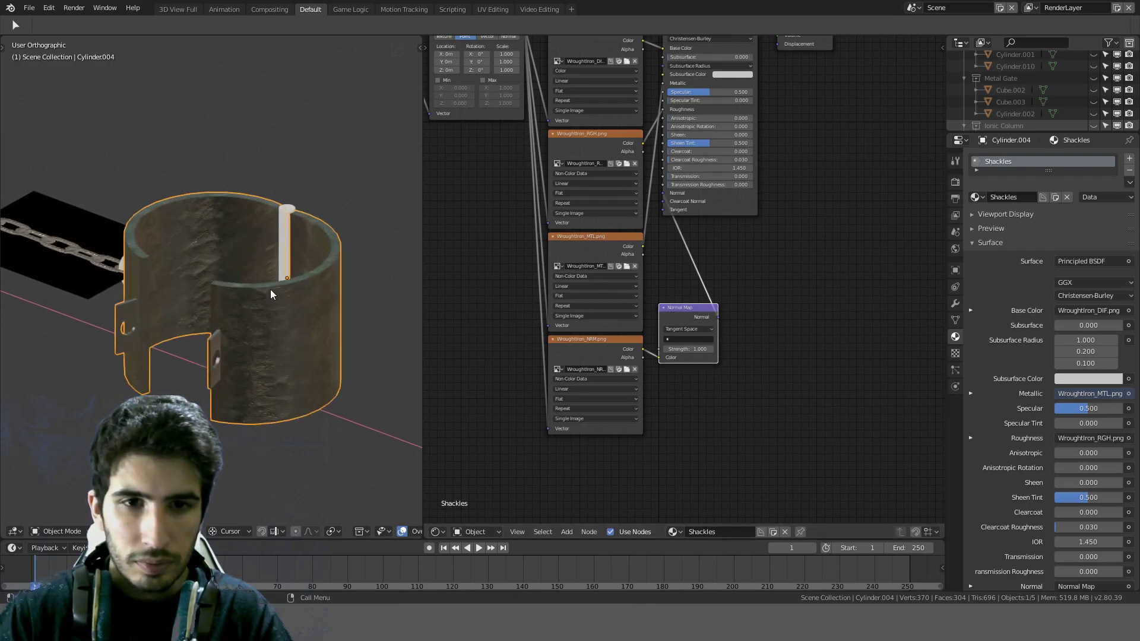
{"action": "middle_click_drag", "start_coordinate": [269, 290], "coordinate": [280, 338]}
{"action": "scroll", "coordinate": [241, 261], "scroll_direction": "up", "scroll_amount": 3}
{"action": "scroll", "coordinate": [265, 292], "scroll_direction": "down", "scroll_amount": 3}
{"action": "scroll", "coordinate": [285, 321], "scroll_direction": "up", "scroll_amount": 3}
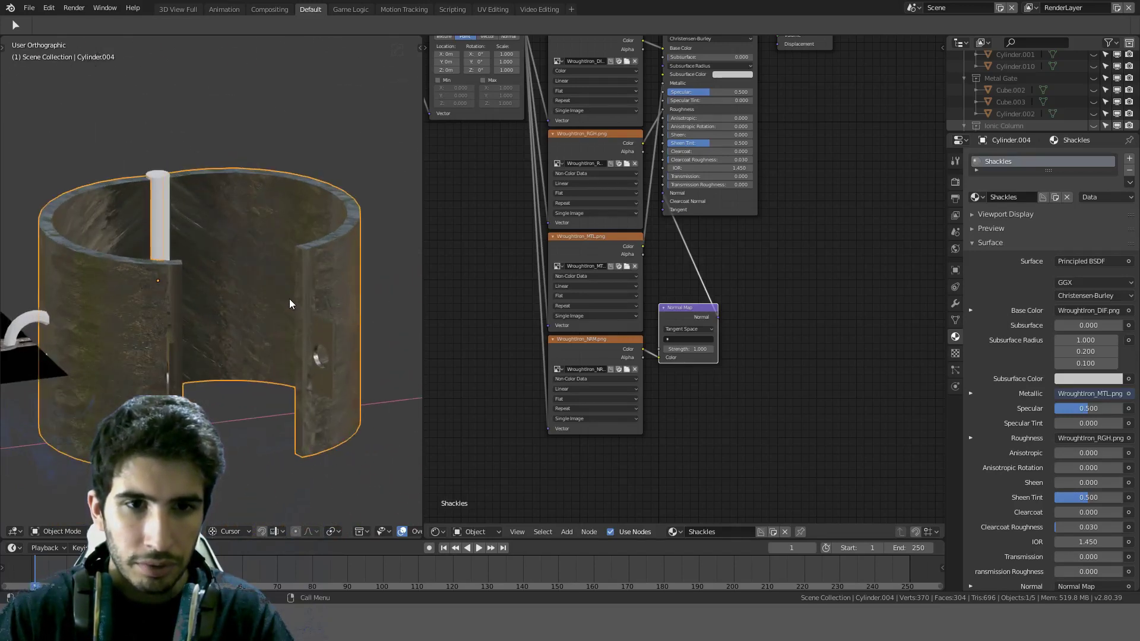
{"action": "key", "text": "ctrl+a"}
{"action": "left_click", "coordinate": [290, 298]}
Step: Examine the wrought iron surface on the cuff from several angles and check the material's shader node setup
{"action": "middle_click_drag", "start_coordinate": [290, 298], "coordinate": [423, 224]}
{"action": "middle_click_drag", "start_coordinate": [700, 259], "coordinate": [736, 398]}
{"action": "scroll", "coordinate": [726, 376], "scroll_direction": "up", "scroll_amount": 4}
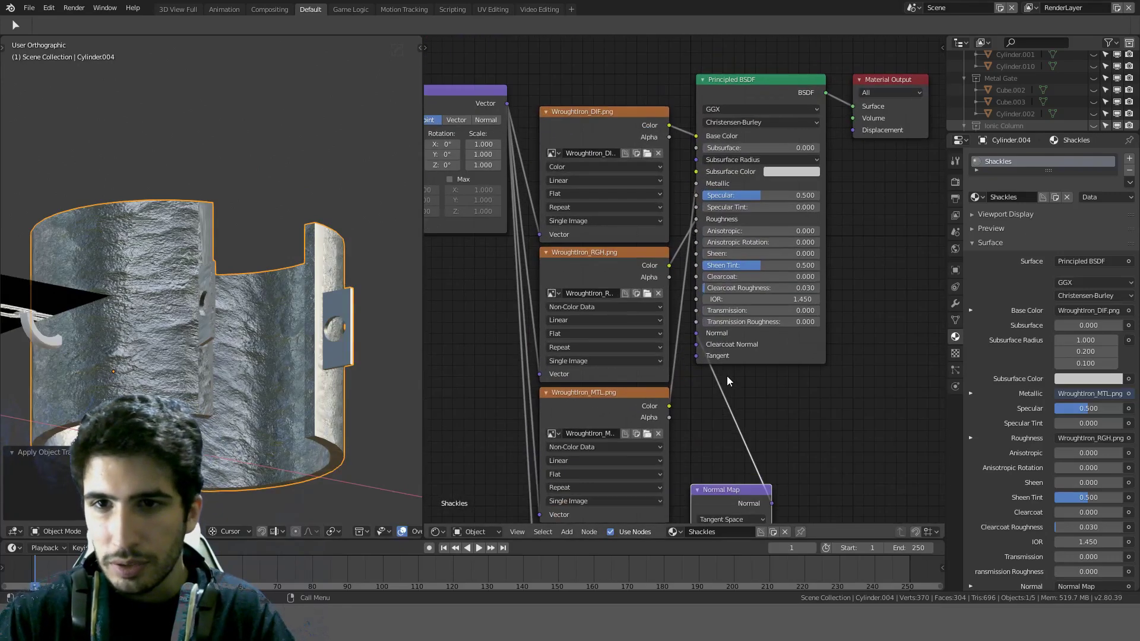
{"action": "scroll", "coordinate": [748, 296], "scroll_direction": "up", "scroll_amount": 2}
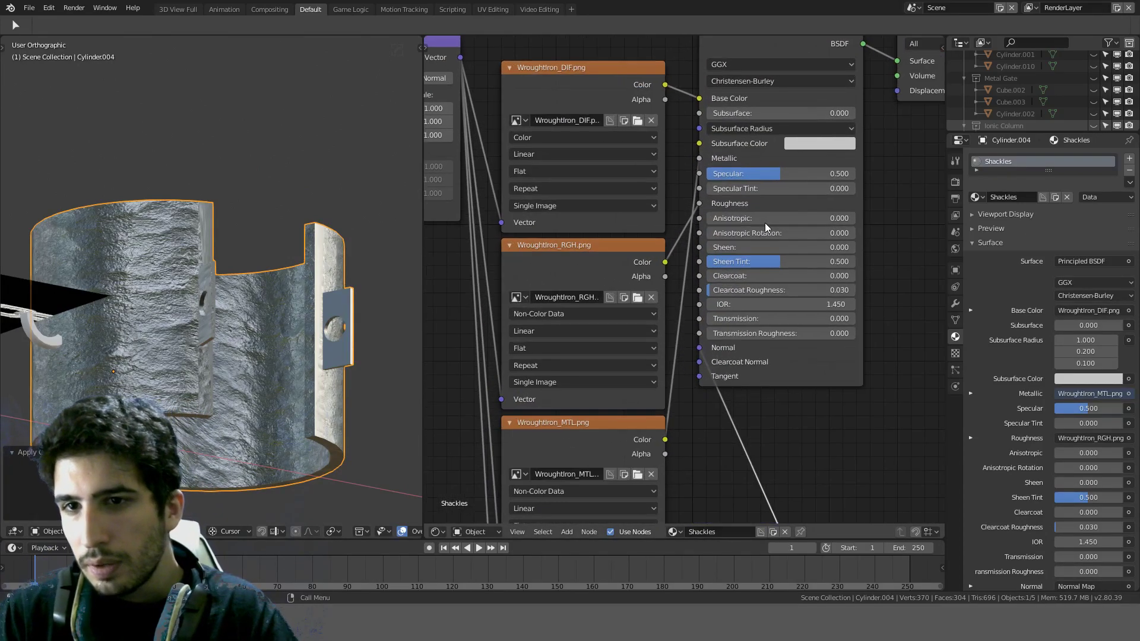
{"action": "scroll", "coordinate": [765, 222], "scroll_direction": "up", "scroll_amount": 1}
{"action": "middle_click_drag", "start_coordinate": [190, 309], "coordinate": [325, 335]}
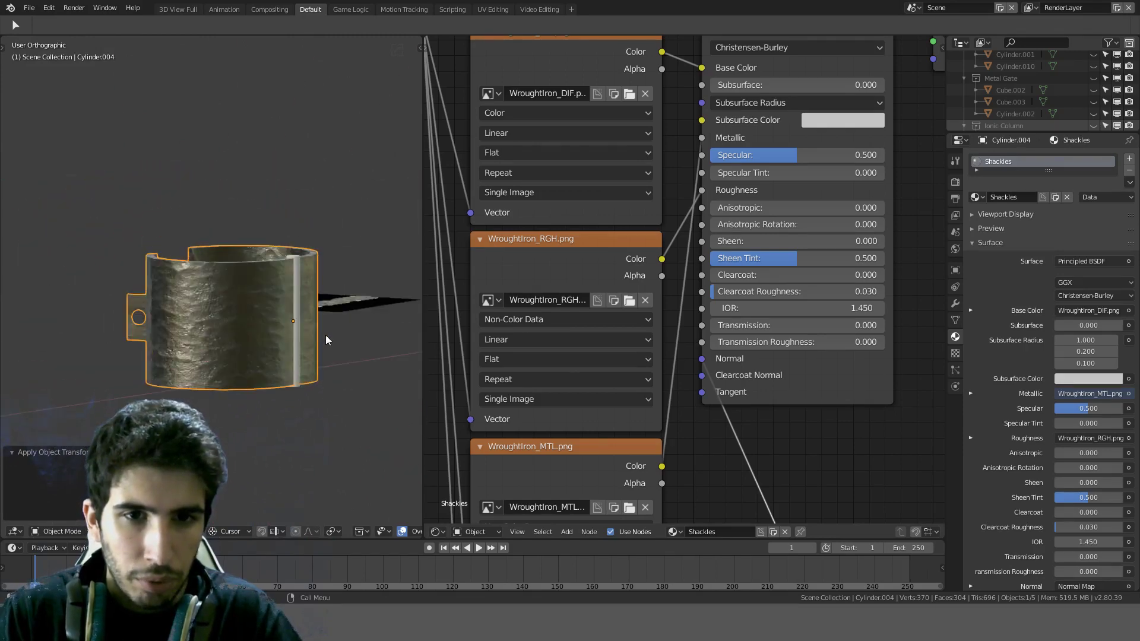
{"action": "scroll", "coordinate": [326, 335], "scroll_direction": "up", "scroll_amount": 3}
{"action": "middle_click_drag", "start_coordinate": [245, 314], "coordinate": [337, 282]}
{"action": "scroll", "coordinate": [286, 292], "scroll_direction": "down", "scroll_amount": 5}
{"action": "scroll", "coordinate": [328, 314], "scroll_direction": "up", "scroll_amount": 7}
{"action": "scroll", "coordinate": [336, 313], "scroll_direction": "down", "scroll_amount": 3}
{"action": "scroll", "coordinate": [797, 180], "scroll_direction": "down", "scroll_amount": 1}
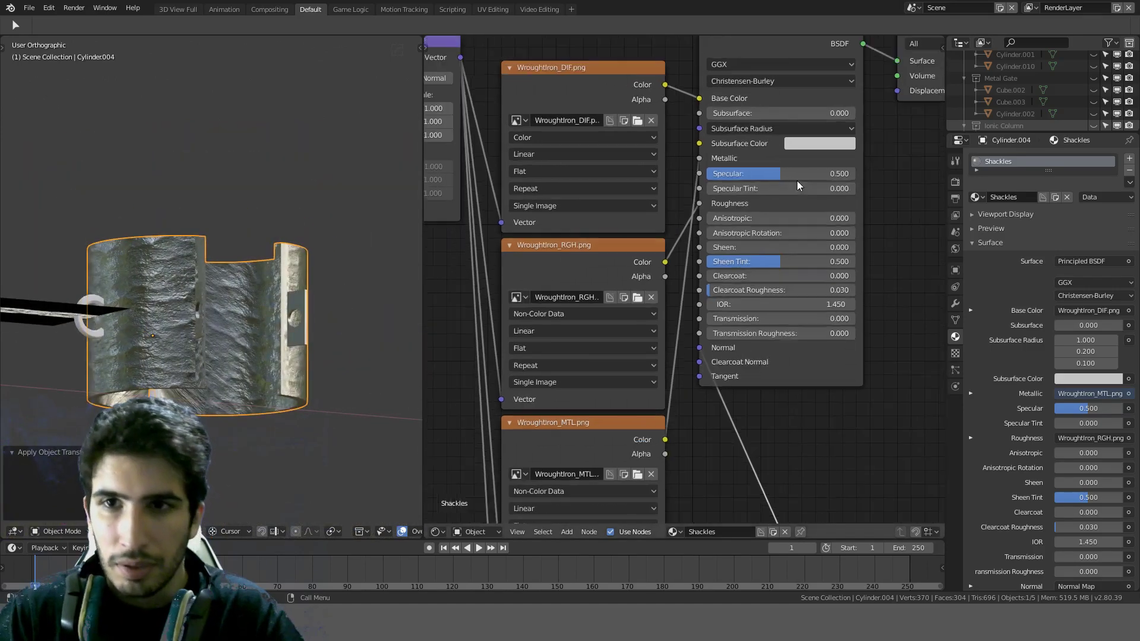
Step: Make room before the Principled BSDF and insert an RGB Curves node between WroughtIron_DIF.png and Base Color
{"action": "middle_click_drag", "start_coordinate": [797, 181], "coordinate": [764, 332]}
{"action": "scroll", "coordinate": [797, 289], "scroll_direction": "down", "scroll_amount": 2}
{"action": "middle_click_drag", "start_coordinate": [797, 288], "coordinate": [726, 144]}
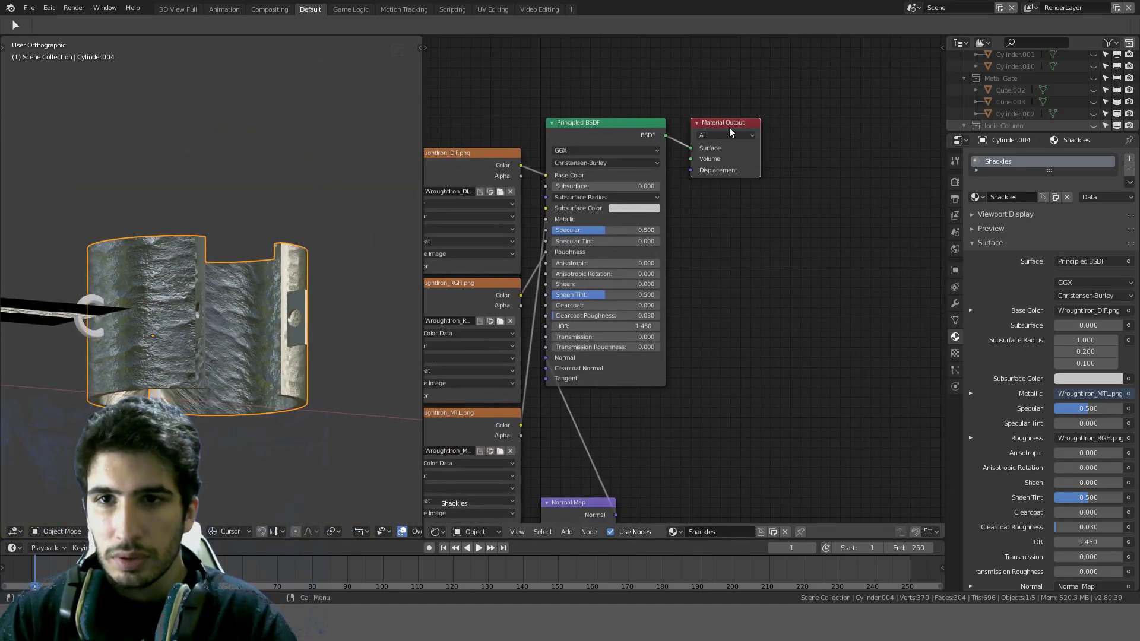
{"action": "left_click_drag", "start_coordinate": [615, 140], "coordinate": [768, 150]}
{"action": "key", "text": "shift+a"}
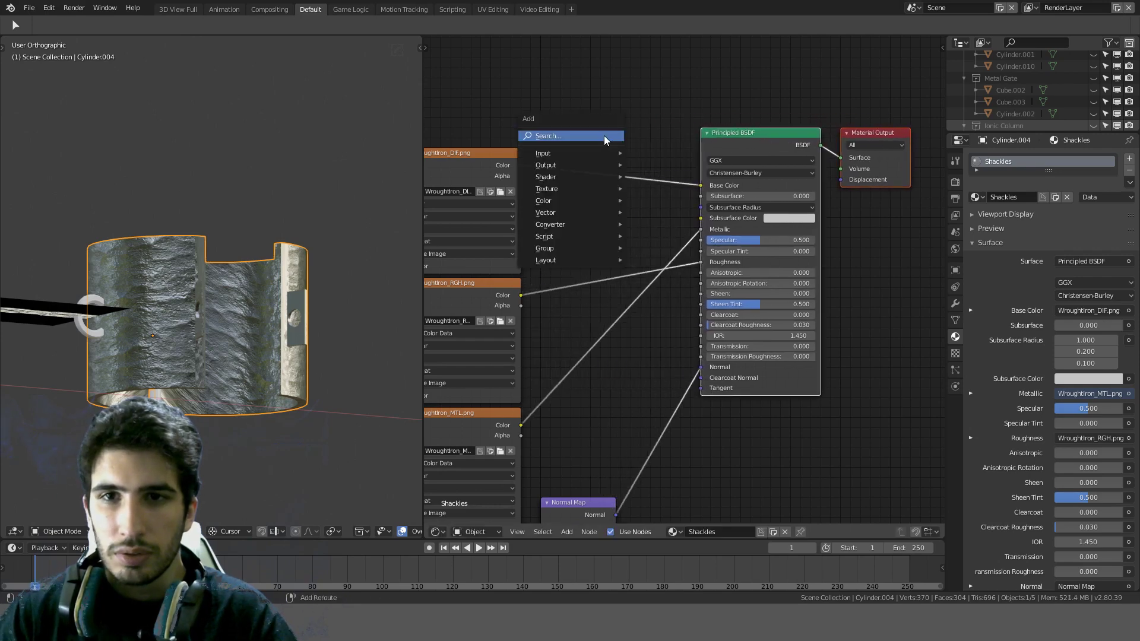
{"action": "left_click", "coordinate": [604, 135]}
{"action": "type", "text": "rgb"}
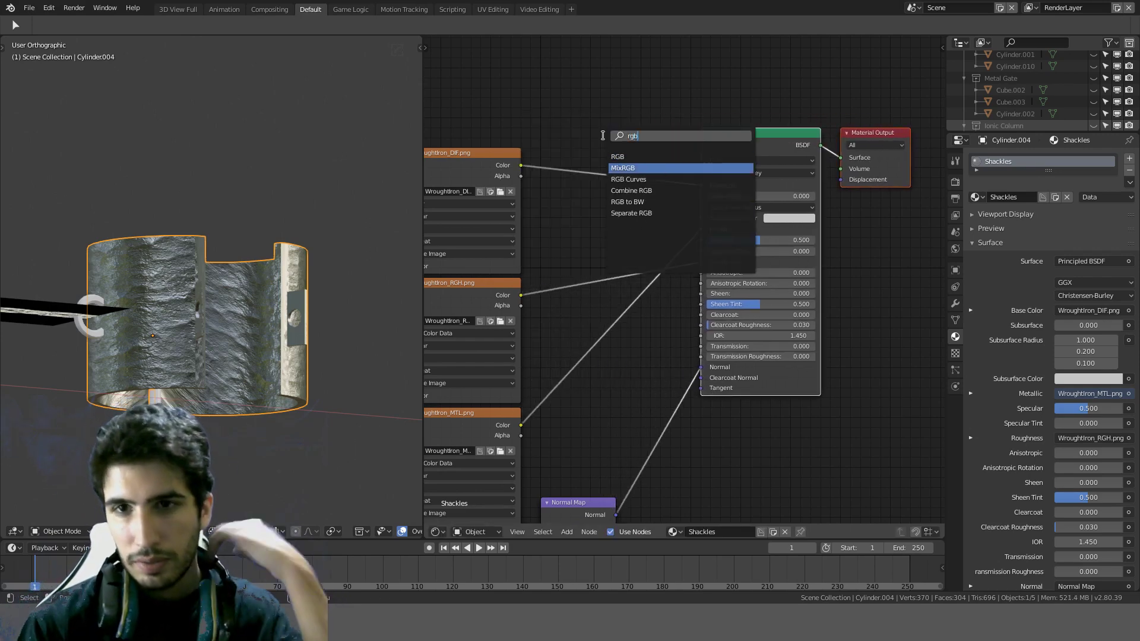
{"action": "left_click", "coordinate": [628, 180]}
{"action": "left_click", "coordinate": [611, 144]}
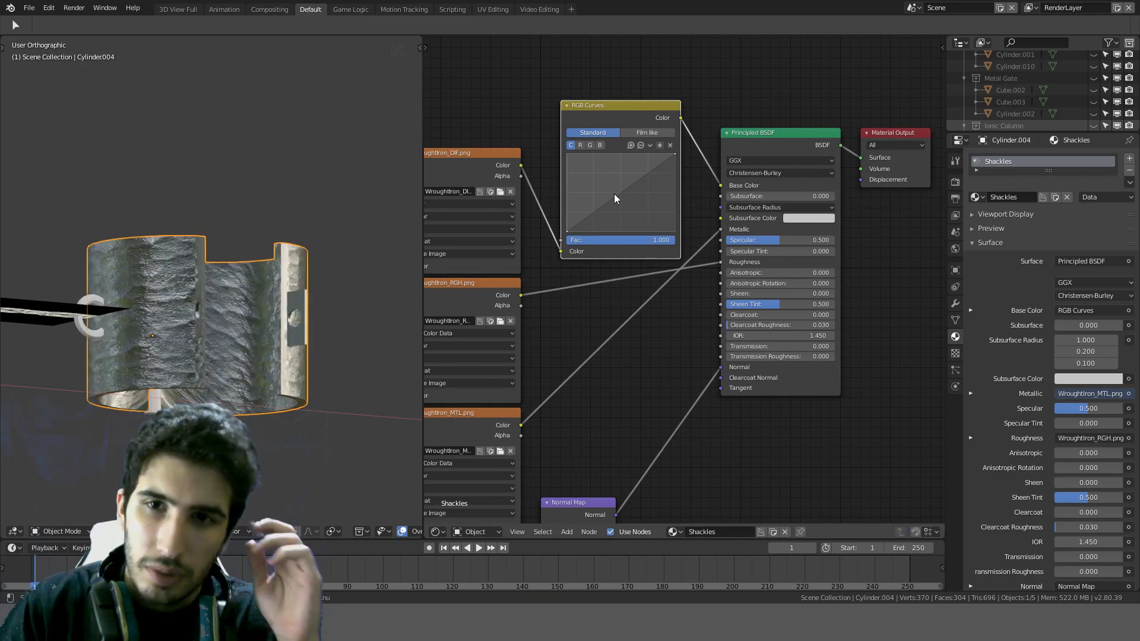
Step: Darken the base color by bending the RGB Curves node's curve with a point at X 0.64091, Y 0.35625
{"action": "left_click_drag", "start_coordinate": [632, 184], "coordinate": [641, 213]}
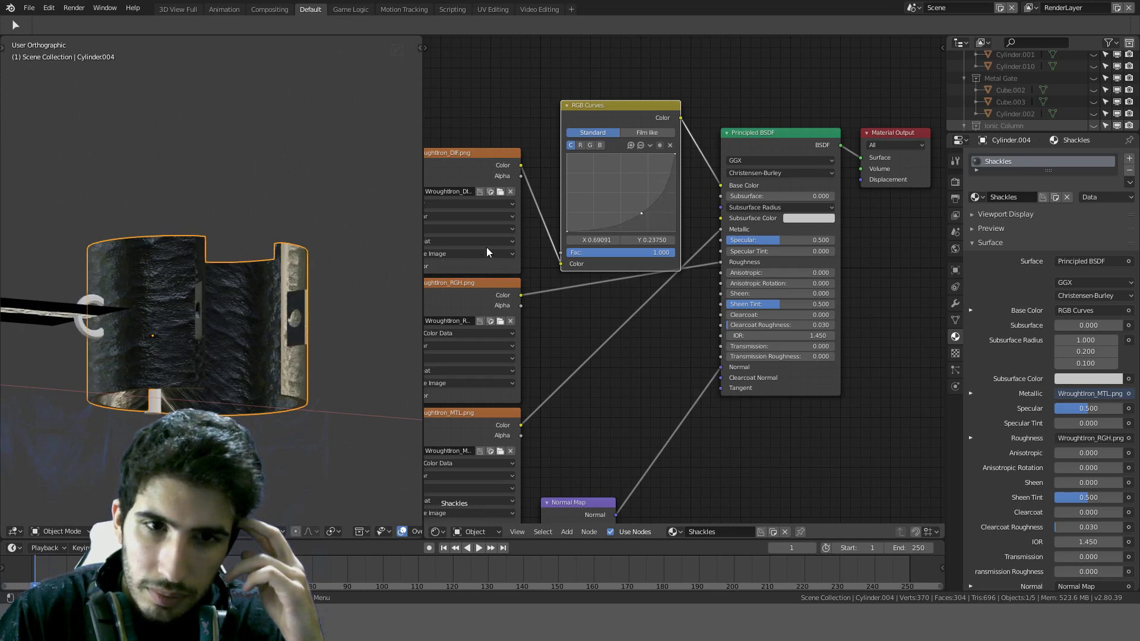
{"action": "middle_click_drag", "start_coordinate": [267, 288], "coordinate": [156, 297]}
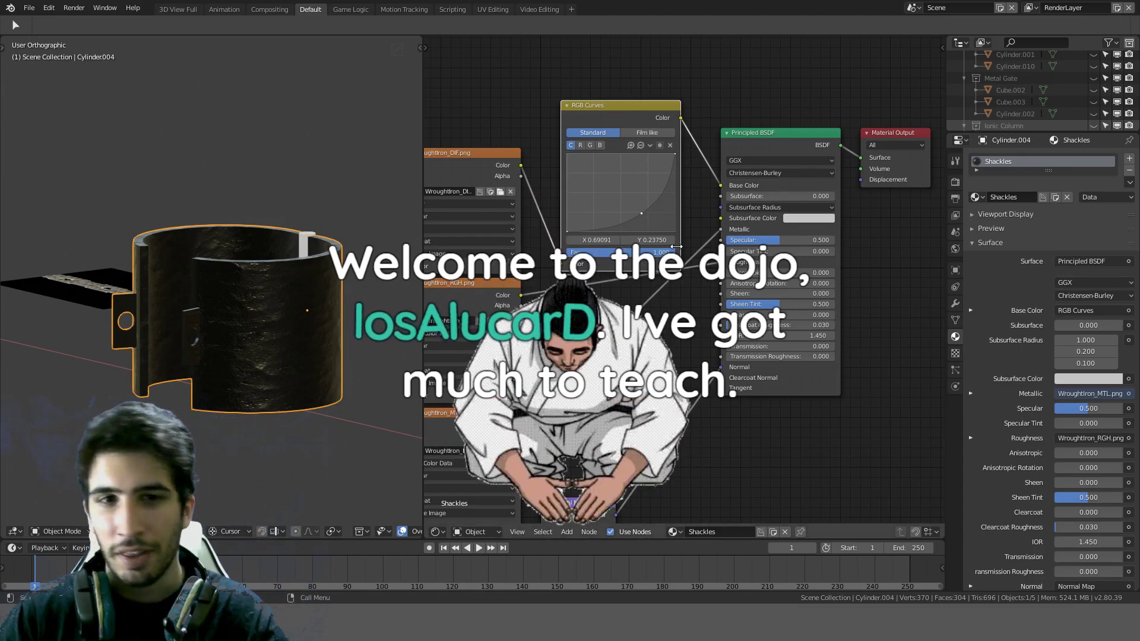
{"action": "scroll", "coordinate": [675, 244], "scroll_direction": "up", "scroll_amount": 2}
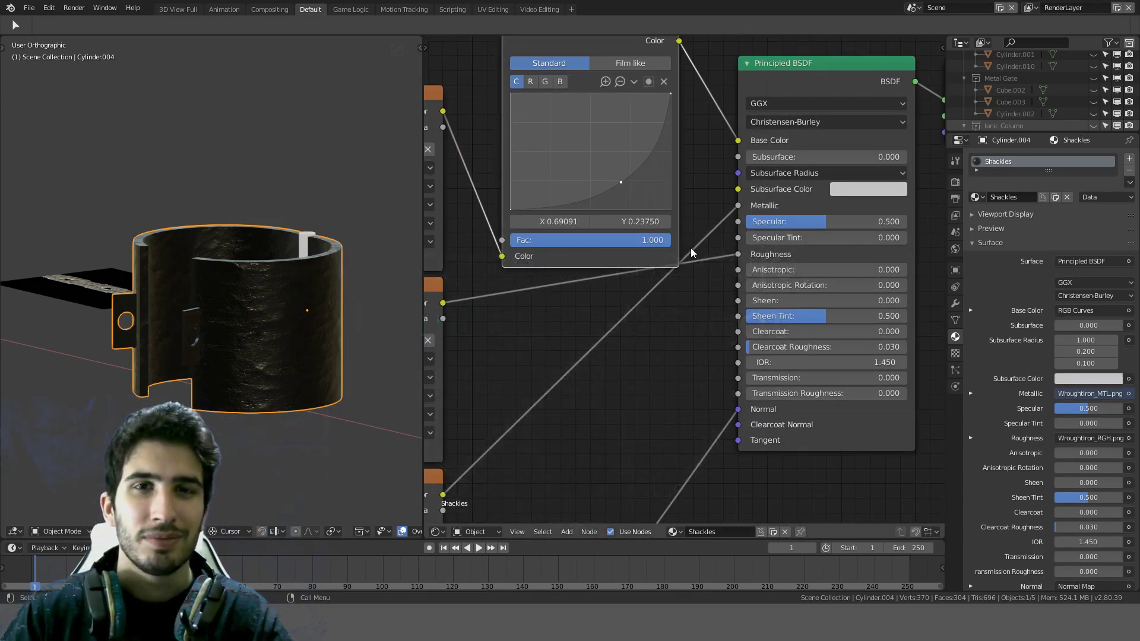
{"action": "left_click_drag", "start_coordinate": [621, 182], "coordinate": [613, 168]}
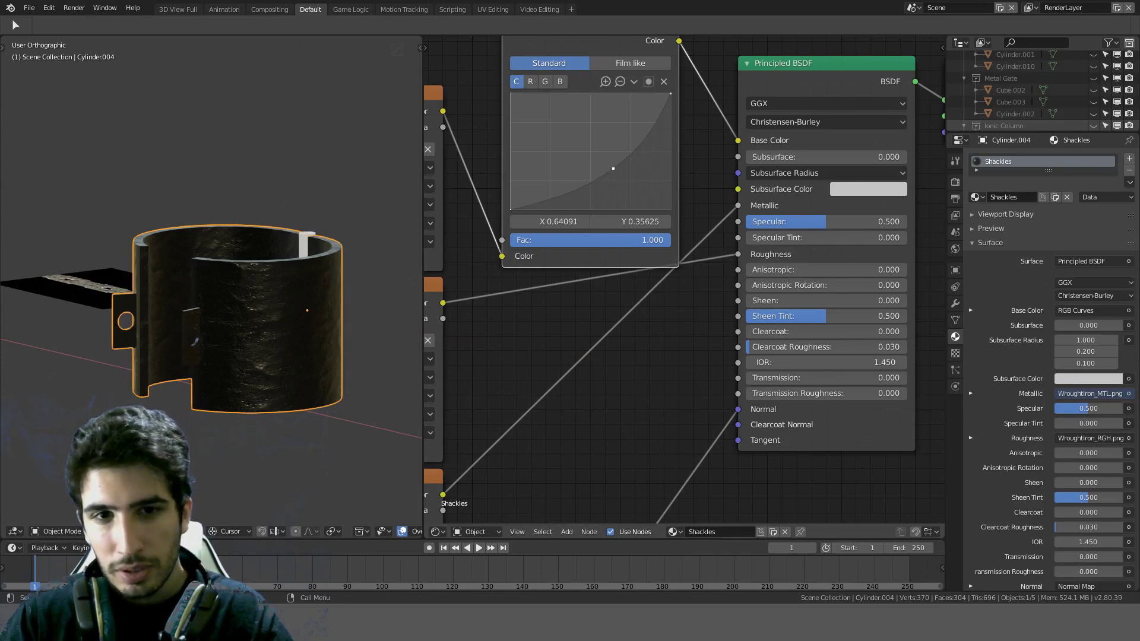
{"action": "middle_click_drag", "start_coordinate": [249, 237], "coordinate": [350, 197]}
{"action": "middle_click_drag", "start_coordinate": [617, 307], "coordinate": [653, 258]}
{"action": "scroll", "coordinate": [653, 259], "scroll_direction": "down", "scroll_amount": 3}
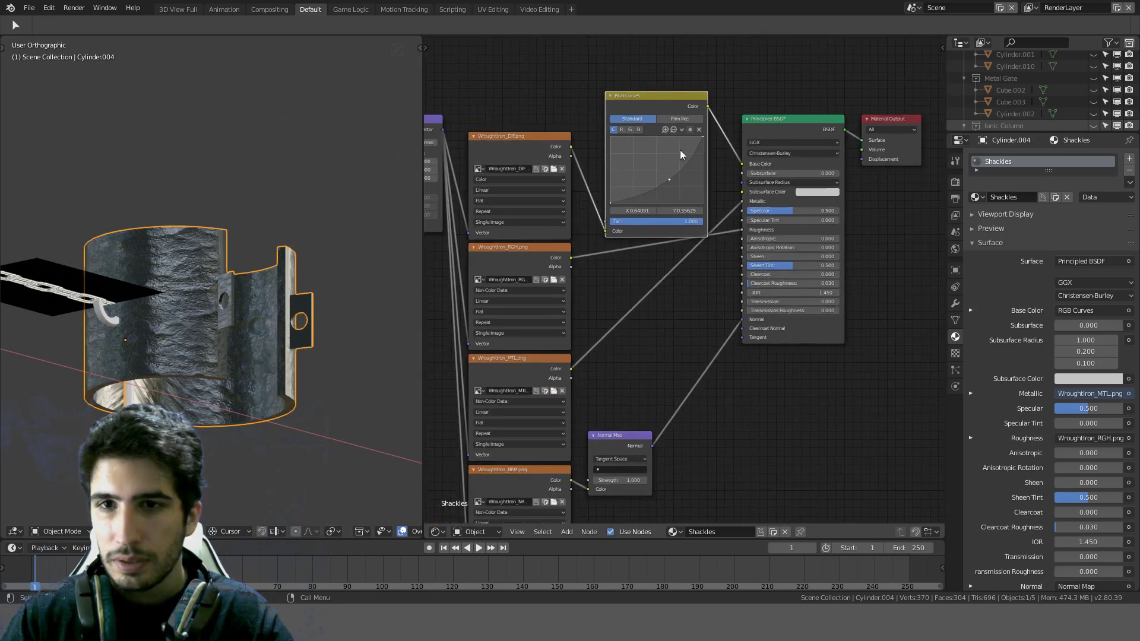
{"action": "key", "text": "shift+d"}
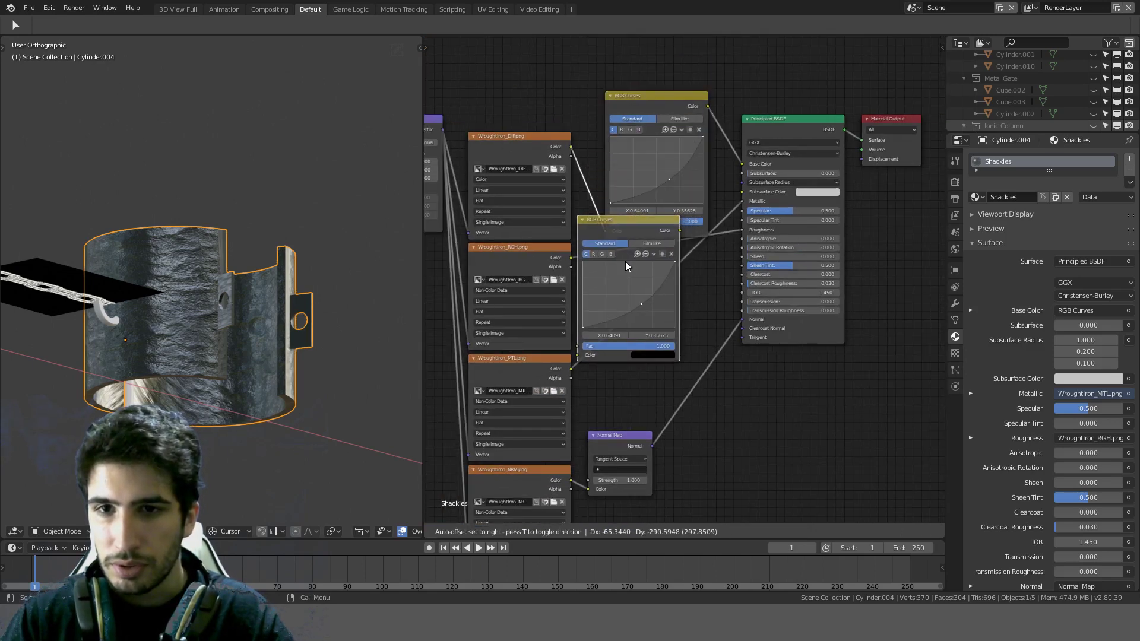
{"action": "left_click", "coordinate": [630, 260]}
{"action": "key", "text": "ctrl+z"}
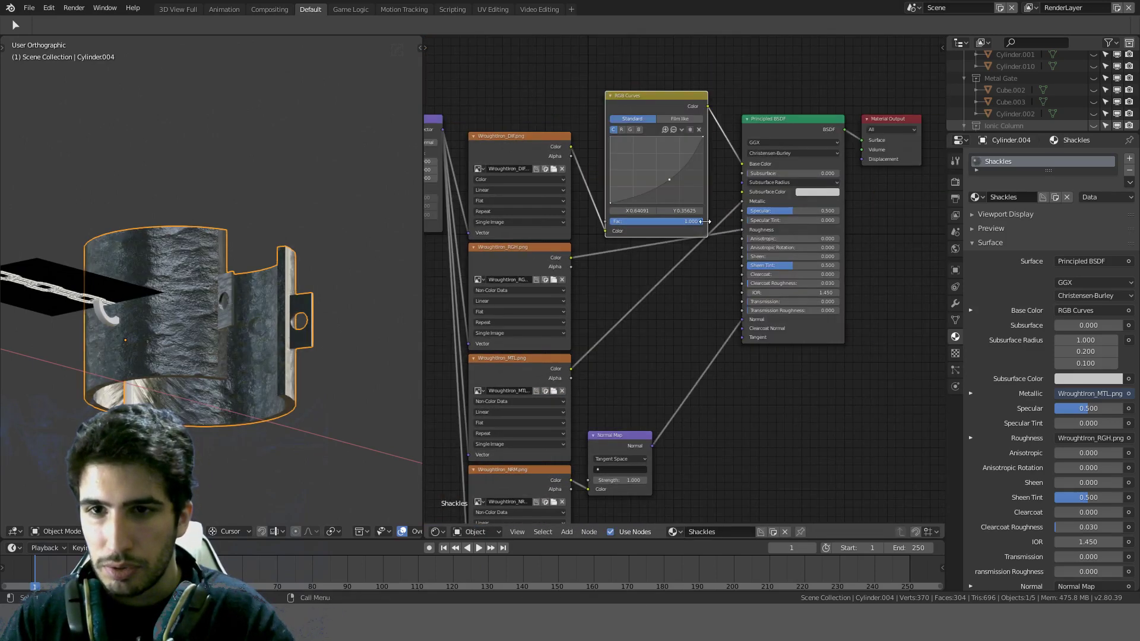
Step: Move the RGB Curves node upward, clear of the Roughness and Metallic links
{"action": "left_click_drag", "start_coordinate": [673, 118], "coordinate": [664, 30]}
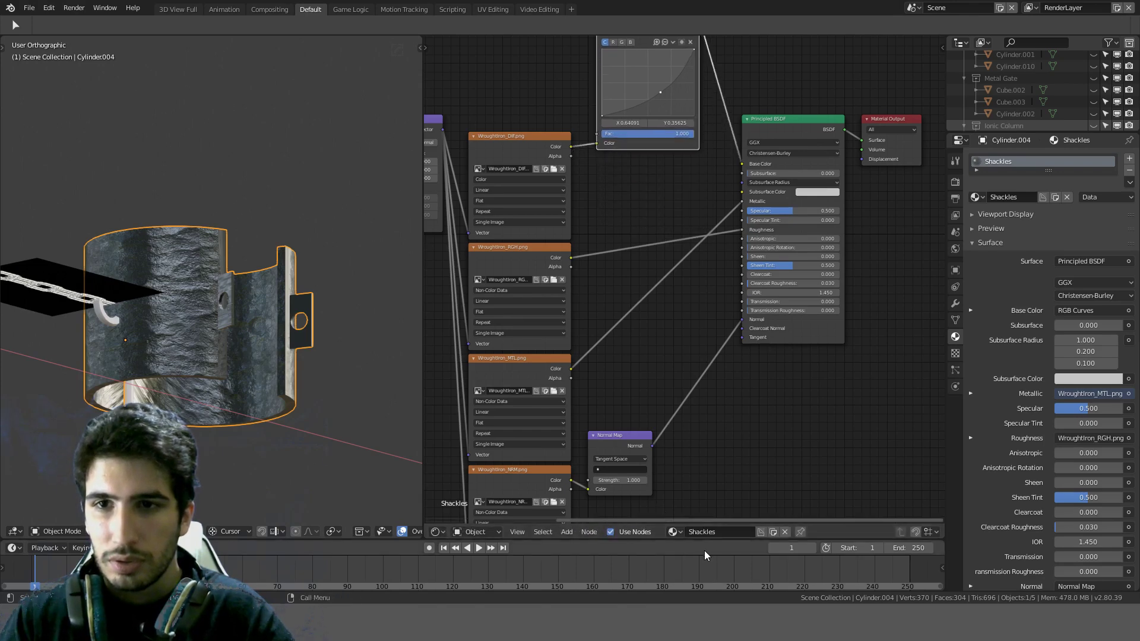
Step: Try a duplicate of the RGB Curves node between WroughtIron_RGH.png and the Roughness input, and remove it
{"action": "key", "text": "shift+d"}
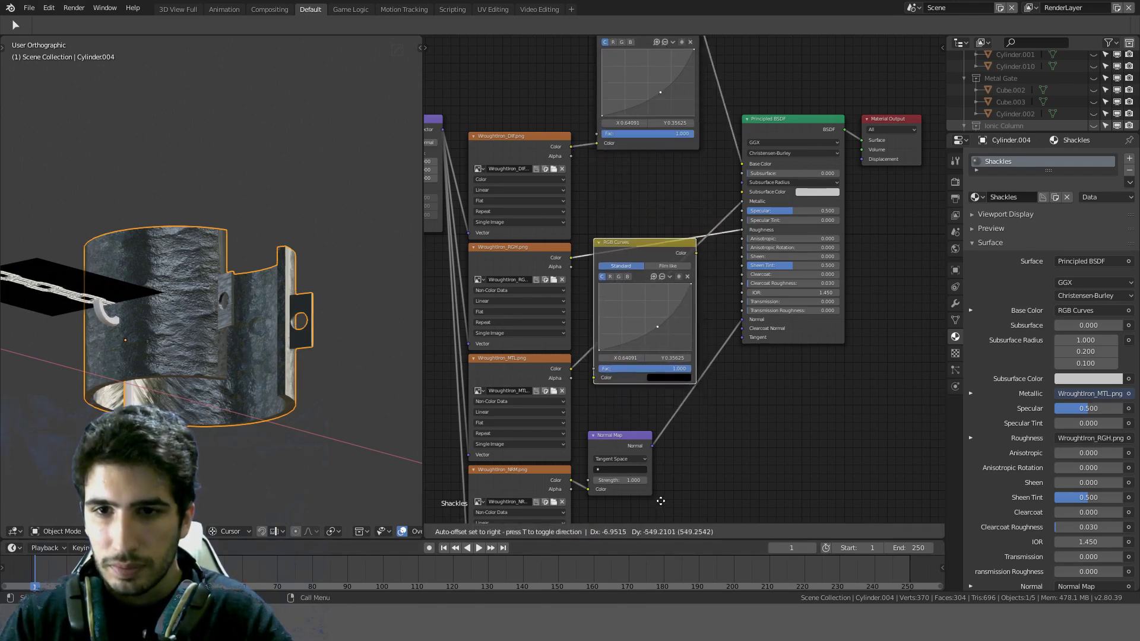
{"action": "left_click", "coordinate": [661, 506]}
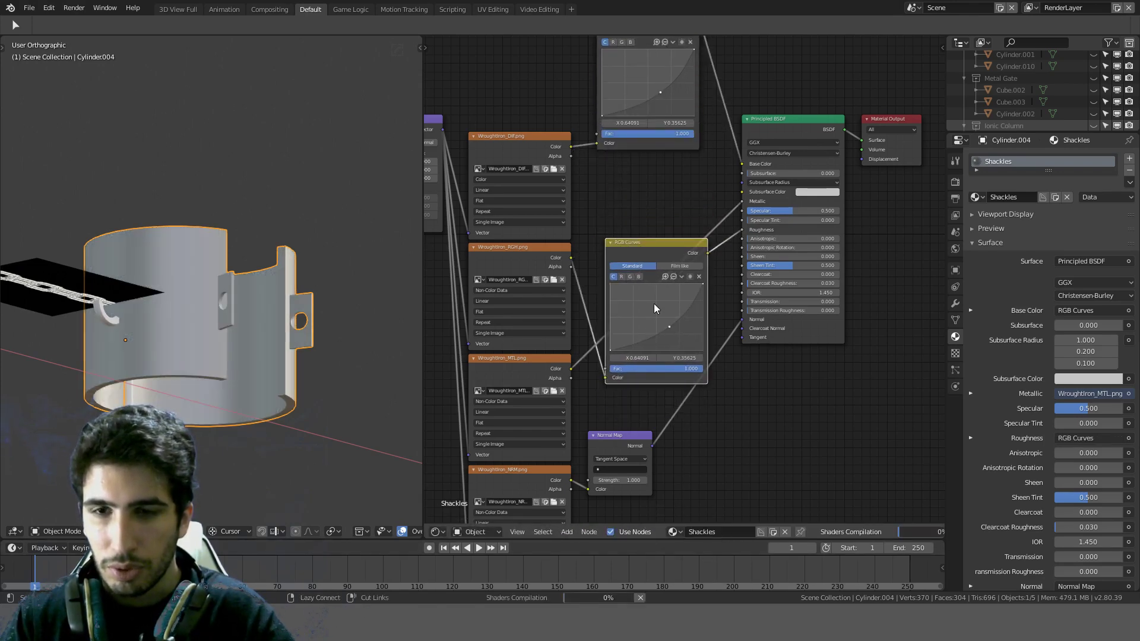
{"action": "key", "text": "ctrl+x"}
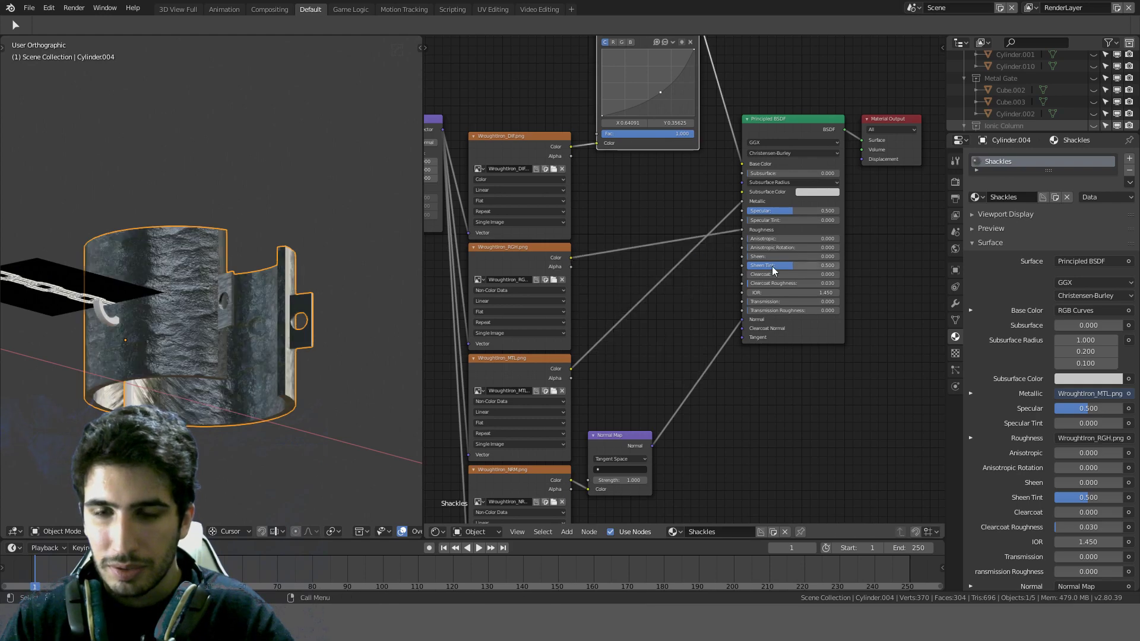
Step: Duplicate the RGB Curves node and insert the copy between WroughtIron_MTL.png and the Principled BSDF's Metallic input
{"action": "left_click", "coordinate": [670, 142]}
{"action": "key", "text": "shift+d"}
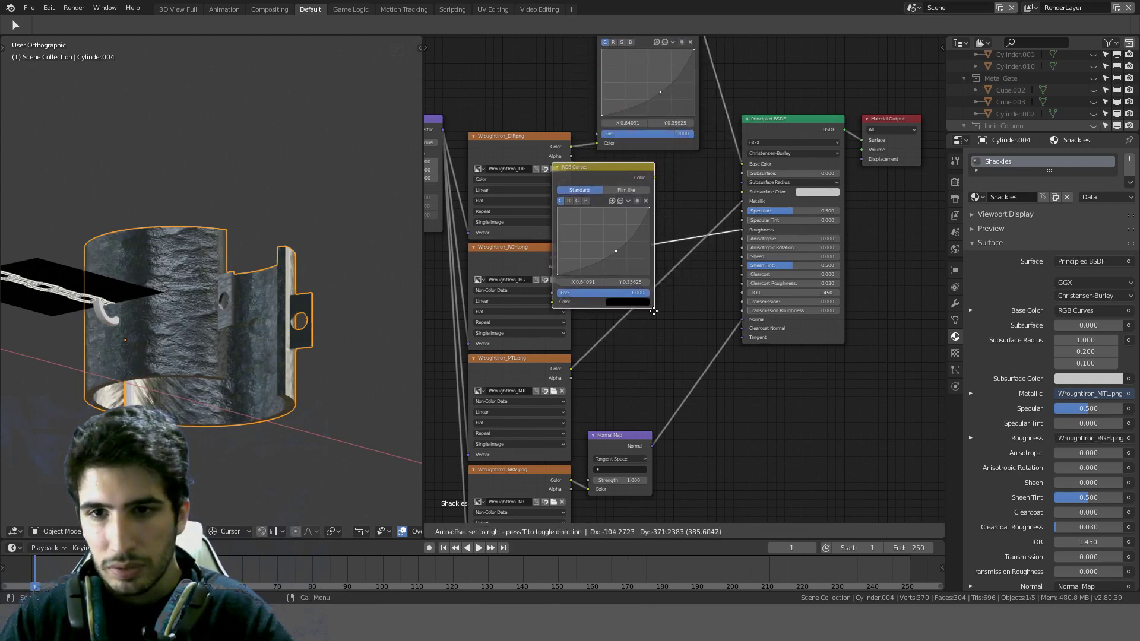
{"action": "left_click", "coordinate": [705, 414]}
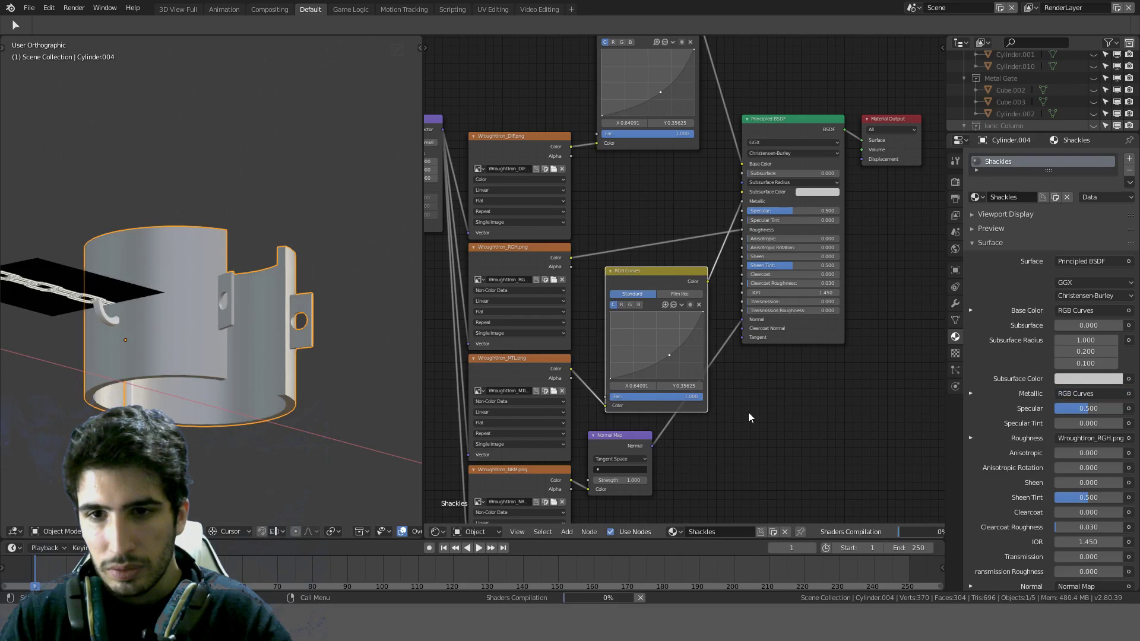
Step: Preview the output of the RGB Curves node on the Metallic link and pull its curve point down toward the black end
{"action": "scroll", "coordinate": [766, 401], "scroll_direction": "down", "scroll_amount": 1}
{"action": "middle_click_drag", "start_coordinate": [761, 354], "coordinate": [735, 311]}
{"action": "scroll", "coordinate": [733, 310], "scroll_direction": "up", "scroll_amount": 2}
{"action": "scroll", "coordinate": [306, 305], "scroll_direction": "up", "scroll_amount": 1}
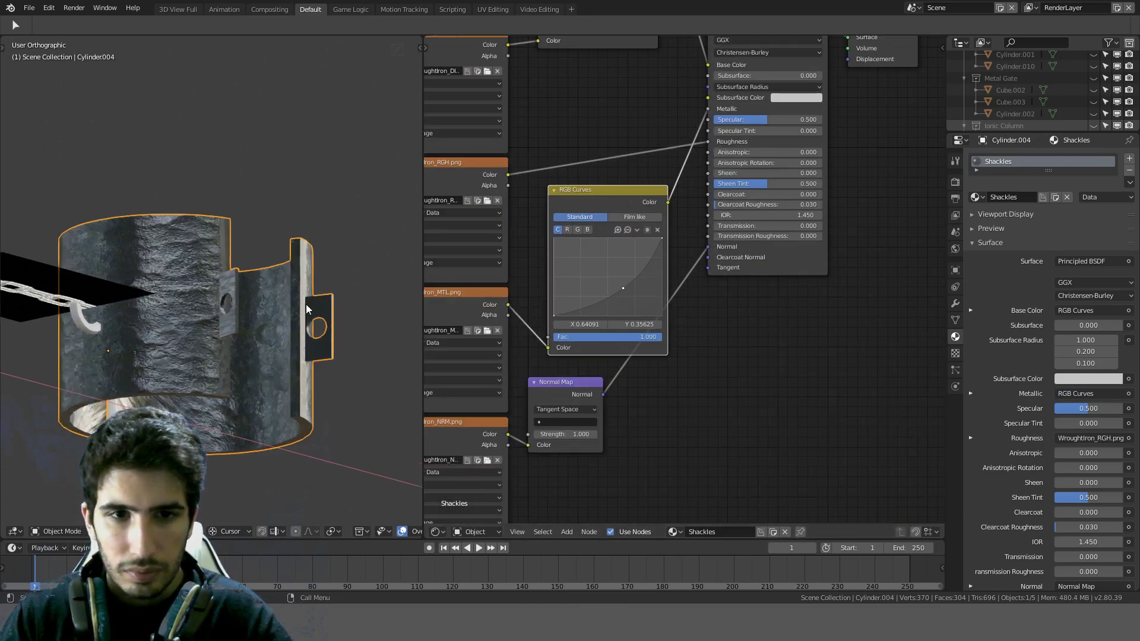
{"action": "mouse_move", "coordinate": [306, 309]}
{"action": "middle_mouse_down"}
{"action": "mouse_move", "coordinate": [235, 347]}
{"action": "mouse_move", "coordinate": [176, 350]}
{"action": "mouse_move", "coordinate": [168, 307]}
{"action": "mouse_move", "coordinate": [303, 313]}
{"action": "middle_mouse_up"}
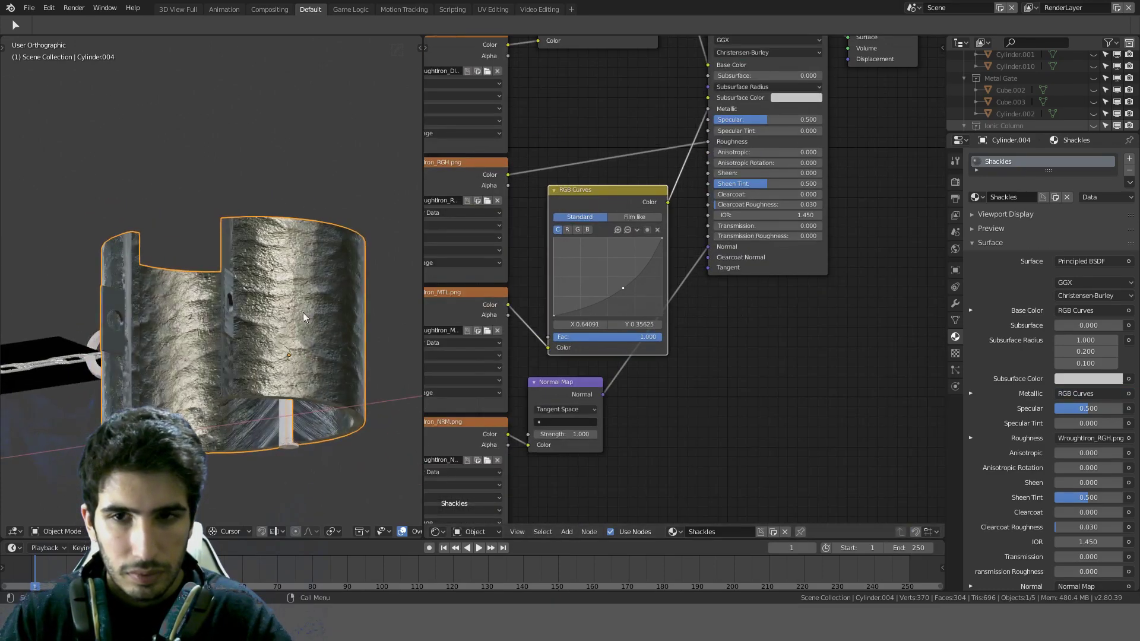
{"action": "scroll", "coordinate": [487, 261], "scroll_direction": "up", "scroll_amount": 1}
{"action": "left_click", "coordinate": [608, 182], "text": "ctrl+shift"}
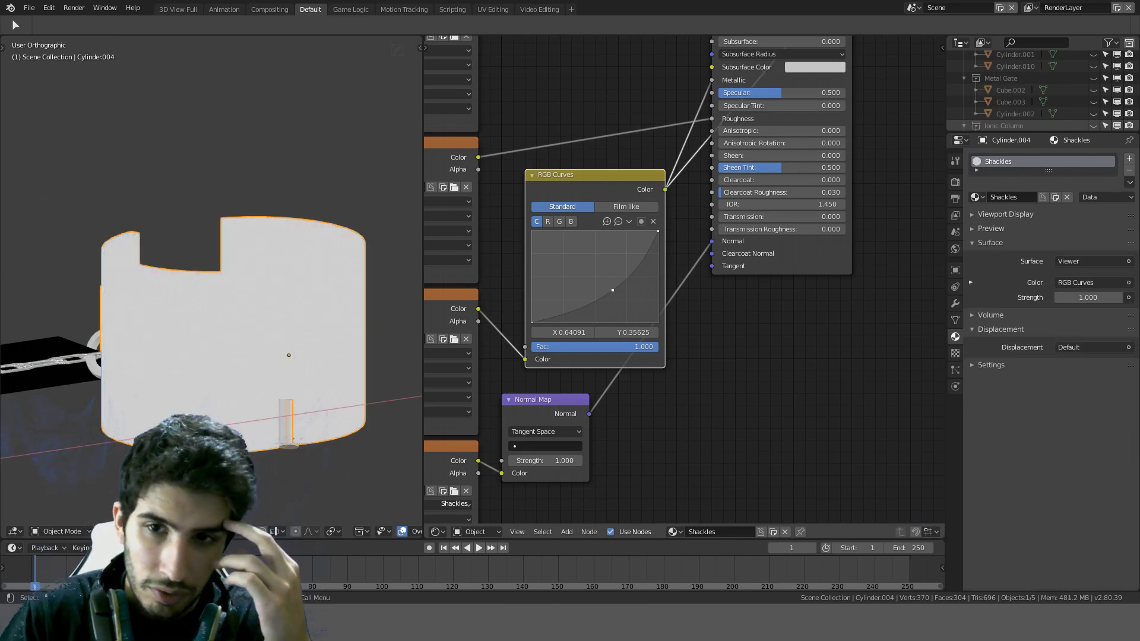
{"action": "left_click_drag", "start_coordinate": [612, 290], "coordinate": [529, 323]}
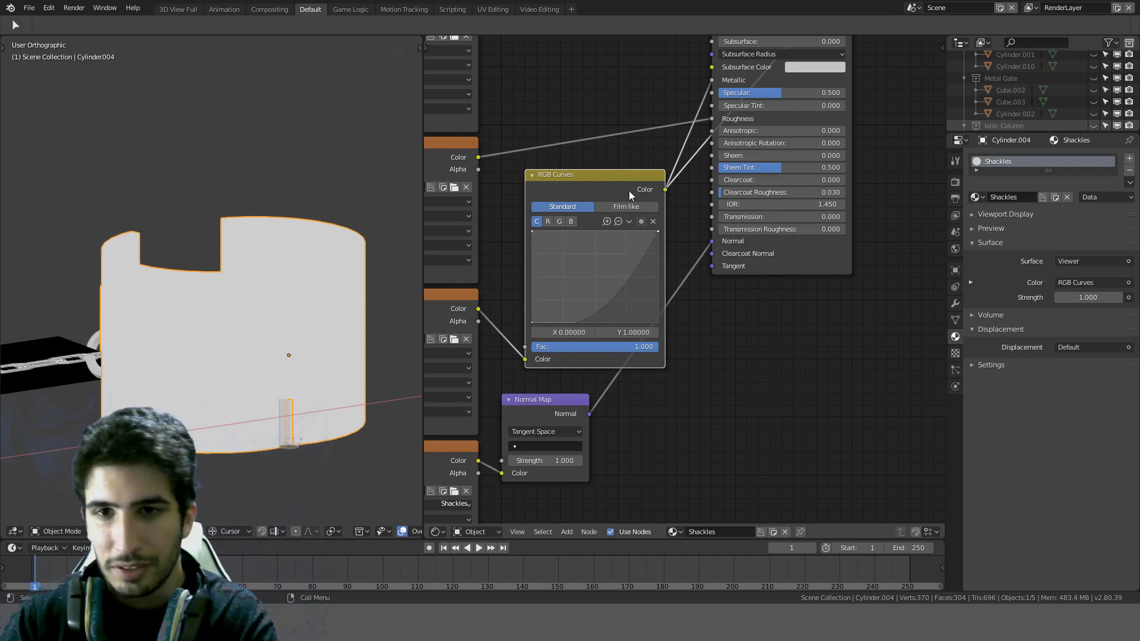
Step: Delete the RGB Curves node on the Metallic link, and preview and delete the WroughtIron_MTL.png texture node
{"action": "key", "text": "x"}
{"action": "scroll", "coordinate": [594, 220], "scroll_direction": "down", "scroll_amount": 2}
{"action": "left_click", "coordinate": [477, 305], "text": "ctrl+shift"}
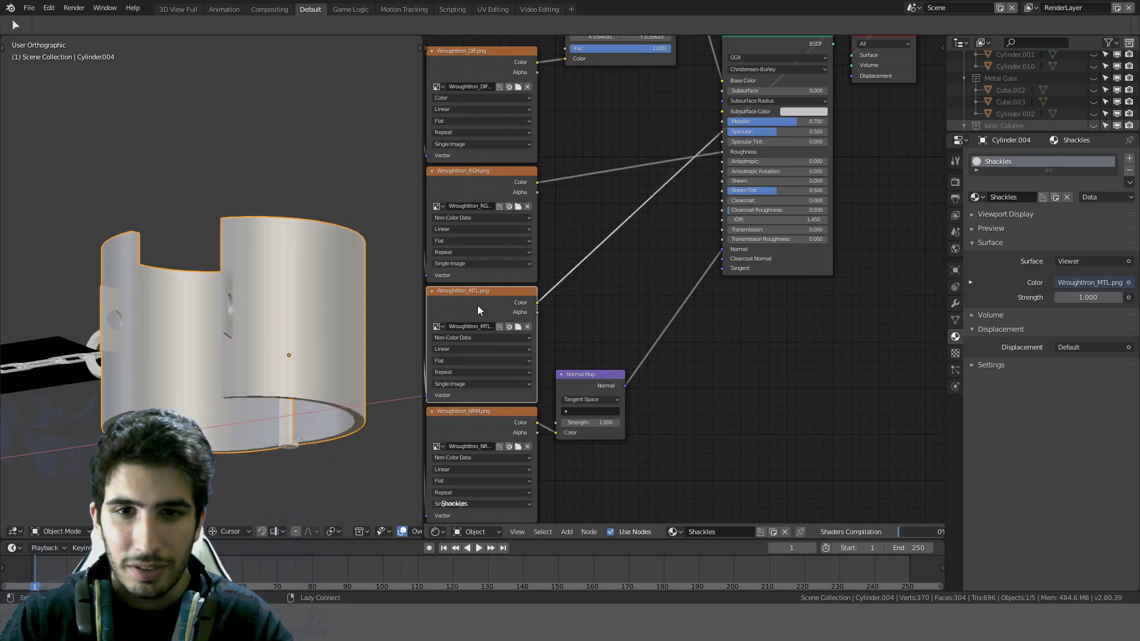
{"action": "scroll", "coordinate": [682, 246], "scroll_direction": "down", "scroll_amount": 2}
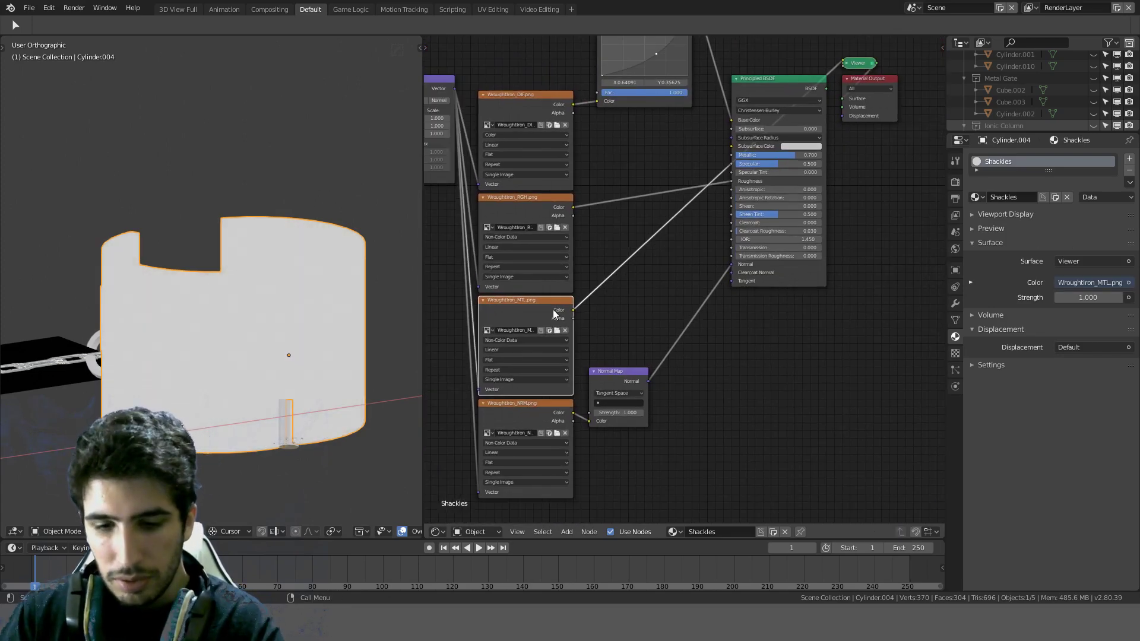
{"action": "key", "text": "x"}
Step: Check the Principled BSDF's Metallic value and preview the complete shader on the cuff
{"action": "scroll", "coordinate": [704, 200], "scroll_direction": "up", "scroll_amount": 3}
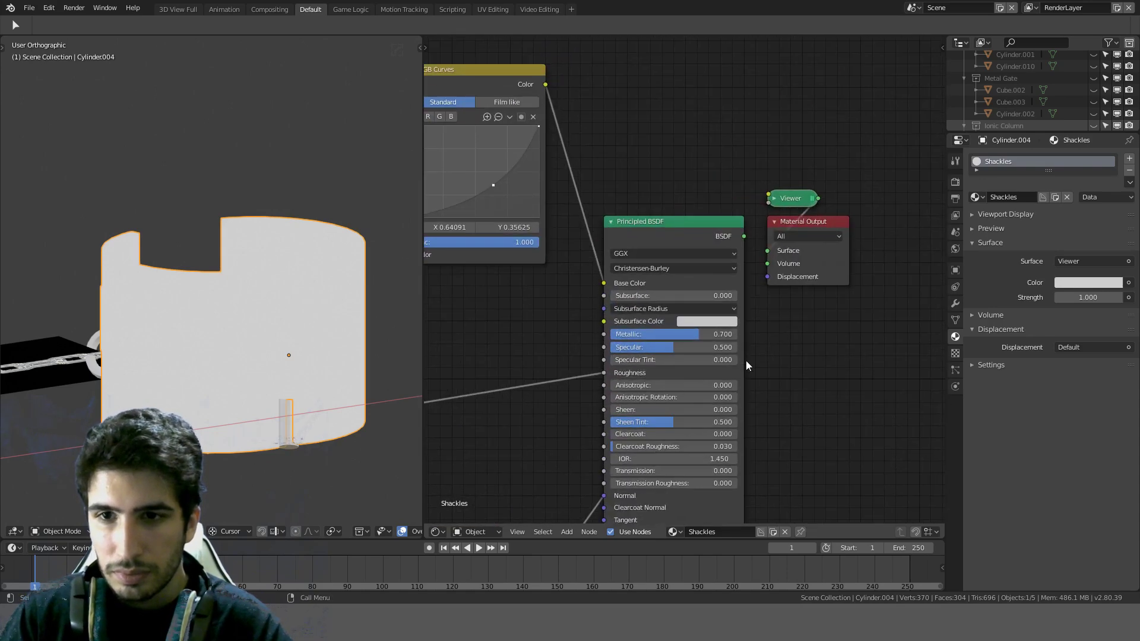
{"action": "left_click", "coordinate": [702, 335]}
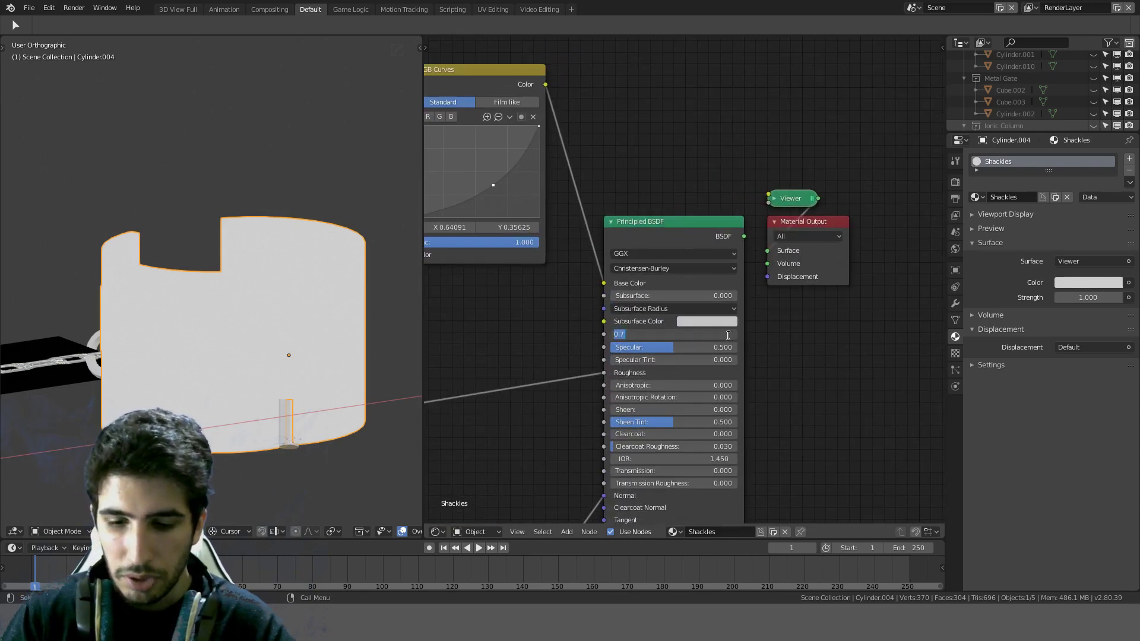
{"action": "key", "text": "Return"}
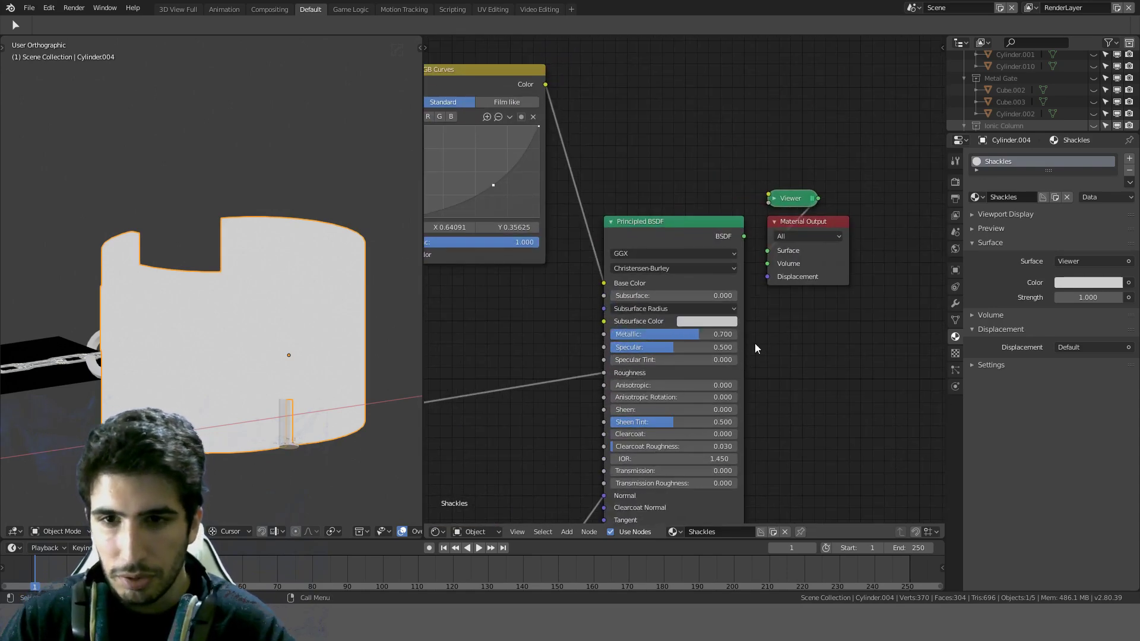
{"action": "left_click", "coordinate": [650, 231], "text": "ctrl+shift"}
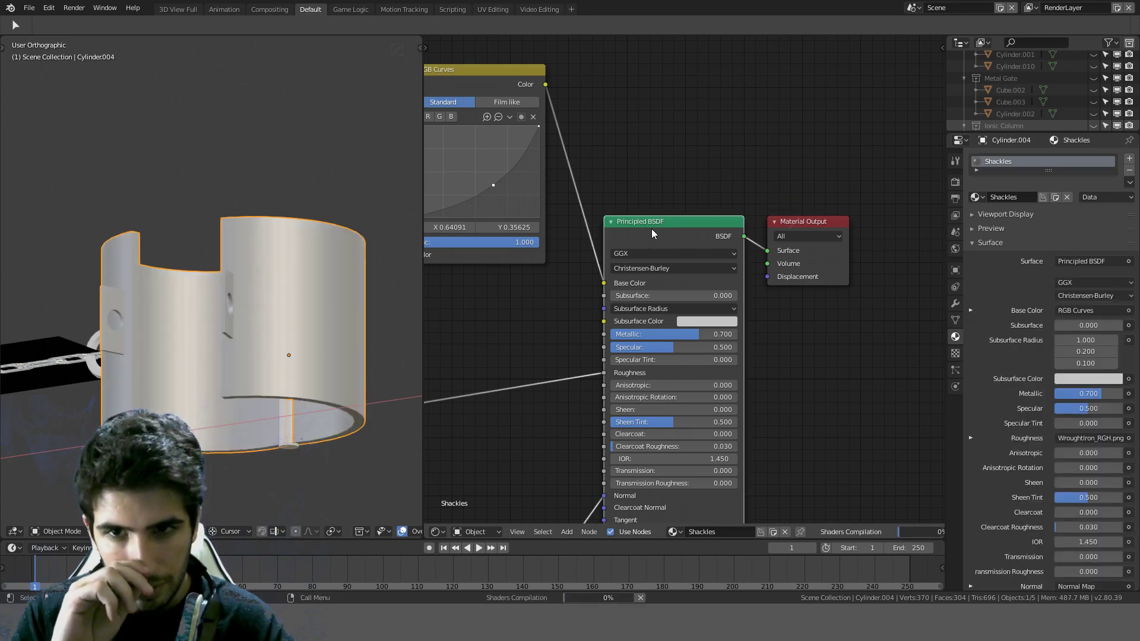
{"action": "middle_click_drag", "start_coordinate": [327, 322], "coordinate": [306, 317]}
{"action": "scroll", "coordinate": [442, 387], "scroll_direction": "down", "scroll_amount": 1}
{"action": "scroll", "coordinate": [481, 284], "scroll_direction": "up", "scroll_amount": 1}
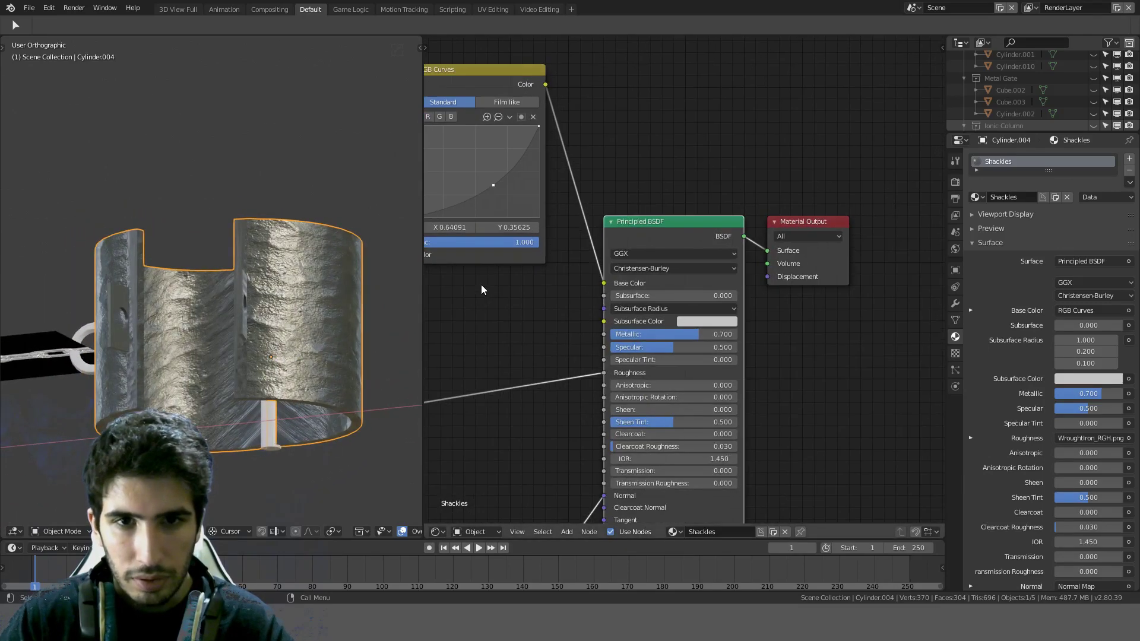
Step: Preview the Base Color RGB Curves node, move its curve point to X 0.79545, Y 0.25000, and return the preview to the Principled BSDF
{"action": "left_click", "coordinate": [490, 77], "text": "ctrl+shift"}
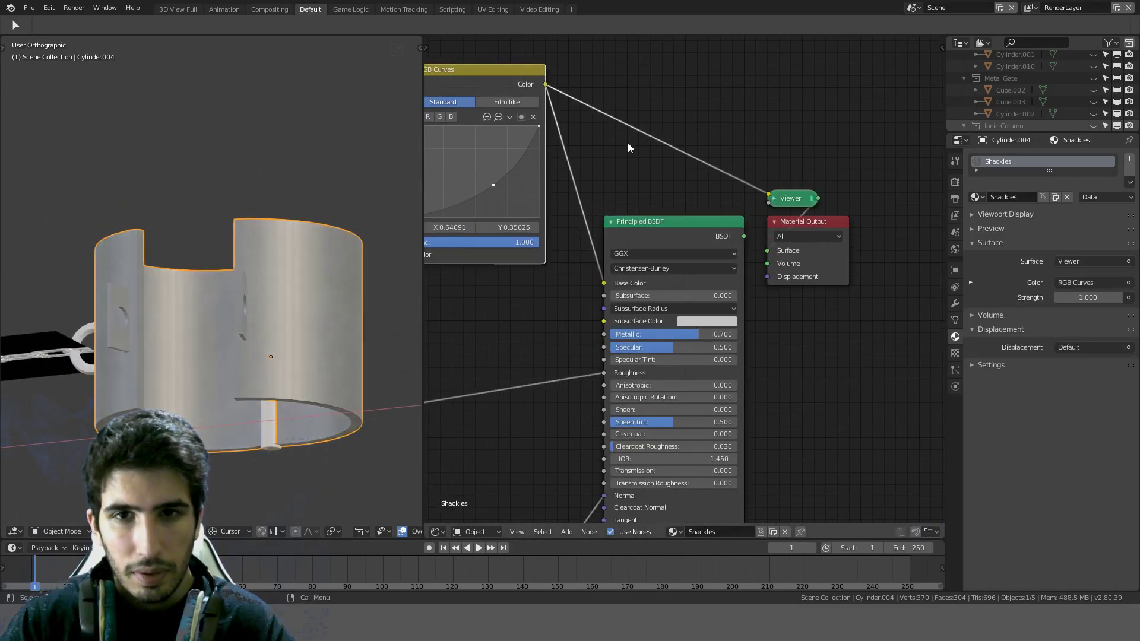
{"action": "left_click_drag", "start_coordinate": [500, 183], "coordinate": [512, 195]}
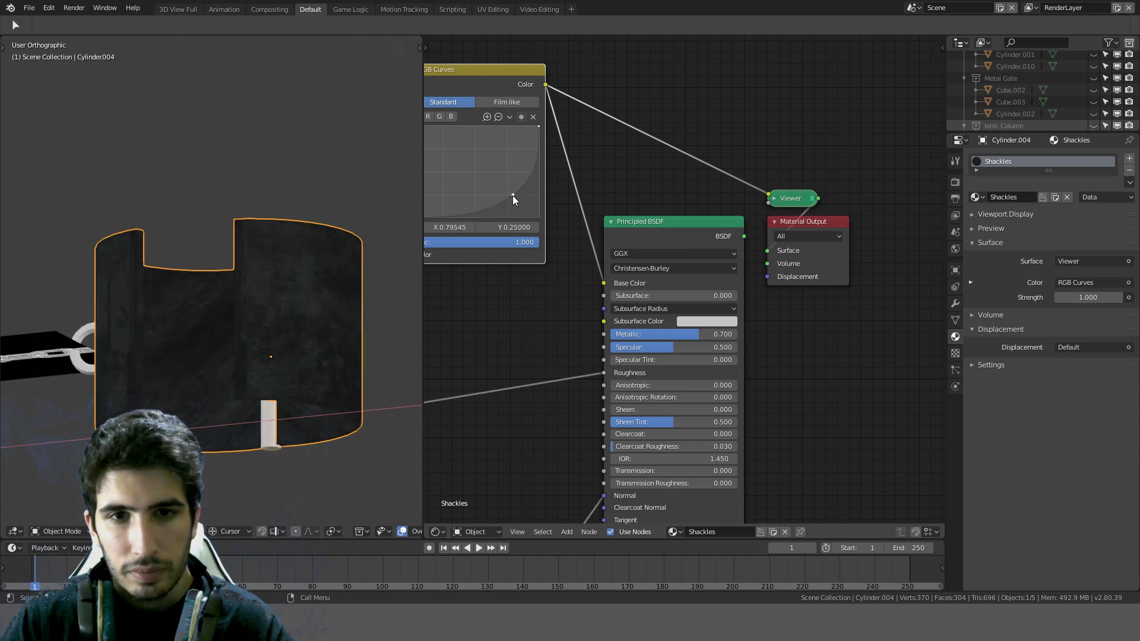
{"action": "left_click", "coordinate": [664, 226], "text": "ctrl+shift"}
{"action": "middle_click_drag", "start_coordinate": [219, 330], "coordinate": [348, 339]}
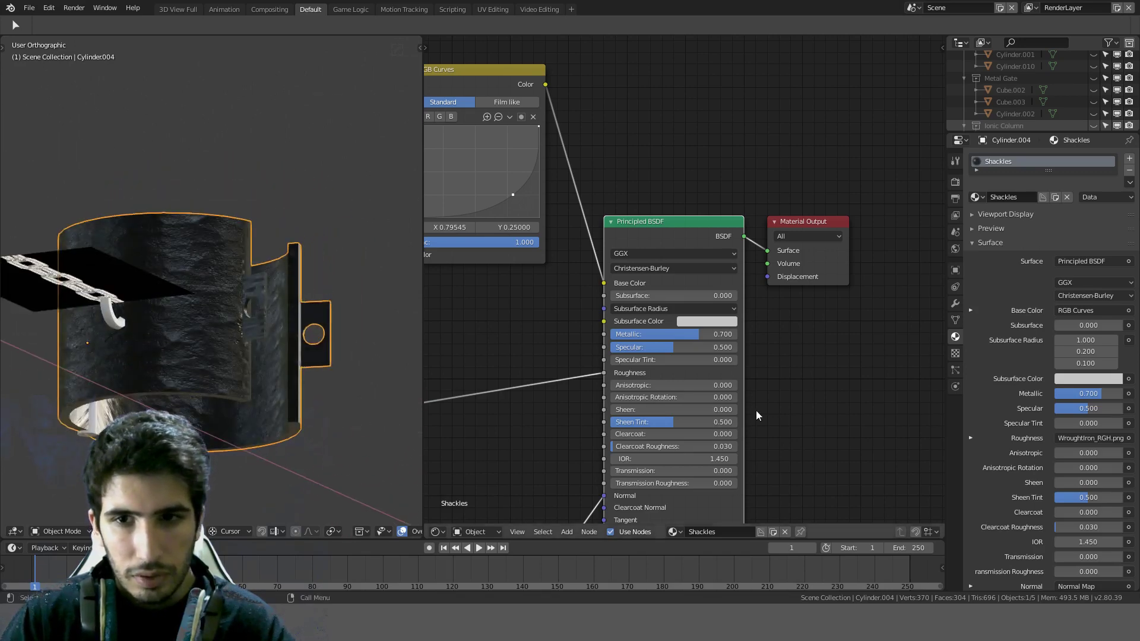
Step: Move the wrought iron normal texture and its Normal Map node up into the gap below the WroughtIron_RGH.png node
{"action": "scroll", "coordinate": [756, 411], "scroll_direction": "down", "scroll_amount": 5}
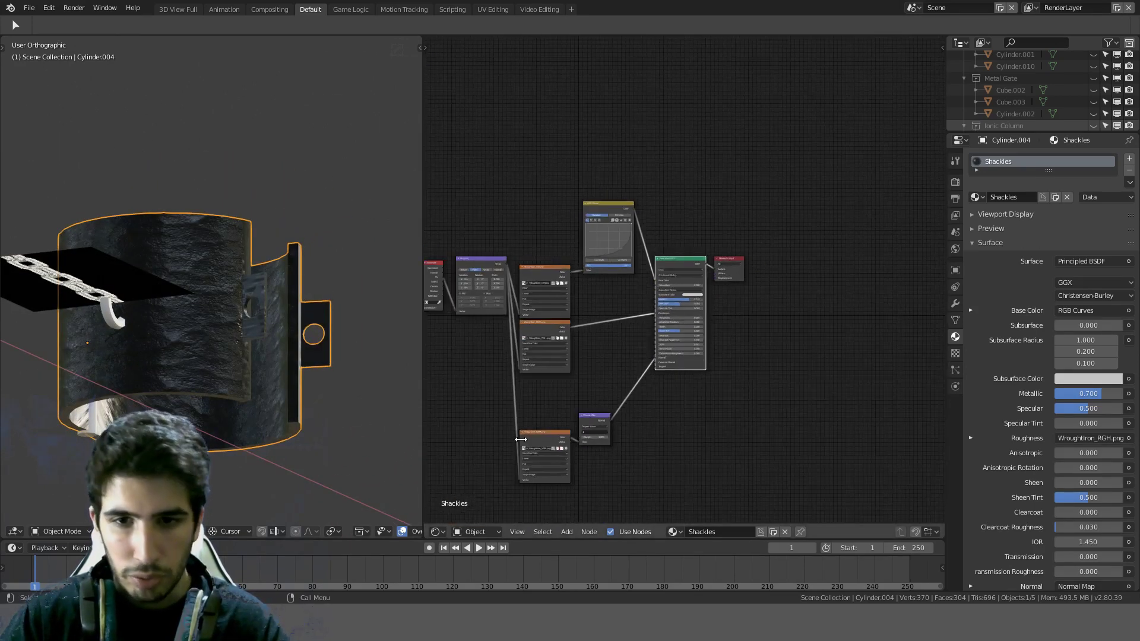
{"action": "left_click", "coordinate": [552, 442]}
{"action": "left_click", "coordinate": [592, 422], "text": "shift"}
{"action": "key", "text": "g"}
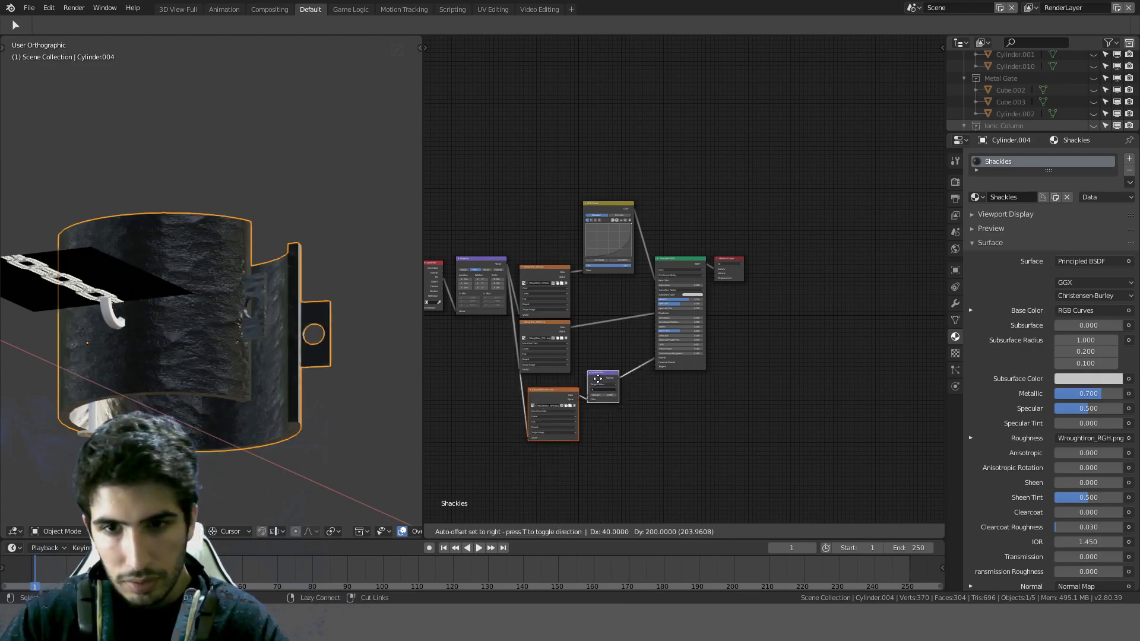
{"action": "left_click", "coordinate": [592, 370]}
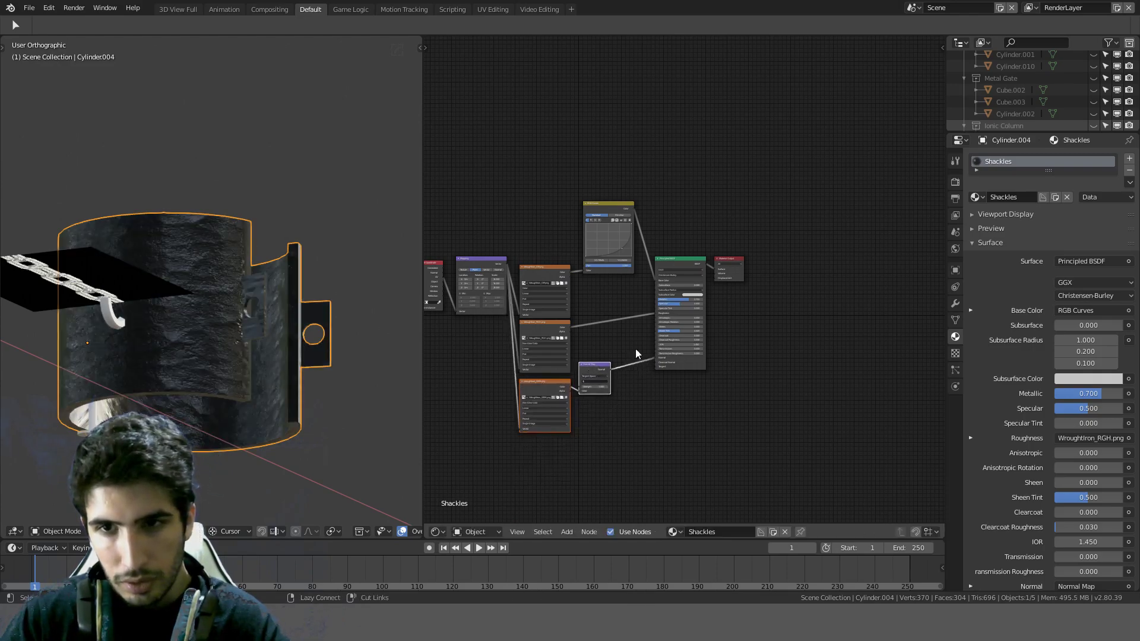
Step: Show the Node Wrangler options in the node editor's sidebar, return to the node properties, and hide the sidebar
{"action": "scroll", "coordinate": [783, 269], "scroll_direction": "up", "scroll_amount": 3}
{"action": "key", "text": "n"}
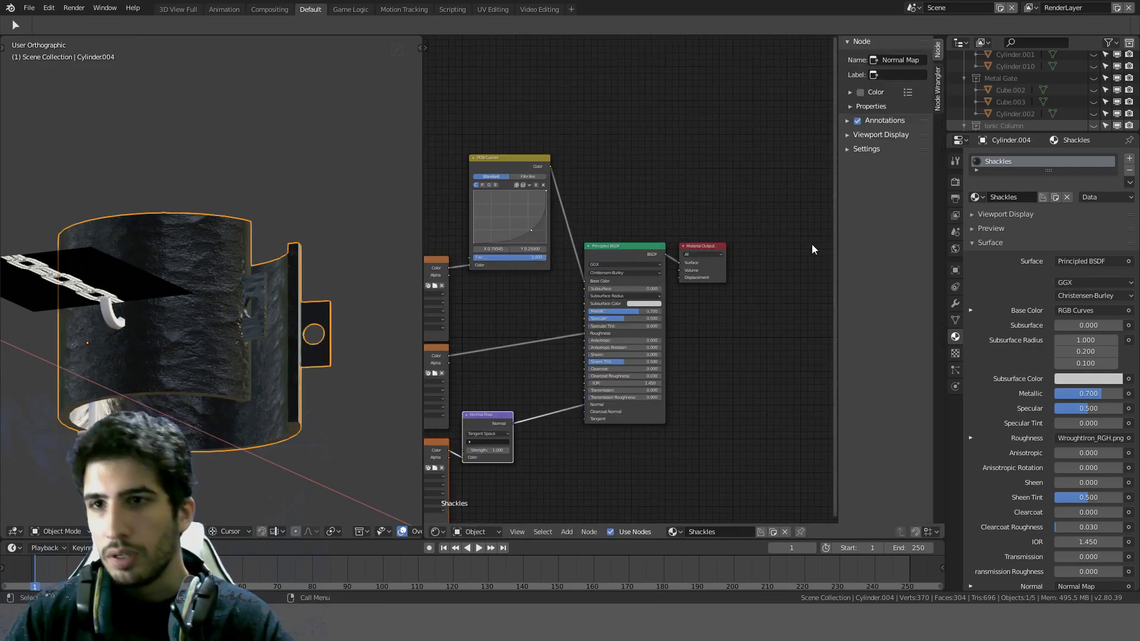
{"action": "scroll", "coordinate": [791, 279], "scroll_direction": "up", "scroll_amount": 1}
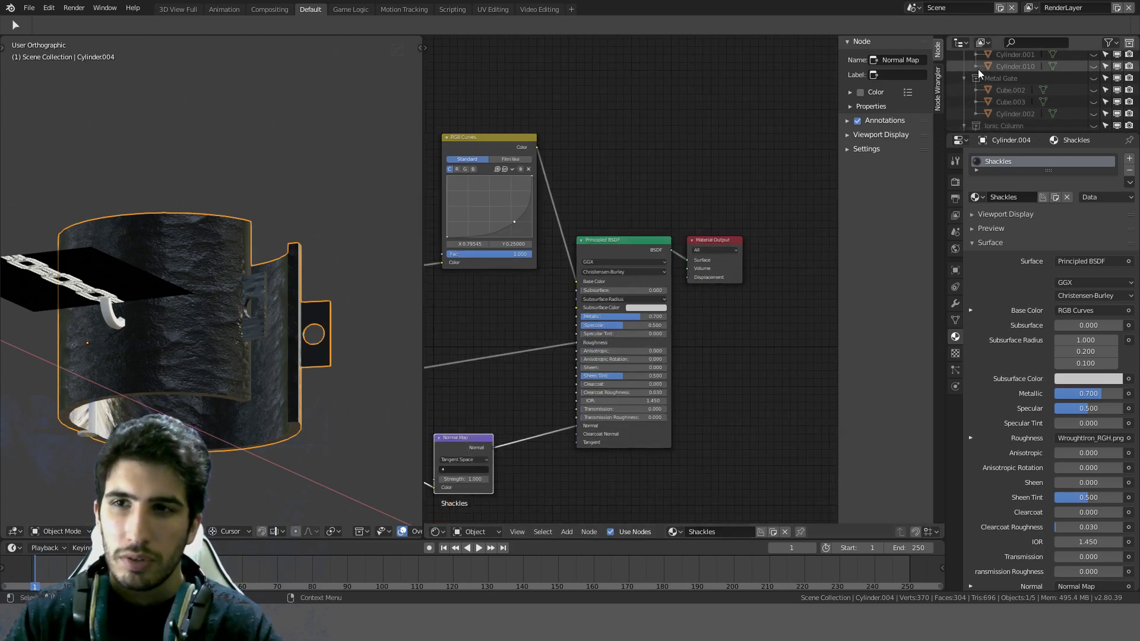
{"action": "left_click", "coordinate": [938, 86]}
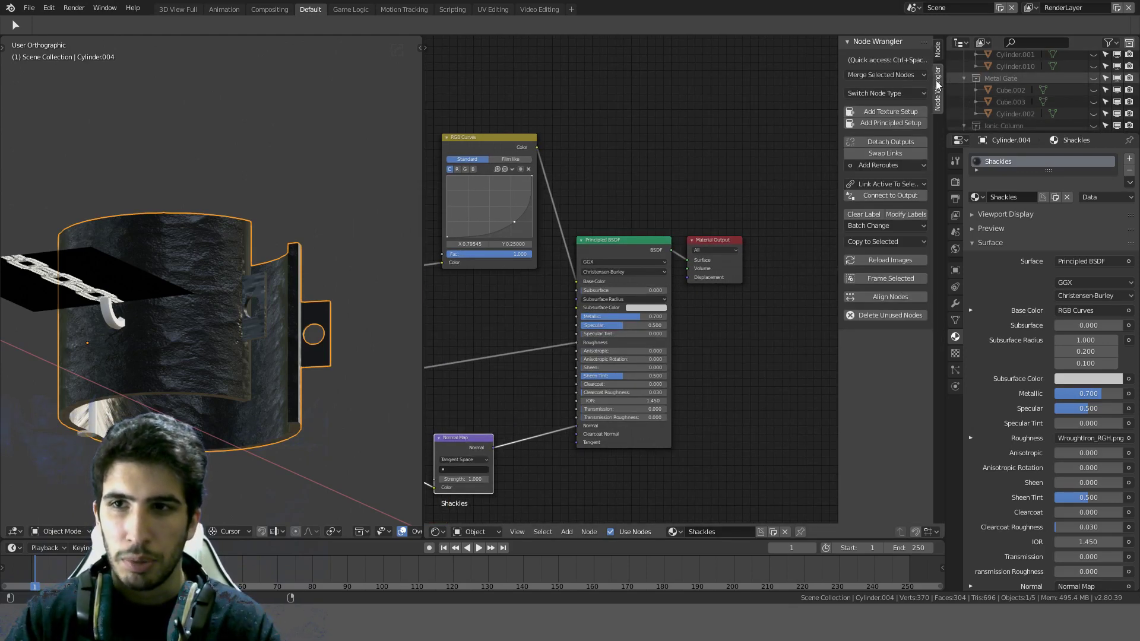
{"action": "left_click", "coordinate": [938, 49]}
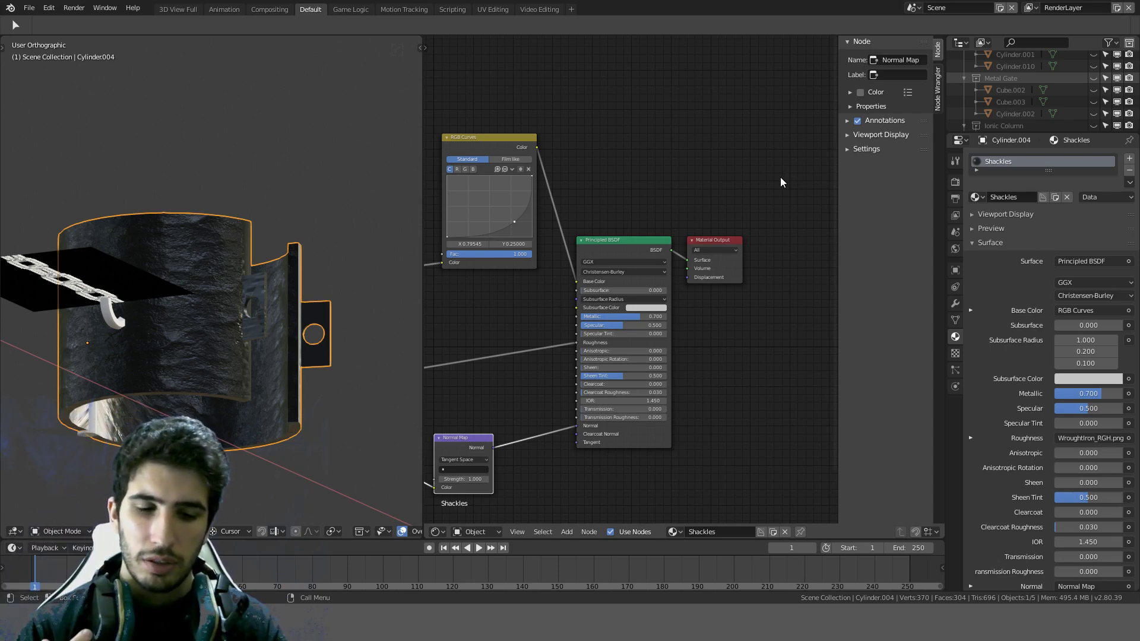
{"action": "key", "text": "n"}
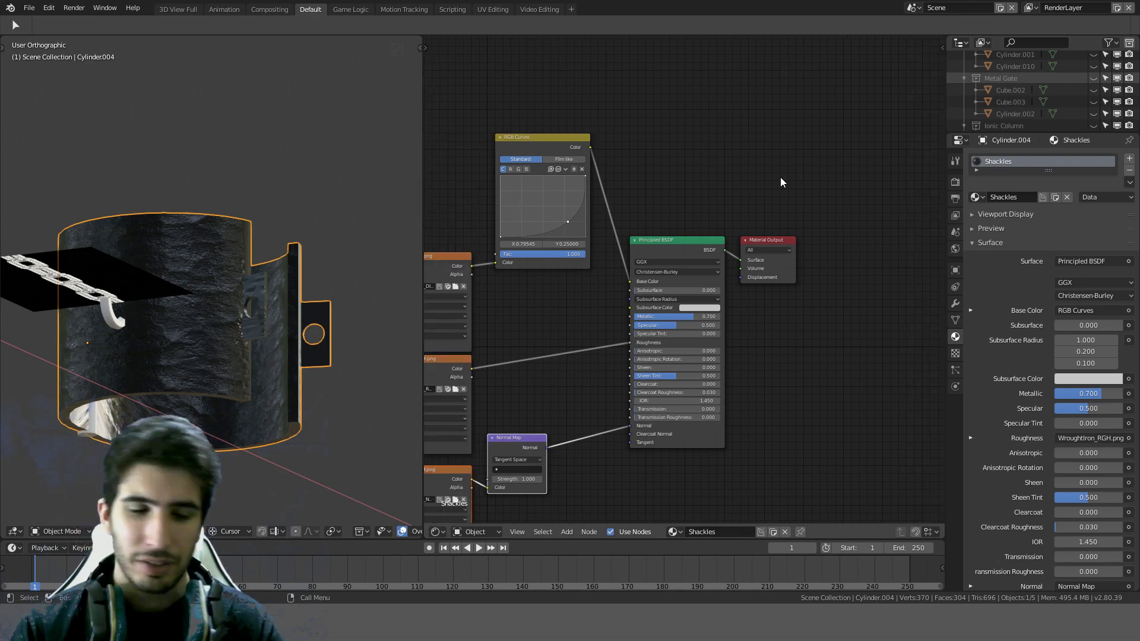
{"action": "scroll", "coordinate": [780, 178], "scroll_direction": "down", "scroll_amount": 4}
{"action": "middle_click_drag", "start_coordinate": [778, 320], "coordinate": [781, 280]}
{"action": "scroll", "coordinate": [738, 187], "scroll_direction": "up", "scroll_amount": 4}
{"action": "scroll", "coordinate": [786, 359], "scroll_direction": "down", "scroll_amount": 1}
{"action": "key", "text": "shift+a"}
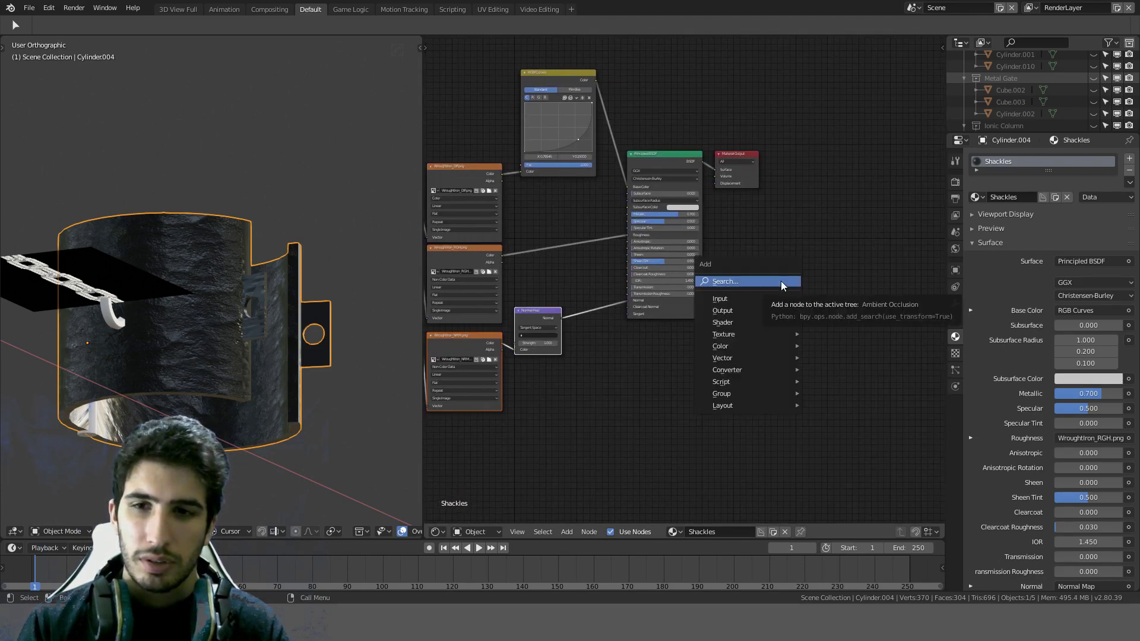
{"action": "left_click", "coordinate": [782, 280]}
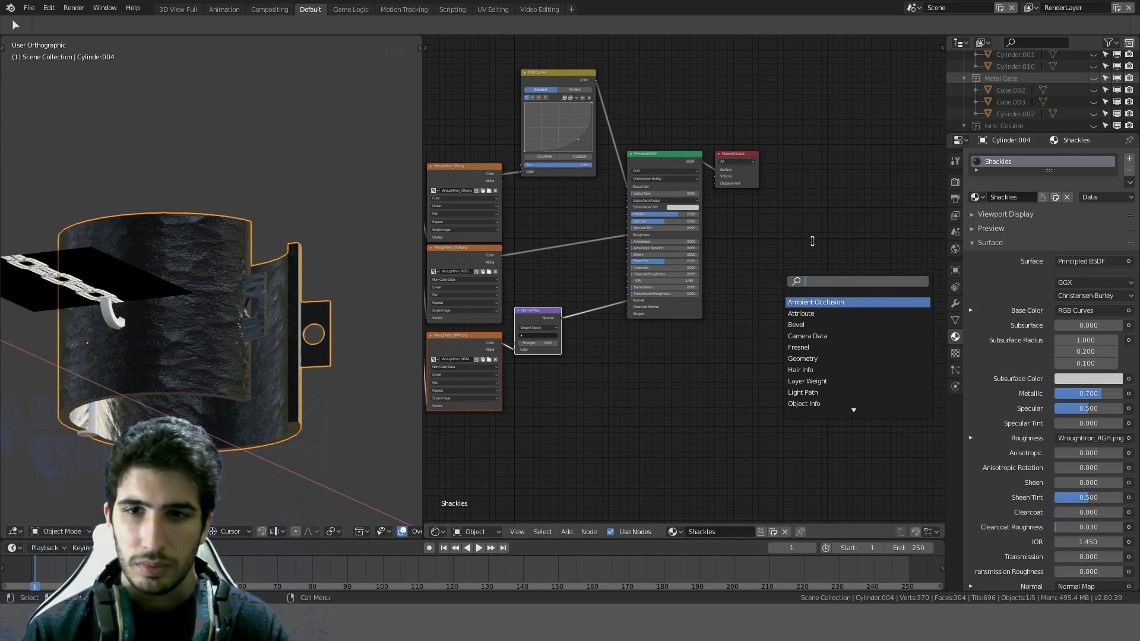
{"action": "key", "text": "Escape"}
Step: Switch the Shader Editor area to the UV Editor
{"action": "middle_click_drag", "start_coordinate": [265, 256], "coordinate": [312, 219]}
{"action": "scroll", "coordinate": [336, 330], "scroll_direction": "up", "scroll_amount": 3}
{"action": "left_click", "coordinate": [436, 532]}
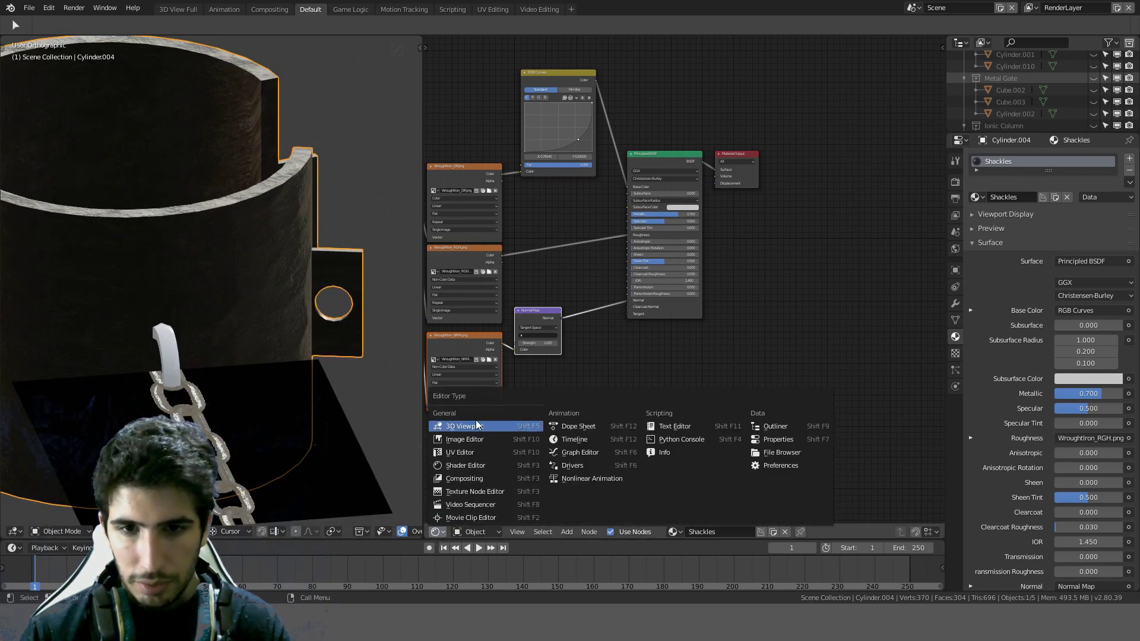
{"action": "left_click", "coordinate": [469, 452]}
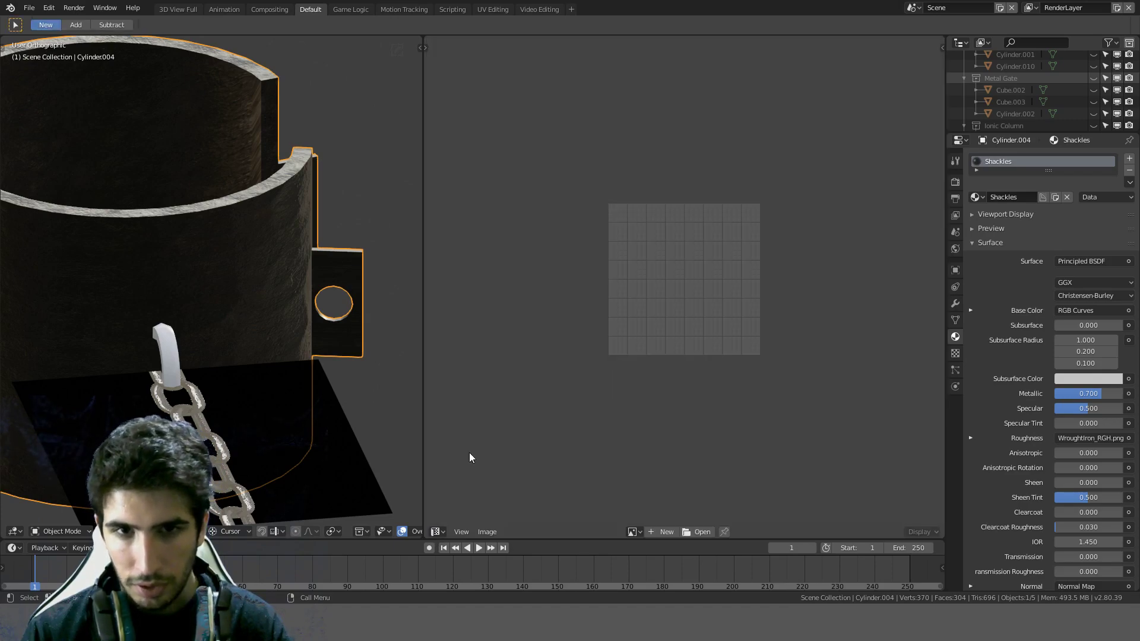
Step: Try joining the chain's attachment ring to the cuff, and undo the join
{"action": "middle_click_drag", "start_coordinate": [333, 332], "coordinate": [119, 340]}
{"action": "left_click", "coordinate": [134, 316], "text": "shift"}
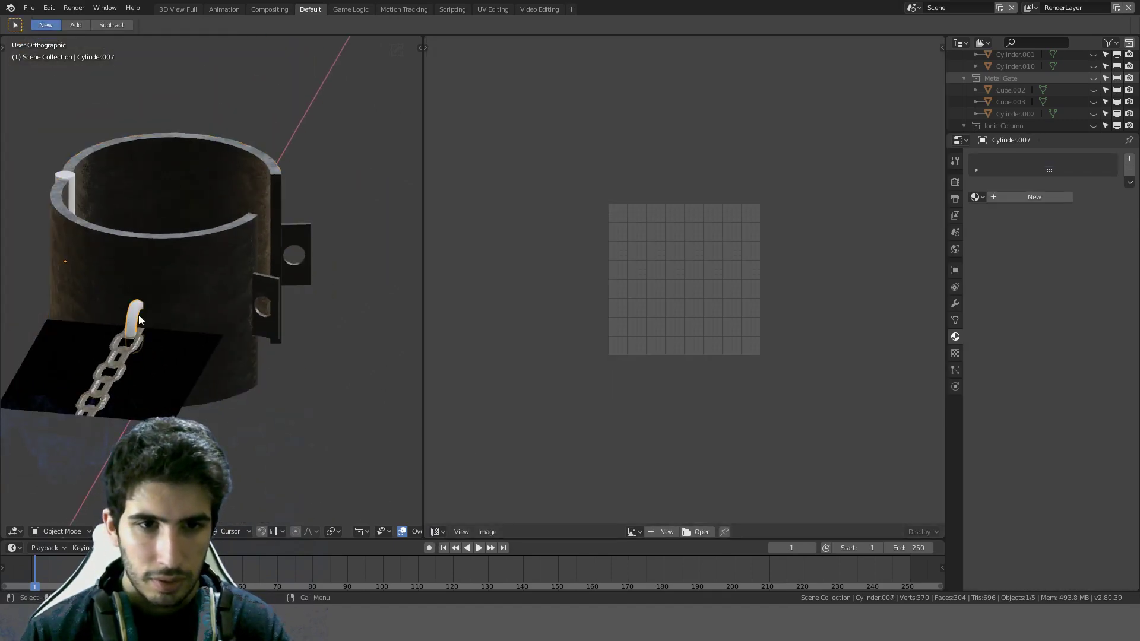
{"action": "left_click", "coordinate": [161, 255], "text": "shift"}
{"action": "key", "text": "ctrl+j"}
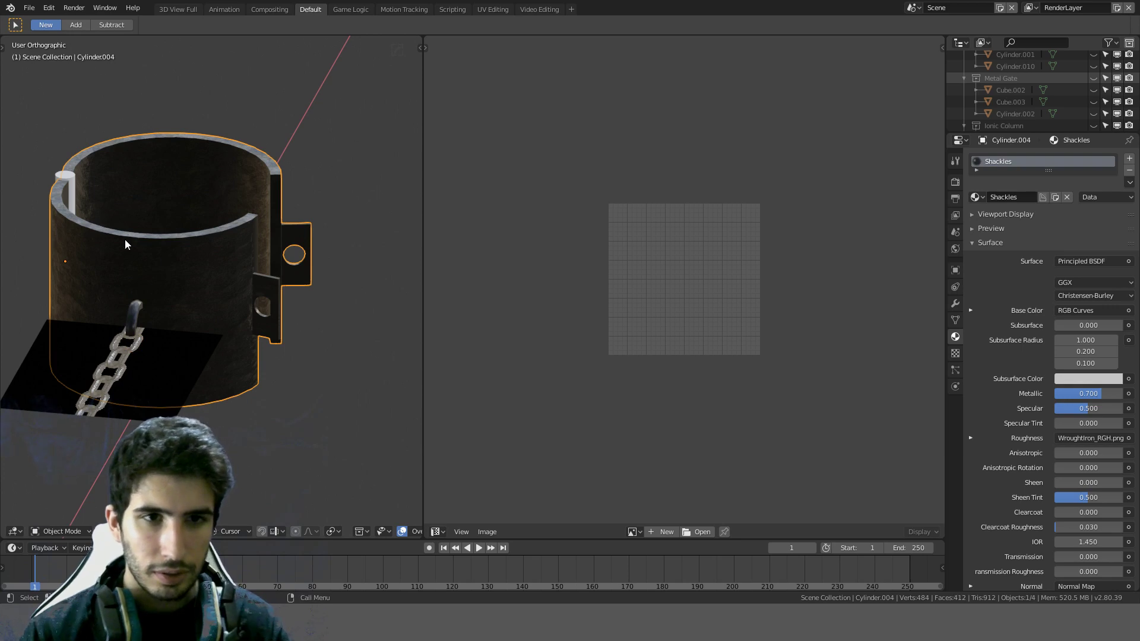
{"action": "middle_click_drag", "start_coordinate": [124, 240], "coordinate": [273, 260]}
{"action": "key", "text": "ctrl+z"}
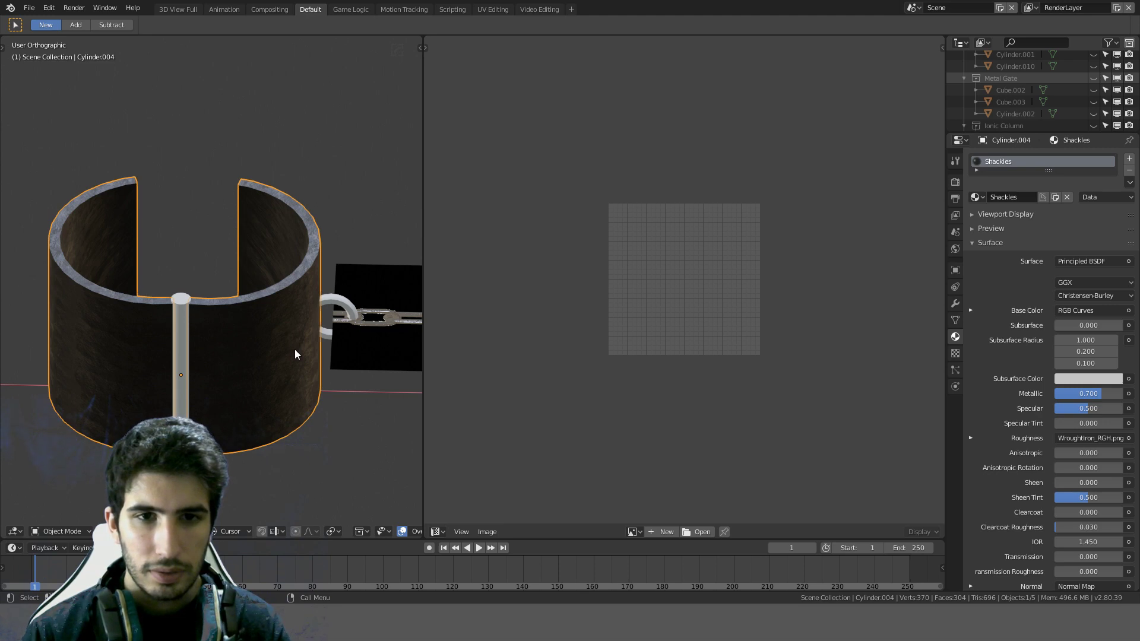
Step: Apply the Mirror modifier on the shackle cuff
{"action": "left_click", "coordinate": [956, 304]}
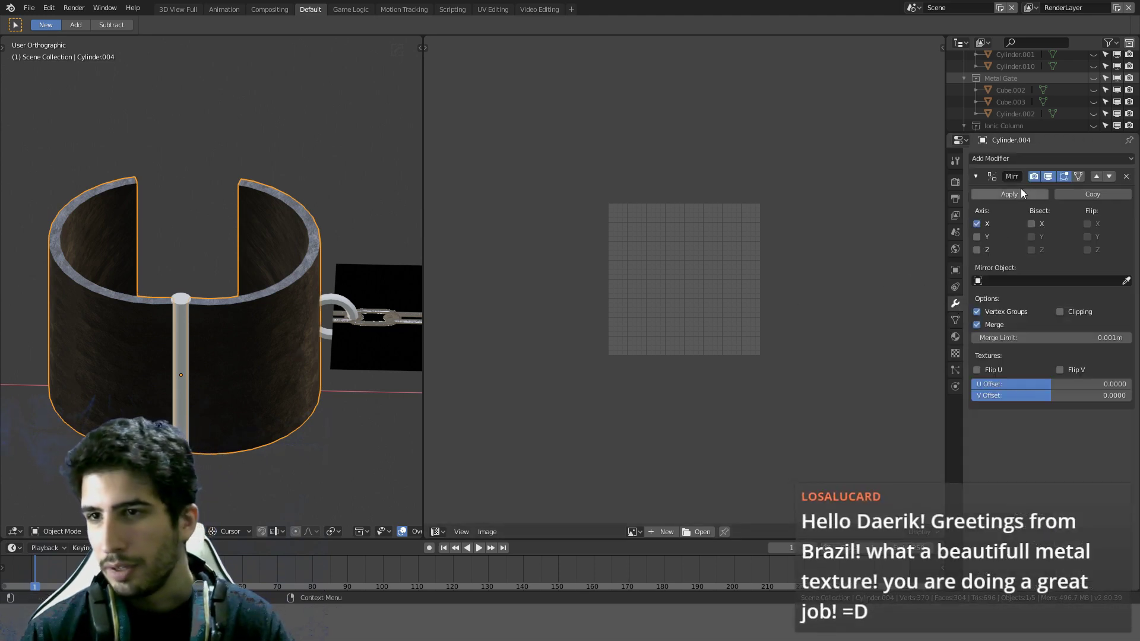
{"action": "left_click", "coordinate": [1007, 195]}
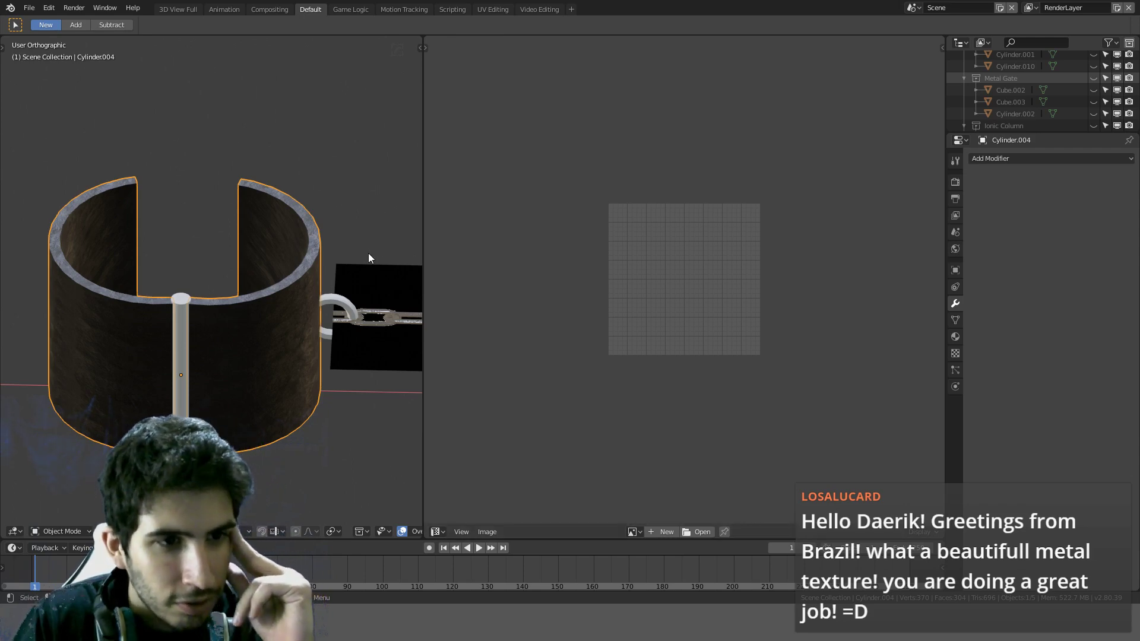
{"action": "middle_click_drag", "start_coordinate": [374, 232], "coordinate": [127, 265]}
{"action": "key", "text": "KP_1"}
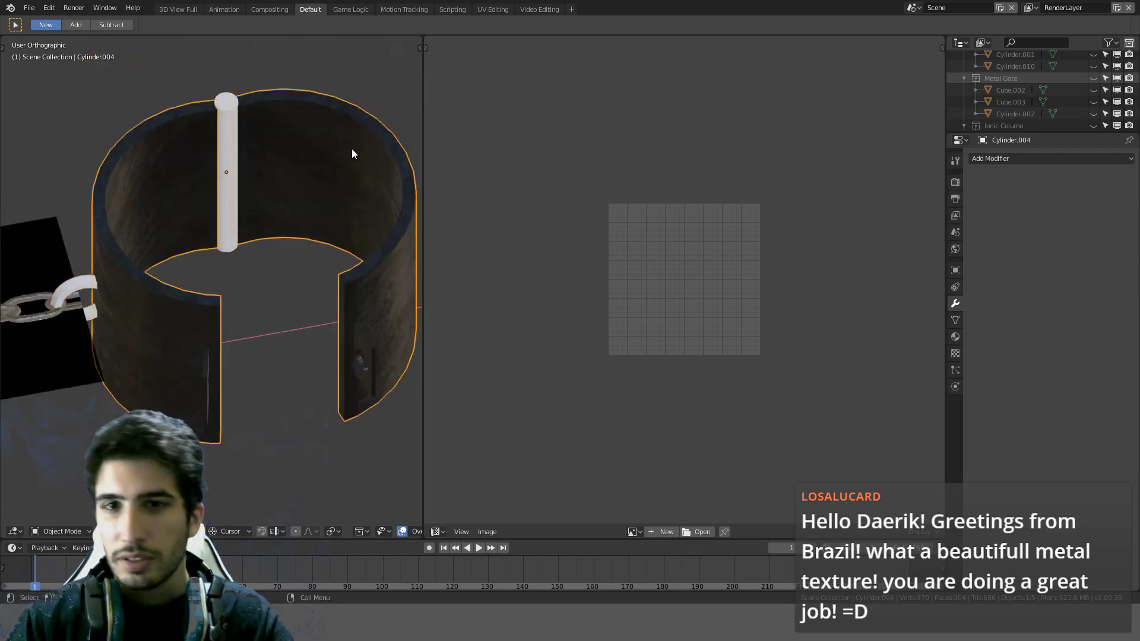
Step: Select the chain's attachment ring, the hinge pin and the cuff, and join them into one object with the cuff active
{"action": "left_click", "coordinate": [62, 285]}
{"action": "middle_click_drag", "start_coordinate": [91, 283], "coordinate": [268, 296]}
{"action": "left_click", "coordinate": [269, 296]}
{"action": "left_click", "coordinate": [196, 286]}
{"action": "left_click", "coordinate": [233, 285], "text": "shift"}
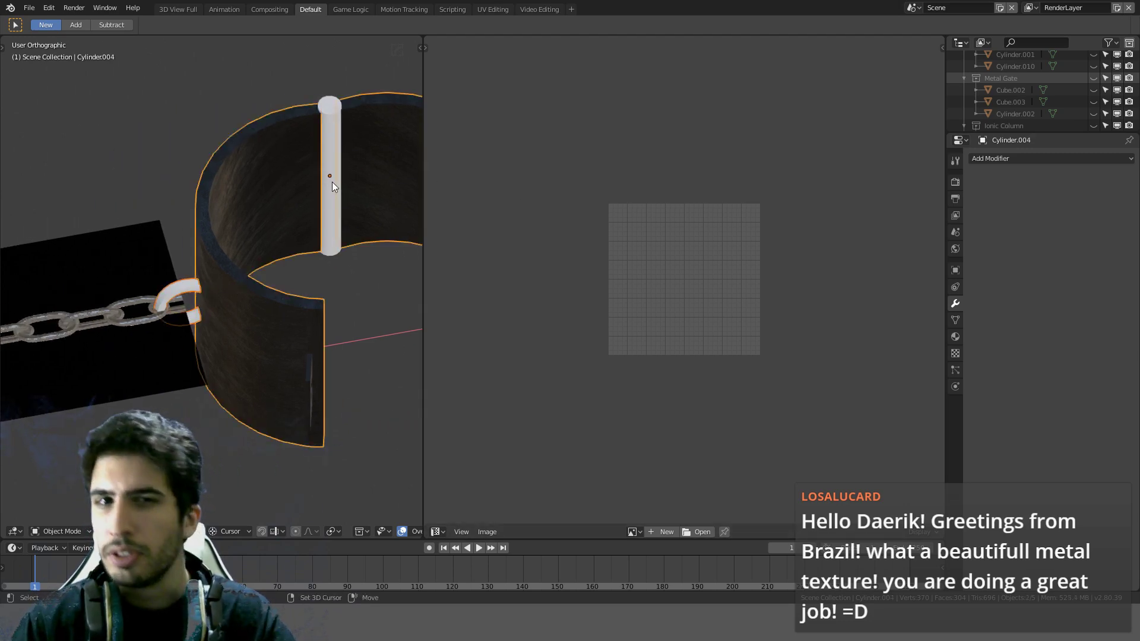
{"action": "left_click", "coordinate": [332, 178], "text": "shift"}
{"action": "left_click", "coordinate": [259, 169], "text": "shift"}
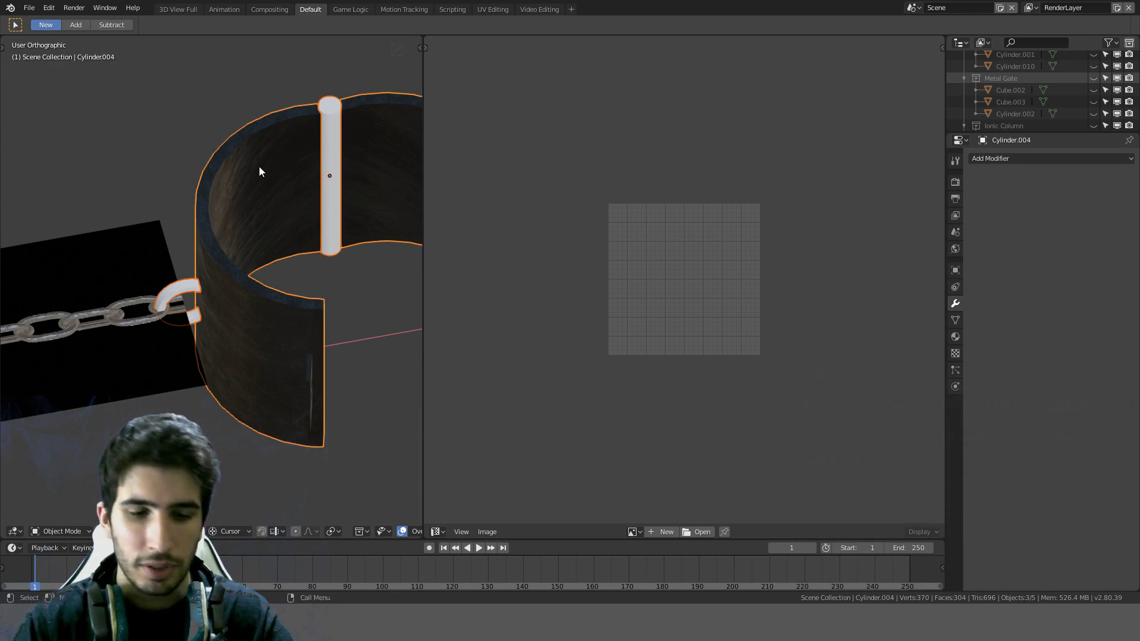
{"action": "key", "text": "ctrl+j"}
Step: Enter Edit Mode on the joined cuff and select its whole mesh to show the UV layout
{"action": "middle_click_drag", "start_coordinate": [258, 166], "coordinate": [187, 236]}
{"action": "key", "text": "KP_1"}
{"action": "scroll", "coordinate": [244, 247], "scroll_direction": "up", "scroll_amount": 4}
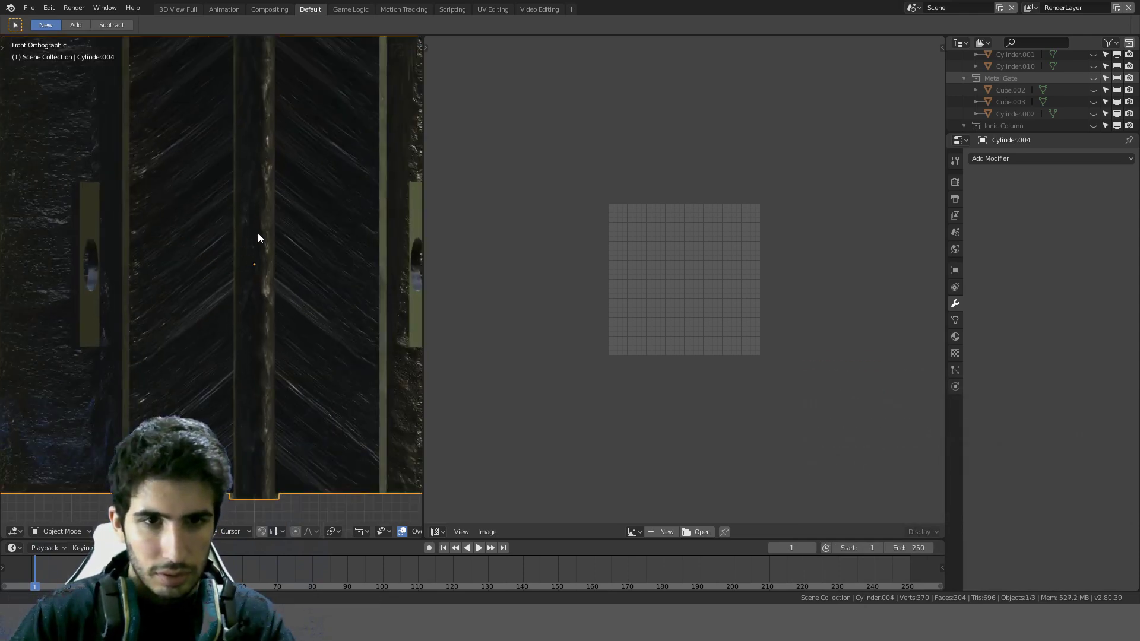
{"action": "middle_click_drag", "start_coordinate": [257, 233], "coordinate": [355, 196], "text": "shift"}
{"action": "scroll", "coordinate": [261, 263], "scroll_direction": "down", "scroll_amount": 5}
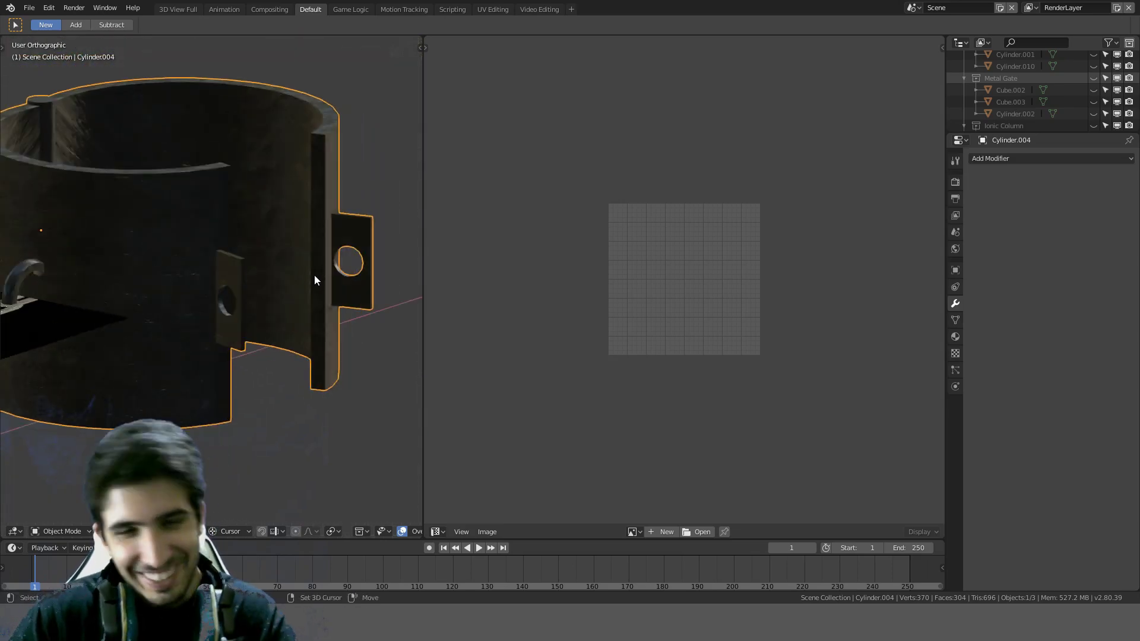
{"action": "middle_click_drag", "start_coordinate": [314, 276], "coordinate": [297, 212], "text": "shift"}
{"action": "scroll", "coordinate": [253, 208], "scroll_direction": "up", "scroll_amount": 3}
{"action": "key", "text": "Tab"}
{"action": "key", "text": "a"}
{"action": "key", "text": "a"}
{"action": "scroll", "coordinate": [323, 219], "scroll_direction": "up", "scroll_amount": 3}
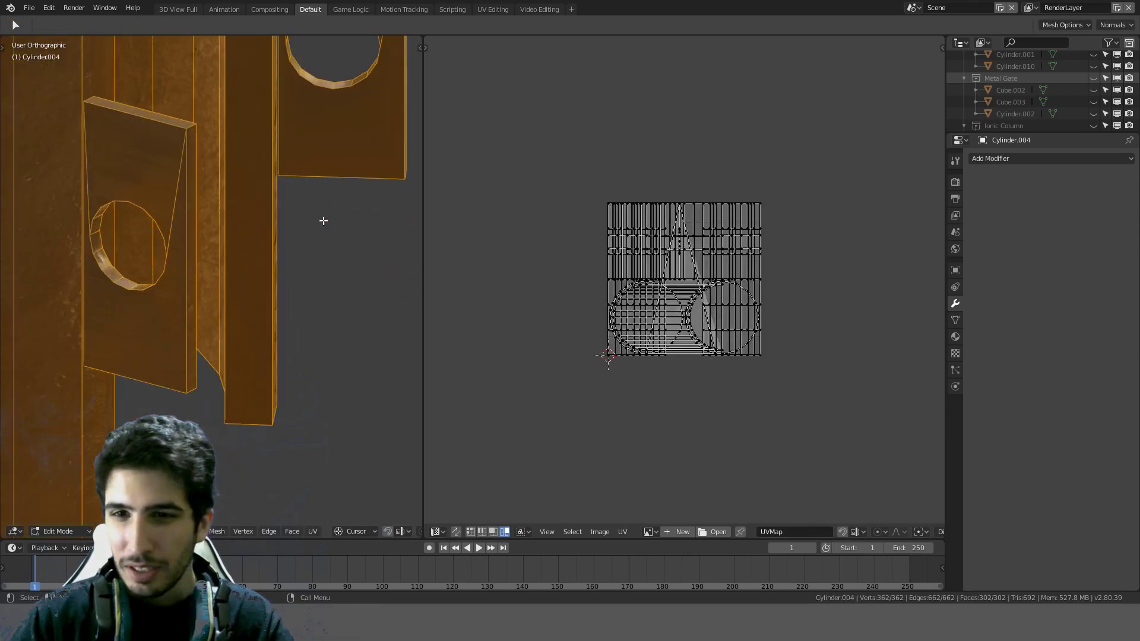
Step: Select all of the cuff's UVs, average the scale of the islands, and try packing them before undoing the pack
{"action": "scroll", "coordinate": [242, 232], "scroll_direction": "down", "scroll_amount": 2}
{"action": "scroll", "coordinate": [242, 232], "scroll_direction": "down", "scroll_amount": 2}
{"action": "key", "text": "a"}
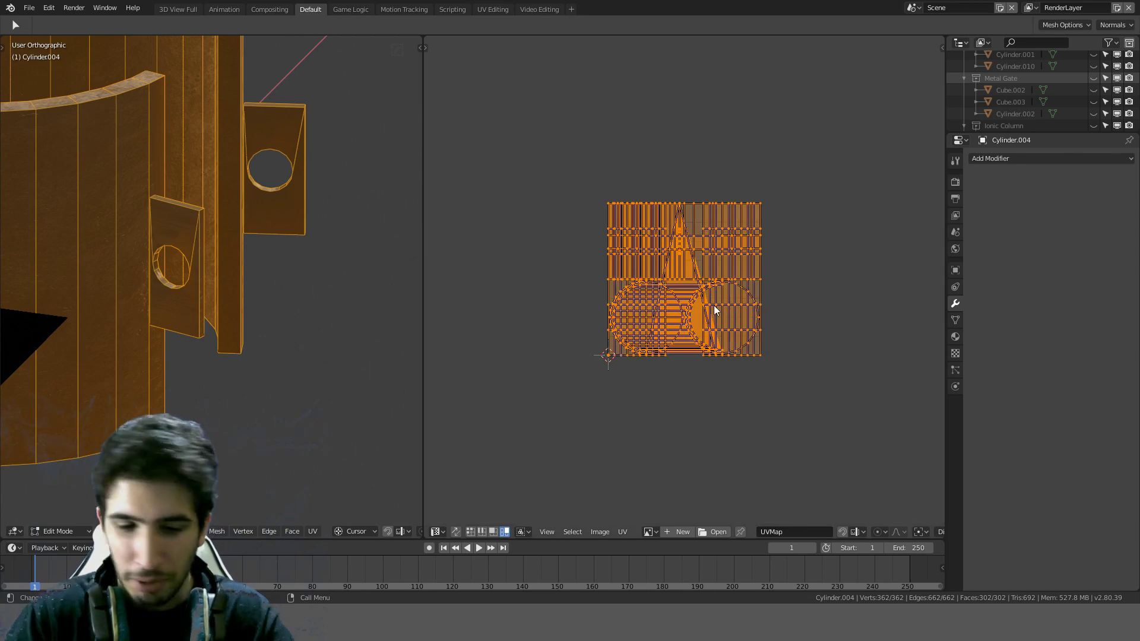
{"action": "key", "text": "ctrl+p"}
{"action": "key", "text": "ctrl+z"}
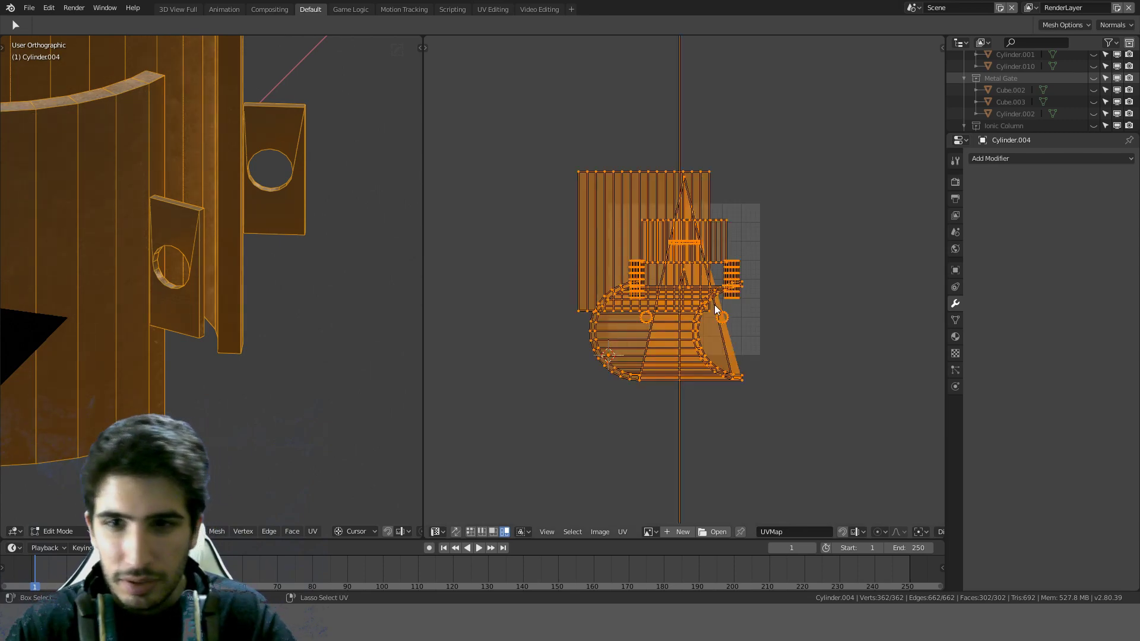
{"action": "scroll", "coordinate": [714, 304], "scroll_direction": "up", "scroll_amount": 3}
{"action": "scroll", "coordinate": [714, 301], "scroll_direction": "down", "scroll_amount": 5}
{"action": "scroll", "coordinate": [736, 267], "scroll_direction": "down", "scroll_amount": 4}
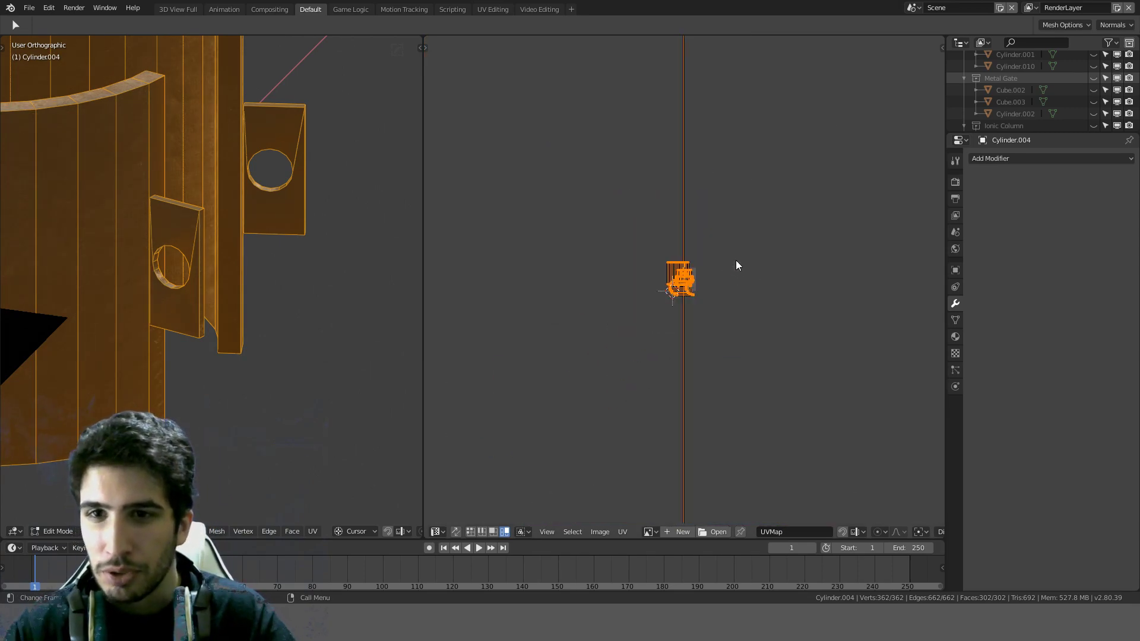
{"action": "scroll", "coordinate": [736, 258], "scroll_direction": "down", "scroll_amount": 2}
Step: Select all the linked geometry of the two drilled closure plates and examine their shape and UVs
{"action": "middle_click_drag", "start_coordinate": [288, 247], "coordinate": [217, 280]}
{"action": "scroll", "coordinate": [255, 255], "scroll_direction": "up", "scroll_amount": 2}
{"action": "key", "text": "alt+a"}
{"action": "key", "text": "l"}
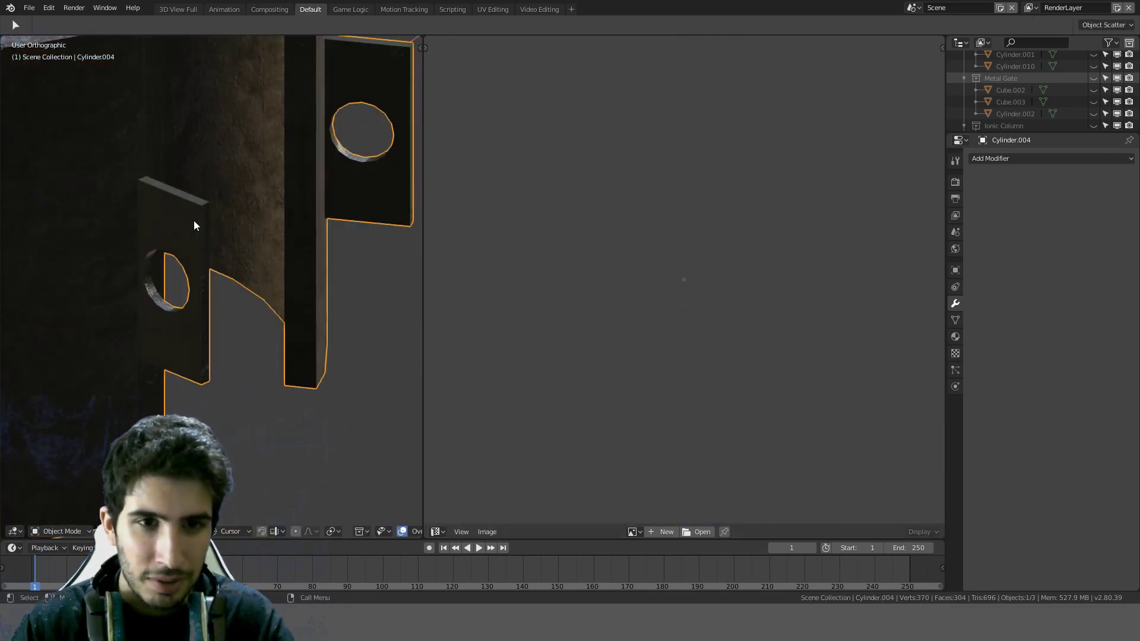
{"action": "key", "text": "alt+a"}
{"action": "key", "text": "l"}
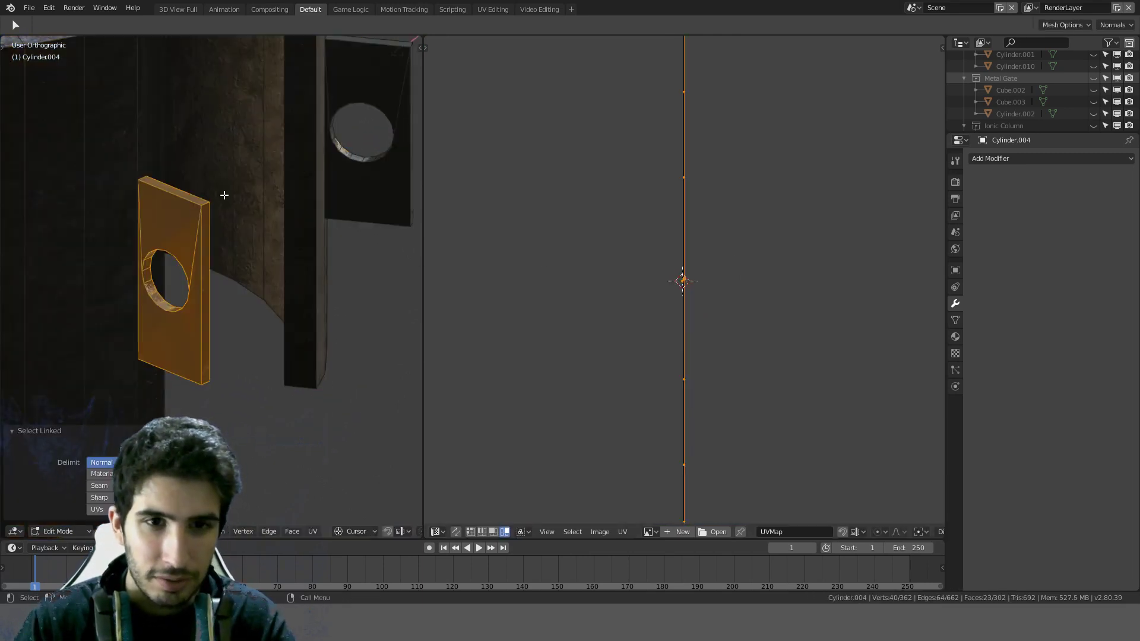
{"action": "key", "text": "l"}
{"action": "scroll", "coordinate": [360, 79], "scroll_direction": "down", "scroll_amount": 2}
{"action": "middle_click_drag", "start_coordinate": [360, 79], "coordinate": [380, 154]}
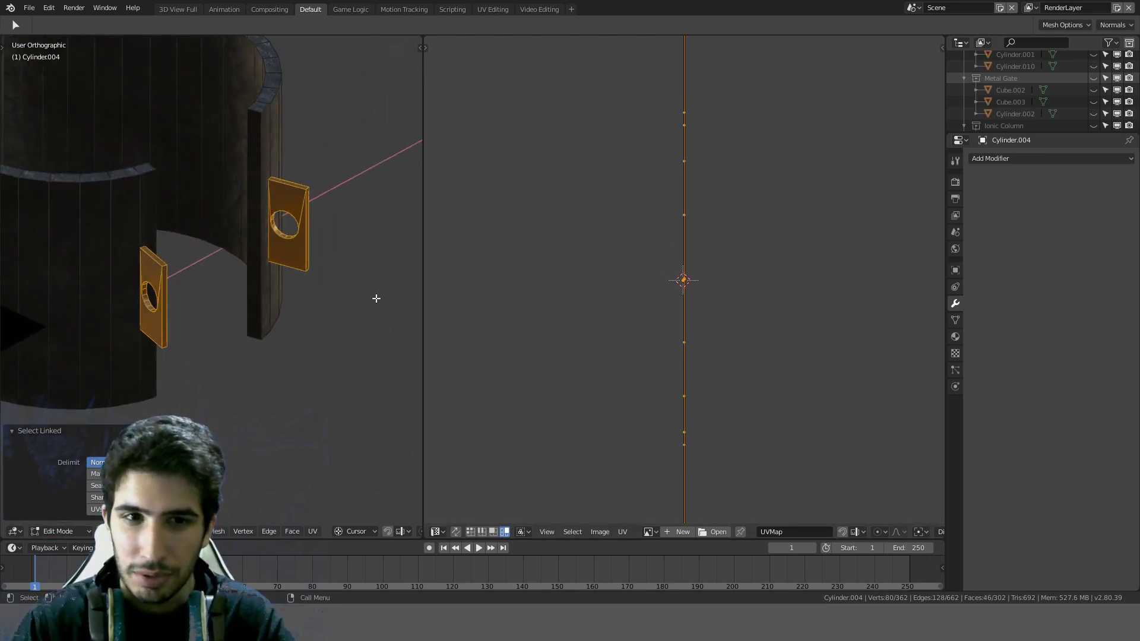
{"action": "scroll", "coordinate": [171, 281], "scroll_direction": "up", "scroll_amount": 4}
{"action": "middle_click_drag", "start_coordinate": [152, 275], "coordinate": [331, 202], "text": "shift"}
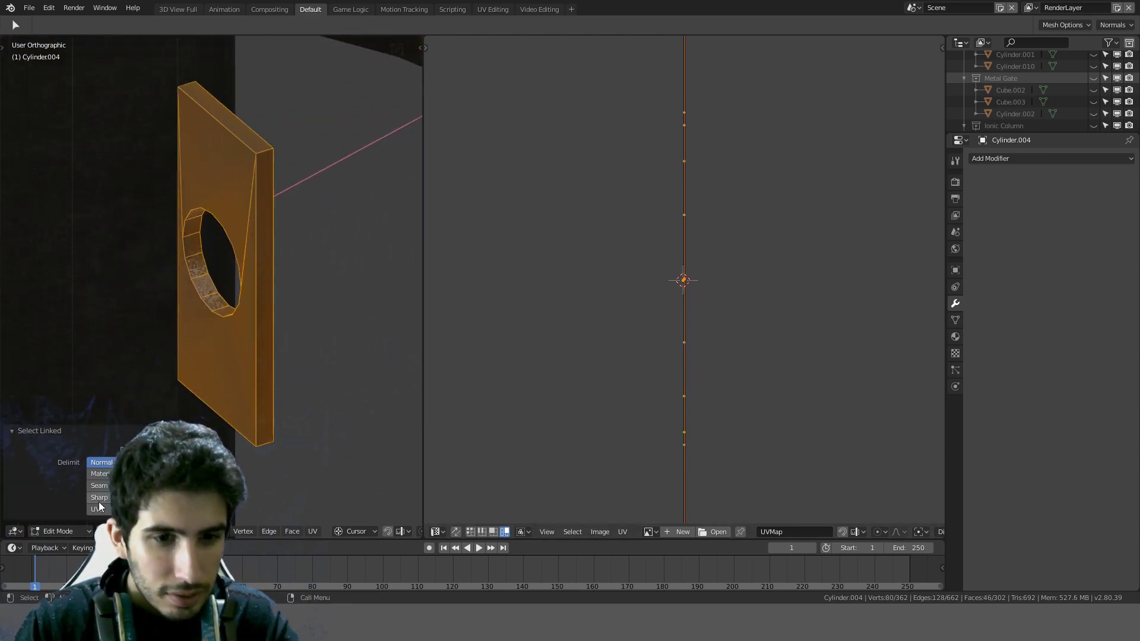
Step: Select the top, side and bottom border edges of the first drilled closure plate and mark them as seams
{"action": "key", "text": "alt+a"}
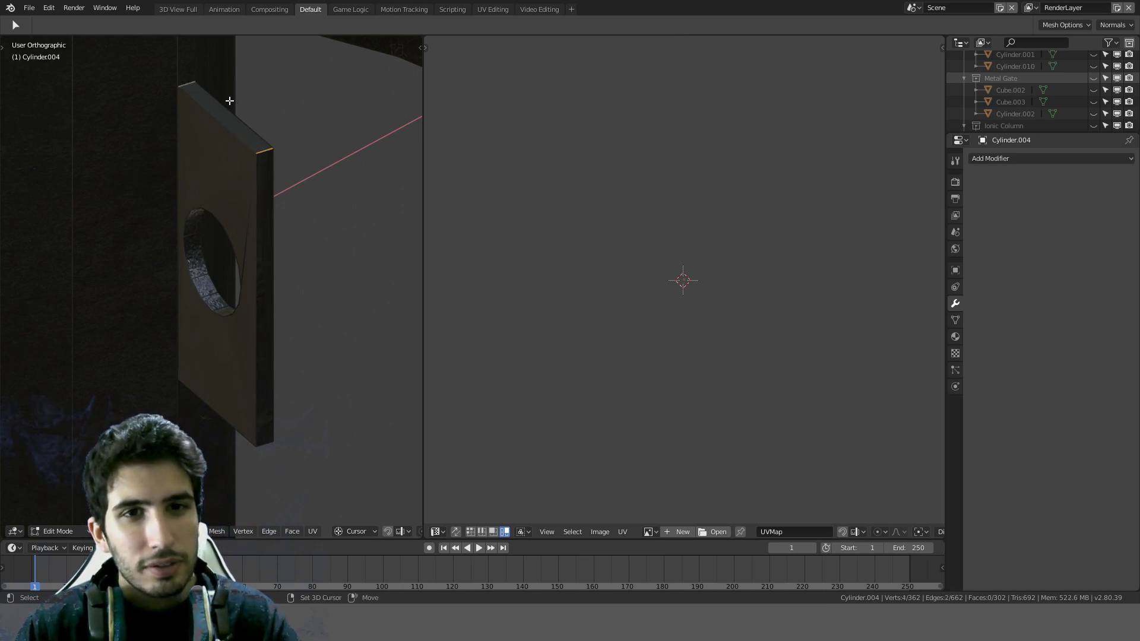
{"action": "middle_click_drag", "start_coordinate": [287, 149], "coordinate": [291, 232]}
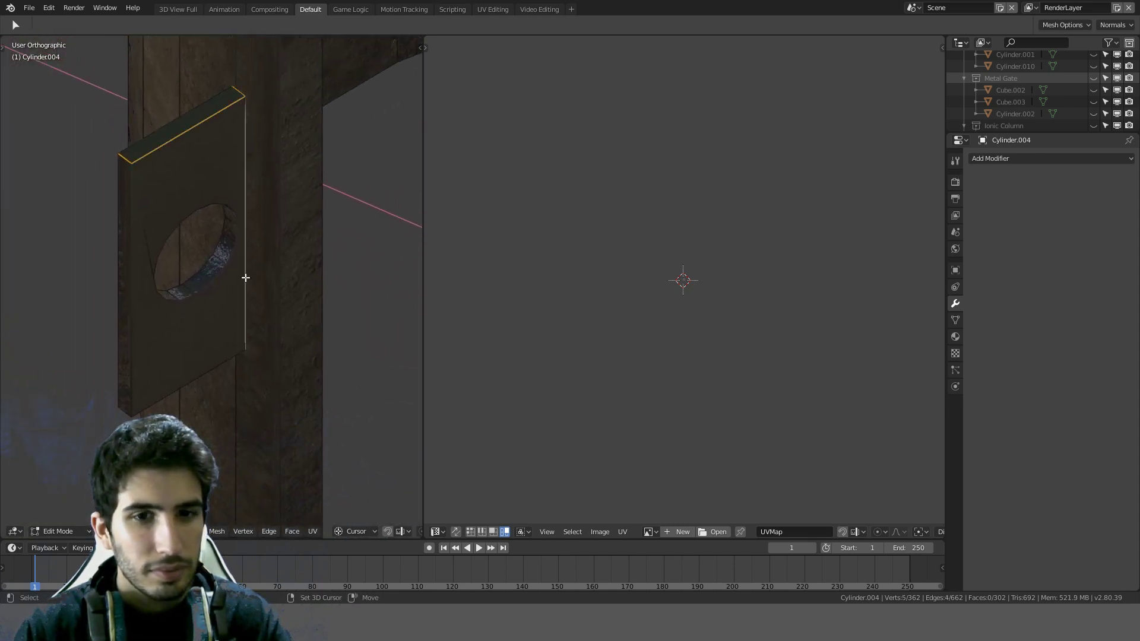
{"action": "middle_click_drag", "start_coordinate": [125, 411], "coordinate": [167, 299]}
{"action": "mouse_move", "coordinate": [154, 372]}
{"action": "middle_mouse_down"}
{"action": "mouse_move", "coordinate": [211, 387]}
{"action": "mouse_move", "coordinate": [280, 361]}
{"action": "mouse_move", "coordinate": [204, 386]}
{"action": "mouse_move", "coordinate": [158, 372]}
{"action": "middle_mouse_up"}
{"action": "middle_click_drag", "start_coordinate": [229, 313], "coordinate": [72, 348]}
{"action": "key", "text": "ctrl+e"}
{"action": "left_click", "coordinate": [277, 301]}
{"action": "scroll", "coordinate": [279, 297], "scroll_direction": "down", "scroll_amount": 3}
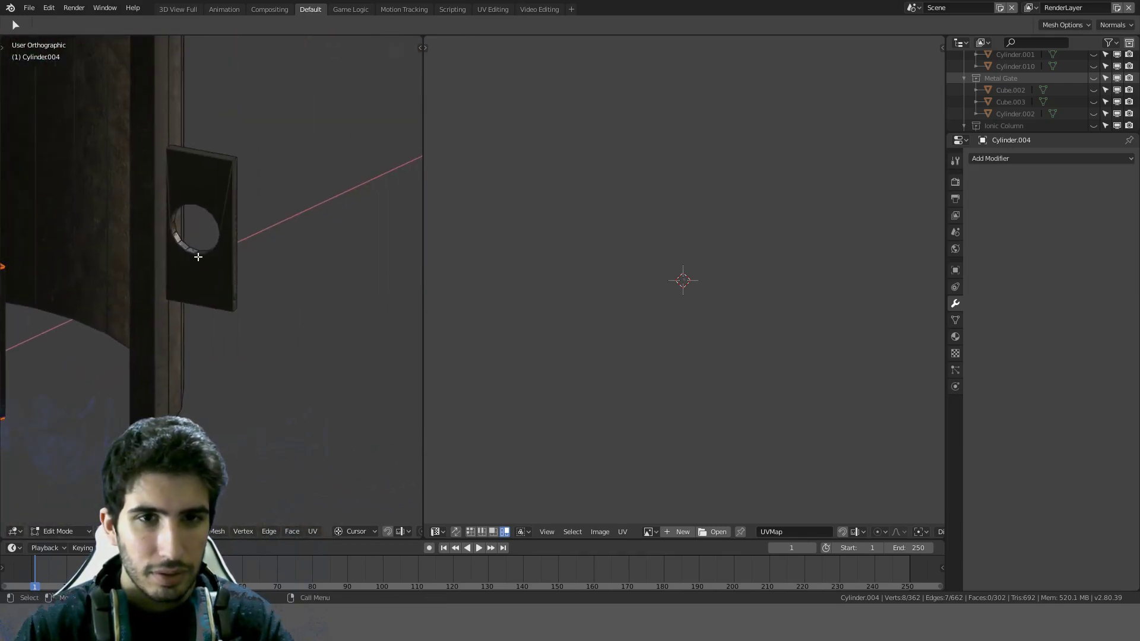
Step: Mark the matching top, side and bottom border edges of the second drilled closure plate as seams
{"action": "middle_click_drag", "start_coordinate": [208, 172], "coordinate": [187, 280], "text": "shift"}
{"action": "left_click", "coordinate": [307, 212]}
{"action": "left_click", "coordinate": [379, 213], "text": "shift"}
{"action": "key", "text": "alt+a"}
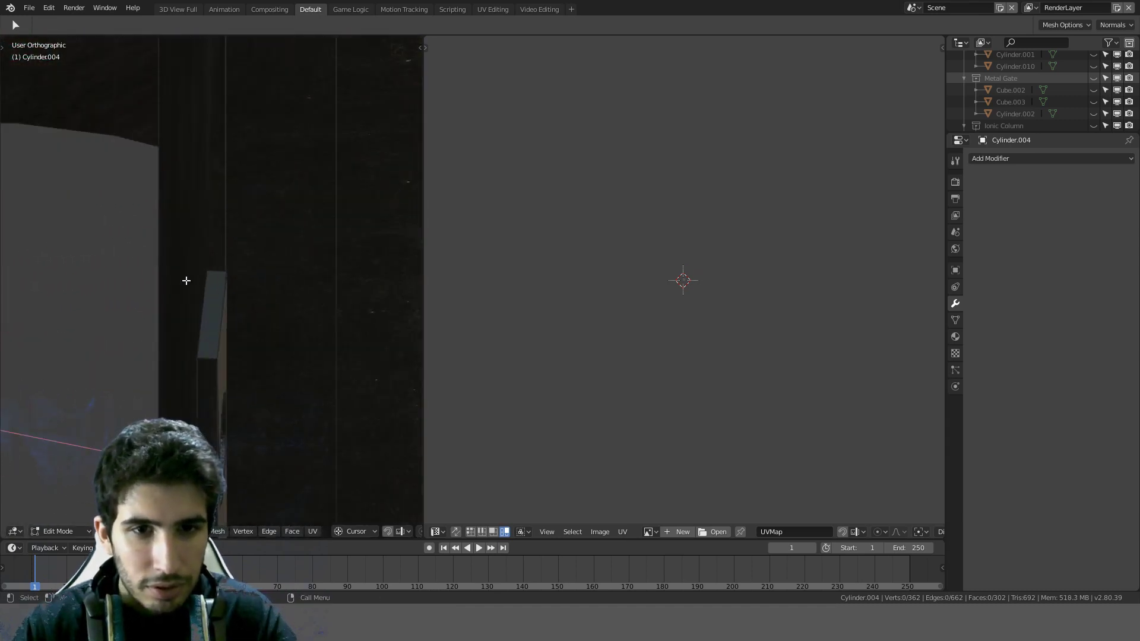
{"action": "middle_click_drag", "start_coordinate": [205, 360], "coordinate": [243, 313]}
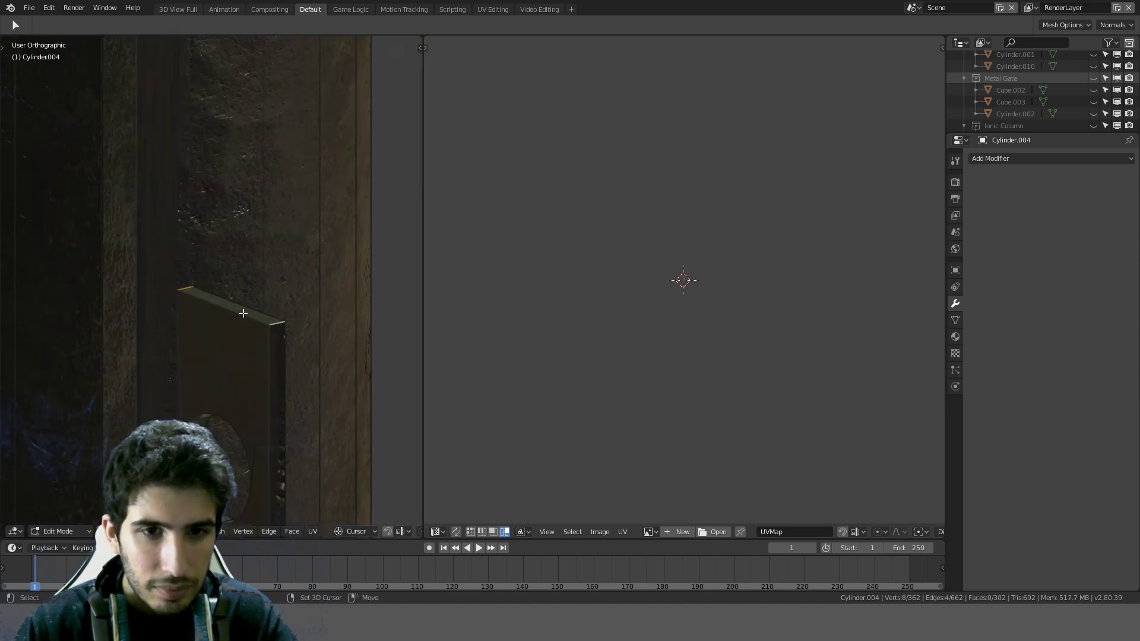
{"action": "left_click", "coordinate": [180, 329], "text": "shift"}
{"action": "middle_click_drag", "start_coordinate": [179, 329], "coordinate": [212, 305]}
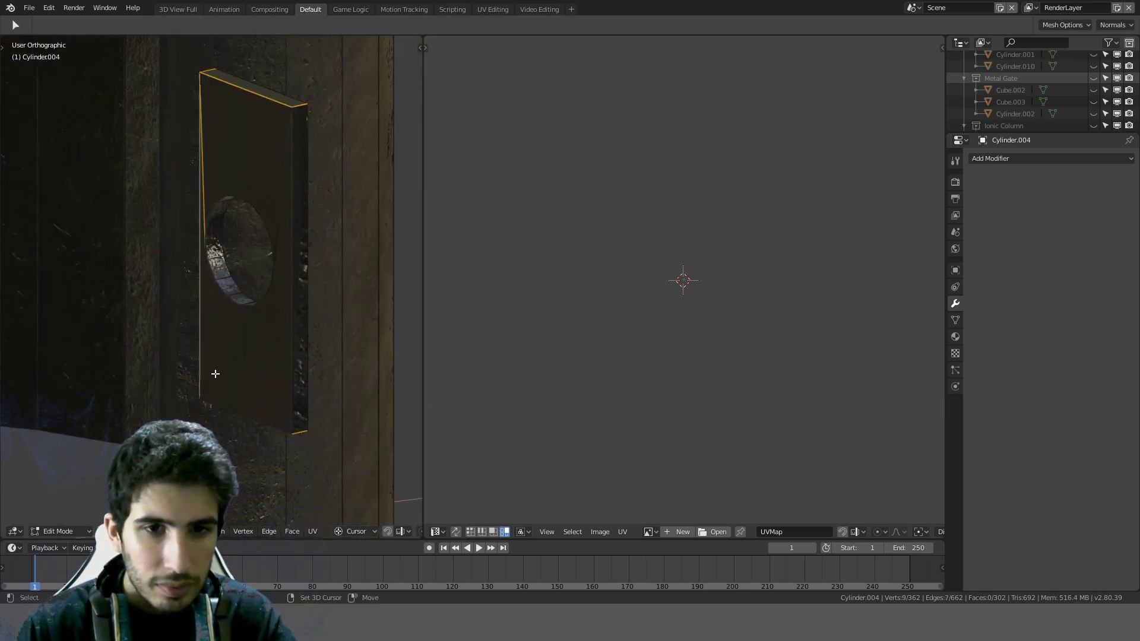
{"action": "key", "text": "ctrl+e"}
{"action": "left_click", "coordinate": [246, 394]}
{"action": "scroll", "coordinate": [249, 349], "scroll_direction": "down", "scroll_amount": 5}
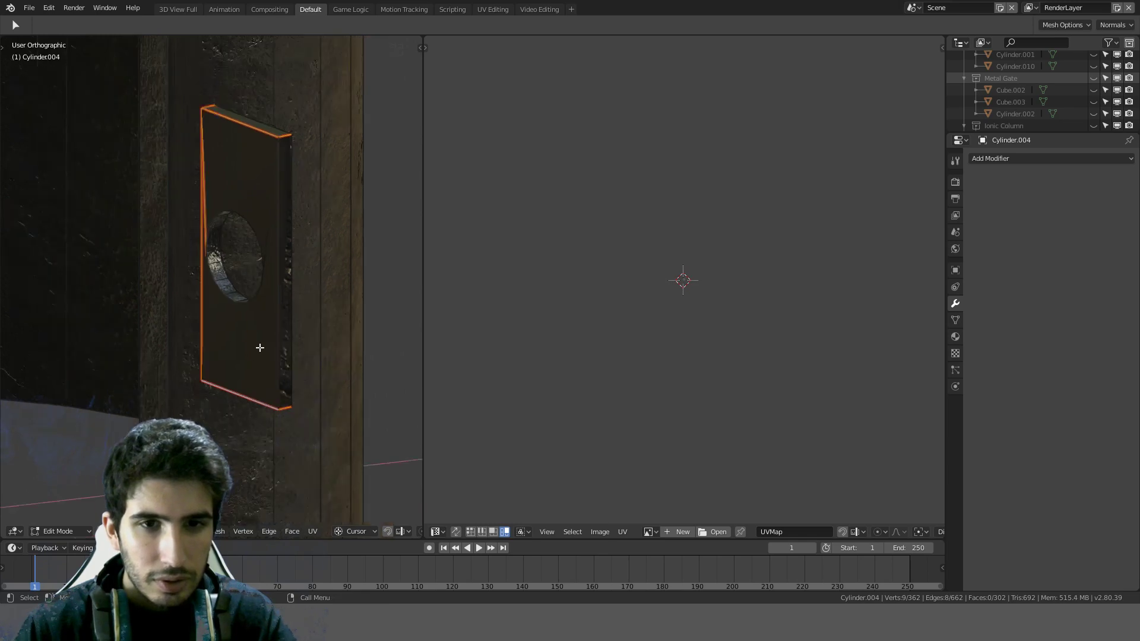
Step: Unwrap the whole joined mesh with the plate seams, check the UV layout and clear the selection
{"action": "key", "text": "a"}
{"action": "key", "text": "u"}
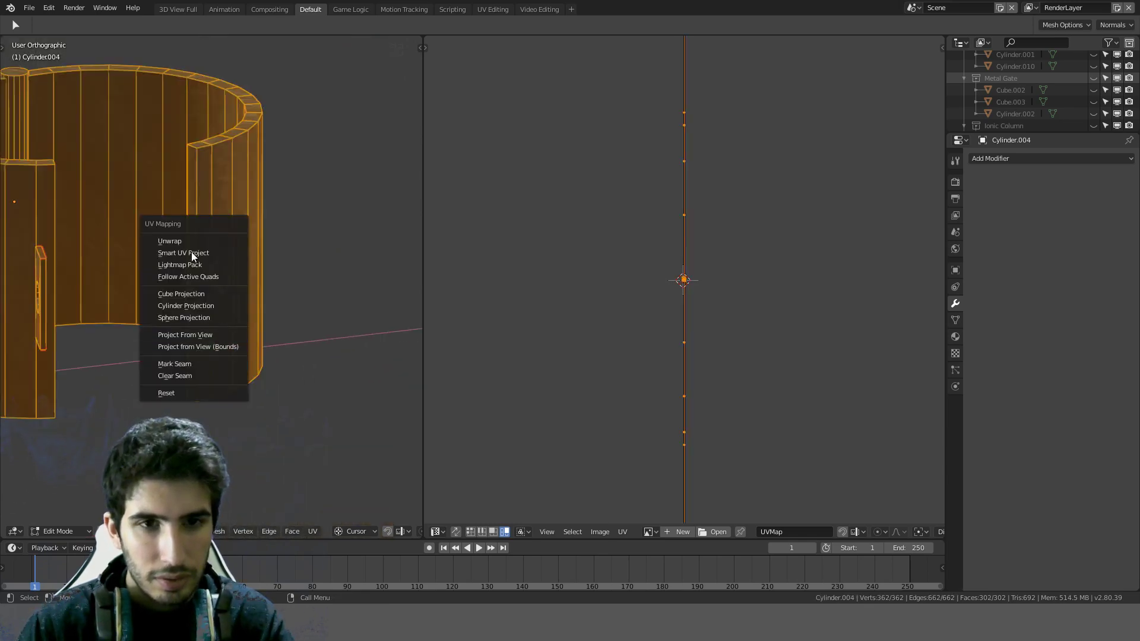
{"action": "left_click", "coordinate": [172, 241]}
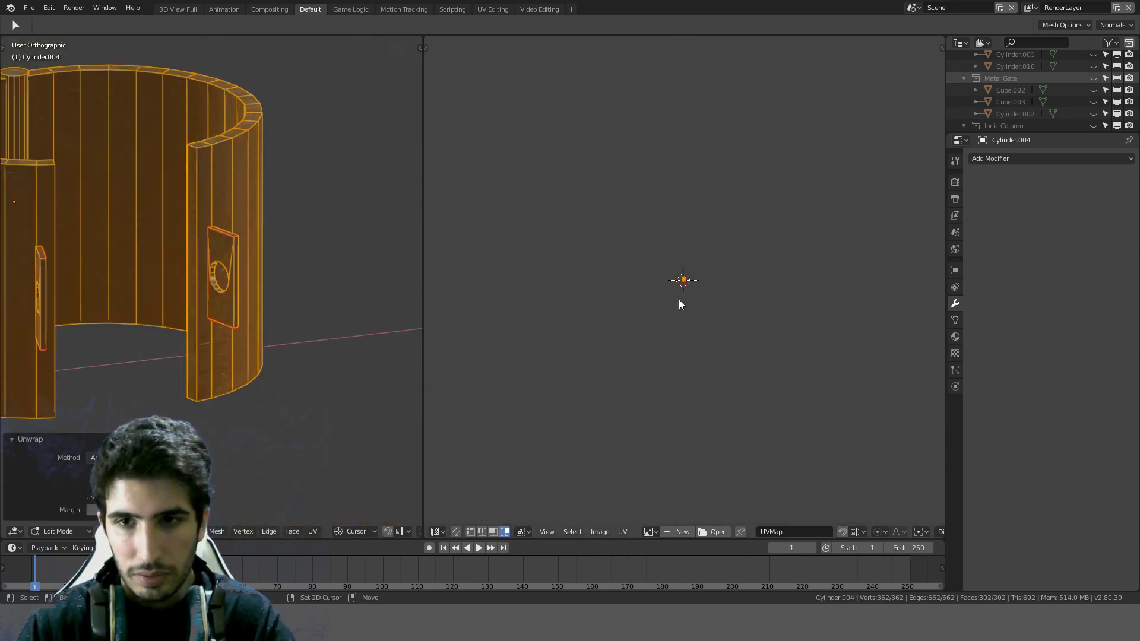
{"action": "scroll", "coordinate": [690, 294], "scroll_direction": "up", "scroll_amount": 15}
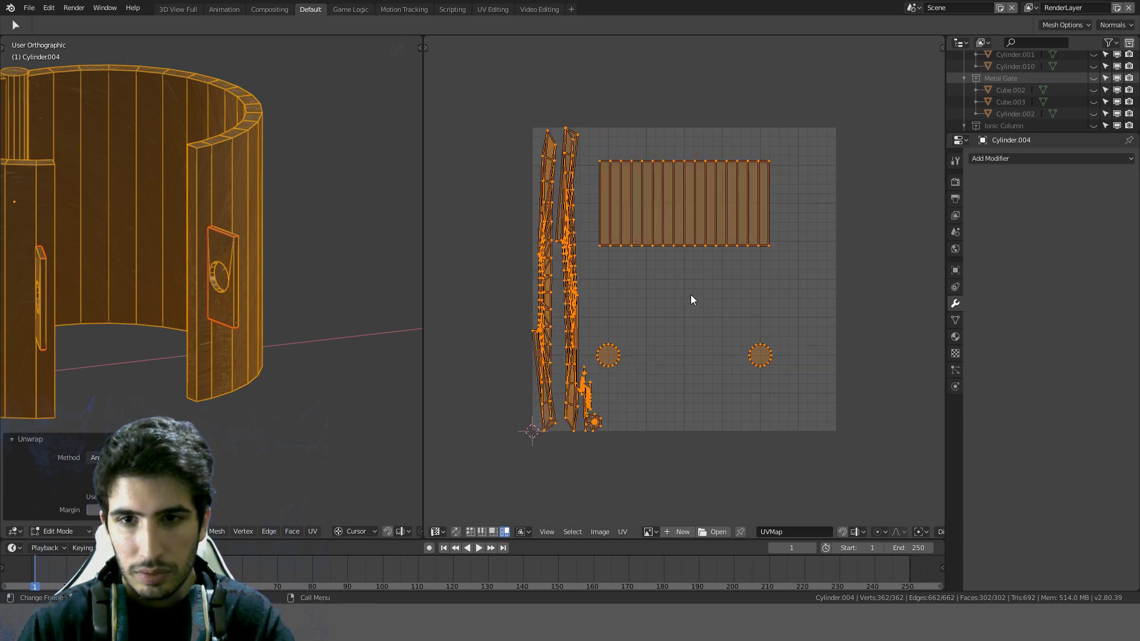
{"action": "scroll", "coordinate": [675, 298], "scroll_direction": "up", "scroll_amount": 2}
{"action": "scroll", "coordinate": [328, 279], "scroll_direction": "up", "scroll_amount": 6}
{"action": "key", "text": "alt+a"}
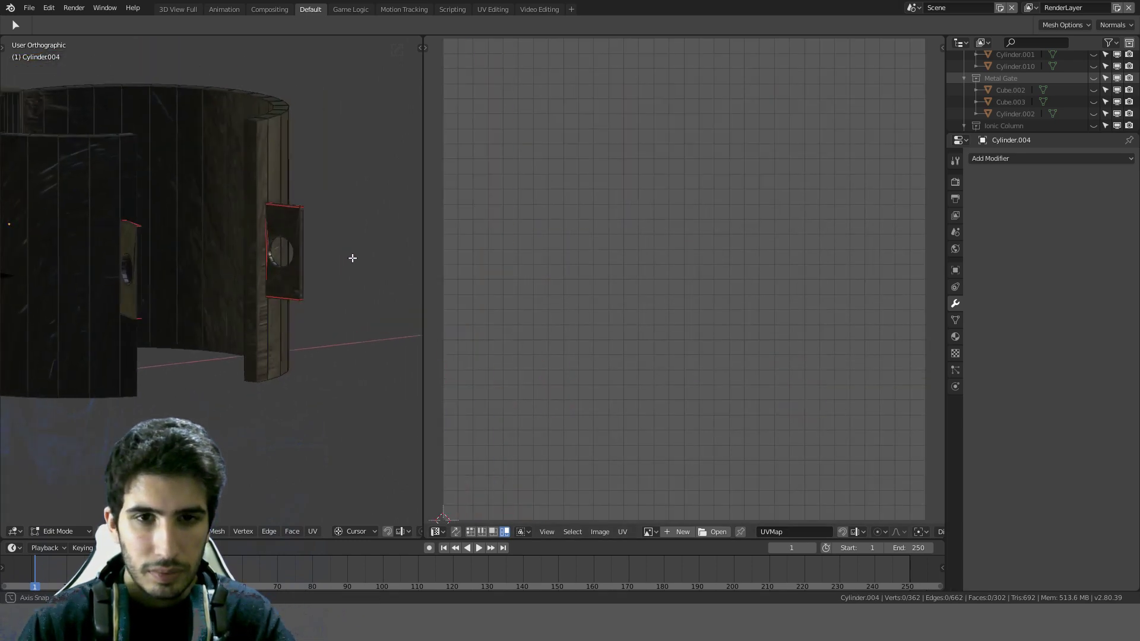
Step: Select the inner lower edge loop of one cuff half, including the edge at its open end
{"action": "key", "text": "Tab"}
{"action": "middle_click_drag", "start_coordinate": [361, 255], "coordinate": [194, 275]}
{"action": "key", "text": "Tab"}
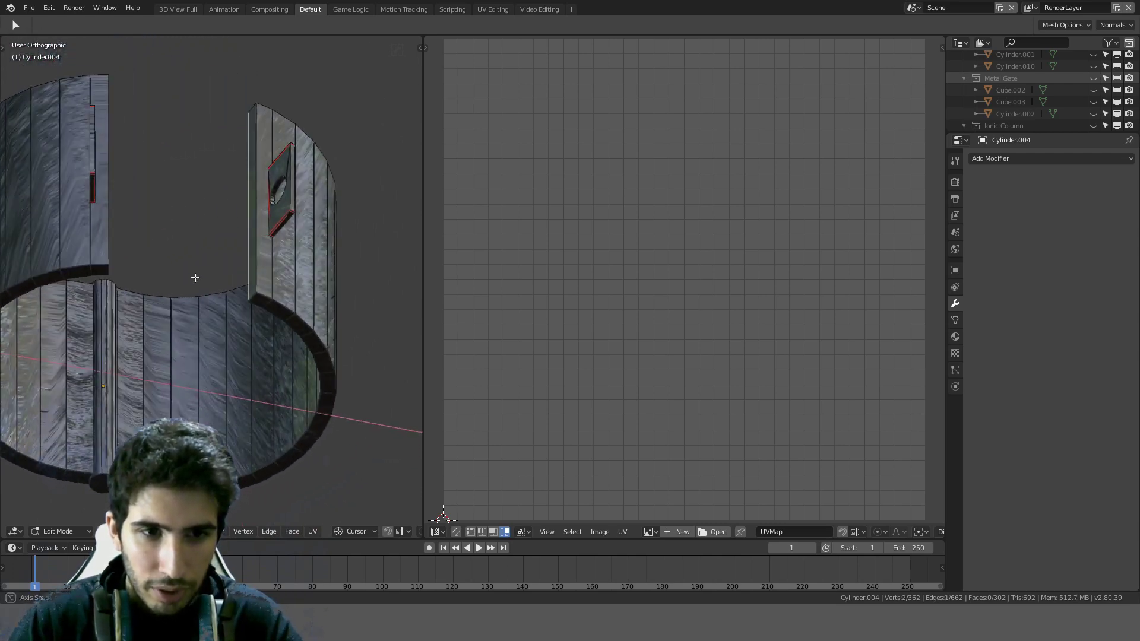
{"action": "middle_click_drag", "start_coordinate": [229, 385], "coordinate": [337, 376]}
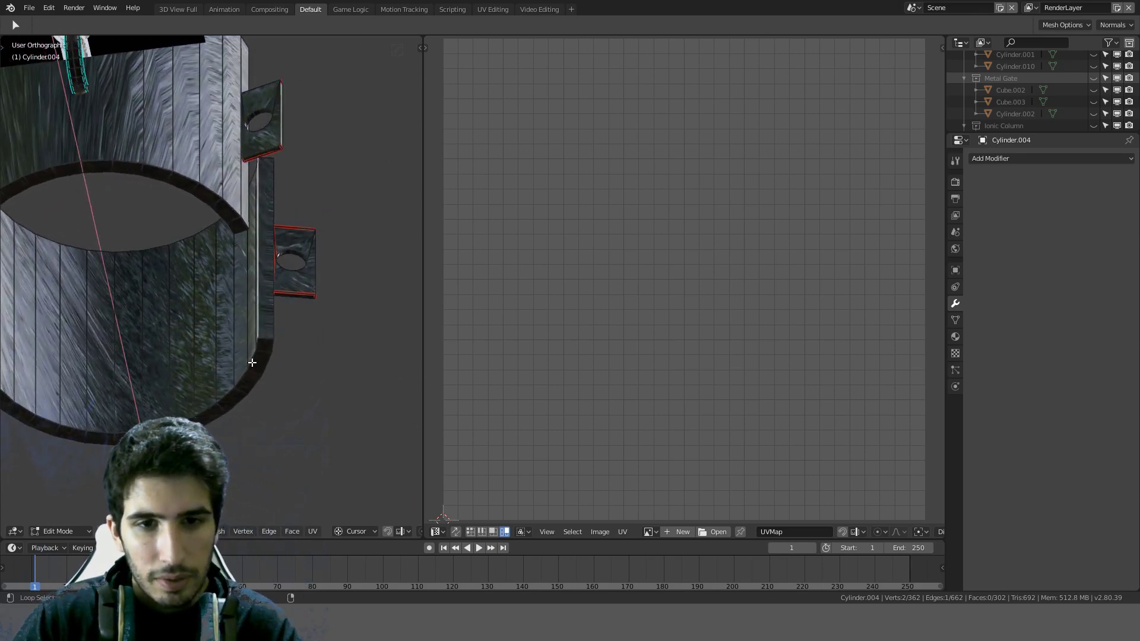
{"action": "middle_click_drag", "start_coordinate": [271, 351], "coordinate": [266, 320]}
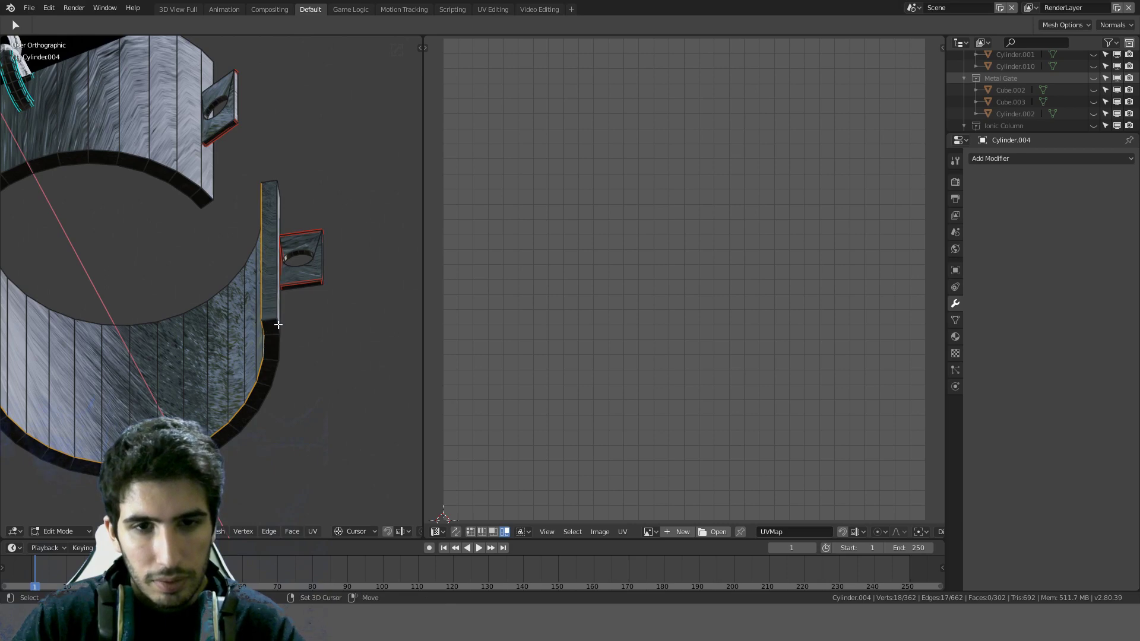
{"action": "middle_click_drag", "start_coordinate": [278, 325], "coordinate": [270, 320]}
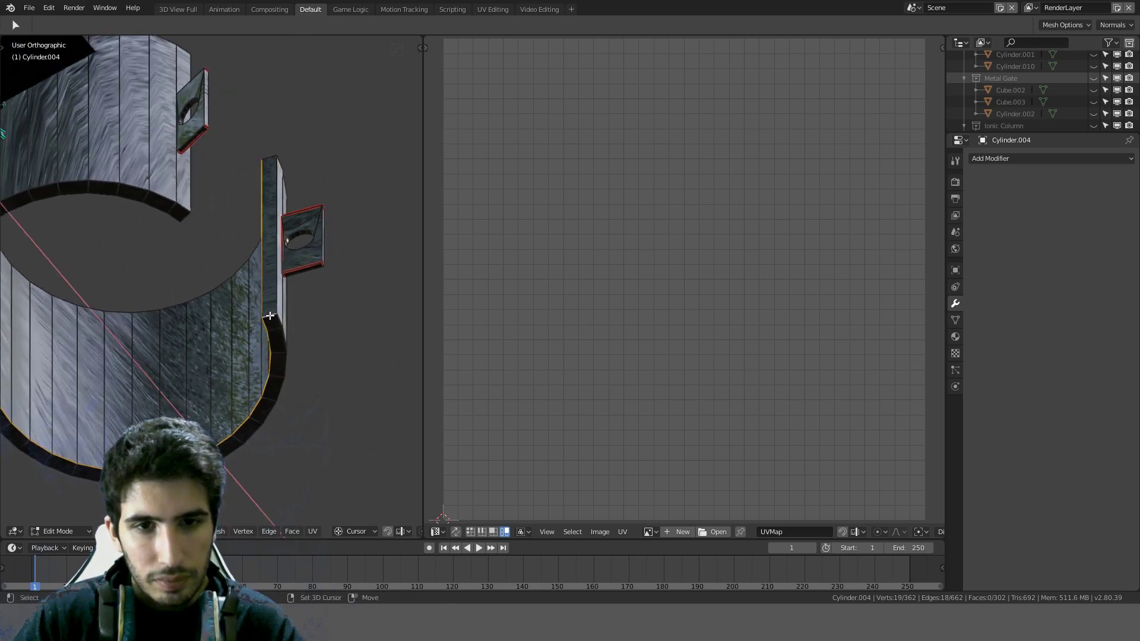
{"action": "mouse_move", "coordinate": [134, 376]}
{"action": "middle_mouse_down"}
{"action": "mouse_move", "coordinate": [165, 359]}
{"action": "mouse_move", "coordinate": [196, 404]}
{"action": "mouse_move", "coordinate": [220, 411]}
{"action": "mouse_move", "coordinate": [243, 343]}
{"action": "middle_mouse_up"}
Step: In wireframe, extend the selection to the other cuff half's inner lower loop and the short edges beside the hinge pin
{"action": "key", "text": "z"}
{"action": "scroll", "coordinate": [247, 342], "scroll_direction": "up", "scroll_amount": 4}
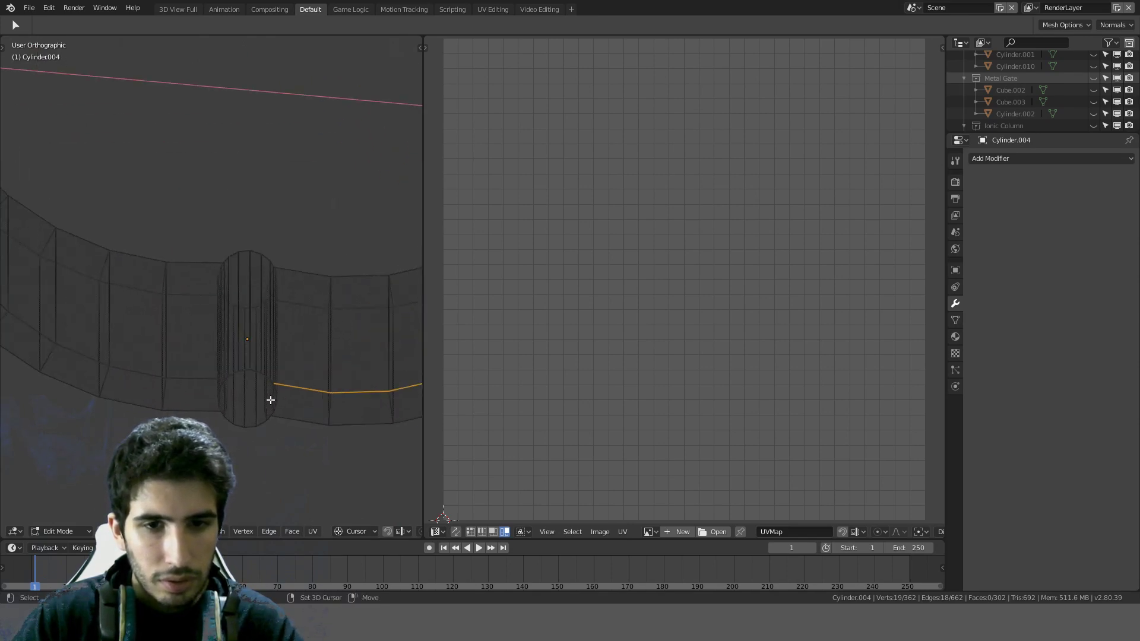
{"action": "middle_click_drag", "start_coordinate": [224, 396], "coordinate": [201, 409]}
{"action": "left_click", "coordinate": [211, 382], "text": "alt+shift"}
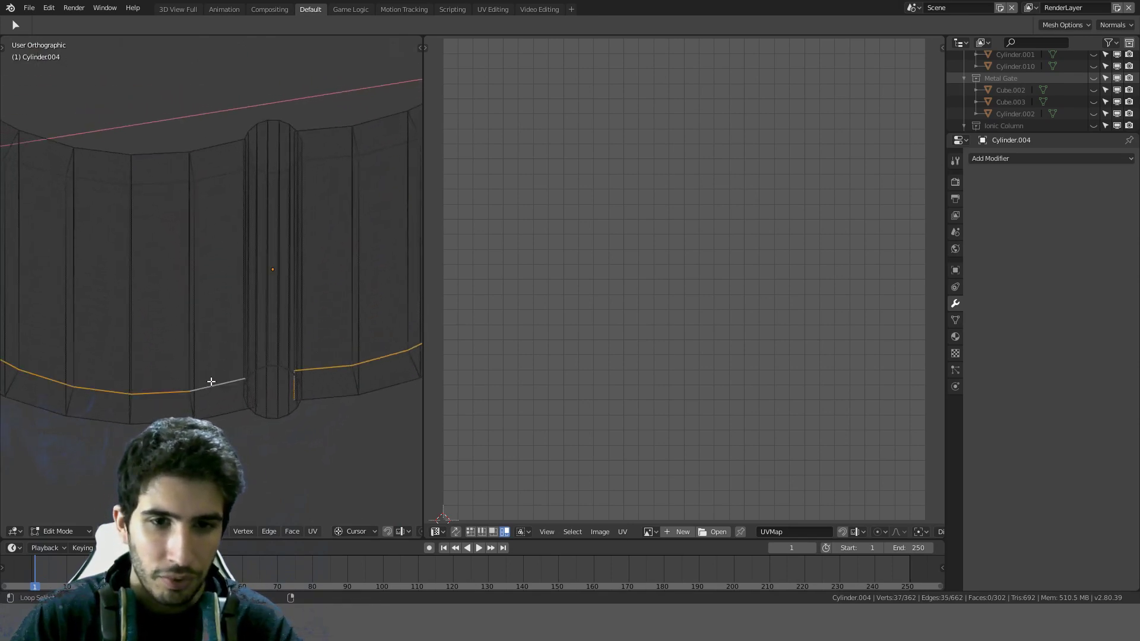
{"action": "middle_click_drag", "start_coordinate": [247, 358], "coordinate": [224, 382]}
{"action": "middle_click_drag", "start_coordinate": [287, 315], "coordinate": [89, 364]}
{"action": "middle_click_drag", "start_coordinate": [176, 346], "coordinate": [130, 329]}
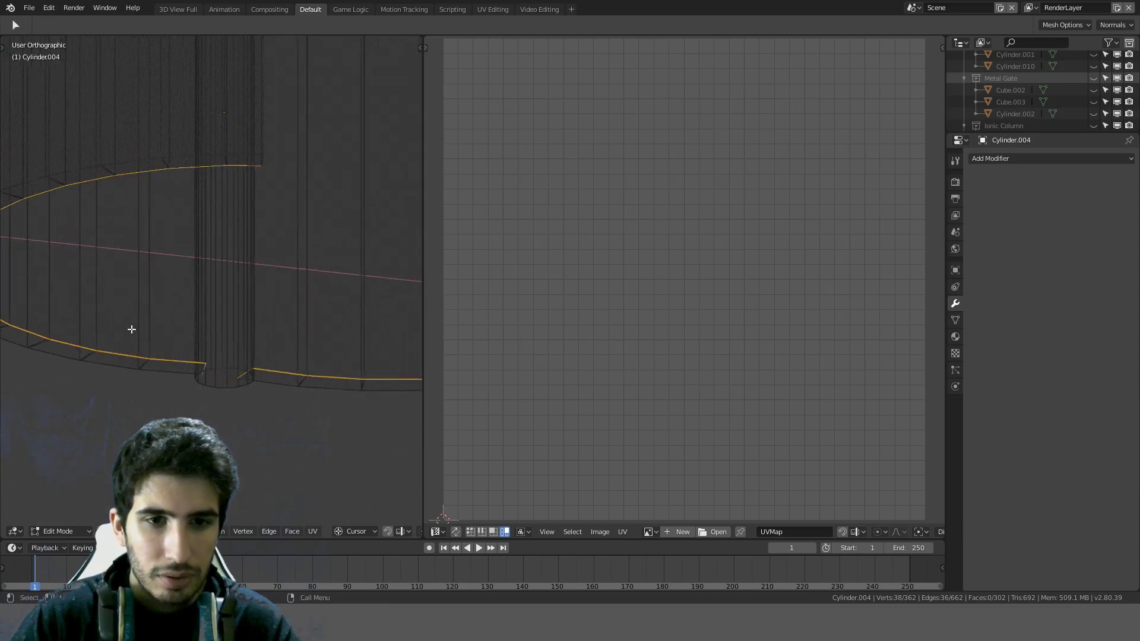
Step: In solid shading, add the vertical inner edges beside the hinge pin and at the cuff's open end to the selection
{"action": "key", "text": "z"}
{"action": "left_click", "coordinate": [225, 330]}
{"action": "middle_click_drag", "start_coordinate": [229, 331], "coordinate": [243, 315]}
{"action": "left_click", "coordinate": [193, 348], "text": "shift"}
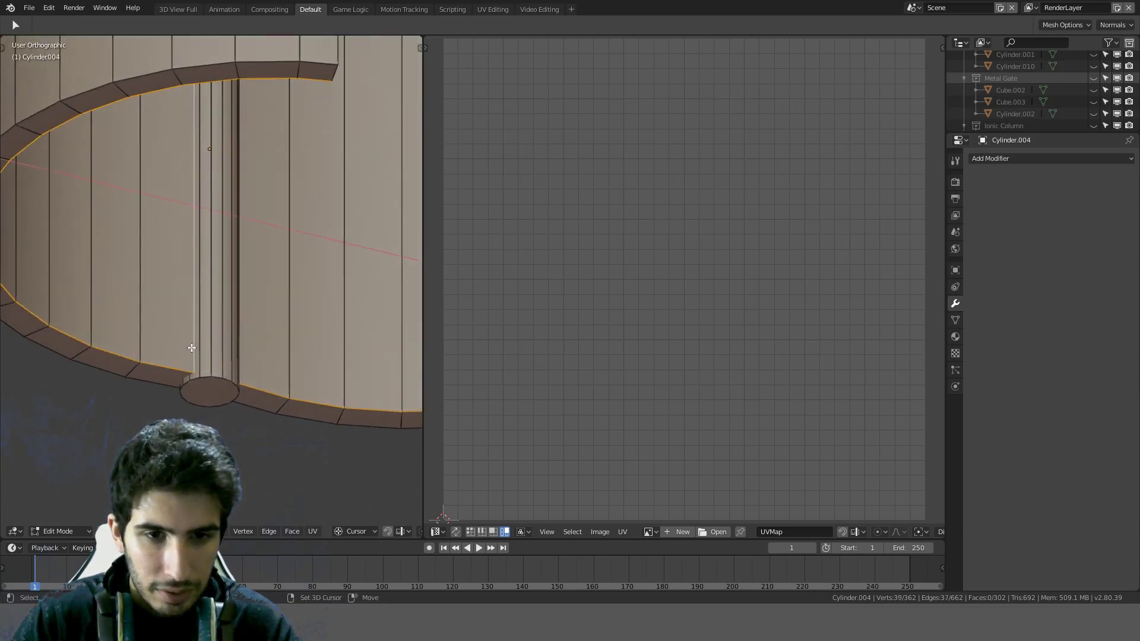
{"action": "scroll", "coordinate": [191, 349], "scroll_direction": "down", "scroll_amount": 6}
{"action": "middle_click_drag", "start_coordinate": [191, 348], "coordinate": [214, 344]}
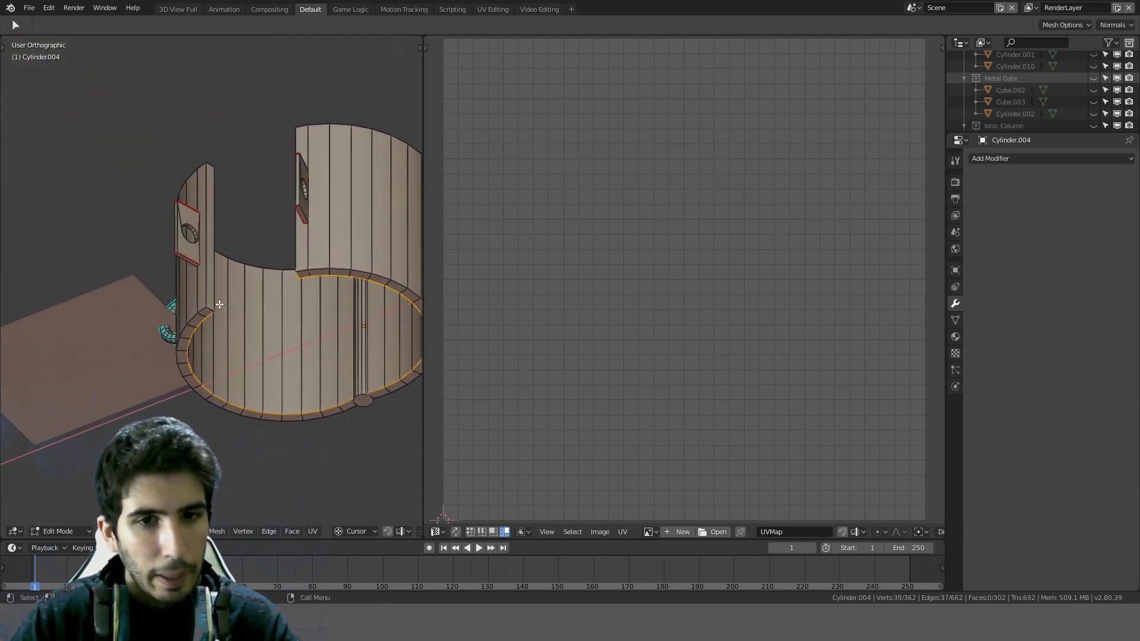
{"action": "scroll", "coordinate": [218, 354], "scroll_direction": "up", "scroll_amount": 5}
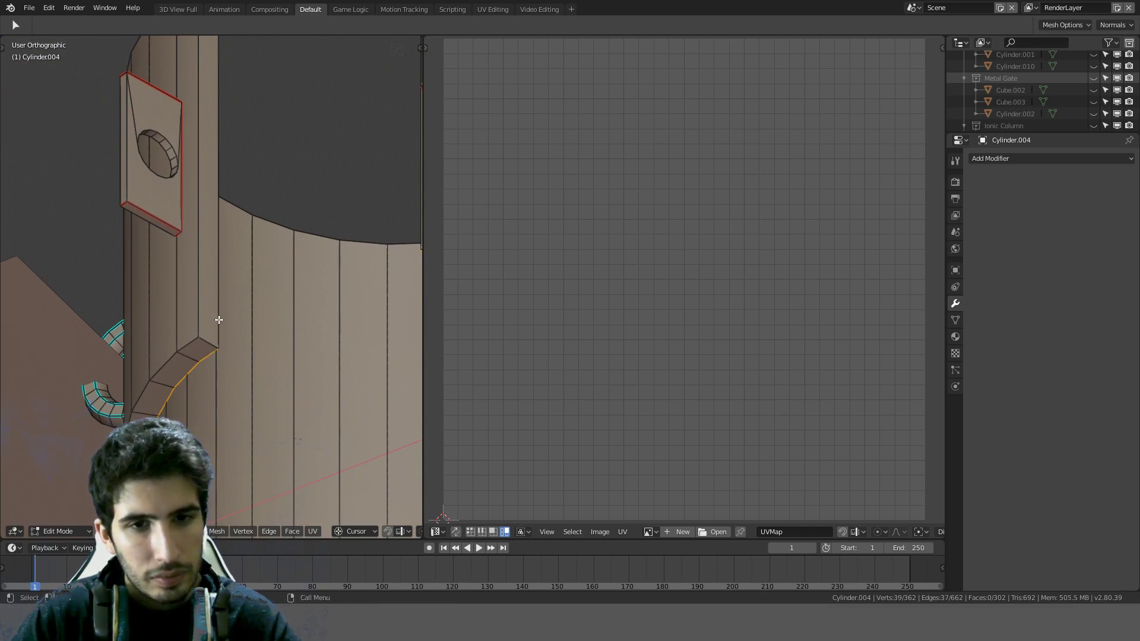
{"action": "left_click", "coordinate": [219, 302], "text": "shift"}
{"action": "mouse_move", "coordinate": [219, 302]}
{"action": "middle_mouse_down"}
{"action": "mouse_move", "coordinate": [138, 380]}
{"action": "mouse_move", "coordinate": [232, 378]}
{"action": "mouse_move", "coordinate": [209, 305]}
{"action": "mouse_move", "coordinate": [255, 234]}
{"action": "mouse_move", "coordinate": [203, 249]}
{"action": "mouse_move", "coordinate": [235, 249]}
{"action": "mouse_move", "coordinate": [226, 229]}
{"action": "middle_mouse_up"}
{"action": "left_click", "coordinate": [221, 360], "text": "shift"}
Step: In wireframe, add the remaining short cuff edges hidden around the hinge pin to the seam selection
{"action": "key", "text": "z"}
{"action": "left_click", "coordinate": [178, 249]}
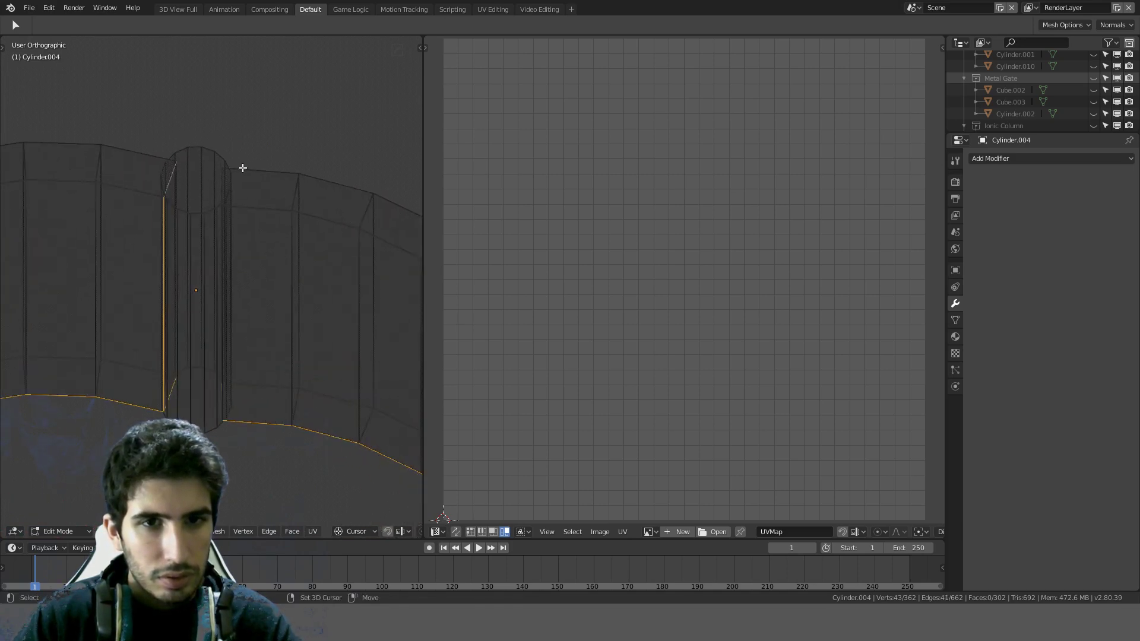
{"action": "middle_click_drag", "start_coordinate": [243, 168], "coordinate": [311, 193]}
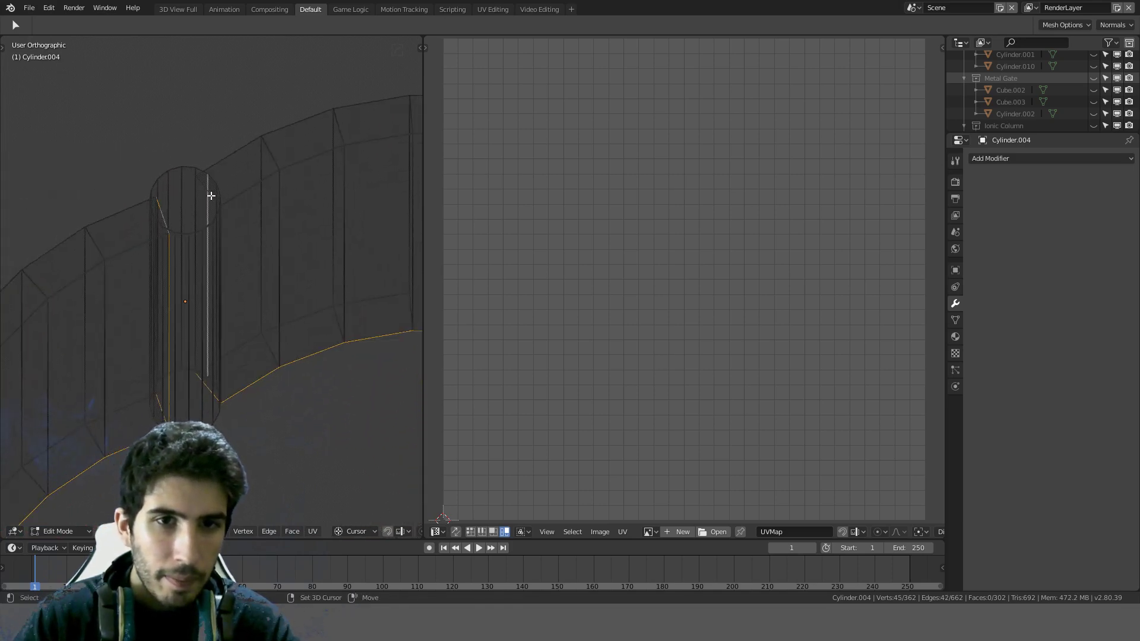
{"action": "key", "text": "z"}
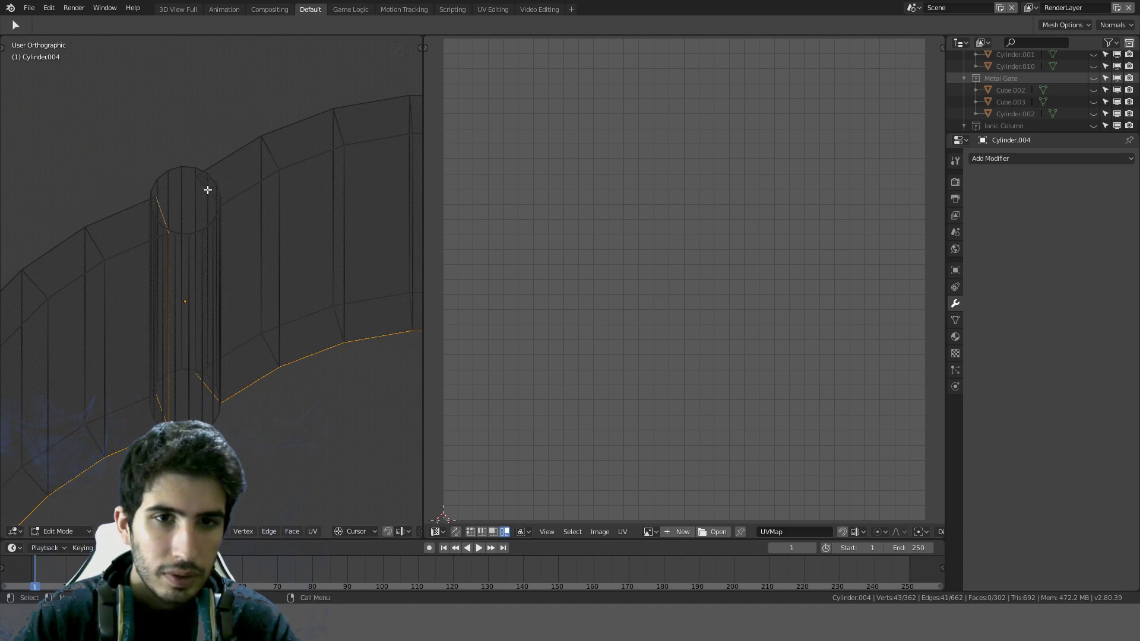
{"action": "middle_click_drag", "start_coordinate": [224, 190], "coordinate": [235, 346]}
Step: Mark the selected cuff edges as seams, select the whole mesh and unwrap it
{"action": "key", "text": "ctrl+e"}
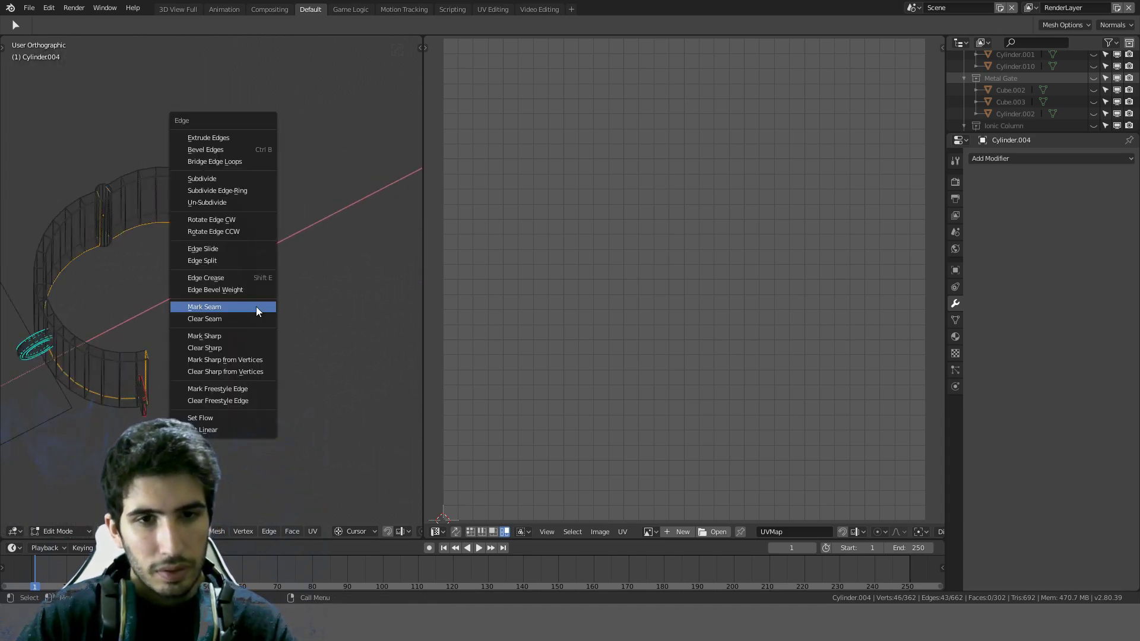
{"action": "left_click", "coordinate": [256, 306]}
{"action": "key", "text": "a"}
{"action": "key", "text": "u"}
{"action": "left_click", "coordinate": [255, 305]}
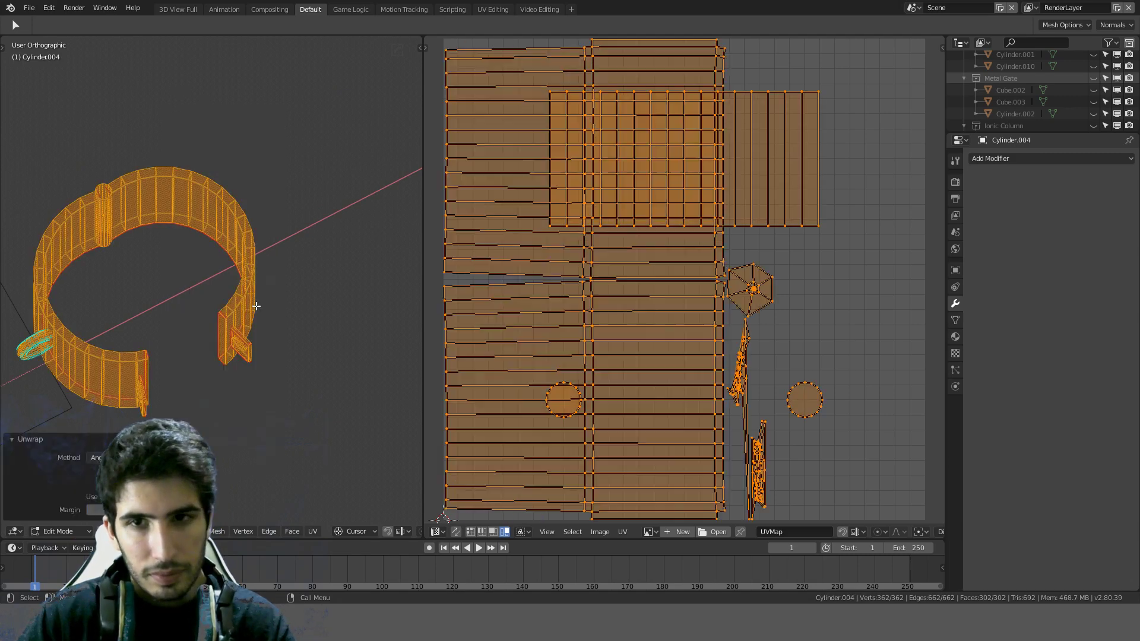
Step: Examine the small islands in the new UV layout and the attachment ring on the cuff
{"action": "middle_click_drag", "start_coordinate": [217, 358], "coordinate": [219, 295]}
{"action": "middle_click_drag", "start_coordinate": [870, 314], "coordinate": [846, 252]}
{"action": "scroll", "coordinate": [772, 327], "scroll_direction": "up", "scroll_amount": 2}
{"action": "scroll", "coordinate": [727, 380], "scroll_direction": "up", "scroll_amount": 2}
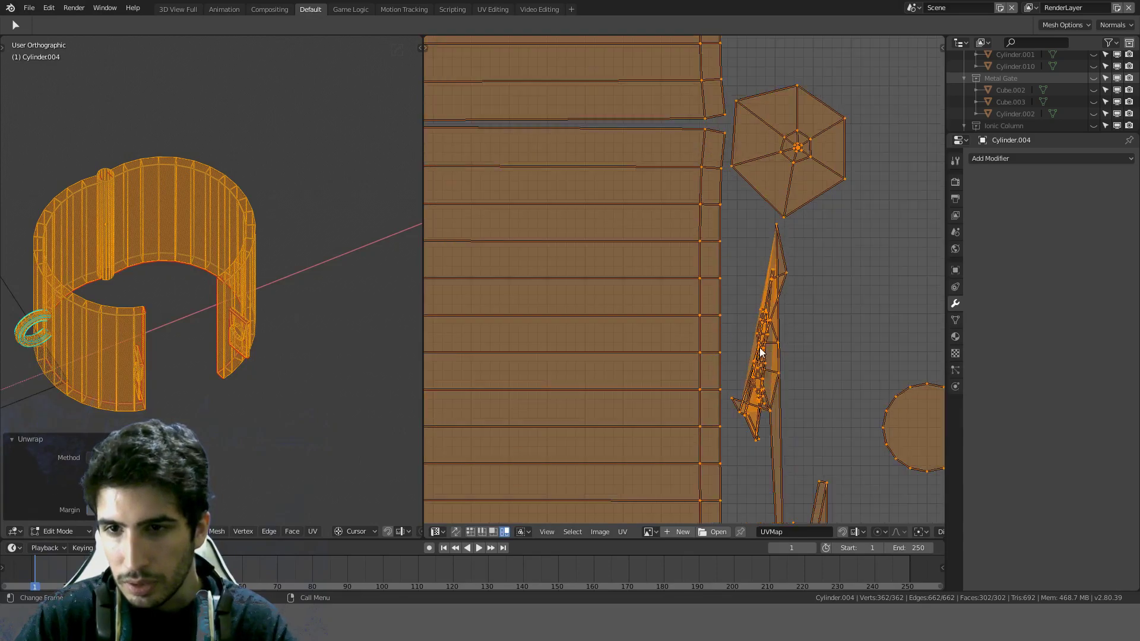
{"action": "scroll", "coordinate": [778, 363], "scroll_direction": "down", "scroll_amount": 4}
{"action": "middle_click_drag", "start_coordinate": [220, 317], "coordinate": [232, 293]}
{"action": "middle_click_drag", "start_coordinate": [40, 315], "coordinate": [226, 279], "text": "shift"}
{"action": "scroll", "coordinate": [226, 279], "scroll_direction": "up", "scroll_amount": 7}
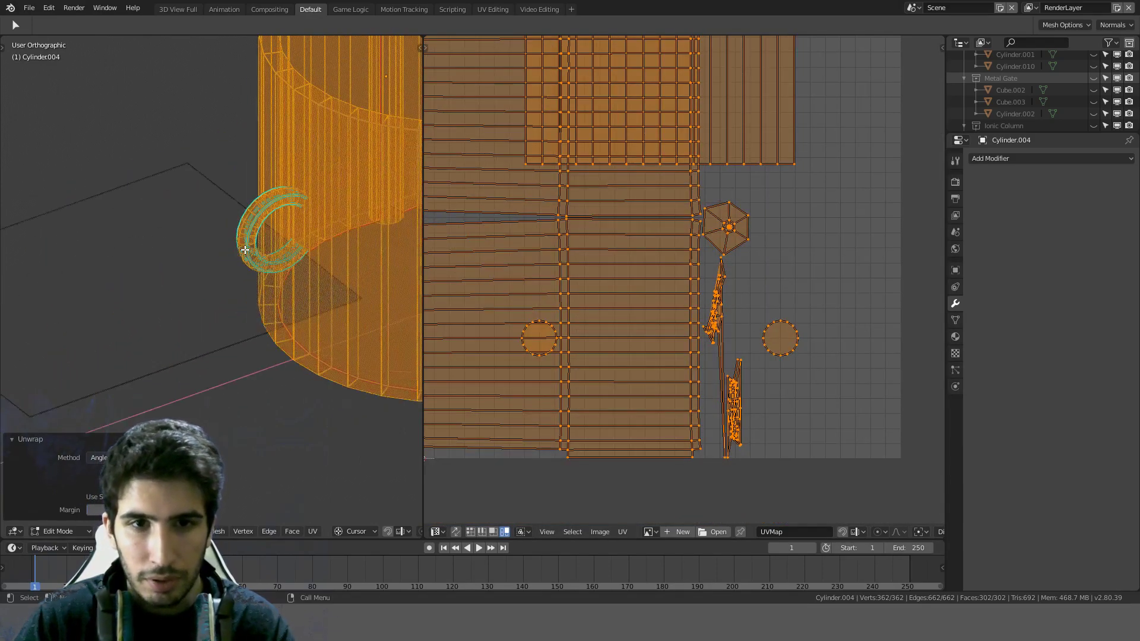
Step: Clear the selection and examine the curved ring handle's geometry and sharp edges in solid shading from the front
{"action": "key", "text": "alt+a"}
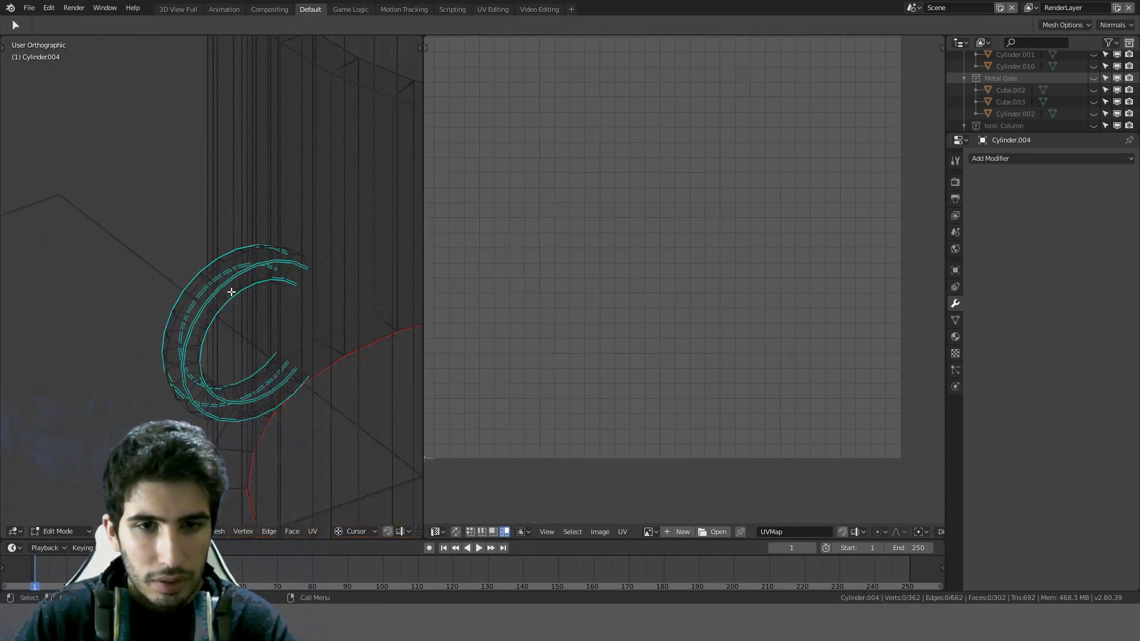
{"action": "scroll", "coordinate": [232, 291], "scroll_direction": "up", "scroll_amount": 2}
{"action": "key", "text": "z"}
{"action": "left_click", "coordinate": [301, 289]}
{"action": "middle_click_drag", "start_coordinate": [301, 288], "coordinate": [262, 285]}
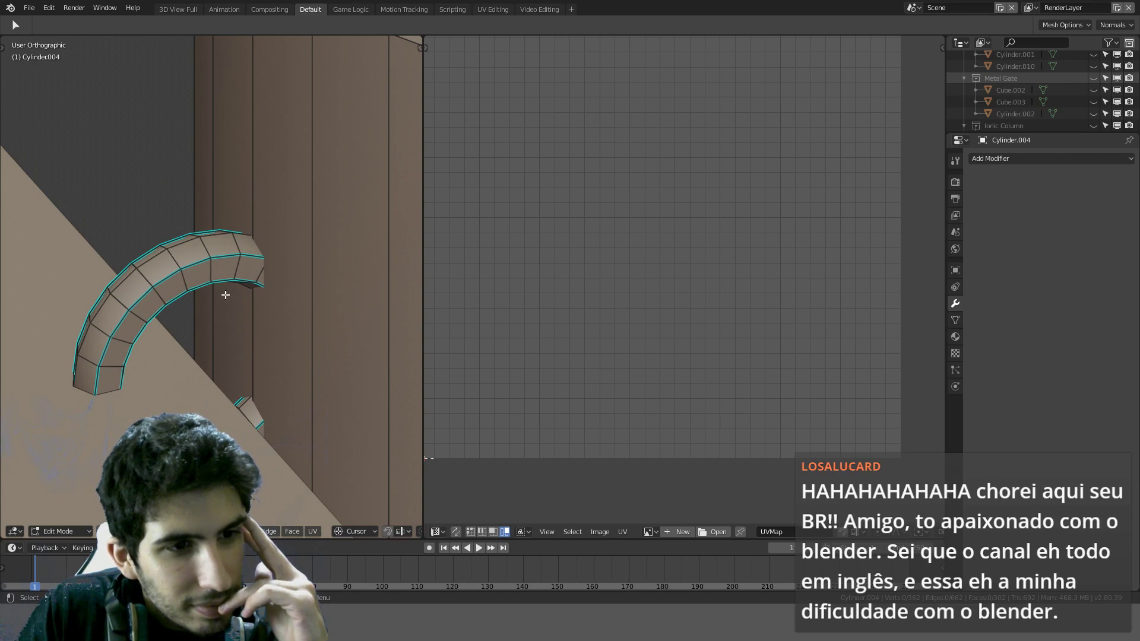
{"action": "middle_click_drag", "start_coordinate": [215, 296], "coordinate": [234, 296]}
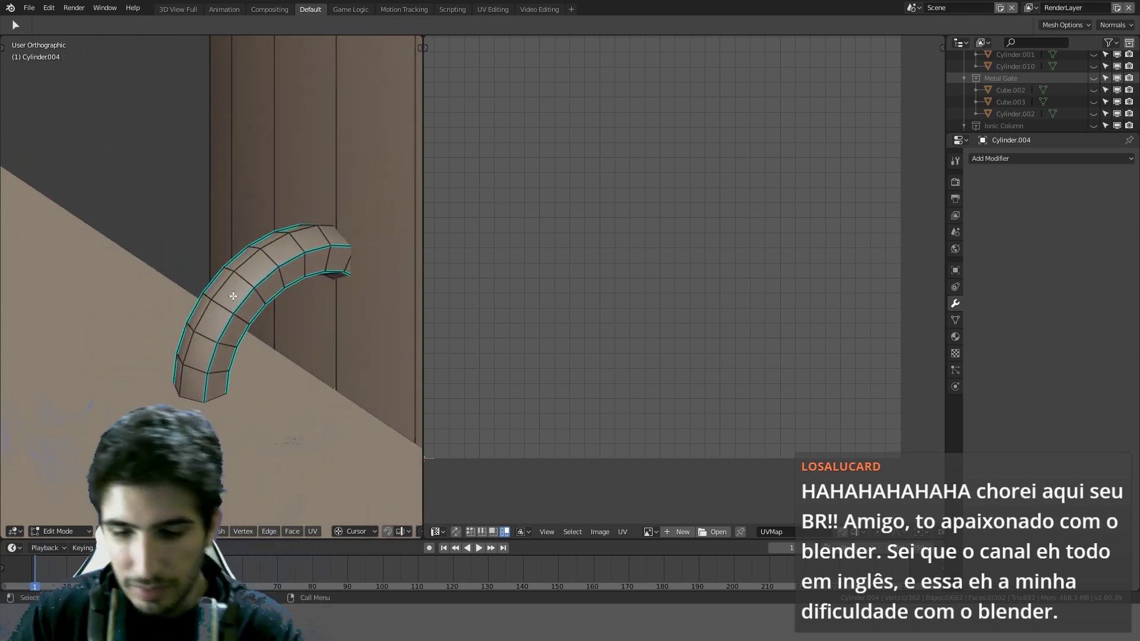
{"action": "key", "text": "KP_1"}
{"action": "scroll", "coordinate": [232, 295], "scroll_direction": "down", "scroll_amount": 4}
{"action": "middle_click_drag", "start_coordinate": [85, 260], "coordinate": [220, 339], "text": "shift"}
{"action": "scroll", "coordinate": [232, 340], "scroll_direction": "up", "scroll_amount": 4}
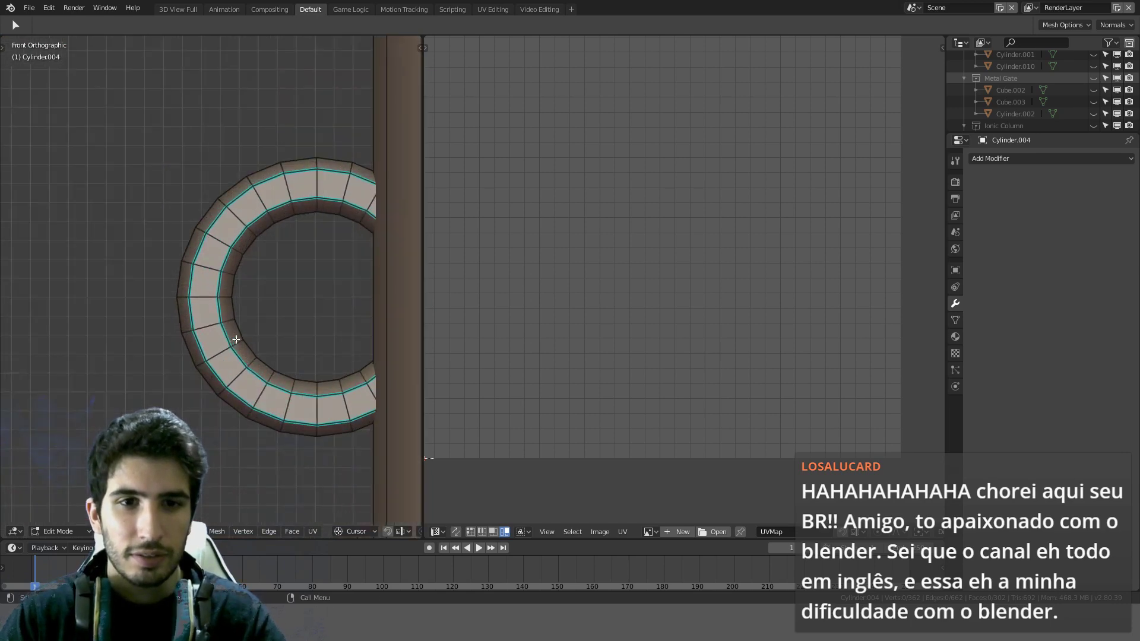
{"action": "middle_click_drag", "start_coordinate": [282, 304], "coordinate": [280, 589], "text": "shift"}
{"action": "key", "text": "KP_1"}
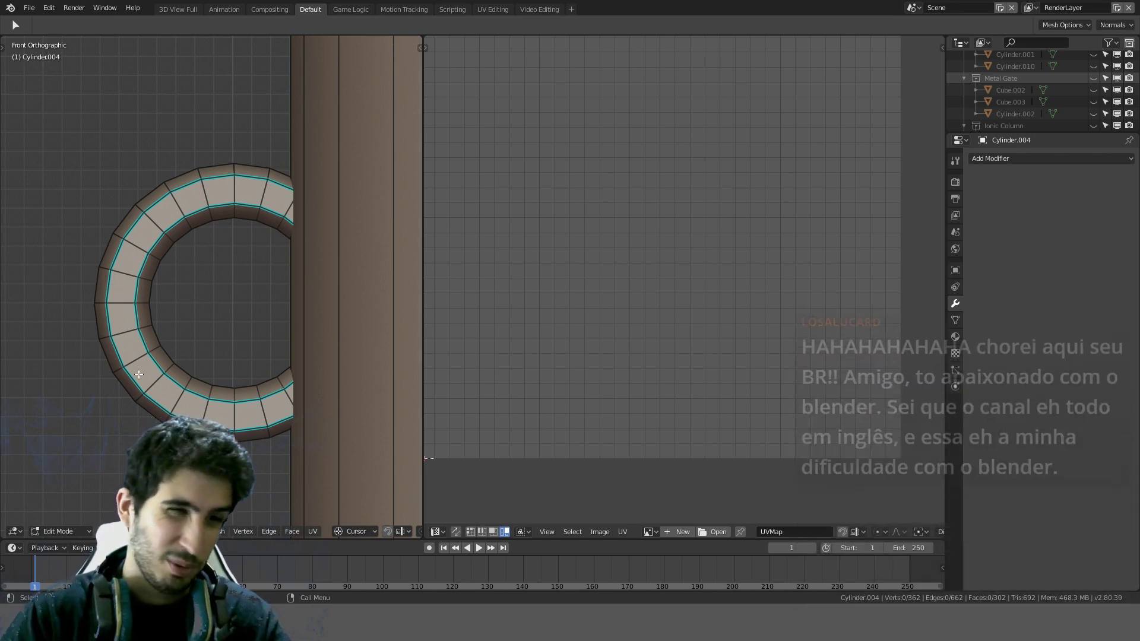
{"action": "scroll", "coordinate": [165, 358], "scroll_direction": "up", "scroll_amount": 4}
{"action": "middle_click_drag", "start_coordinate": [173, 333], "coordinate": [162, 260], "text": "shift"}
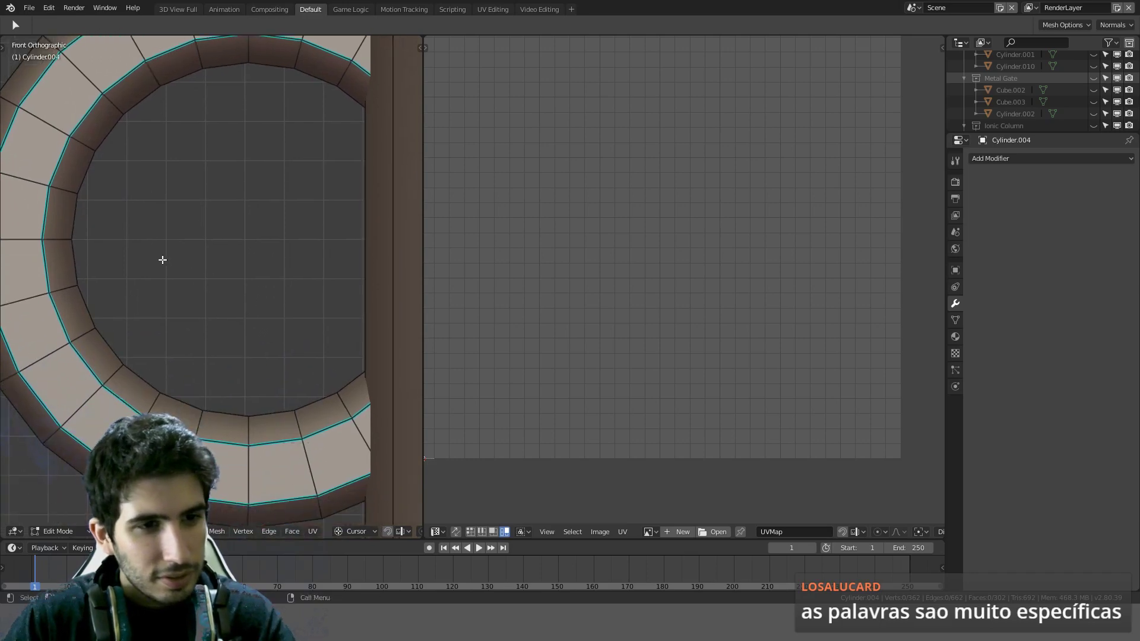
{"action": "scroll", "coordinate": [163, 260], "scroll_direction": "down", "scroll_amount": 4}
{"action": "middle_click_drag", "start_coordinate": [223, 280], "coordinate": [260, 230], "text": "shift"}
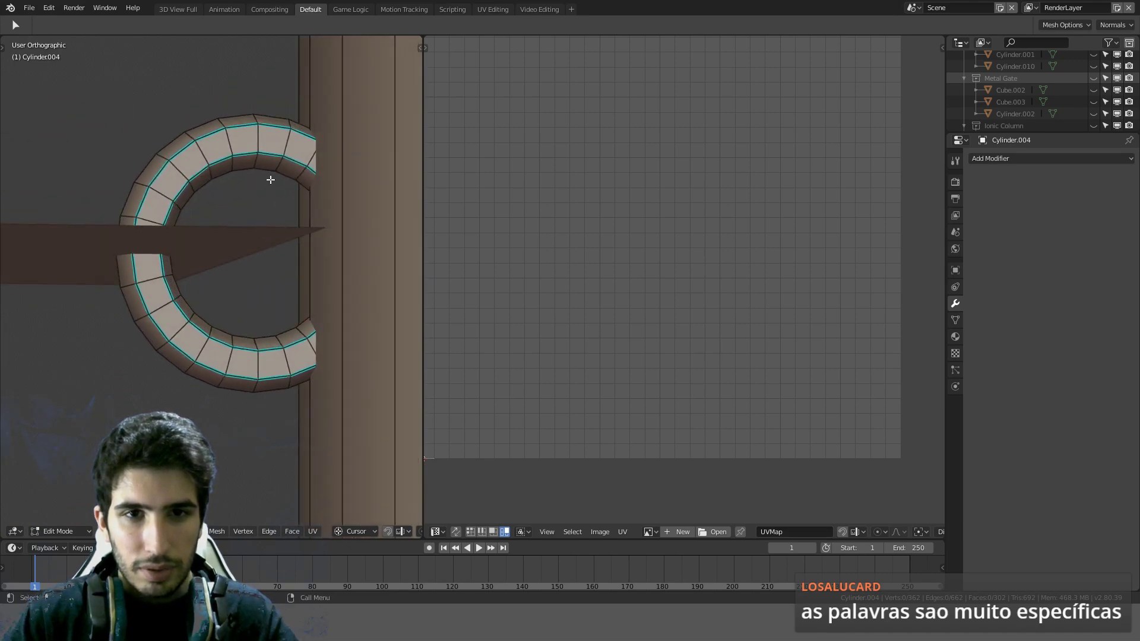
Step: Mark a seam along the inner edge loop of the curved ring handle in wireframe shading, and clear the selection
{"action": "key", "text": "z"}
{"action": "left_click", "coordinate": [266, 235]}
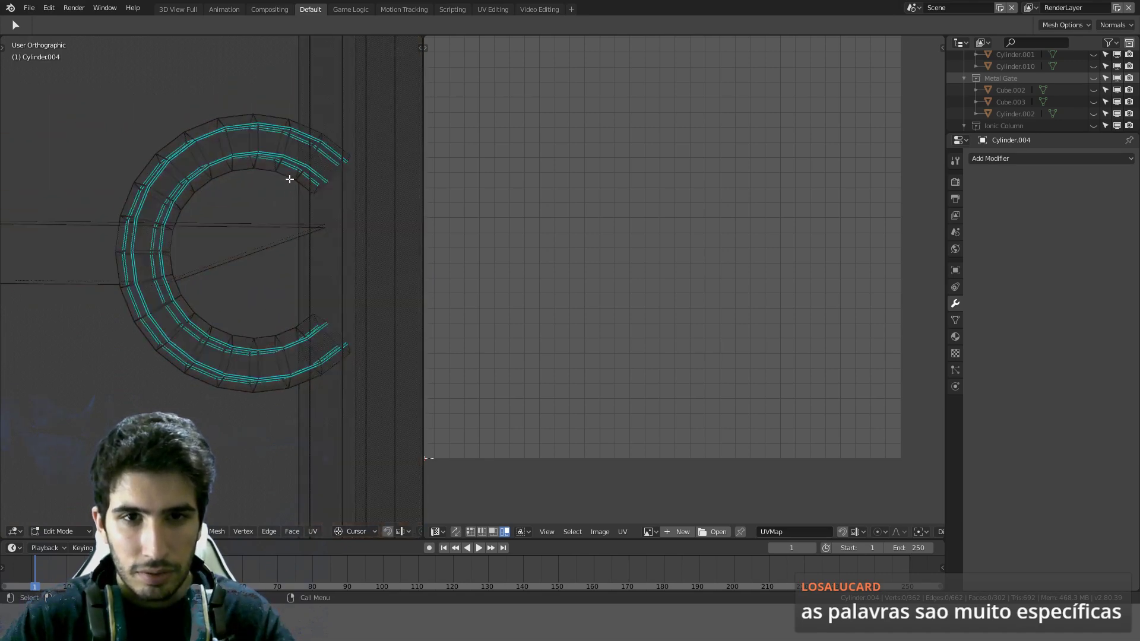
{"action": "key", "text": "ctrl+e"}
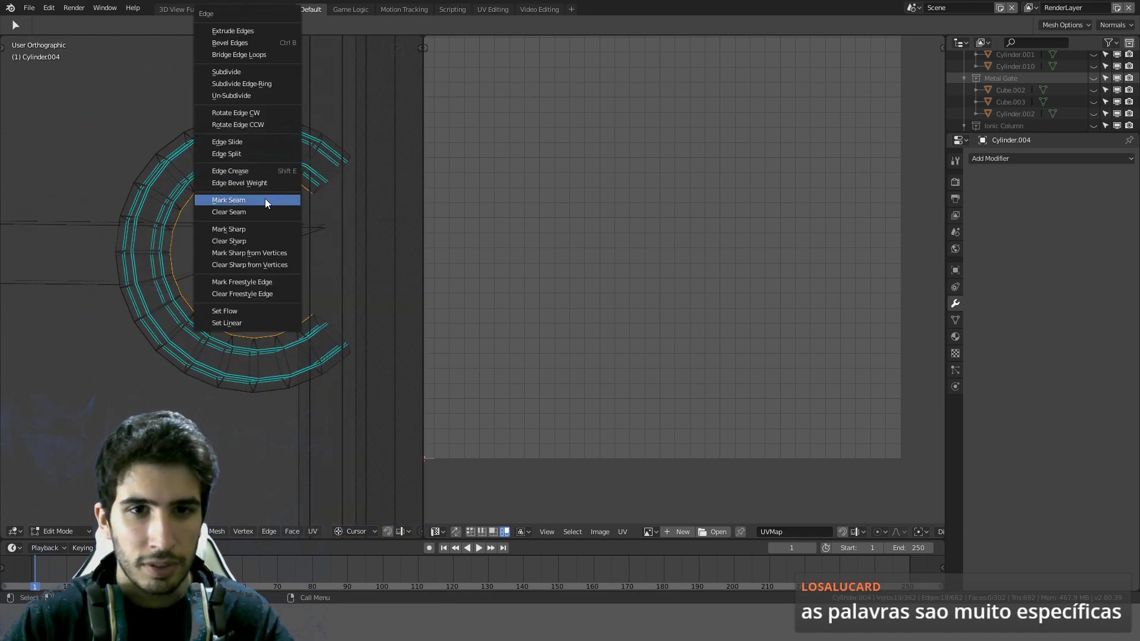
{"action": "left_click", "coordinate": [265, 199]}
{"action": "key", "text": "a"}
{"action": "key", "text": "alt+a"}
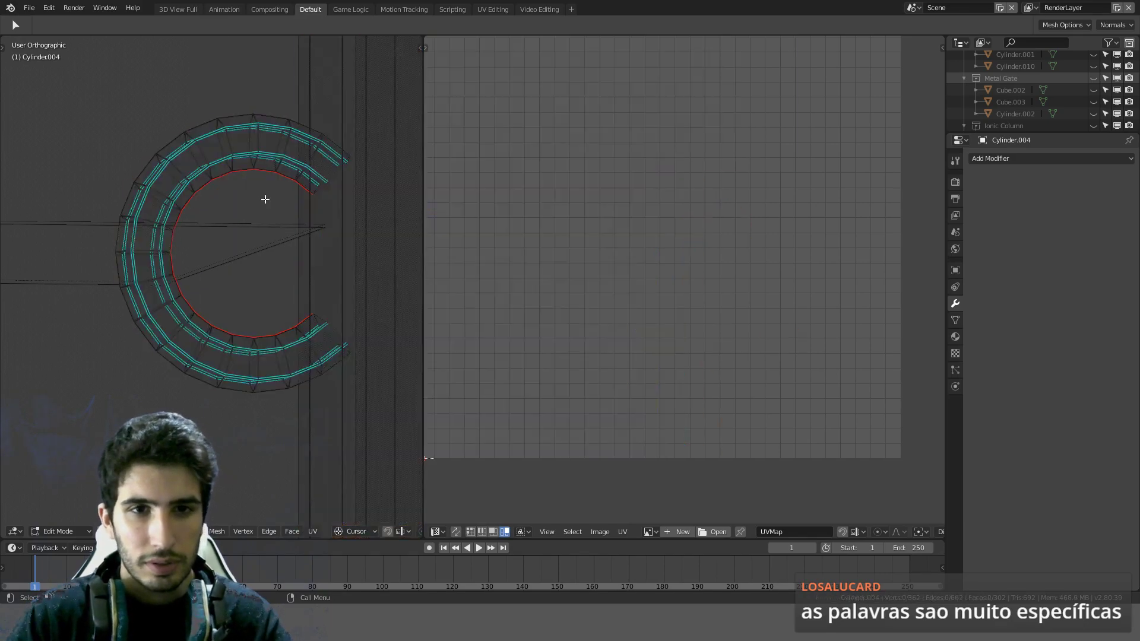
Step: Select the whole linked ring handle and unwrap it into a UV island
{"action": "key", "text": "l"}
{"action": "key", "text": "u"}
{"action": "left_click", "coordinate": [243, 165]}
{"action": "scroll", "coordinate": [751, 272], "scroll_direction": "down", "scroll_amount": 3}
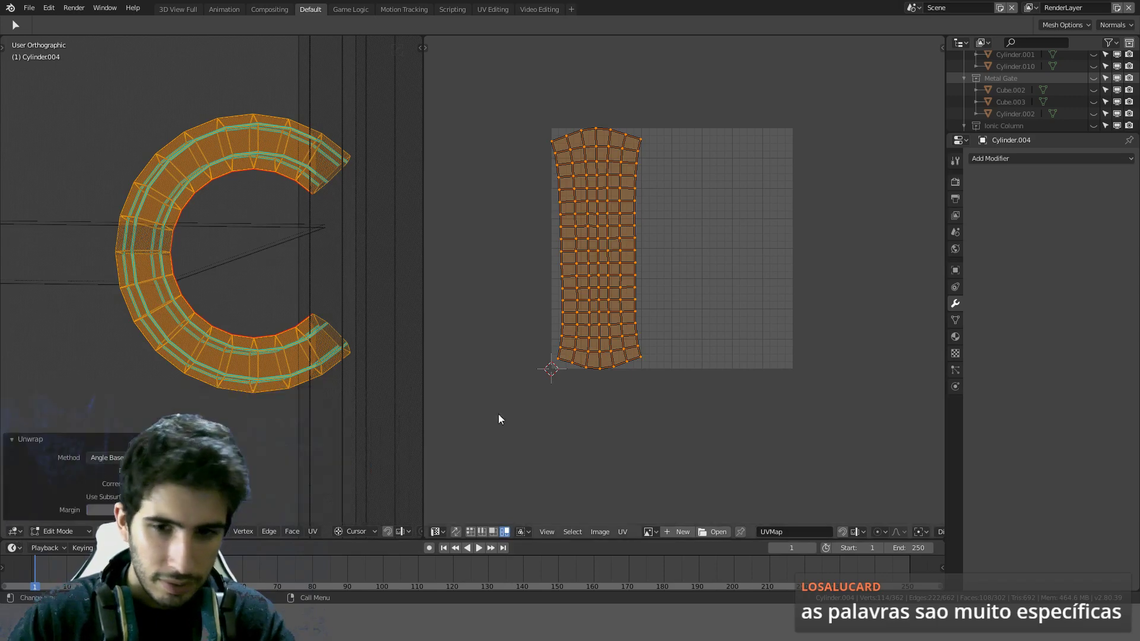
Step: Look through the Interface, Editing, General, Files and Input preferences in place of the 3D viewport, and return to the viewport
{"action": "left_click", "coordinate": [17, 531]}
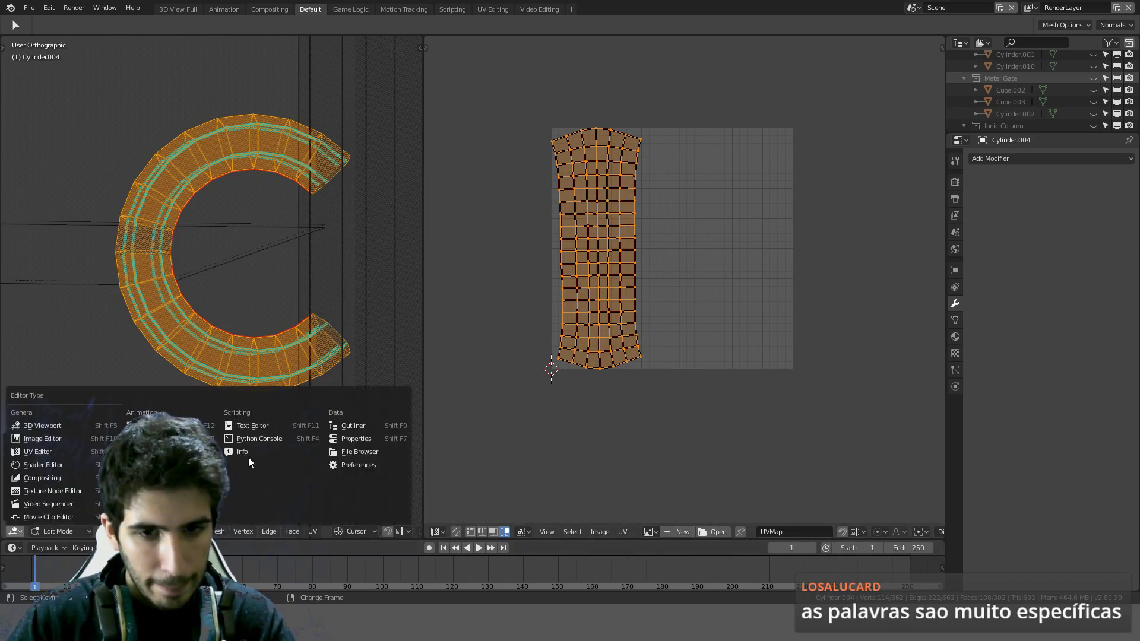
{"action": "left_click", "coordinate": [362, 463]}
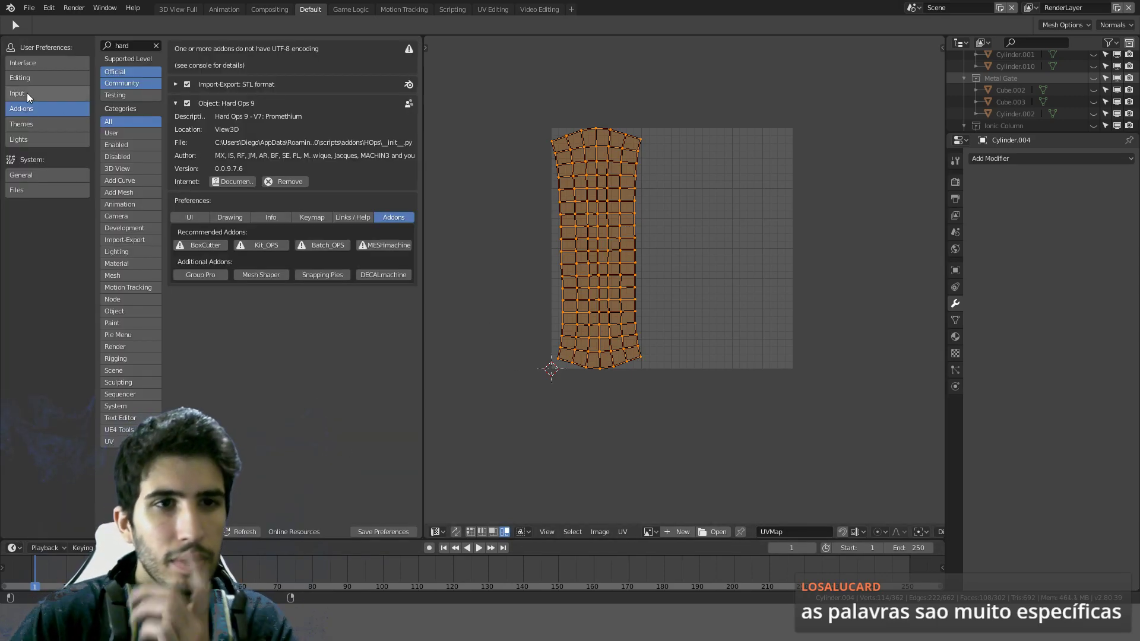
{"action": "left_click", "coordinate": [43, 64]}
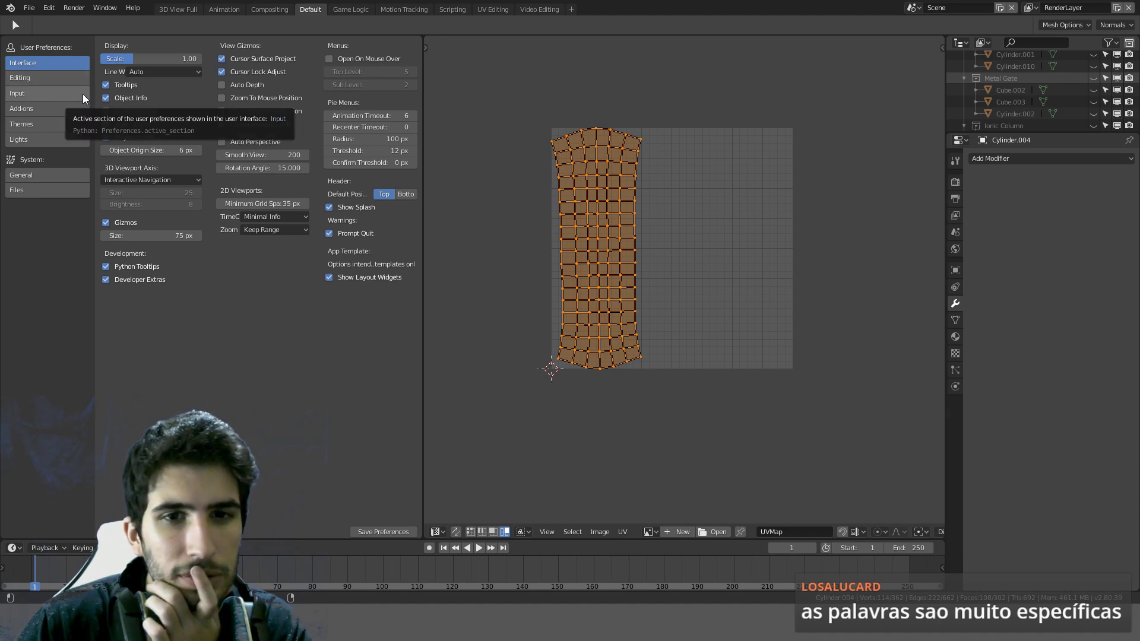
{"action": "left_click", "coordinate": [63, 77]}
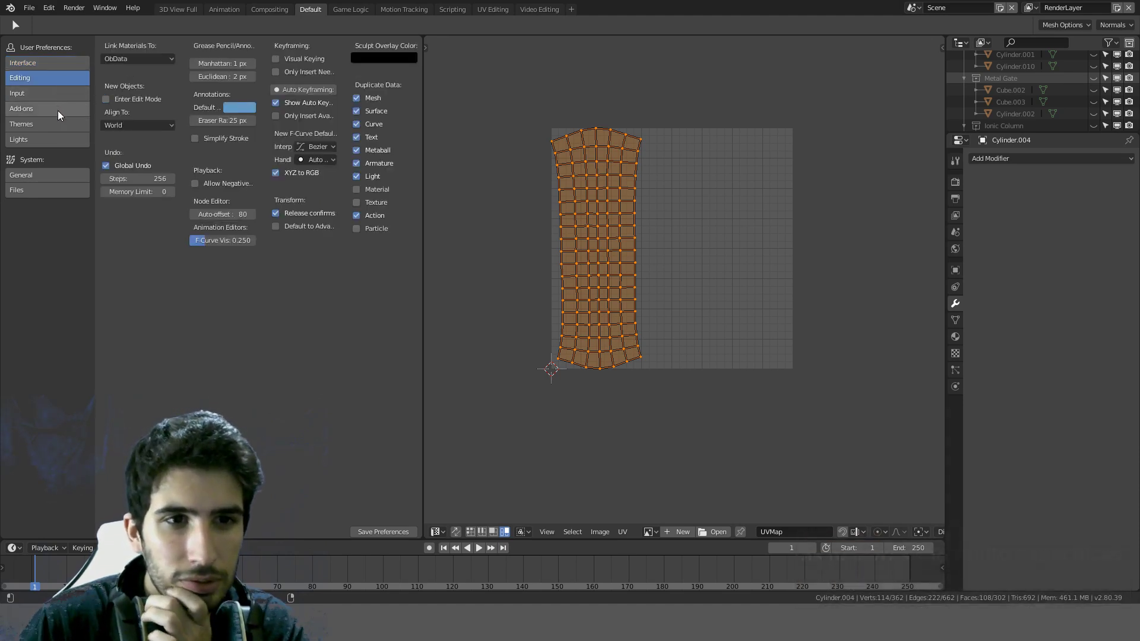
{"action": "left_click", "coordinate": [54, 173]}
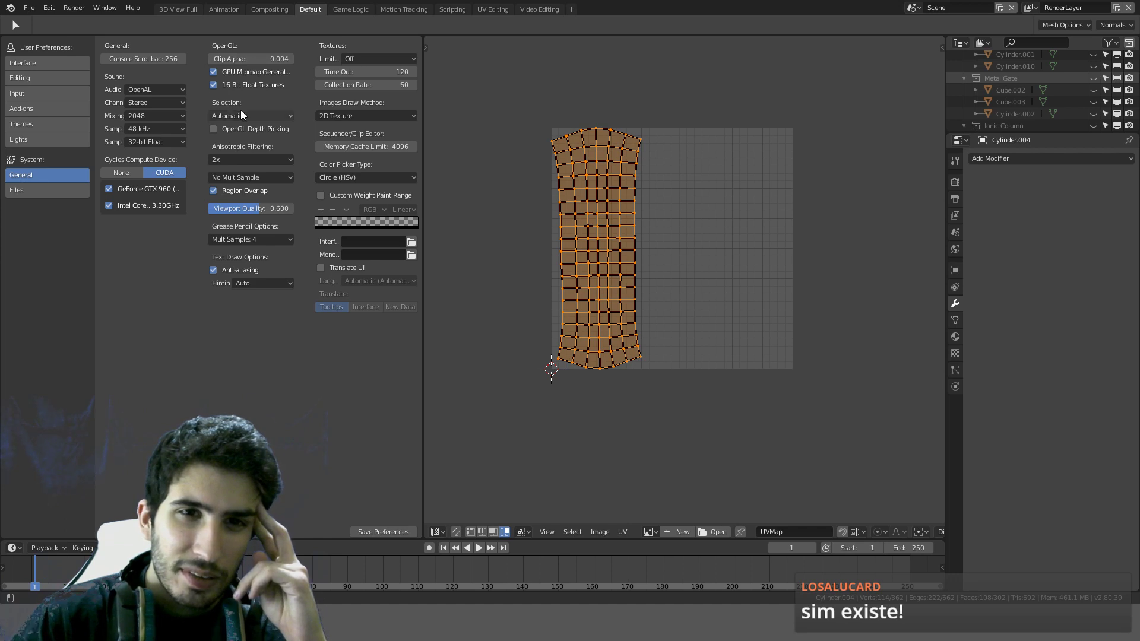
{"action": "left_click", "coordinate": [33, 191]}
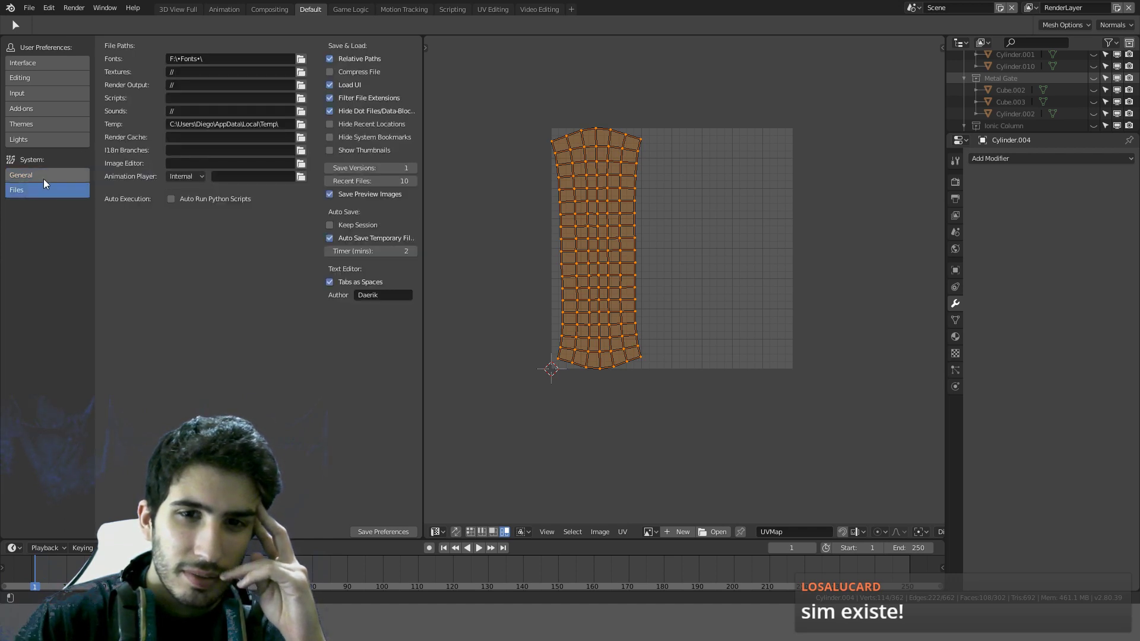
{"action": "left_click", "coordinate": [47, 178]}
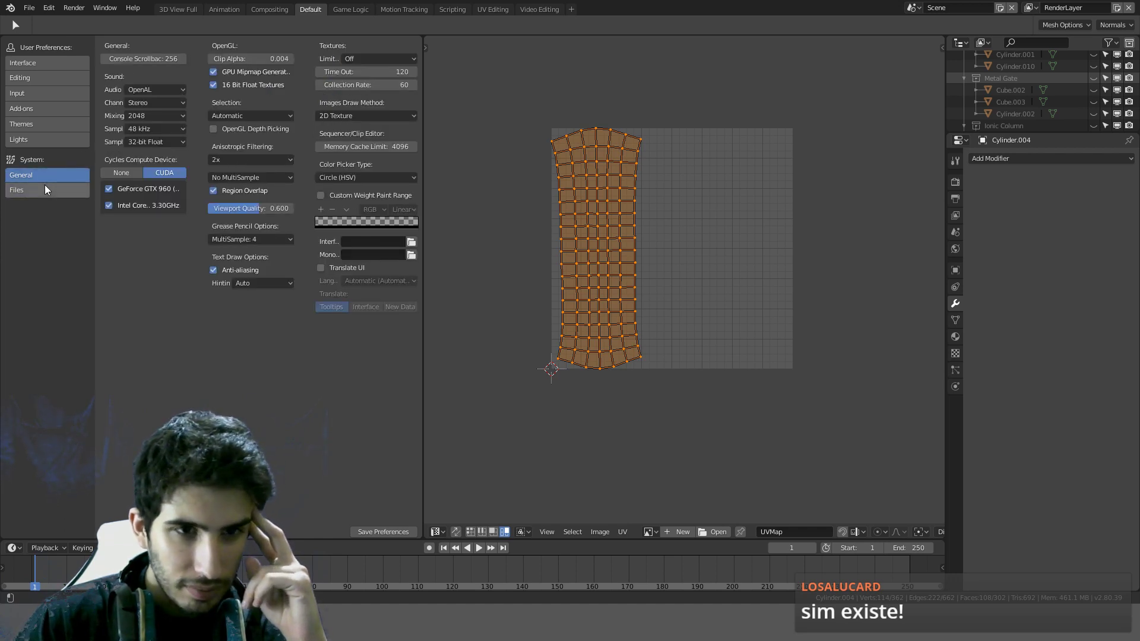
{"action": "left_click", "coordinate": [45, 187]}
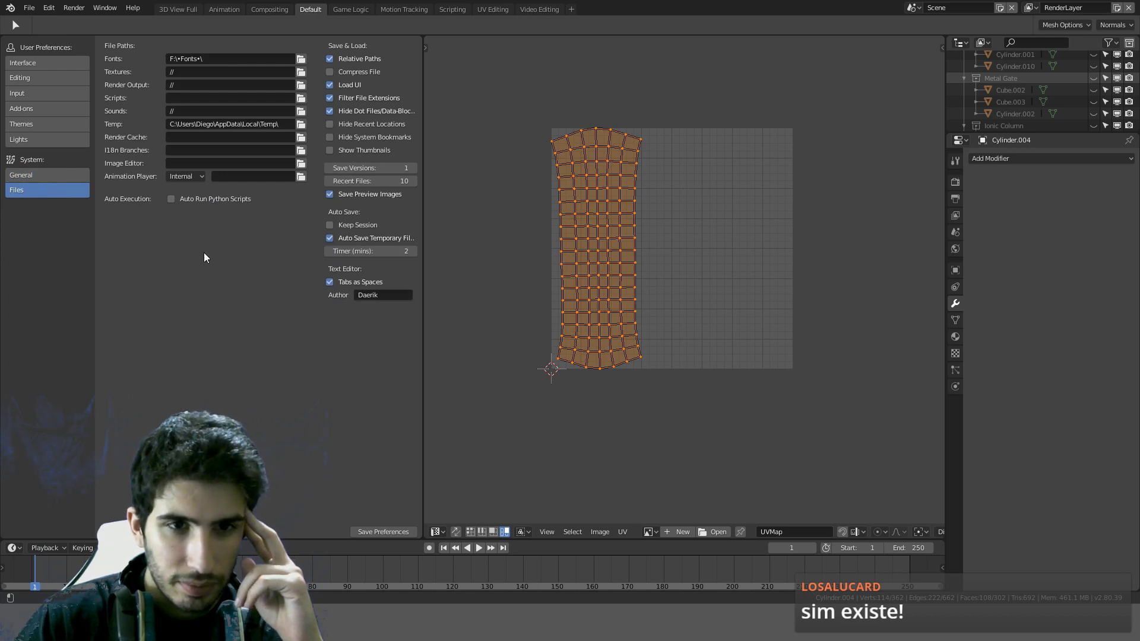
{"action": "left_click", "coordinate": [48, 176]}
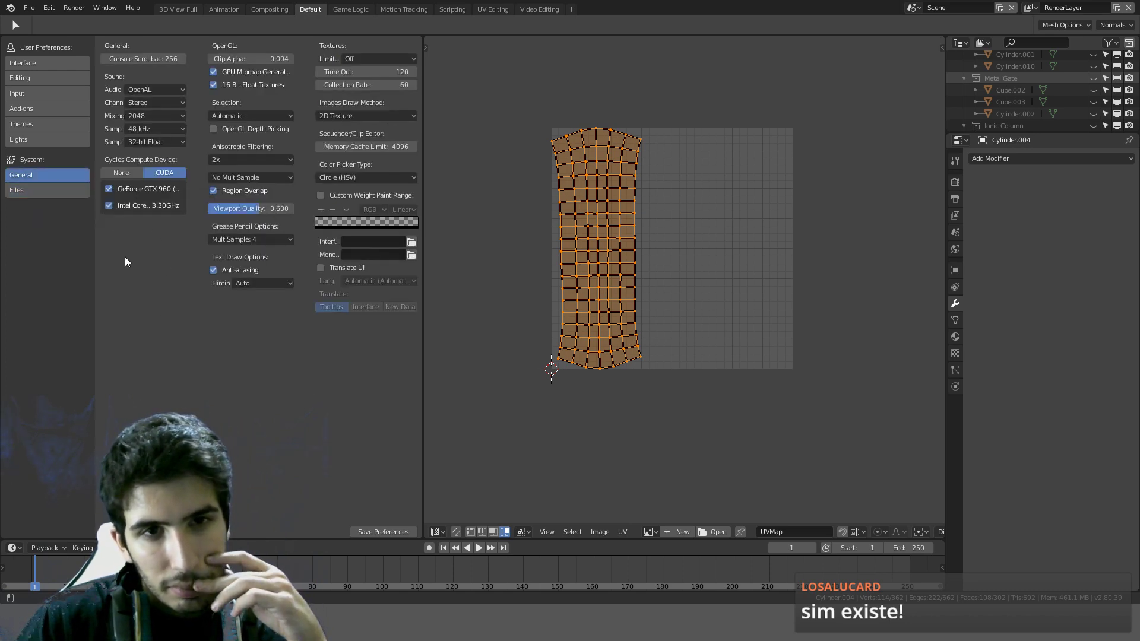
{"action": "left_click", "coordinate": [43, 64]}
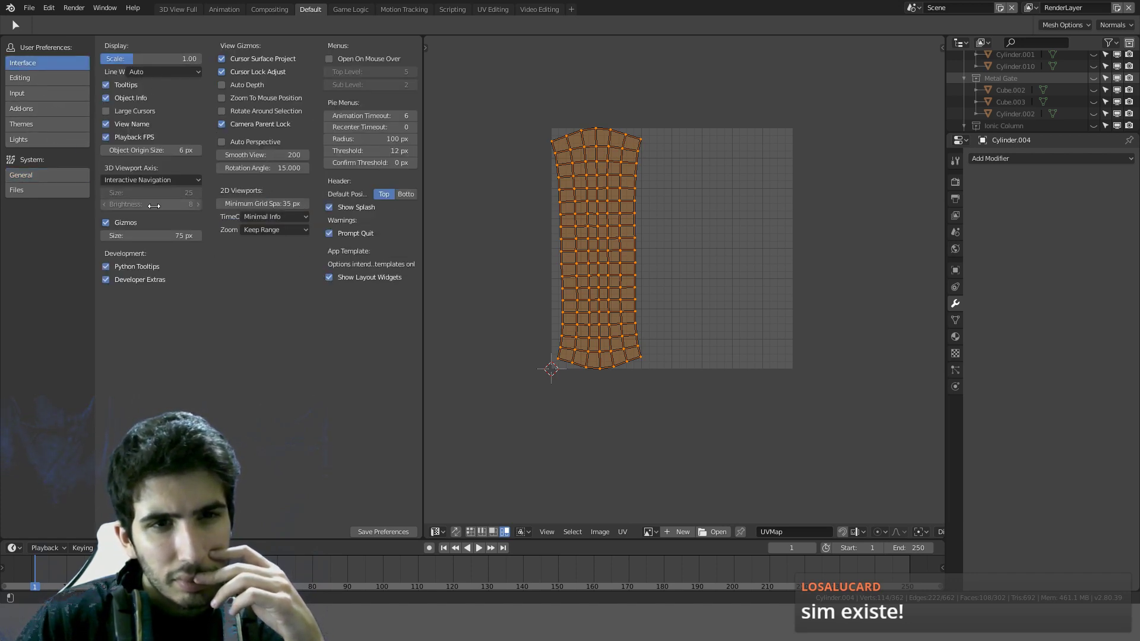
{"action": "left_click", "coordinate": [55, 79]}
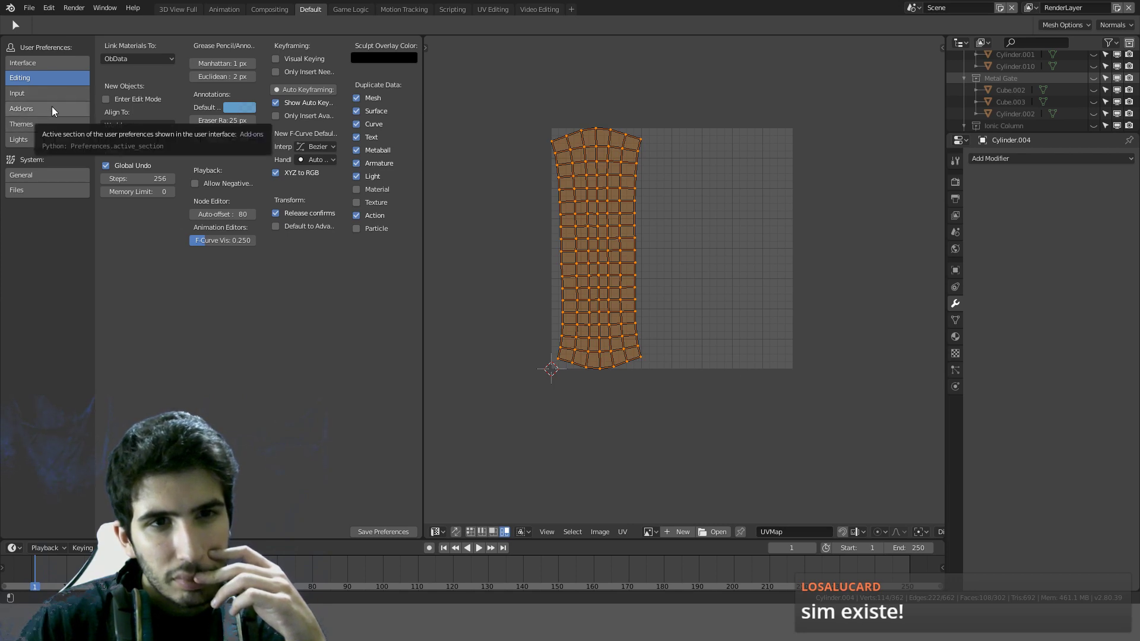
{"action": "left_click", "coordinate": [55, 95]}
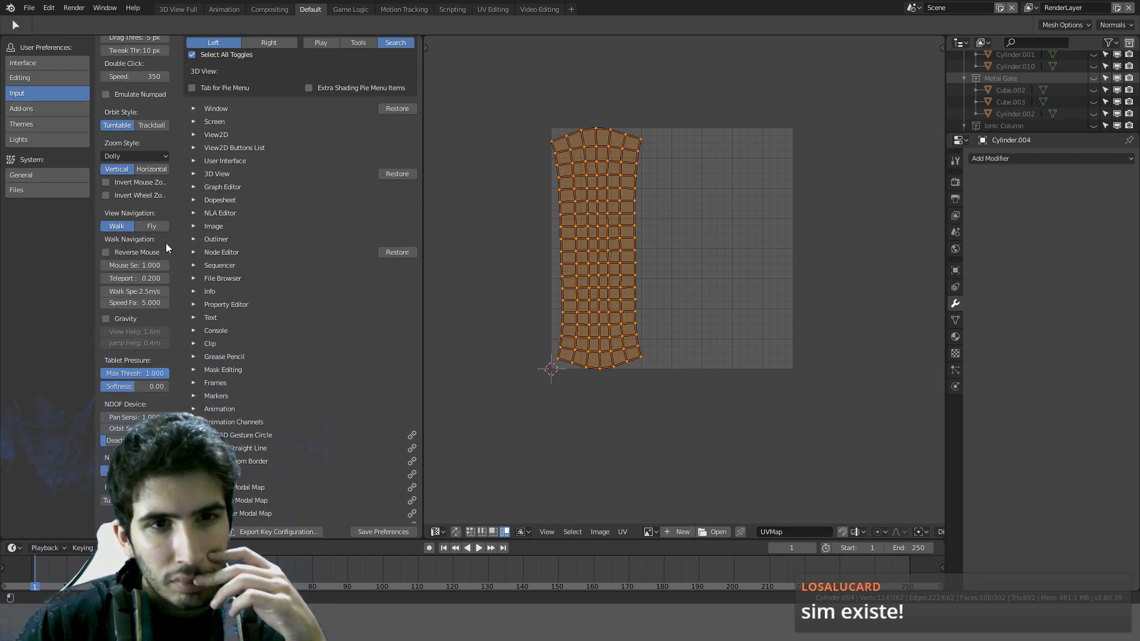
{"action": "scroll", "coordinate": [166, 245], "scroll_direction": "up", "scroll_amount": 3}
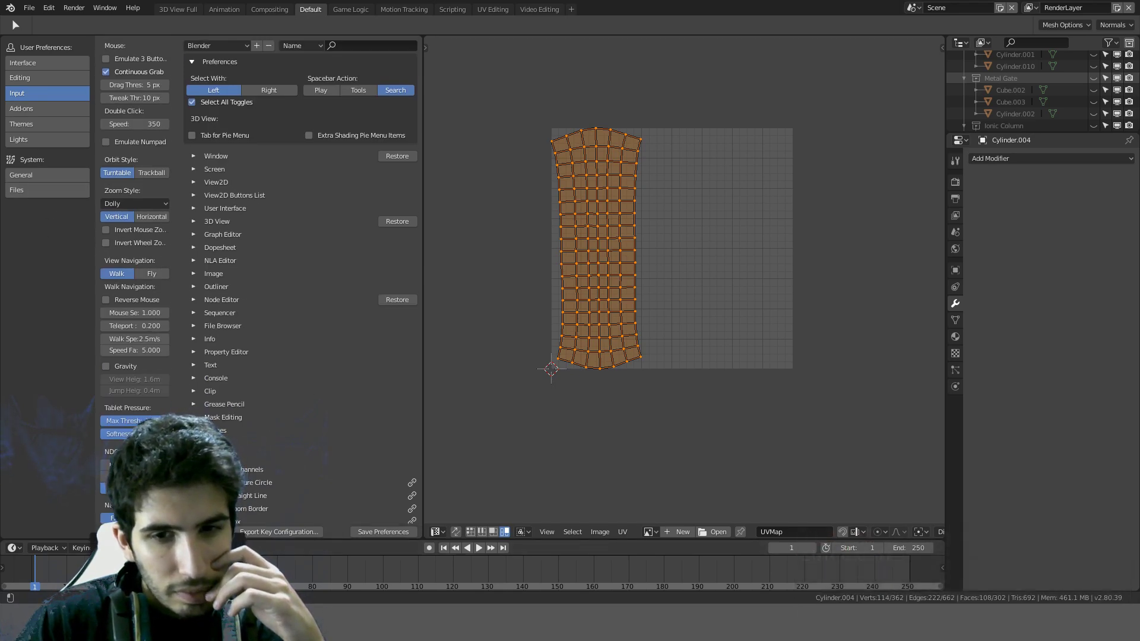
{"action": "left_click", "coordinate": [437, 532]}
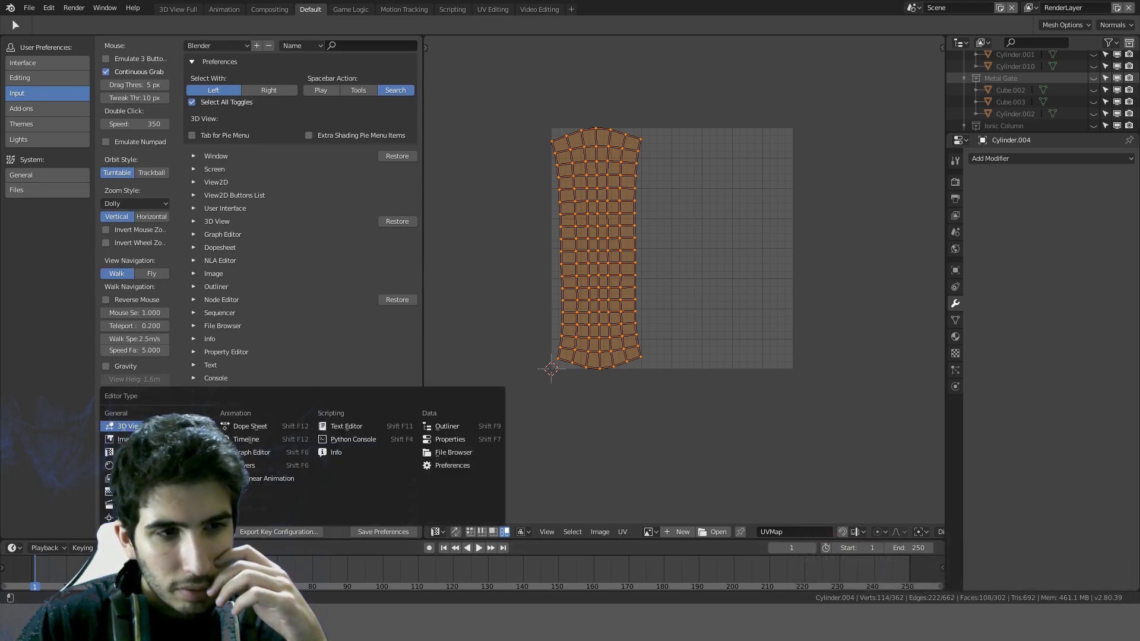
{"action": "left_click", "coordinate": [125, 426]}
Step: Mark seams on the thin vertical pin's top and bottom edge loops and along one of its lengthwise edges
{"action": "scroll", "coordinate": [302, 305], "scroll_direction": "down", "scroll_amount": 4}
{"action": "key", "text": "a"}
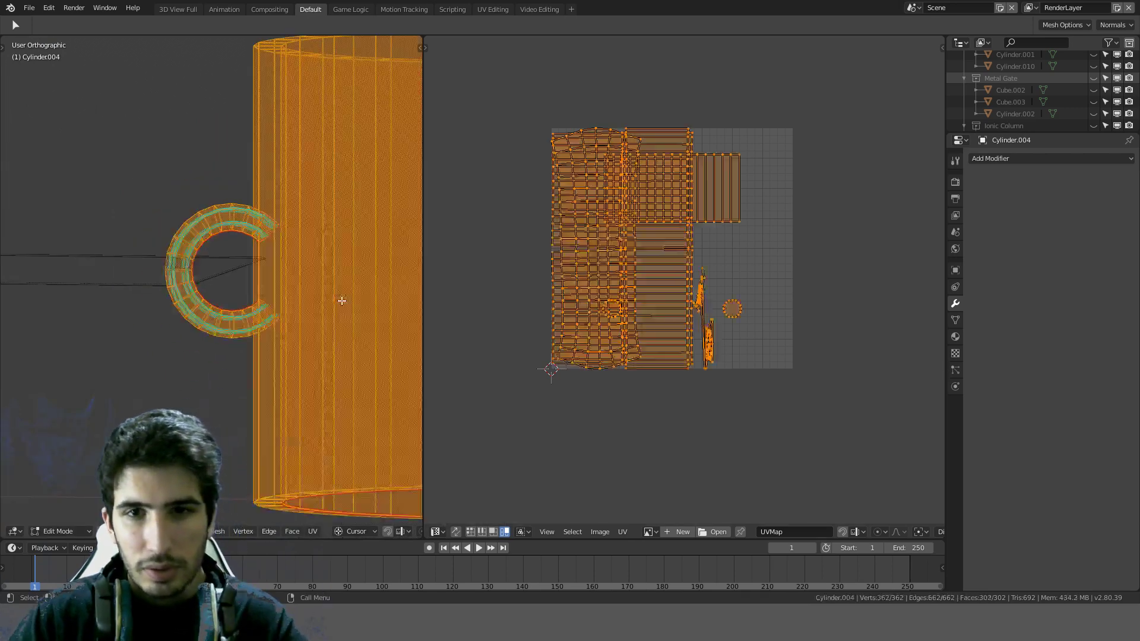
{"action": "scroll", "coordinate": [666, 308], "scroll_direction": "up", "scroll_amount": 8}
{"action": "middle_click_drag", "start_coordinate": [341, 297], "coordinate": [130, 250]}
{"action": "scroll", "coordinate": [170, 163], "scroll_direction": "up", "scroll_amount": 5}
{"action": "key", "text": "alt+a"}
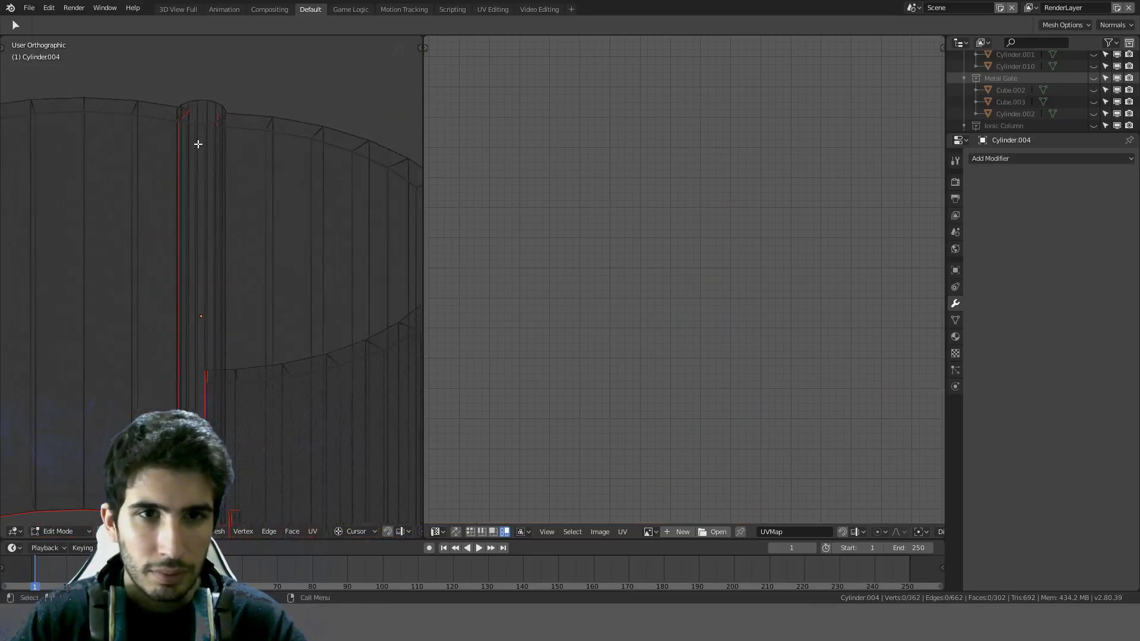
{"action": "left_click", "coordinate": [194, 125], "text": "alt"}
{"action": "left_click", "coordinate": [196, 121], "text": "alt"}
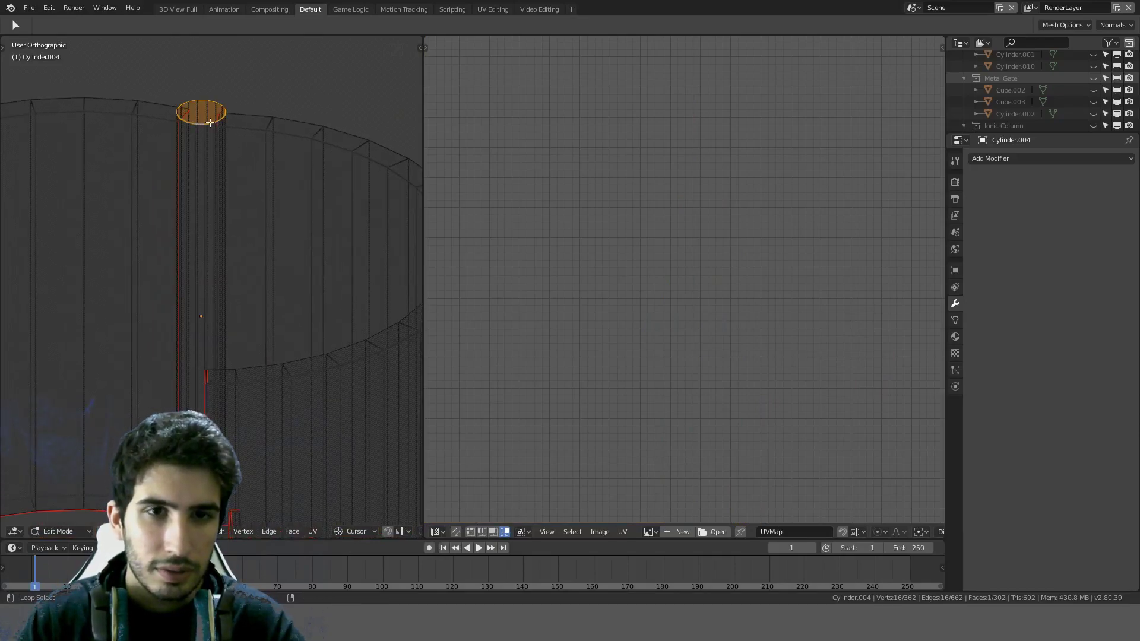
{"action": "scroll", "coordinate": [196, 386], "scroll_direction": "up", "scroll_amount": 6}
{"action": "left_click", "coordinate": [196, 386], "text": "alt+shift"}
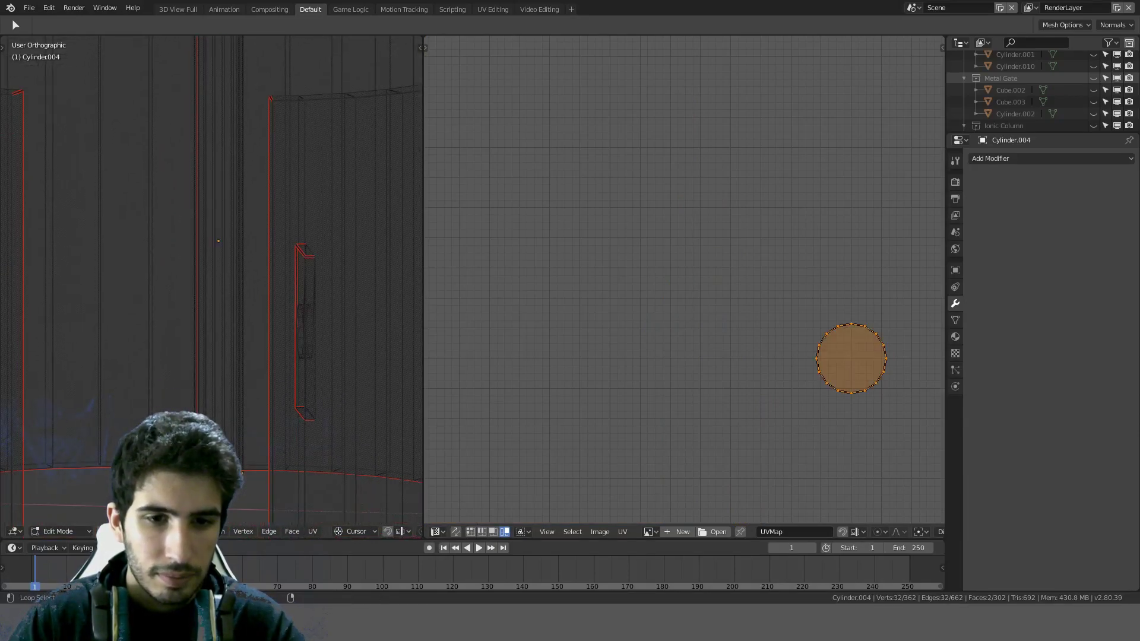
{"action": "right_click", "coordinate": [196, 386]}
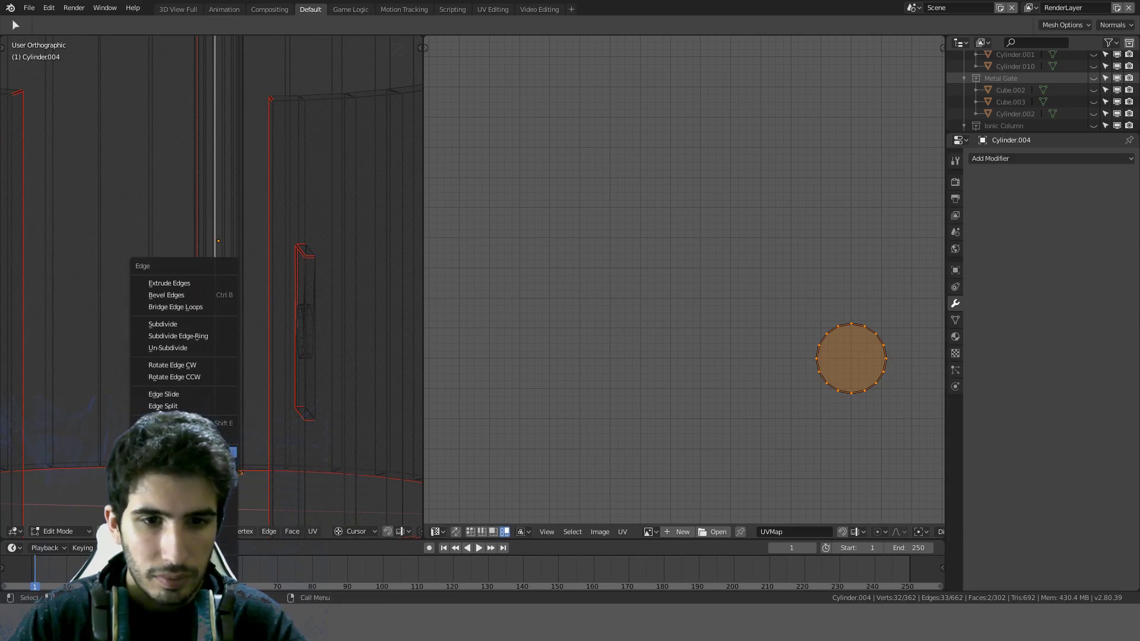
{"action": "left_click", "coordinate": [212, 409]}
Step: Unwrap the entire mesh with the new pin seams and keep all geometry selected
{"action": "key", "text": "u"}
{"action": "left_click", "coordinate": [191, 291]}
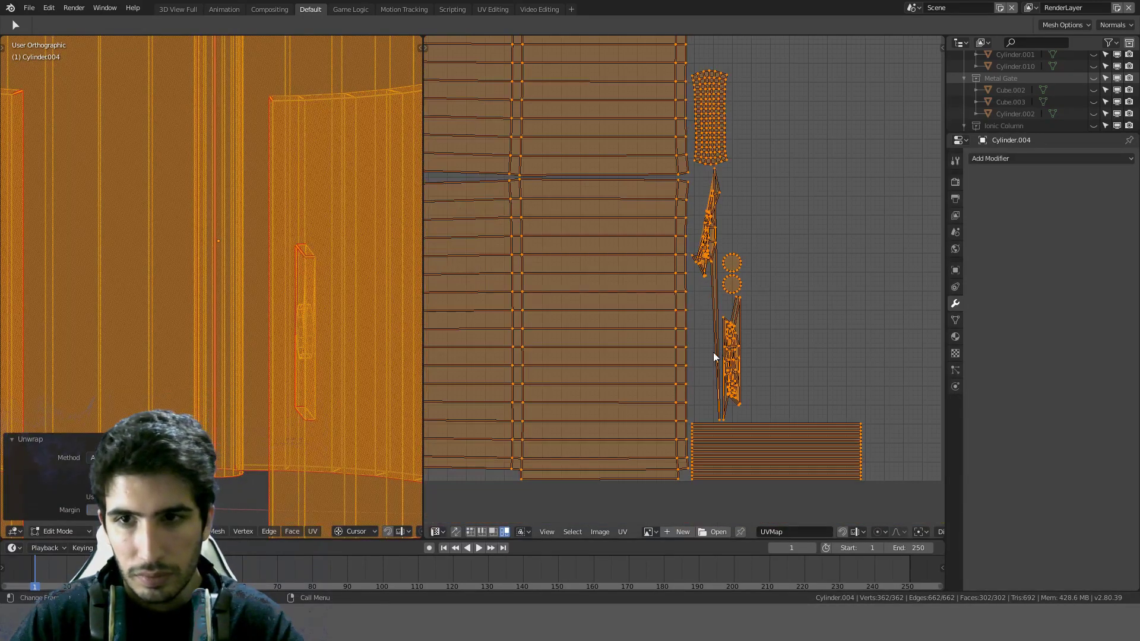
{"action": "scroll", "coordinate": [192, 291], "scroll_direction": "down", "scroll_amount": 5}
{"action": "middle_click_drag", "start_coordinate": [262, 272], "coordinate": [86, 242]}
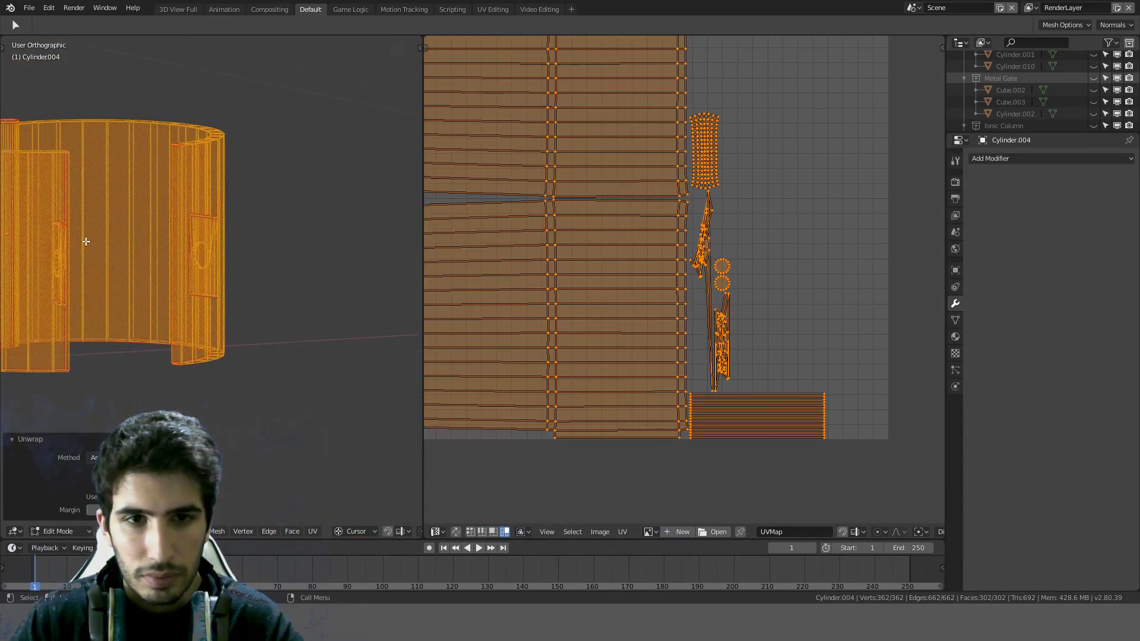
{"action": "key", "text": "alt+a"}
{"action": "key", "text": "a"}
Step: Enable UV sync selection and select the tangled island below the two small circles as linked faces to locate it on the mesh
{"action": "scroll", "coordinate": [199, 248], "scroll_direction": "up", "scroll_amount": 2}
{"action": "scroll", "coordinate": [734, 314], "scroll_direction": "up", "scroll_amount": 4}
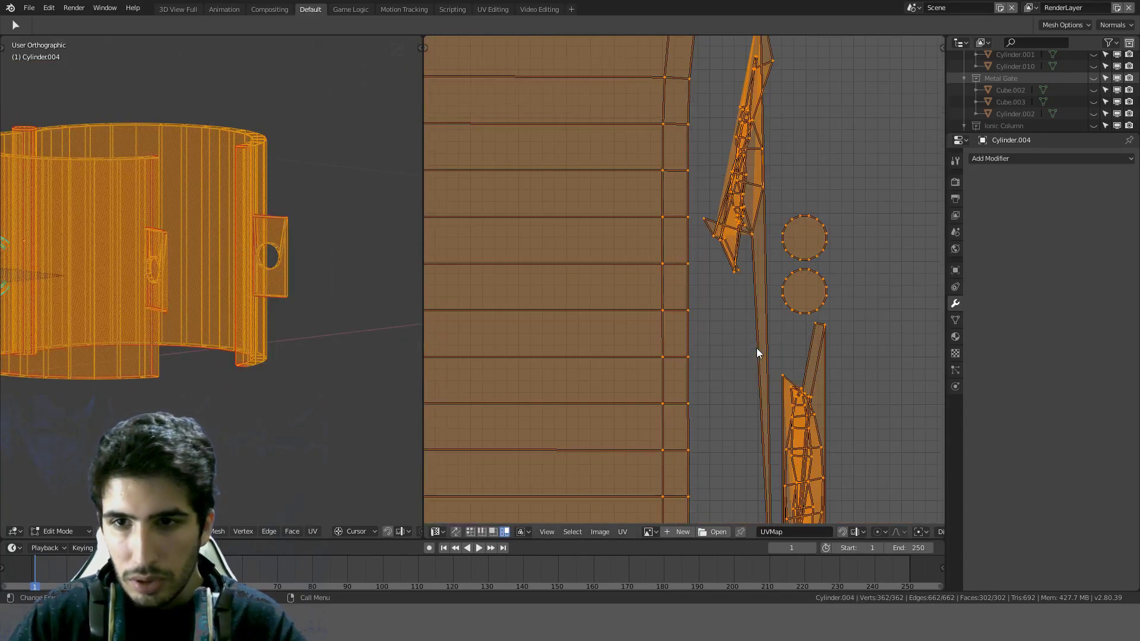
{"action": "middle_click_drag", "start_coordinate": [734, 315], "coordinate": [673, 201]}
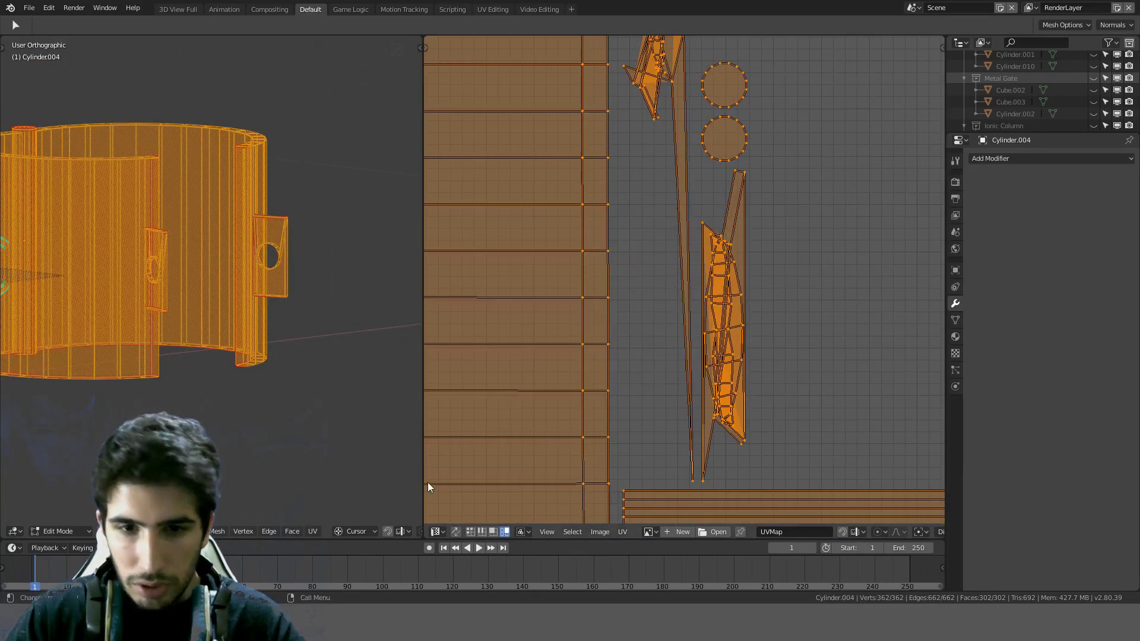
{"action": "left_click", "coordinate": [456, 532]}
{"action": "key", "text": "alt+a"}
{"action": "key", "text": "l"}
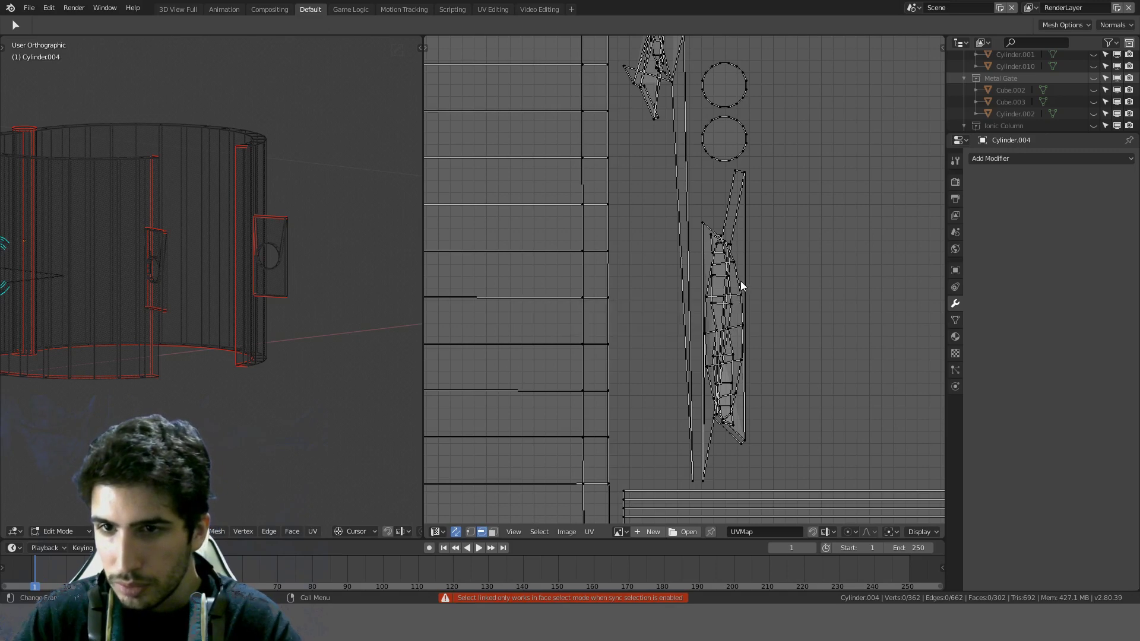
{"action": "key", "text": "l"}
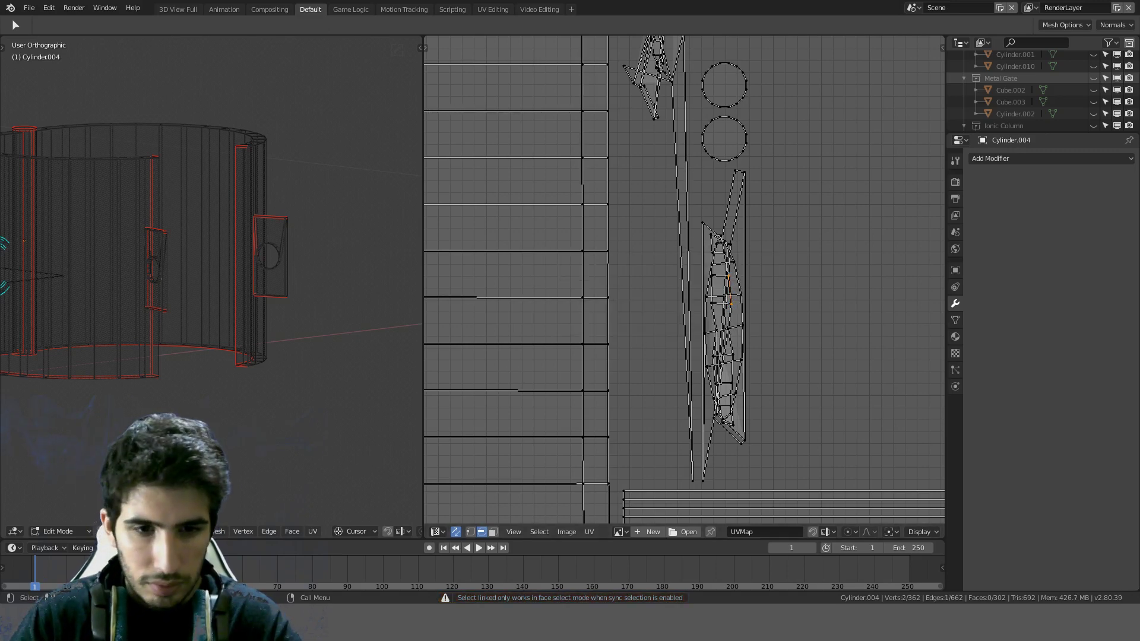
{"action": "key", "text": "3"}
{"action": "key", "text": "l"}
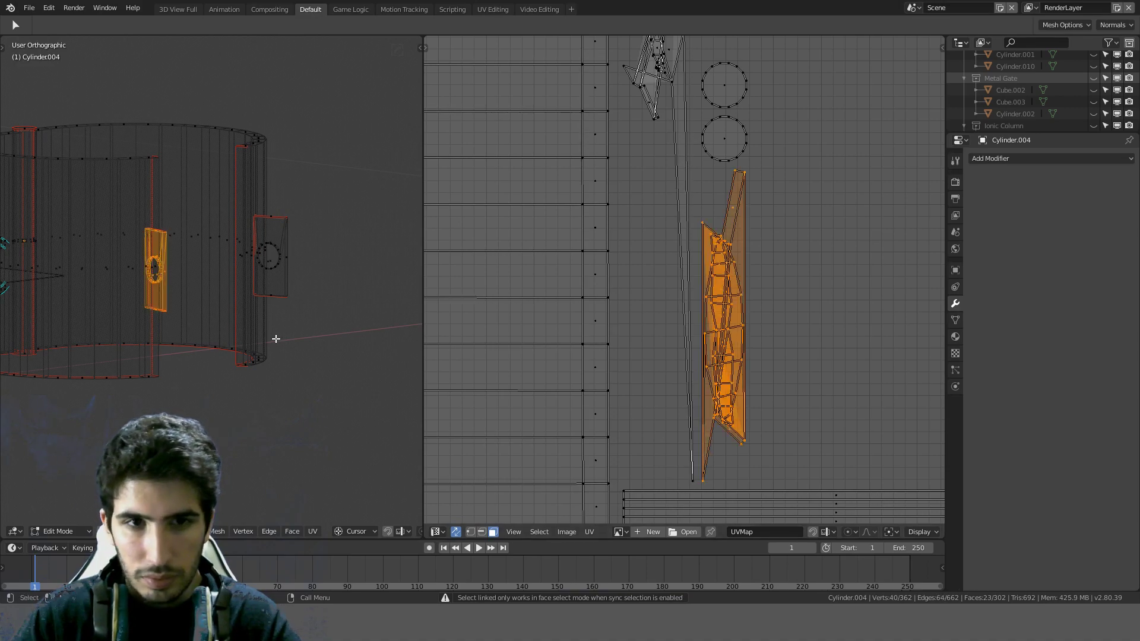
Step: Inspect the selected plate with the round hole, turn off UV sync selection and select the whole mesh
{"action": "middle_click_drag", "start_coordinate": [275, 338], "coordinate": [224, 331]}
{"action": "scroll", "coordinate": [692, 280], "scroll_direction": "down", "scroll_amount": 2}
{"action": "scroll", "coordinate": [310, 304], "scroll_direction": "up", "scroll_amount": 7}
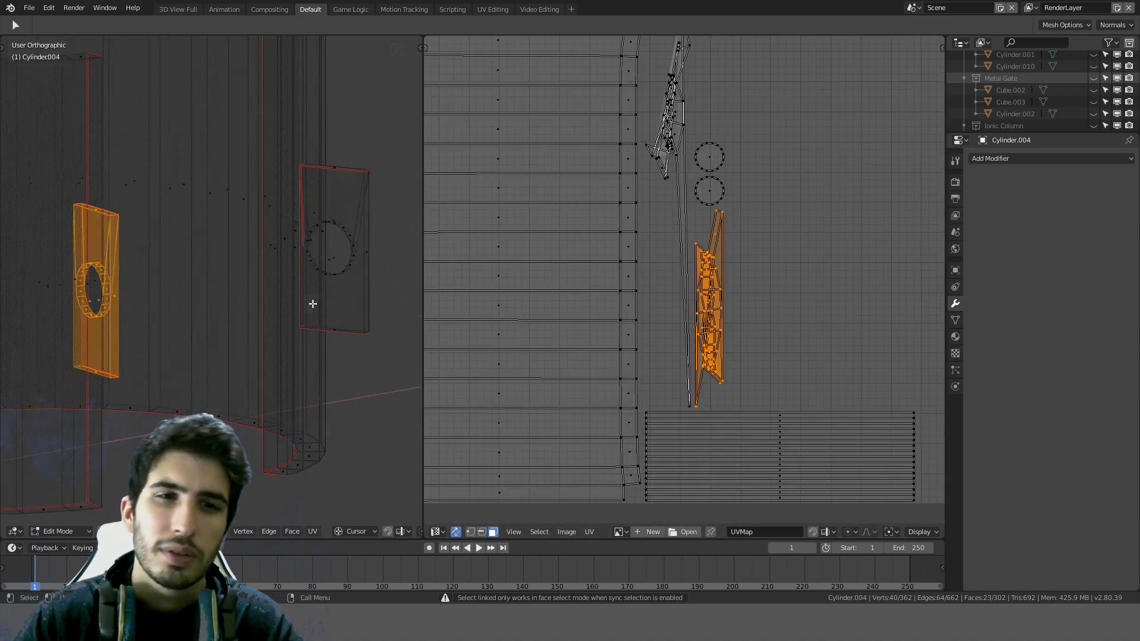
{"action": "middle_click_drag", "start_coordinate": [311, 301], "coordinate": [378, 419]}
{"action": "left_click", "coordinate": [456, 531]}
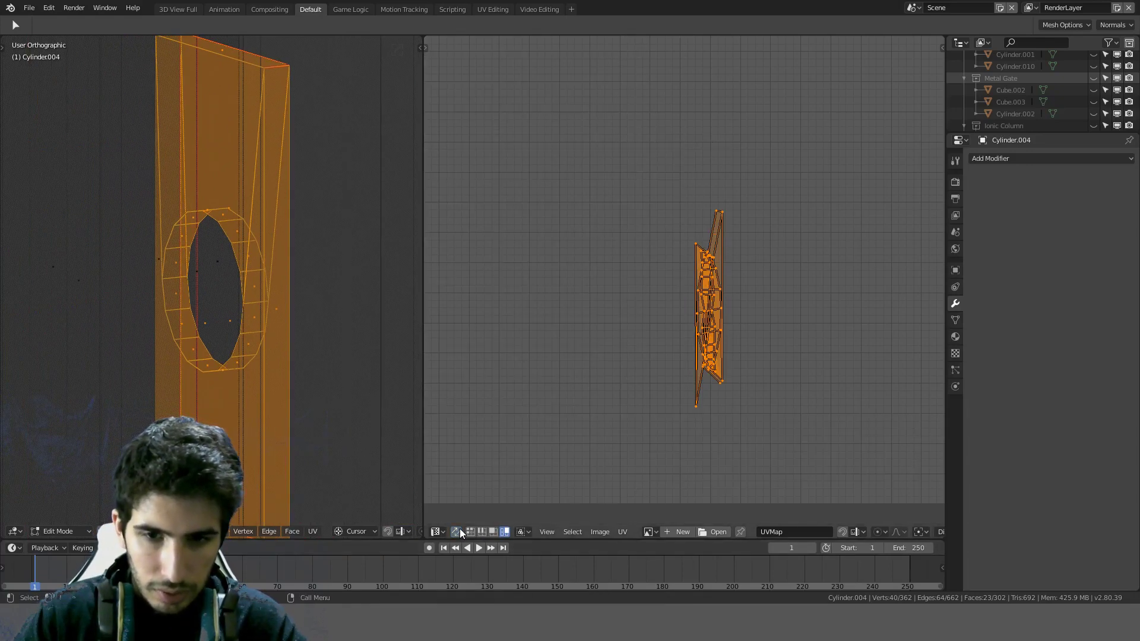
{"action": "key", "text": "a"}
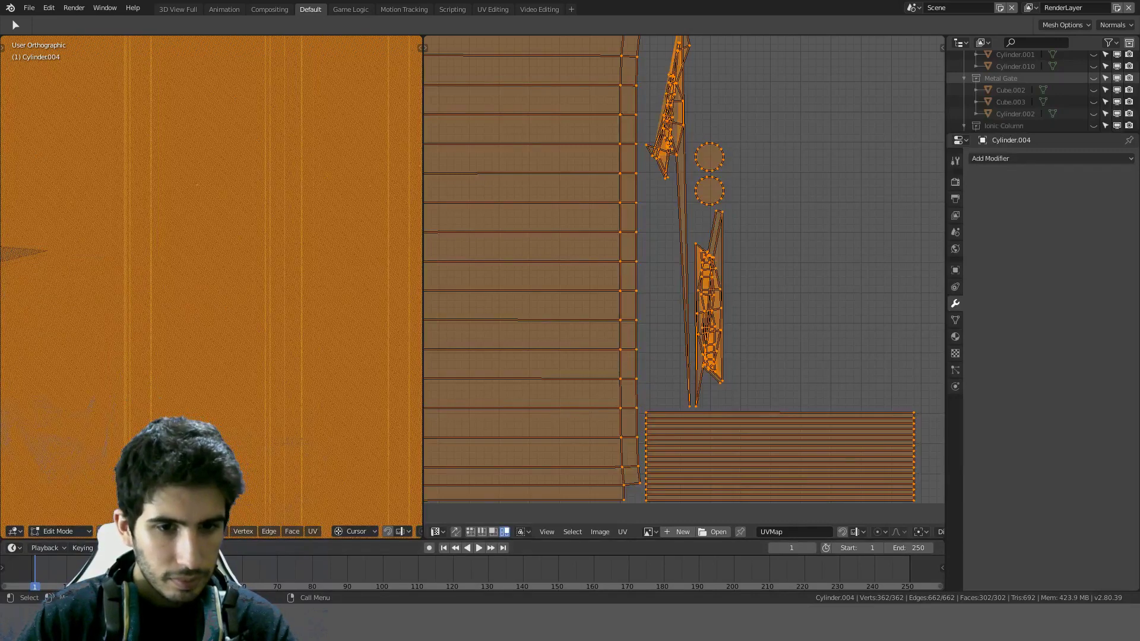
Step: Mark seams along both rims and one crossing edge of the round hole in each plate
{"action": "scroll", "coordinate": [288, 267], "scroll_direction": "down", "scroll_amount": 2}
{"action": "middle_click_drag", "start_coordinate": [288, 266], "coordinate": [178, 272], "text": "shift"}
{"action": "key", "text": "alt+a"}
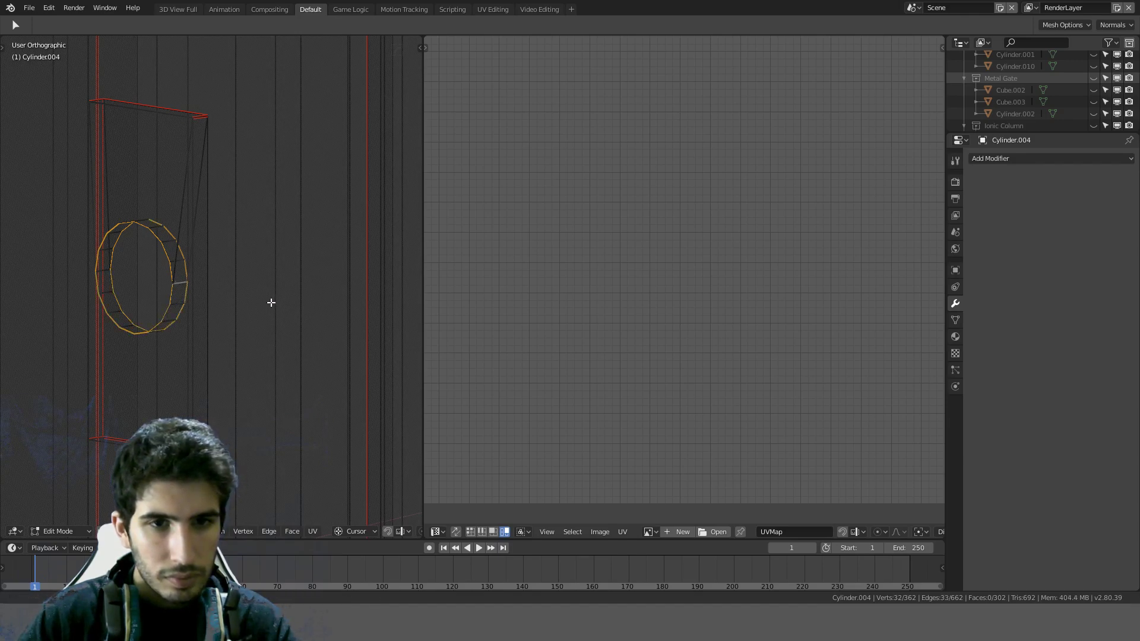
{"action": "middle_click_drag", "start_coordinate": [271, 303], "coordinate": [288, 269]}
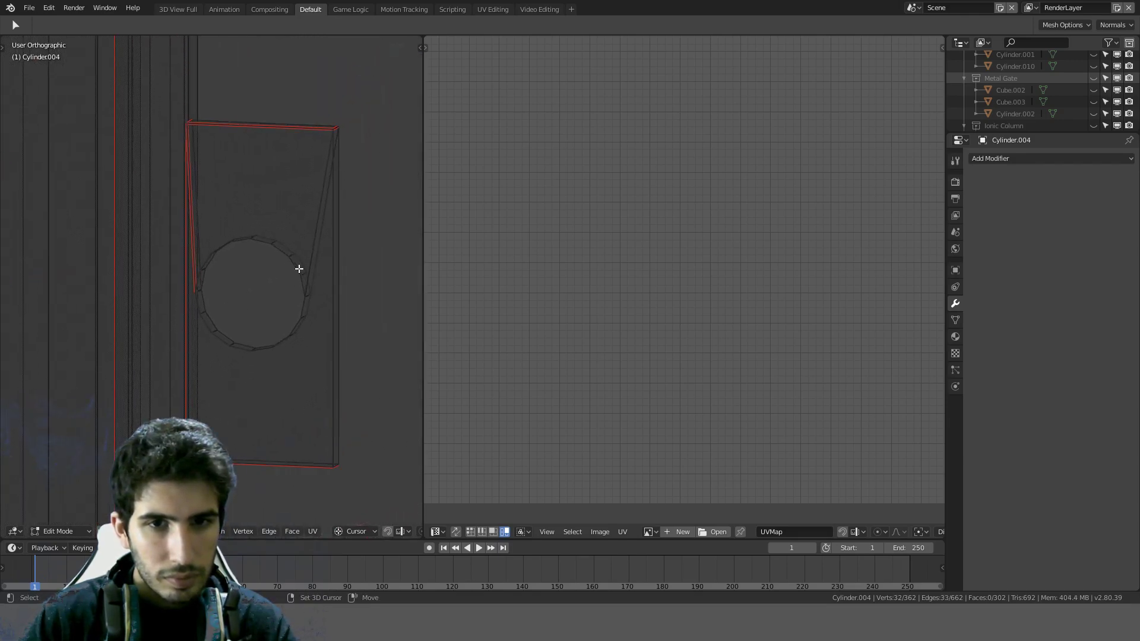
{"action": "key", "text": "ctrl+e"}
{"action": "left_click", "coordinate": [319, 308]}
{"action": "key", "text": "a"}
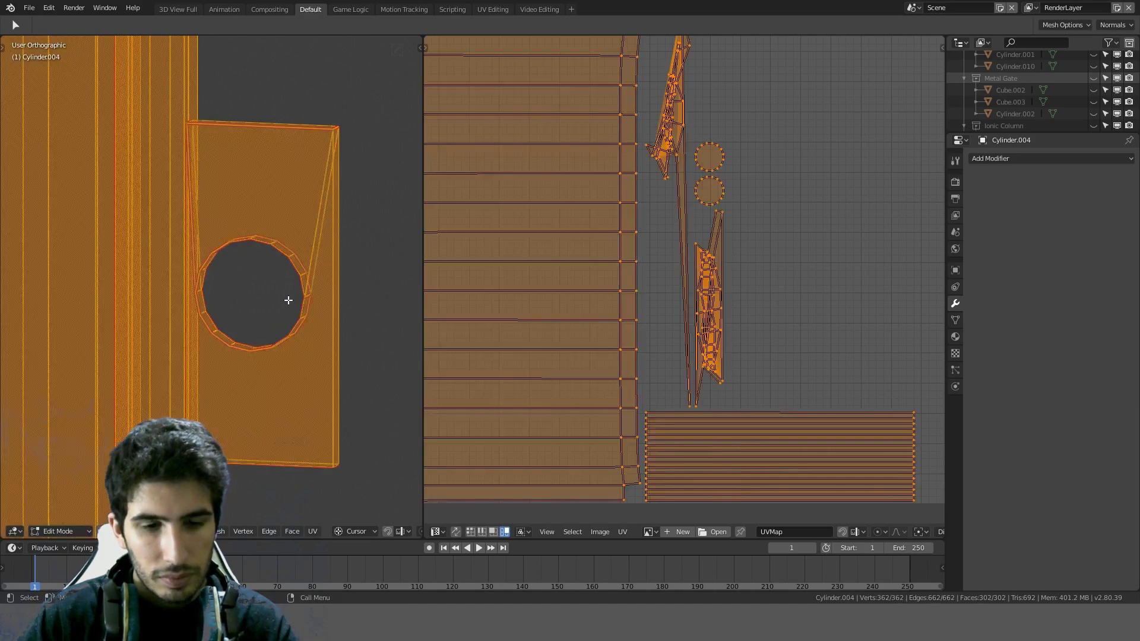
Step: Clear the seam on the slanted edge running from the plate's upper corner to its round hole
{"action": "key", "text": "alt+a"}
{"action": "scroll", "coordinate": [288, 301], "scroll_direction": "up", "scroll_amount": 2}
{"action": "middle_click_drag", "start_coordinate": [224, 239], "coordinate": [283, 245], "text": "shift"}
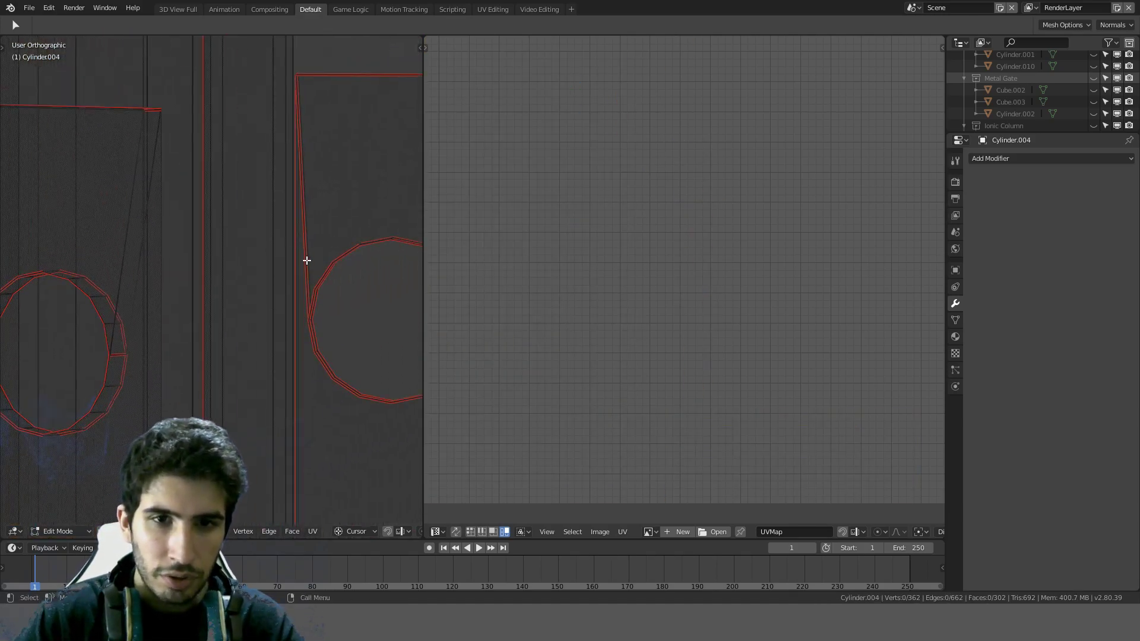
{"action": "key", "text": "ctrl+e"}
{"action": "left_click", "coordinate": [282, 274]}
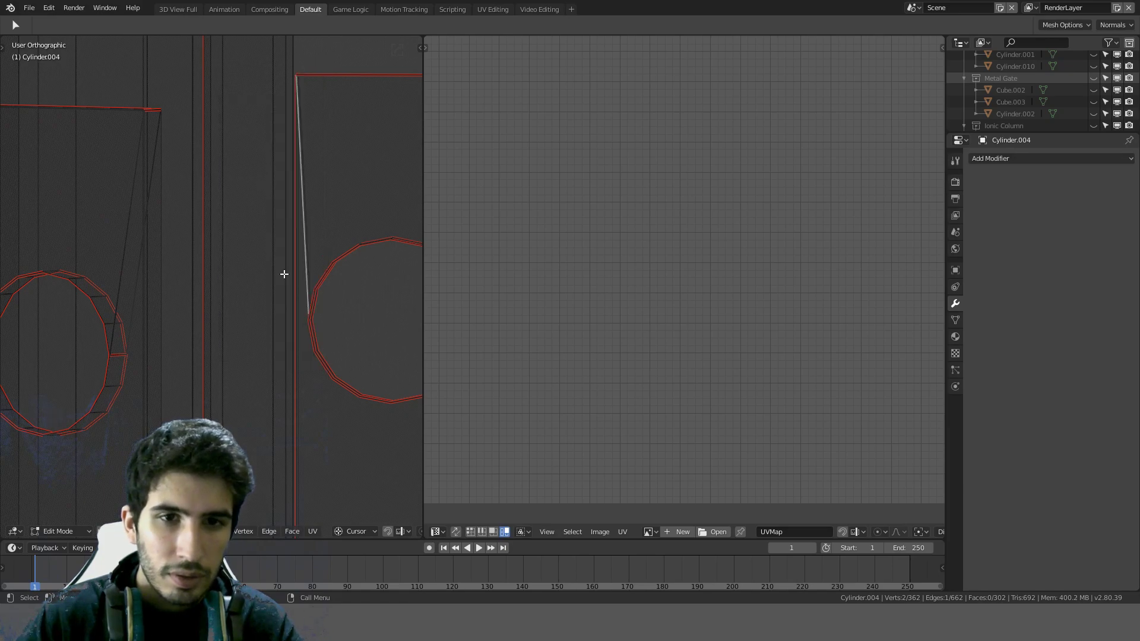
Step: Select the entire mesh and unwrap it with the updated plate seams
{"action": "scroll", "coordinate": [121, 288], "scroll_direction": "down", "scroll_amount": 2}
{"action": "mouse_move", "coordinate": [285, 274]}
{"action": "middle_mouse_down"}
{"action": "mouse_move", "coordinate": [121, 288]}
{"action": "mouse_move", "coordinate": [158, 262]}
{"action": "mouse_move", "coordinate": [275, 265]}
{"action": "middle_mouse_up"}
{"action": "key", "text": "alt+a"}
{"action": "scroll", "coordinate": [277, 265], "scroll_direction": "up", "scroll_amount": 3}
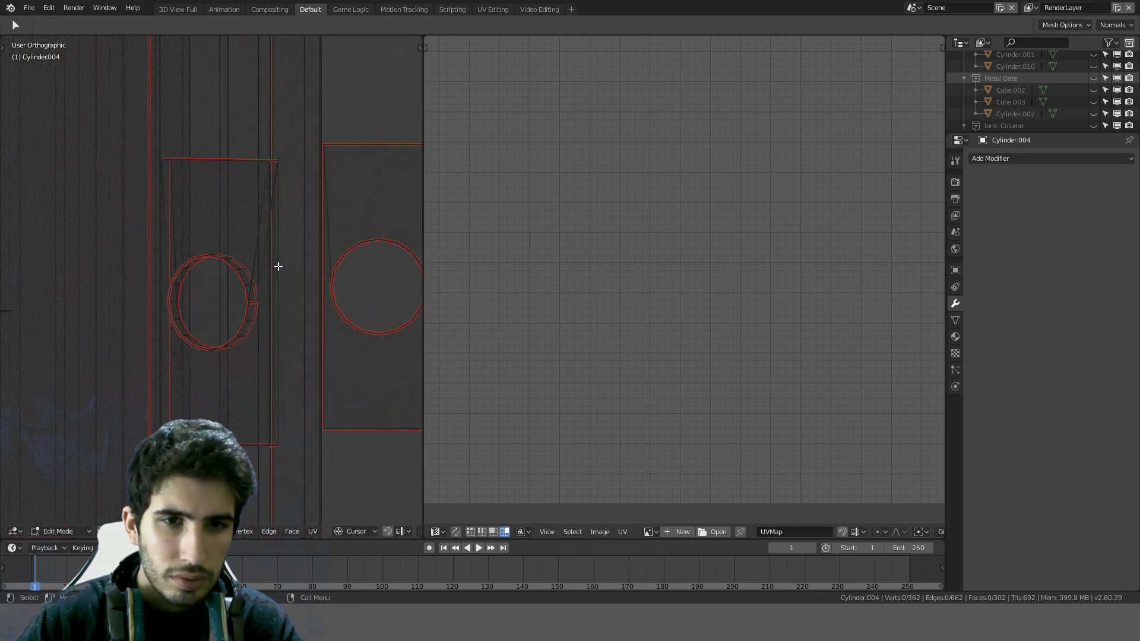
{"action": "key", "text": "a"}
{"action": "key", "text": "u"}
{"action": "left_click", "coordinate": [279, 266]}
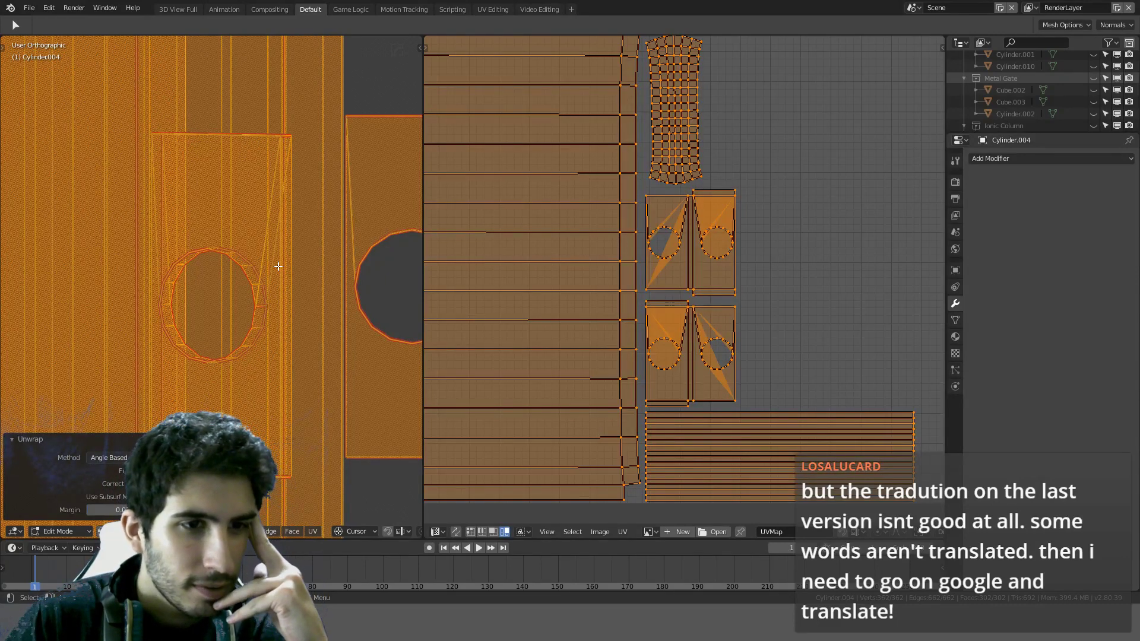
Step: Examine the four plate islands in the UV layout, picking the large faces around a hole in face selection
{"action": "scroll", "coordinate": [278, 266], "scroll_direction": "down", "scroll_amount": 5}
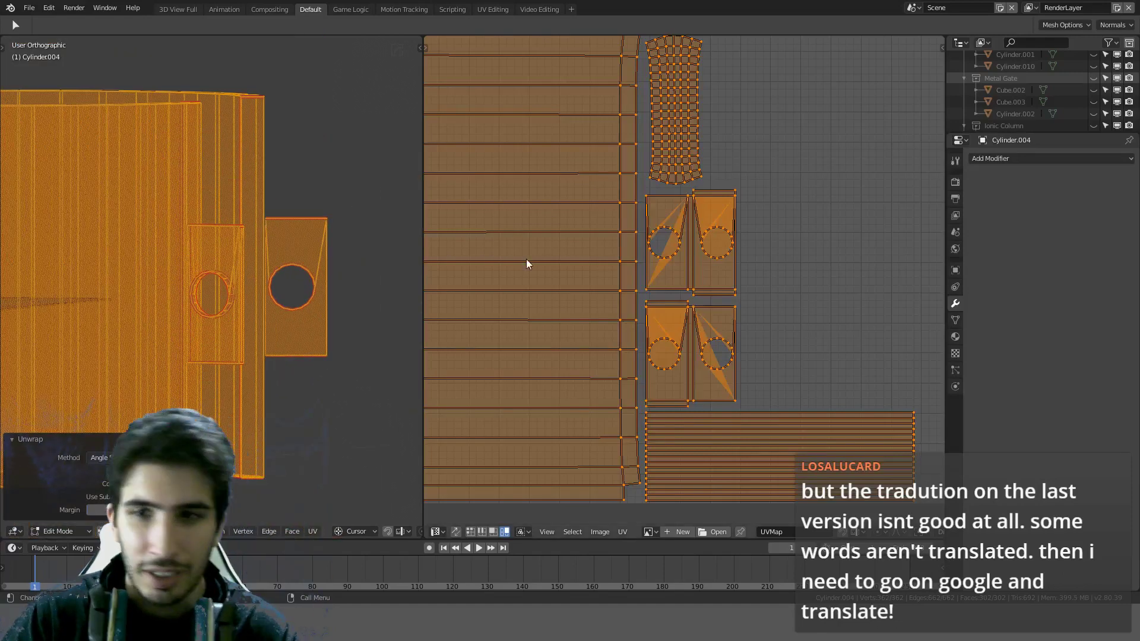
{"action": "scroll", "coordinate": [732, 275], "scroll_direction": "down", "scroll_amount": 2}
{"action": "scroll", "coordinate": [735, 262], "scroll_direction": "up", "scroll_amount": 7}
{"action": "scroll", "coordinate": [736, 262], "scroll_direction": "down", "scroll_amount": 3}
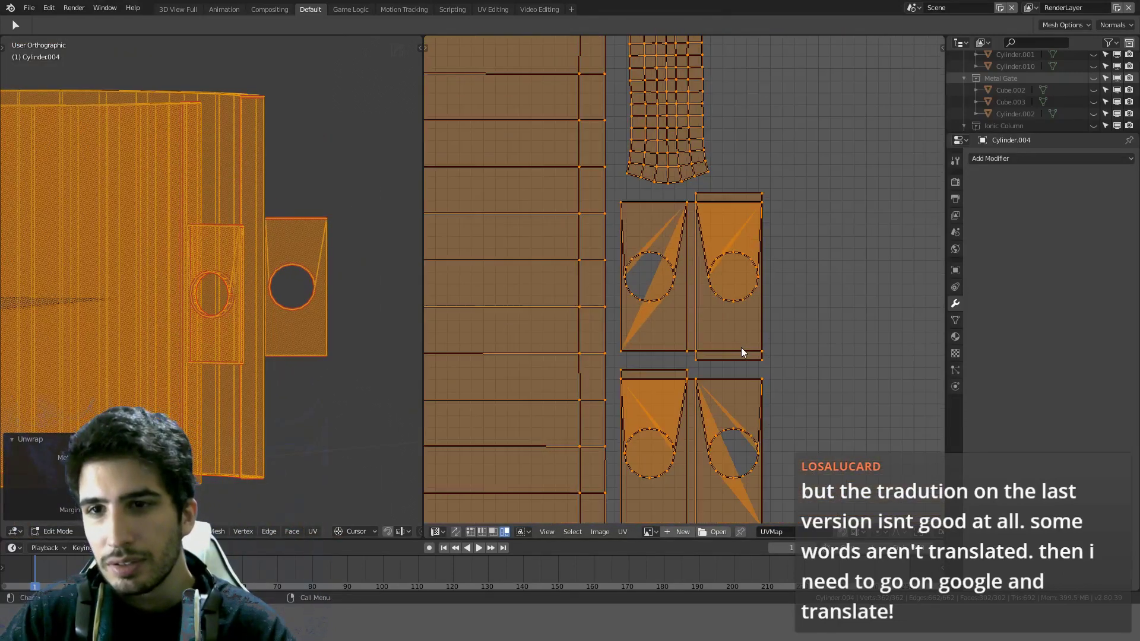
{"action": "middle_click_drag", "start_coordinate": [741, 347], "coordinate": [719, 190]}
{"action": "middle_click_drag", "start_coordinate": [760, 314], "coordinate": [763, 258]}
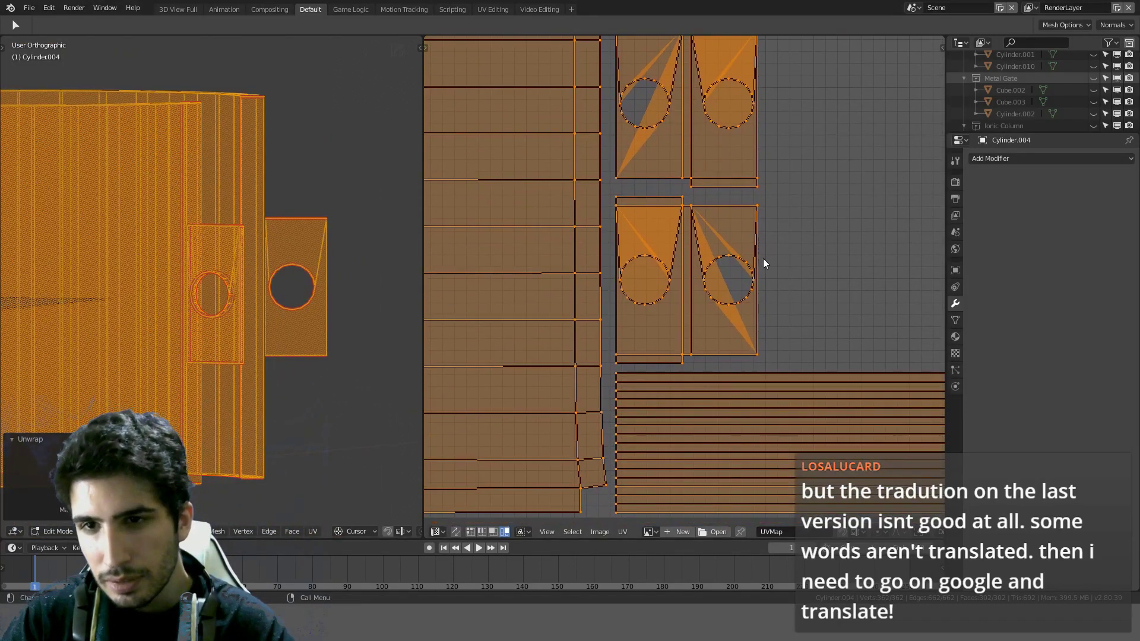
{"action": "scroll", "coordinate": [764, 258], "scroll_direction": "up", "scroll_amount": 4}
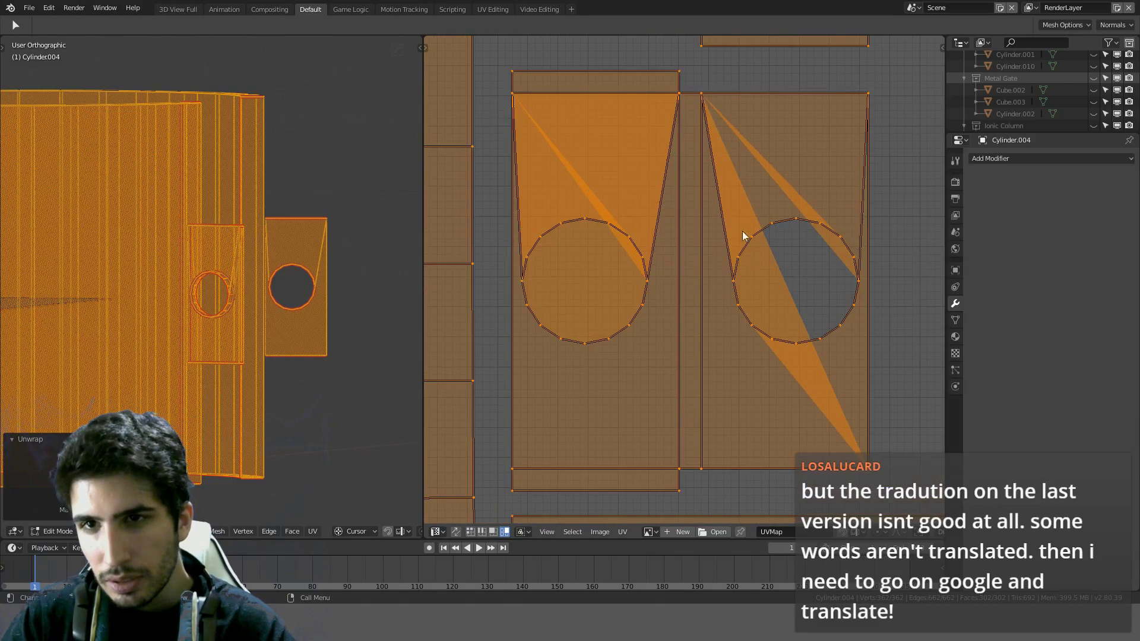
{"action": "left_click", "coordinate": [584, 223]}
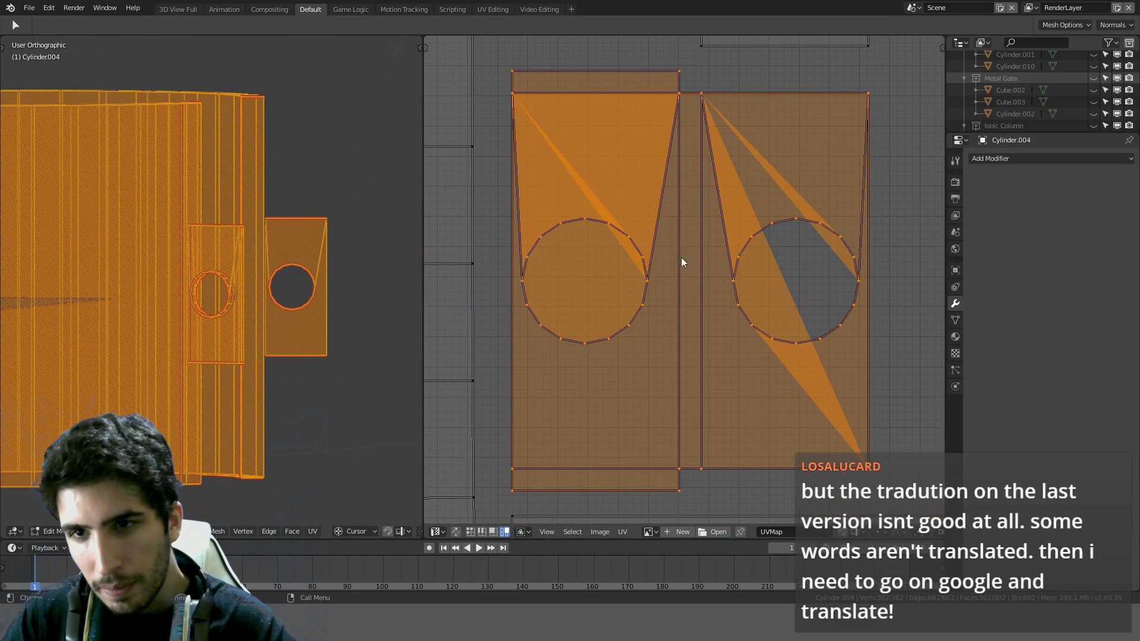
{"action": "left_click", "coordinate": [491, 533]}
{"action": "left_click", "coordinate": [592, 297]}
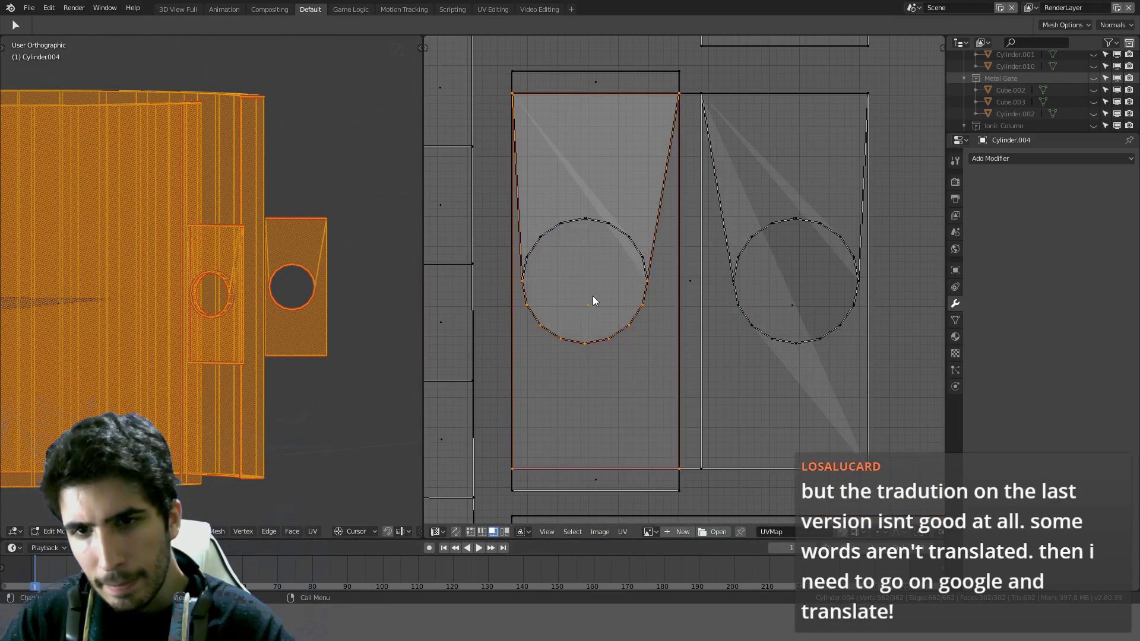
{"action": "left_click", "coordinate": [619, 169]}
{"action": "middle_click_drag", "start_coordinate": [322, 343], "coordinate": [272, 371]}
{"action": "scroll", "coordinate": [649, 257], "scroll_direction": "down", "scroll_amount": 10}
{"action": "middle_click_drag", "start_coordinate": [691, 244], "coordinate": [745, 306]}
{"action": "middle_click_drag", "start_coordinate": [762, 224], "coordinate": [772, 351]}
{"action": "scroll", "coordinate": [771, 347], "scroll_direction": "down", "scroll_amount": 8}
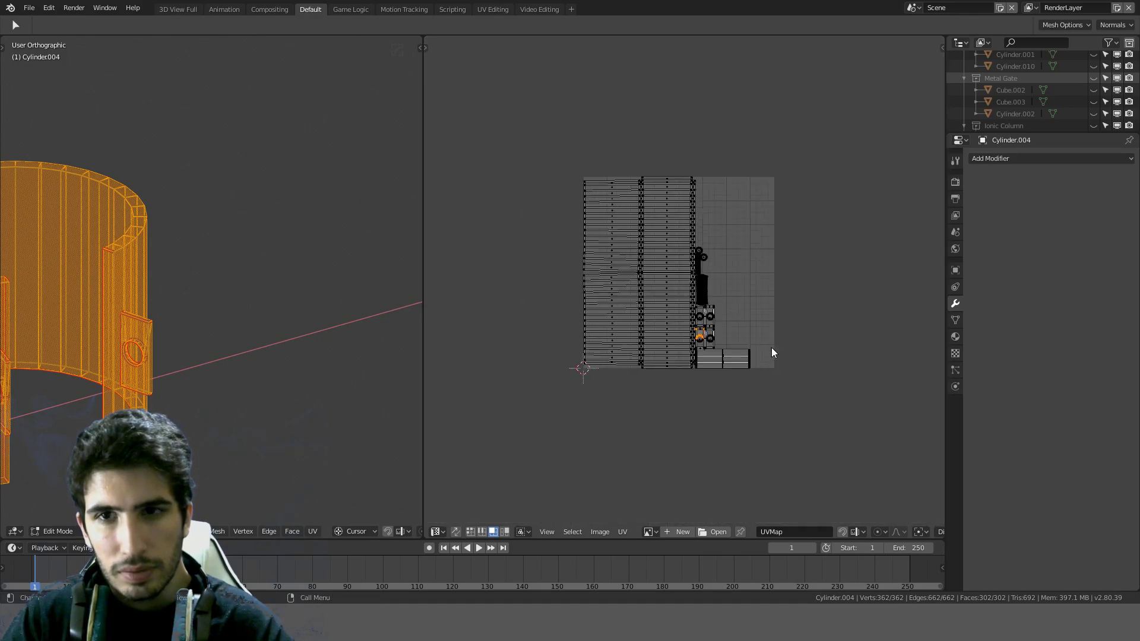
Step: Select the loop of faces lining the plate's round hole and examine its strip in the UV layout
{"action": "key", "text": "alt+a"}
{"action": "middle_click_drag", "start_coordinate": [183, 356], "coordinate": [219, 338]}
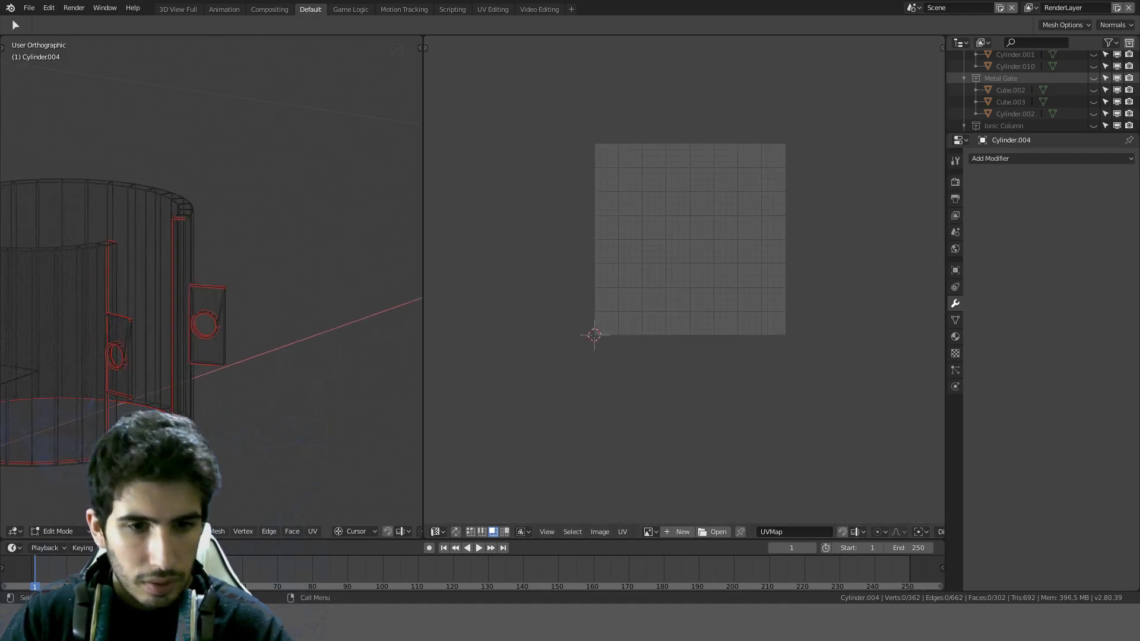
{"action": "scroll", "coordinate": [227, 340], "scroll_direction": "up", "scroll_amount": 4}
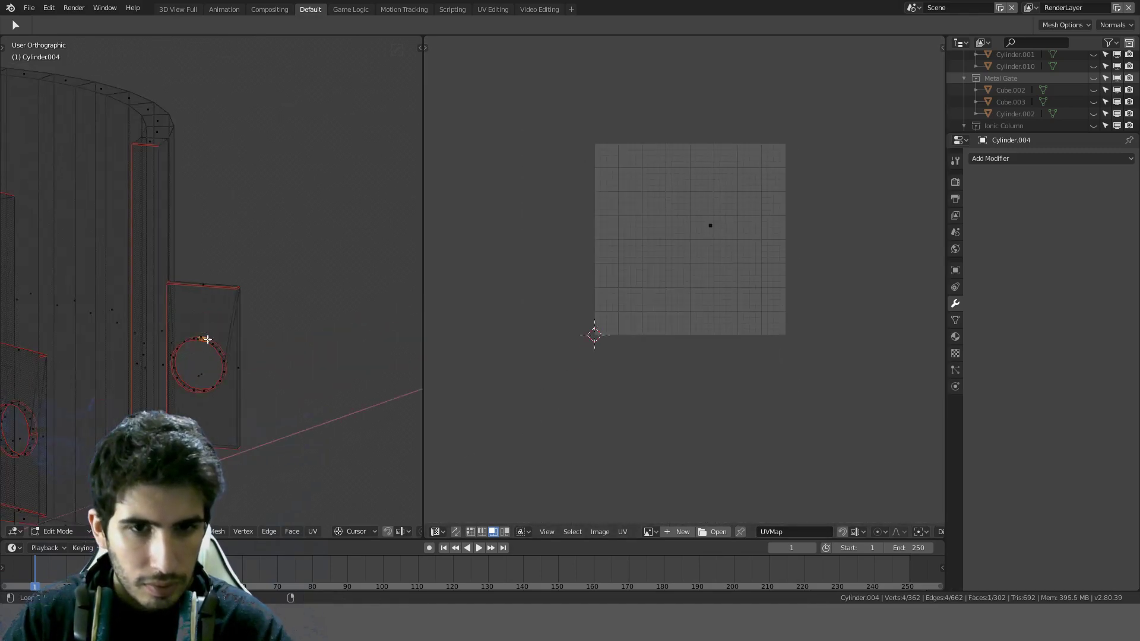
{"action": "scroll", "coordinate": [213, 342], "scroll_direction": "up", "scroll_amount": 3}
{"action": "scroll", "coordinate": [246, 389], "scroll_direction": "up", "scroll_amount": 5}
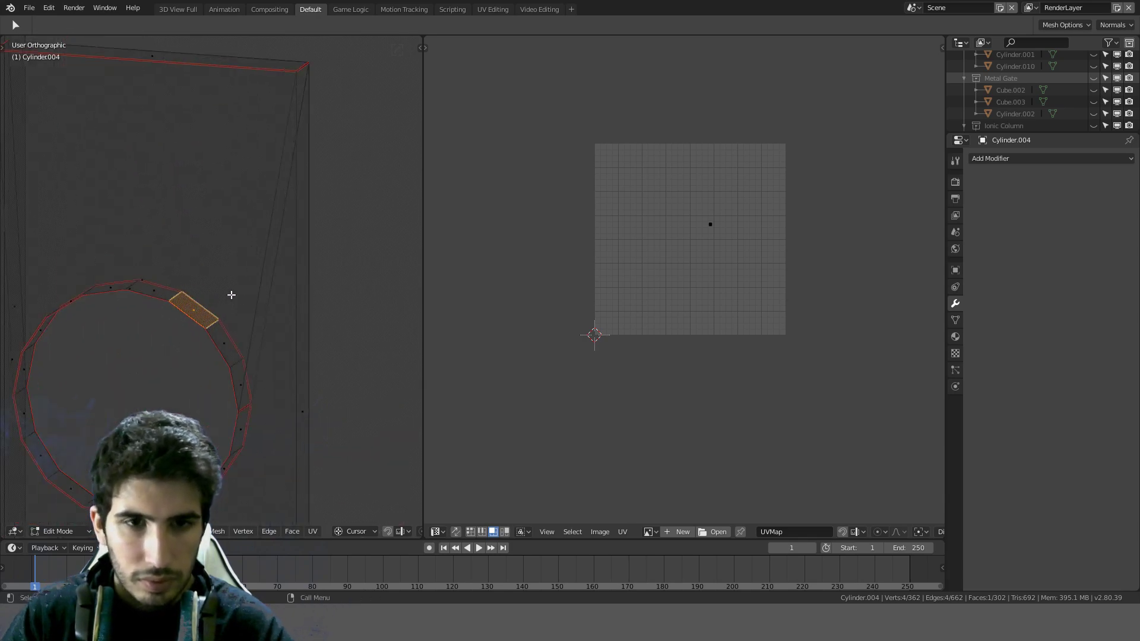
{"action": "left_click", "coordinate": [130, 286], "text": "alt"}
{"action": "middle_click_drag", "start_coordinate": [137, 303], "coordinate": [134, 335]}
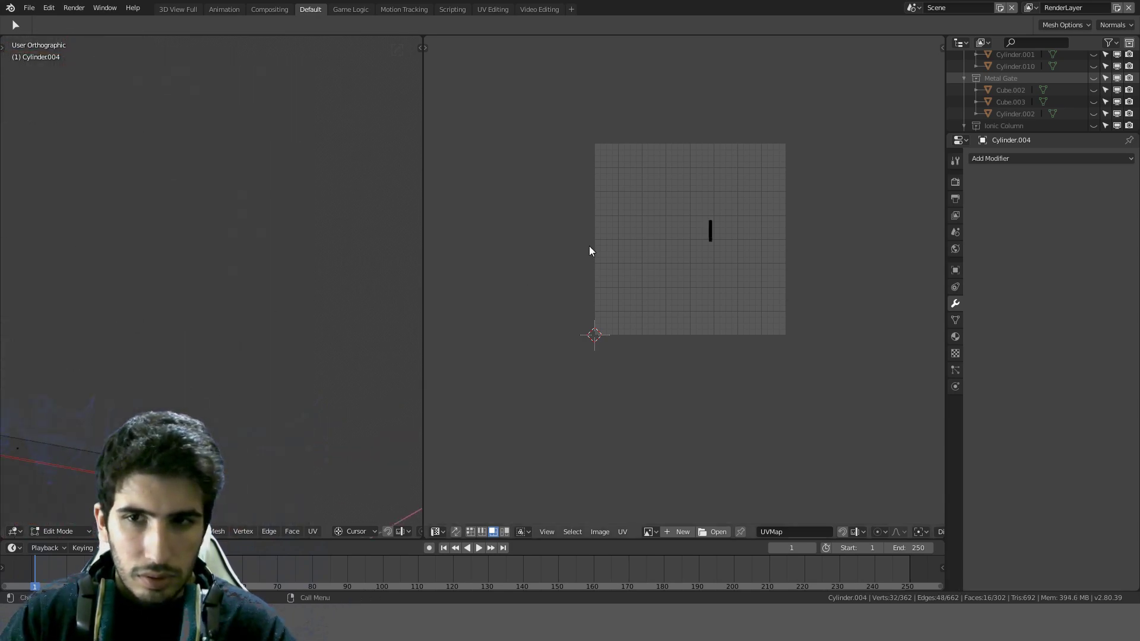
{"action": "scroll", "coordinate": [784, 212], "scroll_direction": "up", "scroll_amount": 7}
{"action": "middle_click_drag", "start_coordinate": [753, 272], "coordinate": [711, 346]}
{"action": "scroll", "coordinate": [801, 198], "scroll_direction": "up", "scroll_amount": 6}
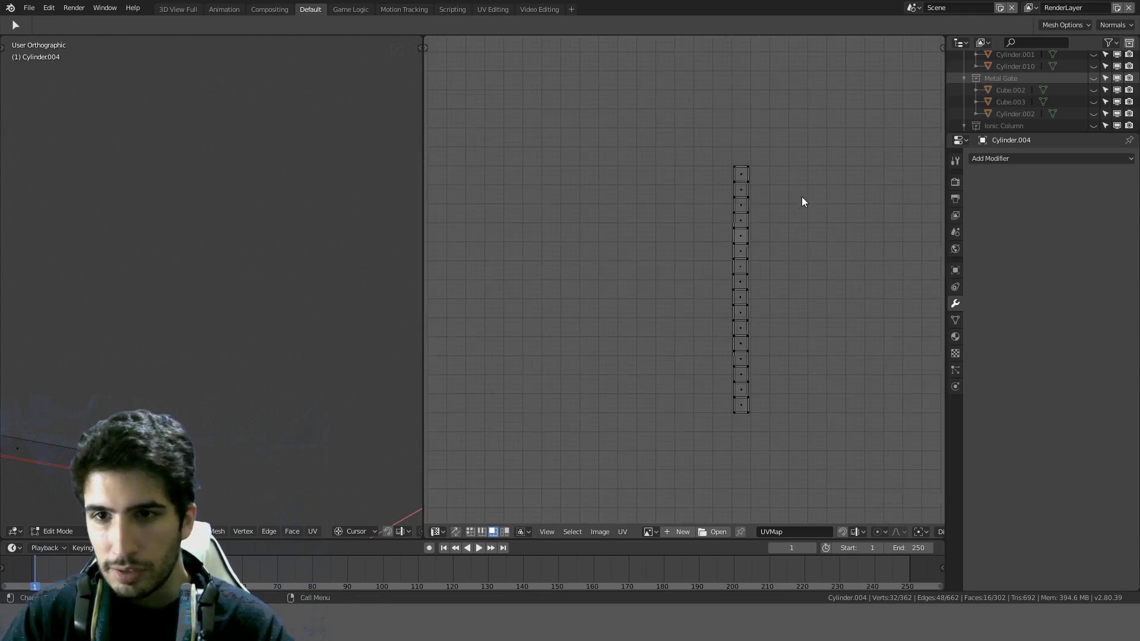
{"action": "scroll", "coordinate": [795, 255], "scroll_direction": "down", "scroll_amount": 4}
{"action": "scroll", "coordinate": [795, 254], "scroll_direction": "down", "scroll_amount": 8}
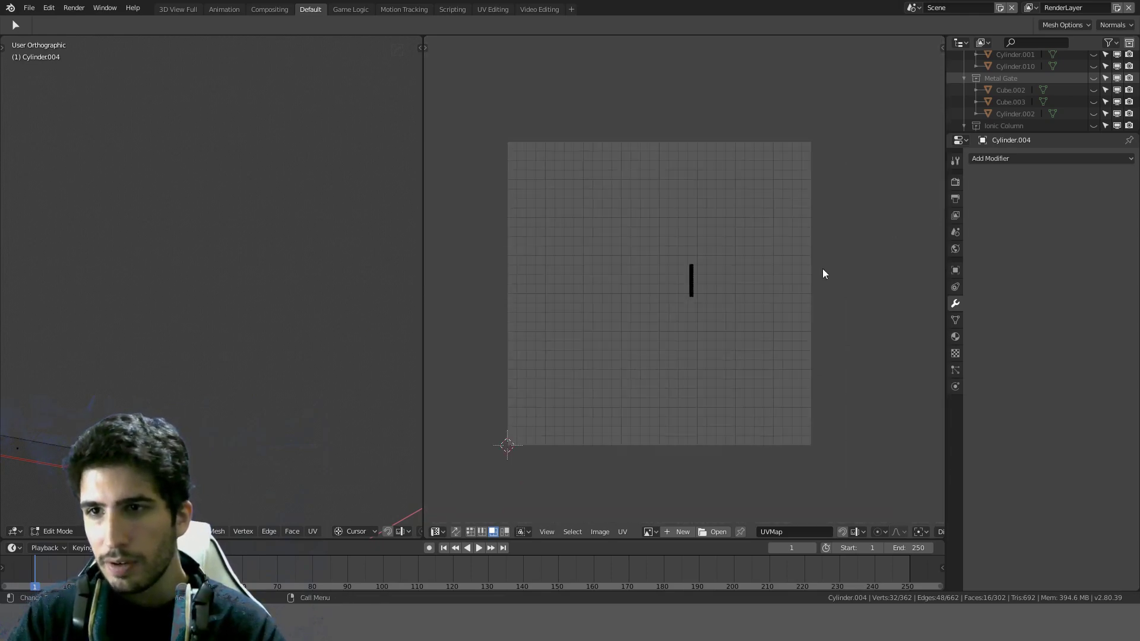
{"action": "scroll", "coordinate": [298, 367], "scroll_direction": "down", "scroll_amount": 3}
{"action": "scroll", "coordinate": [298, 367], "scroll_direction": "down", "scroll_amount": 4}
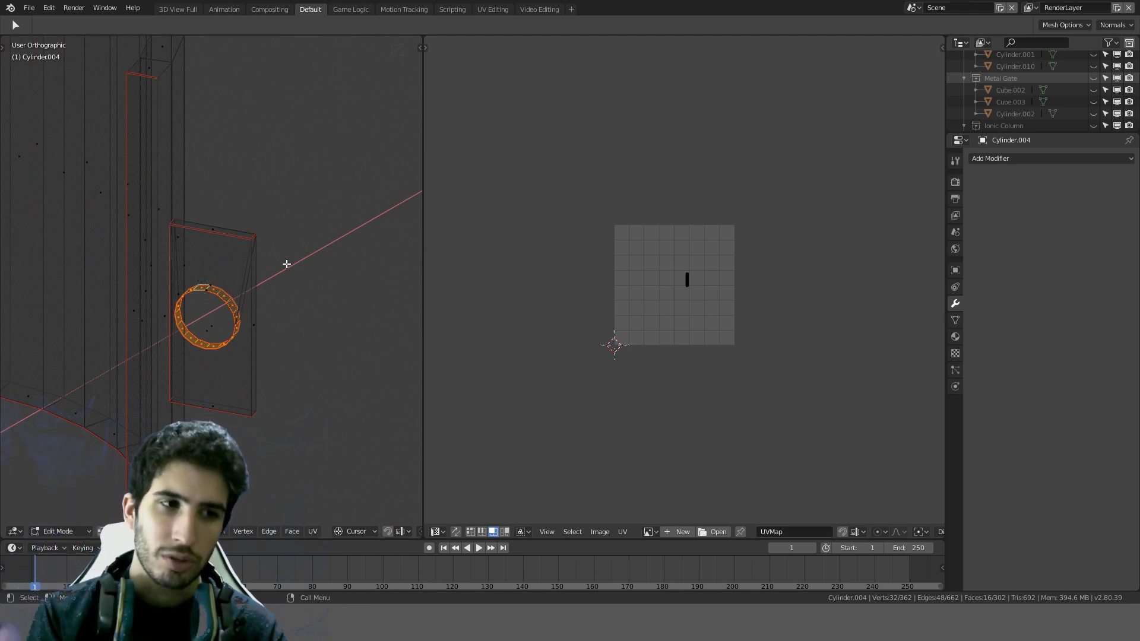
Step: Select the large U-shaped face beneath a plate's round hole and examine its shape in the UV layout
{"action": "key", "text": "alt+a"}
{"action": "scroll", "coordinate": [286, 265], "scroll_direction": "down", "scroll_amount": 3}
{"action": "middle_click_drag", "start_coordinate": [286, 264], "coordinate": [343, 227], "text": "shift"}
{"action": "scroll", "coordinate": [363, 232], "scroll_direction": "up", "scroll_amount": 3}
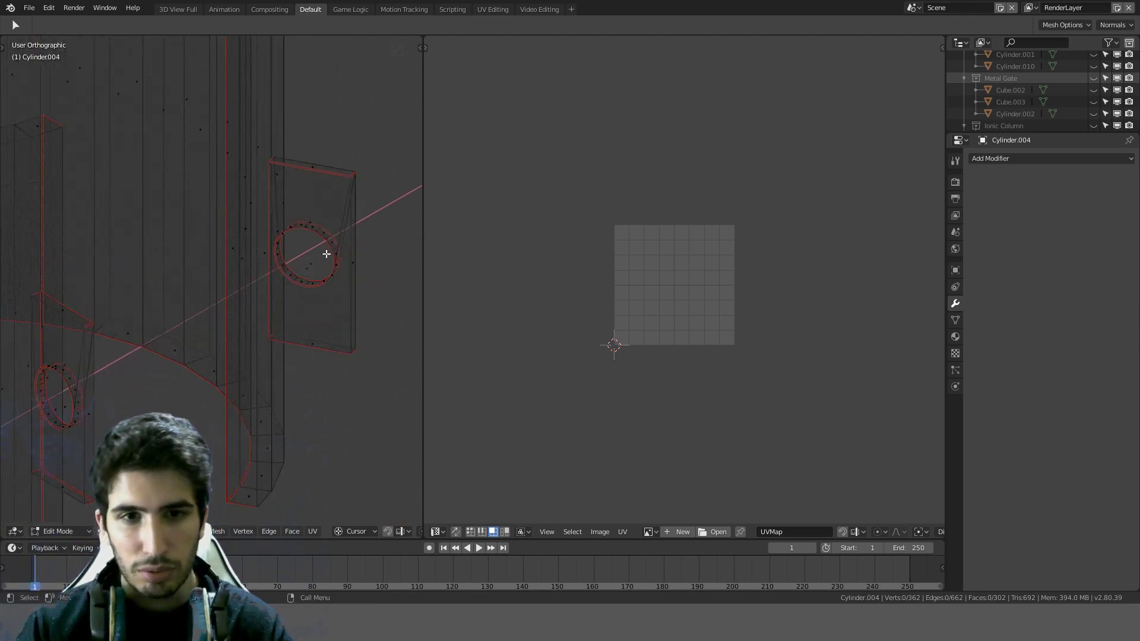
{"action": "left_click", "coordinate": [309, 266]}
{"action": "left_click", "coordinate": [309, 265]}
{"action": "middle_click_drag", "start_coordinate": [306, 275], "coordinate": [127, 374], "text": "shift"}
{"action": "middle_click_drag", "start_coordinate": [378, 166], "coordinate": [205, 361], "text": "shift"}
{"action": "left_click", "coordinate": [223, 270]}
{"action": "middle_click_drag", "start_coordinate": [224, 262], "coordinate": [239, 258]}
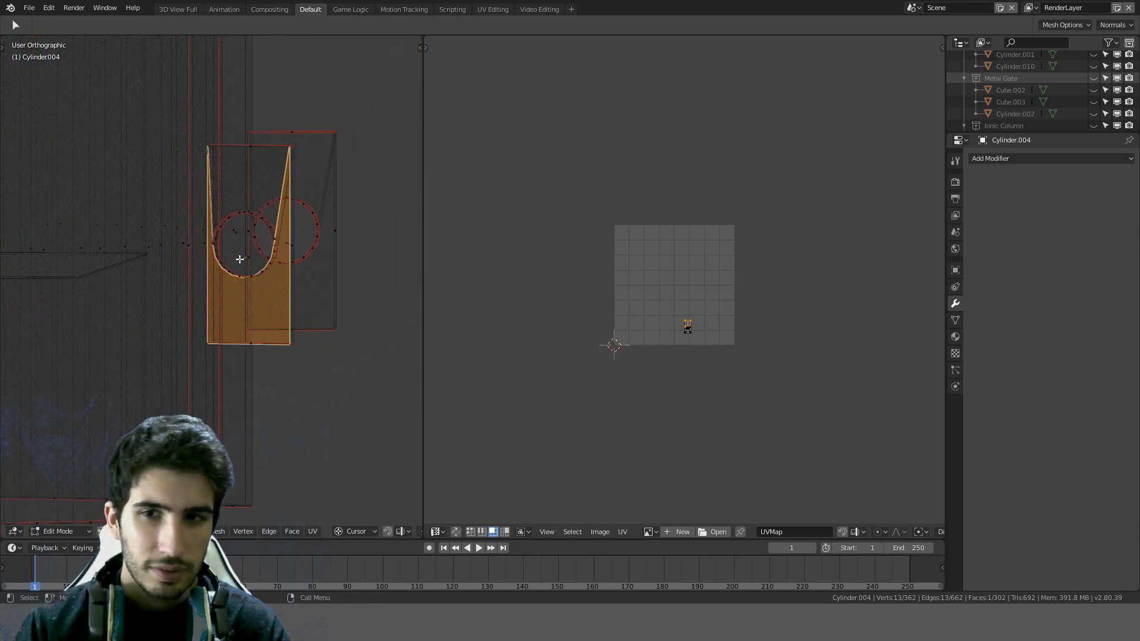
{"action": "scroll", "coordinate": [282, 265], "scroll_direction": "up", "scroll_amount": 3}
{"action": "scroll", "coordinate": [282, 265], "scroll_direction": "up", "scroll_amount": 2}
{"action": "scroll", "coordinate": [664, 280], "scroll_direction": "up", "scroll_amount": 6}
{"action": "middle_click_drag", "start_coordinate": [681, 326], "coordinate": [649, 160]}
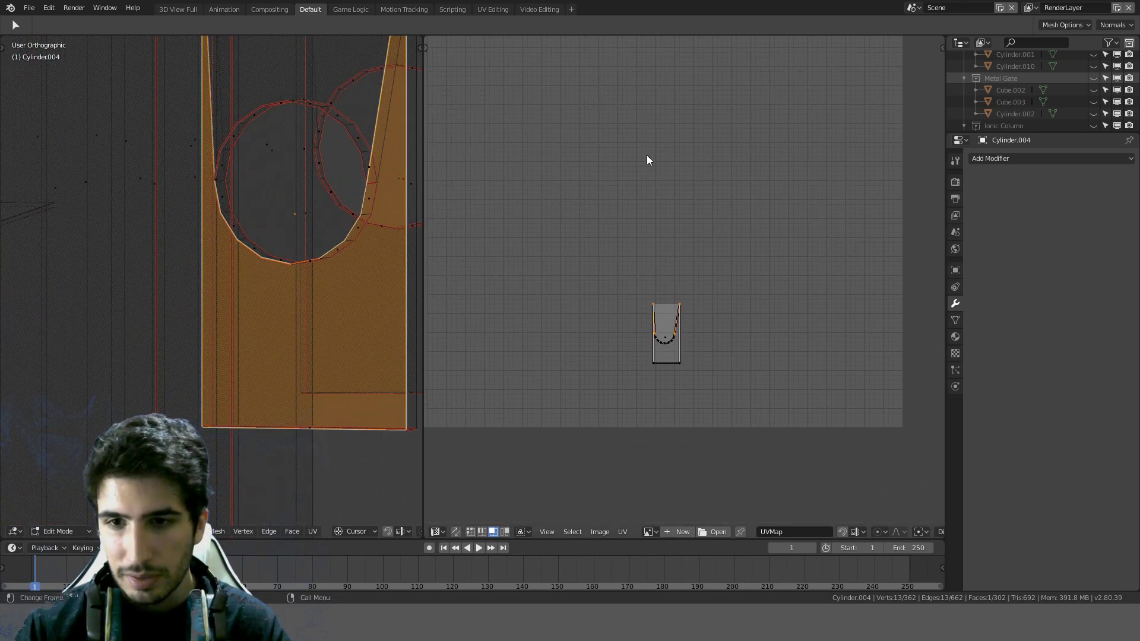
{"action": "scroll", "coordinate": [649, 259], "scroll_direction": "up", "scroll_amount": 4}
{"action": "middle_click_drag", "start_coordinate": [635, 308], "coordinate": [650, 343]}
Step: Pick the large faces beneath the holes of the overlapping plates and compare their shapes in the UV layout
{"action": "left_click", "coordinate": [312, 205]}
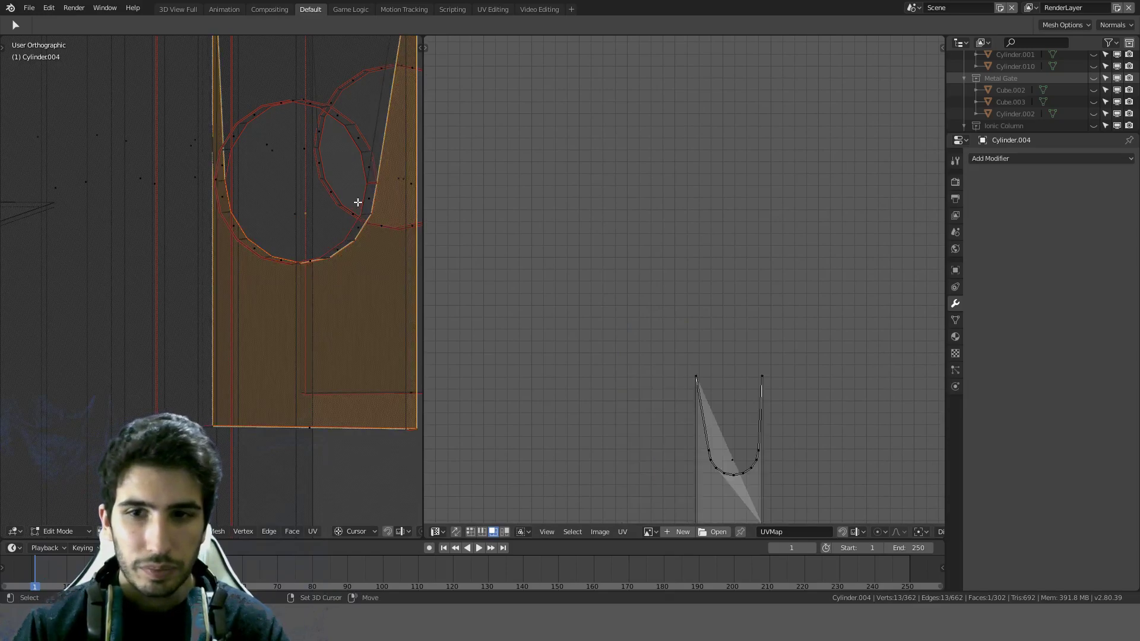
{"action": "middle_click_drag", "start_coordinate": [356, 201], "coordinate": [347, 254], "text": "shift"}
{"action": "left_click", "coordinate": [286, 263]}
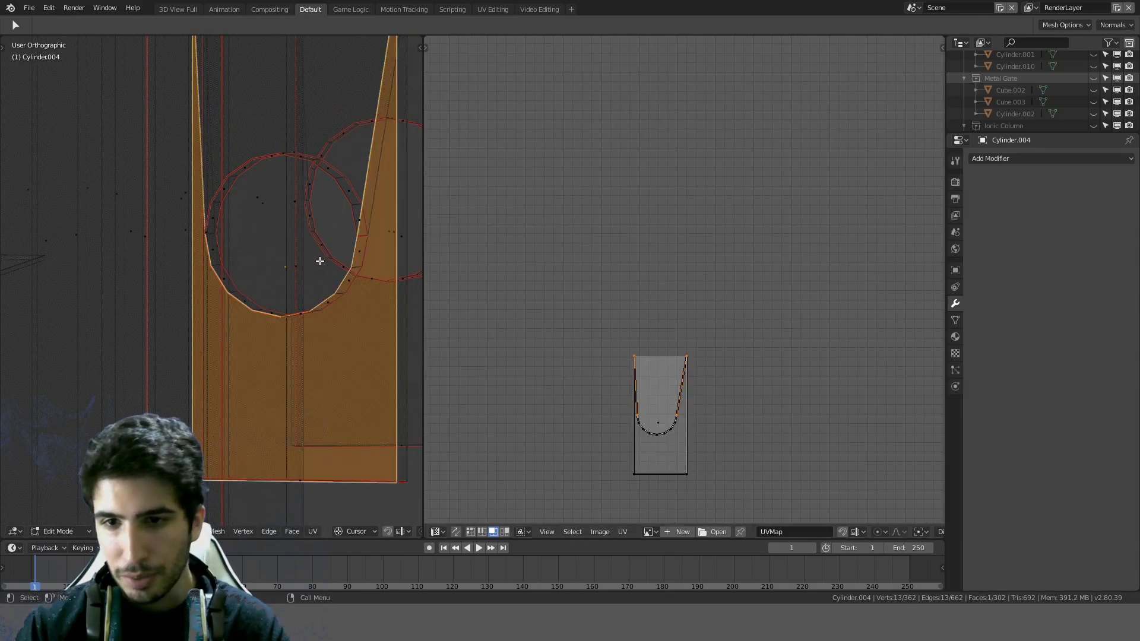
{"action": "left_click", "coordinate": [309, 260]}
{"action": "scroll", "coordinate": [330, 260], "scroll_direction": "down", "scroll_amount": 2}
{"action": "middle_click_drag", "start_coordinate": [361, 249], "coordinate": [333, 299], "text": "shift"}
{"action": "left_click", "coordinate": [234, 268]}
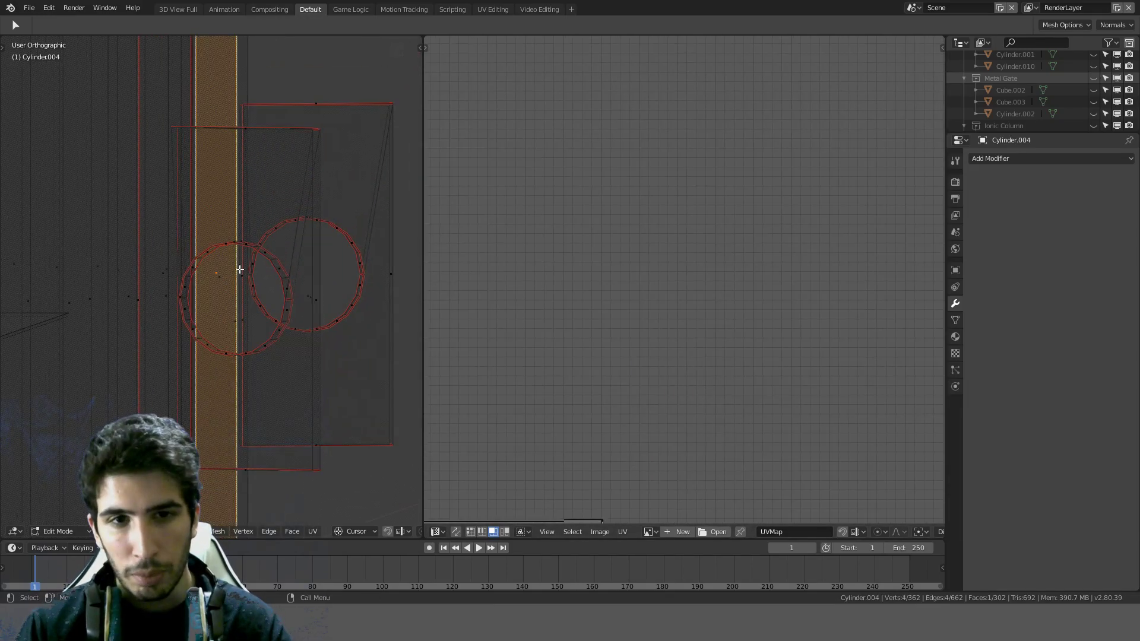
{"action": "middle_click_drag", "start_coordinate": [240, 269], "coordinate": [242, 245]}
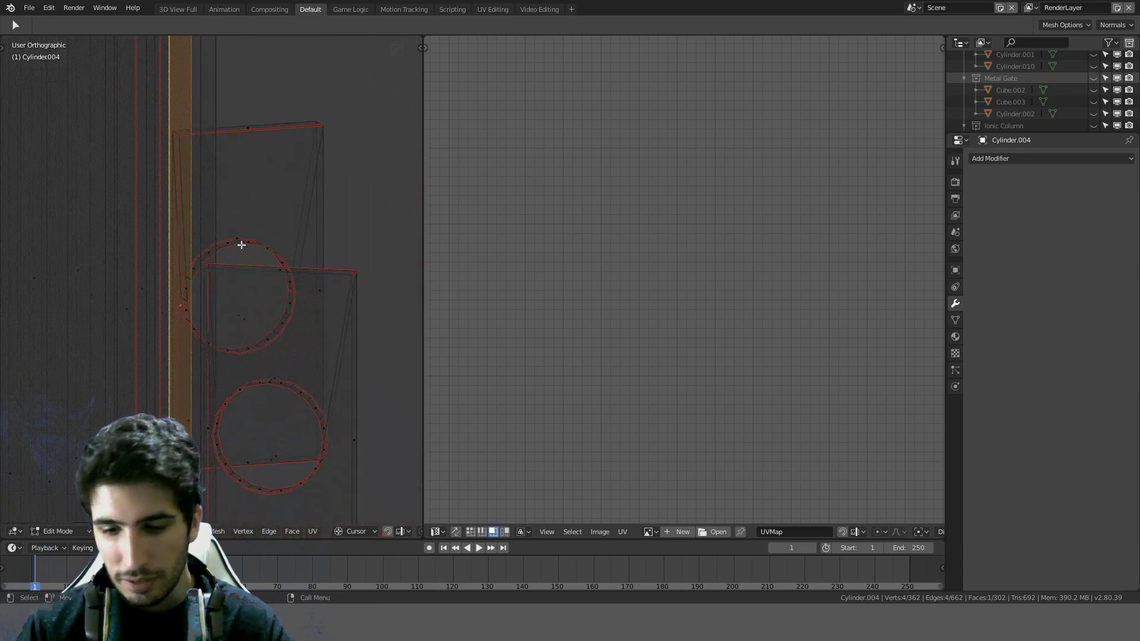
Step: From the right side view, select the large face above a plate's round hole and examine its shape in the UV layout
{"action": "key", "text": "KP_1"}
{"action": "scroll", "coordinate": [313, 247], "scroll_direction": "down", "scroll_amount": 6}
{"action": "middle_click_drag", "start_coordinate": [101, 291], "coordinate": [286, 307], "text": "shift"}
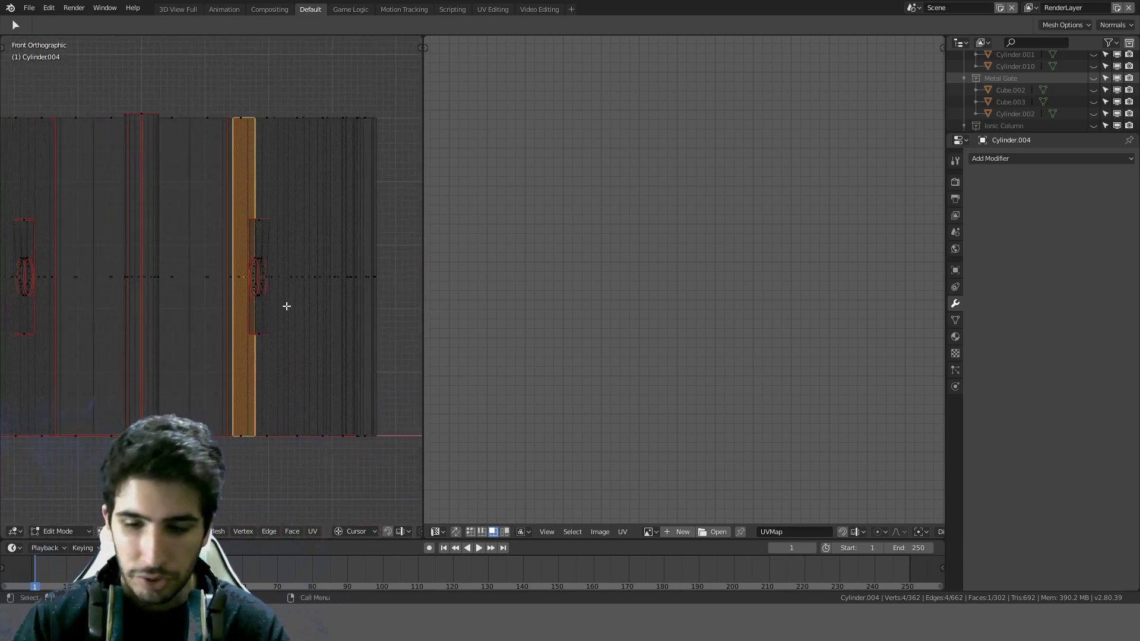
{"action": "key", "text": "KP_3"}
{"action": "scroll", "coordinate": [205, 240], "scroll_direction": "up", "scroll_amount": 2}
{"action": "left_click", "coordinate": [204, 239]}
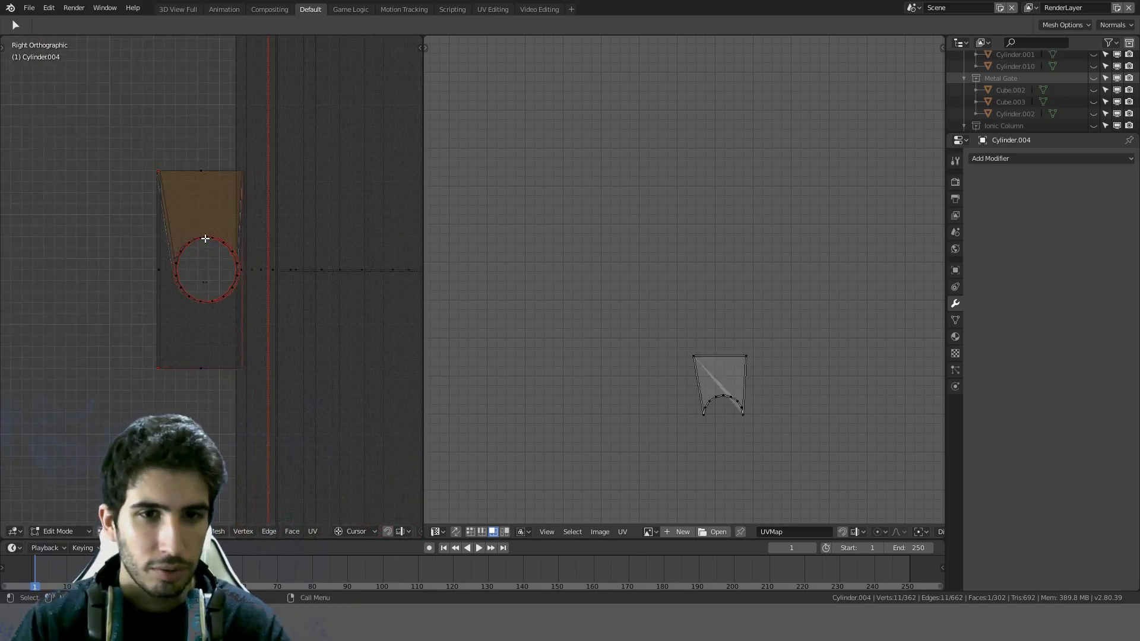
{"action": "scroll", "coordinate": [202, 237], "scroll_direction": "up", "scroll_amount": 5}
{"action": "left_click", "coordinate": [195, 161]}
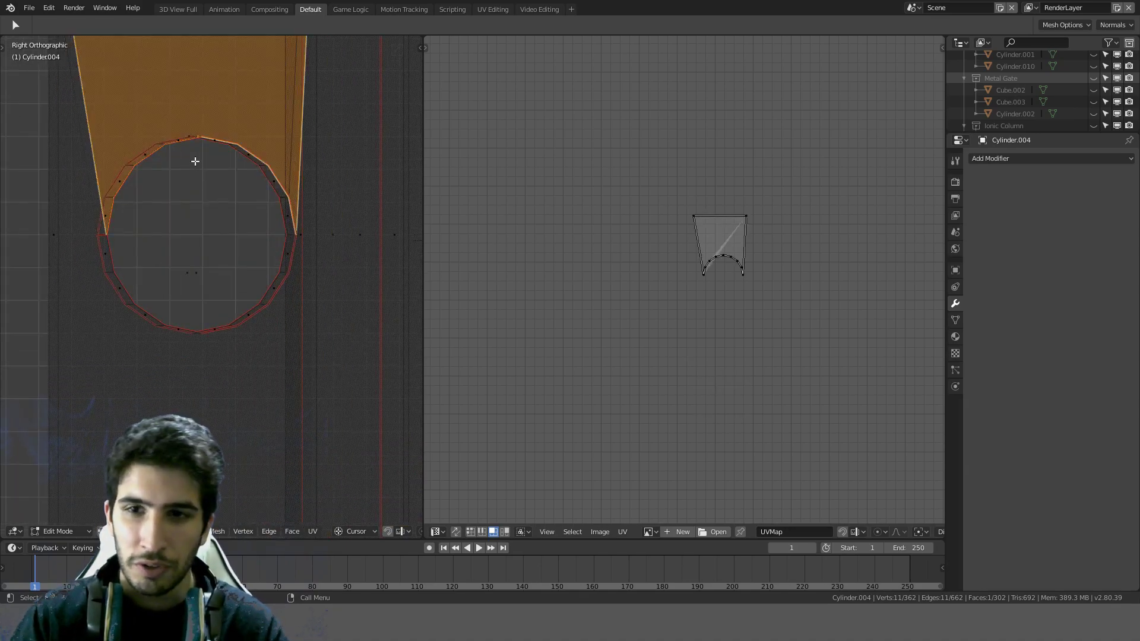
Step: Examine the UVs of another plate's large upper face, a plate's bottom strip and a small face lining a hole
{"action": "scroll", "coordinate": [201, 166], "scroll_direction": "down", "scroll_amount": 3}
{"action": "middle_click_drag", "start_coordinate": [211, 171], "coordinate": [253, 328]}
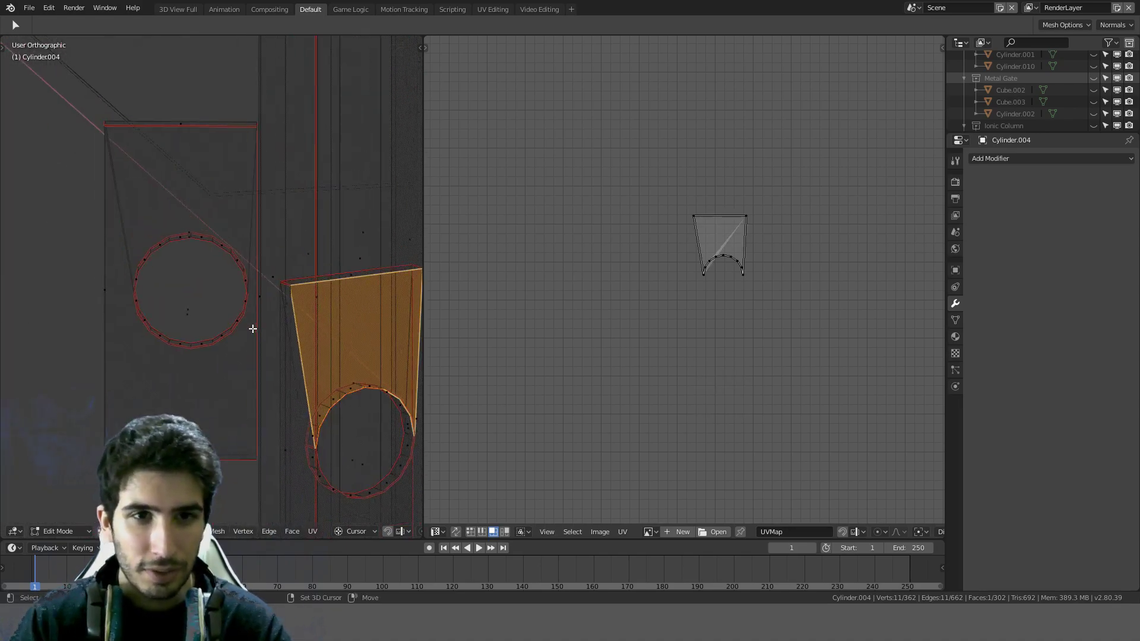
{"action": "left_click", "coordinate": [190, 252]}
{"action": "left_click", "coordinate": [189, 242]}
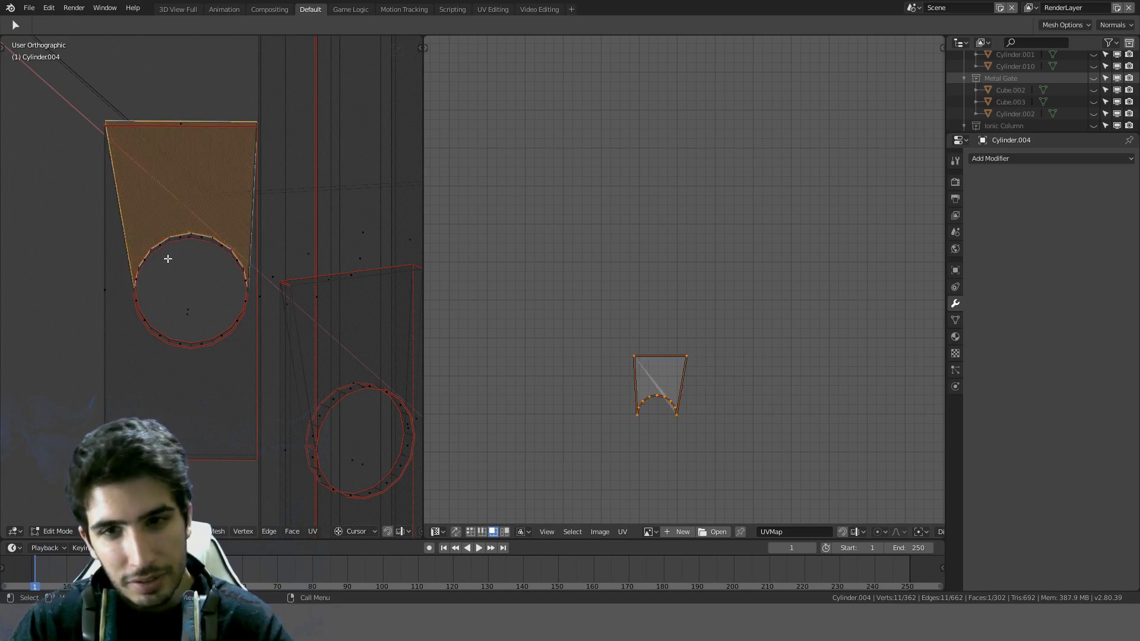
{"action": "middle_click_drag", "start_coordinate": [166, 254], "coordinate": [214, 354]}
{"action": "left_click", "coordinate": [229, 396]}
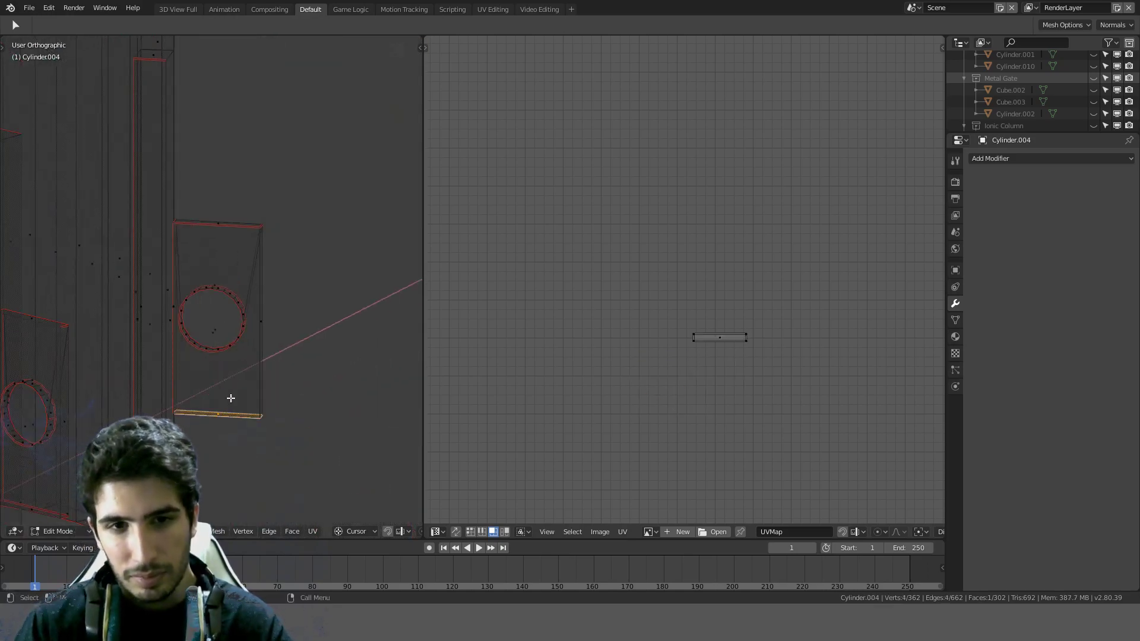
{"action": "middle_click_drag", "start_coordinate": [229, 397], "coordinate": [301, 258], "text": "shift"}
{"action": "scroll", "coordinate": [326, 199], "scroll_direction": "up", "scroll_amount": 3}
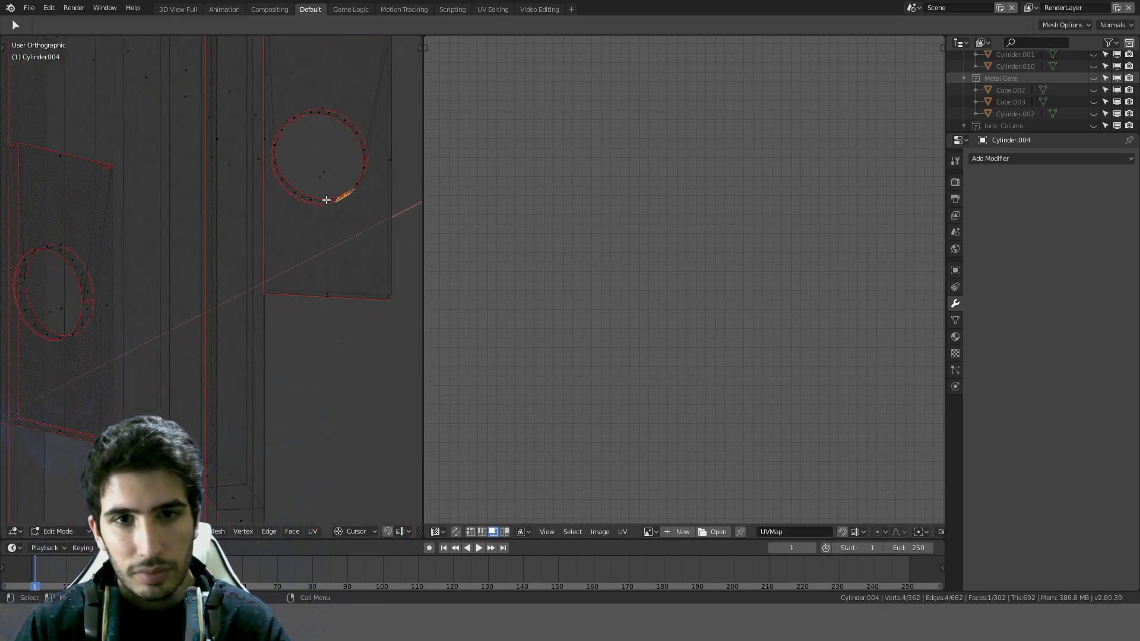
Step: Switch the viewport to solid shading for a clear angled view of the holed plates
{"action": "key", "text": "KP_1"}
{"action": "scroll", "coordinate": [326, 199], "scroll_direction": "down", "scroll_amount": 8}
{"action": "mouse_move", "coordinate": [181, 279]}
{"action": "middle_mouse_down"}
{"action": "mouse_move", "coordinate": [254, 288]}
{"action": "mouse_move", "coordinate": [243, 279]}
{"action": "middle_mouse_up"}
{"action": "key", "text": "z"}
{"action": "scroll", "coordinate": [273, 262], "scroll_direction": "up", "scroll_amount": 4}
{"action": "middle_click_drag", "start_coordinate": [245, 274], "coordinate": [275, 323]}
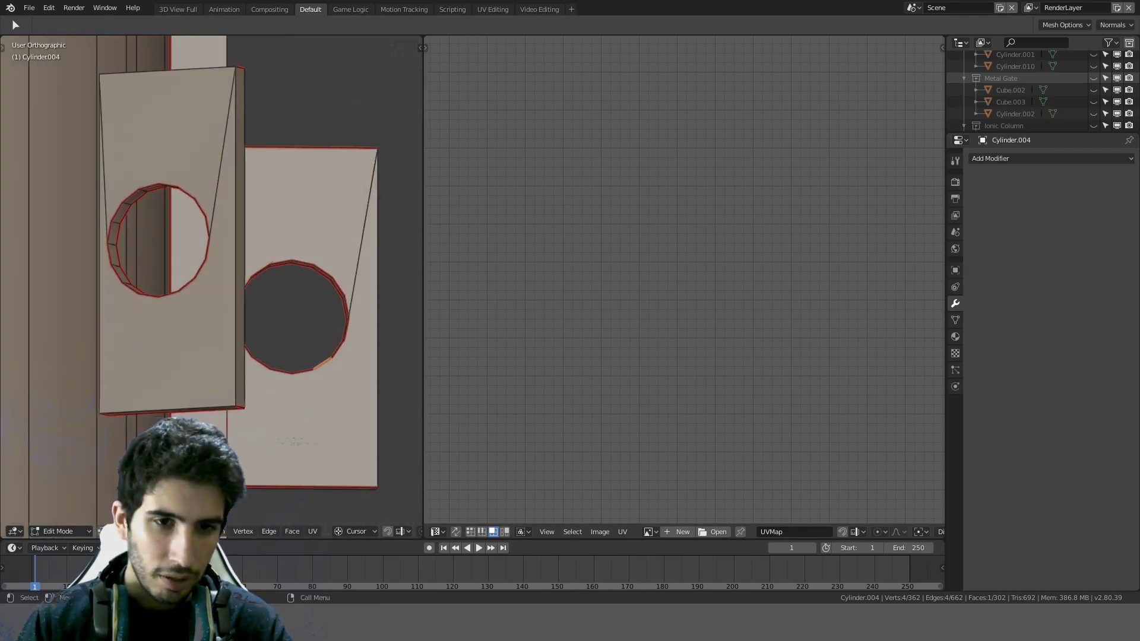
Step: Triangulate the large faces around the holes on all the plates and run Tris to Quads on them
{"action": "left_click", "coordinate": [174, 361]}
{"action": "left_click", "coordinate": [183, 85], "text": "shift"}
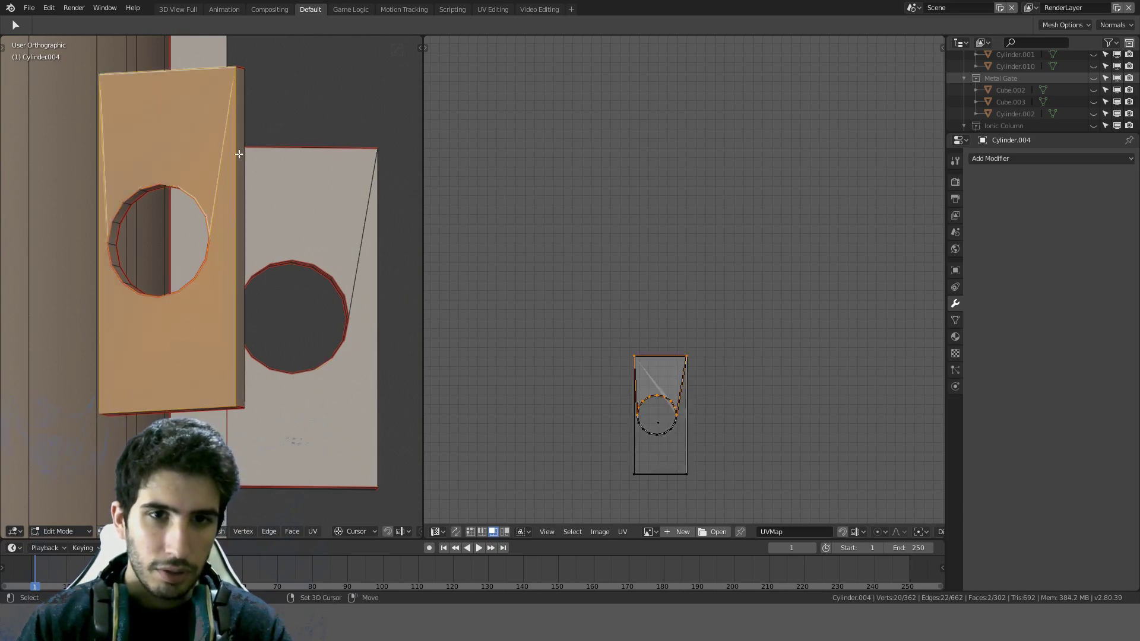
{"action": "left_click", "coordinate": [334, 381], "text": "shift"}
{"action": "scroll", "coordinate": [335, 381], "scroll_direction": "down", "scroll_amount": 4}
{"action": "middle_click_drag", "start_coordinate": [334, 382], "coordinate": [98, 232]}
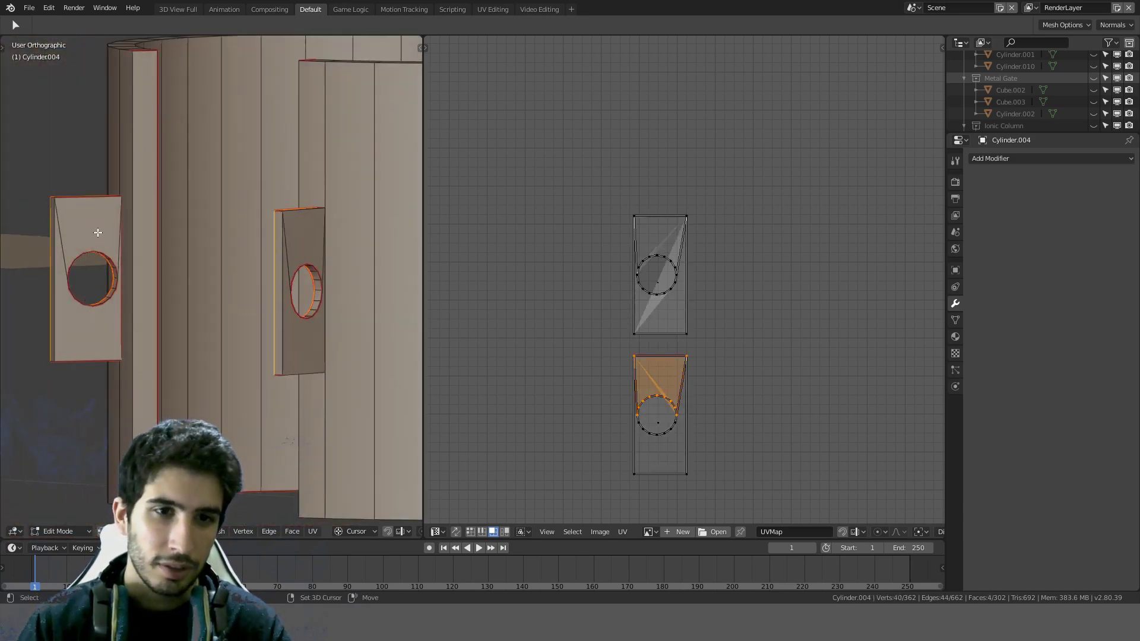
{"action": "left_click", "coordinate": [98, 232], "text": "shift"}
{"action": "left_click", "coordinate": [322, 238], "text": "shift"}
{"action": "key", "text": "ctrl+t"}
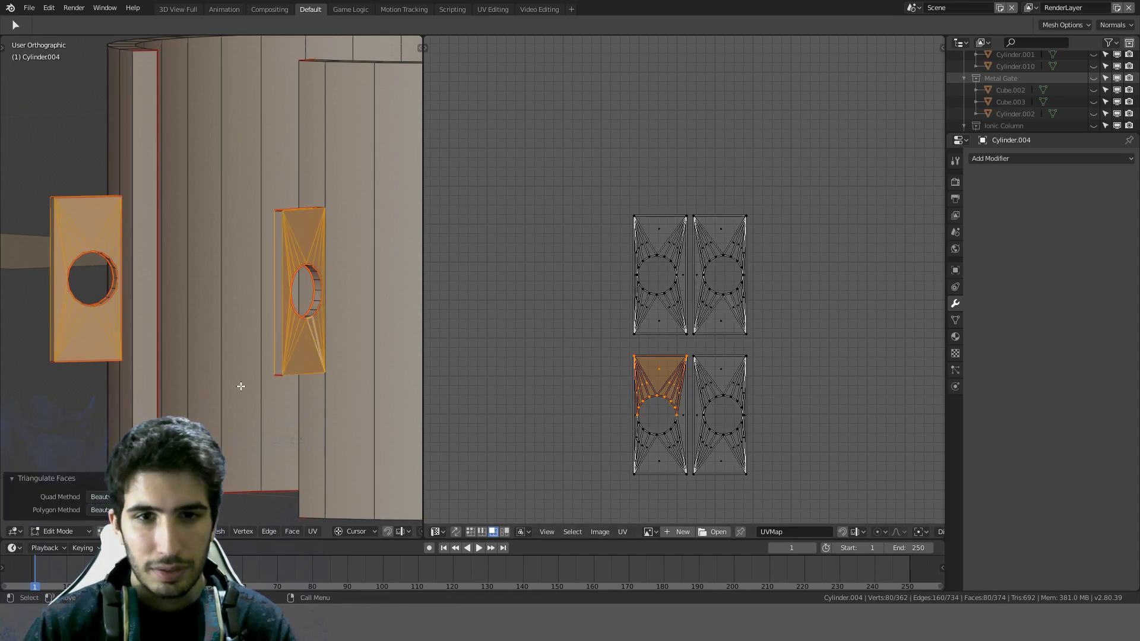
{"action": "scroll", "coordinate": [260, 318], "scroll_direction": "down", "scroll_amount": 3}
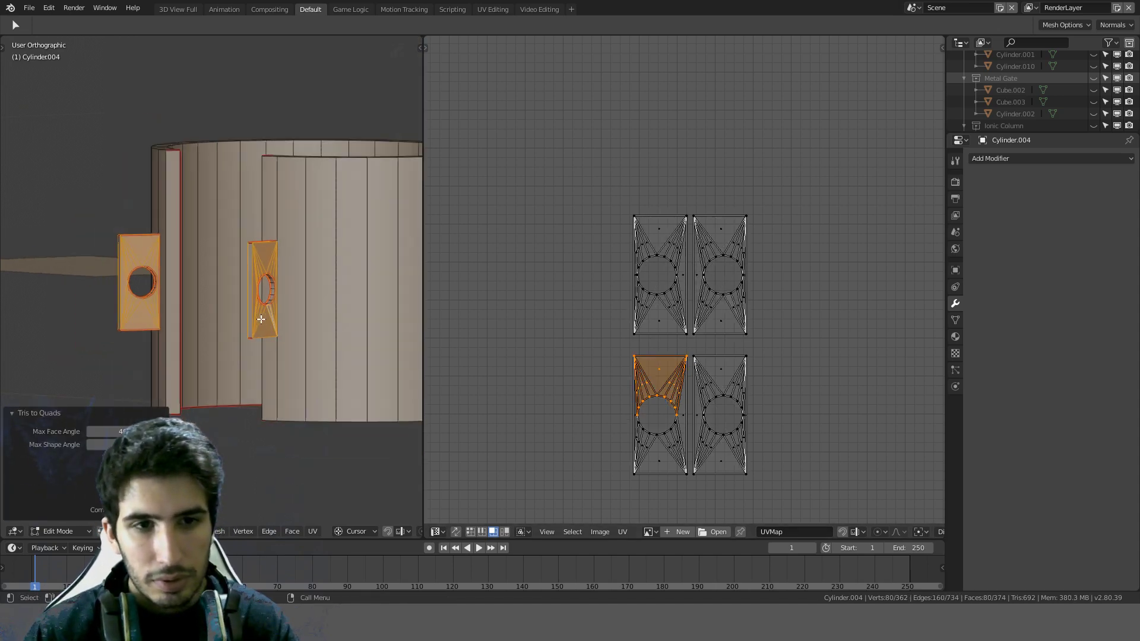
{"action": "scroll", "coordinate": [632, 318], "scroll_direction": "down", "scroll_amount": 2}
Step: Select the entire mesh and all of its UVs to examine the complete island layout
{"action": "key", "text": "a"}
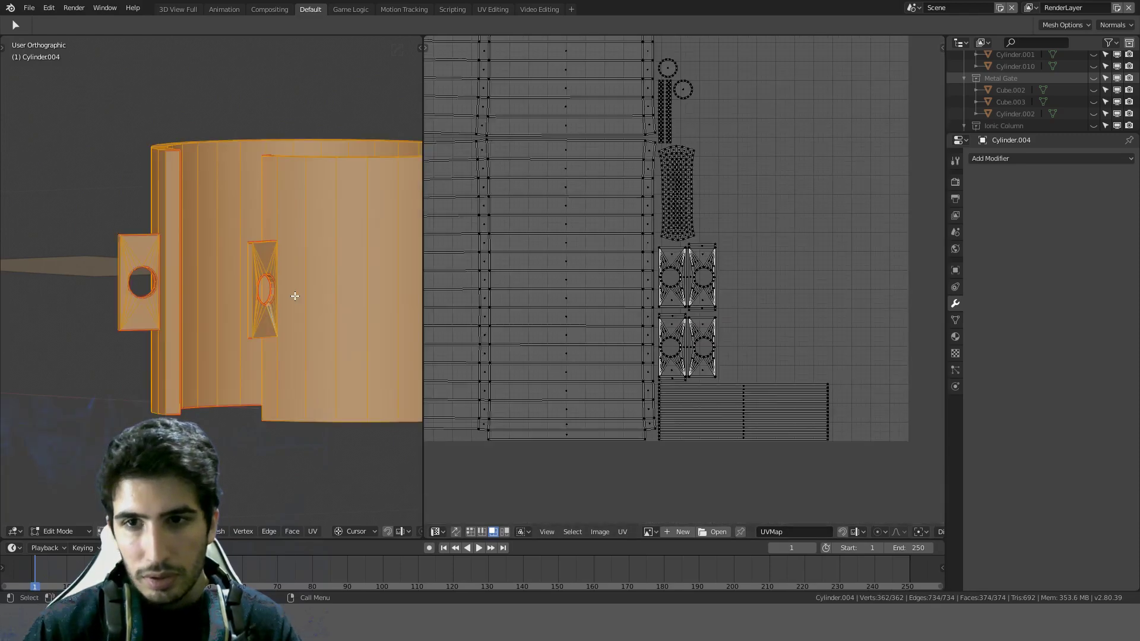
{"action": "scroll", "coordinate": [670, 228], "scroll_direction": "down", "scroll_amount": 2}
{"action": "scroll", "coordinate": [683, 315], "scroll_direction": "up", "scroll_amount": 3}
{"action": "middle_click_drag", "start_coordinate": [679, 223], "coordinate": [725, 276]}
{"action": "scroll", "coordinate": [684, 308], "scroll_direction": "down", "scroll_amount": 3}
{"action": "key", "text": "a"}
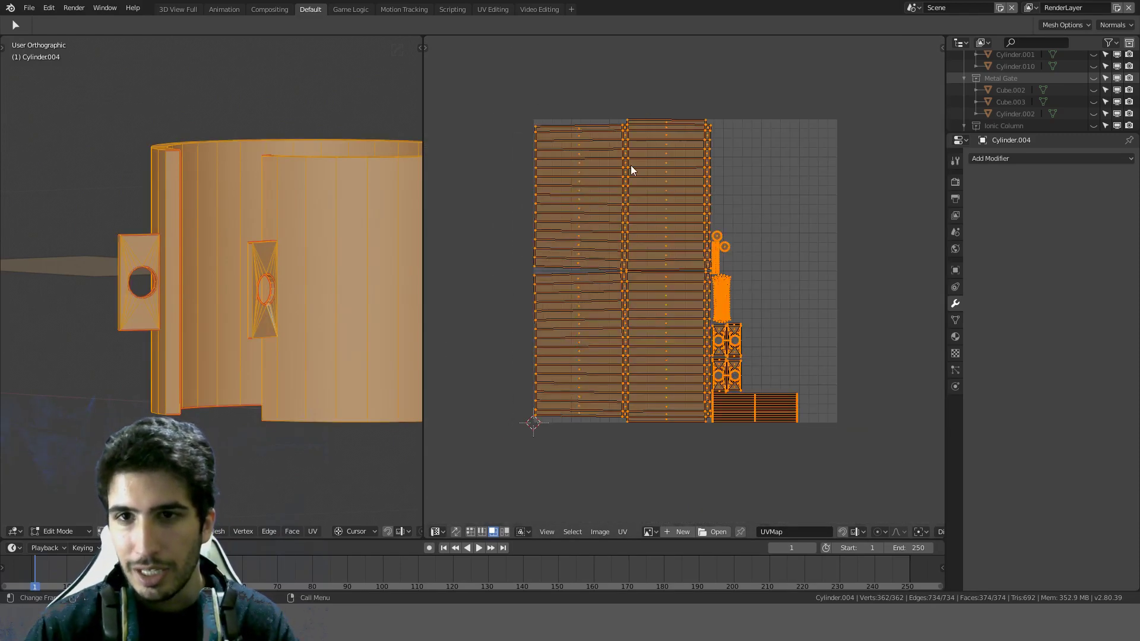
Step: Select the lower large body island in the UV layout and look through the available weld, align and straighten options
{"action": "scroll", "coordinate": [628, 153], "scroll_direction": "up", "scroll_amount": 2}
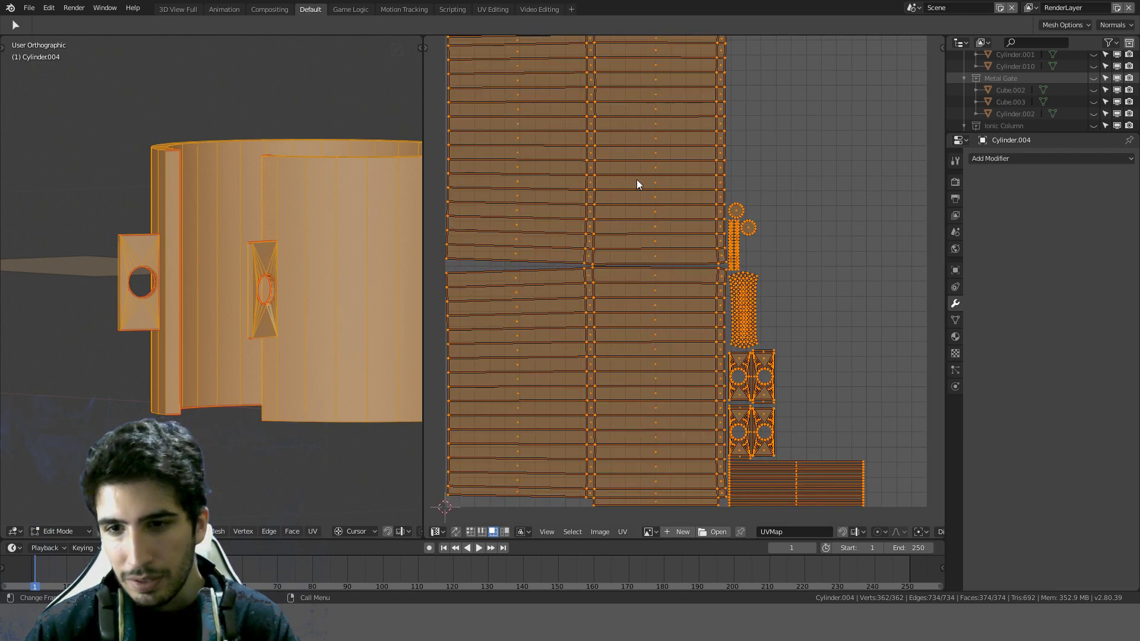
{"action": "left_click", "coordinate": [597, 301]}
{"action": "key", "text": "l"}
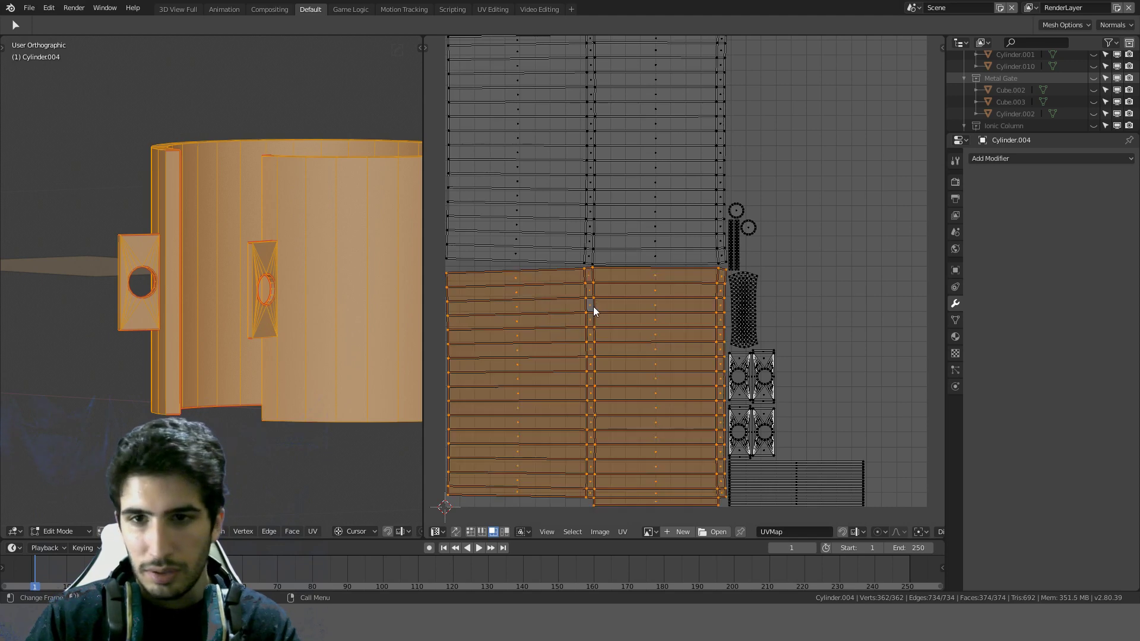
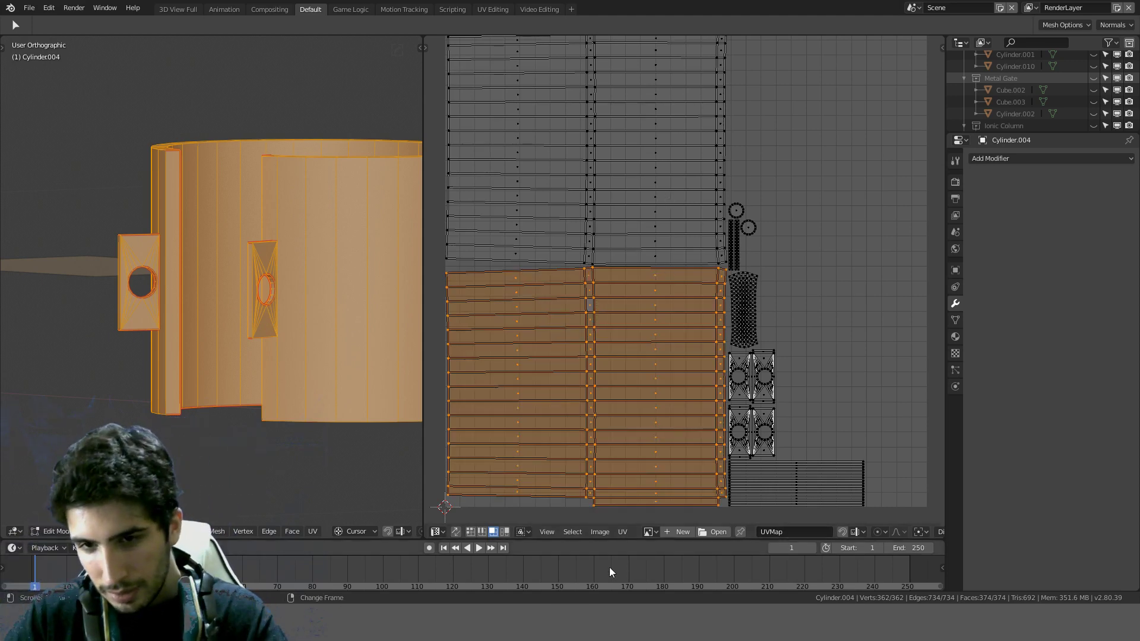
{"action": "left_click", "coordinate": [622, 532]}
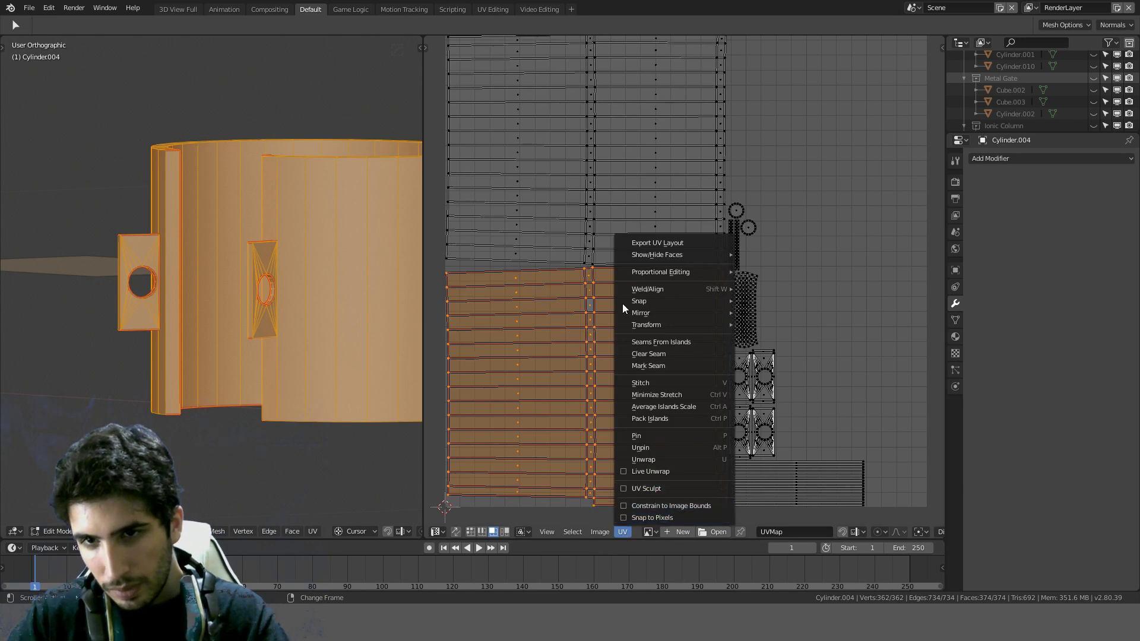
{"action": "mouse_move", "coordinate": [666, 287]}
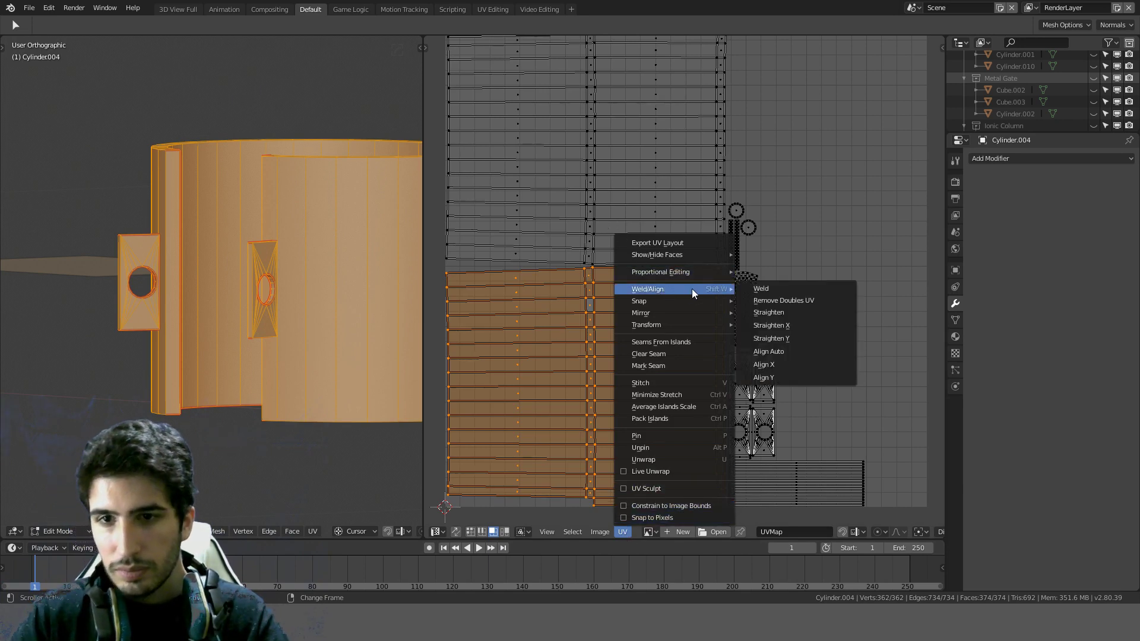
{"action": "scroll", "coordinate": [552, 244], "scroll_direction": "down", "scroll_amount": 3}
{"action": "scroll", "coordinate": [899, 253], "scroll_direction": "up", "scroll_amount": 2}
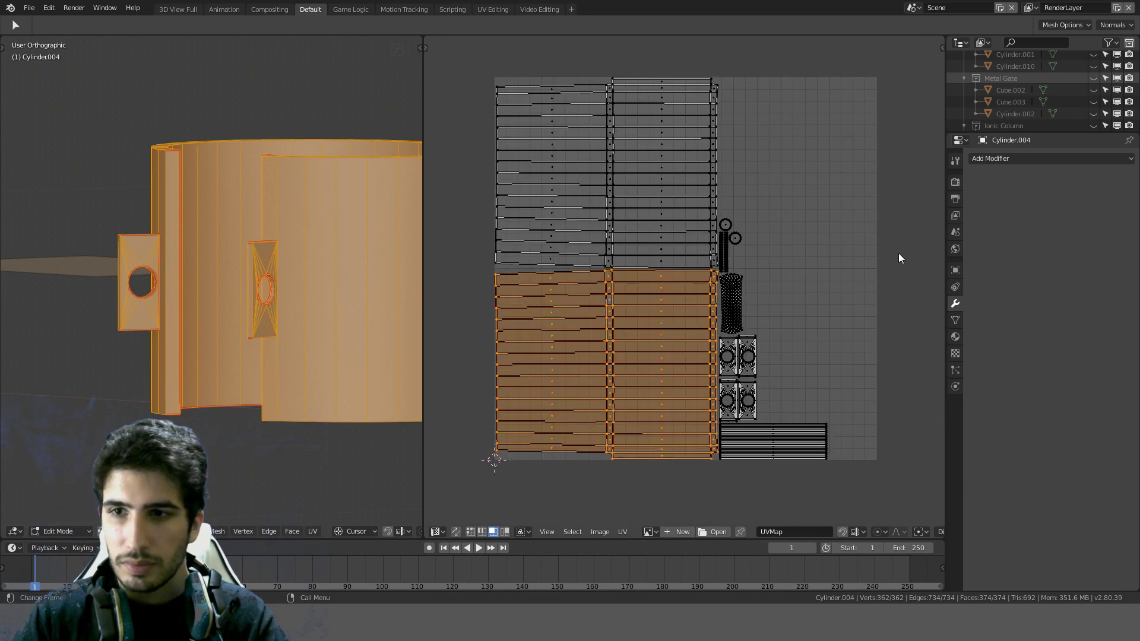
Step: Deselect the geometry and return to object mode with the cylinder's material previewed in the viewport
{"action": "scroll", "coordinate": [701, 261], "scroll_direction": "down", "scroll_amount": 1}
{"action": "key", "text": "alt+a"}
{"action": "scroll", "coordinate": [221, 272], "scroll_direction": "down", "scroll_amount": 3}
{"action": "scroll", "coordinate": [221, 273], "scroll_direction": "up", "scroll_amount": 1}
{"action": "middle_click_drag", "start_coordinate": [222, 273], "coordinate": [274, 286]}
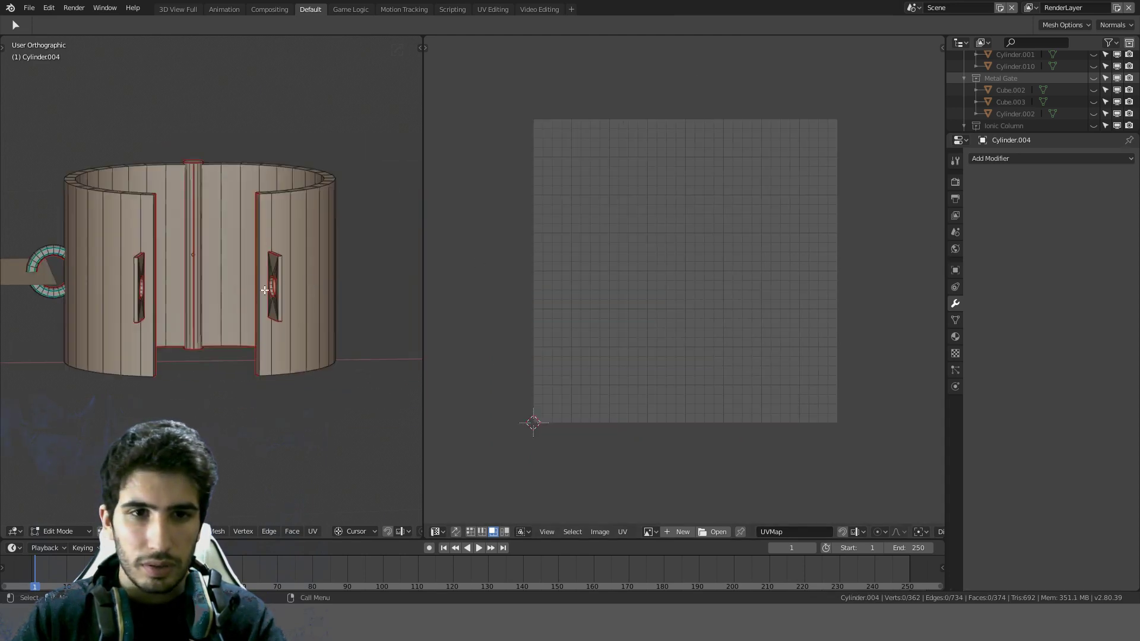
{"action": "key", "text": "Tab"}
{"action": "left_click", "coordinate": [201, 404]}
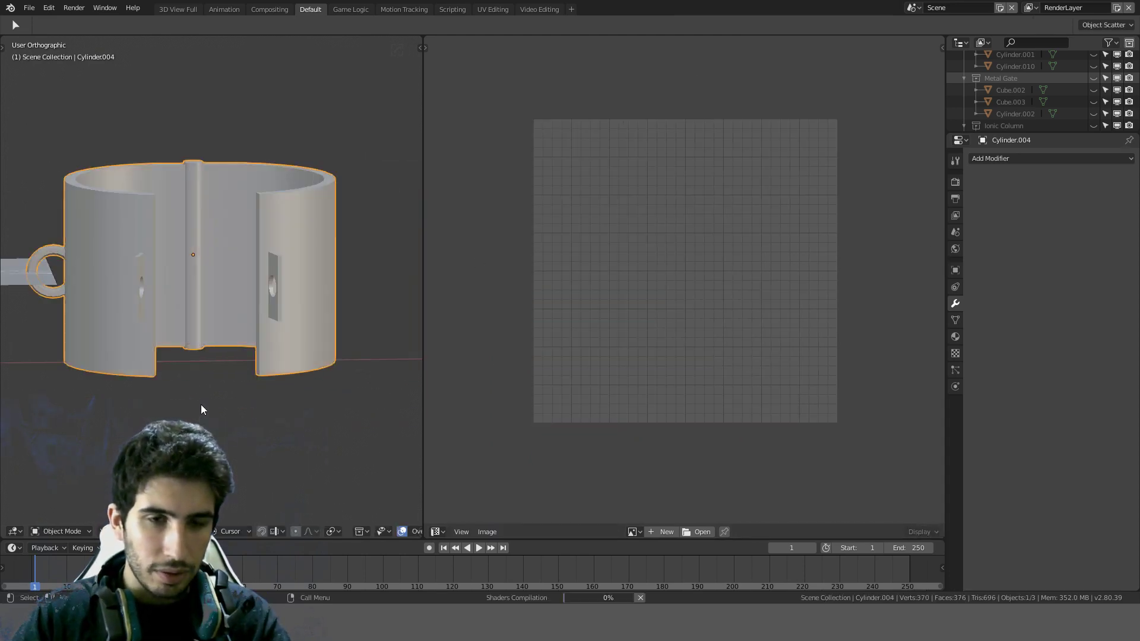
{"action": "mouse_move", "coordinate": [322, 272]}
{"action": "middle_mouse_down"}
{"action": "mouse_move", "coordinate": [181, 259]}
{"action": "mouse_move", "coordinate": [255, 268]}
{"action": "mouse_move", "coordinate": [188, 272]}
{"action": "mouse_move", "coordinate": [258, 214]}
{"action": "mouse_move", "coordinate": [304, 214]}
{"action": "mouse_move", "coordinate": [360, 299]}
{"action": "middle_mouse_up"}
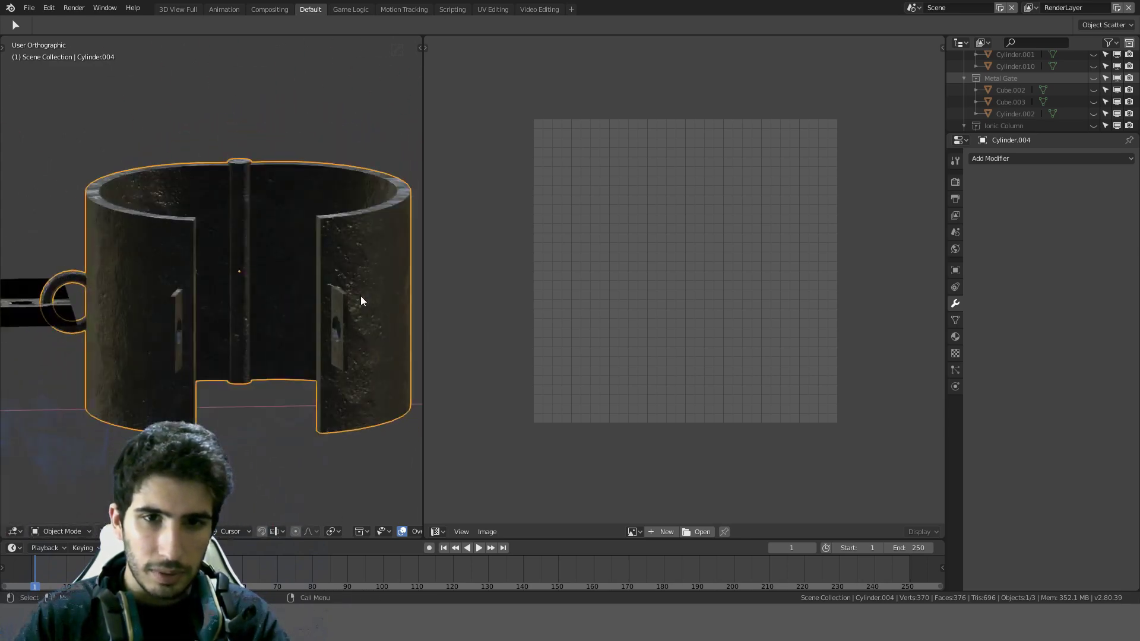
Step: In the Shackles material's node tree, set the Mapping node's X and Y scale to 0.5
{"action": "key", "text": "shift+F3"}
{"action": "middle_click_drag", "start_coordinate": [546, 284], "coordinate": [769, 323]}
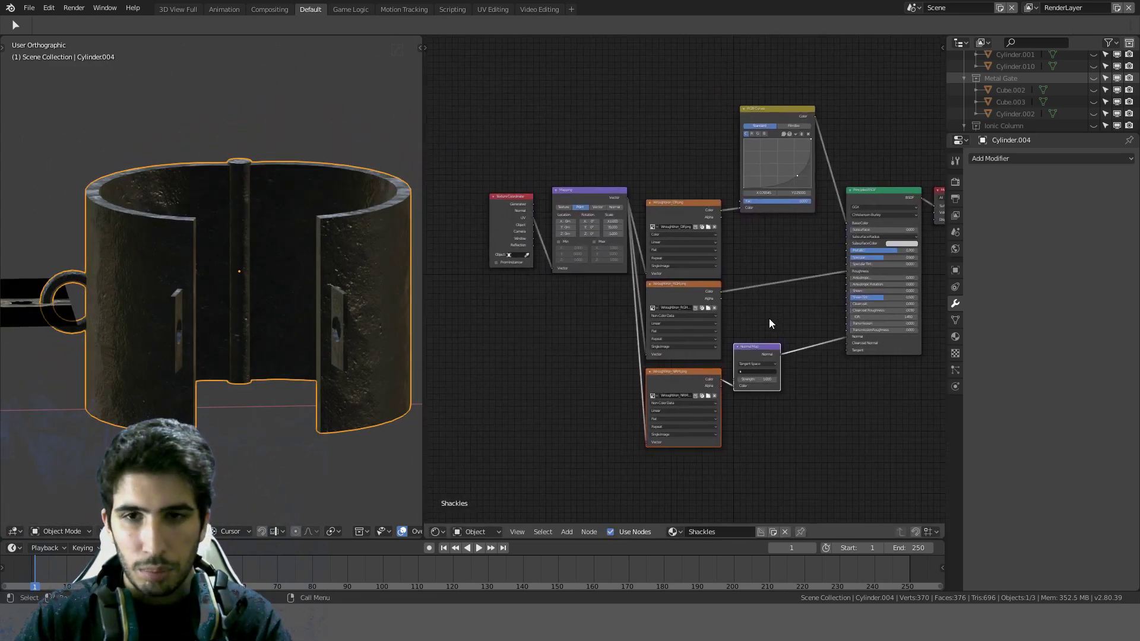
{"action": "scroll", "coordinate": [686, 273], "scroll_direction": "up", "scroll_amount": 7}
{"action": "middle_click_drag", "start_coordinate": [626, 163], "coordinate": [720, 259]}
{"action": "scroll", "coordinate": [683, 230], "scroll_direction": "up", "scroll_amount": 8}
{"action": "scroll", "coordinate": [683, 267], "scroll_direction": "down", "scroll_amount": 1}
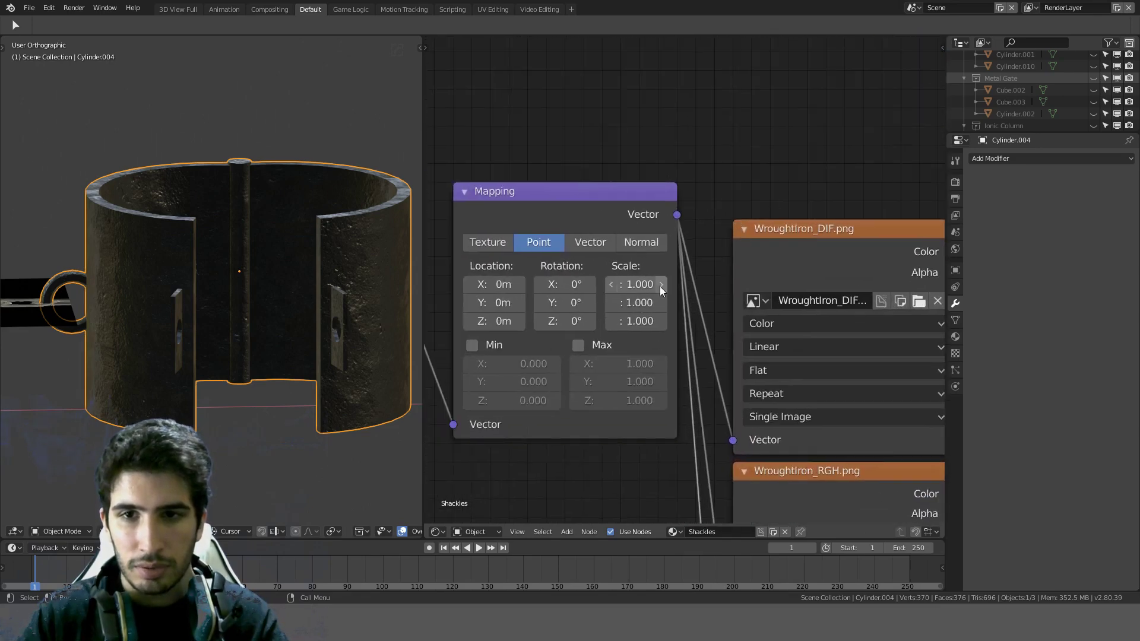
{"action": "type", "text": ".5"}
{"action": "key", "text": "Return"}
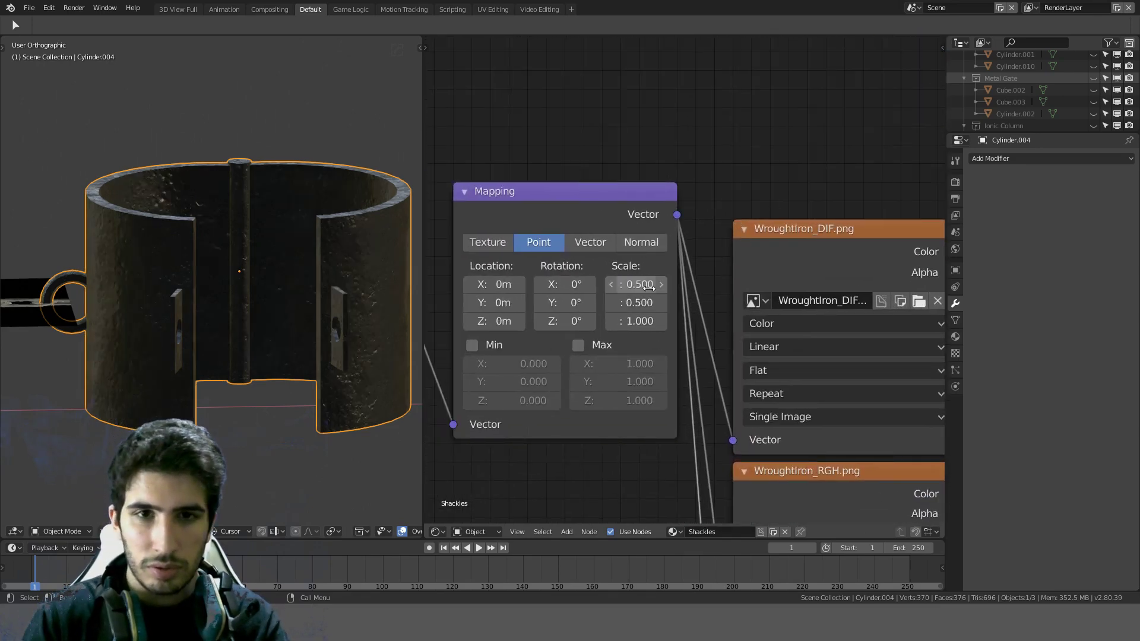
Step: Set the Normal Map node's strength to 0.5 and inspect the wrought iron surface from several angles
{"action": "middle_click_drag", "start_coordinate": [279, 247], "coordinate": [296, 215]}
{"action": "scroll", "coordinate": [294, 212], "scroll_direction": "down", "scroll_amount": 3}
{"action": "scroll", "coordinate": [795, 401], "scroll_direction": "down", "scroll_amount": 6}
{"action": "middle_click_drag", "start_coordinate": [825, 411], "coordinate": [595, 120]}
{"action": "scroll", "coordinate": [772, 361], "scroll_direction": "up", "scroll_amount": 2}
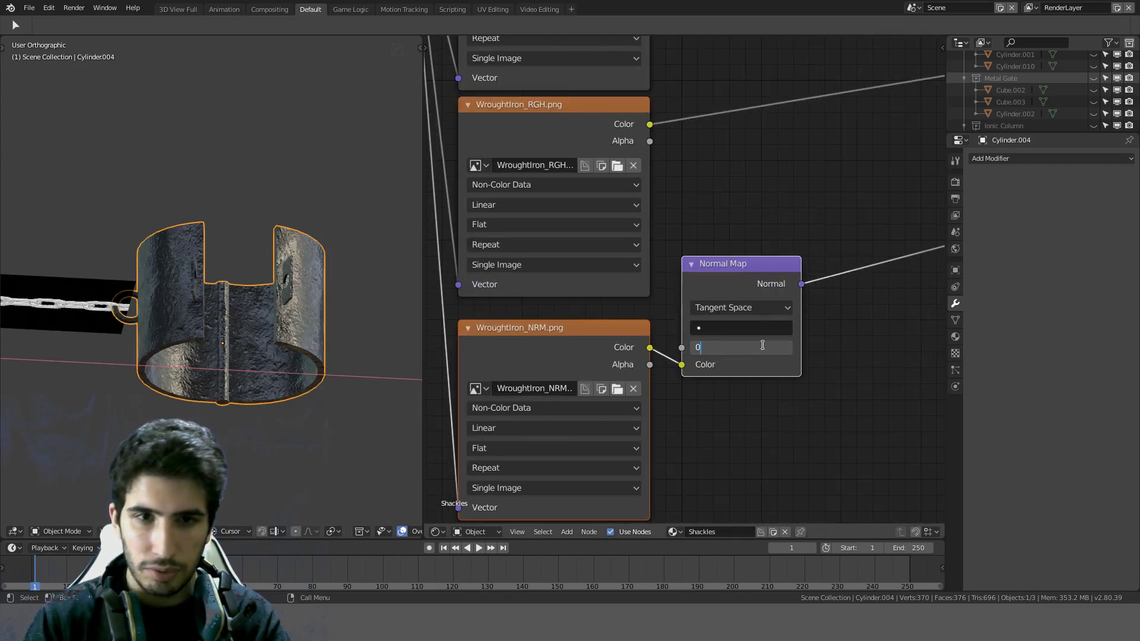
{"action": "type", "text": ".3"}
{"action": "key", "text": "Return"}
{"action": "scroll", "coordinate": [280, 272], "scroll_direction": "up", "scroll_amount": 8}
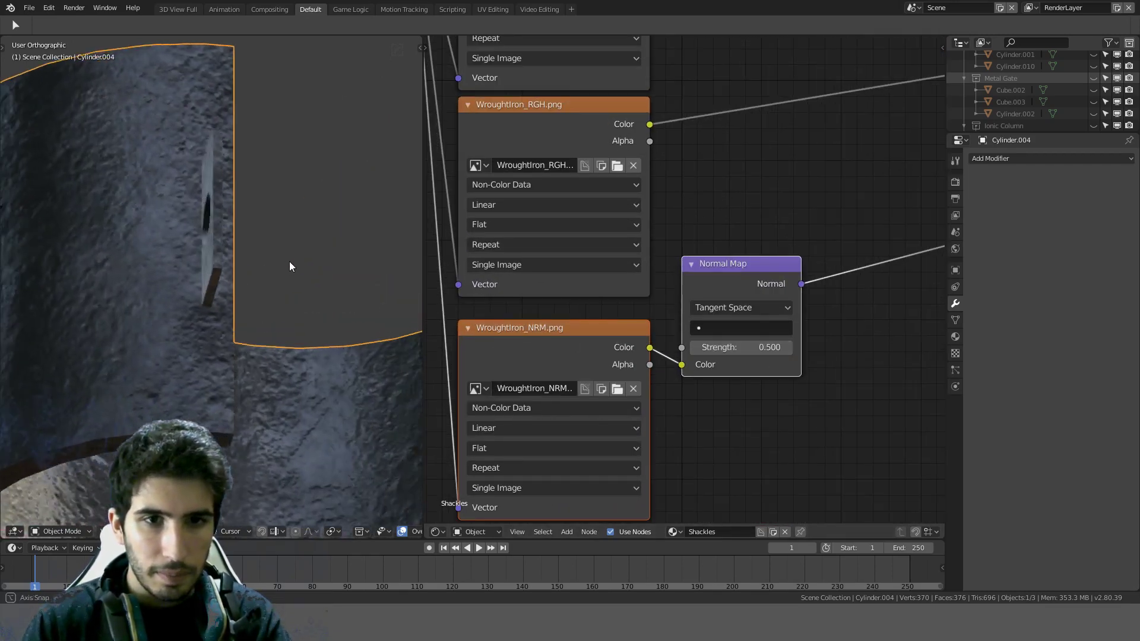
{"action": "scroll", "coordinate": [315, 293], "scroll_direction": "down", "scroll_amount": 8}
{"action": "middle_click_drag", "start_coordinate": [272, 288], "coordinate": [258, 196]}
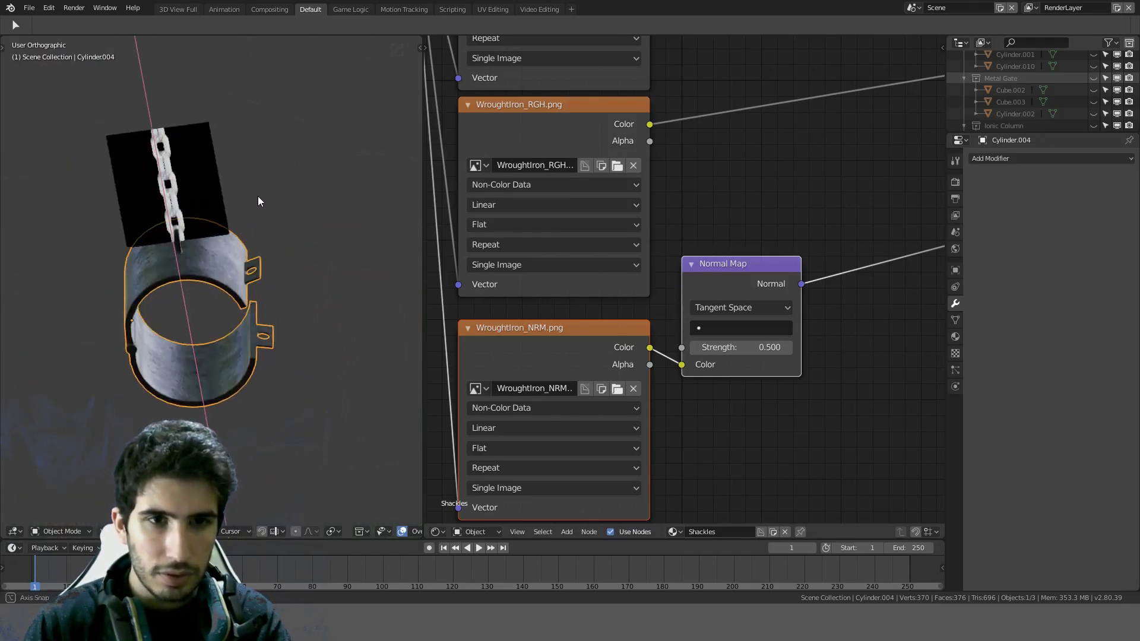
Step: Switch the viewport to rendered shading and select the chain plane attached to the shackle
{"action": "scroll", "coordinate": [253, 170], "scroll_direction": "up", "scroll_amount": 5}
{"action": "middle_click_drag", "start_coordinate": [312, 376], "coordinate": [327, 255]}
{"action": "key", "text": "z"}
{"action": "left_click", "coordinate": [328, 240]}
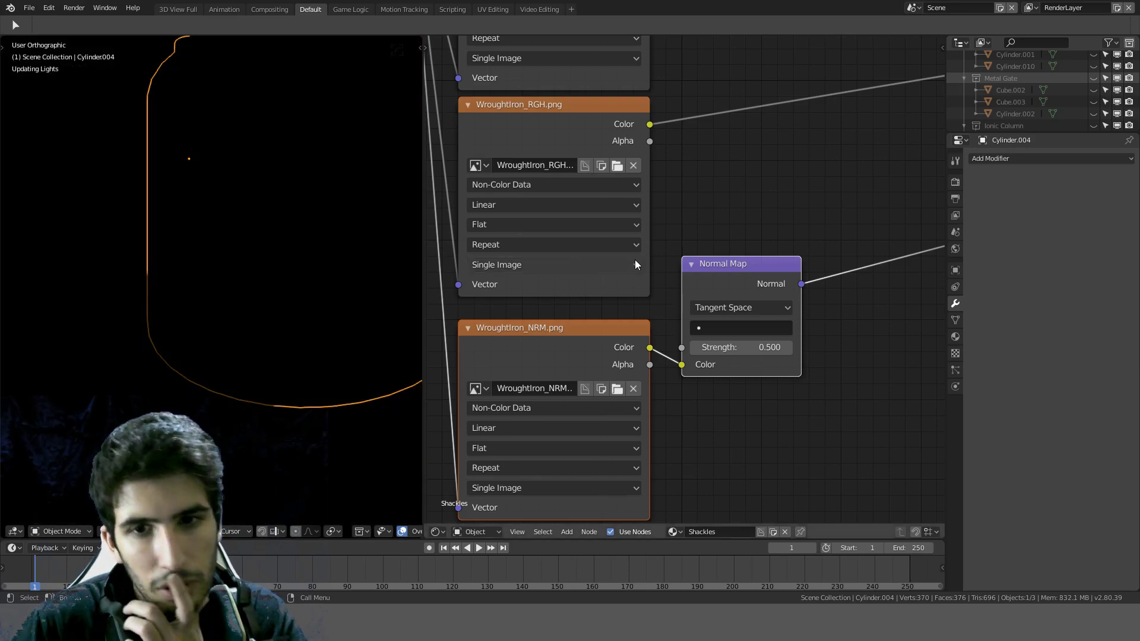
{"action": "left_click", "coordinate": [180, 372]}
{"action": "key", "text": "KP_Decimal"}
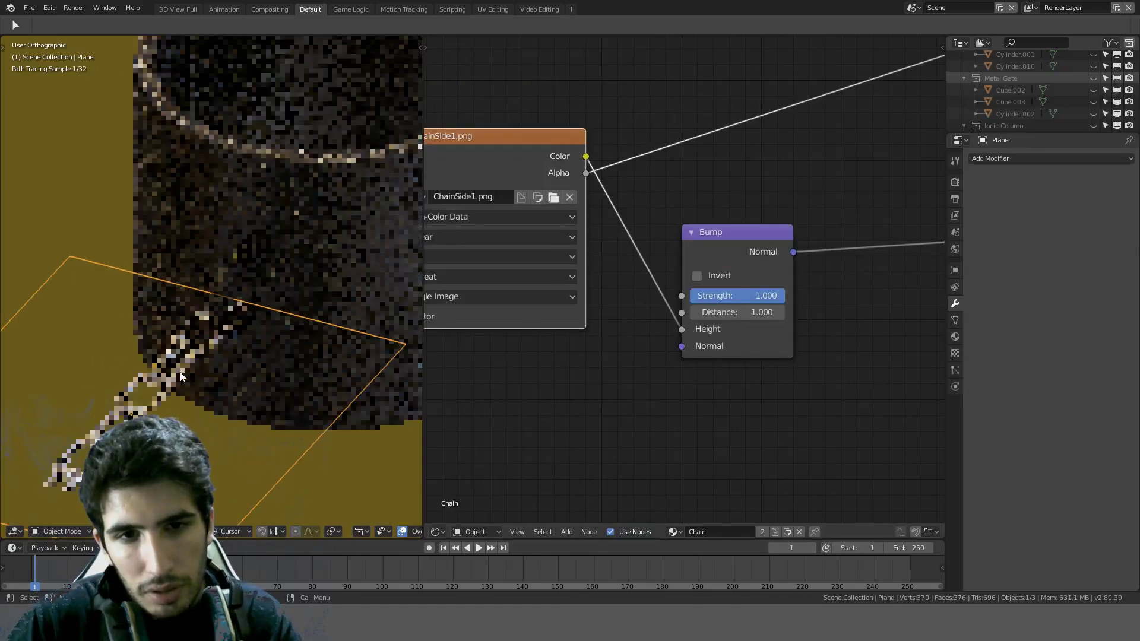
Step: Preview the Bump node's Normal output on the chain plane and look at it up close in perspective
{"action": "key", "text": "KP_1"}
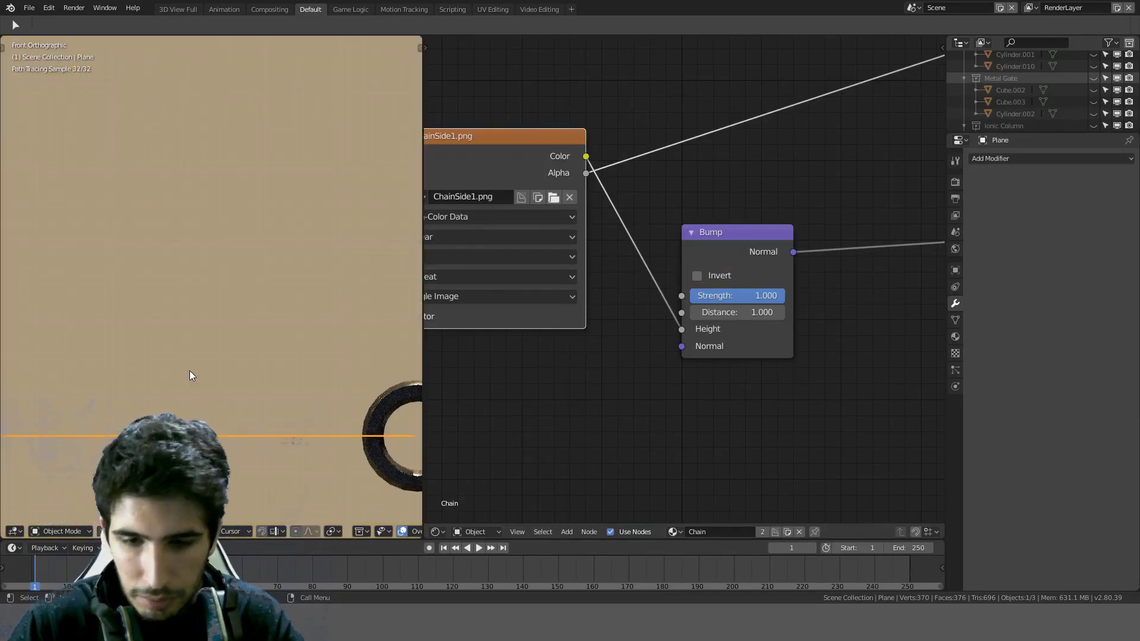
{"action": "key", "text": "KP_5"}
{"action": "middle_click_drag", "start_coordinate": [191, 371], "coordinate": [341, 401]}
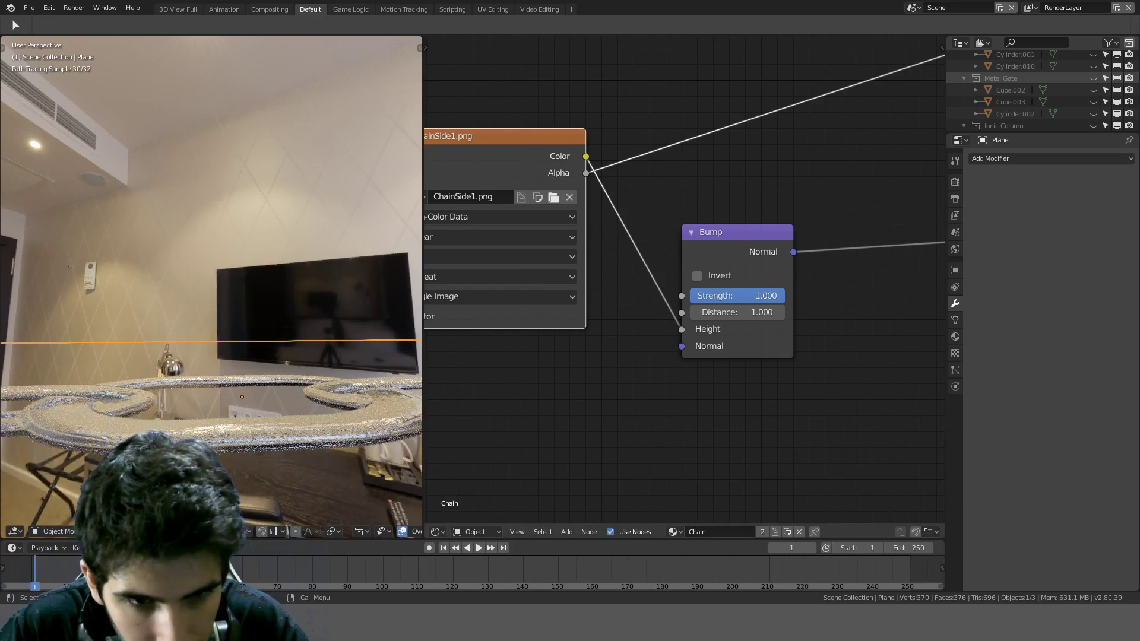
{"action": "scroll", "coordinate": [613, 354], "scroll_direction": "down", "scroll_amount": 1}
{"action": "middle_click_drag", "start_coordinate": [766, 320], "coordinate": [649, 374]}
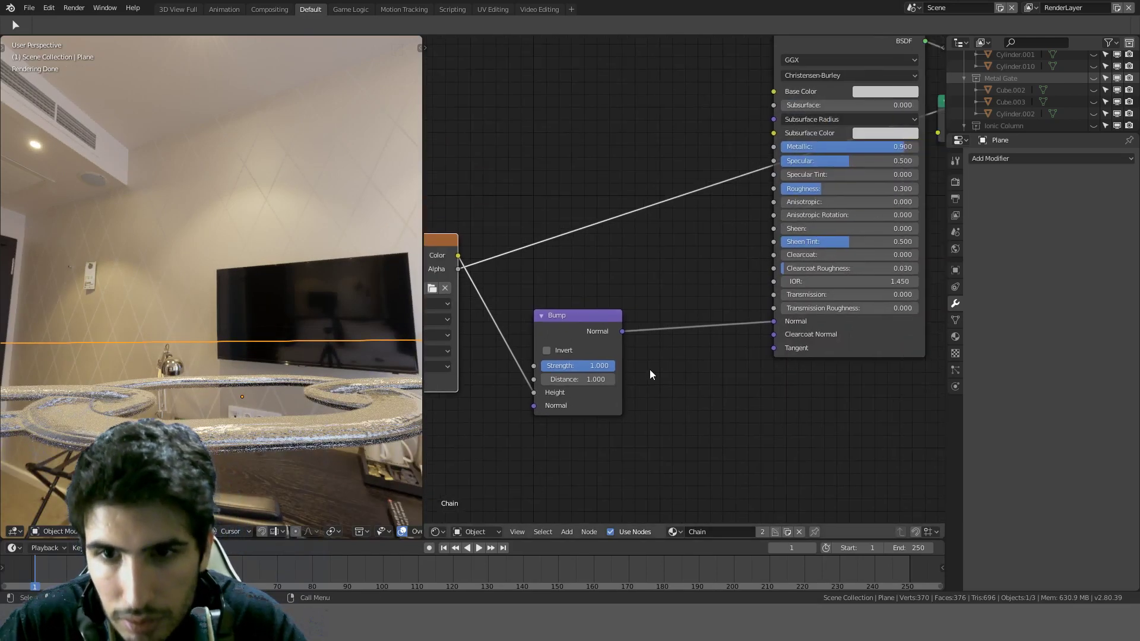
{"action": "left_click", "coordinate": [589, 327], "text": "ctrl+shift"}
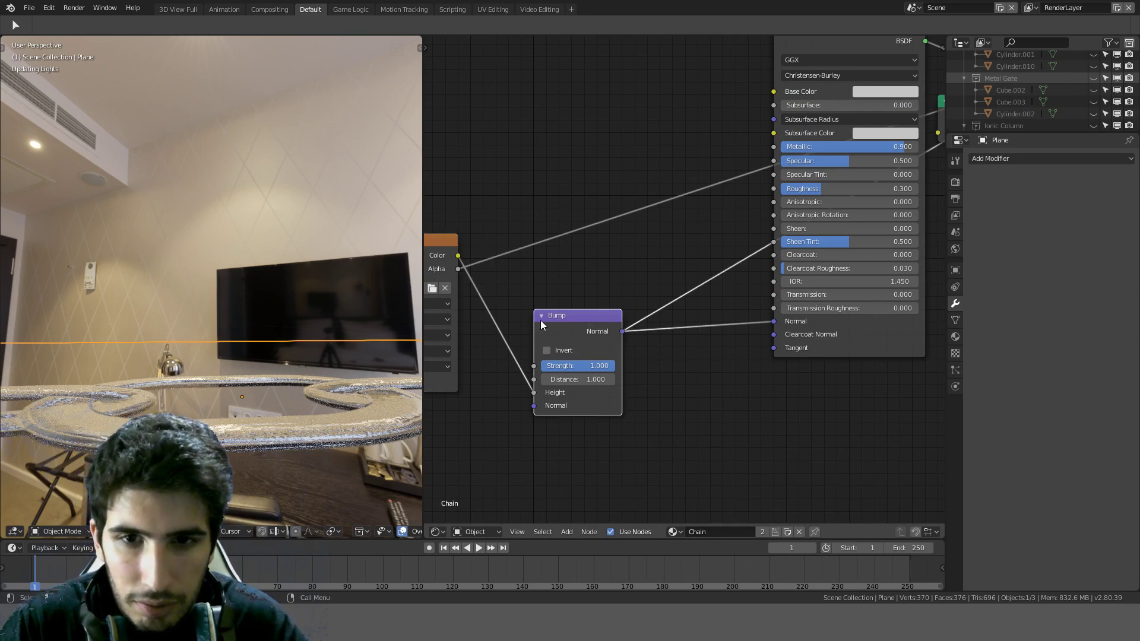
{"action": "middle_click_drag", "start_coordinate": [757, 232], "coordinate": [765, 232]}
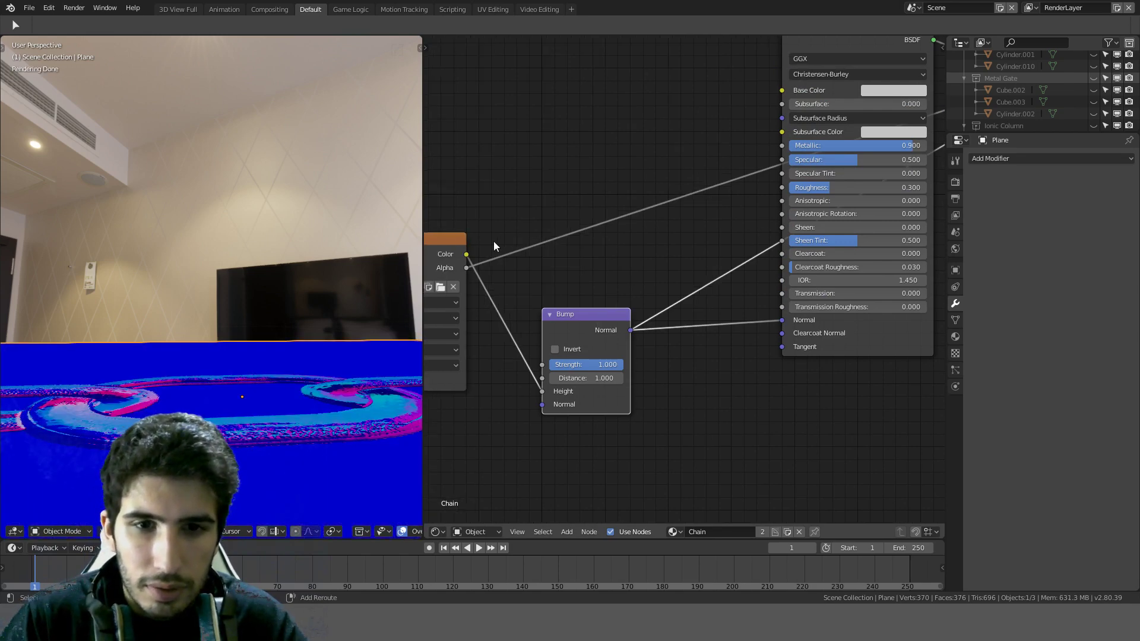
Step: Preview the ChainSide1.png texture's color output on the plane and examine the chain links up close
{"action": "middle_click_drag", "start_coordinate": [527, 196], "coordinate": [689, 208]}
{"action": "left_click", "coordinate": [570, 240], "text": "ctrl+shift"}
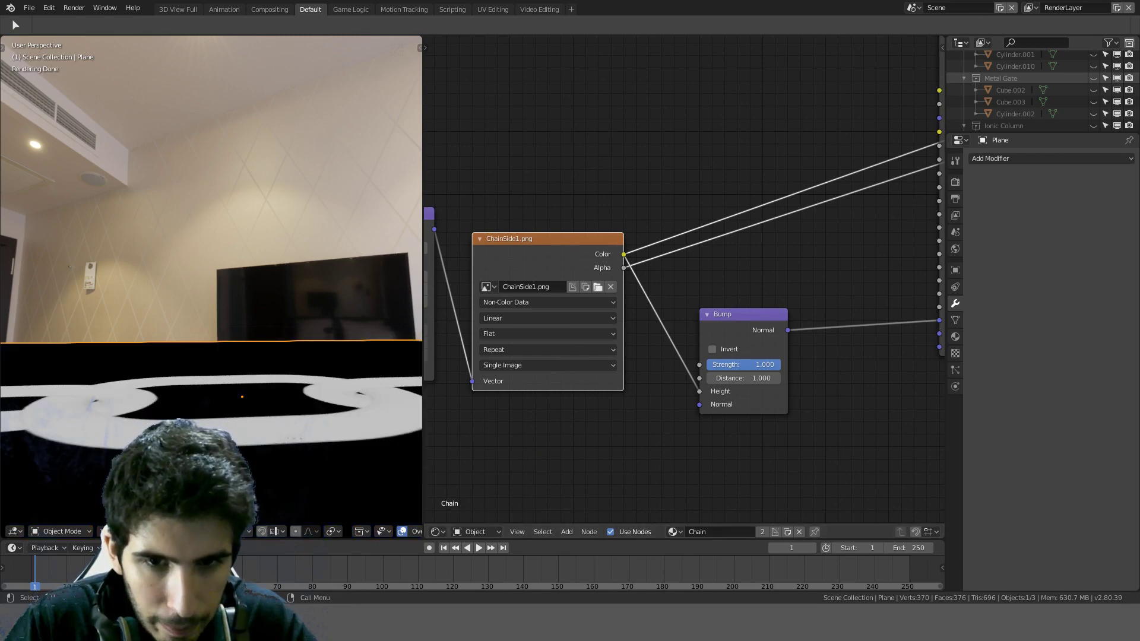
{"action": "scroll", "coordinate": [211, 287], "scroll_direction": "up", "scroll_amount": 1}
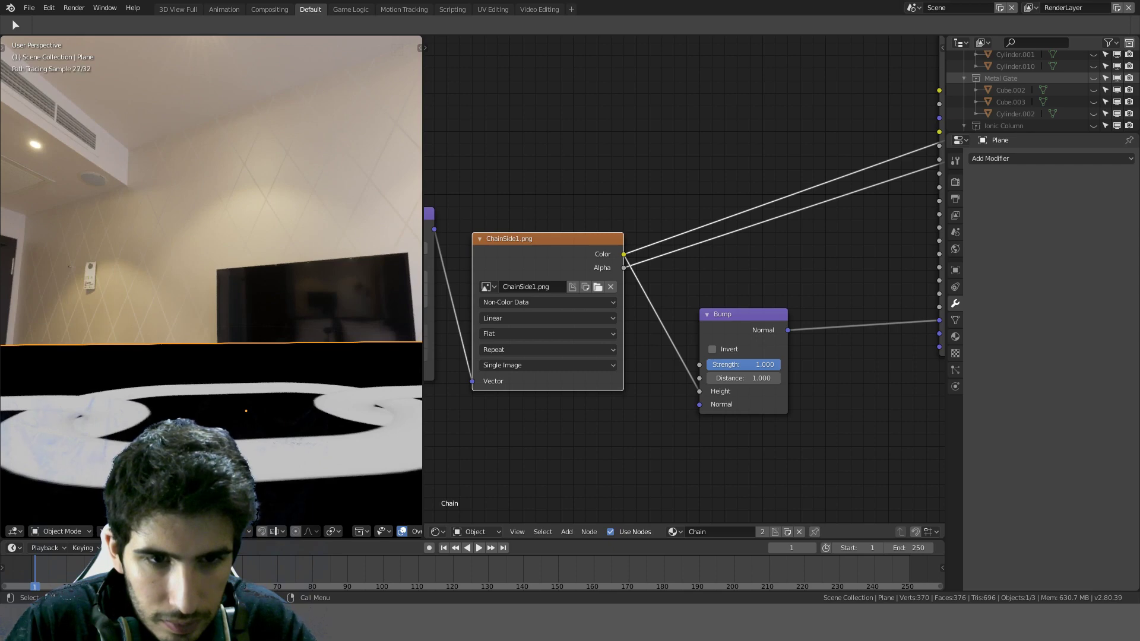
{"action": "scroll", "coordinate": [211, 287], "scroll_direction": "up", "scroll_amount": 1}
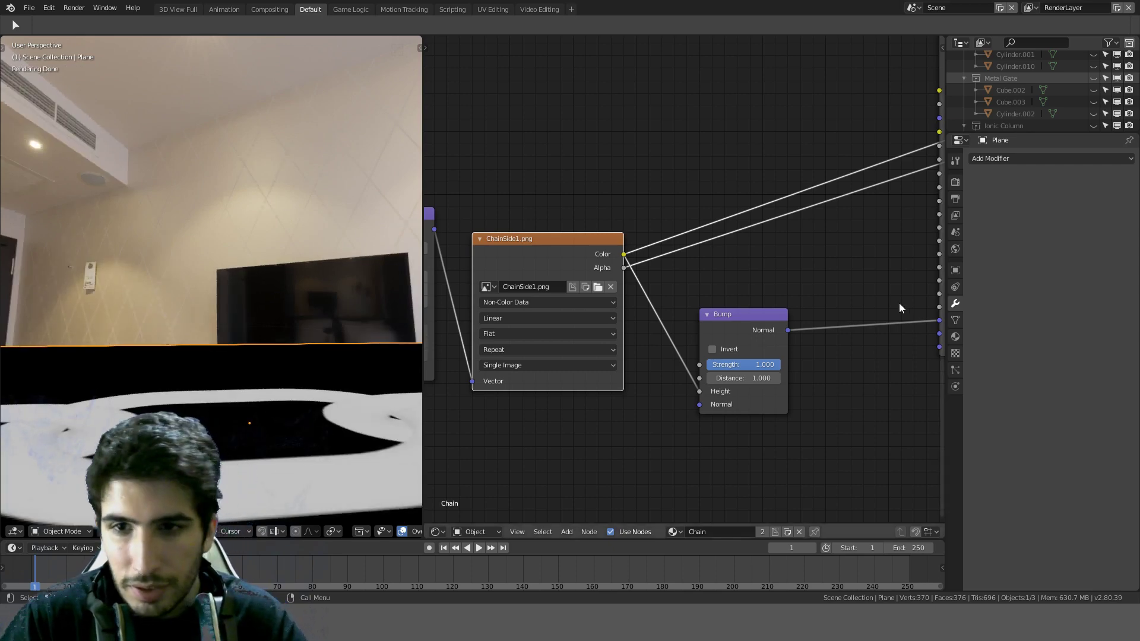
{"action": "mouse_move", "coordinate": [360, 422]}
{"action": "middle_mouse_down"}
{"action": "mouse_move", "coordinate": [360, 408]}
{"action": "mouse_move", "coordinate": [250, 393]}
{"action": "mouse_move", "coordinate": [301, 415]}
{"action": "mouse_move", "coordinate": [213, 407]}
{"action": "middle_mouse_up"}
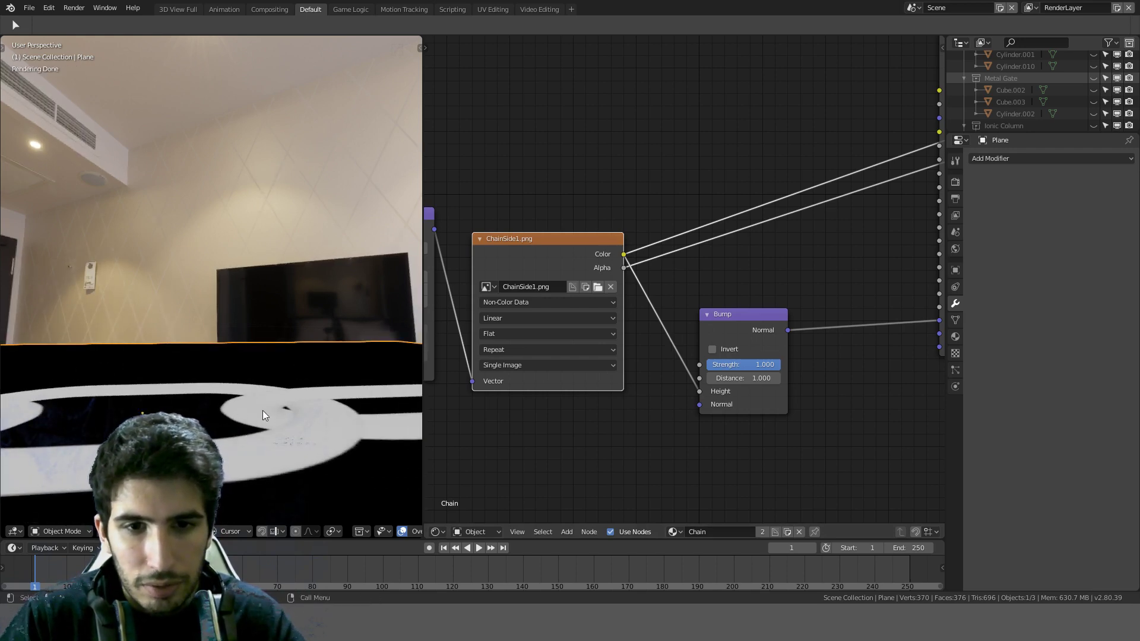
Step: Preview the Bump output, switch the preview to the Principled BSDF, and inspect the chain plane without transparency
{"action": "left_click", "coordinate": [724, 324], "text": "ctrl+shift"}
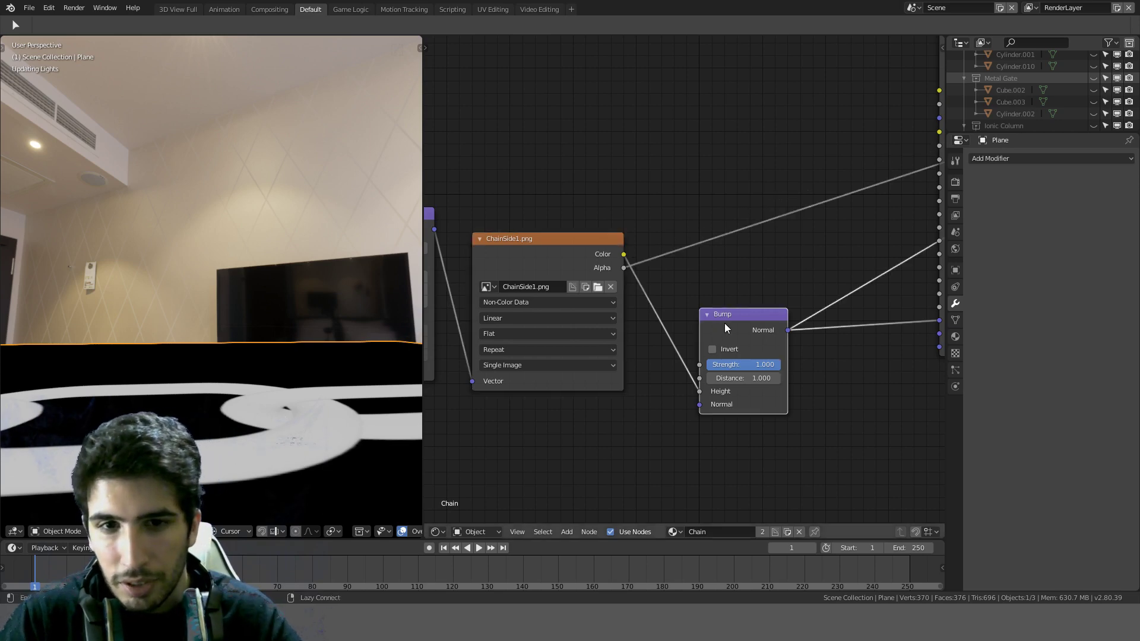
{"action": "scroll", "coordinate": [714, 287], "scroll_direction": "down", "scroll_amount": 4}
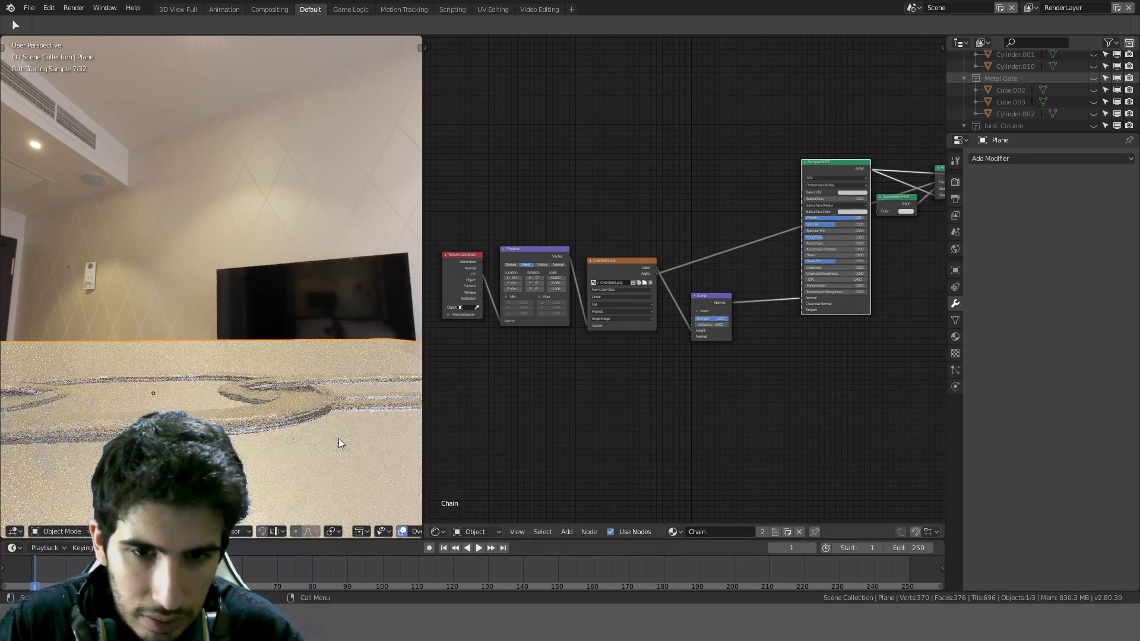
{"action": "mouse_move", "coordinate": [338, 438]}
{"action": "middle_mouse_down"}
{"action": "mouse_move", "coordinate": [277, 400]}
{"action": "mouse_move", "coordinate": [237, 351]}
{"action": "mouse_move", "coordinate": [313, 372]}
{"action": "mouse_move", "coordinate": [234, 359]}
{"action": "middle_mouse_up"}
{"action": "scroll", "coordinate": [248, 355], "scroll_direction": "down", "scroll_amount": 6}
{"action": "scroll", "coordinate": [268, 295], "scroll_direction": "up", "scroll_amount": 3}
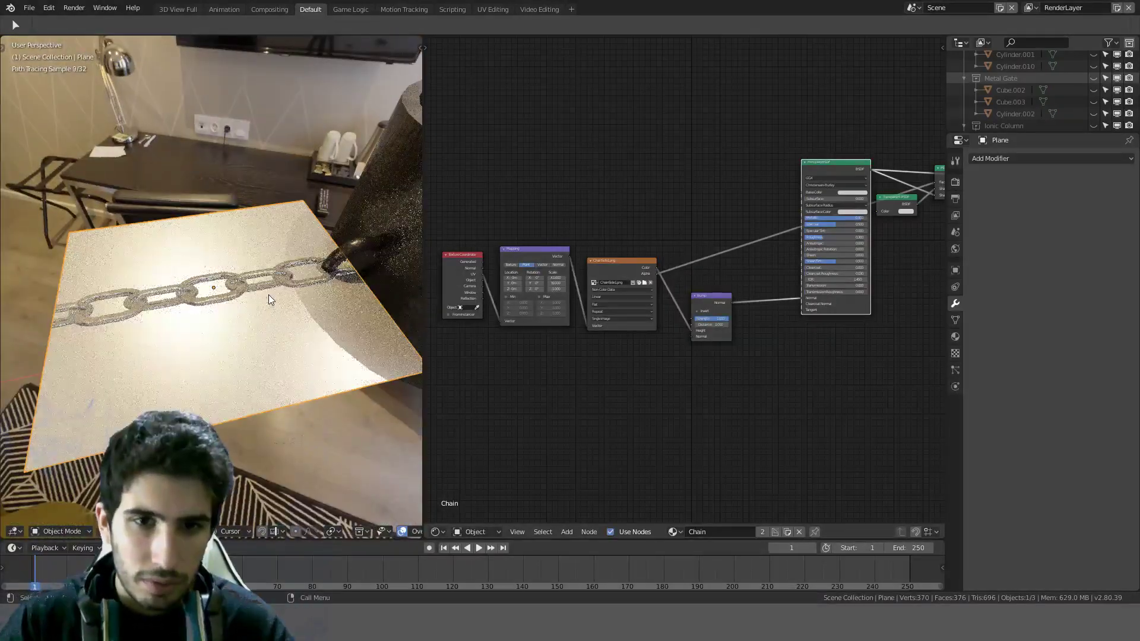
{"action": "middle_click_drag", "start_coordinate": [269, 294], "coordinate": [264, 319]}
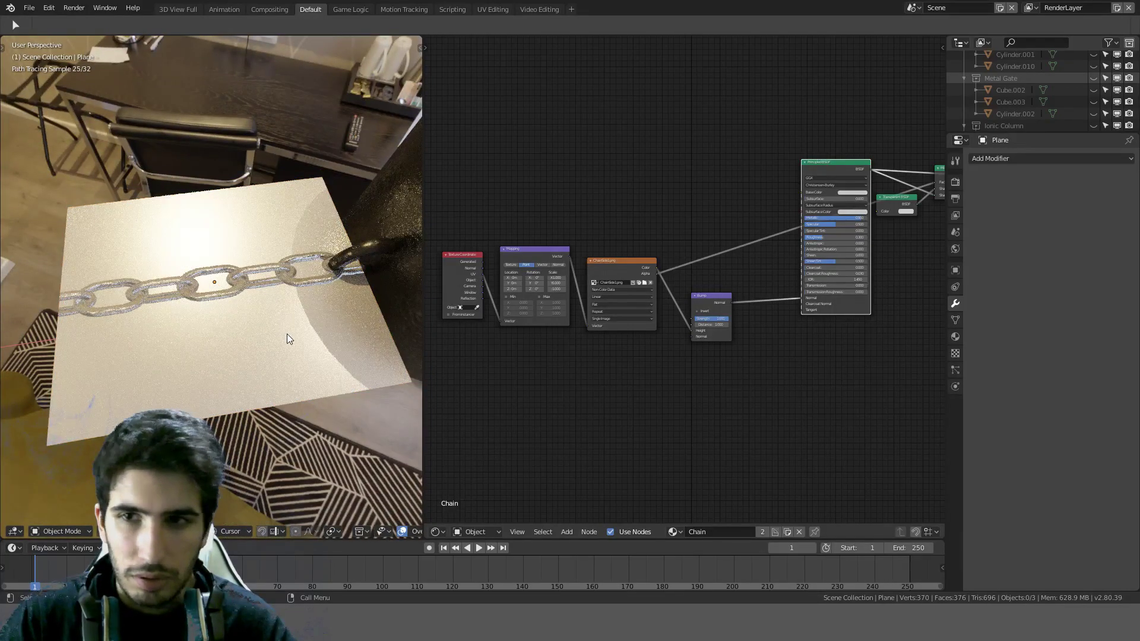
{"action": "middle_click_drag", "start_coordinate": [757, 255], "coordinate": [541, 371]}
{"action": "scroll", "coordinate": [759, 320], "scroll_direction": "up", "scroll_amount": 4}
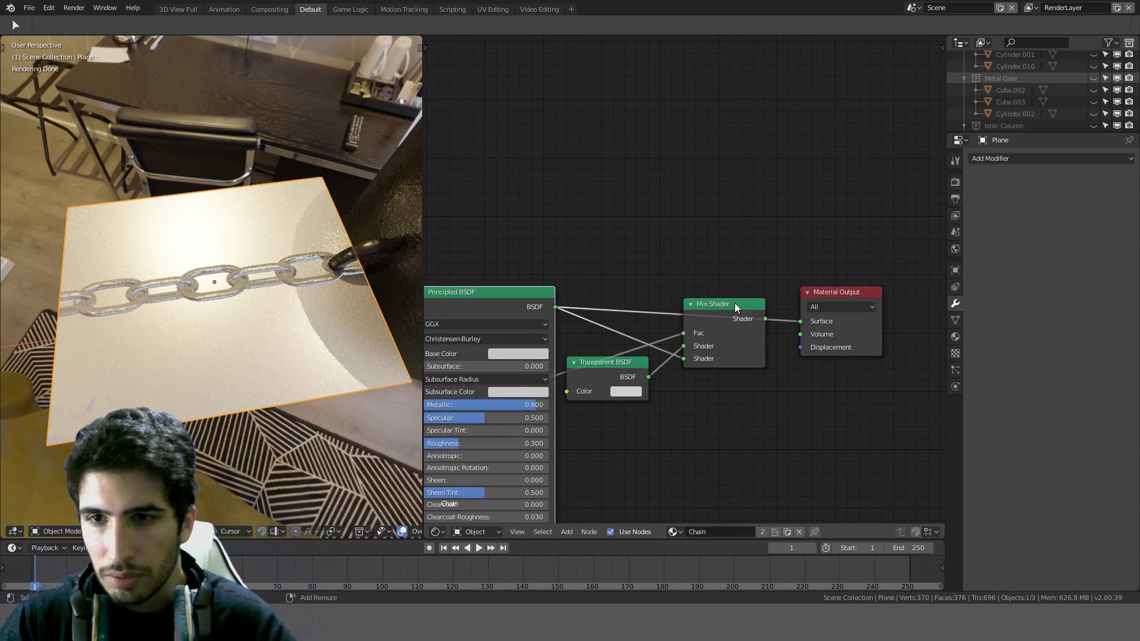
Step: Reconnect the Mix Shader to the Material Output's Surface and view the chain from above
{"action": "left_click", "coordinate": [735, 305], "text": "ctrl+shift"}
{"action": "middle_click_drag", "start_coordinate": [410, 306], "coordinate": [241, 320]}
{"action": "key", "text": "KP_7"}
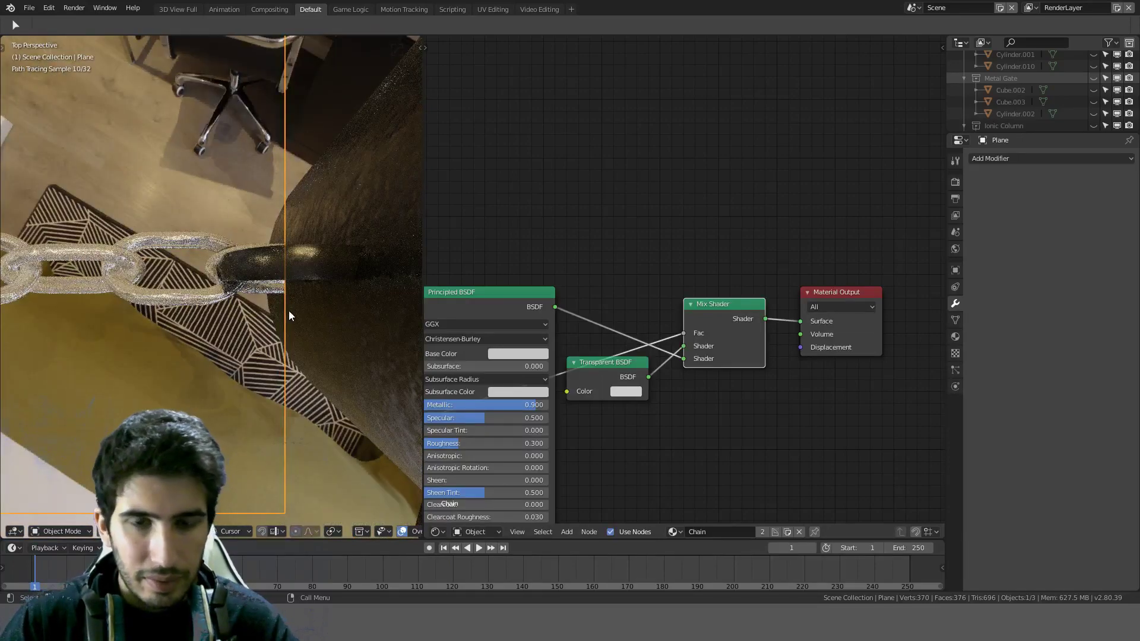
{"action": "scroll", "coordinate": [288, 311], "scroll_direction": "up", "scroll_amount": 2}
{"action": "key", "text": "g"}
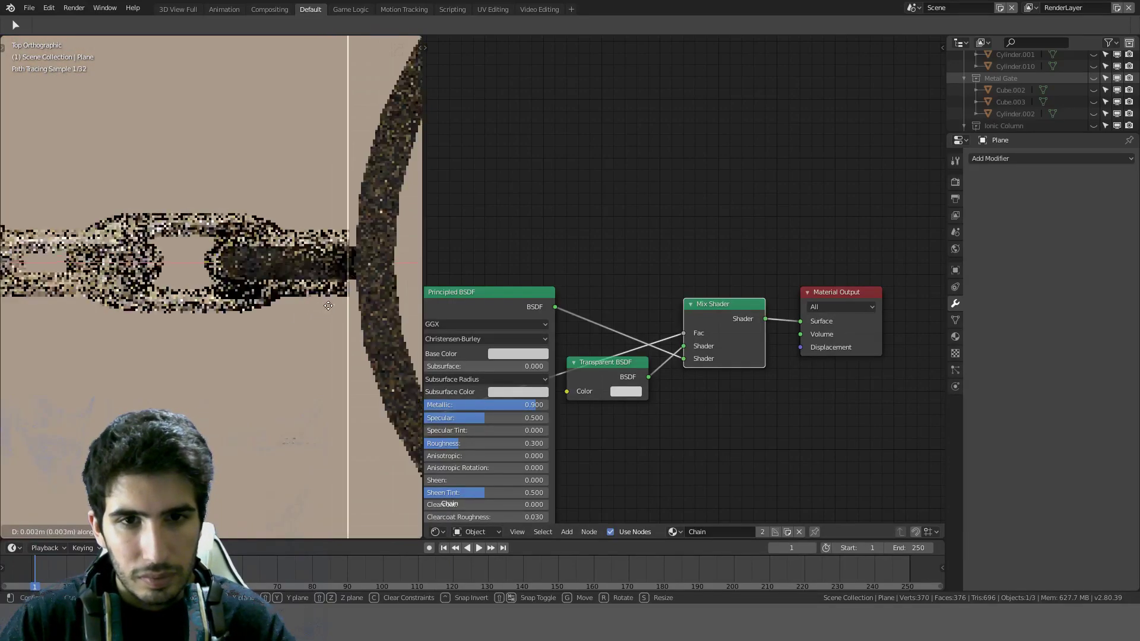
{"action": "right_click", "coordinate": [341, 304]}
Step: Select both chain planes in wireframe shading and move them about 0.004 m along X towards the shackle
{"action": "key", "text": "z"}
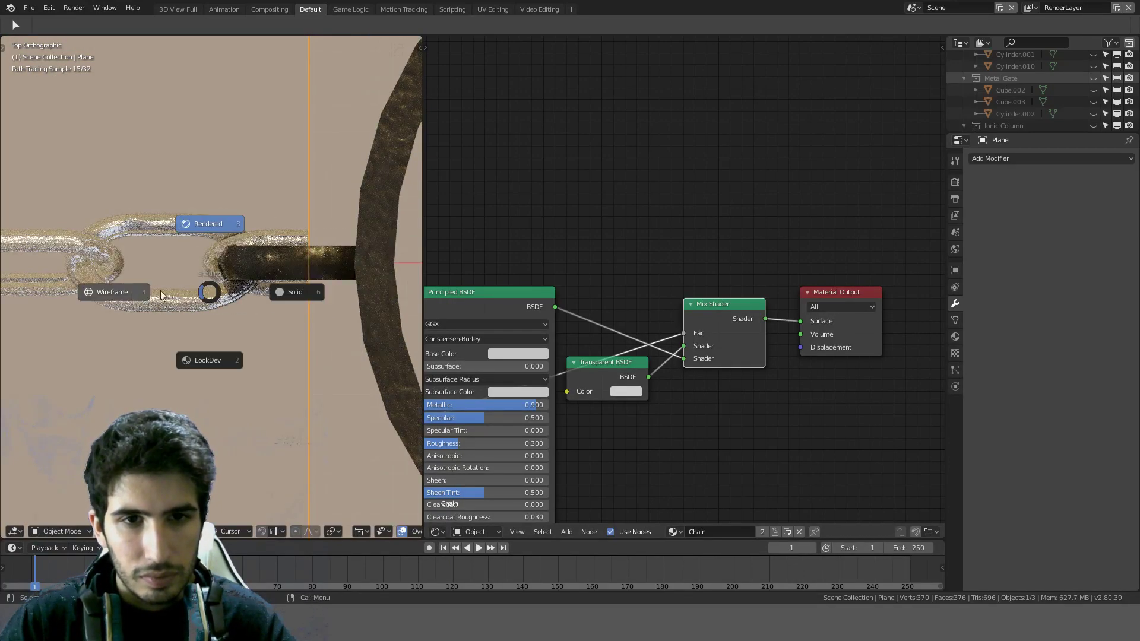
{"action": "left_click", "coordinate": [160, 290]}
{"action": "left_click", "coordinate": [121, 279]}
{"action": "right_click", "coordinate": [123, 278]}
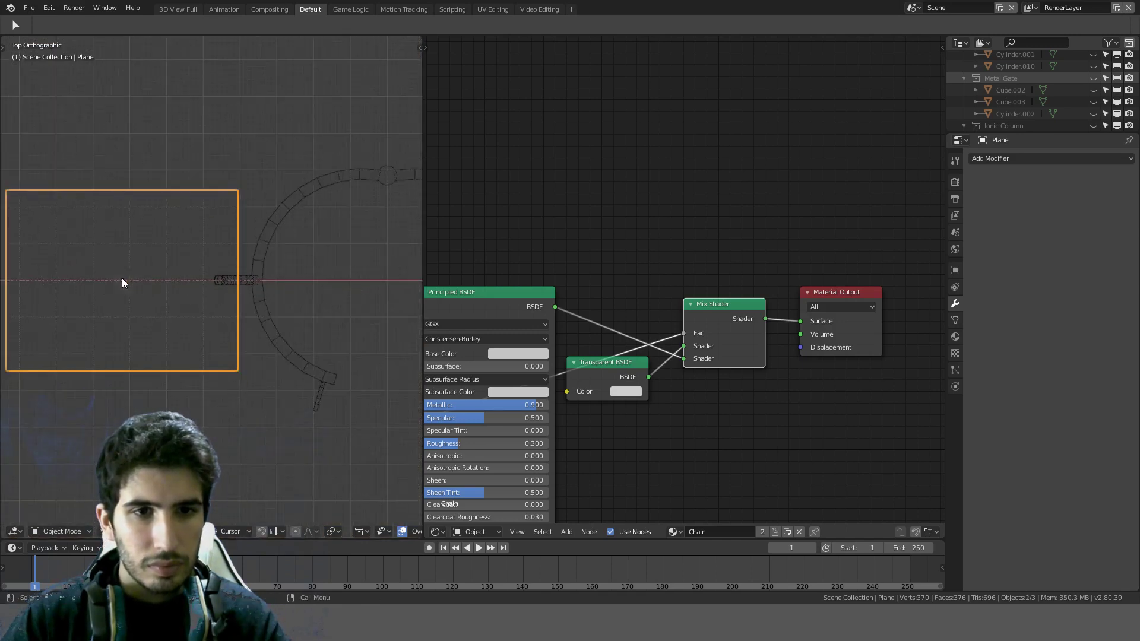
{"action": "scroll", "coordinate": [240, 284], "scroll_direction": "up", "scroll_amount": 4}
{"action": "key", "text": "g"}
{"action": "key", "text": "x"}
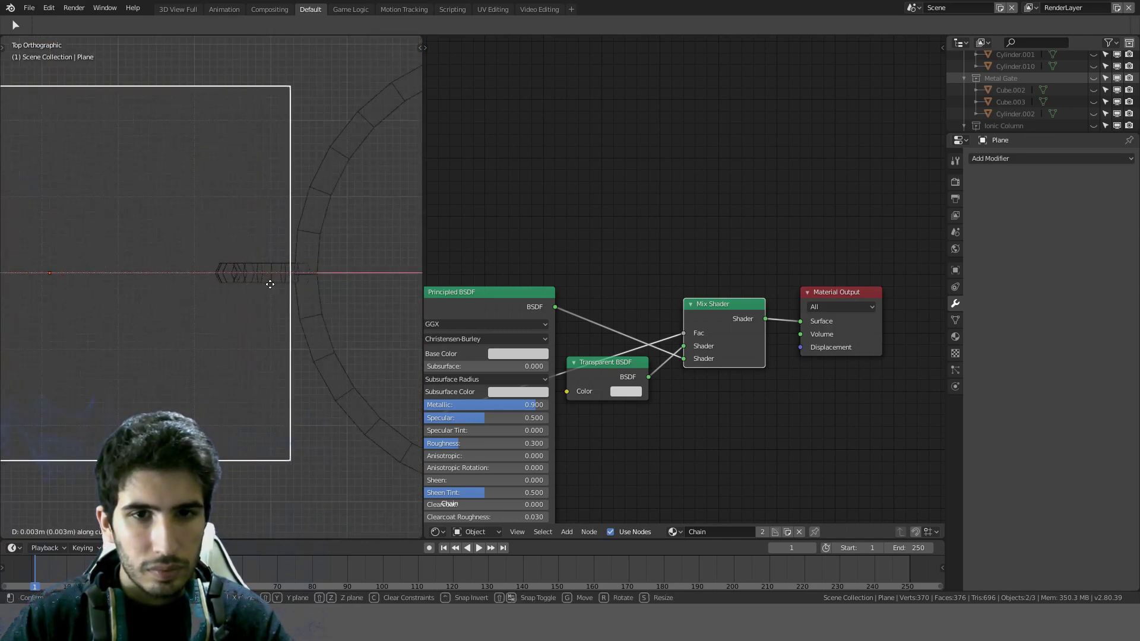
{"action": "left_click", "coordinate": [275, 284]}
Step: Switch the viewport to LookDev shading and inspect how the moved chain meets the shackle's ring
{"action": "key", "text": "z"}
{"action": "left_click", "coordinate": [269, 344]}
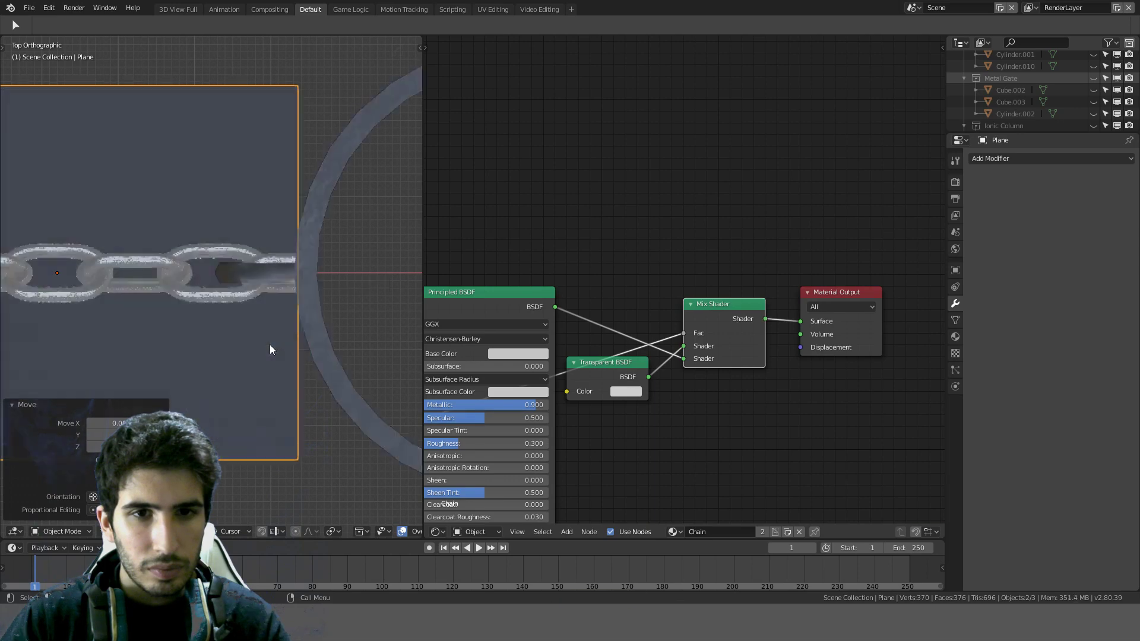
{"action": "middle_click_drag", "start_coordinate": [269, 330], "coordinate": [249, 314]}
{"action": "scroll", "coordinate": [249, 317], "scroll_direction": "down", "scroll_amount": 4}
{"action": "scroll", "coordinate": [248, 312], "scroll_direction": "up", "scroll_amount": 2}
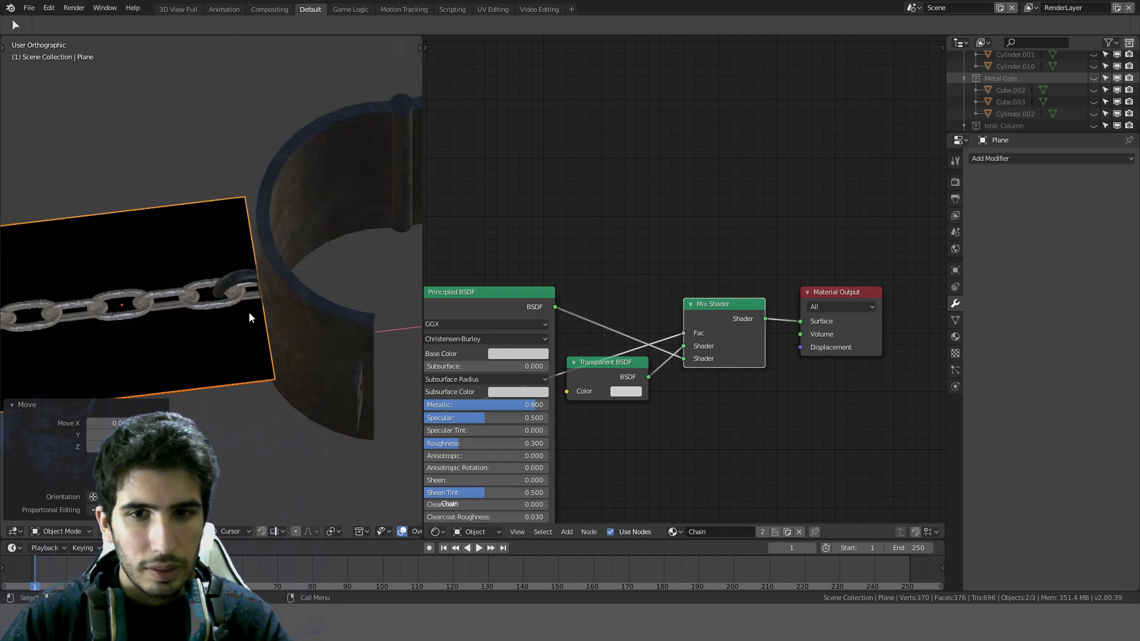
{"action": "scroll", "coordinate": [500, 349], "scroll_direction": "down", "scroll_amount": 1}
{"action": "scroll", "coordinate": [284, 330], "scroll_direction": "up", "scroll_amount": 2}
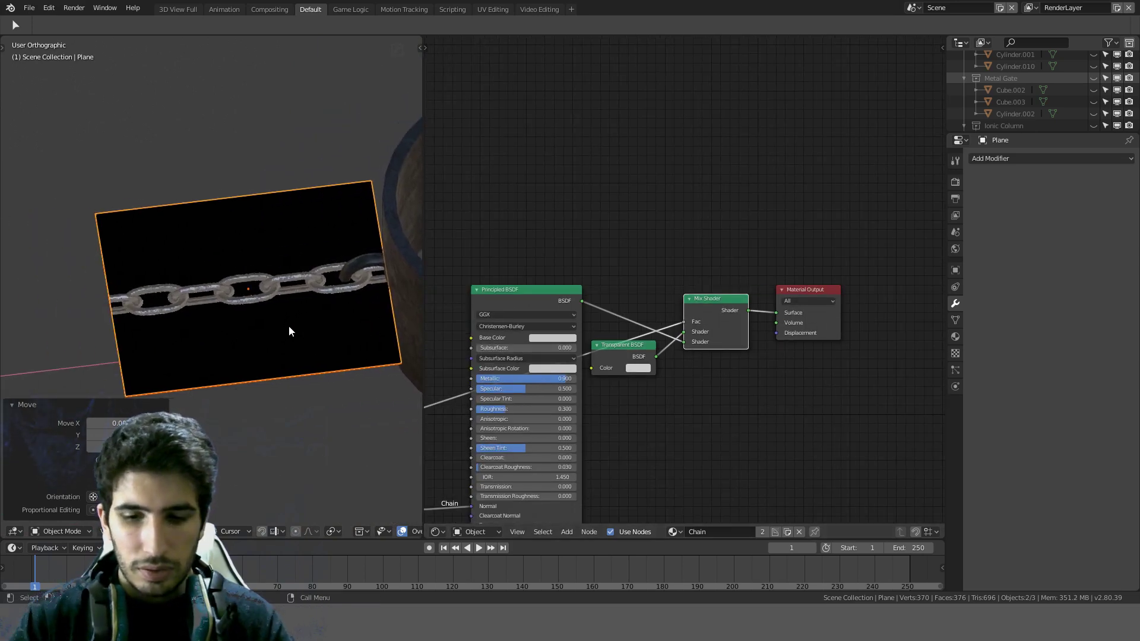
Step: Duplicate both chain planes and place the copies along X on the side facing away from the shackle
{"action": "key", "text": "KP_7"}
{"action": "scroll", "coordinate": [289, 325], "scroll_direction": "down", "scroll_amount": 3}
{"action": "key", "text": "shift+d"}
{"action": "key", "text": "x"}
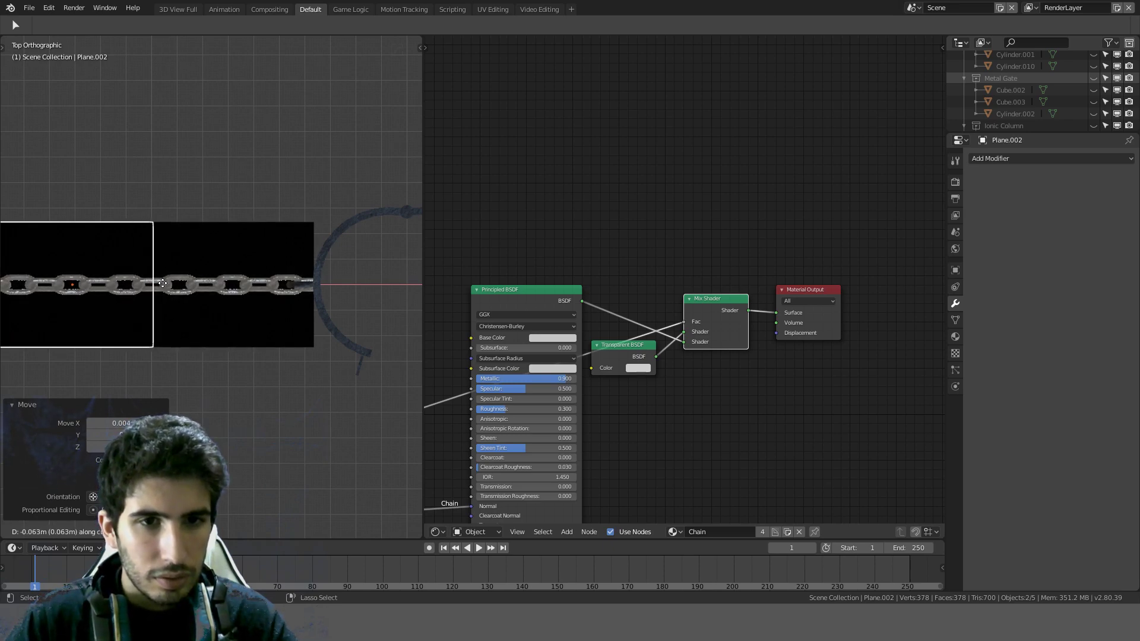
{"action": "middle_click_drag", "start_coordinate": [199, 285], "coordinate": [365, 261], "text": "shift"}
{"action": "key", "text": "g"}
{"action": "key", "text": "x"}
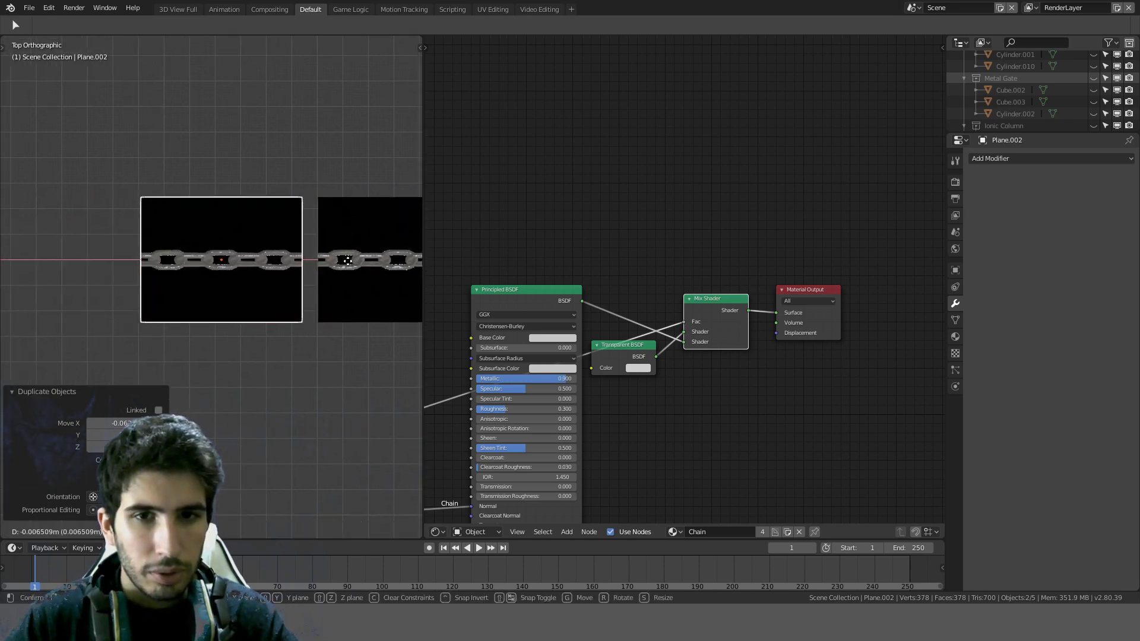
{"action": "right_click", "coordinate": [351, 261]}
Step: Align the duplicated chain planes along X so their links join the original chain at the seam
{"action": "scroll", "coordinate": [354, 263], "scroll_direction": "up", "scroll_amount": 10}
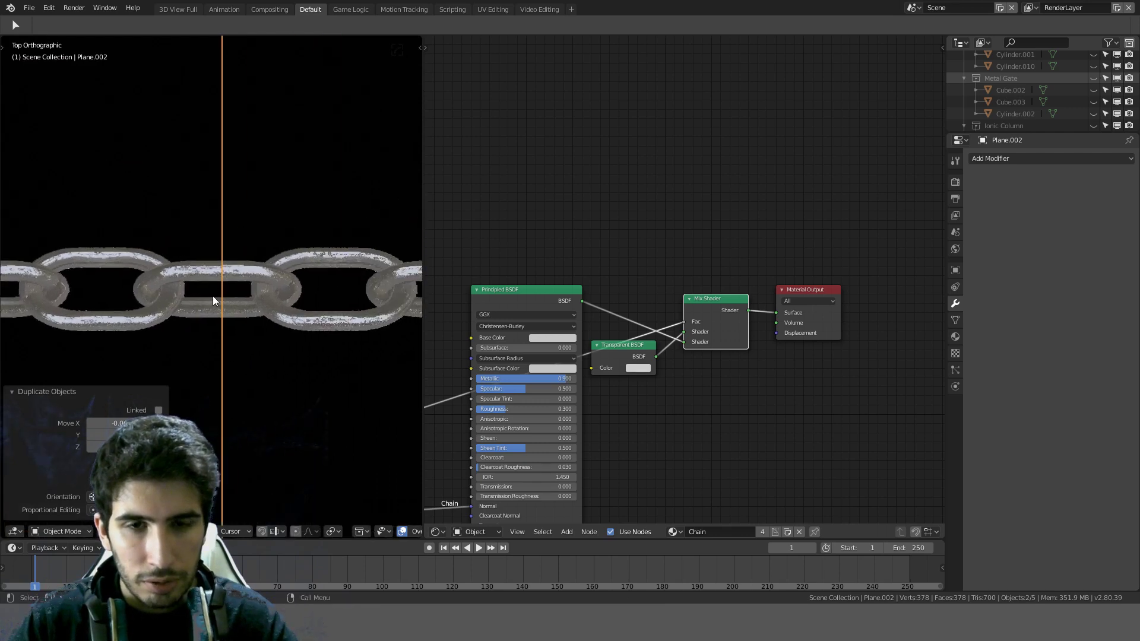
{"action": "key", "text": "g"}
{"action": "key", "text": "x"}
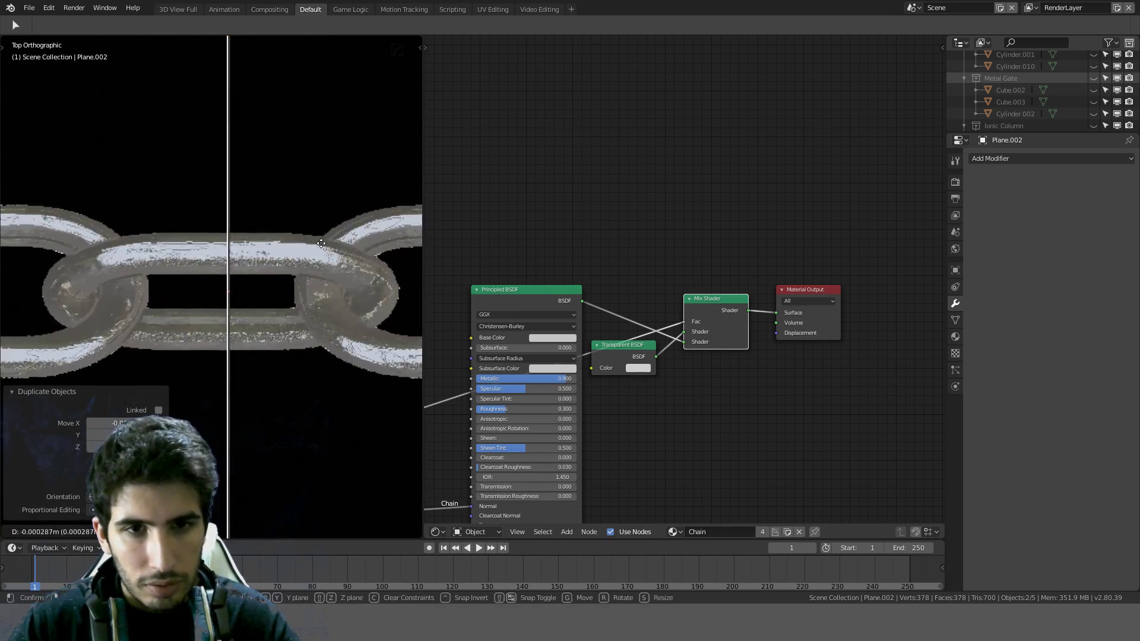
{"action": "left_click", "coordinate": [322, 244]}
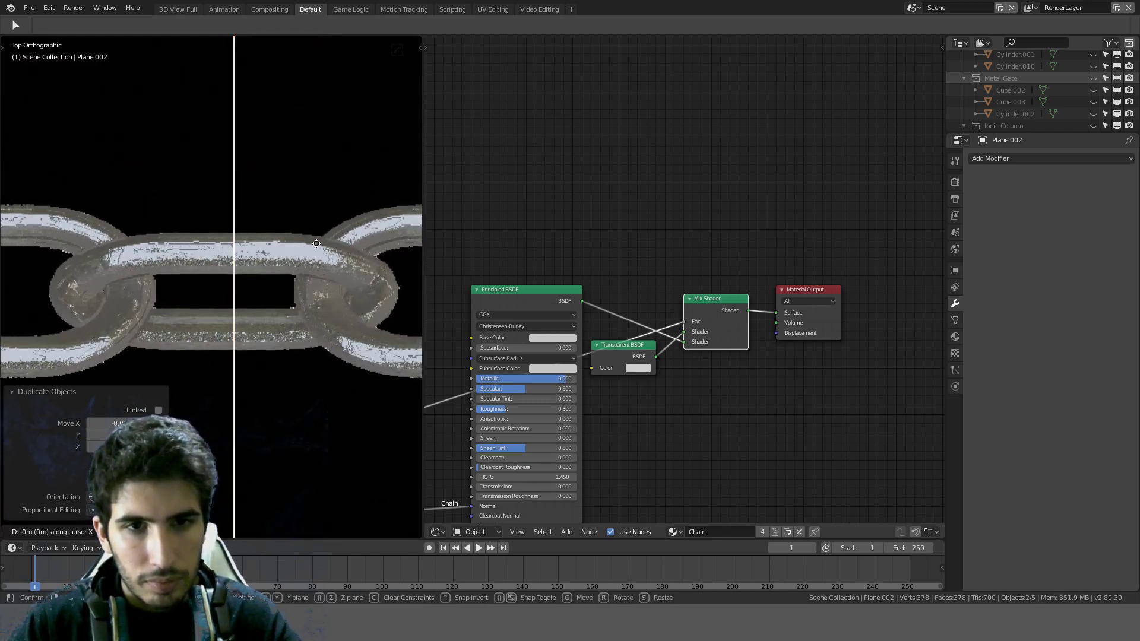
Step: Delete the two duplicated chain planes
{"action": "scroll", "coordinate": [300, 249], "scroll_direction": "down", "scroll_amount": 10}
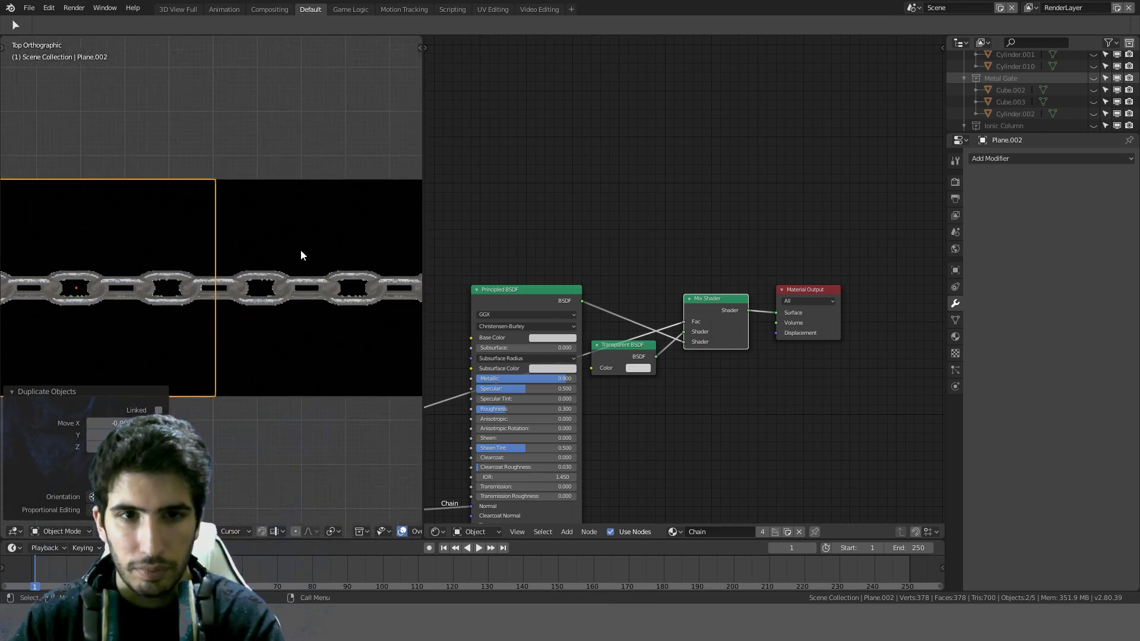
{"action": "scroll", "coordinate": [301, 249], "scroll_direction": "down", "scroll_amount": 2}
{"action": "key", "text": "Delete"}
Step: Add an Array modifier to the original chain plane and remove it again
{"action": "left_click", "coordinate": [300, 249]}
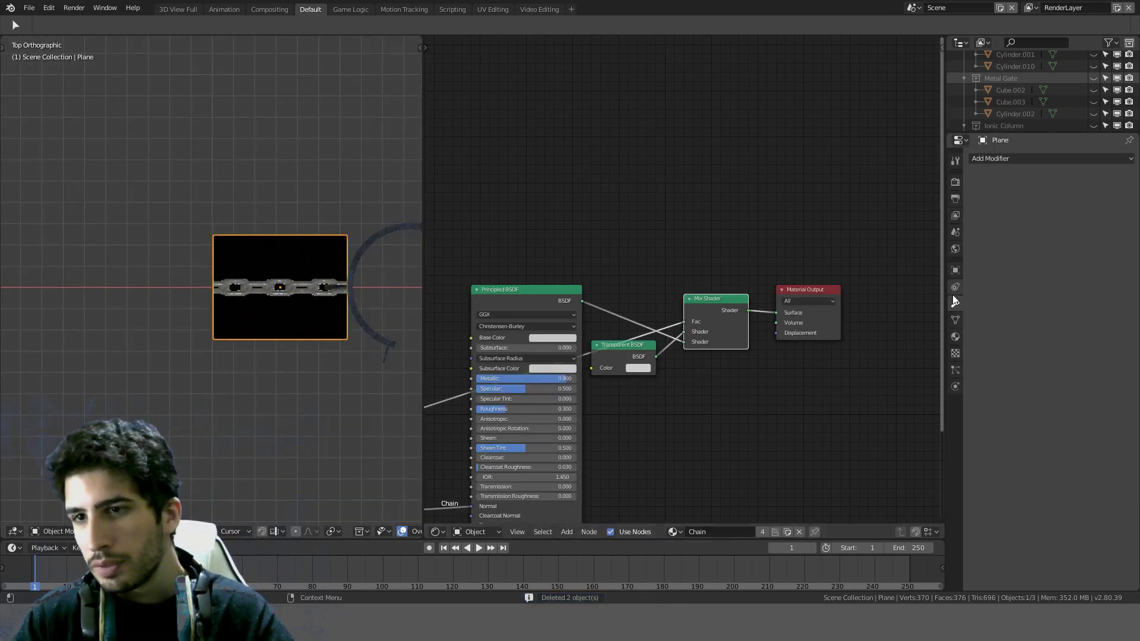
{"action": "left_click", "coordinate": [993, 159]}
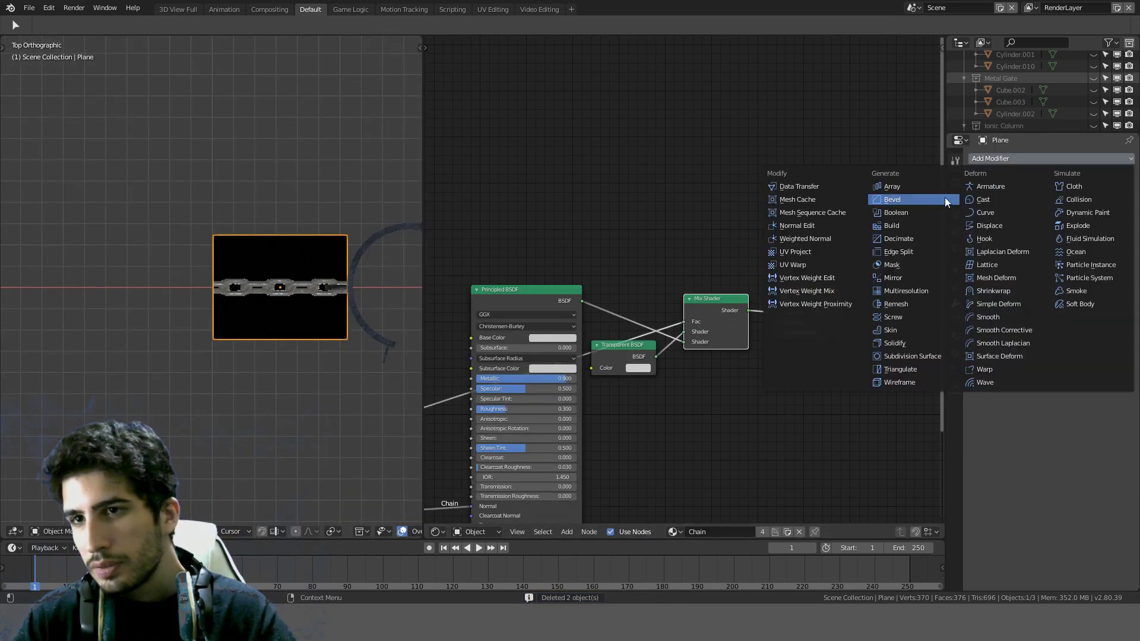
{"action": "left_click", "coordinate": [908, 187]}
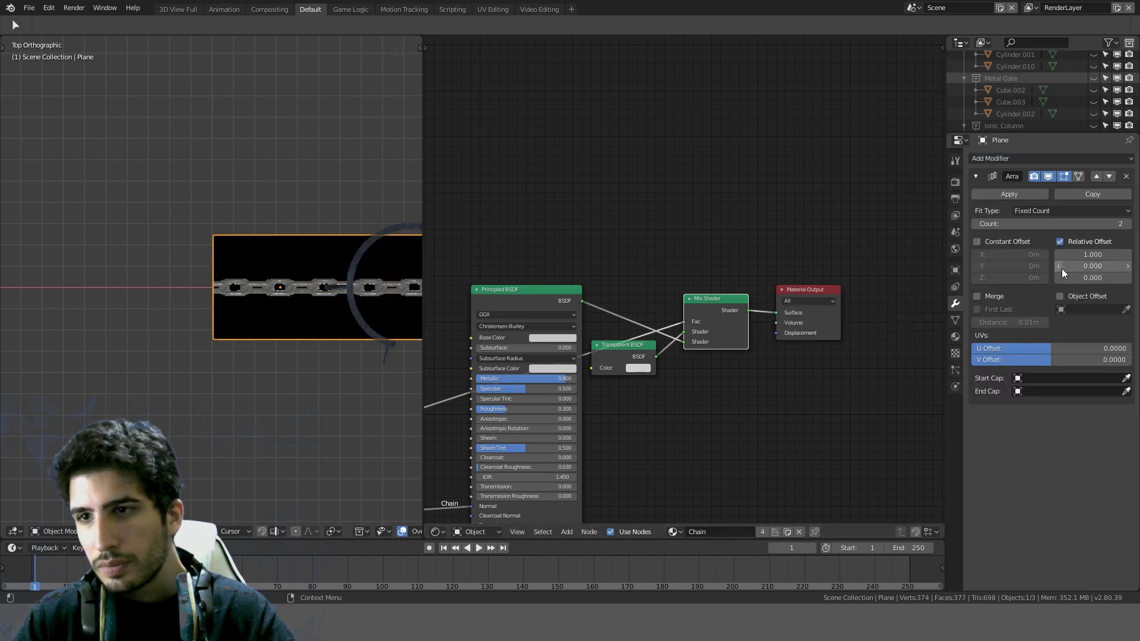
{"action": "left_click", "coordinate": [1126, 176]}
{"action": "scroll", "coordinate": [349, 234], "scroll_direction": "down", "scroll_amount": 3}
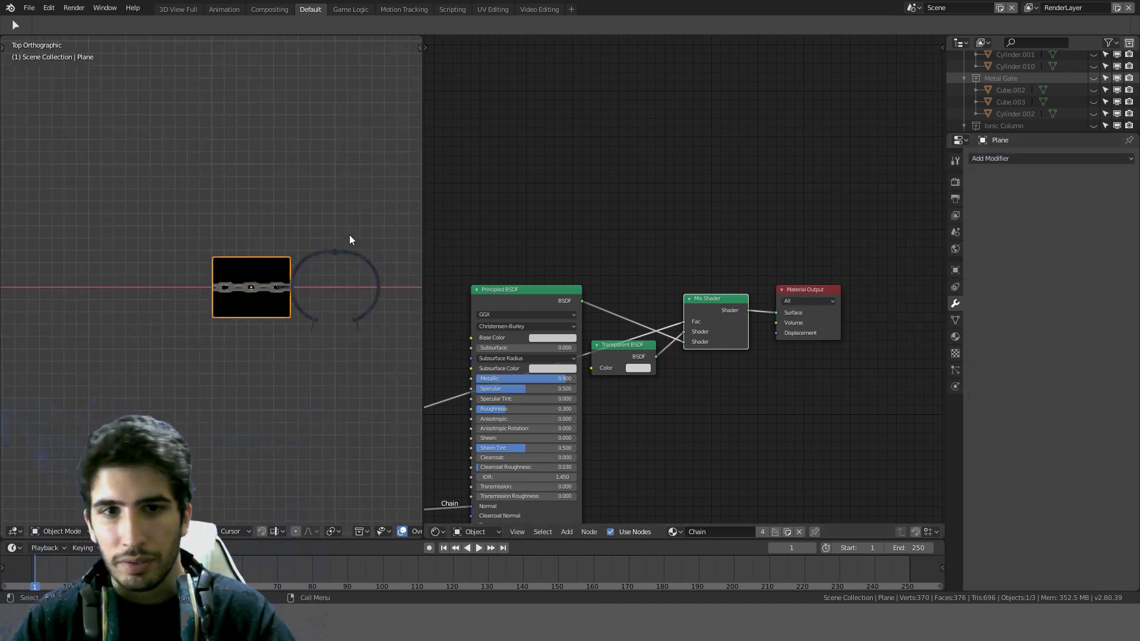
Step: Deselect everything, switch the viewport to solid shading, and inspect the shackle and its chain planes from several angles
{"action": "mouse_move", "coordinate": [349, 234]}
{"action": "middle_mouse_down"}
{"action": "mouse_move", "coordinate": [299, 199]}
{"action": "mouse_move", "coordinate": [313, 128]}
{"action": "mouse_move", "coordinate": [328, 174]}
{"action": "middle_mouse_up"}
{"action": "left_click", "coordinate": [330, 225]}
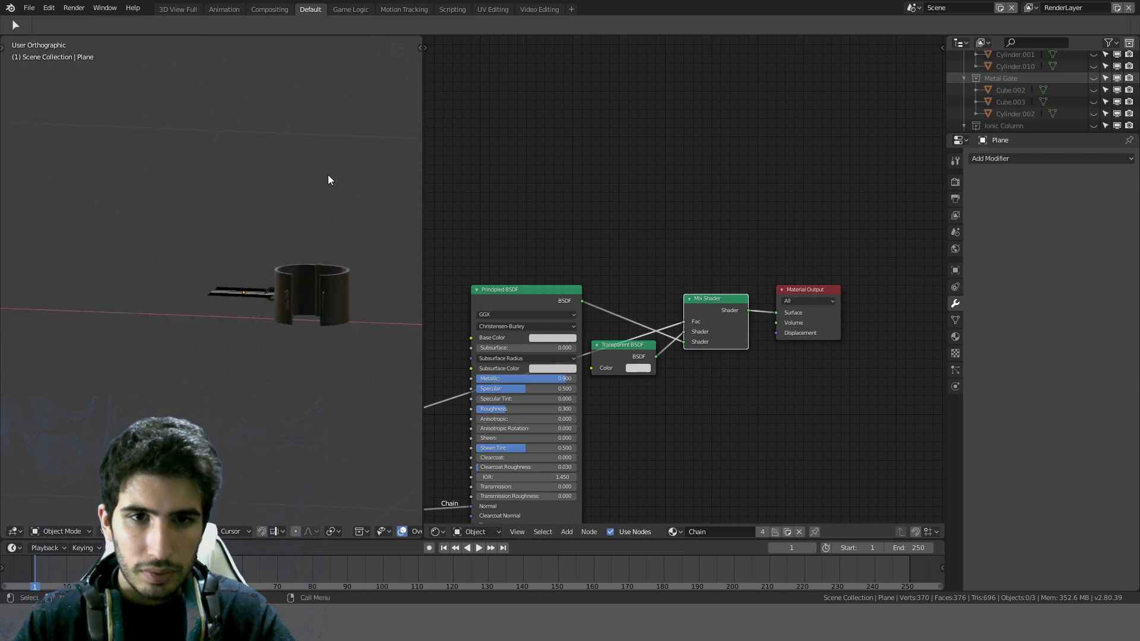
{"action": "key", "text": "z"}
{"action": "left_click", "coordinate": [374, 210]}
{"action": "middle_click_drag", "start_coordinate": [293, 236], "coordinate": [218, 344]}
{"action": "scroll", "coordinate": [351, 270], "scroll_direction": "up", "scroll_amount": 3}
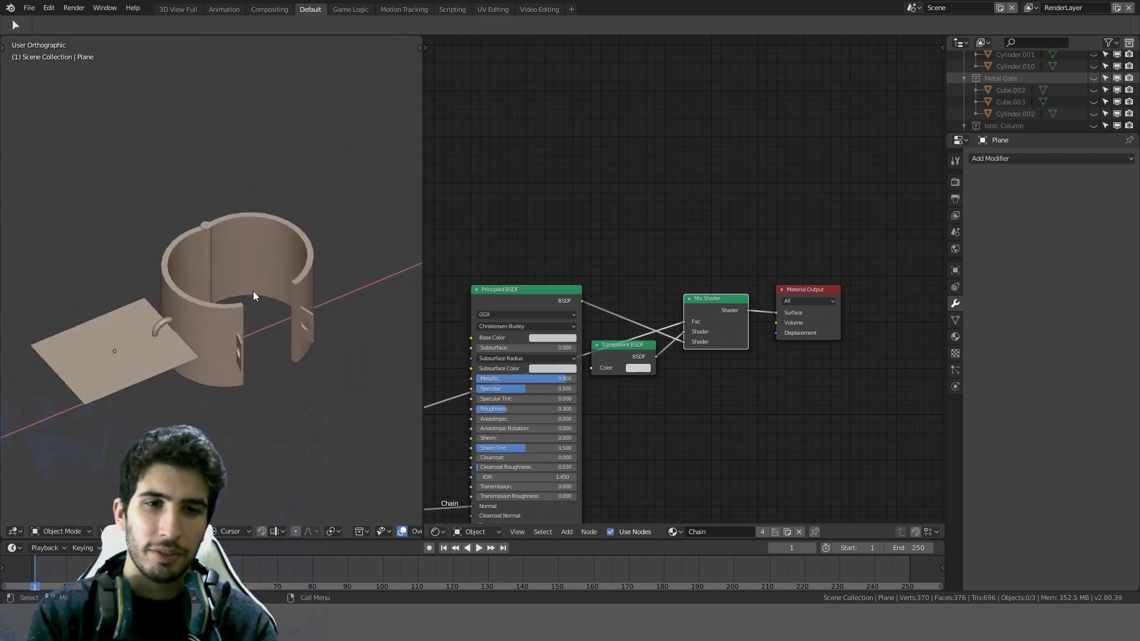
{"action": "scroll", "coordinate": [253, 291], "scroll_direction": "up", "scroll_amount": 4}
{"action": "scroll", "coordinate": [251, 284], "scroll_direction": "up", "scroll_amount": 4}
{"action": "middle_click_drag", "start_coordinate": [251, 284], "coordinate": [277, 384]}
{"action": "scroll", "coordinate": [176, 283], "scroll_direction": "down", "scroll_amount": 6}
{"action": "scroll", "coordinate": [277, 380], "scroll_direction": "down", "scroll_amount": 2}
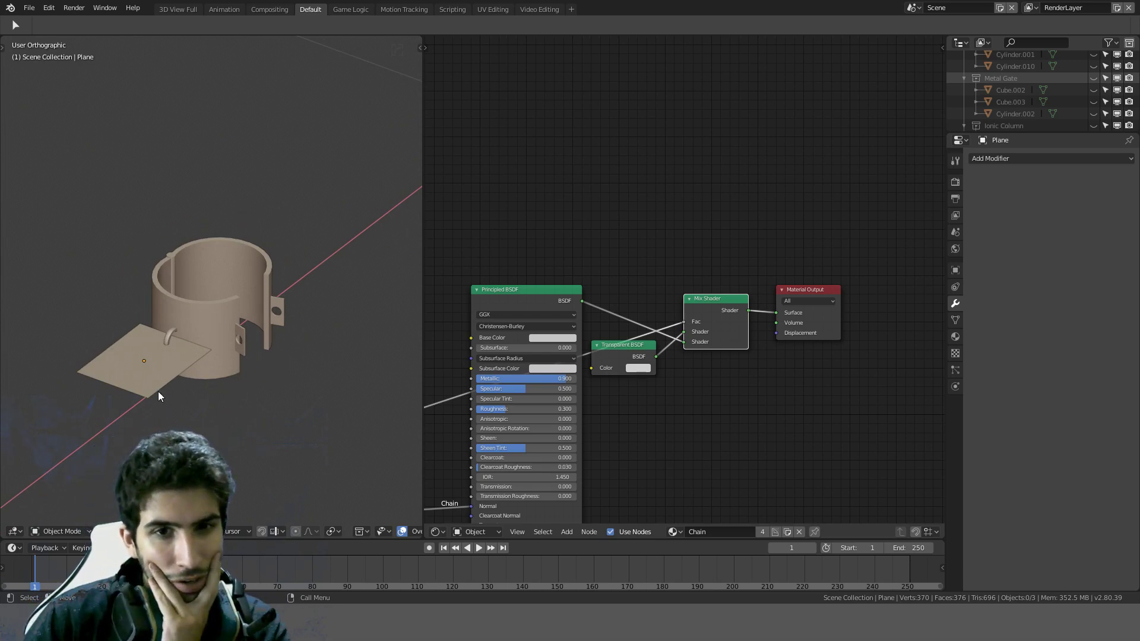
Step: Select the chain plane and examine how it meets the shackle's small loop from the side and from above
{"action": "left_click", "coordinate": [151, 373]}
{"action": "middle_click_drag", "start_coordinate": [151, 373], "coordinate": [144, 382]}
{"action": "scroll", "coordinate": [149, 361], "scroll_direction": "up", "scroll_amount": 2}
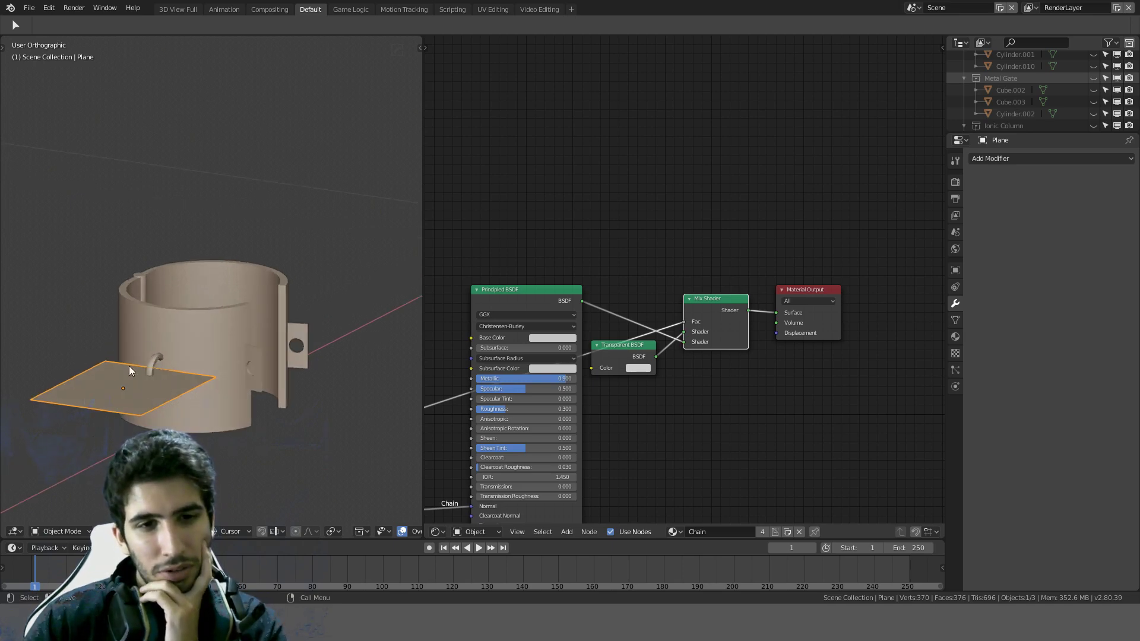
{"action": "scroll", "coordinate": [204, 361], "scroll_direction": "down", "scroll_amount": 2}
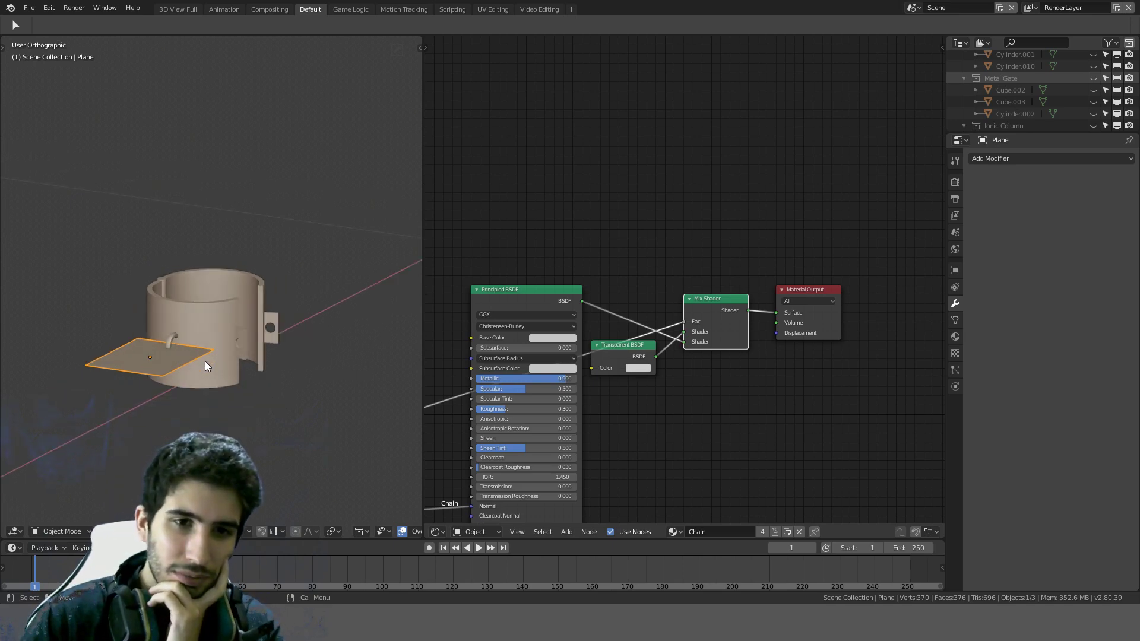
{"action": "scroll", "coordinate": [204, 361], "scroll_direction": "up", "scroll_amount": 5}
{"action": "scroll", "coordinate": [197, 362], "scroll_direction": "down", "scroll_amount": 3}
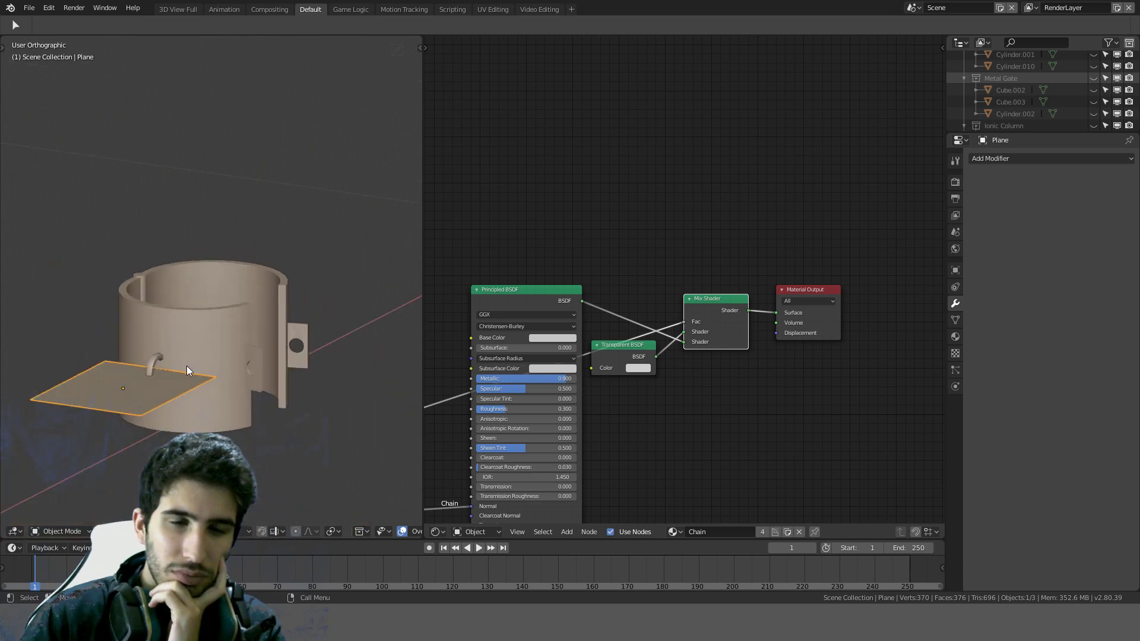
{"action": "middle_click_drag", "start_coordinate": [186, 365], "coordinate": [95, 480]}
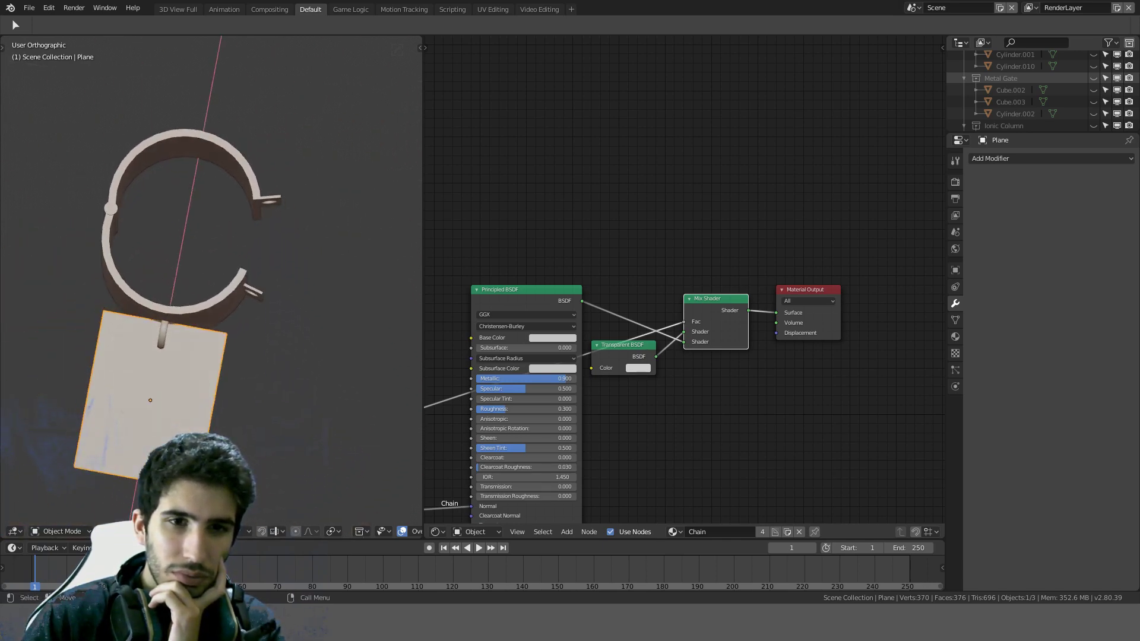
Step: Enter Edit Mode on the shackle and select all the linked geometry of its small chain loop
{"action": "left_click", "coordinate": [161, 341], "text": "shift"}
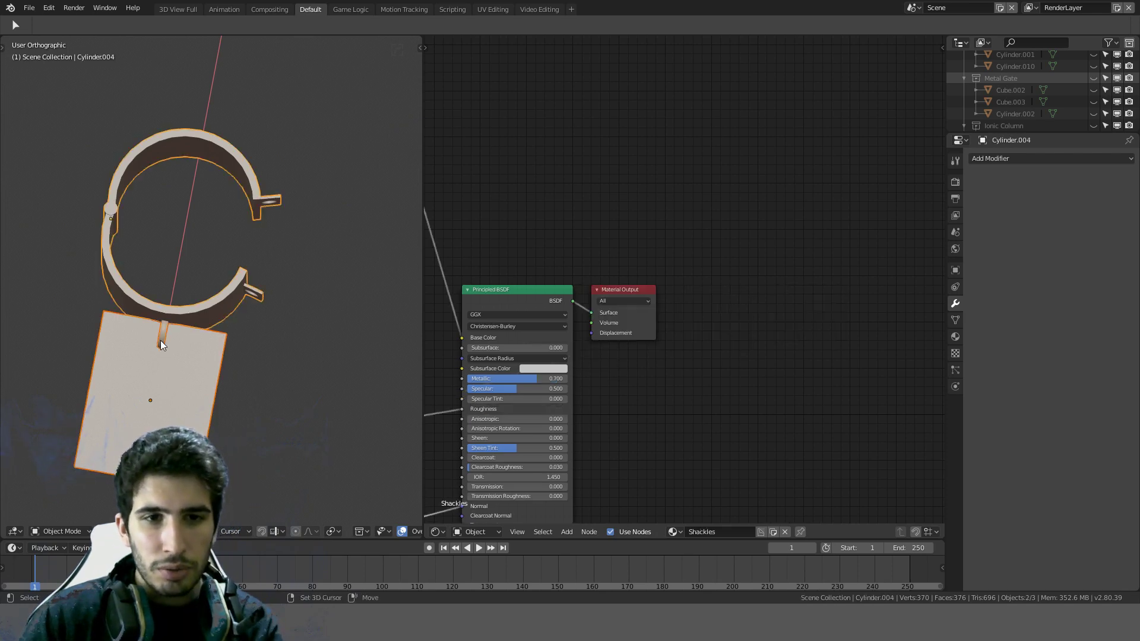
{"action": "middle_click_drag", "start_coordinate": [178, 340], "coordinate": [148, 313]}
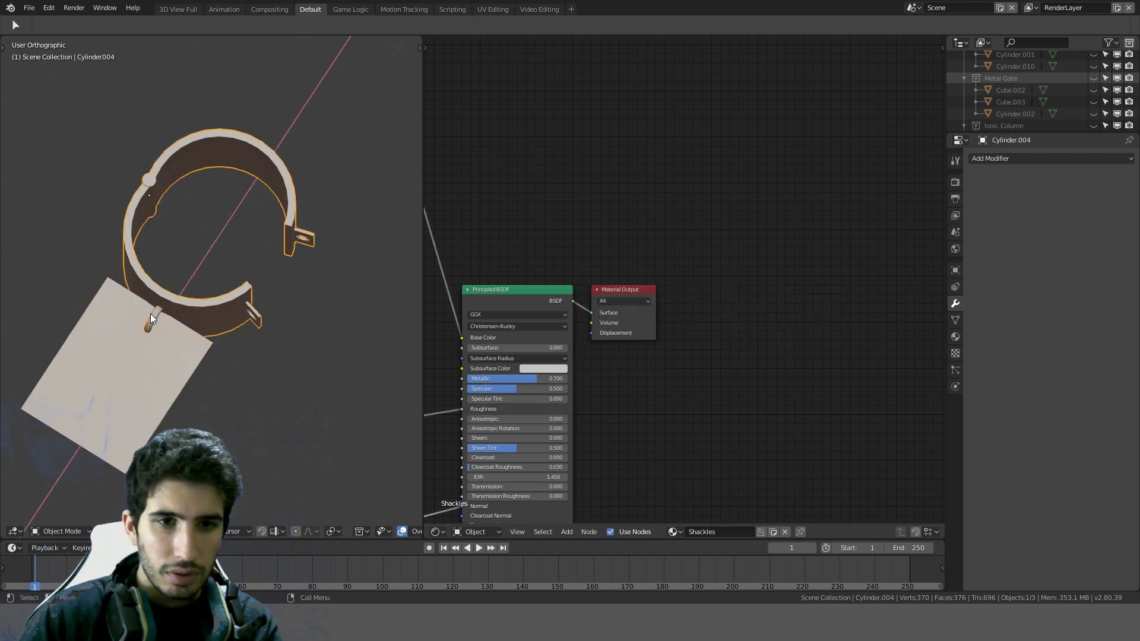
{"action": "left_click", "coordinate": [152, 316]}
{"action": "left_click", "coordinate": [152, 316]}
{"action": "key", "text": "Tab"}
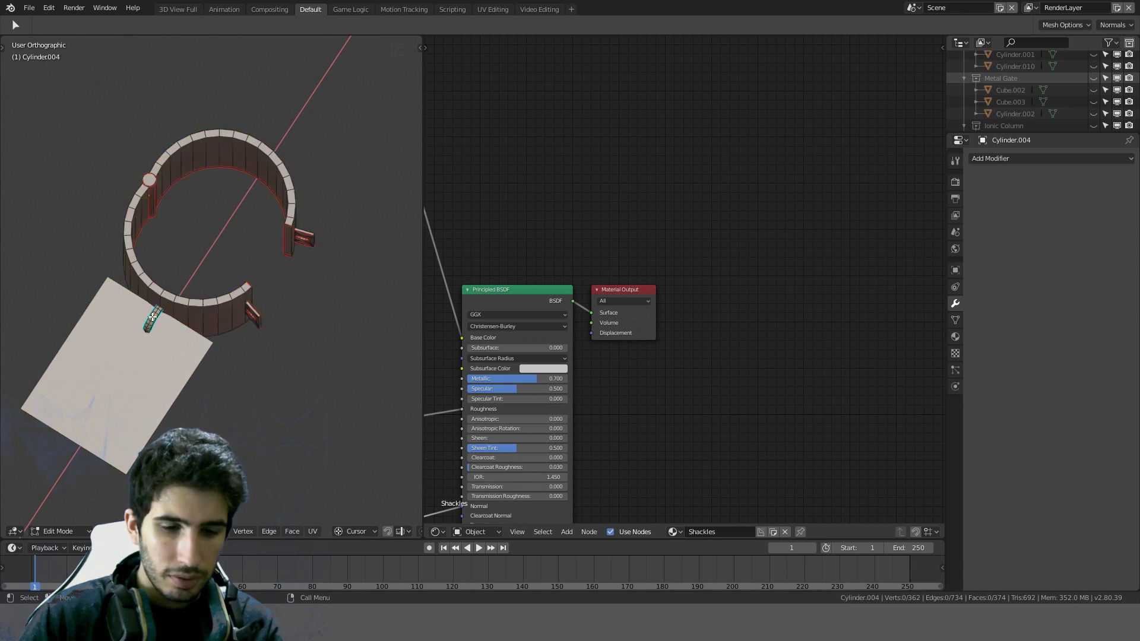
{"action": "key", "text": "l"}
Step: Snap the 3D cursor to the shackle's origin at the hinge in top view and make the 3D Cursor the pivot point
{"action": "middle_click_drag", "start_coordinate": [152, 317], "coordinate": [219, 269]}
{"action": "key", "text": "KP_7"}
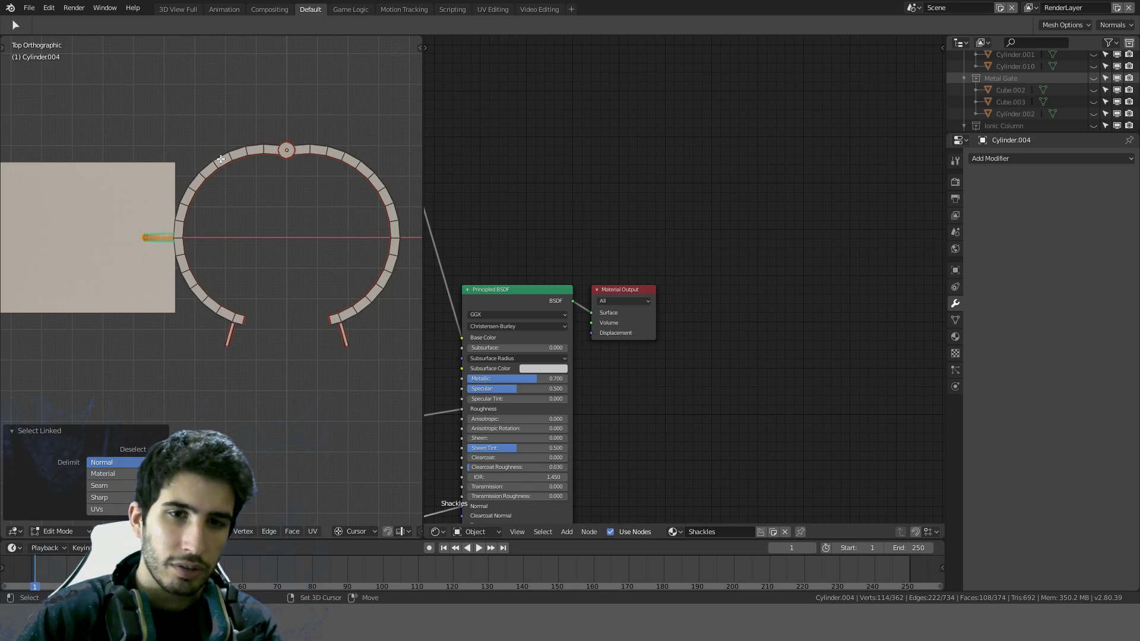
{"action": "middle_click_drag", "start_coordinate": [229, 174], "coordinate": [240, 217], "text": "shift"}
{"action": "key", "text": "Tab"}
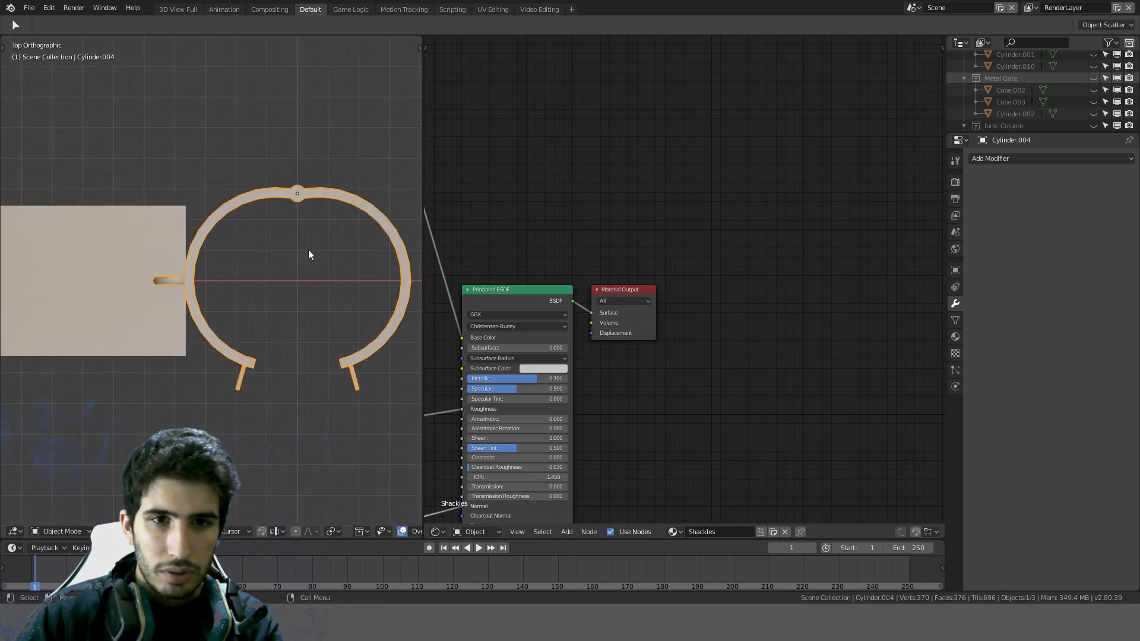
{"action": "key", "text": "Tab"}
{"action": "key", "text": "Tab"}
{"action": "key", "text": "shift+s"}
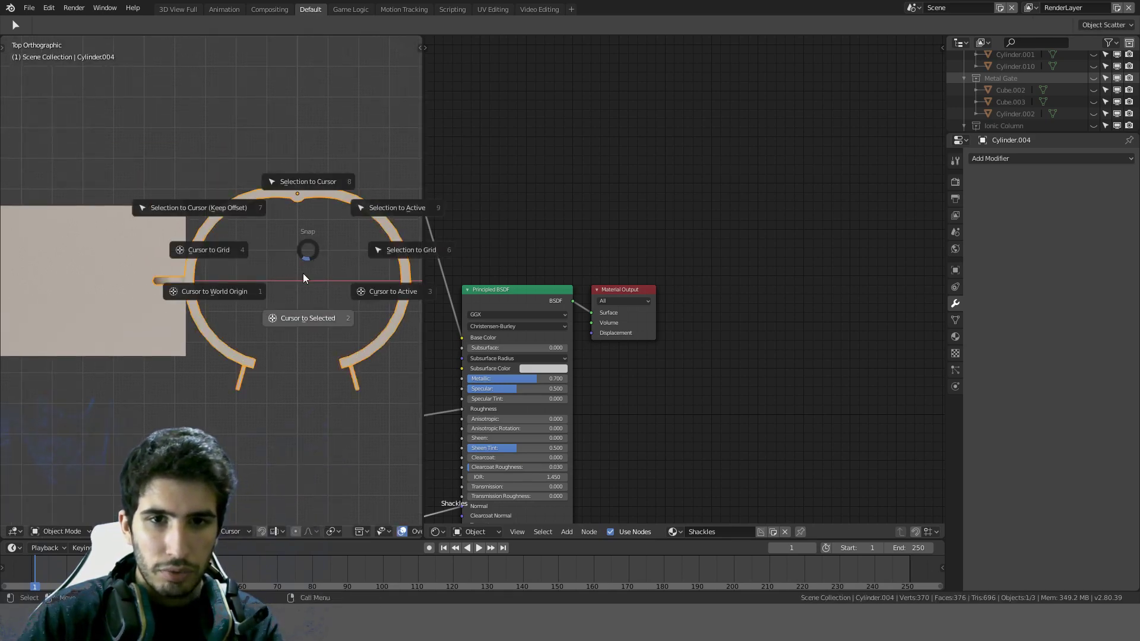
{"action": "left_click", "coordinate": [305, 299]}
{"action": "key", "text": "Tab"}
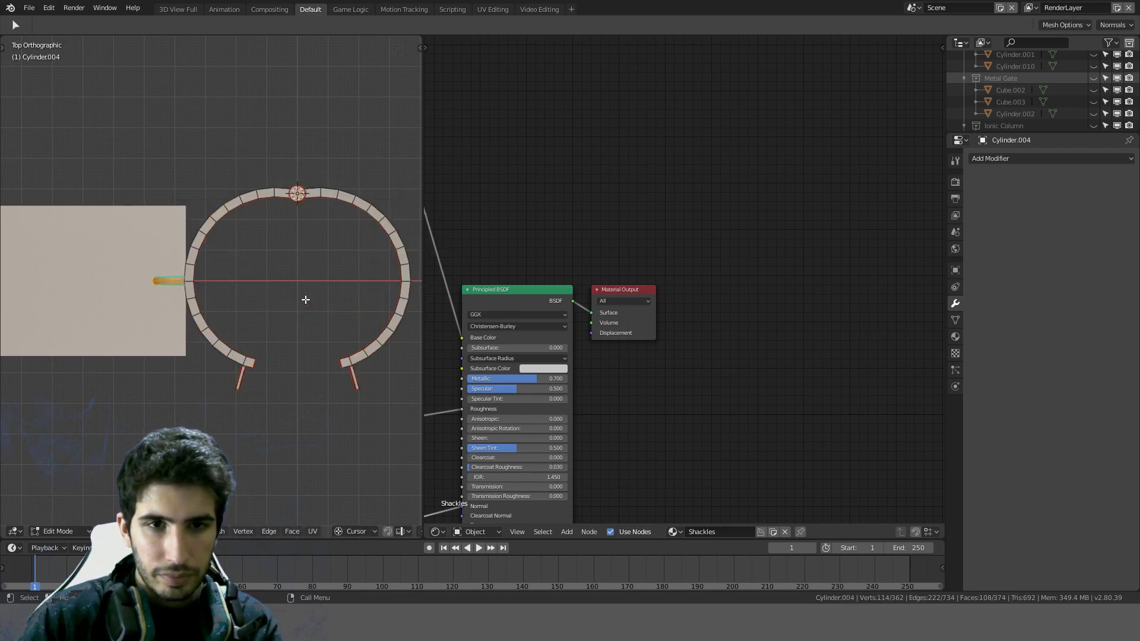
{"action": "key", "text": "period"}
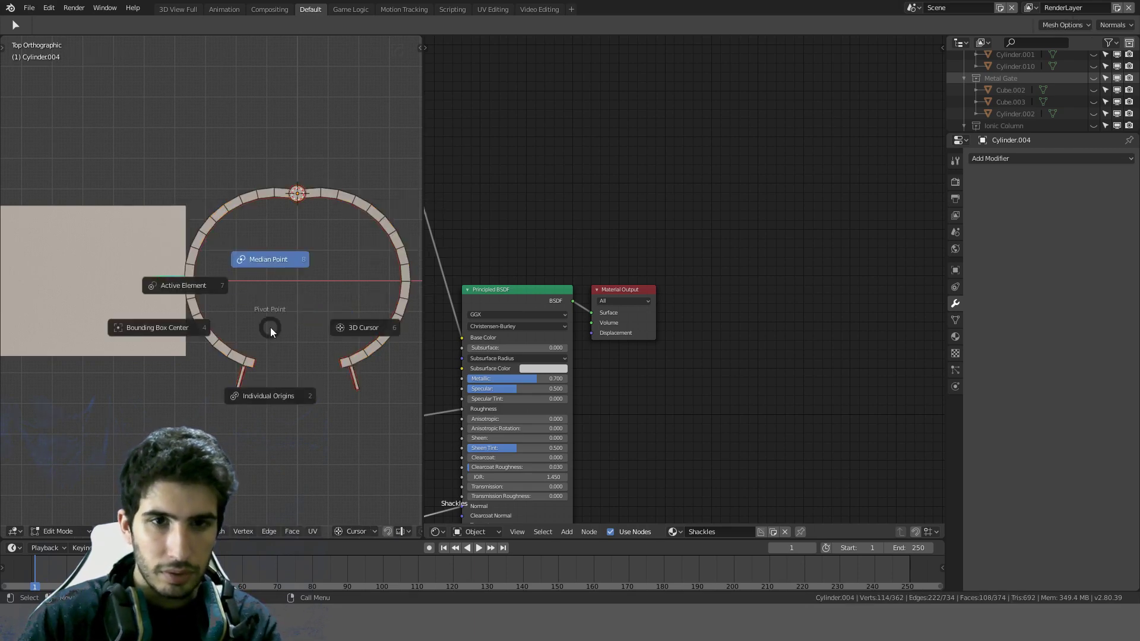
{"action": "left_click", "coordinate": [368, 326]}
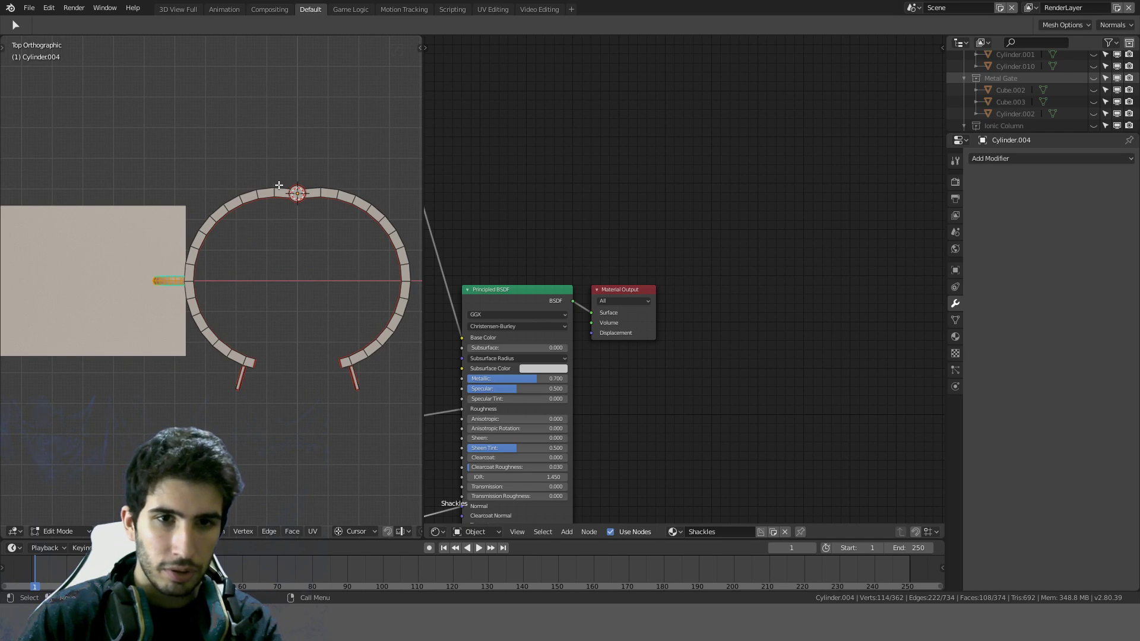
Step: Rotate the selected loop clockwise about the 3D cursor in top view and move it against the shackle's outer wall near the hinge
{"action": "key", "text": "r"}
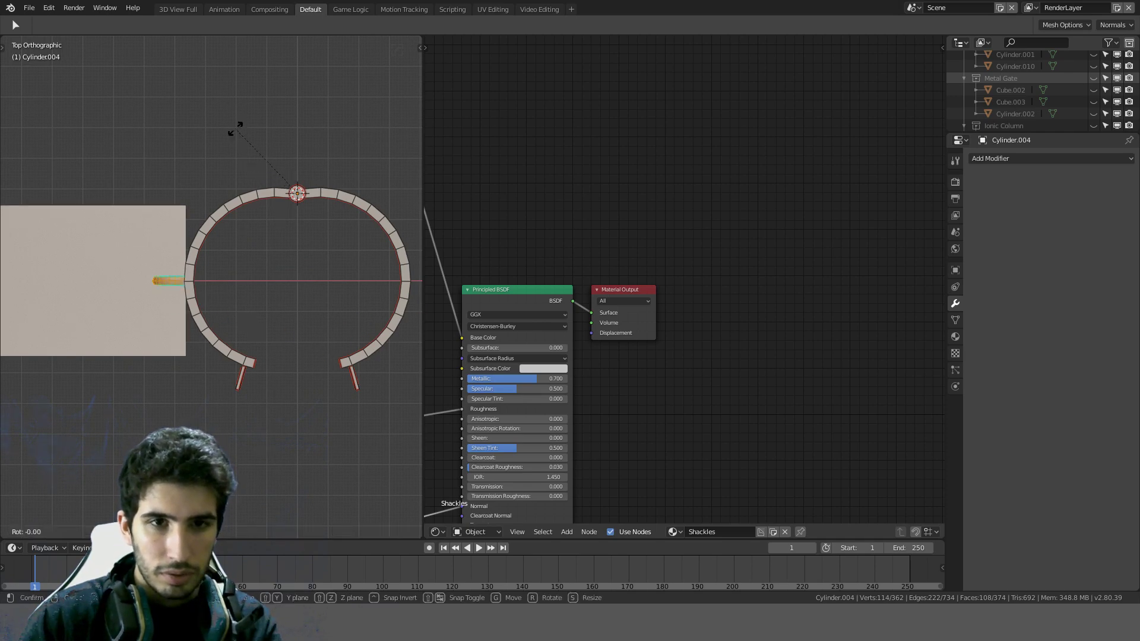
{"action": "left_click", "coordinate": [243, 517]}
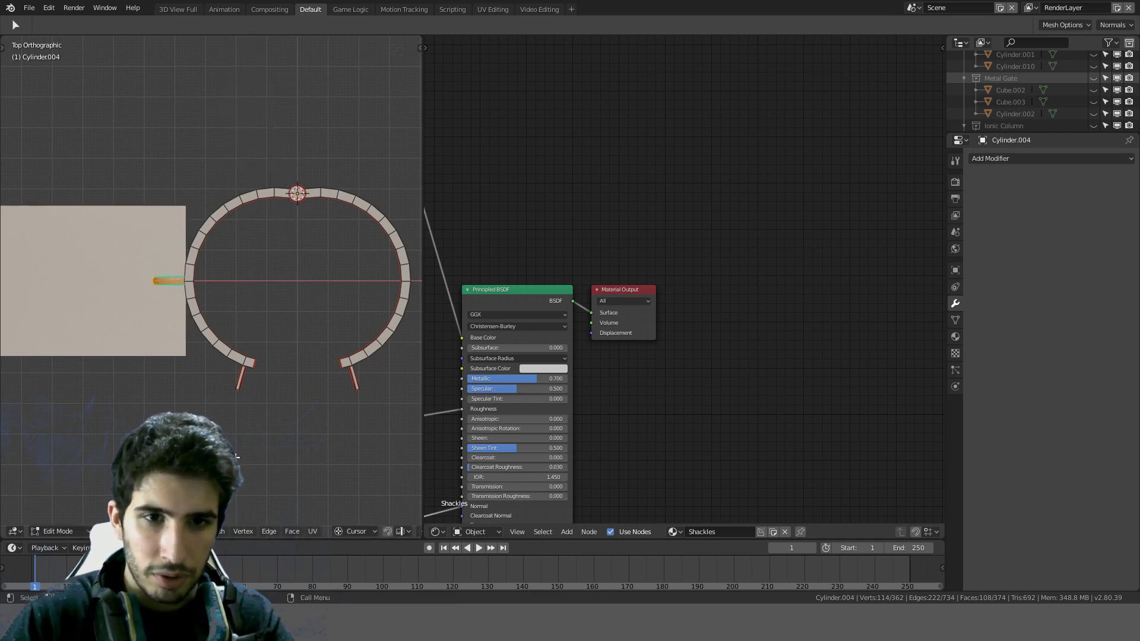
{"action": "middle_click_drag", "start_coordinate": [297, 285], "coordinate": [206, 273]}
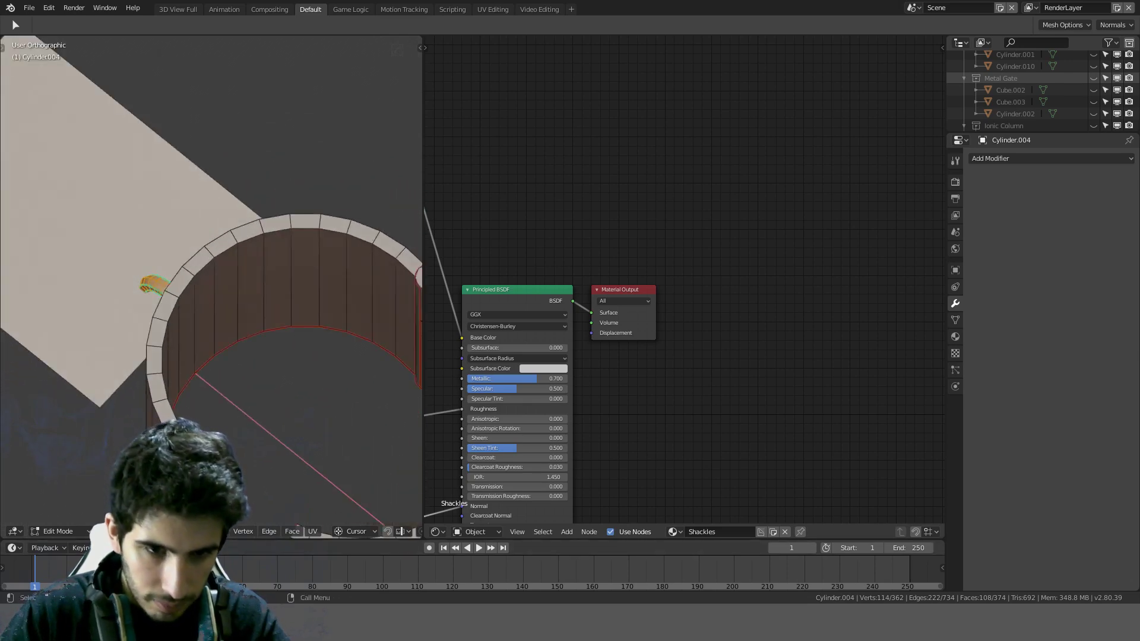
{"action": "scroll", "coordinate": [302, 402], "scroll_direction": "down", "scroll_amount": 3}
{"action": "middle_click_drag", "start_coordinate": [301, 402], "coordinate": [341, 402]}
{"action": "key", "text": "KP_7"}
{"action": "scroll", "coordinate": [334, 400], "scroll_direction": "up", "scroll_amount": 5}
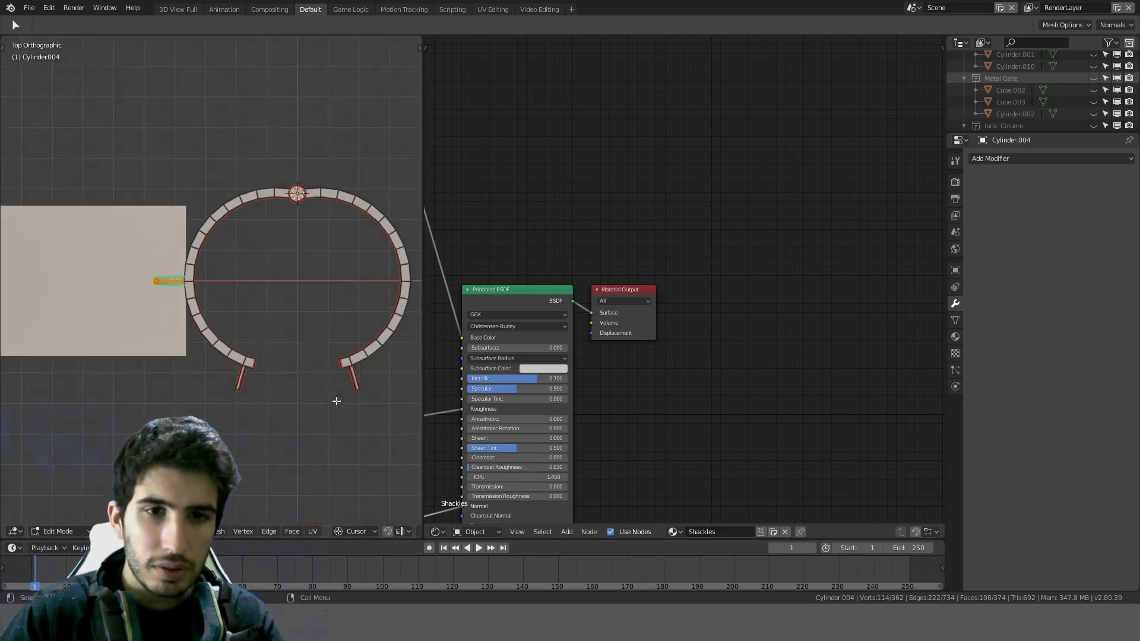
{"action": "middle_click_drag", "start_coordinate": [283, 231], "coordinate": [254, 295], "text": "shift"}
{"action": "scroll", "coordinate": [253, 296], "scroll_direction": "up", "scroll_amount": 2}
{"action": "key", "text": "r"}
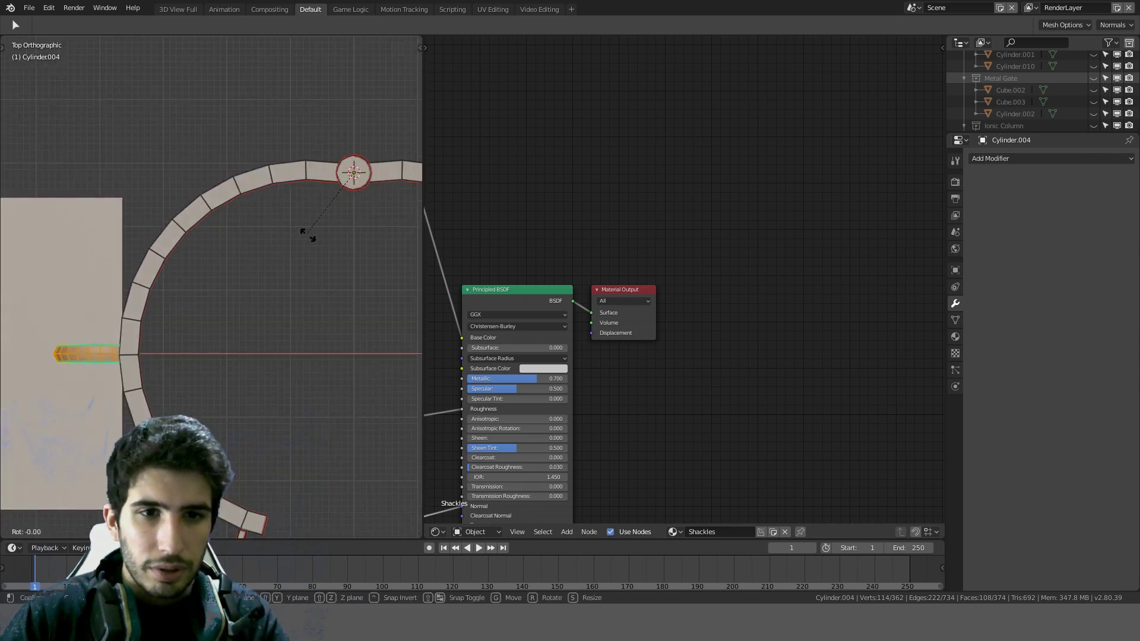
{"action": "left_click", "coordinate": [280, 184]}
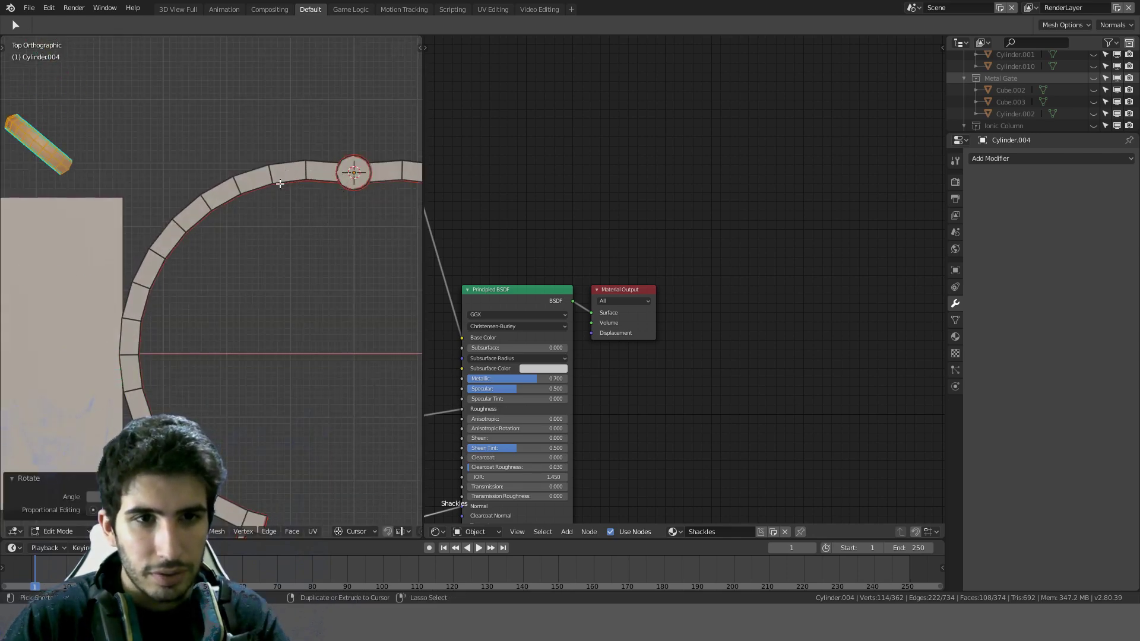
{"action": "key", "text": "g"}
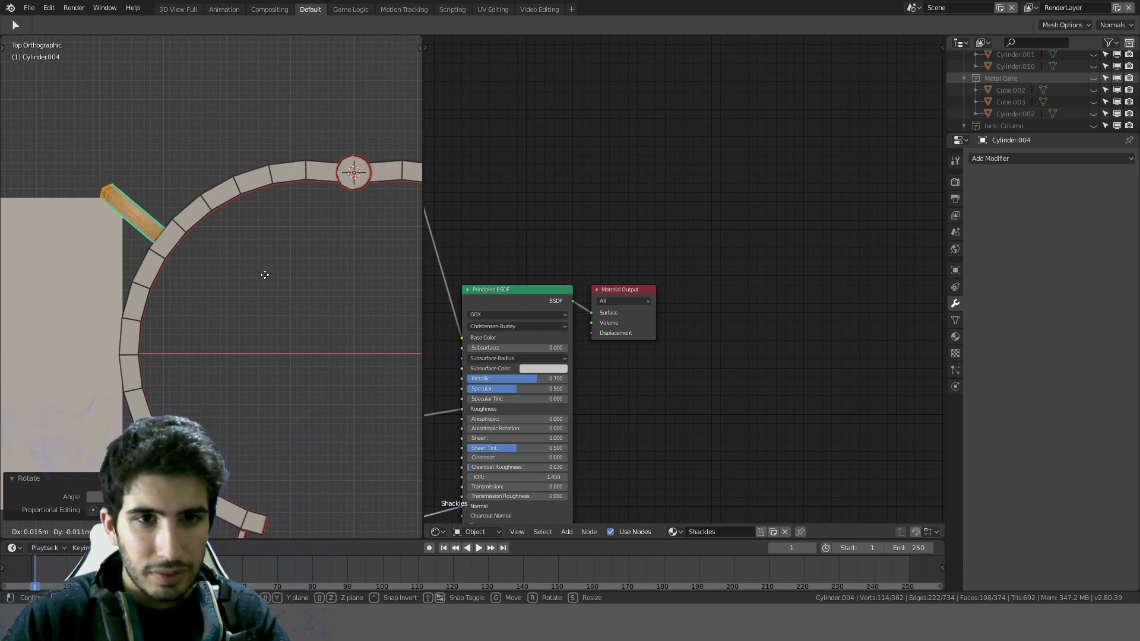
{"action": "left_click", "coordinate": [318, 222]}
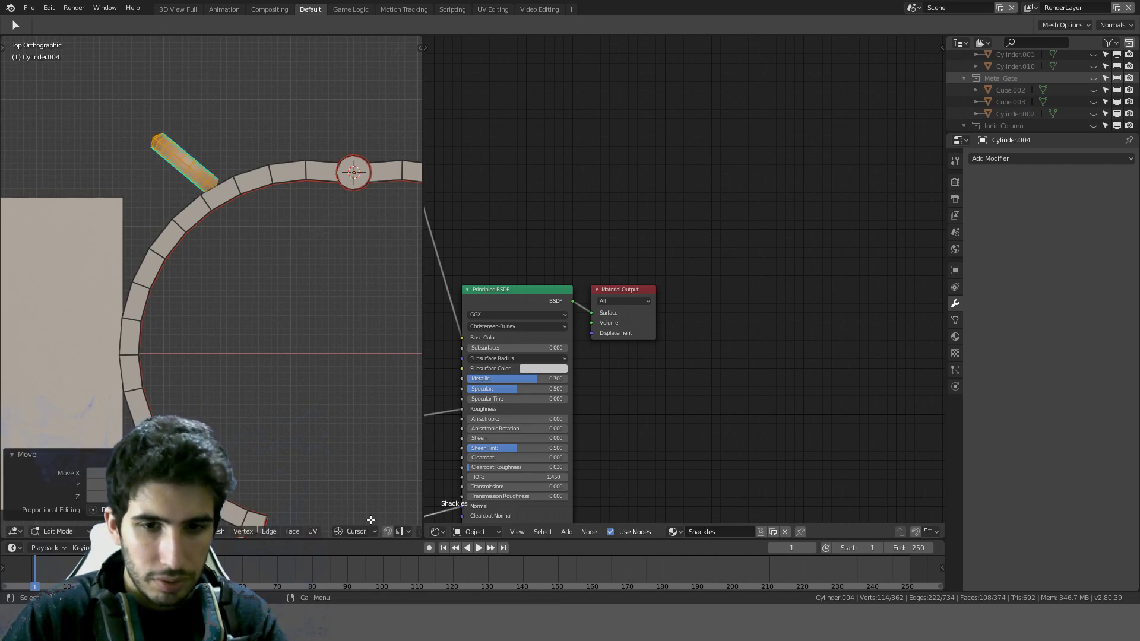
Step: With Gimbal orientation and the Median Point pivot, rotate the loop perpendicular to the shackle's wall and move it back into contact
{"action": "key", "text": "comma"}
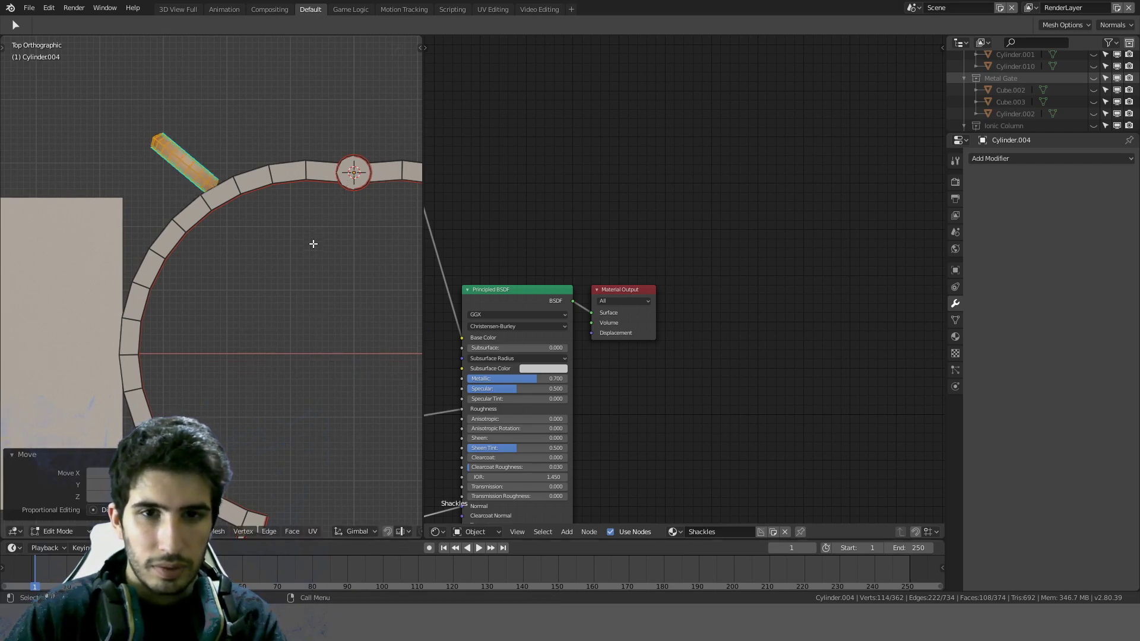
{"action": "key", "text": "r"}
{"action": "key", "text": "Escape"}
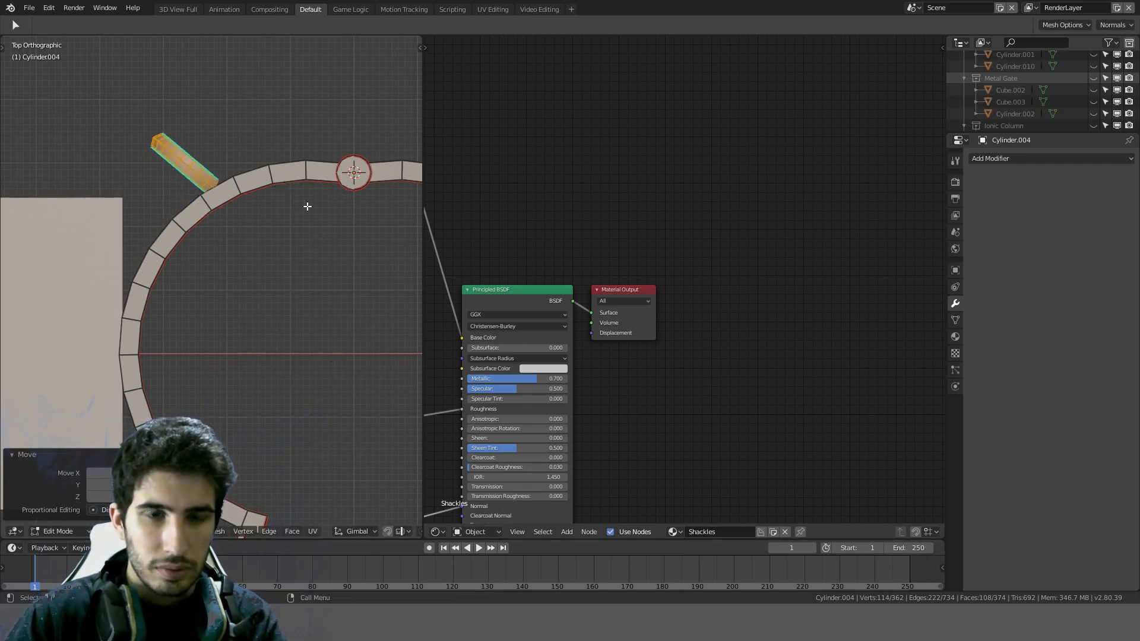
{"action": "key", "text": "period"}
{"action": "left_click", "coordinate": [308, 155]}
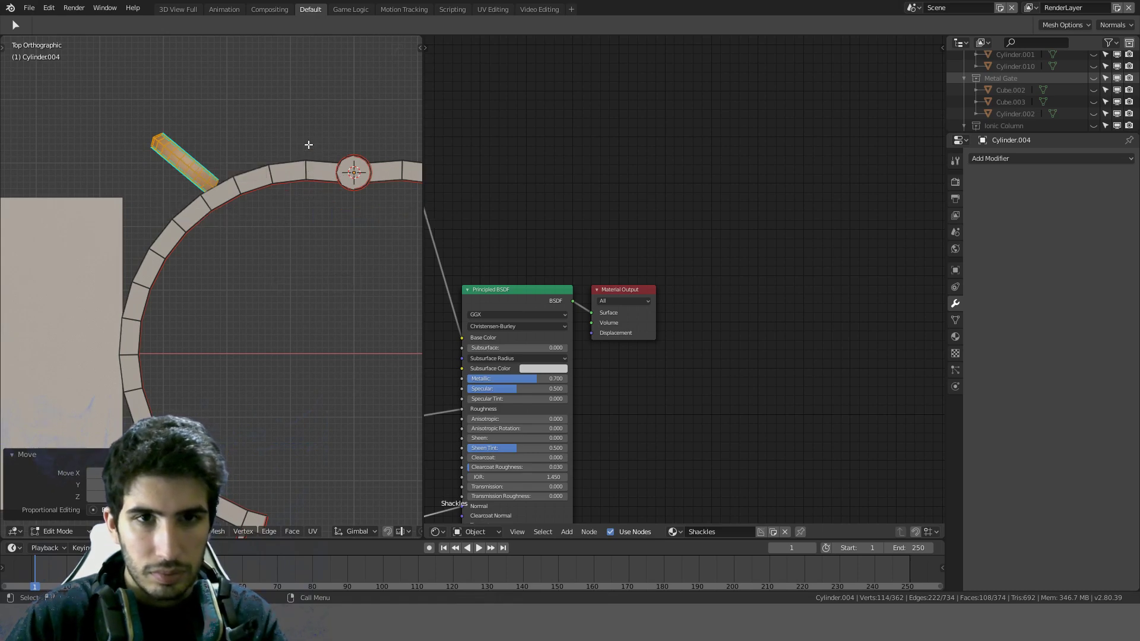
{"action": "key", "text": "r"}
{"action": "left_click", "coordinate": [303, 230]}
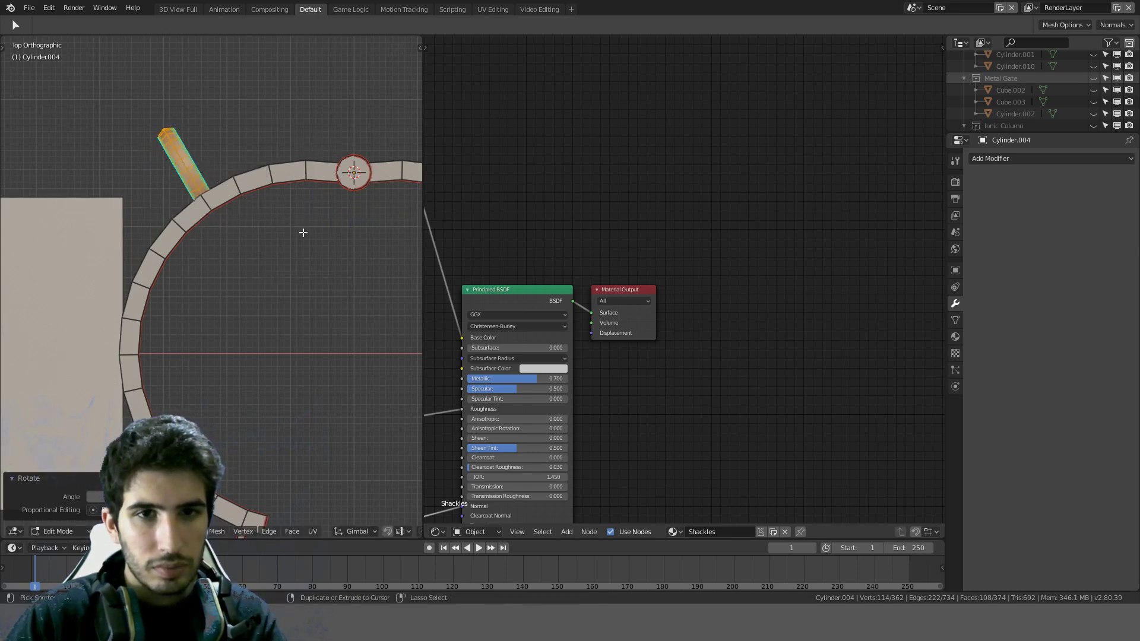
{"action": "key", "text": "g"}
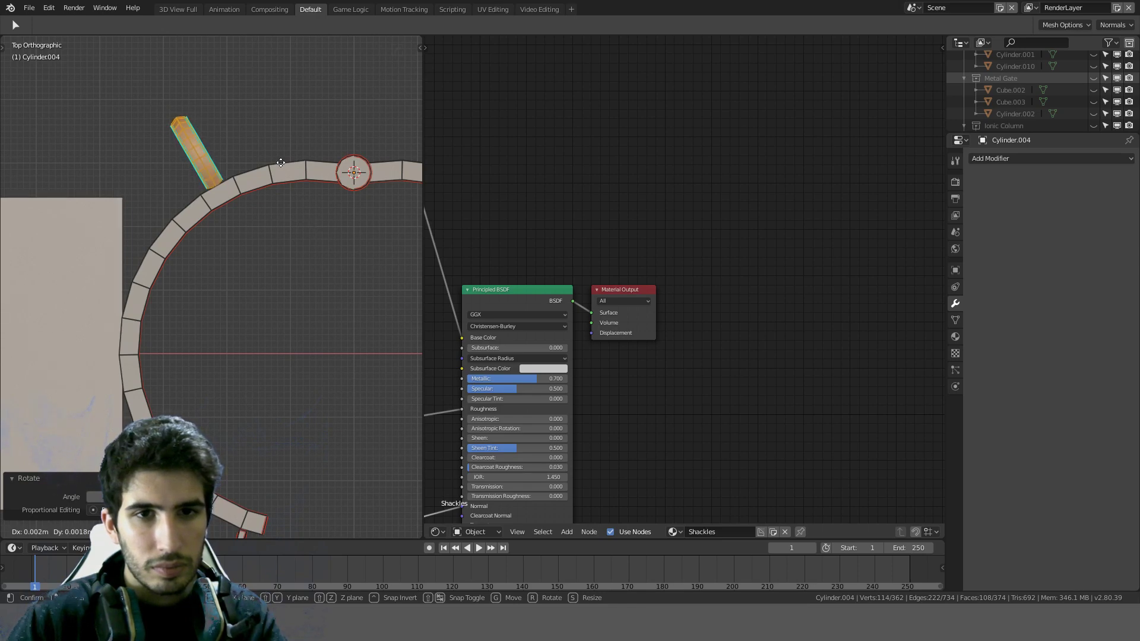
{"action": "left_click", "coordinate": [290, 197]}
Step: Sink the loop's ends slightly into the shackle's wall using X-ray in top view, and return to Object Mode
{"action": "mouse_move", "coordinate": [300, 196]}
{"action": "middle_mouse_down"}
{"action": "mouse_move", "coordinate": [260, 234]}
{"action": "mouse_move", "coordinate": [326, 178]}
{"action": "mouse_move", "coordinate": [201, 365]}
{"action": "mouse_move", "coordinate": [265, 211]}
{"action": "mouse_move", "coordinate": [309, 182]}
{"action": "middle_mouse_up"}
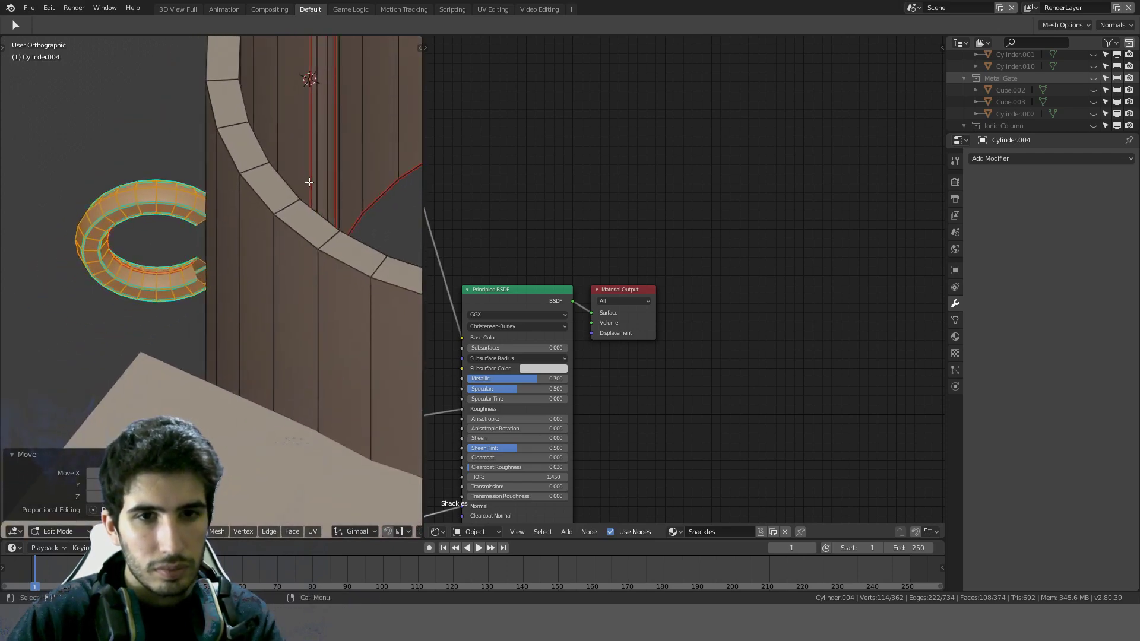
{"action": "key", "text": "KP_7"}
{"action": "scroll", "coordinate": [166, 272], "scroll_direction": "down", "scroll_amount": 4}
{"action": "key", "text": "alt+z"}
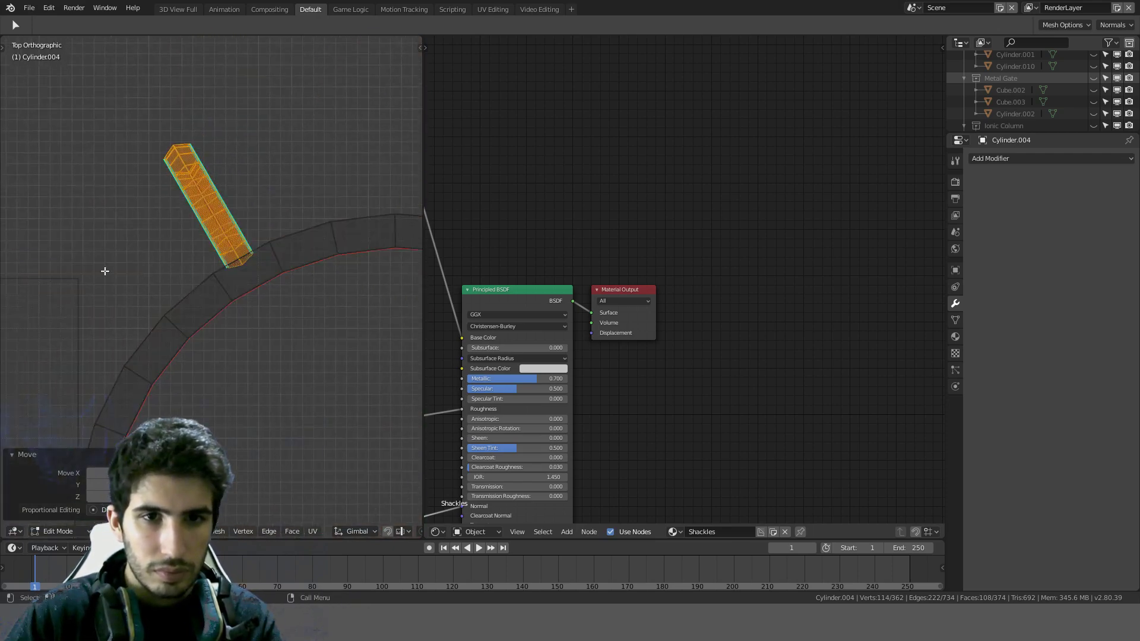
{"action": "scroll", "coordinate": [262, 260], "scroll_direction": "up", "scroll_amount": 8}
{"action": "key", "text": "g"}
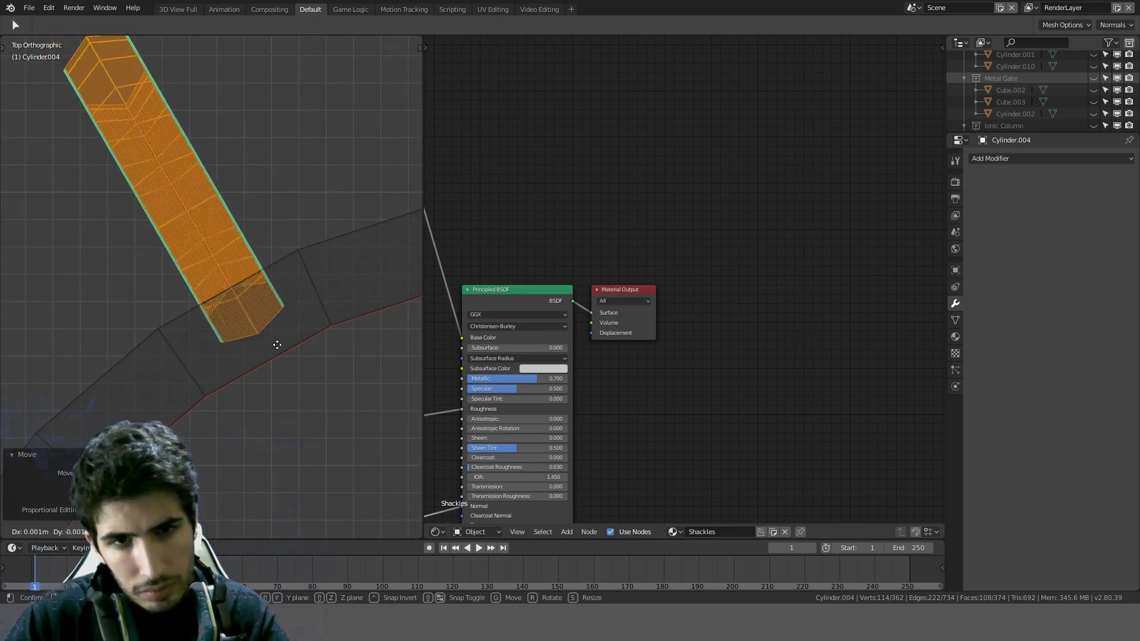
{"action": "left_click", "coordinate": [275, 343]}
{"action": "mouse_move", "coordinate": [217, 346]}
{"action": "middle_mouse_down"}
{"action": "mouse_move", "coordinate": [285, 315]}
{"action": "mouse_move", "coordinate": [328, 275]}
{"action": "mouse_move", "coordinate": [358, 275]}
{"action": "mouse_move", "coordinate": [325, 303]}
{"action": "mouse_move", "coordinate": [326, 269]}
{"action": "mouse_move", "coordinate": [298, 318]}
{"action": "mouse_move", "coordinate": [290, 376]}
{"action": "mouse_move", "coordinate": [330, 299]}
{"action": "middle_mouse_up"}
{"action": "key", "text": "alt+z"}
{"action": "scroll", "coordinate": [325, 303], "scroll_direction": "down", "scroll_amount": 4}
{"action": "left_click", "coordinate": [292, 382]}
{"action": "key", "text": "Tab"}
Step: Select both chain planes, rotate them 40 degrees clockwise in top view and move them over the relocated loop
{"action": "left_click", "coordinate": [284, 410]}
{"action": "key", "text": "KP_7"}
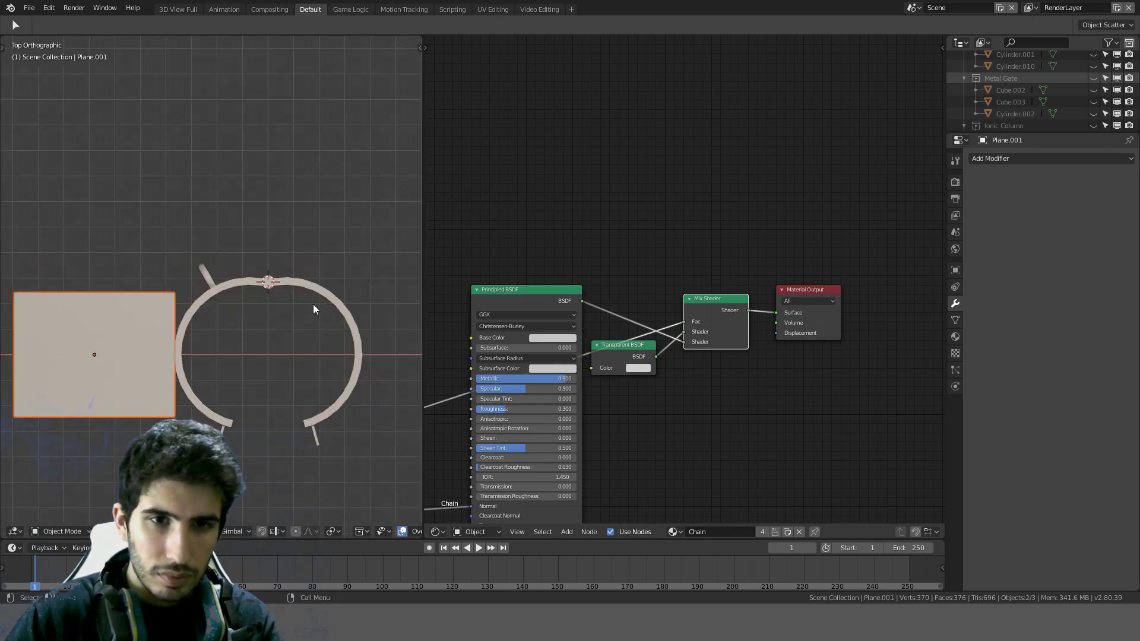
{"action": "scroll", "coordinate": [312, 304], "scroll_direction": "up", "scroll_amount": 2}
{"action": "key", "text": "r"}
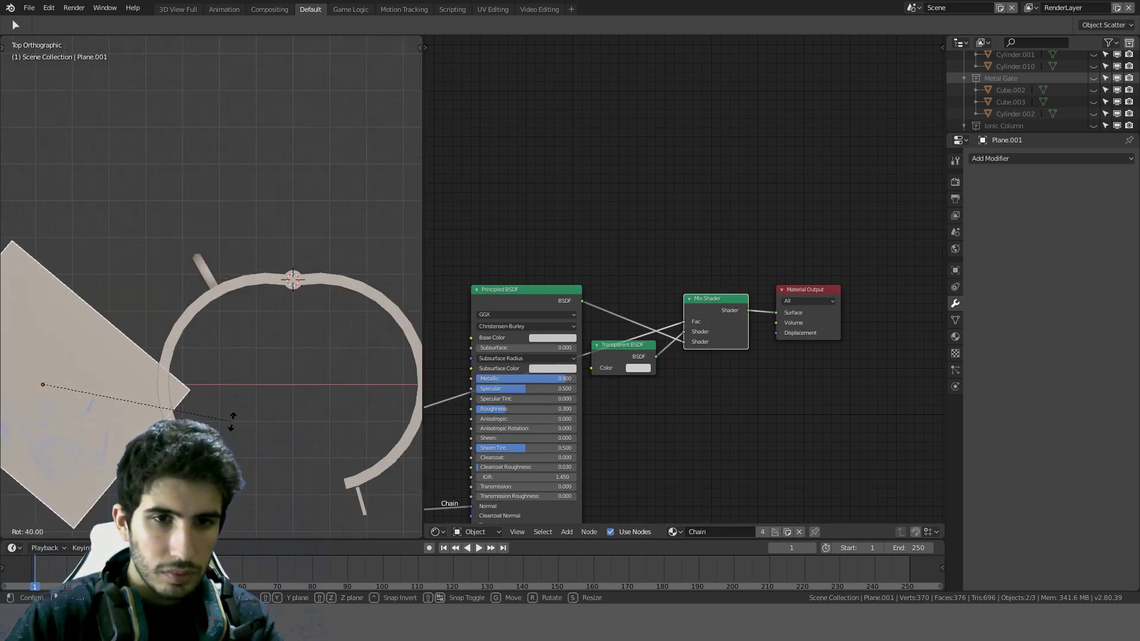
{"action": "left_click", "coordinate": [232, 420]}
{"action": "key", "text": "g"}
{"action": "left_click", "coordinate": [356, 247]}
Step: Rotate the chain planes further clockwise to match the loop's direction and shift them so their short edge touches the shackle's wall
{"action": "key", "text": "r"}
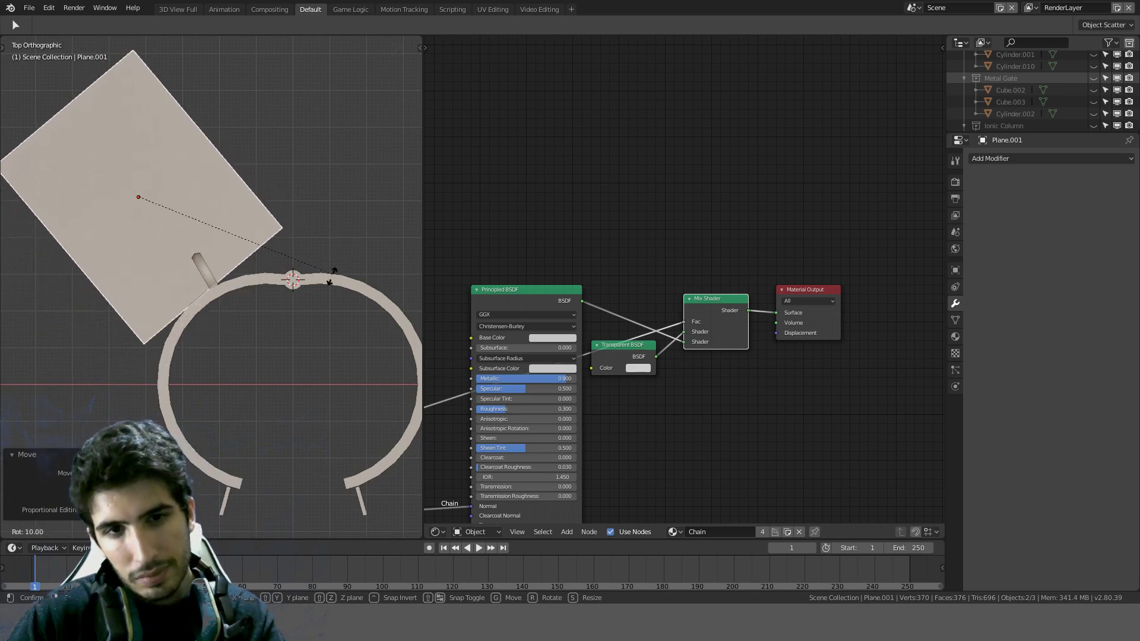
{"action": "left_click", "coordinate": [331, 279]}
{"action": "key", "text": "g"}
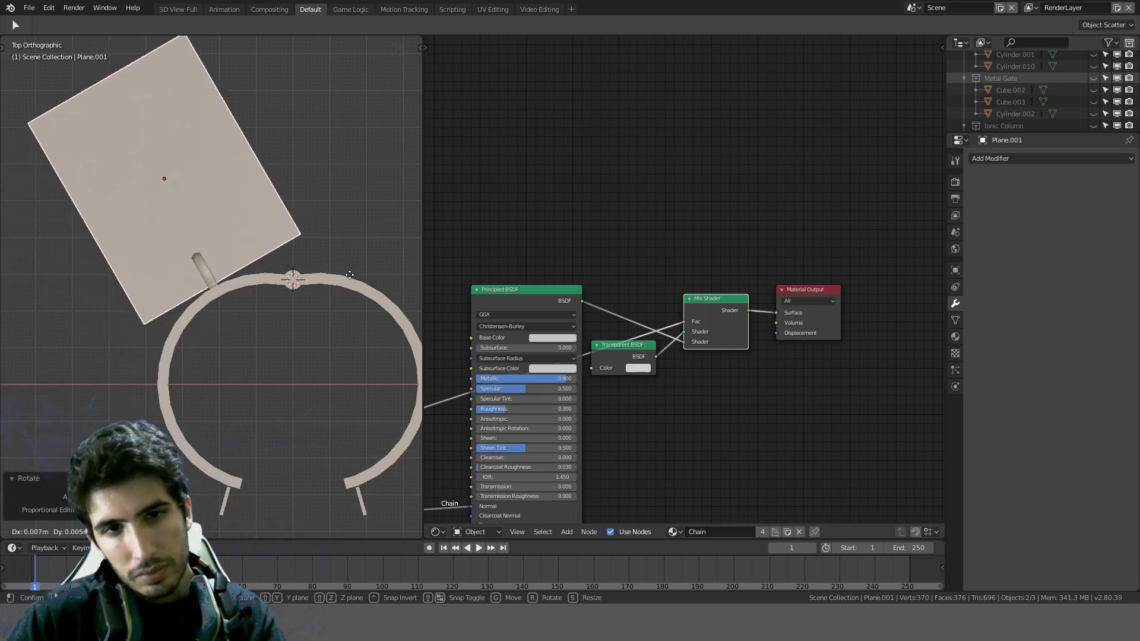
{"action": "left_click", "coordinate": [247, 295]}
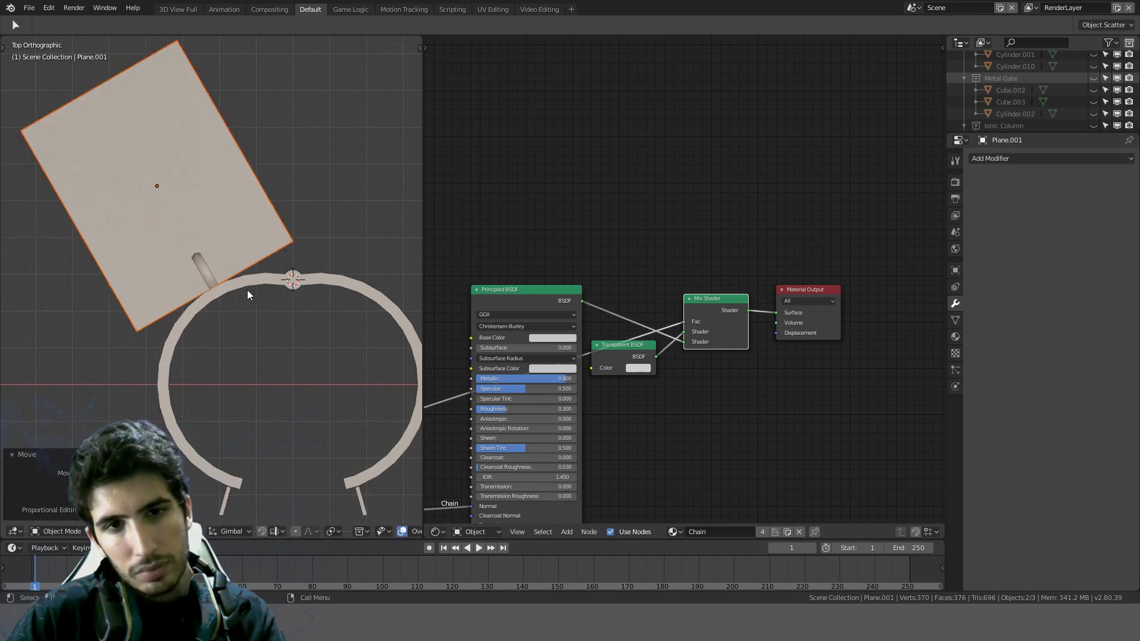
{"action": "scroll", "coordinate": [244, 290], "scroll_direction": "up", "scroll_amount": 6}
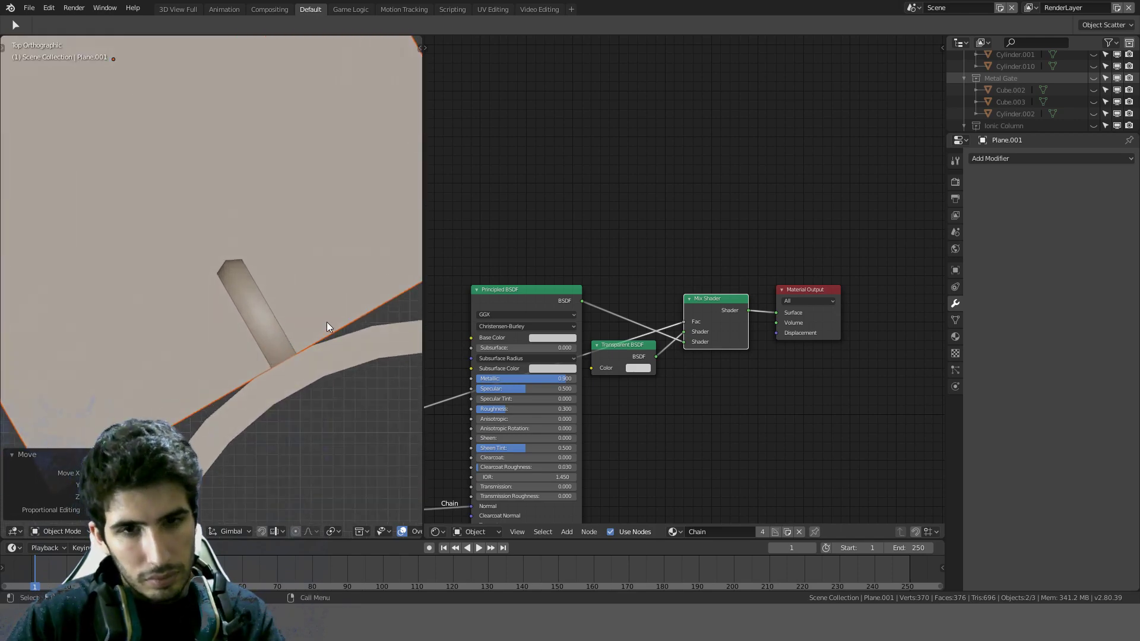
Step: Examine in LookDev shading how the textured chain planes line up with the loop at the shackle's wall
{"action": "key", "text": "z"}
{"action": "left_click", "coordinate": [267, 317]}
{"action": "key", "text": "z"}
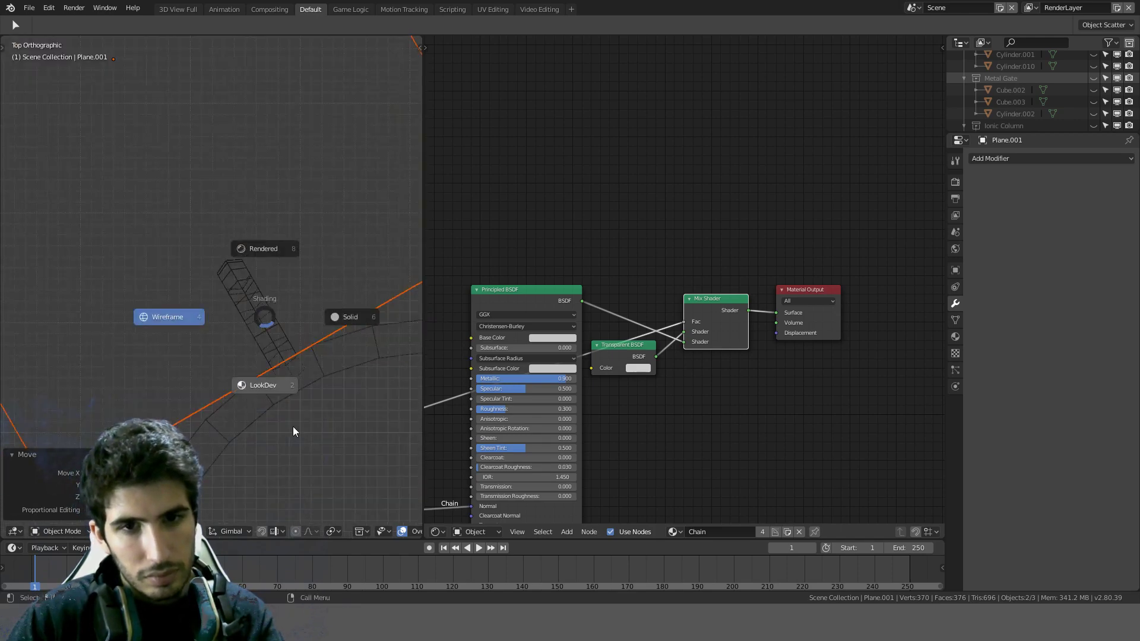
{"action": "left_click", "coordinate": [293, 427]}
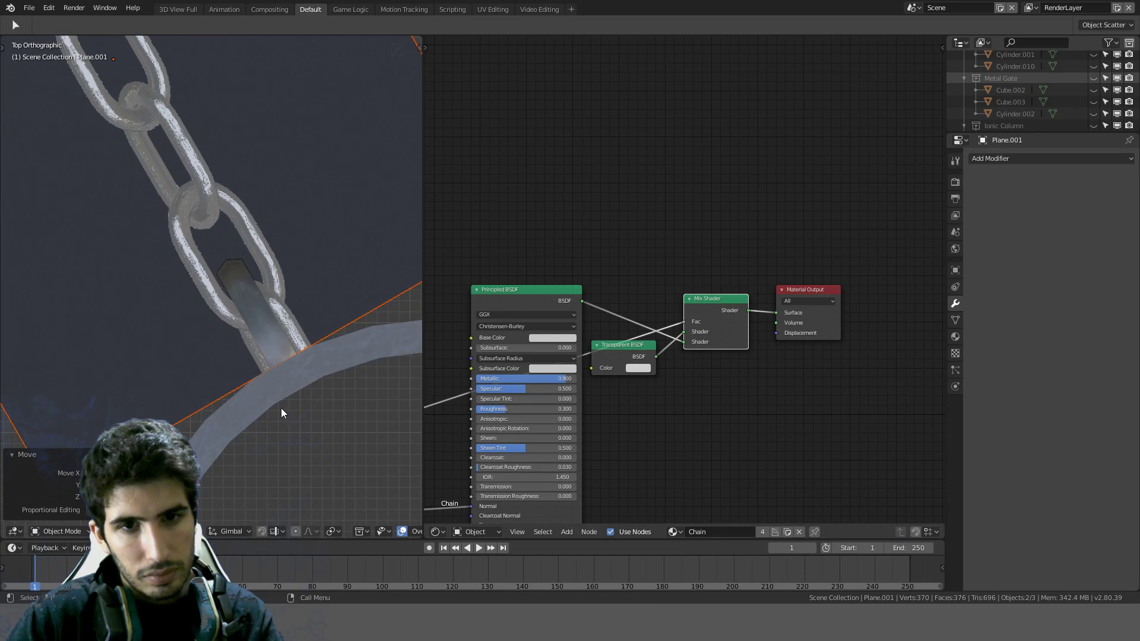
{"action": "scroll", "coordinate": [269, 309], "scroll_direction": "down", "scroll_amount": 6}
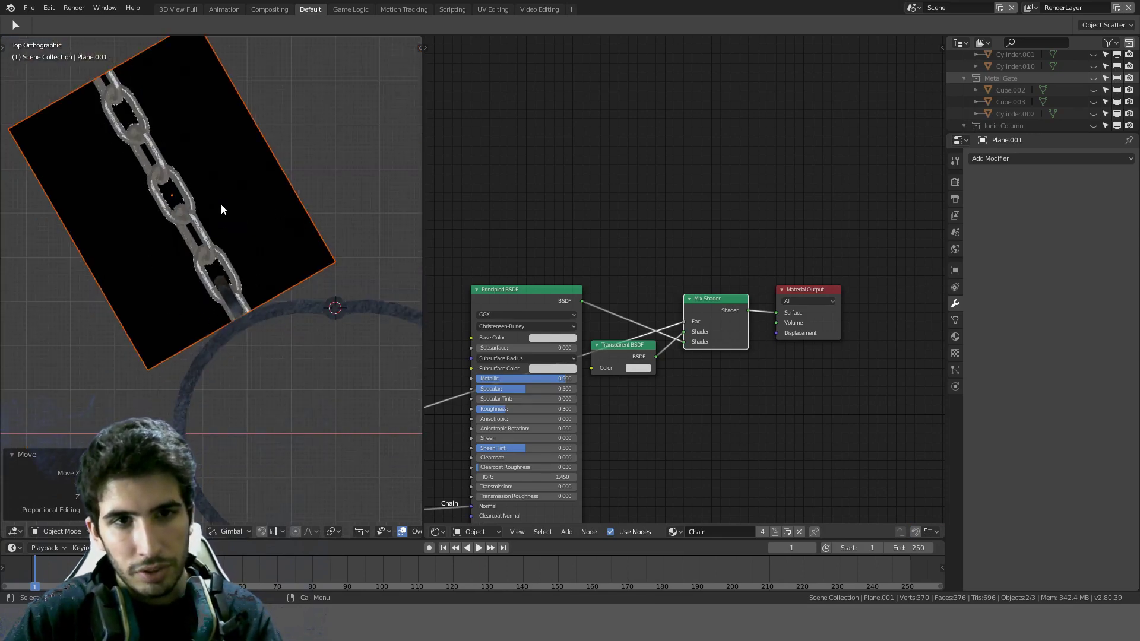
{"action": "scroll", "coordinate": [225, 276], "scroll_direction": "up", "scroll_amount": 3}
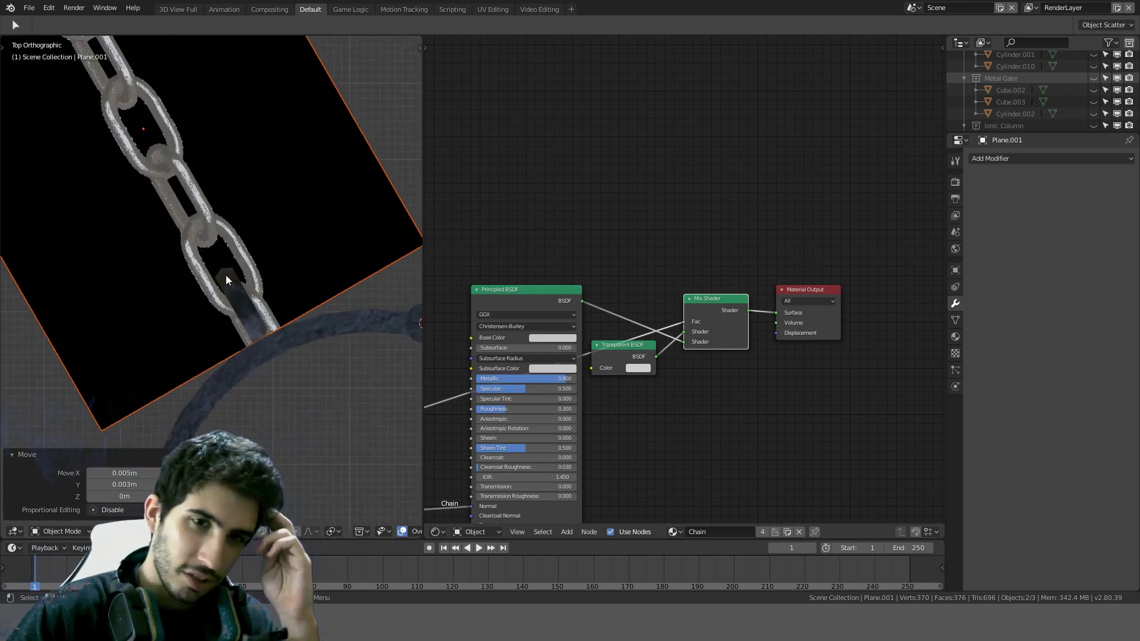
{"action": "scroll", "coordinate": [228, 270], "scroll_direction": "up", "scroll_amount": 5}
{"action": "scroll", "coordinate": [227, 294], "scroll_direction": "down", "scroll_amount": 2}
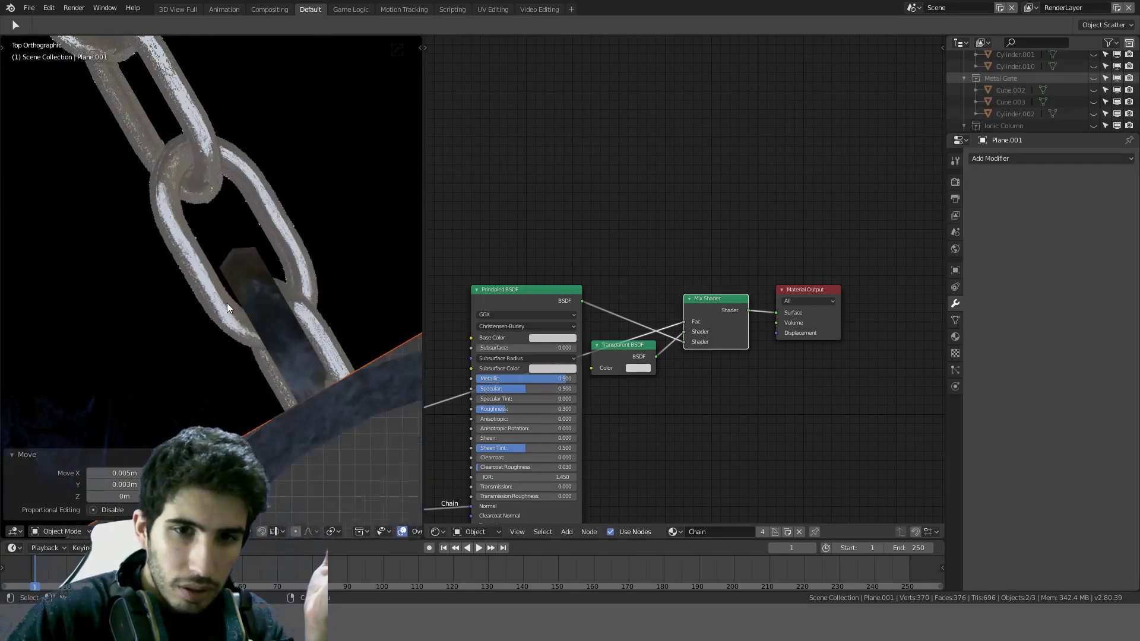
{"action": "scroll", "coordinate": [236, 325], "scroll_direction": "down", "scroll_amount": 3}
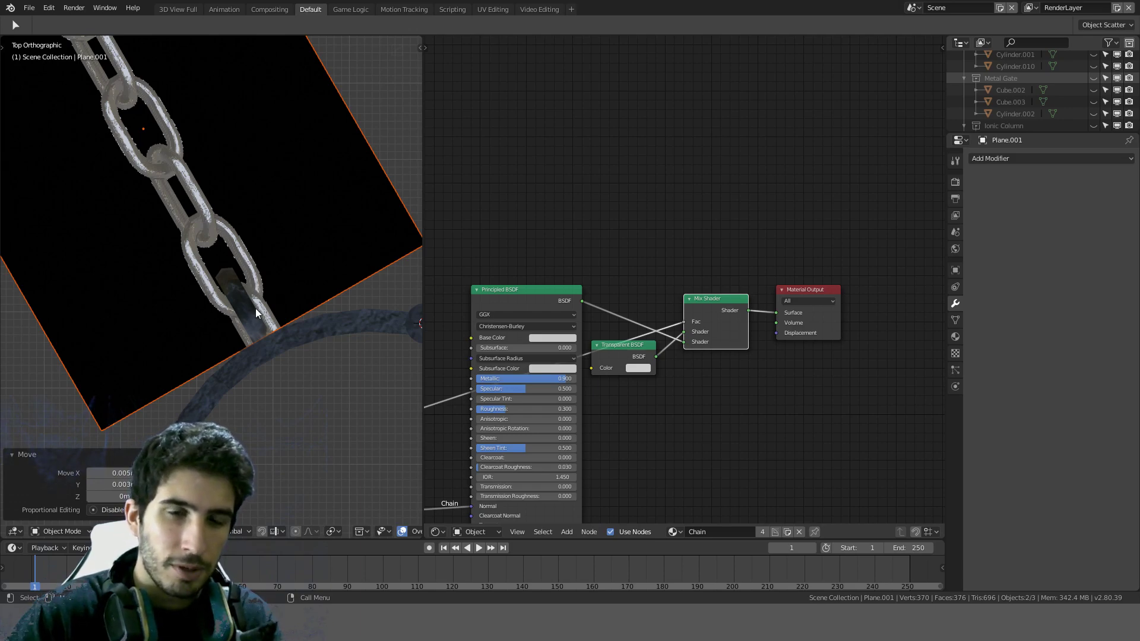
{"action": "scroll", "coordinate": [255, 309], "scroll_direction": "down", "scroll_amount": 5}
{"action": "middle_click_drag", "start_coordinate": [263, 244], "coordinate": [308, 352], "text": "shift"}
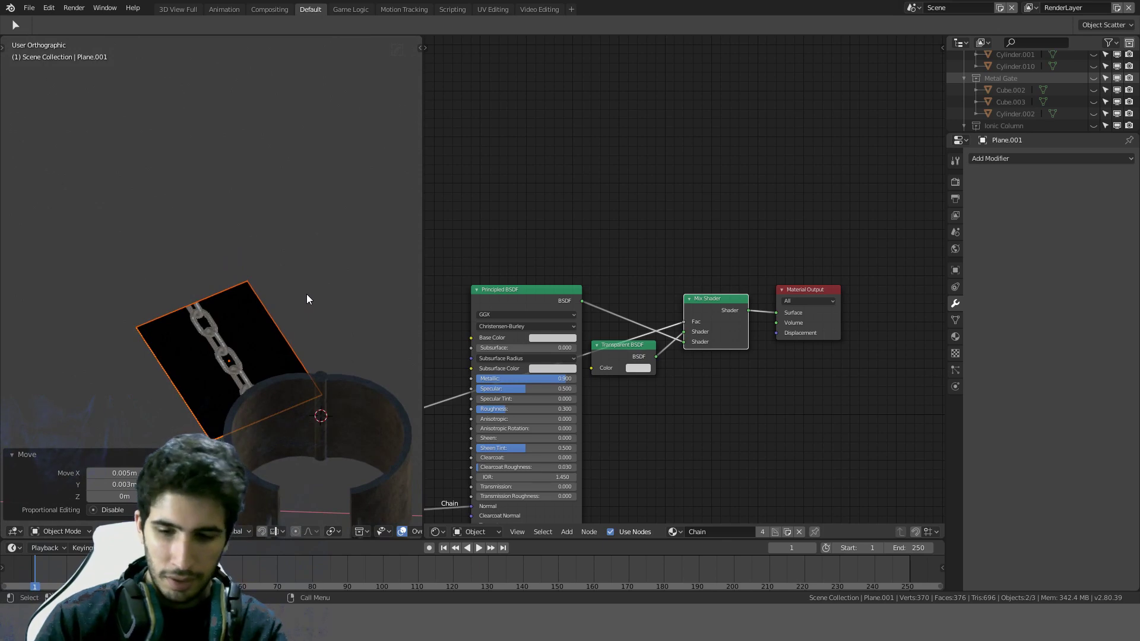
{"action": "scroll", "coordinate": [305, 294], "scroll_direction": "up", "scroll_amount": 3}
{"action": "key", "text": "shift+a"}
{"action": "mouse_move", "coordinate": [298, 276]}
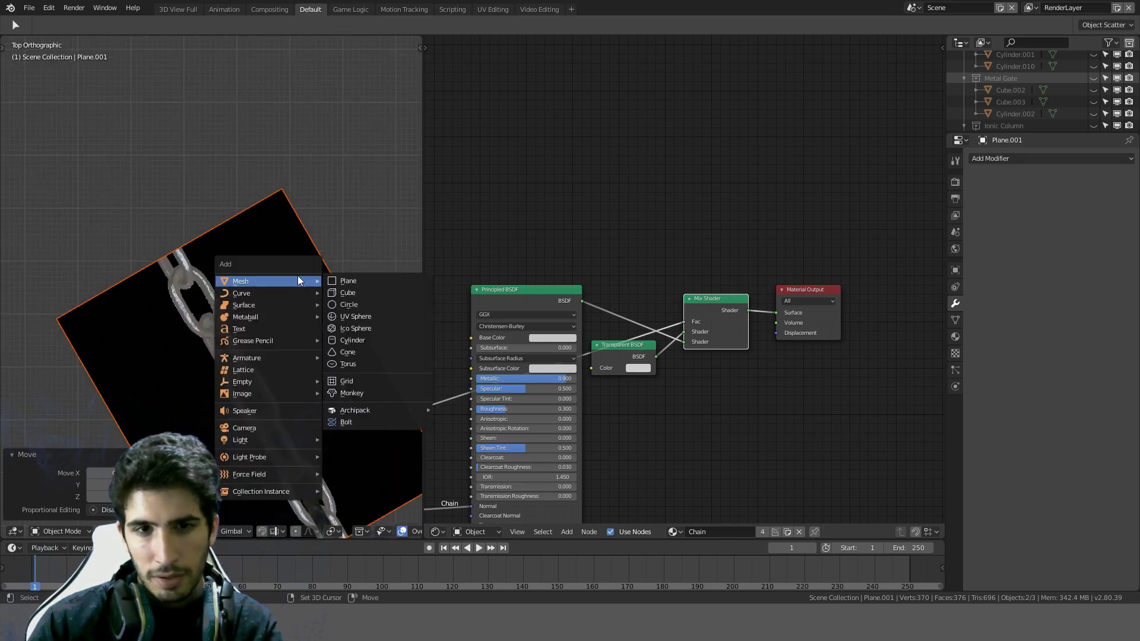
{"action": "scroll", "coordinate": [348, 200], "scroll_direction": "down", "scroll_amount": 9}
Step: Deselect all objects, widen the 3D viewport across the node editor in front view and reset the 3D cursor to the world origin
{"action": "left_click", "coordinate": [312, 259]}
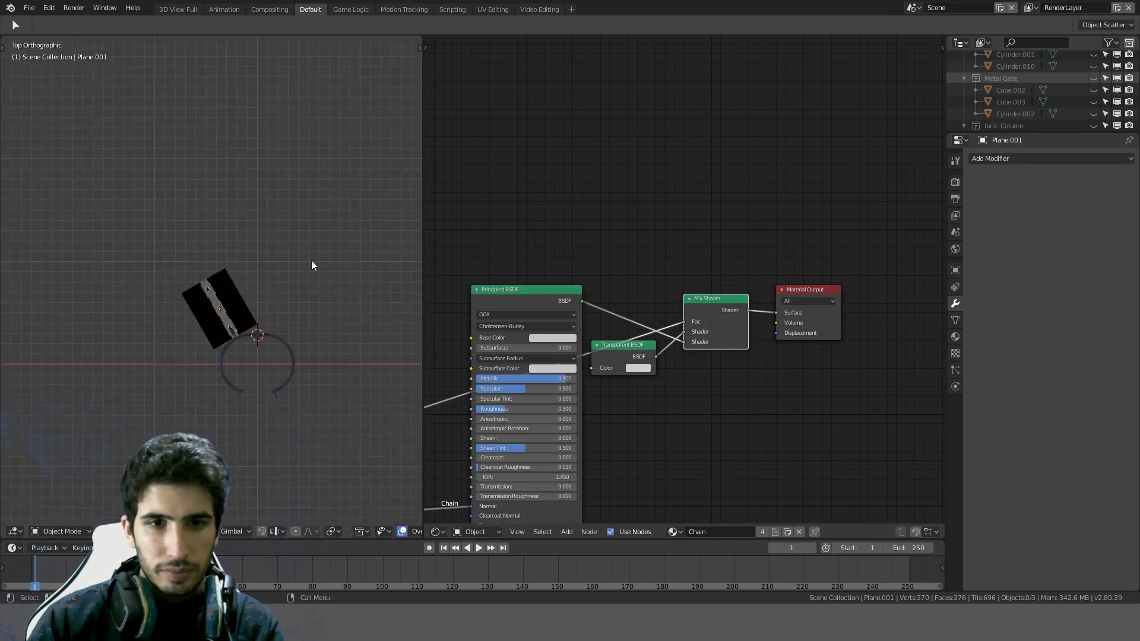
{"action": "middle_click_drag", "start_coordinate": [311, 260], "coordinate": [286, 272]}
{"action": "key", "text": "grave"}
{"action": "left_click", "coordinate": [359, 210]}
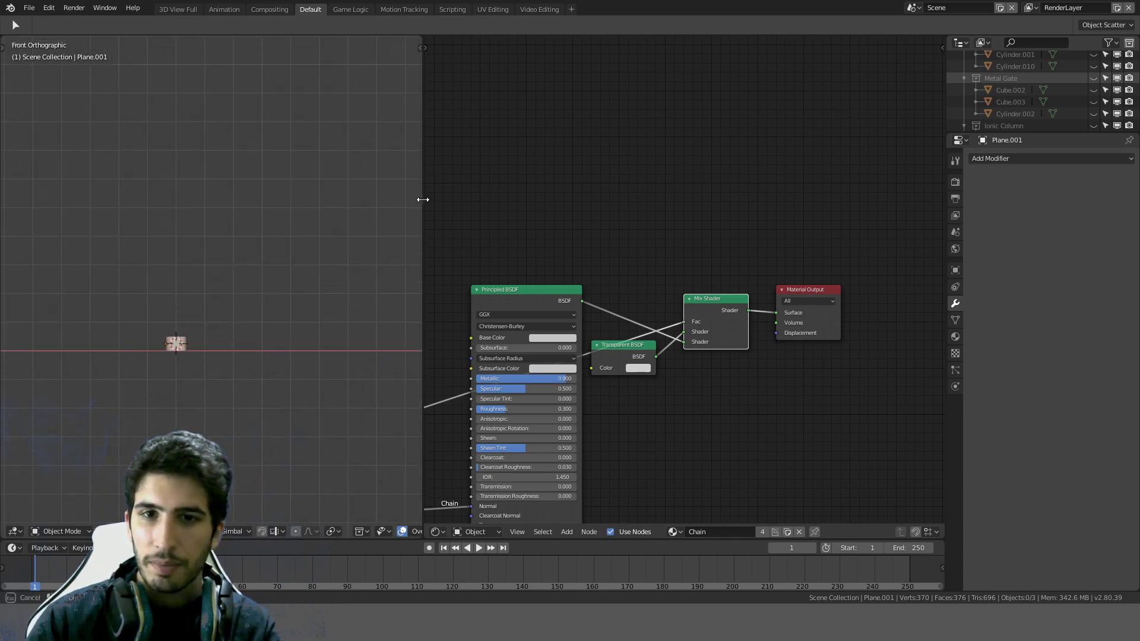
{"action": "left_click_drag", "start_coordinate": [423, 200], "coordinate": [839, 46]}
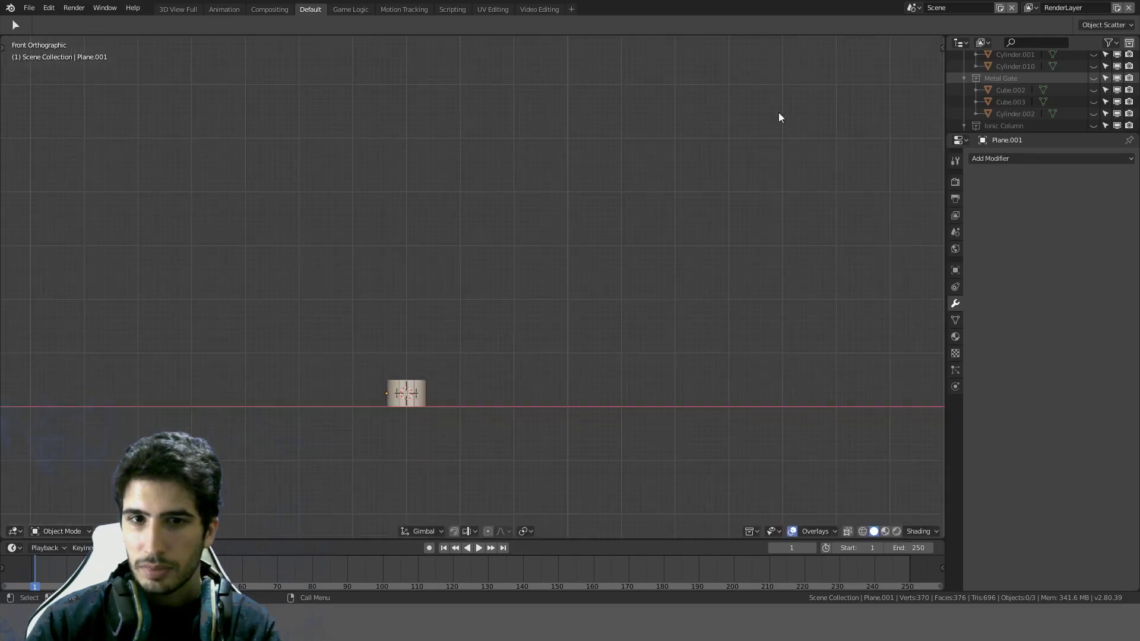
{"action": "scroll", "coordinate": [653, 214], "scroll_direction": "down", "scroll_amount": 4}
{"action": "key", "text": "shift+c"}
{"action": "middle_click_drag", "start_coordinate": [562, 244], "coordinate": [468, 262], "text": "shift"}
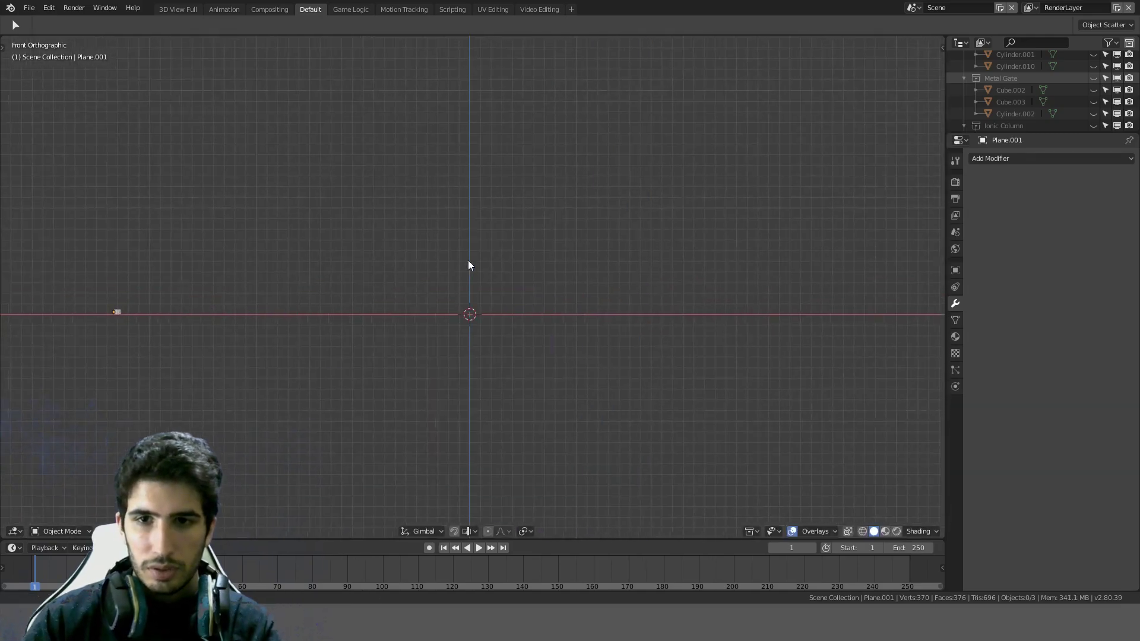
Step: Add a torus at the world origin and rotate it 90 degrees about the X axis
{"action": "key", "text": "shift+a"}
{"action": "mouse_move", "coordinate": [491, 270]}
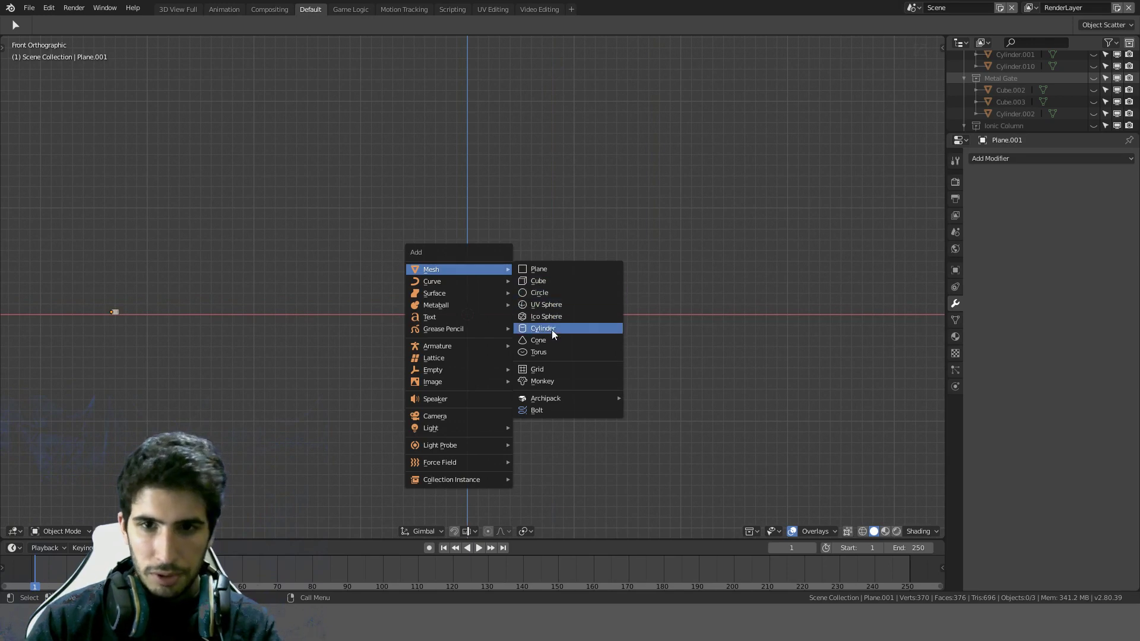
{"action": "left_click", "coordinate": [550, 352]}
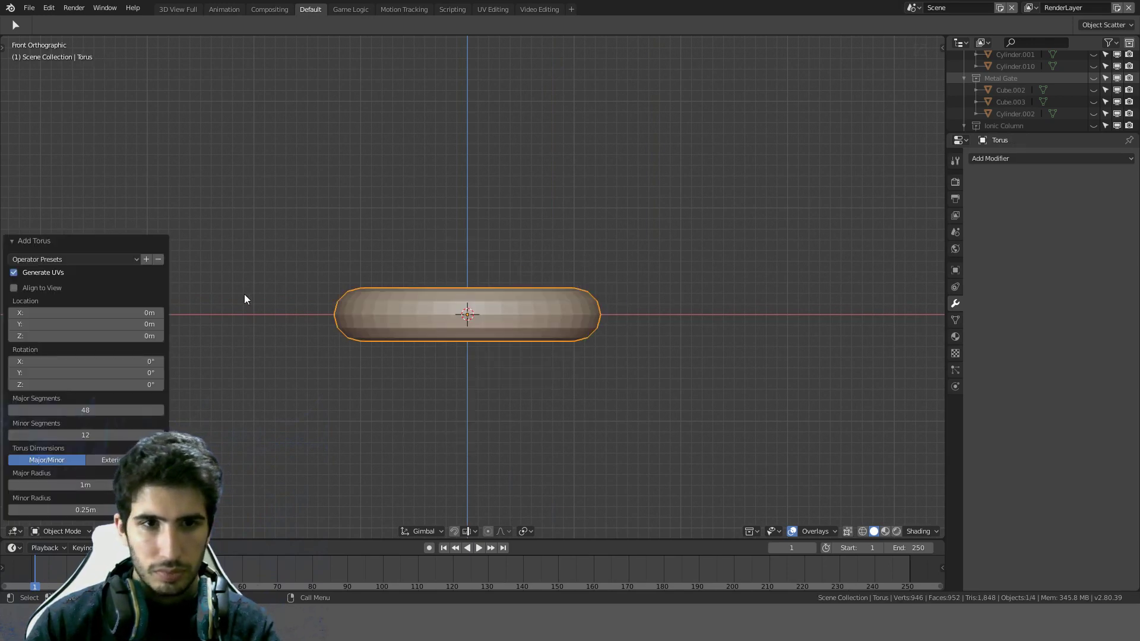
{"action": "type", "text": "rx90"}
{"action": "key", "text": "Return"}
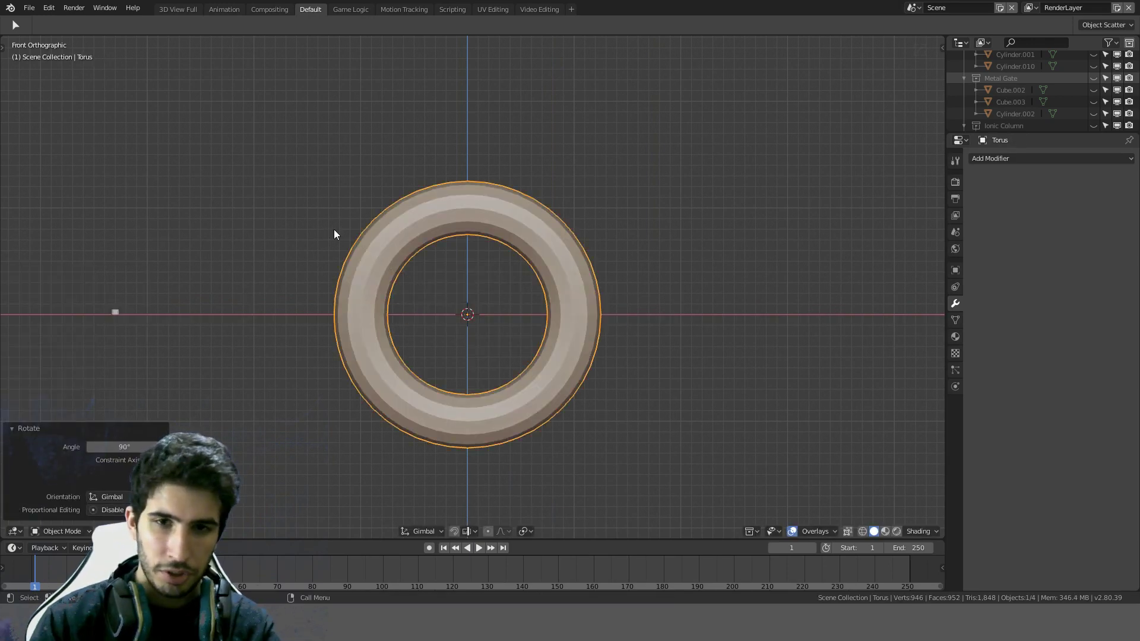
Step: Enter Edit Mode on the torus, clear the selection and switch to wireframe shading
{"action": "key", "text": "Tab"}
{"action": "middle_click_drag", "start_coordinate": [473, 258], "coordinate": [445, 273], "text": "shift"}
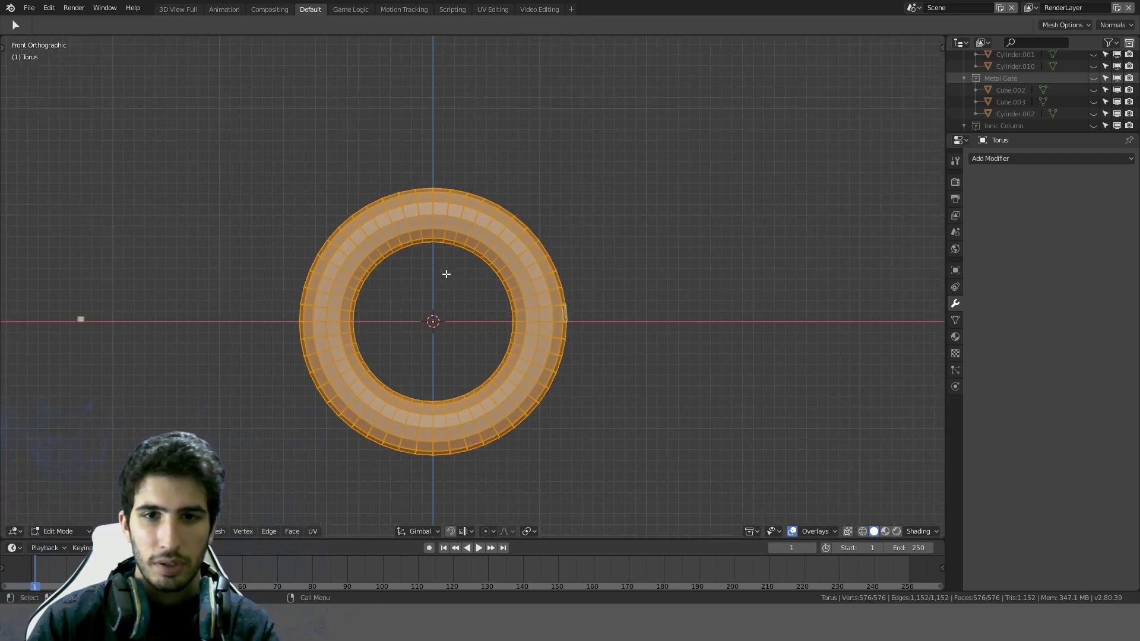
{"action": "key", "text": "alt+a"}
{"action": "key", "text": "z"}
{"action": "left_click", "coordinate": [353, 288]}
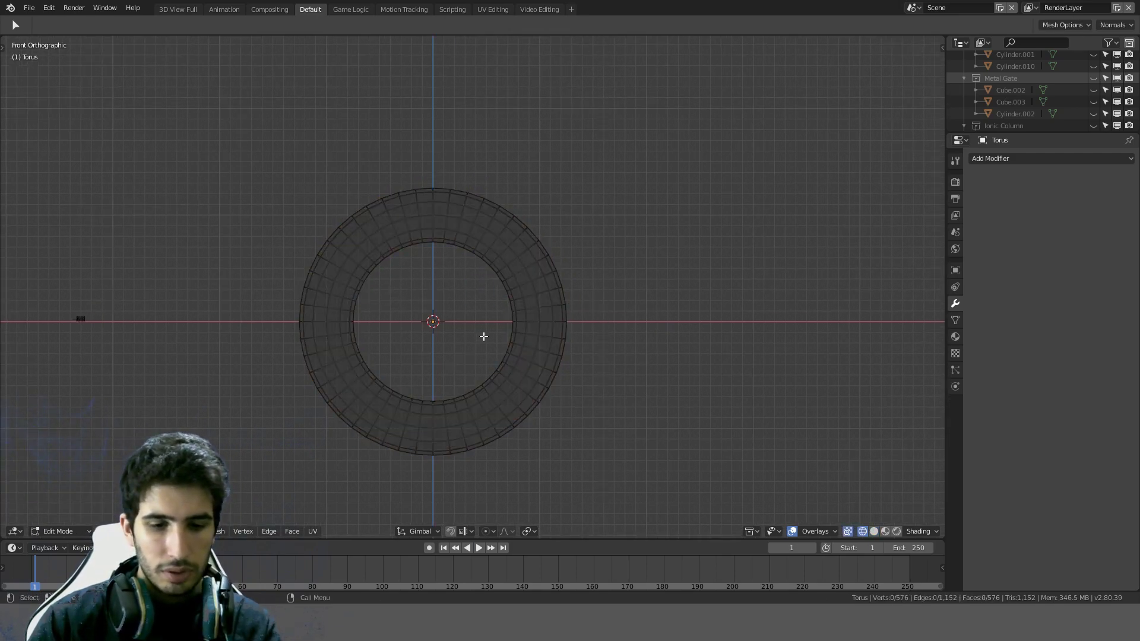
Step: Switch the torus mesh to vertex selection and turn on snapping
{"action": "key", "text": "comma"}
{"action": "key", "text": "Escape"}
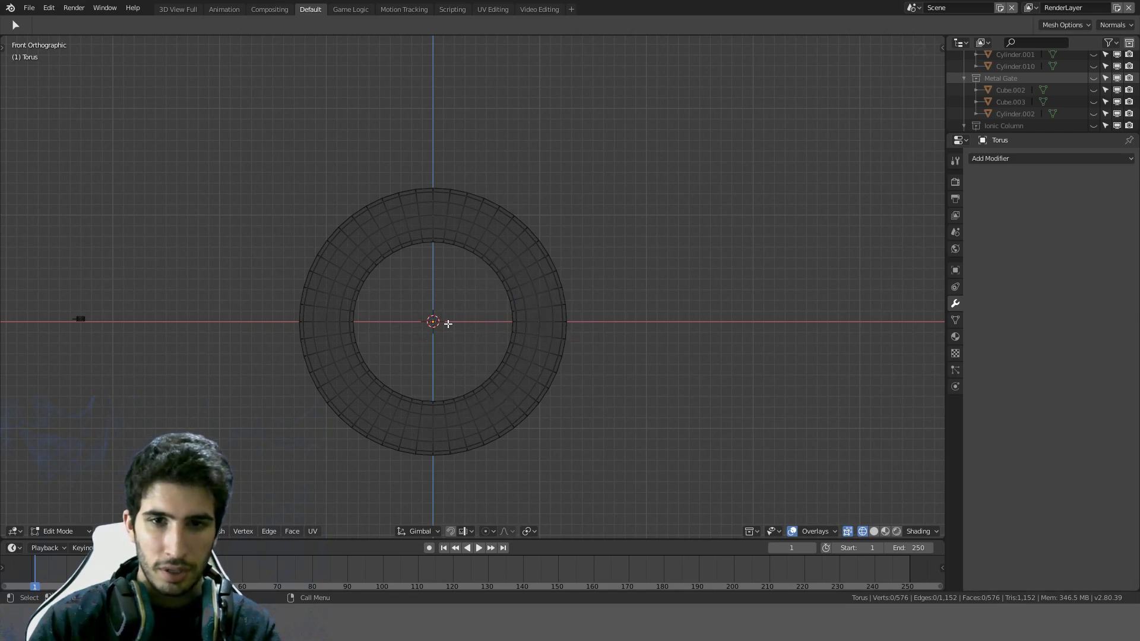
{"action": "key", "text": "ctrl+Tab"}
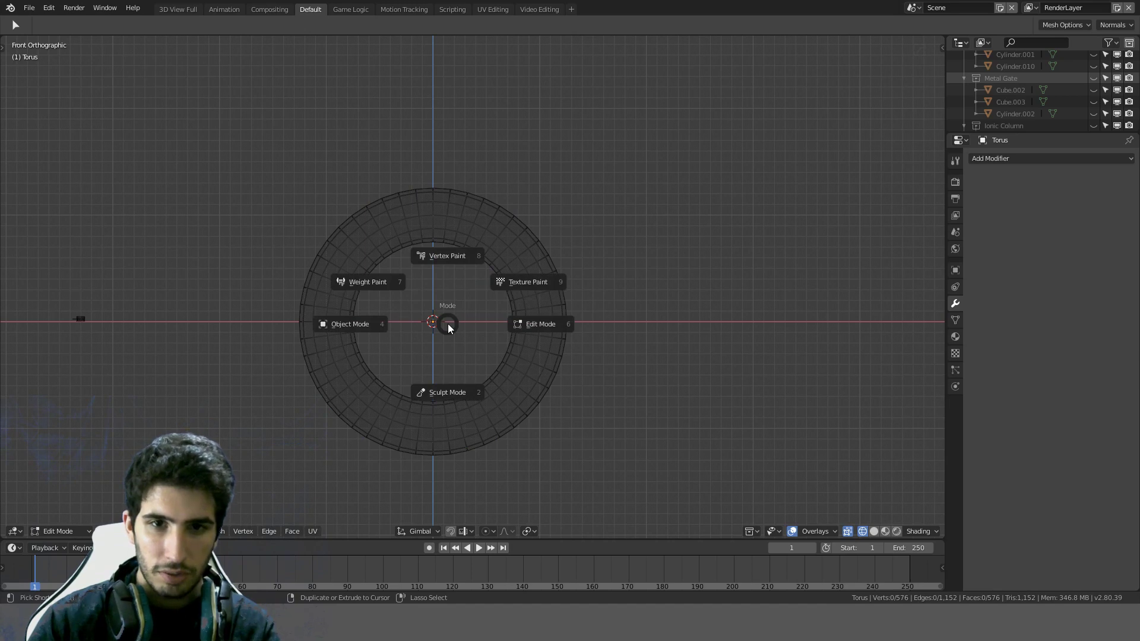
{"action": "key", "text": "Escape"}
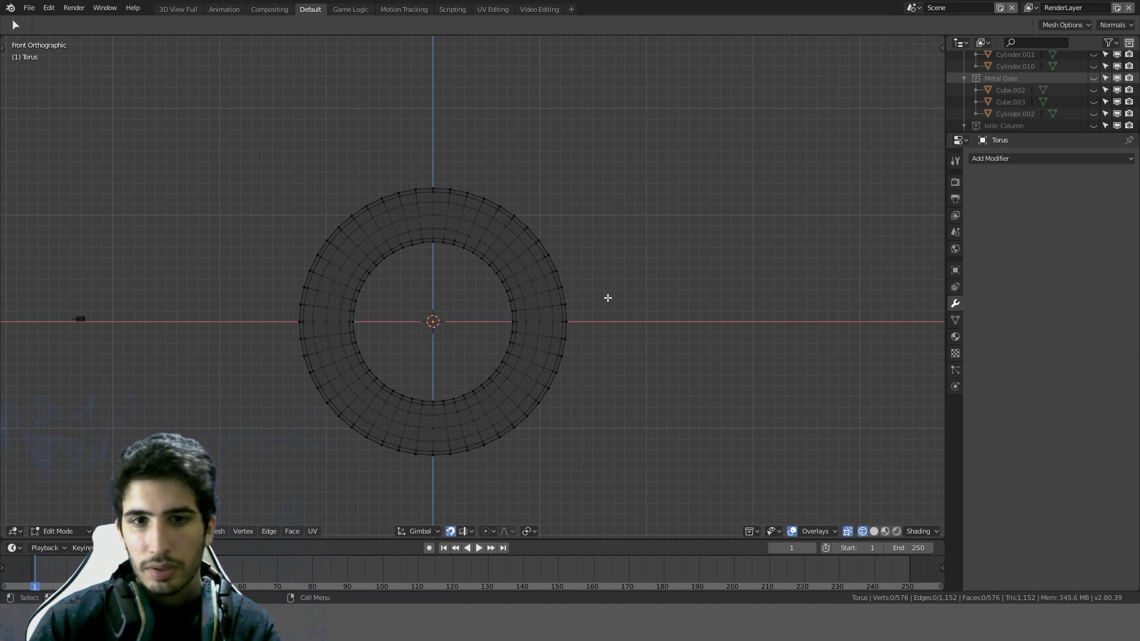
{"action": "key", "text": "n"}
{"action": "key", "text": "n"}
Step: Try extruding the torus's upper half without its middle vertex row, set the transform orientation to Global and undo the extrusion
{"action": "key", "text": "b"}
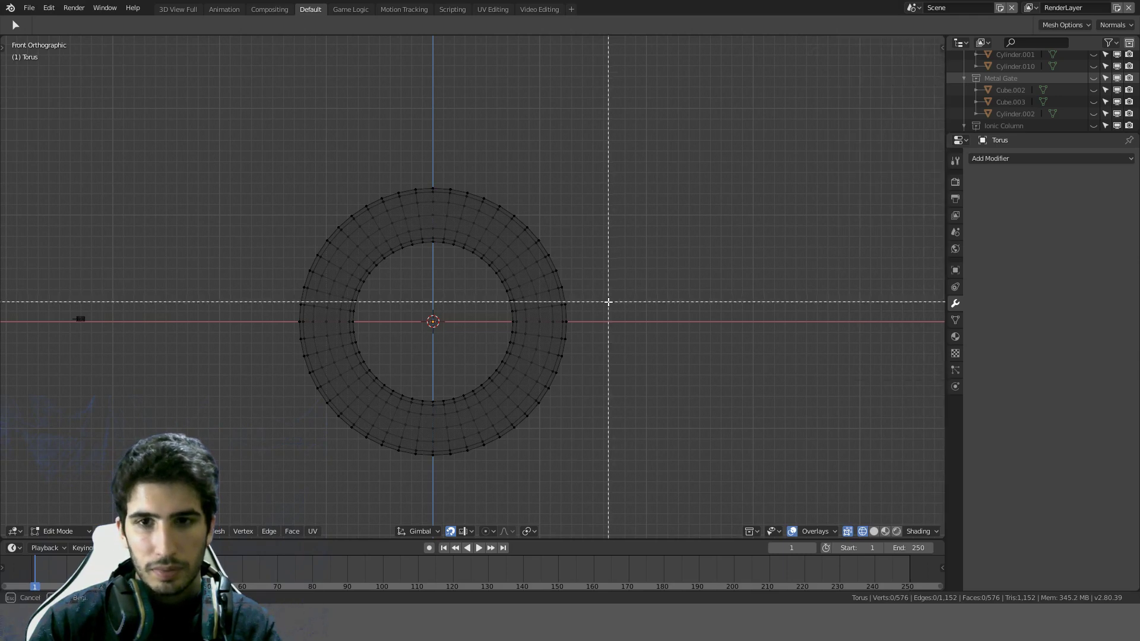
{"action": "left_click_drag", "start_coordinate": [603, 316], "coordinate": [222, 134]}
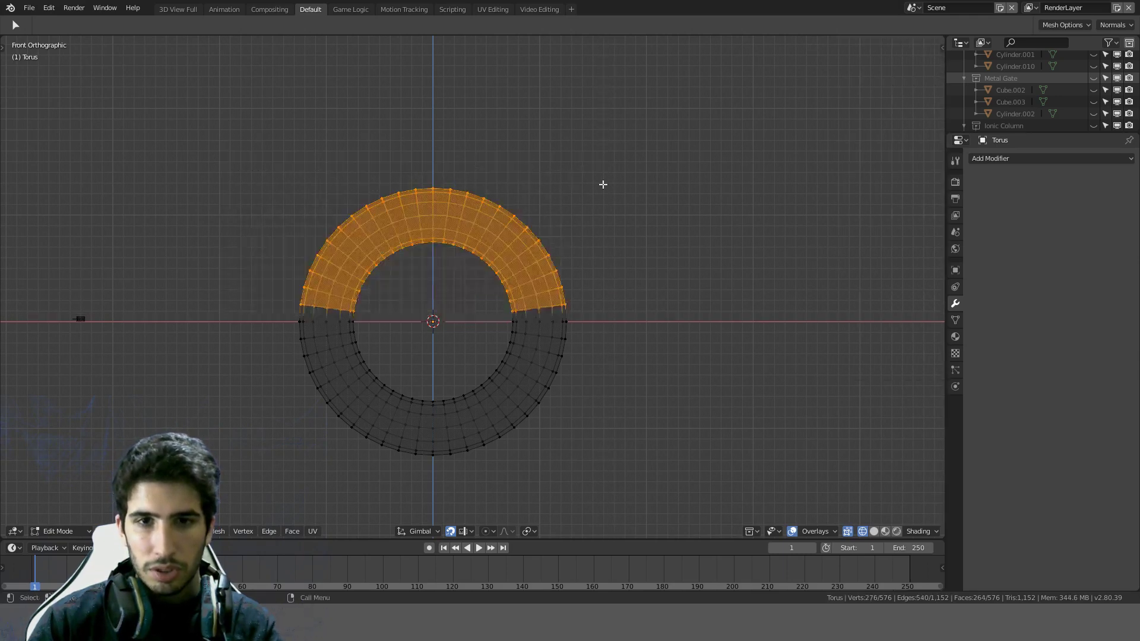
{"action": "middle_click_drag", "start_coordinate": [724, 204], "coordinate": [705, 287], "text": "shift"}
{"action": "key", "text": "e"}
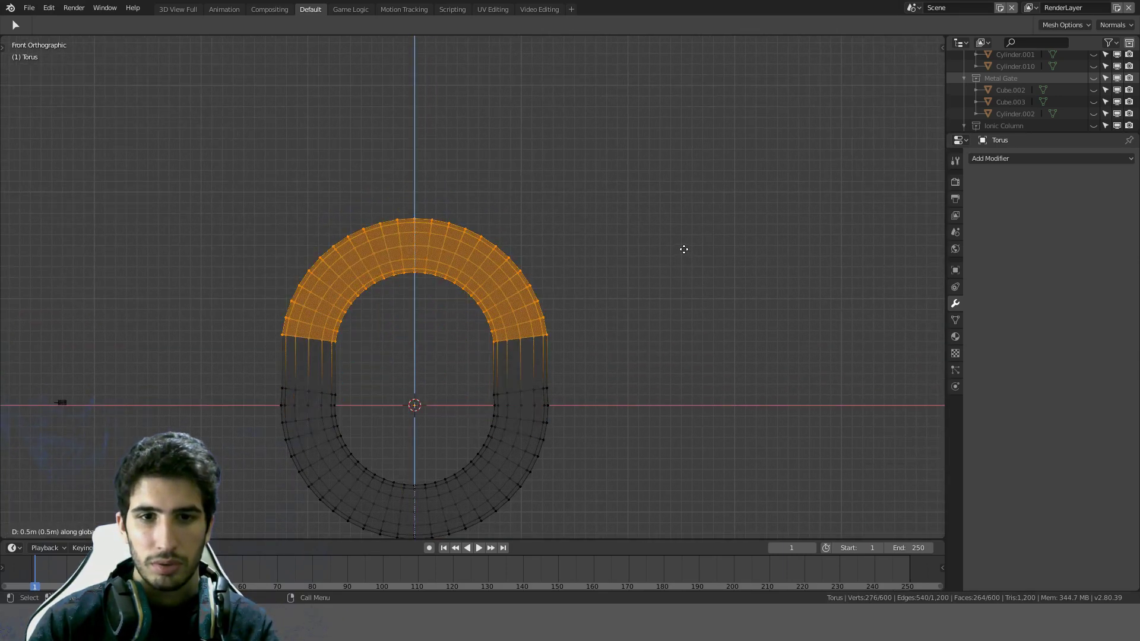
{"action": "key", "text": "Escape"}
{"action": "left_click", "coordinate": [420, 532]}
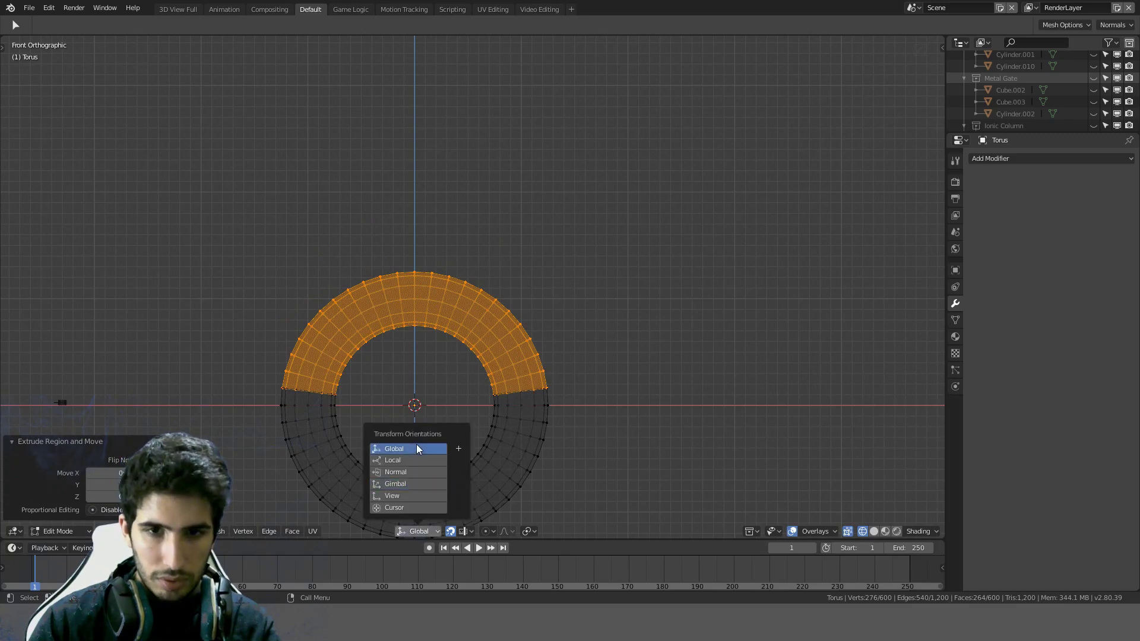
{"action": "left_click", "coordinate": [417, 450]}
{"action": "key", "text": "ctrl+z"}
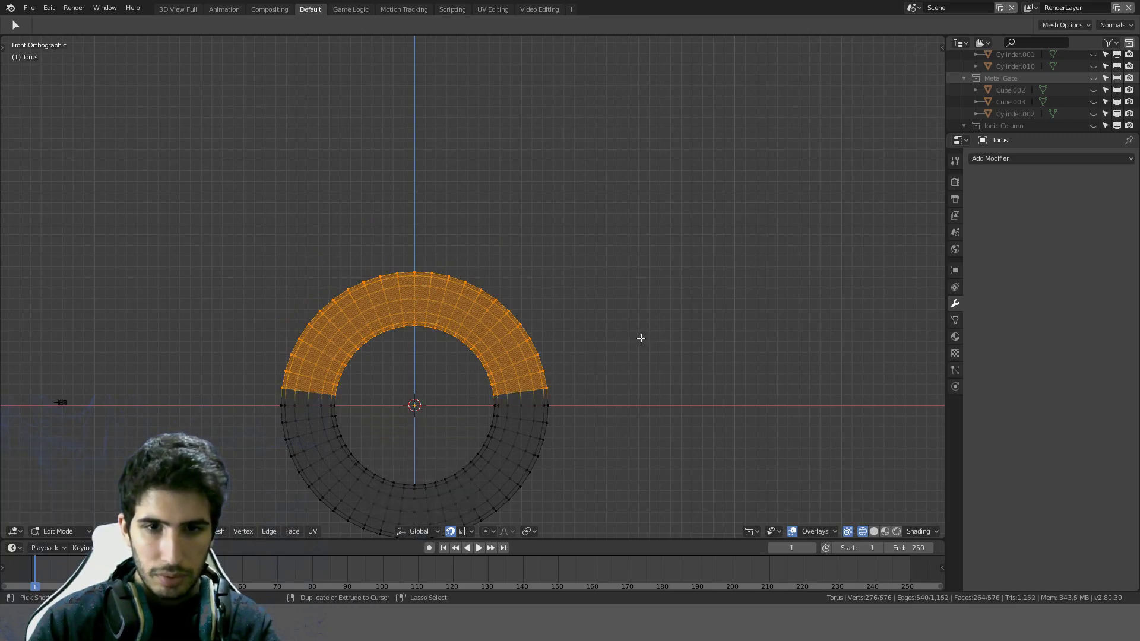
Step: Box-select the torus's upper half including the middle vertex row and extrude it in place without any offset
{"action": "key", "text": "n"}
{"action": "key", "text": "n"}
{"action": "key", "text": "b"}
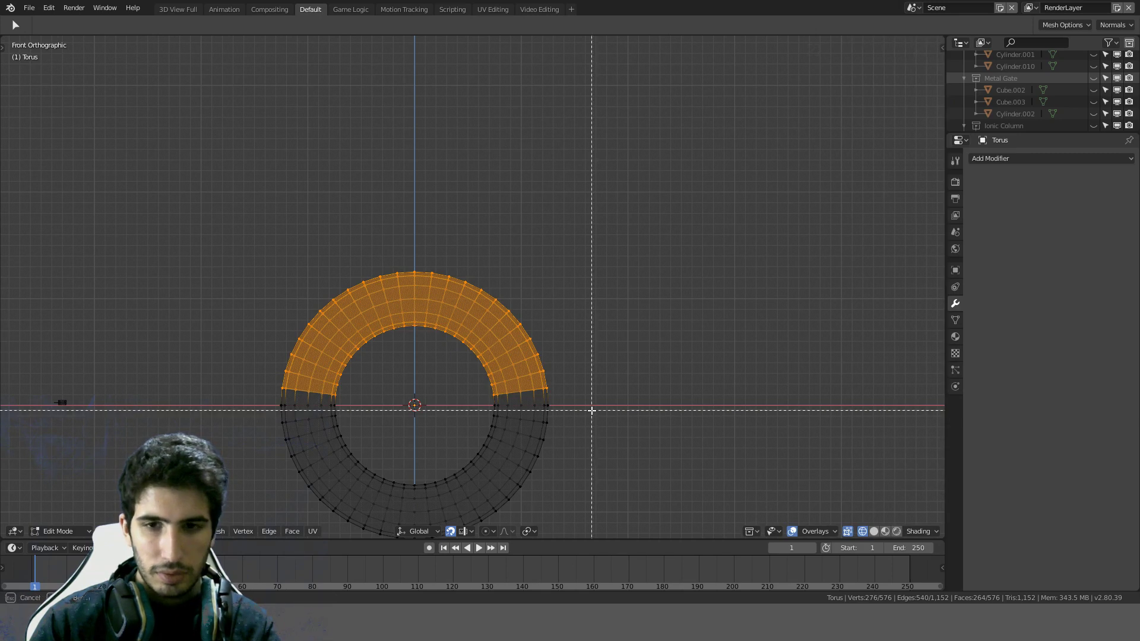
{"action": "left_click_drag", "start_coordinate": [591, 409], "coordinate": [294, 241]}
{"action": "key", "text": "e"}
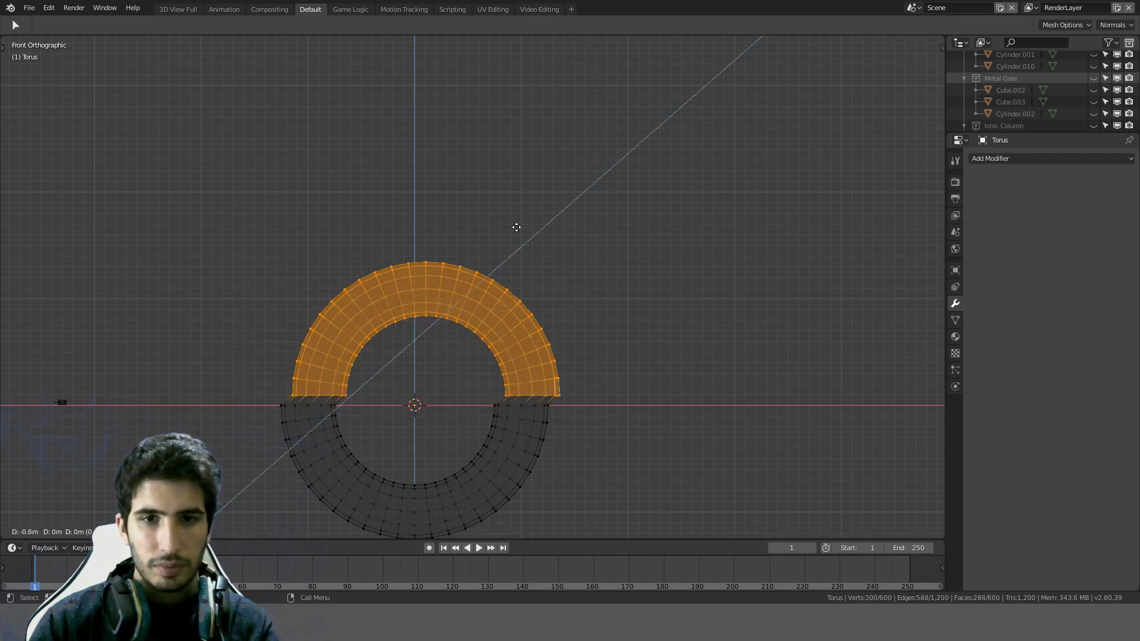
{"action": "right_click", "coordinate": [472, 429]}
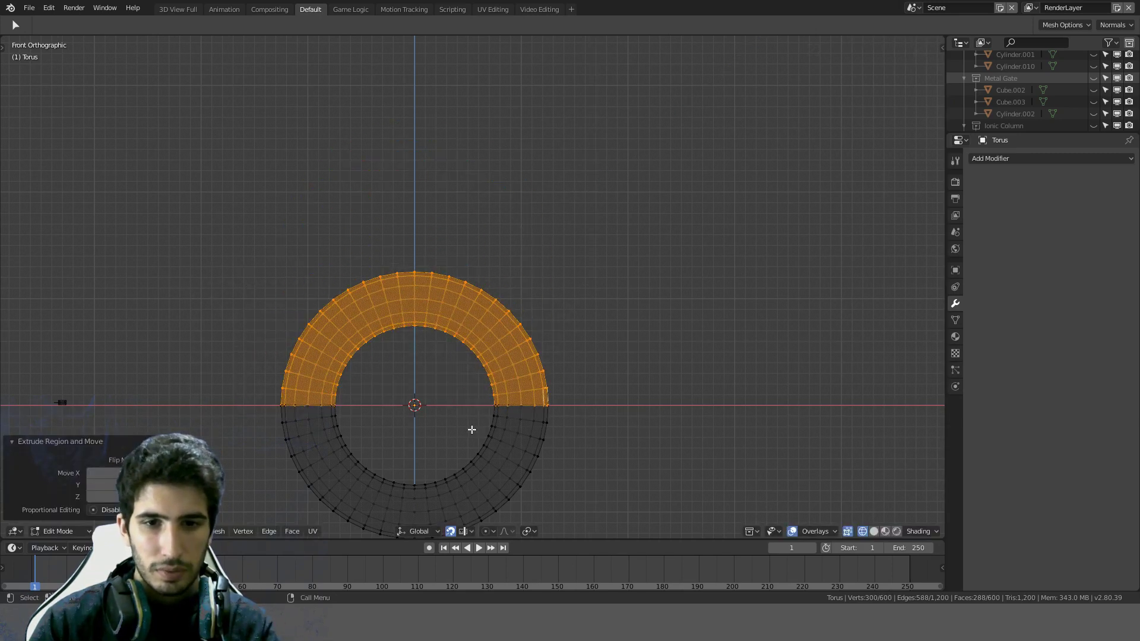
Step: Try the Cursor transform orientation, and set the orientation back to Global
{"action": "left_click", "coordinate": [423, 531]}
{"action": "left_click", "coordinate": [407, 506]}
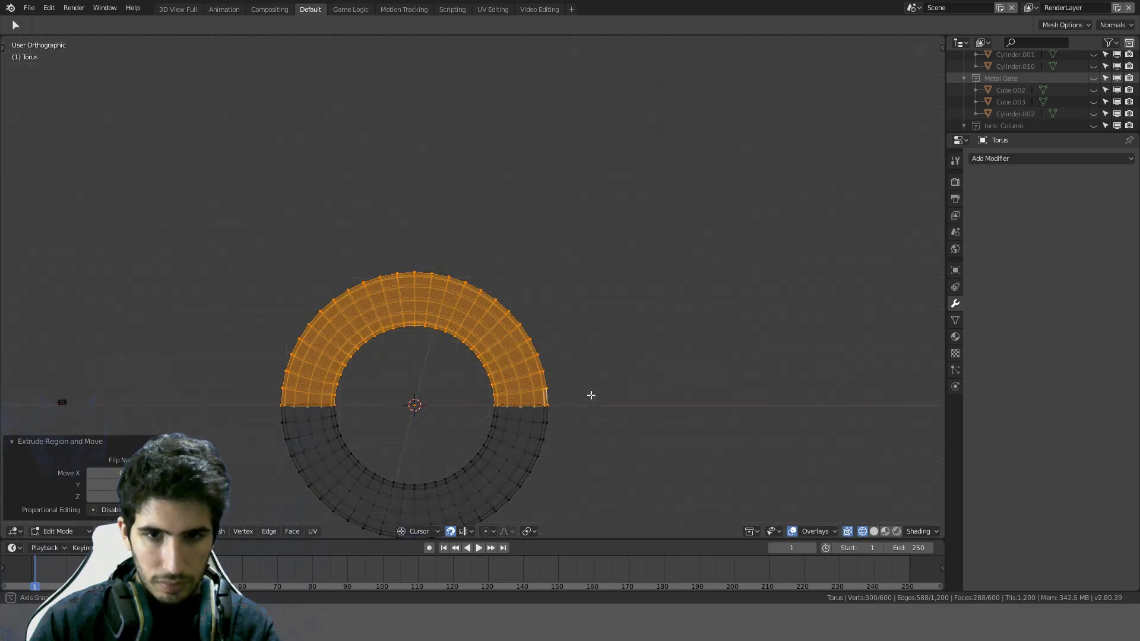
{"action": "middle_click_drag", "start_coordinate": [590, 394], "coordinate": [564, 412]}
{"action": "left_click", "coordinate": [428, 531]}
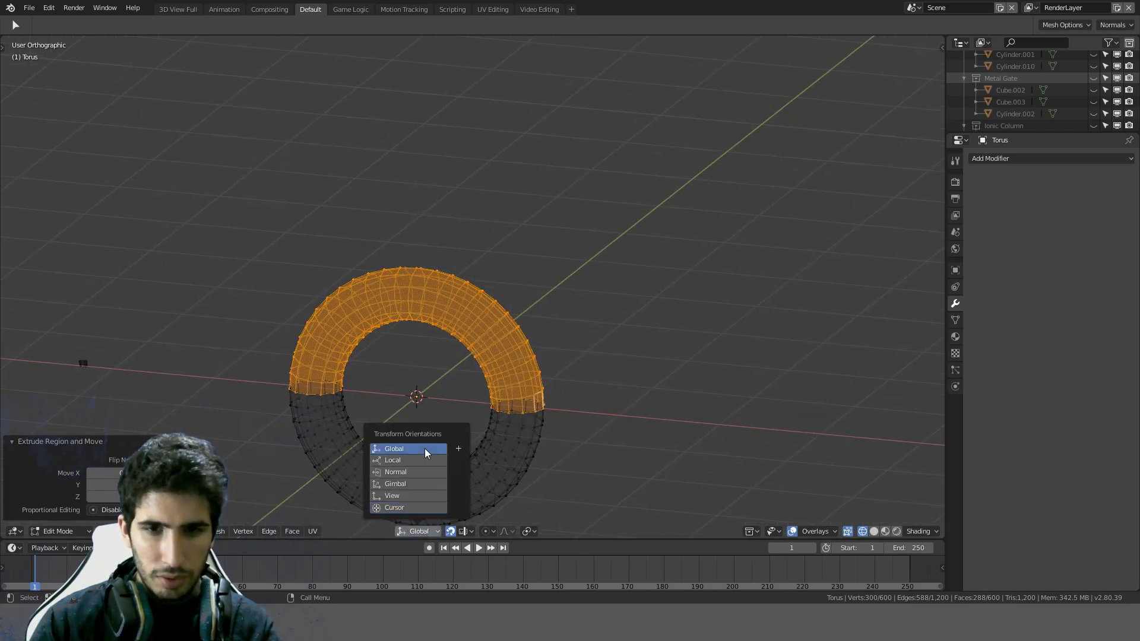
{"action": "left_click", "coordinate": [404, 453]}
Step: Try raising the extruded upper half along global Z to stretch the torus into an elongated chain link
{"action": "key", "text": "g"}
{"action": "key", "text": "z"}
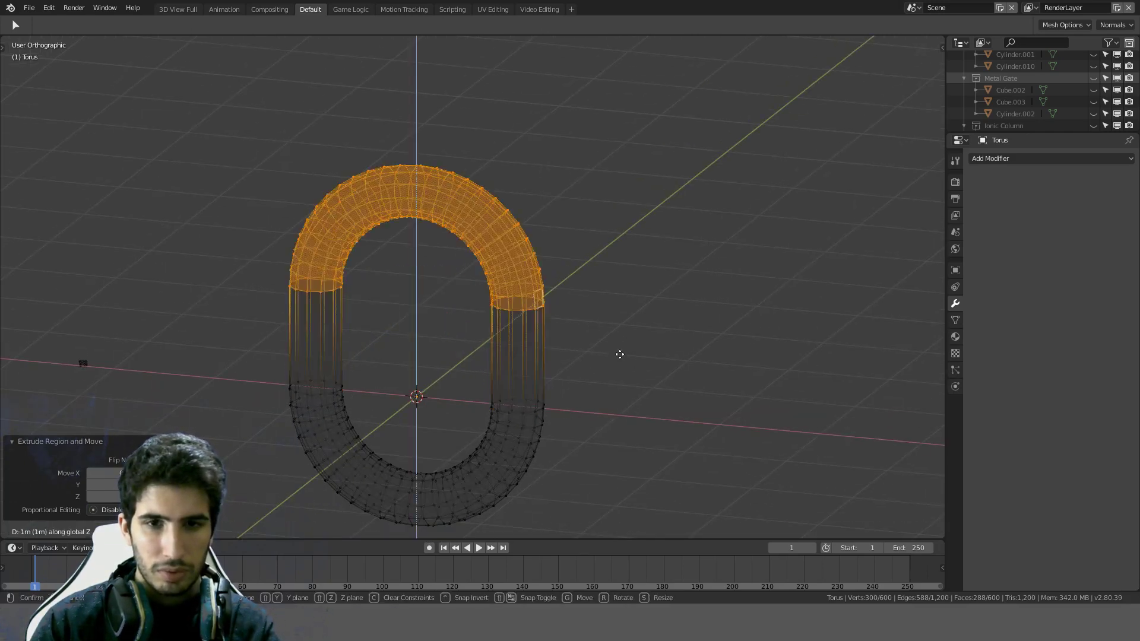
{"action": "key", "text": "Escape"}
{"action": "key", "text": "KP_1"}
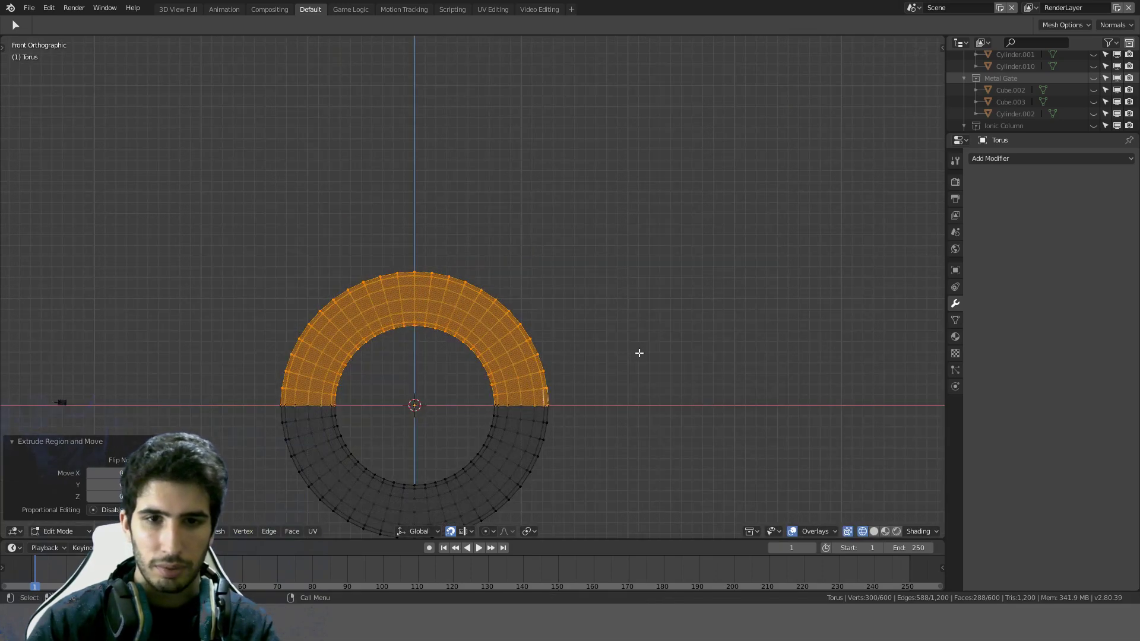
{"action": "key", "text": "e"}
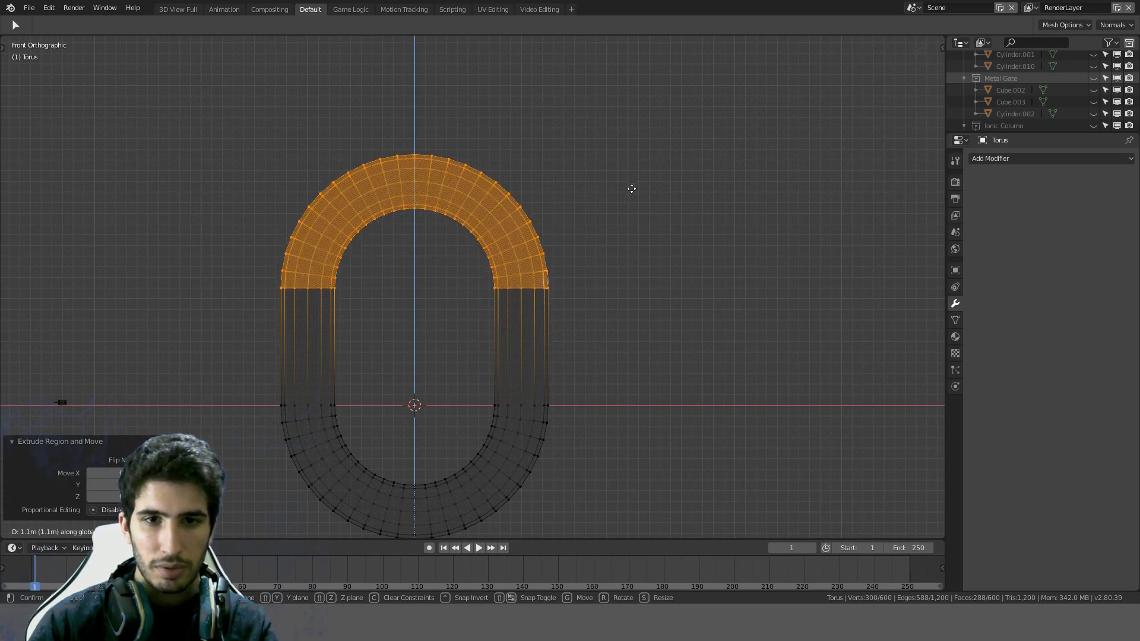
{"action": "scroll", "coordinate": [629, 190], "scroll_direction": "down", "scroll_amount": 4}
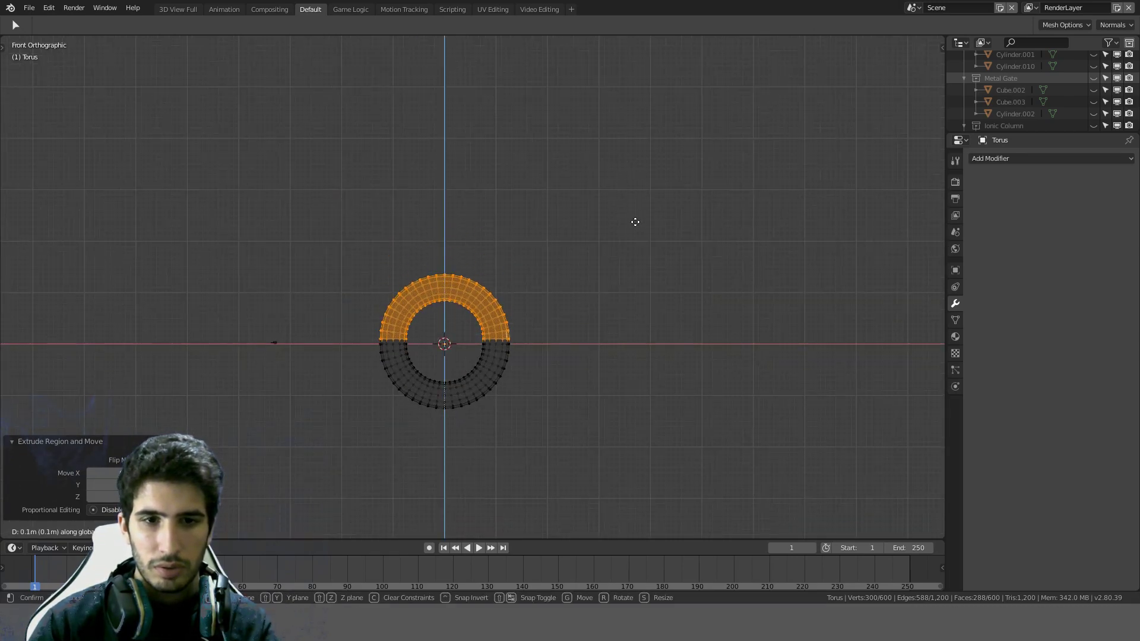
{"action": "right_click", "coordinate": [637, 195]}
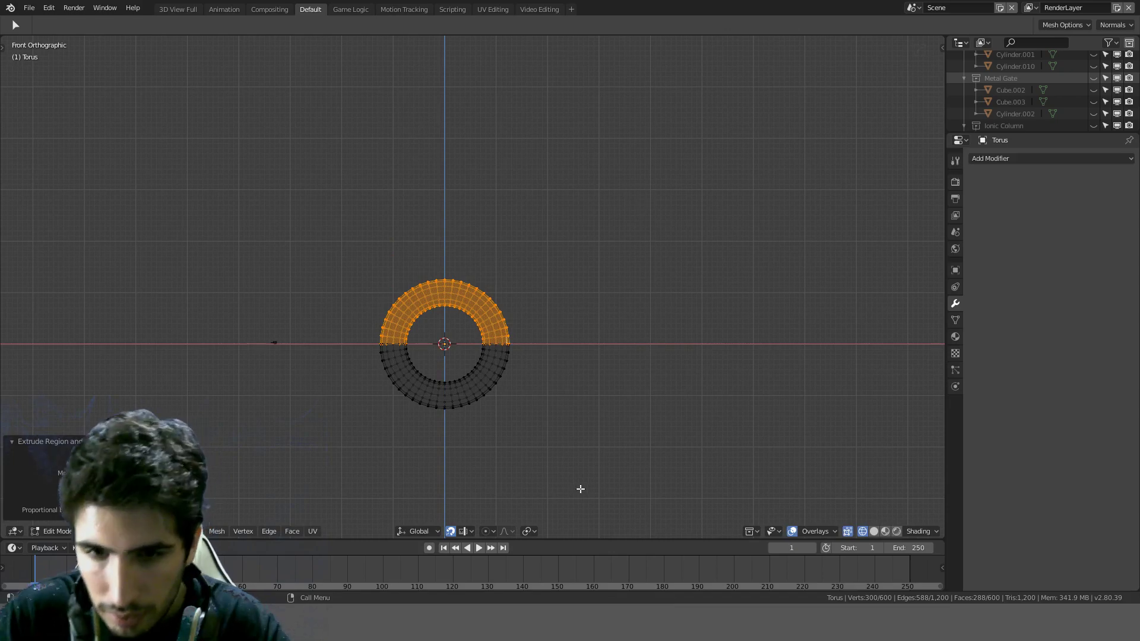
Step: Turn off snapping and extrude the torus's upper half 1 m upward along global Z, leaving the mesh deselected
{"action": "left_click", "coordinate": [452, 532]}
{"action": "scroll", "coordinate": [544, 326], "scroll_direction": "up", "scroll_amount": 5}
{"action": "scroll", "coordinate": [547, 328], "scroll_direction": "down", "scroll_amount": 3}
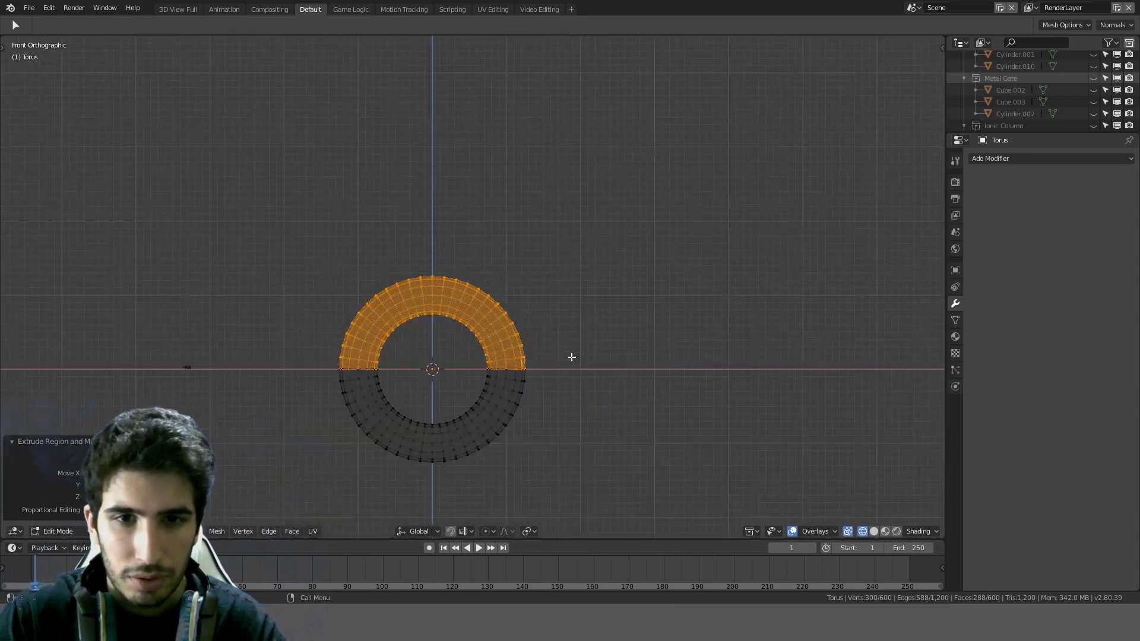
{"action": "key", "text": "e"}
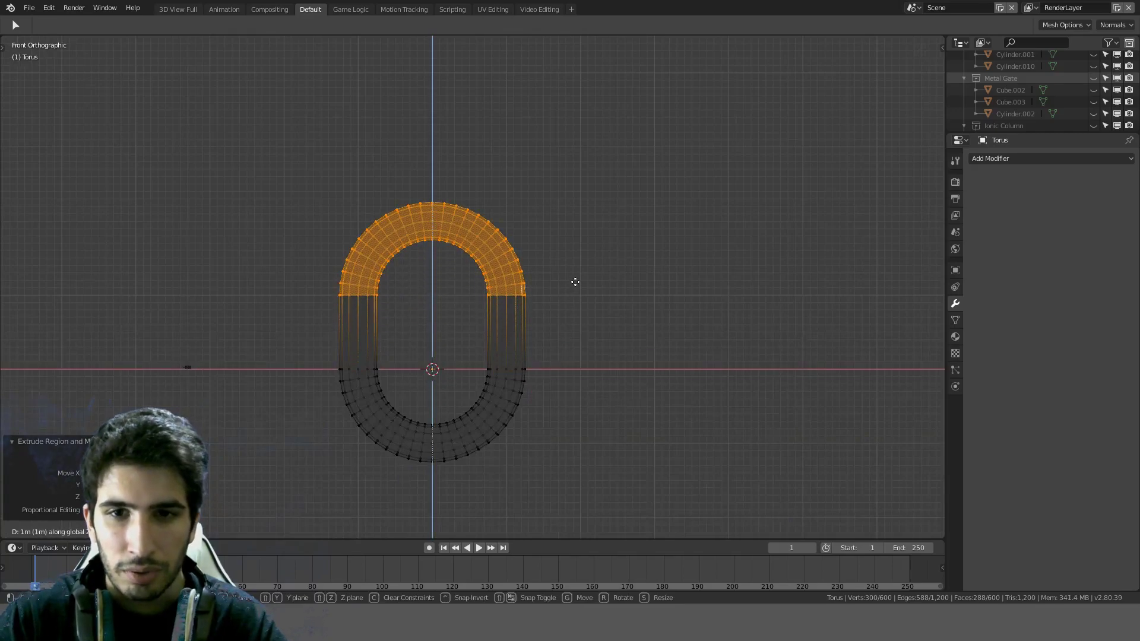
{"action": "left_click", "coordinate": [575, 283]}
{"action": "scroll", "coordinate": [575, 282], "scroll_direction": "up", "scroll_amount": 3}
{"action": "key", "text": "alt+a"}
{"action": "scroll", "coordinate": [576, 283], "scroll_direction": "down", "scroll_amount": 3}
Step: Display the elongated link in solid shading and apply smooth shading to all of its faces
{"action": "key", "text": "Tab"}
{"action": "mouse_move", "coordinate": [575, 290]}
{"action": "middle_mouse_down"}
{"action": "mouse_move", "coordinate": [634, 337]}
{"action": "mouse_move", "coordinate": [458, 337]}
{"action": "middle_mouse_up"}
{"action": "key", "text": "z"}
{"action": "middle_click_drag", "start_coordinate": [655, 327], "coordinate": [586, 290]}
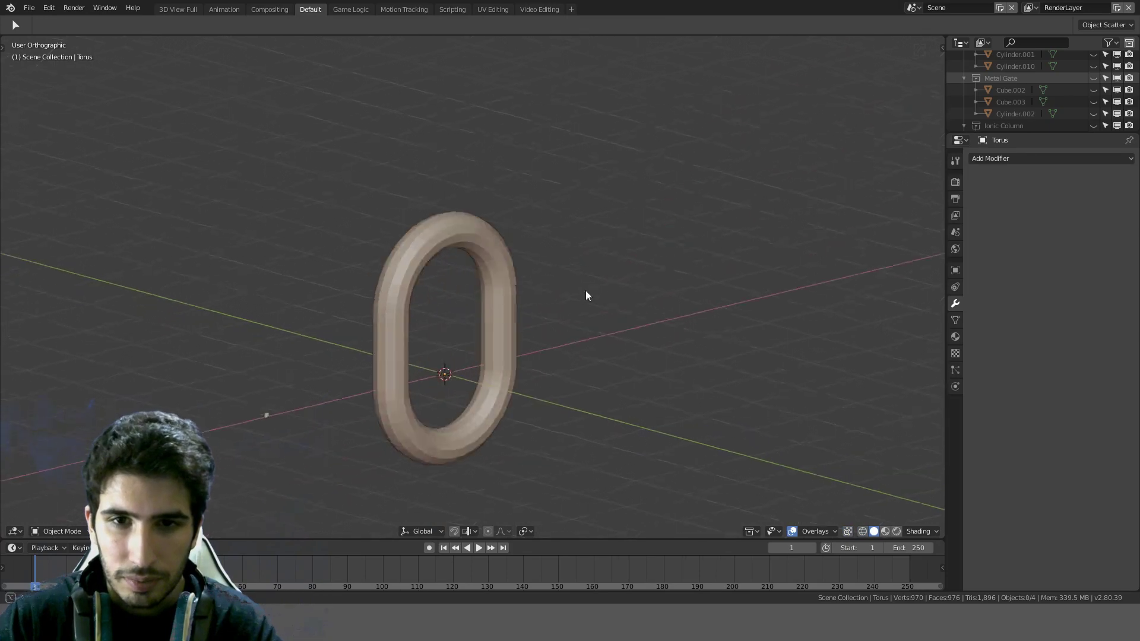
{"action": "key", "text": "Tab"}
{"action": "key", "text": "a"}
{"action": "key", "text": "ctrl+f"}
{"action": "left_click", "coordinate": [511, 285]}
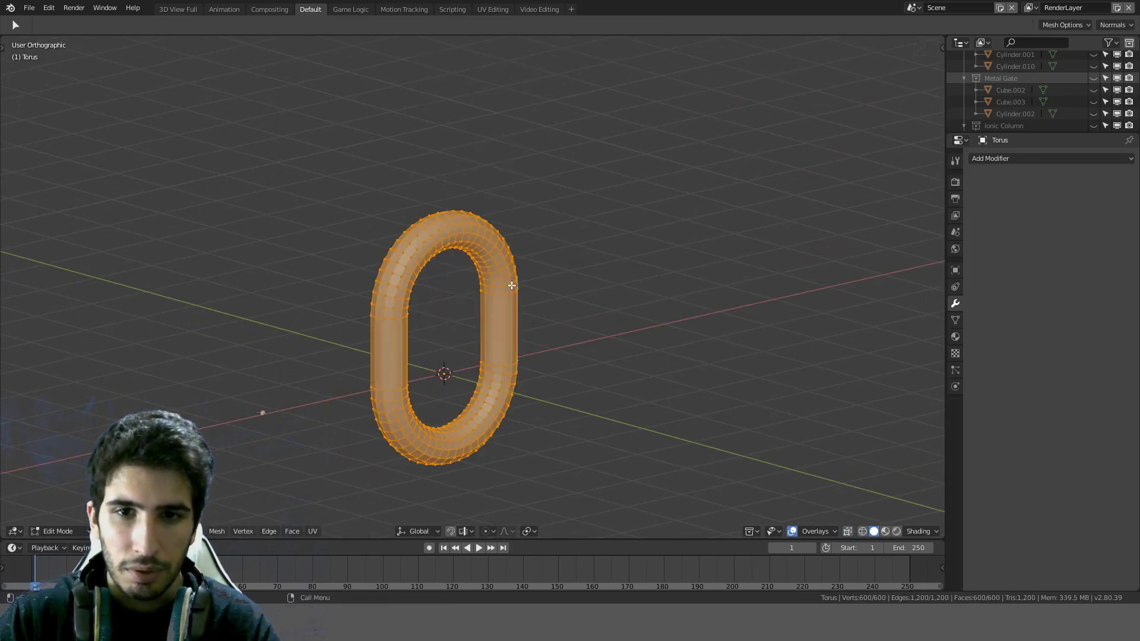
{"action": "key", "text": "Tab"}
{"action": "middle_click_drag", "start_coordinate": [510, 286], "coordinate": [418, 287]}
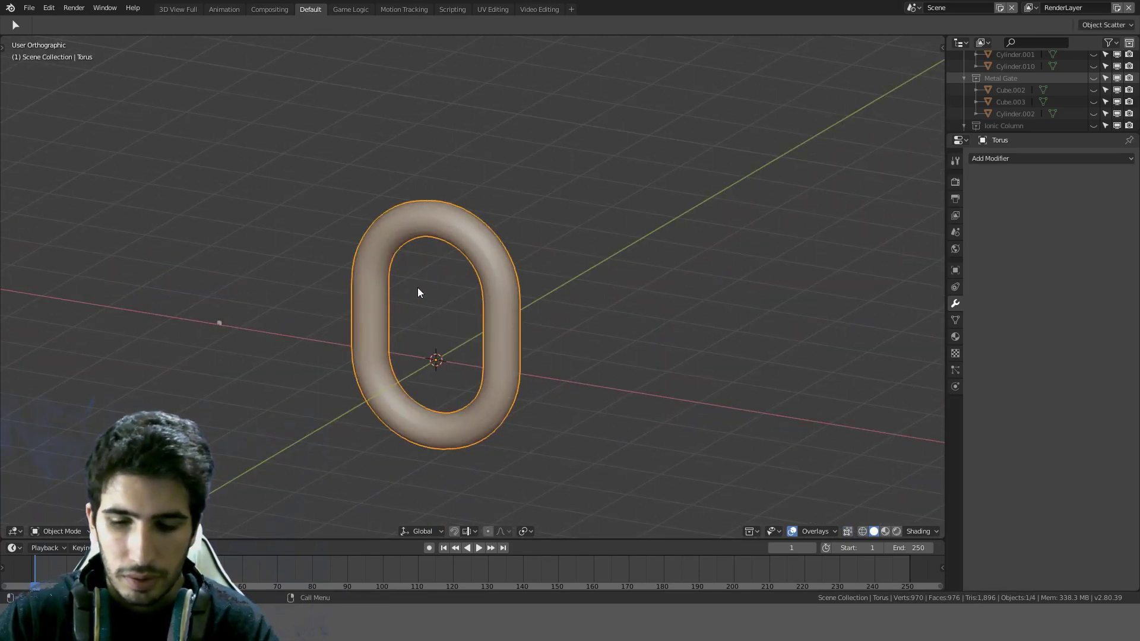
Step: Scale the chain link by 0.1 in front view and apply the object transform
{"action": "key", "text": "KP_1"}
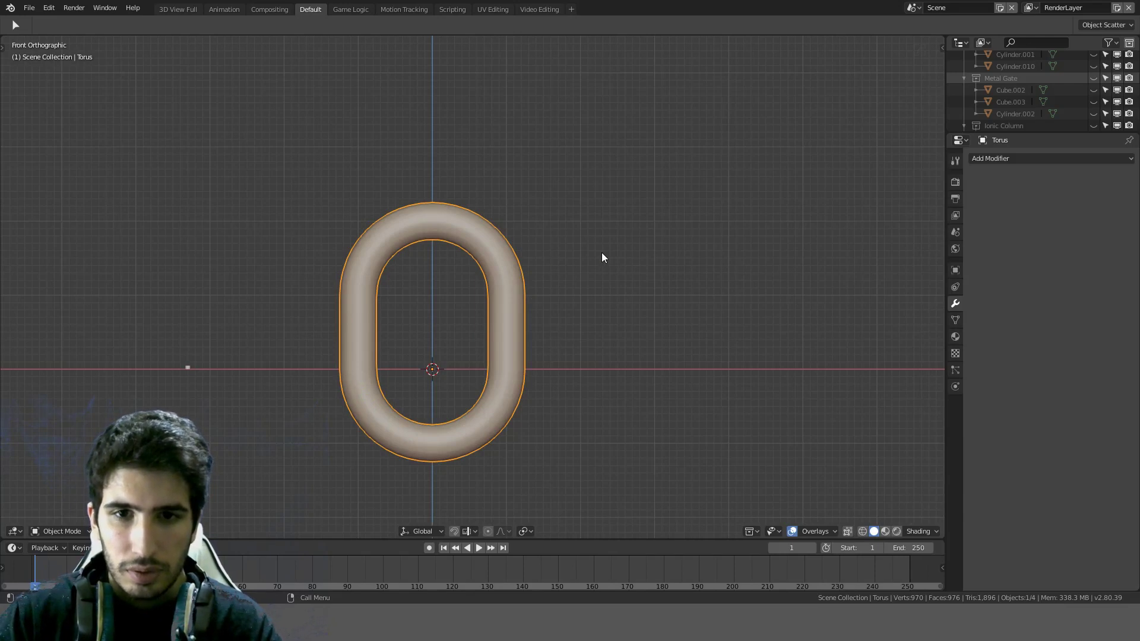
{"action": "type", "text": "s.1"}
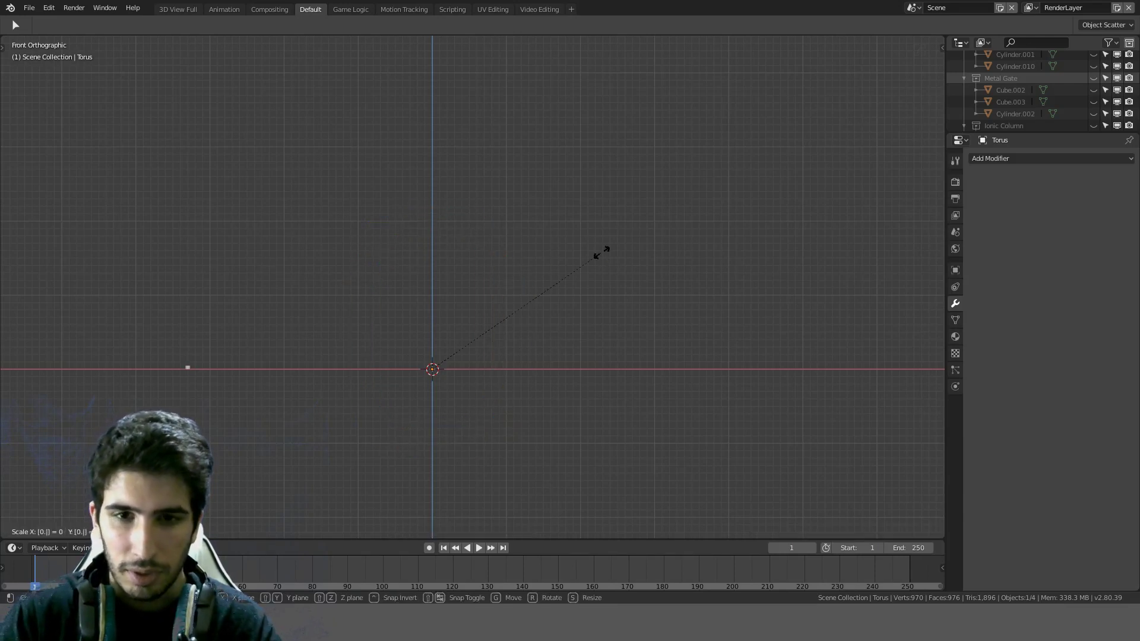
{"action": "key", "text": "Return"}
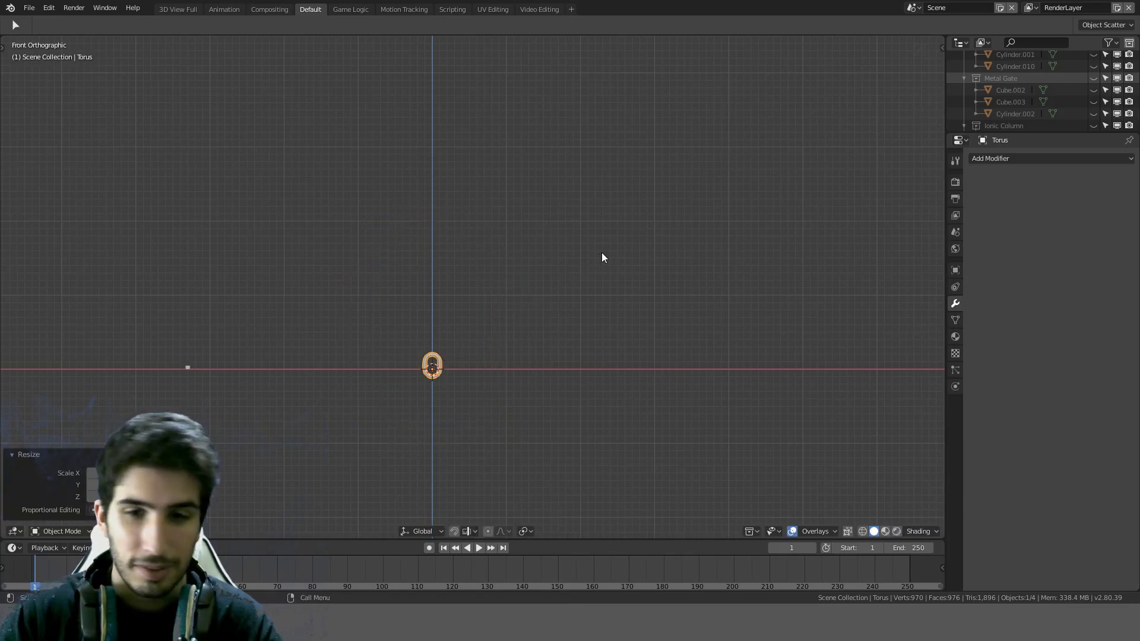
{"action": "key", "text": "ctrl+a"}
{"action": "left_click", "coordinate": [602, 253]}
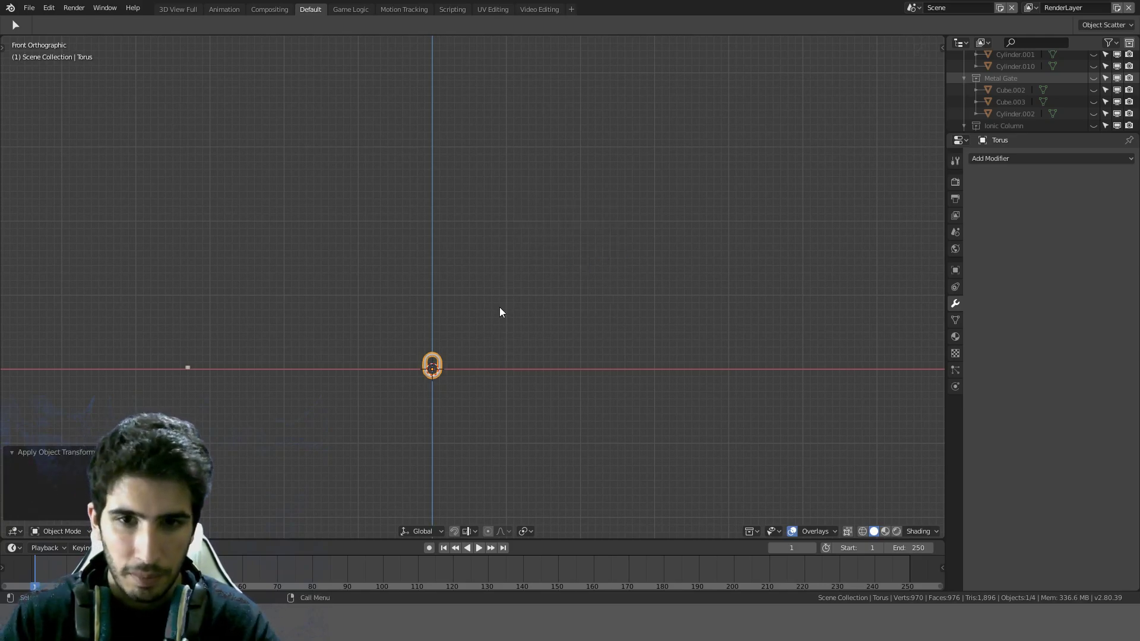
Step: Add an Array modifier to the link with relative offsets of 0 in X and 1.5 in Z
{"action": "scroll", "coordinate": [499, 321], "scroll_direction": "up", "scroll_amount": 4}
{"action": "middle_click_drag", "start_coordinate": [497, 322], "coordinate": [605, 203], "text": "shift"}
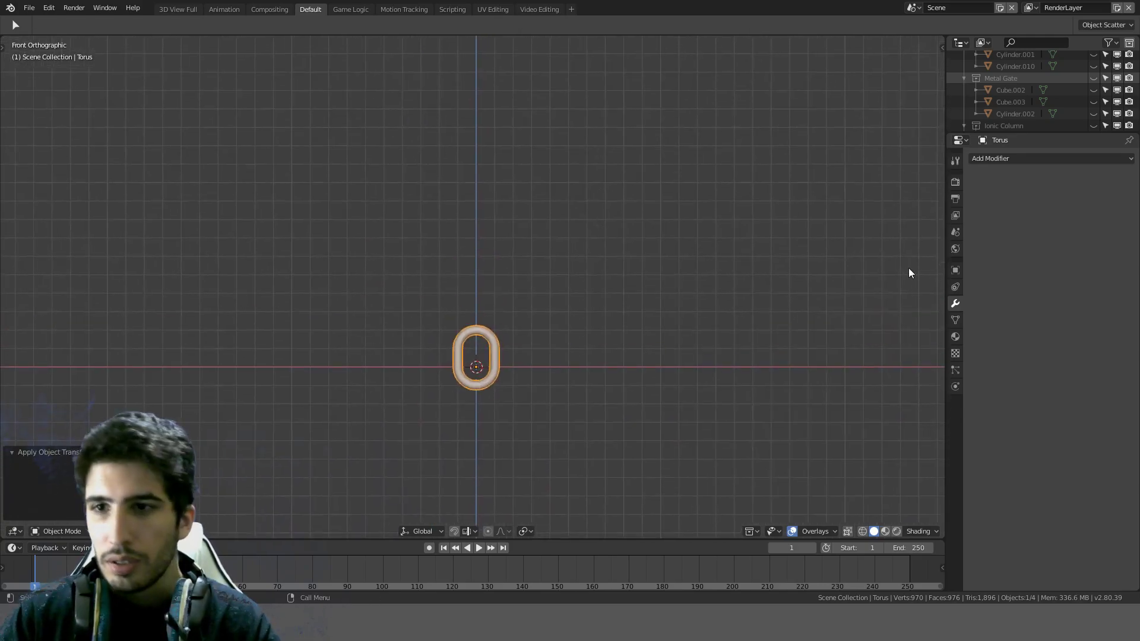
{"action": "left_click", "coordinate": [999, 158]}
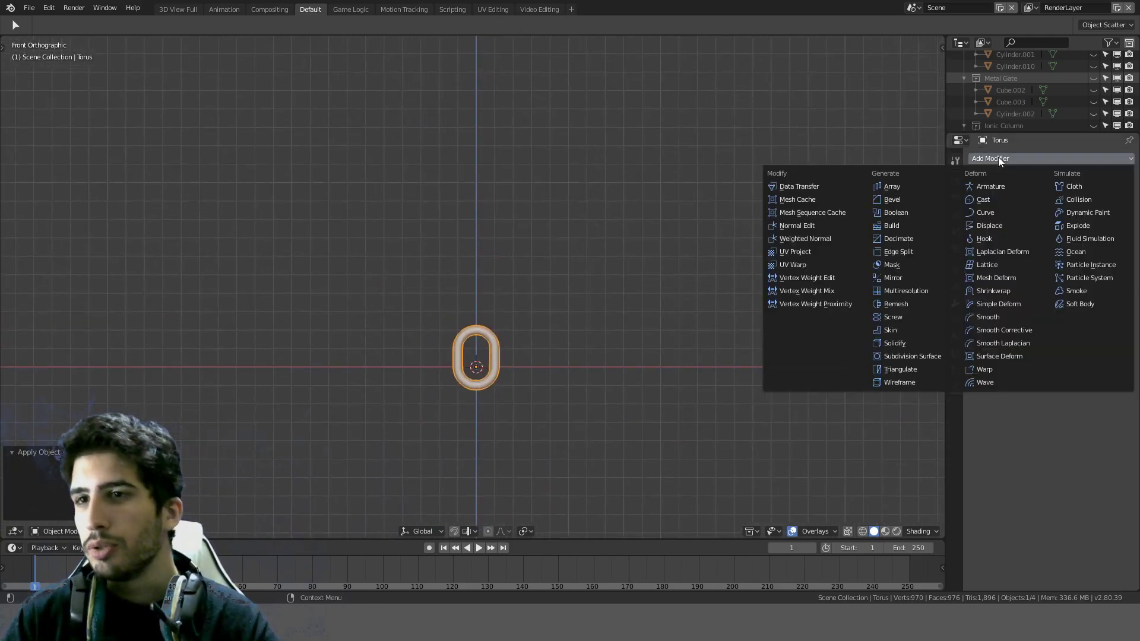
{"action": "left_click", "coordinate": [907, 187]}
{"action": "left_click", "coordinate": [1098, 278]}
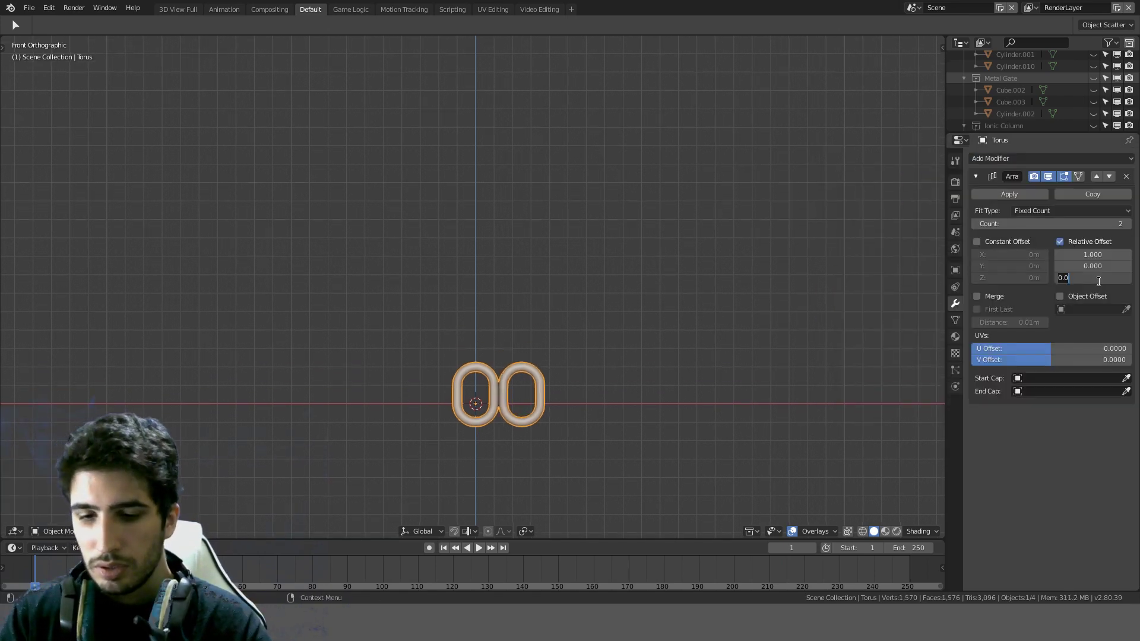
{"action": "type", "text": "1.5"}
{"action": "key", "text": "Return"}
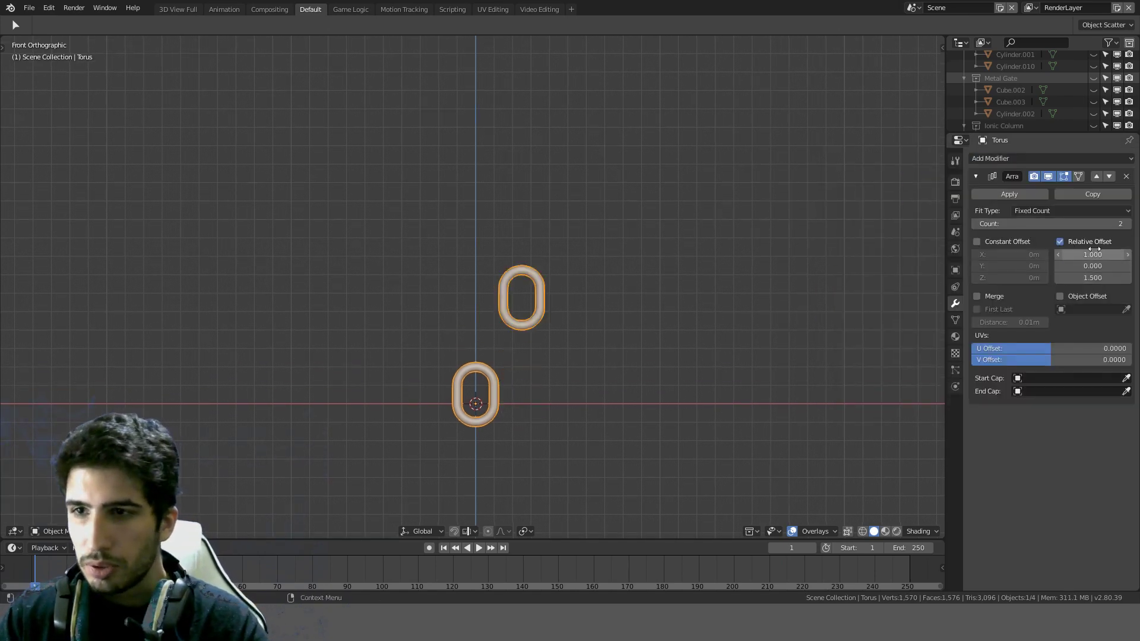
{"action": "left_click", "coordinate": [1086, 252]}
{"action": "type", "text": "0"}
{"action": "key", "text": "Return"}
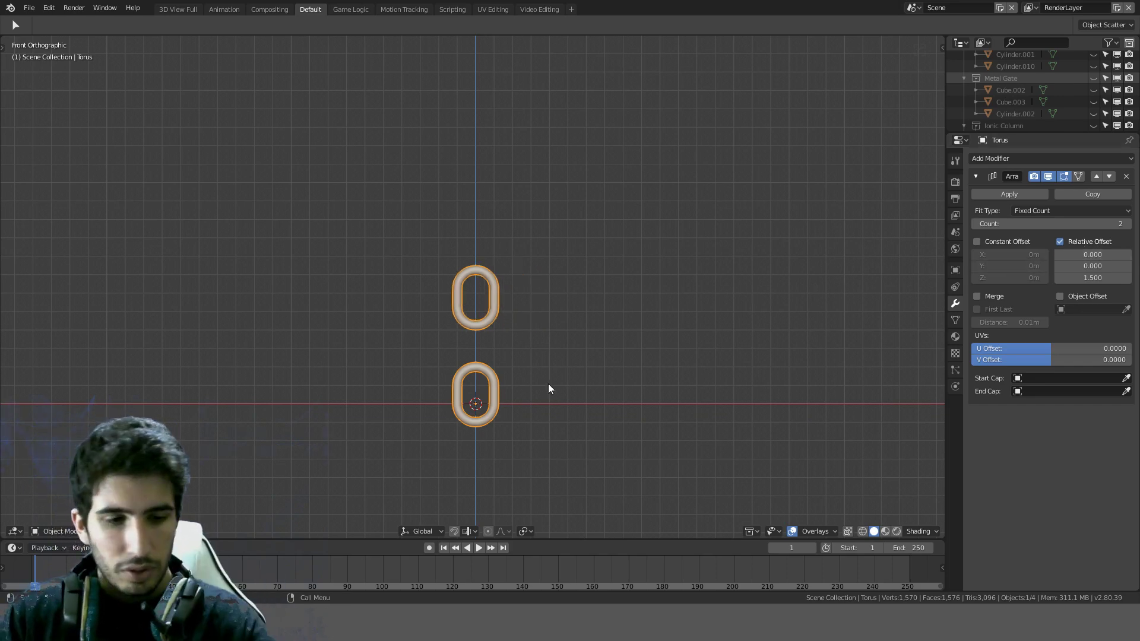
Step: Duplicate the arrayed links upward between the originals and rotate the copy 90° about Z
{"action": "key", "text": "shift+d"}
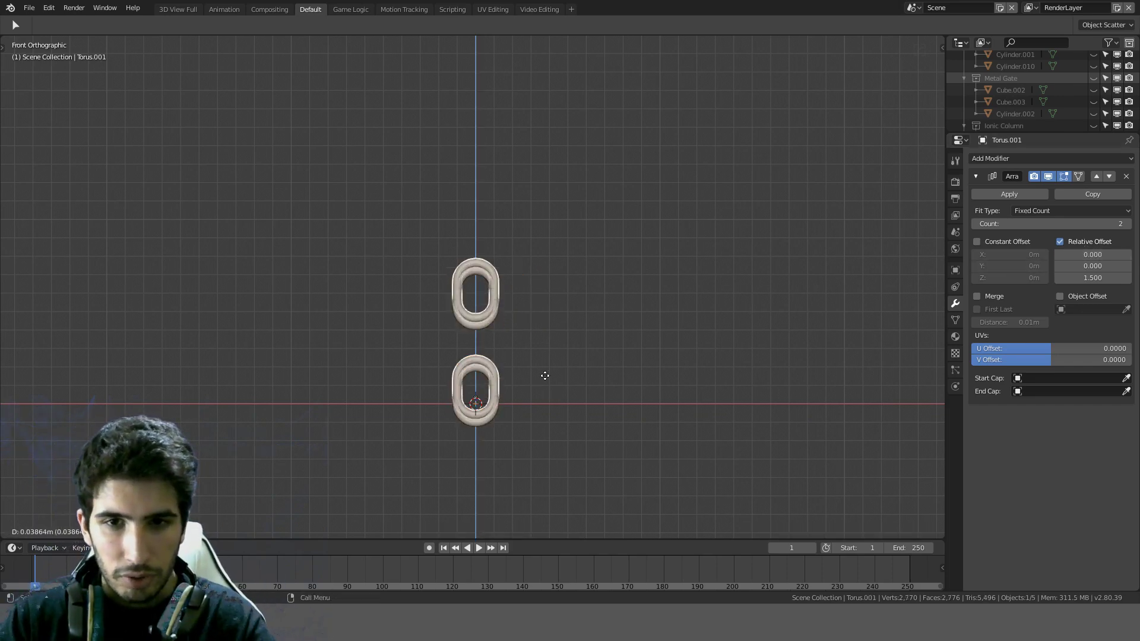
{"action": "left_click", "coordinate": [542, 329]}
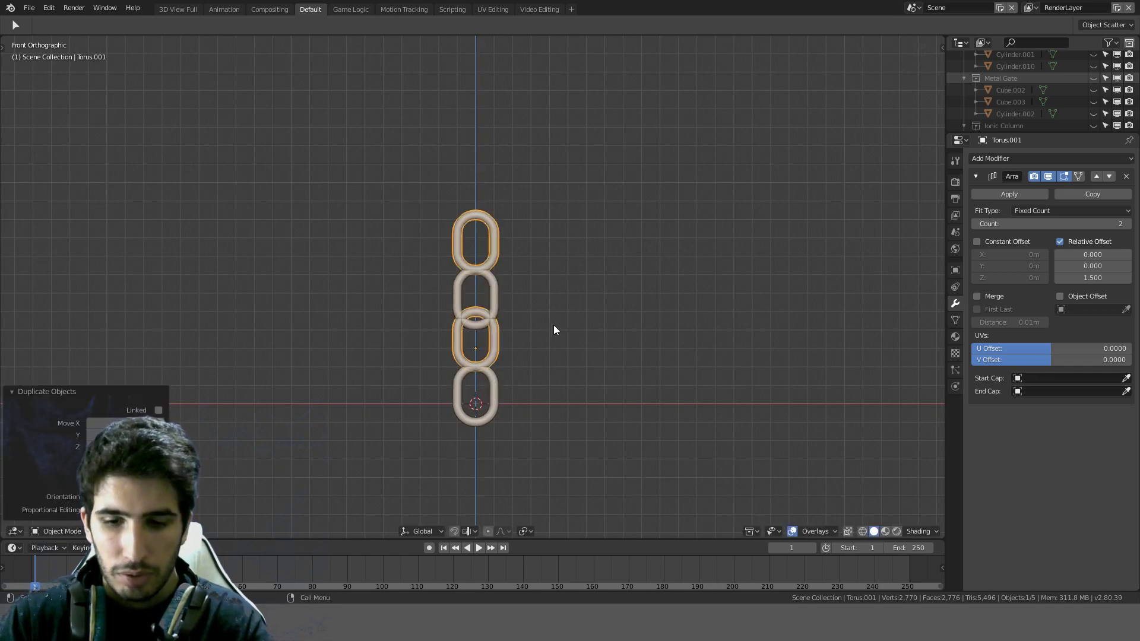
{"action": "key", "text": "r"}
{"action": "key", "text": "z"}
{"action": "key", "text": "9"}
{"action": "key", "text": "0"}
{"action": "key", "text": "Return"}
{"action": "scroll", "coordinate": [553, 326], "scroll_direction": "up", "scroll_amount": 5}
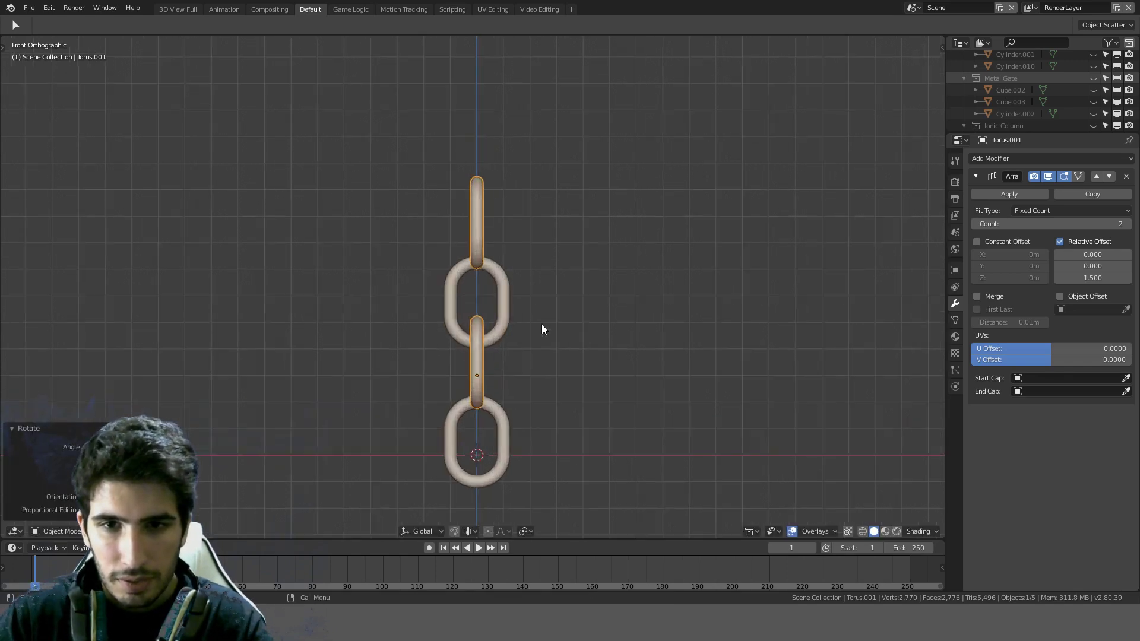
Step: Lower the rotated links slightly along Z so they interlock centrally with the original links
{"action": "middle_click_drag", "start_coordinate": [577, 249], "coordinate": [580, 250]}
{"action": "key", "text": "KP_1"}
{"action": "key", "text": "g"}
{"action": "key", "text": "z"}
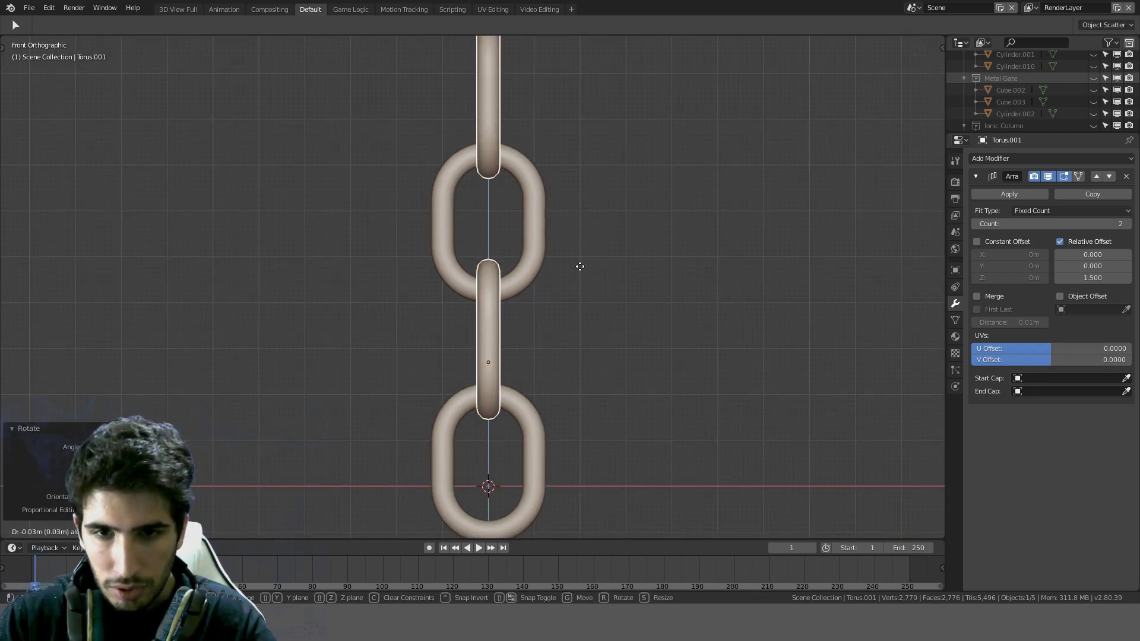
{"action": "left_click", "coordinate": [580, 269]}
{"action": "middle_click_drag", "start_coordinate": [579, 268], "coordinate": [524, 290]}
{"action": "key", "text": "KP_1"}
{"action": "key", "text": "alt+a"}
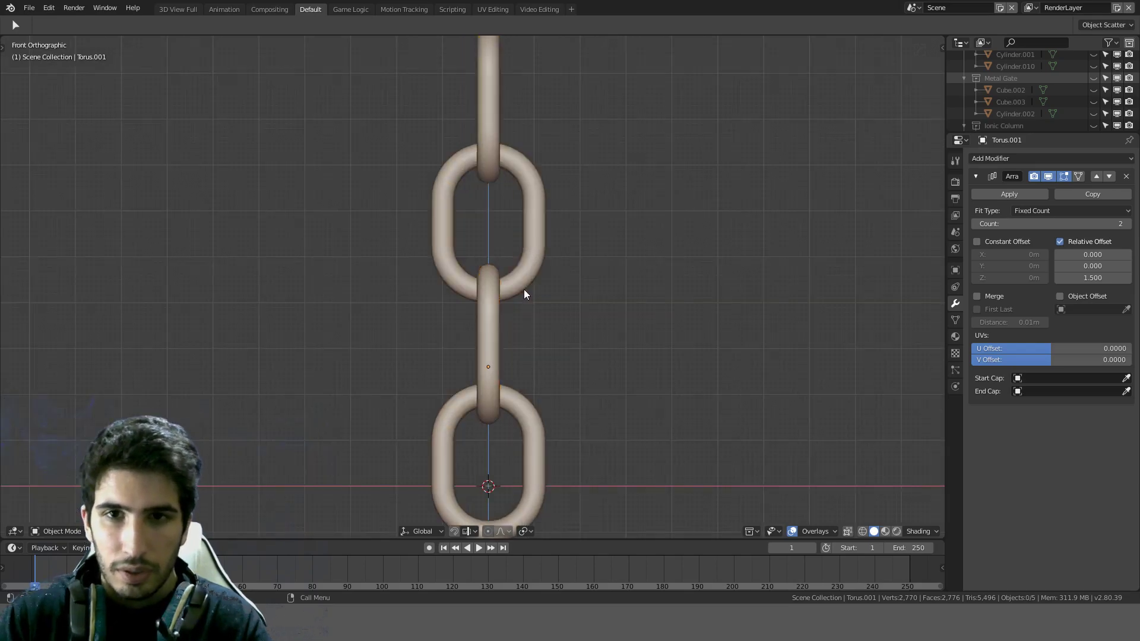
{"action": "scroll", "coordinate": [538, 287], "scroll_direction": "down", "scroll_amount": 5}
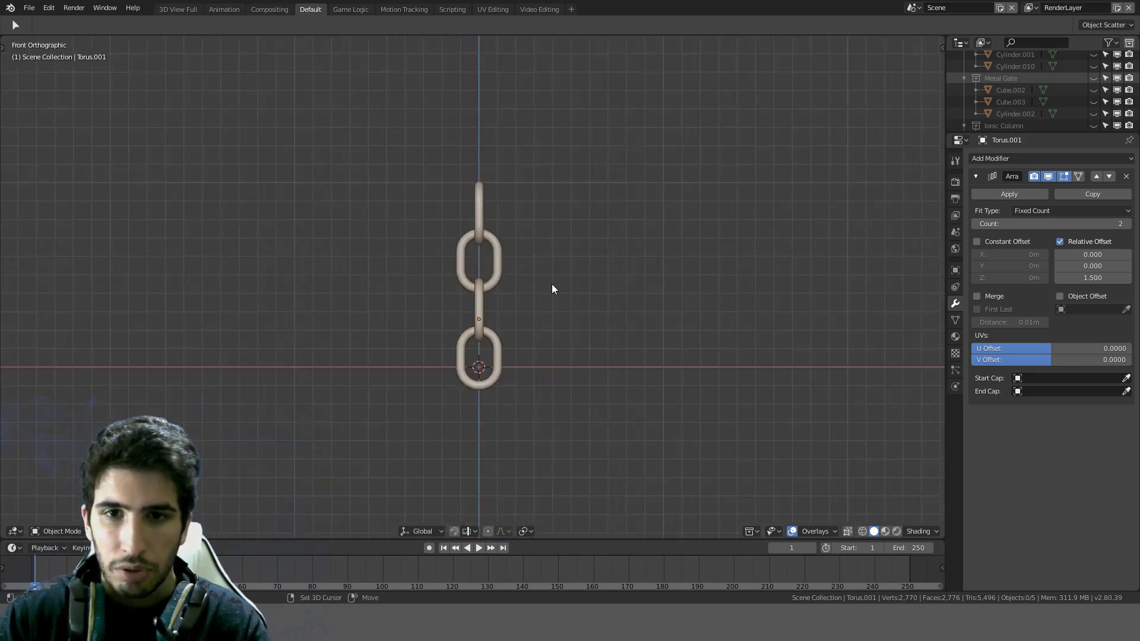
Step: Raise the Array count to 3 on both the rotated links and the original links
{"action": "left_click", "coordinate": [1127, 224]}
{"action": "left_click", "coordinate": [479, 300]}
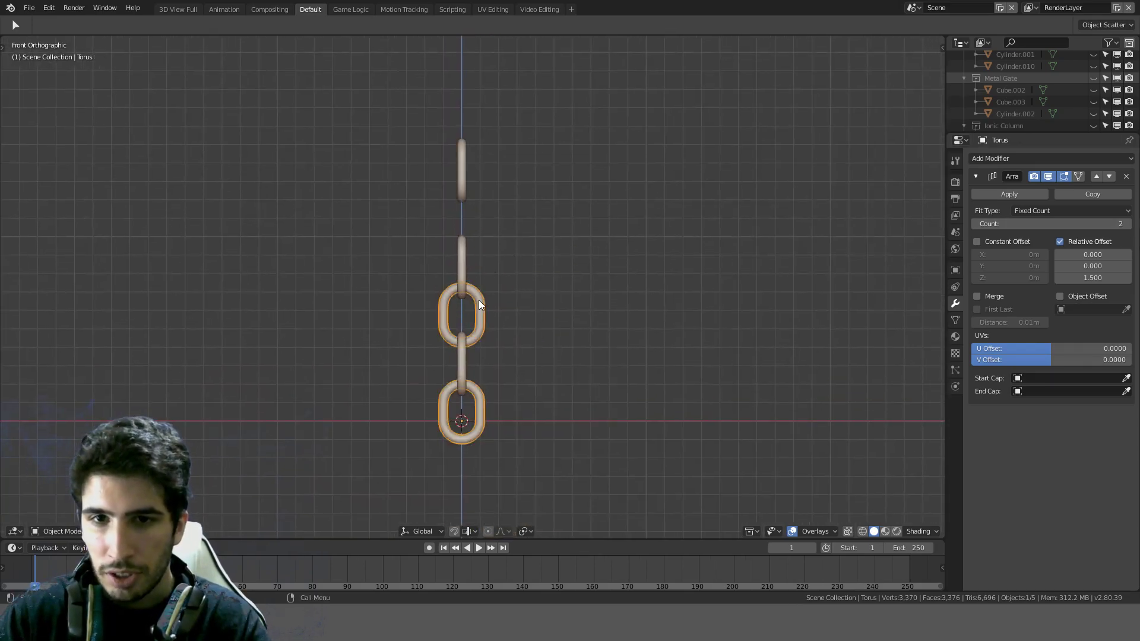
{"action": "left_click", "coordinate": [1127, 224]}
{"action": "middle_click_drag", "start_coordinate": [588, 226], "coordinate": [515, 233]}
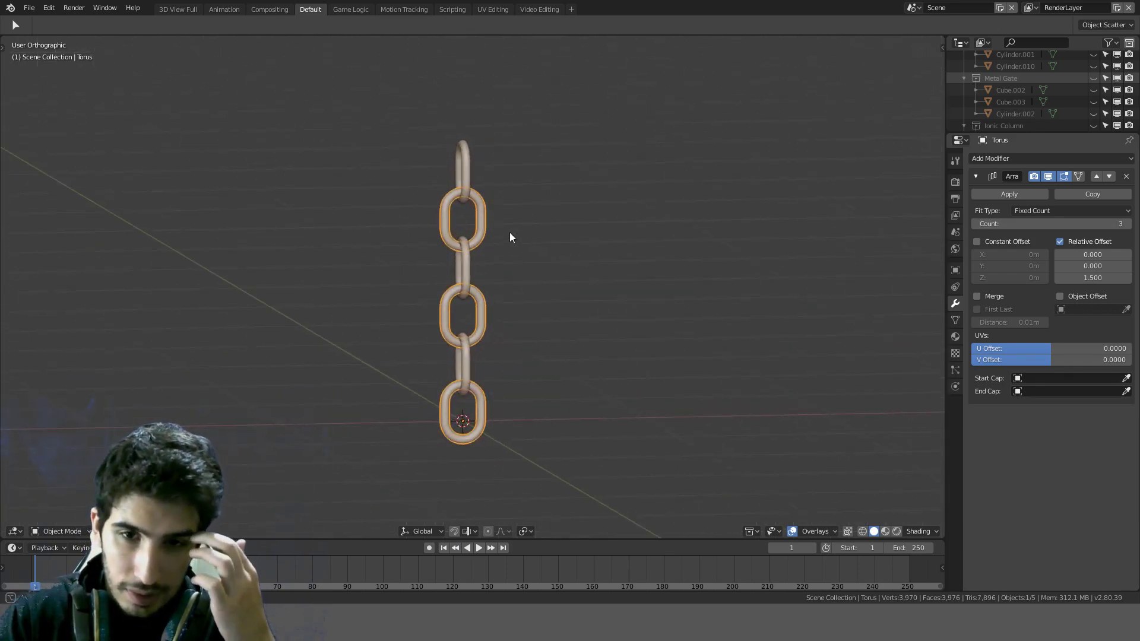
{"action": "key", "text": "KP_1"}
{"action": "scroll", "coordinate": [511, 230], "scroll_direction": "down", "scroll_amount": 3}
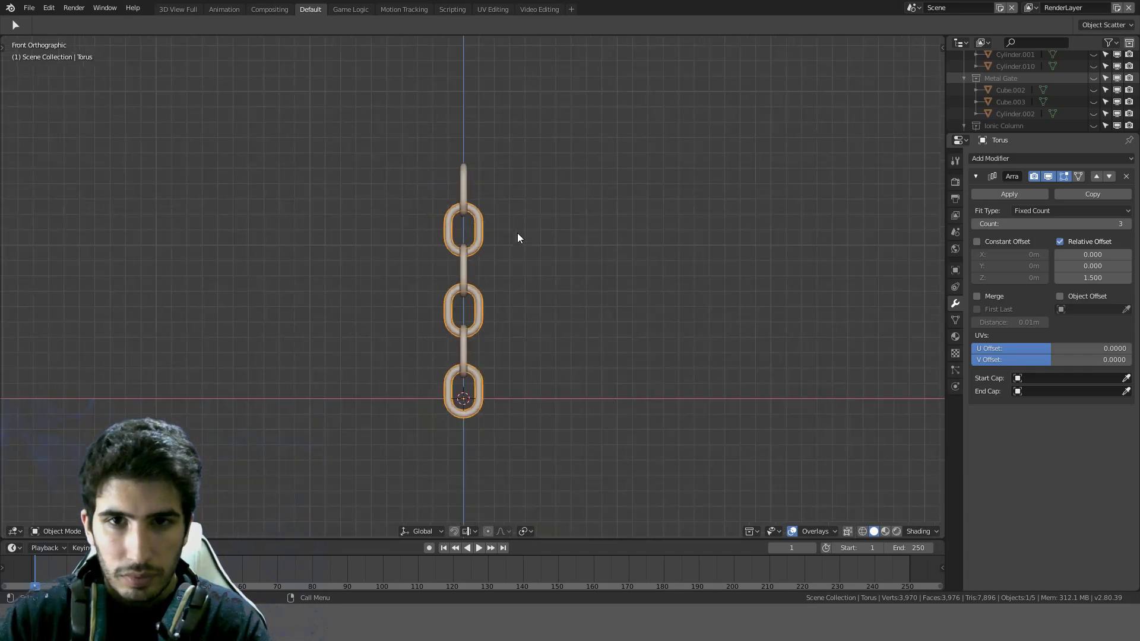
Step: Add a camera, look through it and fly it back and up until the chain fills the frame
{"action": "key", "text": "shift+a"}
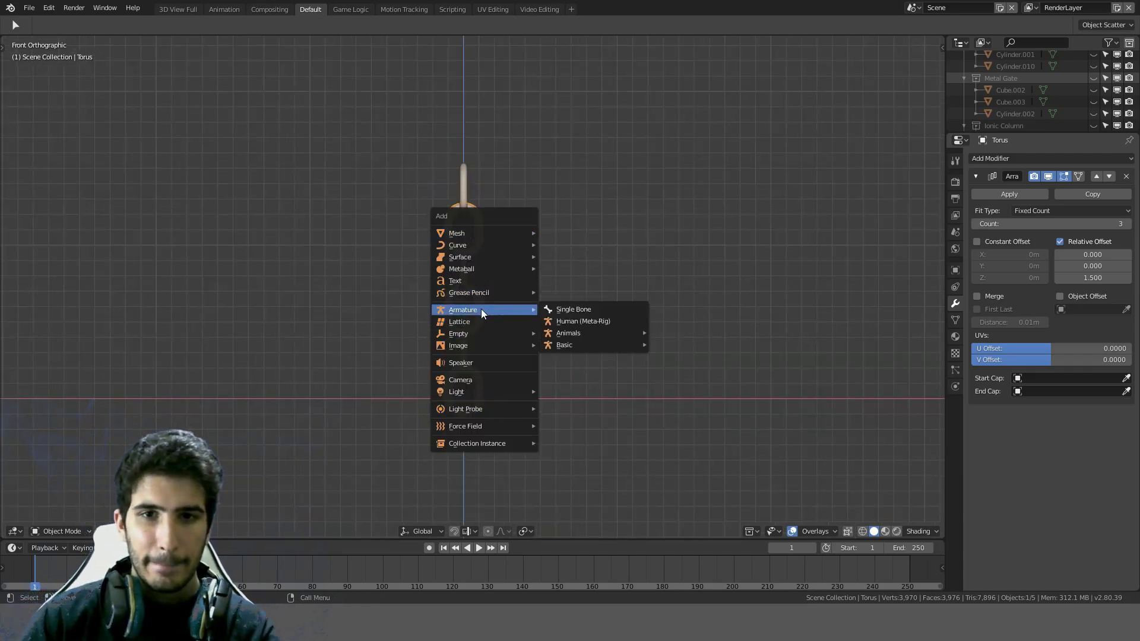
{"action": "left_click", "coordinate": [466, 380]}
{"action": "key", "text": "KP_0"}
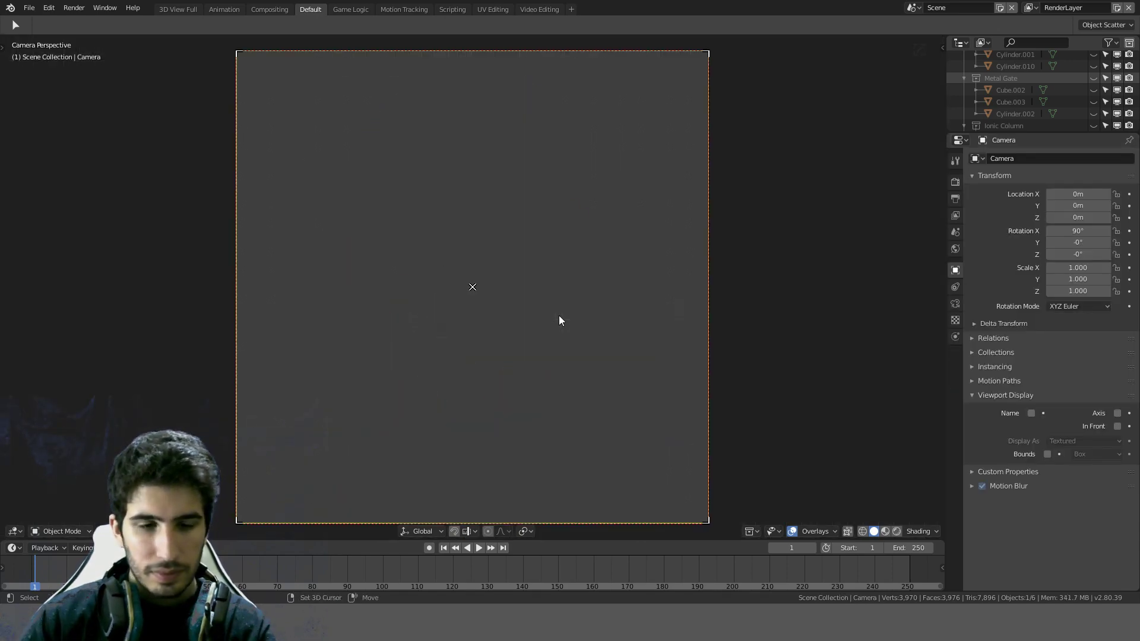
{"action": "key", "text": "shift+grave"}
{"action": "key", "text": "s"}
{"action": "key", "text": "s"}
{"action": "key", "text": "e"}
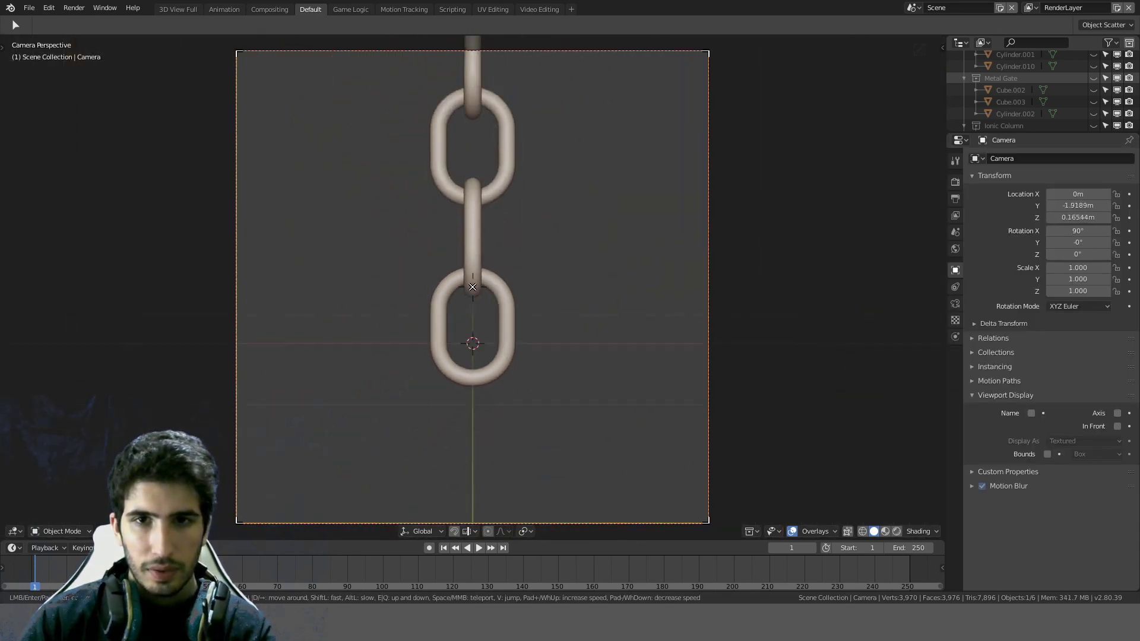
{"action": "key", "text": "s"}
{"action": "key", "text": "q"}
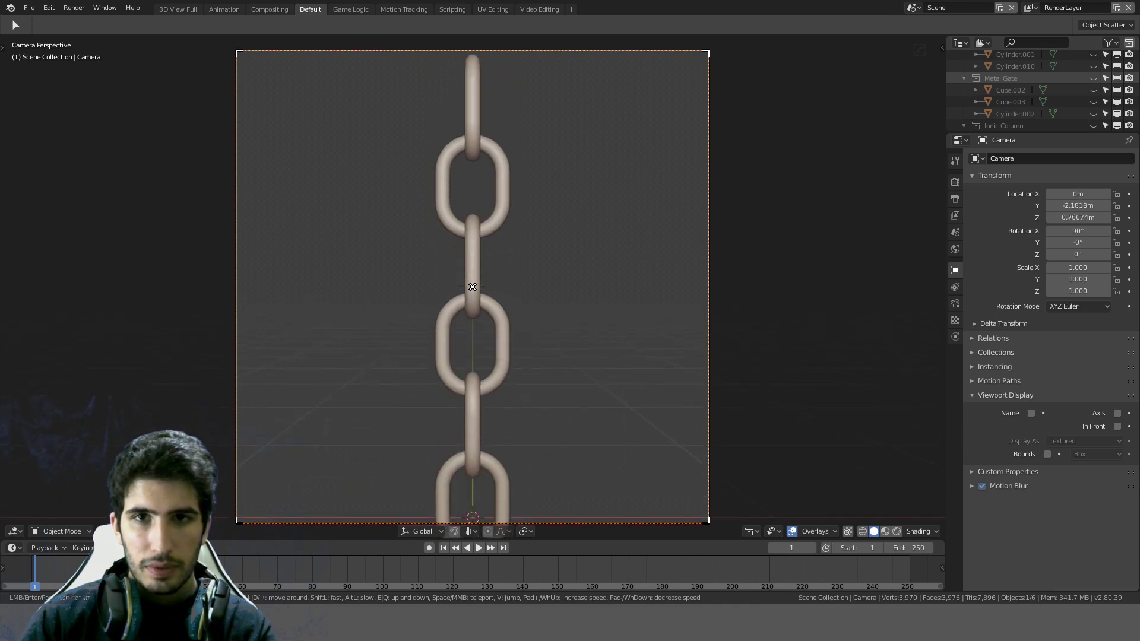
{"action": "left_click", "coordinate": [586, 254]}
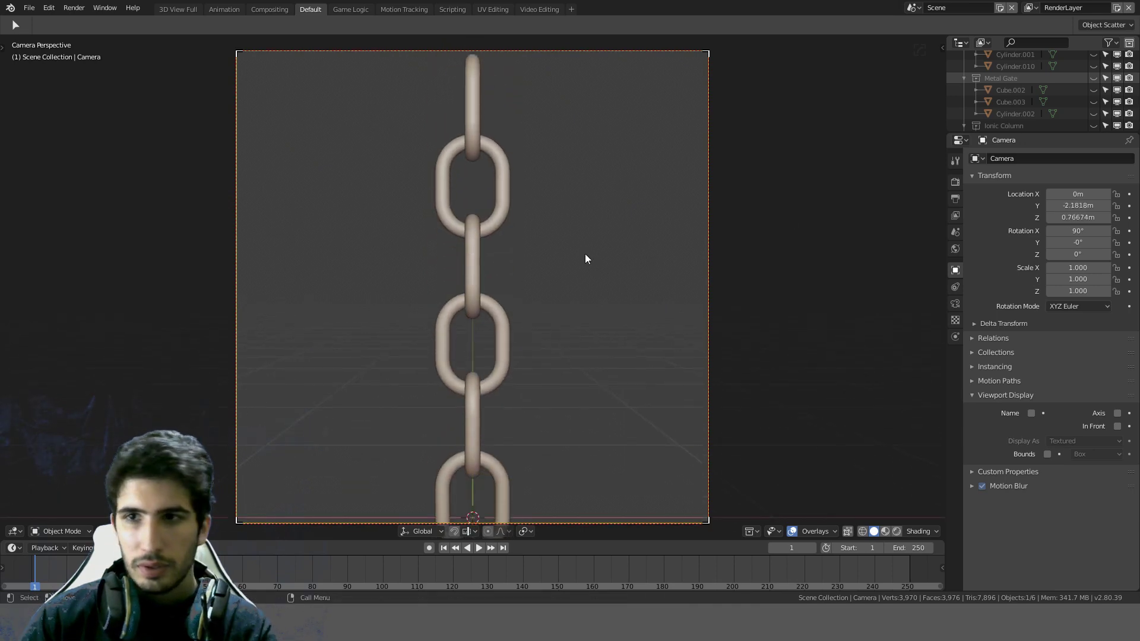
Step: Make the camera orthographic with an orthographic scale of 1.5
{"action": "left_click", "coordinate": [955, 304]}
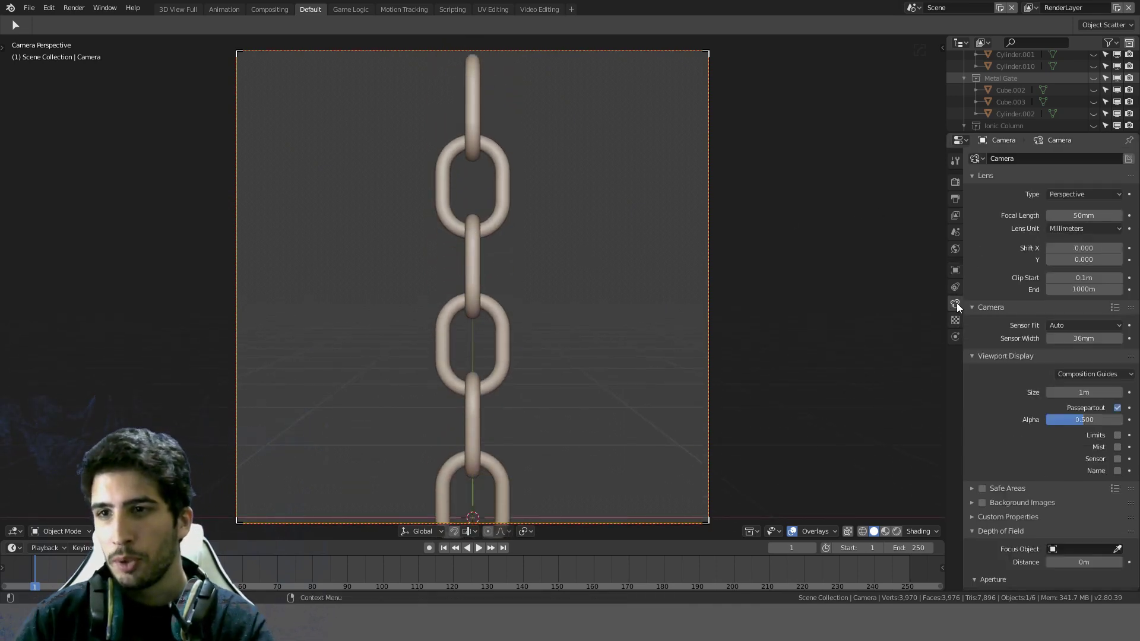
{"action": "left_click", "coordinate": [1091, 196]}
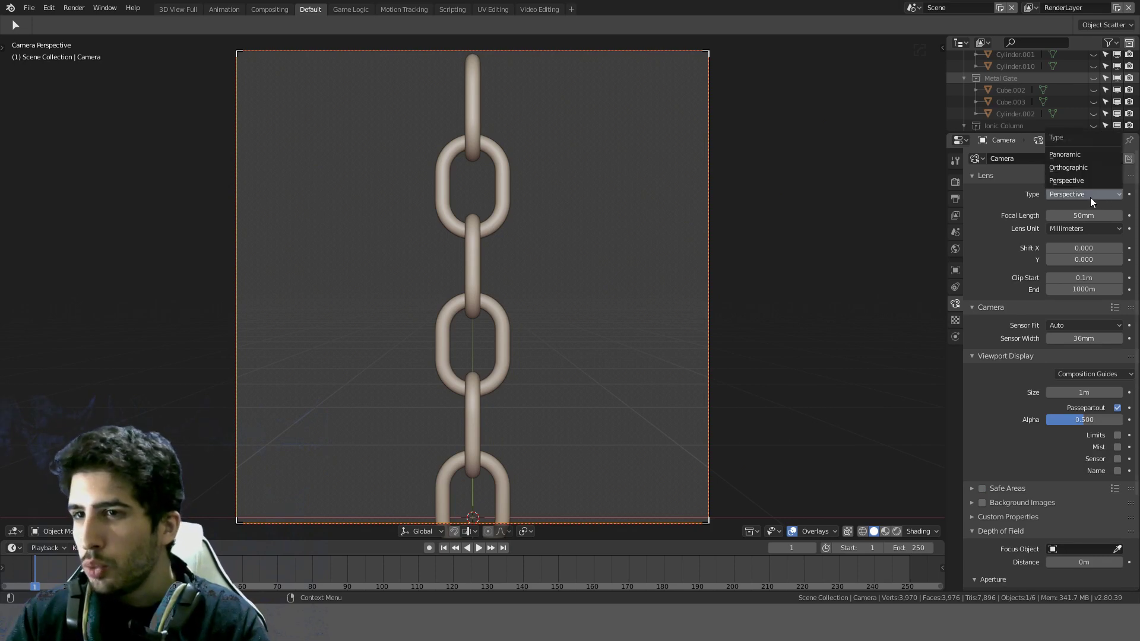
{"action": "left_click", "coordinate": [1091, 167]}
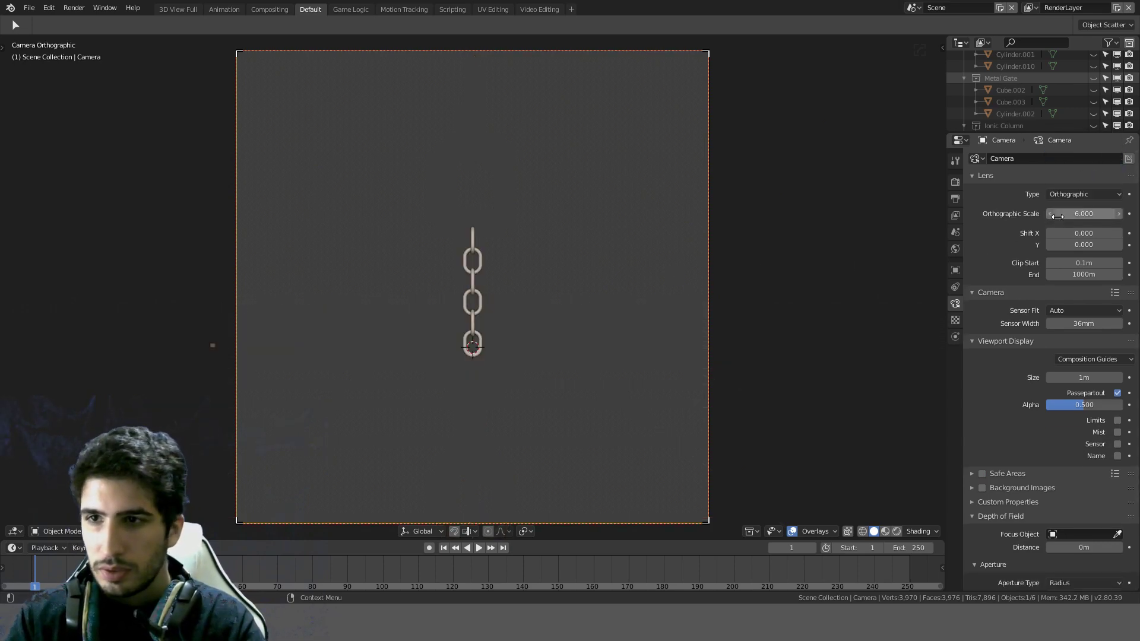
{"action": "mouse_move", "coordinate": [1058, 216]}
{"action": "left_mouse_down"}
{"action": "mouse_move", "coordinate": [1009, 216]}
{"action": "mouse_move", "coordinate": [1048, 216]}
{"action": "left_mouse_up"}
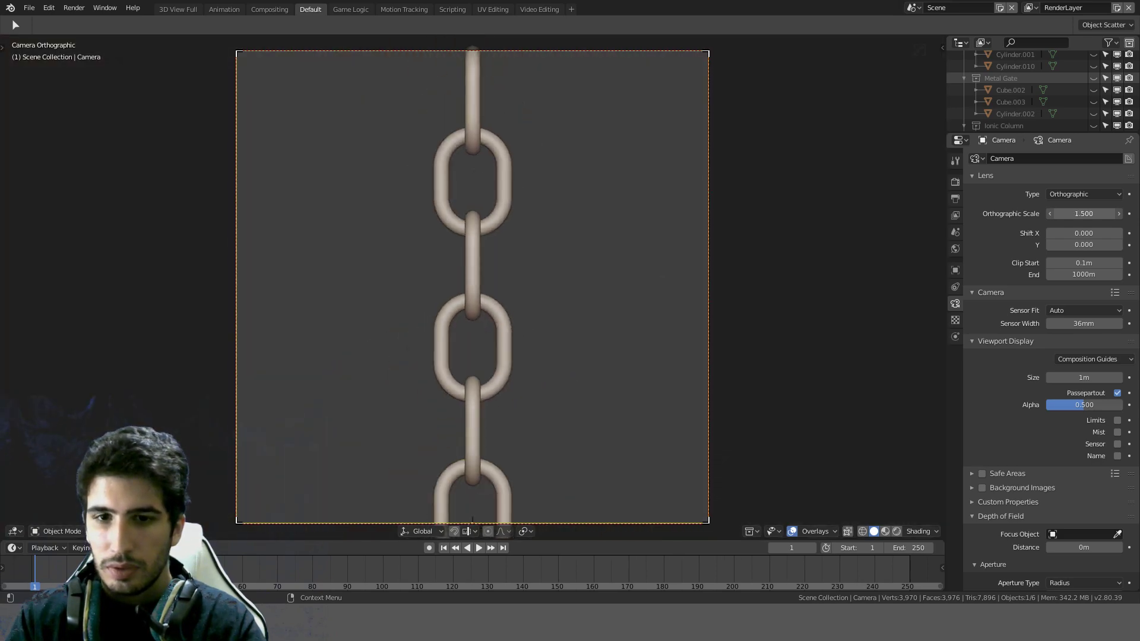
Step: Clear the camera's location and pull it back in front of the chain by -2 m along Y
{"action": "scroll", "coordinate": [510, 247], "scroll_direction": "down", "scroll_amount": 2}
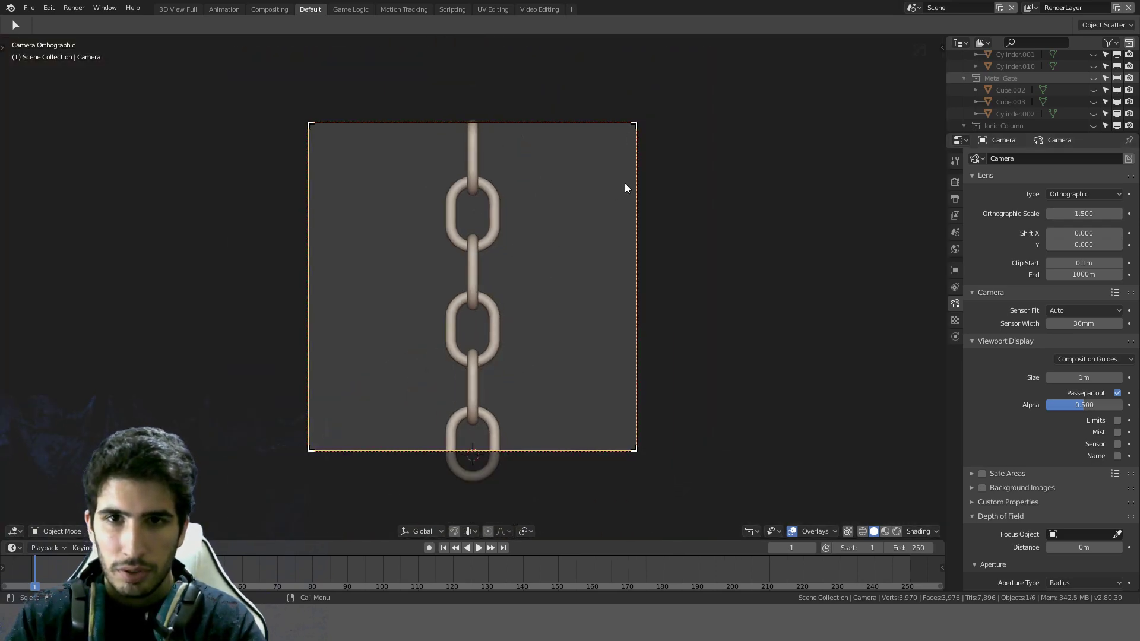
{"action": "scroll", "coordinate": [633, 189], "scroll_direction": "up", "scroll_amount": 1}
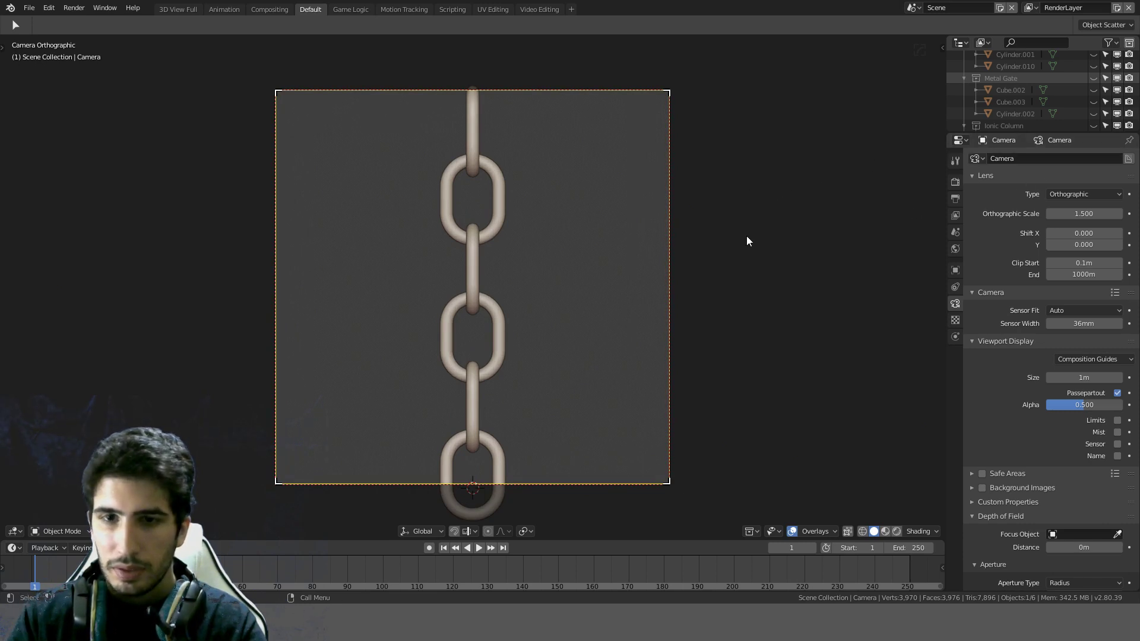
{"action": "key", "text": "alt+g"}
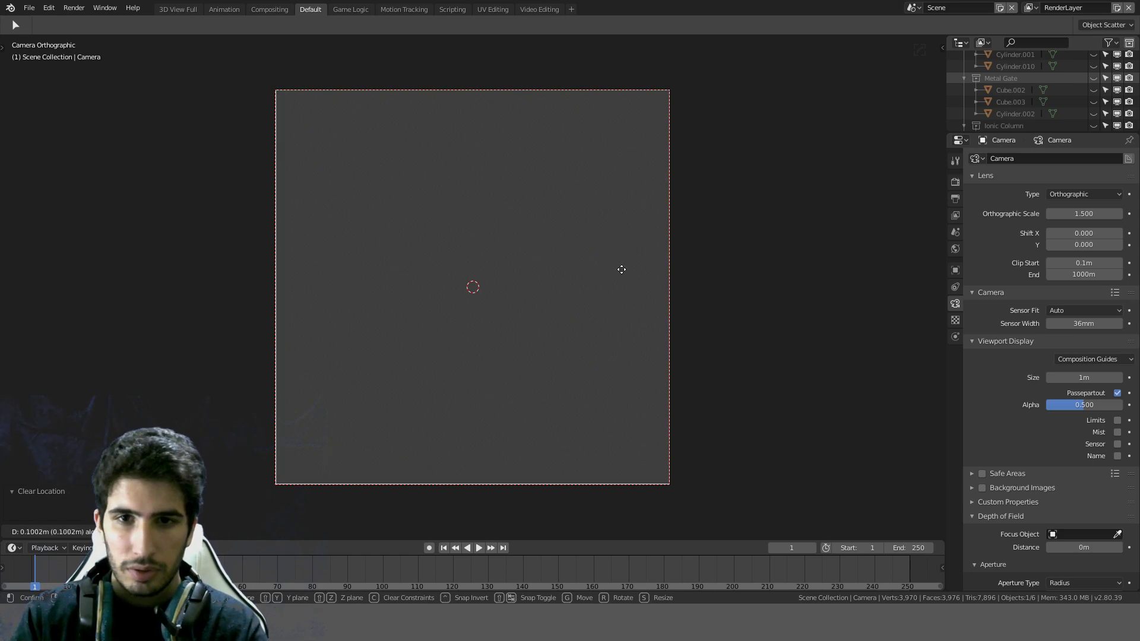
{"action": "key", "text": "KP_3"}
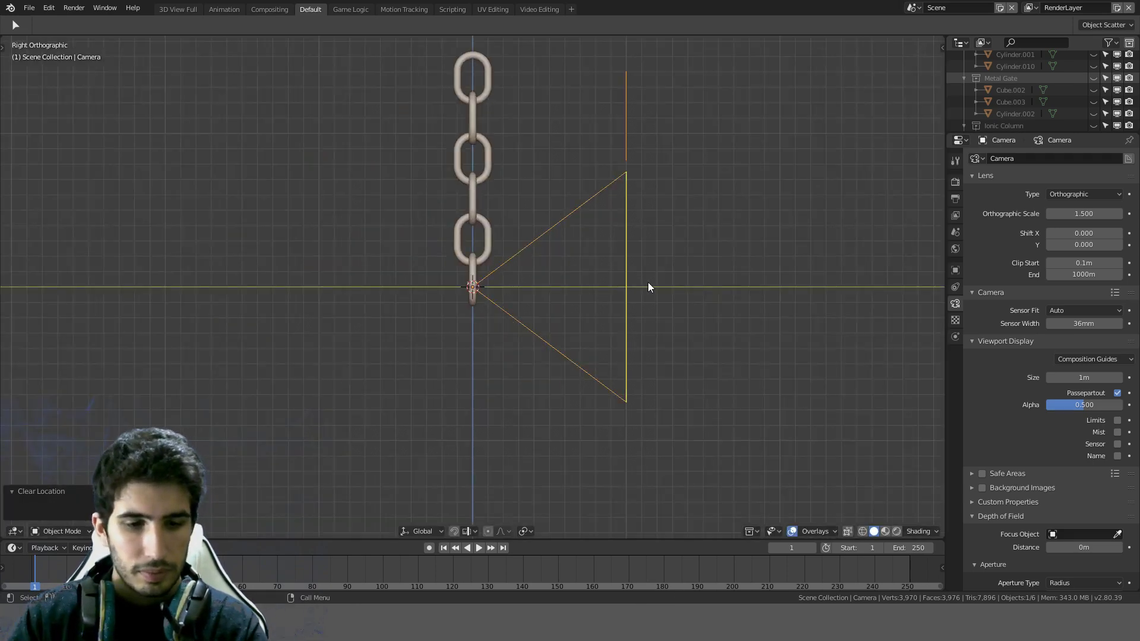
{"action": "key", "text": "g"}
{"action": "key", "text": "y"}
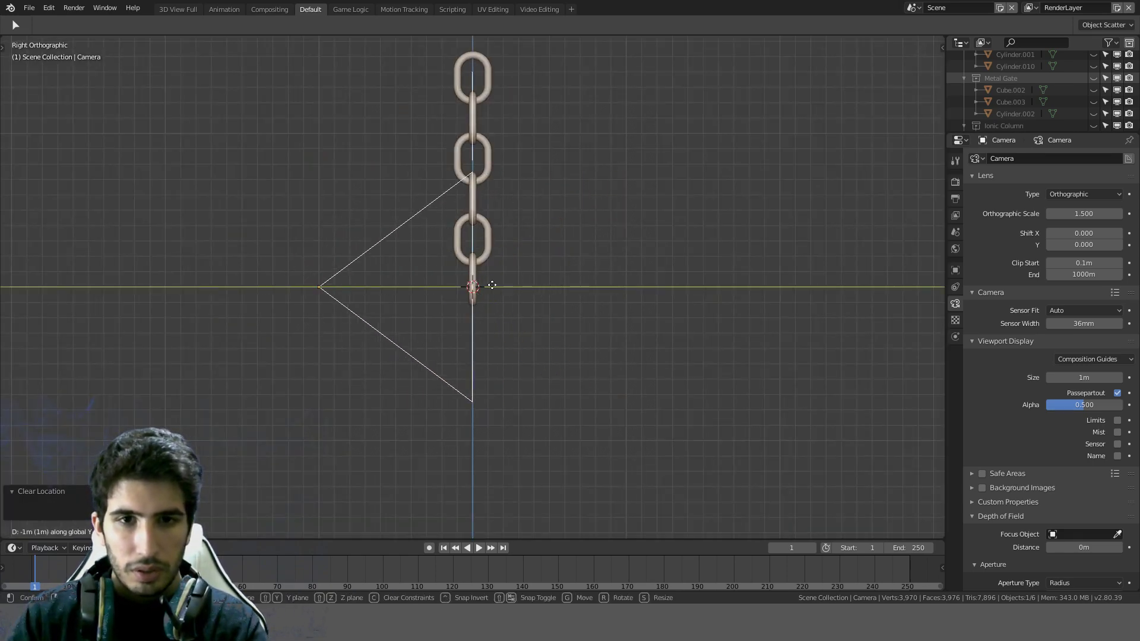
{"action": "left_click", "coordinate": [338, 295]}
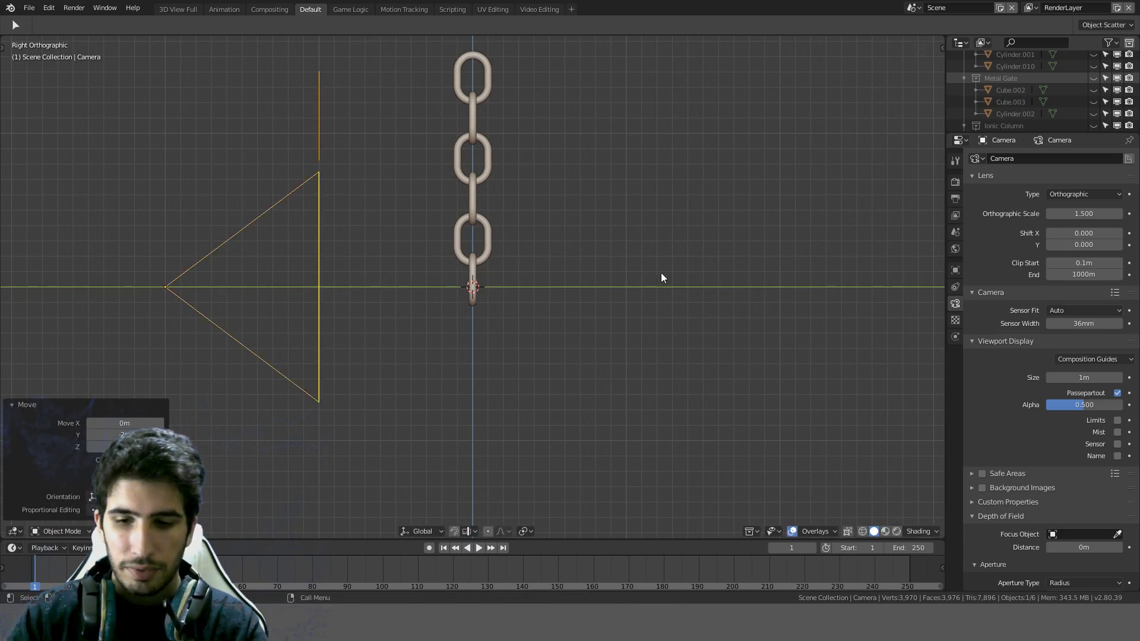
Step: Look through the camera and raise it 0.8 m along Z to frame the chain
{"action": "key", "text": "KP_0"}
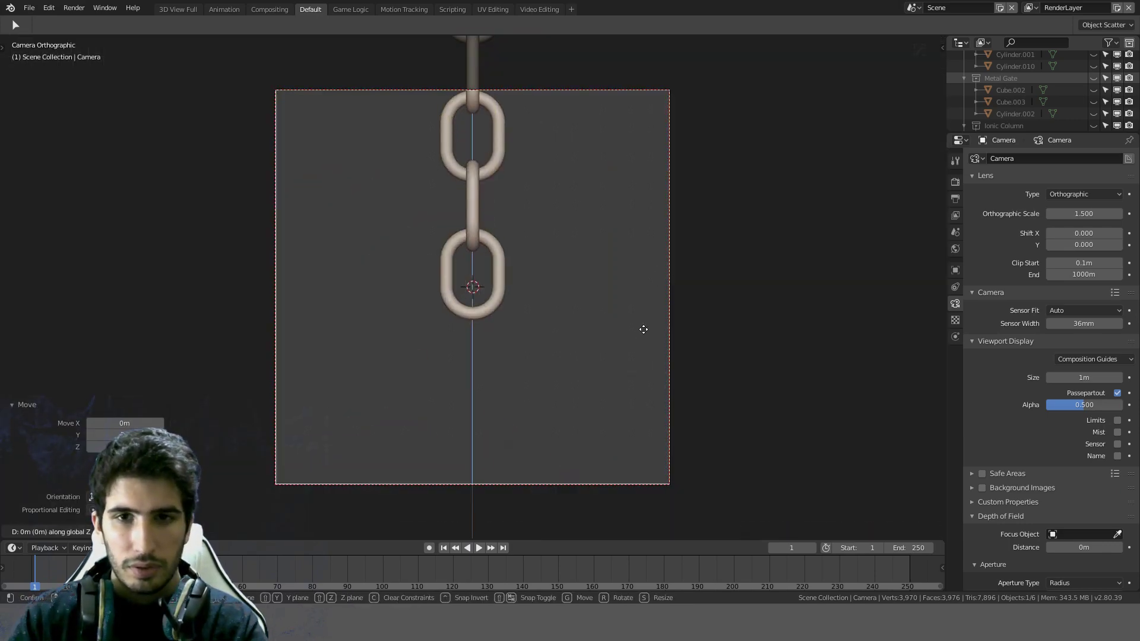
{"action": "scroll", "coordinate": [650, 295], "scroll_direction": "down", "scroll_amount": 3}
{"action": "key", "text": "g"}
{"action": "key", "text": "z"}
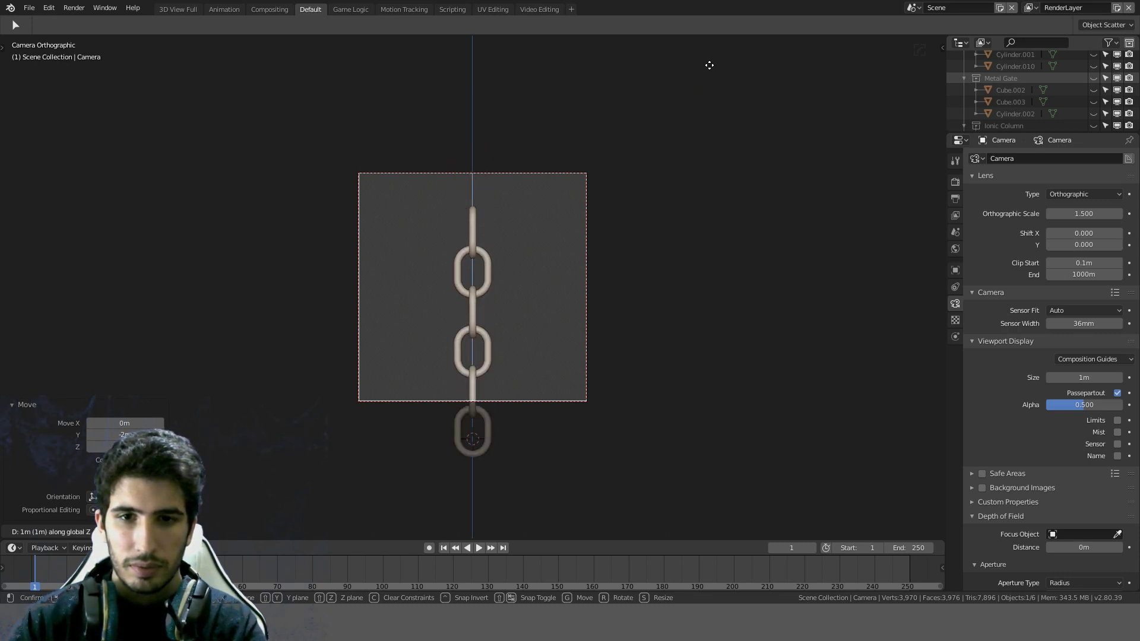
{"action": "left_click", "coordinate": [691, 308]}
{"action": "scroll", "coordinate": [557, 440], "scroll_direction": "up", "scroll_amount": 3}
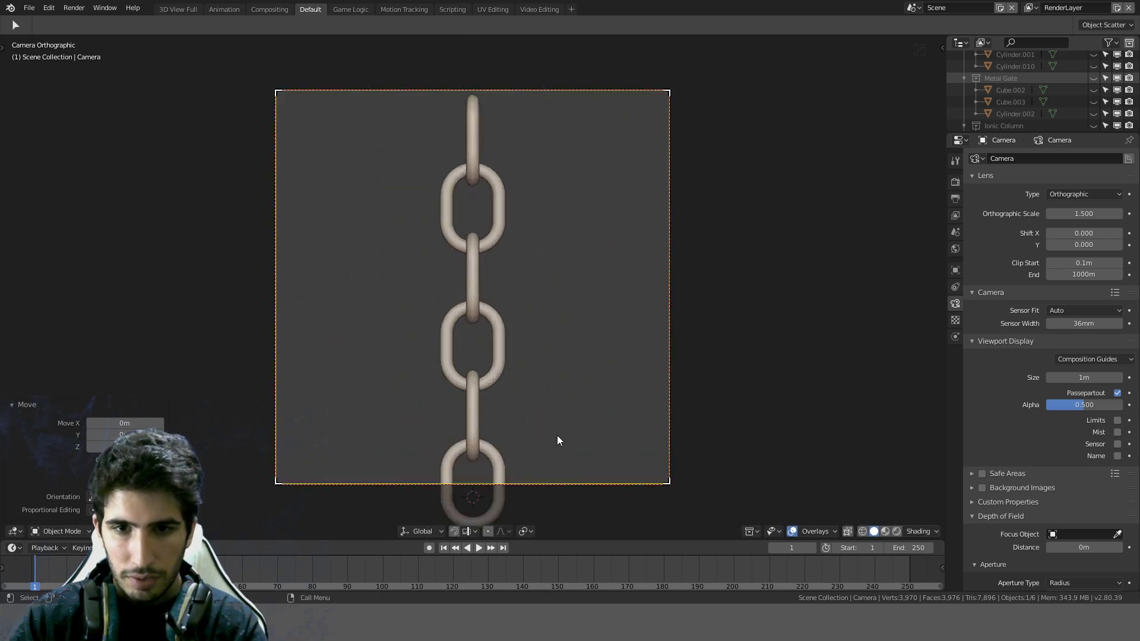
Step: Raise the Array count of the original front-facing links to 4
{"action": "scroll", "coordinate": [557, 440], "scroll_direction": "up", "scroll_amount": 1}
{"action": "scroll", "coordinate": [552, 446], "scroll_direction": "down", "scroll_amount": 3}
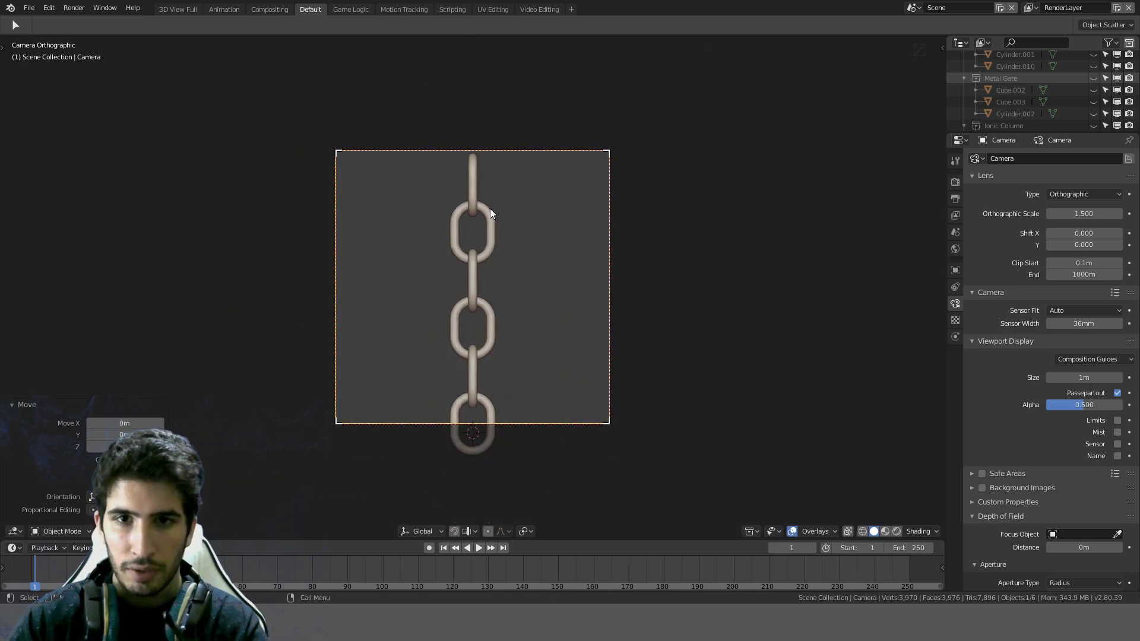
{"action": "left_click", "coordinate": [490, 209]}
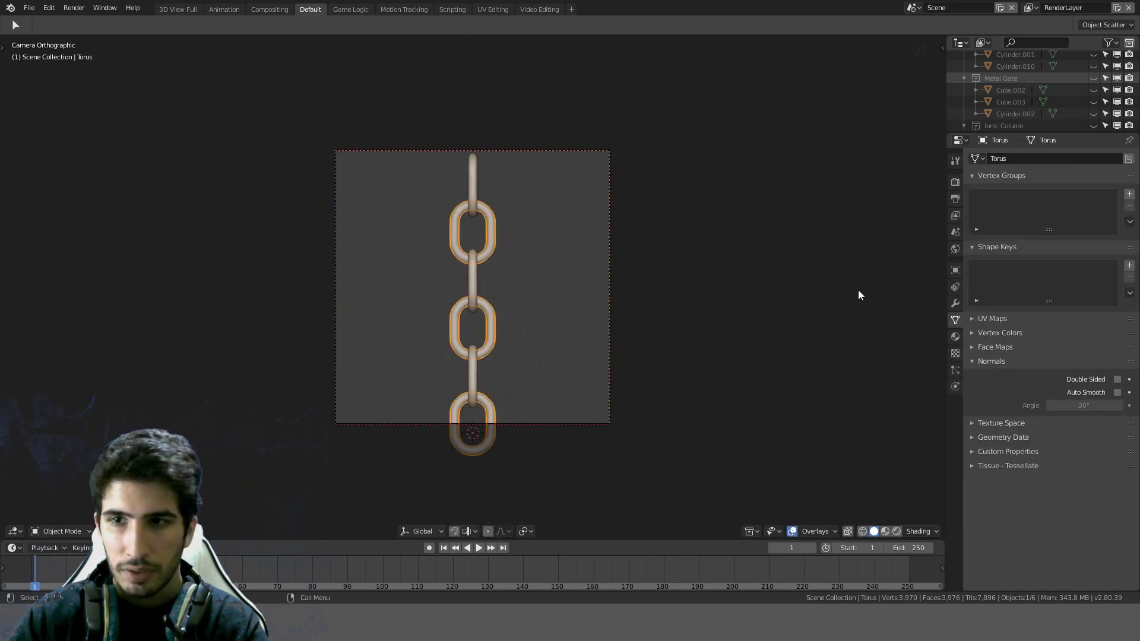
{"action": "left_click", "coordinate": [957, 304]}
{"action": "left_click", "coordinate": [1126, 224]}
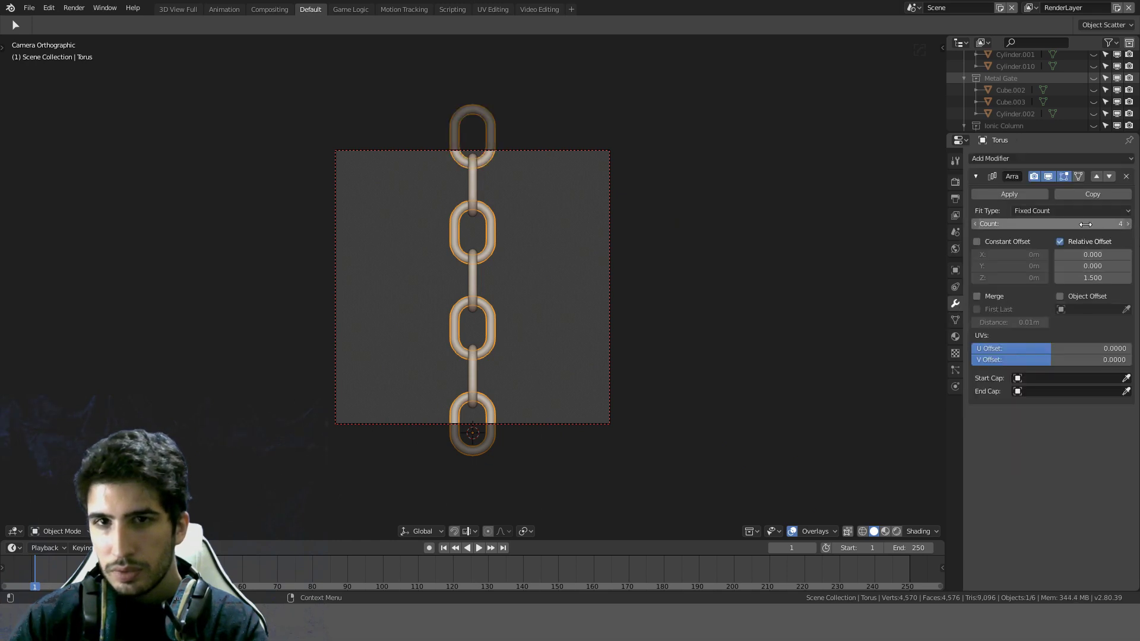
Step: Select the camera and set its orthographic scale to 2
{"action": "left_click", "coordinate": [520, 426]}
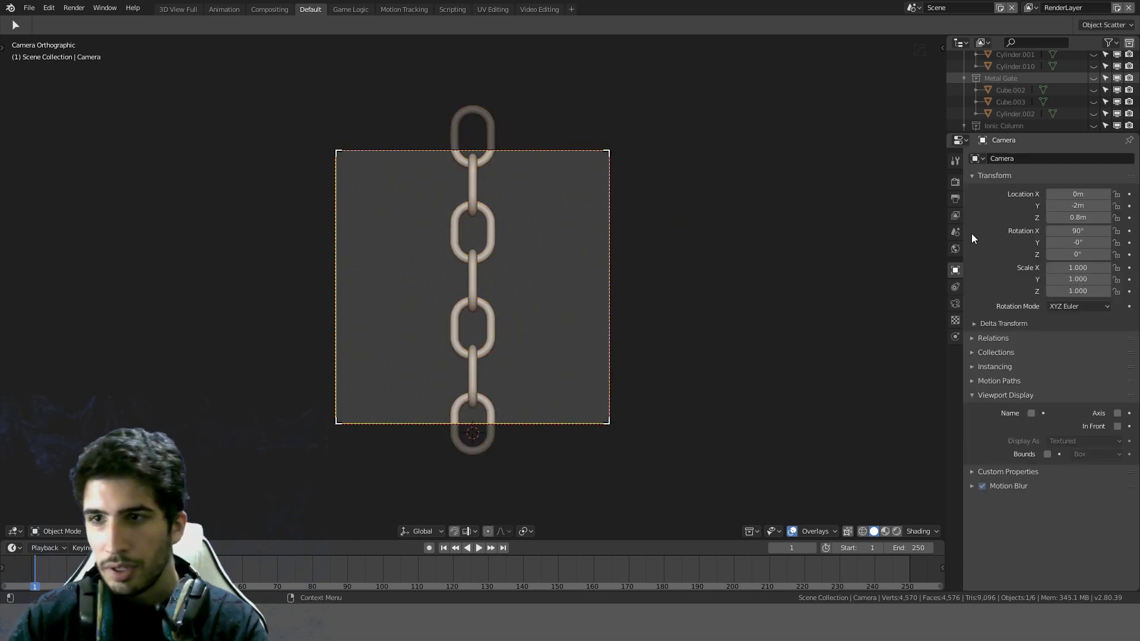
{"action": "left_click", "coordinate": [955, 303]}
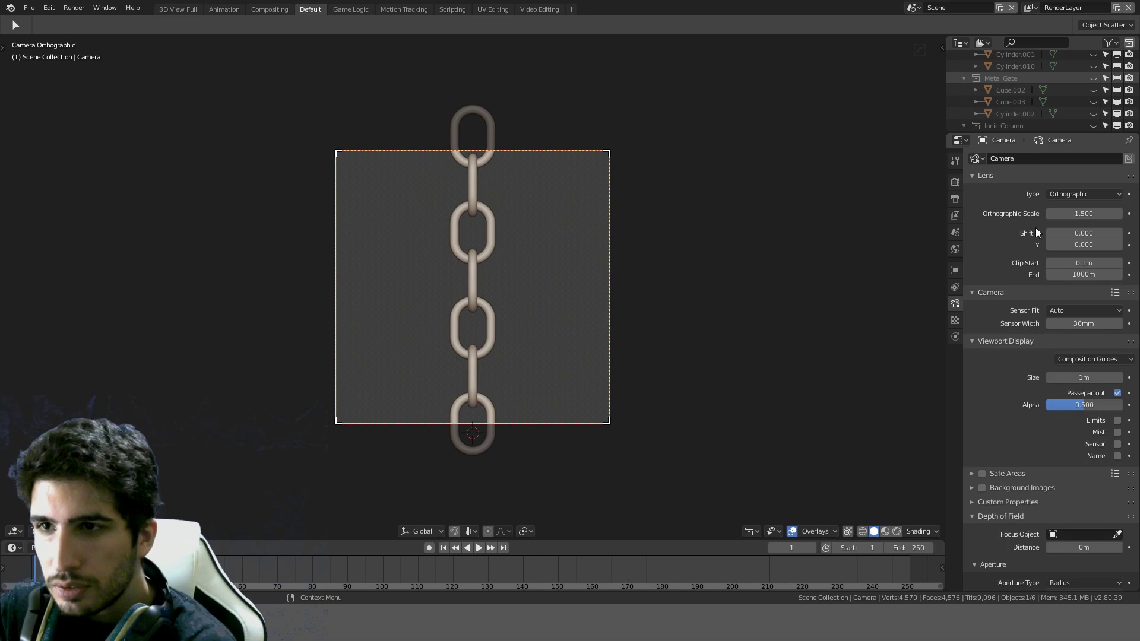
{"action": "left_click", "coordinate": [1090, 213]}
{"action": "type", "text": "2"}
{"action": "key", "text": "Return"}
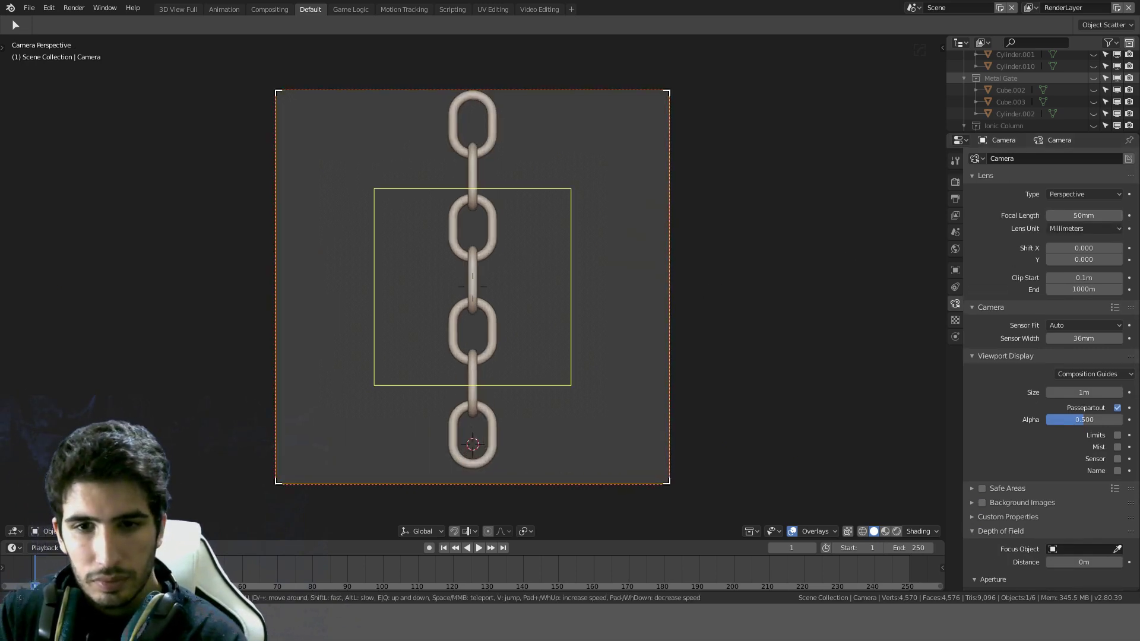
{"action": "key", "text": "g"}
{"action": "key", "text": "z"}
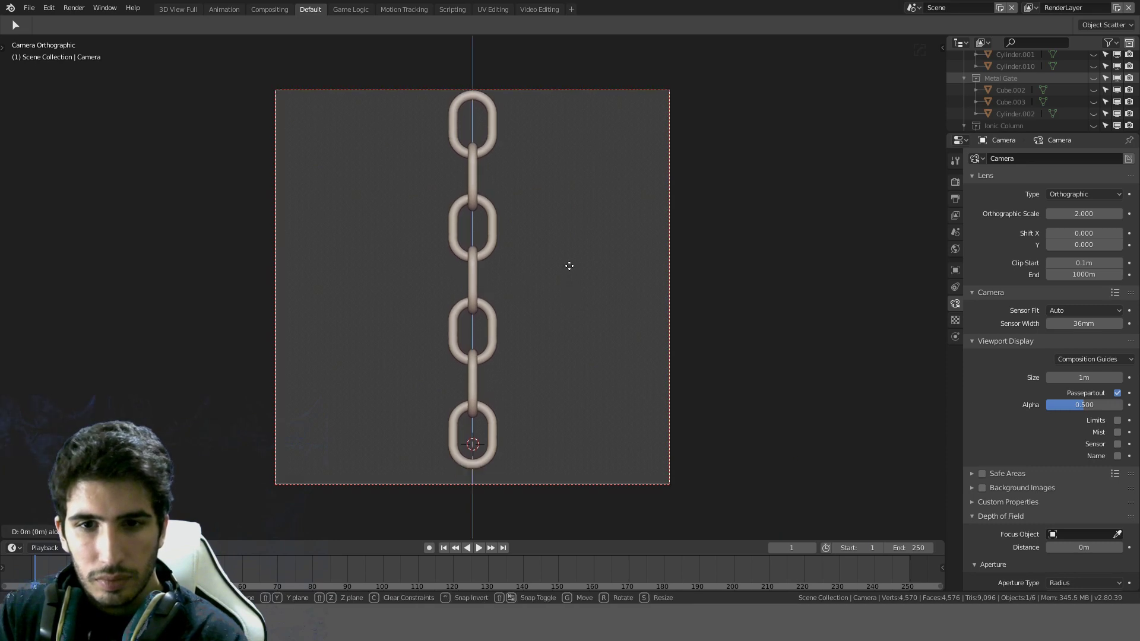
{"action": "left_click", "coordinate": [604, 67]}
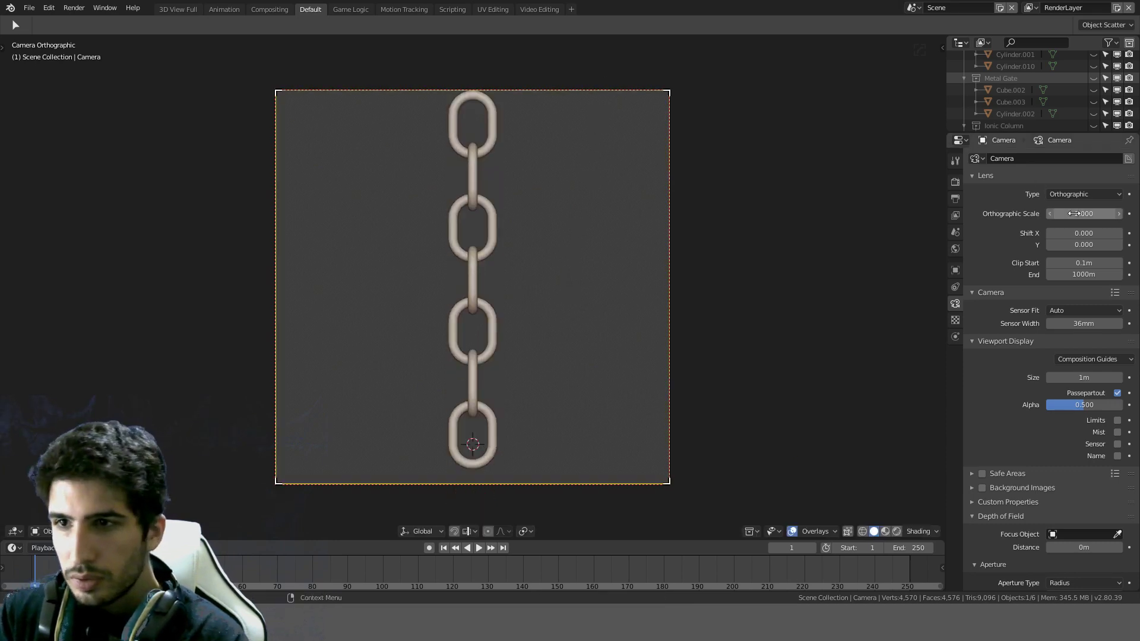
Step: Reduce the camera's orthographic scale to 1.6 for a tighter framing of the chain
{"action": "left_click", "coordinate": [1049, 214]}
{"action": "left_click", "coordinate": [1050, 214]}
{"action": "left_click", "coordinate": [1049, 214]}
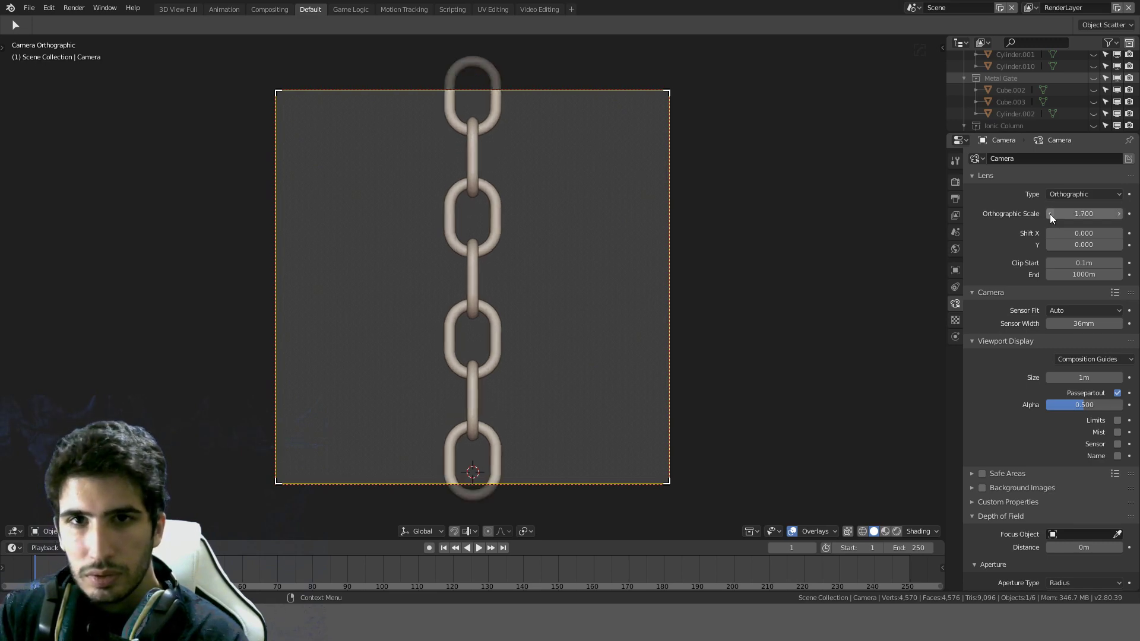
{"action": "left_click", "coordinate": [1050, 214]}
{"action": "key", "text": "g"}
{"action": "key", "text": "z"}
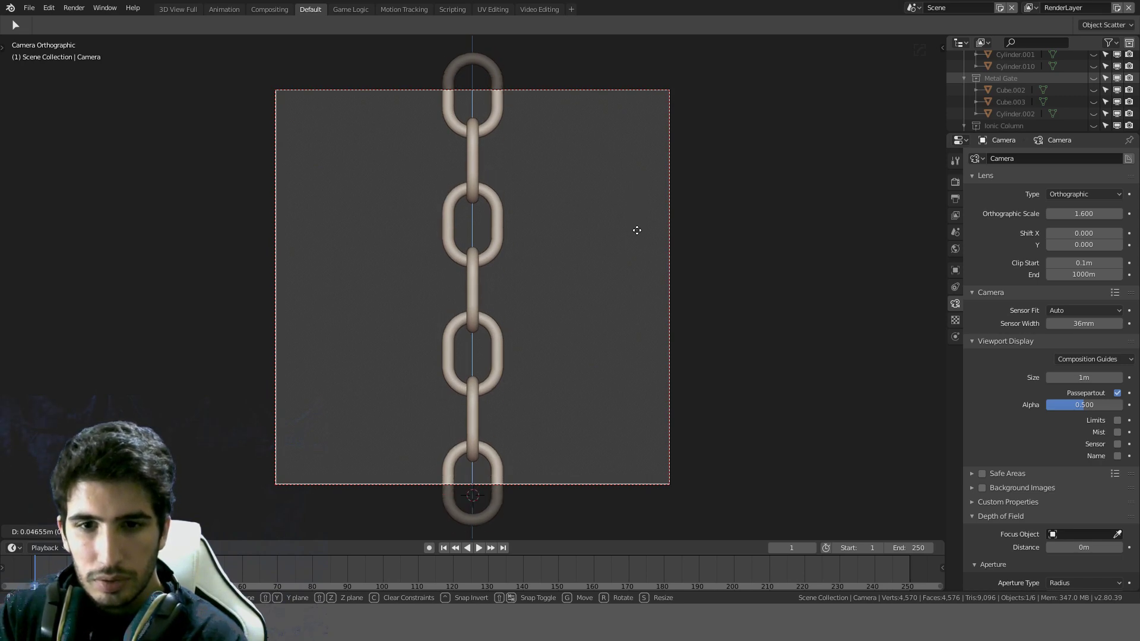
{"action": "right_click", "coordinate": [637, 231]}
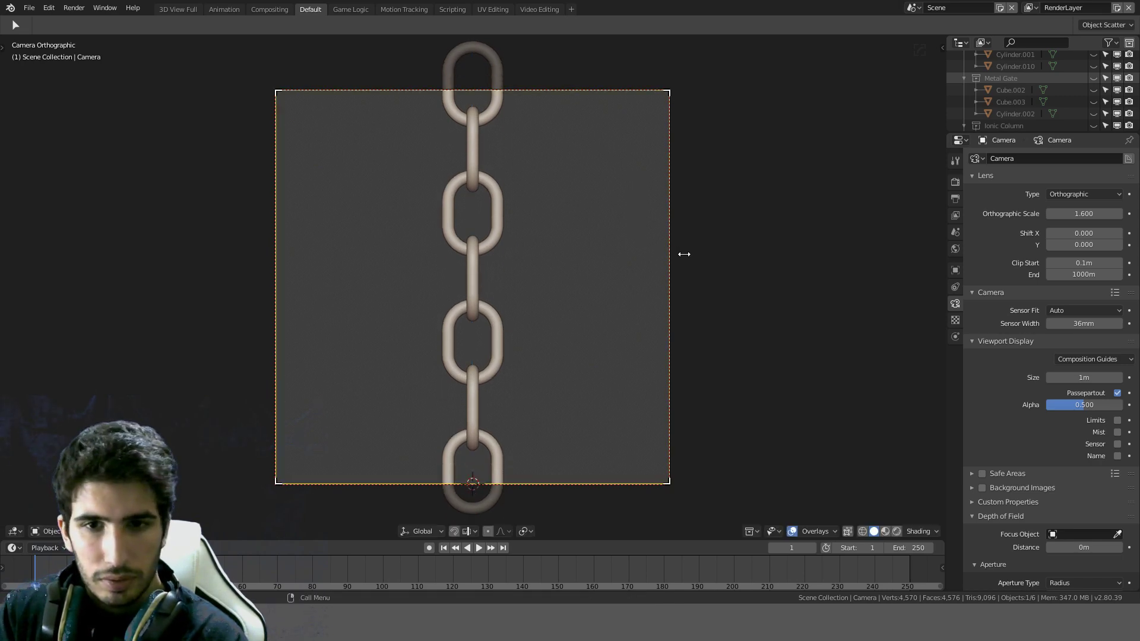
Step: Select the rotated links in the right view and snap the 3D cursor to their current origin
{"action": "key", "text": "KP_3"}
{"action": "middle_click_drag", "start_coordinate": [631, 234], "coordinate": [679, 359], "text": "shift"}
{"action": "left_click", "coordinate": [537, 283]}
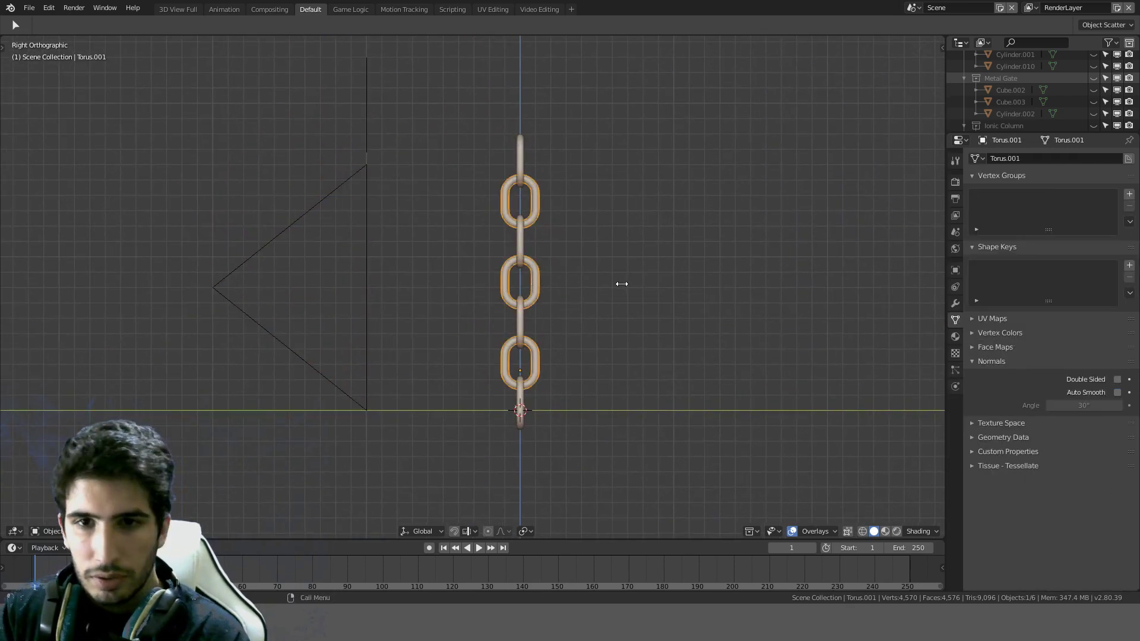
{"action": "key", "text": "Tab"}
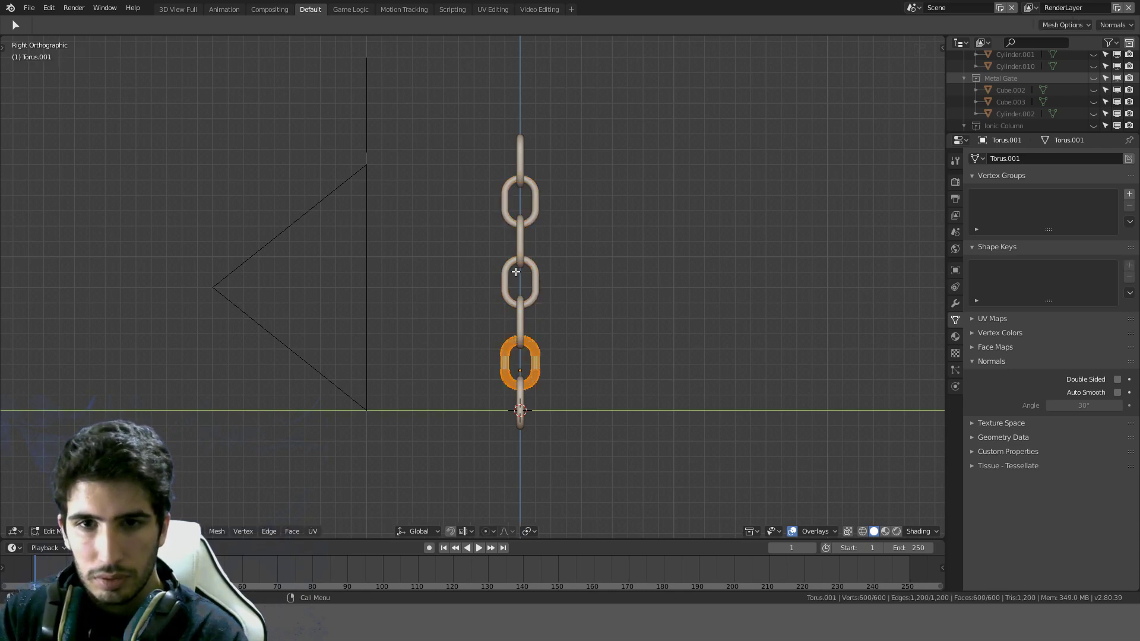
{"action": "key", "text": "Tab"}
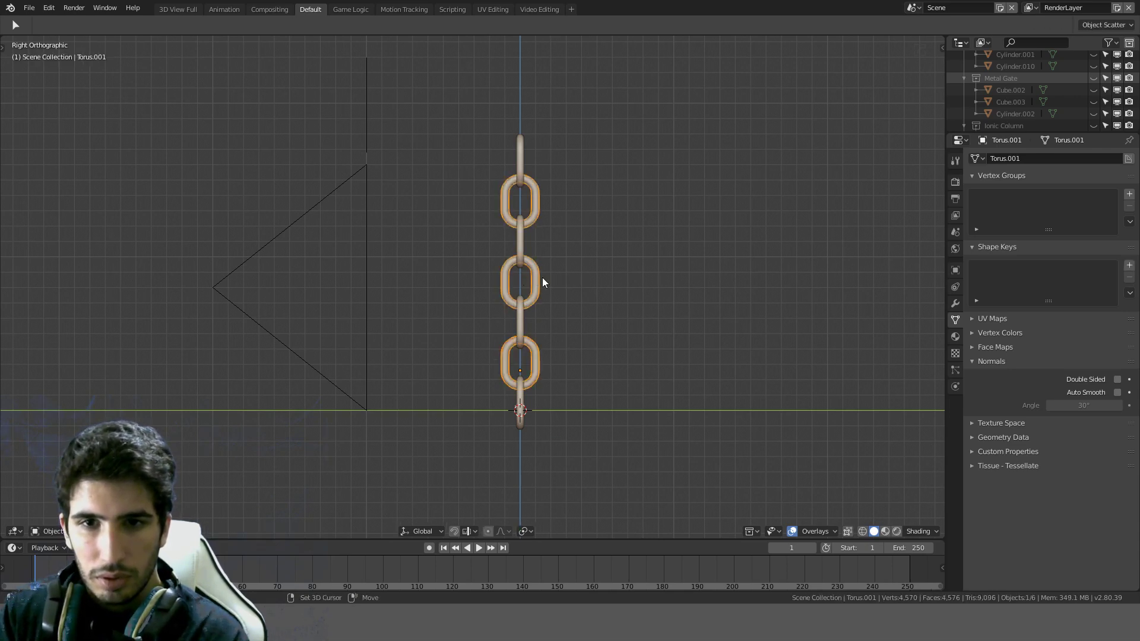
{"action": "key", "text": "shift+s"}
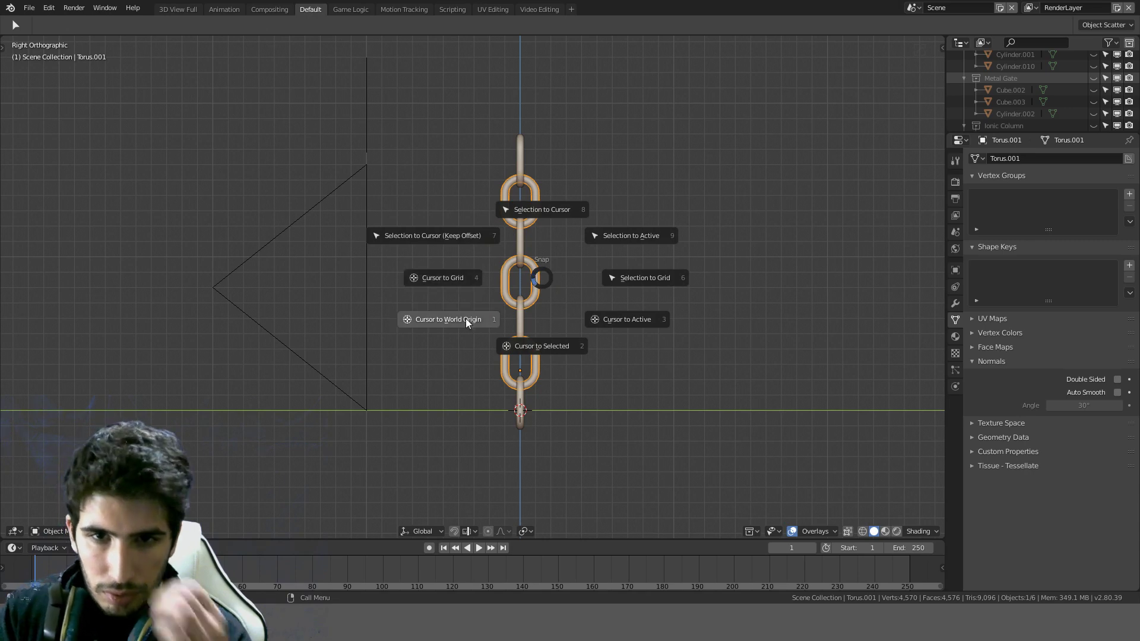
{"action": "left_click", "coordinate": [614, 334]}
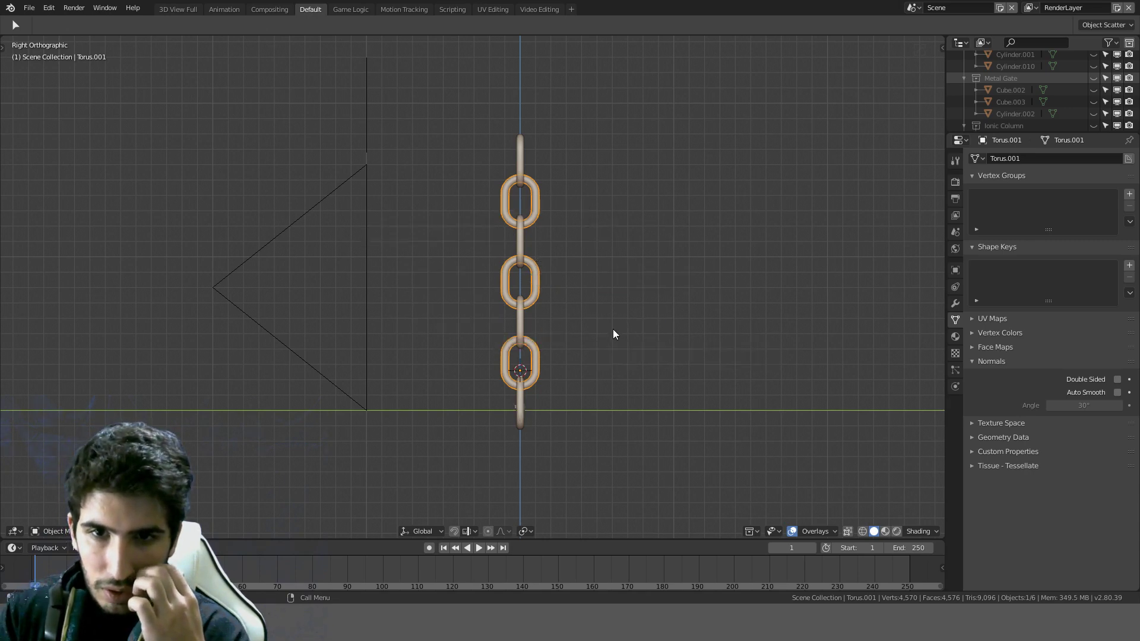
{"action": "middle_click_drag", "start_coordinate": [614, 334], "coordinate": [616, 333]}
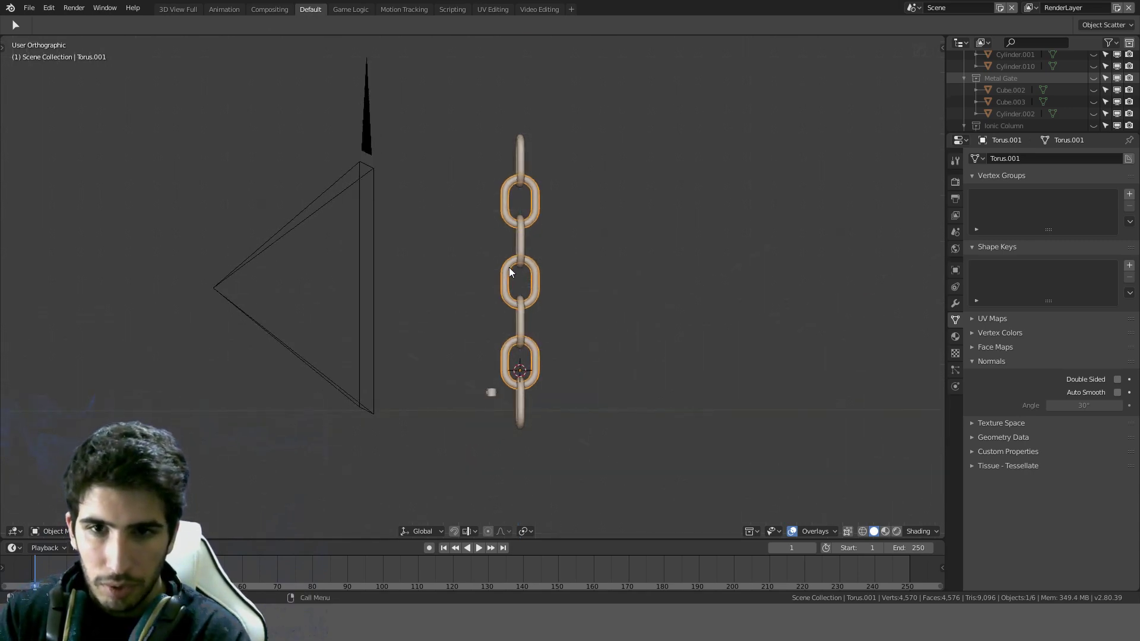
Step: Apply the Array modifier on the rotated links
{"action": "key", "text": "Tab"}
{"action": "scroll", "coordinate": [517, 275], "scroll_direction": "up", "scroll_amount": 3}
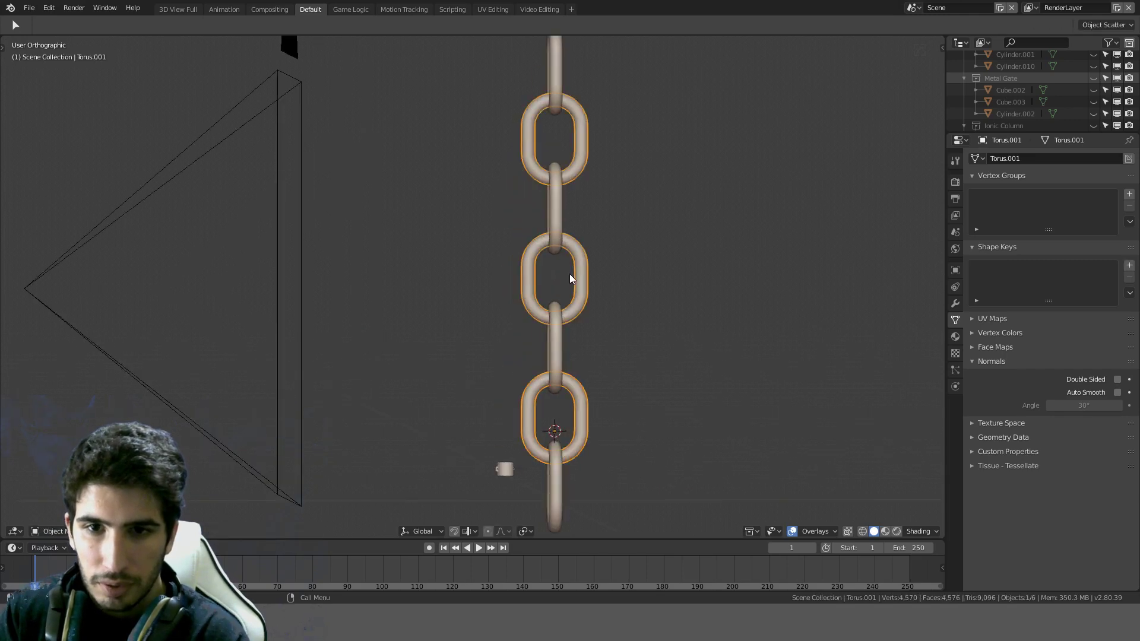
{"action": "key", "text": "Tab"}
{"action": "left_click", "coordinate": [955, 303]}
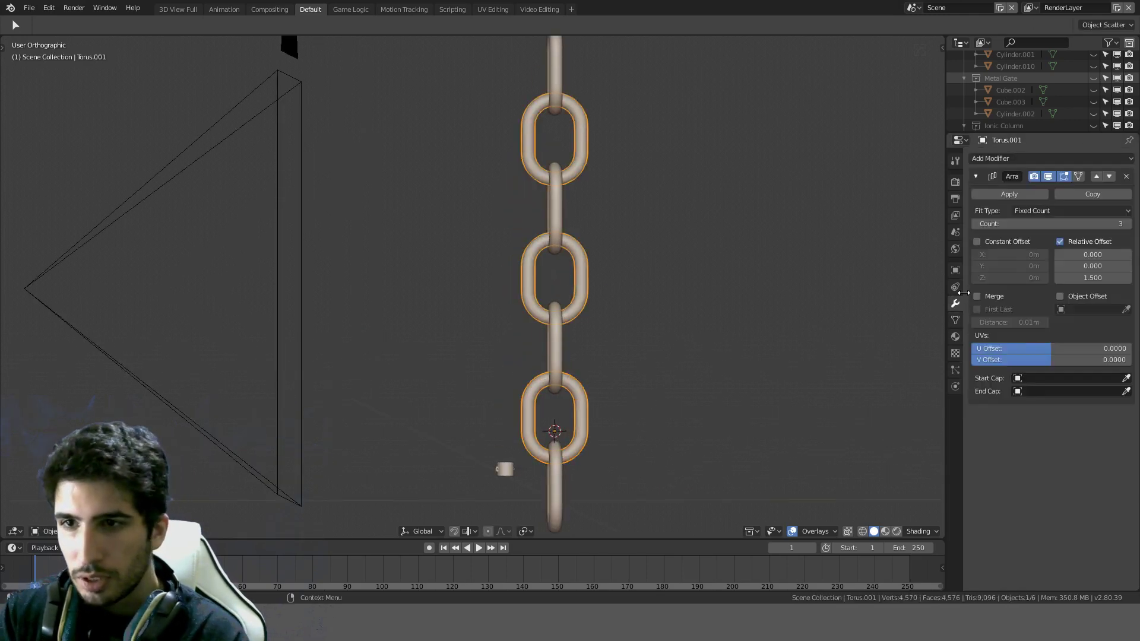
{"action": "left_click", "coordinate": [1008, 194]}
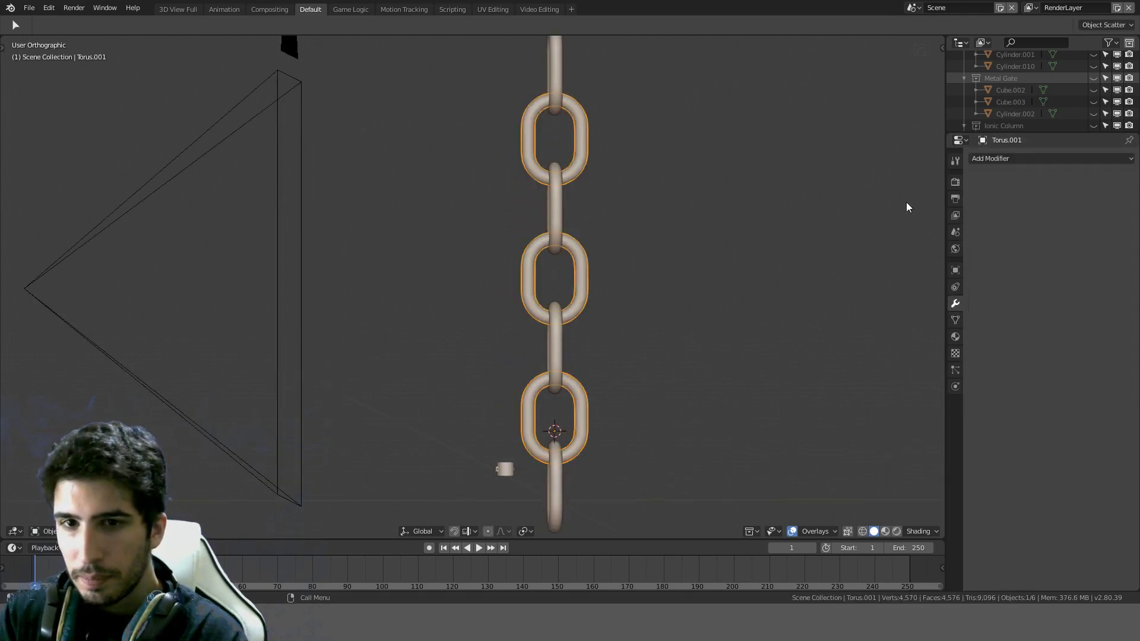
Step: Set the rotated links' origin to their geometry
{"action": "key", "text": "KP_1"}
{"action": "key", "text": "ctrl+shift+alt+c"}
{"action": "left_click", "coordinate": [686, 240]}
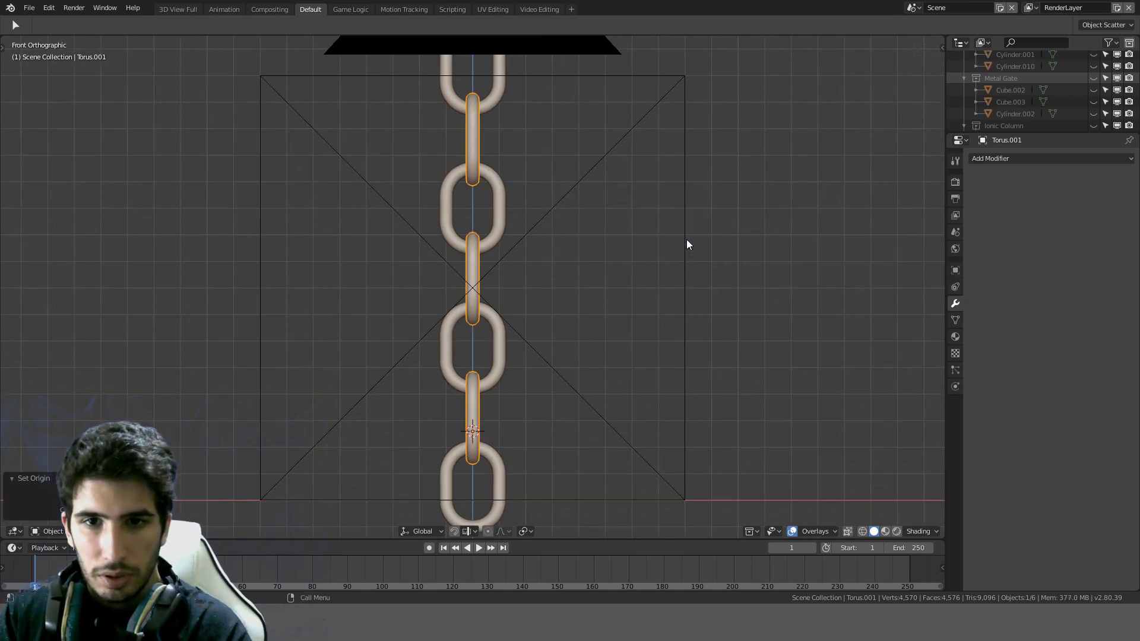
{"action": "key", "text": "ctrl+shift+alt+c"}
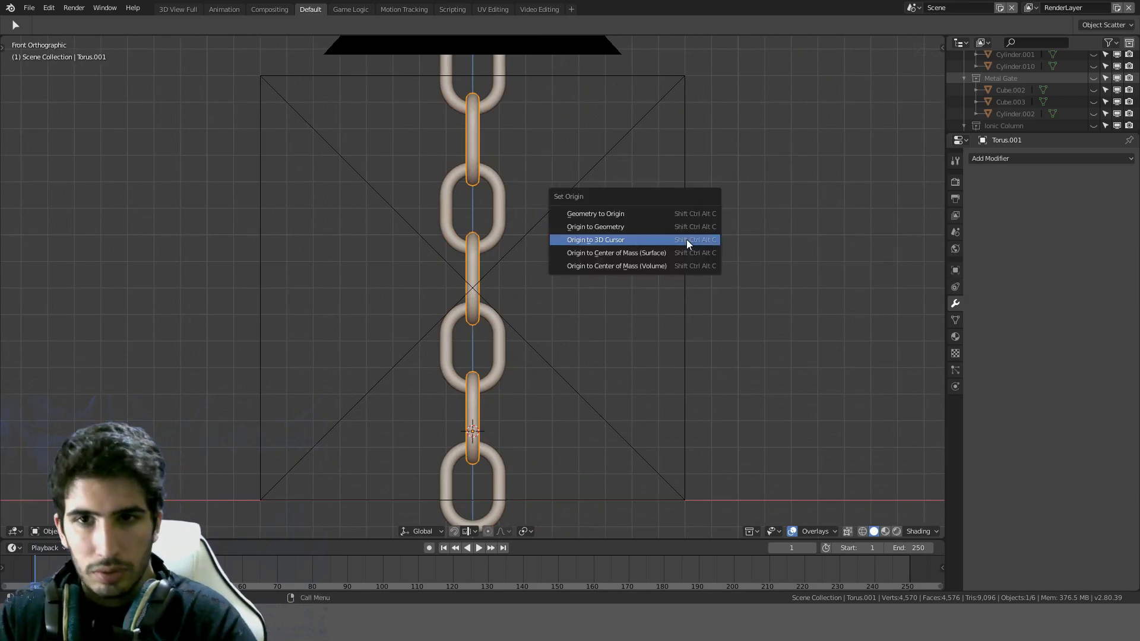
{"action": "left_click", "coordinate": [686, 227]}
Step: Snap the 3D cursor to the recentred origin of the rotated links in the right view
{"action": "key", "text": "KP_3"}
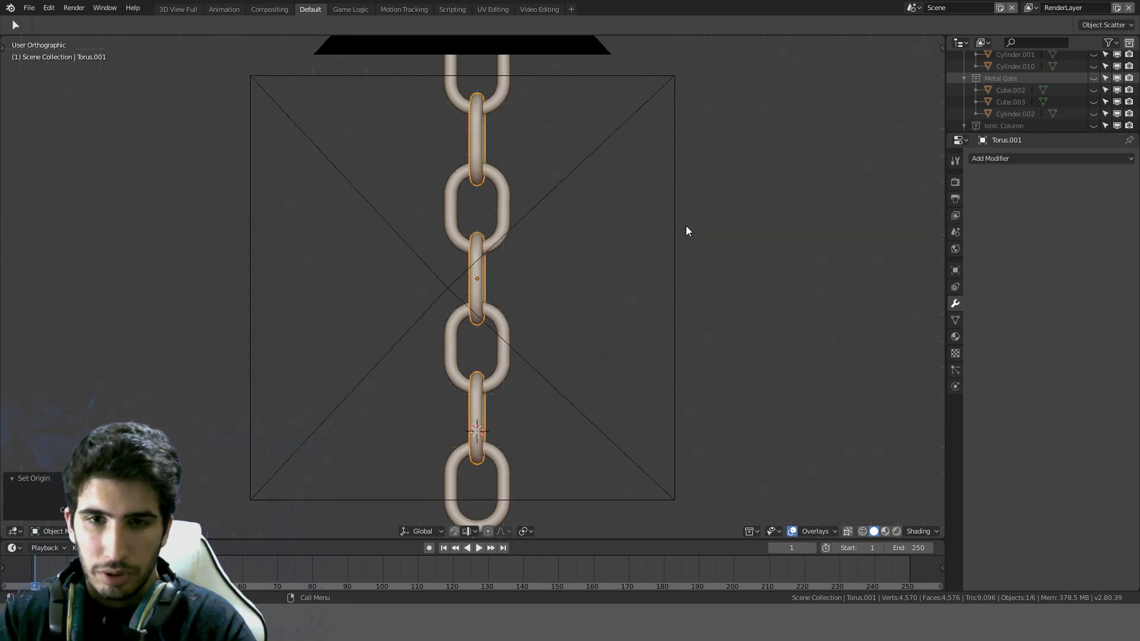
{"action": "key", "text": "shift+s"}
{"action": "left_click", "coordinate": [681, 293]}
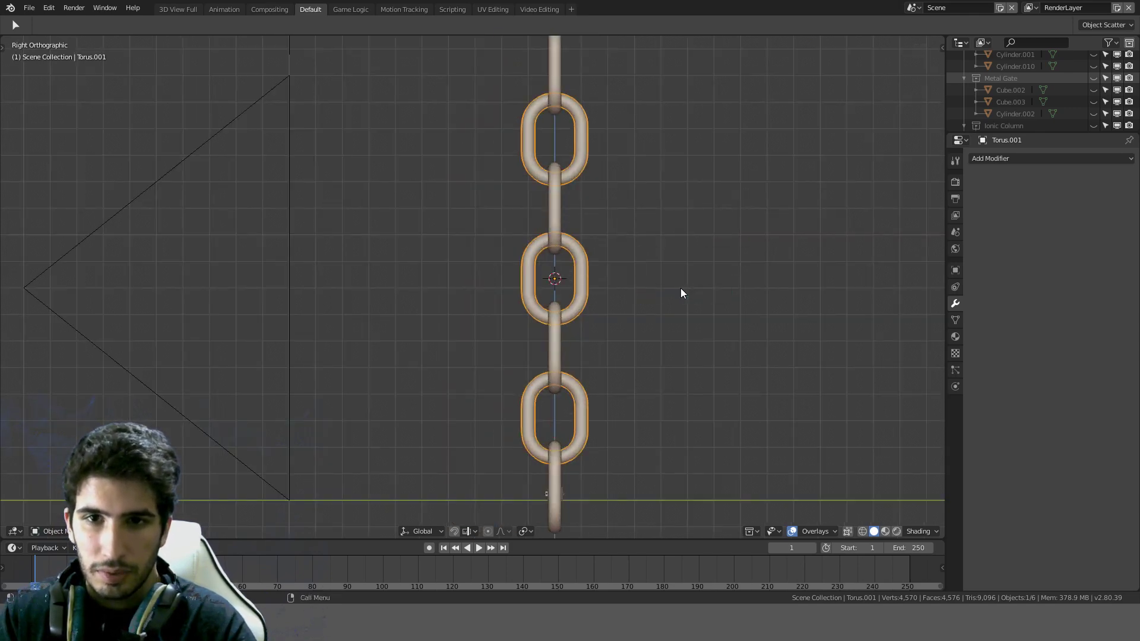
Step: Undo the origin change and the Array application on the rotated links, and select the camera
{"action": "scroll", "coordinate": [680, 293], "scroll_direction": "down", "scroll_amount": 2}
{"action": "key", "text": "ctrl+z"}
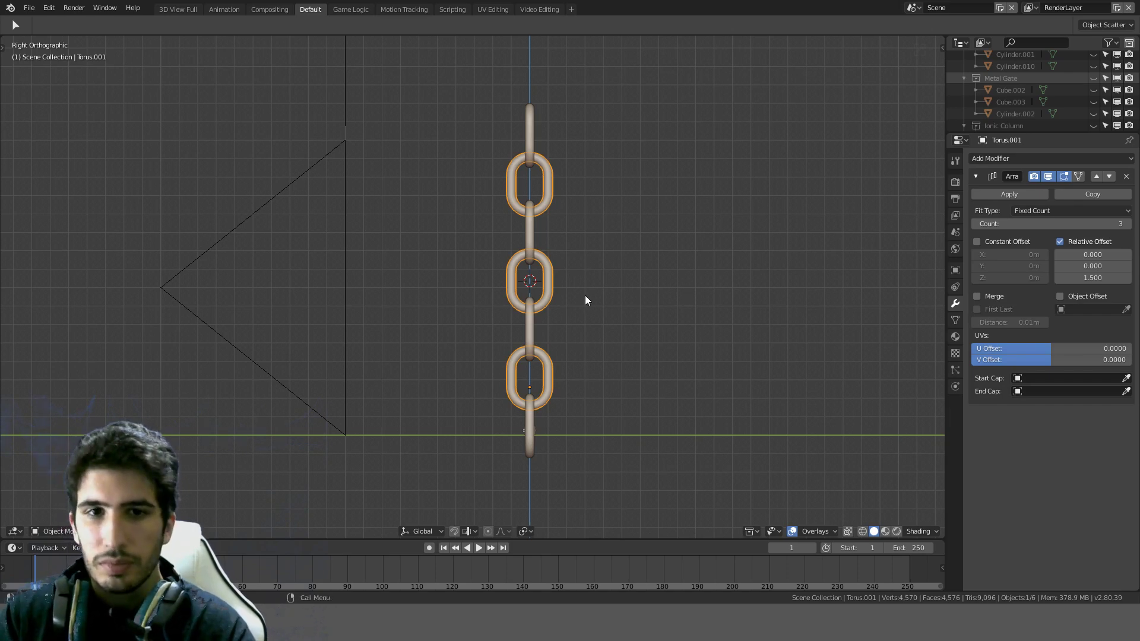
{"action": "left_click", "coordinate": [342, 278]}
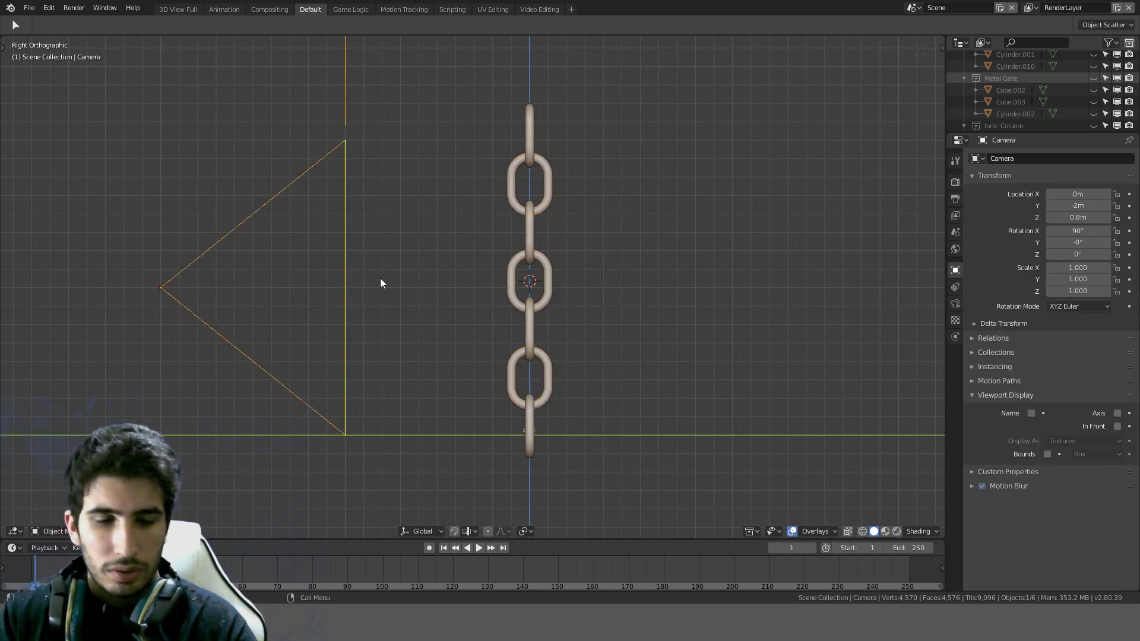
Step: Clear the camera's location, snap it to the 3D cursor, and move it back to Y -1 m, viewing through it
{"action": "key", "text": "alt+g"}
{"action": "key", "text": "shift+s"}
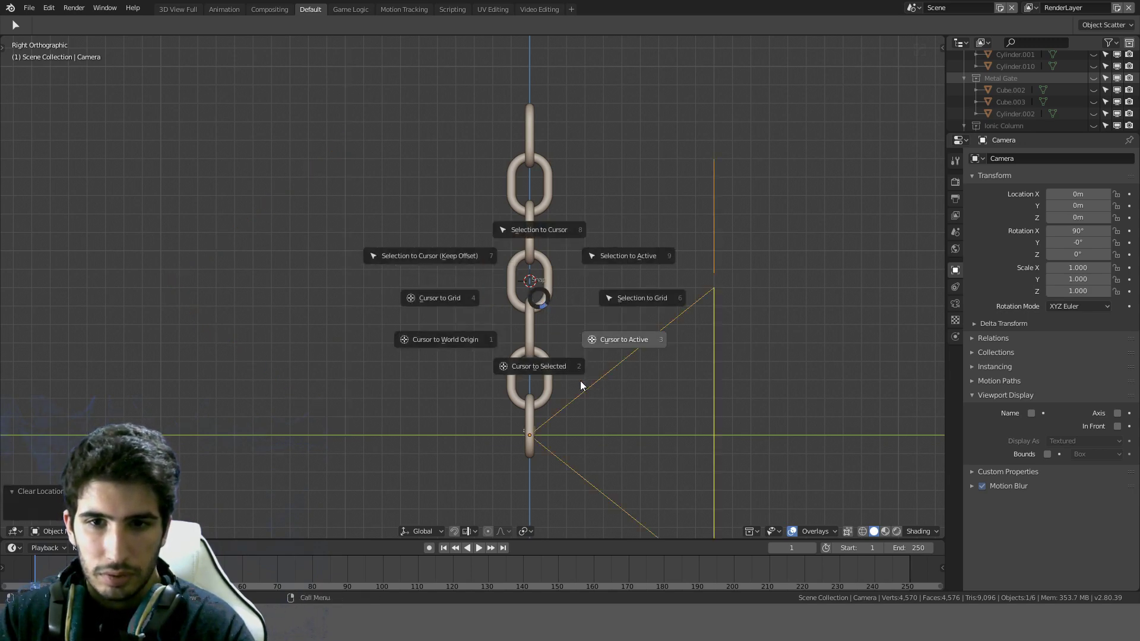
{"action": "left_click", "coordinate": [532, 232]}
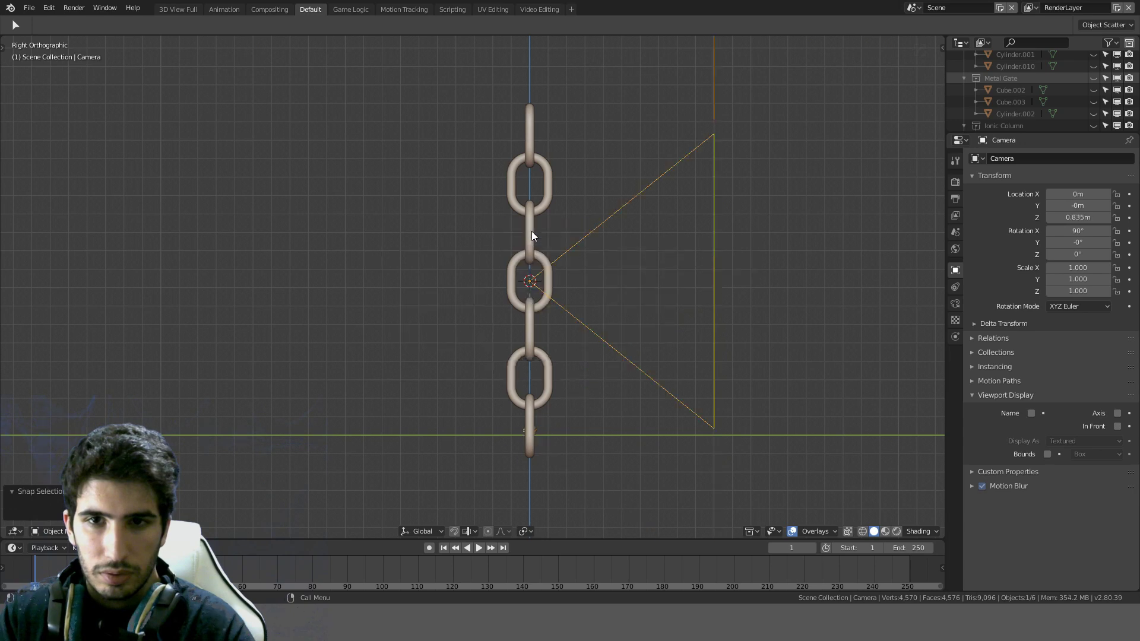
{"action": "key", "text": "g"}
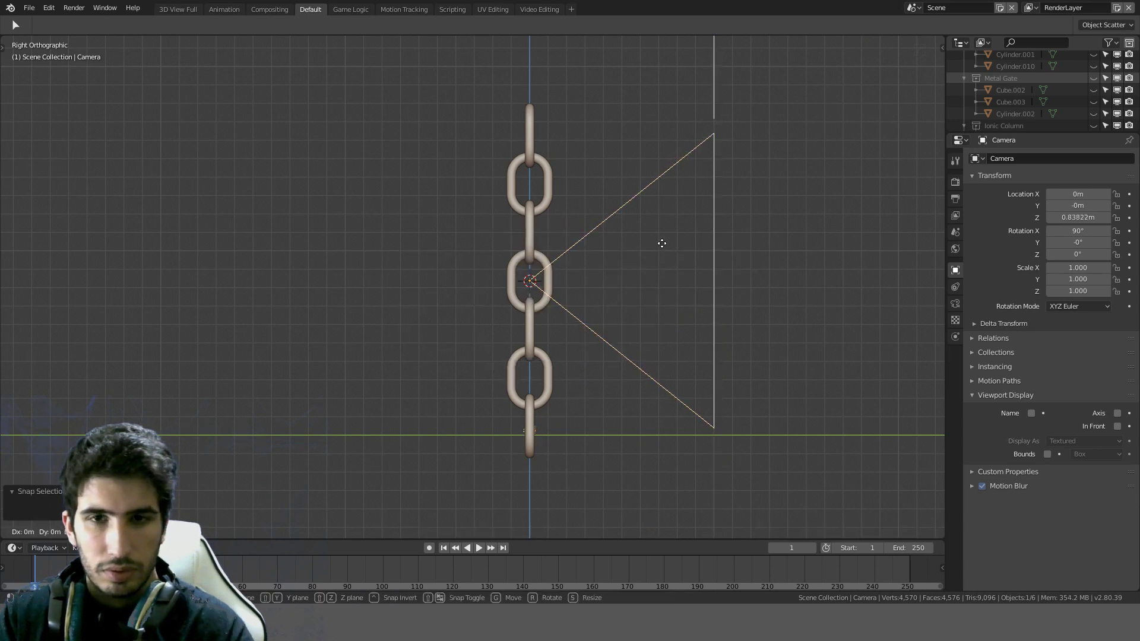
{"action": "left_click", "coordinate": [478, 246]}
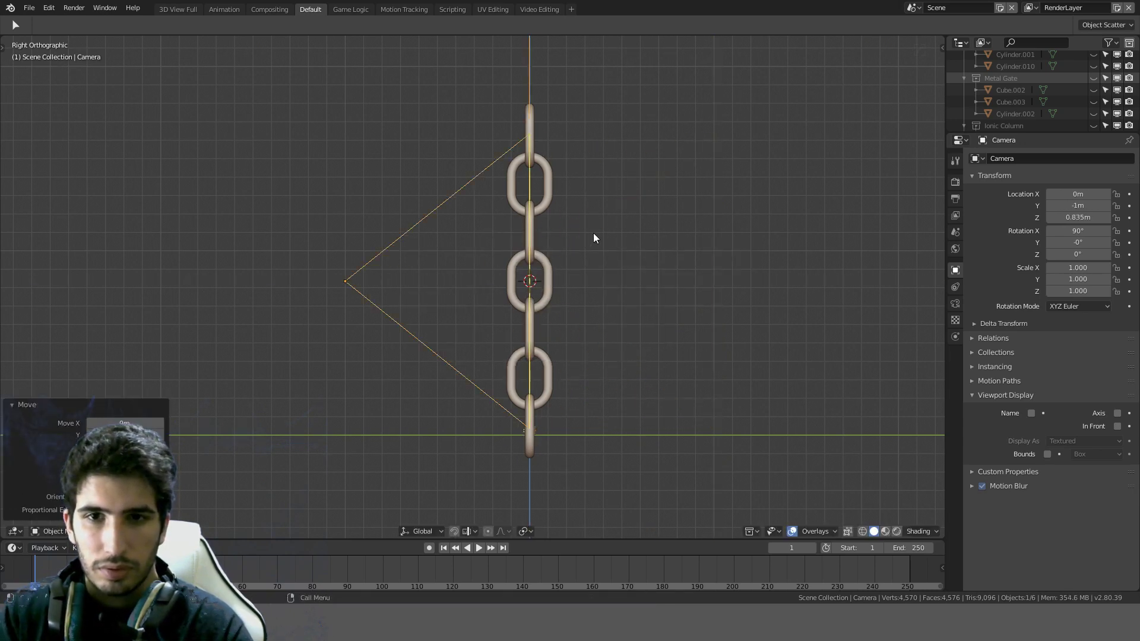
{"action": "key", "text": "KP_0"}
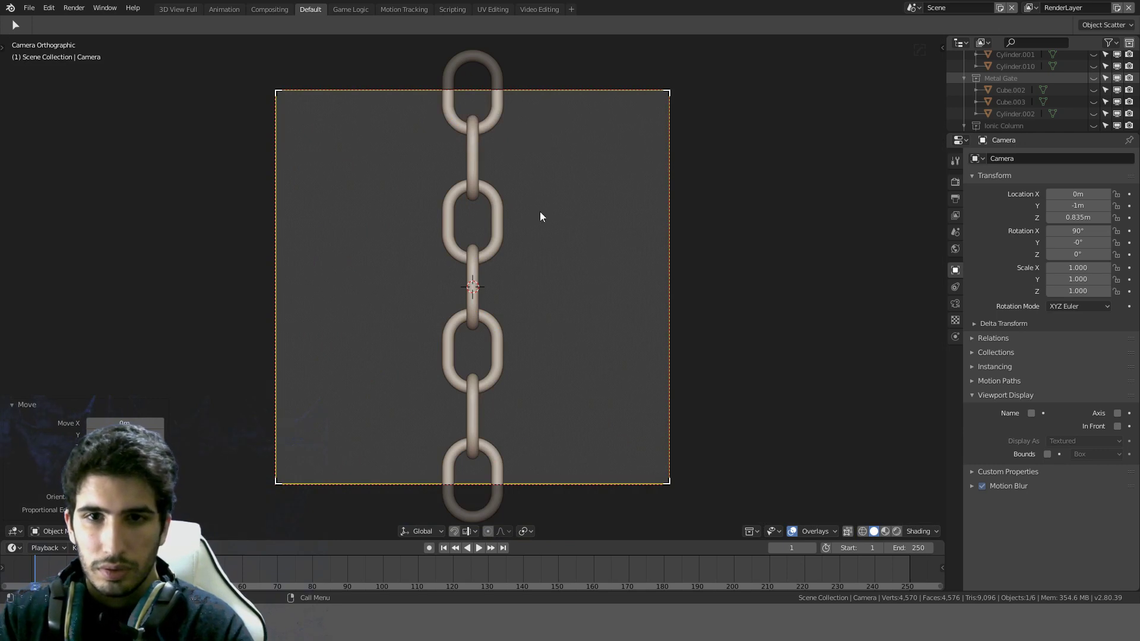
Step: Try an orthographic scale of 1.5 on the camera and return it to 1.6
{"action": "left_click", "coordinate": [956, 303]}
{"action": "left_click", "coordinate": [1051, 214]}
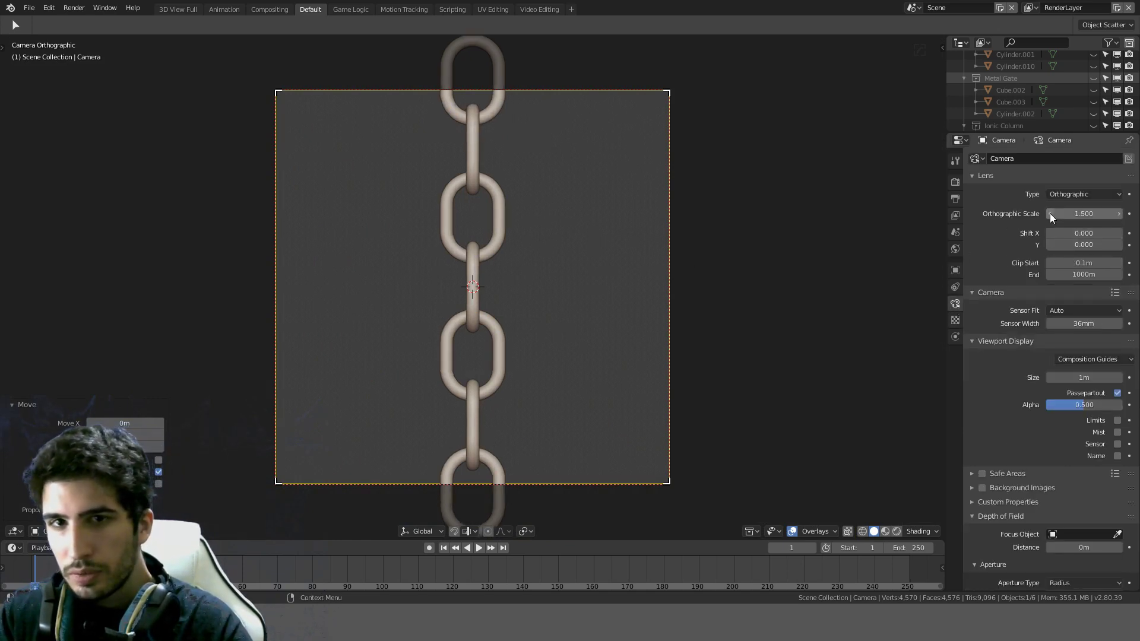
{"action": "left_click", "coordinate": [1119, 214]}
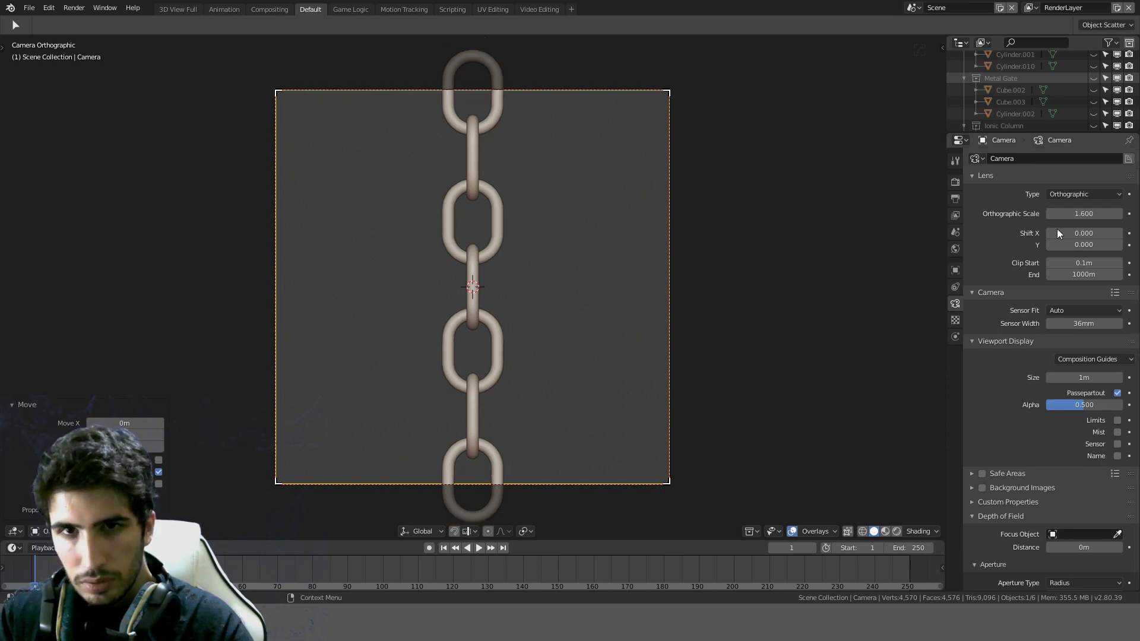
Step: Add a centred edge loop across the straight side of the front-facing chain link's mesh and return to Object Mode
{"action": "left_click", "coordinate": [500, 102]}
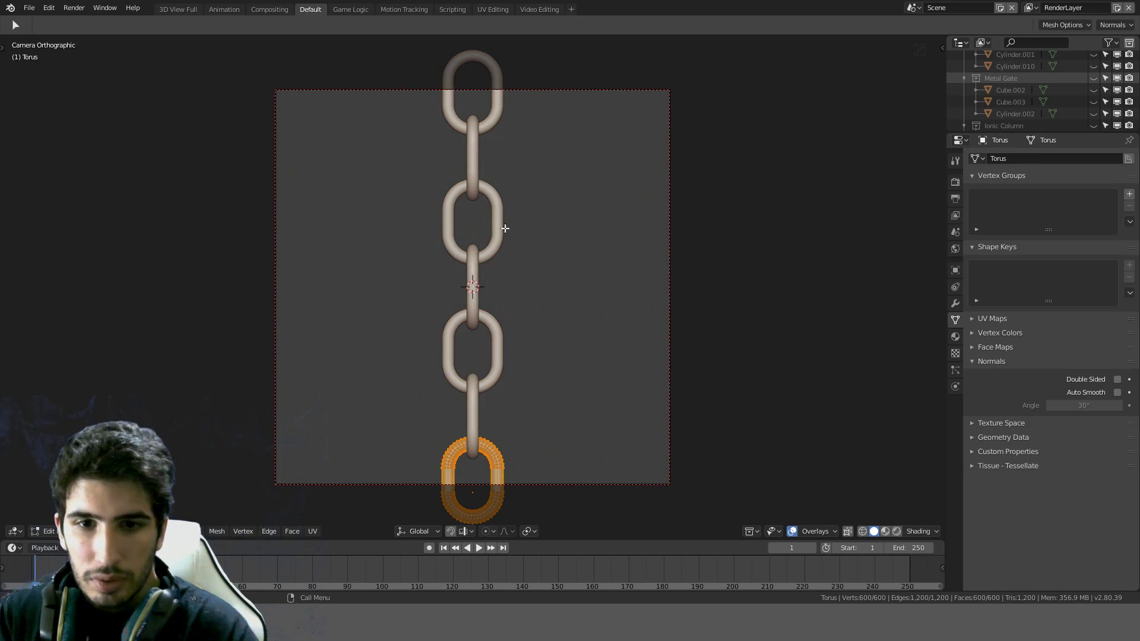
{"action": "scroll", "coordinate": [538, 433], "scroll_direction": "up", "scroll_amount": 2}
{"action": "middle_click_drag", "start_coordinate": [580, 433], "coordinate": [589, 161], "text": "shift"}
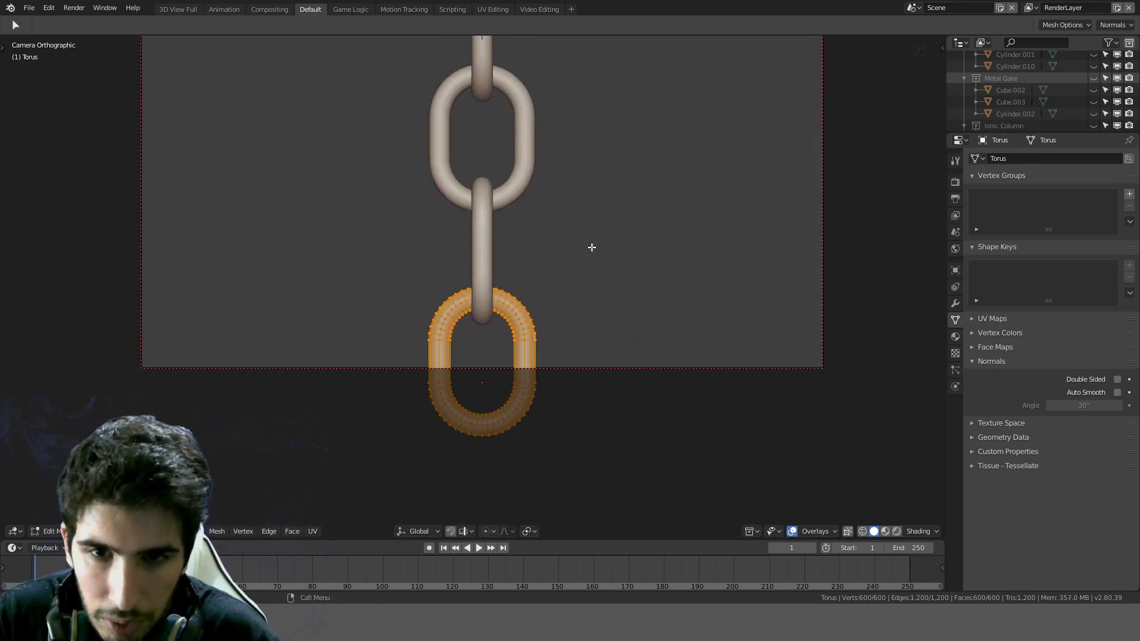
{"action": "scroll", "coordinate": [576, 351], "scroll_direction": "up", "scroll_amount": 2}
{"action": "key", "text": "alt+a"}
{"action": "key", "text": "ctrl+r"}
{"action": "left_click", "coordinate": [549, 386]}
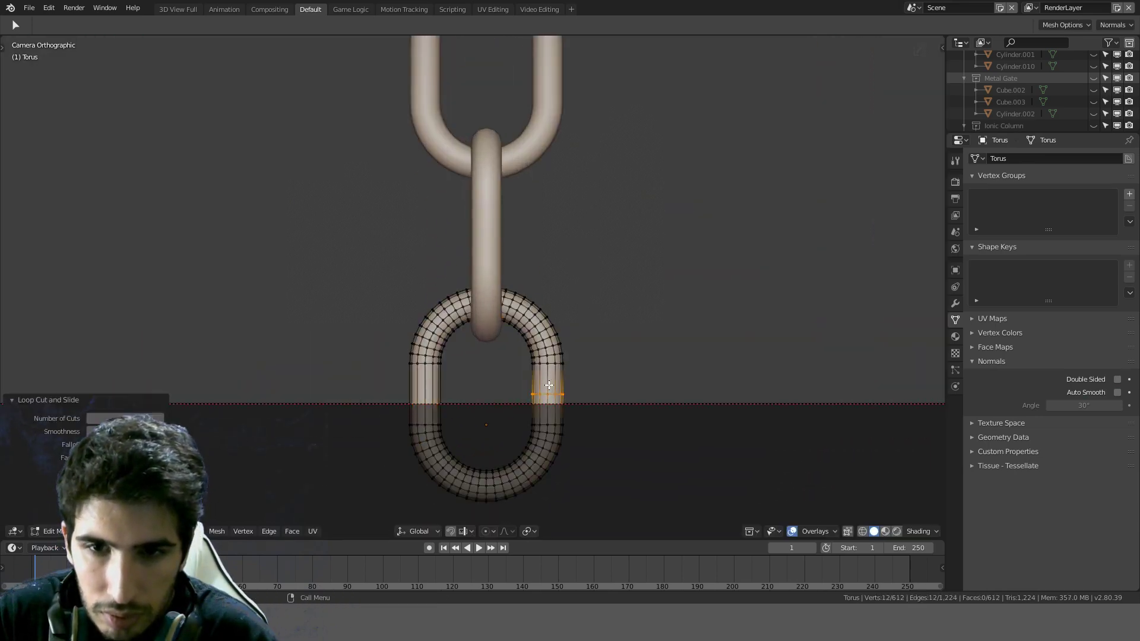
{"action": "scroll", "coordinate": [646, 351], "scroll_direction": "down", "scroll_amount": 4}
{"action": "scroll", "coordinate": [648, 360], "scroll_direction": "up", "scroll_amount": 2}
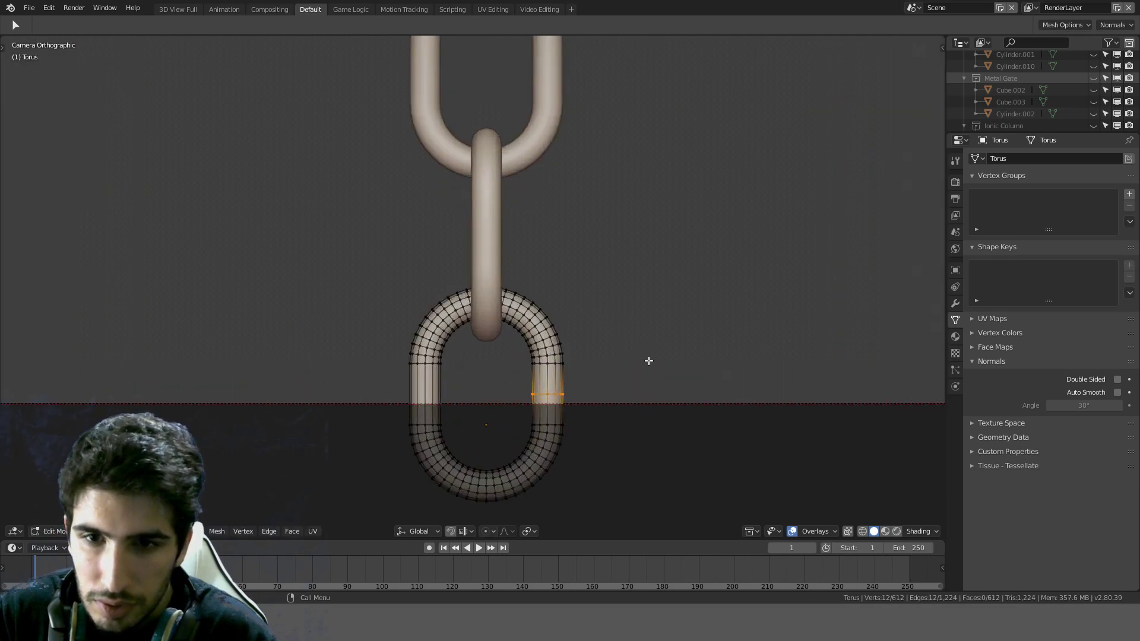
{"action": "key", "text": "Tab"}
Step: Enable the wireframe overlay in the viewport and deselect the chain links
{"action": "left_click", "coordinate": [799, 531]}
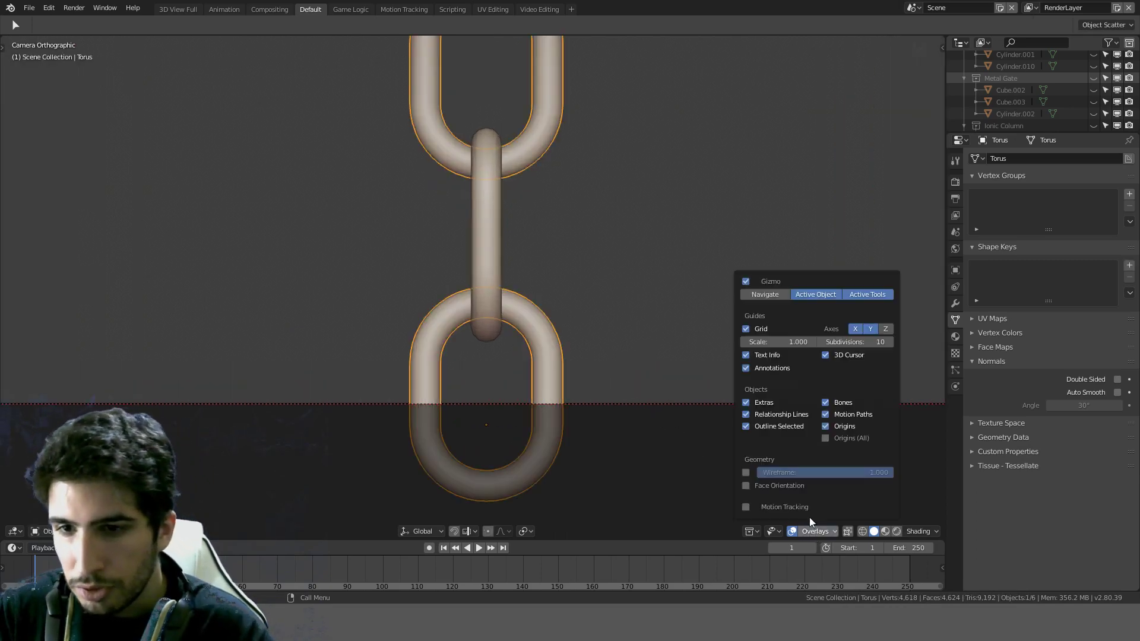
{"action": "left_click", "coordinate": [746, 472]}
{"action": "left_click", "coordinate": [617, 419]}
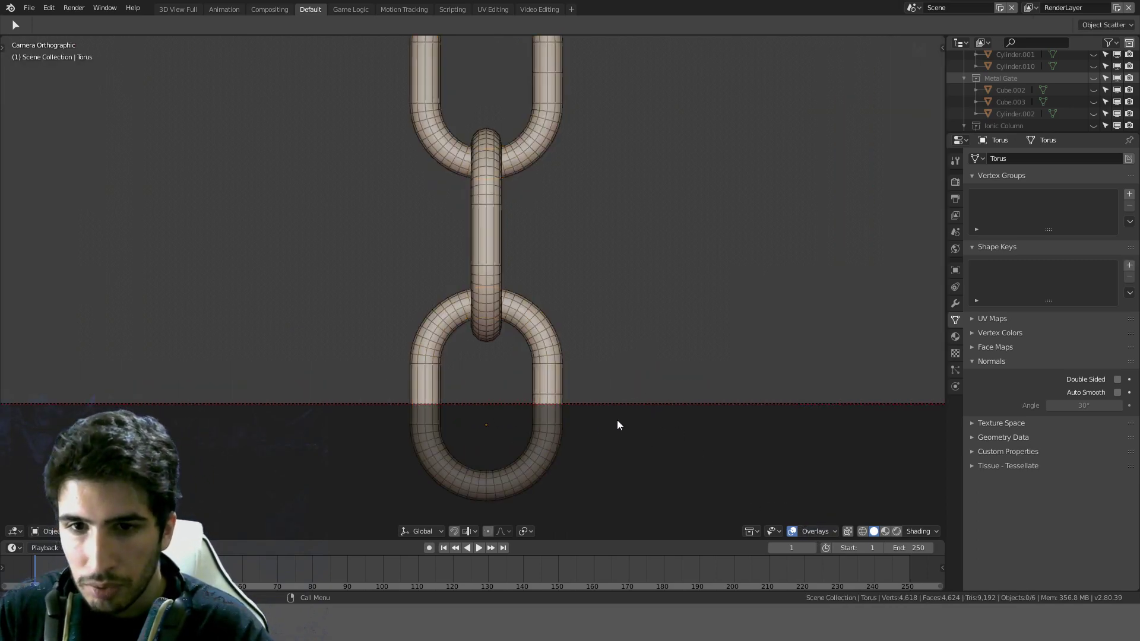
Step: Select the camera and adjust its orthographic scale to 1.5 and then 1.55, comparing the frame's upper edge with the link's centre loop
{"action": "left_click", "coordinate": [640, 404]}
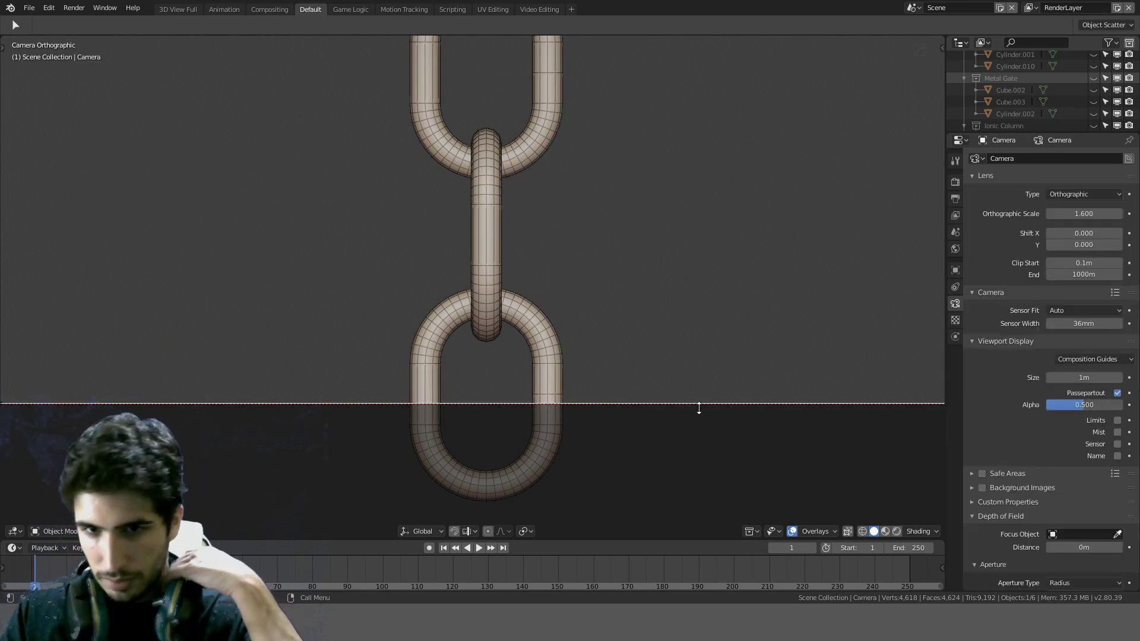
{"action": "scroll", "coordinate": [682, 243], "scroll_direction": "down", "scroll_amount": 2}
{"action": "scroll", "coordinate": [683, 242], "scroll_direction": "up", "scroll_amount": 2}
{"action": "scroll", "coordinate": [683, 241], "scroll_direction": "down", "scroll_amount": 2}
{"action": "middle_click_drag", "start_coordinate": [658, 155], "coordinate": [634, 299], "text": "shift"}
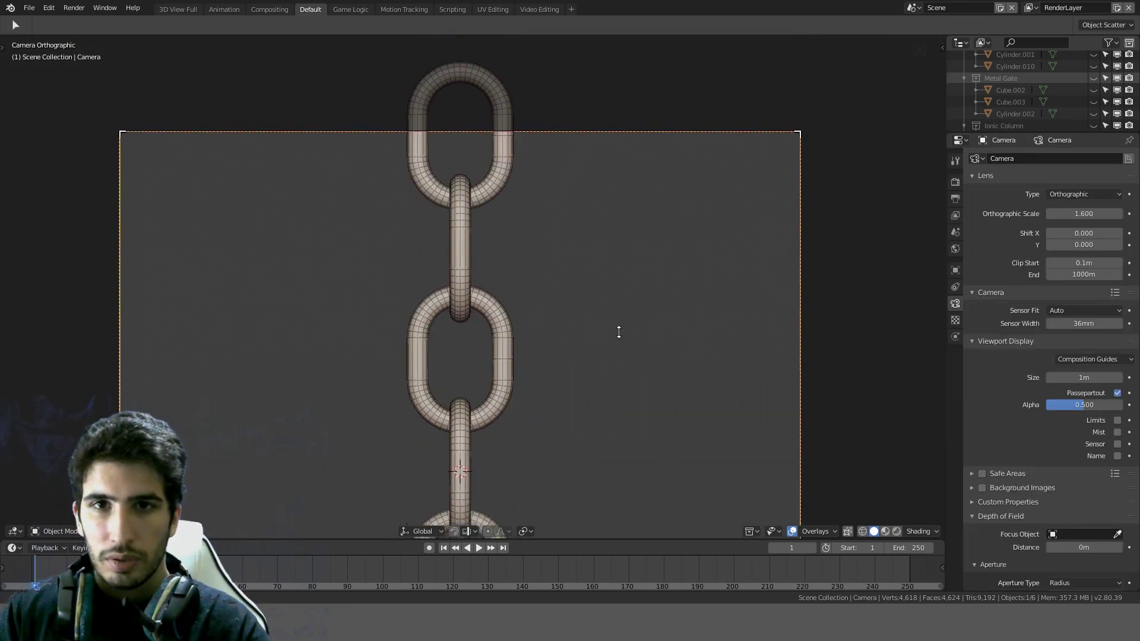
{"action": "mouse_move", "coordinate": [590, 142]}
{"action": "middle_mouse_down", "text": "shift"}
{"action": "mouse_move", "coordinate": [600, 238]}
{"action": "mouse_move", "coordinate": [571, 288]}
{"action": "middle_mouse_up", "text": "shift"}
{"action": "scroll", "coordinate": [782, 284], "scroll_direction": "up", "scroll_amount": 6}
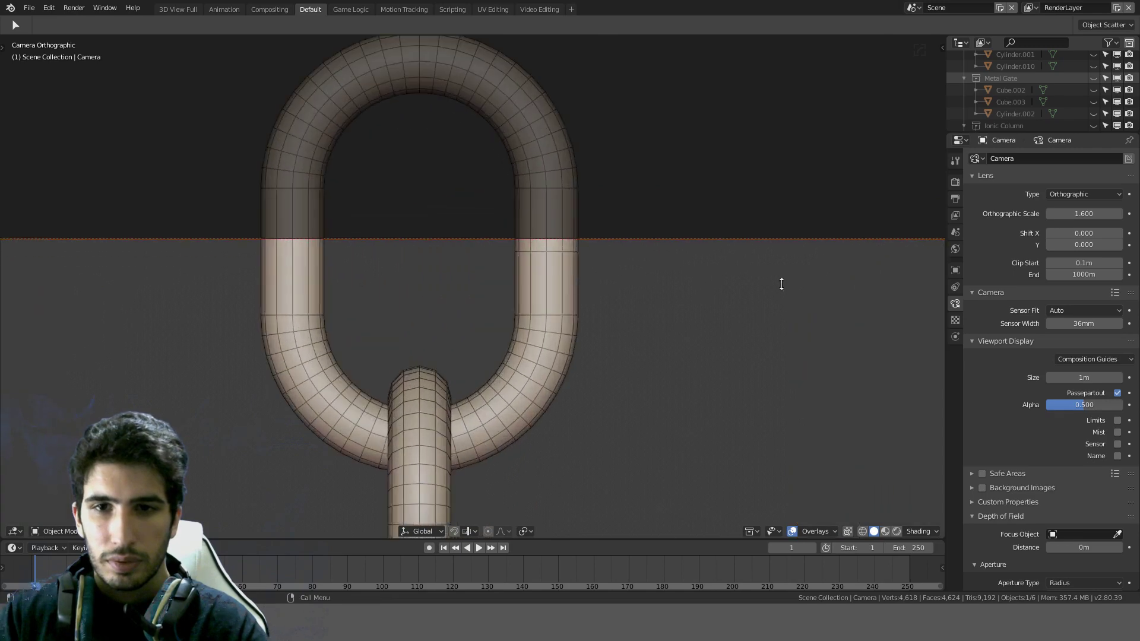
{"action": "left_click", "coordinate": [1050, 214]}
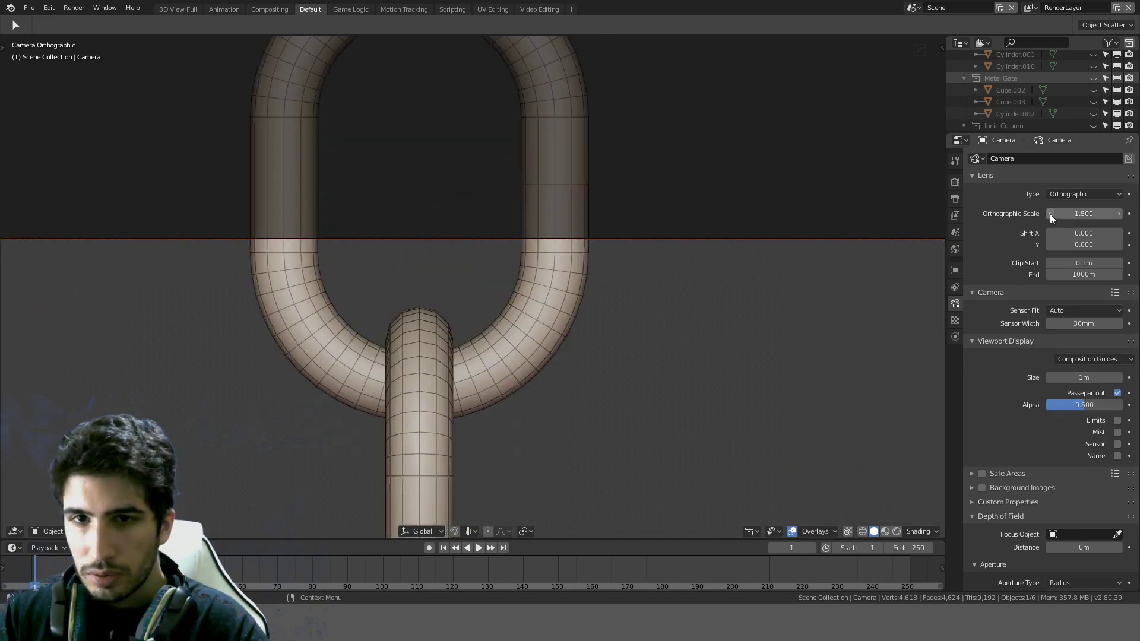
{"action": "left_click", "coordinate": [1071, 212]}
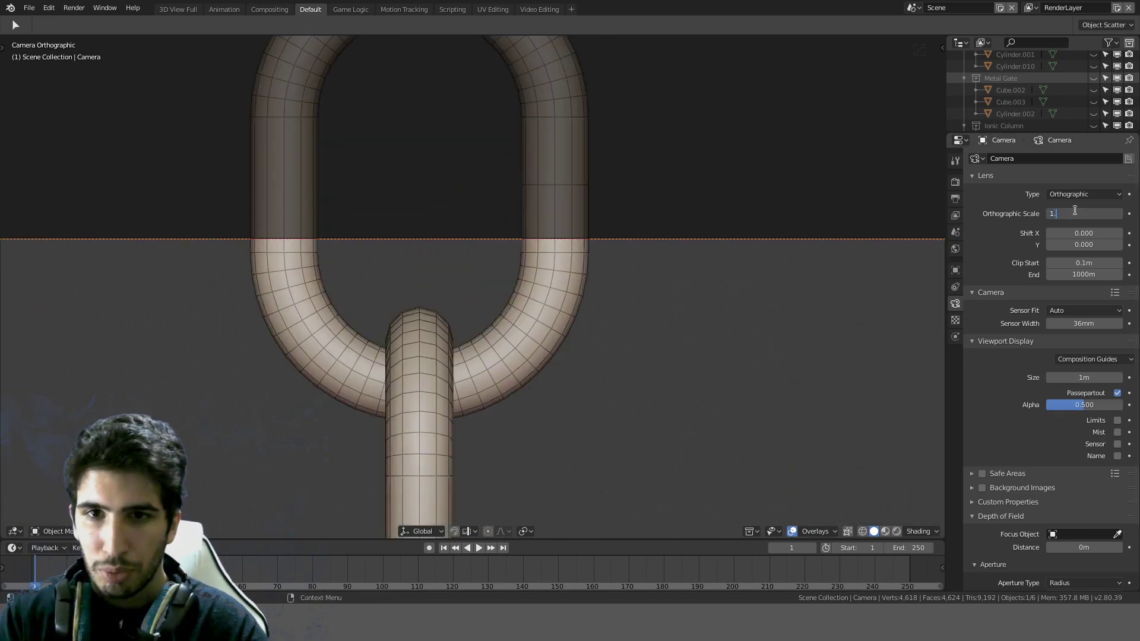
{"action": "type", "text": "55"}
{"action": "key", "text": "Return"}
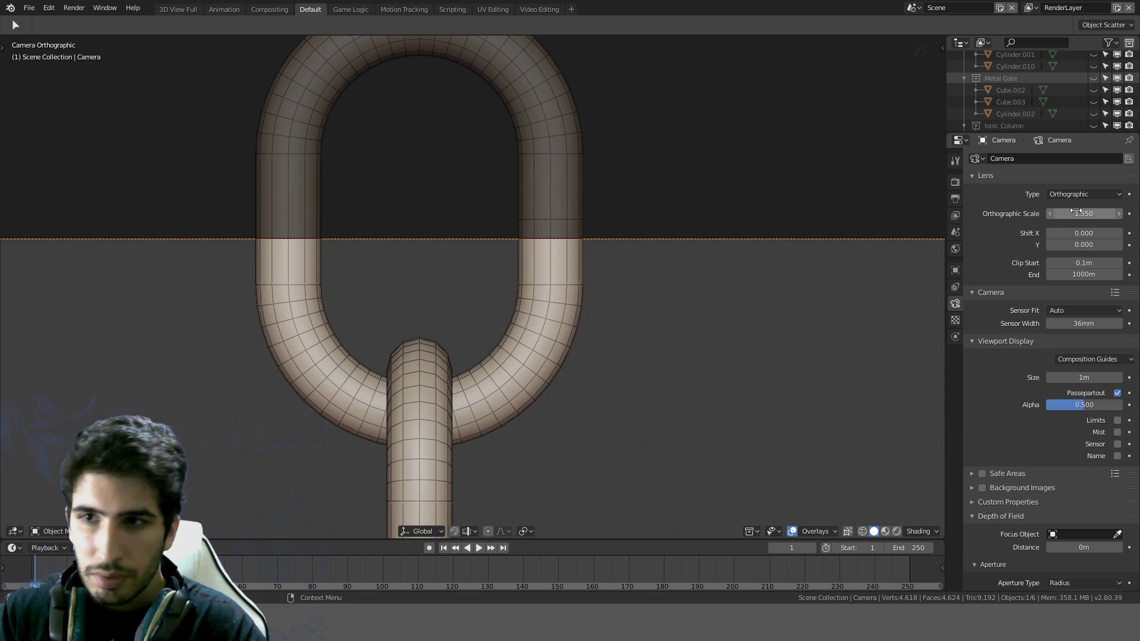
Step: Set the camera's orthographic scale to 1.58 and check the frame's lower edge against the bottom link
{"action": "left_click", "coordinate": [1076, 212]}
{"action": "type", "text": "1"}
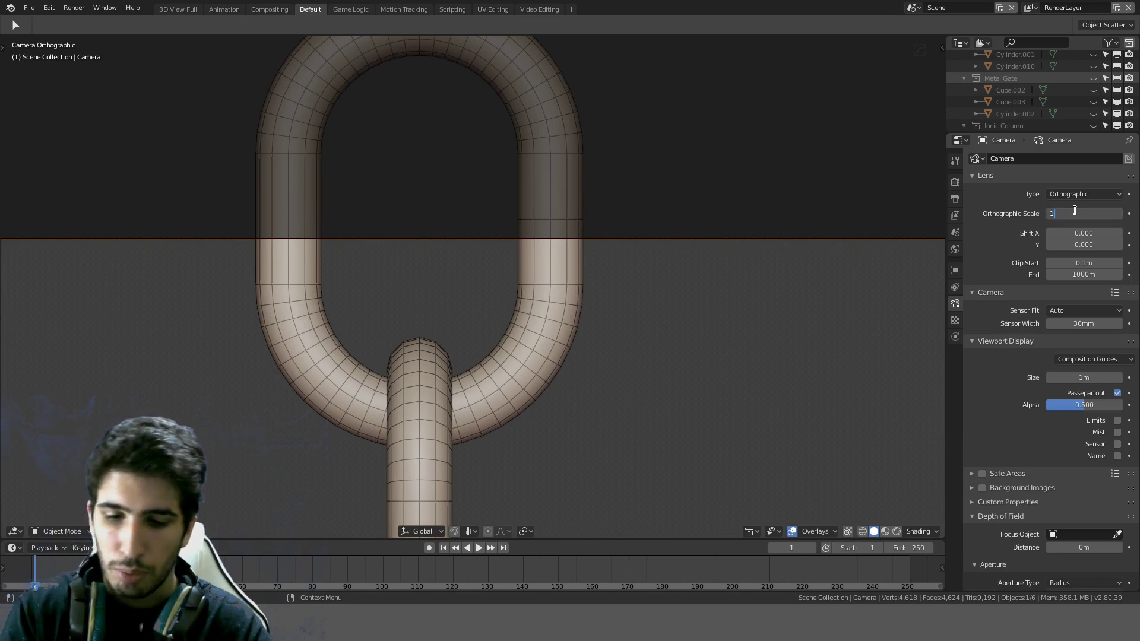
{"action": "key", "text": "Return"}
{"action": "scroll", "coordinate": [743, 297], "scroll_direction": "down", "scroll_amount": 5}
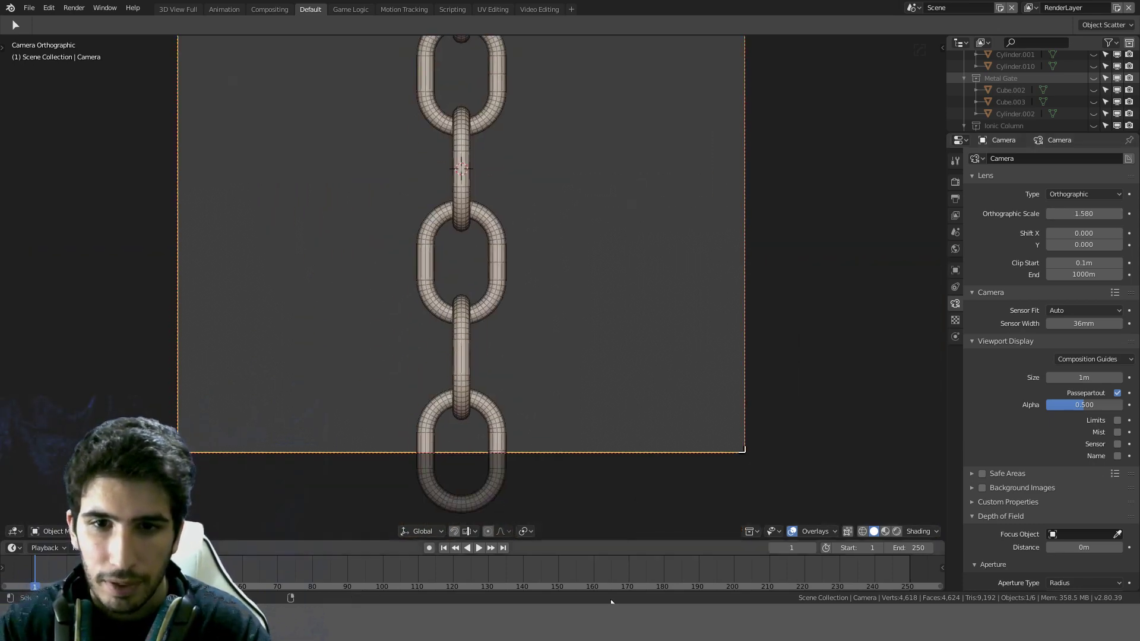
{"action": "scroll", "coordinate": [605, 366], "scroll_direction": "up", "scroll_amount": 7}
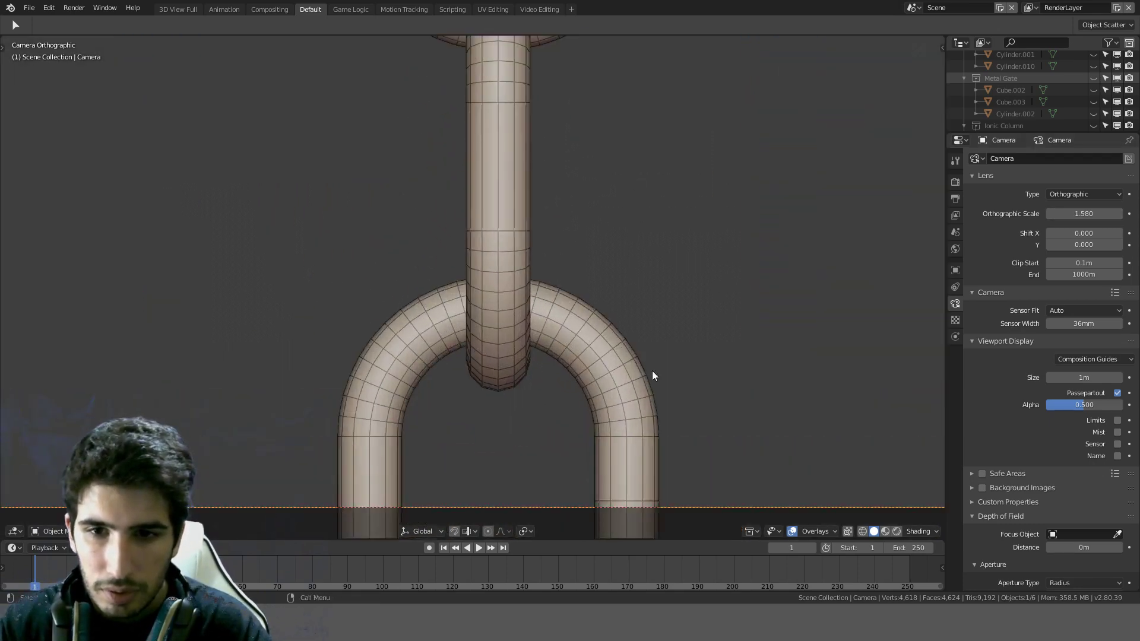
{"action": "scroll", "coordinate": [666, 276], "scroll_direction": "up", "scroll_amount": 2}
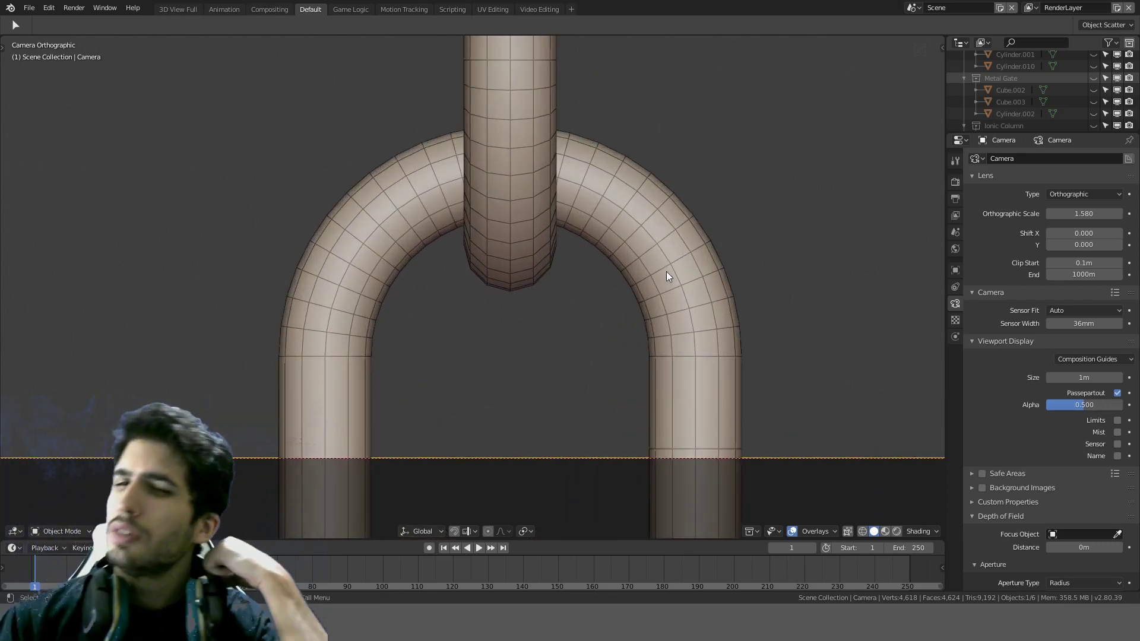
Step: Select the front-facing links and apply their Array modifier
{"action": "left_click", "coordinate": [666, 276]}
{"action": "scroll", "coordinate": [667, 276], "scroll_direction": "down", "scroll_amount": 4}
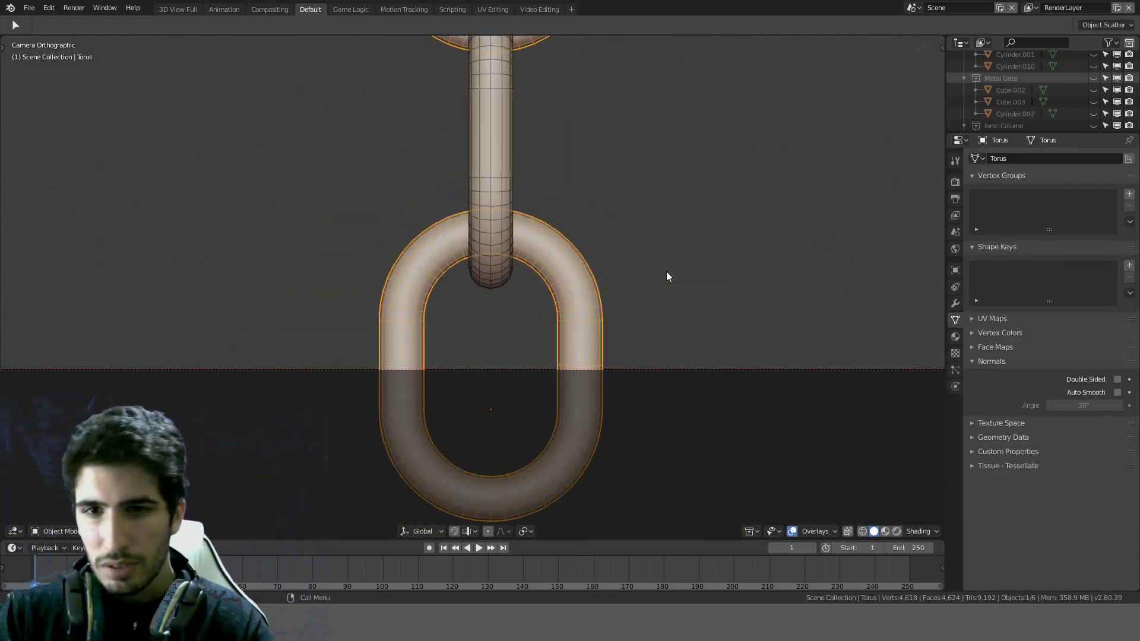
{"action": "scroll", "coordinate": [666, 276], "scroll_direction": "down", "scroll_amount": 4}
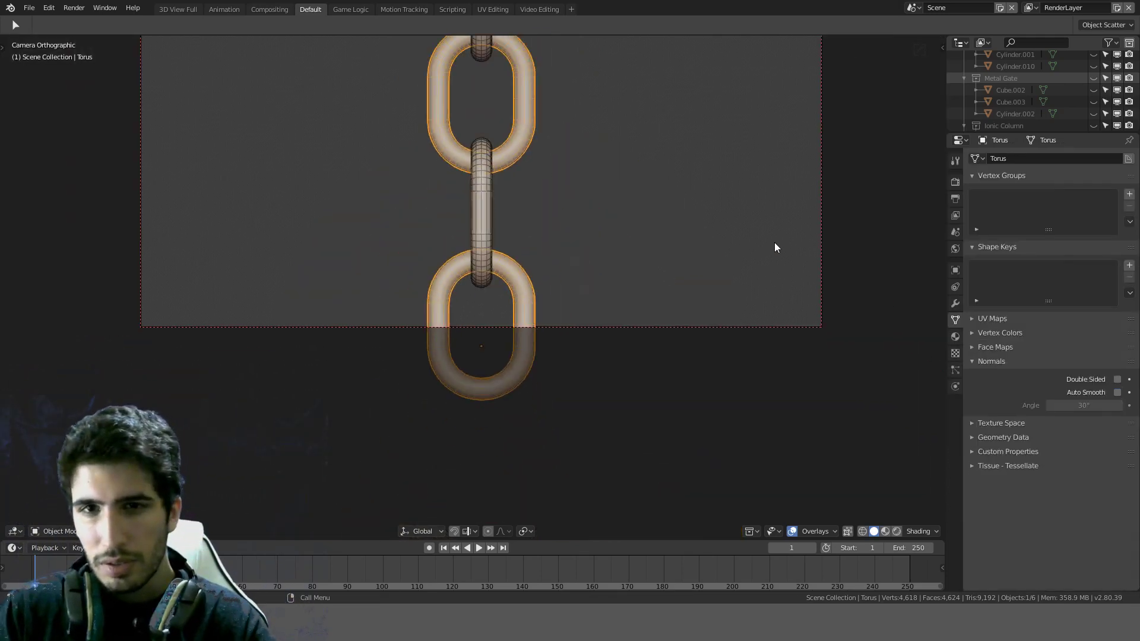
{"action": "left_click", "coordinate": [955, 304]}
{"action": "left_click", "coordinate": [1003, 194]}
{"action": "scroll", "coordinate": [722, 190], "scroll_direction": "down", "scroll_amount": 3}
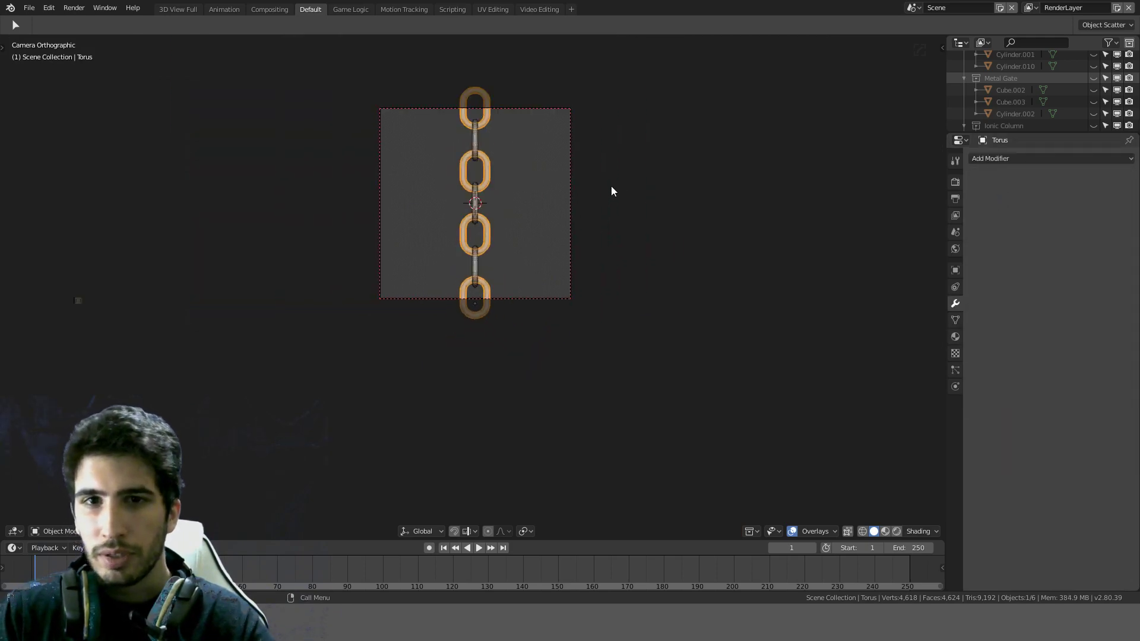
Step: Set the front-facing links' origin to their geometry
{"action": "middle_click_drag", "start_coordinate": [611, 187], "coordinate": [587, 190]}
{"action": "scroll", "coordinate": [630, 230], "scroll_direction": "down", "scroll_amount": 5}
{"action": "key", "text": "ctrl+shift+alt+c"}
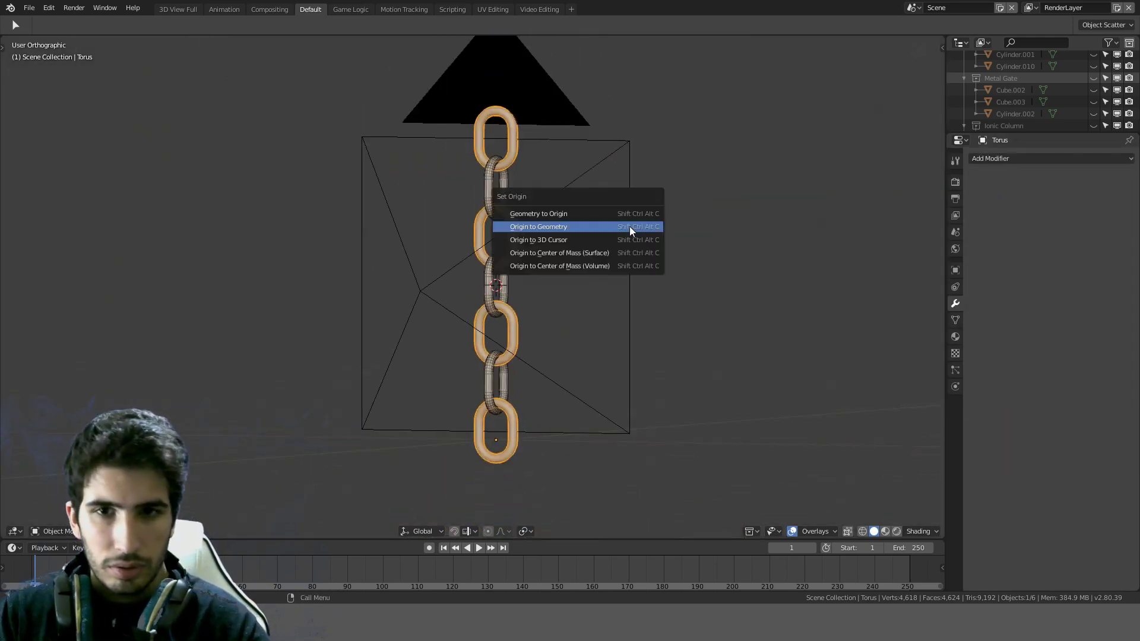
{"action": "left_click", "coordinate": [630, 227]}
Step: Snap the 3D cursor to the selected front-facing links
{"action": "middle_click_drag", "start_coordinate": [629, 226], "coordinate": [579, 237]}
{"action": "scroll", "coordinate": [624, 243], "scroll_direction": "up", "scroll_amount": 4}
{"action": "scroll", "coordinate": [624, 243], "scroll_direction": "up", "scroll_amount": 2}
{"action": "key", "text": "shift+s"}
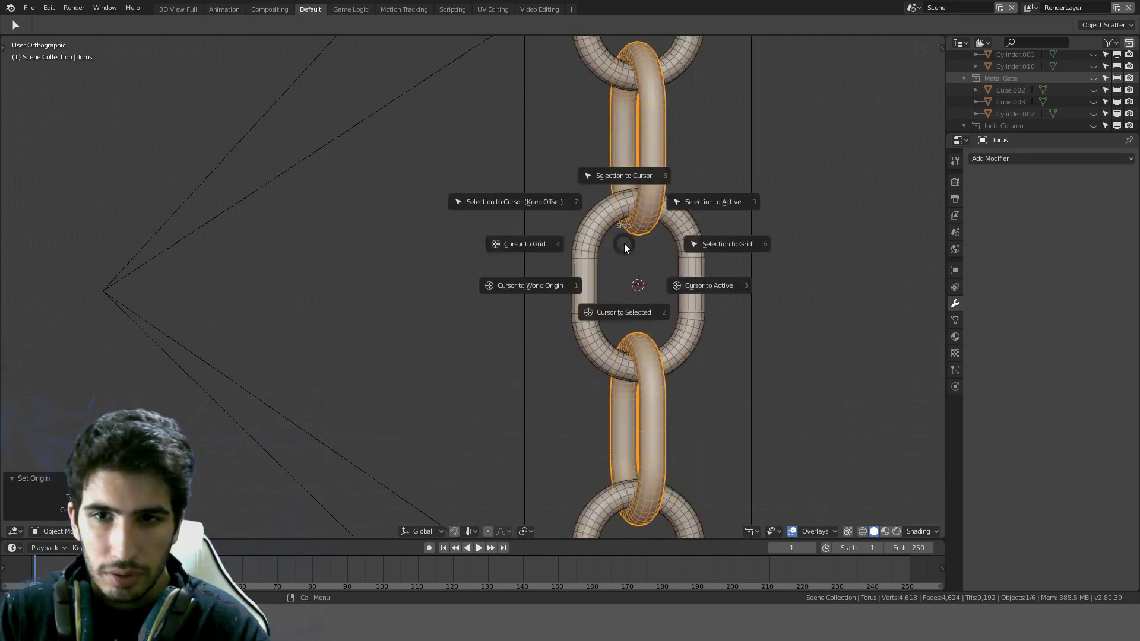
{"action": "left_click", "coordinate": [615, 308]}
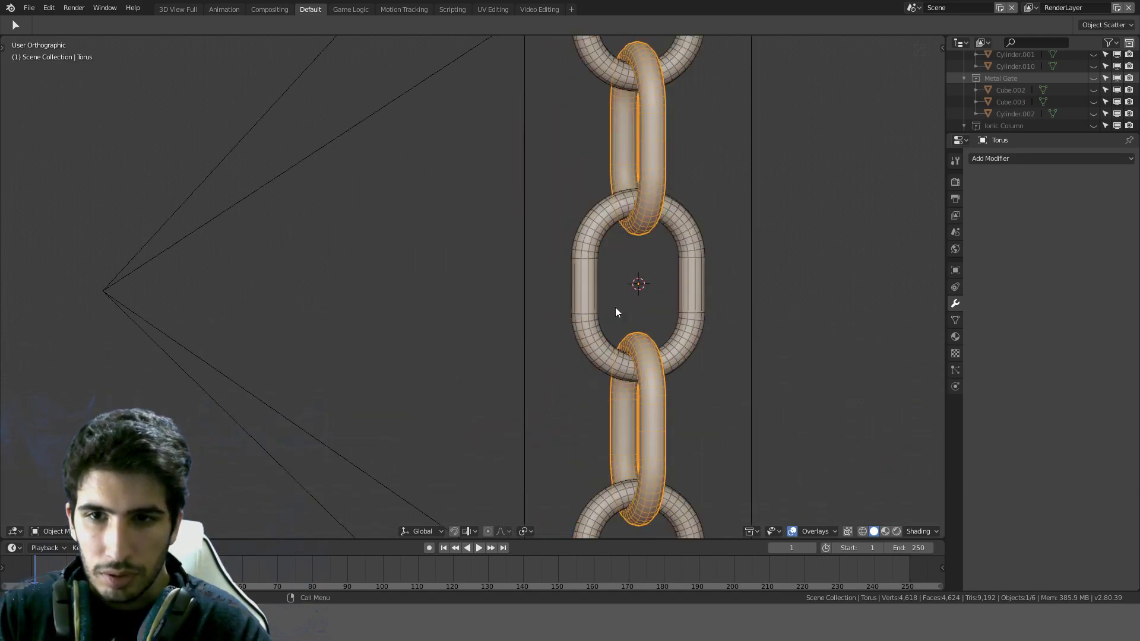
Step: Select the camera, clear its location, and snap it to the 3D cursor at the chain's centre
{"action": "middle_click_drag", "start_coordinate": [615, 307], "coordinate": [683, 305]}
{"action": "scroll", "coordinate": [683, 306], "scroll_direction": "down", "scroll_amount": 5}
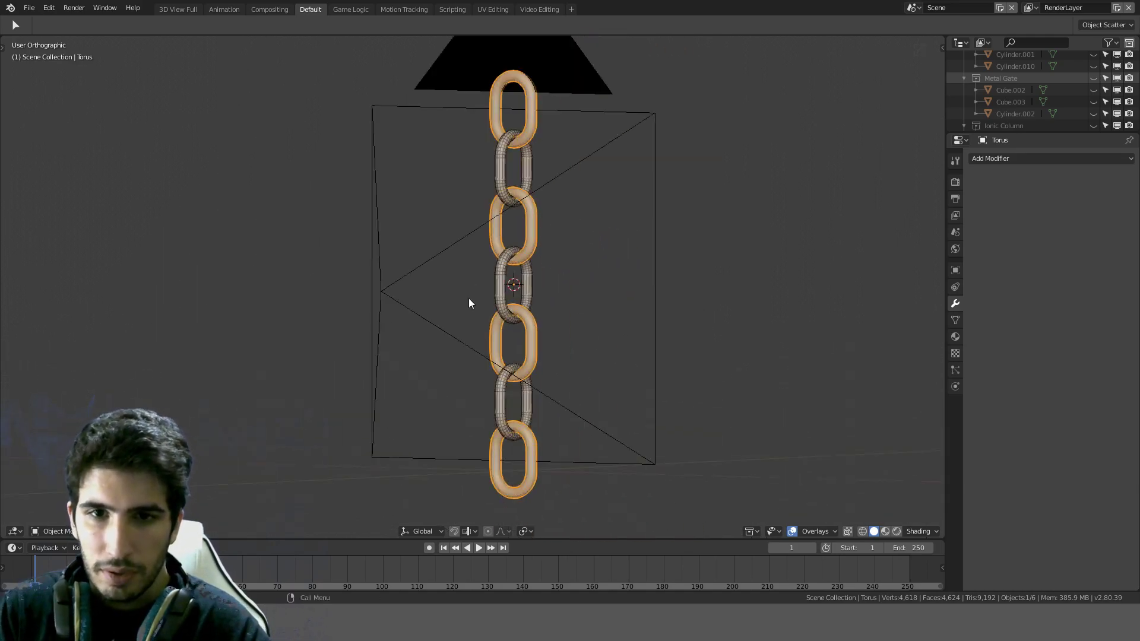
{"action": "left_click", "coordinate": [385, 304]}
{"action": "key", "text": "alt+g"}
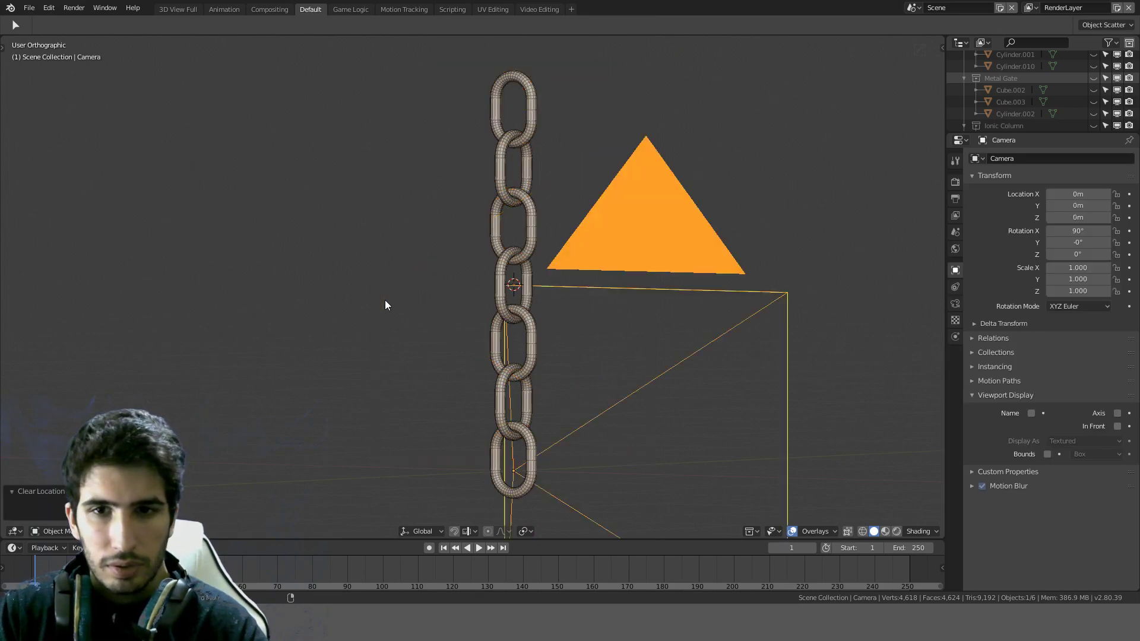
{"action": "key", "text": "shift+s"}
{"action": "left_click", "coordinate": [390, 260]}
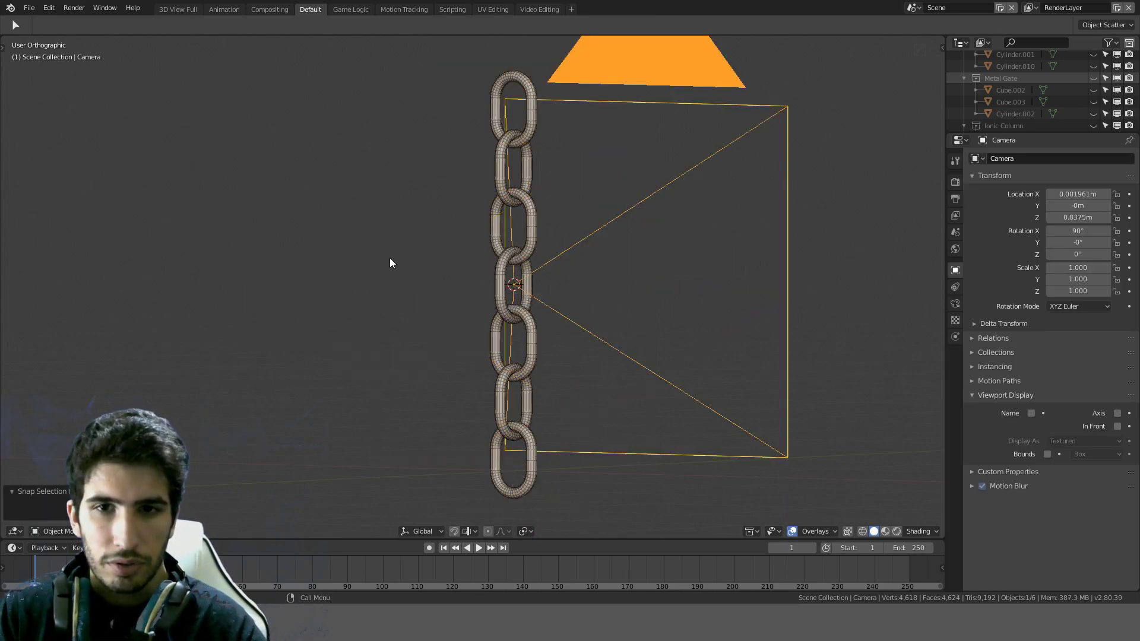
Step: Move the camera back along the Y axis to -1 m in the right view
{"action": "key", "text": "KP_3"}
{"action": "key", "text": "g"}
{"action": "key", "text": "y"}
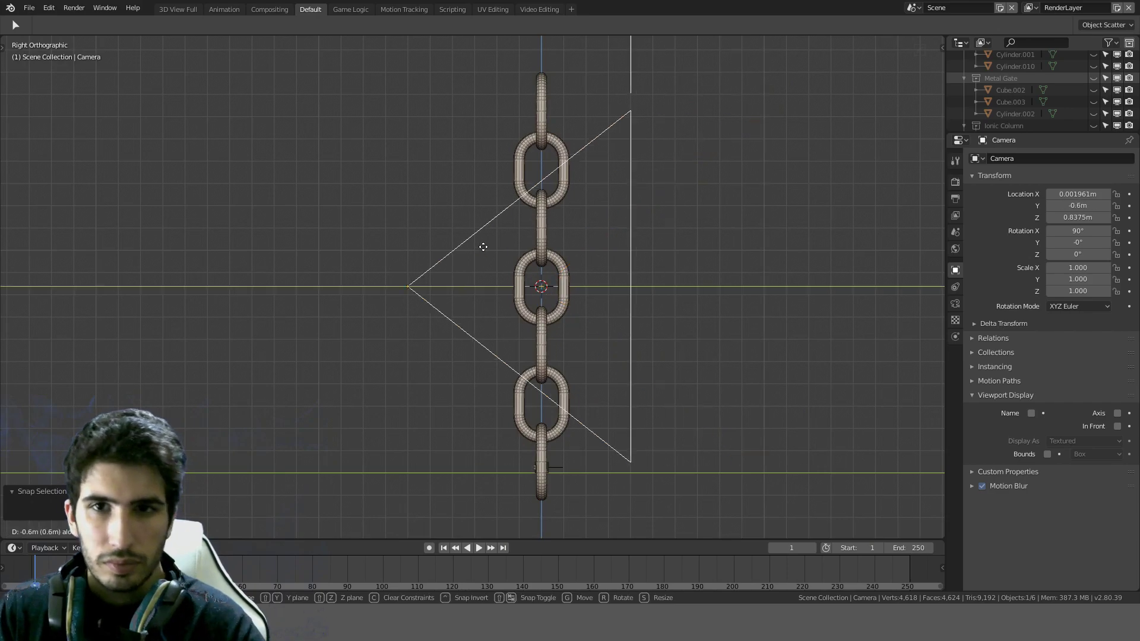
{"action": "left_click", "coordinate": [406, 248]}
Step: Look through the camera and compare its lower frame edge with the bottom link's centre edge loop
{"action": "key", "text": "KP_0"}
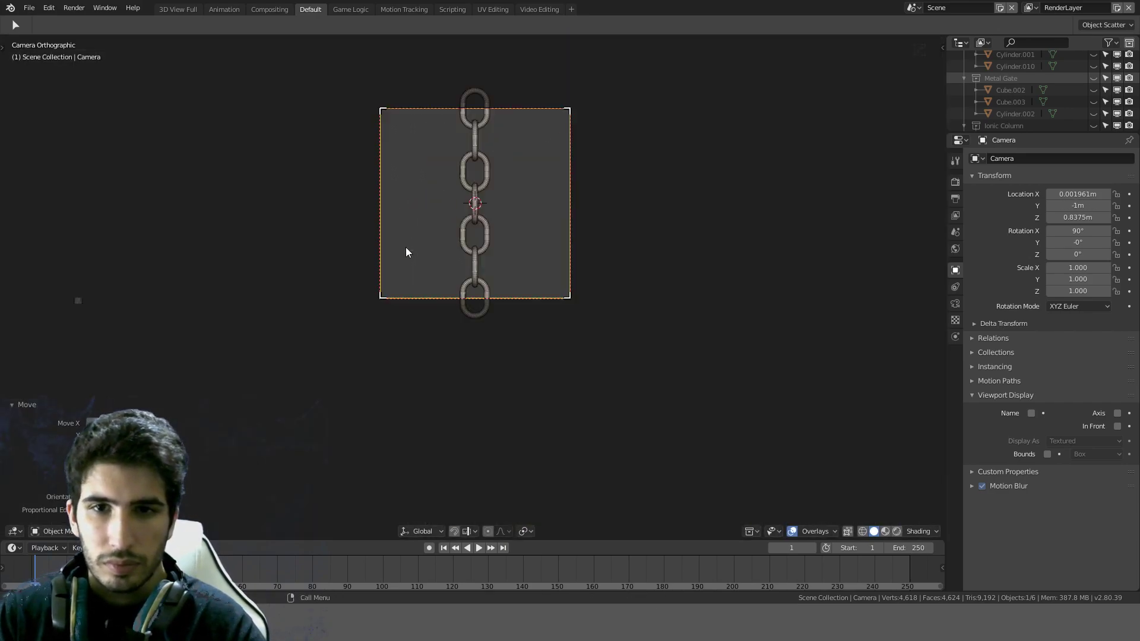
{"action": "scroll", "coordinate": [613, 197], "scroll_direction": "up", "scroll_amount": 3}
{"action": "middle_click_drag", "start_coordinate": [613, 196], "coordinate": [618, 113], "text": "shift"}
{"action": "scroll", "coordinate": [621, 368], "scroll_direction": "up", "scroll_amount": 4}
{"action": "scroll", "coordinate": [639, 228], "scroll_direction": "up", "scroll_amount": 3}
{"action": "middle_click_drag", "start_coordinate": [638, 228], "coordinate": [619, 119], "text": "shift"}
{"action": "scroll", "coordinate": [656, 154], "scroll_direction": "up", "scroll_amount": 7}
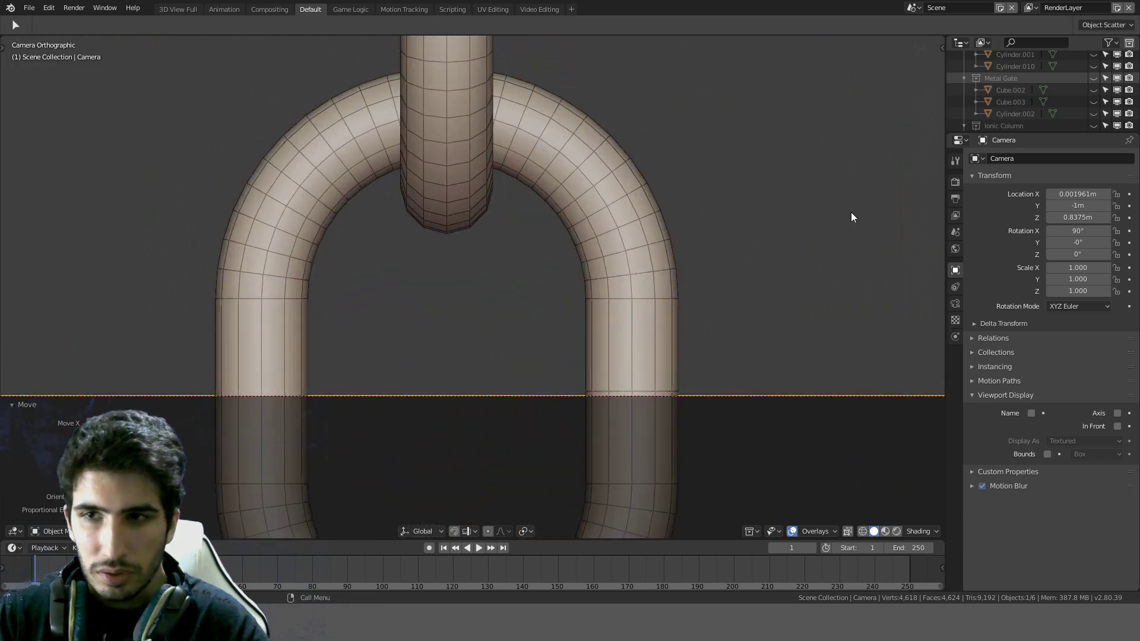
Step: Try a camera orthographic scale of 1.585 and settle on 1.575, matching the frame's upper edge to the top link's centre edge loop
{"action": "key", "text": "Home"}
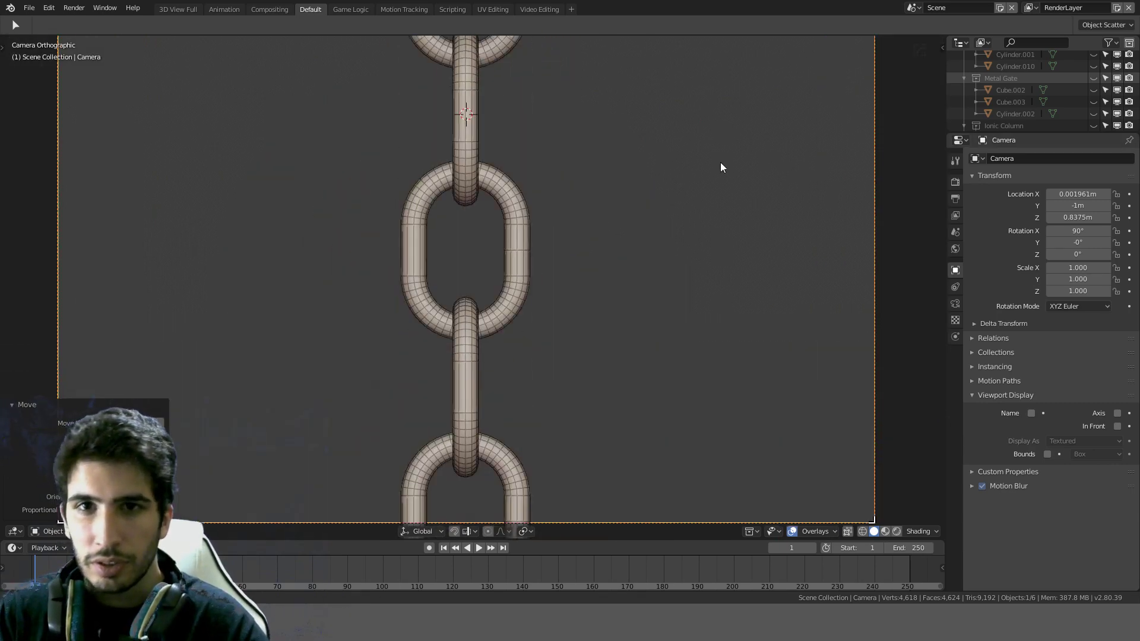
{"action": "middle_click_drag", "start_coordinate": [667, 272], "coordinate": [647, 394], "text": "shift"}
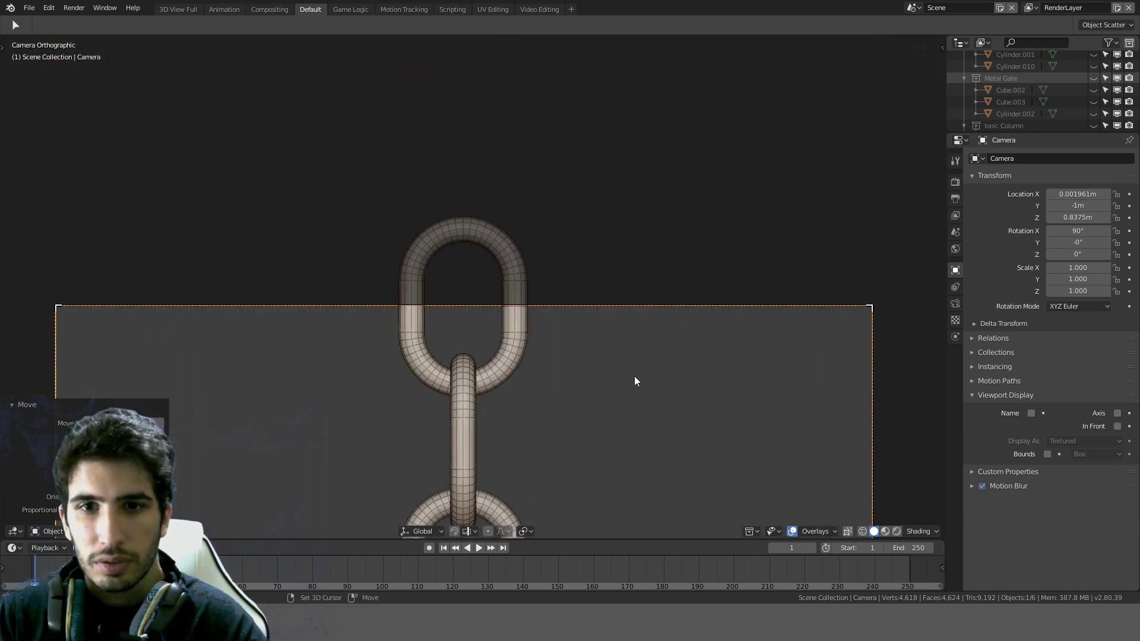
{"action": "scroll", "coordinate": [635, 381], "scroll_direction": "up", "scroll_amount": 9}
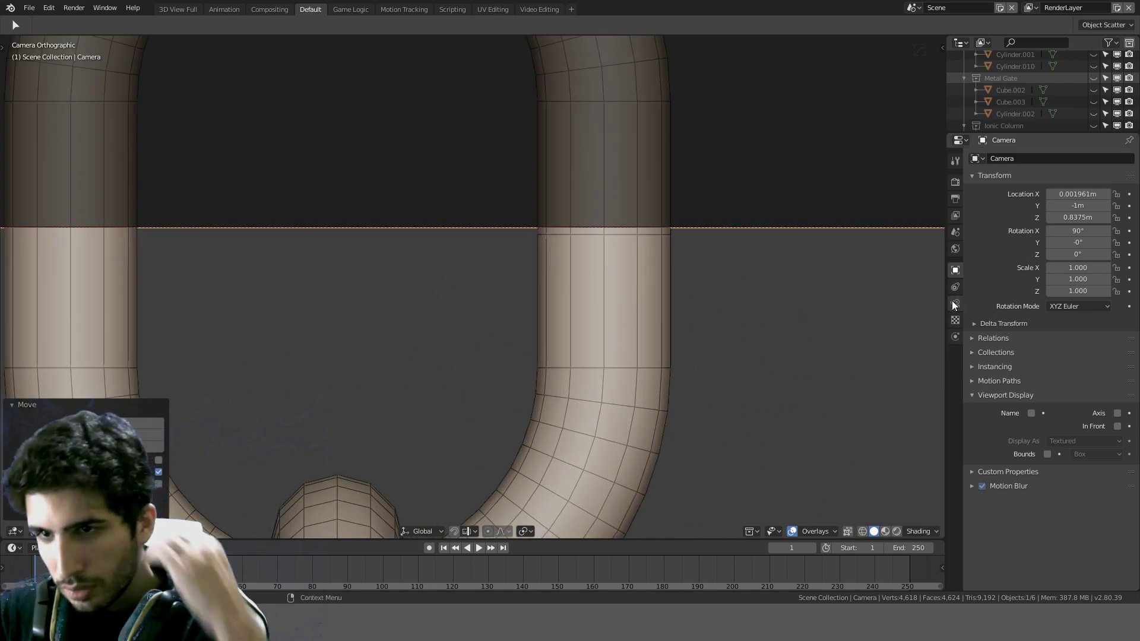
{"action": "left_click", "coordinate": [955, 304]}
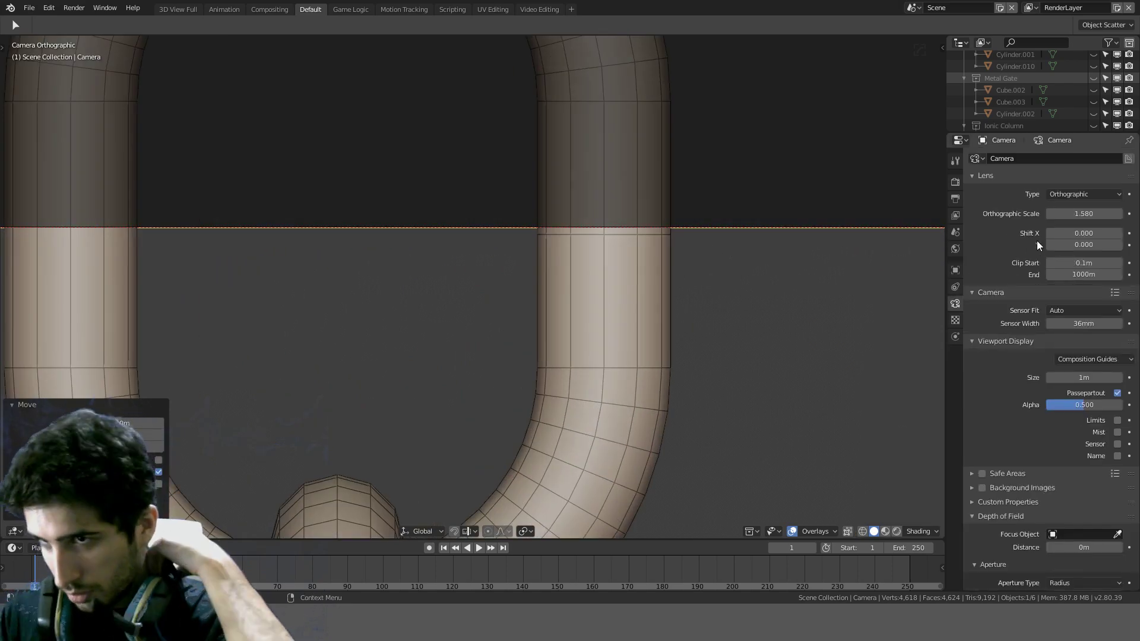
{"action": "double_click", "coordinate": [1084, 213]}
{"action": "key", "text": "BackSpace"}
{"action": "type", "text": "1"}
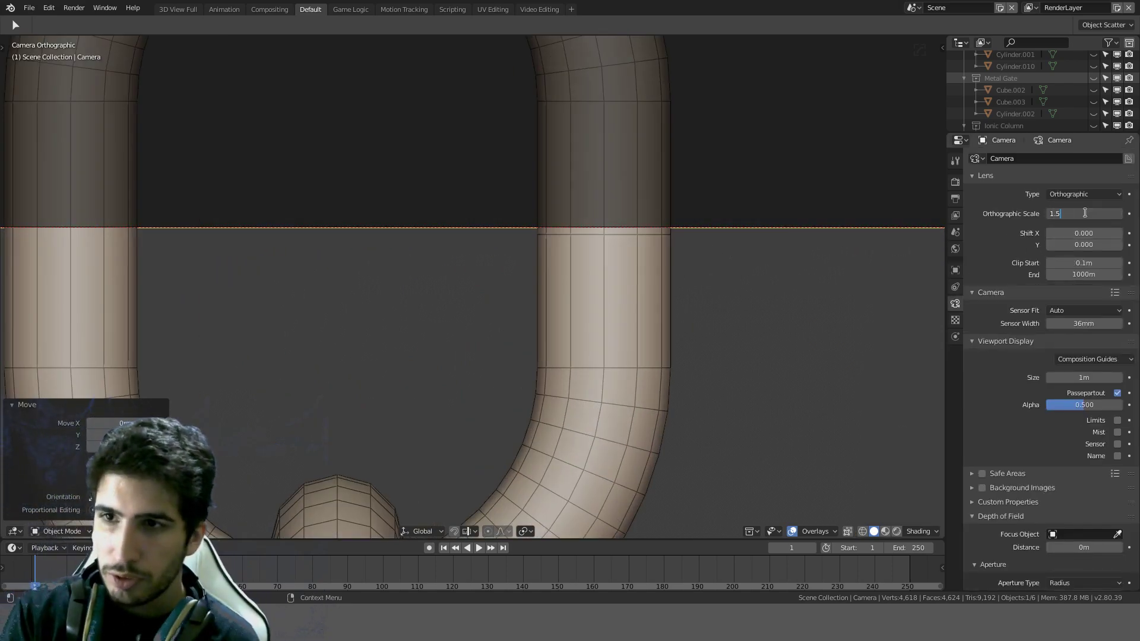
{"action": "key", "text": "Return"}
{"action": "double_click", "coordinate": [1084, 214]}
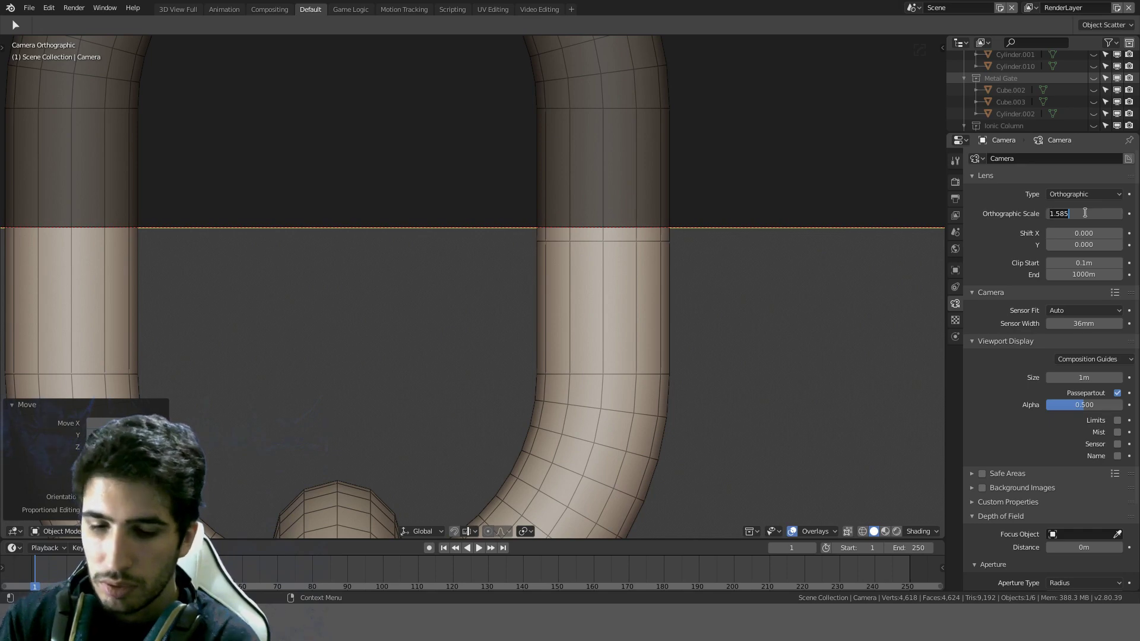
{"action": "type", "text": "1.57"}
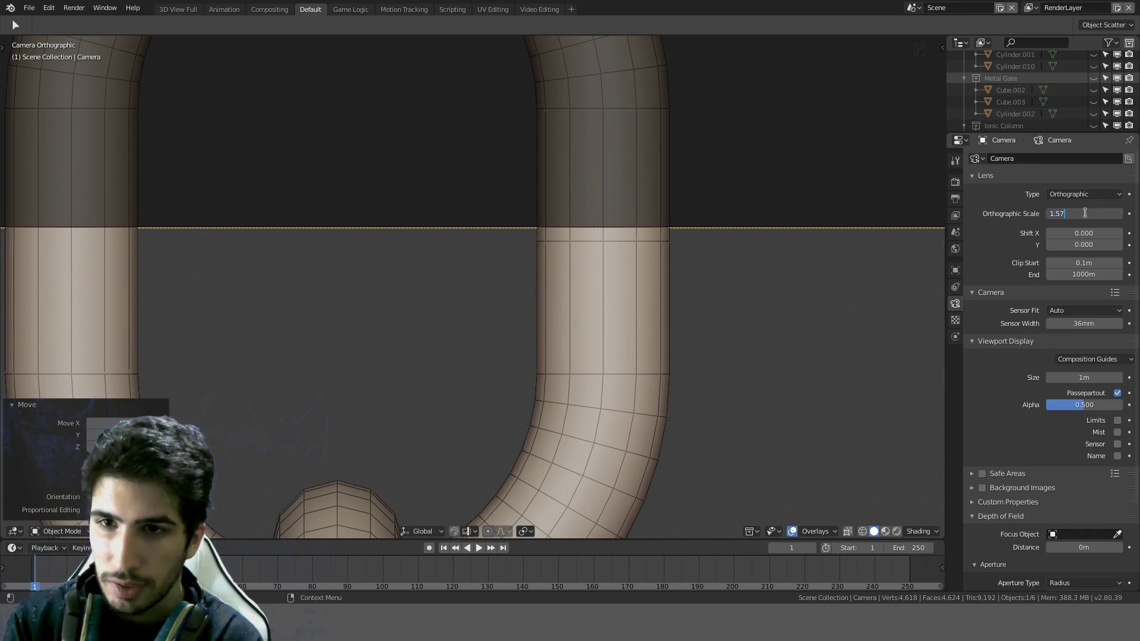
{"action": "type", "text": "5"}
{"action": "key", "text": "Return"}
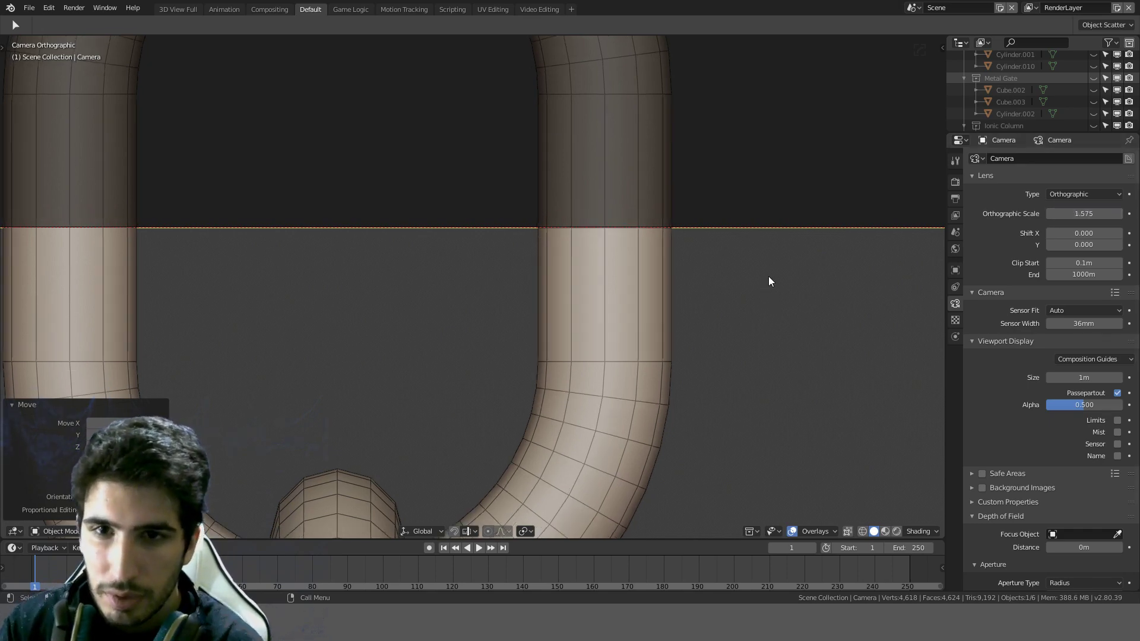
Step: Compare the camera frame's upper and lower edges with the centres of the top and bottom links
{"action": "scroll", "coordinate": [769, 274], "scroll_direction": "up", "scroll_amount": 3}
{"action": "scroll", "coordinate": [768, 271], "scroll_direction": "down", "scroll_amount": 6}
{"action": "scroll", "coordinate": [598, 225], "scroll_direction": "down", "scroll_amount": 10}
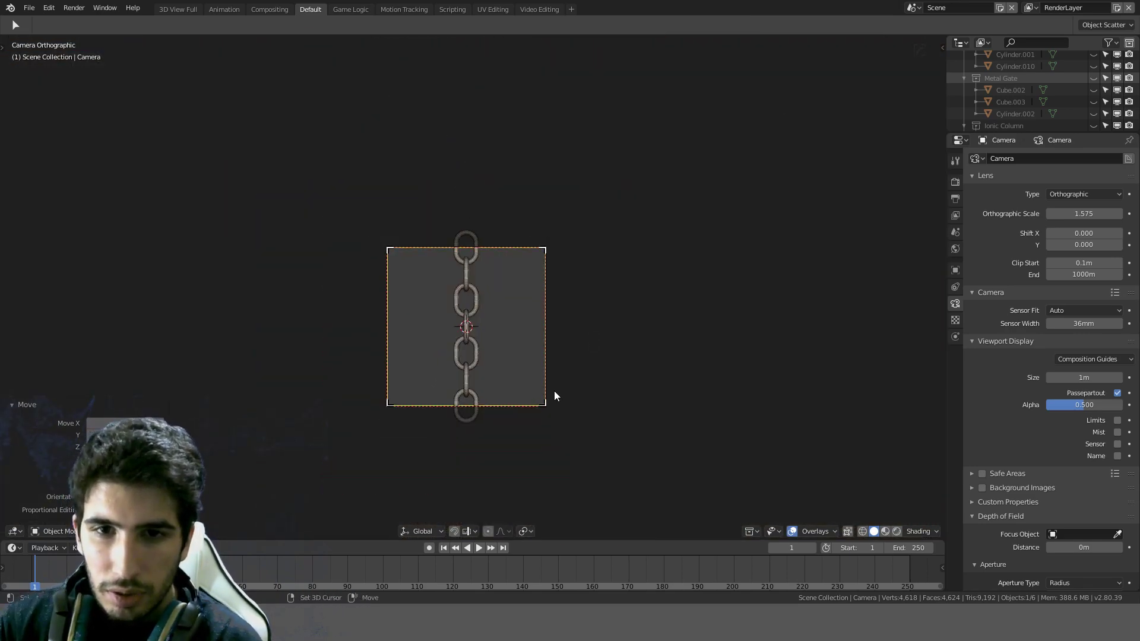
{"action": "scroll", "coordinate": [554, 333], "scroll_direction": "up", "scroll_amount": 5}
{"action": "scroll", "coordinate": [553, 276], "scroll_direction": "up", "scroll_amount": 8}
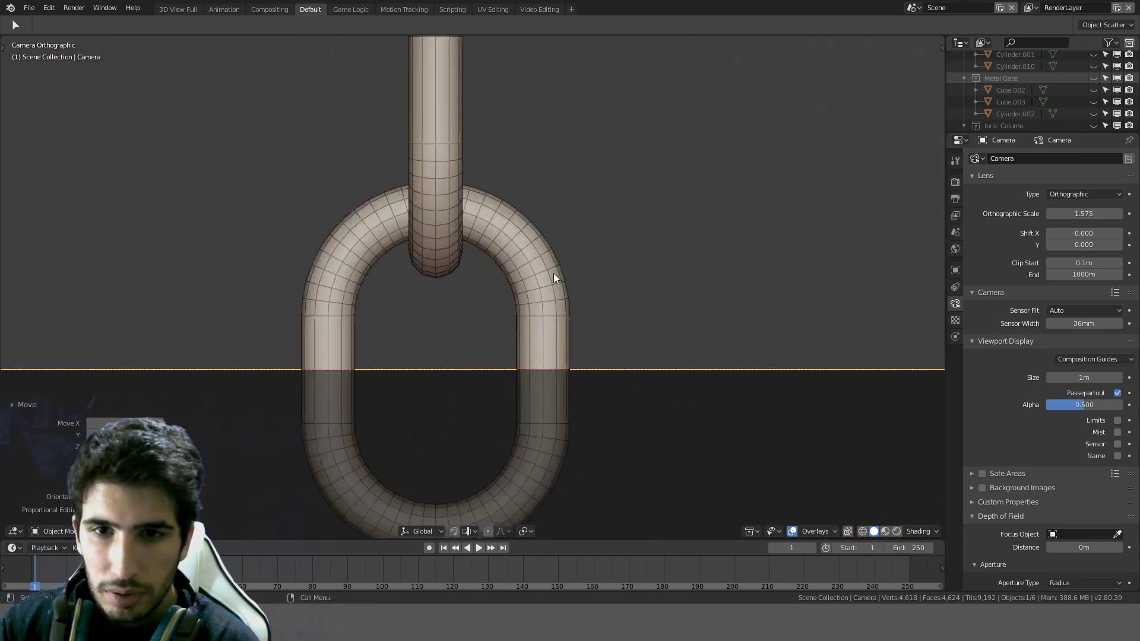
{"action": "scroll", "coordinate": [571, 292], "scroll_direction": "down", "scroll_amount": 10}
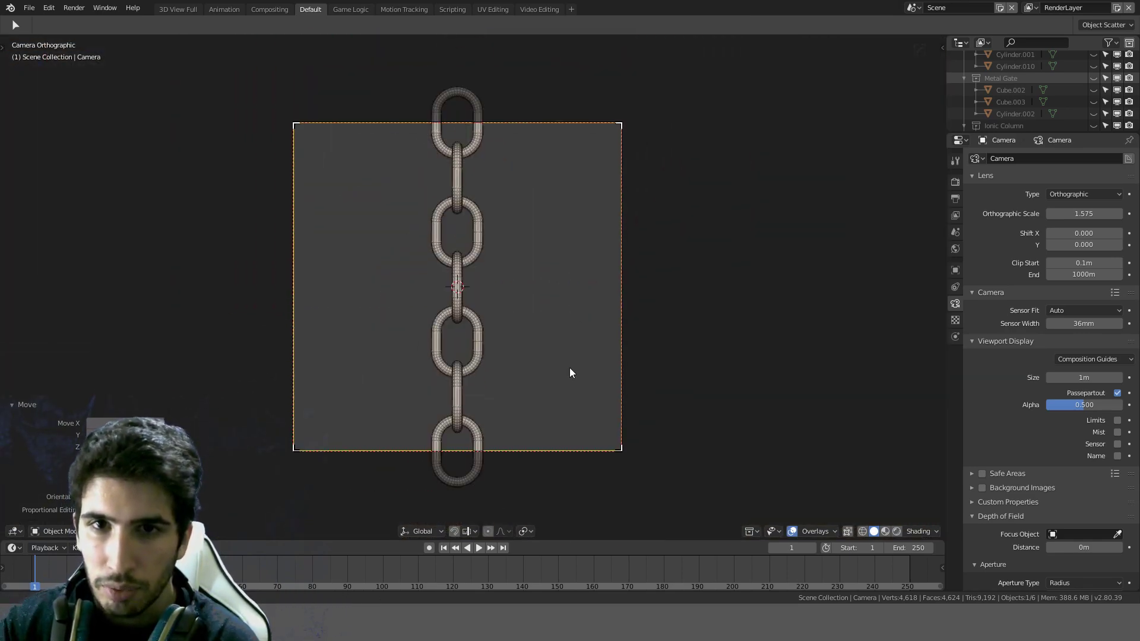
{"action": "scroll", "coordinate": [574, 356], "scroll_direction": "up", "scroll_amount": 1, "text": "shift"}
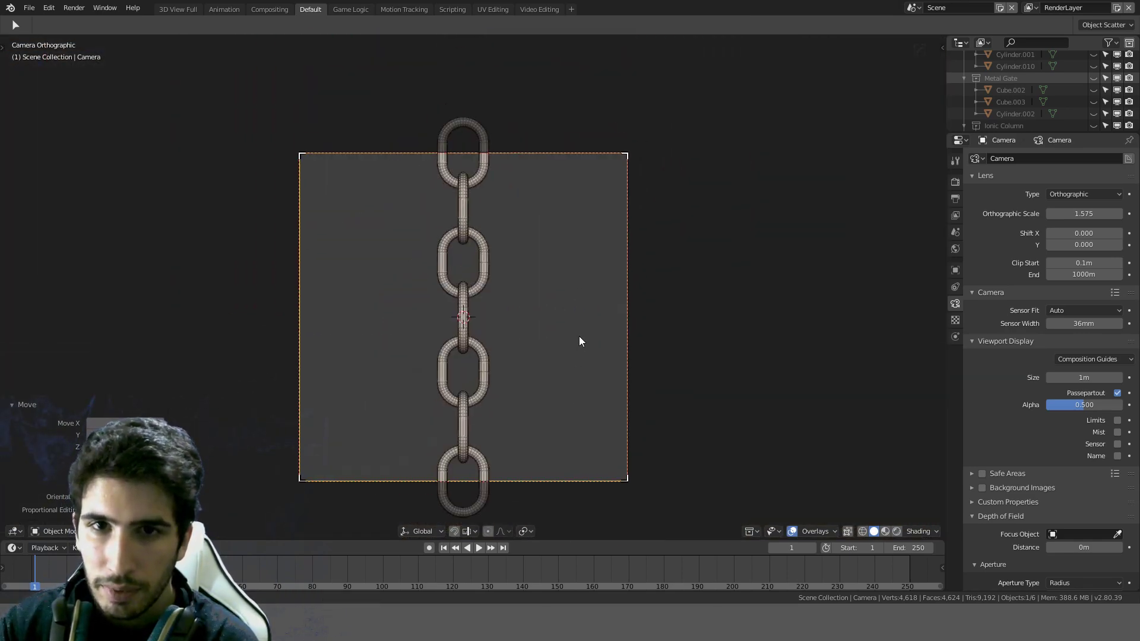
Step: Apply the Array modifier on the side-facing links and join them with the front-facing links into one object
{"action": "left_click", "coordinate": [576, 338]}
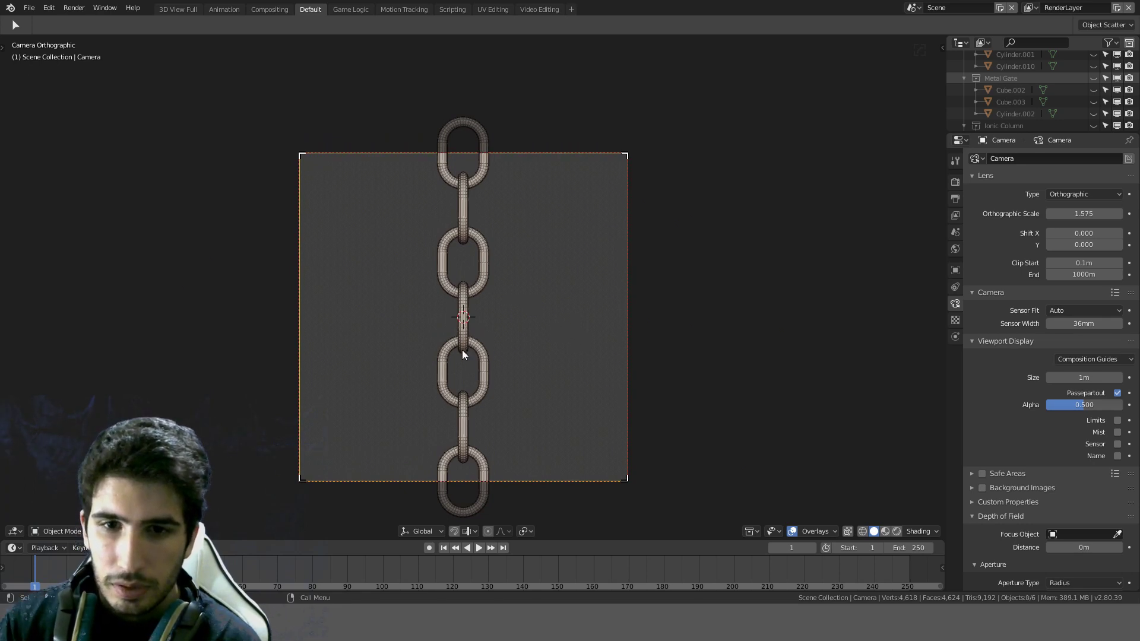
{"action": "left_click", "coordinate": [465, 406]}
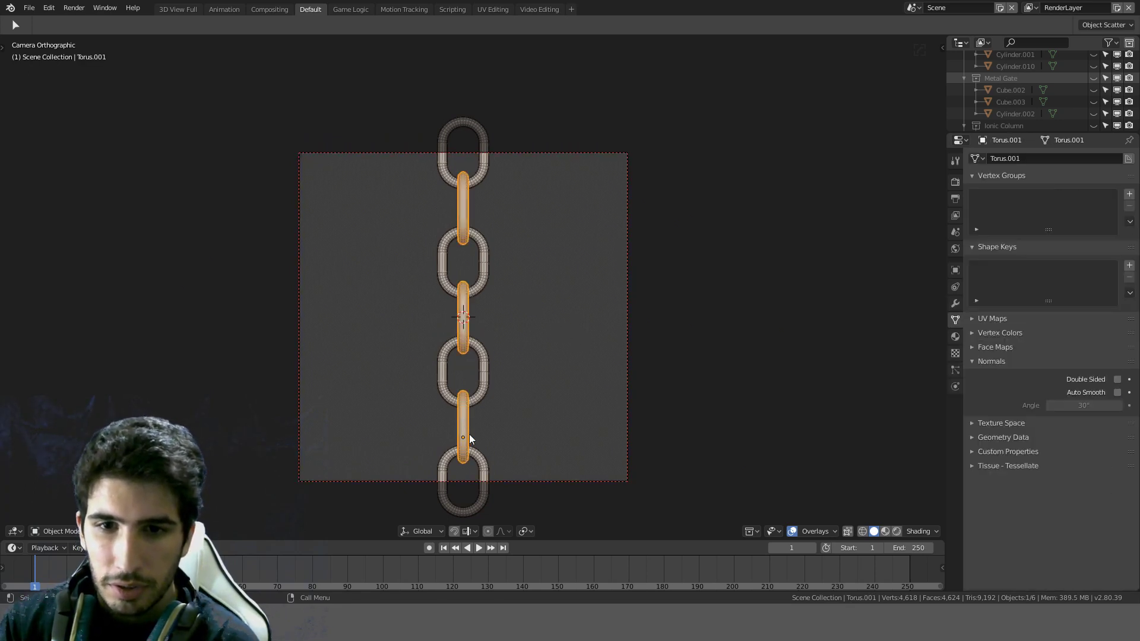
{"action": "left_click", "coordinate": [956, 300]}
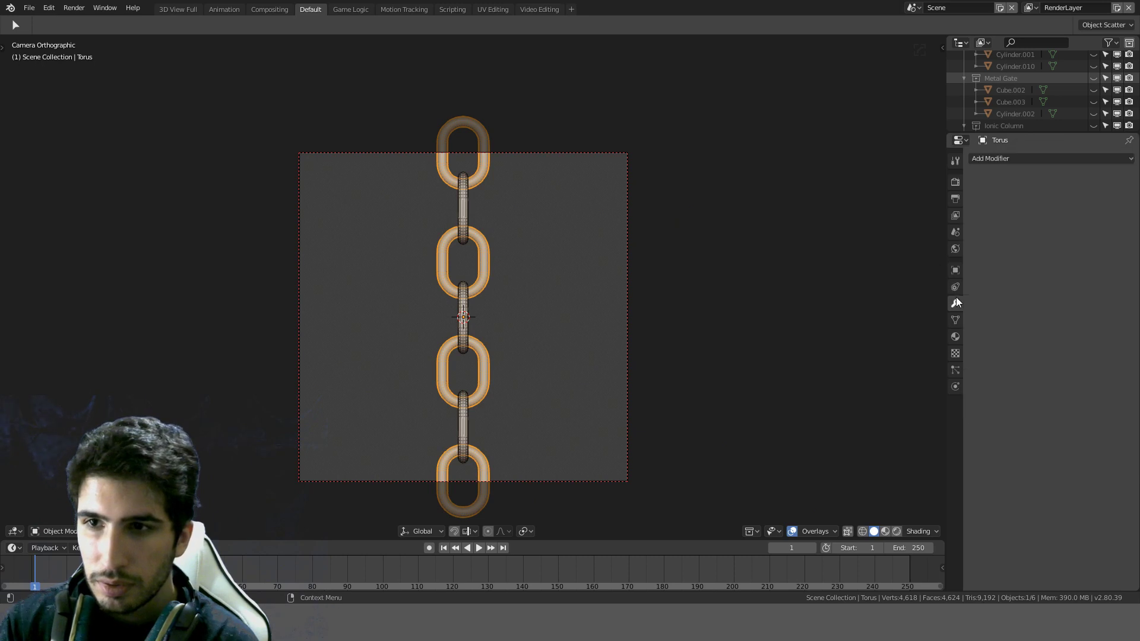
{"action": "left_click", "coordinate": [460, 308]}
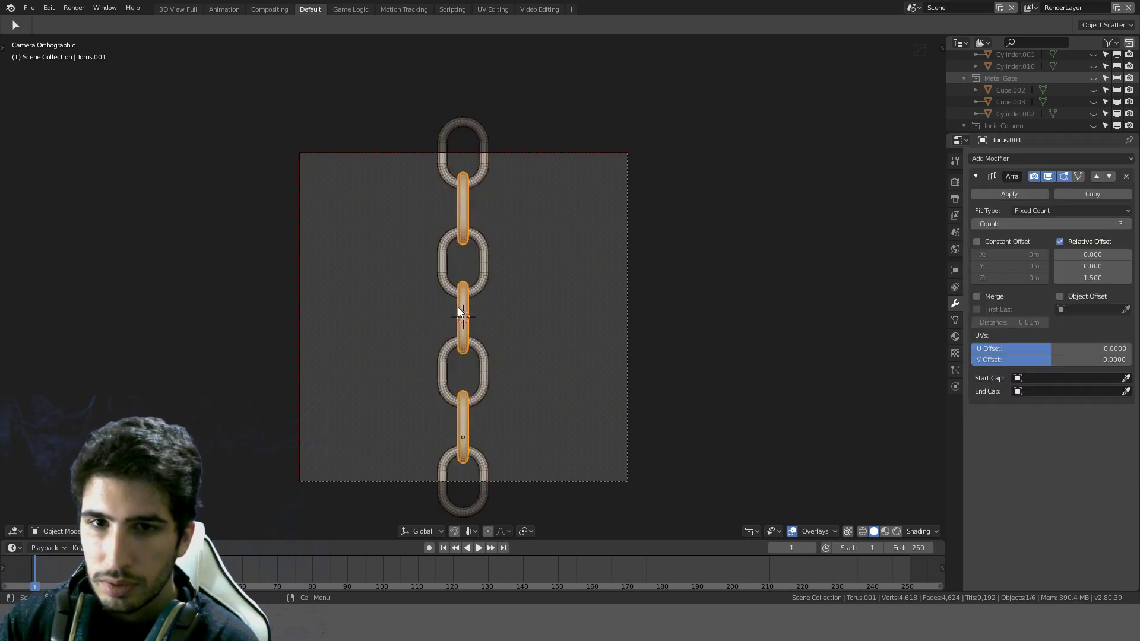
{"action": "left_click", "coordinate": [1000, 194]}
{"action": "left_click", "coordinate": [476, 455], "text": "shift"}
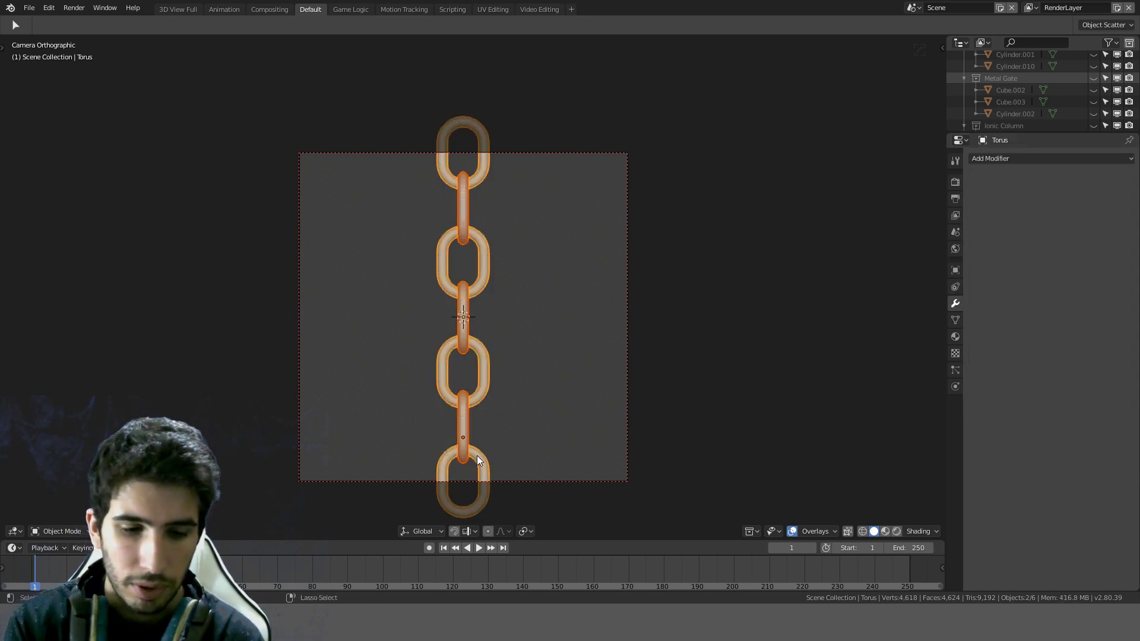
{"action": "key", "text": "ctrl+j"}
{"action": "key", "text": "g"}
{"action": "key", "text": "z"}
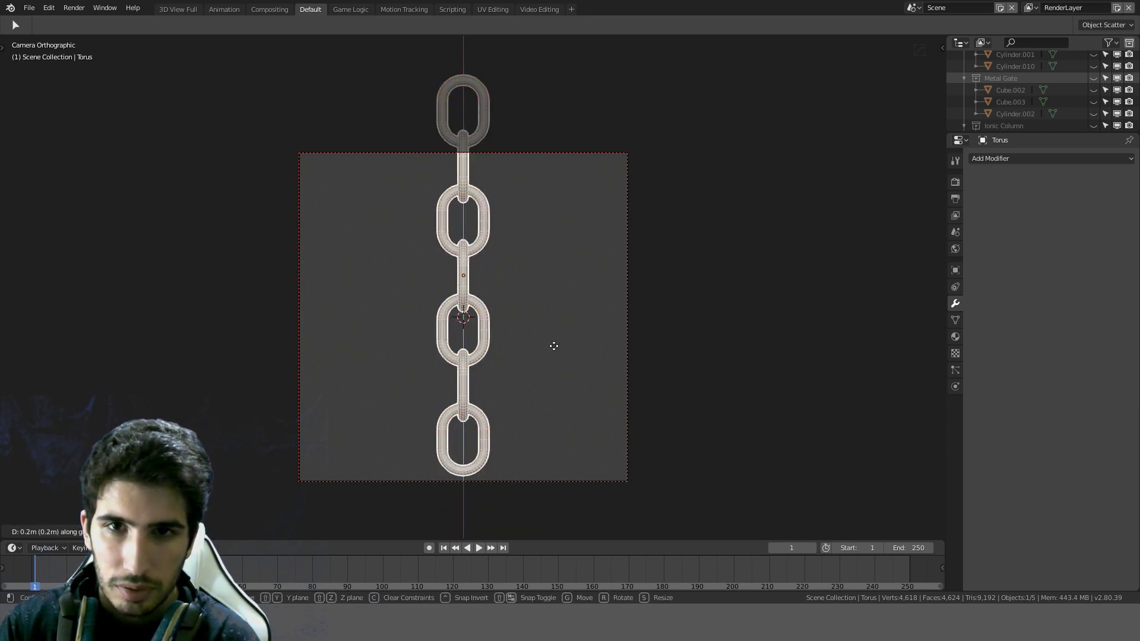
{"action": "right_click", "coordinate": [554, 346]}
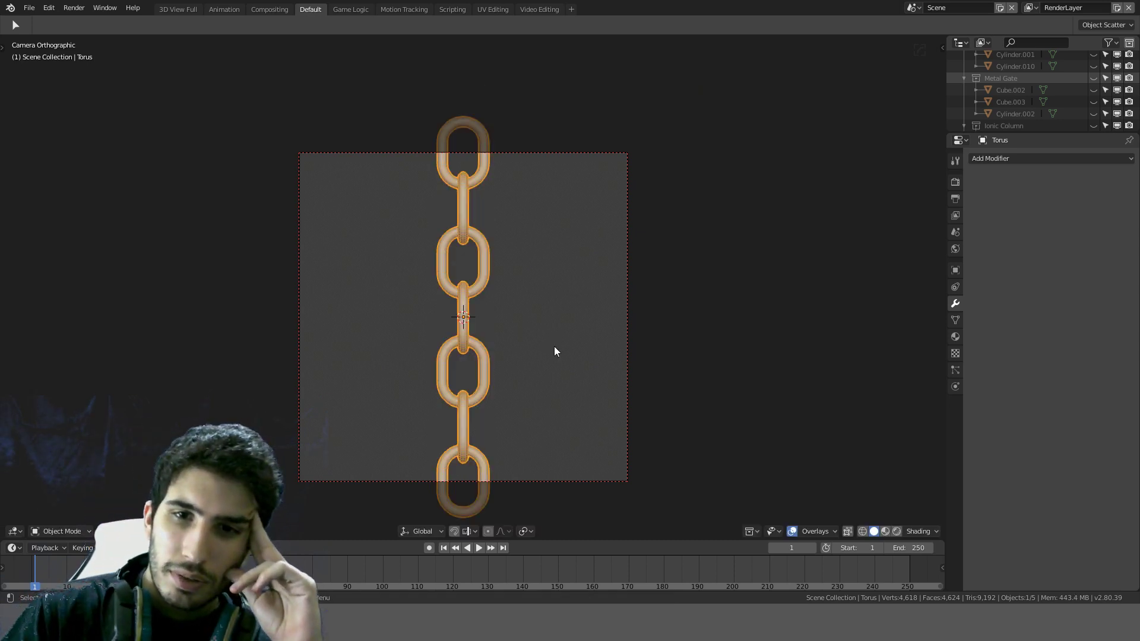
{"action": "scroll", "coordinate": [489, 186], "scroll_direction": "up", "scroll_amount": 5}
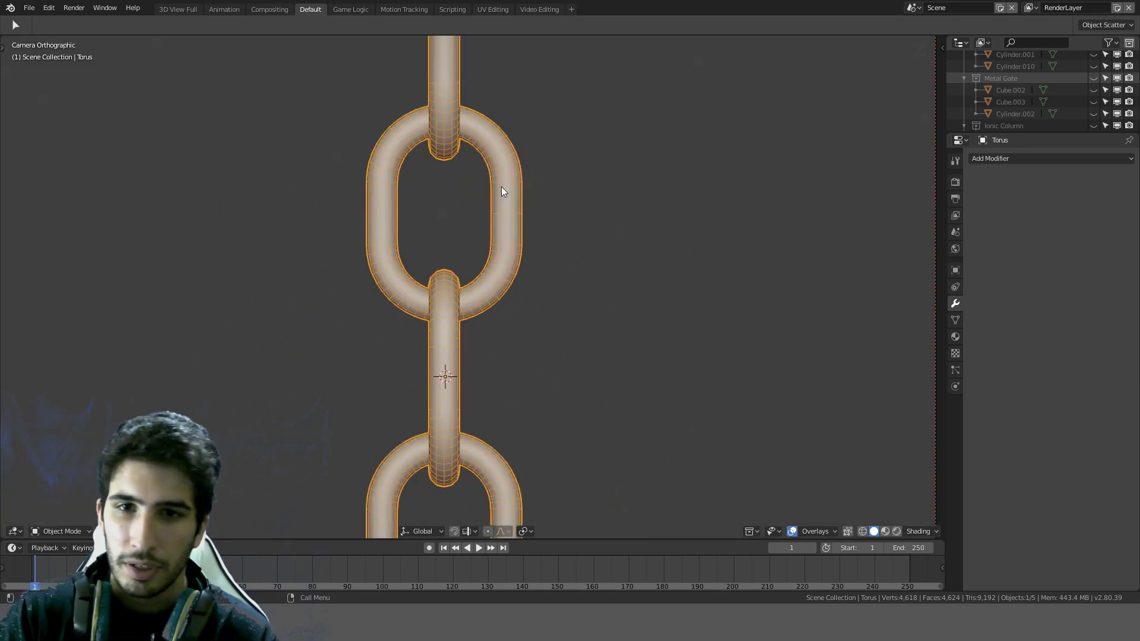
{"action": "scroll", "coordinate": [599, 439], "scroll_direction": "down", "scroll_amount": 2}
{"action": "key", "text": "g"}
{"action": "key", "text": "z"}
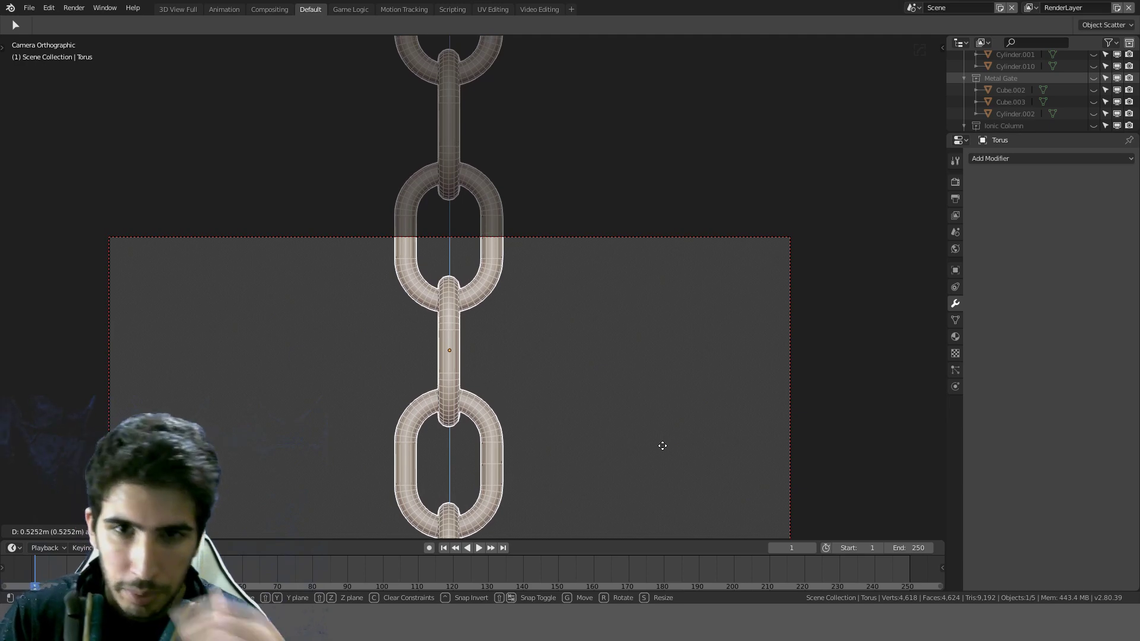
{"action": "right_click", "coordinate": [662, 446]}
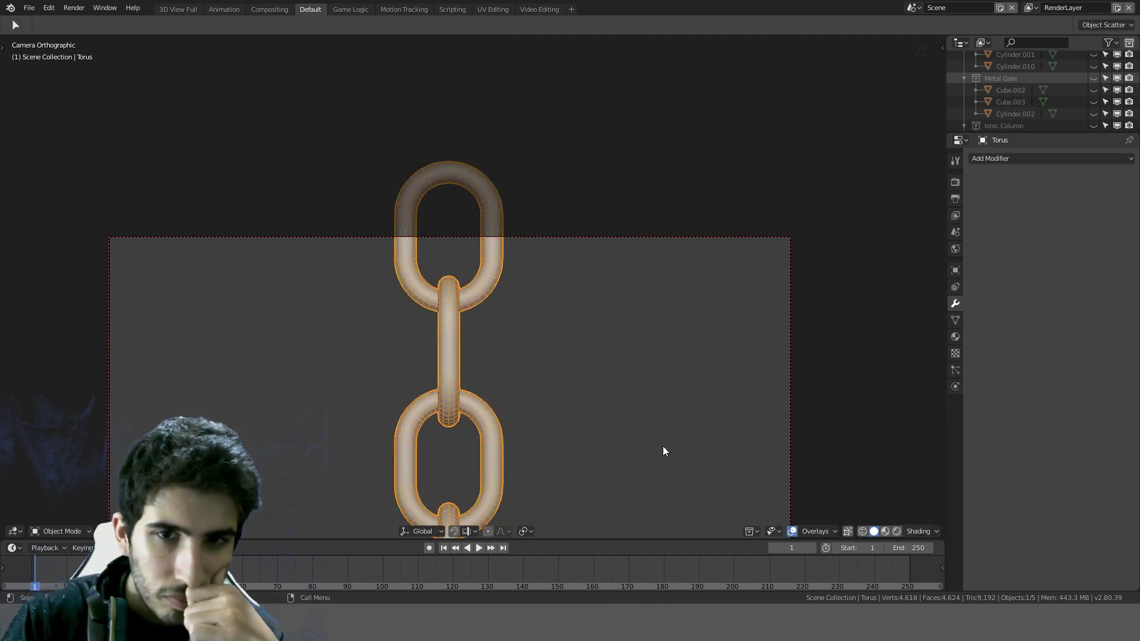
Step: Deselect the chain and preview it in wireframe shading before returning to solid shading
{"action": "scroll", "coordinate": [662, 448], "scroll_direction": "down", "scroll_amount": 3}
{"action": "scroll", "coordinate": [663, 448], "scroll_direction": "down", "scroll_amount": 4}
{"action": "left_click", "coordinate": [502, 380]}
{"action": "scroll", "coordinate": [511, 380], "scroll_direction": "up", "scroll_amount": 5}
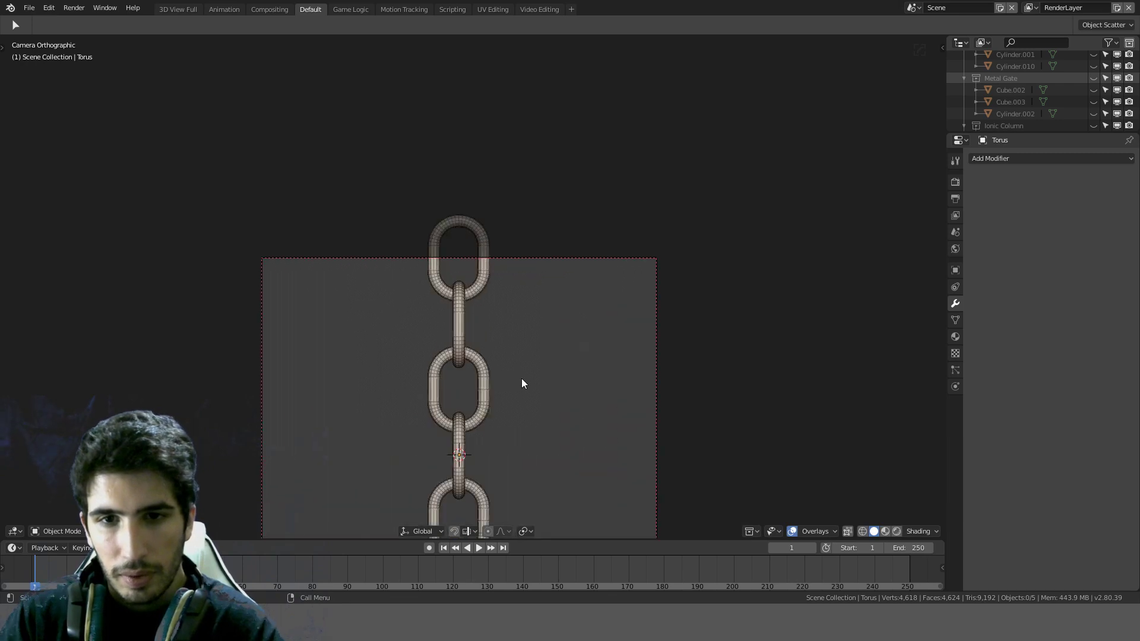
{"action": "middle_click_drag", "start_coordinate": [521, 382], "coordinate": [576, 233], "text": "shift"}
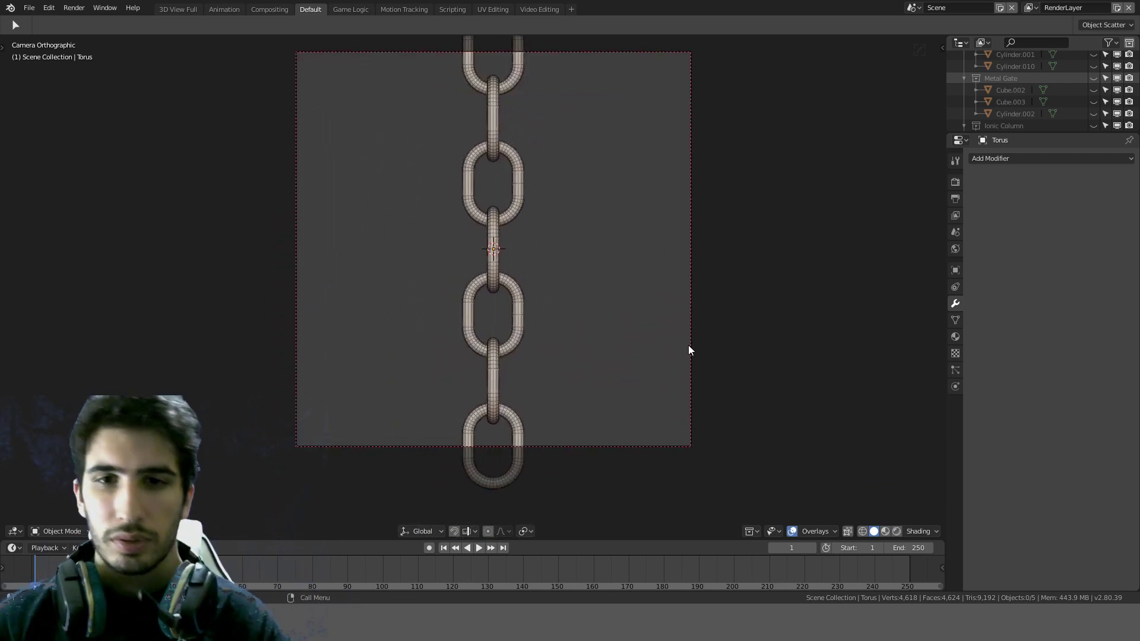
{"action": "key", "text": "z"}
{"action": "key", "text": "2"}
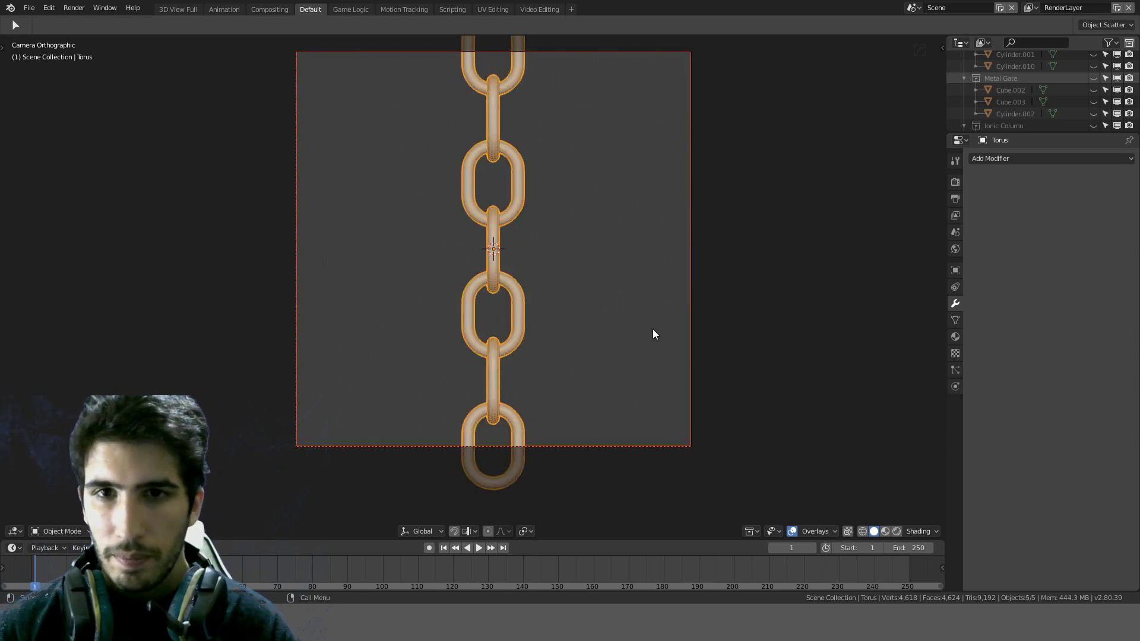
{"action": "key", "text": "z"}
{"action": "key", "text": "6"}
{"action": "key", "text": "z"}
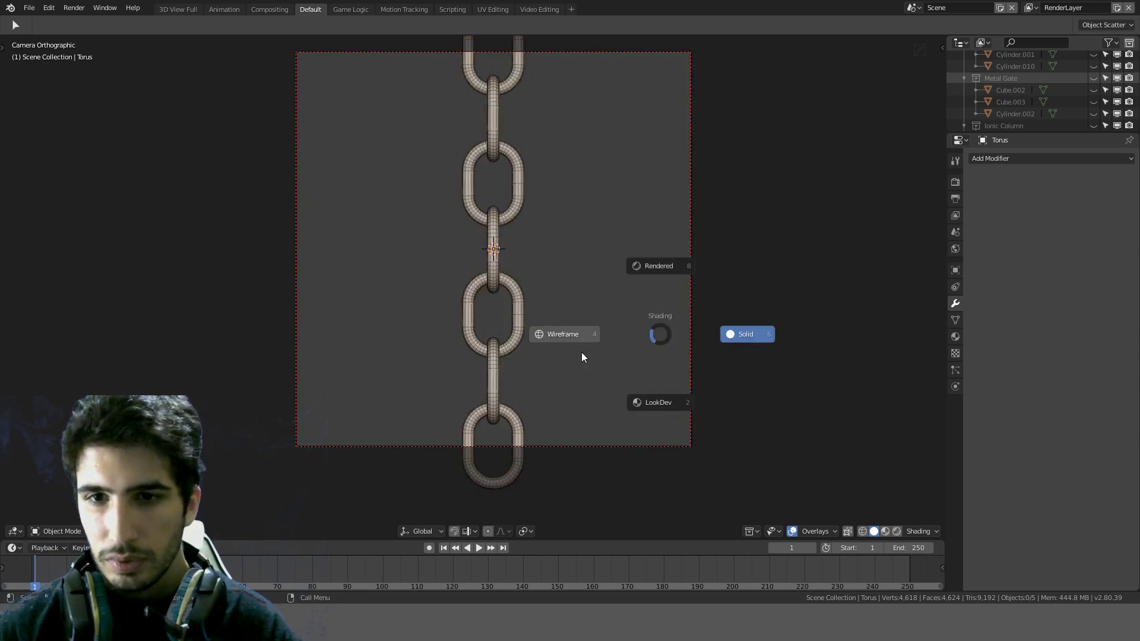
{"action": "left_click", "coordinate": [567, 343]}
{"action": "key", "text": "z"}
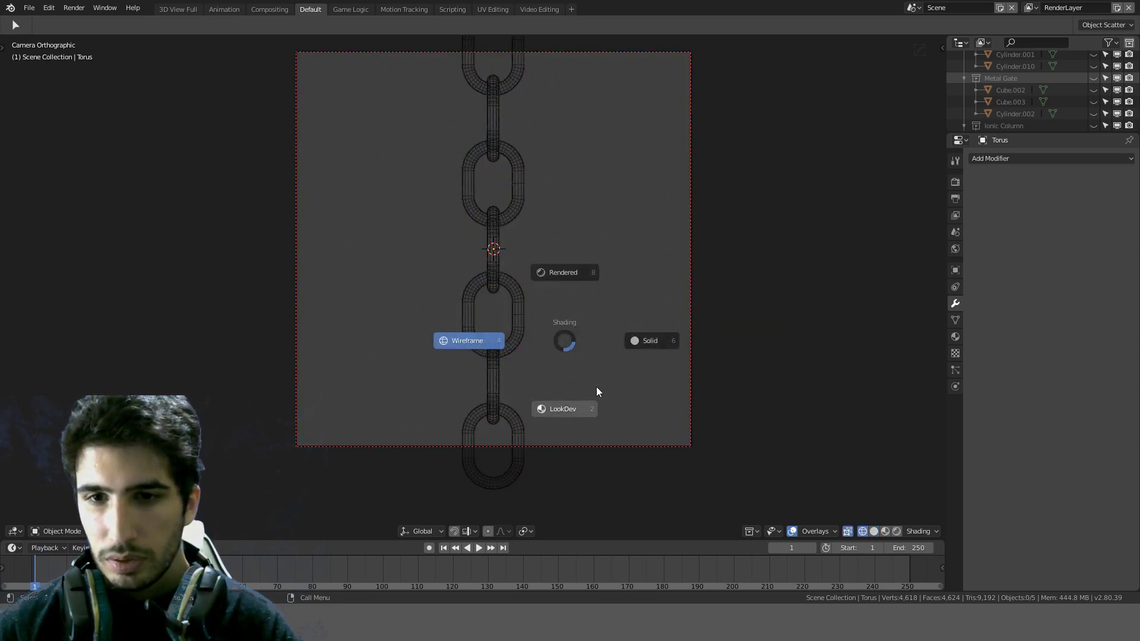
{"action": "left_click", "coordinate": [670, 339]}
Step: Turn off the wireframe overlay and switch the camera view to LookDev shading
{"action": "left_click", "coordinate": [835, 529]}
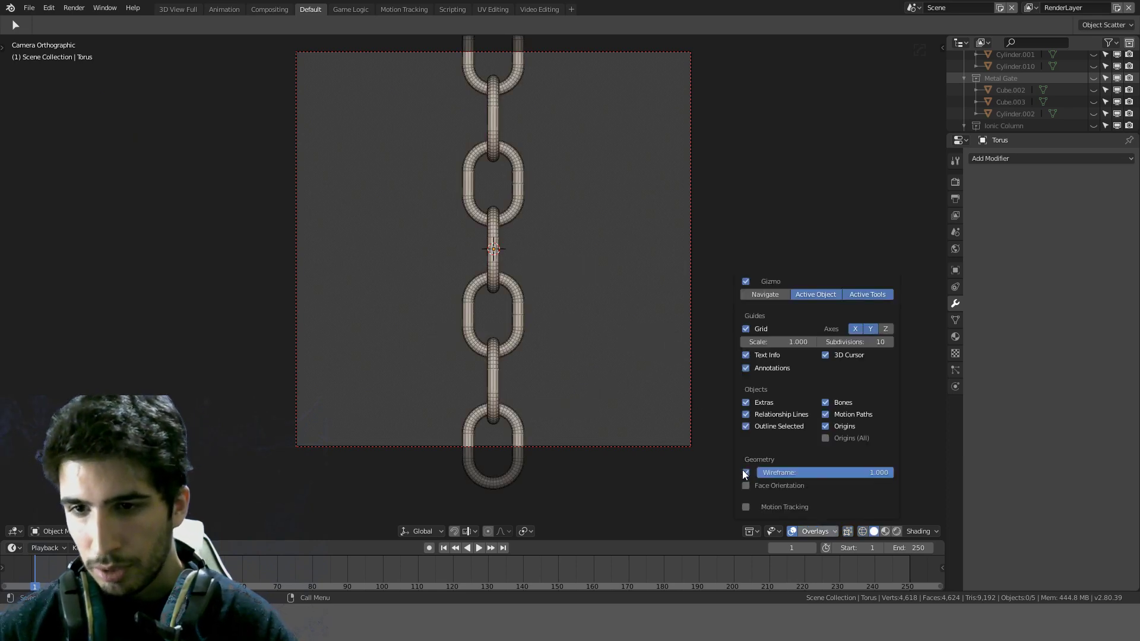
{"action": "left_click", "coordinate": [746, 472]}
{"action": "key", "text": "z"}
{"action": "left_click", "coordinate": [593, 393]}
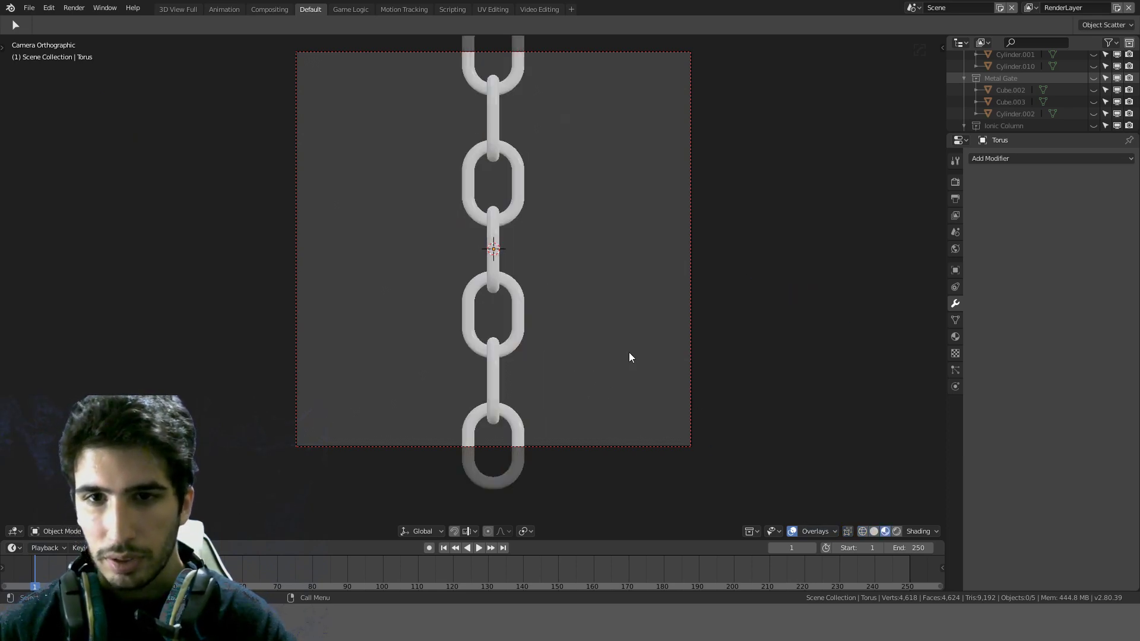
Step: Select the joined chain and split the 3D view to add a node editor beside it
{"action": "left_click", "coordinate": [515, 320]}
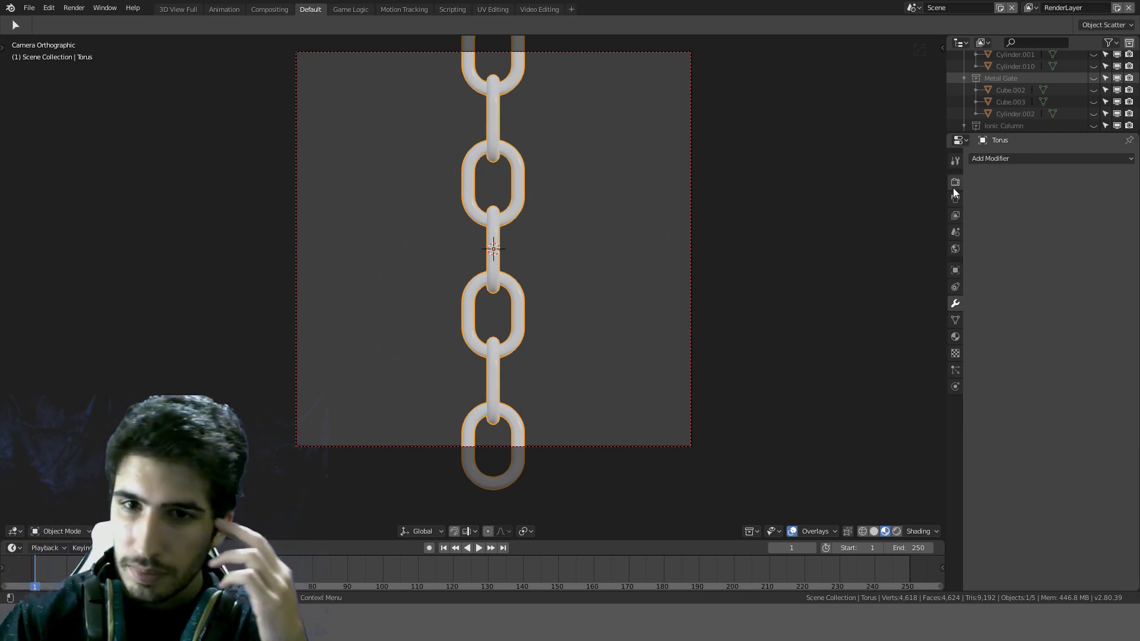
{"action": "left_click", "coordinate": [955, 250]}
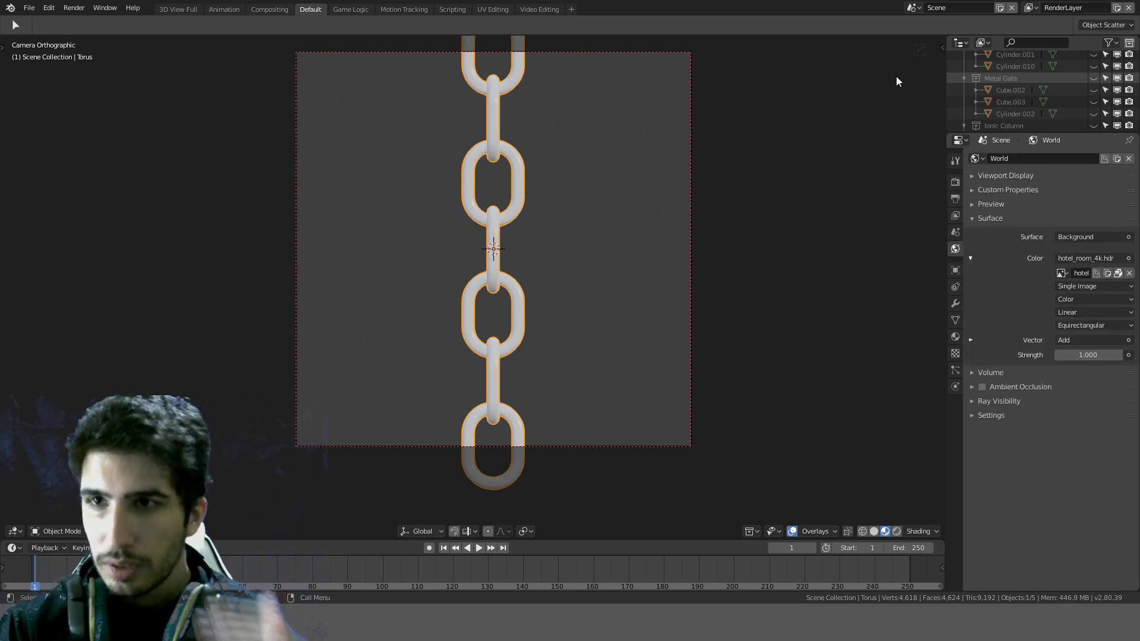
{"action": "left_click_drag", "start_coordinate": [944, 37], "coordinate": [547, 119]}
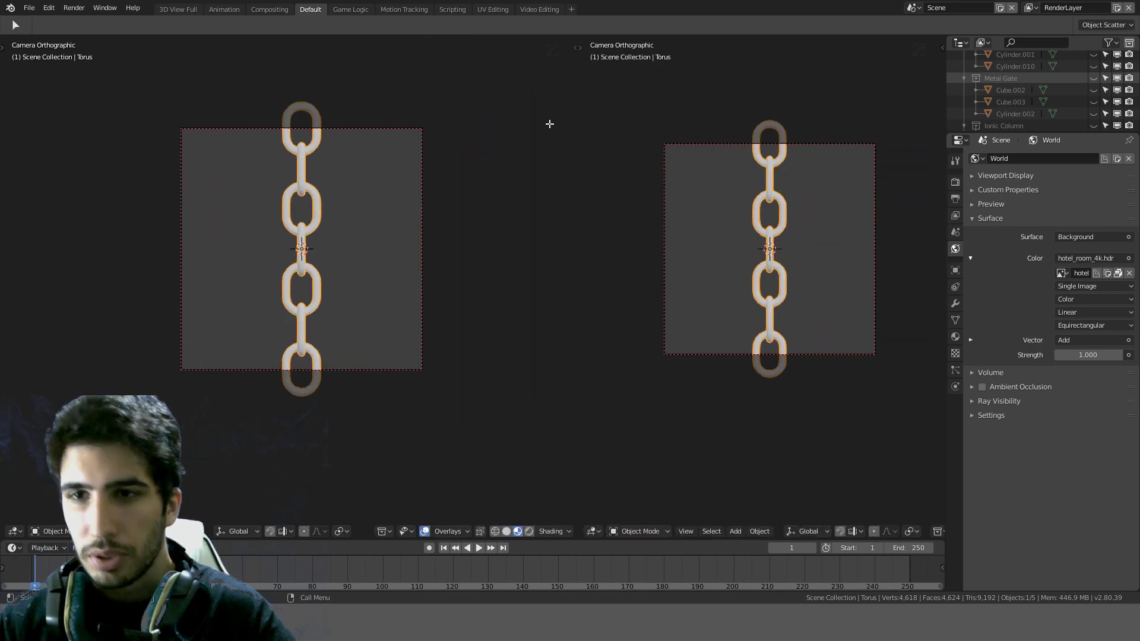
{"action": "key", "text": "shift+F3"}
Step: Give the joined chain a new material with an Emission surface shader and set its colour to black
{"action": "scroll", "coordinate": [775, 311], "scroll_direction": "up", "scroll_amount": 2}
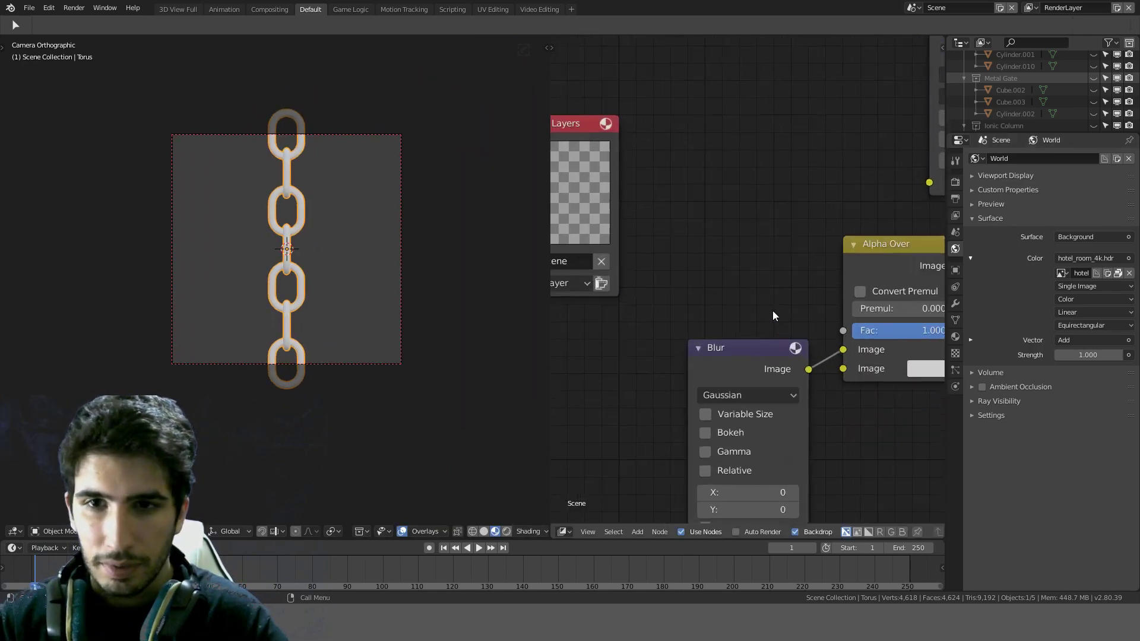
{"action": "scroll", "coordinate": [742, 279], "scroll_direction": "down", "scroll_amount": 1}
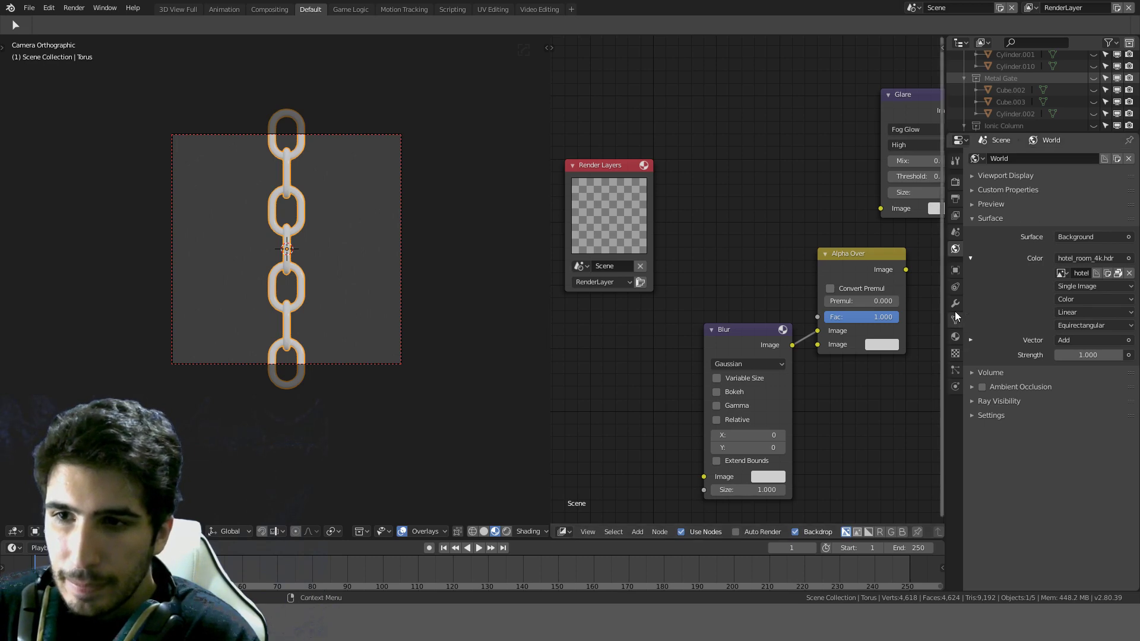
{"action": "left_click", "coordinate": [955, 336]}
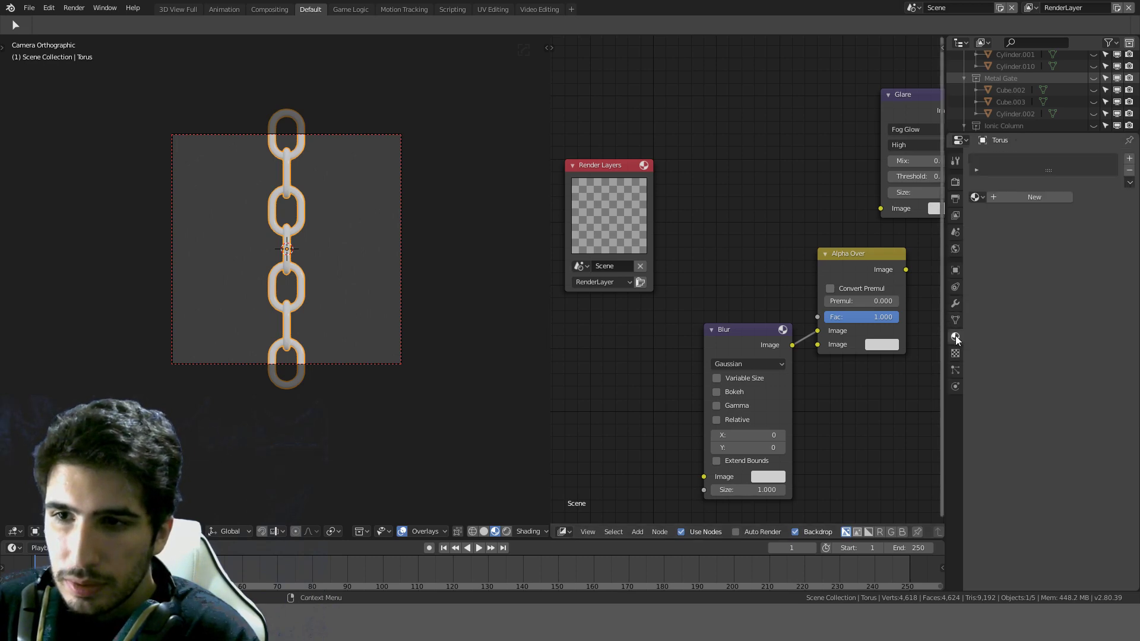
{"action": "left_click", "coordinate": [1024, 199]}
{"action": "left_click", "coordinate": [1092, 261]}
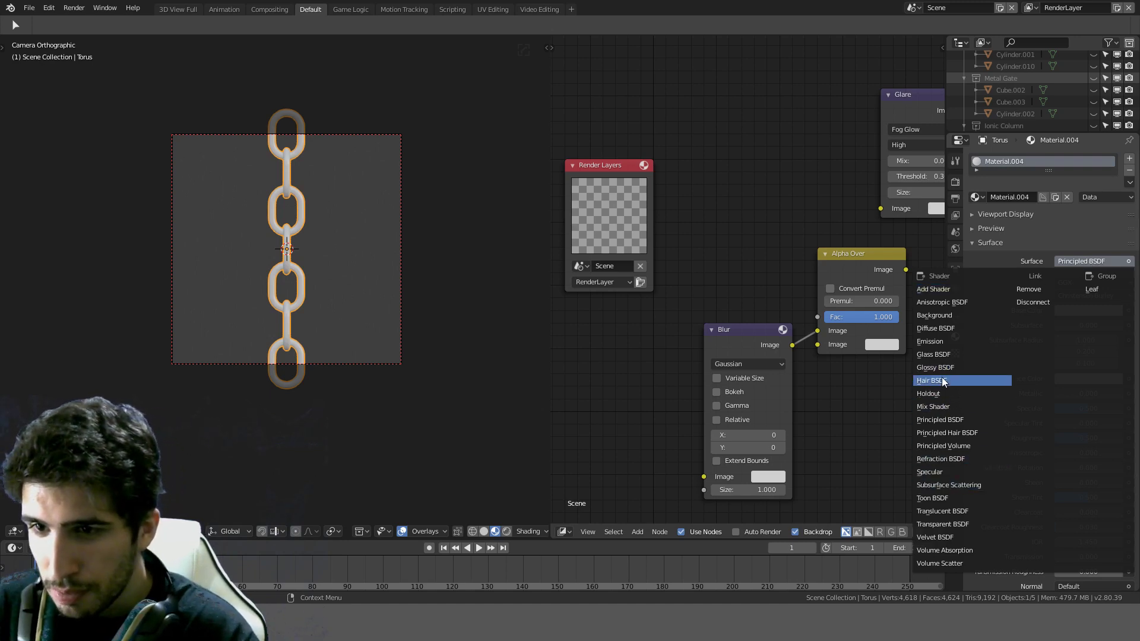
{"action": "left_click", "coordinate": [937, 342]}
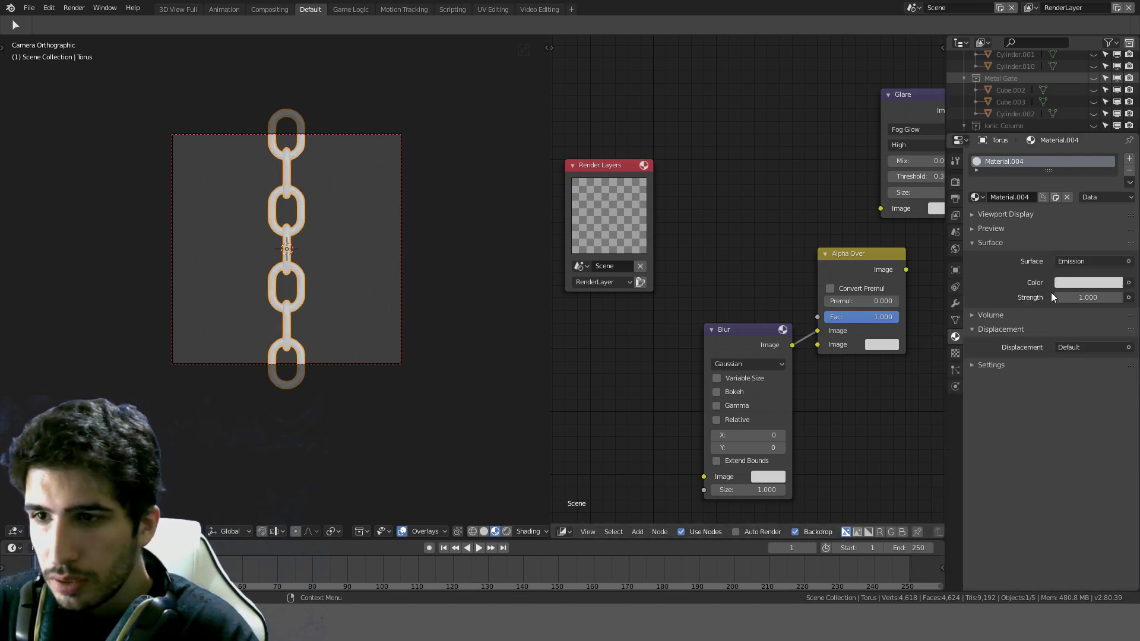
{"action": "left_click", "coordinate": [1069, 283]}
{"action": "left_click_drag", "start_coordinate": [1112, 113], "coordinate": [1112, 199]}
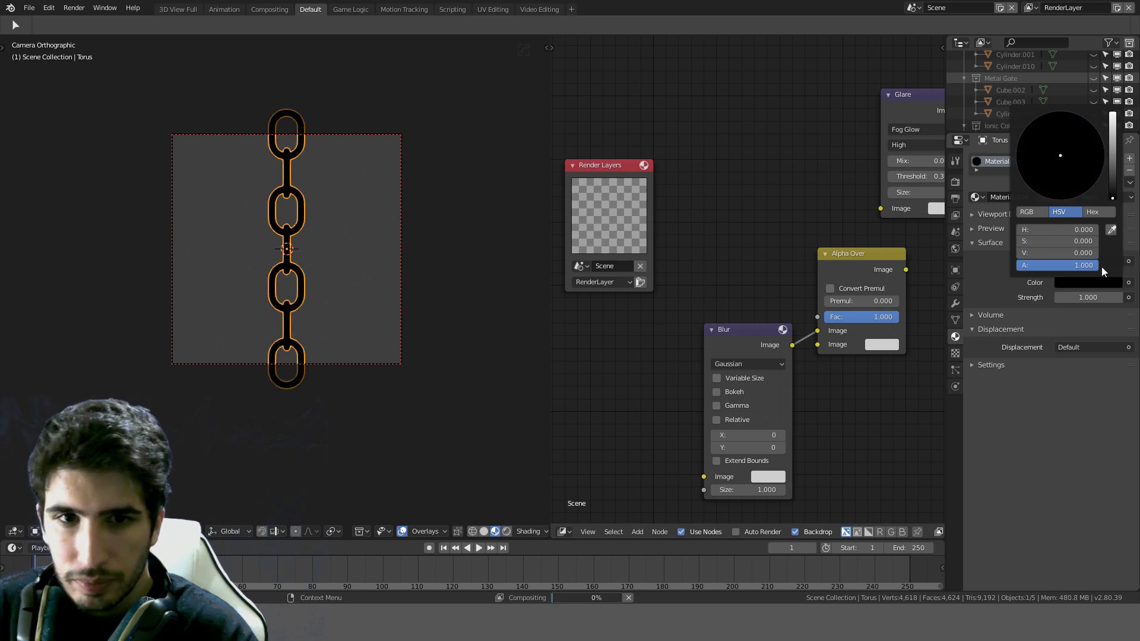
Step: Deselect the chain, open the render settings and examine the chain's black silhouette within the camera frame
{"action": "scroll", "coordinate": [383, 285], "scroll_direction": "up", "scroll_amount": 2}
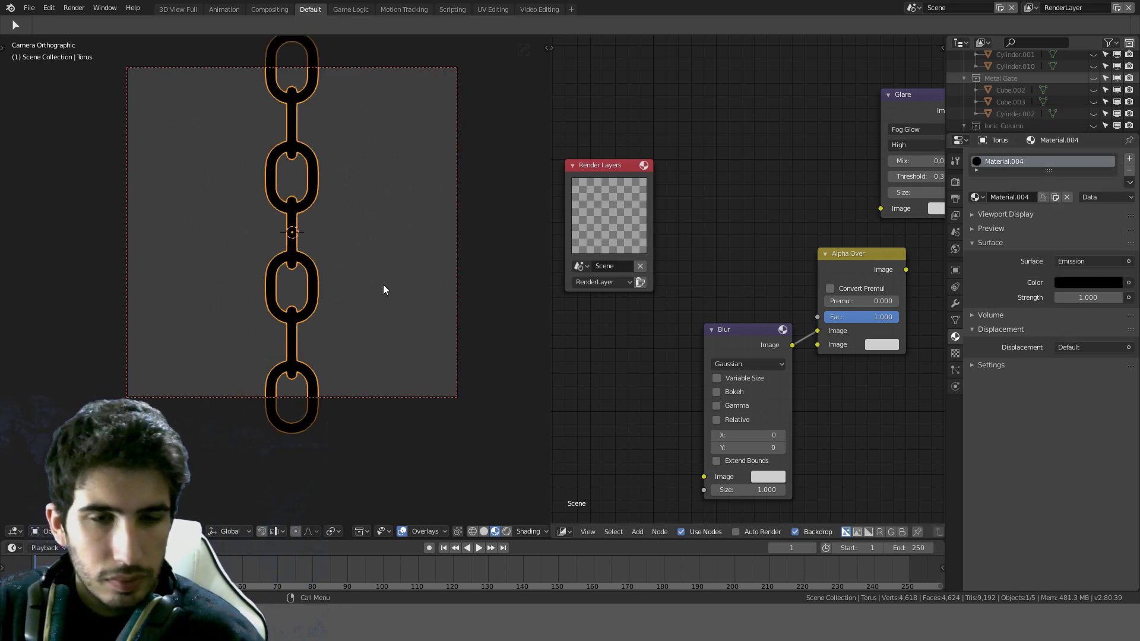
{"action": "scroll", "coordinate": [383, 284], "scroll_direction": "up", "scroll_amount": 6}
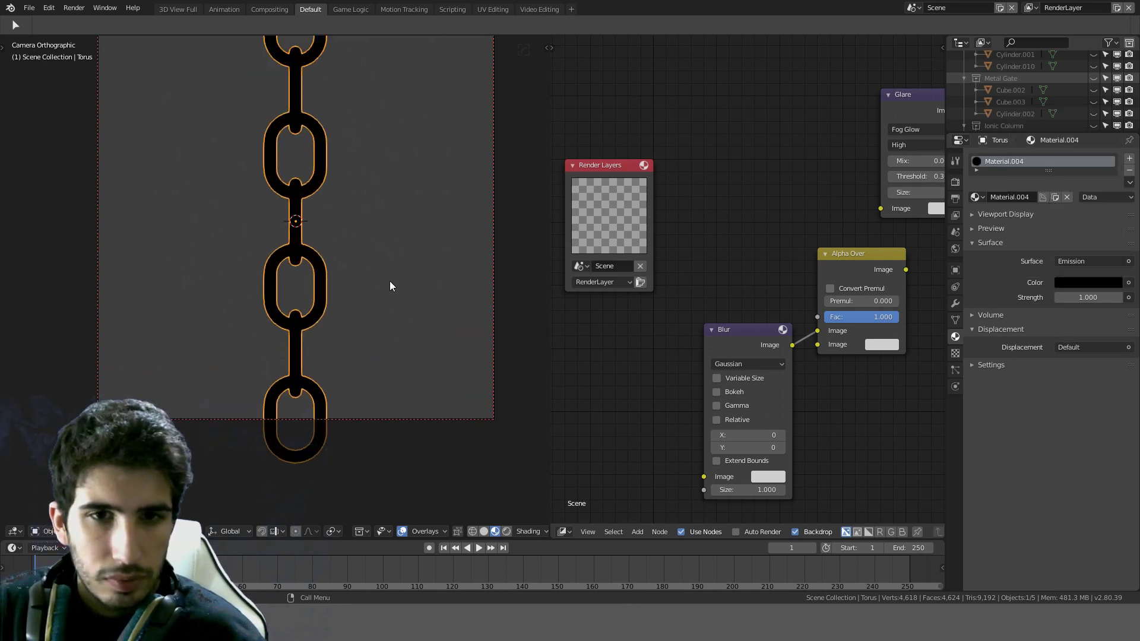
{"action": "key", "text": "alt+a"}
{"action": "scroll", "coordinate": [403, 272], "scroll_direction": "down", "scroll_amount": 3}
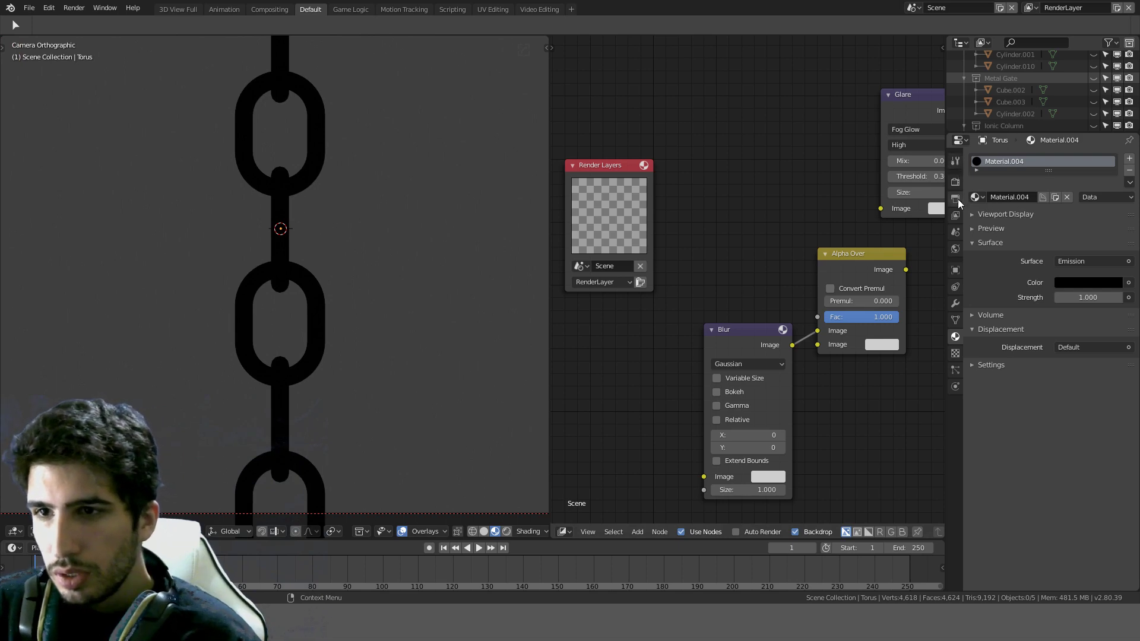
{"action": "left_click", "coordinate": [955, 181]}
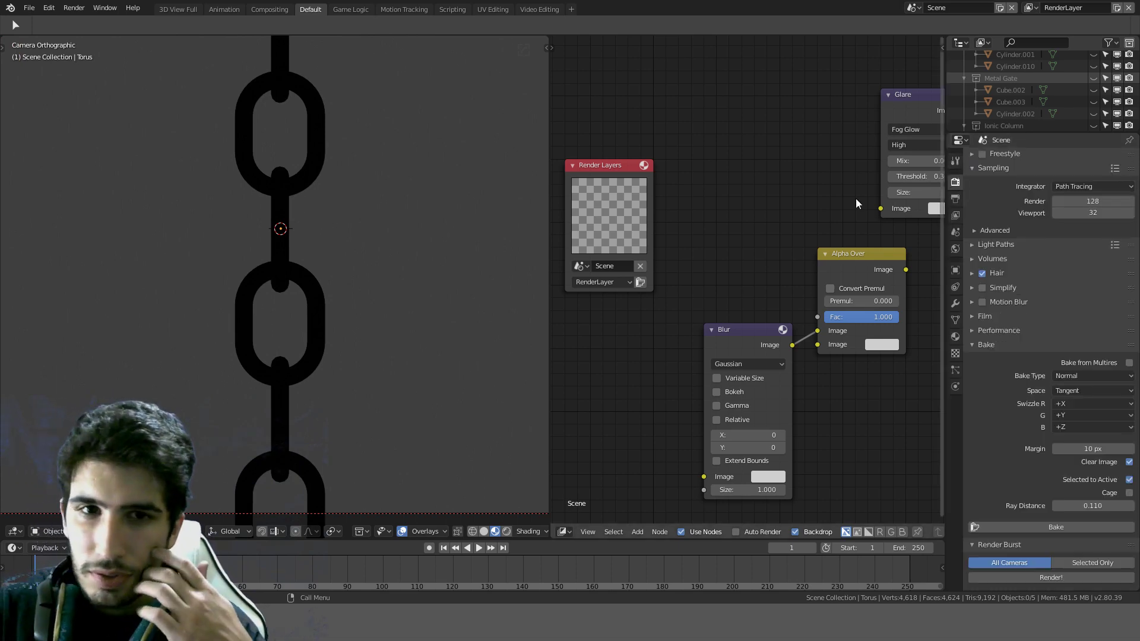
{"action": "scroll", "coordinate": [378, 276], "scroll_direction": "down", "scroll_amount": 3}
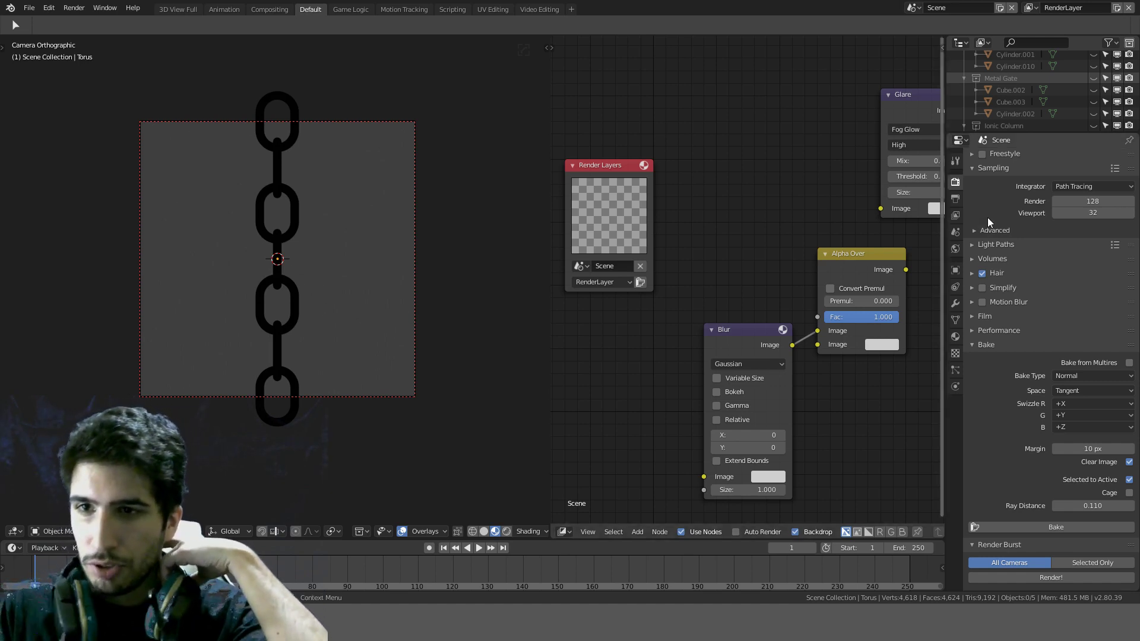
{"action": "scroll", "coordinate": [409, 264], "scroll_direction": "up", "scroll_amount": 3}
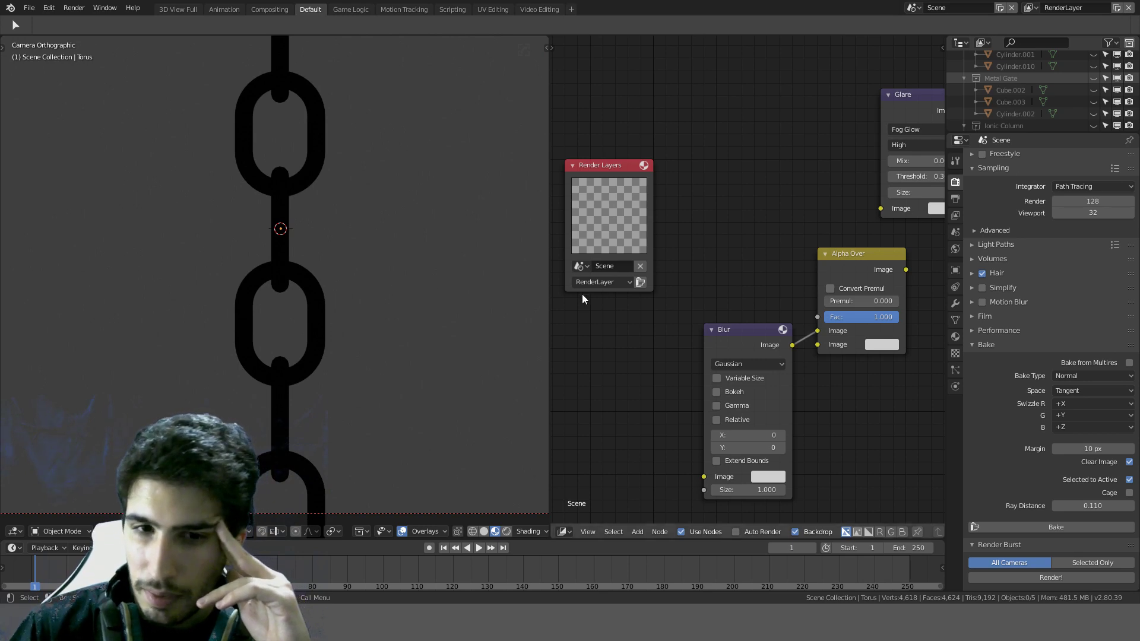
{"action": "scroll", "coordinate": [391, 364], "scroll_direction": "down", "scroll_amount": 4}
{"action": "scroll", "coordinate": [391, 363], "scroll_direction": "up", "scroll_amount": 3}
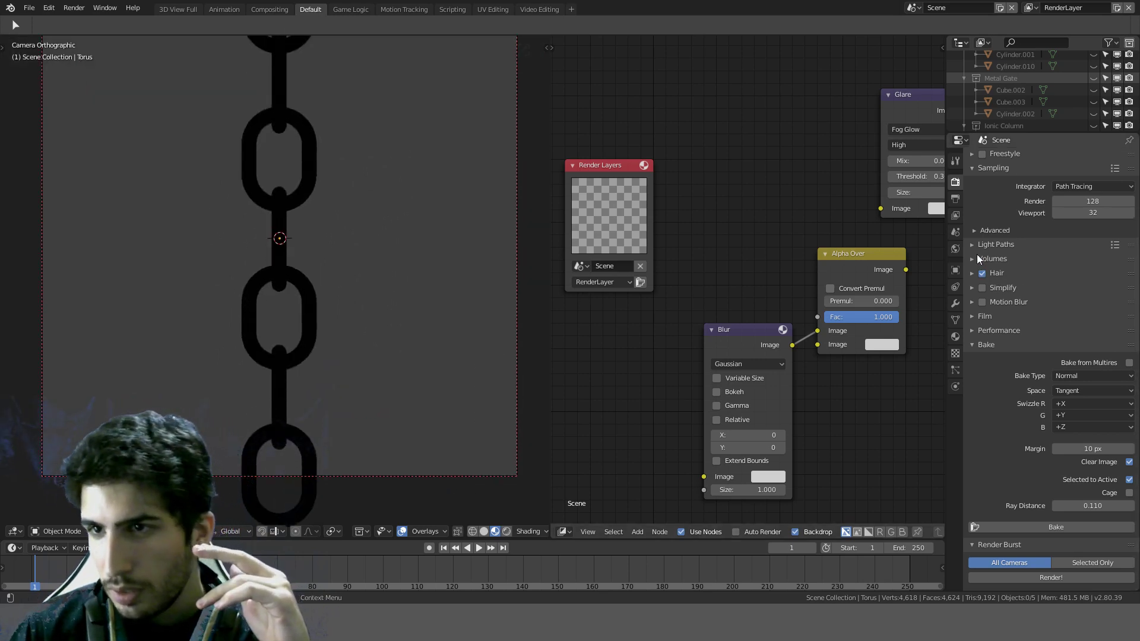
{"action": "scroll", "coordinate": [1003, 237], "scroll_direction": "up", "scroll_amount": 3}
{"action": "scroll", "coordinate": [273, 322], "scroll_direction": "down", "scroll_amount": 3}
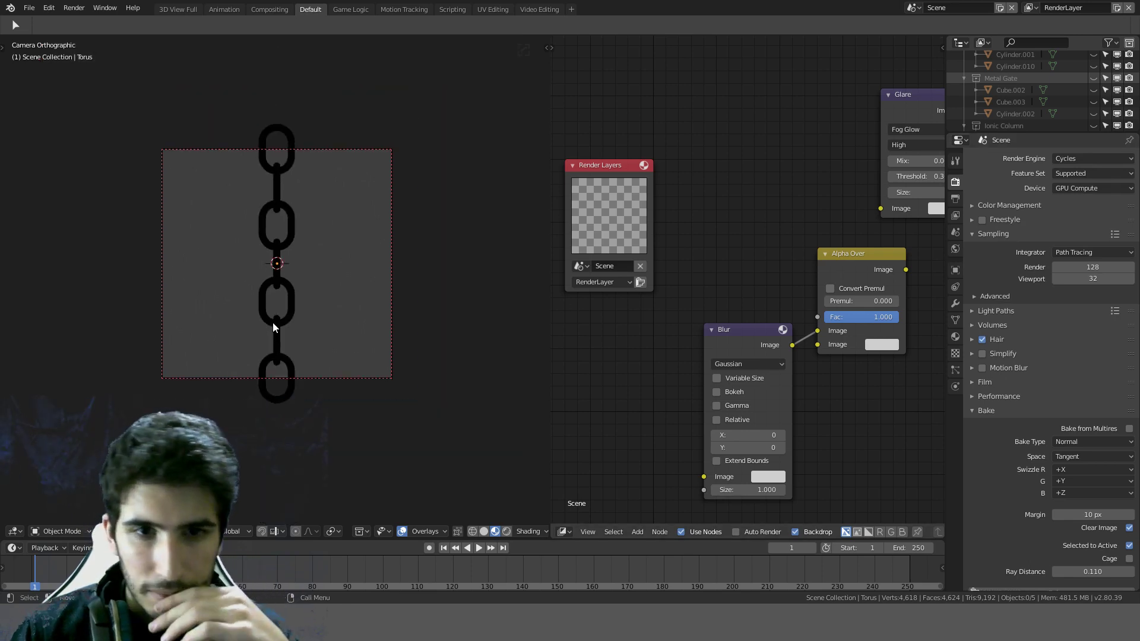
{"action": "scroll", "coordinate": [272, 323], "scroll_direction": "up", "scroll_amount": 2}
Step: Duplicate the black chain and move the copy 0.525 m up along the Z axis
{"action": "left_click", "coordinate": [290, 323]}
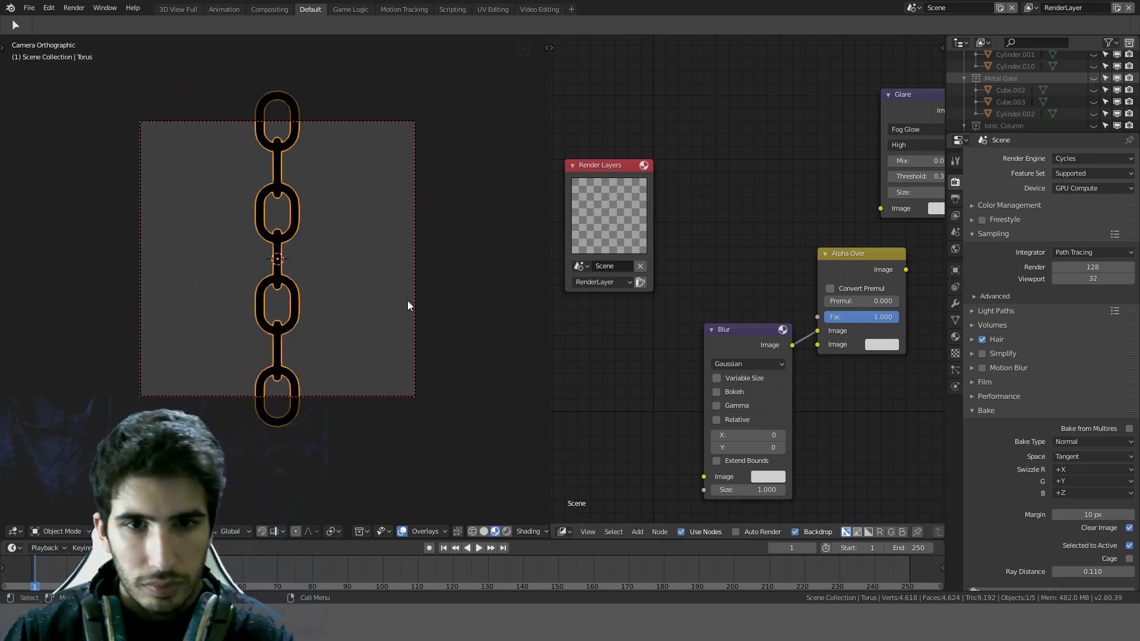
{"action": "scroll", "coordinate": [380, 303], "scroll_direction": "up", "scroll_amount": 2}
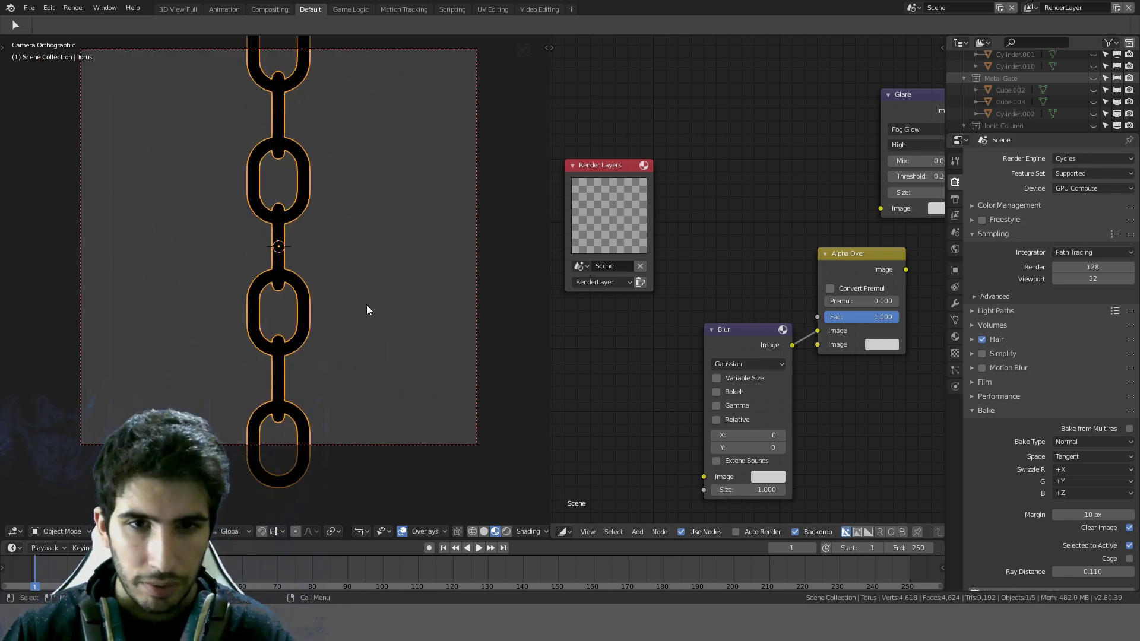
{"action": "key", "text": "shift+d"}
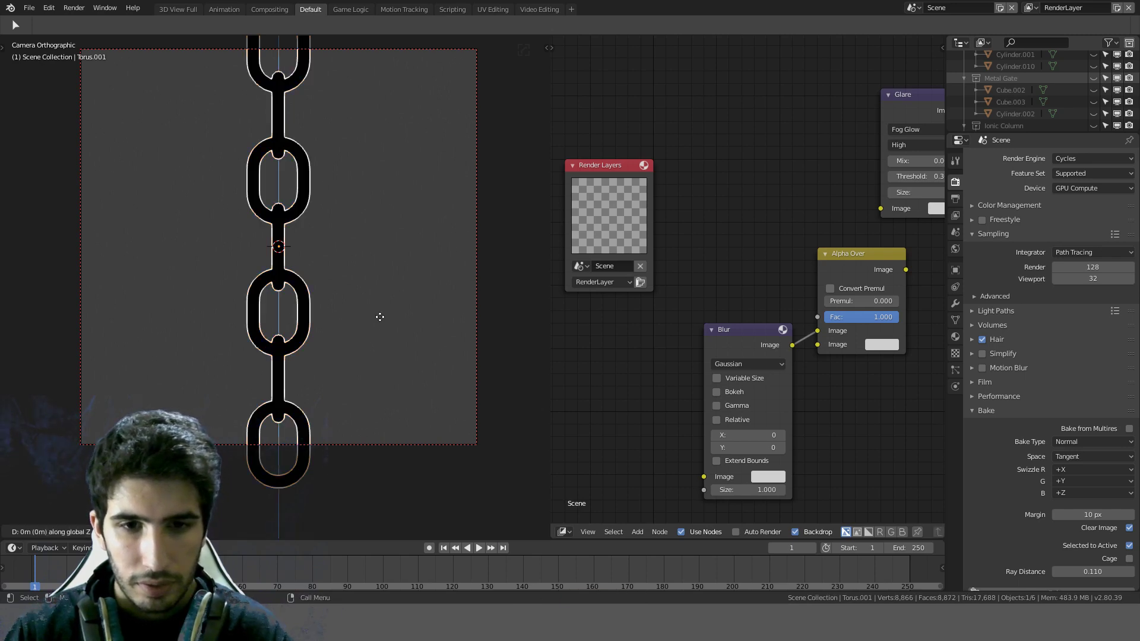
{"action": "key", "text": "z"}
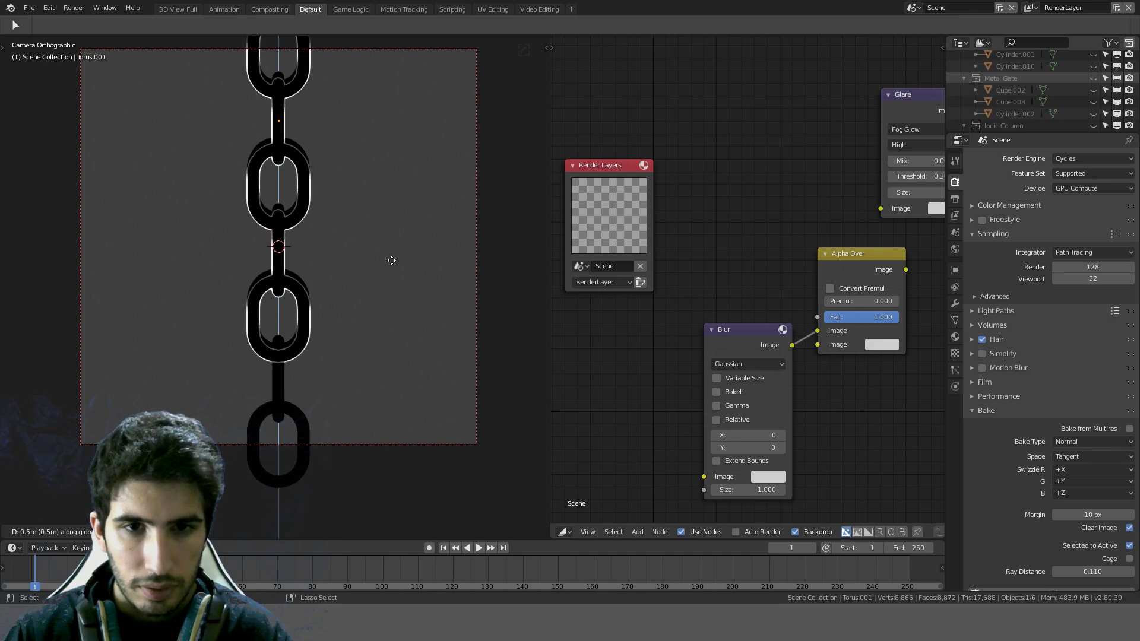
{"action": "right_click", "coordinate": [394, 246]}
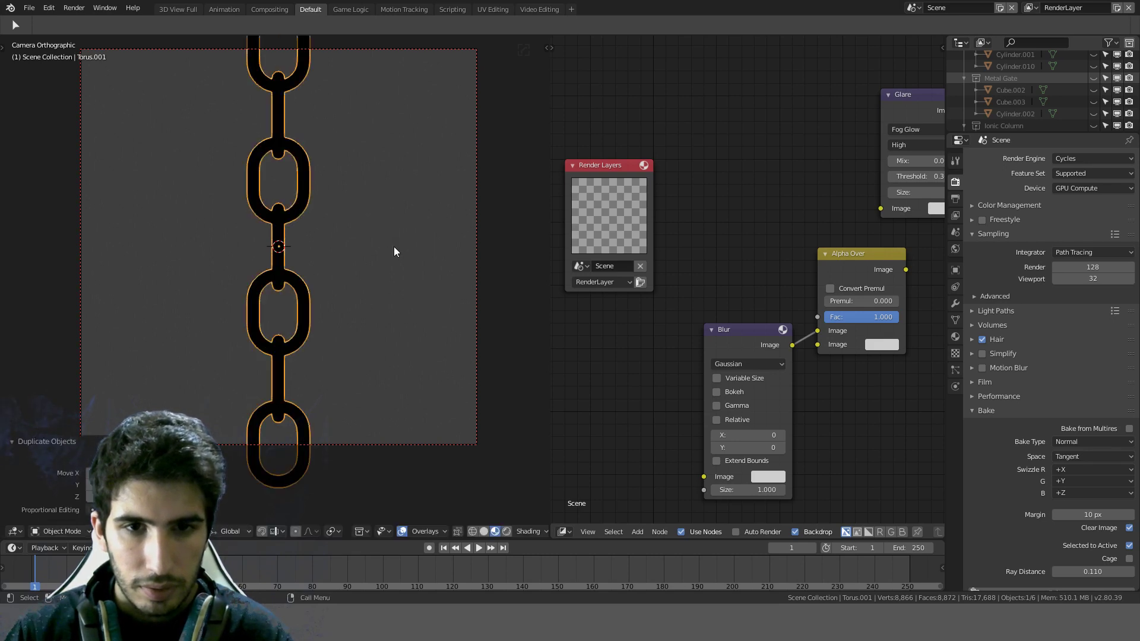
{"action": "type", "text": "gz"}
{"action": "type", "text": "1"}
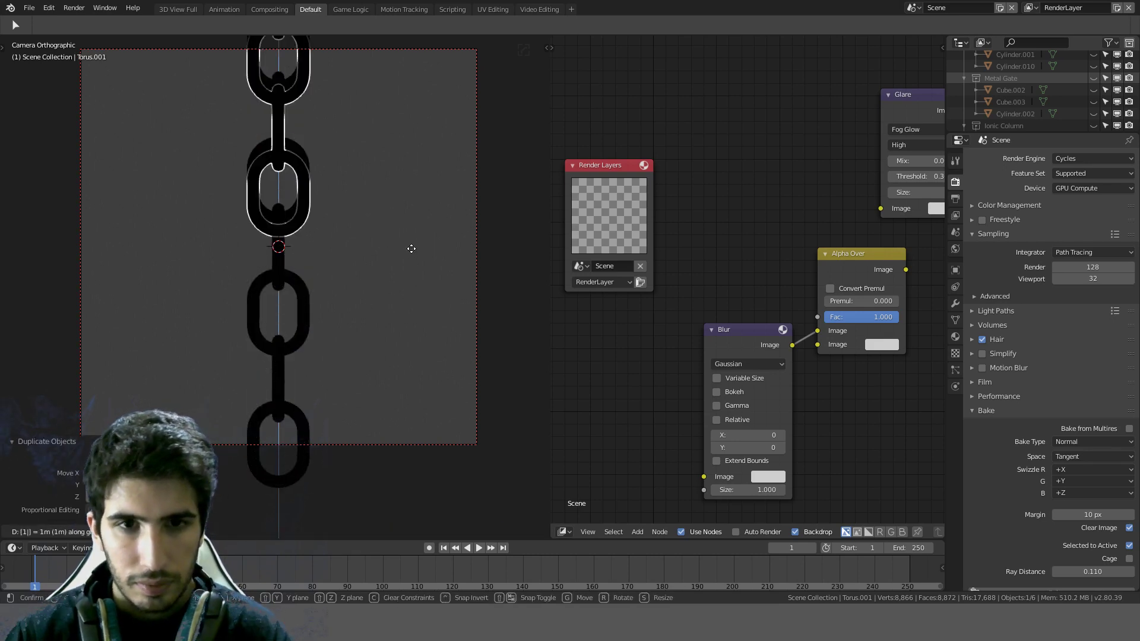
{"action": "key", "text": "BackSpace"}
{"action": "type", "text": "0.525"}
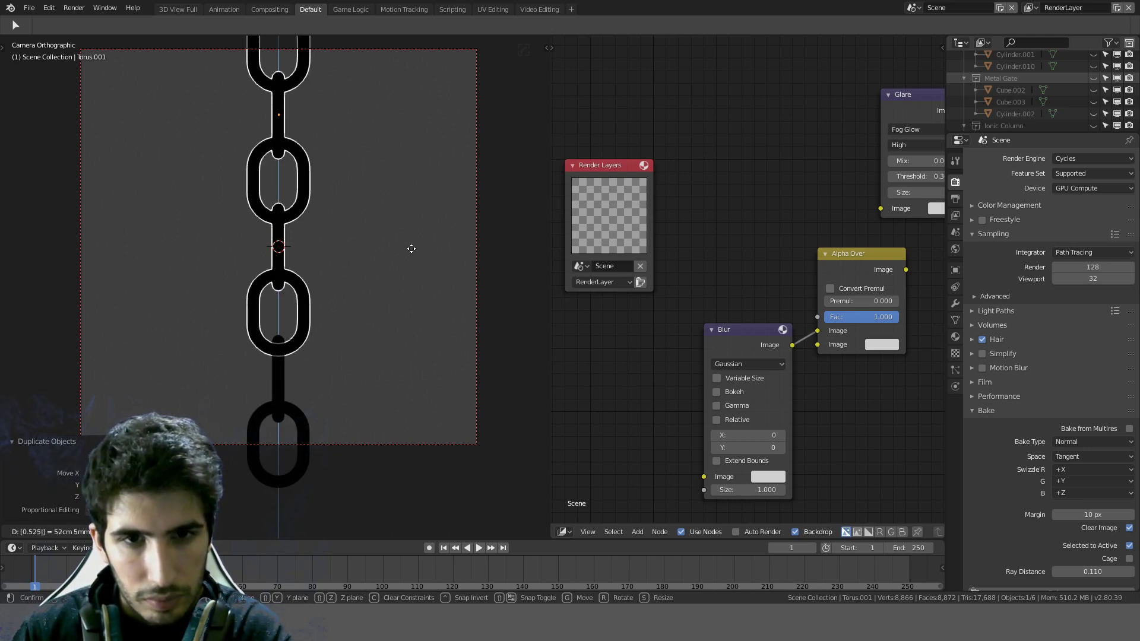
{"action": "left_click", "coordinate": [412, 248]}
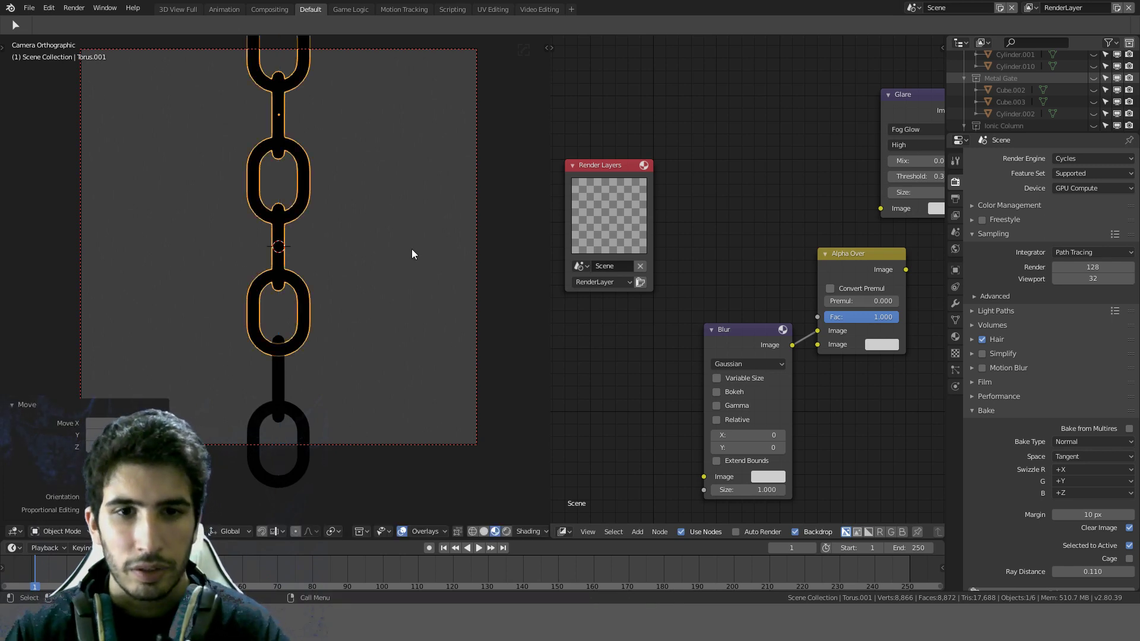
Step: Delete the raised chain copy to compare the result, and undo the deletion
{"action": "left_click", "coordinate": [412, 249]}
{"action": "left_click", "coordinate": [301, 278]}
{"action": "left_click", "coordinate": [299, 286]}
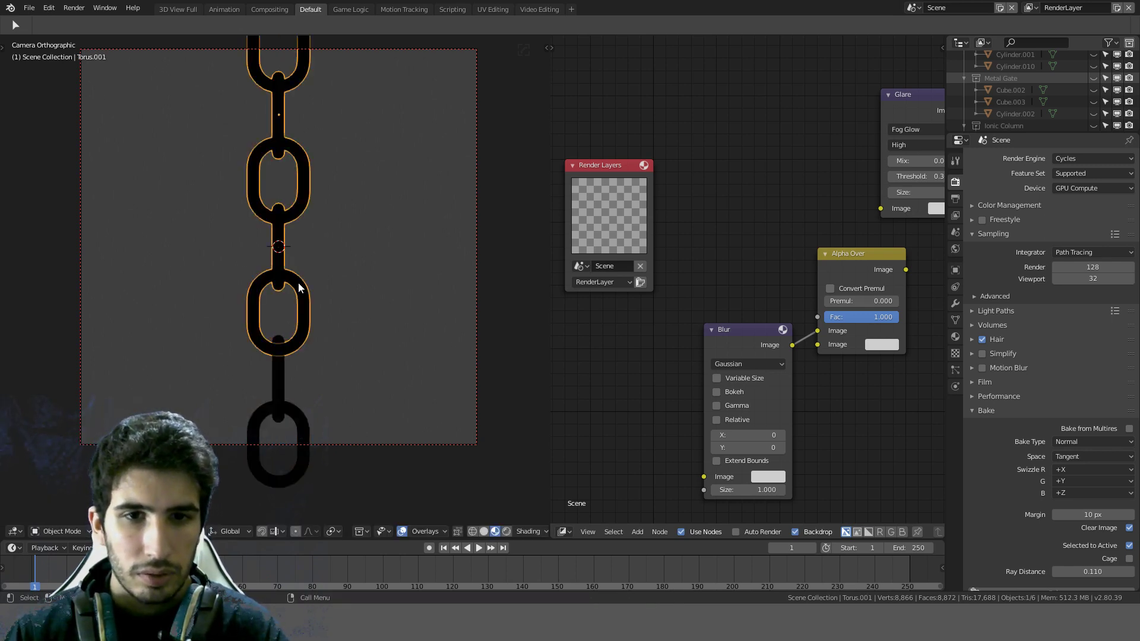
{"action": "key", "text": "Delete"}
{"action": "scroll", "coordinate": [356, 252], "scroll_direction": "down", "scroll_amount": 3}
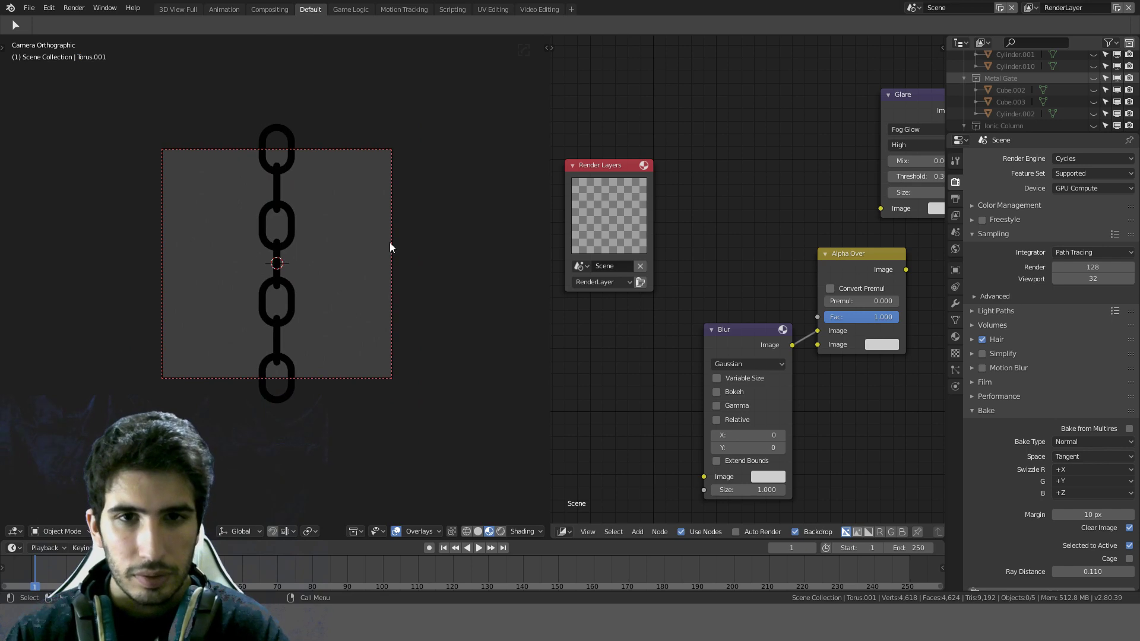
{"action": "key", "text": "ctrl+z"}
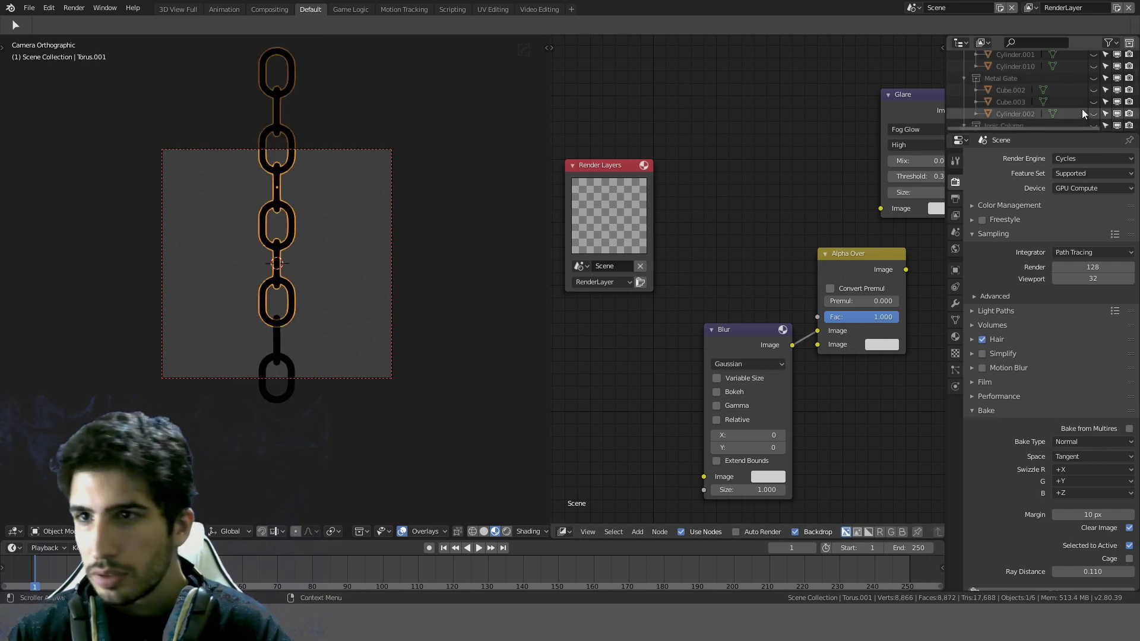
Step: Hide the raised chain copy Torus.001 and examine the camera's placement relative to the remaining chain
{"action": "scroll", "coordinate": [1081, 109], "scroll_direction": "up", "scroll_amount": 5}
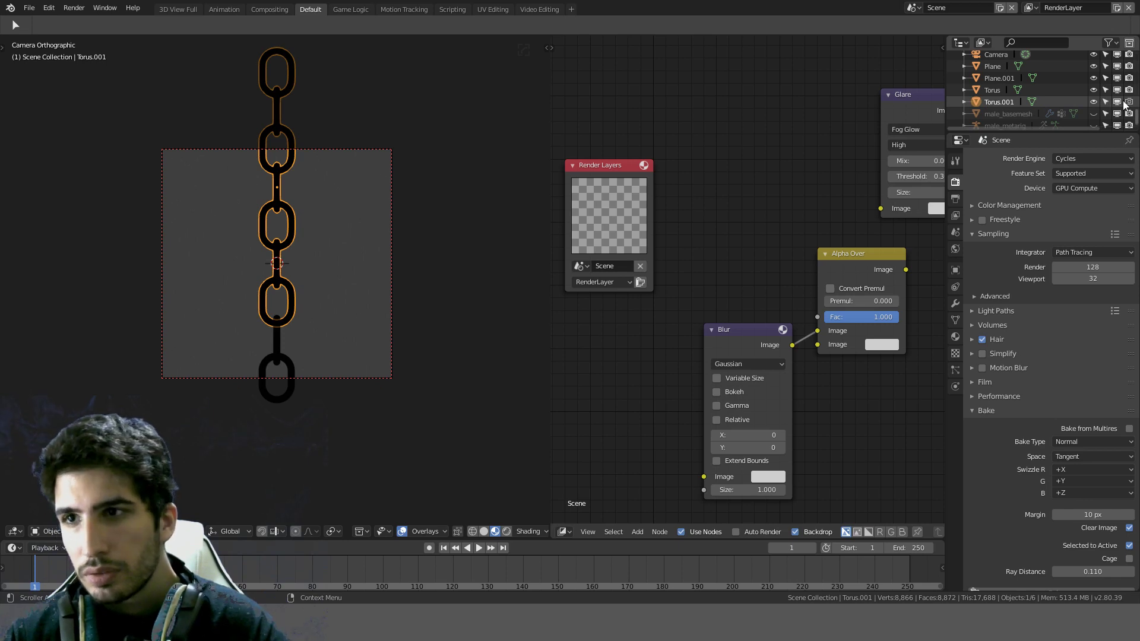
{"action": "left_click", "coordinate": [1093, 101]}
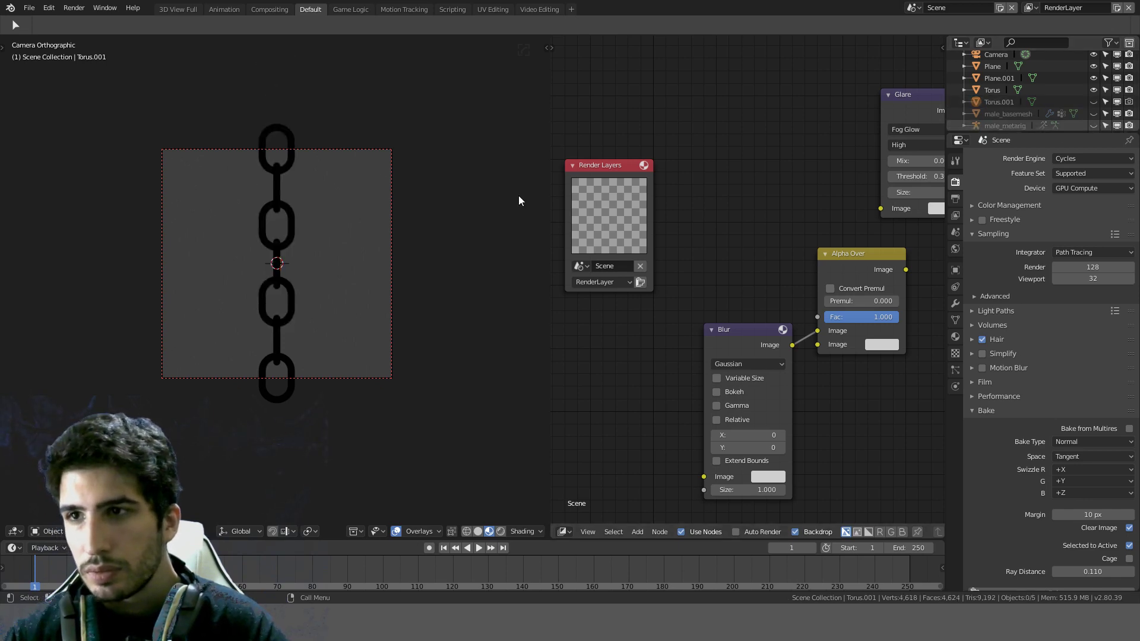
{"action": "scroll", "coordinate": [221, 262], "scroll_direction": "up", "scroll_amount": 5}
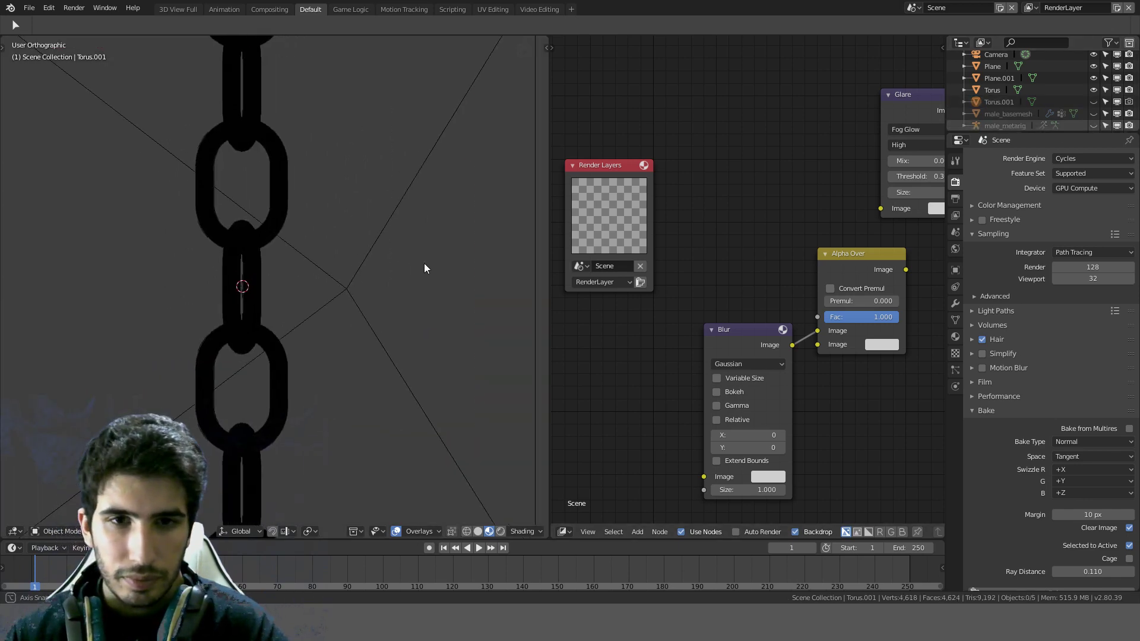
{"action": "scroll", "coordinate": [392, 275], "scroll_direction": "down", "scroll_amount": 6}
{"action": "middle_click_drag", "start_coordinate": [376, 276], "coordinate": [227, 298]}
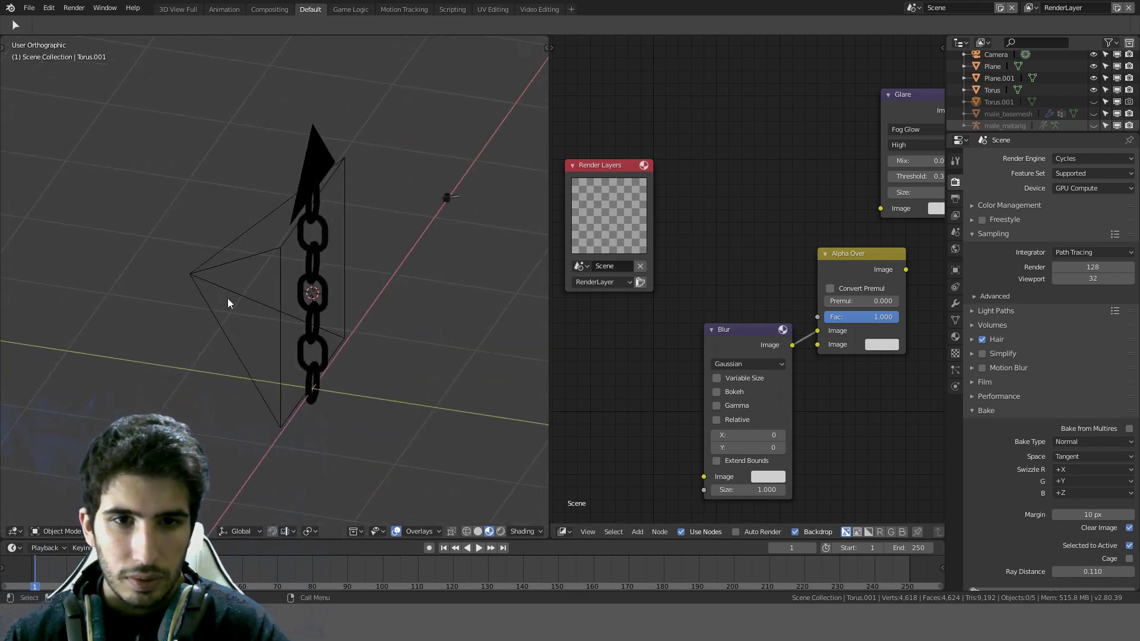
{"action": "left_click", "coordinate": [255, 256]}
{"action": "middle_click_drag", "start_coordinate": [254, 254], "coordinate": [331, 270]}
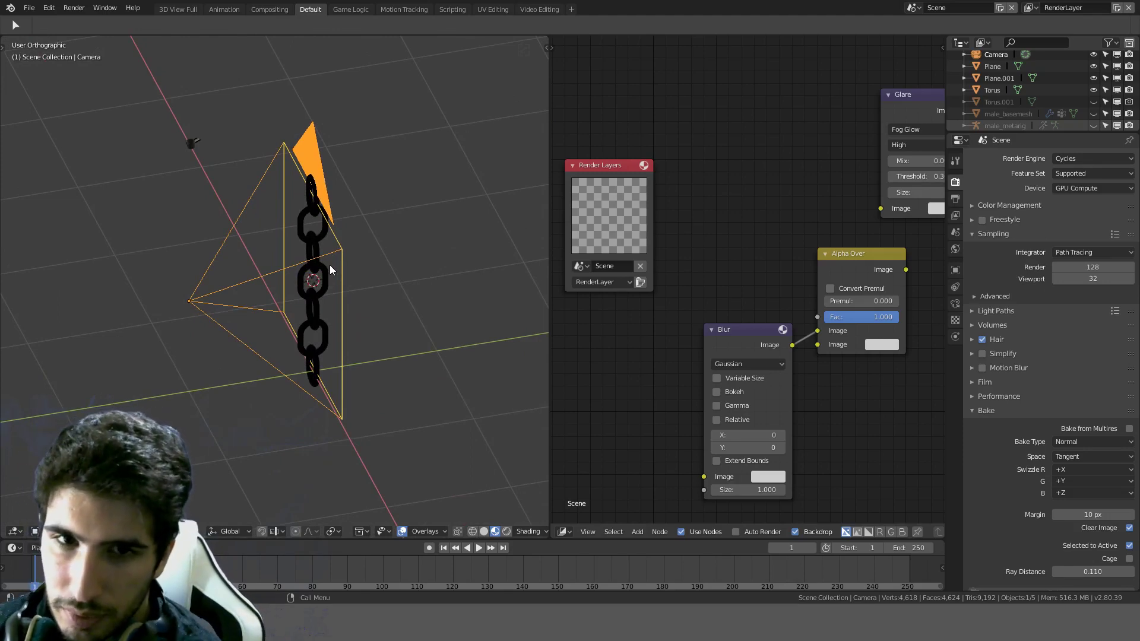
{"action": "left_click", "coordinate": [327, 267]}
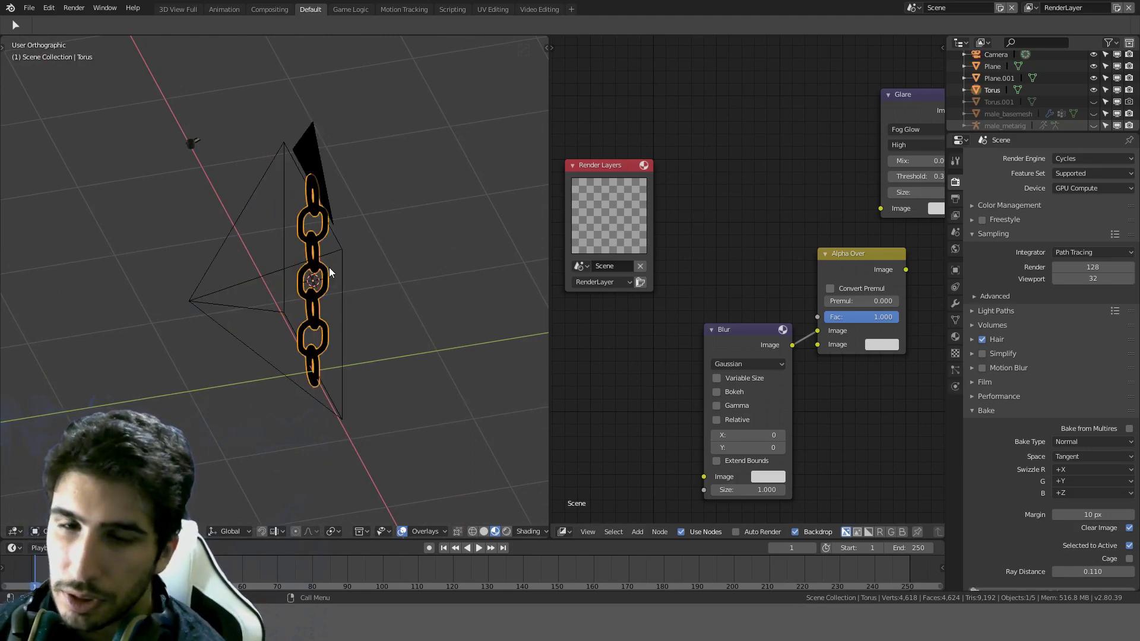
Step: Select the camera, look through it at the chain and set the pivot point to the 3D Cursor
{"action": "left_click", "coordinate": [251, 280]}
{"action": "key", "text": "KP_0"}
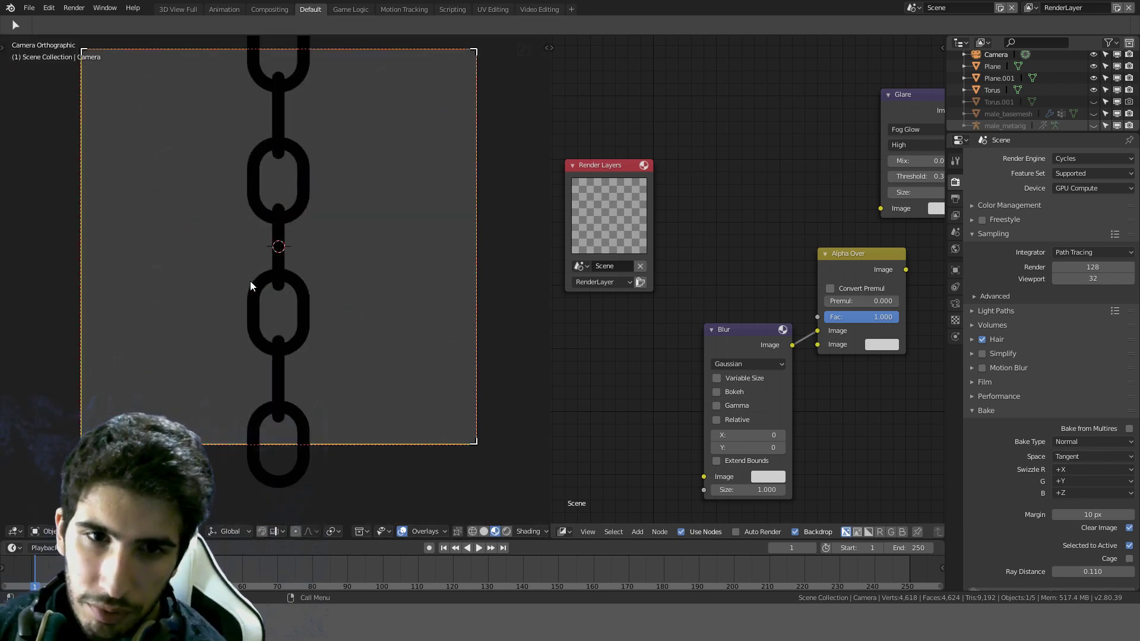
{"action": "scroll", "coordinate": [453, 211], "scroll_direction": "down", "scroll_amount": 6}
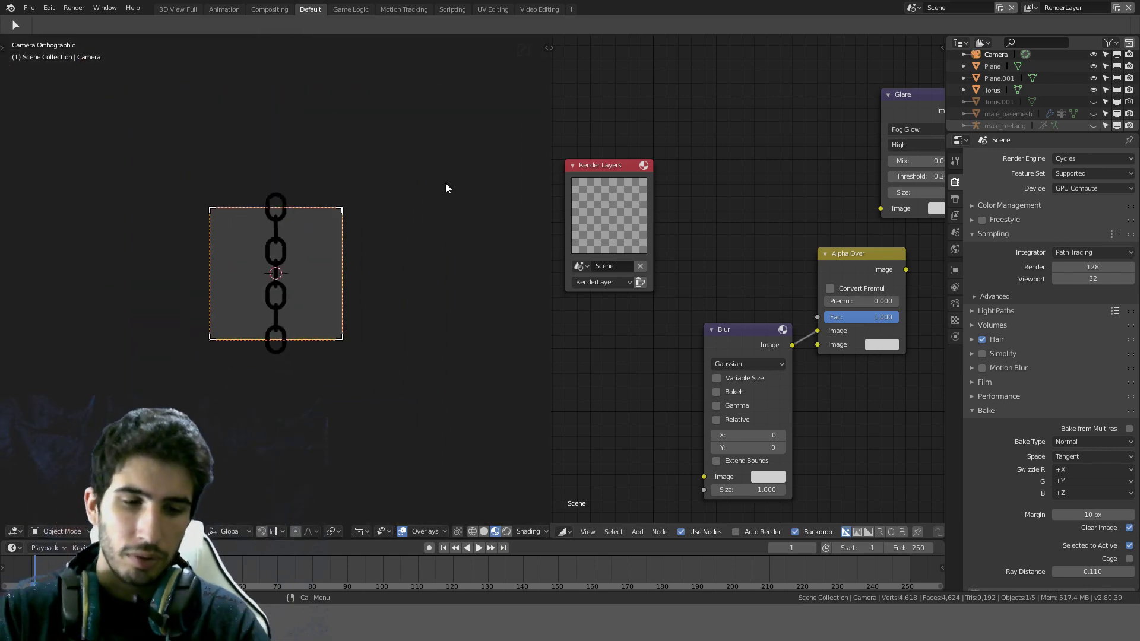
{"action": "key", "text": "period"}
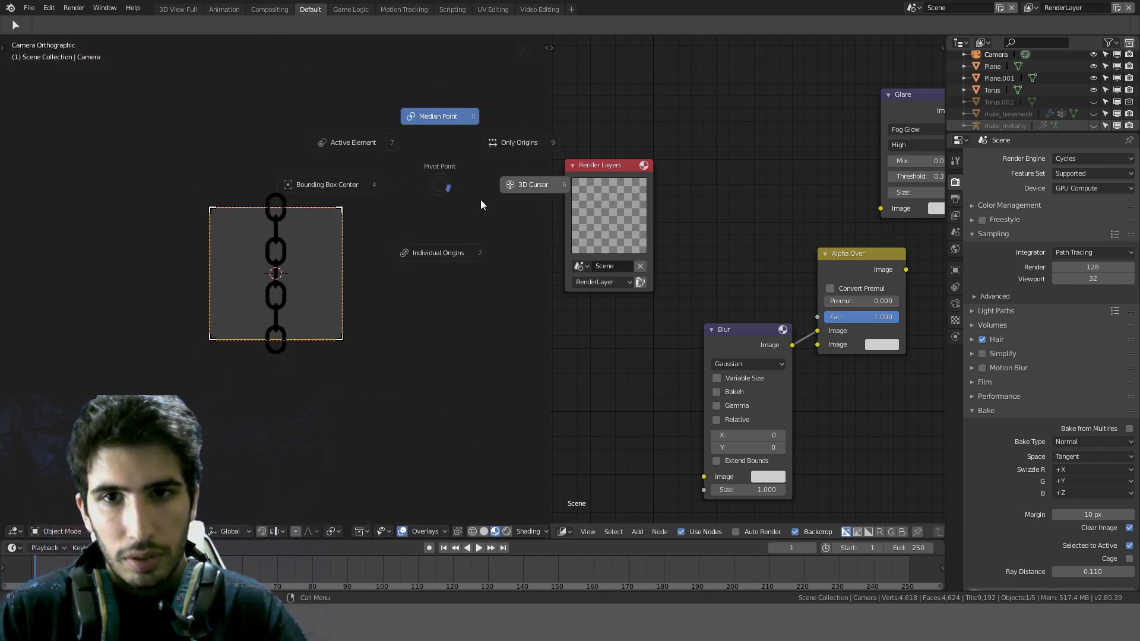
{"action": "left_click", "coordinate": [522, 190]}
Step: Try rotating the camera 45° around the global Z axis, examine the chain in the frame and undo the rotation
{"action": "type", "text": "rz45"}
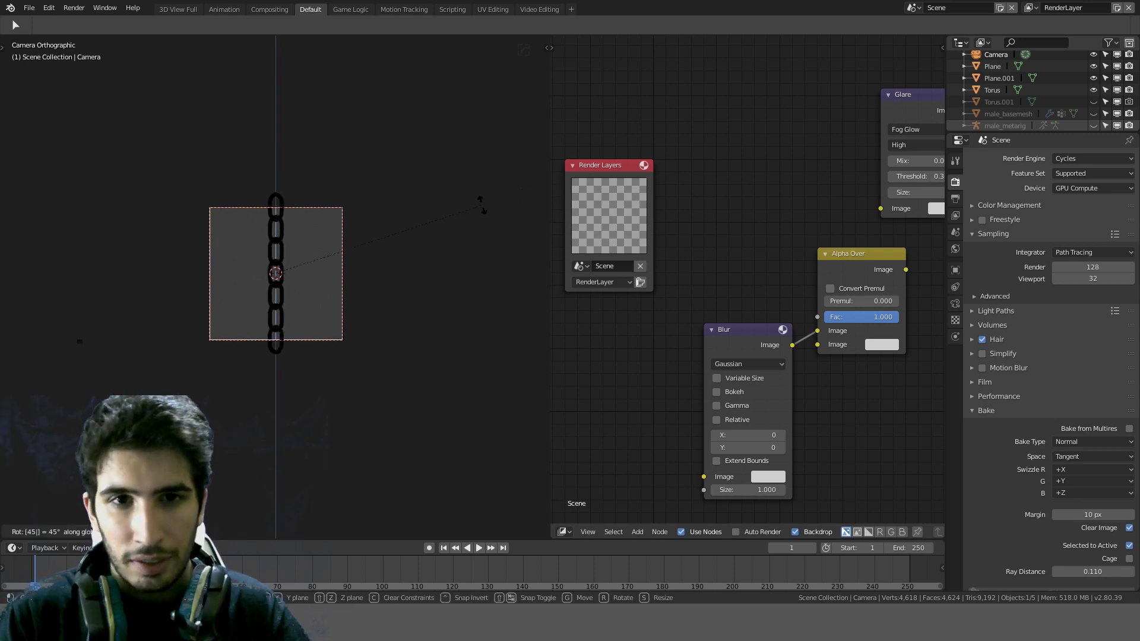
{"action": "left_click", "coordinate": [482, 205]}
{"action": "scroll", "coordinate": [482, 206], "scroll_direction": "up", "scroll_amount": 4}
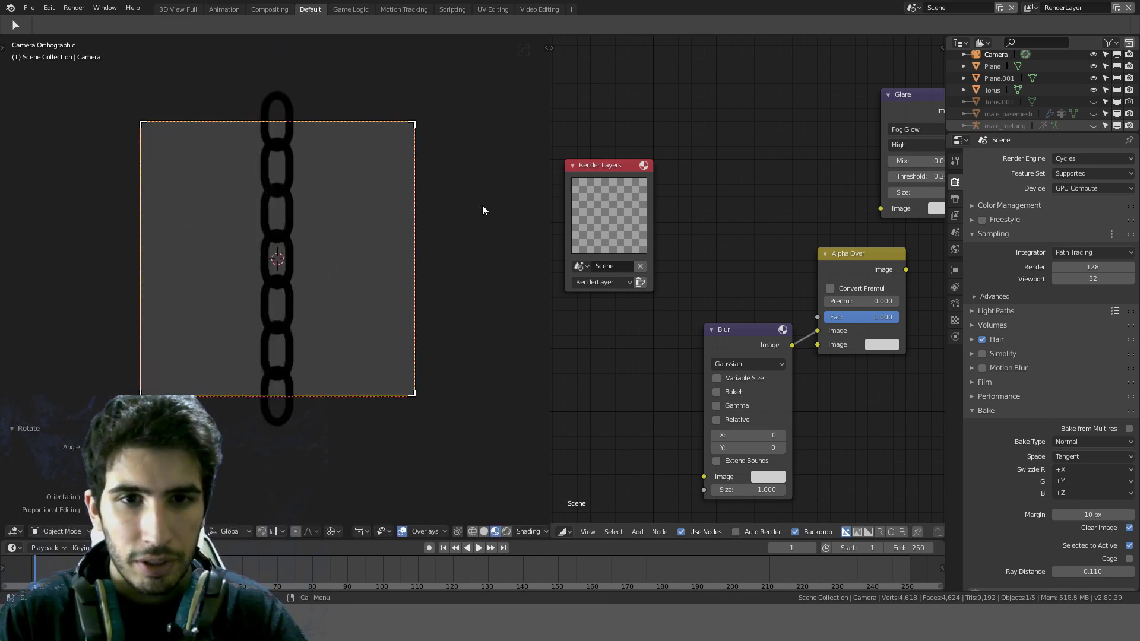
{"action": "scroll", "coordinate": [482, 209], "scroll_direction": "up", "scroll_amount": 2}
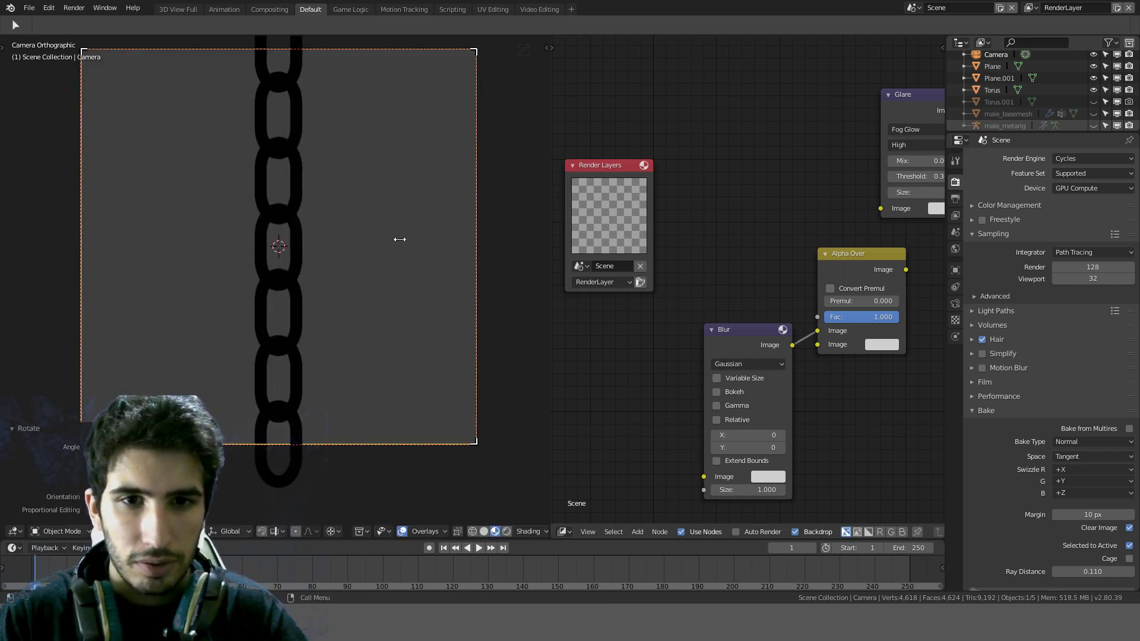
{"action": "scroll", "coordinate": [396, 240], "scroll_direction": "down", "scroll_amount": 6}
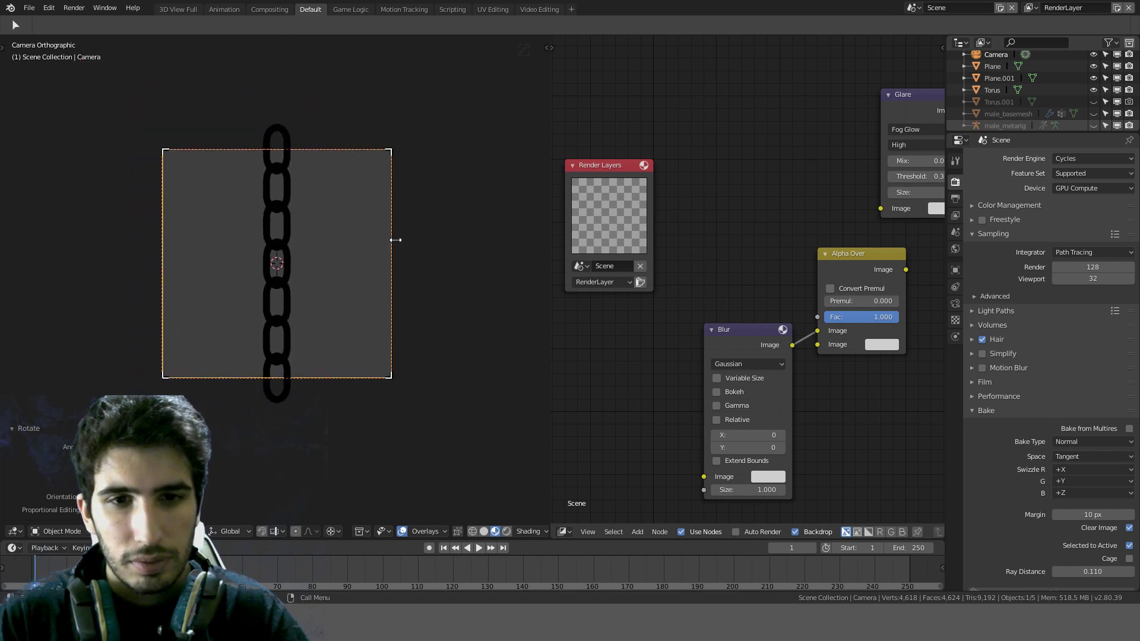
{"action": "key", "text": "ctrl+z"}
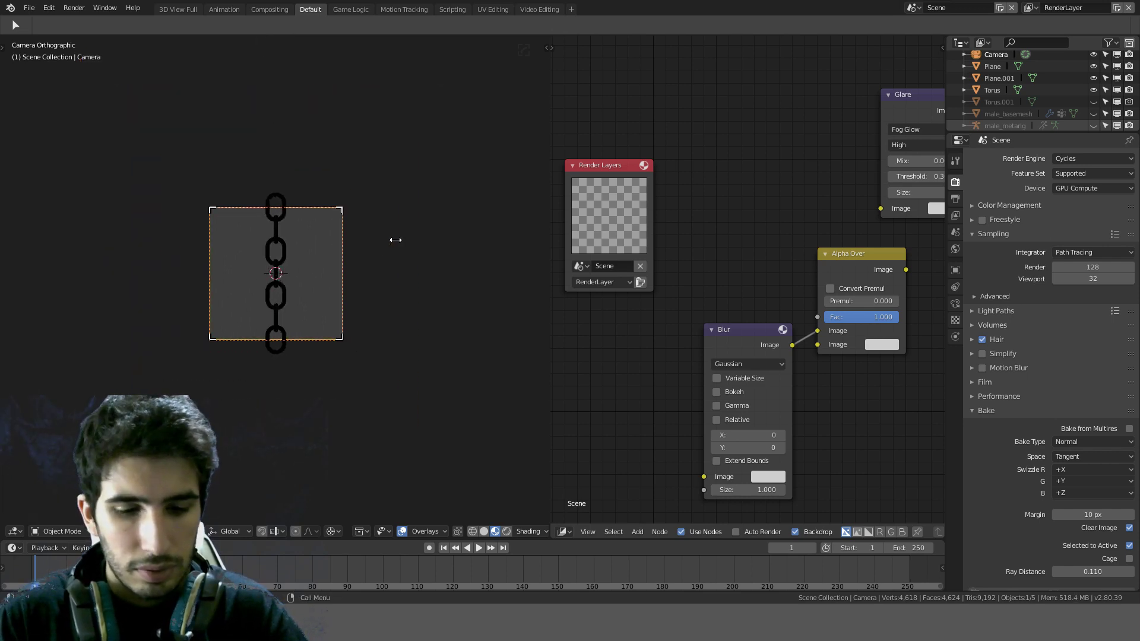
Step: Rotate the camera around the Z axis about the 3D cursor so the chain links alternate between wide and narrow
{"action": "type", "text": "rz45"}
{"action": "key", "text": "Return"}
{"action": "scroll", "coordinate": [396, 240], "scroll_direction": "up", "scroll_amount": 4}
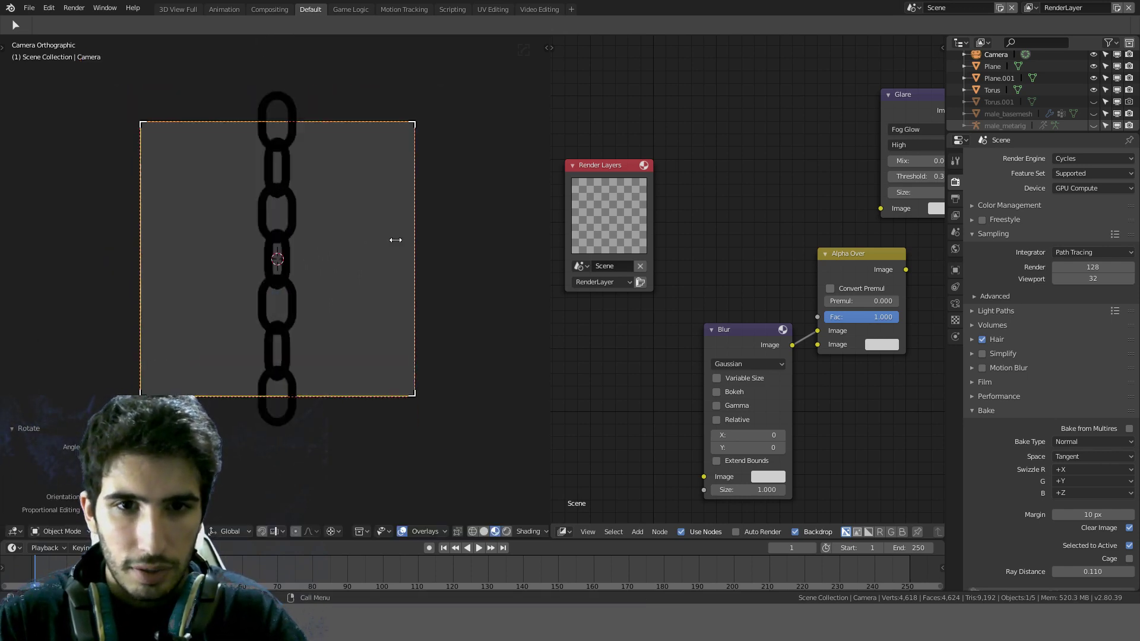
{"action": "scroll", "coordinate": [395, 240], "scroll_direction": "up", "scroll_amount": 4}
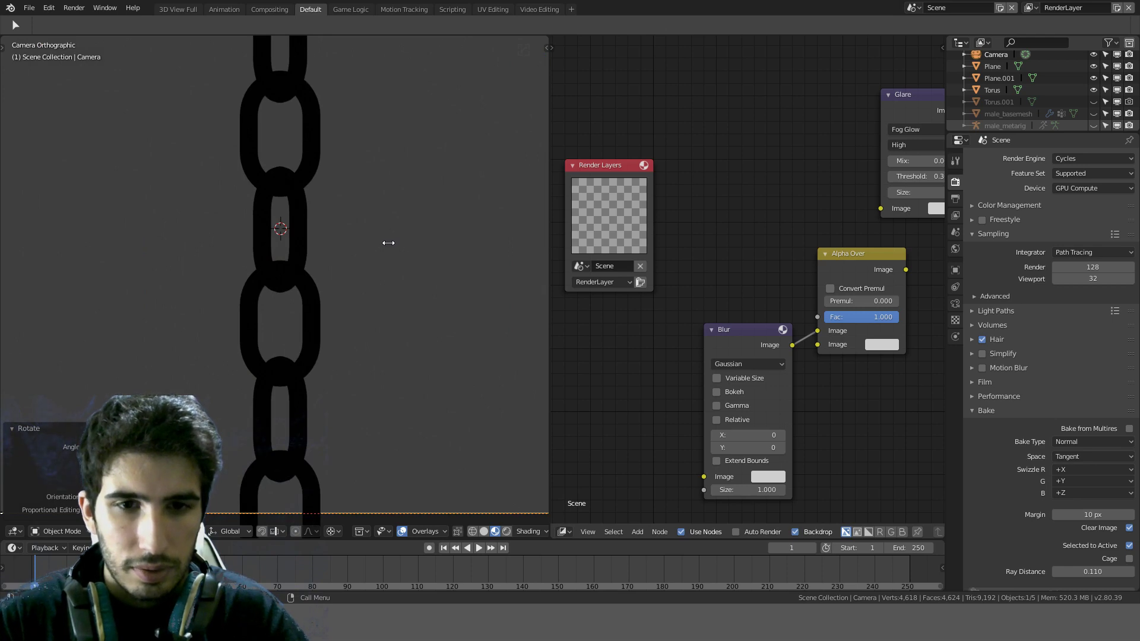
{"action": "scroll", "coordinate": [392, 246], "scroll_direction": "down", "scroll_amount": 4}
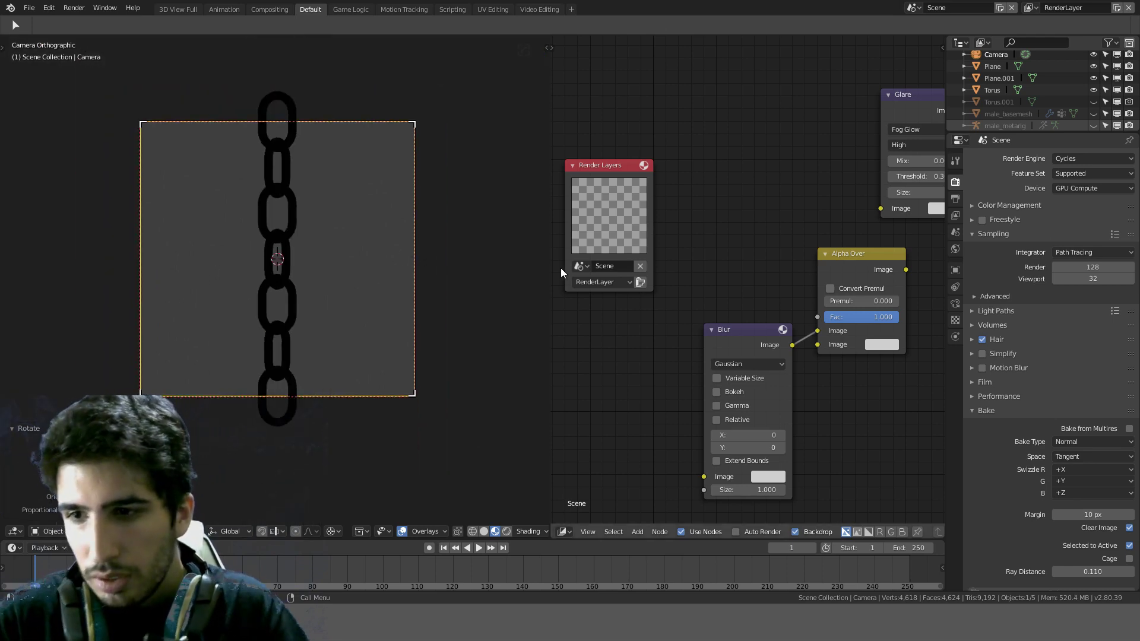
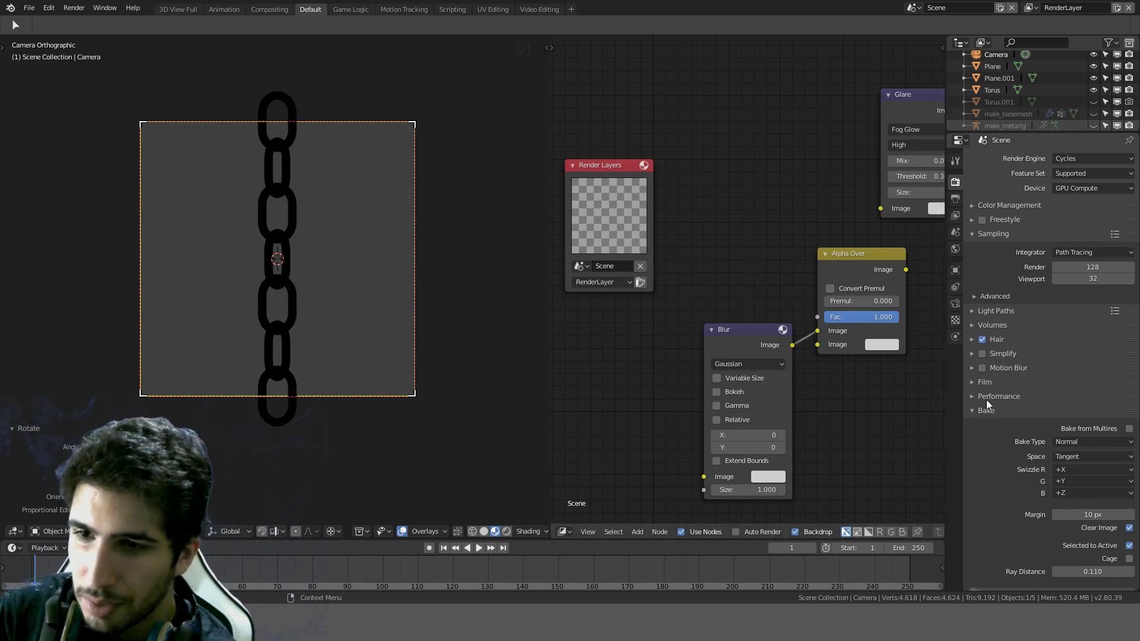
Step: Open the scene's output properties, check the Post Processing options and collapse the Output section
{"action": "left_click", "coordinate": [954, 195]}
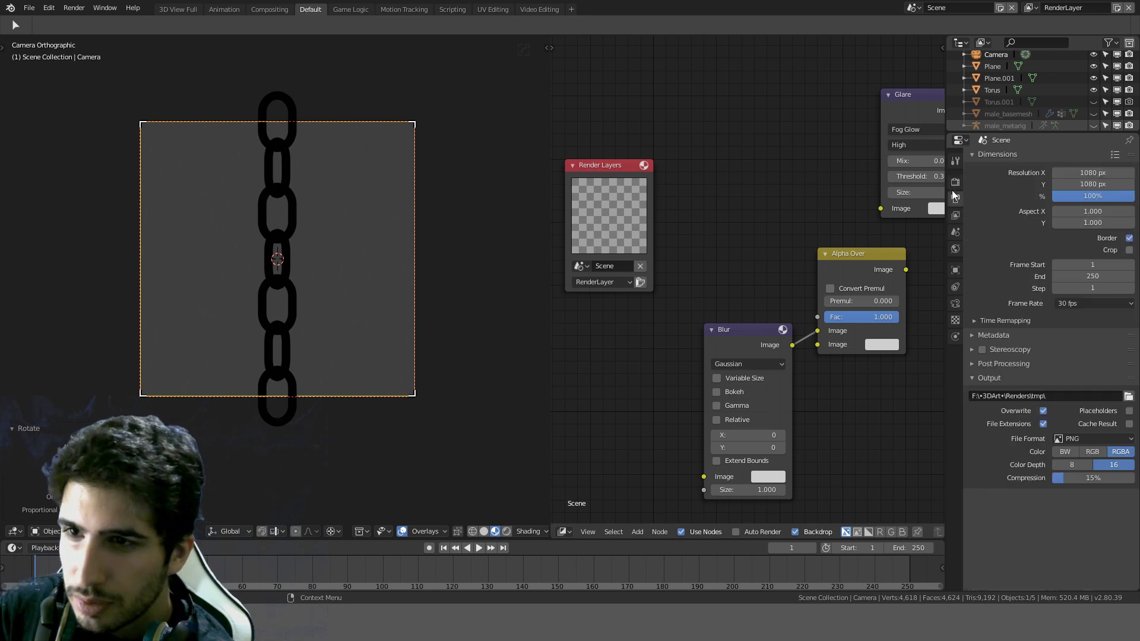
{"action": "left_click", "coordinate": [975, 364]}
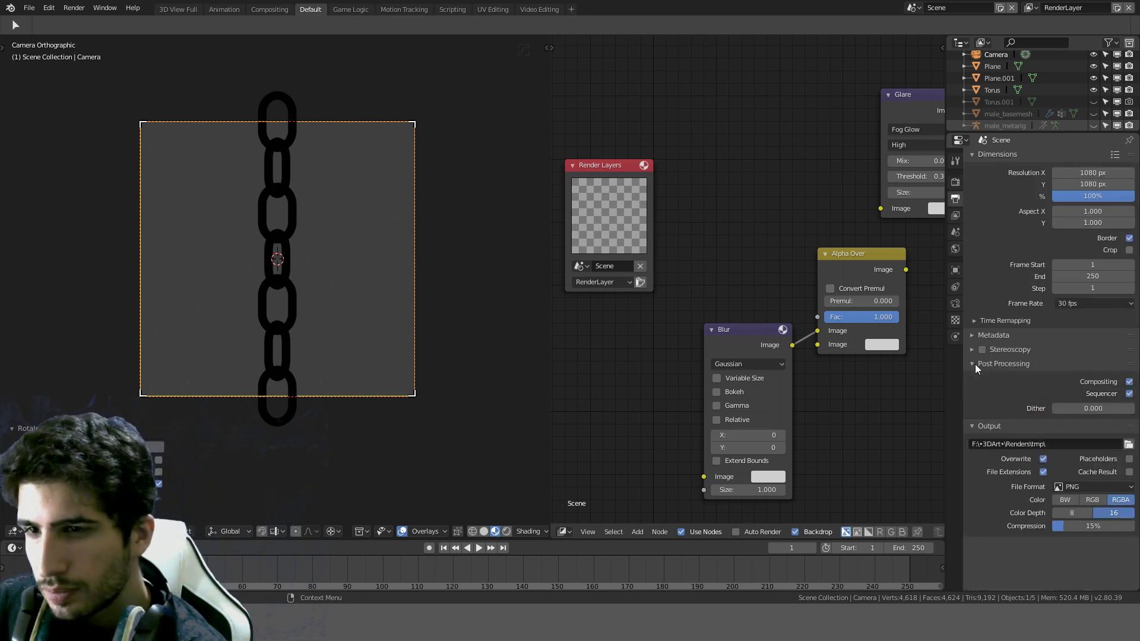
{"action": "left_click", "coordinate": [976, 361]}
{"action": "left_click", "coordinate": [976, 375]}
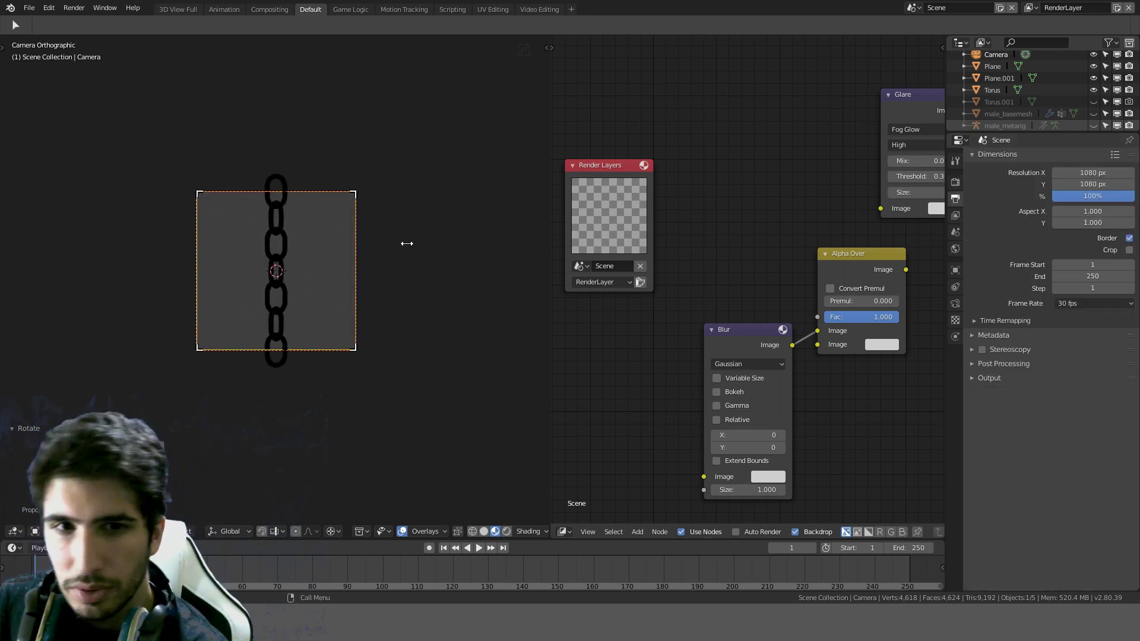
Step: Leave the camera view, clear the selection and unhide all hidden objects in the scene
{"action": "key", "text": "KP_0"}
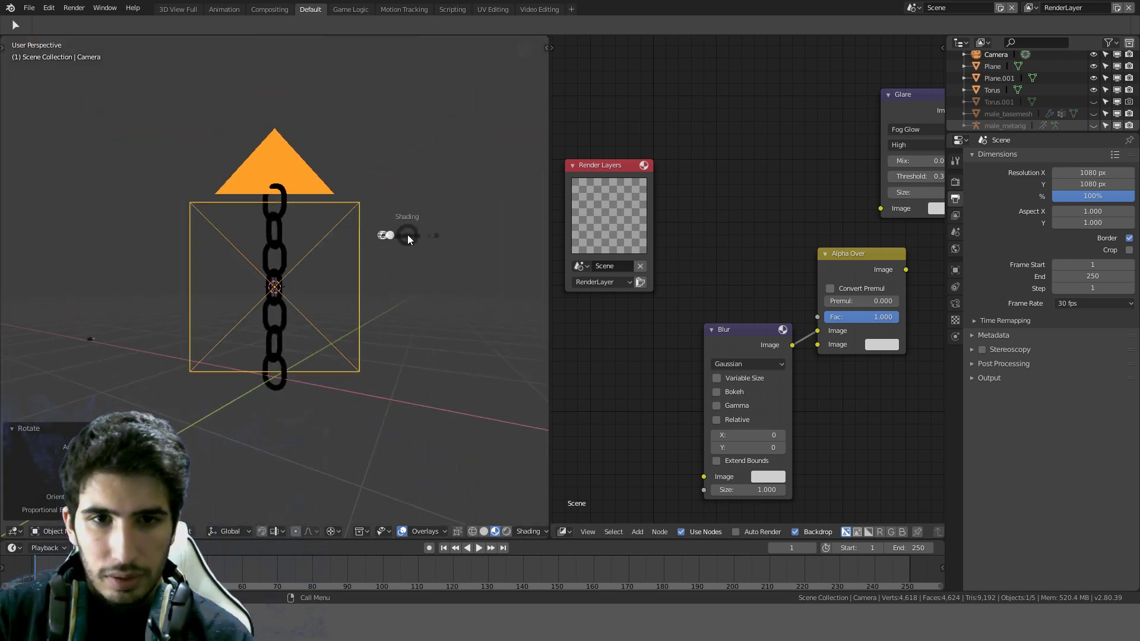
{"action": "key", "text": "z"}
{"action": "key", "text": "Escape"}
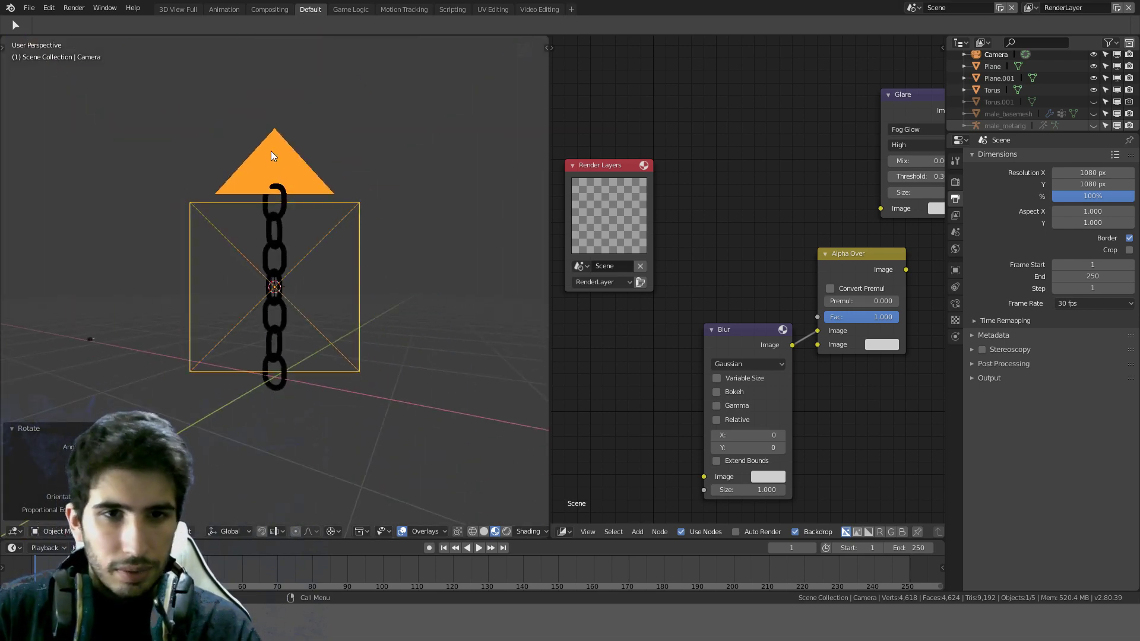
{"action": "mouse_move", "coordinate": [259, 170]}
{"action": "middle_mouse_down"}
{"action": "mouse_move", "coordinate": [292, 191]}
{"action": "mouse_move", "coordinate": [343, 261]}
{"action": "mouse_move", "coordinate": [286, 280]}
{"action": "mouse_move", "coordinate": [384, 197]}
{"action": "mouse_move", "coordinate": [310, 210]}
{"action": "mouse_move", "coordinate": [172, 285]}
{"action": "mouse_move", "coordinate": [287, 240]}
{"action": "mouse_move", "coordinate": [323, 186]}
{"action": "middle_mouse_up"}
{"action": "scroll", "coordinate": [342, 261], "scroll_direction": "down", "scroll_amount": 5}
{"action": "key", "text": "alt+a"}
{"action": "scroll", "coordinate": [310, 211], "scroll_direction": "up", "scroll_amount": 4}
{"action": "key", "text": "a"}
{"action": "scroll", "coordinate": [323, 185], "scroll_direction": "down", "scroll_amount": 4}
{"action": "key", "text": "alt+a"}
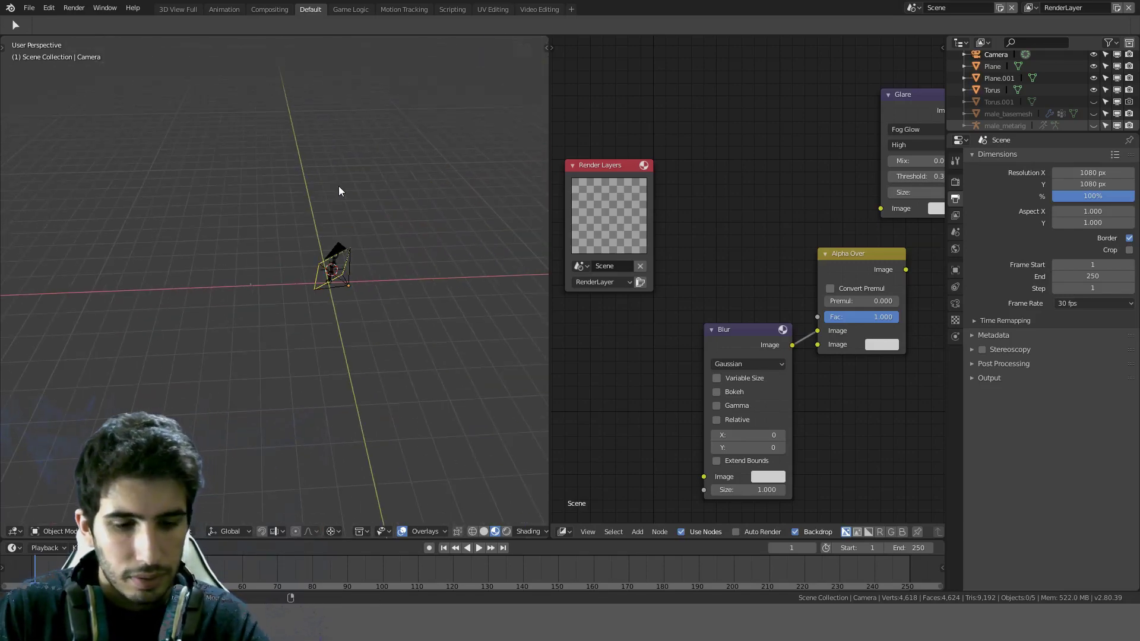
{"action": "key", "text": "alt+h"}
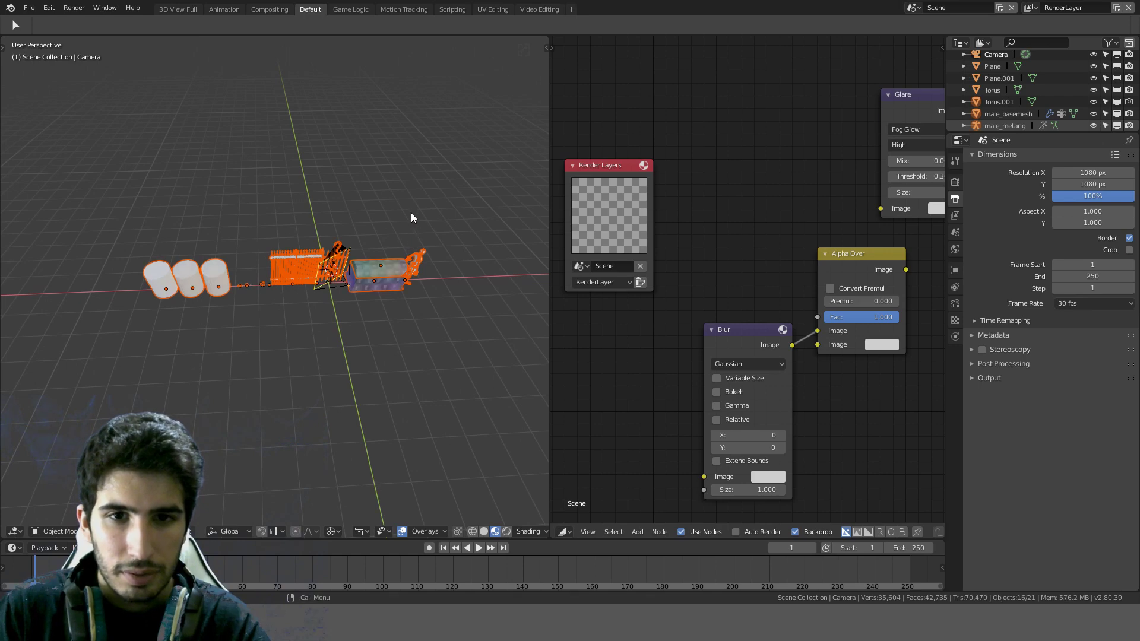
Step: Select the upper part of the grid-textured box, show its shader nodes and cut the Untitled.004 texture's link to Base Color
{"action": "middle_click_drag", "start_coordinate": [411, 213], "coordinate": [376, 148]}
{"action": "scroll", "coordinate": [376, 148], "scroll_direction": "up", "scroll_amount": 3}
{"action": "scroll", "coordinate": [376, 148], "scroll_direction": "up", "scroll_amount": 3}
{"action": "middle_click_drag", "start_coordinate": [337, 198], "coordinate": [332, 279]}
{"action": "left_click", "coordinate": [264, 291]}
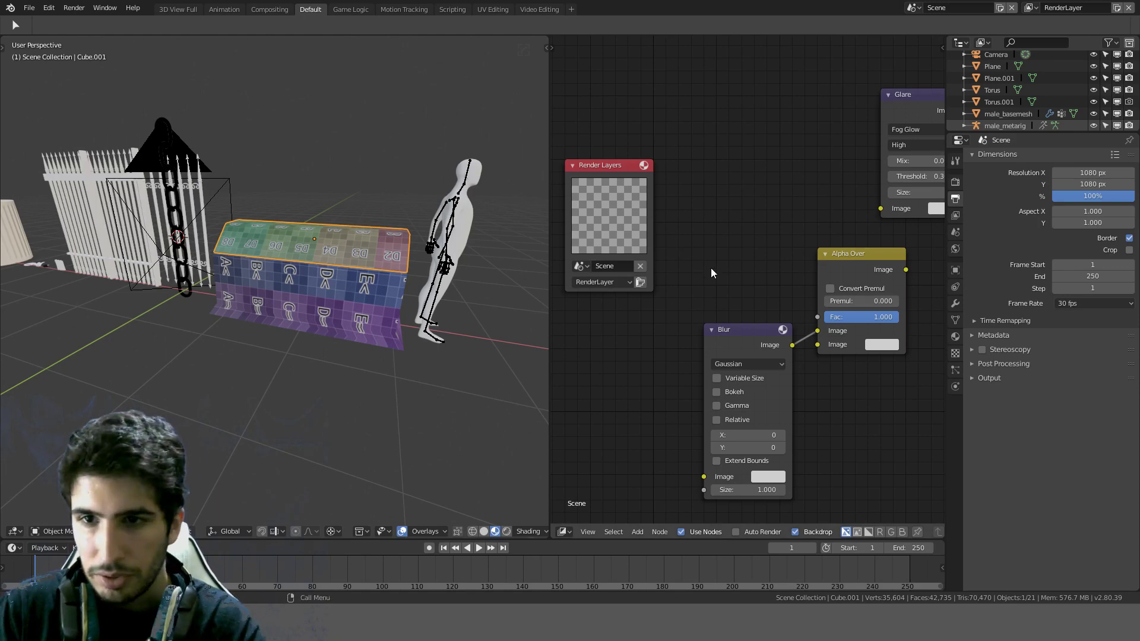
{"action": "key", "text": "shift+F3"}
{"action": "key", "text": "shift+F3"}
{"action": "scroll", "coordinate": [733, 267], "scroll_direction": "down", "scroll_amount": 1}
{"action": "scroll", "coordinate": [732, 268], "scroll_direction": "down", "scroll_amount": 2}
{"action": "mouse_move", "coordinate": [707, 262]}
{"action": "middle_mouse_down"}
{"action": "mouse_move", "coordinate": [782, 167]}
{"action": "mouse_move", "coordinate": [783, 198]}
{"action": "middle_mouse_up"}
{"action": "right_click_drag", "start_coordinate": [734, 194], "coordinate": [729, 263], "text": "ctrl"}
Step: Deselect the box and examine the fence, chains, box and human figure from several angles
{"action": "left_click", "coordinate": [363, 302]}
{"action": "scroll", "coordinate": [364, 303], "scroll_direction": "down", "scroll_amount": 3}
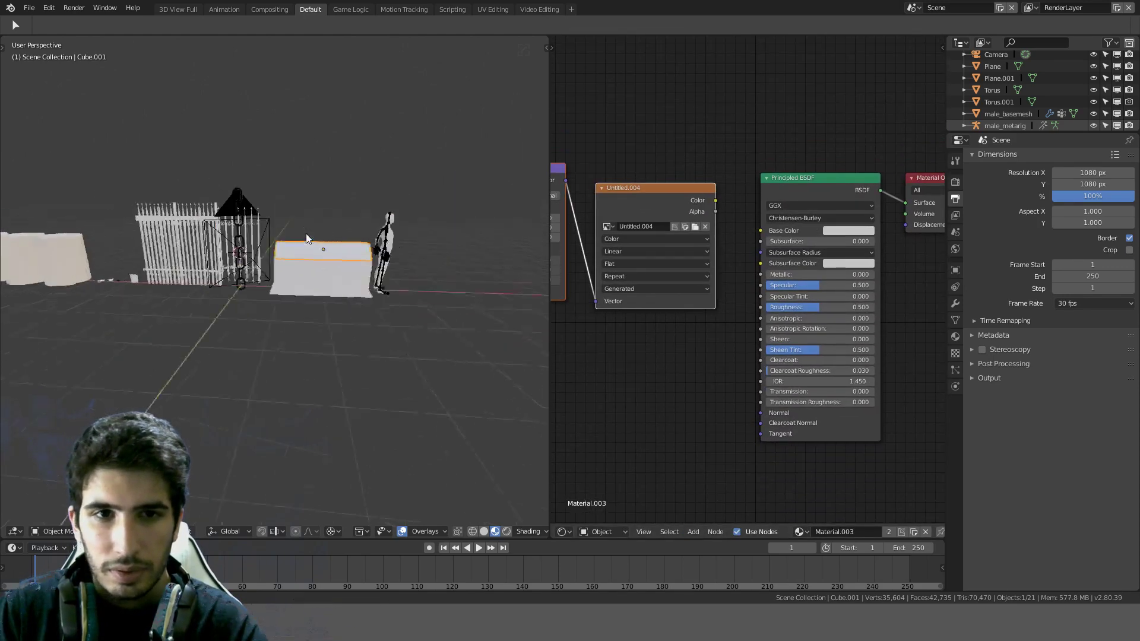
{"action": "middle_click_drag", "start_coordinate": [364, 303], "coordinate": [321, 238]}
{"action": "scroll", "coordinate": [320, 237], "scroll_direction": "down", "scroll_amount": 2}
{"action": "scroll", "coordinate": [320, 238], "scroll_direction": "up", "scroll_amount": 5}
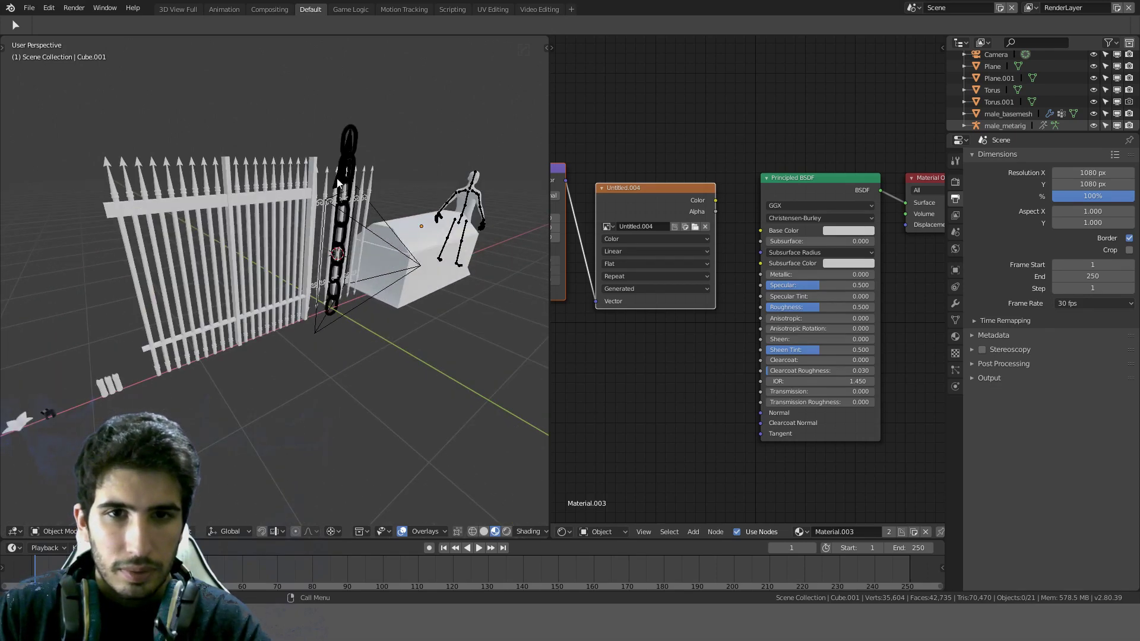
{"action": "middle_click_drag", "start_coordinate": [354, 141], "coordinate": [335, 198]}
{"action": "scroll", "coordinate": [358, 167], "scroll_direction": "down", "scroll_amount": 2}
{"action": "scroll", "coordinate": [336, 198], "scroll_direction": "up", "scroll_amount": 2}
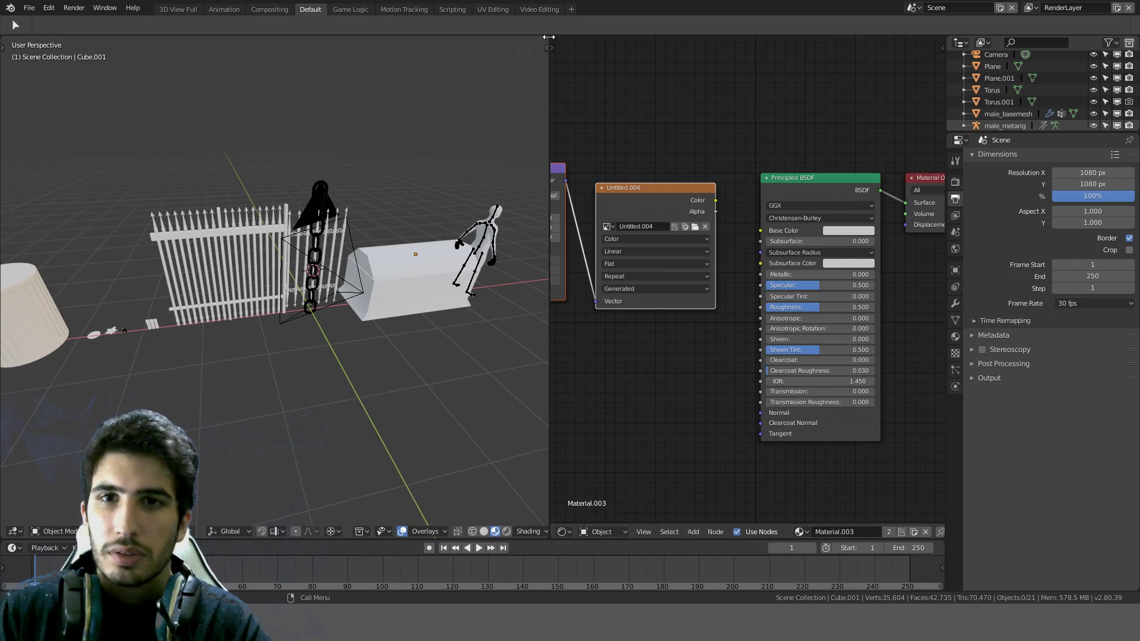
Step: Merge the node editor area into the 3D viewport and view the whole row of models with nothing selected
{"action": "left_click_drag", "start_coordinate": [547, 38], "coordinate": [592, 48]}
{"action": "scroll", "coordinate": [595, 126], "scroll_direction": "down", "scroll_amount": 3}
{"action": "scroll", "coordinate": [599, 142], "scroll_direction": "up", "scroll_amount": 2}
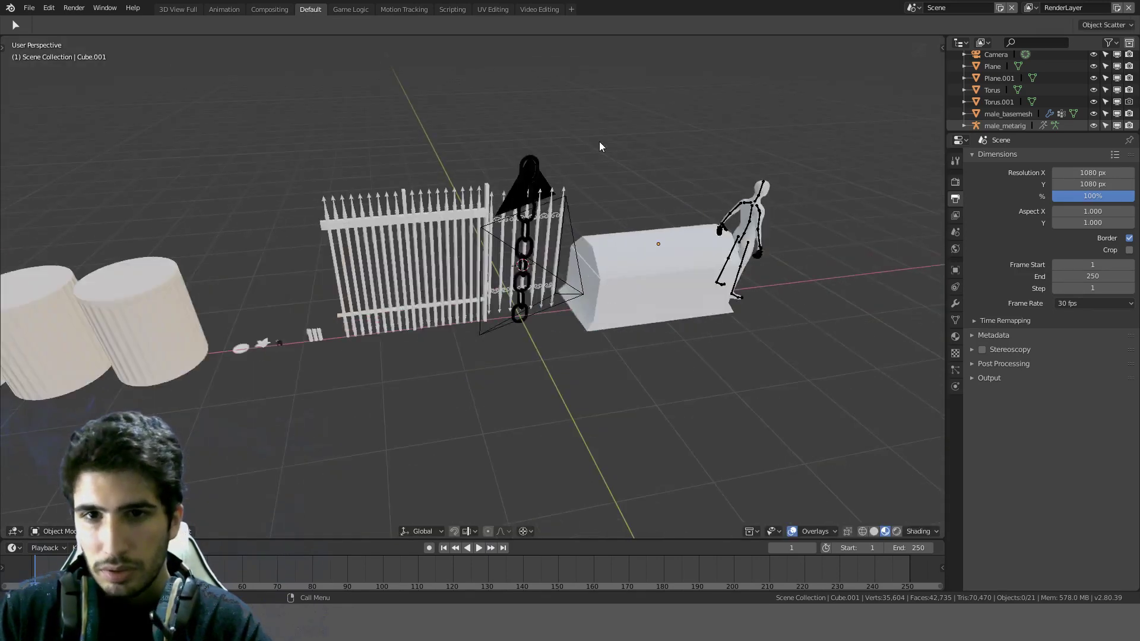
{"action": "key", "text": "a"}
{"action": "middle_click_drag", "start_coordinate": [600, 142], "coordinate": [729, 122]}
{"action": "key", "text": "a"}
{"action": "scroll", "coordinate": [653, 113], "scroll_direction": "down", "scroll_amount": 2}
{"action": "key", "text": "Tab"}
{"action": "key", "text": "Tab"}
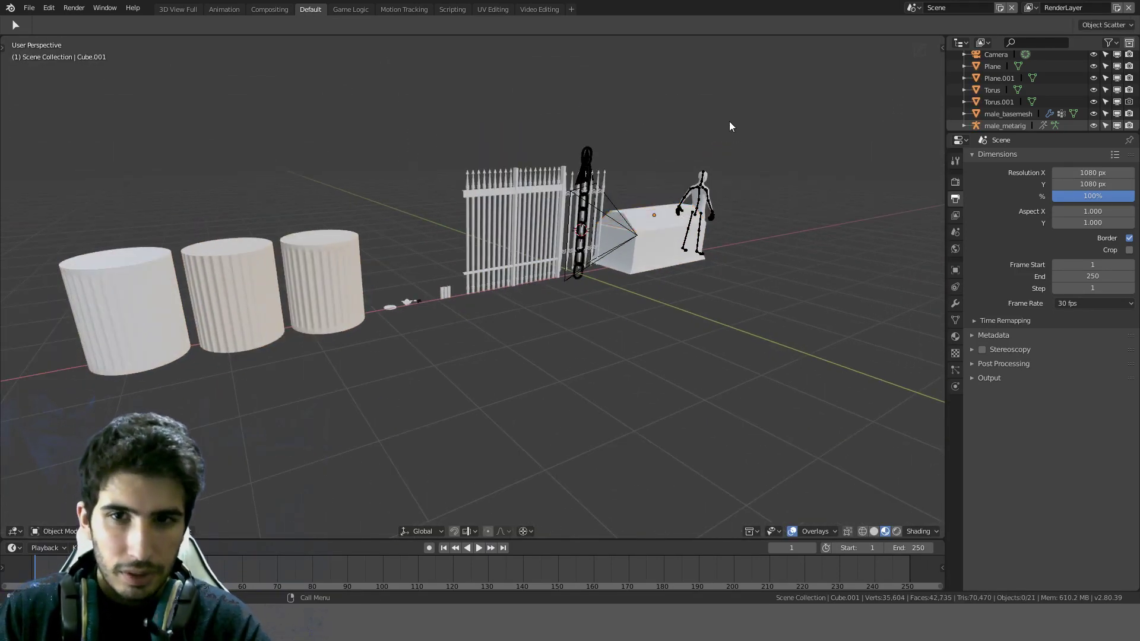